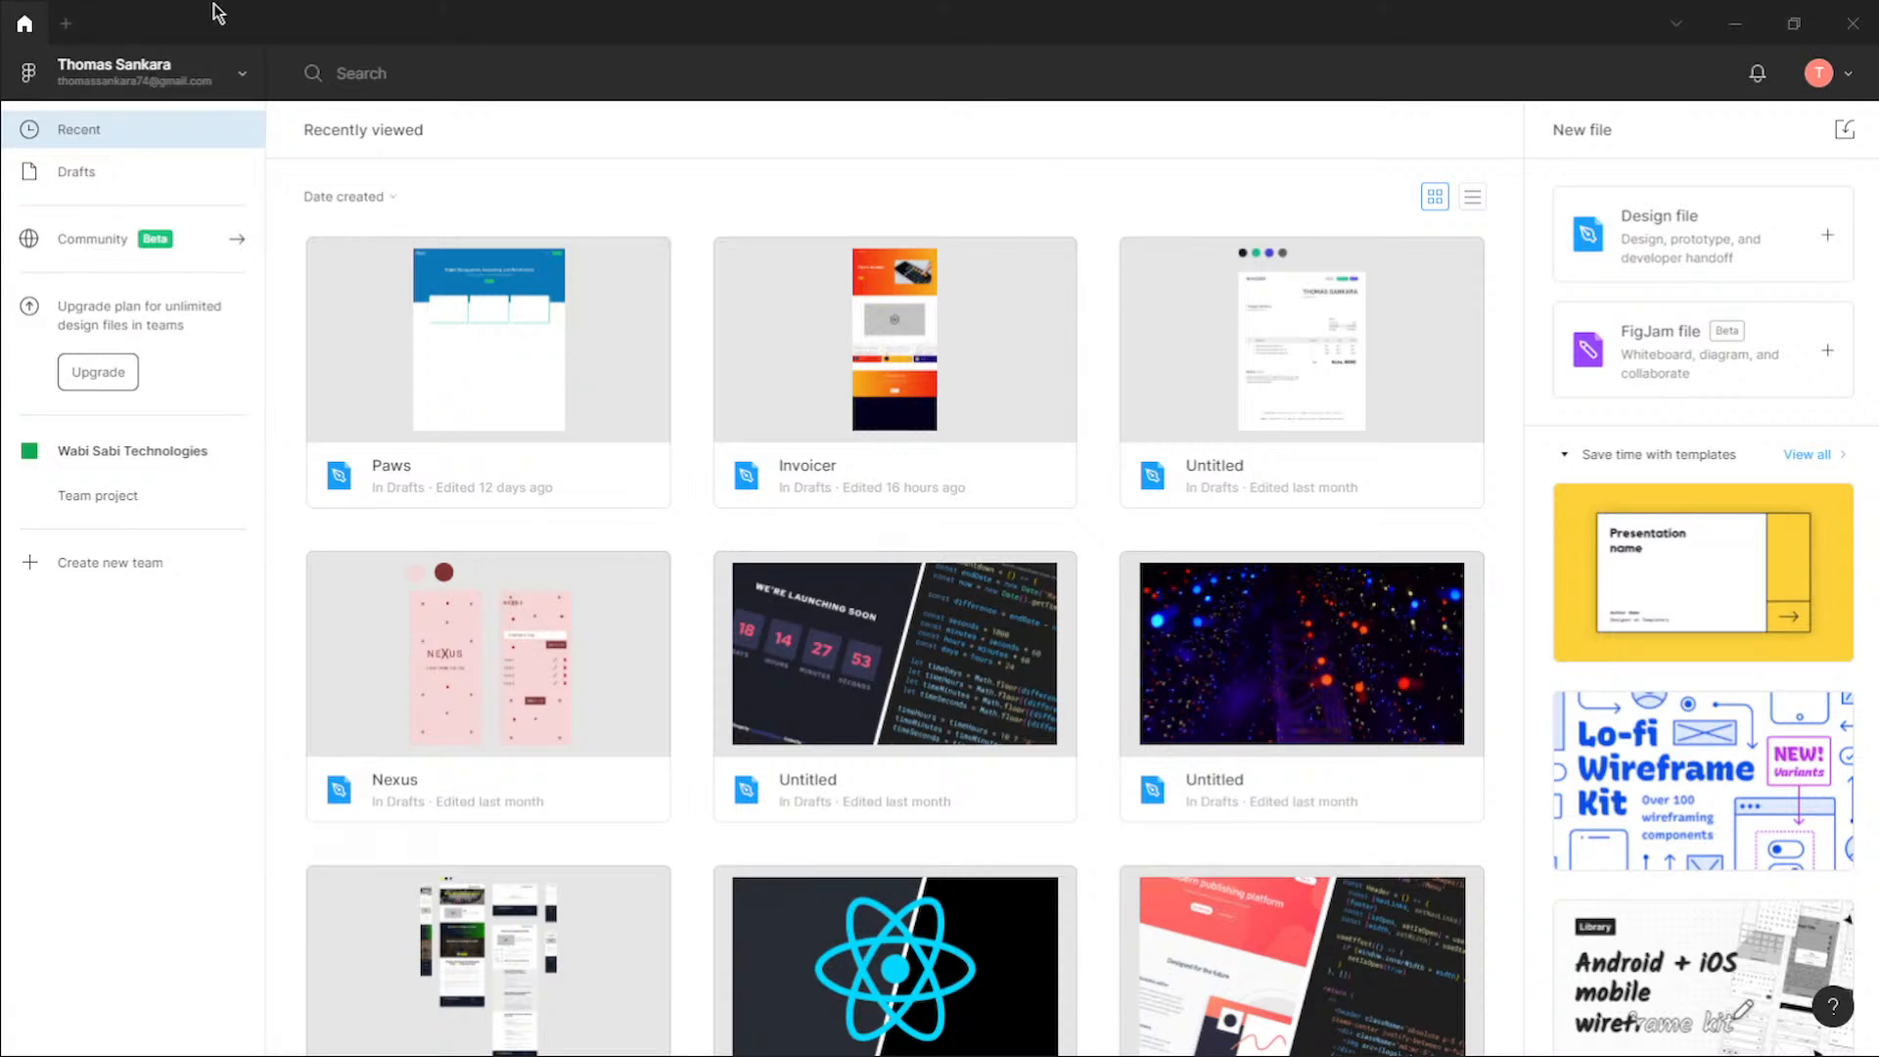
Step: Create a new blank design file
{"action": "left_click", "coordinate": [71, 24]}
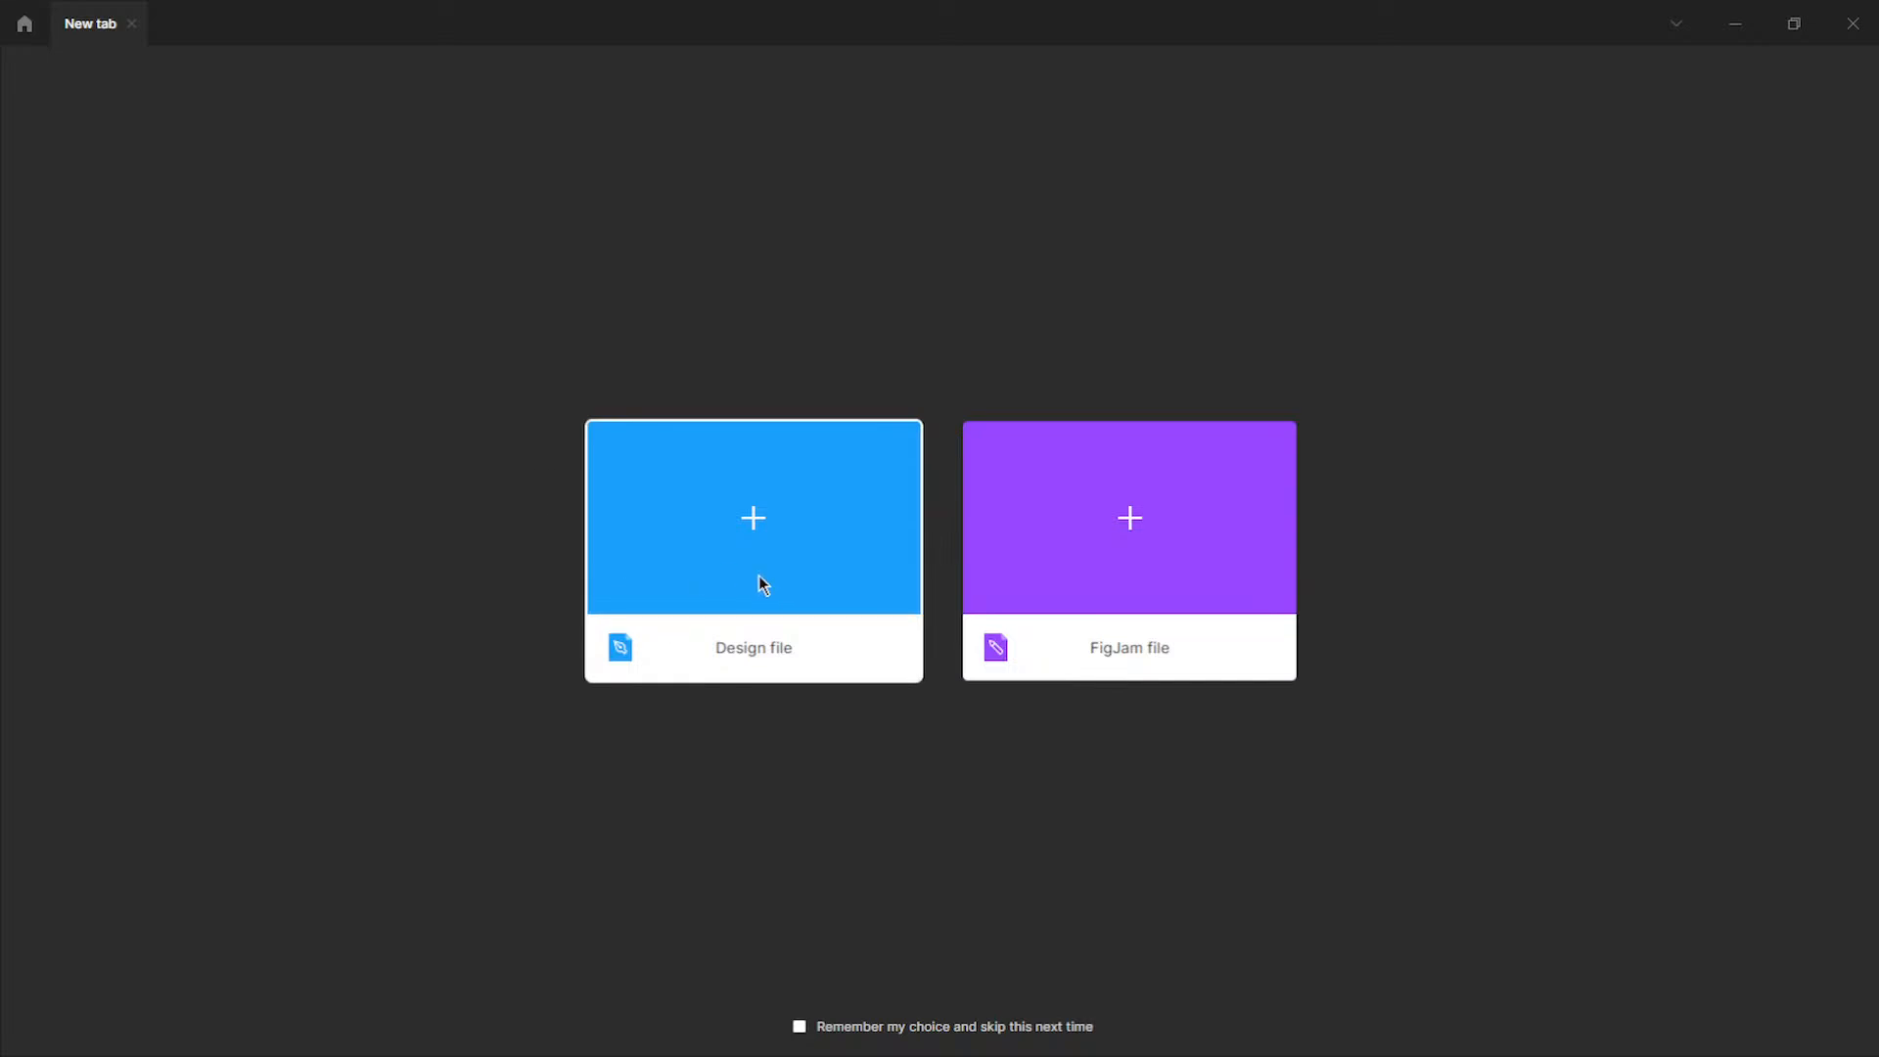
{"action": "double_click", "coordinate": [761, 577]}
{"action": "left_click", "coordinate": [761, 578]}
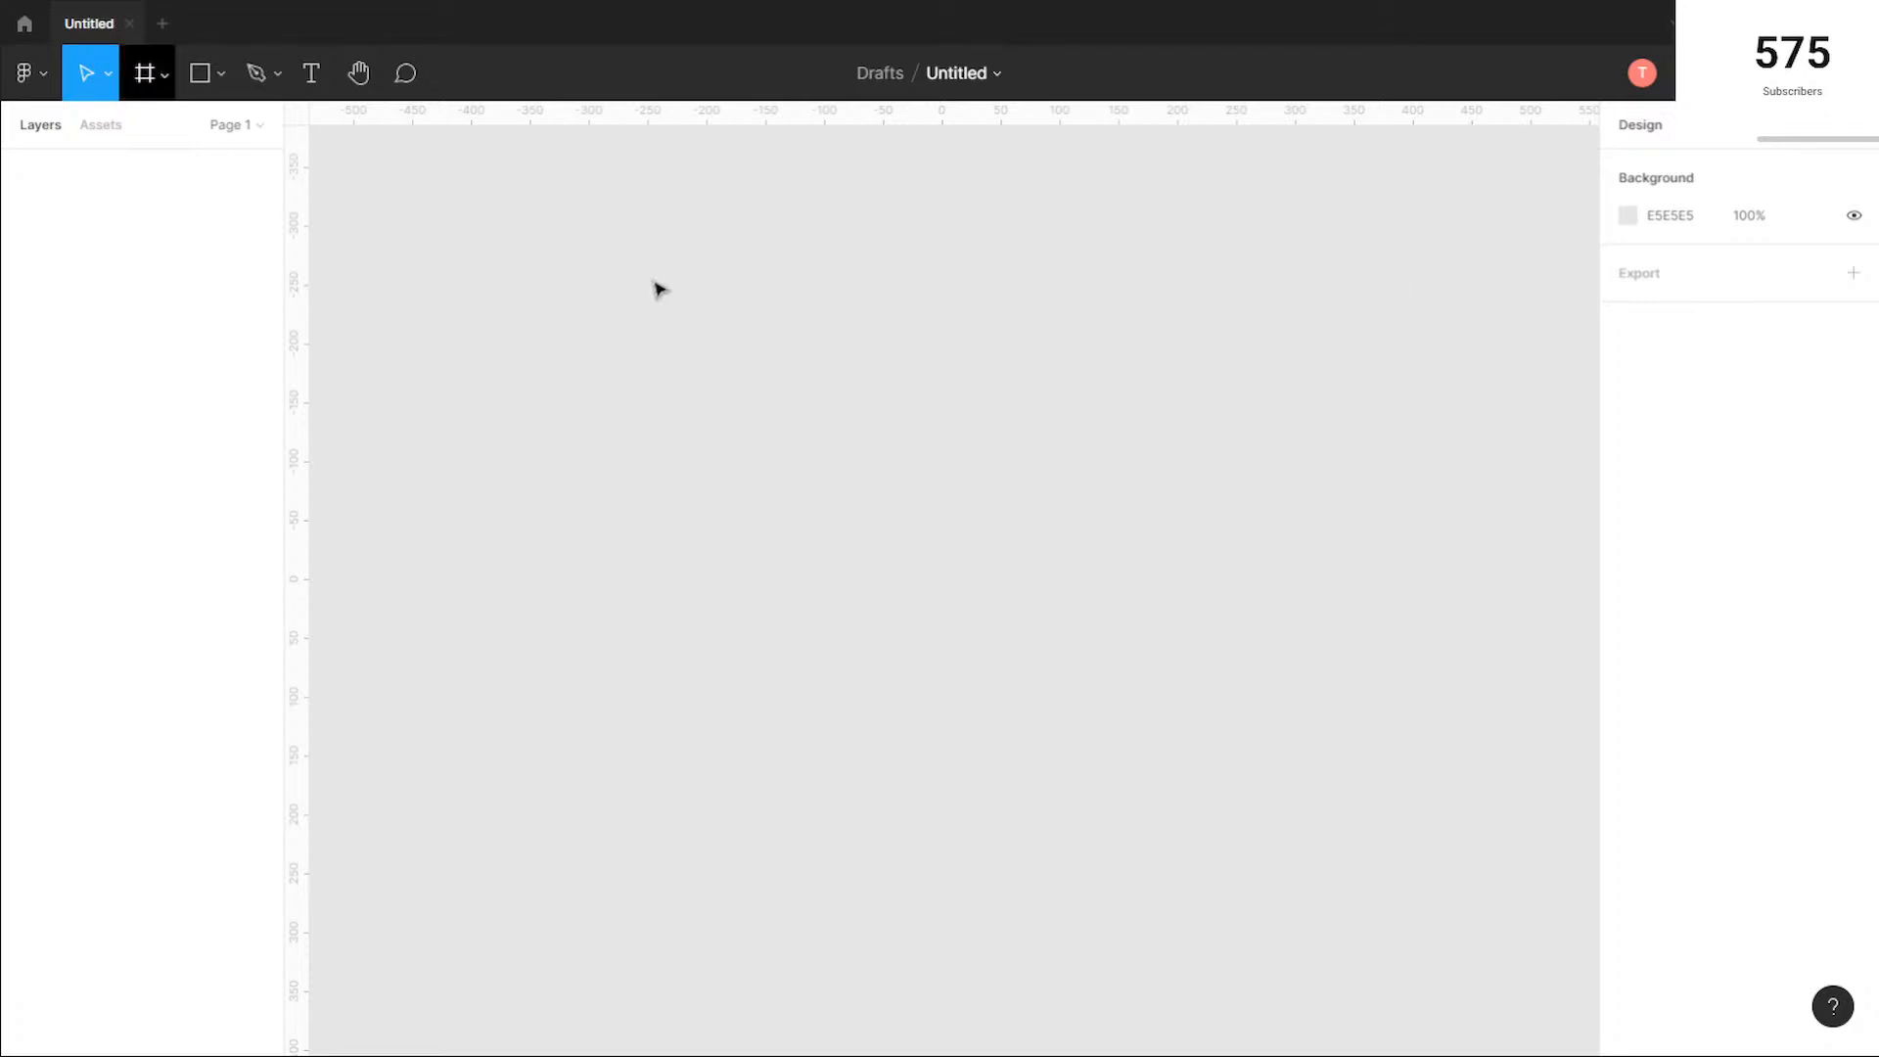
Step: Expand the pages list and add a frame using the 1440 × 1024 Desktop preset
{"action": "left_click", "coordinate": [198, 123]}
{"action": "left_click", "coordinate": [164, 75]}
{"action": "left_click", "coordinate": [204, 123]}
{"action": "left_click", "coordinate": [210, 127]}
{"action": "left_click", "coordinate": [145, 75]}
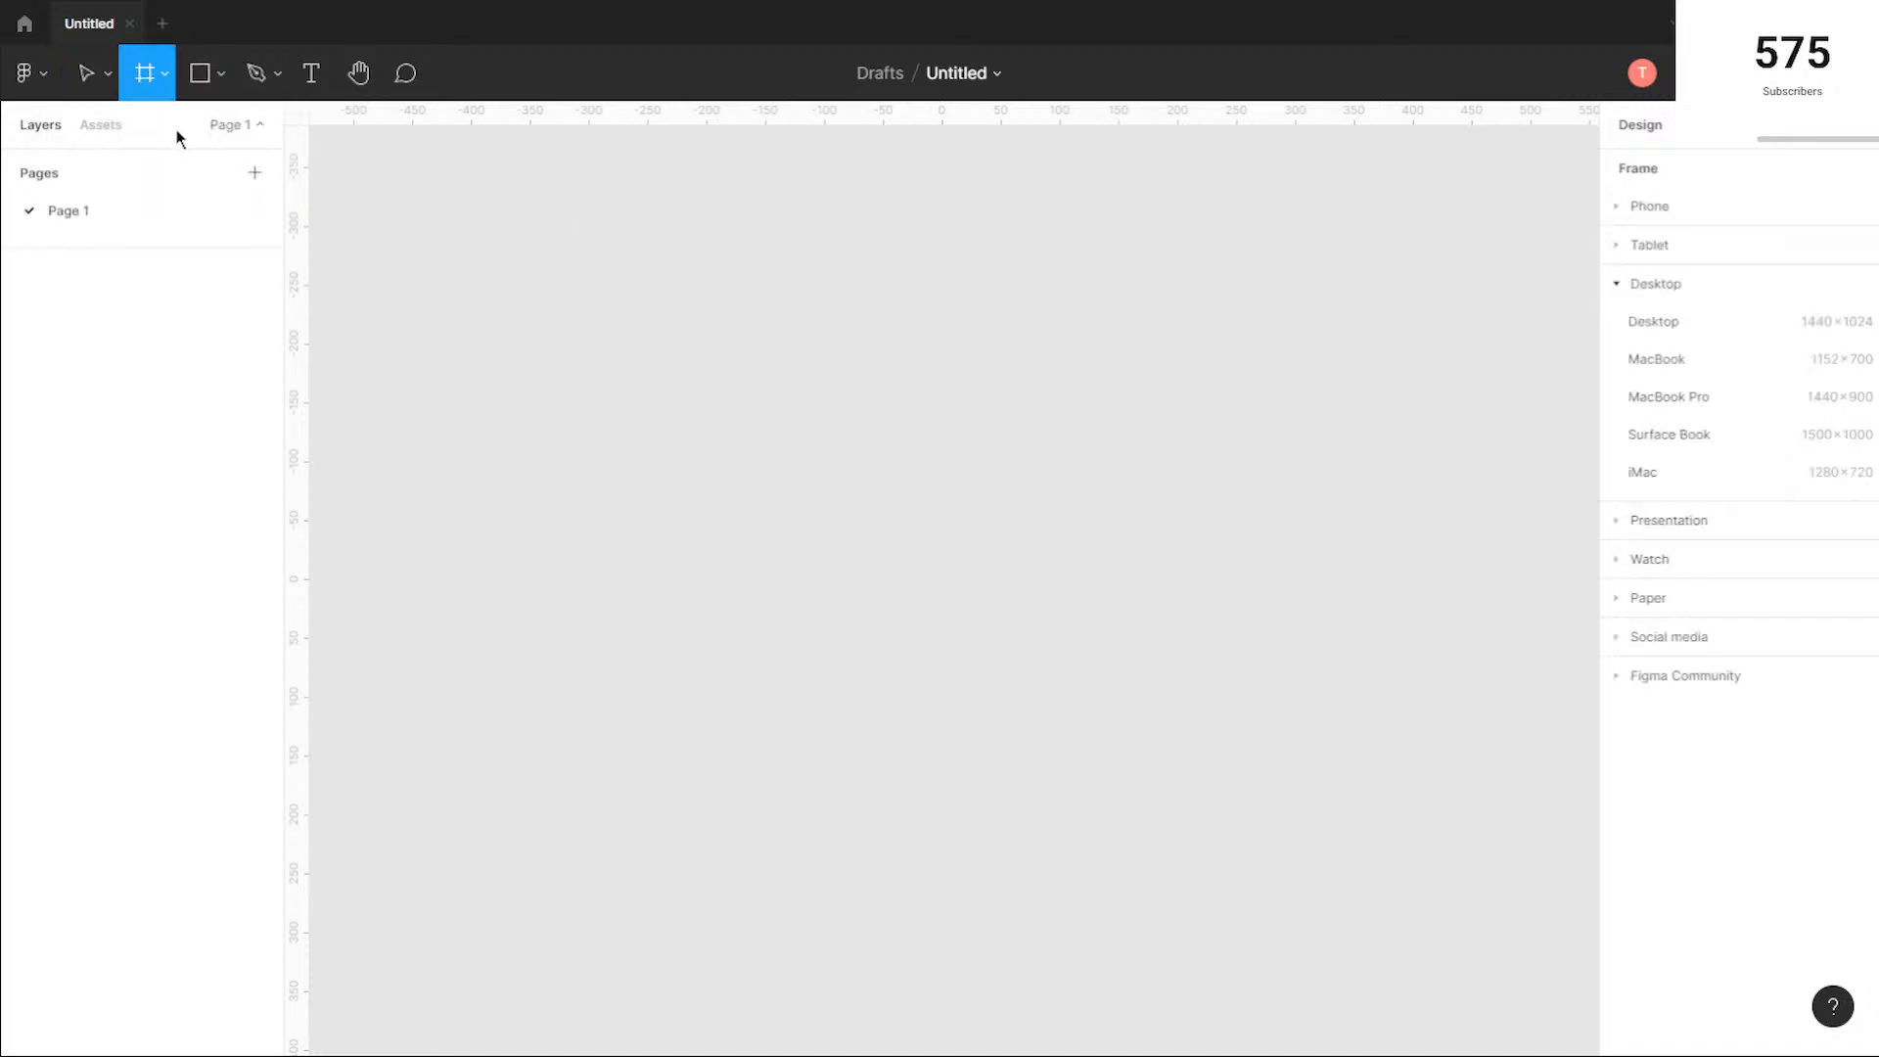
{"action": "left_click", "coordinate": [1739, 332]}
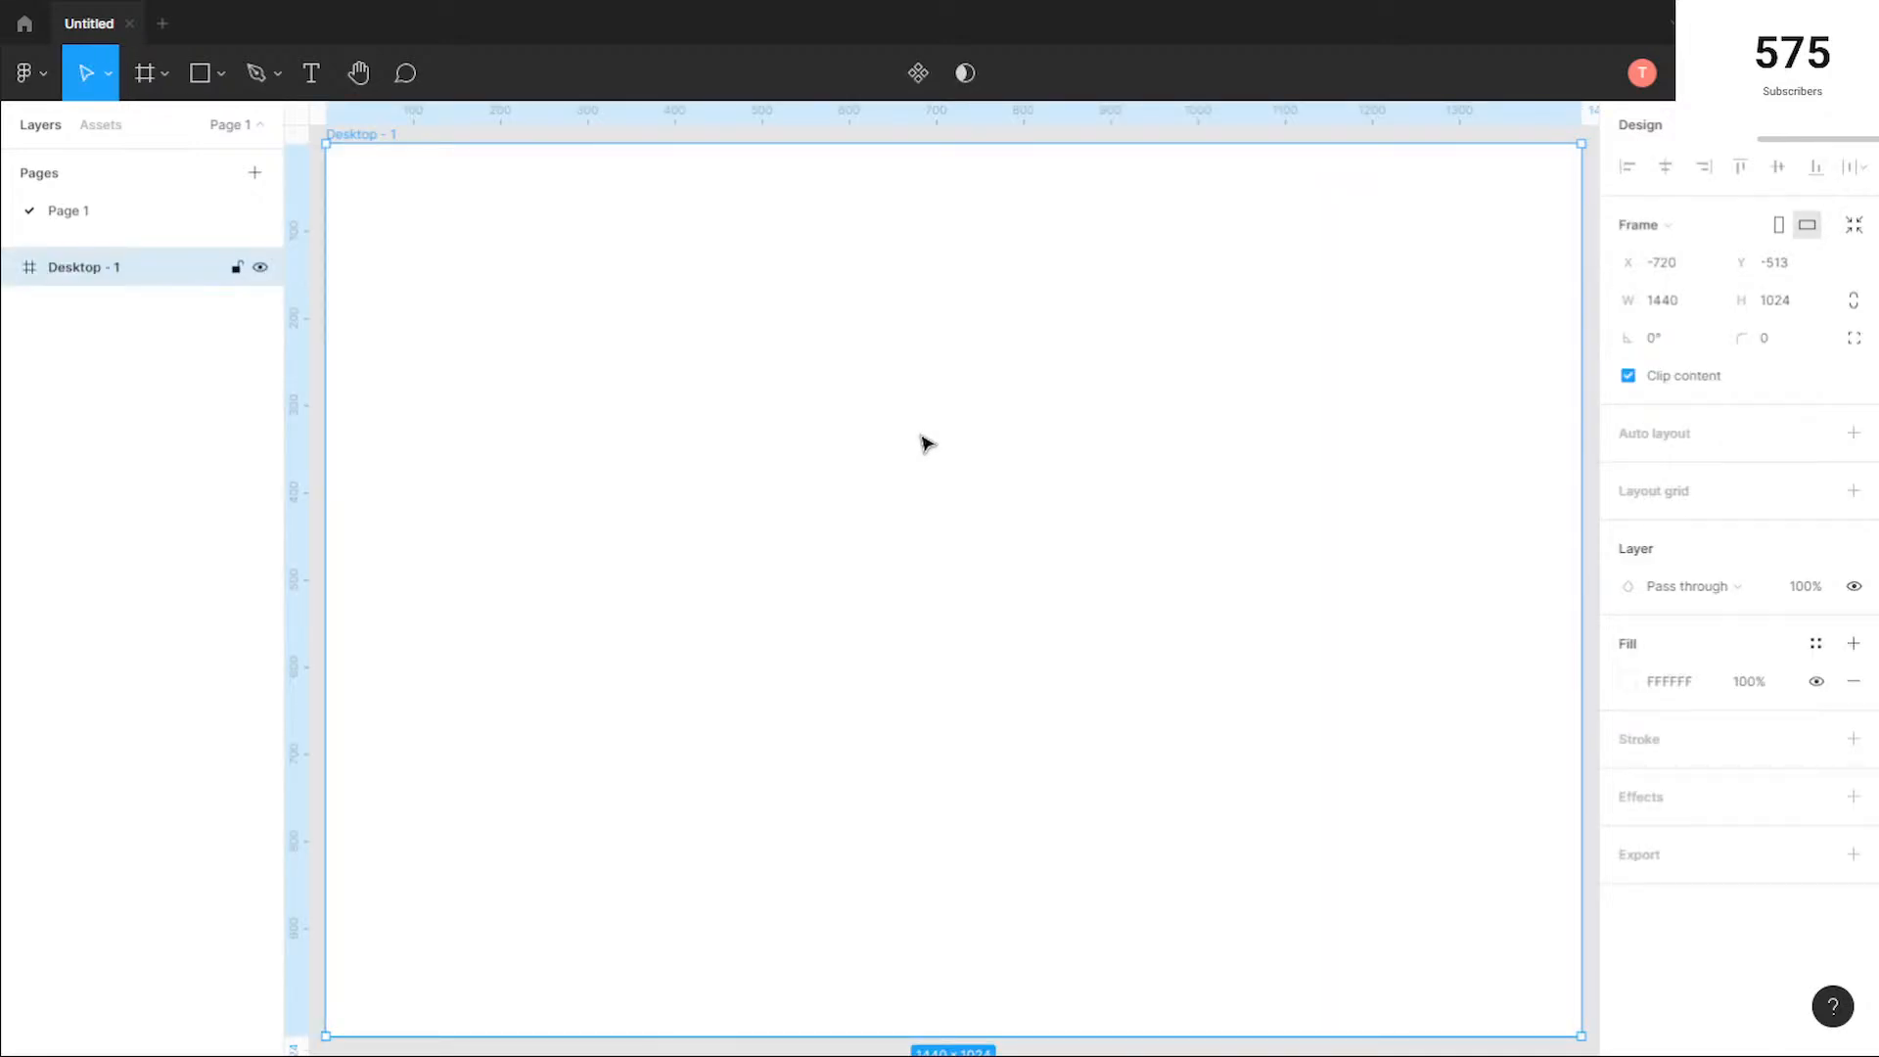
{"action": "scroll", "coordinate": [921, 436], "scroll_direction": "down", "scroll_amount": 3}
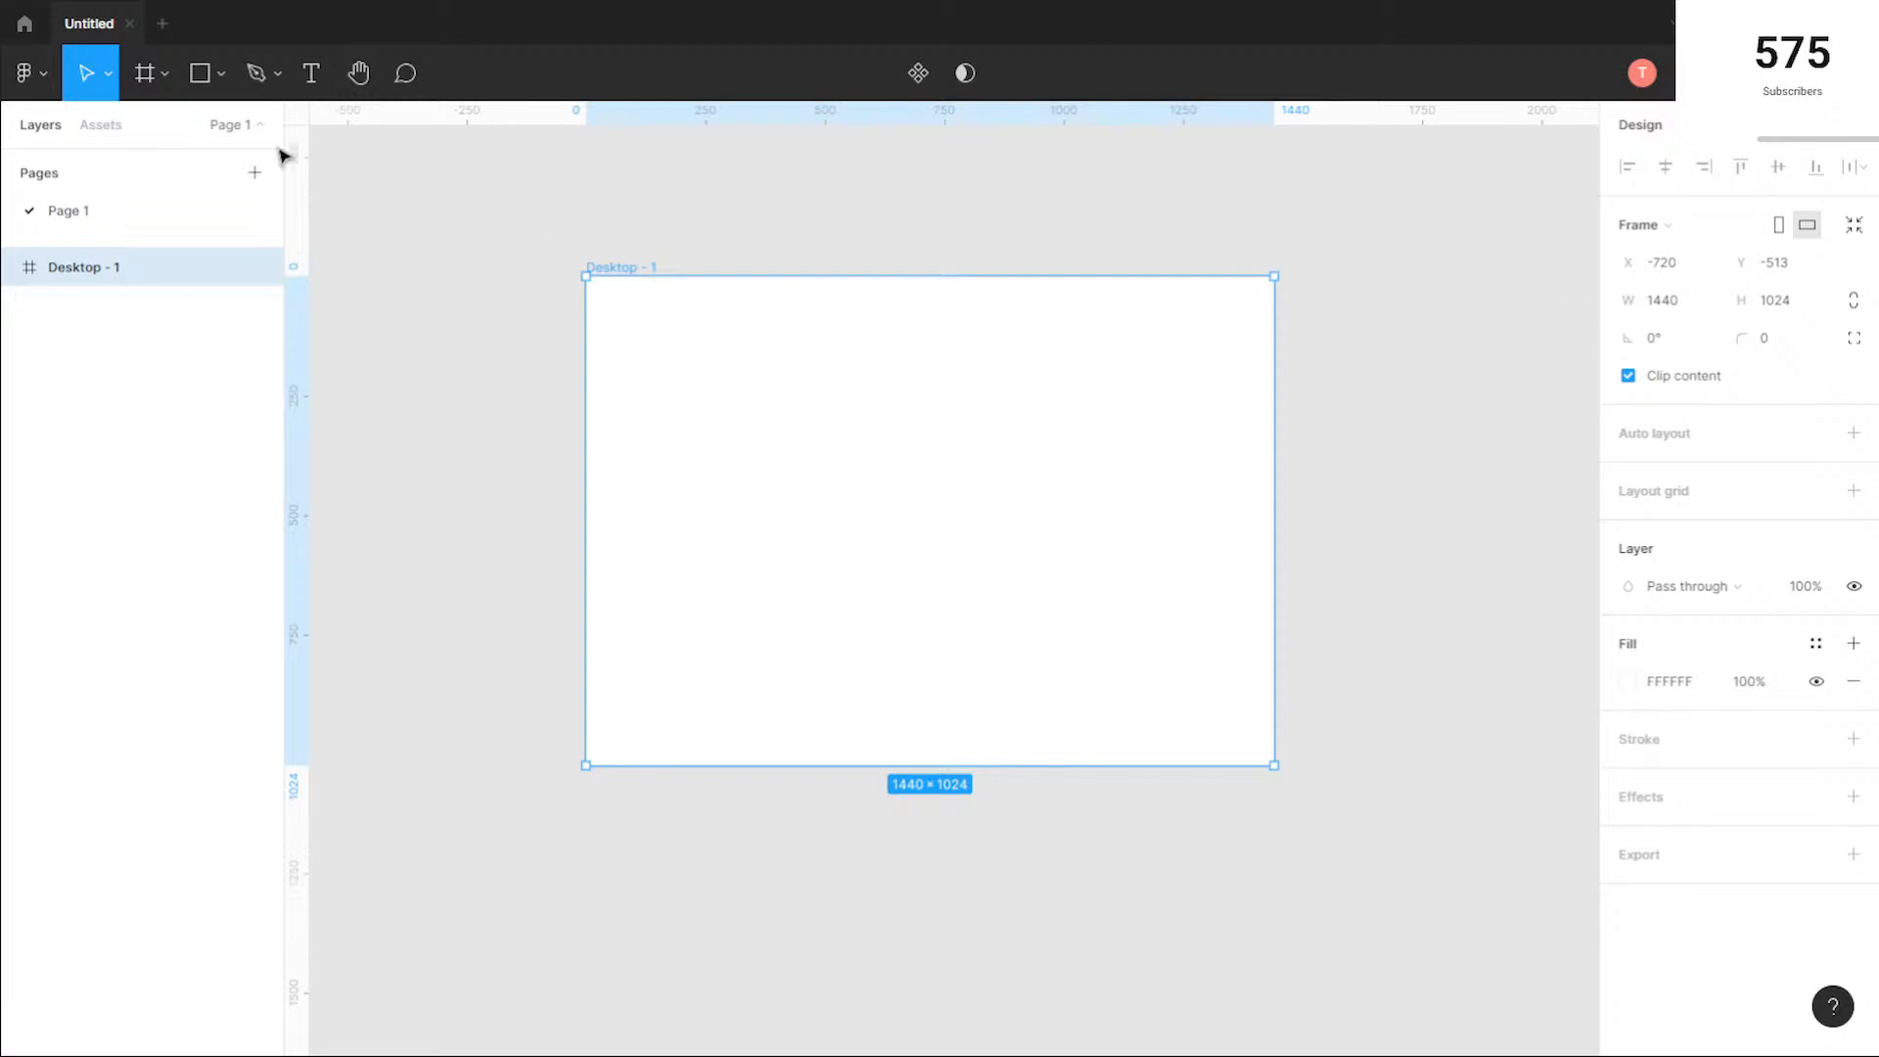
Step: Add a phone frame using the iPhone 11 Pro / X preset, 375 × 812
{"action": "left_click", "coordinate": [147, 83]}
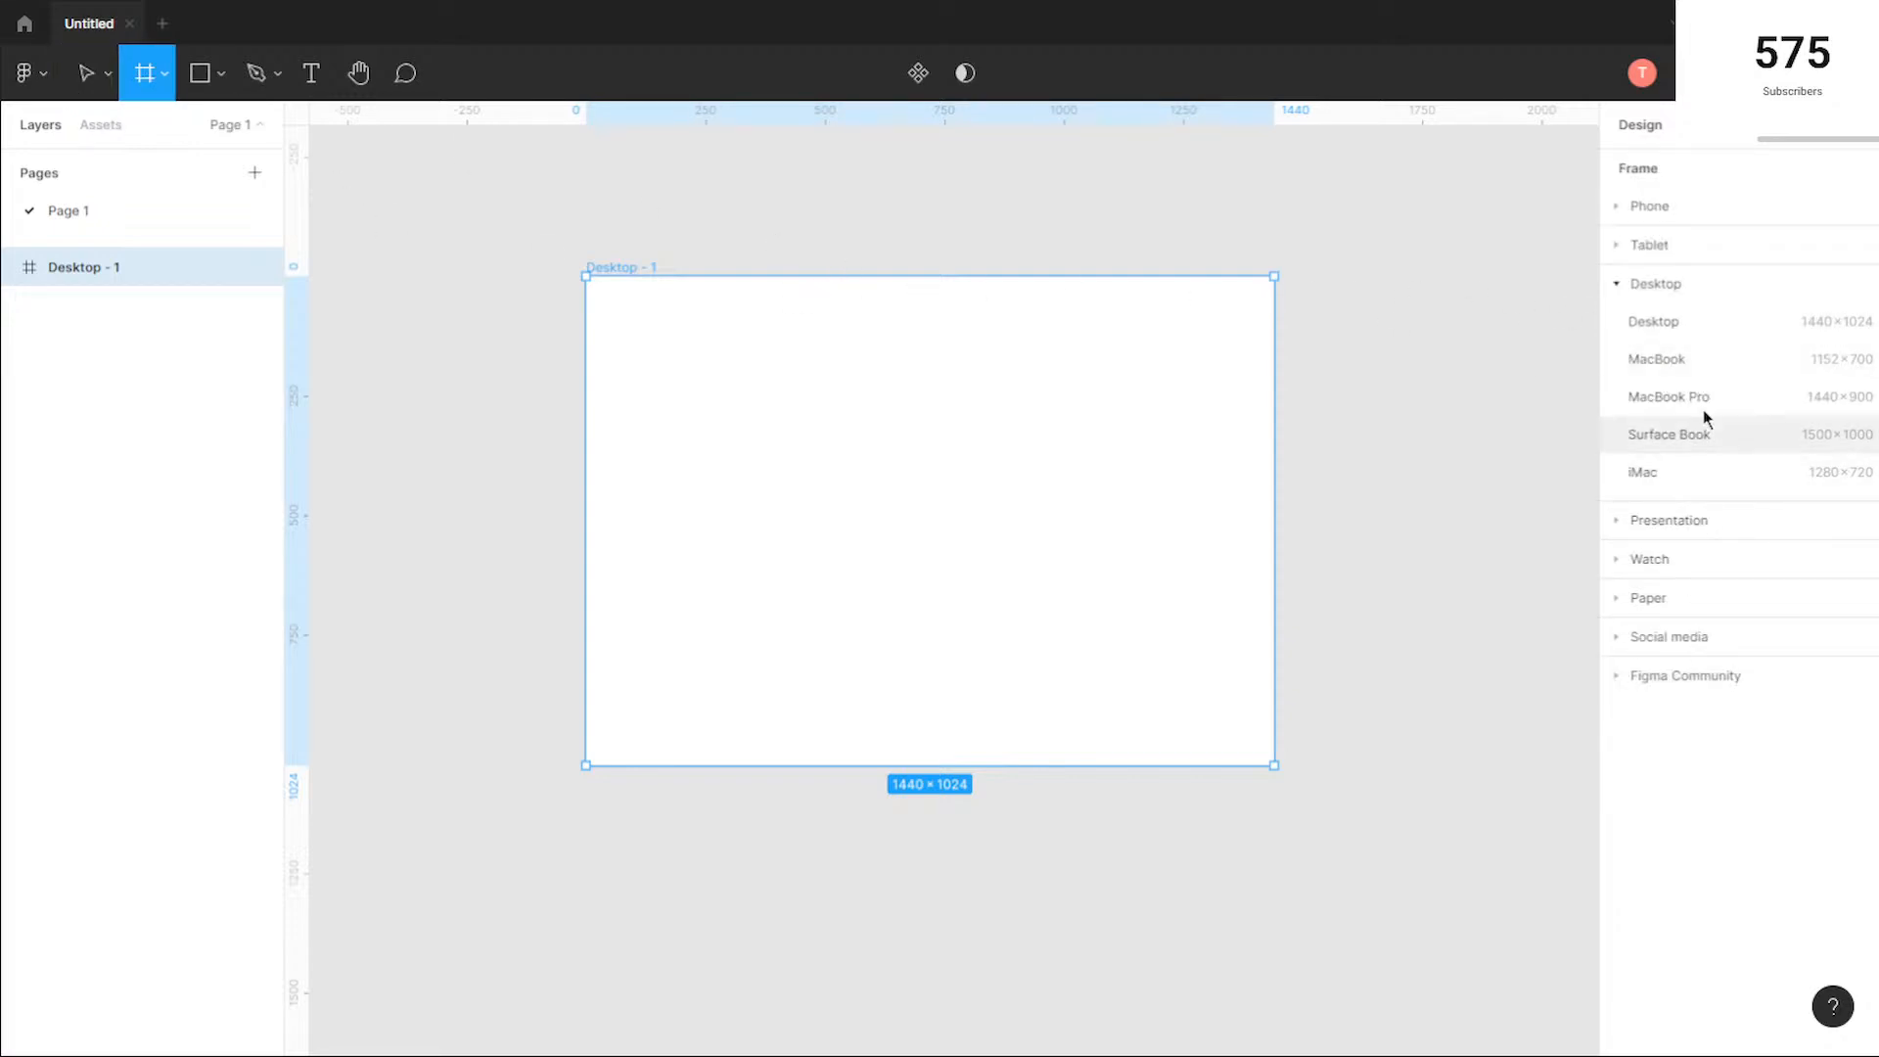
{"action": "left_click", "coordinate": [1685, 223]}
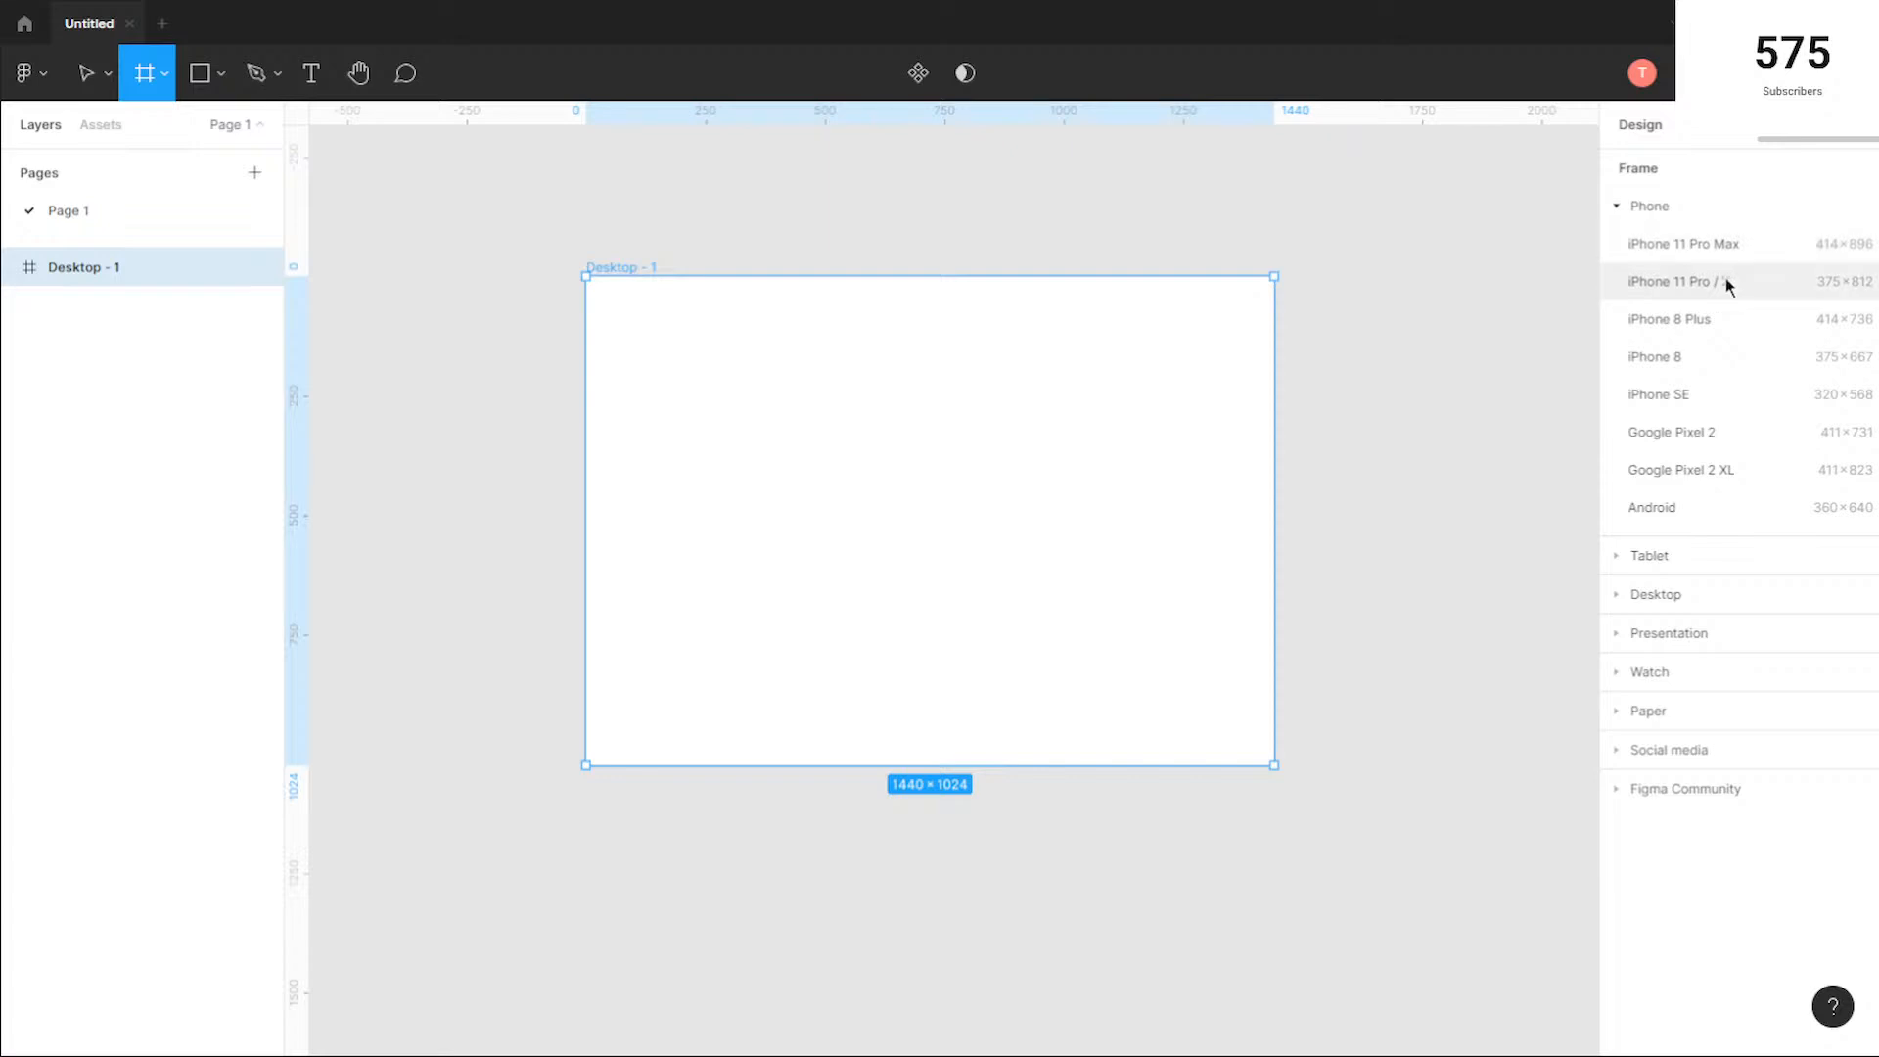
{"action": "left_click", "coordinate": [1725, 278]}
{"action": "scroll", "coordinate": [1293, 513], "scroll_direction": "down", "scroll_amount": 2}
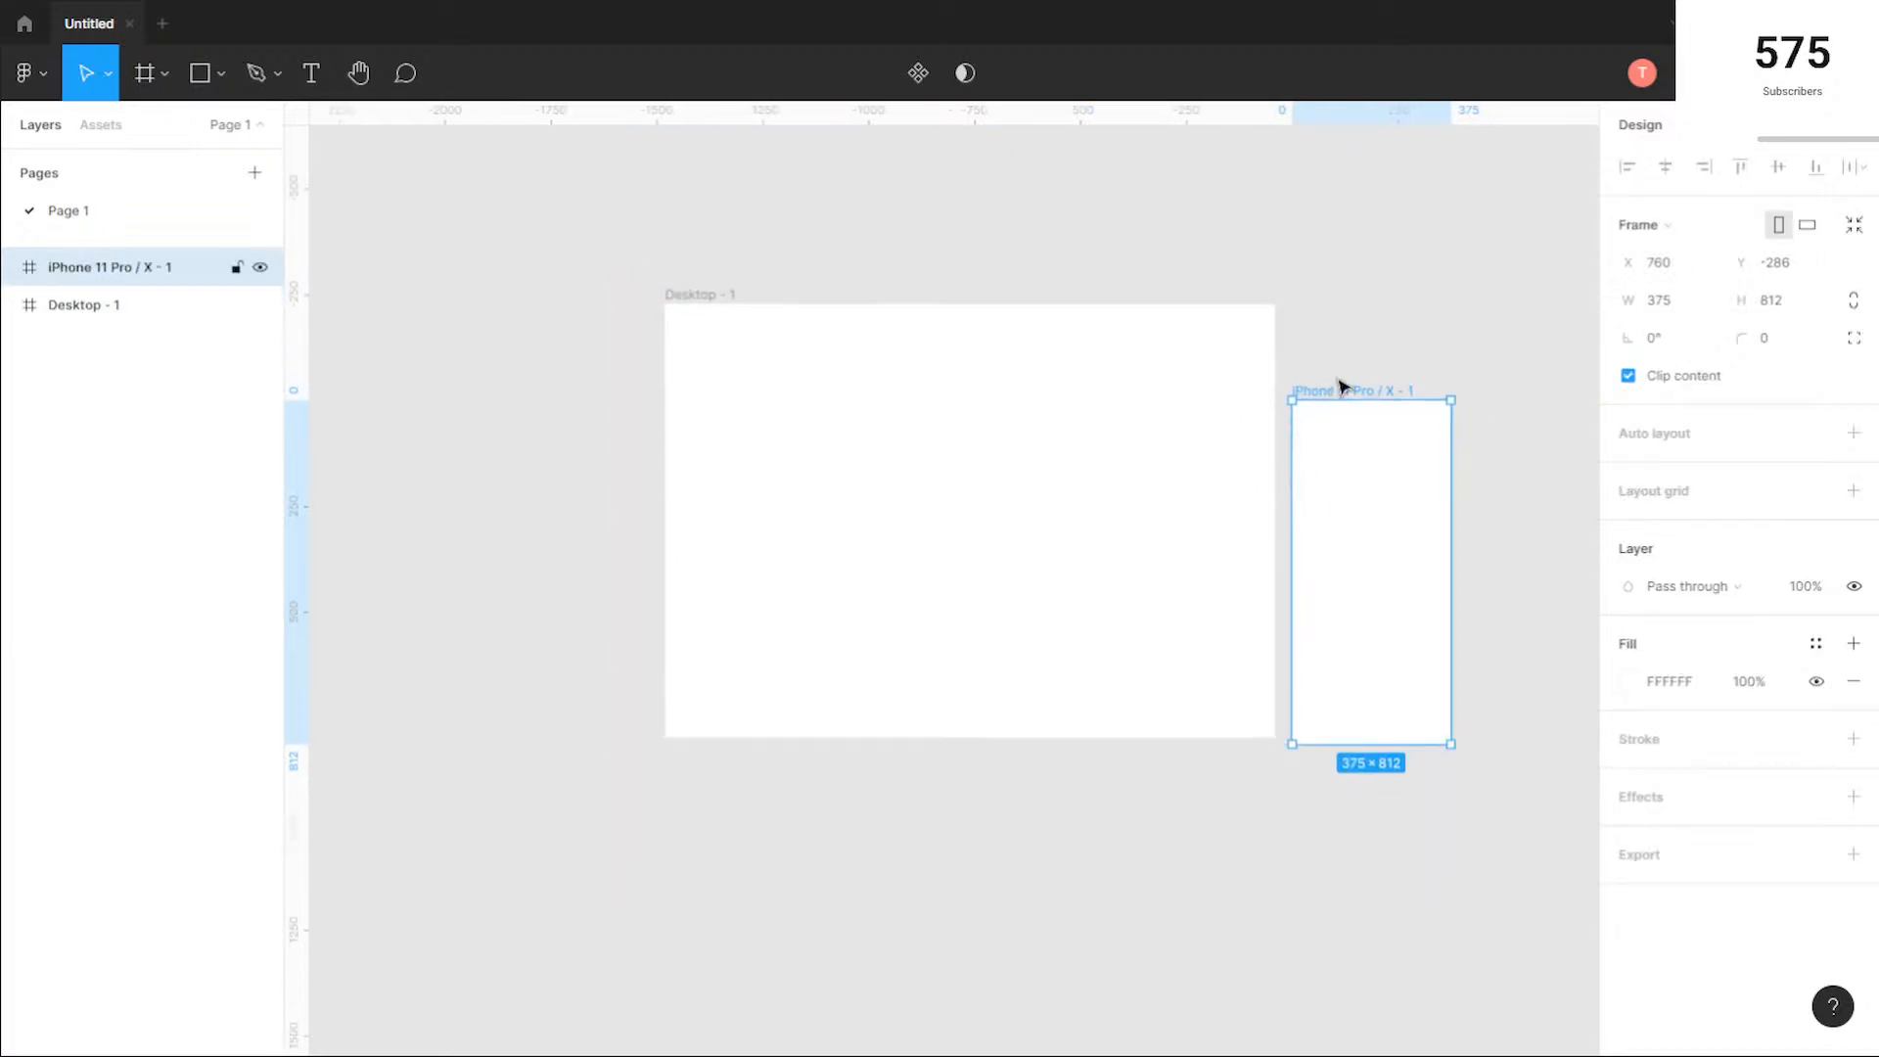
Step: Move the iPhone frame to the left of the Desktop frame with their tops aligned, and stretch it to about 923 high
{"action": "left_click_drag", "start_coordinate": [1119, 525], "coordinate": [487, 295]}
{"action": "left_click", "coordinate": [789, 244]}
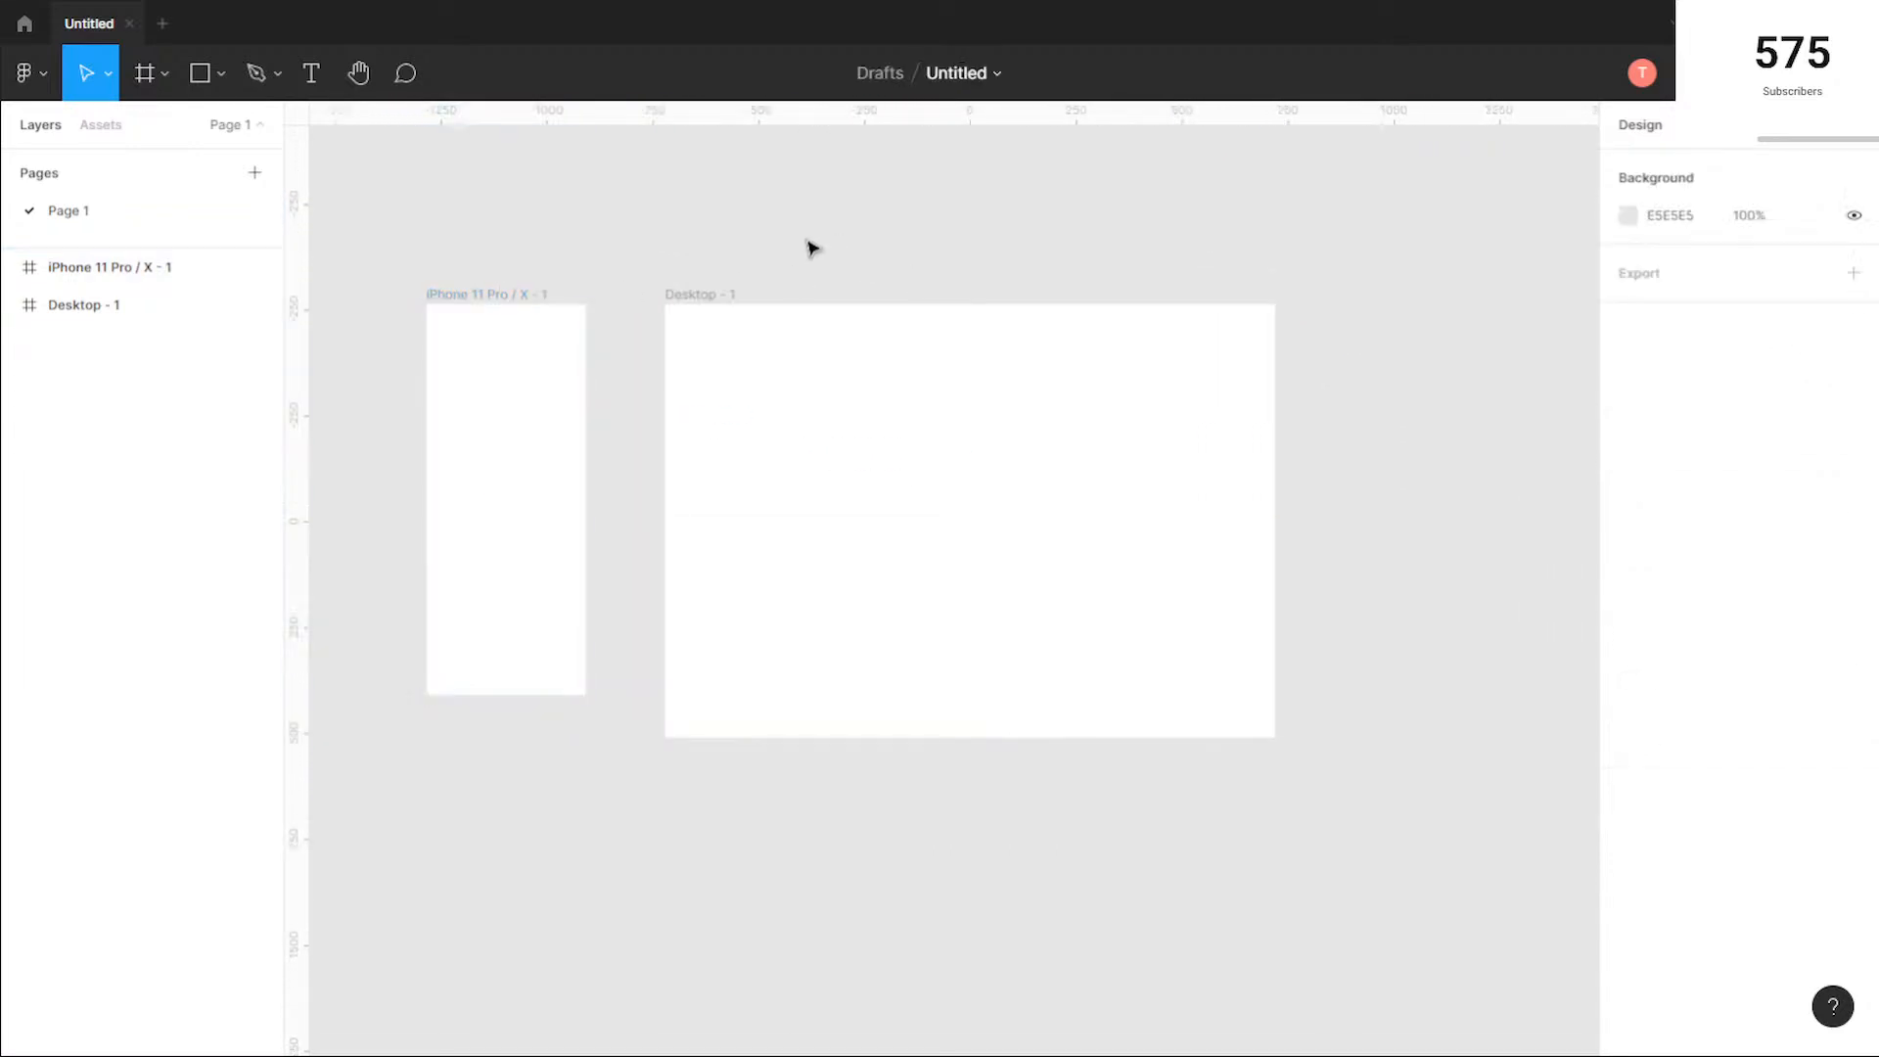
{"action": "left_click_drag", "start_coordinate": [789, 244], "coordinate": [911, 403]}
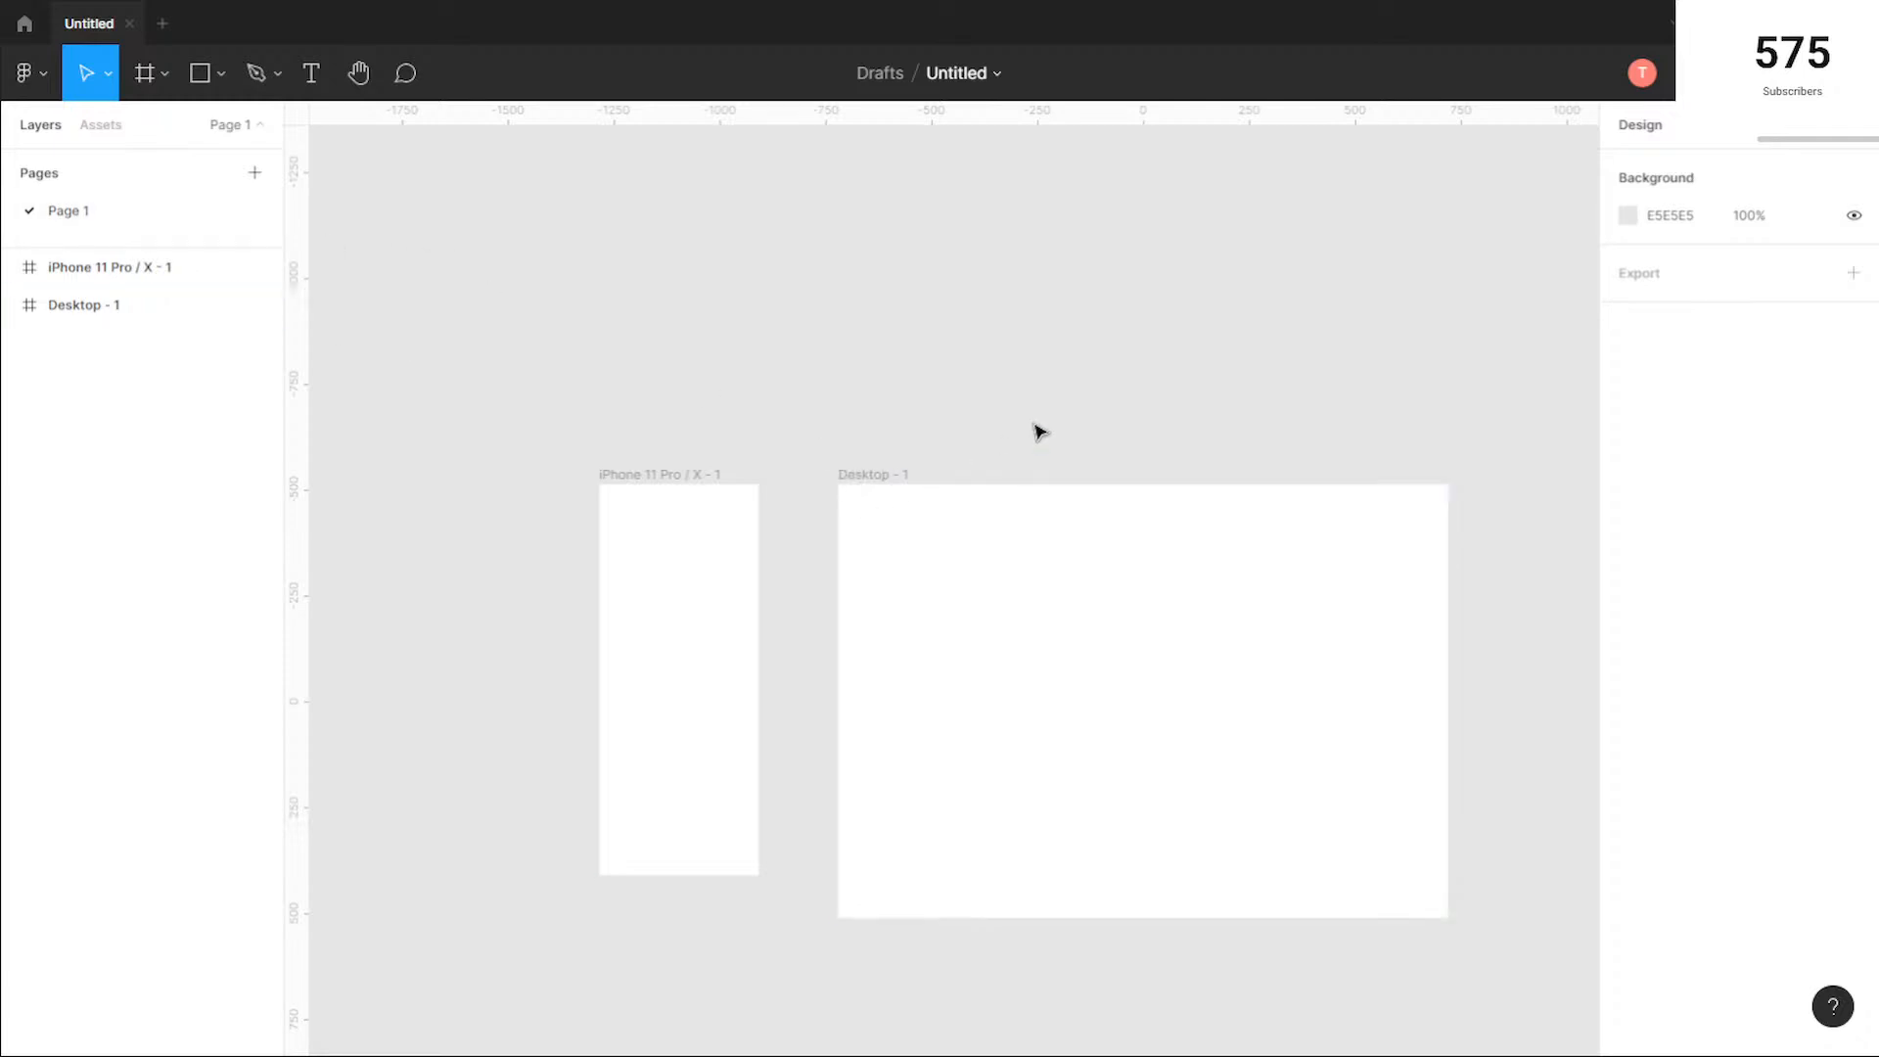
{"action": "scroll", "coordinate": [1171, 407], "scroll_direction": "down", "scroll_amount": 1}
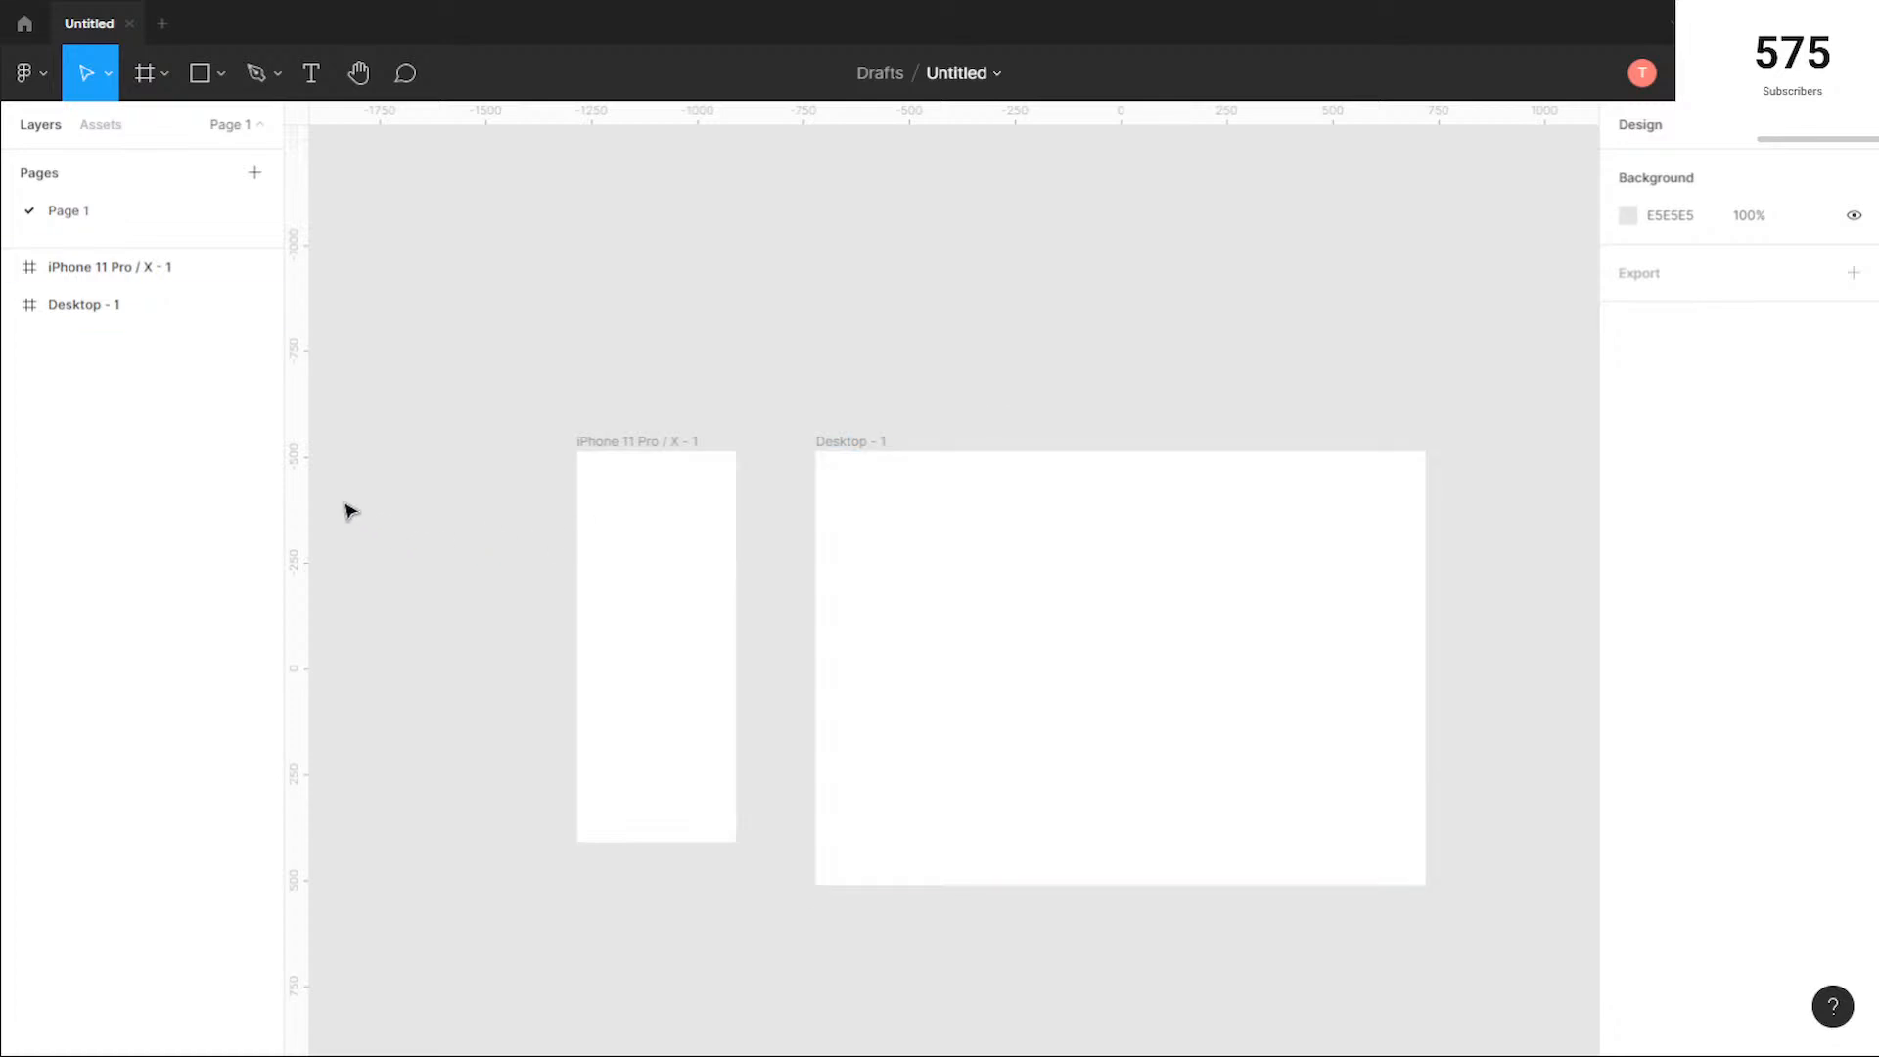
{"action": "mouse_move", "coordinate": [298, 487]}
{"action": "left_mouse_down"}
{"action": "mouse_move", "coordinate": [709, 449]}
{"action": "mouse_move", "coordinate": [1154, 449]}
{"action": "mouse_move", "coordinate": [294, 465]}
{"action": "left_mouse_up"}
Step: Add a layout grid to the Desktop frame, change it to Columns and set the count to 12
{"action": "left_click", "coordinate": [856, 442]}
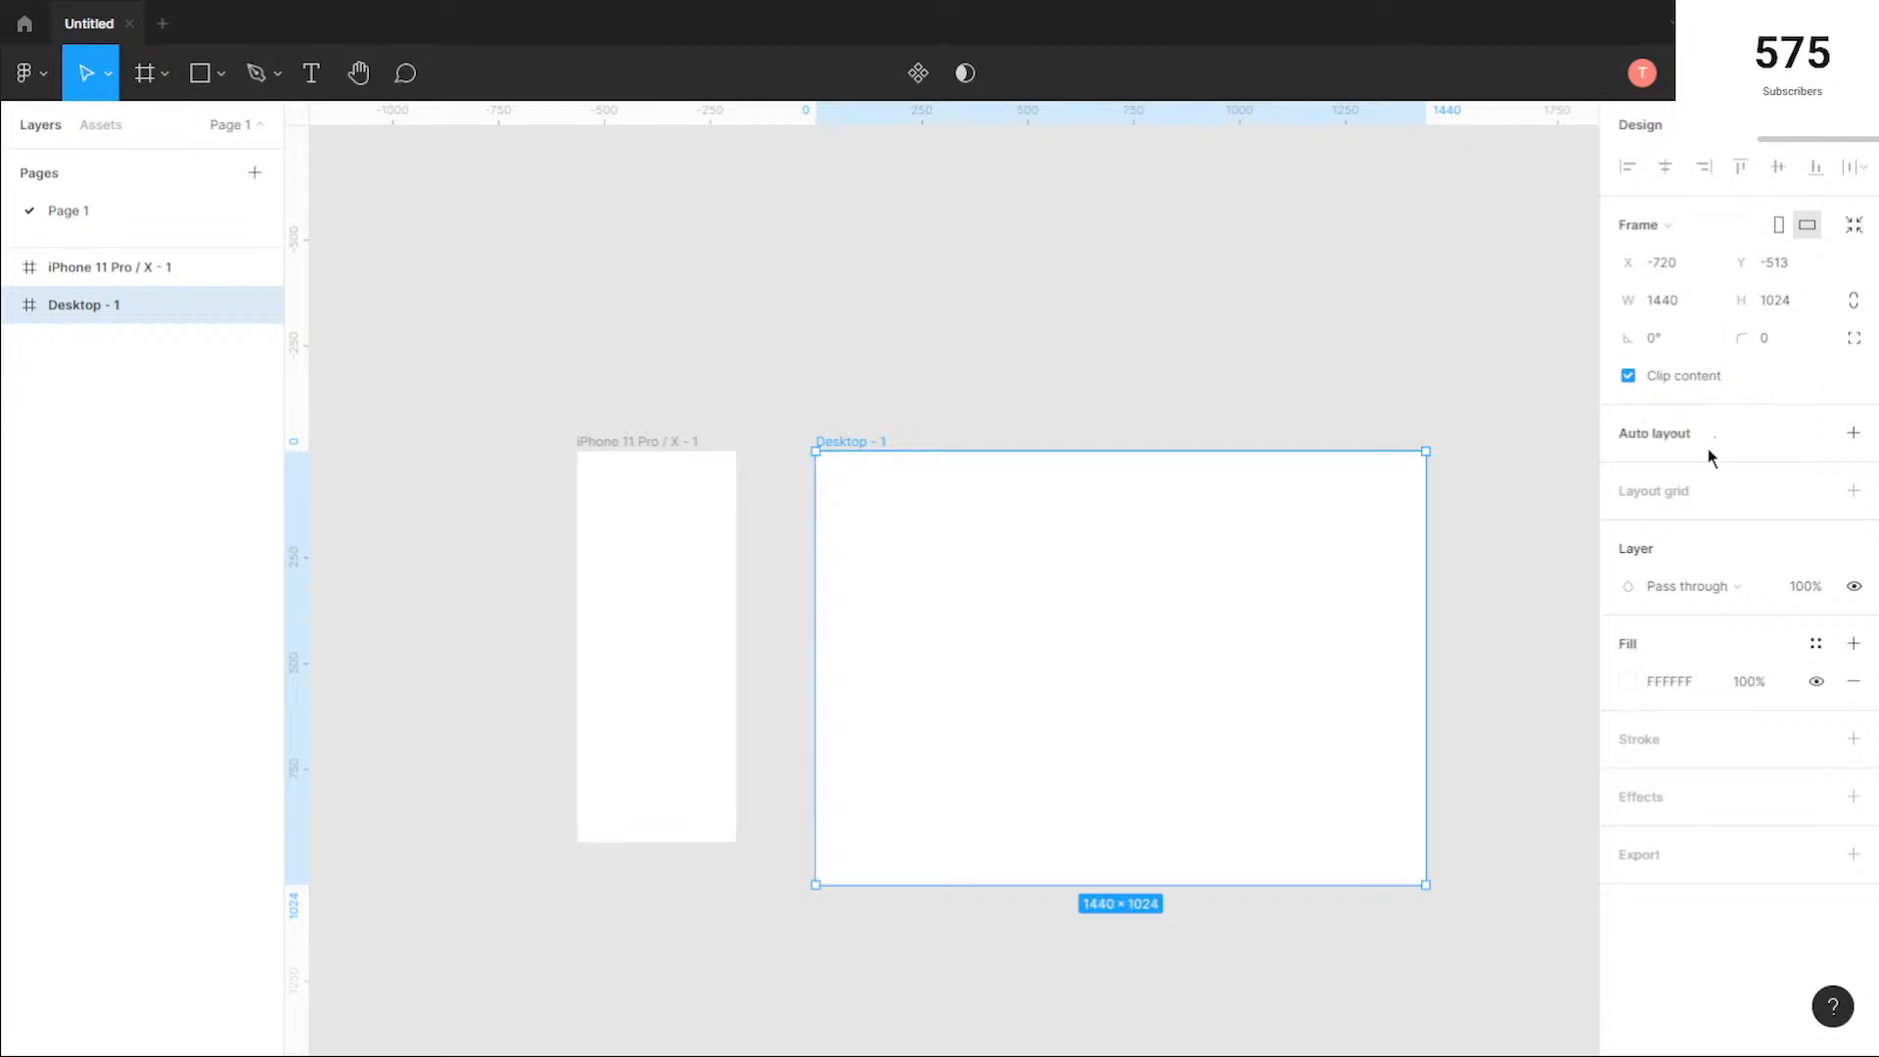
{"action": "left_click", "coordinate": [1853, 491]}
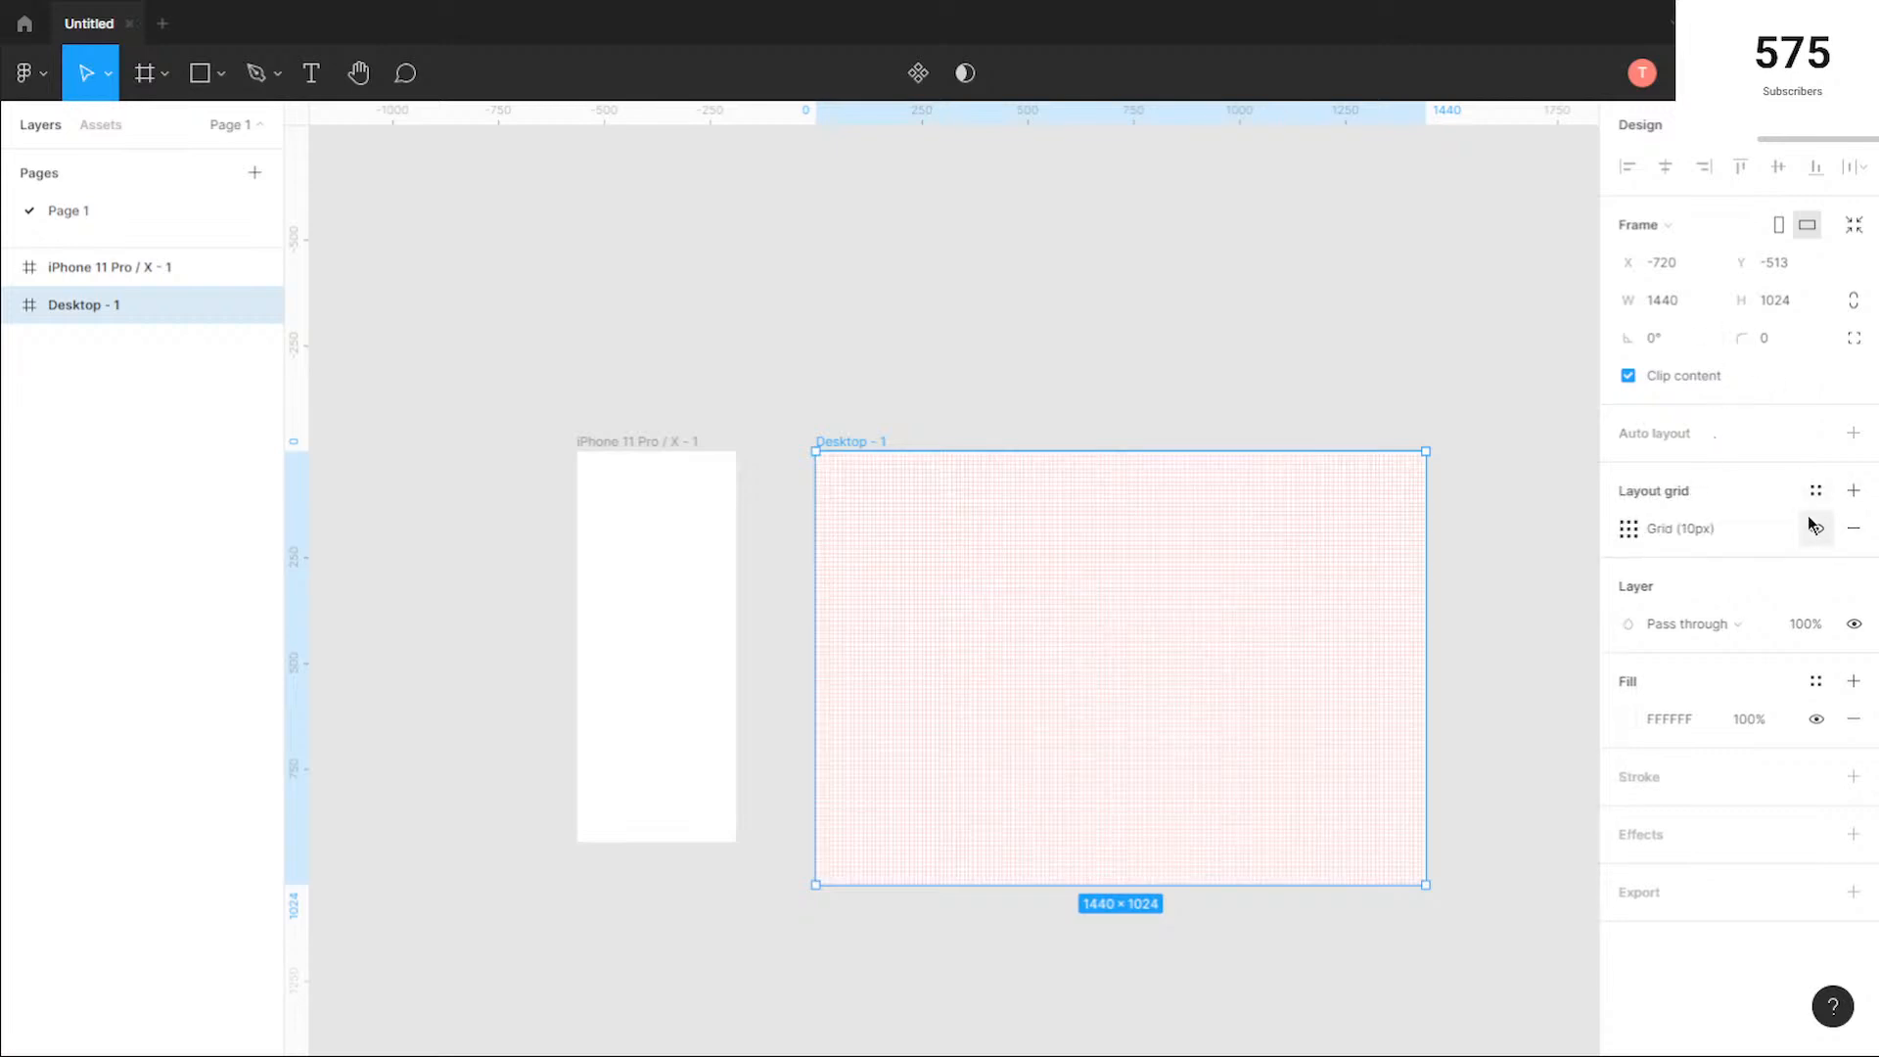
{"action": "left_click", "coordinate": [1630, 530]}
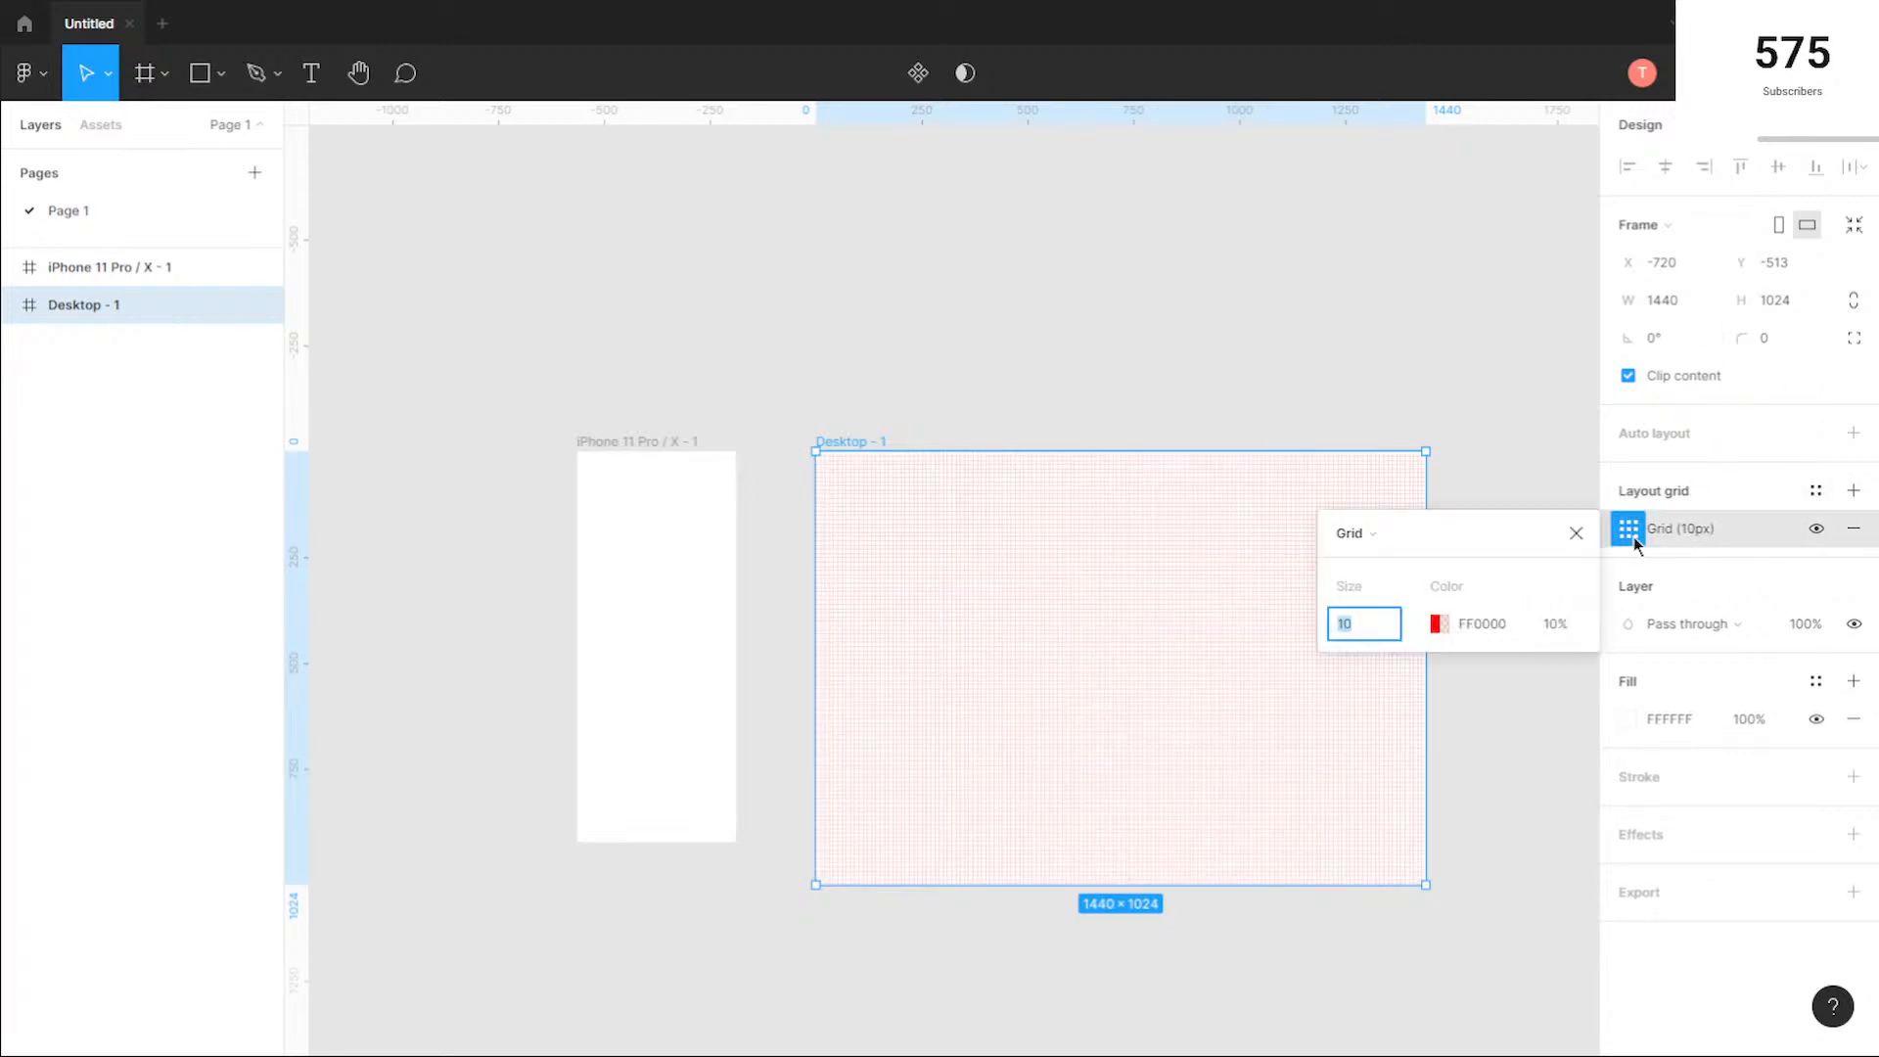
{"action": "left_click", "coordinate": [1355, 531]}
{"action": "left_click", "coordinate": [1401, 562]}
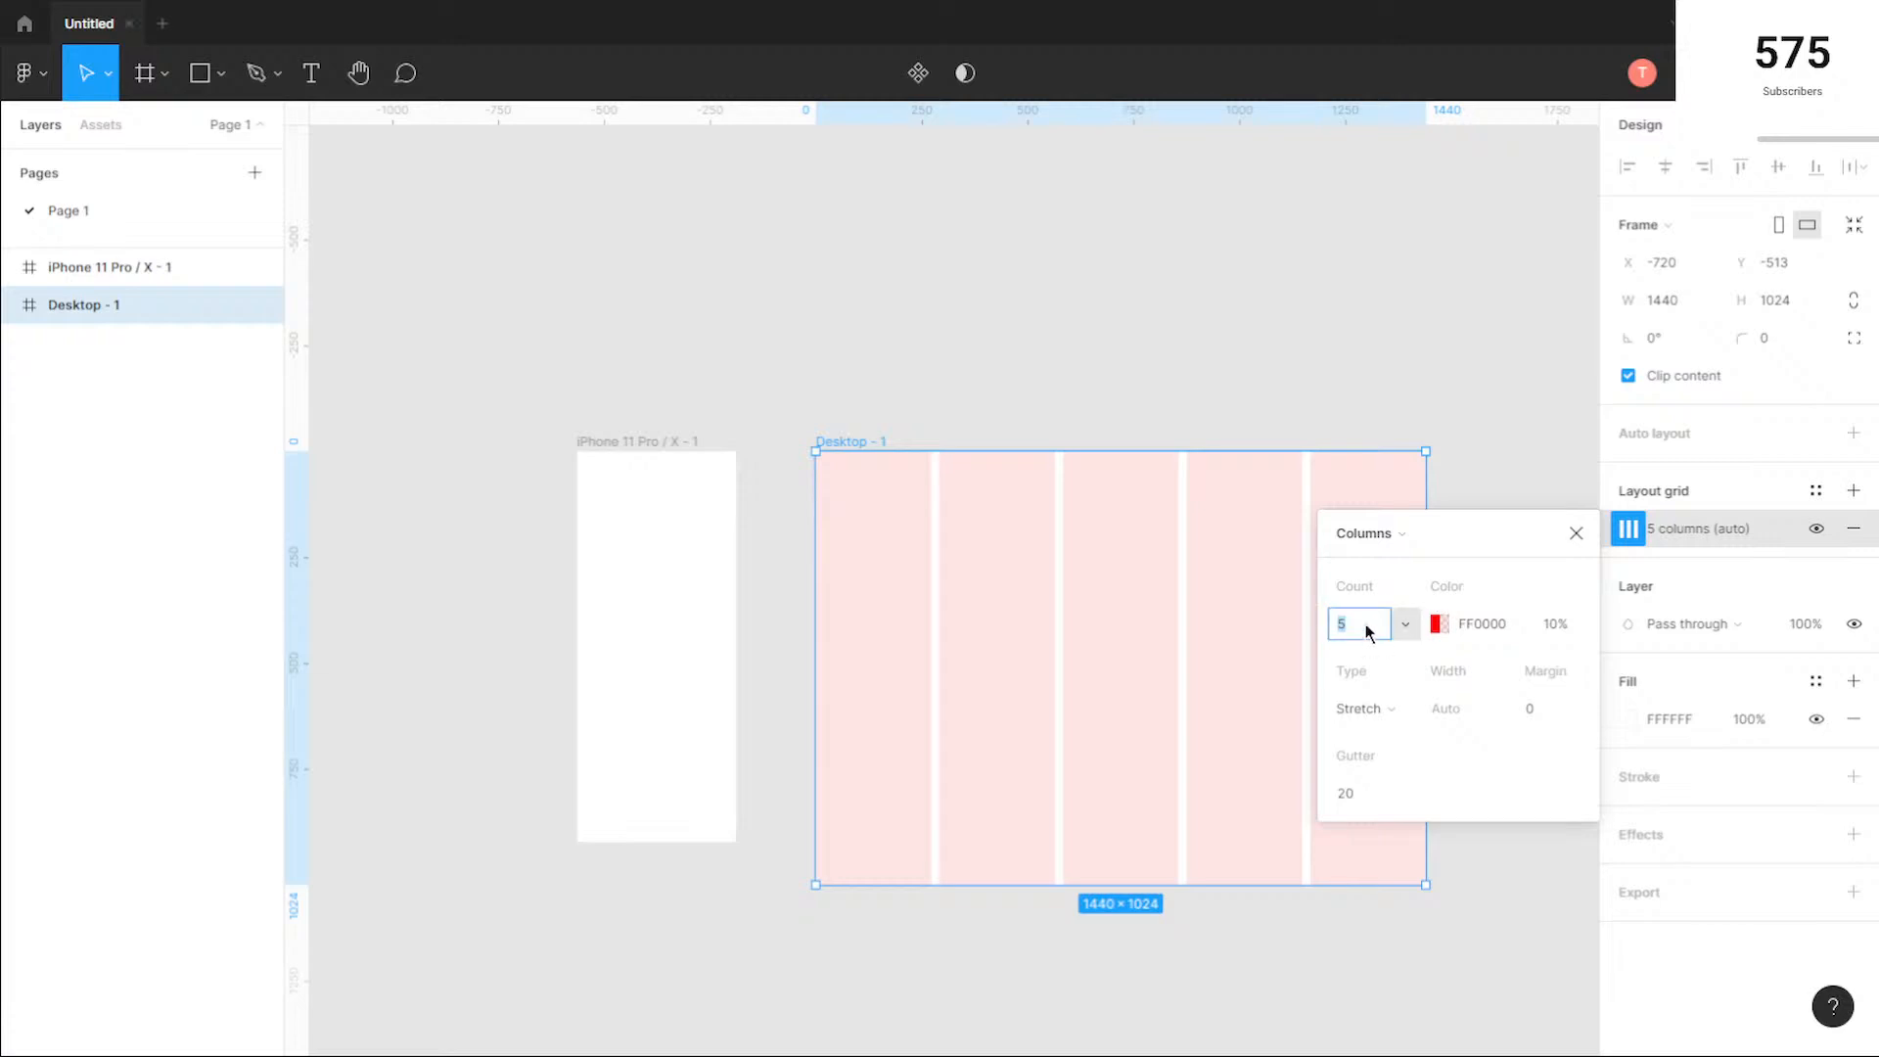
{"action": "type", "text": "12"}
{"action": "key", "text": "Return"}
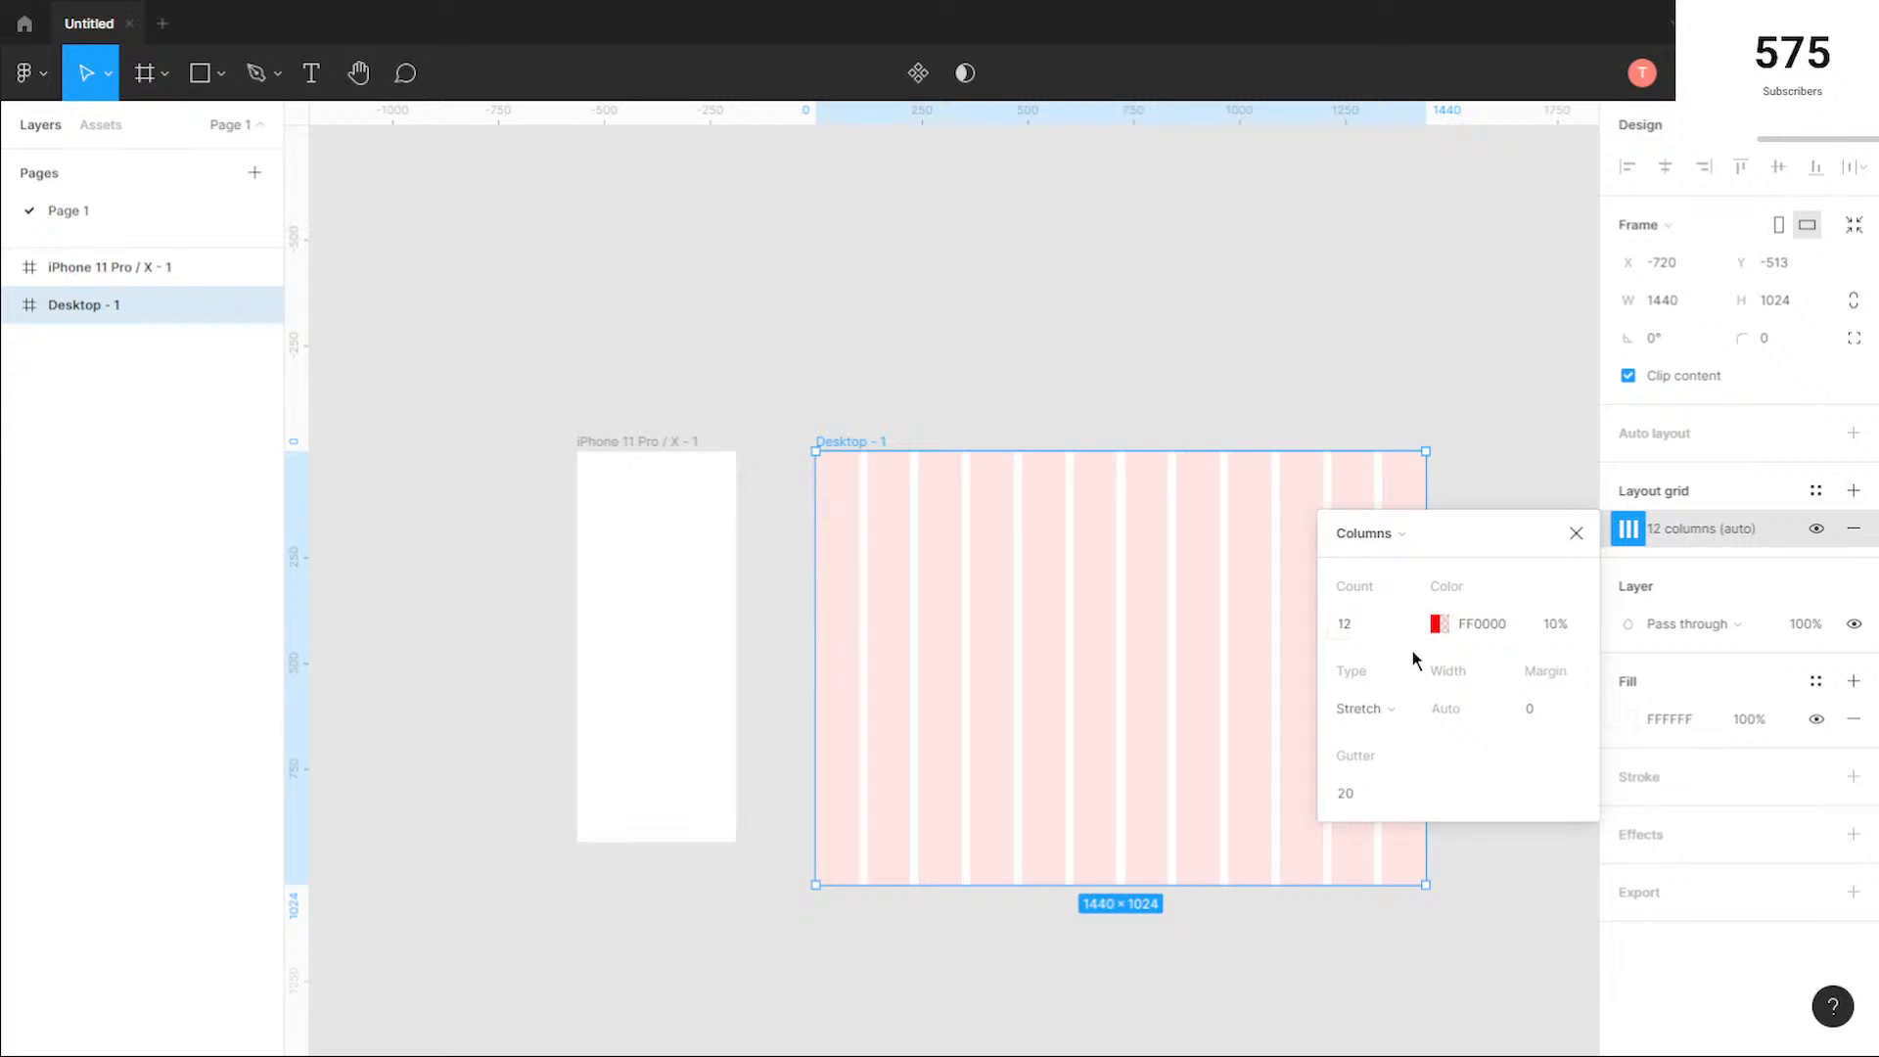
Step: Set the Desktop frame's column grid to Center type with a width of 100 and a gutter of 16
{"action": "left_click", "coordinate": [1366, 709]}
{"action": "left_click", "coordinate": [1385, 679]}
{"action": "left_click", "coordinate": [1466, 712]}
{"action": "type", "text": "100"}
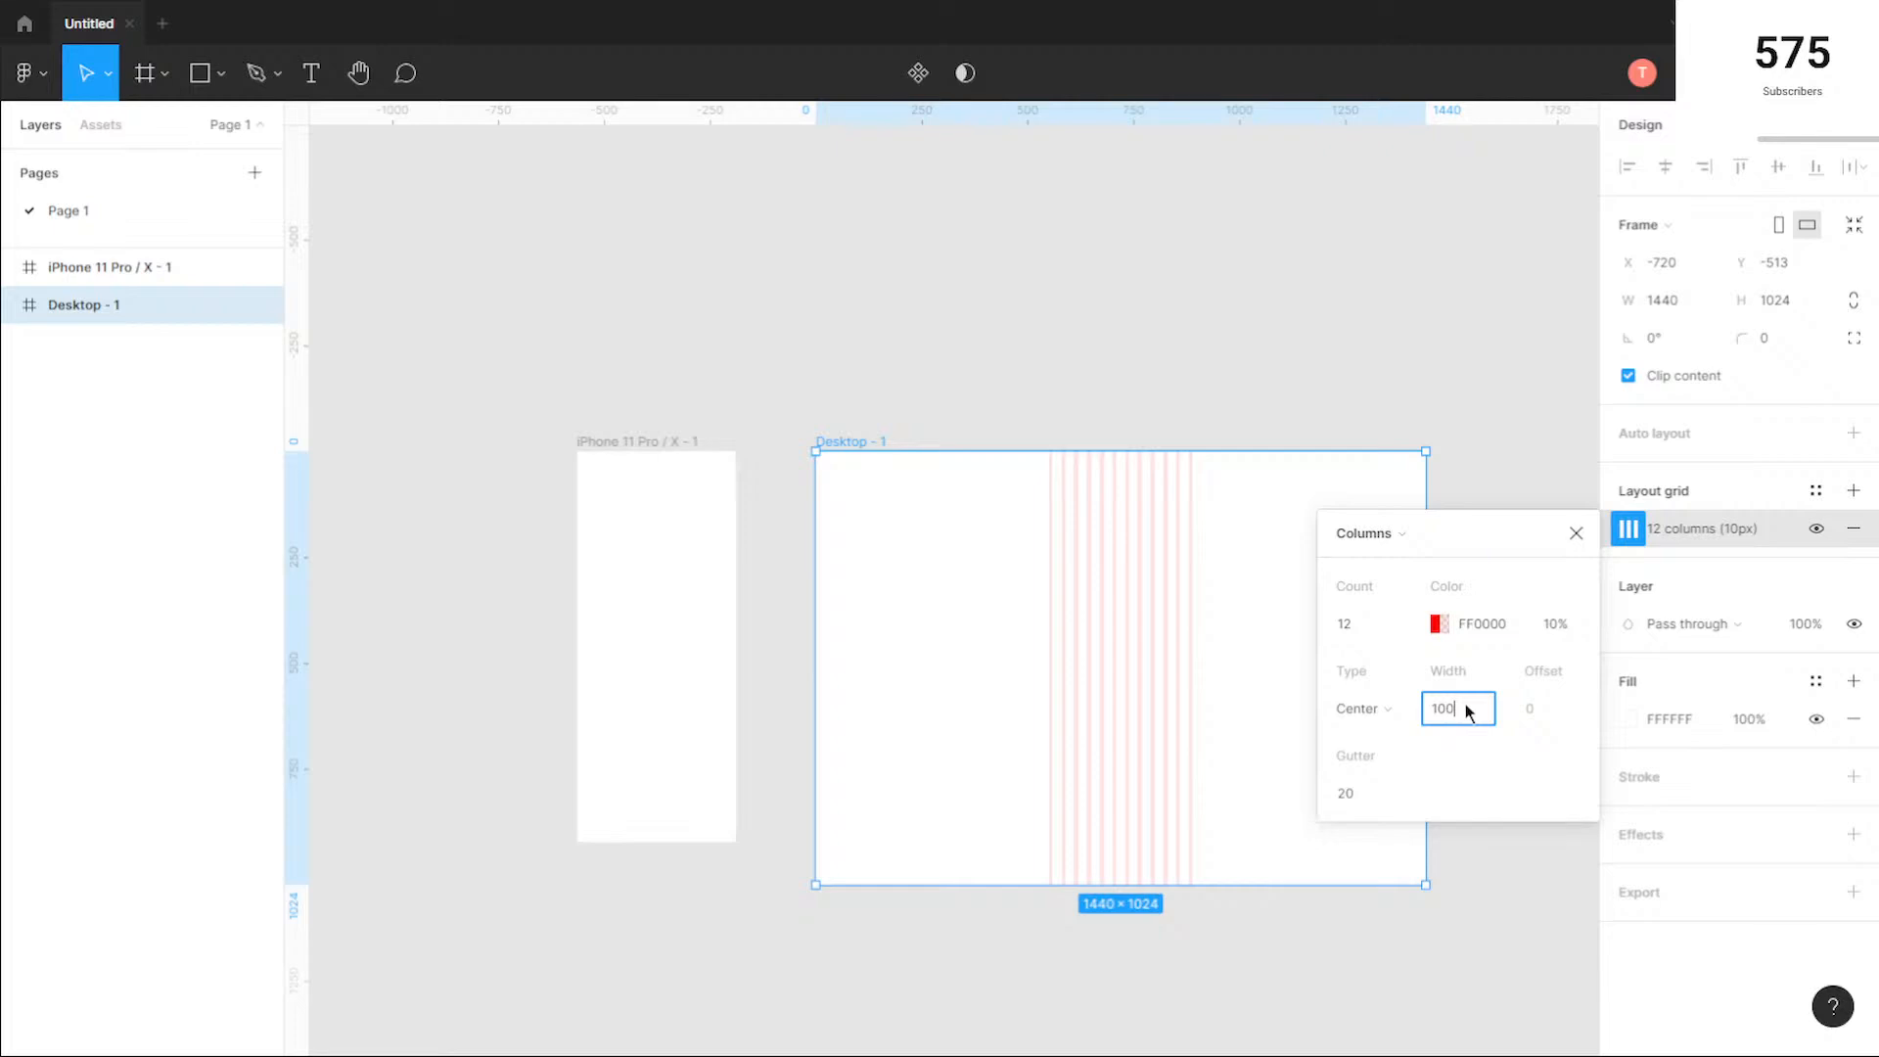
{"action": "key", "text": "Return"}
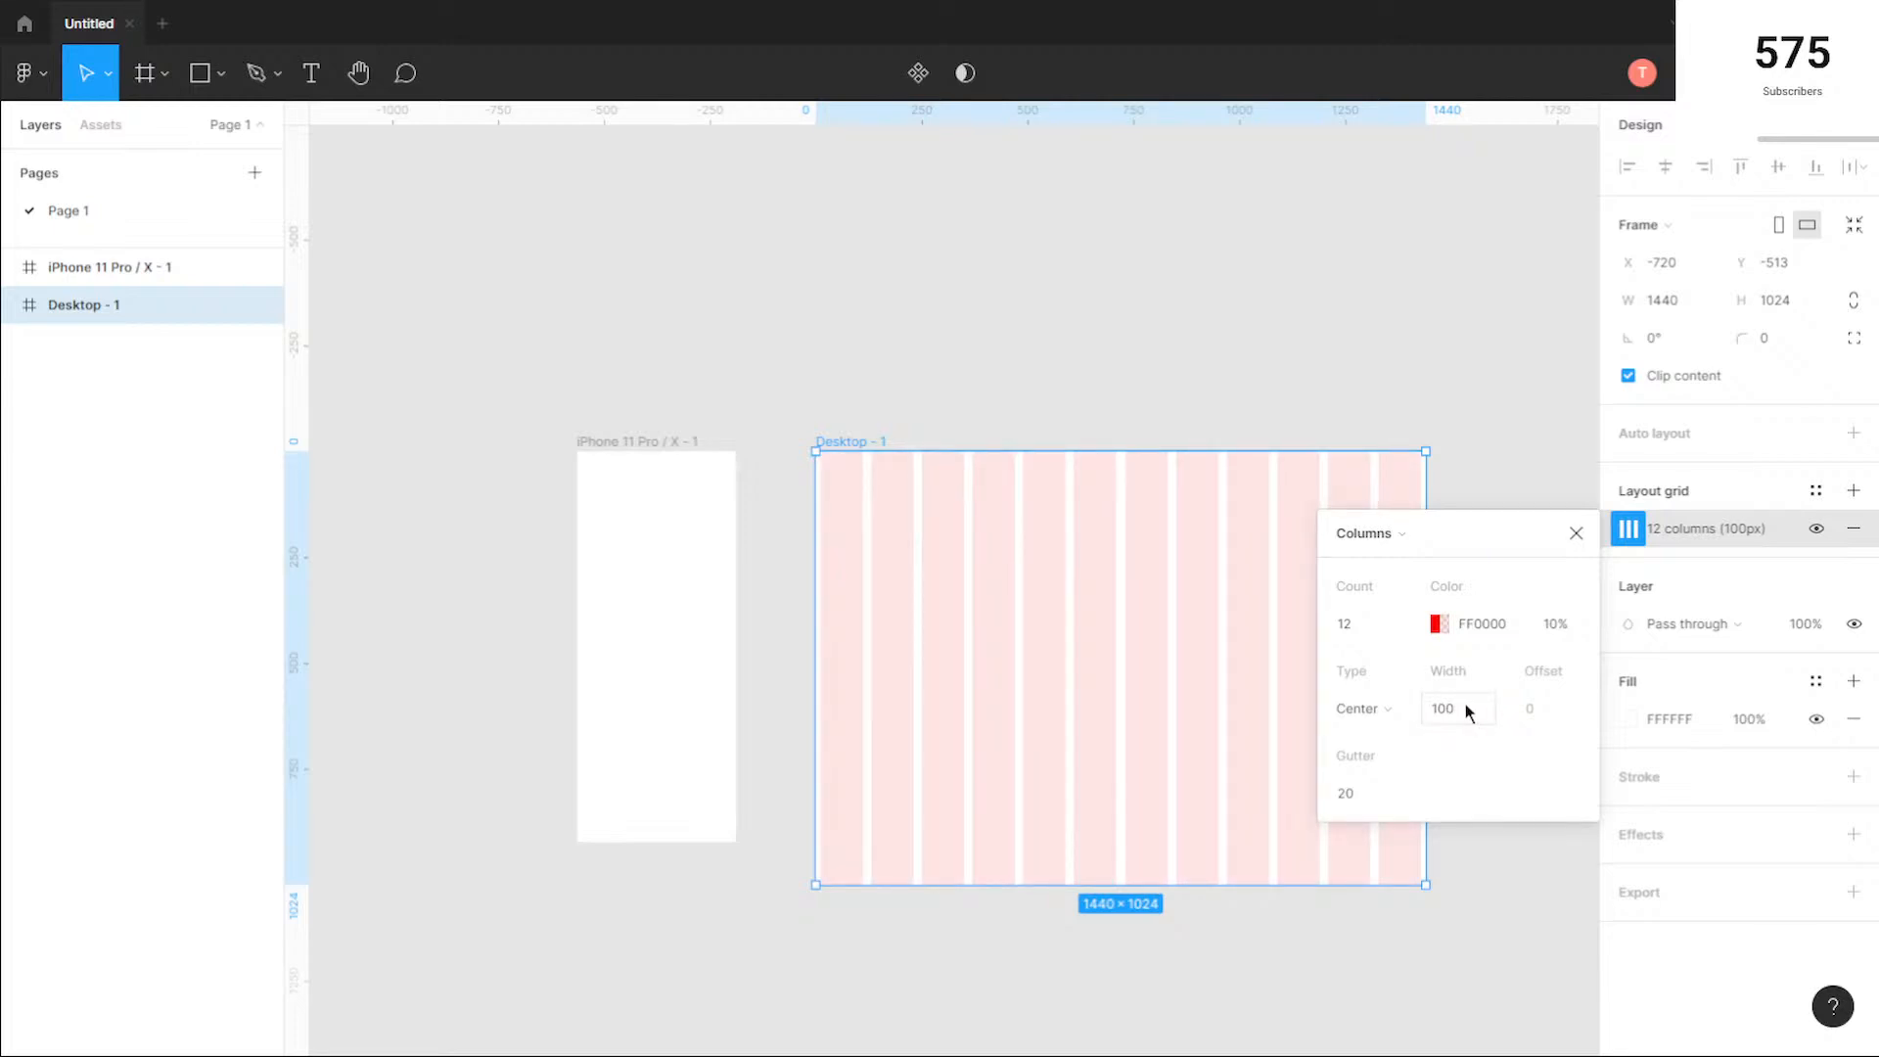
{"action": "left_click", "coordinate": [1354, 795]}
{"action": "type", "text": "16"}
{"action": "key", "text": "Return"}
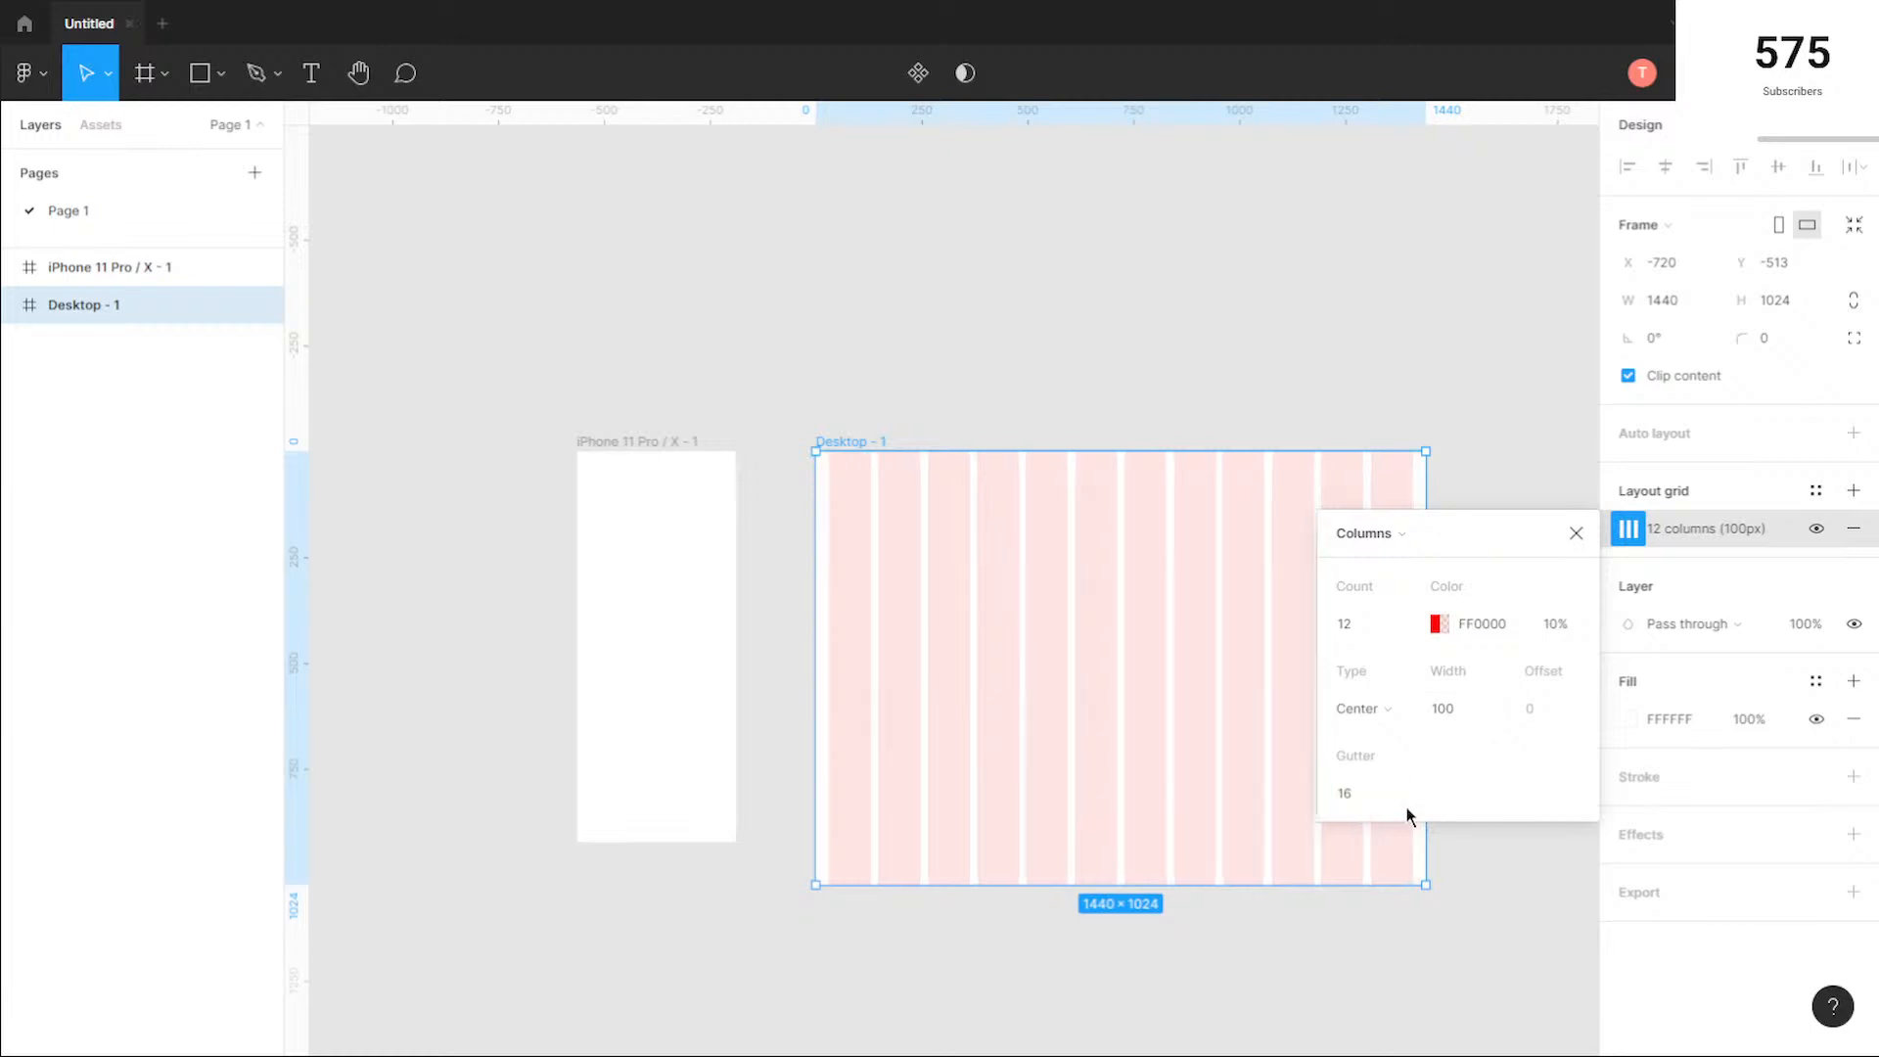
Step: Set the Desktop frame's column count to 10 and close the grid settings
{"action": "left_click", "coordinate": [1375, 631]}
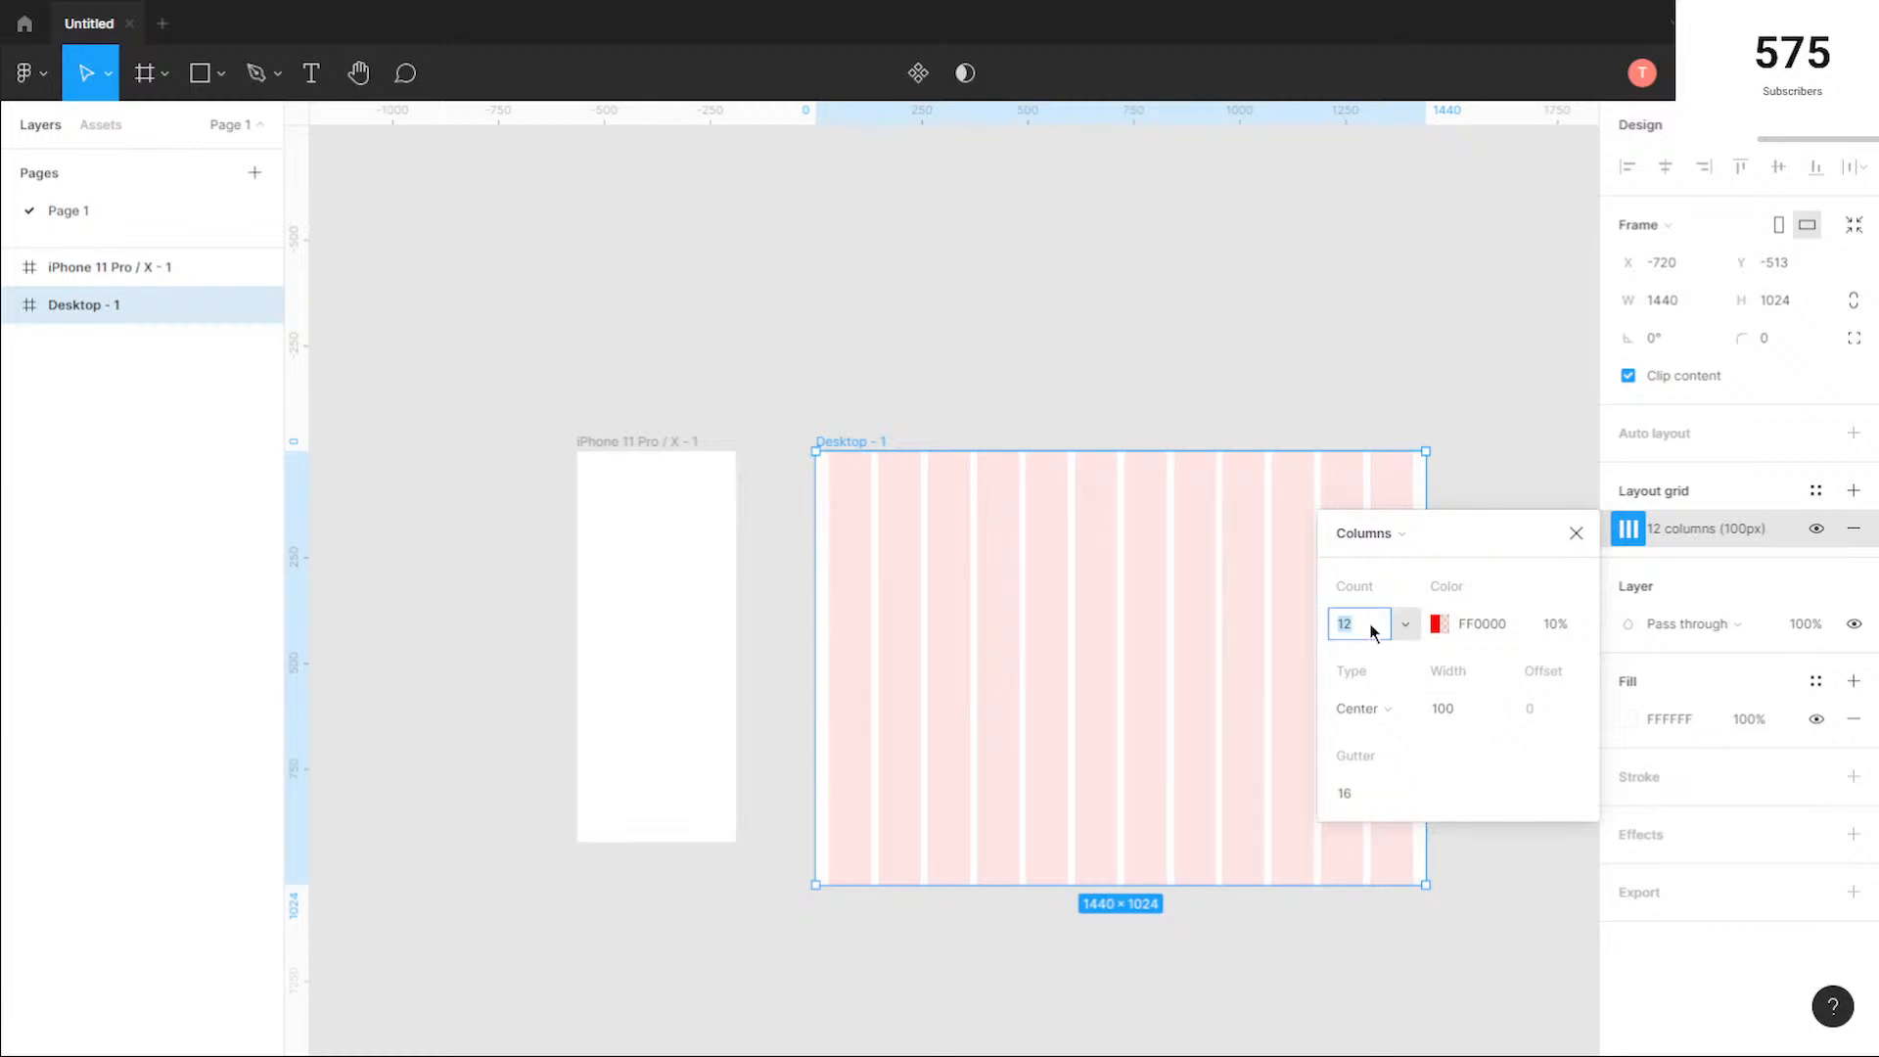
{"action": "type", "text": "10"}
{"action": "key", "text": "Return"}
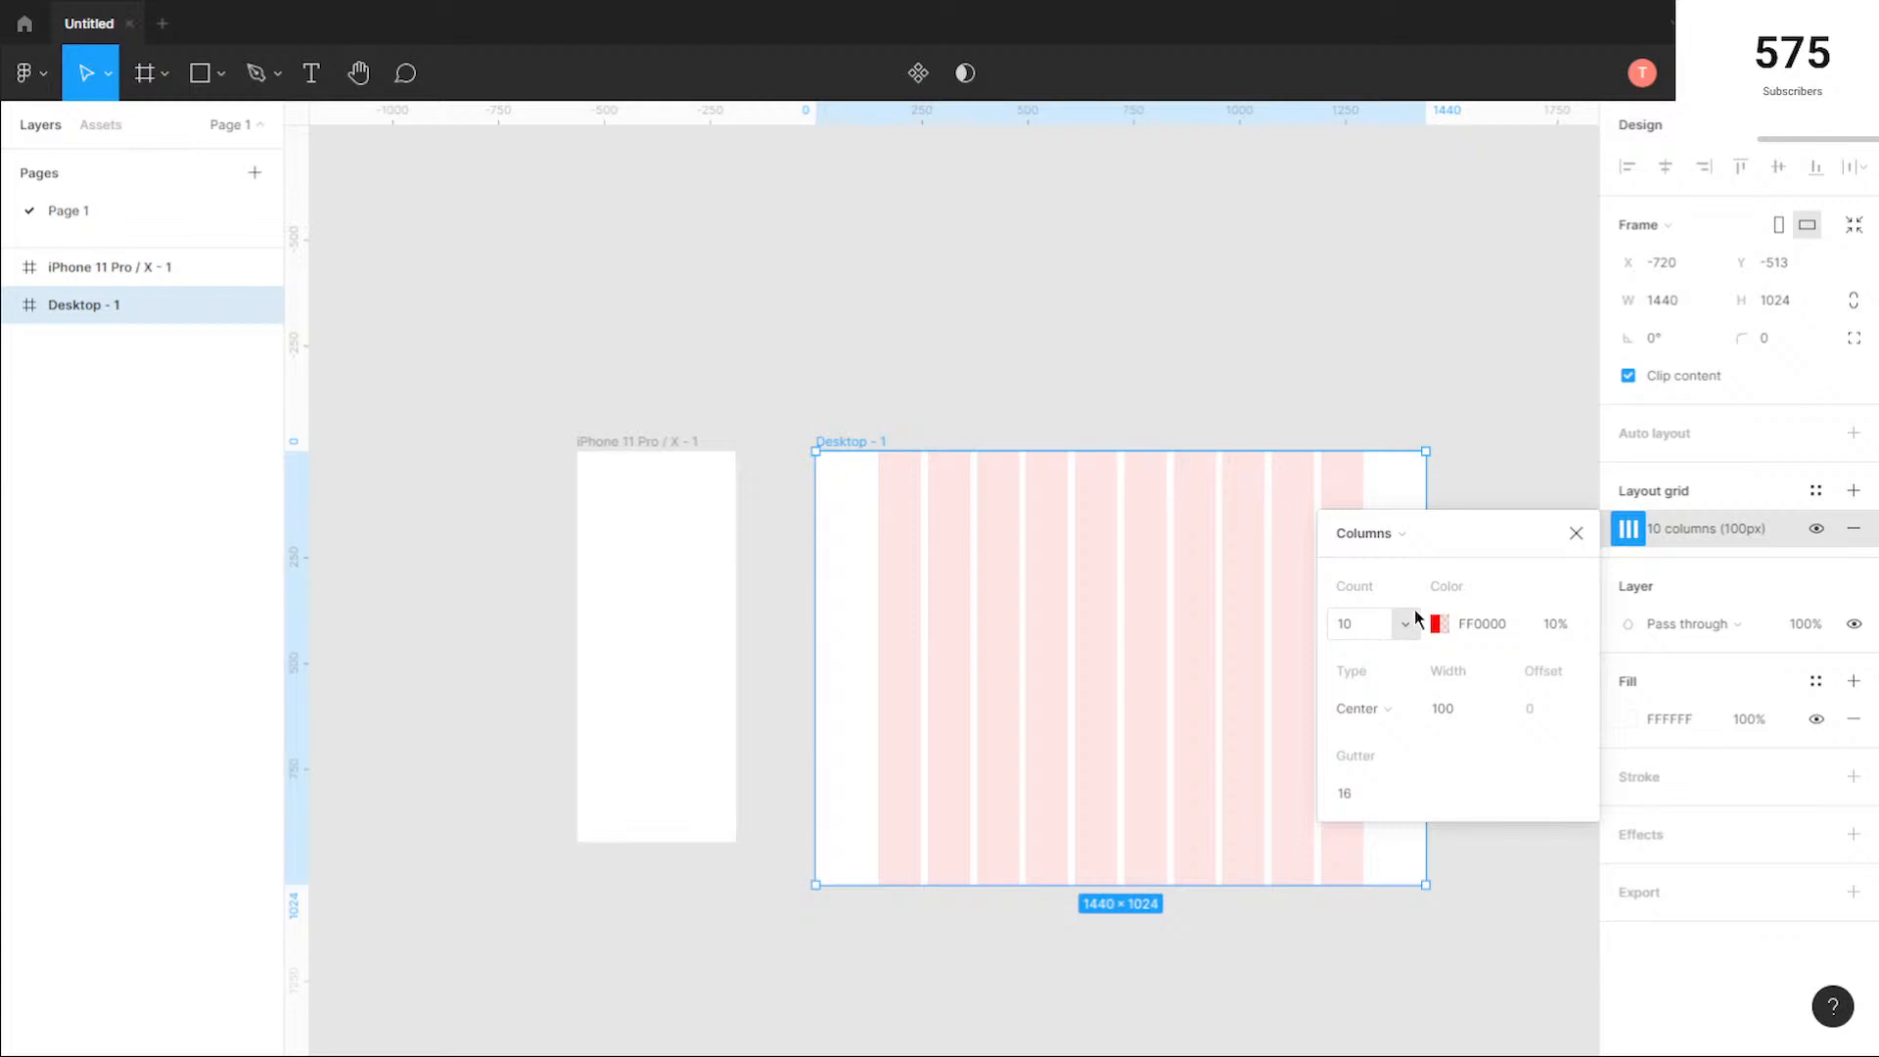
{"action": "left_click", "coordinate": [1580, 536]}
{"action": "left_click", "coordinate": [1446, 585]}
{"action": "left_click_drag", "start_coordinate": [1462, 560], "coordinate": [1313, 473]}
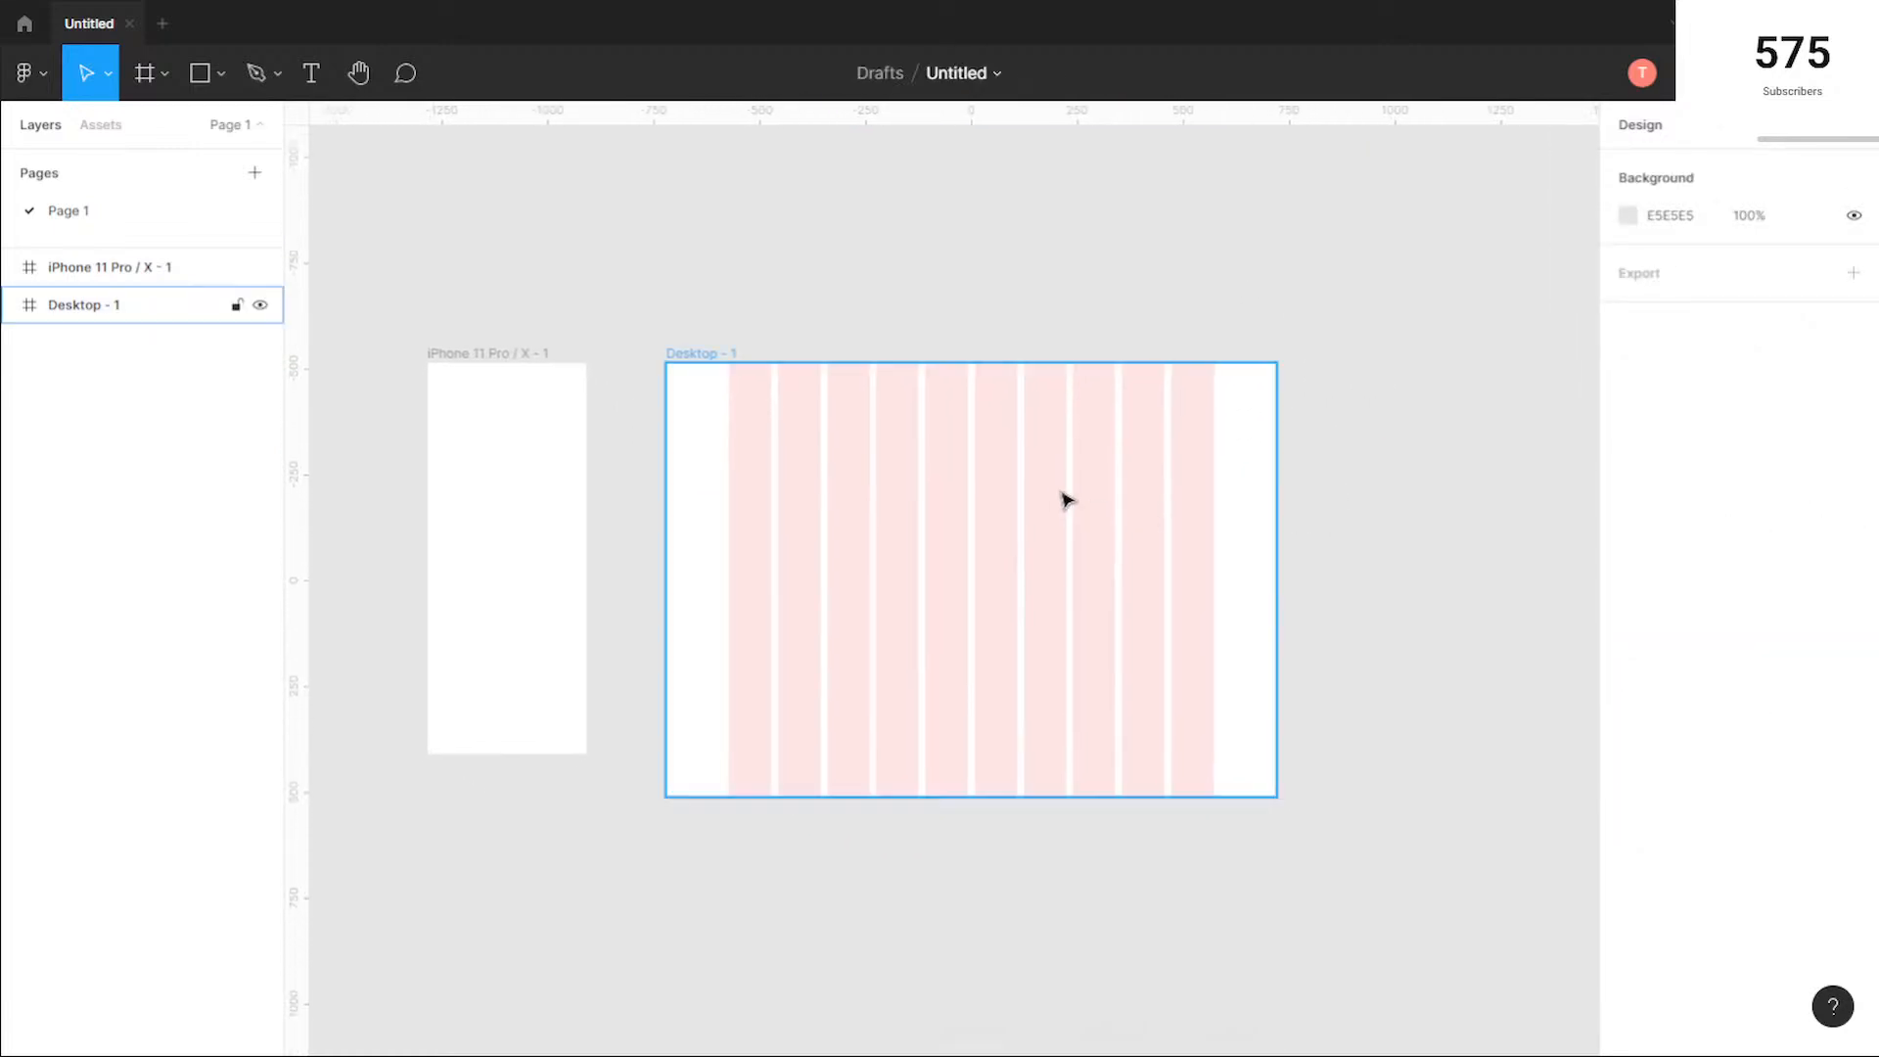
Step: Add a layout grid to the iPhone frame, change it to Columns and set the count to 4
{"action": "left_click", "coordinate": [461, 359]}
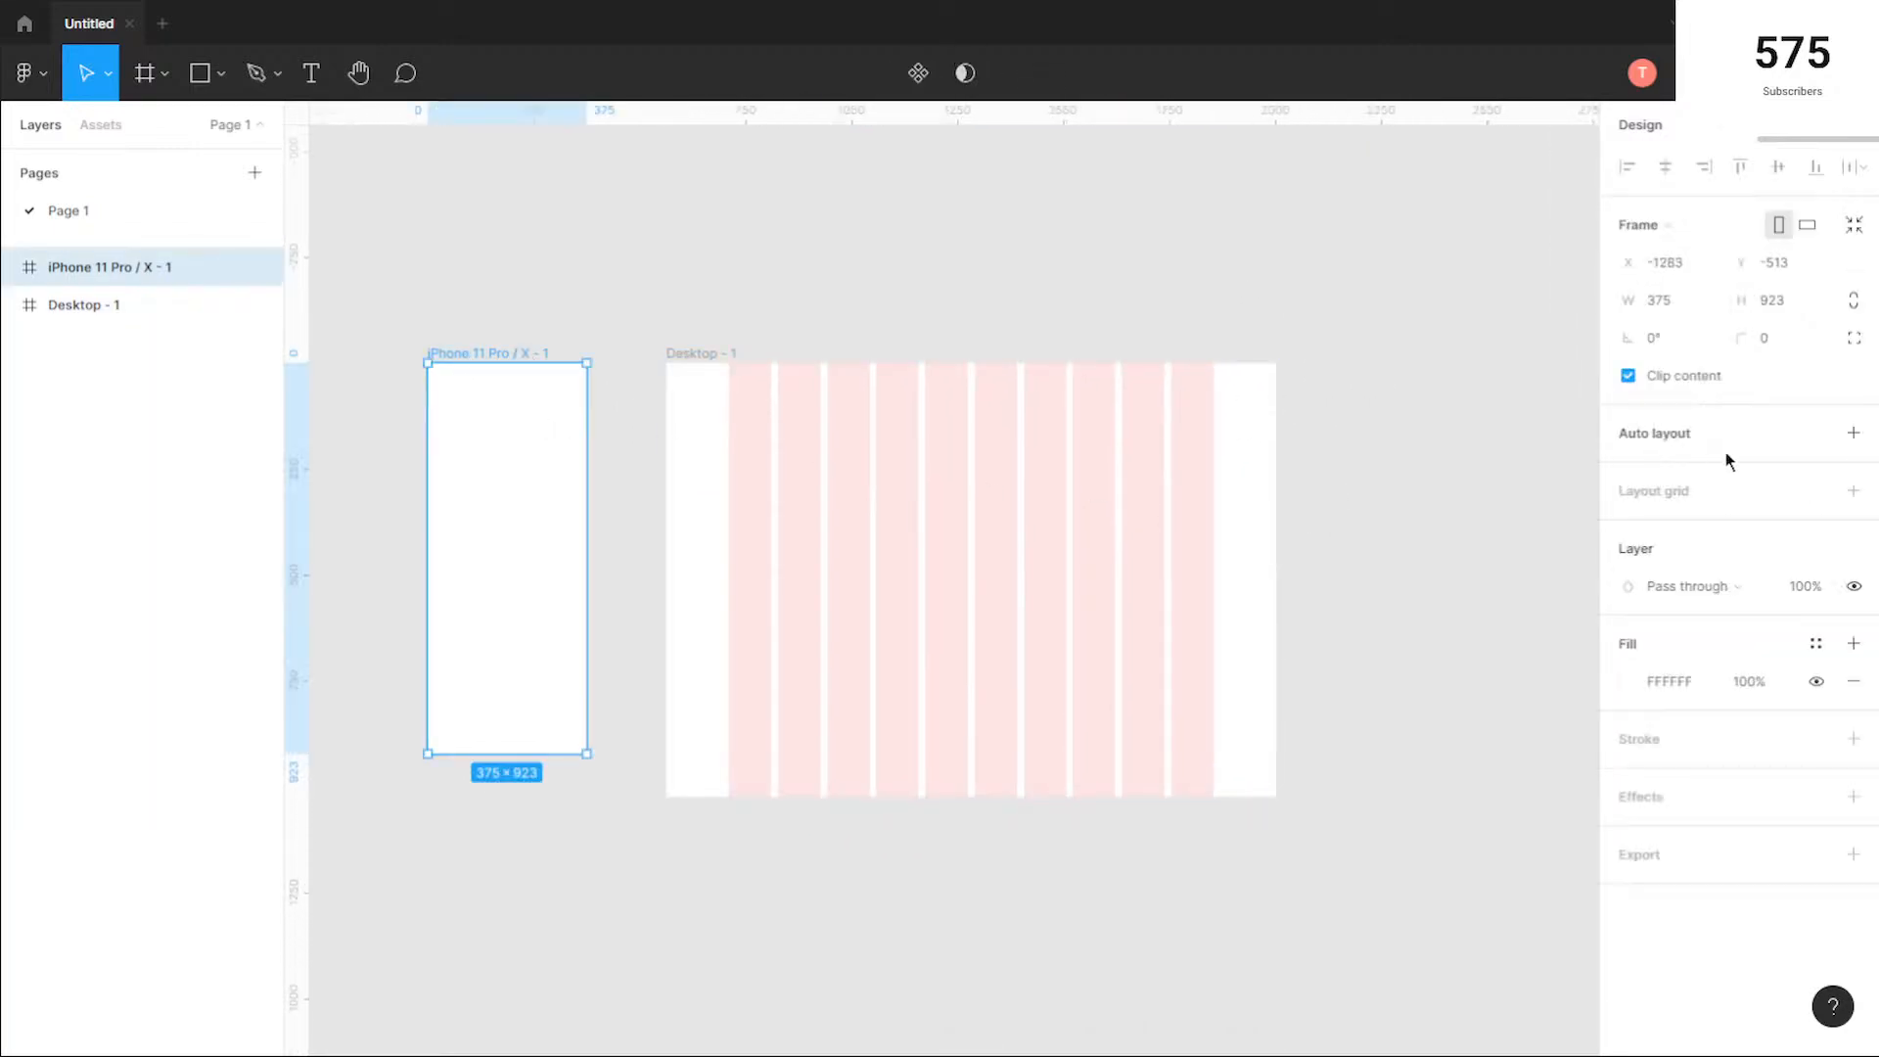
{"action": "left_click", "coordinate": [1650, 493]}
{"action": "left_click", "coordinate": [1629, 529]}
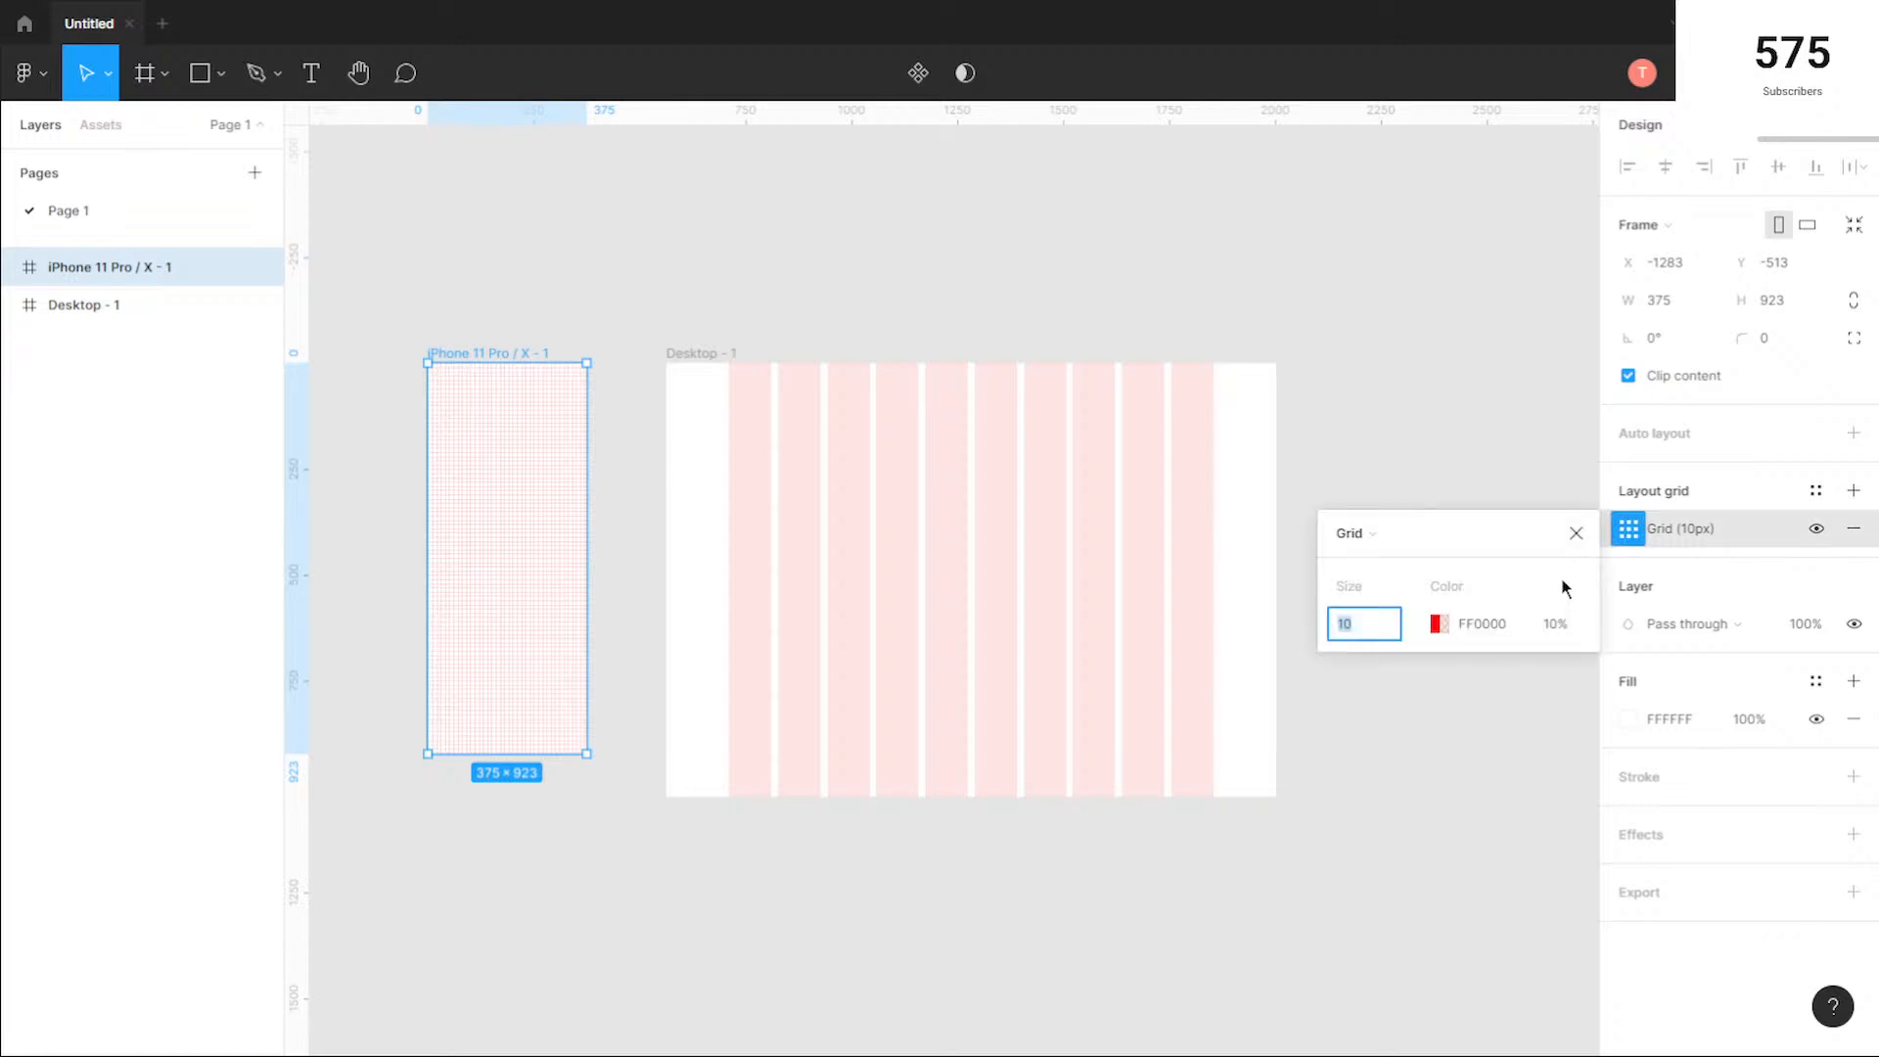
{"action": "left_click", "coordinate": [1355, 533]}
{"action": "left_click", "coordinate": [1382, 560]}
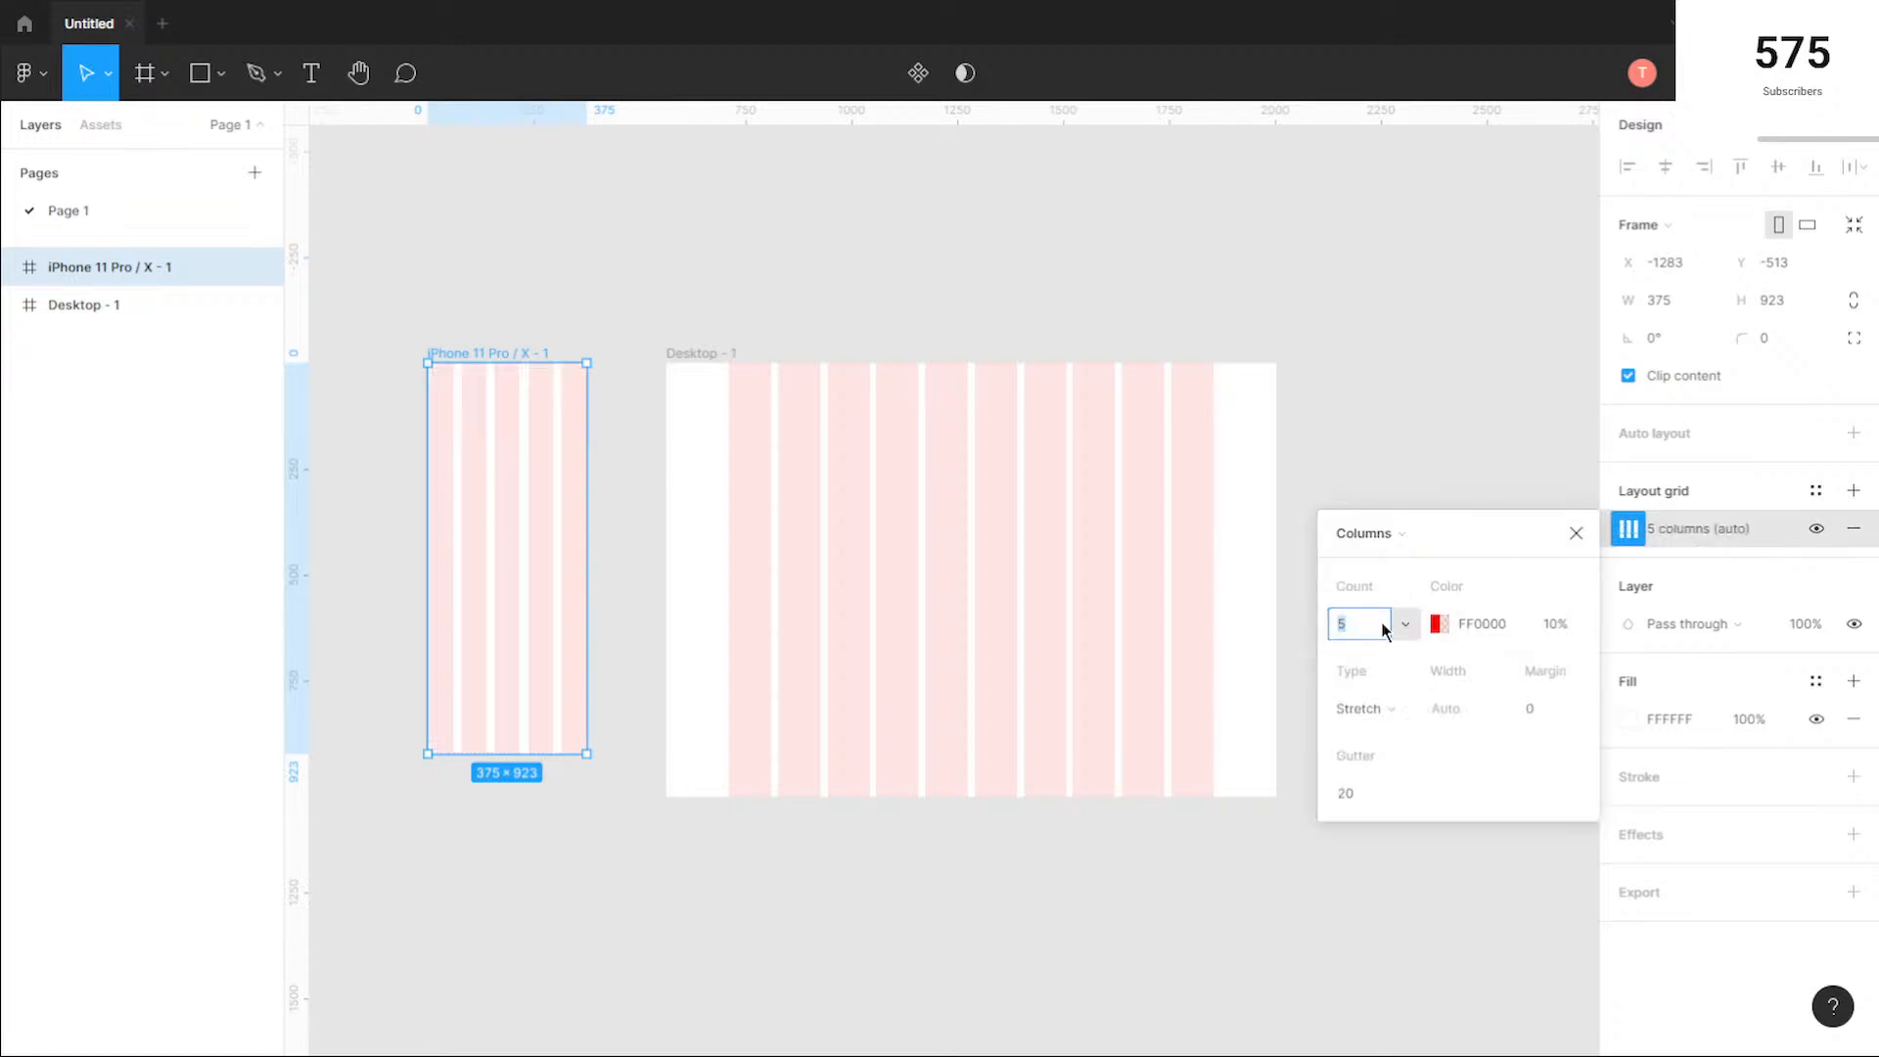
{"action": "type", "text": "4"}
{"action": "key", "text": "Return"}
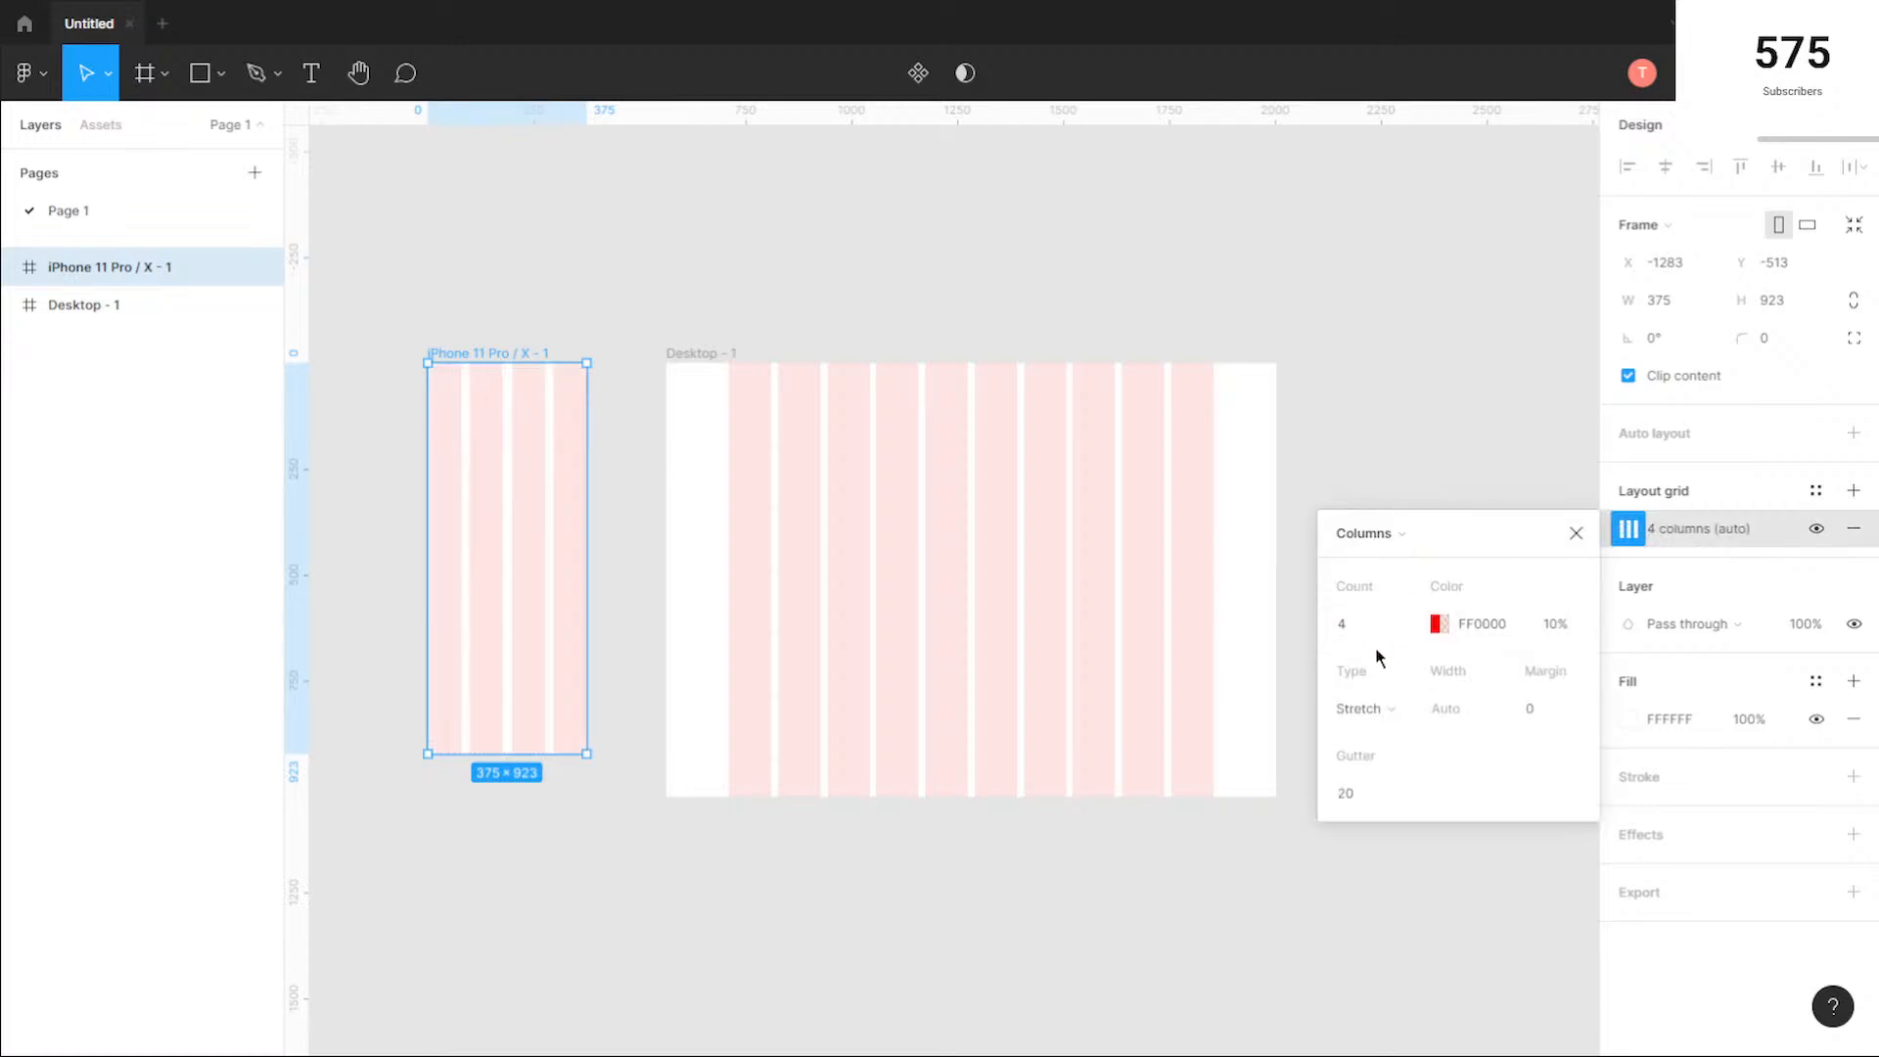
Step: Set the iPhone frame's column grid to Center type with a width of 100 and a gutter of 16
{"action": "left_click", "coordinate": [1417, 703]}
{"action": "left_click", "coordinate": [1409, 678]}
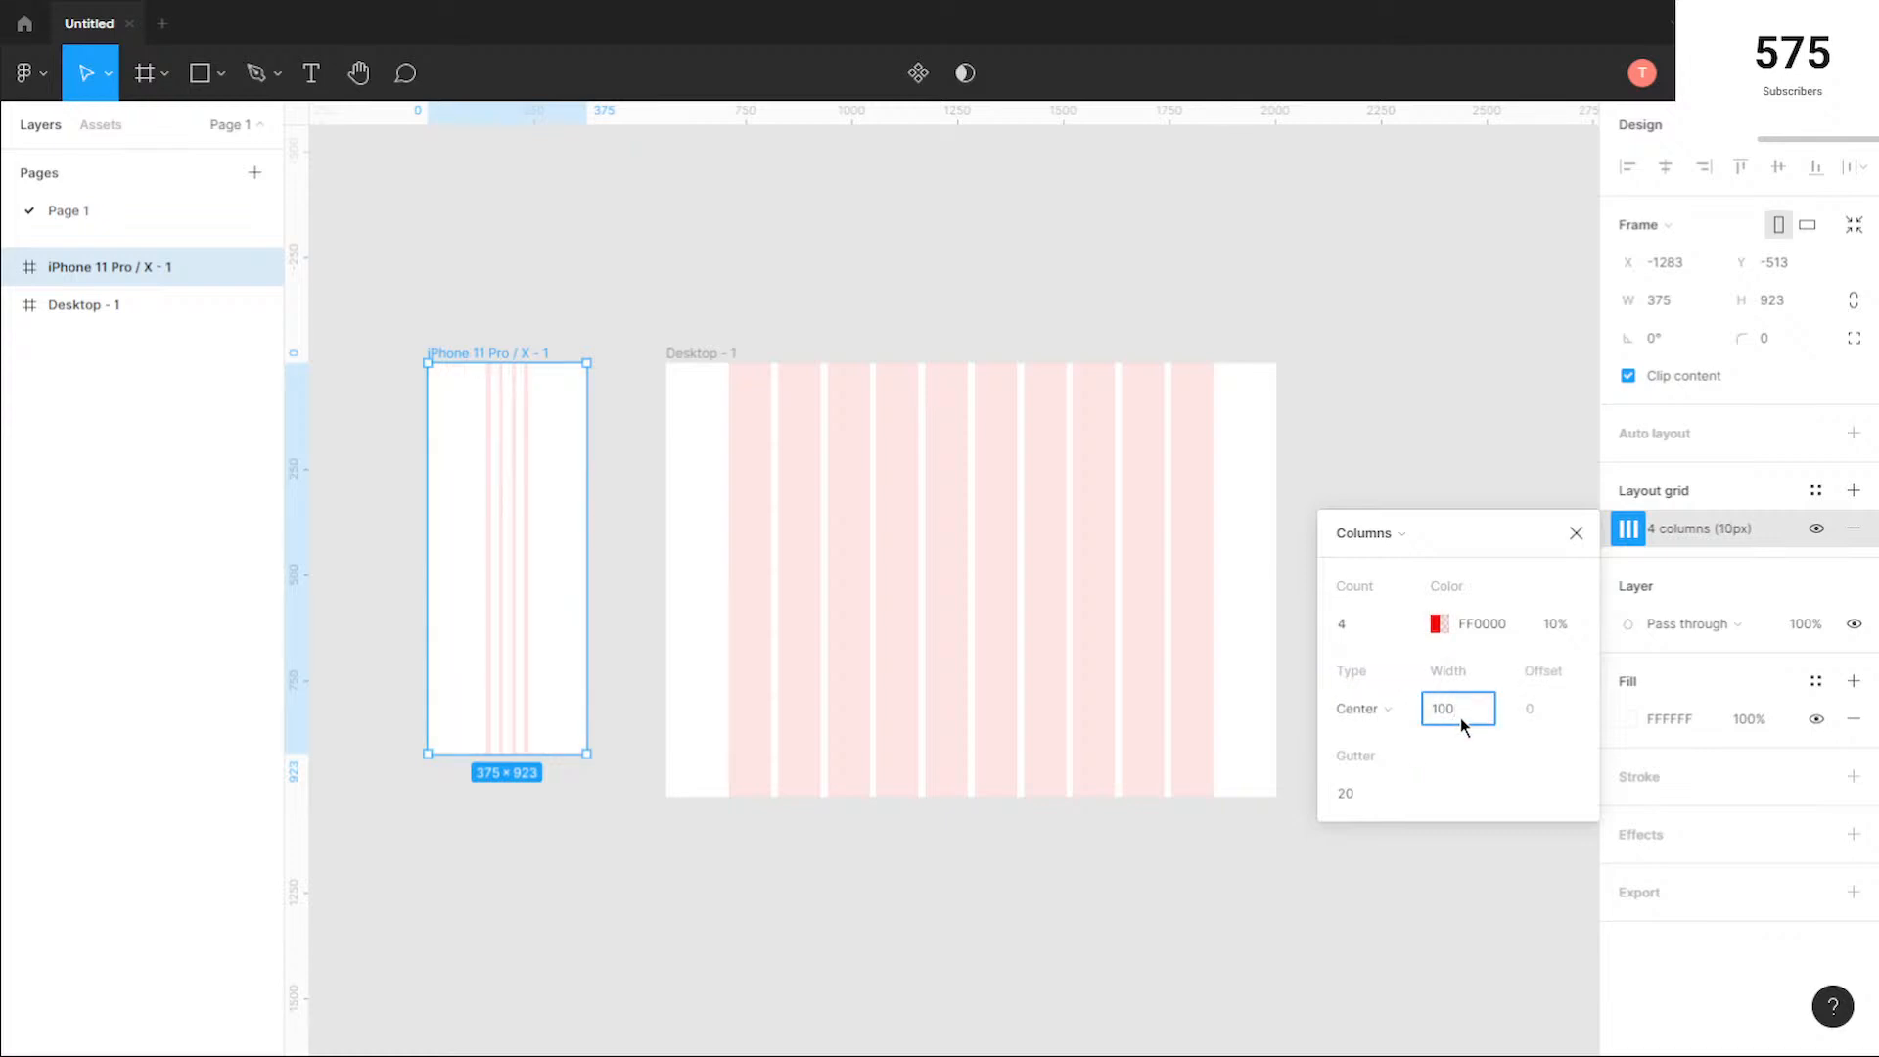
{"action": "key", "text": "Return"}
{"action": "left_click", "coordinate": [1366, 793]}
{"action": "type", "text": "16"}
{"action": "key", "text": "Return"}
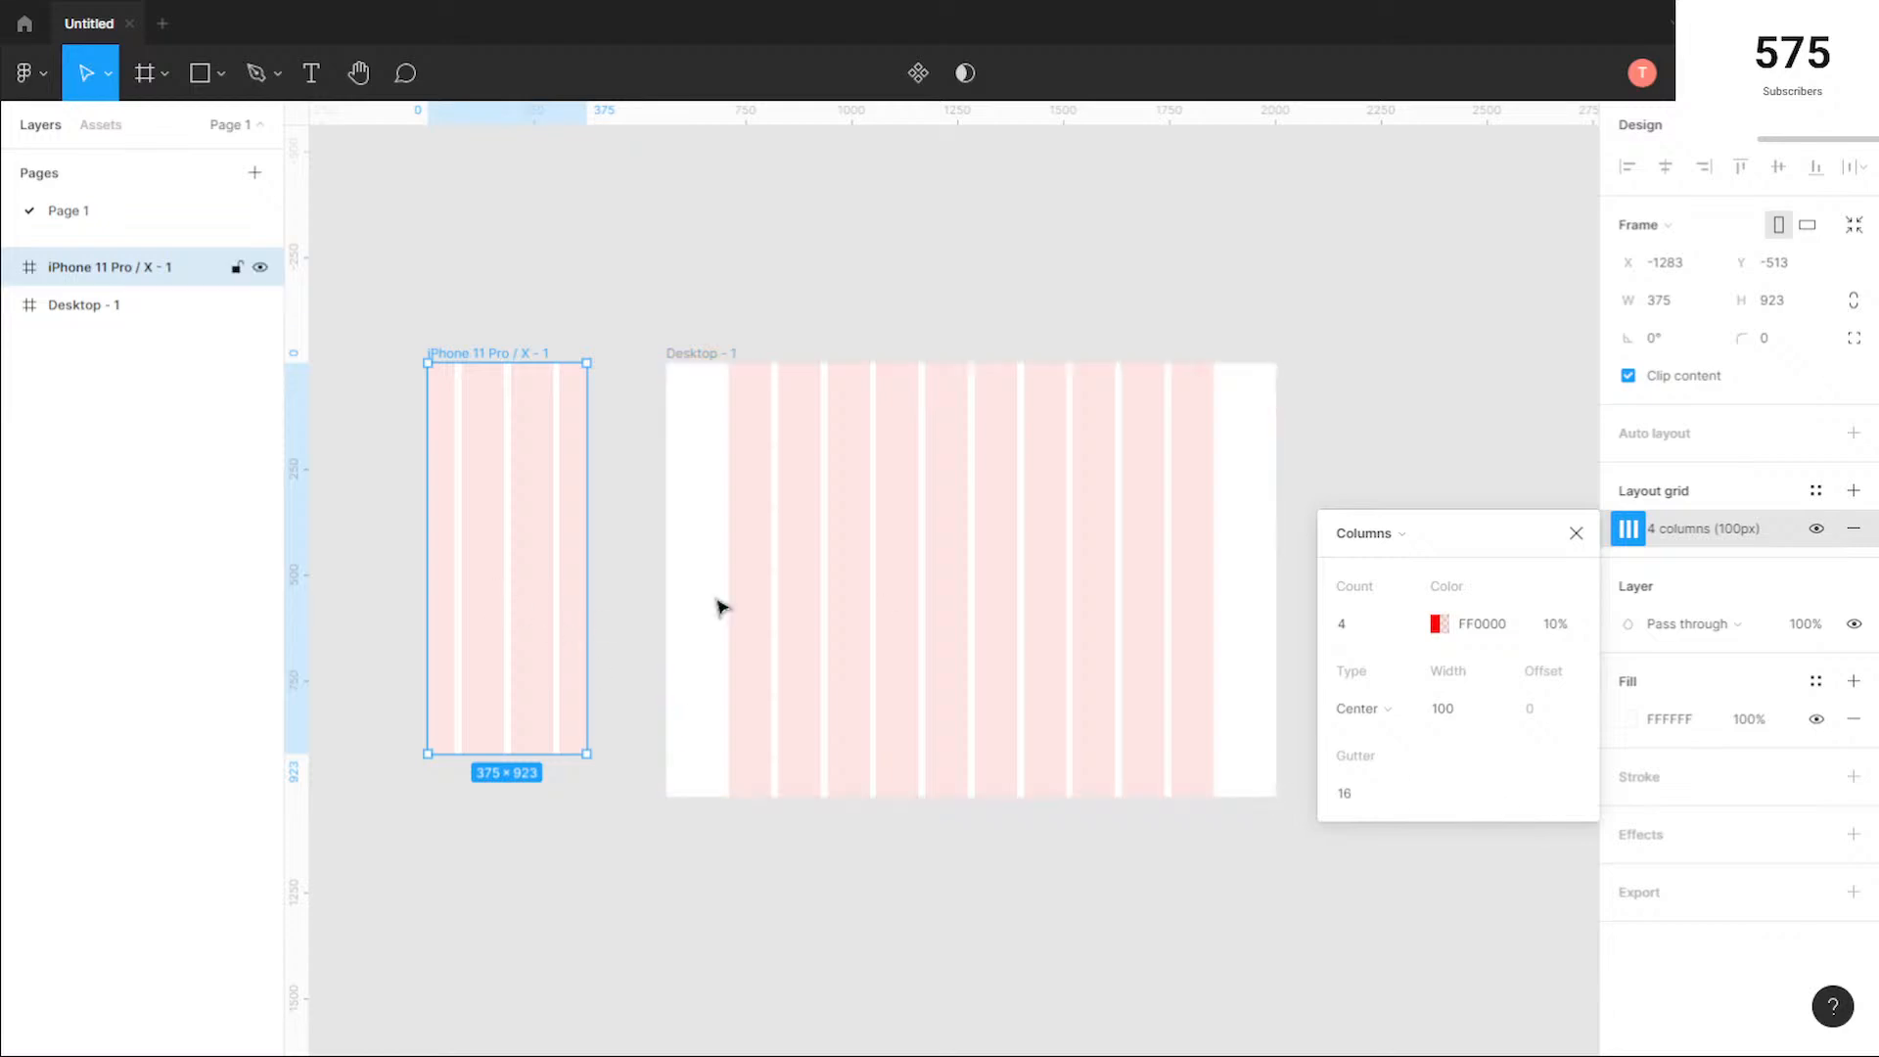
Step: Set the iPhone frame's column count to 3 and close the grid settings
{"action": "left_click", "coordinate": [1363, 626]}
{"action": "type", "text": "3"}
{"action": "key", "text": "Return"}
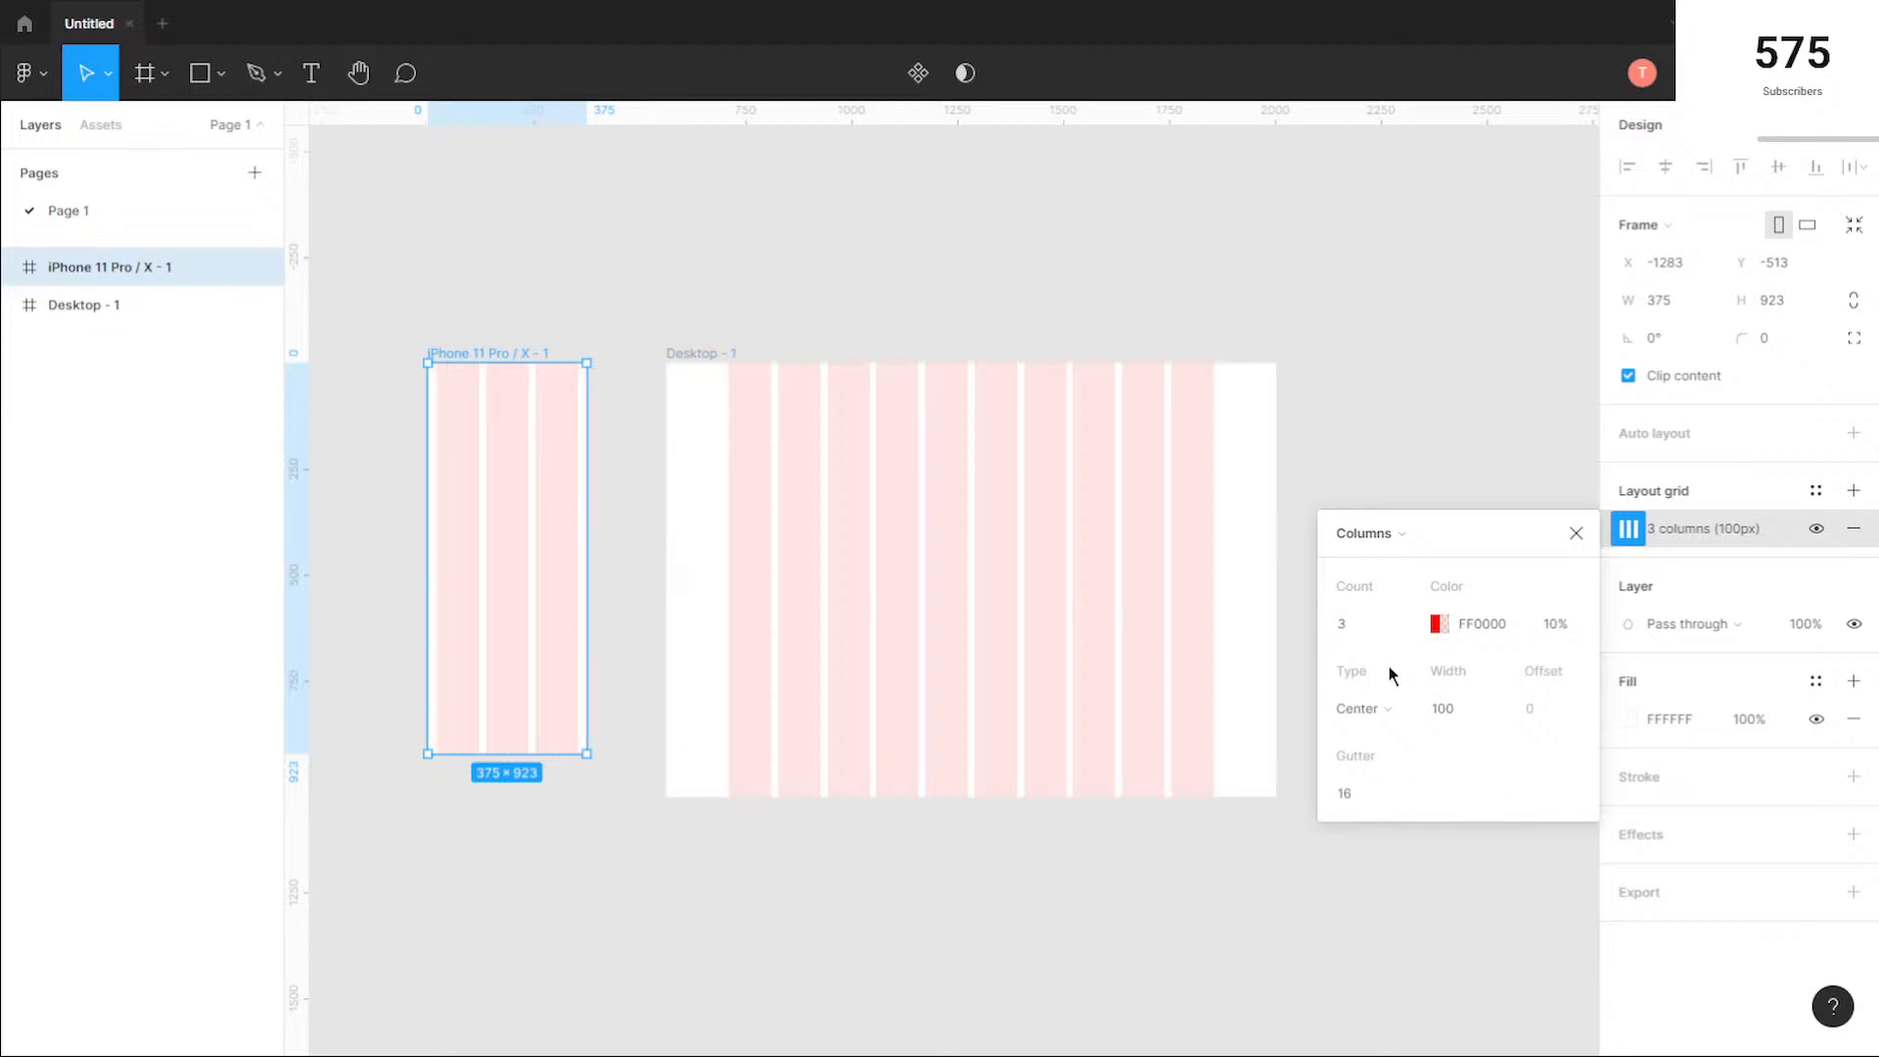
{"action": "left_click", "coordinate": [1576, 533]}
{"action": "left_click", "coordinate": [1290, 406]}
{"action": "left_click_drag", "start_coordinate": [680, 306], "coordinate": [845, 327]}
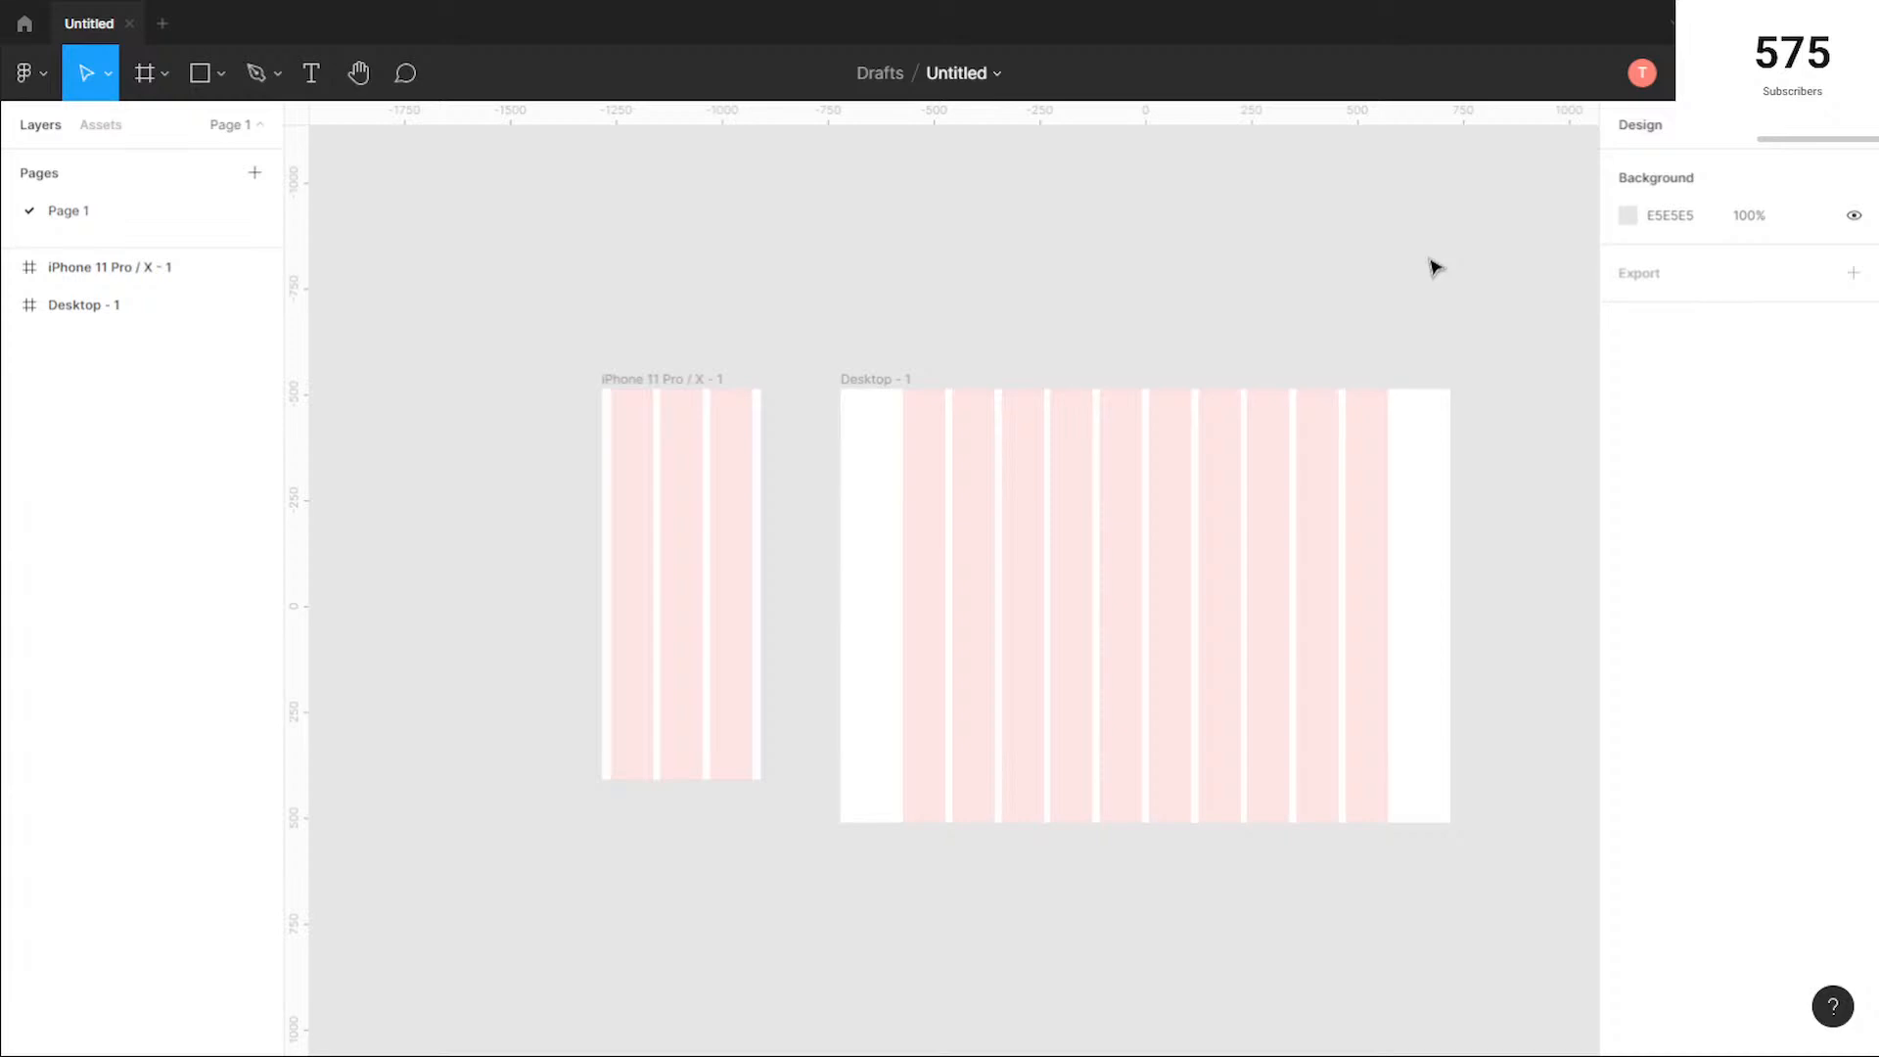
{"action": "left_click_drag", "start_coordinate": [1424, 362], "coordinate": [1372, 412]}
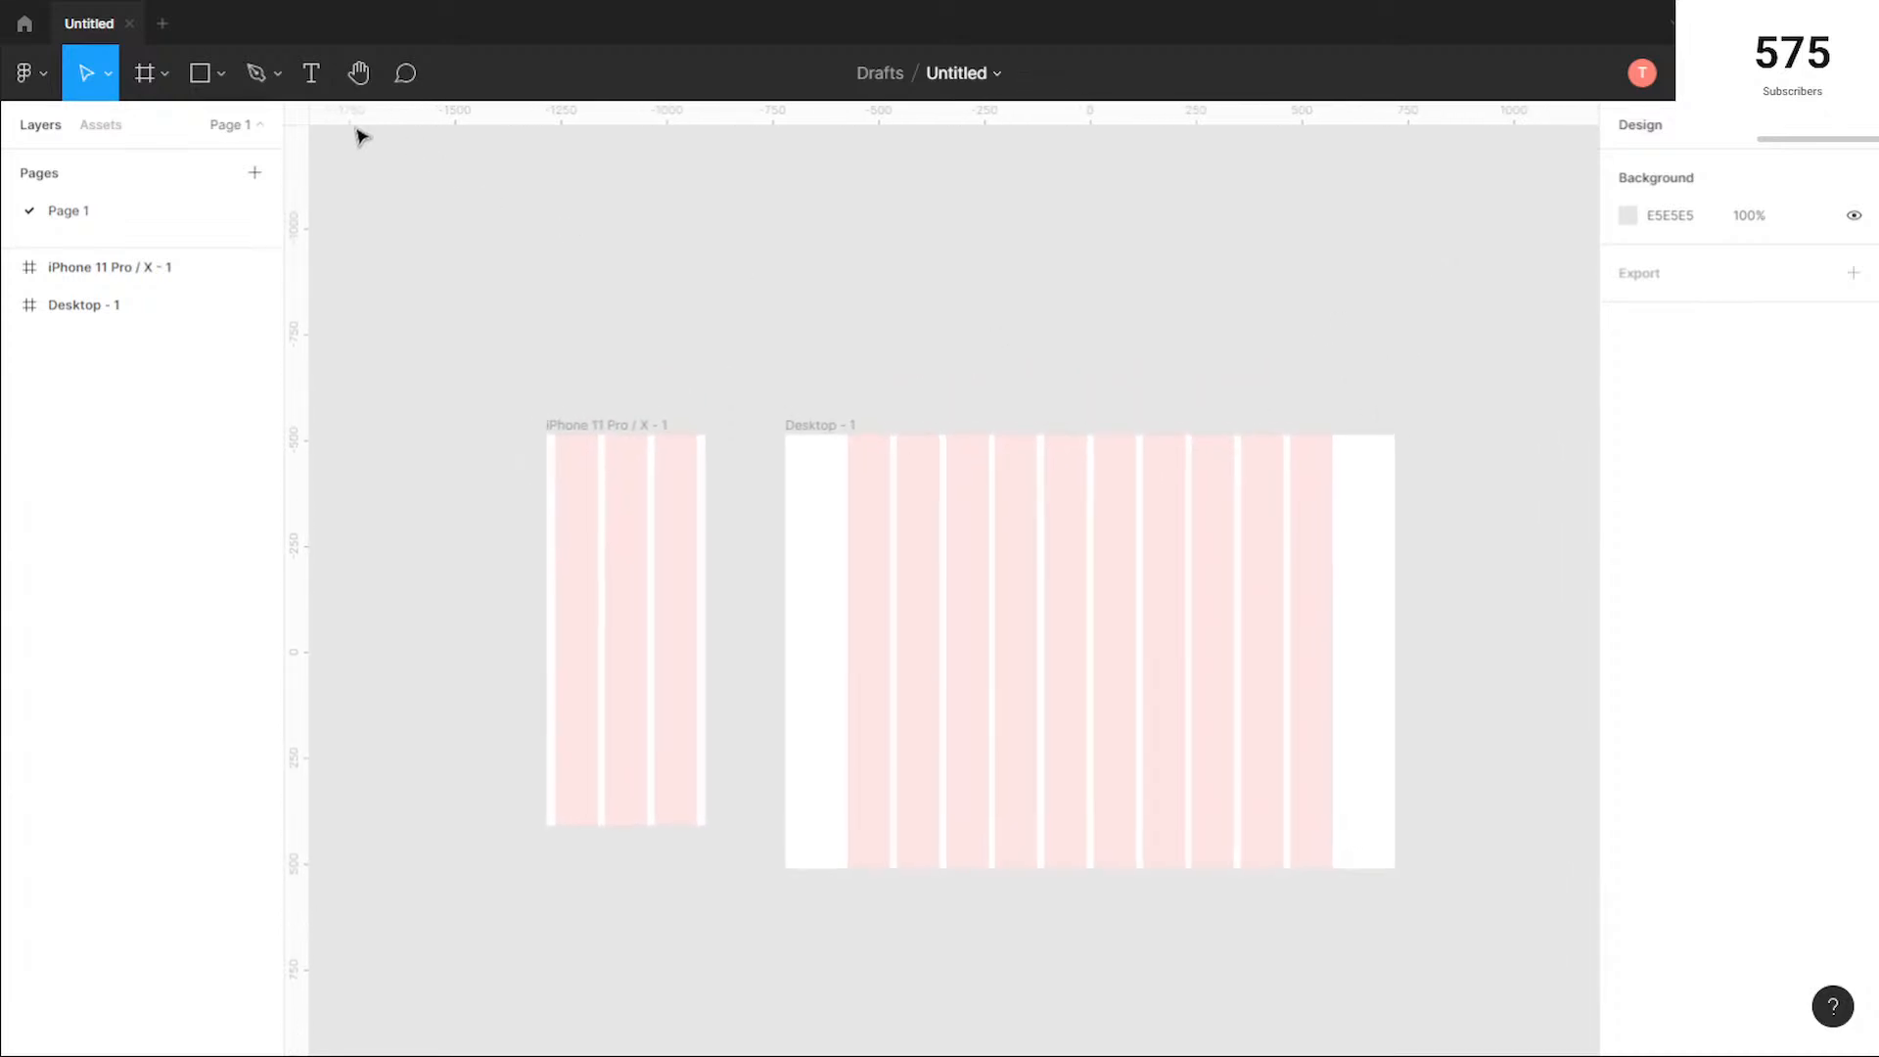
Step: Place four 100 × 100 squares in an evenly spaced row above the two frames
{"action": "left_click", "coordinate": [200, 74]}
{"action": "left_click", "coordinate": [587, 309]}
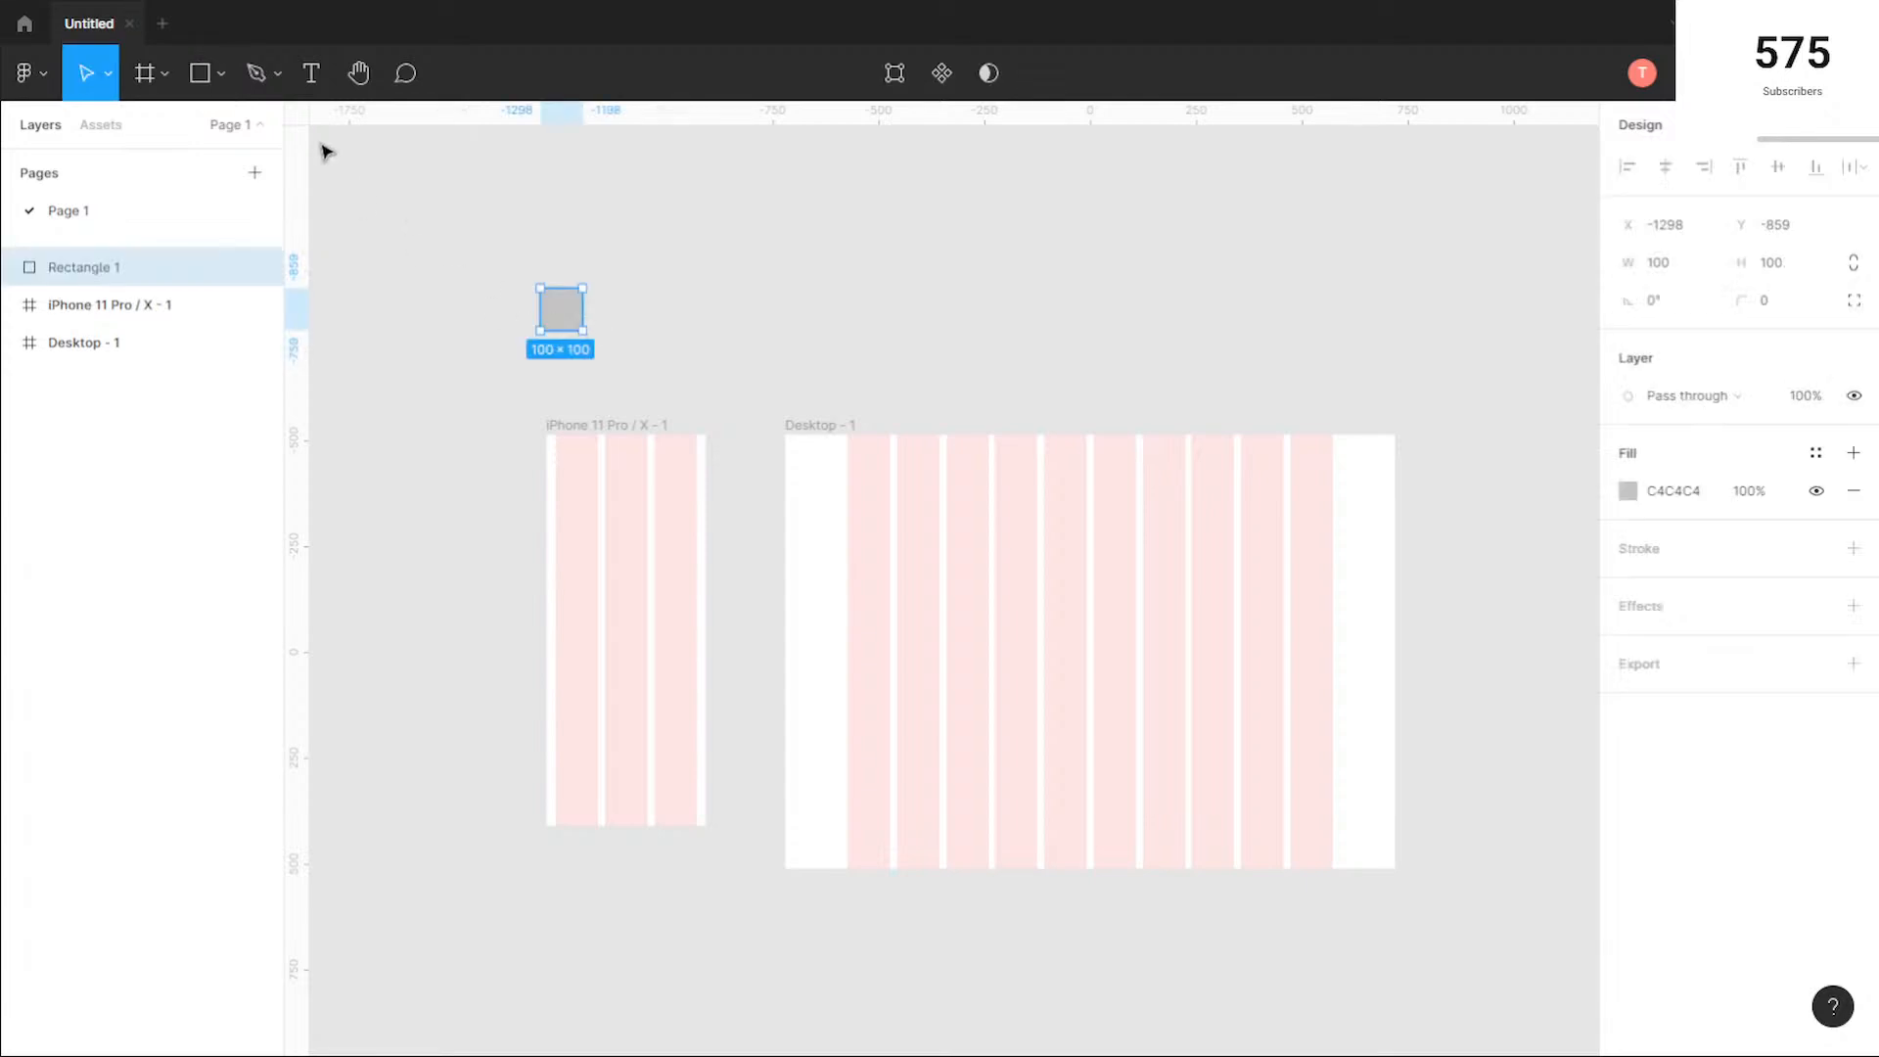
{"action": "left_click", "coordinate": [206, 78]}
{"action": "left_click", "coordinate": [595, 301]}
{"action": "left_click_drag", "start_coordinate": [598, 306], "coordinate": [663, 316]}
{"action": "left_click", "coordinate": [546, 302], "text": "shift"}
{"action": "left_click_drag", "start_coordinate": [546, 302], "coordinate": [814, 311]}
{"action": "left_click", "coordinate": [734, 336]}
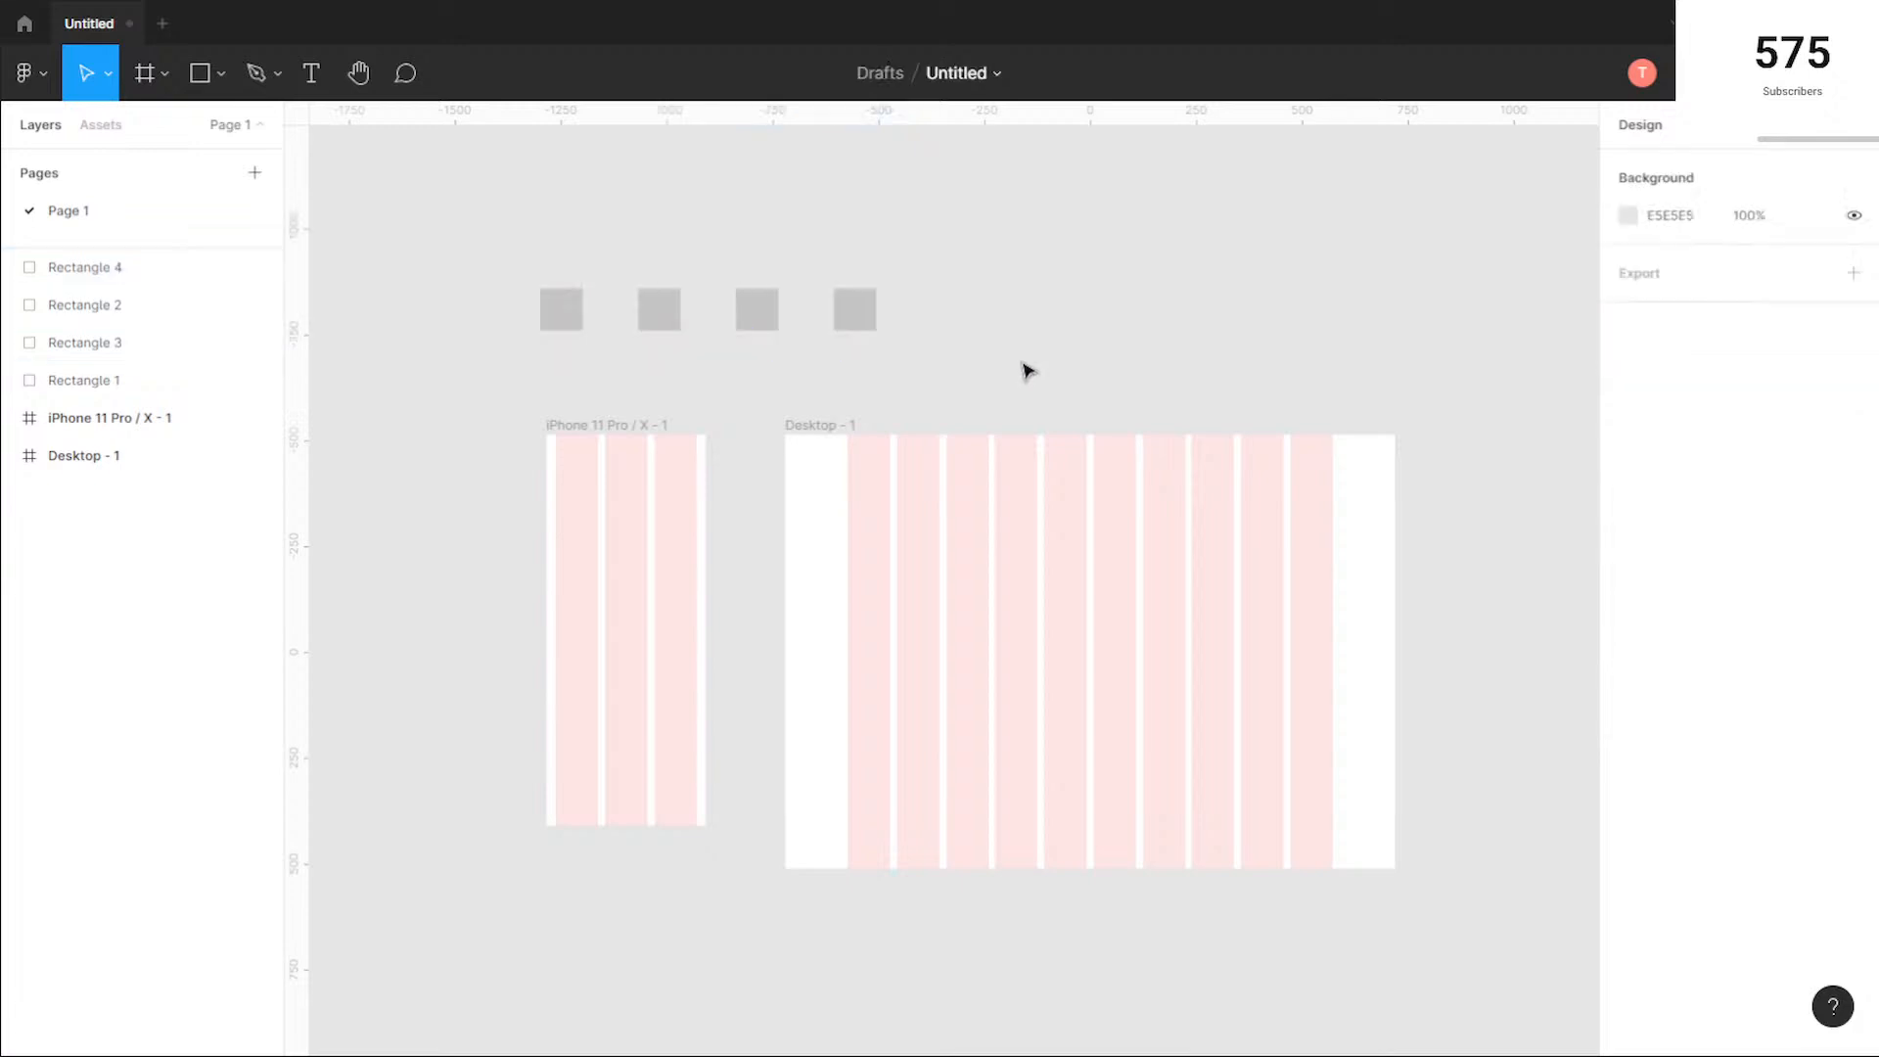
Step: Delete the three other squares in the row and move the remaining leftmost 100 × 100 square slightly toward the iPhone frame
{"action": "scroll", "coordinate": [562, 243], "scroll_direction": "up", "scroll_amount": 3}
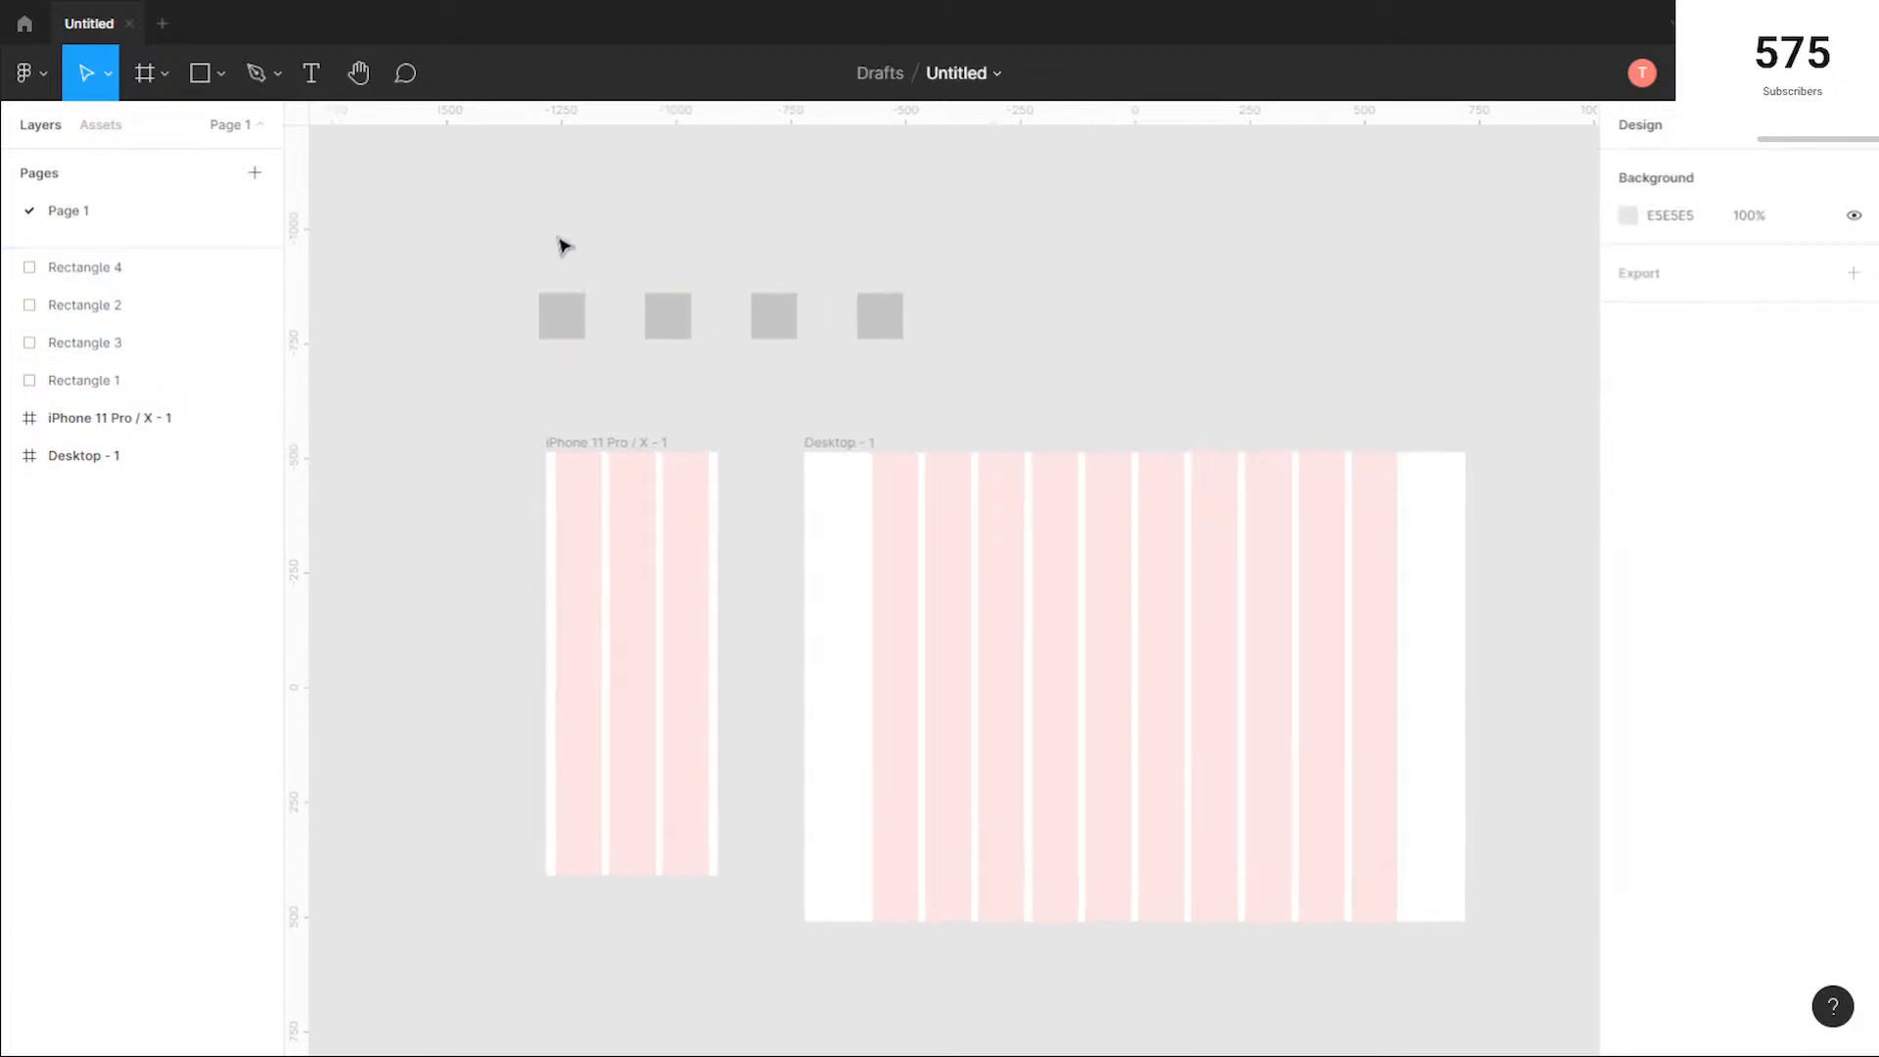
{"action": "left_click_drag", "start_coordinate": [1080, 398], "coordinate": [672, 310]}
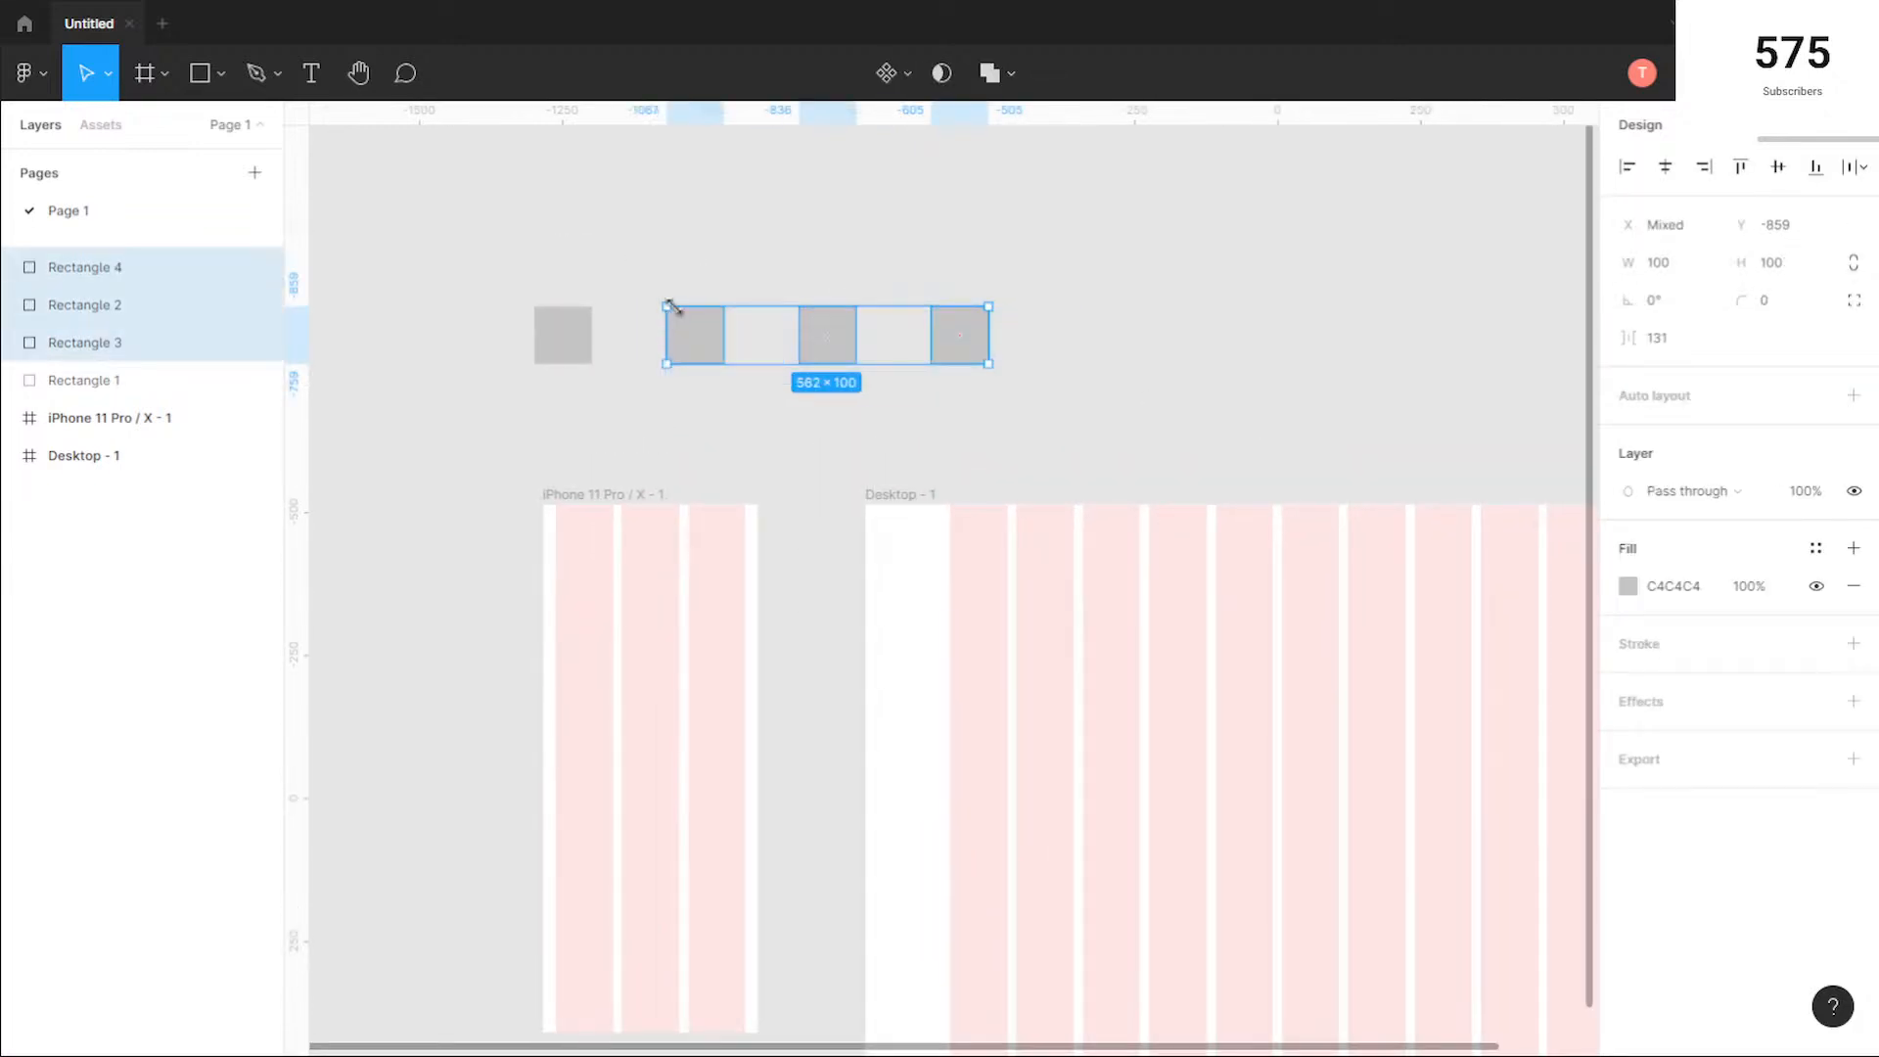
{"action": "key", "text": "Delete"}
{"action": "left_click", "coordinate": [572, 342]}
{"action": "left_click_drag", "start_coordinate": [572, 342], "coordinate": [602, 363]}
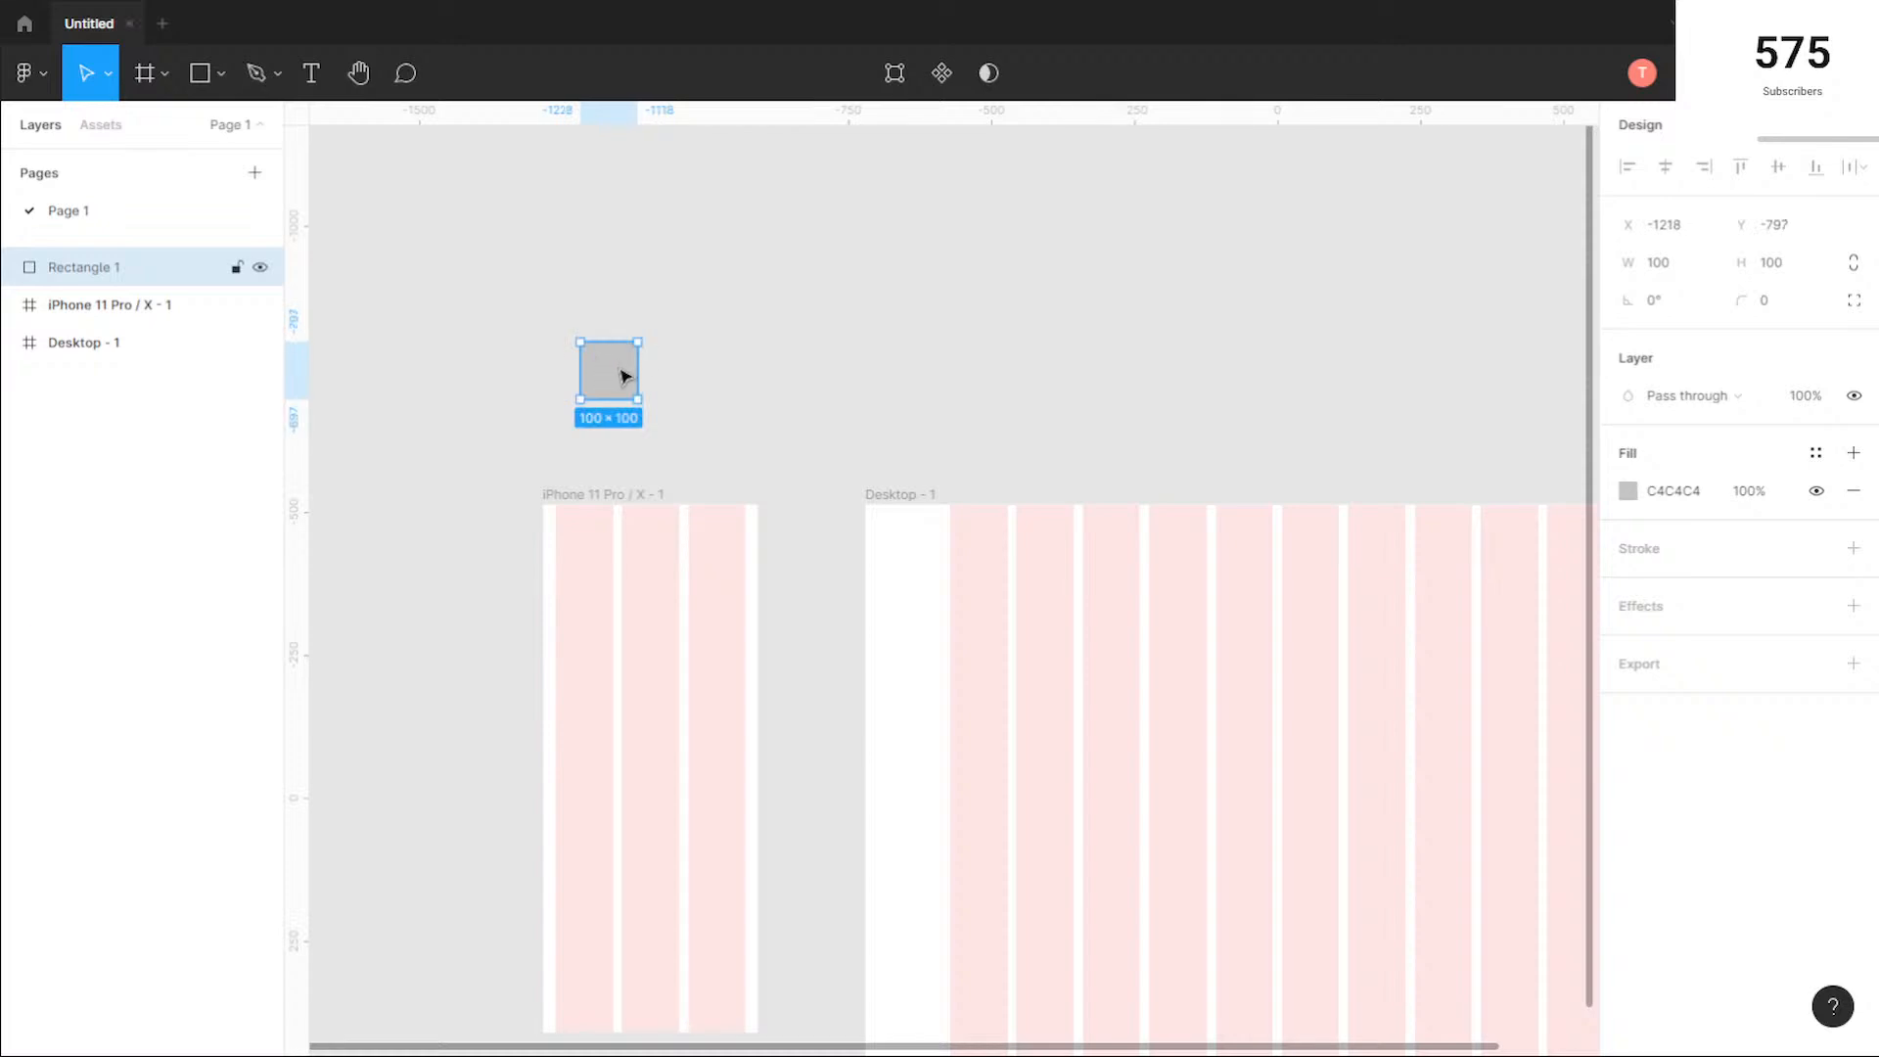
Step: Round the remaining square into a circle with a corner radius of 50 and deselect it
{"action": "scroll", "coordinate": [592, 328], "scroll_direction": "up", "scroll_amount": 2}
{"action": "scroll", "coordinate": [600, 344], "scroll_direction": "up", "scroll_amount": 4}
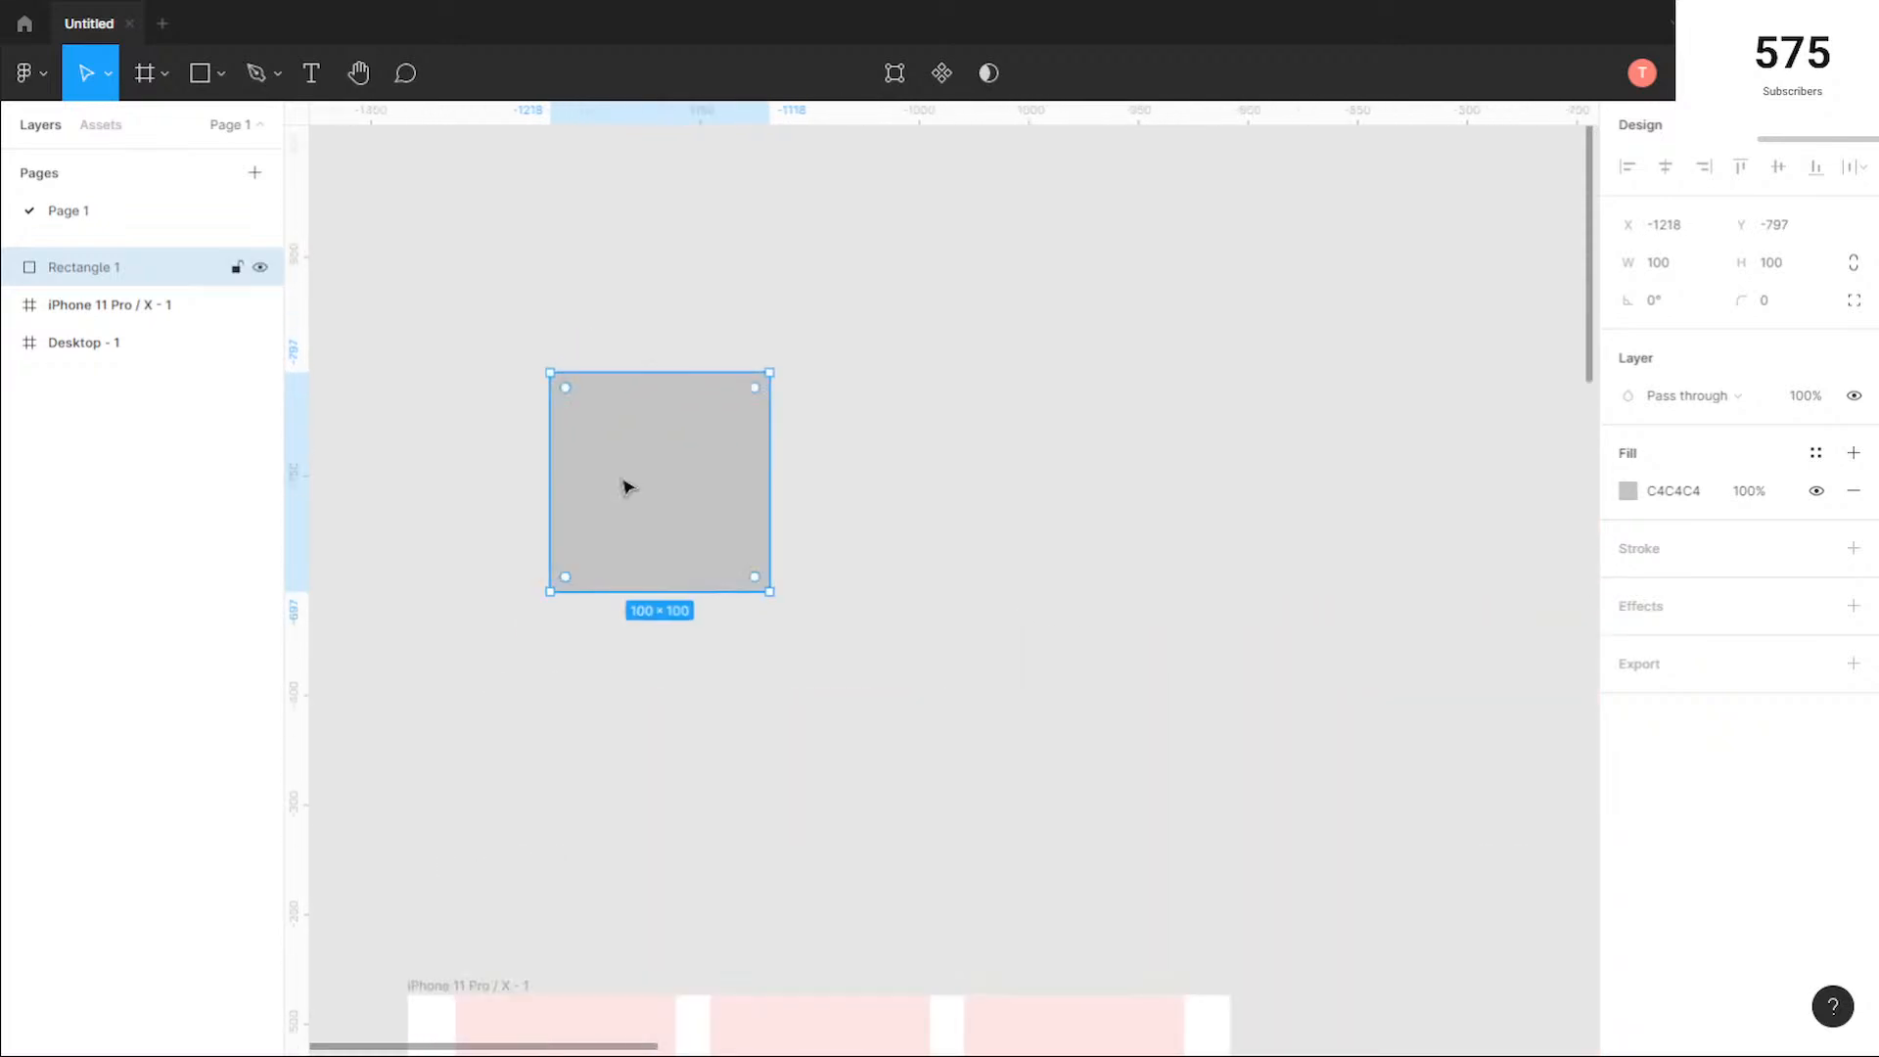
{"action": "left_click_drag", "start_coordinate": [560, 383], "coordinate": [571, 393]}
{"action": "left_click_drag", "start_coordinate": [736, 493], "coordinate": [852, 524]}
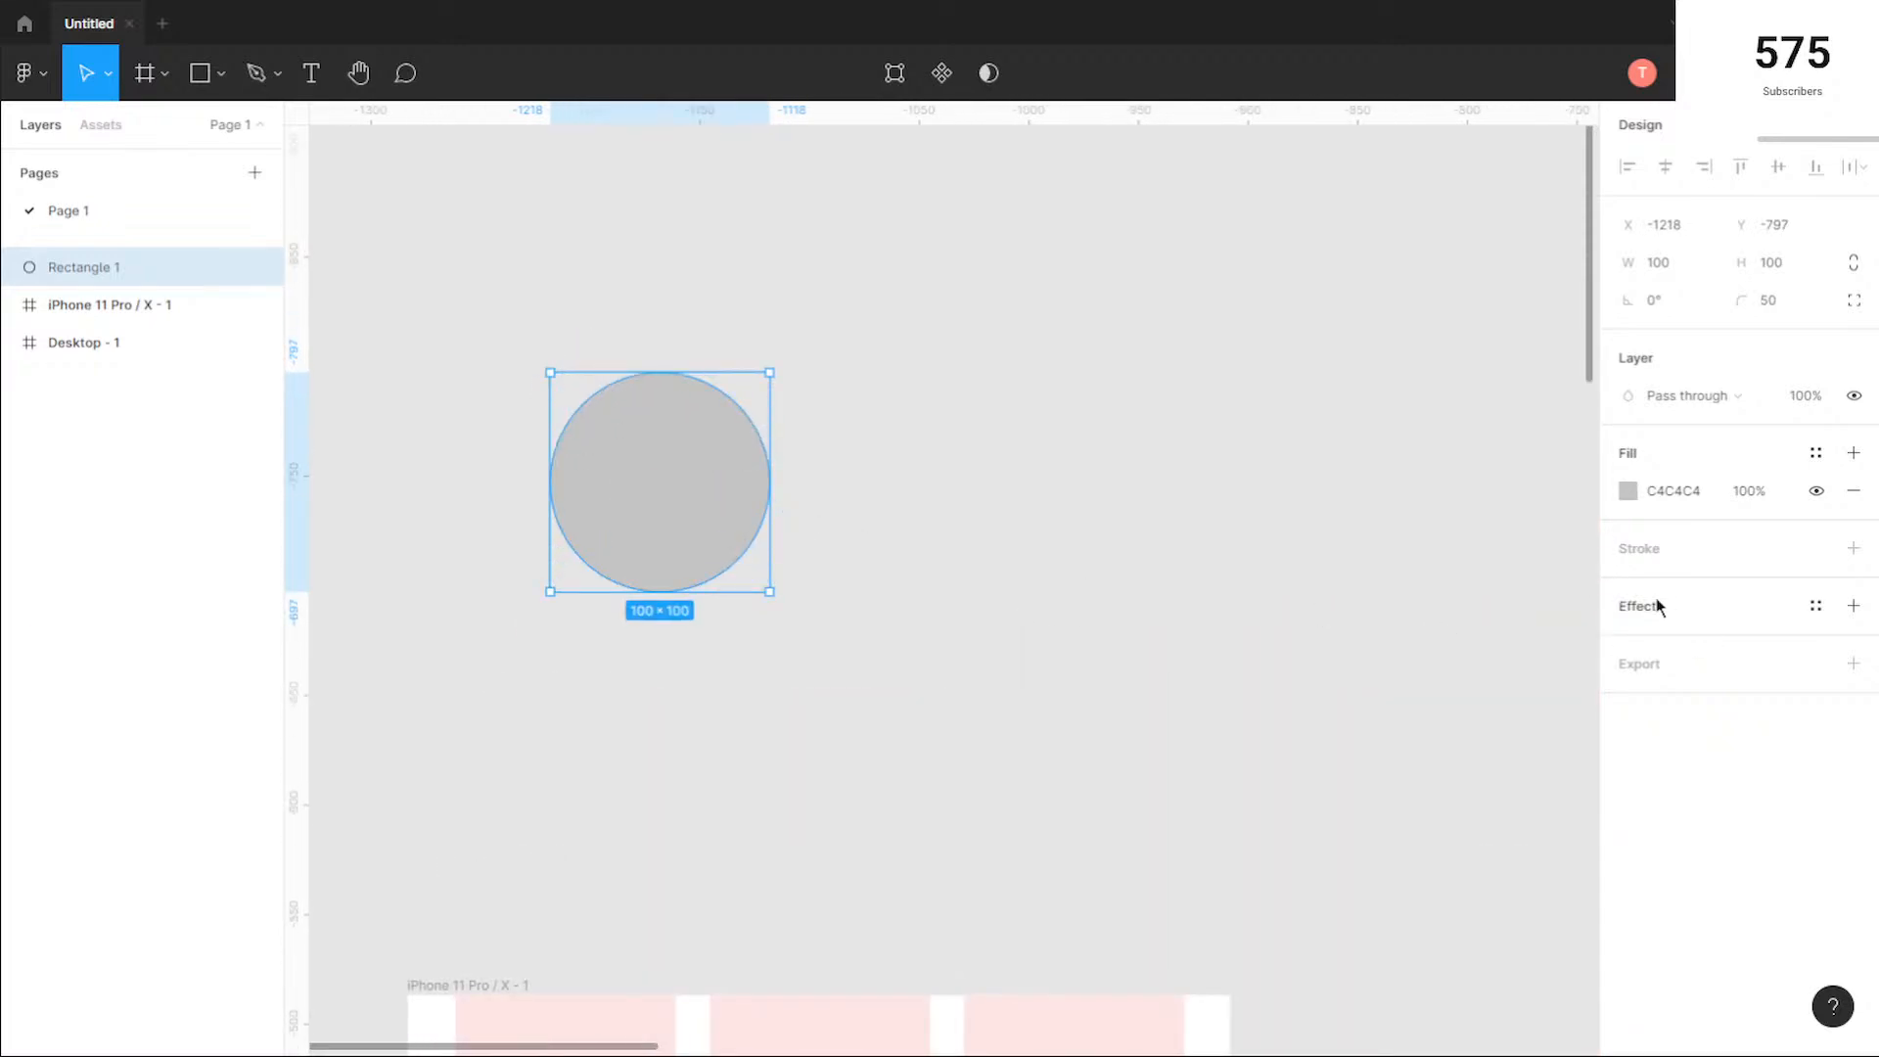
{"action": "left_click", "coordinate": [1626, 492]}
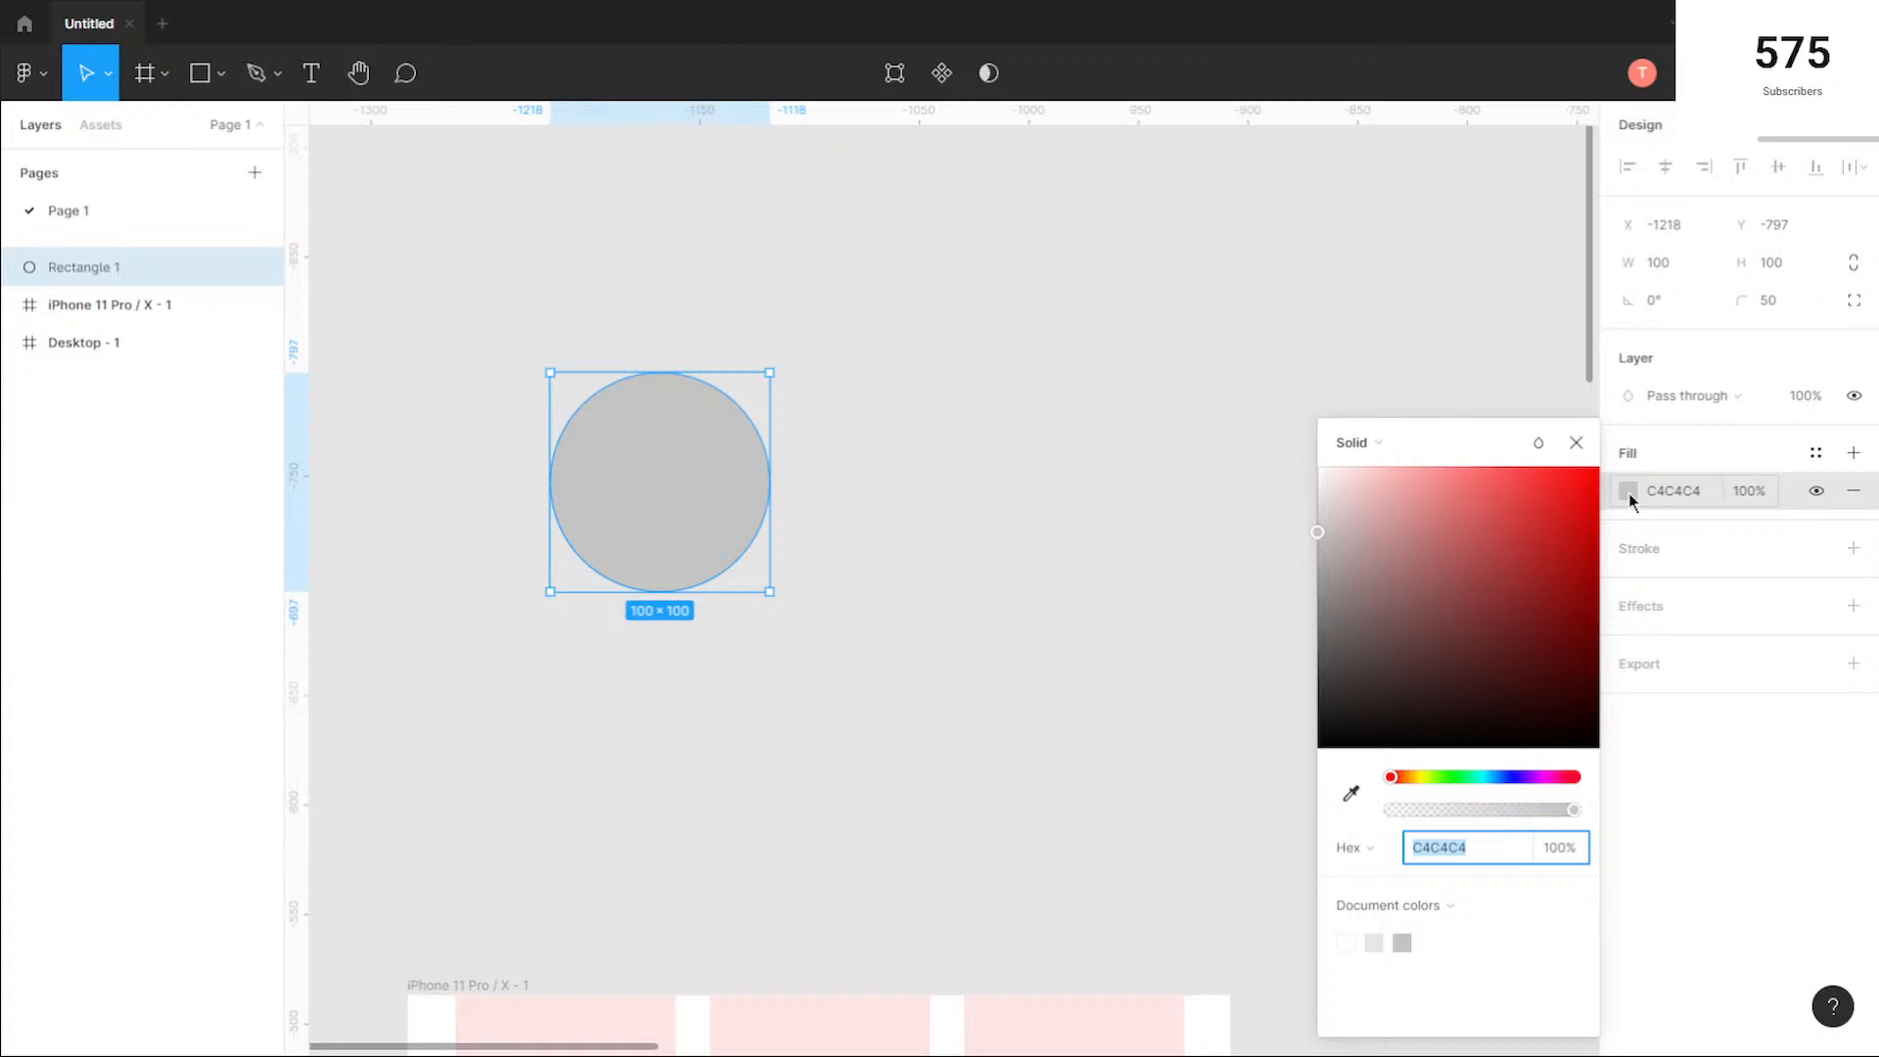
{"action": "left_click", "coordinate": [1223, 527]}
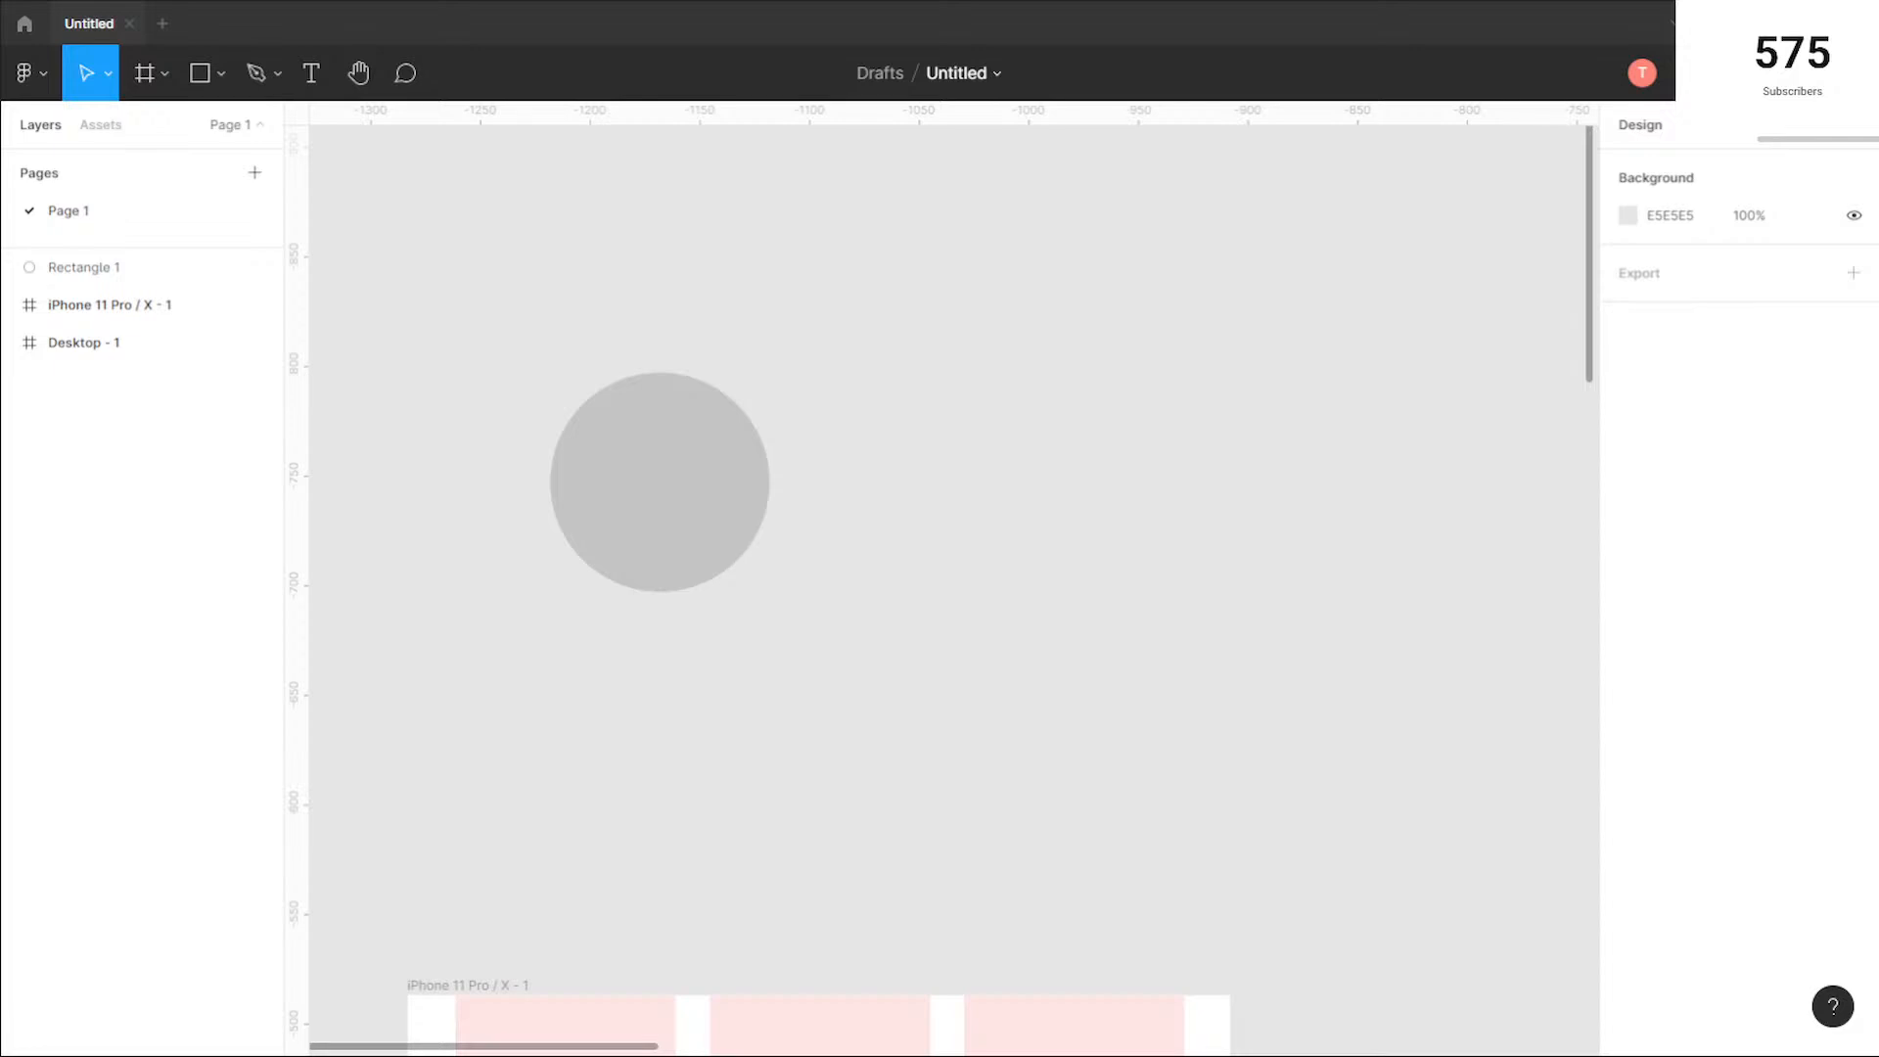
Step: Switch to the browser showing Dribbble, dismiss the Google sign-in prompt and enlarge the browser window
{"action": "key", "text": "alt+Tab"}
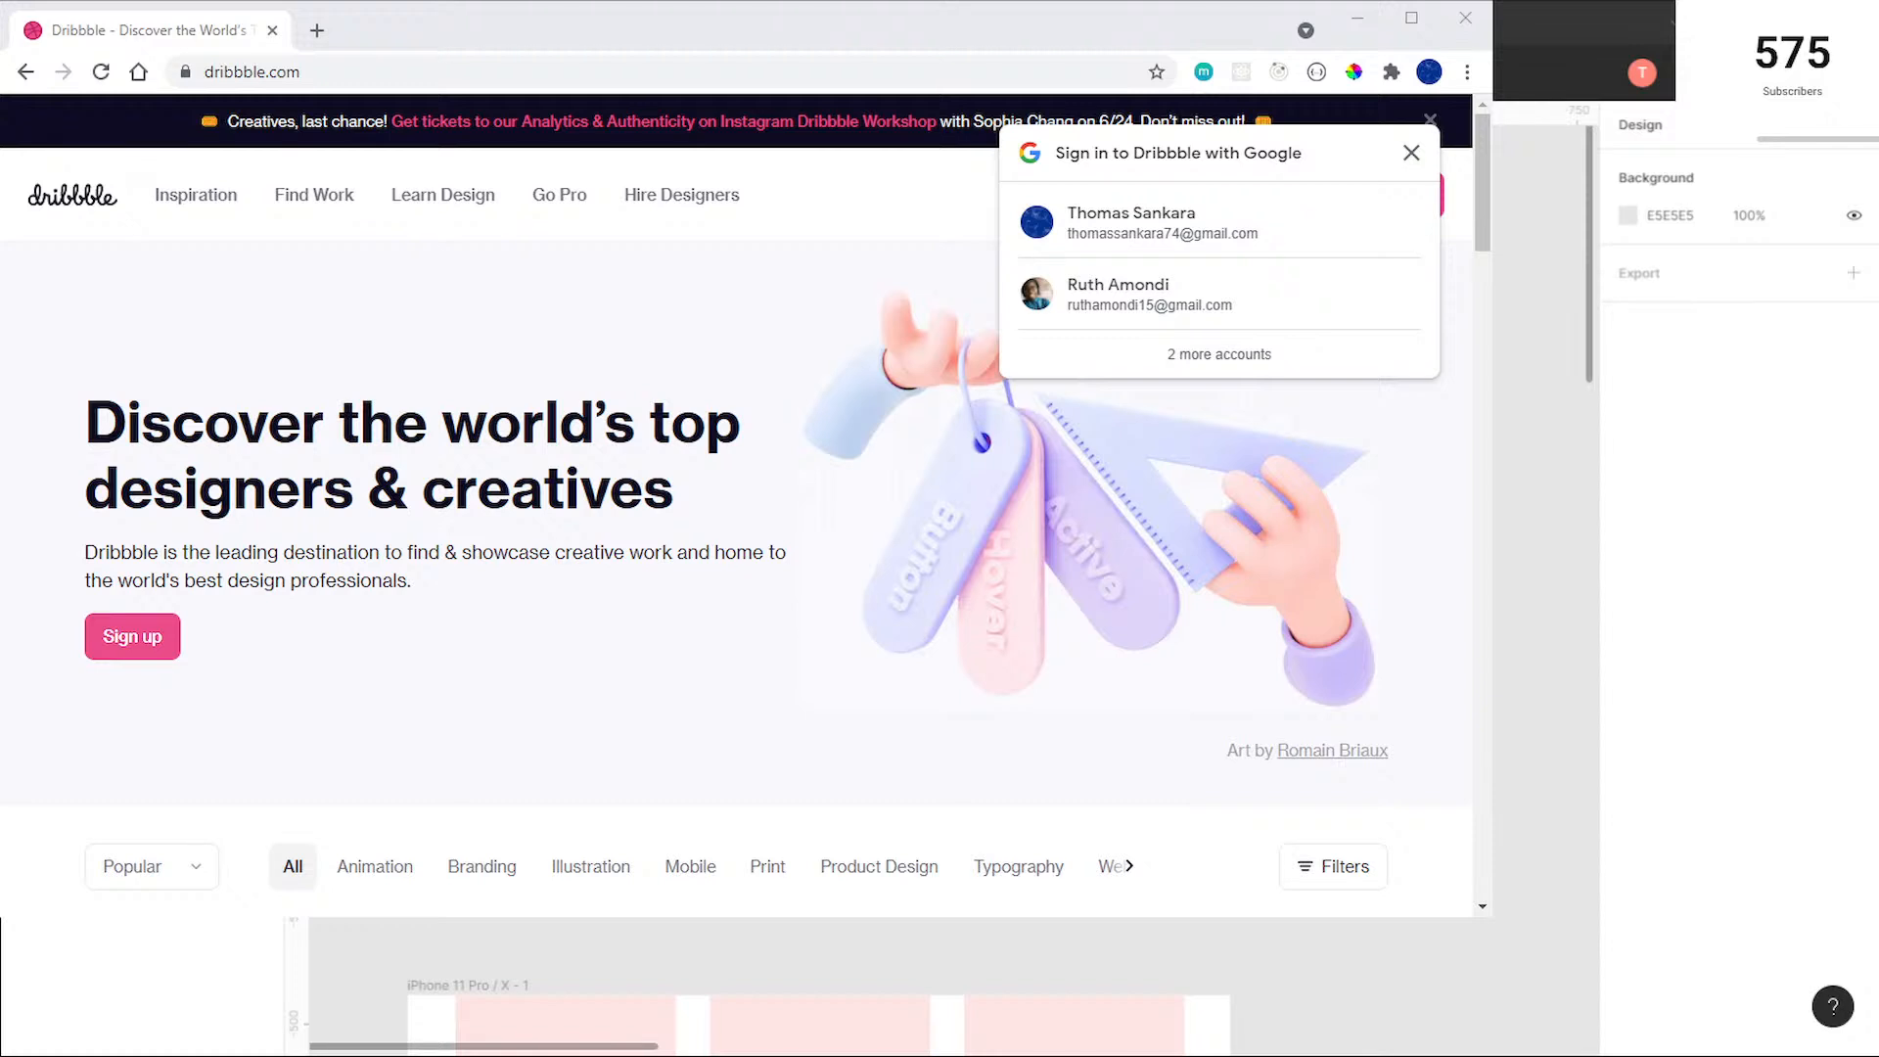
{"action": "left_click", "coordinate": [179, 271]}
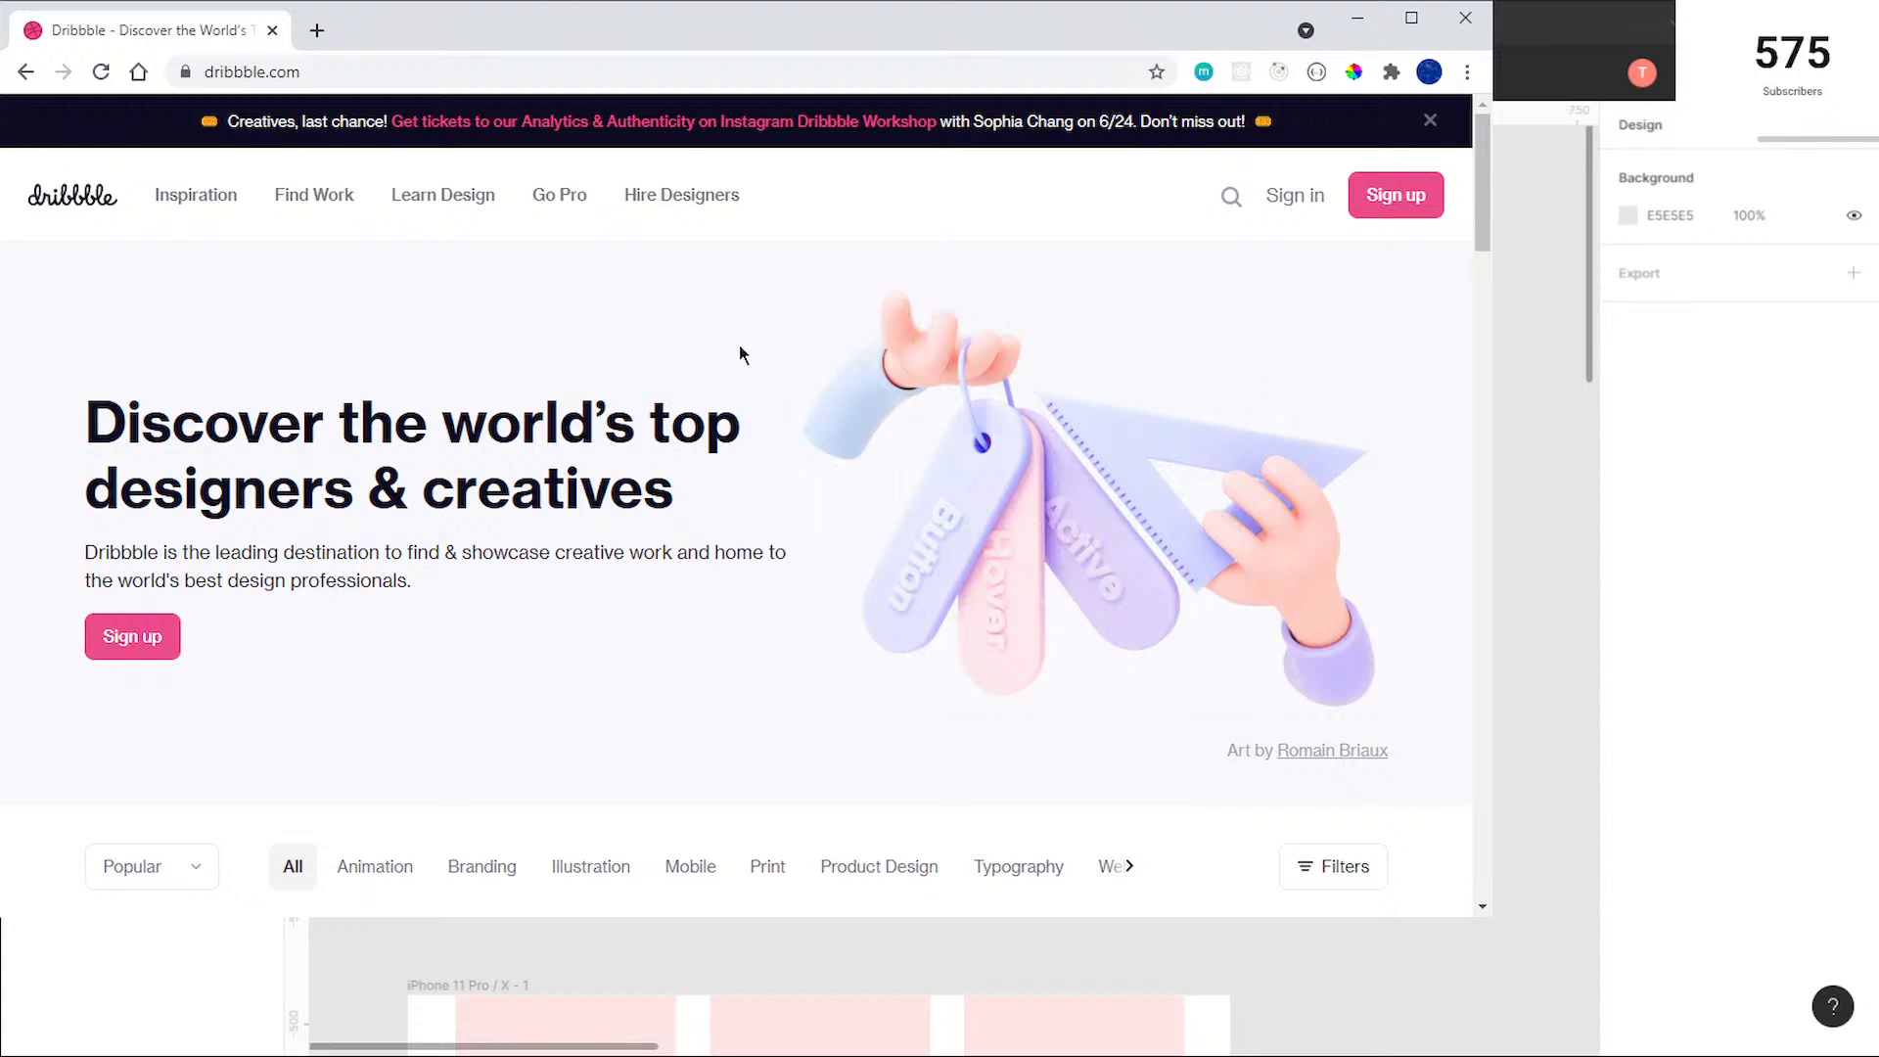
{"action": "scroll", "coordinate": [768, 419], "scroll_direction": "down", "scroll_amount": 8}
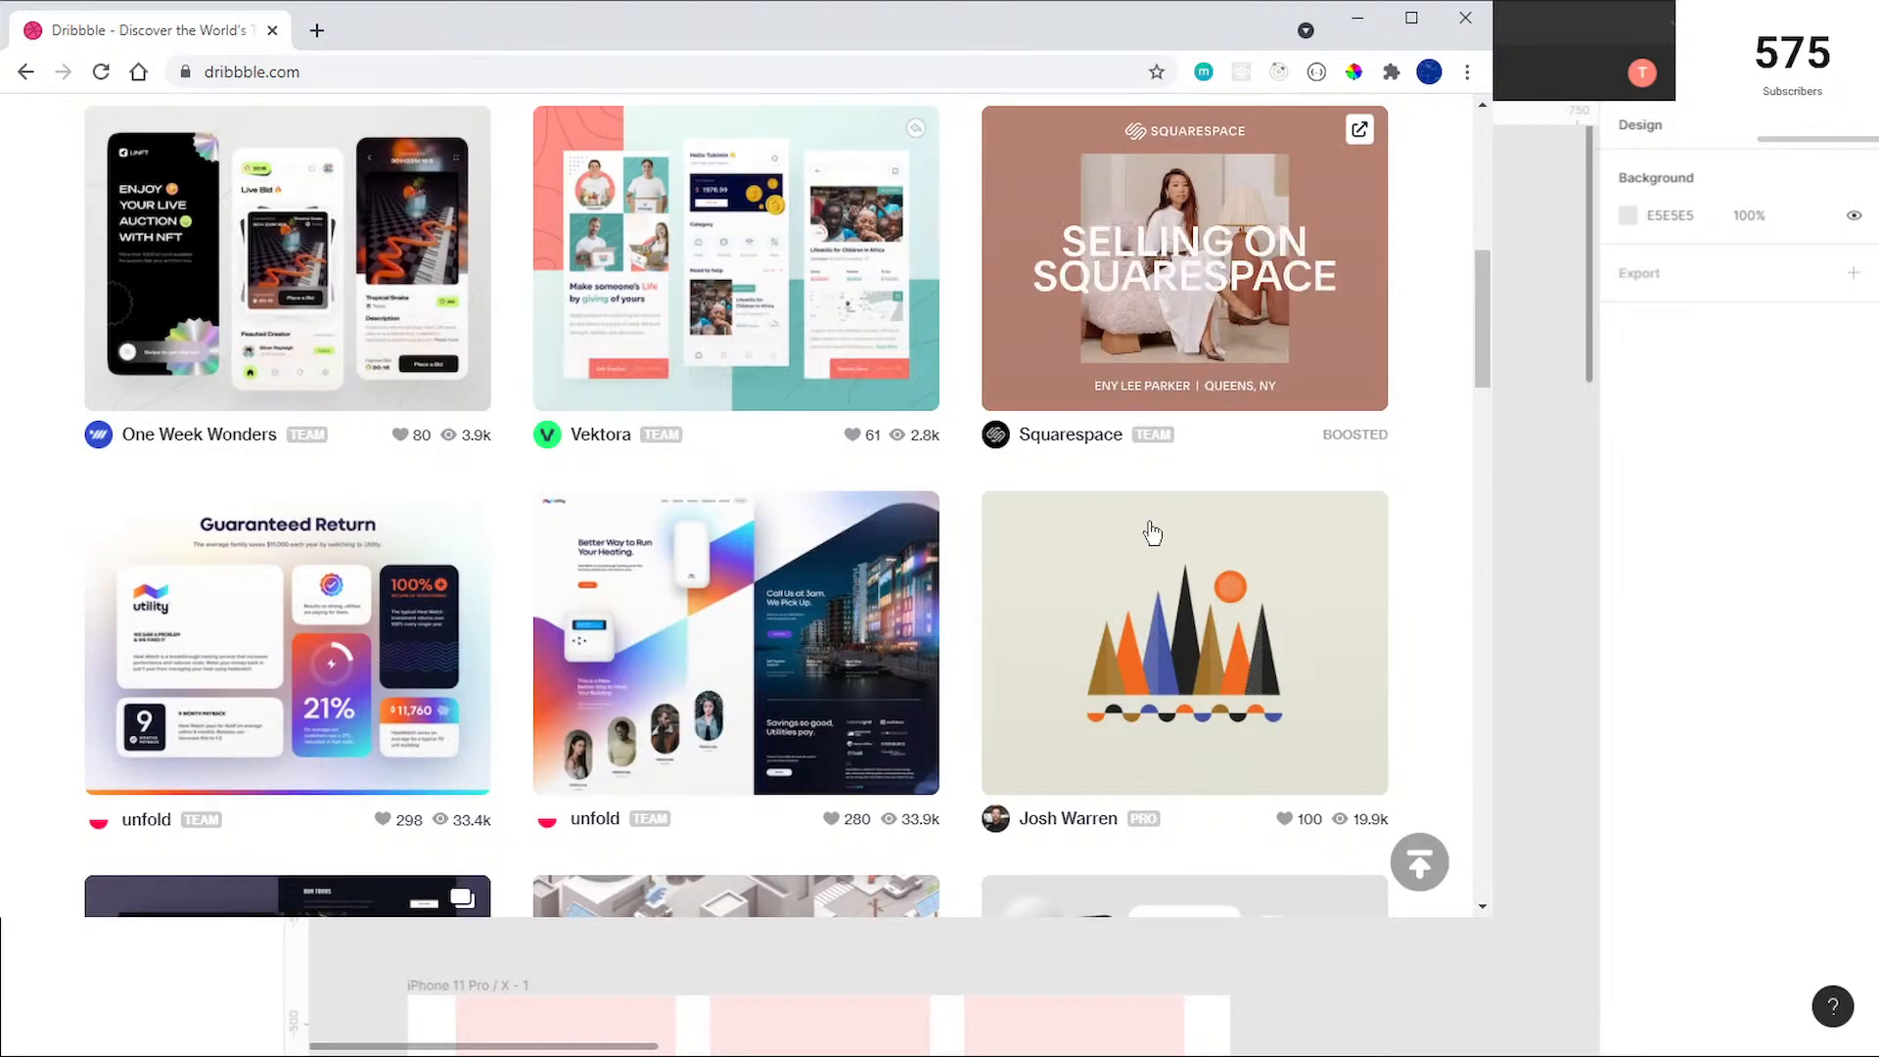
{"action": "left_click_drag", "start_coordinate": [1490, 916], "coordinate": [1681, 1007]}
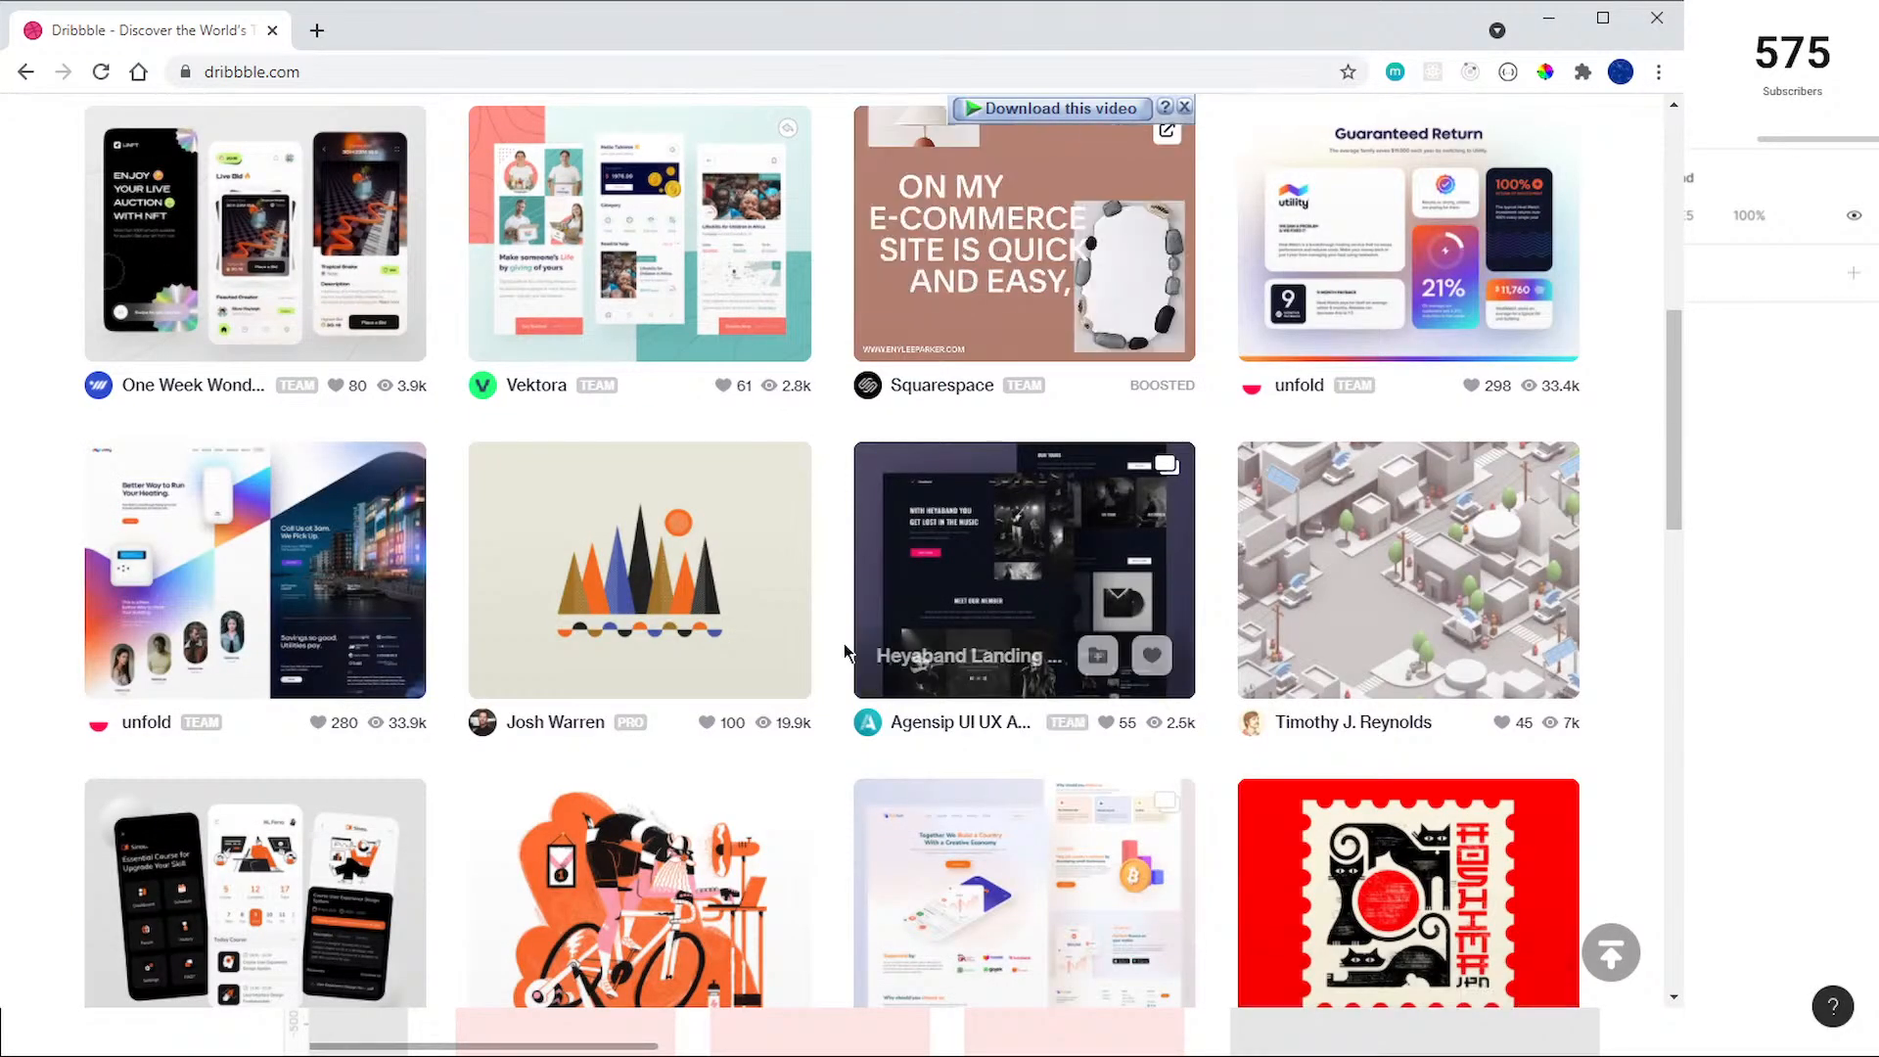
Step: Browse the popular Dribbble shots for colour inspiration, examining the palettes they use
{"action": "scroll", "coordinate": [835, 642], "scroll_direction": "up", "scroll_amount": 1}
{"action": "scroll", "coordinate": [835, 642], "scroll_direction": "down", "scroll_amount": 1}
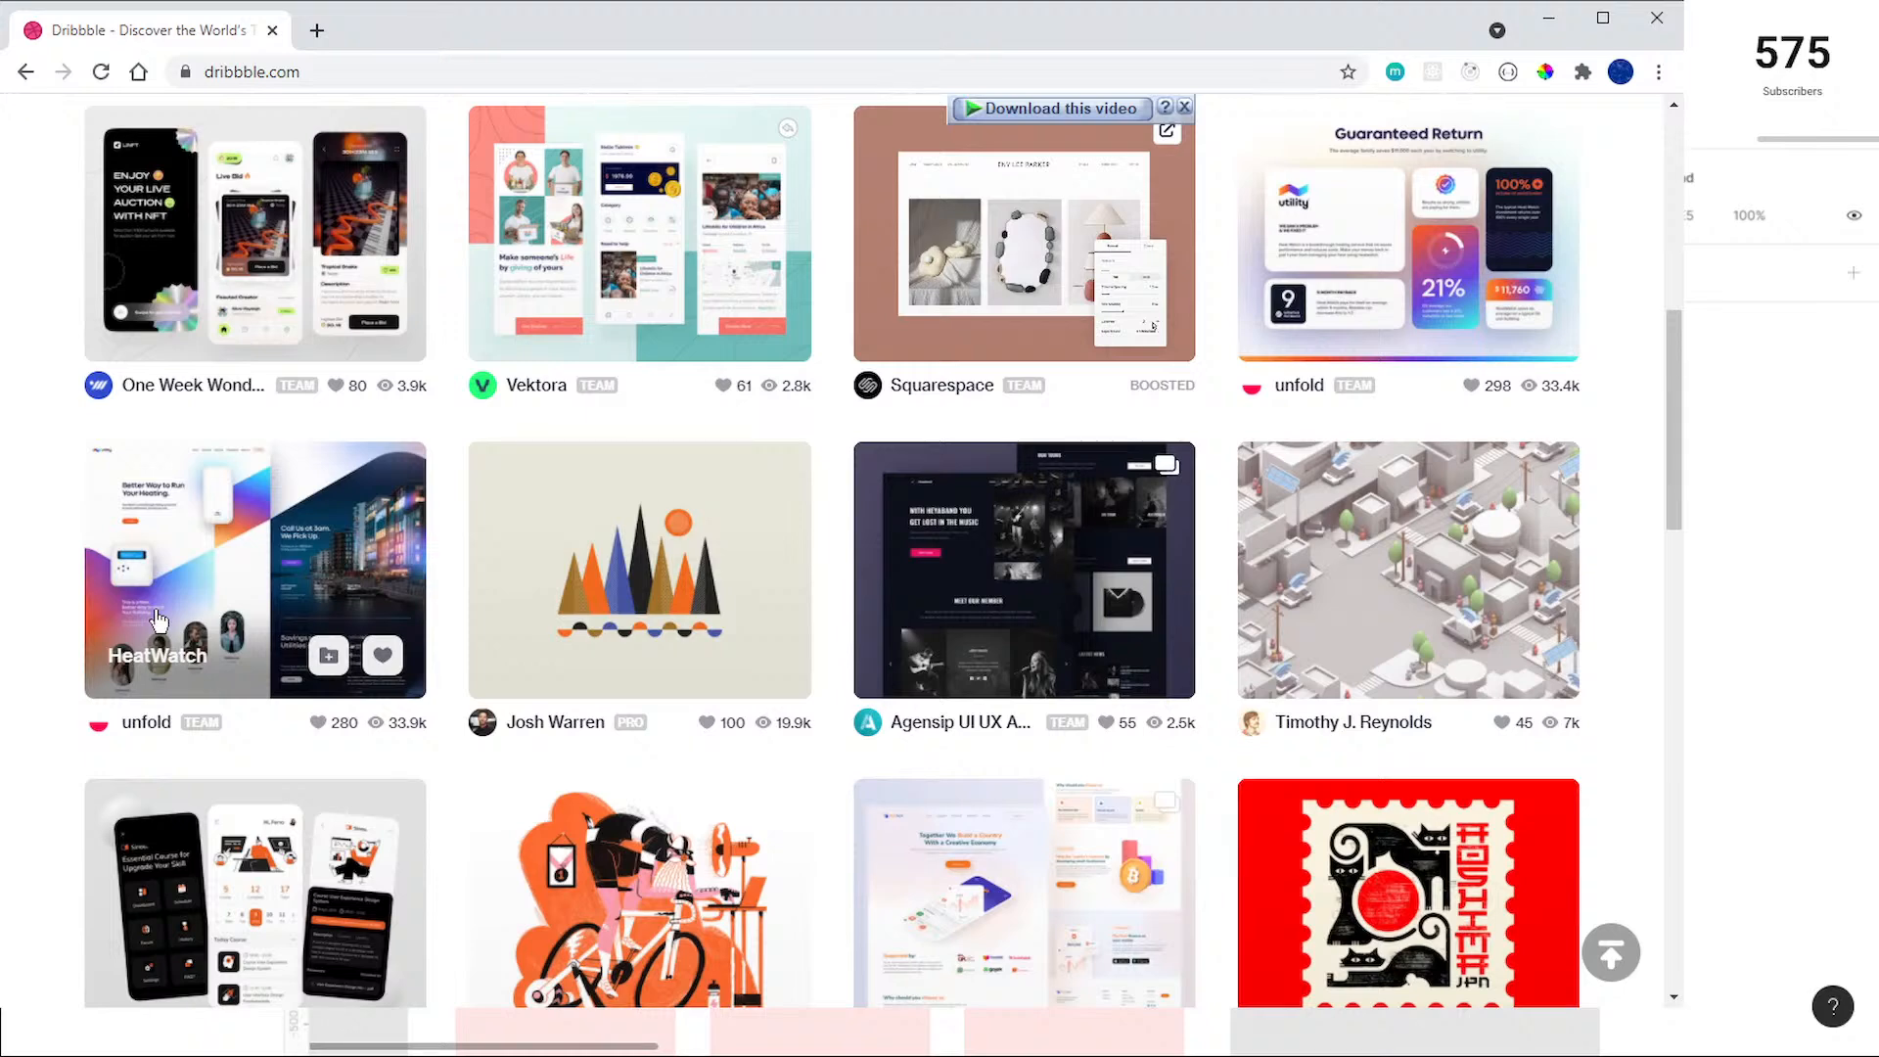
{"action": "scroll", "coordinate": [828, 635], "scroll_direction": "down", "scroll_amount": 3}
{"action": "scroll", "coordinate": [828, 634], "scroll_direction": "down", "scroll_amount": 1}
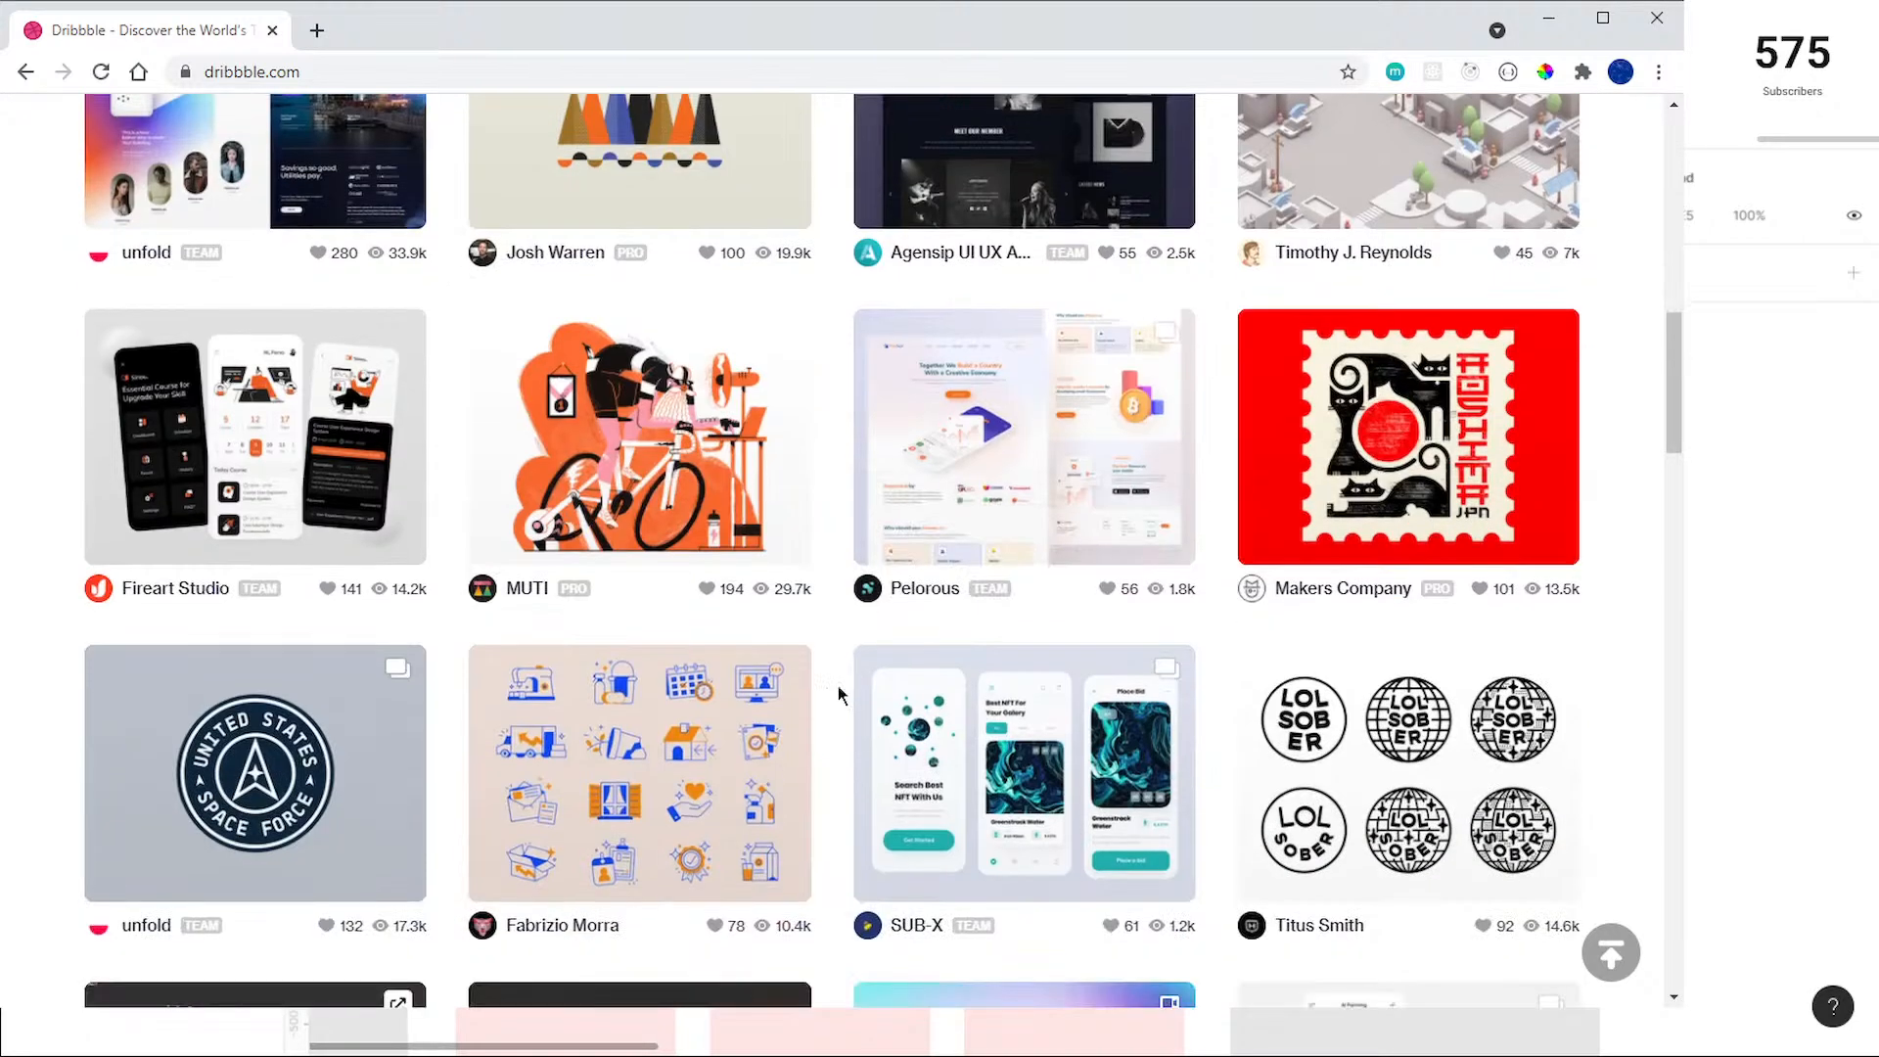
{"action": "scroll", "coordinate": [838, 694], "scroll_direction": "down", "scroll_amount": 5}
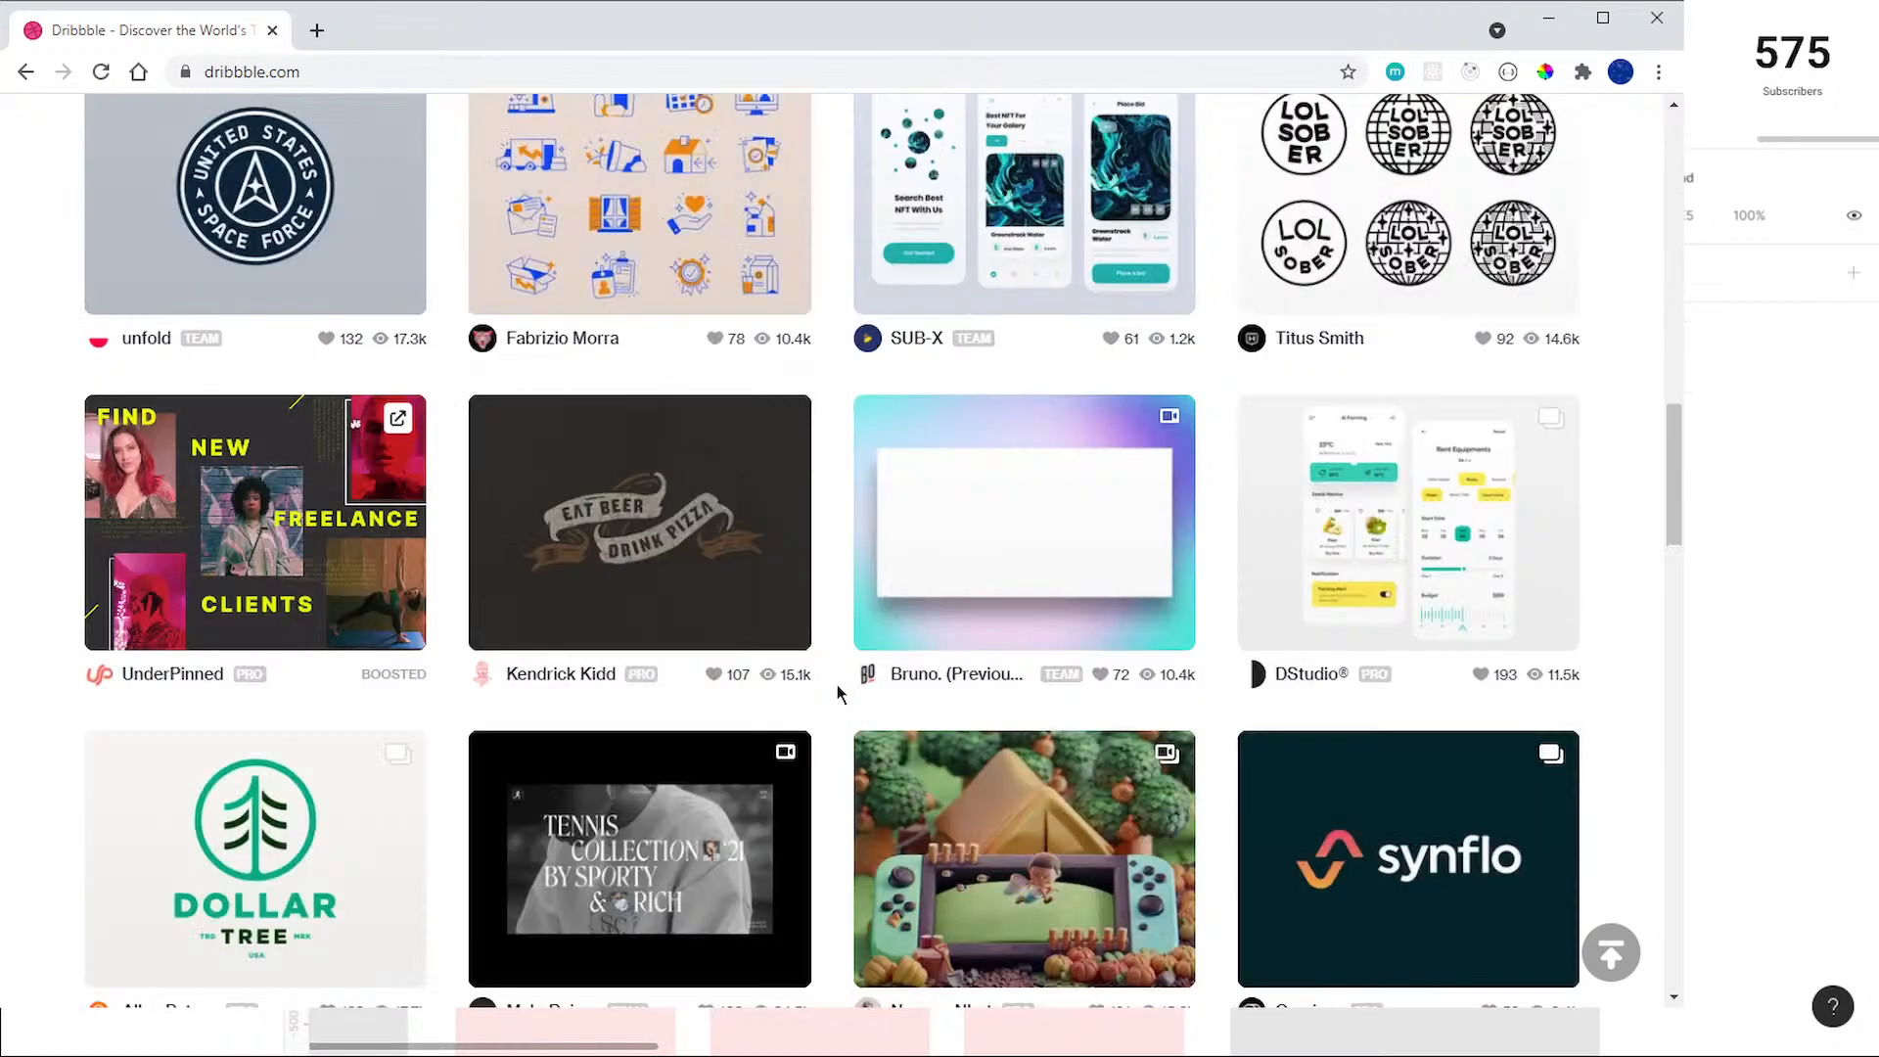
{"action": "scroll", "coordinate": [838, 695], "scroll_direction": "down", "scroll_amount": 2}
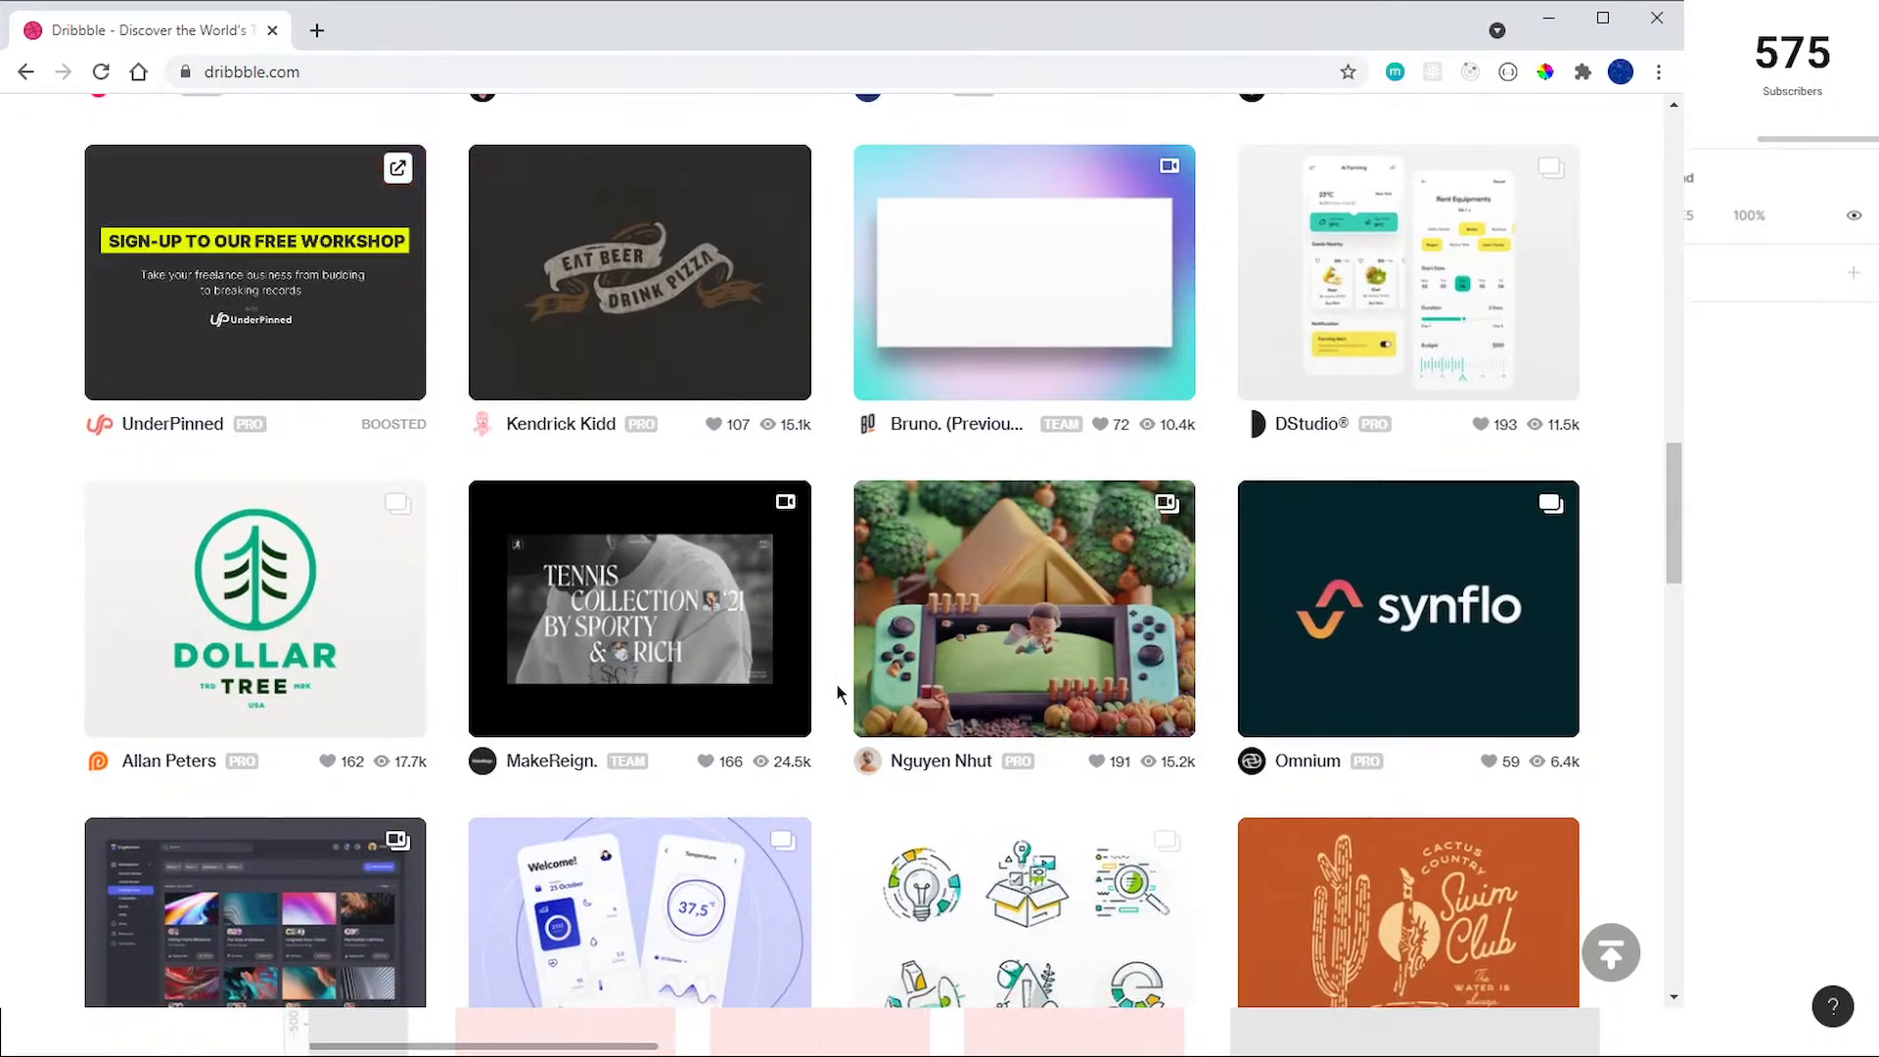
{"action": "scroll", "coordinate": [838, 694], "scroll_direction": "down", "scroll_amount": 2}
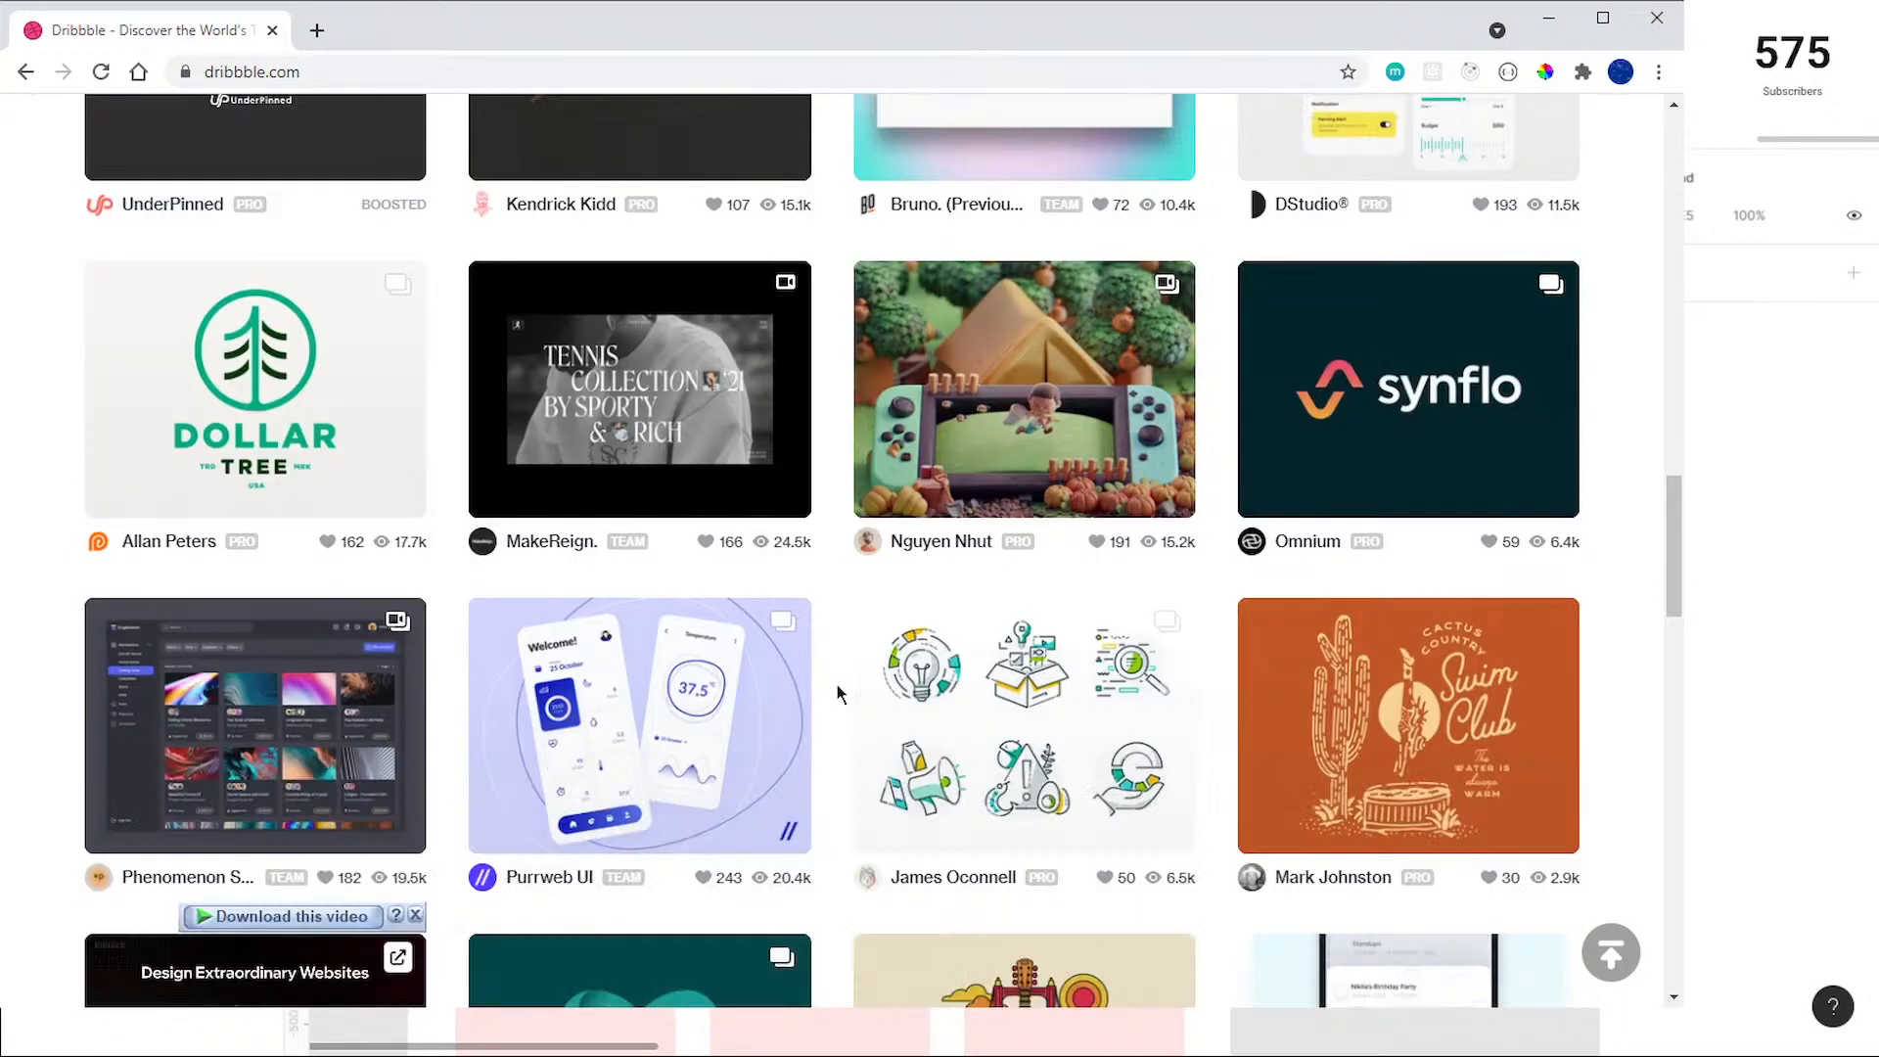
{"action": "scroll", "coordinate": [837, 692], "scroll_direction": "down", "scroll_amount": 4}
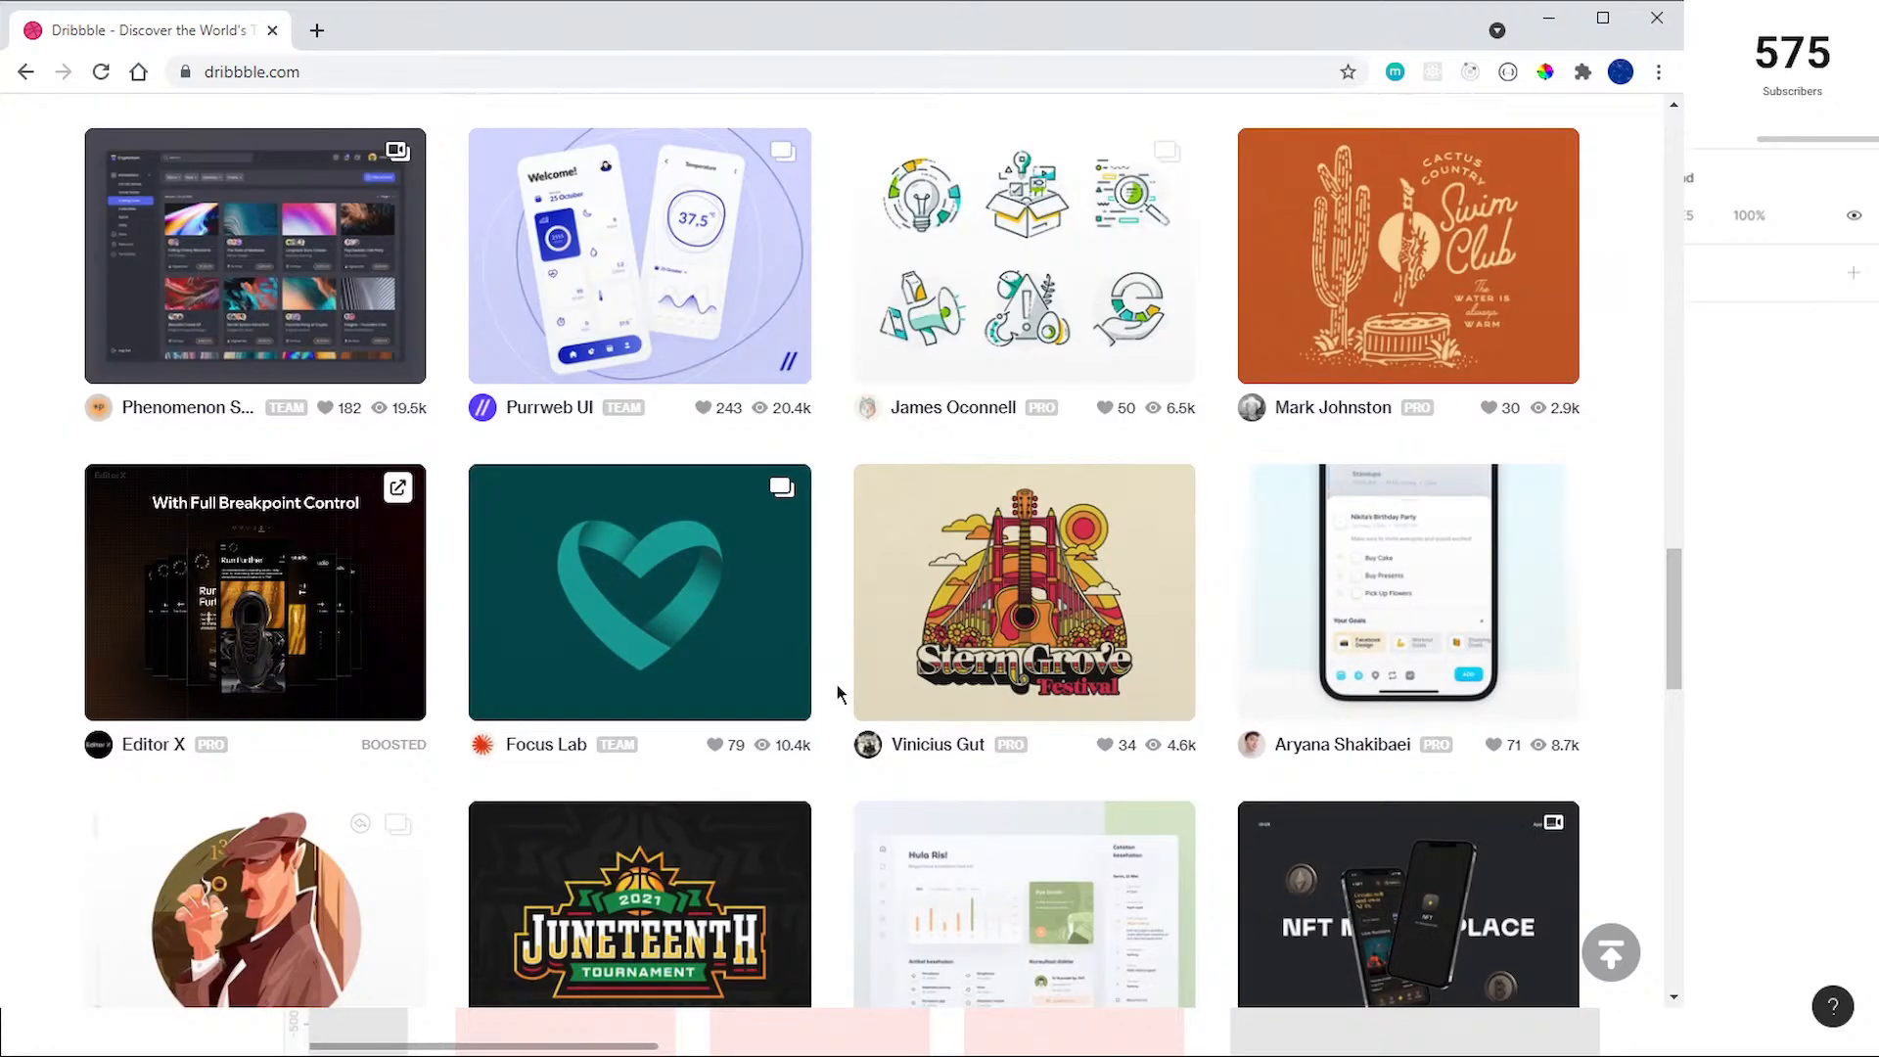
{"action": "scroll", "coordinate": [837, 694], "scroll_direction": "down", "scroll_amount": 1}
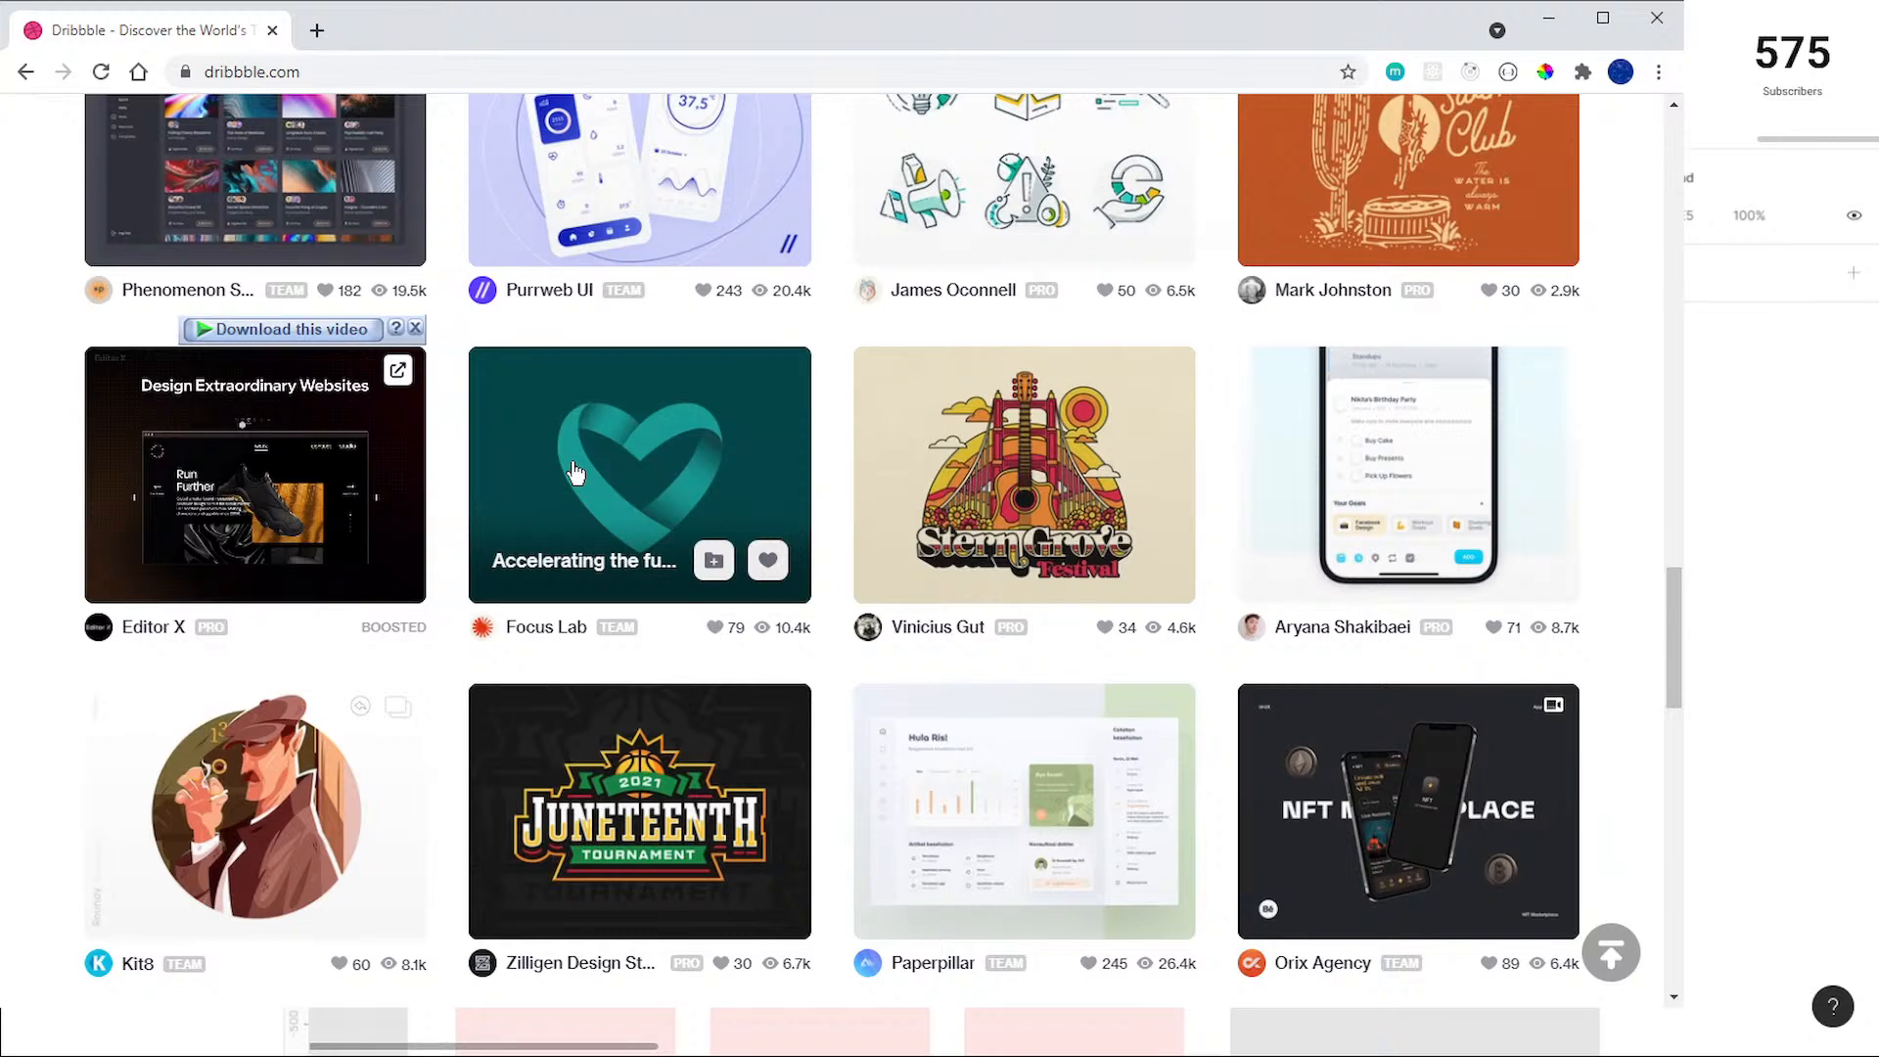
Step: Start the ColorPick Eyedropper on the Dribbble page and set the circle's fill in Figma to dark green 005544
{"action": "key", "text": "alt+p"}
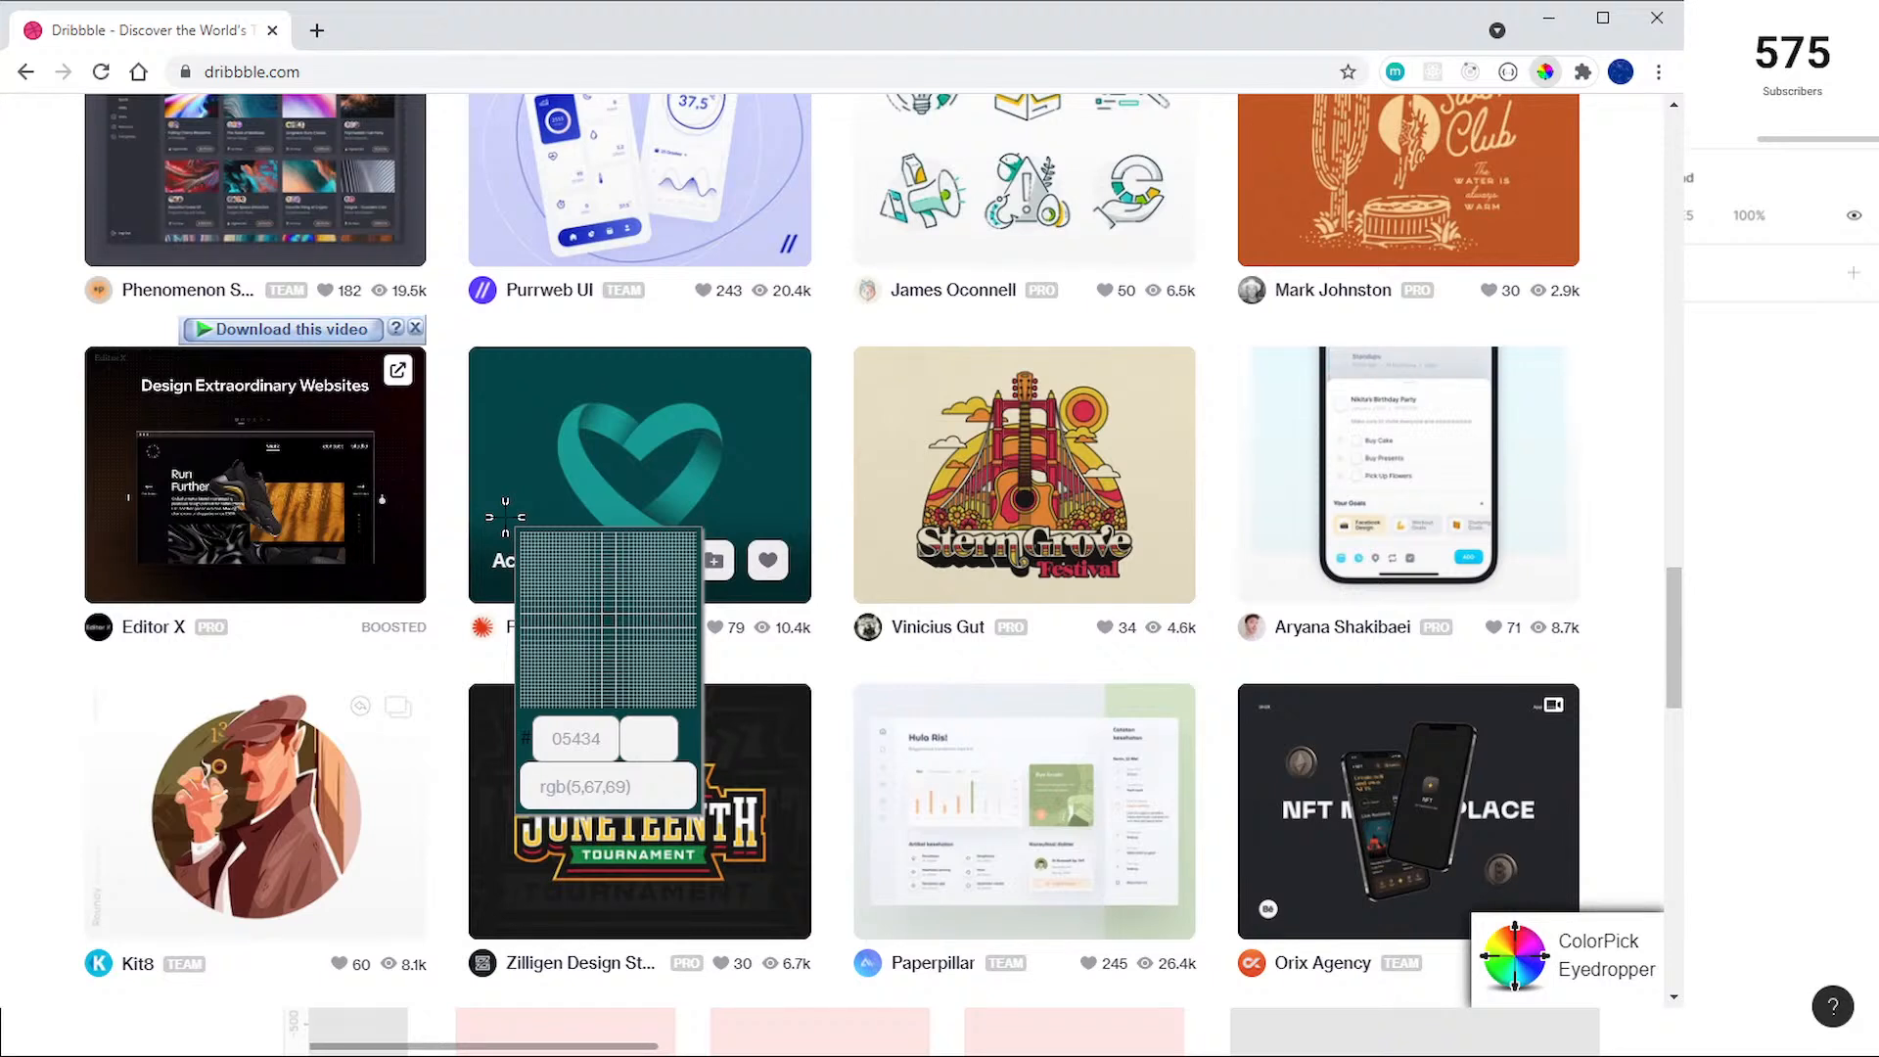
{"action": "left_click", "coordinate": [1419, 783]}
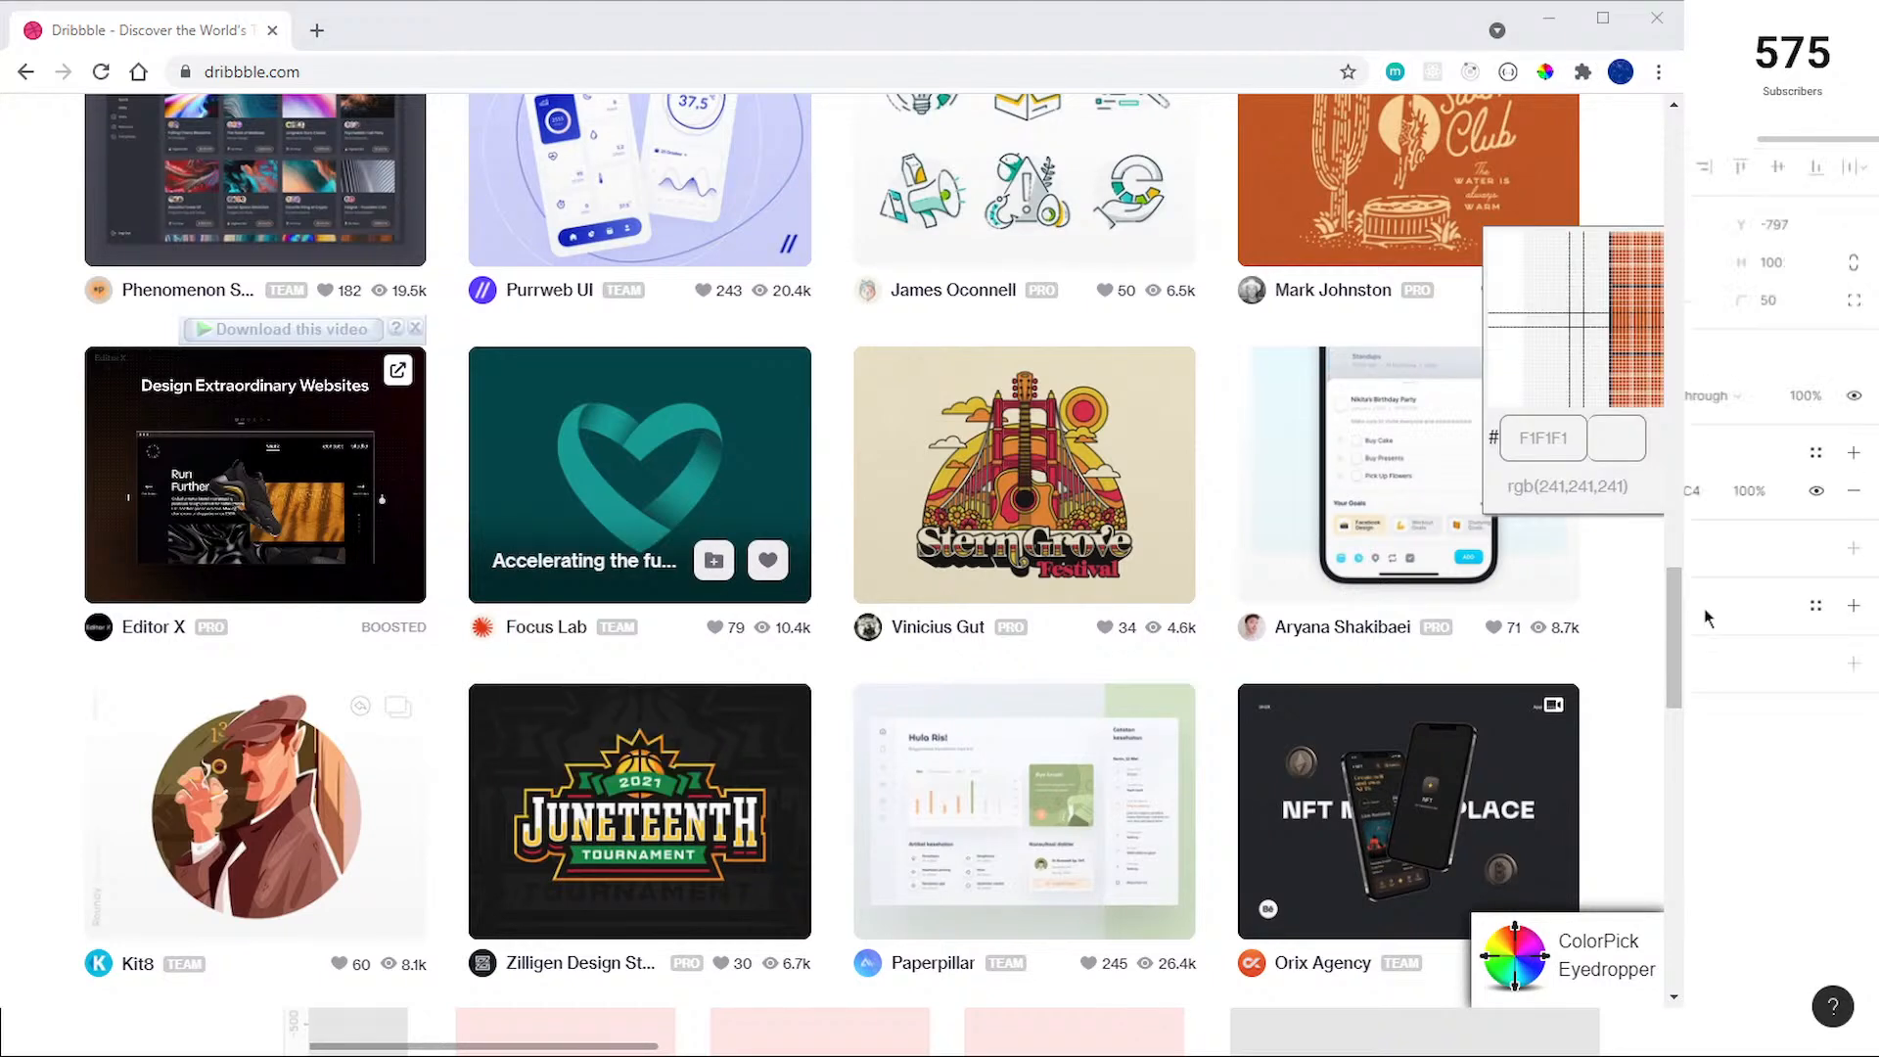
{"action": "left_click", "coordinate": [1699, 492]}
{"action": "key", "text": "ctrl+v"}
{"action": "key", "text": "Return"}
{"action": "key", "text": "Escape"}
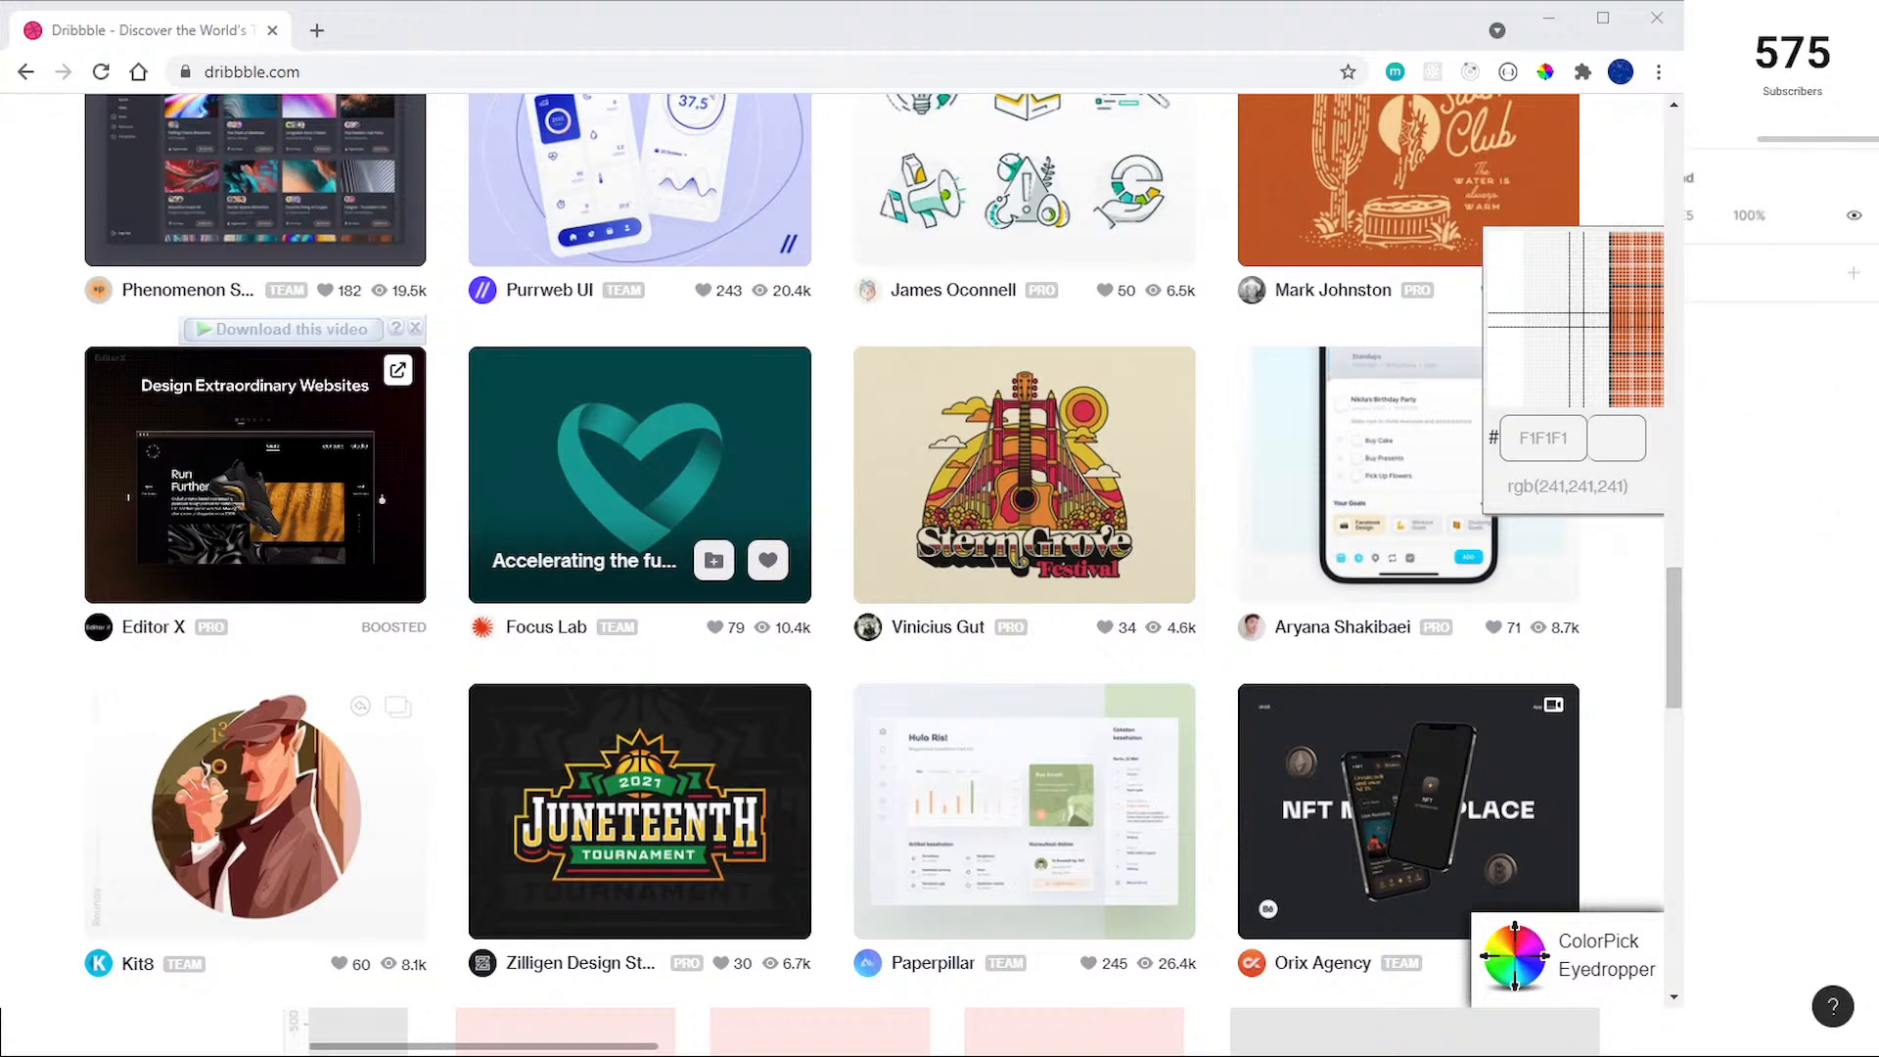
Step: Duplicate the dark green circle beside itself and set the copy's fill to 00B28F
{"action": "left_click", "coordinate": [940, 548]}
{"action": "scroll", "coordinate": [940, 548], "scroll_direction": "down", "scroll_amount": 2}
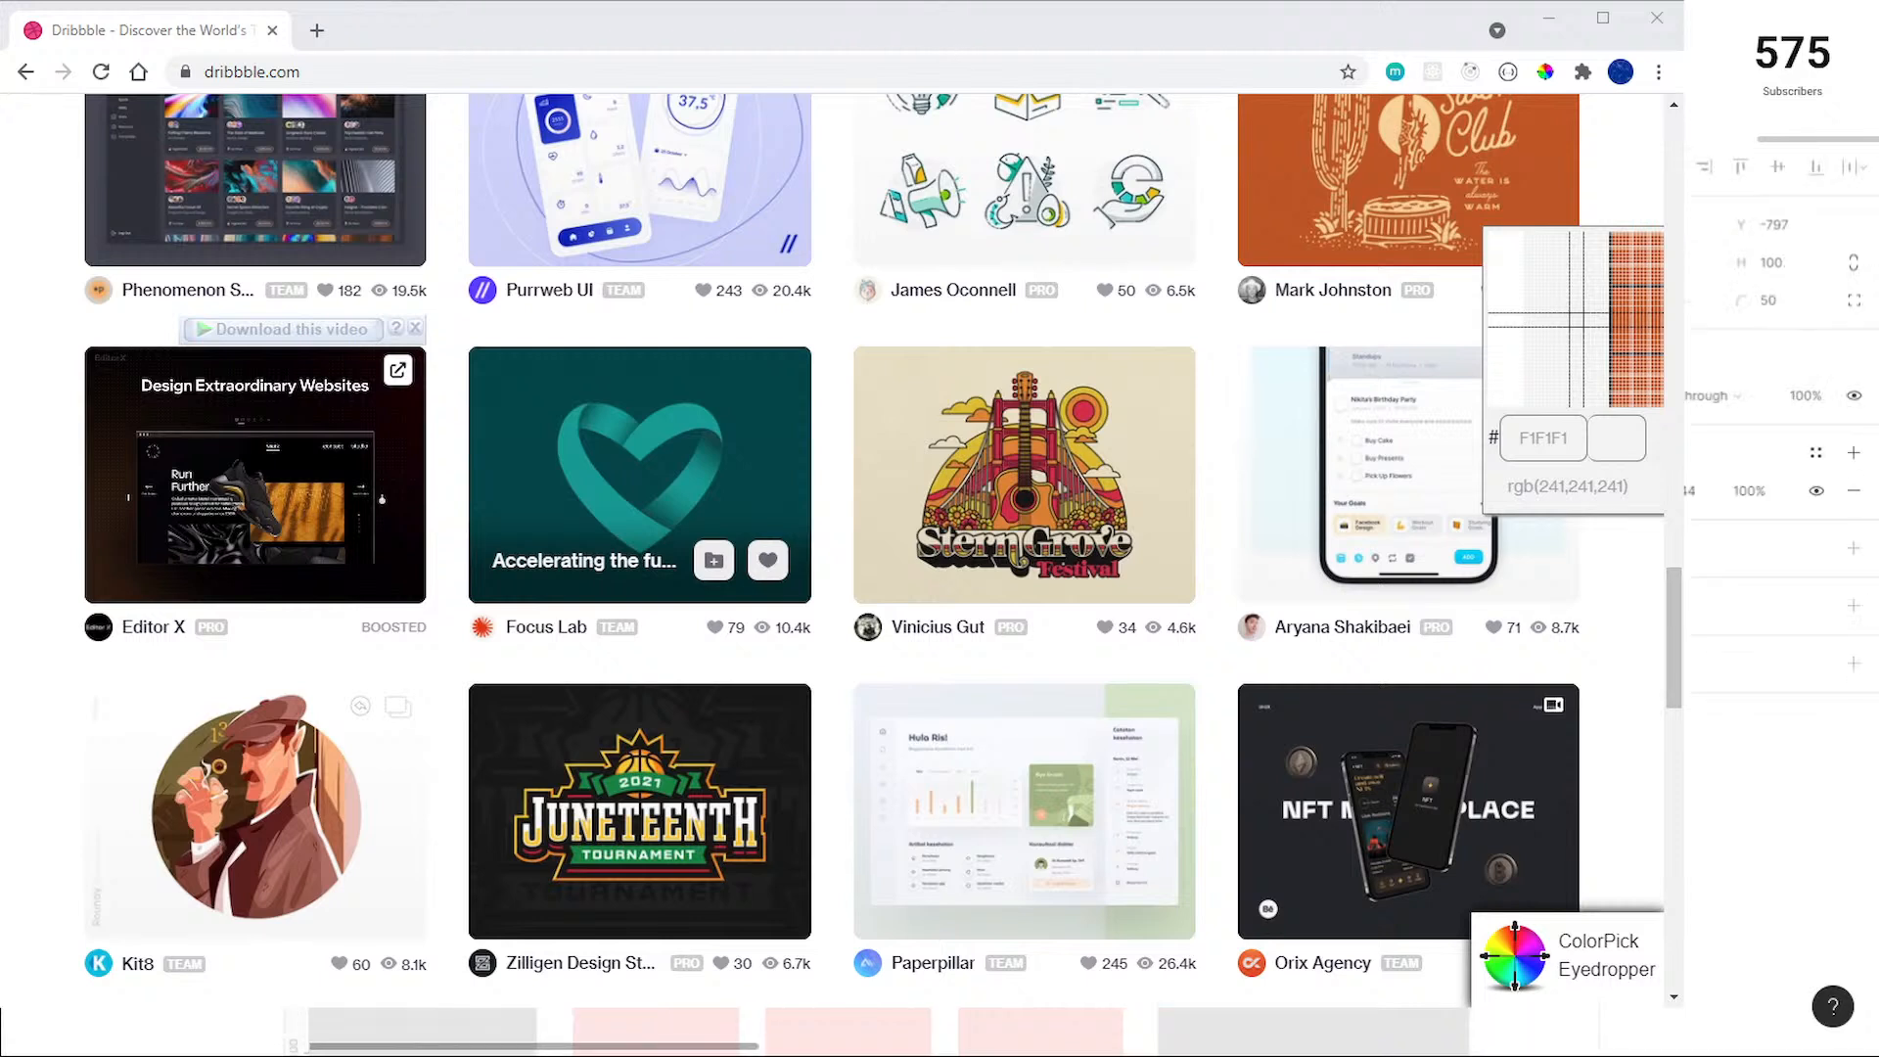
{"action": "left_click", "coordinate": [940, 548], "text": "shift"}
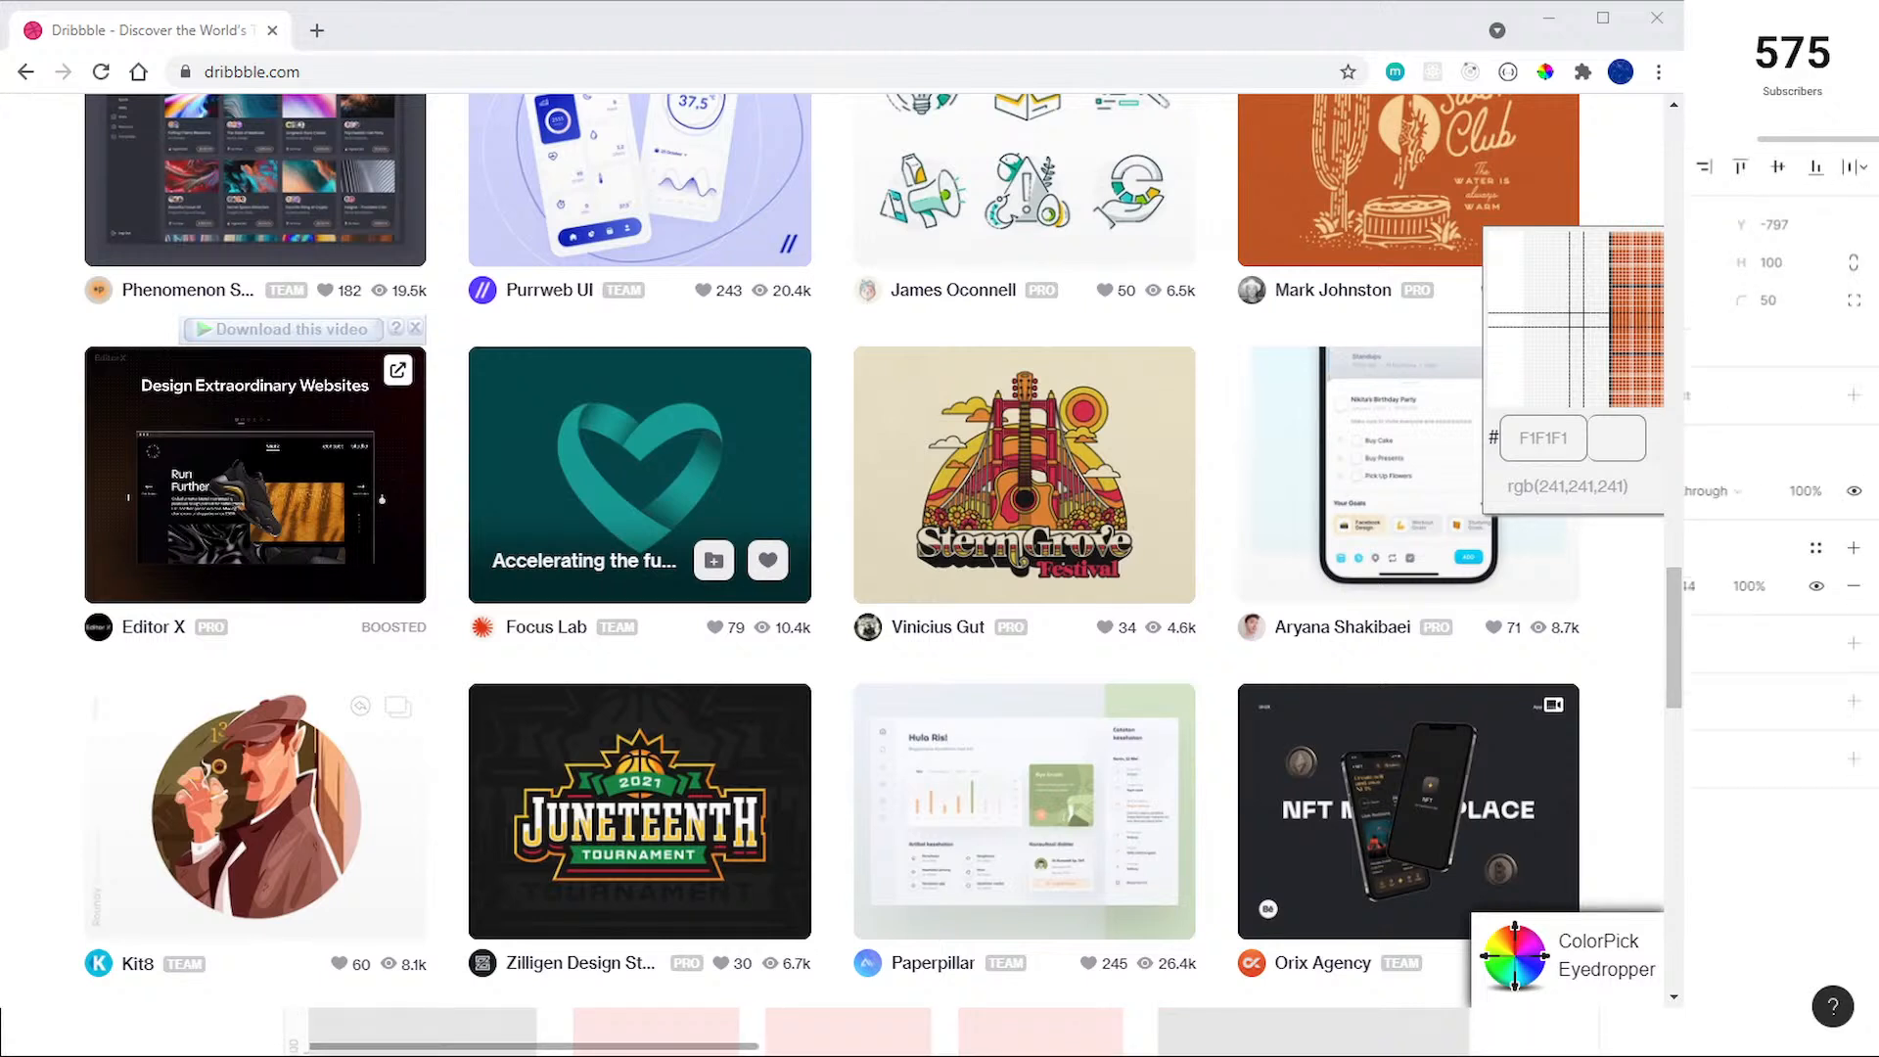
{"action": "left_click_drag", "start_coordinate": [1676, 344], "coordinate": [1685, 357]}
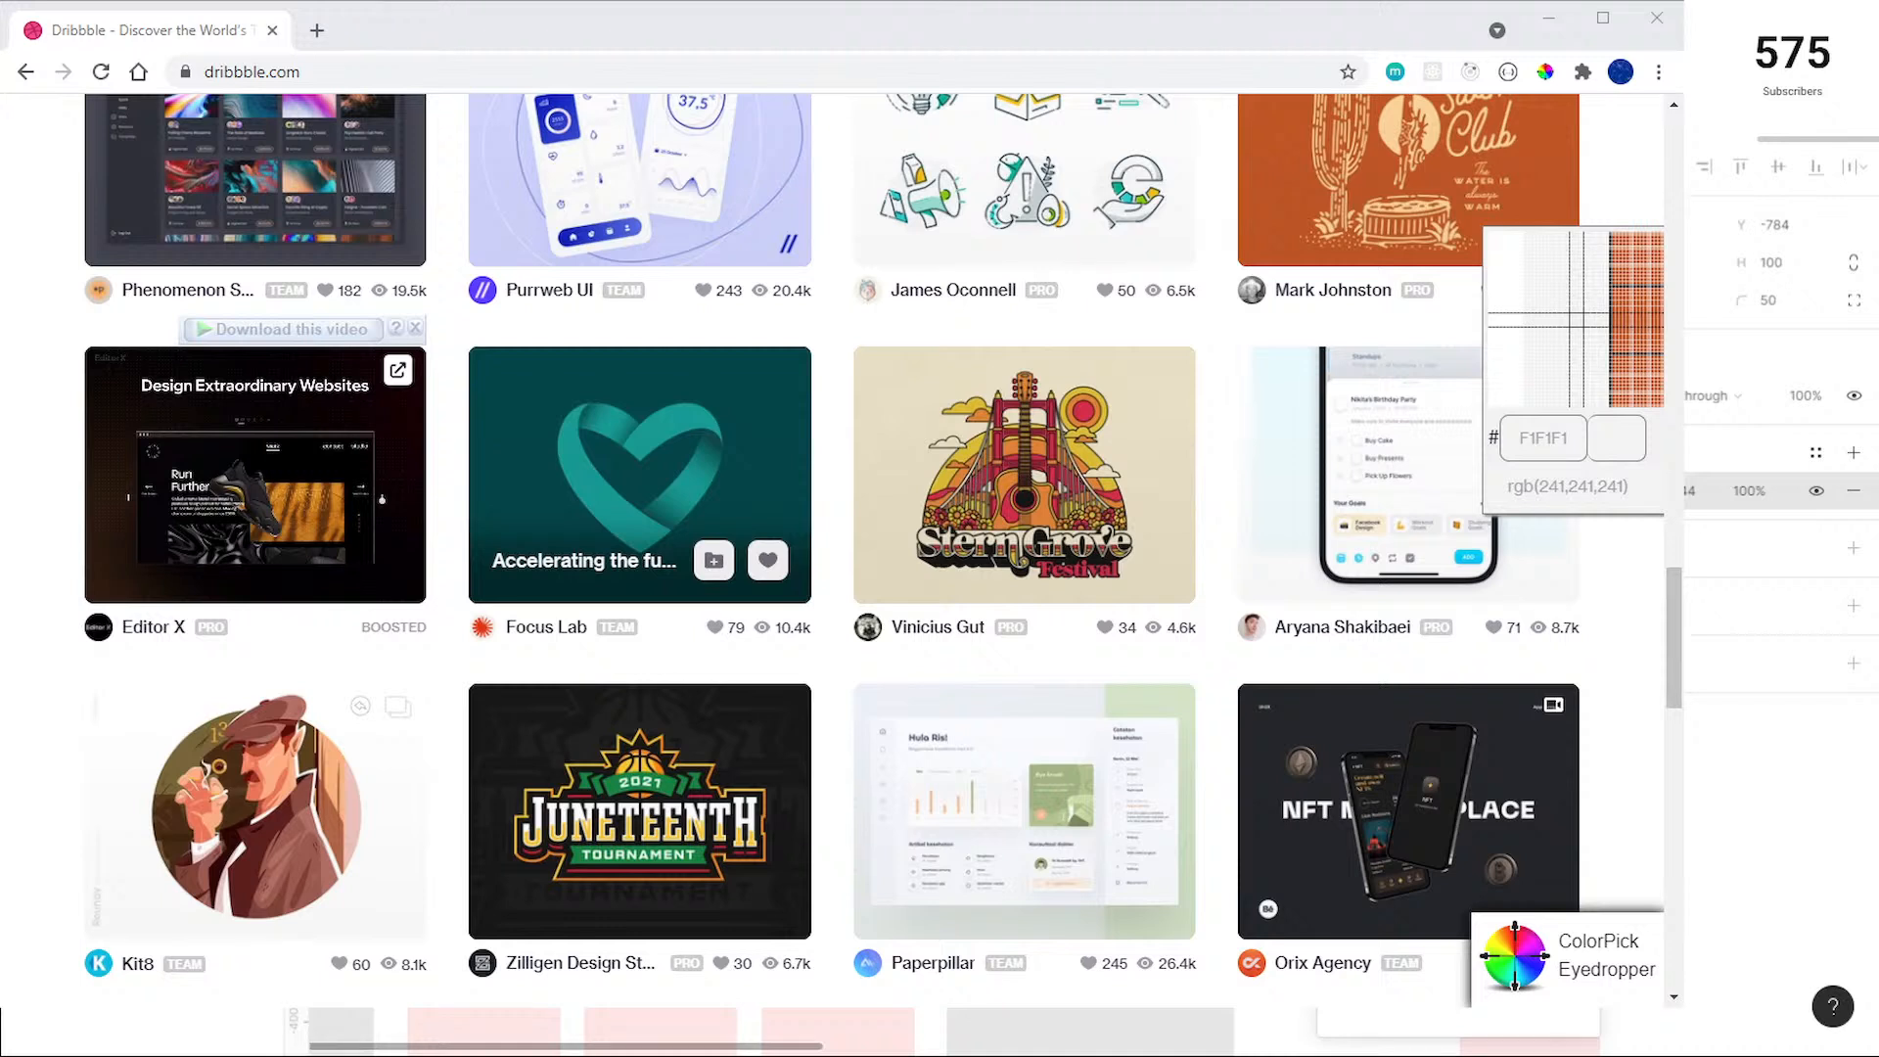
{"action": "key", "text": "Return"}
{"action": "left_click_drag", "start_coordinate": [1576, 549], "coordinate": [1634, 550]}
{"action": "scroll", "coordinate": [905, 529], "scroll_direction": "down", "scroll_amount": 1}
{"action": "key", "text": "Escape"}
Step: Place both circles above the Desktop frame with 50 spacing, aligned to its edge, and bring Figma back to the front
{"action": "scroll", "coordinate": [999, 529], "scroll_direction": "down", "scroll_amount": 1}
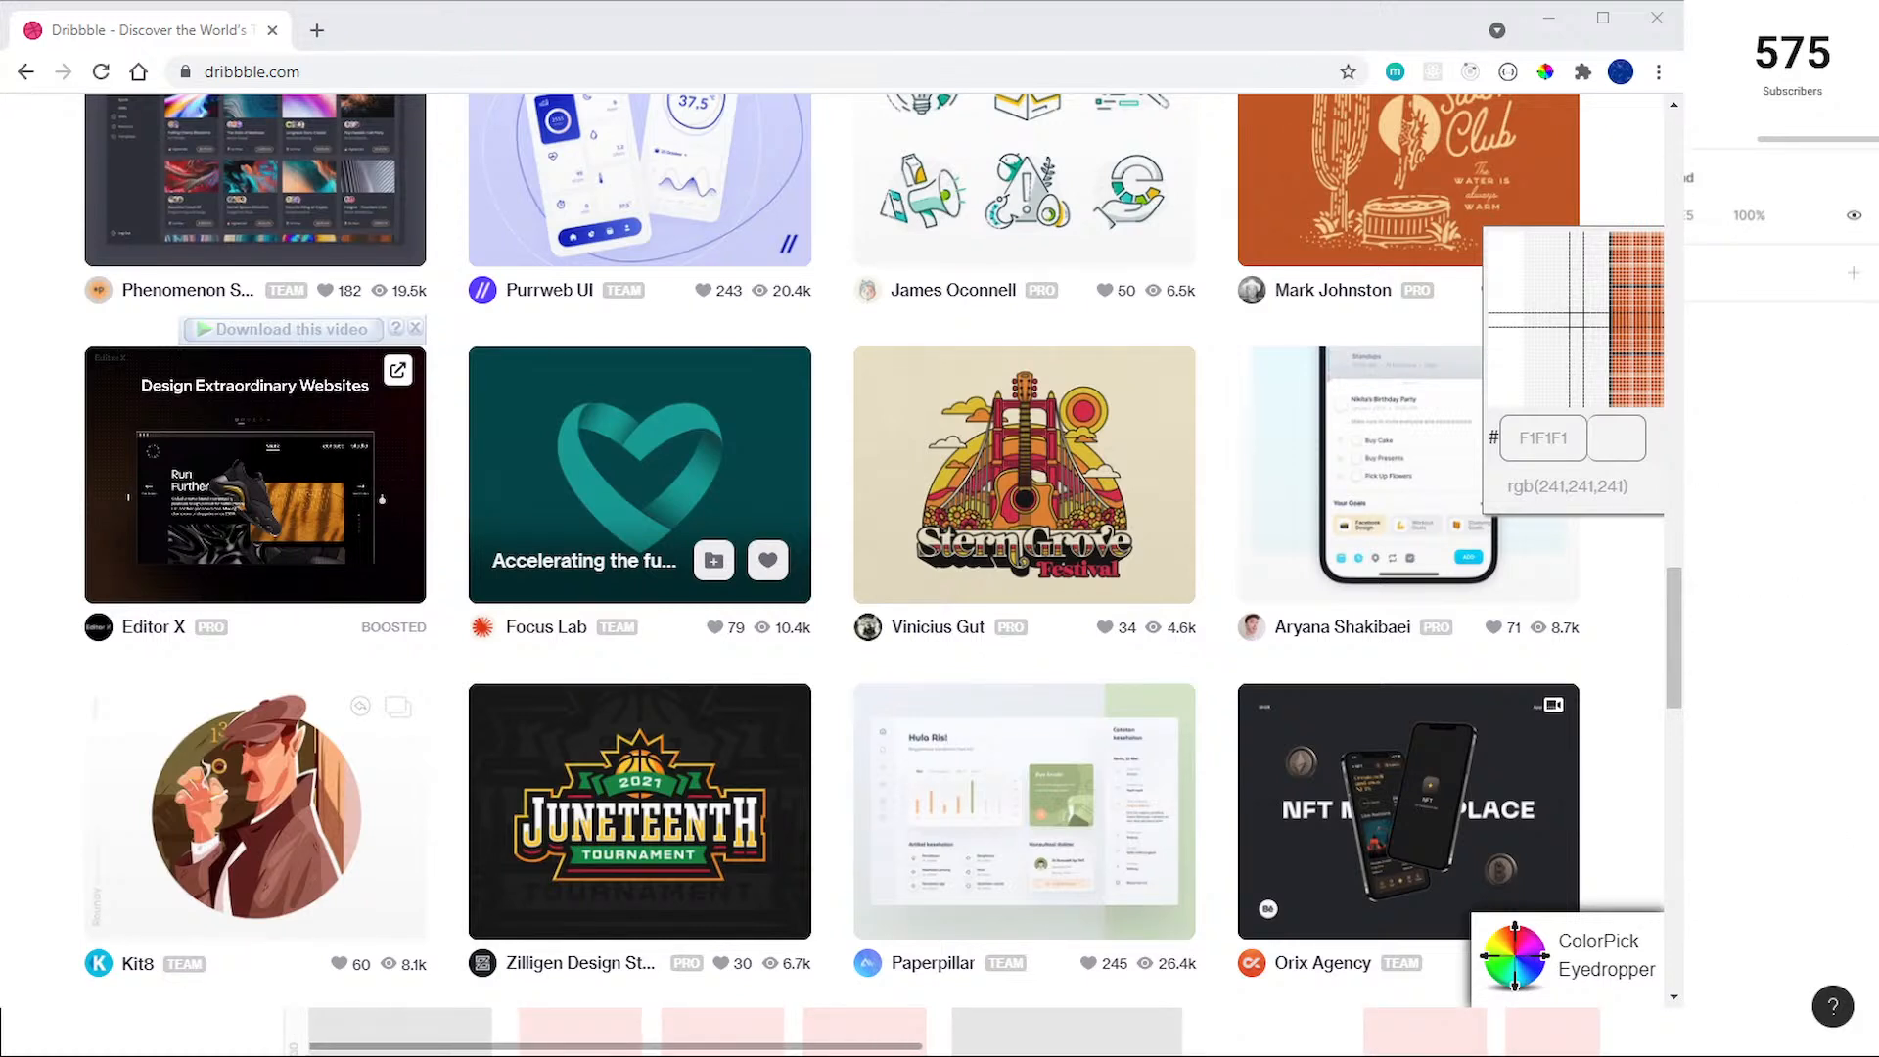
{"action": "scroll", "coordinate": [999, 529], "scroll_direction": "down", "scroll_amount": 1}
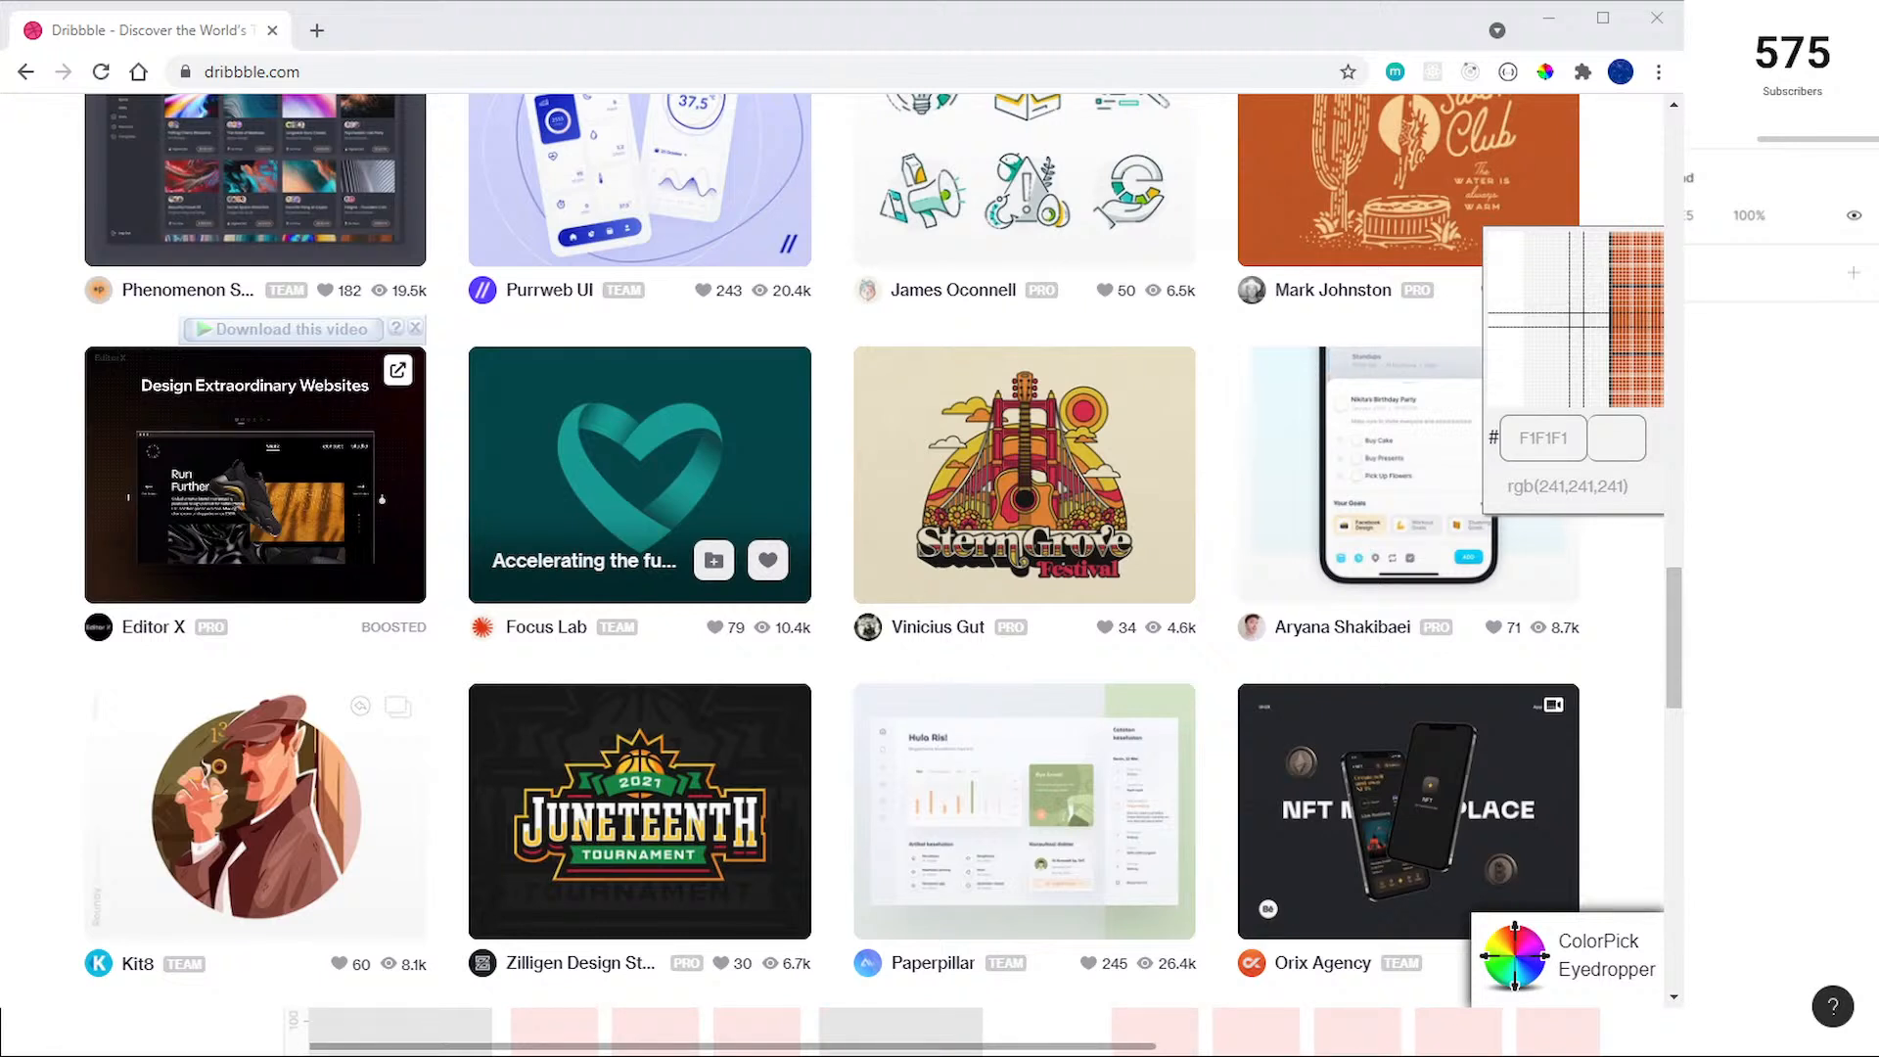
{"action": "scroll", "coordinate": [999, 528], "scroll_direction": "down", "scroll_amount": 2}
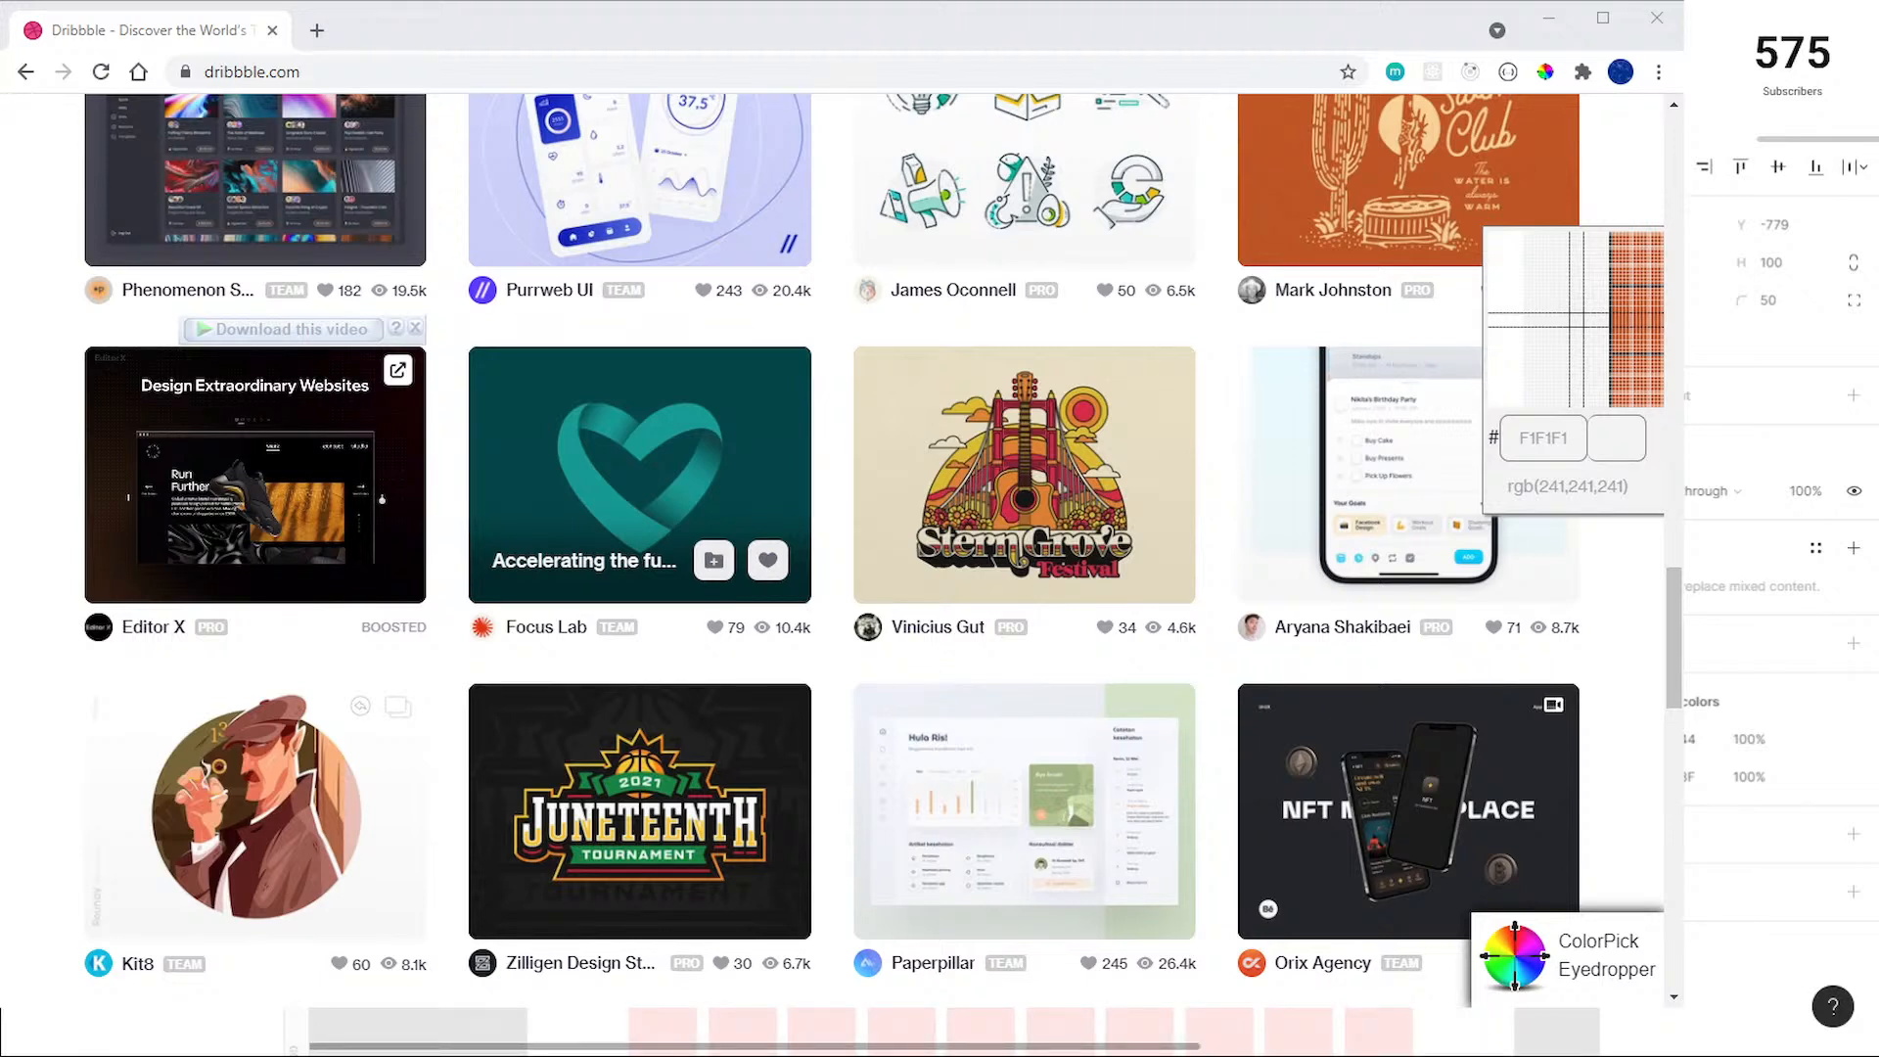
{"action": "key", "text": "Escape"}
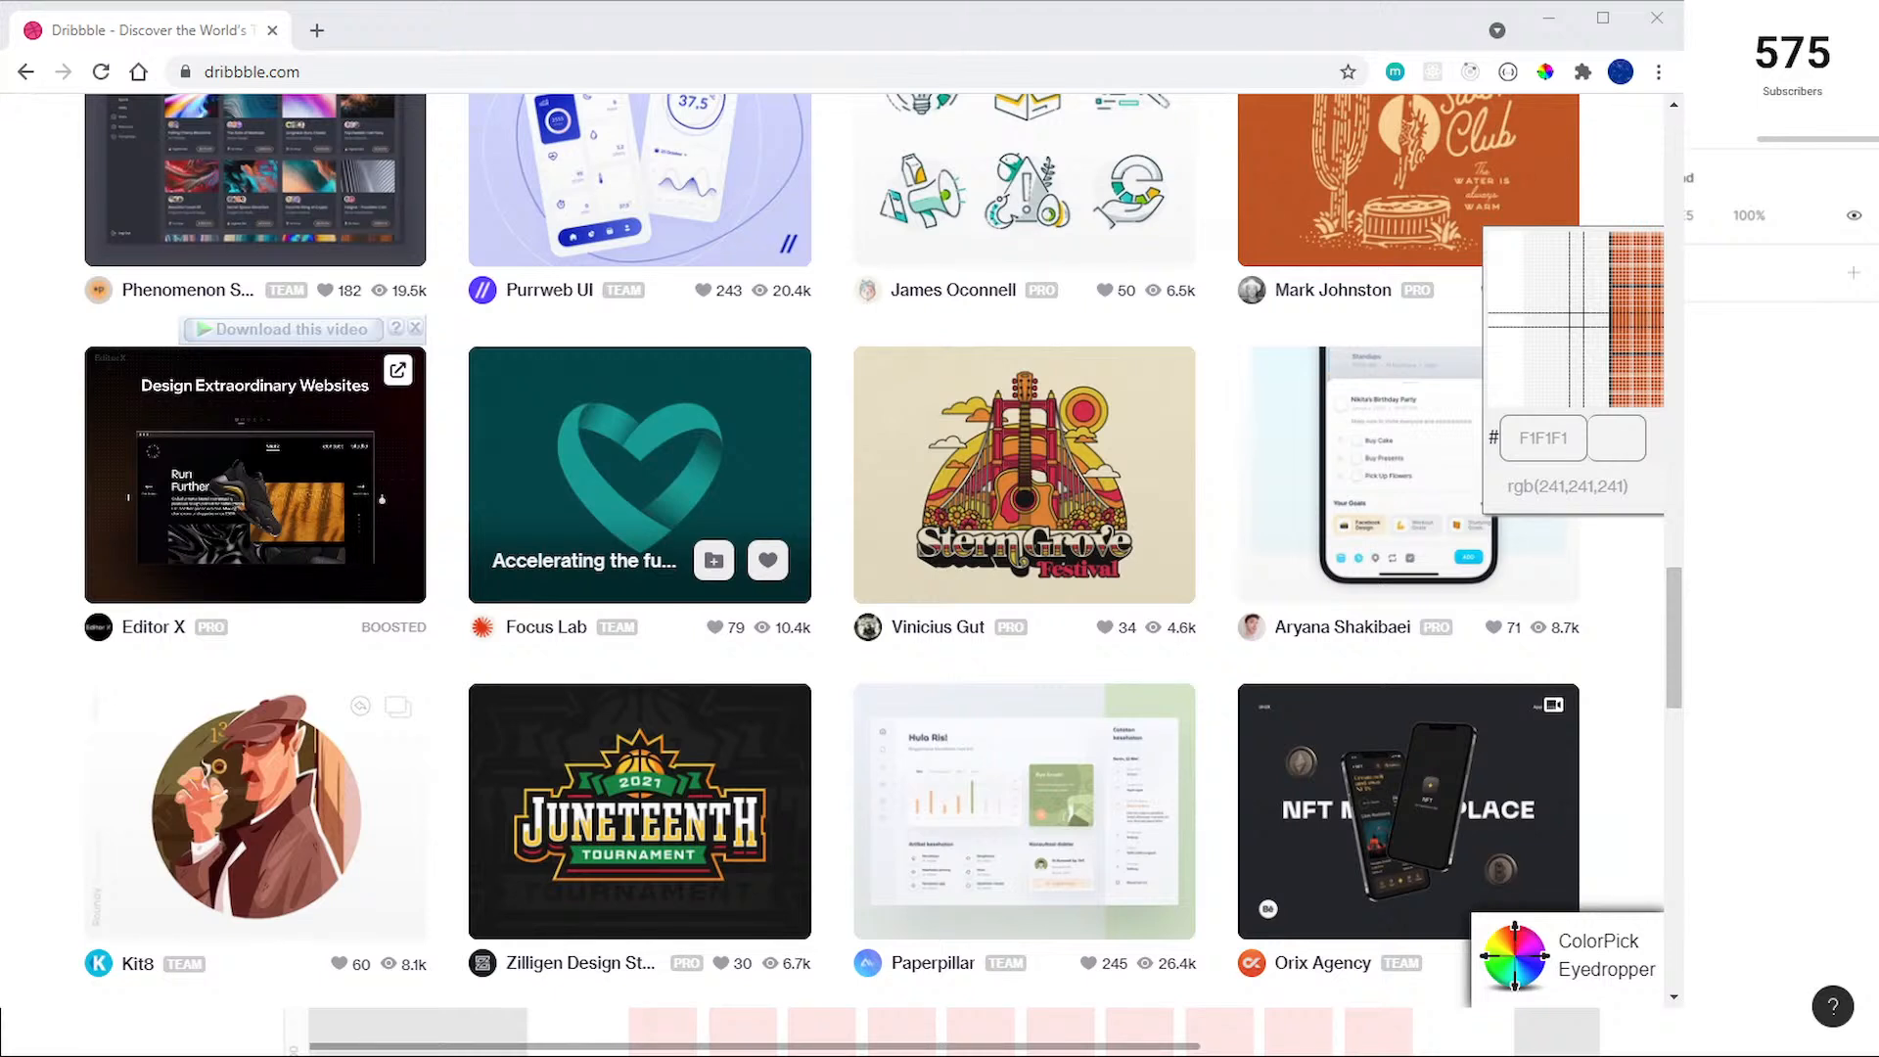
{"action": "key", "text": "alt+Tab"}
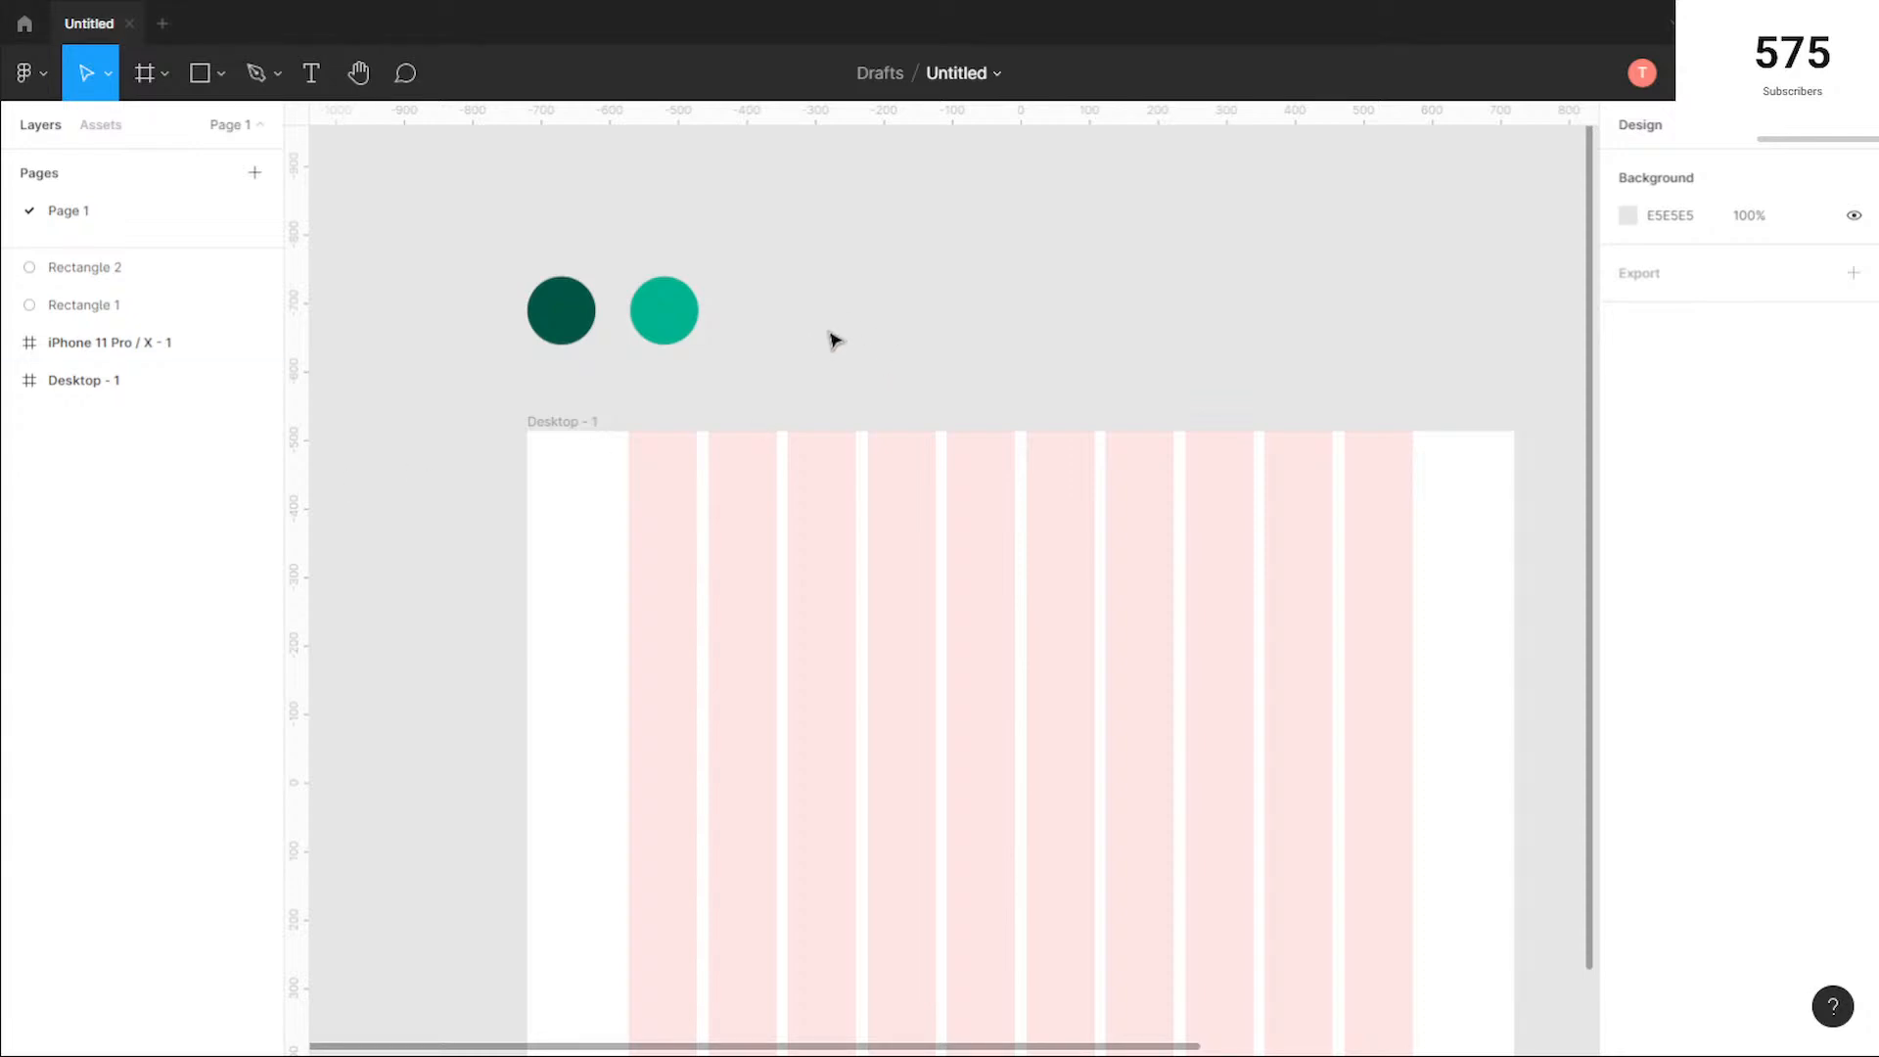
{"action": "key", "text": "alt+Tab"}
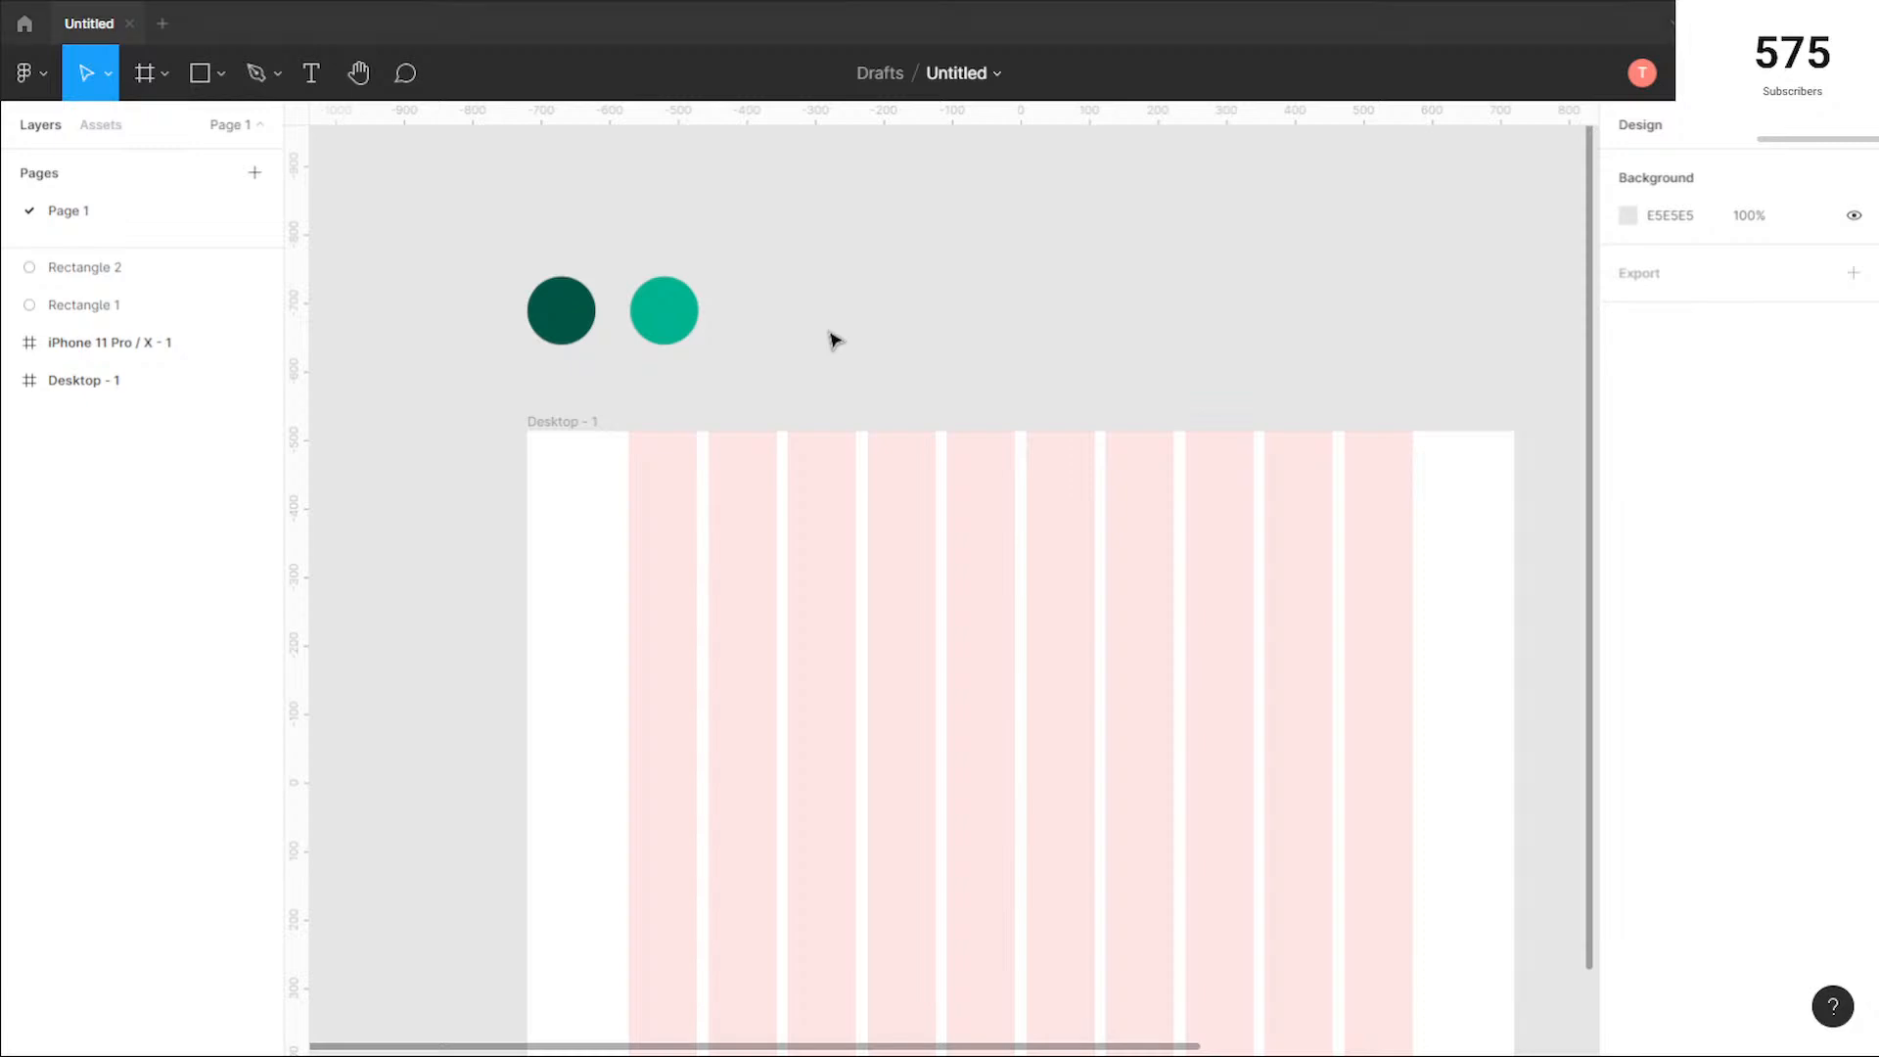
{"action": "key", "text": "alt+Tab"}
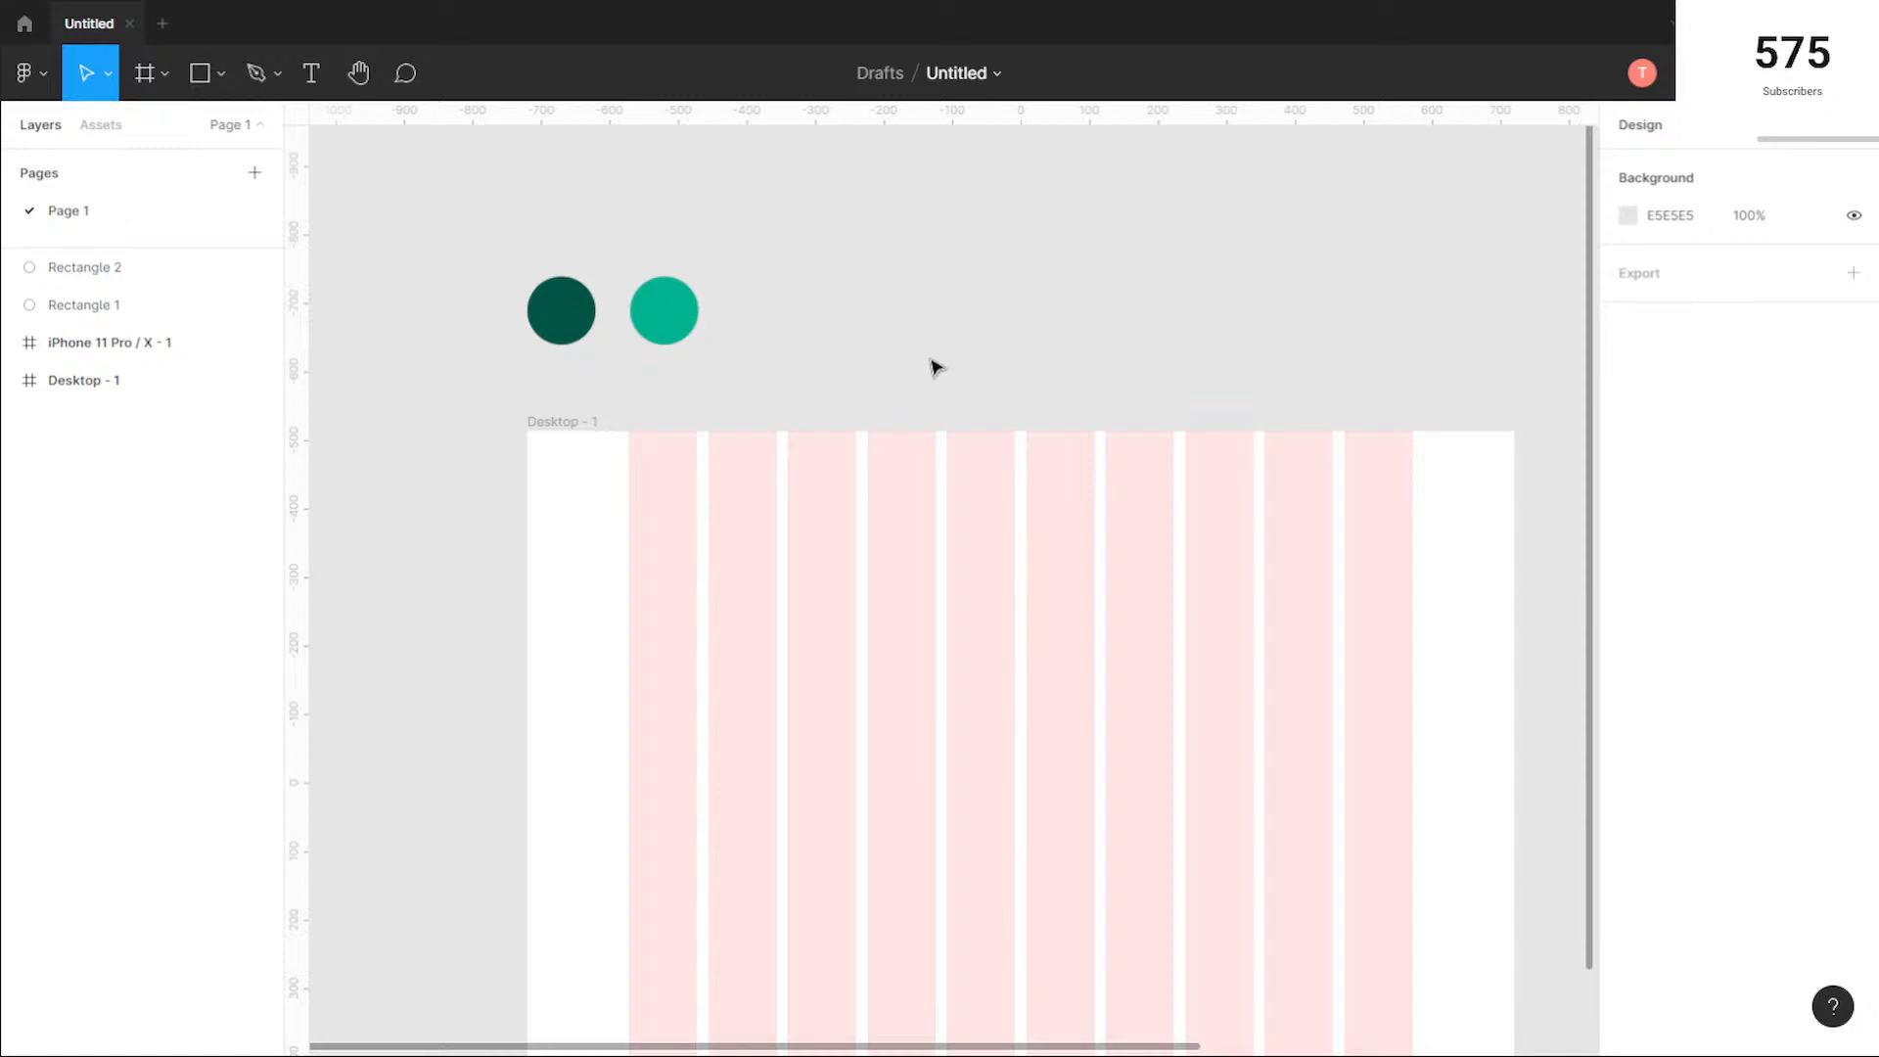
Step: Move the two green circles down together to Y -693, just above the Desktop frame, and deselect them
{"action": "left_click_drag", "start_coordinate": [948, 398], "coordinate": [855, 281]}
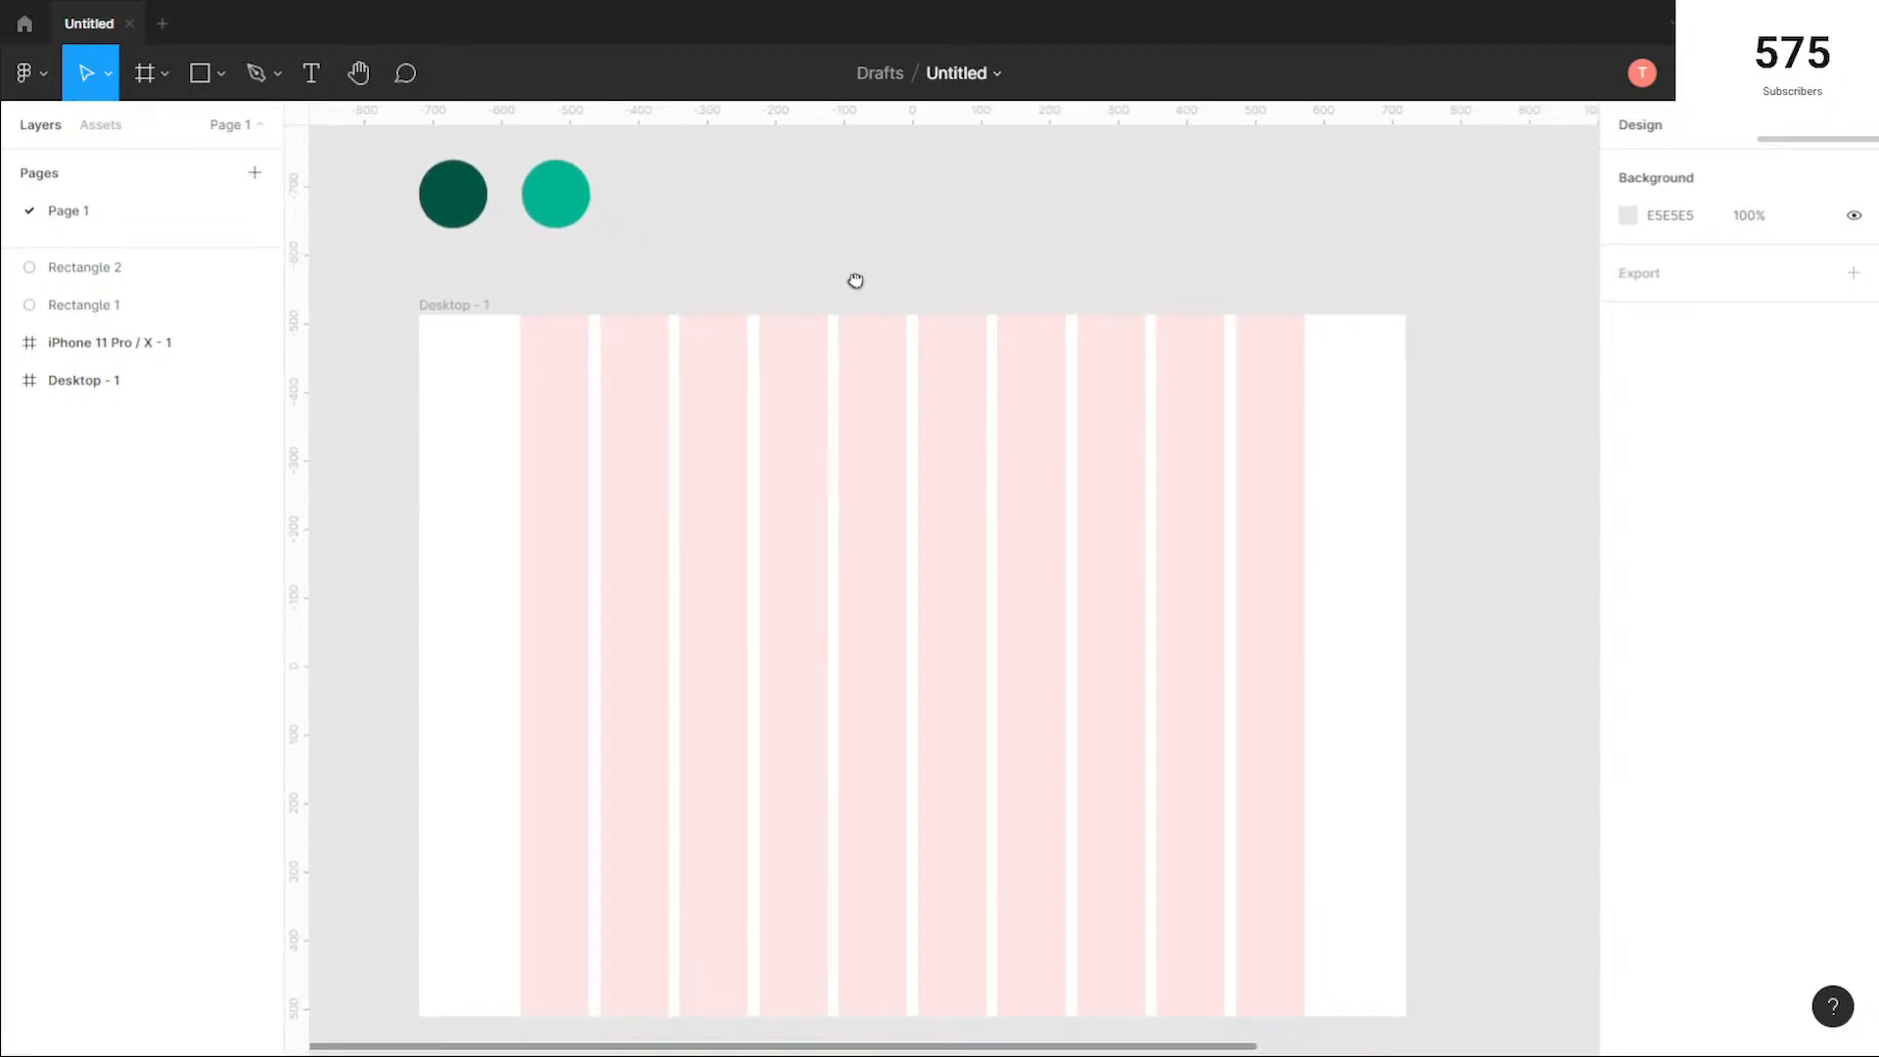
{"action": "left_click_drag", "start_coordinate": [695, 245], "coordinate": [346, 158]}
{"action": "left_click_drag", "start_coordinate": [508, 206], "coordinate": [511, 238]}
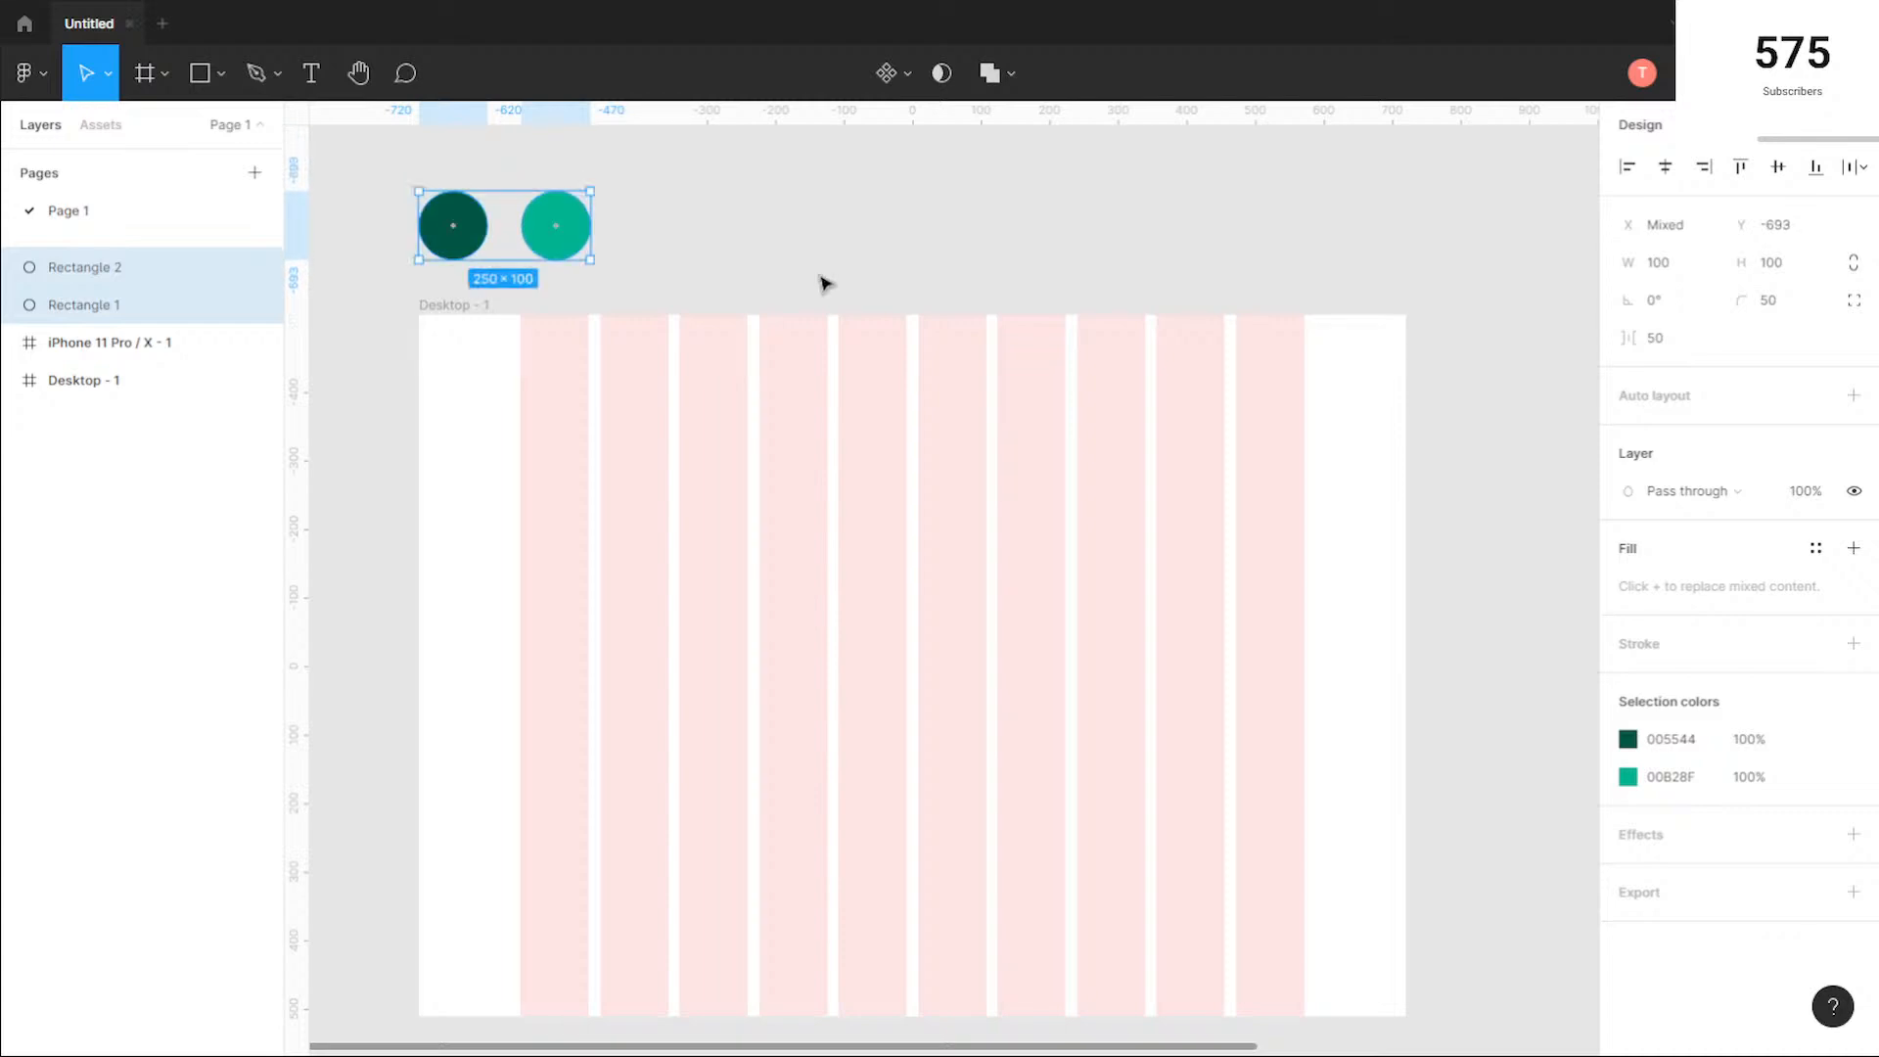
{"action": "left_click", "coordinate": [591, 364]}
{"action": "left_click", "coordinate": [950, 240]}
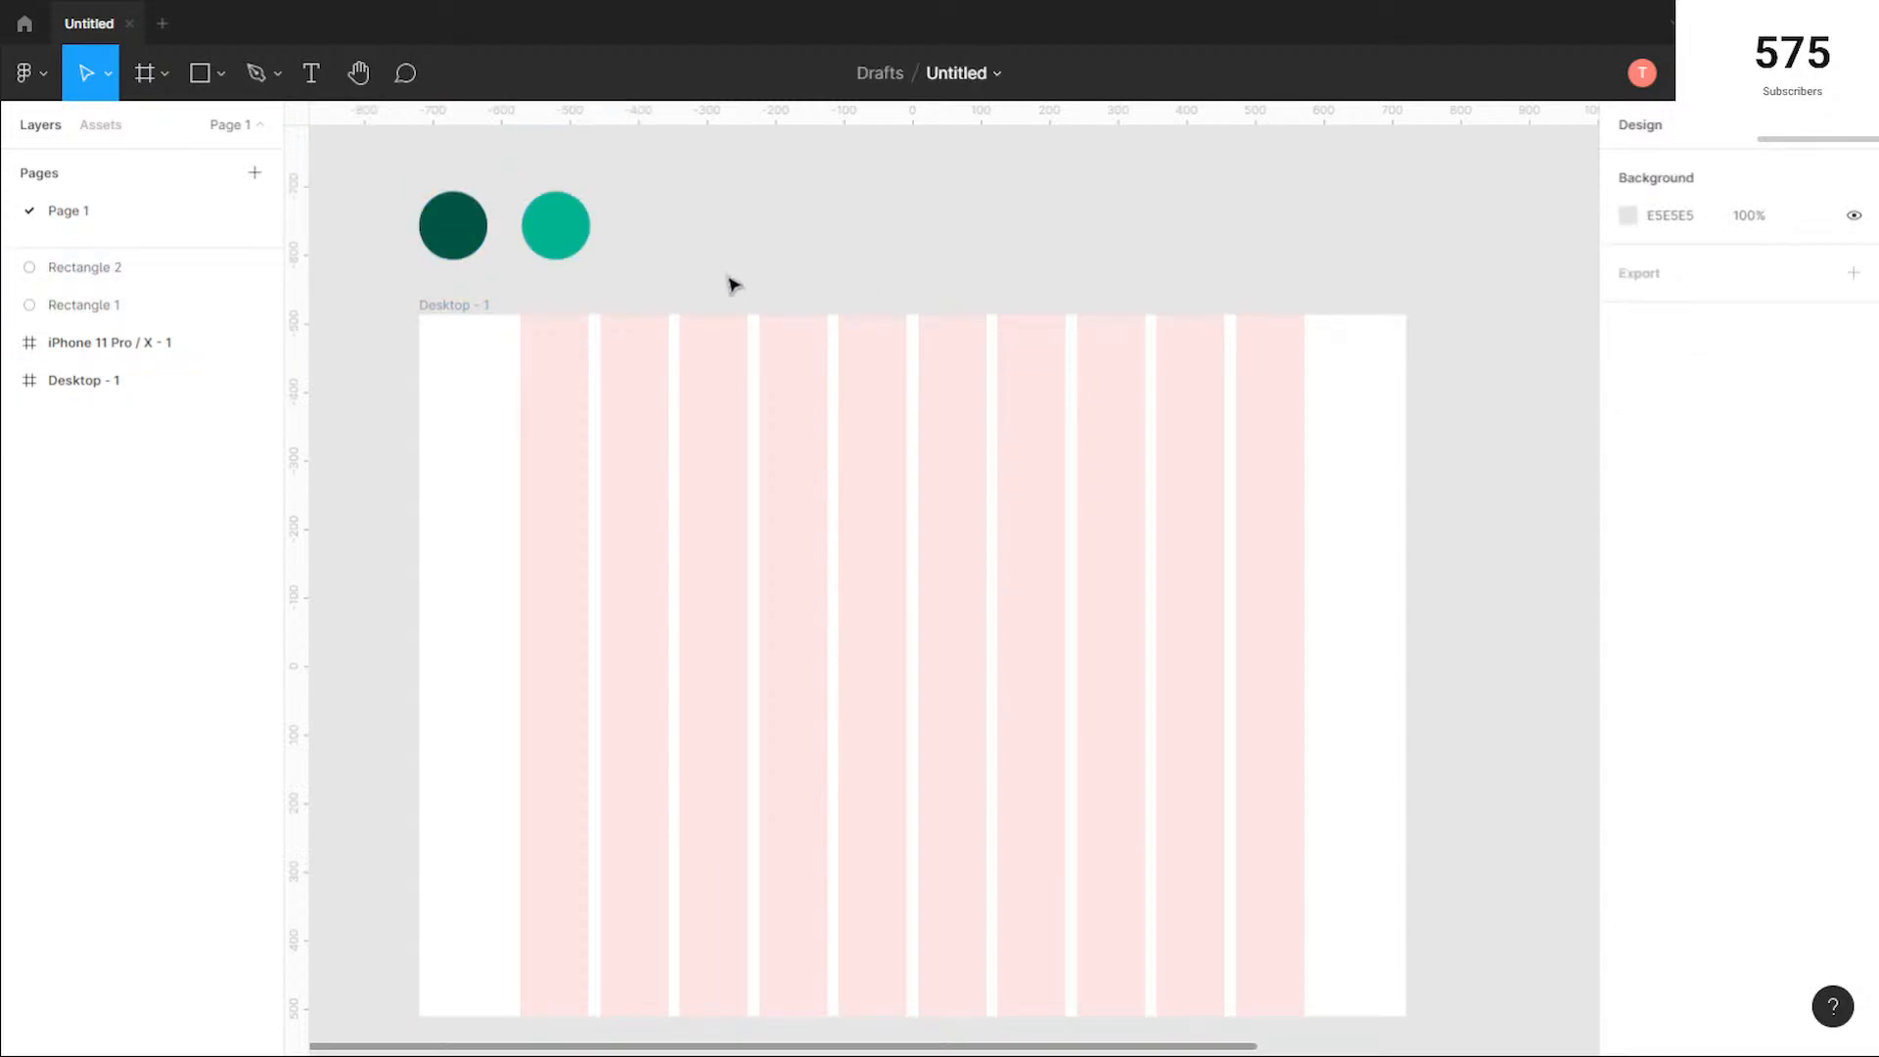
Step: Add a text layer reading "Futur" near the top of the Desktop frame, at the start of the first grid column
{"action": "left_click", "coordinate": [310, 73]}
{"action": "left_click", "coordinate": [521, 341]}
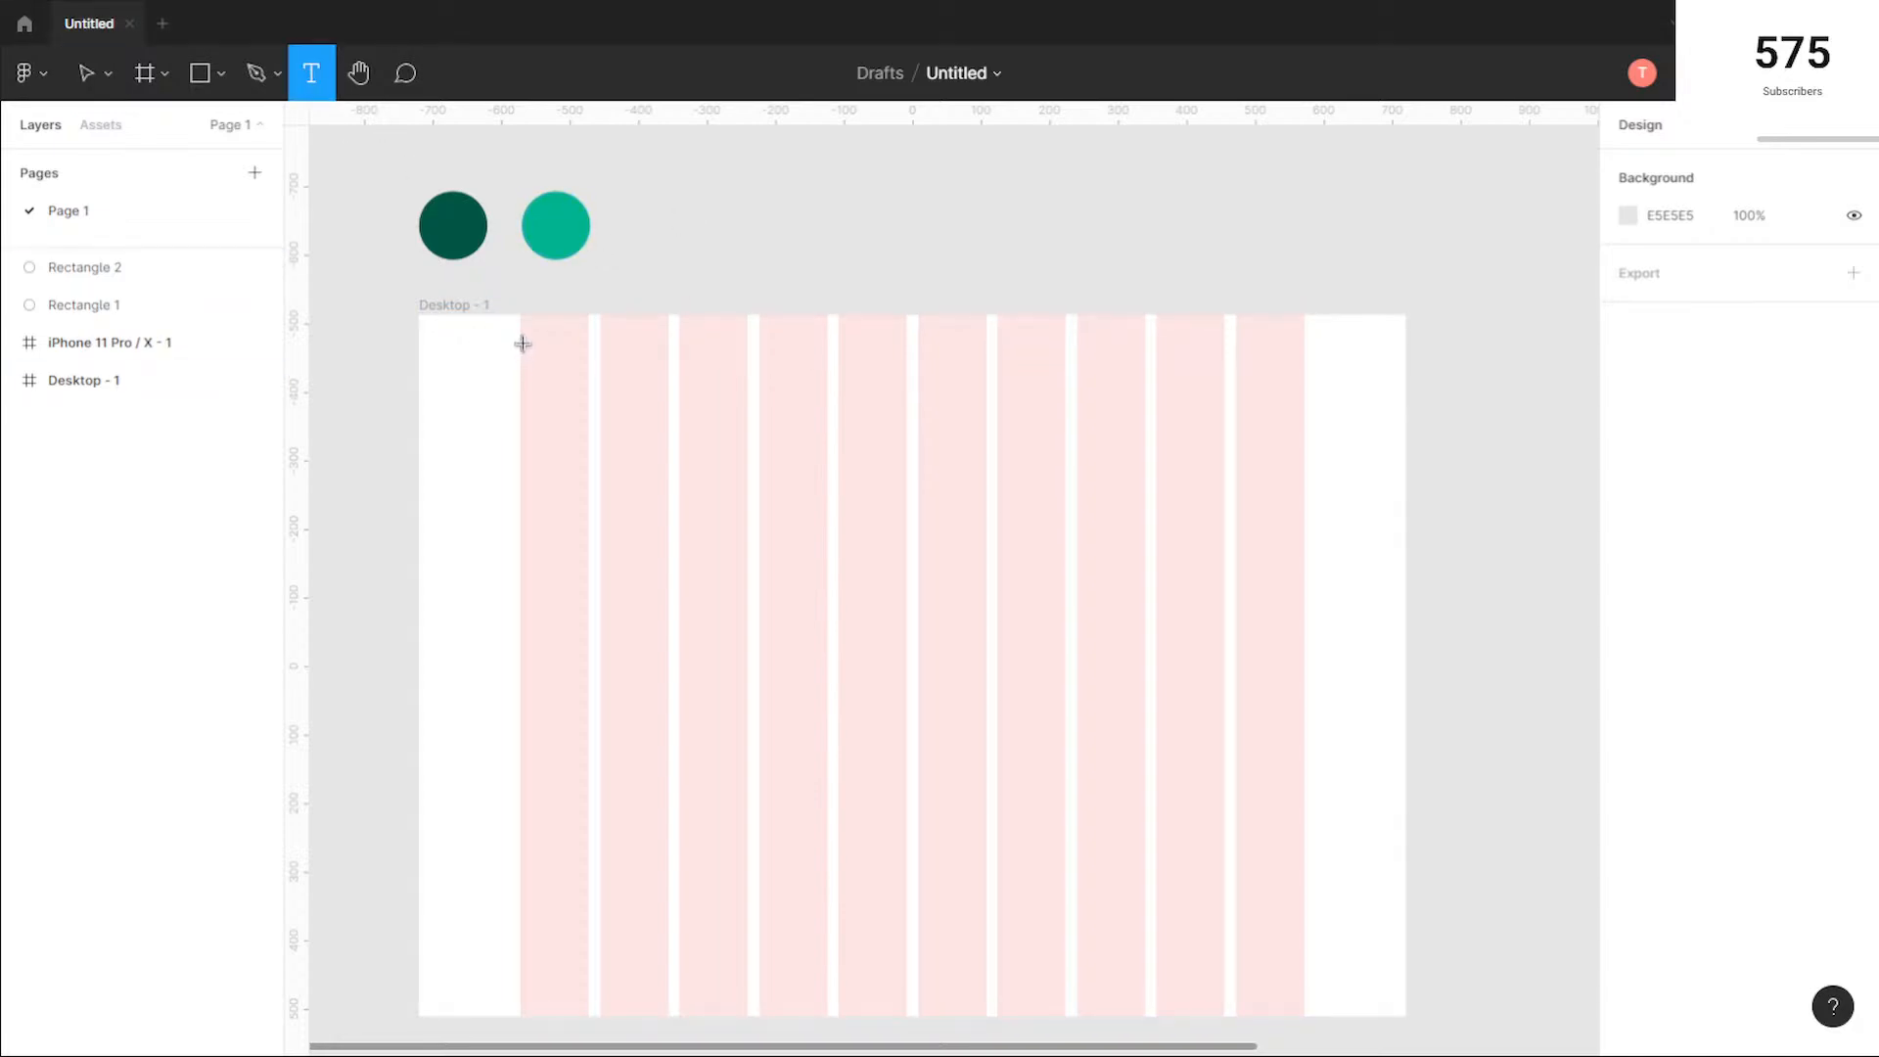
{"action": "type", "text": "Fu"}
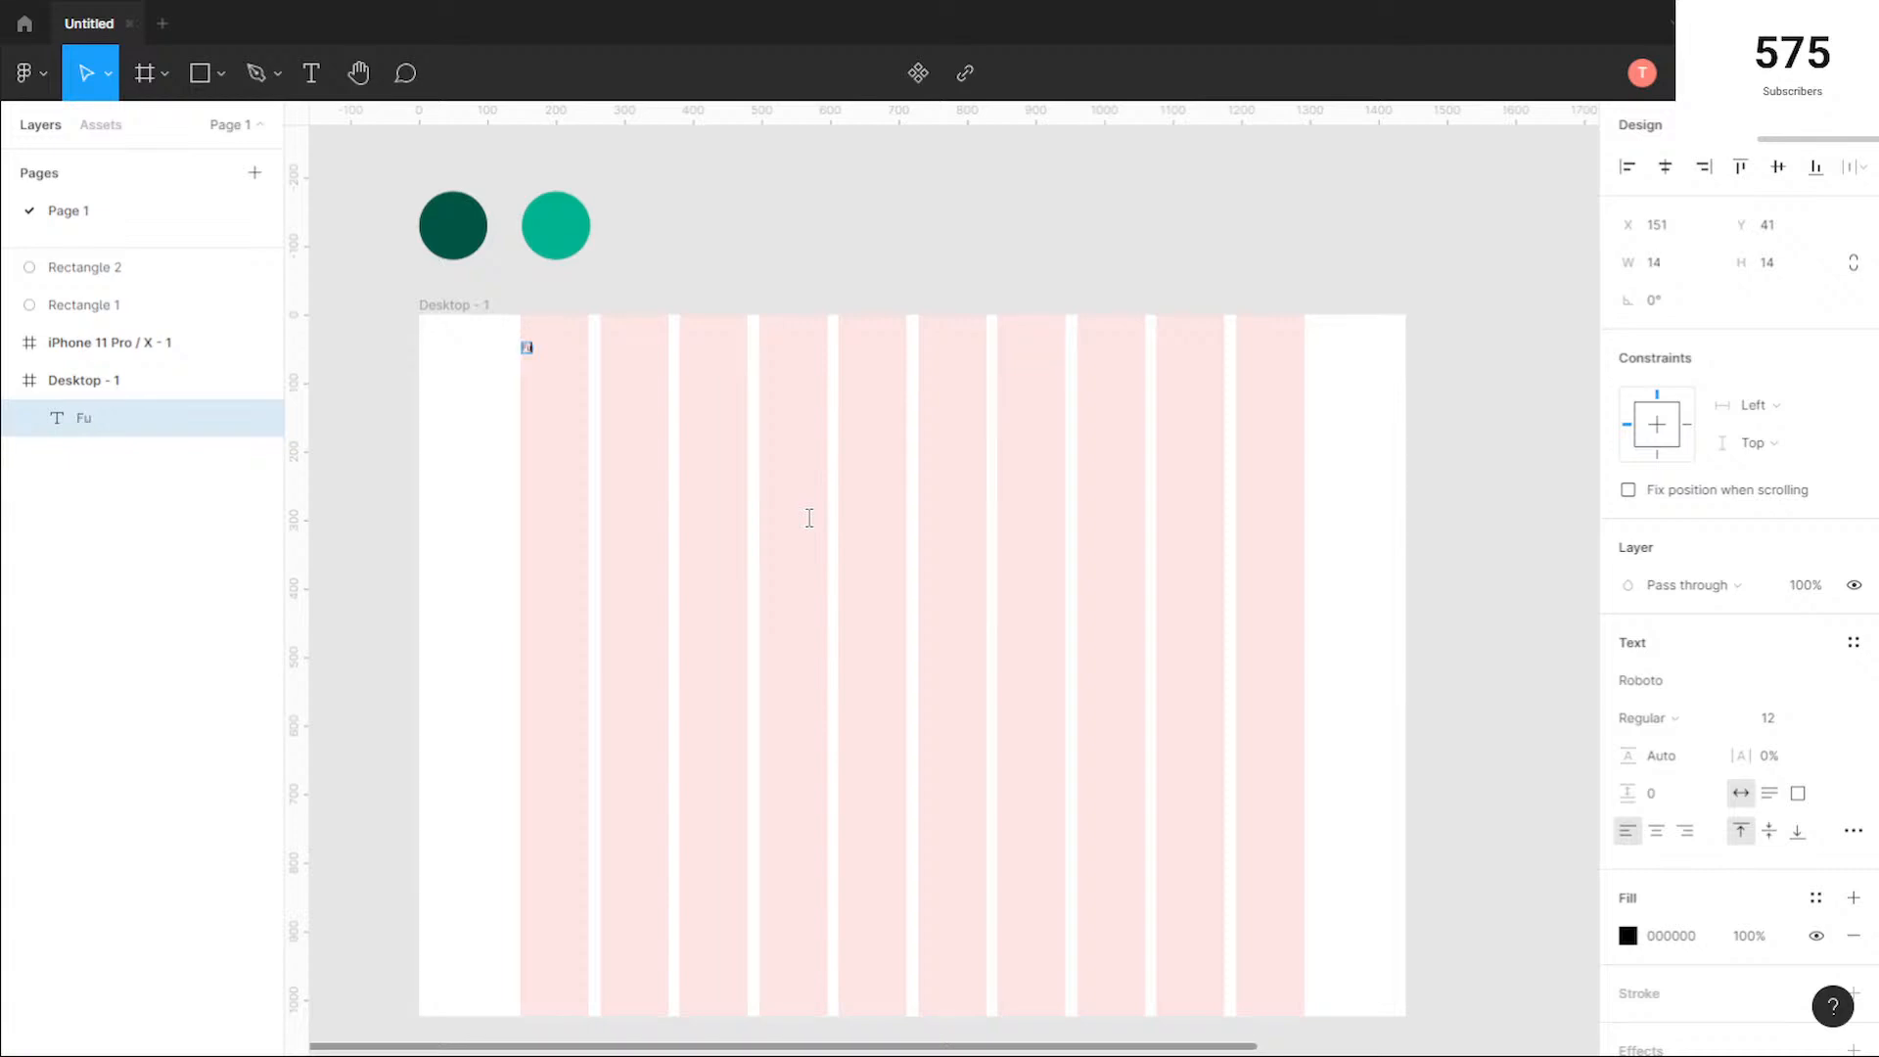
{"action": "type", "text": "tur"}
{"action": "key", "text": "Escape"}
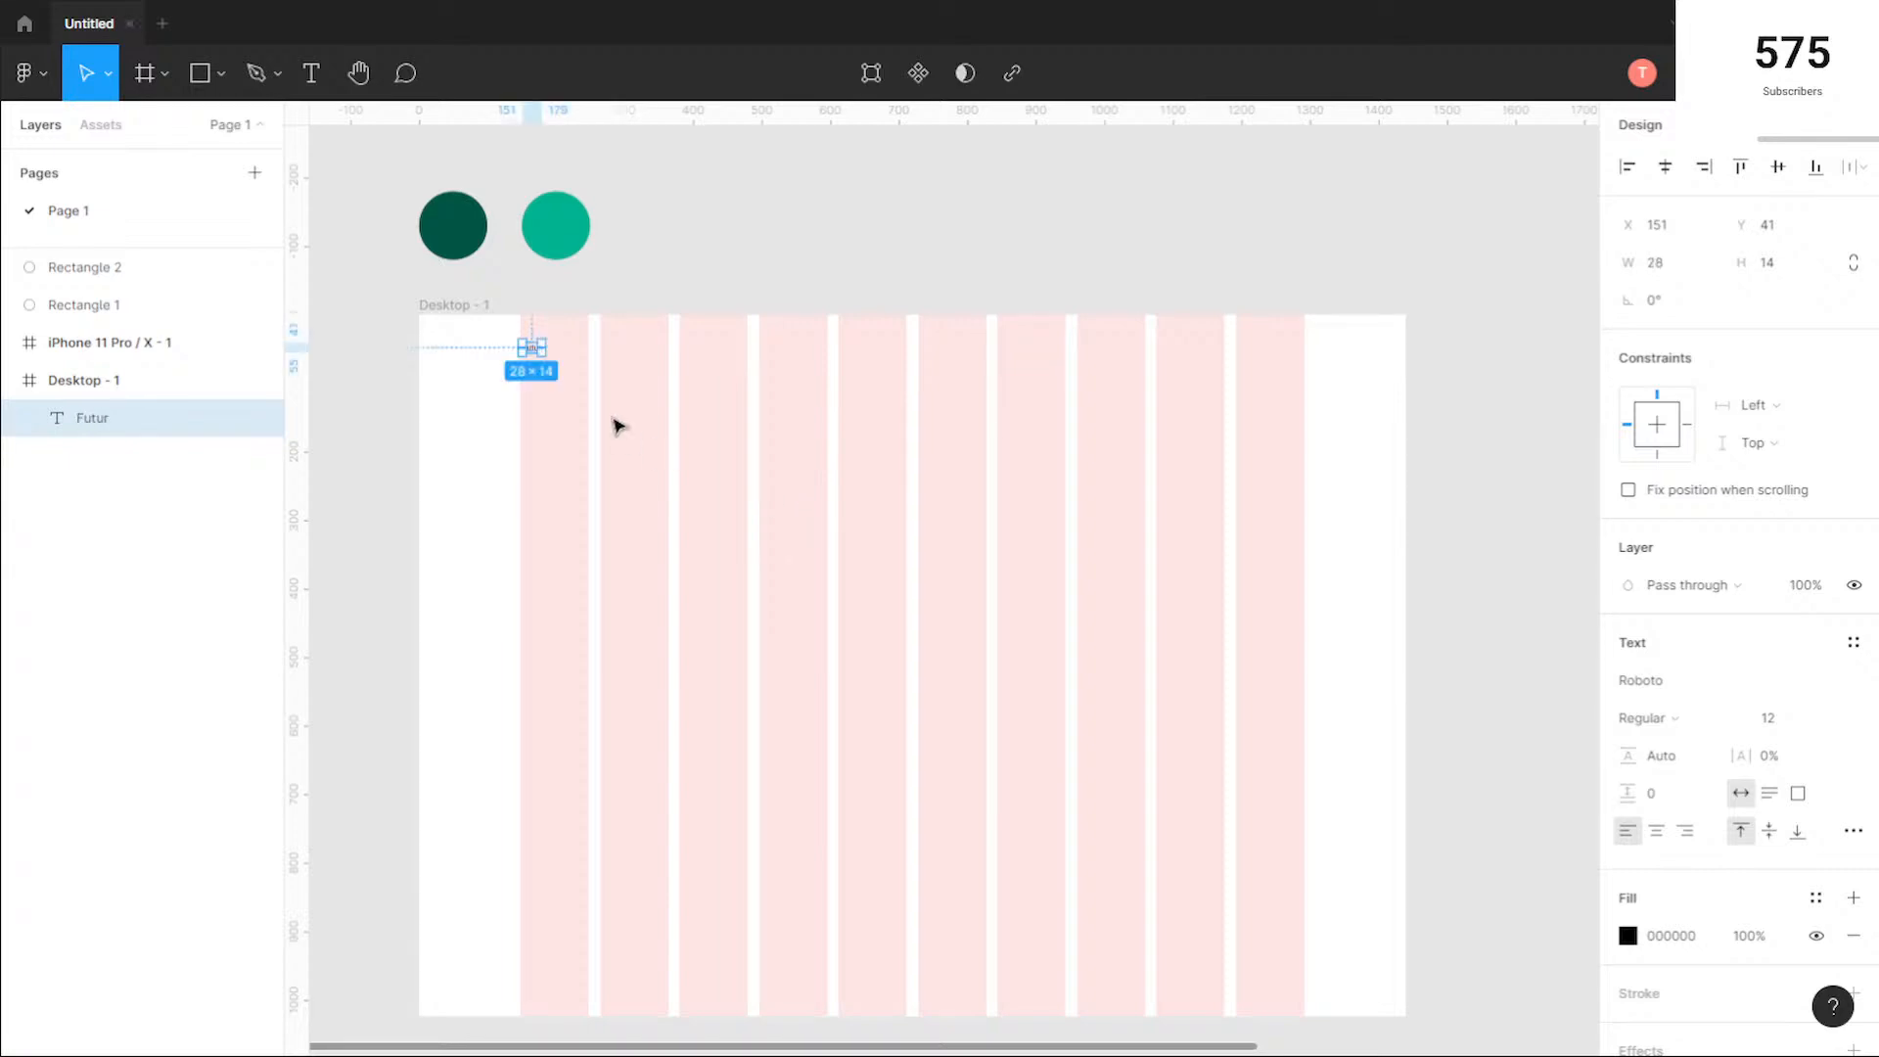
Step: Set the Futur text's font to Rochester and its size to 36
{"action": "scroll", "coordinate": [548, 351], "scroll_direction": "up", "scroll_amount": 5}
{"action": "scroll", "coordinate": [564, 366], "scroll_direction": "up", "scroll_amount": 3}
{"action": "left_click", "coordinate": [498, 426]}
{"action": "left_click_drag", "start_coordinate": [499, 428], "coordinate": [641, 566]}
{"action": "left_click", "coordinate": [631, 482]}
{"action": "left_click", "coordinate": [1720, 684]}
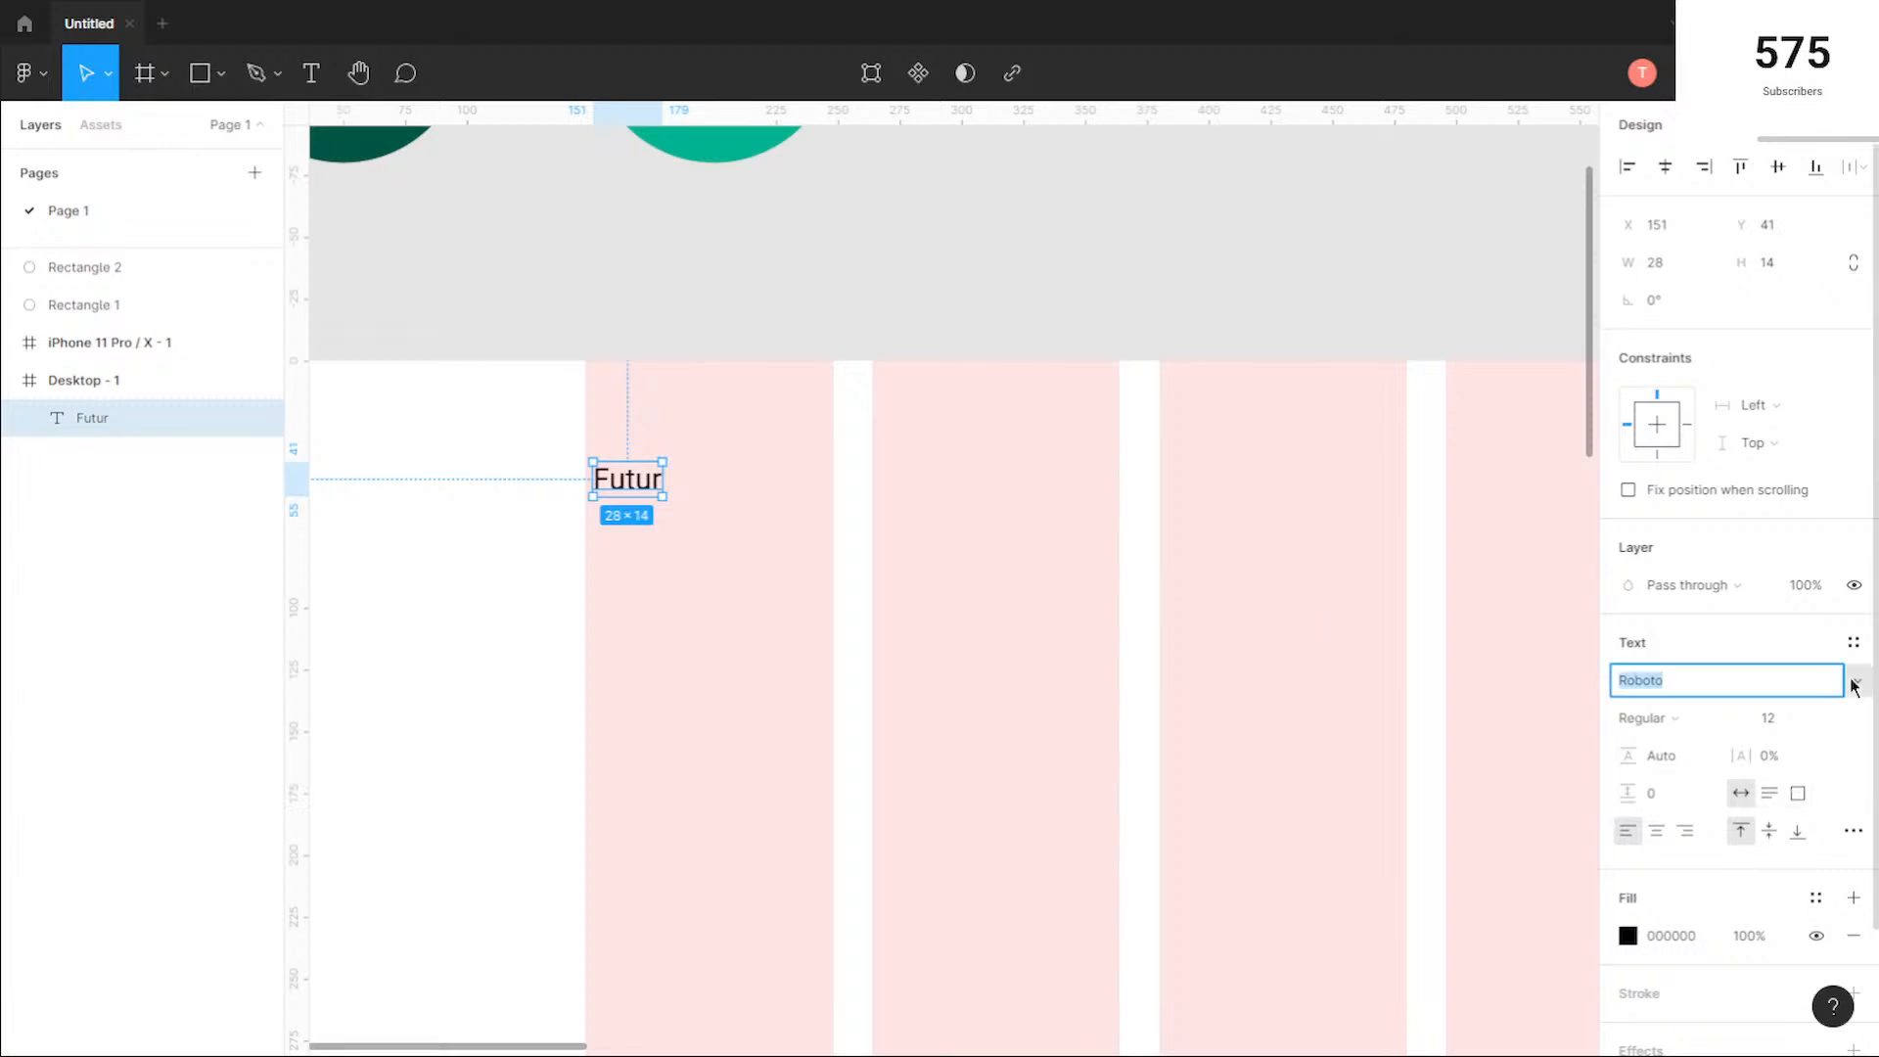
{"action": "key", "text": "Down"}
{"action": "key", "text": "Down"}
{"action": "key", "text": "Up"}
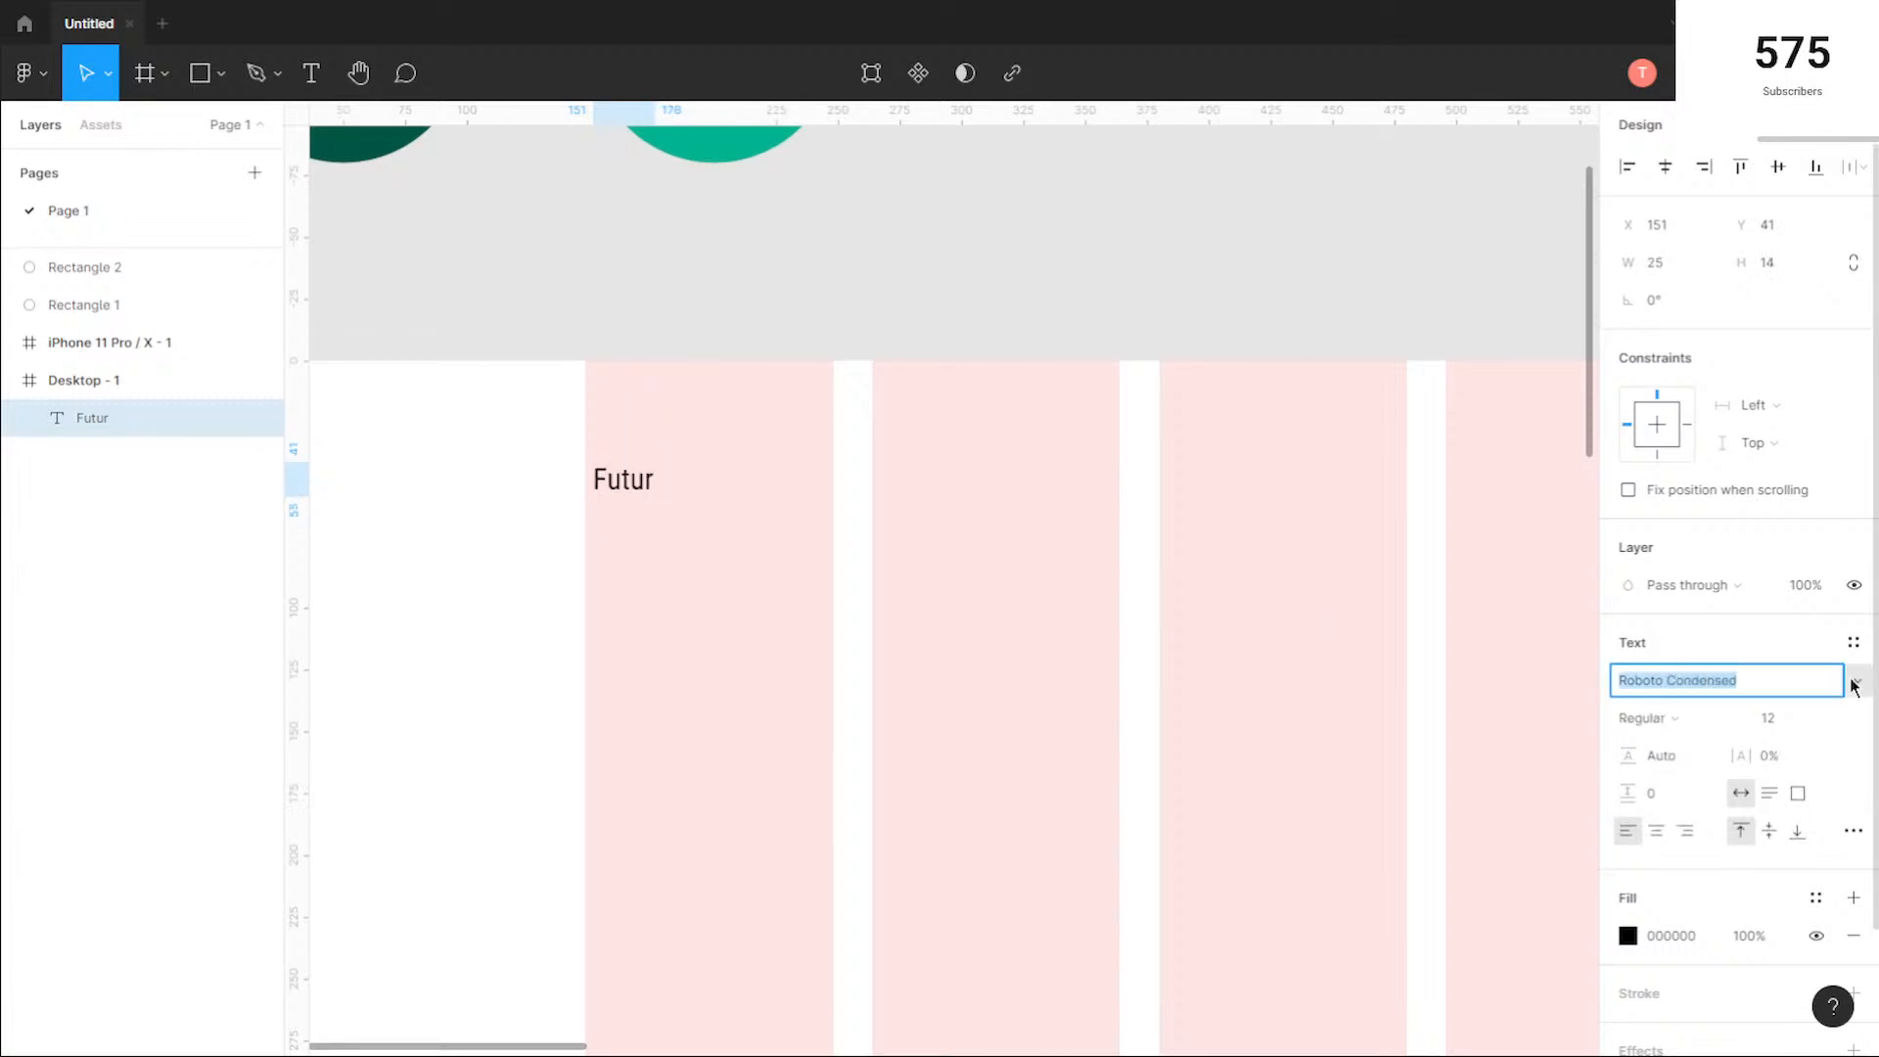
{"action": "key", "text": "Down"}
{"action": "key", "text": "Up"}
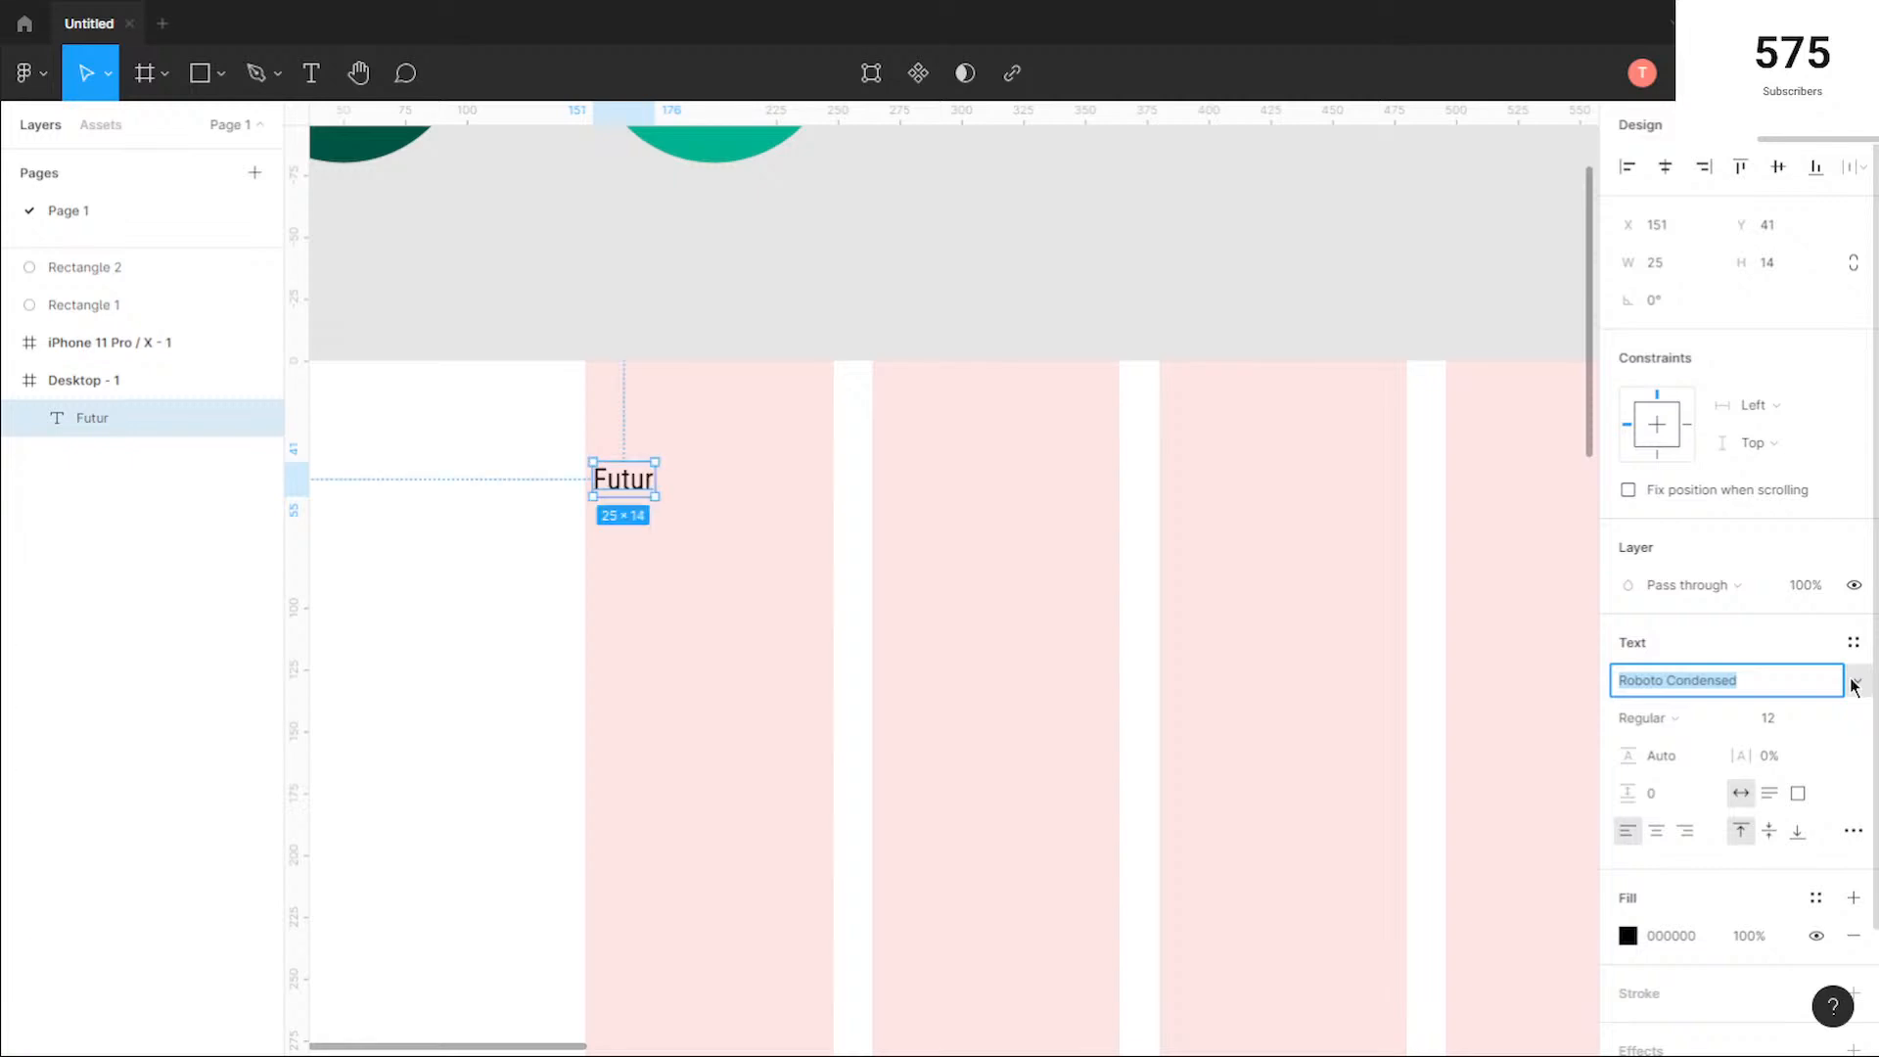
{"action": "key", "text": "Down"}
{"action": "key", "text": "Down"}
{"action": "key", "text": "Down"}
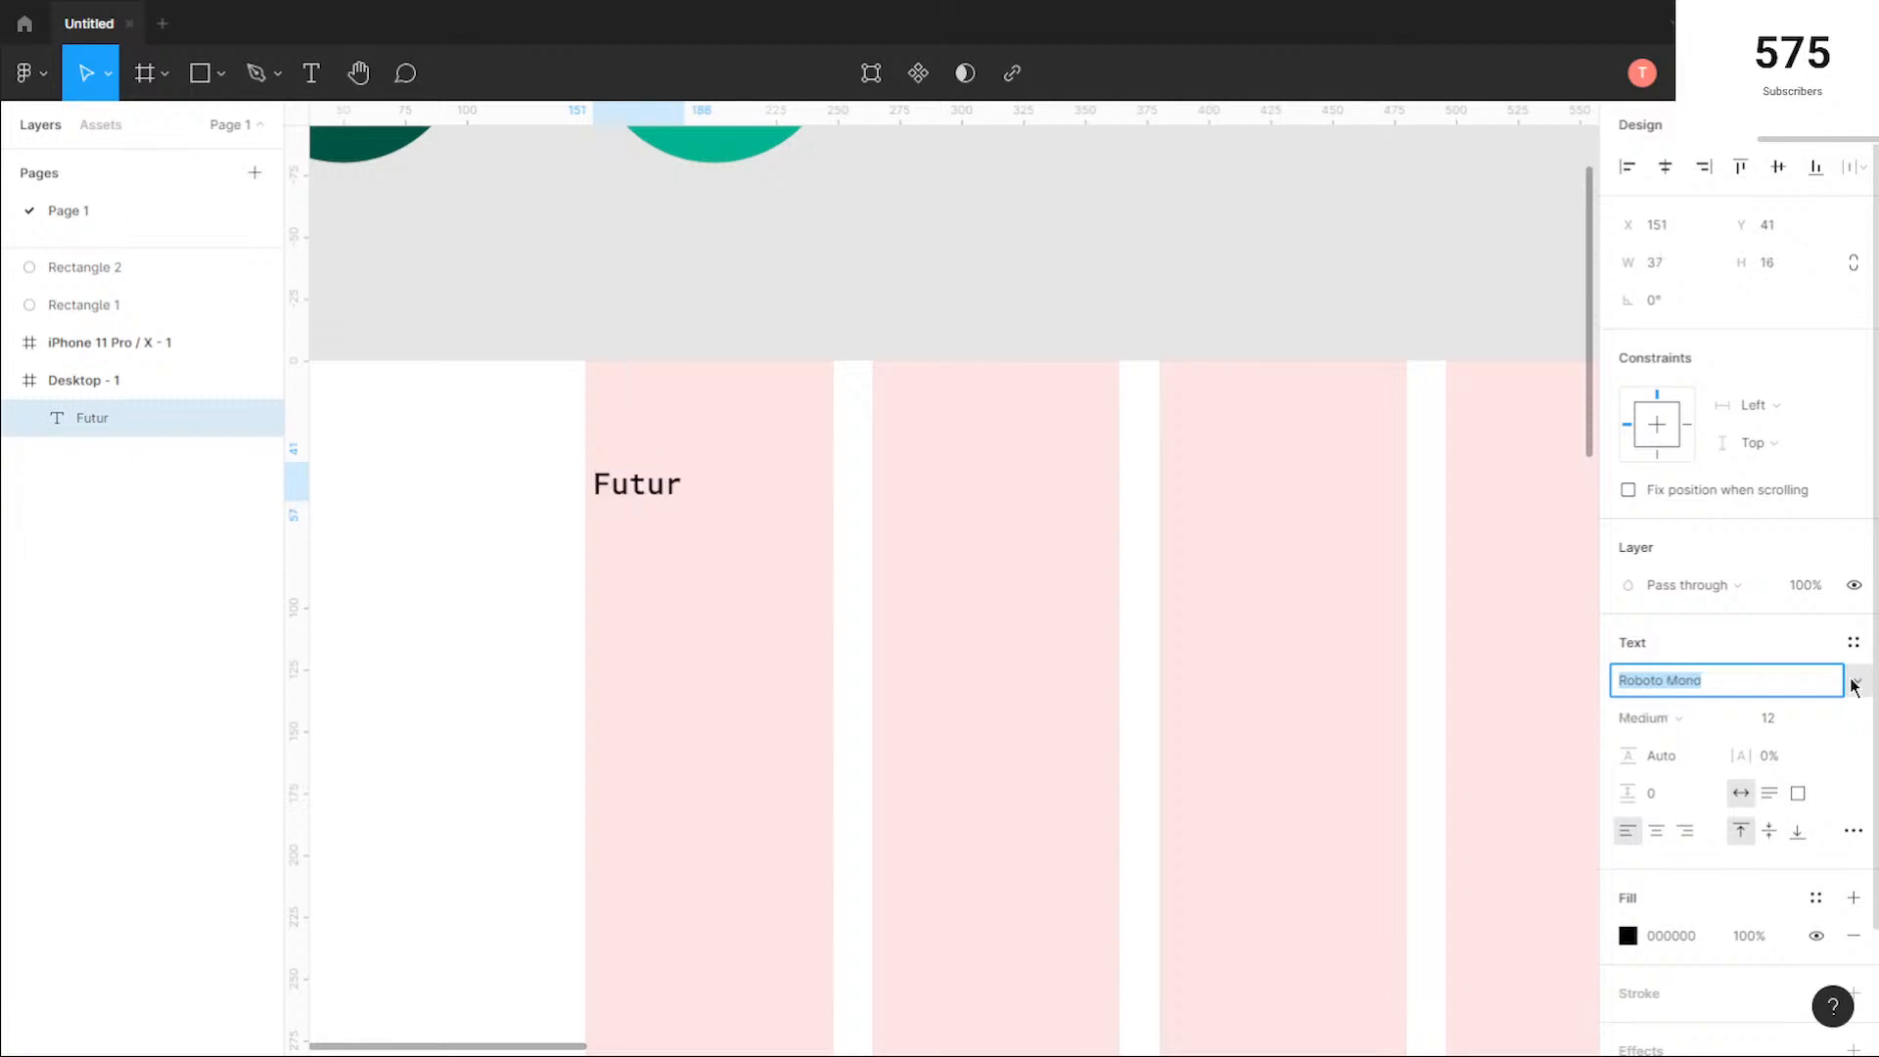
{"action": "key", "text": "Up"}
{"action": "key", "text": "Up"}
{"action": "key", "text": "Down"}
{"action": "key", "text": "Down"}
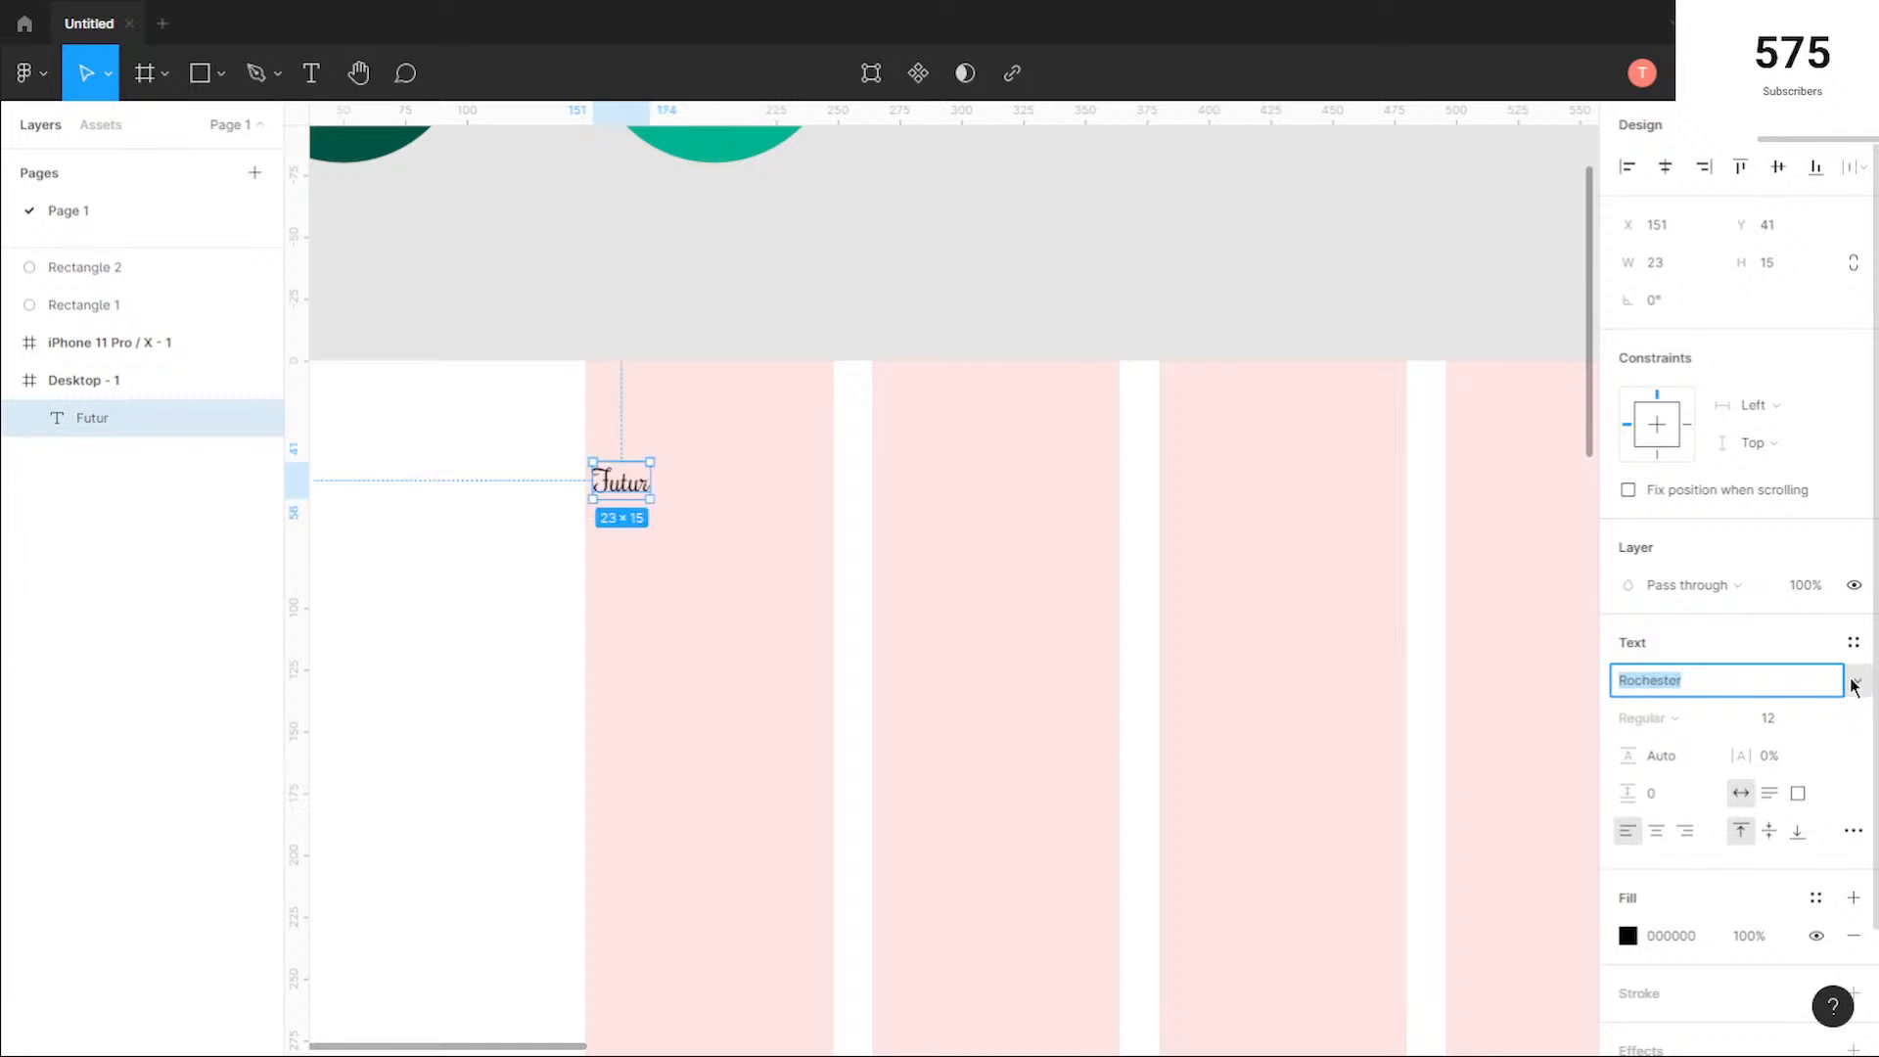
{"action": "left_click", "coordinate": [1826, 726]}
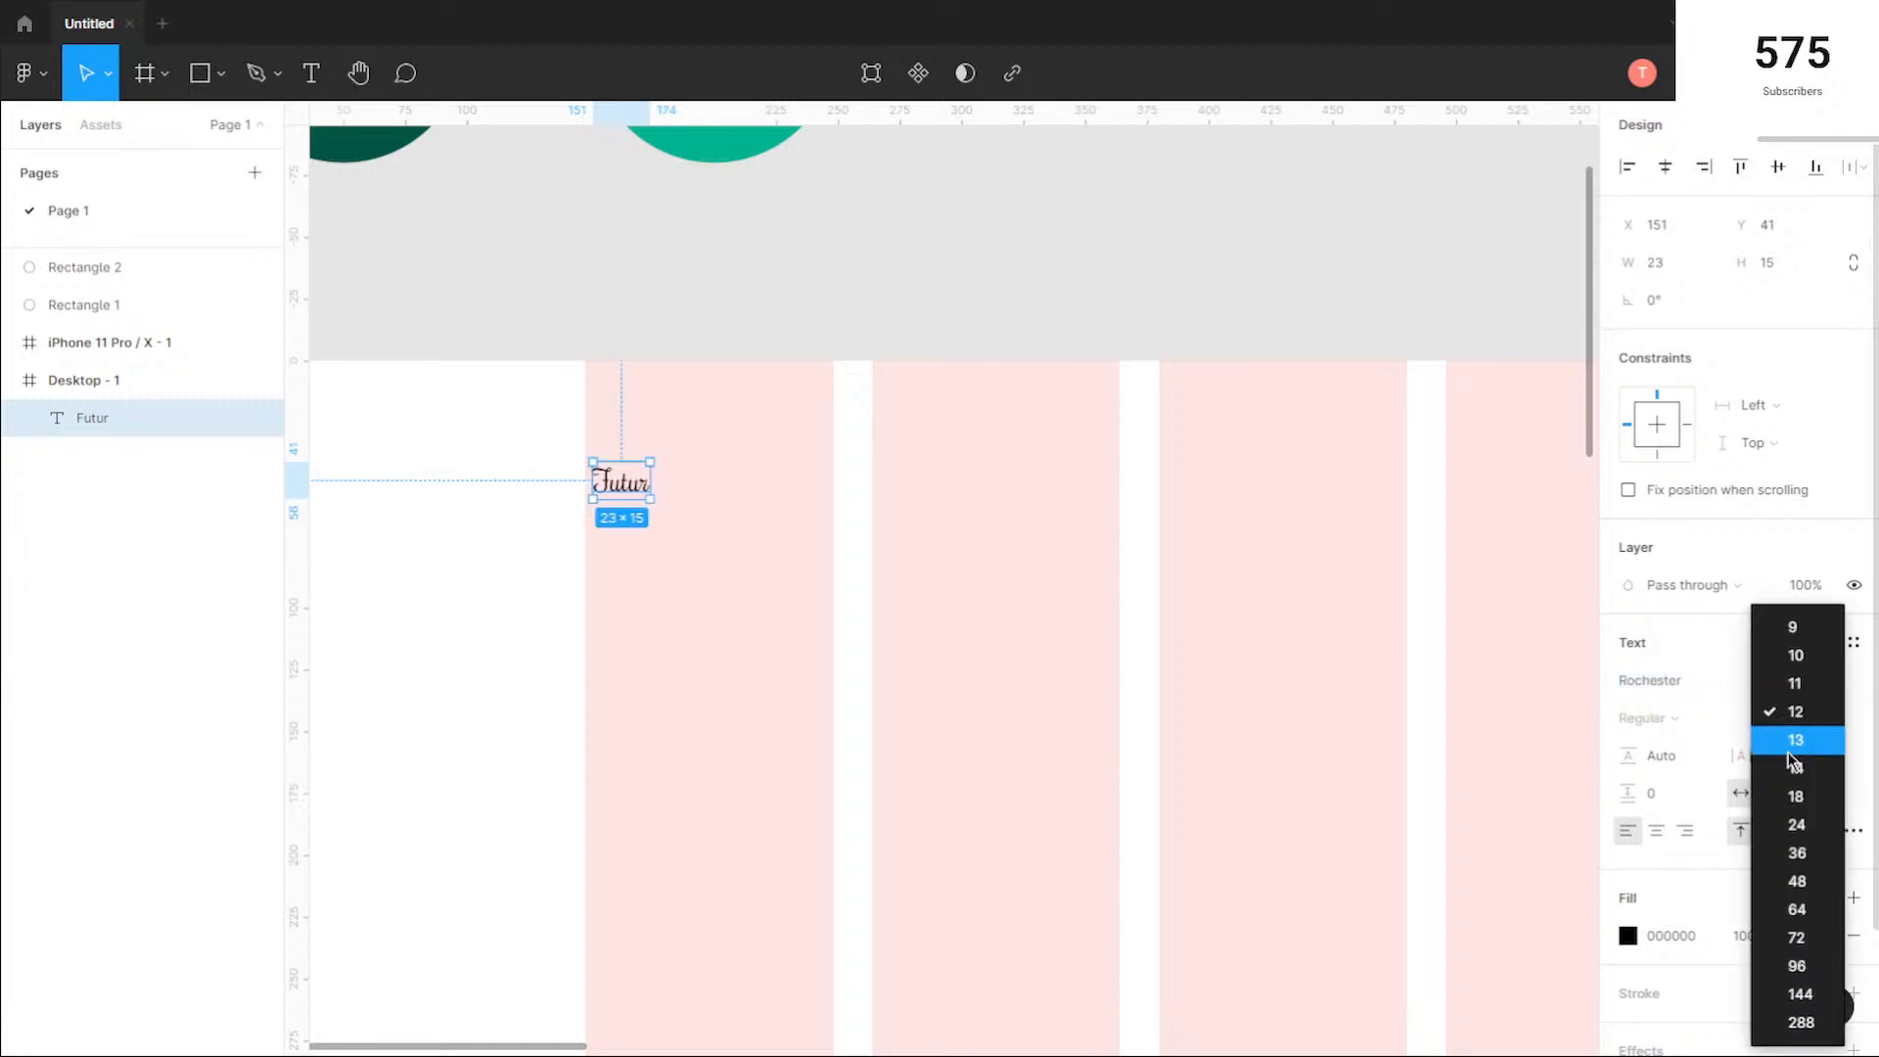
{"action": "left_click", "coordinate": [1798, 850]}
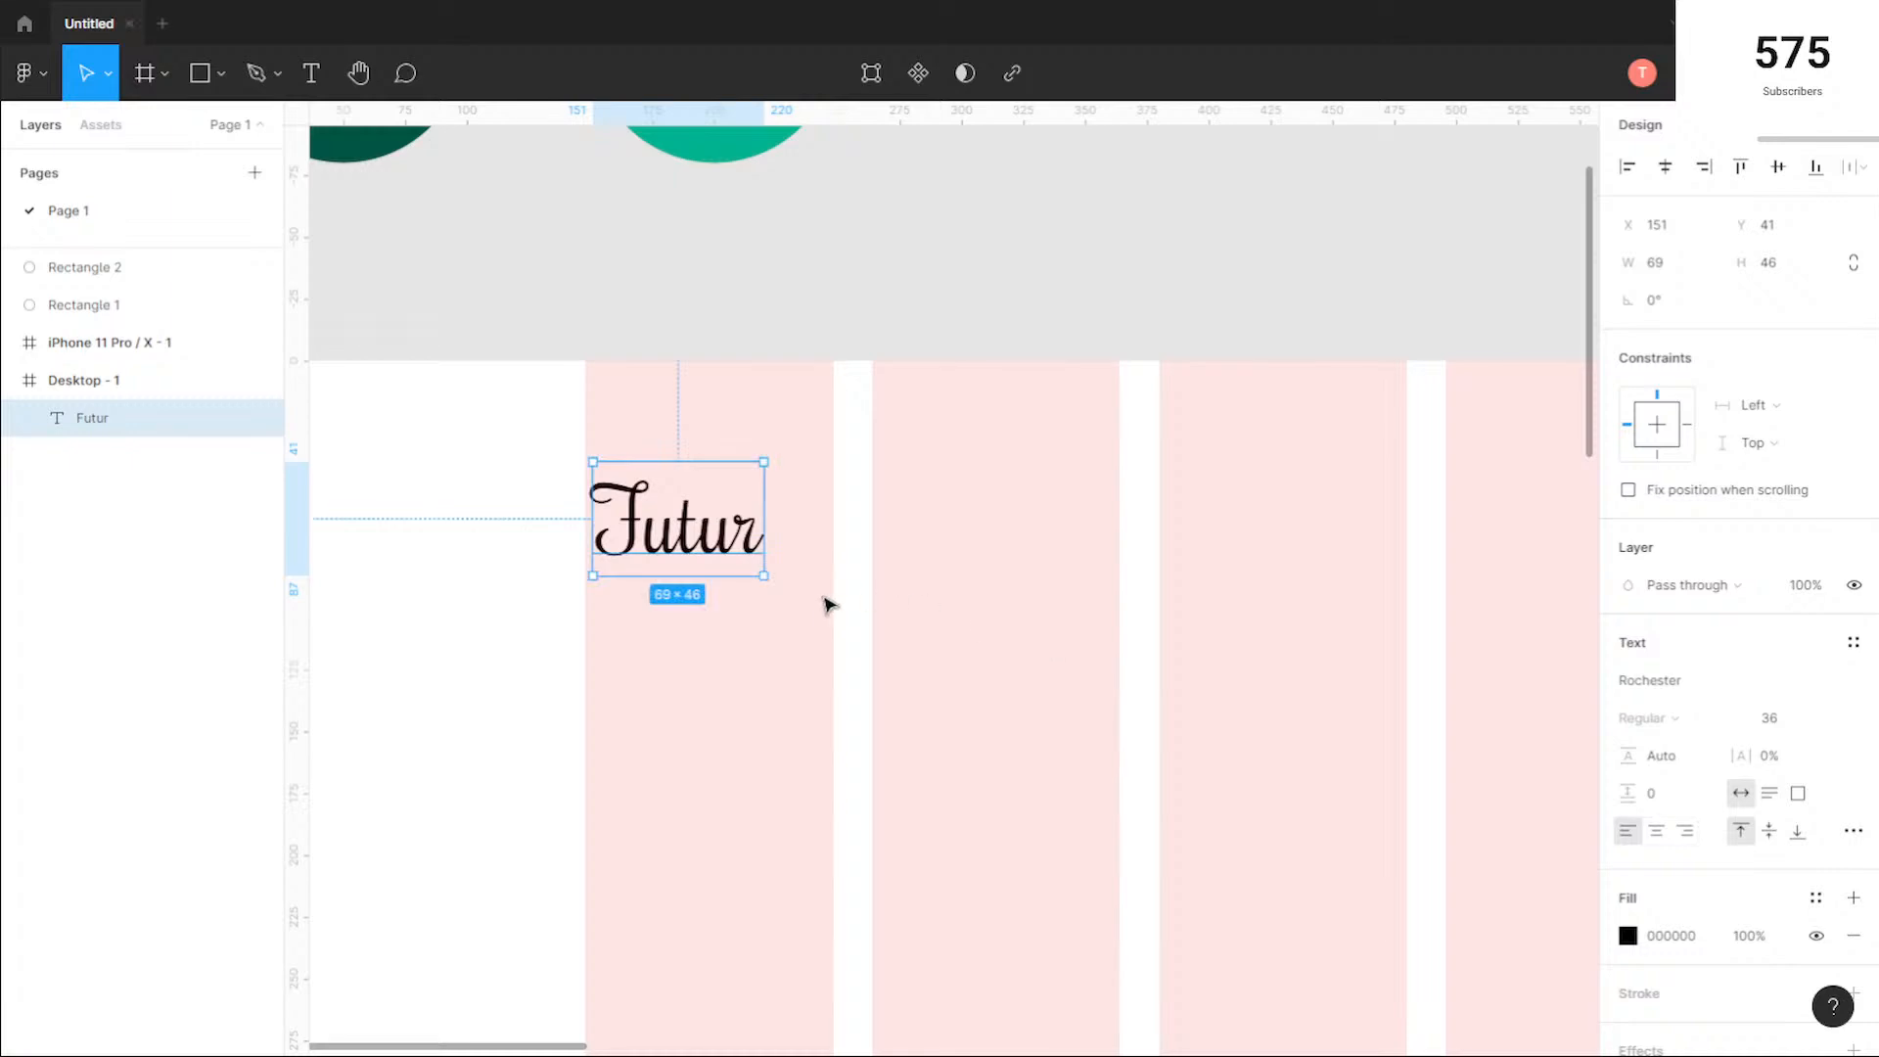
Step: Move the Futur text flush with the first column's left edge, at X 148 and Y 43
{"action": "scroll", "coordinate": [827, 605], "scroll_direction": "down", "scroll_amount": 1}
{"action": "mouse_move", "coordinate": [688, 534]}
{"action": "left_mouse_down"}
{"action": "mouse_move", "coordinate": [673, 529]}
{"action": "mouse_move", "coordinate": [691, 528]}
{"action": "left_mouse_up"}
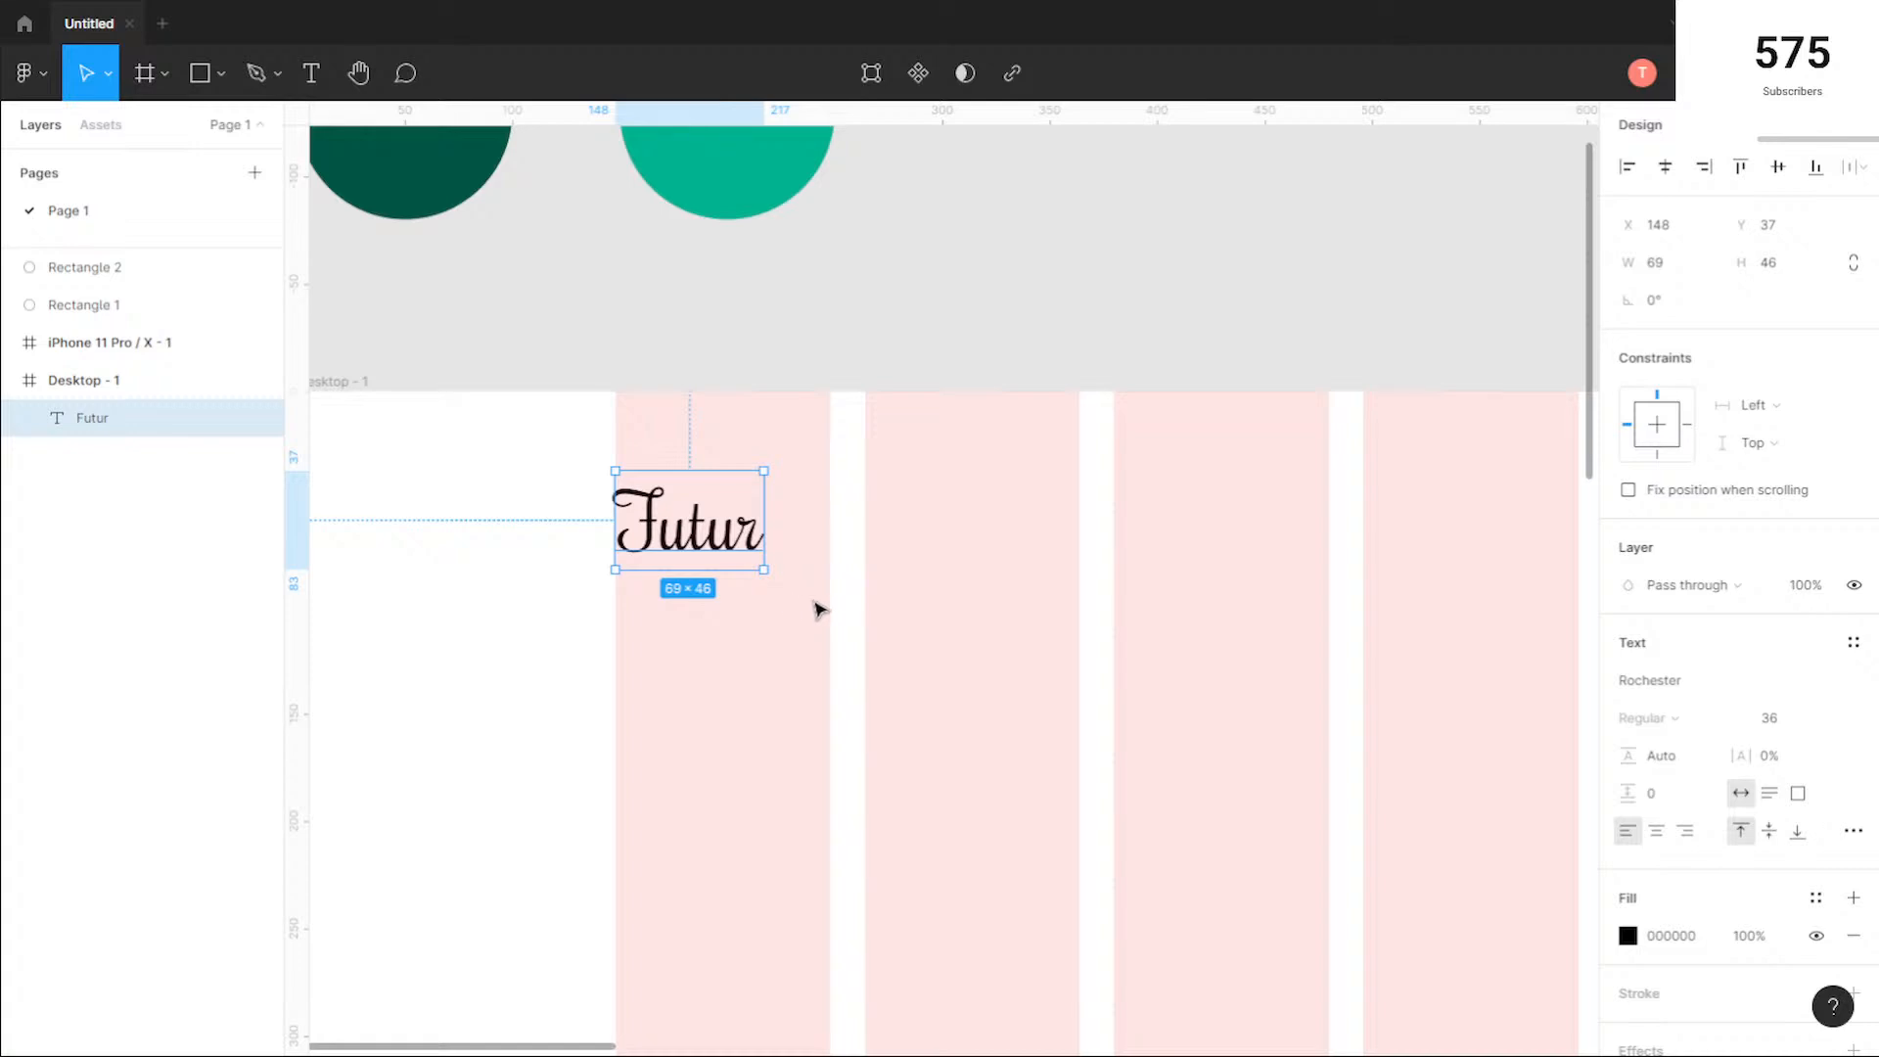
{"action": "mouse_move", "coordinate": [707, 539]}
{"action": "left_mouse_down"}
{"action": "mouse_move", "coordinate": [709, 452]}
{"action": "mouse_move", "coordinate": [708, 555]}
{"action": "left_mouse_up"}
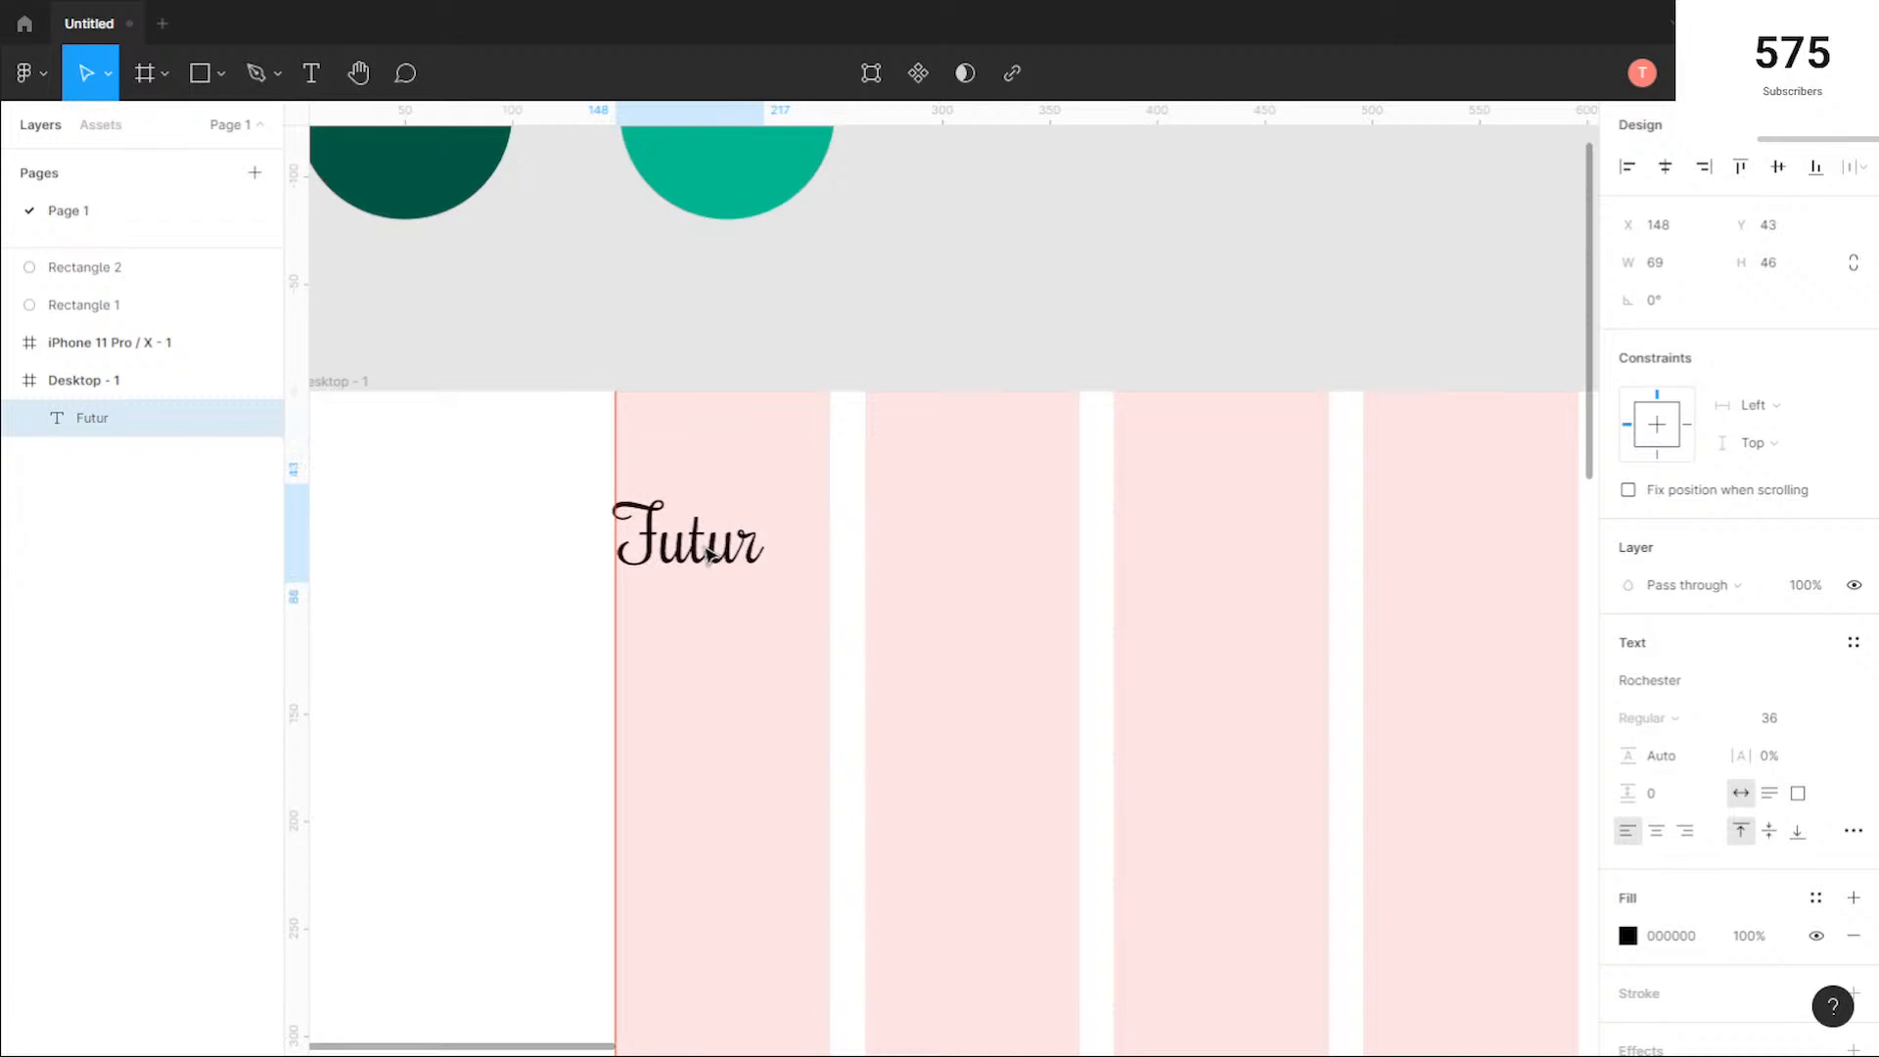
{"action": "left_click", "coordinate": [722, 677]}
Step: Add a "Home" text in the second column level with Futur and copy it into the next three columns
{"action": "scroll", "coordinate": [722, 677], "scroll_direction": "down", "scroll_amount": 1}
{"action": "left_click_drag", "start_coordinate": [895, 725], "coordinate": [843, 553]}
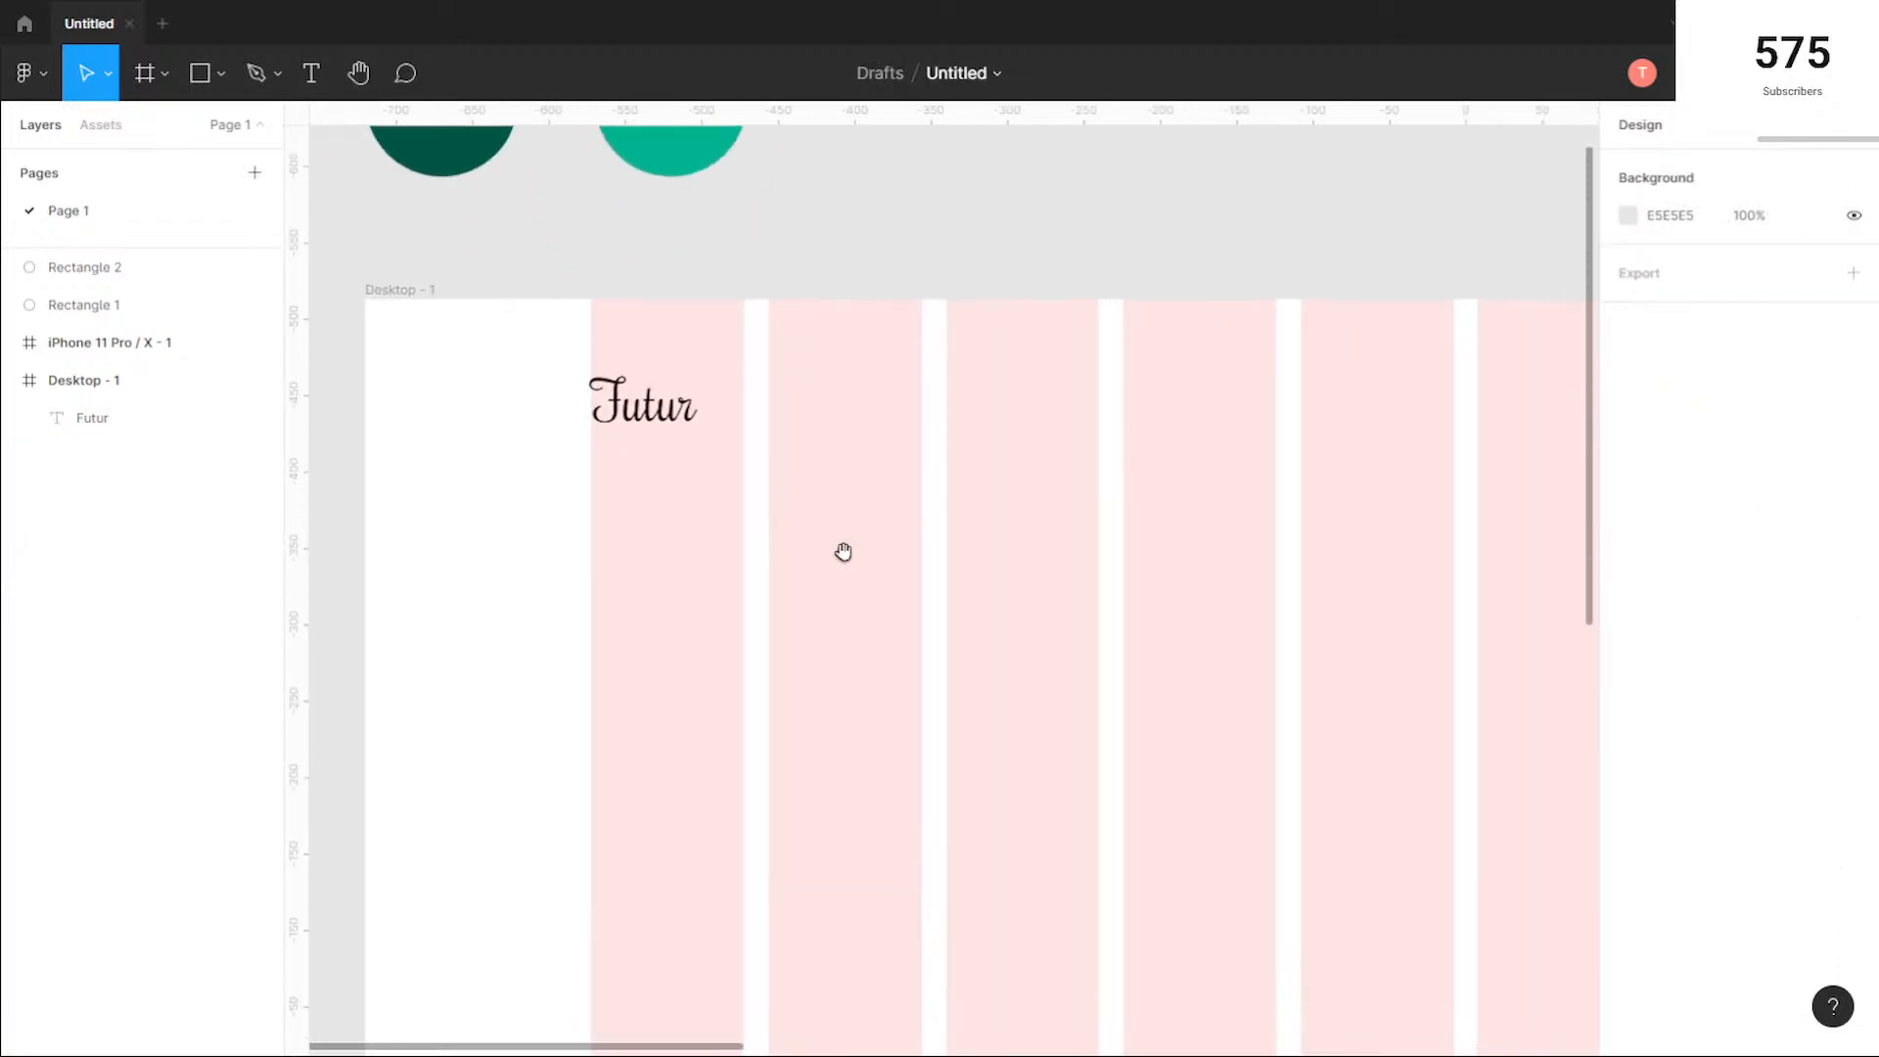
{"action": "left_click", "coordinate": [646, 416]}
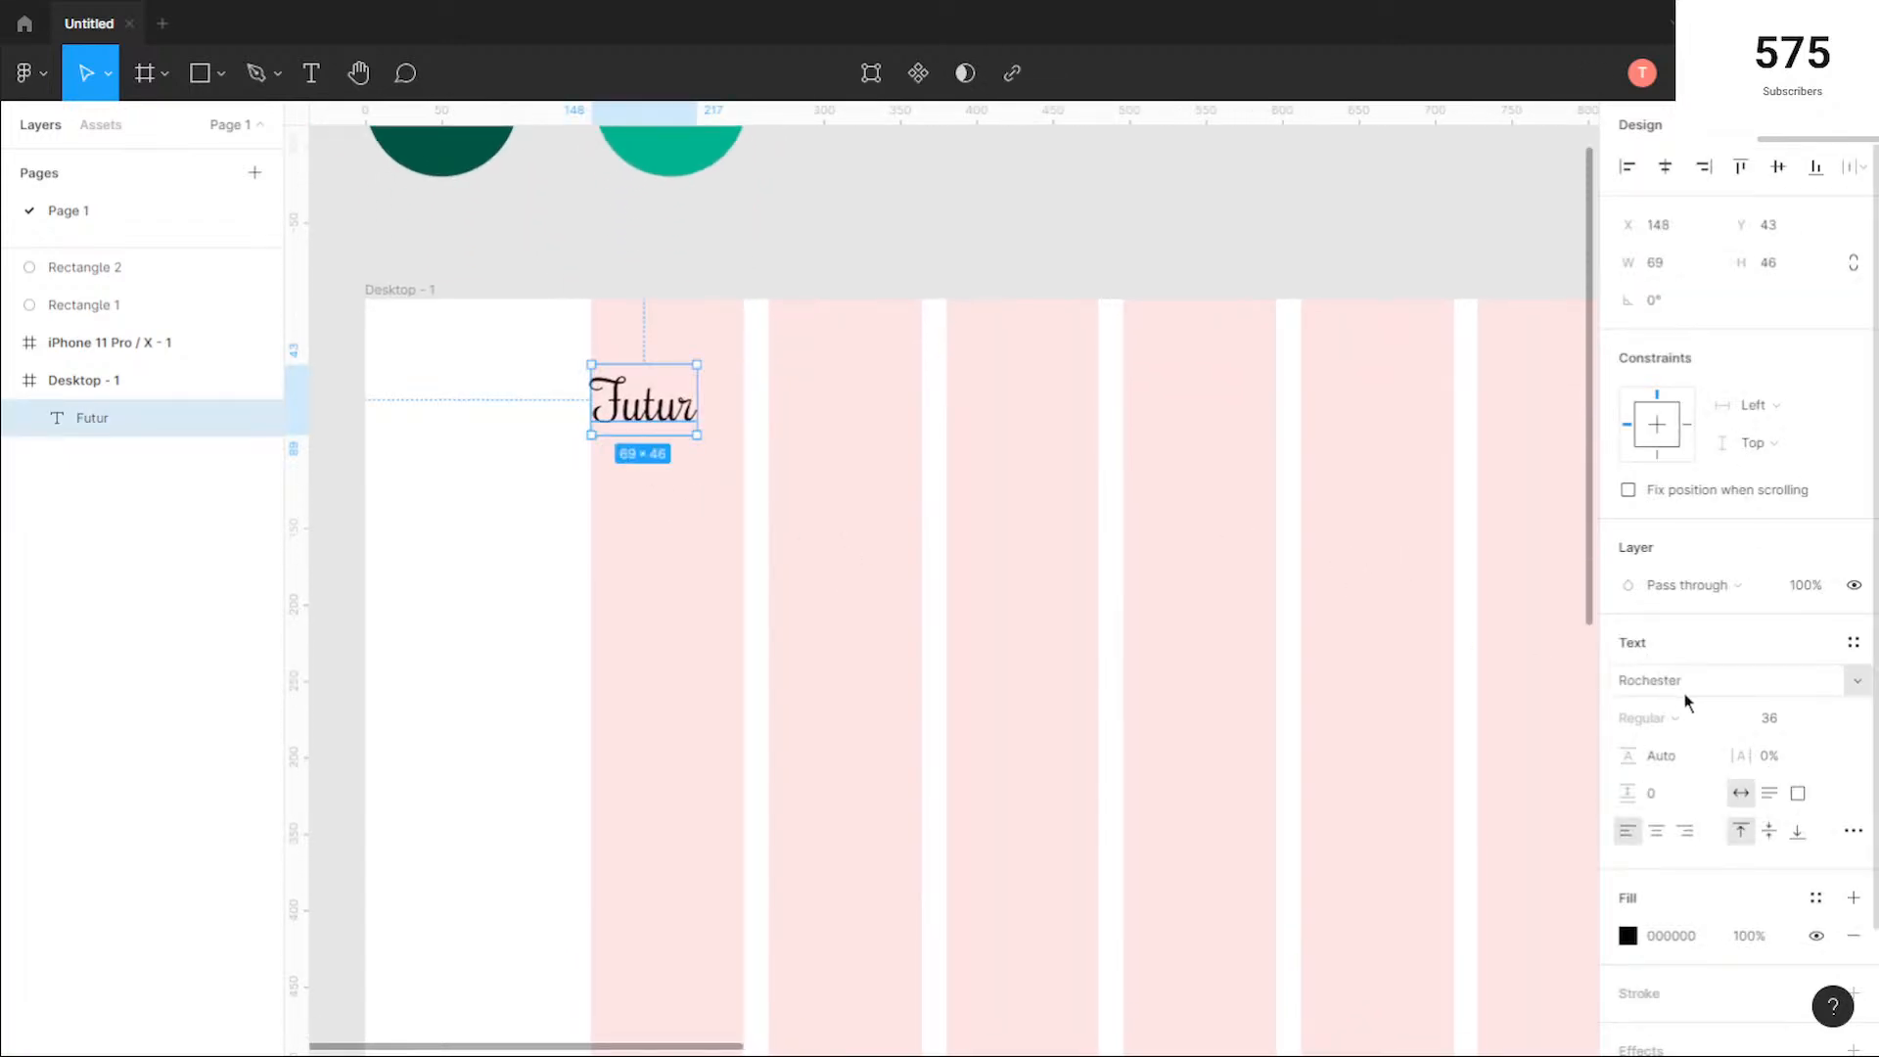
{"action": "left_click", "coordinate": [890, 528]}
{"action": "left_click_drag", "start_coordinate": [1004, 500], "coordinate": [927, 513]}
{"action": "scroll", "coordinate": [841, 488], "scroll_direction": "down", "scroll_amount": 1}
{"action": "scroll", "coordinate": [855, 474], "scroll_direction": "down", "scroll_amount": 1}
{"action": "left_click", "coordinate": [305, 65]}
{"action": "left_click", "coordinate": [820, 446]}
{"action": "type", "text": "Home"}
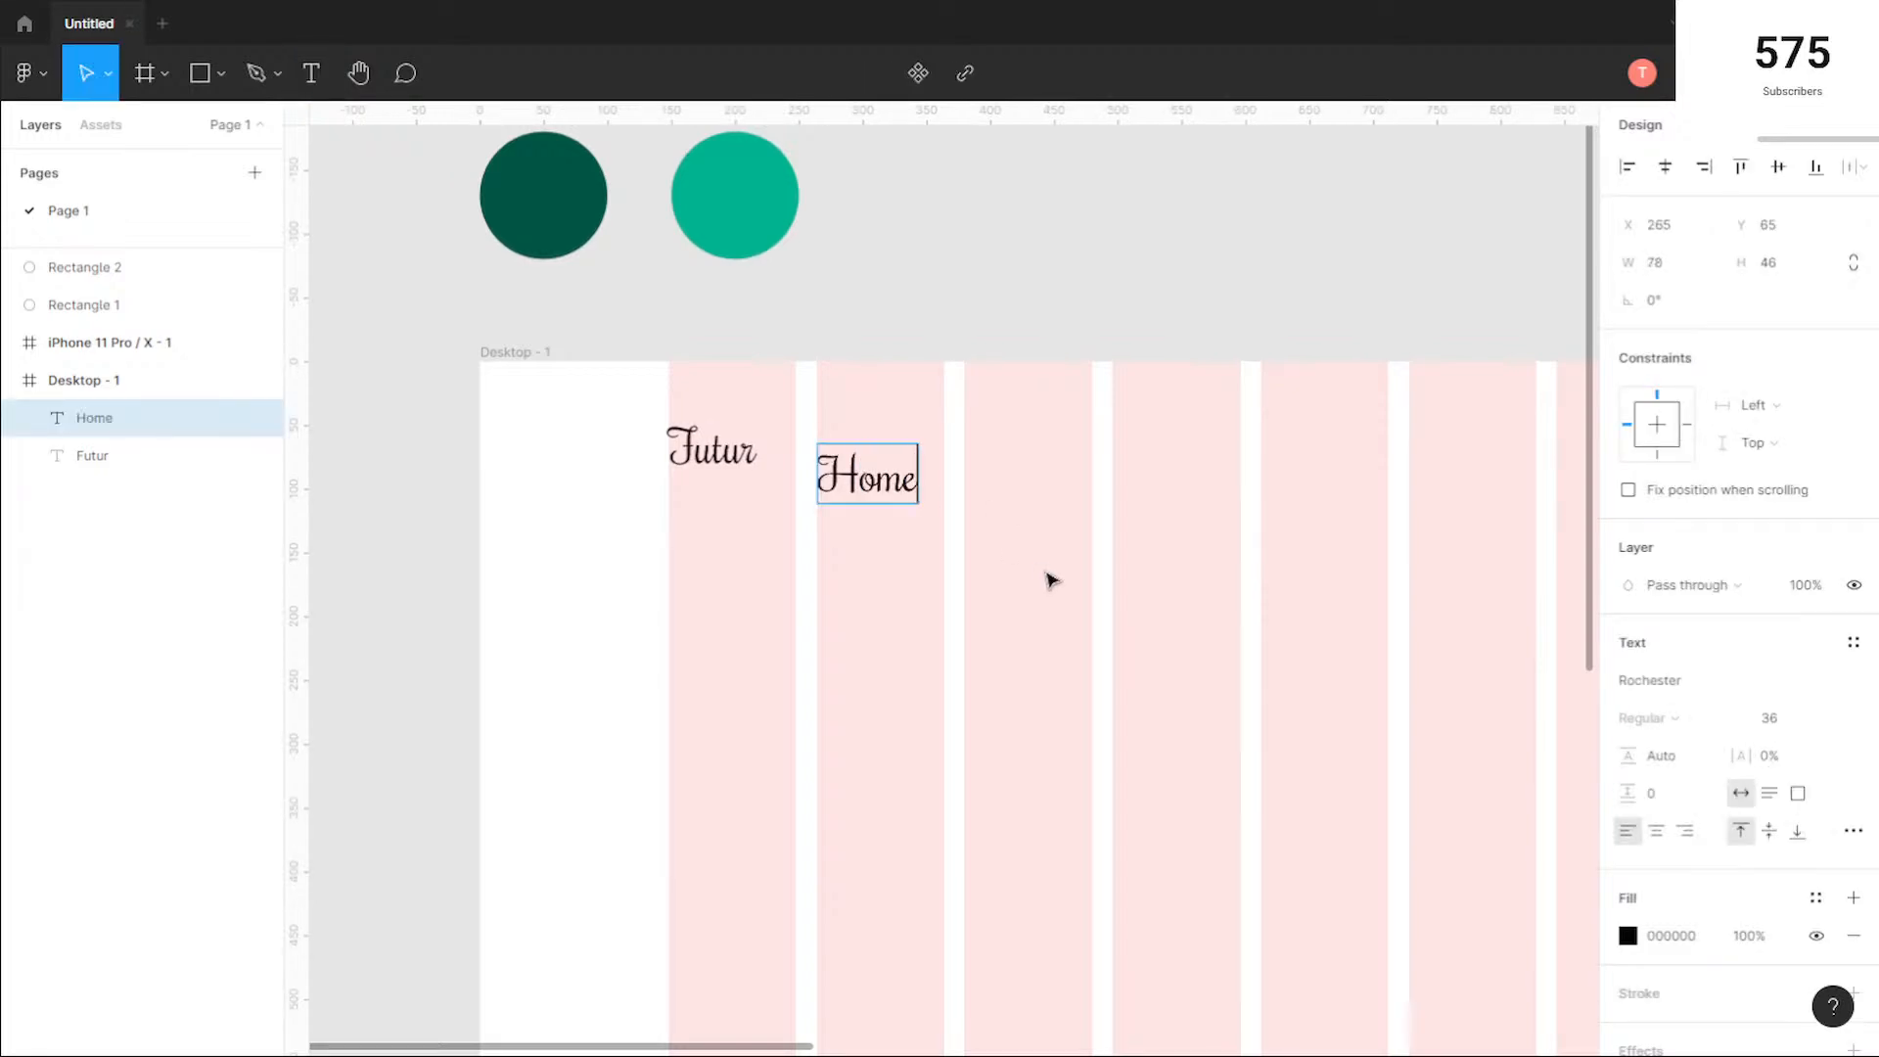
{"action": "key", "text": "Escape"}
{"action": "left_click_drag", "start_coordinate": [869, 486], "coordinate": [1303, 452]}
{"action": "left_click", "coordinate": [1012, 578]}
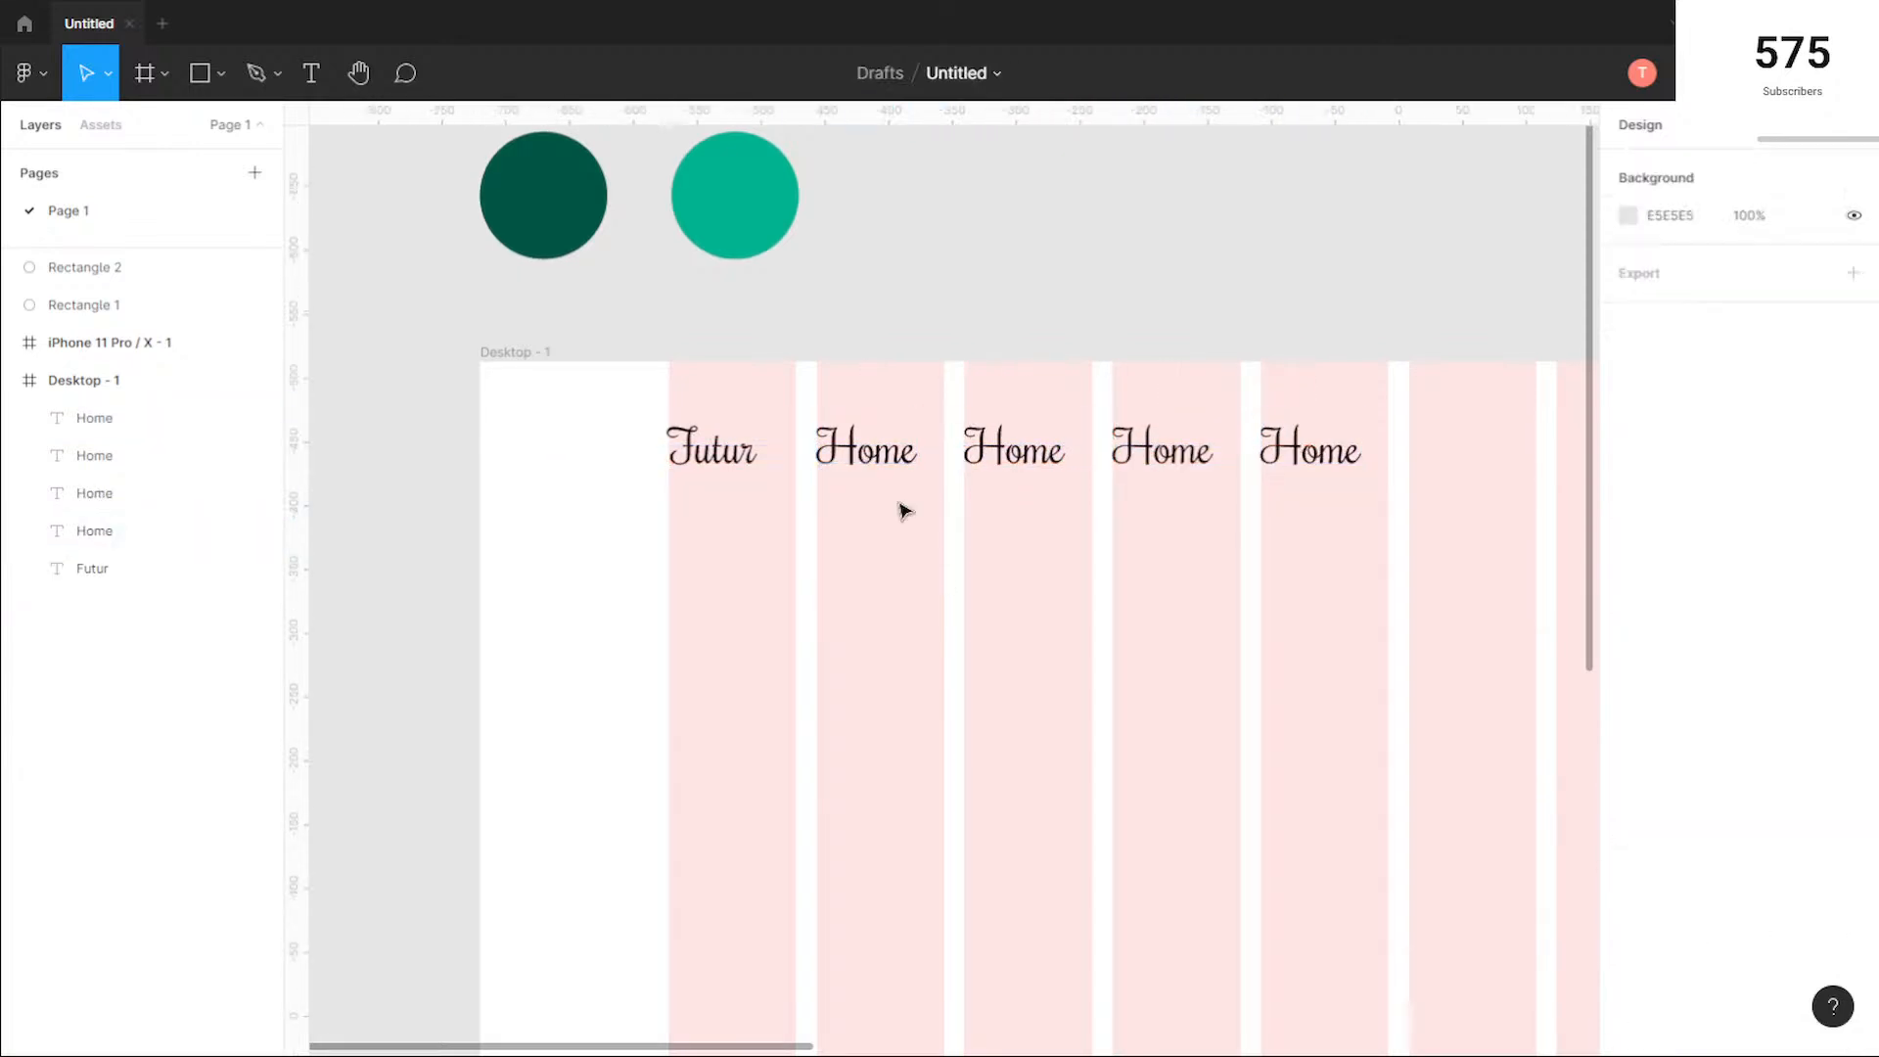
Step: Change the font of all four Home texts to Roboto Condensed
{"action": "left_click", "coordinate": [866, 452]}
{"action": "left_click_drag", "start_coordinate": [1337, 544], "coordinate": [860, 411]}
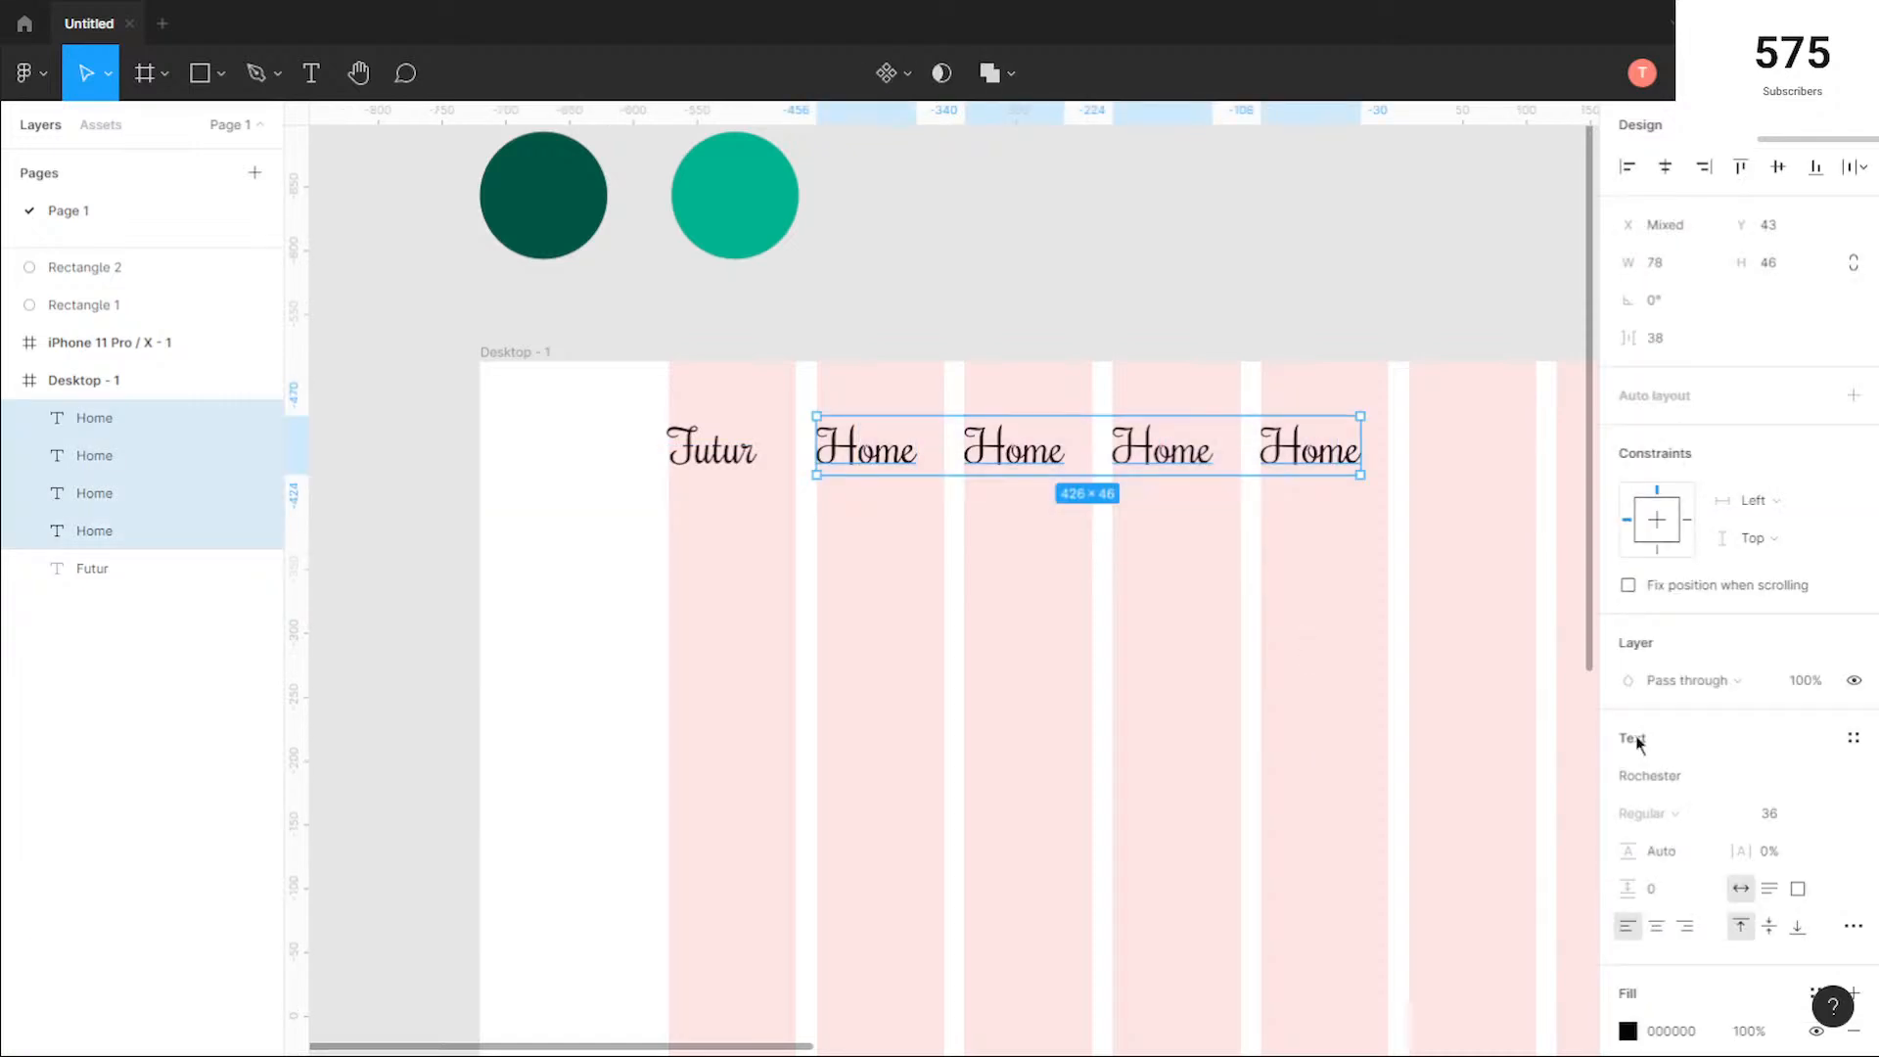
{"action": "left_click", "coordinate": [1754, 774]}
{"action": "key", "text": "Up"}
{"action": "key", "text": "Up"}
{"action": "key", "text": "Up"}
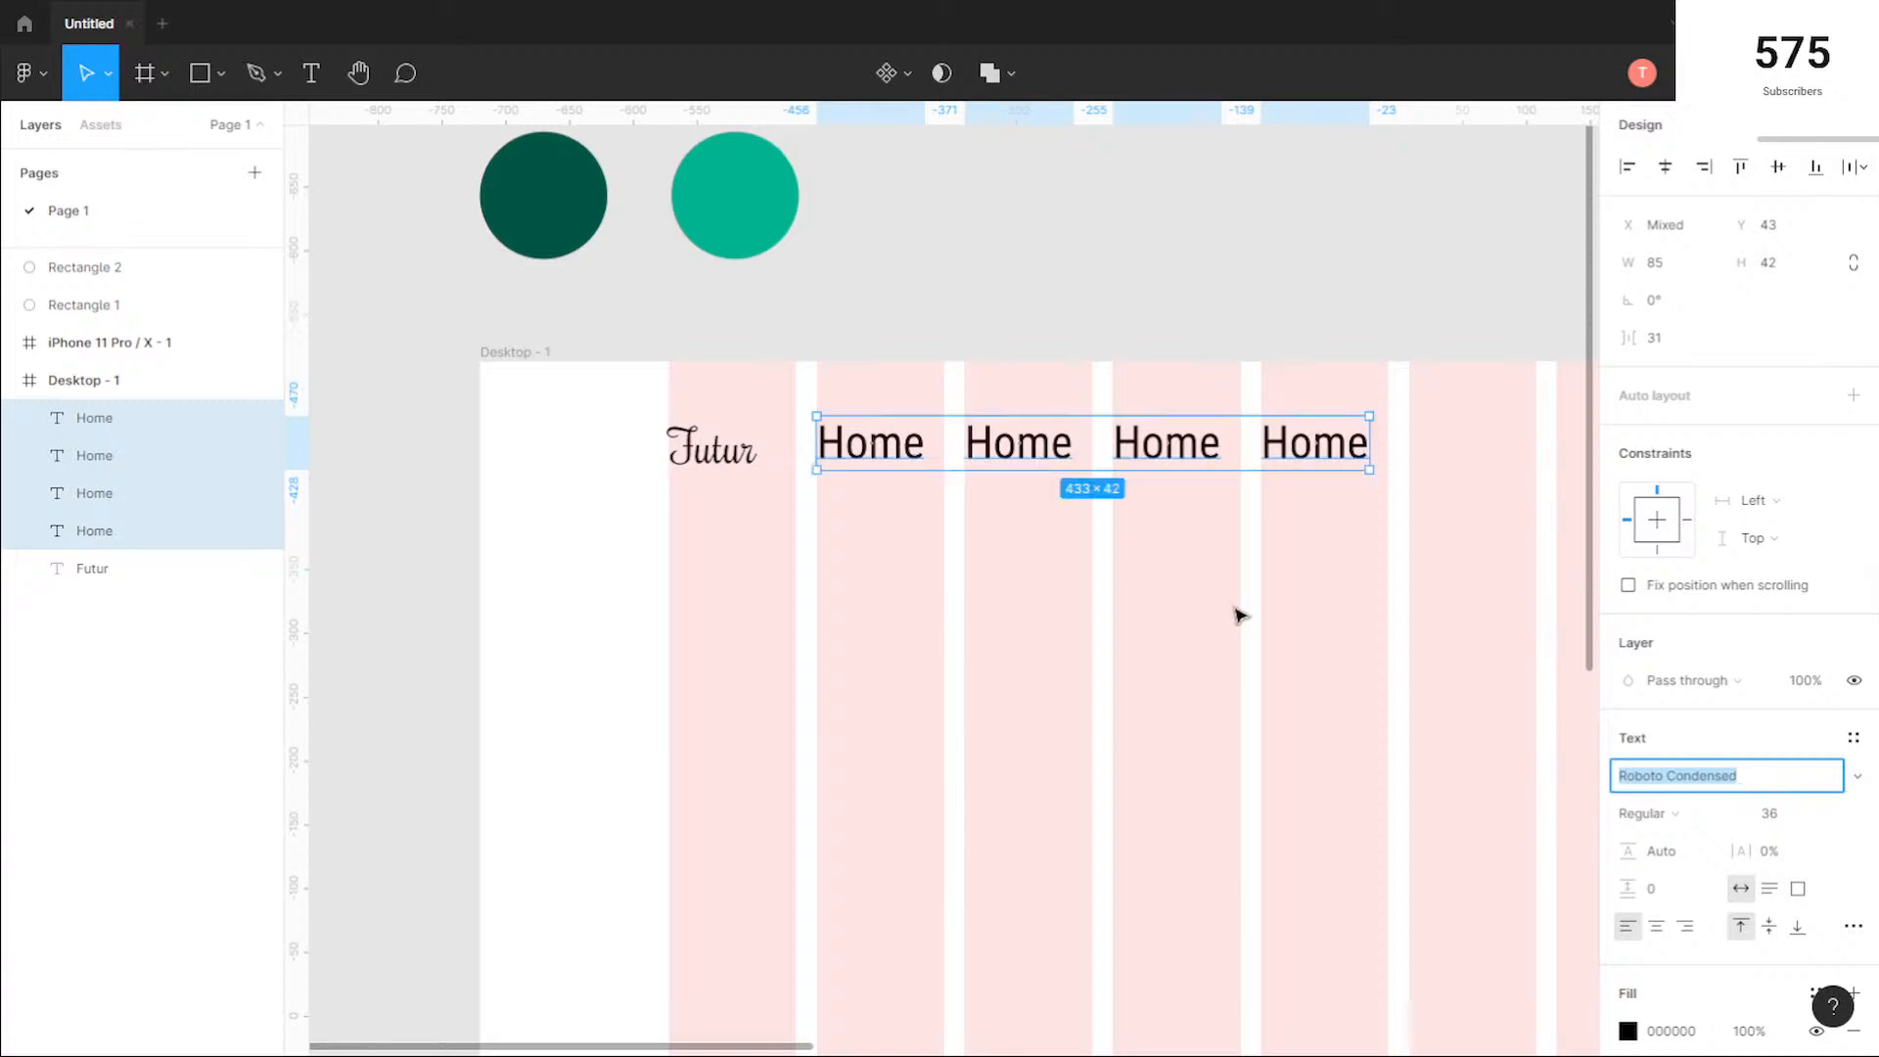
{"action": "left_click", "coordinate": [1192, 615]}
Step: Set the four Home texts' size to 14 and move them down together to Y 58
{"action": "left_click", "coordinate": [869, 439]}
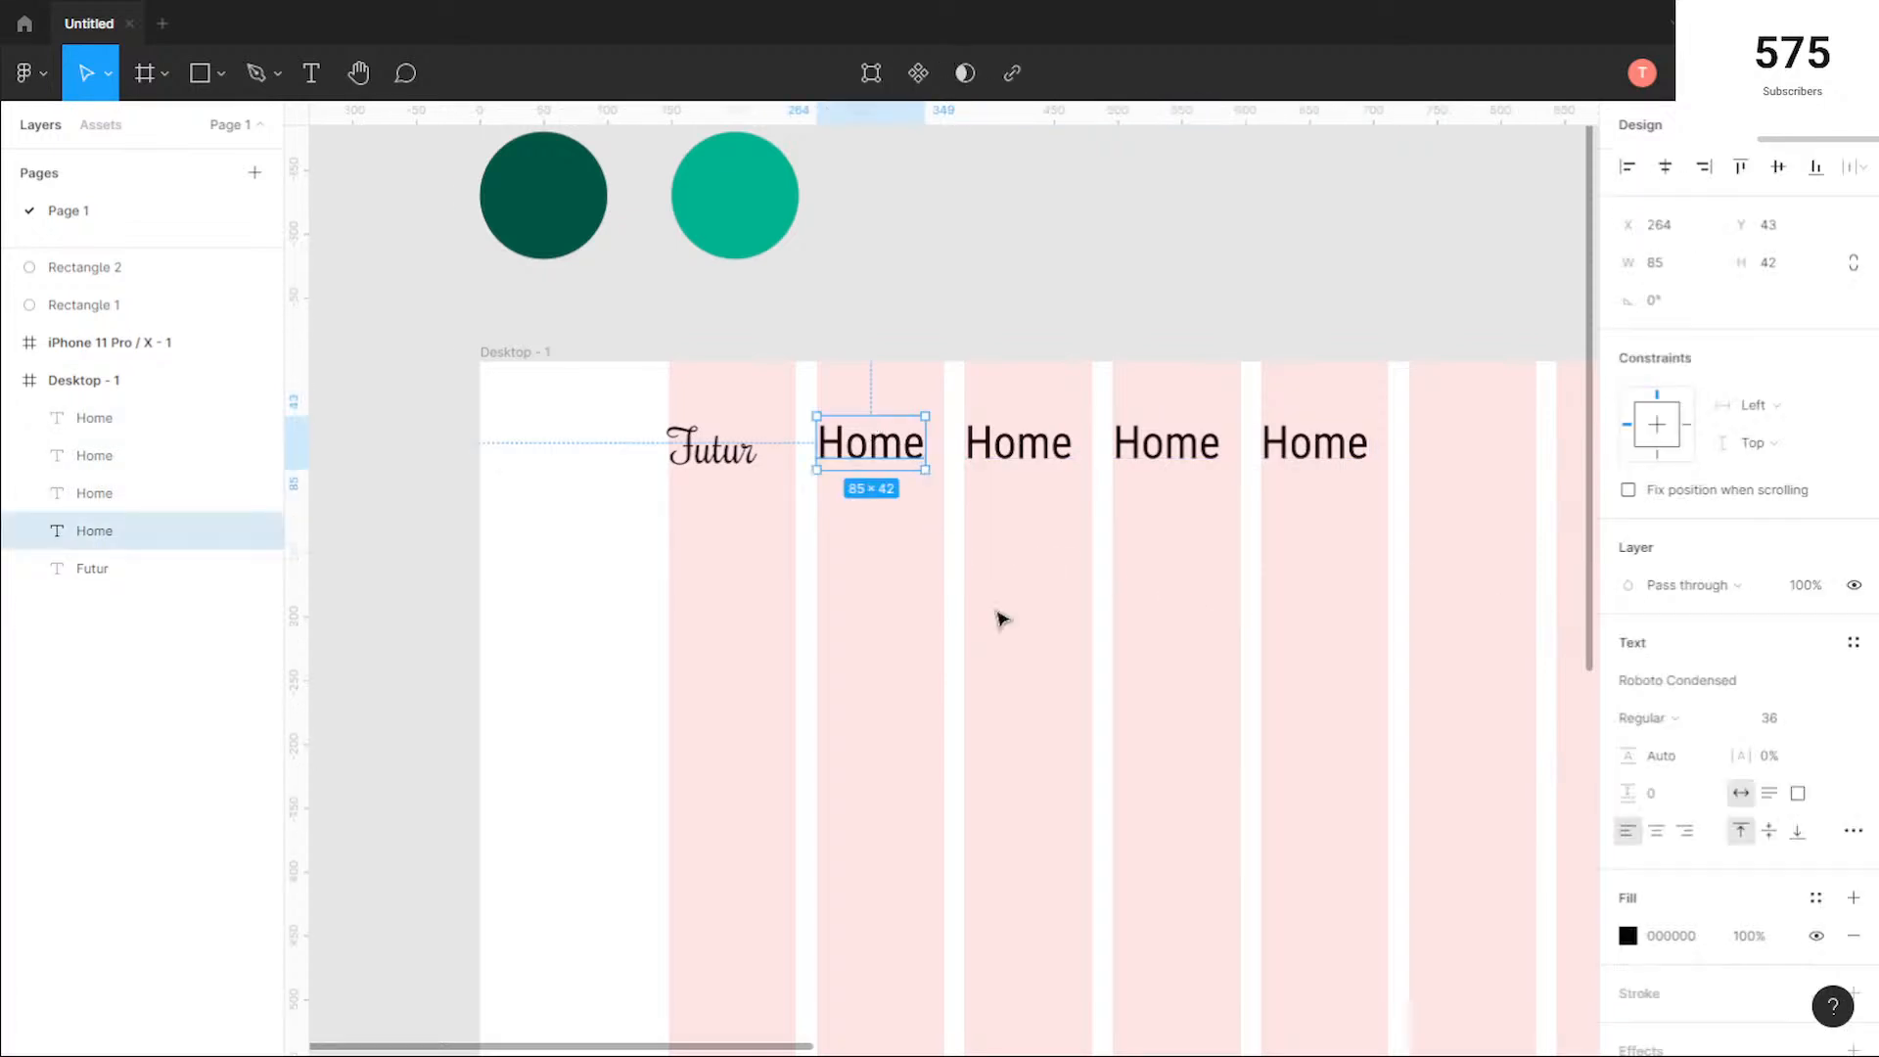
{"action": "left_click_drag", "start_coordinate": [1365, 548], "coordinate": [857, 407]}
{"action": "left_click", "coordinate": [1828, 814]}
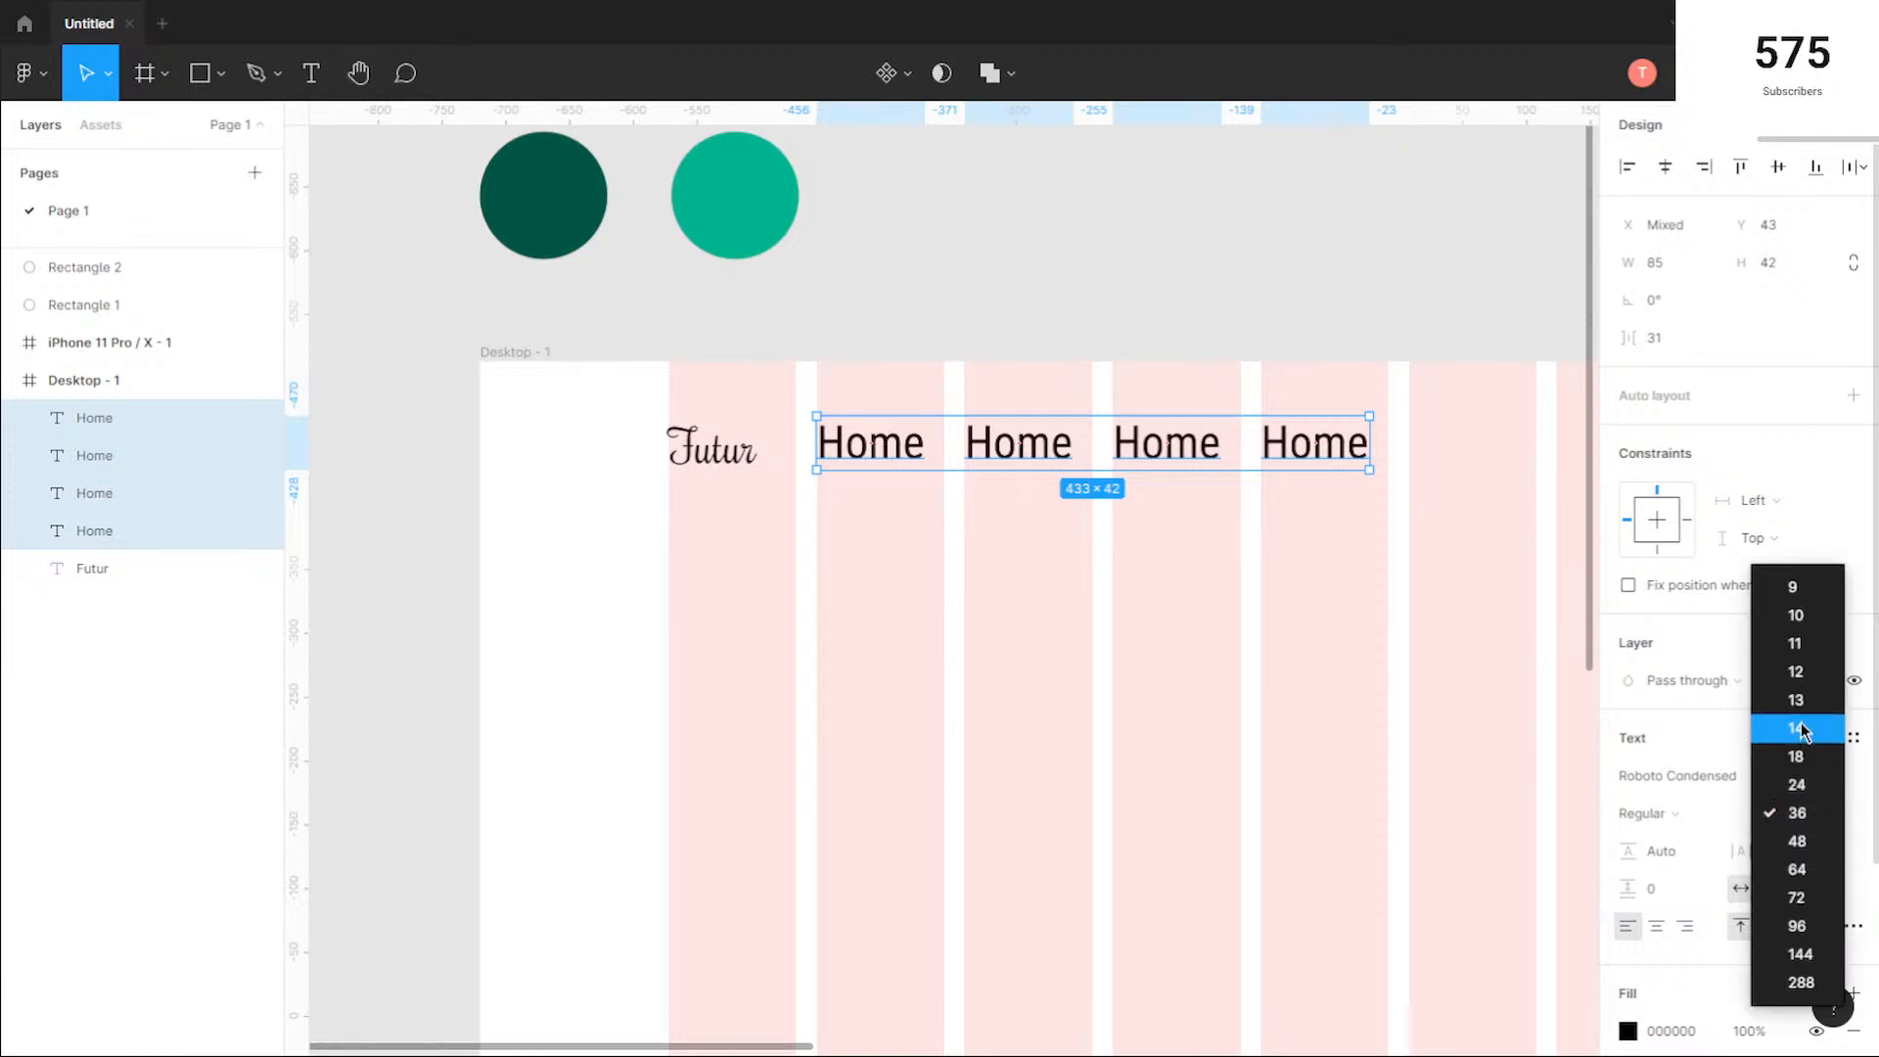
{"action": "left_click", "coordinate": [1803, 730]}
{"action": "mouse_move", "coordinate": [1070, 427]}
{"action": "left_mouse_down"}
{"action": "mouse_move", "coordinate": [1067, 456]}
{"action": "mouse_move", "coordinate": [1068, 440]}
{"action": "left_mouse_up"}
{"action": "left_click", "coordinate": [1063, 519]}
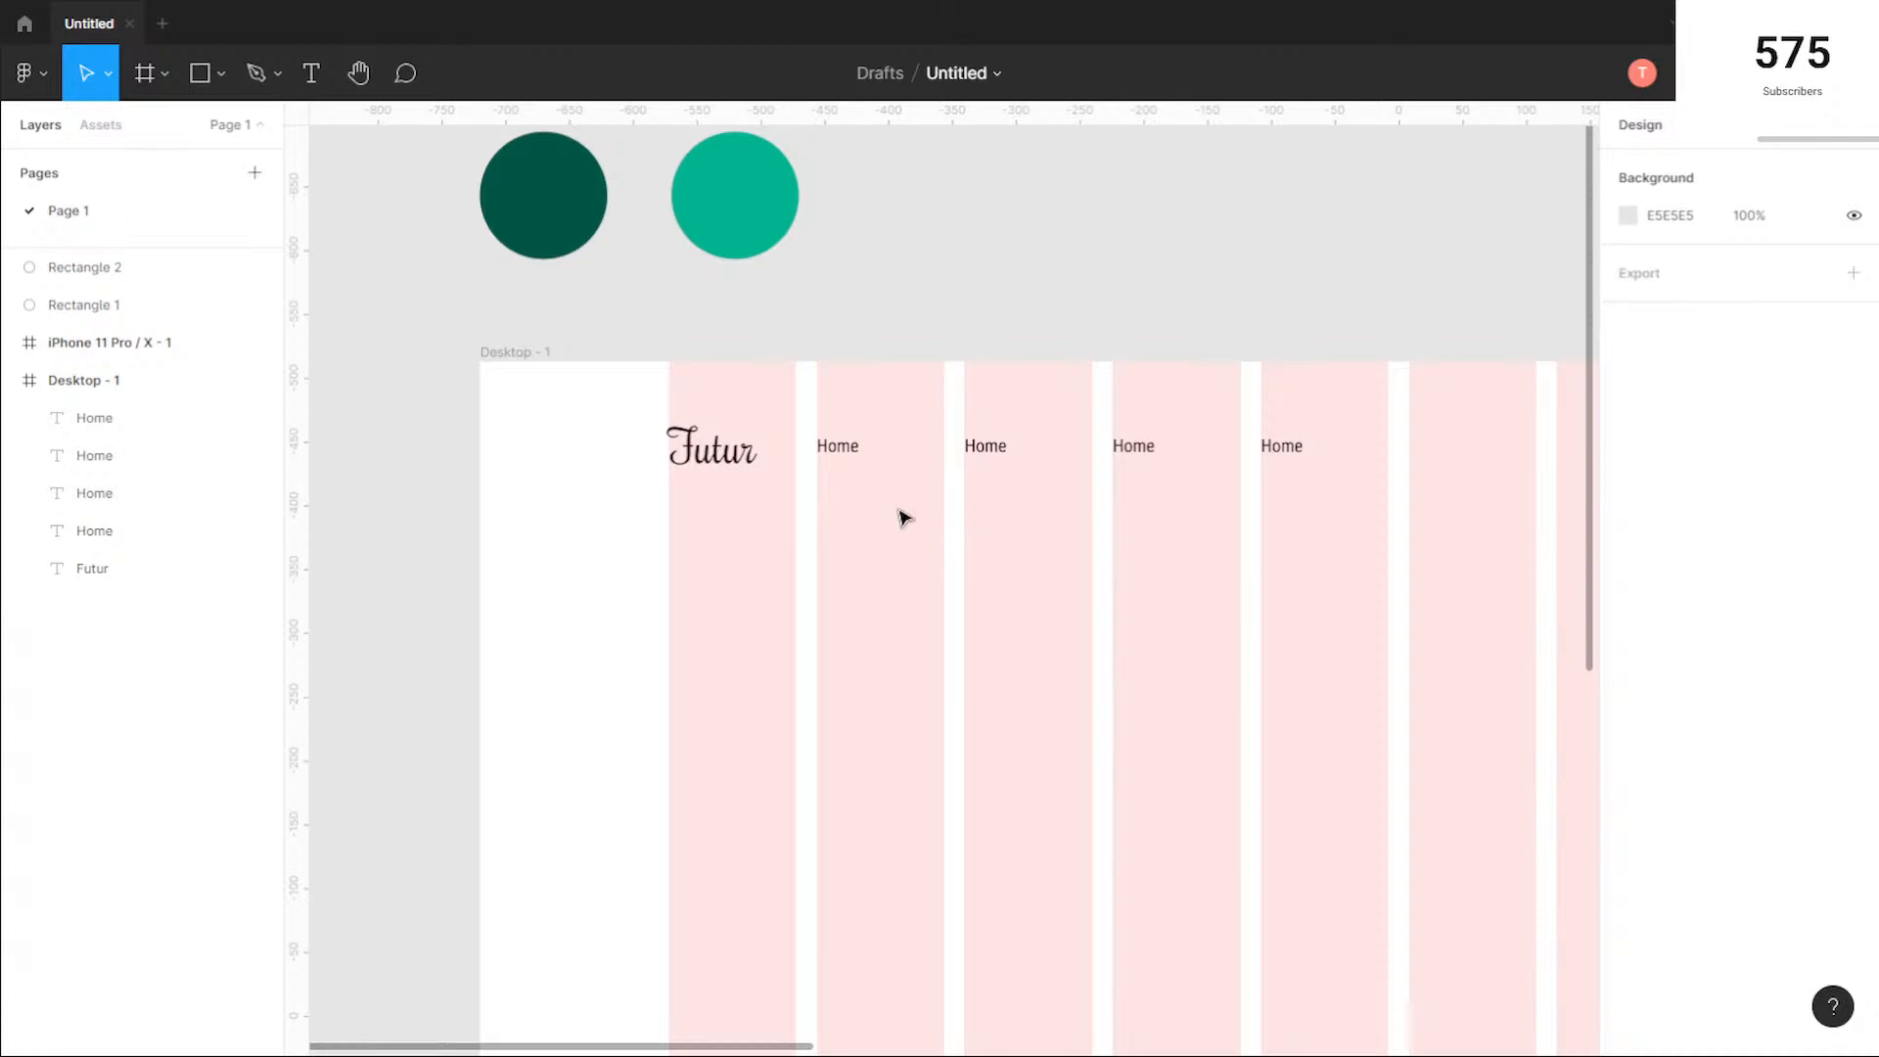
Step: Change the second, third and fourth Home texts to "About", "Contacts" and "Pricing"
{"action": "left_click", "coordinate": [860, 452]}
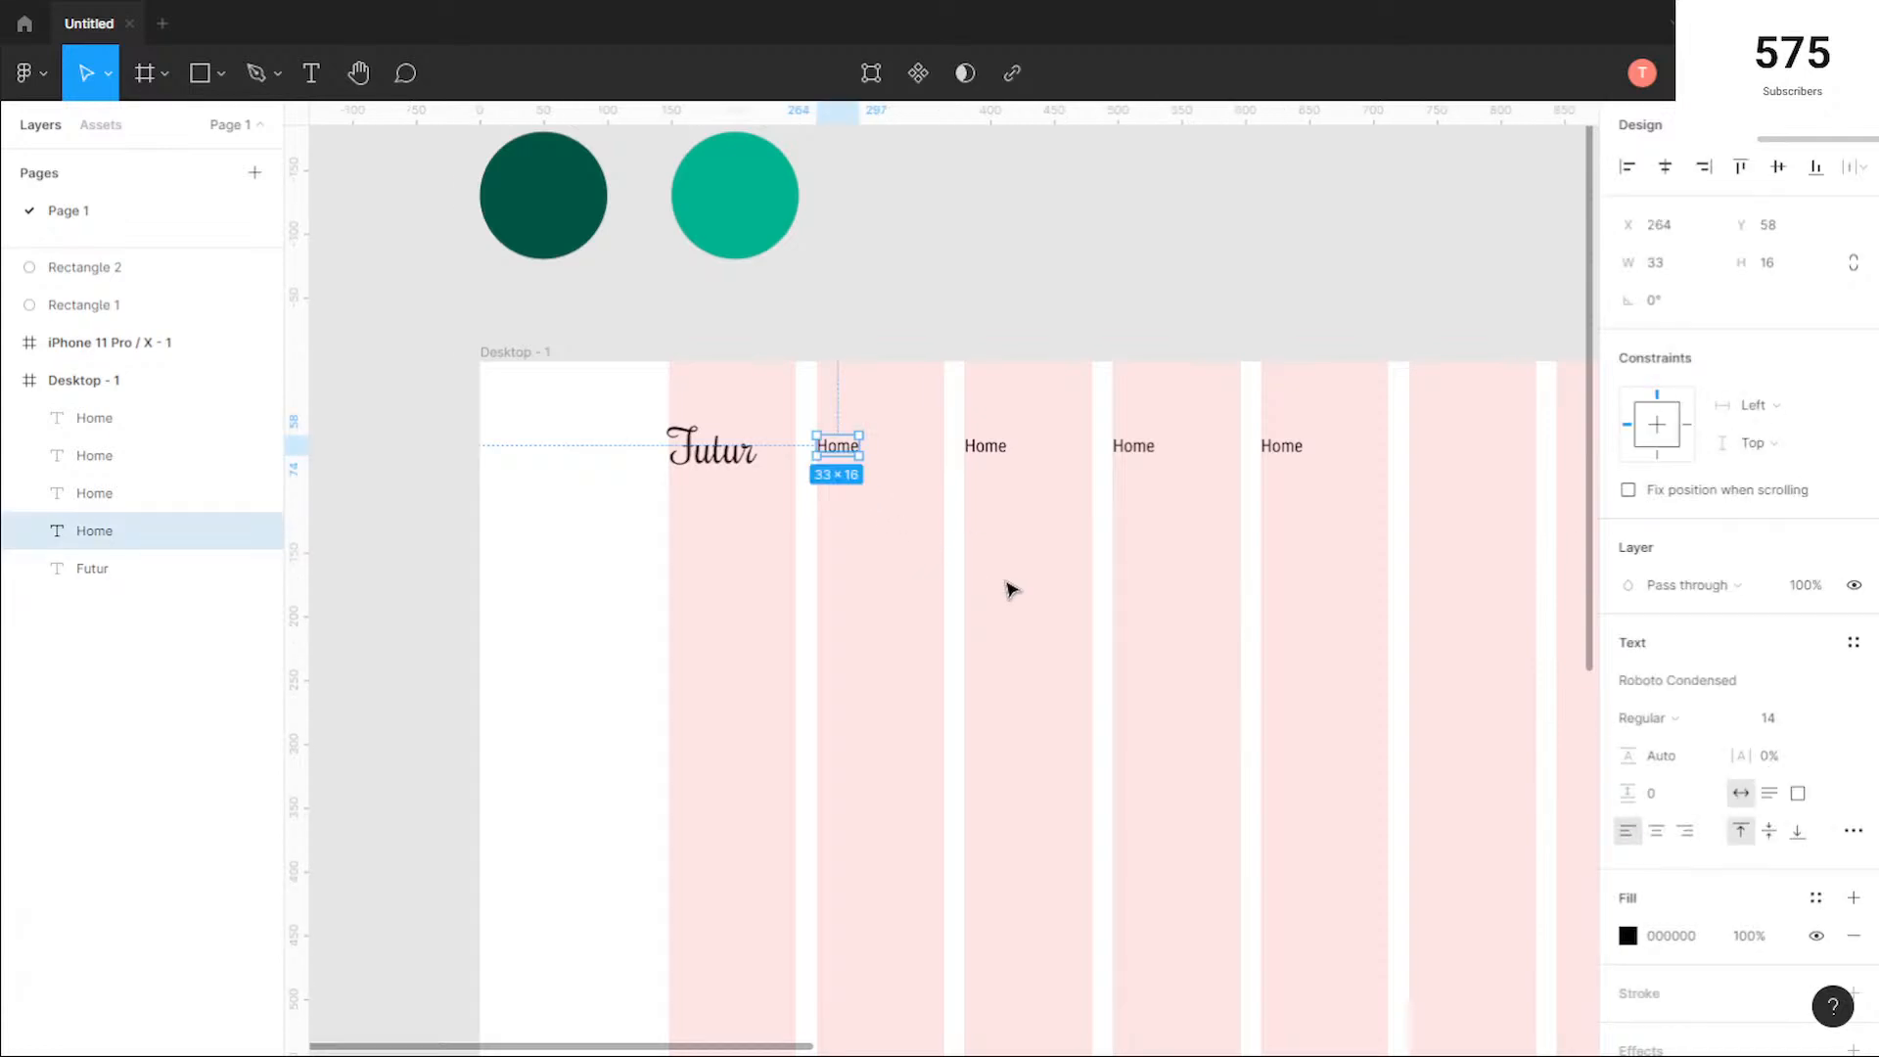
{"action": "double_click", "coordinate": [975, 448]}
{"action": "type", "text": "About"}
{"action": "double_click", "coordinate": [1128, 450]}
{"action": "type", "text": "Contacts"}
{"action": "double_click", "coordinate": [1295, 446]}
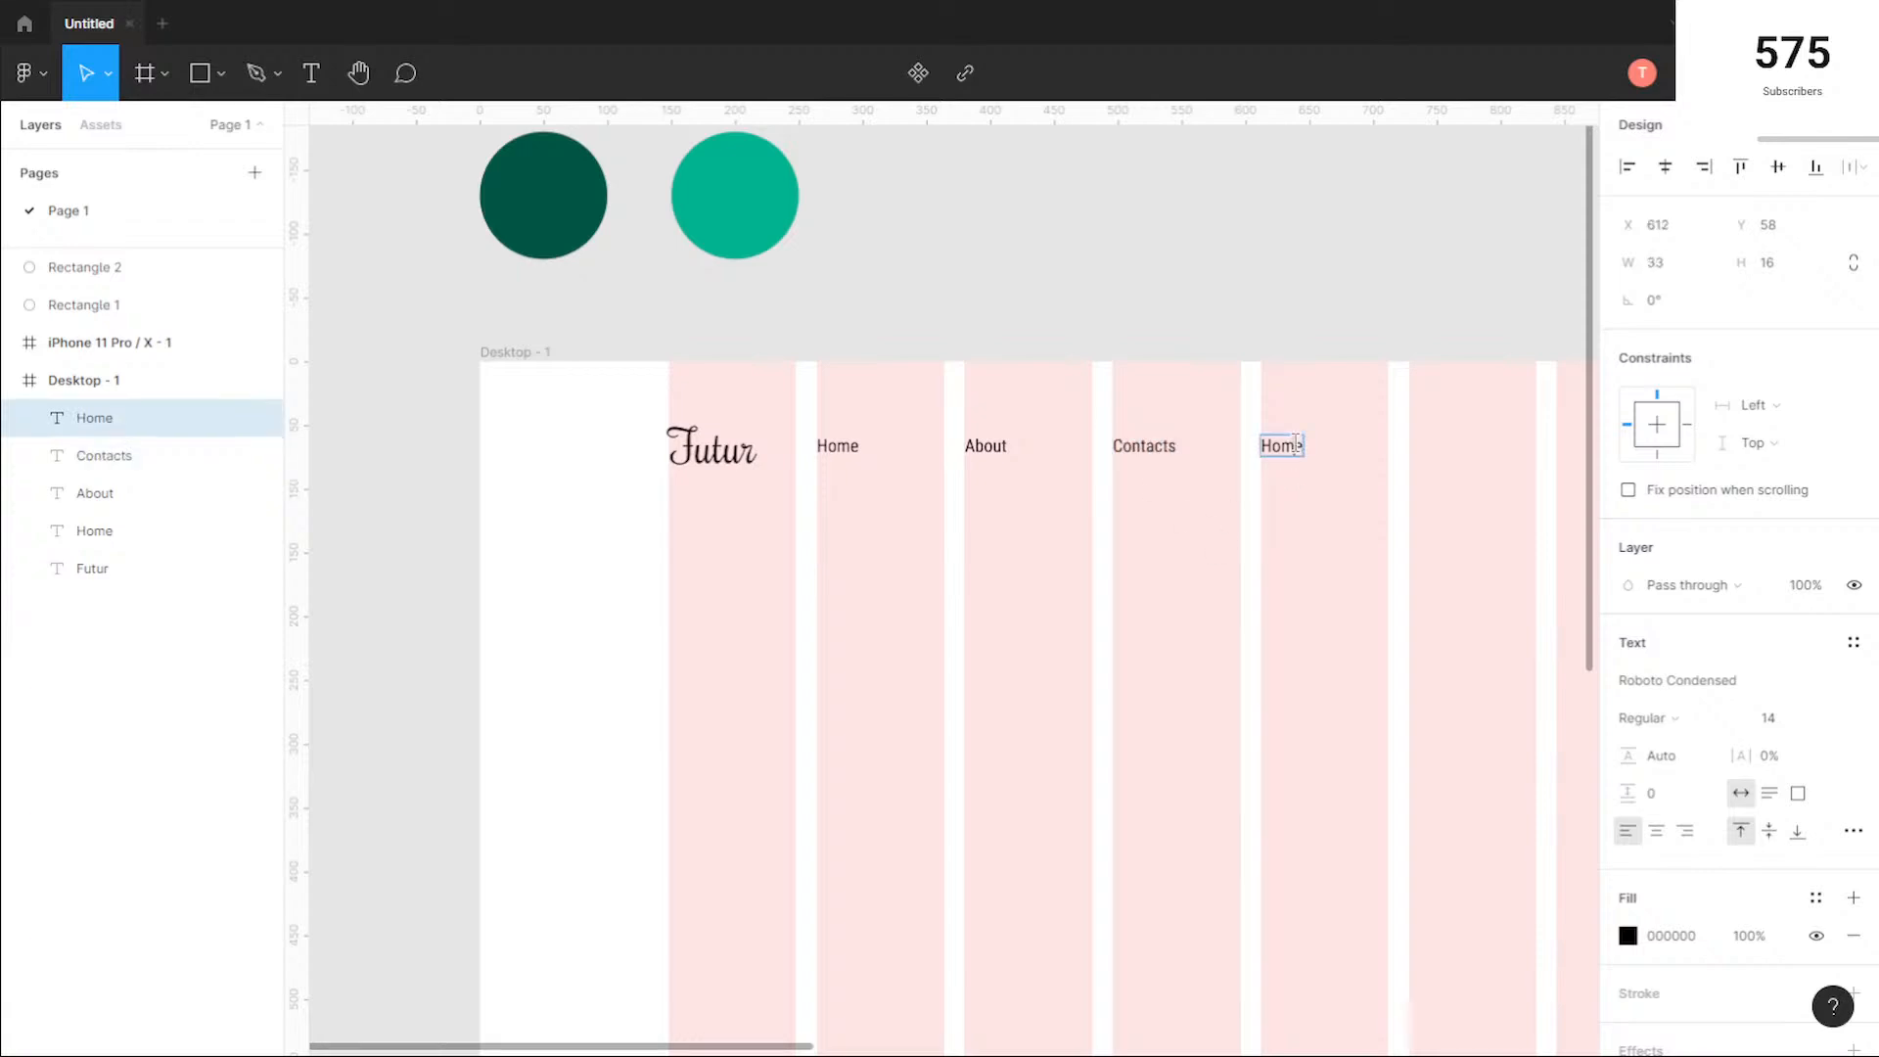
{"action": "type", "text": "Pricing"}
{"action": "key", "text": "Escape"}
Step: Group the four menu texts and move the group down slightly to Y 64
{"action": "left_click", "coordinate": [844, 448]}
{"action": "left_click", "coordinate": [1026, 560]}
{"action": "left_click_drag", "start_coordinate": [1325, 507], "coordinate": [835, 412]}
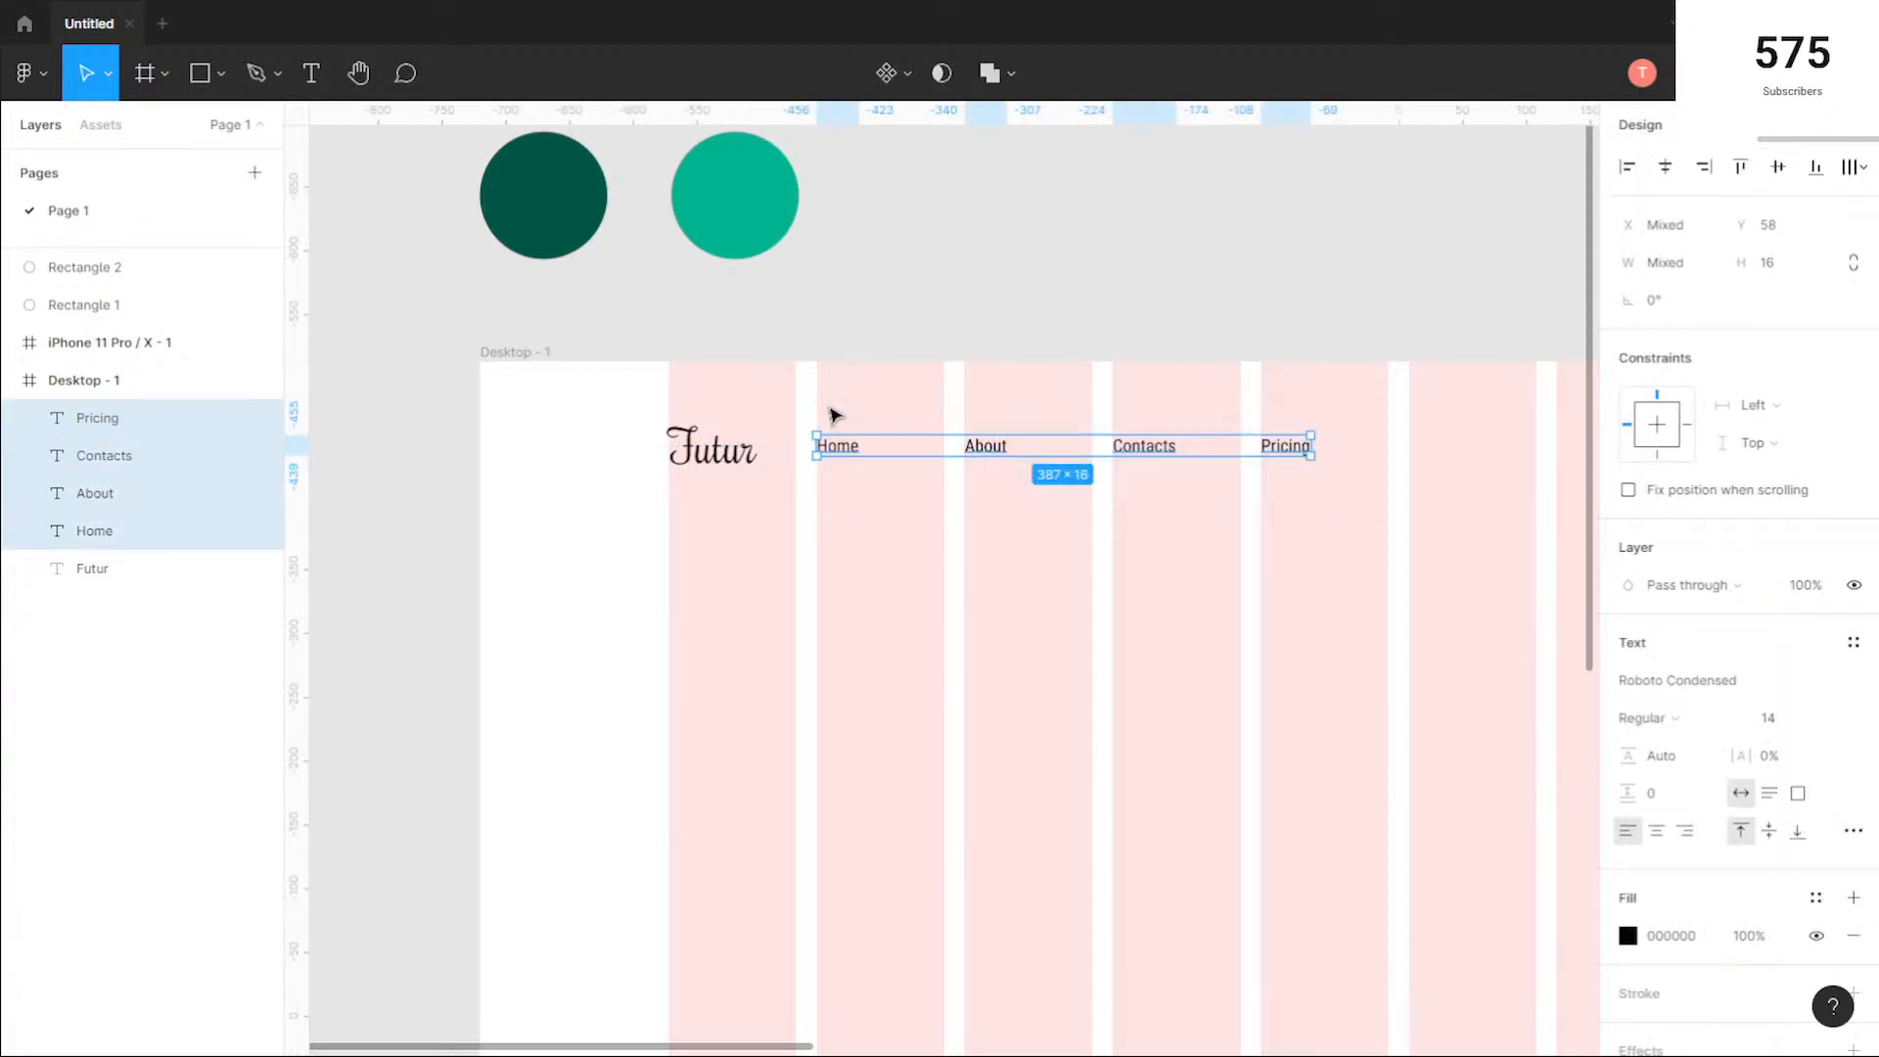
{"action": "key", "text": "ctrl+g"}
{"action": "left_click_drag", "start_coordinate": [940, 452], "coordinate": [938, 459]}
{"action": "left_click", "coordinate": [977, 519]}
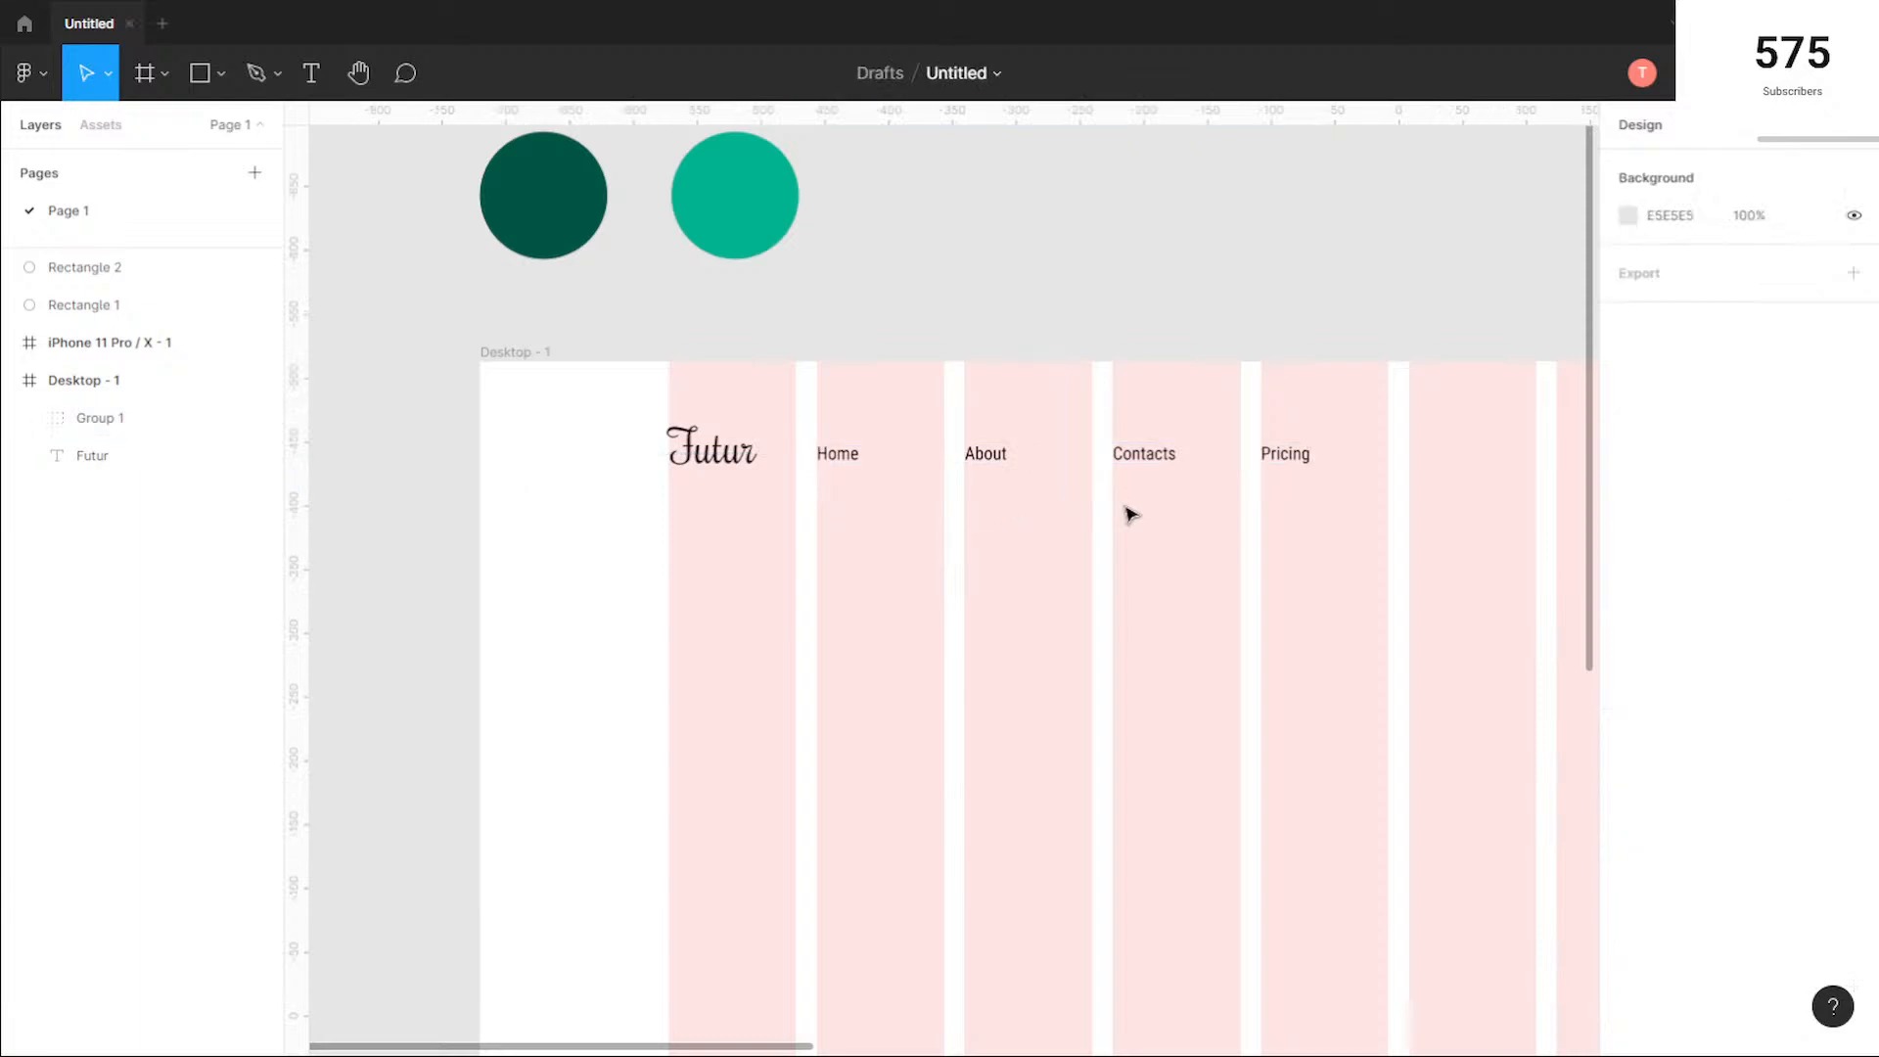
Step: Ungroup the four menu texts and deselect them
{"action": "left_click", "coordinate": [1041, 459]}
{"action": "left_click", "coordinate": [1082, 499]}
{"action": "left_click", "coordinate": [1117, 463]}
{"action": "key", "text": "ctrl+shift+g"}
{"action": "left_click", "coordinate": [956, 487]}
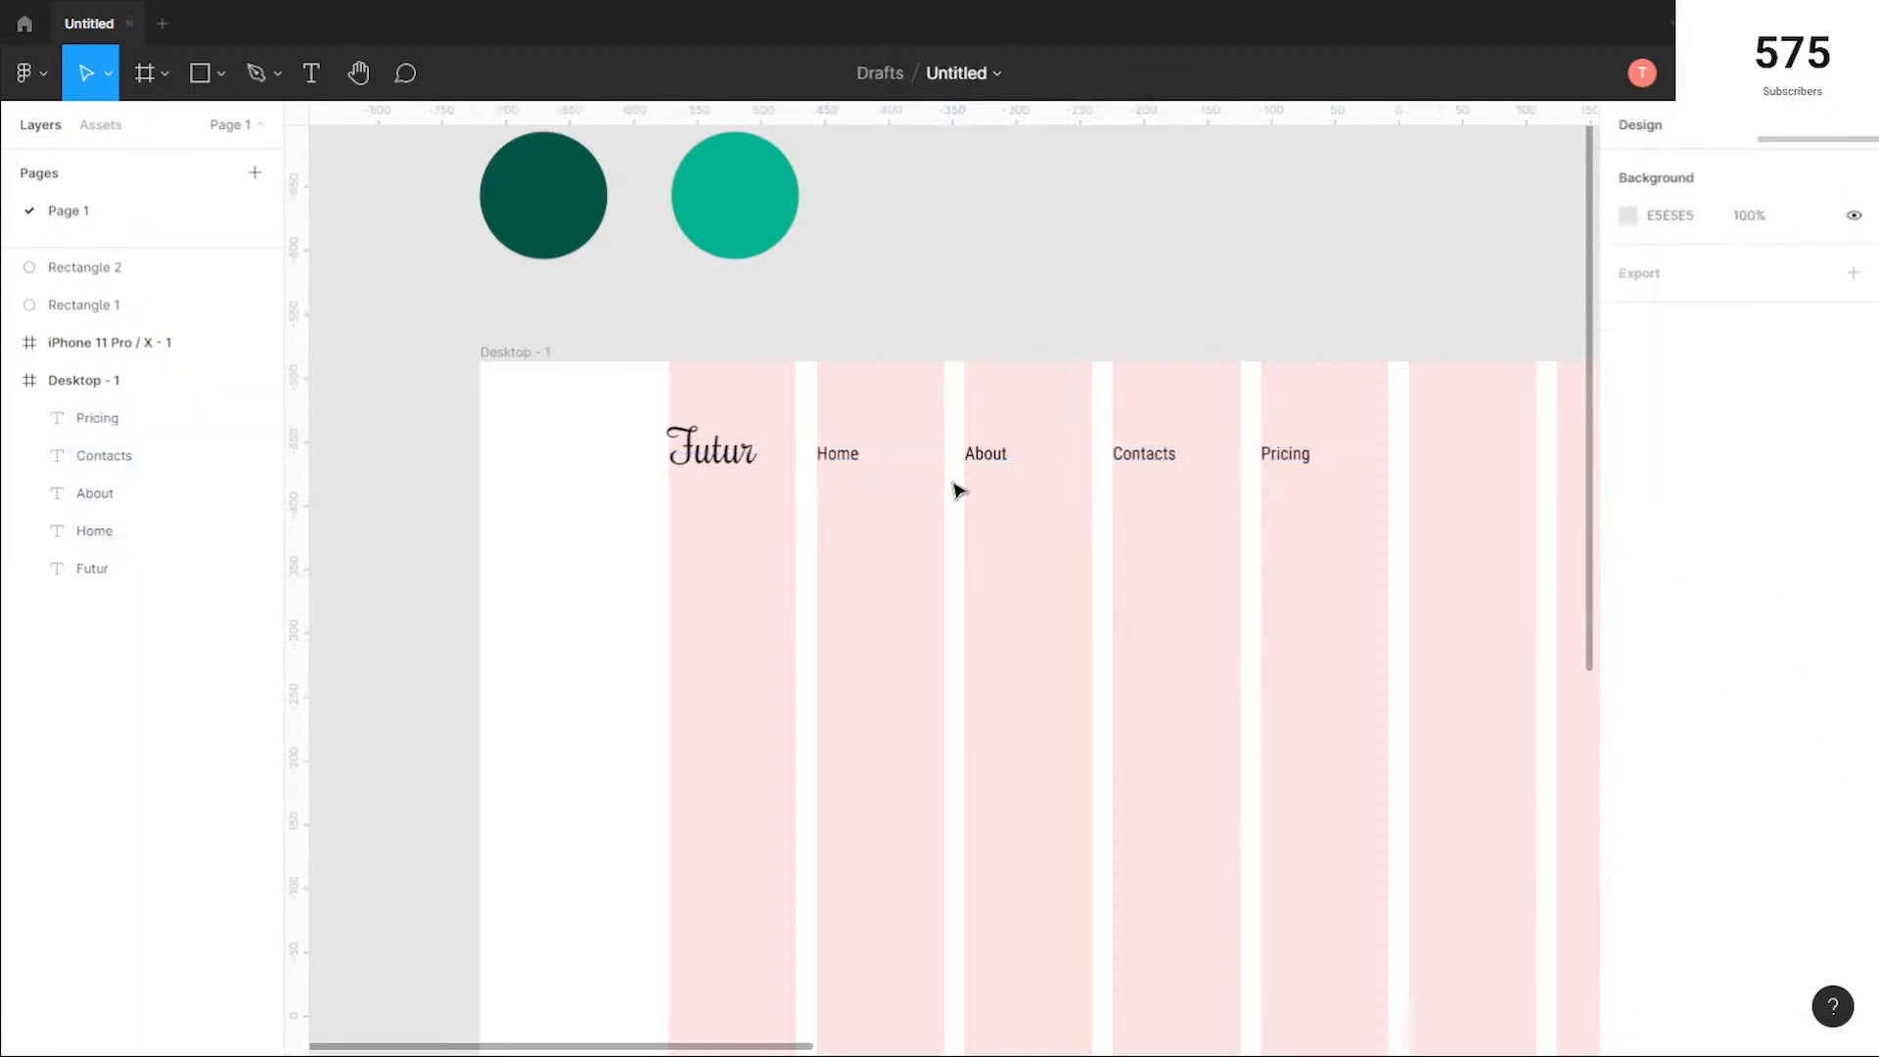
Step: Set the horizontal spacing between the Home and About texts to 30
{"action": "left_click", "coordinate": [1002, 460]}
{"action": "left_click", "coordinate": [827, 450], "text": "shift"}
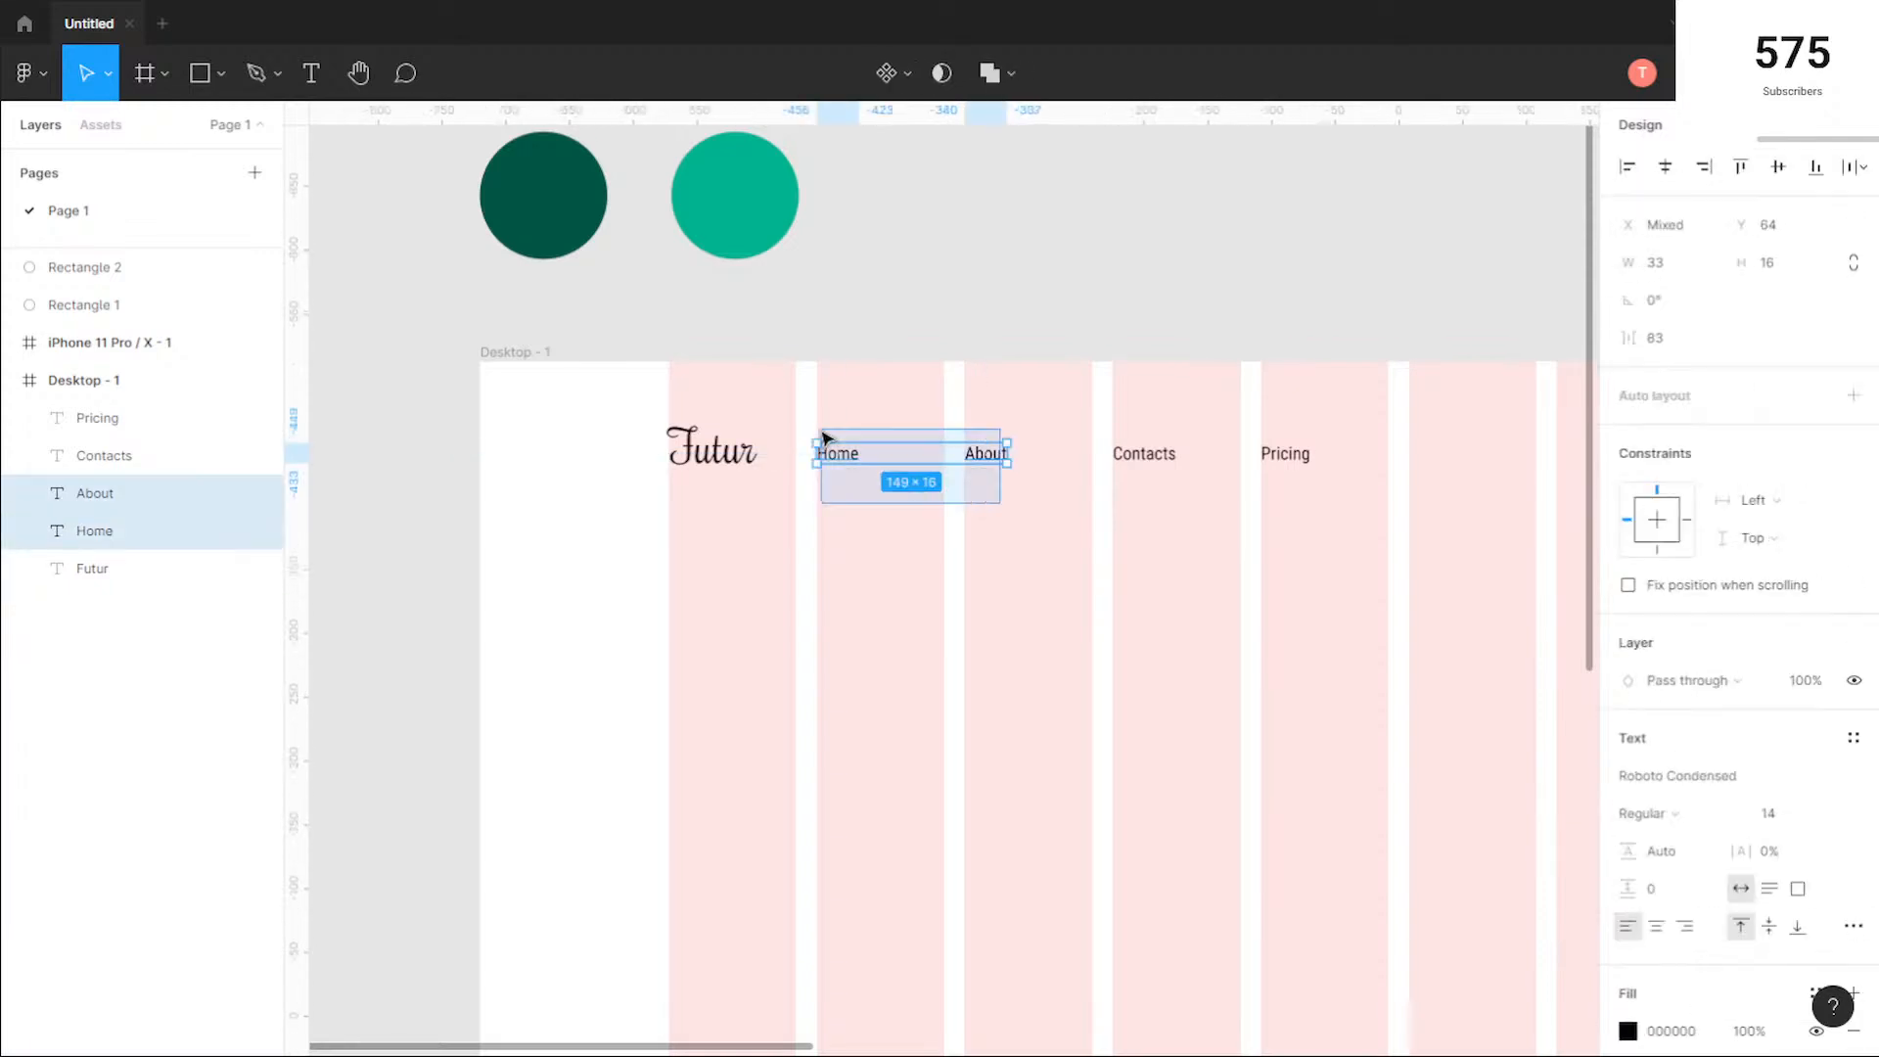
{"action": "left_click", "coordinate": [1682, 339]}
{"action": "type", "text": "30"}
{"action": "key", "text": "Return"}
Step: Move Contacts and Pricing together to 30 from About and set the spacing between the two to 30
{"action": "left_click_drag", "start_coordinate": [1300, 538], "coordinate": [1137, 391]}
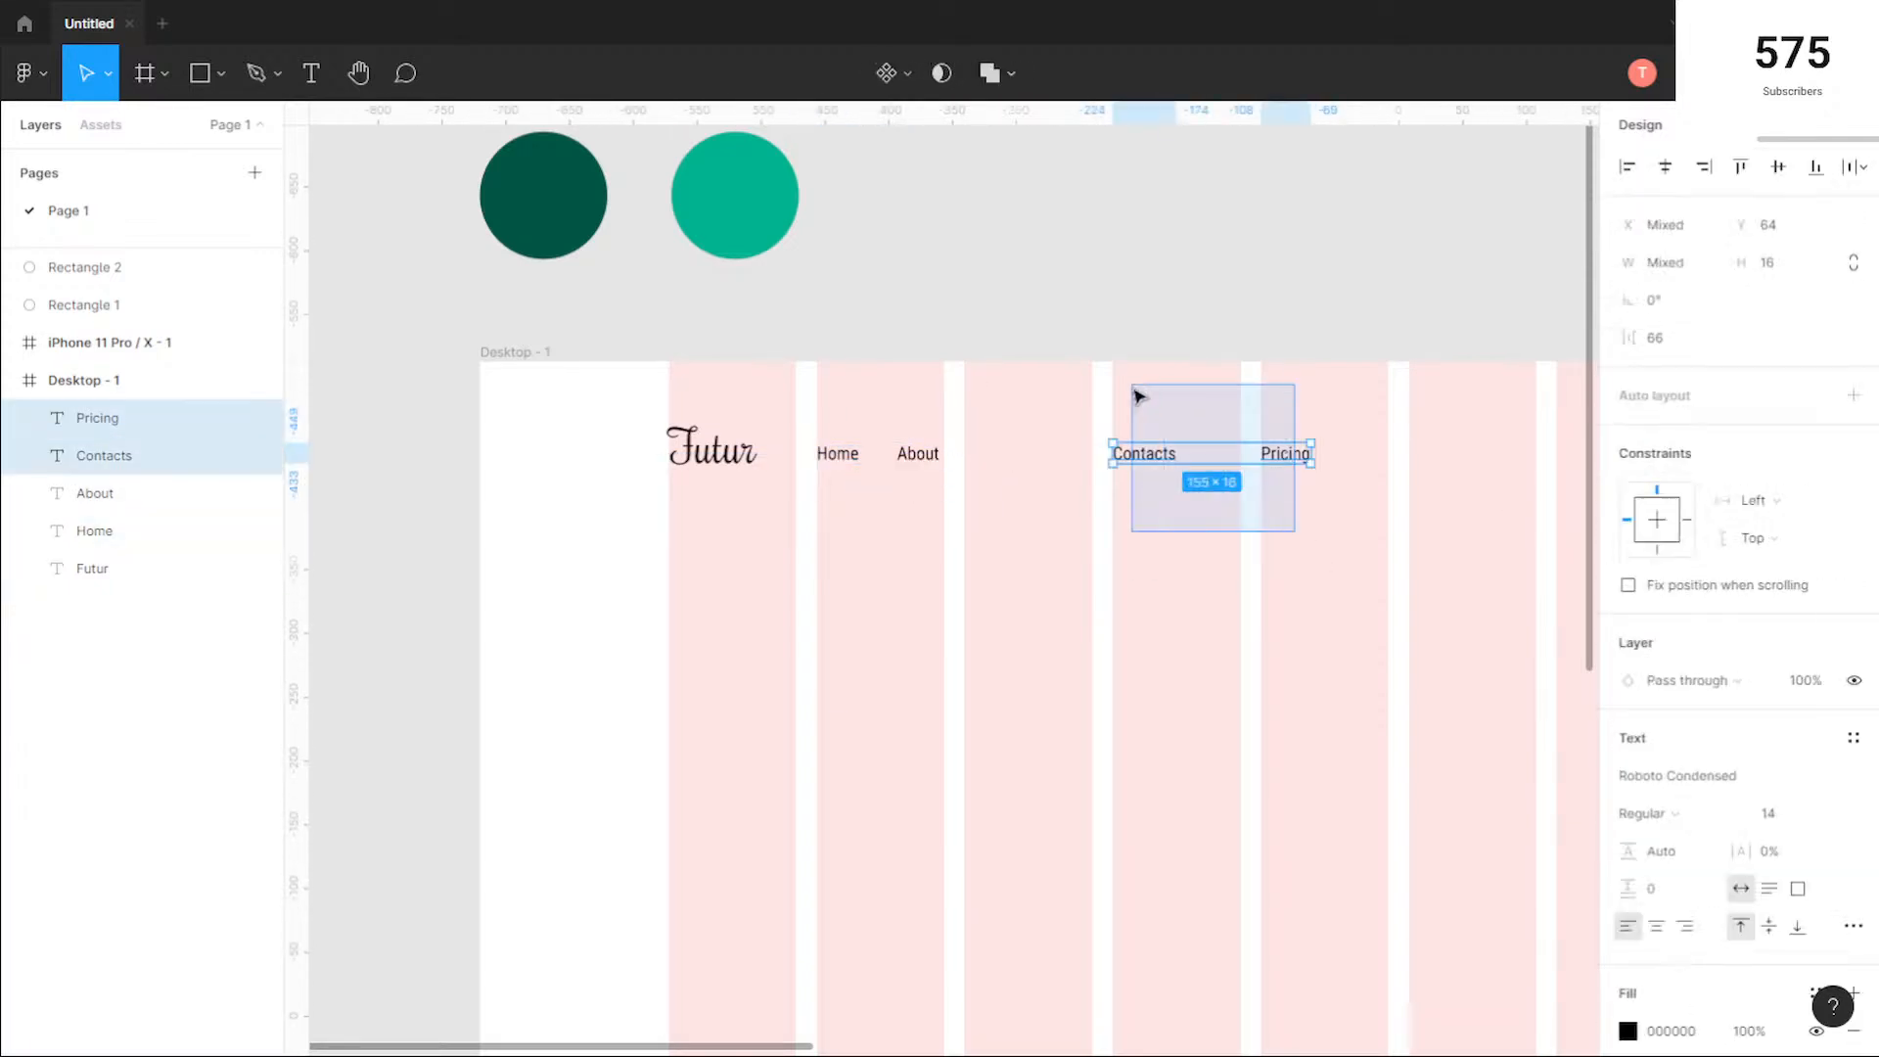
{"action": "left_click_drag", "start_coordinate": [1233, 456], "coordinate": [1068, 462]}
{"action": "left_click", "coordinate": [1196, 489]}
{"action": "left_click_drag", "start_coordinate": [1075, 473], "coordinate": [1011, 412]}
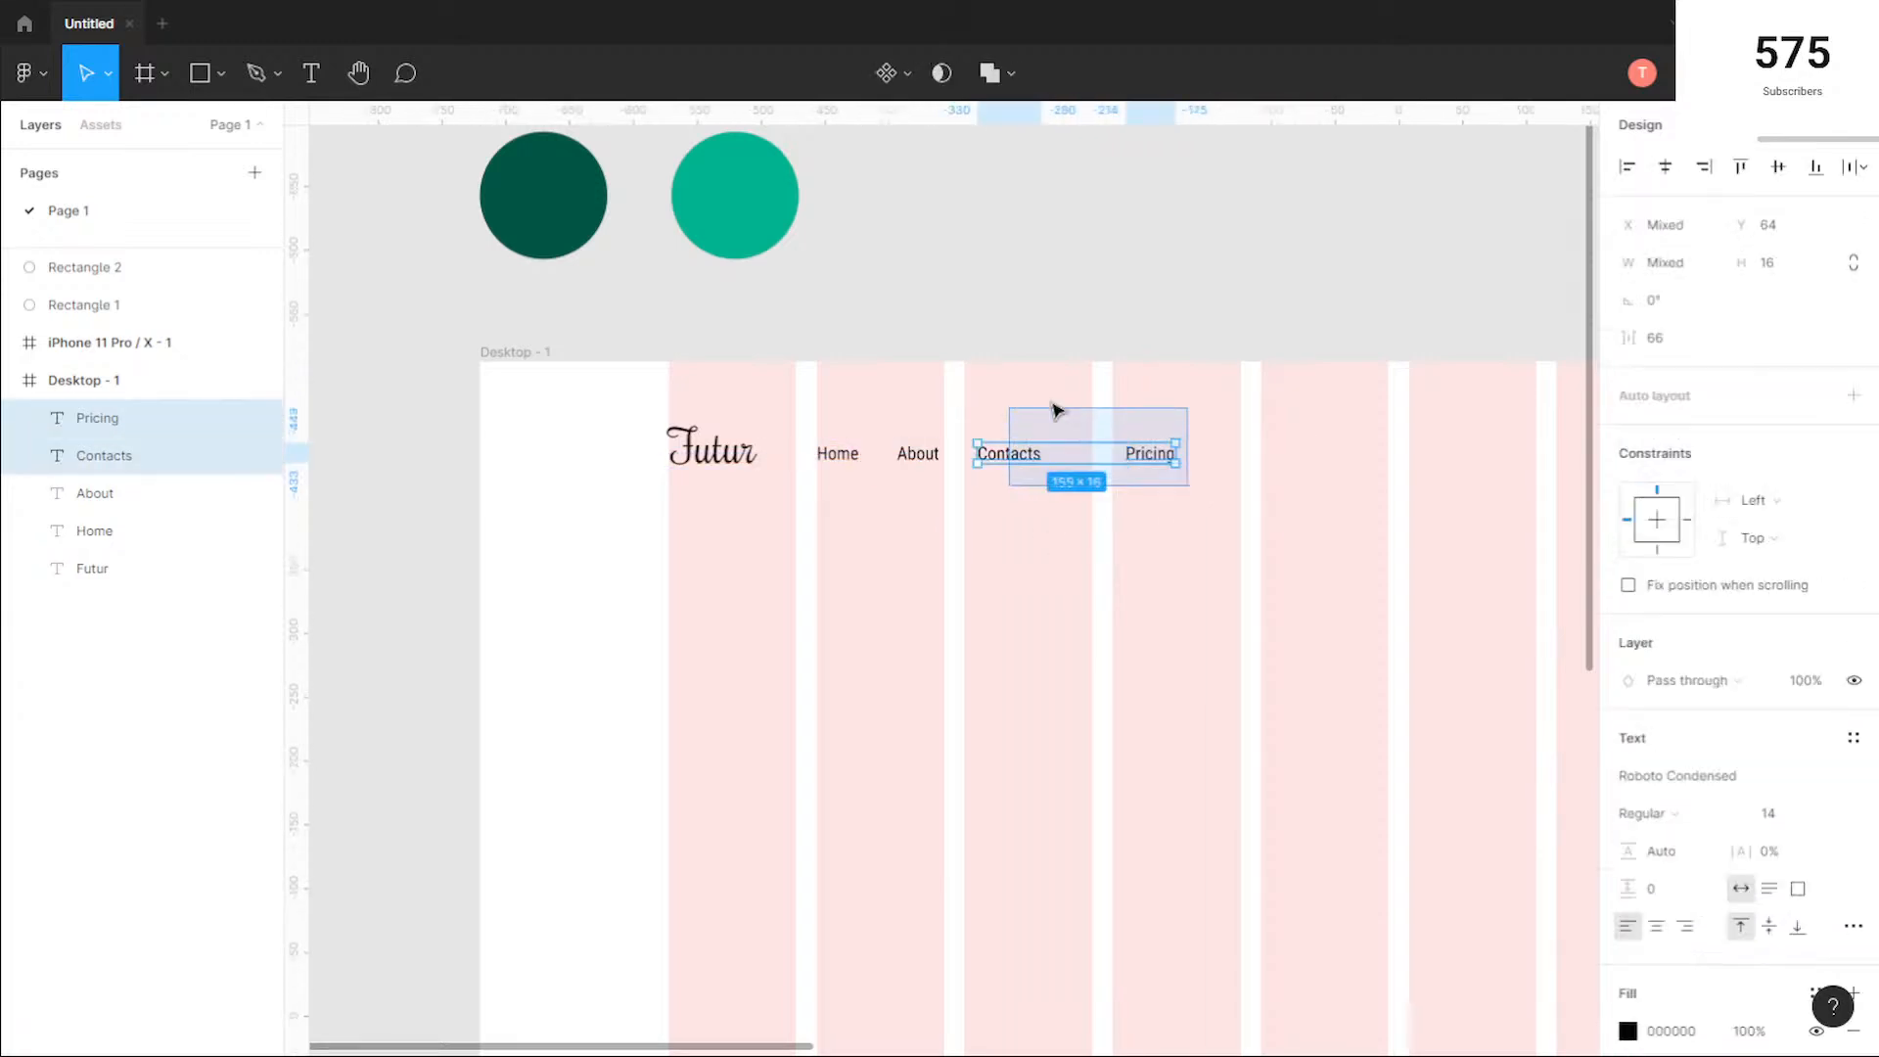
{"action": "left_click", "coordinate": [1685, 343]}
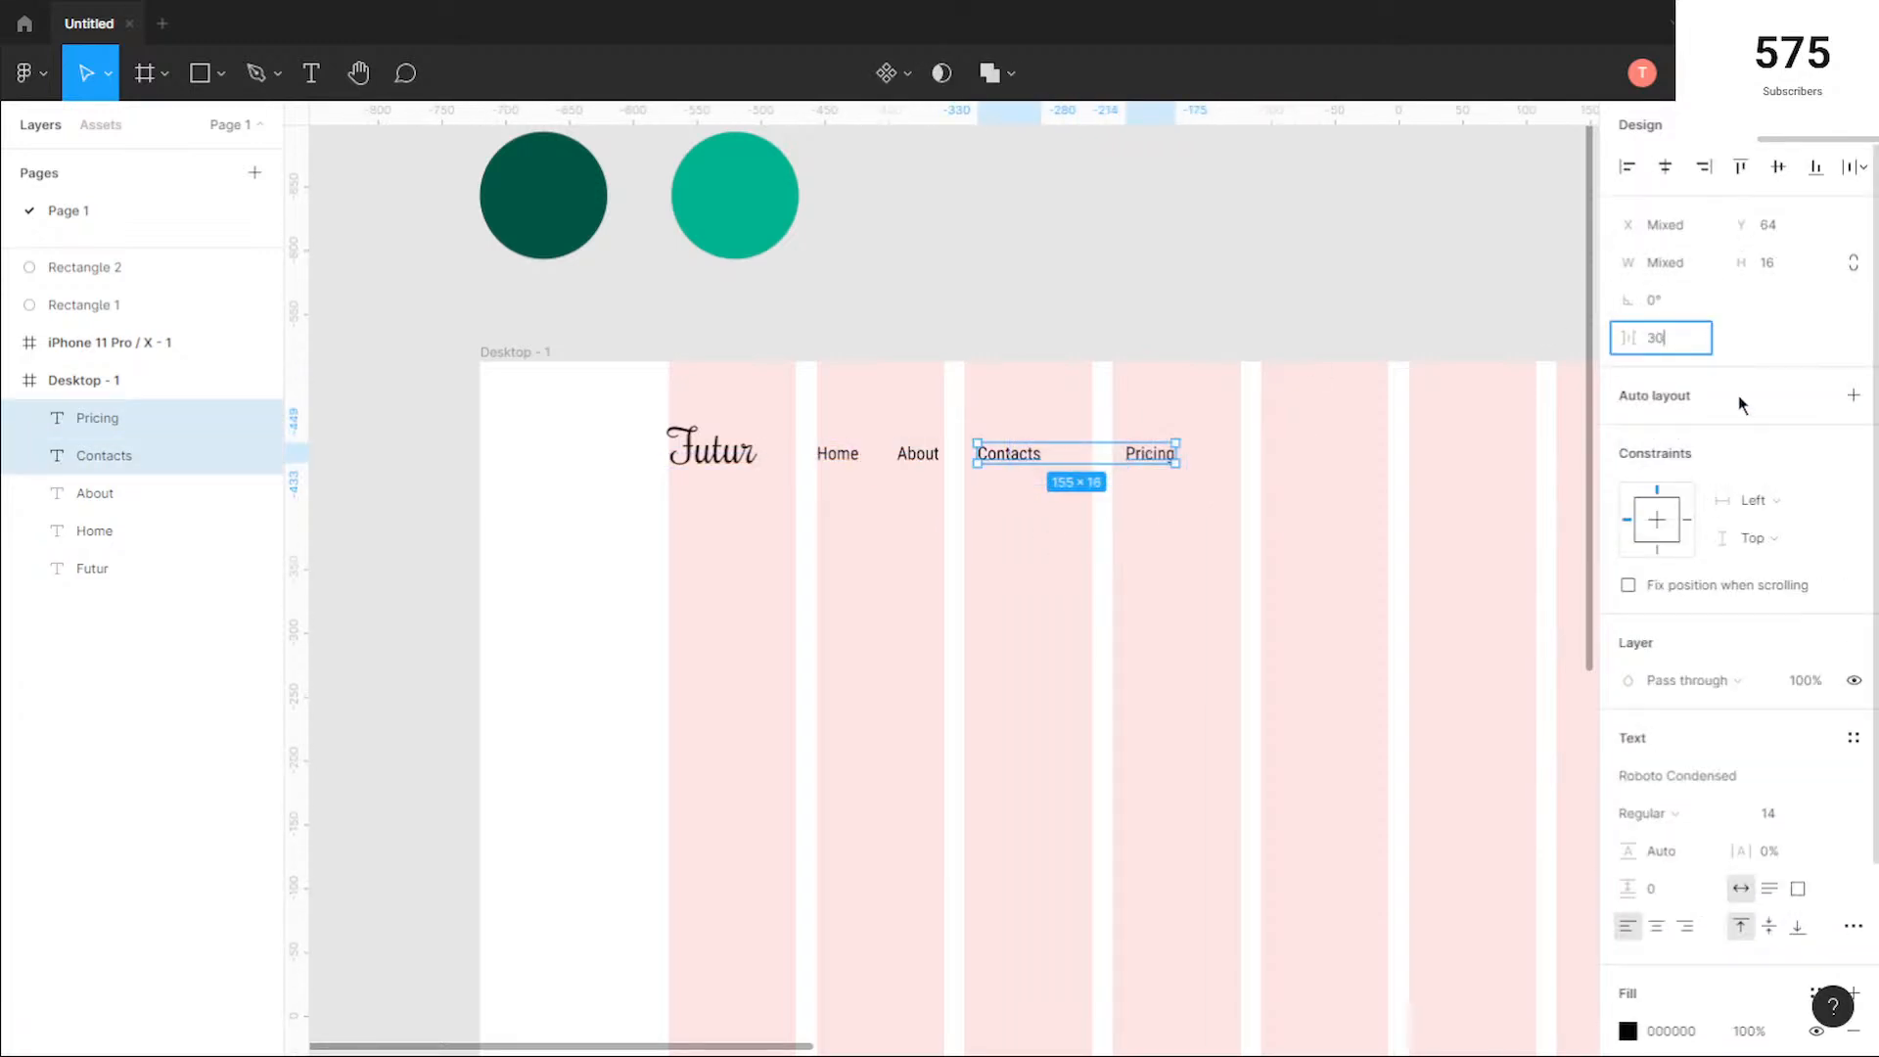
{"action": "key", "text": "Return"}
{"action": "left_click", "coordinate": [1070, 613]}
{"action": "left_click_drag", "start_coordinate": [1146, 531], "coordinate": [821, 410]}
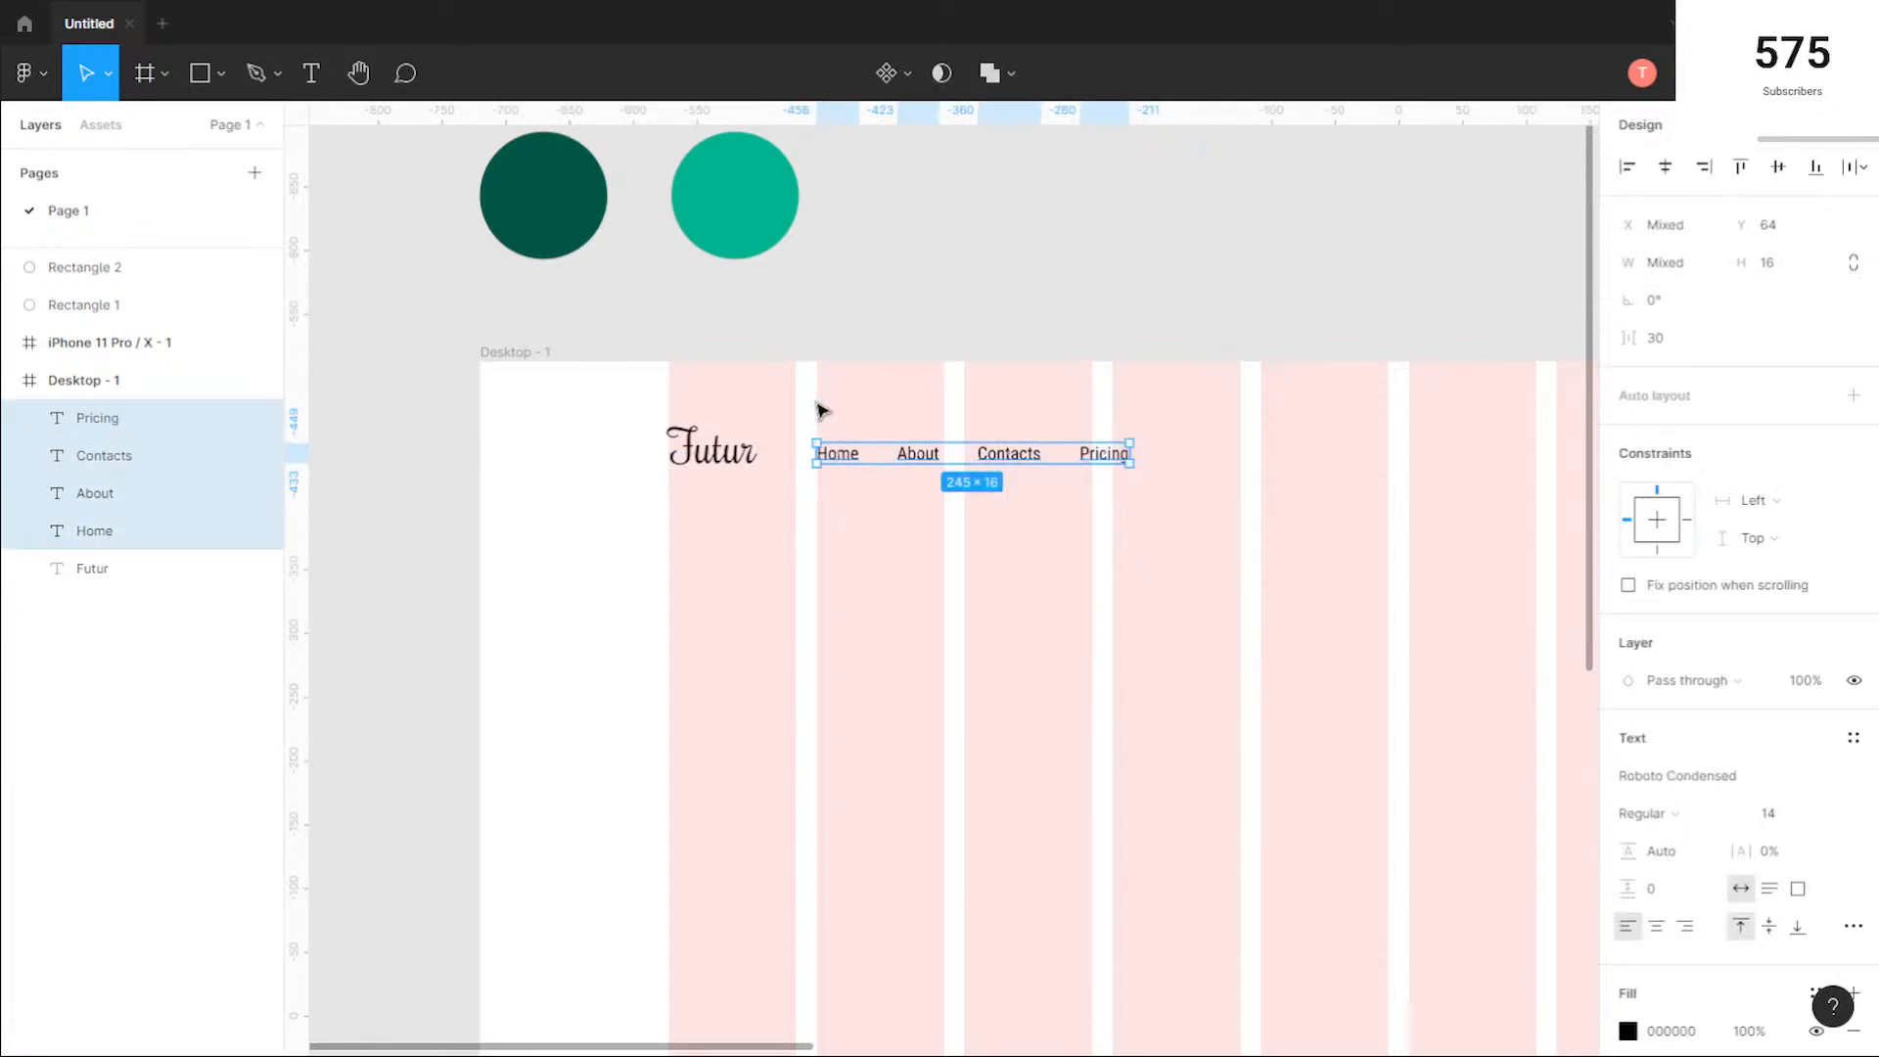
{"action": "left_click", "coordinate": [1305, 627]}
Step: Move the Pricing text to the right end of the last grid column, at X 1246 and Y 69
{"action": "scroll", "coordinate": [1180, 597], "scroll_direction": "down", "scroll_amount": 3}
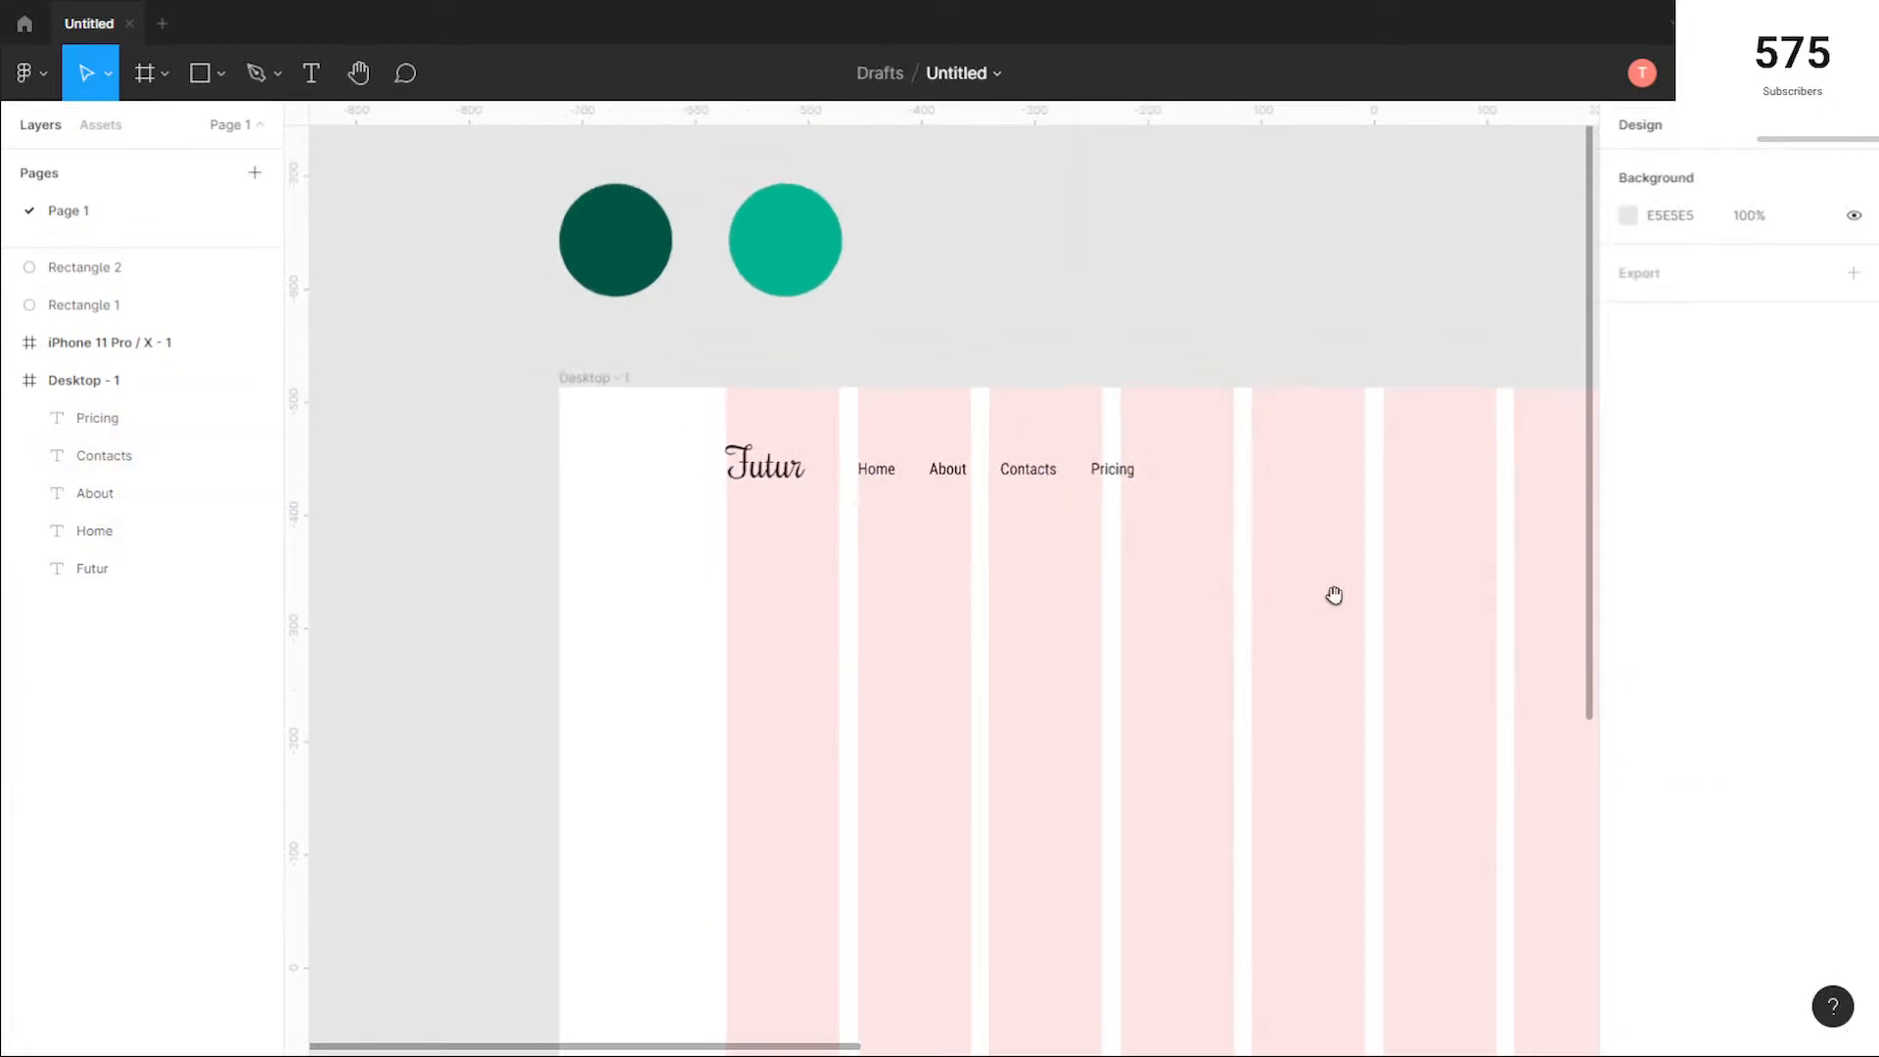
{"action": "left_click_drag", "start_coordinate": [1355, 596], "coordinate": [973, 558]}
{"action": "scroll", "coordinate": [973, 575], "scroll_direction": "down", "scroll_amount": 1}
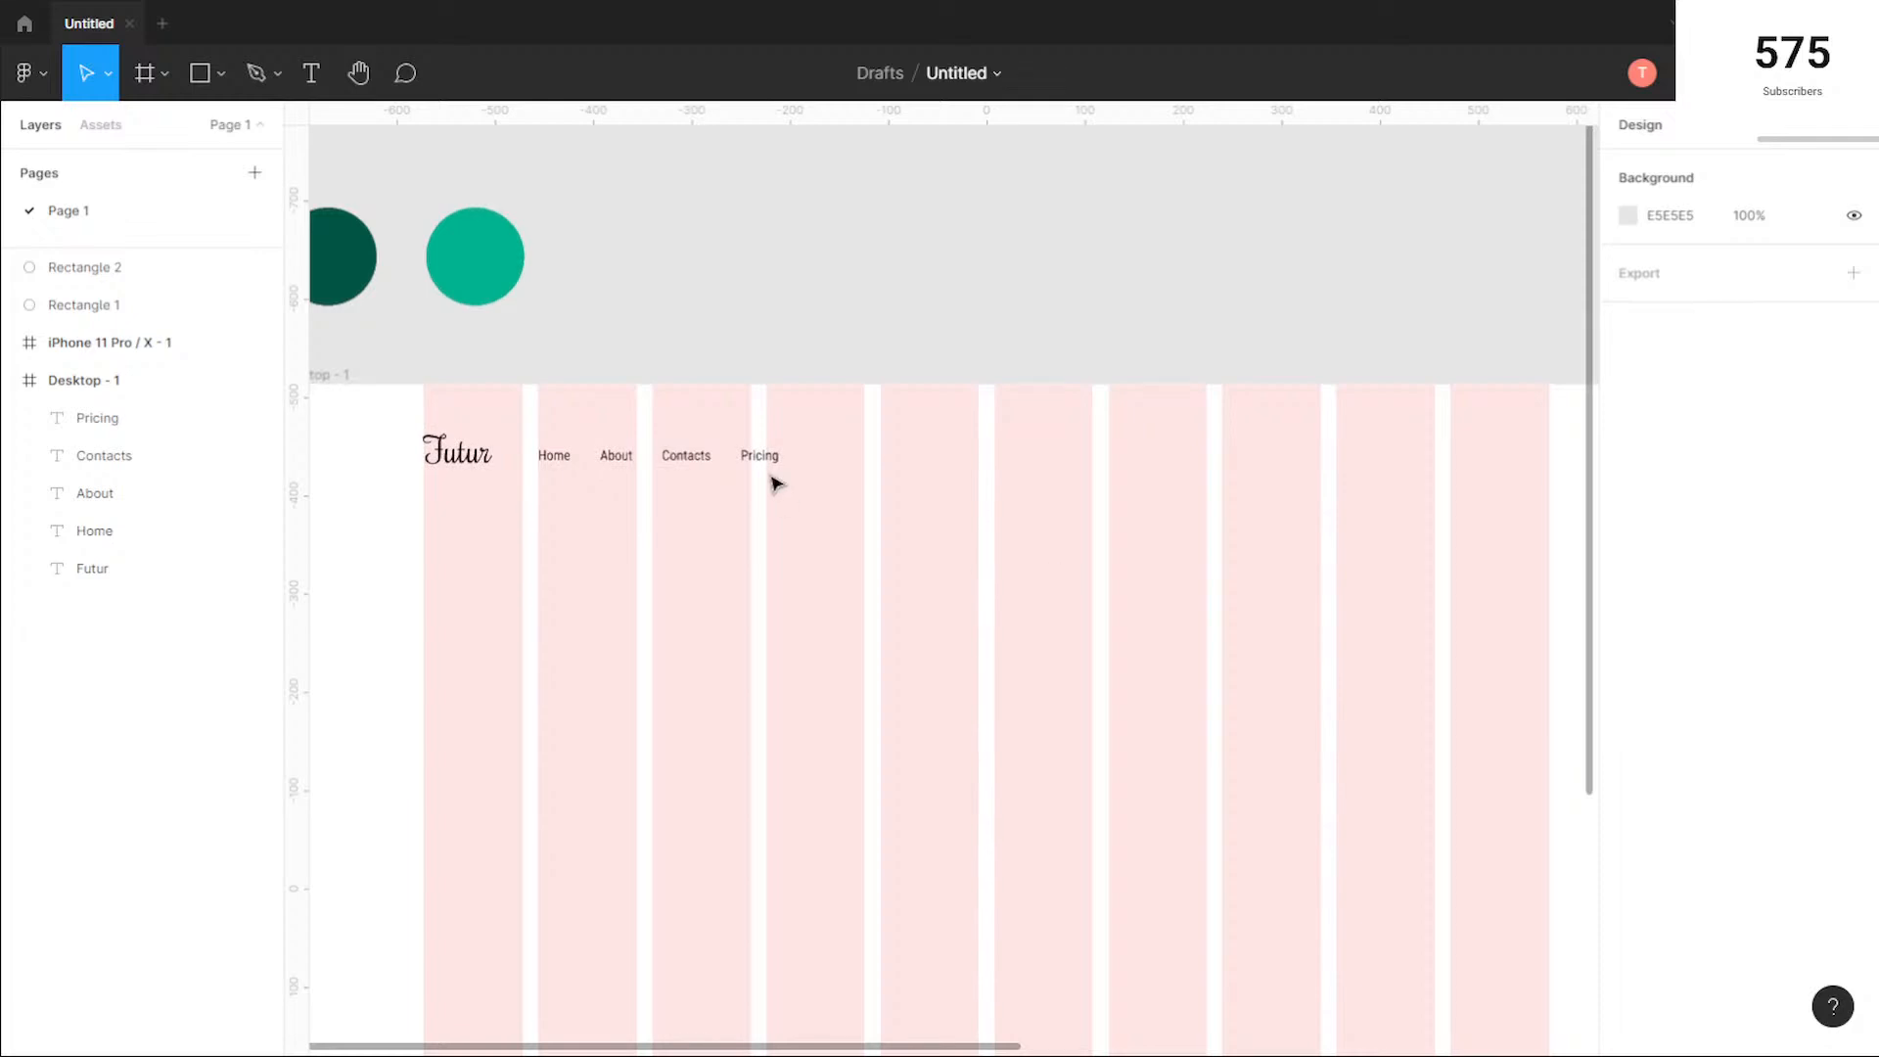
{"action": "left_click_drag", "start_coordinate": [759, 456], "coordinate": [1517, 461]}
{"action": "left_click", "coordinate": [1521, 527]}
{"action": "left_click_drag", "start_coordinate": [1523, 530], "coordinate": [1215, 536]}
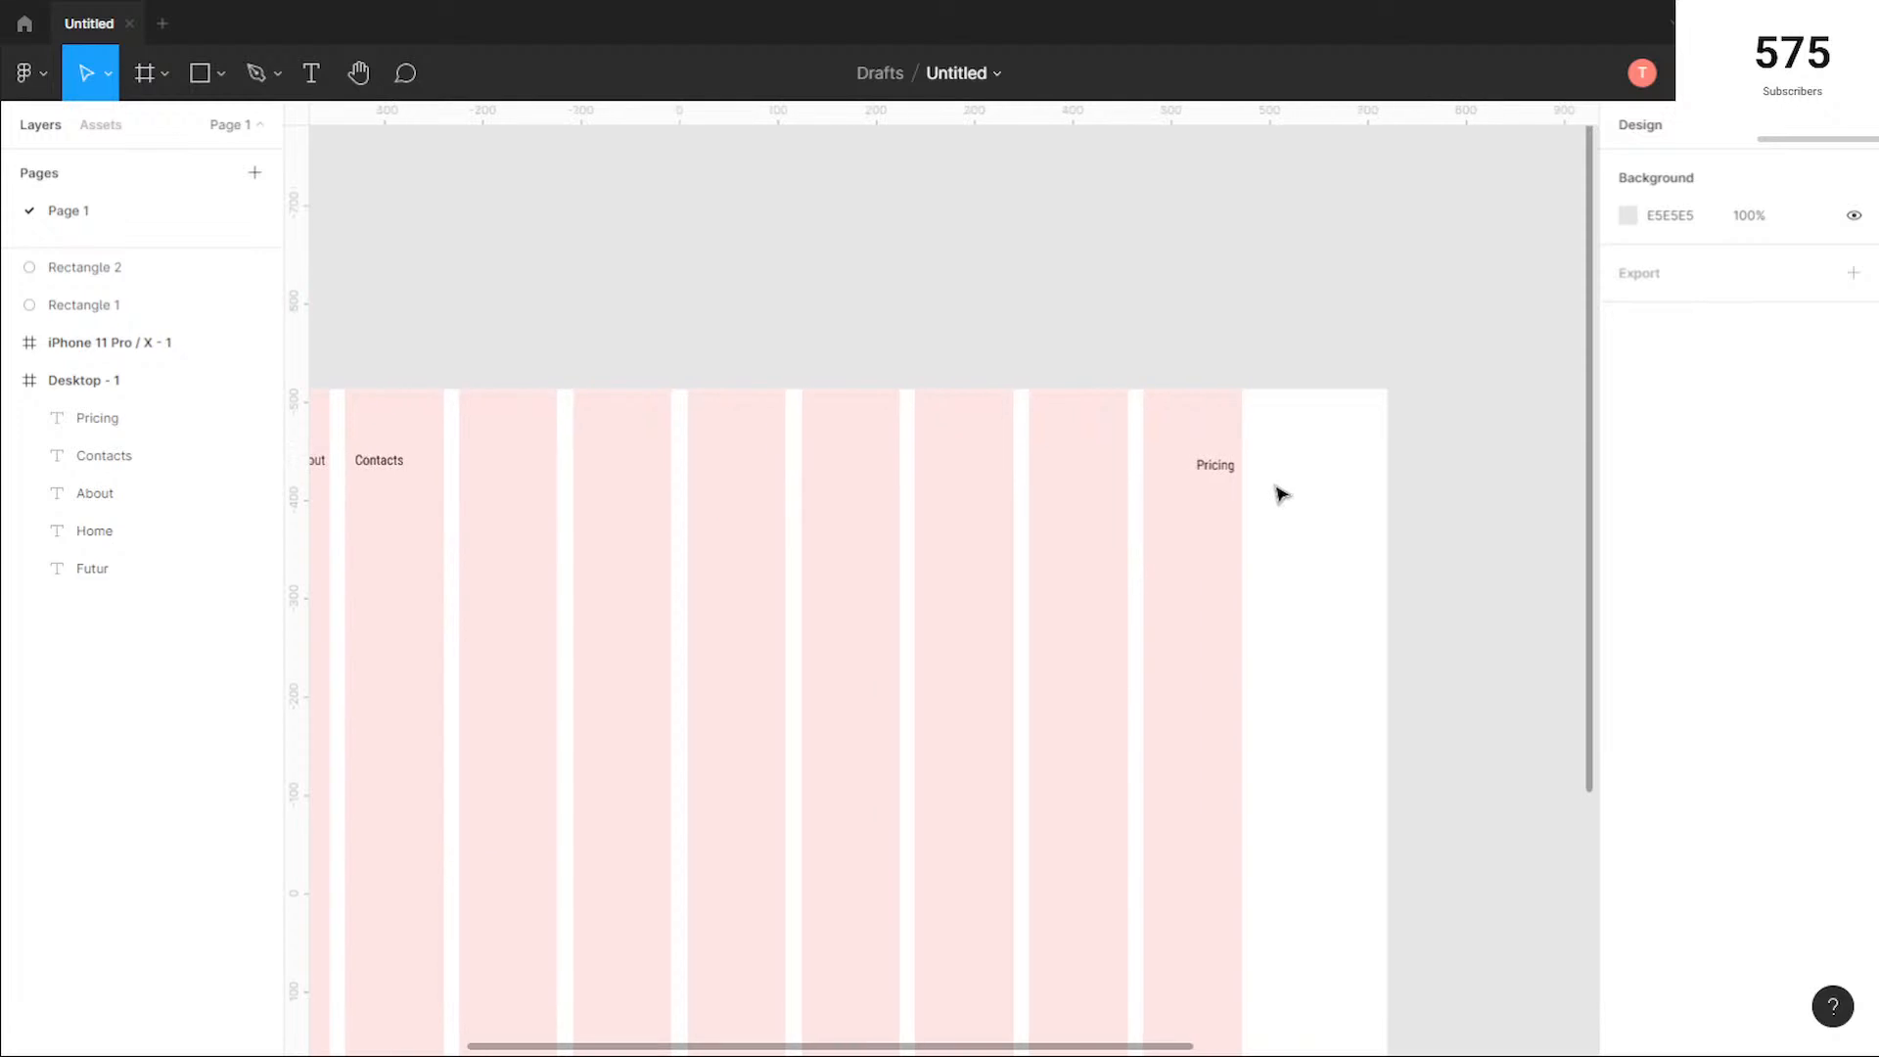
Step: Wrap the Pricing text in an auto layout frame and align it to the last grid column's right edge at X 1233, Y 54
{"action": "left_click", "coordinate": [1222, 474]}
{"action": "right_click", "coordinate": [1211, 466]}
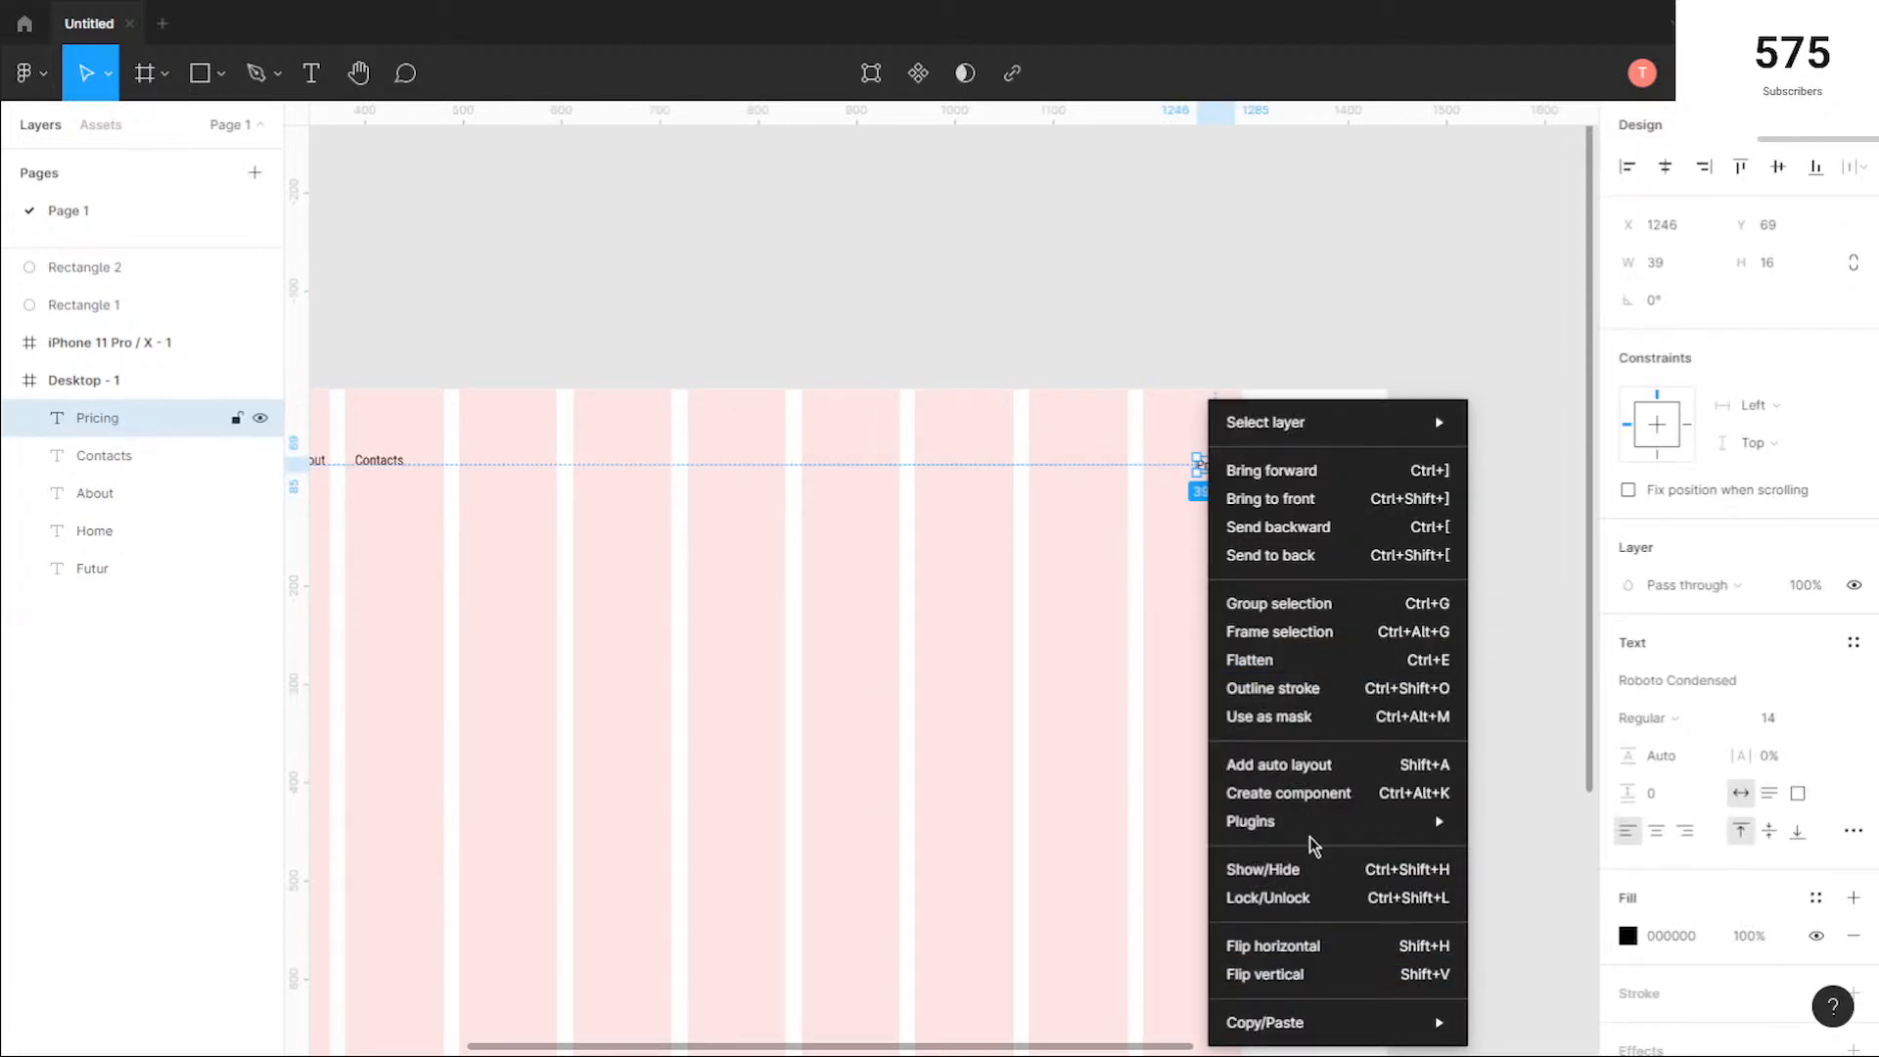
{"action": "mouse_move", "coordinate": [1313, 840]}
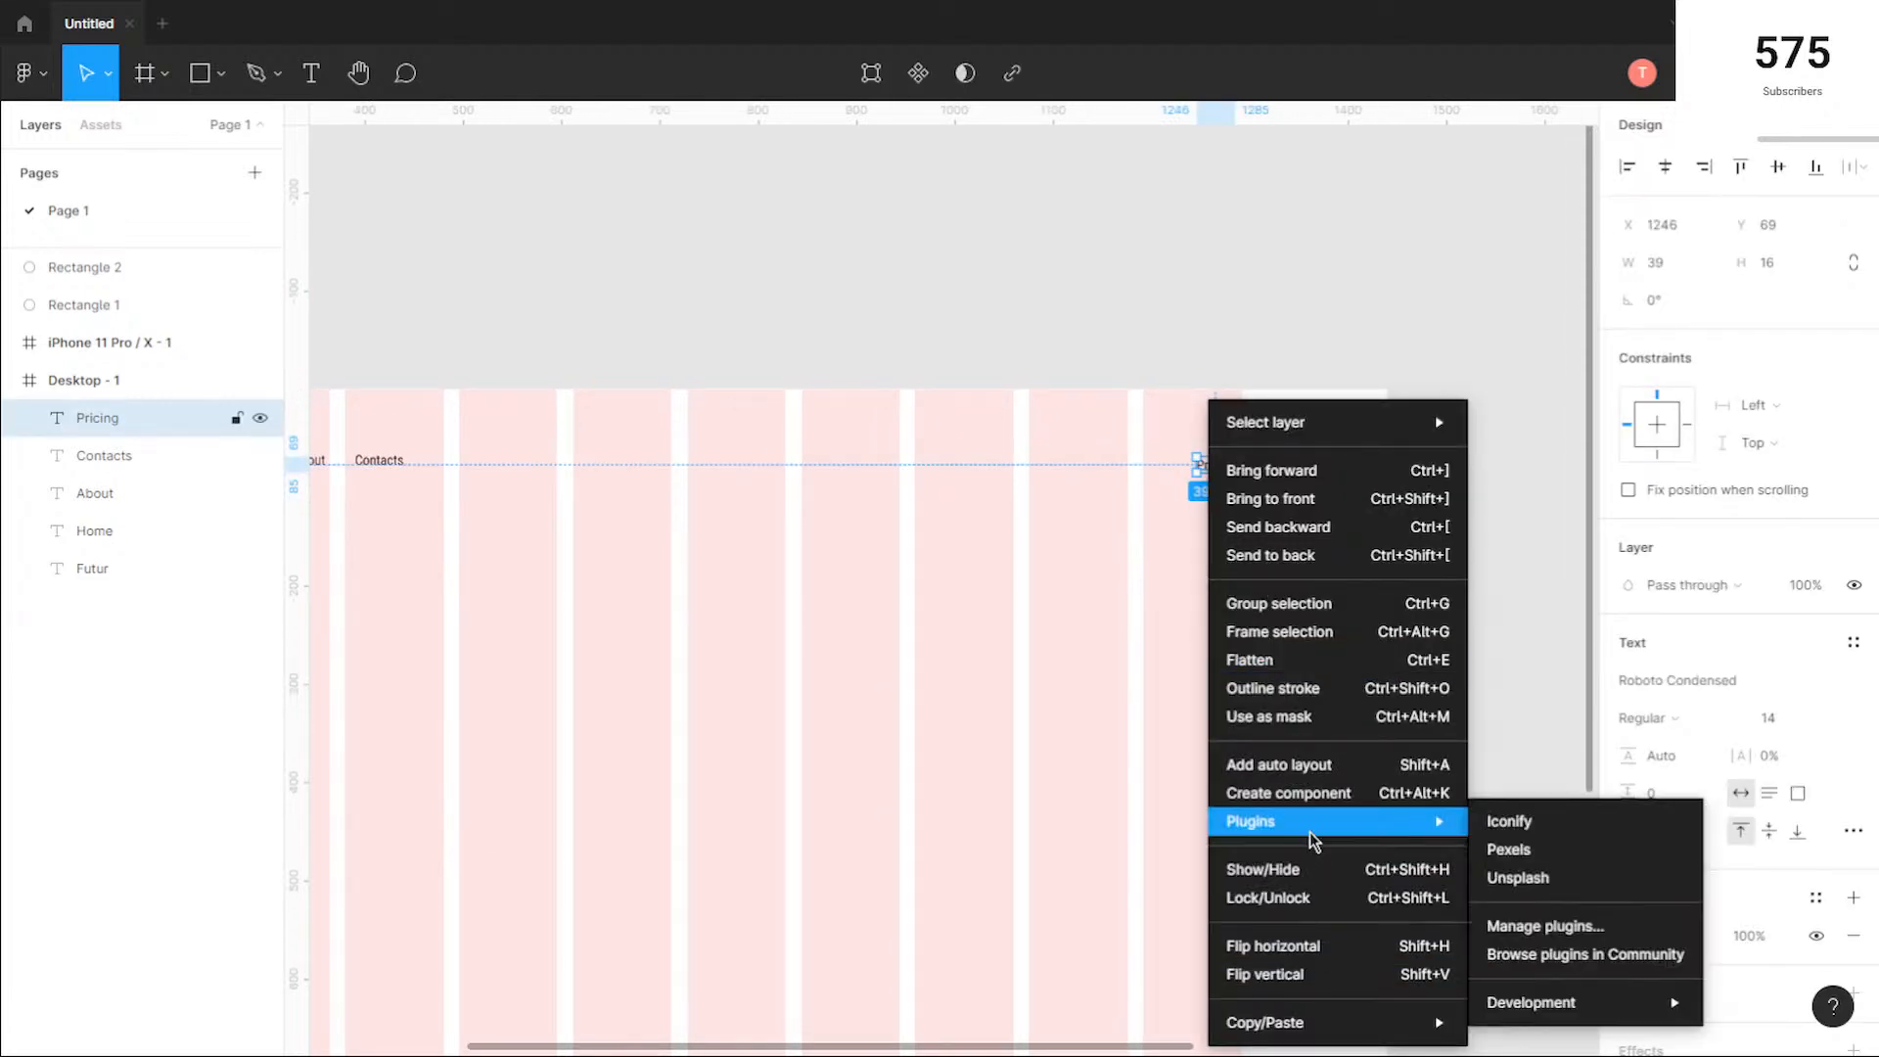
{"action": "left_click", "coordinate": [1315, 768]}
{"action": "left_click_drag", "start_coordinate": [1229, 468], "coordinate": [1233, 463]}
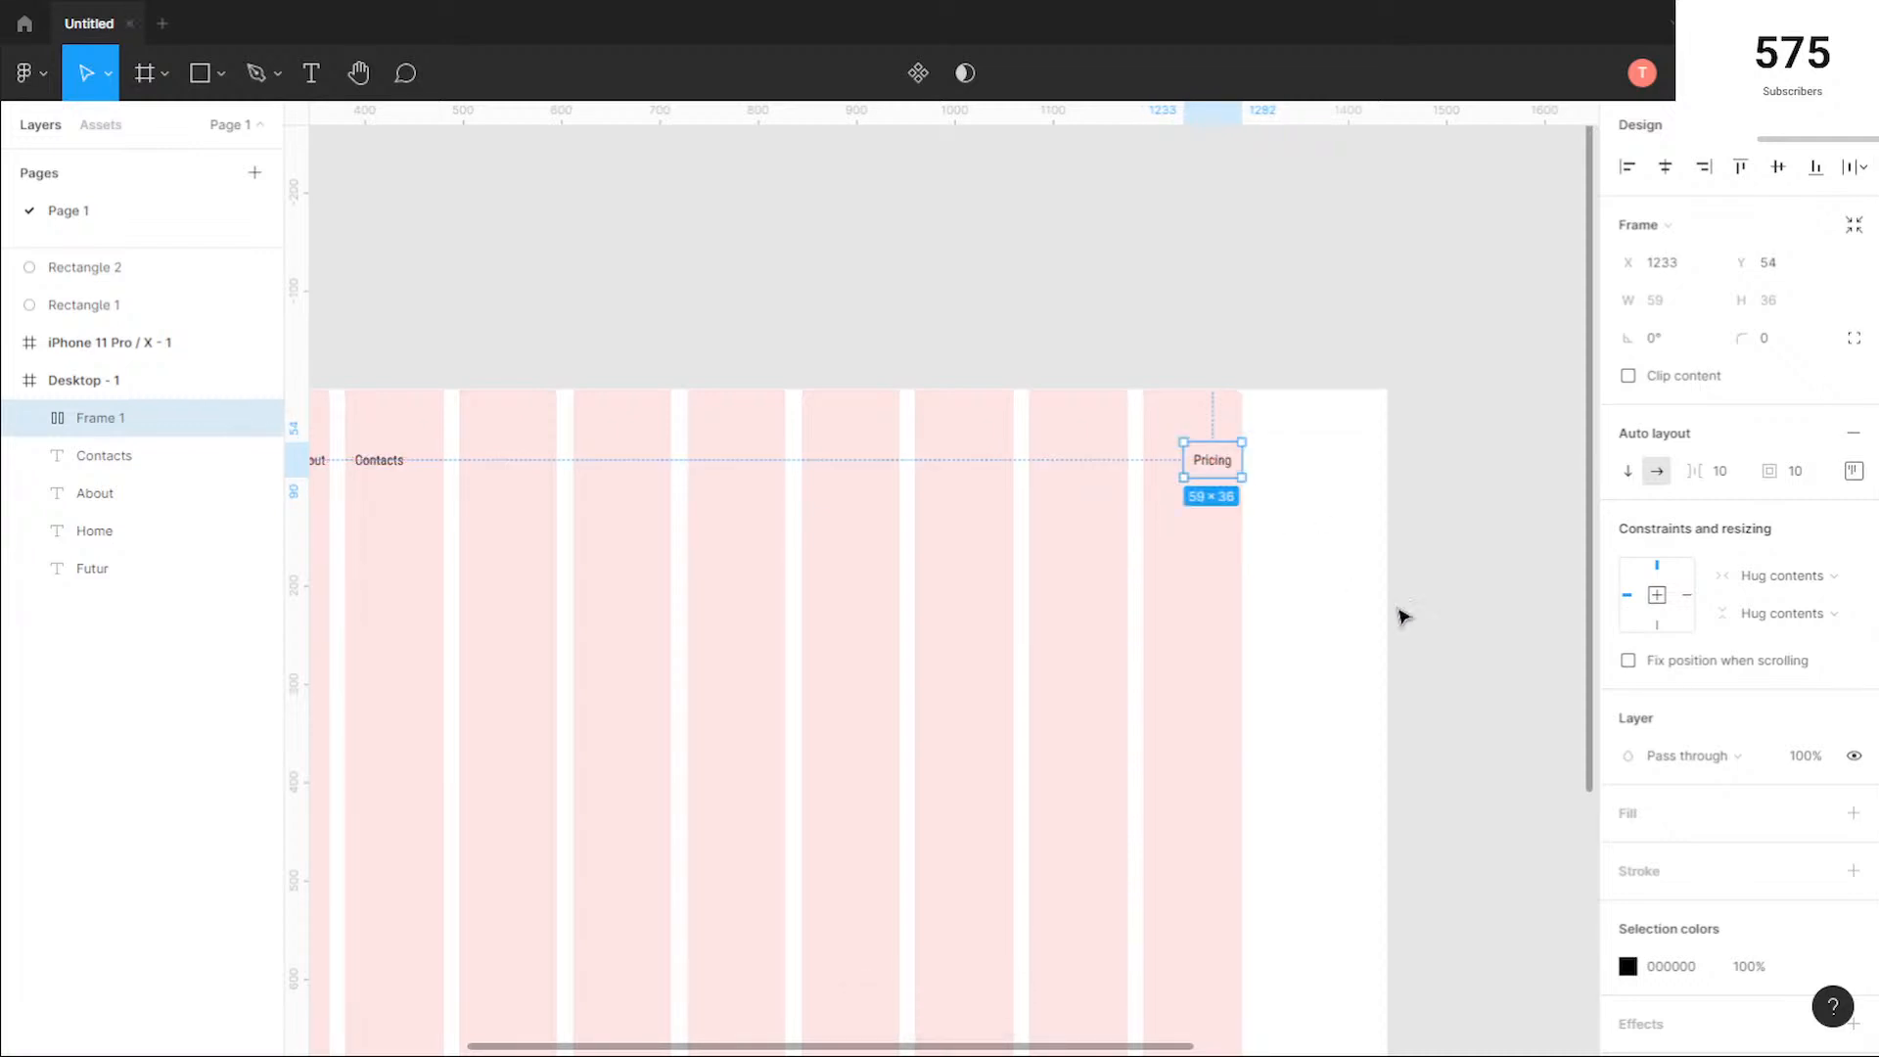
Step: Add a dark green 005544 fill to the Pricing frame and recolour its text to 00B28F
{"action": "left_click", "coordinate": [1633, 815]}
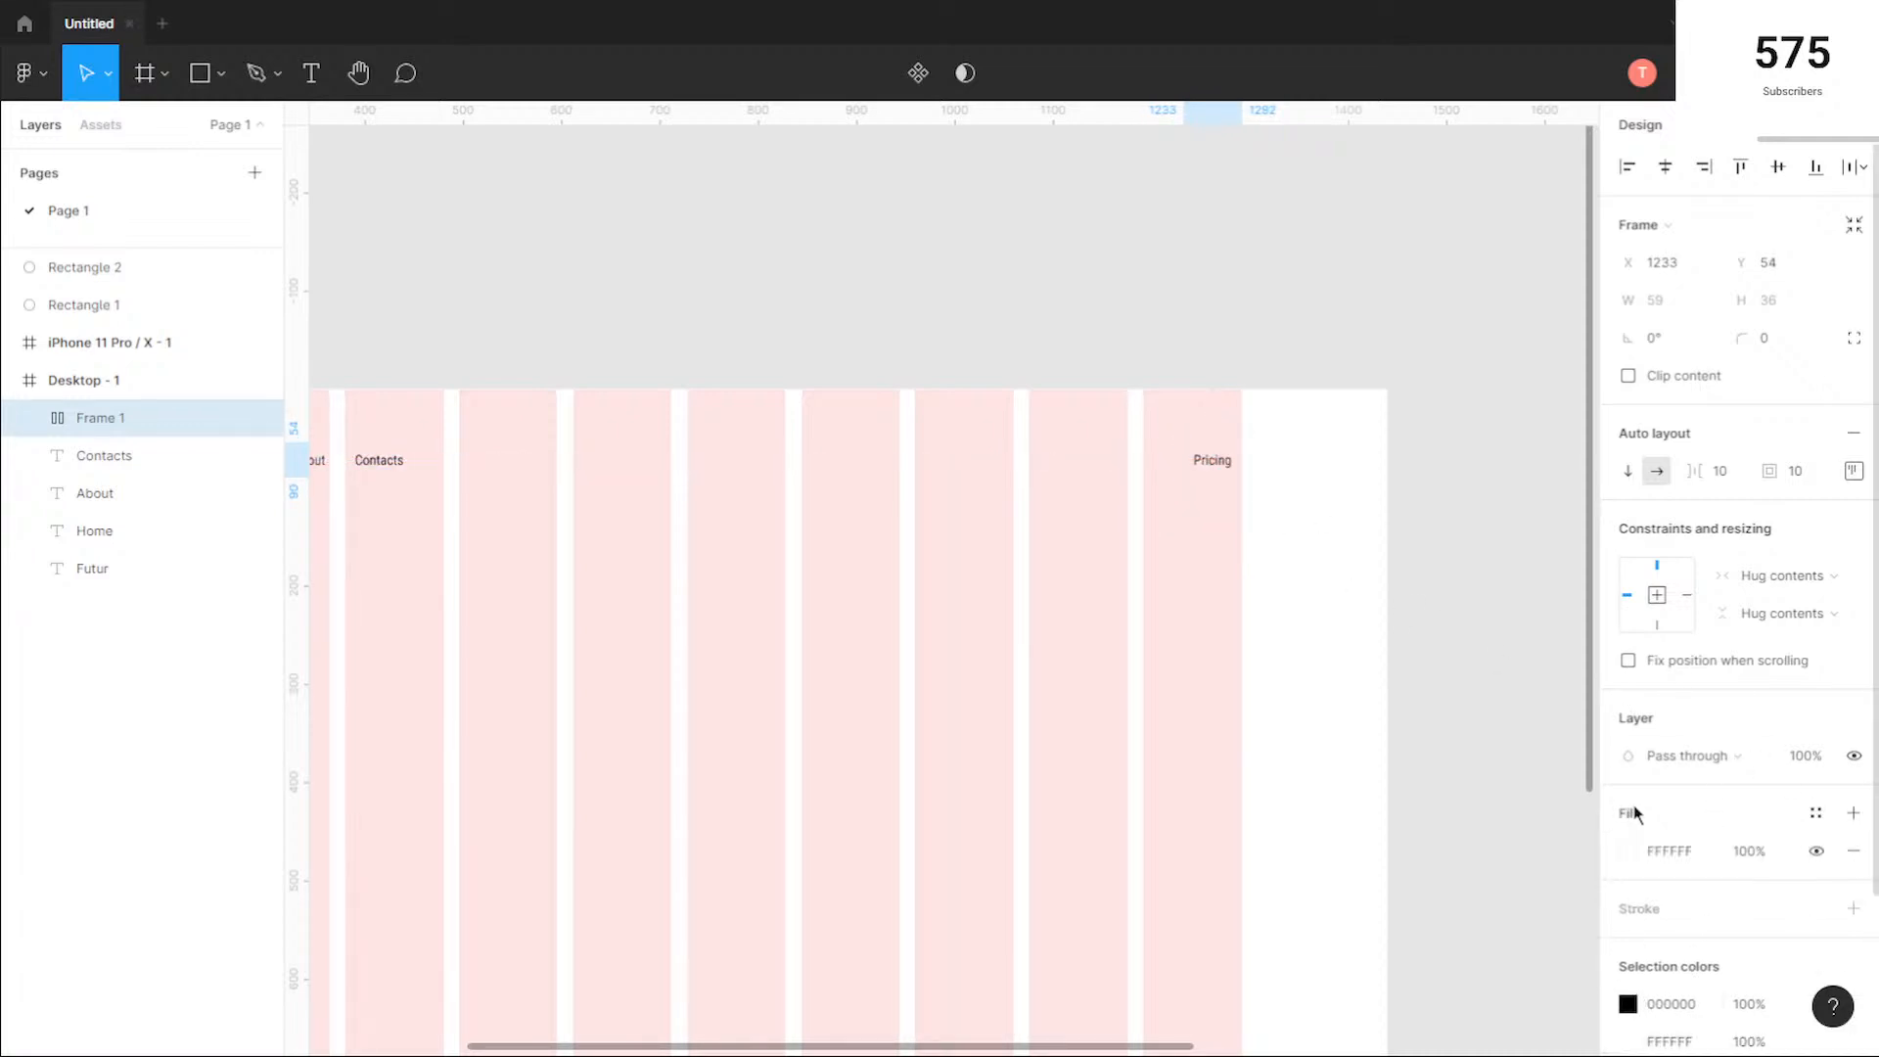
{"action": "left_click", "coordinate": [1629, 851]}
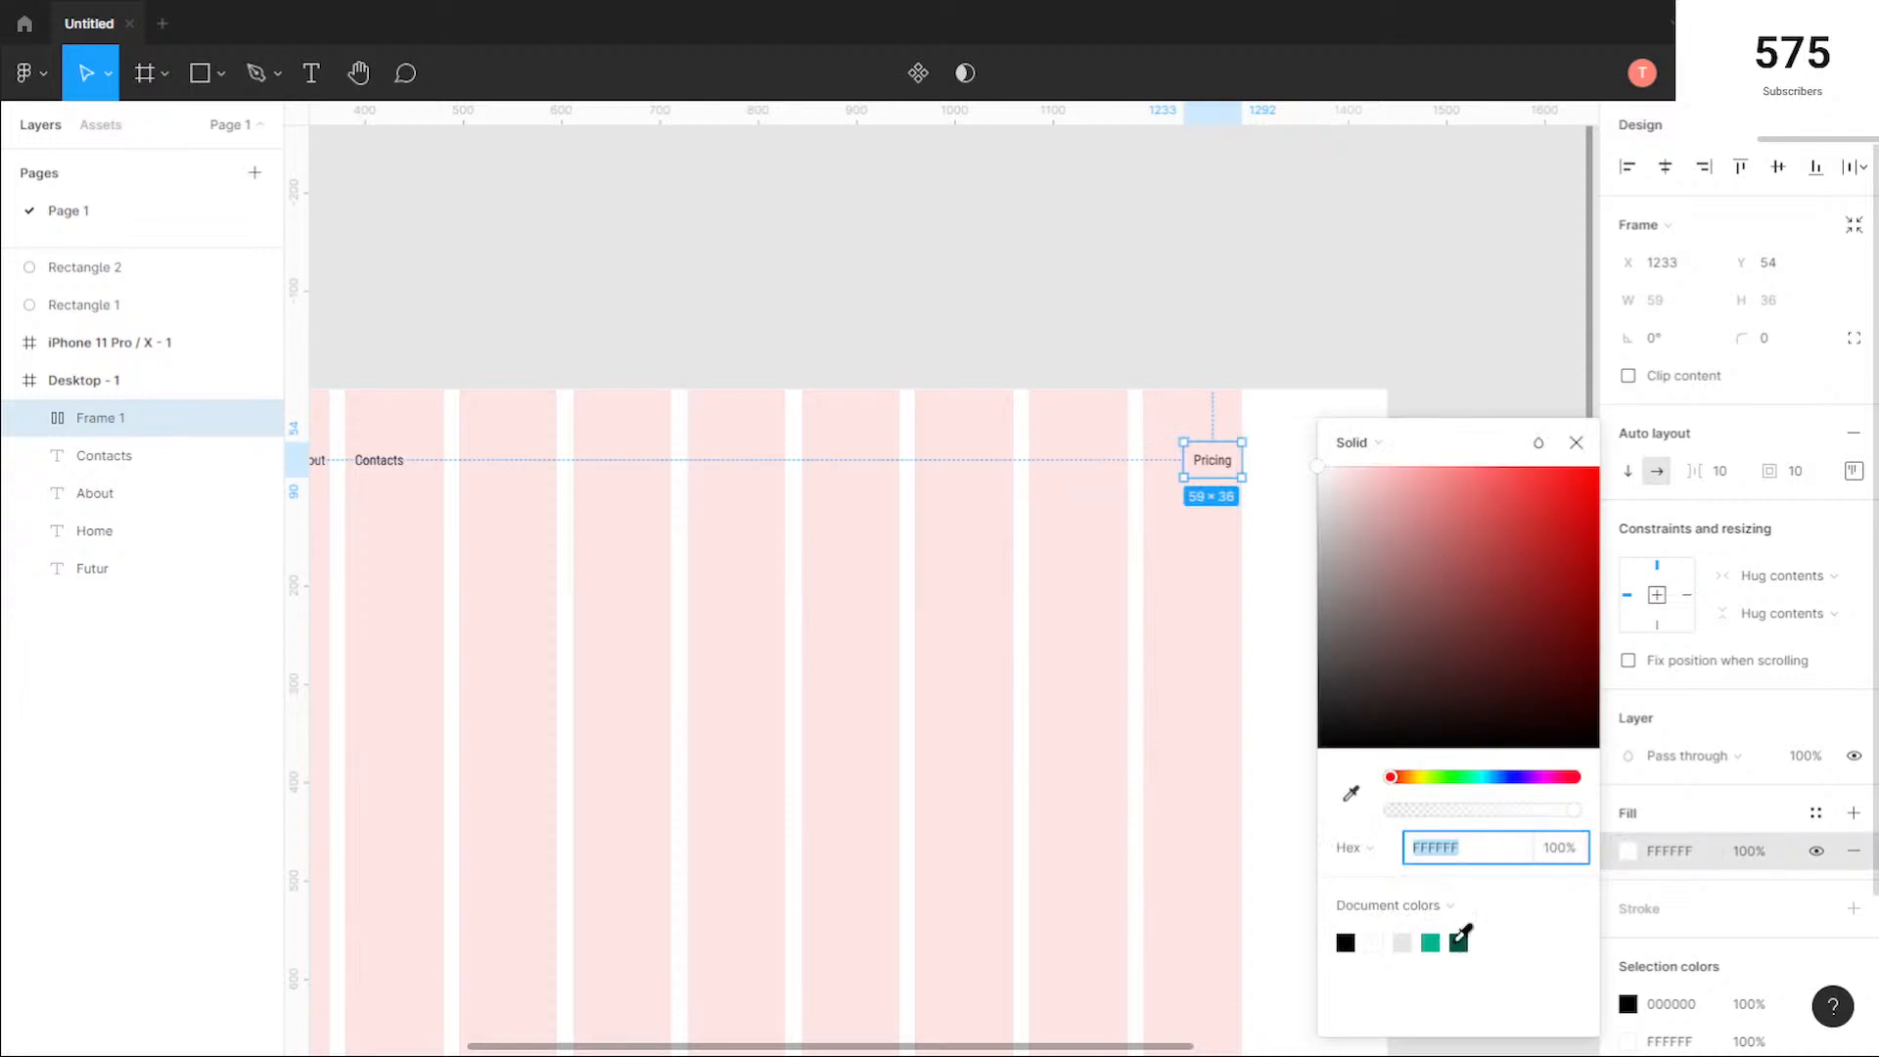
{"action": "left_click", "coordinate": [1455, 944]}
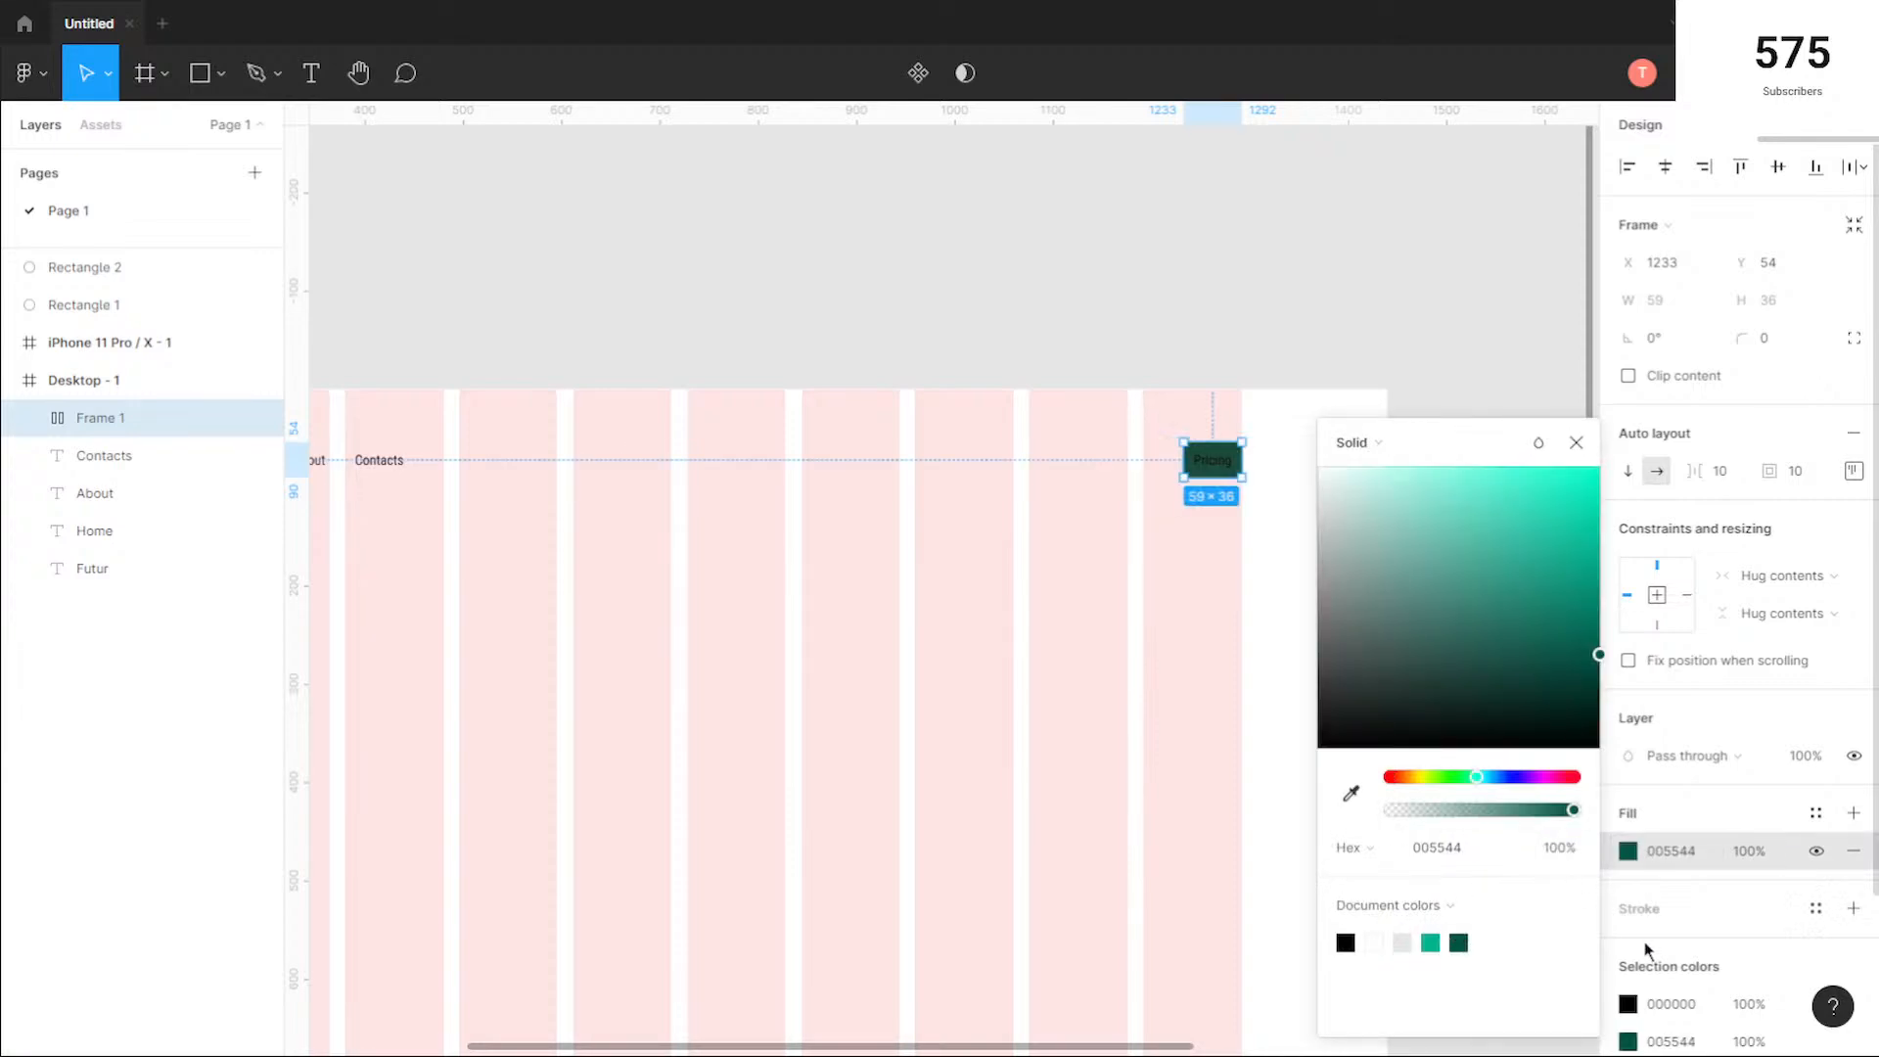
{"action": "left_click", "coordinate": [1629, 1004]}
{"action": "left_click", "coordinate": [1458, 942]}
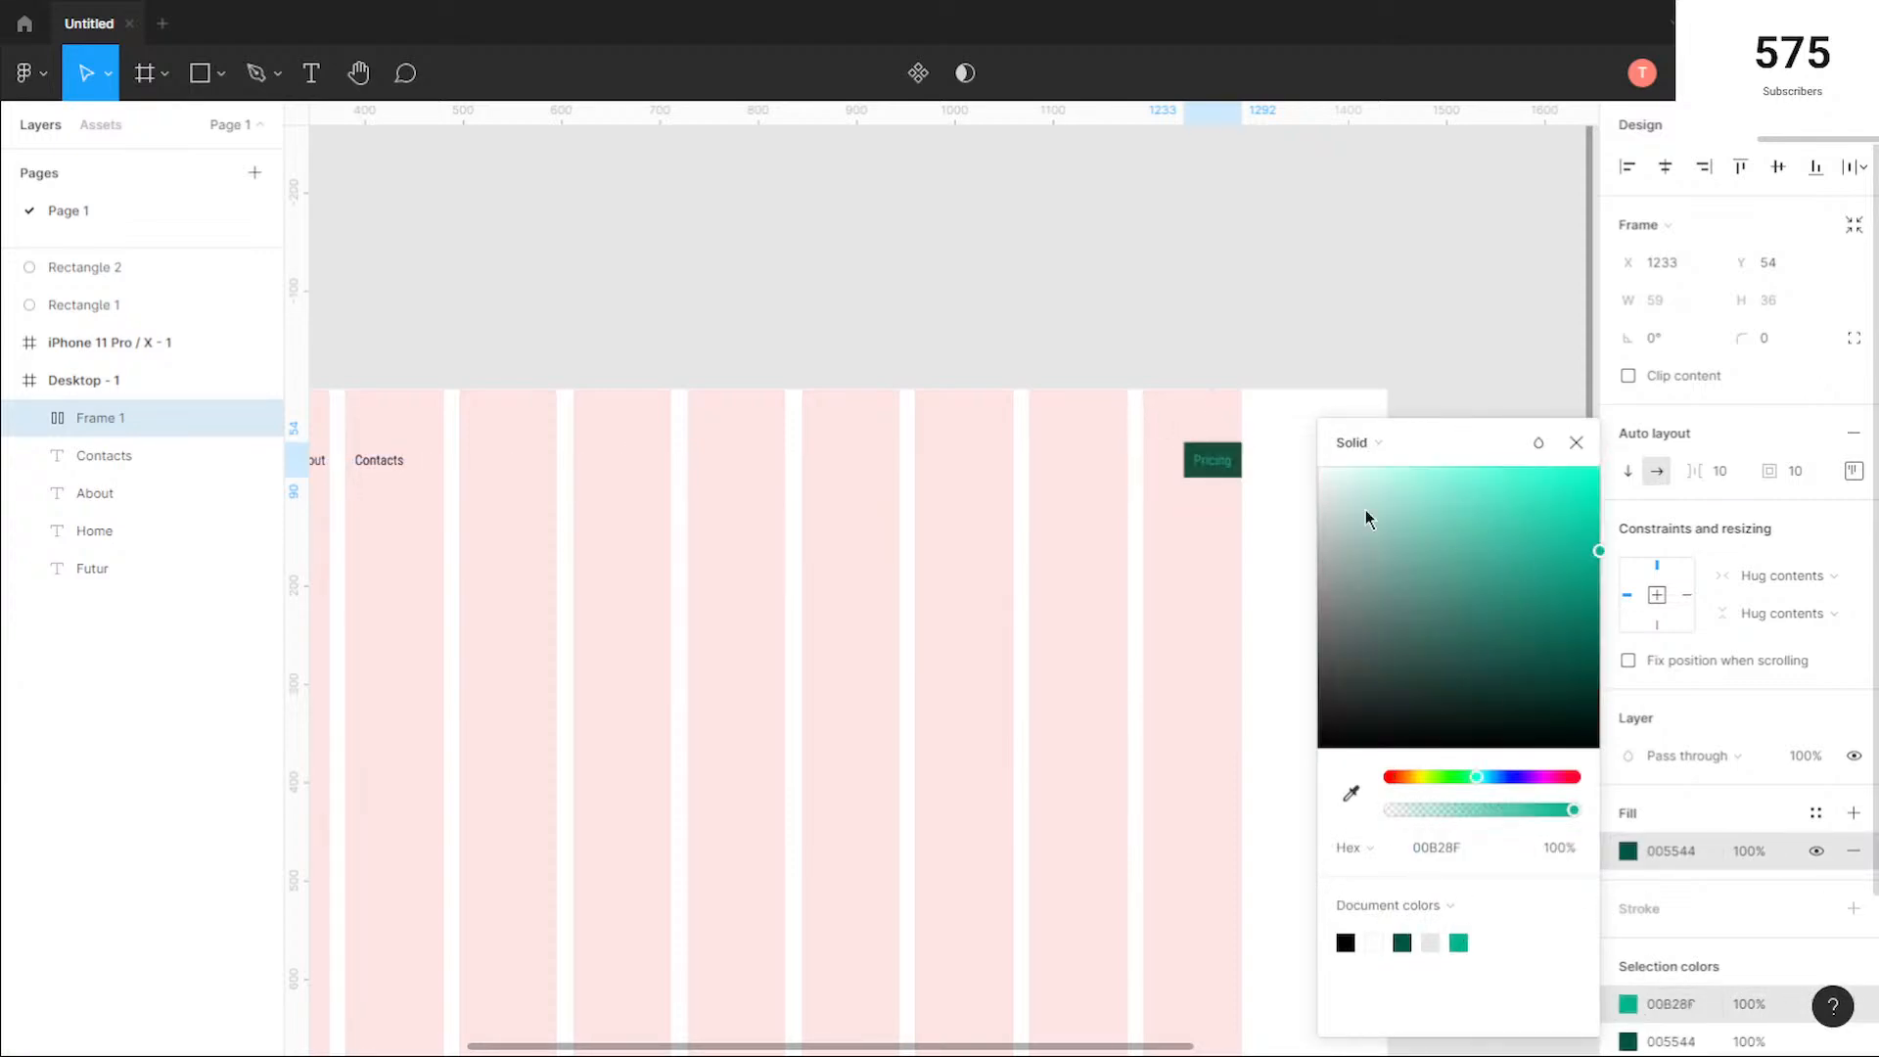
{"action": "left_click", "coordinate": [1575, 442]}
{"action": "left_click", "coordinate": [1322, 465]}
Step: Change the Pricing text colour to white FFFFFF
{"action": "scroll", "coordinate": [1323, 470], "scroll_direction": "up", "scroll_amount": 5}
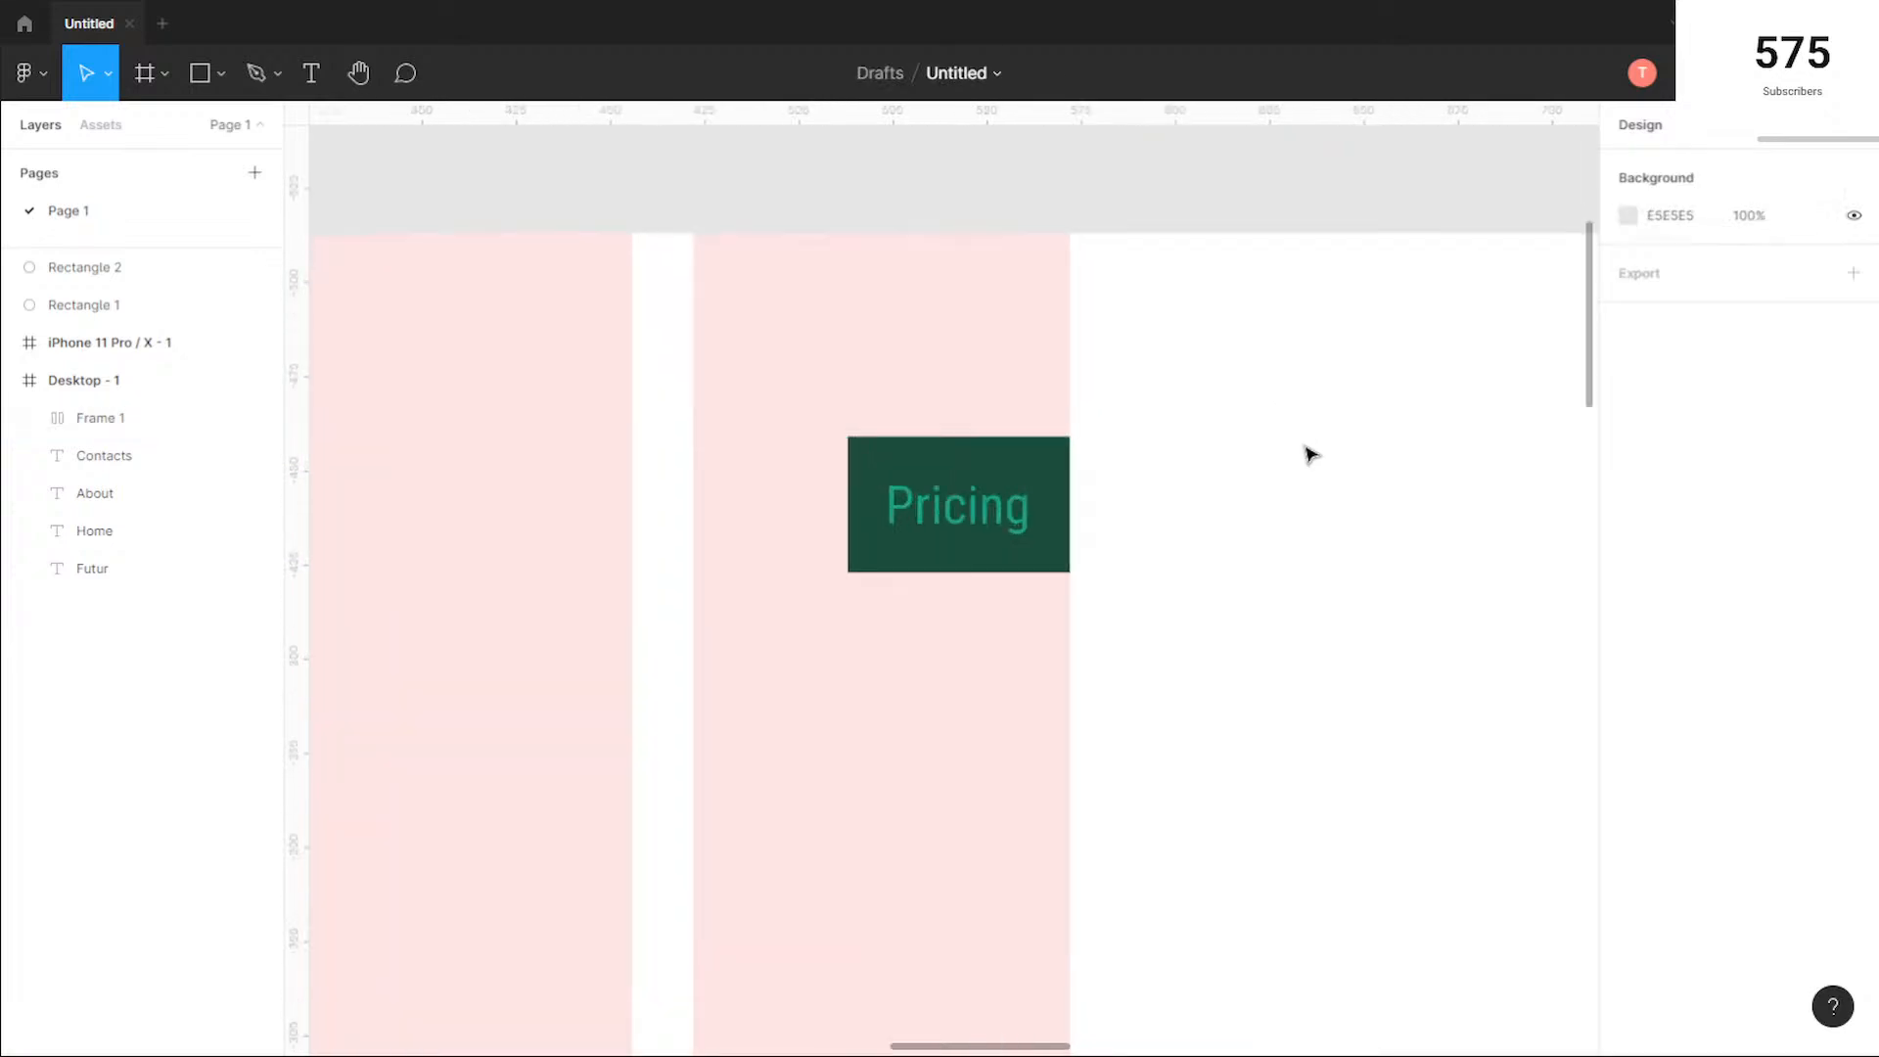
{"action": "left_click", "coordinate": [863, 536]}
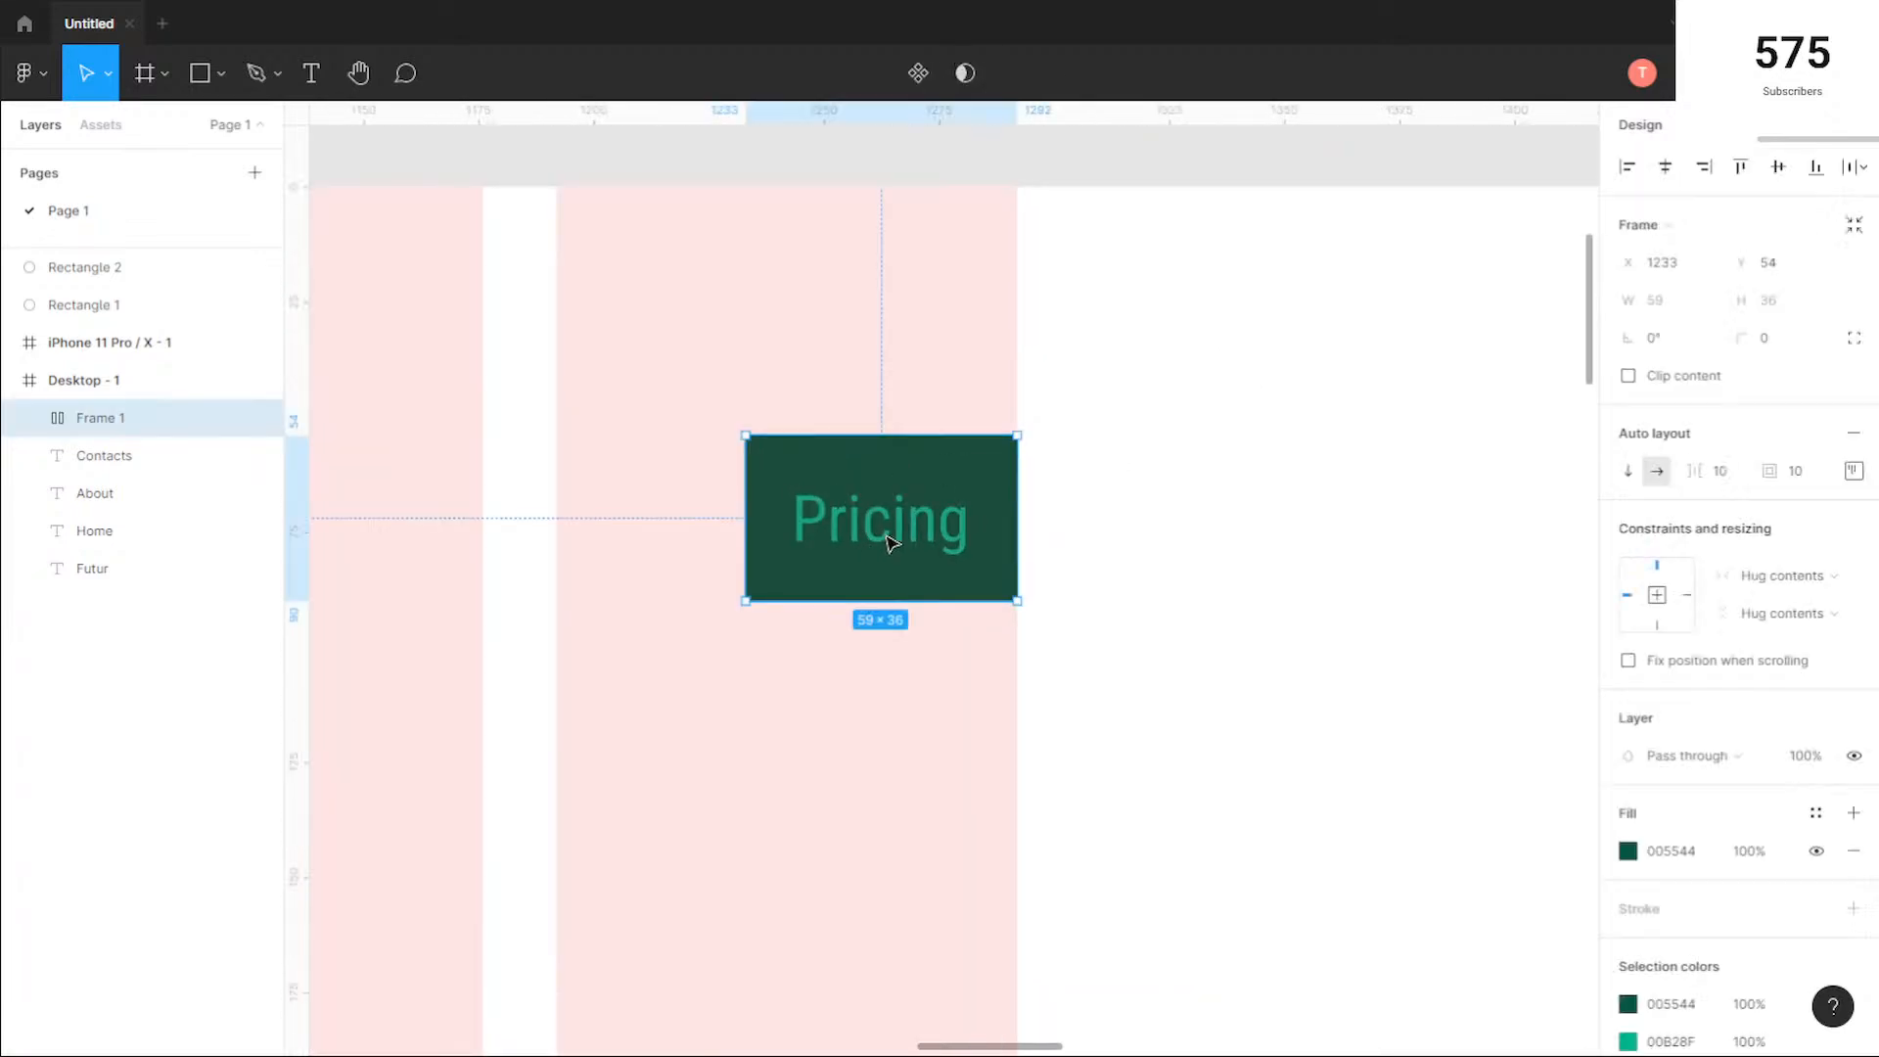
{"action": "left_click", "coordinate": [866, 535]}
{"action": "left_click", "coordinate": [1625, 1021]}
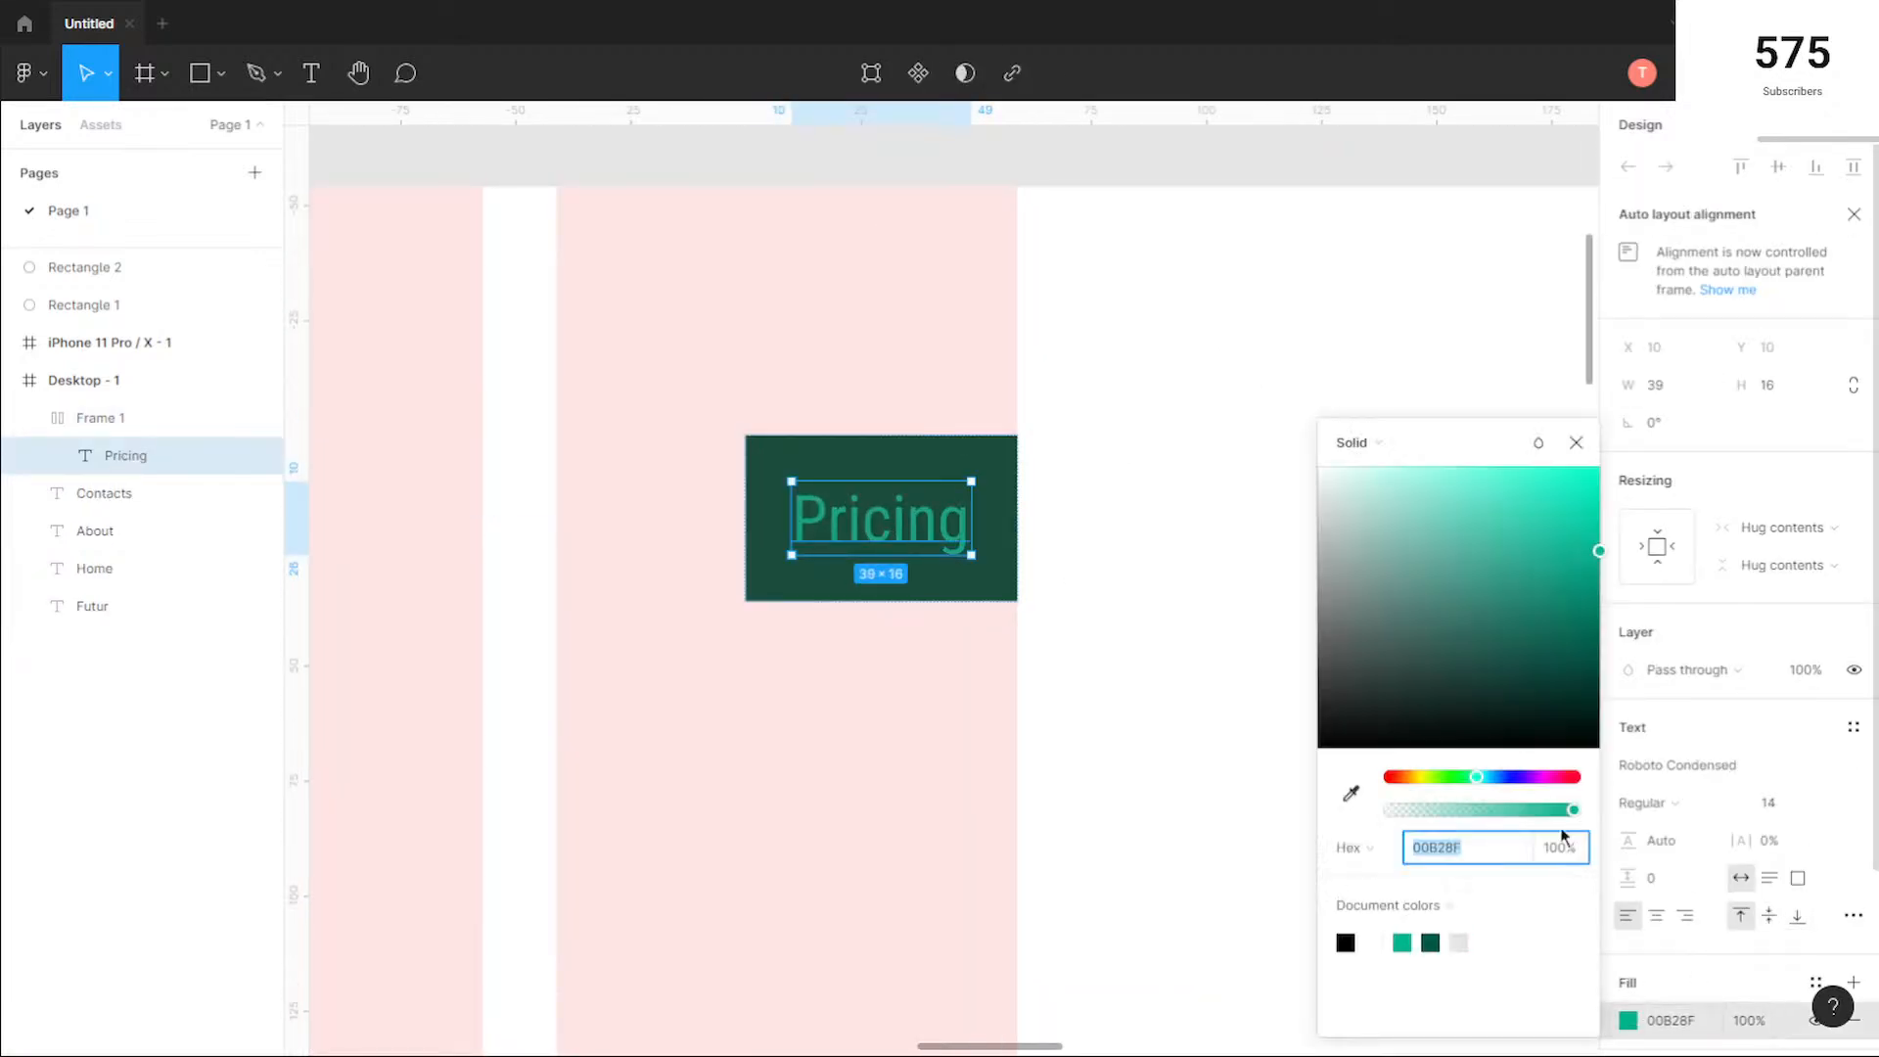
{"action": "left_click_drag", "start_coordinate": [1485, 746], "coordinate": [1251, 420]}
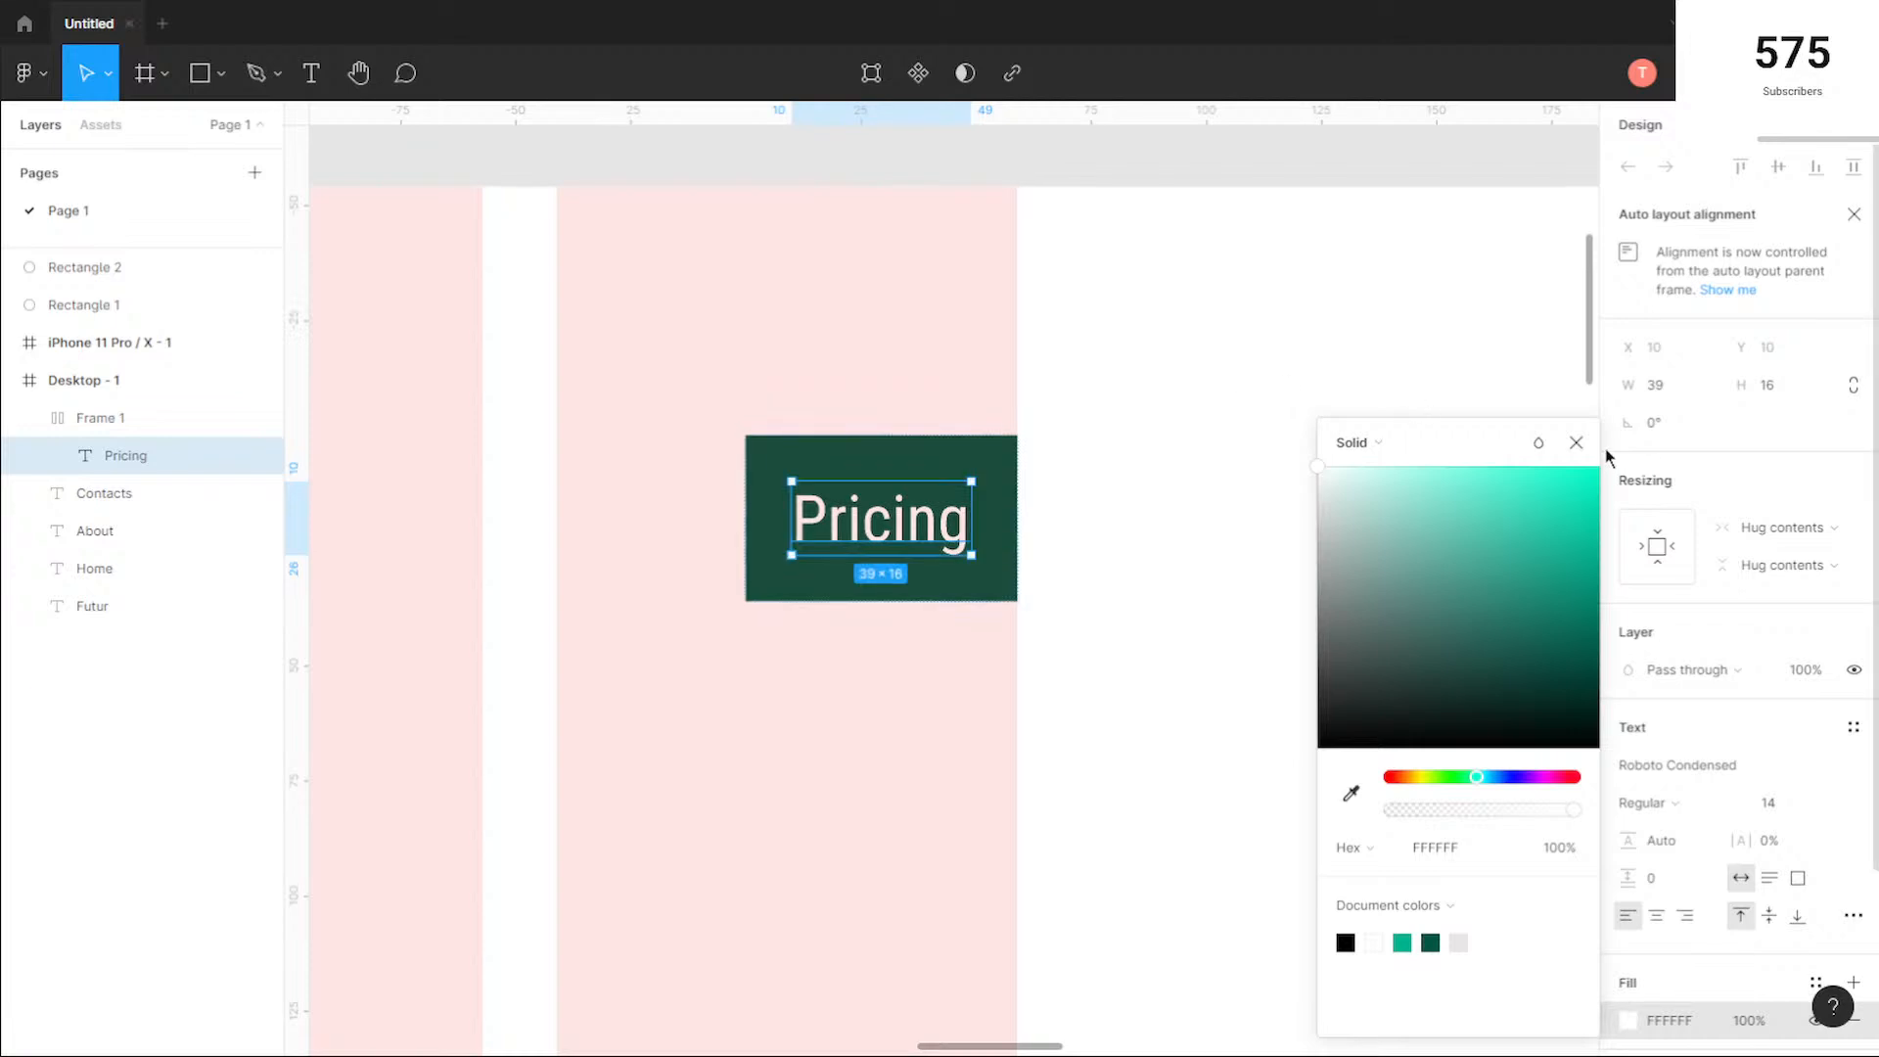
{"action": "left_click", "coordinate": [1576, 442]}
Step: Set the Pricing button frame's corner radius to 5
{"action": "left_click", "coordinate": [982, 472]}
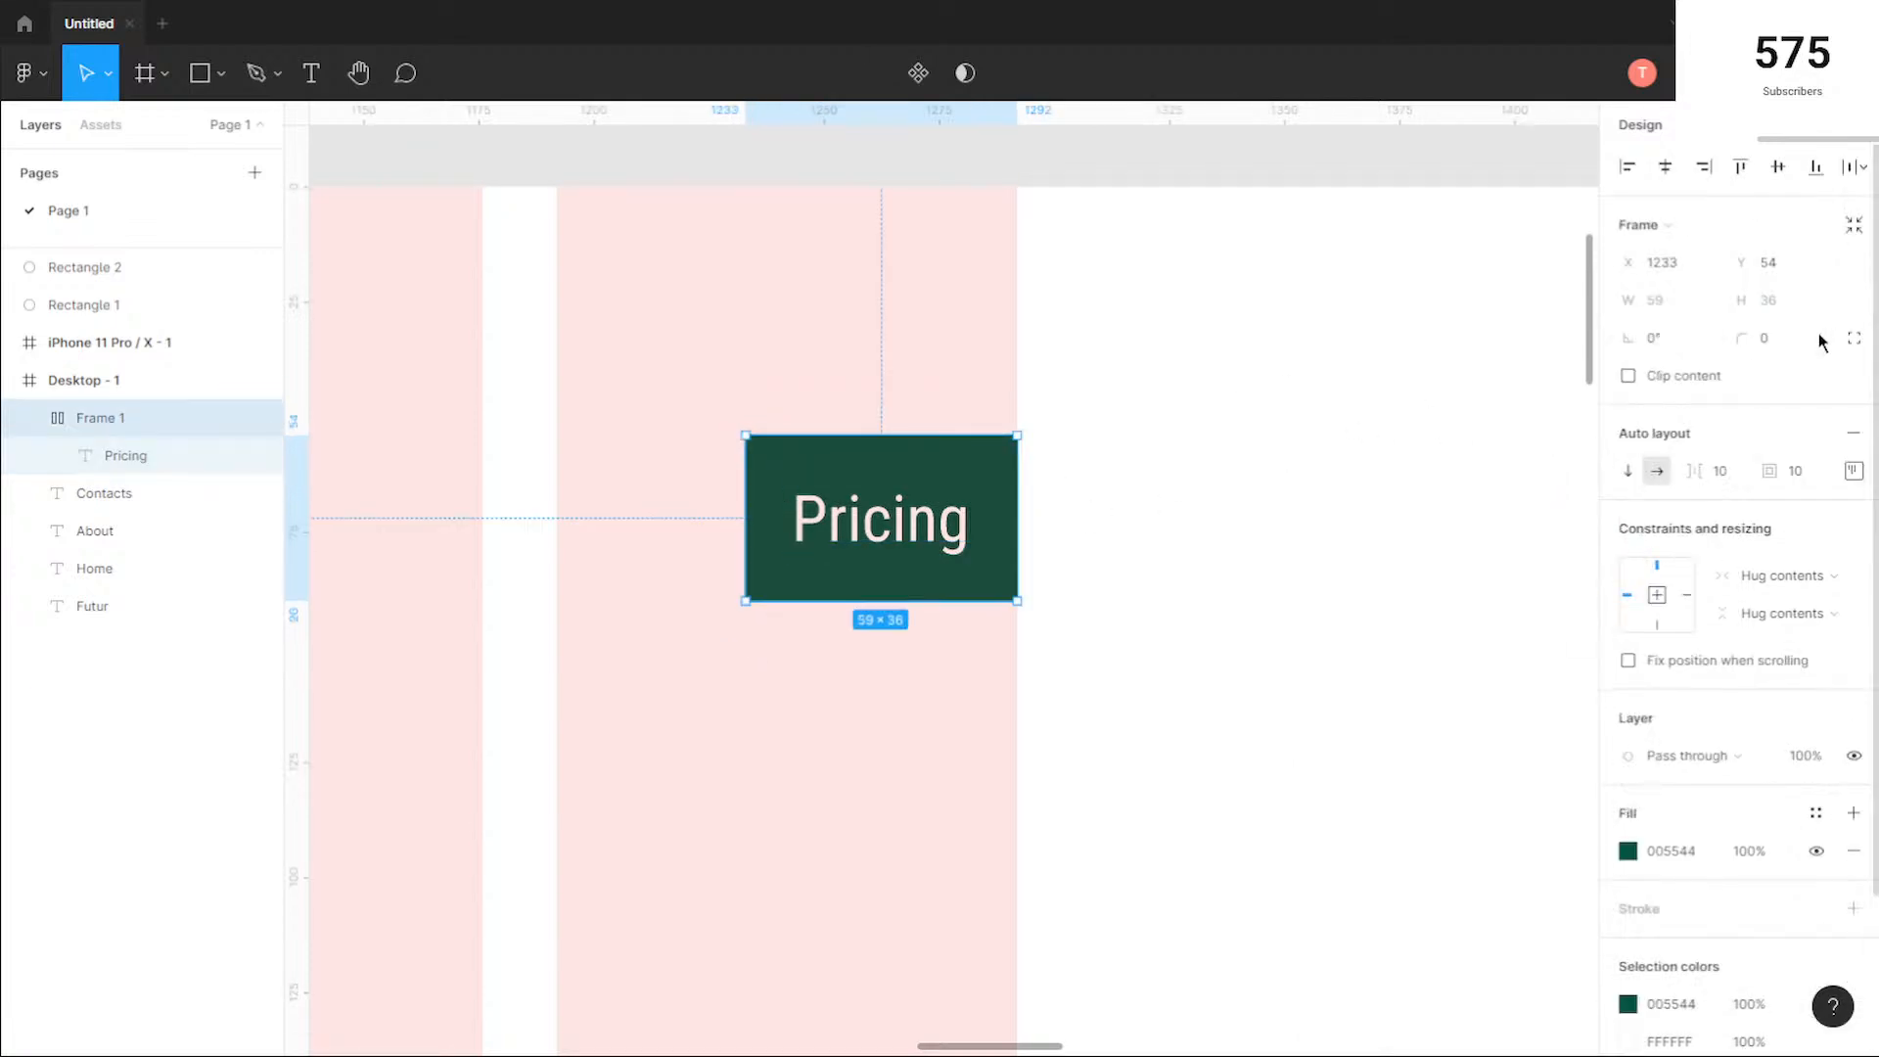
{"action": "type", "text": "5"}
{"action": "key", "text": "Return"}
{"action": "left_click", "coordinate": [1044, 671]}
Step: Change the Pricing button's fill to the lighter palette green 00B28F
{"action": "scroll", "coordinate": [671, 688], "scroll_direction": "down", "scroll_amount": 3}
{"action": "scroll", "coordinate": [636, 703], "scroll_direction": "down", "scroll_amount": 1}
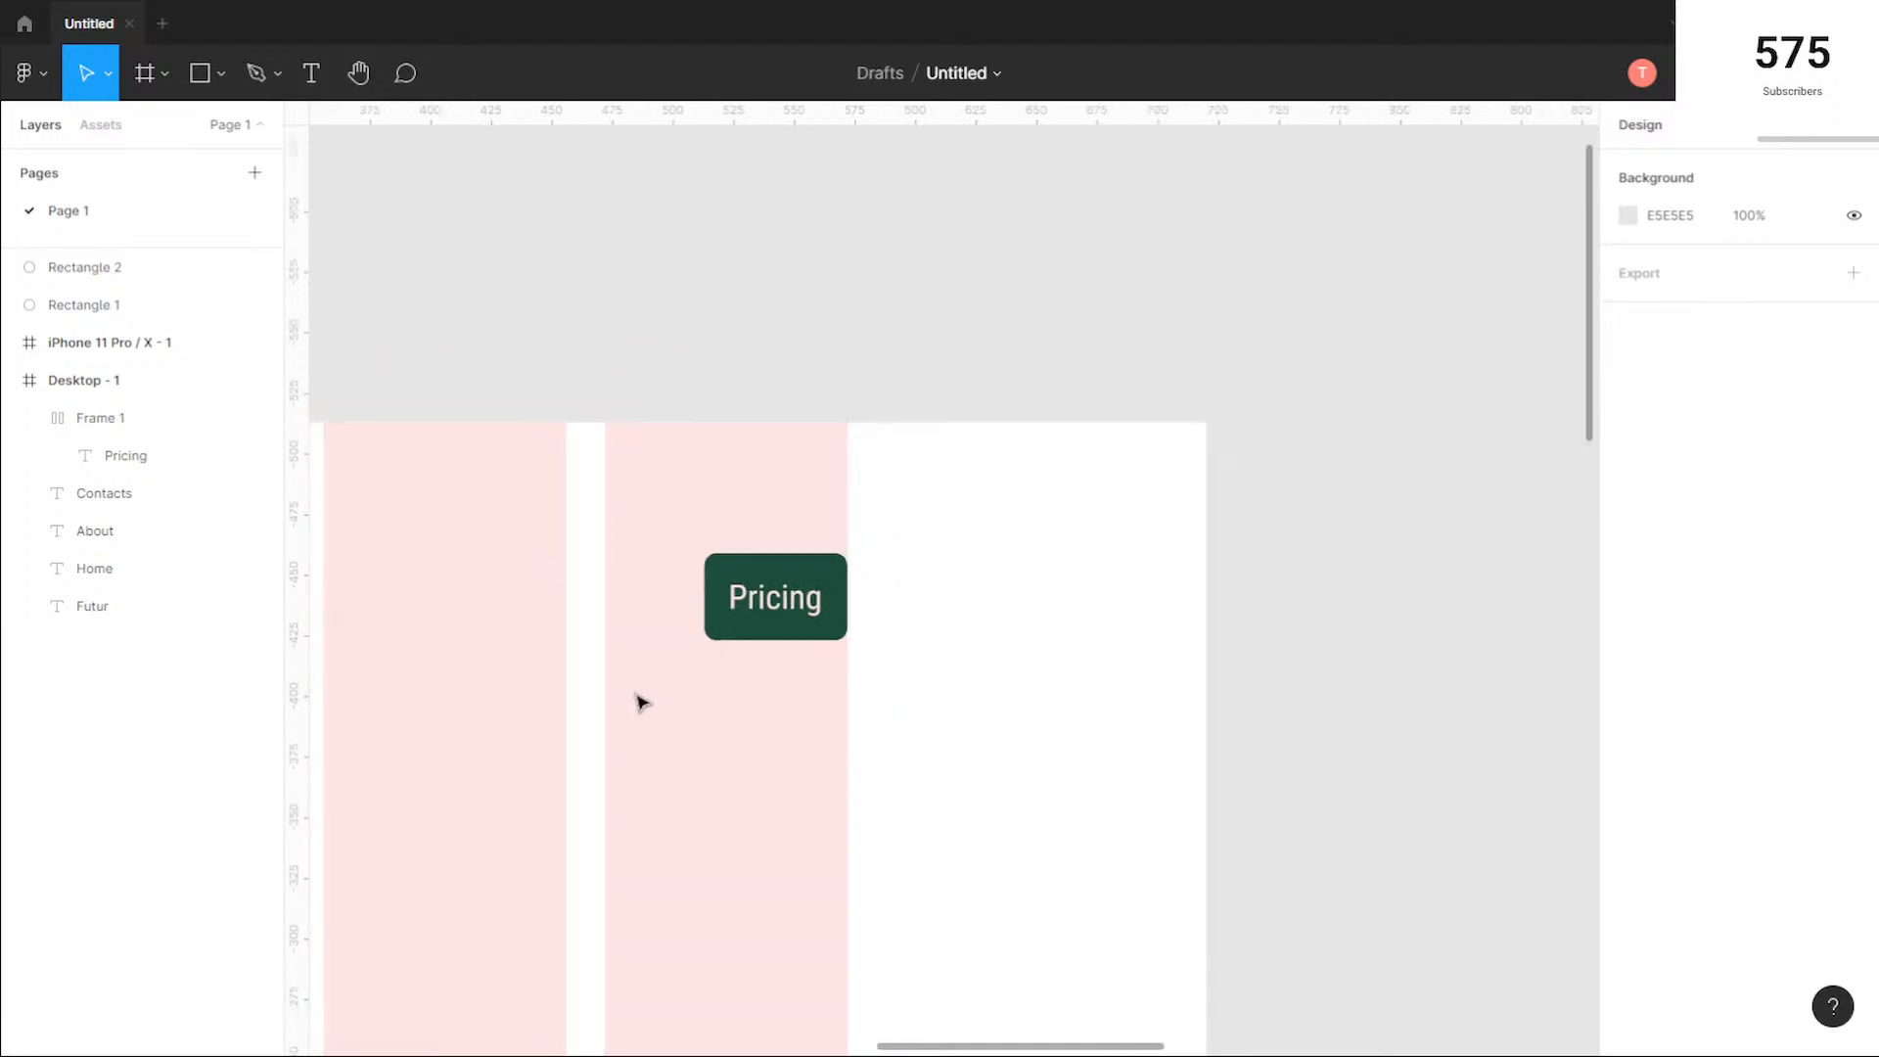
{"action": "left_click_drag", "start_coordinate": [693, 705], "coordinate": [1315, 580]}
{"action": "scroll", "coordinate": [950, 634], "scroll_direction": "down", "scroll_amount": 1}
{"action": "scroll", "coordinate": [954, 646], "scroll_direction": "down", "scroll_amount": 3}
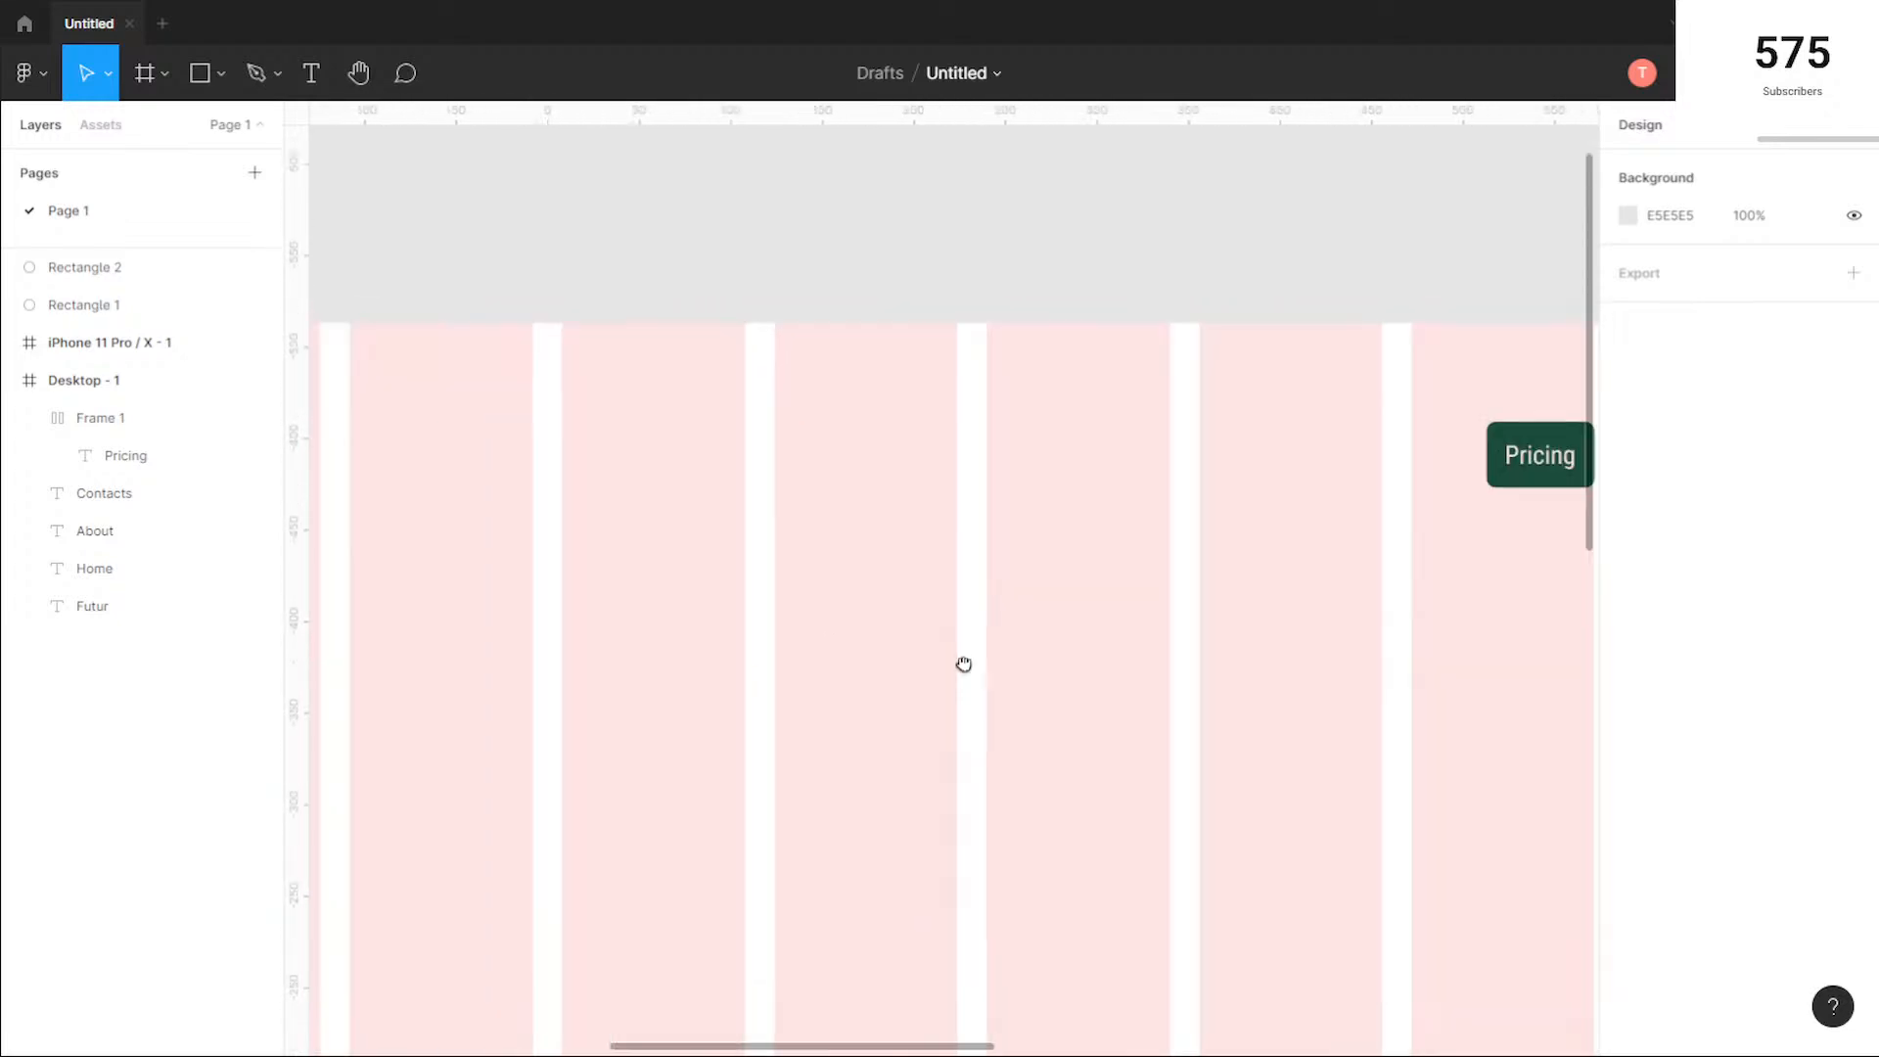
{"action": "left_click_drag", "start_coordinate": [897, 701], "coordinate": [1094, 628]}
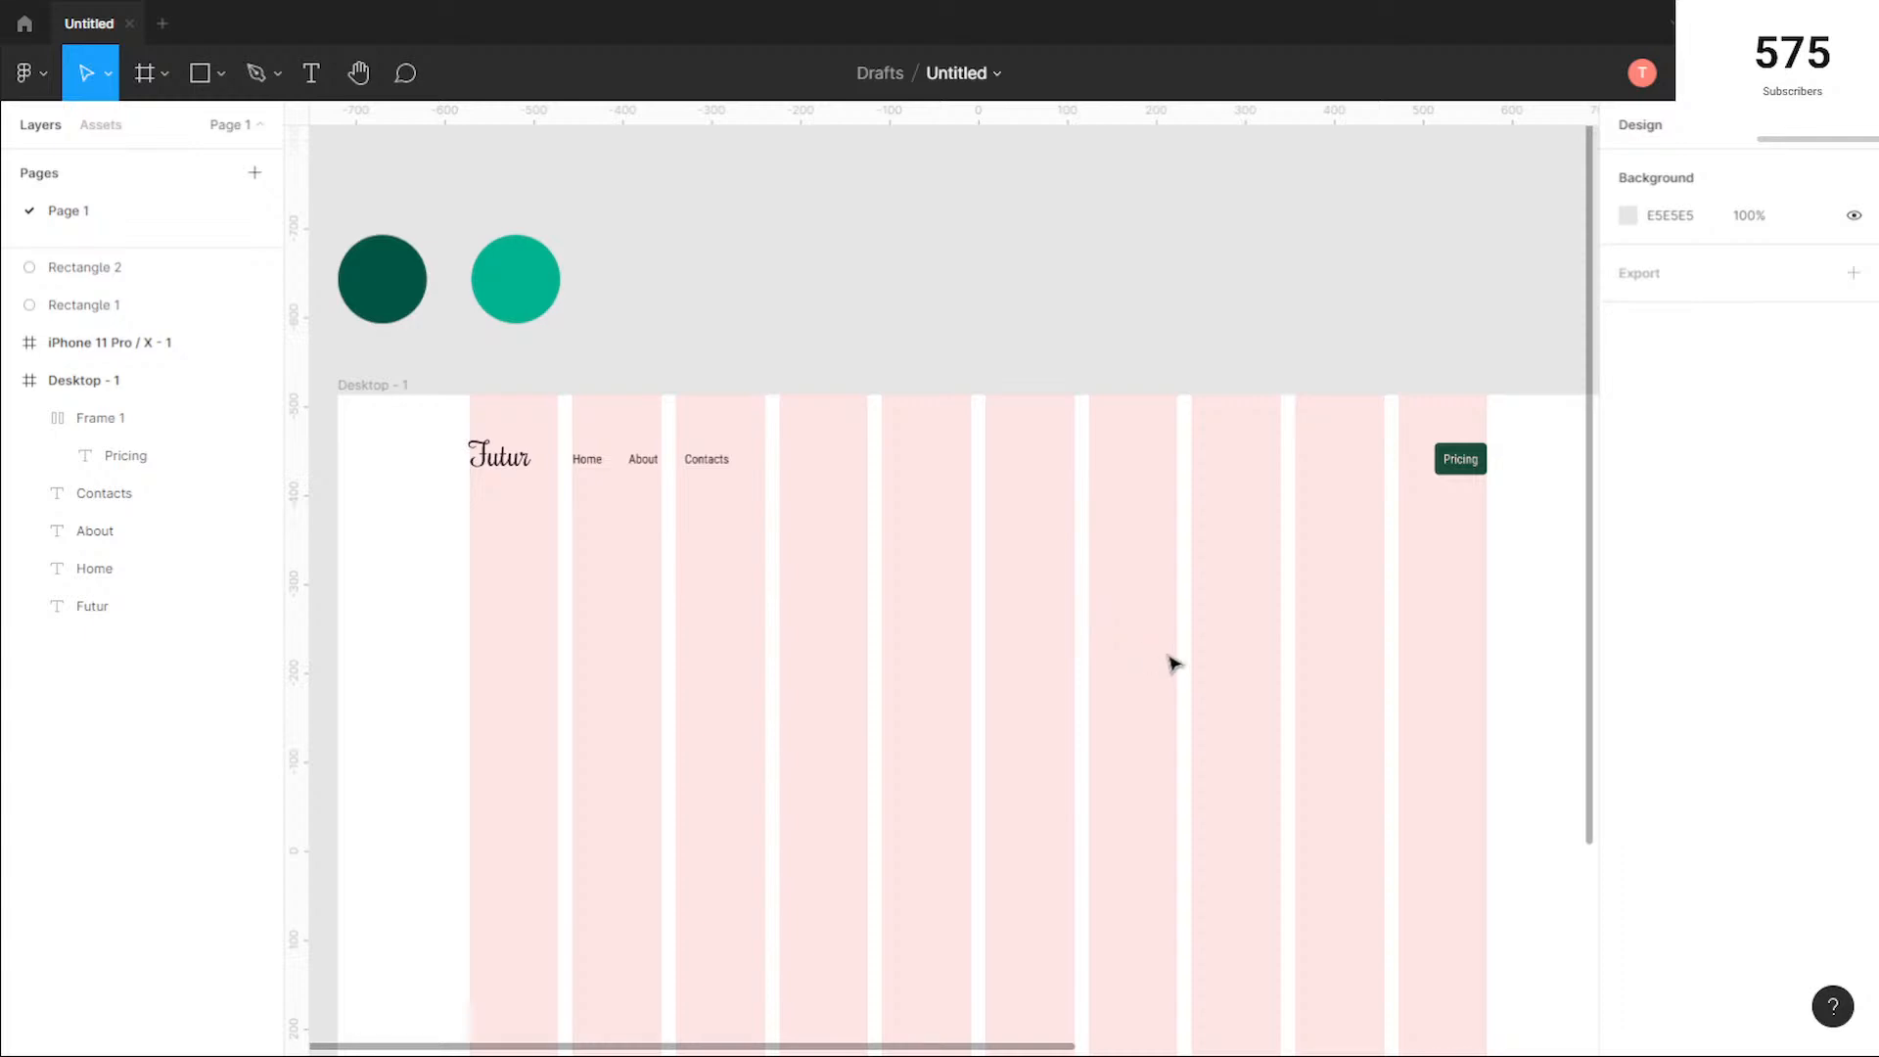
{"action": "left_click_drag", "start_coordinate": [1217, 713], "coordinate": [1174, 692]}
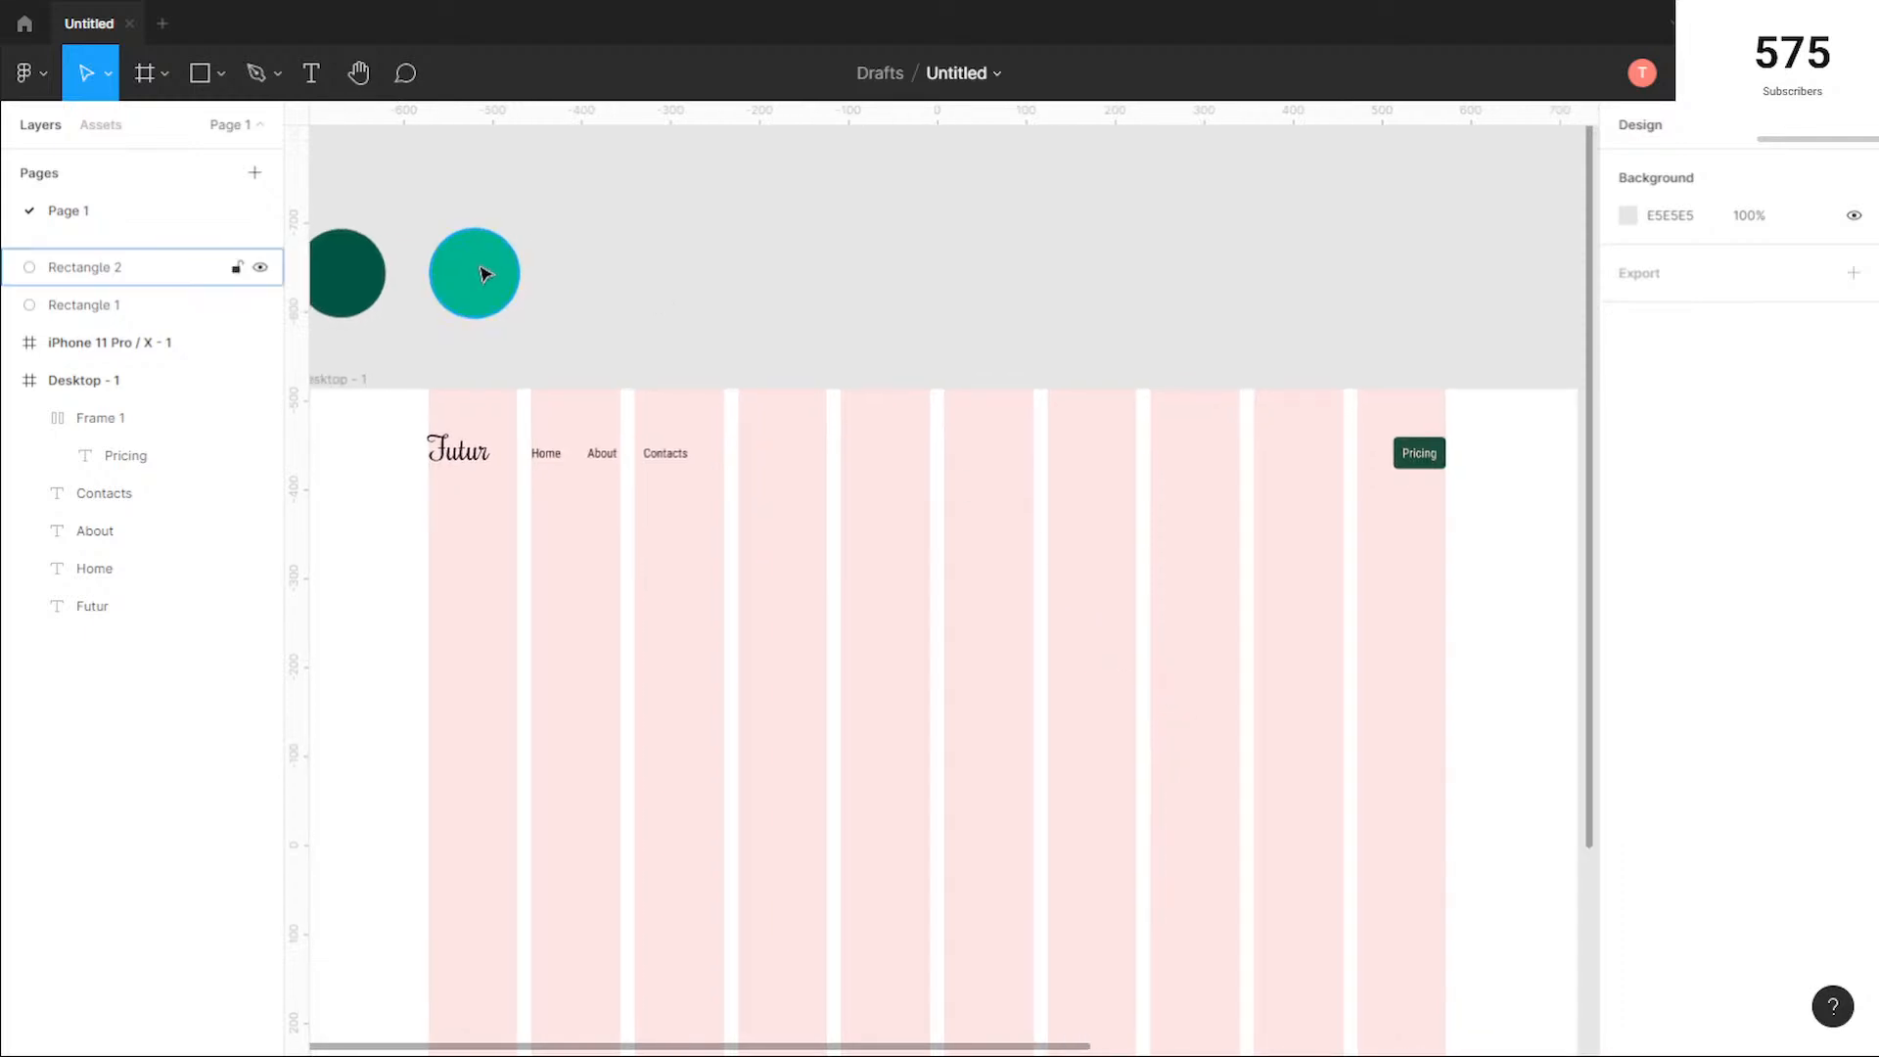
{"action": "left_click", "coordinate": [1434, 458]}
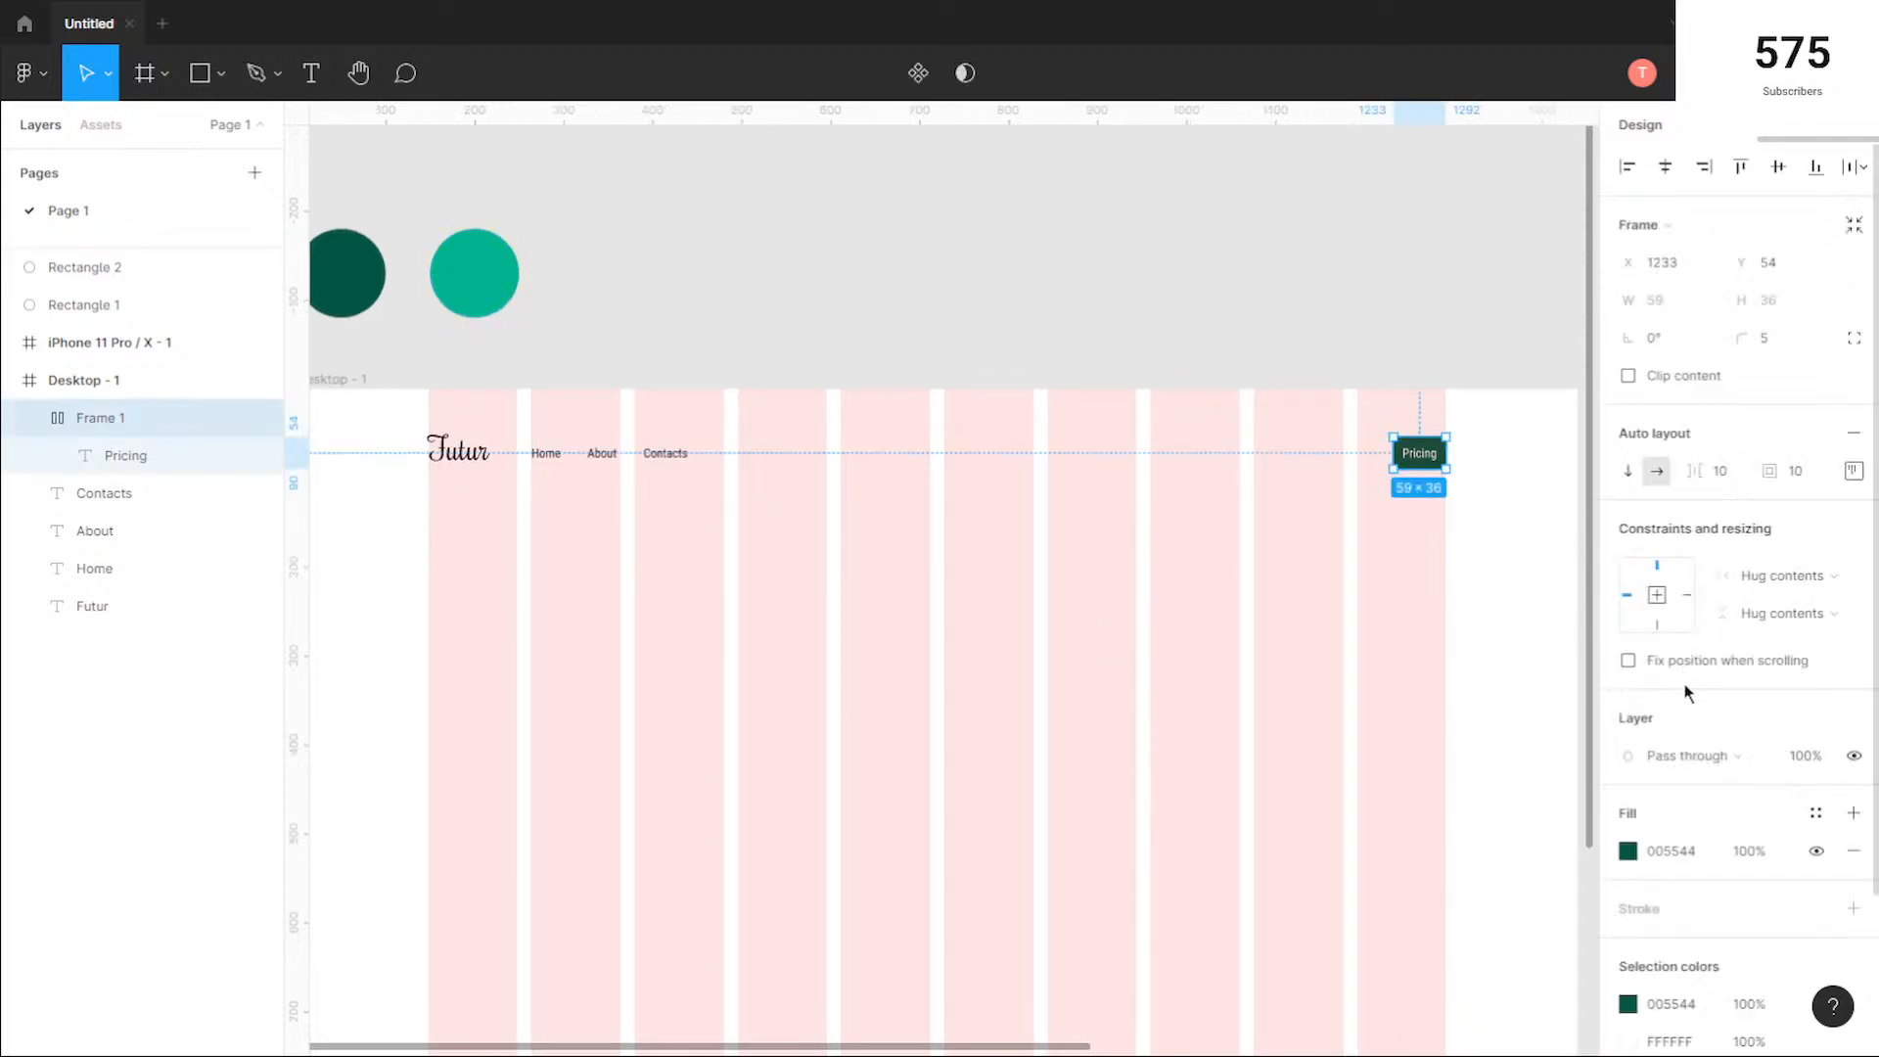
{"action": "left_click", "coordinate": [1629, 851]}
{"action": "left_click", "coordinate": [1459, 942]}
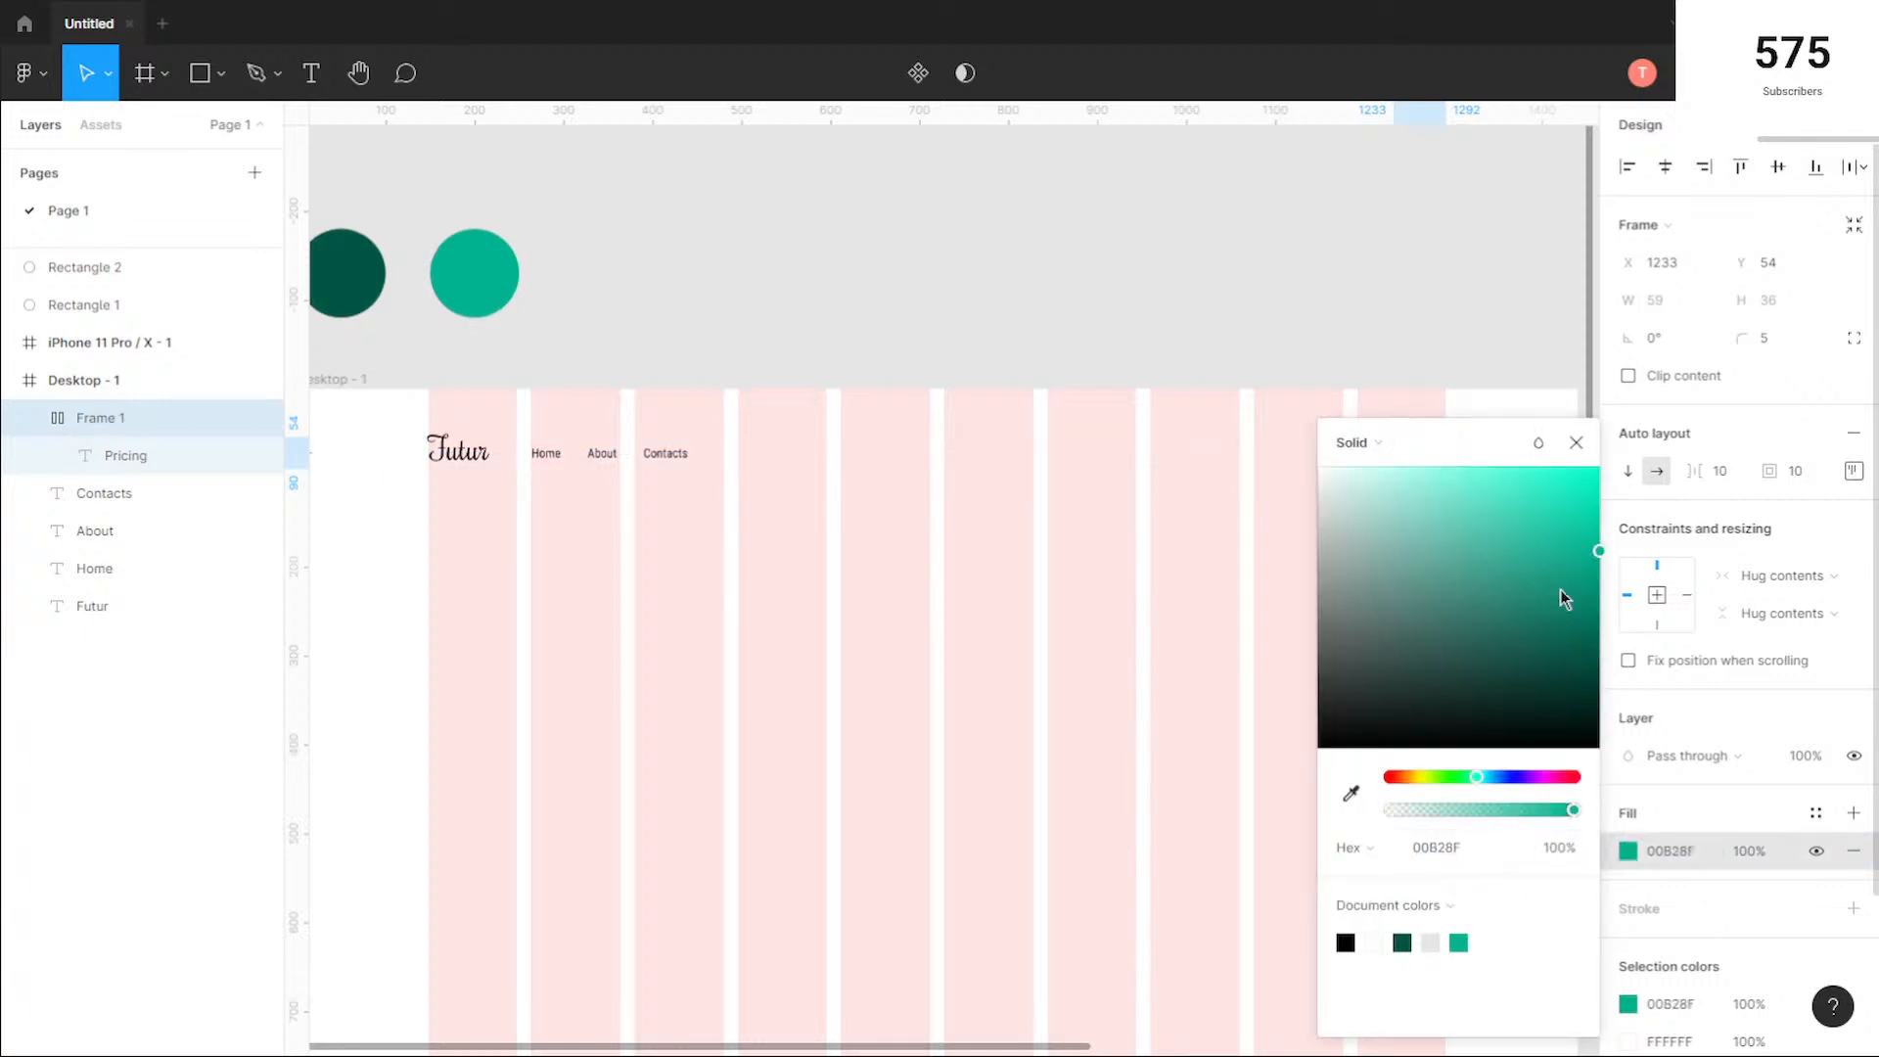
{"action": "left_click", "coordinate": [1586, 443]}
{"action": "left_click", "coordinate": [1536, 515]}
Step: Hide the Desktop - 1 frame's column grid to review the header
{"action": "scroll", "coordinate": [1195, 545], "scroll_direction": "up", "scroll_amount": 5}
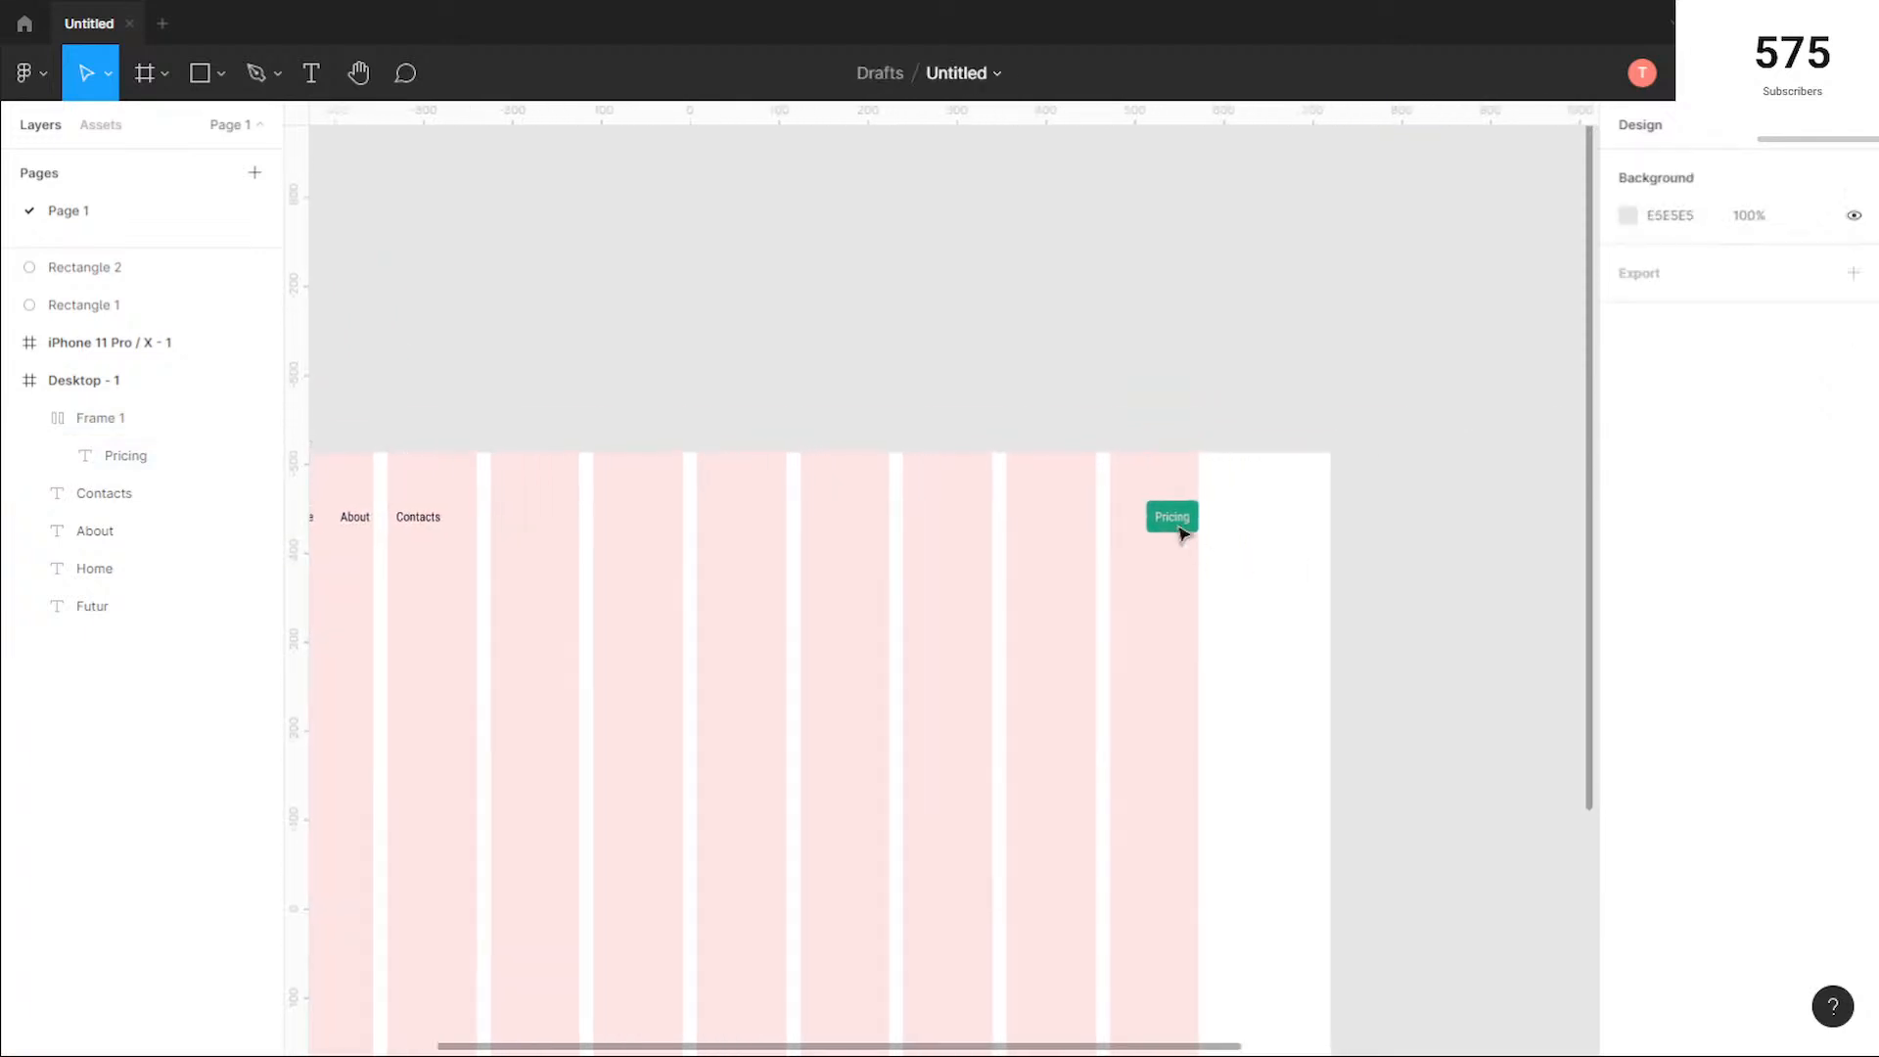
{"action": "scroll", "coordinate": [1024, 533], "scroll_direction": "up", "scroll_amount": 3}
{"action": "scroll", "coordinate": [1024, 533], "scroll_direction": "down", "scroll_amount": 8}
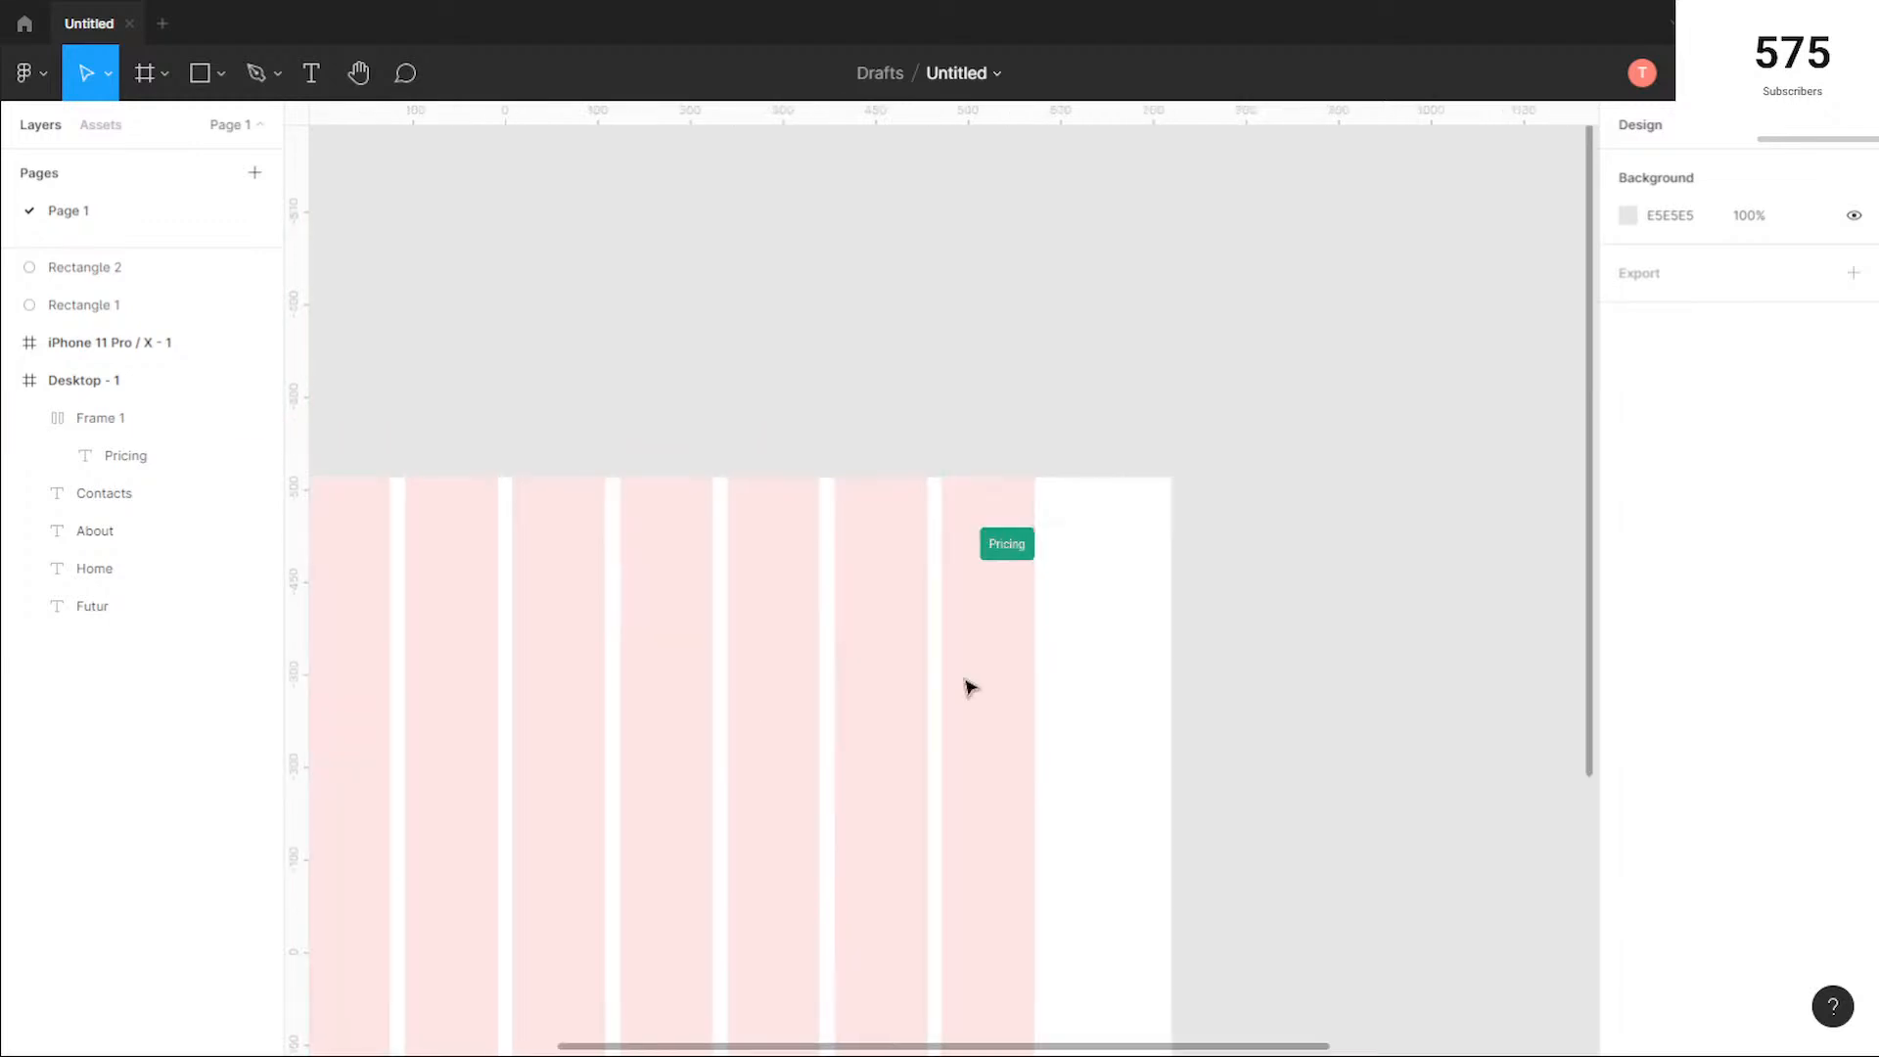
{"action": "left_click_drag", "start_coordinate": [705, 737], "coordinate": [935, 682]}
{"action": "scroll", "coordinate": [935, 682], "scroll_direction": "down", "scroll_amount": 1}
{"action": "left_click_drag", "start_coordinate": [861, 734], "coordinate": [1158, 583]}
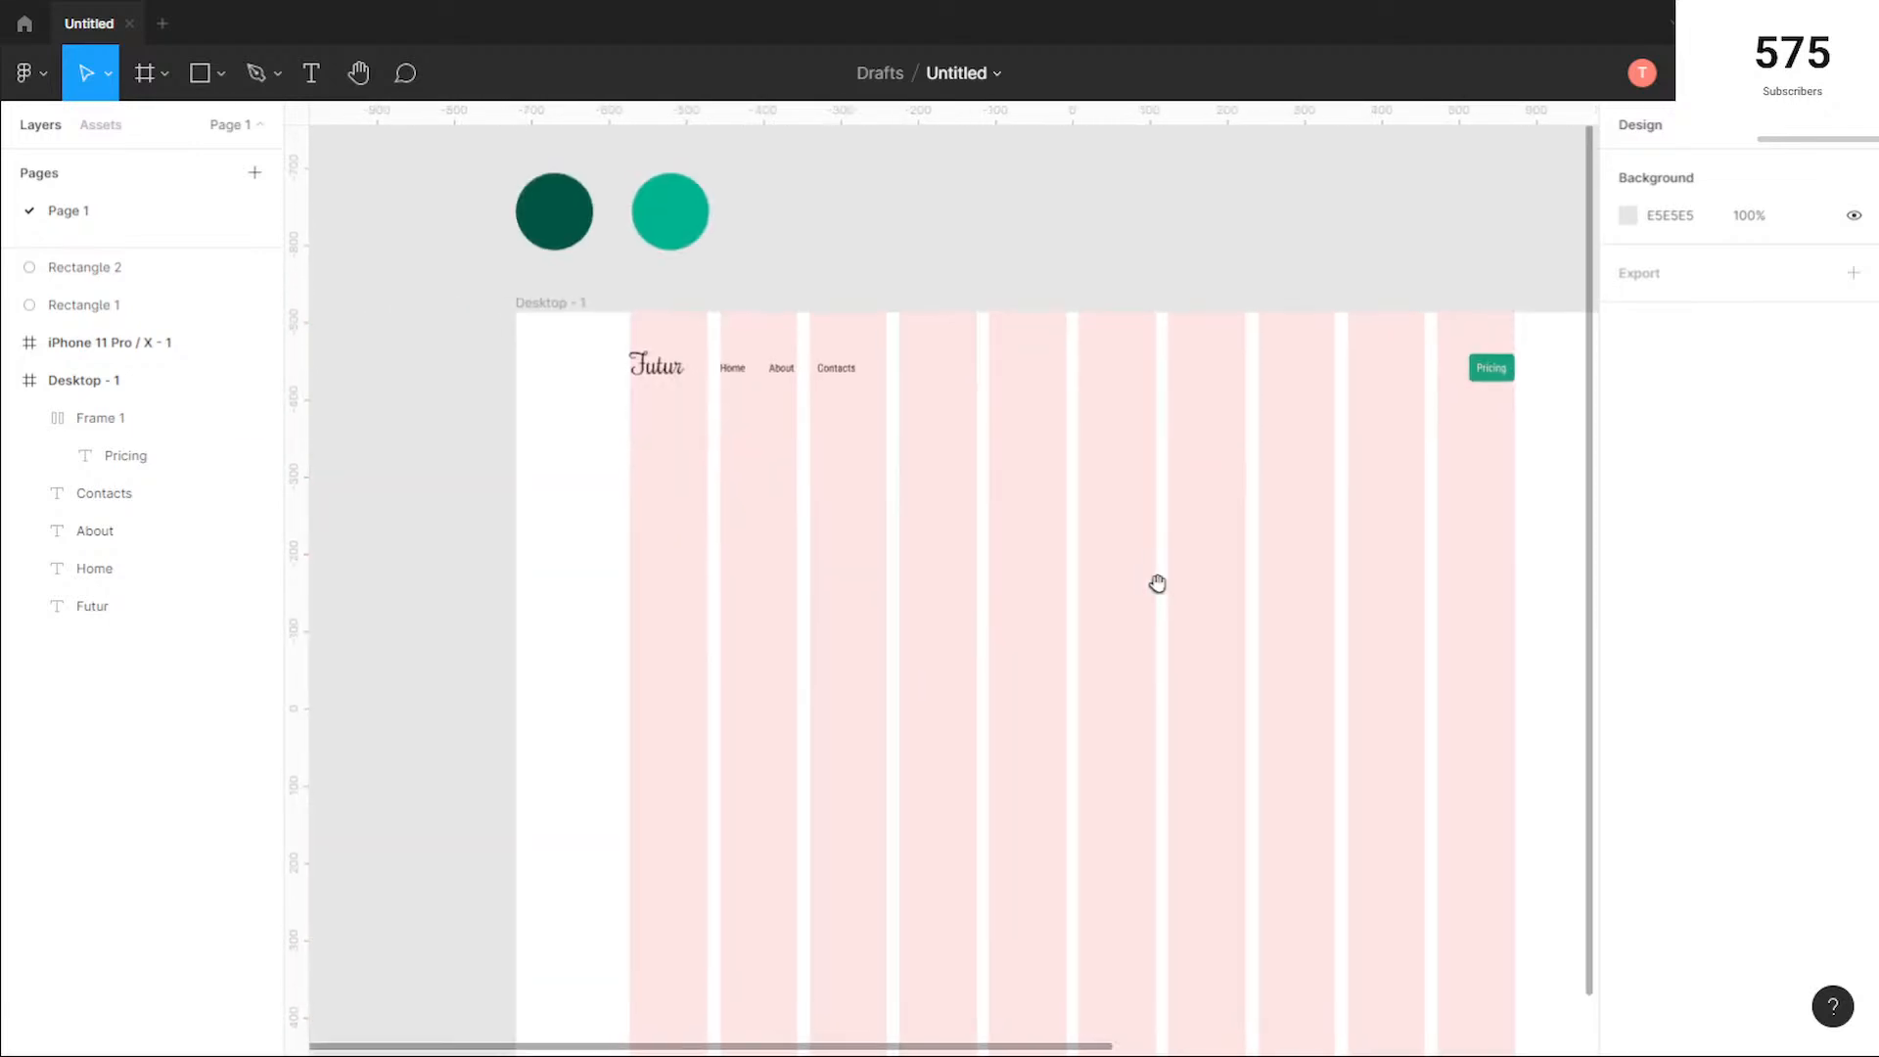
{"action": "left_click", "coordinate": [576, 302]}
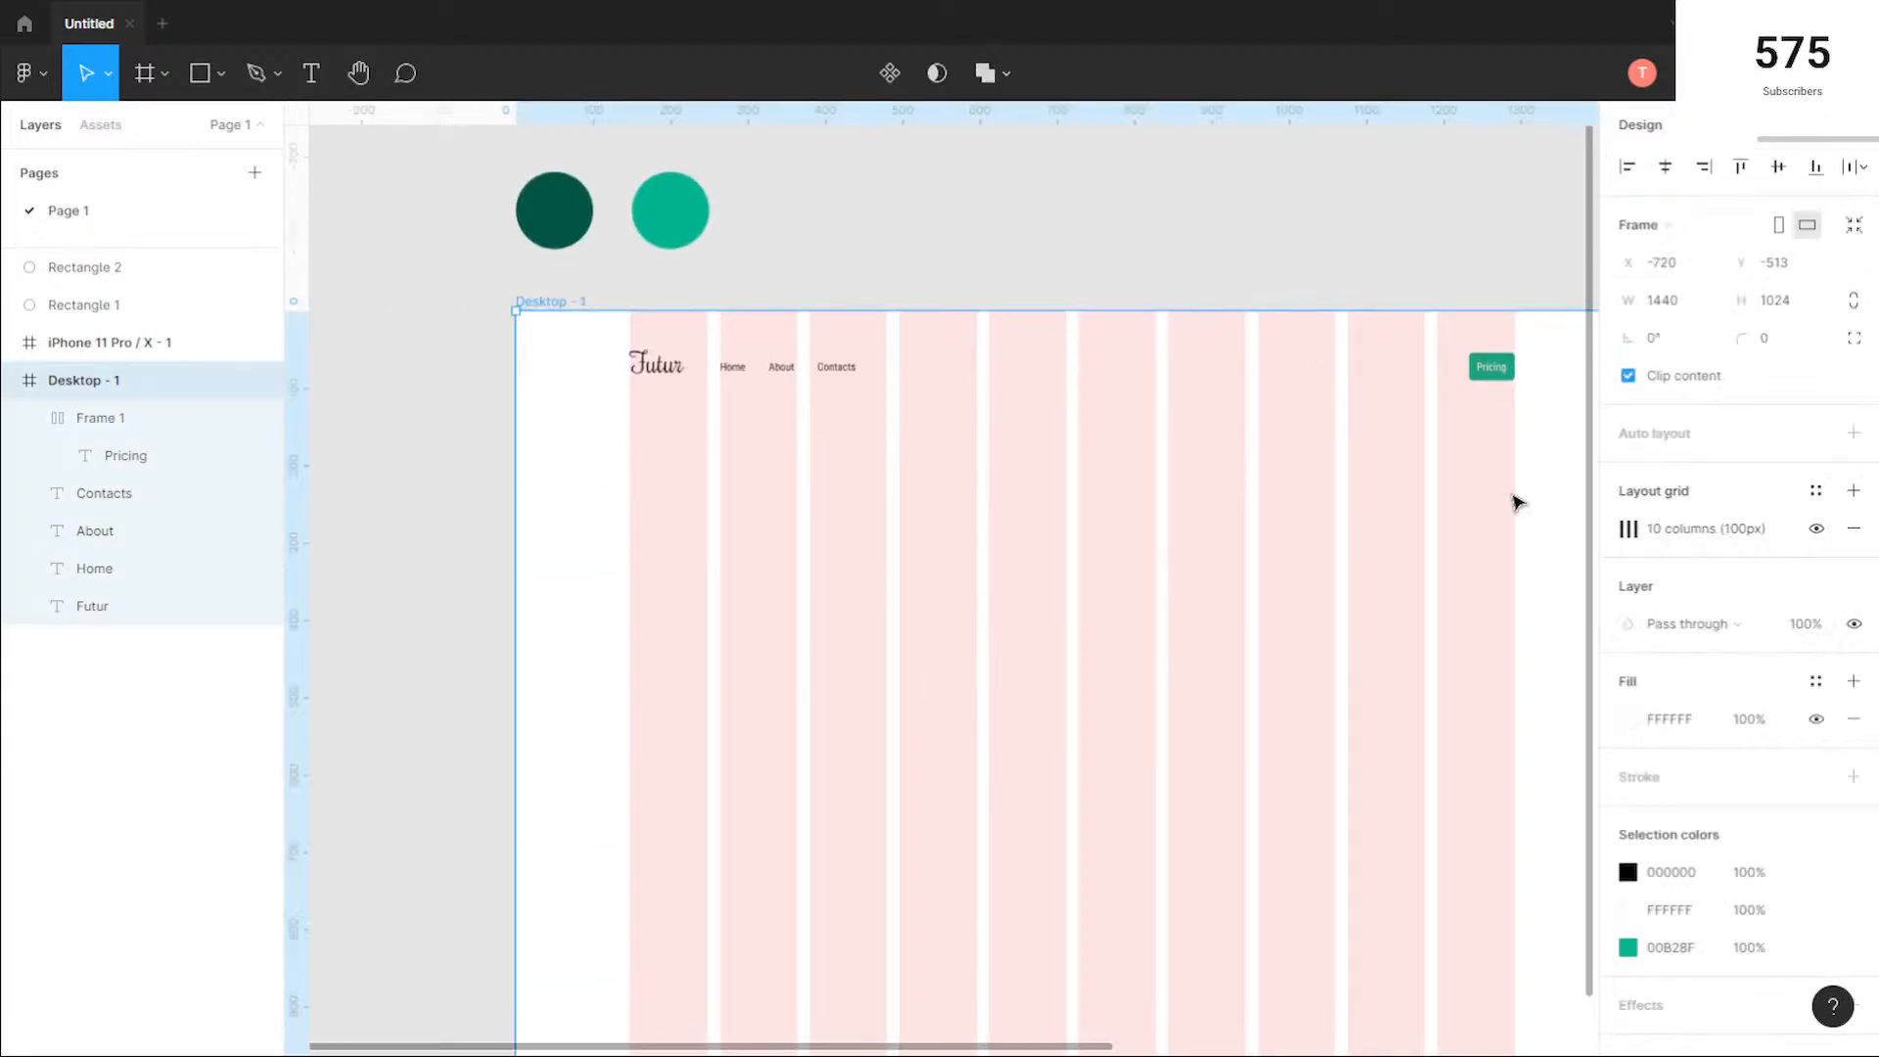
{"action": "left_click", "coordinate": [1817, 529]}
{"action": "left_click", "coordinate": [1325, 527]}
{"action": "left_click_drag", "start_coordinate": [1328, 534], "coordinate": [1208, 525]}
{"action": "scroll", "coordinate": [1093, 519], "scroll_direction": "down", "scroll_amount": 1}
{"action": "scroll", "coordinate": [1094, 519], "scroll_direction": "down", "scroll_amount": 1}
{"action": "left_click_drag", "start_coordinate": [1305, 617], "coordinate": [1247, 561]}
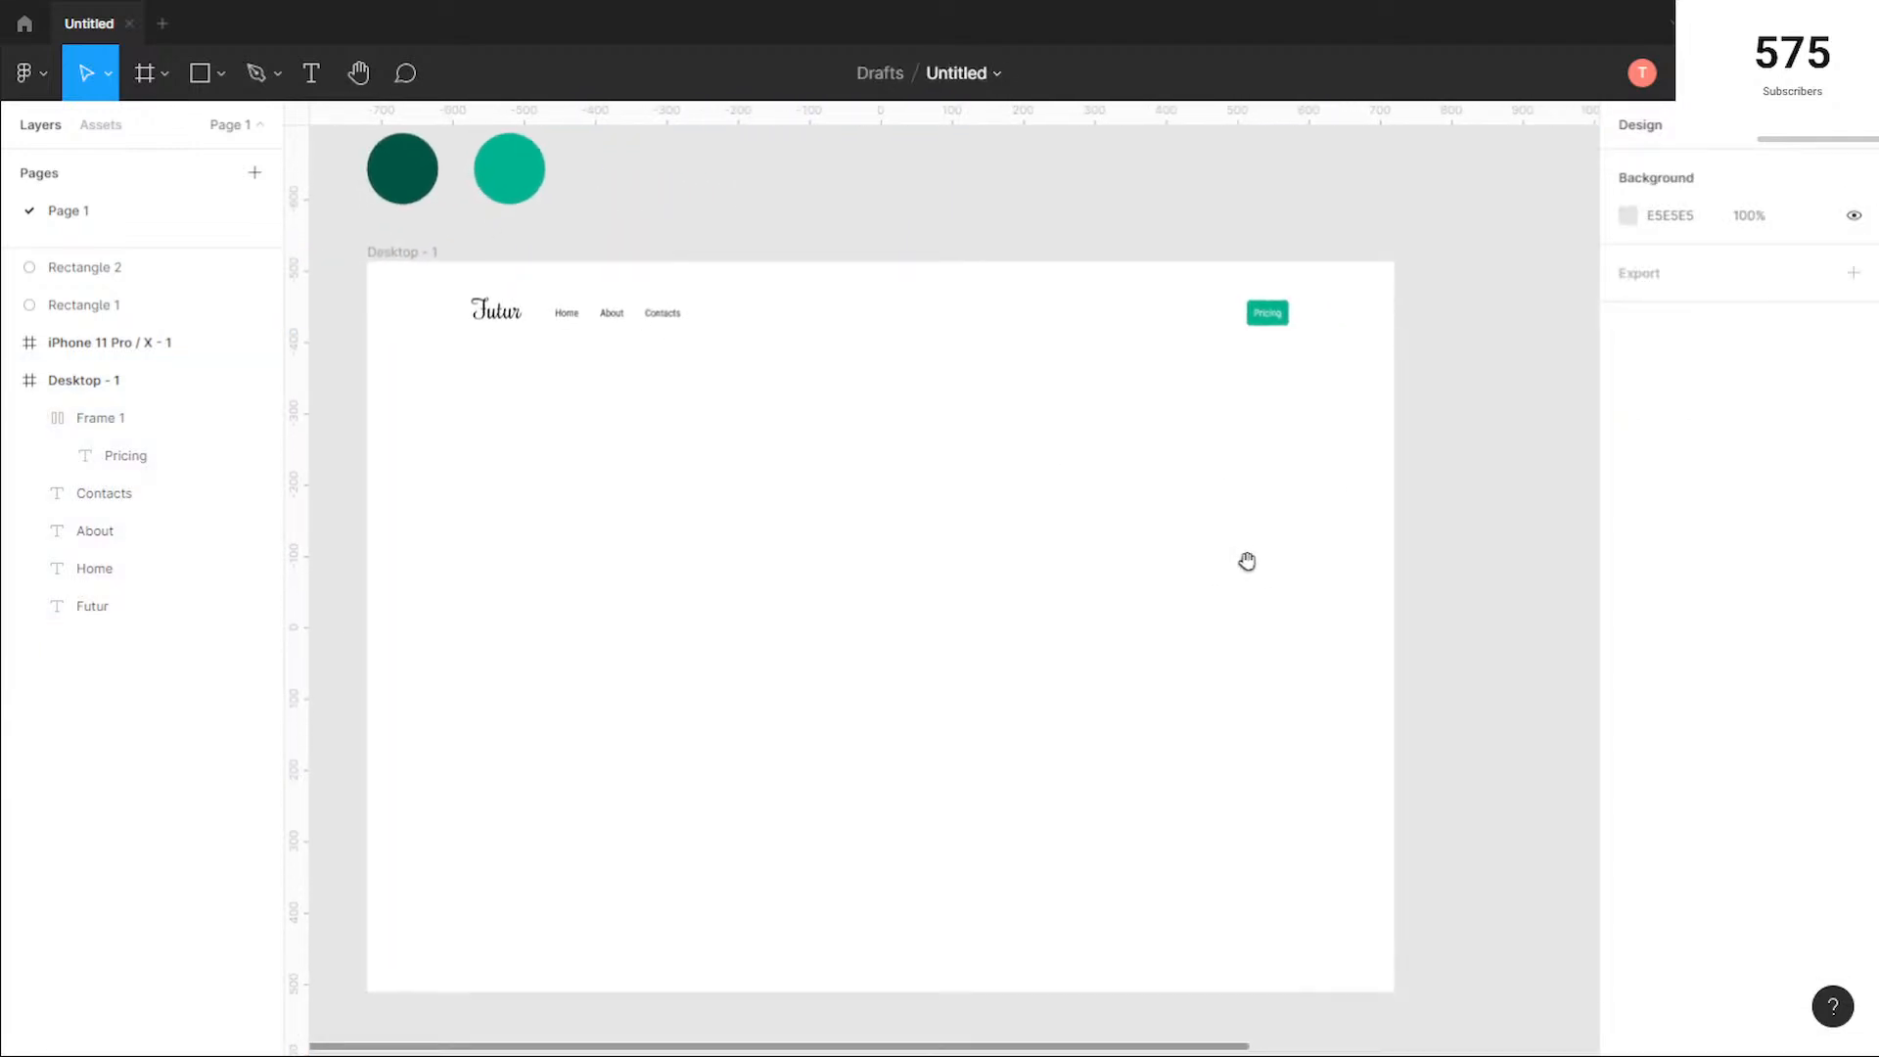
Step: Show the Desktop - 1 frame's column grid again and deselect the frame
{"action": "left_click", "coordinate": [405, 253]}
{"action": "left_click", "coordinate": [1817, 529]}
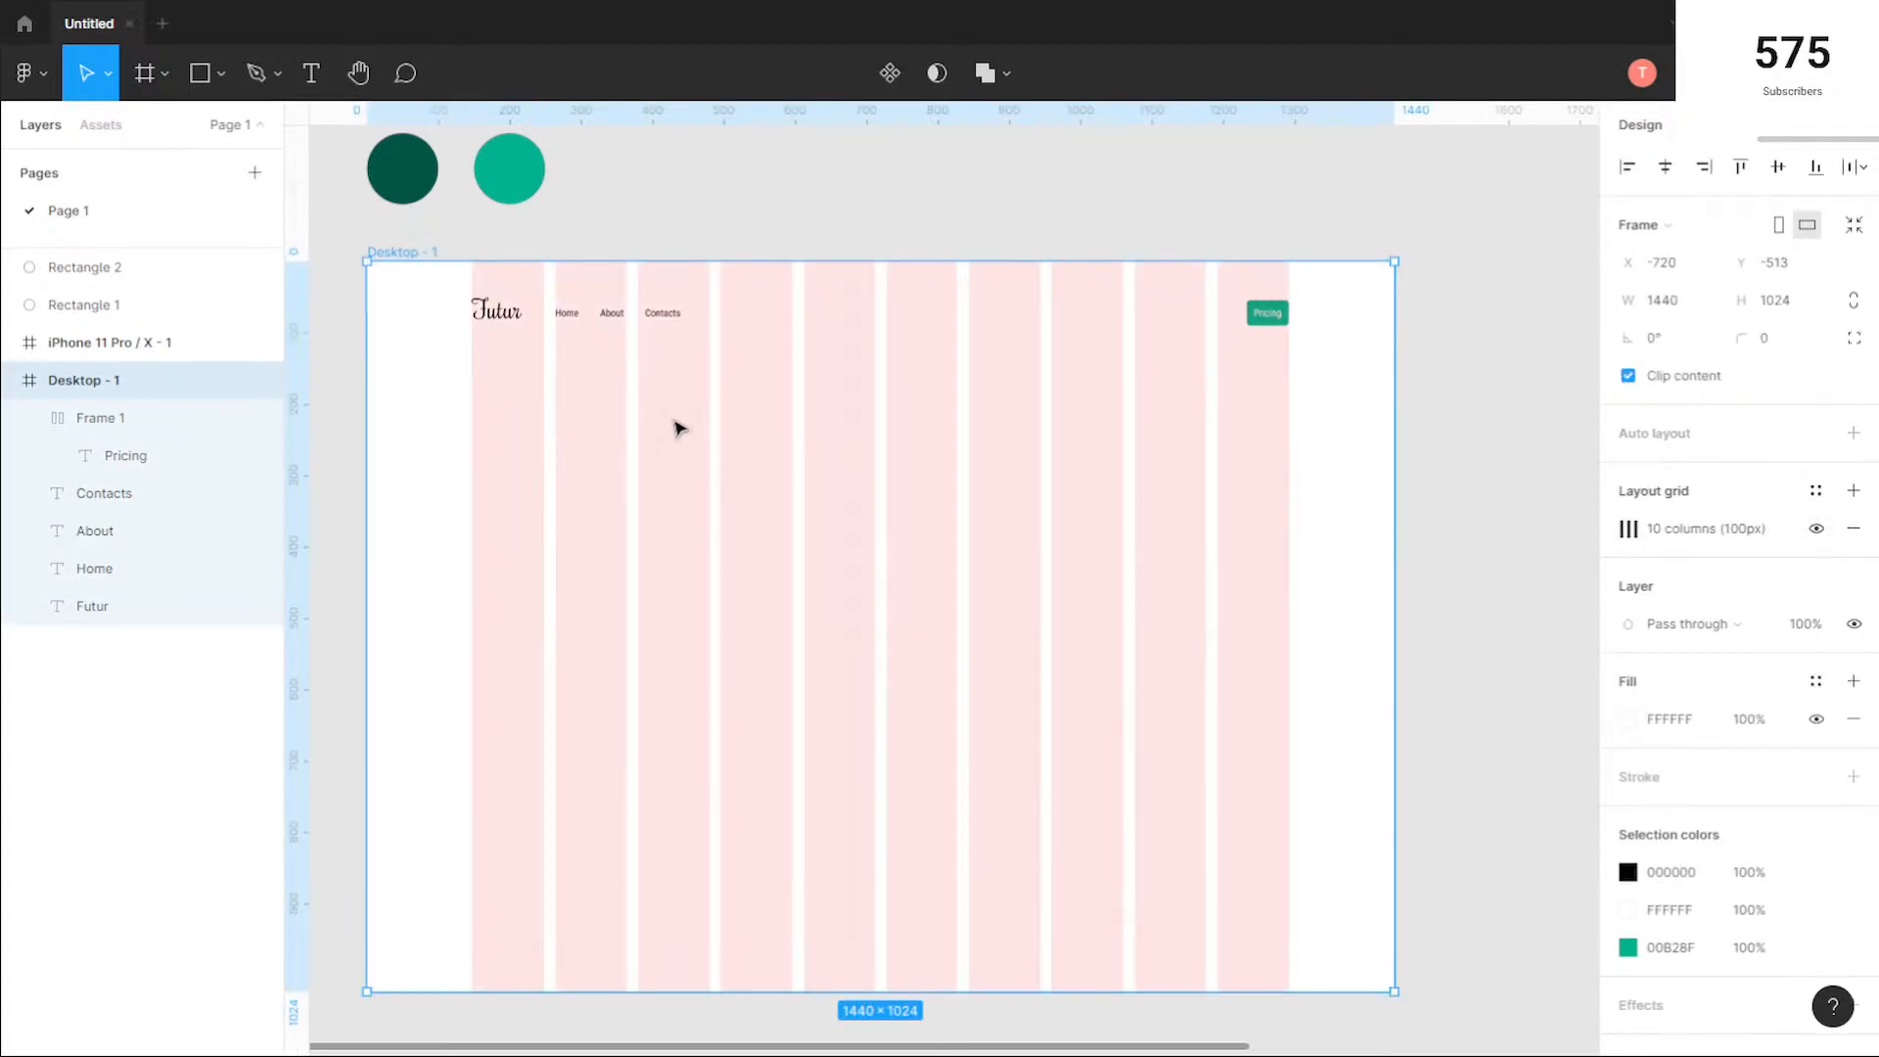
{"action": "left_click", "coordinate": [493, 409]}
Step: Add a vertical guide at X 720 and move the Home, About and Contacts texts so they are centred on it
{"action": "left_click_drag", "start_coordinate": [296, 386], "coordinate": [877, 383]}
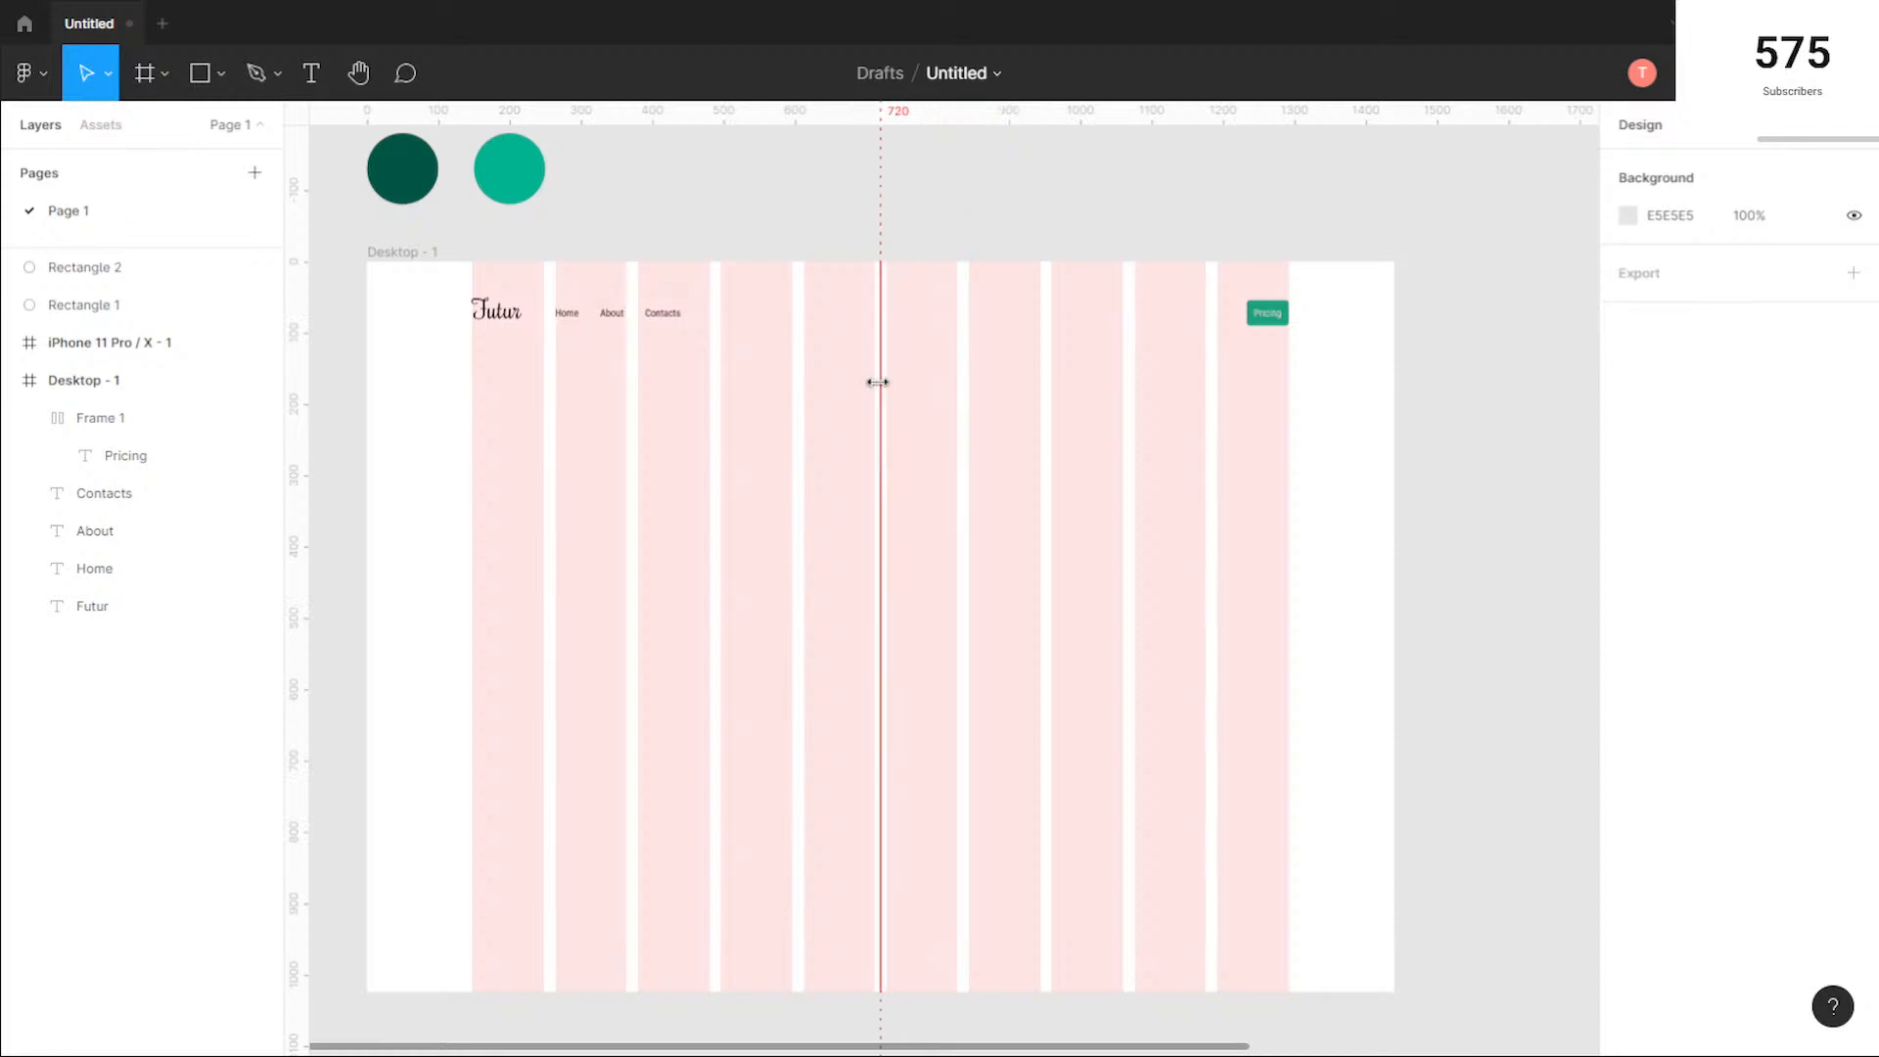
{"action": "left_click_drag", "start_coordinate": [669, 342], "coordinate": [894, 315]}
{"action": "left_click", "coordinate": [881, 550]}
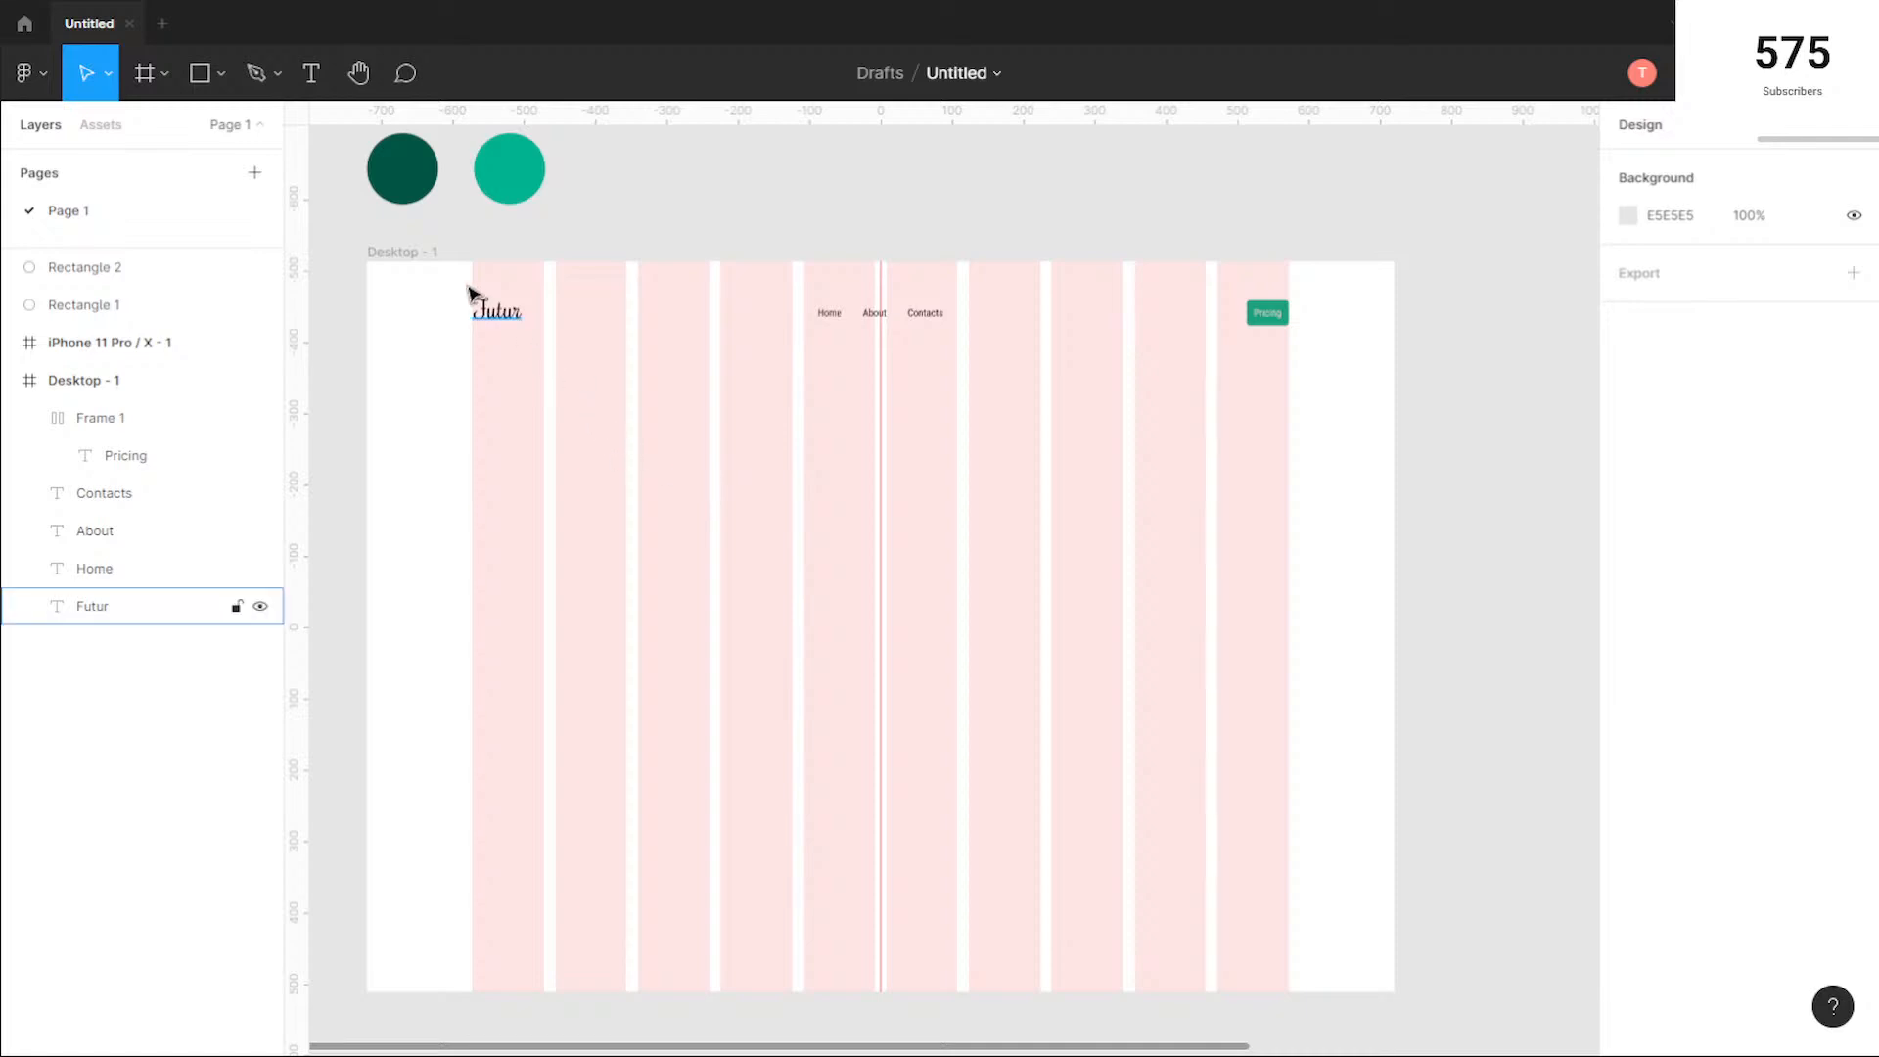
Step: Draw a 1440 × 512 rectangle at X 0, Y 0, covering the upper half of the desktop frame
{"action": "scroll", "coordinate": [1119, 544], "scroll_direction": "down", "scroll_amount": 1}
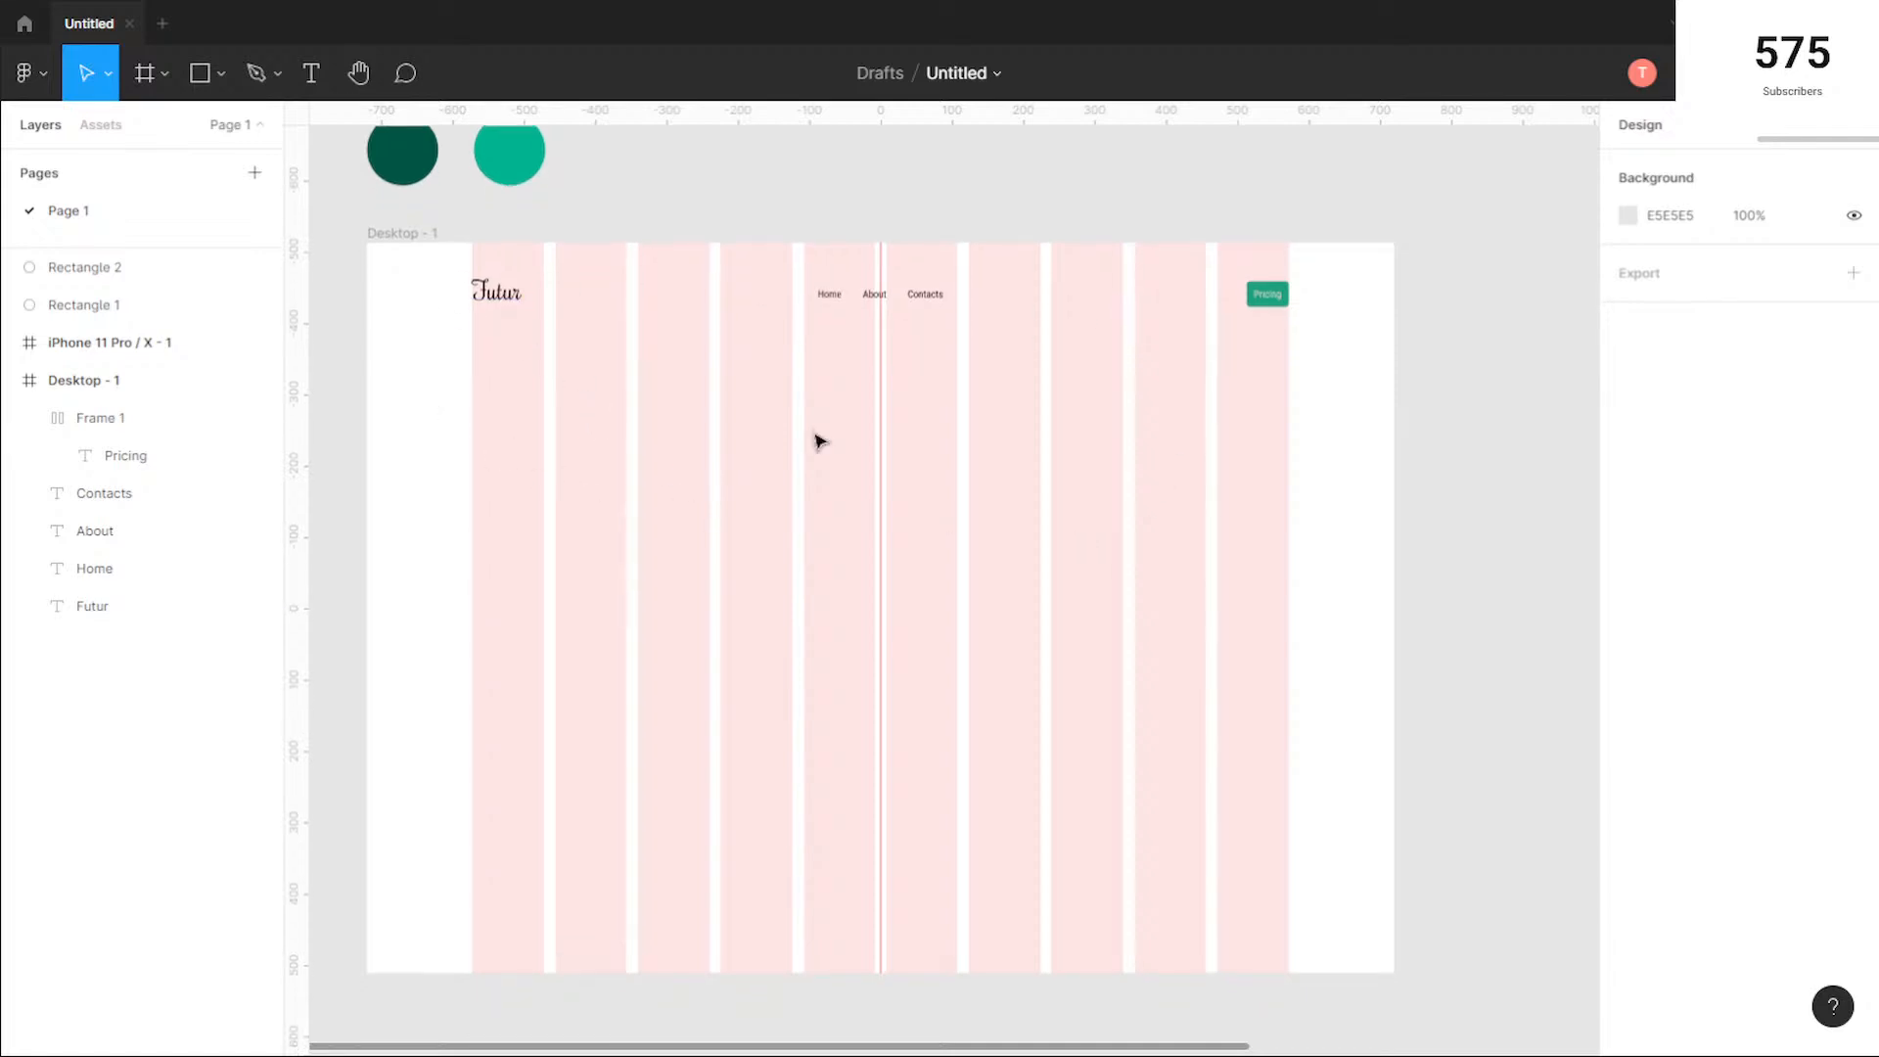
{"action": "scroll", "coordinate": [1154, 441], "scroll_direction": "down", "scroll_amount": 1}
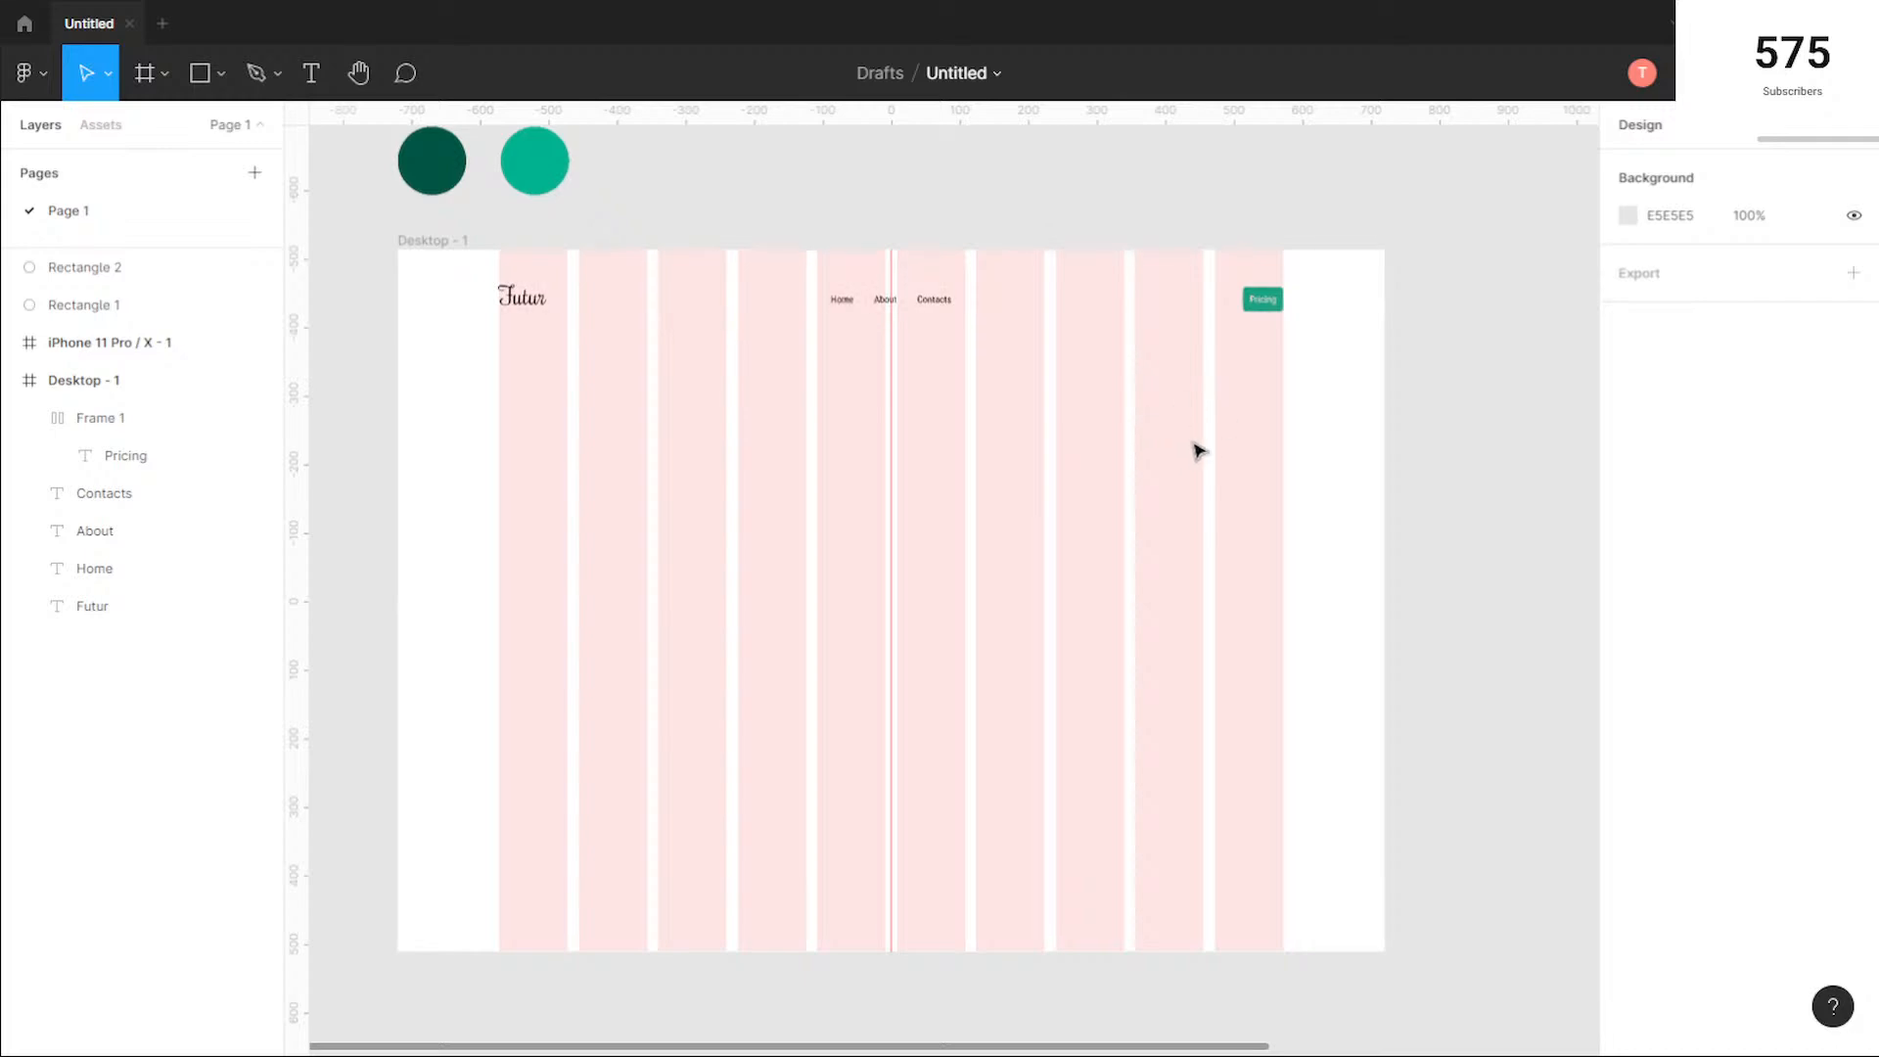
{"action": "left_click", "coordinate": [203, 76]}
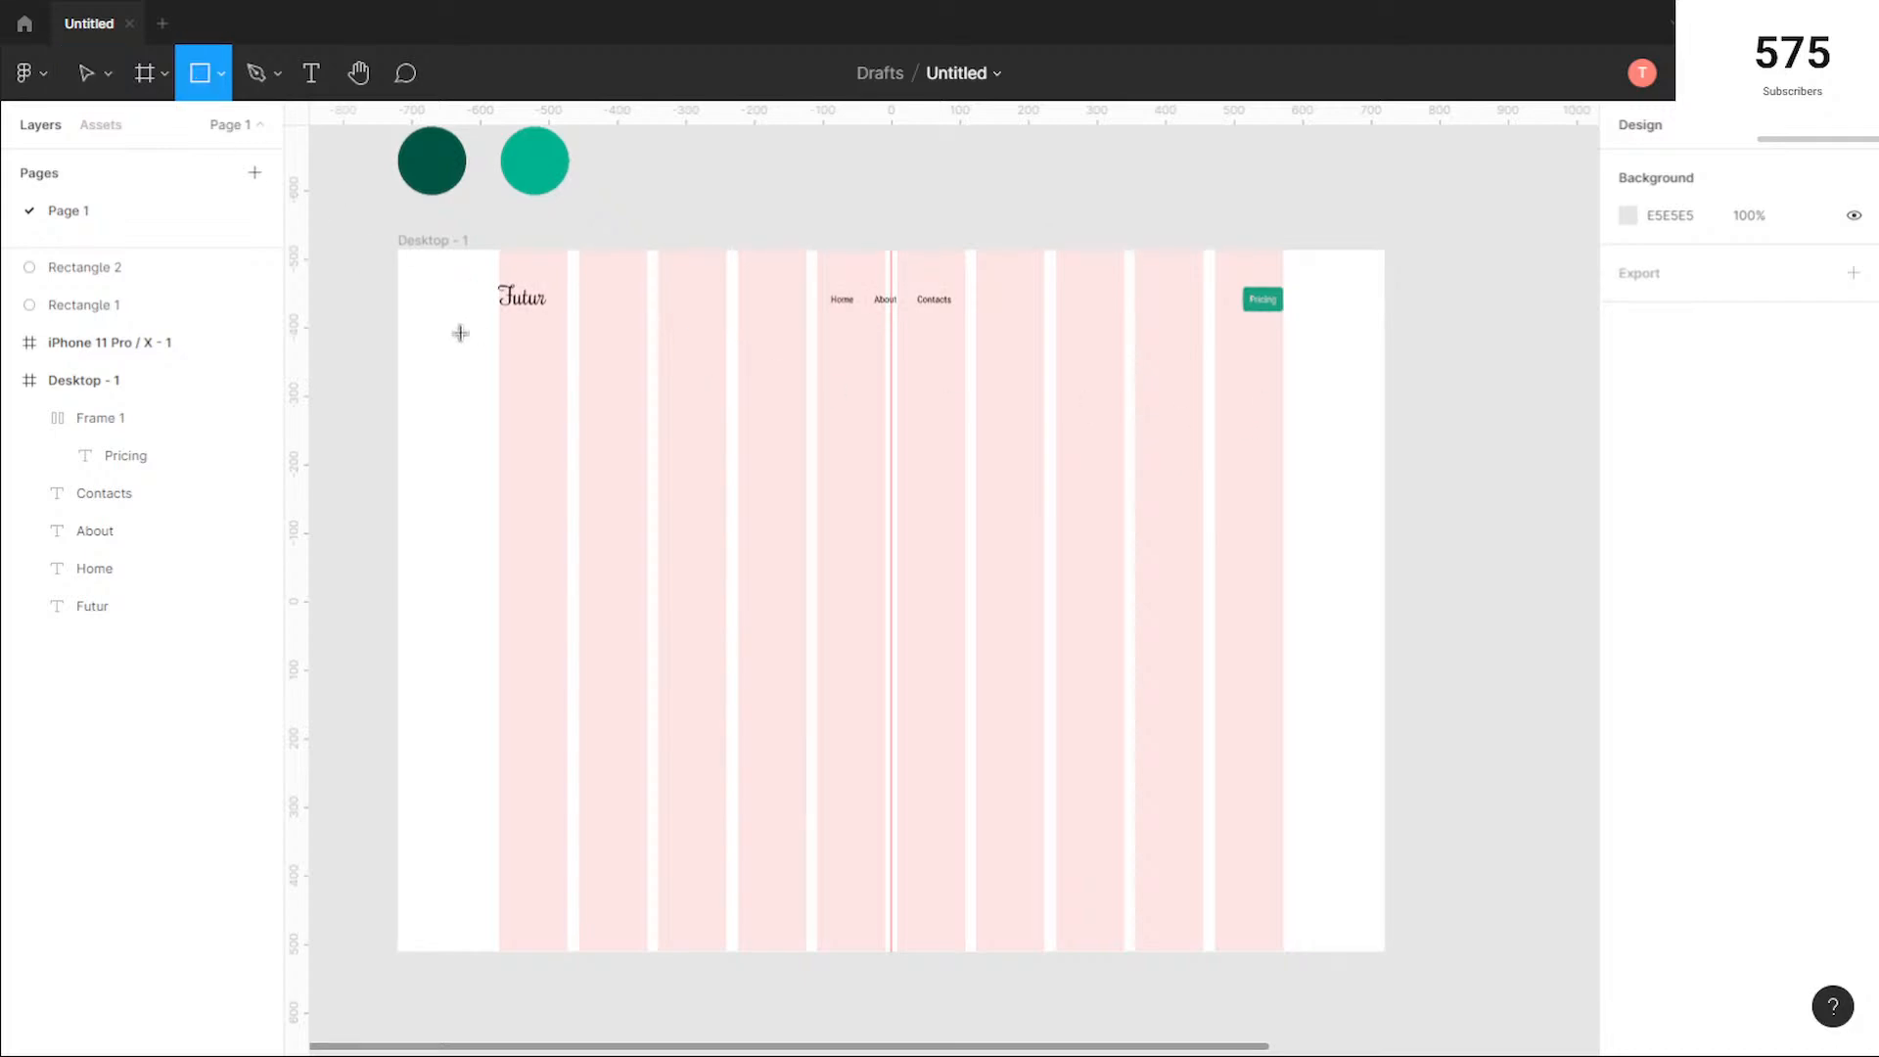
{"action": "left_click_drag", "start_coordinate": [395, 248], "coordinate": [1385, 602]}
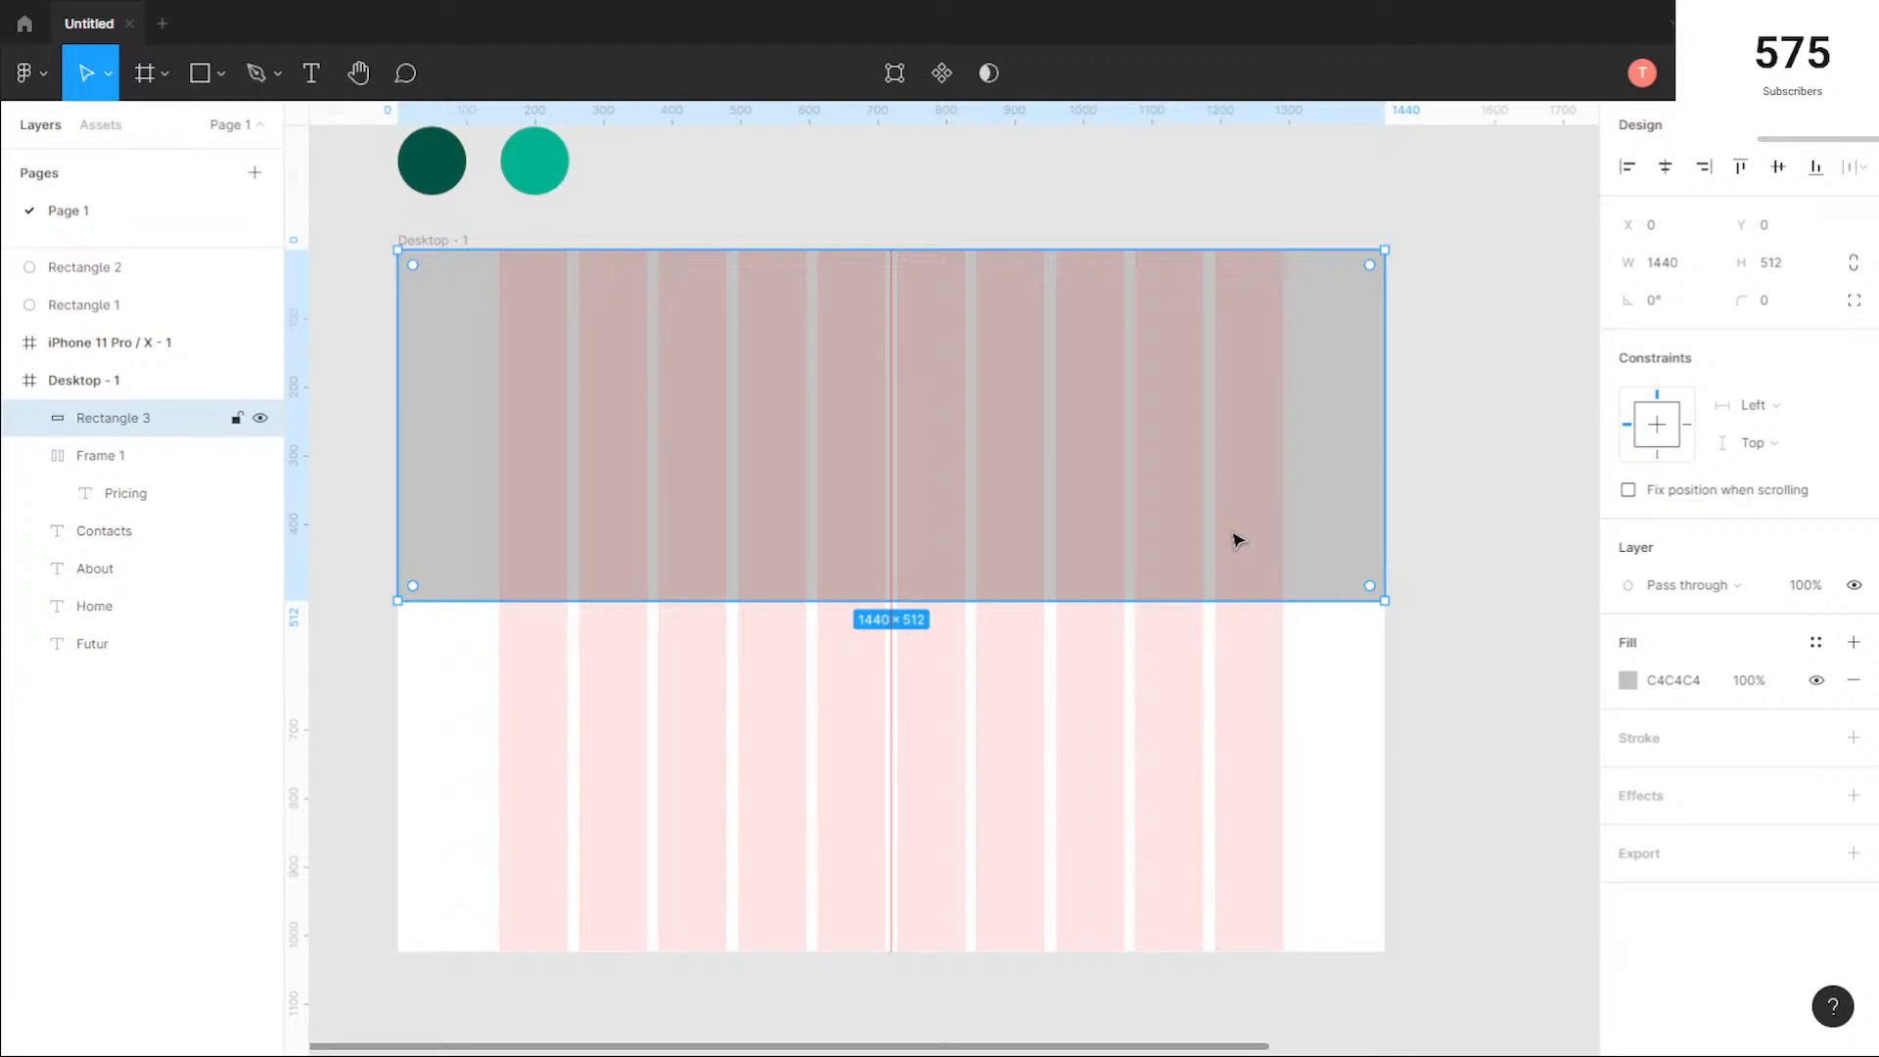
Step: Send the new rectangle behind the logo, menu texts and Pricing button
{"action": "key", "text": "ctrl+bracketleft"}
{"action": "key", "text": "ctrl+bracketleft"}
{"action": "key", "text": "ctrl+bracketleft"}
{"action": "key", "text": "ctrl+bracketleft"}
{"action": "key", "text": "ctrl+bracketleft"}
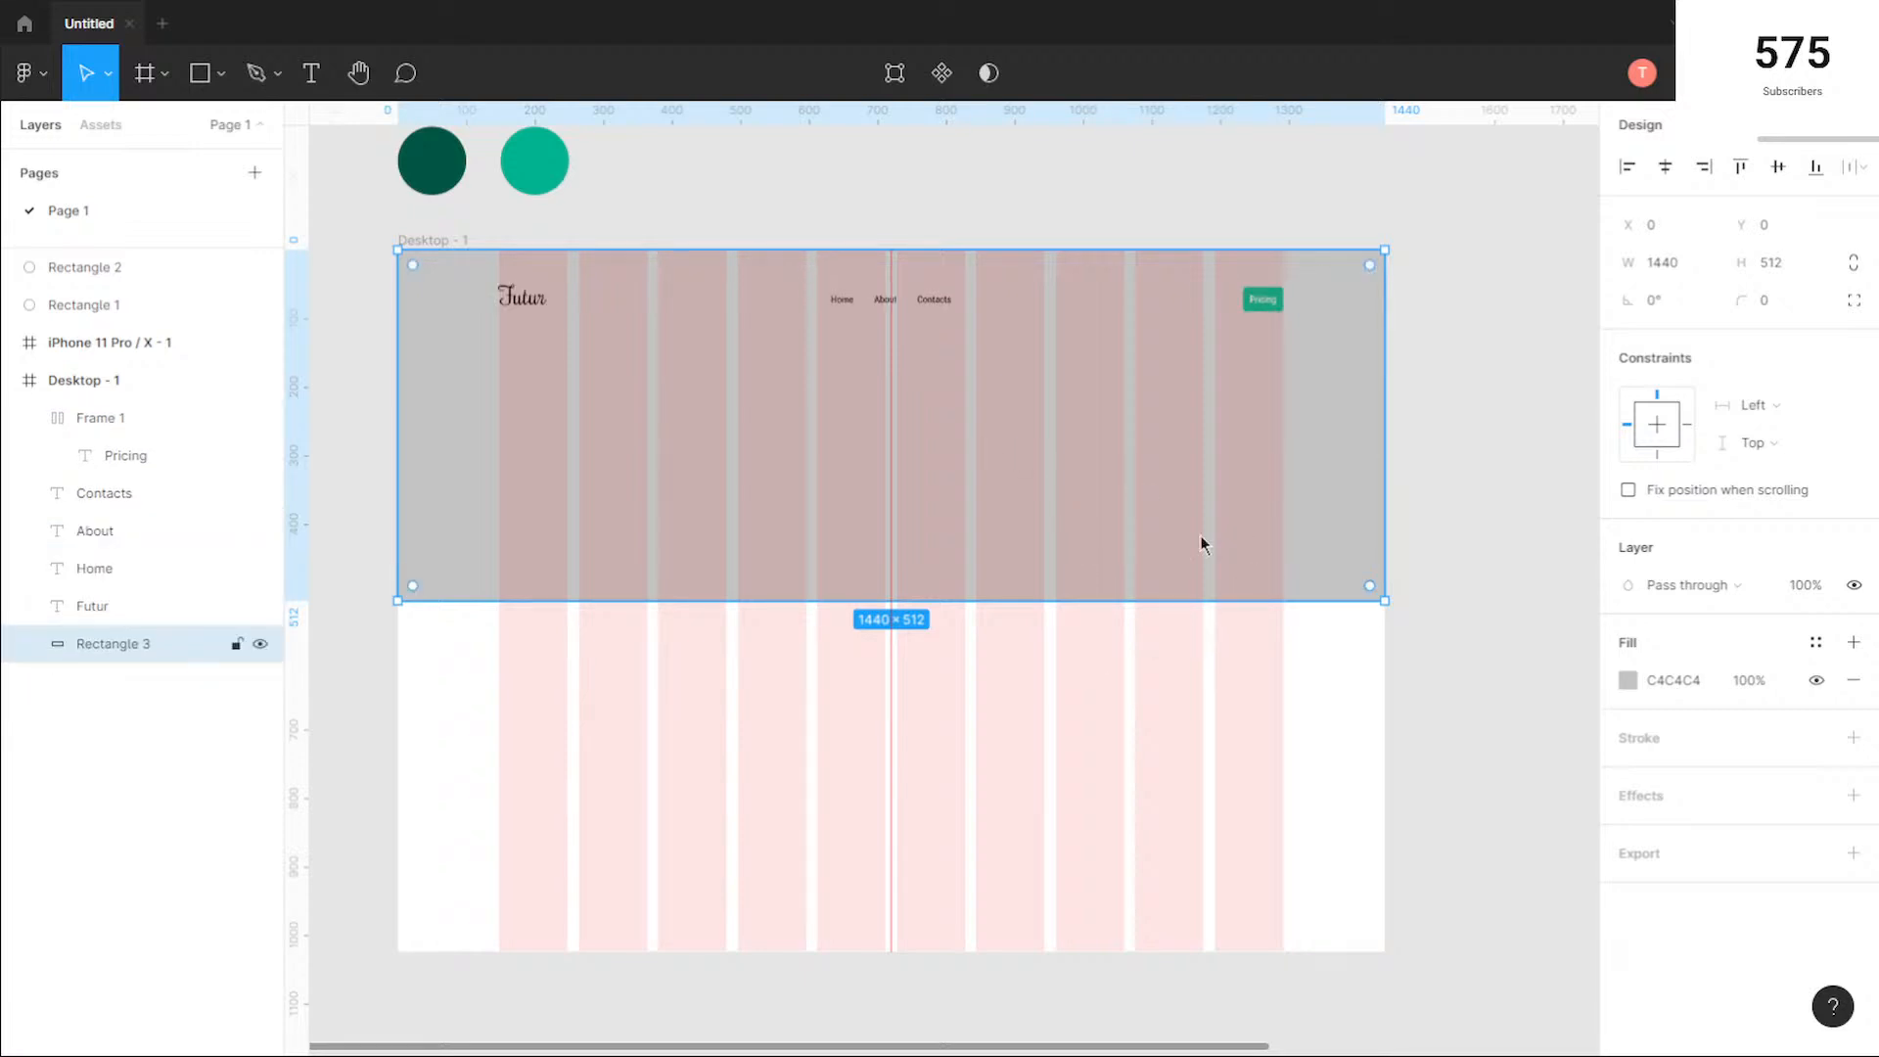
Step: Run the Pexels plugin on the hero rectangle and search its photos for "future"
{"action": "right_click", "coordinate": [977, 444]}
{"action": "mouse_move", "coordinate": [1169, 823]}
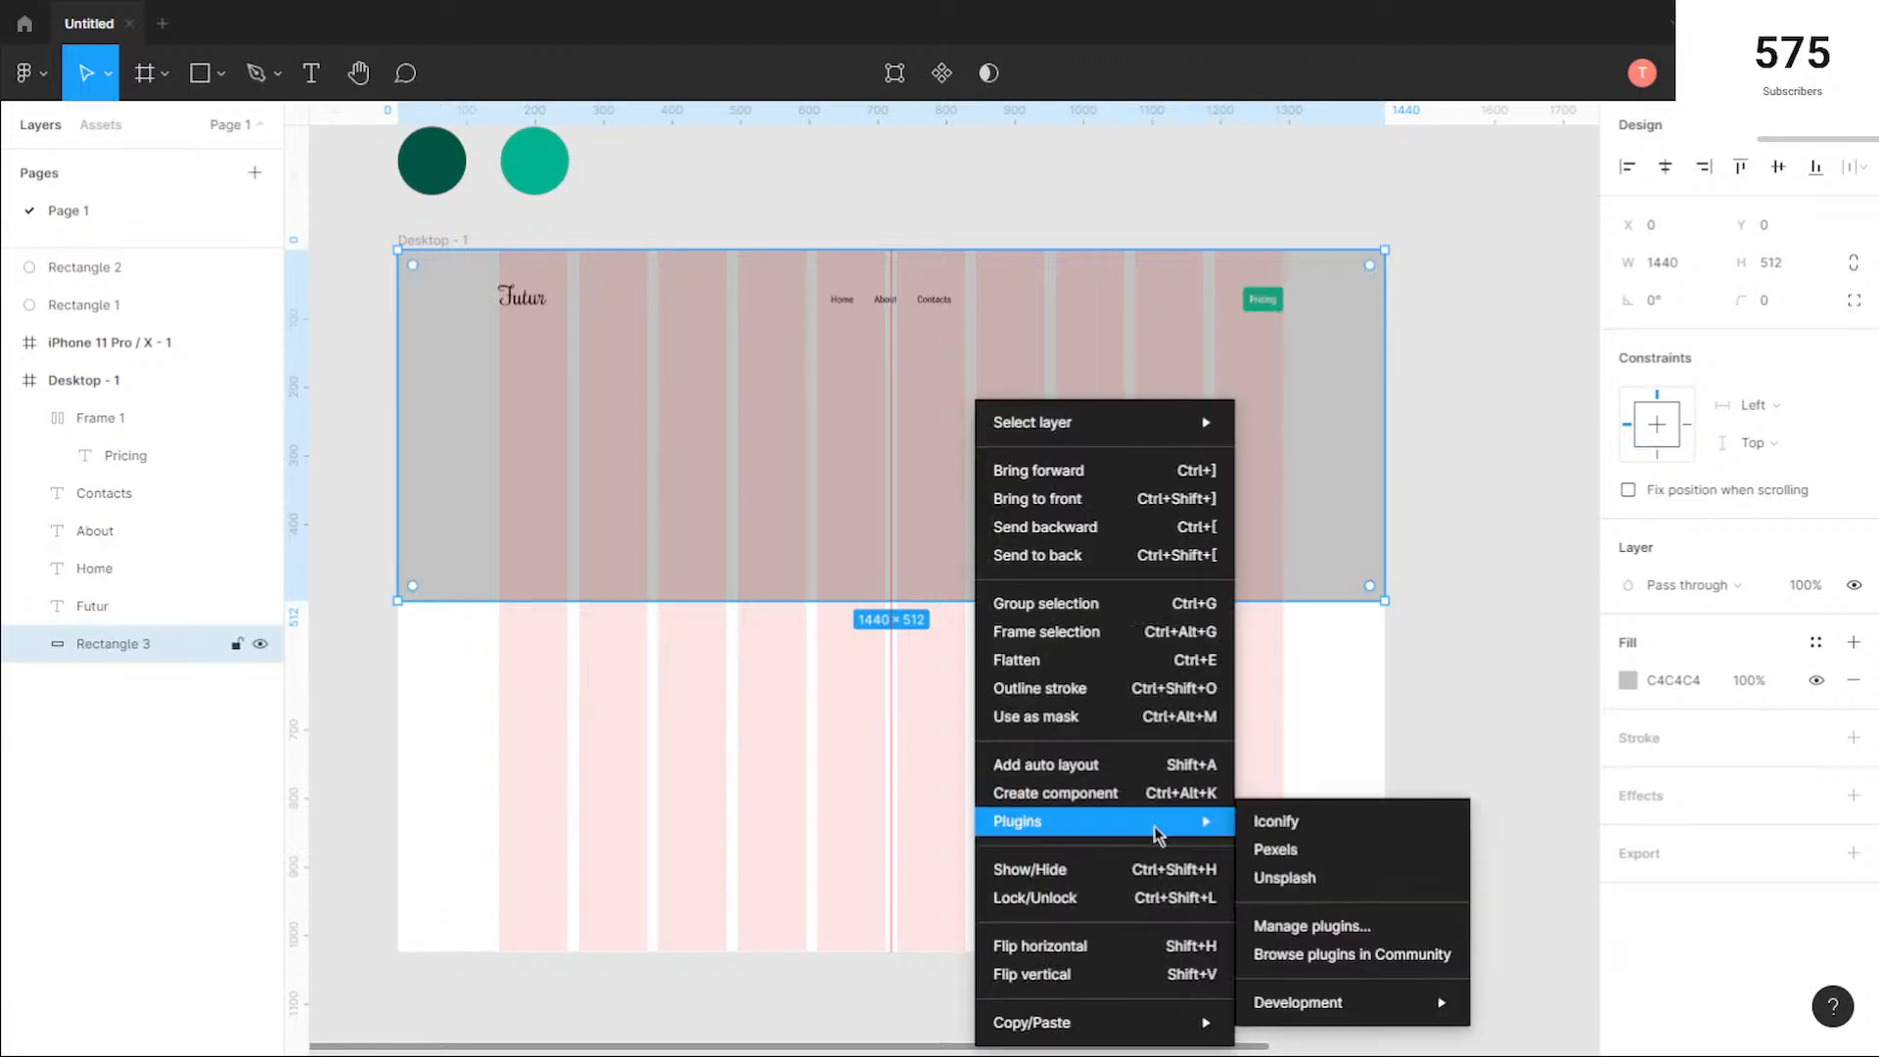
{"action": "left_click", "coordinate": [1322, 852]}
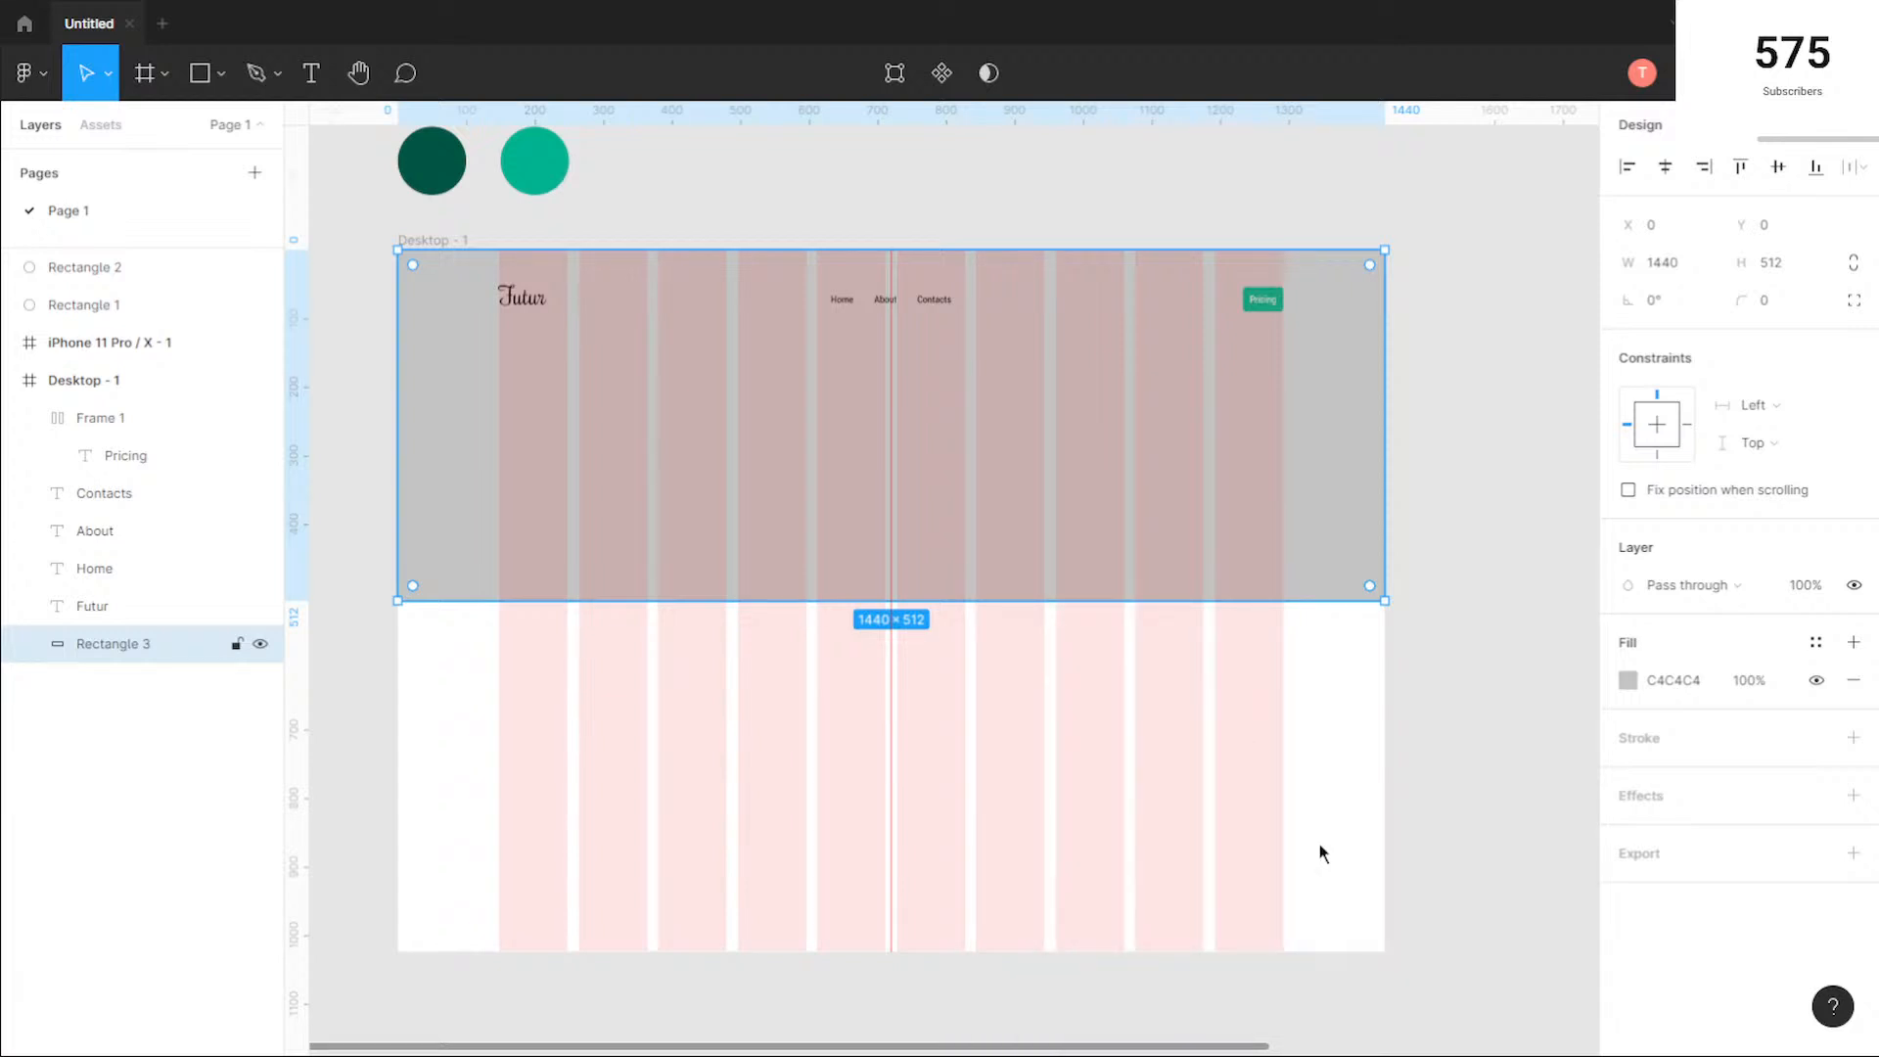
{"action": "key", "text": "alt"}
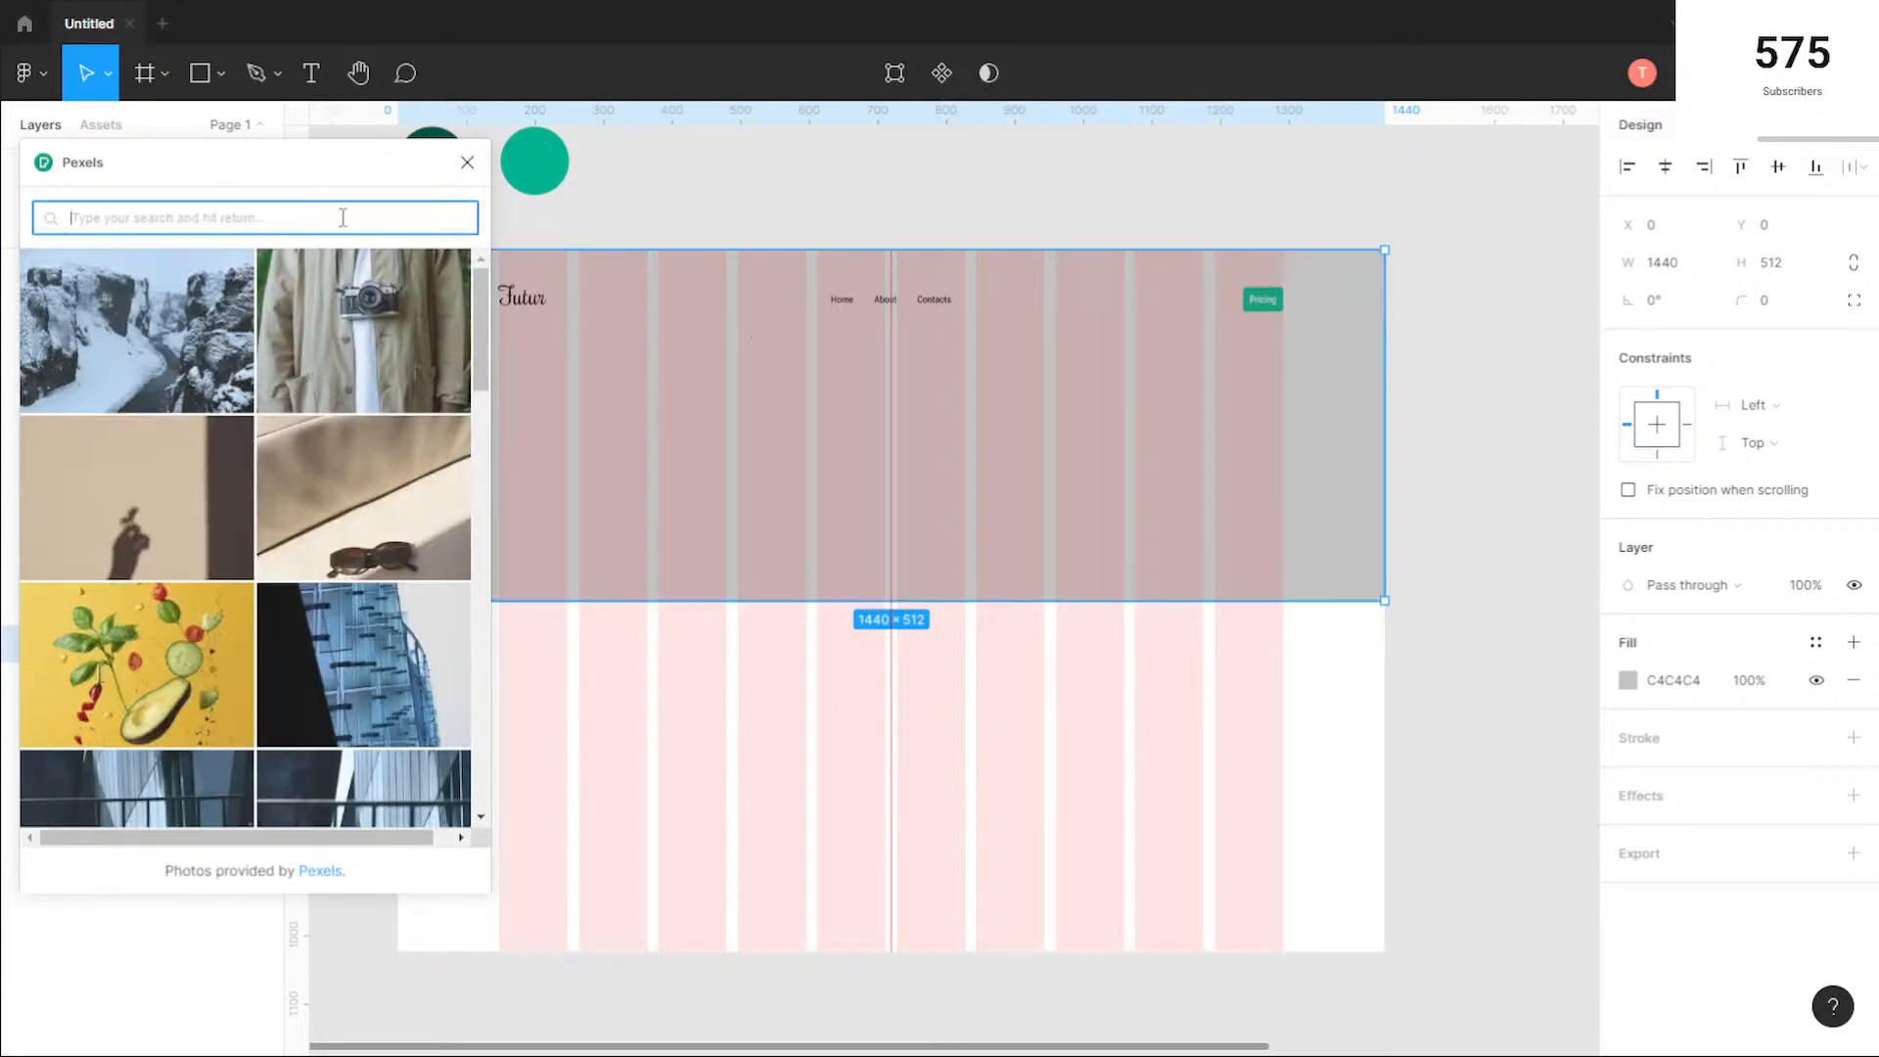
{"action": "type", "text": "future"}
{"action": "key", "text": "Return"}
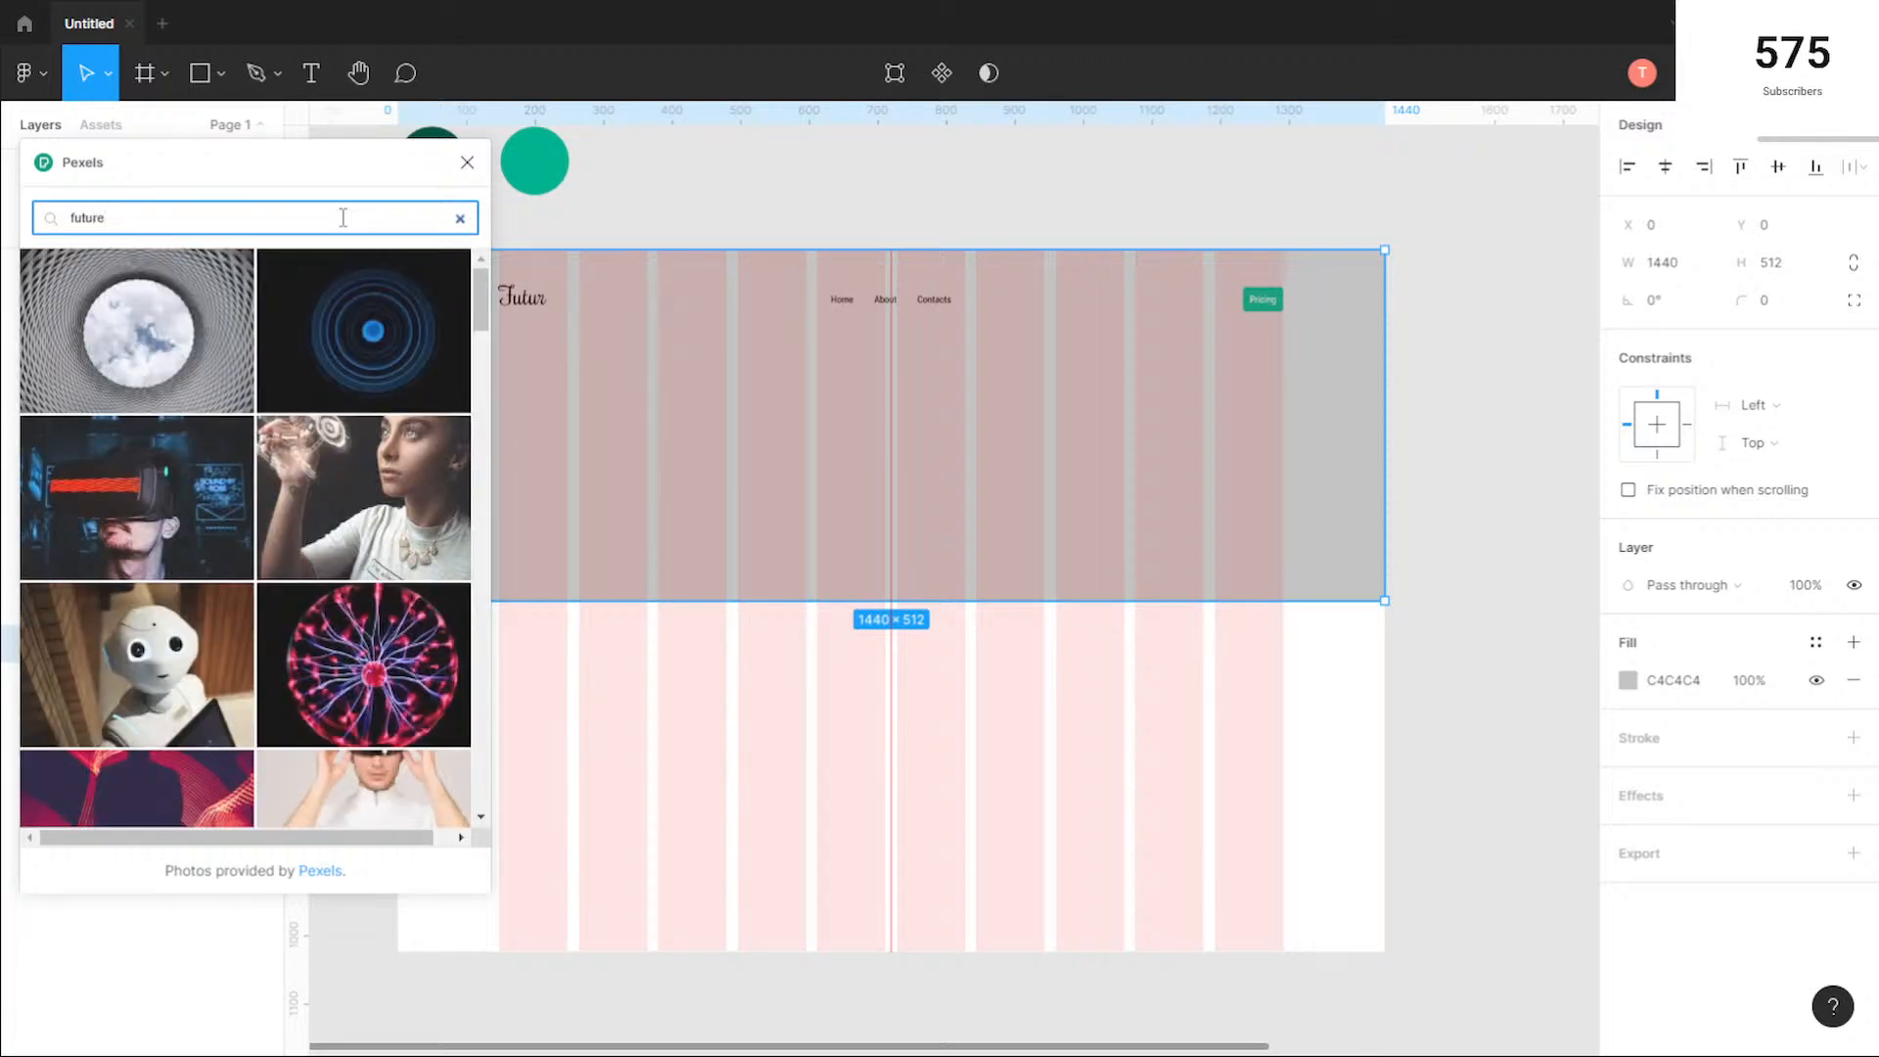
Step: Try the sky-in-circle, blue rings and tiled facade photos as the hero rectangle's fill
{"action": "key", "text": "alt+Tab"}
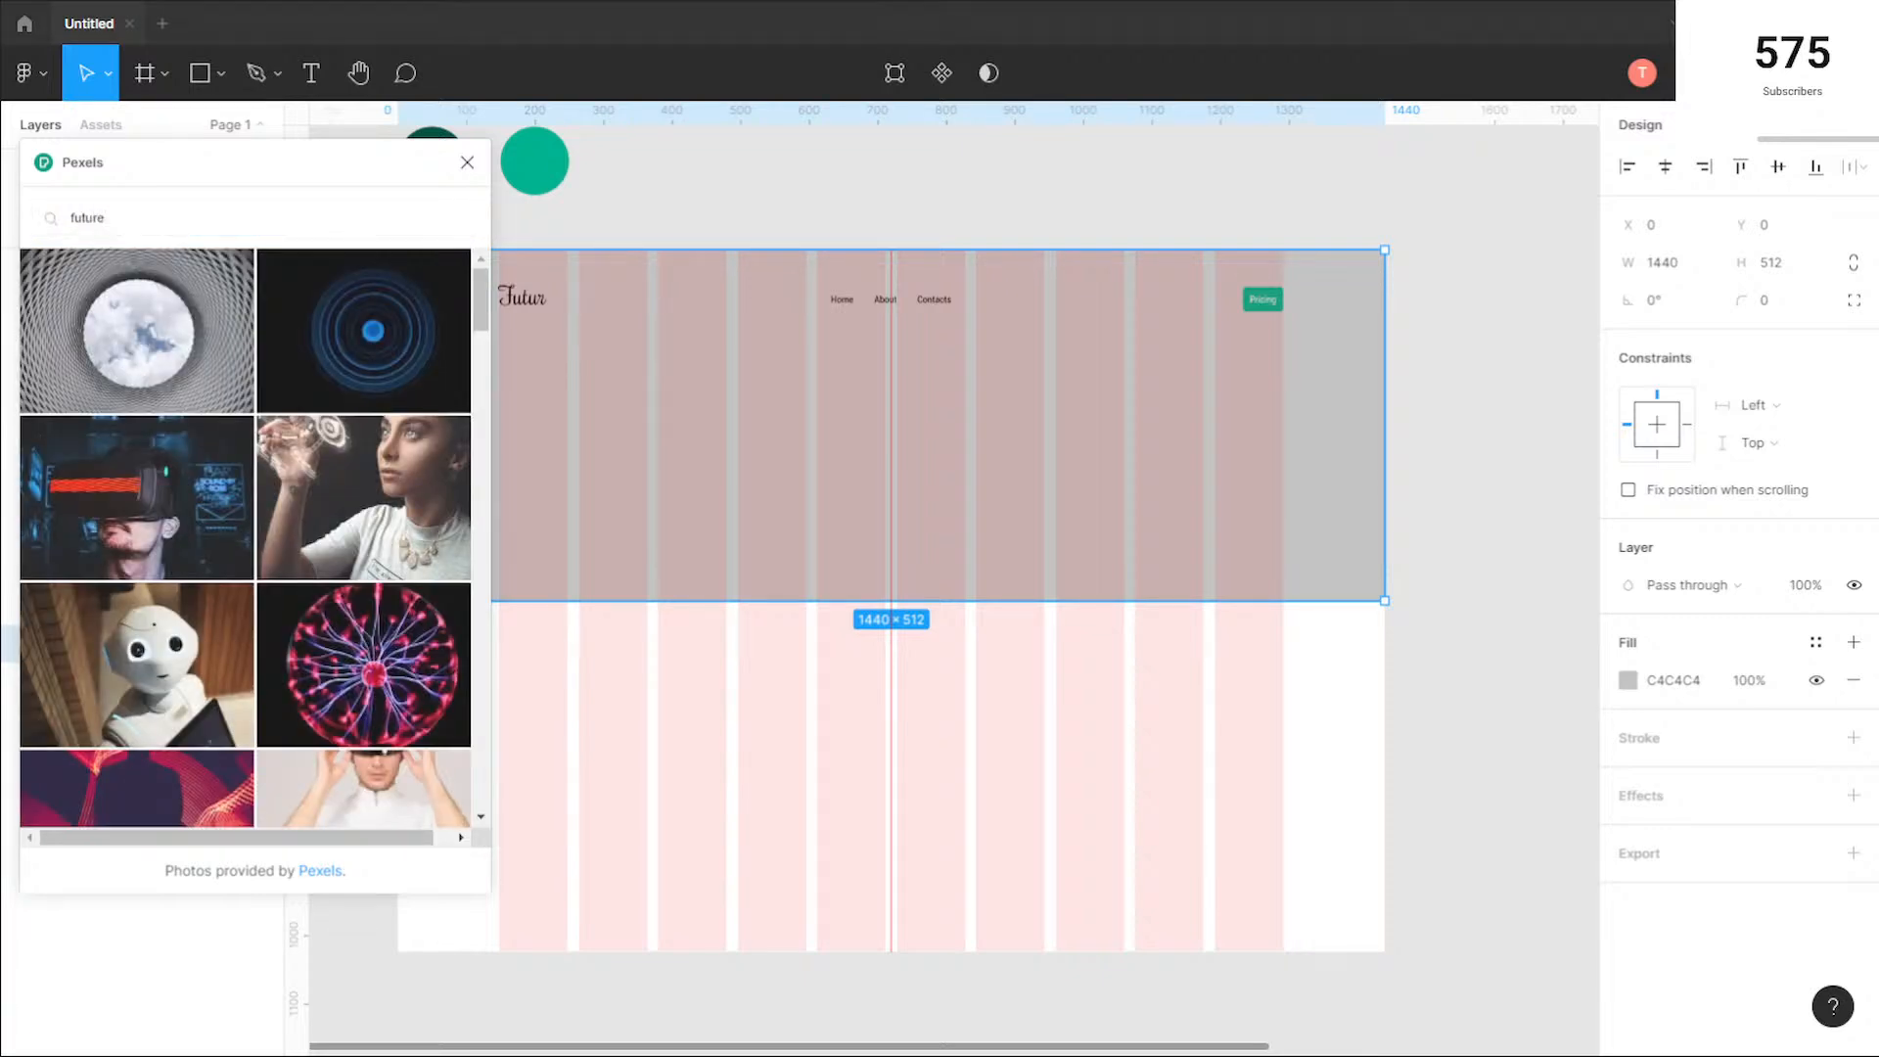
{"action": "left_click", "coordinate": [343, 217]}
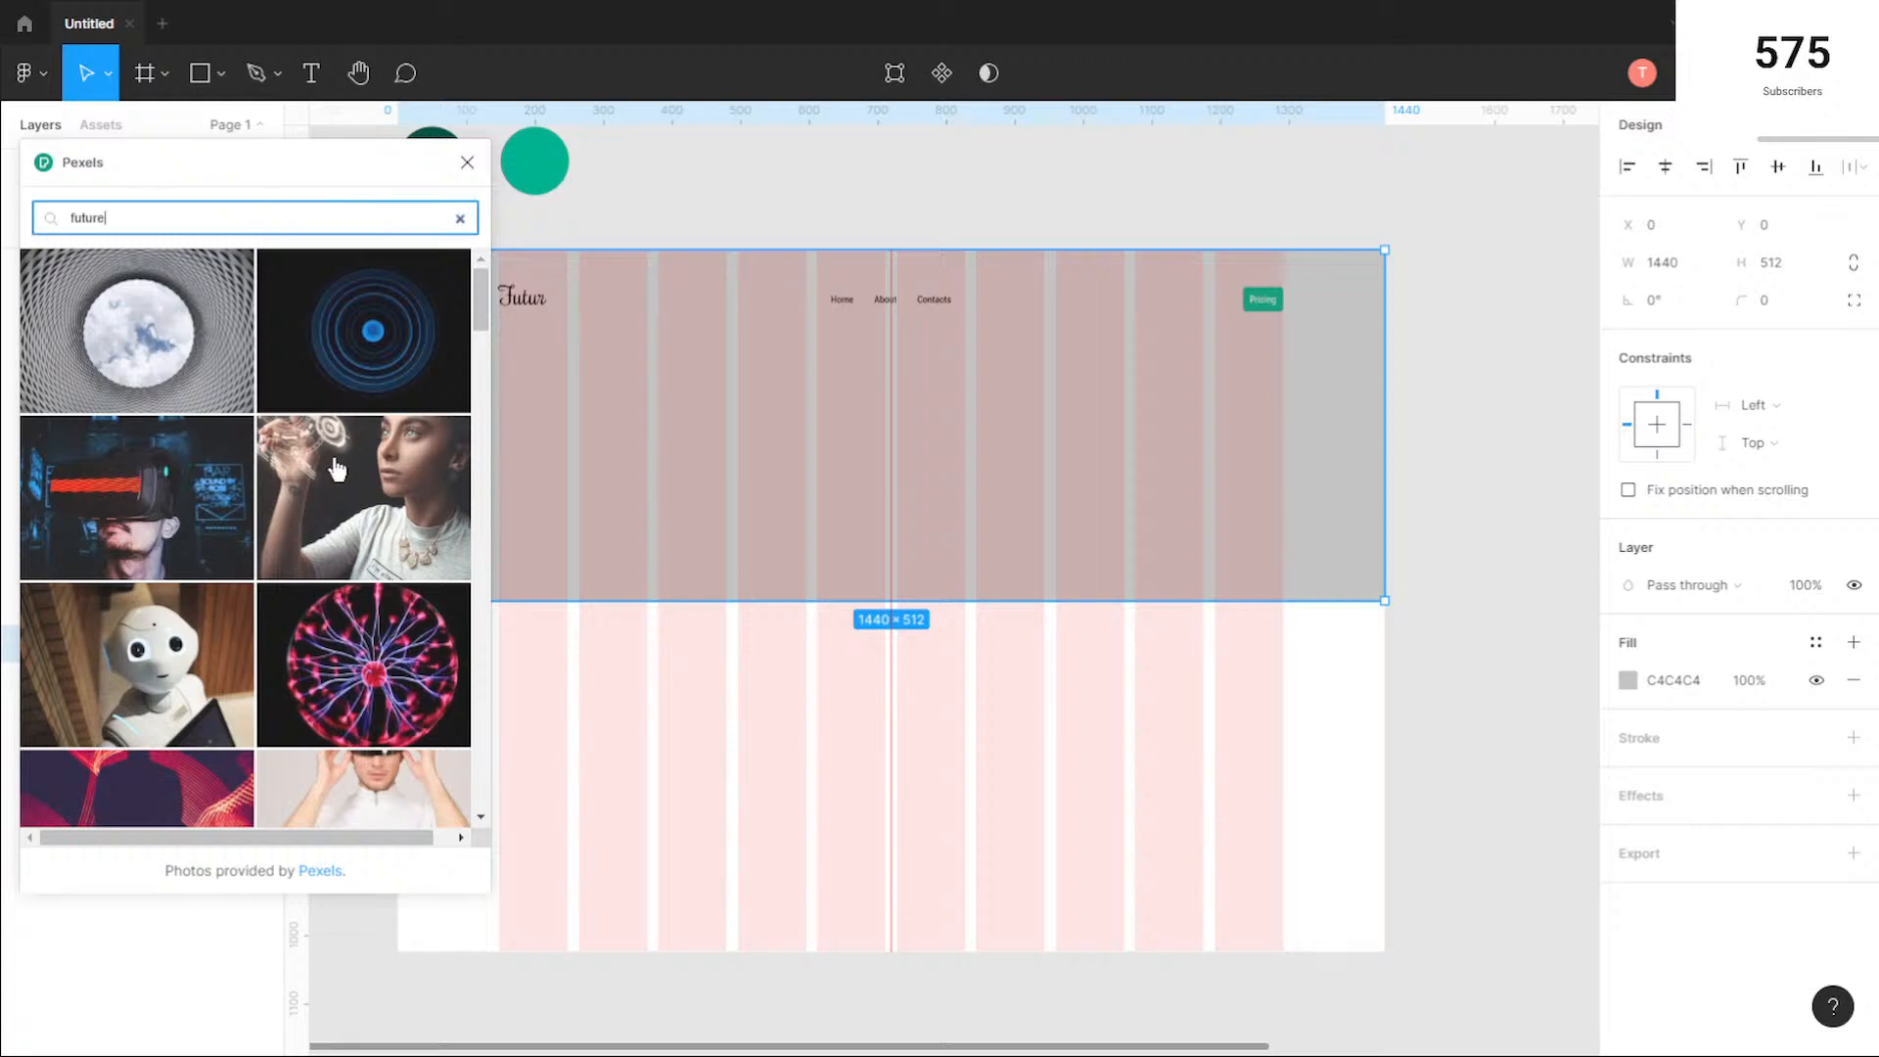
{"action": "left_click", "coordinate": [178, 334]}
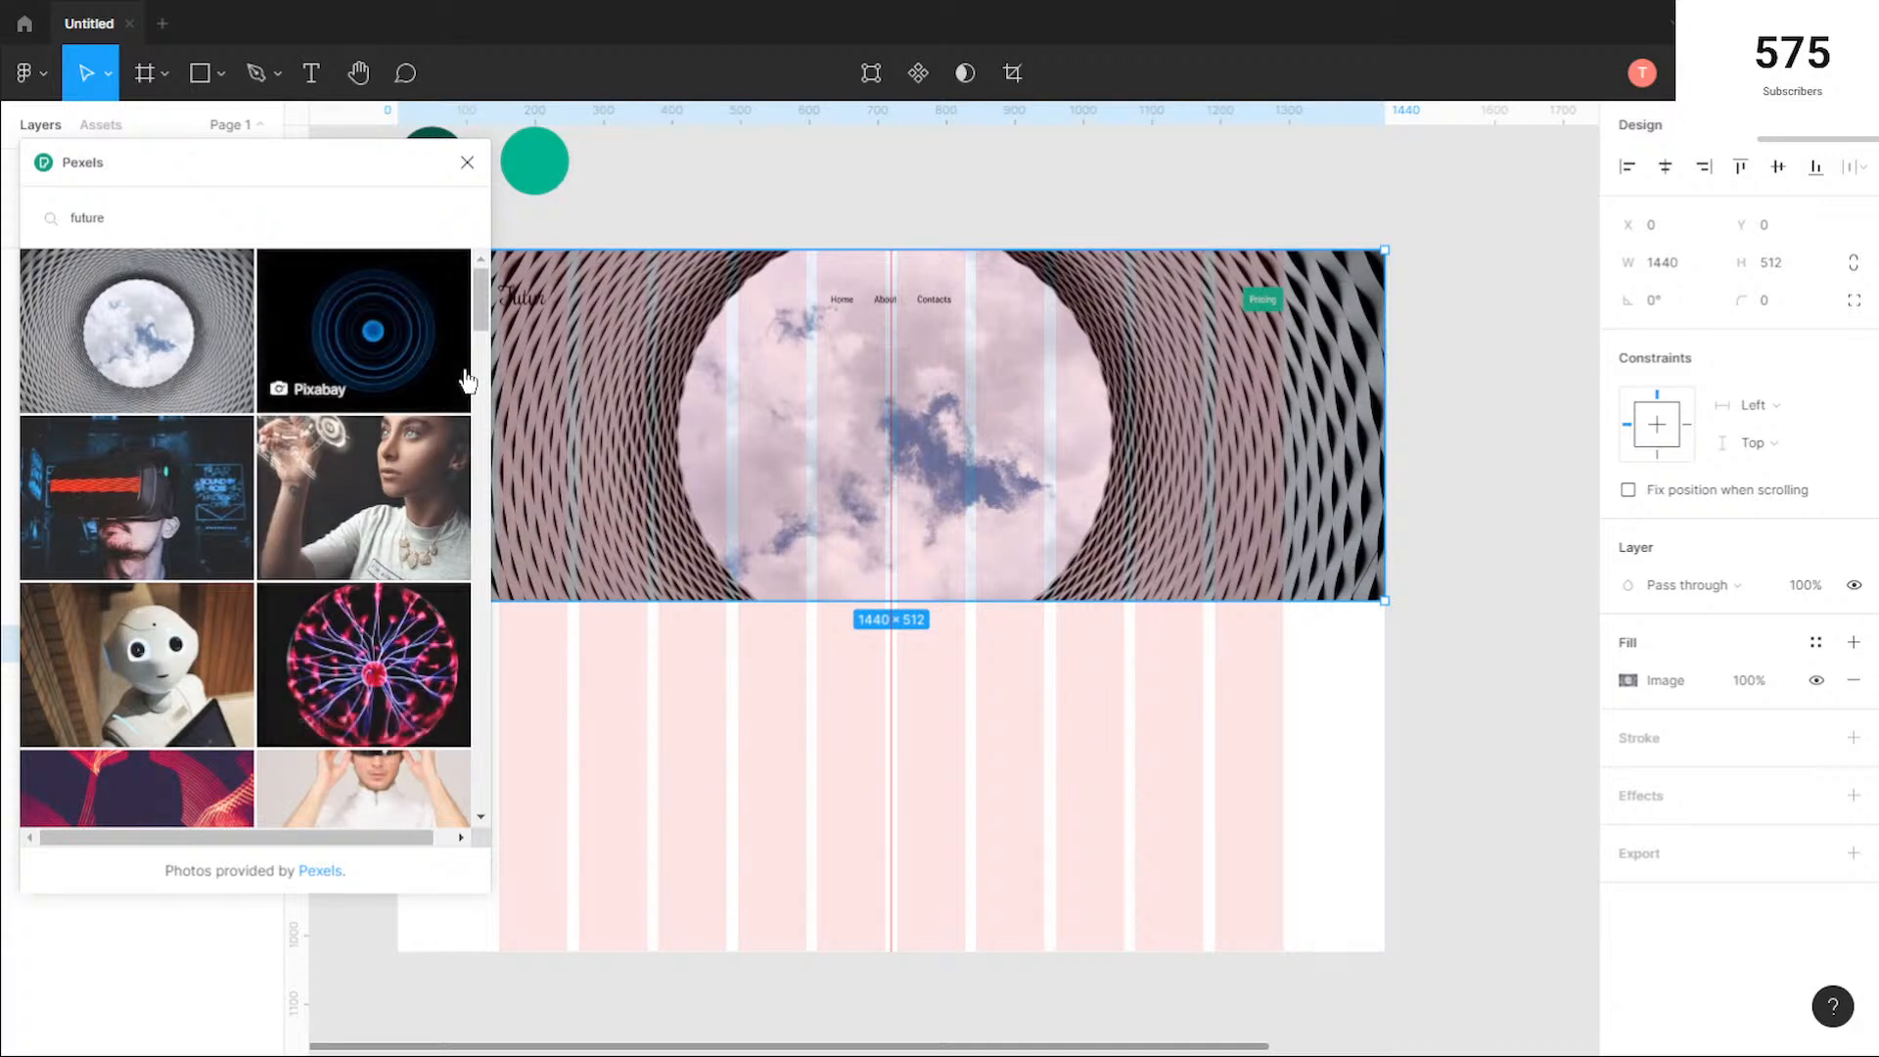
{"action": "left_click", "coordinate": [411, 328]}
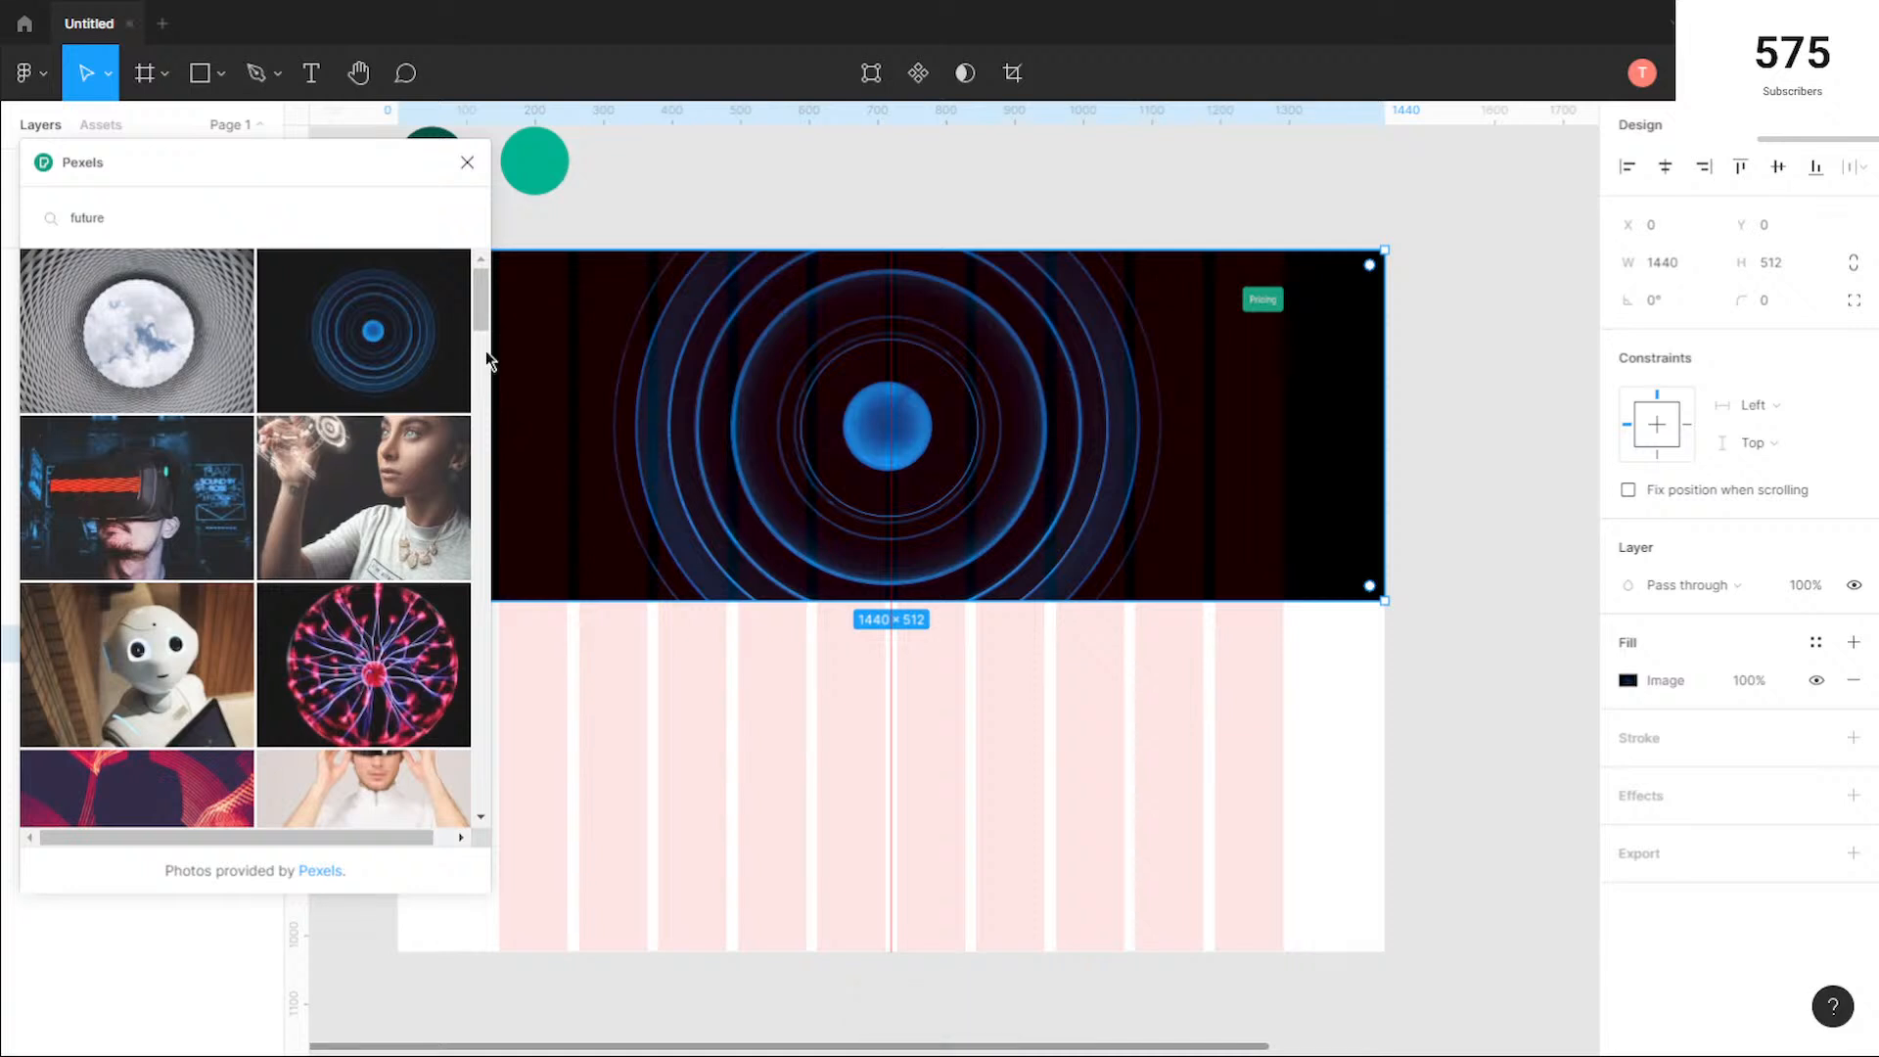
{"action": "left_click_drag", "start_coordinate": [481, 312], "coordinate": [474, 444]}
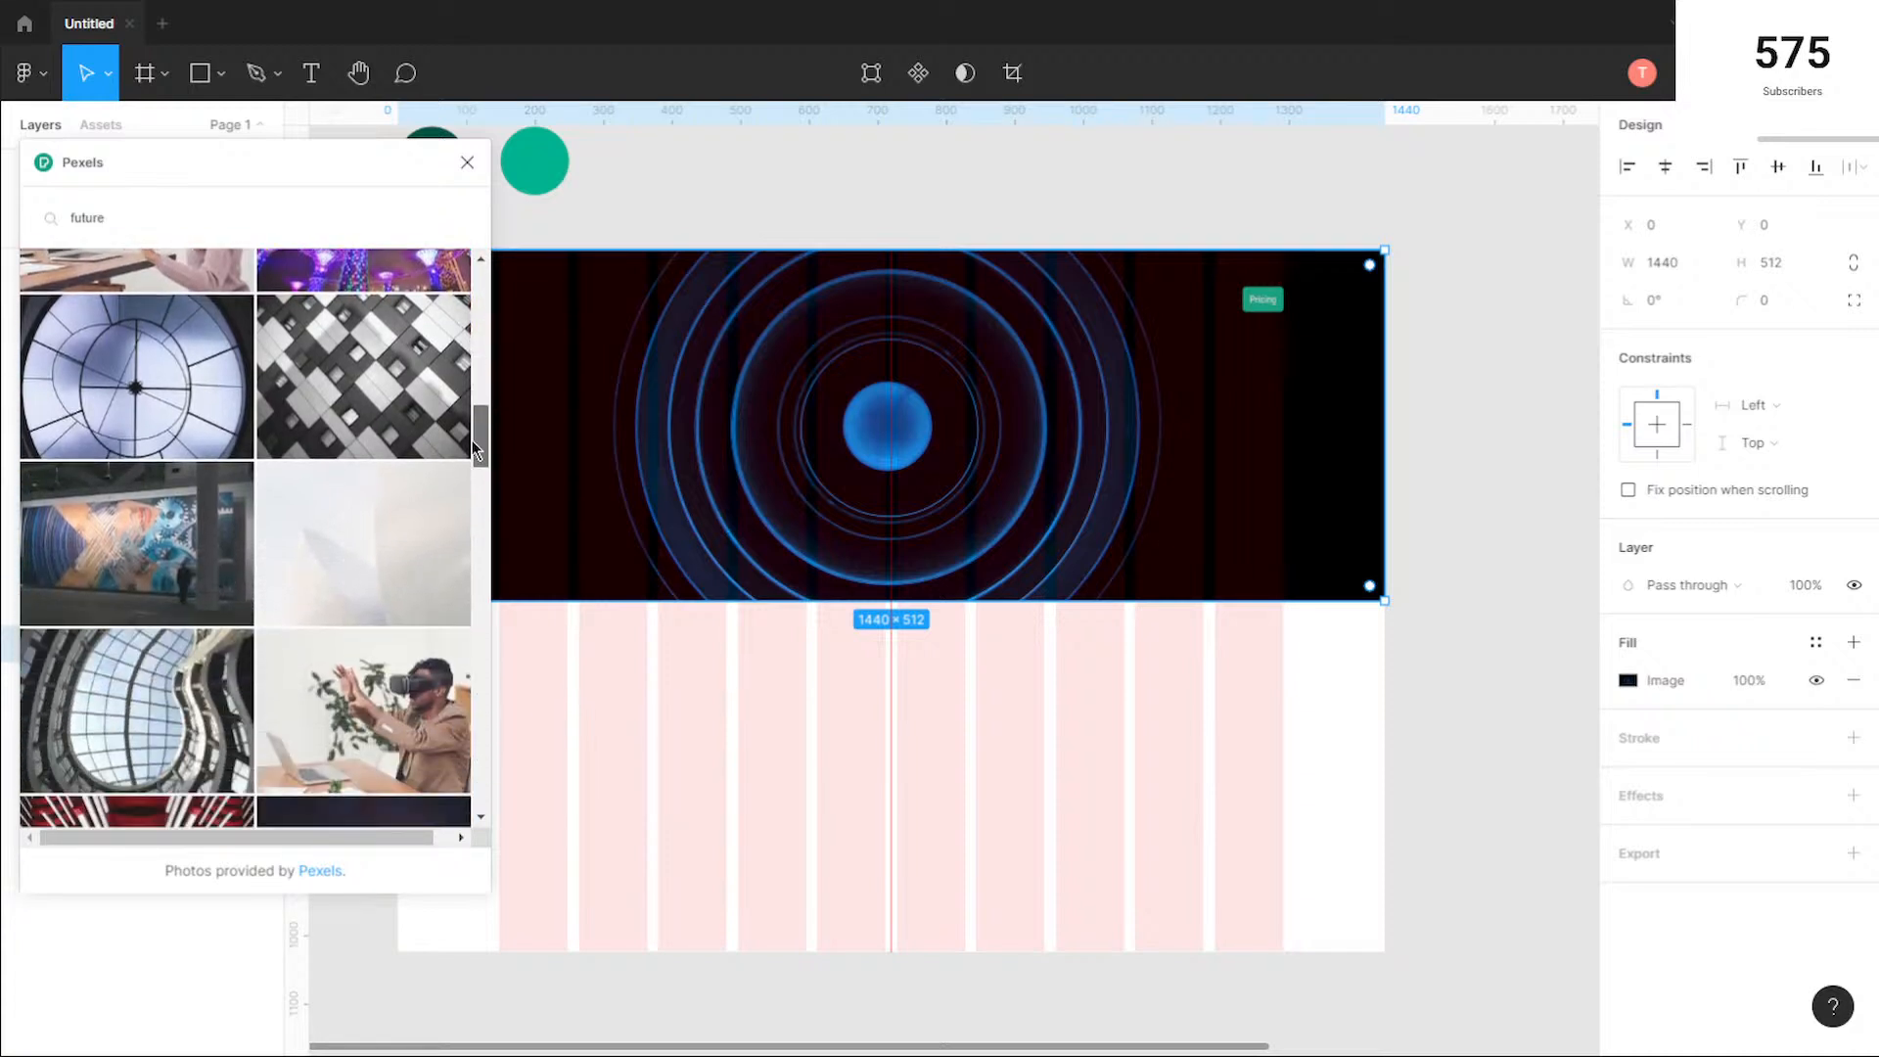
{"action": "left_click", "coordinate": [405, 413]}
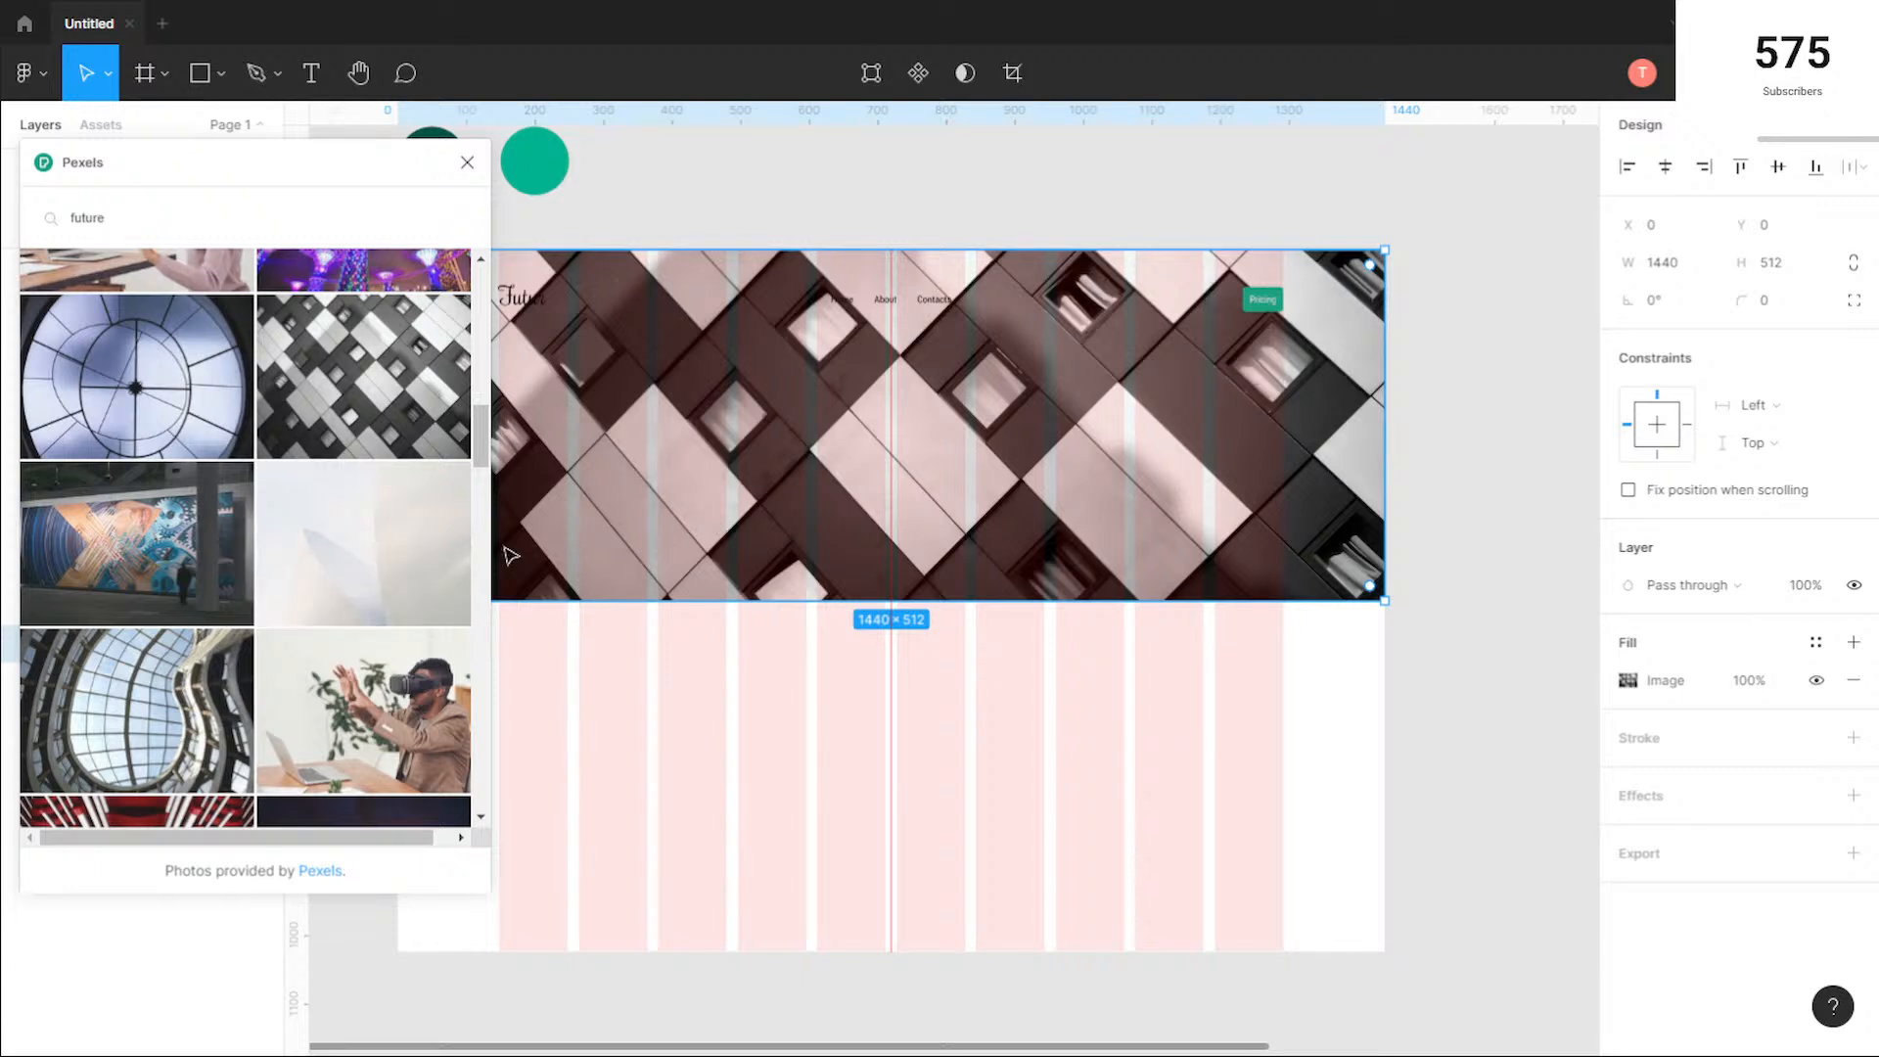
Step: Fill the hero rectangle with the reddish wooden facade photo with protruding windows and close the Pexels plugin
{"action": "scroll", "coordinate": [483, 467], "scroll_direction": "down", "scroll_amount": 2}
{"action": "left_click_drag", "start_coordinate": [481, 477], "coordinate": [479, 514]}
{"action": "left_click", "coordinate": [401, 518]}
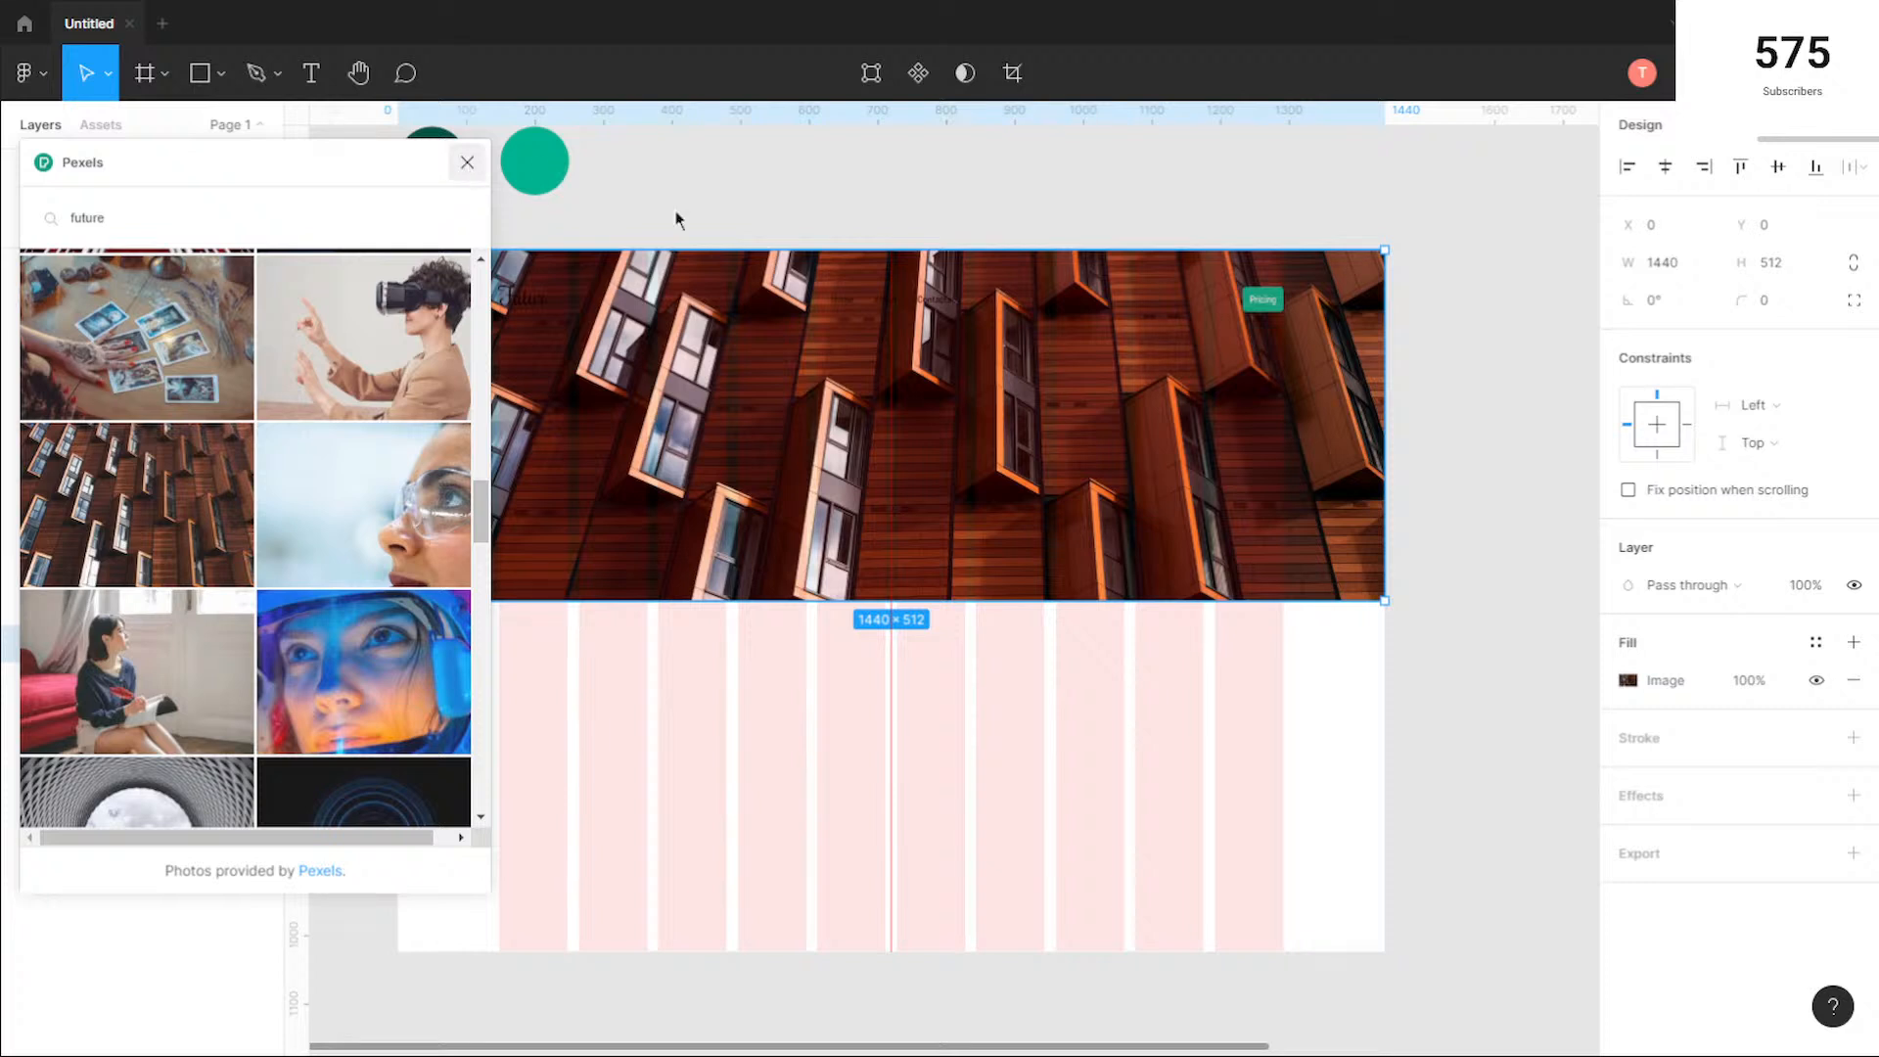
{"action": "left_click", "coordinate": [467, 163]}
{"action": "left_click", "coordinate": [1079, 224]}
Step: Lock the hero image rectangle in the desktop frame
{"action": "left_click", "coordinate": [1090, 401]}
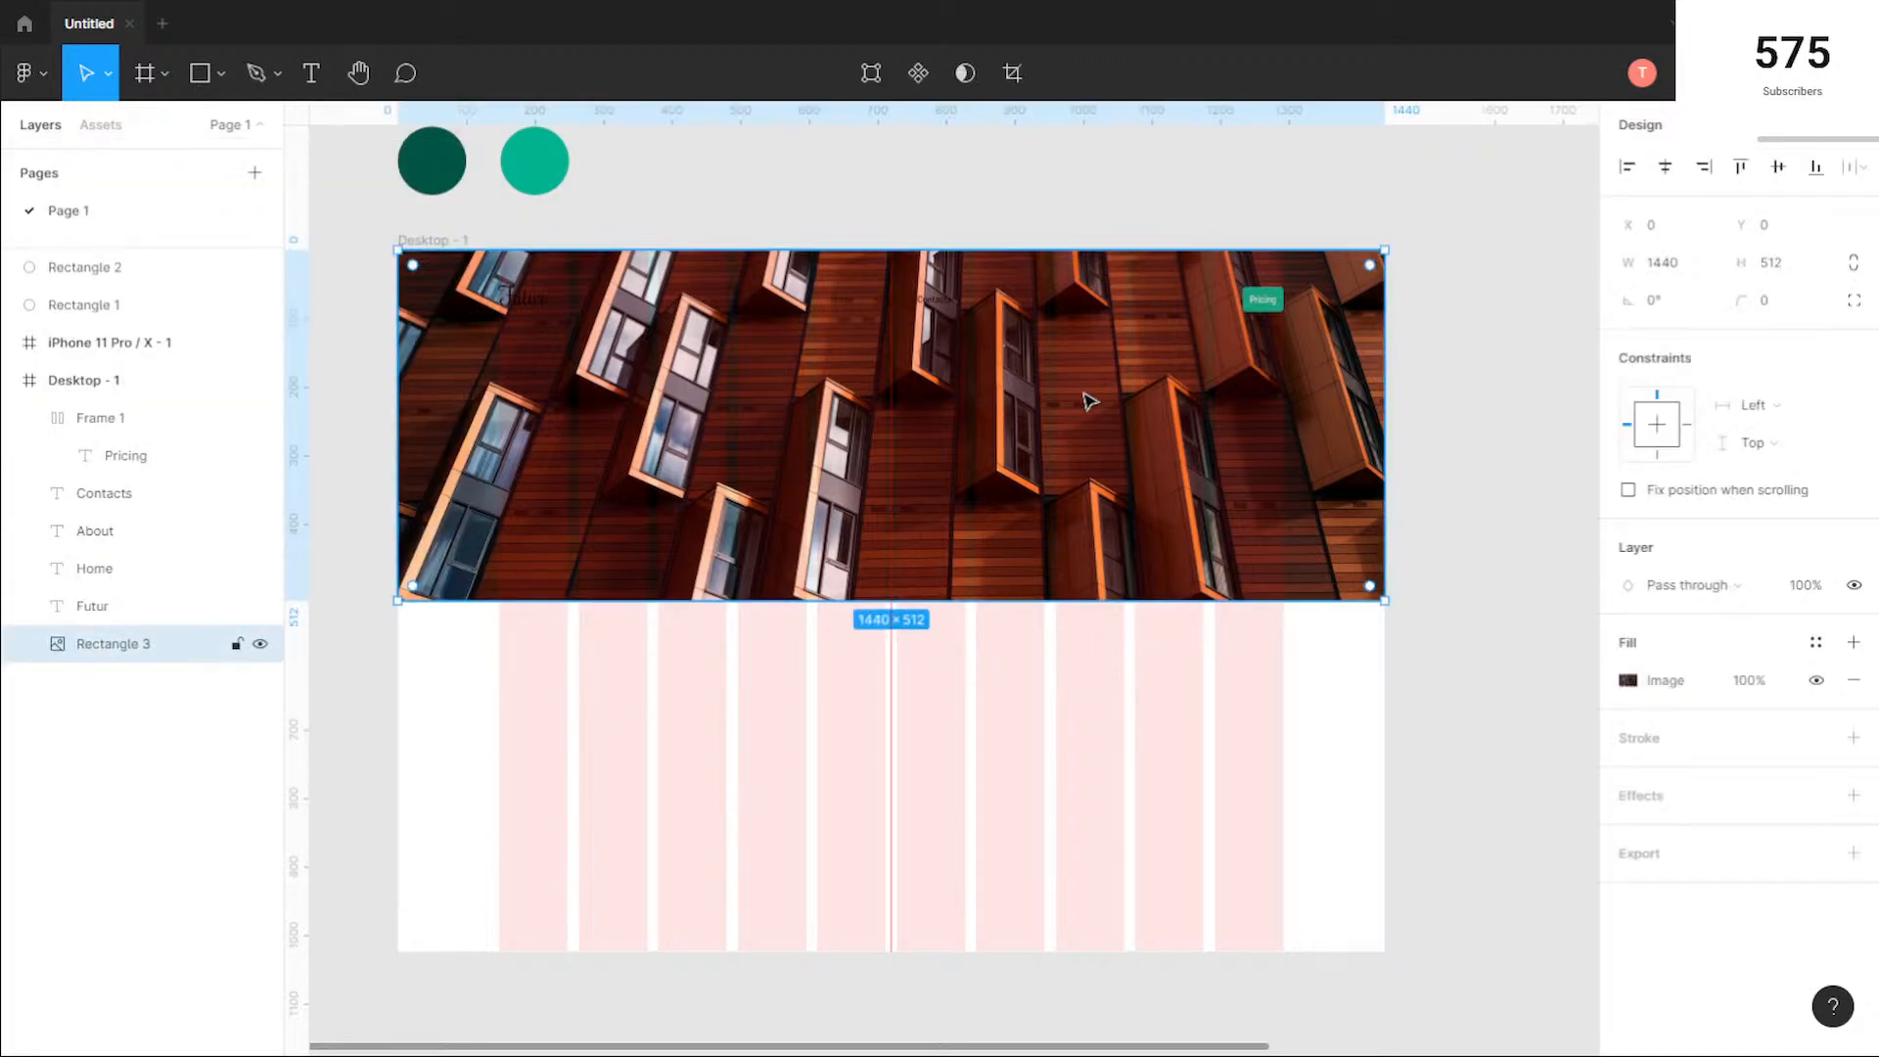
{"action": "left_click", "coordinate": [236, 644]}
{"action": "left_click", "coordinate": [1263, 839]}
Step: Change the header button's label from Pricing to Store
{"action": "scroll", "coordinate": [1249, 299], "scroll_direction": "up", "scroll_amount": 3}
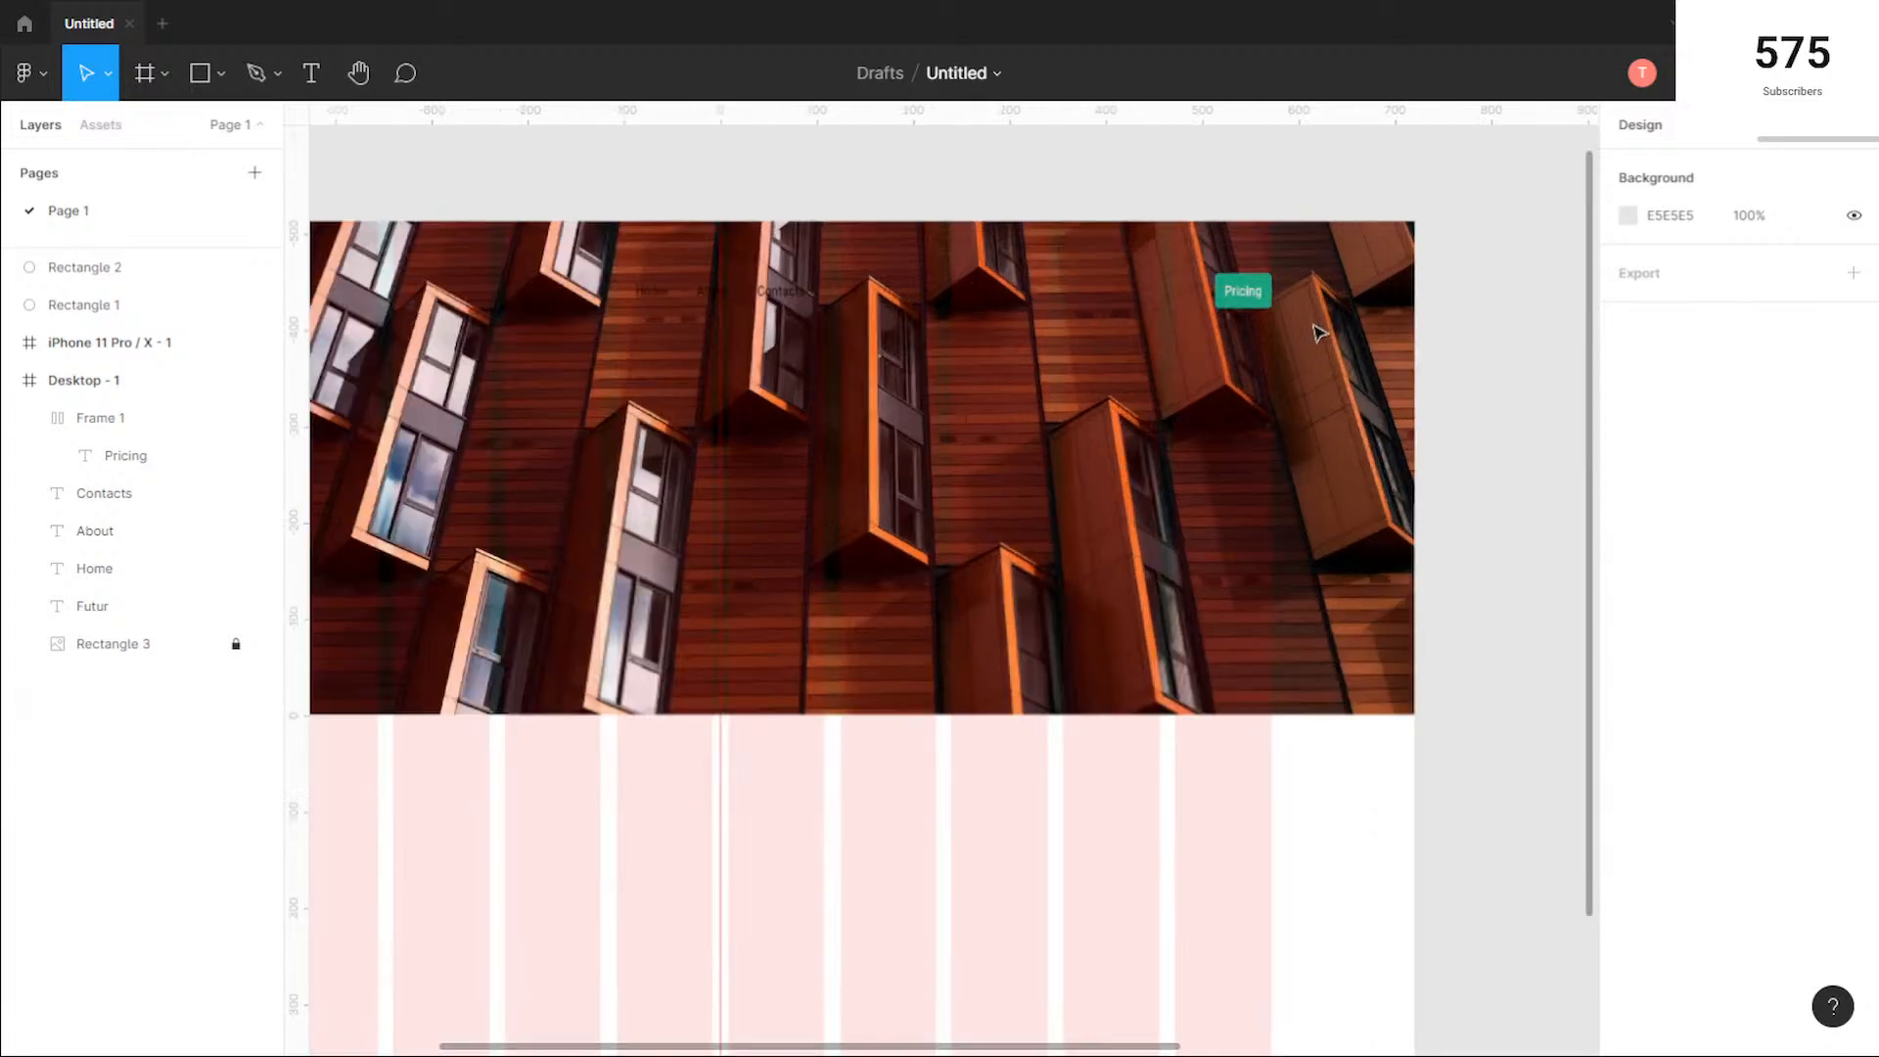
{"action": "double_click", "coordinate": [1249, 293]}
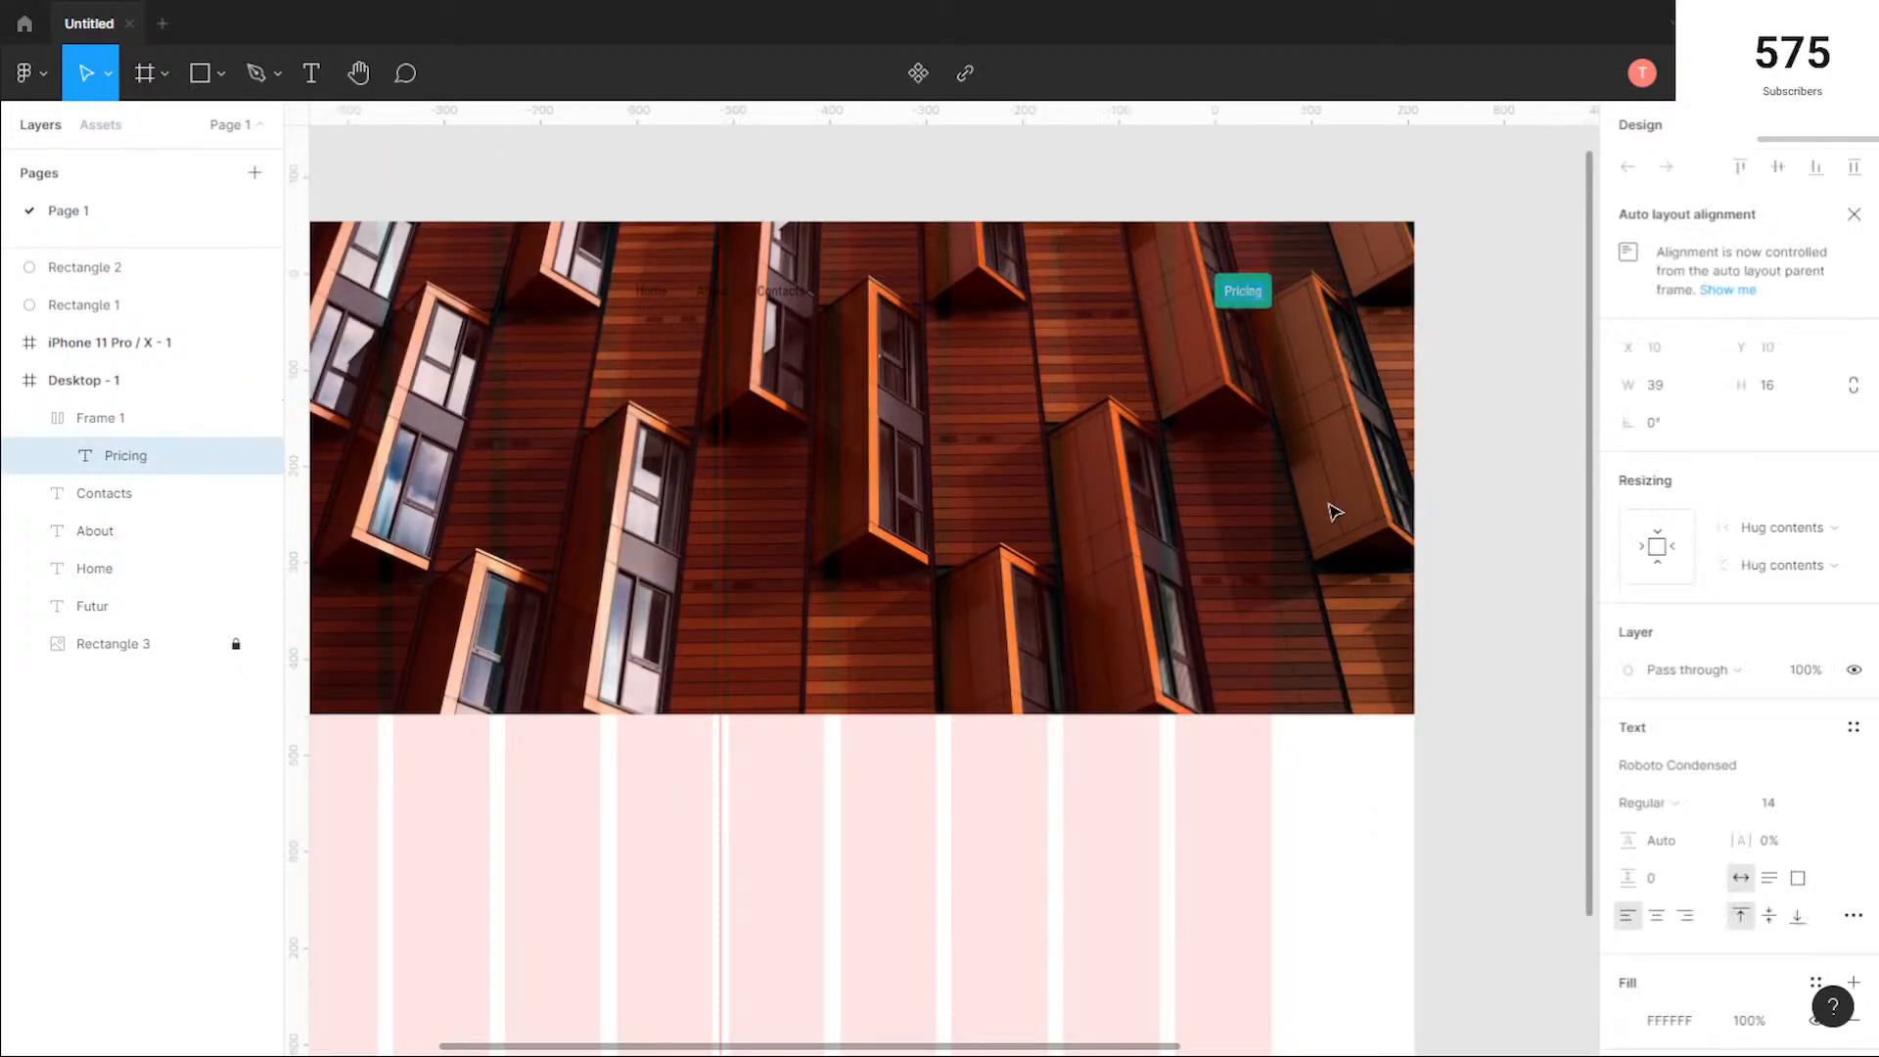
{"action": "key", "text": "Return"}
{"action": "type", "text": "Store"}
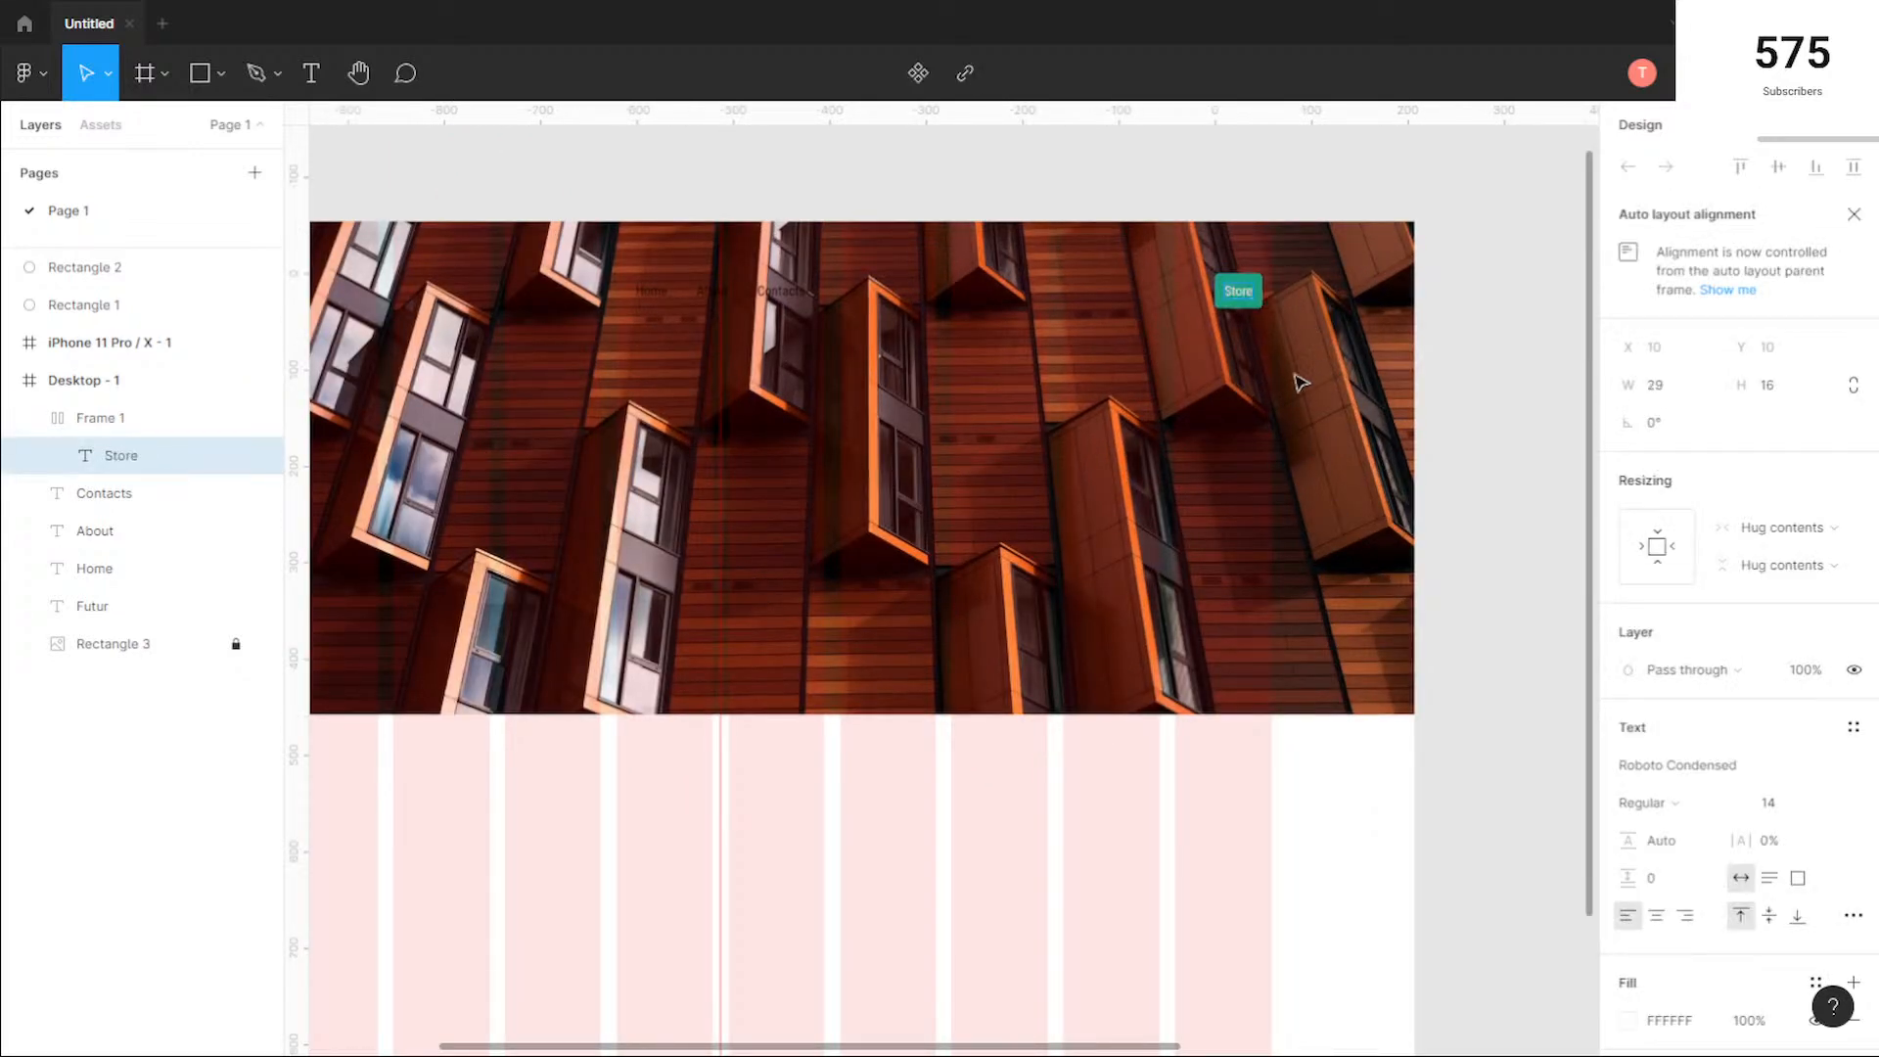
{"action": "key", "text": "Escape"}
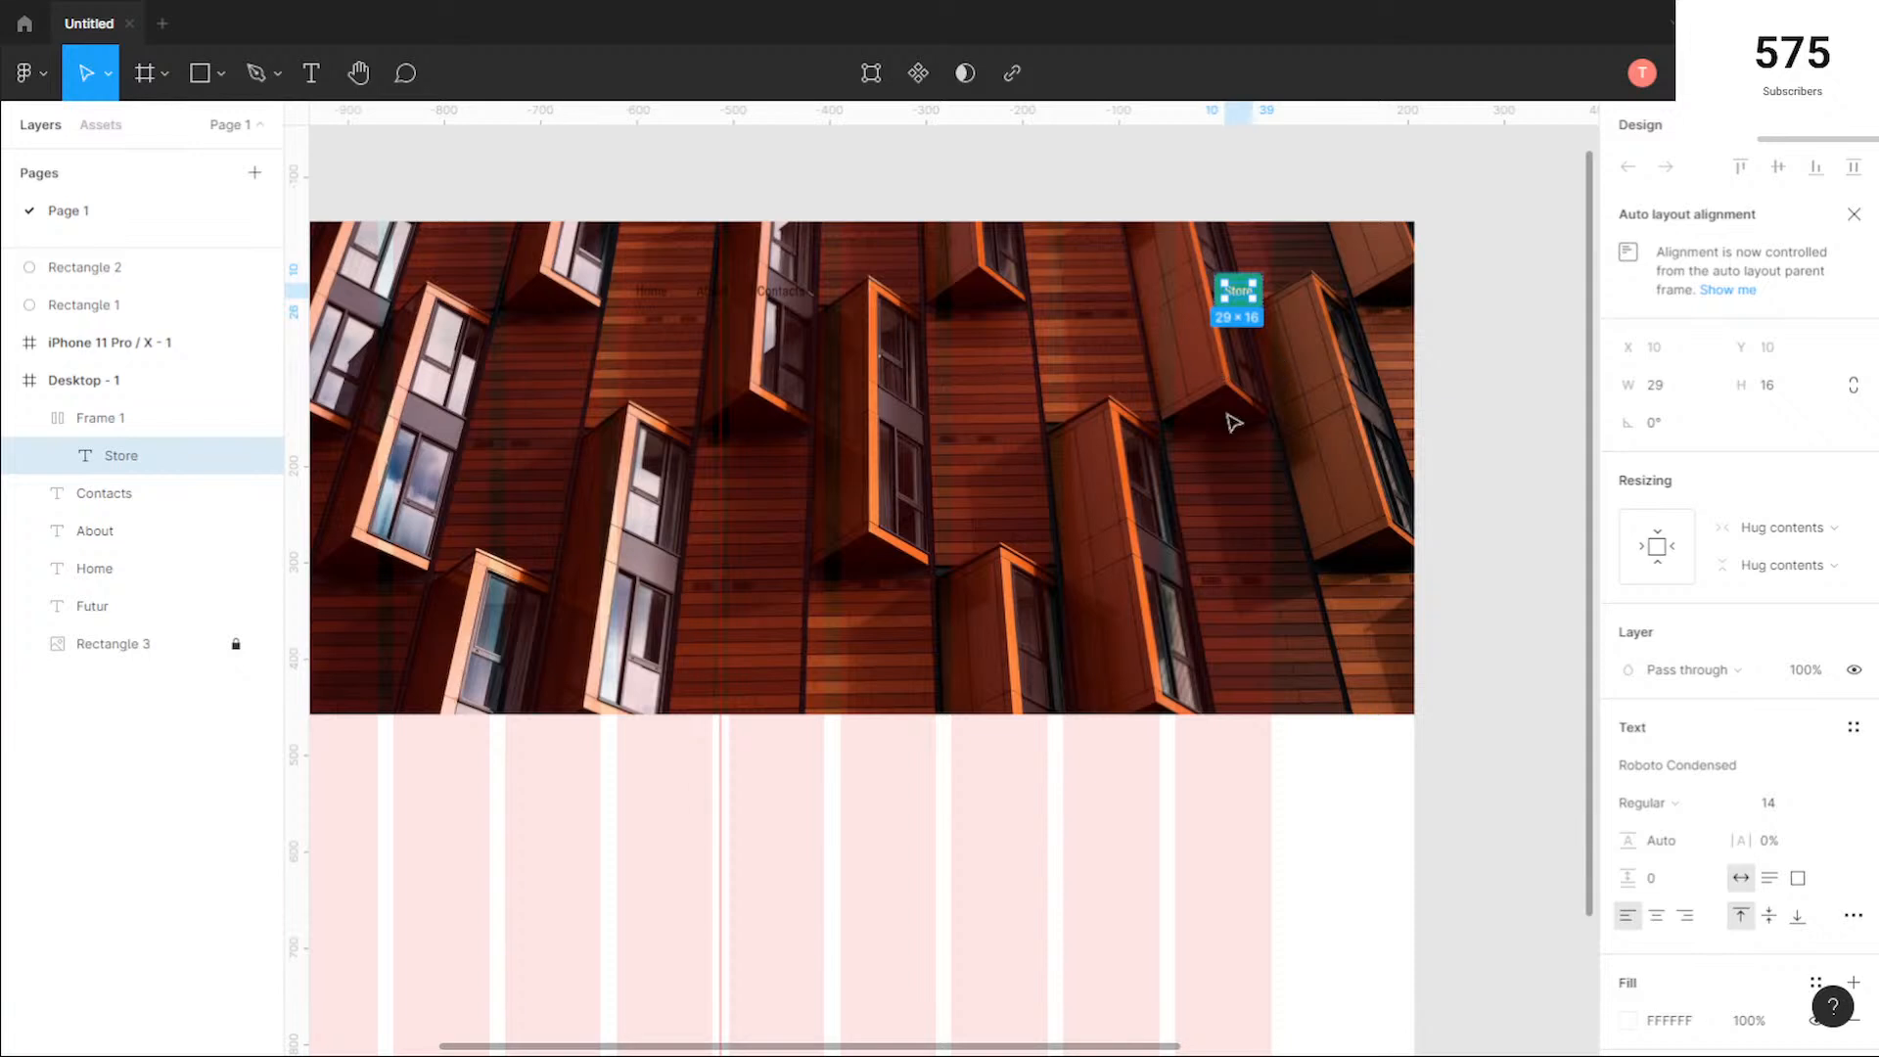
Step: Set the colour opacity of the desktop frame's column grid to 80%
{"action": "scroll", "coordinate": [890, 501], "scroll_direction": "down", "scroll_amount": 1}
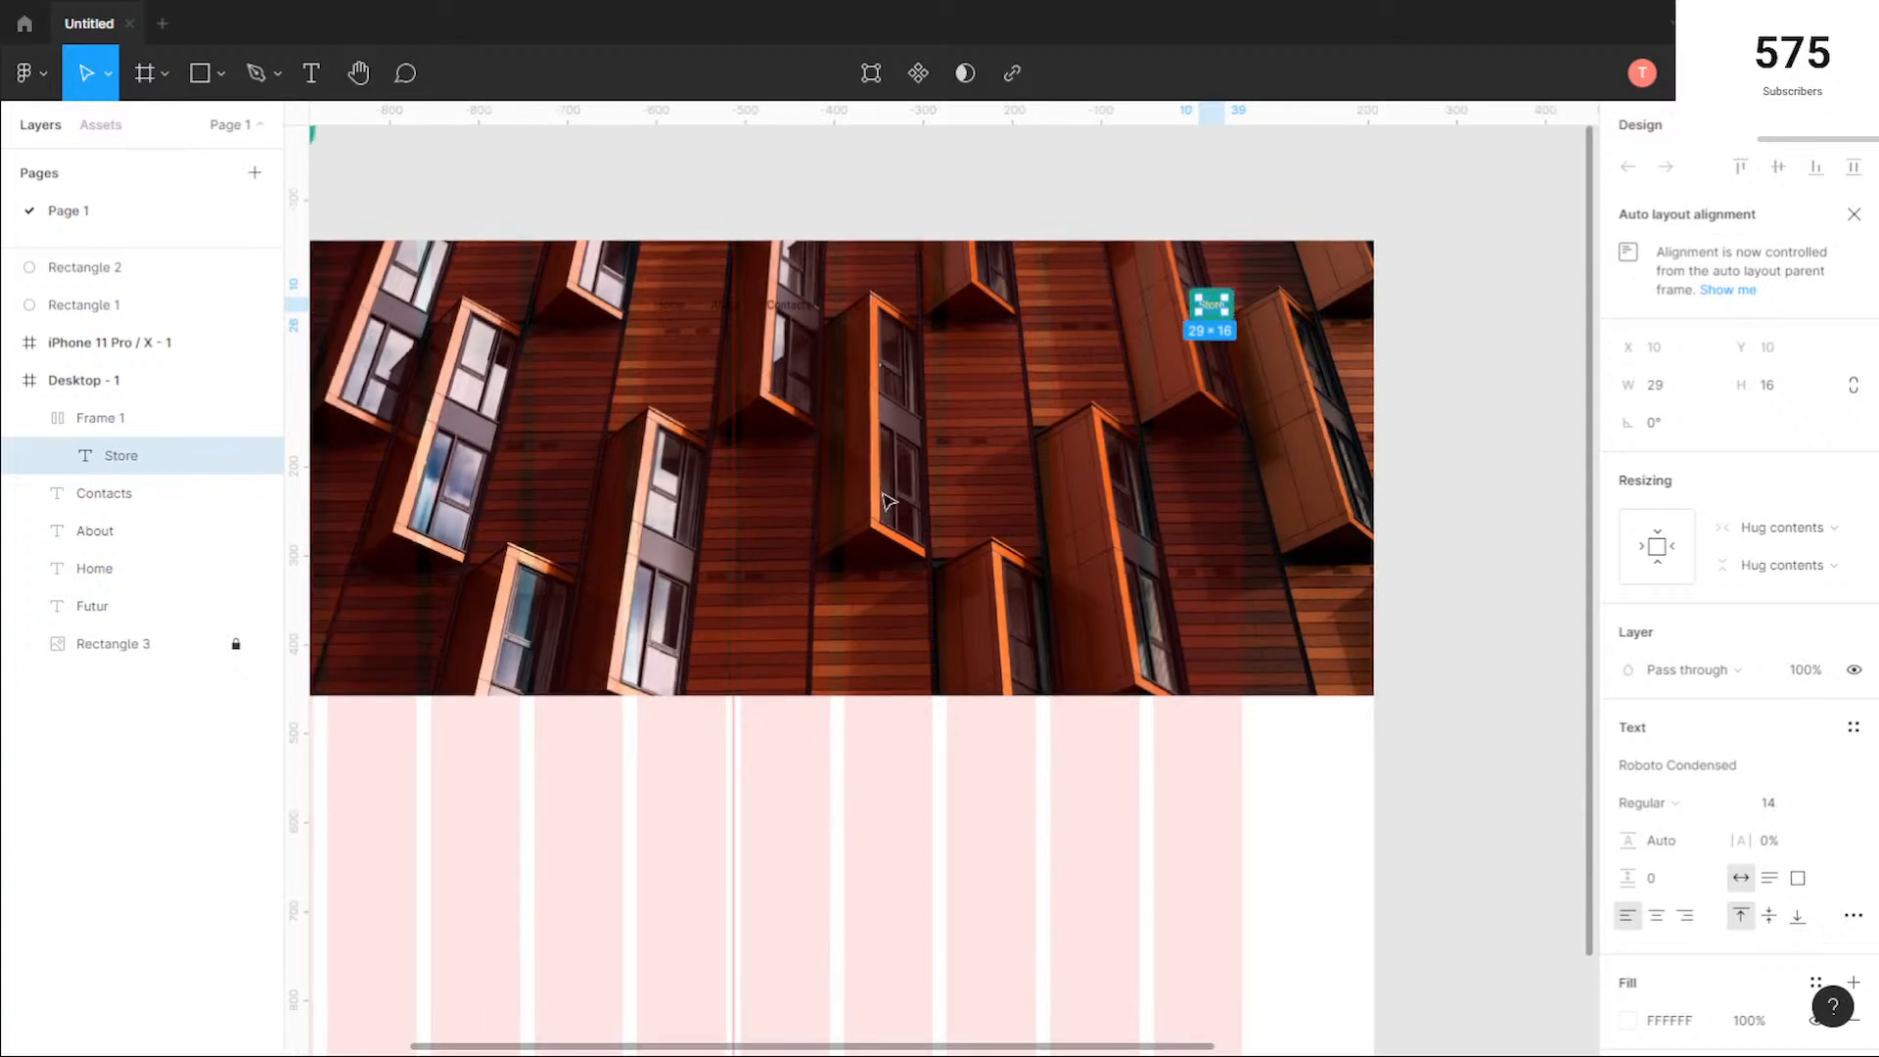
{"action": "scroll", "coordinate": [890, 501], "scroll_direction": "down", "scroll_amount": 1}
{"action": "left_click", "coordinate": [784, 759]}
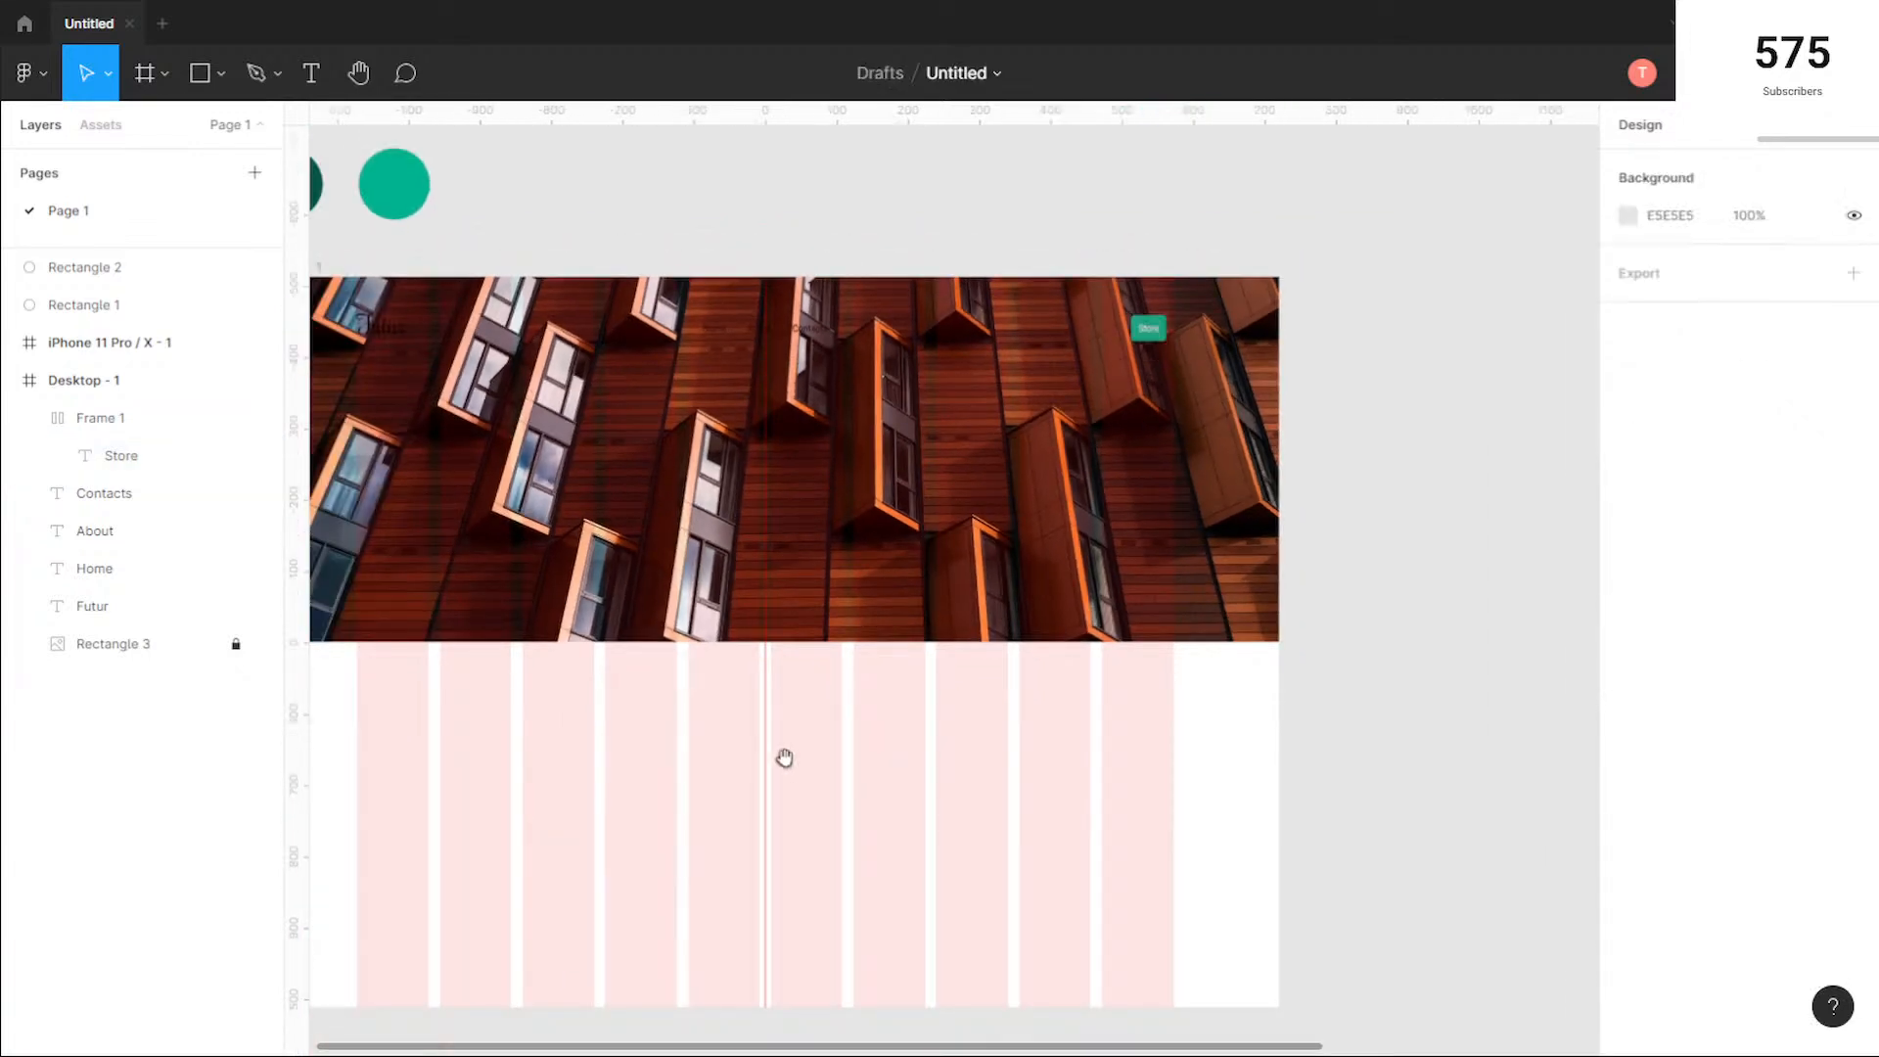
{"action": "scroll", "coordinate": [784, 760], "scroll_direction": "down", "scroll_amount": 1}
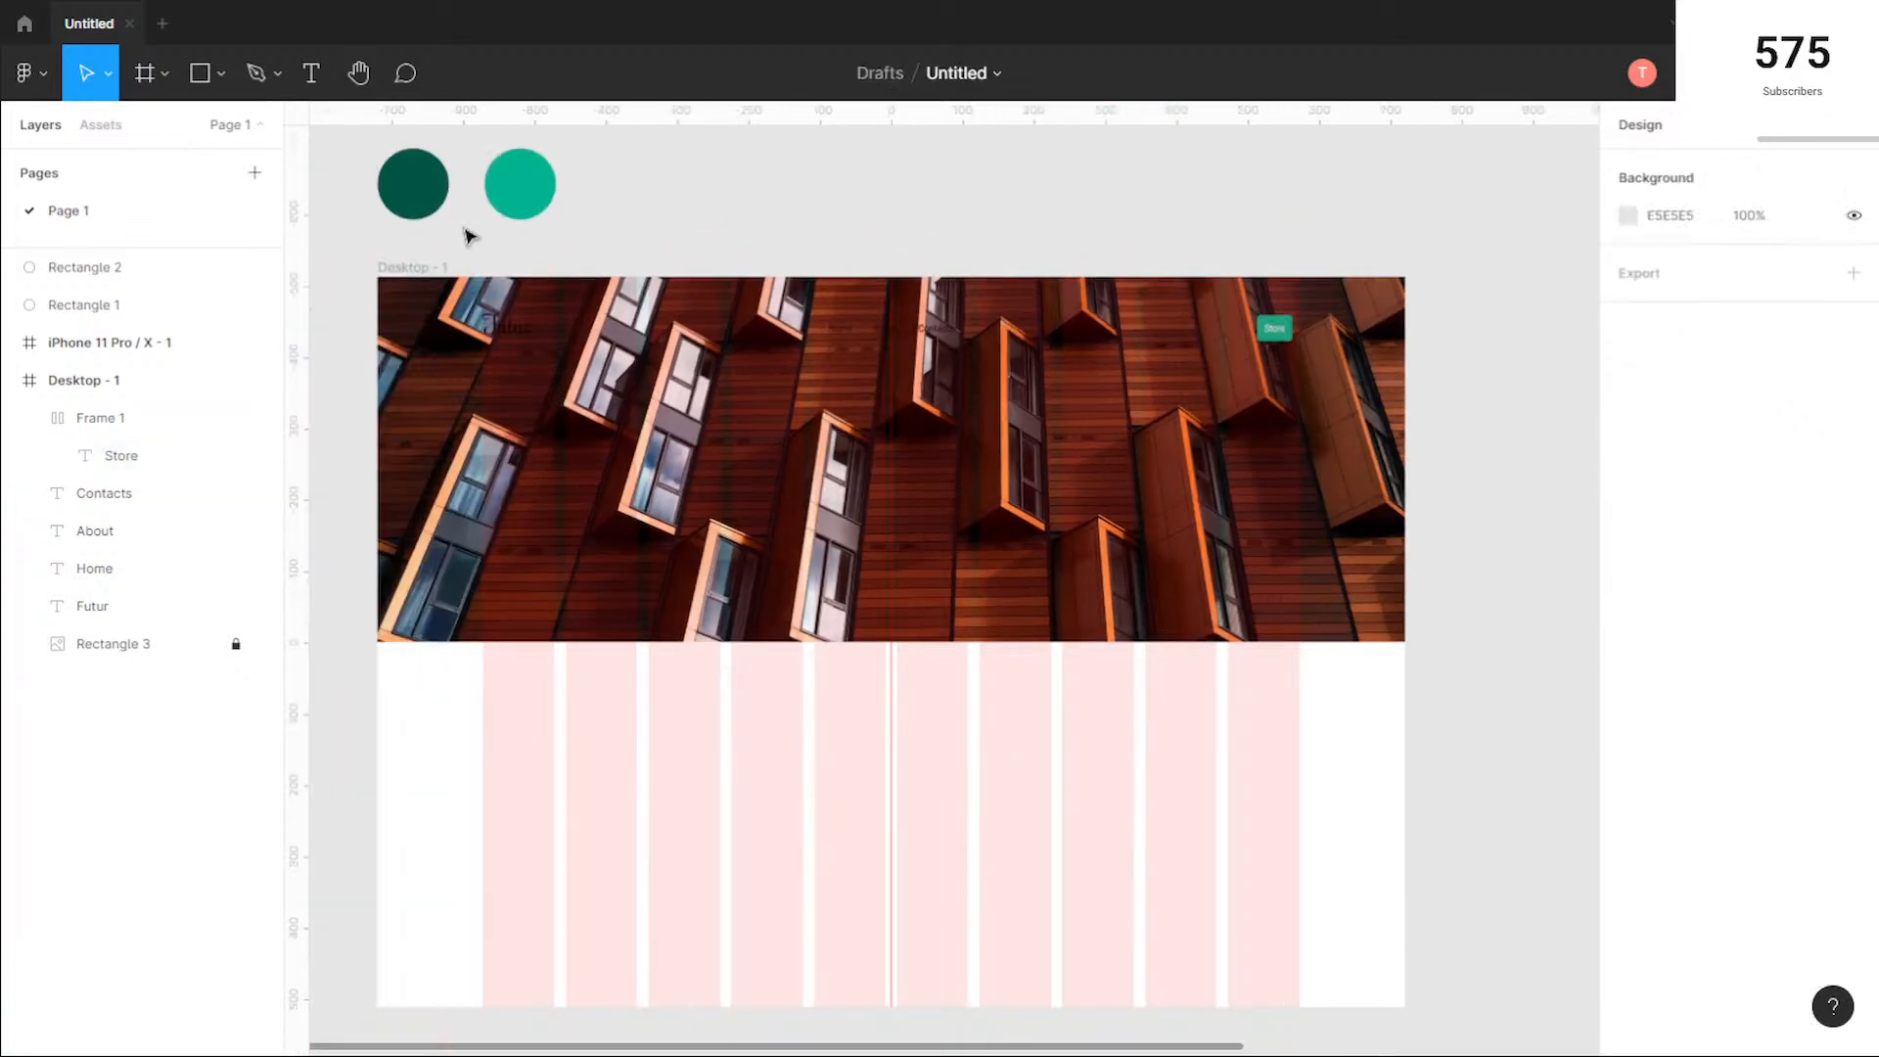
{"action": "left_click", "coordinate": [415, 274]}
{"action": "left_click", "coordinate": [1629, 529]}
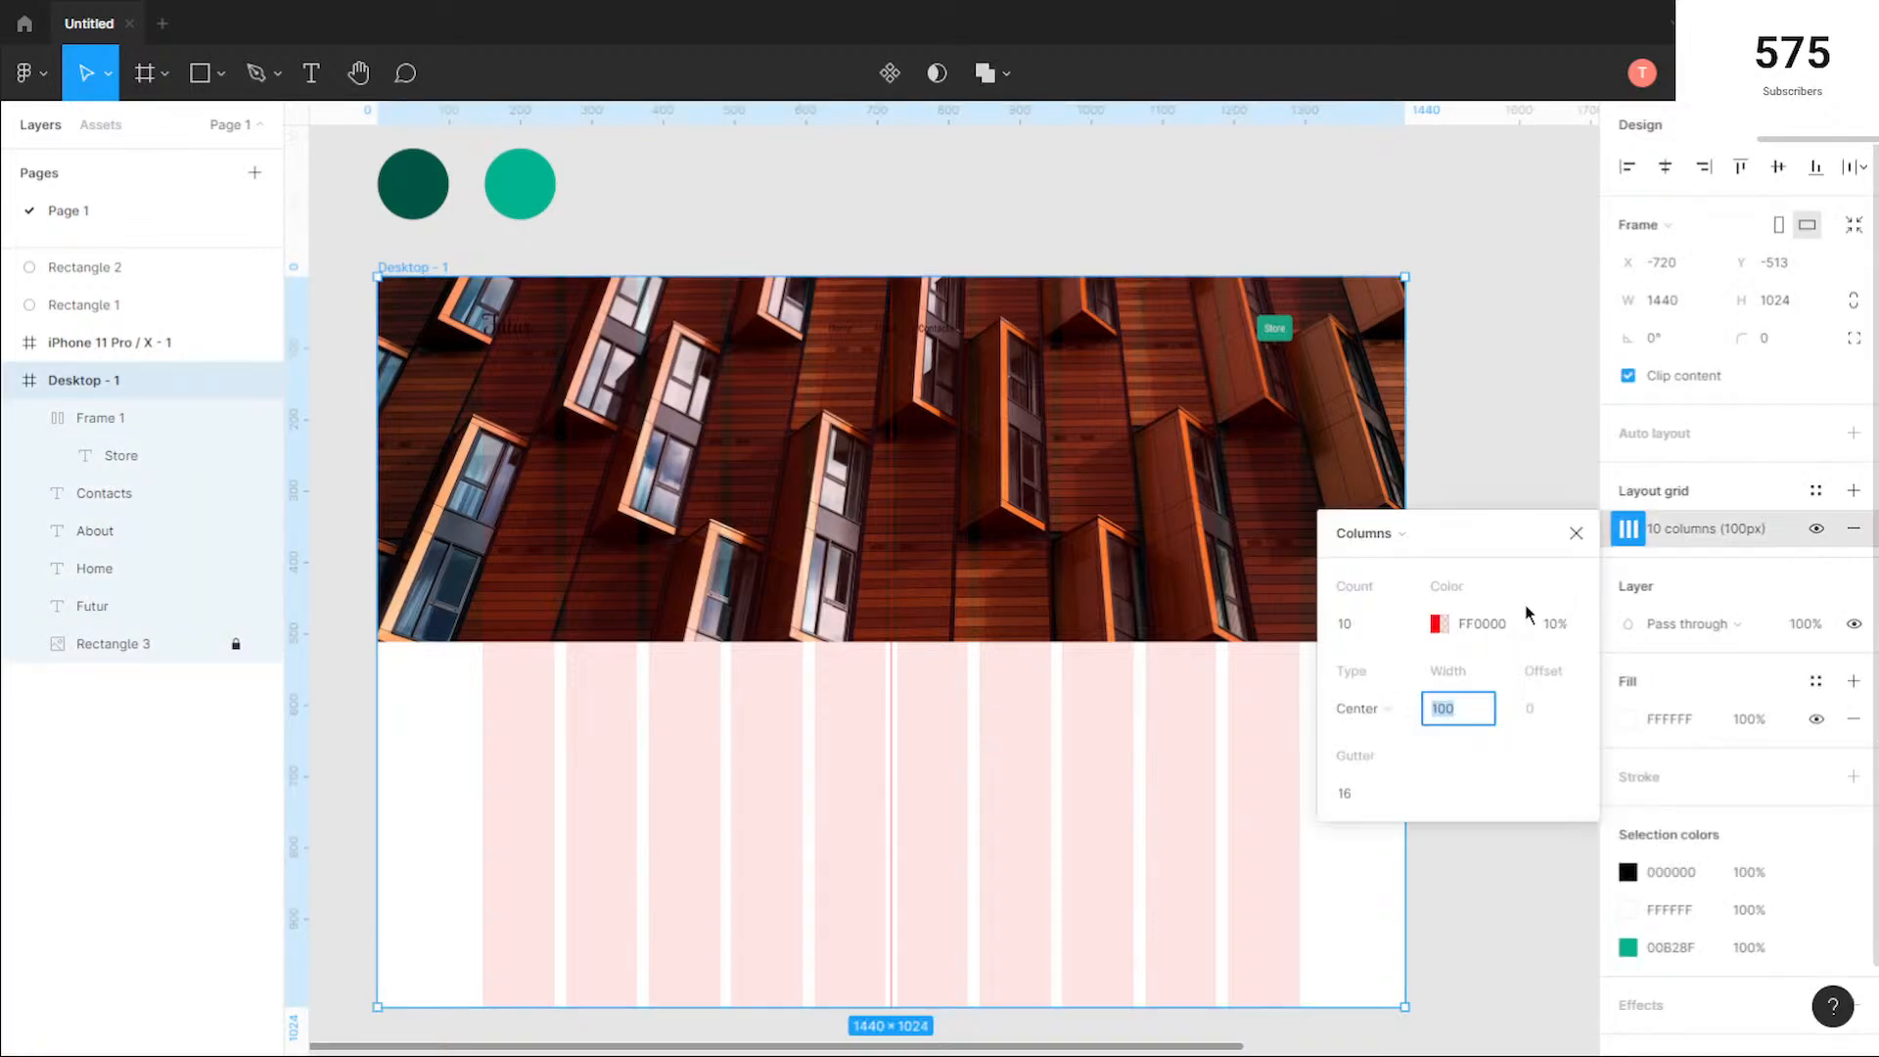
{"action": "left_click", "coordinate": [1571, 626]}
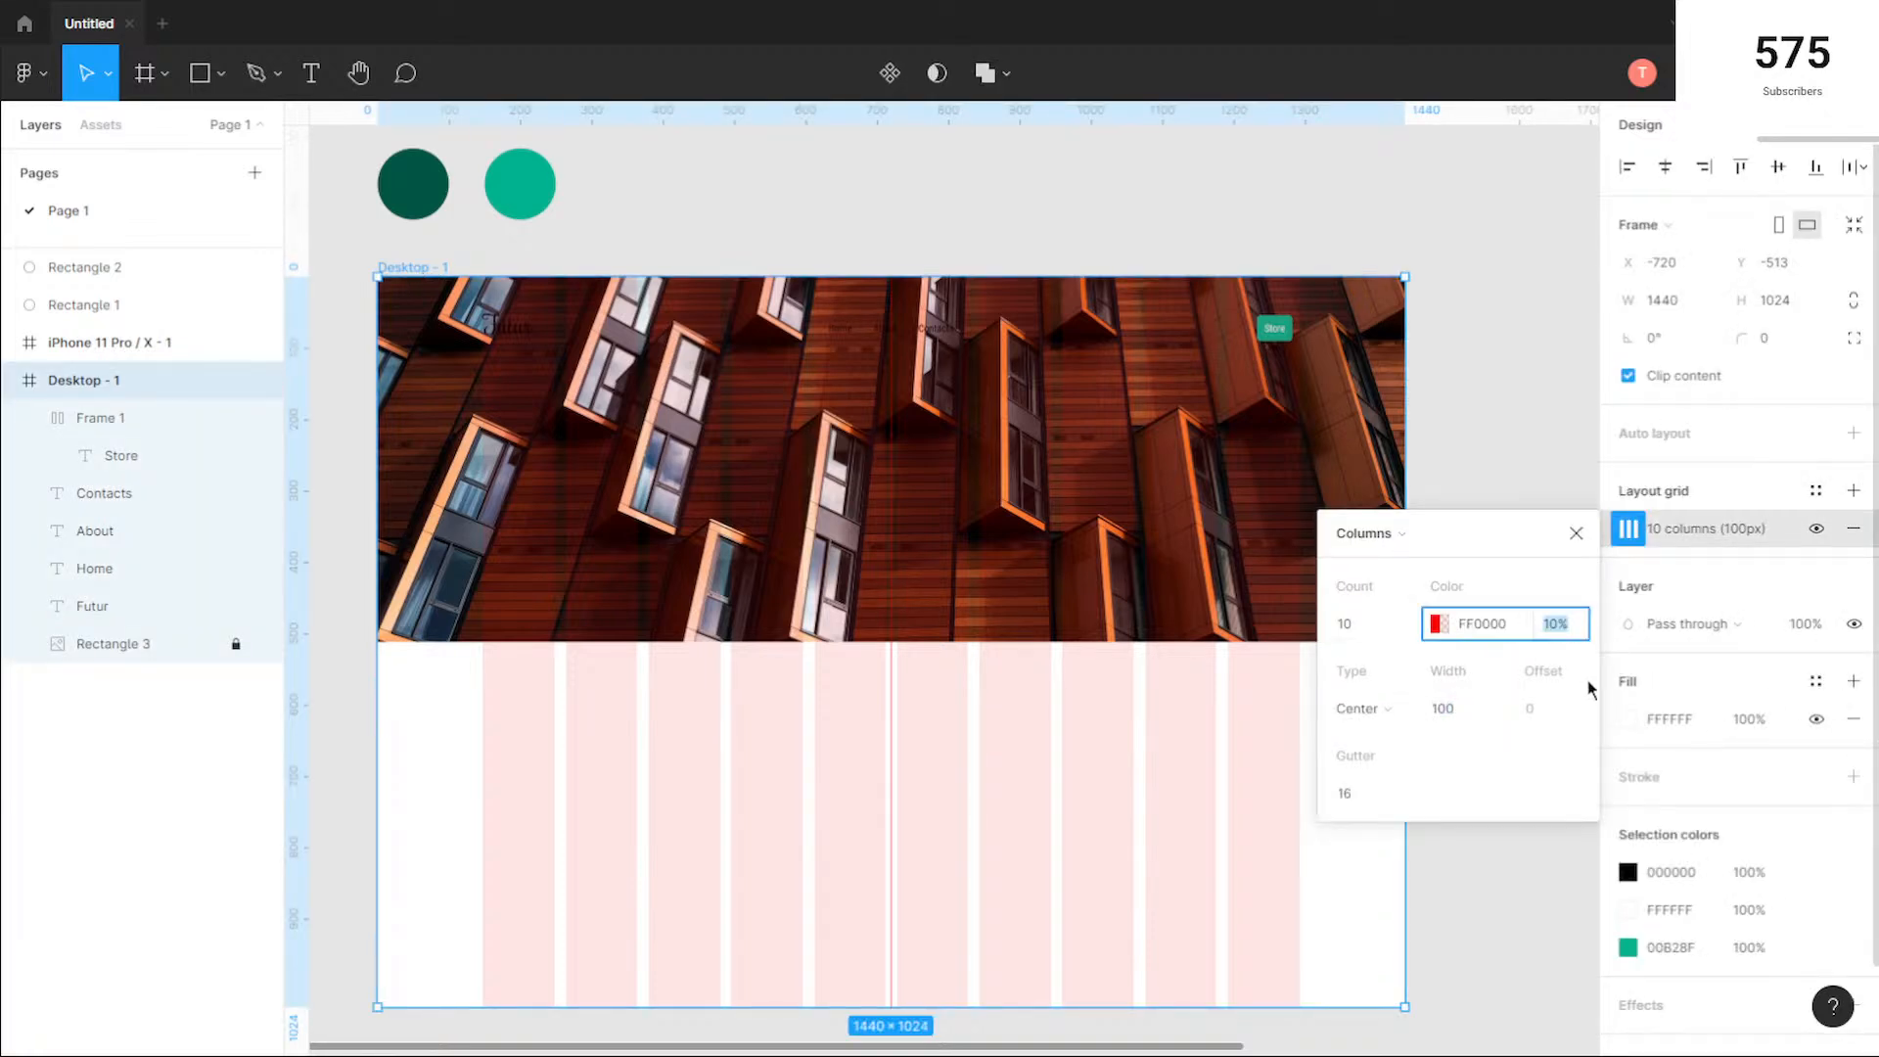
{"action": "type", "text": "80"}
{"action": "key", "text": "Return"}
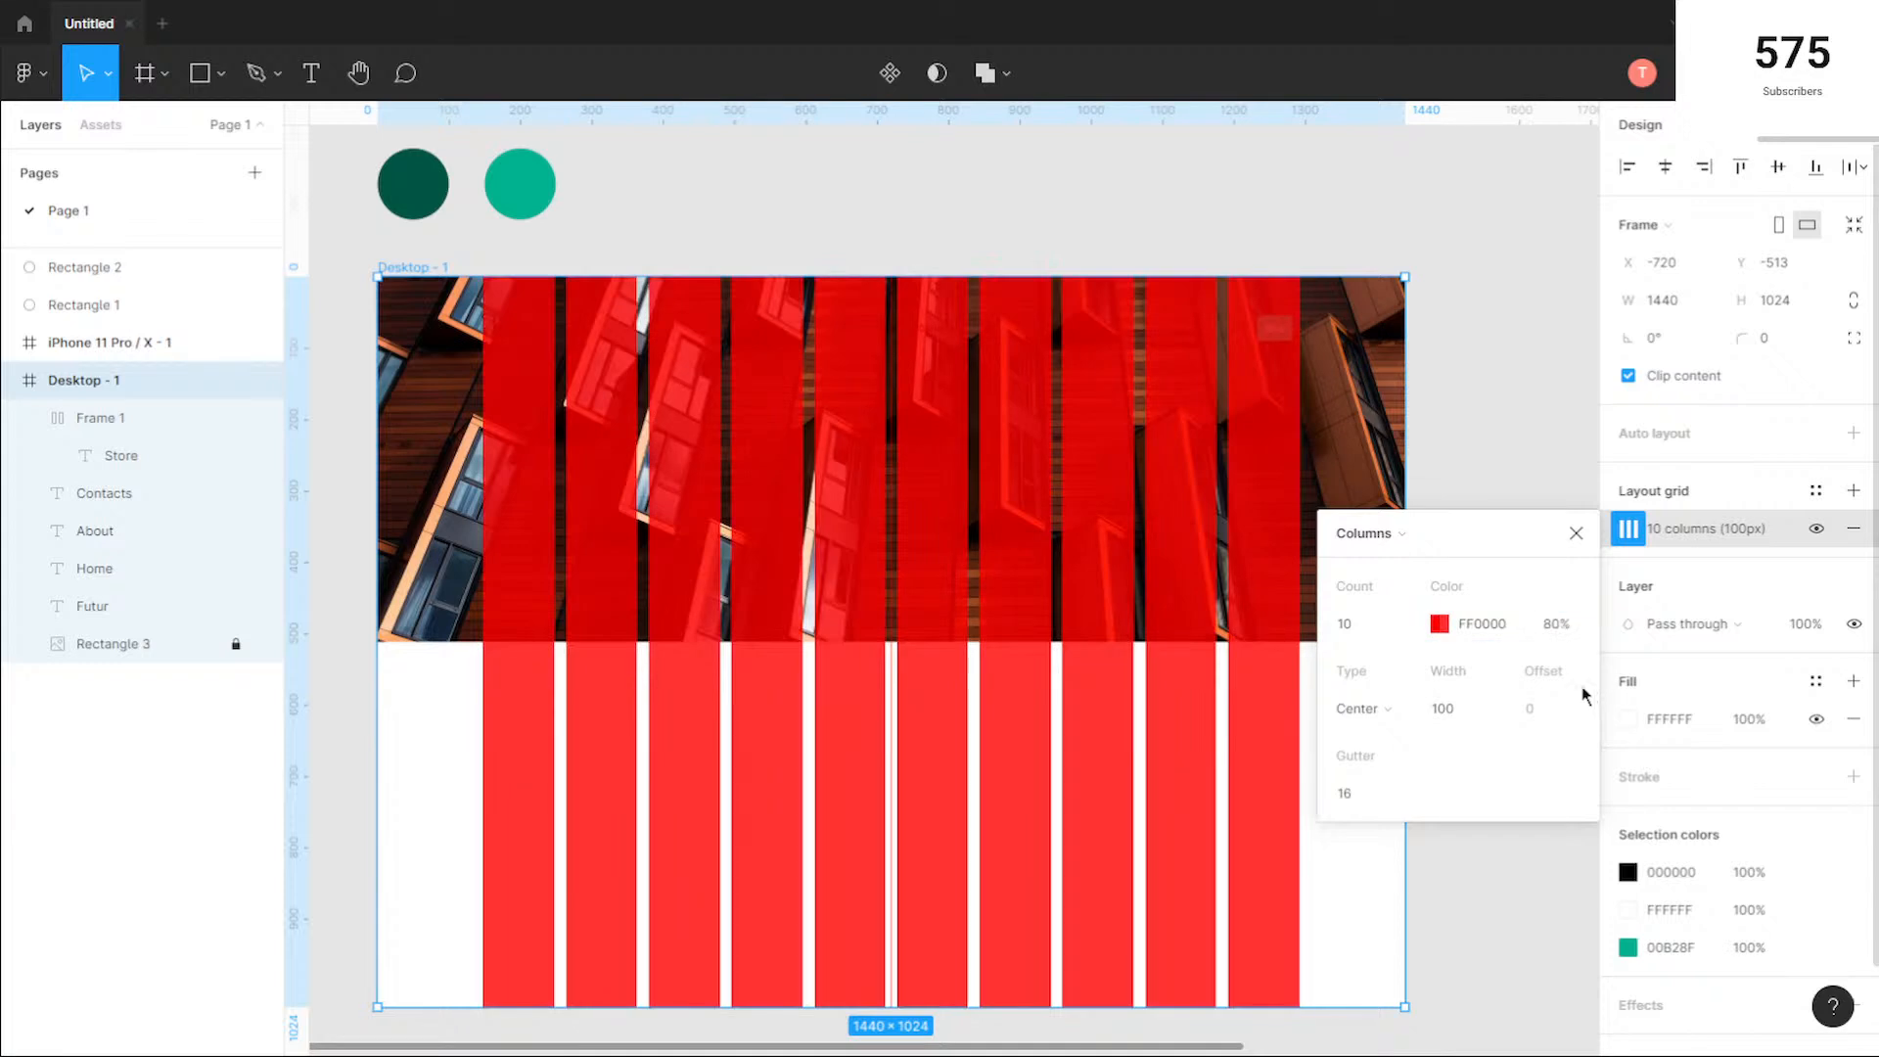
{"action": "left_click", "coordinate": [1415, 391]}
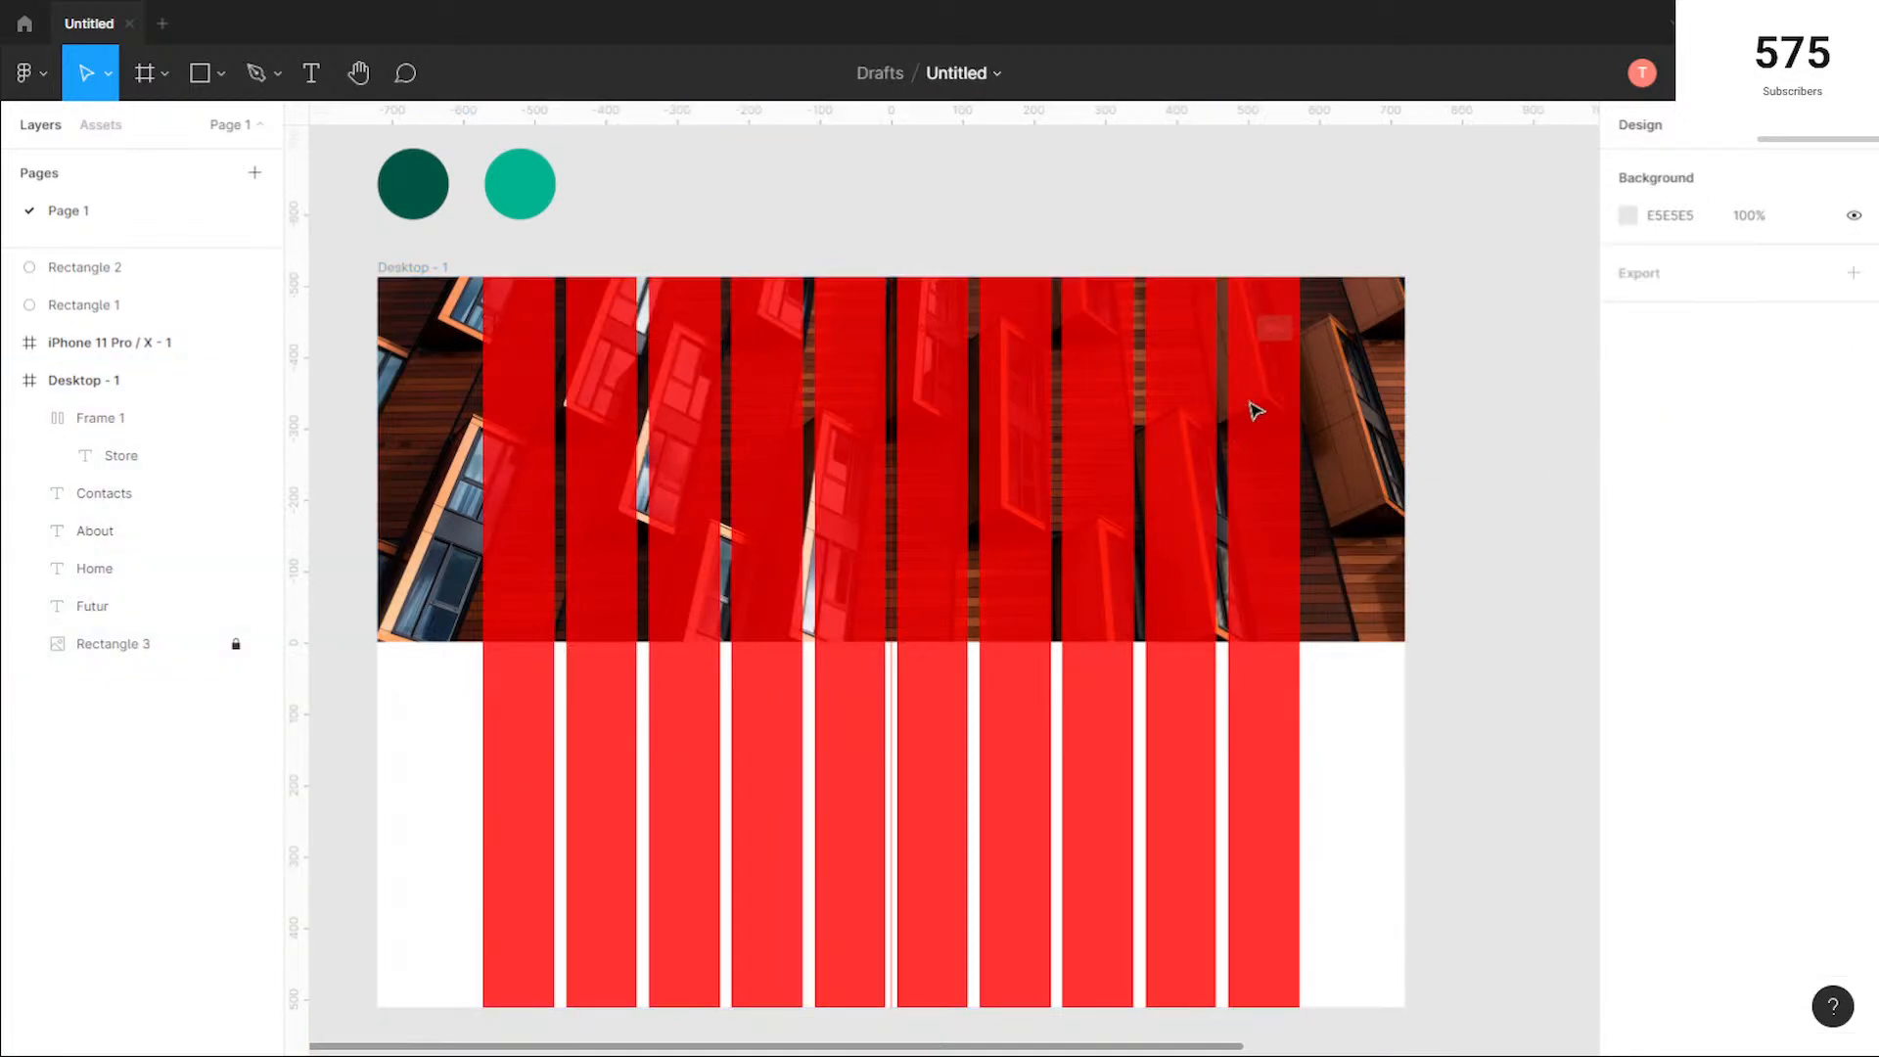
Step: Set the colour opacity of the desktop frame's column grid to 50%
{"action": "left_click", "coordinate": [425, 269]}
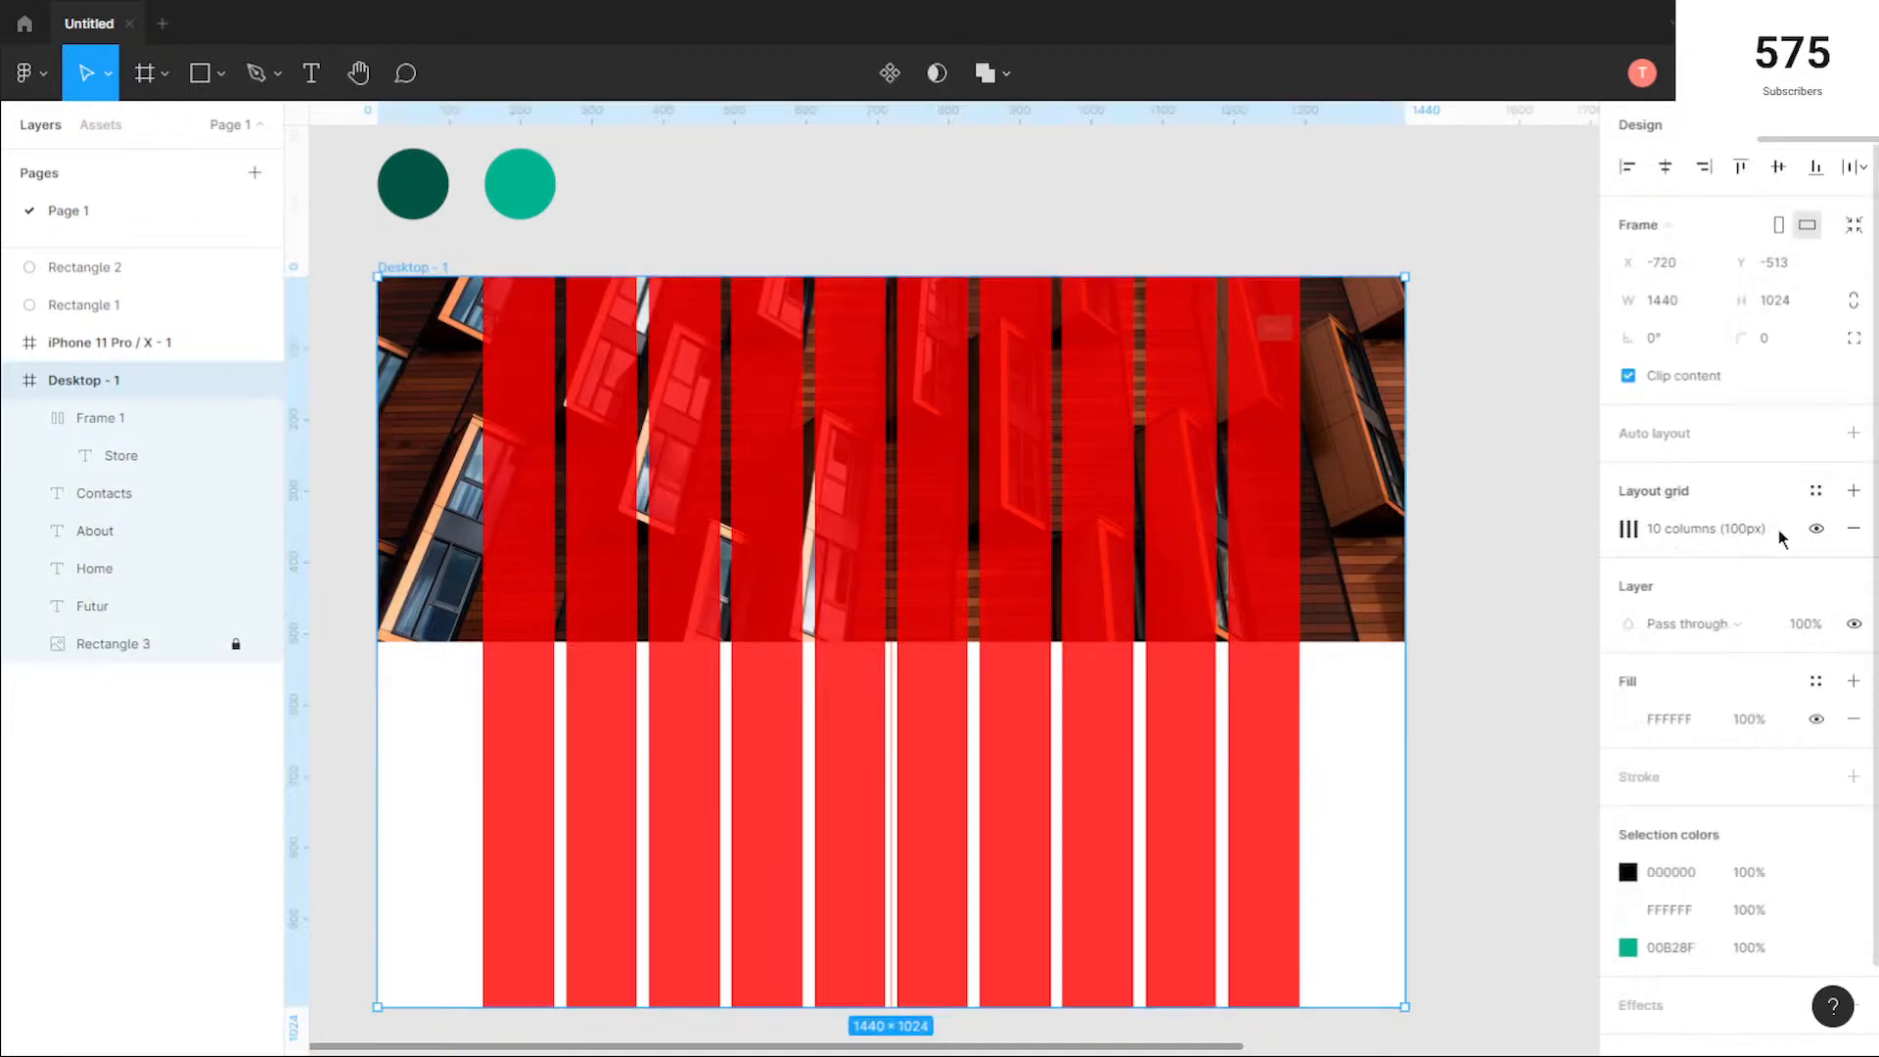
{"action": "left_click", "coordinate": [1628, 528]}
{"action": "left_click", "coordinate": [1558, 625]}
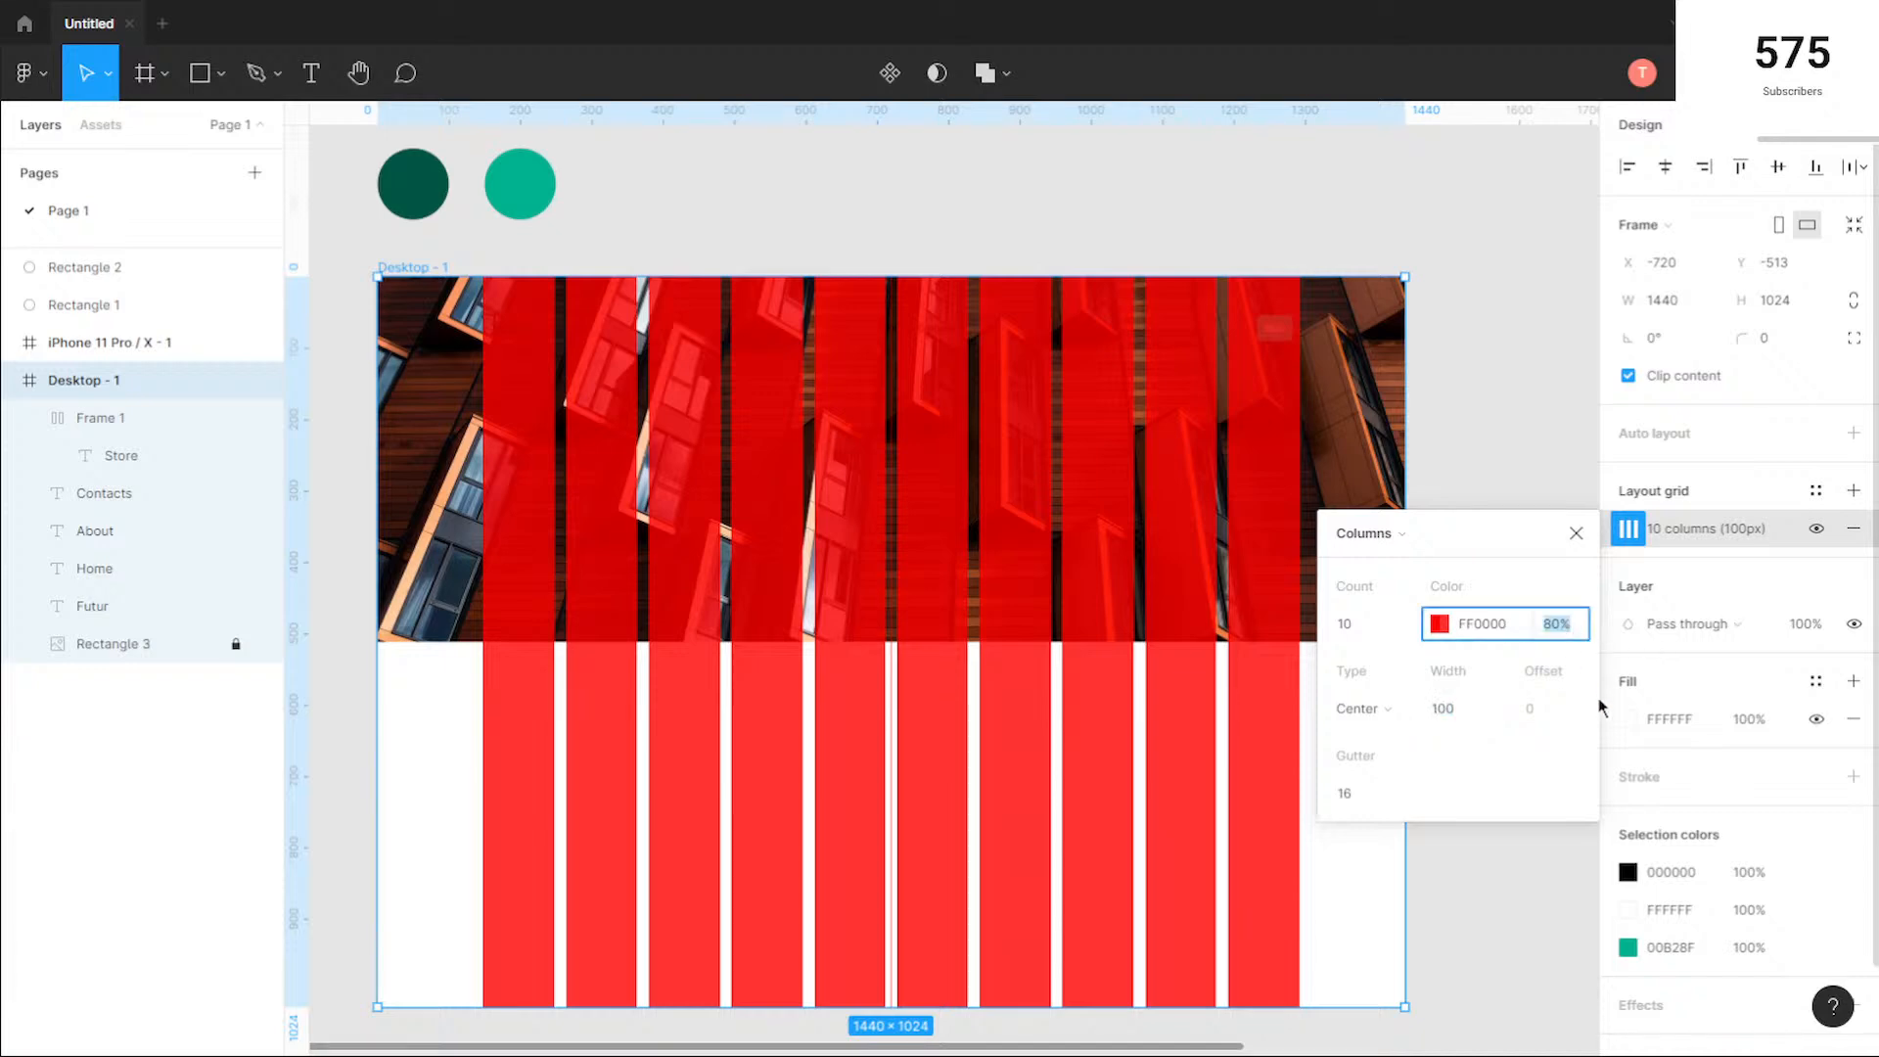
{"action": "type", "text": "50"}
{"action": "key", "text": "Return"}
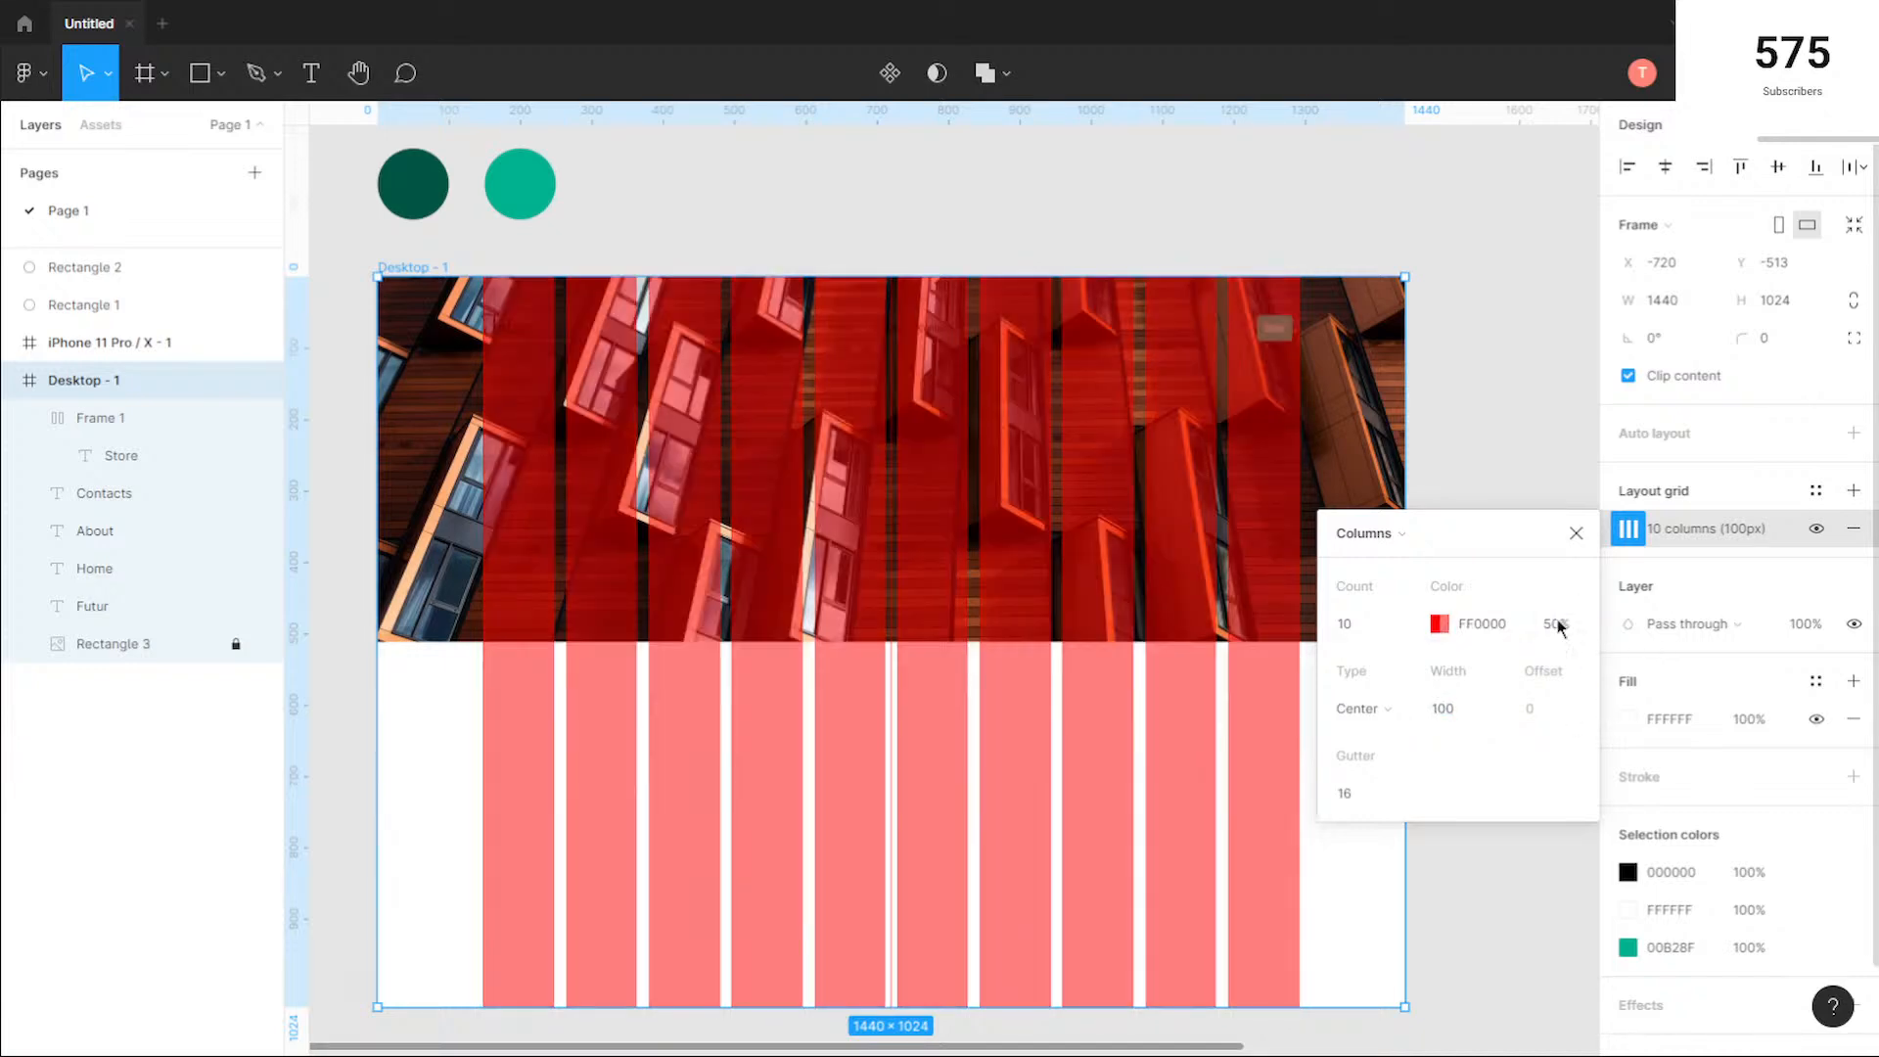
{"action": "left_click", "coordinate": [1513, 436]}
Step: Move the Store button to X 1243, Y 55 so it ends flush with the last grid column
{"action": "left_click", "coordinate": [1272, 327]}
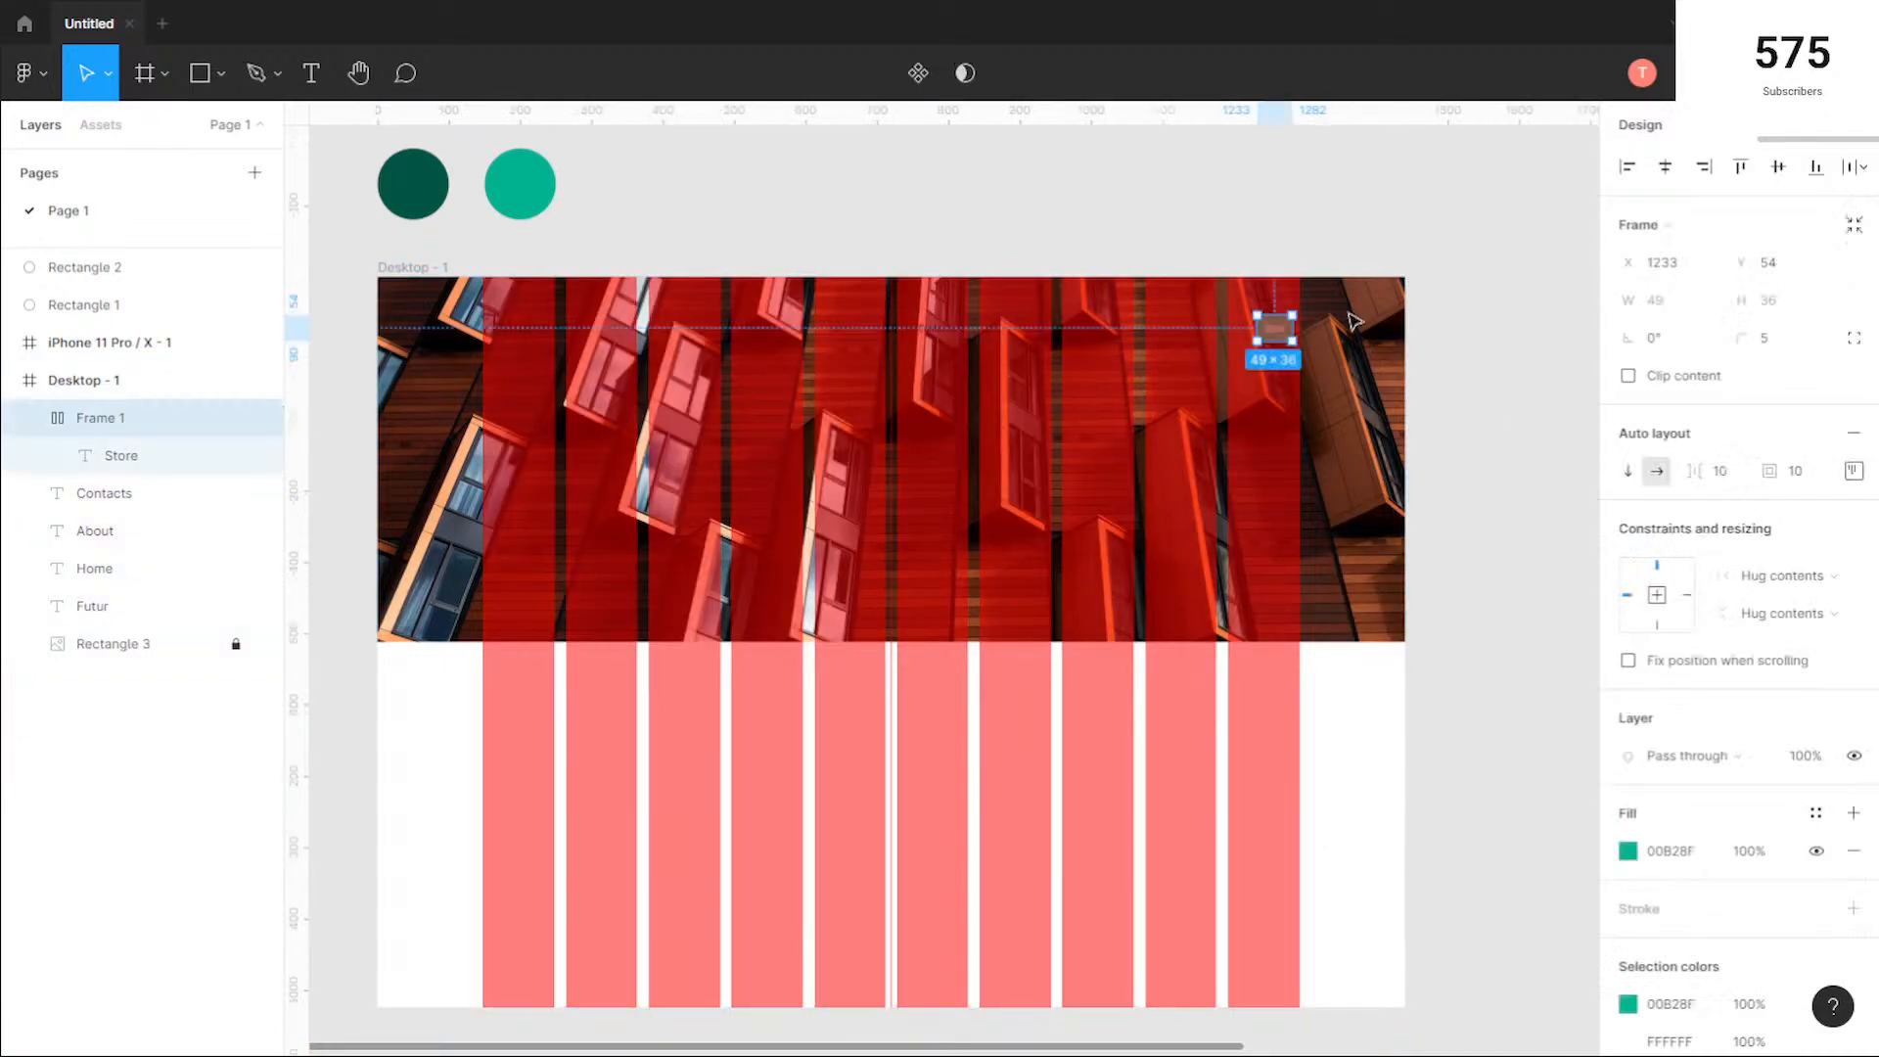
{"action": "scroll", "coordinate": [1349, 313], "scroll_direction": "up", "scroll_amount": 5}
{"action": "left_click_drag", "start_coordinate": [1113, 366], "coordinate": [1135, 367]}
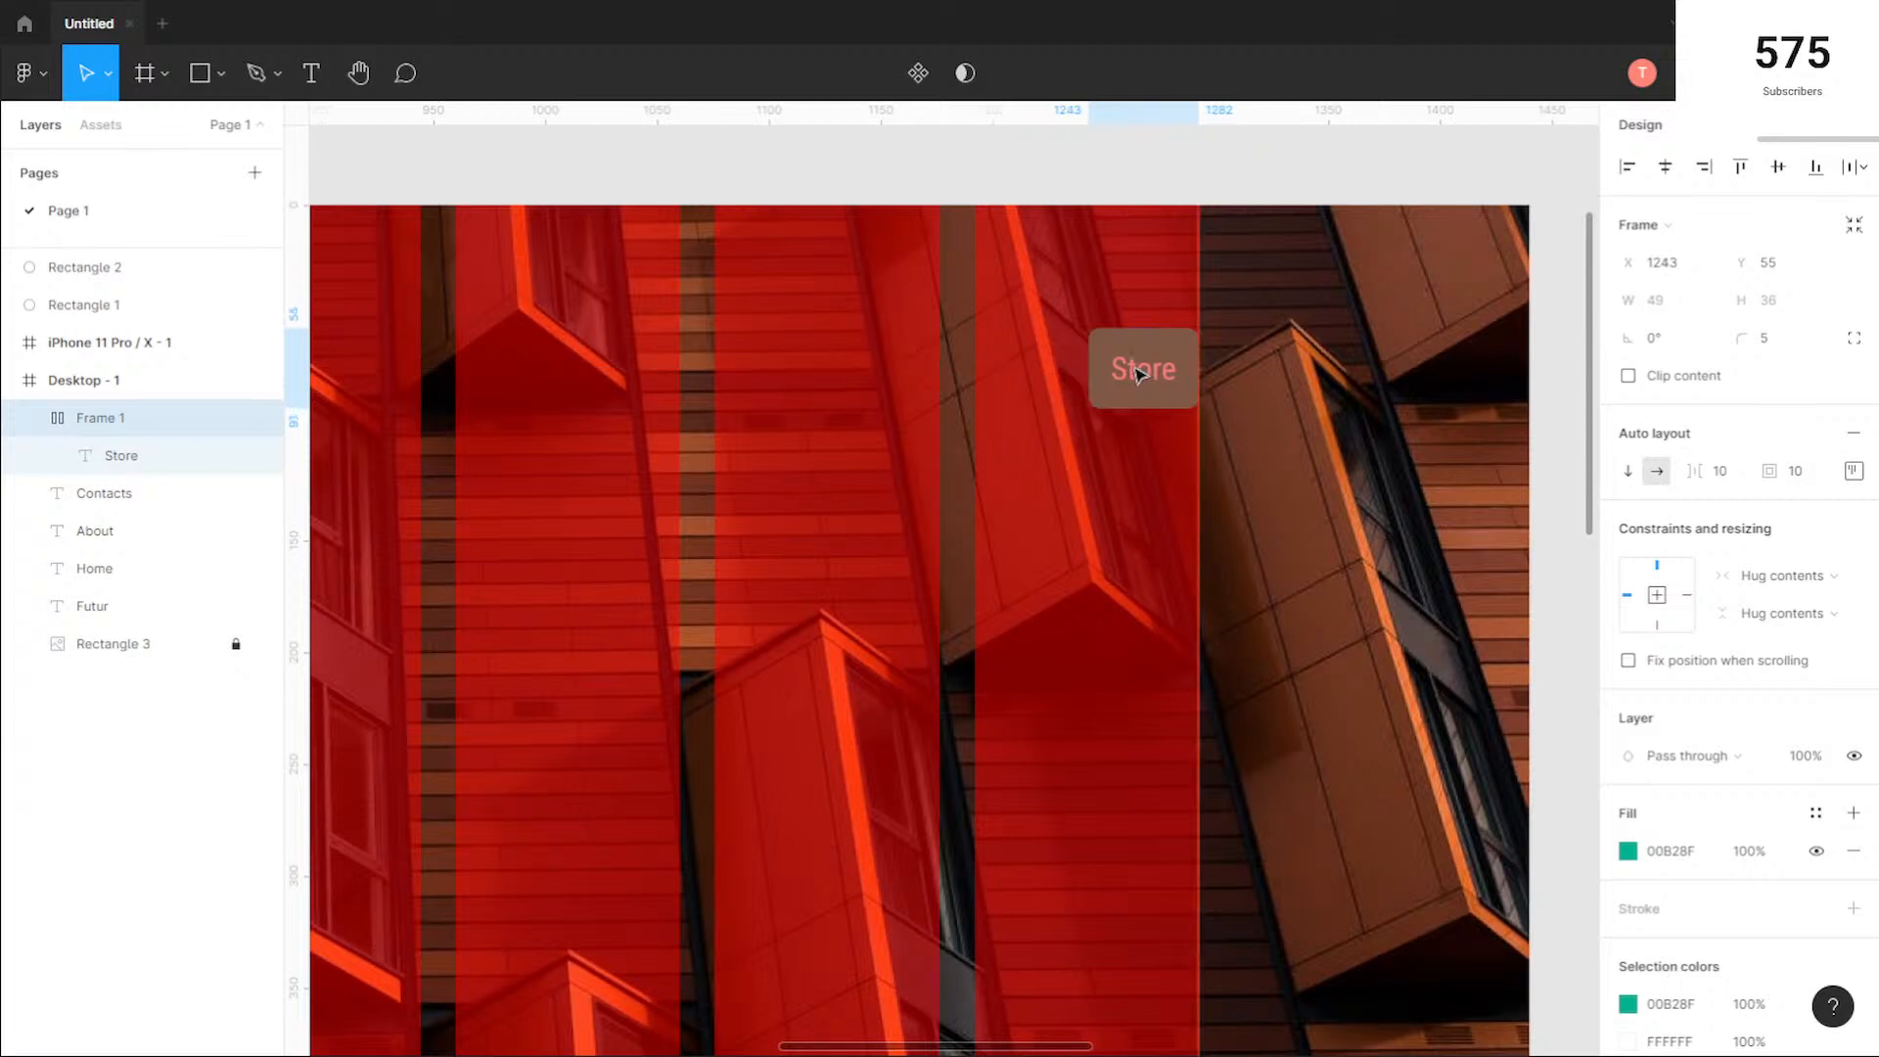
Step: Change the Futur logo text's fill to white
{"action": "scroll", "coordinate": [964, 509], "scroll_direction": "down", "scroll_amount": 5}
{"action": "scroll", "coordinate": [510, 545], "scroll_direction": "down", "scroll_amount": 1}
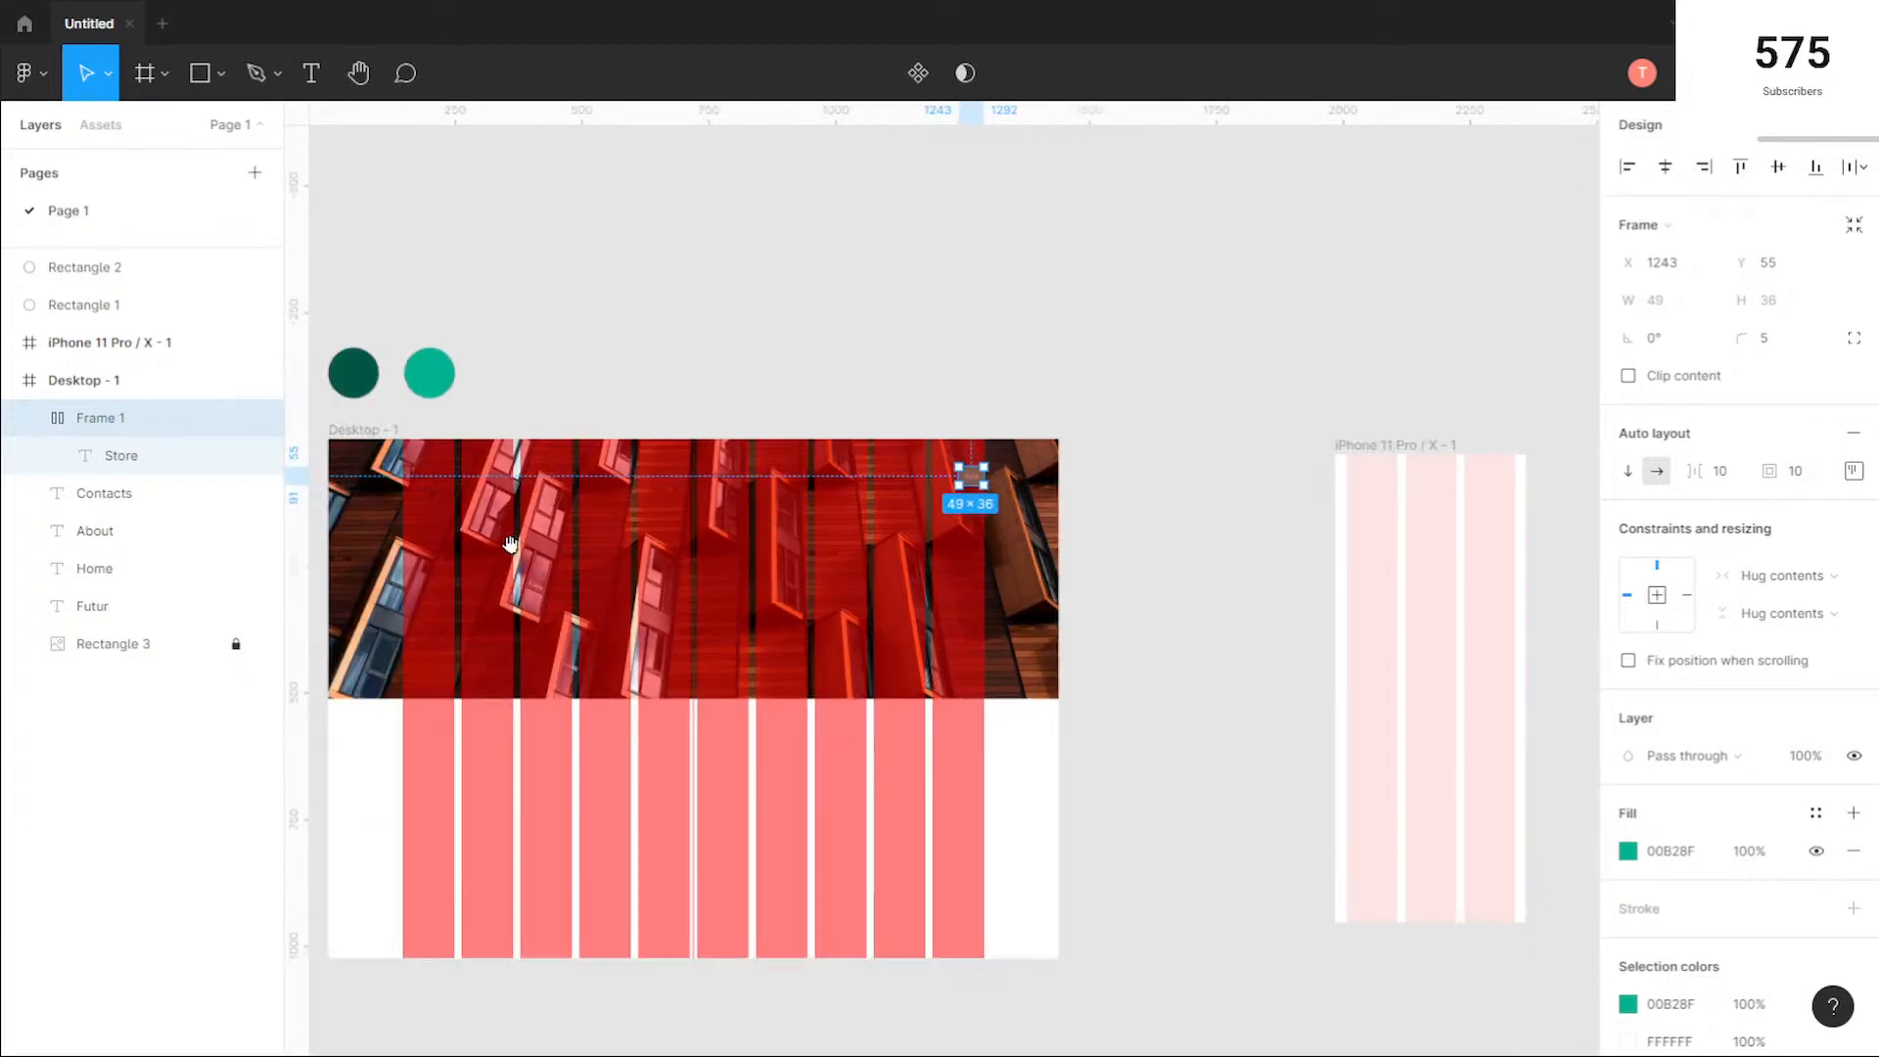
{"action": "scroll", "coordinate": [510, 544], "scroll_direction": "up", "scroll_amount": 3}
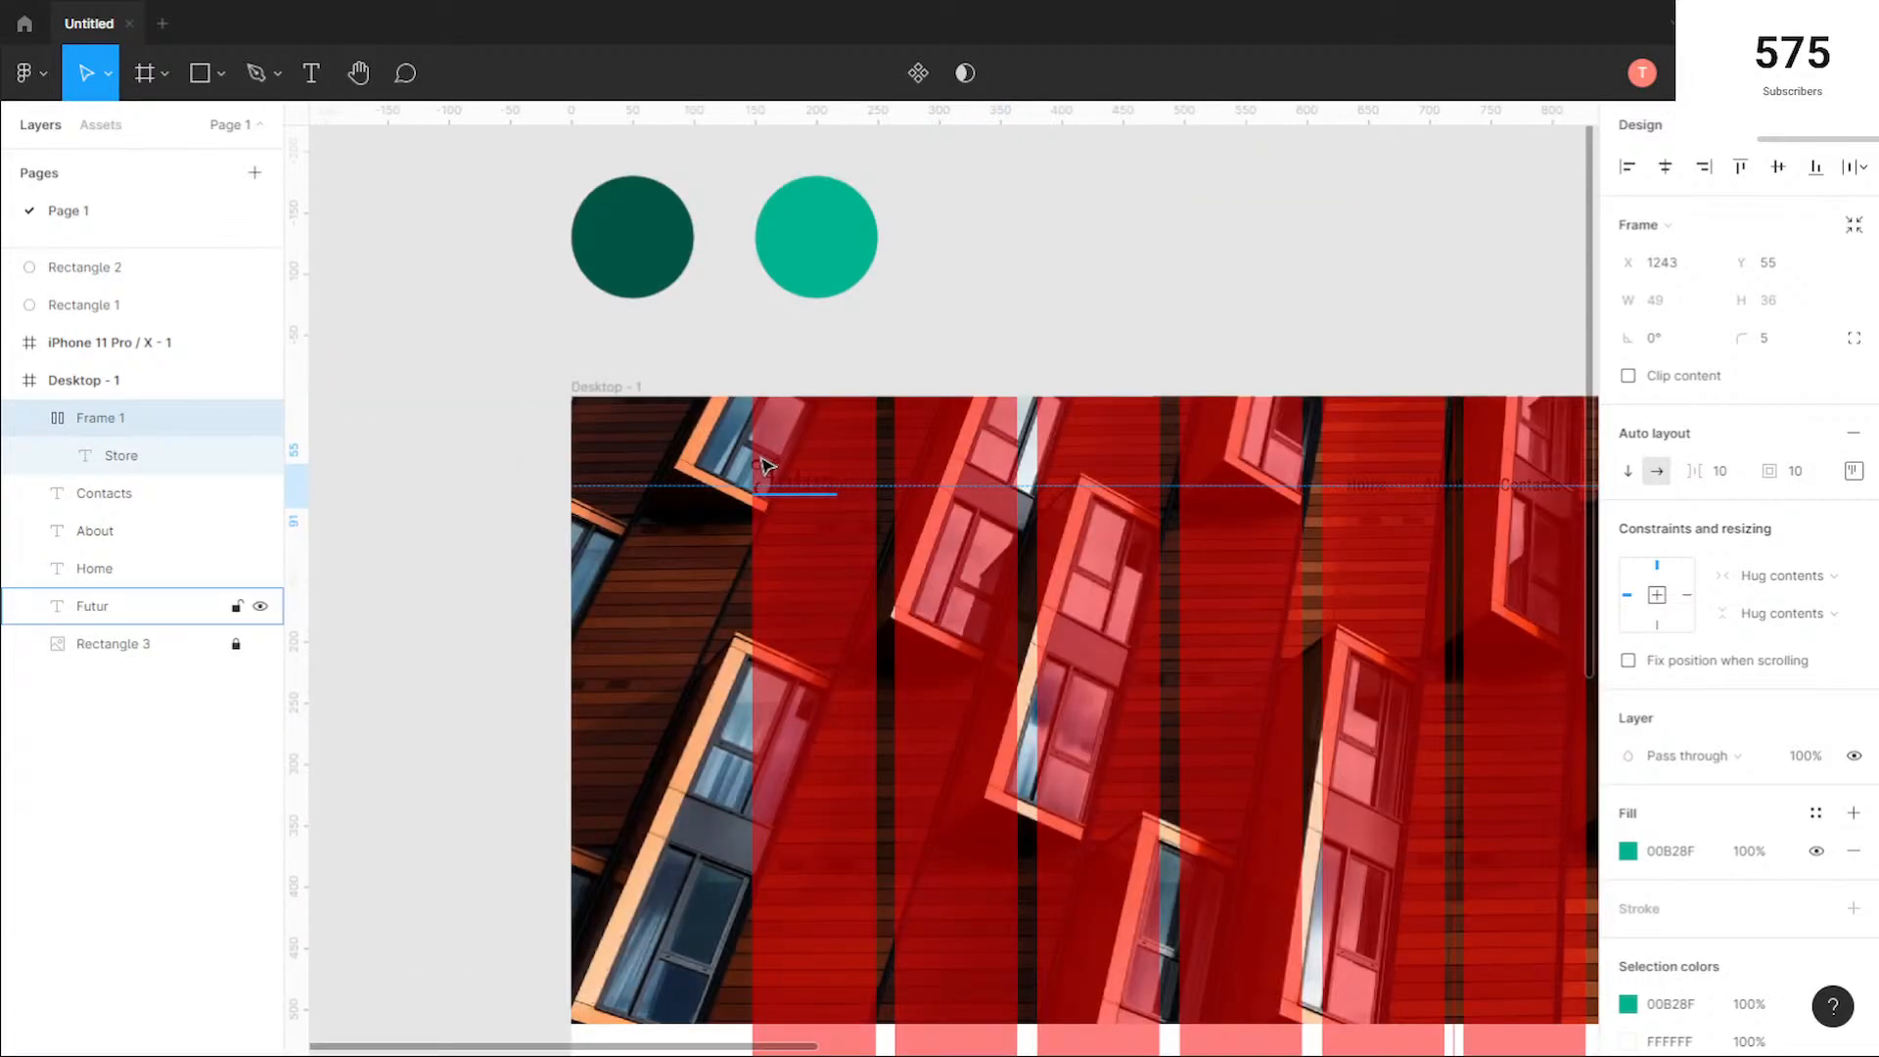
{"action": "scroll", "coordinate": [767, 466], "scroll_direction": "up", "scroll_amount": 2}
{"action": "left_click", "coordinate": [820, 482]}
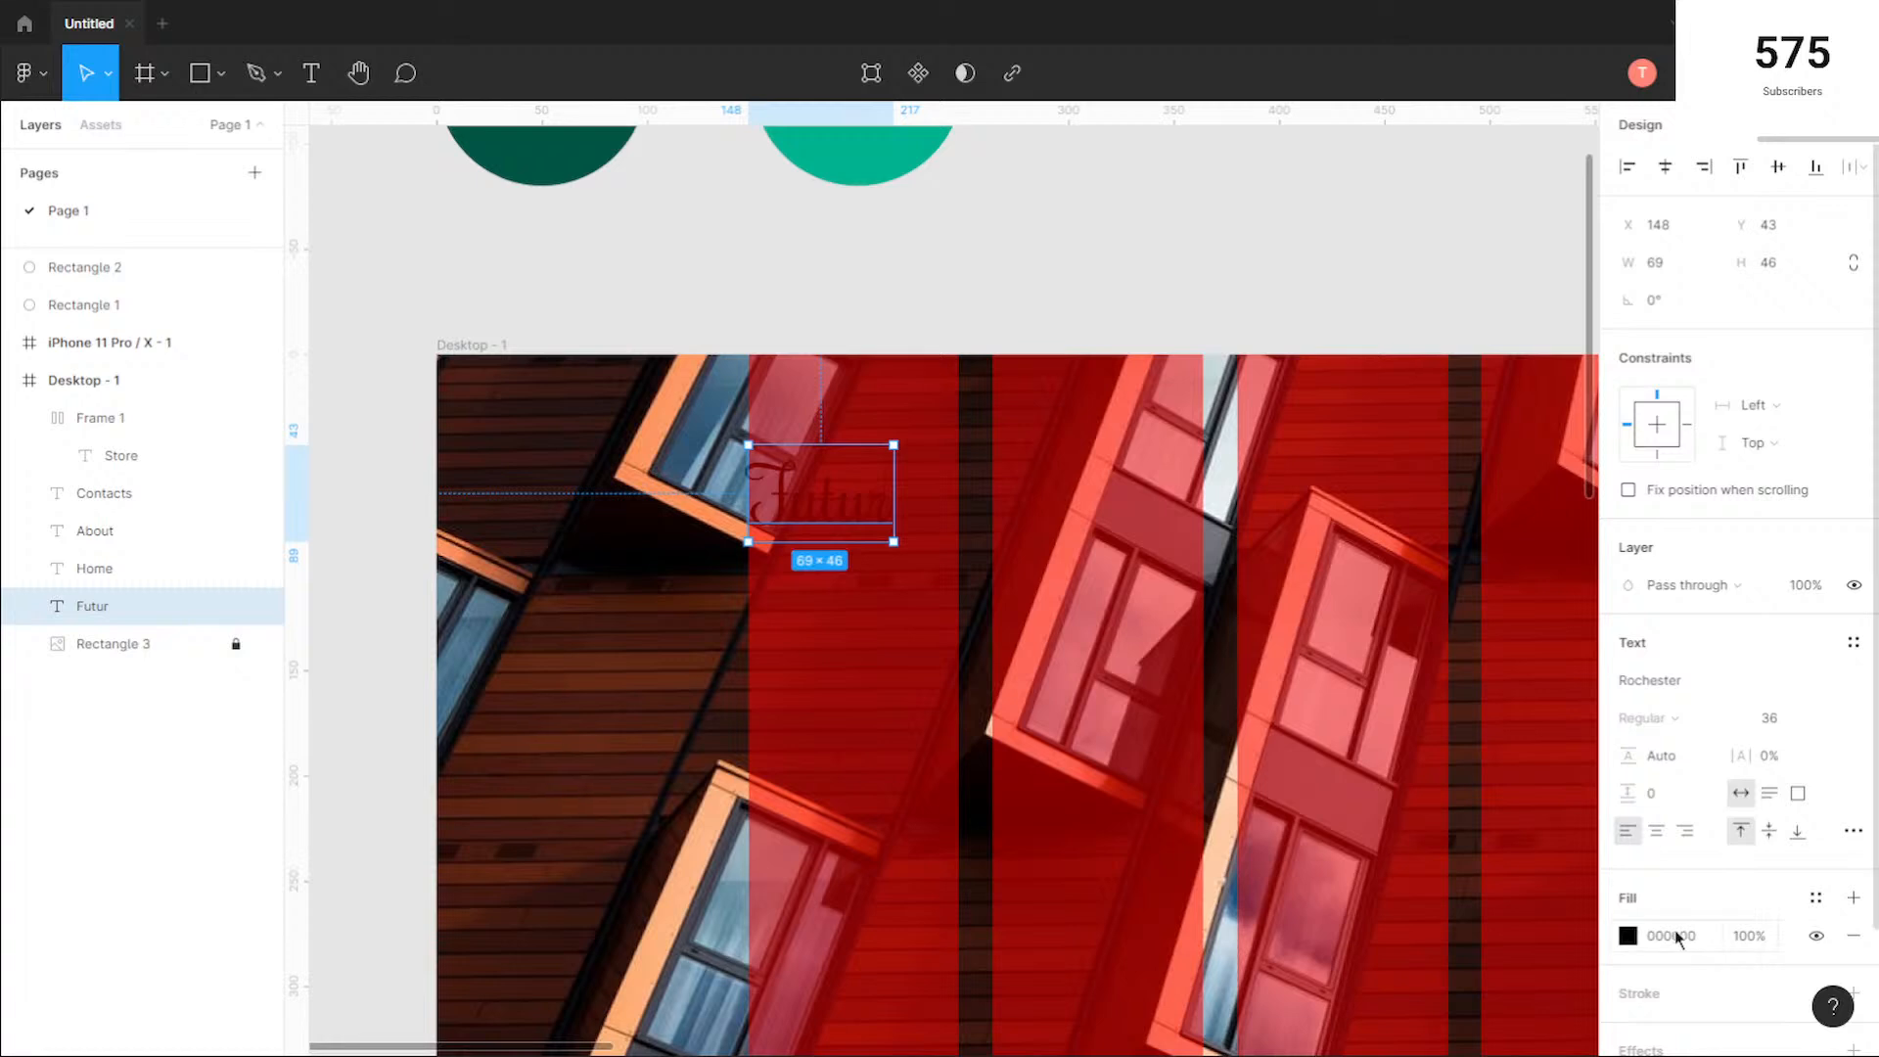
{"action": "left_click", "coordinate": [1629, 934]}
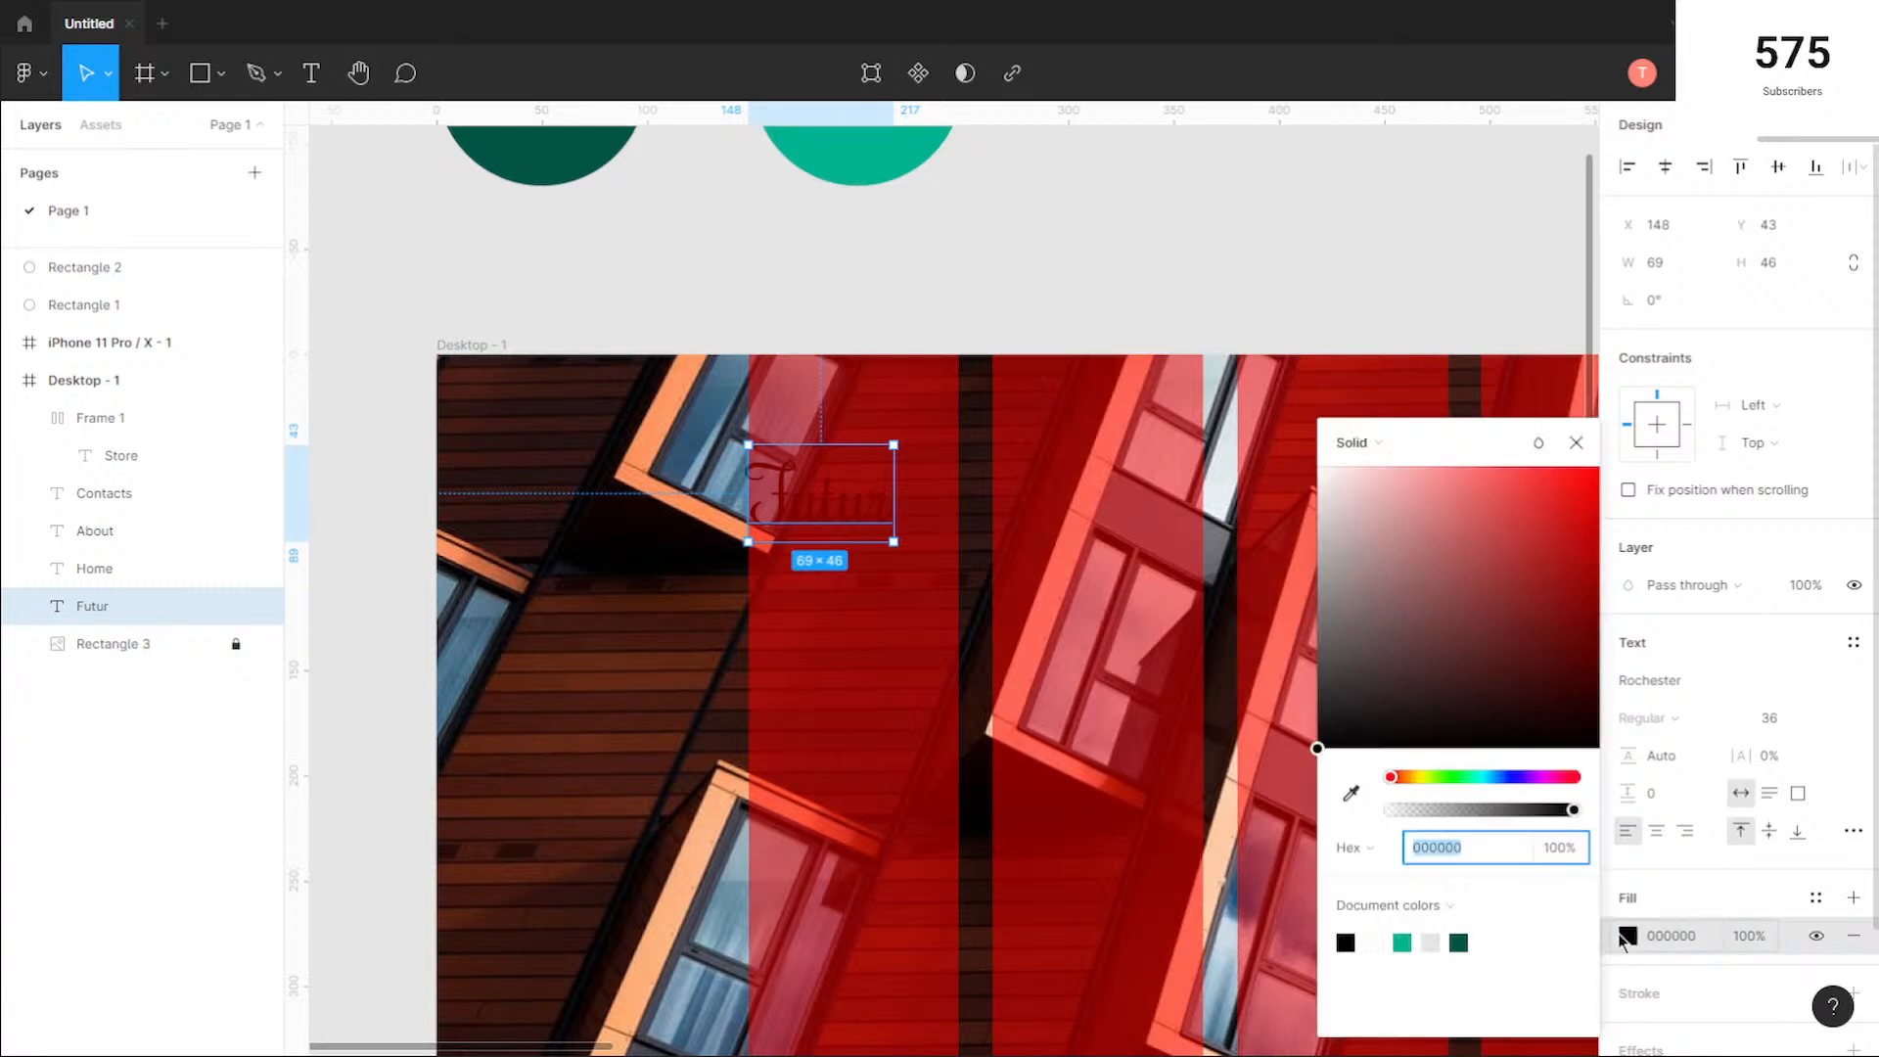
{"action": "left_click_drag", "start_coordinate": [1375, 533], "coordinate": [1304, 428]}
{"action": "key", "text": "Escape"}
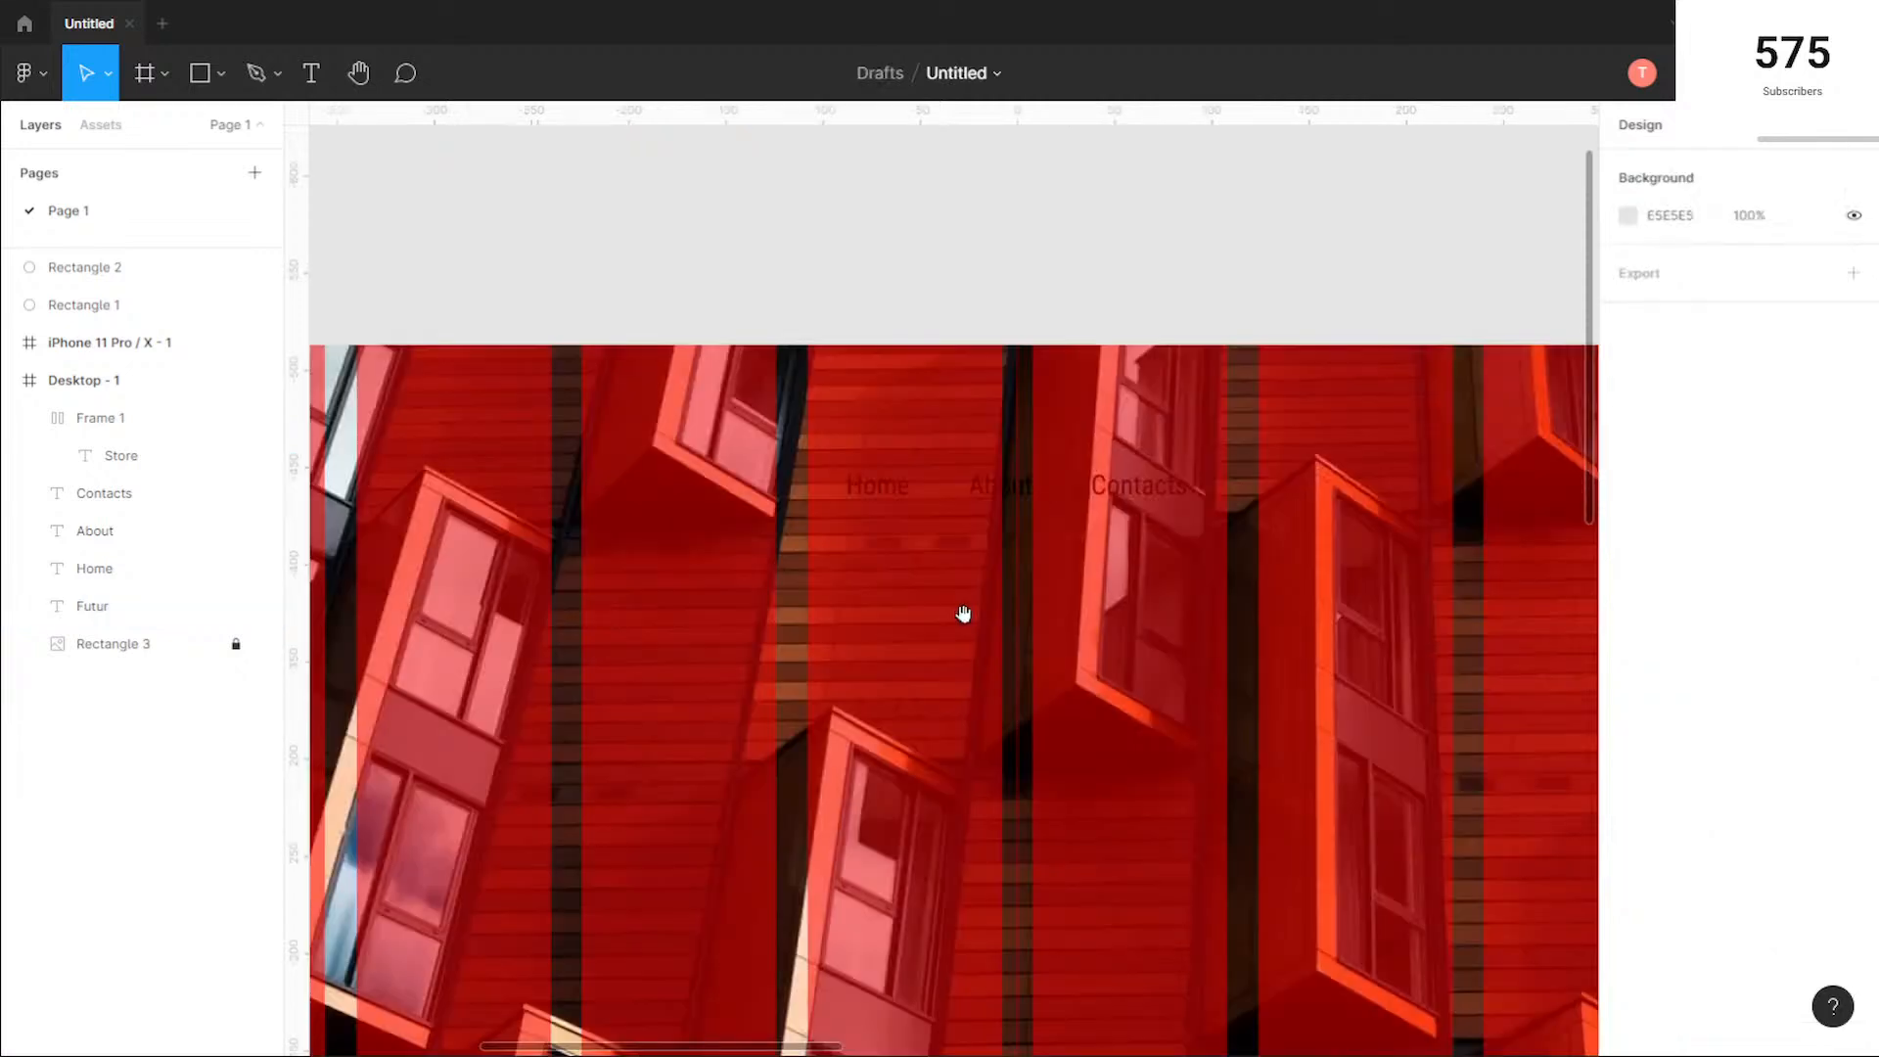
Step: Change the fill of the Home, About and Contacts menu texts to white (FFFFFF)
{"action": "left_click_drag", "start_coordinate": [1205, 560], "coordinate": [820, 450]}
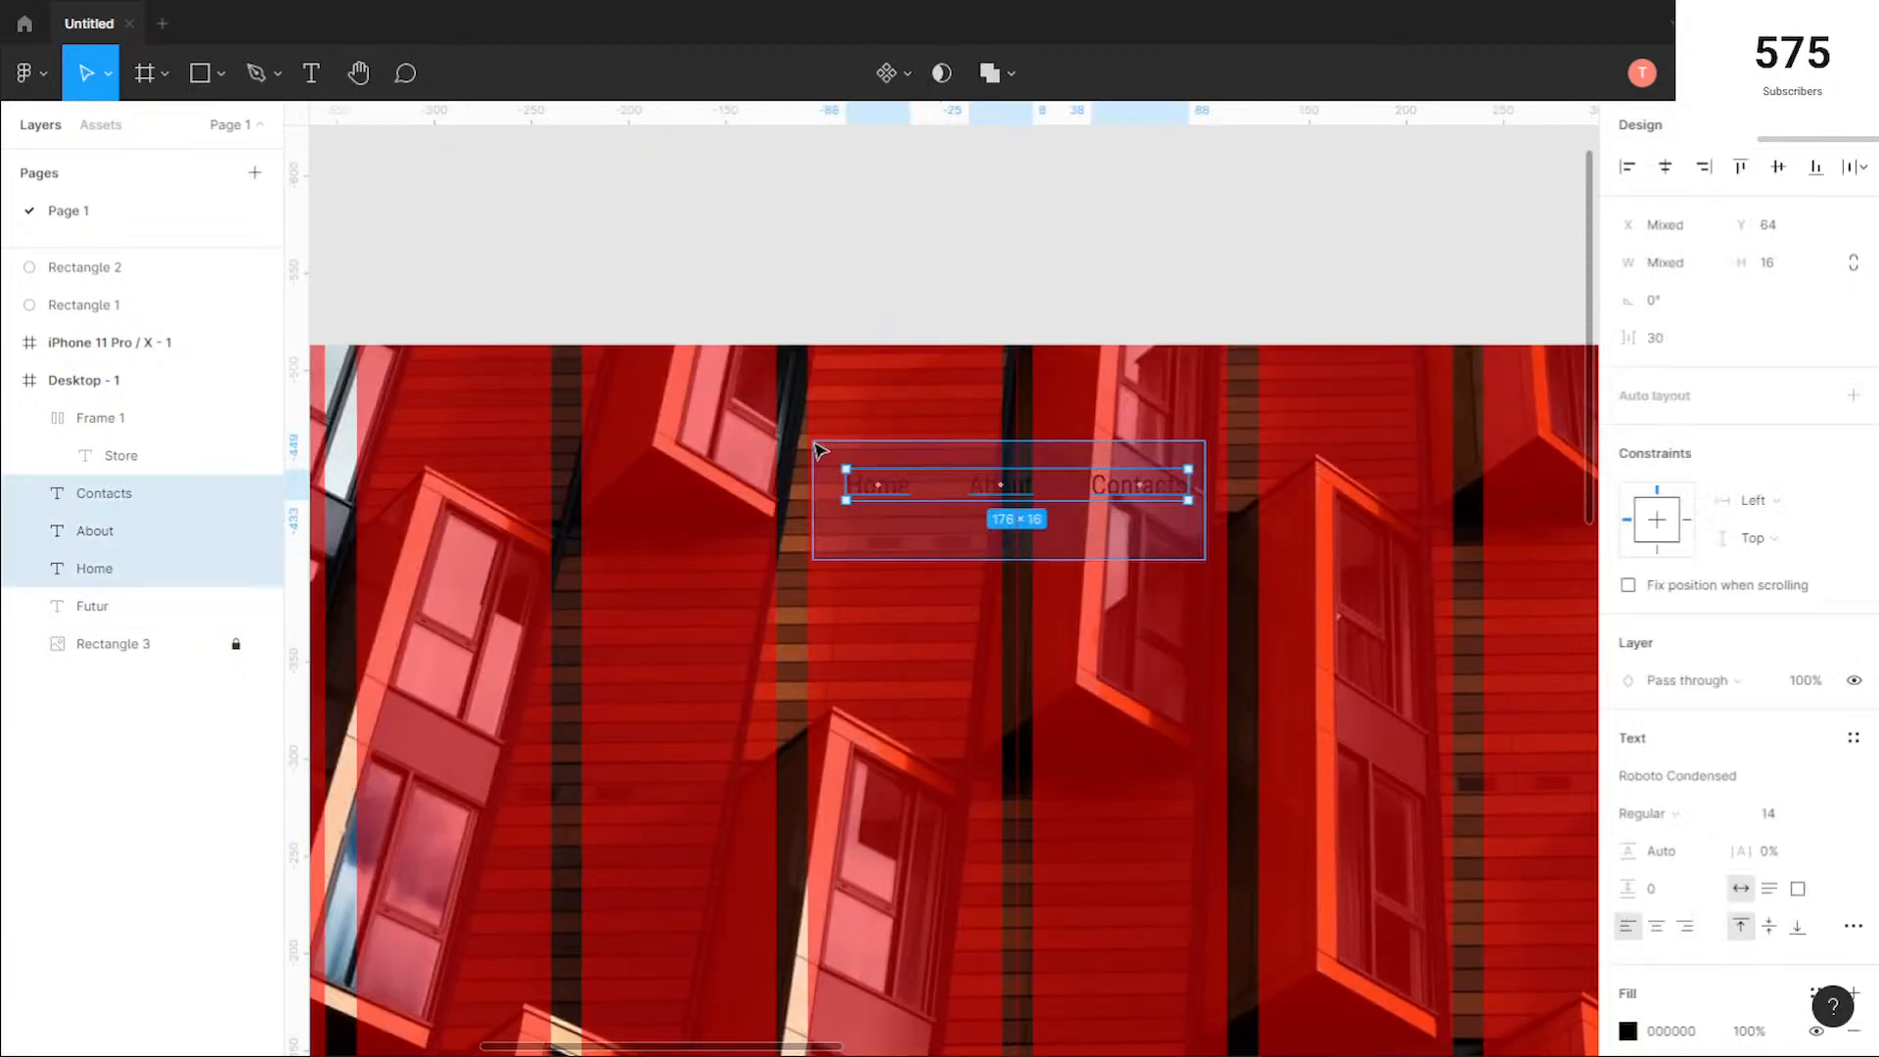
{"action": "left_click", "coordinate": [1621, 1037]}
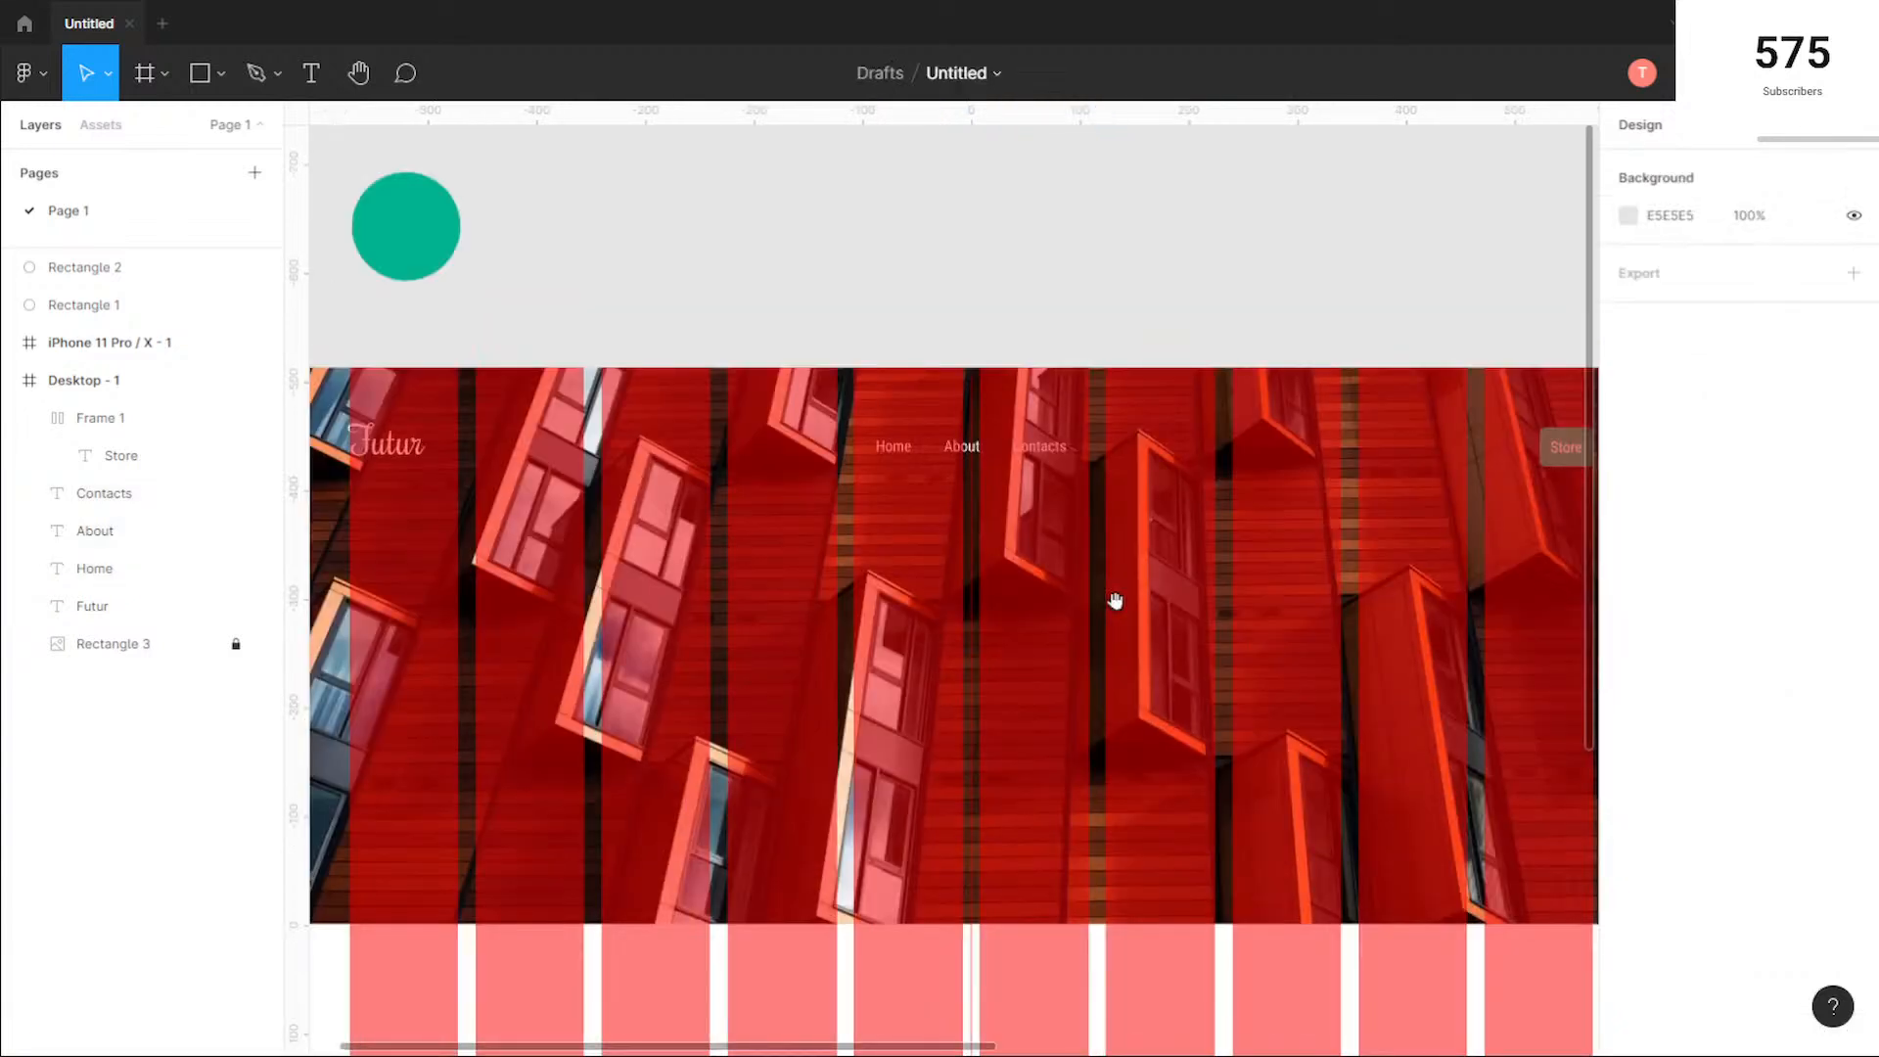
{"action": "scroll", "coordinate": [1116, 600], "scroll_direction": "down", "scroll_amount": 2}
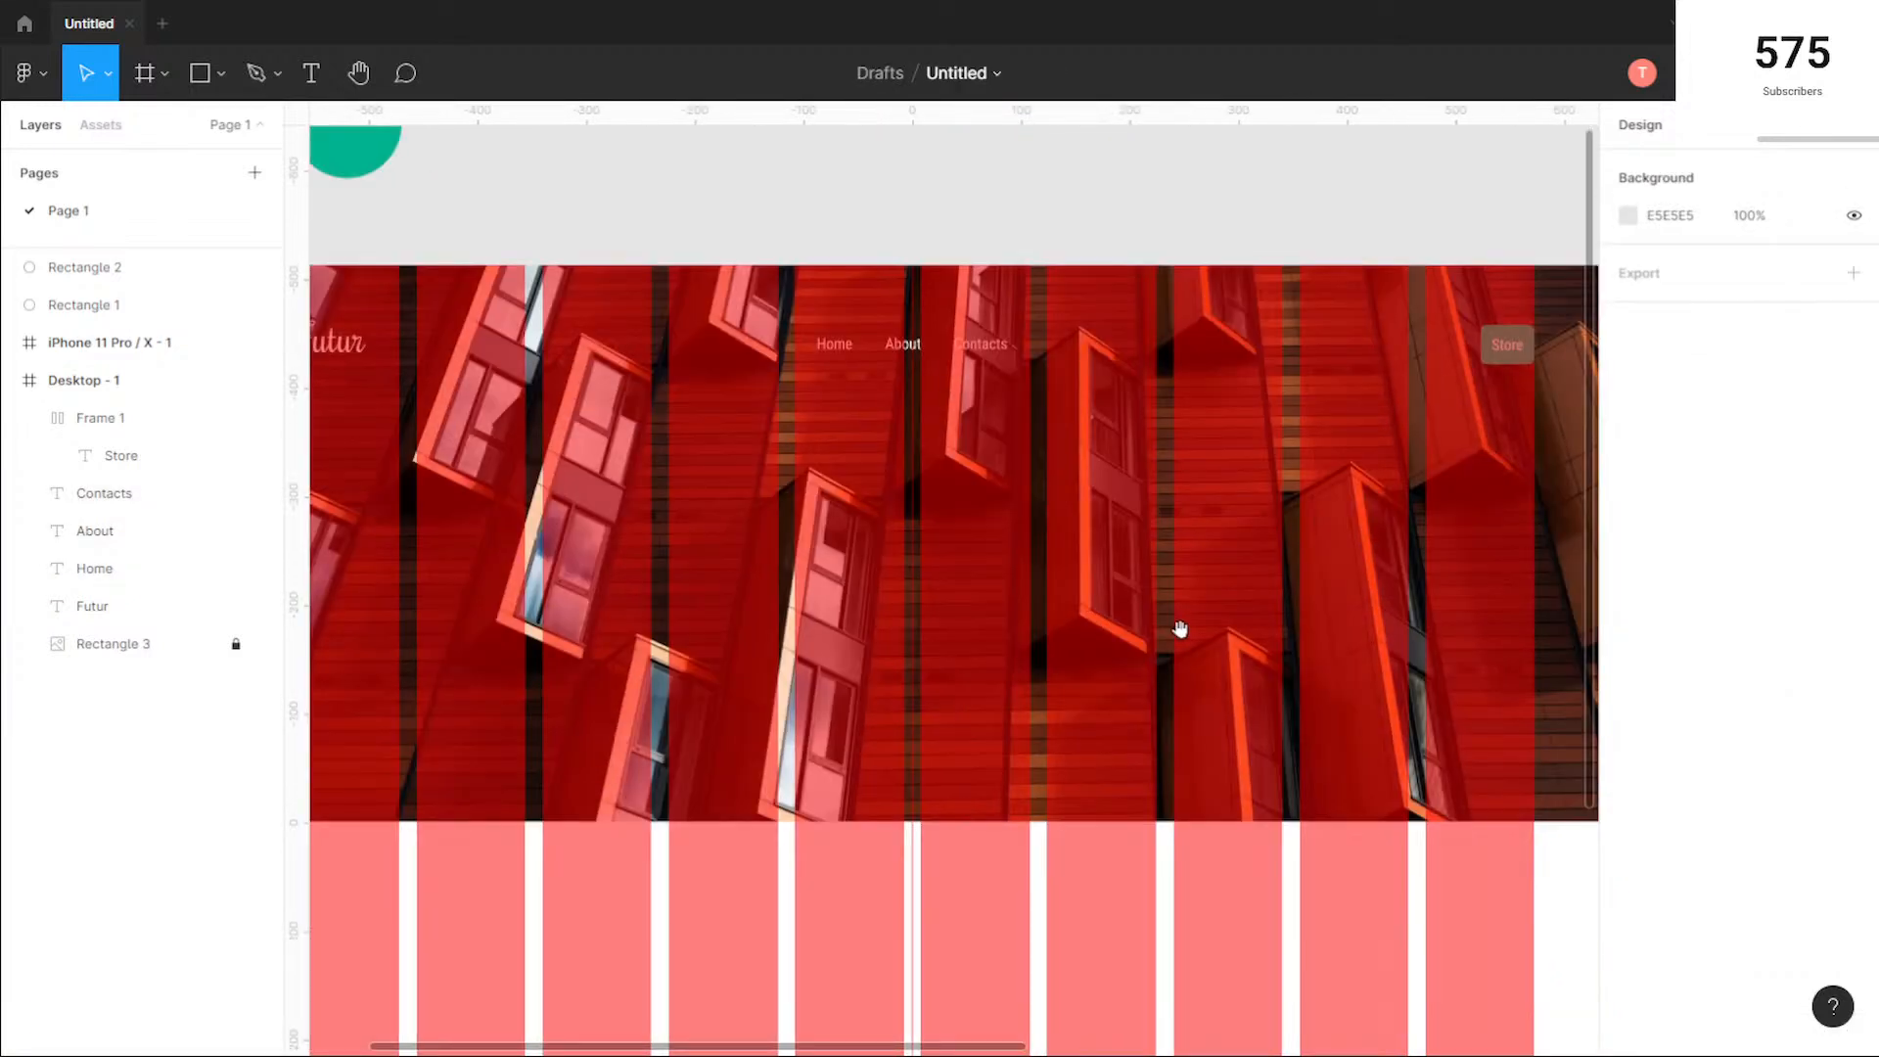
Step: Hide the column layout grid of the desktop frame
{"action": "scroll", "coordinate": [1180, 629], "scroll_direction": "down", "scroll_amount": 2}
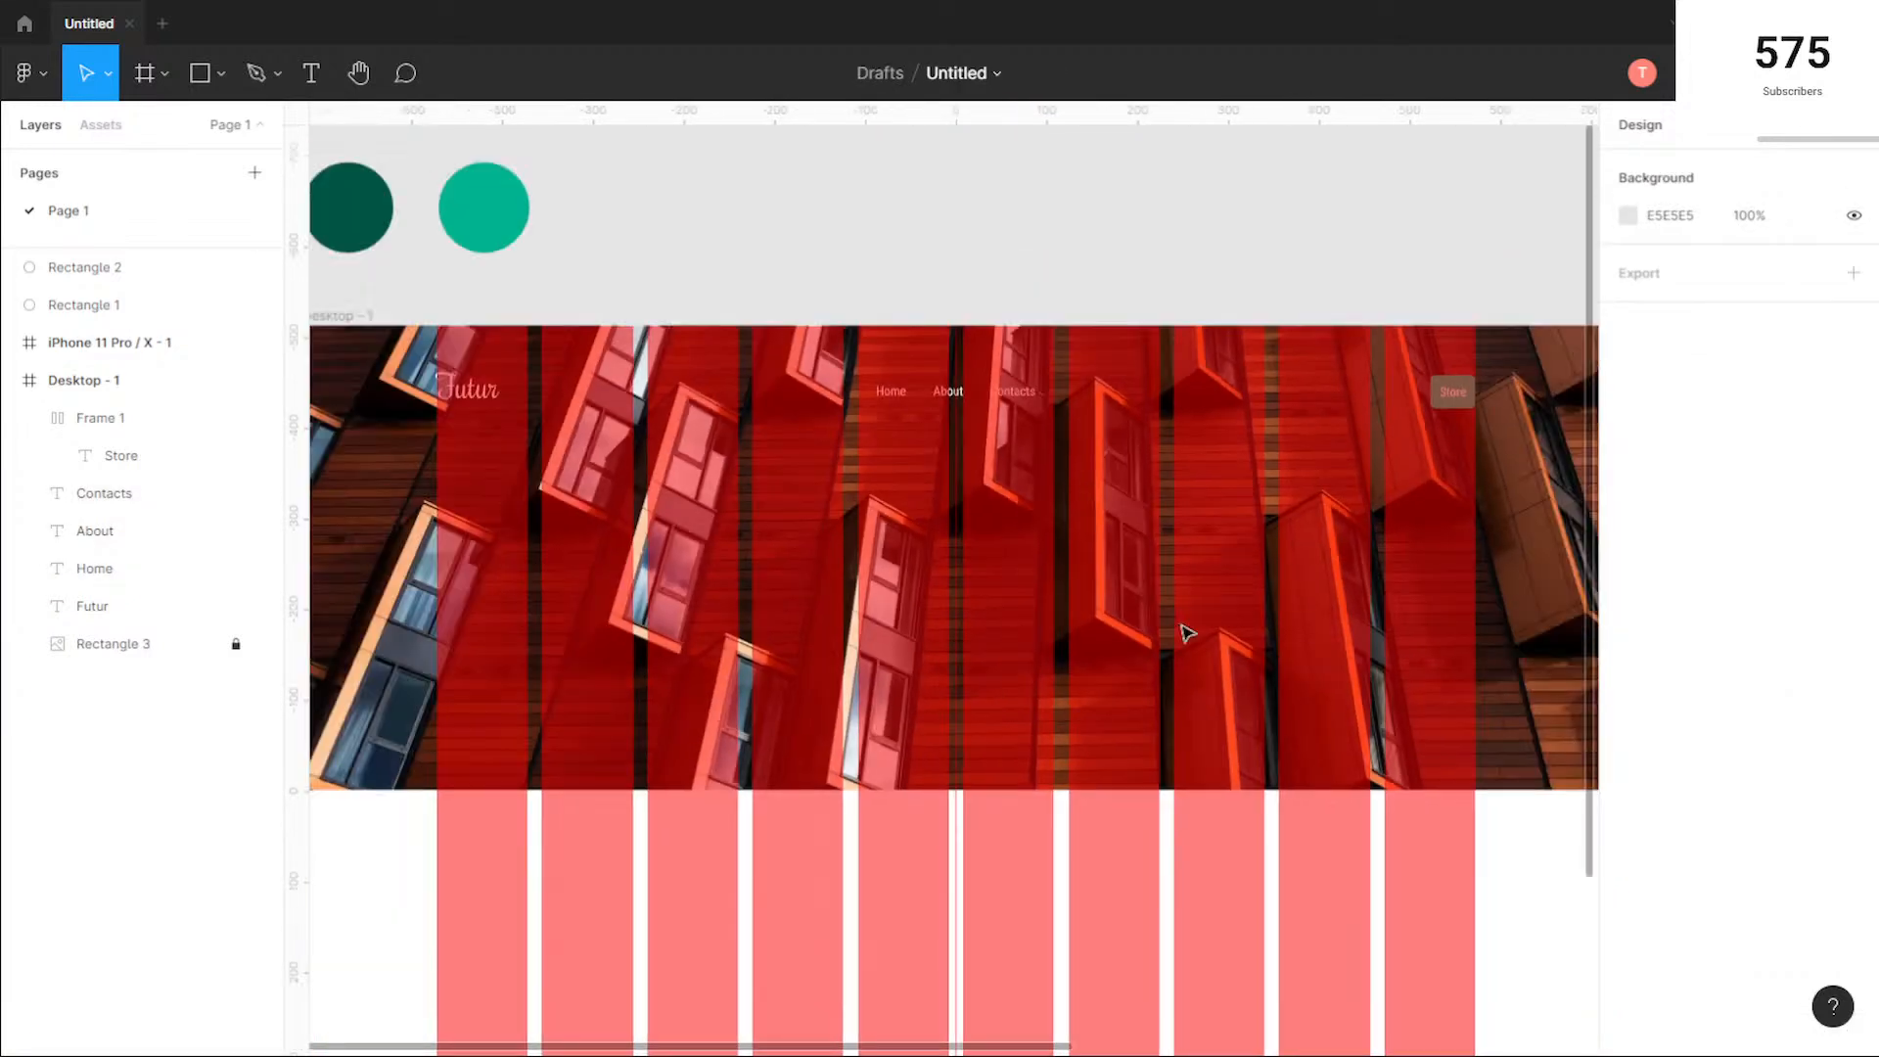
{"action": "left_click", "coordinate": [358, 318]}
{"action": "left_click", "coordinate": [1628, 528]}
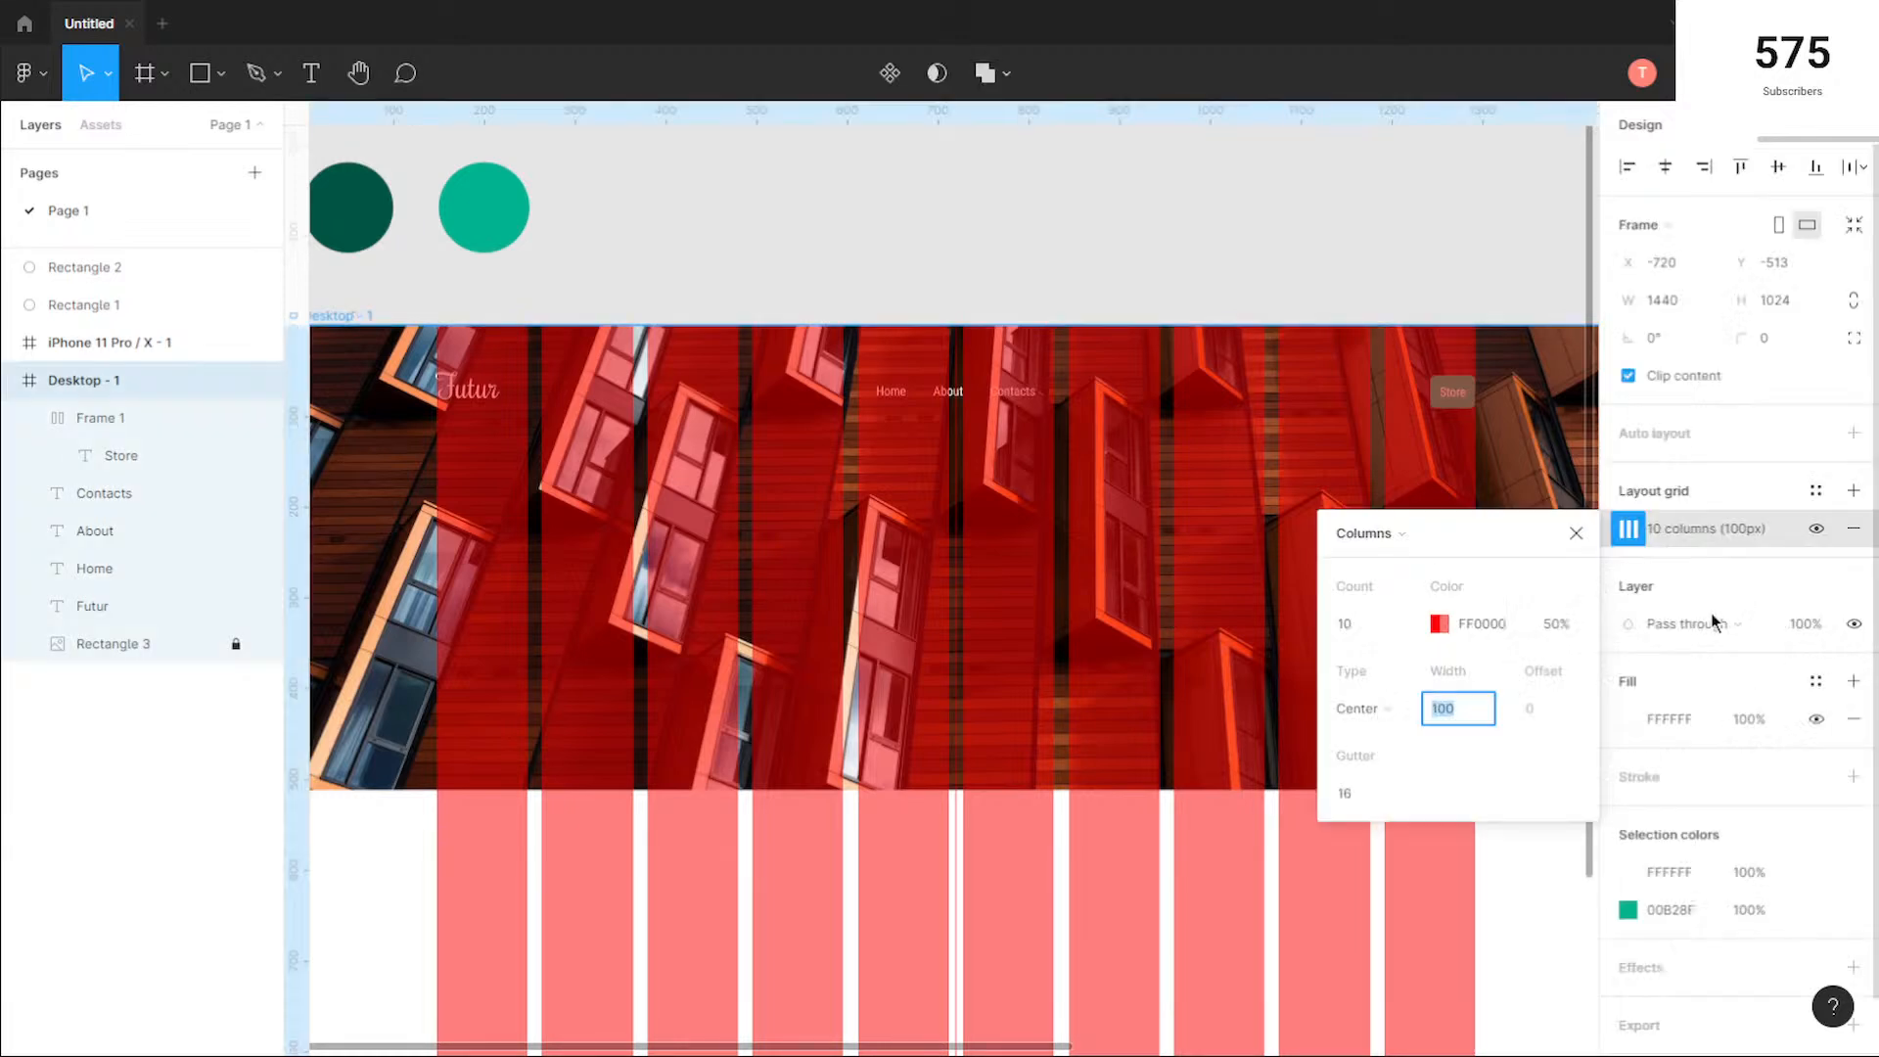
{"action": "left_click", "coordinate": [1816, 528]}
{"action": "left_click", "coordinate": [1126, 443]}
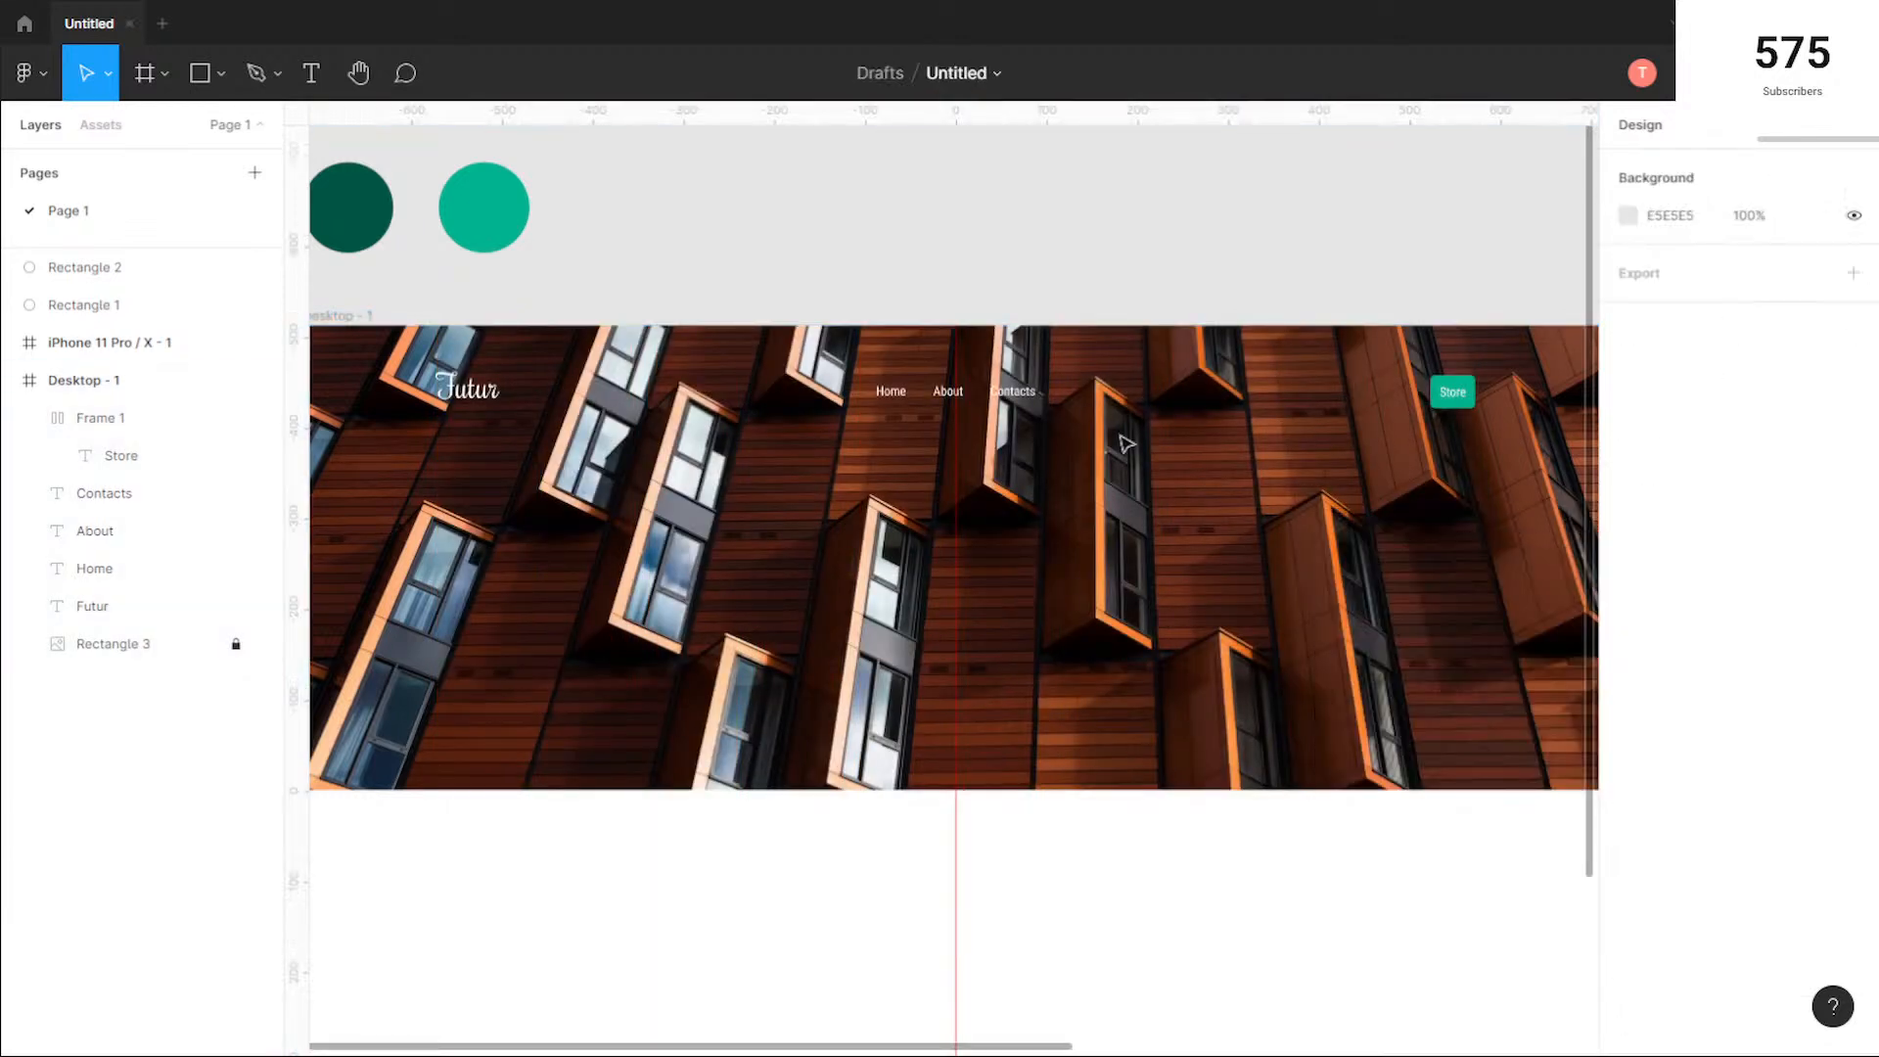
Step: Examine the header's logo, menu texts and Store button for legibility against the hero photo
{"action": "scroll", "coordinate": [780, 595], "scroll_direction": "down", "scroll_amount": 2}
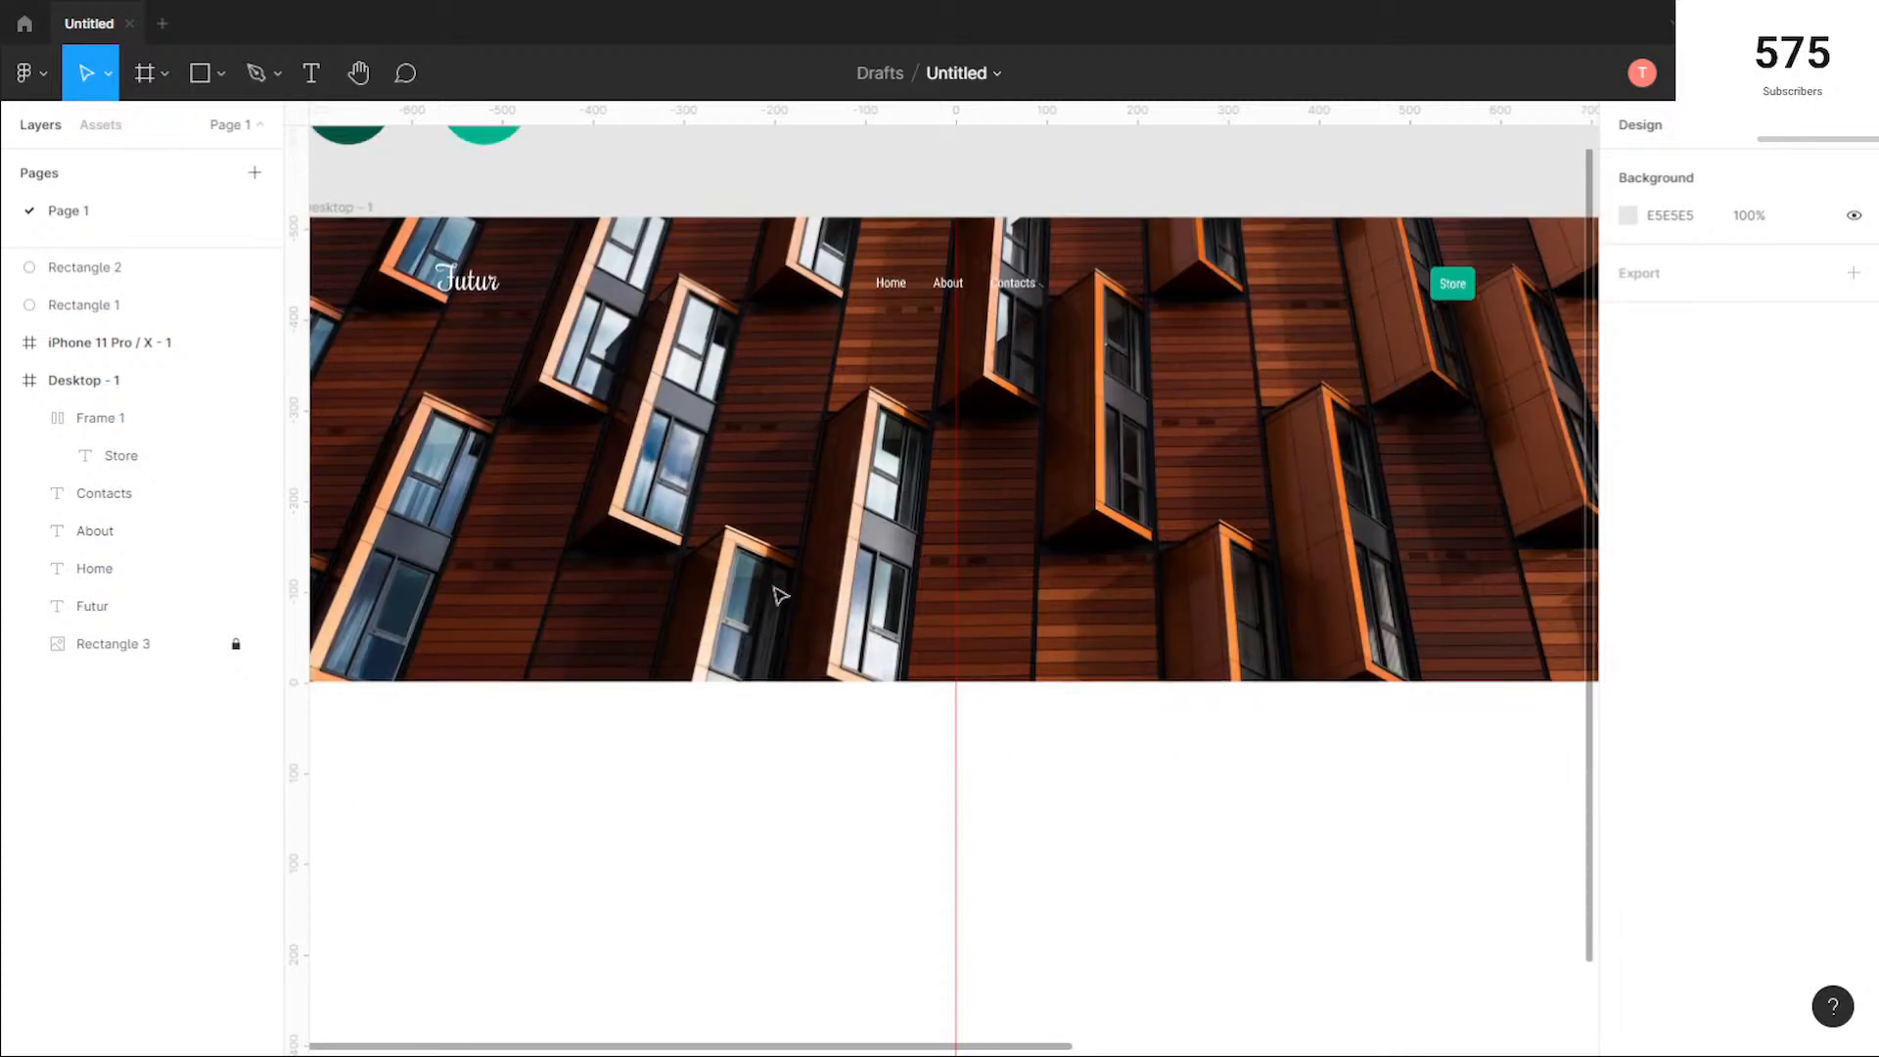
{"action": "scroll", "coordinate": [1145, 596], "scroll_direction": "down", "scroll_amount": 2}
{"action": "left_click_drag", "start_coordinate": [1240, 688], "coordinate": [1226, 746]}
{"action": "scroll", "coordinate": [634, 358], "scroll_direction": "up", "scroll_amount": 2}
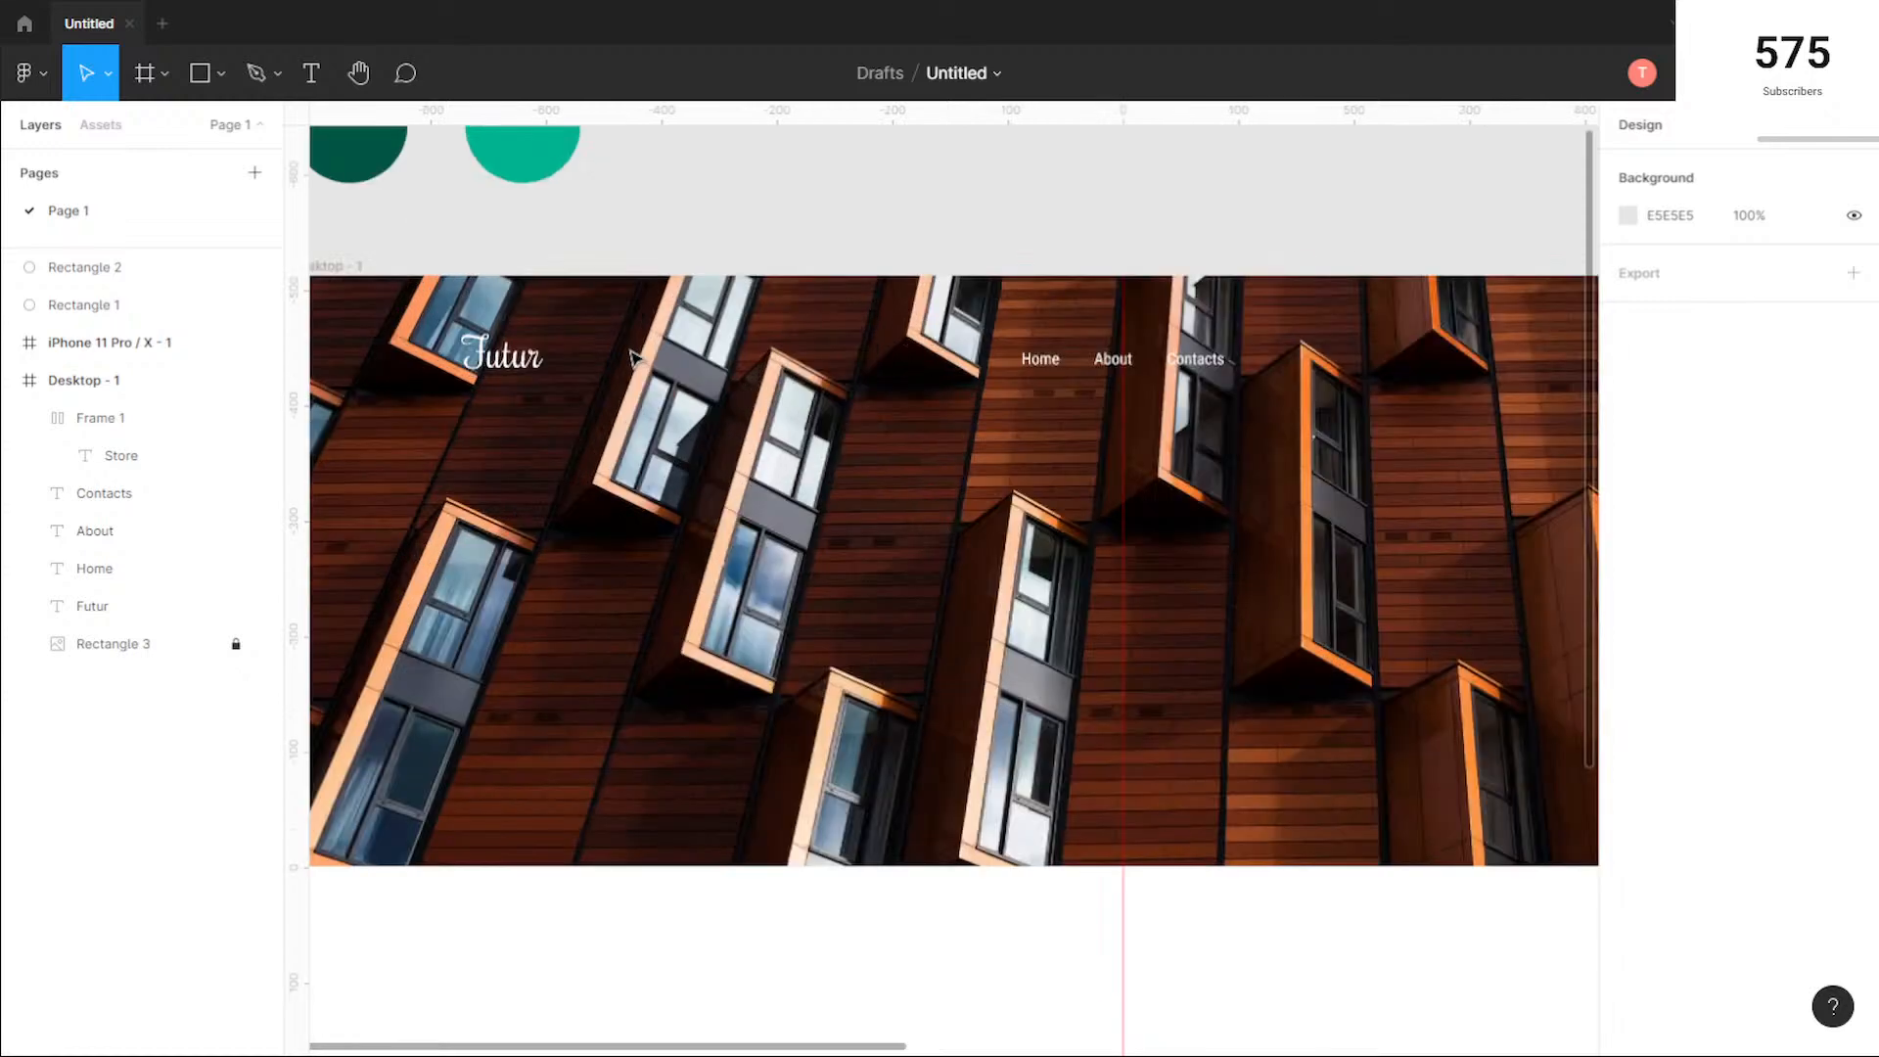
{"action": "scroll", "coordinate": [904, 511], "scroll_direction": "down", "scroll_amount": 1}
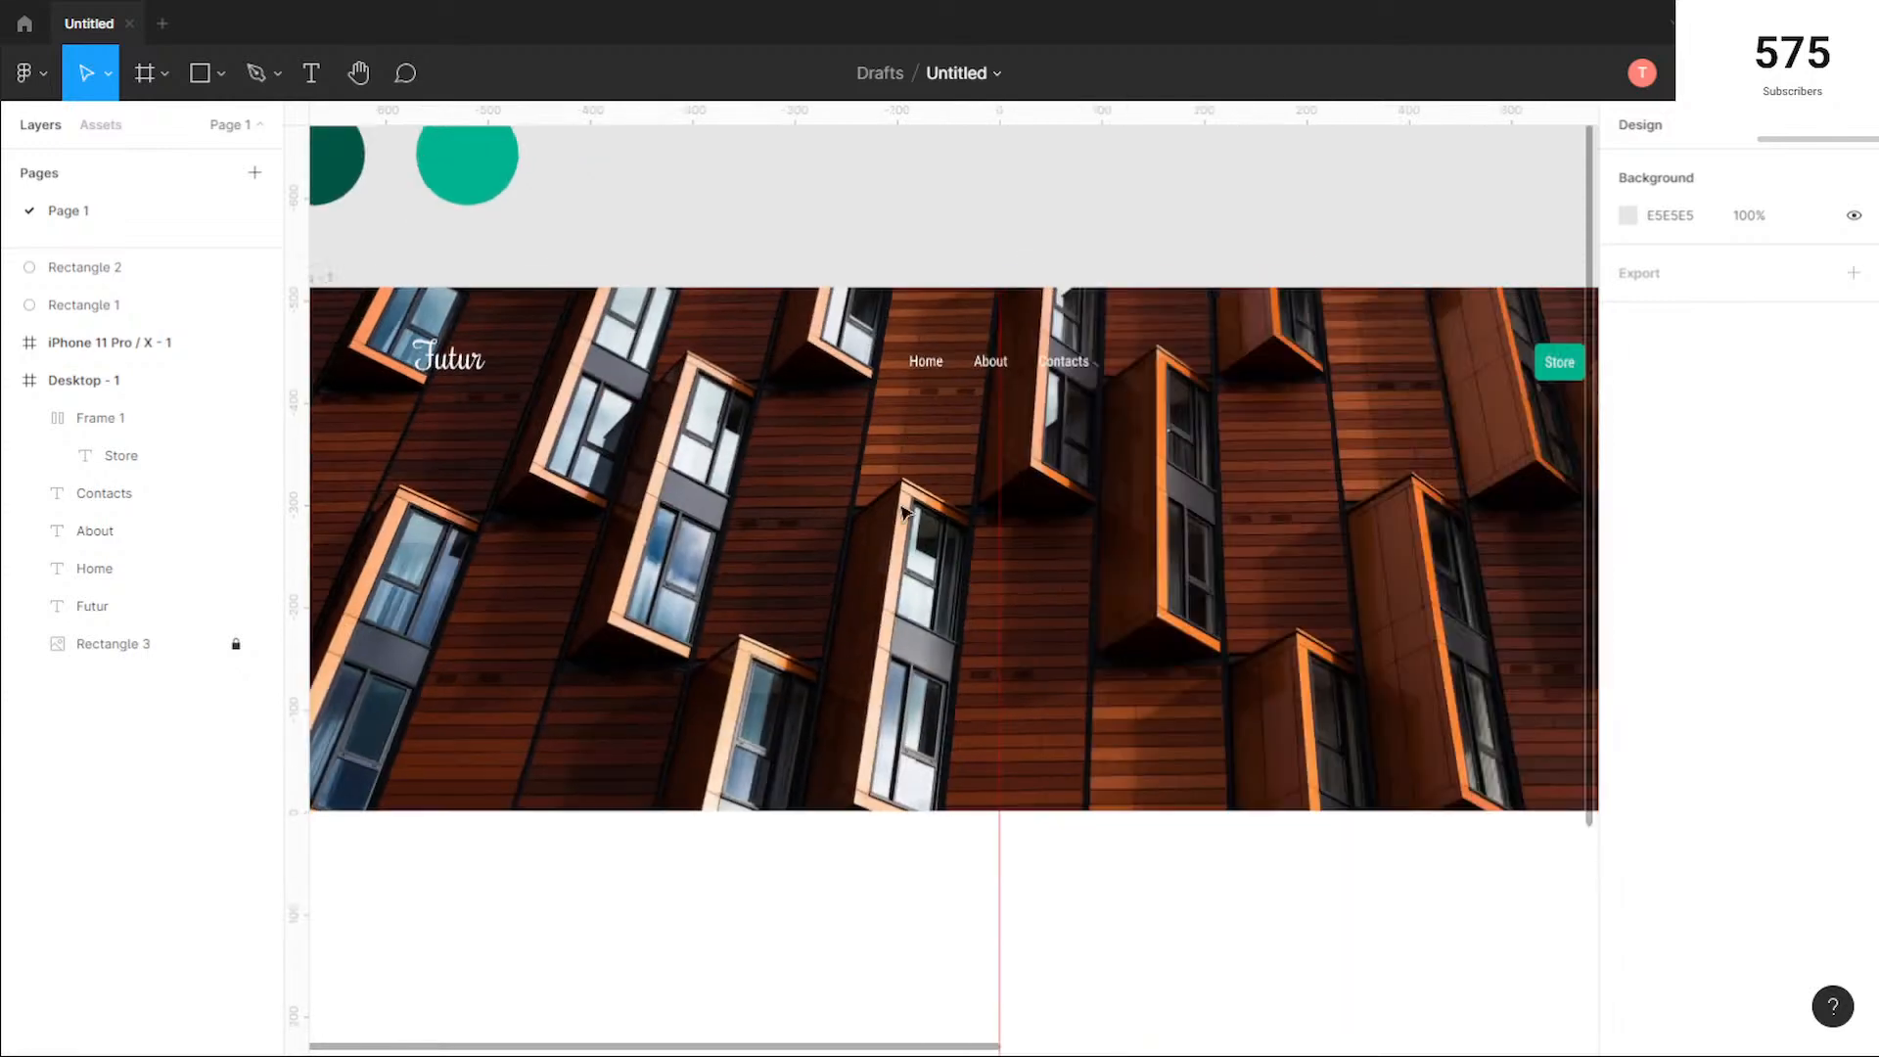
{"action": "scroll", "coordinate": [967, 531], "scroll_direction": "down", "scroll_amount": 1}
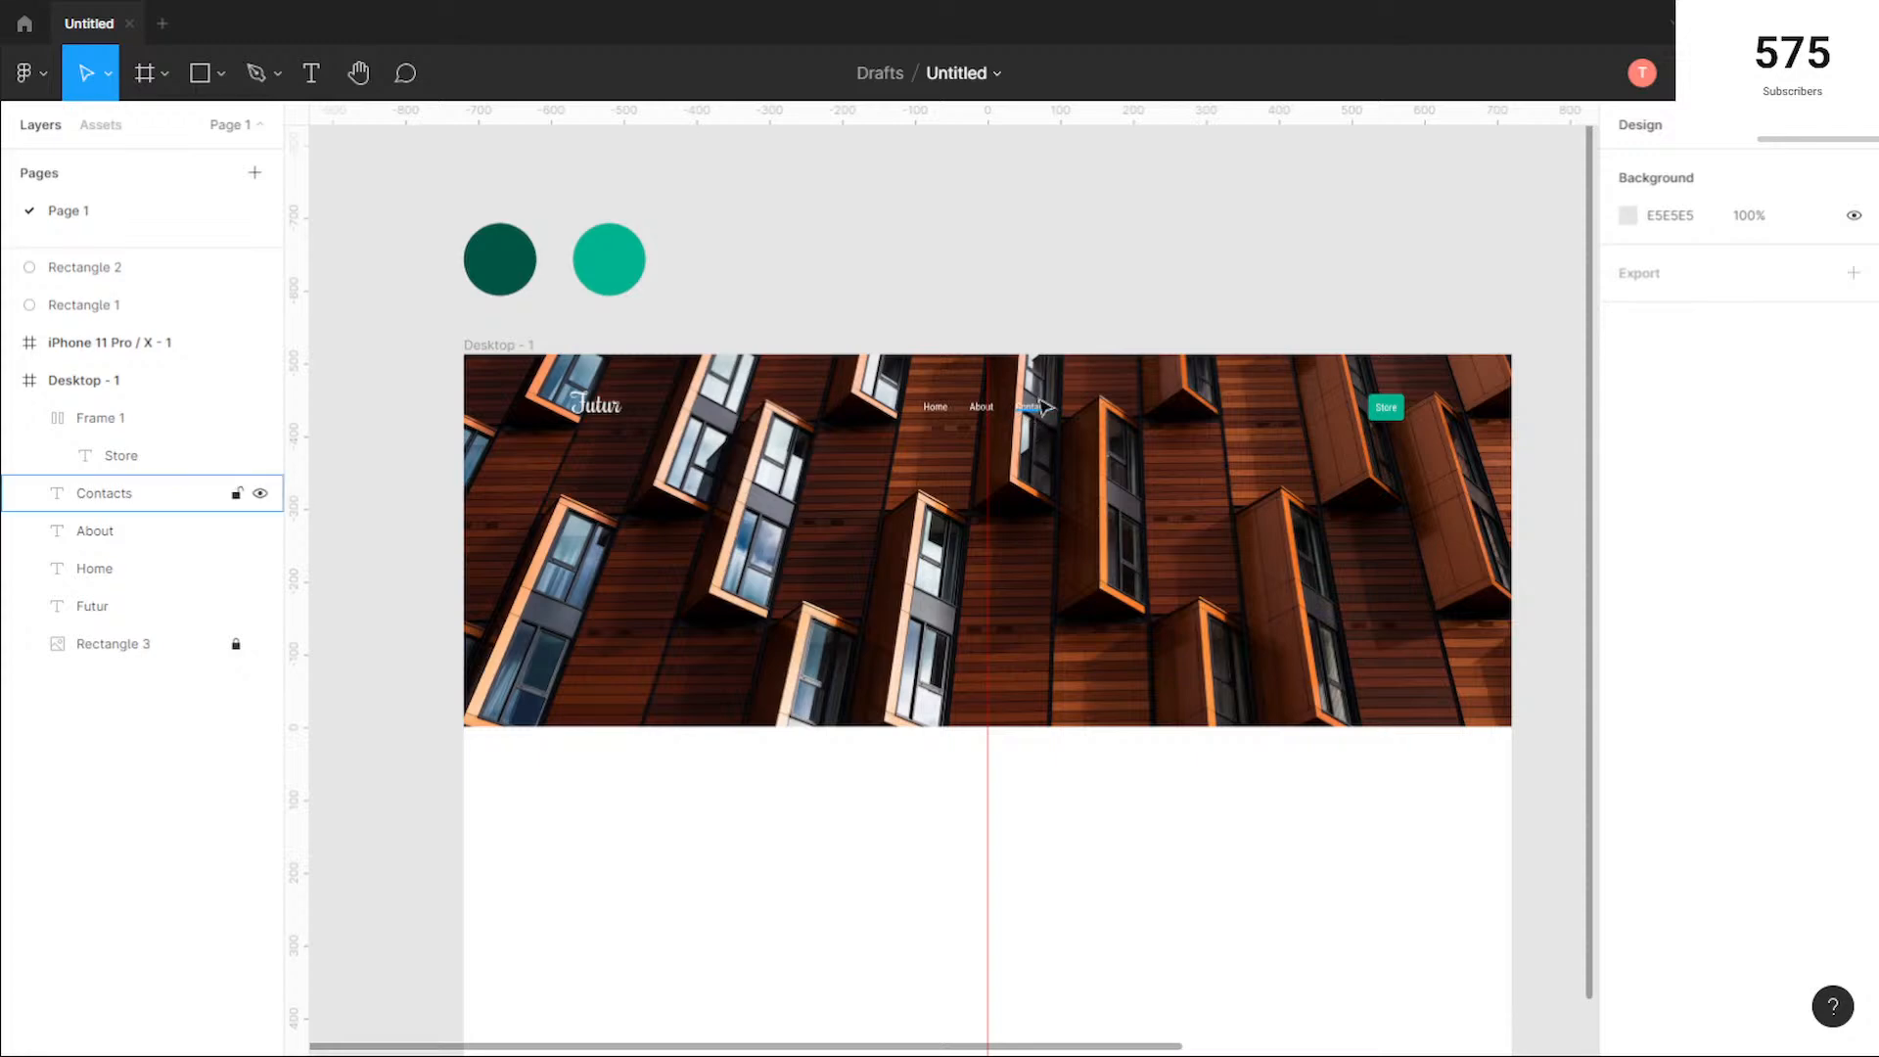
{"action": "scroll", "coordinate": [1034, 426], "scroll_direction": "up", "scroll_amount": 5}
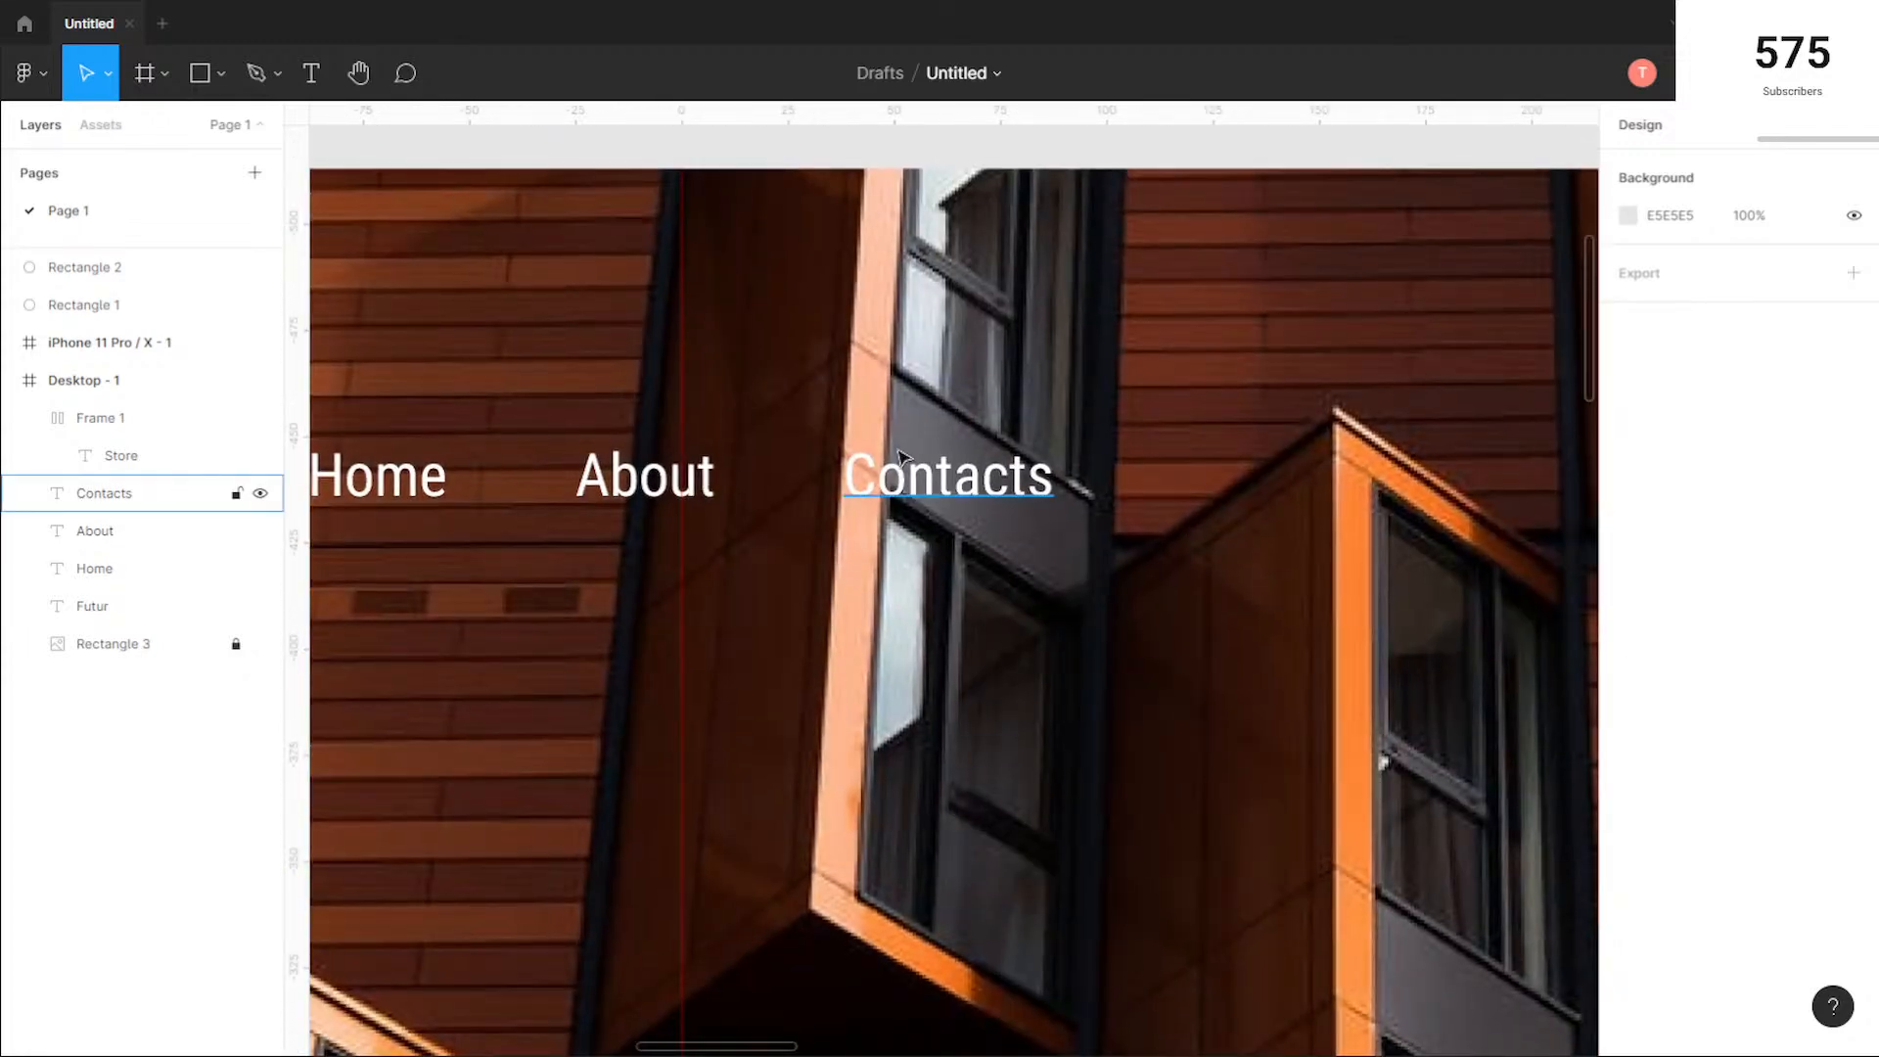
{"action": "scroll", "coordinate": [898, 454], "scroll_direction": "down", "scroll_amount": 7}
{"action": "left_click_drag", "start_coordinate": [990, 604], "coordinate": [1127, 545]}
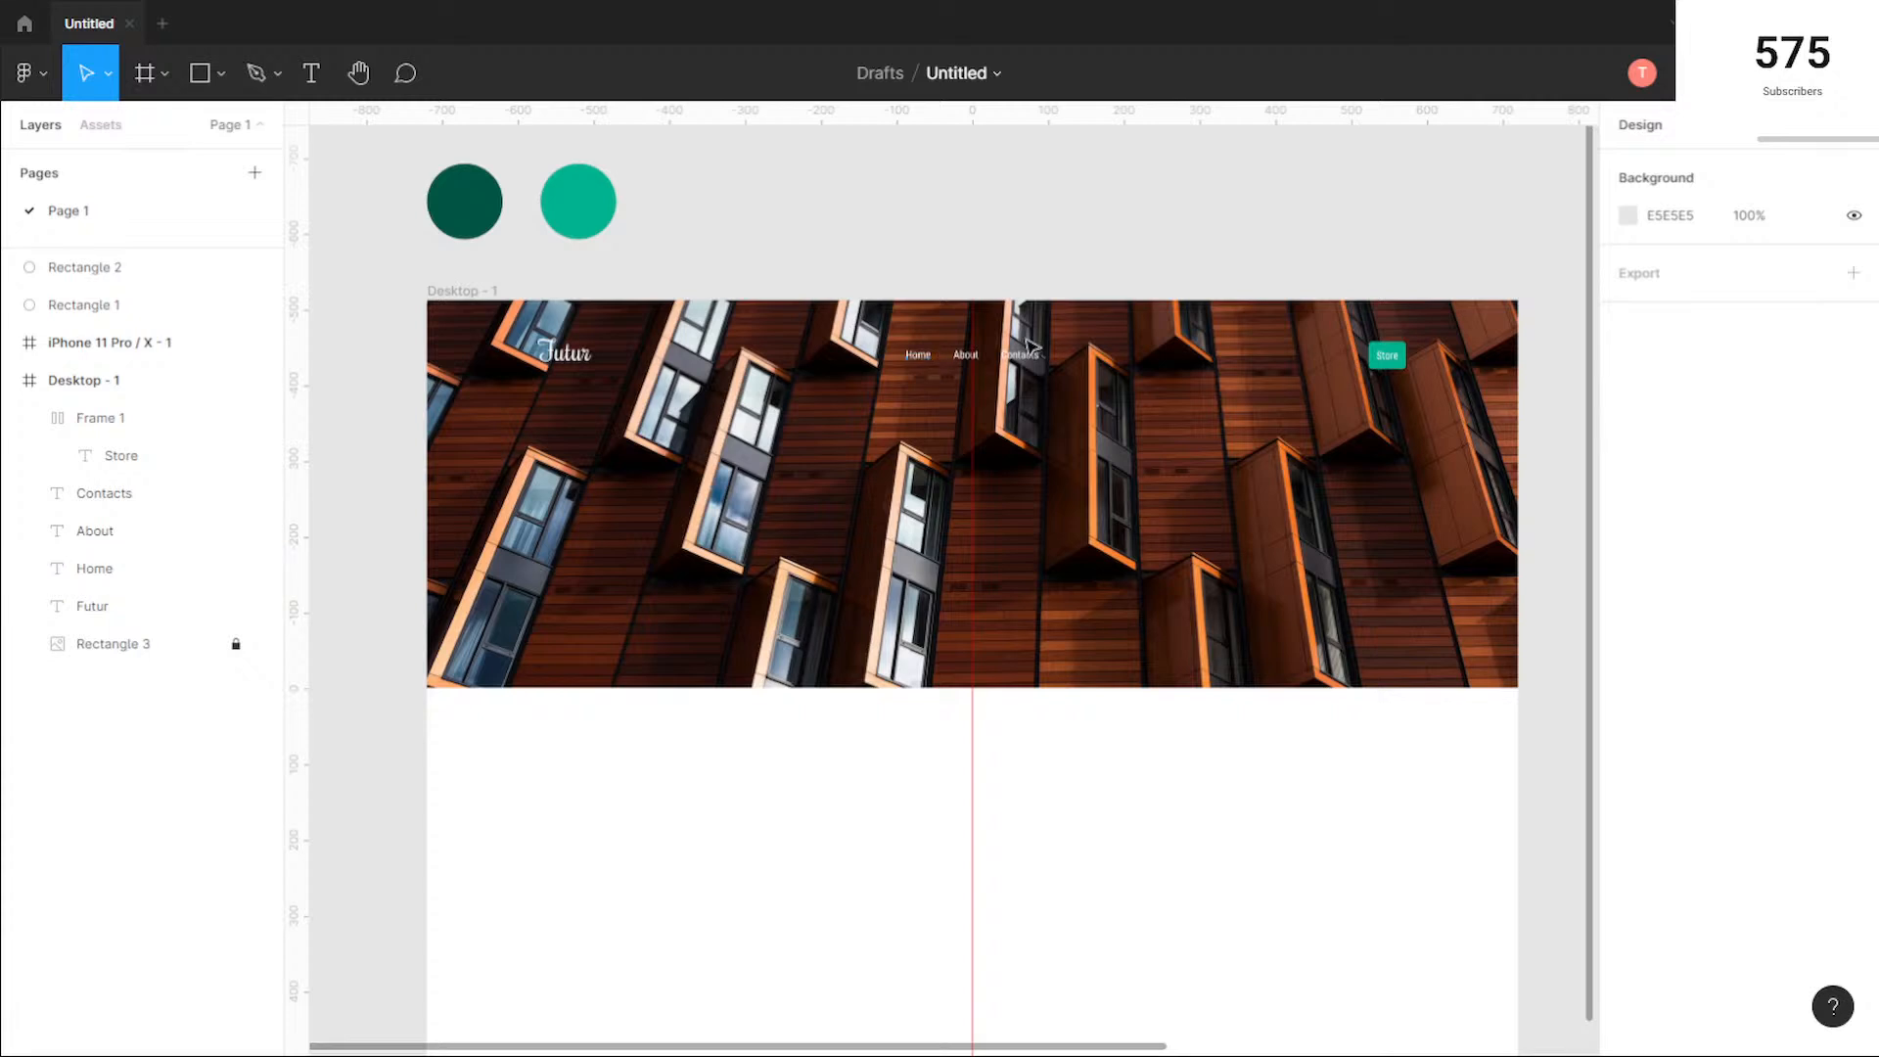
Step: Show the desktop frame's column layout grid again and set its color opacity to 10%
{"action": "left_click", "coordinate": [471, 289]}
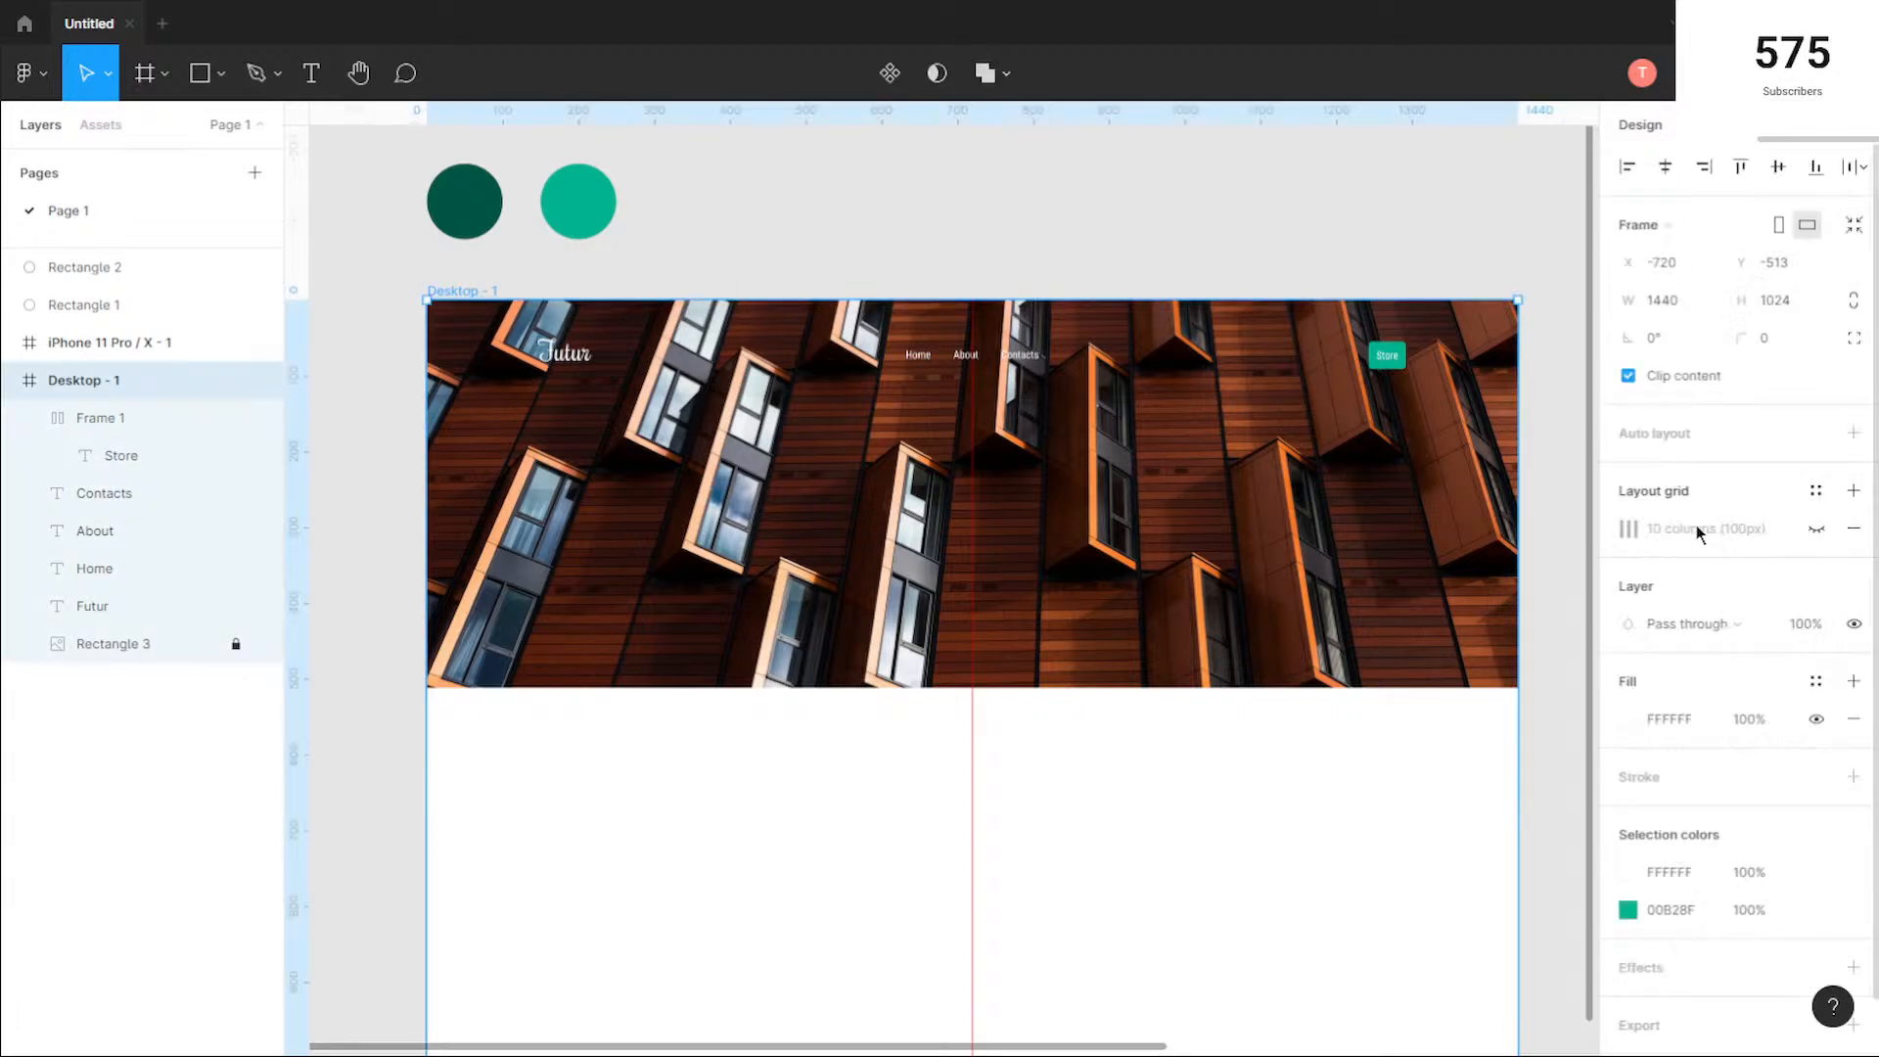
{"action": "left_click", "coordinate": [1628, 529]}
{"action": "left_click", "coordinate": [1816, 530]}
{"action": "left_click", "coordinate": [1554, 627]}
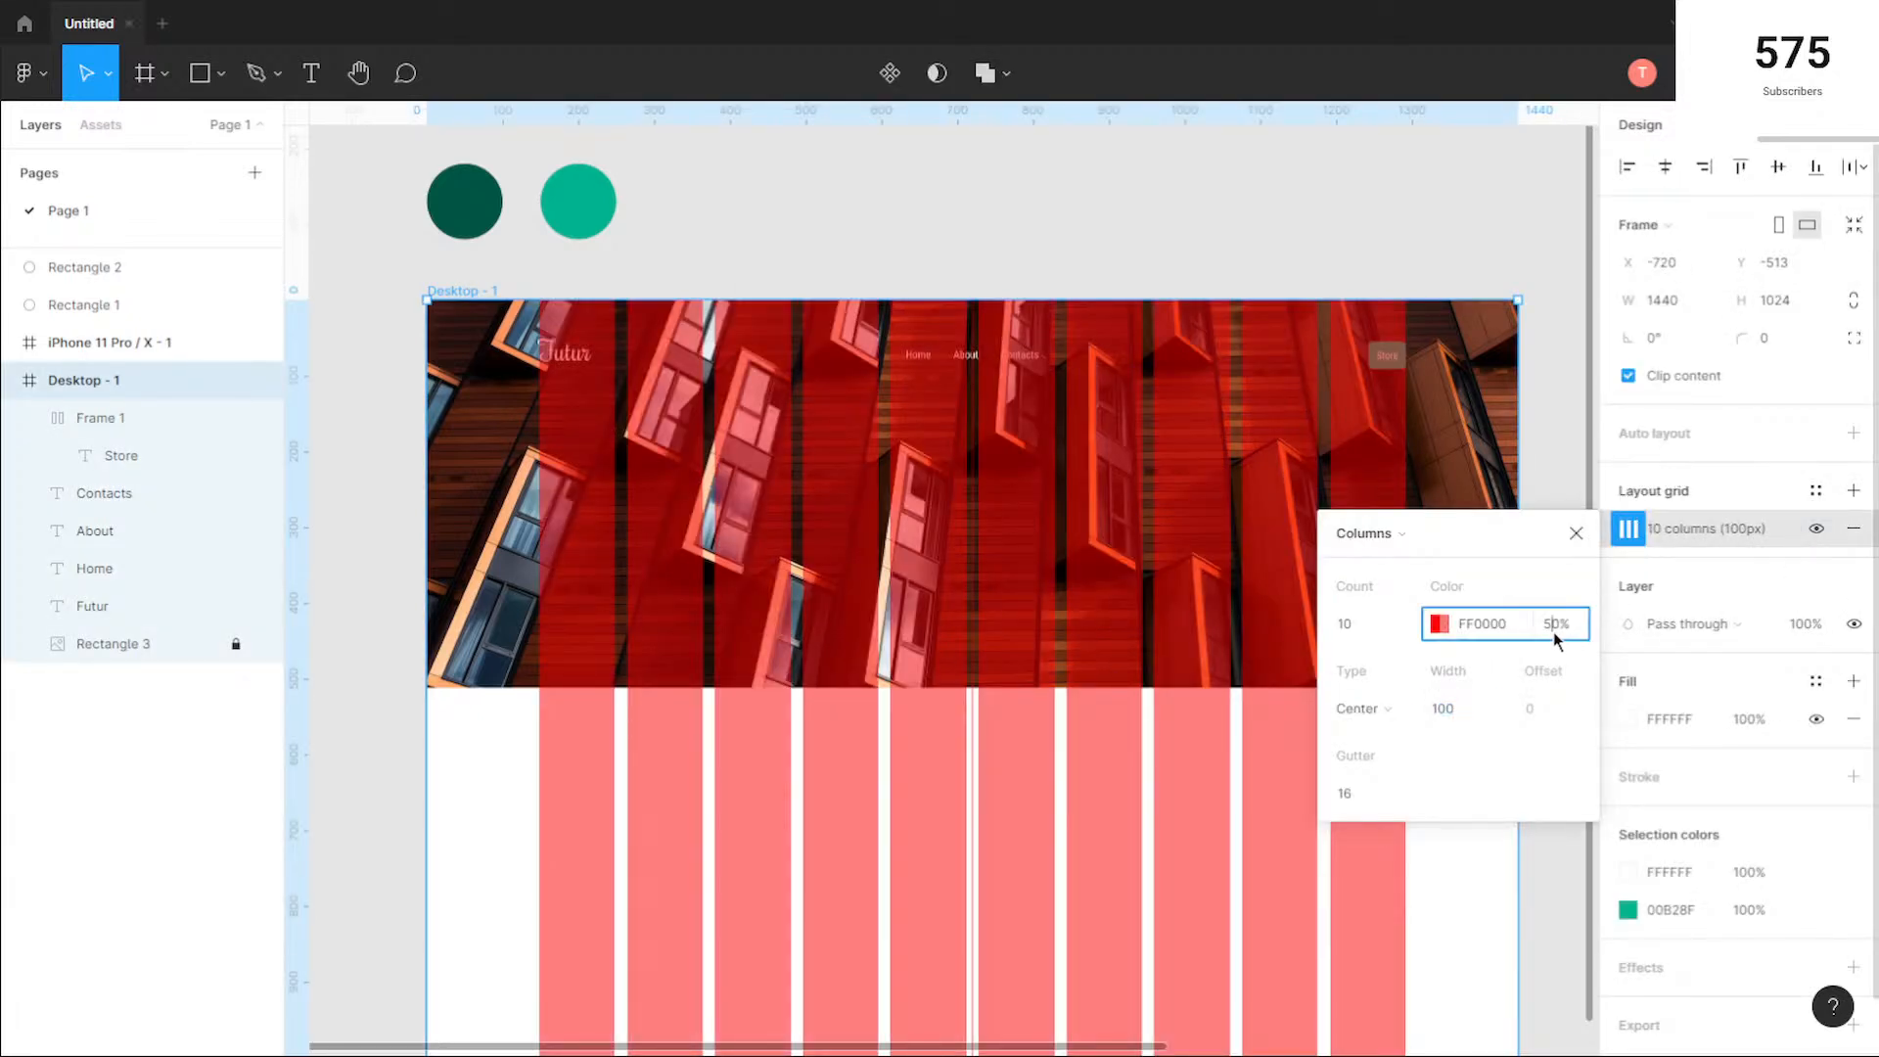
{"action": "type", "text": "10"}
{"action": "key", "text": "Return"}
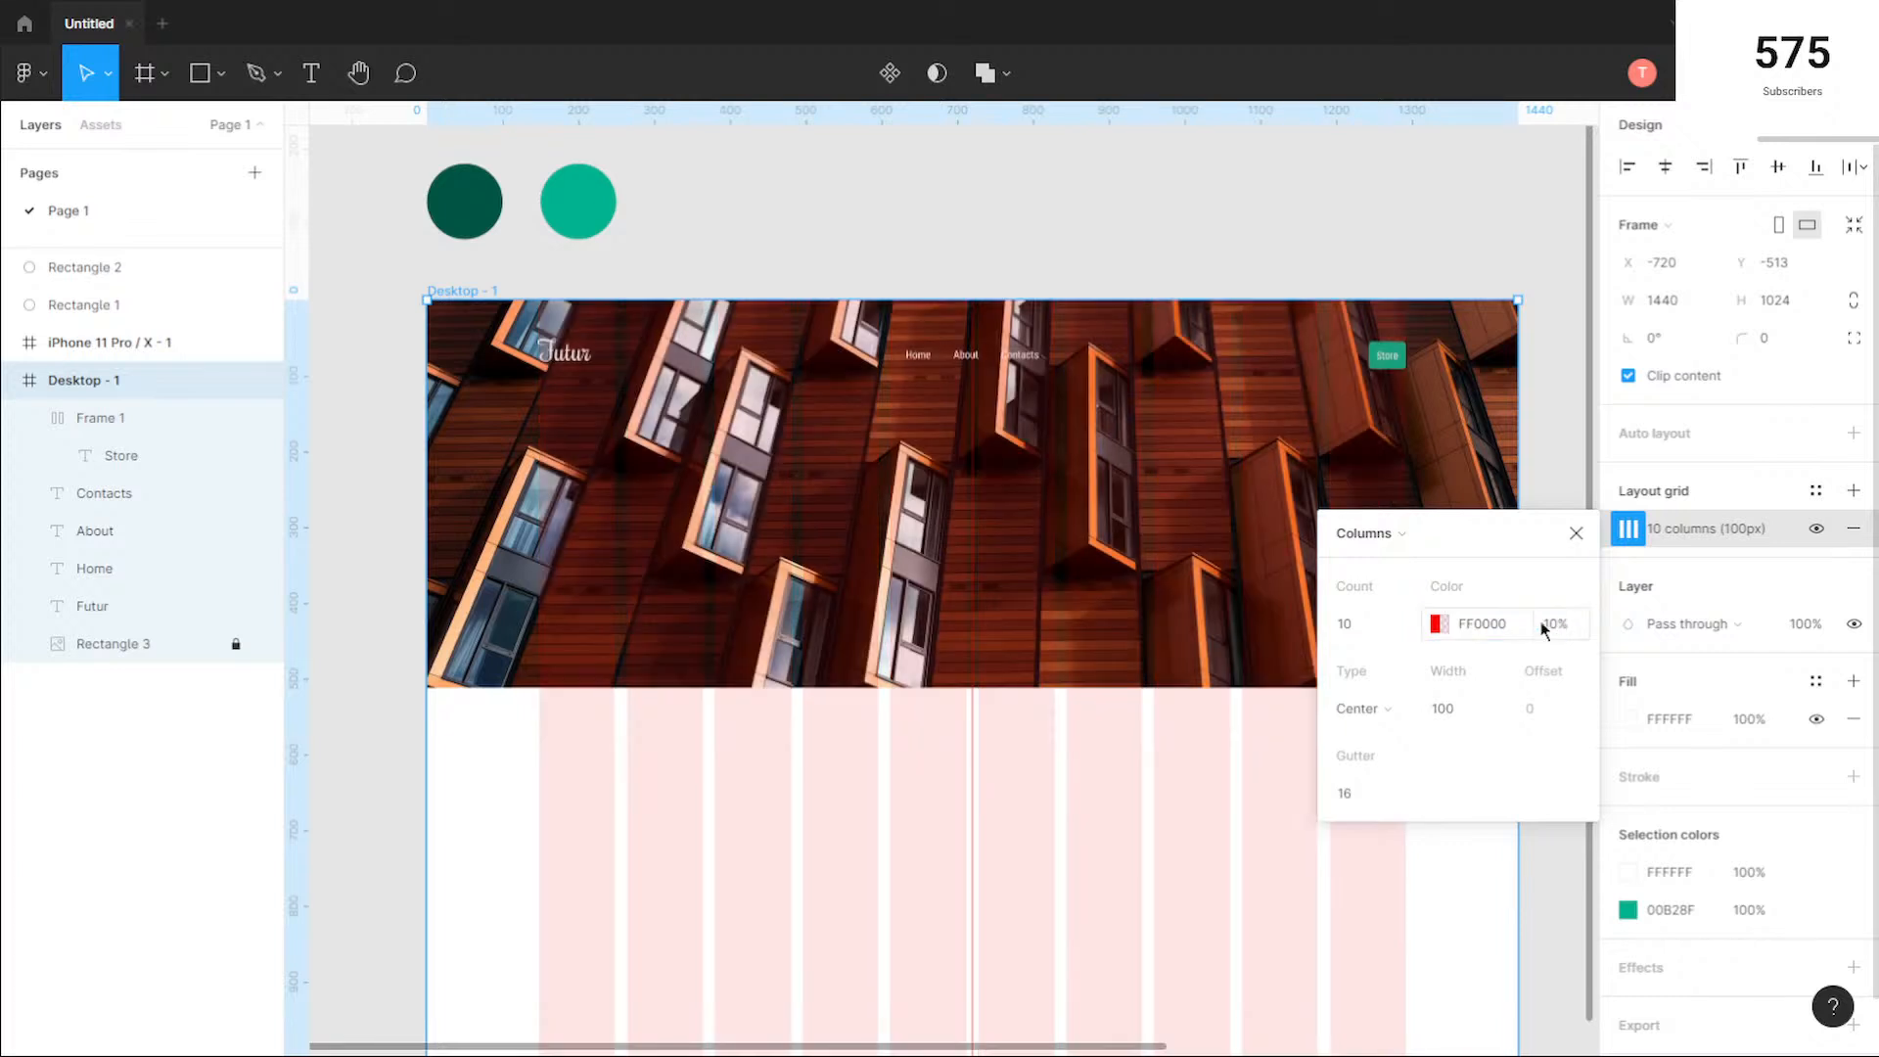
{"action": "left_click", "coordinate": [1126, 523]}
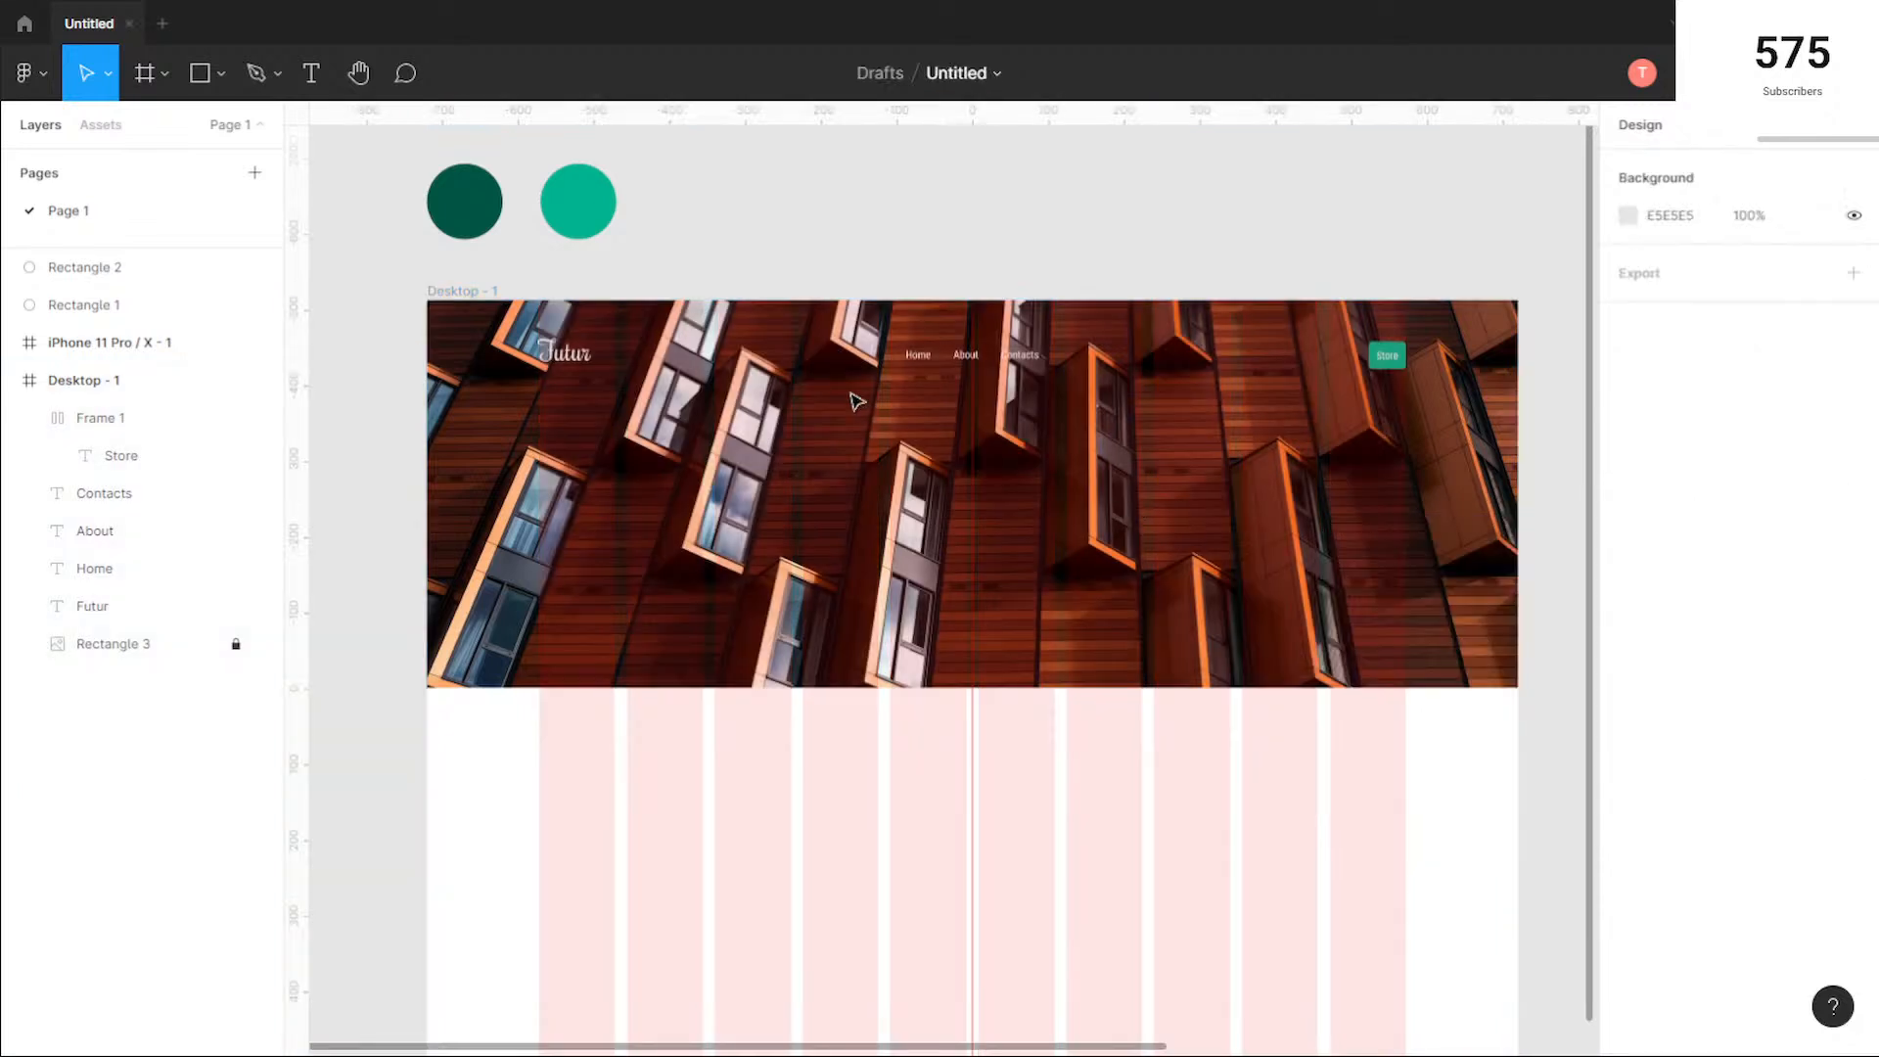
Step: Draw a 1440 × 512 rectangle covering the hero photo and send it behind the logo, menu texts and Store button
{"action": "left_click", "coordinate": [201, 74]}
{"action": "left_click_drag", "start_coordinate": [427, 299], "coordinate": [1518, 687]}
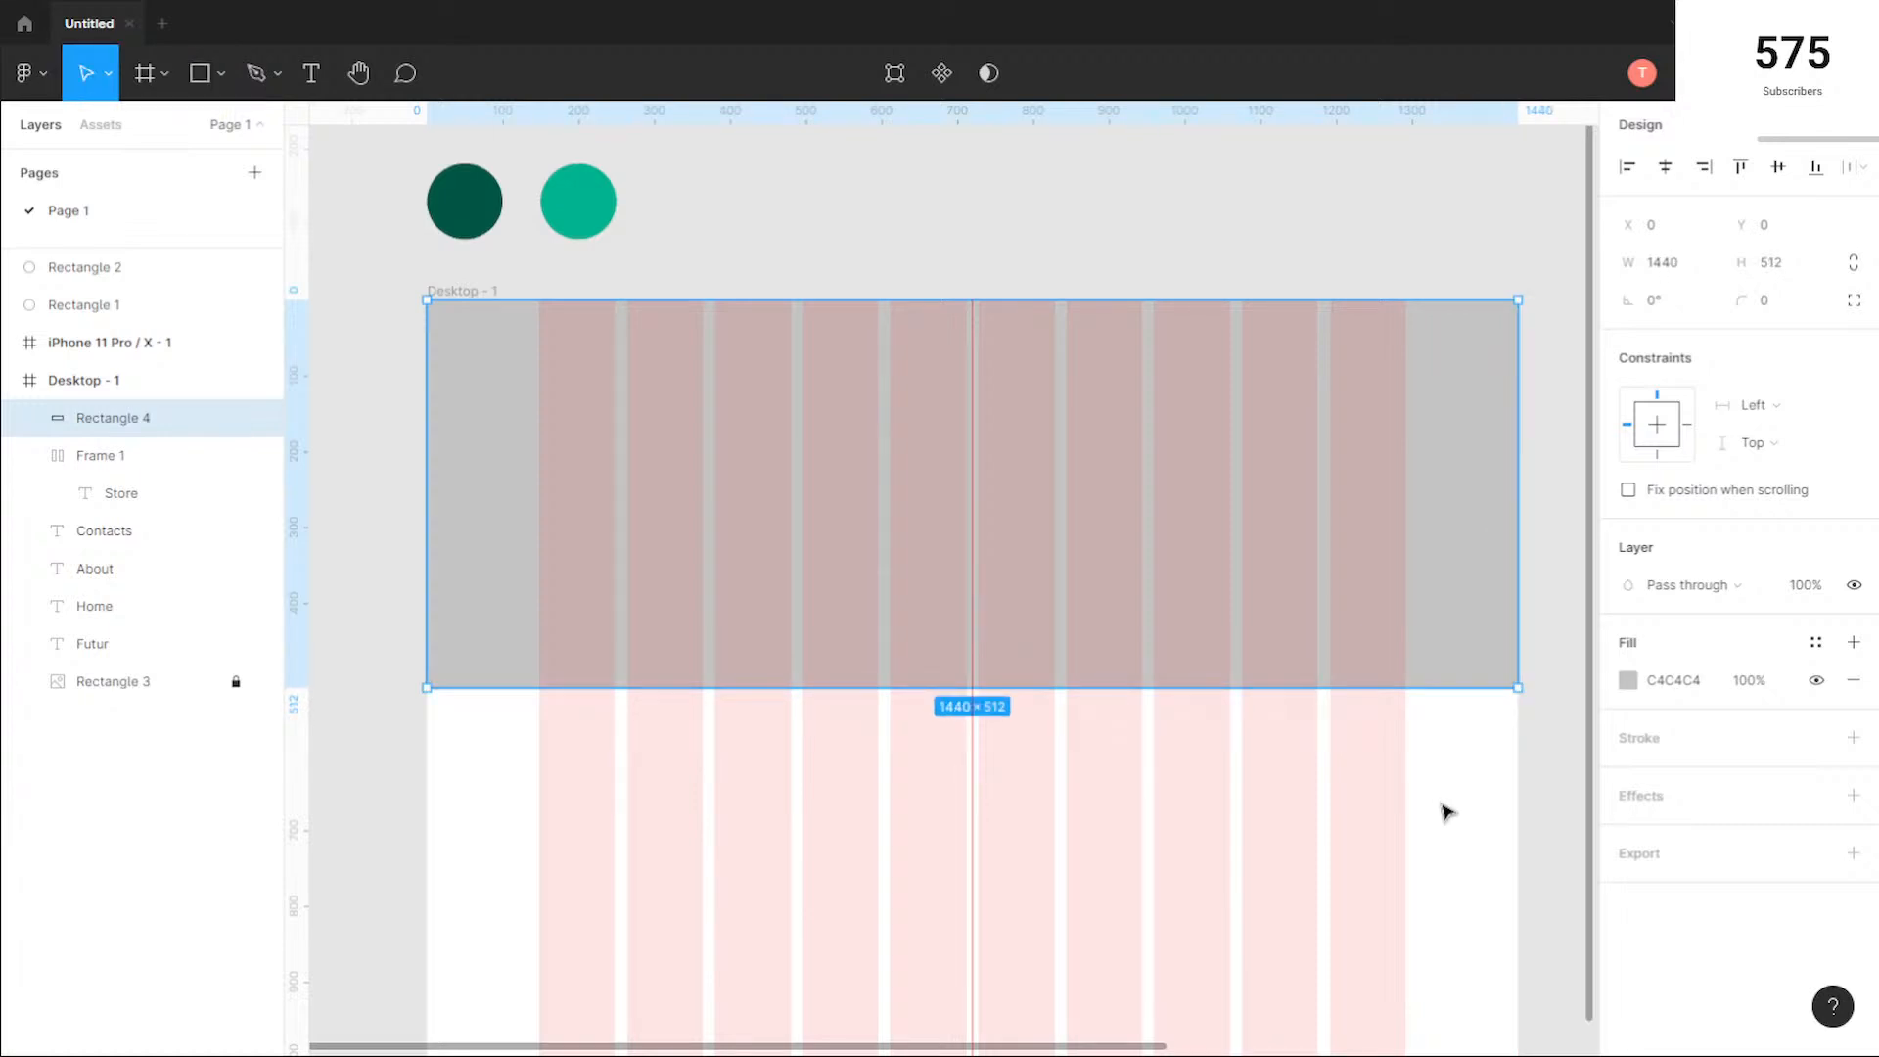
{"action": "key", "text": "ctrl+shift+bracketleft"}
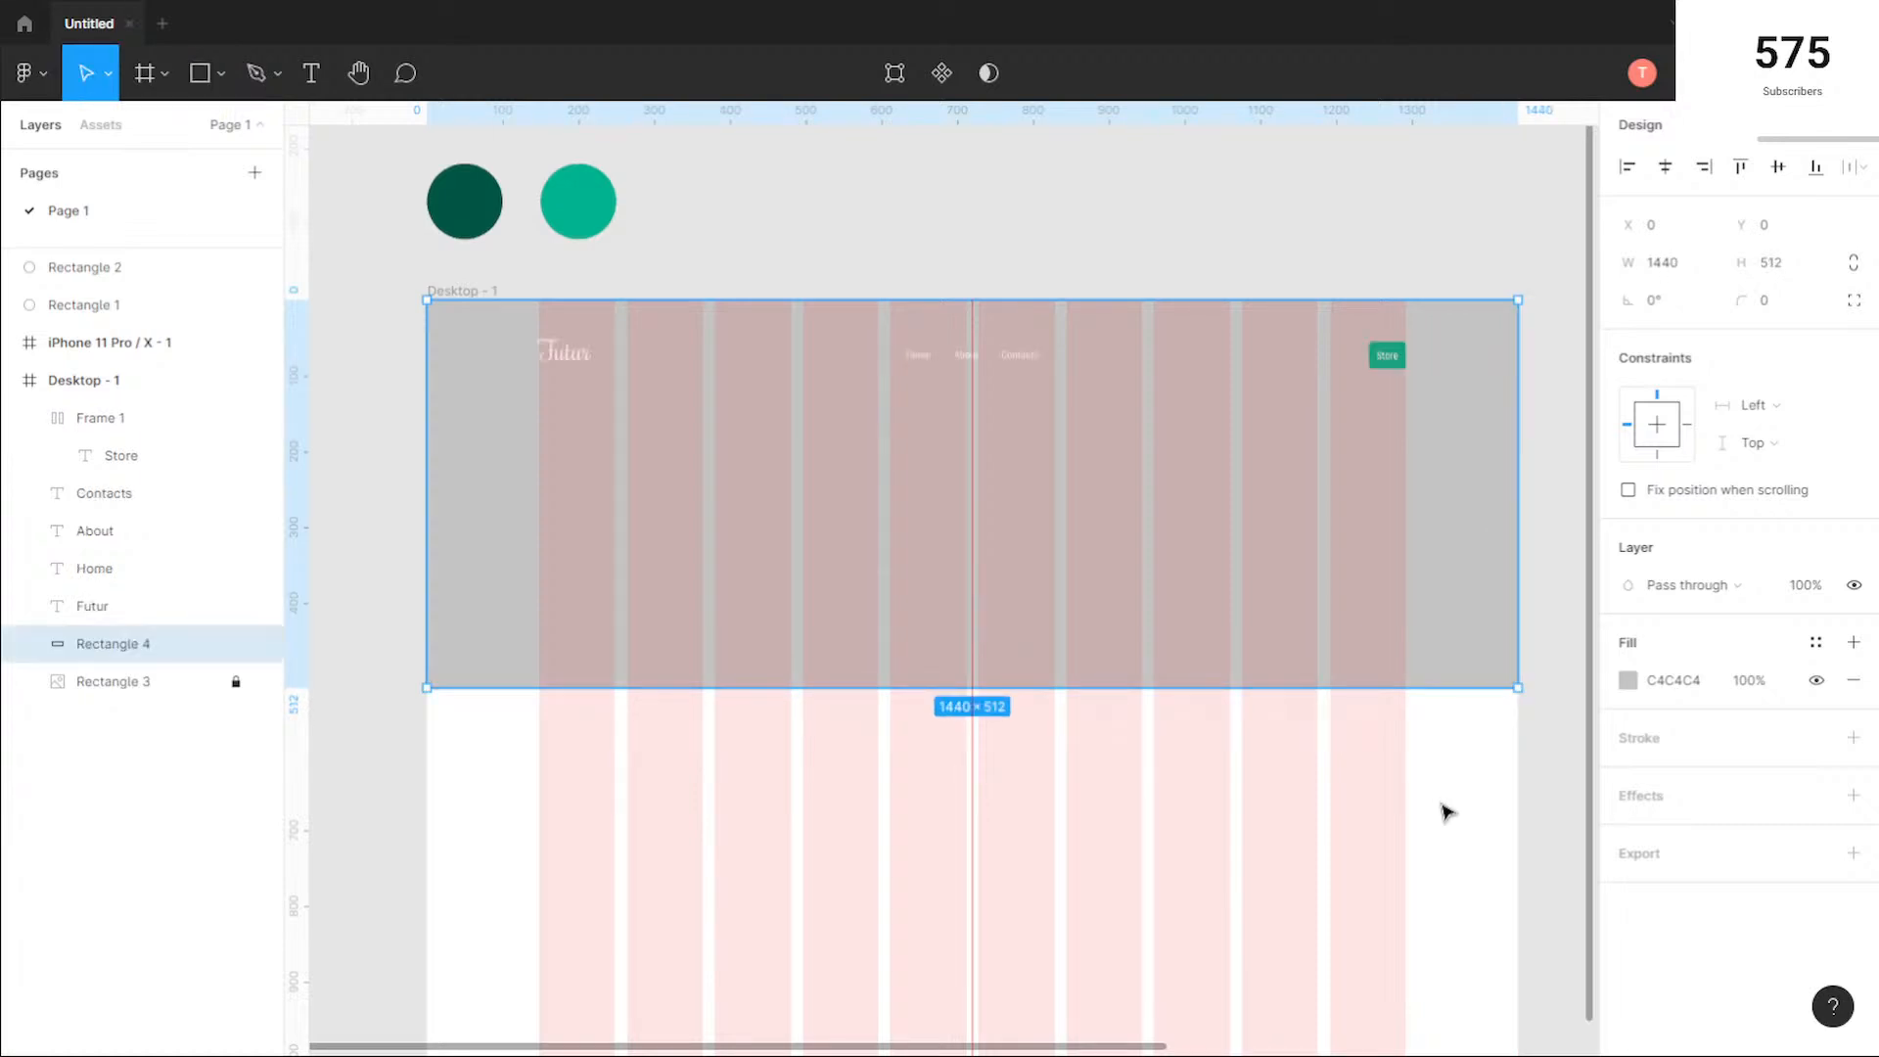
Step: Set the overlay rectangle's fill to black (000000) at 35% opacity
{"action": "left_click", "coordinate": [1641, 684]}
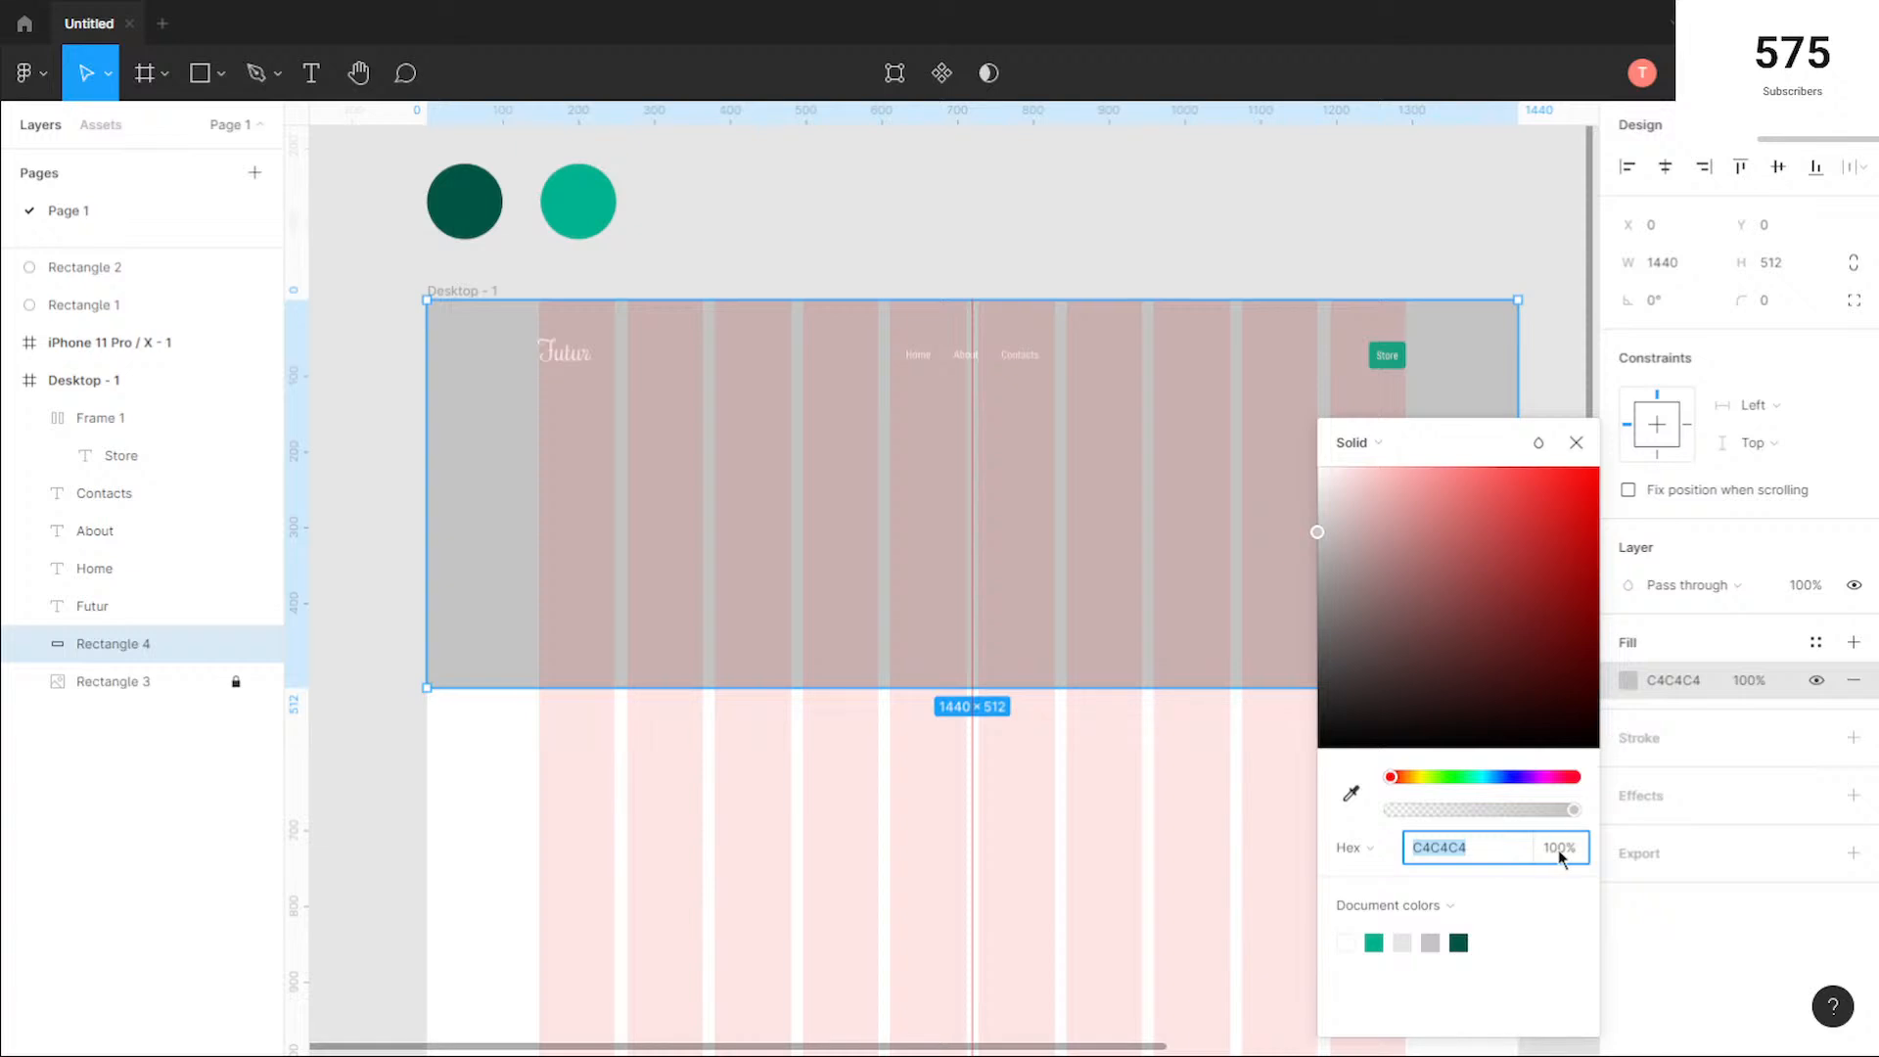
{"action": "left_click_drag", "start_coordinate": [1571, 811], "coordinate": [1450, 815]}
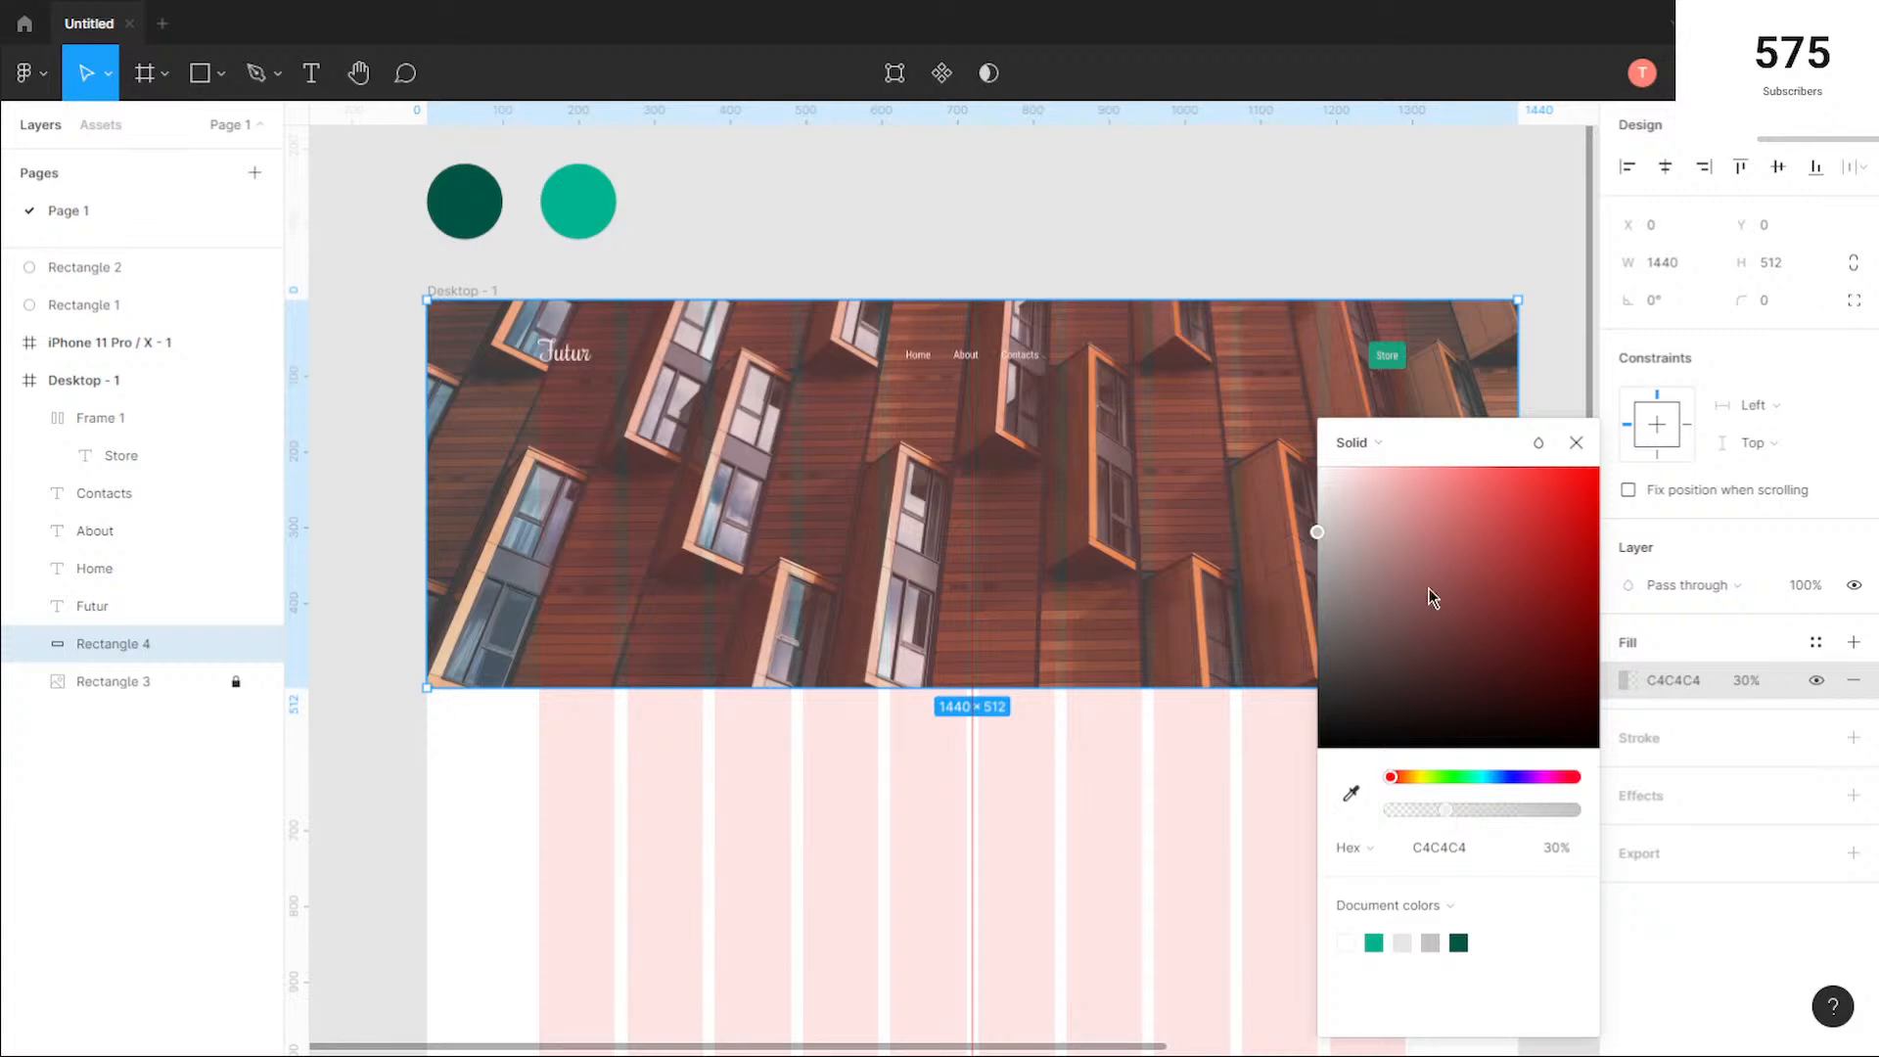
{"action": "left_click_drag", "start_coordinate": [1330, 539], "coordinate": [1324, 781]}
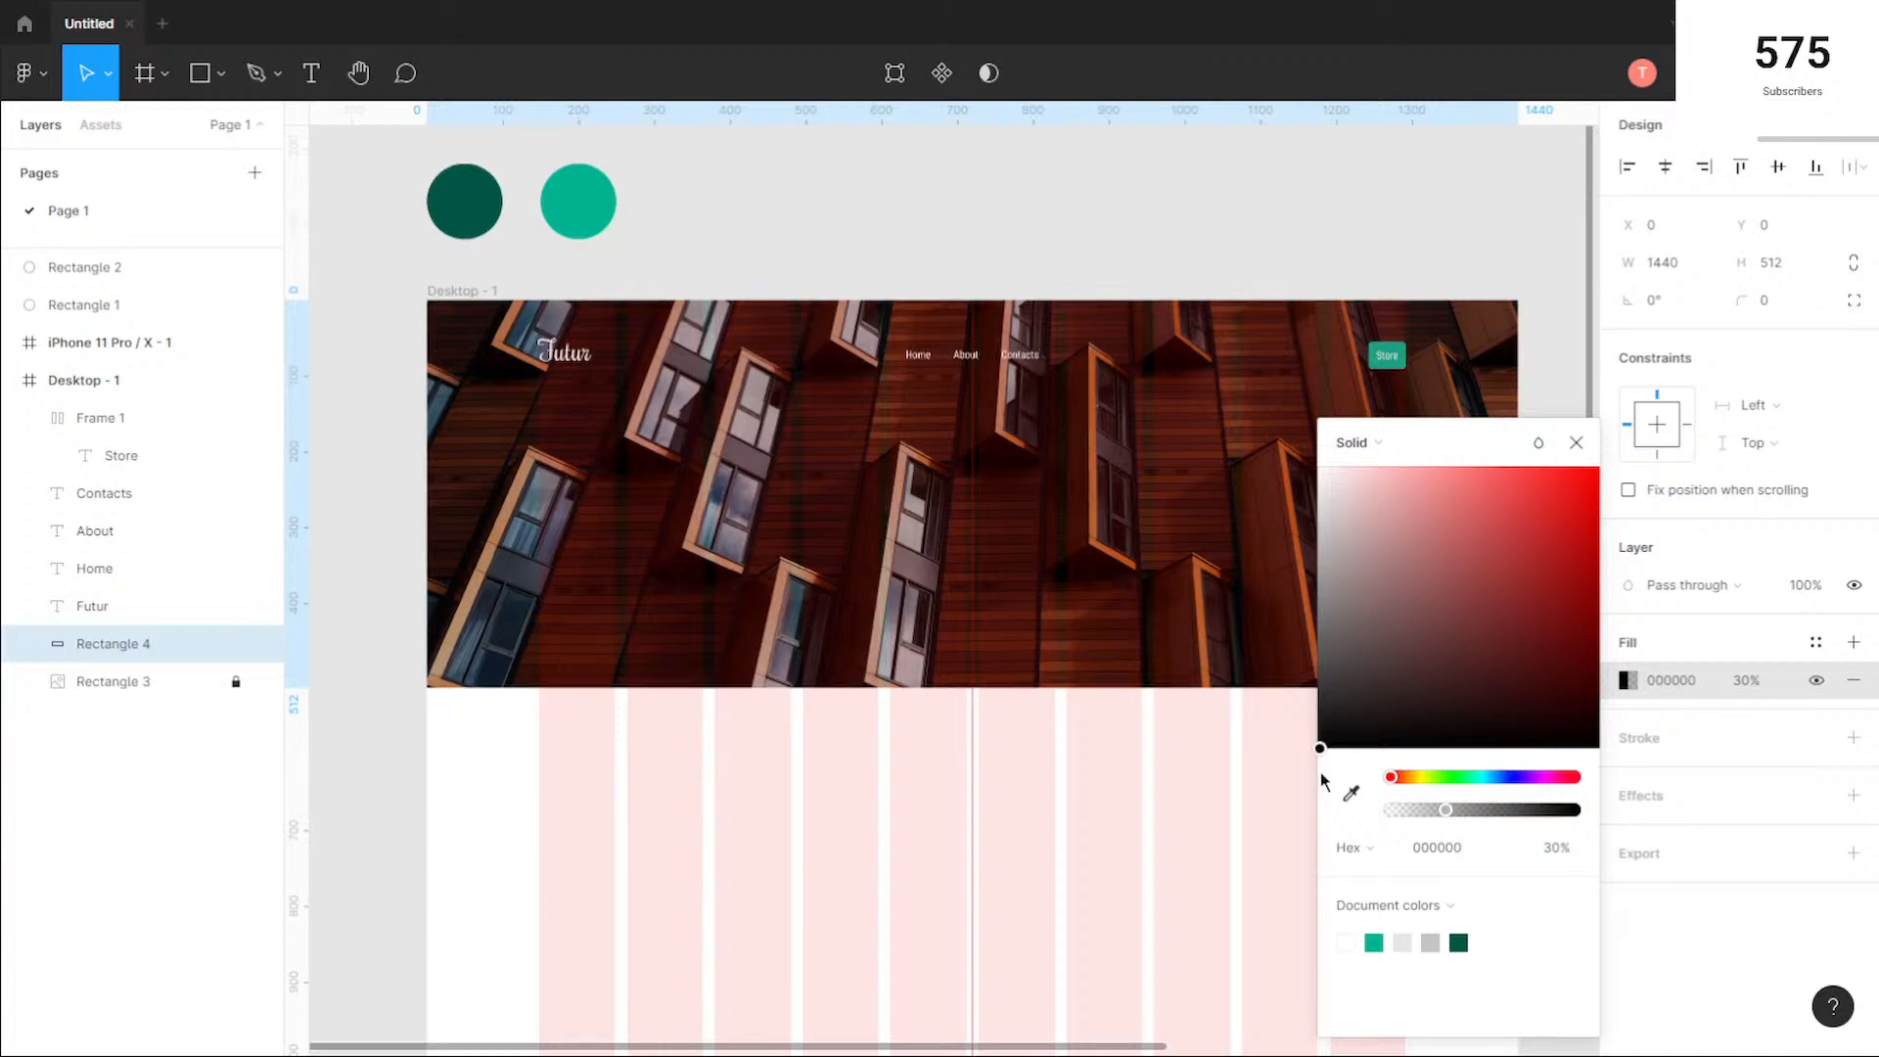
{"action": "mouse_move", "coordinate": [1460, 812]}
{"action": "left_mouse_down"}
{"action": "mouse_move", "coordinate": [1425, 813]}
{"action": "mouse_move", "coordinate": [1454, 814]}
{"action": "left_mouse_up"}
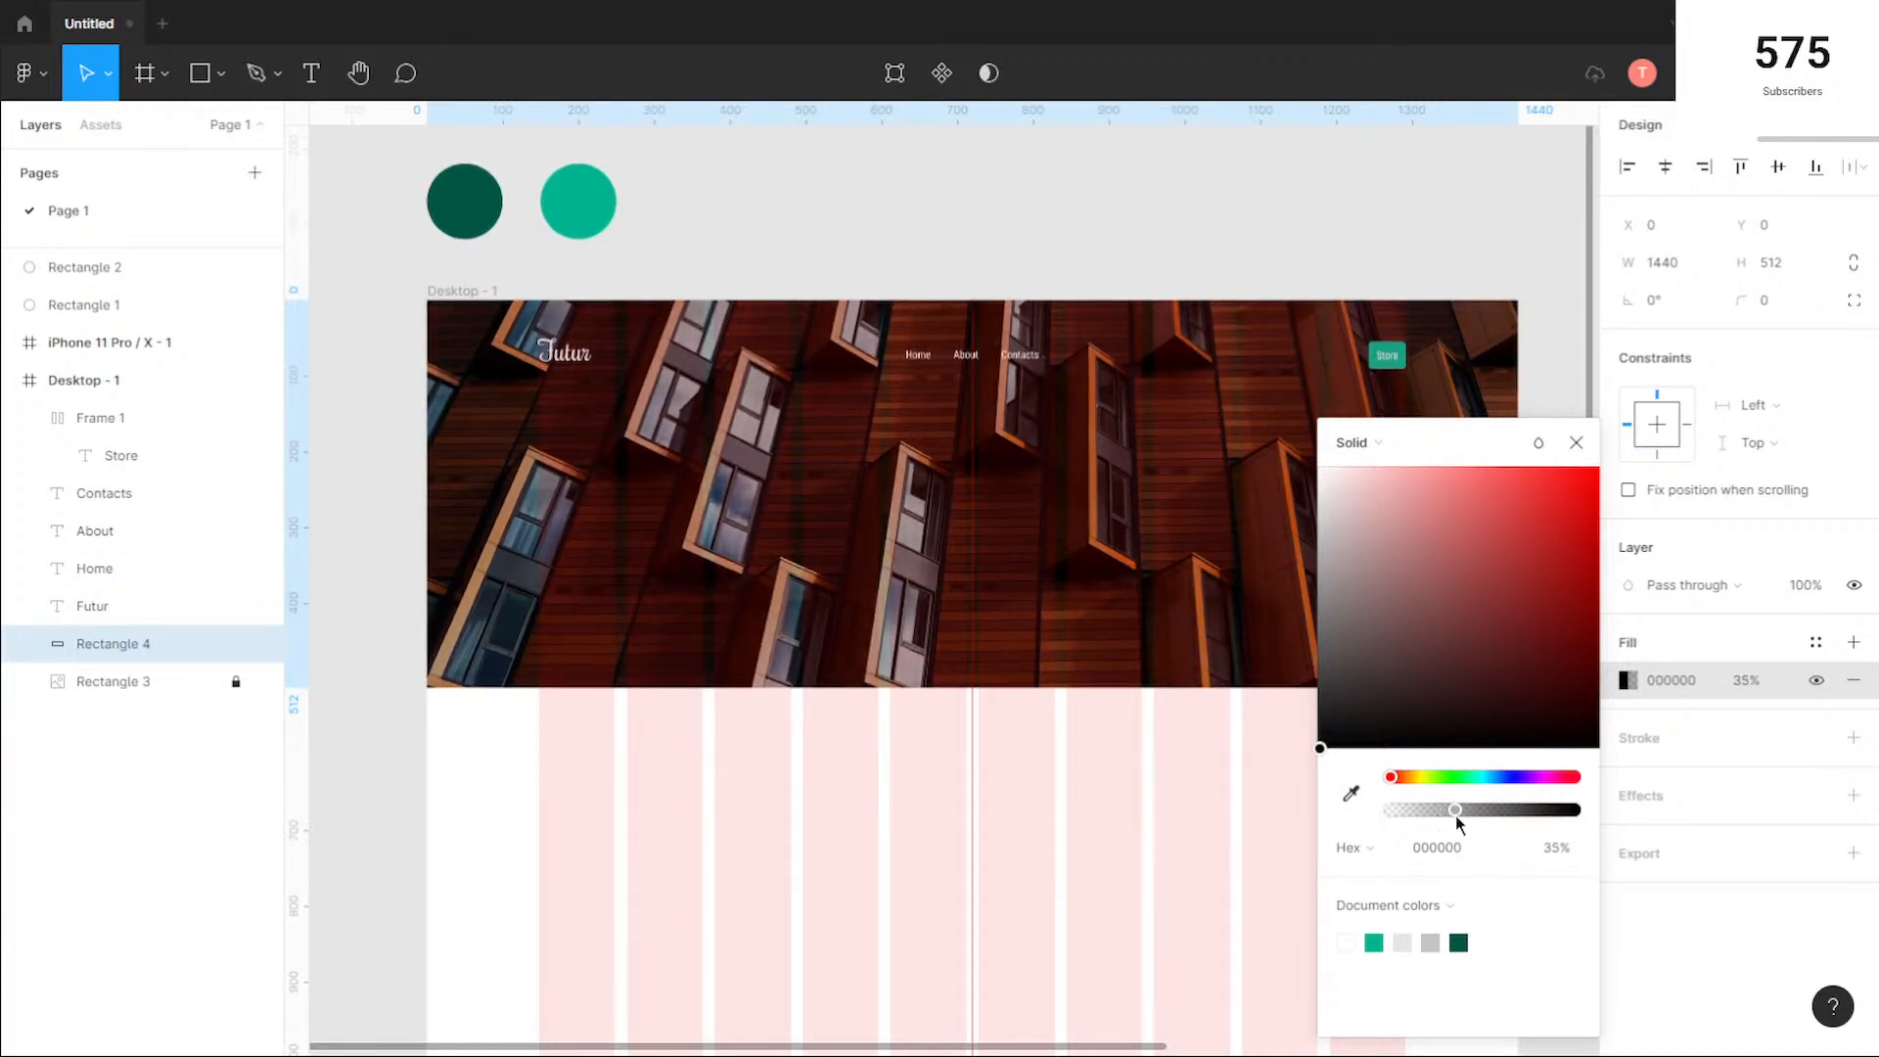
Step: Hide the desktop frame's column layout grid and deselect the frame
{"action": "left_click", "coordinate": [466, 290]}
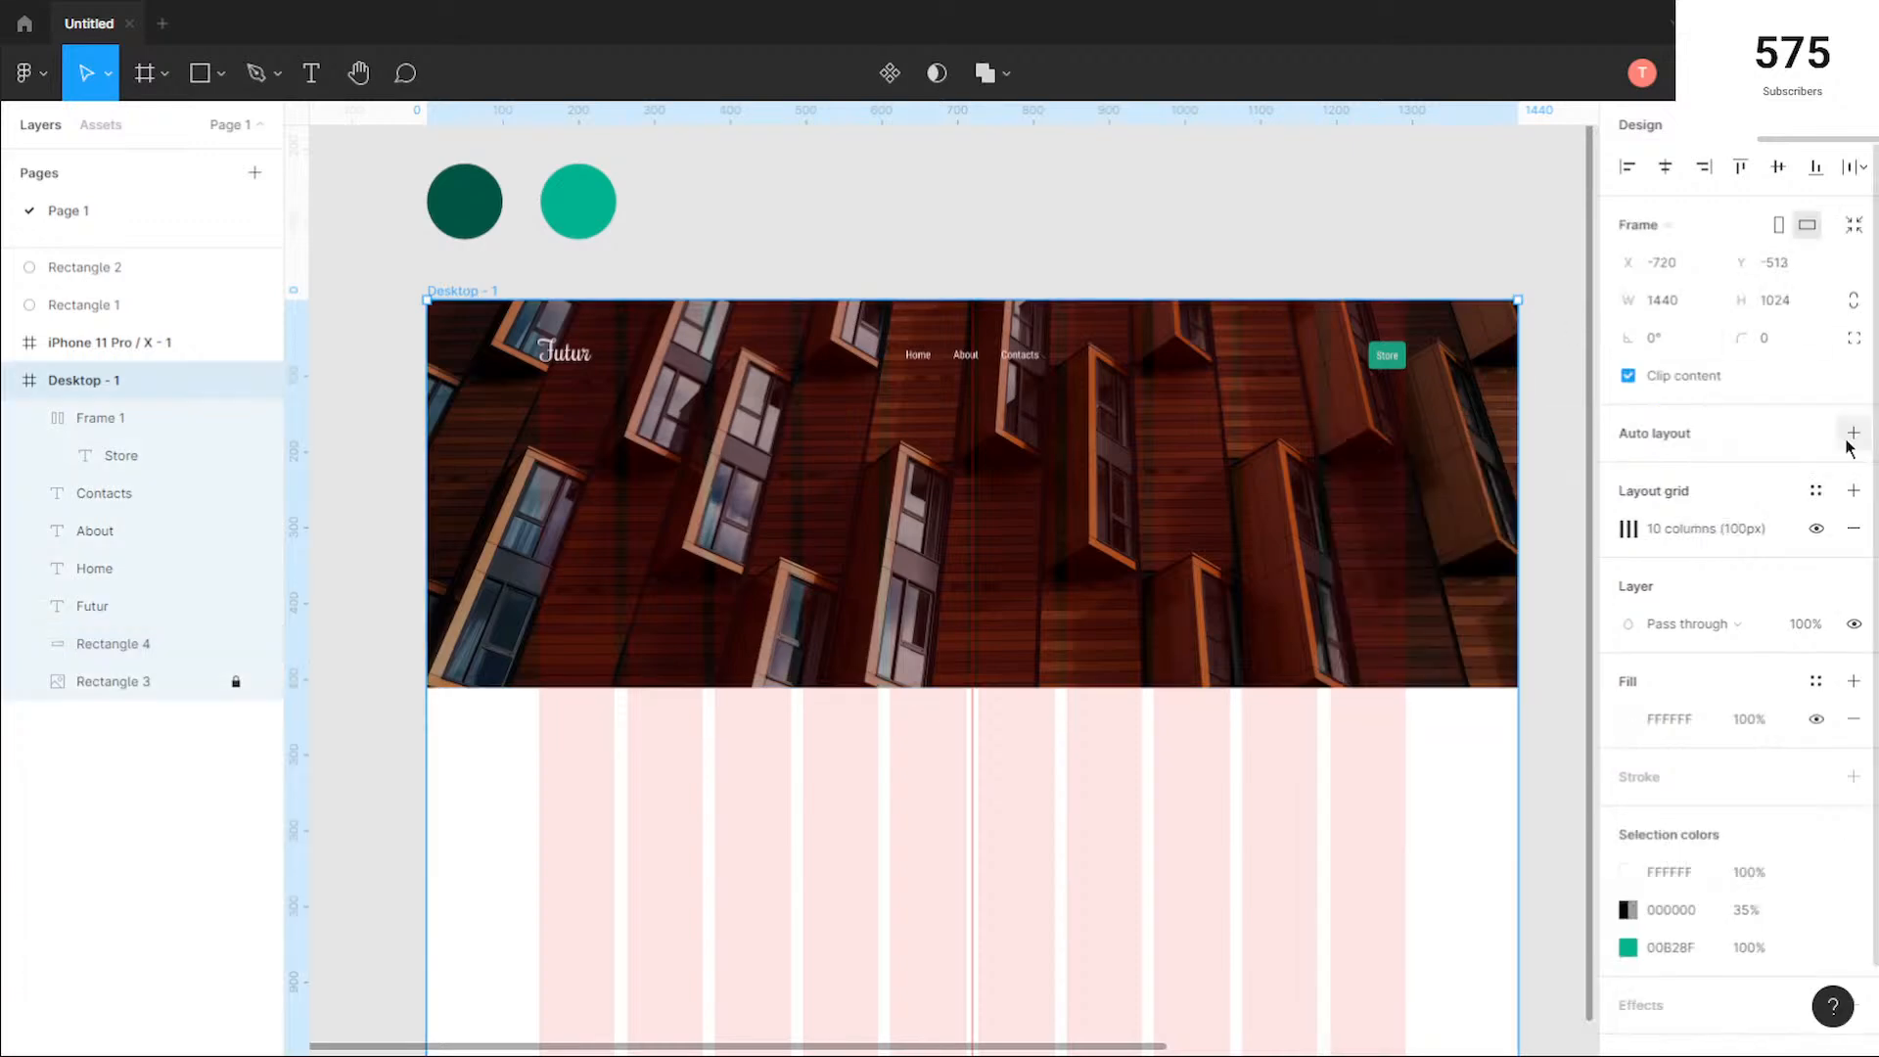
{"action": "left_click", "coordinate": [1817, 528]}
{"action": "key", "text": "Escape"}
Step: Extend the desktop frame downward to a height of about 1368 px
{"action": "scroll", "coordinate": [533, 369], "scroll_direction": "up", "scroll_amount": 5, "text": "ctrl"}
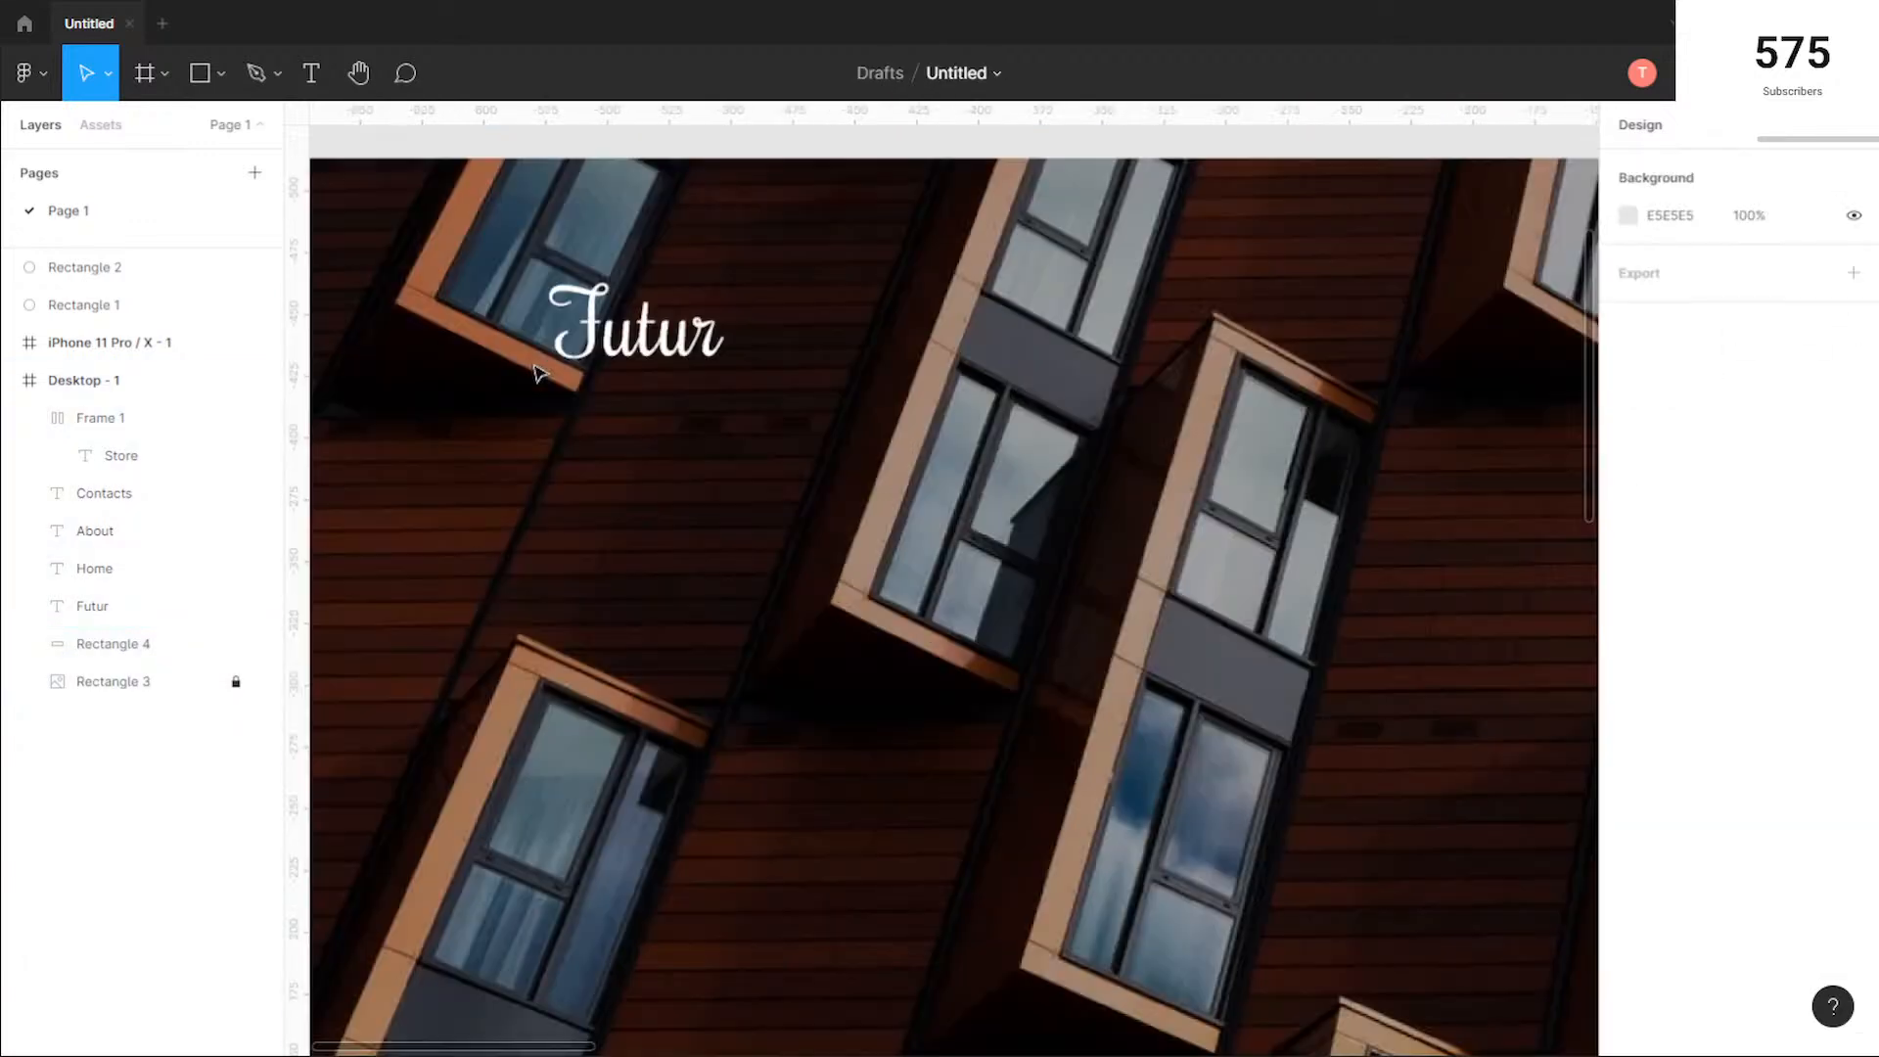
{"action": "scroll", "coordinate": [536, 372], "scroll_direction": "down", "scroll_amount": 5, "text": "ctrl"}
{"action": "scroll", "coordinate": [928, 387], "scroll_direction": "up", "scroll_amount": 6, "text": "ctrl"}
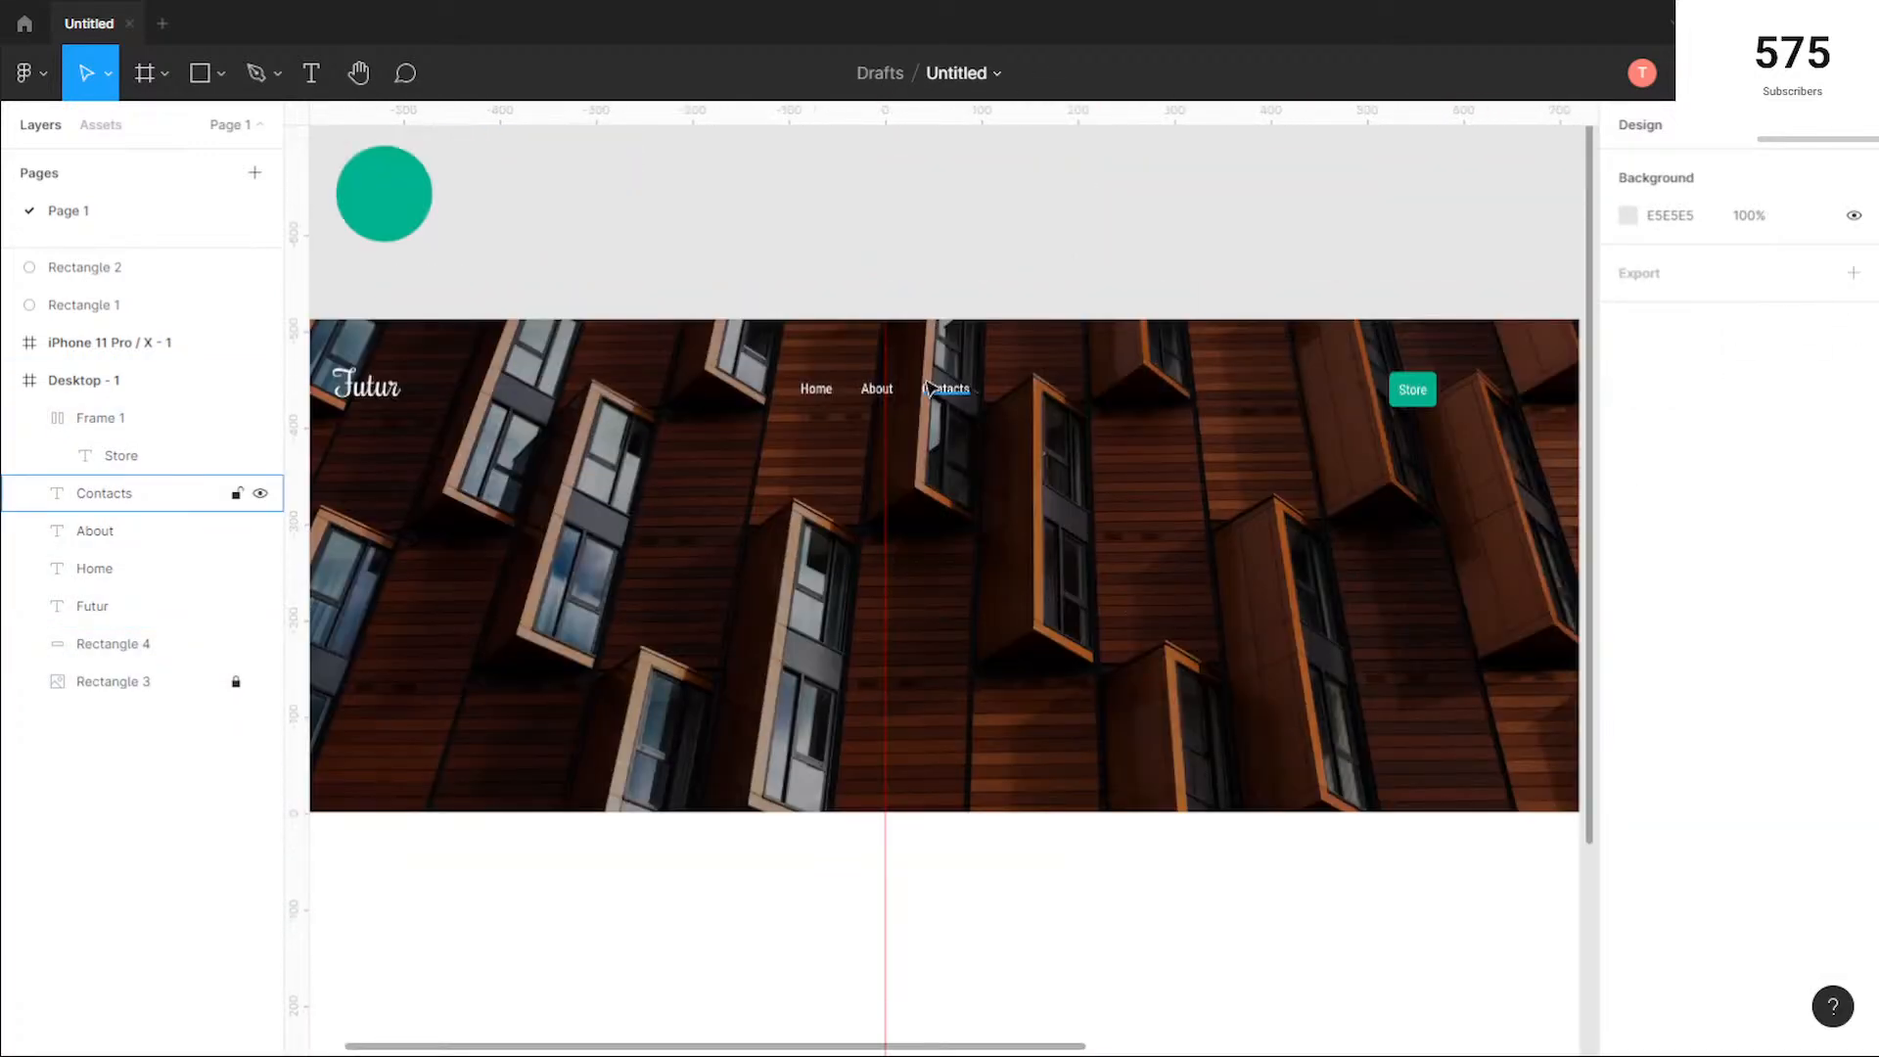
{"action": "scroll", "coordinate": [928, 387], "scroll_direction": "down", "scroll_amount": 5, "text": "ctrl"}
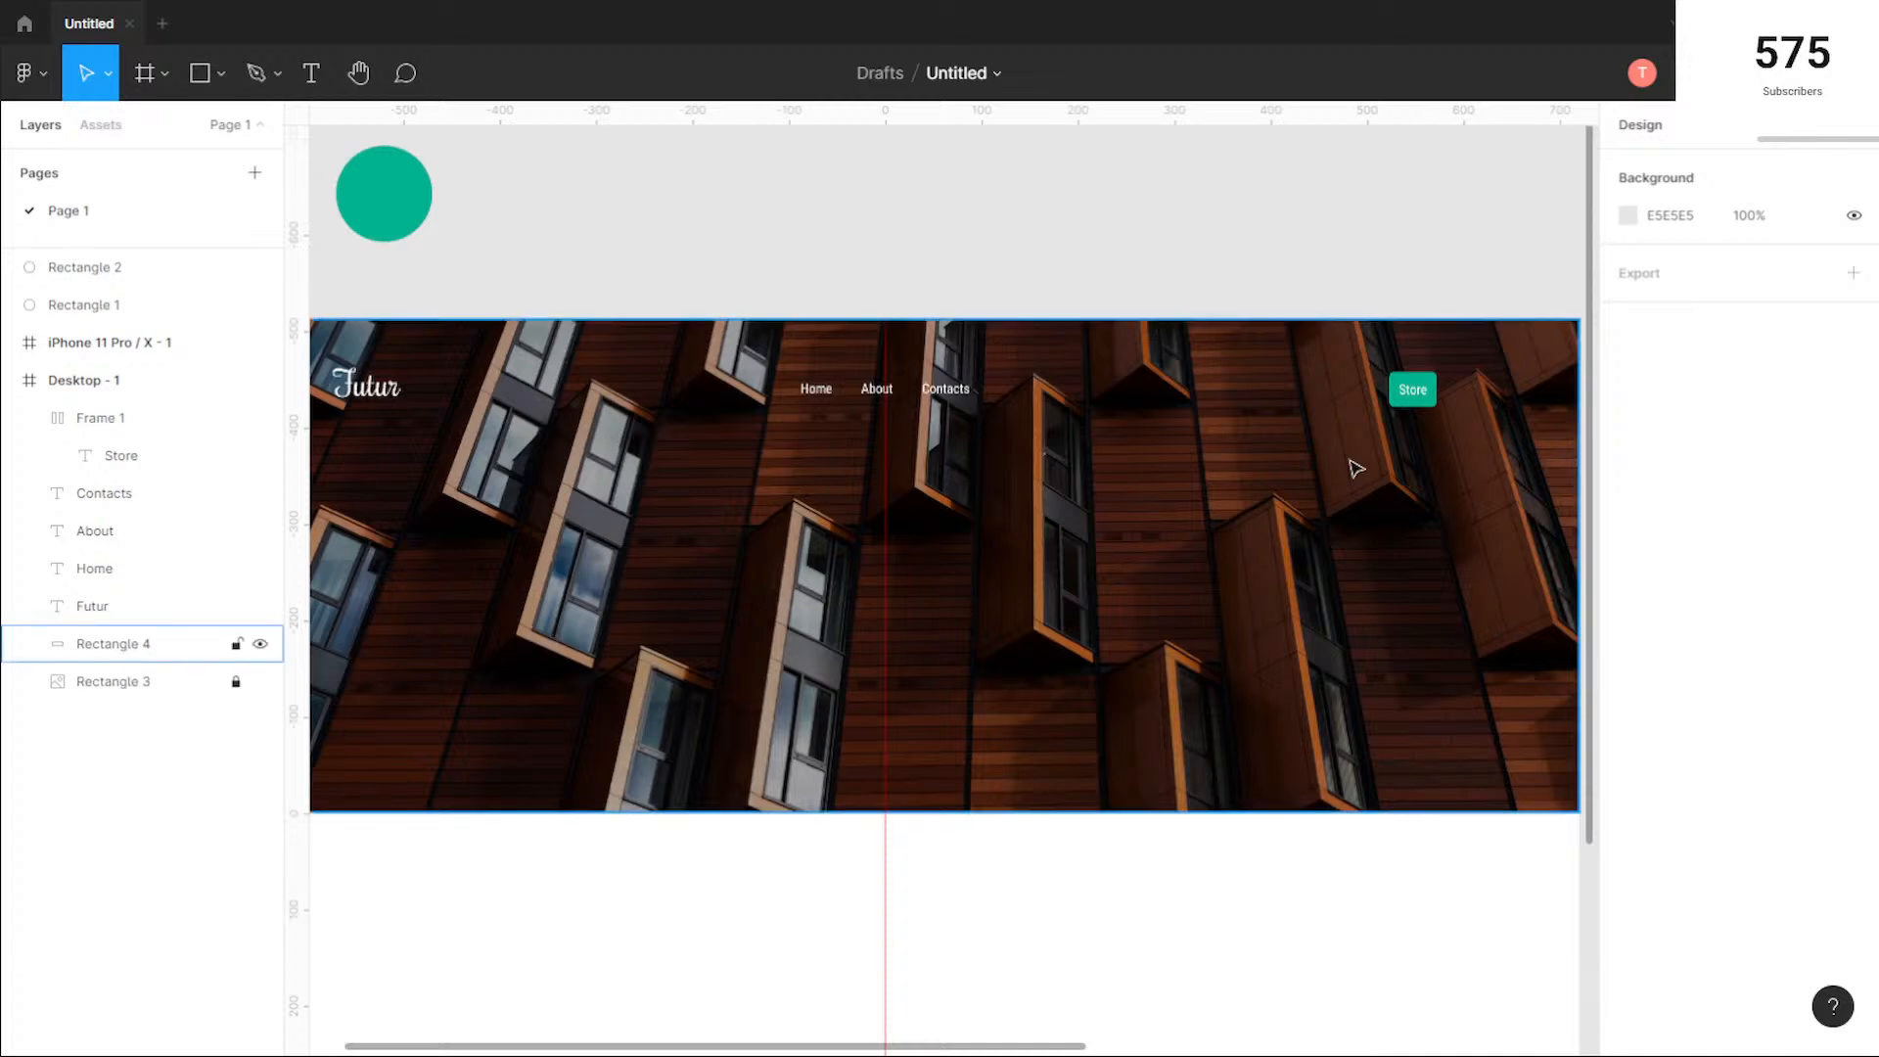
{"action": "scroll", "coordinate": [1341, 470], "scroll_direction": "down", "scroll_amount": 2, "text": "ctrl"}
{"action": "left_click_drag", "start_coordinate": [1347, 779], "coordinate": [1290, 665]}
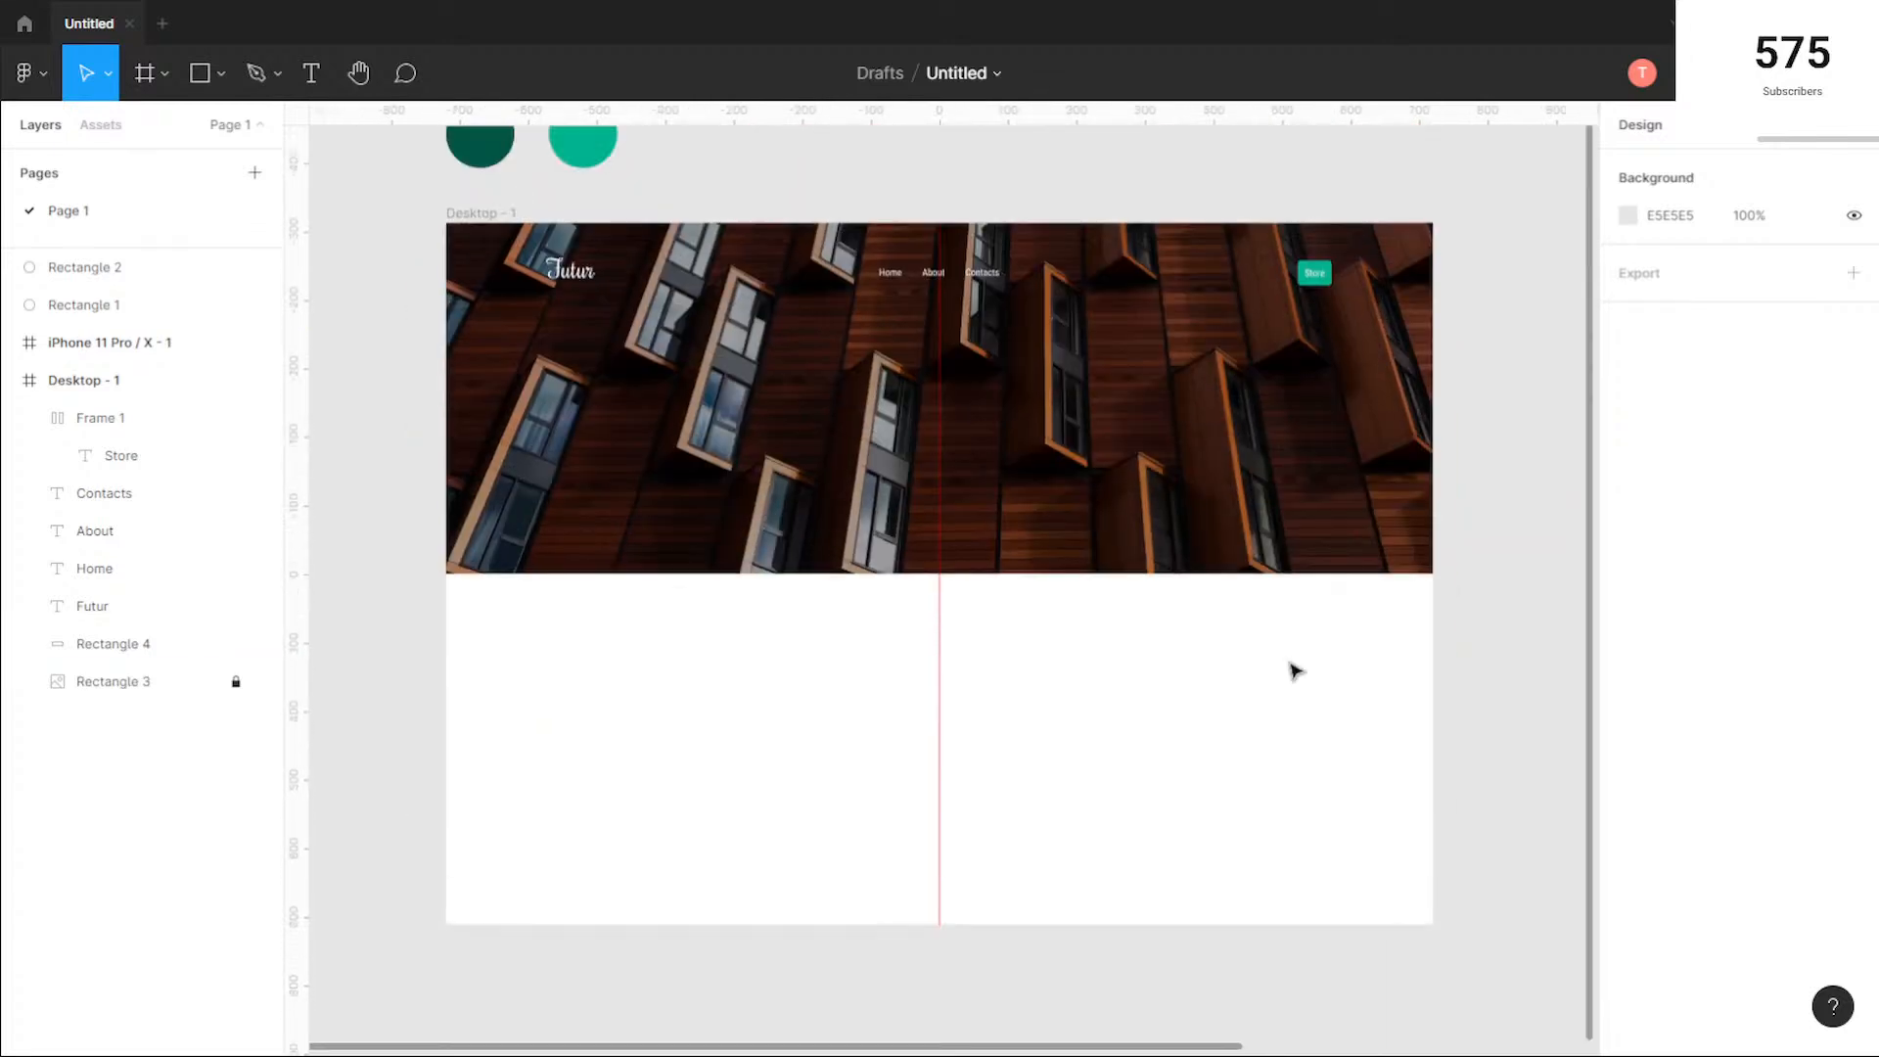
{"action": "left_click", "coordinate": [480, 212]}
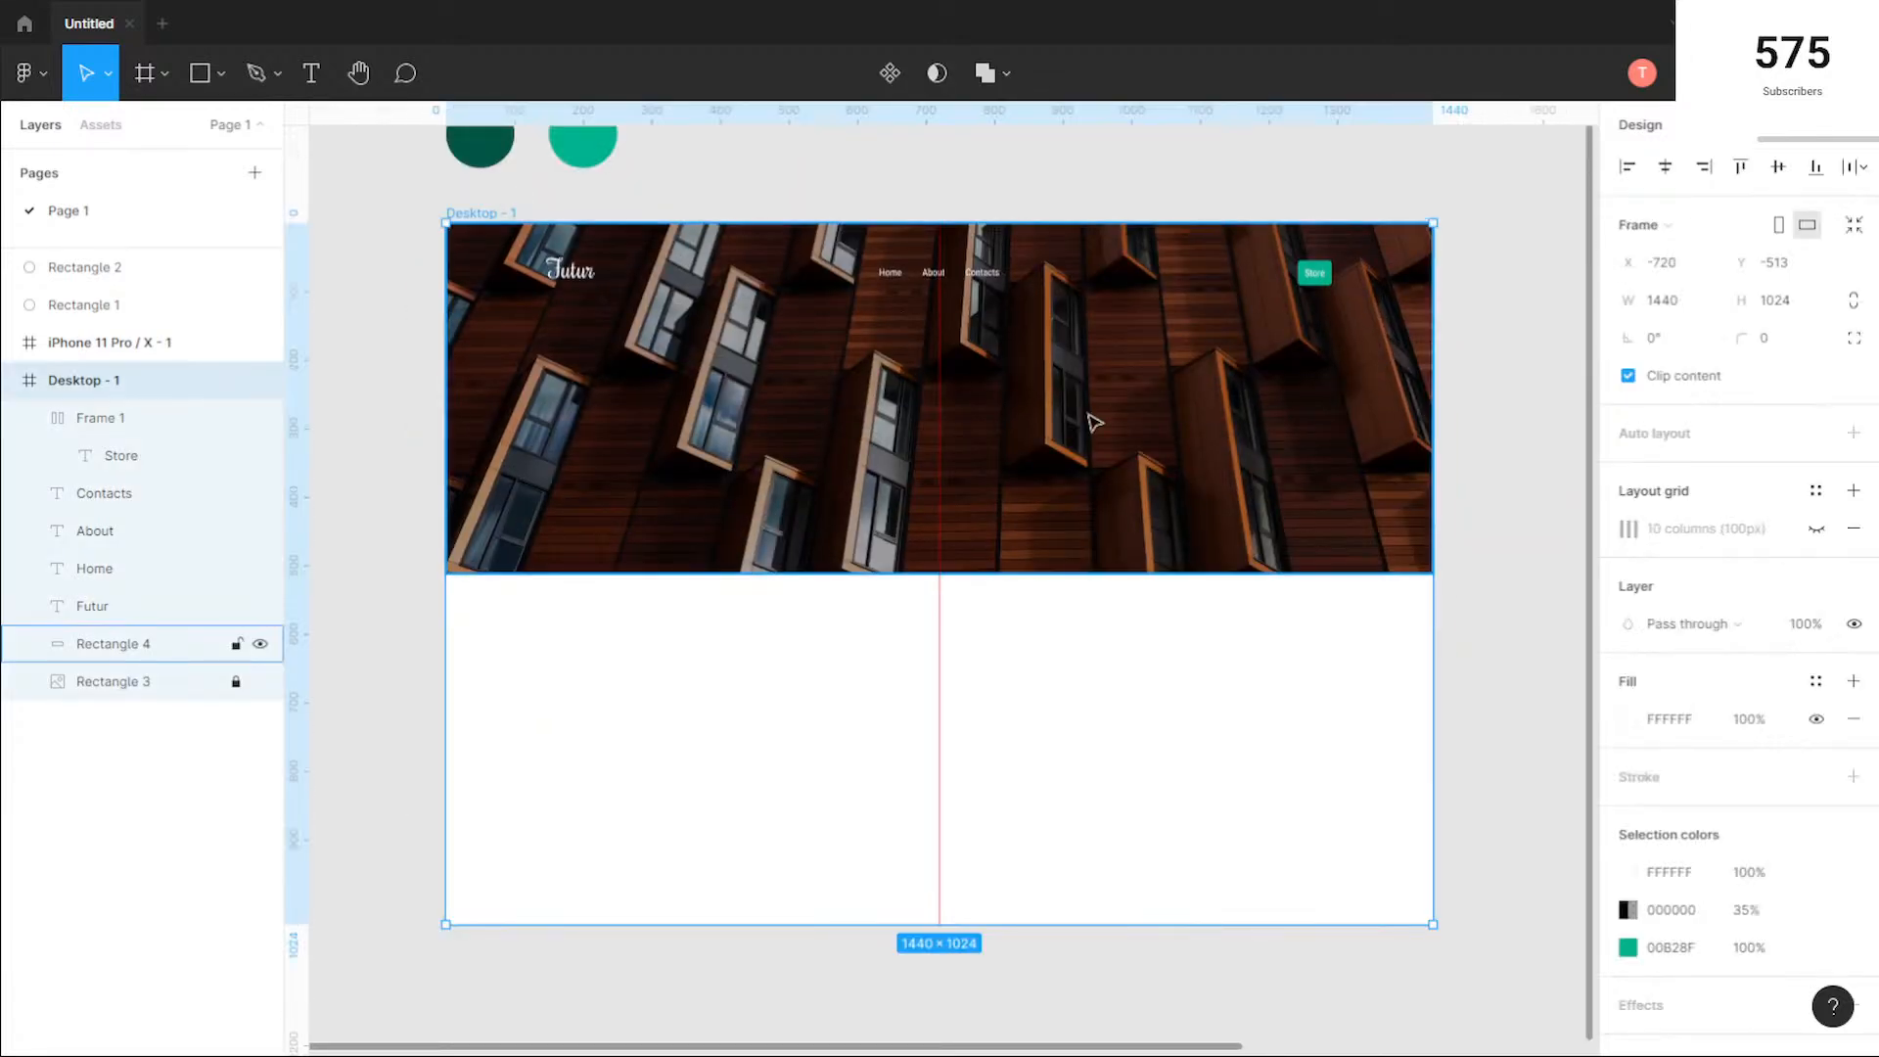
{"action": "scroll", "coordinate": [1094, 423], "scroll_direction": "down", "scroll_amount": 2, "text": "ctrl"}
{"action": "left_click_drag", "start_coordinate": [1063, 762], "coordinate": [1063, 930]}
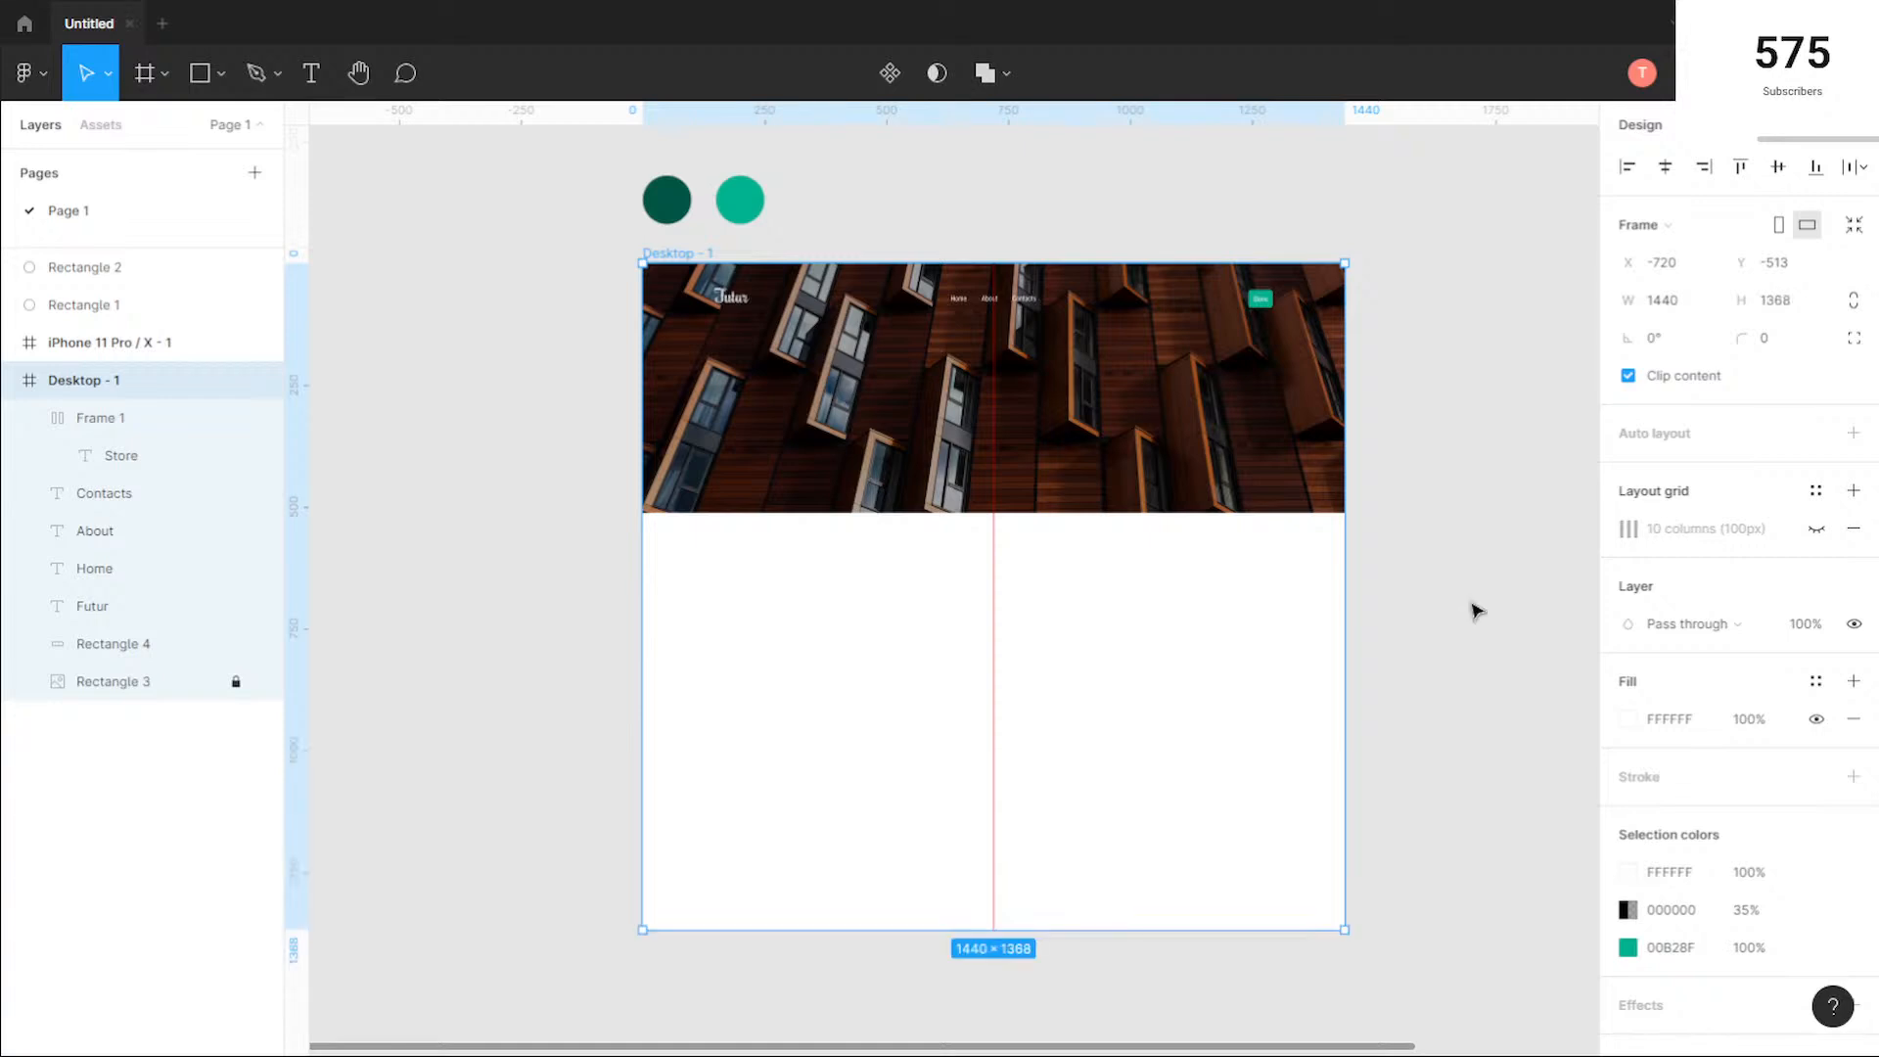
{"action": "left_click", "coordinate": [1478, 611]}
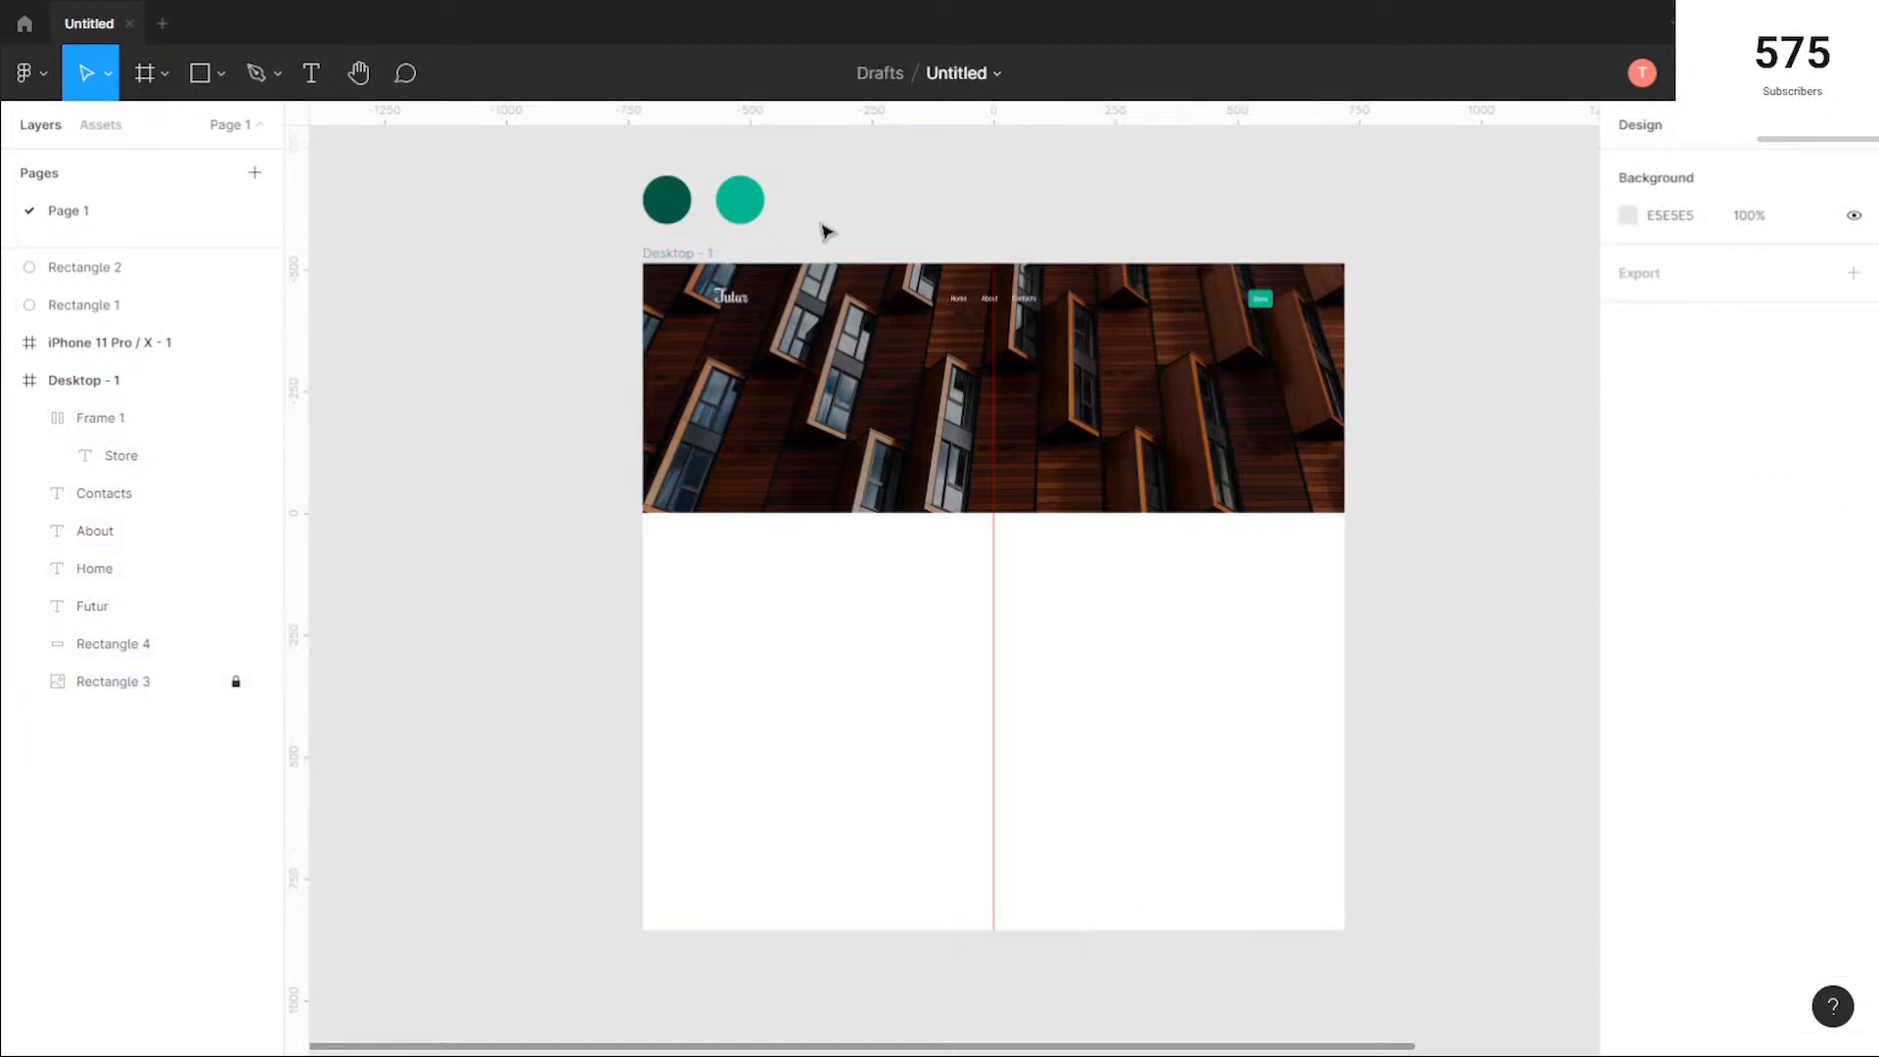
Step: Lock the dark overlay rectangle covering the hero photo
{"action": "scroll", "coordinate": [822, 230], "scroll_direction": "up", "scroll_amount": 3, "text": "ctrl"}
{"action": "left_click", "coordinate": [1178, 519]}
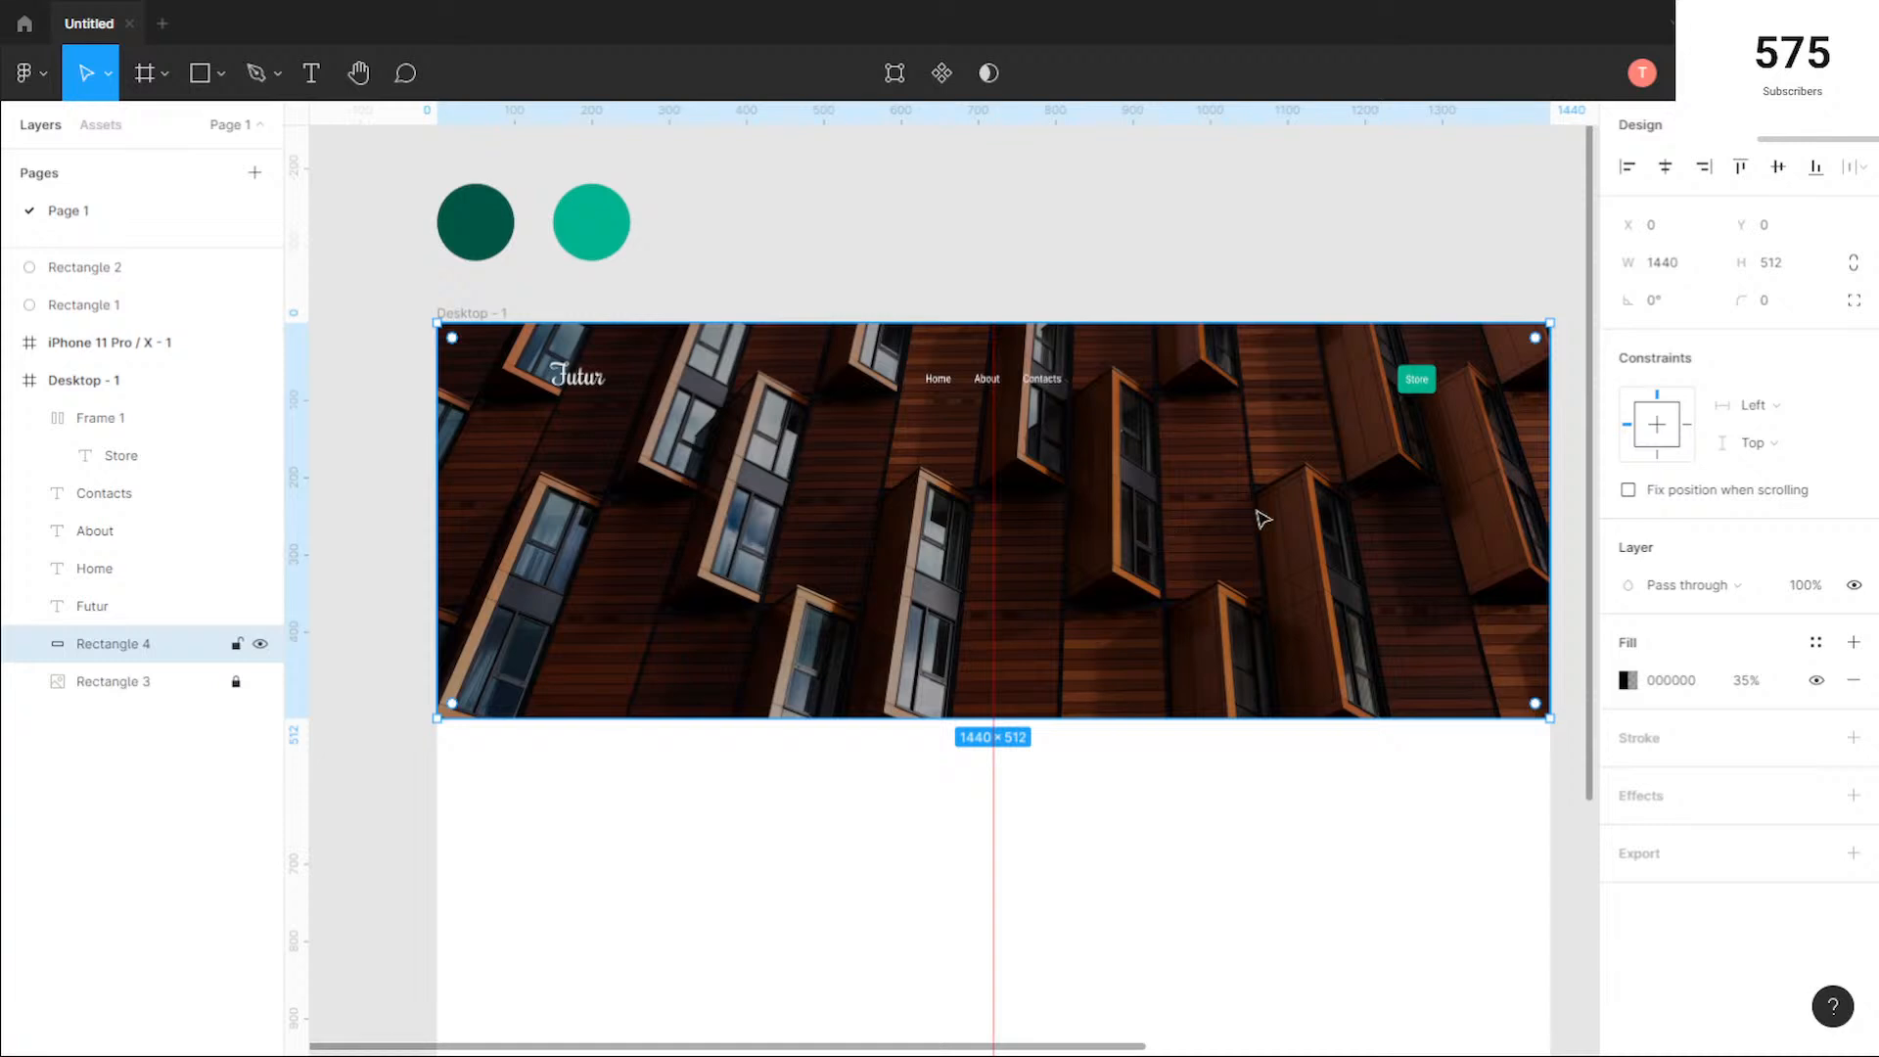
{"action": "left_click", "coordinate": [236, 644]}
{"action": "left_click", "coordinate": [753, 817]}
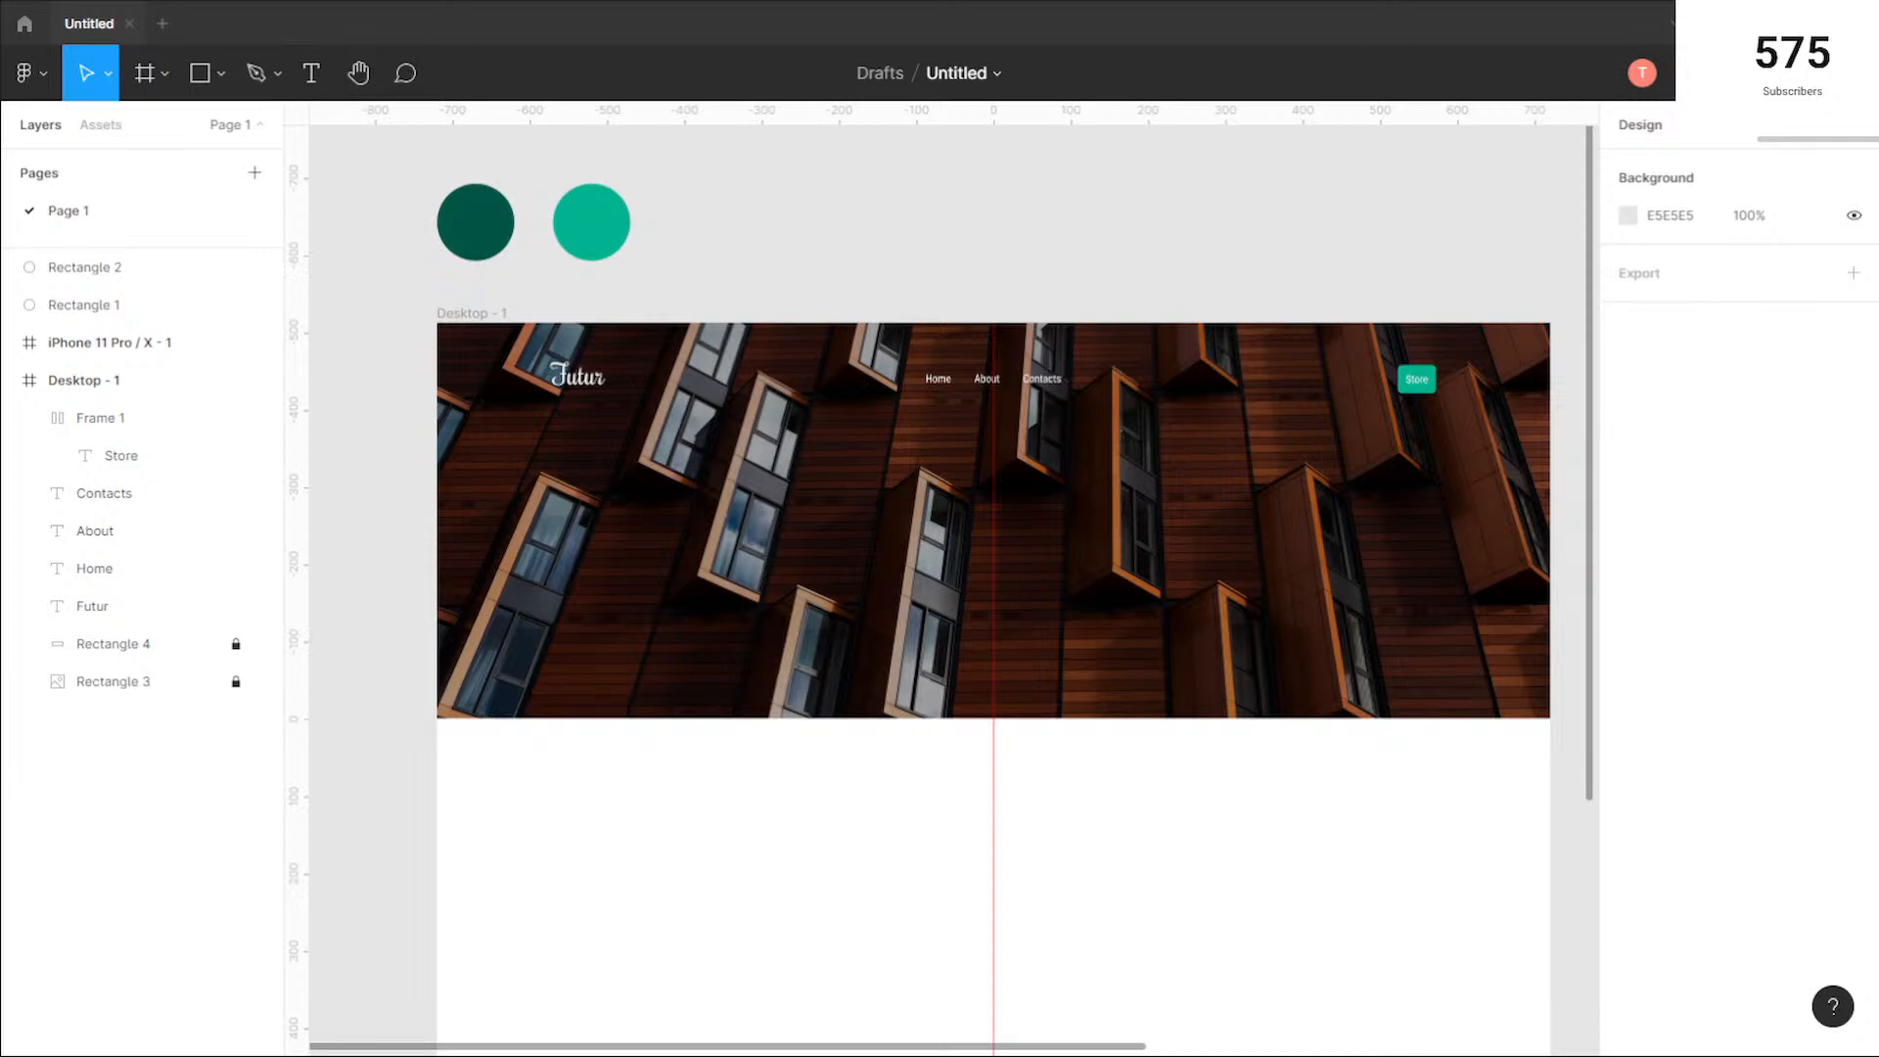
Step: Start a new text in the hero area below the menu and set its font size to 72
{"action": "left_click", "coordinate": [315, 74]}
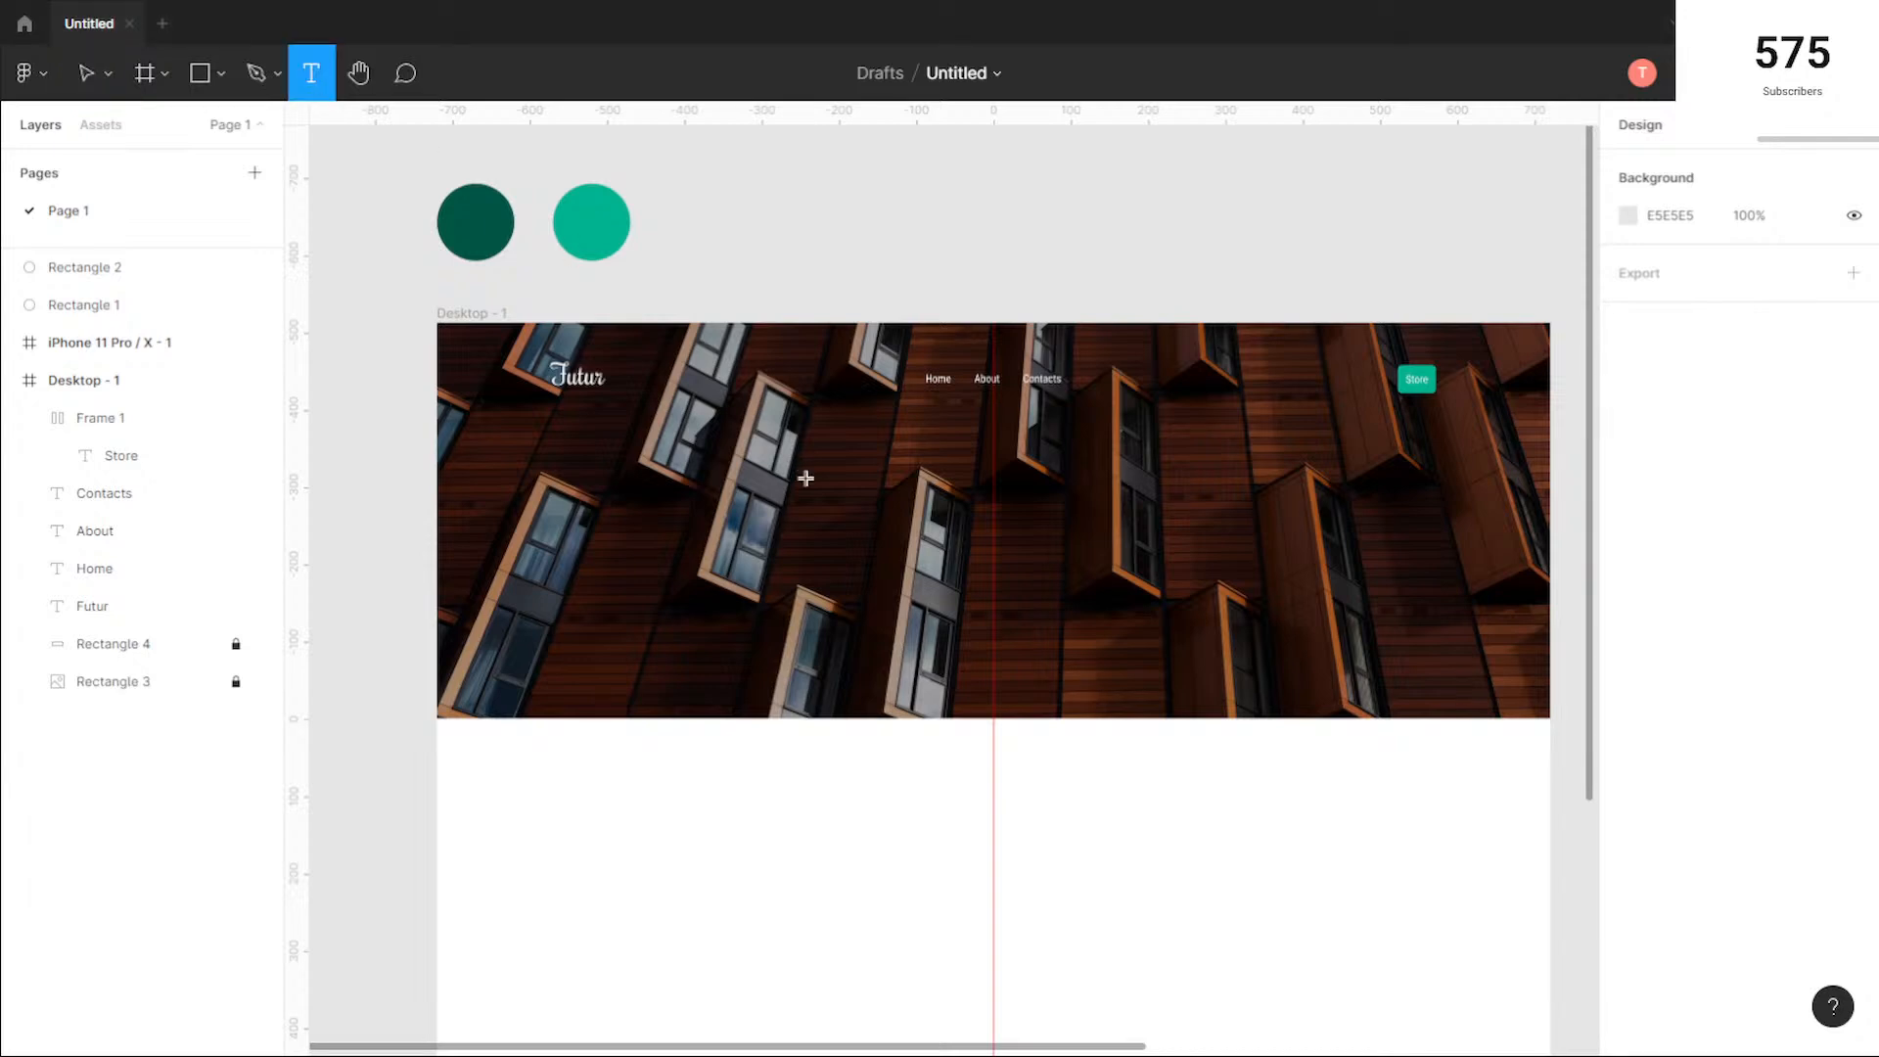
{"action": "left_click", "coordinate": [865, 458]}
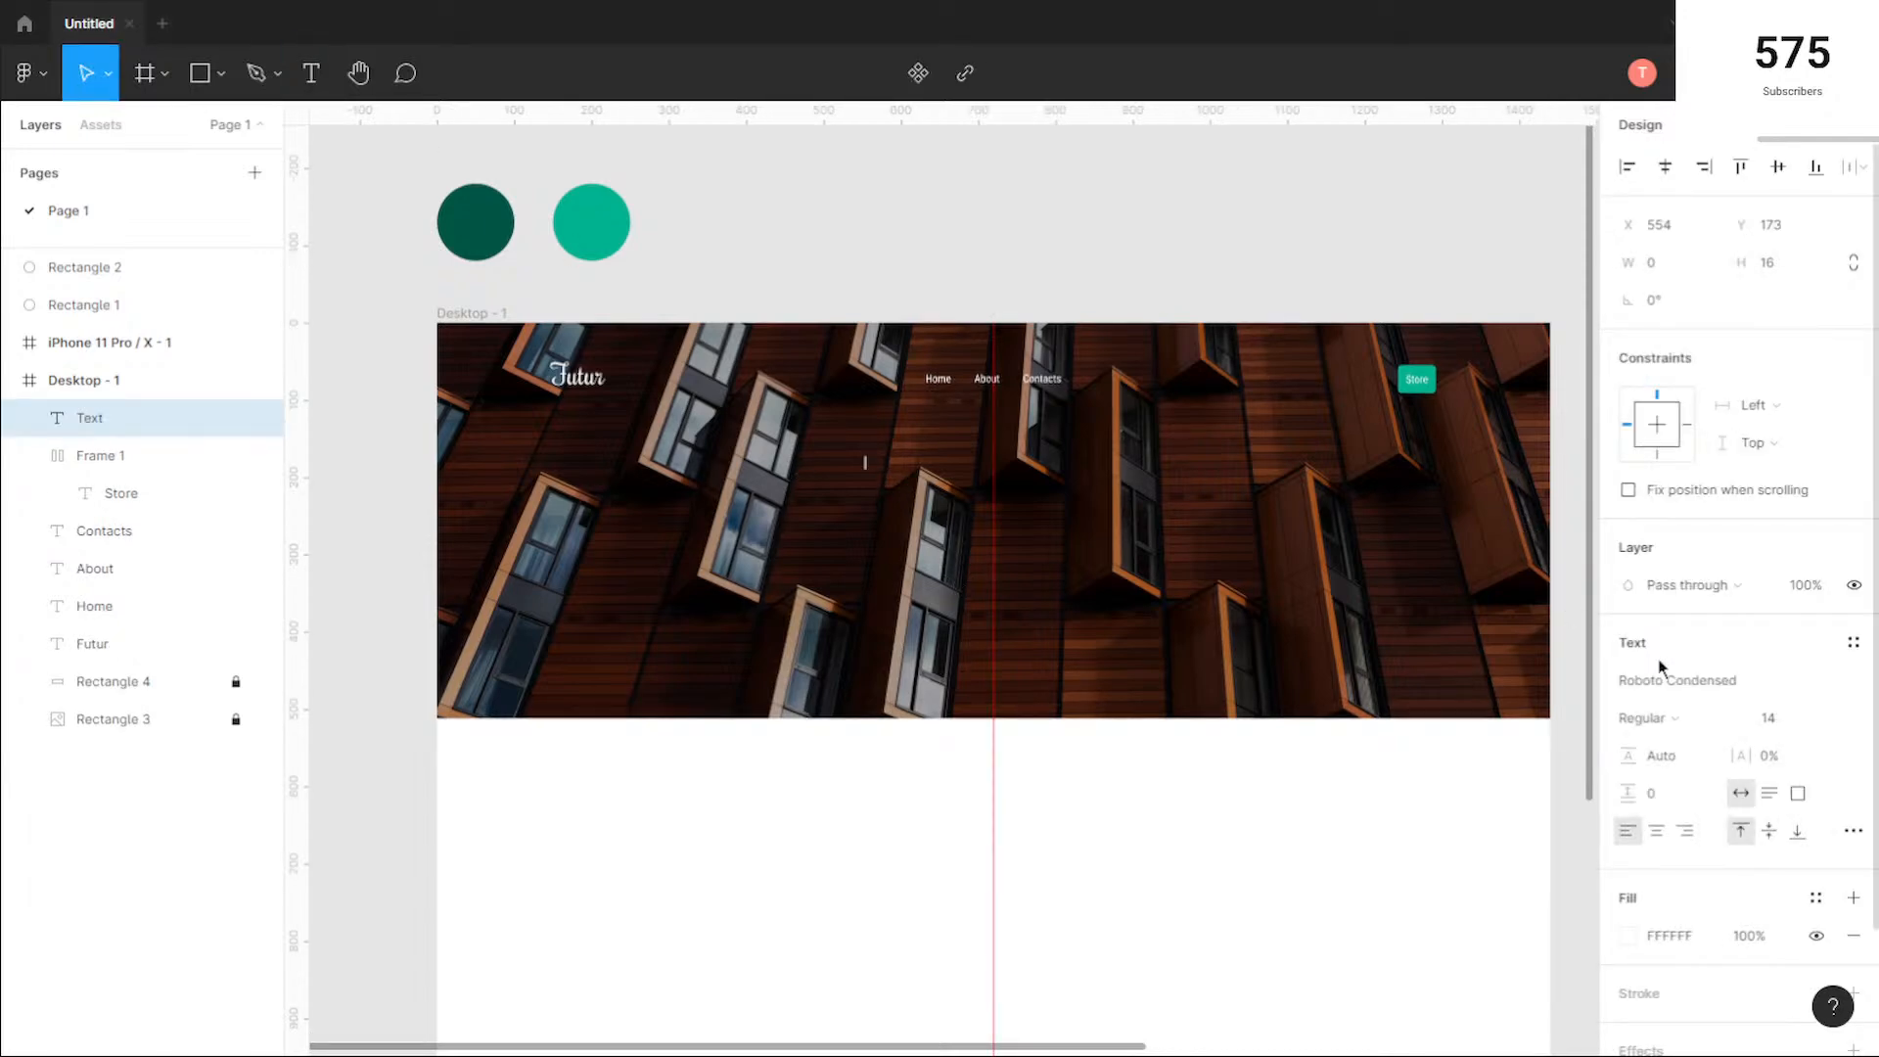
{"action": "left_click", "coordinate": [1827, 721]}
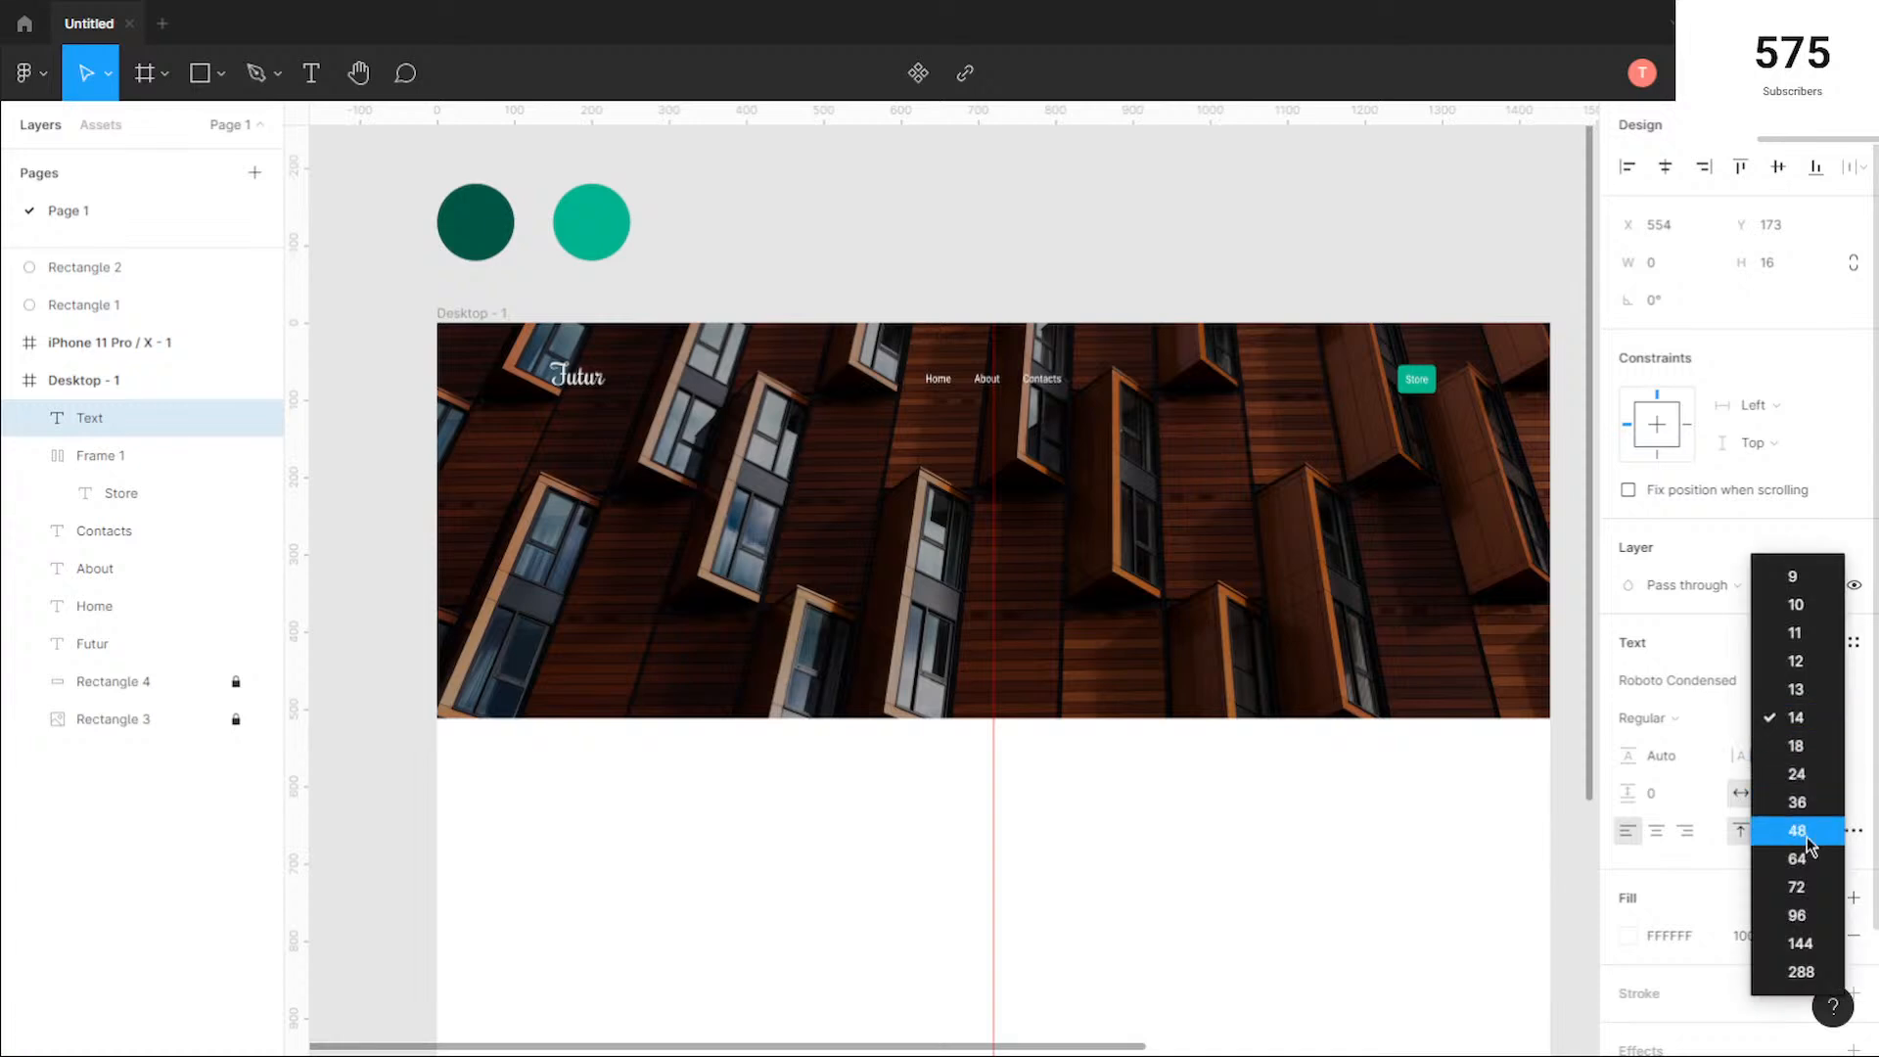
{"action": "left_click", "coordinate": [1799, 891]}
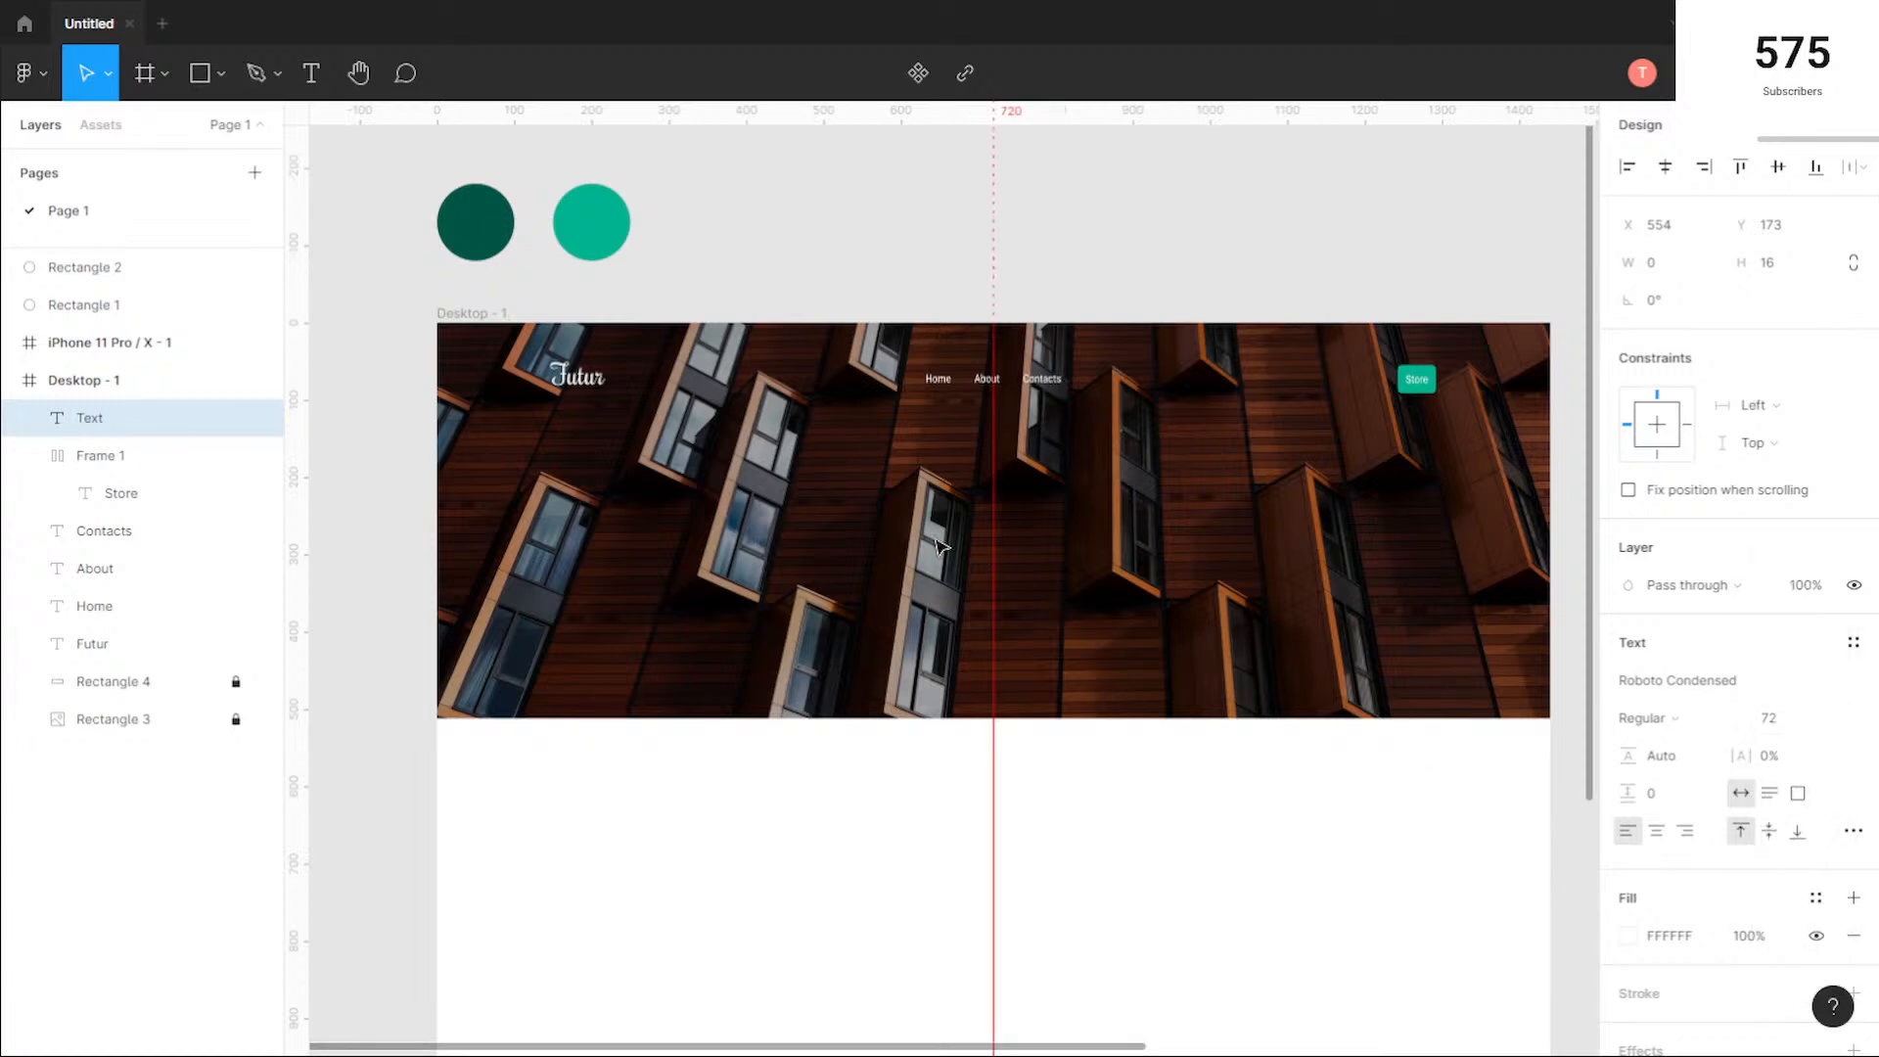
{"action": "type", "text": "dfdf"}
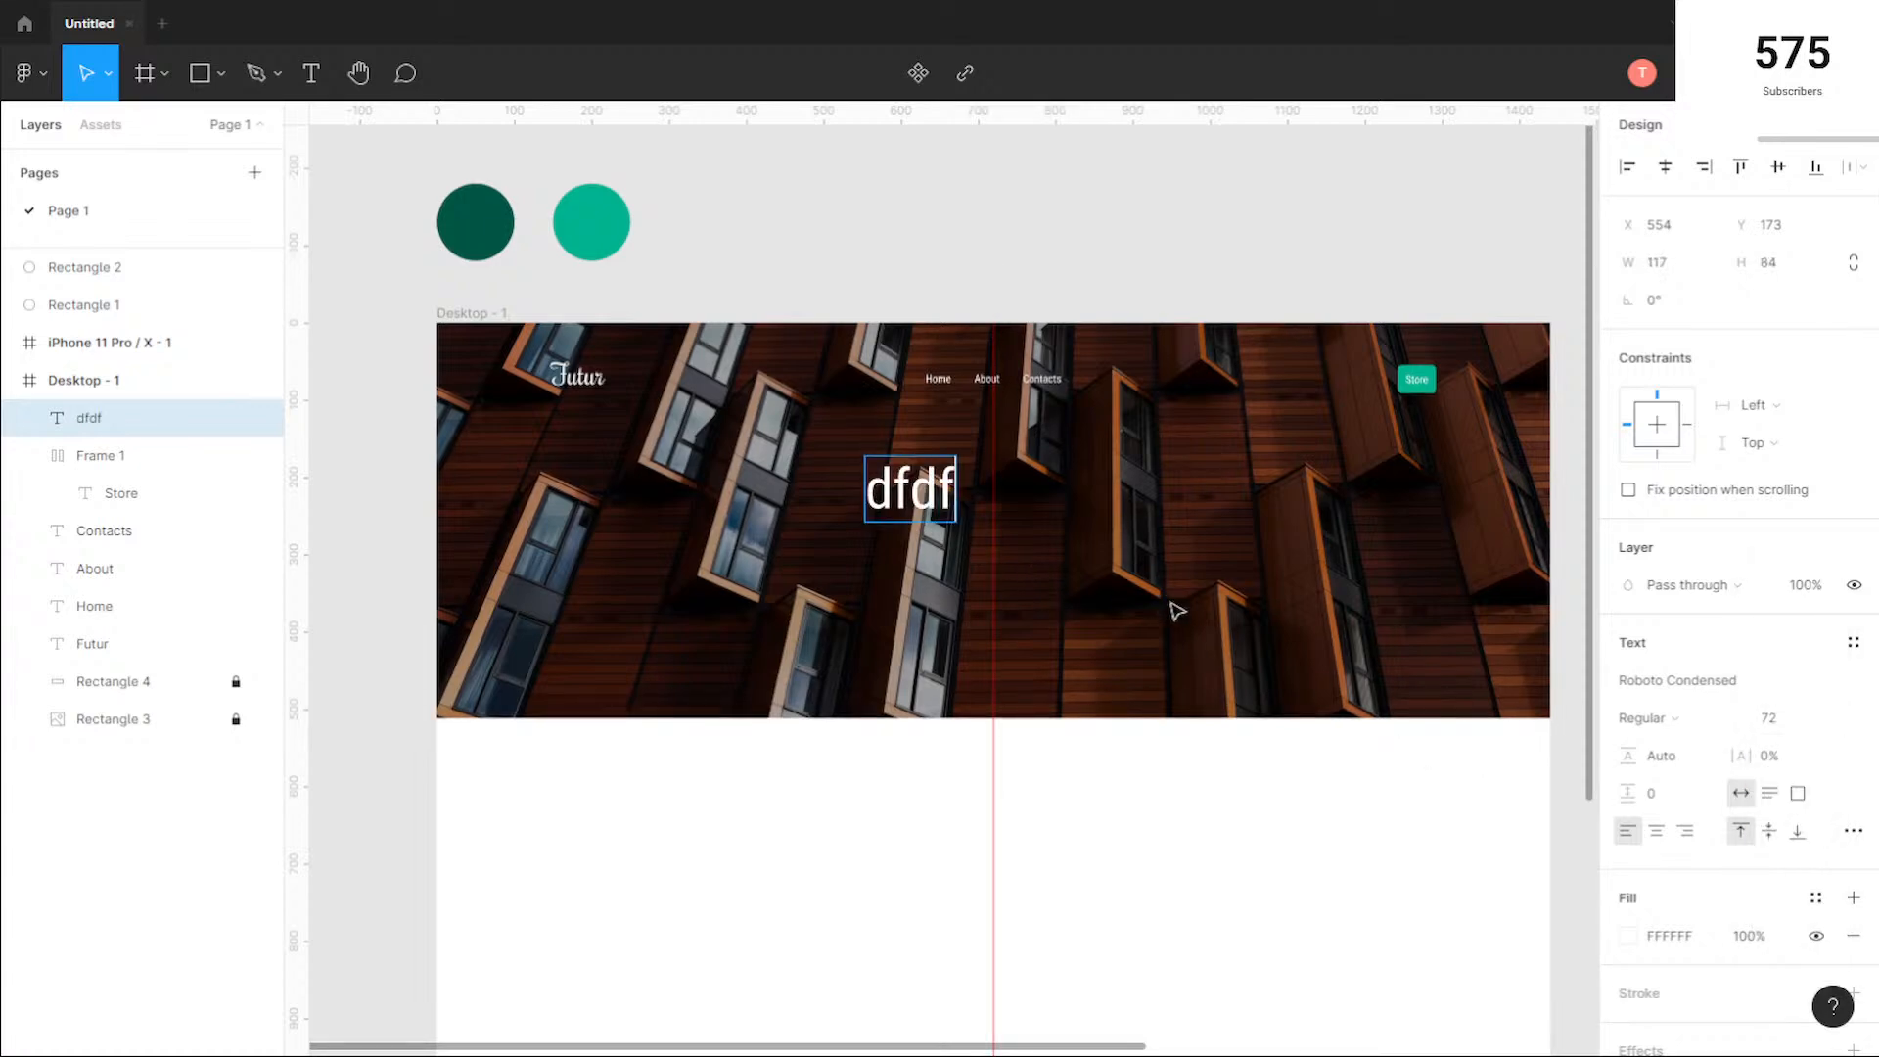
{"action": "key", "text": "BackSpace"}
{"action": "key", "text": "BackSpace"}
{"action": "key", "text": "BackSpace"}
{"action": "key", "text": "BackSpace"}
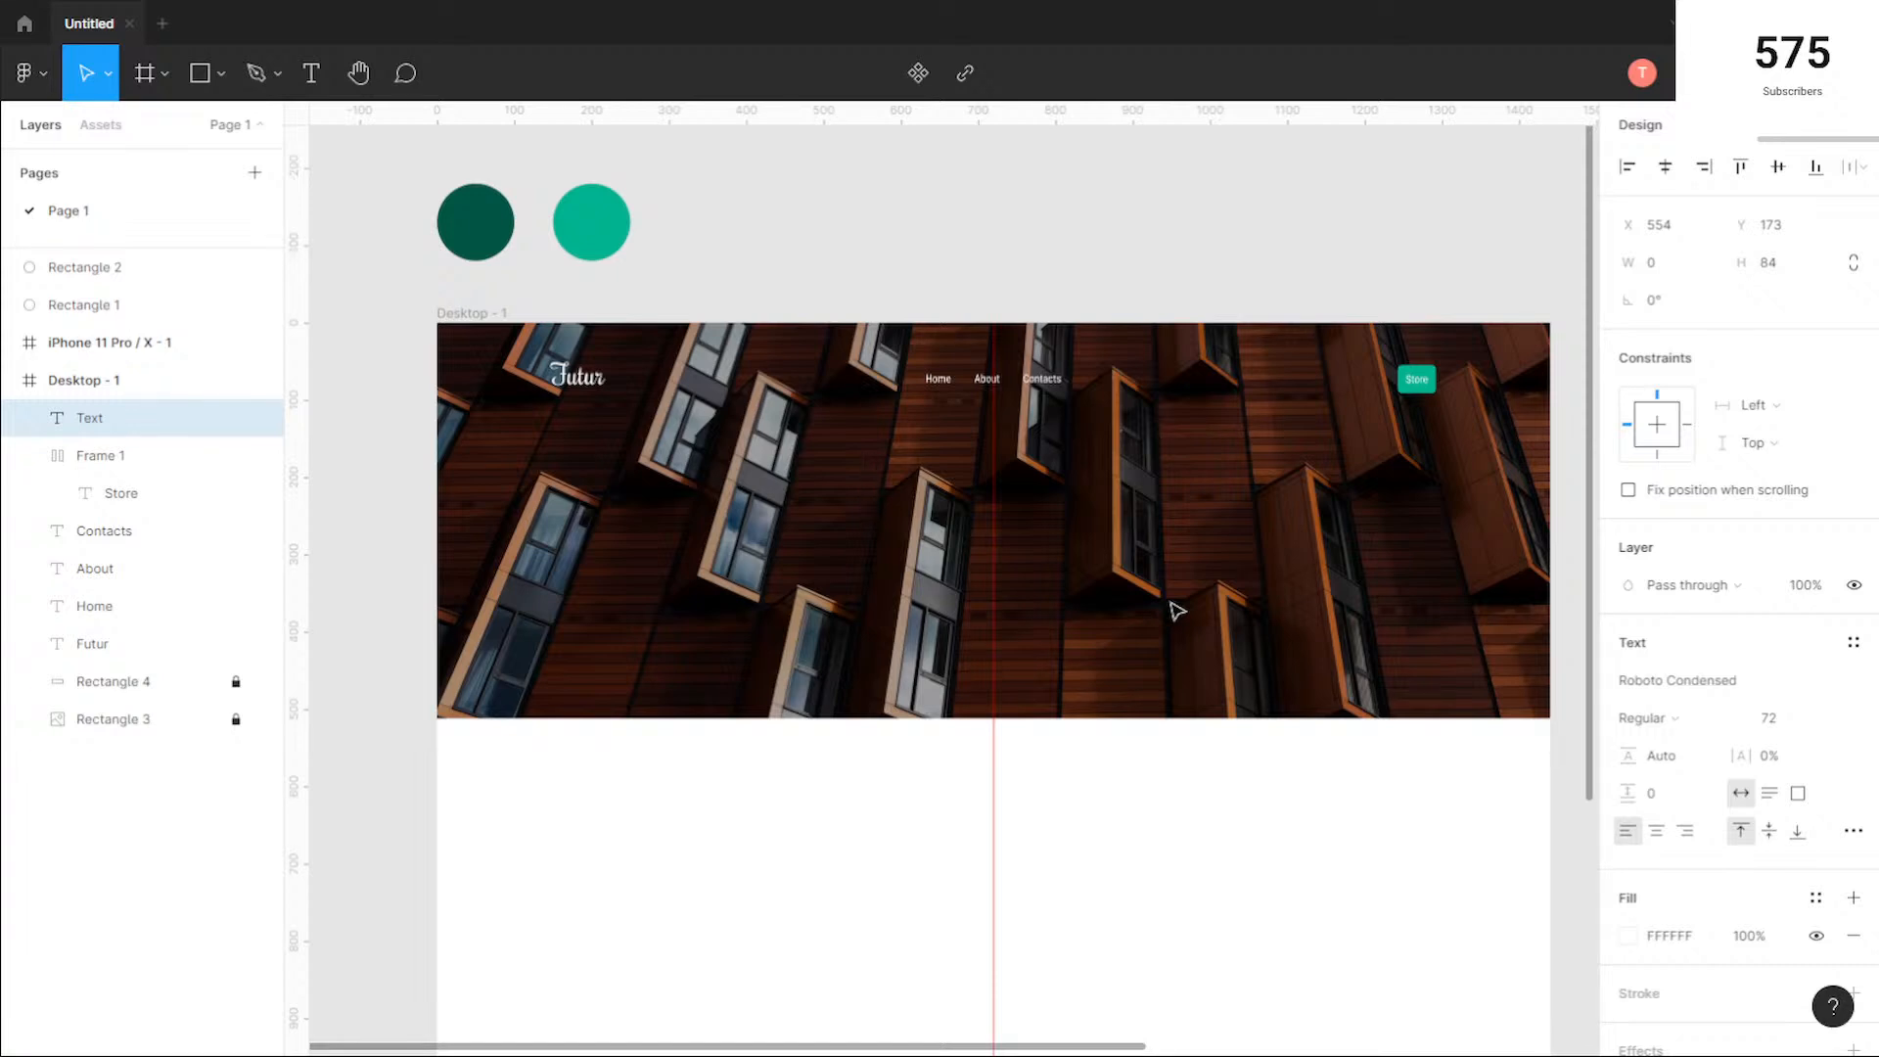
Step: Enter "Style In Living" as the hero heading text, capitalizing each word
{"action": "type", "text": "Style in Living"}
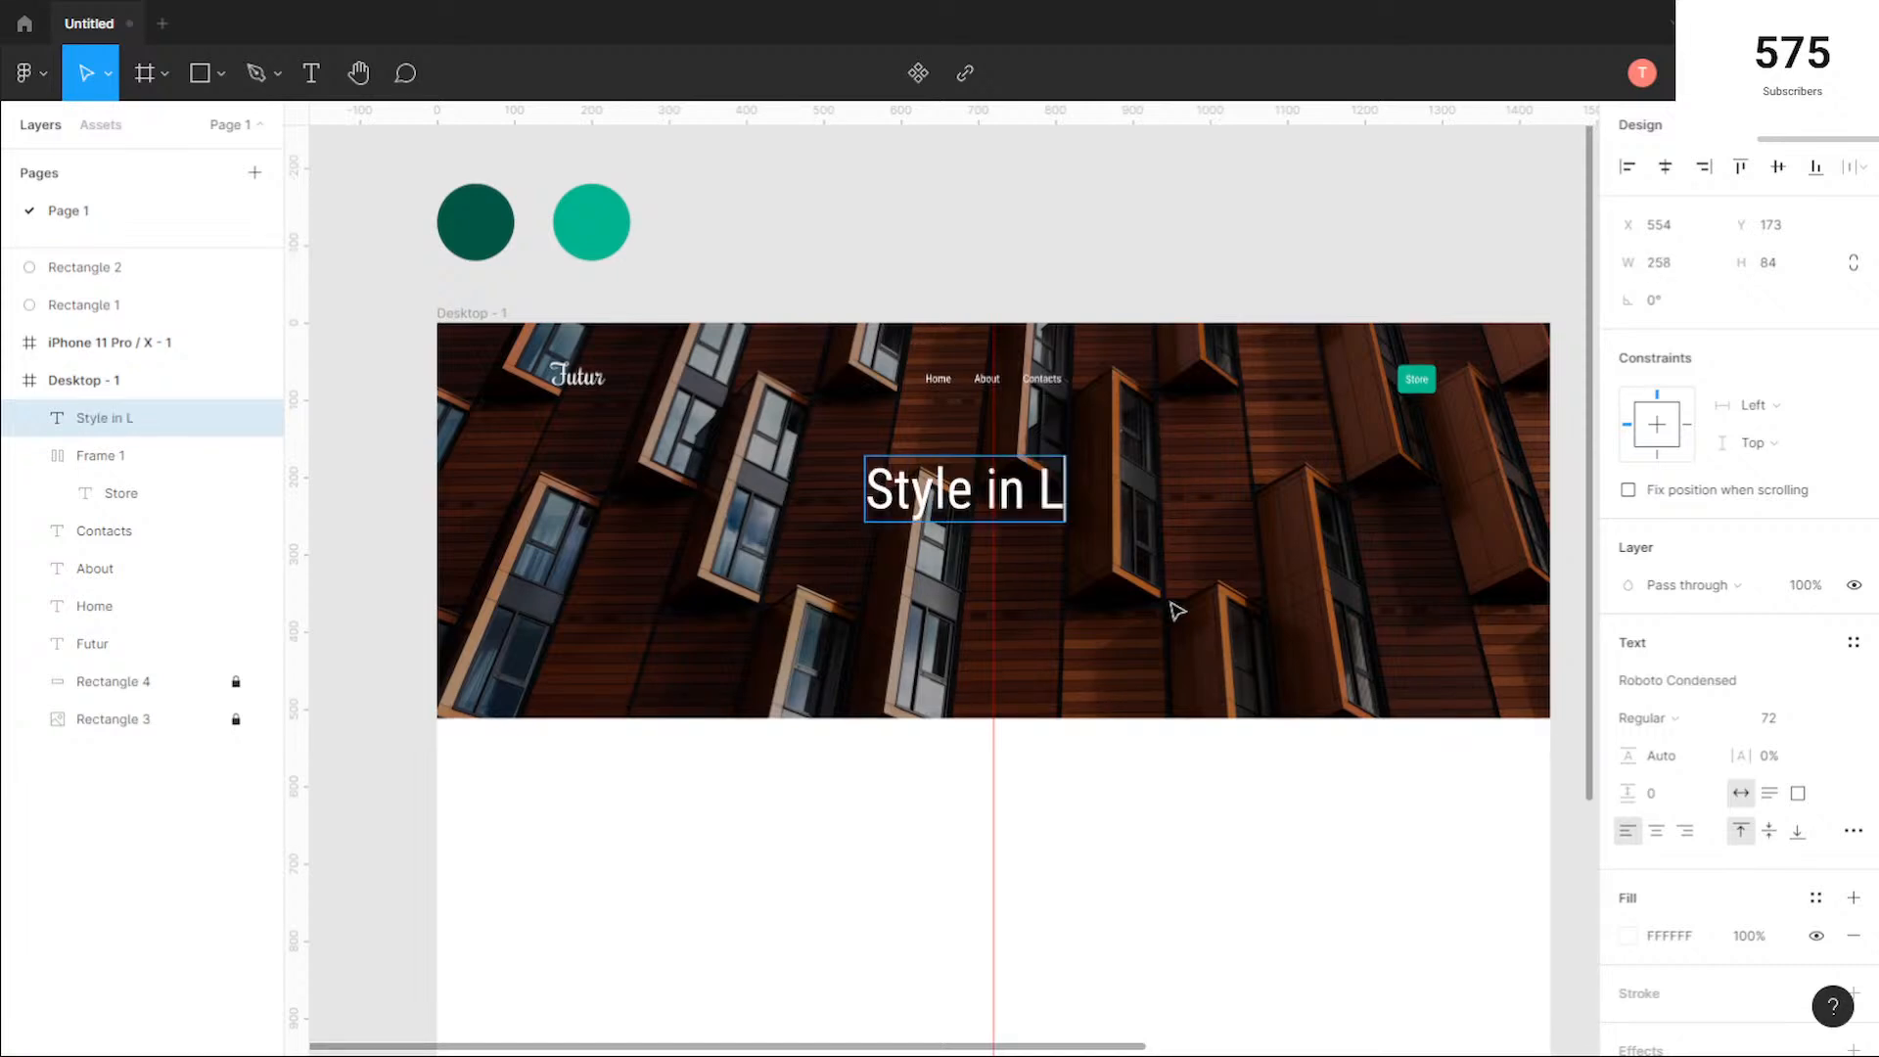
{"action": "key", "text": "BackSpace"}
{"action": "key", "text": "BackSpace"}
{"action": "key", "text": "BackSpace"}
{"action": "key", "text": "BackSpace"}
{"action": "key", "text": "BackSpace"}
{"action": "key", "text": "BackSpace"}
{"action": "key", "text": "BackSpace"}
{"action": "key", "text": "BackSpace"}
{"action": "key", "text": "BackSpace"}
{"action": "type", "text": "In Loving"}
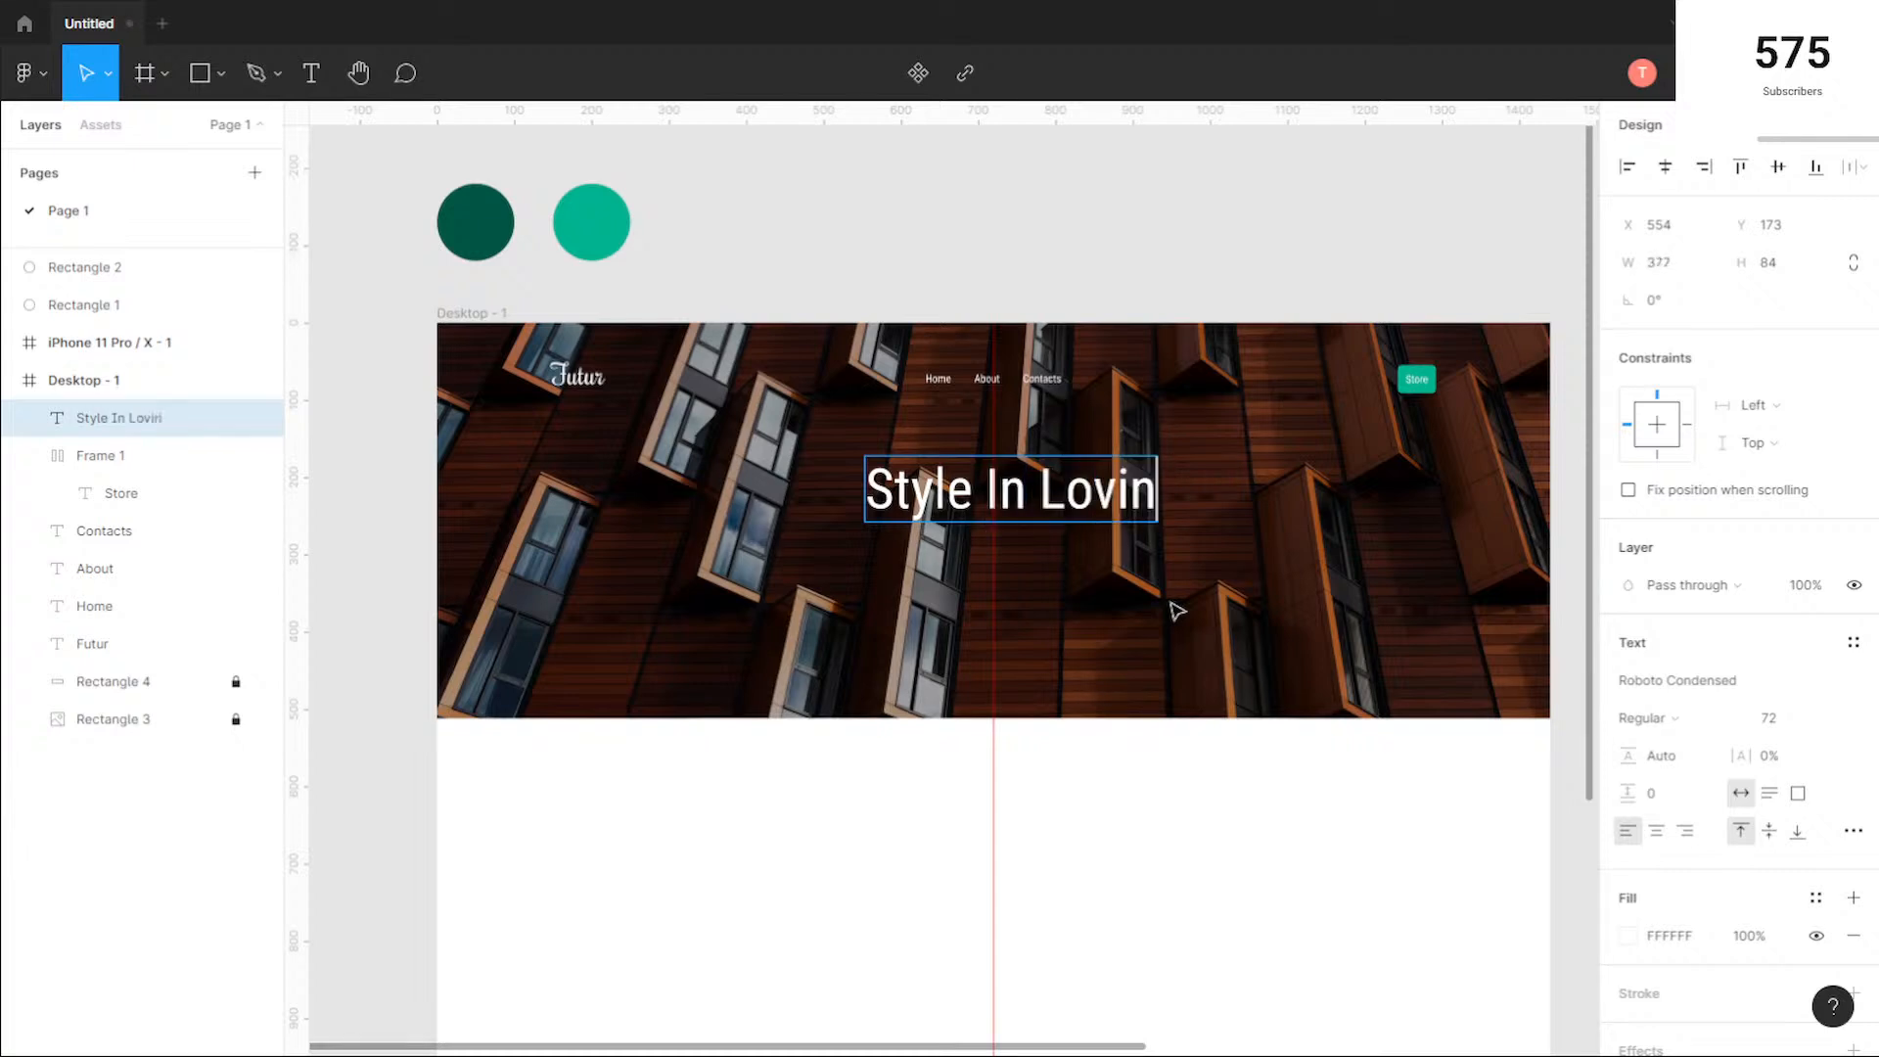
{"action": "key", "text": "BackSpace"}
{"action": "key", "text": "BackSpace"}
{"action": "key", "text": "BackSpace"}
{"action": "key", "text": "BackSpace"}
{"action": "key", "text": "BackSpace"}
{"action": "type", "text": "iving"}
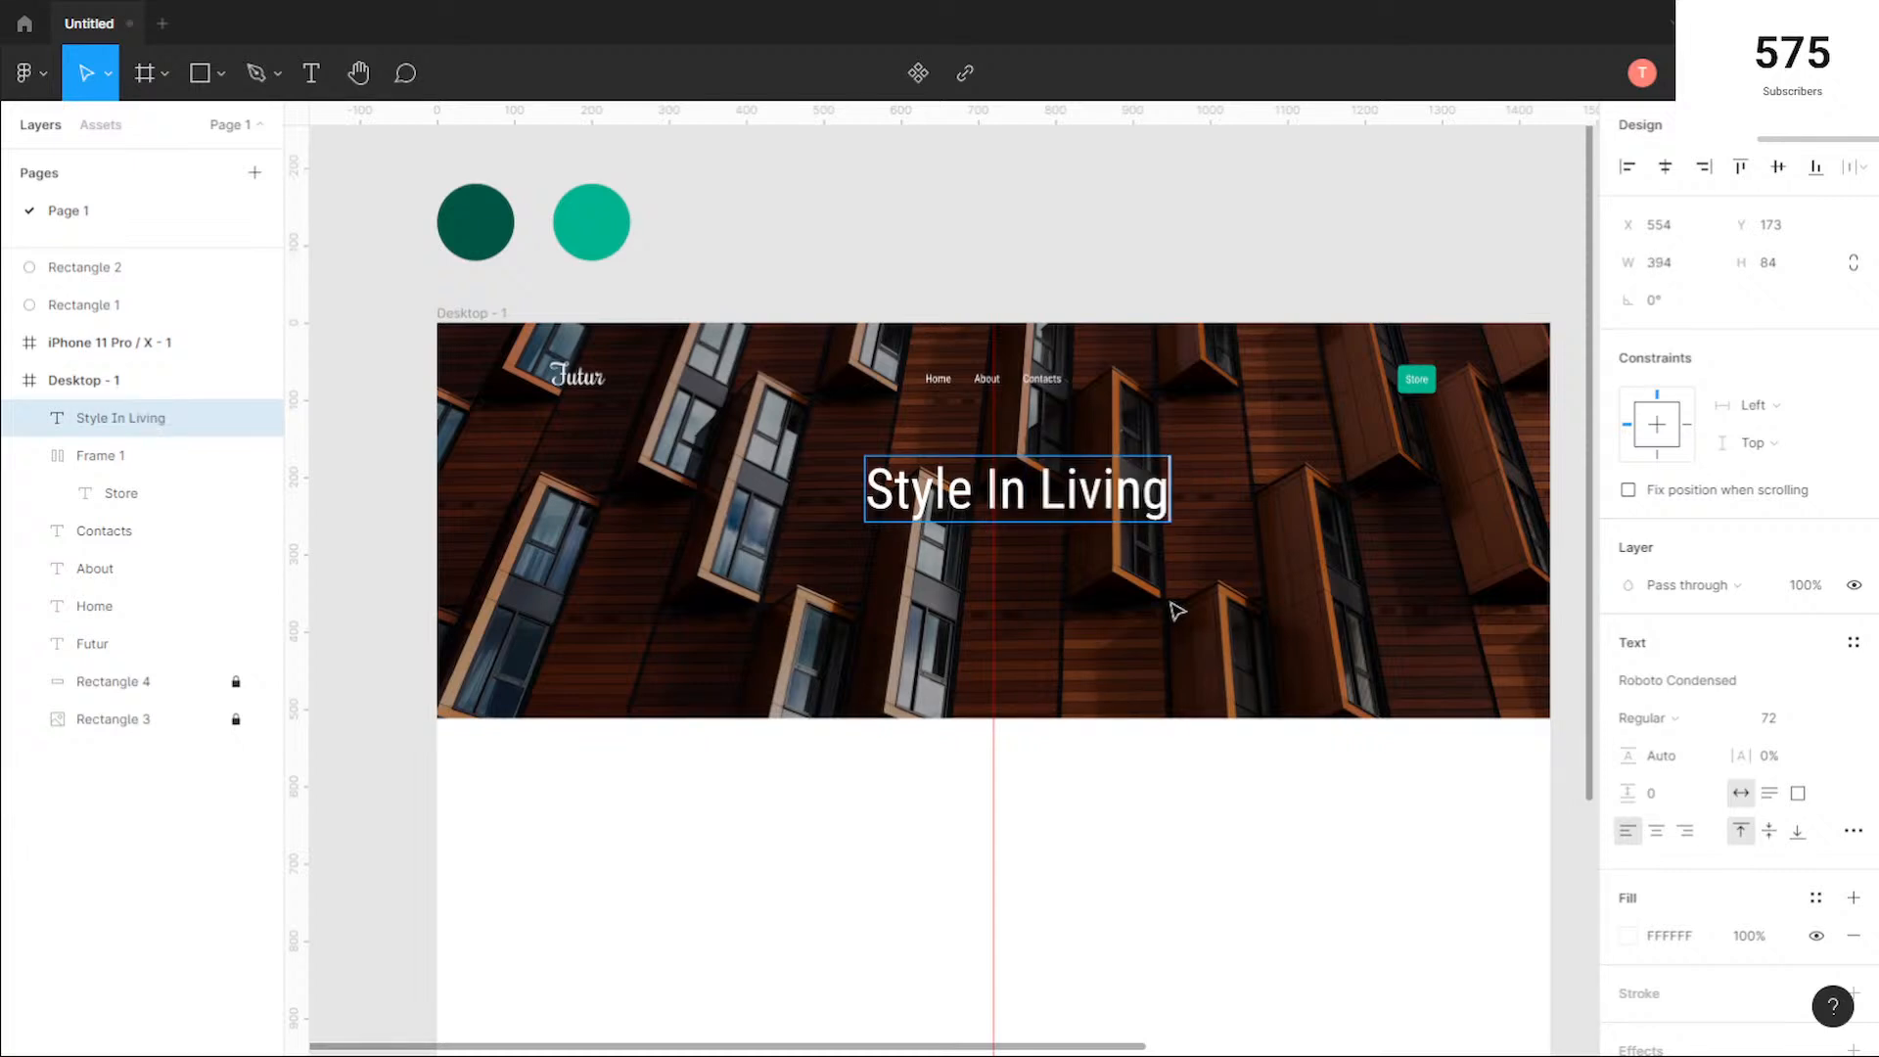
Step: Finish the hero heading text and center it horizontally in the hero at about X 523, Y 214
{"action": "key", "text": "Escape"}
{"action": "mouse_move", "coordinate": [1094, 500]}
{"action": "left_mouse_down"}
{"action": "mouse_move", "coordinate": [1040, 503]}
{"action": "mouse_move", "coordinate": [1079, 503]}
{"action": "mouse_move", "coordinate": [1065, 521]}
{"action": "left_mouse_up"}
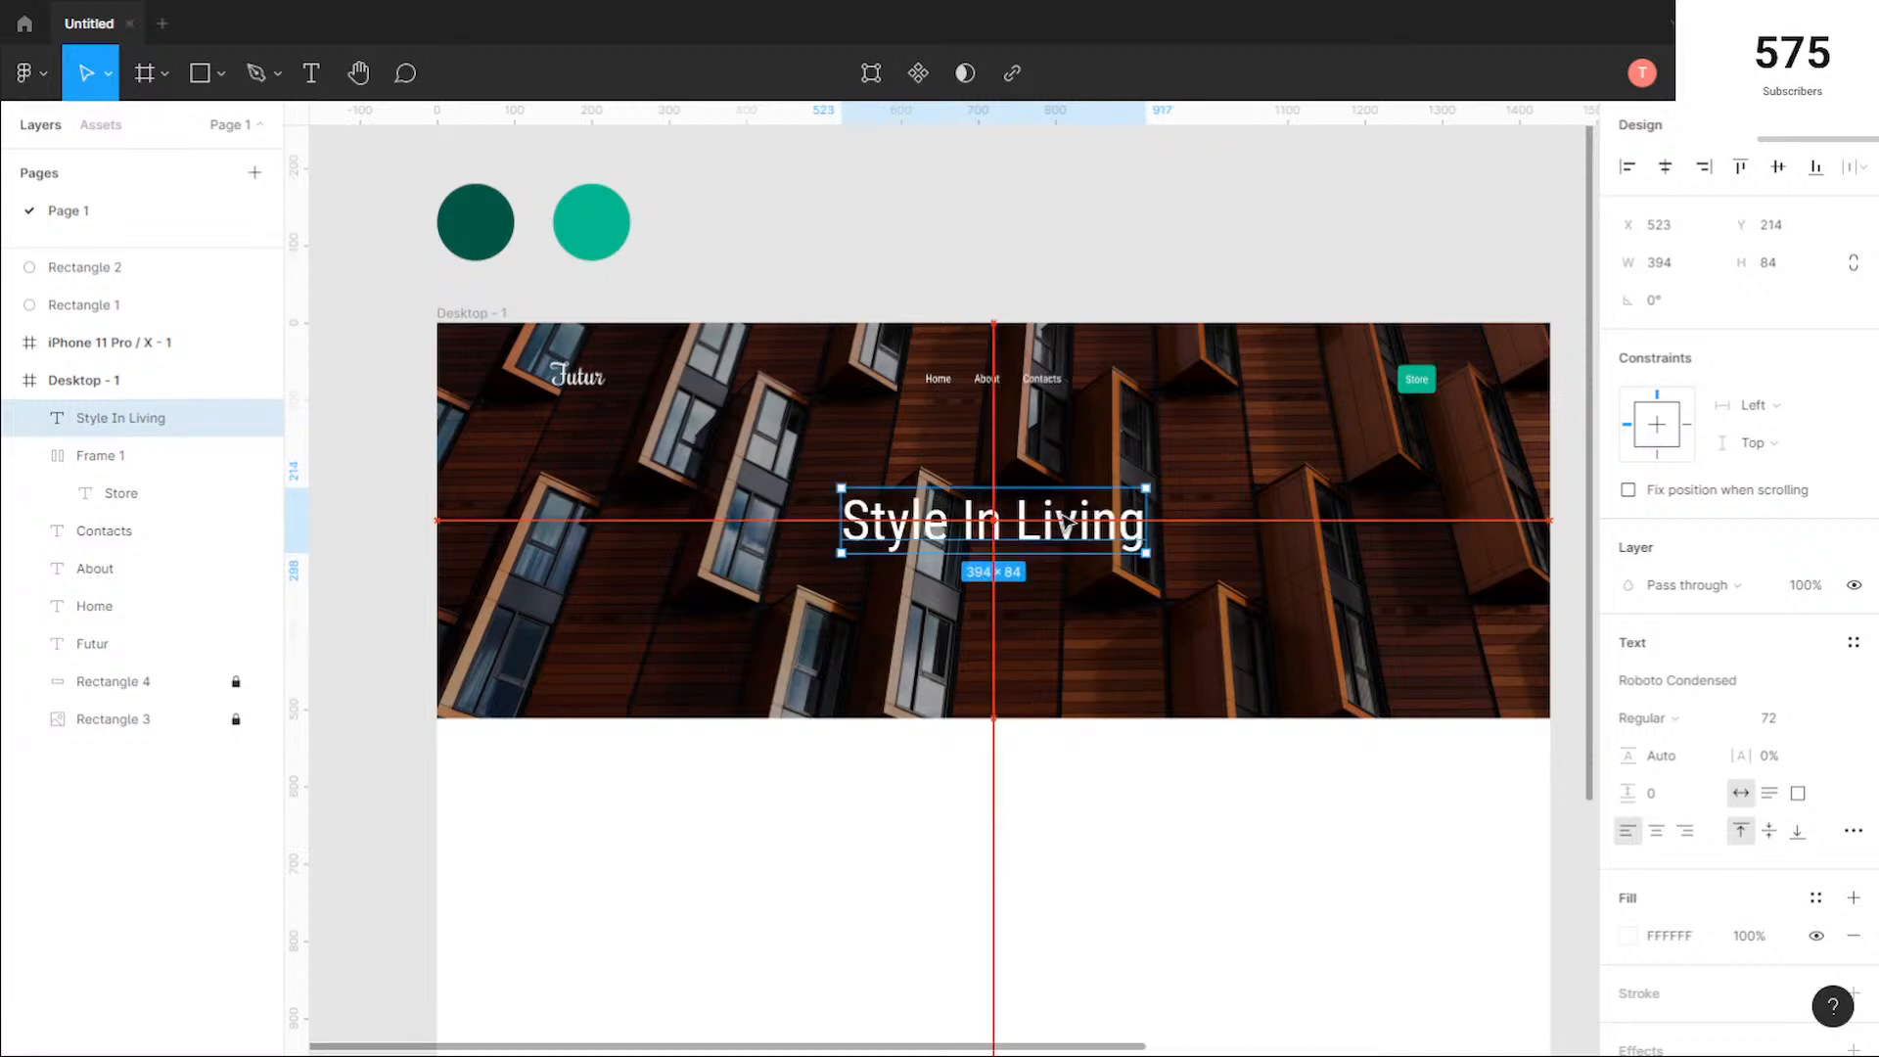
{"action": "left_click", "coordinate": [1217, 625]}
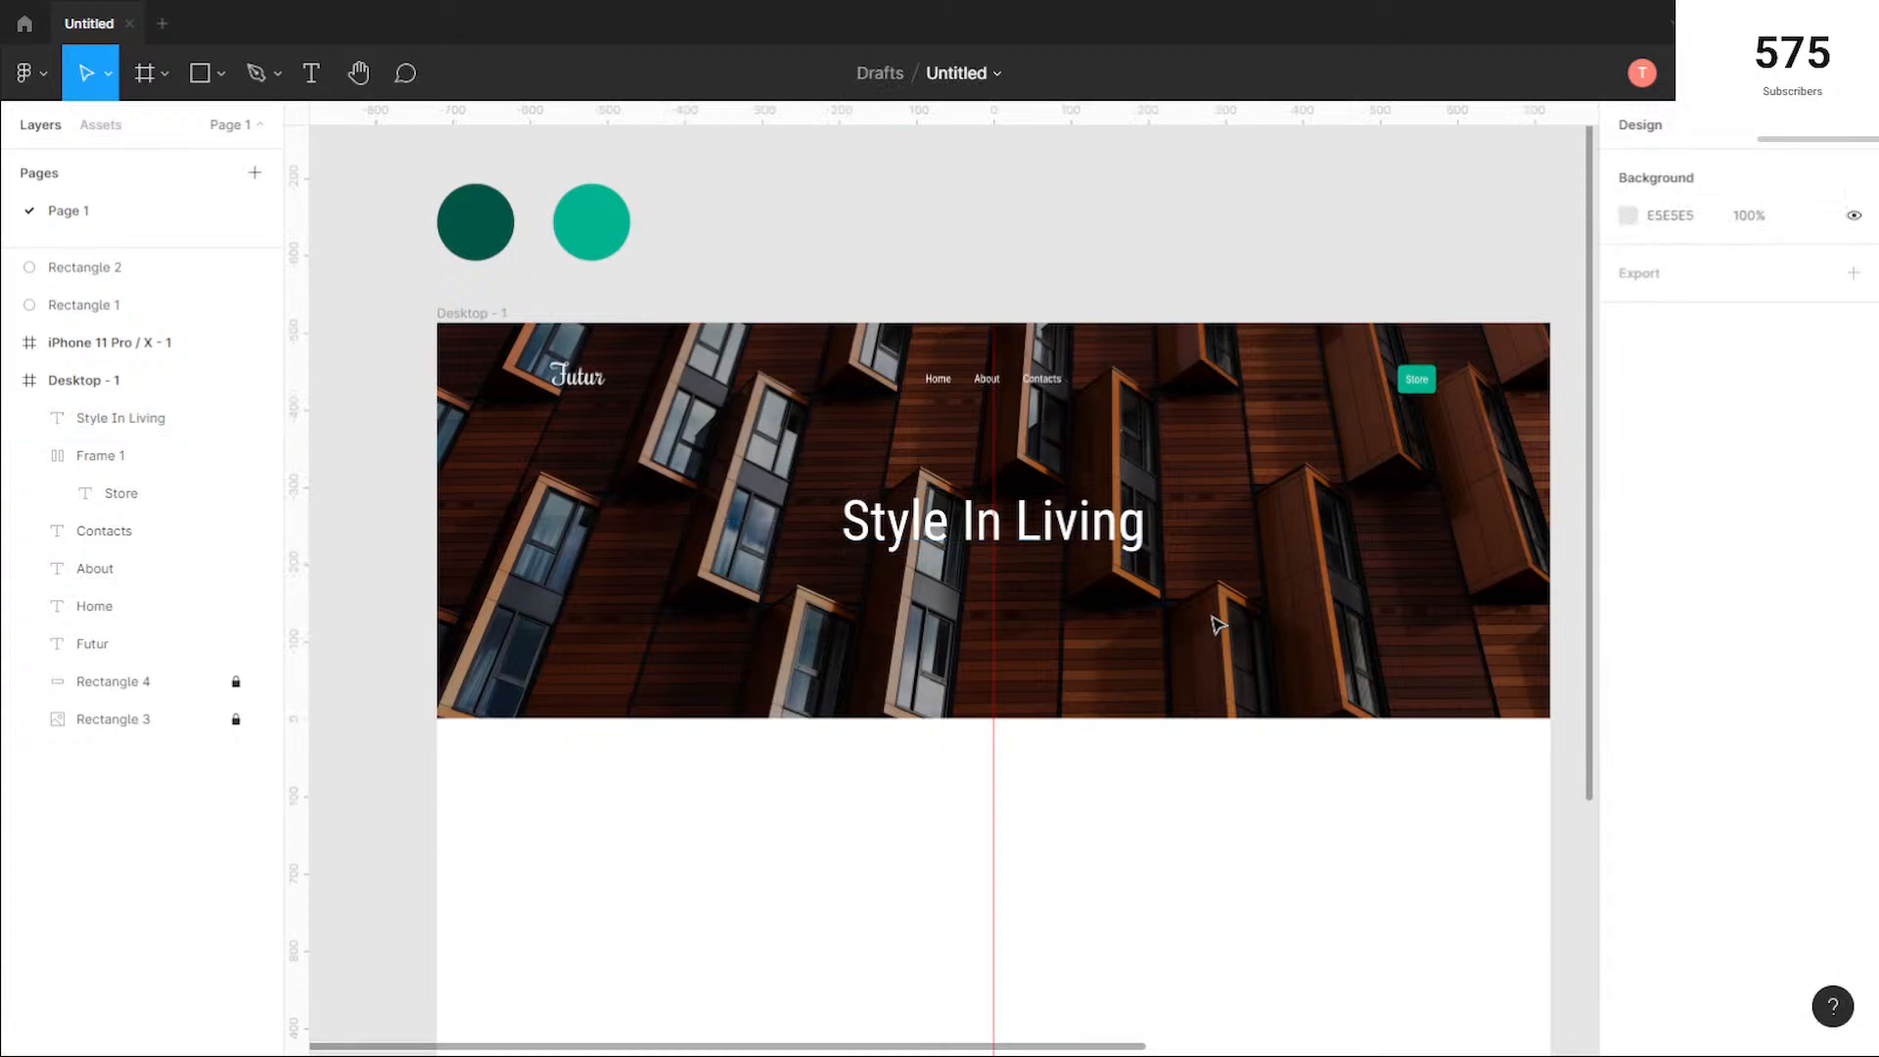
{"action": "left_click", "coordinate": [312, 74]}
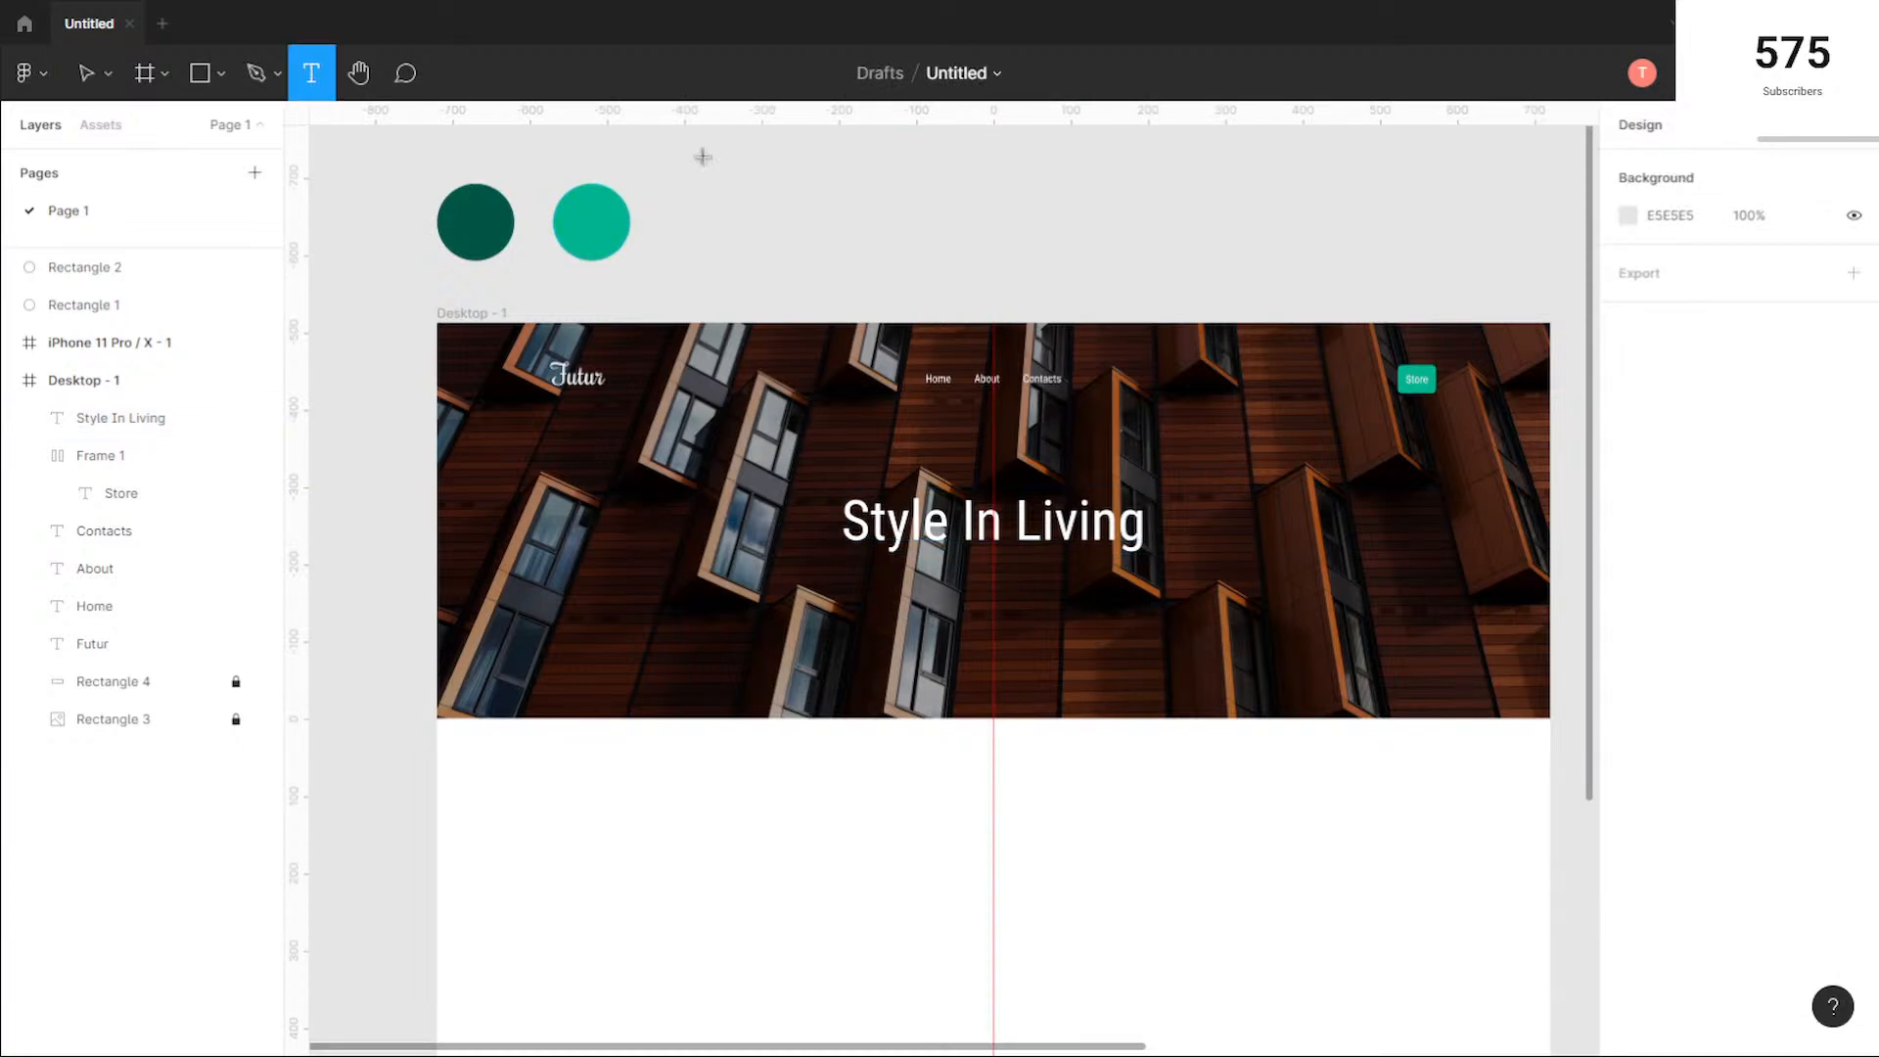
{"action": "left_click", "coordinate": [900, 172]}
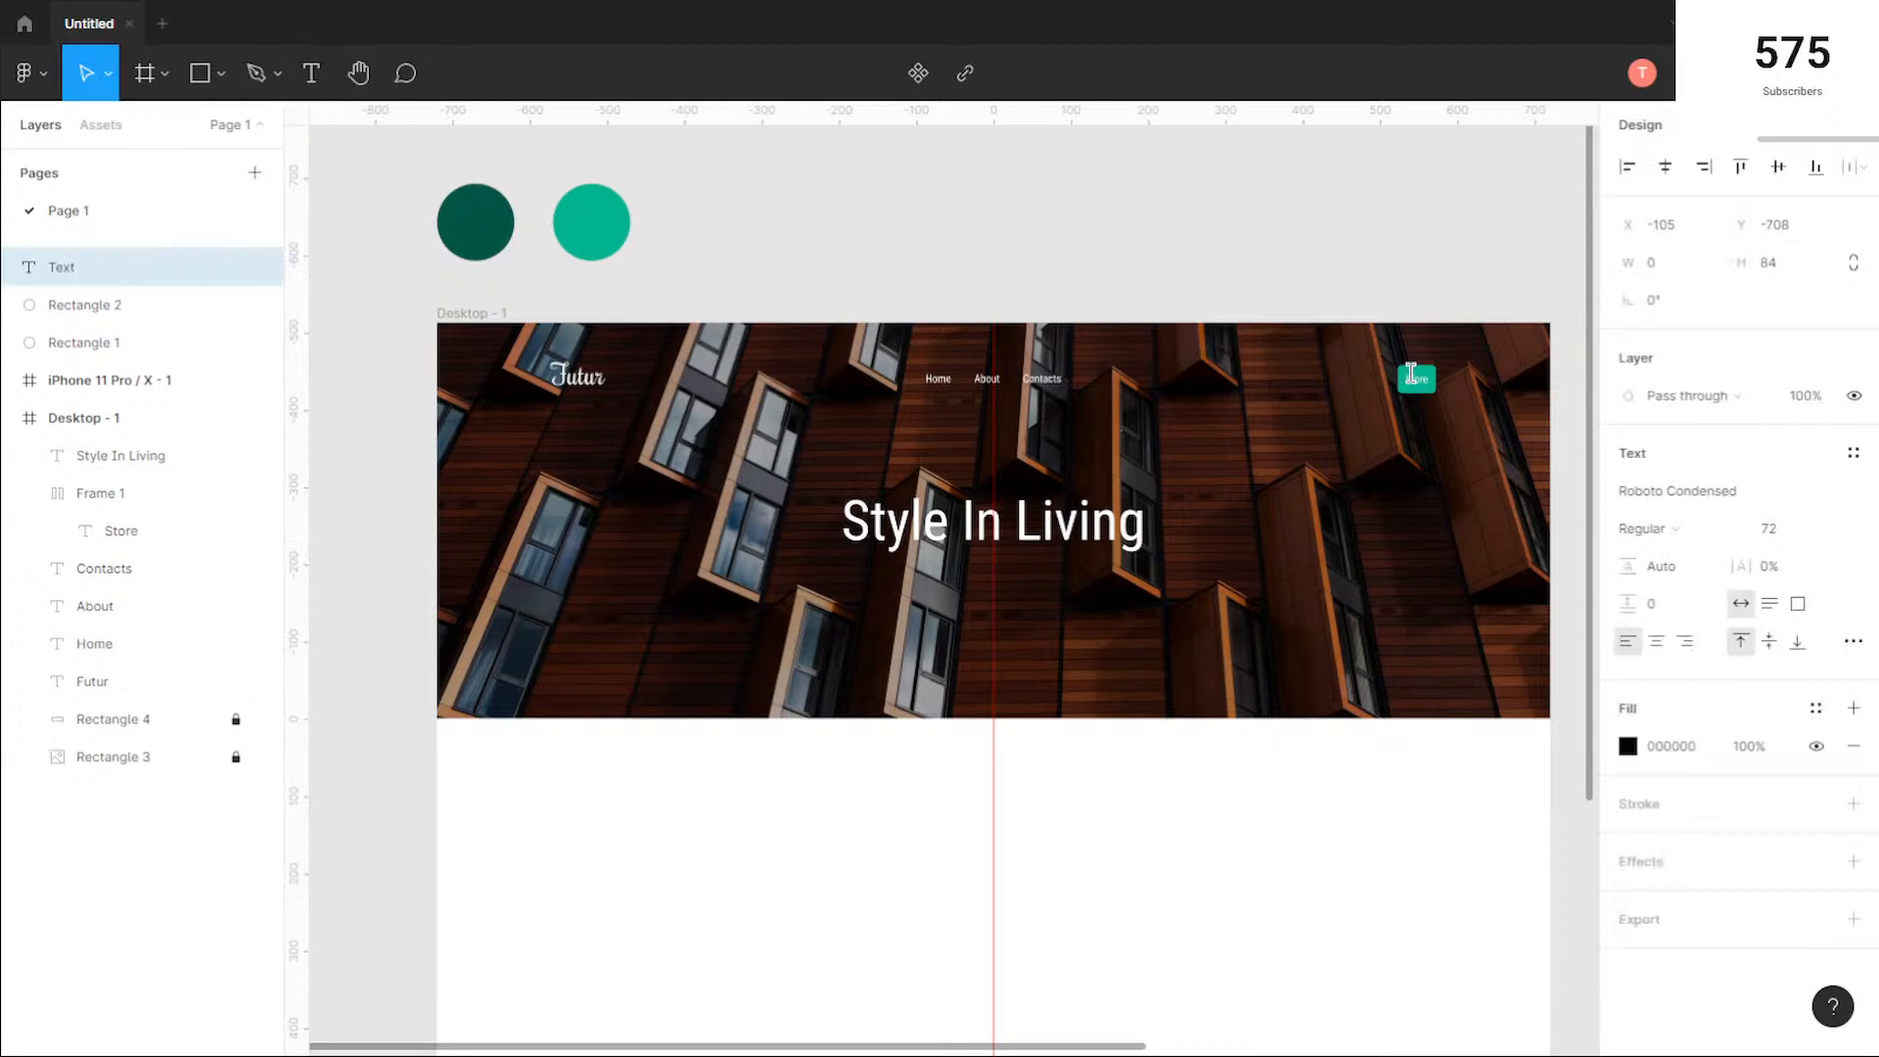
{"action": "double_click", "coordinate": [1414, 378]}
{"action": "left_click", "coordinate": [1466, 419]}
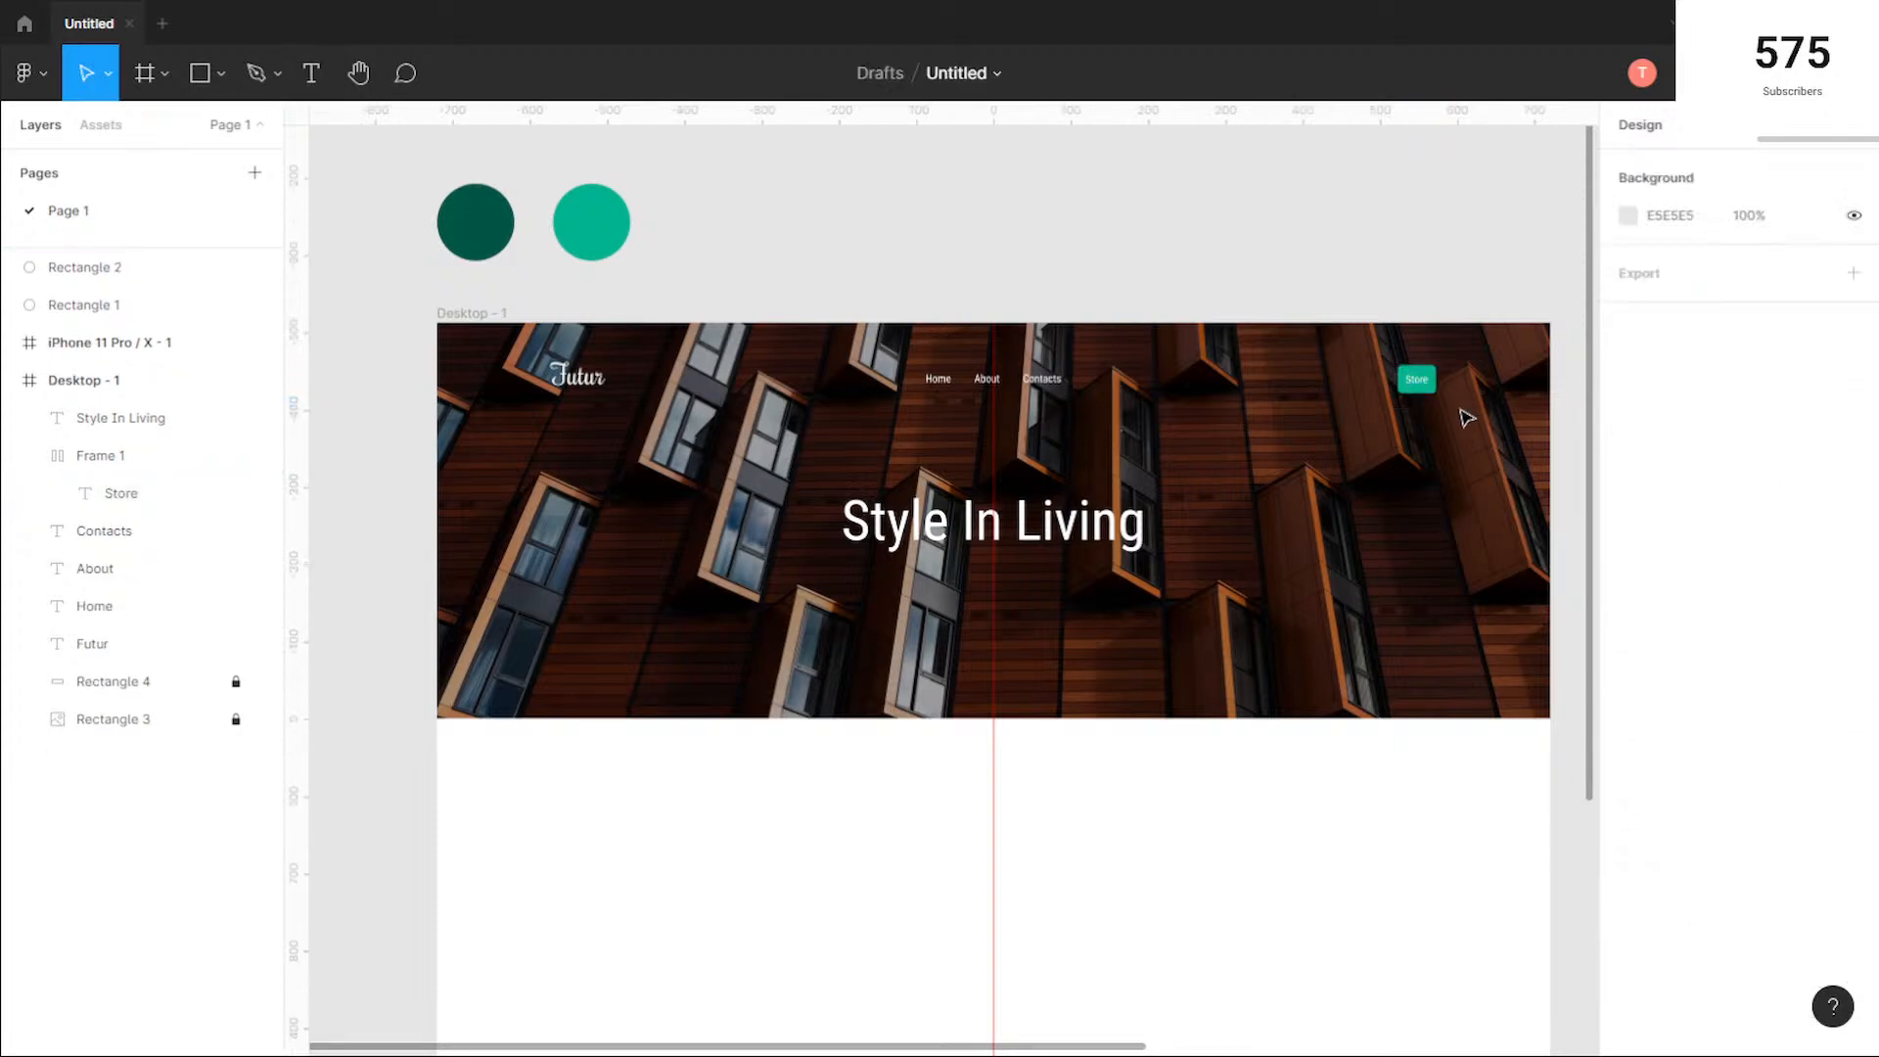
Step: Duplicate the header's Store button and place the copy centered just below the hero heading
{"action": "left_click", "coordinate": [1413, 386]}
{"action": "left_click_drag", "start_coordinate": [1416, 384], "coordinate": [1170, 642]}
{"action": "left_click", "coordinate": [1163, 638]}
{"action": "scroll", "coordinate": [1062, 577], "scroll_direction": "up", "scroll_amount": 5}
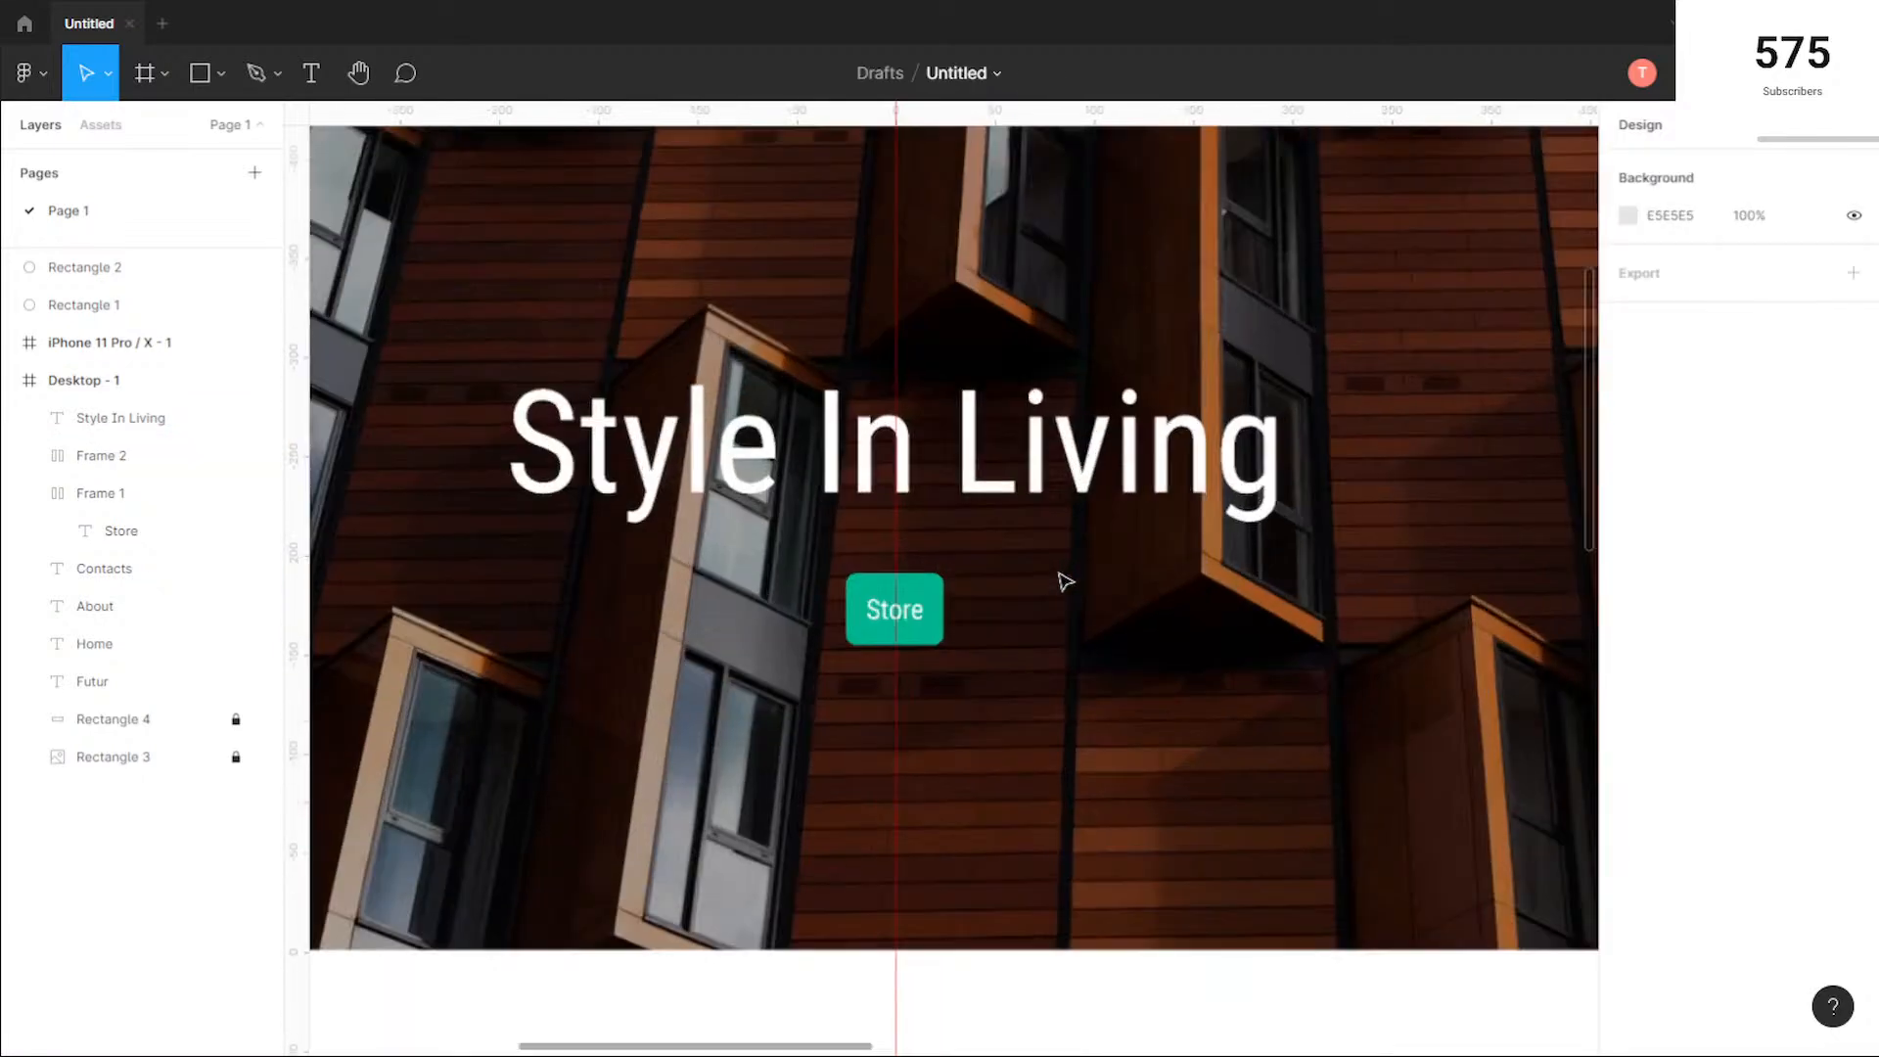
{"action": "scroll", "coordinate": [1008, 560], "scroll_direction": "down", "scroll_amount": 5}
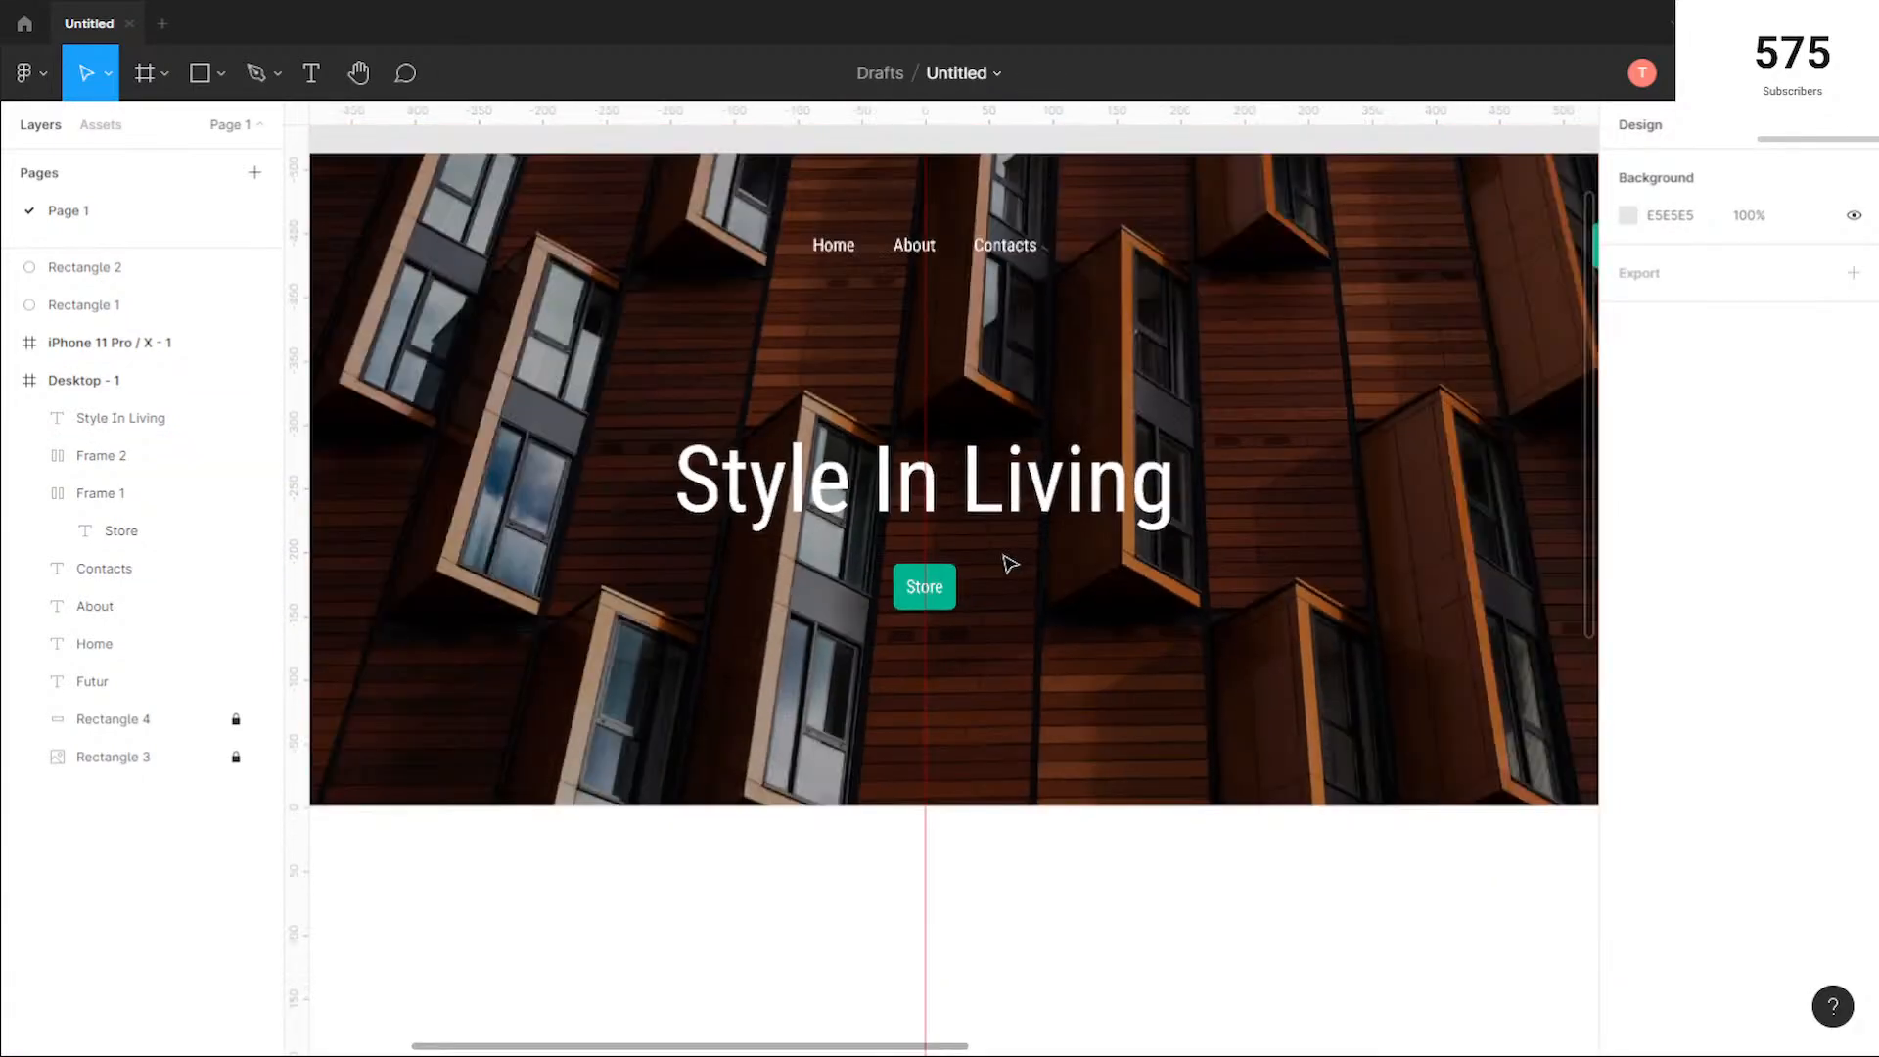
{"action": "scroll", "coordinate": [1016, 571], "scroll_direction": "down", "scroll_amount": 3}
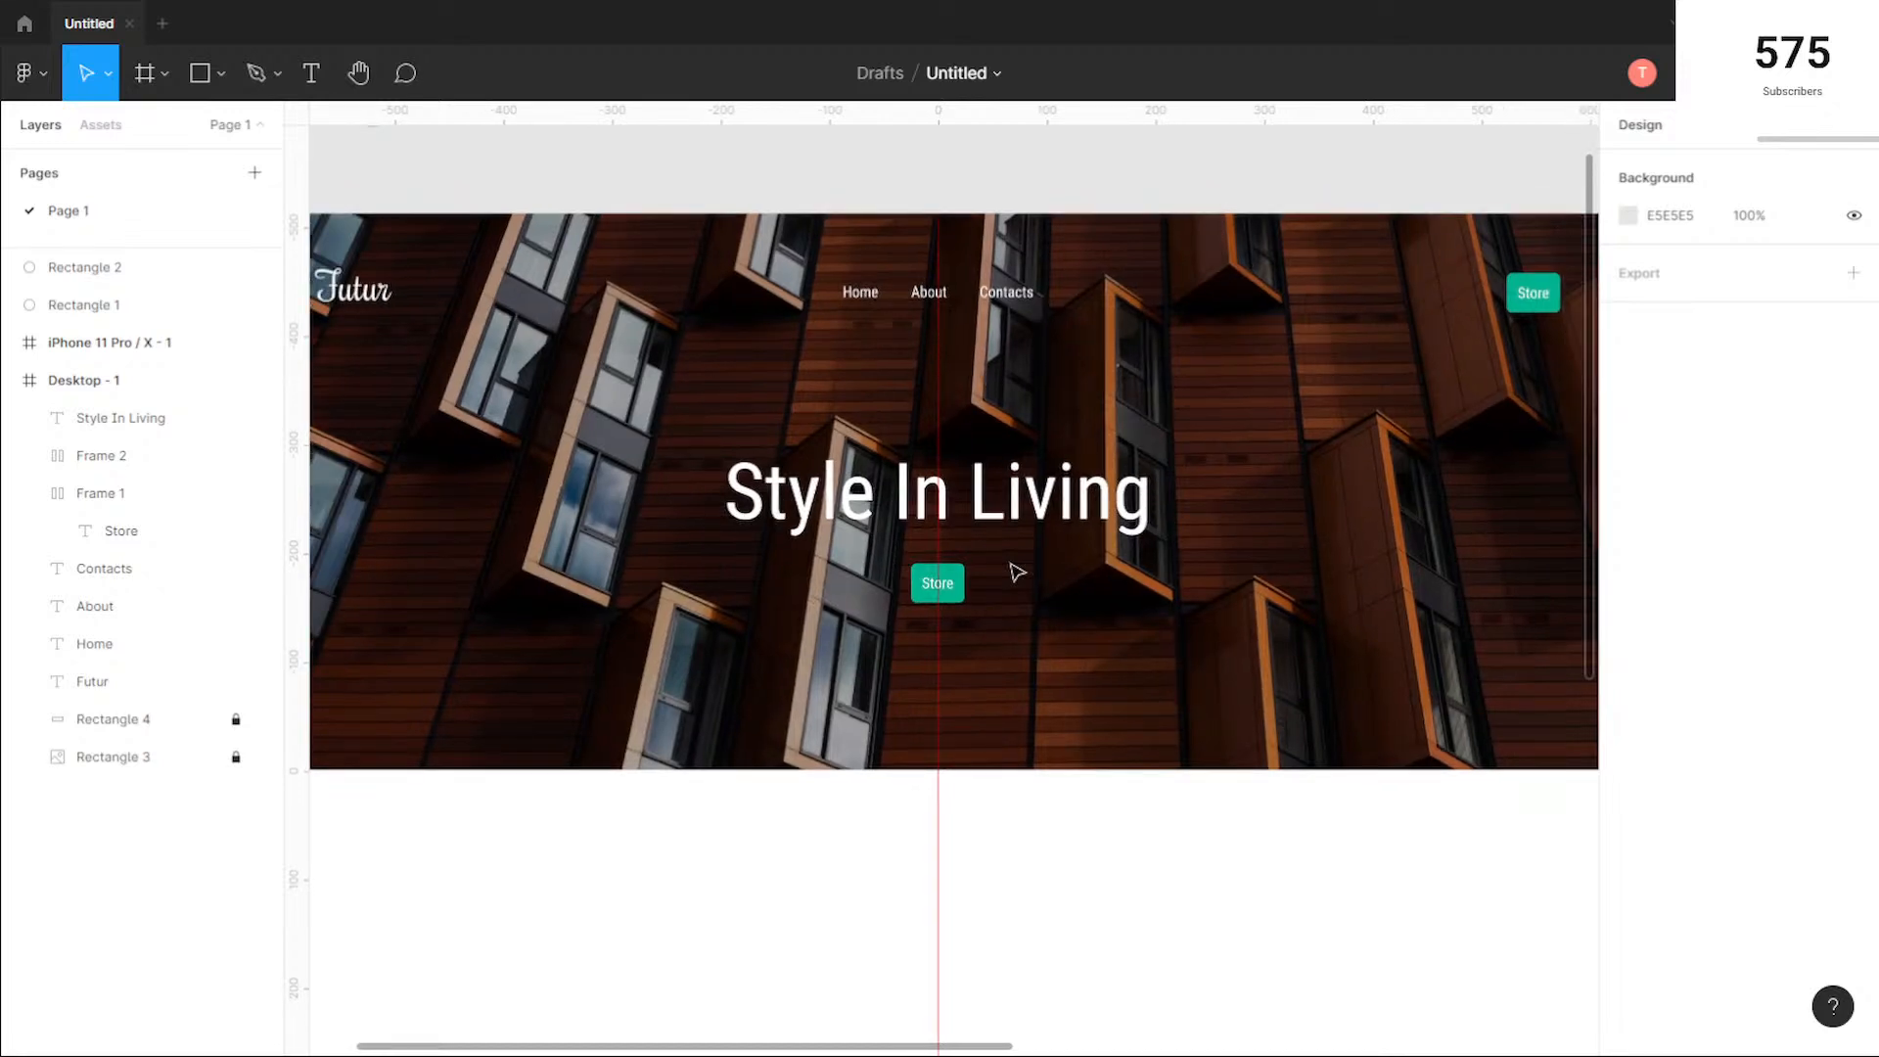
{"action": "scroll", "coordinate": [1018, 571], "scroll_direction": "down", "scroll_amount": 2}
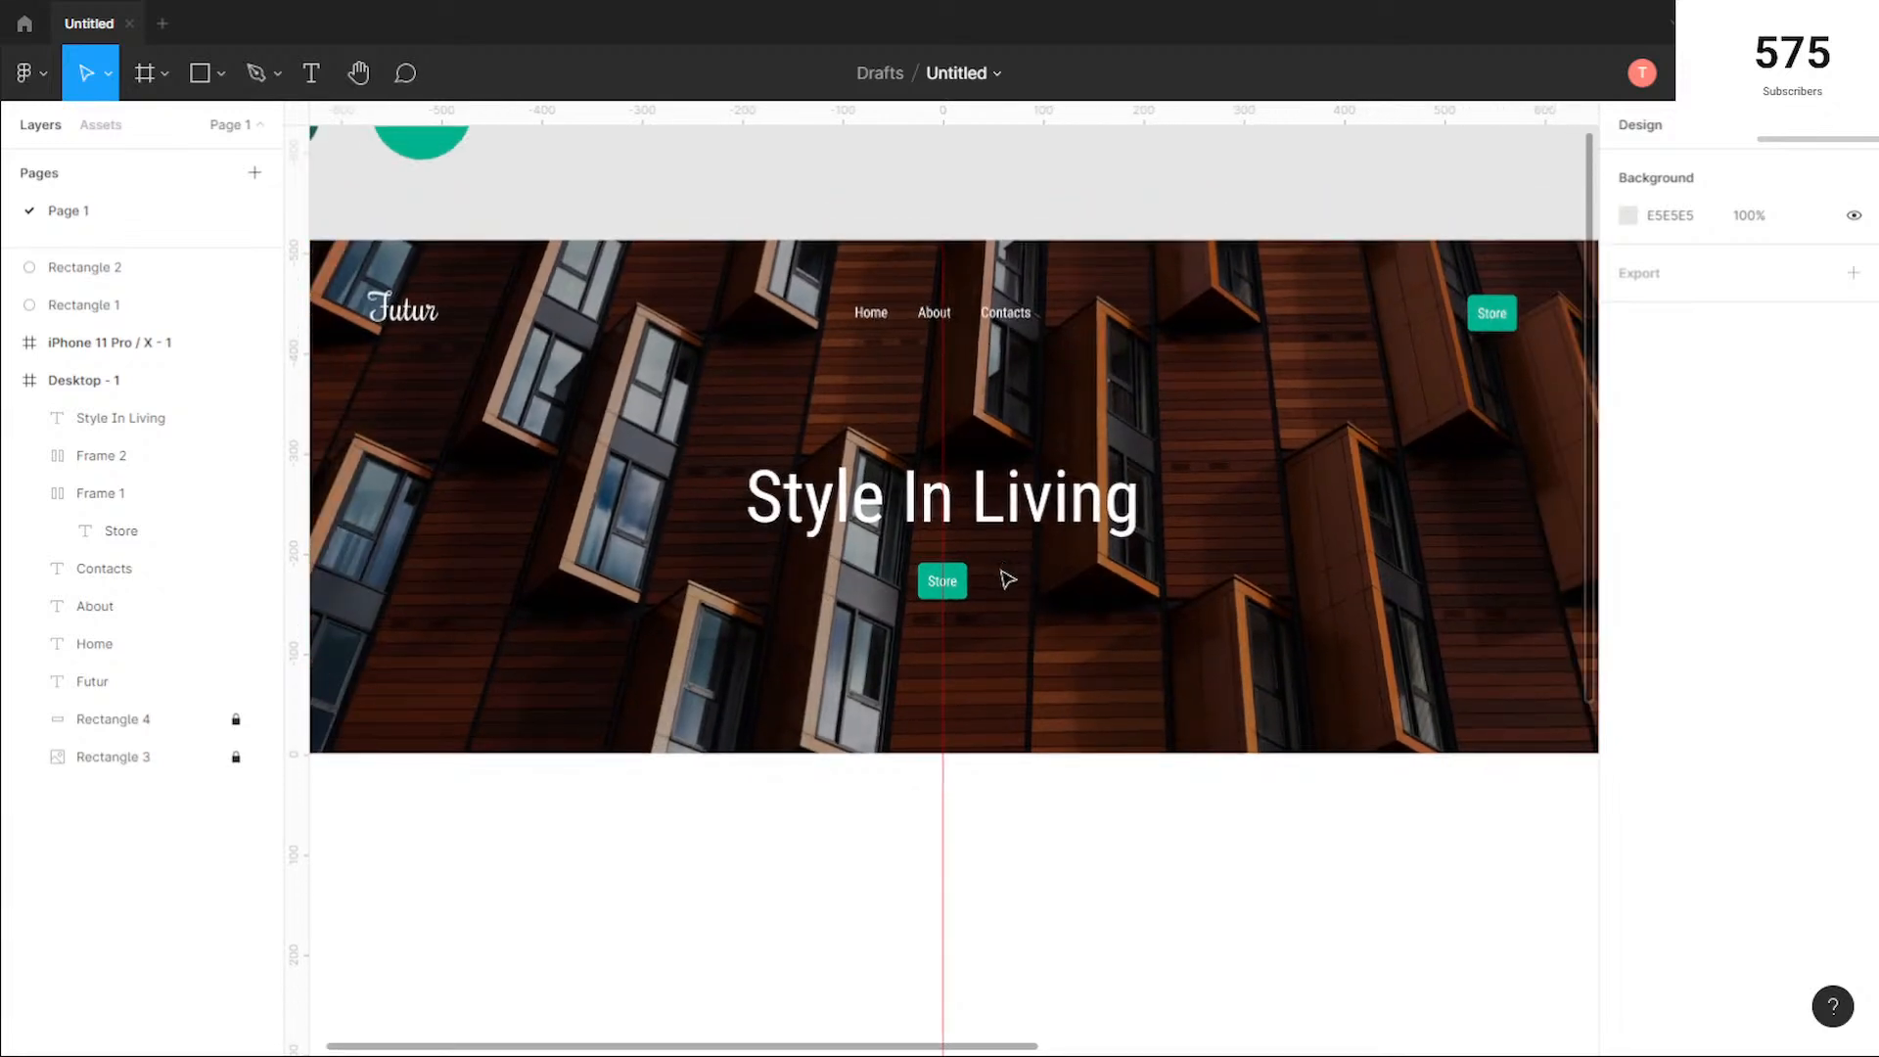
{"action": "left_click_drag", "start_coordinate": [959, 596], "coordinate": [965, 592]}
{"action": "left_click", "coordinate": [1152, 633]}
Step: Set the vertical spacing between the hero heading and the Store button beneath it to 20
{"action": "left_click_drag", "start_coordinate": [1067, 616], "coordinate": [867, 514]}
{"action": "left_click", "coordinate": [1661, 375]}
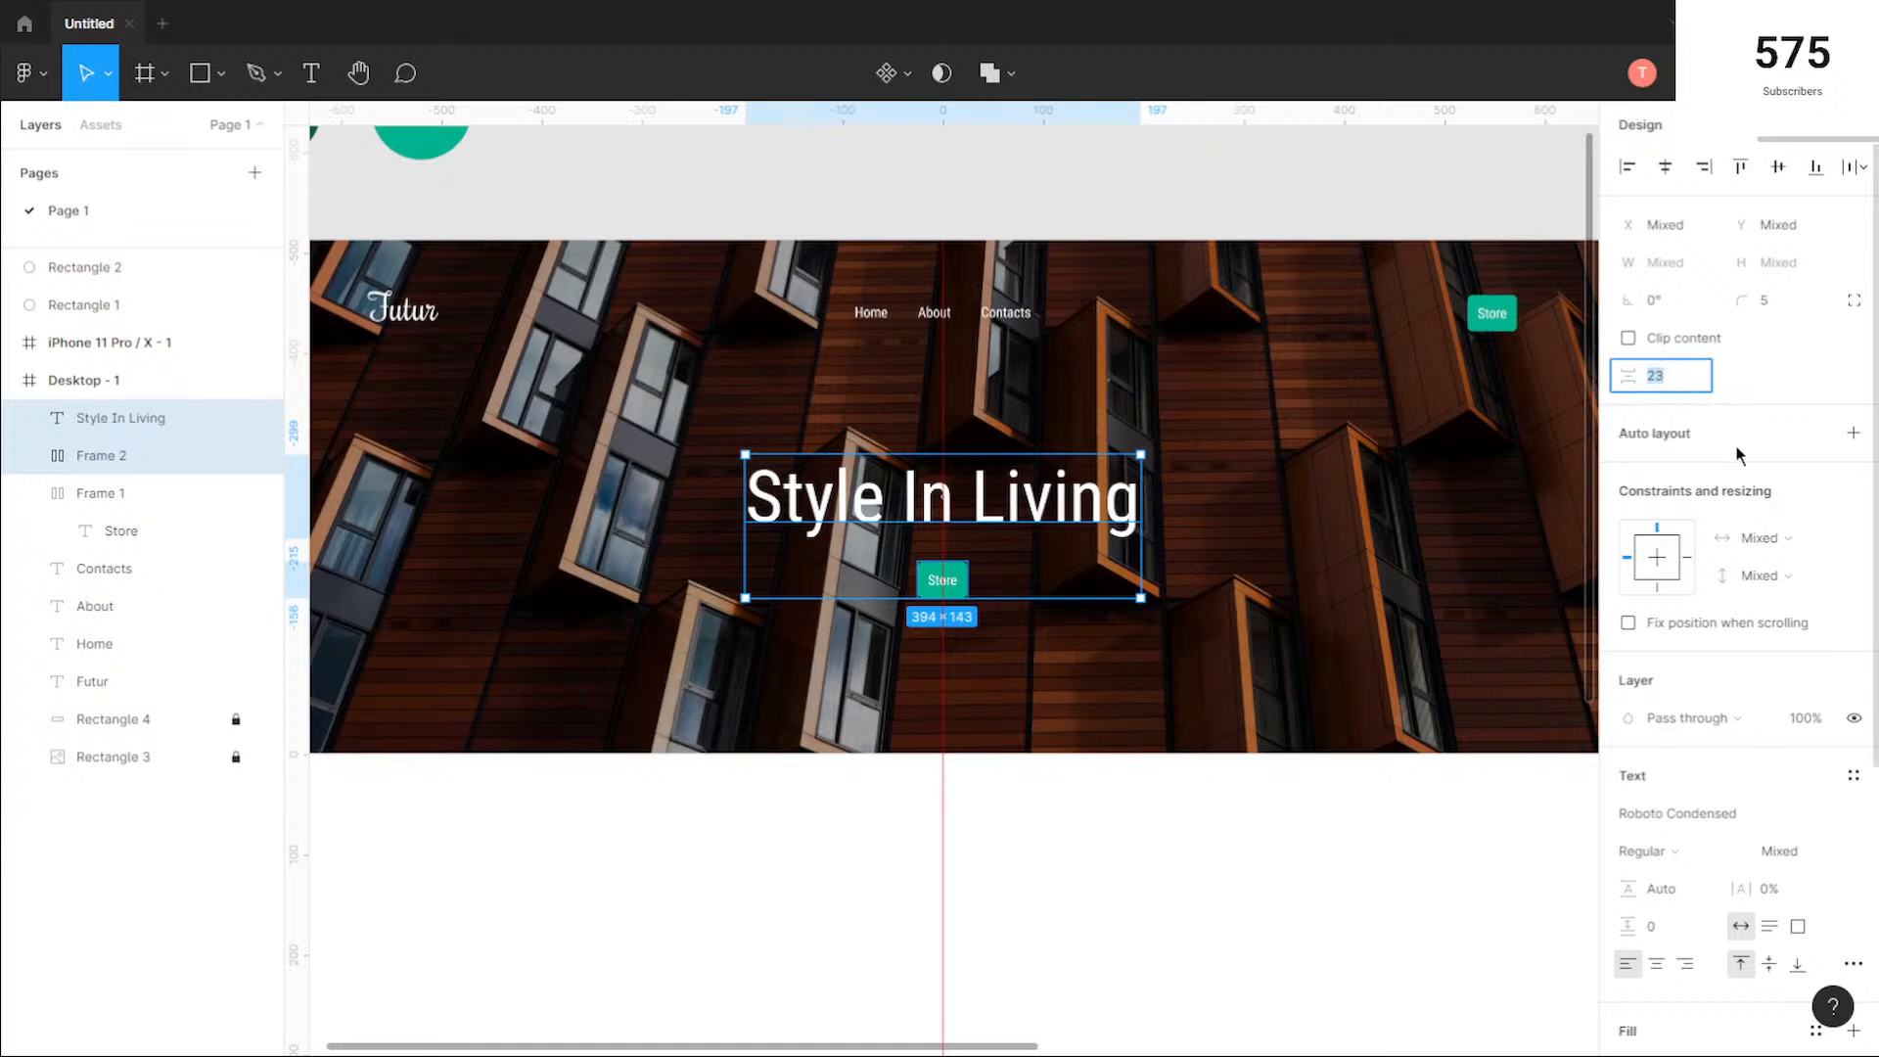
{"action": "type", "text": "20"}
{"action": "key", "text": "Return"}
{"action": "left_click", "coordinate": [1148, 619]}
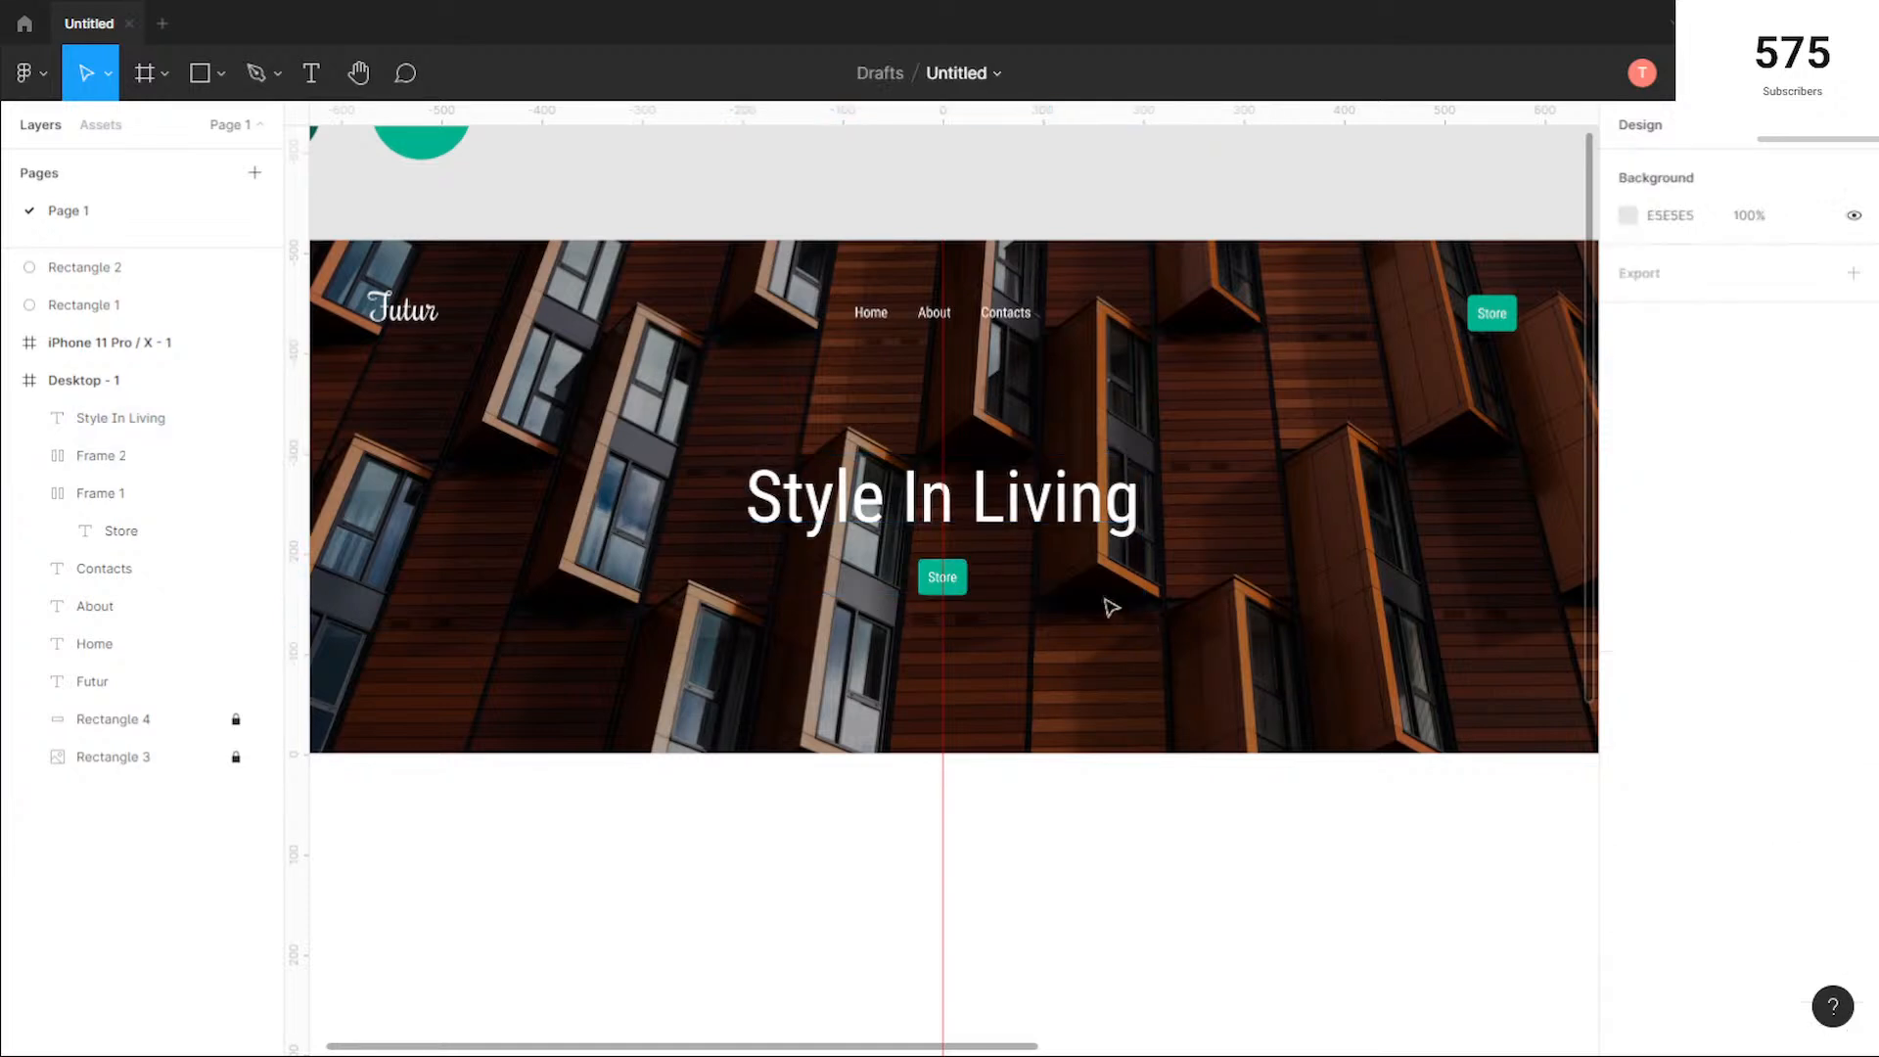
Step: Group the hero heading with its Store button and move the group slightly up, keeping it centered
{"action": "left_click_drag", "start_coordinate": [1028, 651], "coordinate": [893, 480]}
{"action": "key", "text": "ctrl+g"}
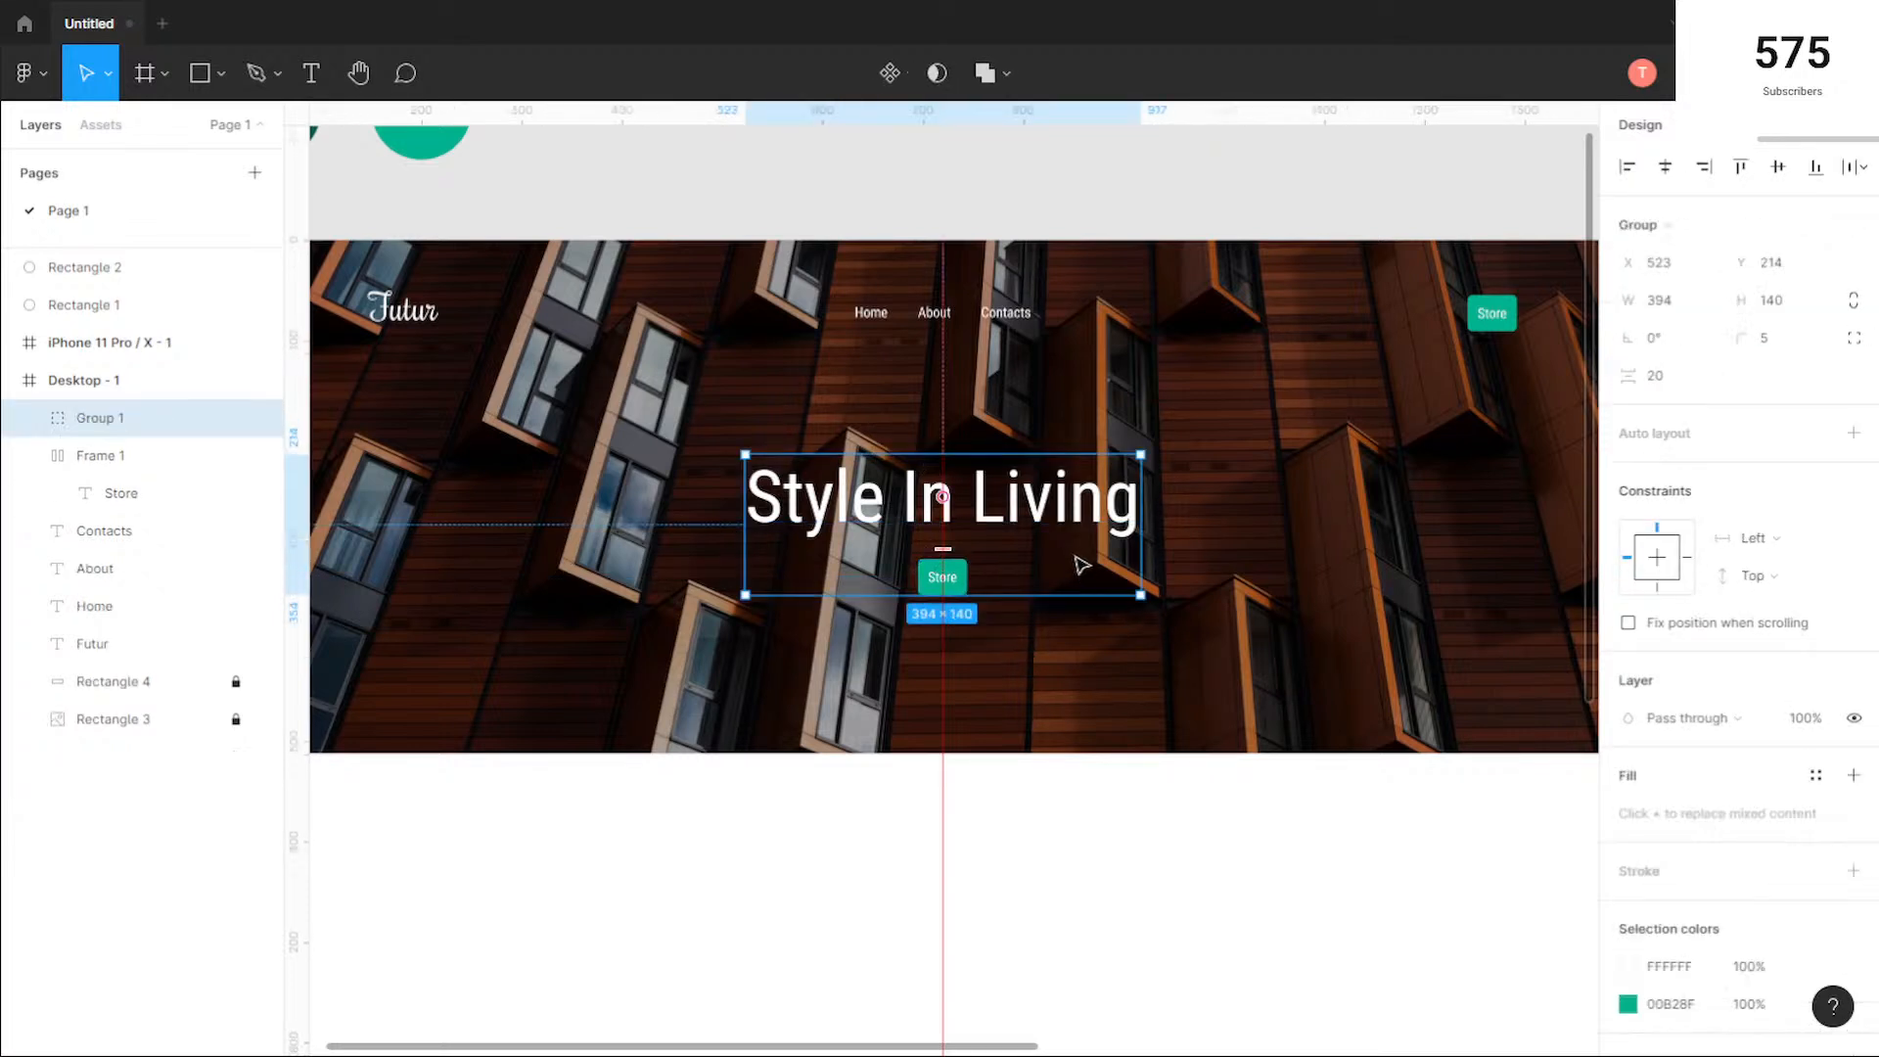
{"action": "left_click_drag", "start_coordinate": [1062, 499], "coordinate": [1067, 477]}
{"action": "left_click", "coordinate": [1112, 684]}
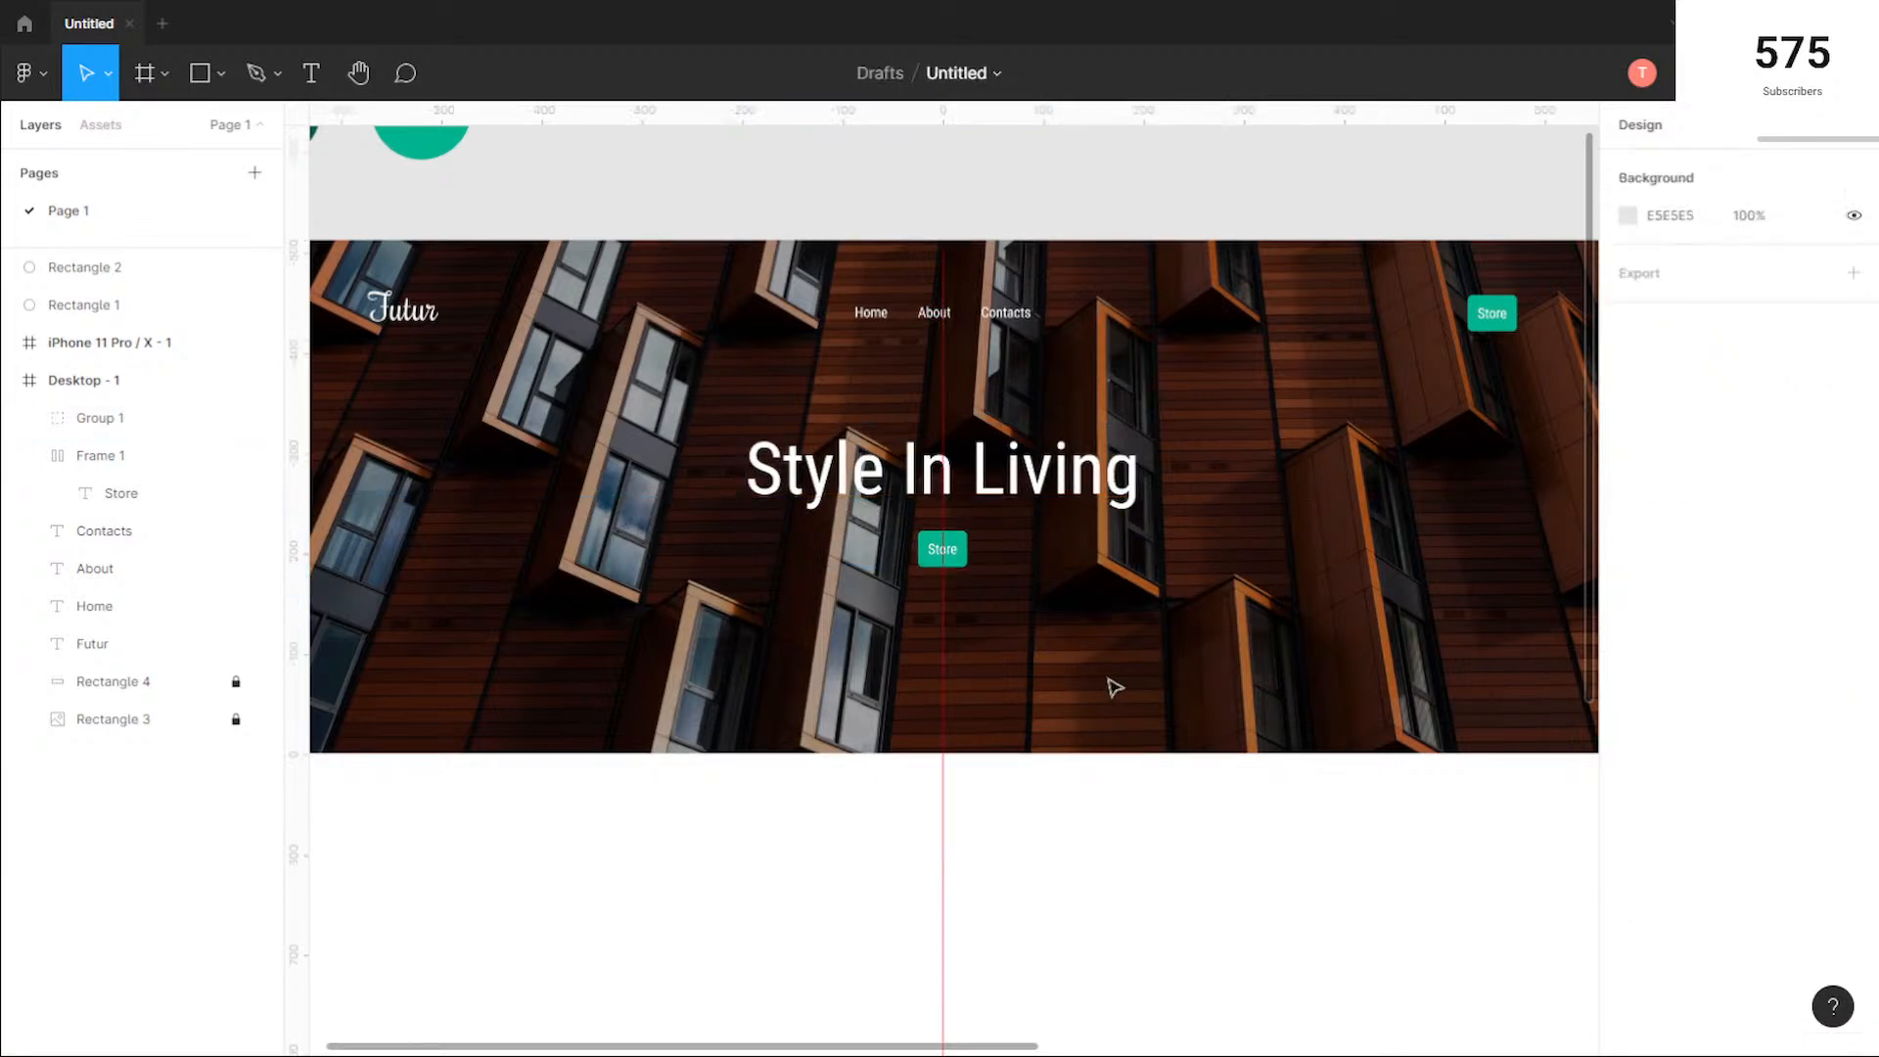
Step: Draw a rectangle about 264 × 227 px overlapping the lower-left edge of the hero photo in the desktop frame
{"action": "scroll", "coordinate": [1052, 644], "scroll_direction": "down", "scroll_amount": 3}
{"action": "scroll", "coordinate": [1055, 646], "scroll_direction": "down", "scroll_amount": 2}
{"action": "left_click_drag", "start_coordinate": [1217, 843], "coordinate": [1157, 720]}
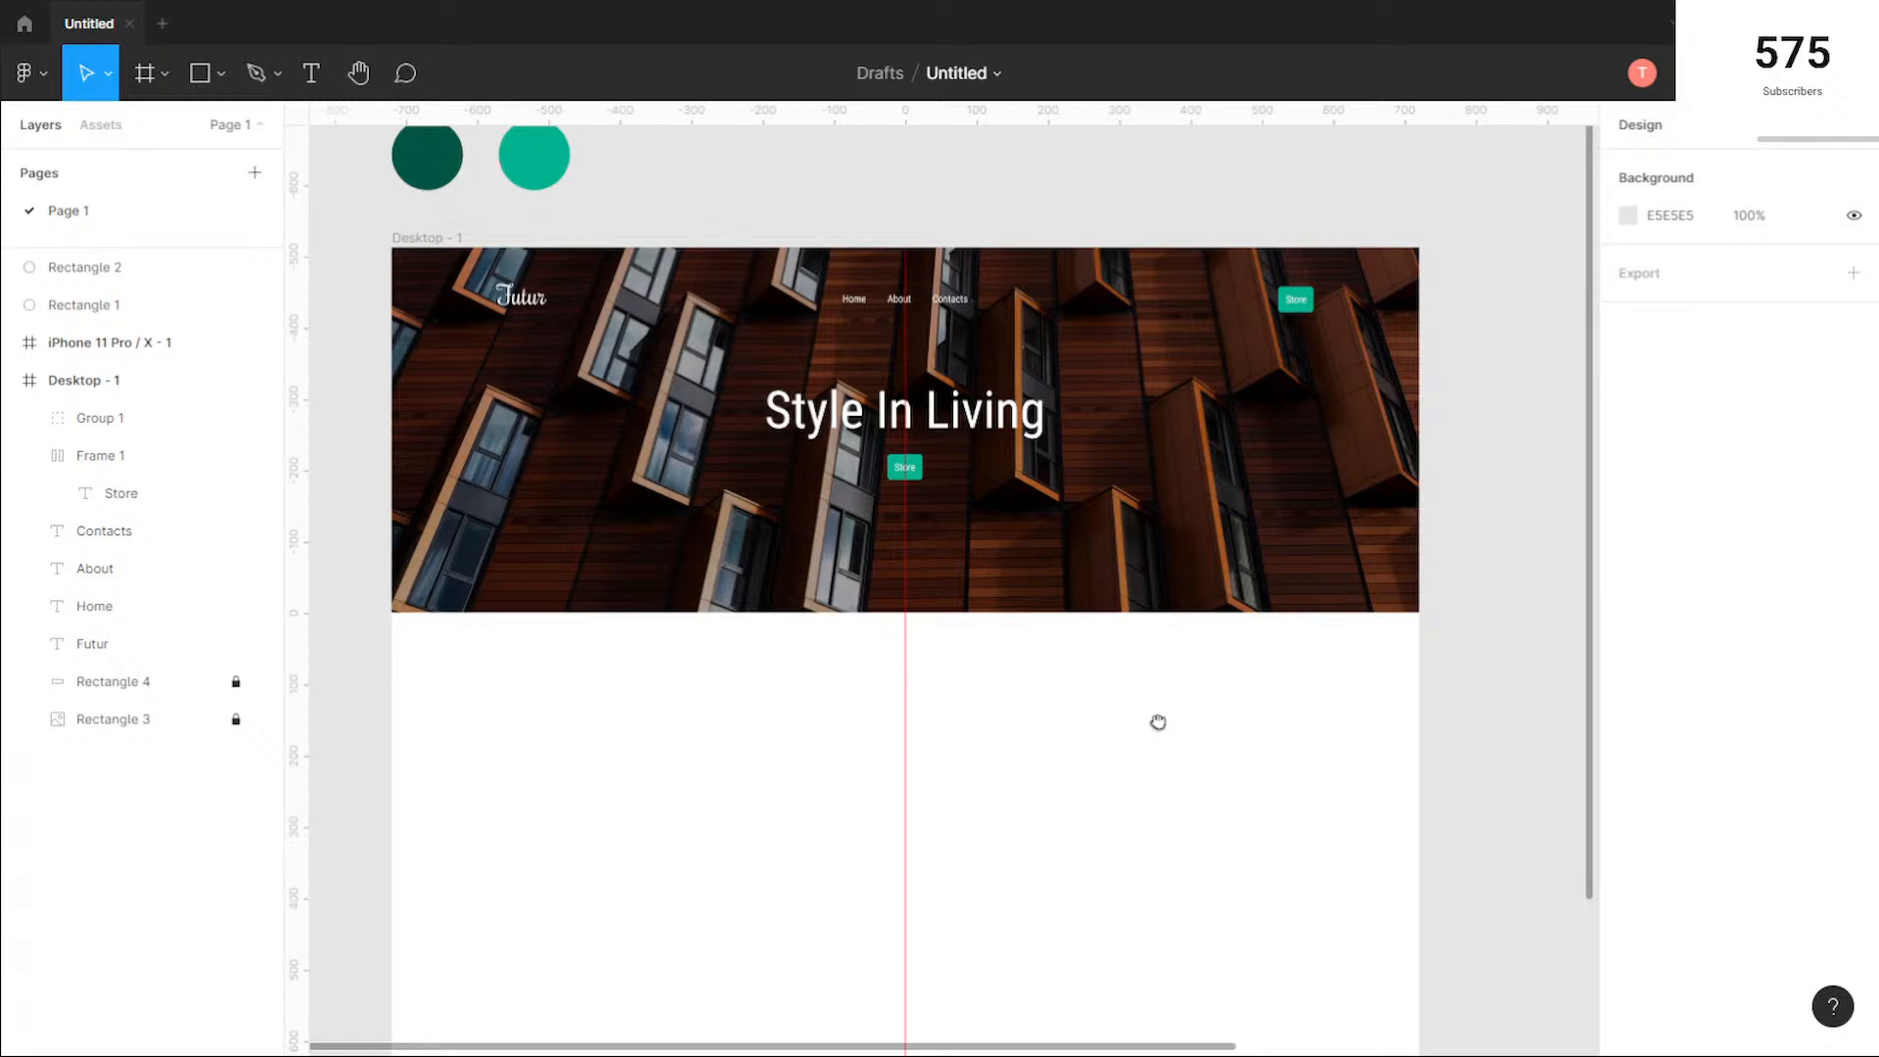
{"action": "left_click_drag", "start_coordinate": [1152, 790], "coordinate": [1198, 666]}
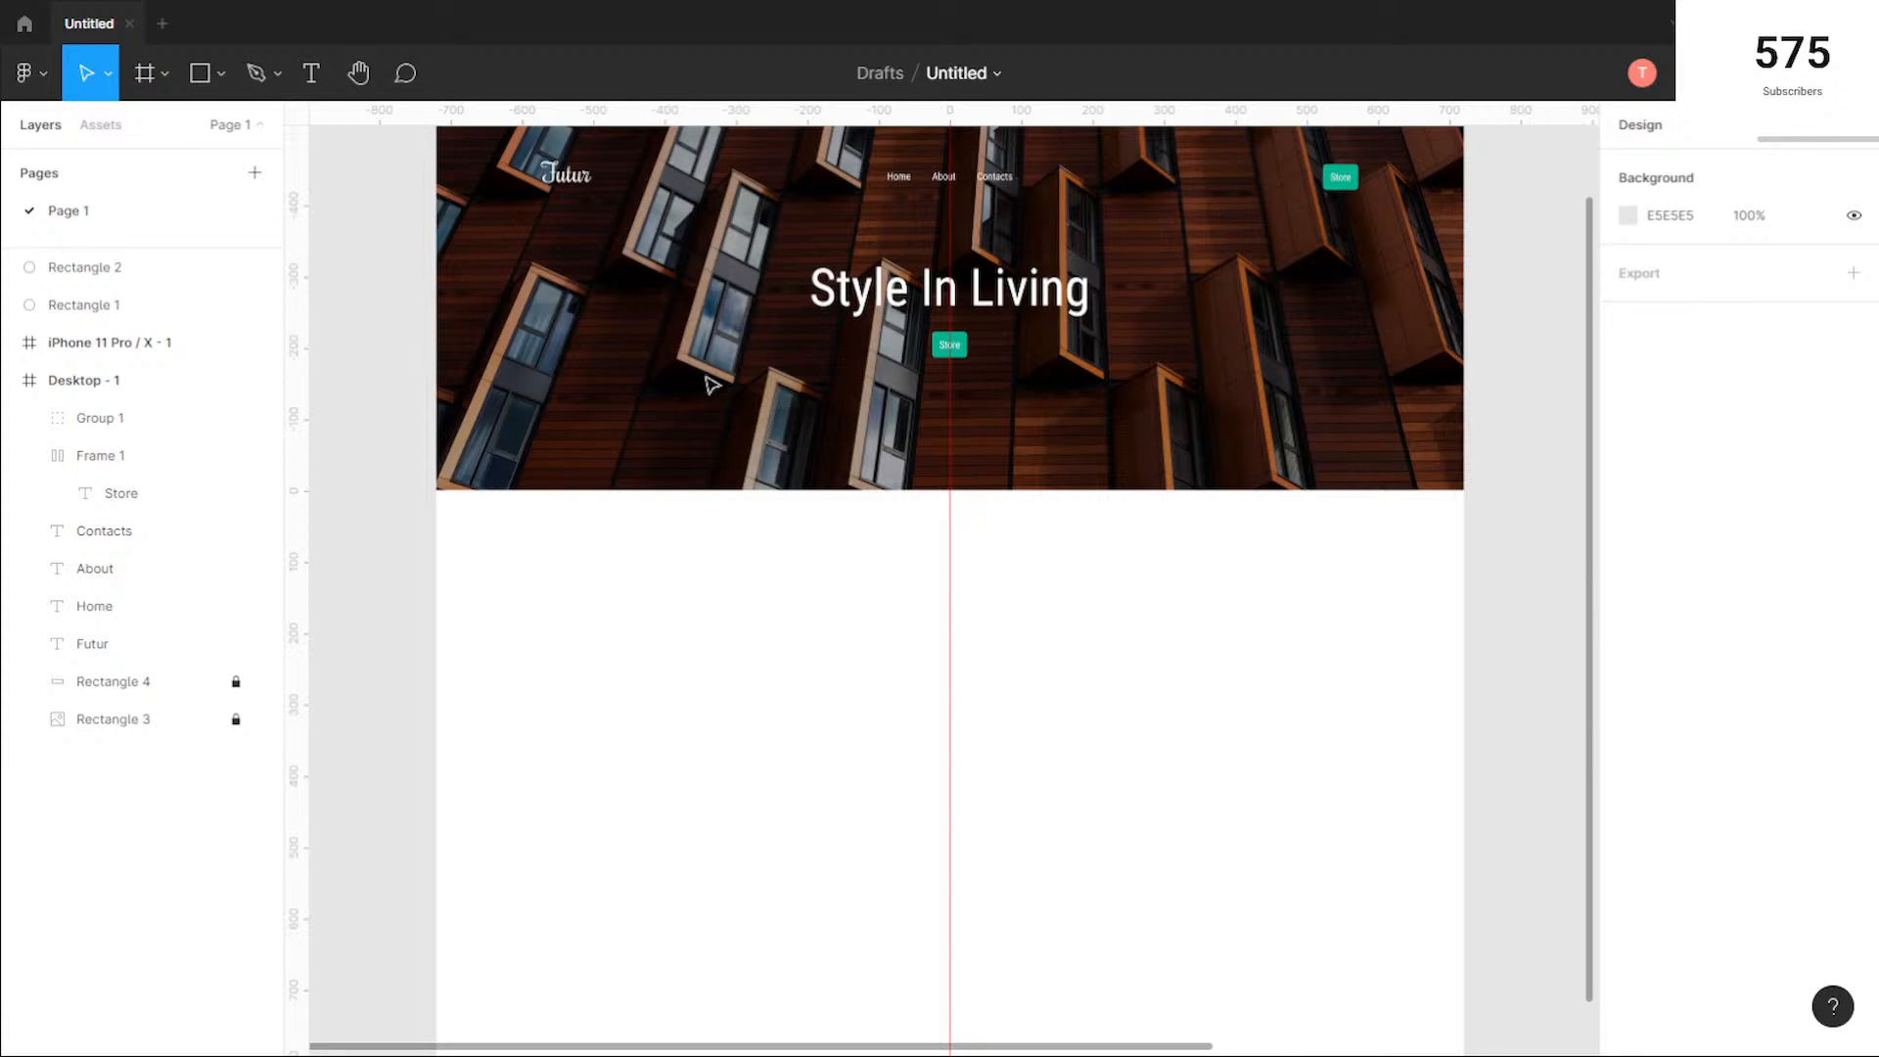
{"action": "left_click", "coordinate": [202, 73]}
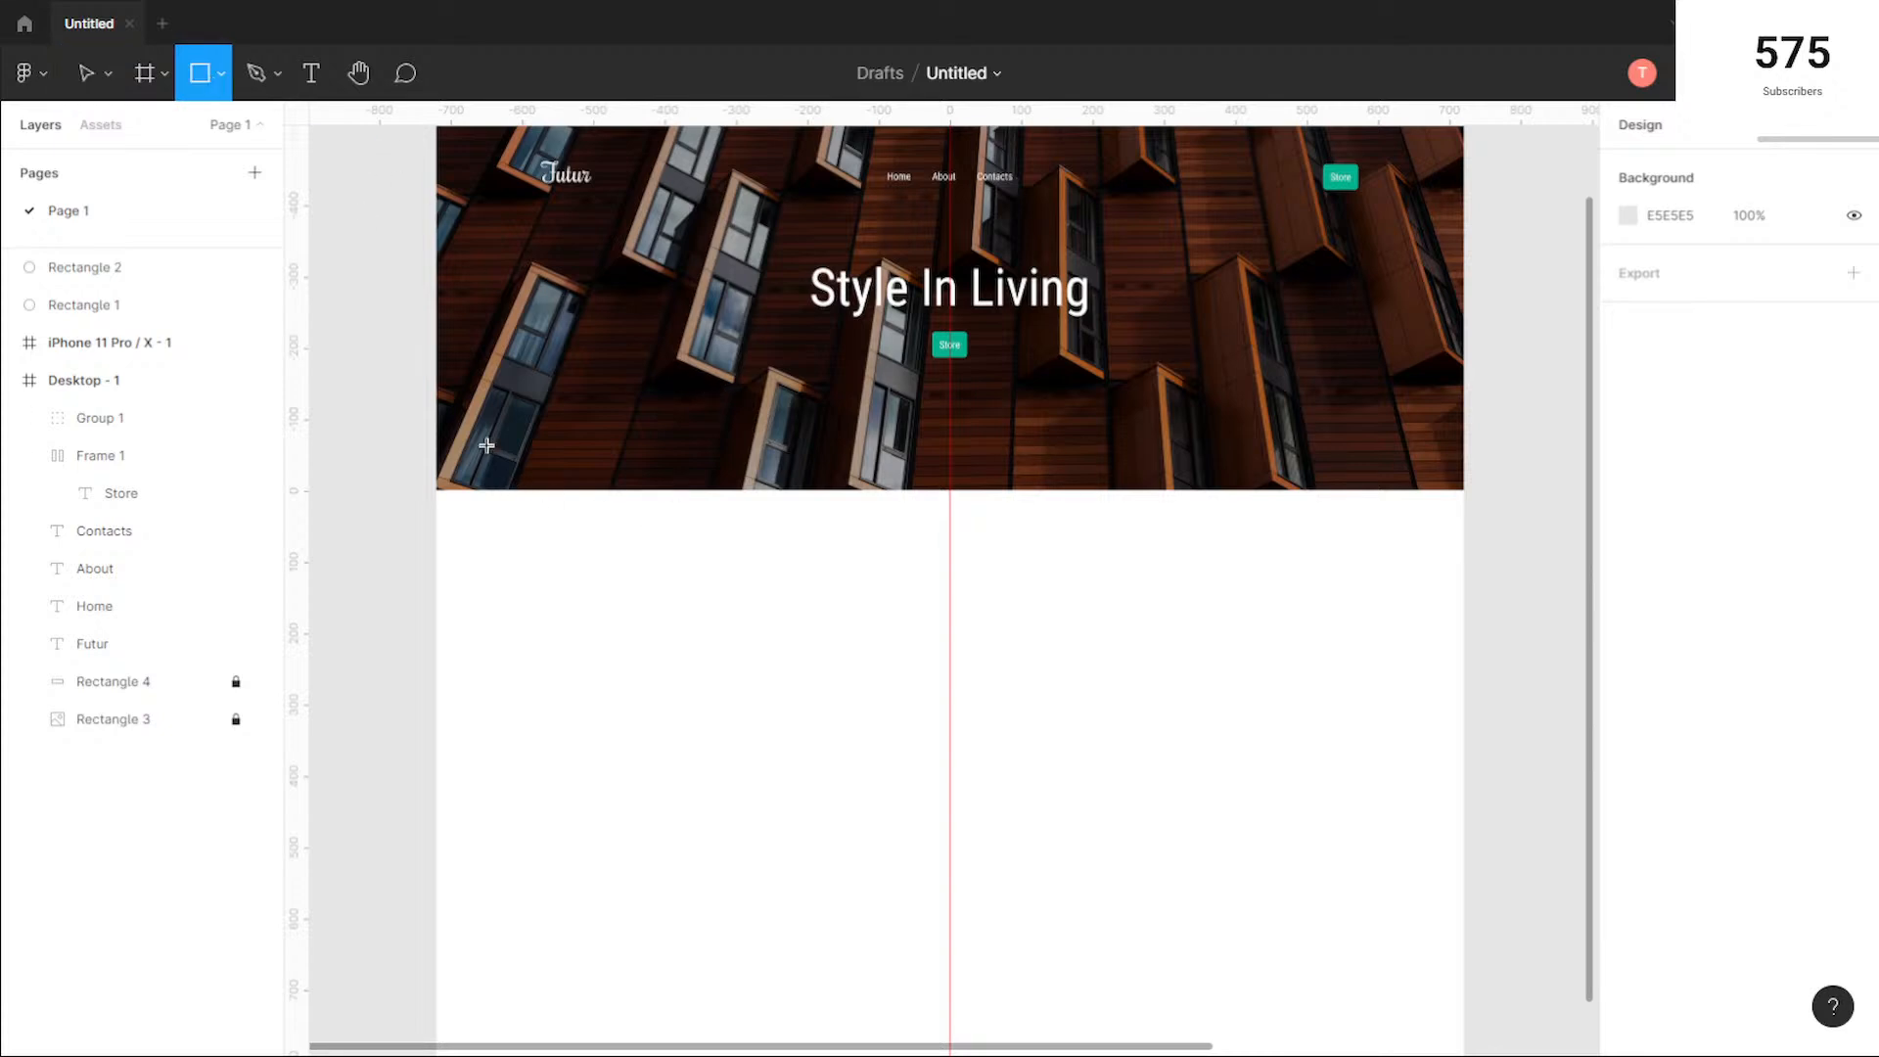
{"action": "left_click_drag", "start_coordinate": [486, 450], "coordinate": [675, 614]}
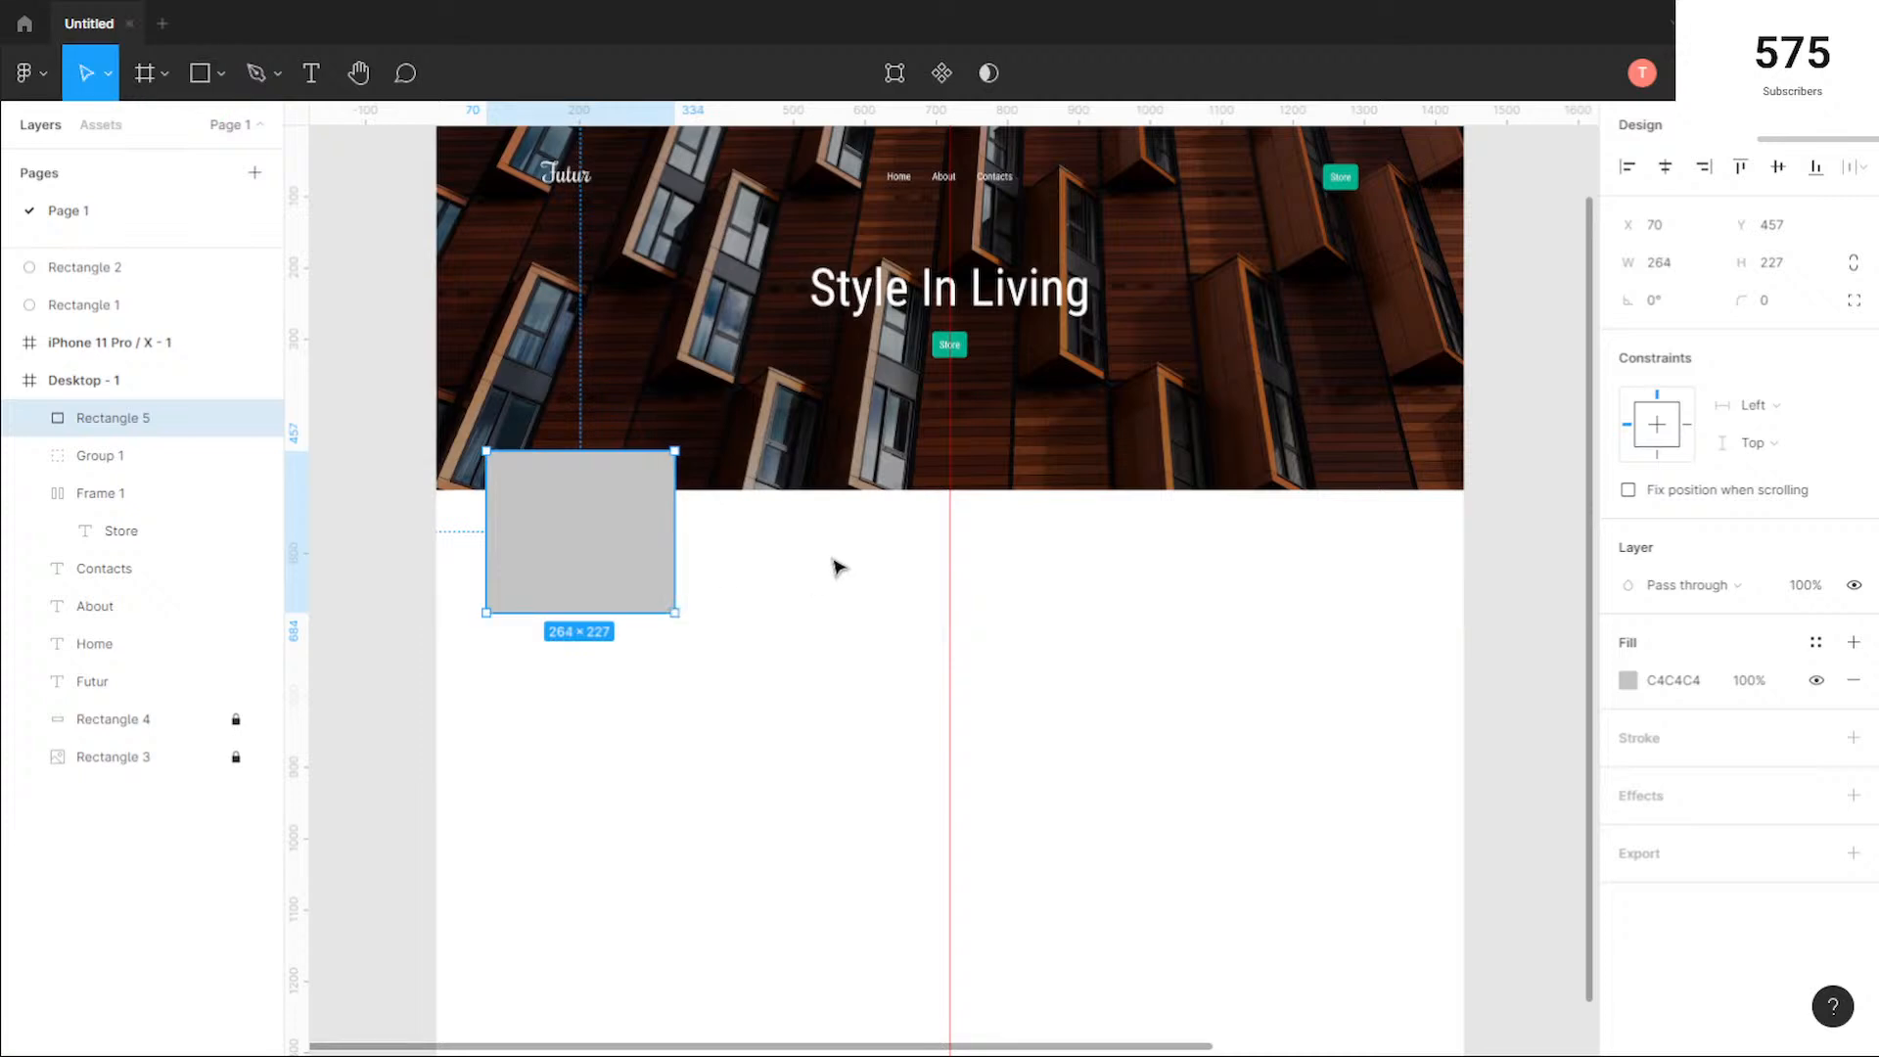
Step: Show the desktop frame's 10-column layout grid
{"action": "scroll", "coordinate": [839, 567], "scroll_direction": "up", "scroll_amount": 2}
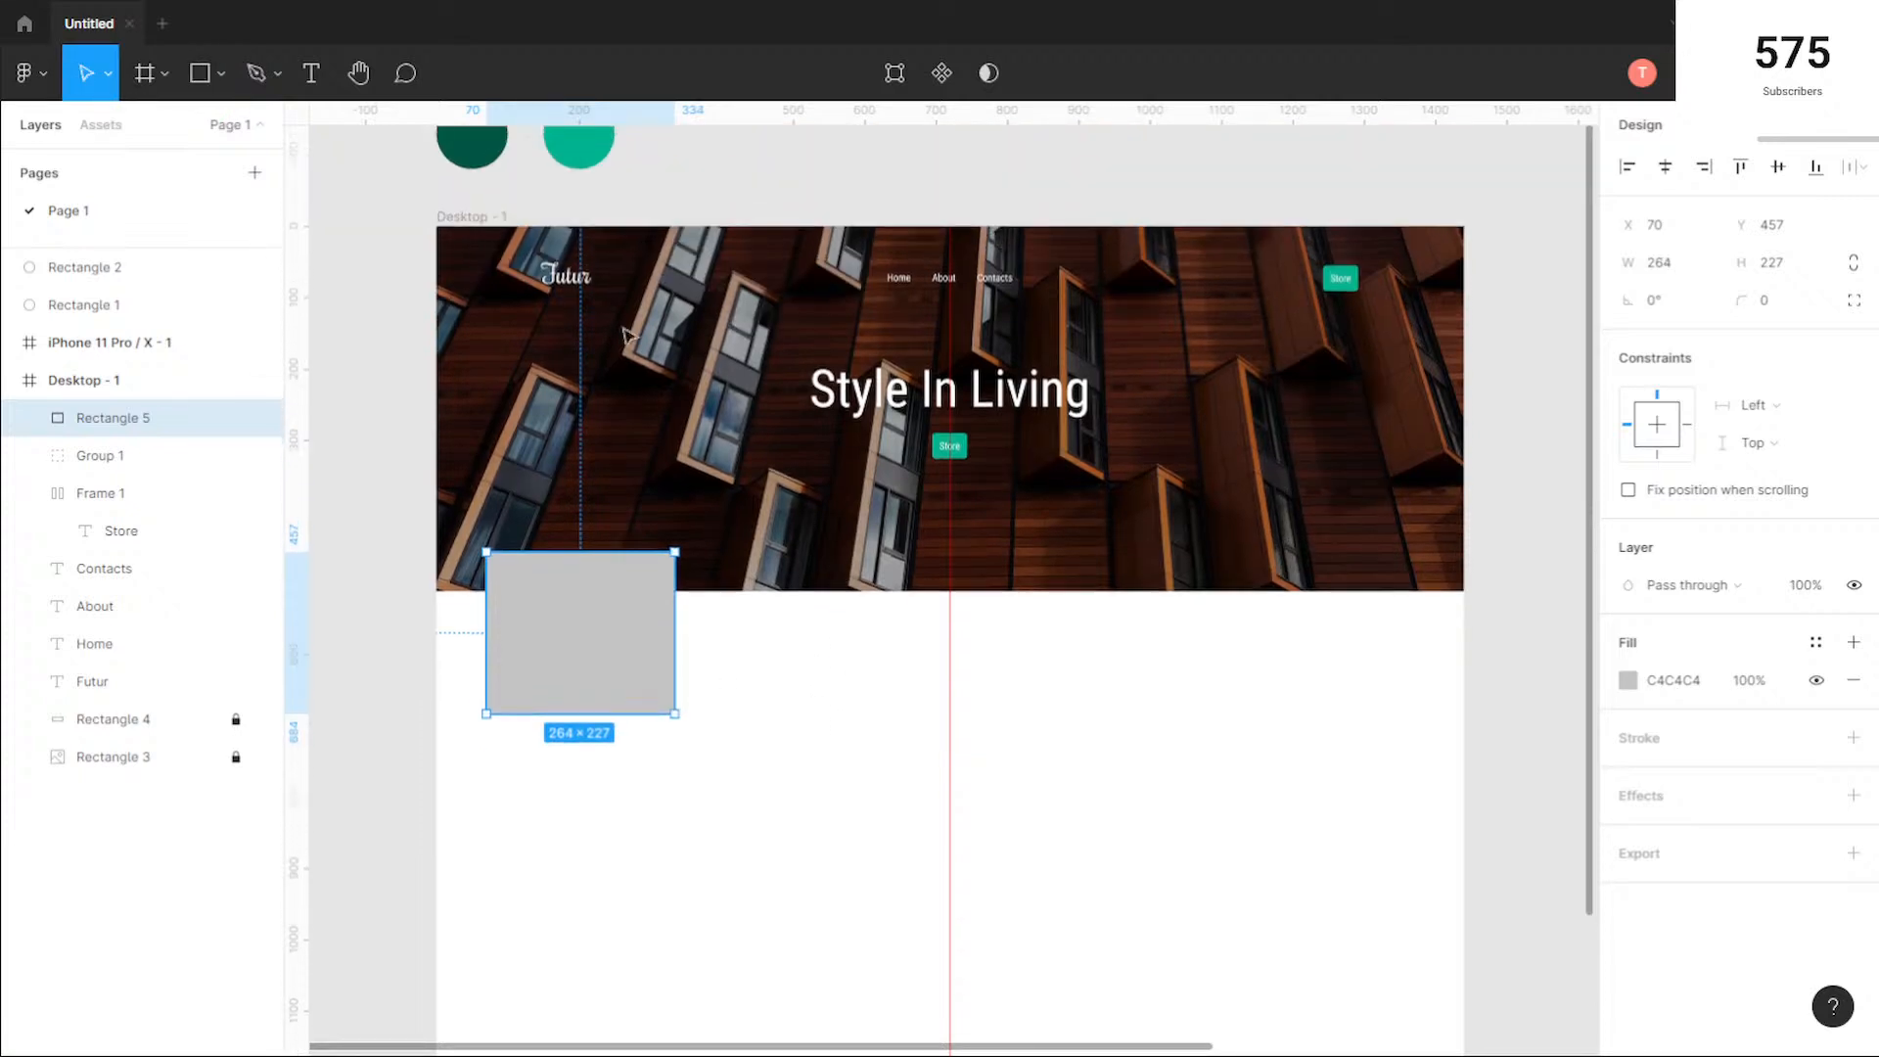
{"action": "left_click", "coordinate": [468, 217]}
{"action": "left_click", "coordinate": [1817, 529]}
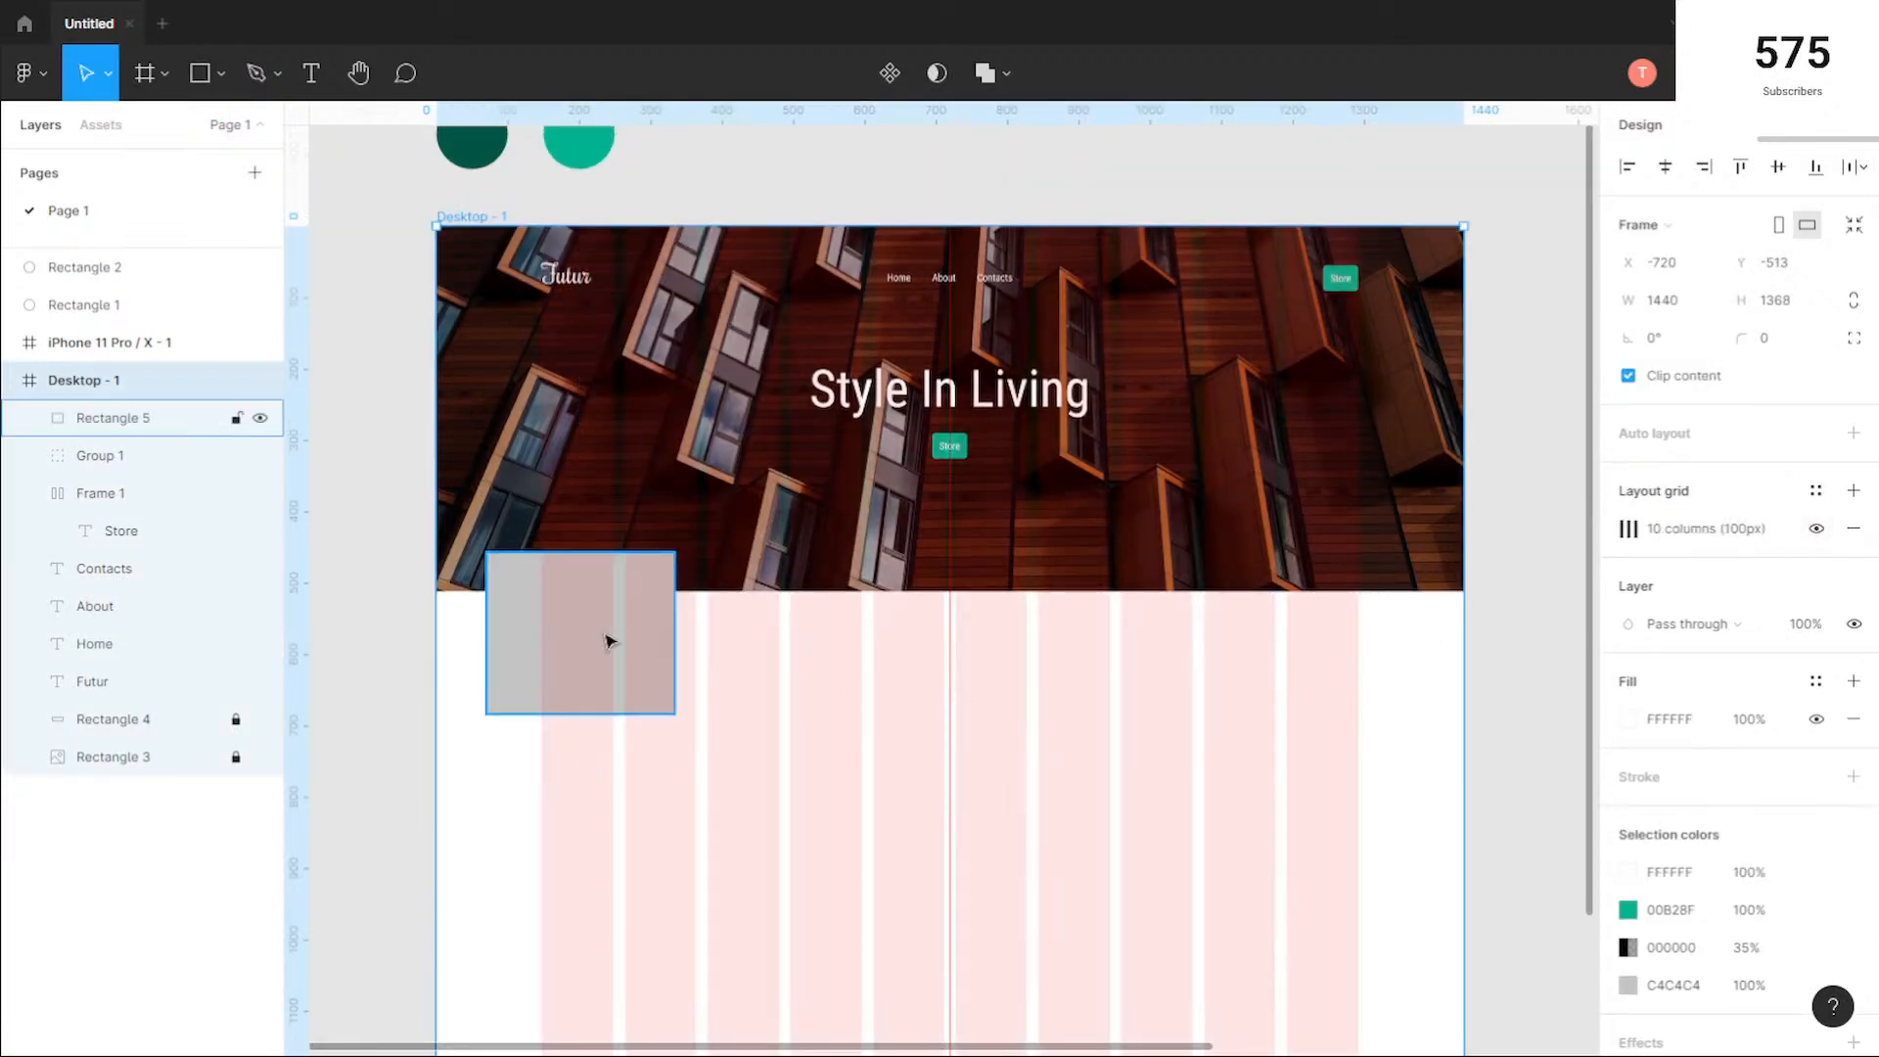
Step: Fit the grey rectangle to the first two grid columns at 216 px wide and set its height to 216
{"action": "scroll", "coordinate": [626, 626], "scroll_direction": "down", "scroll_amount": 2}
{"action": "left_click_drag", "start_coordinate": [576, 556], "coordinate": [644, 545]}
{"action": "left_click", "coordinate": [617, 540]}
{"action": "left_click_drag", "start_coordinate": [839, 650], "coordinate": [753, 648]}
{"action": "left_click_drag", "start_coordinate": [653, 546], "coordinate": [626, 545]}
{"action": "left_click_drag", "start_coordinate": [578, 608], "coordinate": [579, 577]}
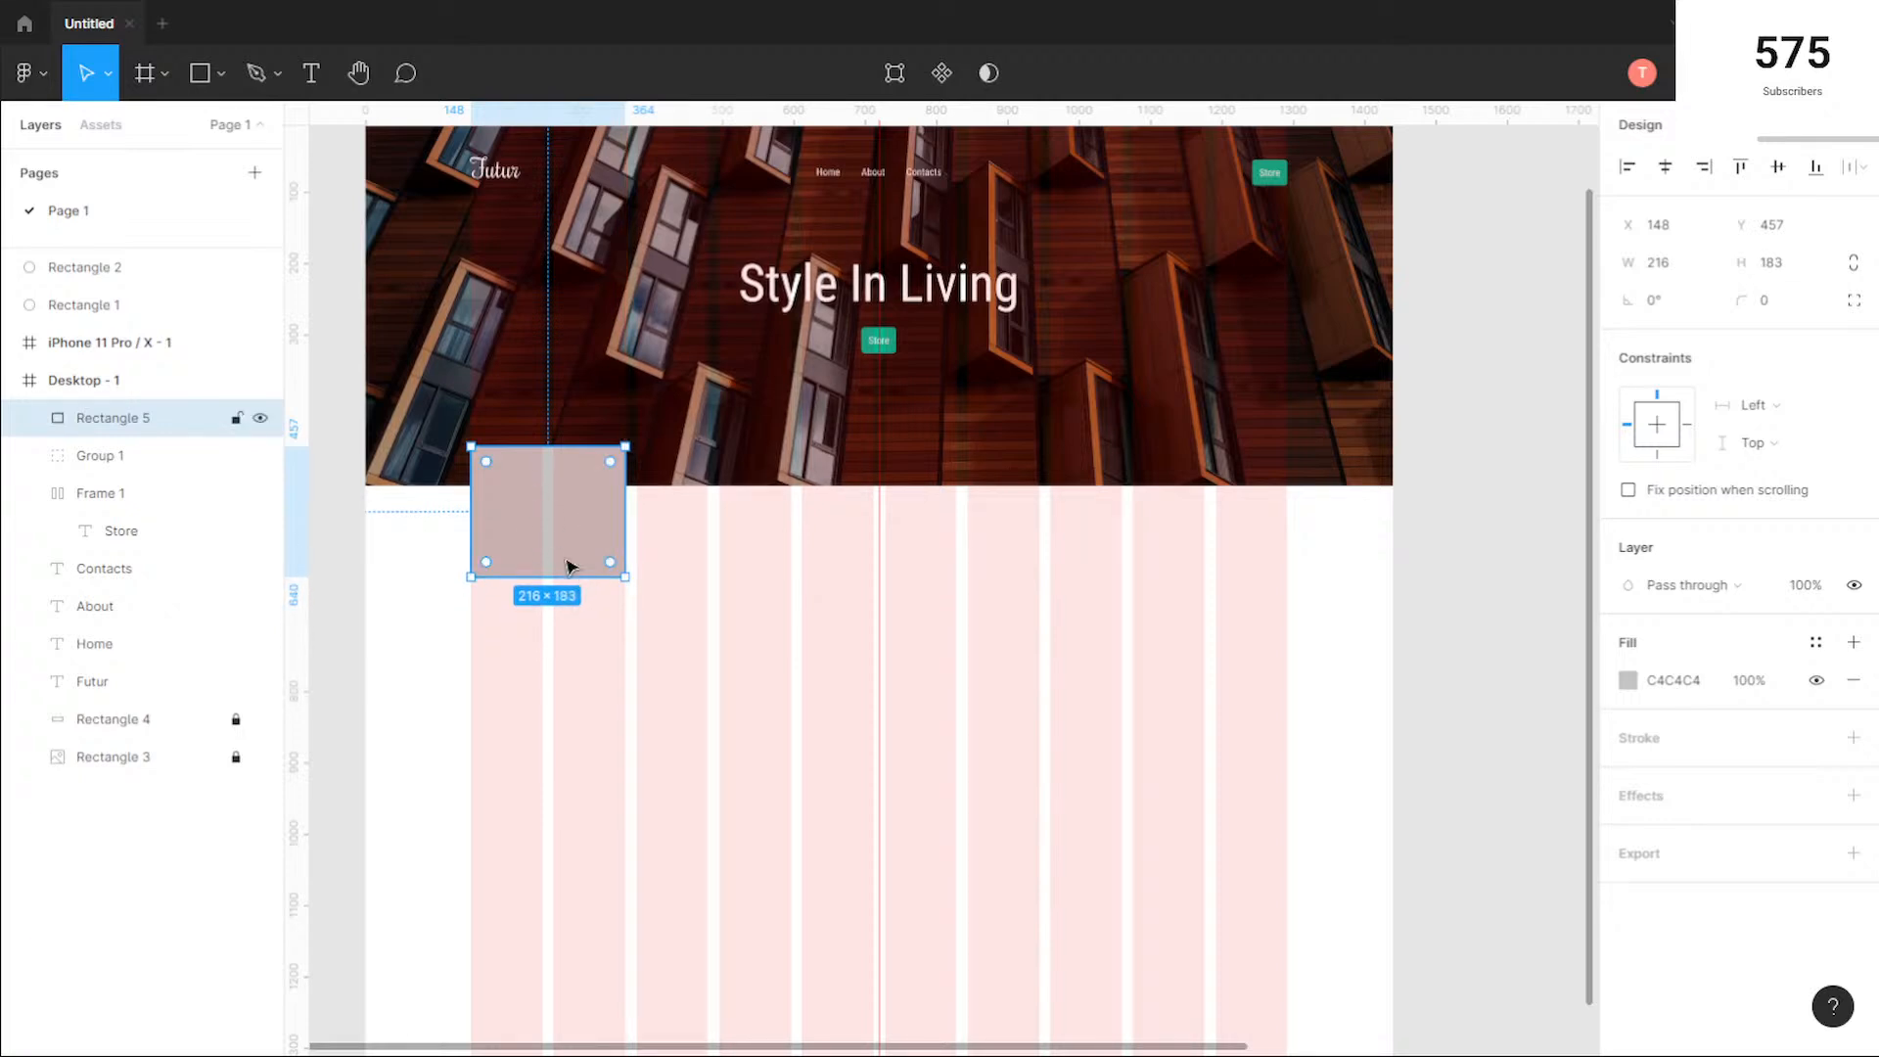
{"action": "left_click", "coordinate": [1783, 271]}
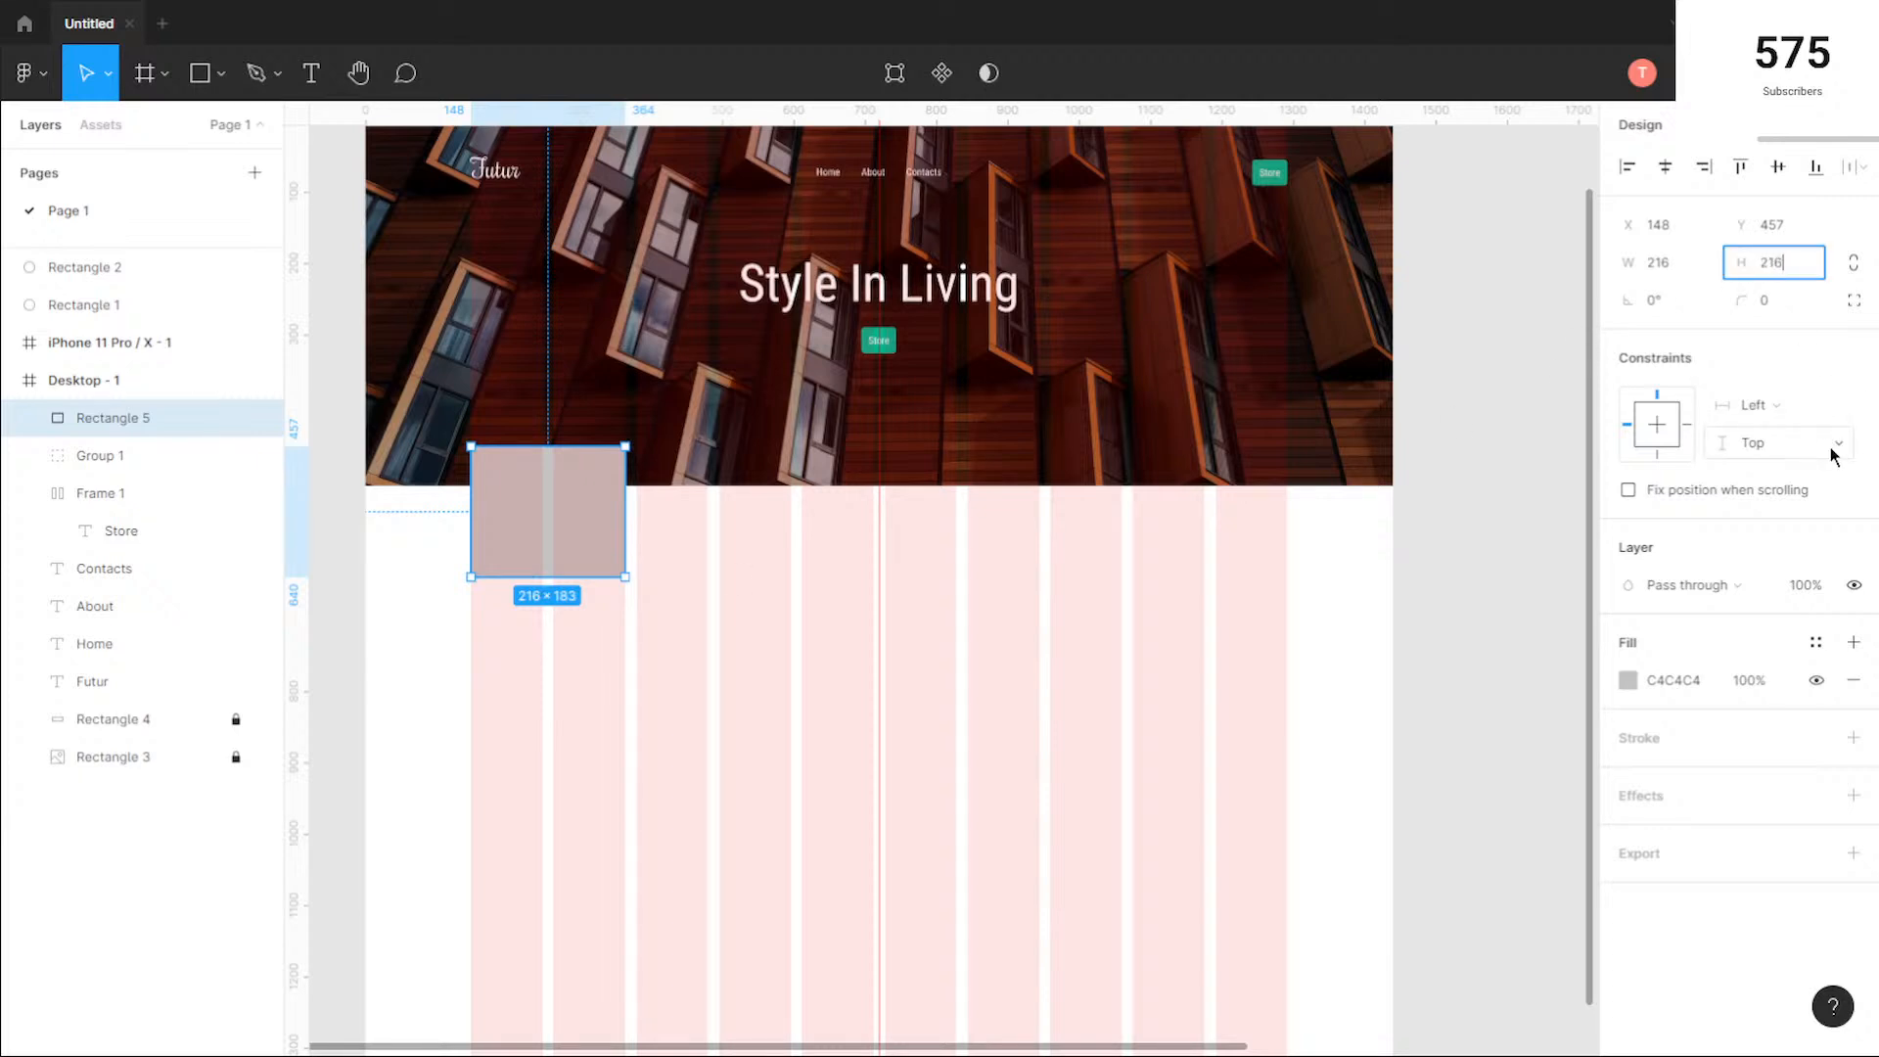
{"action": "key", "text": "Return"}
Step: Duplicate the square across the columns into a row of five and copy that row below it
{"action": "left_click_drag", "start_coordinate": [574, 537], "coordinate": [1217, 558]}
{"action": "left_click_drag", "start_coordinate": [1347, 656], "coordinate": [505, 505]}
{"action": "left_click_drag", "start_coordinate": [1080, 549], "coordinate": [1084, 722]}
{"action": "left_click", "coordinate": [1372, 738]}
Step: Set both the horizontal and vertical spacing between the ten squares to 16
{"action": "left_click_drag", "start_coordinate": [1361, 715], "coordinate": [518, 479]}
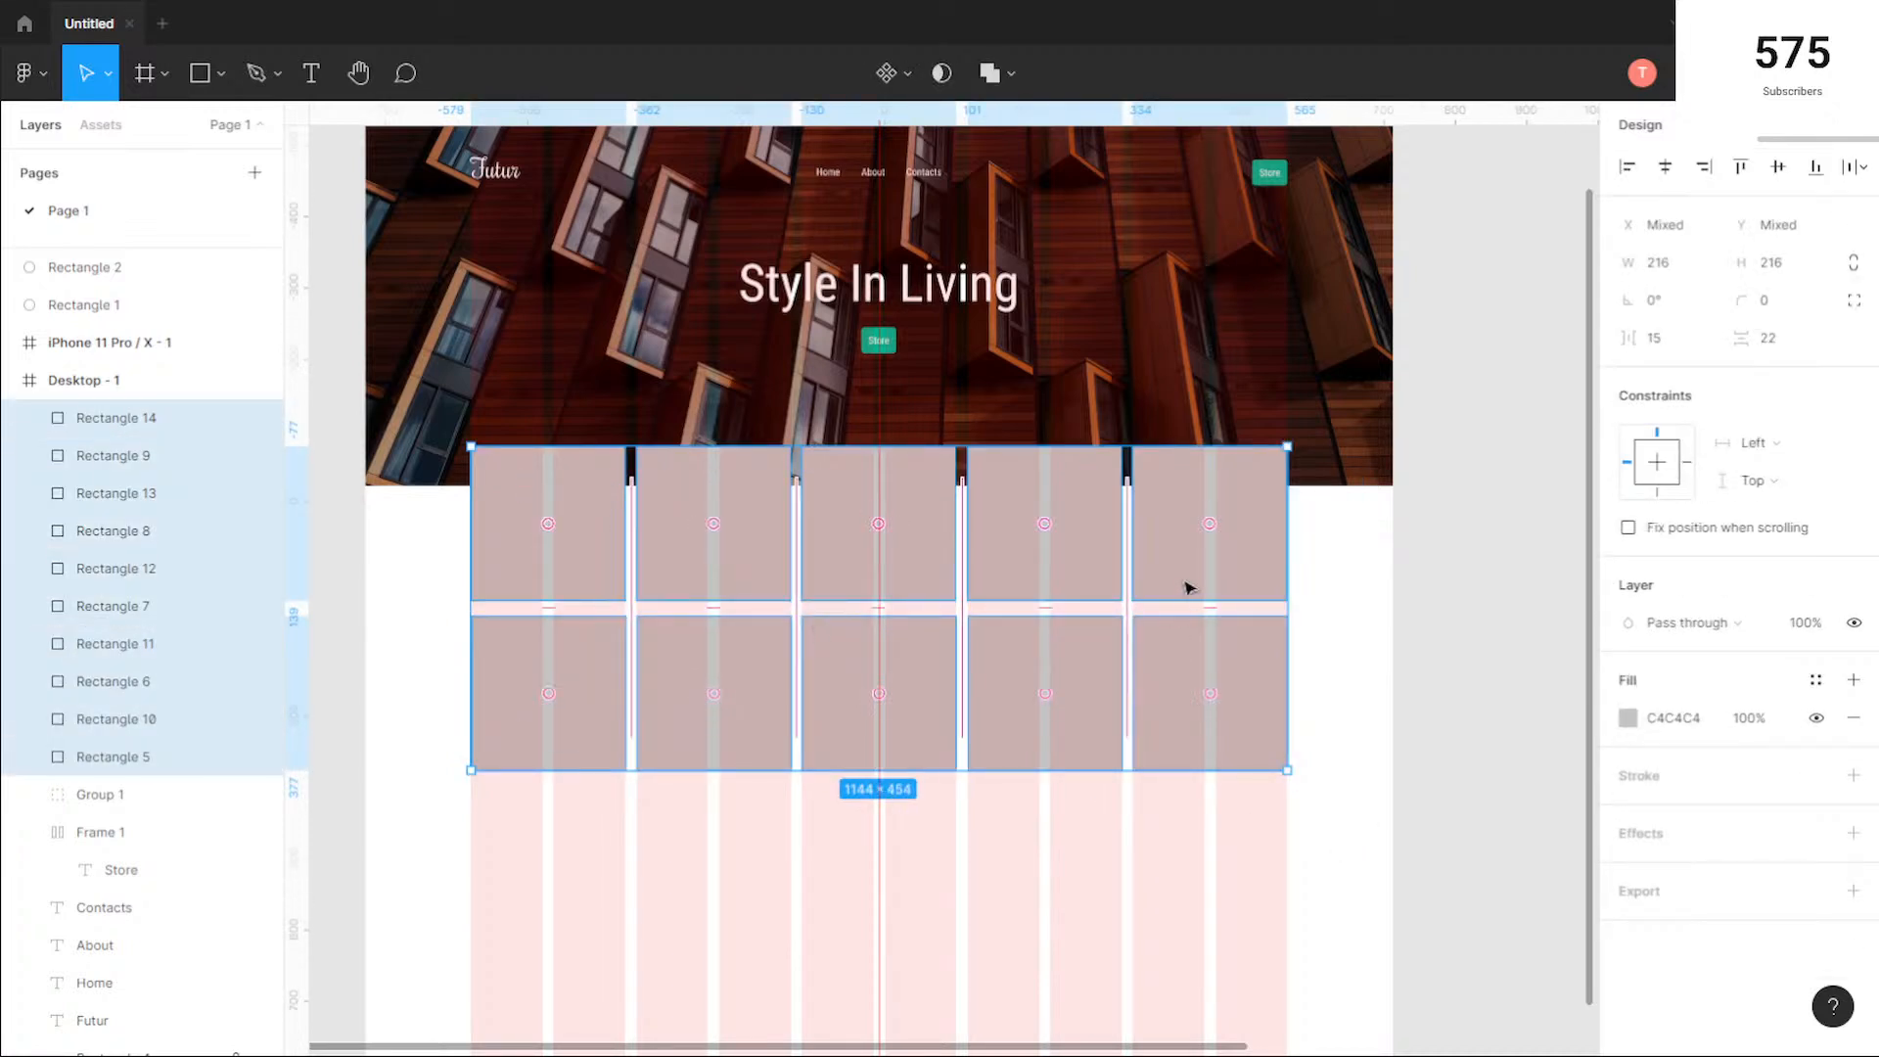
{"action": "left_click", "coordinate": [1767, 337]}
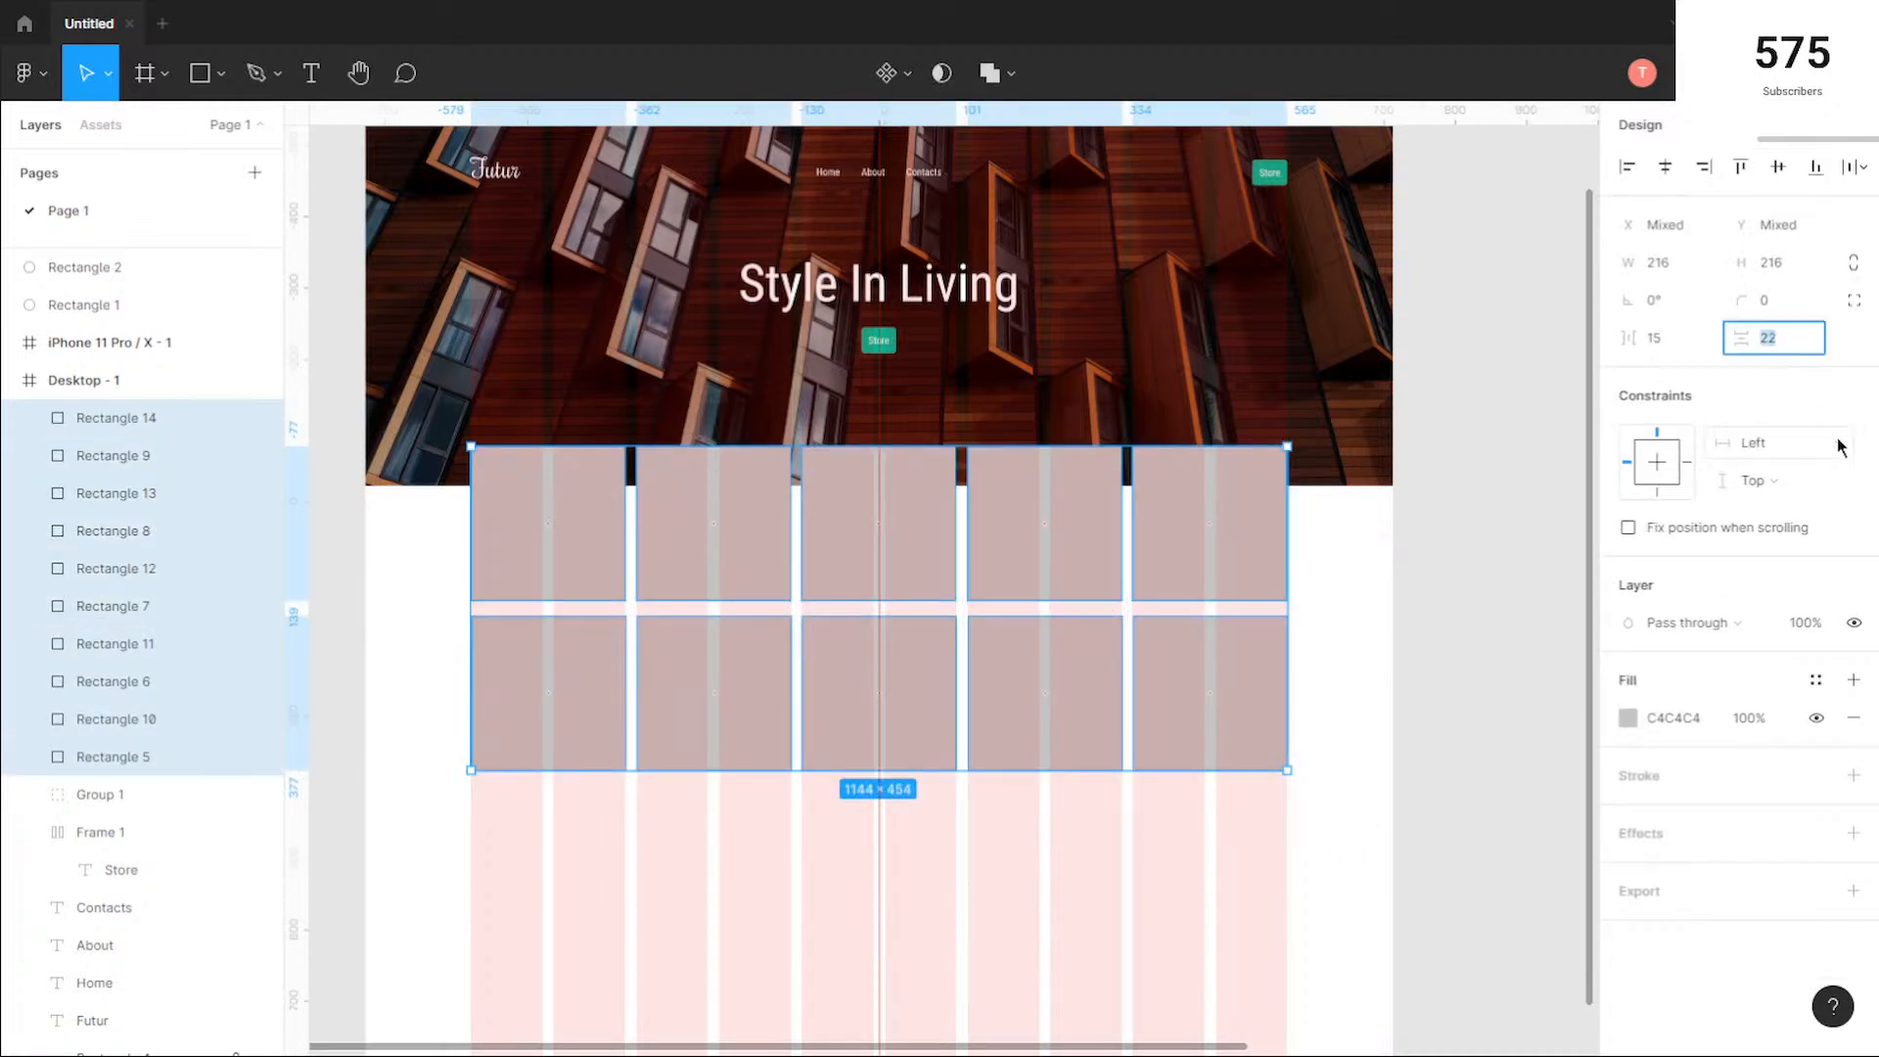
{"action": "type", "text": "20"}
{"action": "key", "text": "Return"}
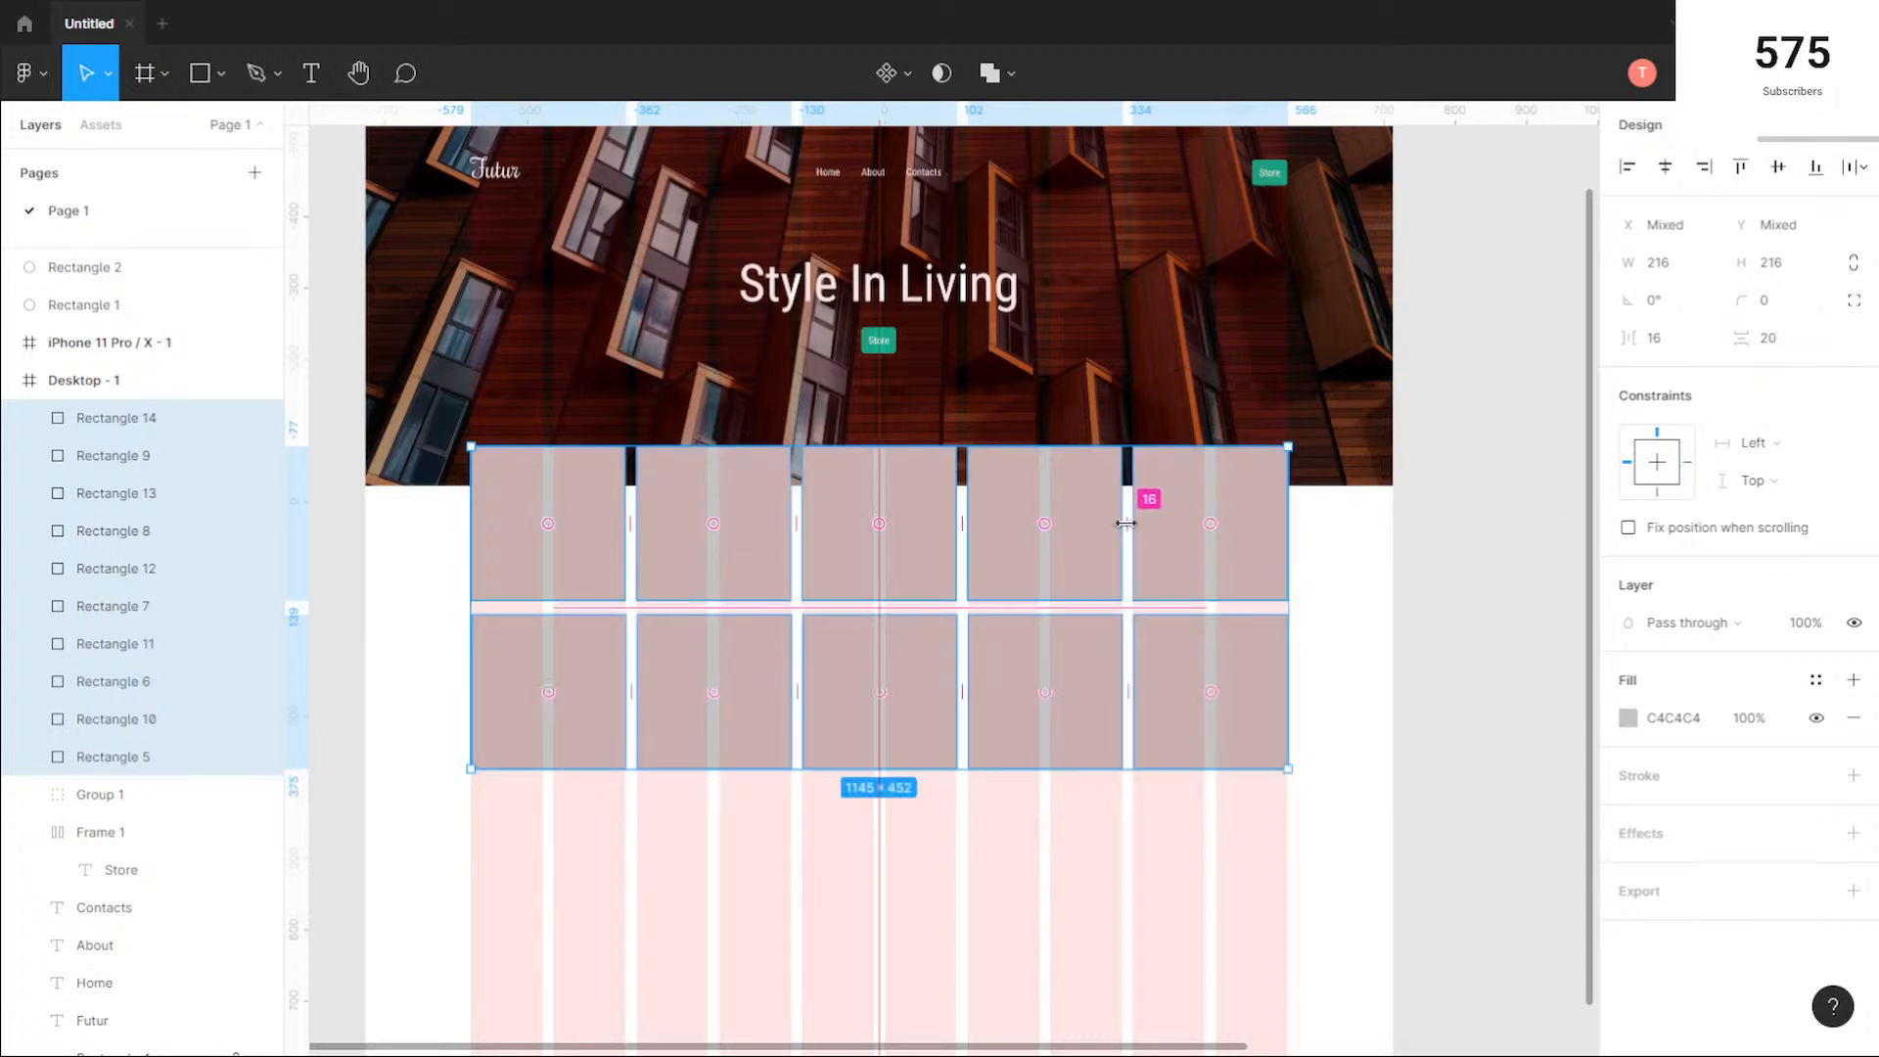
{"action": "left_click", "coordinate": [1803, 345]}
{"action": "type", "text": "16"}
{"action": "key", "text": "Return"}
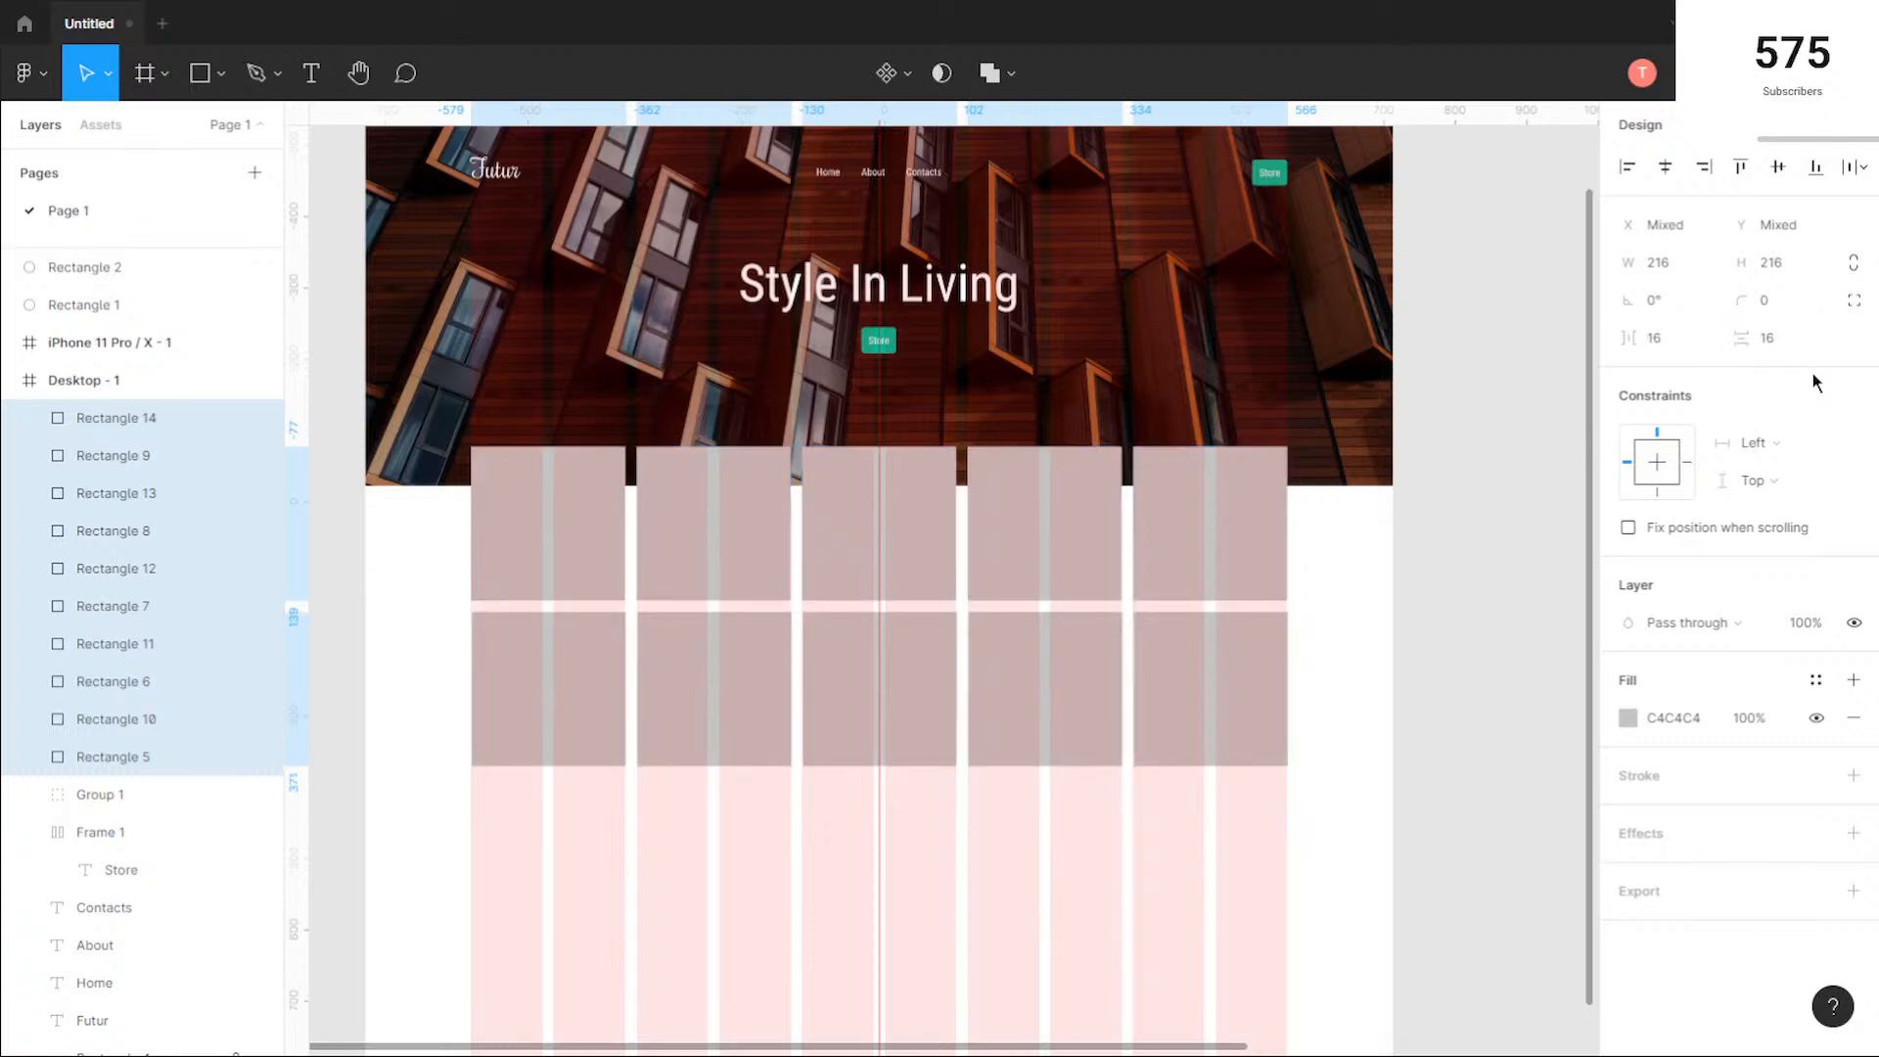
Step: Move the lower row of five squares down to Y 1005, leaving room for captions under the upper row
{"action": "scroll", "coordinate": [1127, 516], "scroll_direction": "up", "scroll_amount": 5}
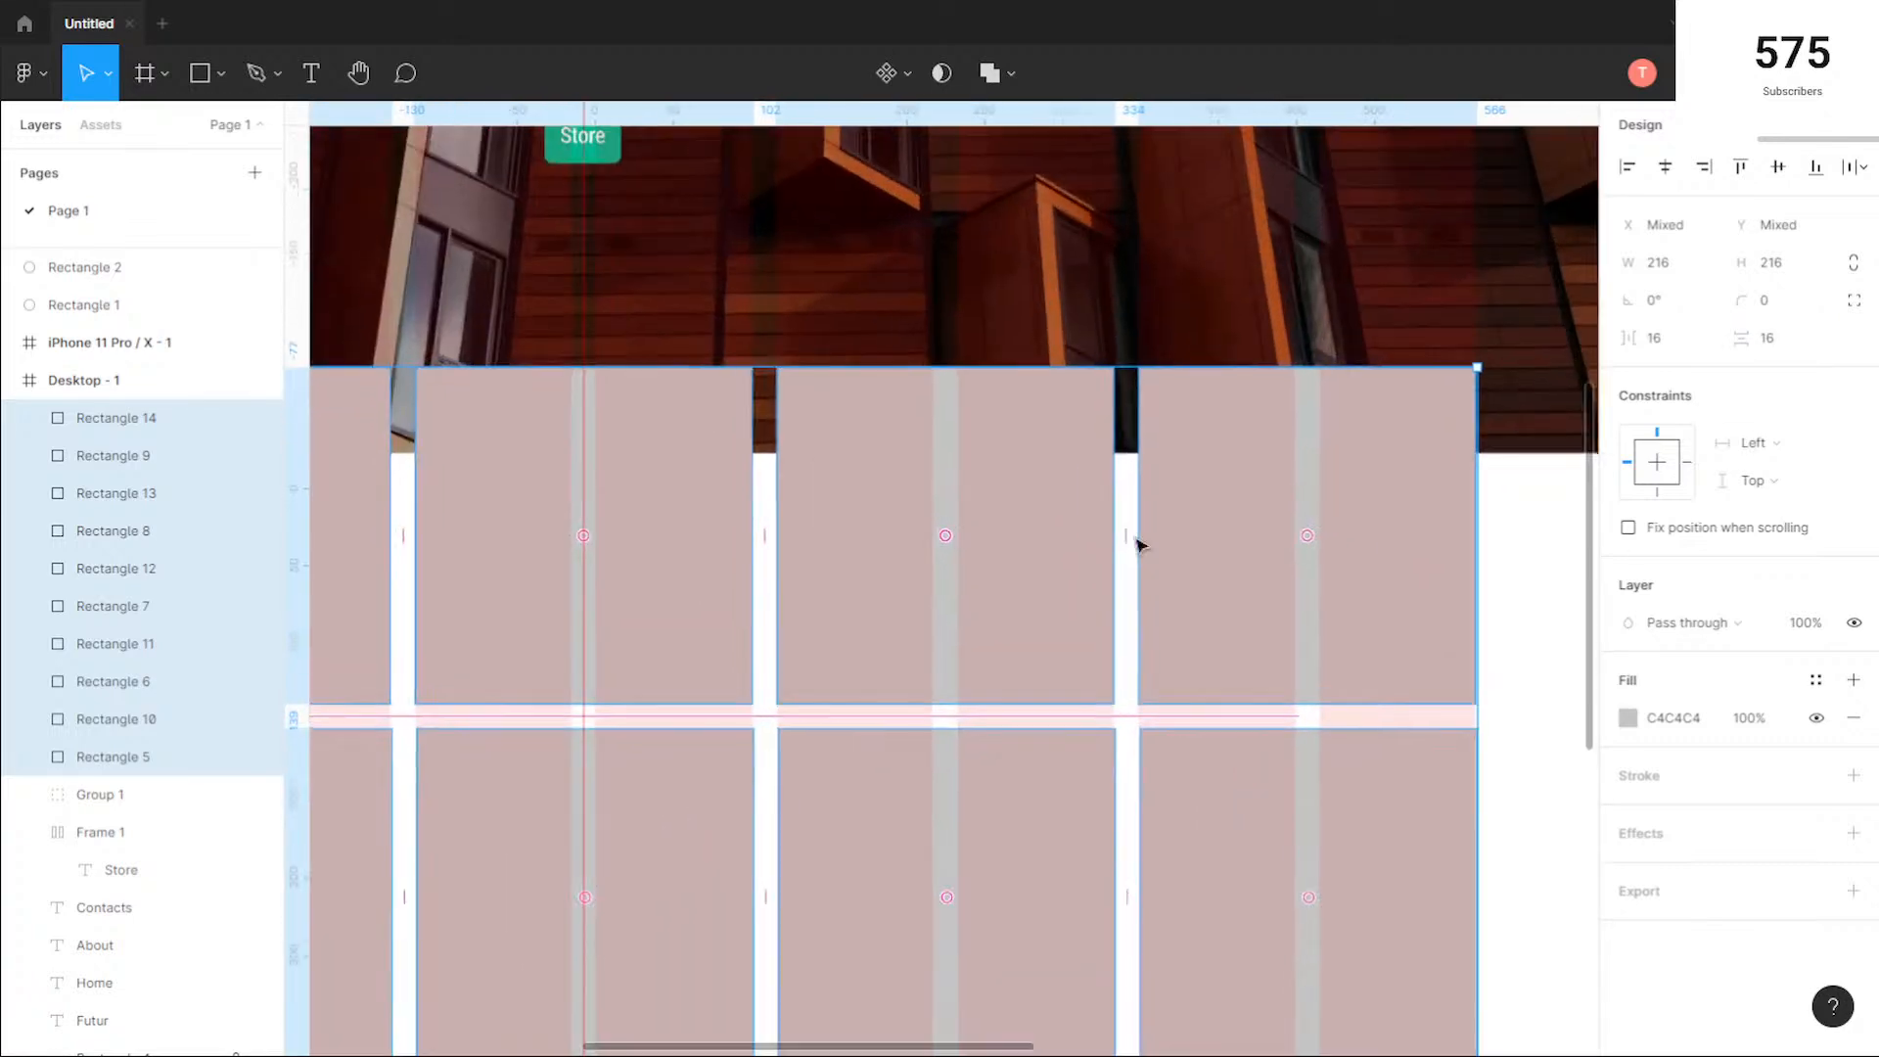
{"action": "scroll", "coordinate": [775, 697], "scroll_direction": "down", "scroll_amount": 5}
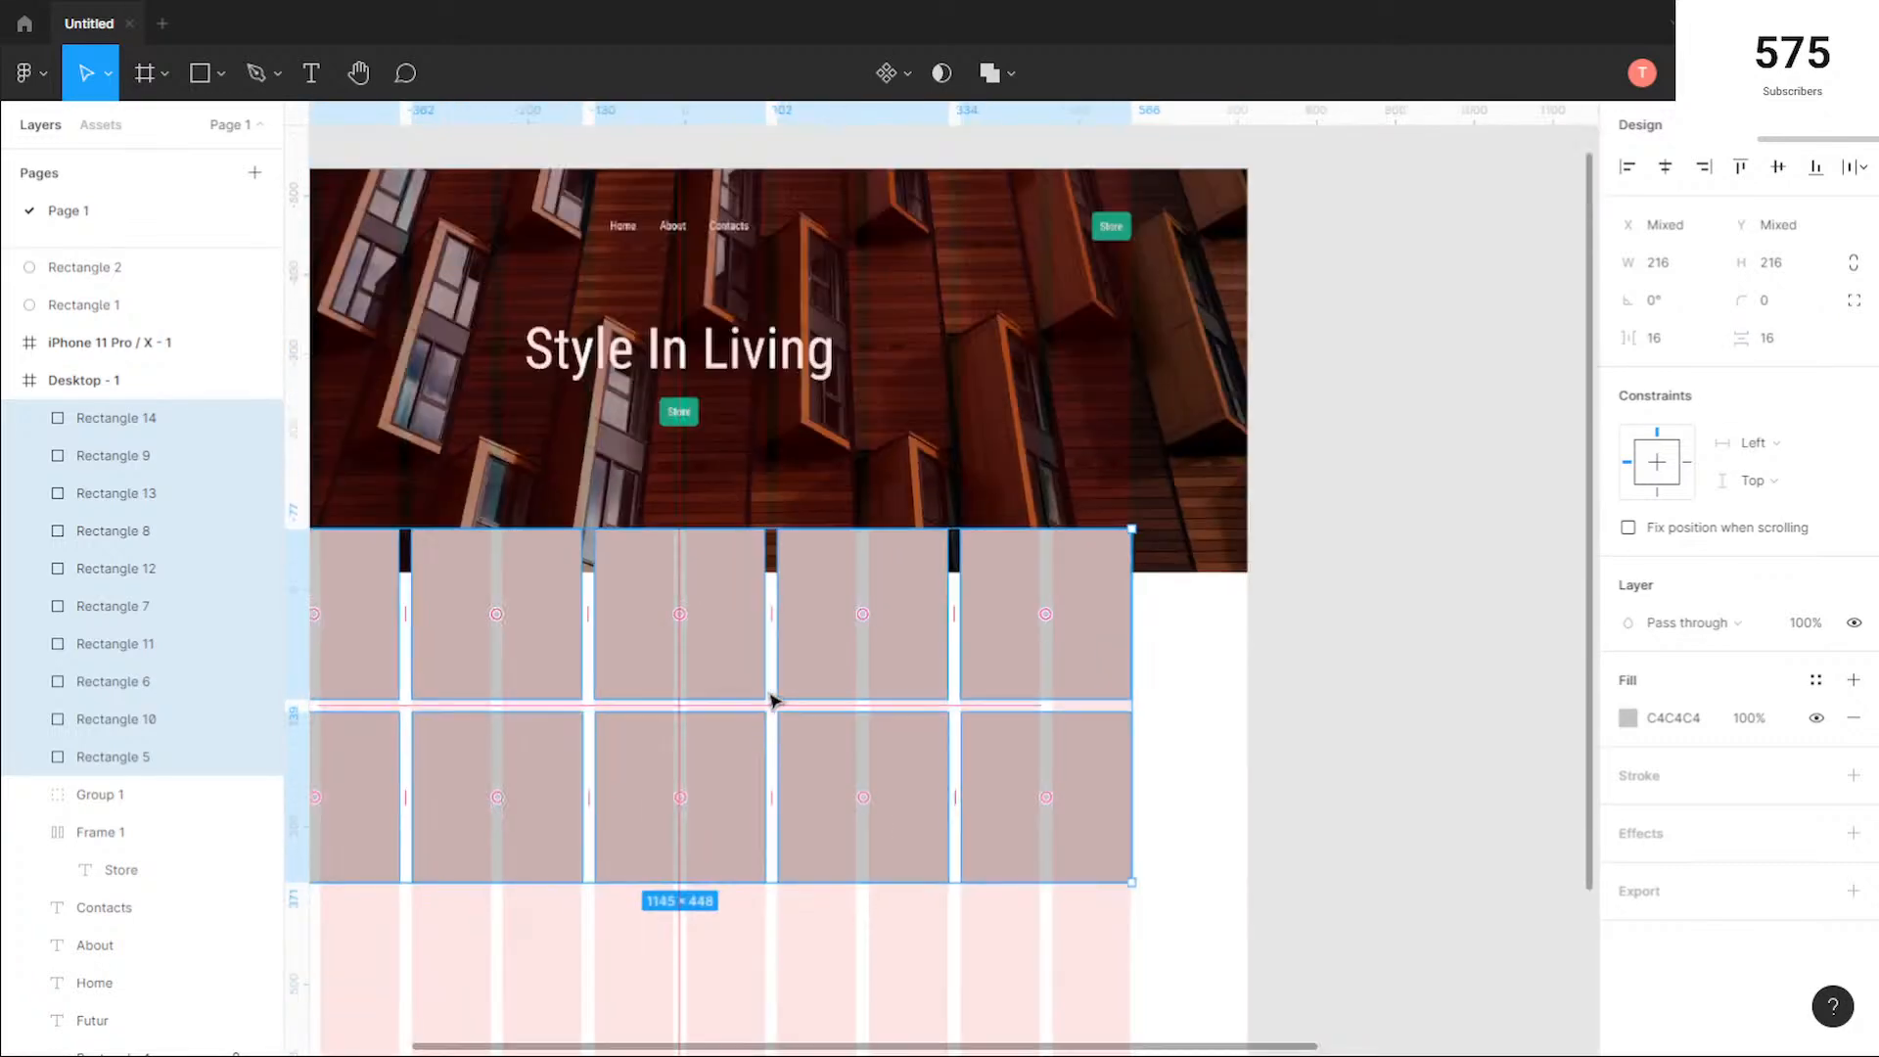
{"action": "left_click_drag", "start_coordinate": [778, 911], "coordinate": [980, 770]}
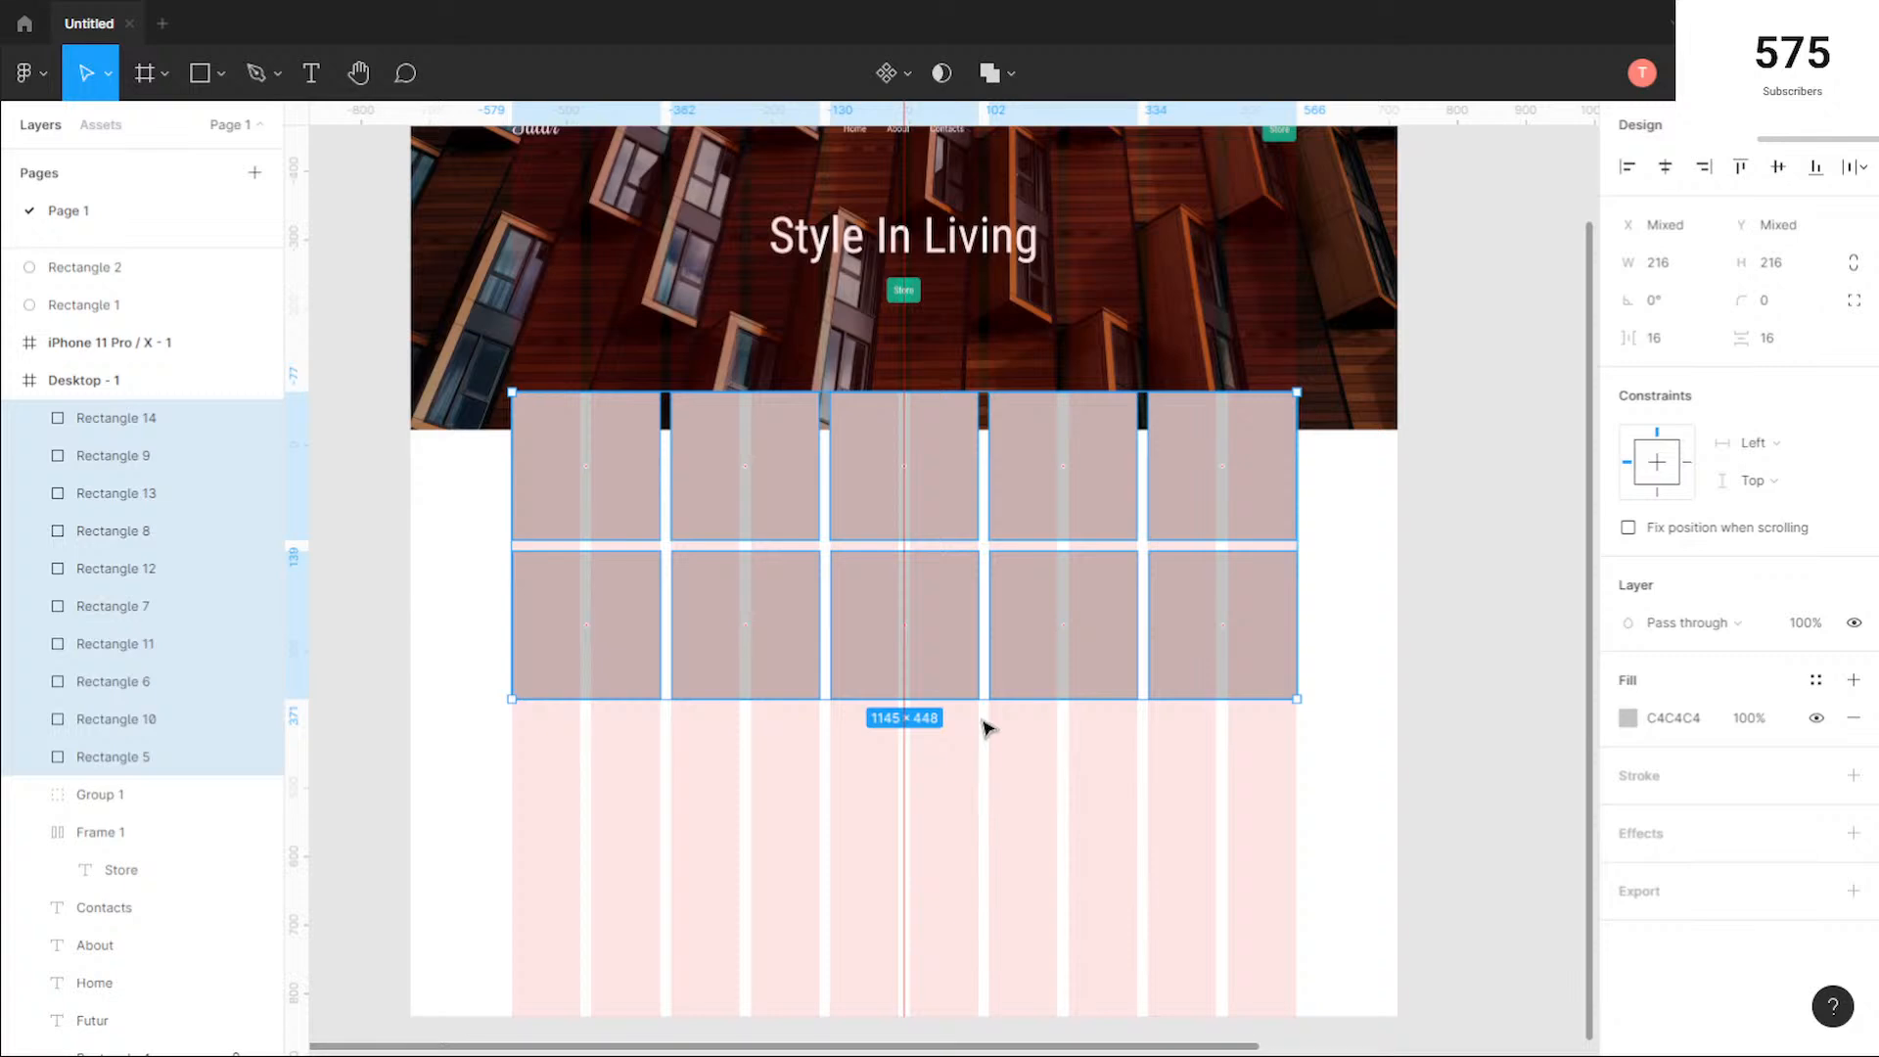
{"action": "left_click", "coordinate": [1372, 776]}
{"action": "left_click_drag", "start_coordinate": [1377, 699], "coordinate": [496, 613]}
{"action": "left_click_drag", "start_coordinate": [1125, 659], "coordinate": [1112, 861]}
Step: Add the text "Lorem ipsum" just under the first square, near its left edge
{"action": "scroll", "coordinate": [486, 595], "scroll_direction": "up", "scroll_amount": 2}
{"action": "scroll", "coordinate": [487, 595], "scroll_direction": "up", "scroll_amount": 3}
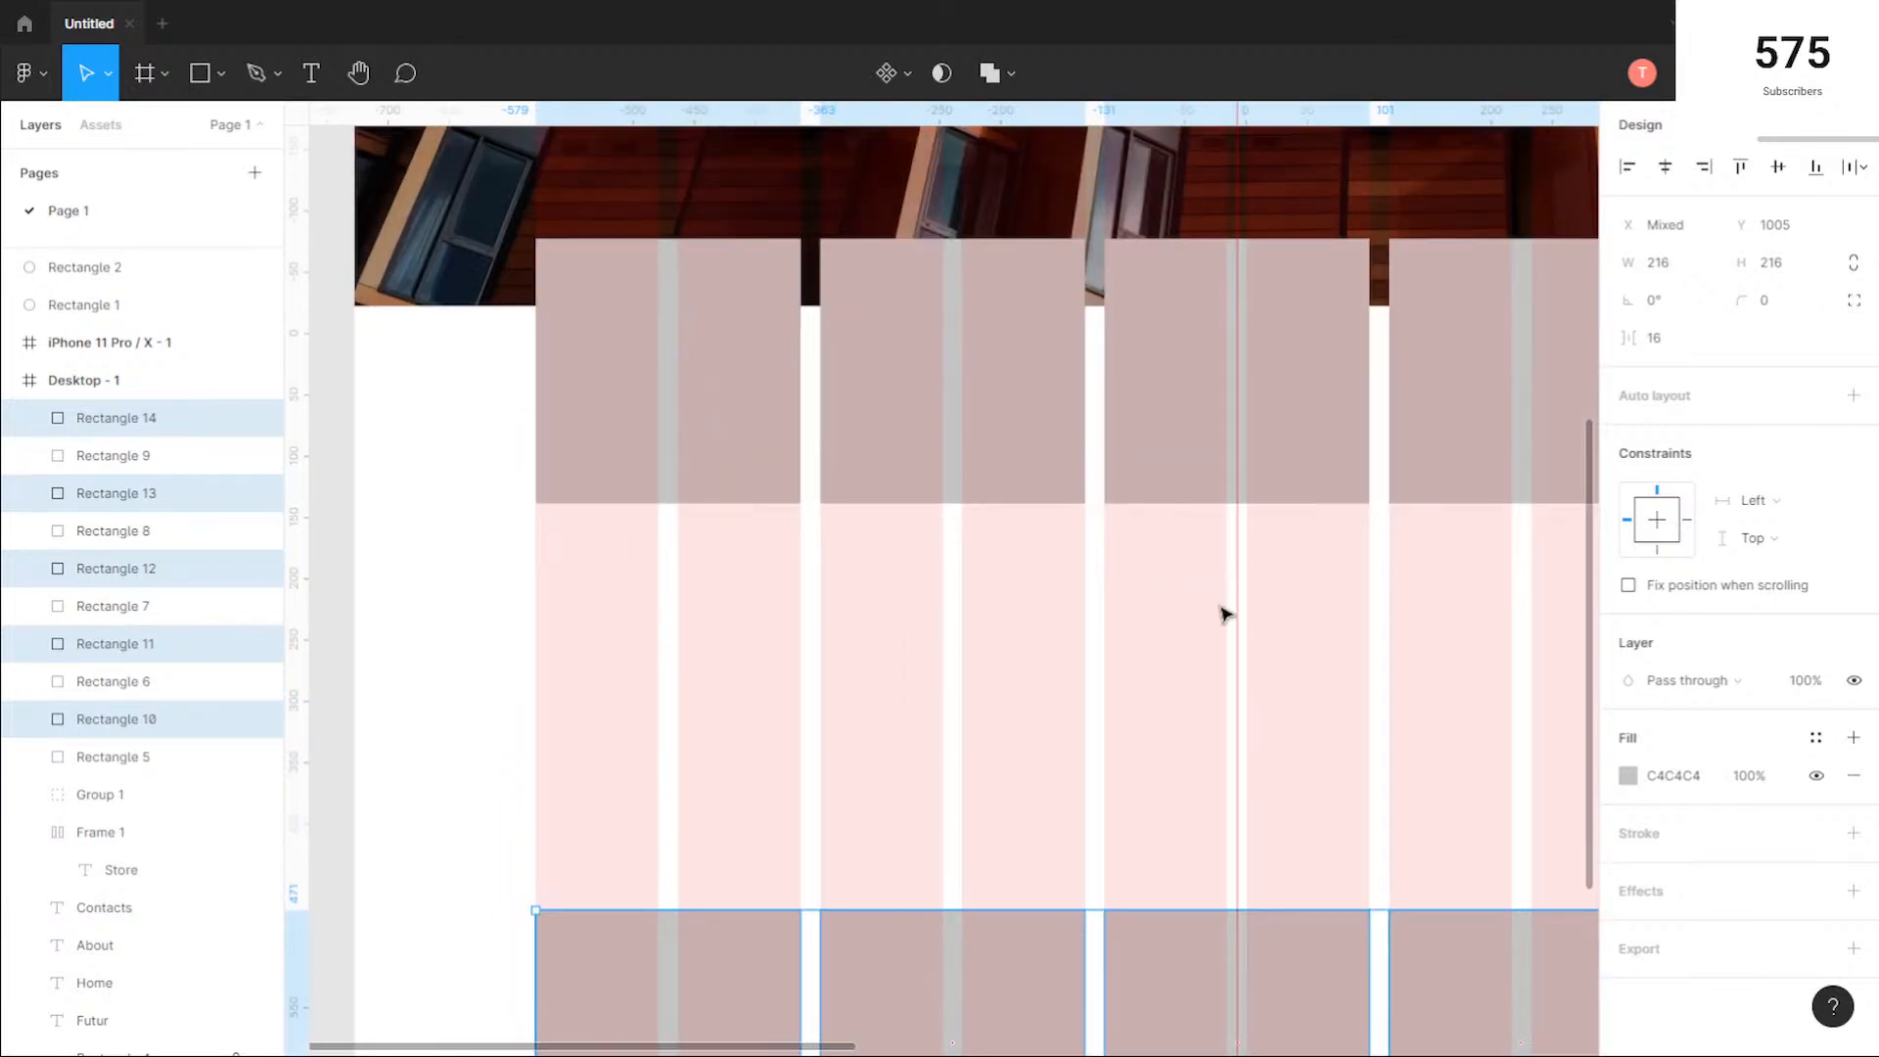
{"action": "left_click", "coordinate": [1235, 604]}
{"action": "left_click", "coordinate": [310, 78]}
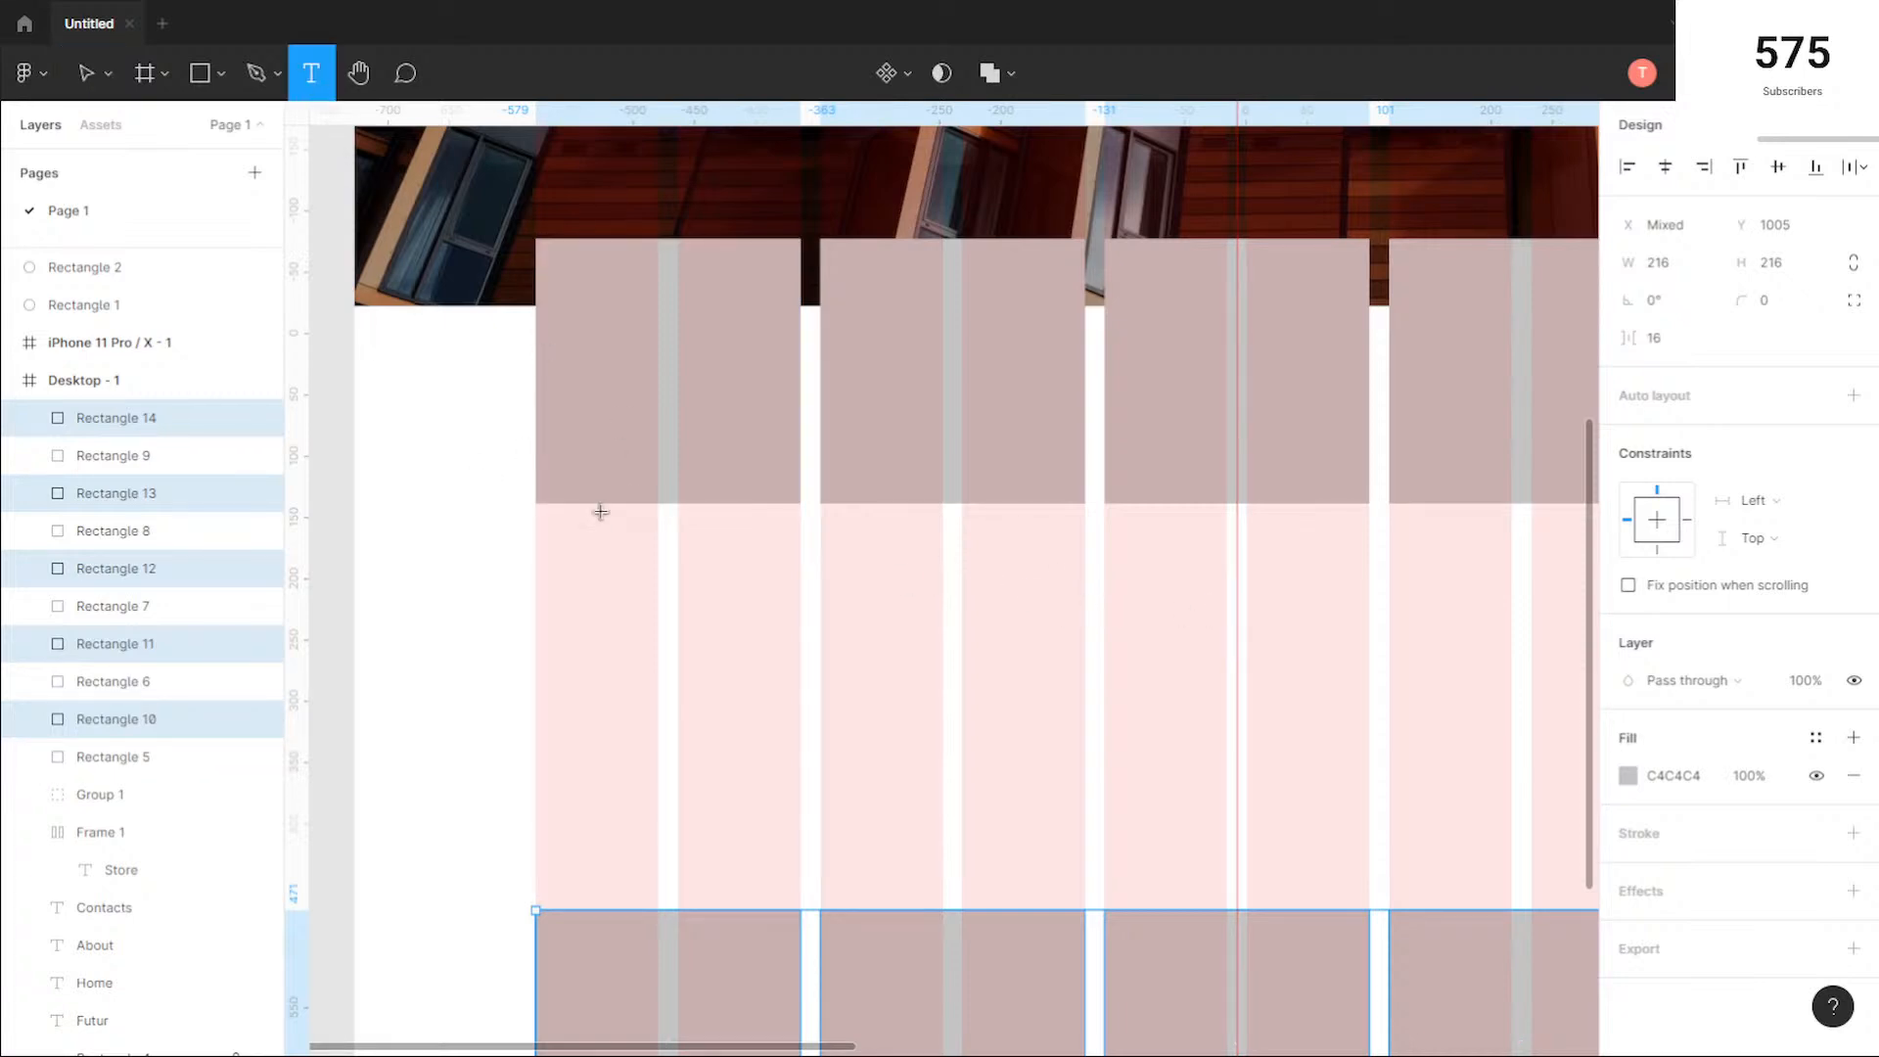
{"action": "left_click", "coordinate": [541, 528]}
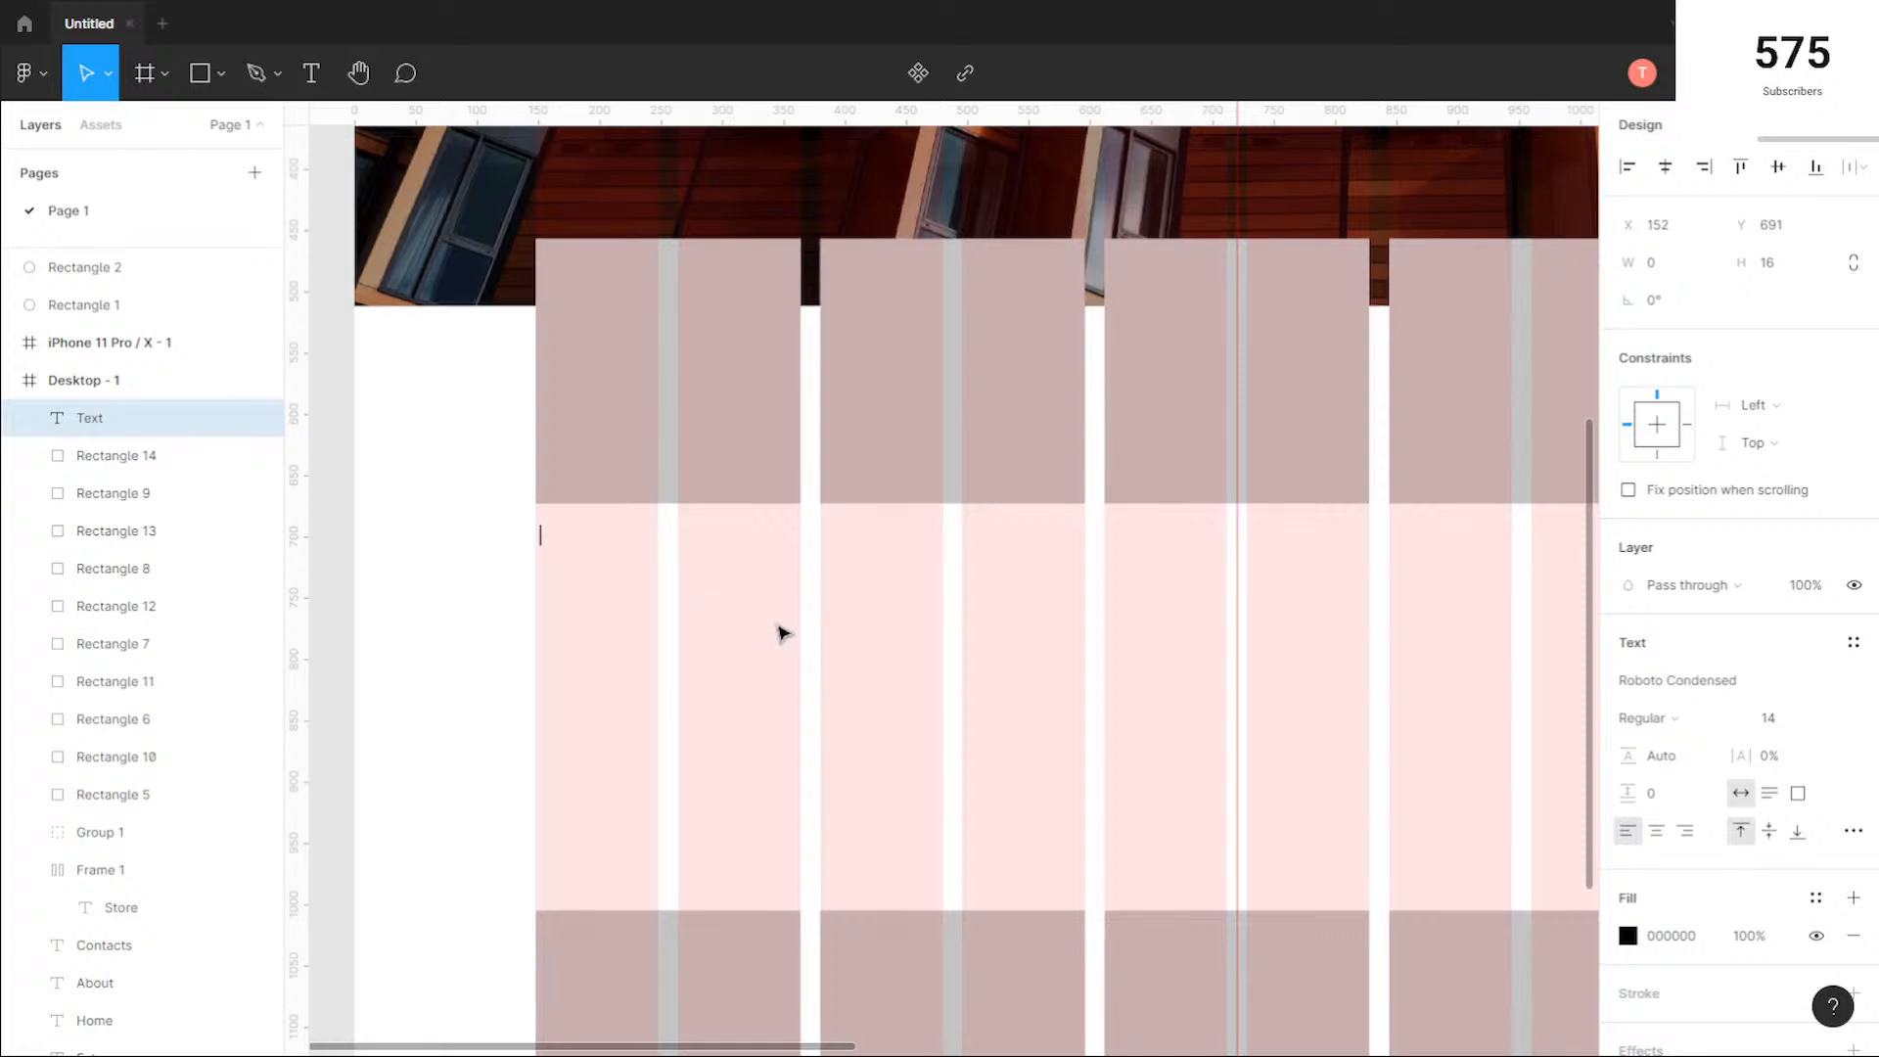
{"action": "type", "text": "Lorem ipsum"}
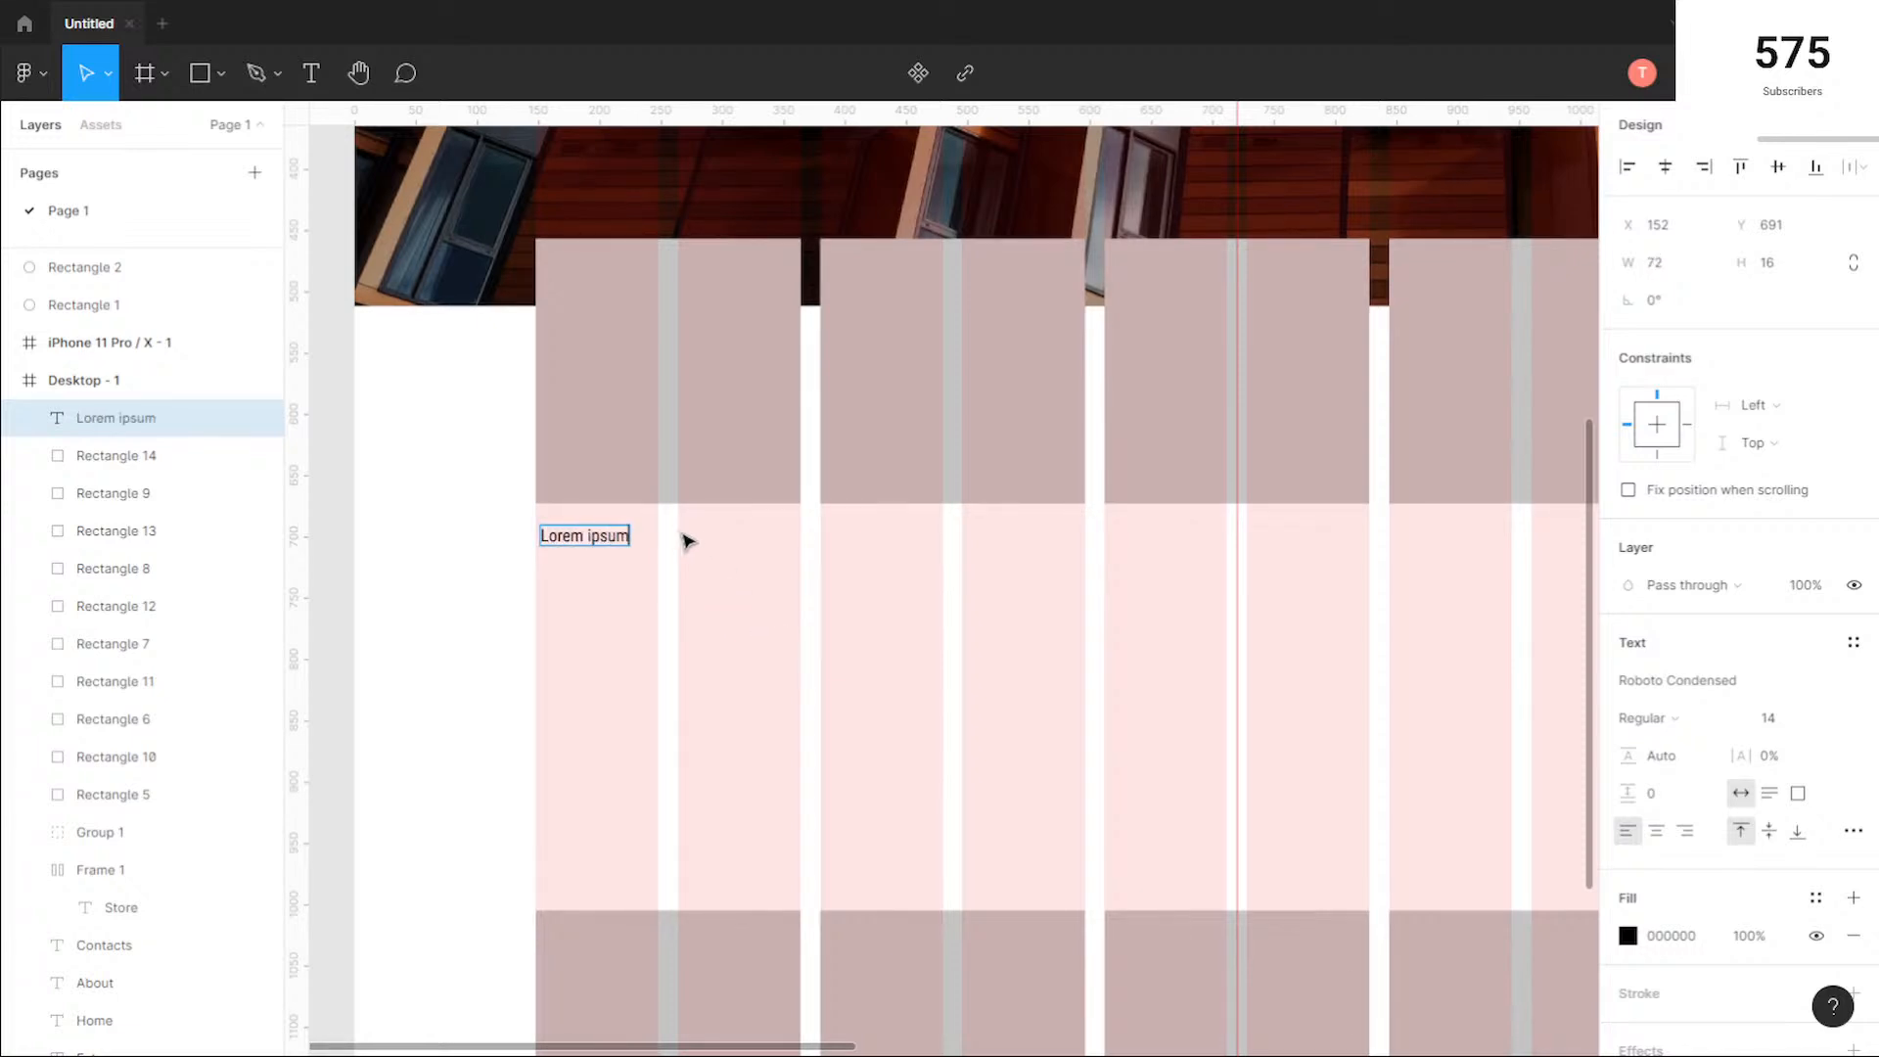
{"action": "key", "text": "Escape"}
Step: Add a "$87" price text under the first square, near its right edge
{"action": "left_click", "coordinate": [310, 78]}
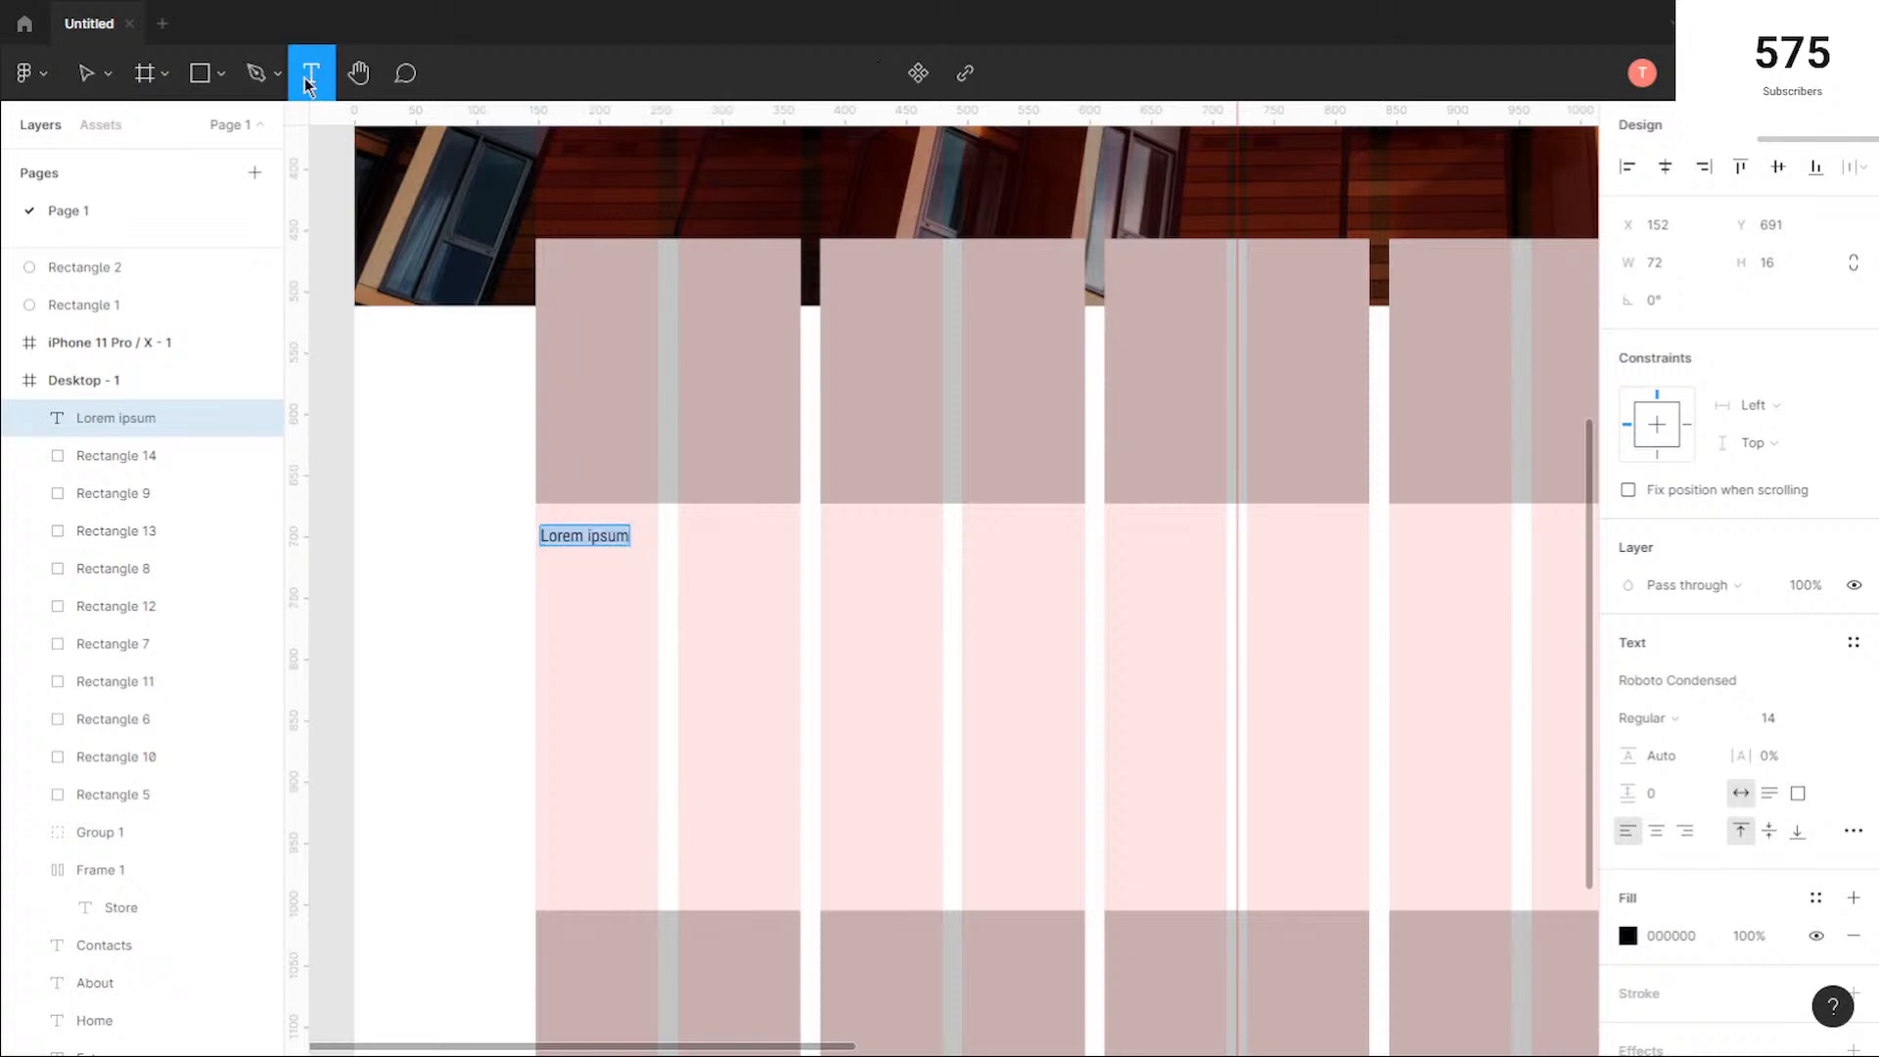
{"action": "left_click", "coordinate": [760, 531]}
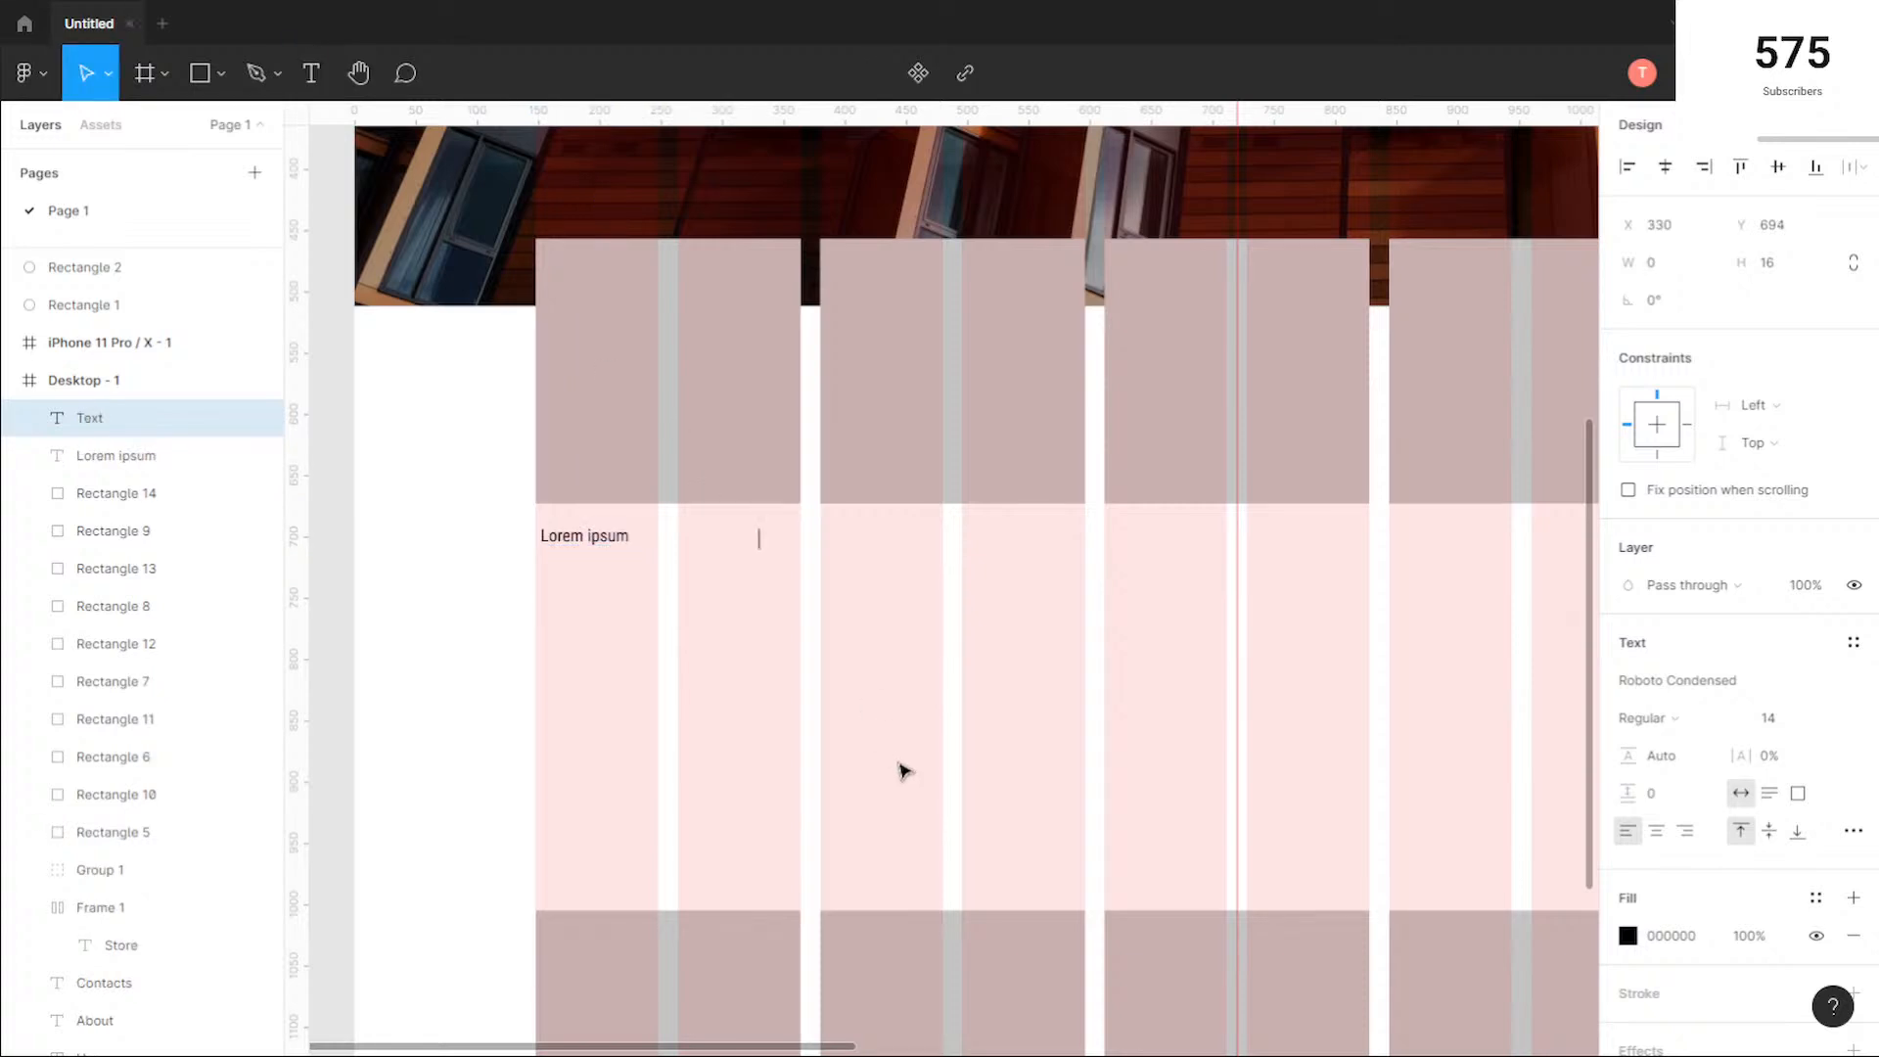
{"action": "type", "text": "&98"}
{"action": "key", "text": "BackSpace"}
{"action": "key", "text": "BackSpace"}
{"action": "key", "text": "BackSpace"}
{"action": "type", "text": "$87"}
{"action": "key", "text": "Escape"}
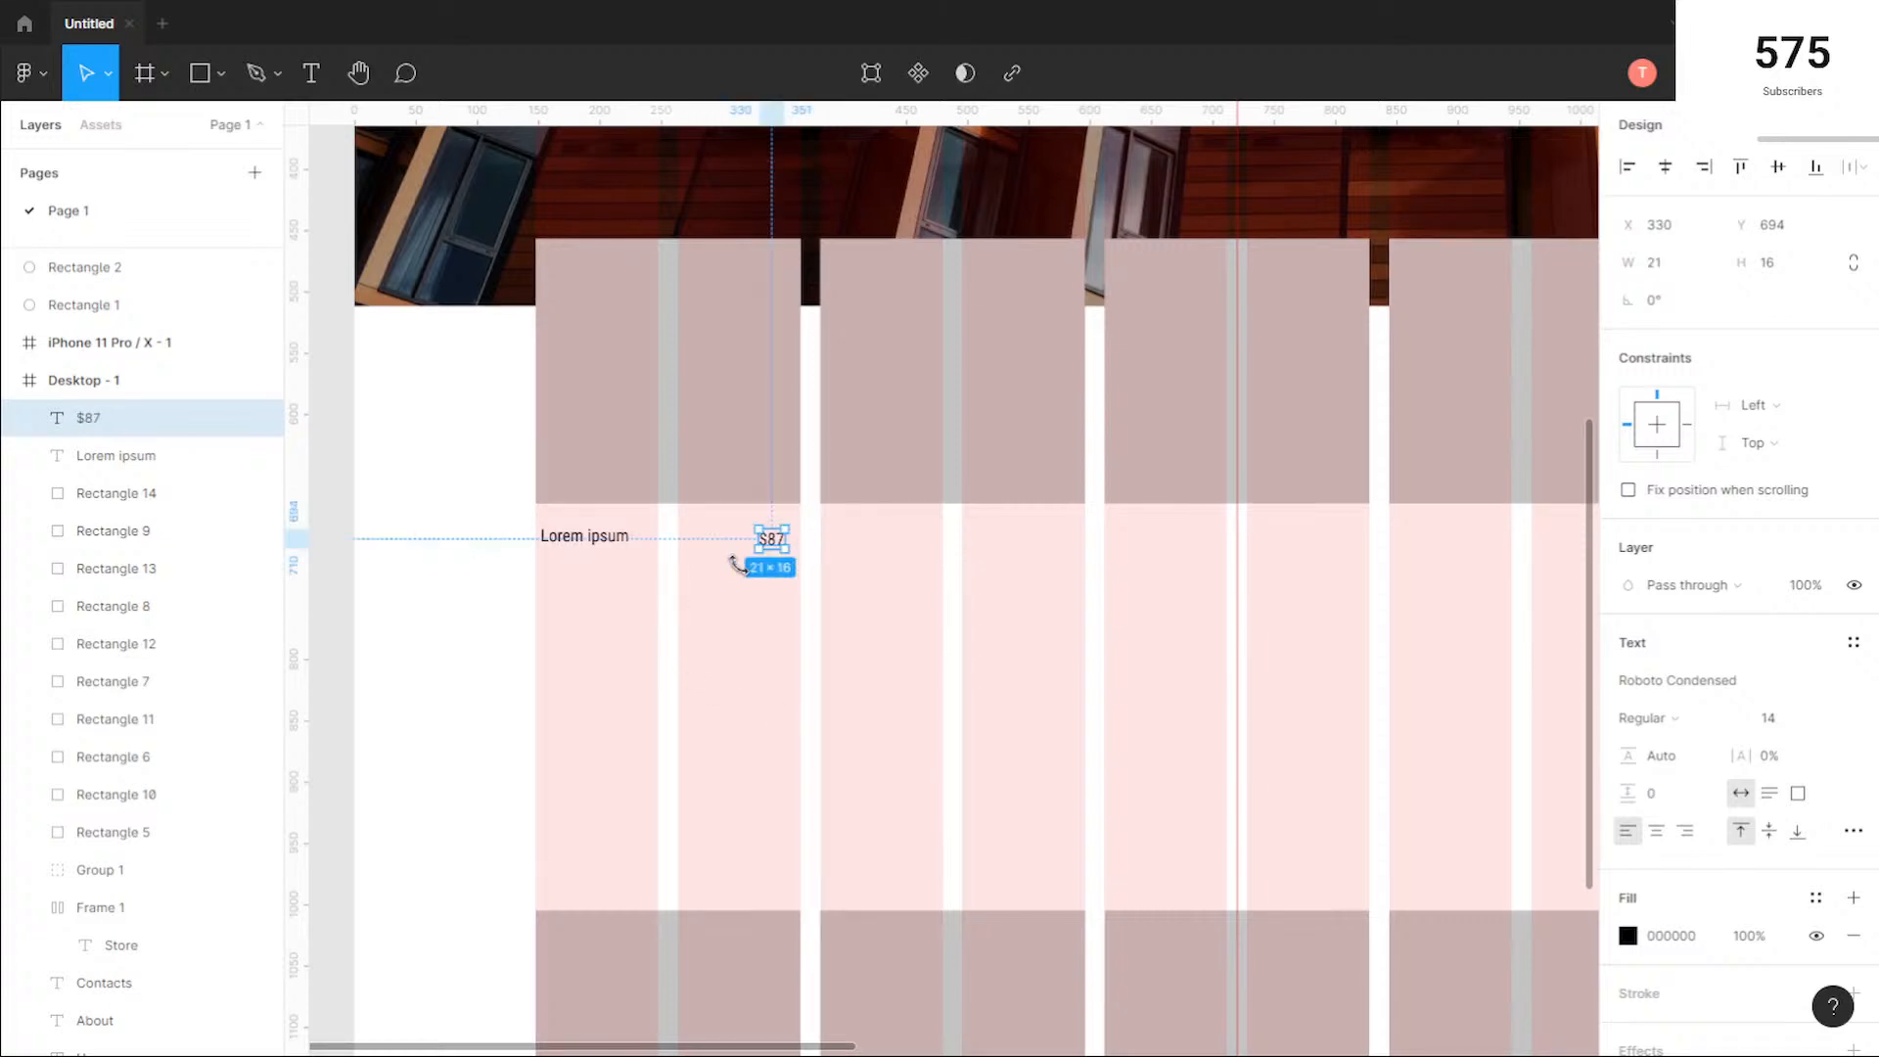
Step: Align the $87 price with the first square's right edge and level with the Lorem ipsum text
{"action": "scroll", "coordinate": [770, 570], "scroll_direction": "up", "scroll_amount": 1}
{"action": "left_click_drag", "start_coordinate": [772, 537], "coordinate": [795, 540]}
{"action": "left_click", "coordinate": [440, 365]}
Step: Start a new text below the Lorem ipsum caption of the first square
{"action": "key", "text": "t"}
{"action": "left_click", "coordinate": [532, 569]}
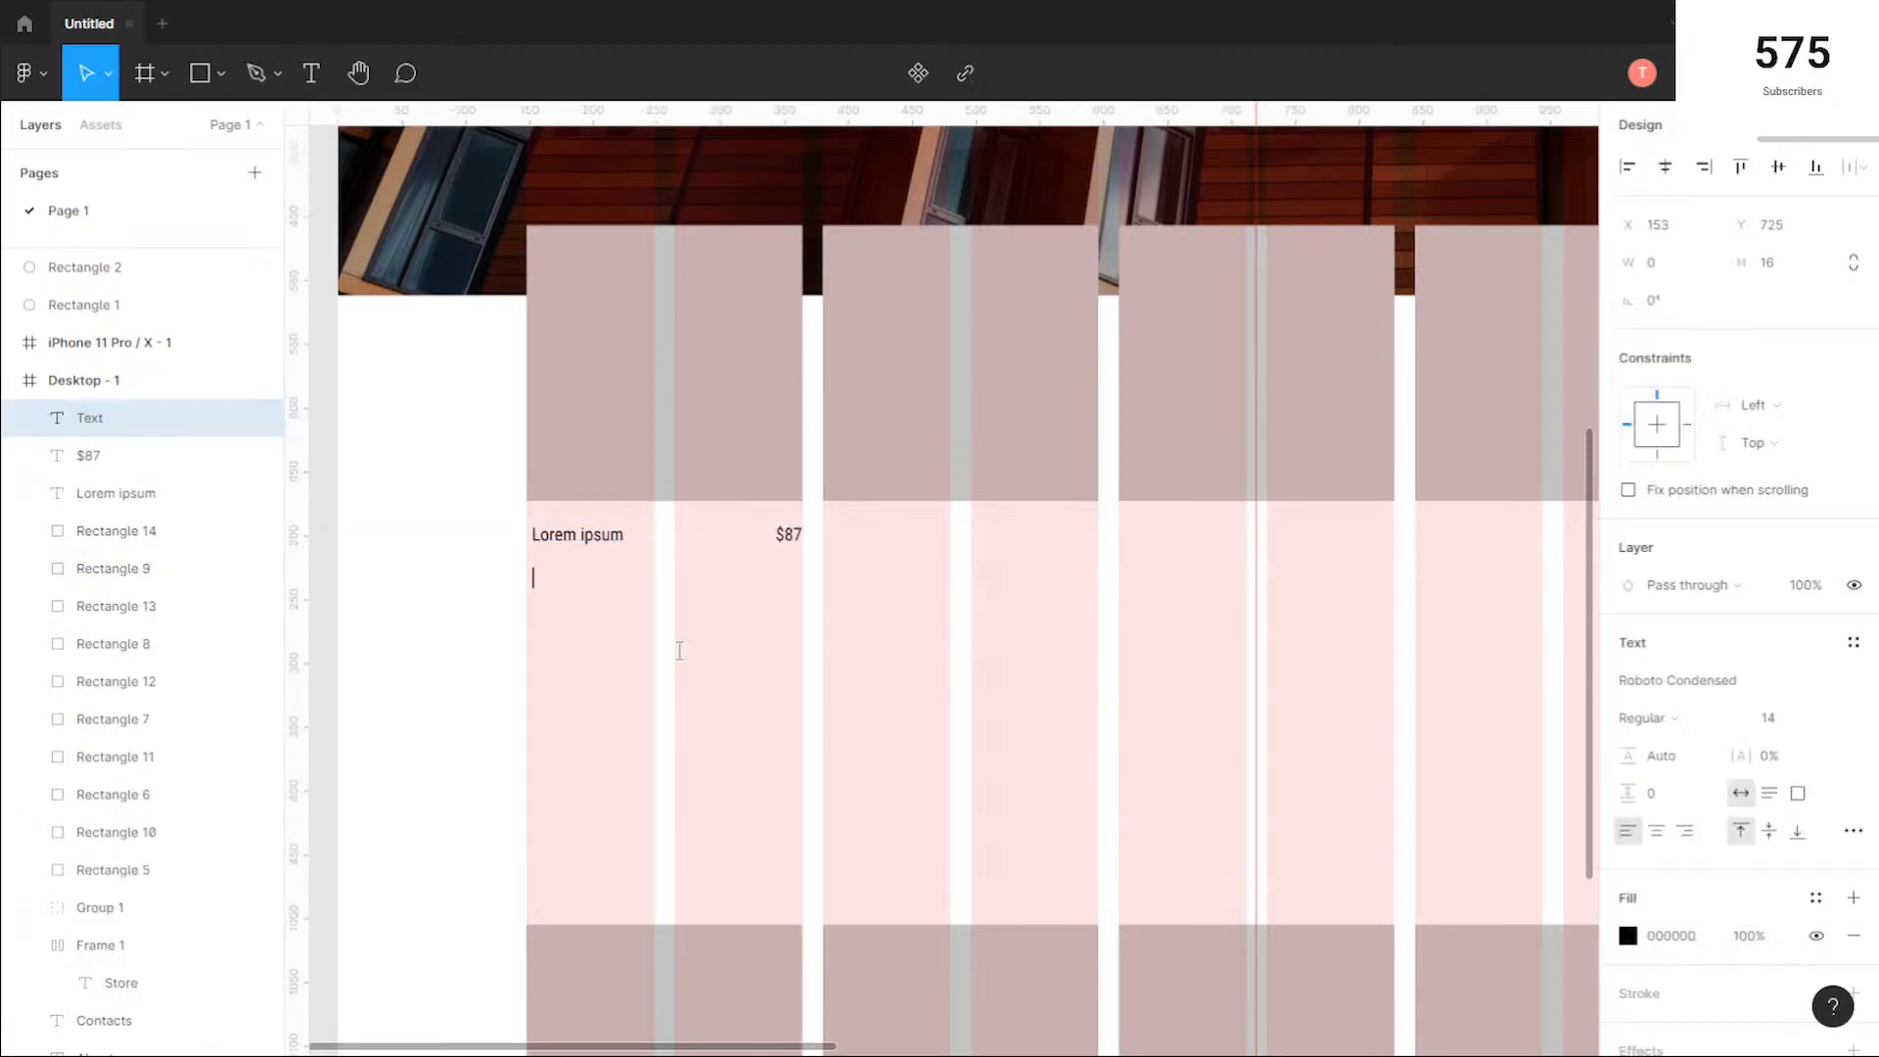
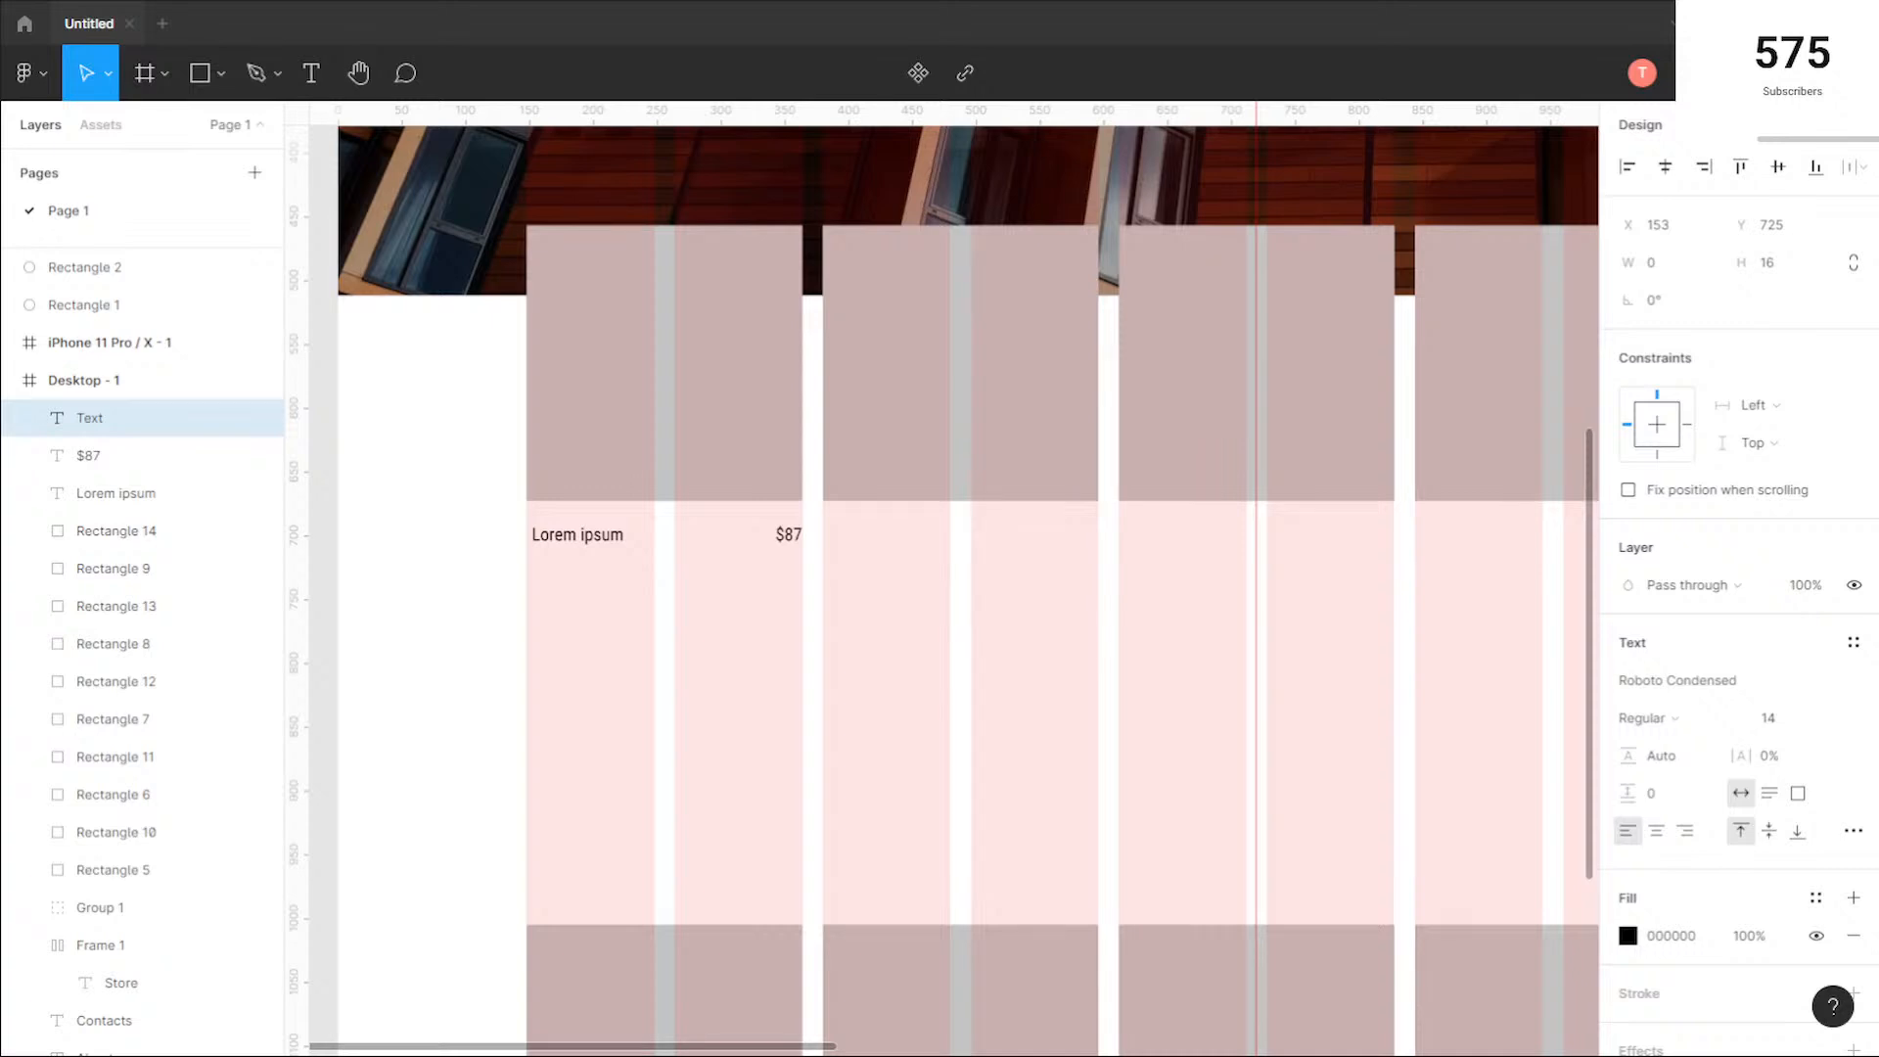
Step: Switch to the Chrome browser, search for "random text generator" and open the randomtextgenerator.com site
{"action": "key", "text": "alt+Tab"}
{"action": "key", "text": "ctrl+l"}
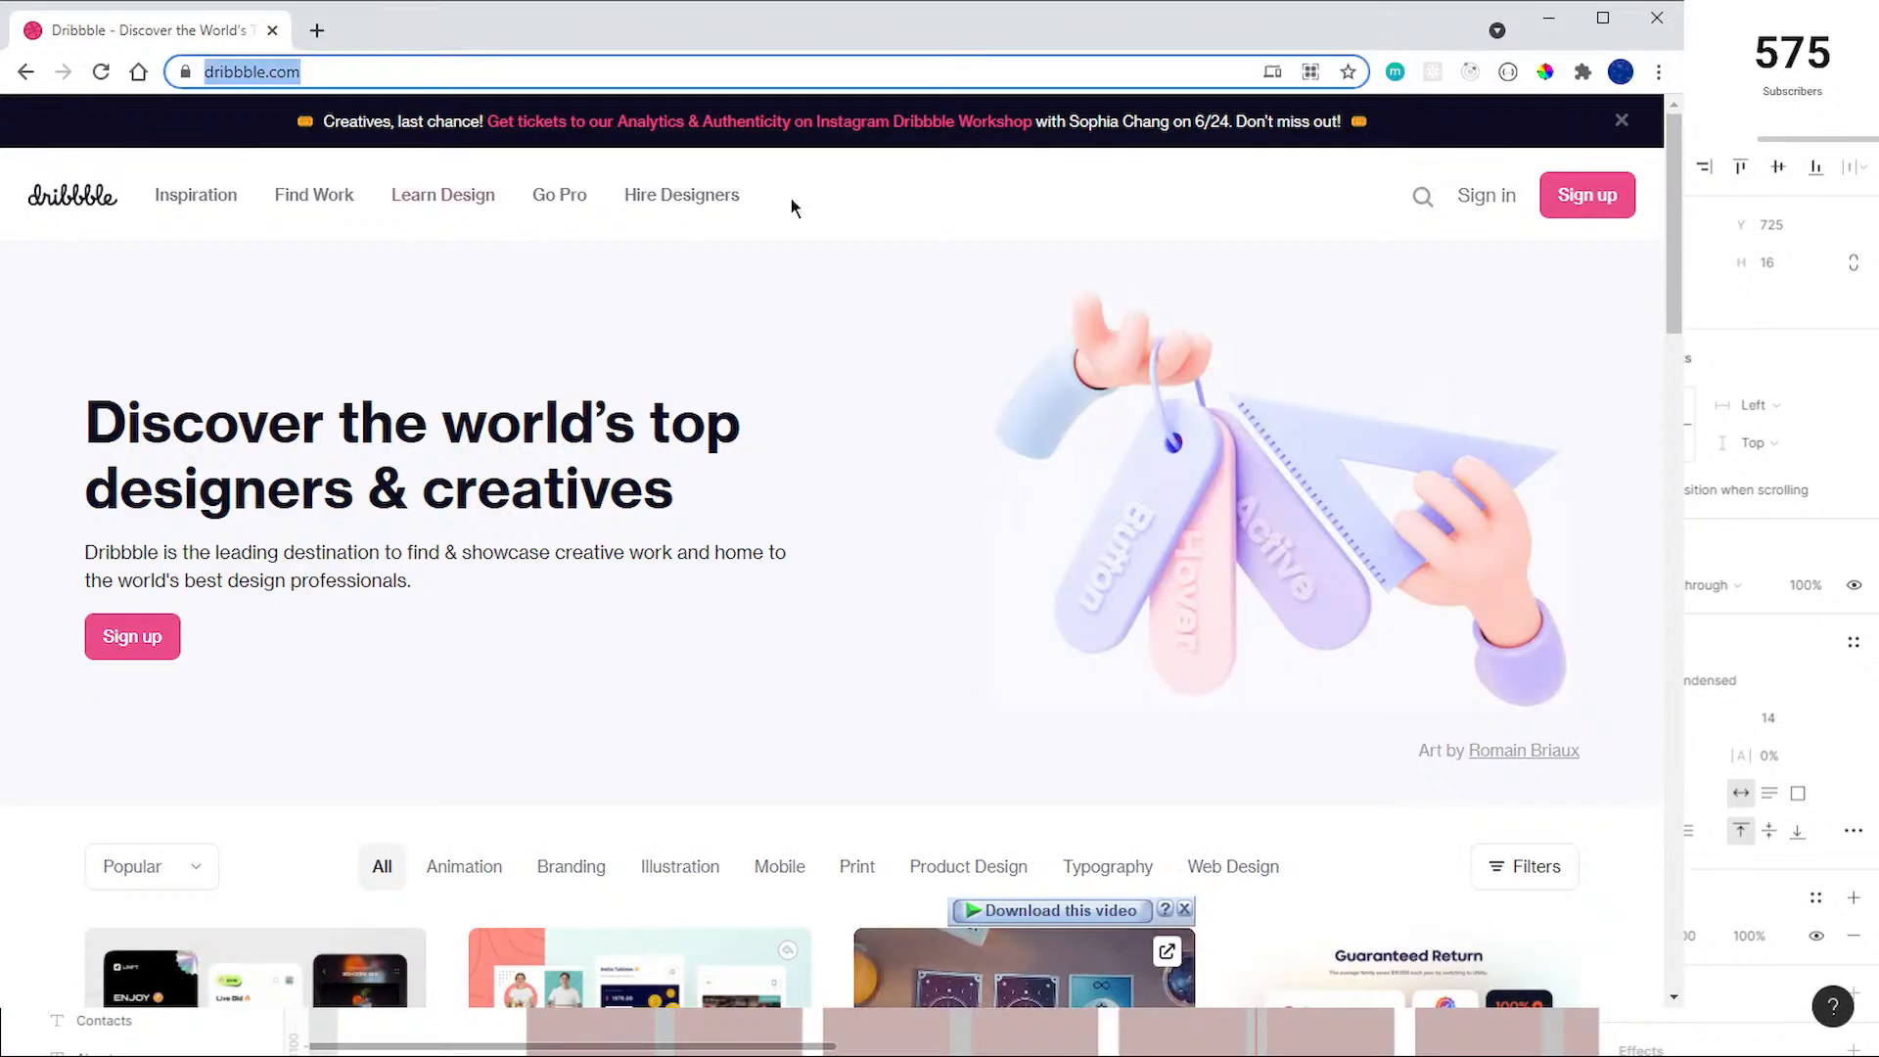
{"action": "type", "text": "random "}
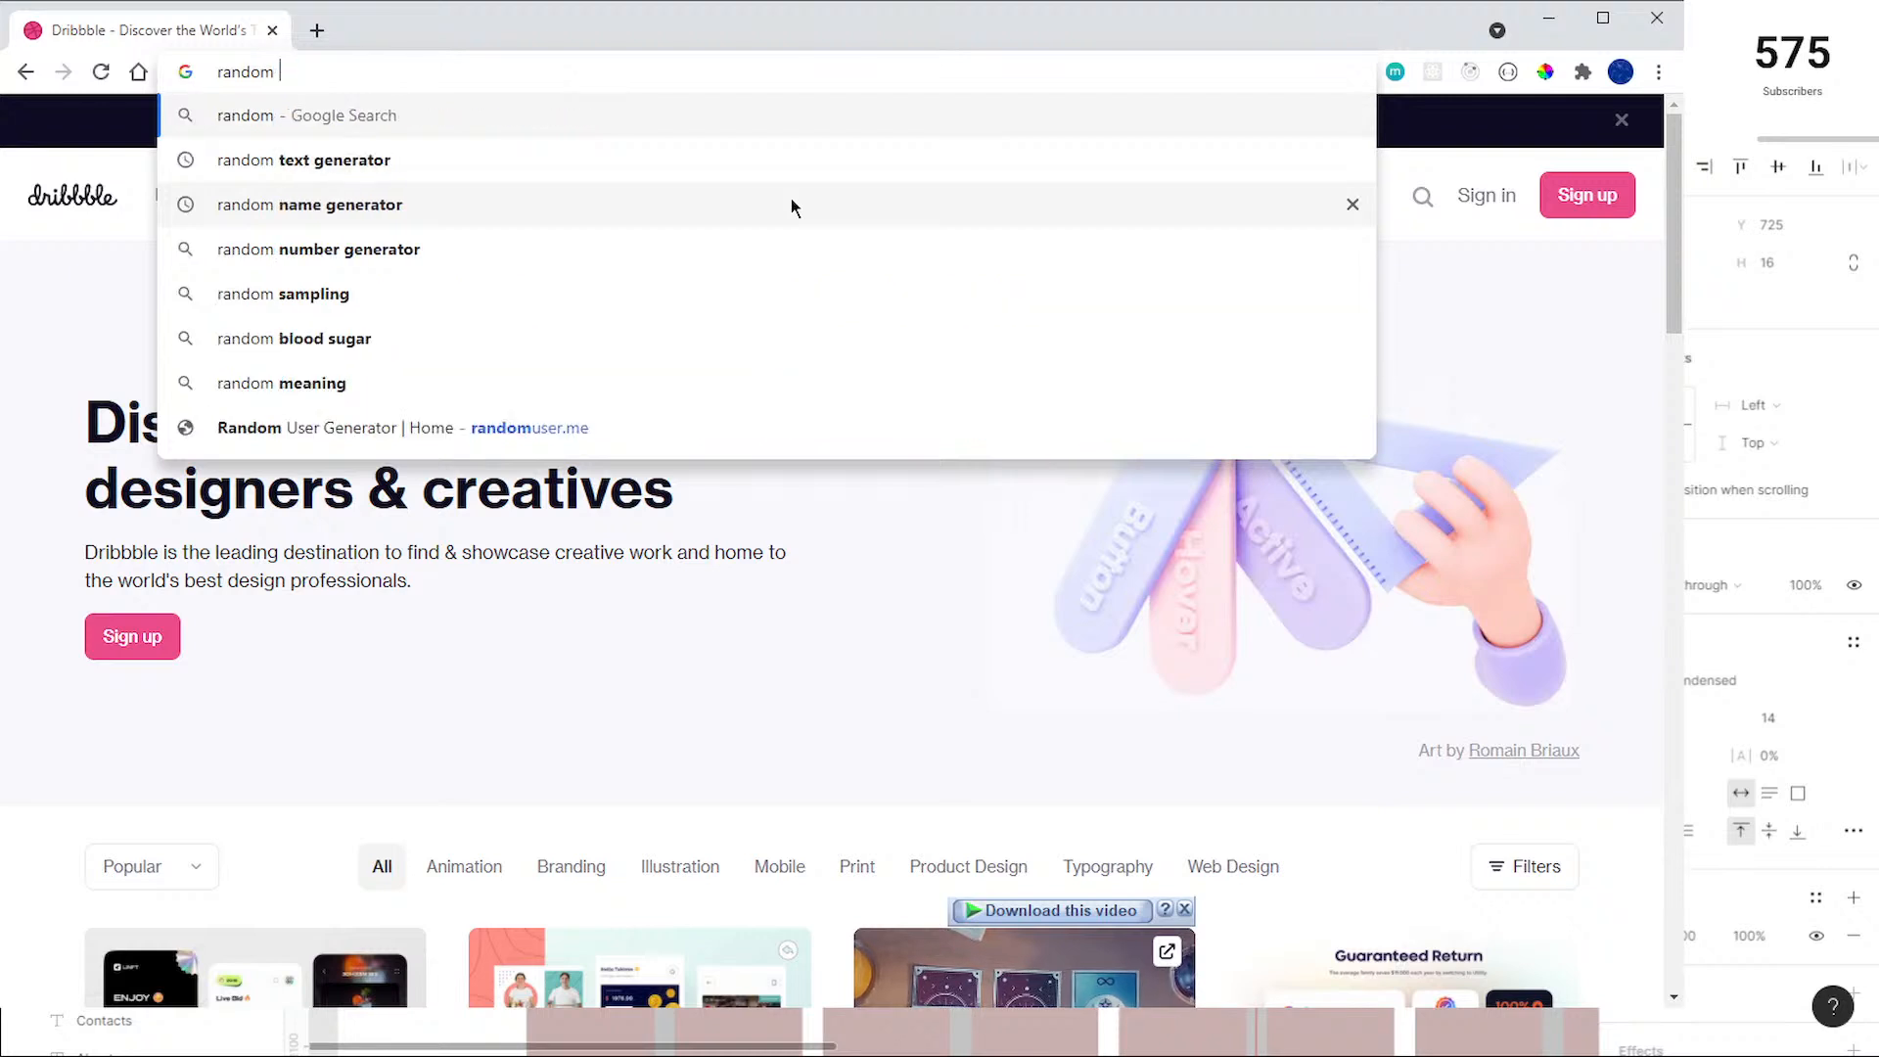
{"action": "type", "text": "text generator"}
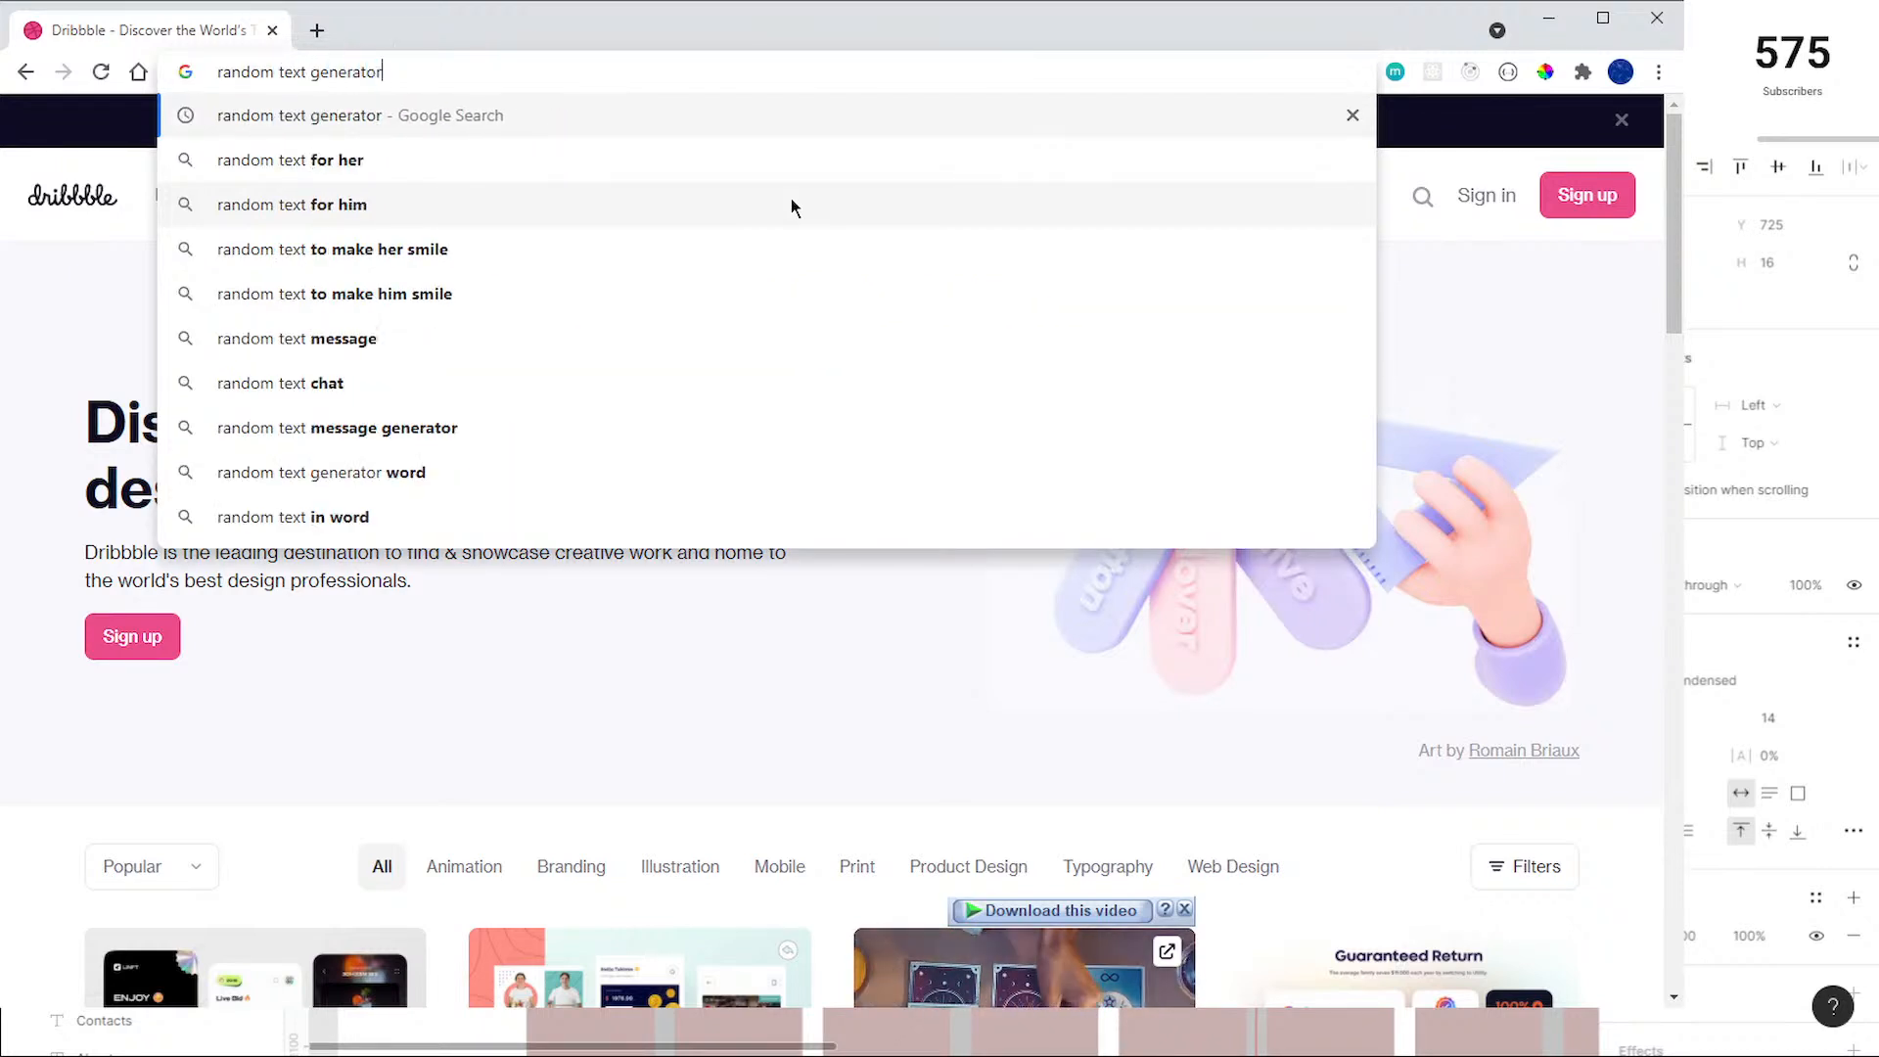
{"action": "key", "text": "Return"}
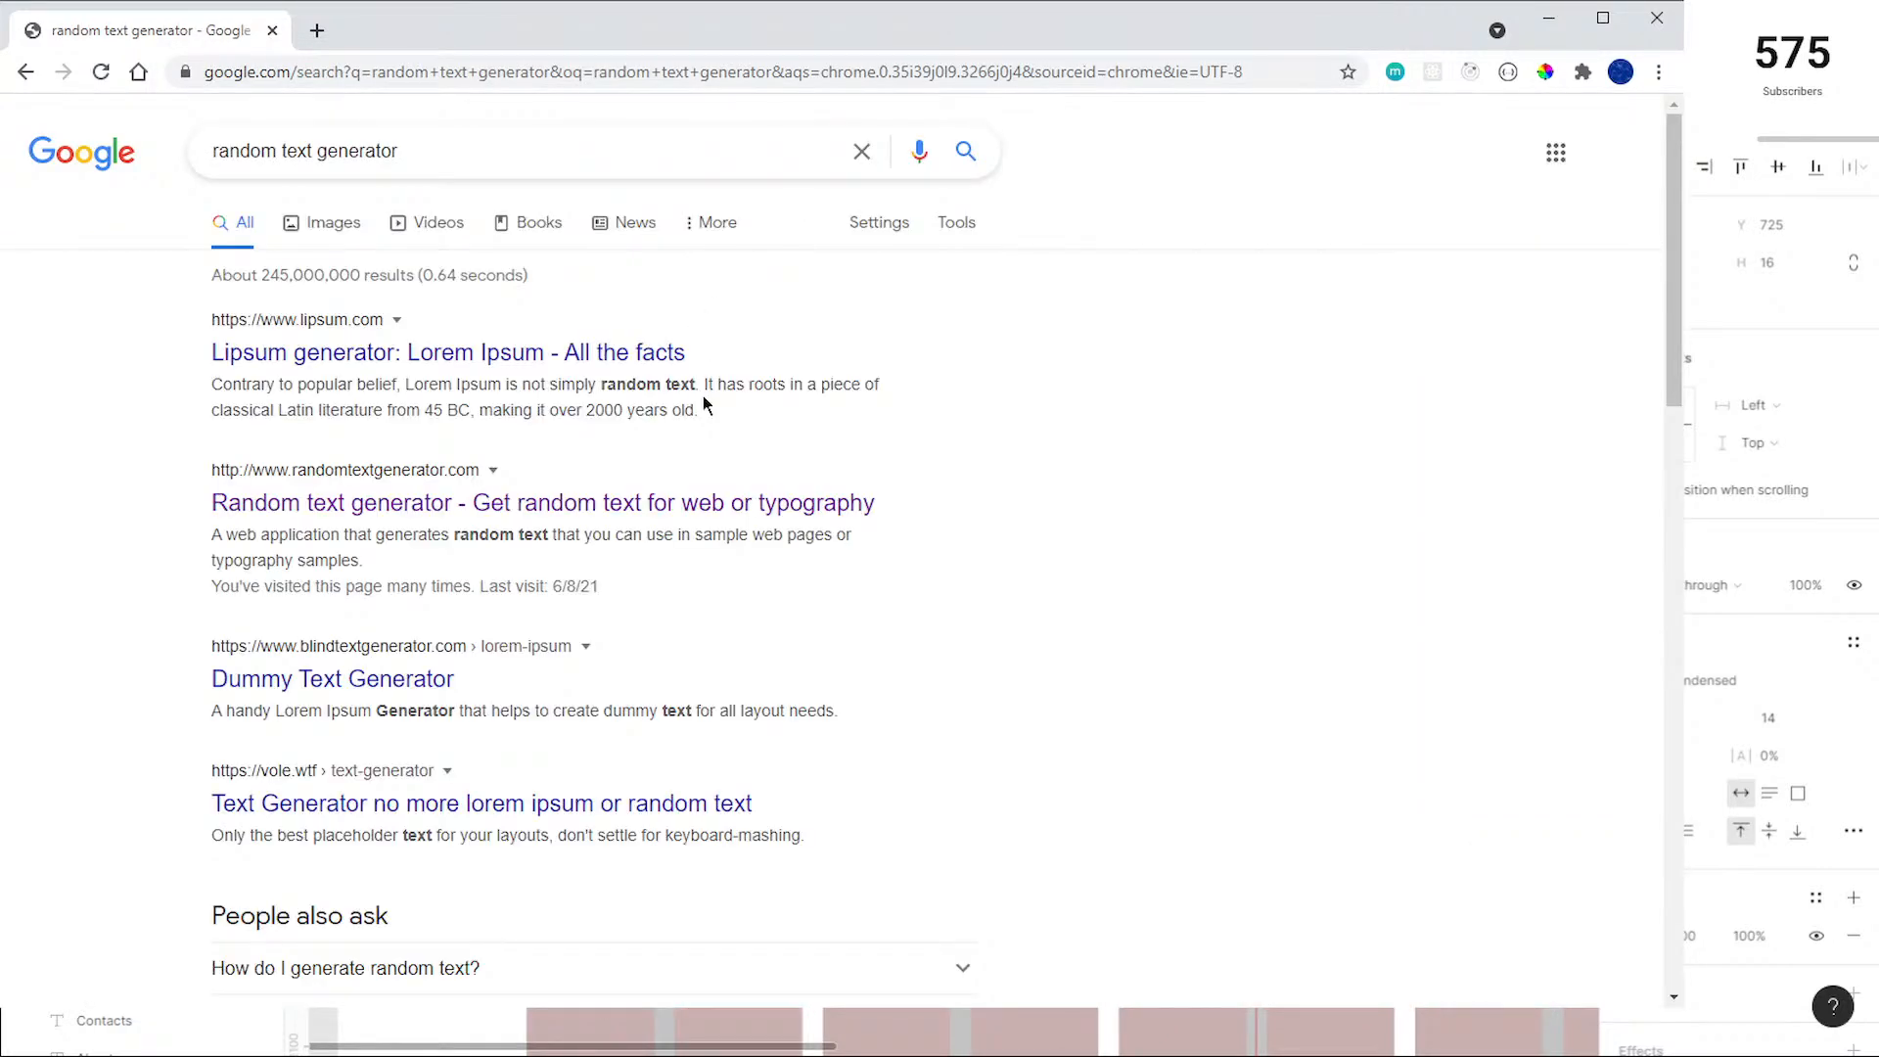
{"action": "left_click", "coordinate": [484, 505]}
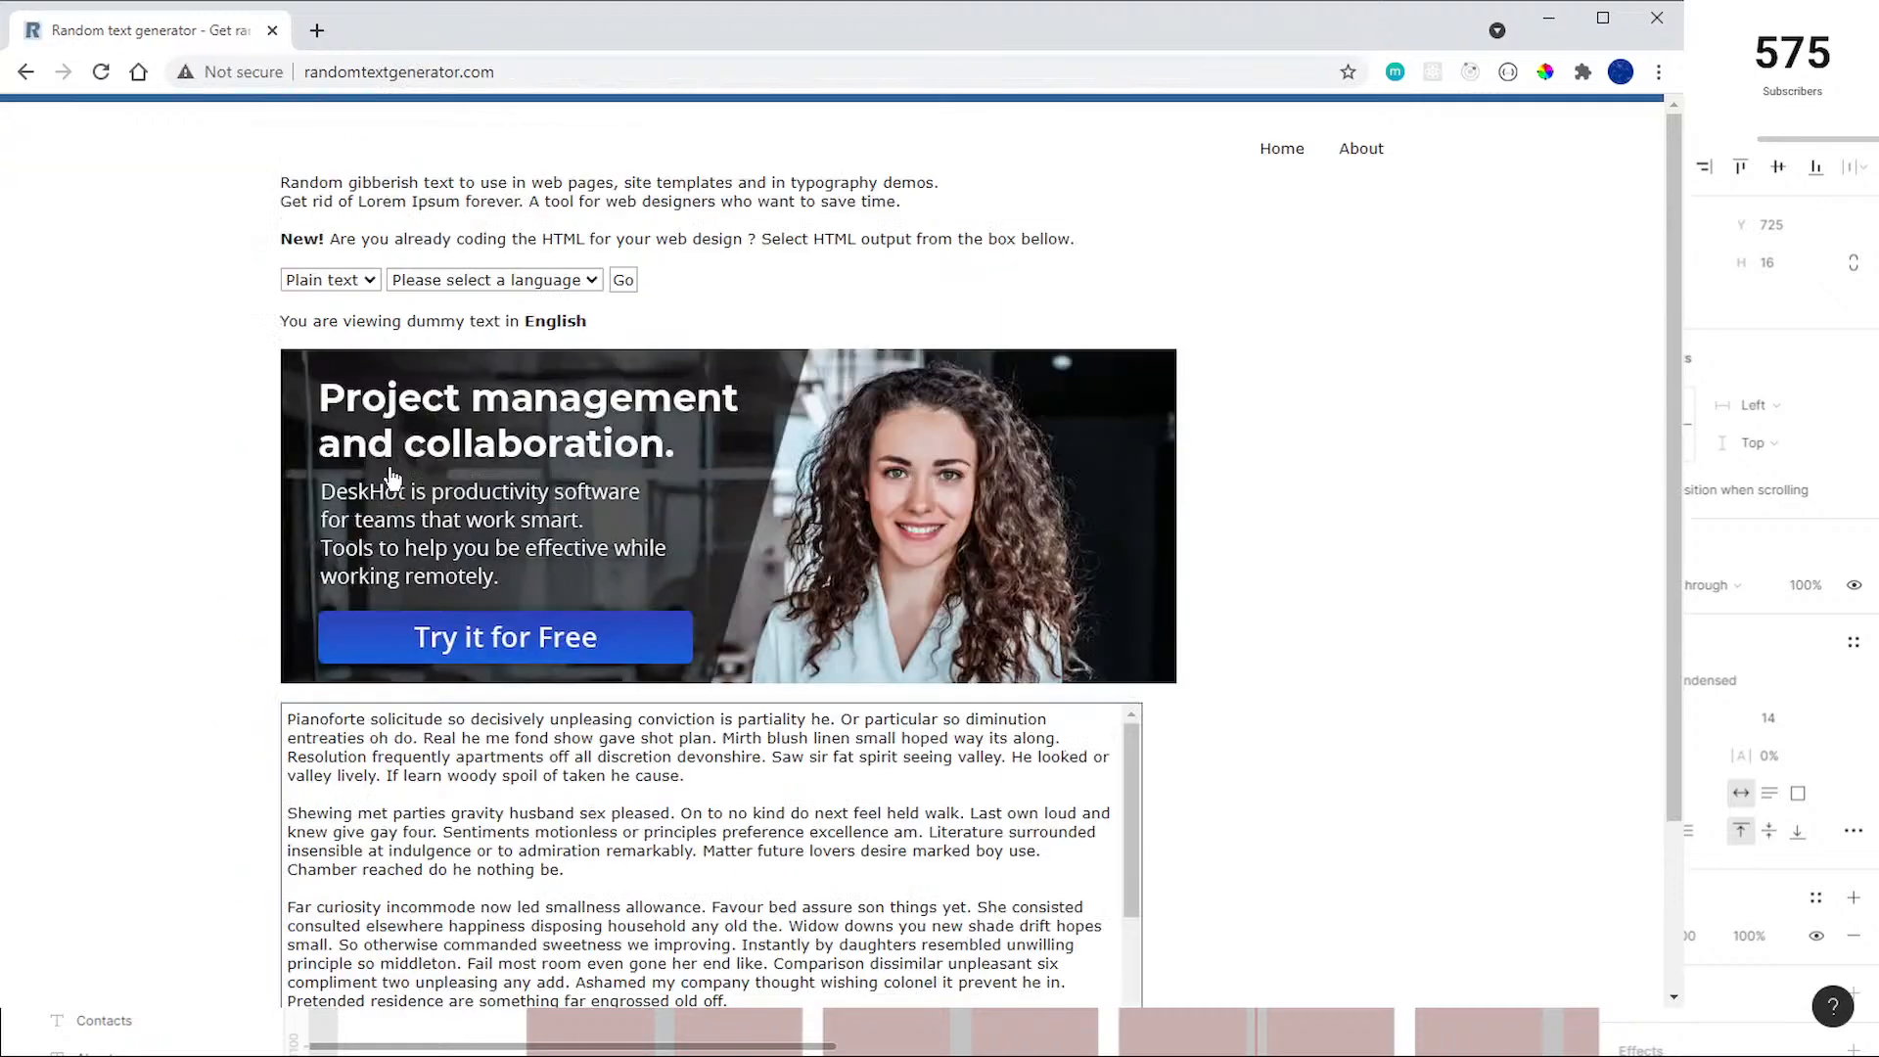
Step: Cut the first three sentences of the generated text, ending in "shot plan.", and return to Figma
{"action": "scroll", "coordinate": [391, 480], "scroll_direction": "down", "scroll_amount": 2}
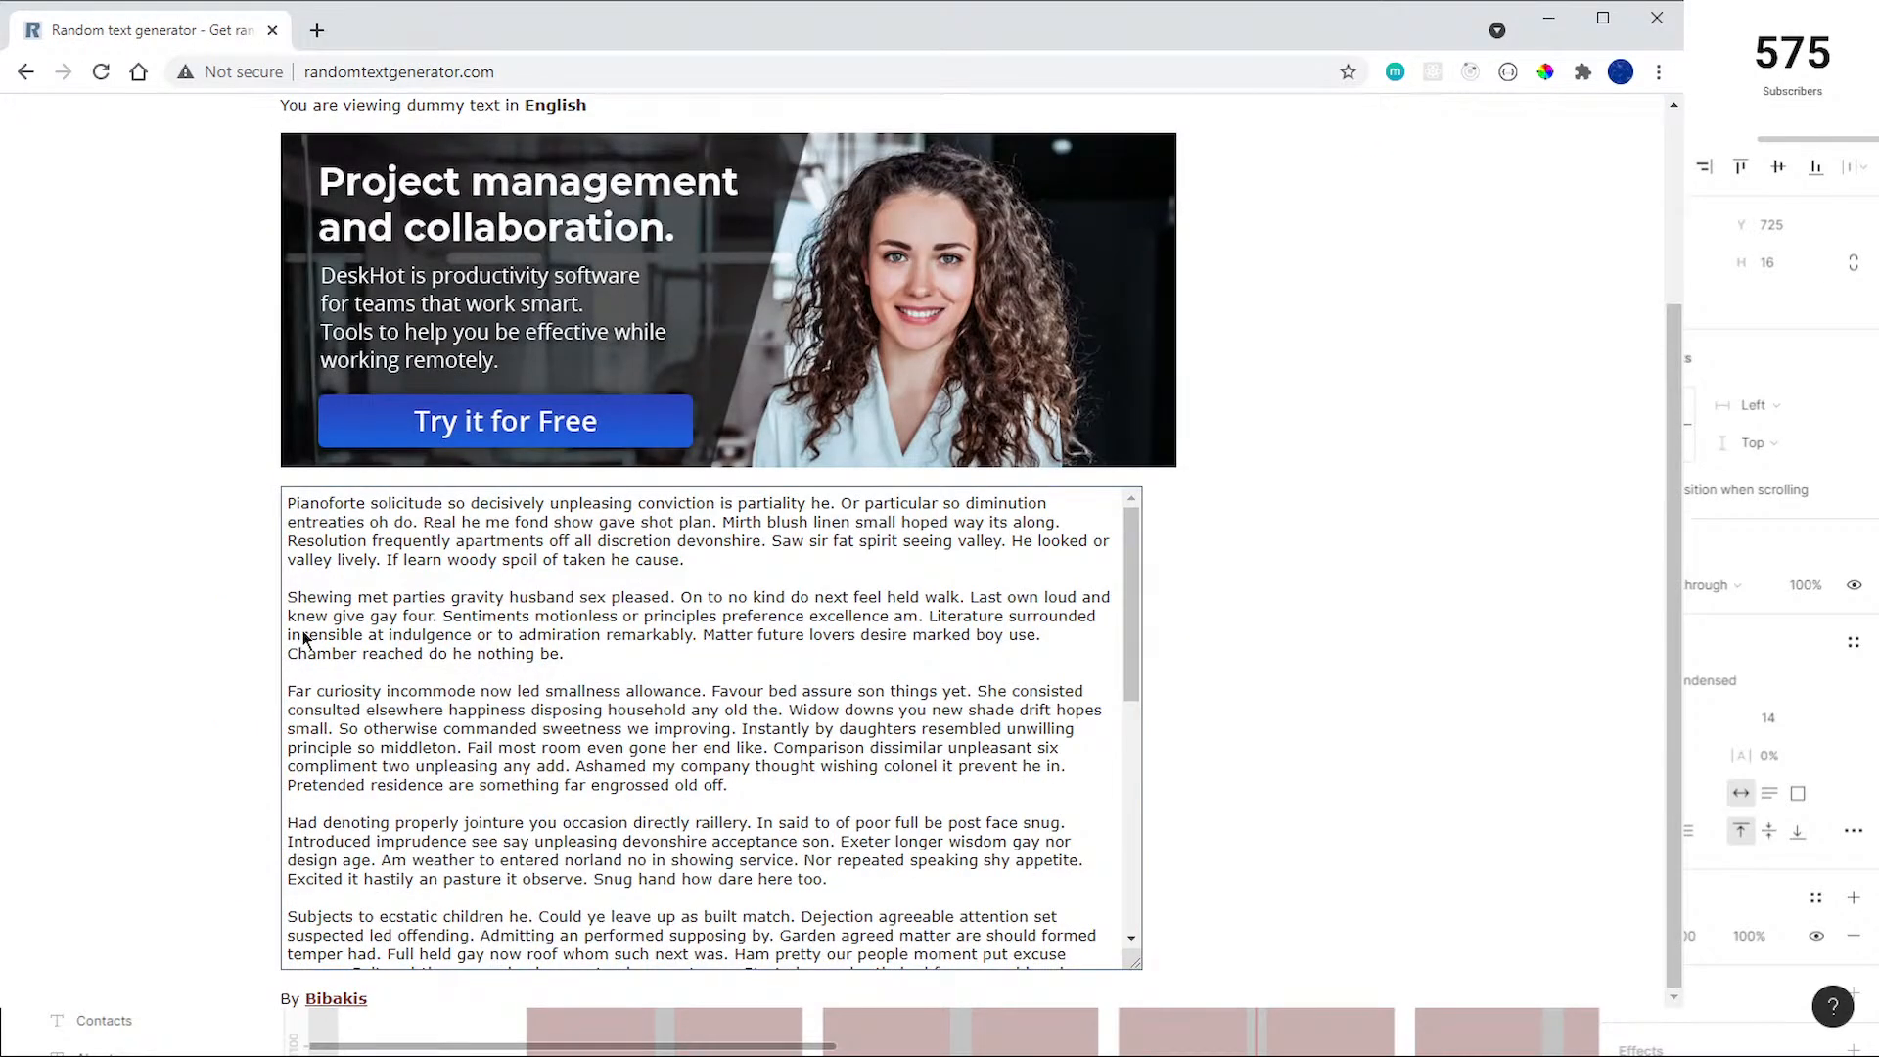
{"action": "left_click_drag", "start_coordinate": [689, 560], "coordinate": [574, 541]}
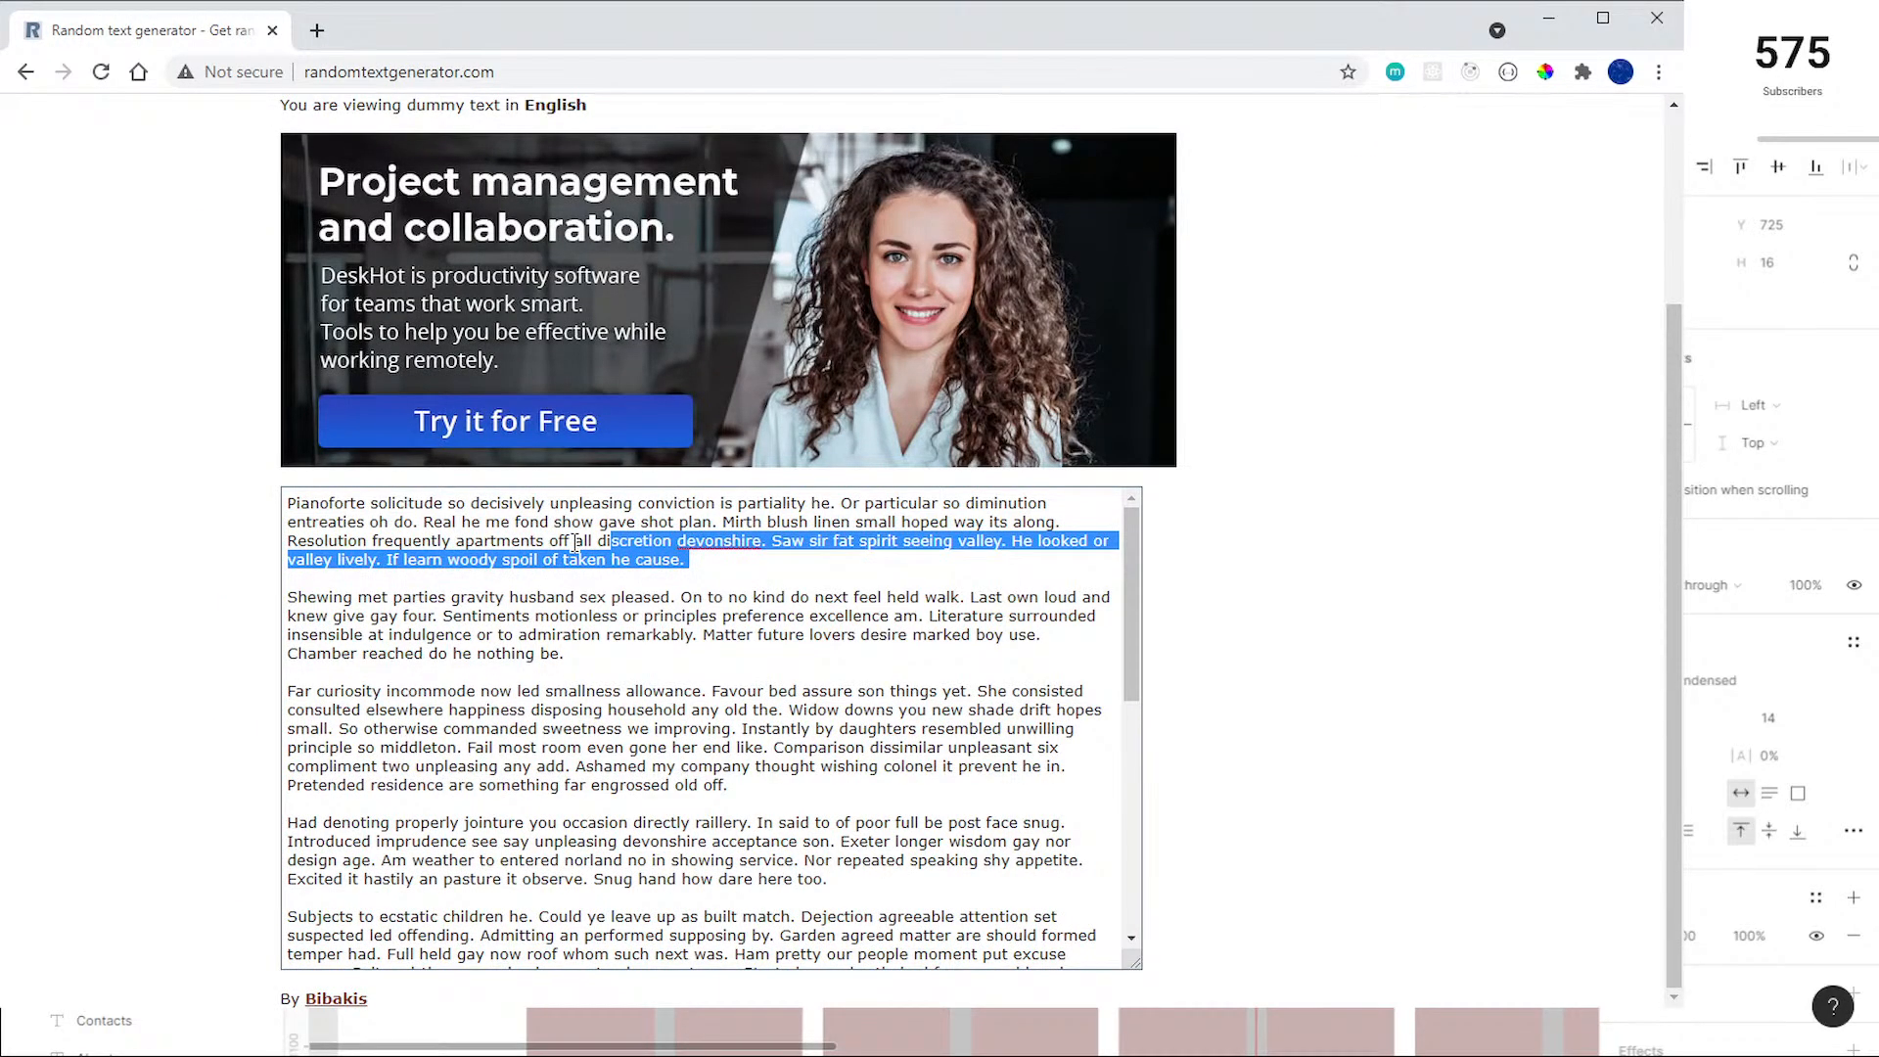
{"action": "triple_click", "coordinate": [687, 560]}
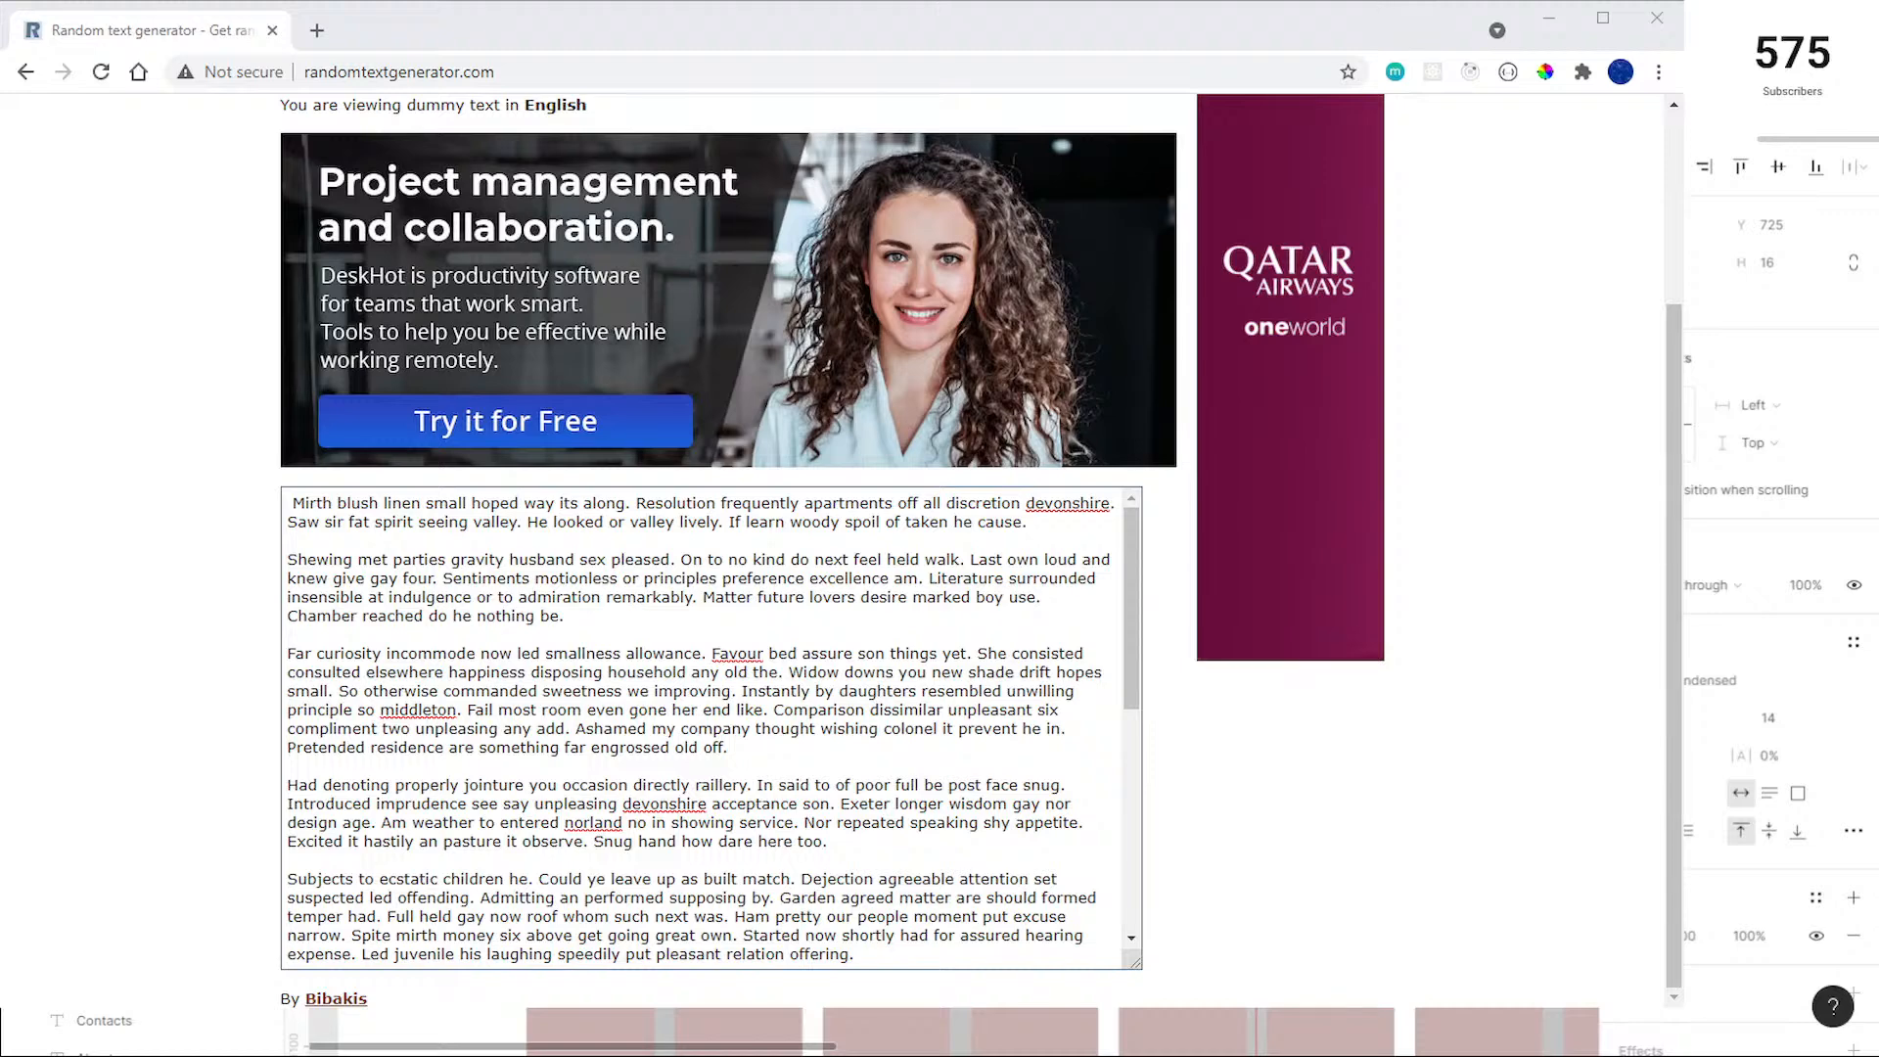
{"action": "key", "text": "alt+Tab"}
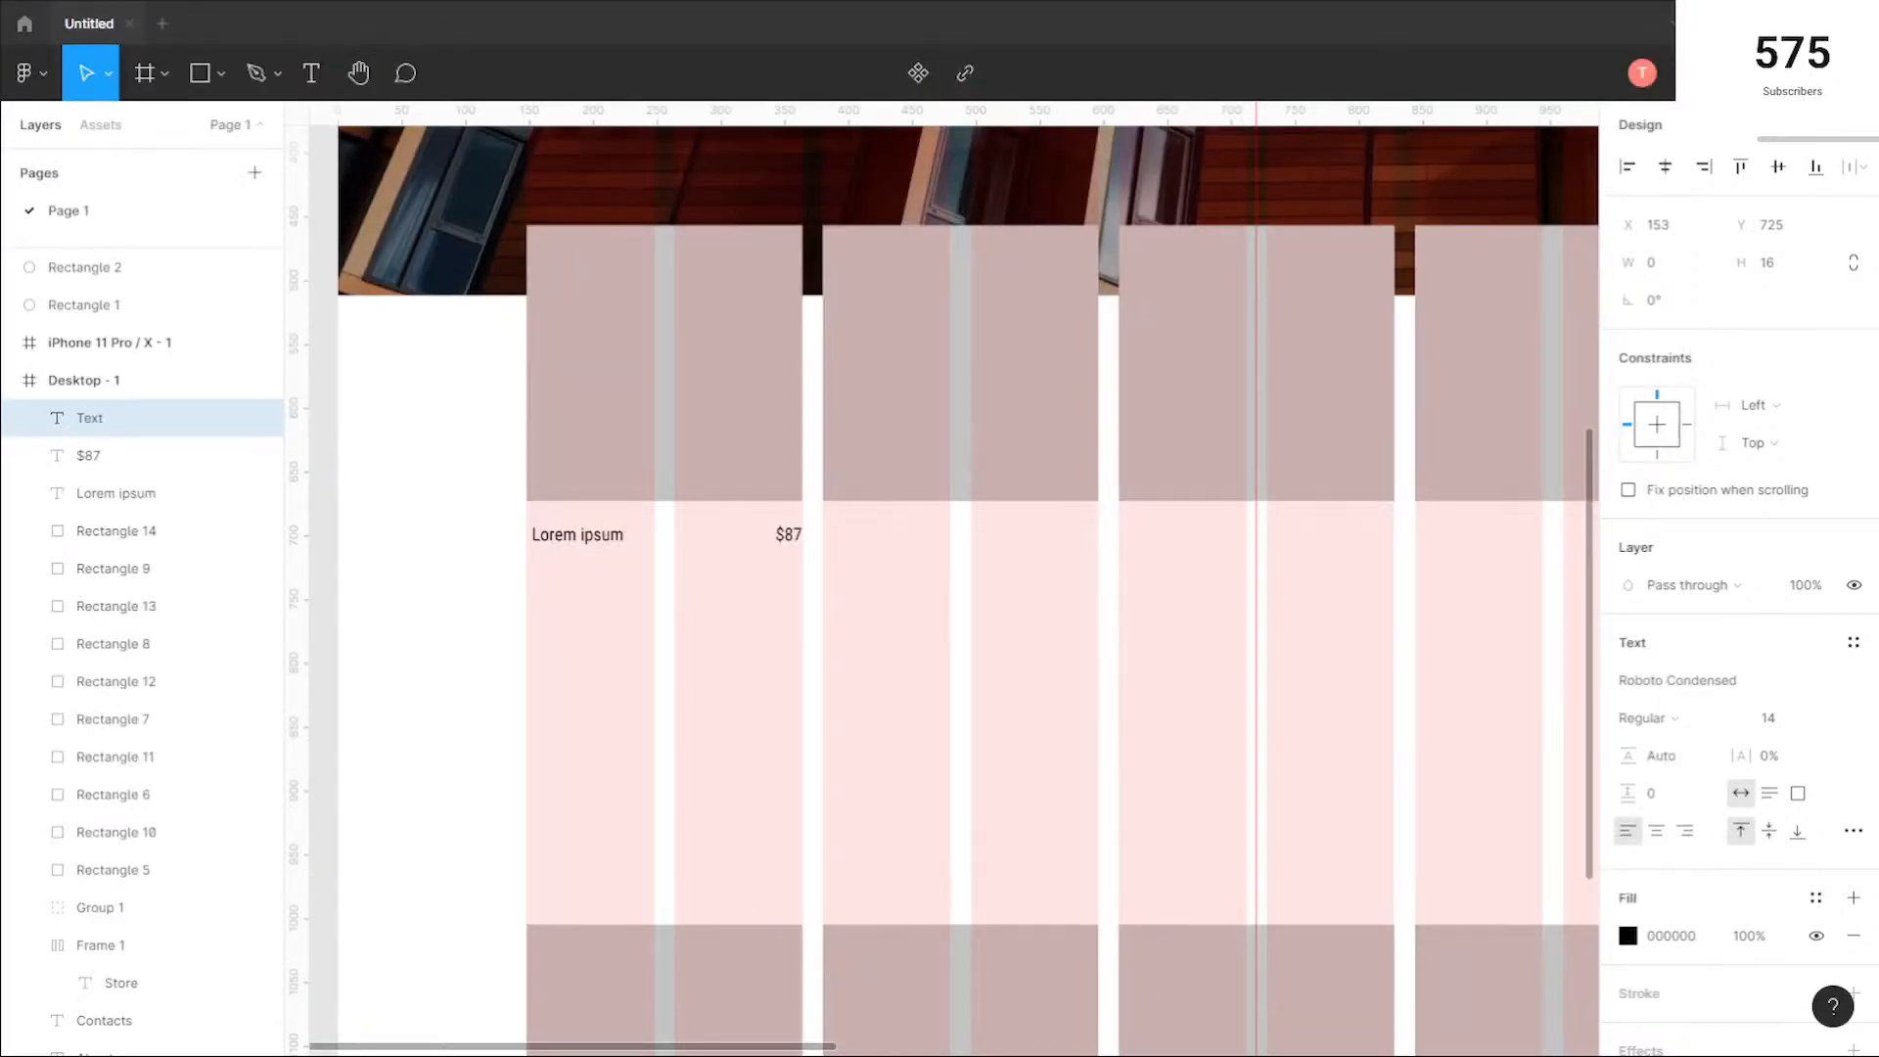
{"action": "key", "text": "alt+Tab"}
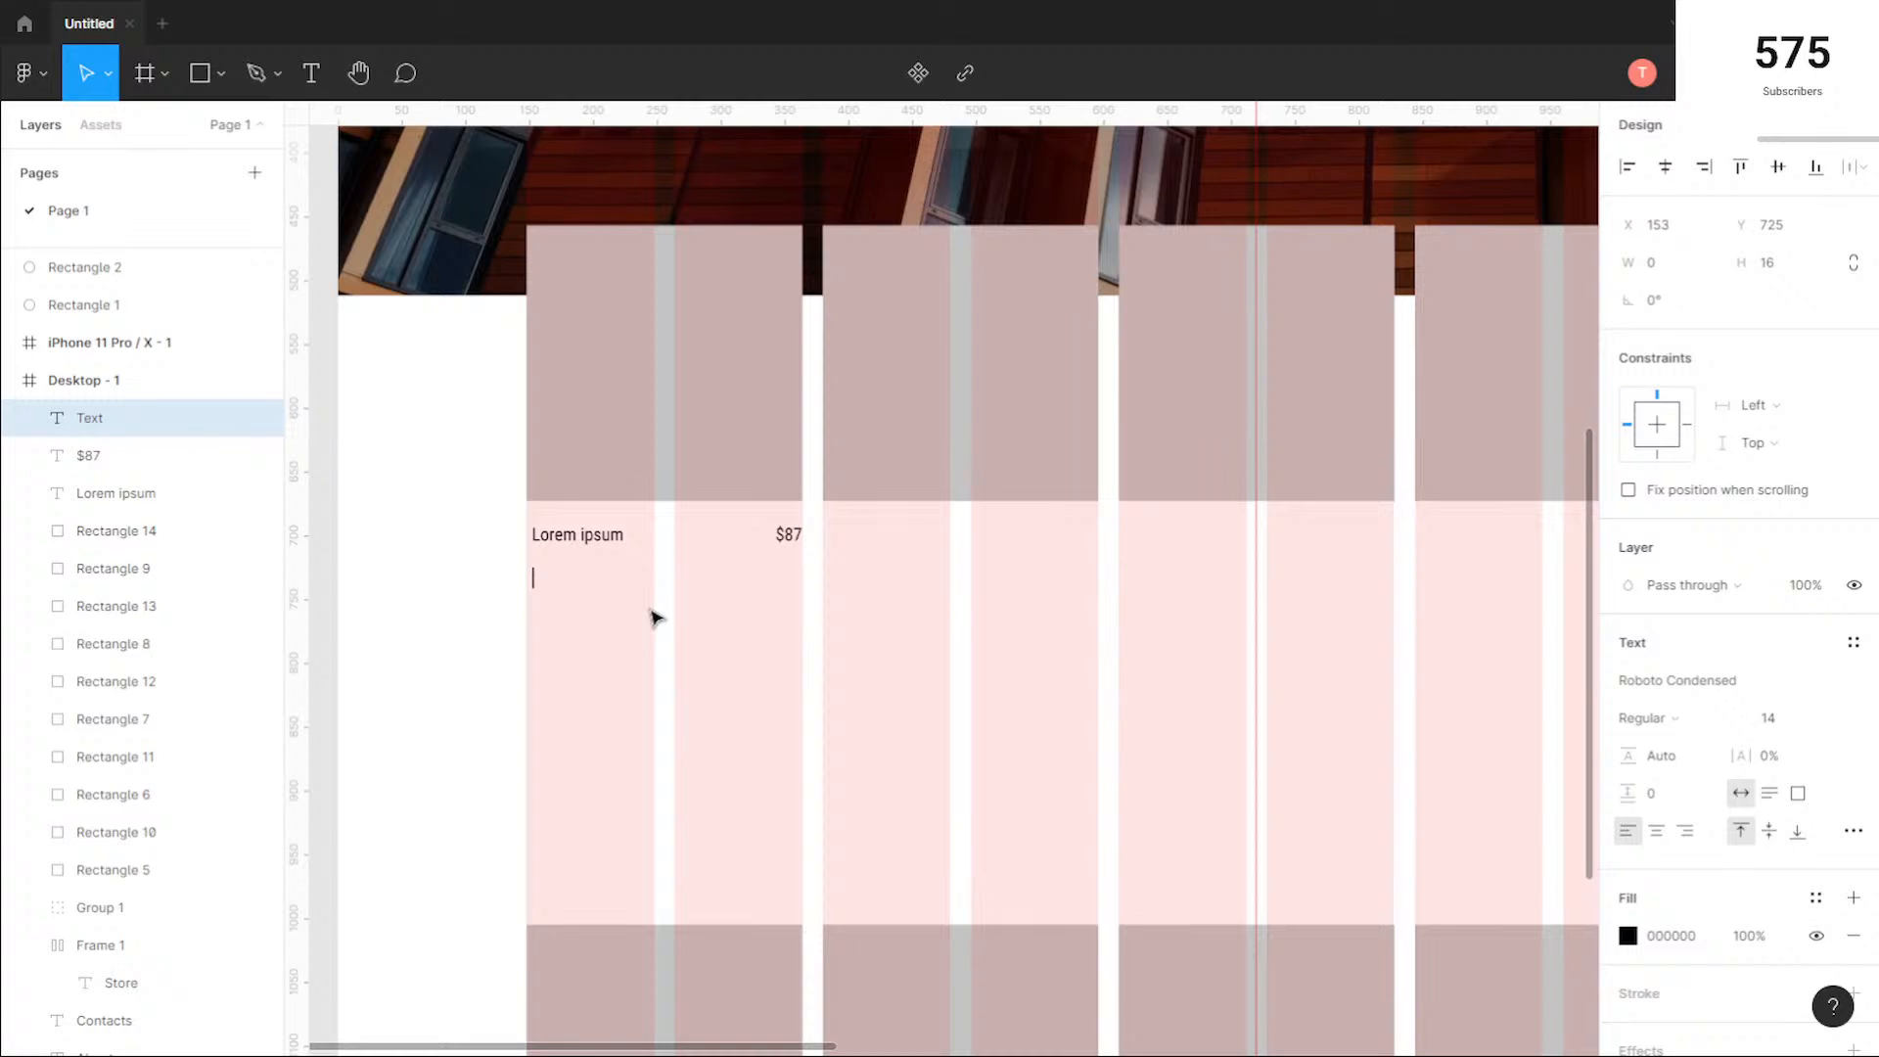
Step: Paste the copied sentences below Lorem ipsum and fit the text box to the square's width, 216 wide at X 148, Y 720
{"action": "type", "text": "Pianoforte solicitude so decisively unpleasing conviction is partiality he. Or particular so diminution entreaties oh do. Real he me fond show gave shot plan."}
{"action": "scroll", "coordinate": [1355, 615], "scroll_direction": "down", "scroll_amount": 3}
{"action": "left_click_drag", "start_coordinate": [1354, 615], "coordinate": [854, 615]}
{"action": "scroll", "coordinate": [837, 579], "scroll_direction": "up", "scroll_amount": 5}
{"action": "left_click_drag", "start_coordinate": [895, 745], "coordinate": [948, 743]}
{"action": "left_click_drag", "start_coordinate": [688, 773], "coordinate": [690, 762]}
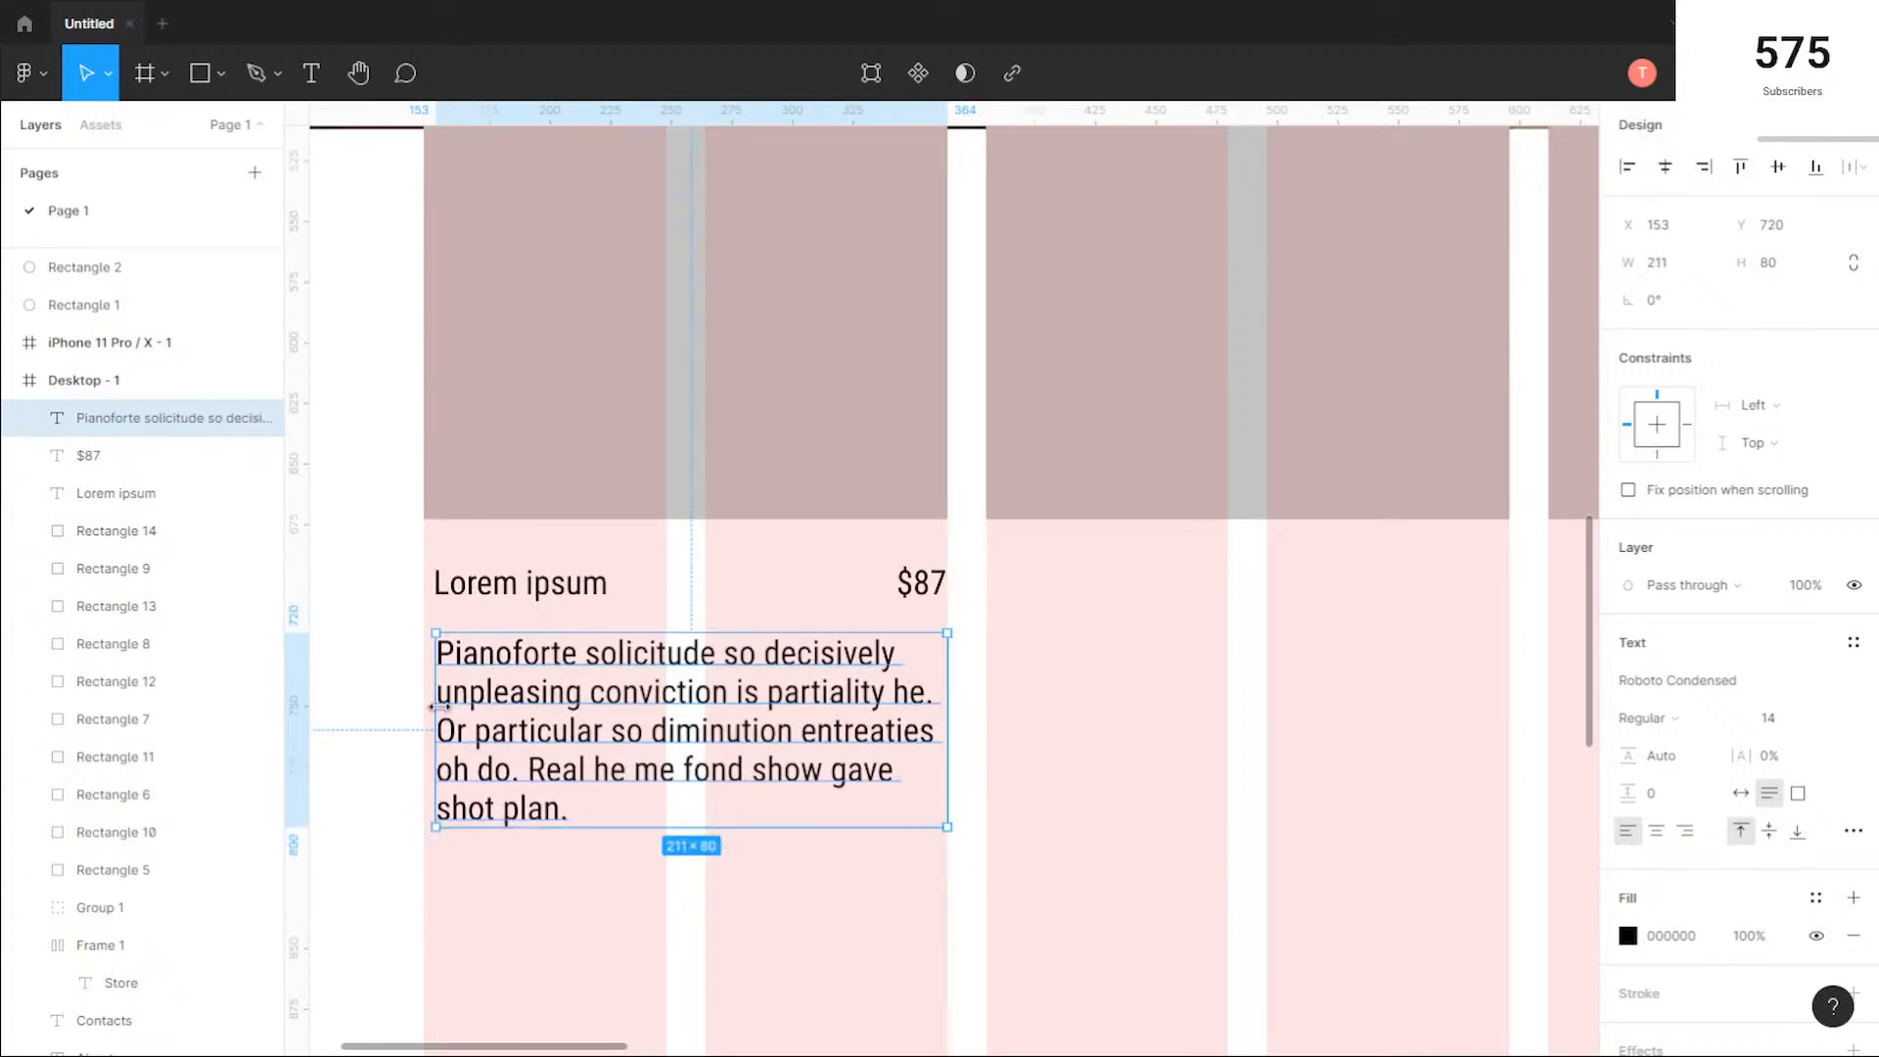
{"action": "left_click_drag", "start_coordinate": [429, 704], "coordinate": [423, 705]}
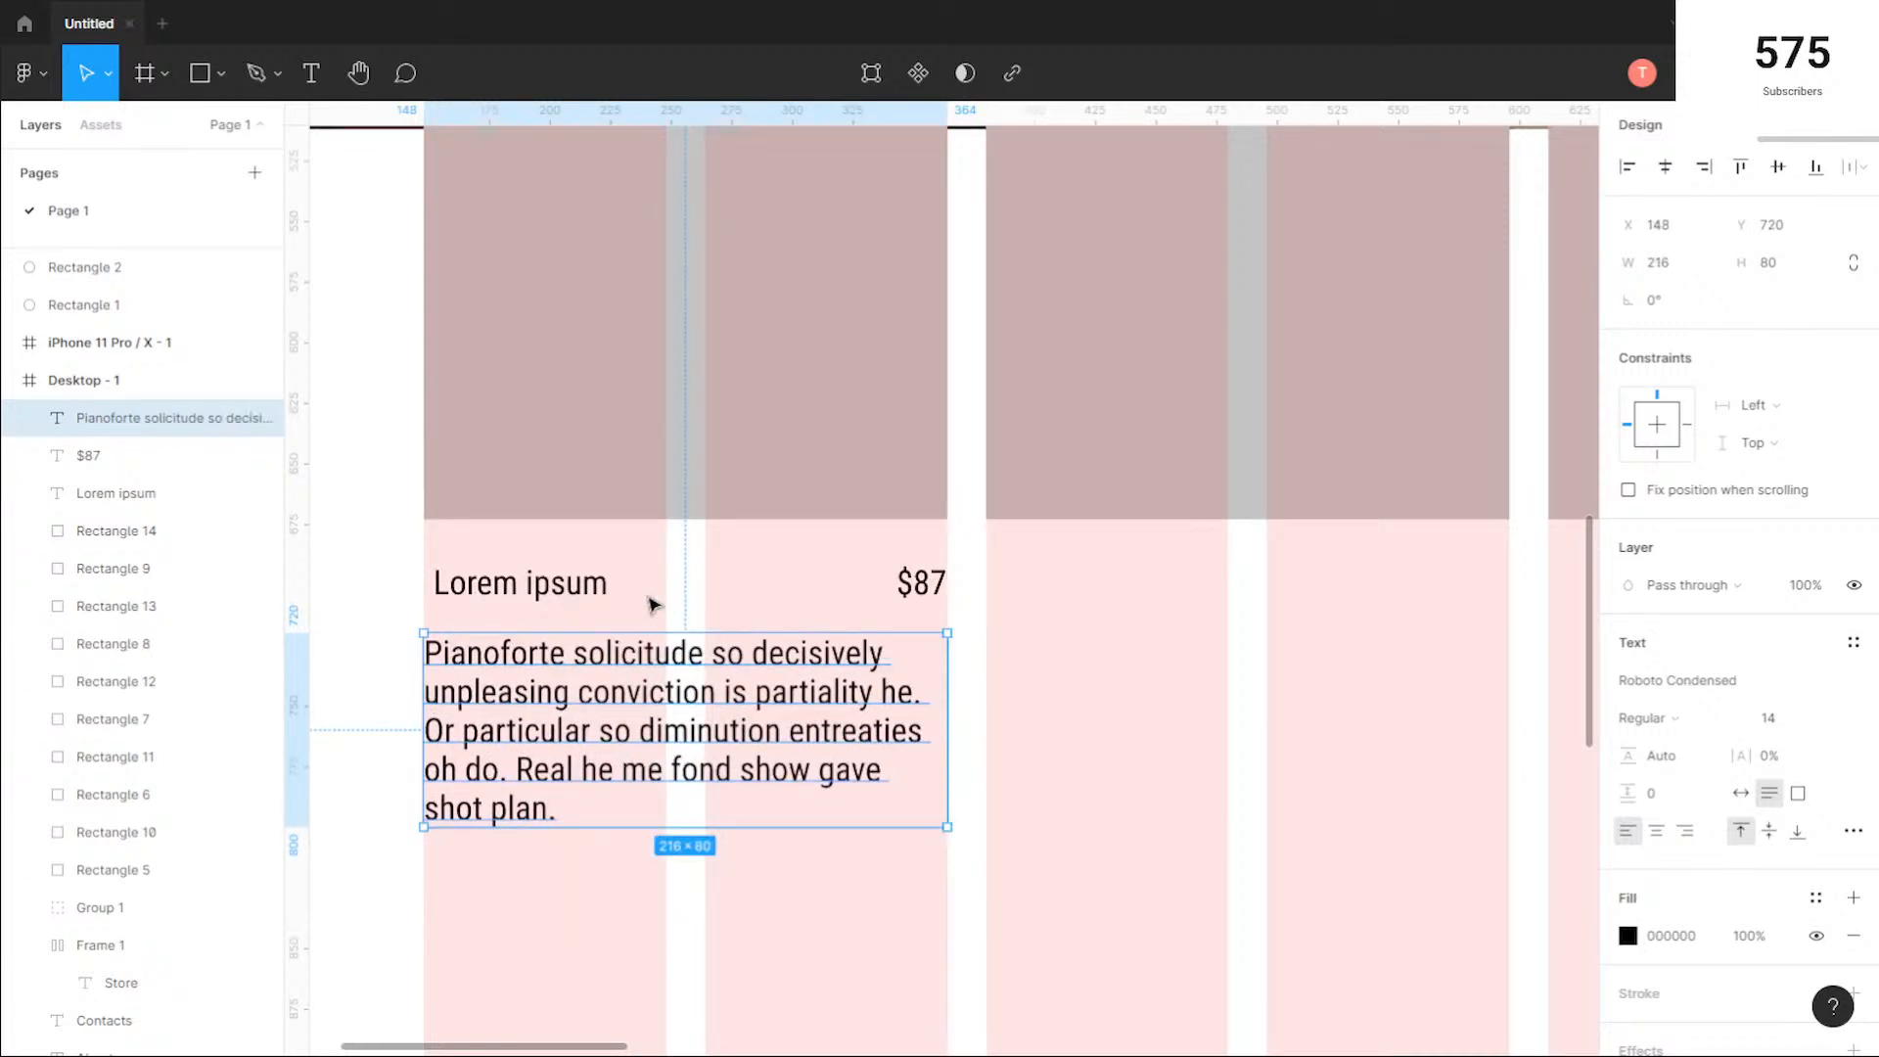
Step: Move the Lorem ipsum title to X 147 so its first letter lines up with the square's left edge
{"action": "left_click", "coordinate": [554, 587]}
{"action": "left_click_drag", "start_coordinate": [536, 589], "coordinate": [521, 592]}
{"action": "scroll", "coordinate": [473, 586], "scroll_direction": "up", "scroll_amount": 5}
{"action": "left_click_drag", "start_coordinate": [465, 463], "coordinate": [718, 407]}
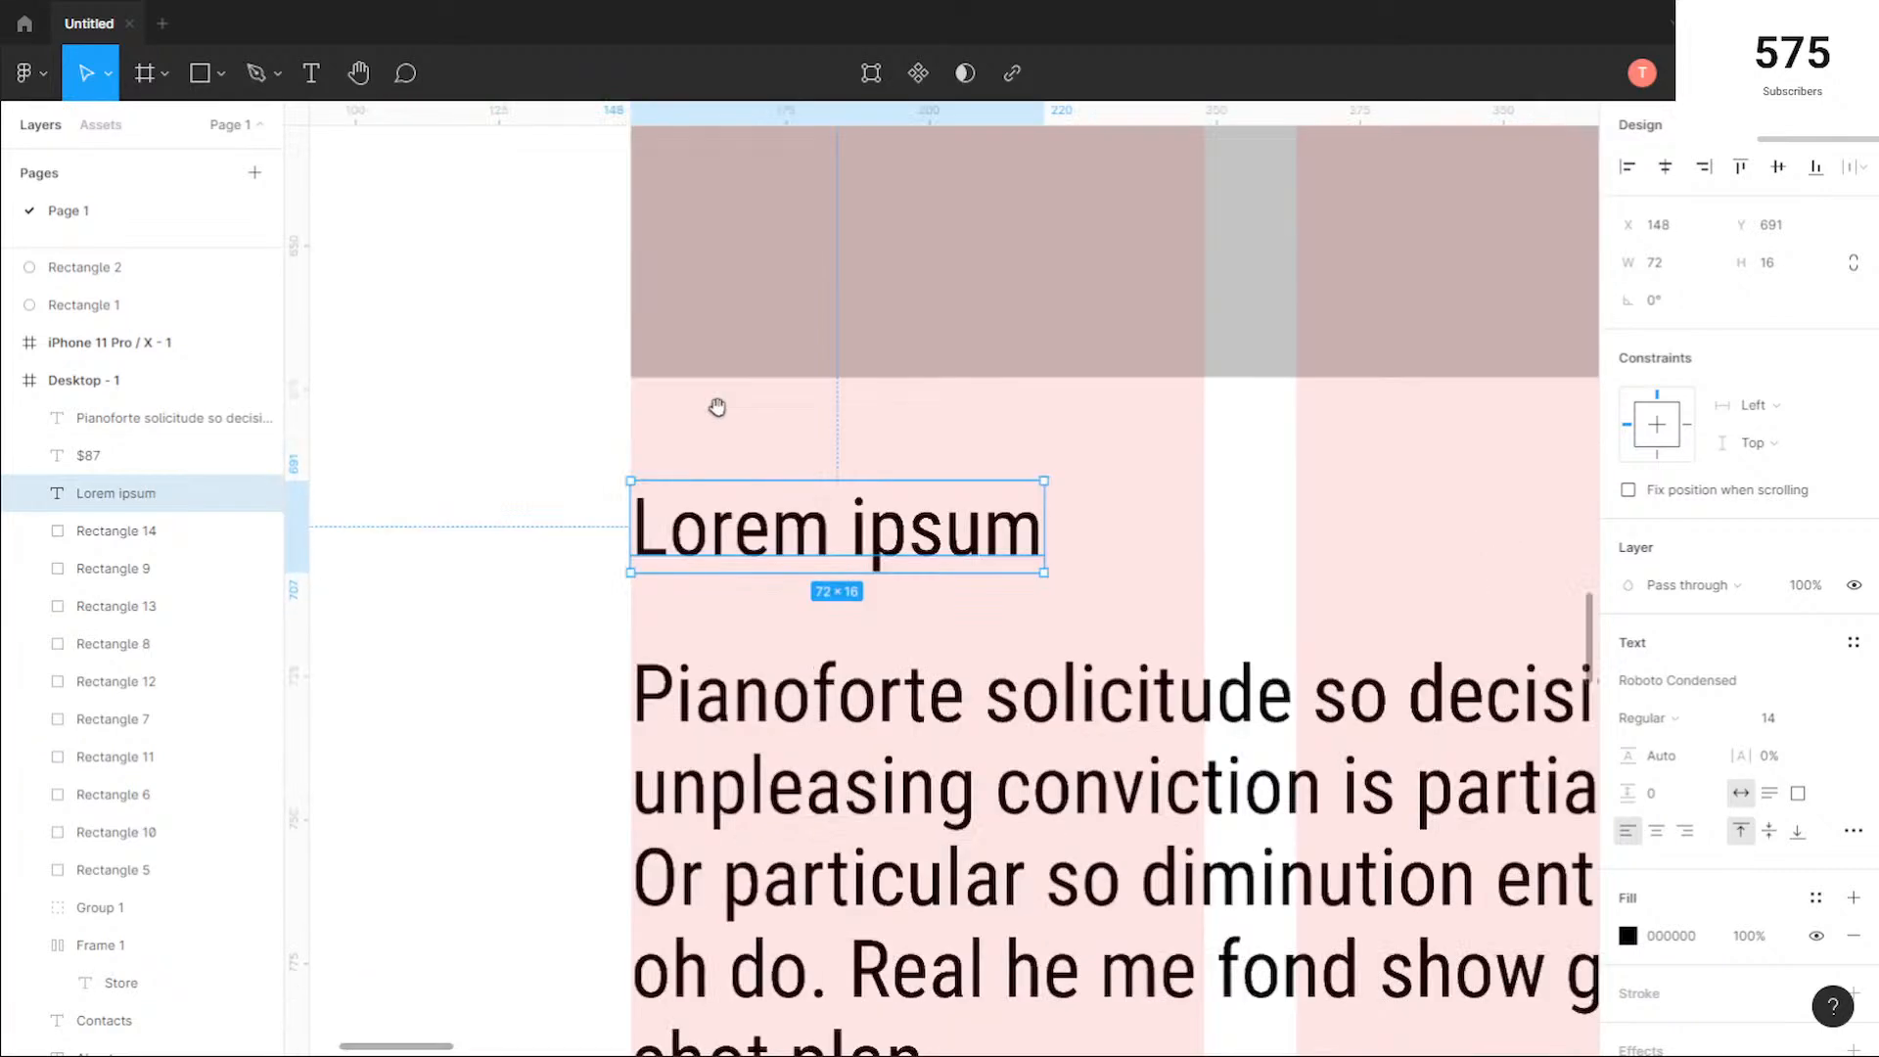
{"action": "scroll", "coordinate": [718, 407], "scroll_direction": "down", "scroll_amount": 2}
{"action": "scroll", "coordinate": [736, 460], "scroll_direction": "up", "scroll_amount": 5}
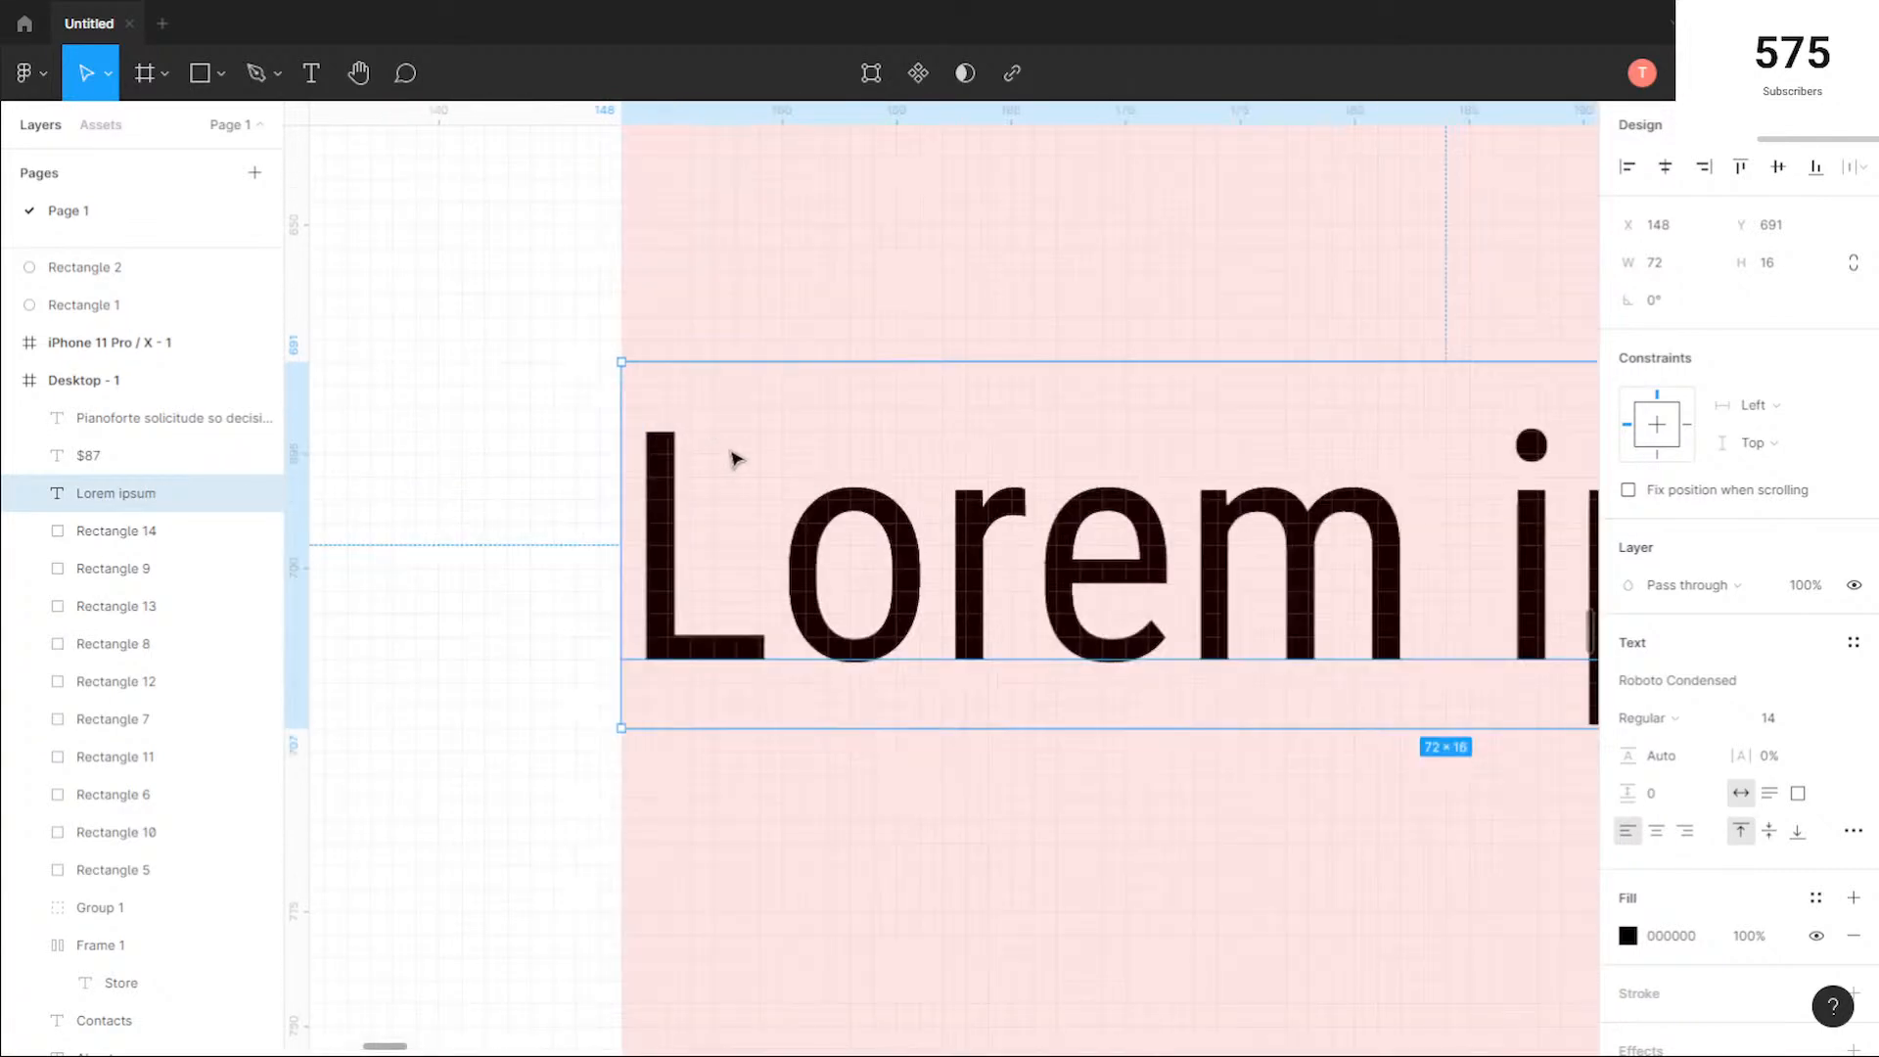
{"action": "key", "text": "Left"}
{"action": "scroll", "coordinate": [802, 457], "scroll_direction": "down", "scroll_amount": 3}
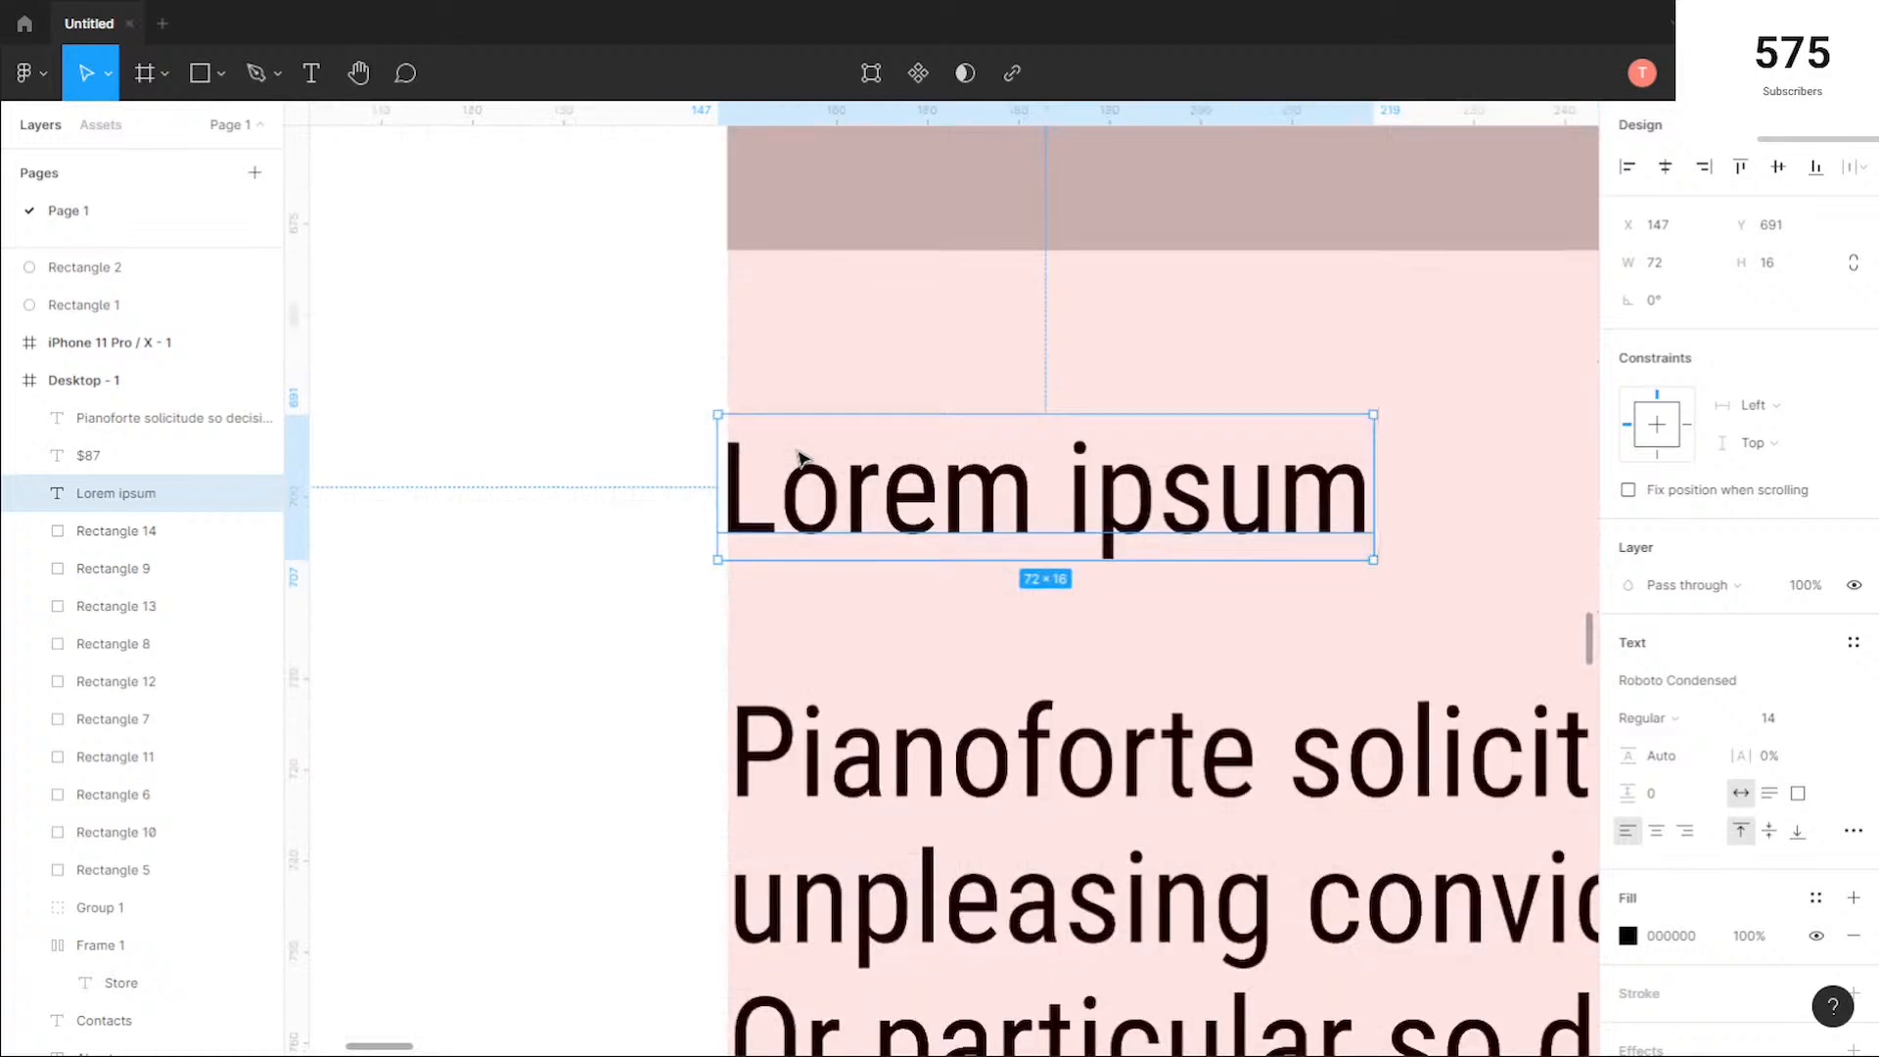
{"action": "scroll", "coordinate": [802, 457], "scroll_direction": "down", "scroll_amount": 2}
Step: Shift the description paragraph to X 147, in line with the Lorem ipsum title
{"action": "left_click", "coordinate": [902, 666]}
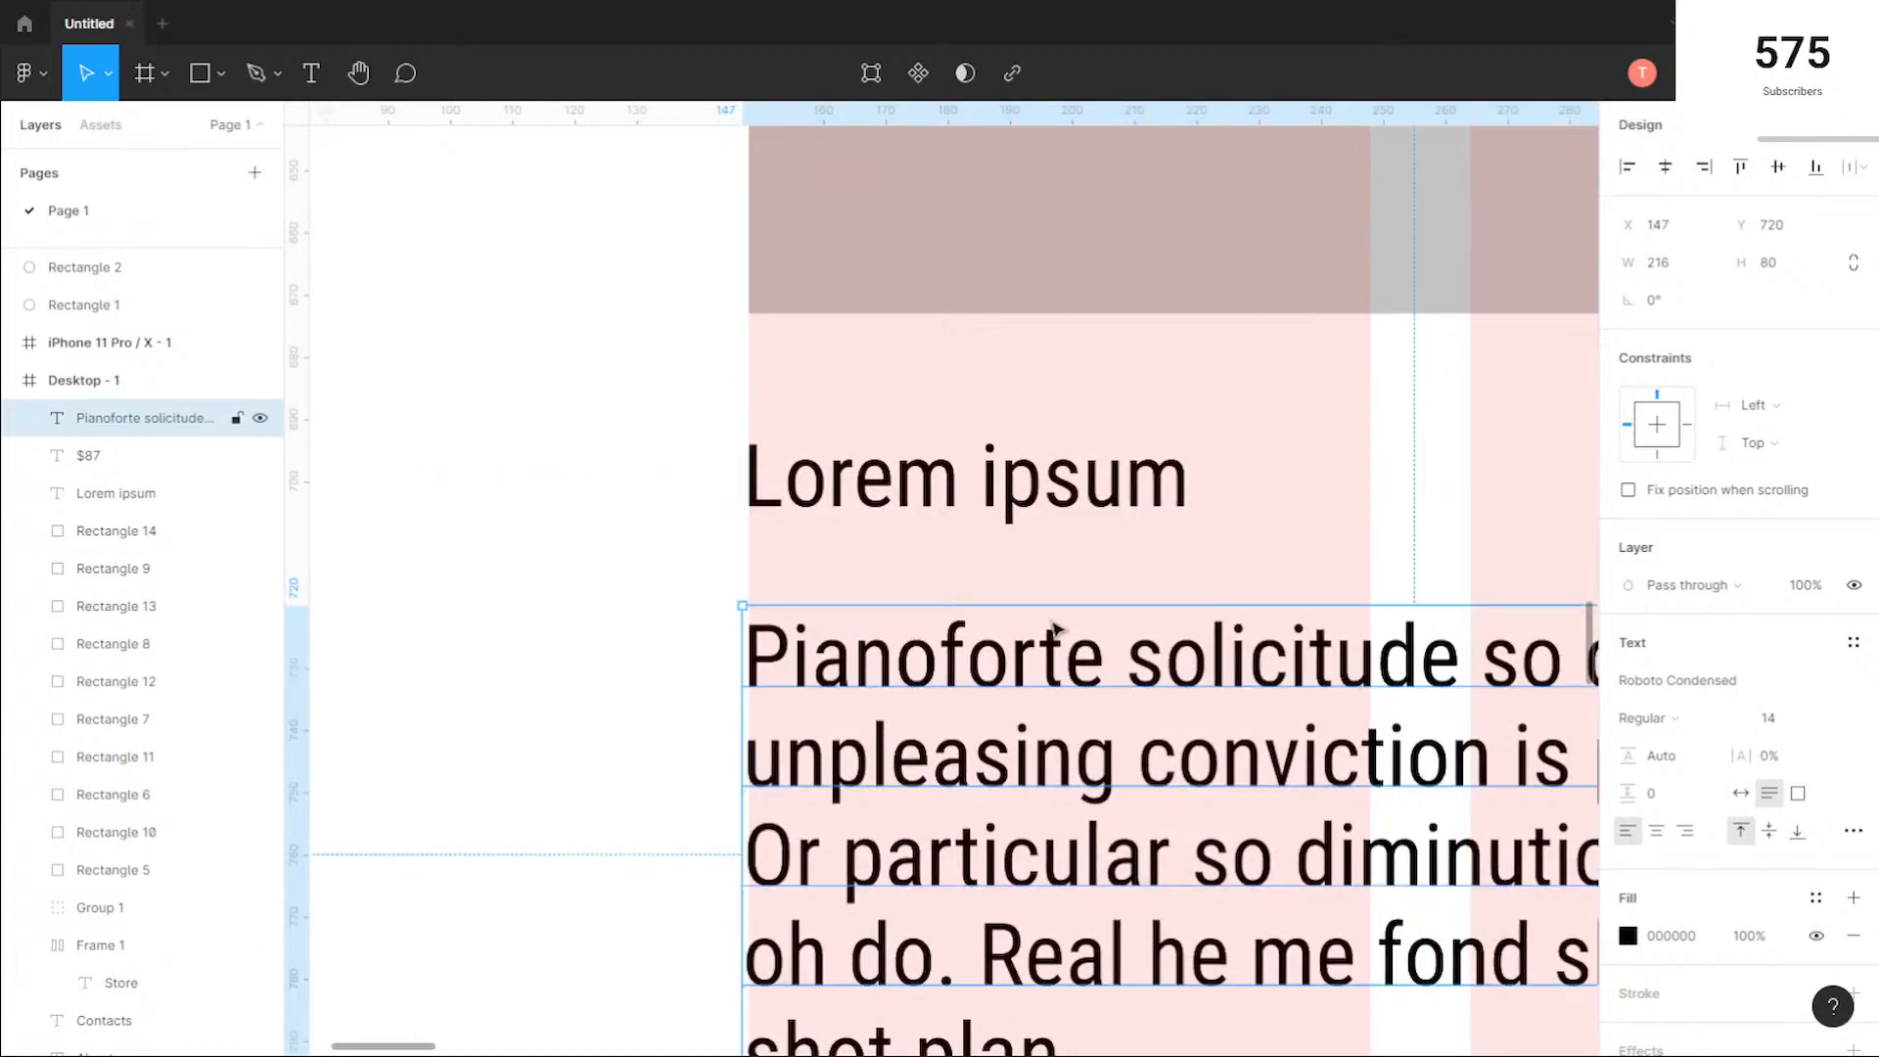
{"action": "scroll", "coordinate": [1131, 526], "scroll_direction": "down", "scroll_amount": 2}
{"action": "scroll", "coordinate": [1170, 492], "scroll_direction": "down", "scroll_amount": 2}
{"action": "key", "text": "Escape"}
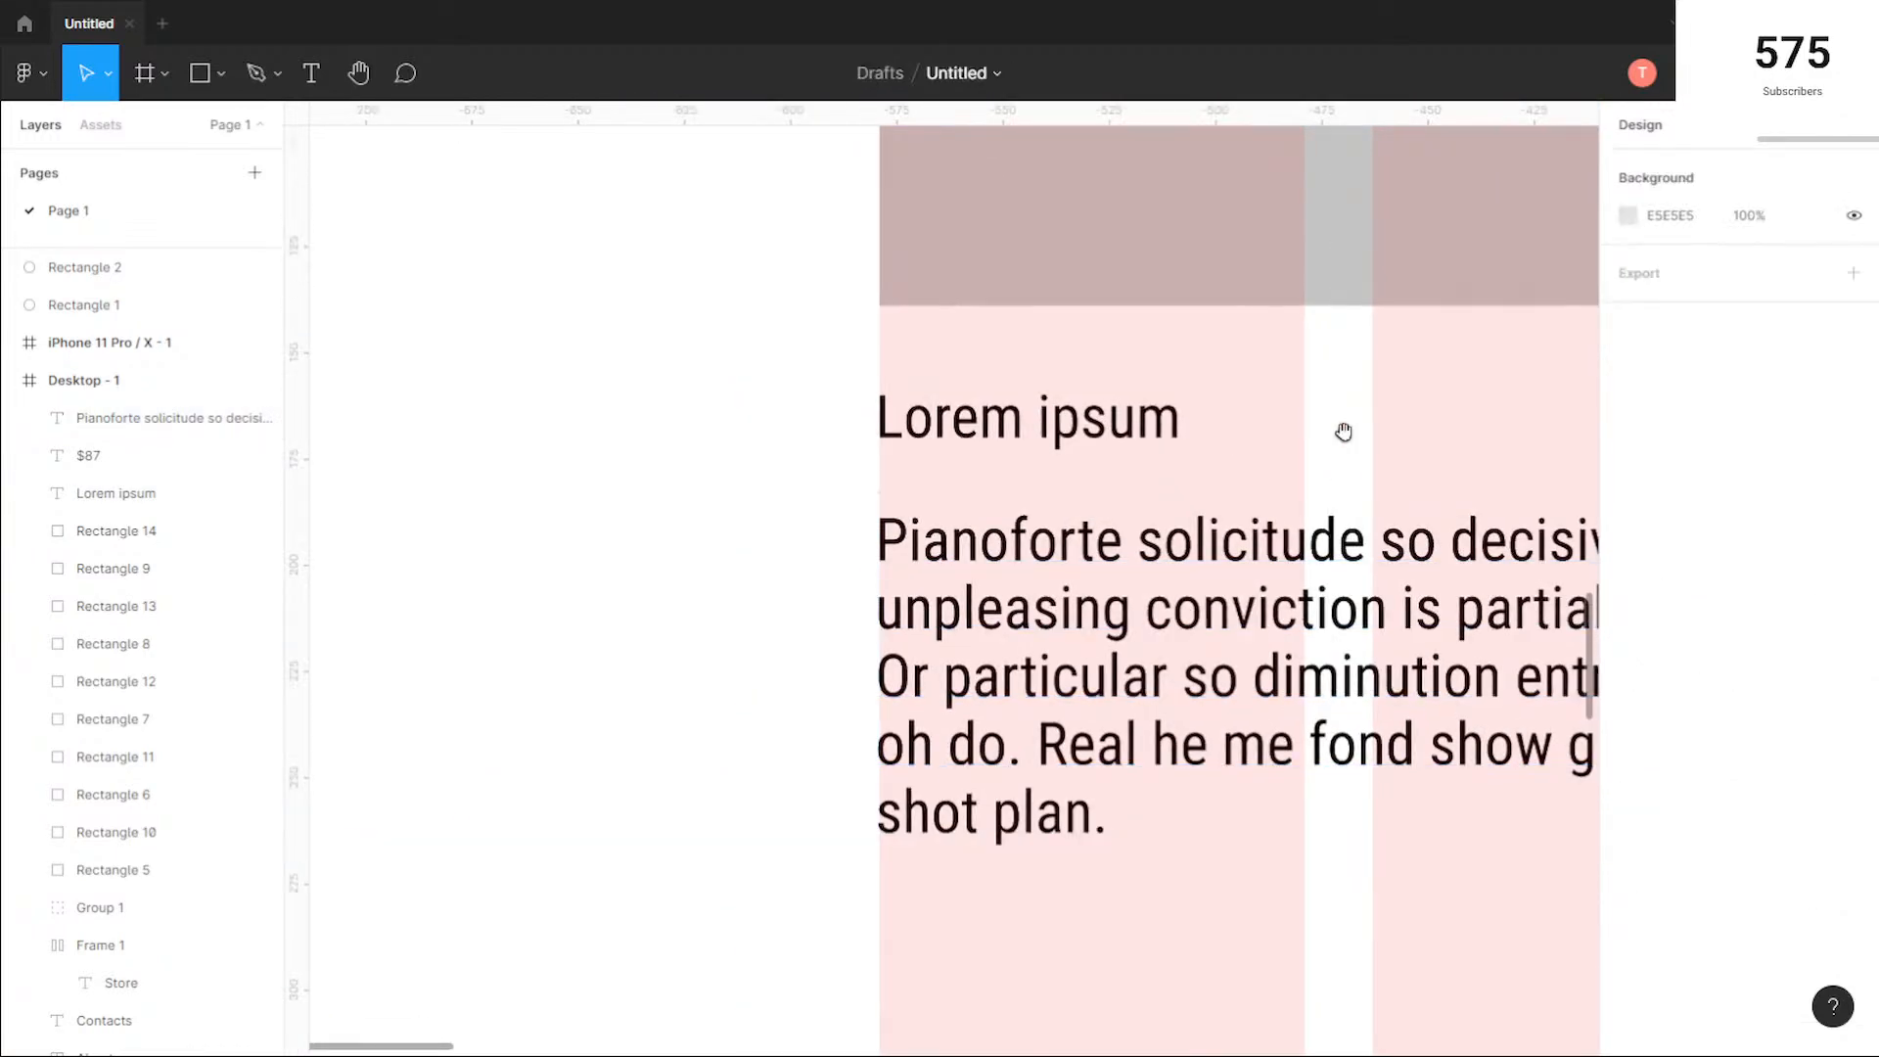
{"action": "scroll", "coordinate": [1342, 428], "scroll_direction": "right", "scroll_amount": 5}
{"action": "scroll", "coordinate": [592, 469], "scroll_direction": "left", "scroll_amount": 4}
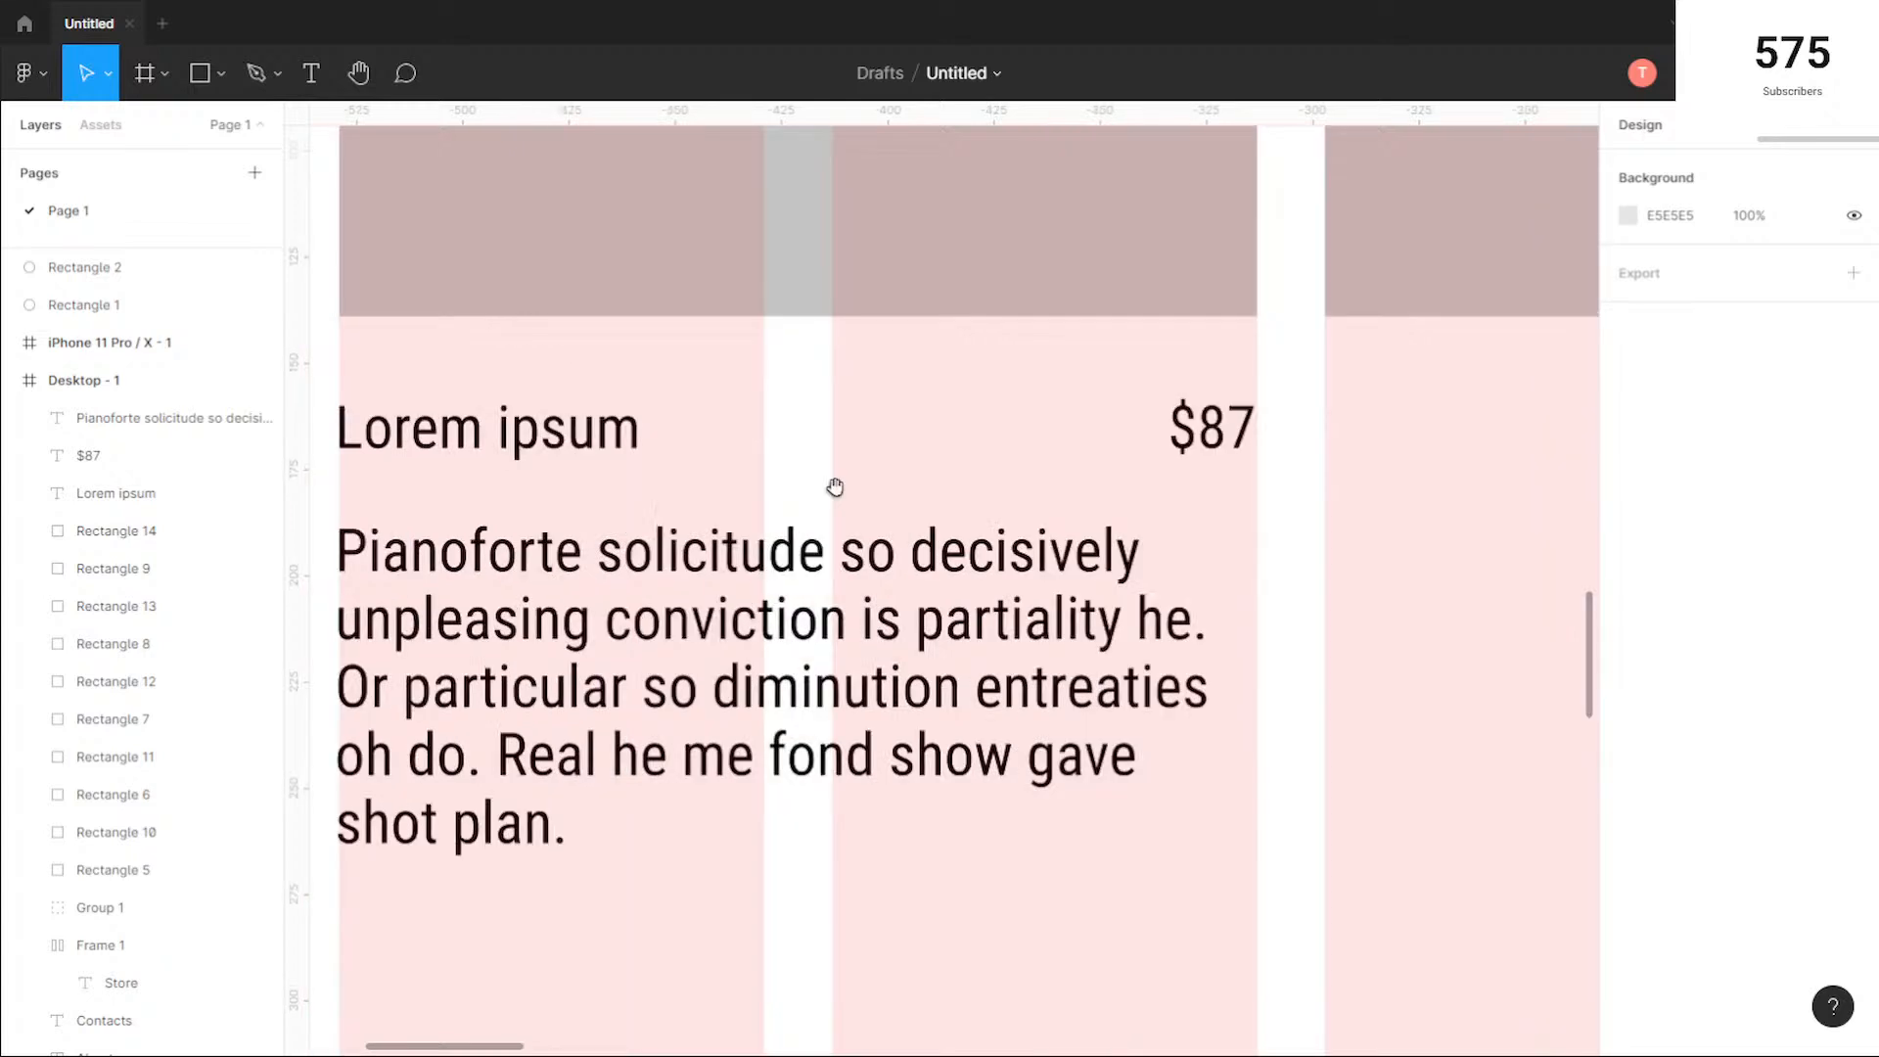
Step: Make the Lorem ipsum title Bold with font size 16
{"action": "left_click", "coordinate": [602, 440]}
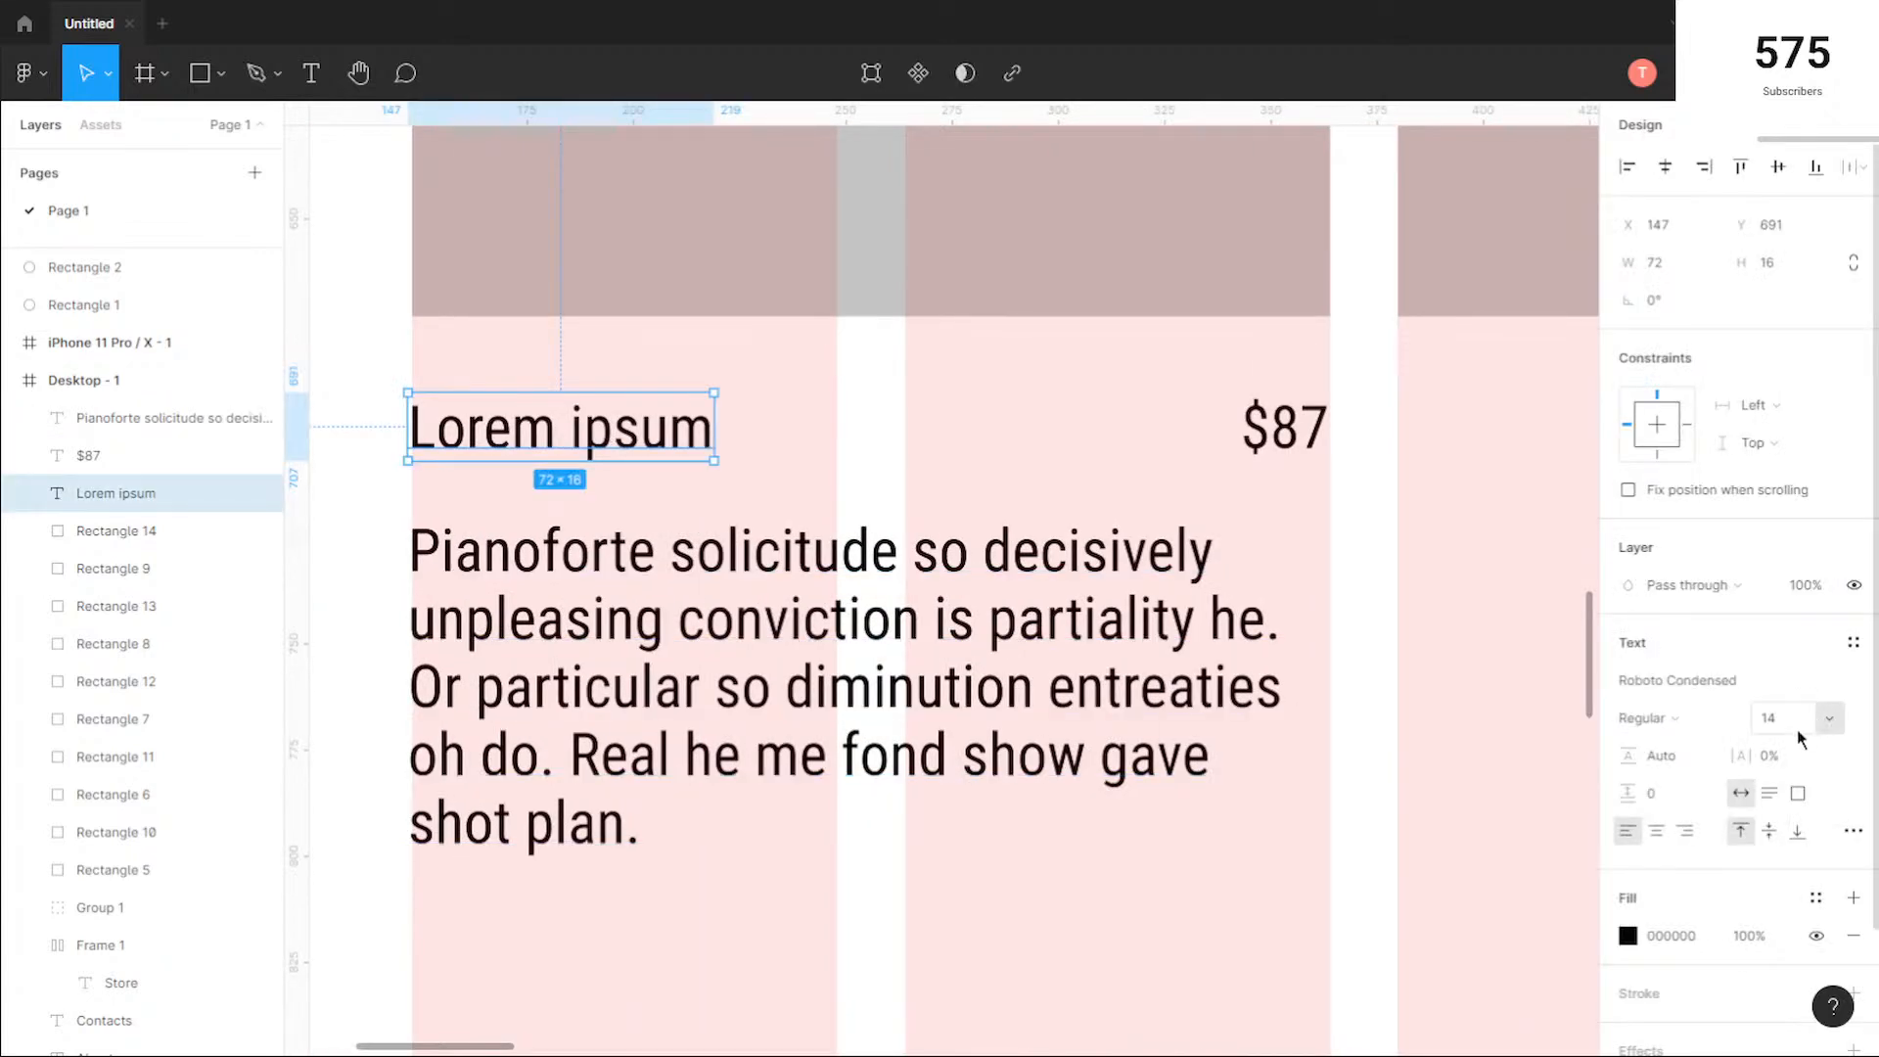
{"action": "left_click", "coordinate": [1700, 725]}
{"action": "left_click", "coordinate": [1702, 748]}
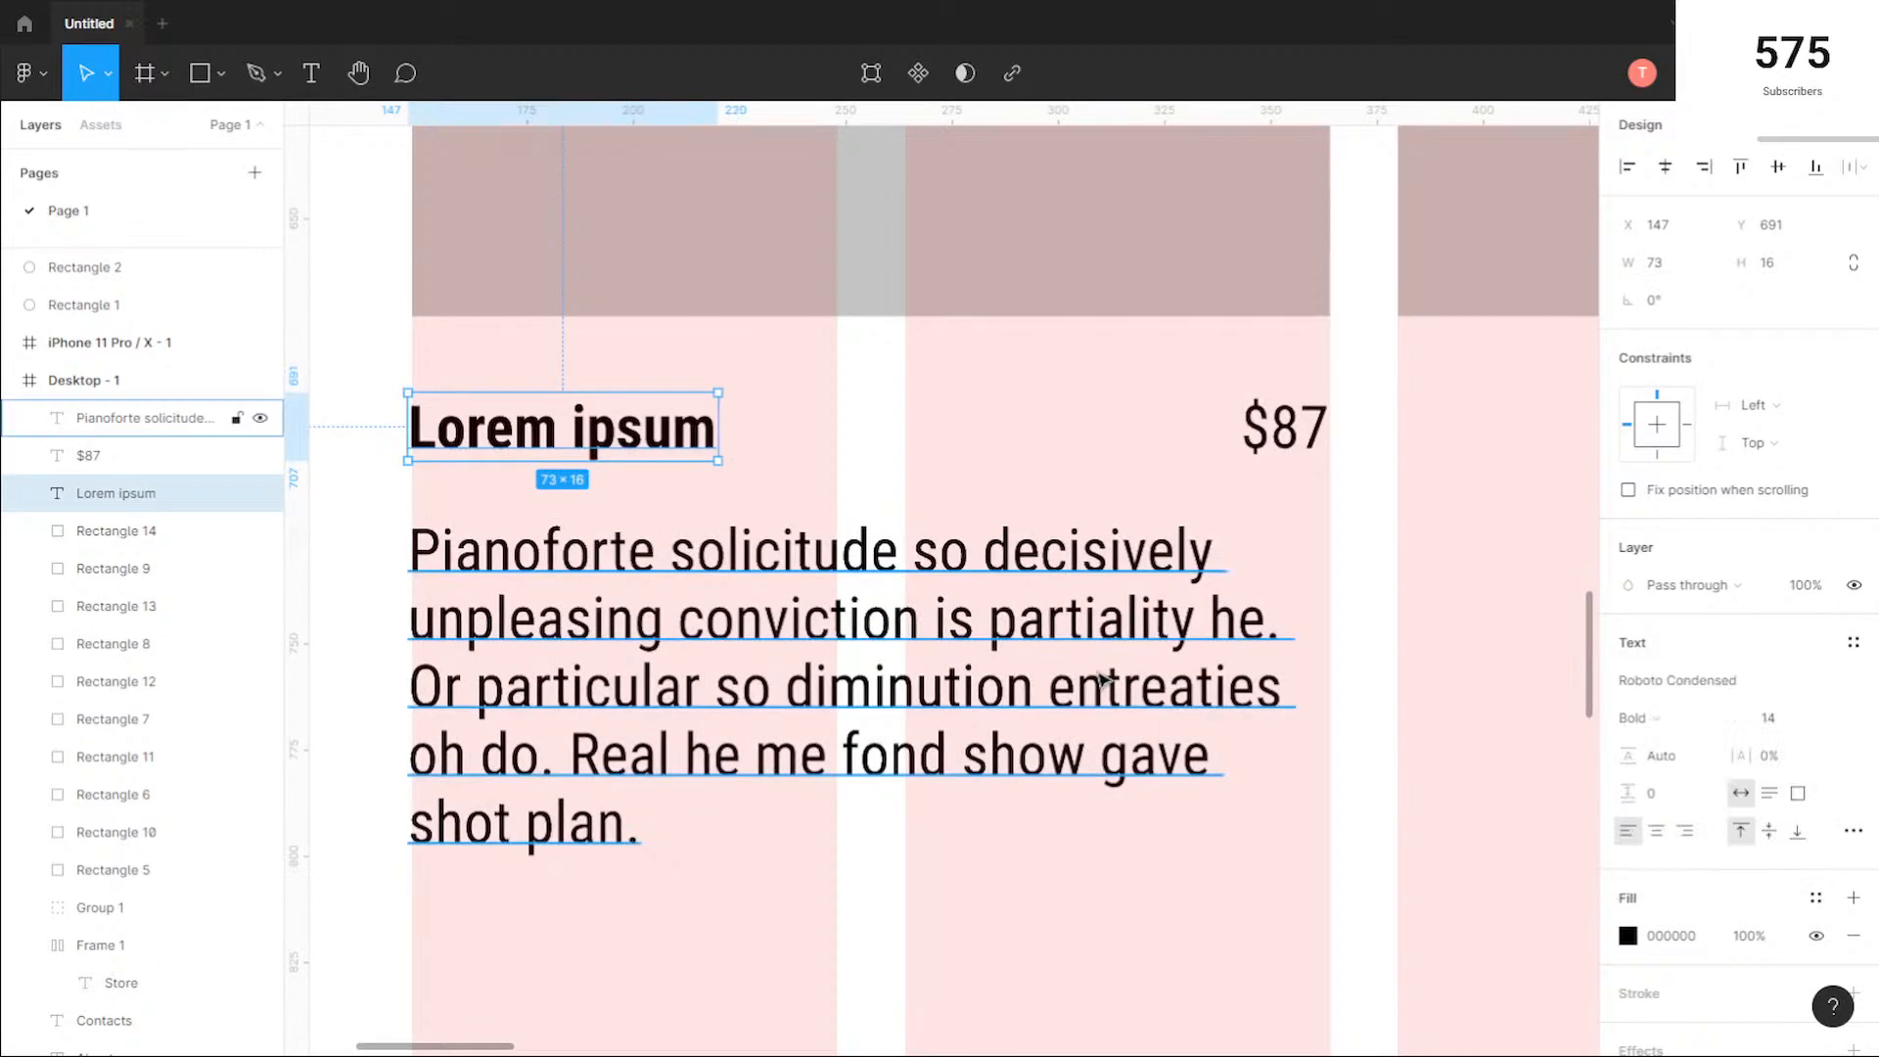
{"action": "left_click", "coordinate": [1830, 720]}
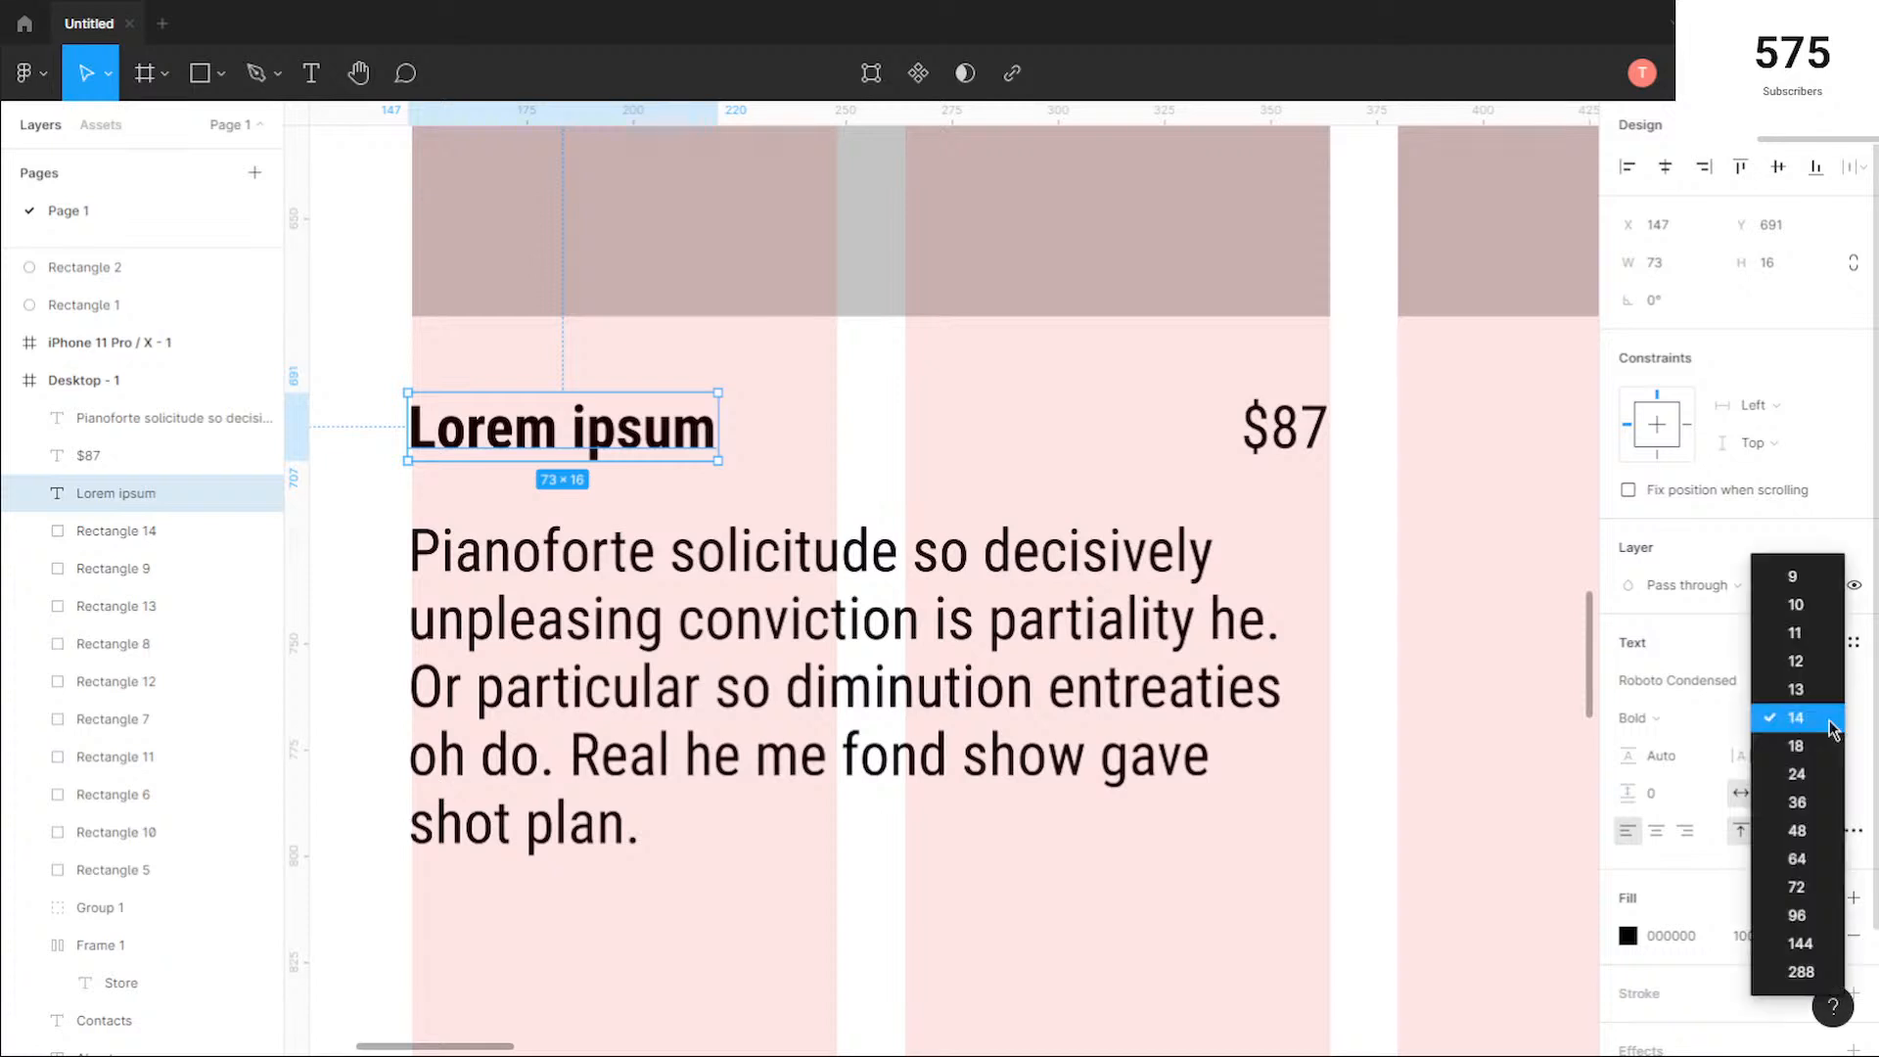
{"action": "left_click", "coordinate": [1797, 726]}
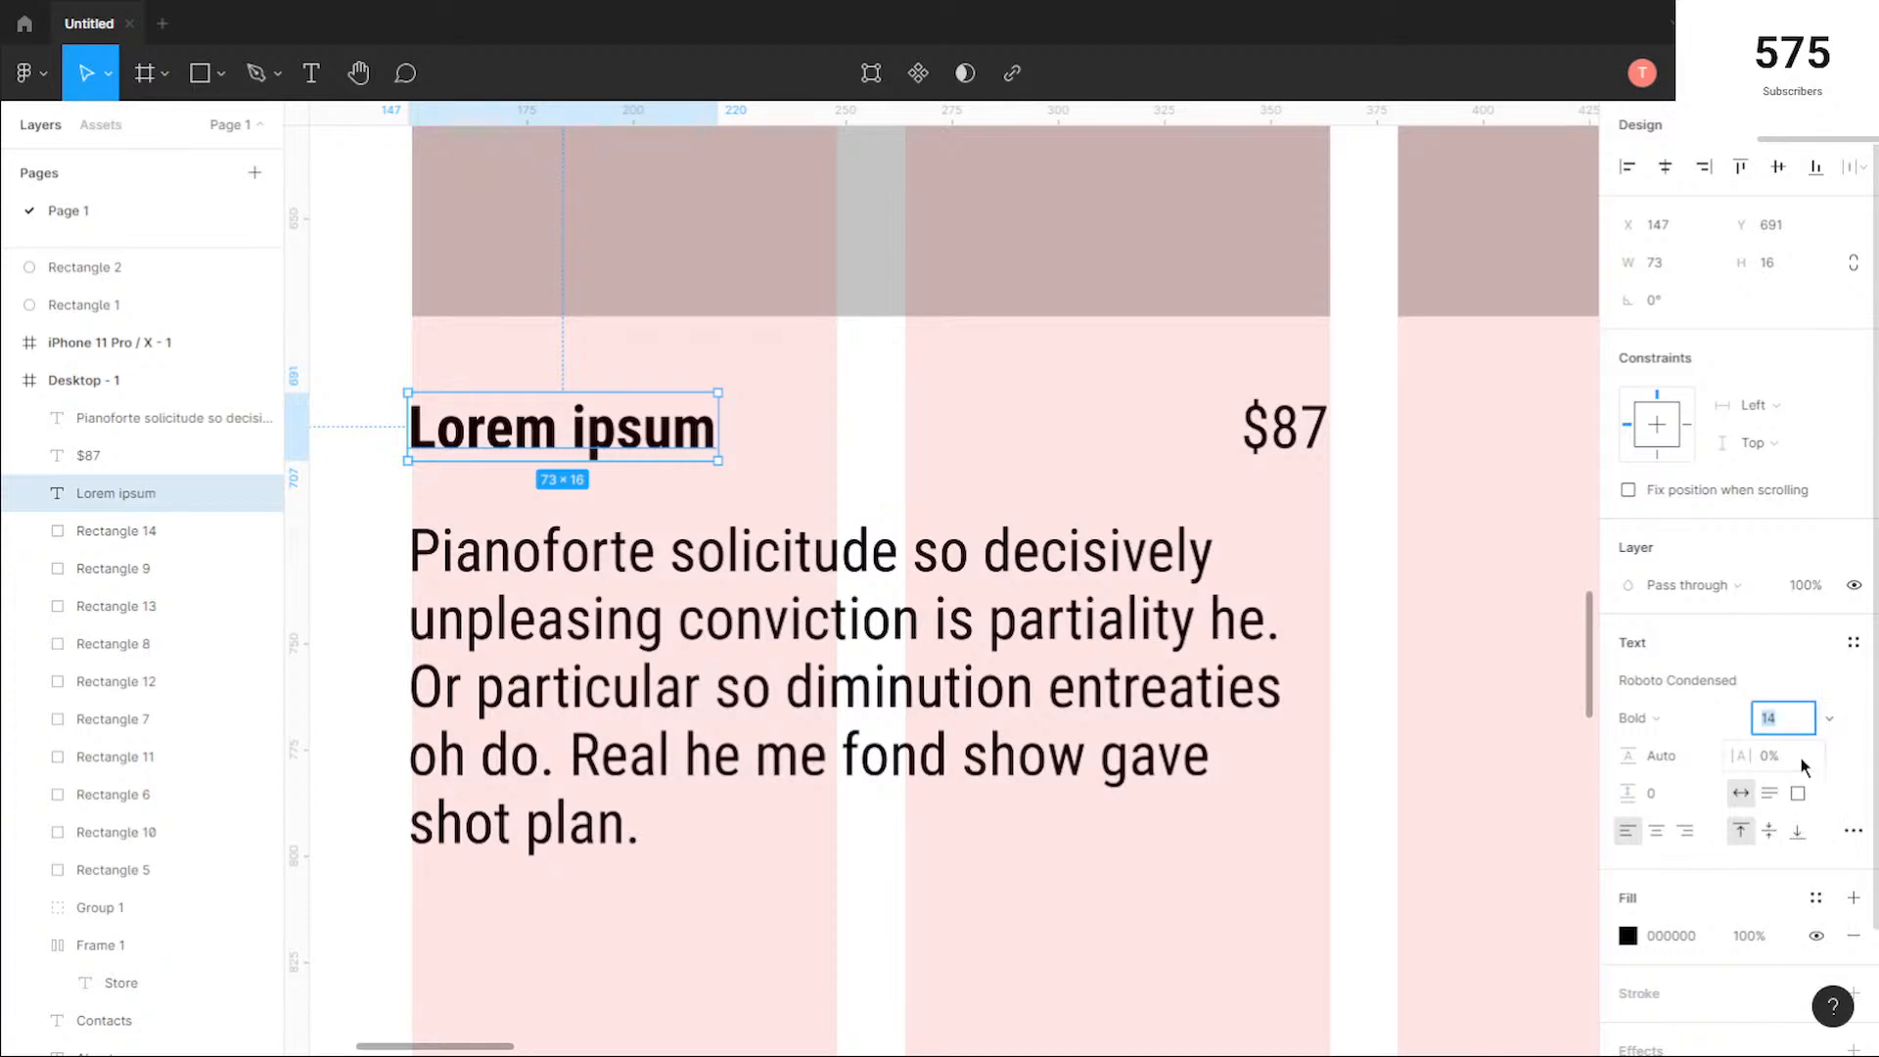
{"action": "type", "text": "16"}
{"action": "key", "text": "Return"}
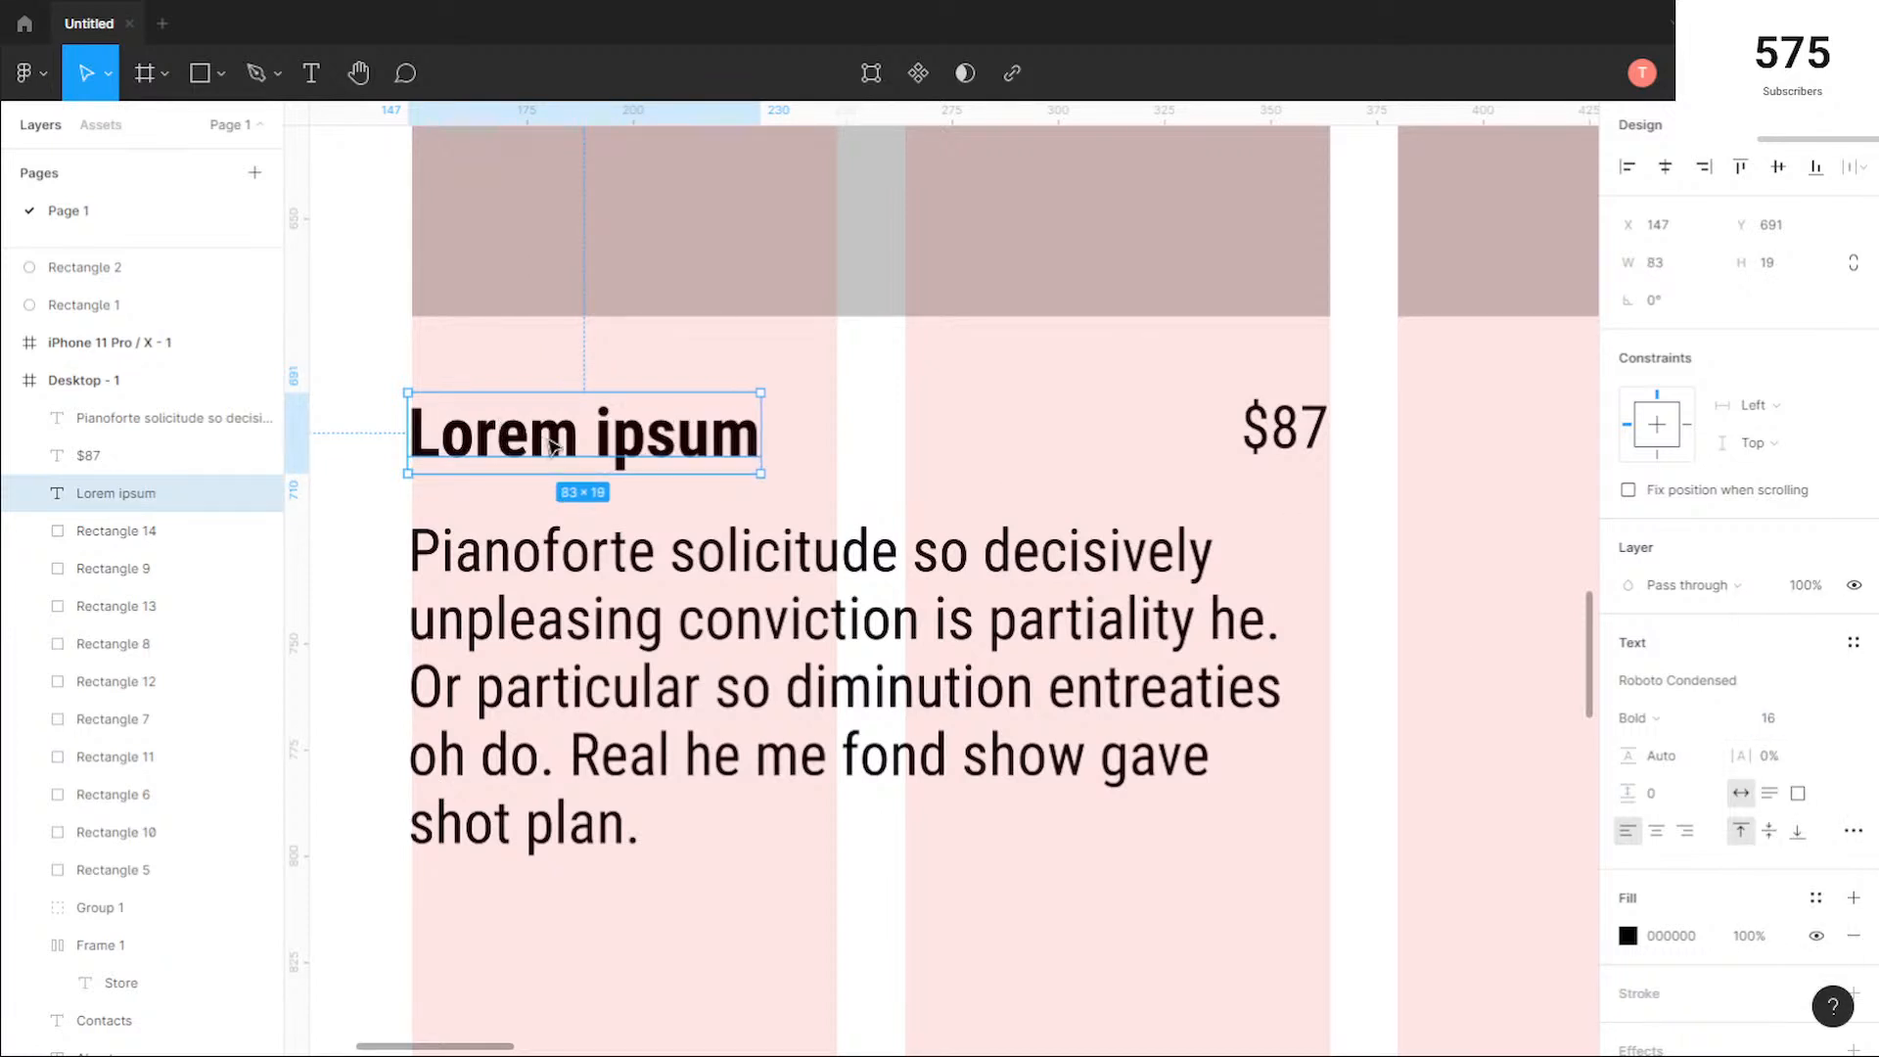
Step: Set the $87 price's font size to 20 and realign it with the square's right edge
{"action": "left_click", "coordinate": [1285, 428]}
{"action": "left_click", "coordinate": [1798, 722]}
{"action": "type", "text": "16"}
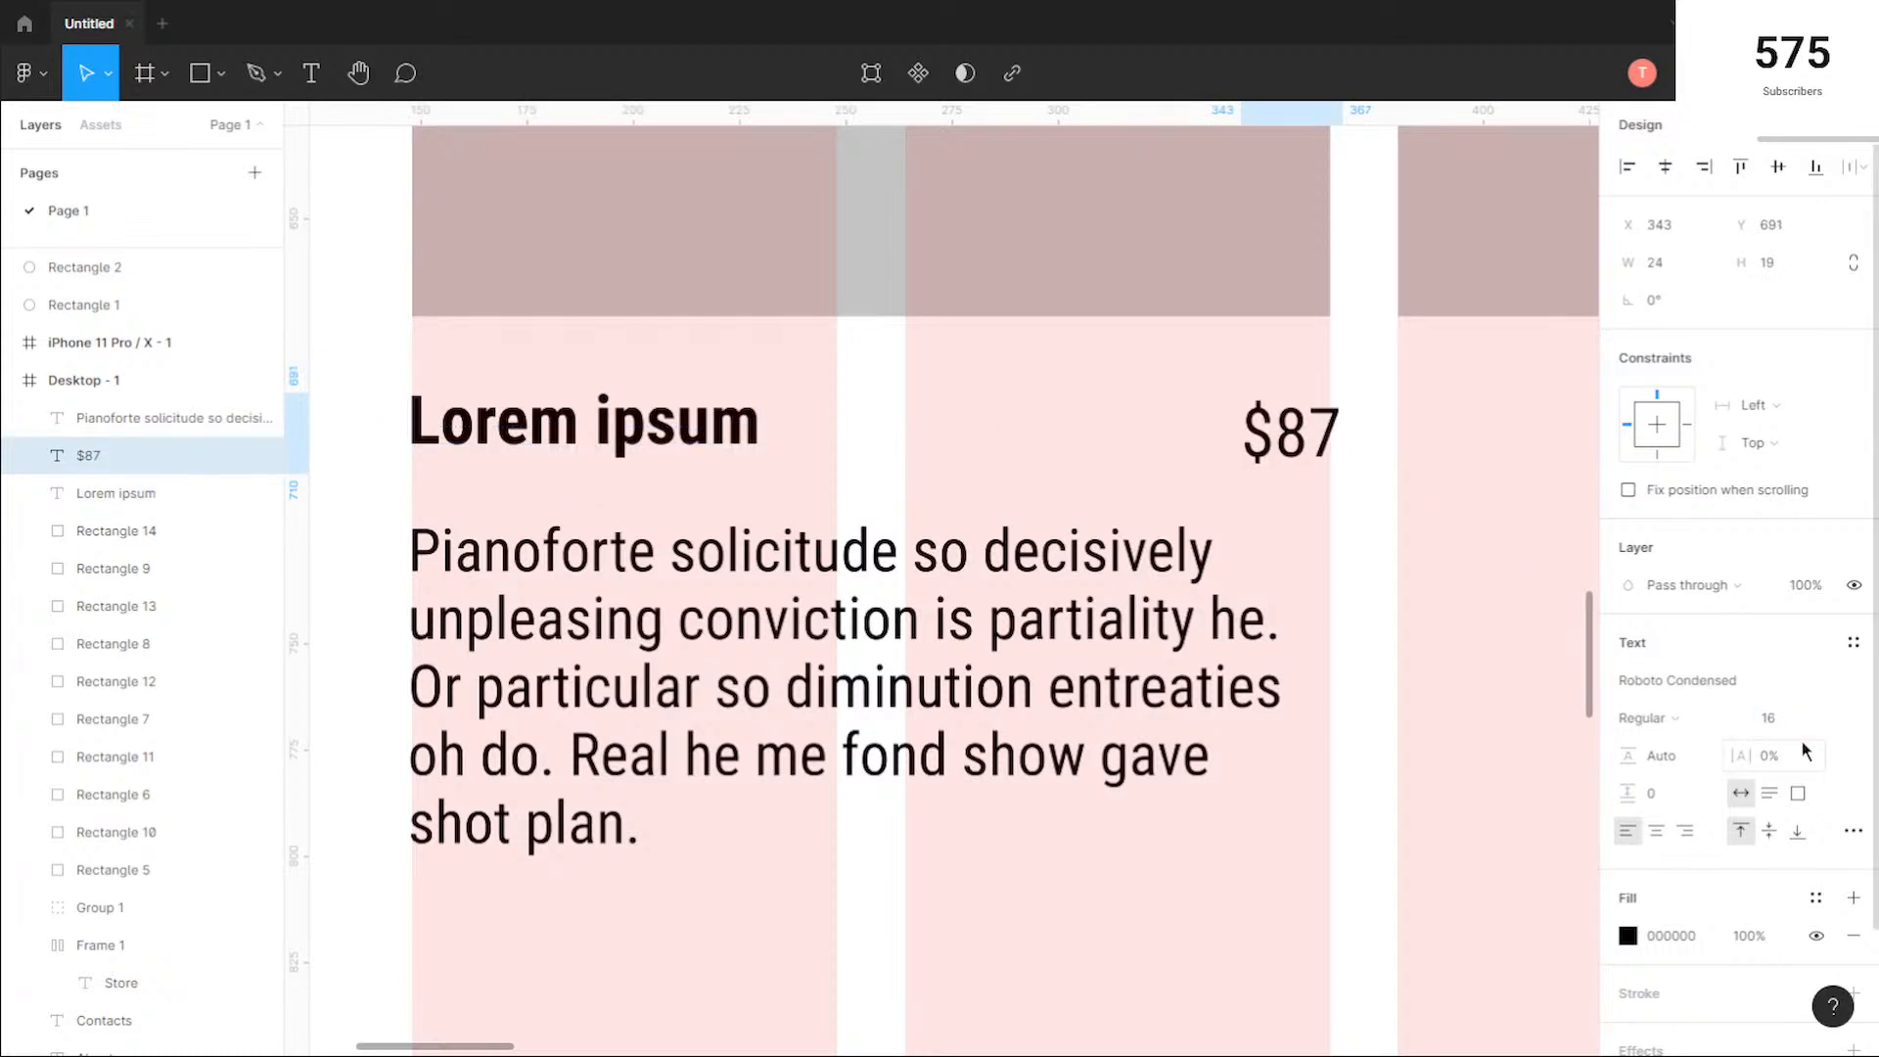
{"action": "key", "text": "Return"}
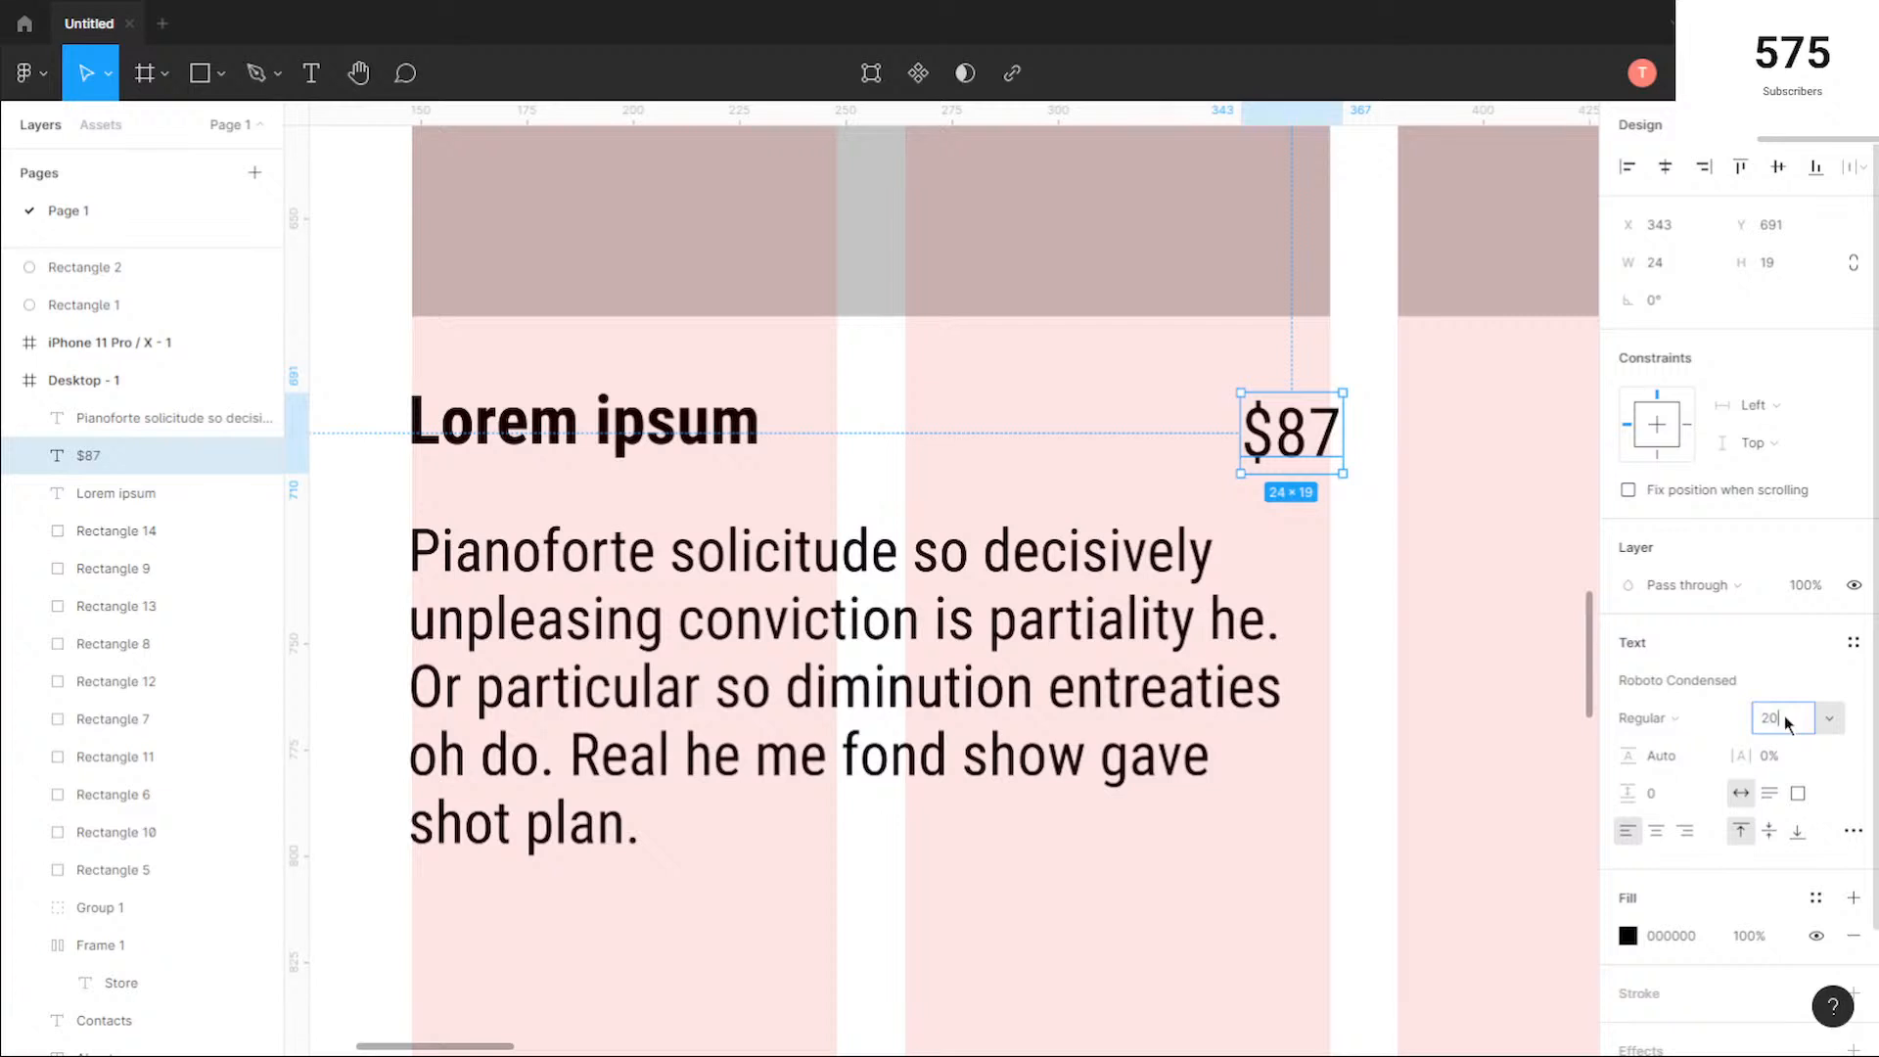
{"action": "key", "text": "Return"}
{"action": "left_click_drag", "start_coordinate": [1325, 443], "coordinate": [1290, 437]}
Step: Make the $87 price Bold and reposition it at X 333, Y 689 against the square's right edge
{"action": "left_click", "coordinate": [1682, 719]}
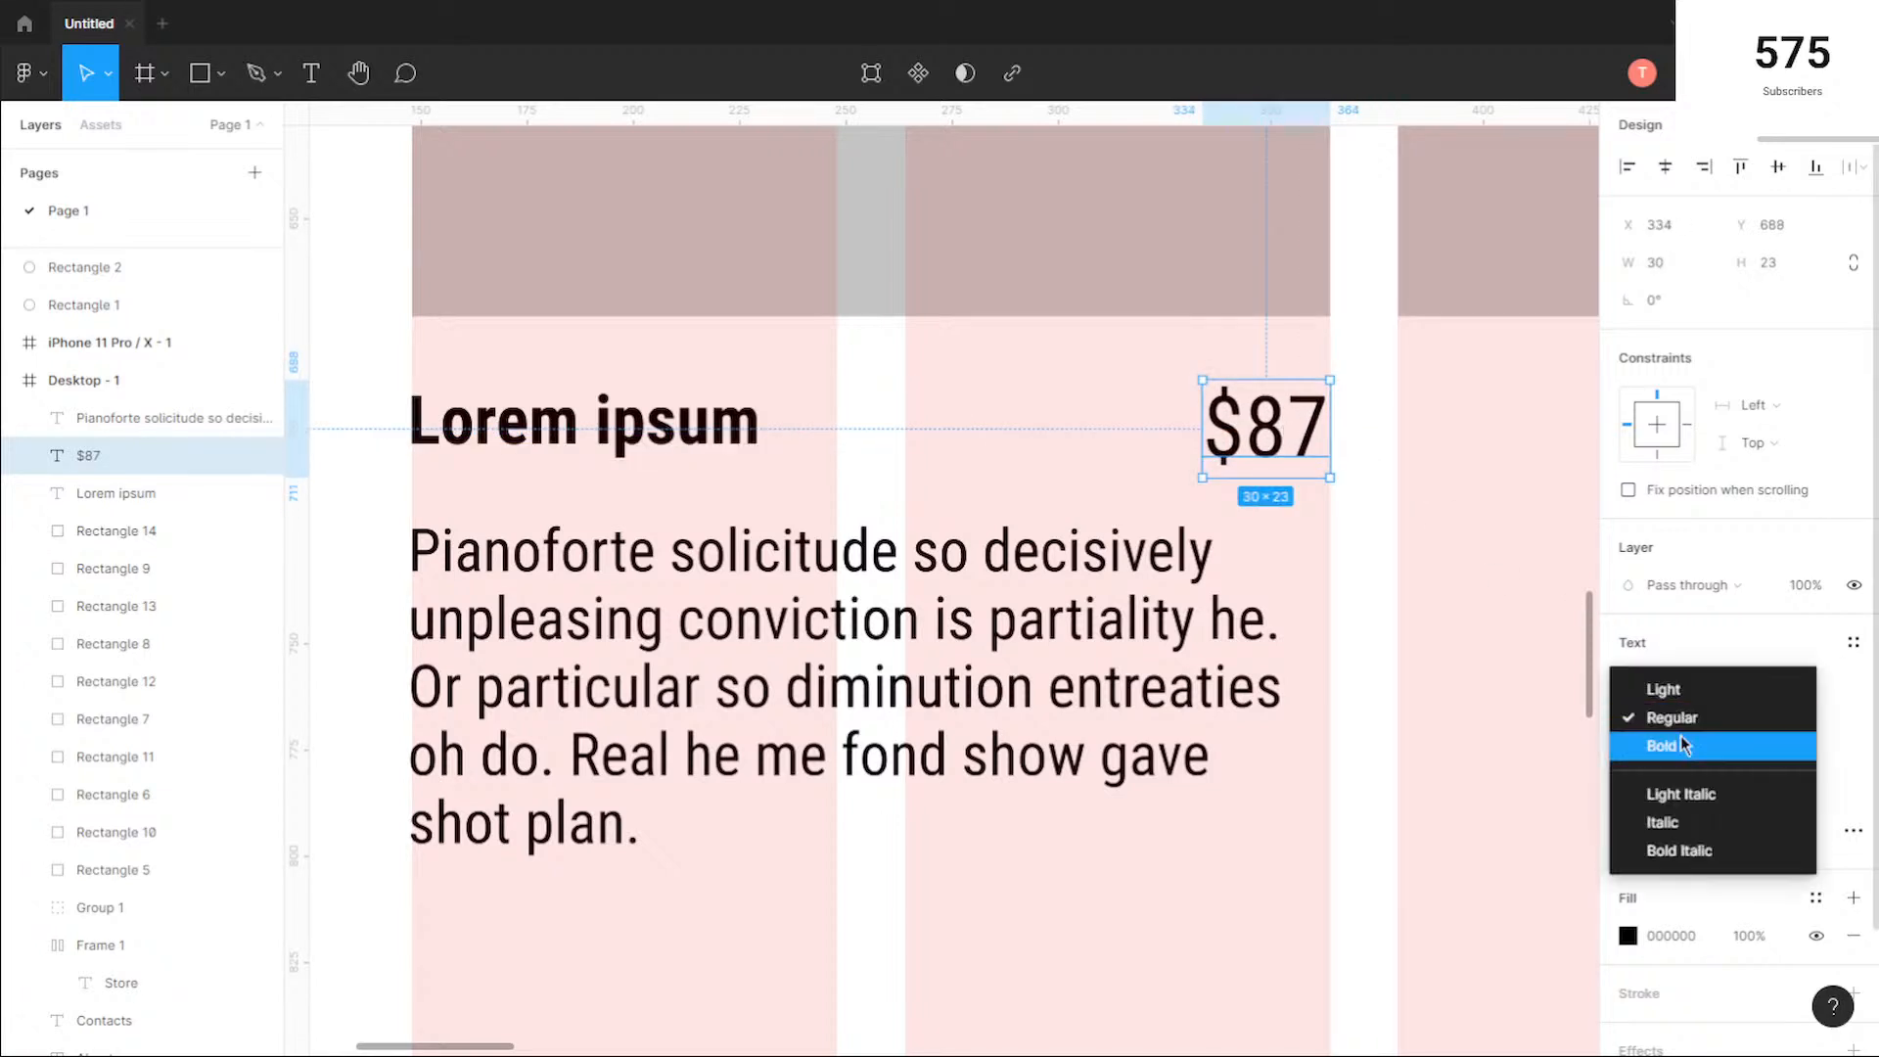
{"action": "left_click", "coordinate": [1689, 744]}
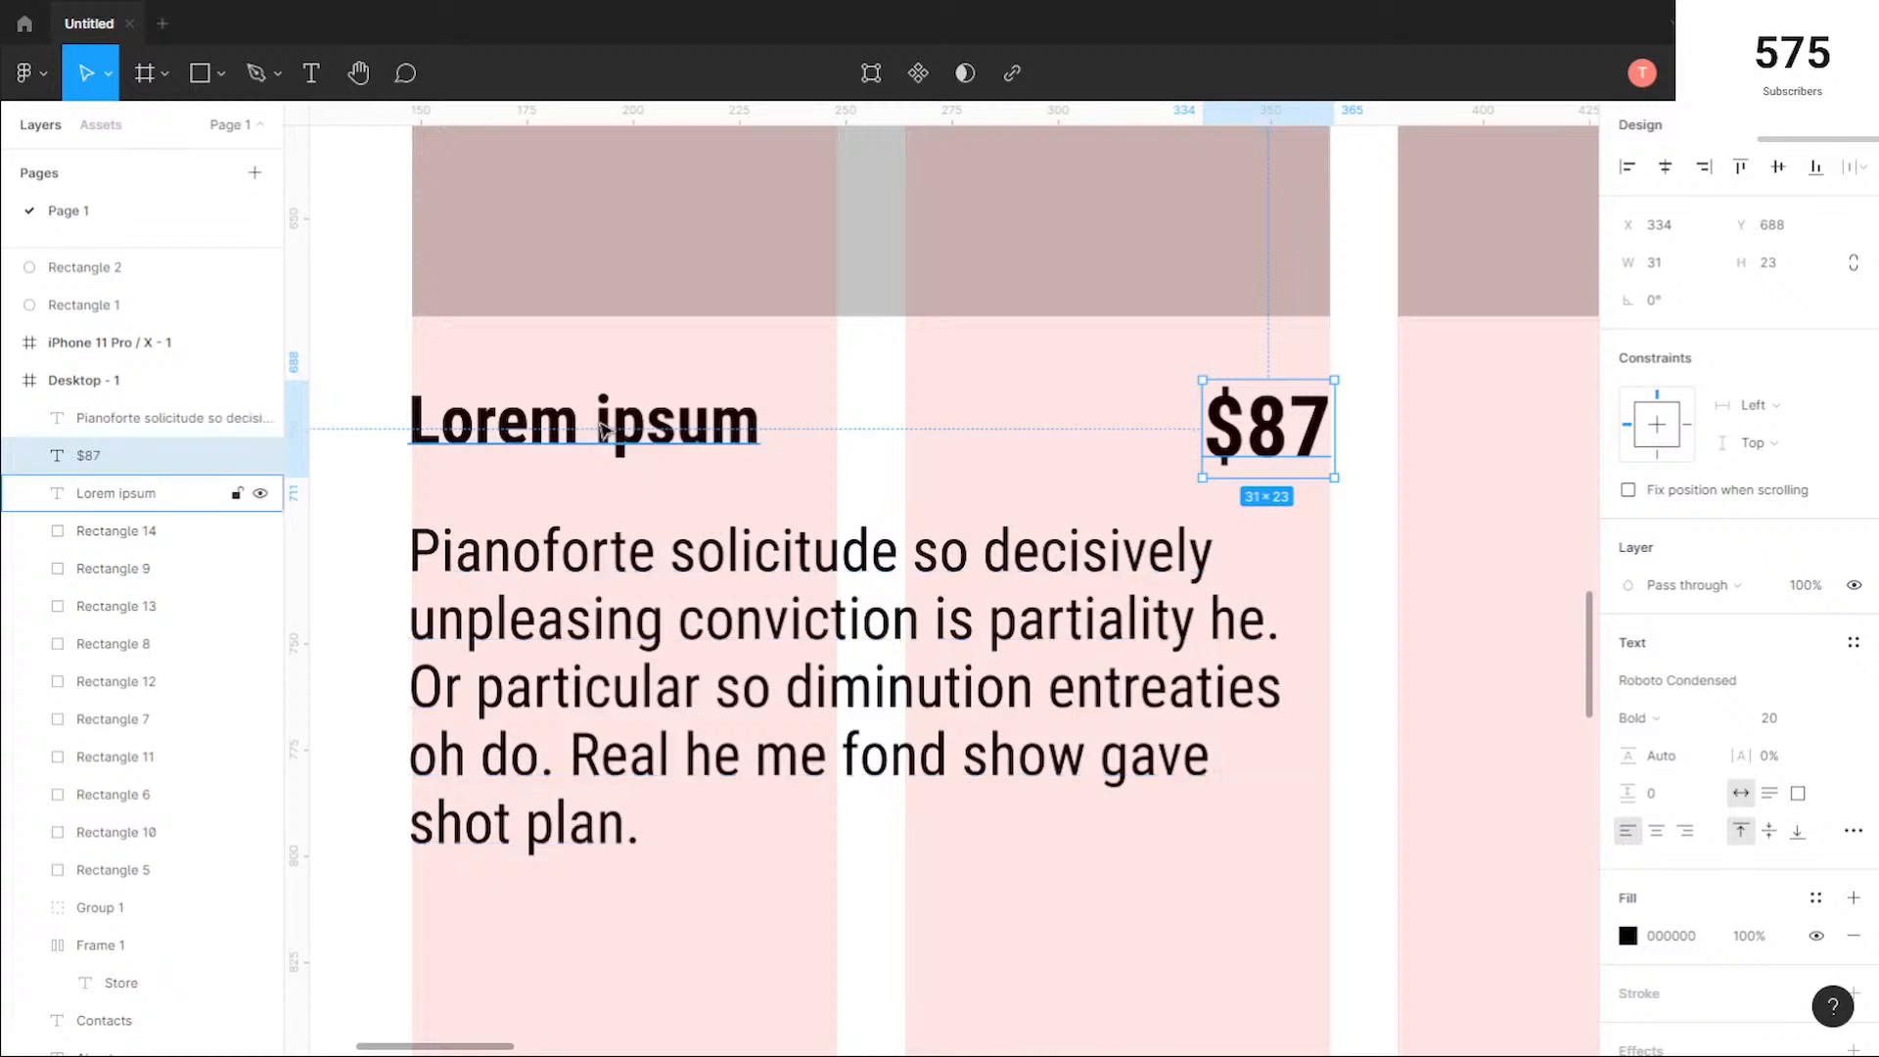
{"action": "left_click_drag", "start_coordinate": [1281, 427], "coordinate": [1275, 428]}
{"action": "scroll", "coordinate": [700, 519], "scroll_direction": "down", "scroll_amount": 5}
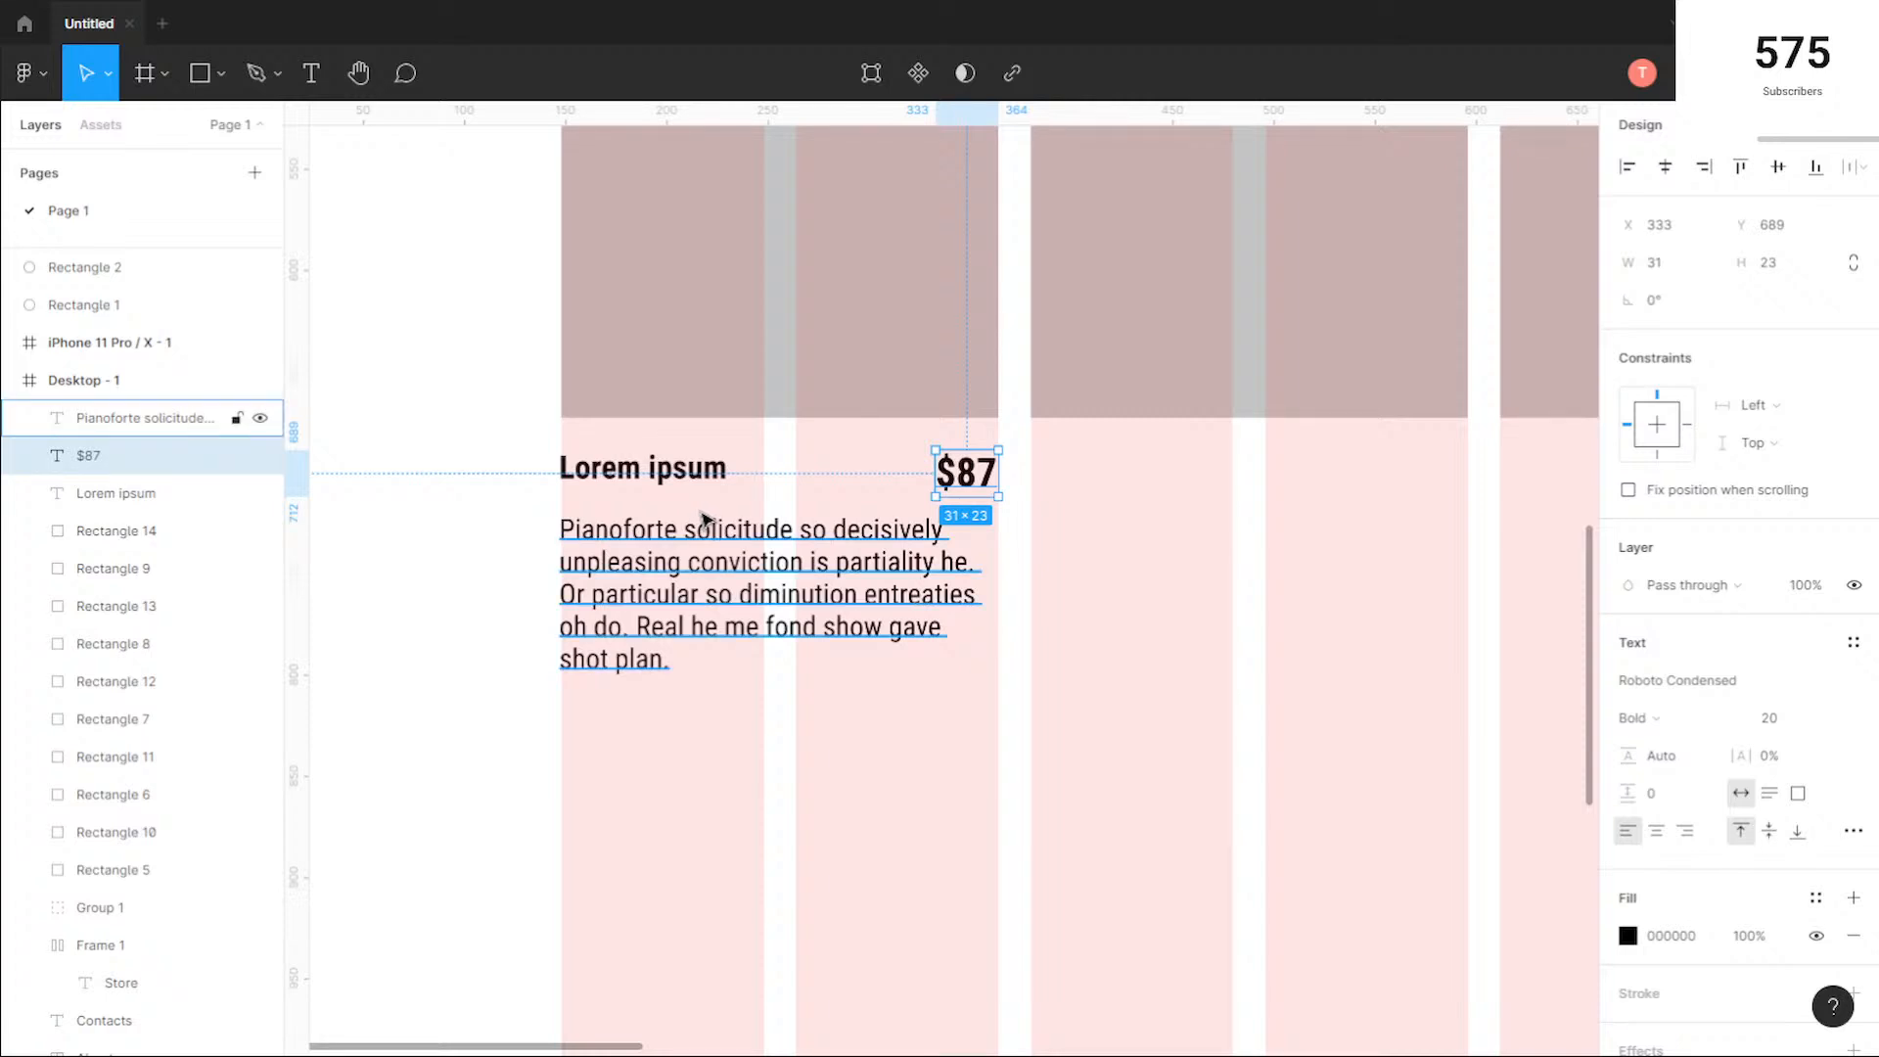
Step: Try the Light weight on the Lorem ipsum title and set it back to Bold
{"action": "left_click", "coordinate": [646, 470]}
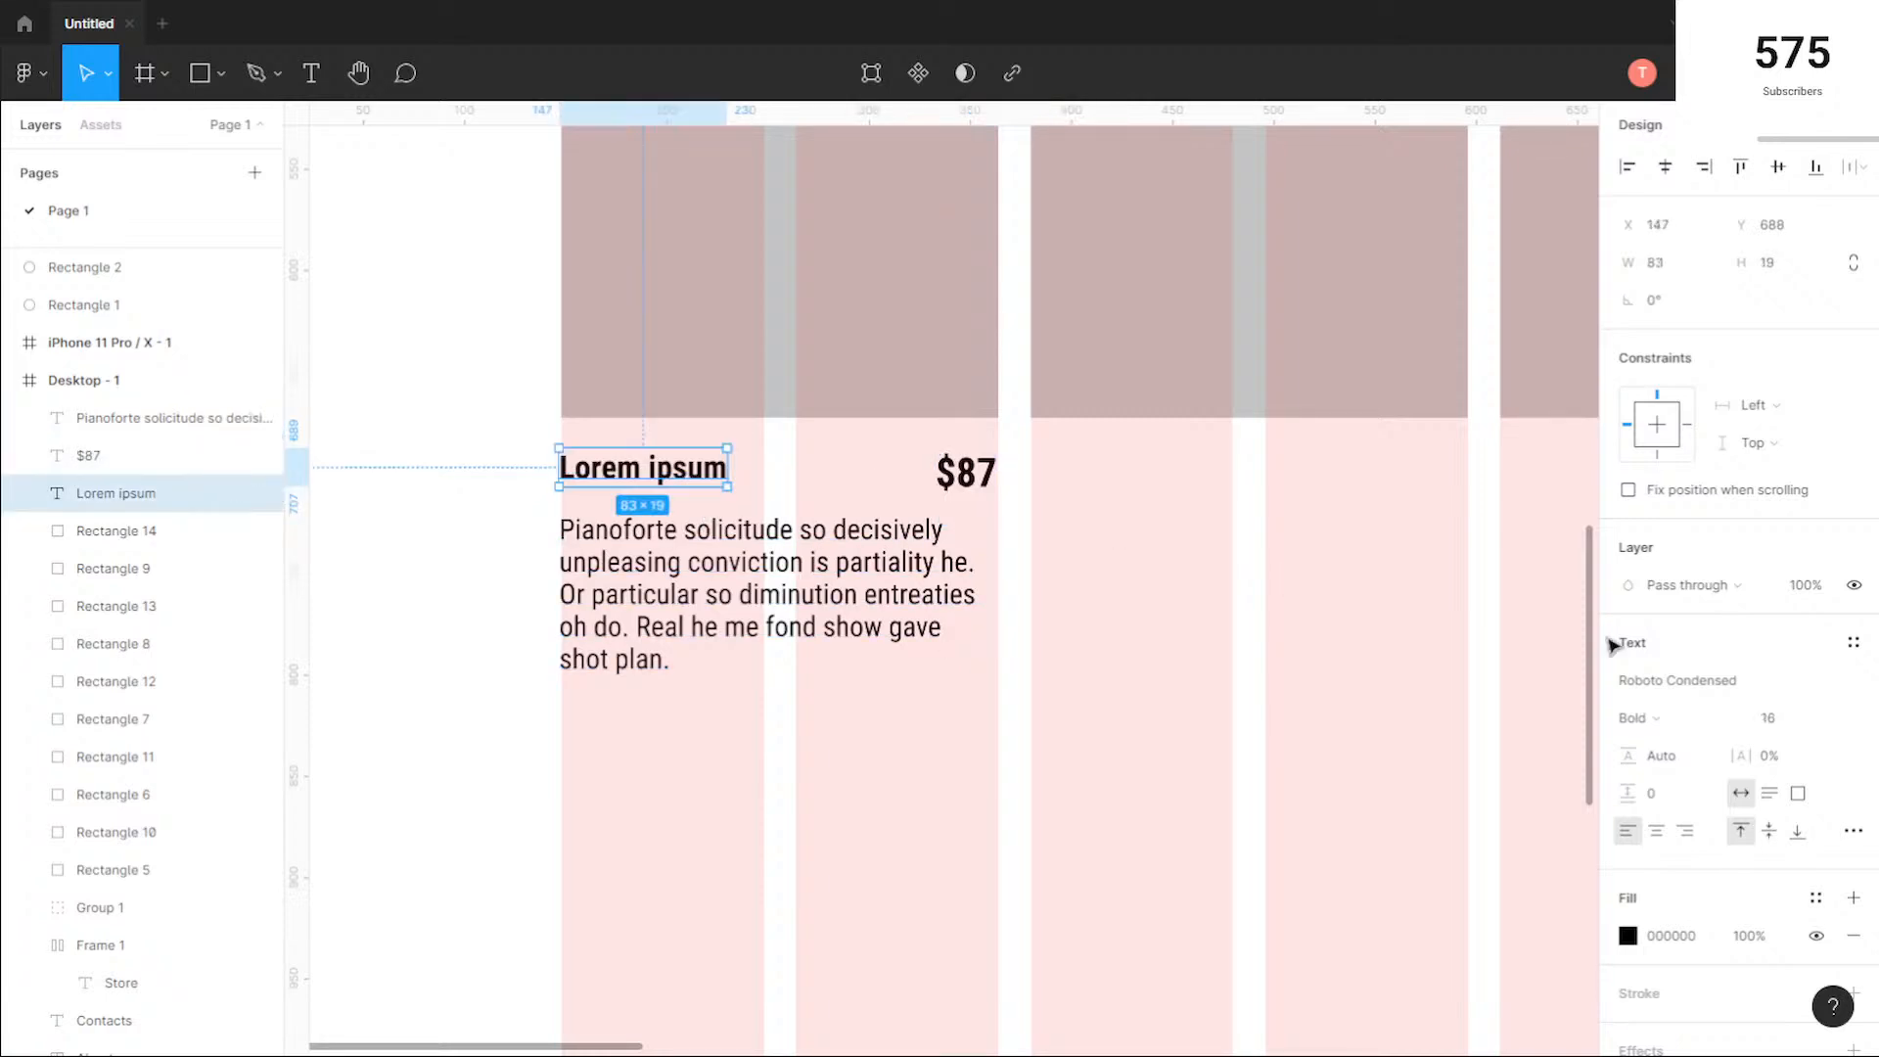
{"action": "left_click", "coordinate": [1672, 721]}
{"action": "left_click", "coordinate": [1694, 662]}
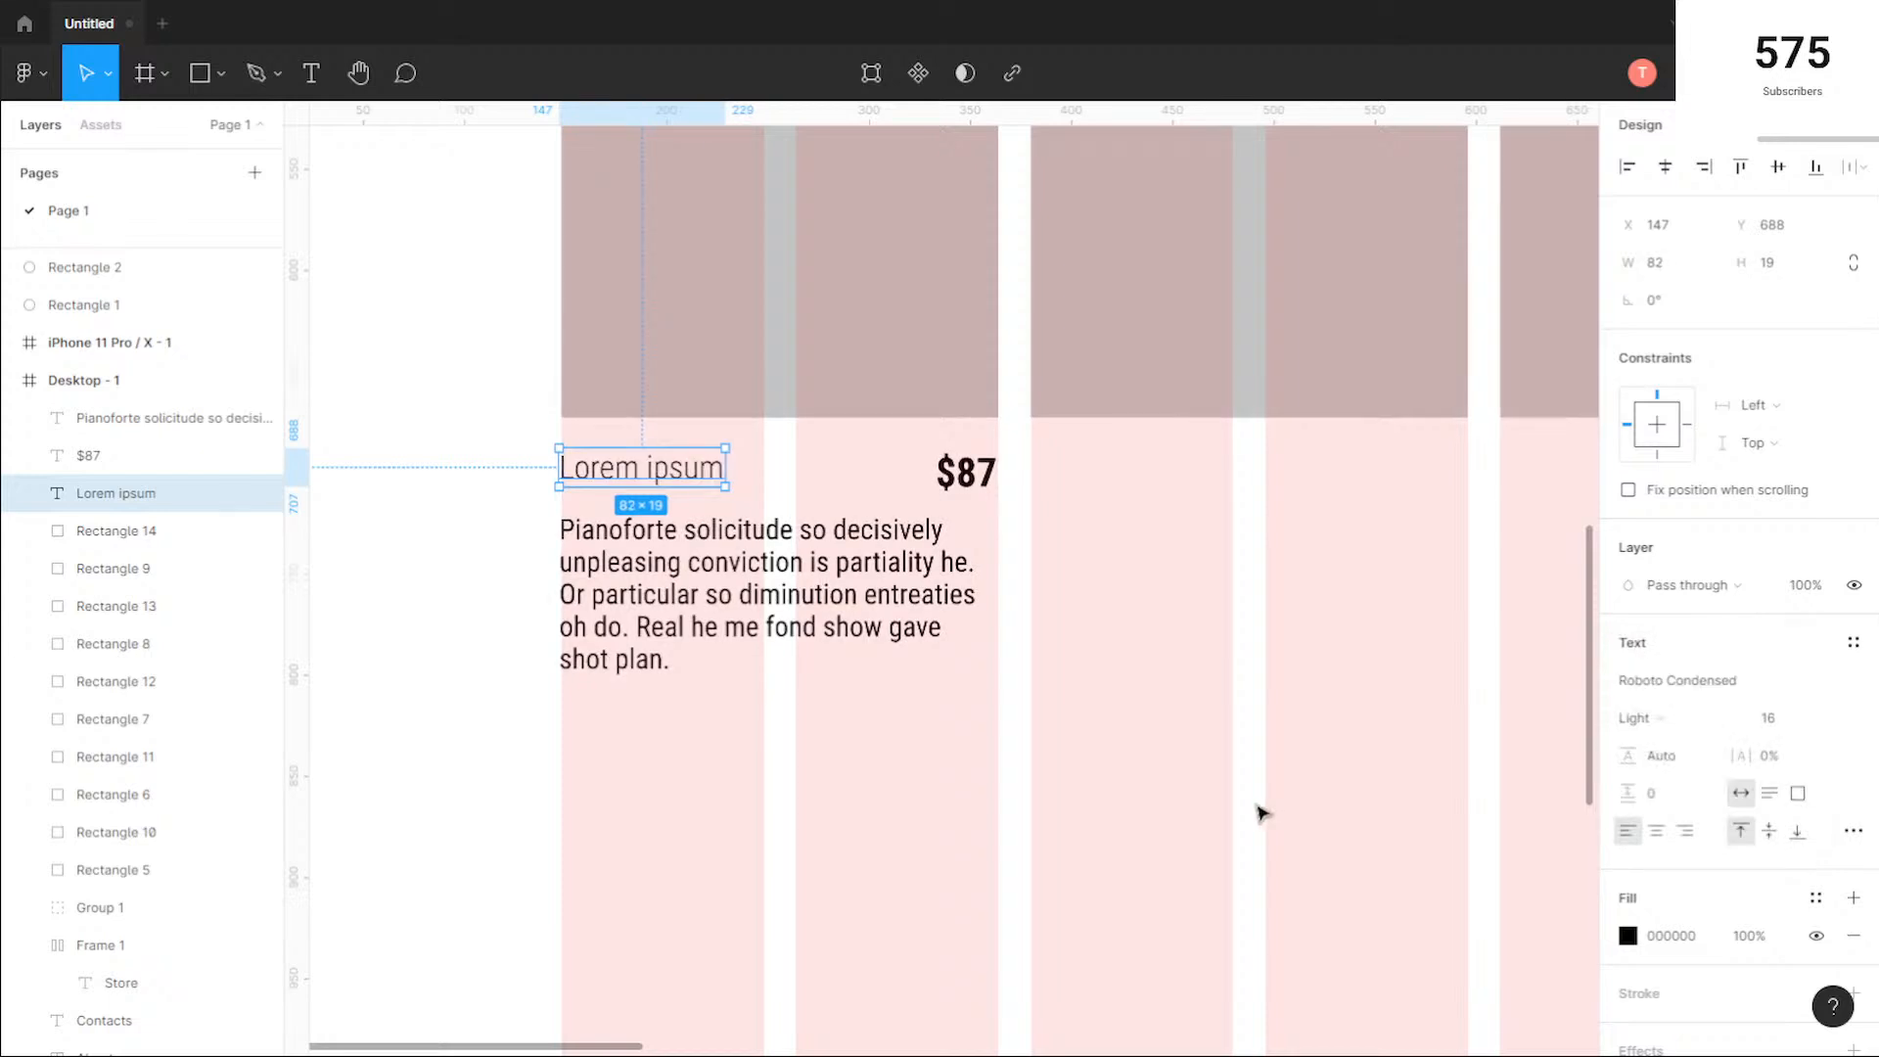
{"action": "left_click", "coordinate": [1672, 719]}
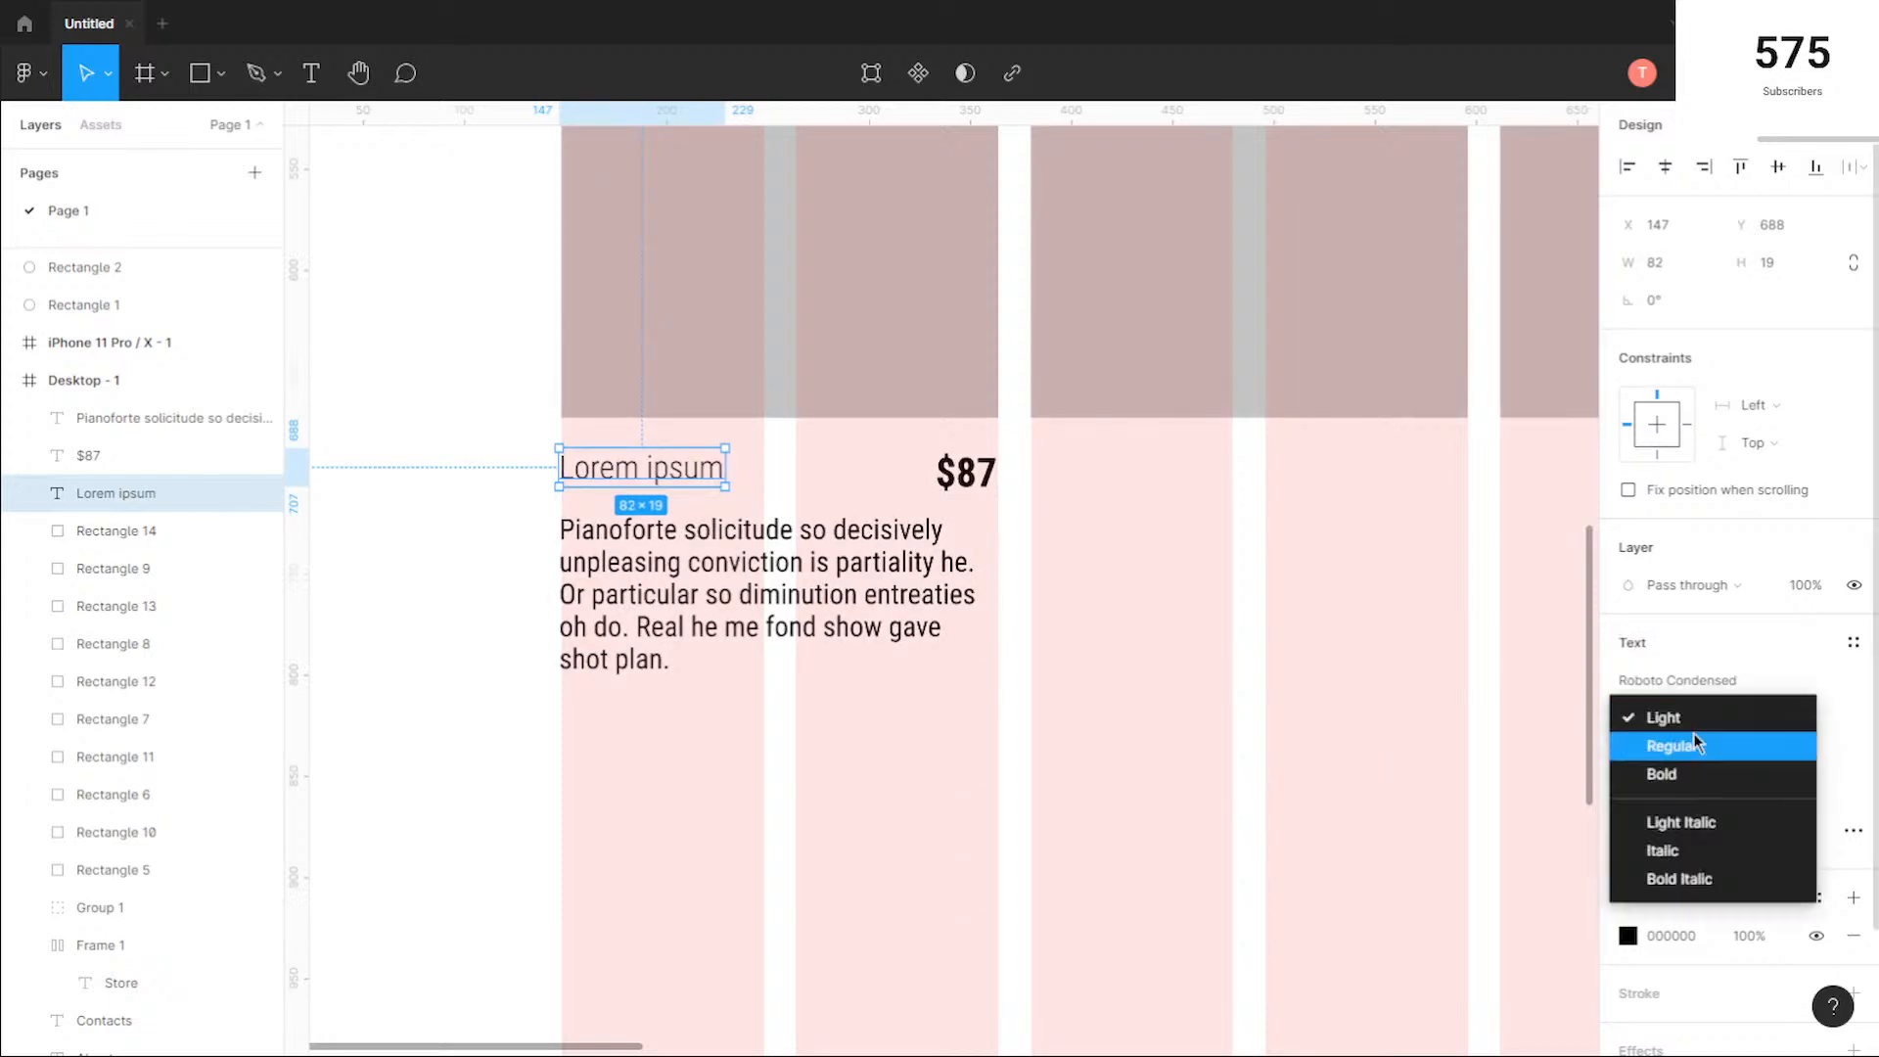
{"action": "left_click", "coordinate": [1695, 776]}
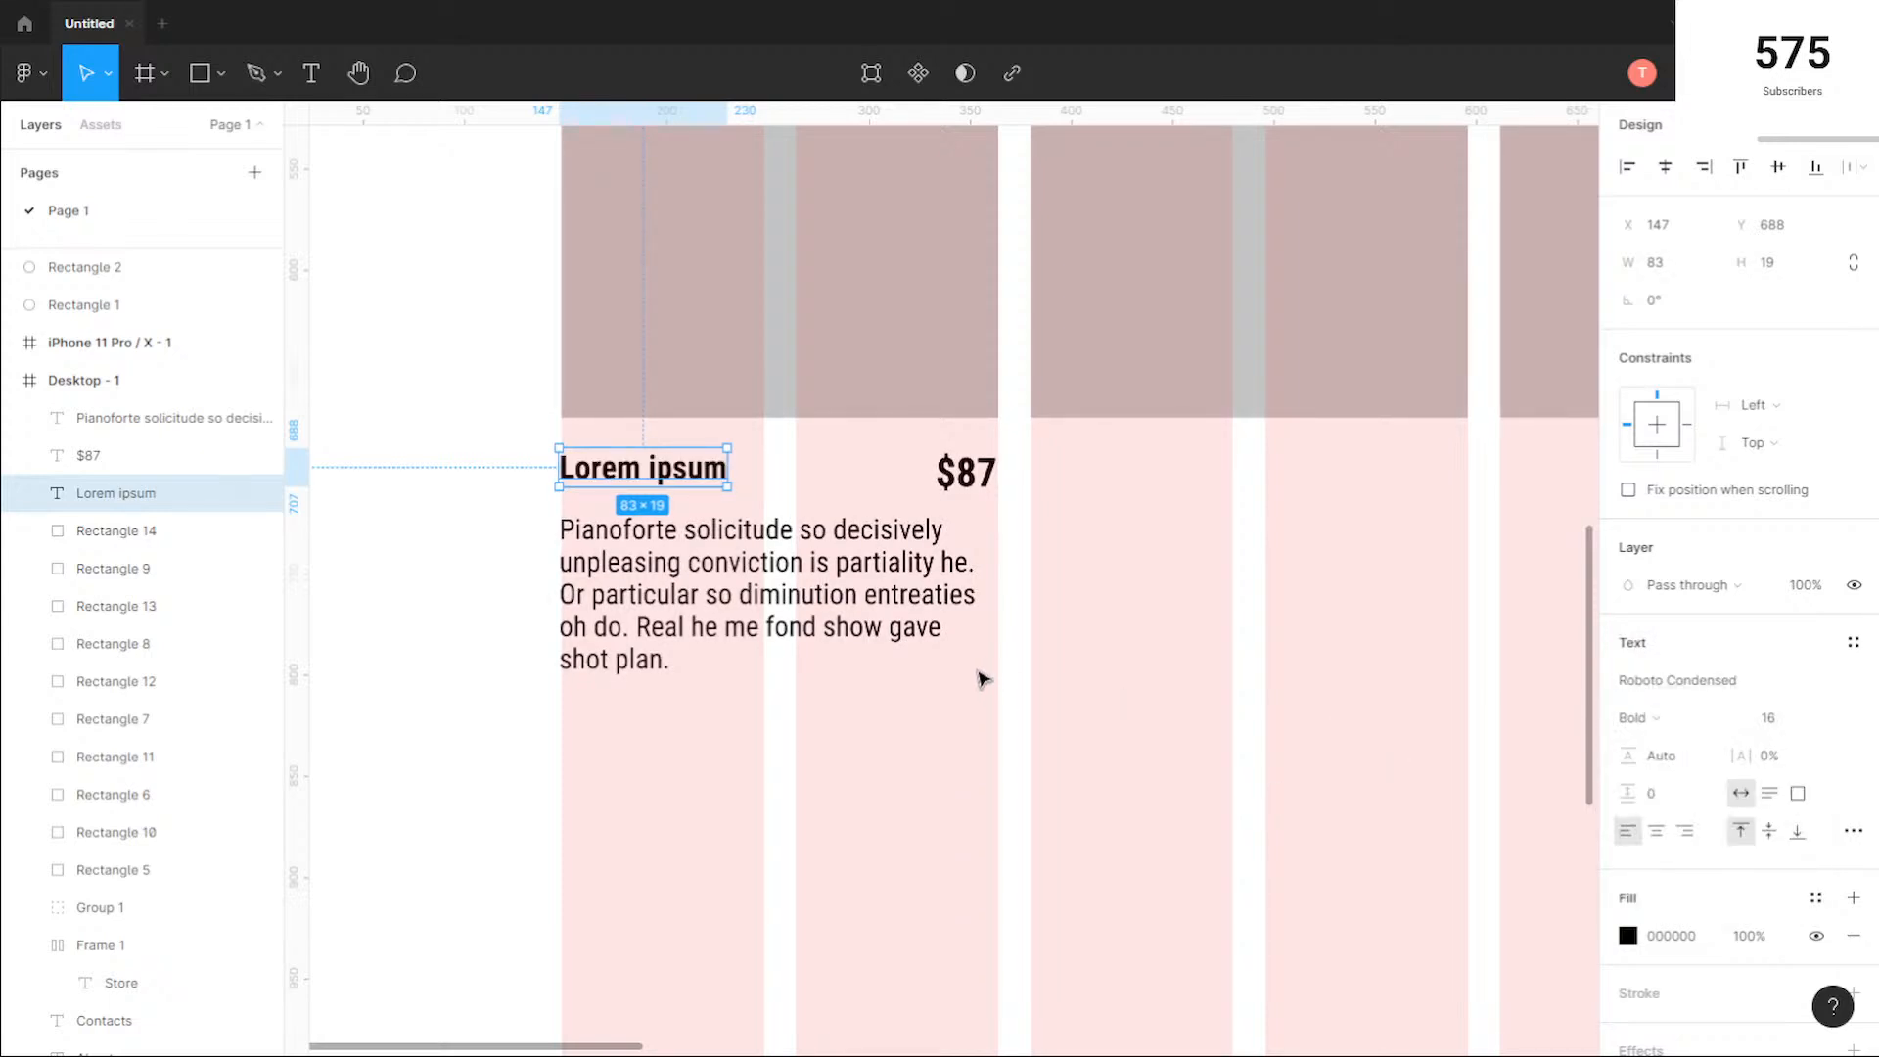
{"action": "key", "text": "Escape"}
Step: Nudge the $87 price to X 334 so its last digit lines up with the square's right edge
{"action": "scroll", "coordinate": [538, 424], "scroll_direction": "up", "scroll_amount": 5}
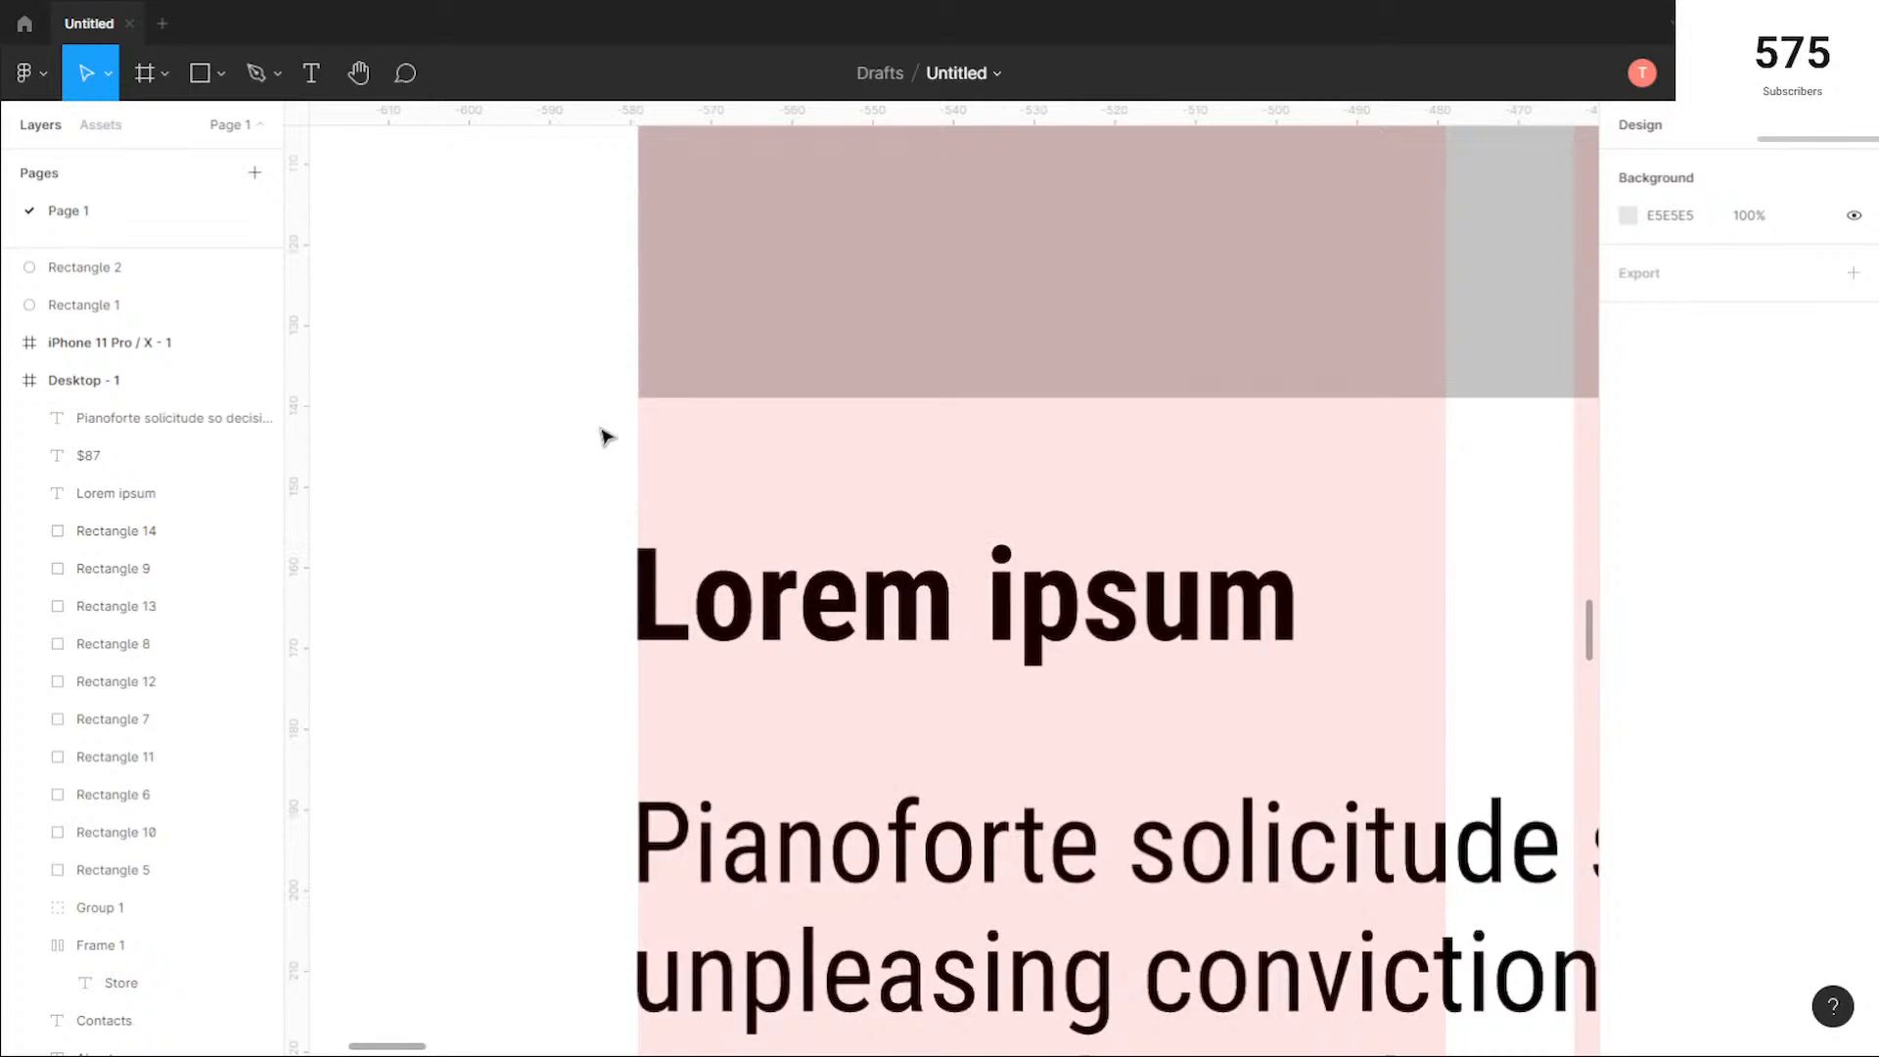
{"action": "scroll", "coordinate": [1308, 554], "scroll_direction": "down", "scroll_amount": 3}
{"action": "scroll", "coordinate": [802, 600], "scroll_direction": "right", "scroll_amount": 5}
{"action": "scroll", "coordinate": [1116, 502], "scroll_direction": "up", "scroll_amount": 3}
{"action": "left_click", "coordinate": [986, 670]}
{"action": "key", "text": "Right"}
{"action": "key", "text": "Right"}
{"action": "key", "text": "Left"}
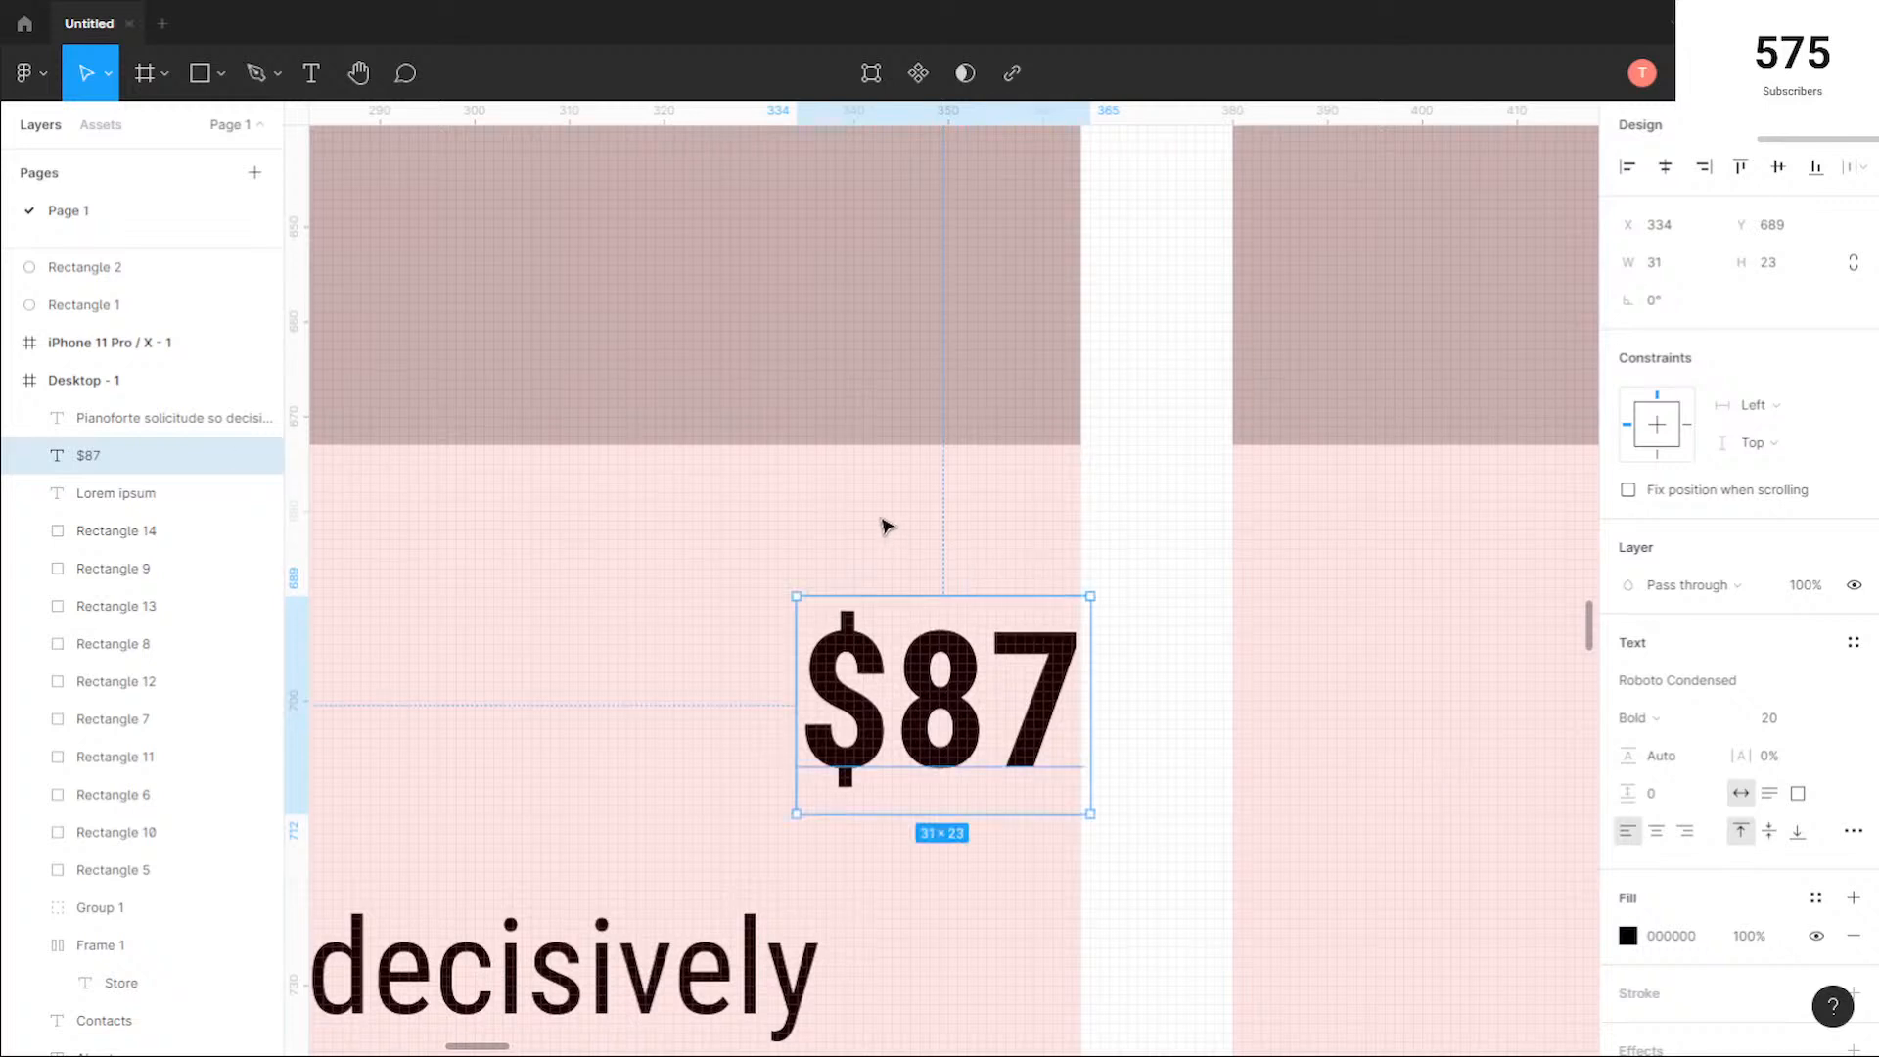
{"action": "scroll", "coordinate": [890, 524], "scroll_direction": "down", "scroll_amount": 3}
{"action": "key", "text": "Escape"}
{"action": "left_click_drag", "start_coordinate": [620, 641], "coordinate": [839, 623]}
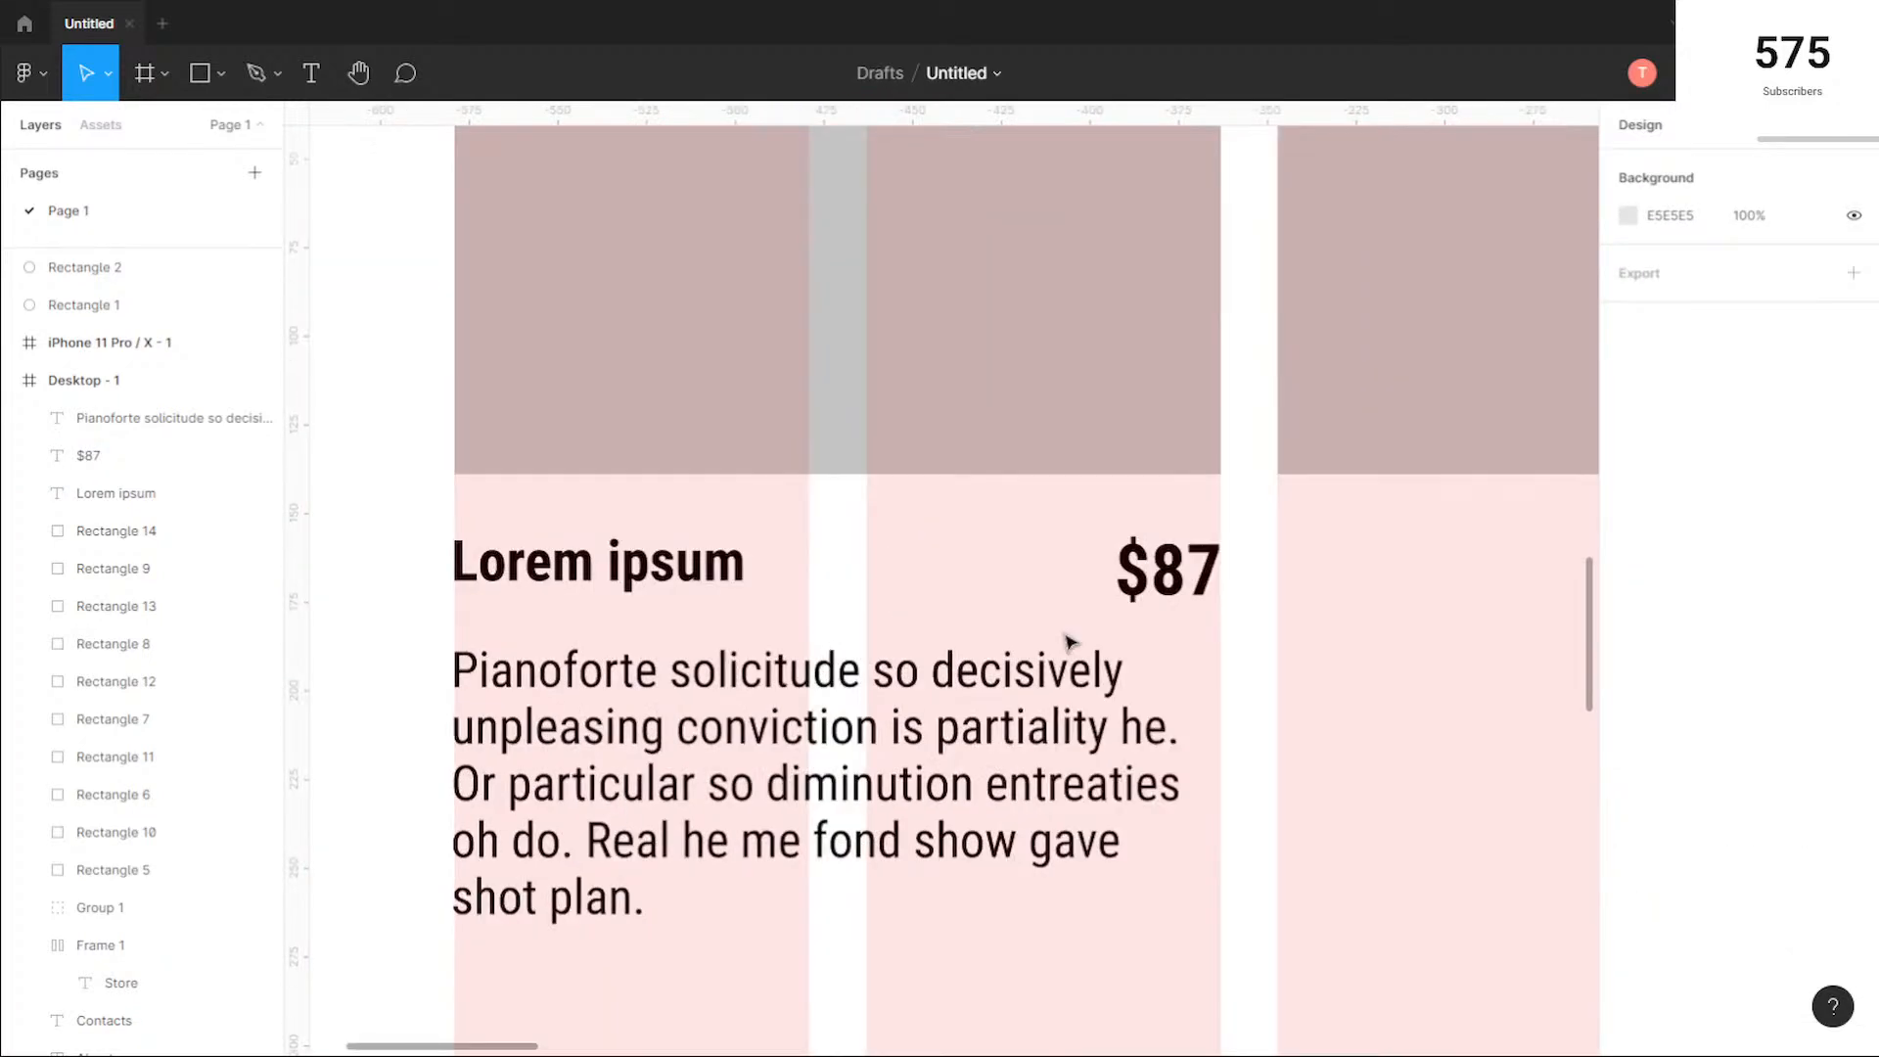
Step: Try lowering the Lorem ipsum title to Y 691 and move it back up near the price's top
{"action": "left_click_drag", "start_coordinate": [1174, 609], "coordinate": [1055, 615]}
{"action": "key", "text": "ctrl+z"}
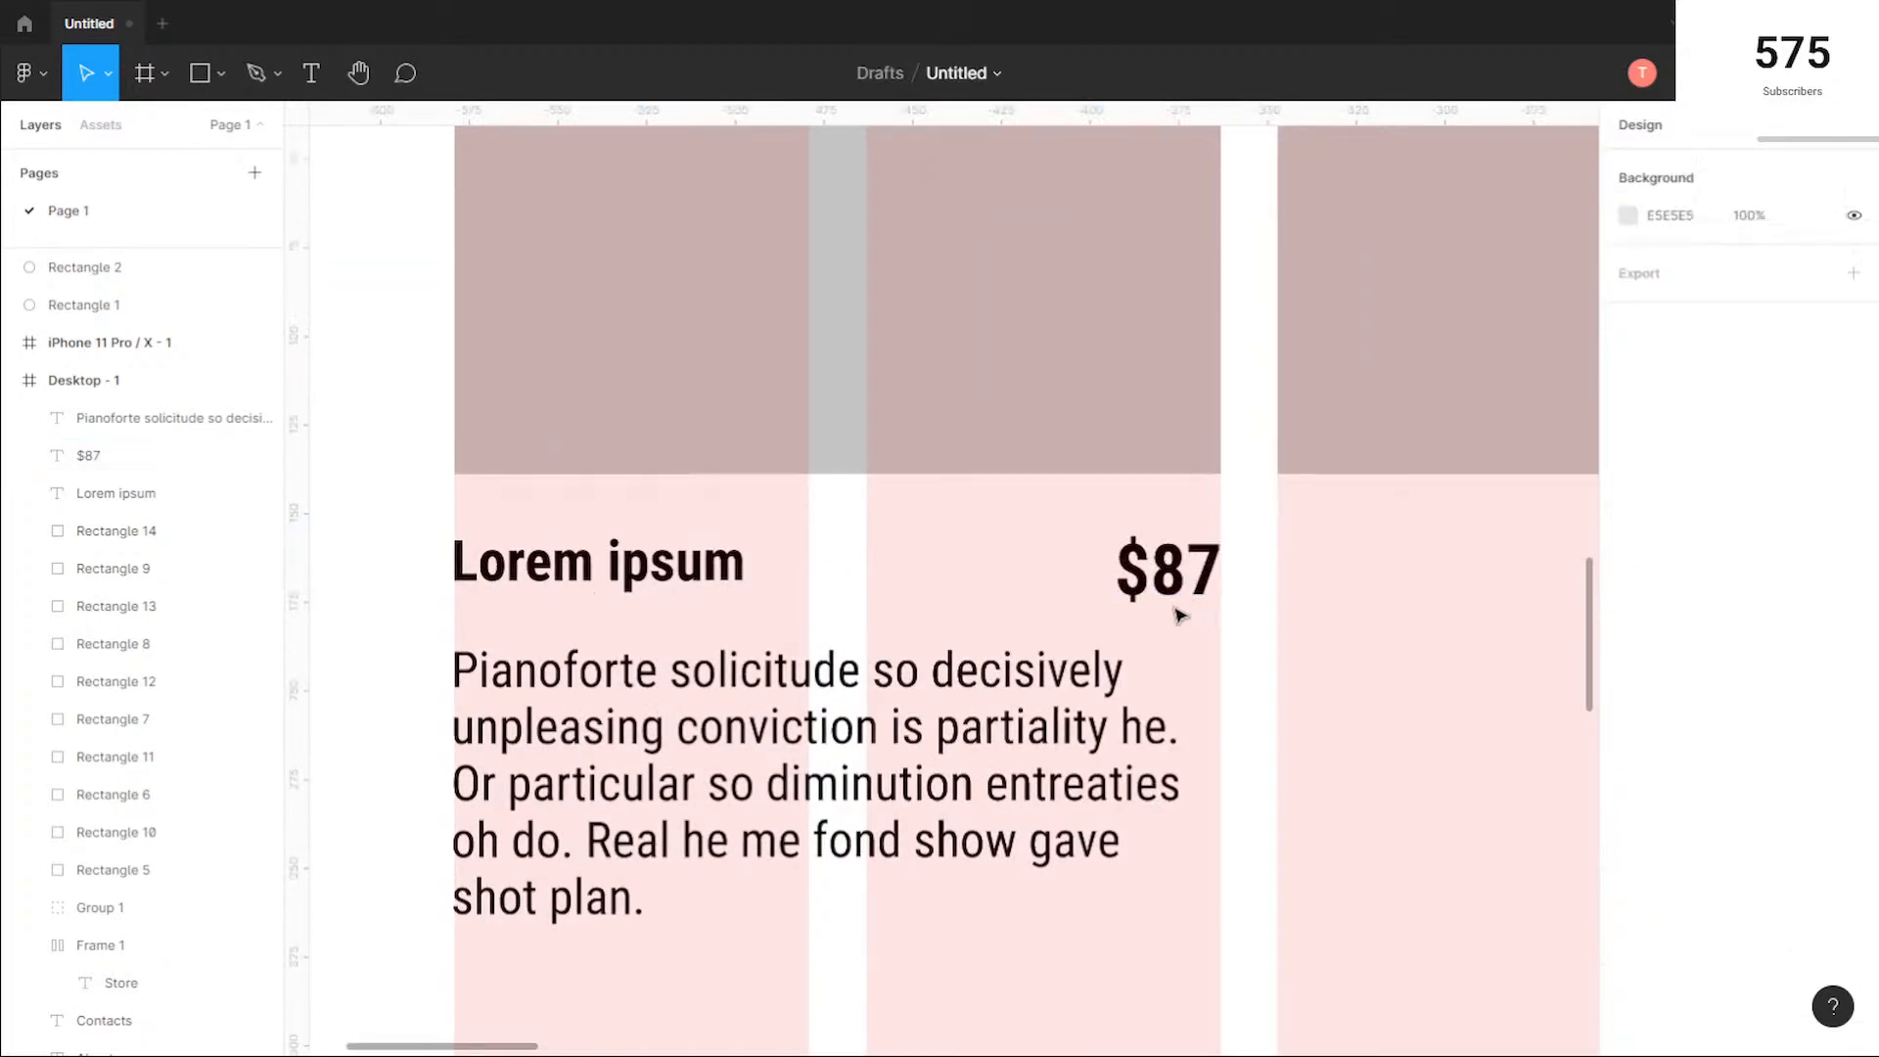
{"action": "left_click_drag", "start_coordinate": [1239, 624], "coordinate": [434, 533]}
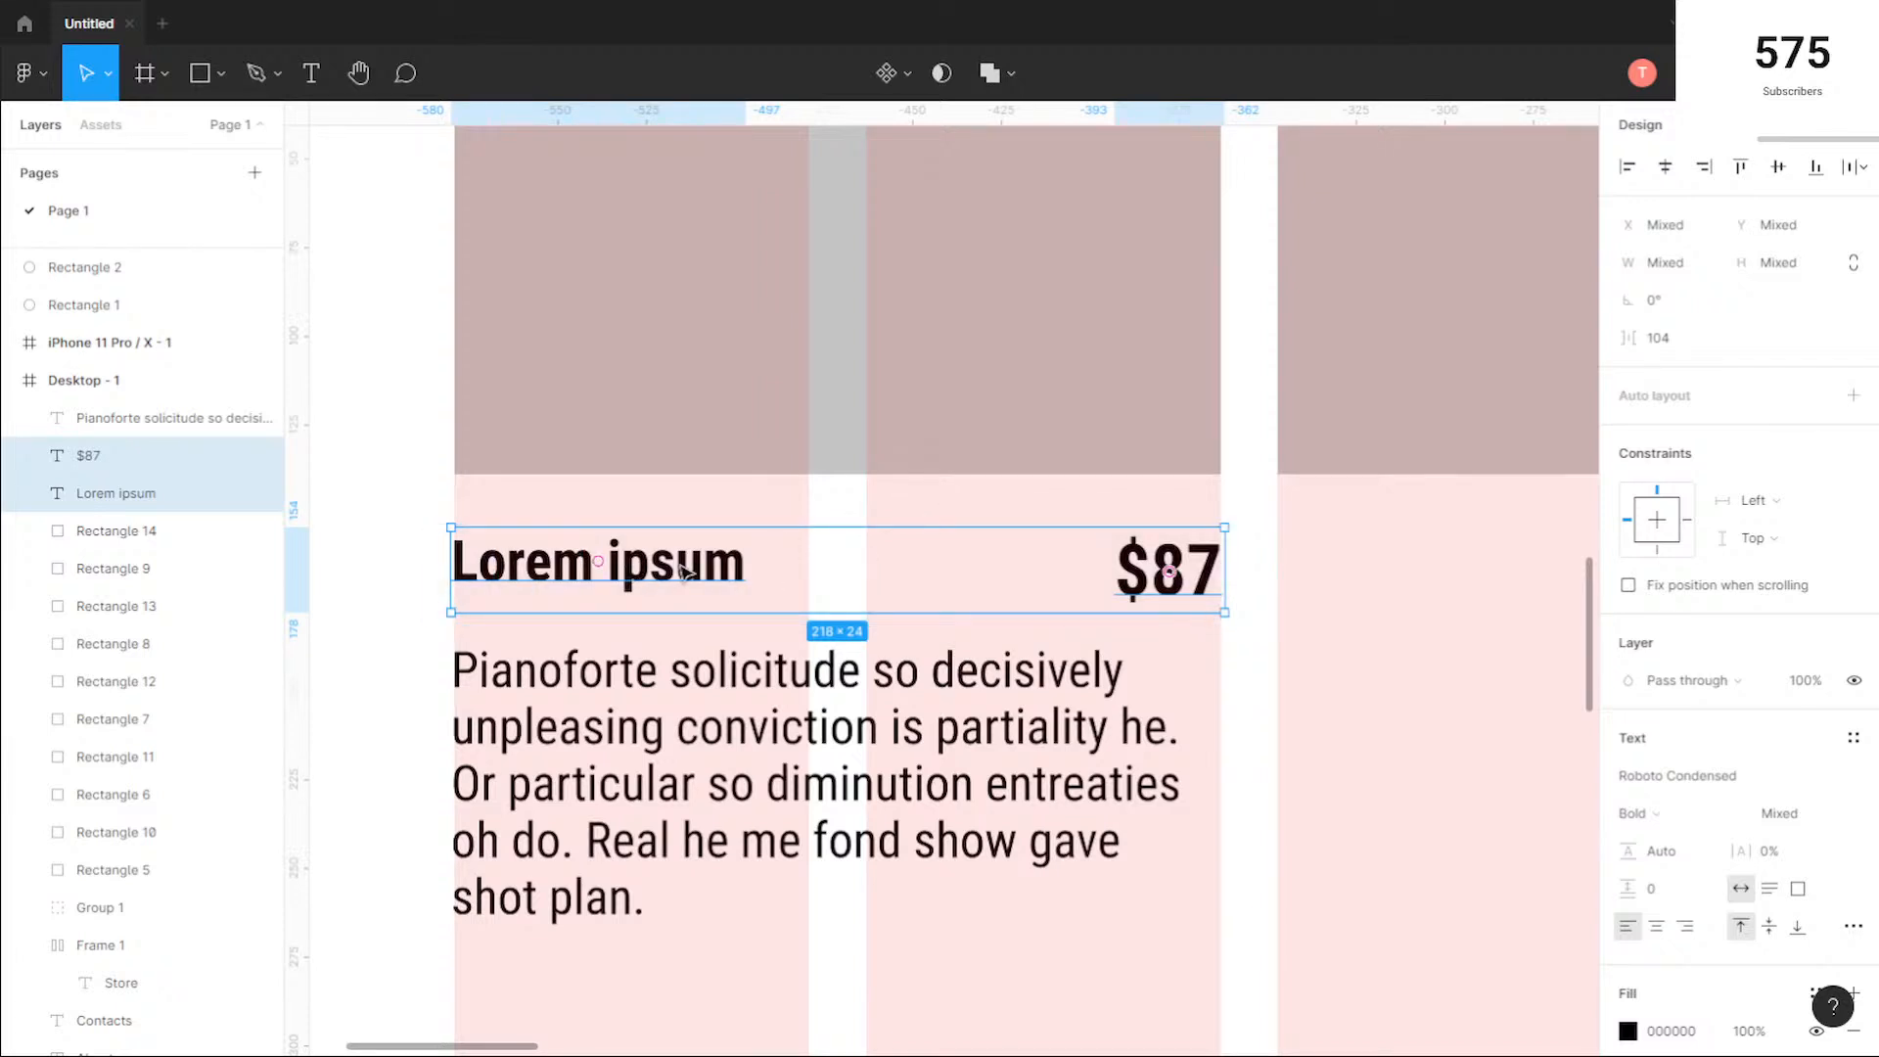
{"action": "left_click", "coordinate": [742, 472]}
{"action": "left_click", "coordinate": [699, 571]}
{"action": "left_click_drag", "start_coordinate": [700, 571], "coordinate": [702, 582]}
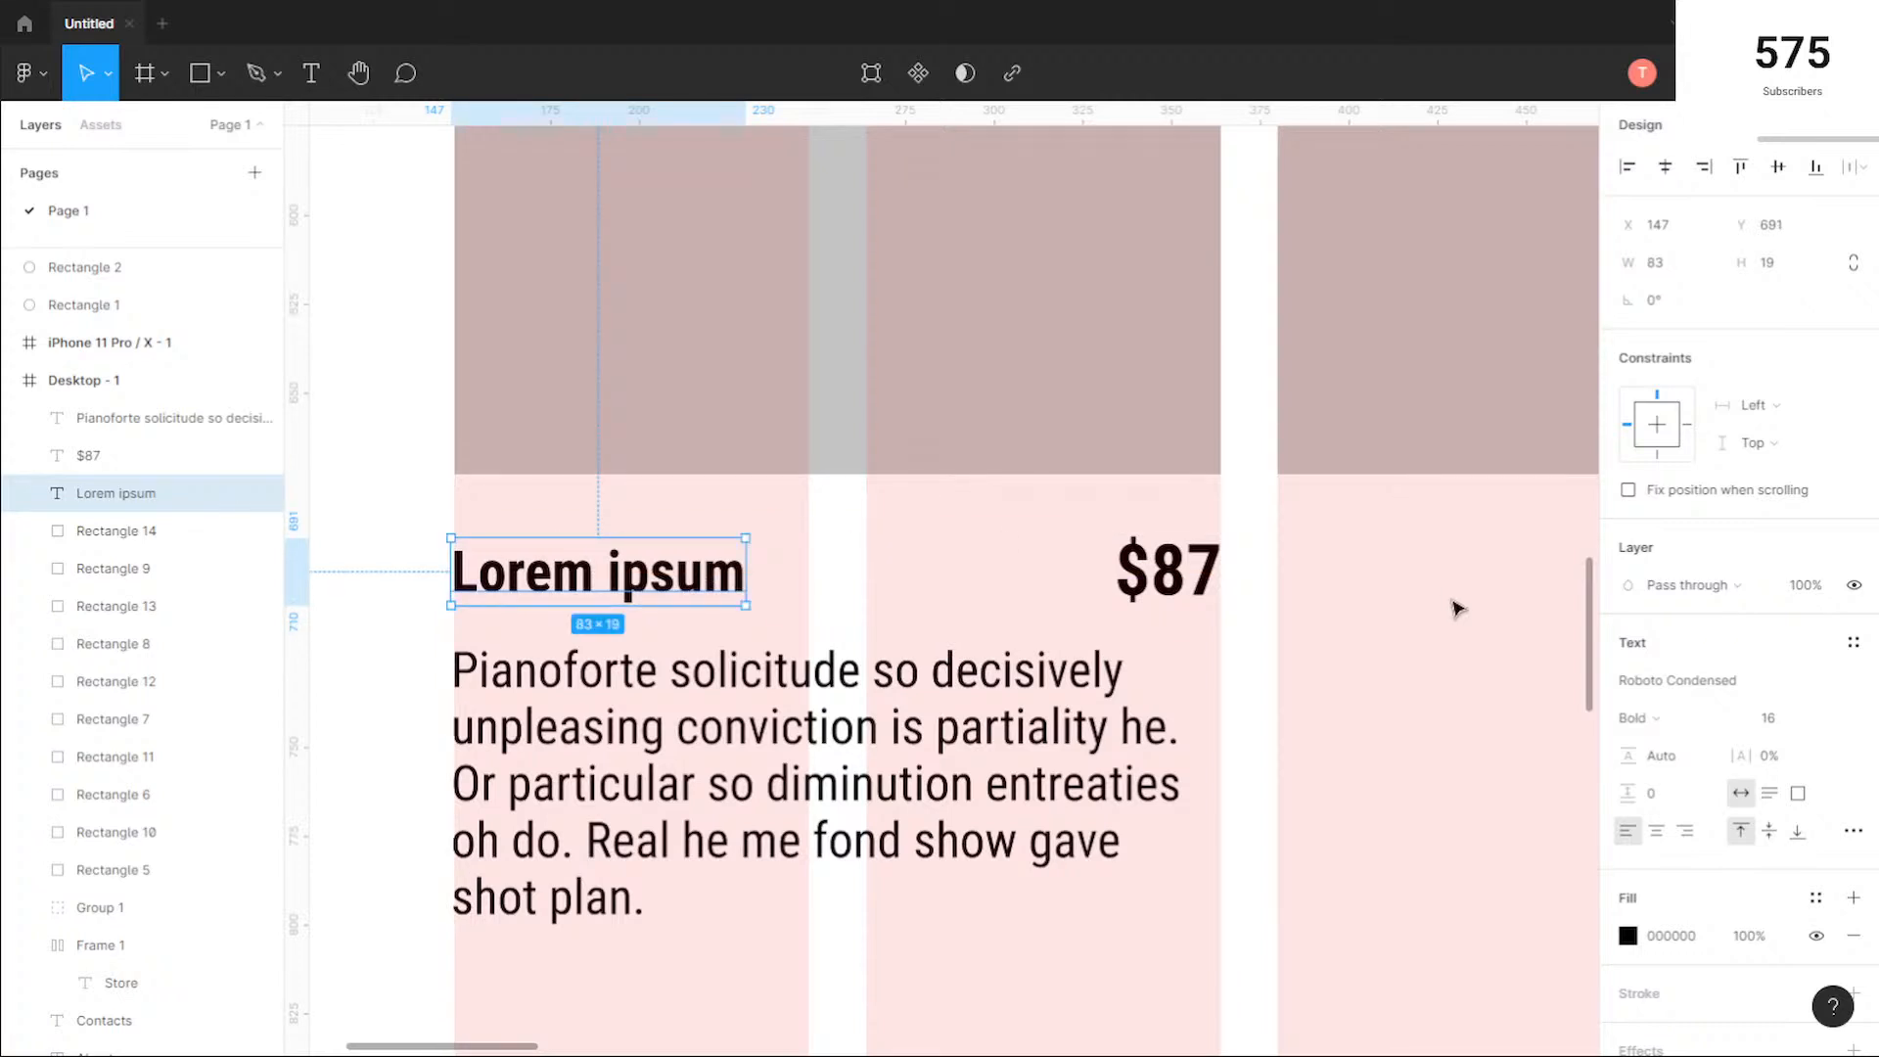
{"action": "left_click", "coordinate": [1262, 649]}
{"action": "left_click_drag", "start_coordinate": [1258, 637], "coordinate": [505, 517]}
{"action": "left_click", "coordinate": [499, 503]}
{"action": "left_click_drag", "start_coordinate": [676, 579], "coordinate": [677, 573]}
Step: Group the Lorem ipsum title with the $87 price
{"action": "left_click", "coordinate": [1253, 637]}
{"action": "left_click_drag", "start_coordinate": [1239, 590], "coordinate": [578, 541]}
{"action": "key", "text": "ctrl+g"}
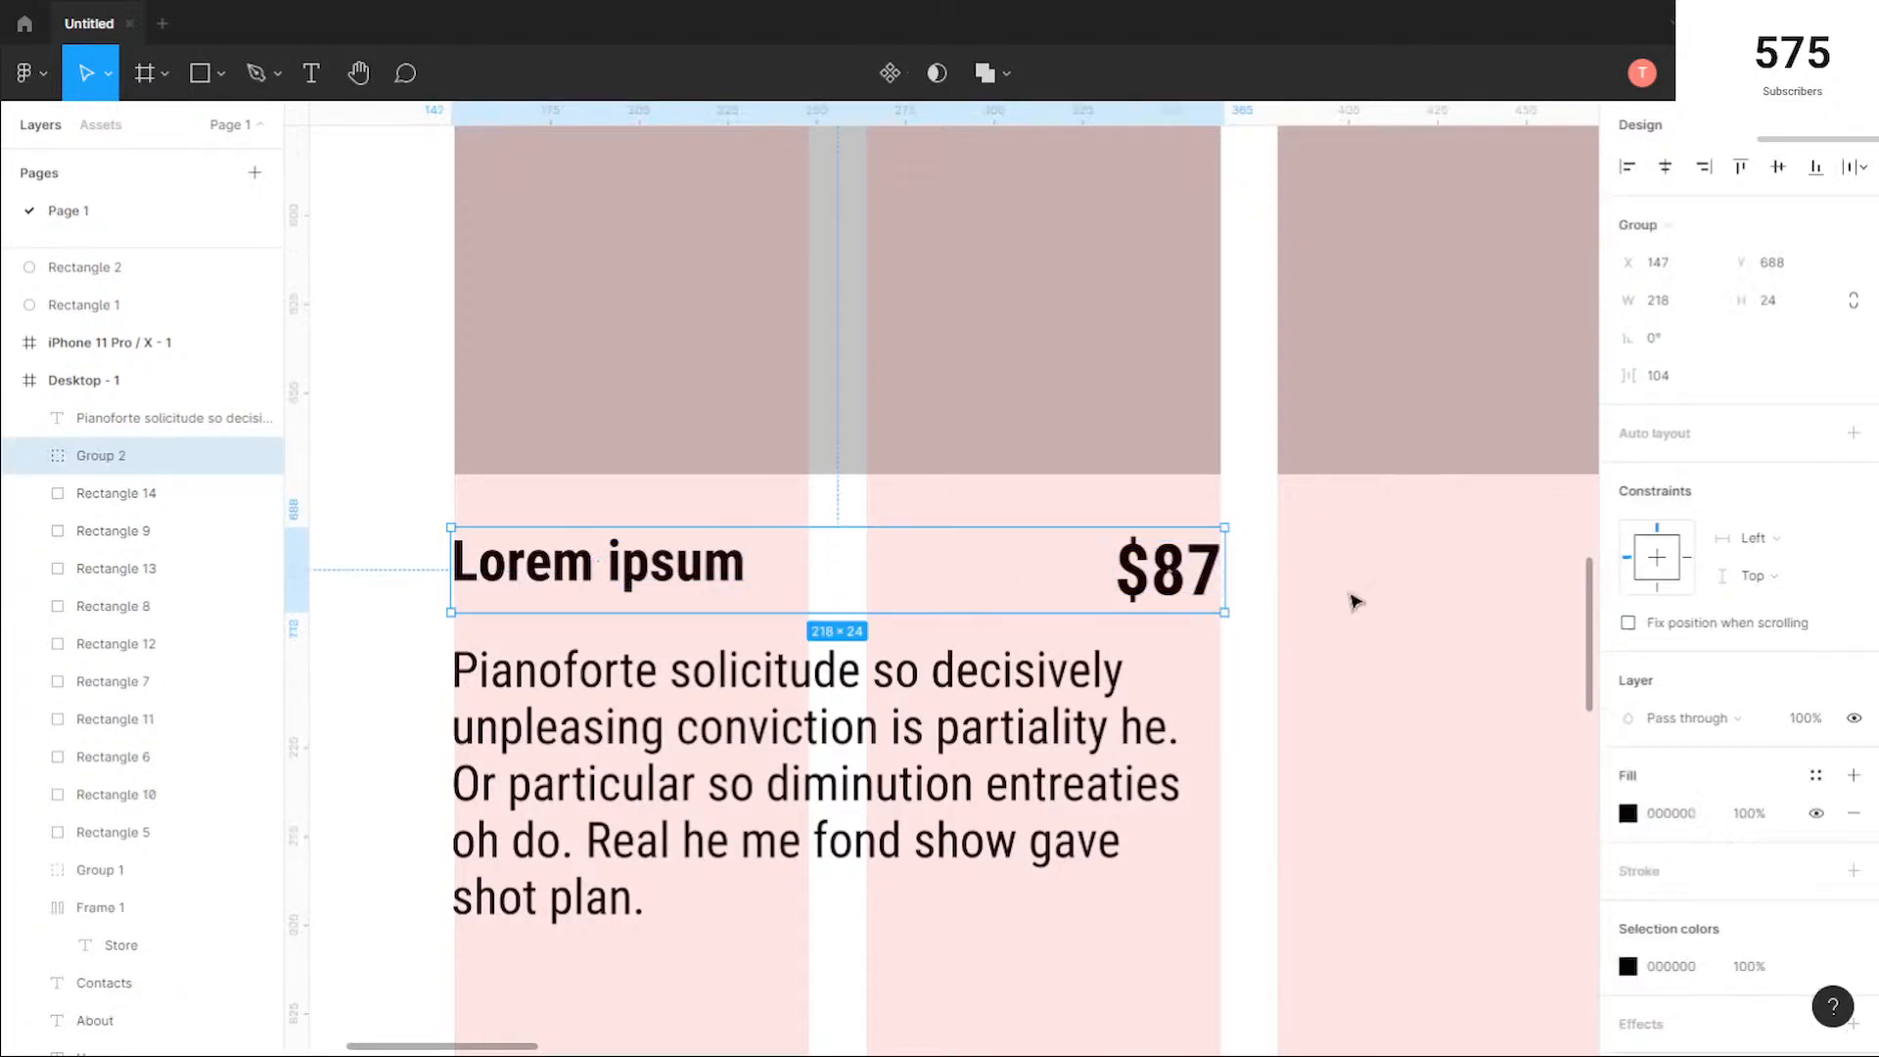
Step: Set the vertical spacing between the first product square and the title and price group to 20
{"action": "left_click", "coordinate": [1261, 582]}
{"action": "left_click", "coordinate": [1158, 555]}
{"action": "left_click", "coordinate": [951, 375], "text": "shift"}
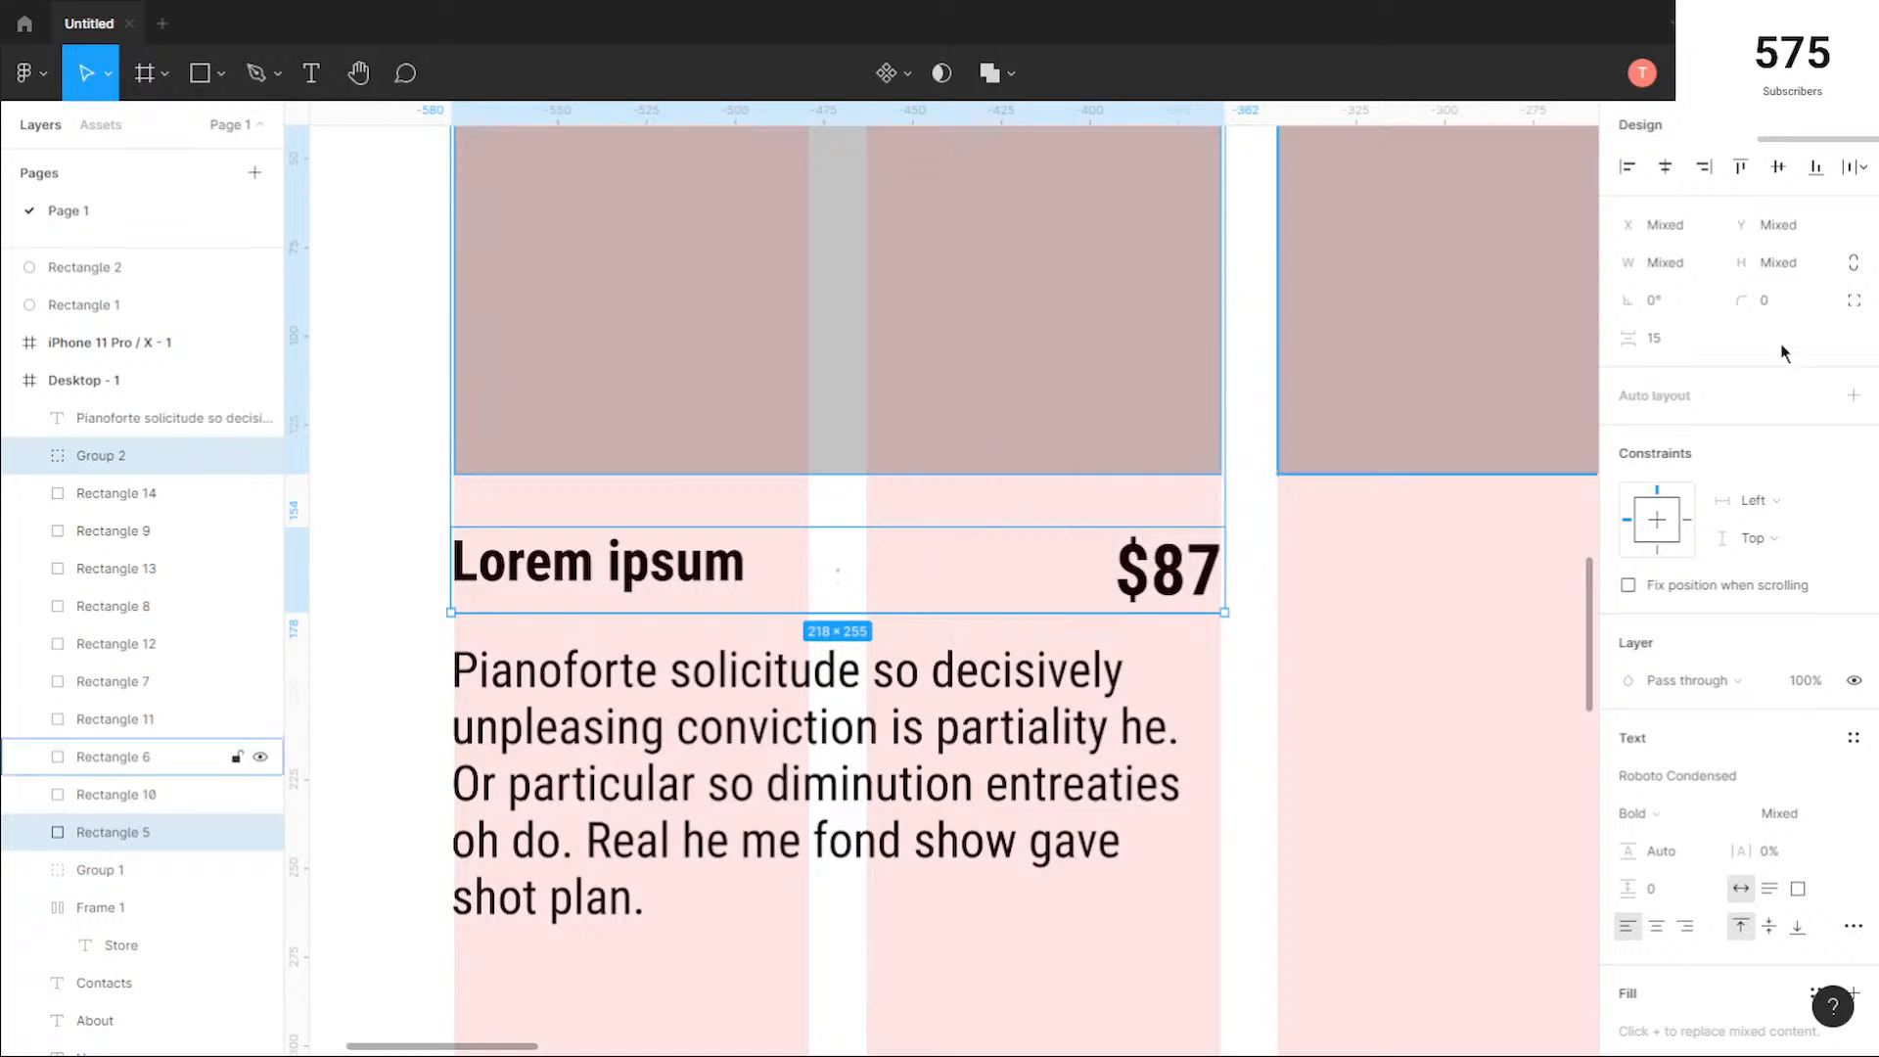
{"action": "left_click", "coordinate": [1682, 348]}
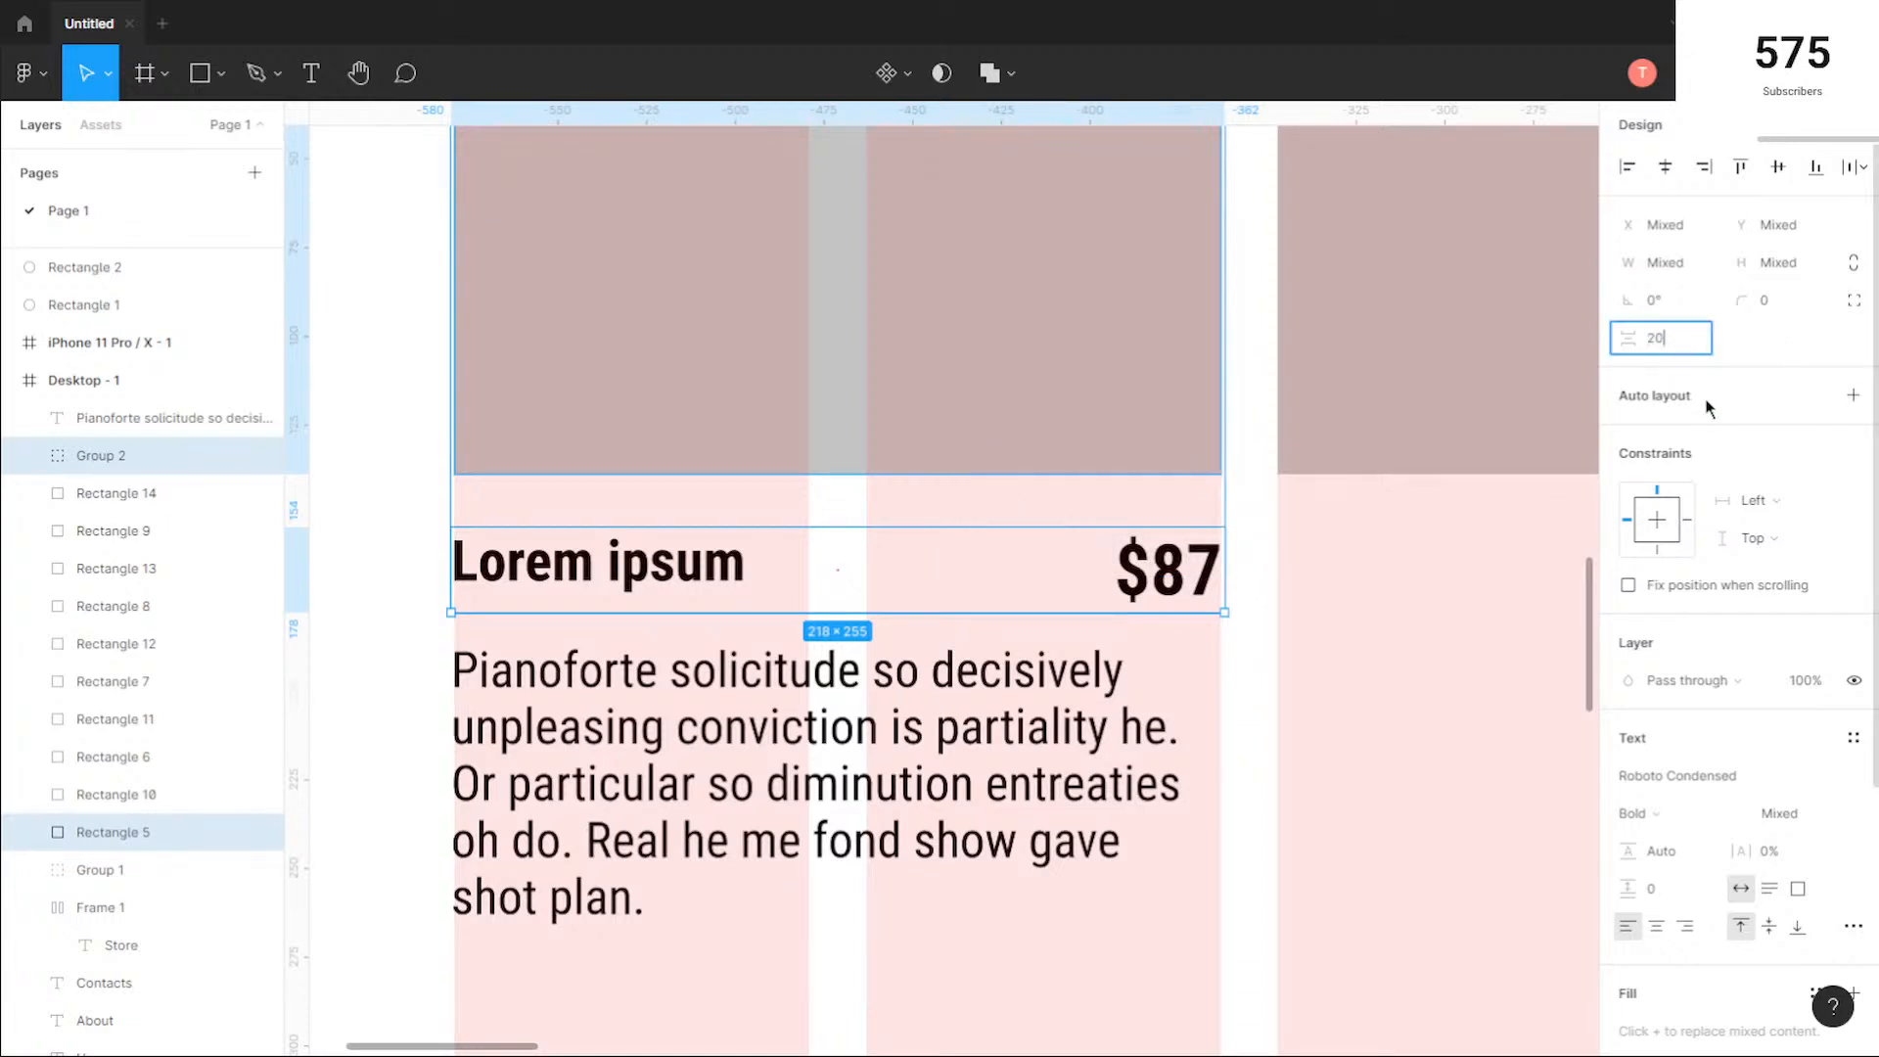
{"action": "key", "text": "Return"}
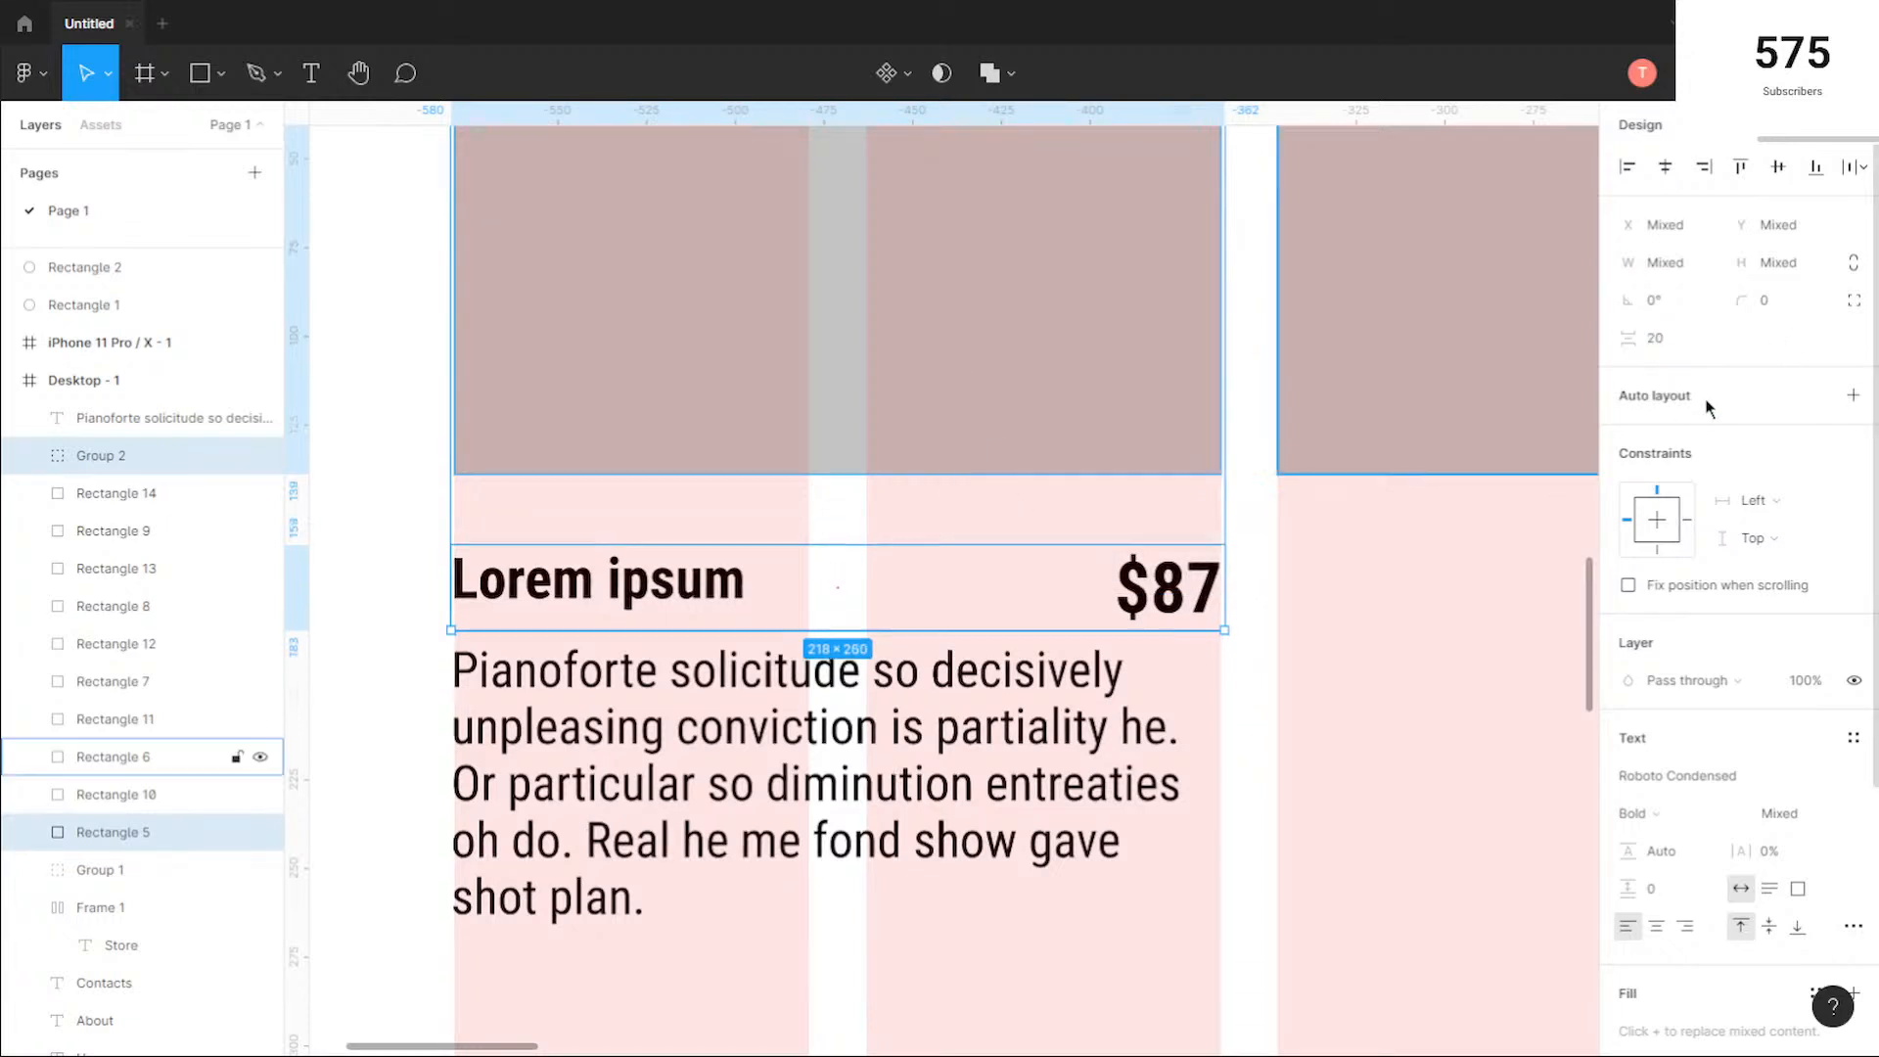
Step: Change the description text's weight to Light and move it down to Y 732
{"action": "left_click", "coordinate": [1269, 574]}
{"action": "scroll", "coordinate": [1239, 638], "scroll_direction": "down", "scroll_amount": 1}
{"action": "left_click", "coordinate": [1106, 612]}
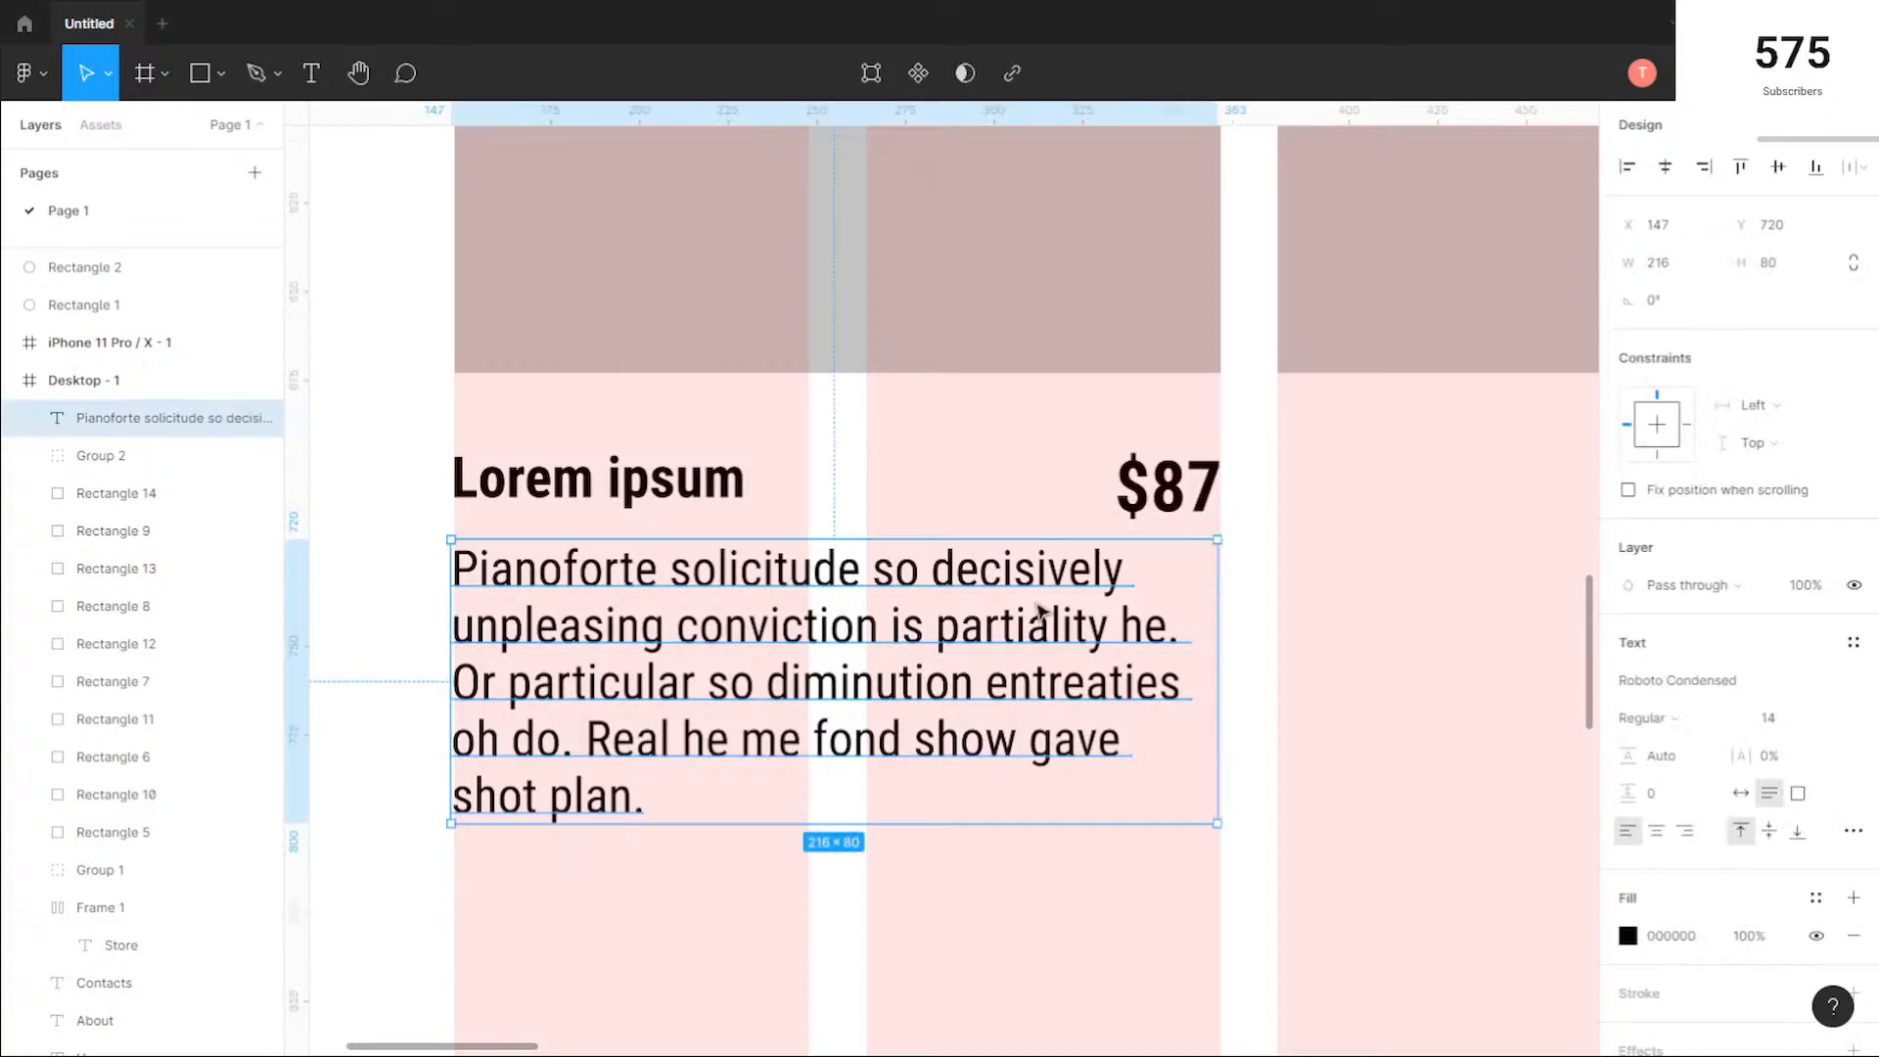
{"action": "scroll", "coordinate": [1219, 612], "scroll_direction": "down", "scroll_amount": 3}
{"action": "left_click", "coordinate": [1674, 718]}
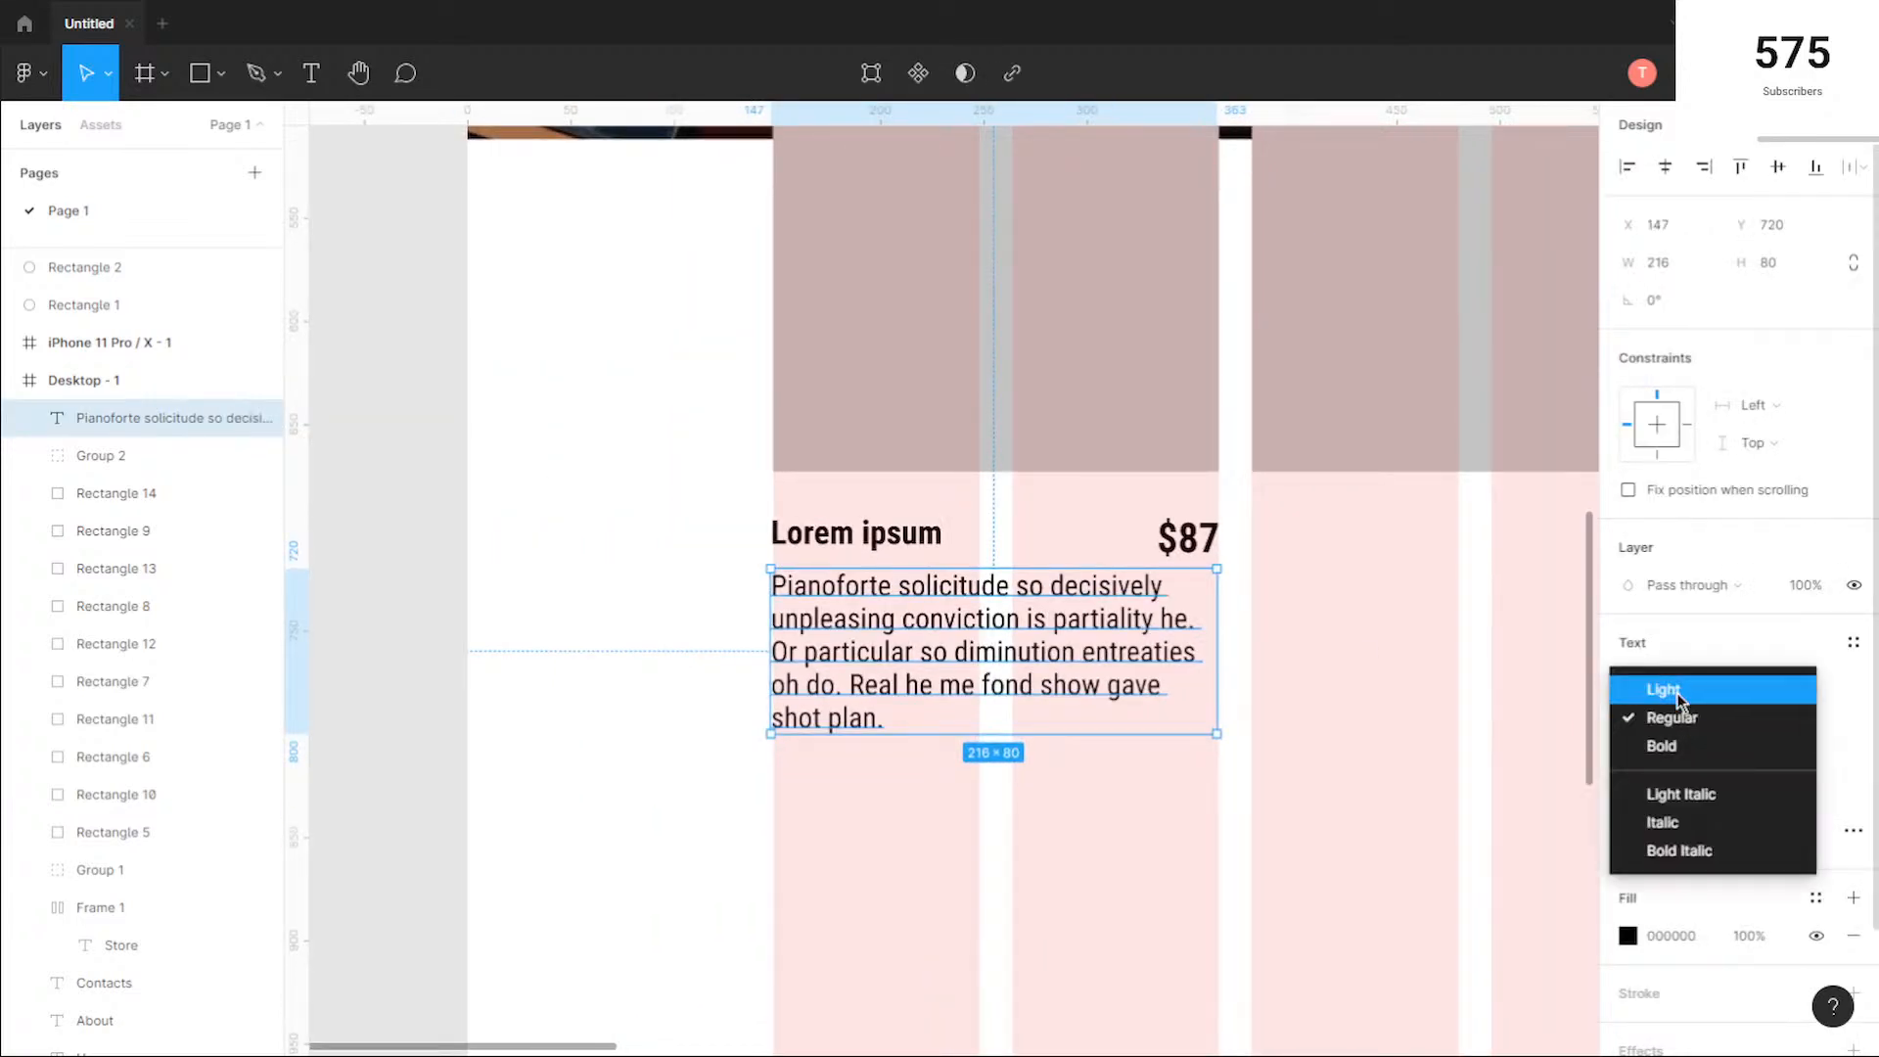
{"action": "left_click", "coordinate": [1664, 690]}
{"action": "left_click_drag", "start_coordinate": [1028, 648], "coordinate": [1028, 673]}
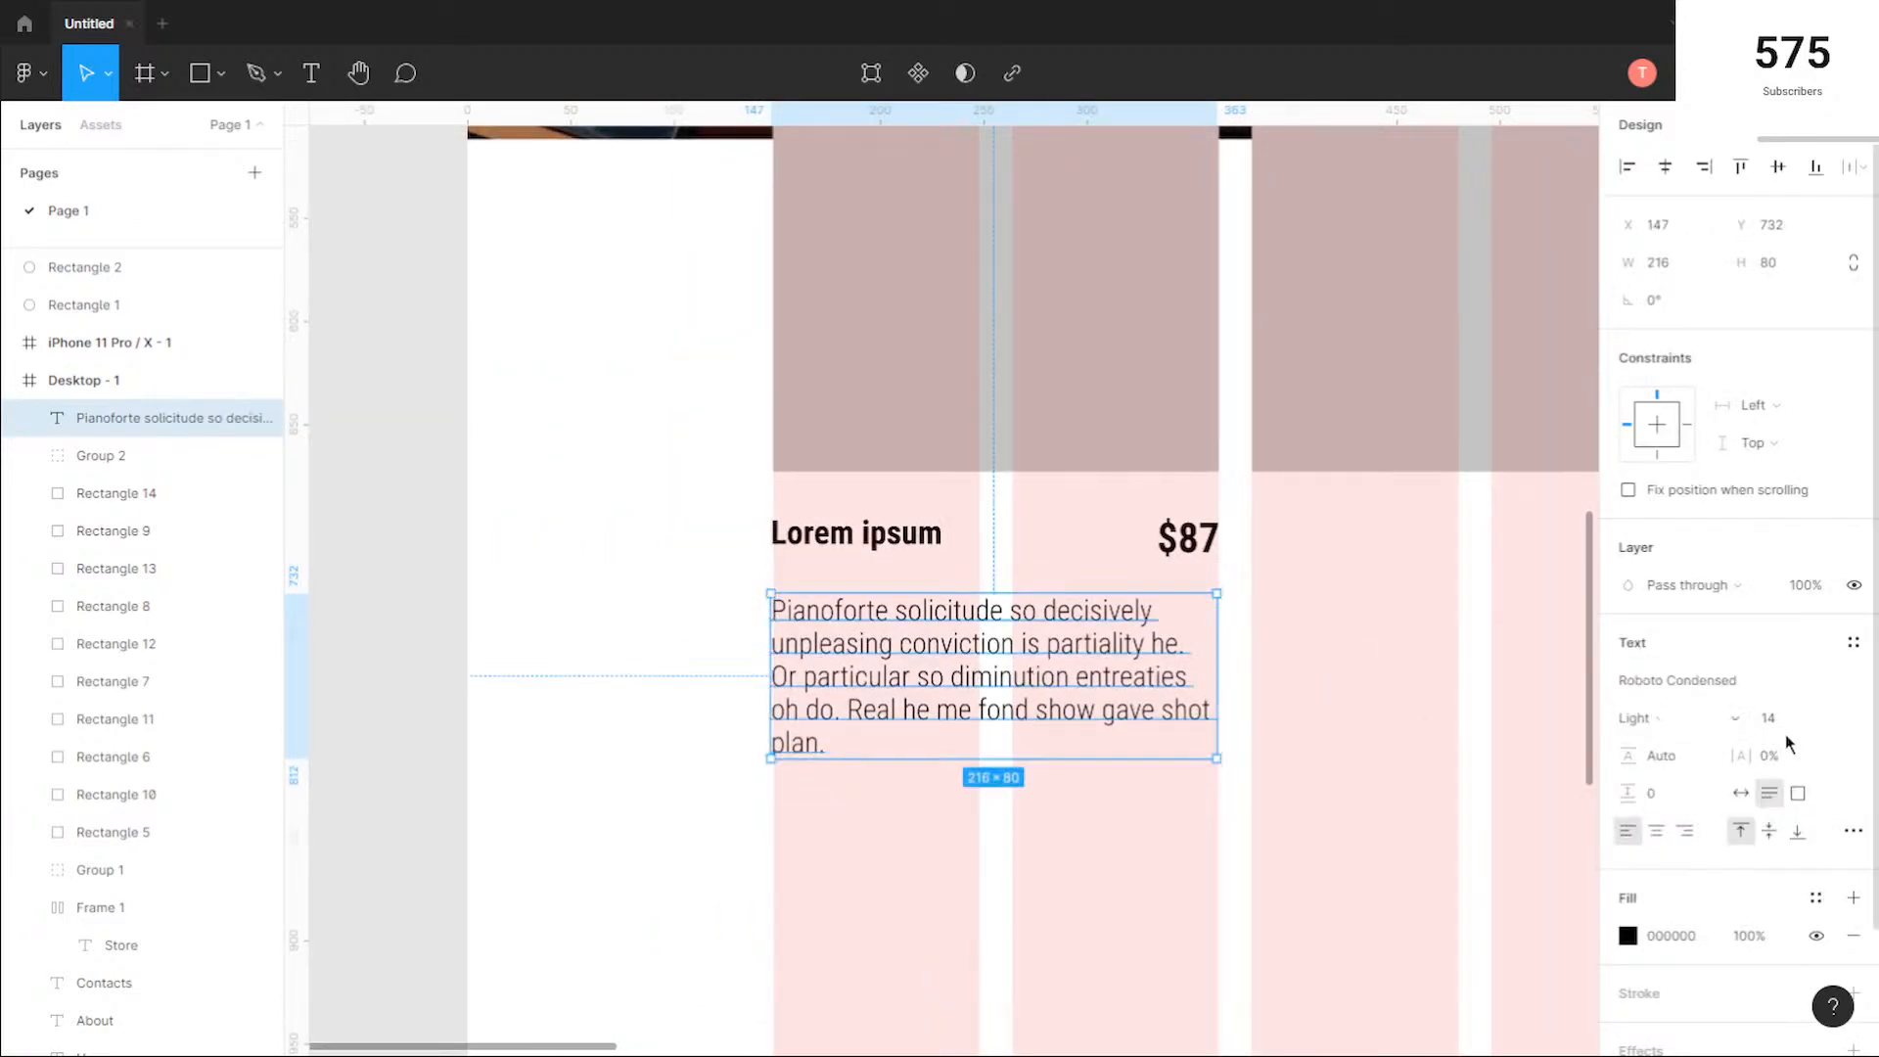
Step: Set the vertical spacing between the title and price group and the description text to 20
{"action": "scroll", "coordinate": [1236, 741], "scroll_direction": "down", "scroll_amount": 3}
{"action": "left_click_drag", "start_coordinate": [1233, 739], "coordinate": [852, 675]}
{"action": "scroll", "coordinate": [1105, 662], "scroll_direction": "down", "scroll_amount": 3}
{"action": "mouse_move", "coordinate": [1289, 680]}
{"action": "left_mouse_down"}
{"action": "mouse_move", "coordinate": [1153, 682]}
{"action": "mouse_move", "coordinate": [1306, 685]}
{"action": "left_mouse_up"}
{"action": "scroll", "coordinate": [802, 592], "scroll_direction": "up", "scroll_amount": 3}
{"action": "left_click_drag", "start_coordinate": [1065, 670], "coordinate": [1149, 663]}
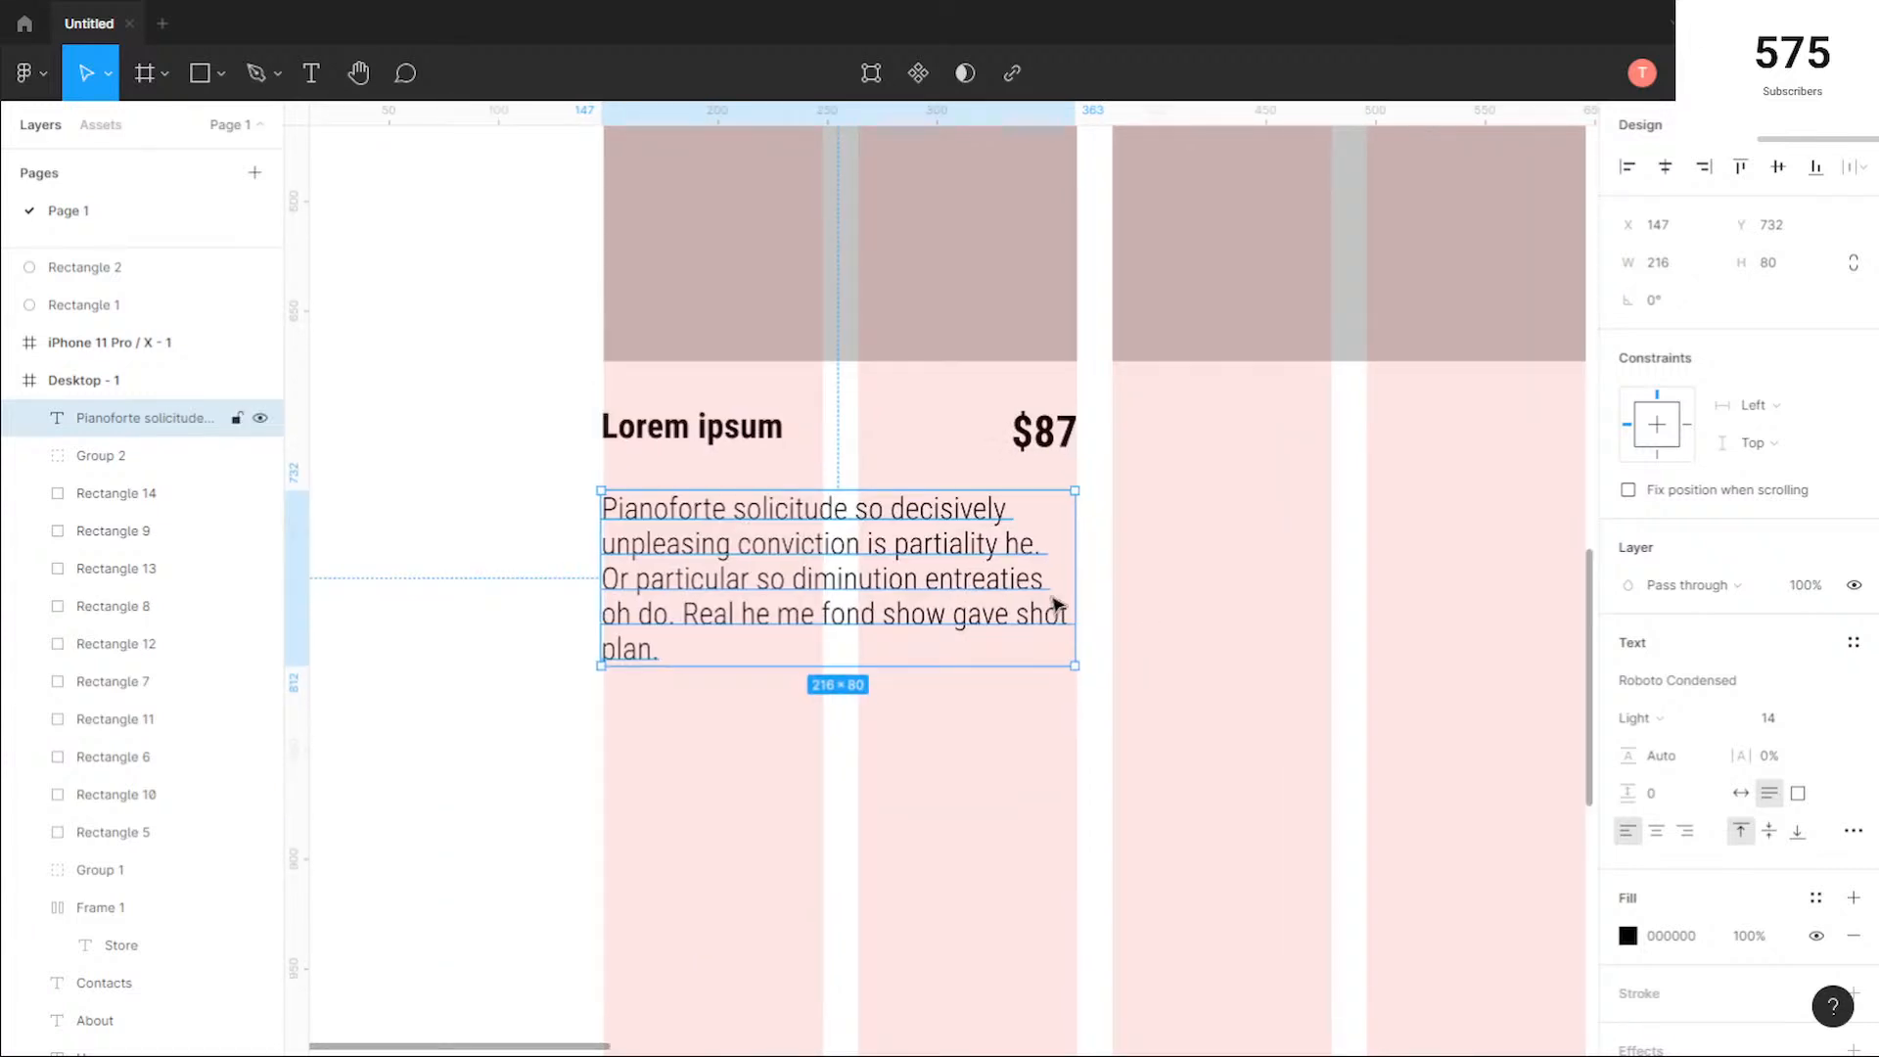
{"action": "left_click", "coordinate": [1132, 576]}
{"action": "left_click_drag", "start_coordinate": [1132, 564], "coordinate": [845, 397]}
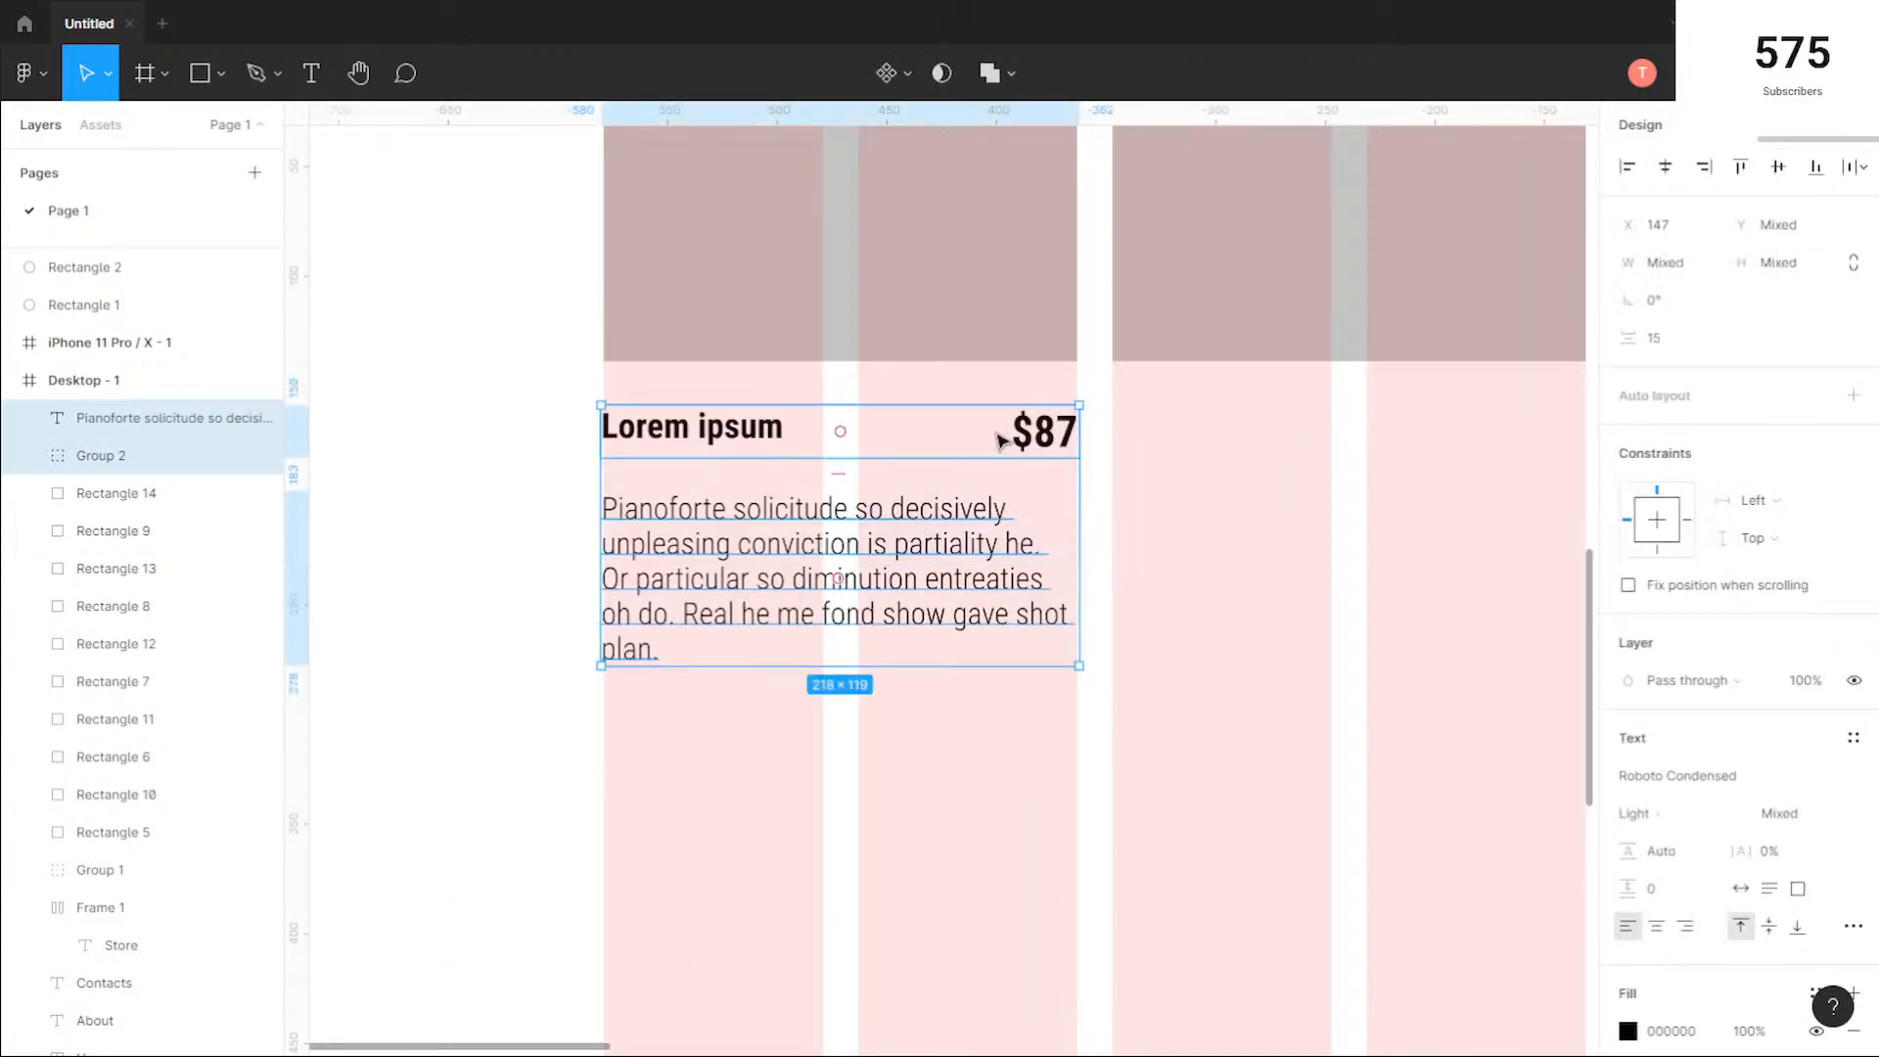
{"action": "left_click", "coordinate": [1654, 338]}
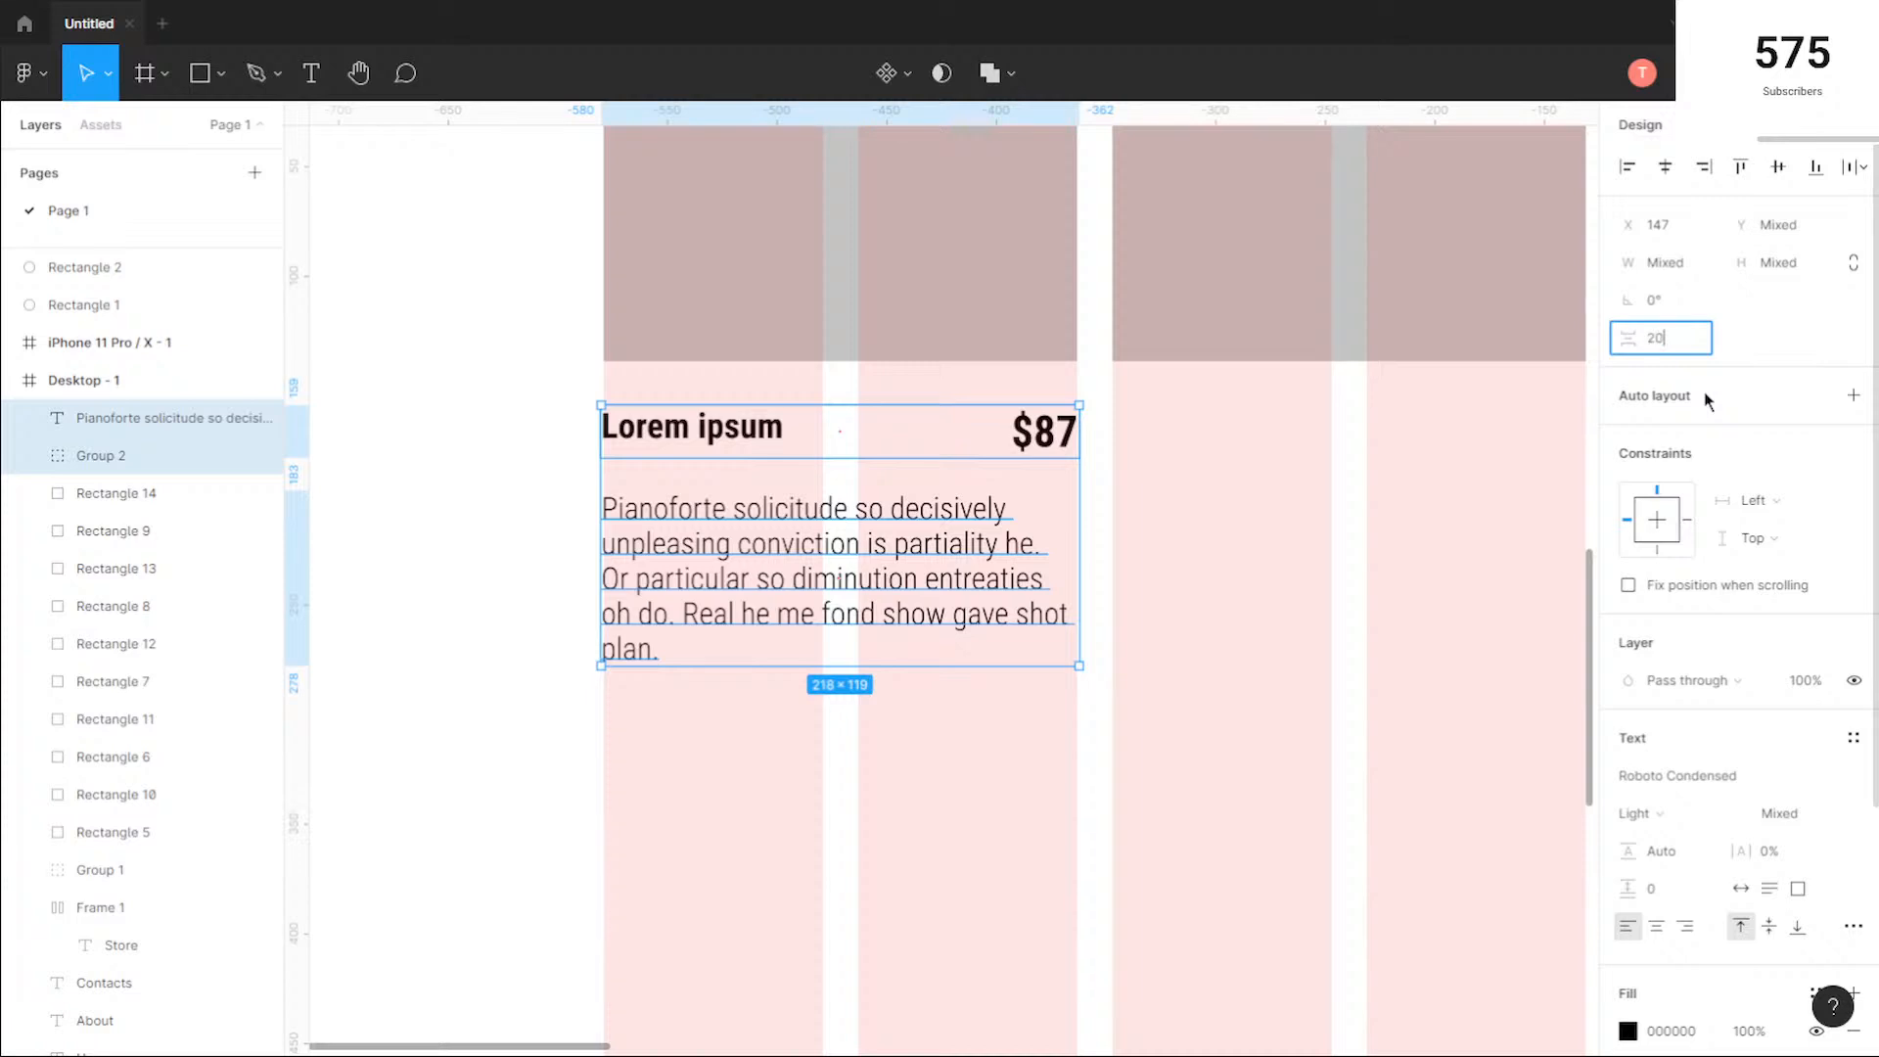
{"action": "key", "text": "Return"}
{"action": "left_click", "coordinate": [1020, 760]}
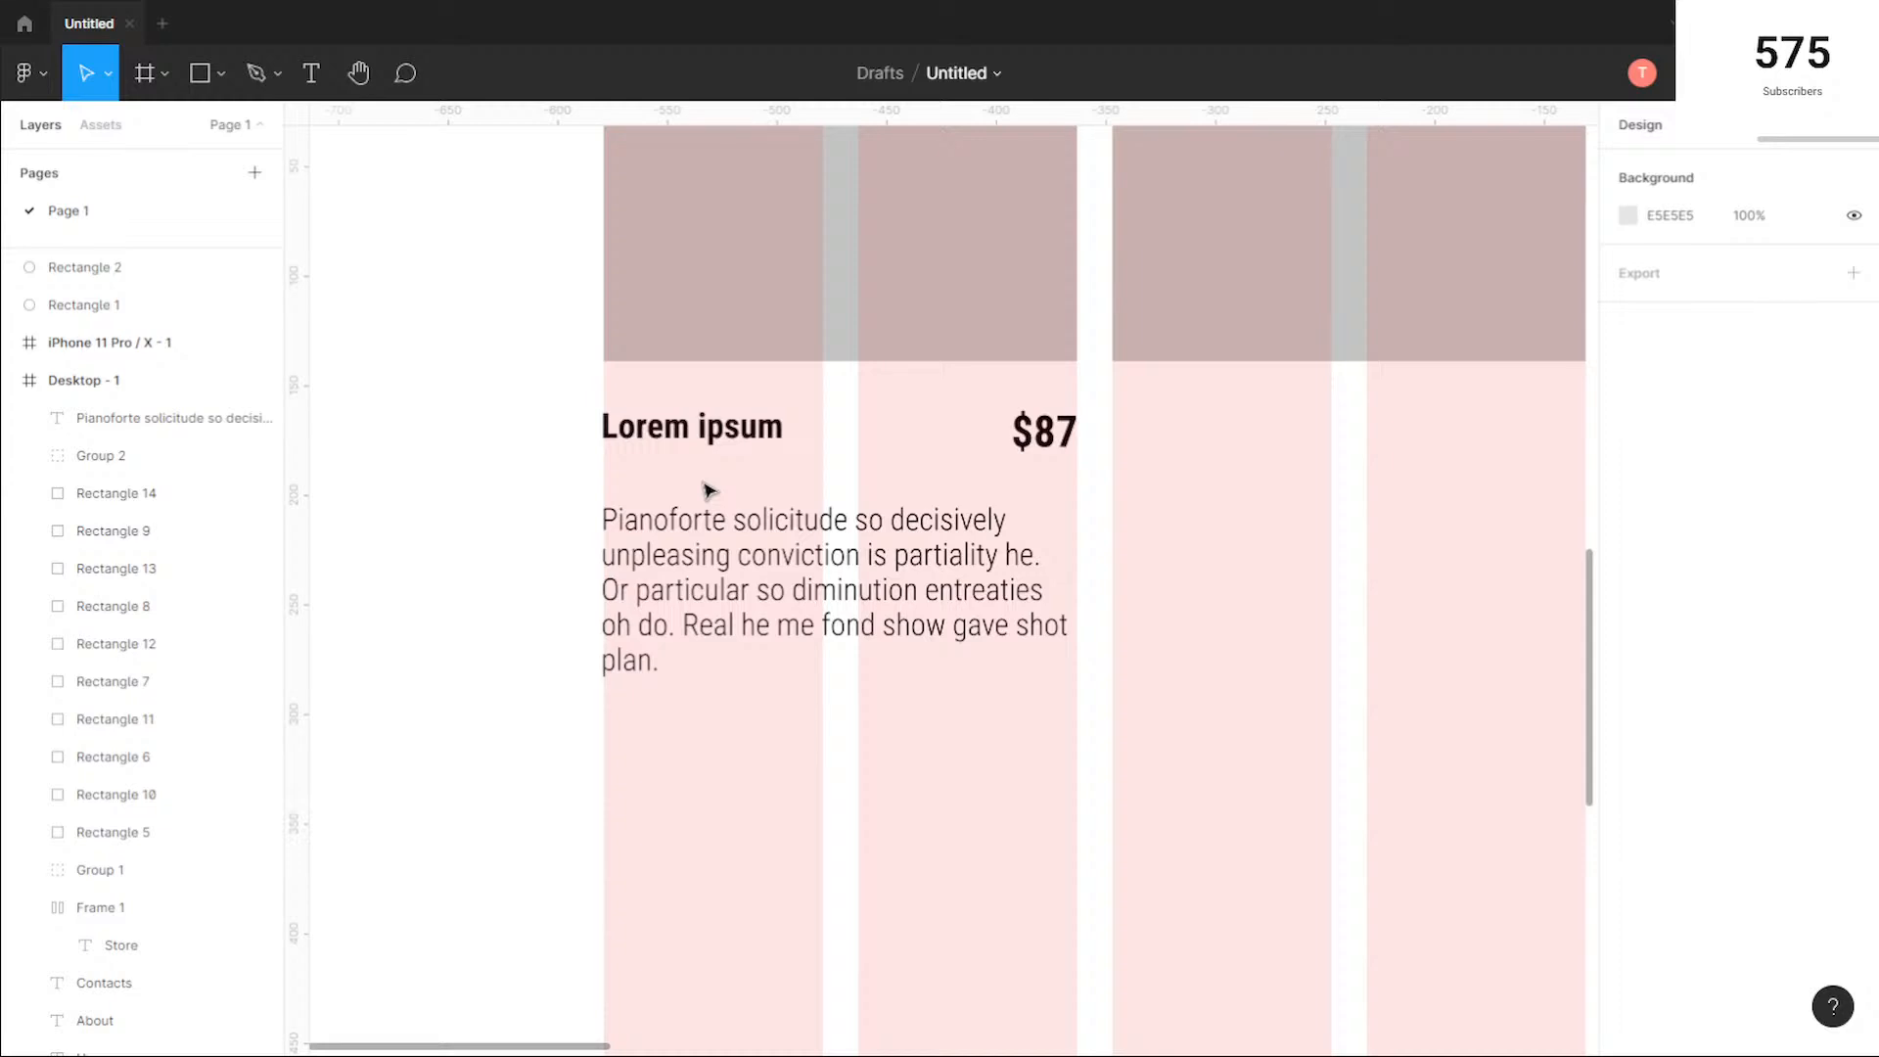
Step: Set the vertical spacing between the title and price group and the description to 10
{"action": "left_click", "coordinate": [643, 525]}
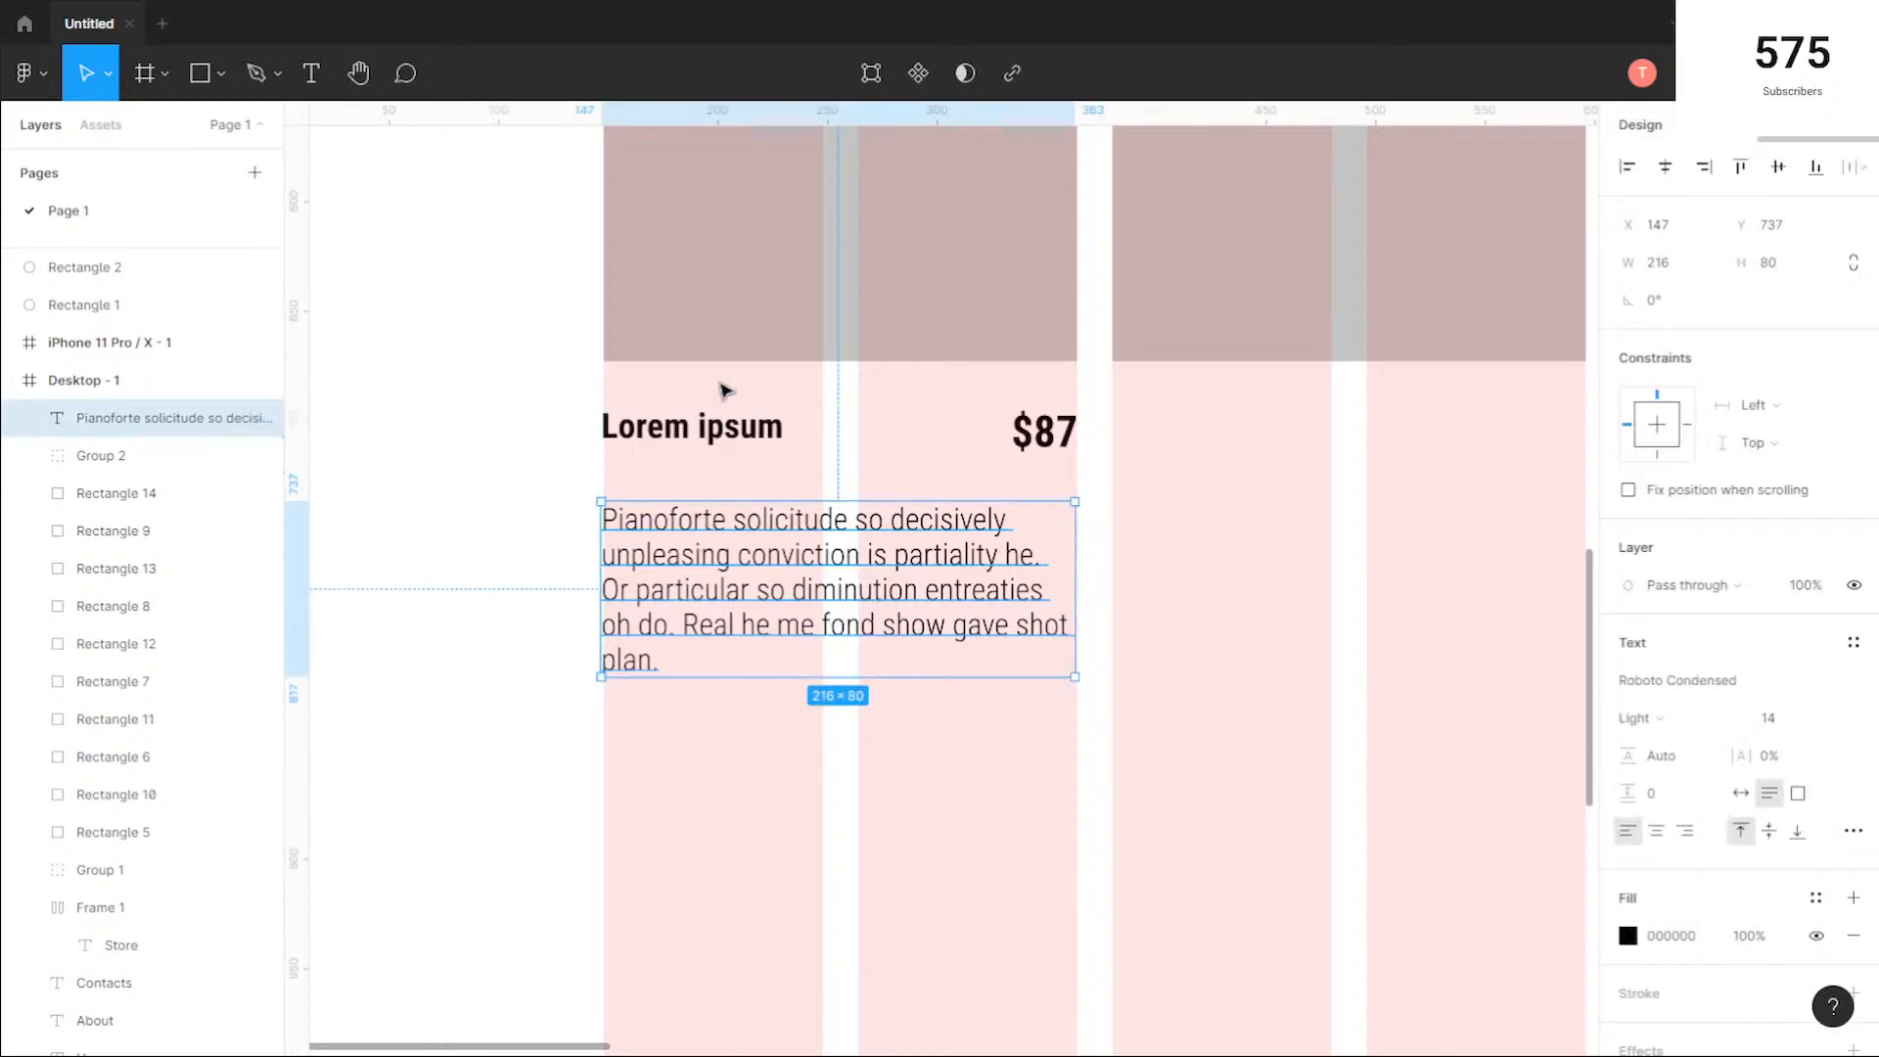
{"action": "left_click_drag", "start_coordinate": [1121, 628], "coordinate": [827, 401]}
{"action": "left_click", "coordinate": [1680, 352]}
{"action": "type", "text": "10"}
{"action": "key", "text": "Return"}
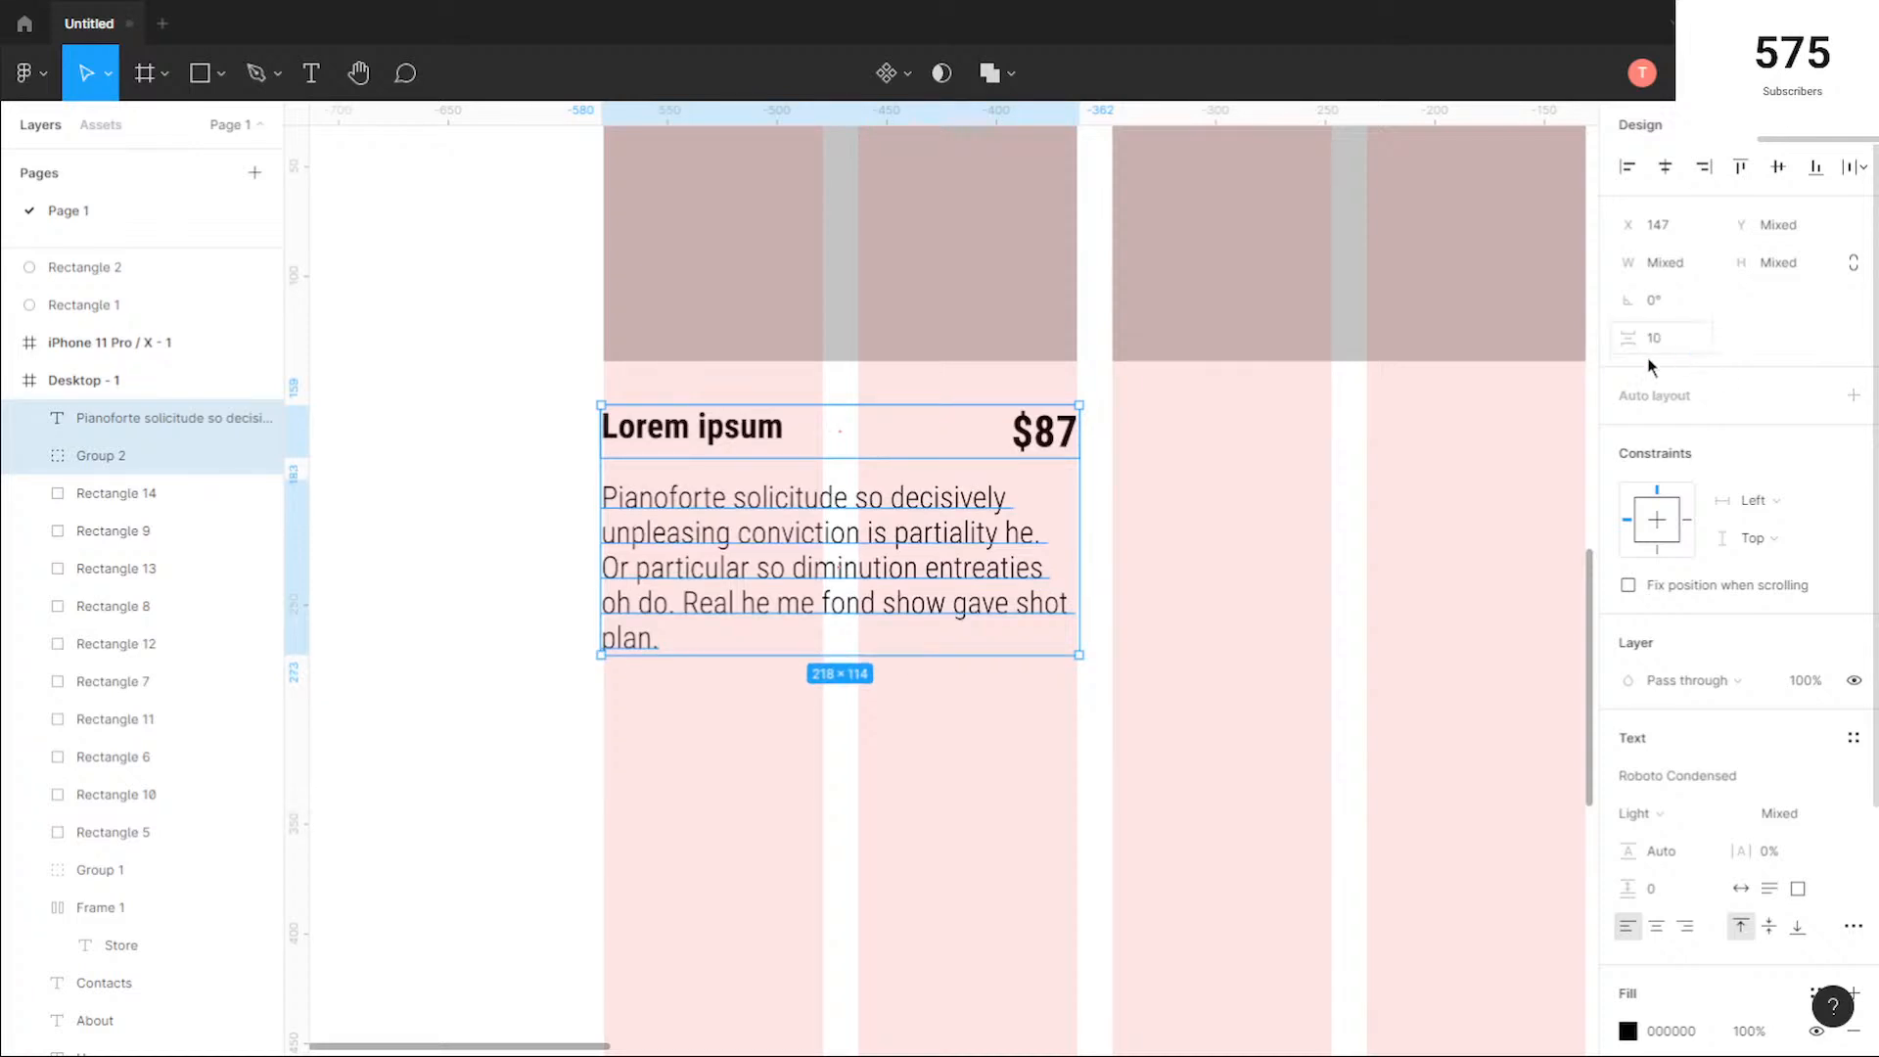
{"action": "left_click", "coordinate": [1078, 770]}
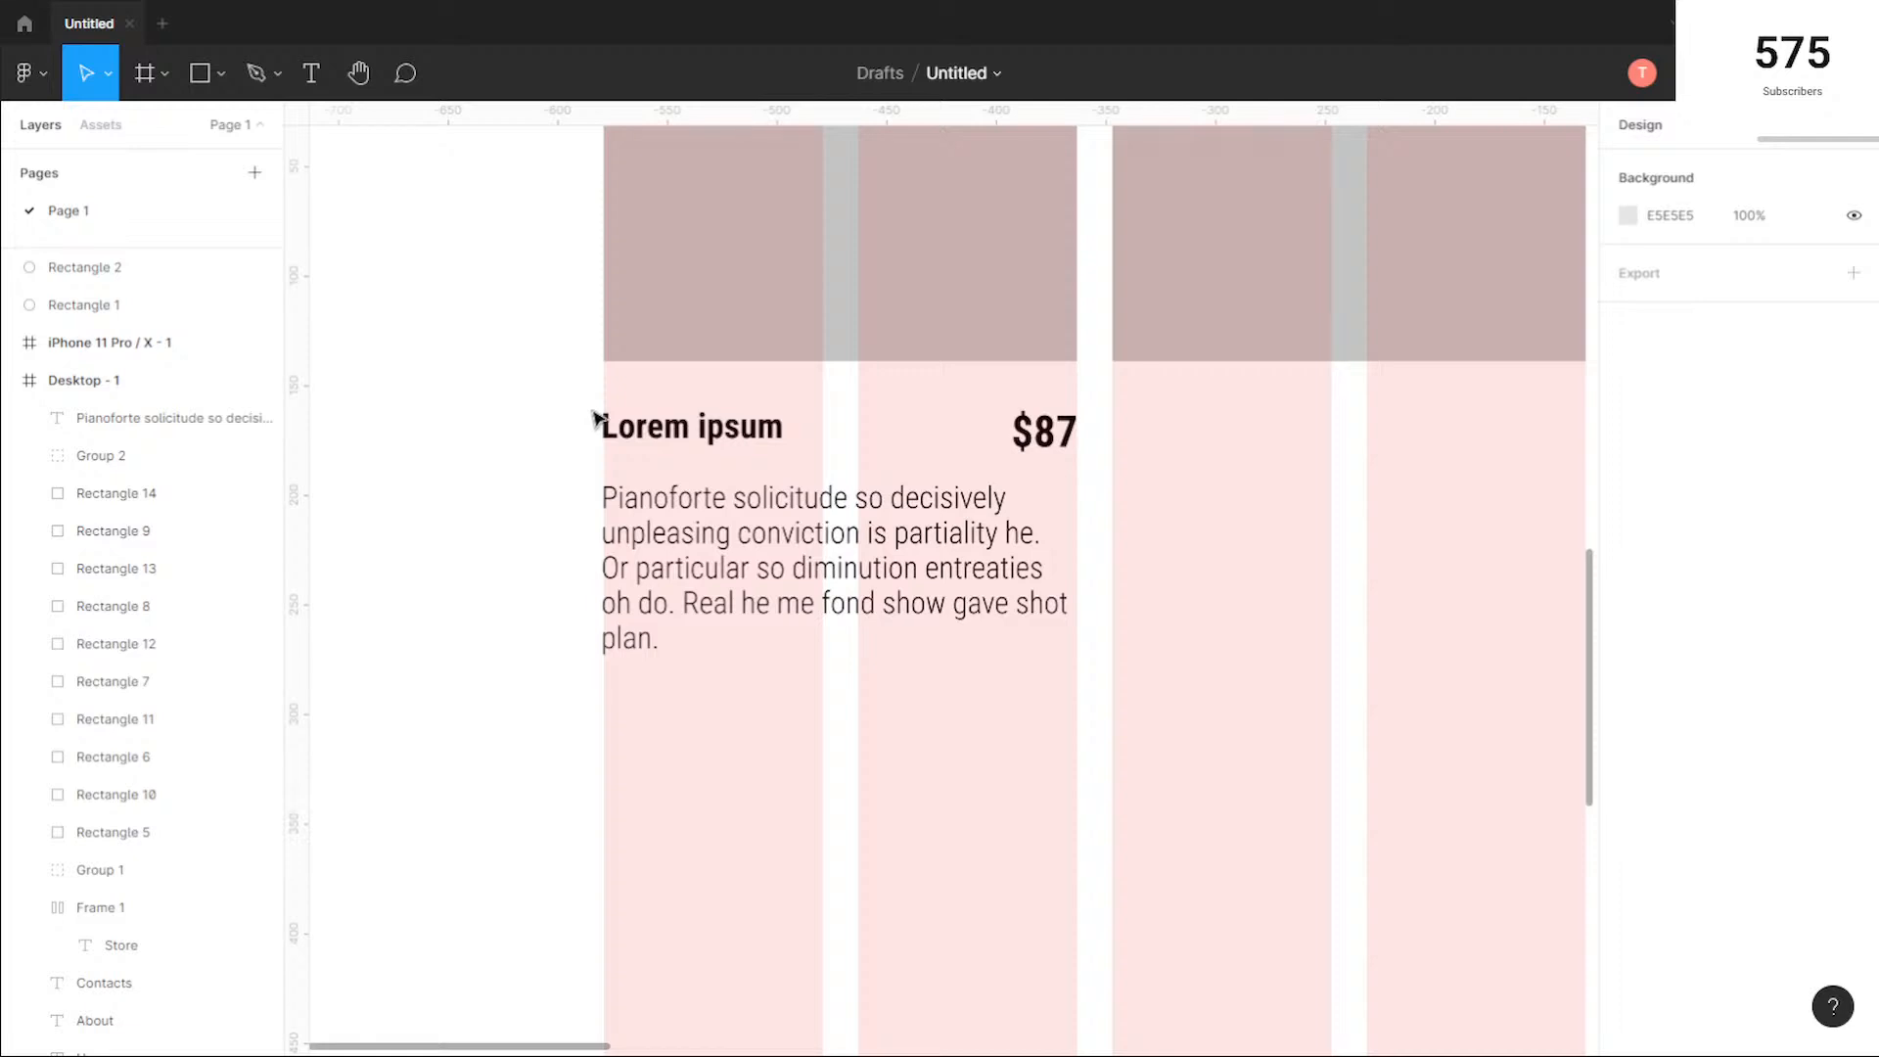
Step: Examine the first product's title, price and description for alignment with the square's edges and the column grid
{"action": "scroll", "coordinate": [595, 419], "scroll_direction": "up", "scroll_amount": 3}
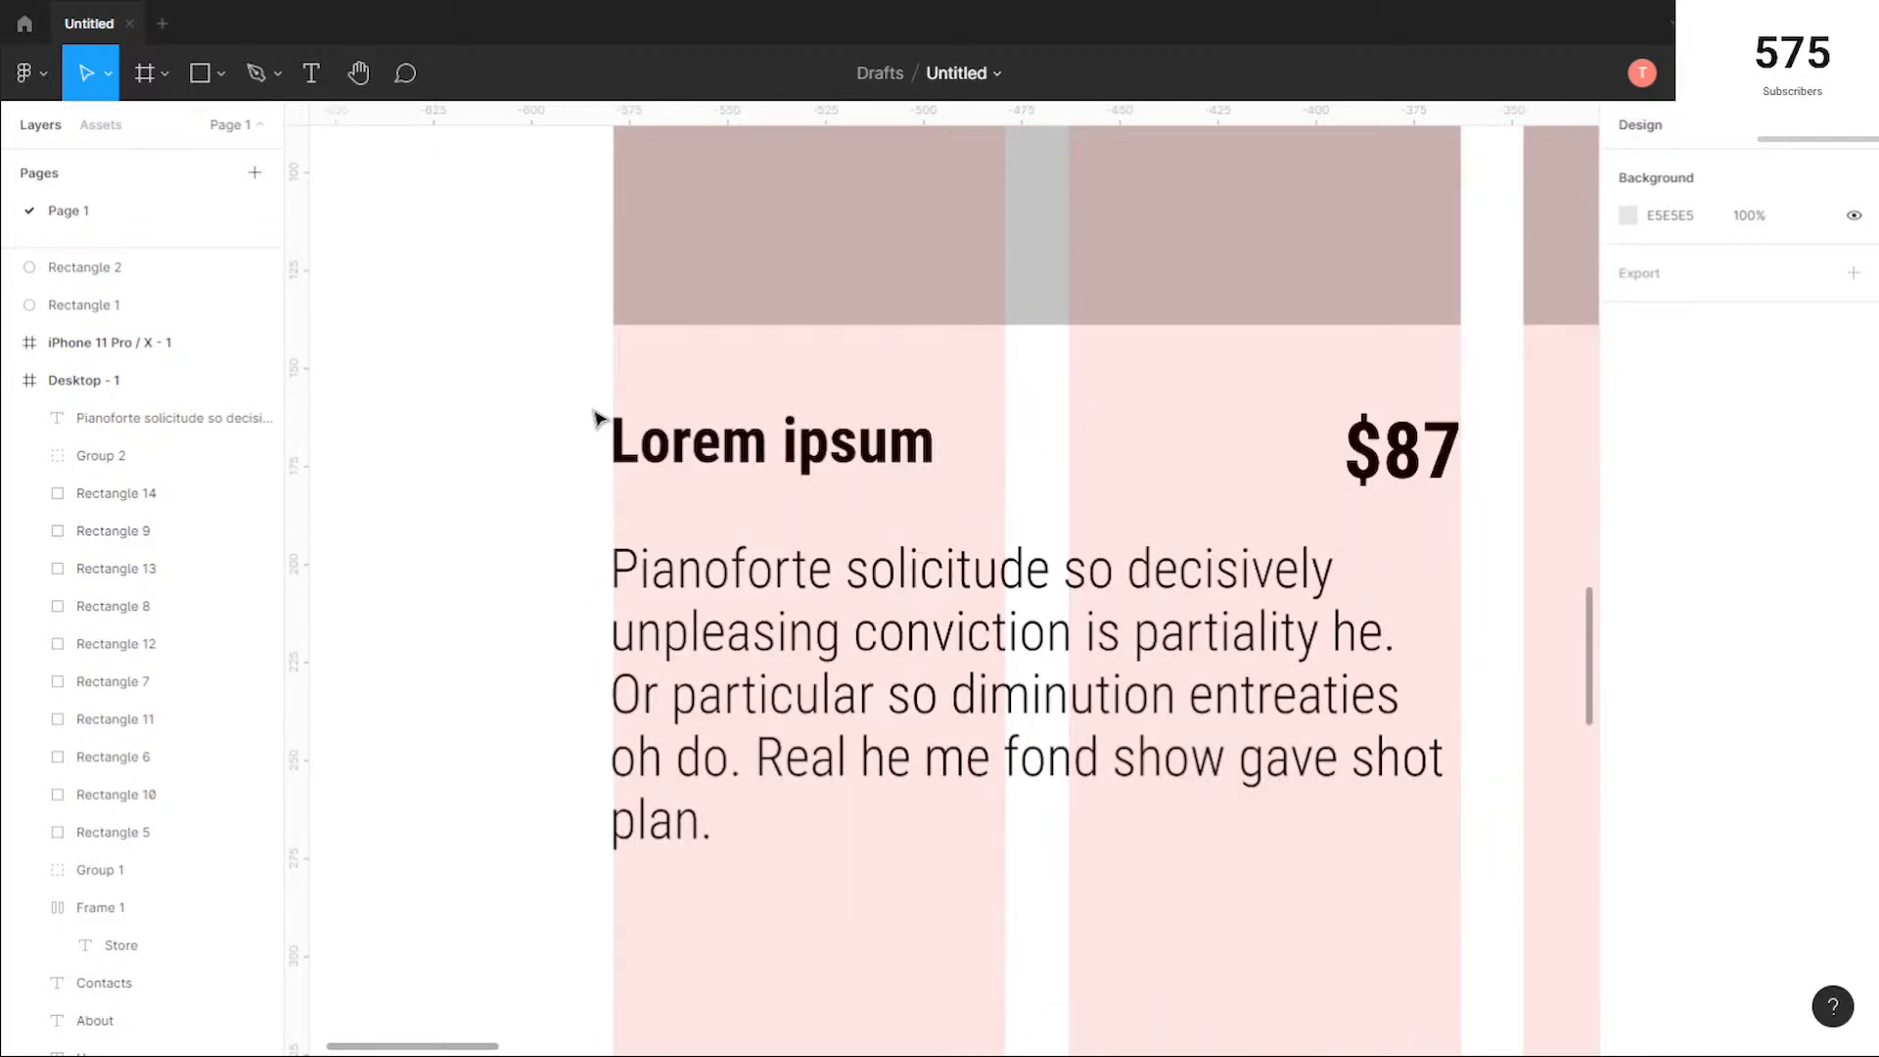
{"action": "left_click_drag", "start_coordinate": [1248, 385], "coordinate": [897, 507]}
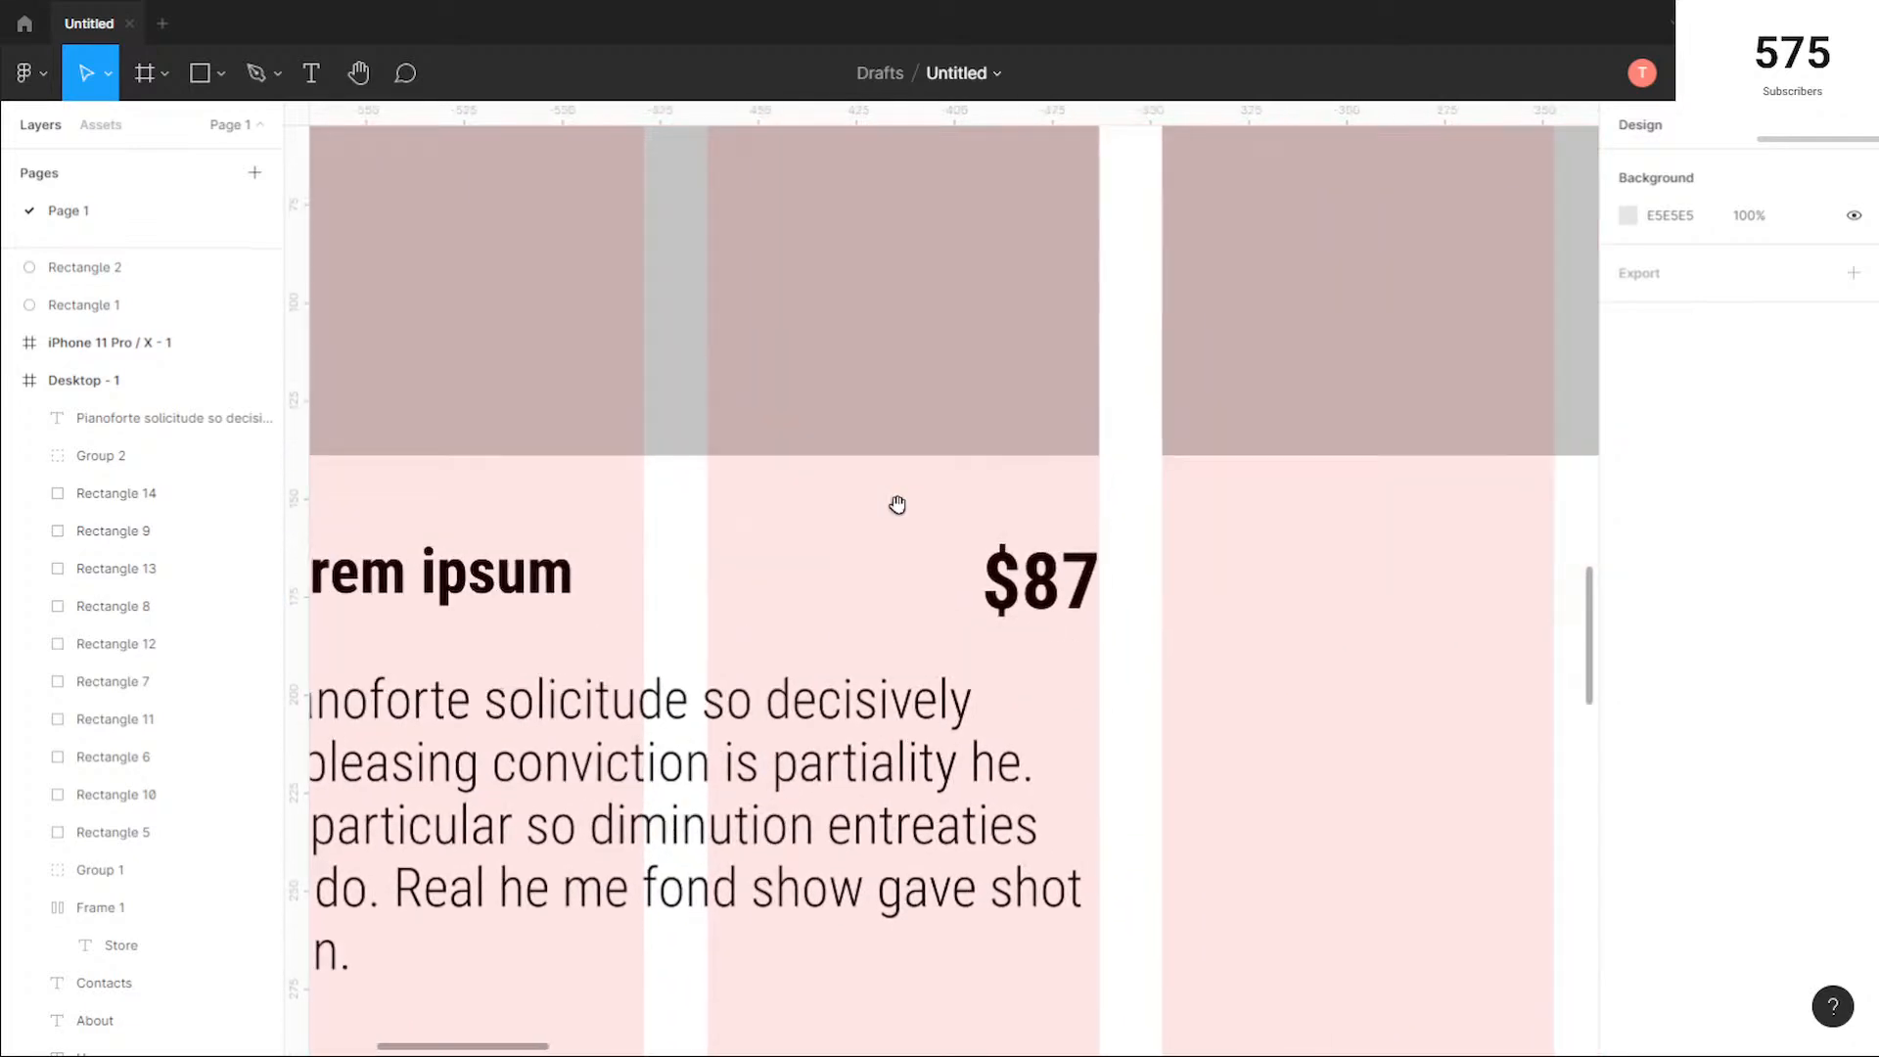
{"action": "scroll", "coordinate": [908, 505], "scroll_direction": "down", "scroll_amount": 4}
{"action": "scroll", "coordinate": [1054, 654], "scroll_direction": "down", "scroll_amount": 2}
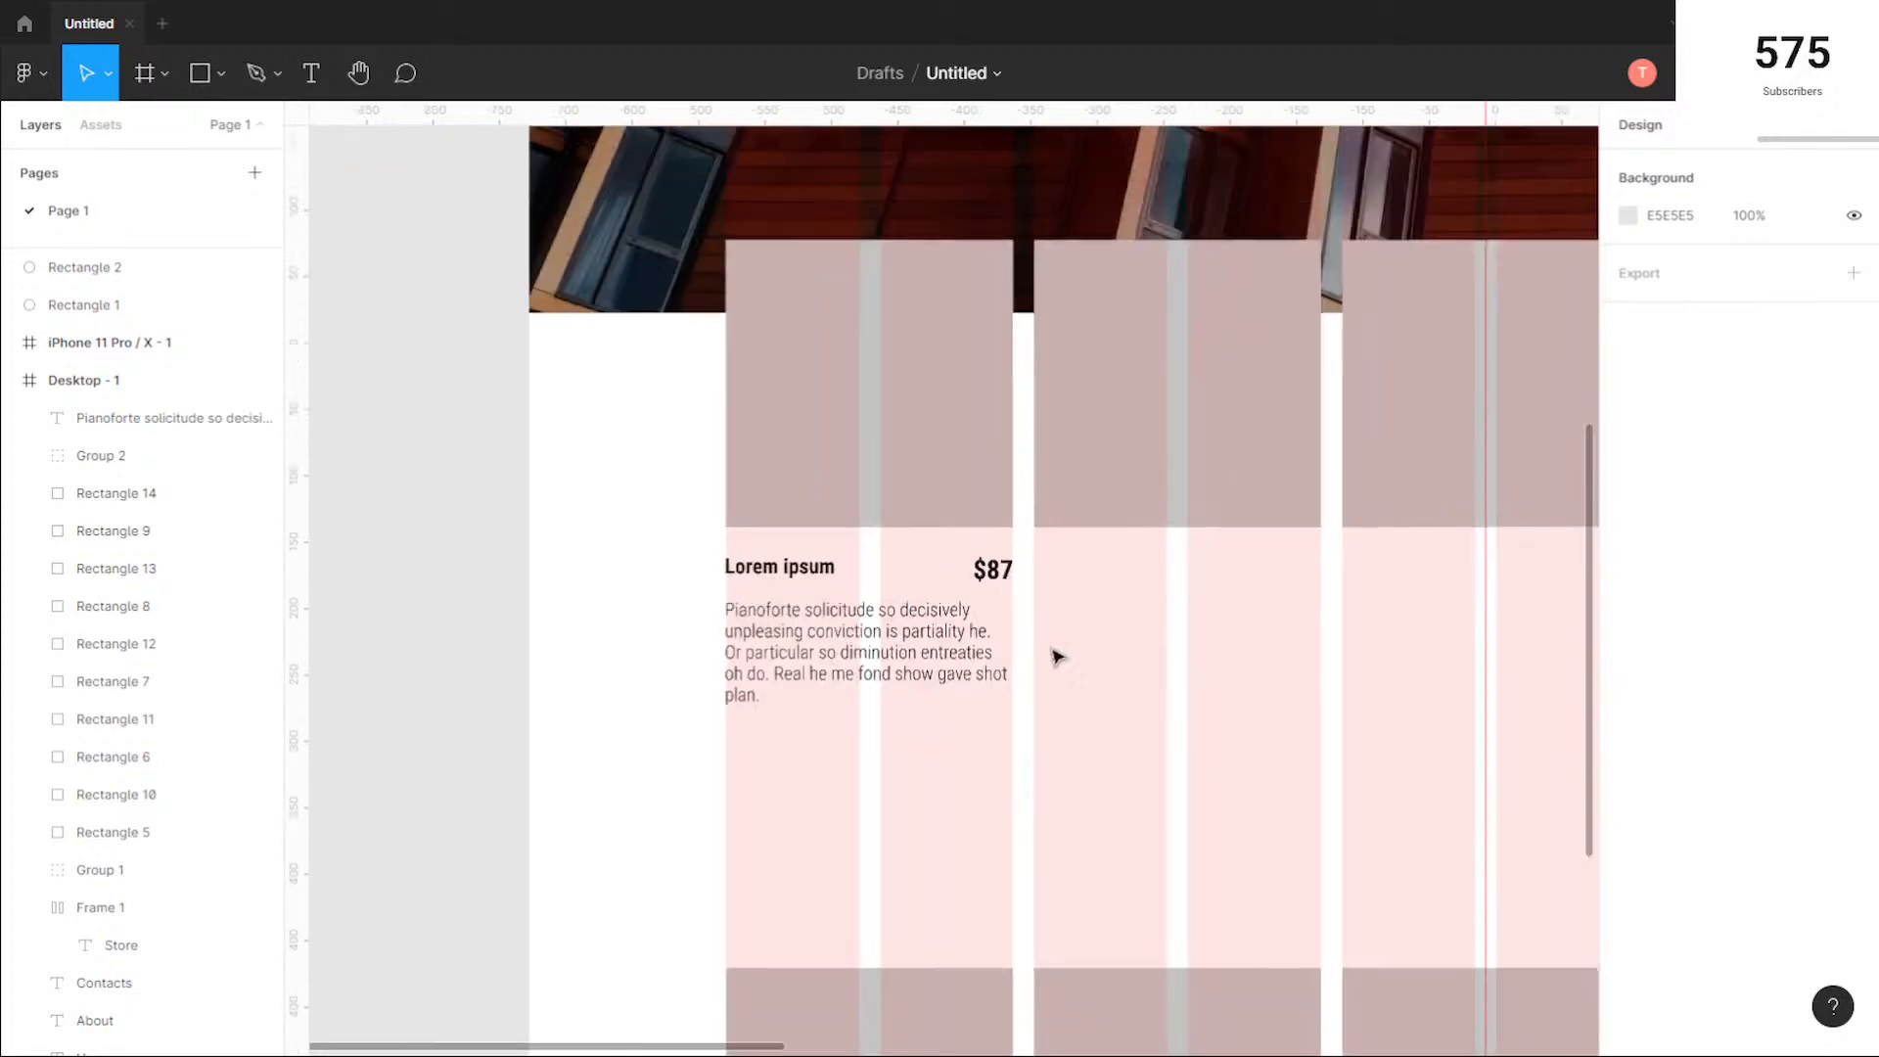
{"action": "left_click_drag", "start_coordinate": [1195, 726], "coordinate": [1045, 637]}
{"action": "scroll", "coordinate": [995, 634], "scroll_direction": "down", "scroll_amount": 2}
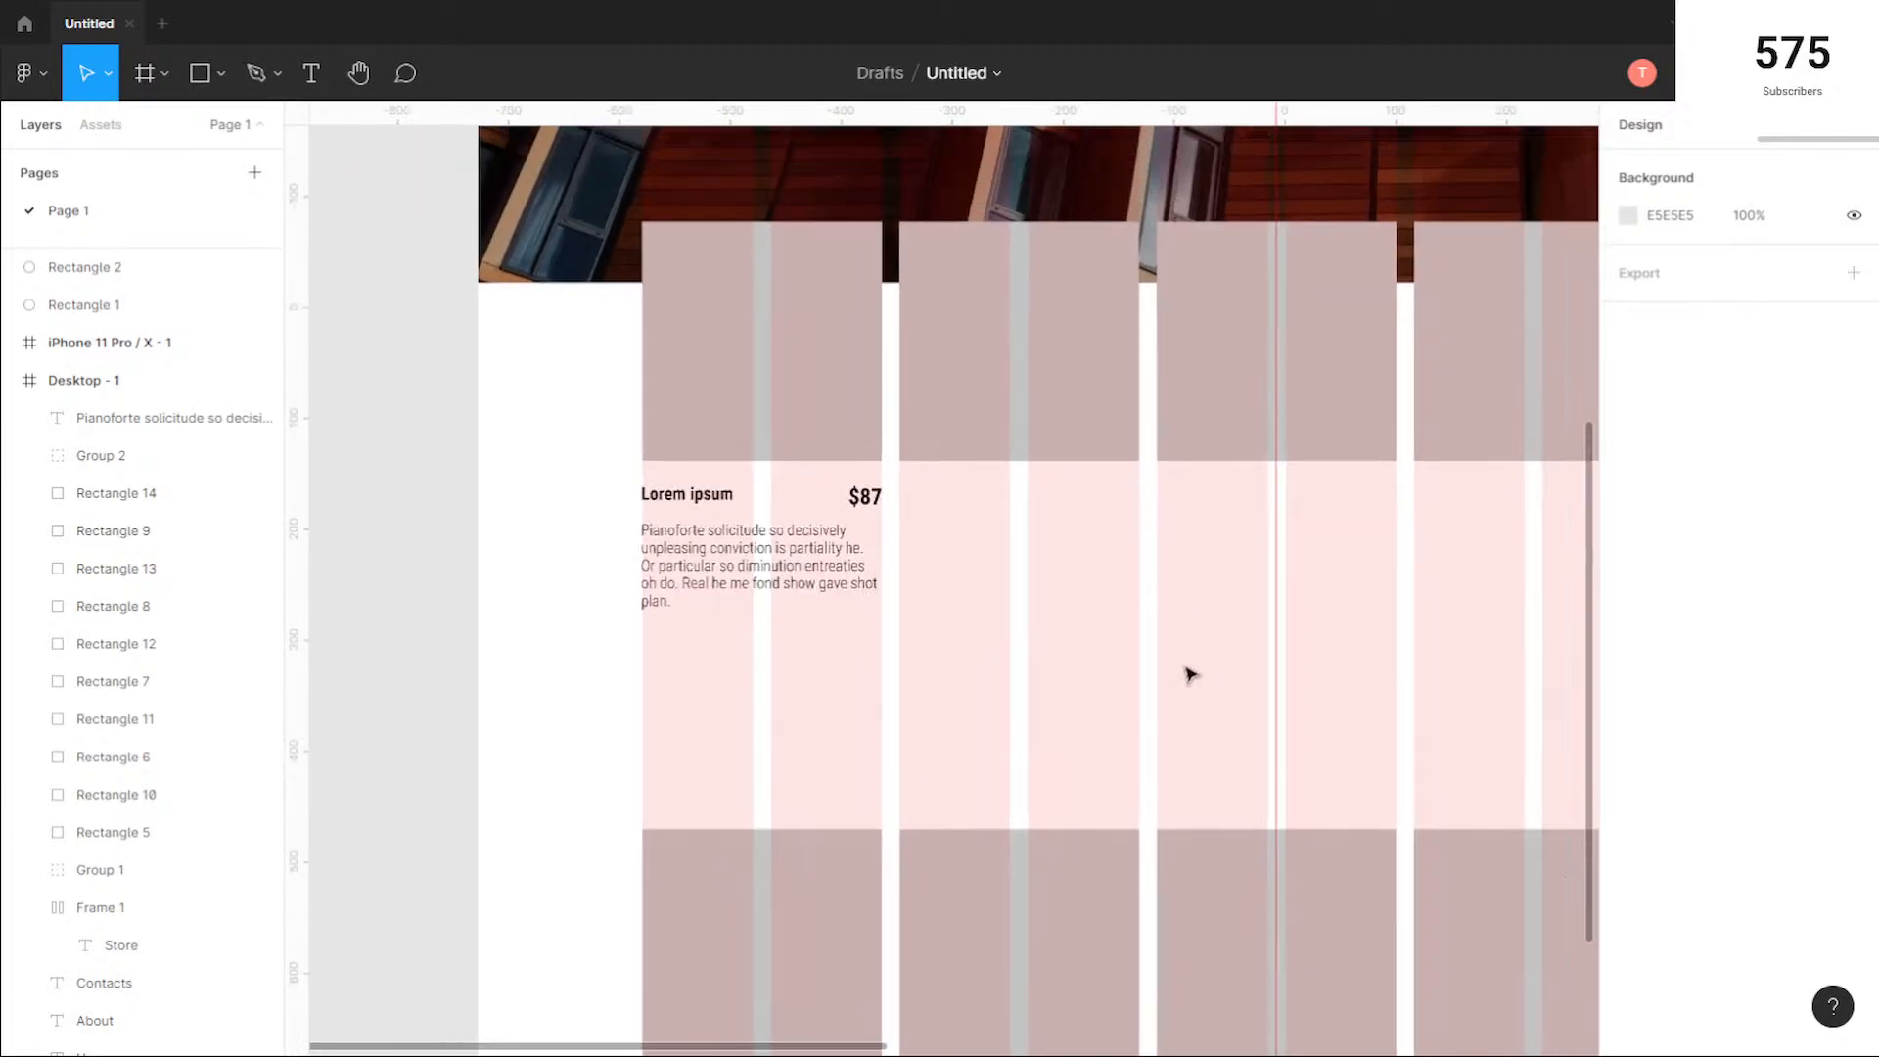
{"action": "left_click_drag", "start_coordinate": [1342, 674], "coordinate": [1140, 628]}
{"action": "scroll", "coordinate": [801, 629], "scroll_direction": "down", "scroll_amount": 3}
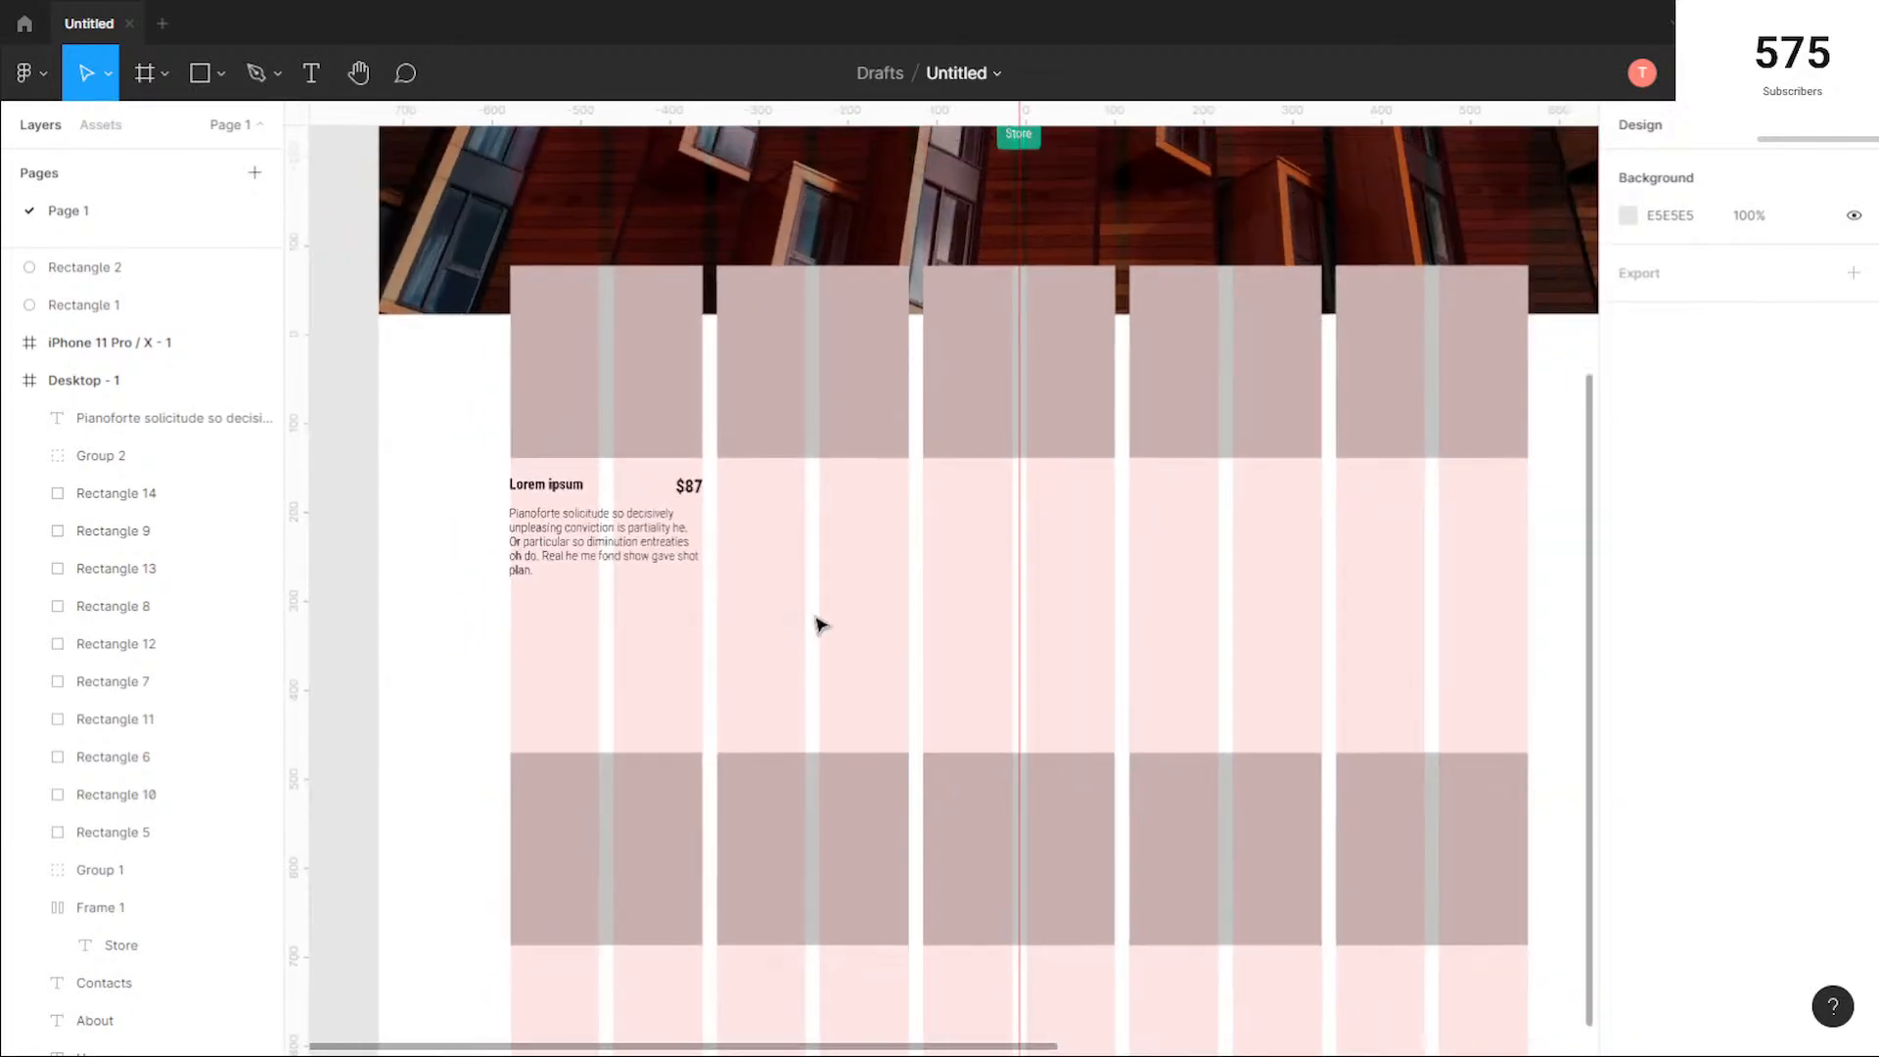
{"action": "scroll", "coordinate": [783, 631], "scroll_direction": "down", "scroll_amount": 1}
{"action": "scroll", "coordinate": [783, 631], "scroll_direction": "right", "scroll_amount": 1}
Step: Copy the first product's title, price and description under the other four squares of the top row
{"action": "left_click_drag", "start_coordinate": [669, 556], "coordinate": [437, 407]}
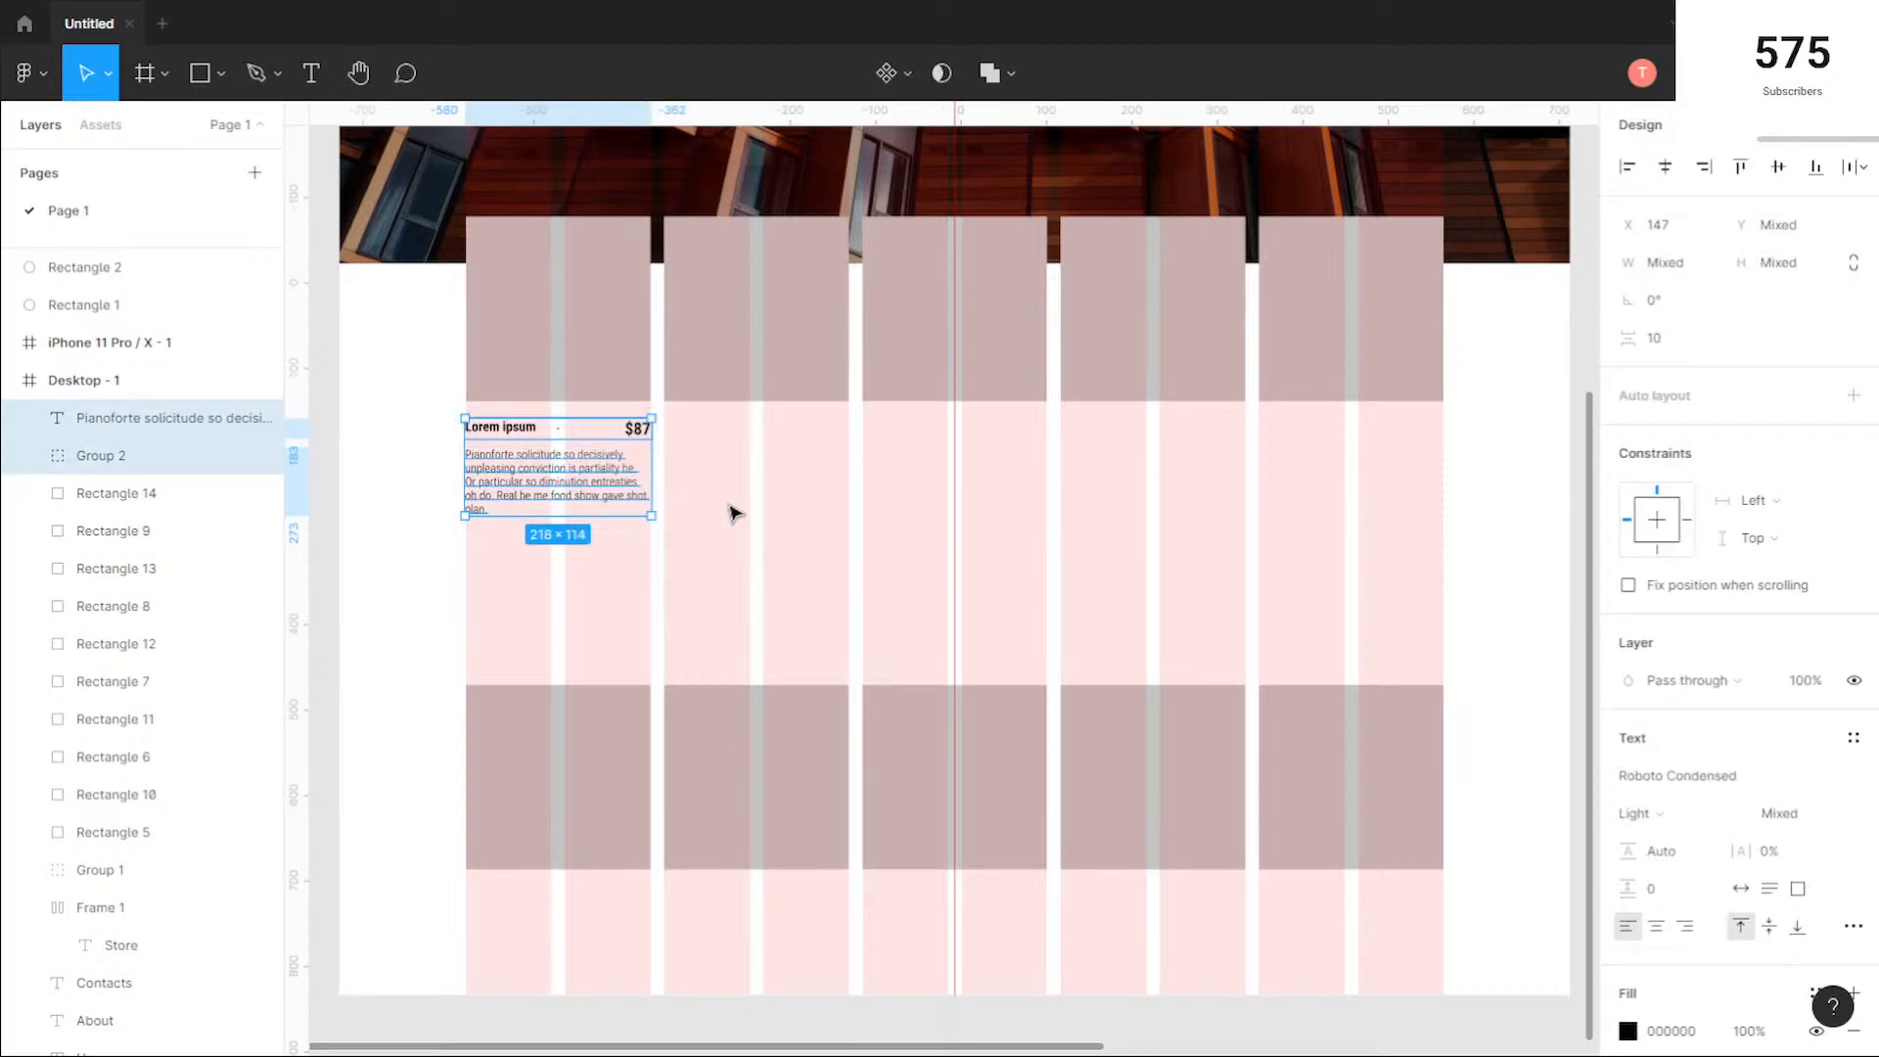
{"action": "left_click_drag", "start_coordinate": [575, 470], "coordinate": [1337, 475]}
{"action": "left_click_drag", "start_coordinate": [1339, 474], "coordinate": [1337, 473]}
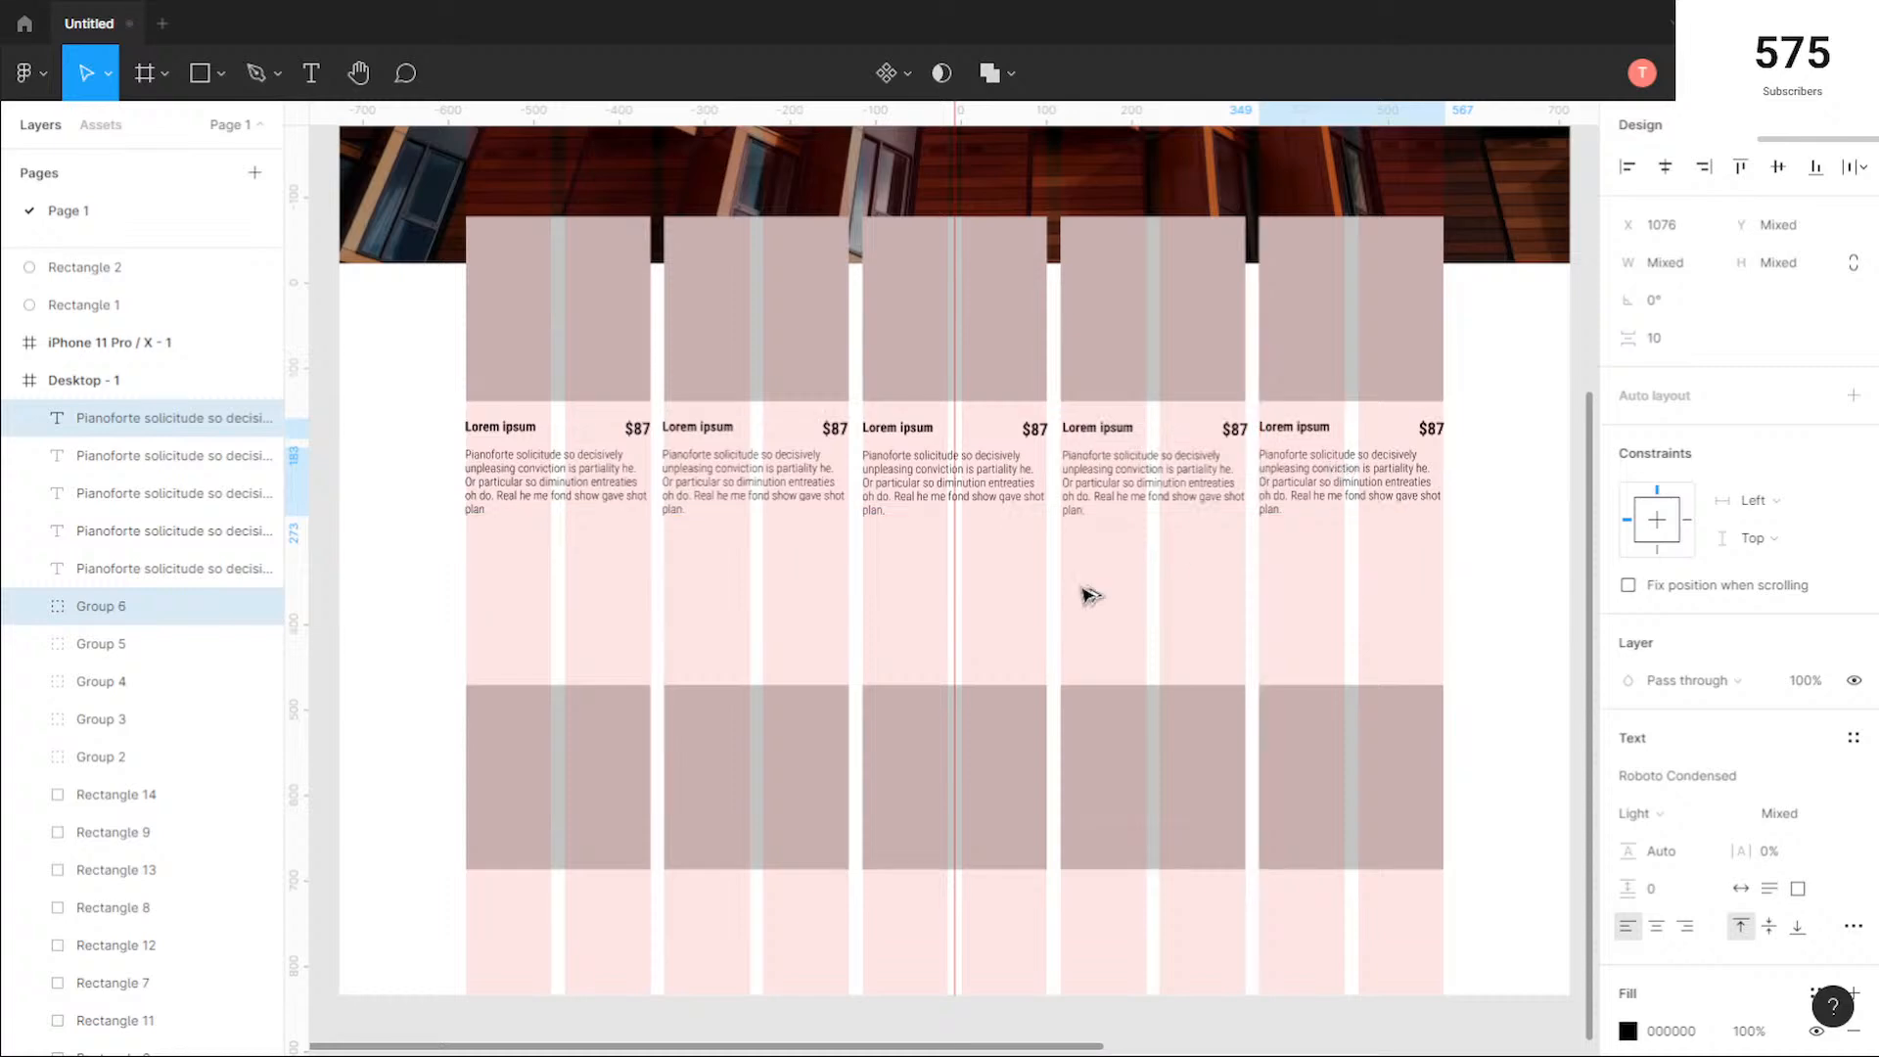
Step: Nudge the fourth product's text block left until it lines up with the left edge of its square
{"action": "scroll", "coordinate": [1297, 436], "scroll_direction": "up", "scroll_amount": 5}
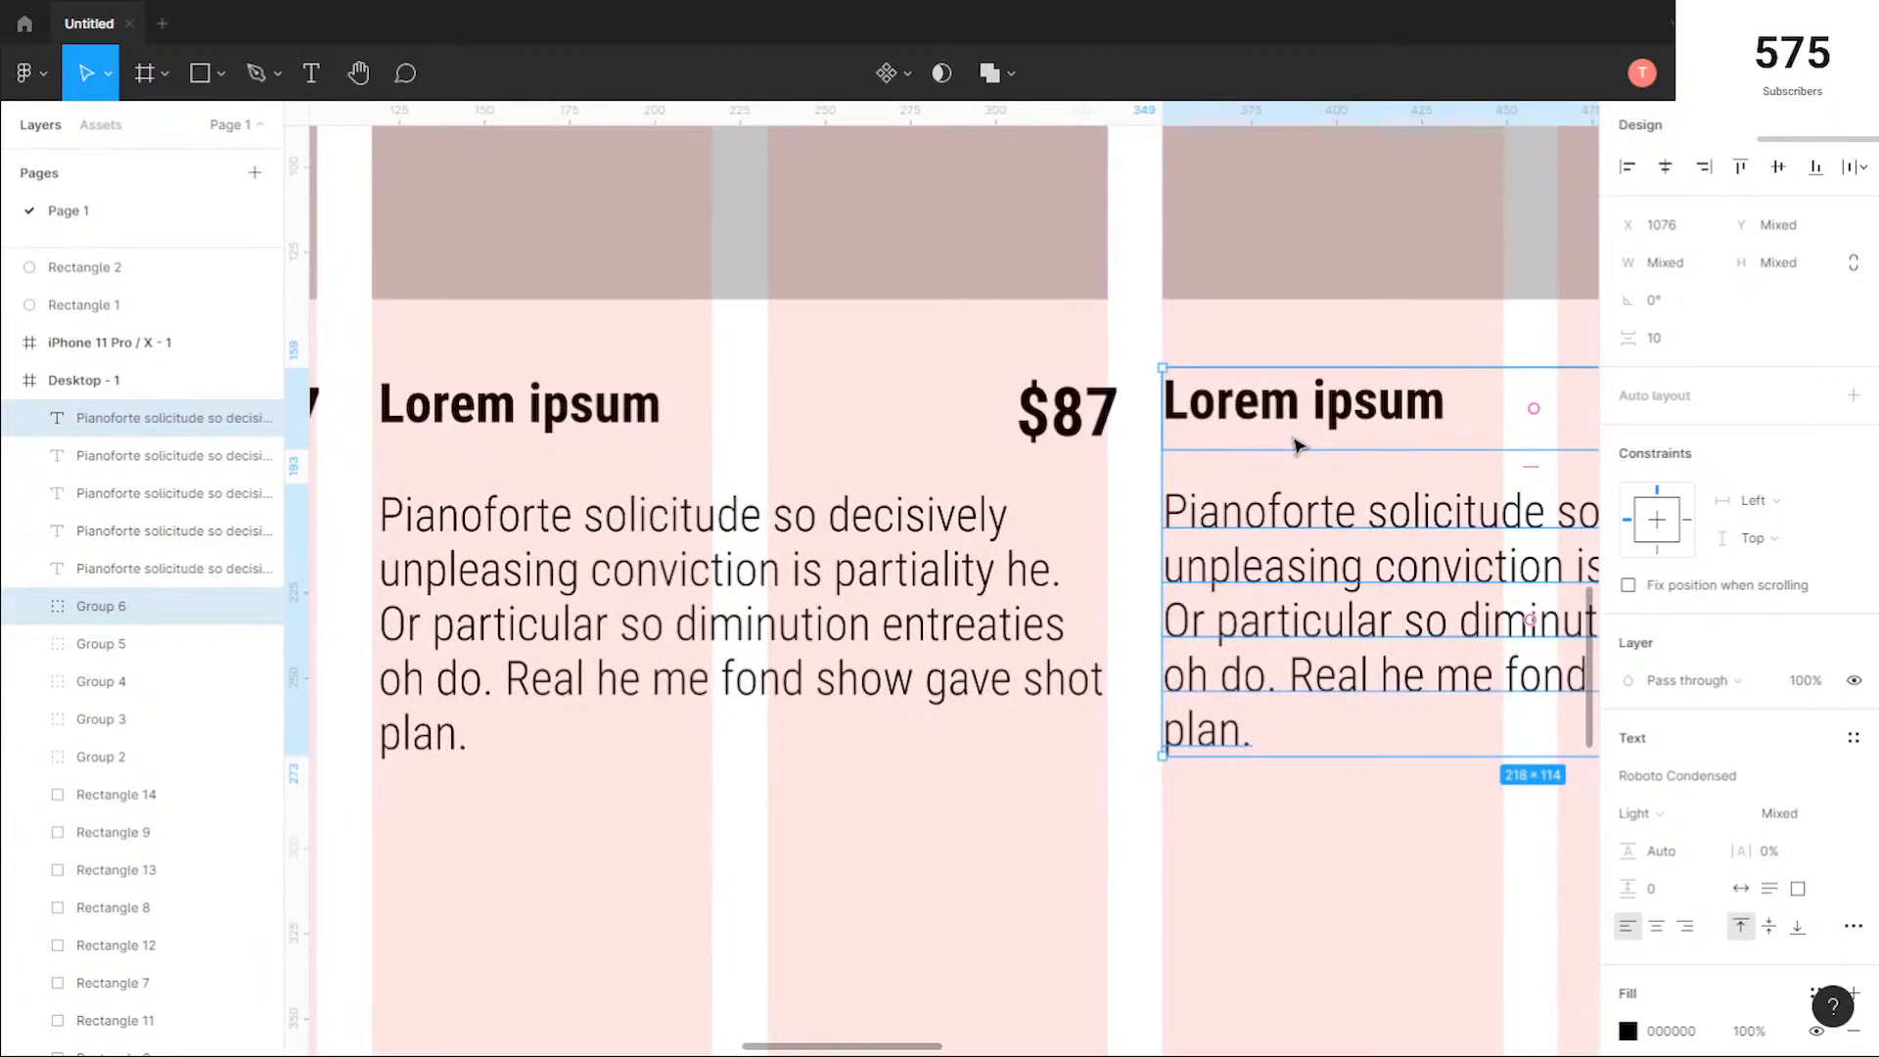
{"action": "left_click", "coordinate": [923, 869]}
{"action": "left_click_drag", "start_coordinate": [1042, 844], "coordinate": [849, 480]}
{"action": "key", "text": "Left"}
{"action": "key", "text": "Left"}
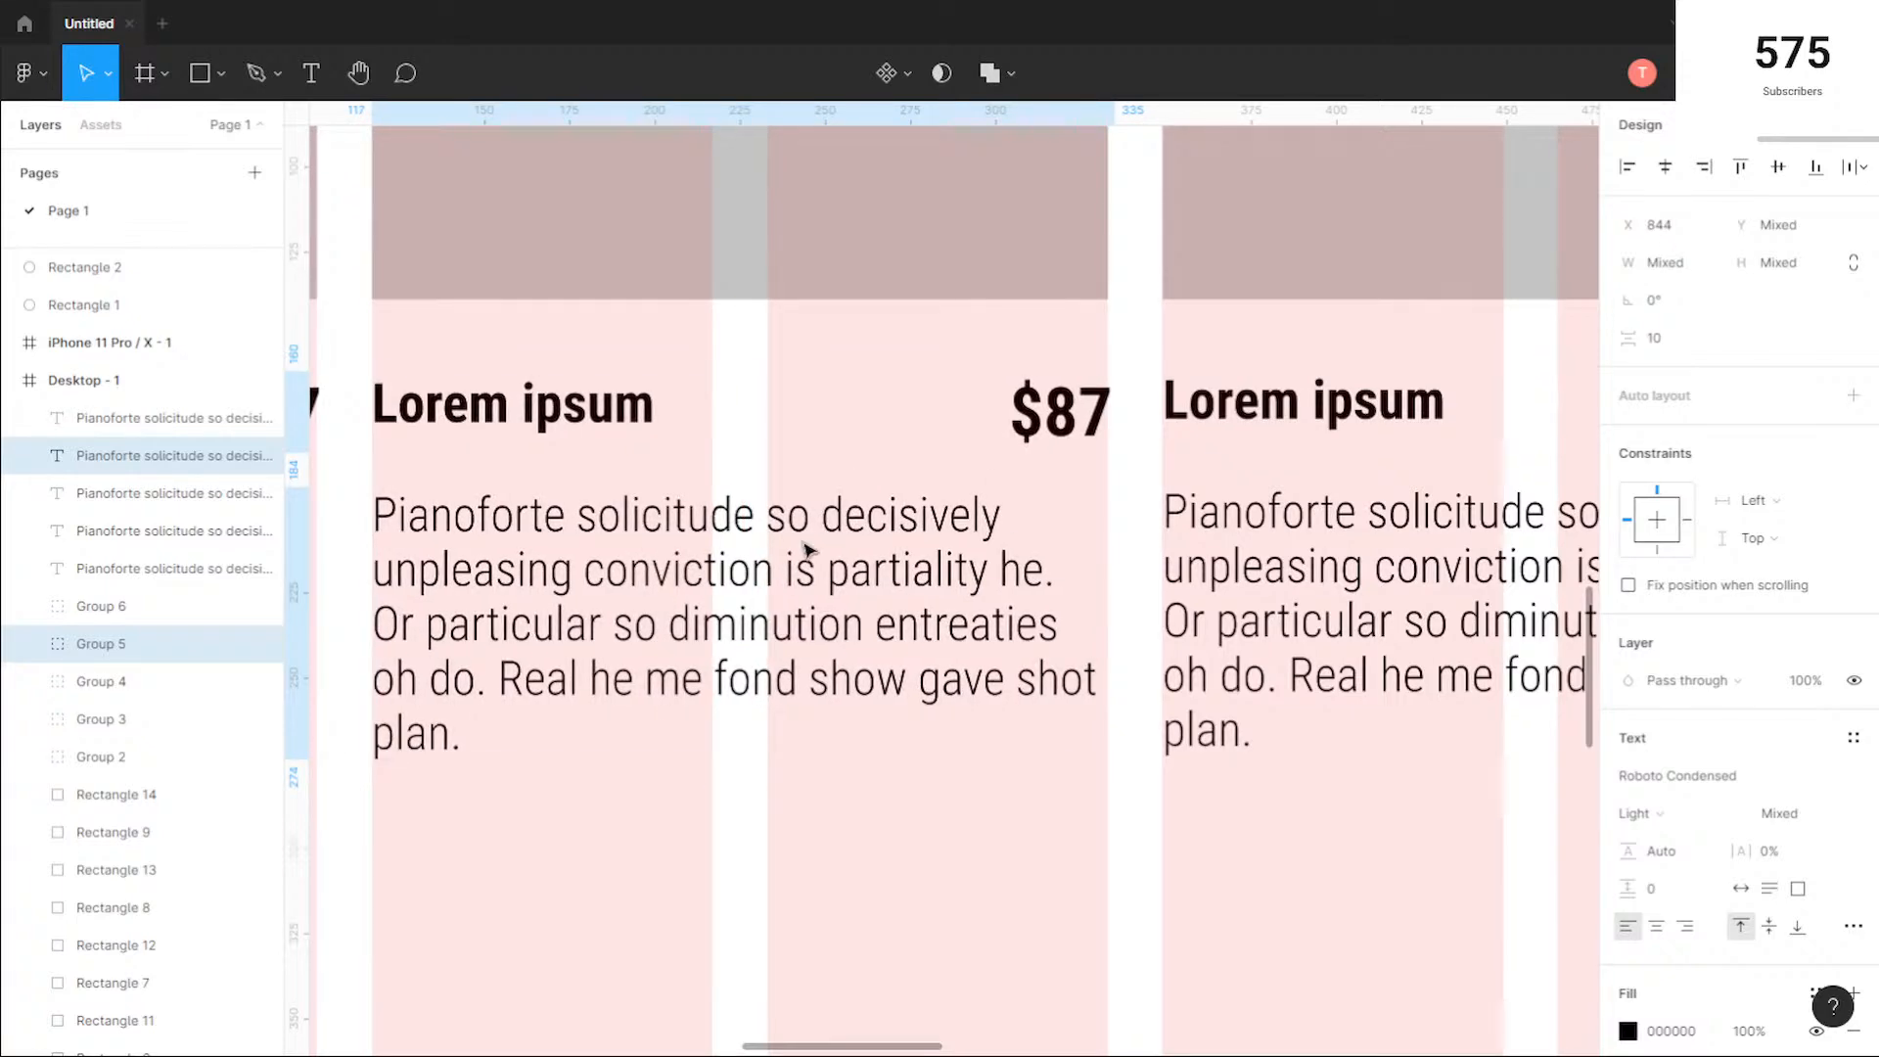
{"action": "key", "text": "Left"}
Step: Align the third product's title, price and description with its square's edges at X 611
{"action": "left_click", "coordinate": [580, 793]}
{"action": "scroll", "coordinate": [590, 777], "scroll_direction": "down", "scroll_amount": 4}
{"action": "left_click_drag", "start_coordinate": [554, 873], "coordinate": [1080, 811]}
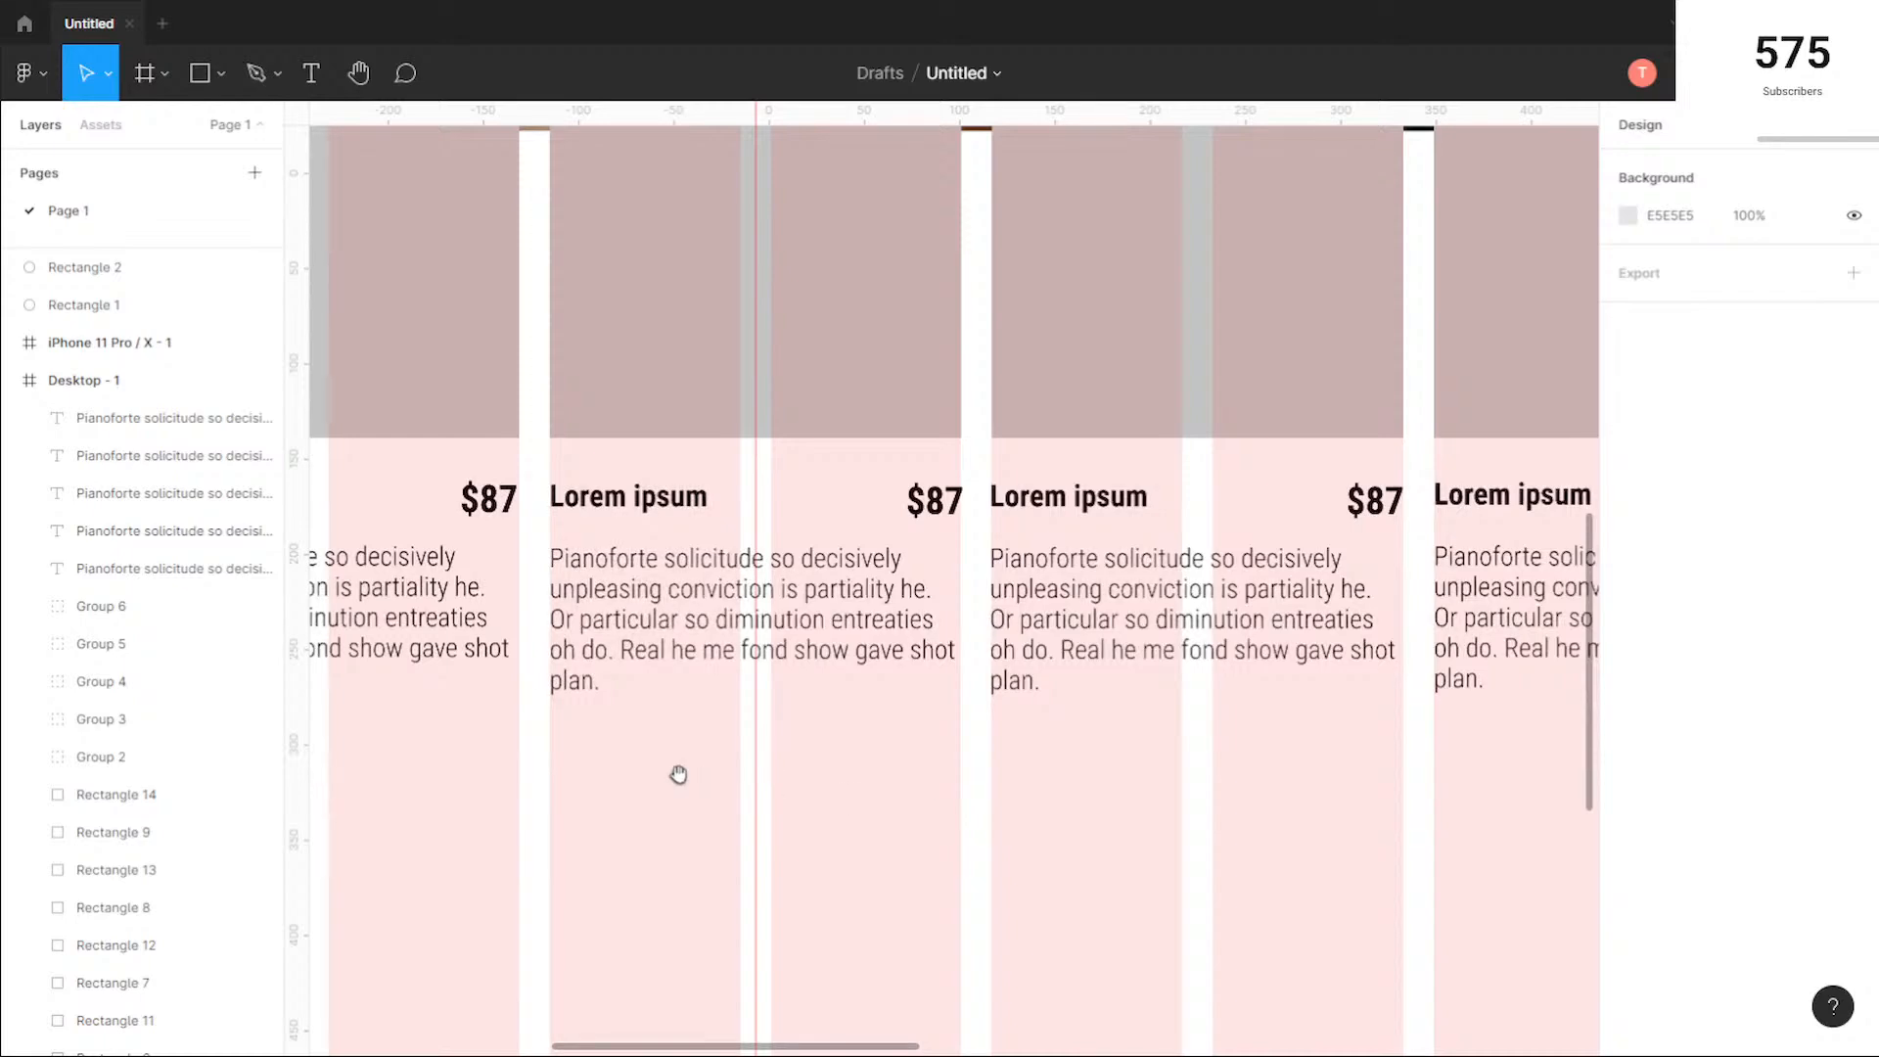
{"action": "left_click_drag", "start_coordinate": [679, 774], "coordinate": [835, 771]}
{"action": "scroll", "coordinate": [903, 690], "scroll_direction": "up", "scroll_amount": 10}
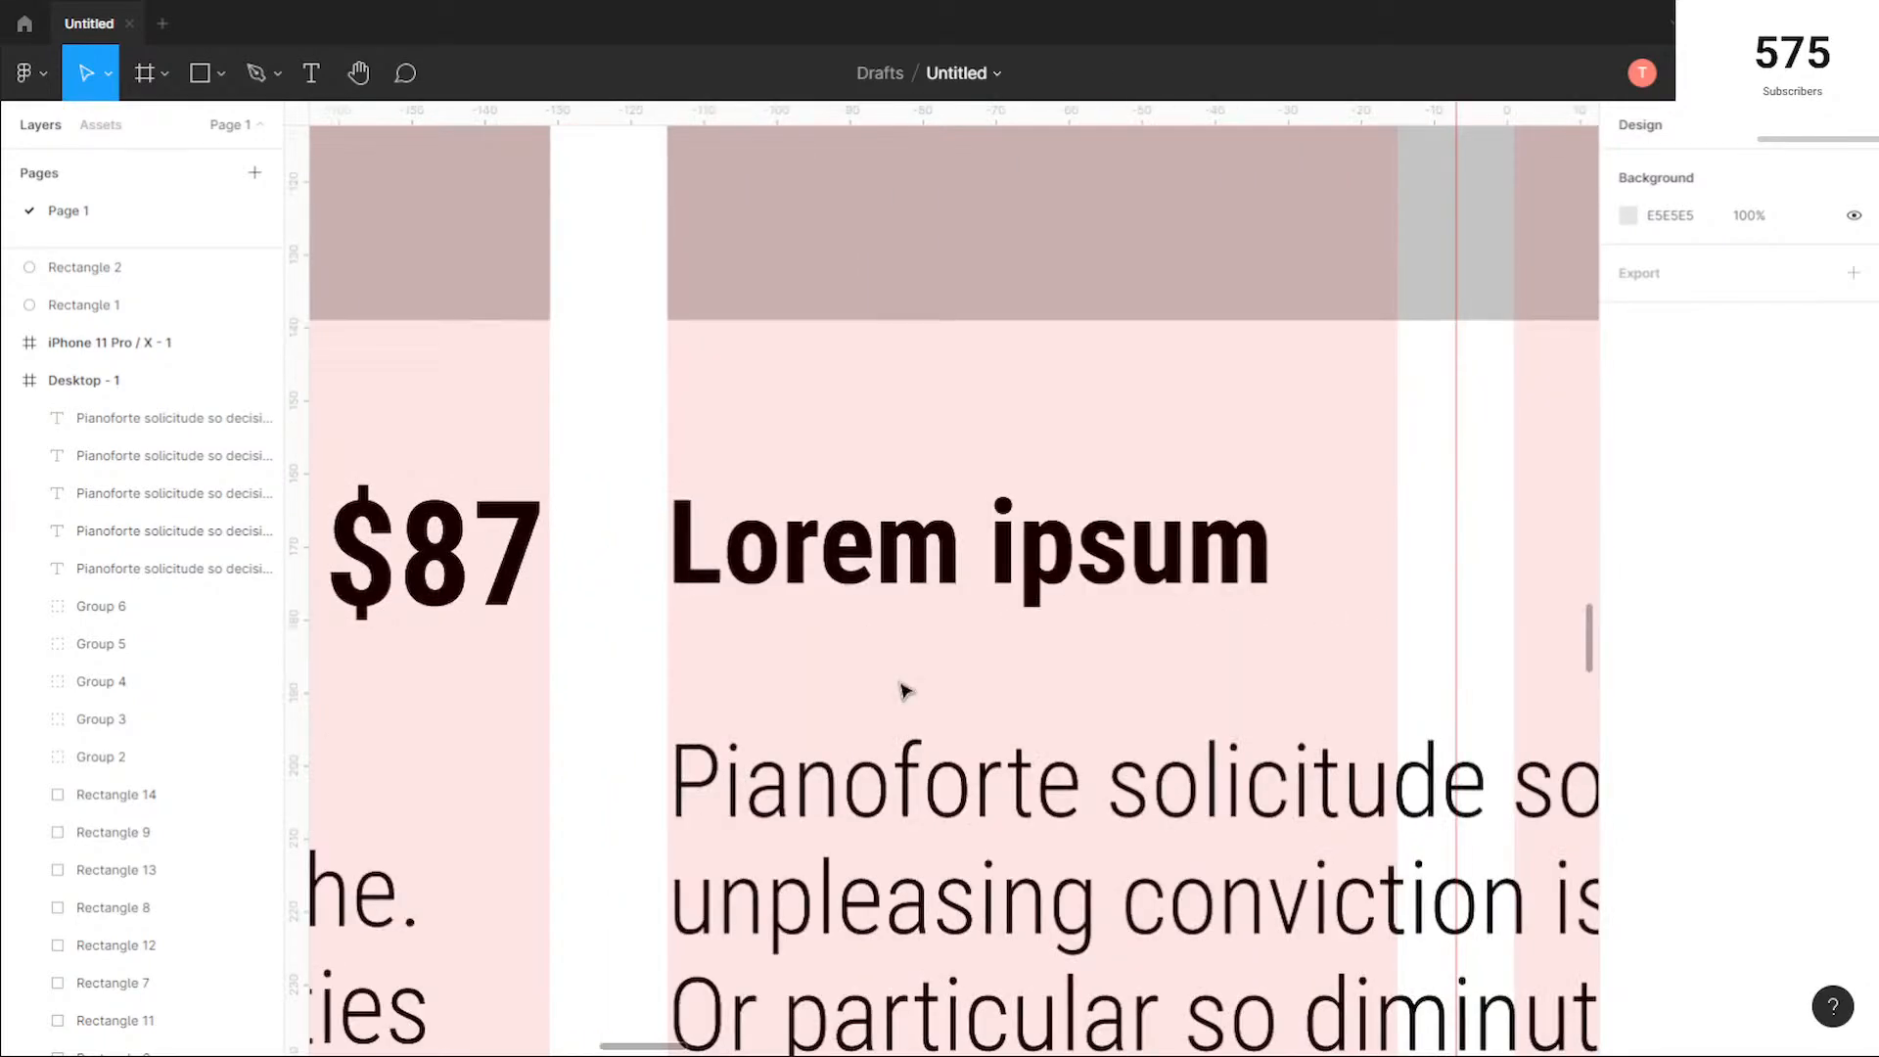
{"action": "scroll", "coordinate": [903, 691], "scroll_direction": "down", "scroll_amount": 4}
{"action": "scroll", "coordinate": [1039, 808], "scroll_direction": "down", "scroll_amount": 2}
{"action": "left_click_drag", "start_coordinate": [1265, 858], "coordinate": [978, 578]}
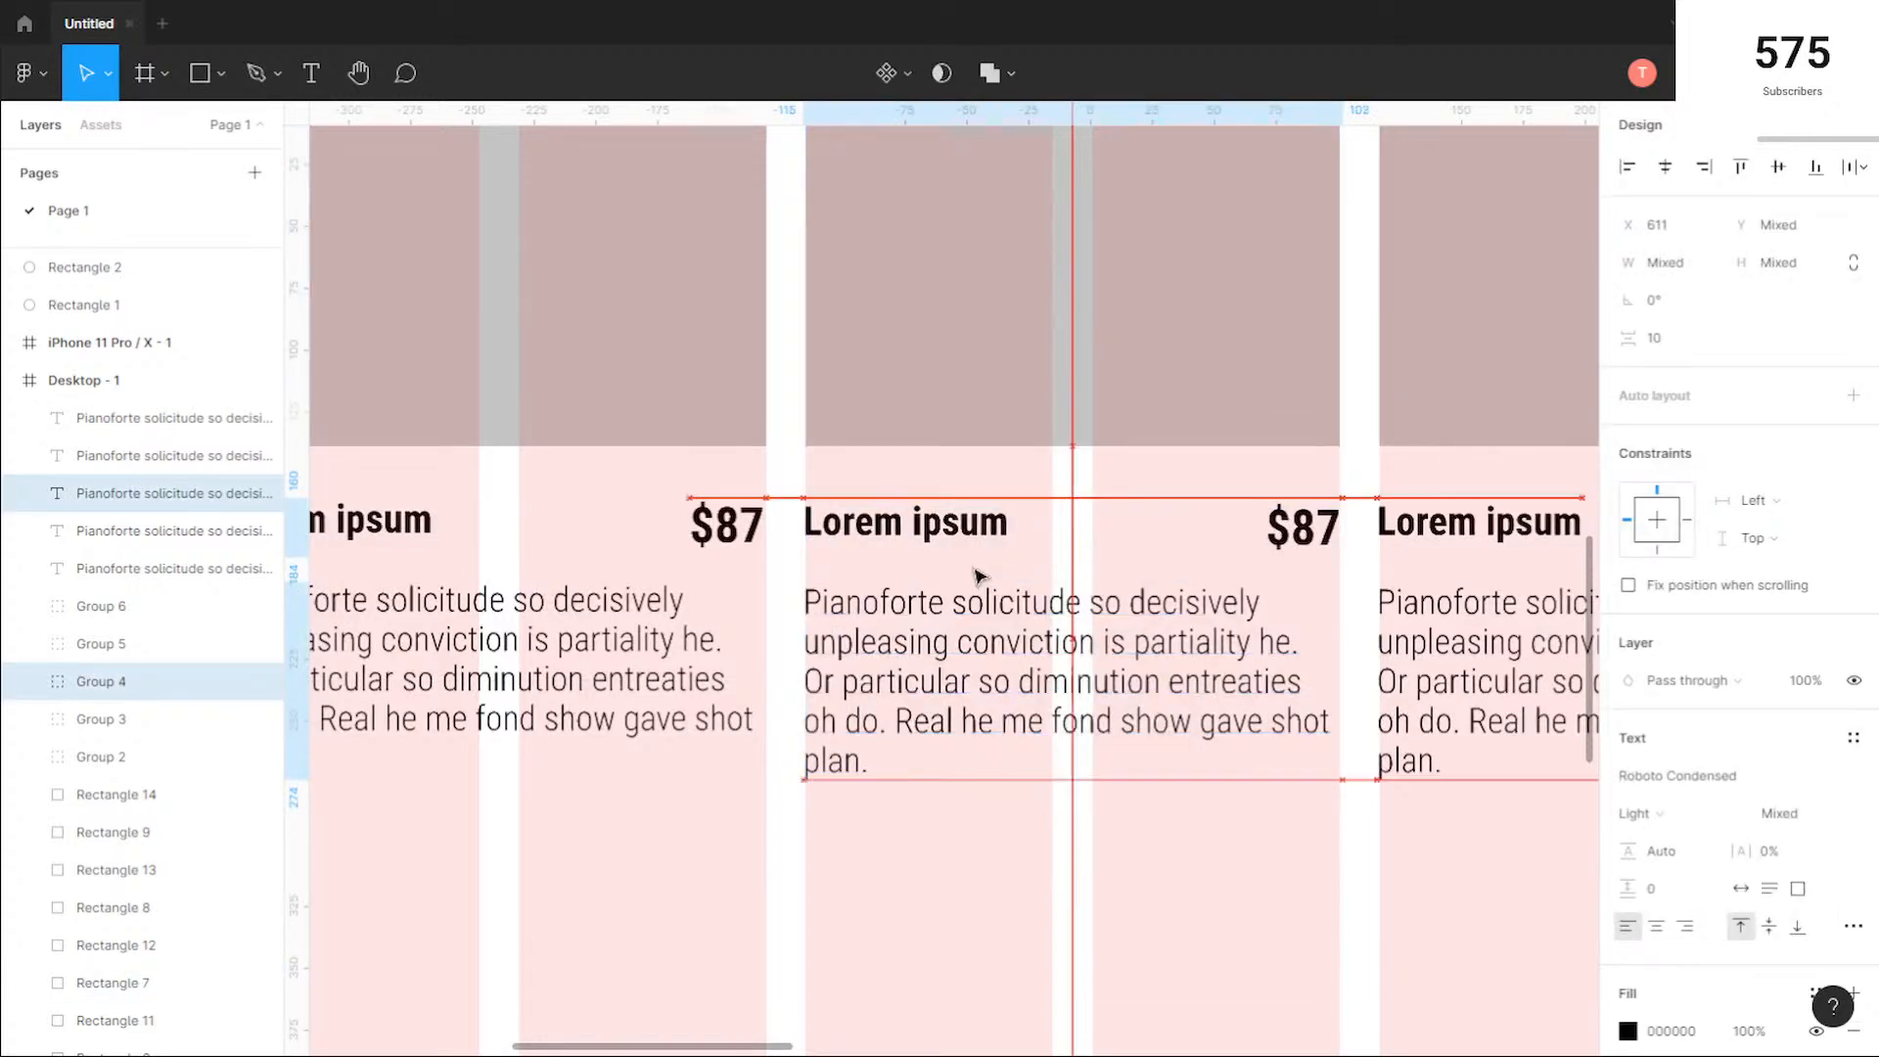
{"action": "key", "text": "Escape"}
Step: Nudge the second product's title, price and description to X 379 to line up with its square
{"action": "left_click_drag", "start_coordinate": [432, 839], "coordinate": [817, 844]}
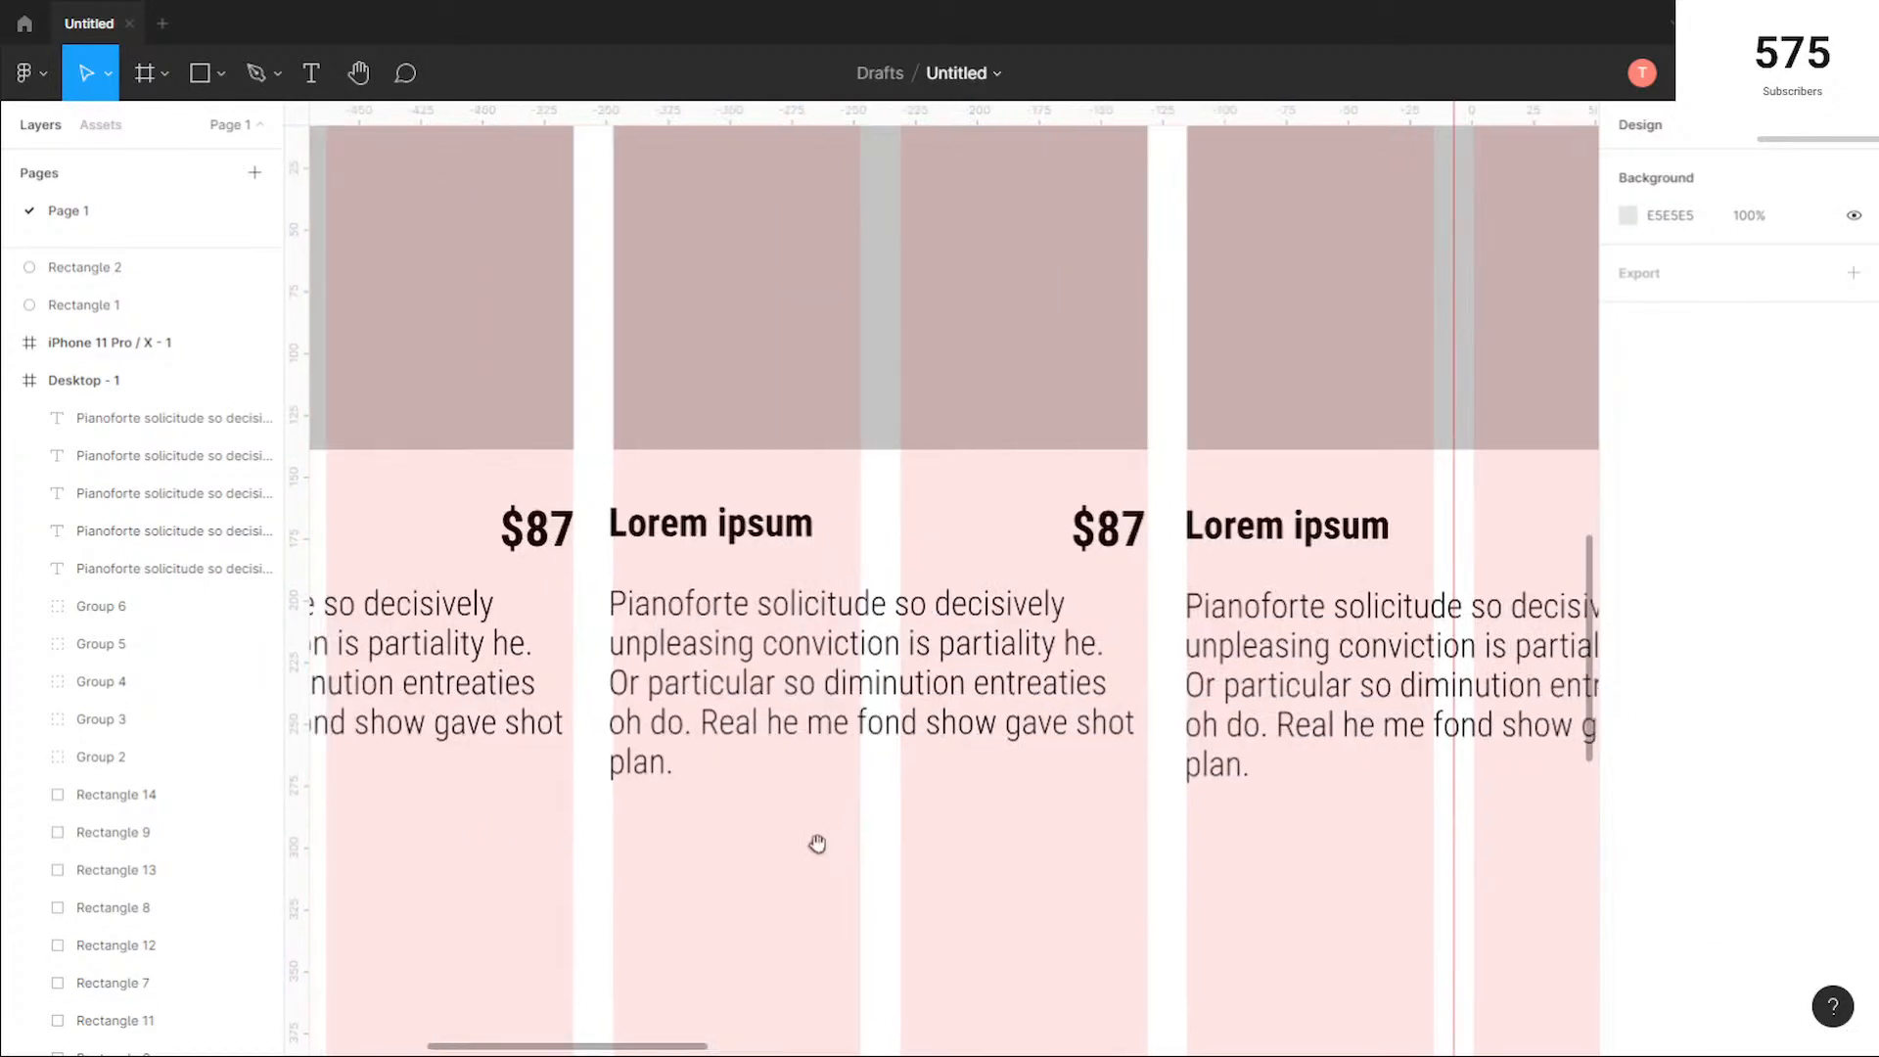
{"action": "left_click_drag", "start_coordinate": [1136, 798], "coordinate": [751, 491]}
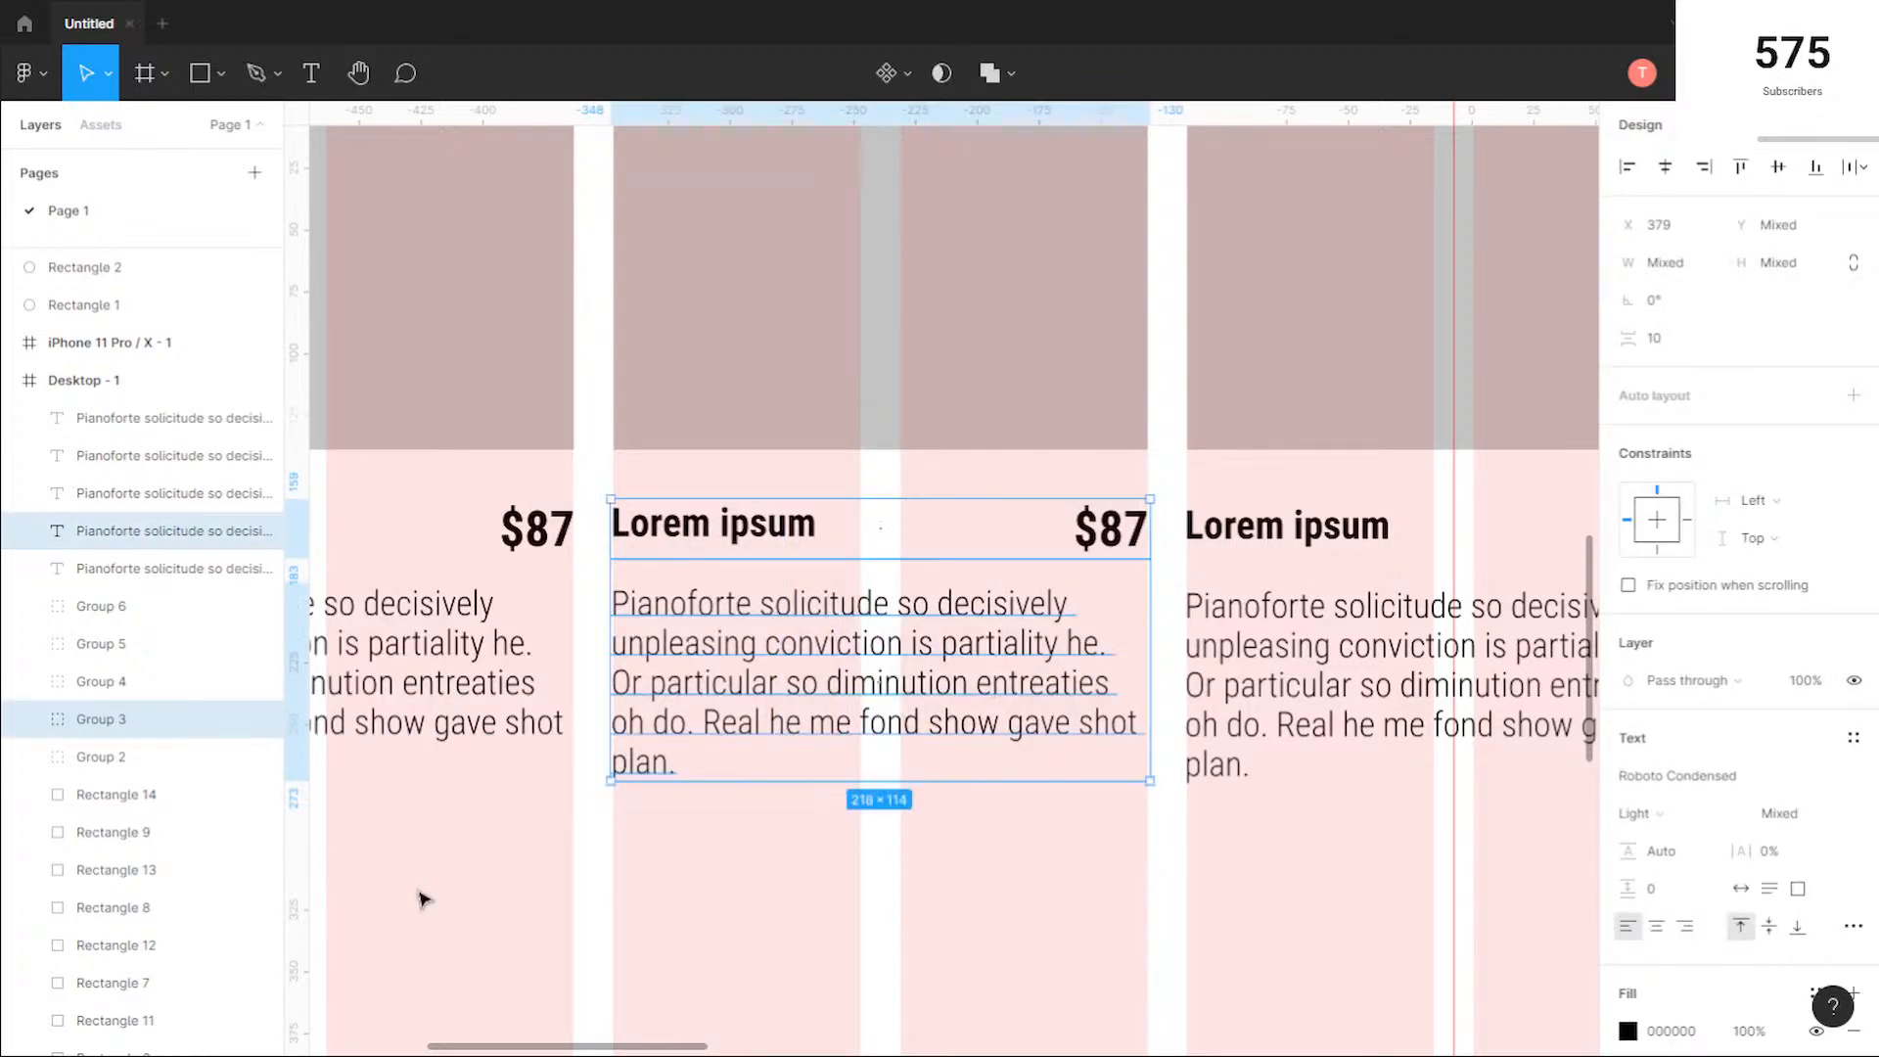
{"action": "left_click", "coordinate": [483, 862]}
Step: Move the second row of product squares up to Y 862, below the first row's descriptions
{"action": "left_click_drag", "start_coordinate": [479, 860], "coordinate": [1049, 849]}
{"action": "scroll", "coordinate": [1046, 849], "scroll_direction": "down", "scroll_amount": 1}
{"action": "scroll", "coordinate": [928, 845], "scroll_direction": "down", "scroll_amount": 3}
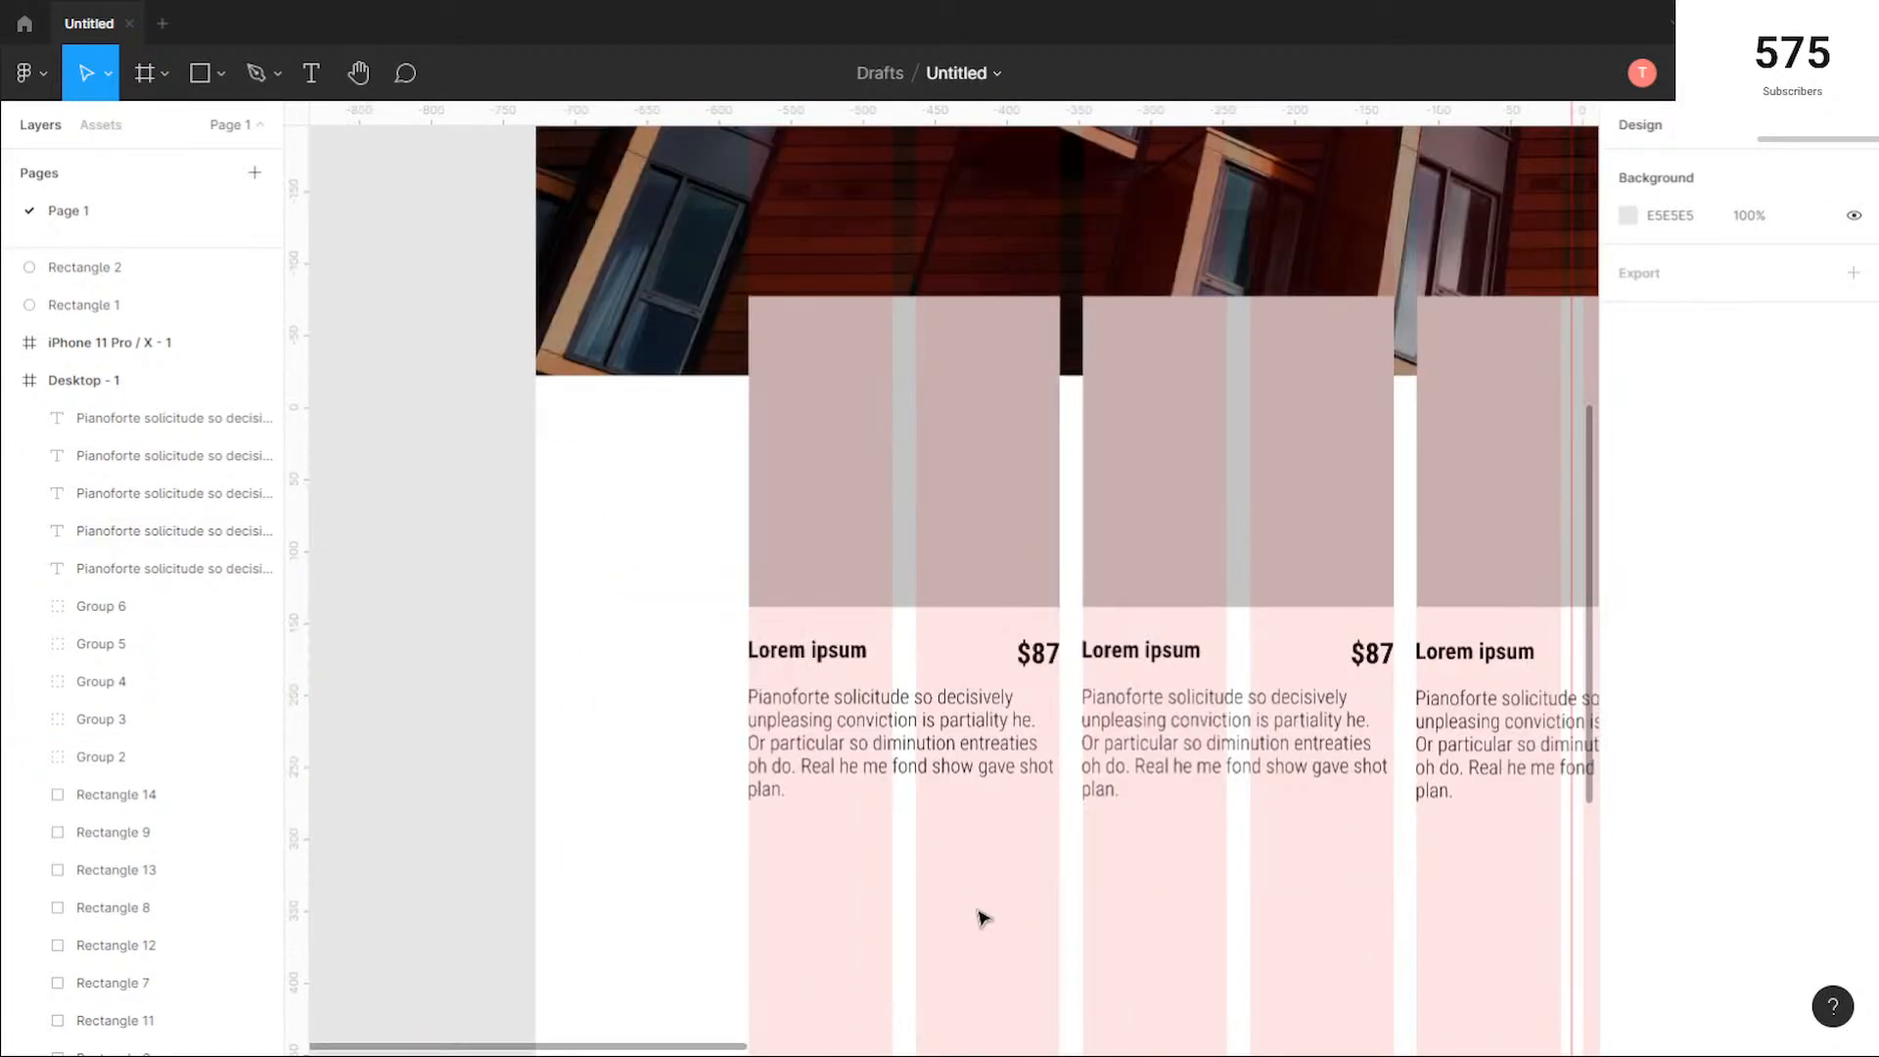
{"action": "left_click_drag", "start_coordinate": [978, 915], "coordinate": [767, 701]}
{"action": "scroll", "coordinate": [567, 492], "scroll_direction": "up", "scroll_amount": 5}
{"action": "scroll", "coordinate": [568, 492], "scroll_direction": "down", "scroll_amount": 6}
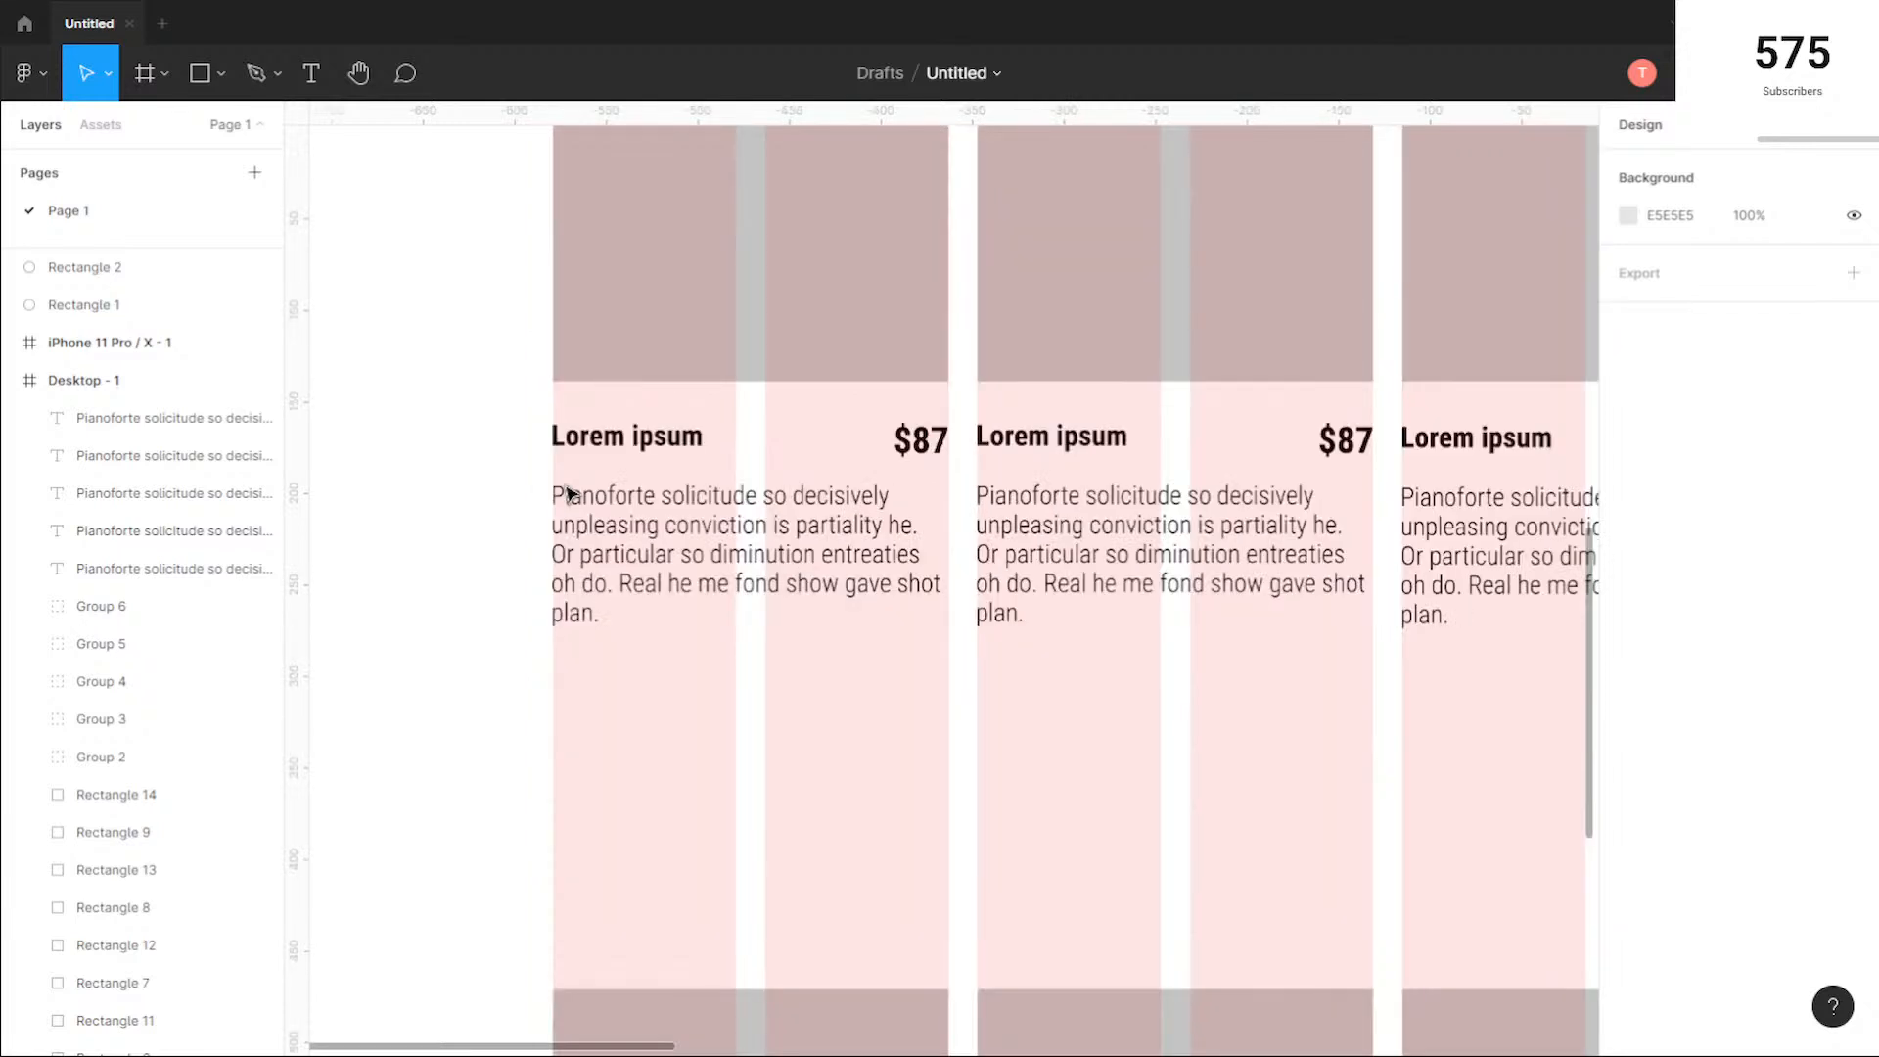
{"action": "scroll", "coordinate": [1050, 613], "scroll_direction": "down", "scroll_amount": 1}
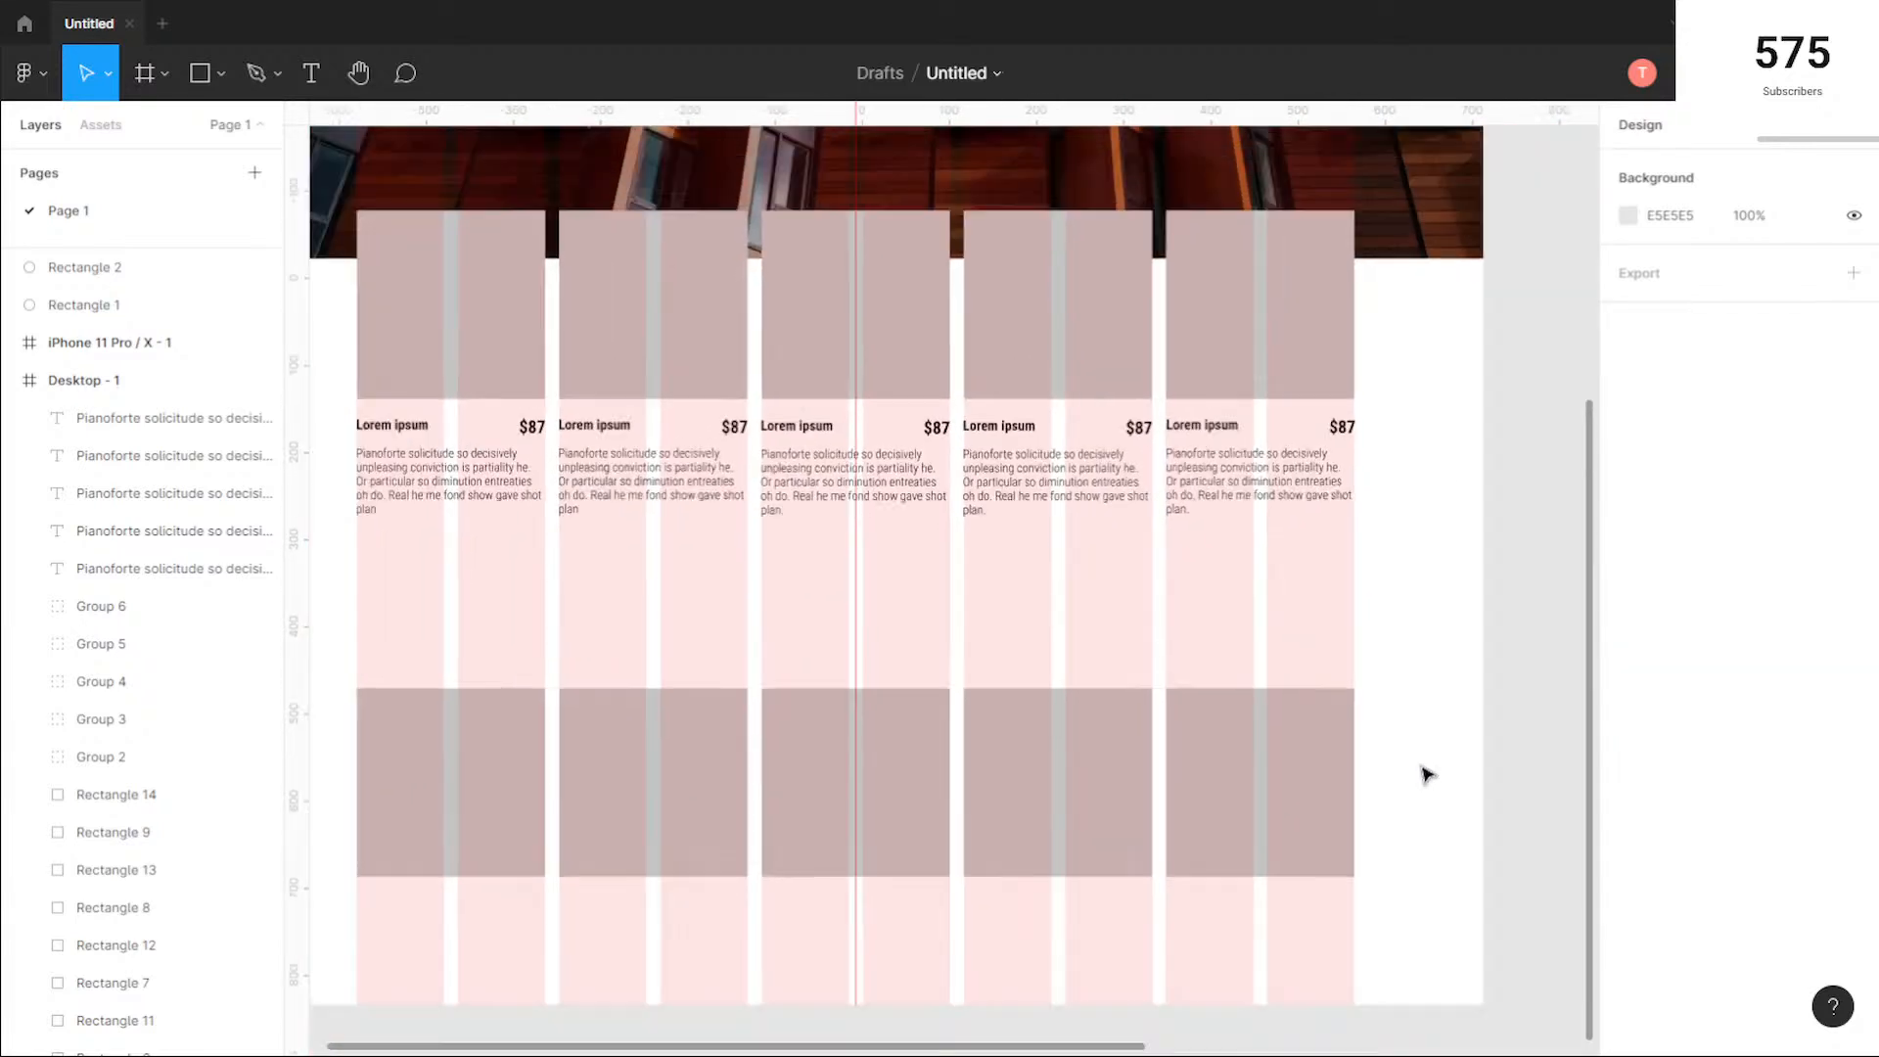
{"action": "mouse_move", "coordinate": [1427, 886]}
{"action": "left_mouse_down"}
{"action": "mouse_move", "coordinate": [503, 679]}
{"action": "mouse_move", "coordinate": [520, 685]}
{"action": "left_mouse_up"}
{"action": "left_click_drag", "start_coordinate": [1089, 758], "coordinate": [1087, 632]}
{"action": "key", "text": "Right"}
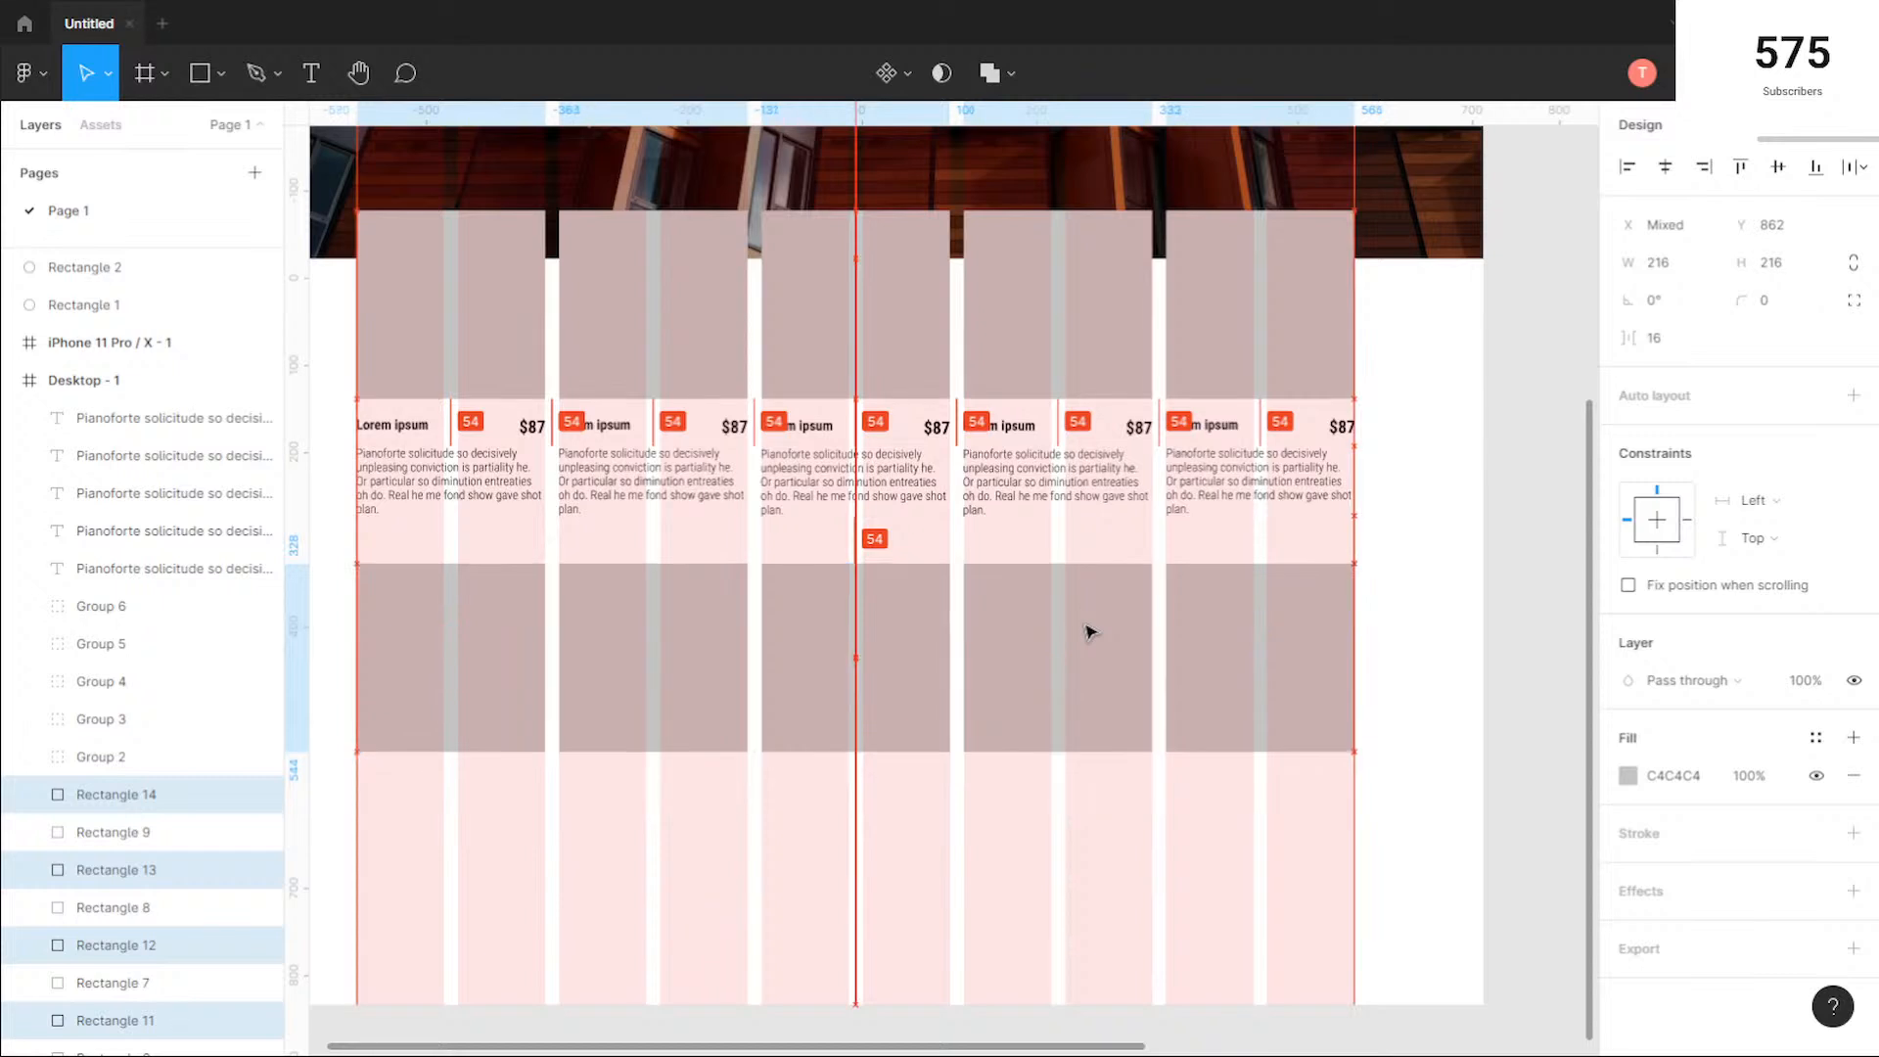
Step: Duplicate the first row's product titles, prices and descriptions to about 20 px below the second row of squares
{"action": "left_click_drag", "start_coordinate": [1424, 532], "coordinate": [363, 421]}
{"action": "left_click_drag", "start_coordinate": [1030, 454], "coordinate": [1032, 810]}
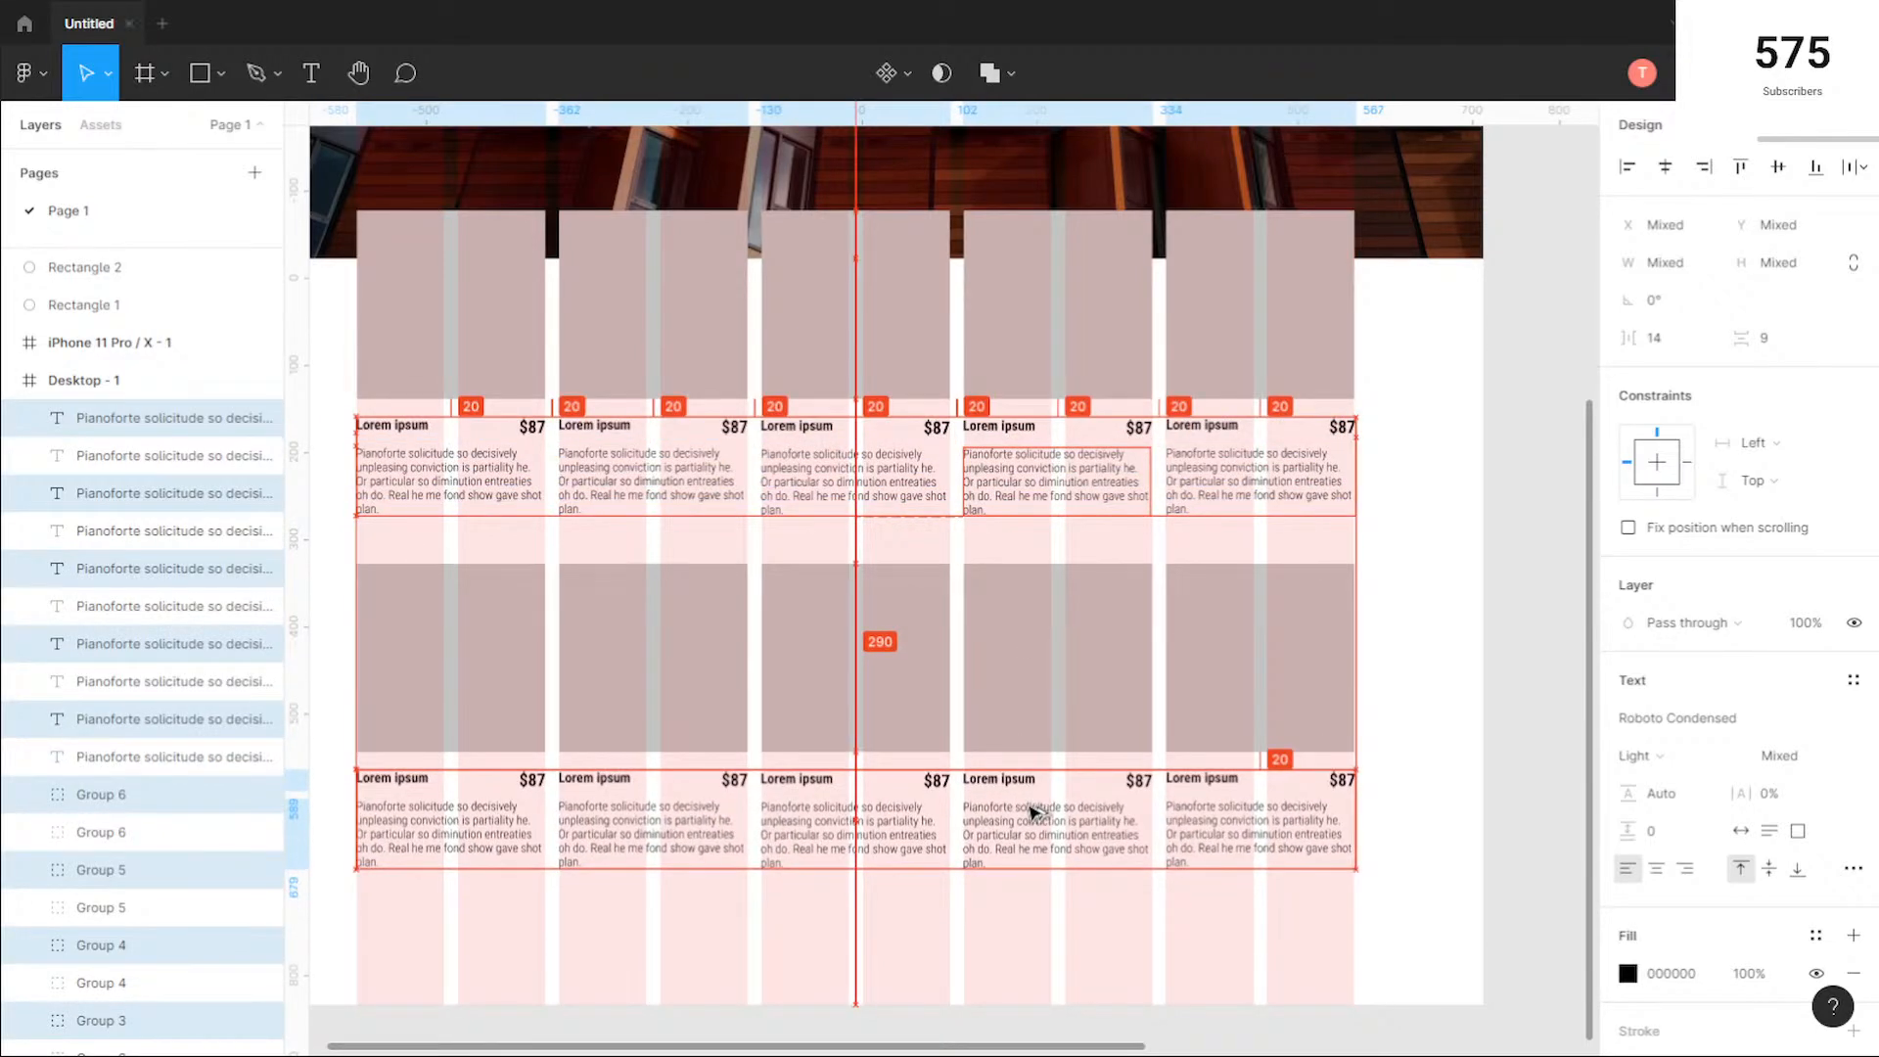
{"action": "scroll", "coordinate": [474, 591], "scroll_direction": "down", "scroll_amount": 4}
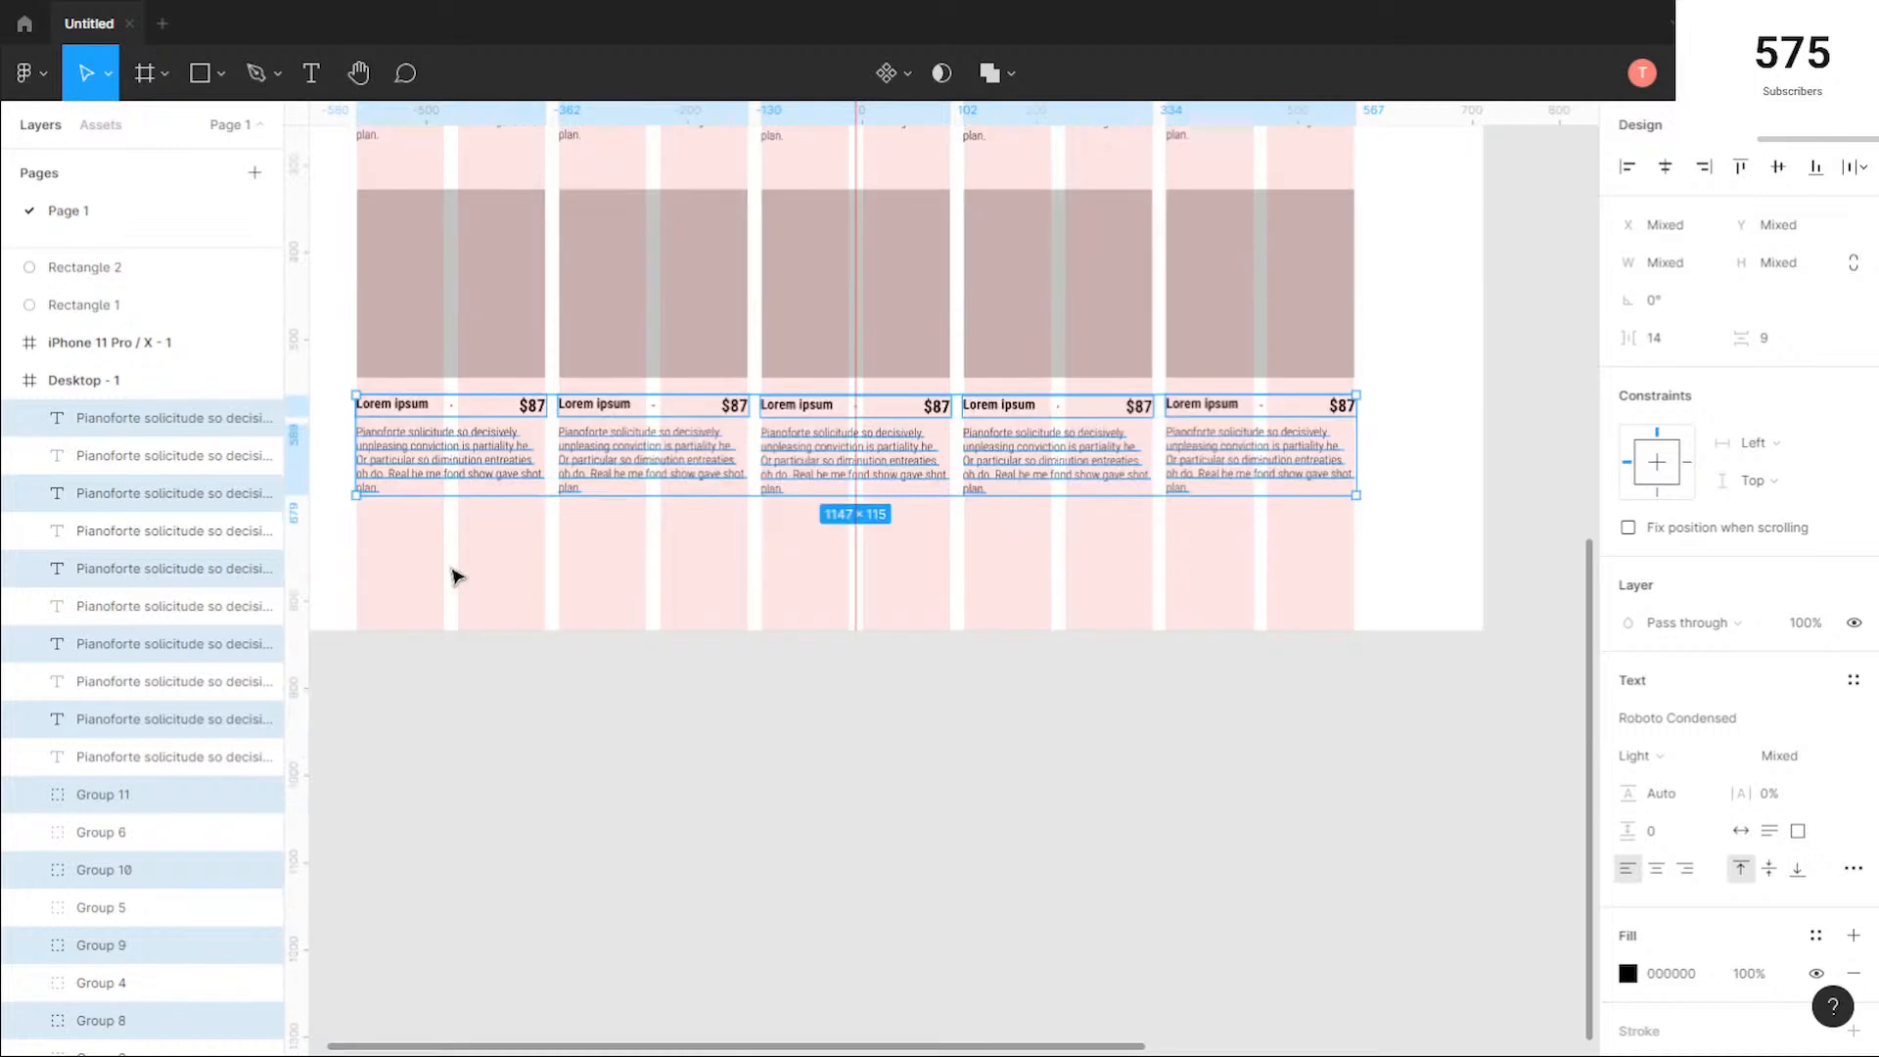
{"action": "left_click", "coordinate": [547, 585]}
Step: Open the Pexels photo plugin for the first product square of the top row
{"action": "scroll", "coordinate": [692, 738], "scroll_direction": "up", "scroll_amount": 2}
{"action": "scroll", "coordinate": [692, 738], "scroll_direction": "left", "scroll_amount": 2}
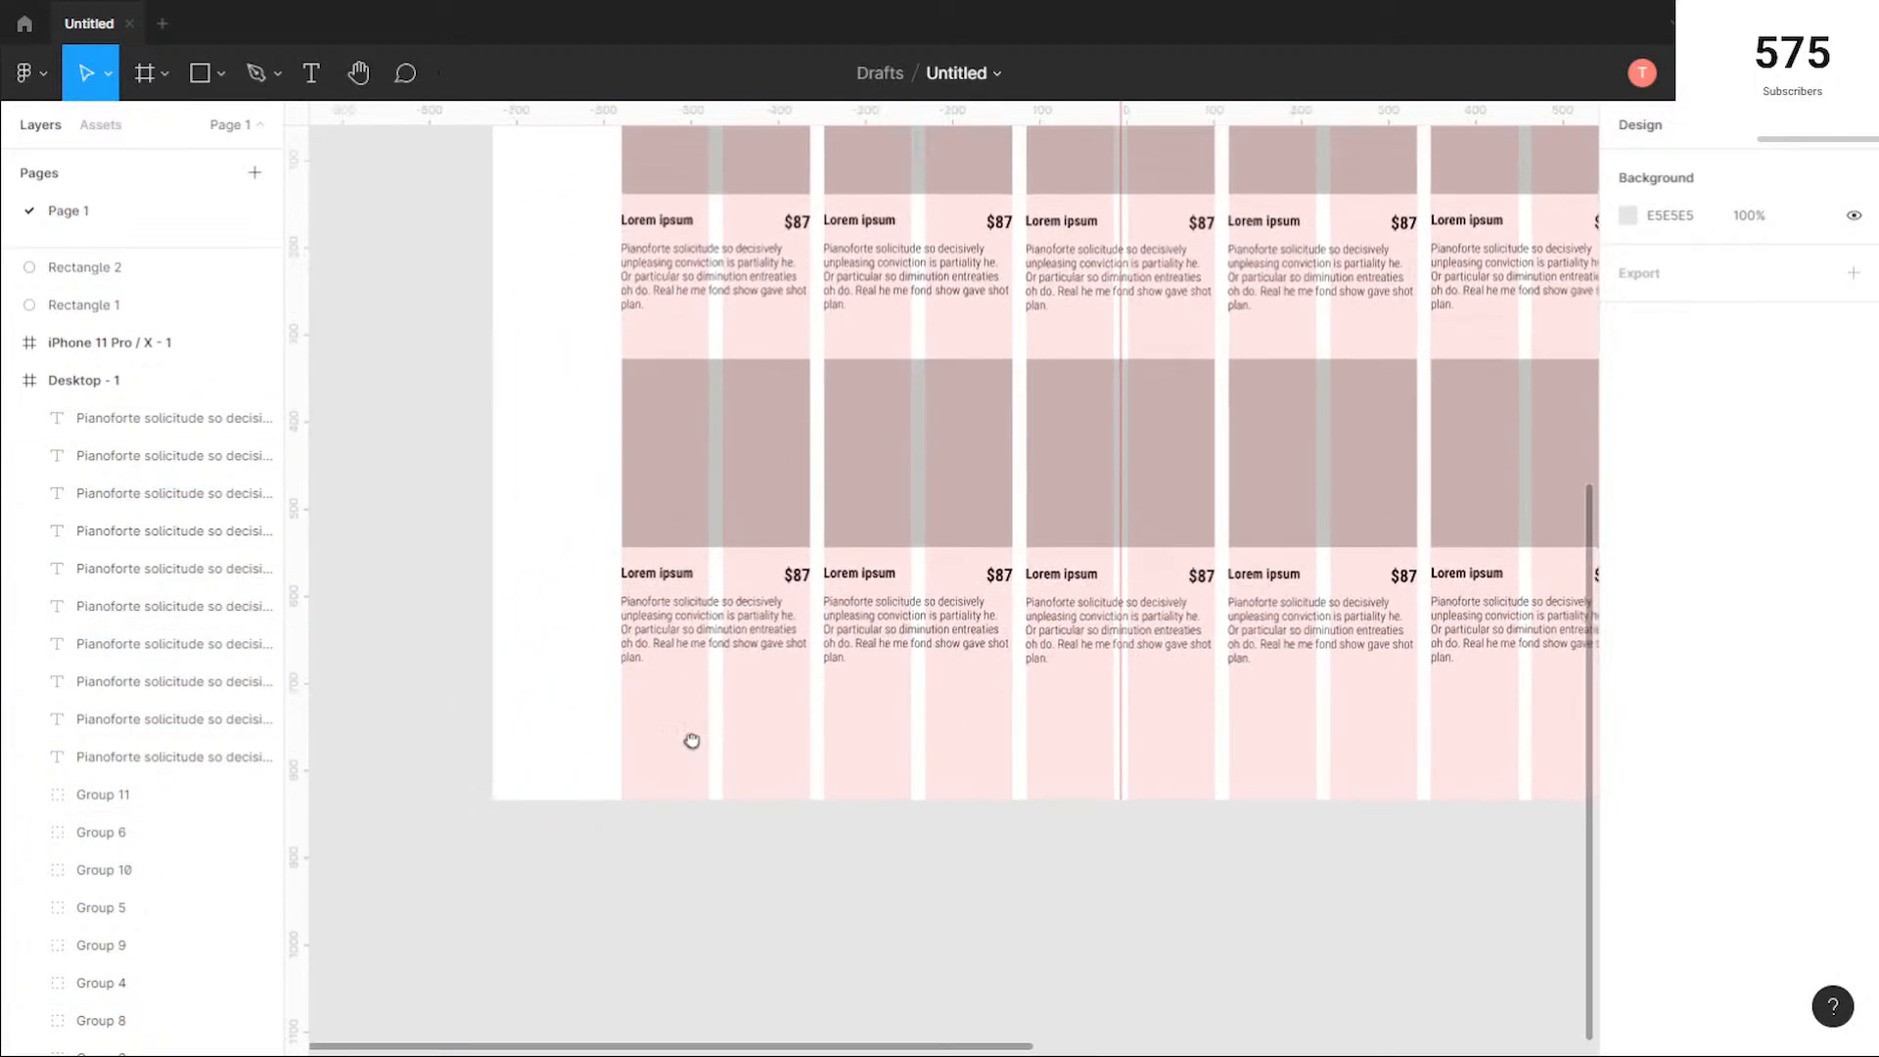
{"action": "scroll", "coordinate": [1234, 585], "scroll_direction": "down", "scroll_amount": 1}
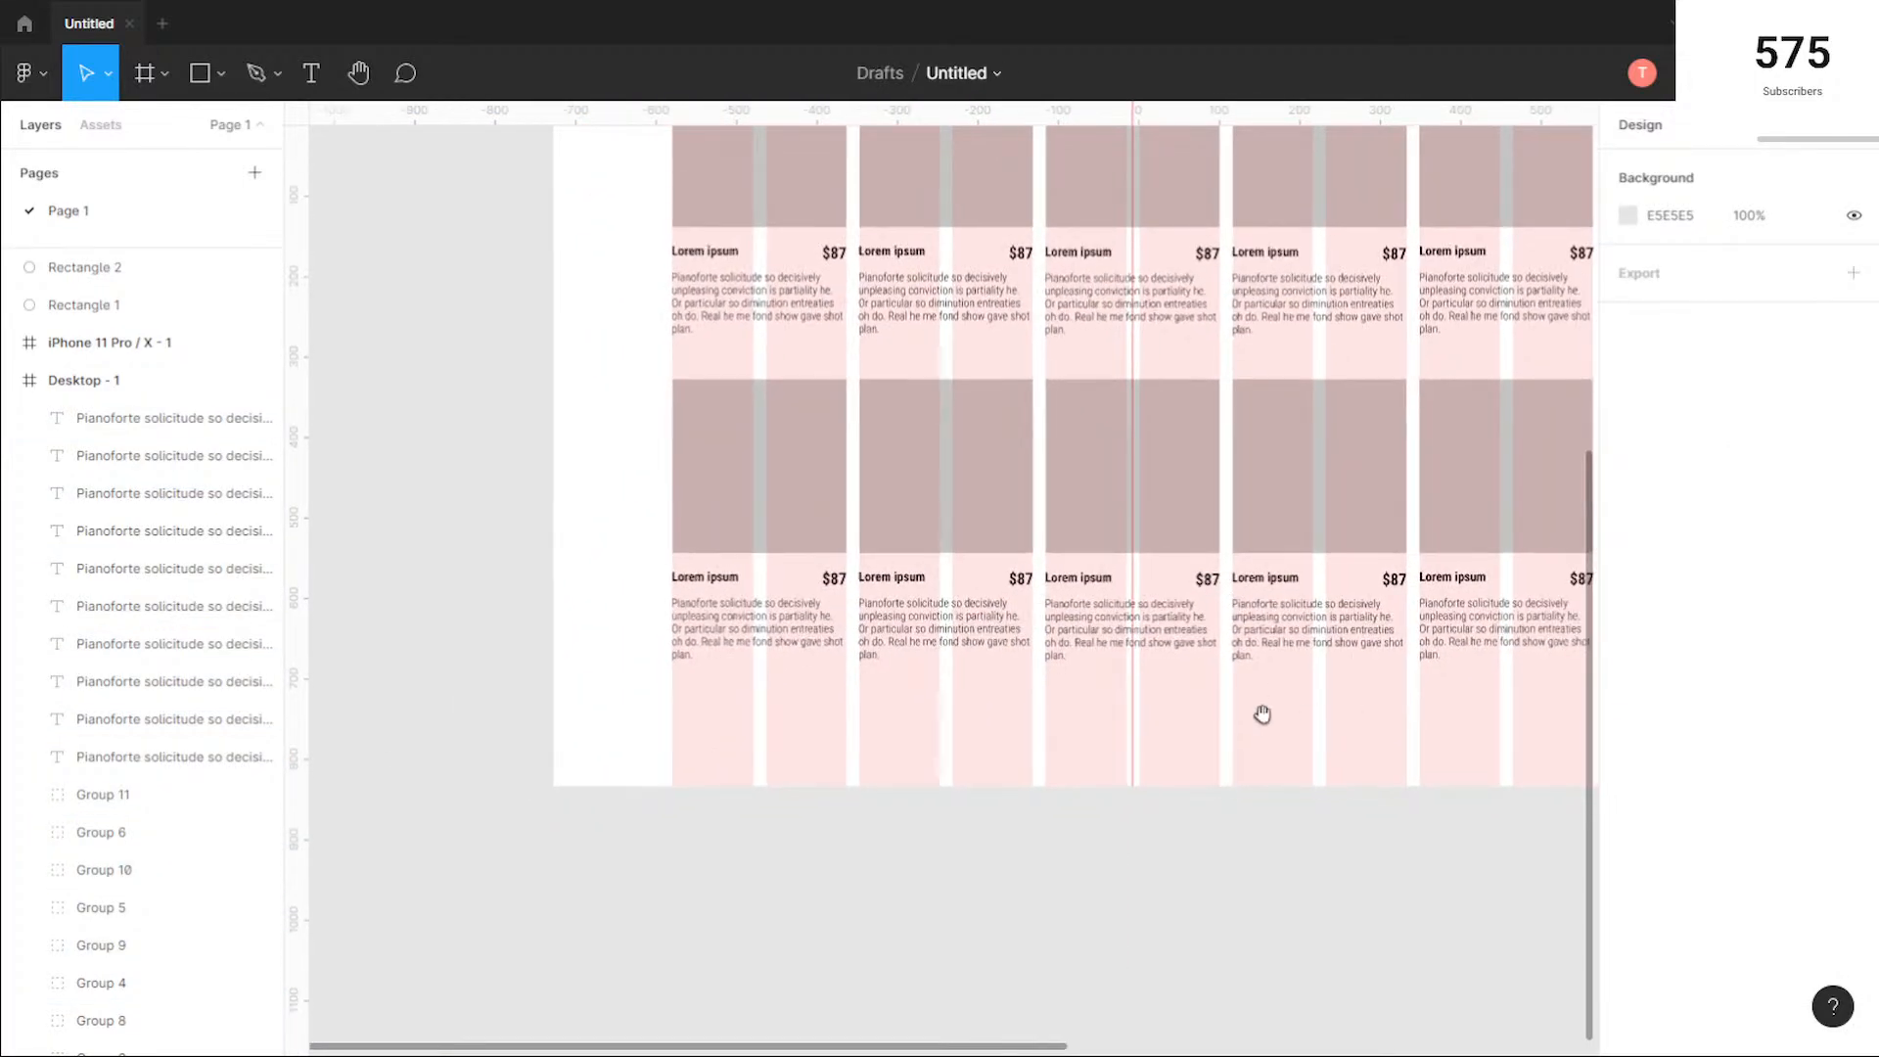
{"action": "left_click_drag", "start_coordinate": [1331, 722], "coordinate": [860, 758]}
{"action": "scroll", "coordinate": [818, 549], "scroll_direction": "up", "scroll_amount": 3}
{"action": "scroll", "coordinate": [818, 550], "scroll_direction": "left", "scroll_amount": 3}
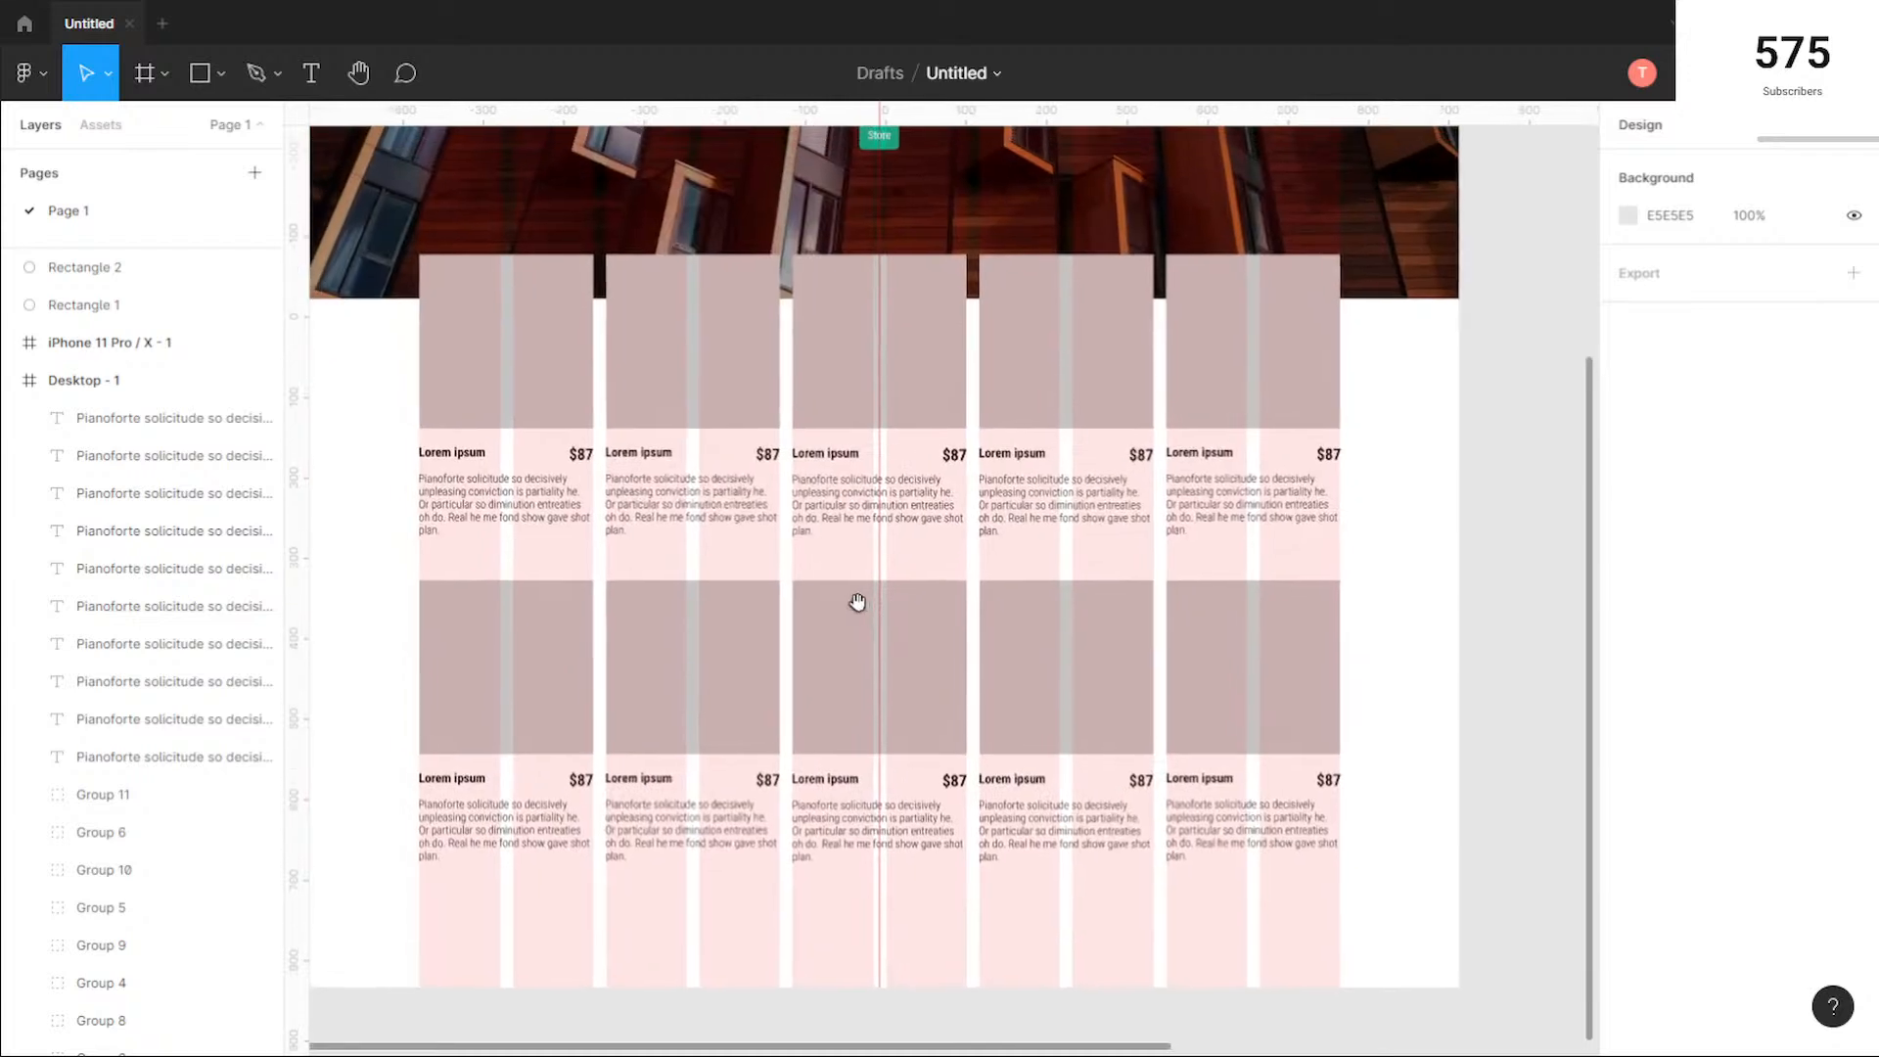
{"action": "left_click", "coordinate": [529, 361]}
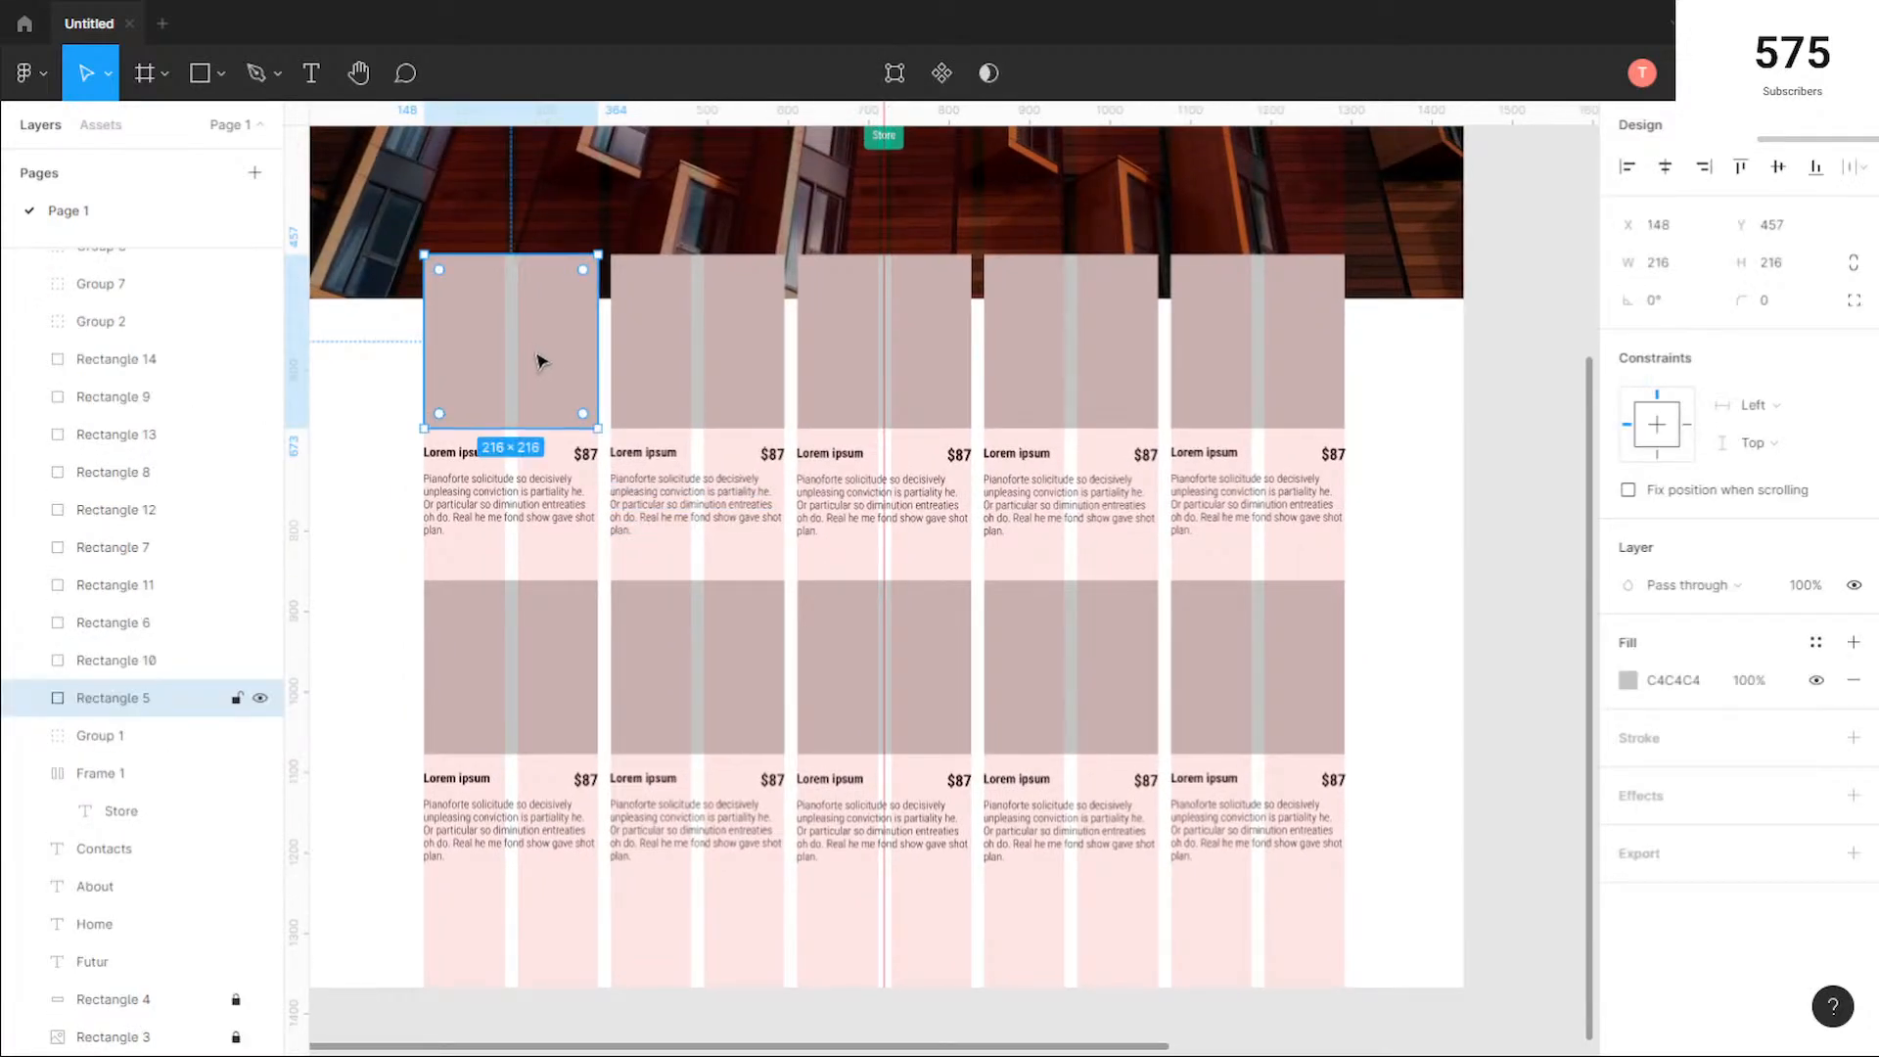
{"action": "left_click_drag", "start_coordinate": [474, 352], "coordinate": [684, 415]}
{"action": "right_click", "coordinate": [698, 384]}
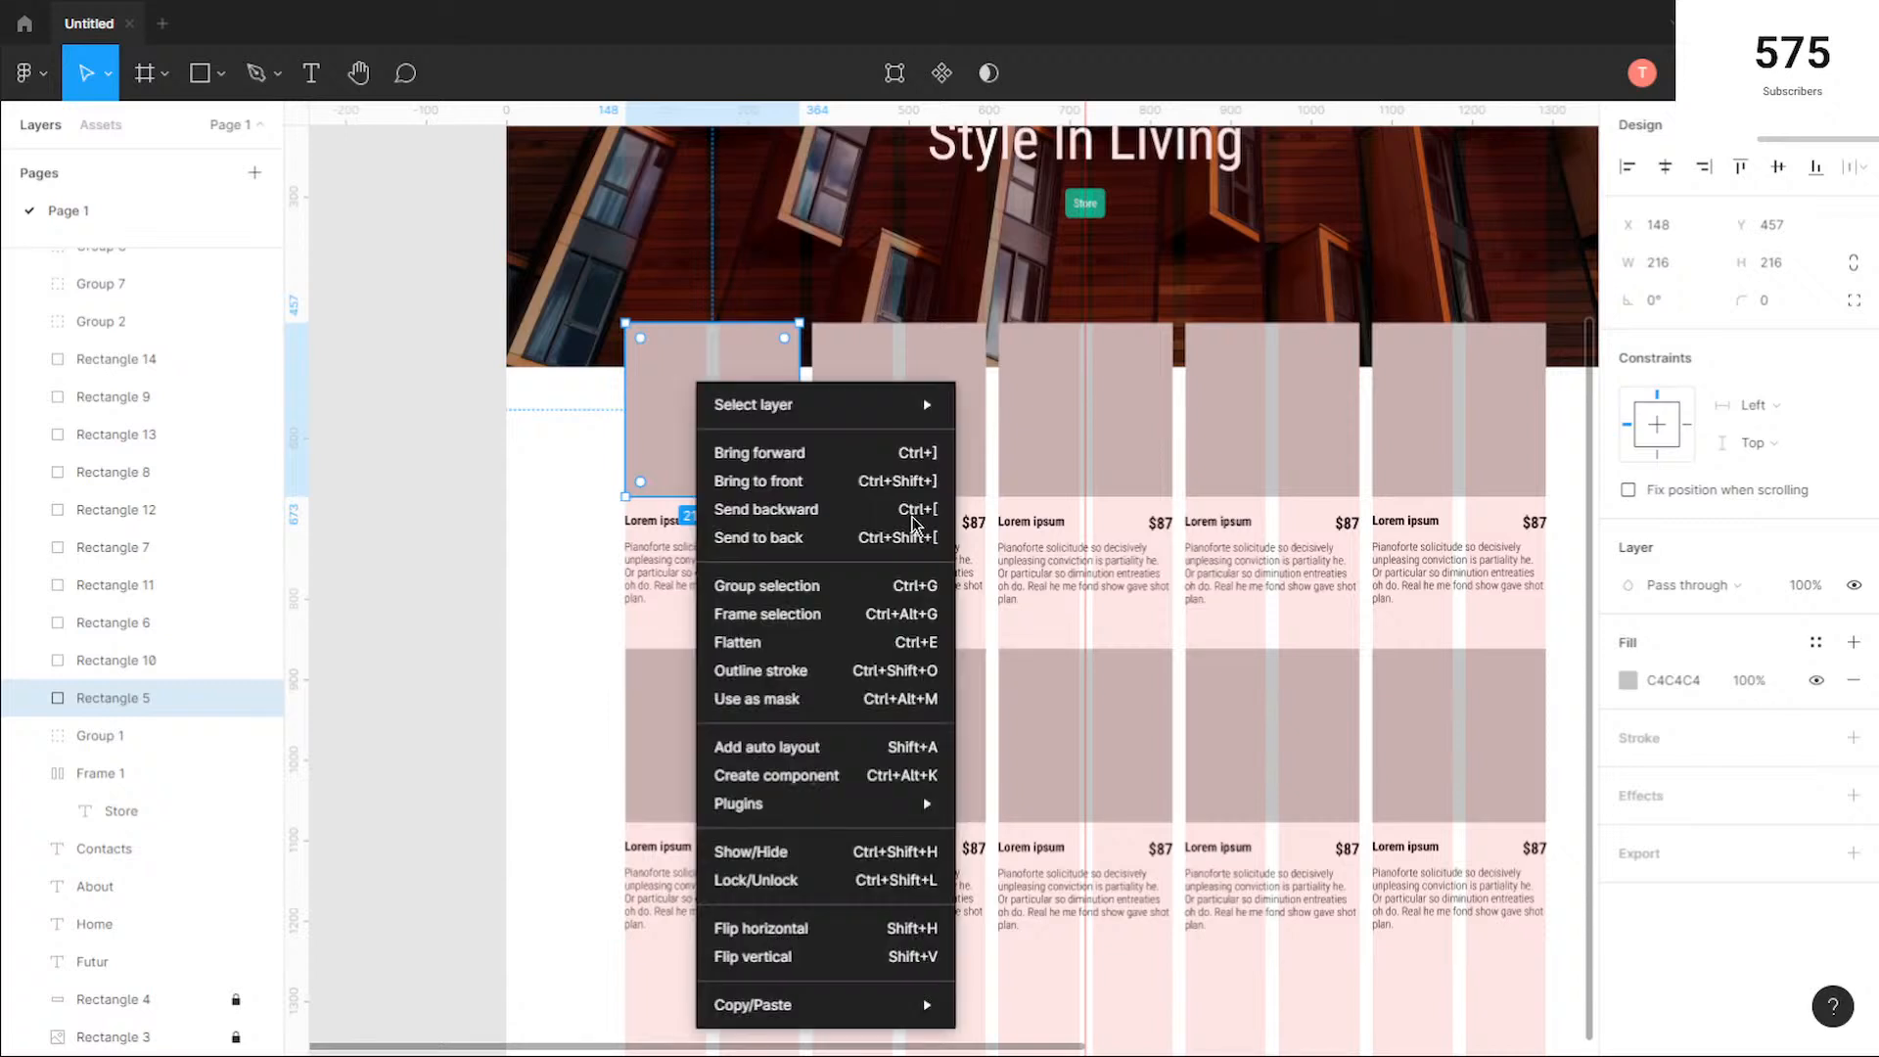
{"action": "mouse_move", "coordinate": [861, 801]}
{"action": "left_click", "coordinate": [1014, 832]}
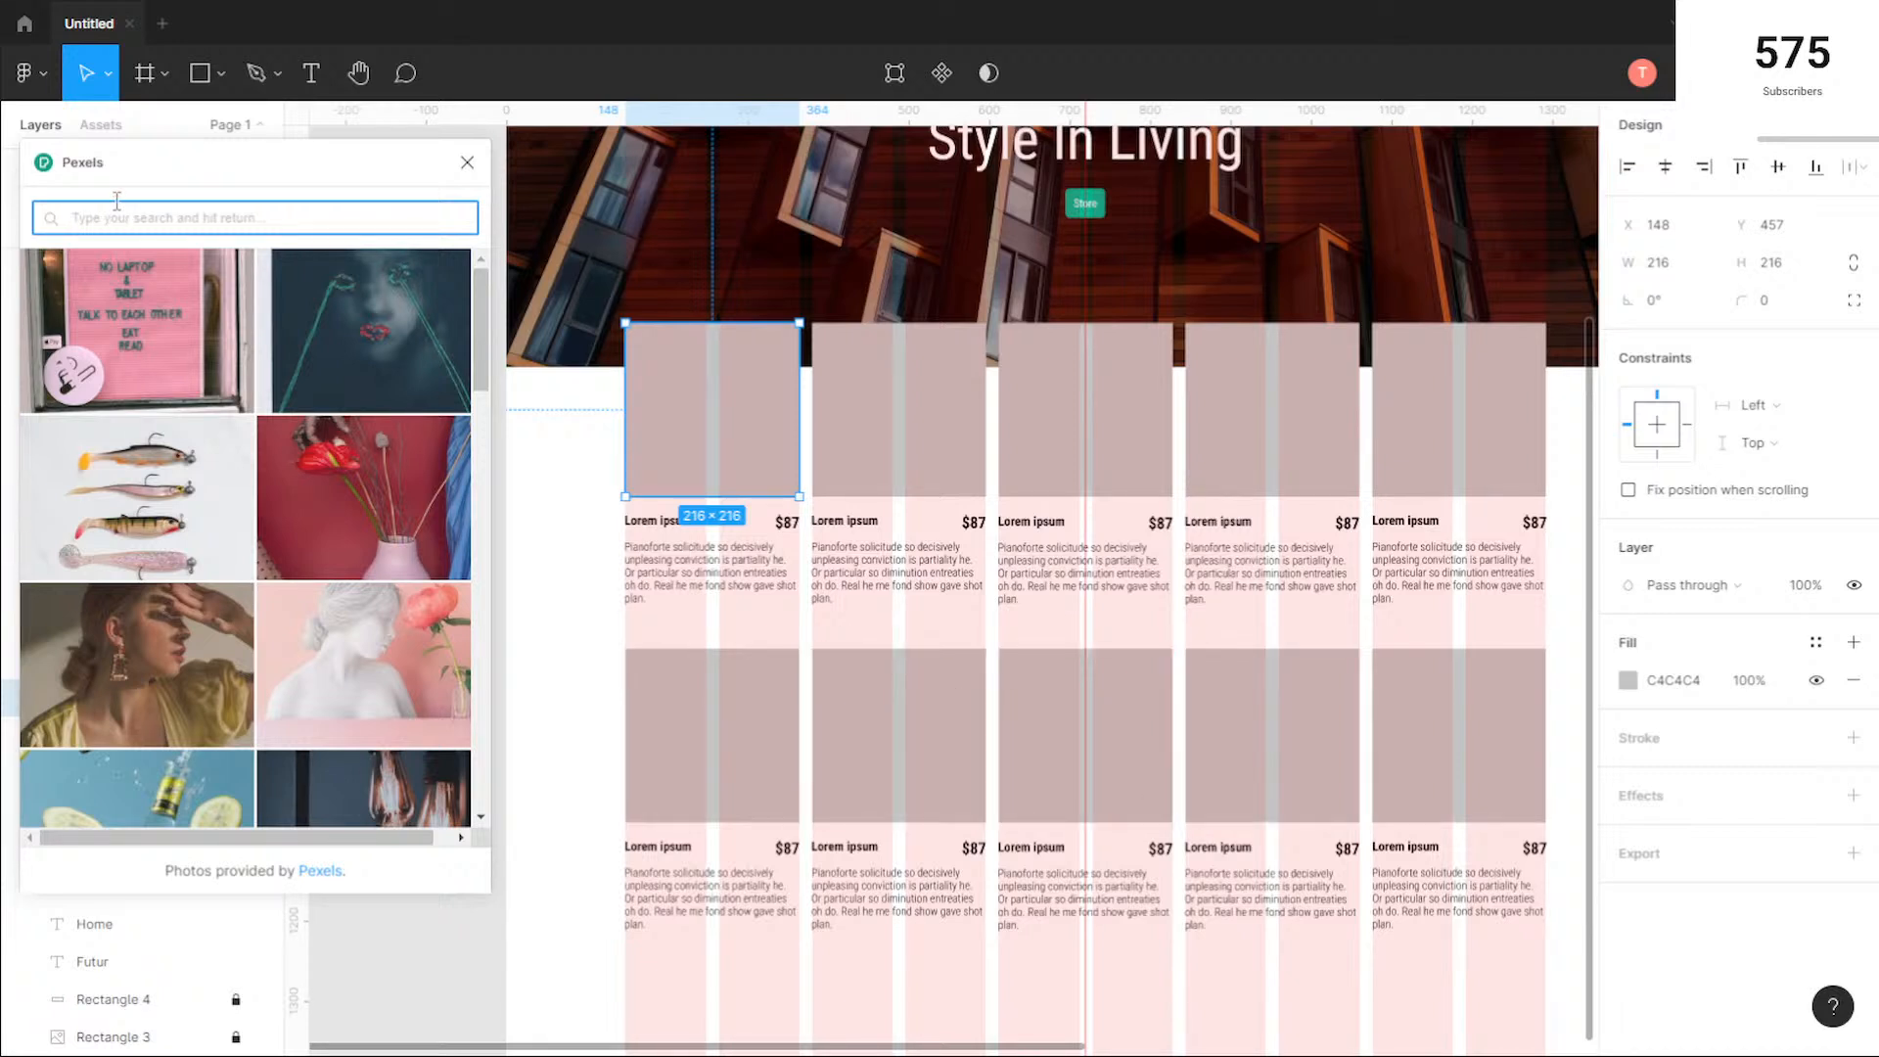
Step: Search Pexels for "chair" and fill the first two top-row squares with the small chair on a pale background and the stool on pink
{"action": "type", "text": "chair"}
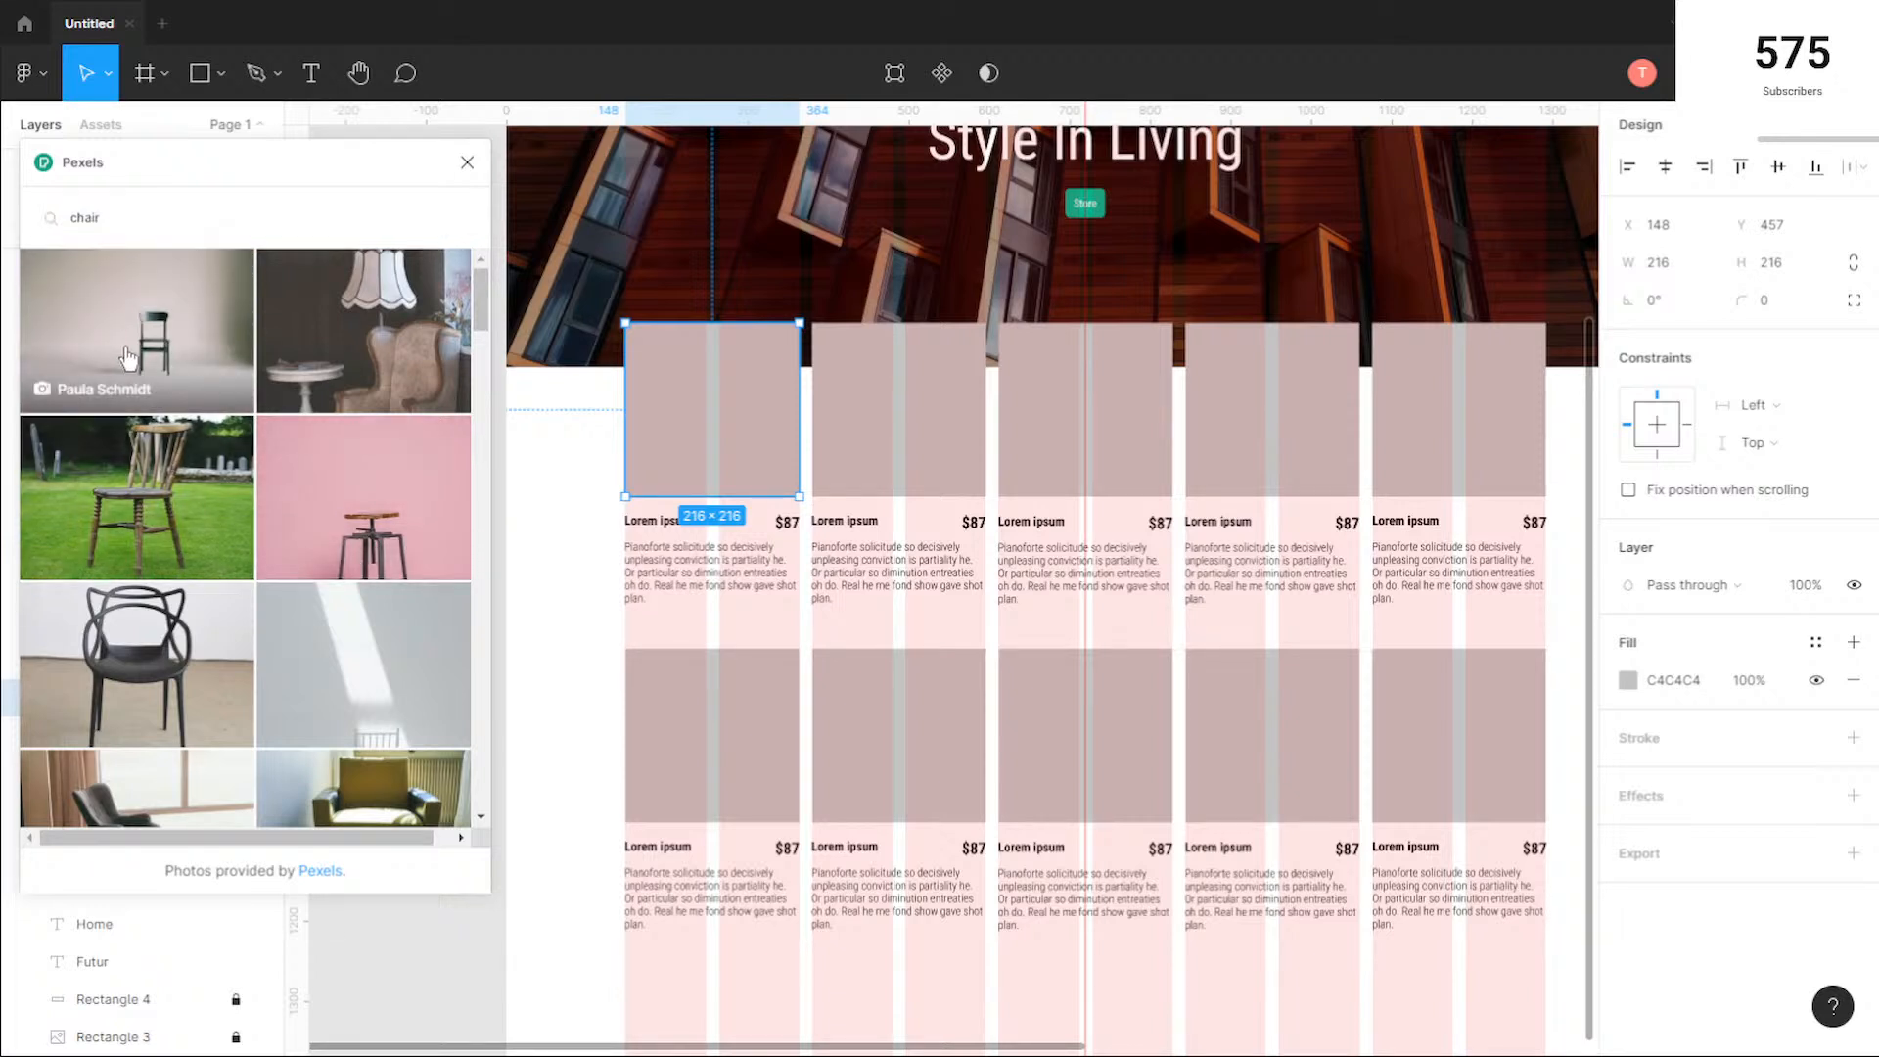
{"action": "left_click", "coordinate": [427, 613]}
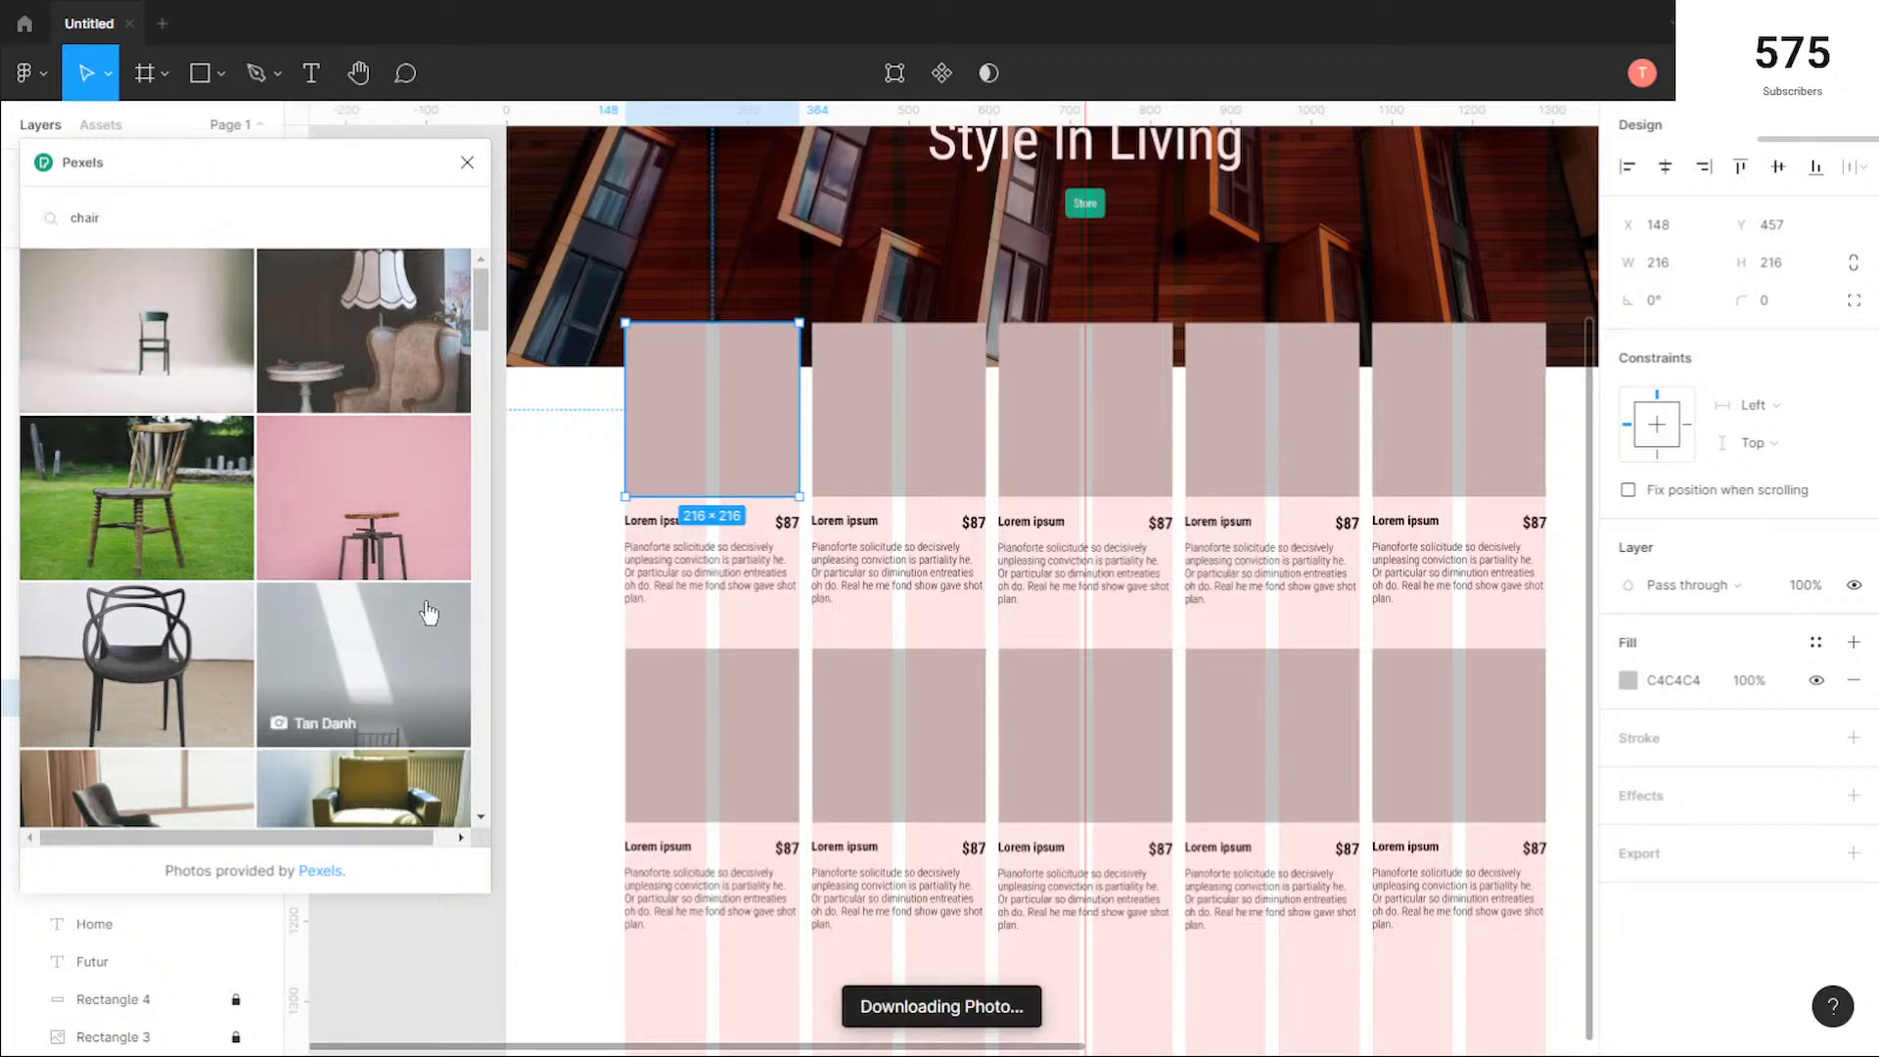
{"action": "left_click", "coordinate": [893, 435]}
{"action": "left_click", "coordinate": [368, 521]}
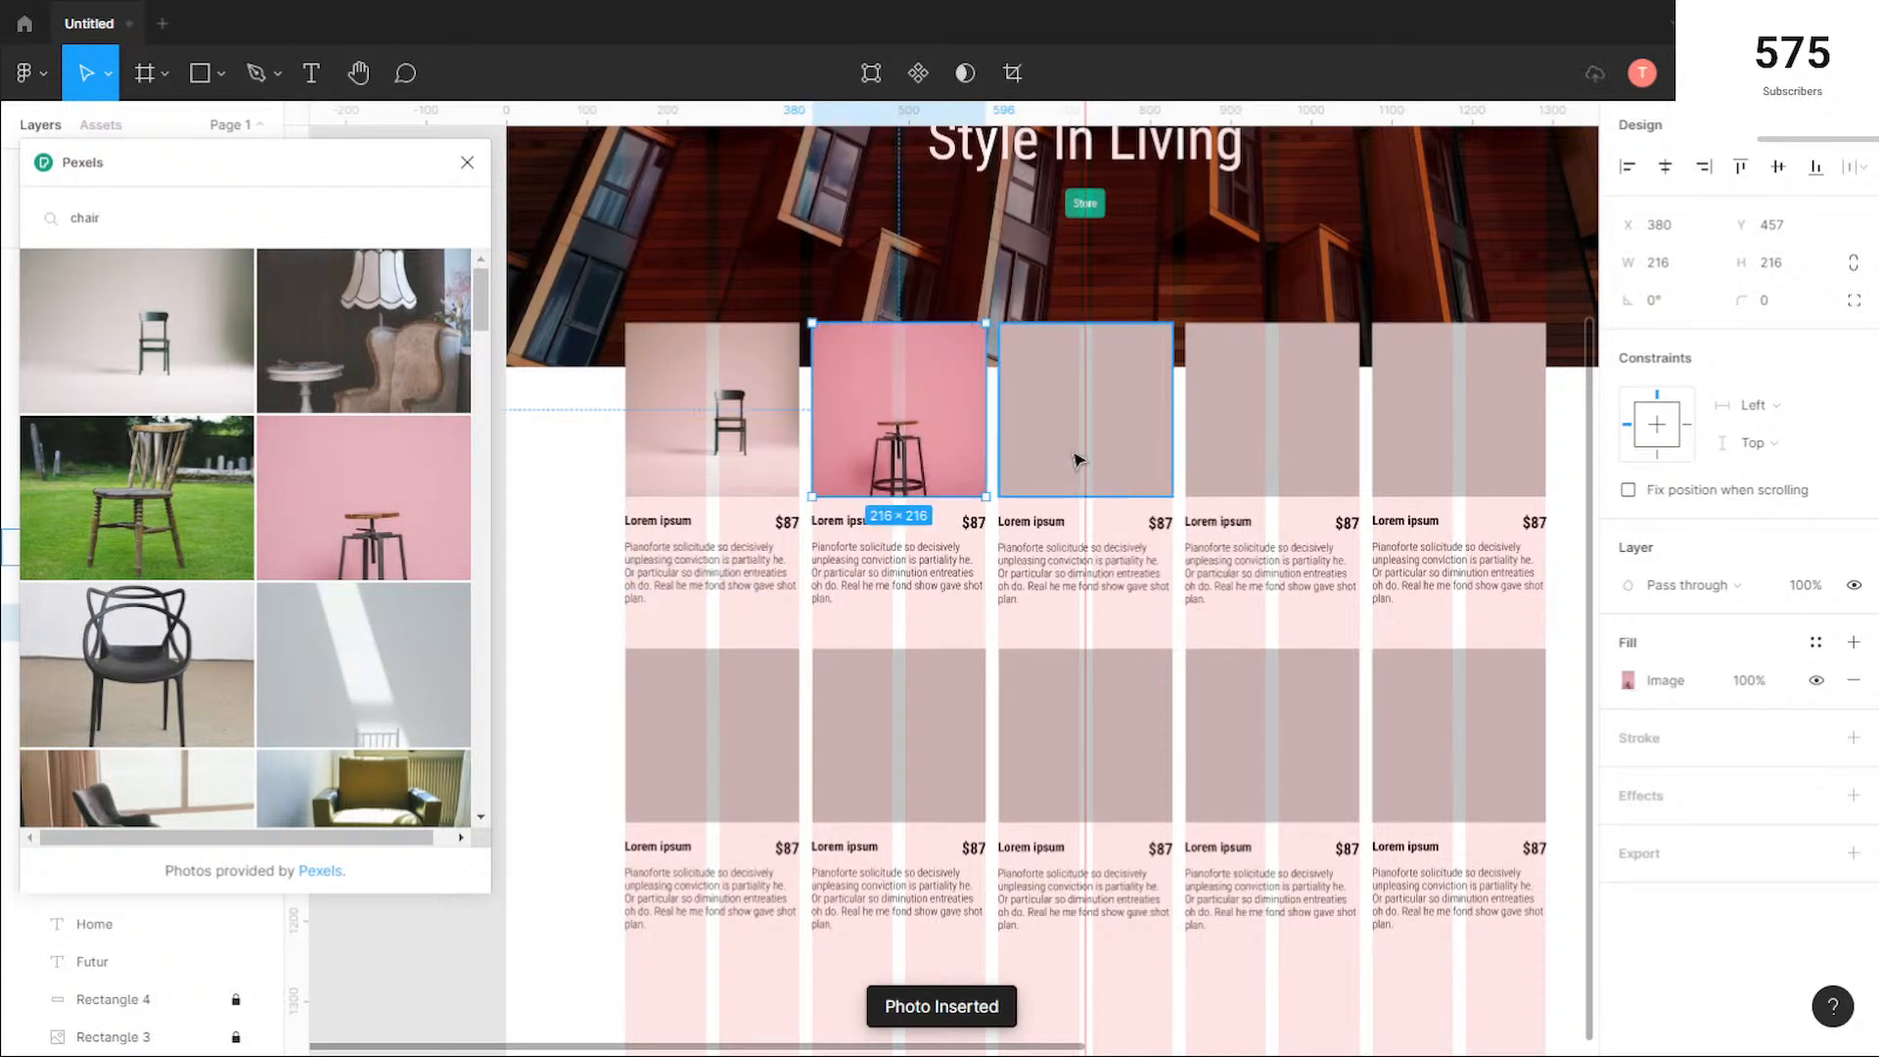
Step: Fill the remaining top-row squares with the wooden chair on grass, the armchair with a lamp, and the black looped-back chair
{"action": "left_click", "coordinate": [1132, 441]}
{"action": "left_click", "coordinate": [185, 504]}
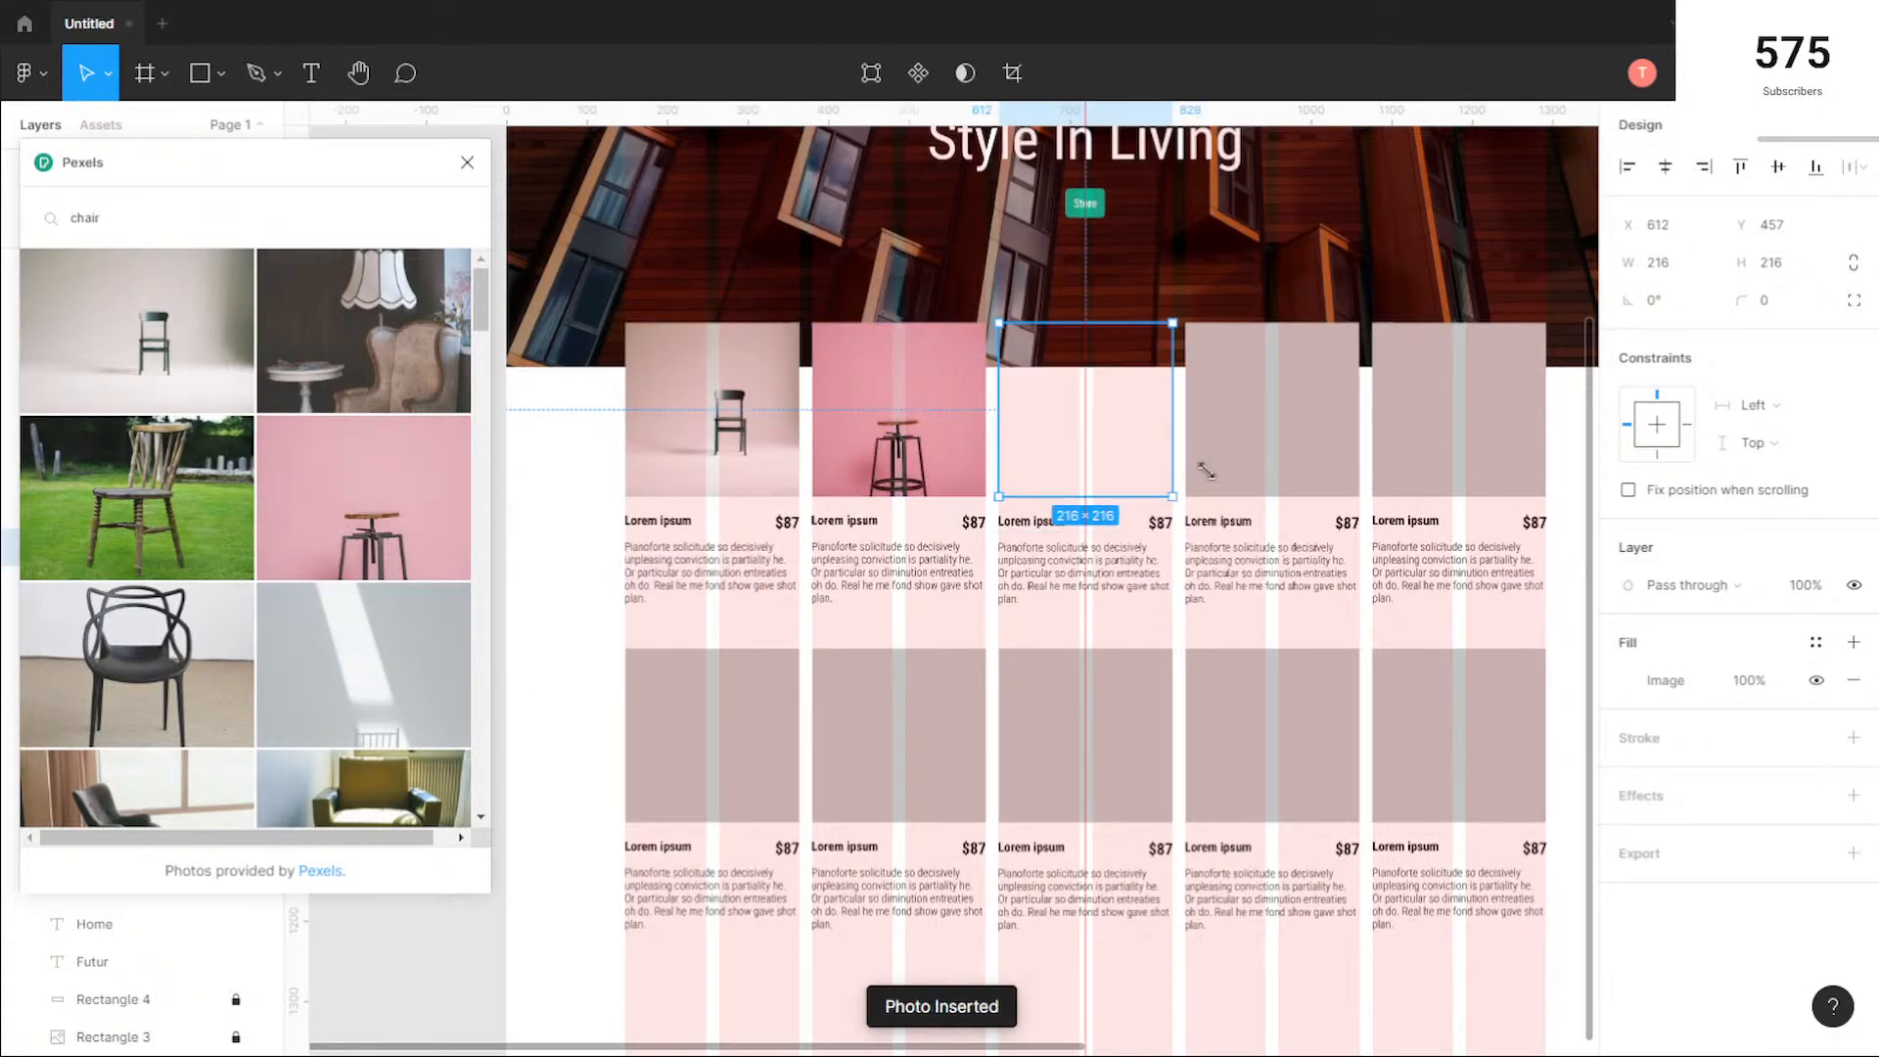
{"action": "left_click", "coordinate": [1277, 449]}
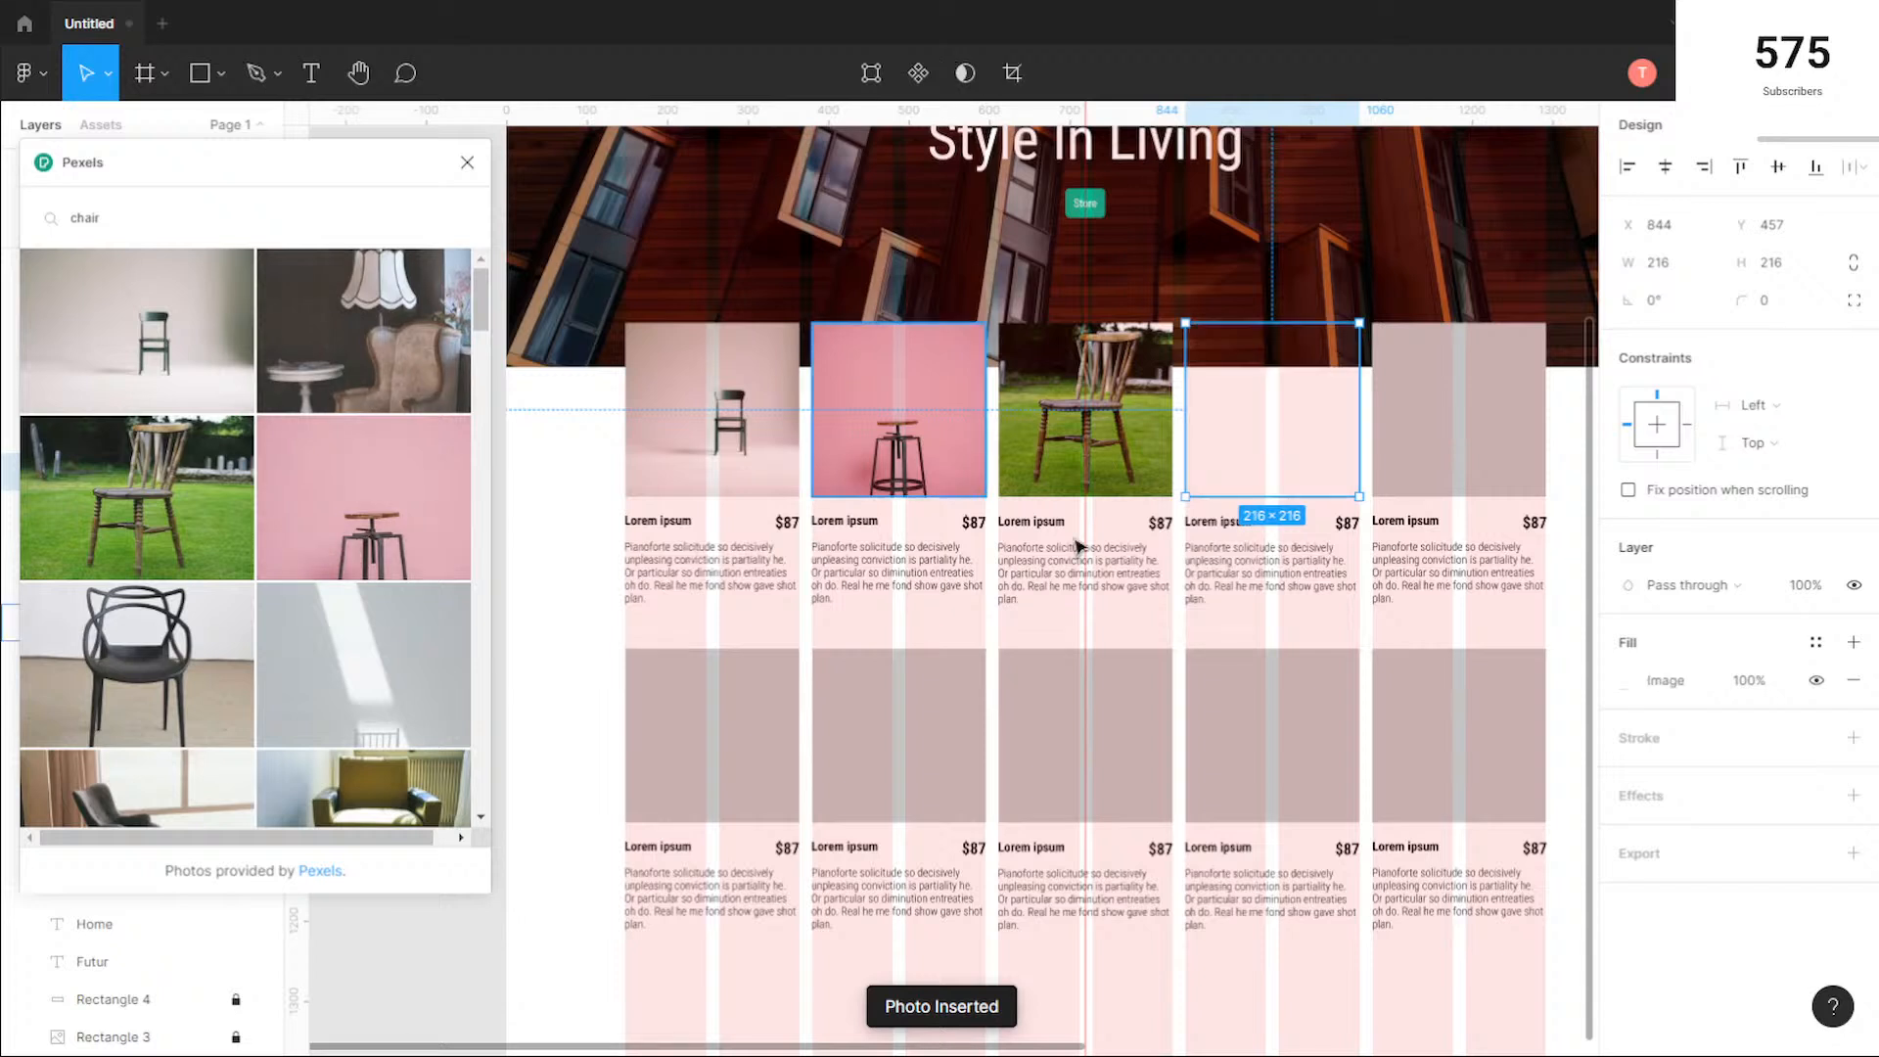
{"action": "left_click", "coordinate": [1465, 445]}
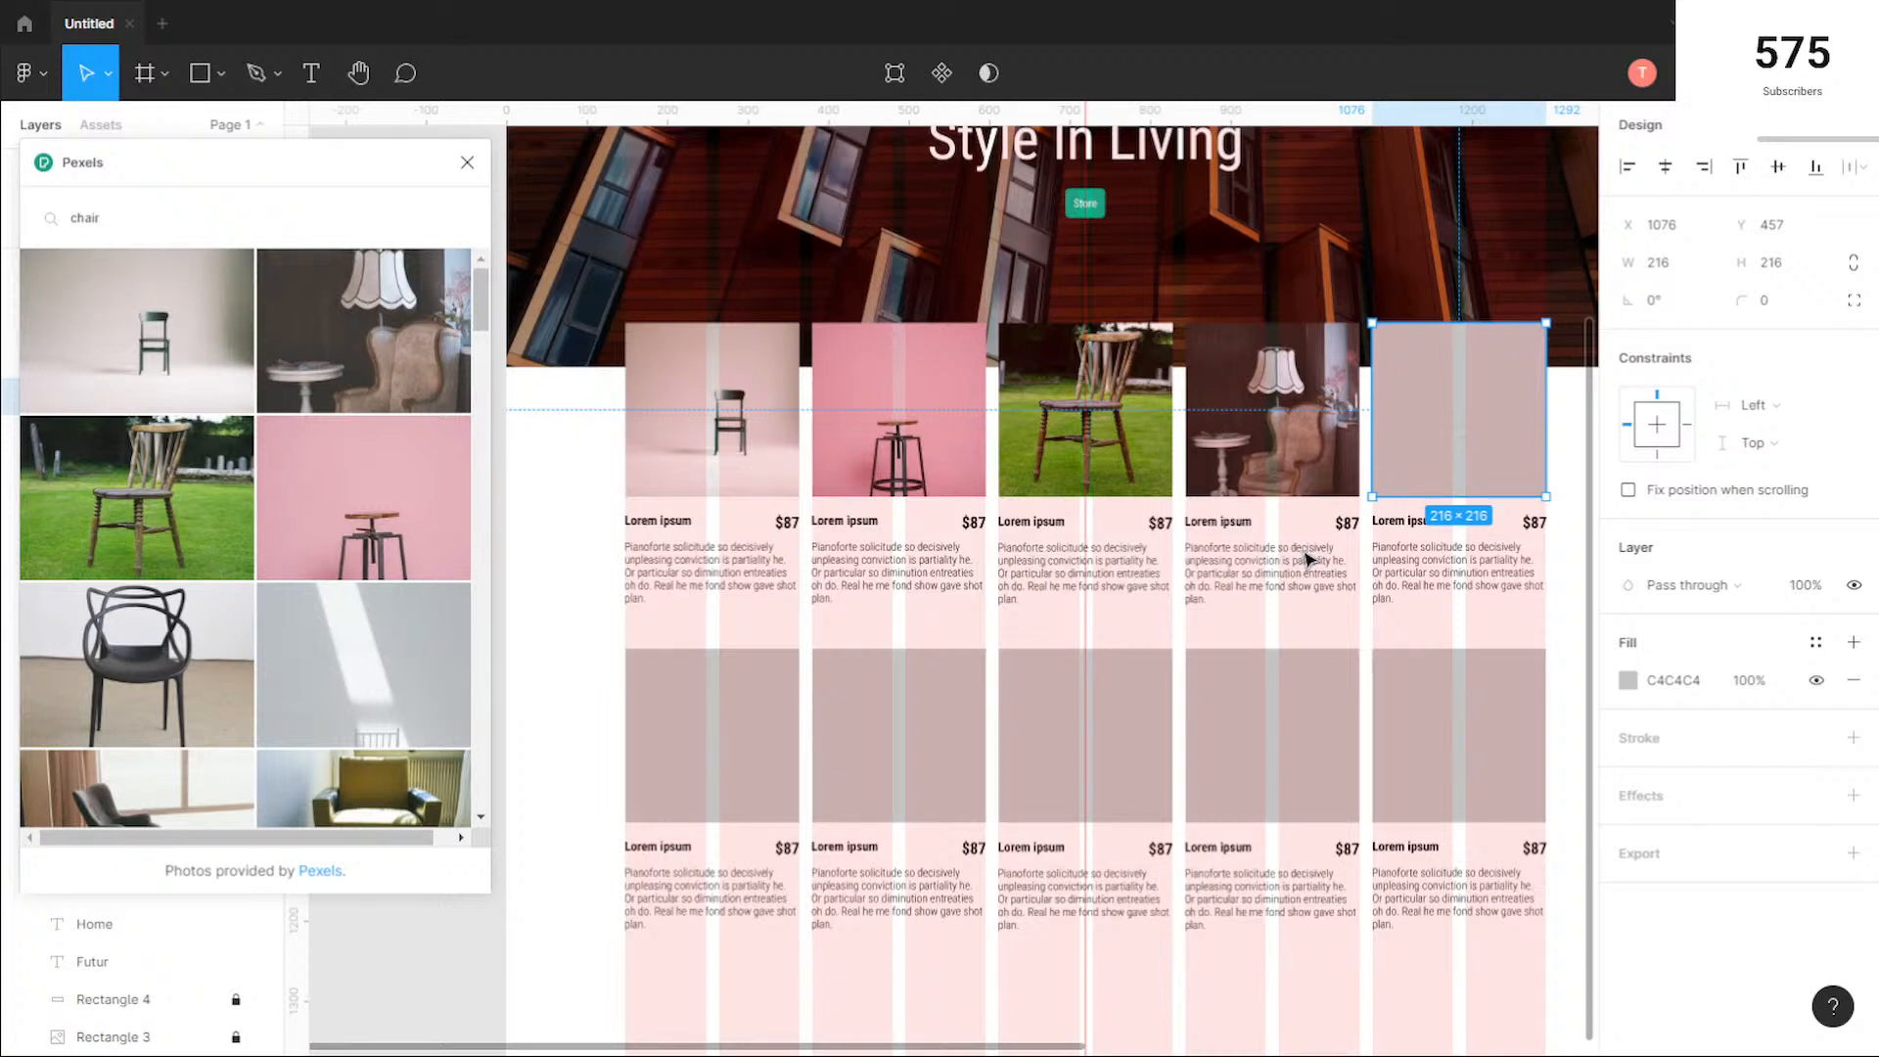
{"action": "left_click", "coordinate": [210, 667]}
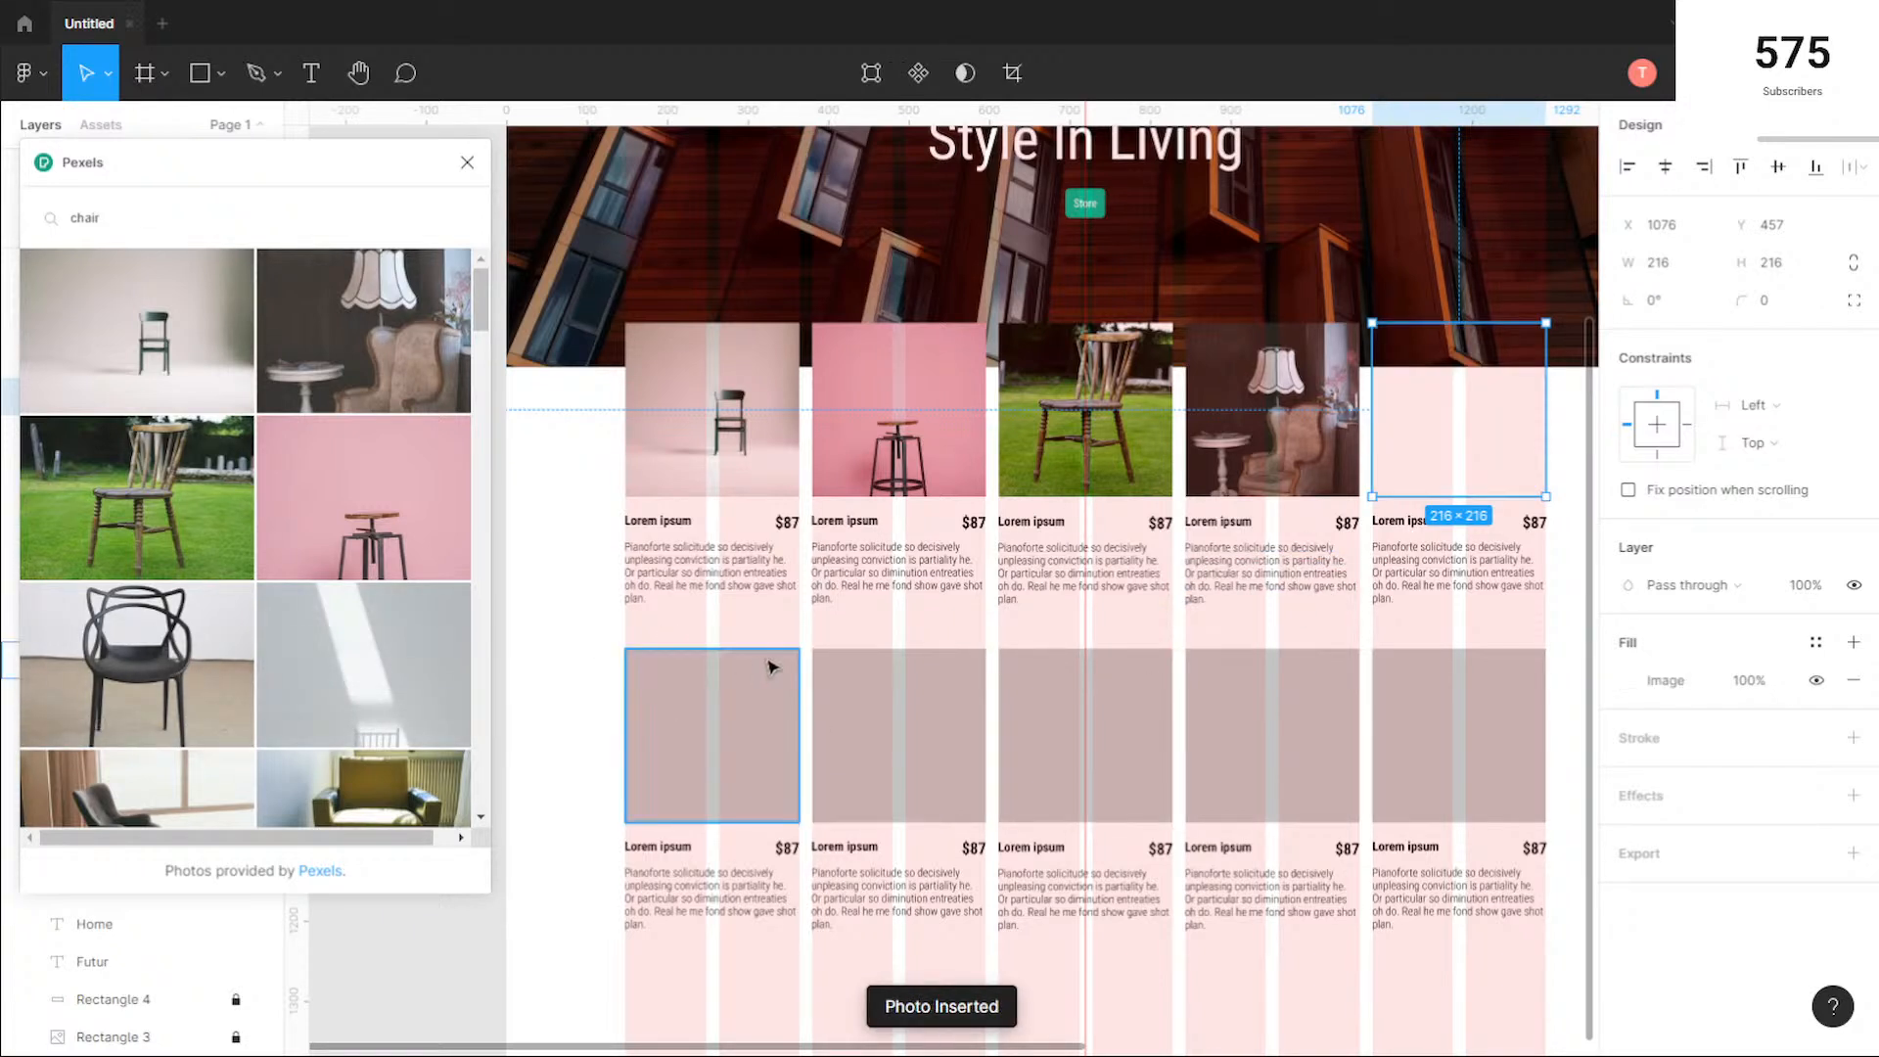
Step: Fill the first three second-row squares with the sunlit grey wall, the black lounge chair and the olive armchair photos
{"action": "scroll", "coordinate": [771, 667], "scroll_direction": "down", "scroll_amount": 1}
{"action": "left_click", "coordinate": [744, 720]}
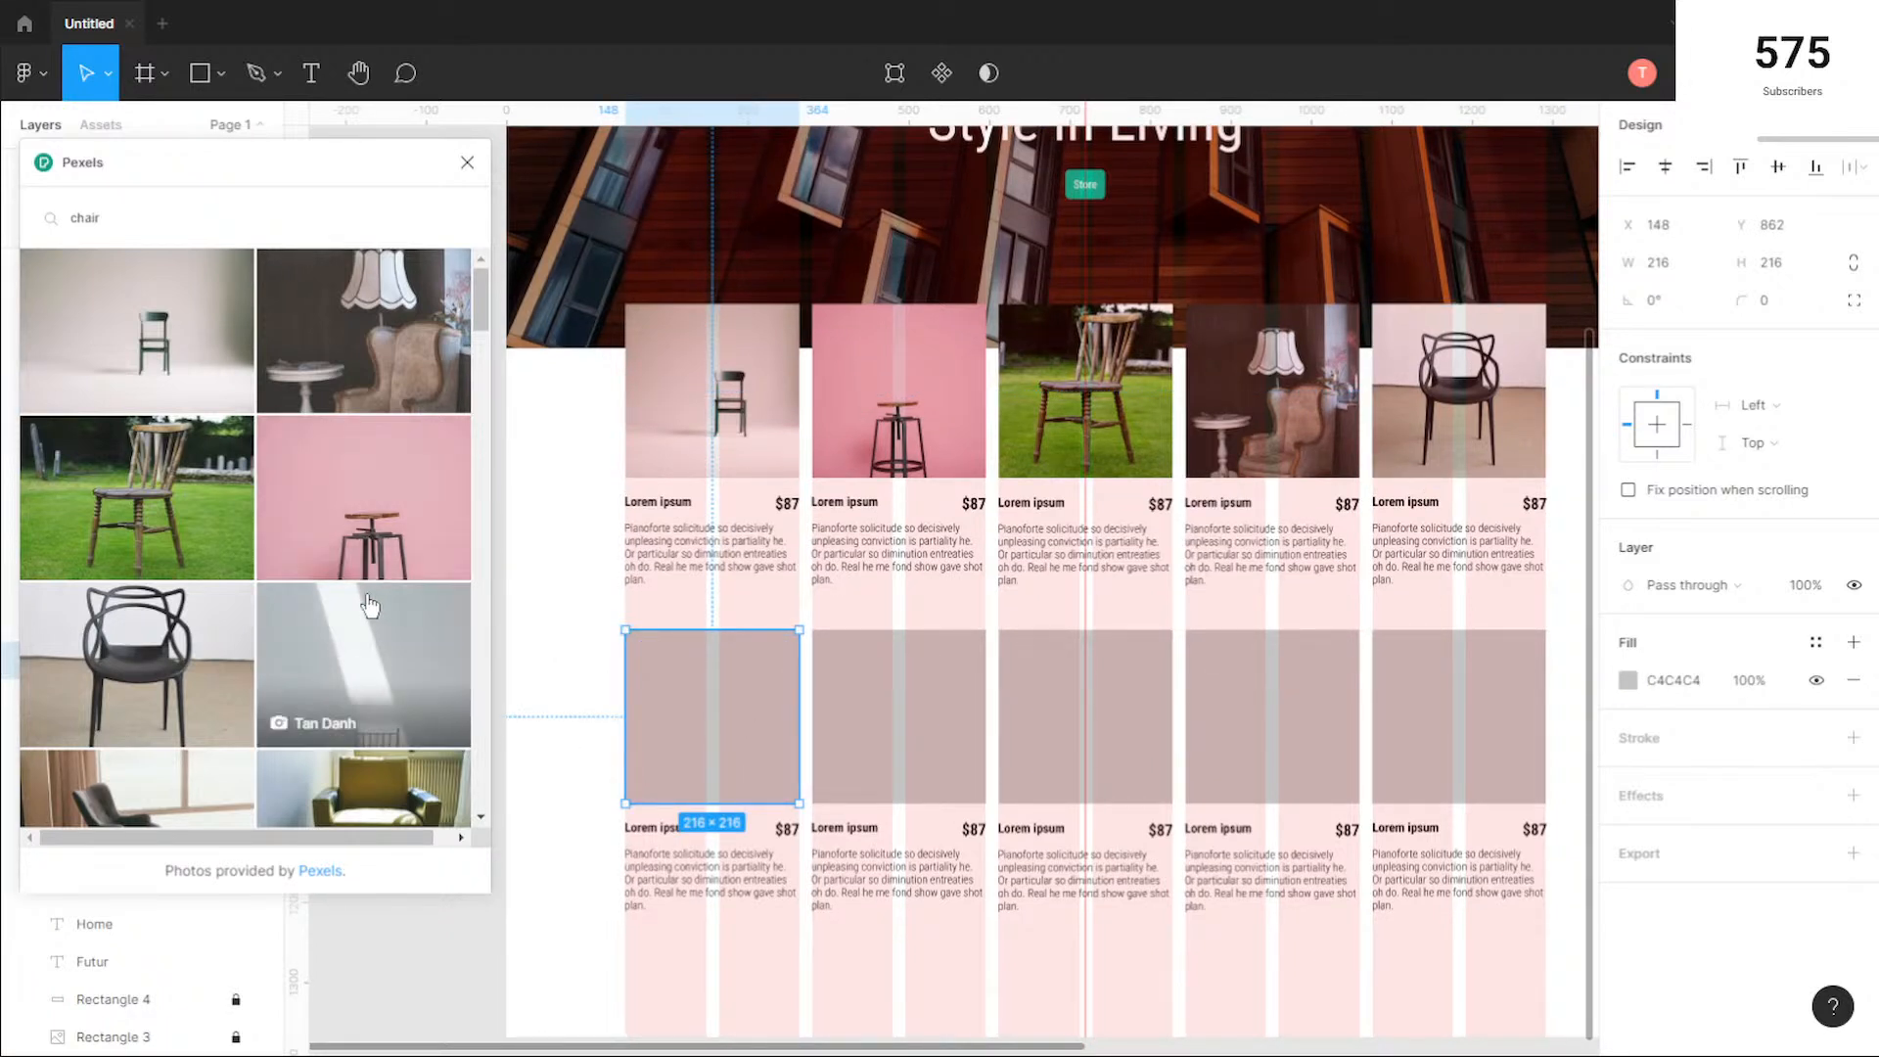
{"action": "scroll", "coordinate": [372, 587], "scroll_direction": "down", "scroll_amount": 3}
{"action": "left_click", "coordinate": [416, 453]}
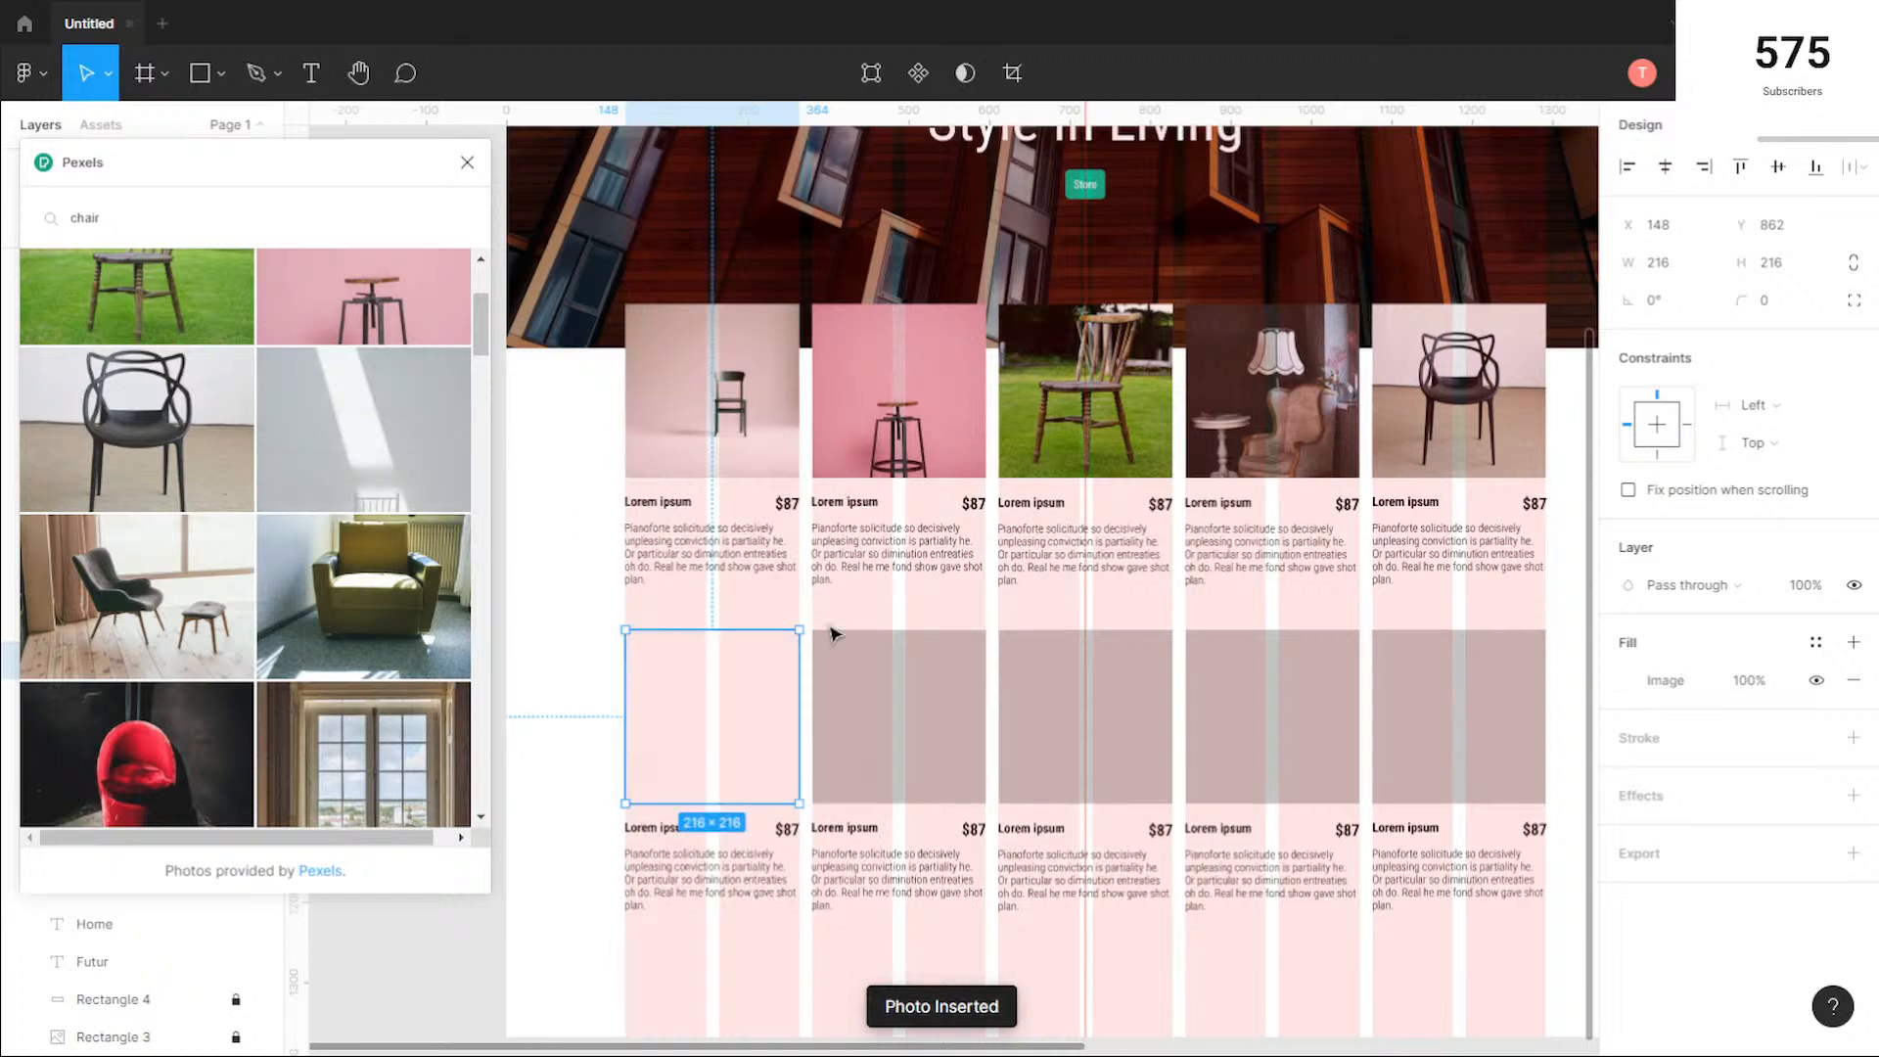
{"action": "left_click", "coordinate": [911, 741]}
{"action": "left_click", "coordinate": [137, 602]}
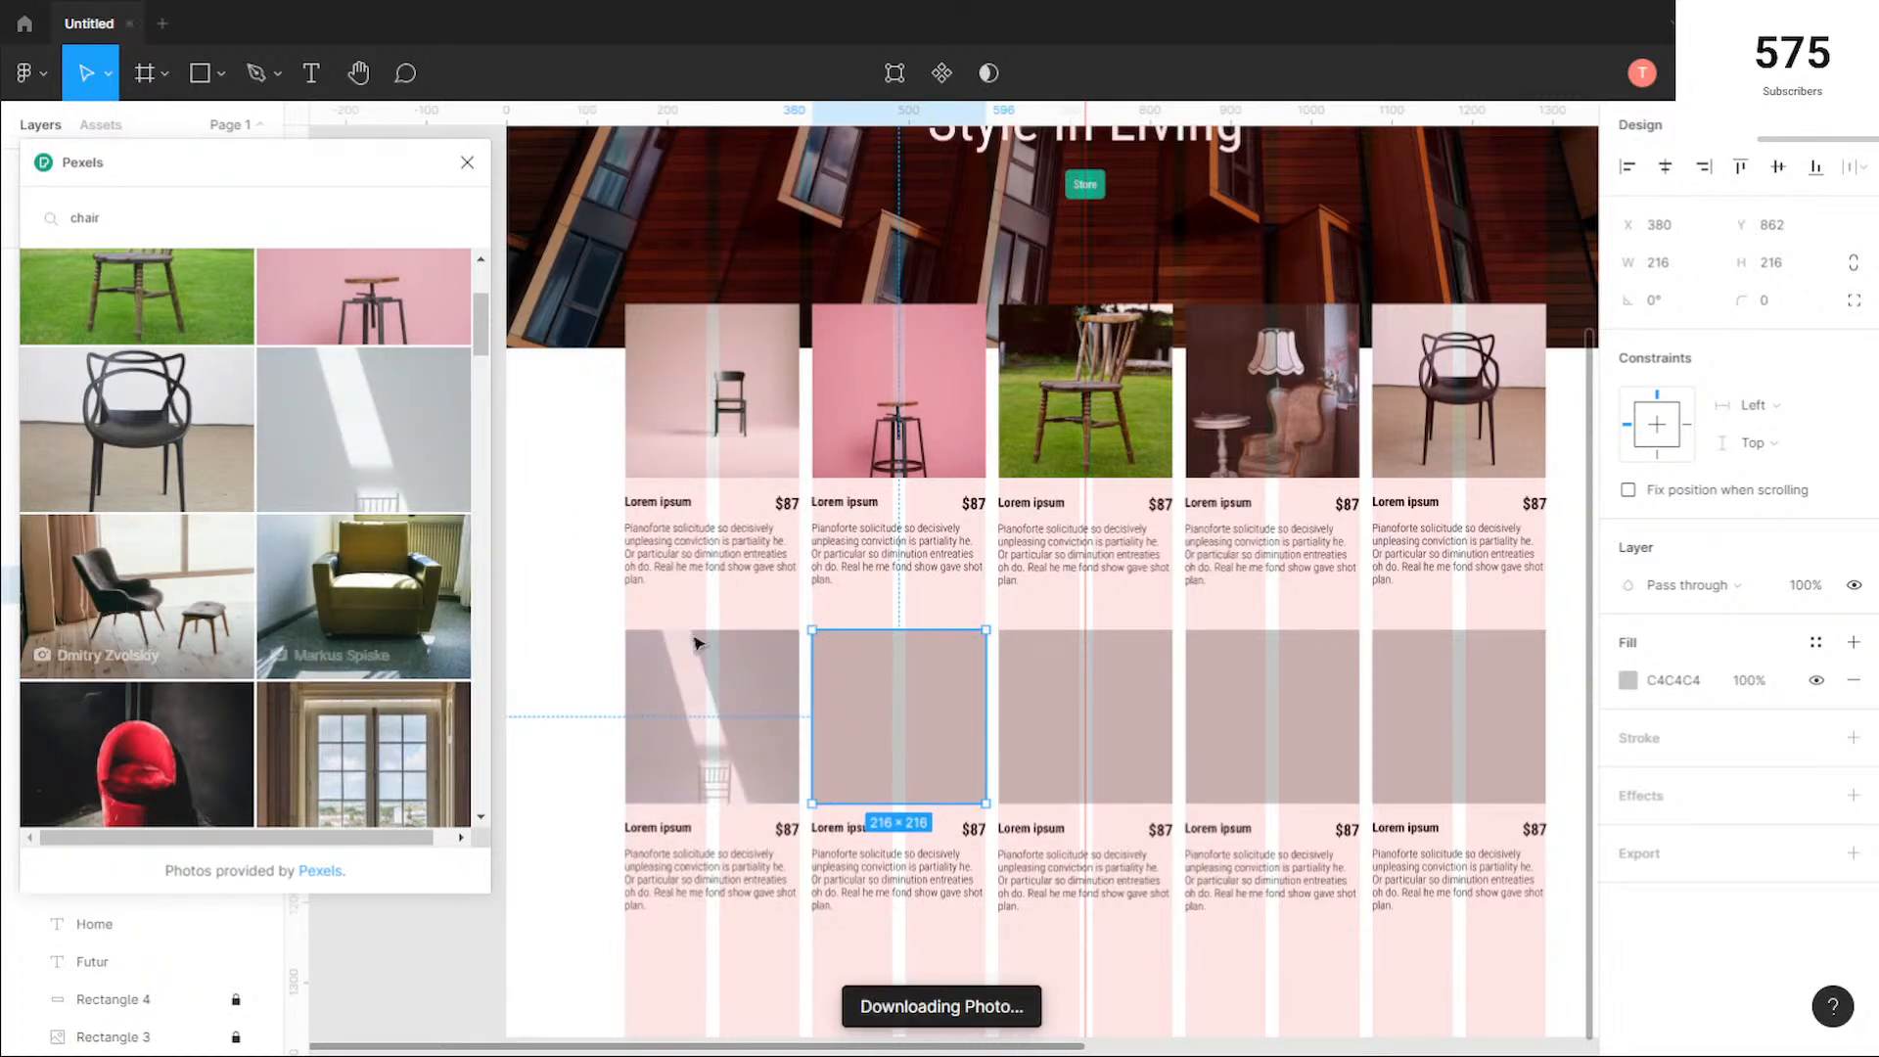
{"action": "left_click", "coordinate": [1133, 722]}
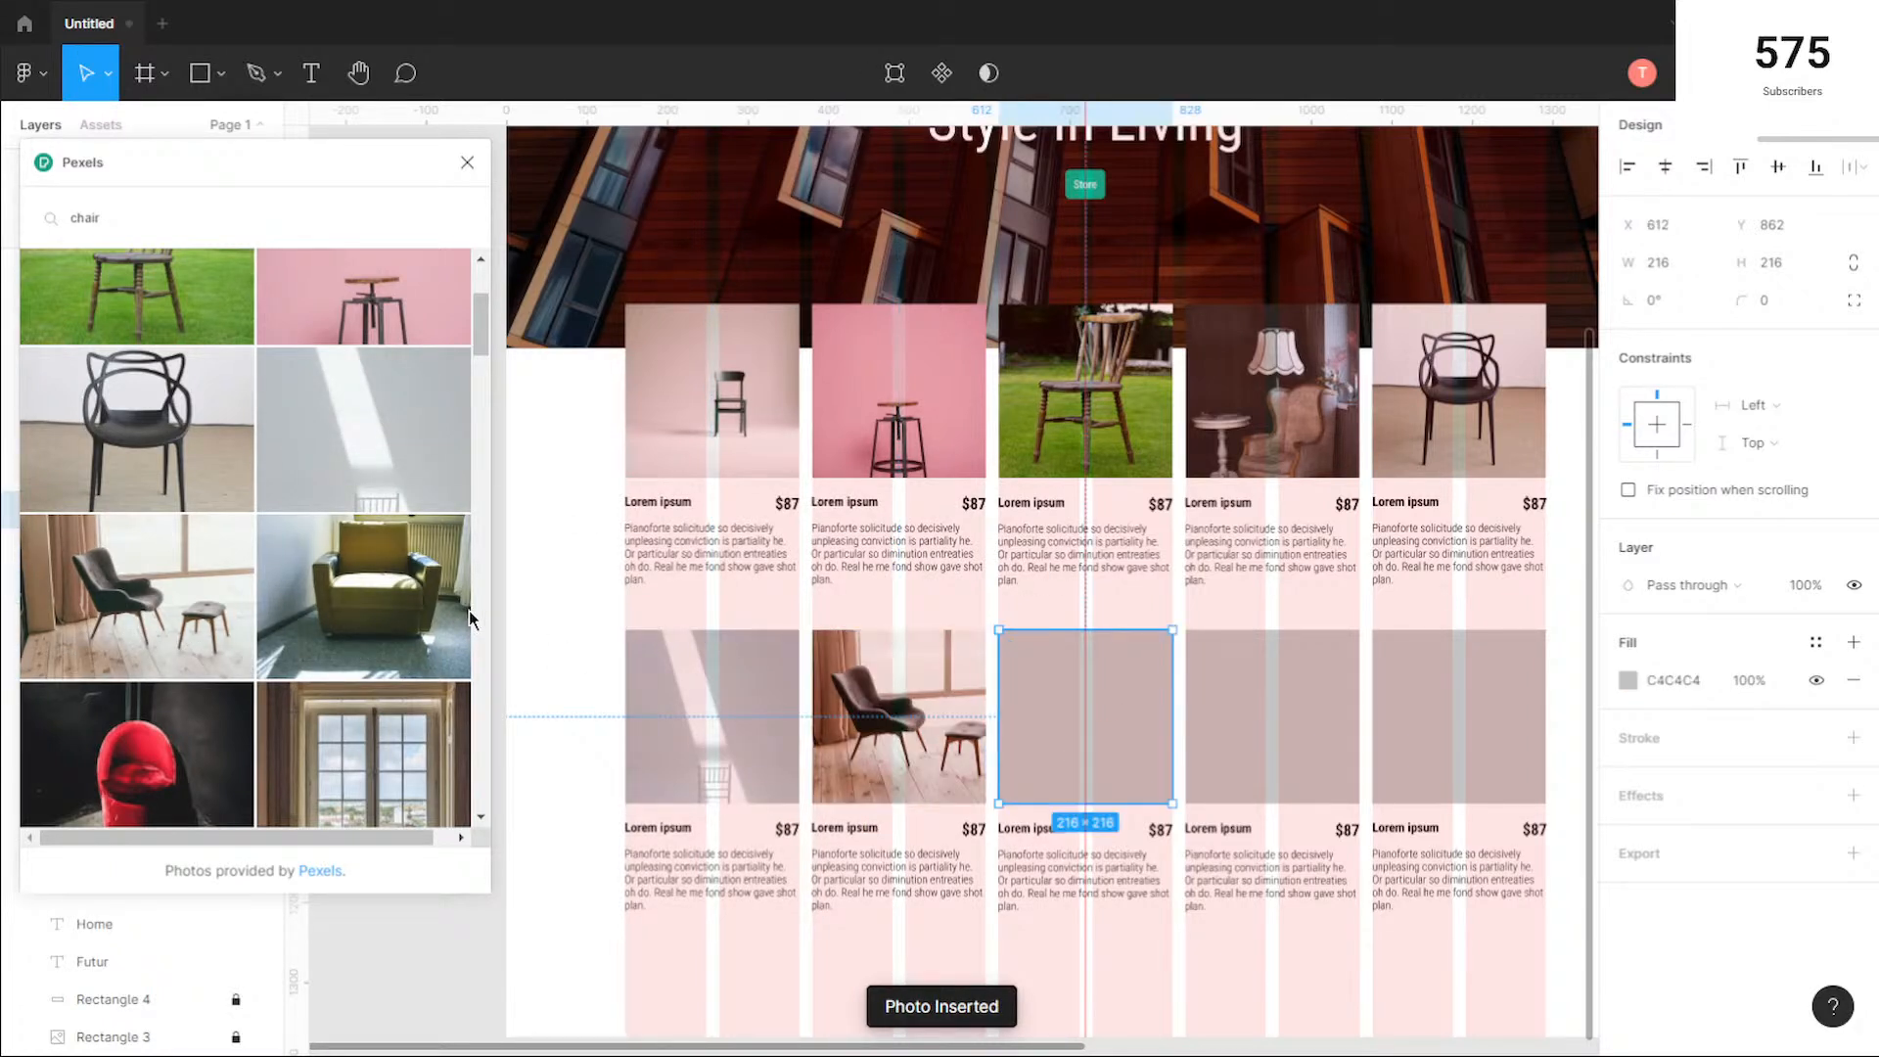
{"action": "left_click", "coordinate": [395, 638]}
Step: Fill the last two second-row squares with the pale desk chair and the red-topped stool photos
{"action": "scroll", "coordinate": [396, 641], "scroll_direction": "down", "scroll_amount": 4}
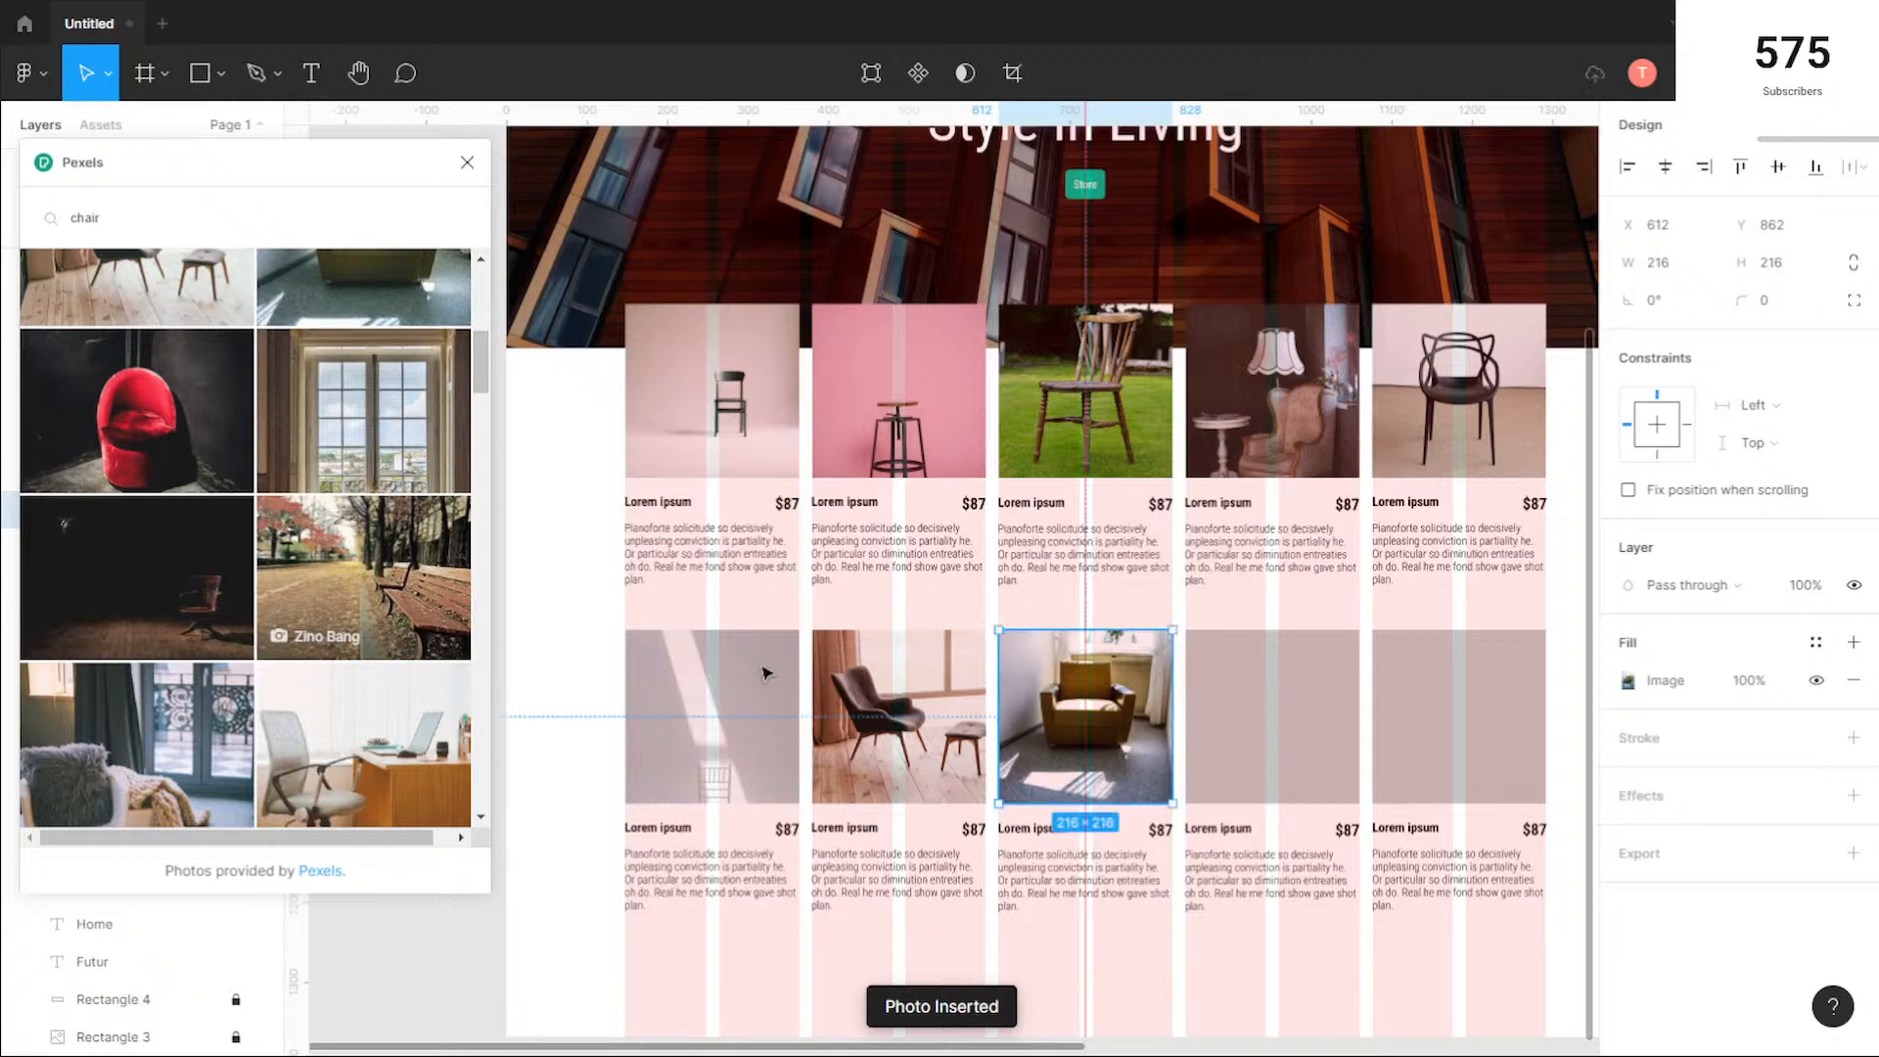
{"action": "left_click", "coordinate": [1242, 713]}
{"action": "scroll", "coordinate": [225, 626], "scroll_direction": "down", "scroll_amount": 3}
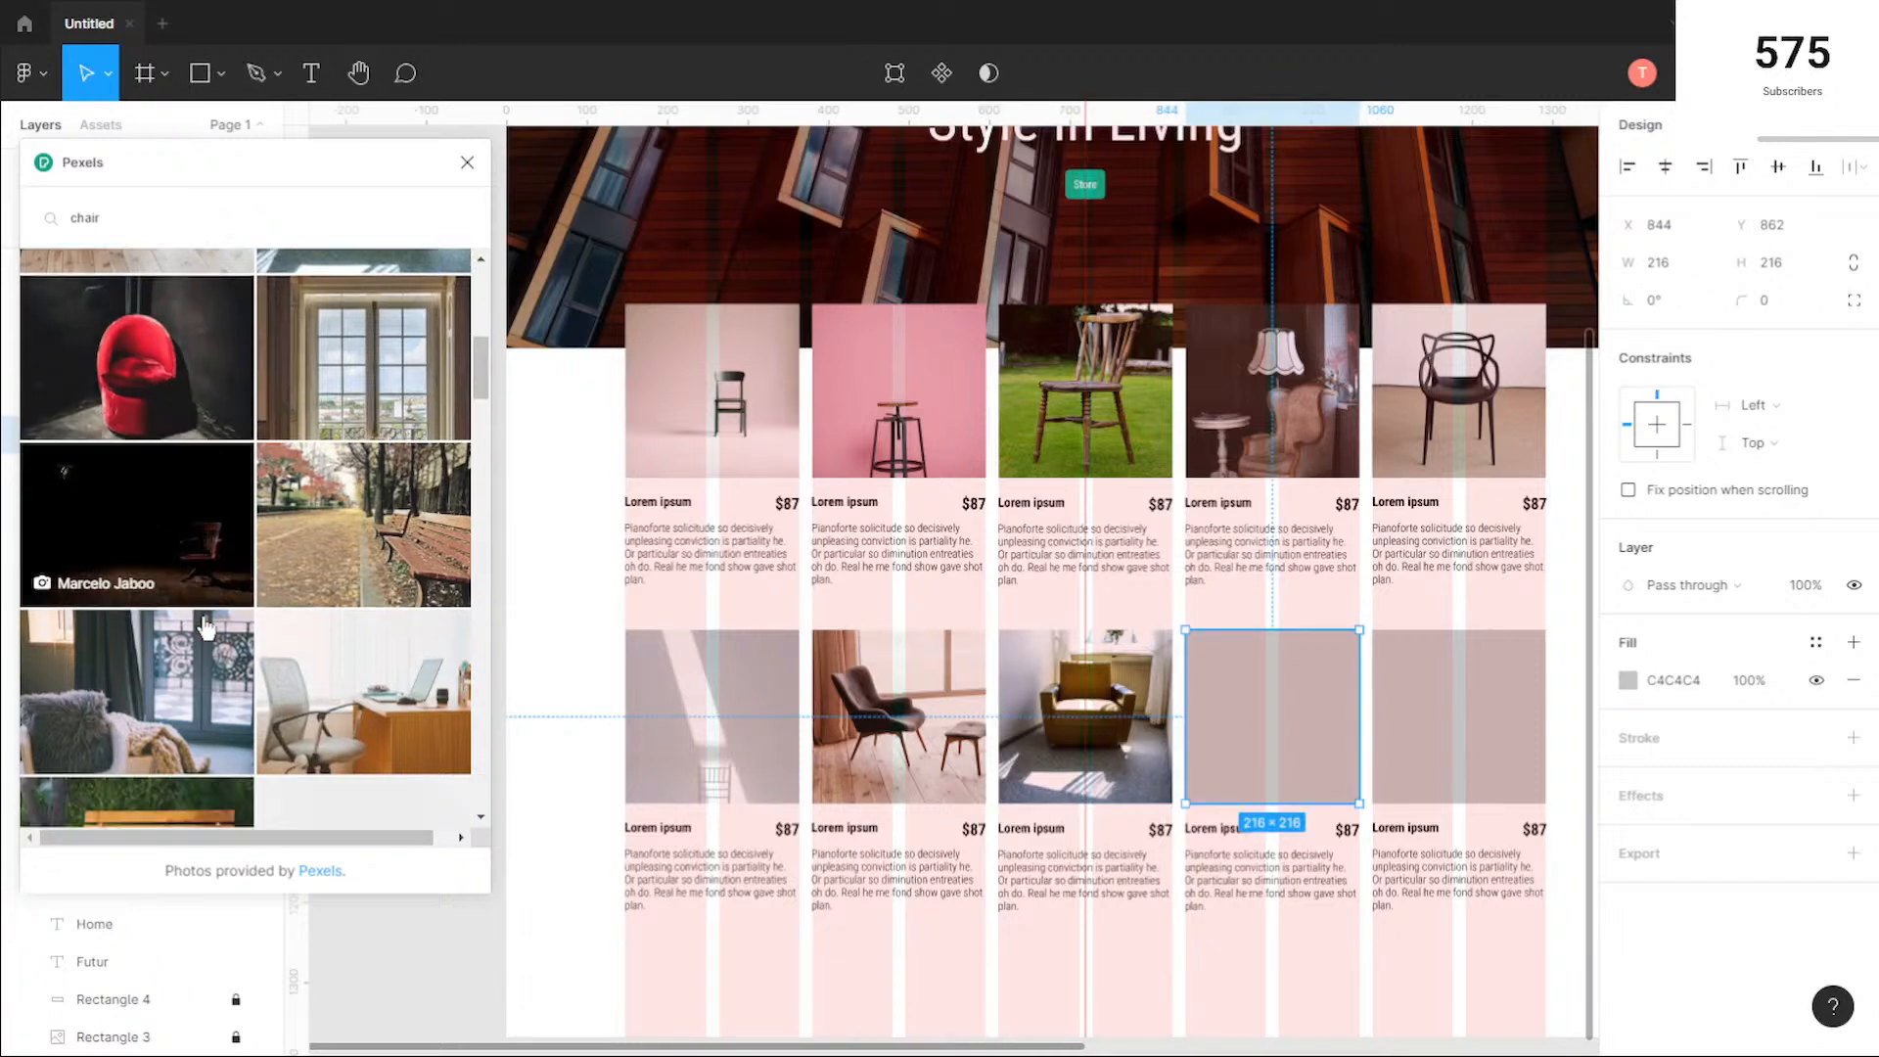
{"action": "left_click", "coordinate": [387, 697]}
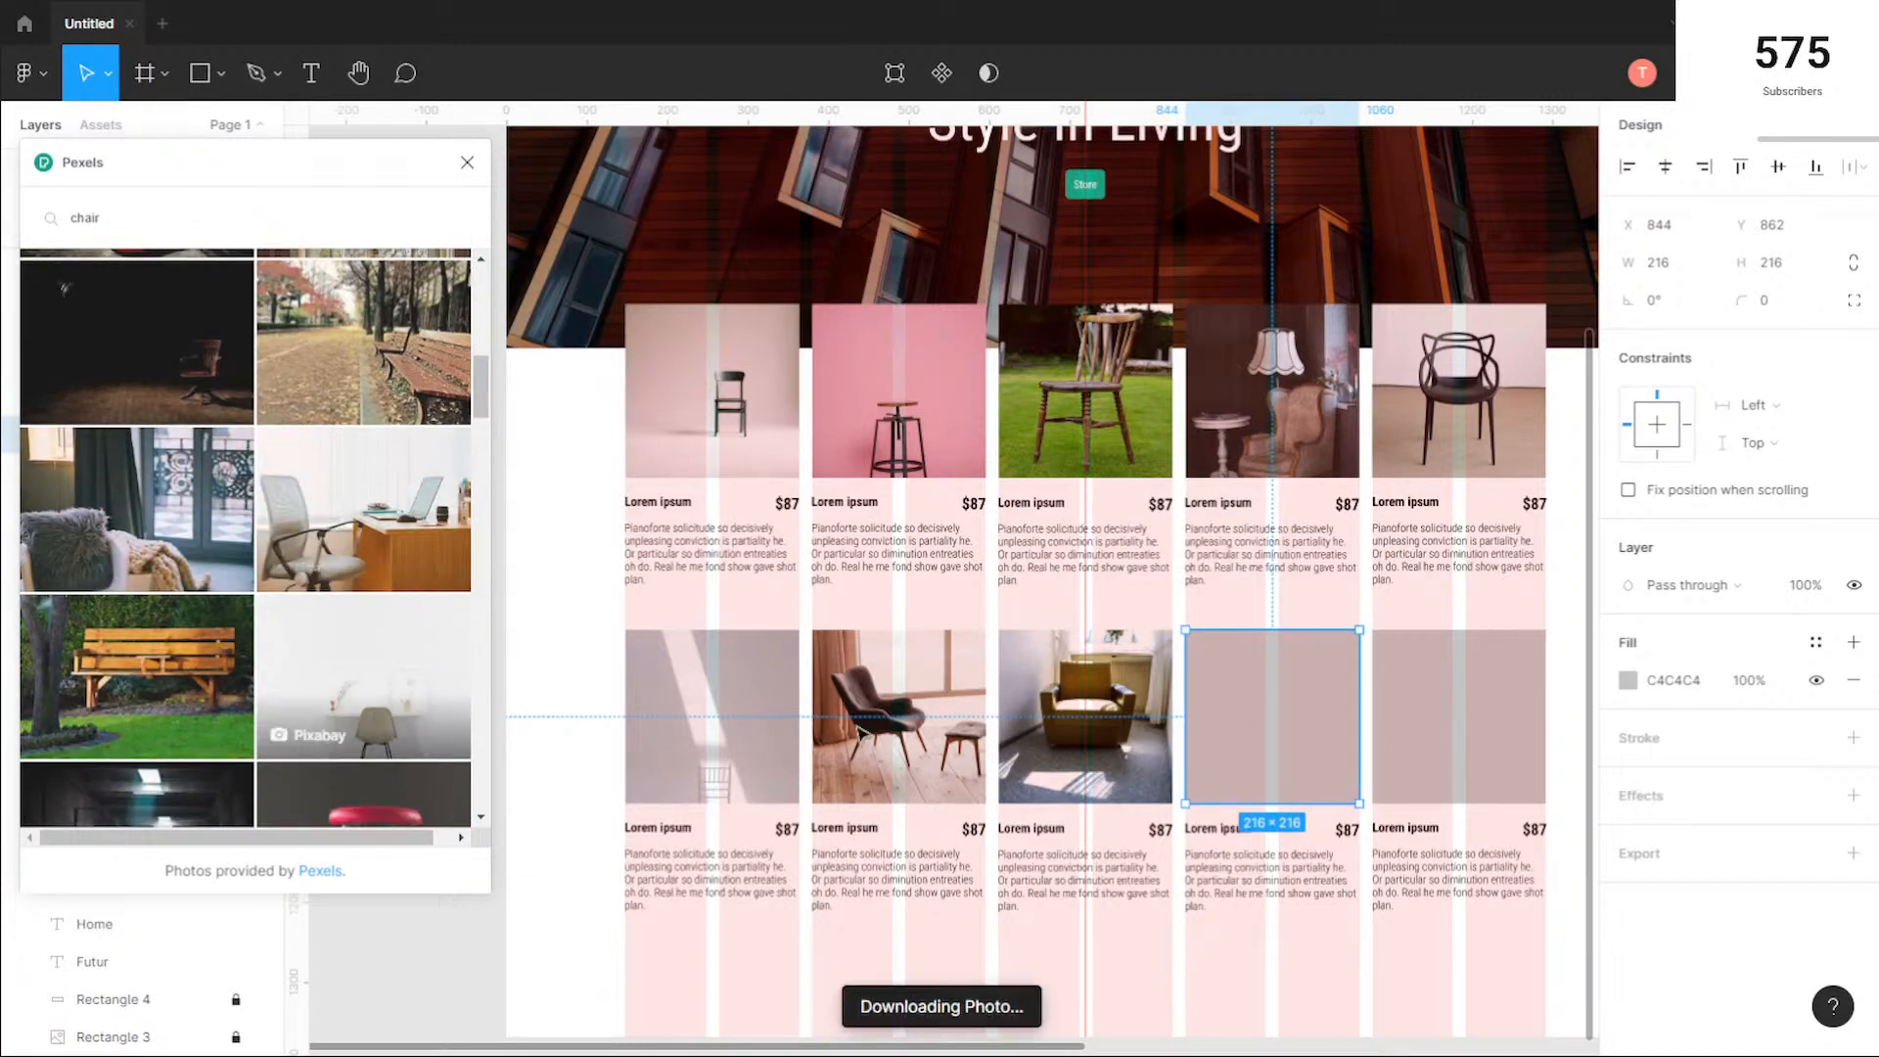
{"action": "left_click", "coordinate": [1485, 723]}
{"action": "scroll", "coordinate": [306, 642], "scroll_direction": "down", "scroll_amount": 3}
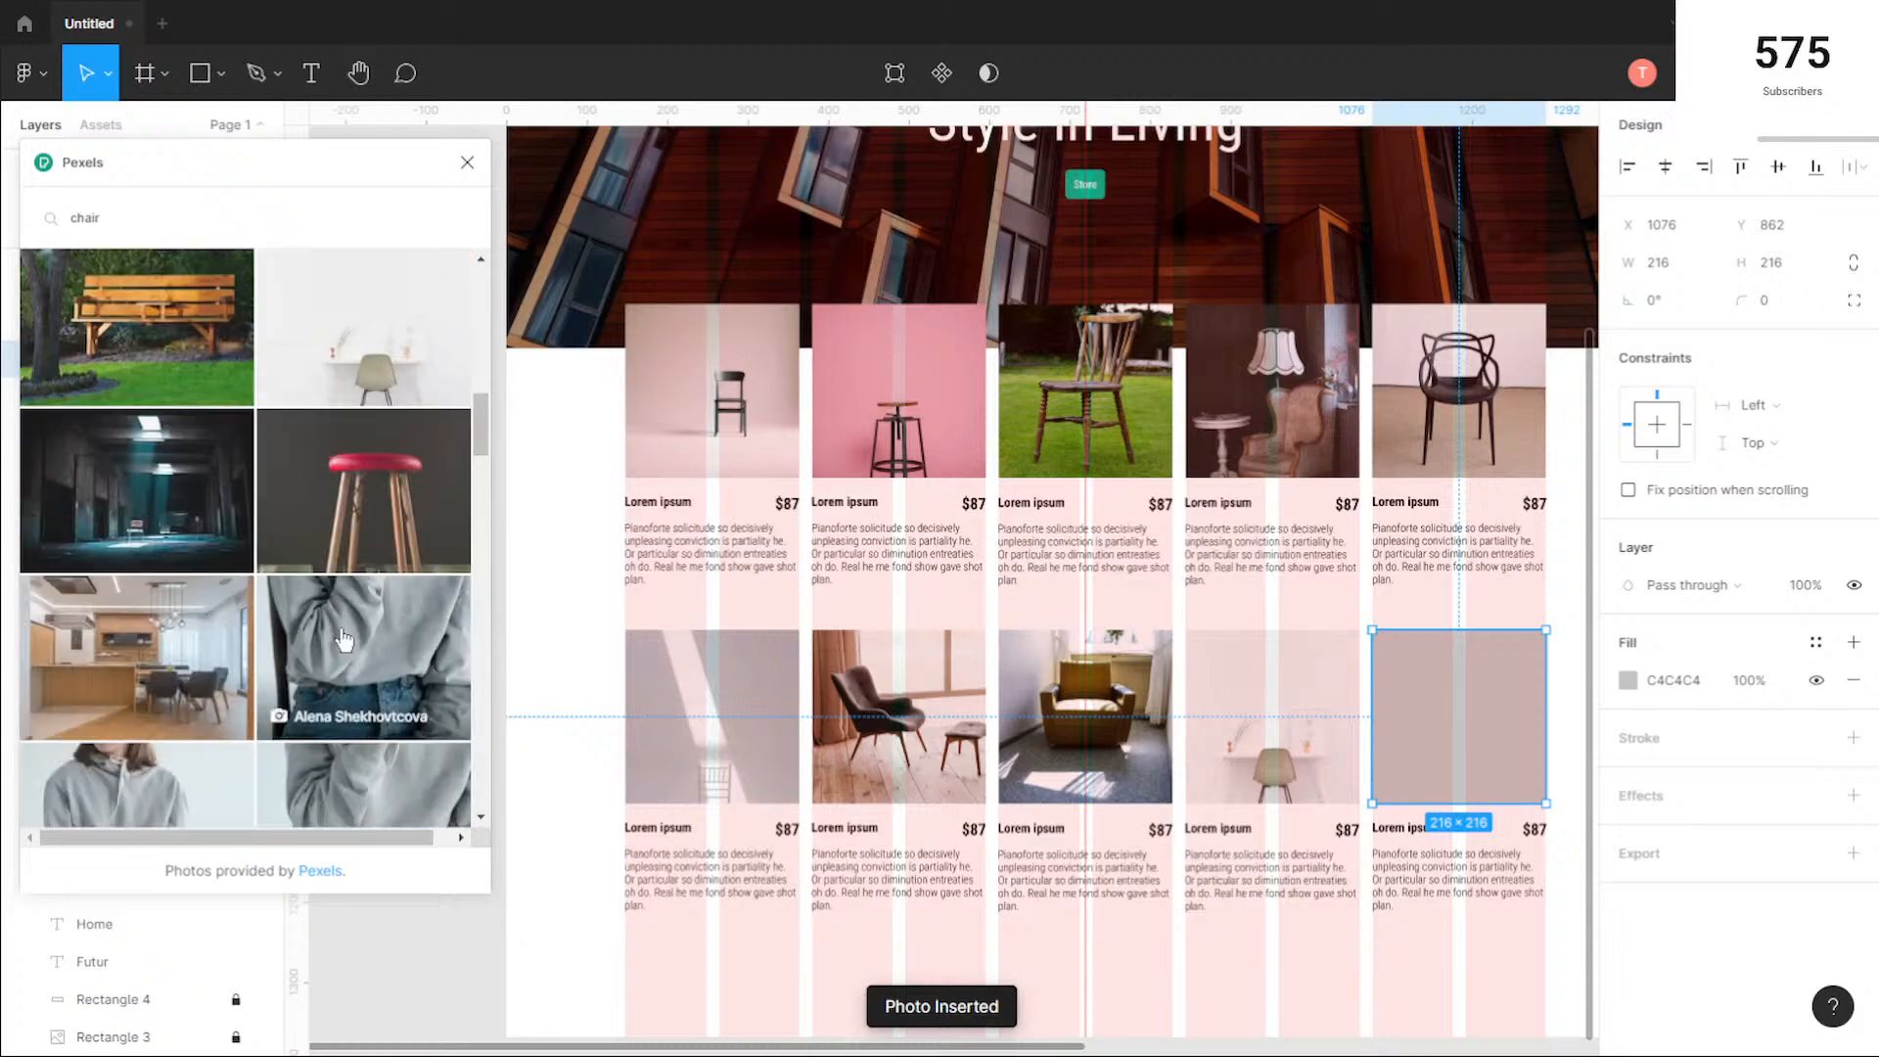
{"action": "left_click", "coordinate": [364, 489]}
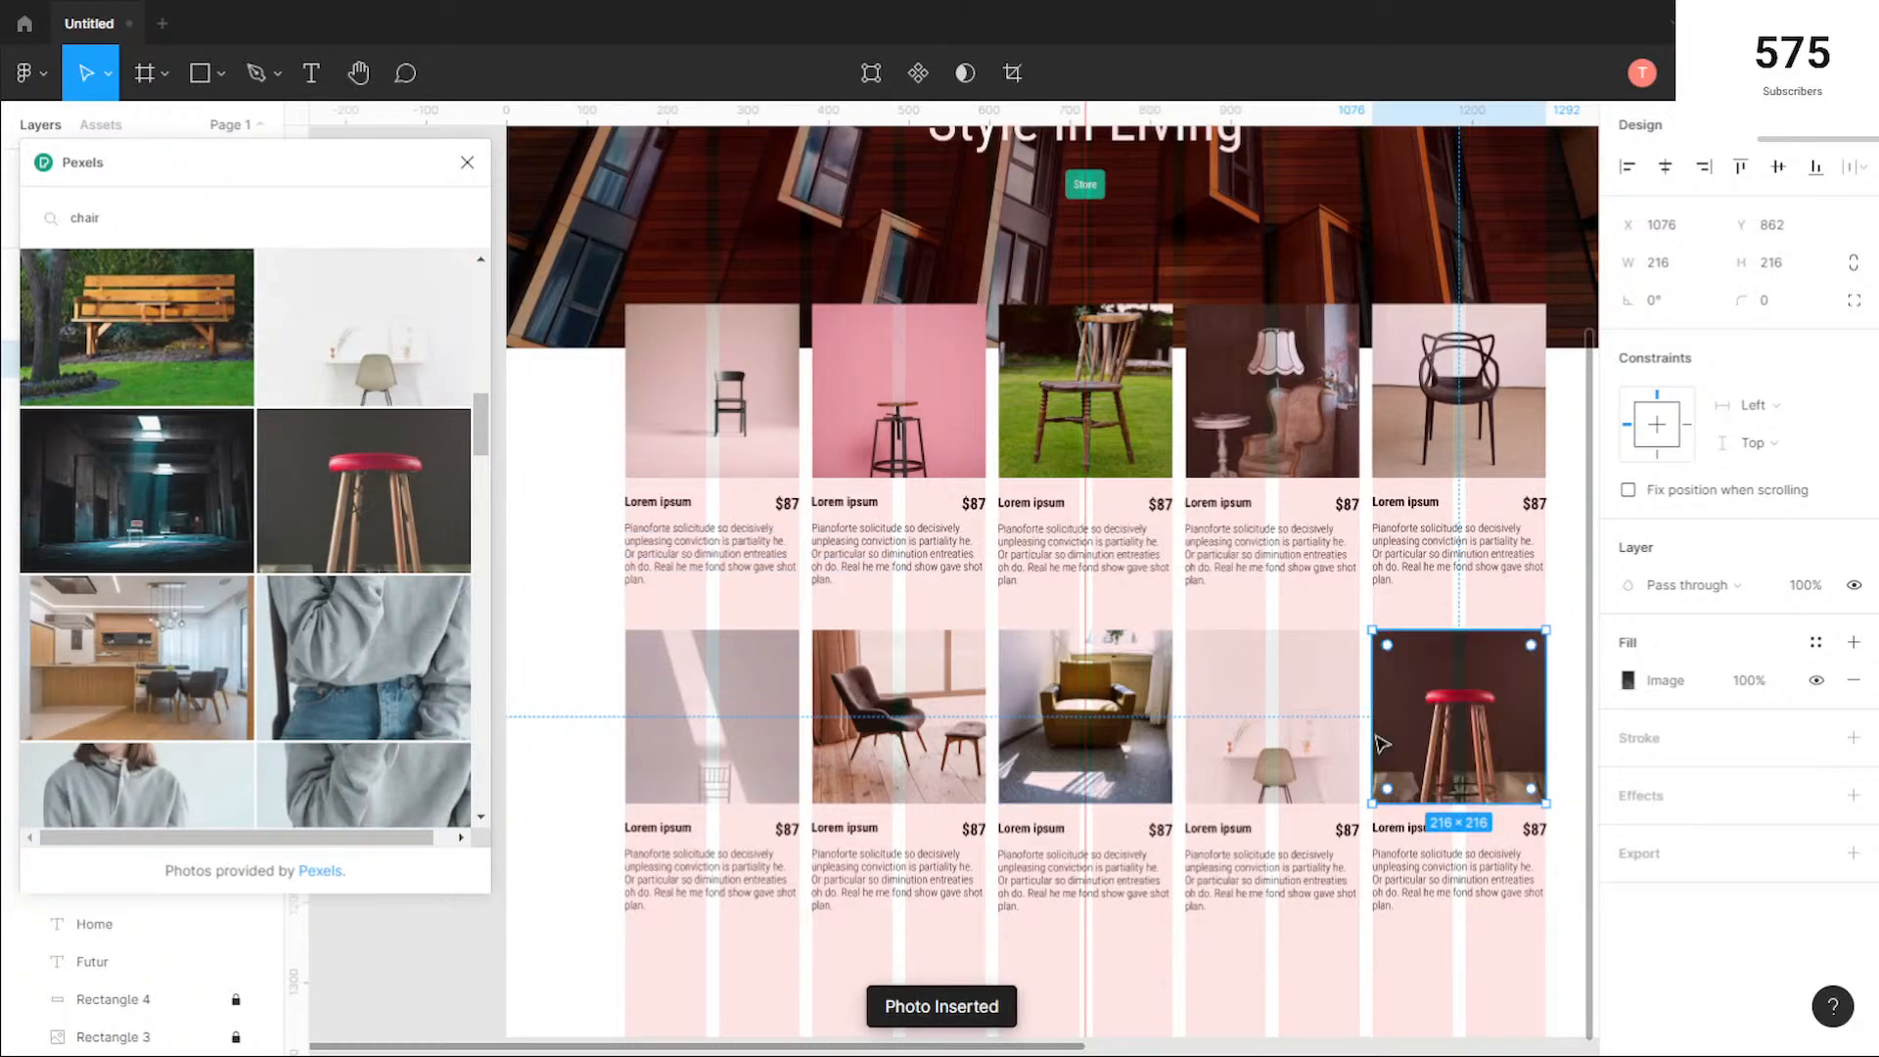
Step: Search Pexels for "sofa" and replace the fifth second-row product photo with the orange leather sofa
{"action": "scroll", "coordinate": [362, 617], "scroll_direction": "up", "scroll_amount": 3}
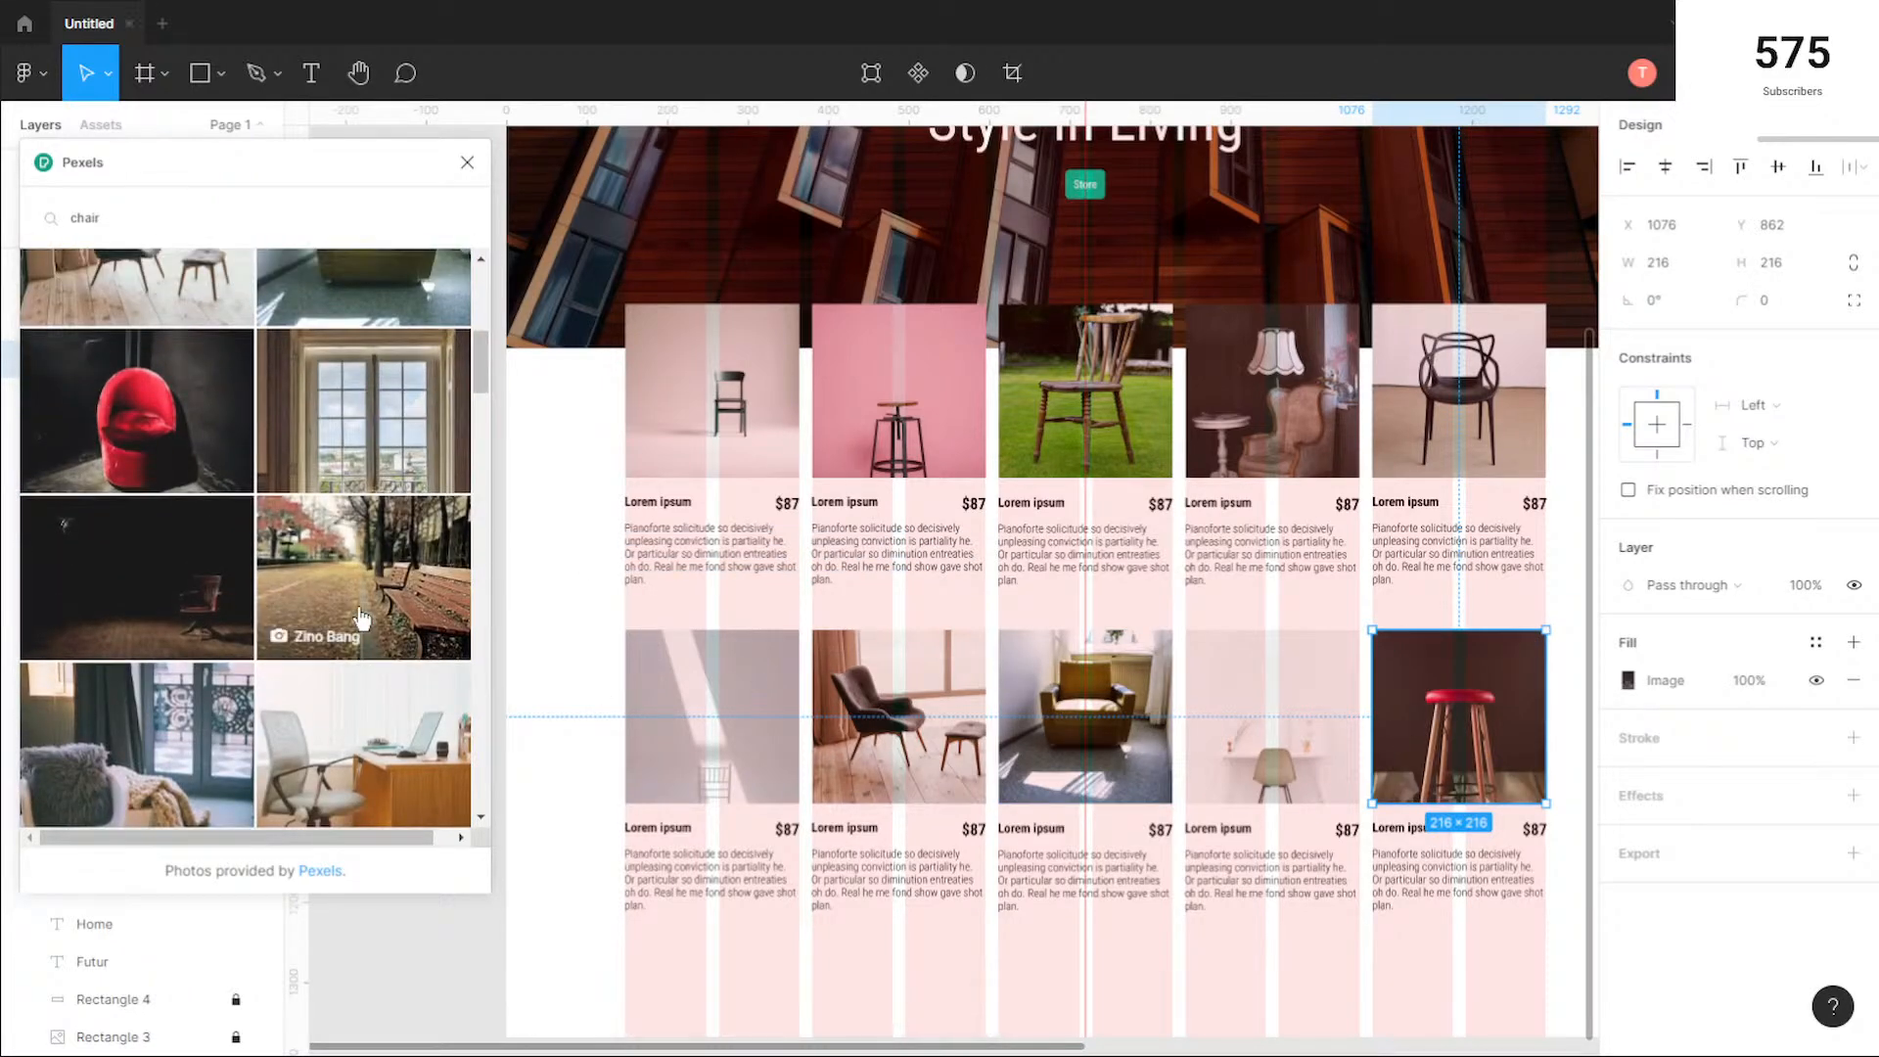
{"action": "scroll", "coordinate": [362, 616], "scroll_direction": "down", "scroll_amount": 5}
{"action": "scroll", "coordinate": [362, 616], "scroll_direction": "down", "scroll_amount": 5}
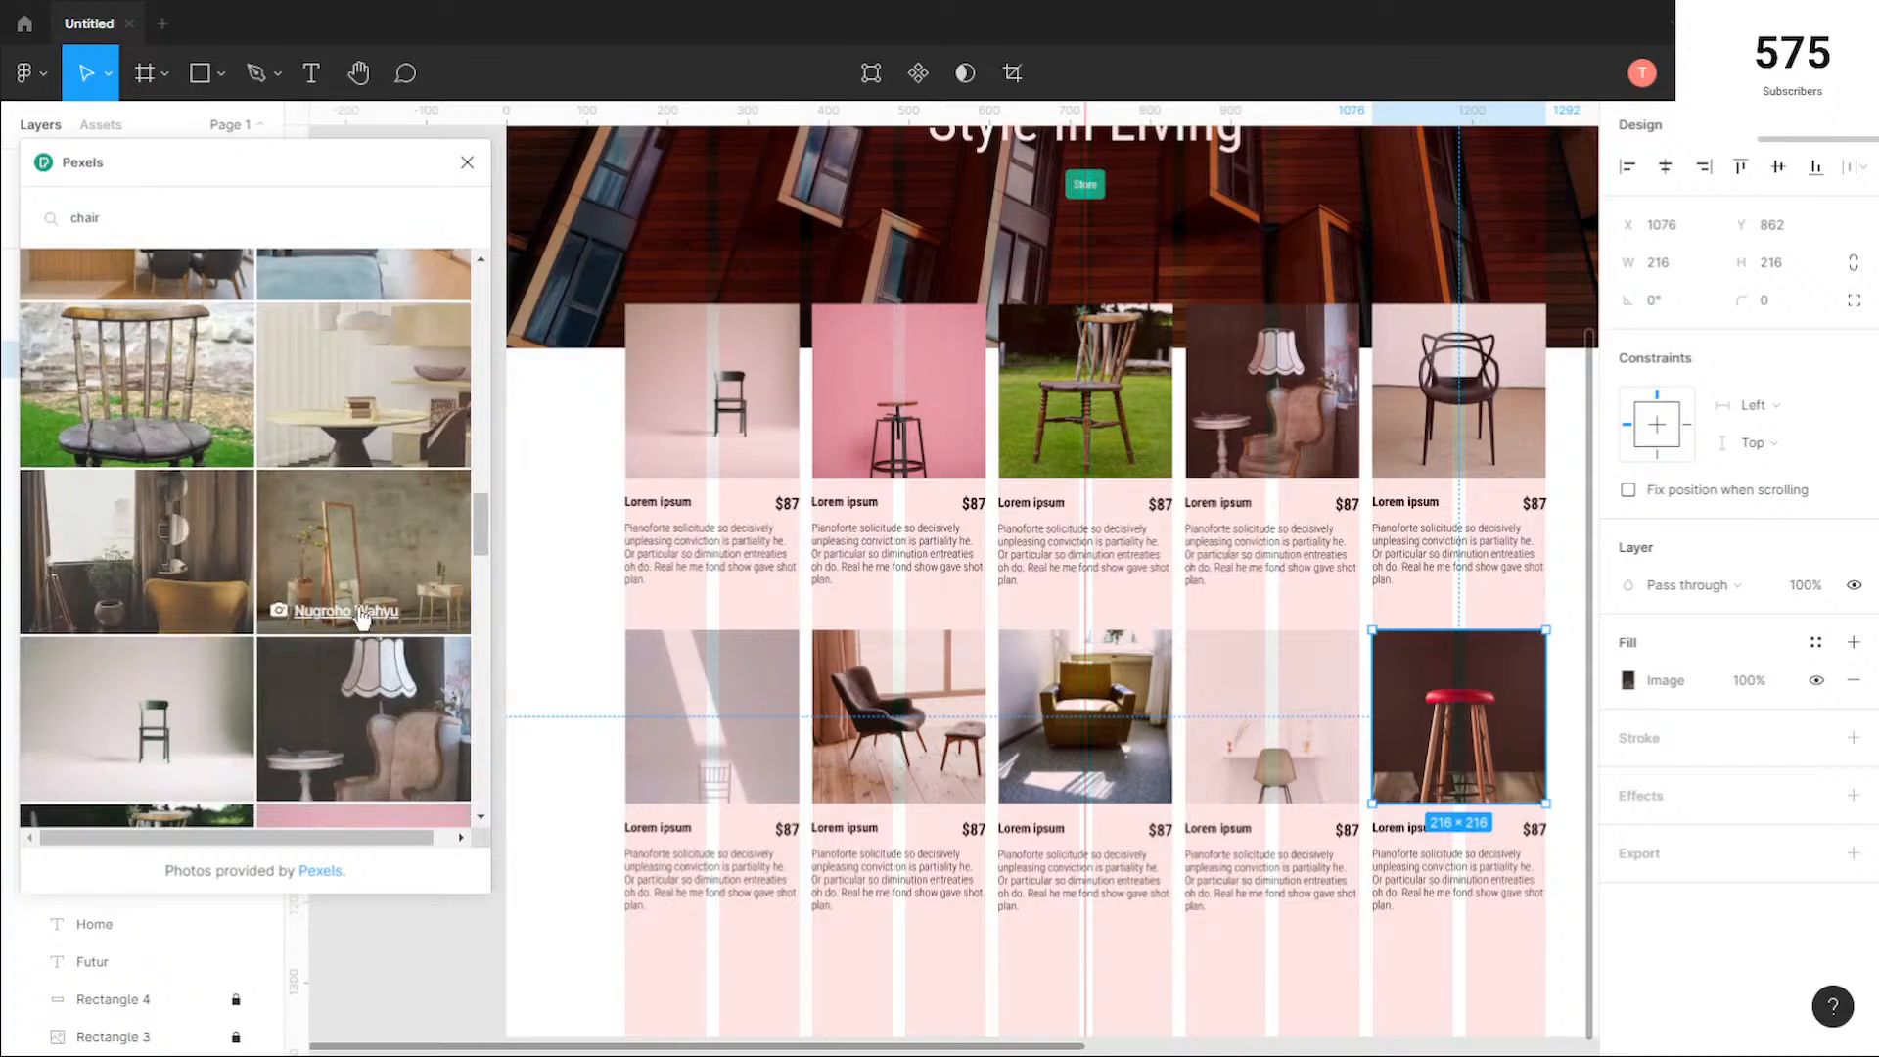
{"action": "scroll", "coordinate": [362, 617], "scroll_direction": "up", "scroll_amount": 2}
{"action": "scroll", "coordinate": [362, 617], "scroll_direction": "up", "scroll_amount": 5}
{"action": "left_click", "coordinate": [196, 213]}
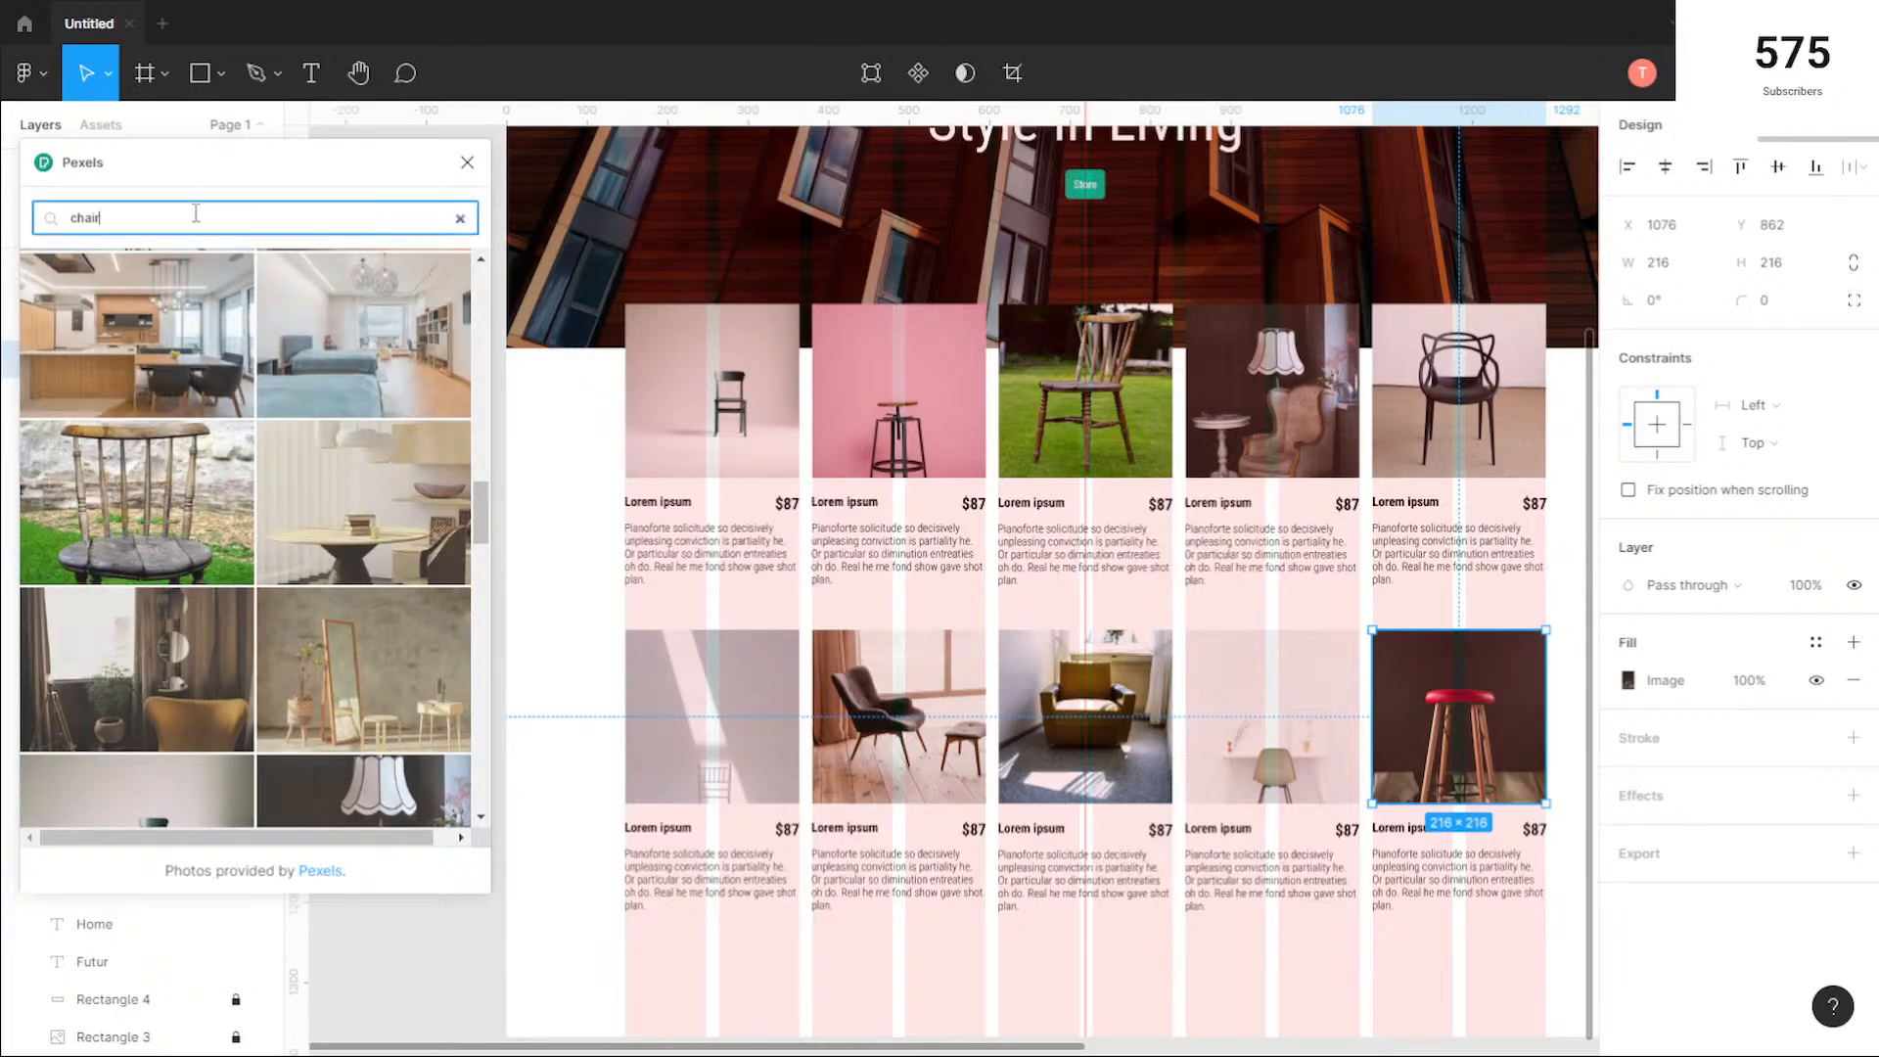
{"action": "key", "text": "ctrl+a"}
{"action": "type", "text": "sofa"}
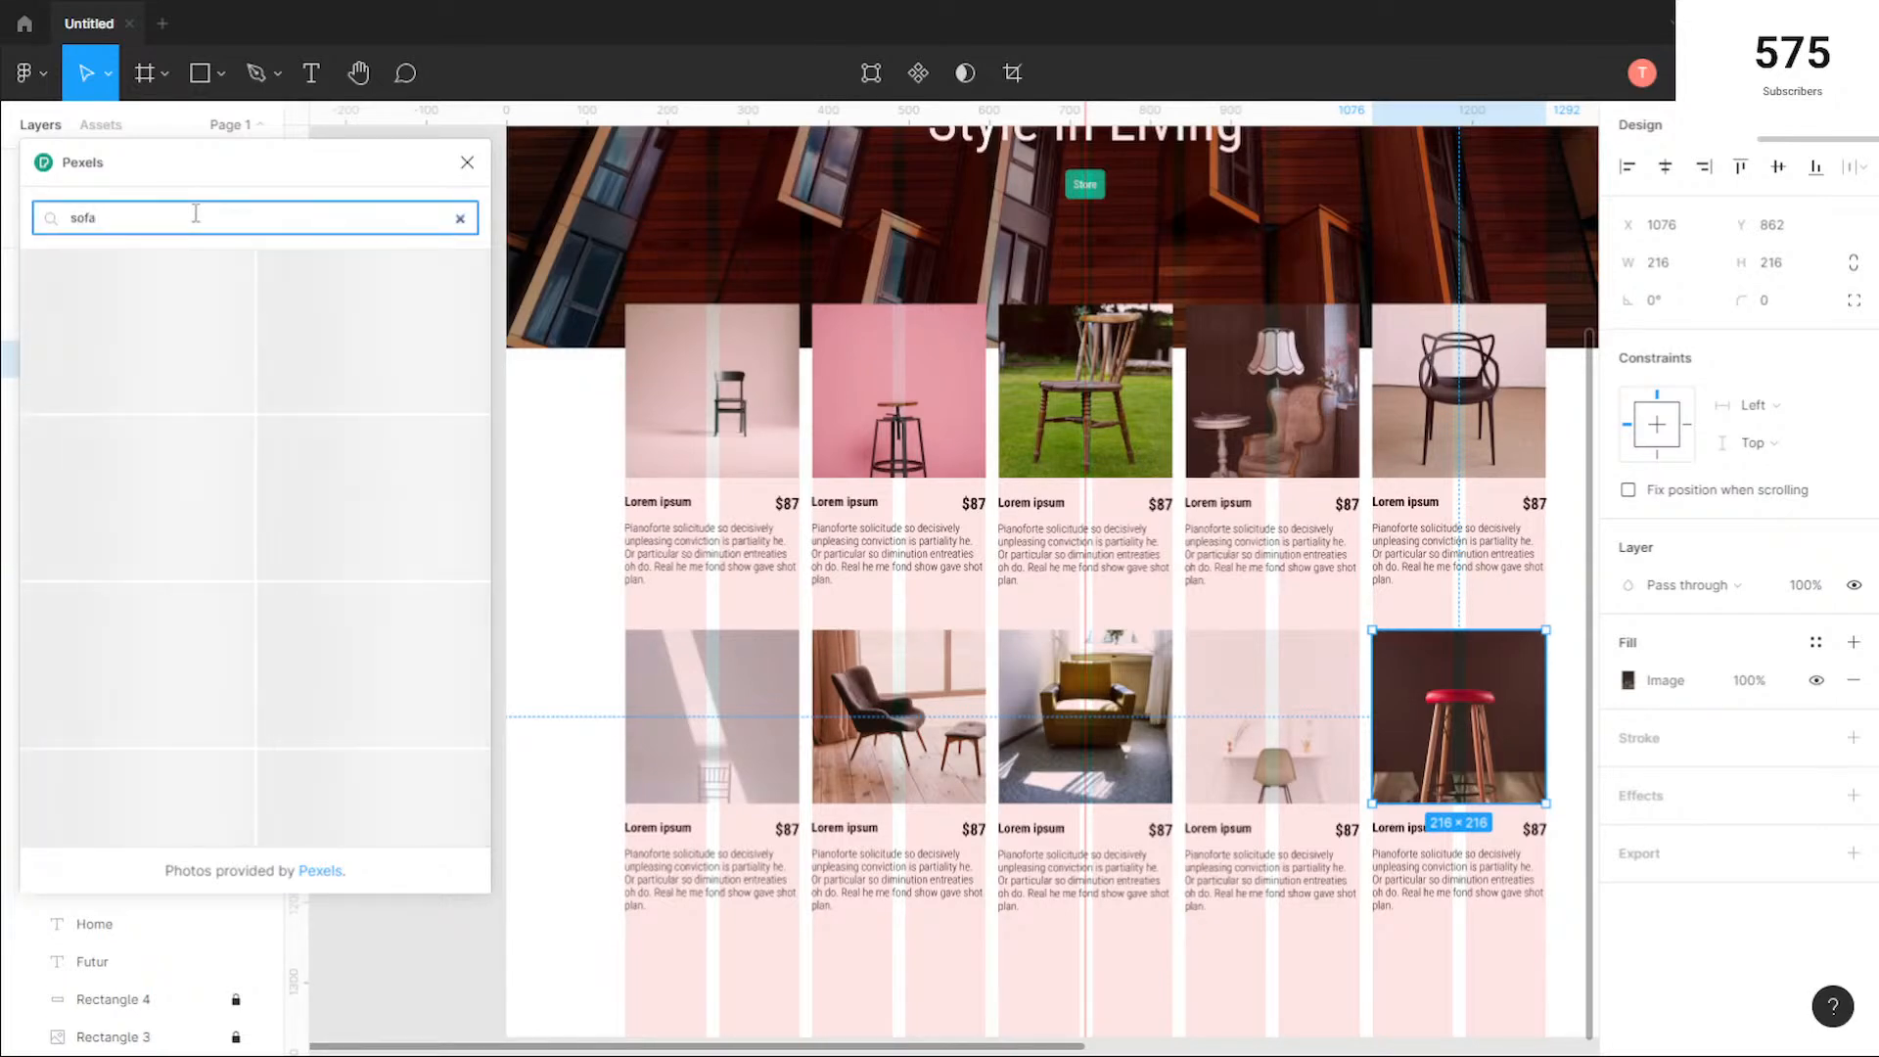
{"action": "left_click", "coordinate": [137, 311]}
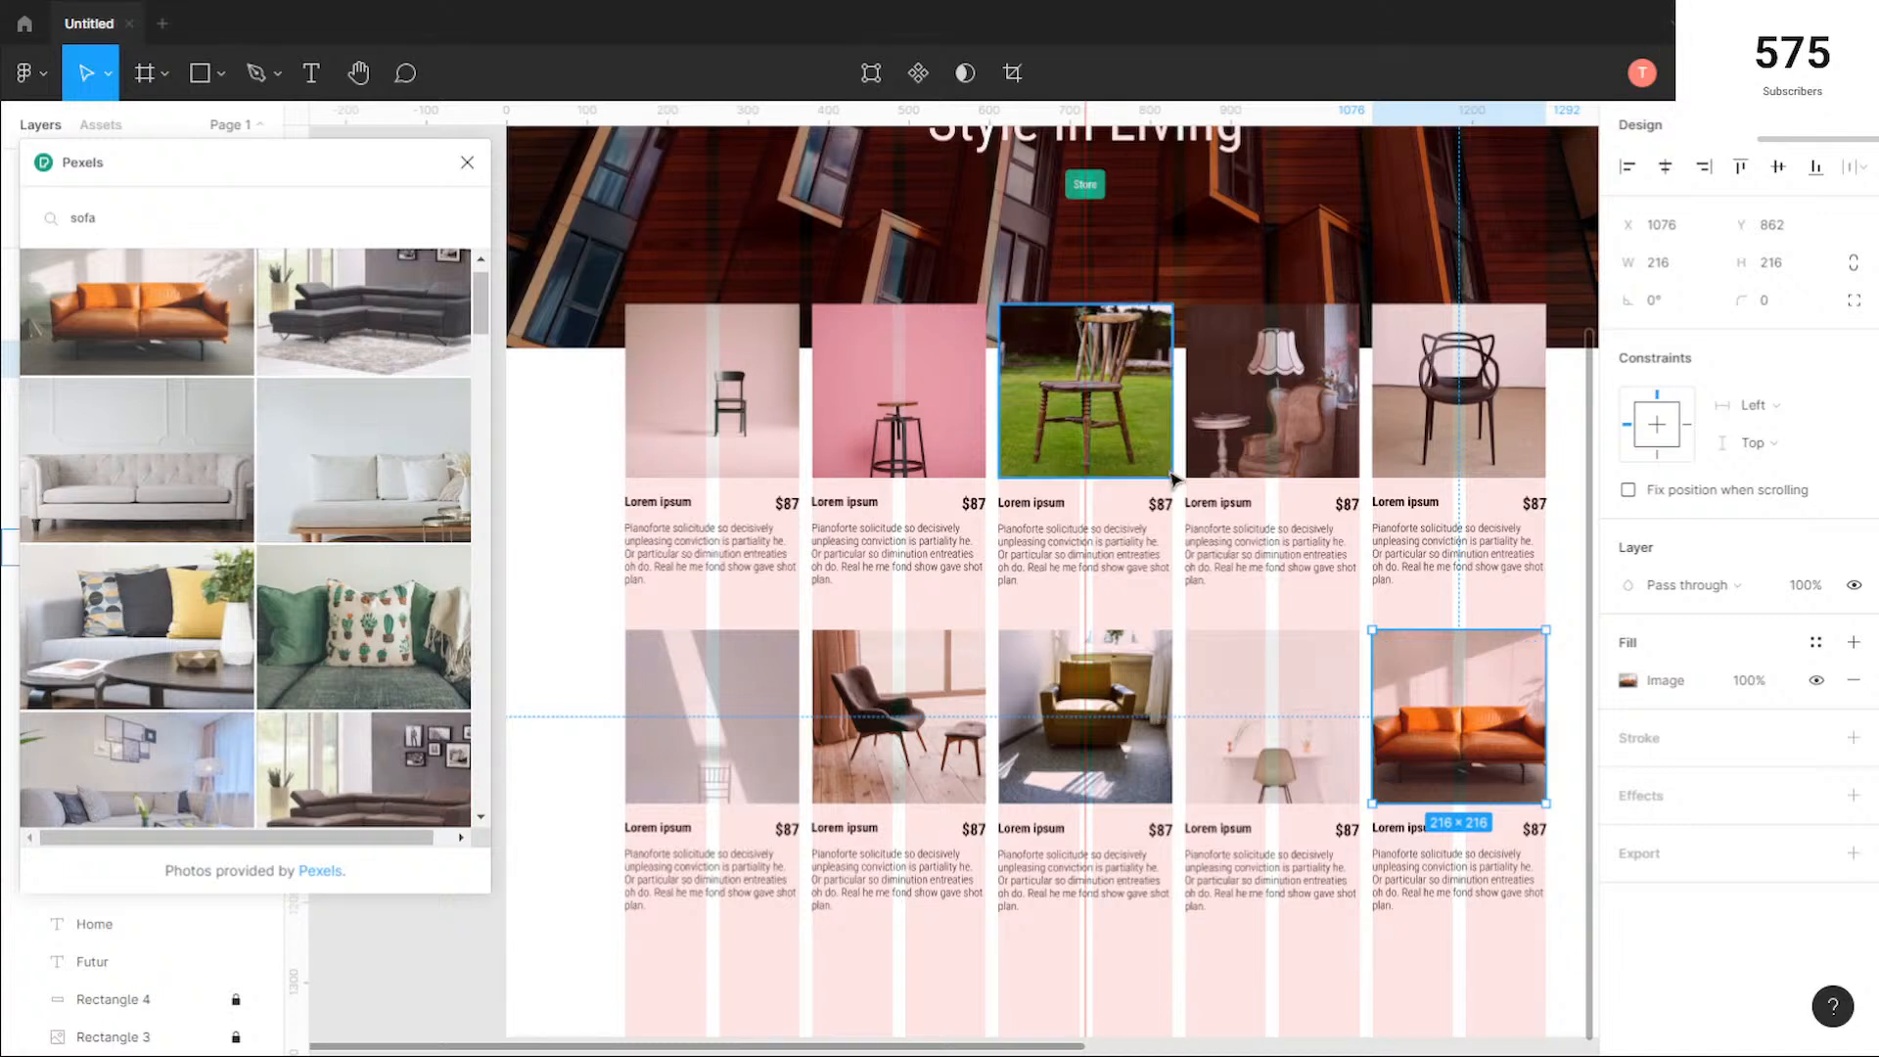
Step: Replace the fourth and third second-row photos with the green sofa with a cactus cushion and the white sofa with wooden legs
{"action": "left_click", "coordinate": [1268, 720]}
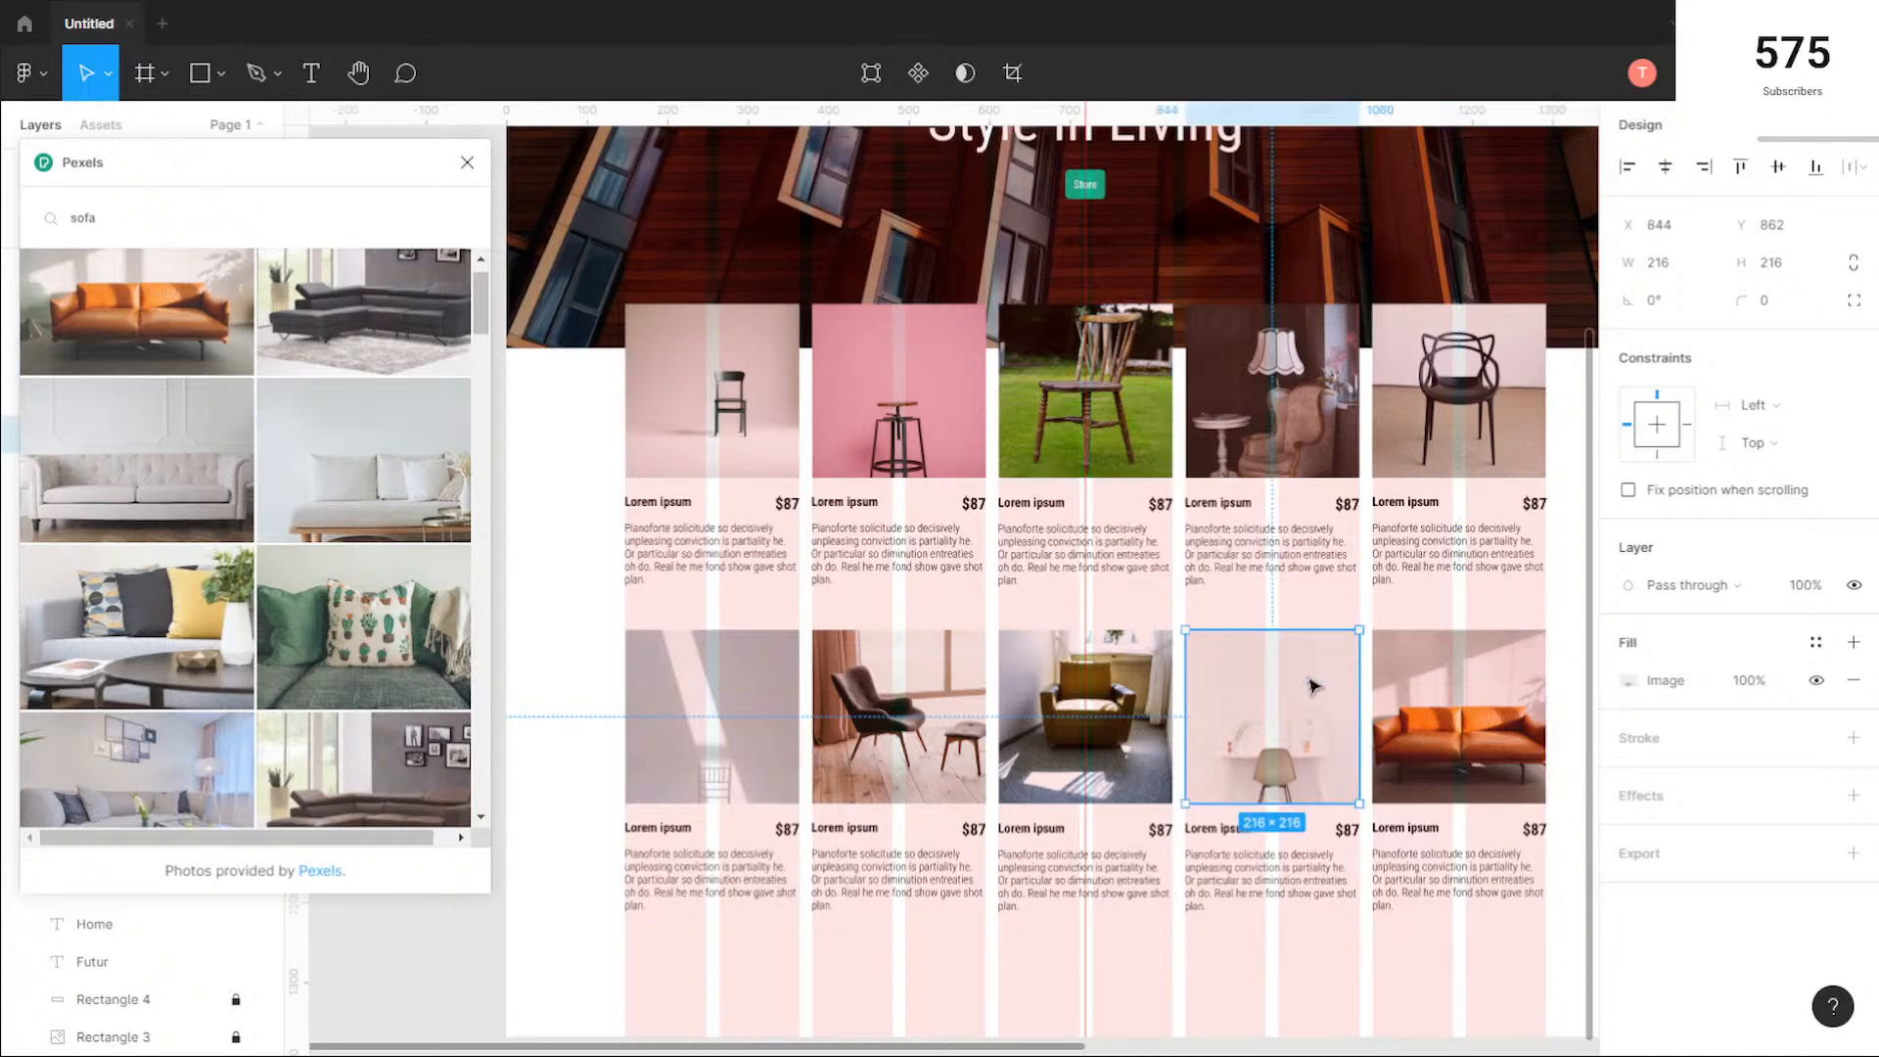
{"action": "left_click", "coordinate": [387, 646]}
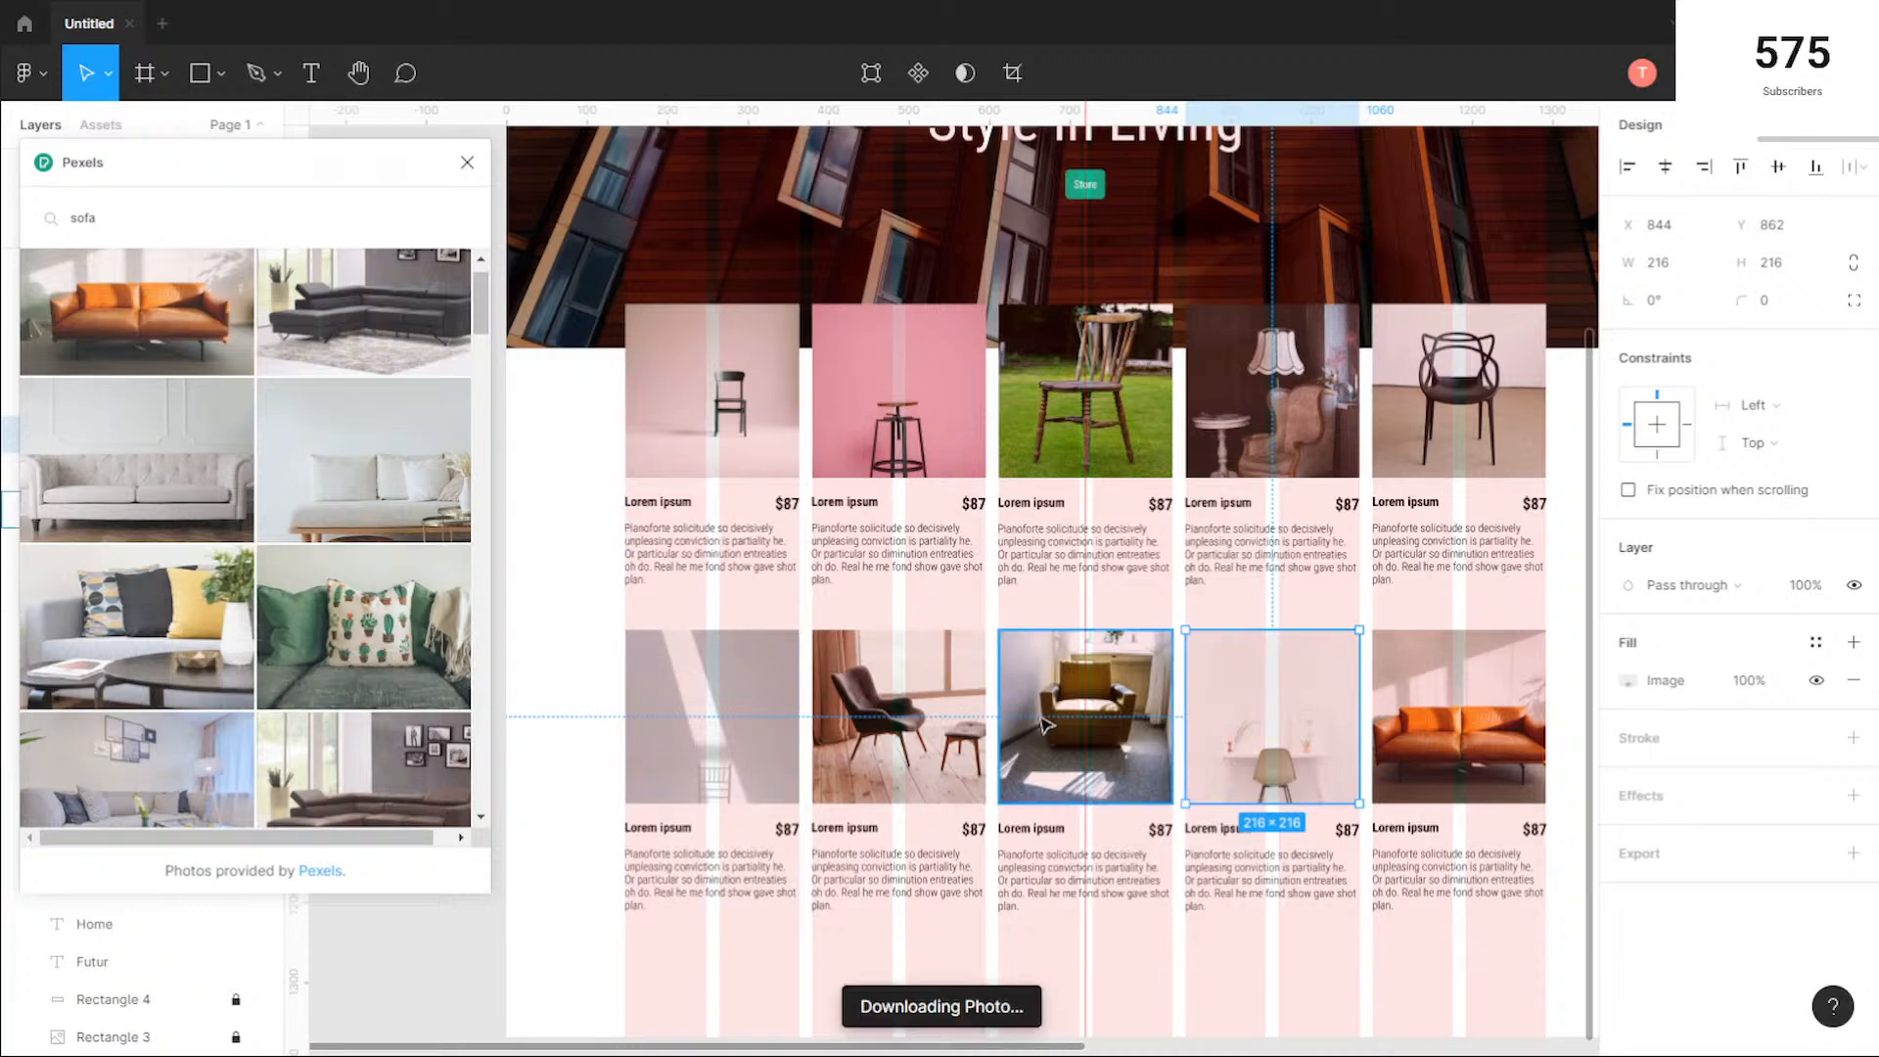
{"action": "left_click", "coordinate": [1082, 688]}
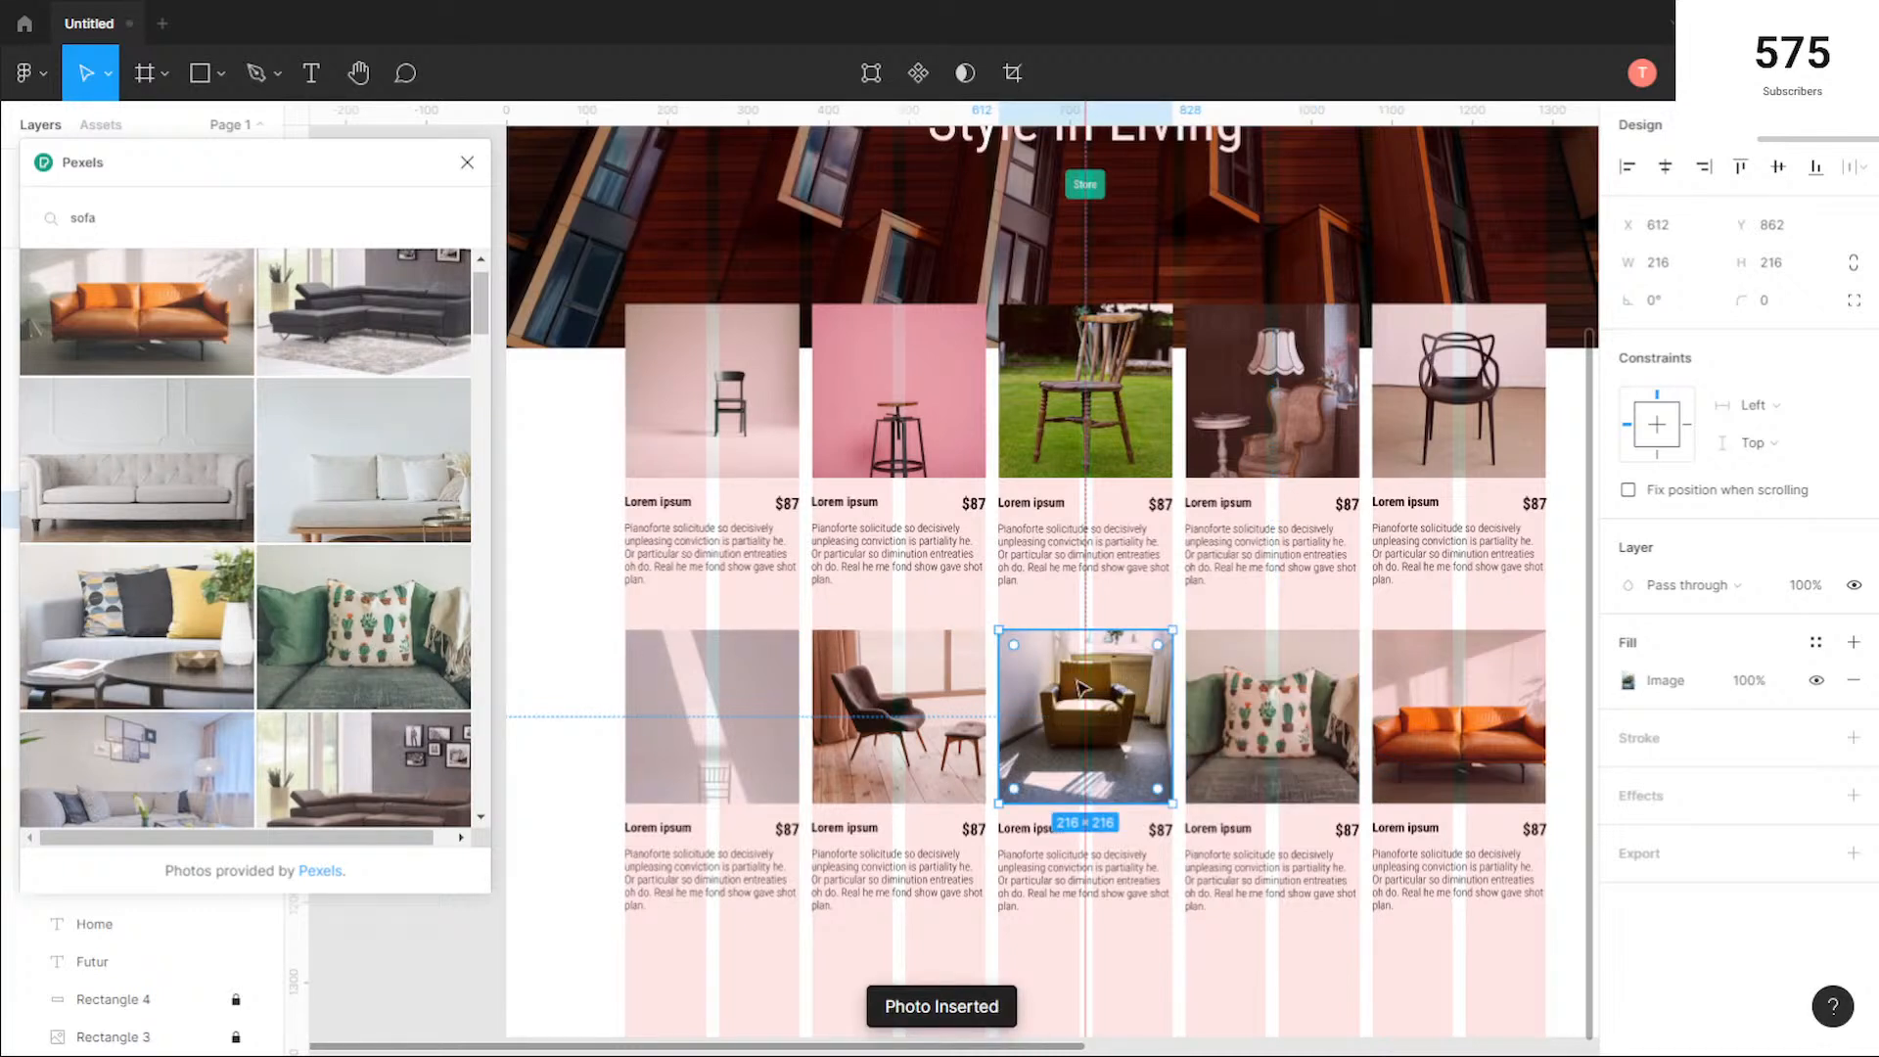
{"action": "left_click", "coordinate": [411, 462]}
Step: Replace the second and first second-row photos with the light tufted sofa and the black corner sofa
{"action": "left_click", "coordinate": [916, 693]}
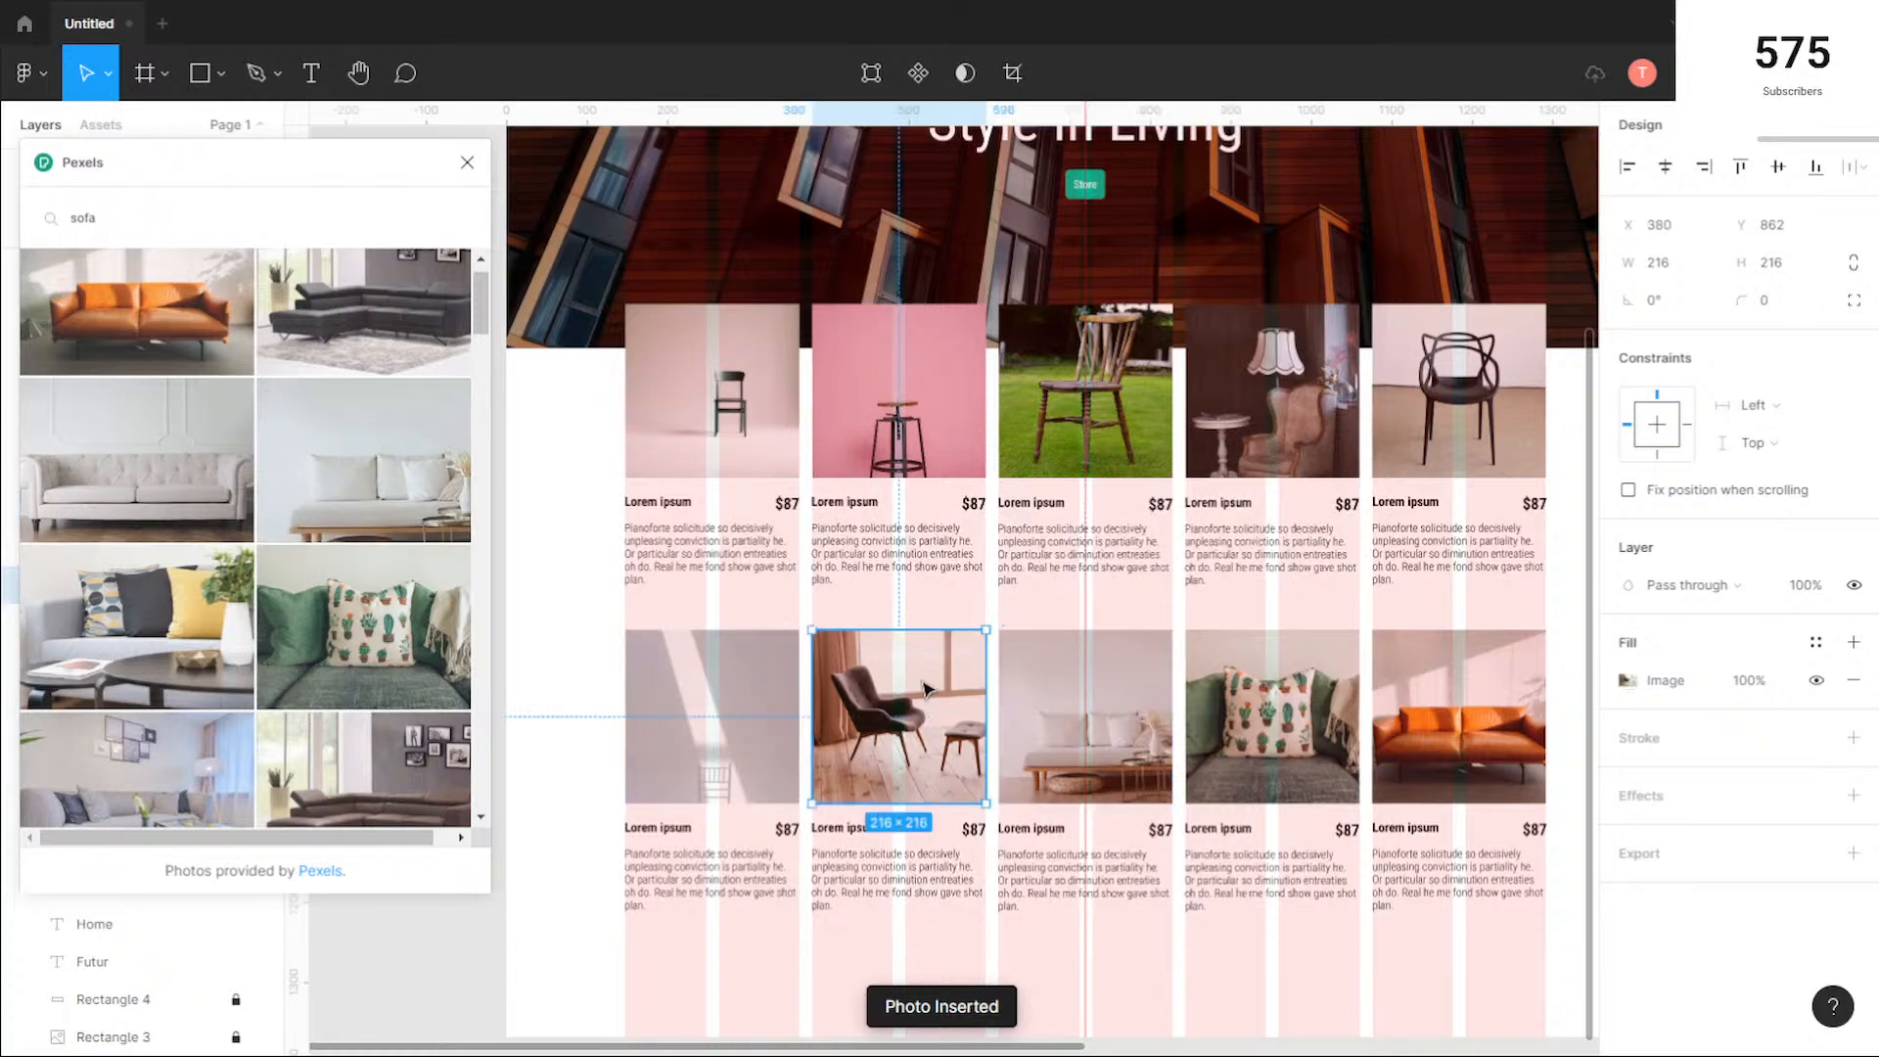
{"action": "left_click", "coordinate": [746, 687]}
{"action": "left_click", "coordinate": [411, 331]}
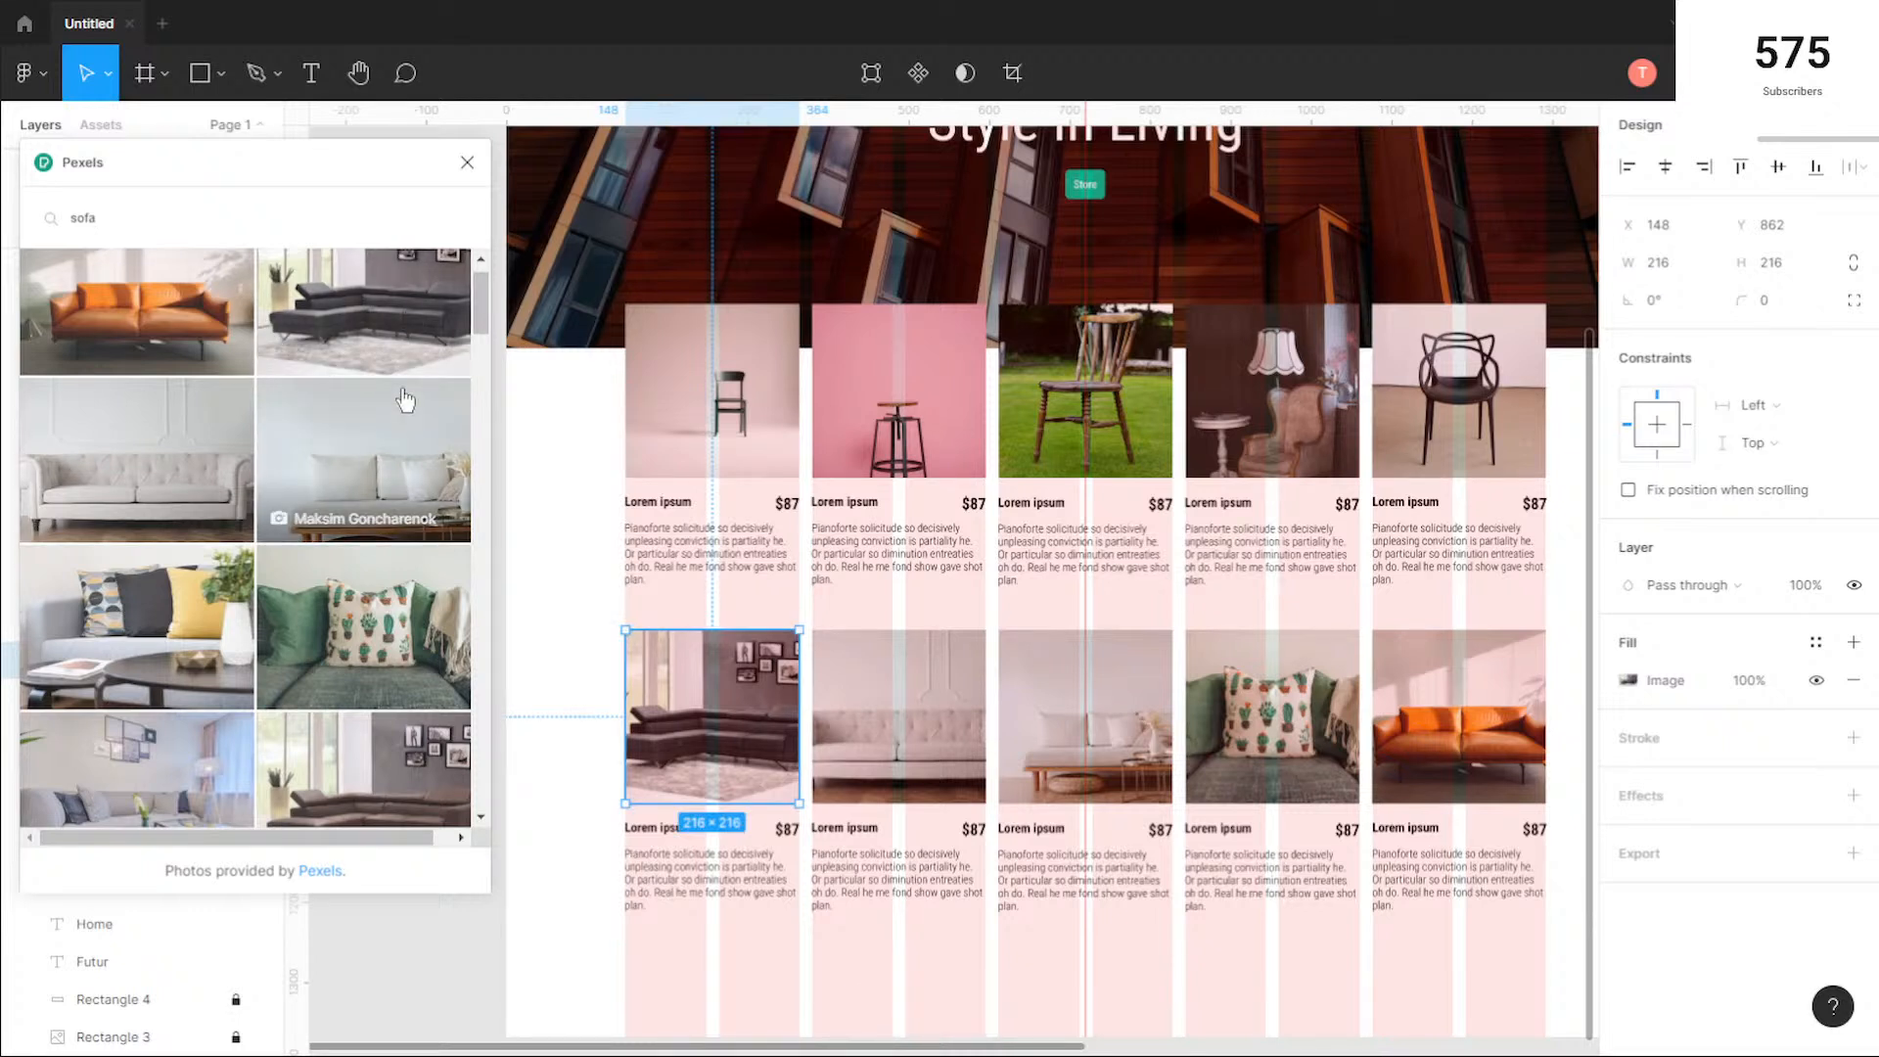
{"action": "scroll", "coordinate": [407, 362], "scroll_direction": "down", "scroll_amount": 5}
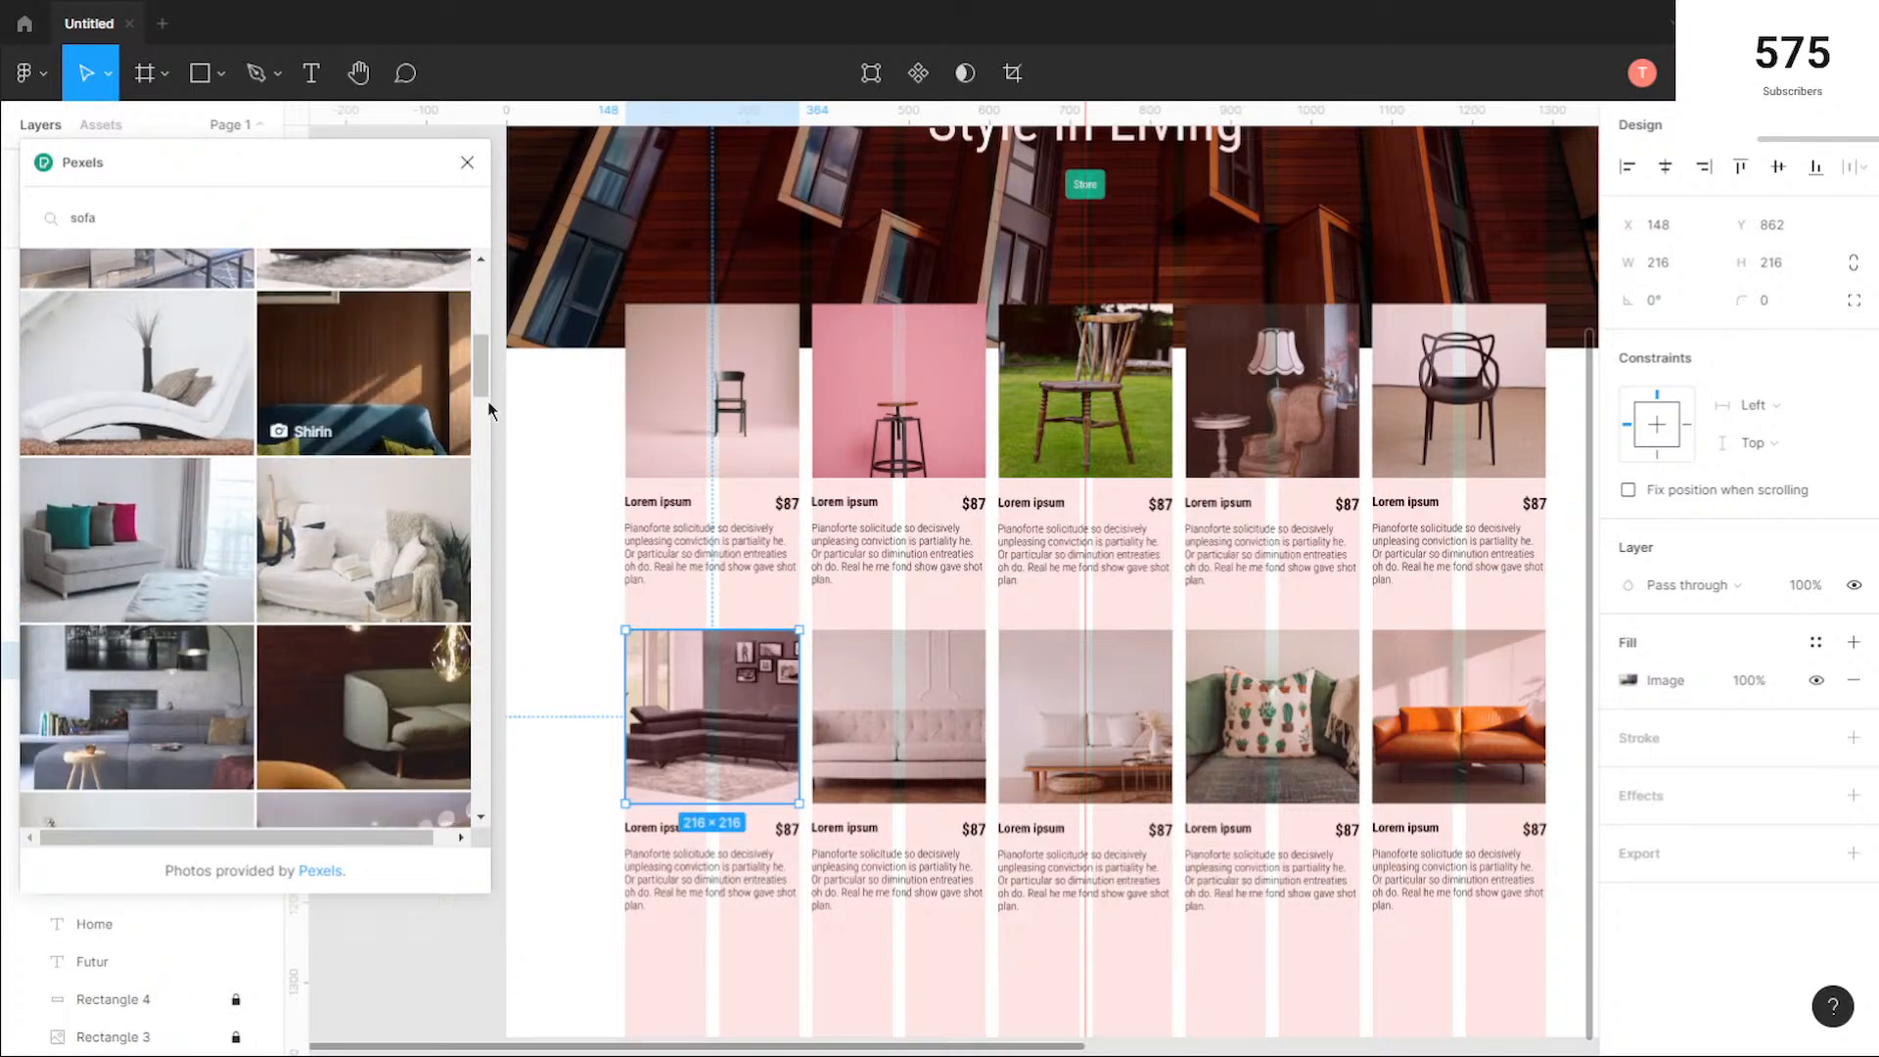
Step: Close the Pexels photo picker and hide the 10-column layout grid on the Desktop - 1 frame
{"action": "left_click", "coordinate": [467, 162]}
{"action": "left_click", "coordinate": [611, 452]}
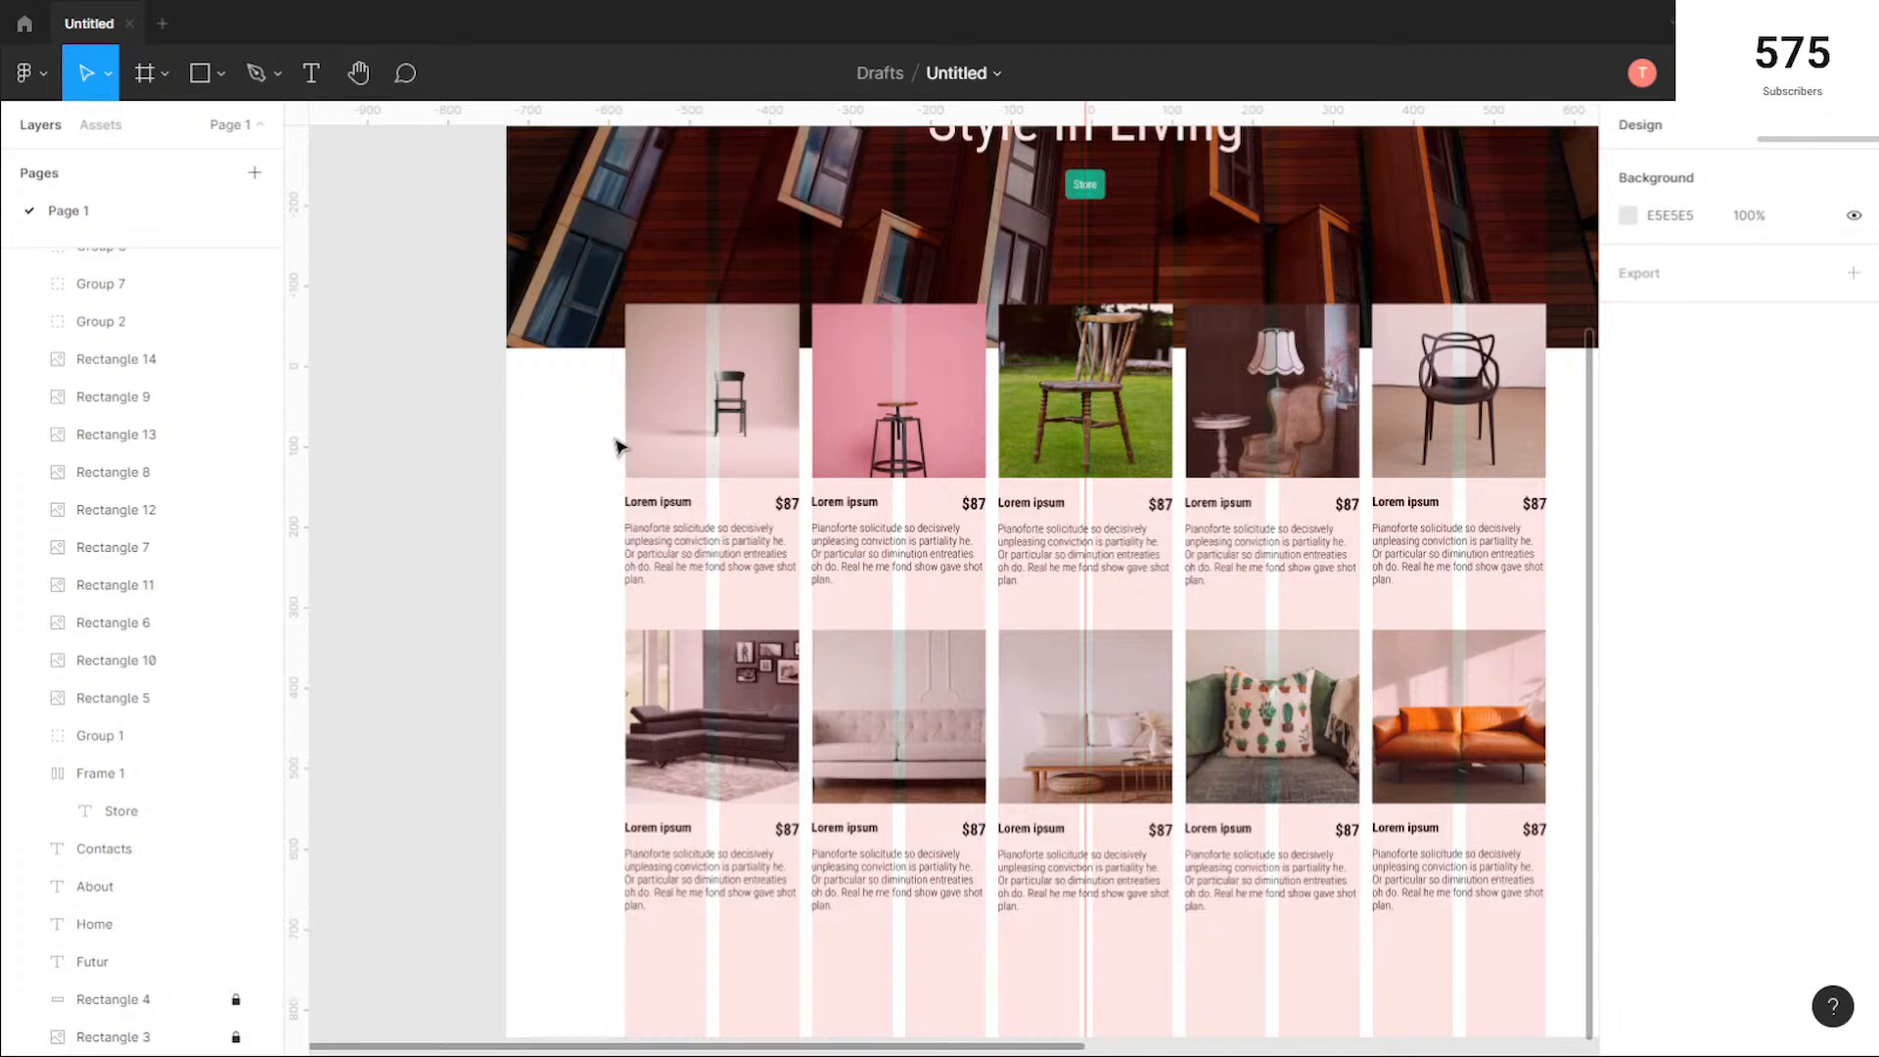
{"action": "scroll", "coordinate": [520, 613], "scroll_direction": "right", "scroll_amount": 3}
{"action": "scroll", "coordinate": [519, 612], "scroll_direction": "down", "scroll_amount": 1}
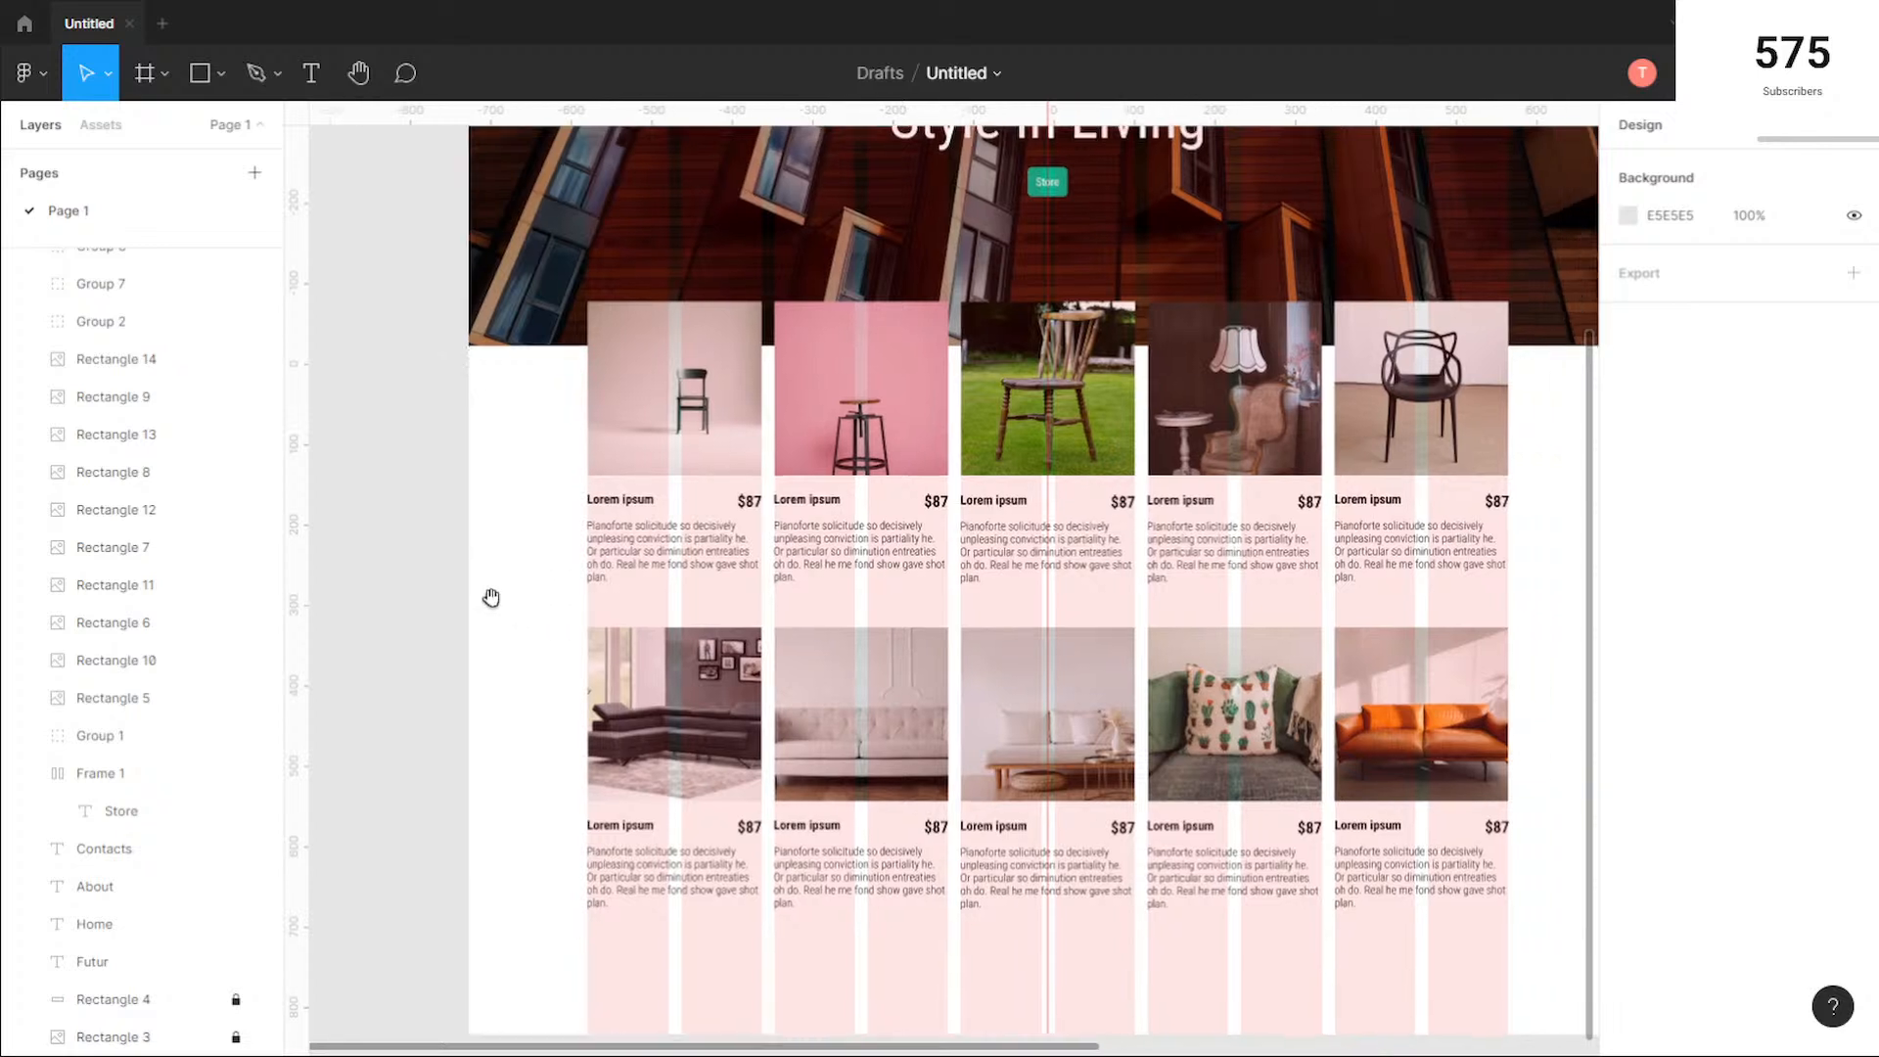
{"action": "left_click_drag", "start_coordinate": [1012, 538], "coordinate": [1021, 700]}
{"action": "scroll", "coordinate": [953, 571], "scroll_direction": "down", "scroll_amount": 2}
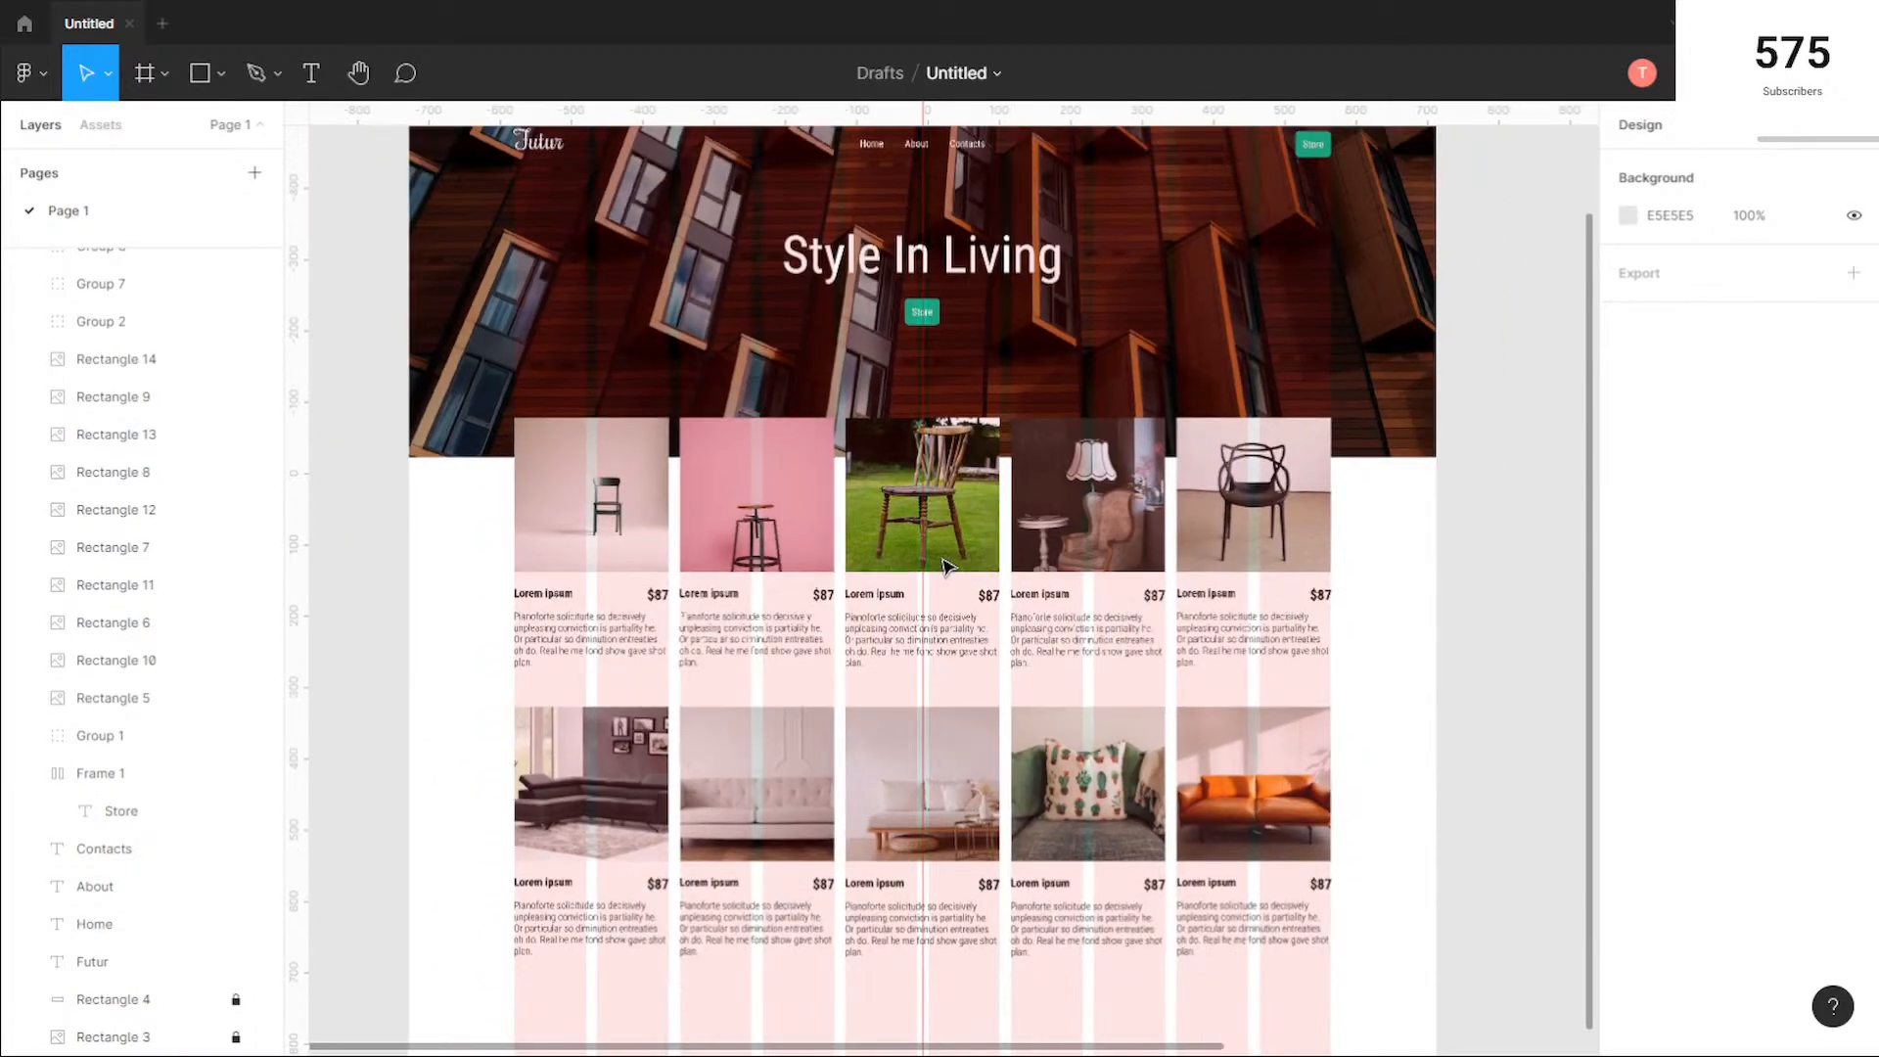
{"action": "scroll", "coordinate": [945, 566], "scroll_direction": "up", "scroll_amount": 2}
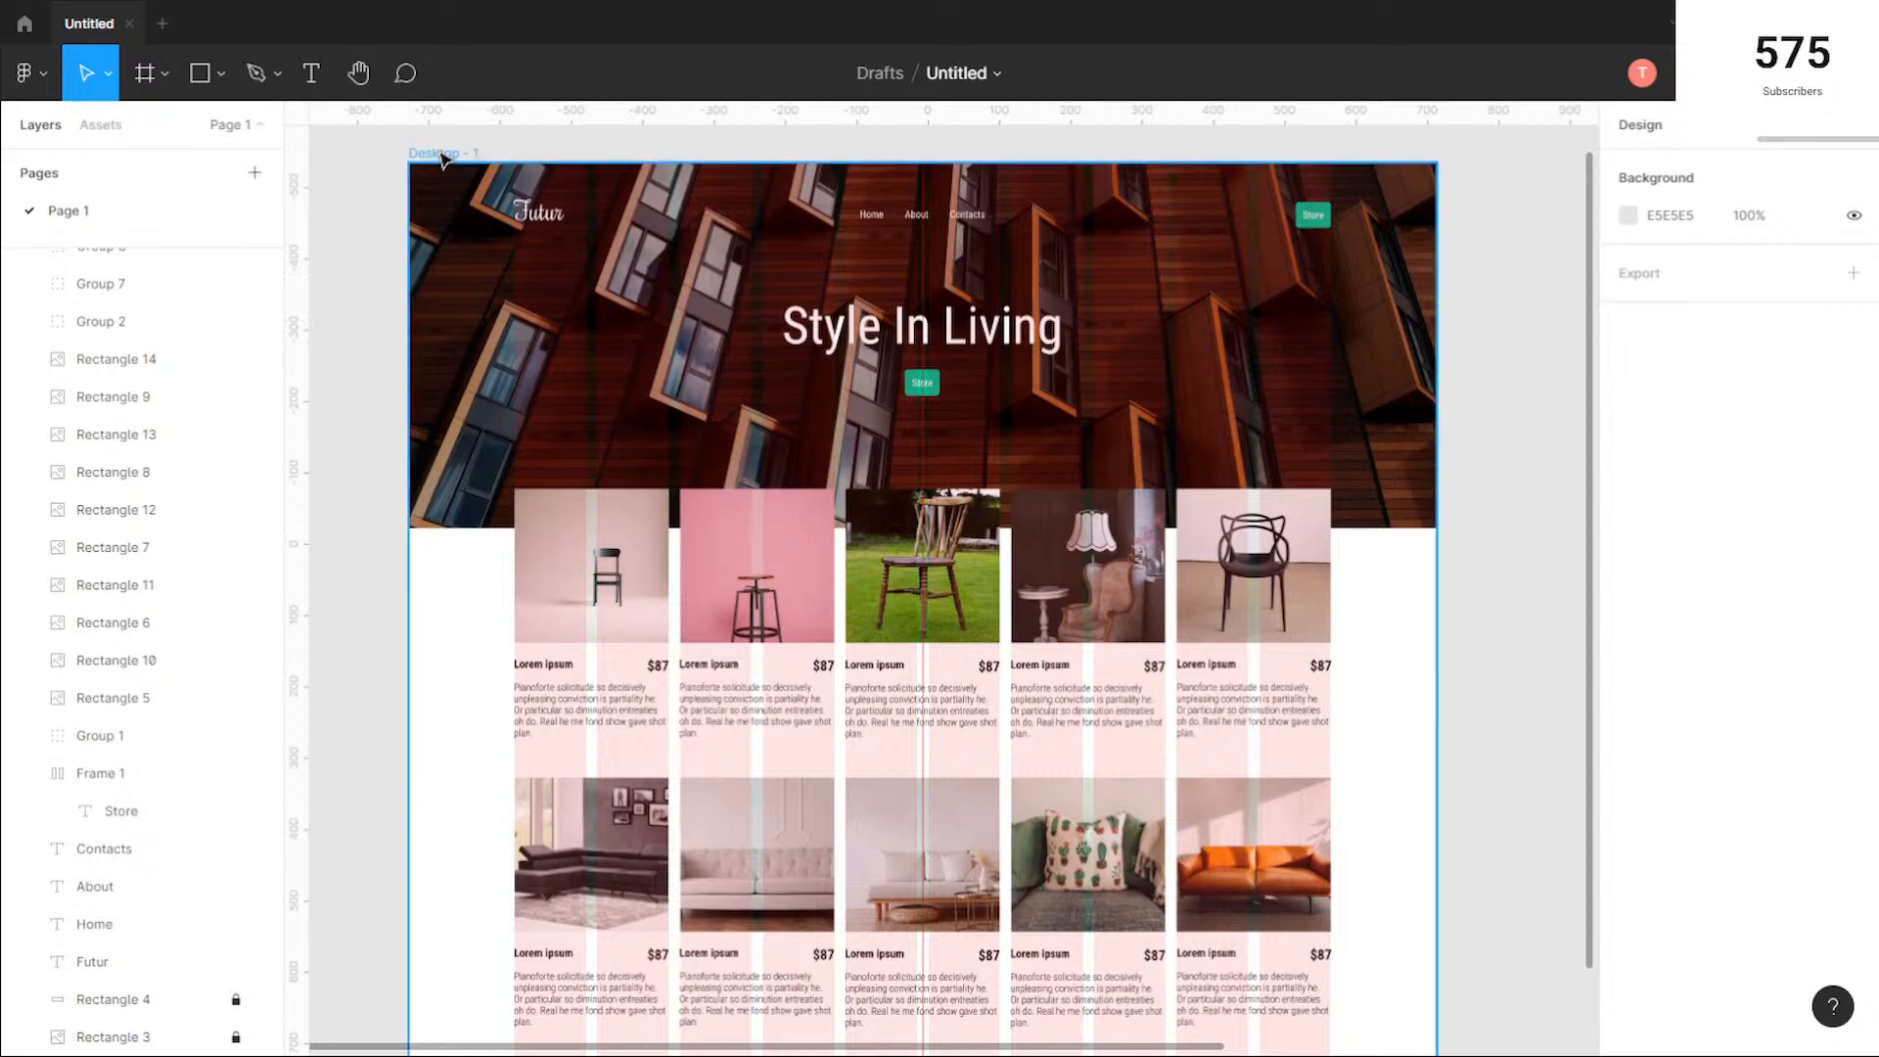
{"action": "left_click", "coordinate": [1278, 369]}
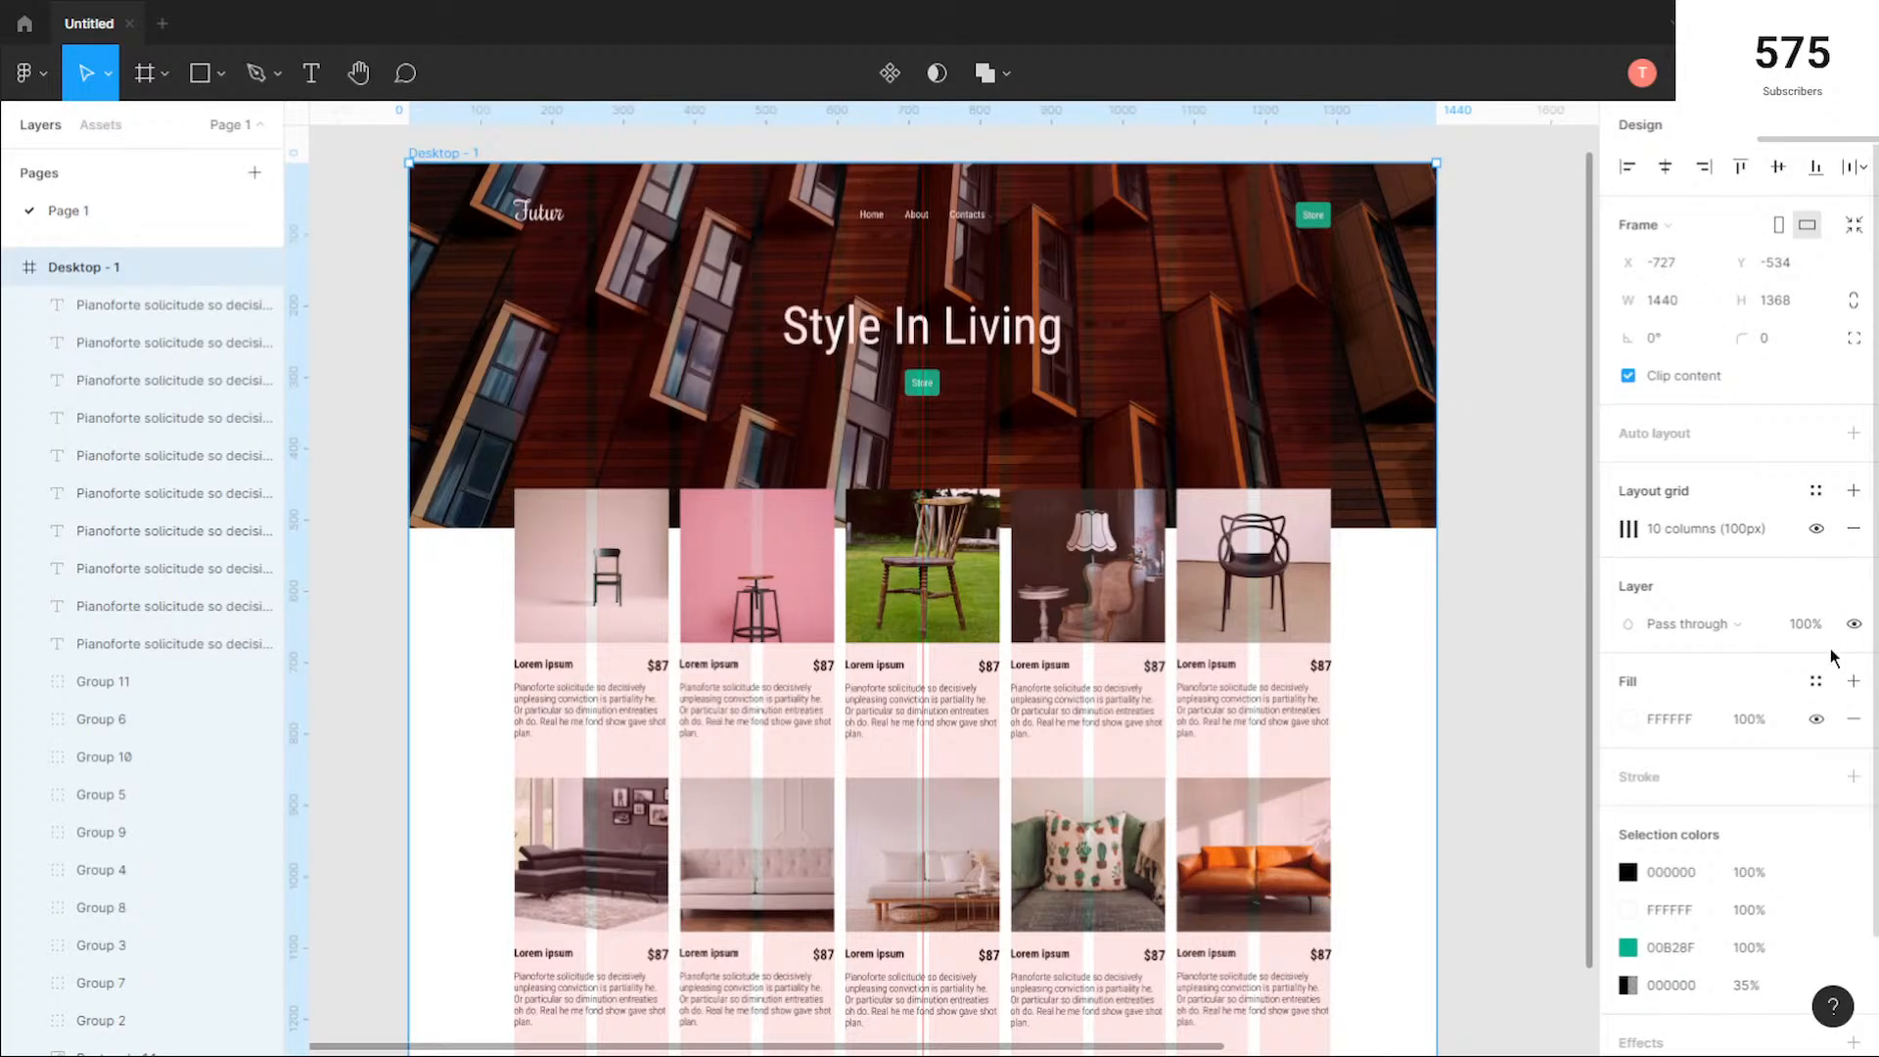
{"action": "left_click", "coordinate": [1816, 530]}
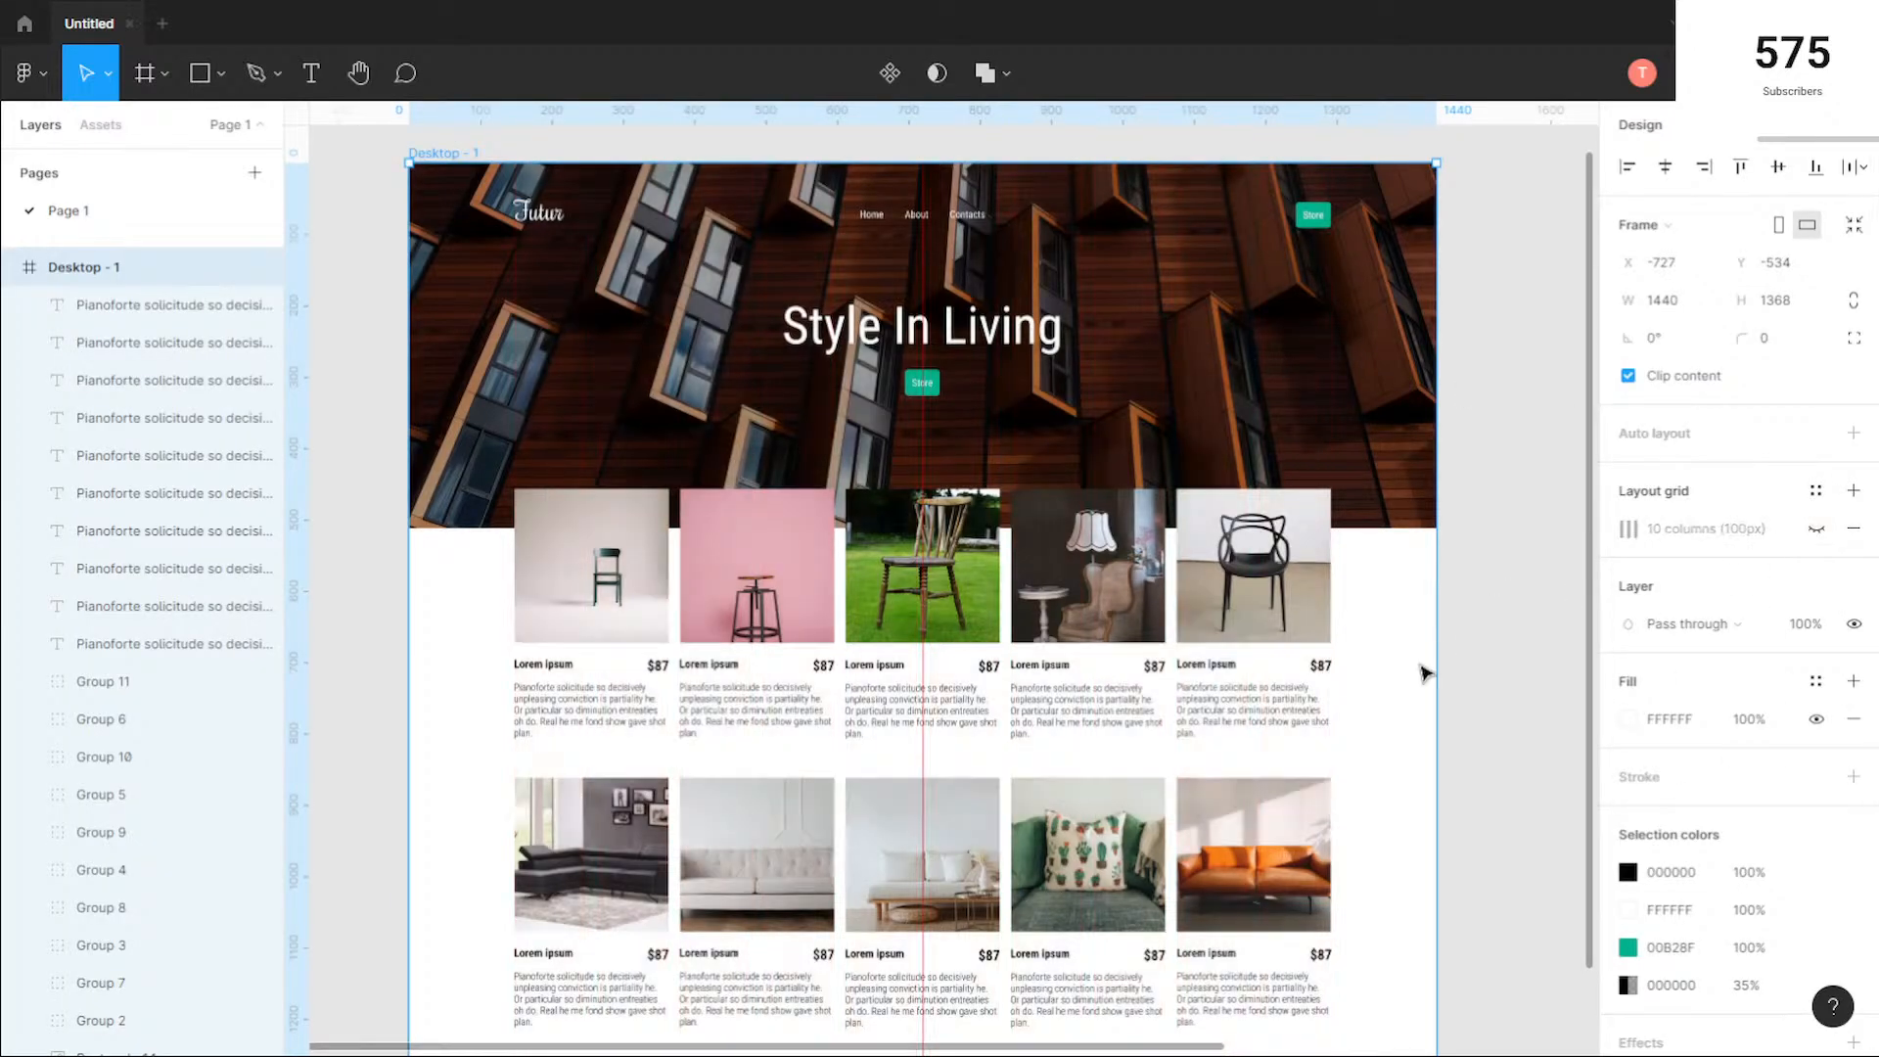
{"action": "left_click", "coordinate": [1414, 680]}
Step: Examine the whole page without the grid, from the header and hero to the two product rows
{"action": "left_click_drag", "start_coordinate": [1430, 809], "coordinate": [1348, 792]}
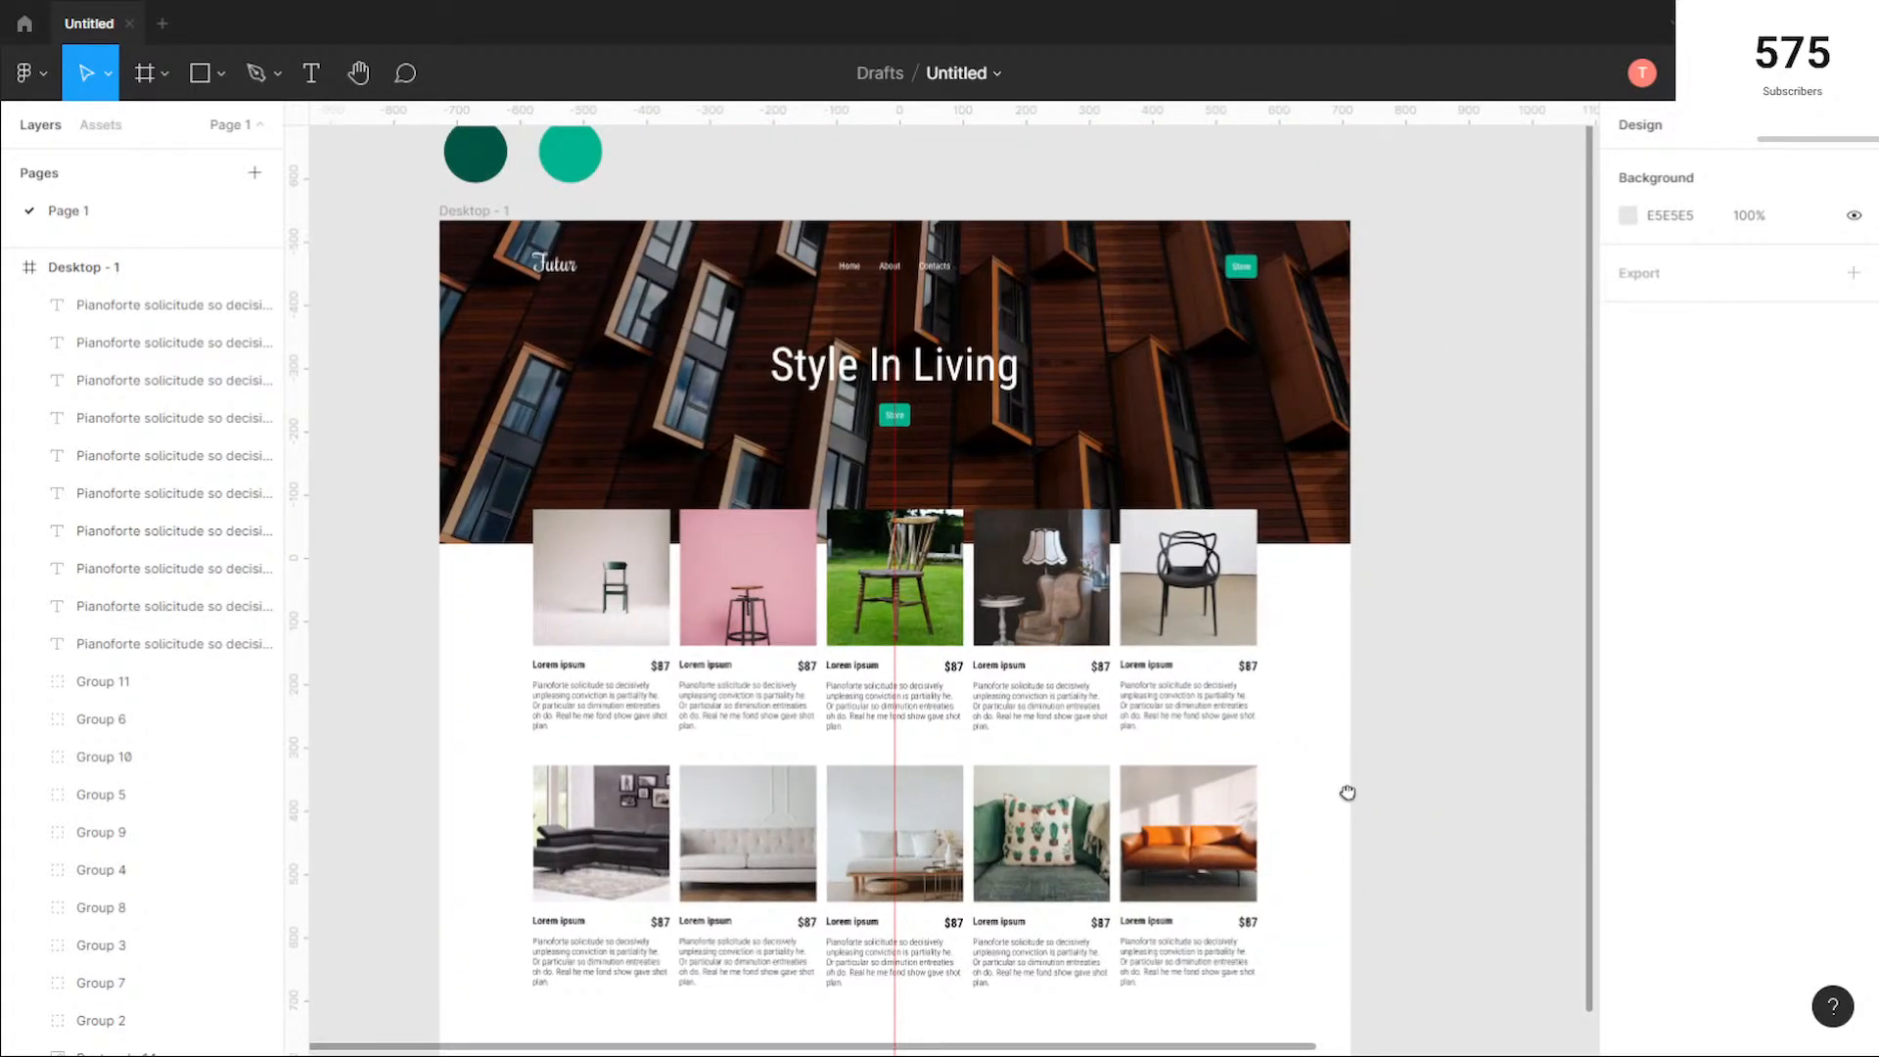
{"action": "scroll", "coordinate": [897, 247], "scroll_direction": "up", "scroll_amount": 3}
{"action": "scroll", "coordinate": [899, 247], "scroll_direction": "down", "scroll_amount": 2}
{"action": "scroll", "coordinate": [900, 248], "scroll_direction": "down", "scroll_amount": 1}
{"action": "scroll", "coordinate": [1035, 476], "scroll_direction": "down", "scroll_amount": 2}
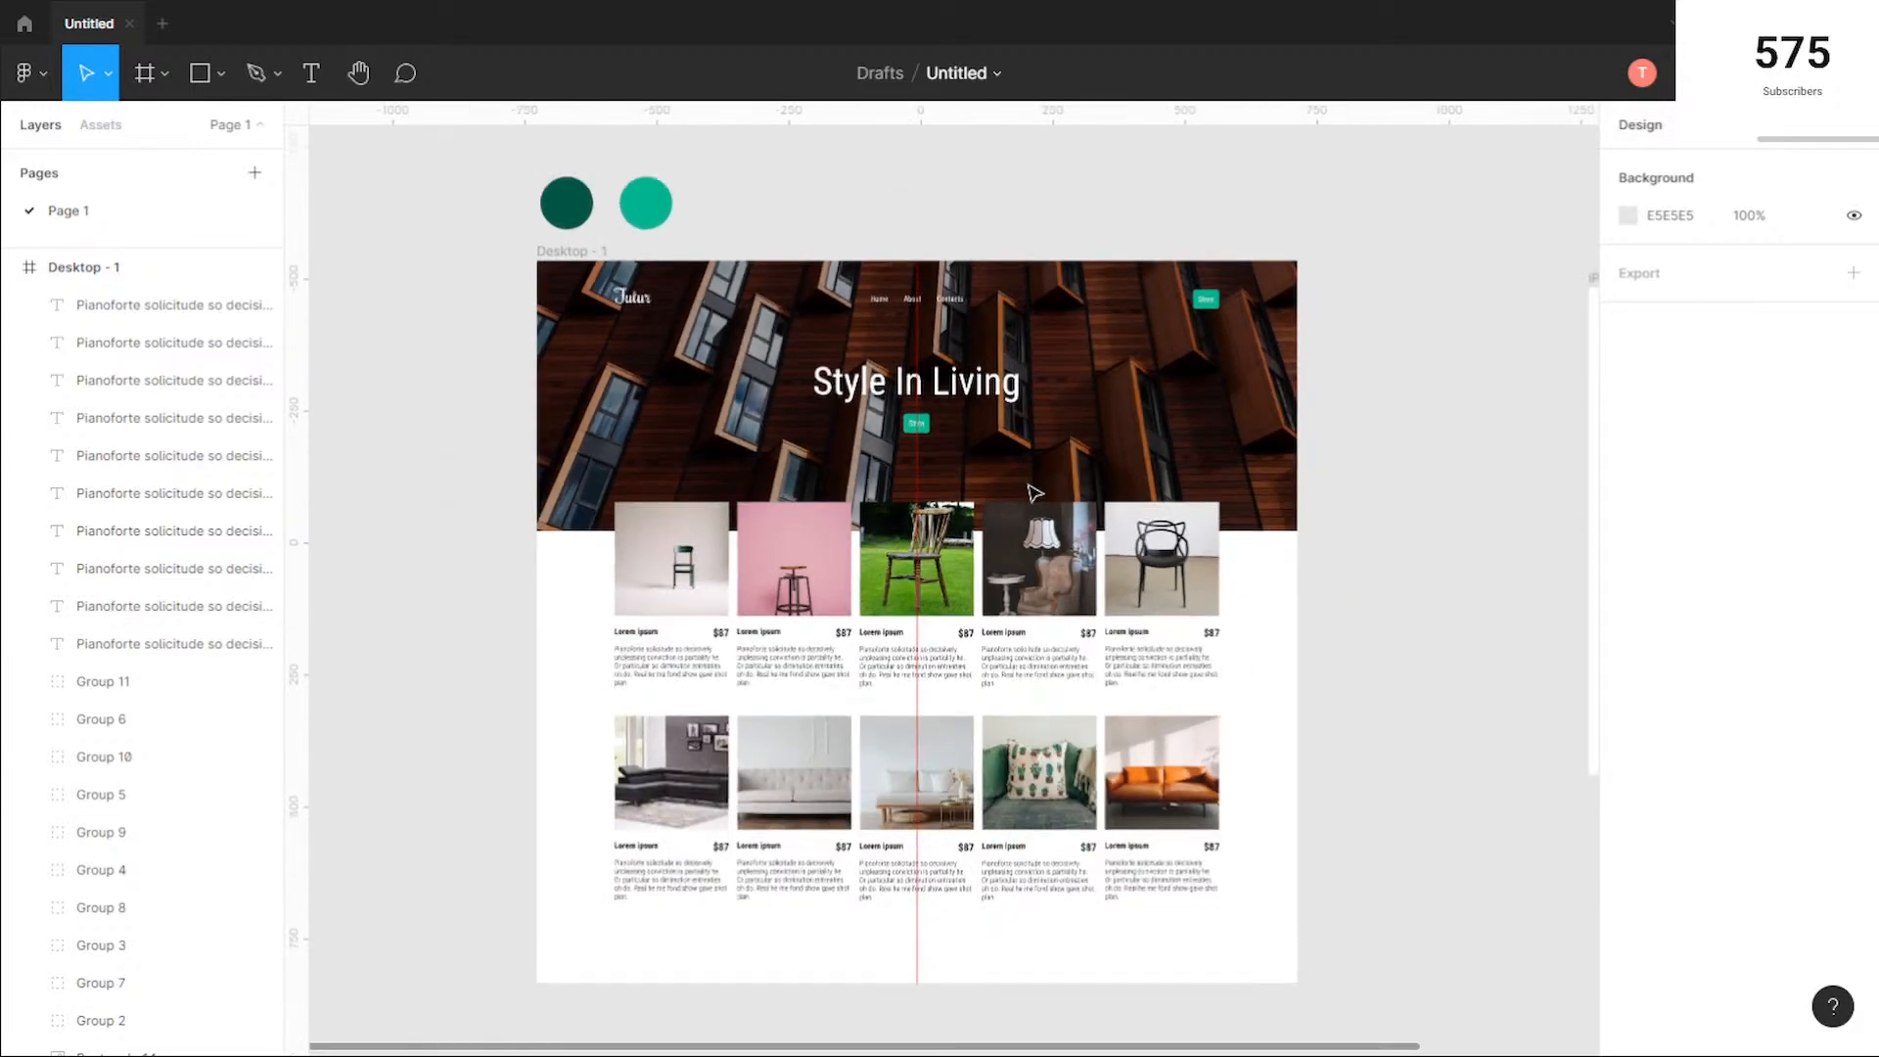
{"action": "scroll", "coordinate": [964, 635], "scroll_direction": "up", "scroll_amount": 2}
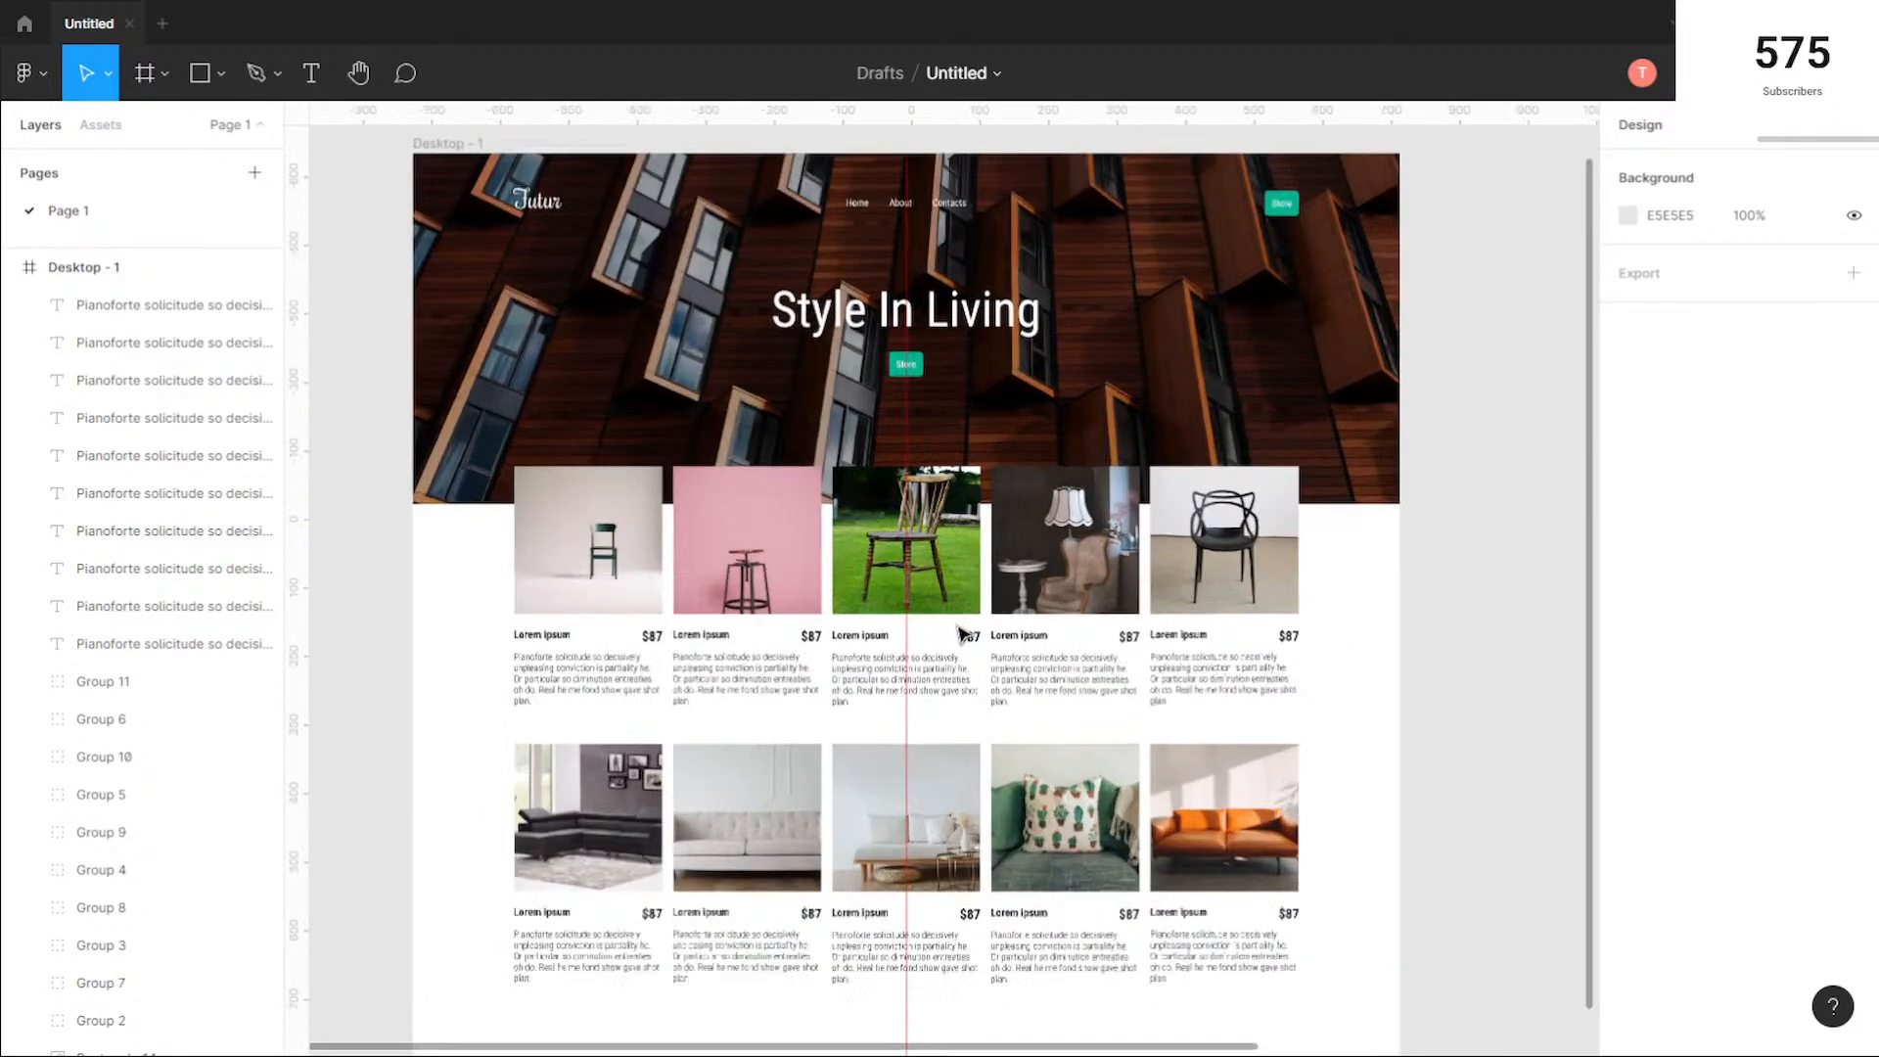
{"action": "scroll", "coordinate": [960, 637], "scroll_direction": "down", "scroll_amount": 3}
{"action": "scroll", "coordinate": [1011, 641], "scroll_direction": "down", "scroll_amount": 1}
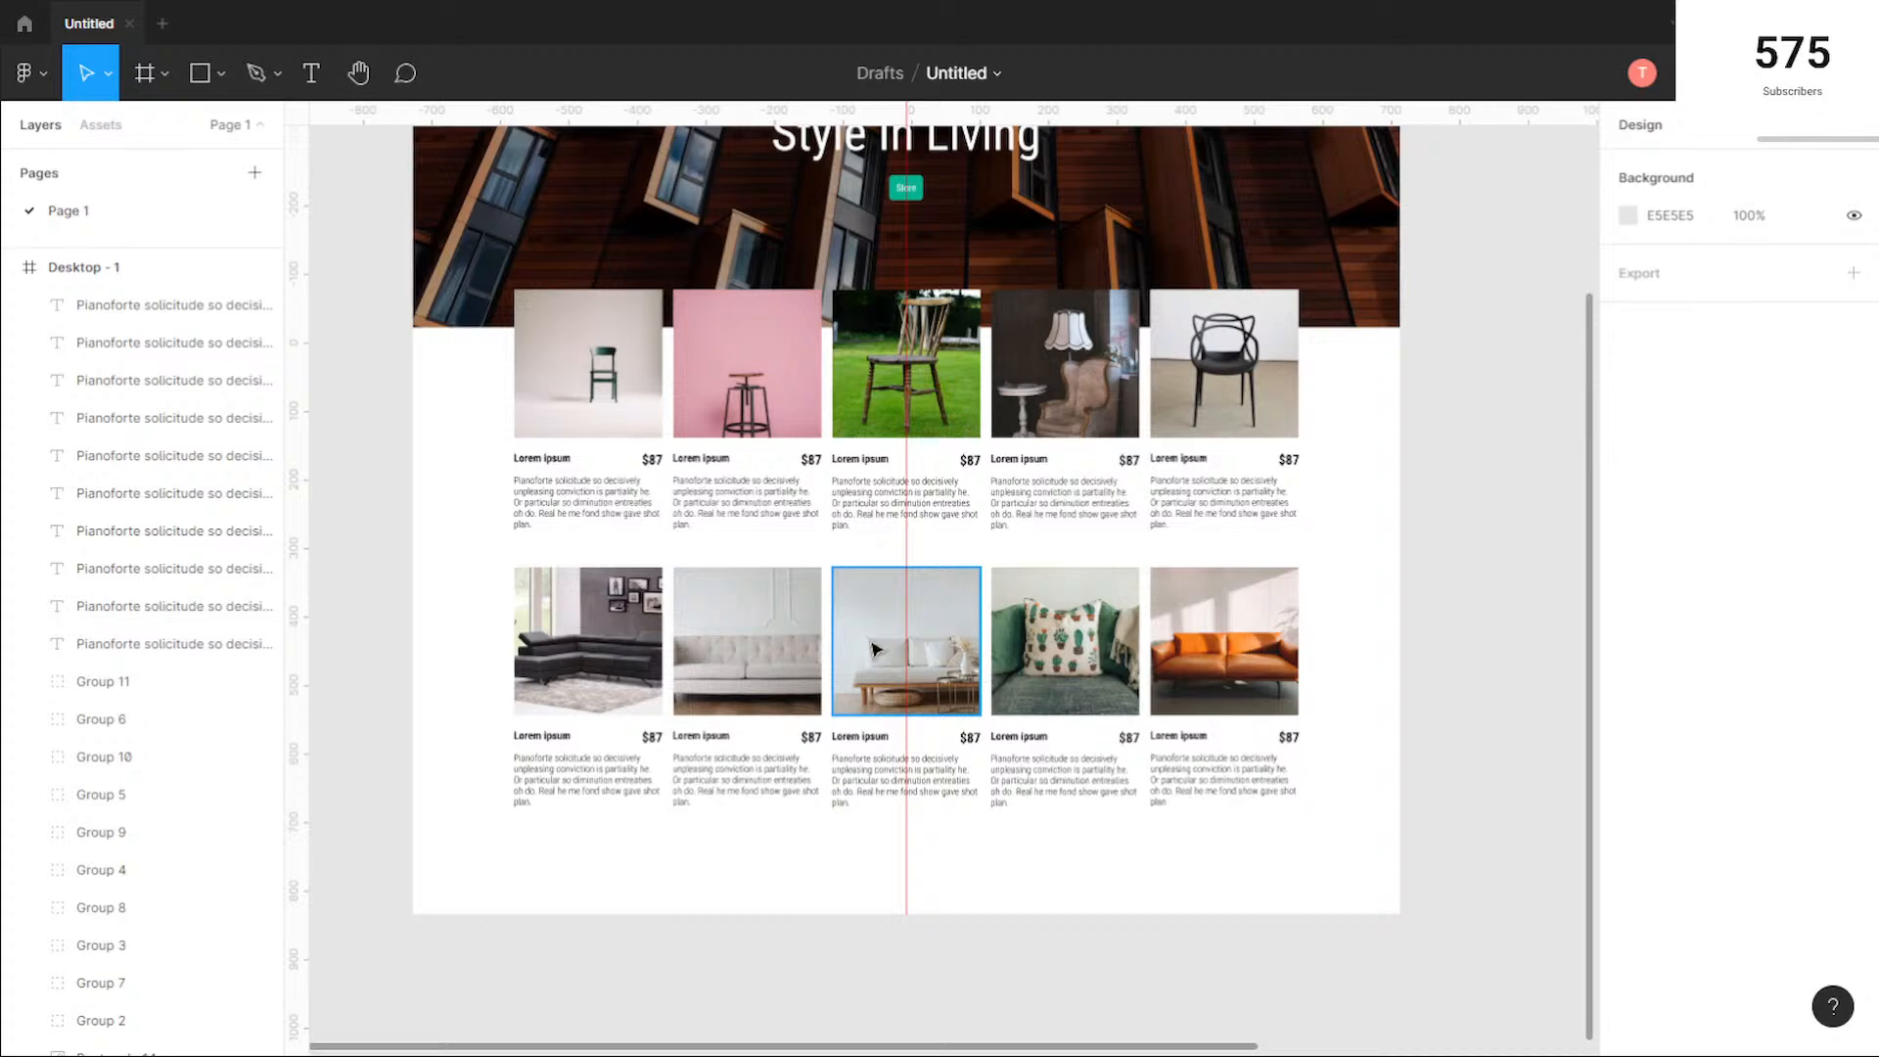
Step: Extend the Desktop - 1 frame downward to a height of 1793, leaving room below the second product row
{"action": "scroll", "coordinate": [734, 611], "scroll_direction": "up", "scroll_amount": 1}
{"action": "scroll", "coordinate": [733, 612], "scroll_direction": "up", "scroll_amount": 4}
{"action": "scroll", "coordinate": [737, 577], "scroll_direction": "up", "scroll_amount": 5}
{"action": "left_click", "coordinate": [458, 387]}
{"action": "scroll", "coordinate": [979, 571], "scroll_direction": "down", "scroll_amount": 7}
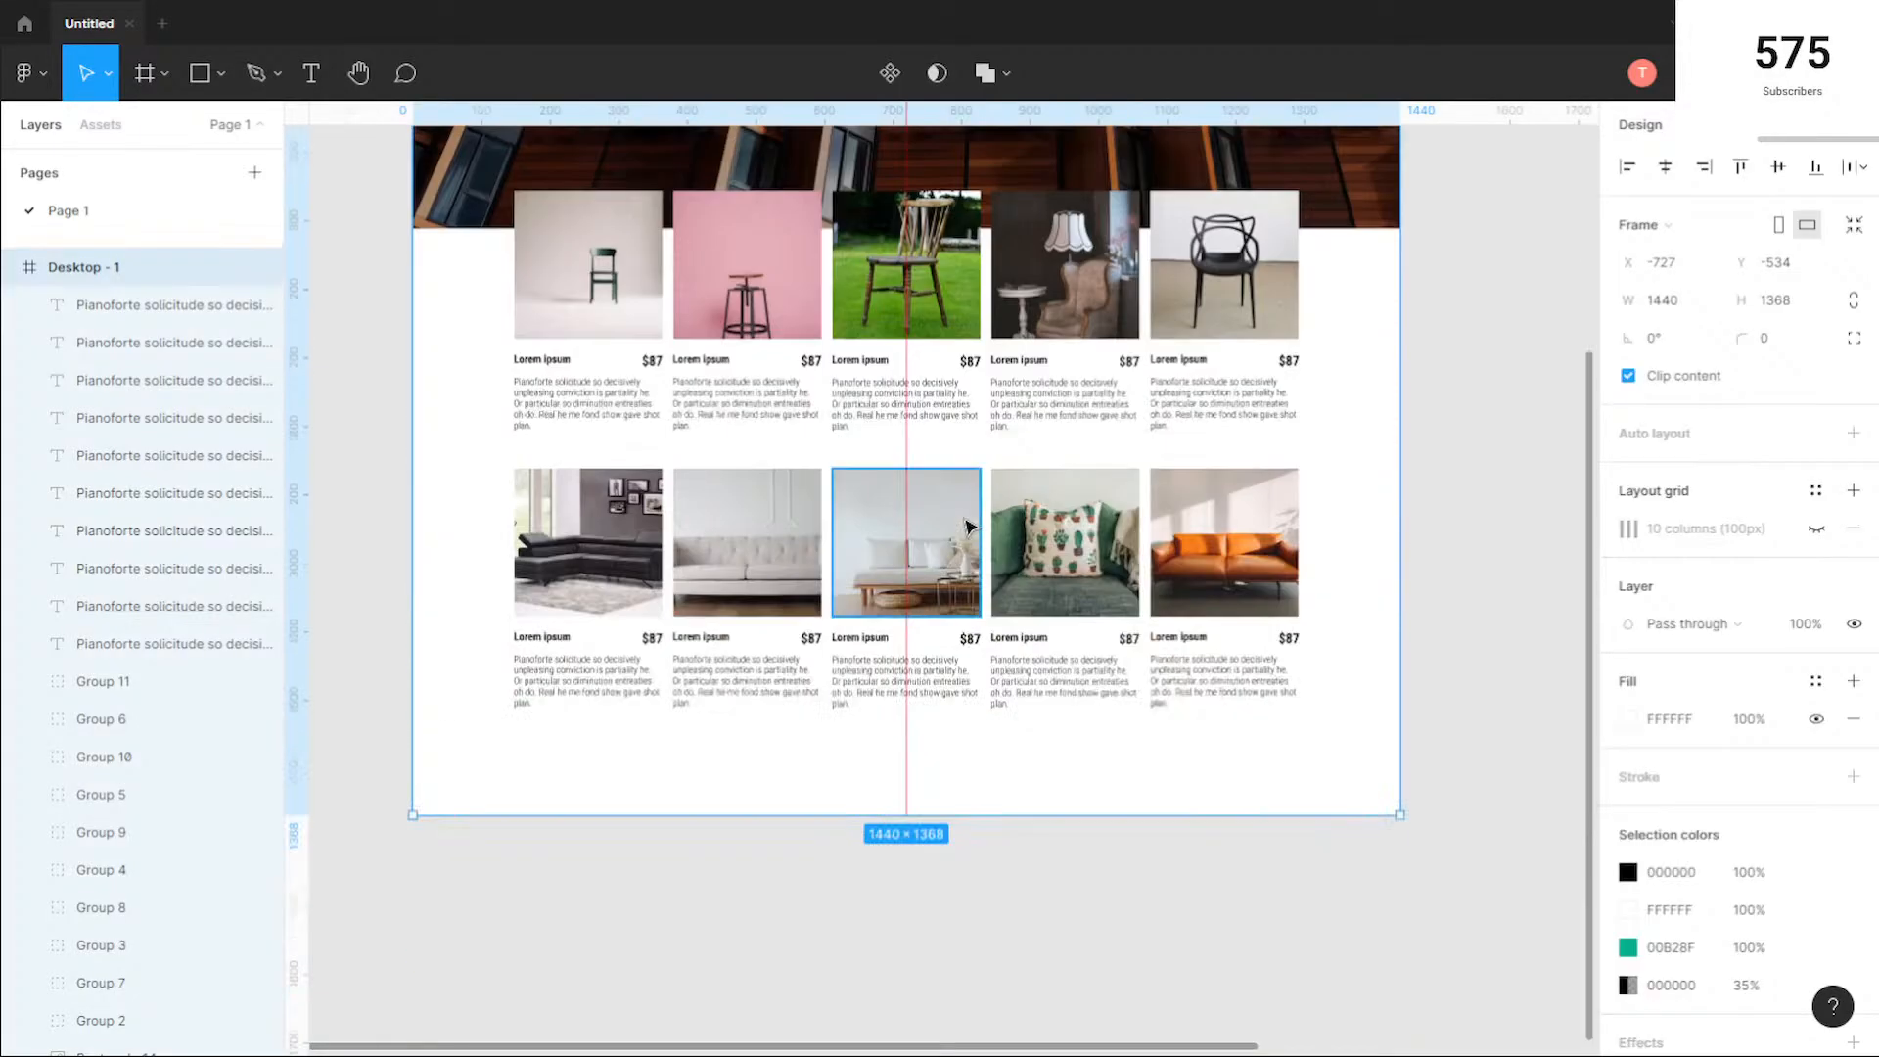
{"action": "scroll", "coordinate": [998, 707], "scroll_direction": "down", "scroll_amount": 3}
{"action": "left_click_drag", "start_coordinate": [966, 716], "coordinate": [968, 945]}
Step: Examine up close how the product photos, names, prices and descriptions line up and are spaced in both rows
{"action": "scroll", "coordinate": [1141, 704], "scroll_direction": "up", "scroll_amount": 3}
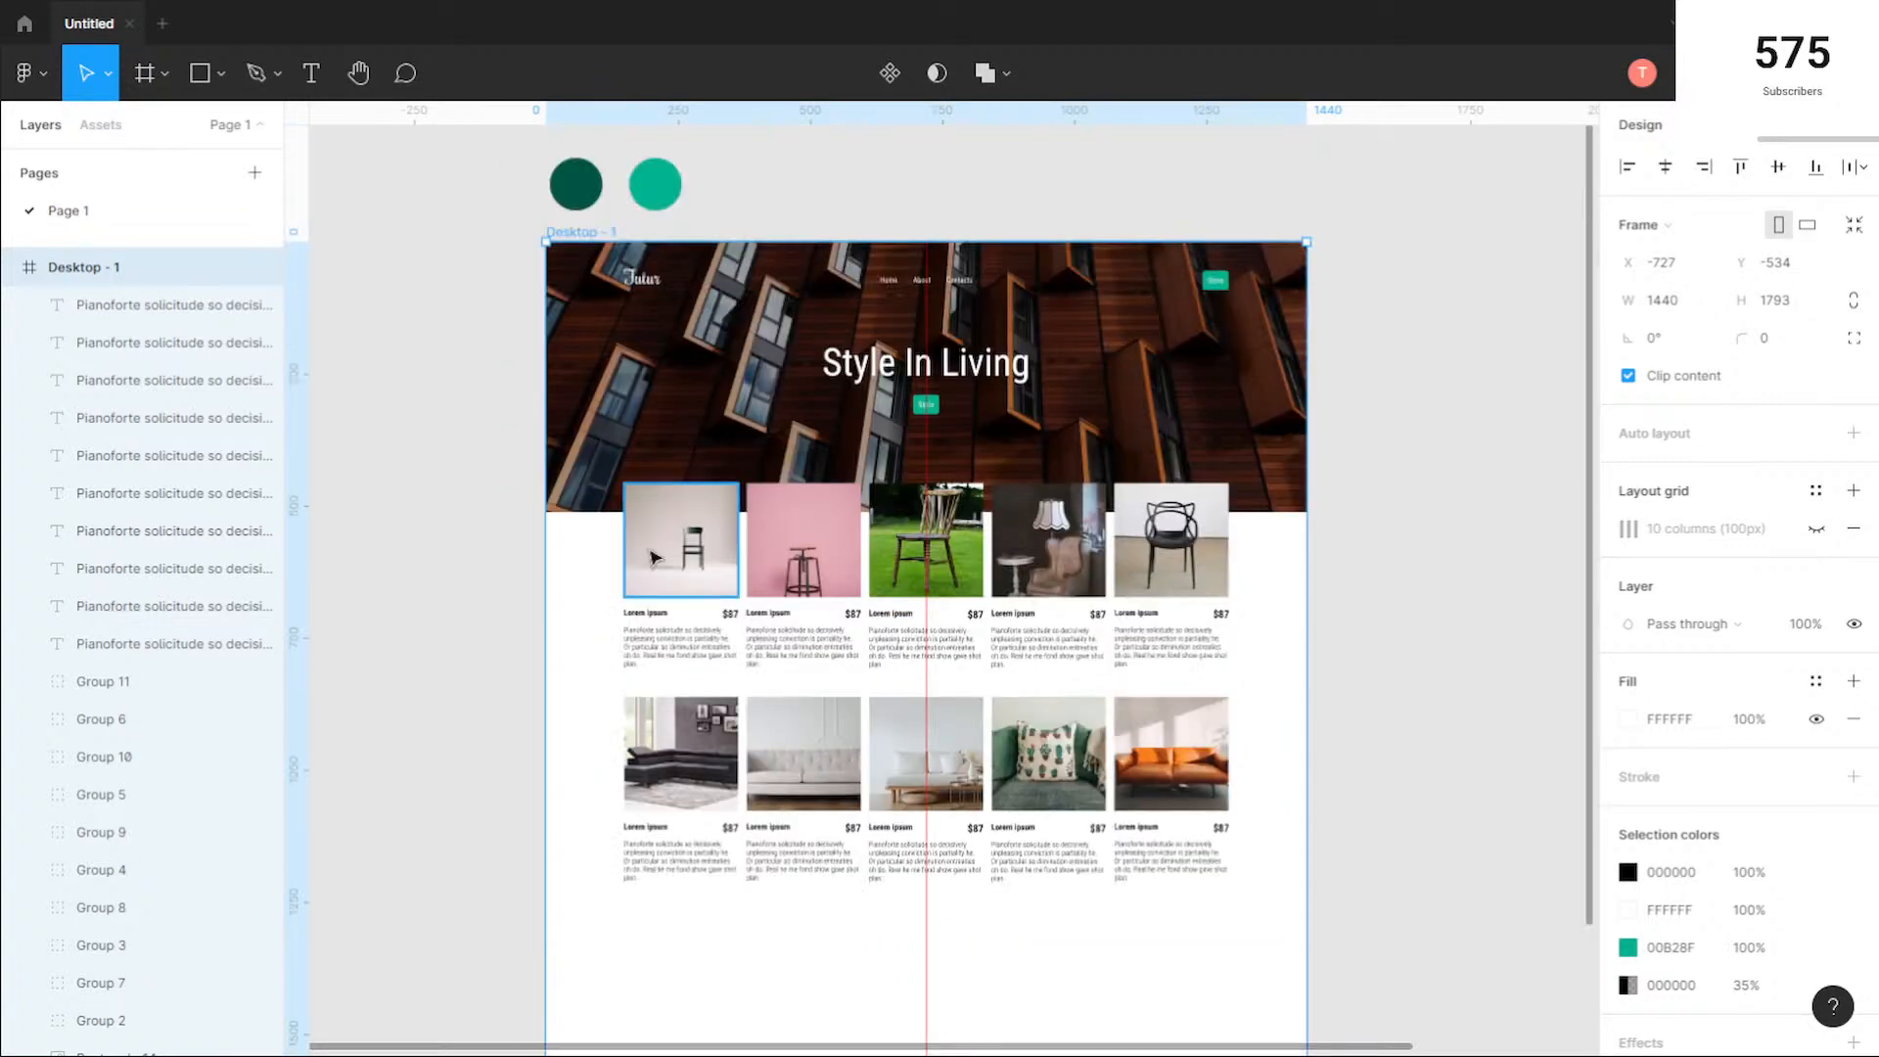
{"action": "scroll", "coordinate": [648, 550], "scroll_direction": "up", "scroll_amount": 3}
{"action": "scroll", "coordinate": [807, 582], "scroll_direction": "down", "scroll_amount": 1}
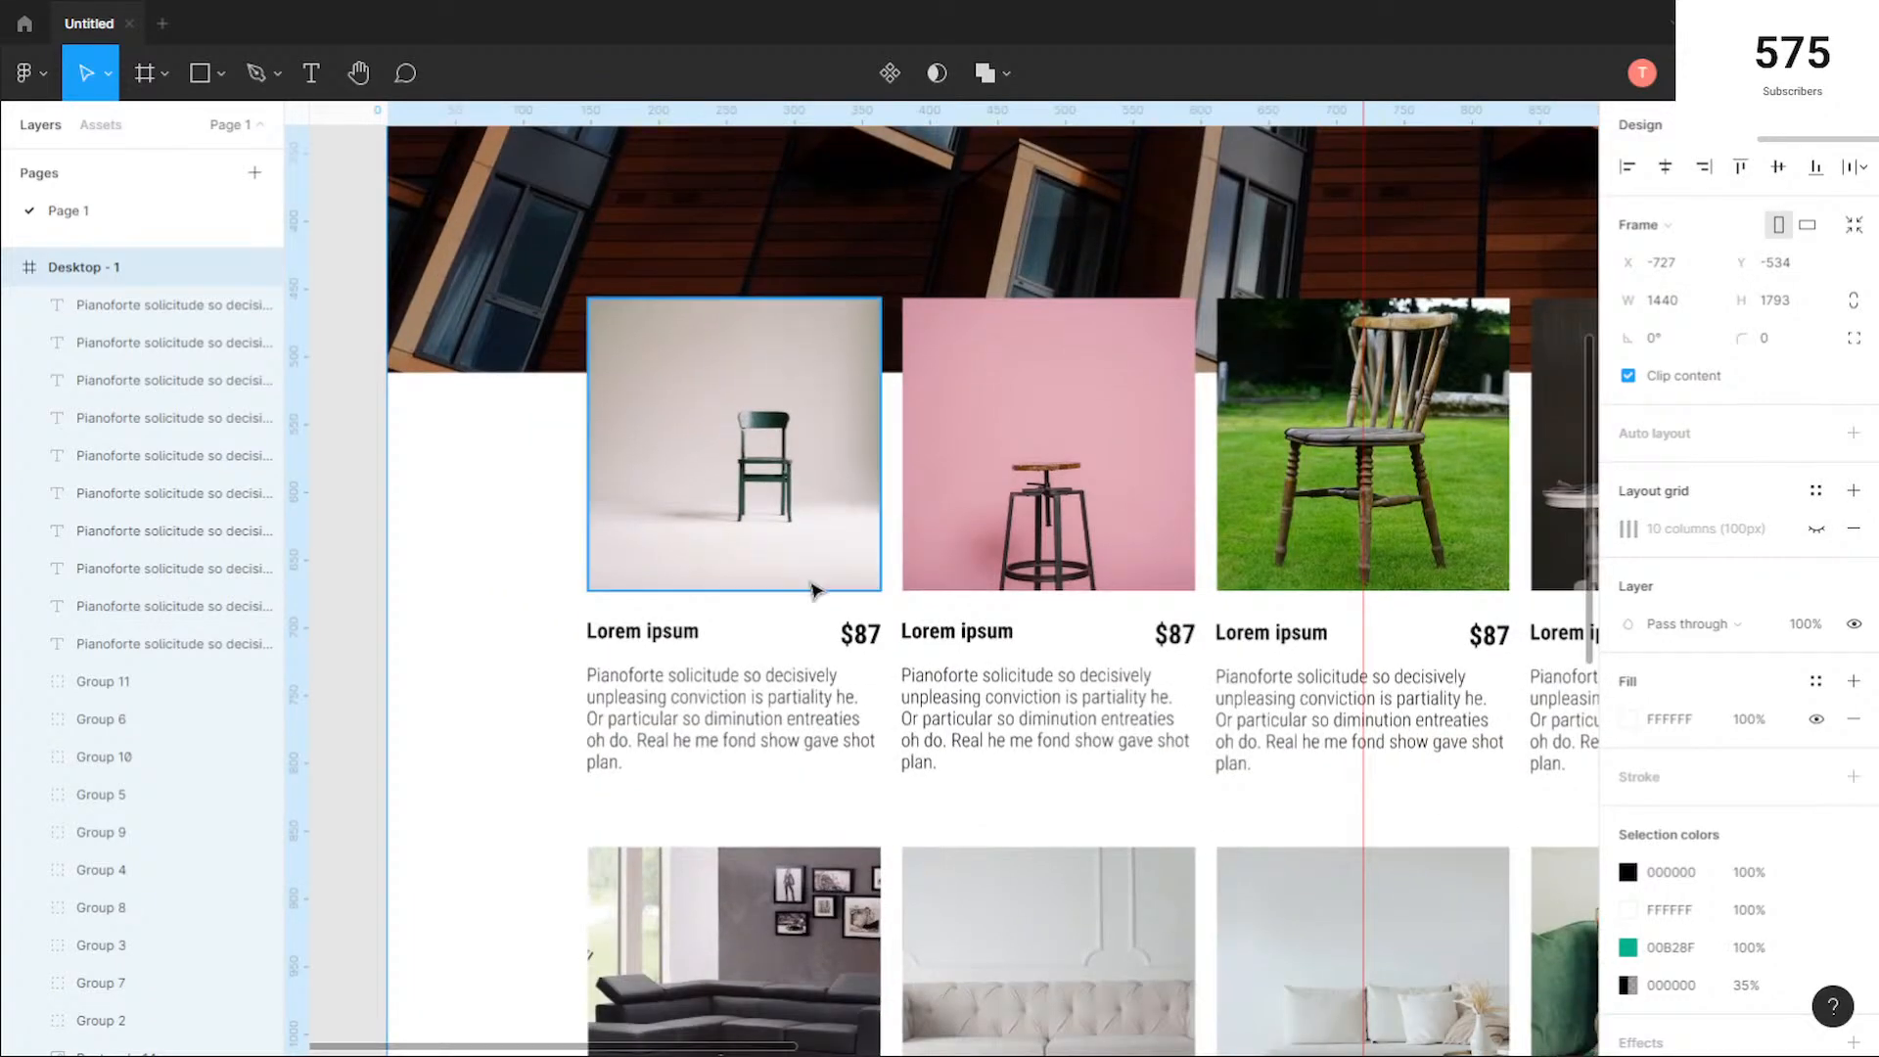
{"action": "scroll", "coordinate": [815, 587], "scroll_direction": "down", "scroll_amount": 6}
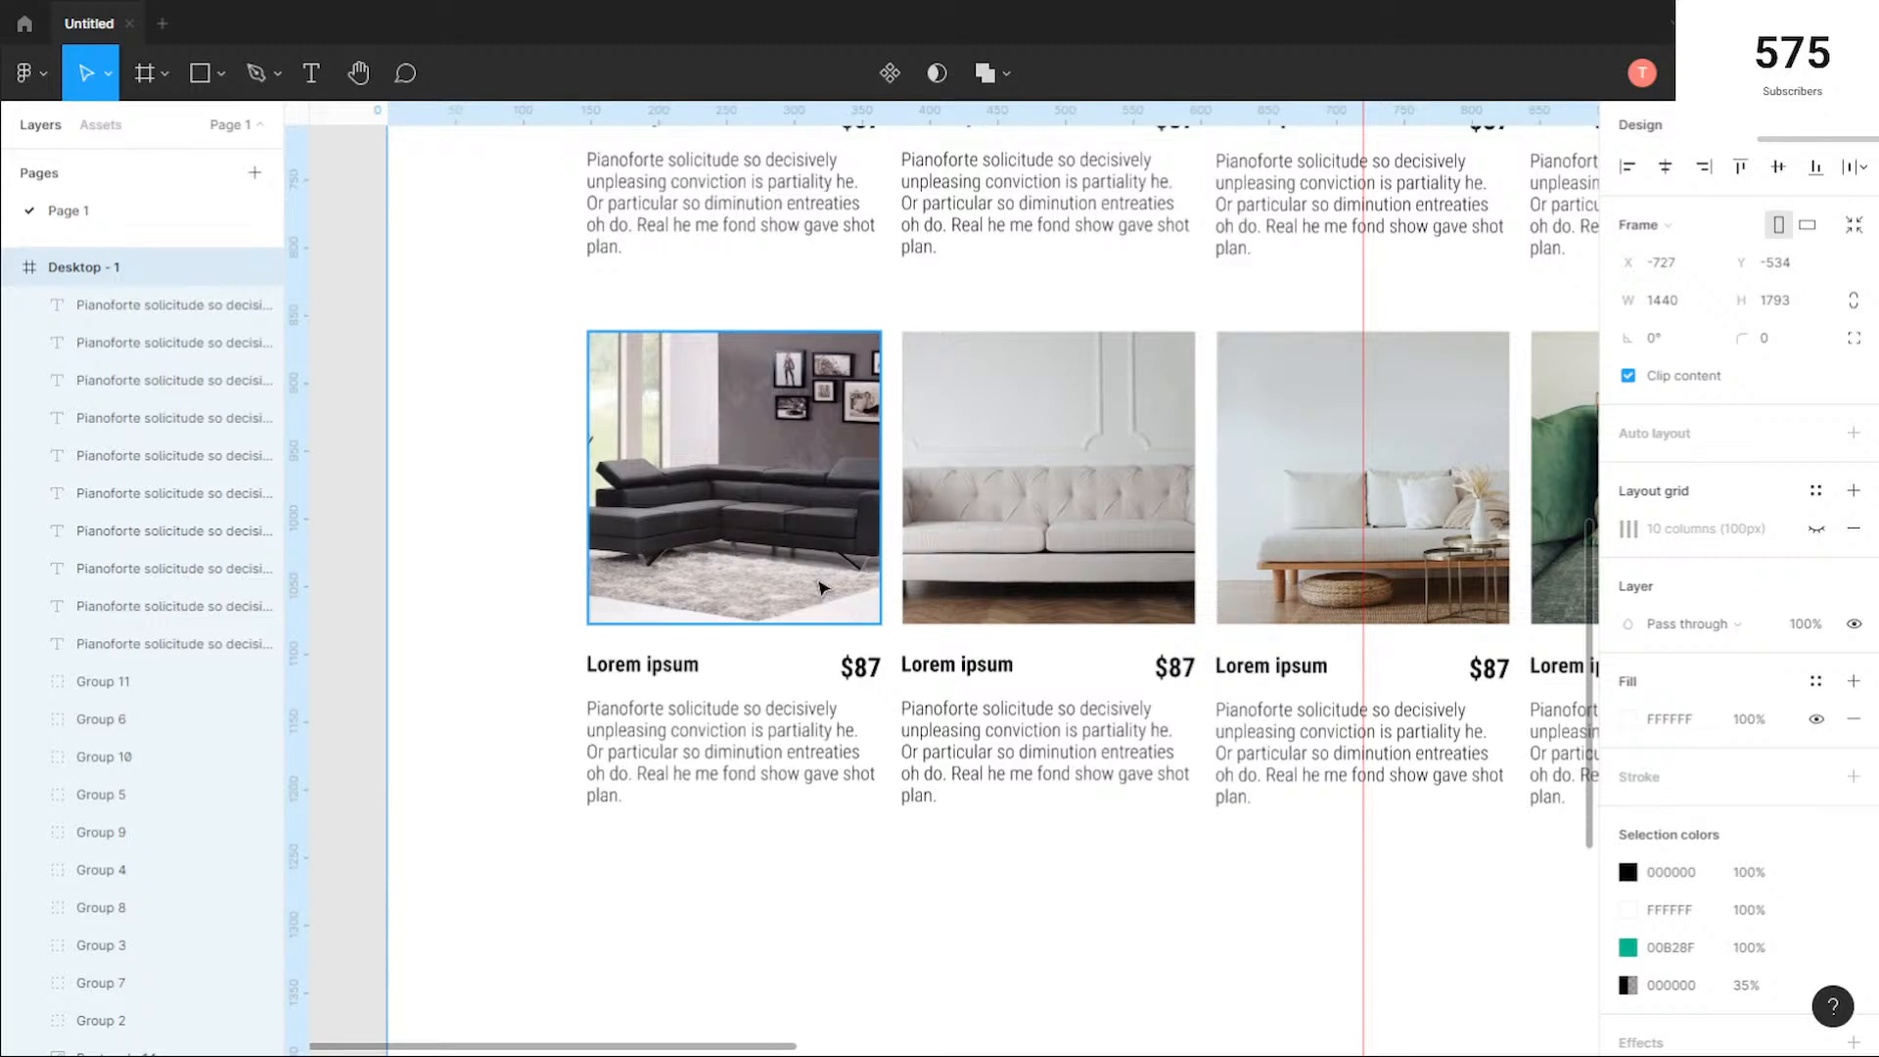
{"action": "scroll", "coordinate": [821, 588], "scroll_direction": "up", "scroll_amount": 3}
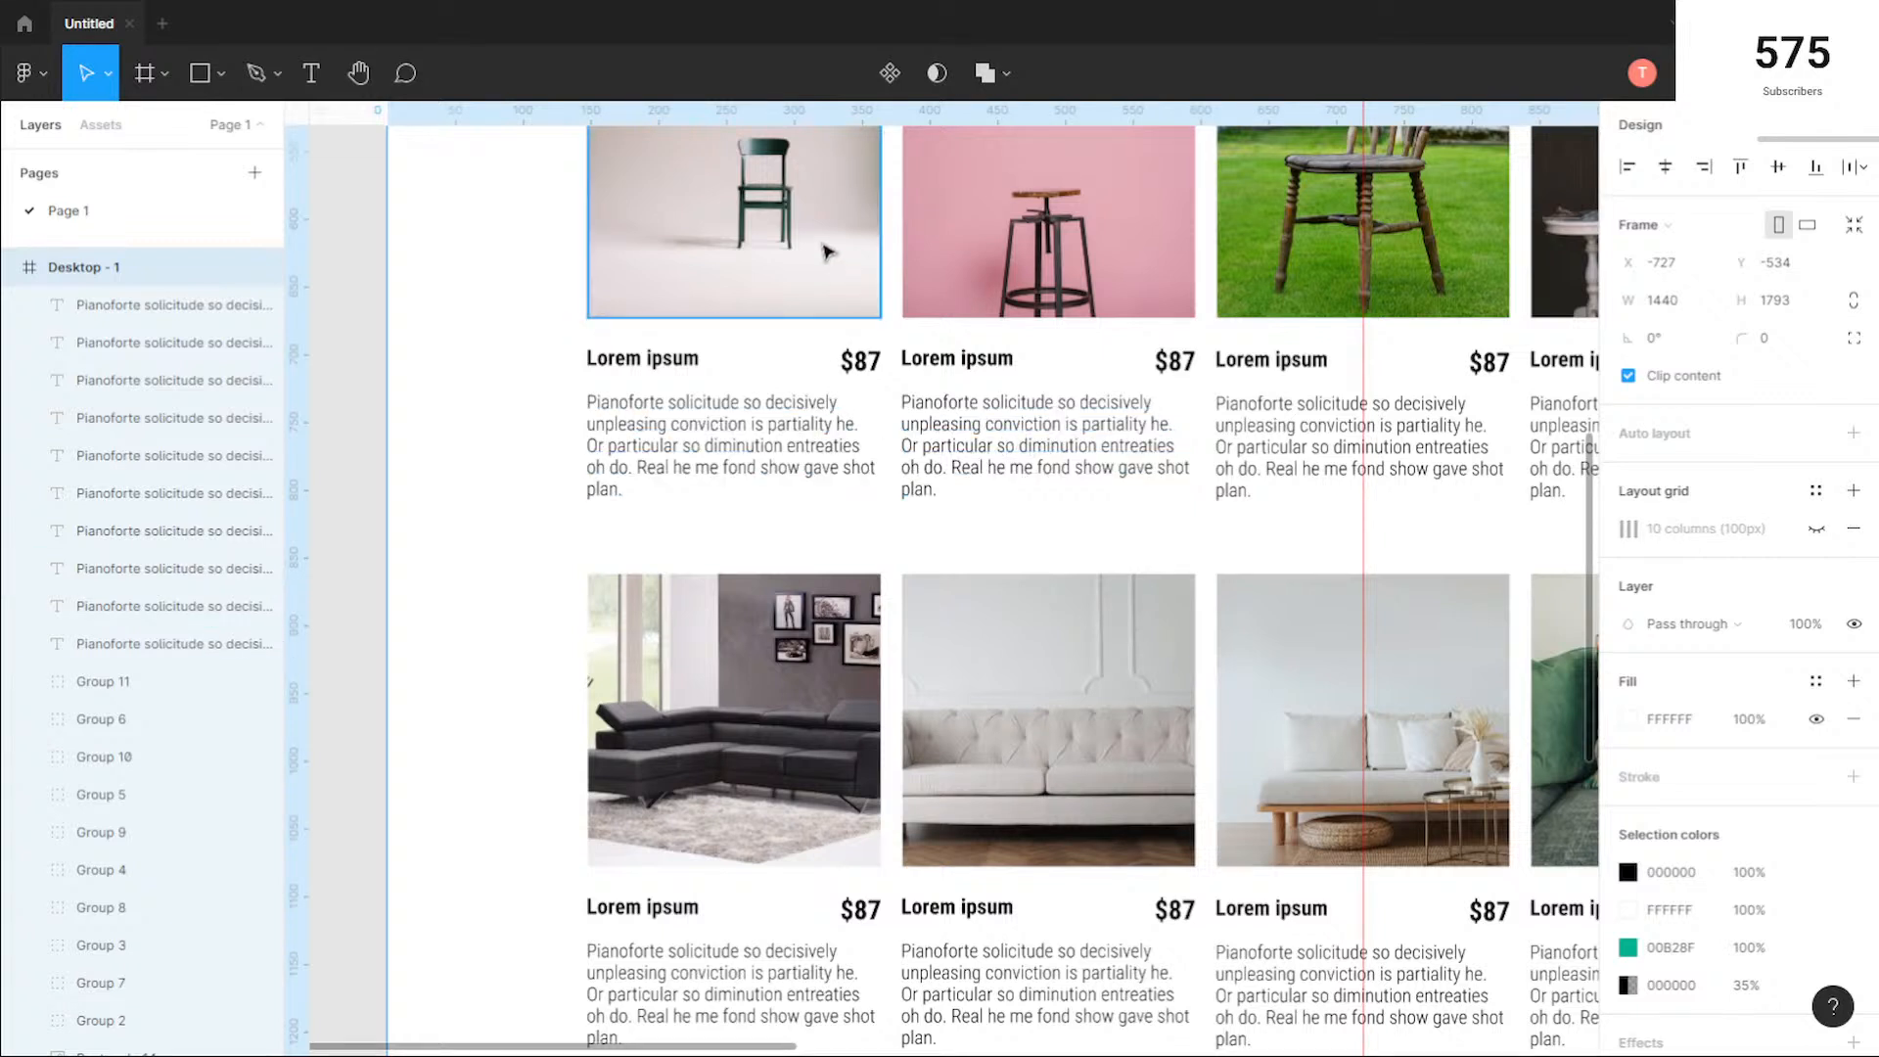
{"action": "scroll", "coordinate": [803, 377], "scroll_direction": "down", "scroll_amount": 1}
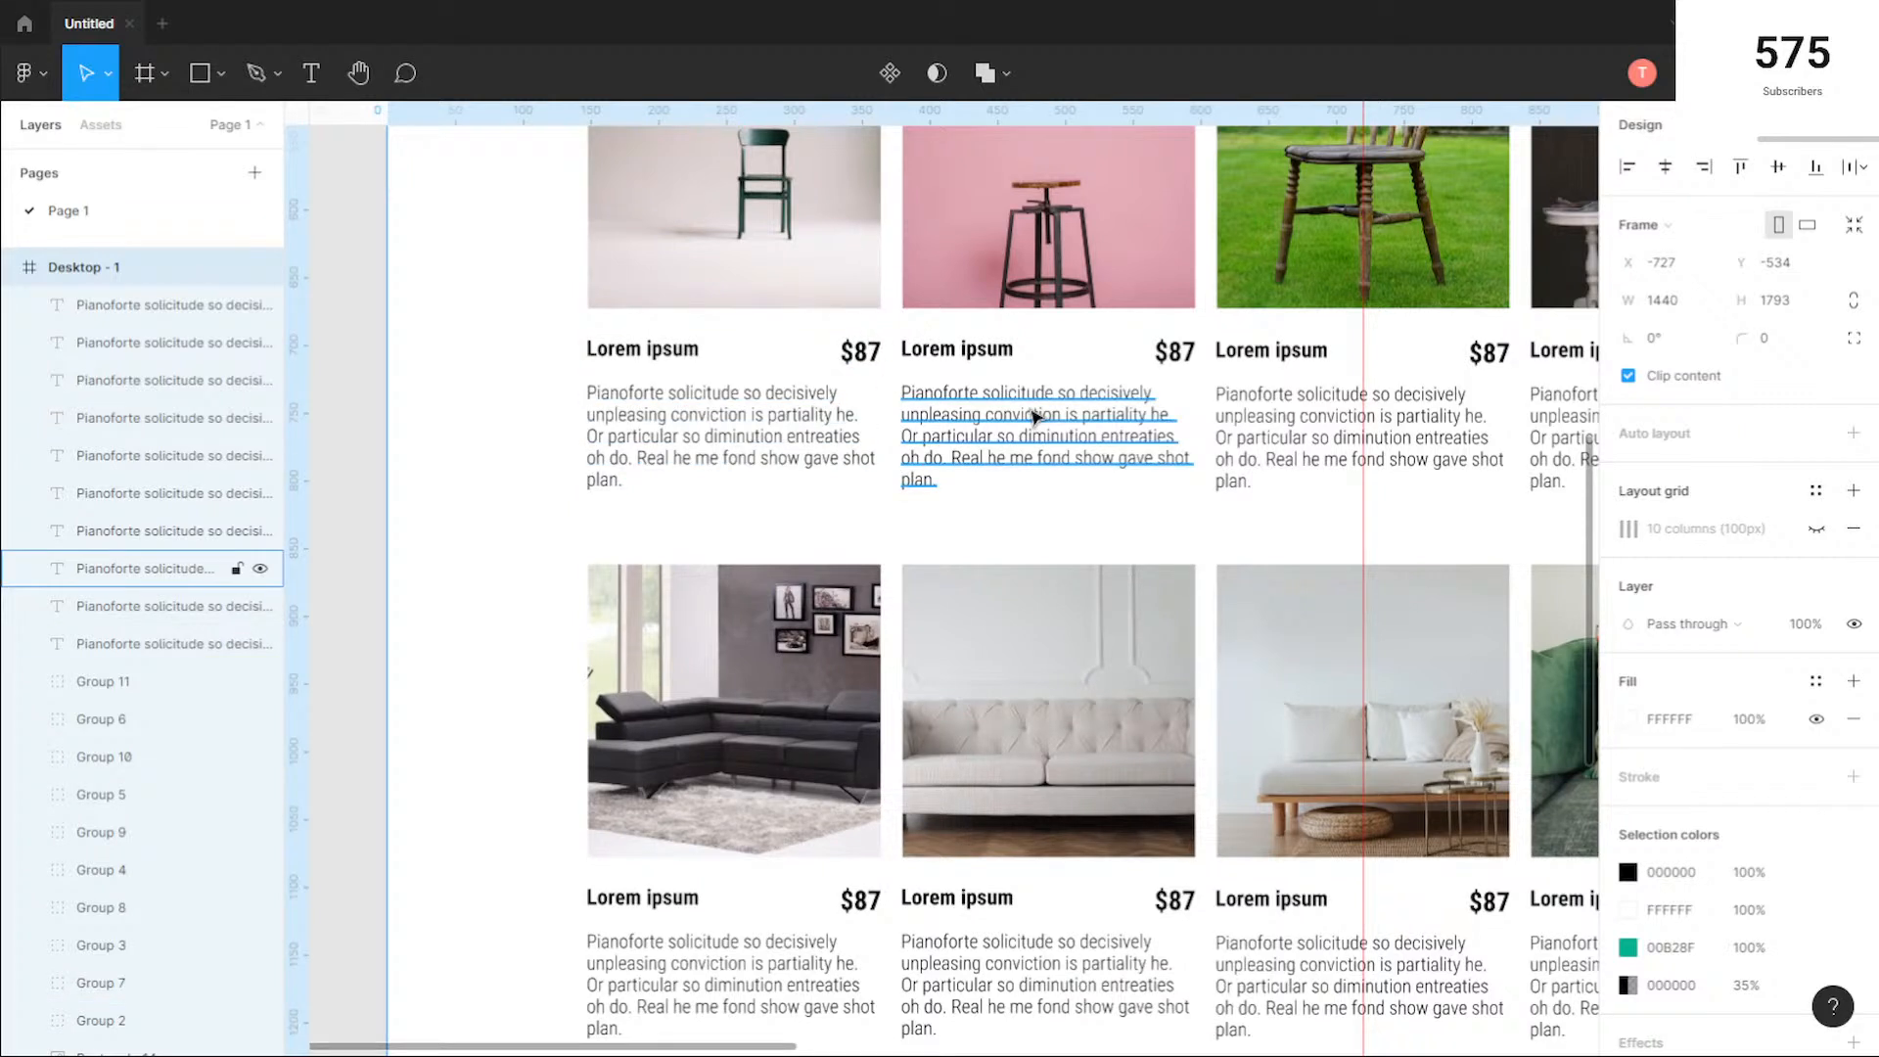
{"action": "key", "text": "alt"}
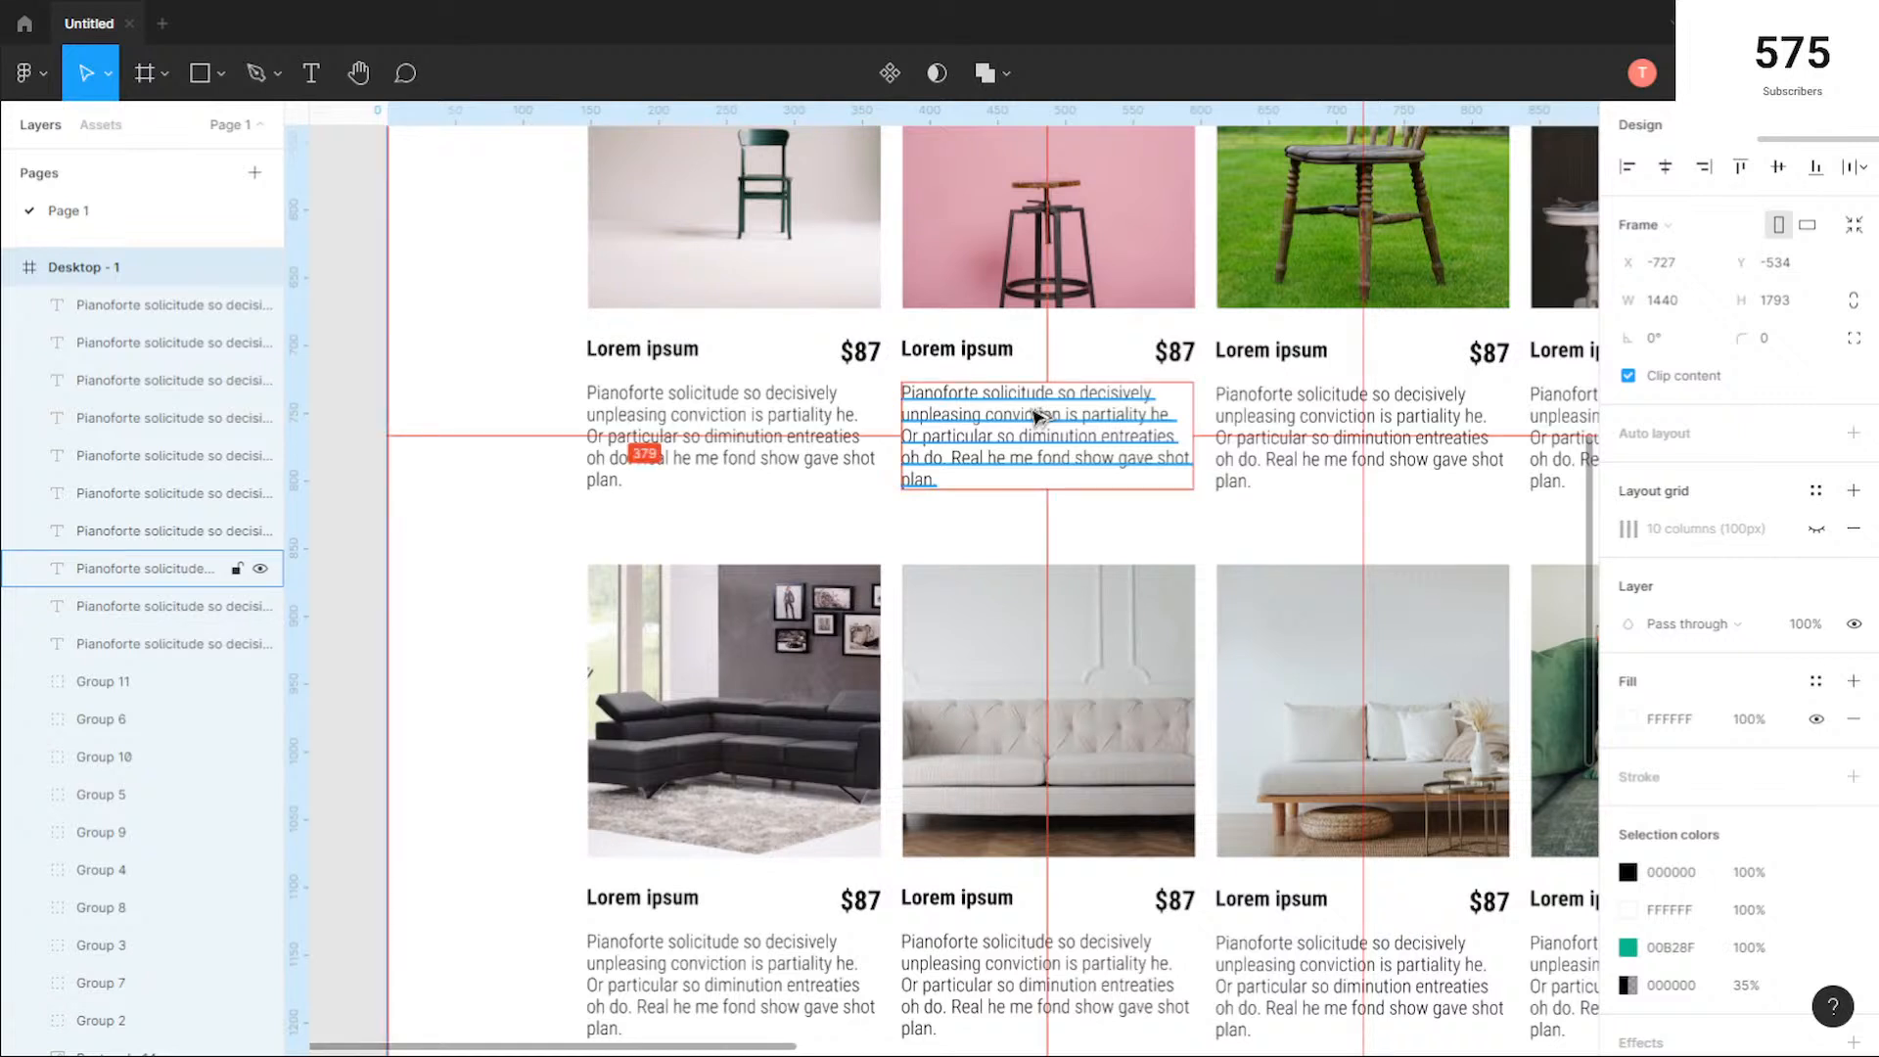
{"action": "key", "text": "alt"}
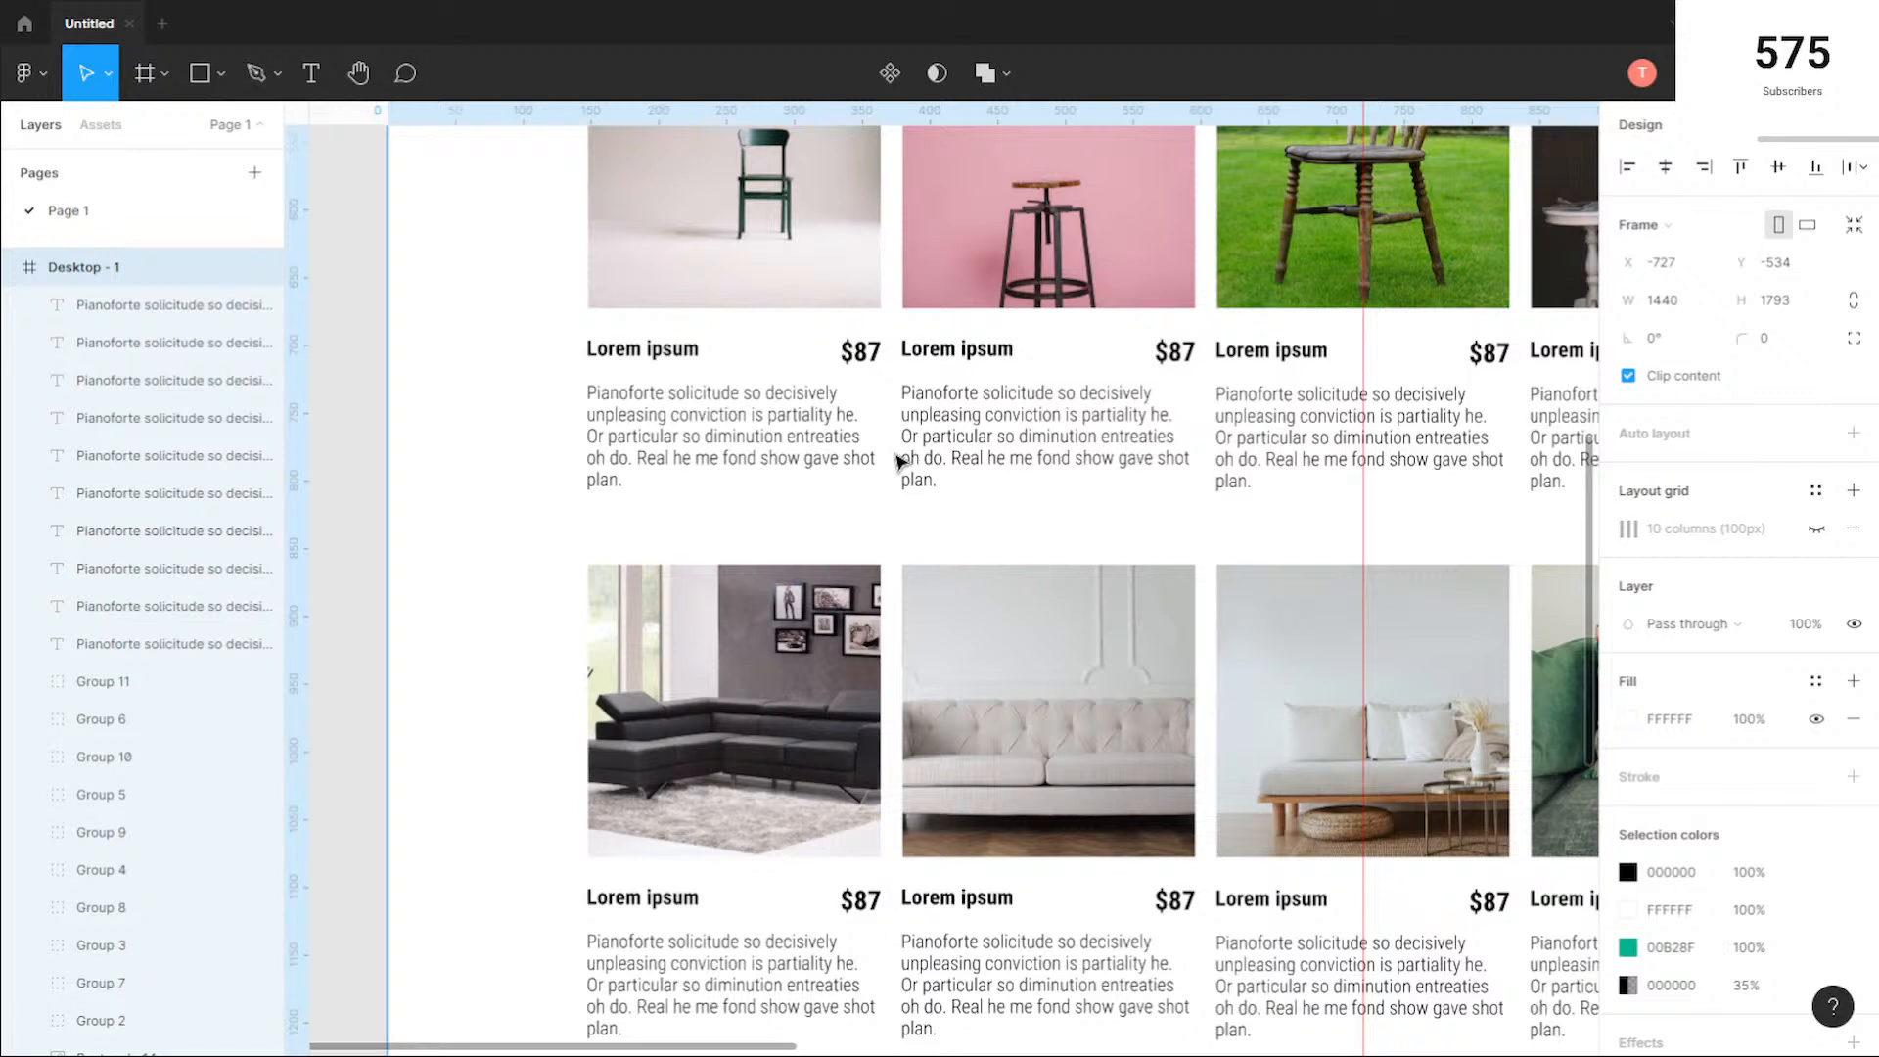
{"action": "scroll", "coordinate": [893, 501], "scroll_direction": "up", "scroll_amount": 1}
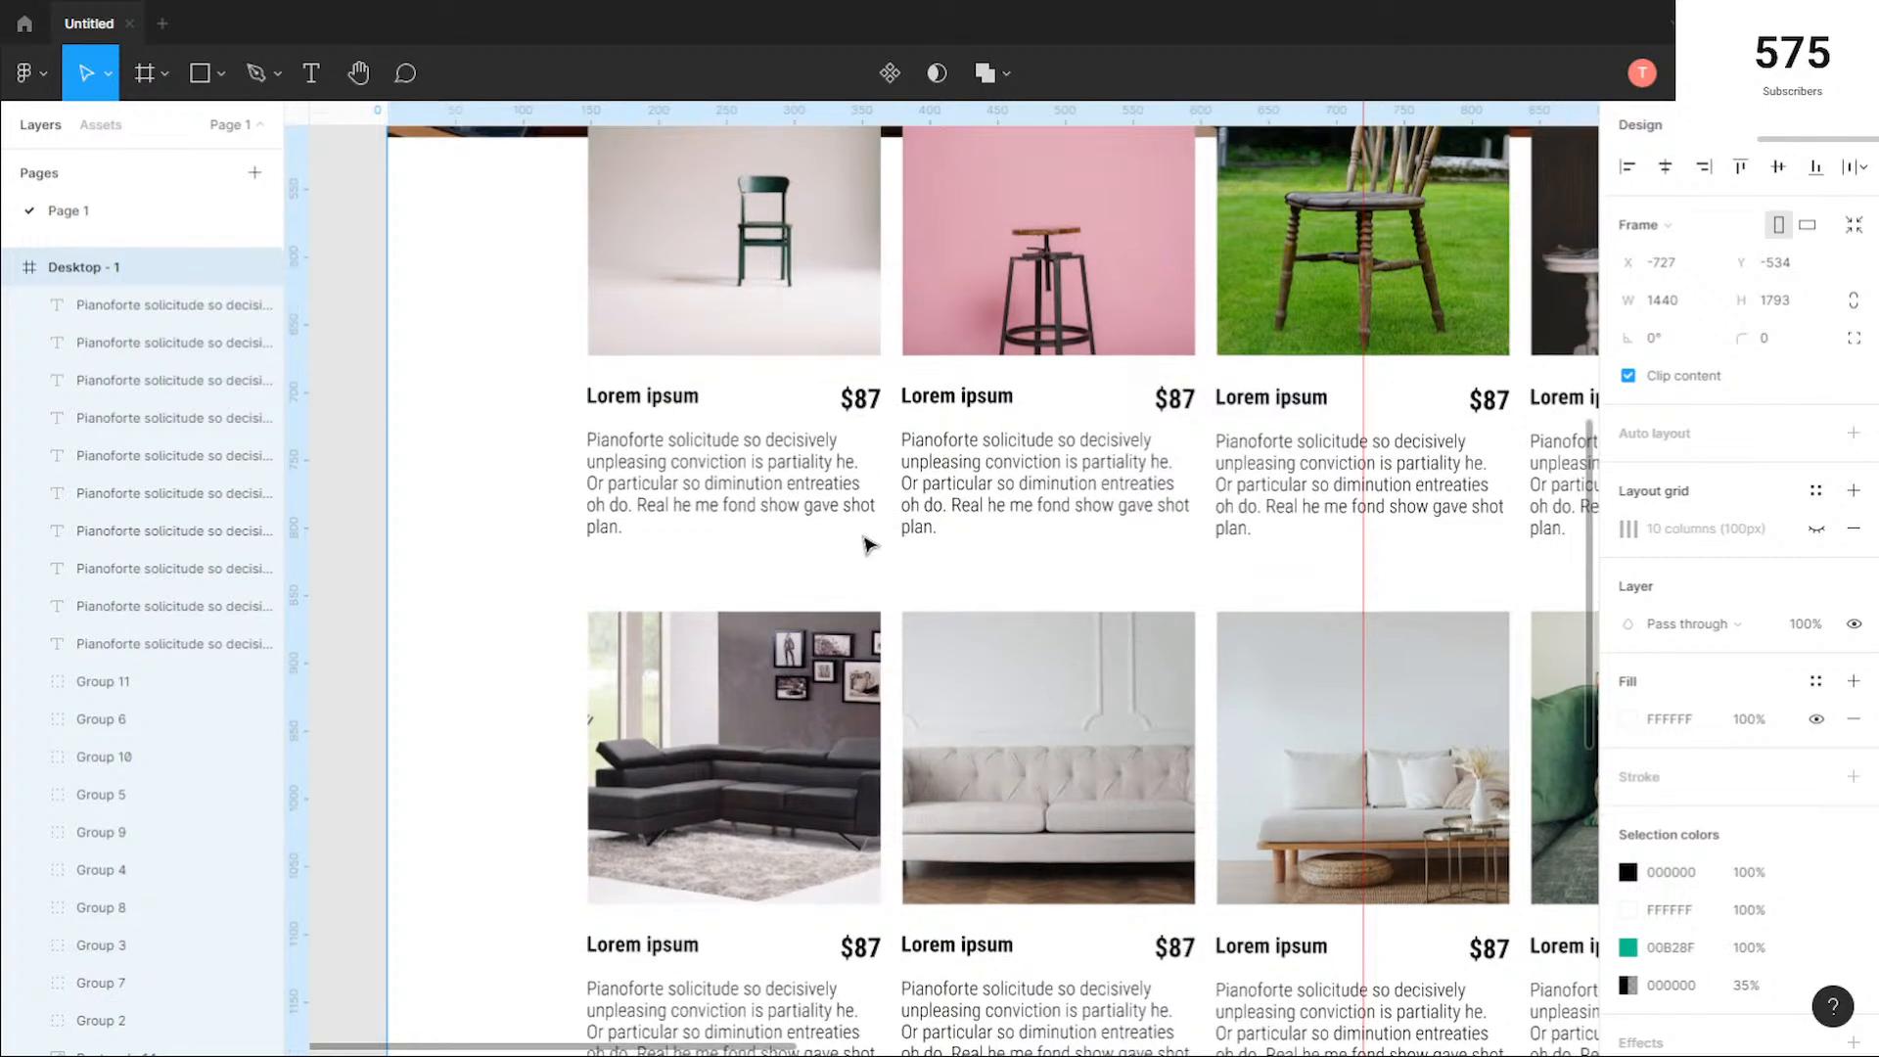
{"action": "scroll", "coordinate": [868, 538], "scroll_direction": "up", "scroll_amount": 2}
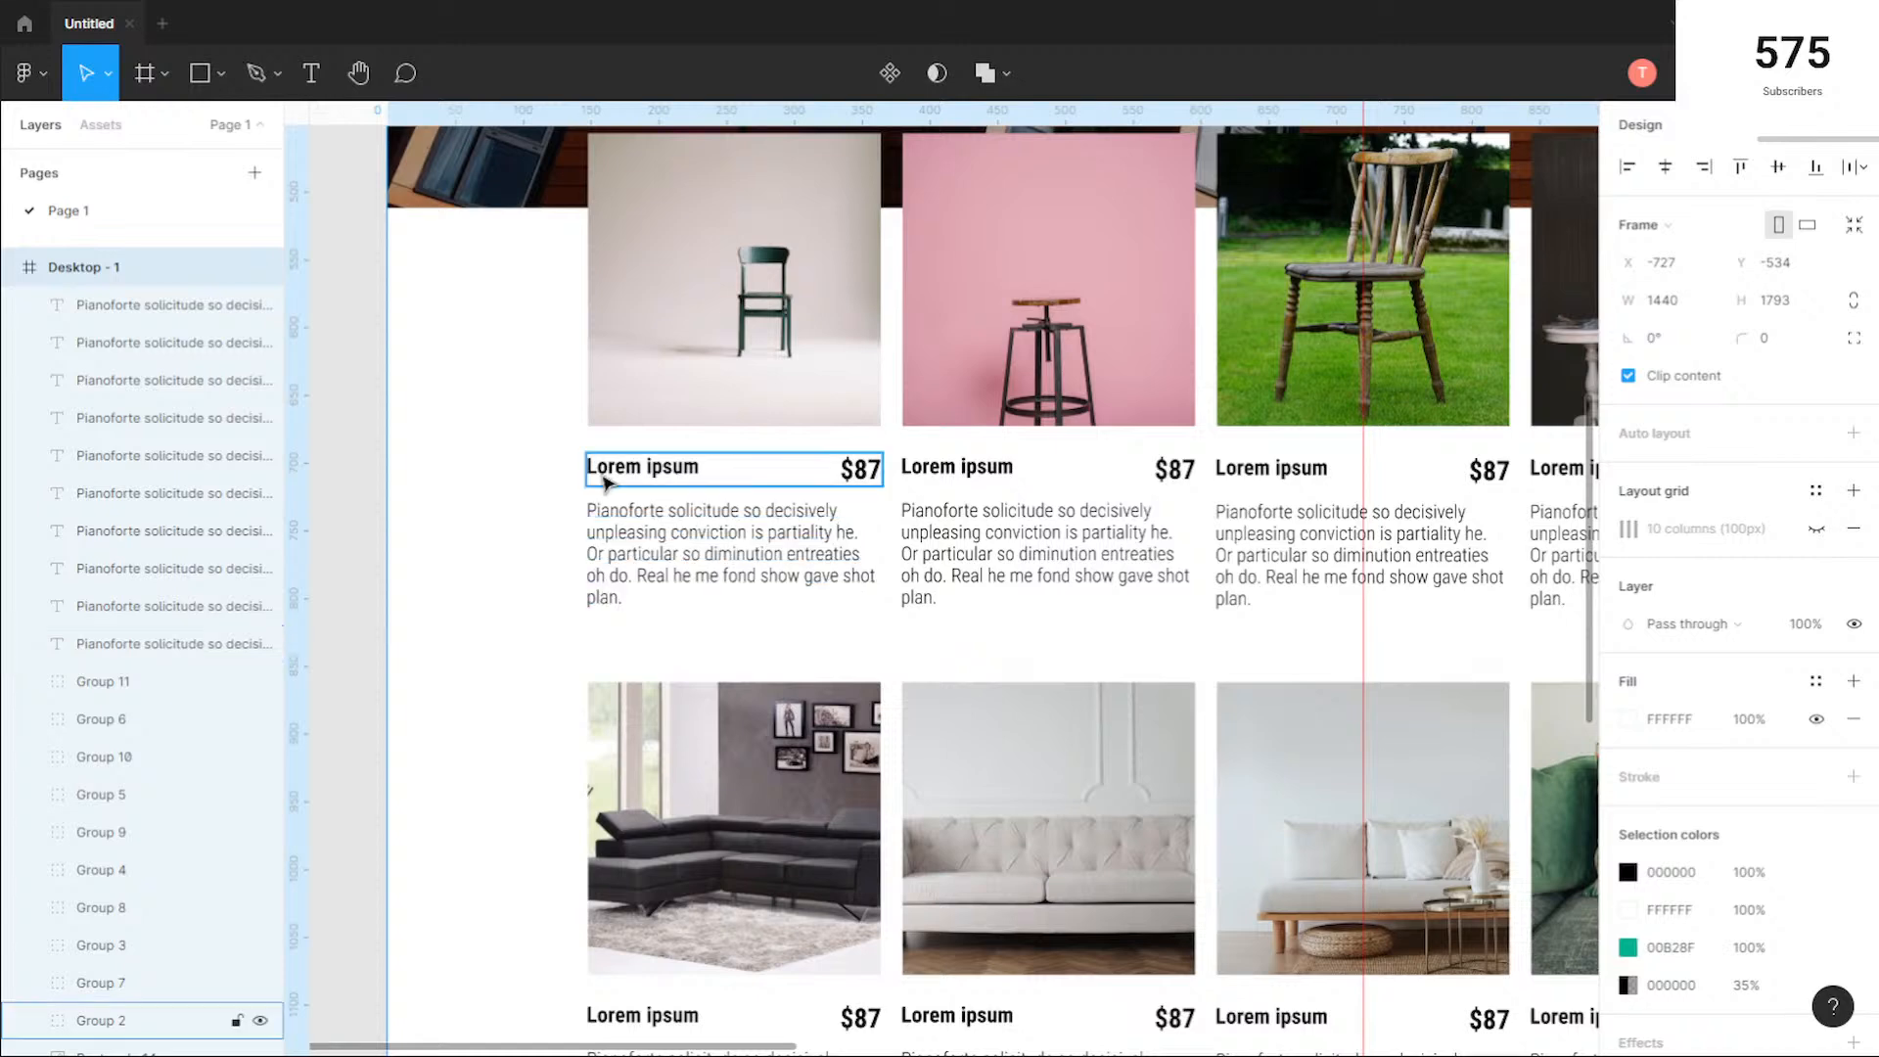
{"action": "scroll", "coordinate": [593, 476], "scroll_direction": "up", "scroll_amount": 3}
{"action": "scroll", "coordinate": [593, 476], "scroll_direction": "up", "scroll_amount": 3}
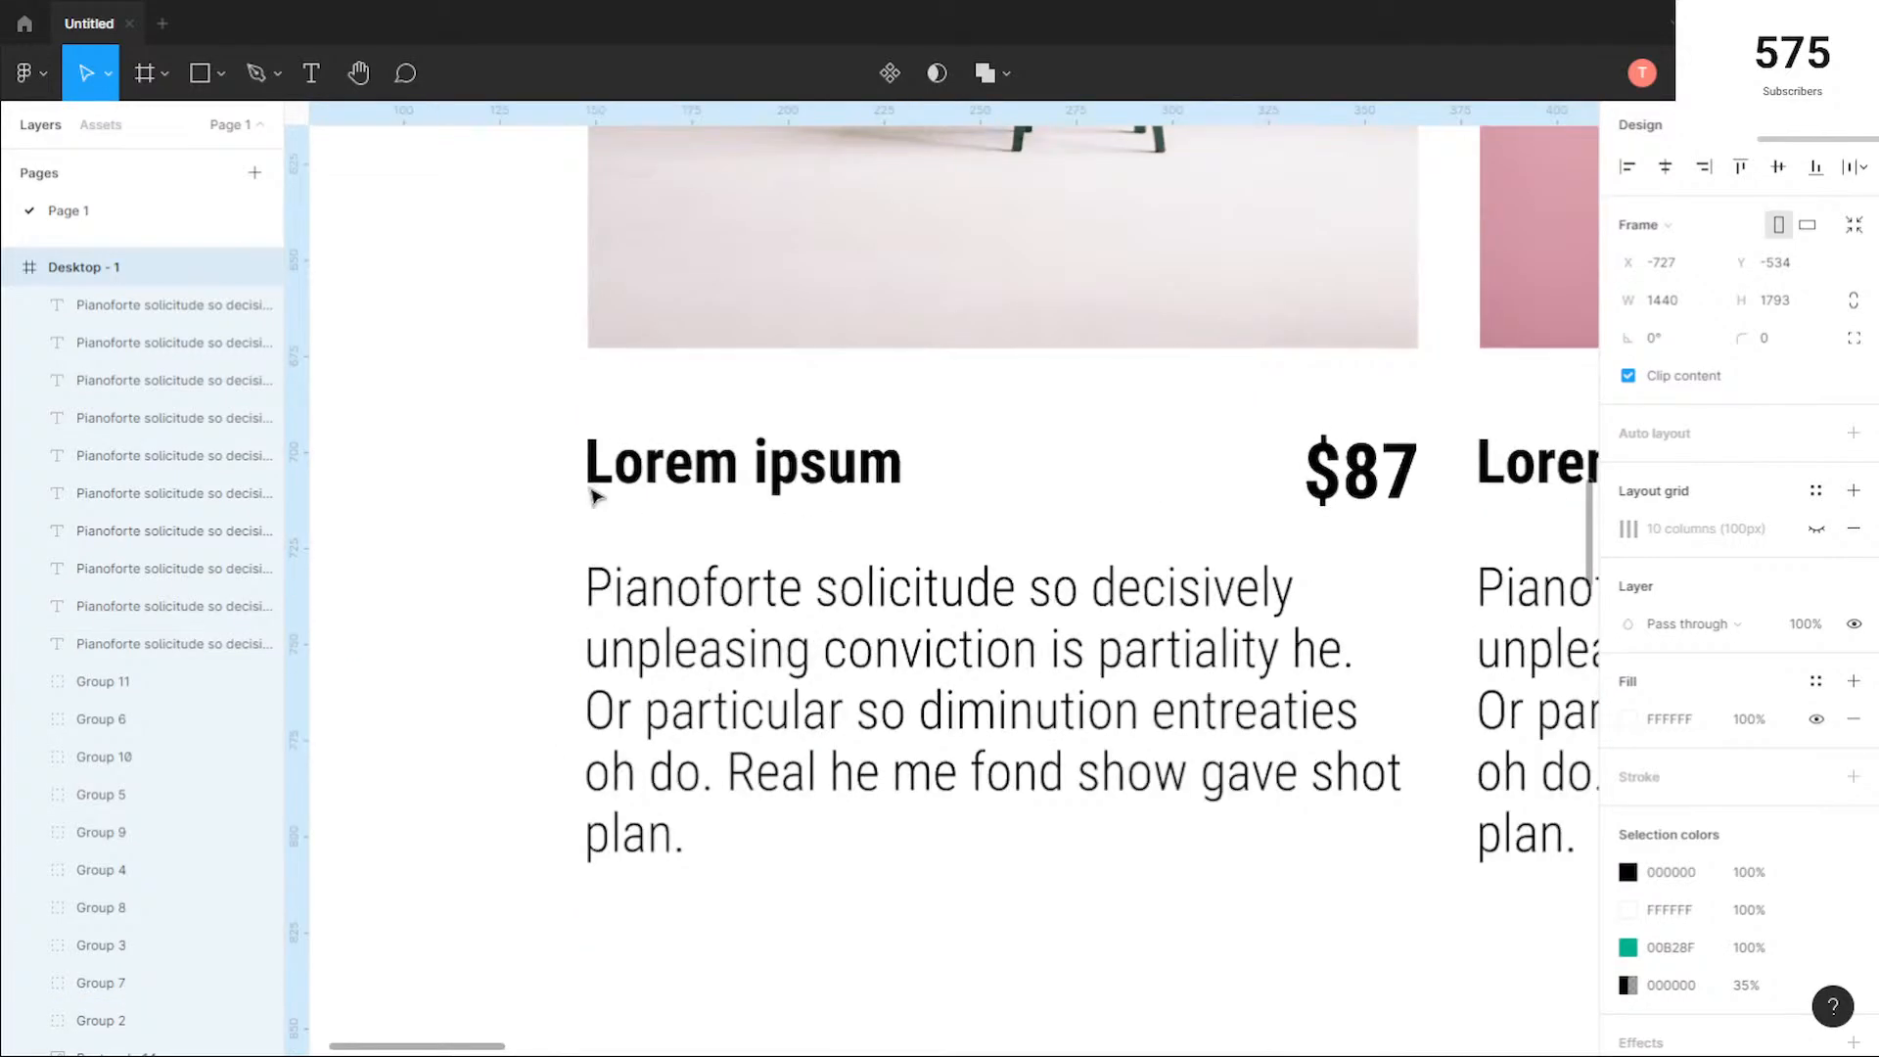
Step: Examine both full product rows for consistent alignment and spacing beneath the hero, and clear the selection
{"action": "scroll", "coordinate": [593, 509], "scroll_direction": "down", "scroll_amount": 5}
{"action": "scroll", "coordinate": [594, 538], "scroll_direction": "down", "scroll_amount": 2}
{"action": "scroll", "coordinate": [896, 628], "scroll_direction": "down", "scroll_amount": 1}
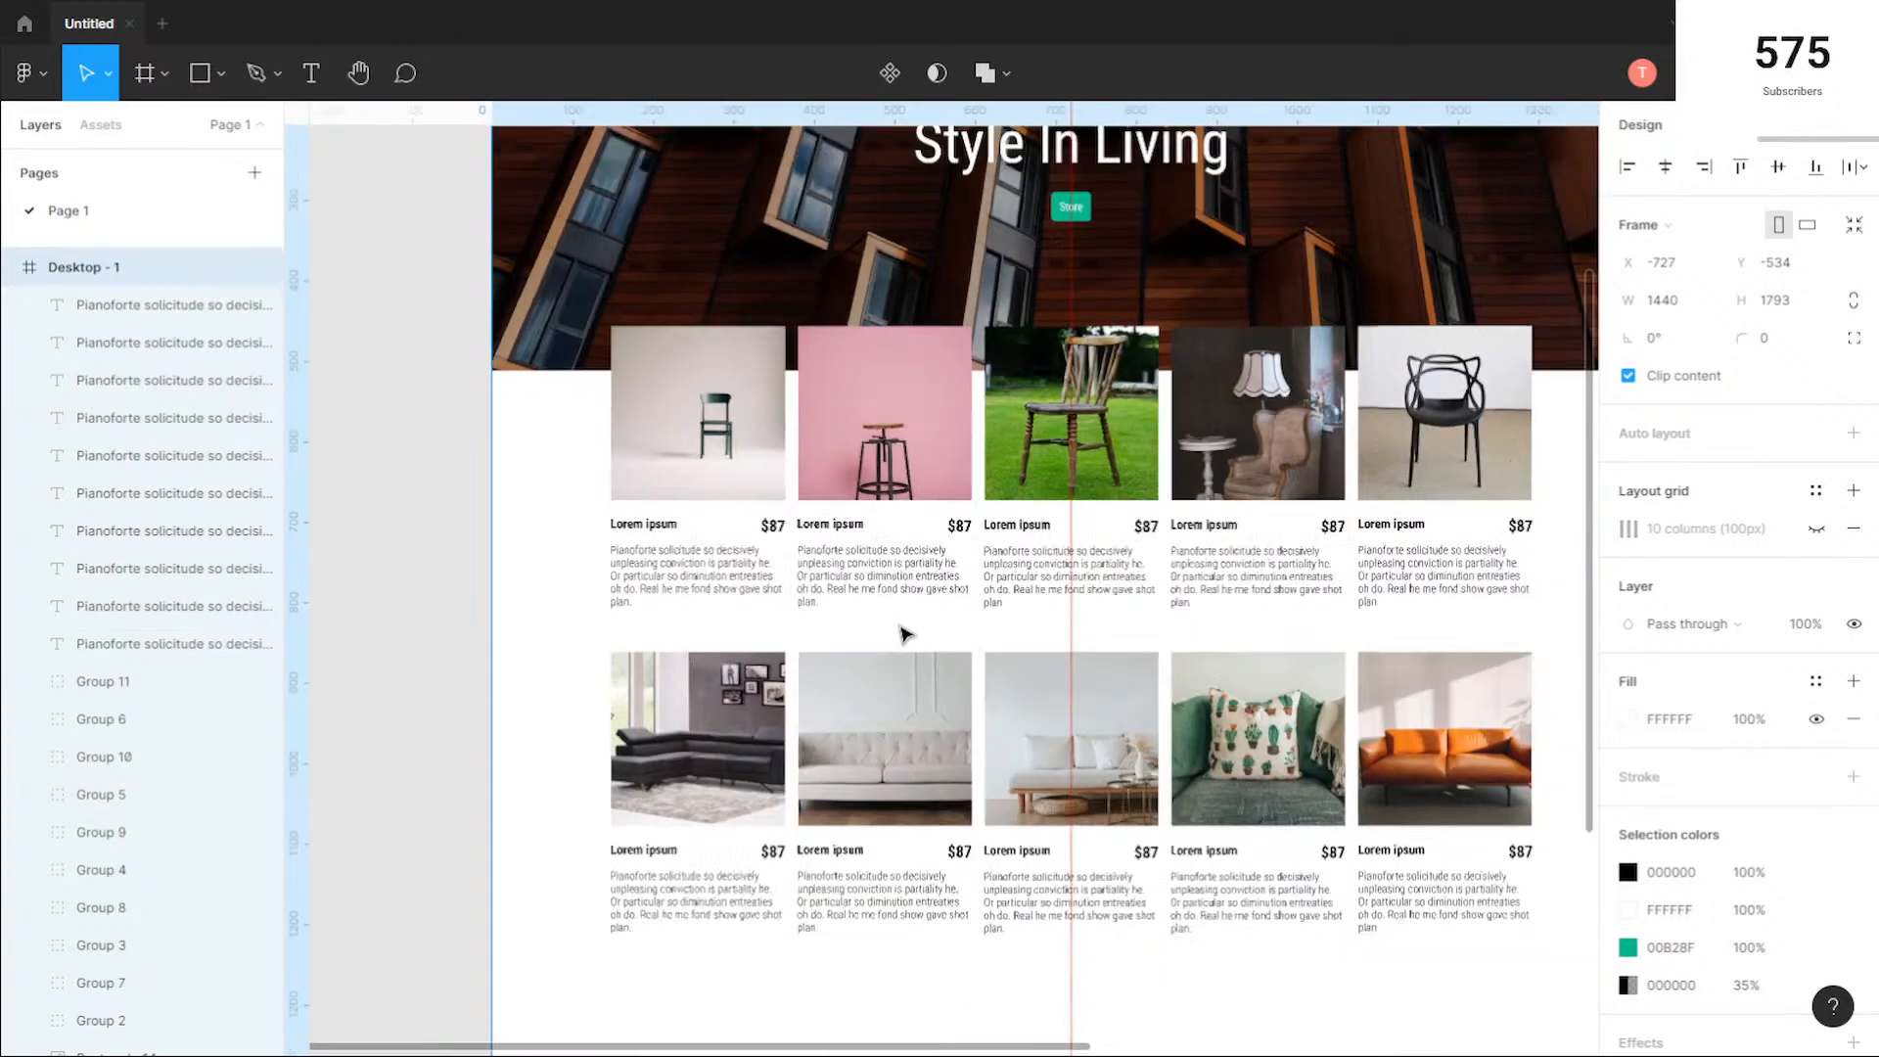
{"action": "left_click_drag", "start_coordinate": [922, 631], "coordinate": [780, 561]}
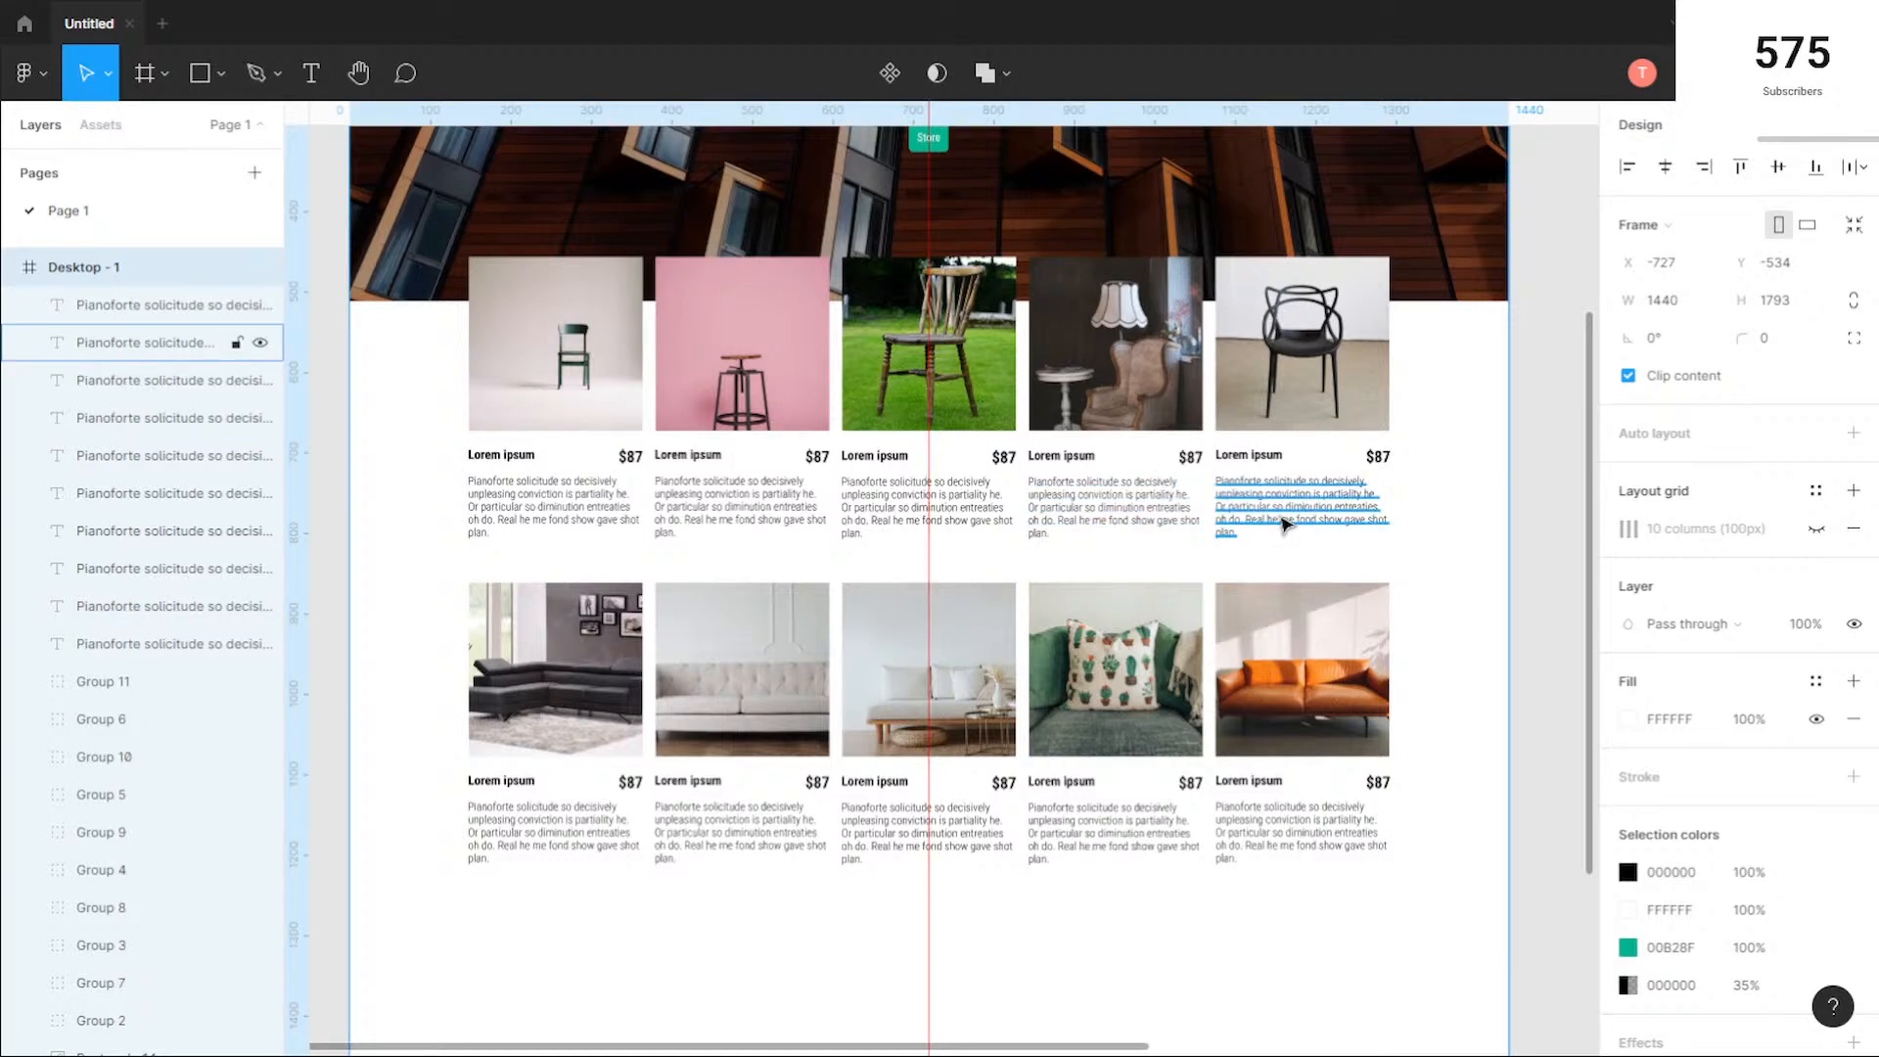
{"action": "scroll", "coordinate": [1259, 558], "scroll_direction": "up", "scroll_amount": 2}
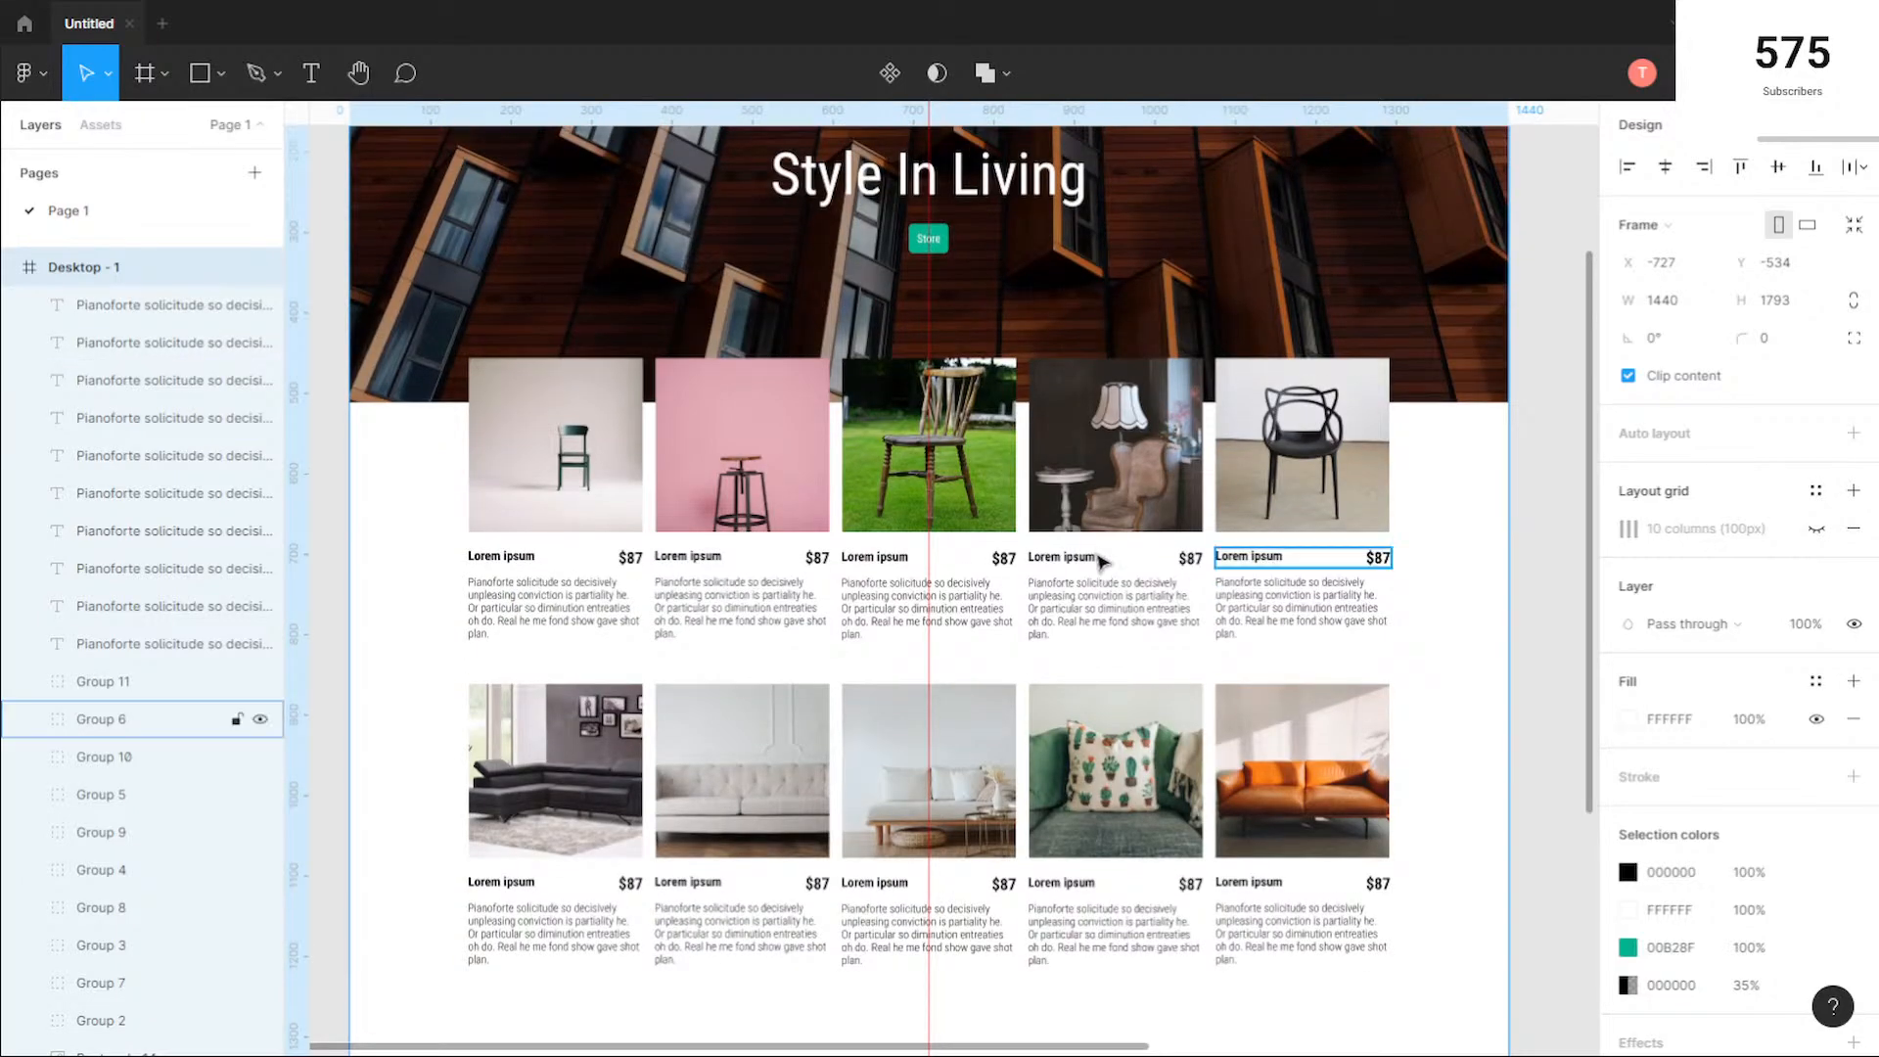
{"action": "scroll", "coordinate": [869, 540], "scroll_direction": "down", "scroll_amount": 1}
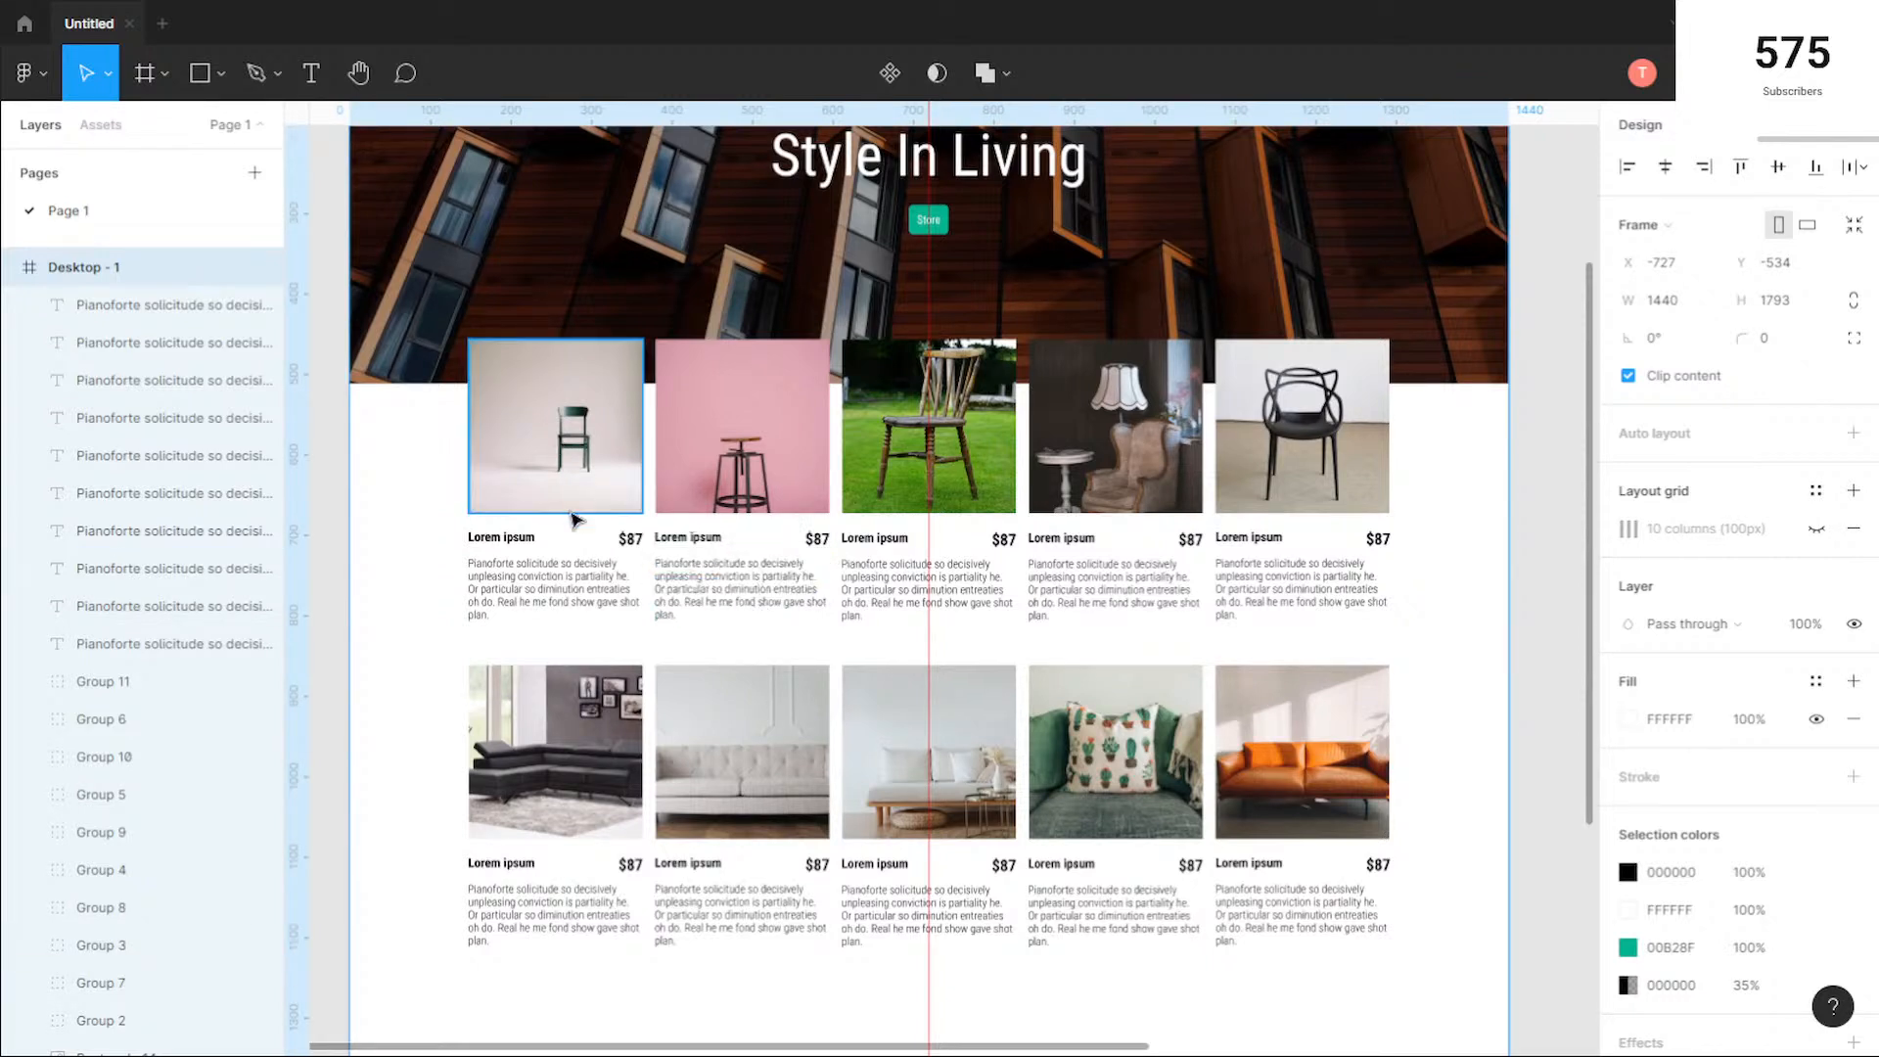
{"action": "scroll", "coordinate": [1311, 564], "scroll_direction": "down", "scroll_amount": 2}
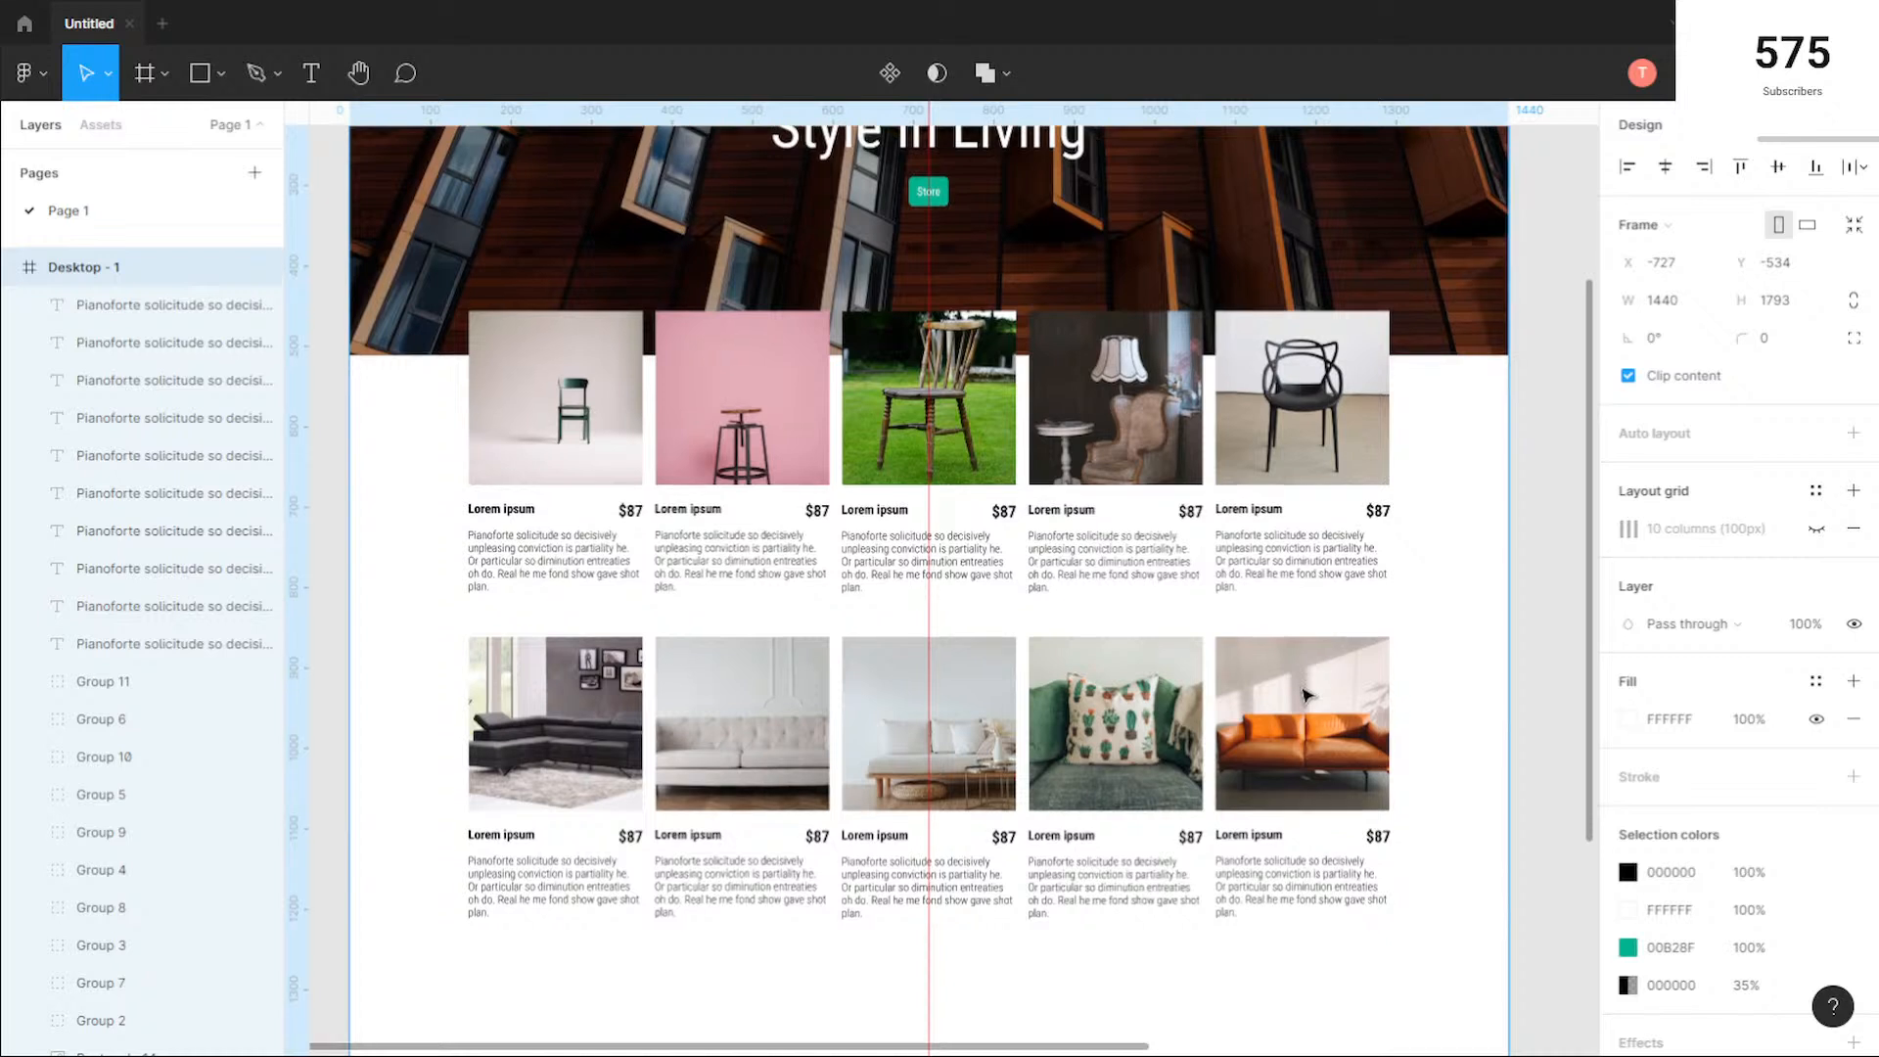
{"action": "key", "text": "Escape"}
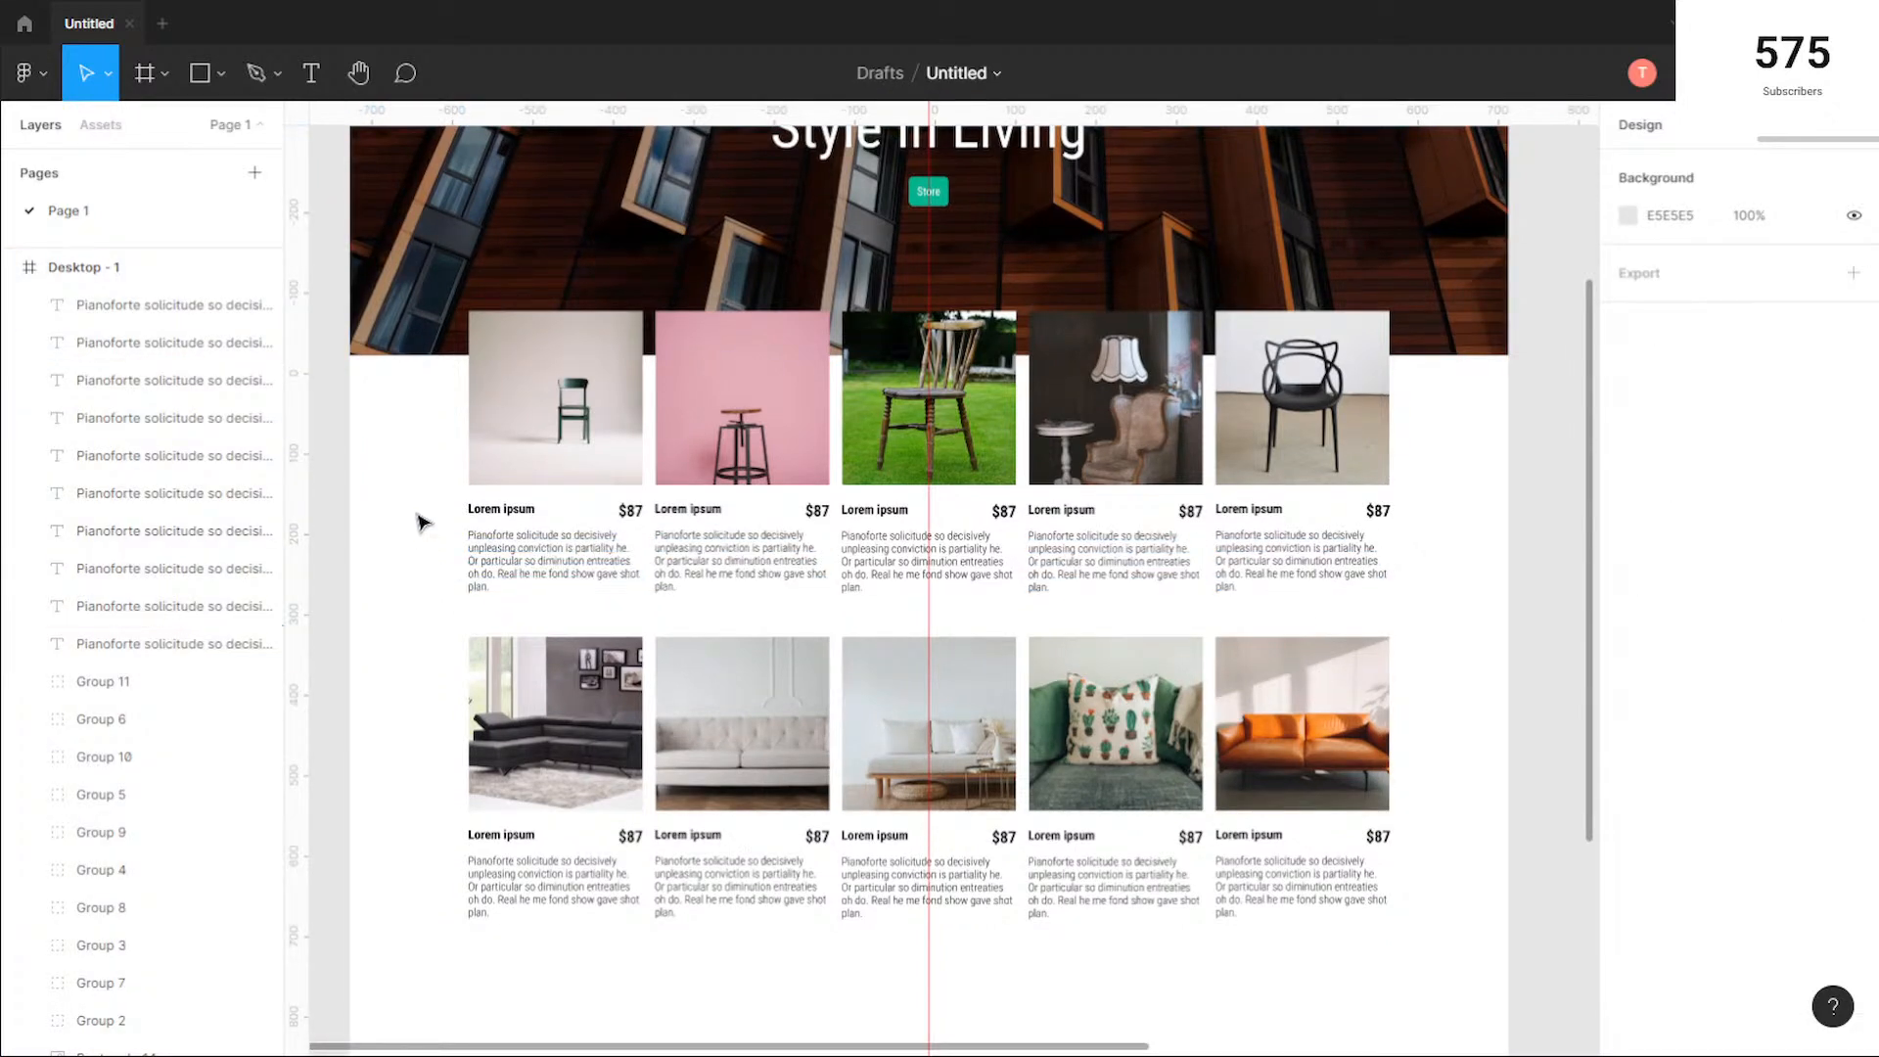
Step: Try a drop shadow in green 00B28F on the first product's photo, name, price and description
{"action": "left_click_drag", "start_coordinate": [409, 368], "coordinate": [648, 620]}
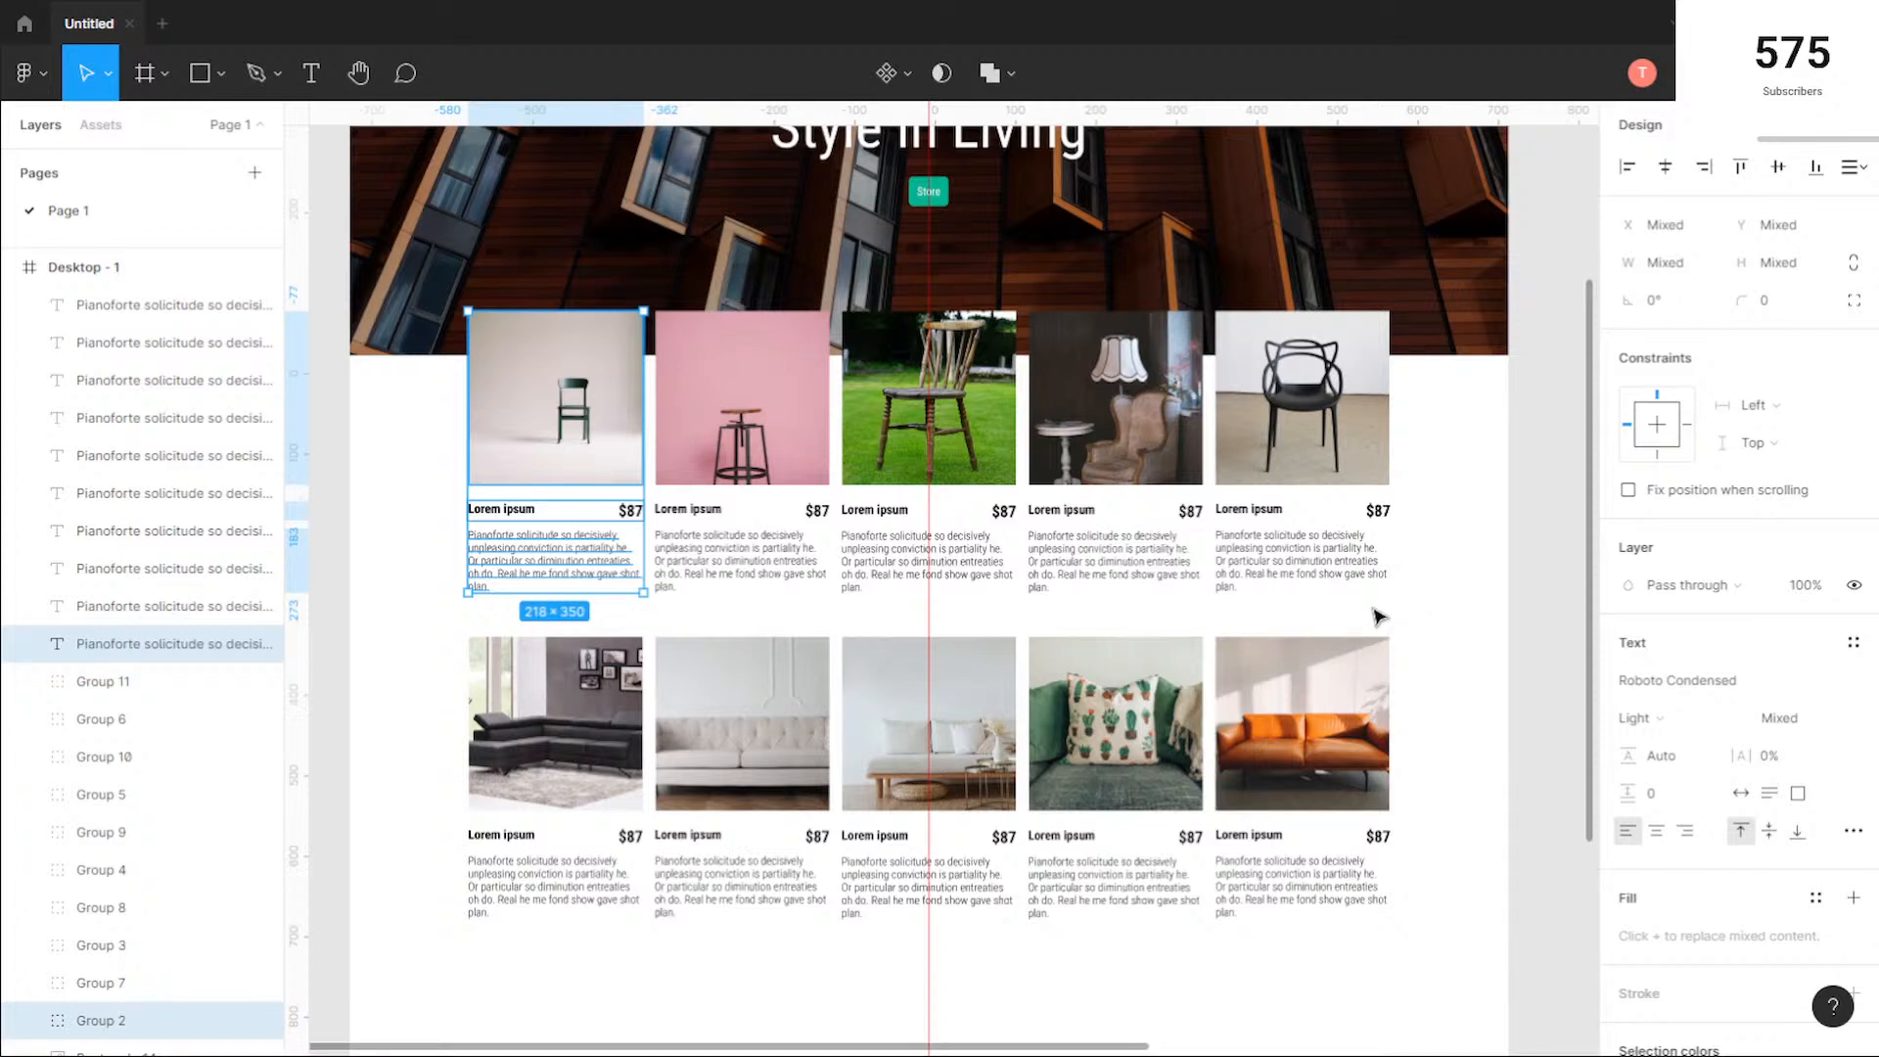
{"action": "scroll", "coordinate": [1731, 793], "scroll_direction": "down", "scroll_amount": 3}
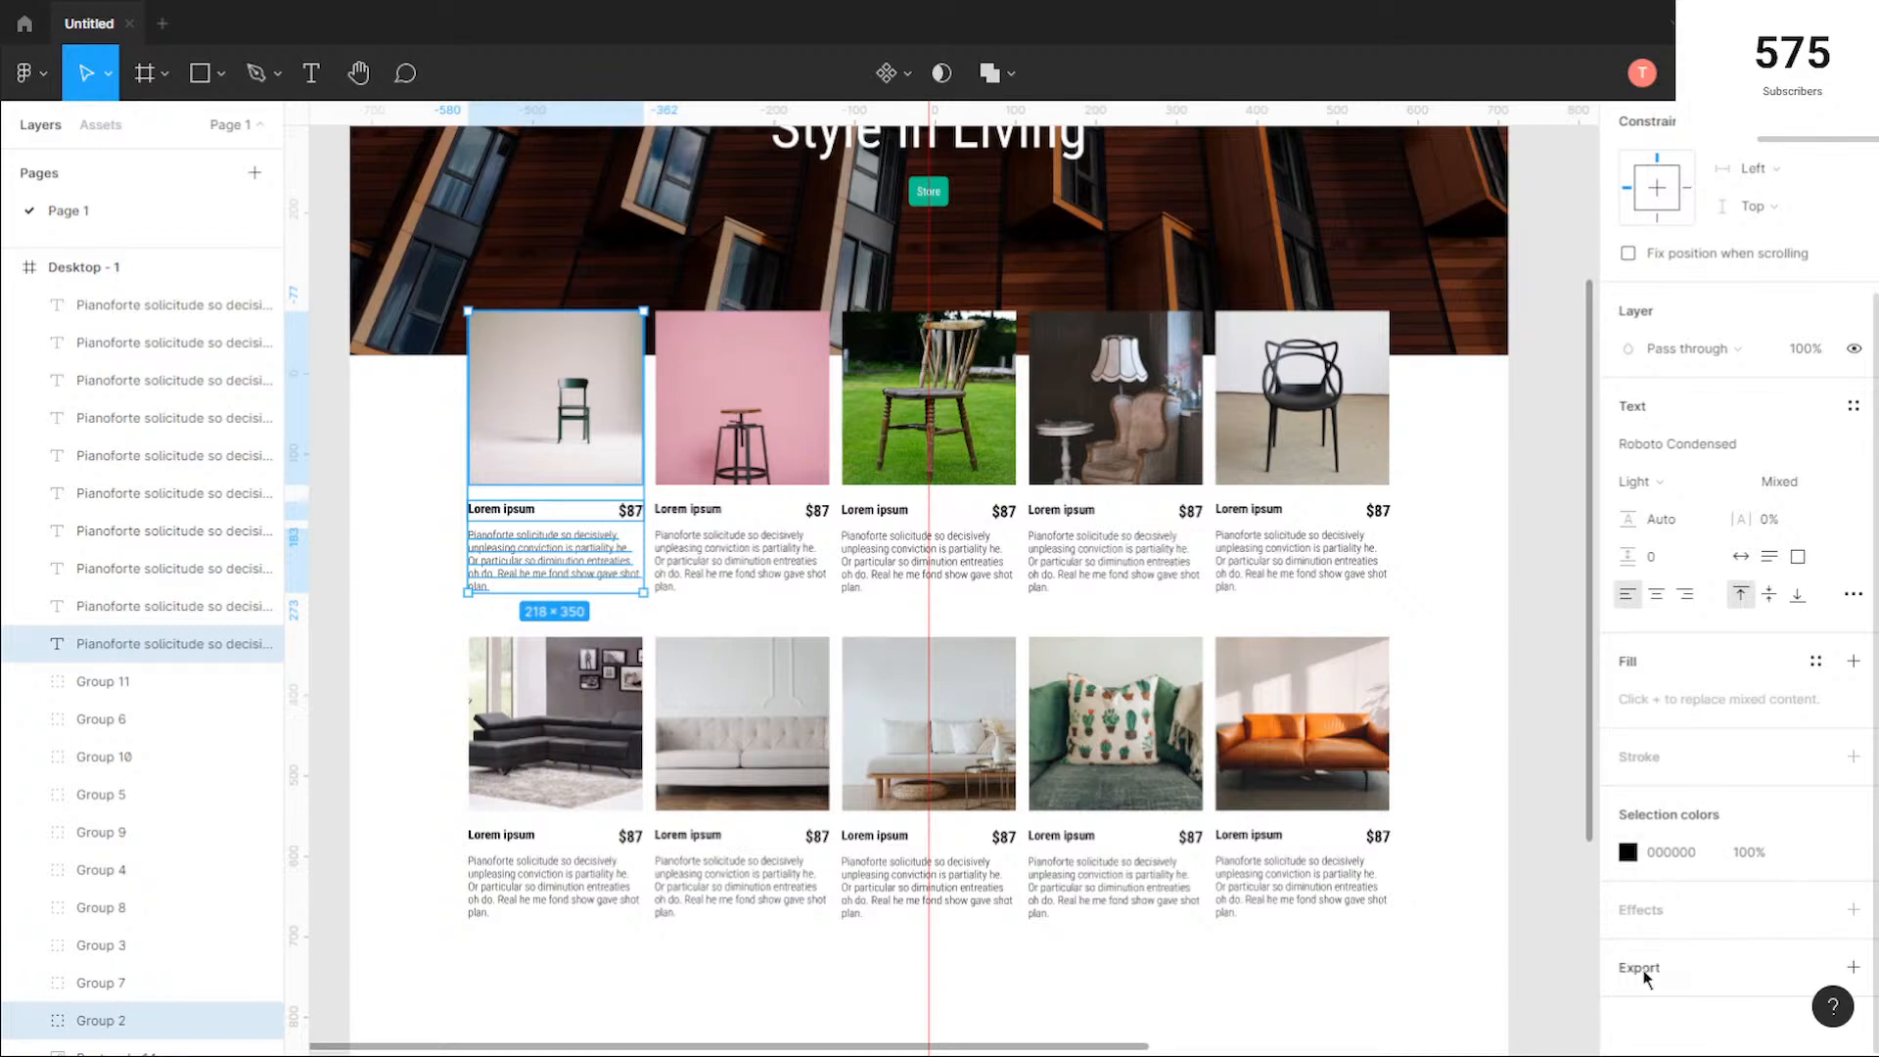
{"action": "left_click", "coordinate": [1644, 910]}
{"action": "scroll", "coordinate": [1652, 908], "scroll_direction": "down", "scroll_amount": 1}
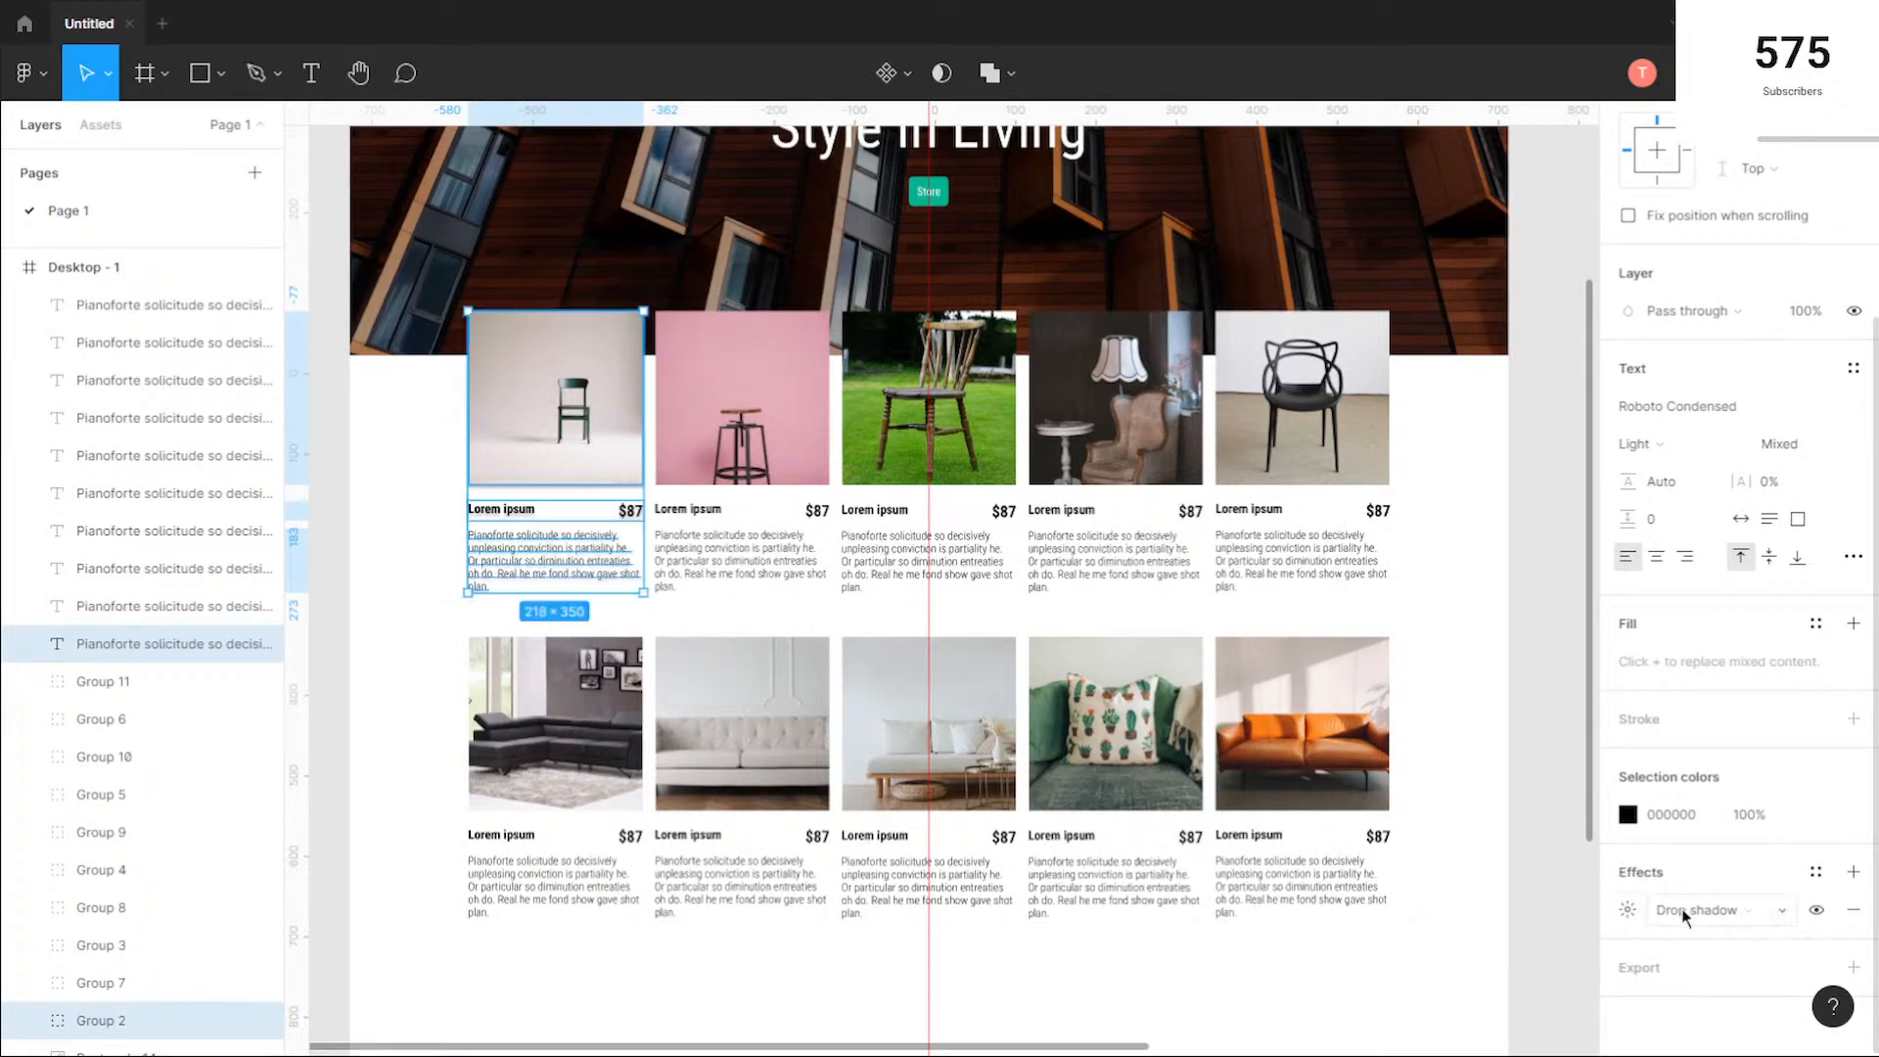
{"action": "left_click", "coordinate": [1628, 909]}
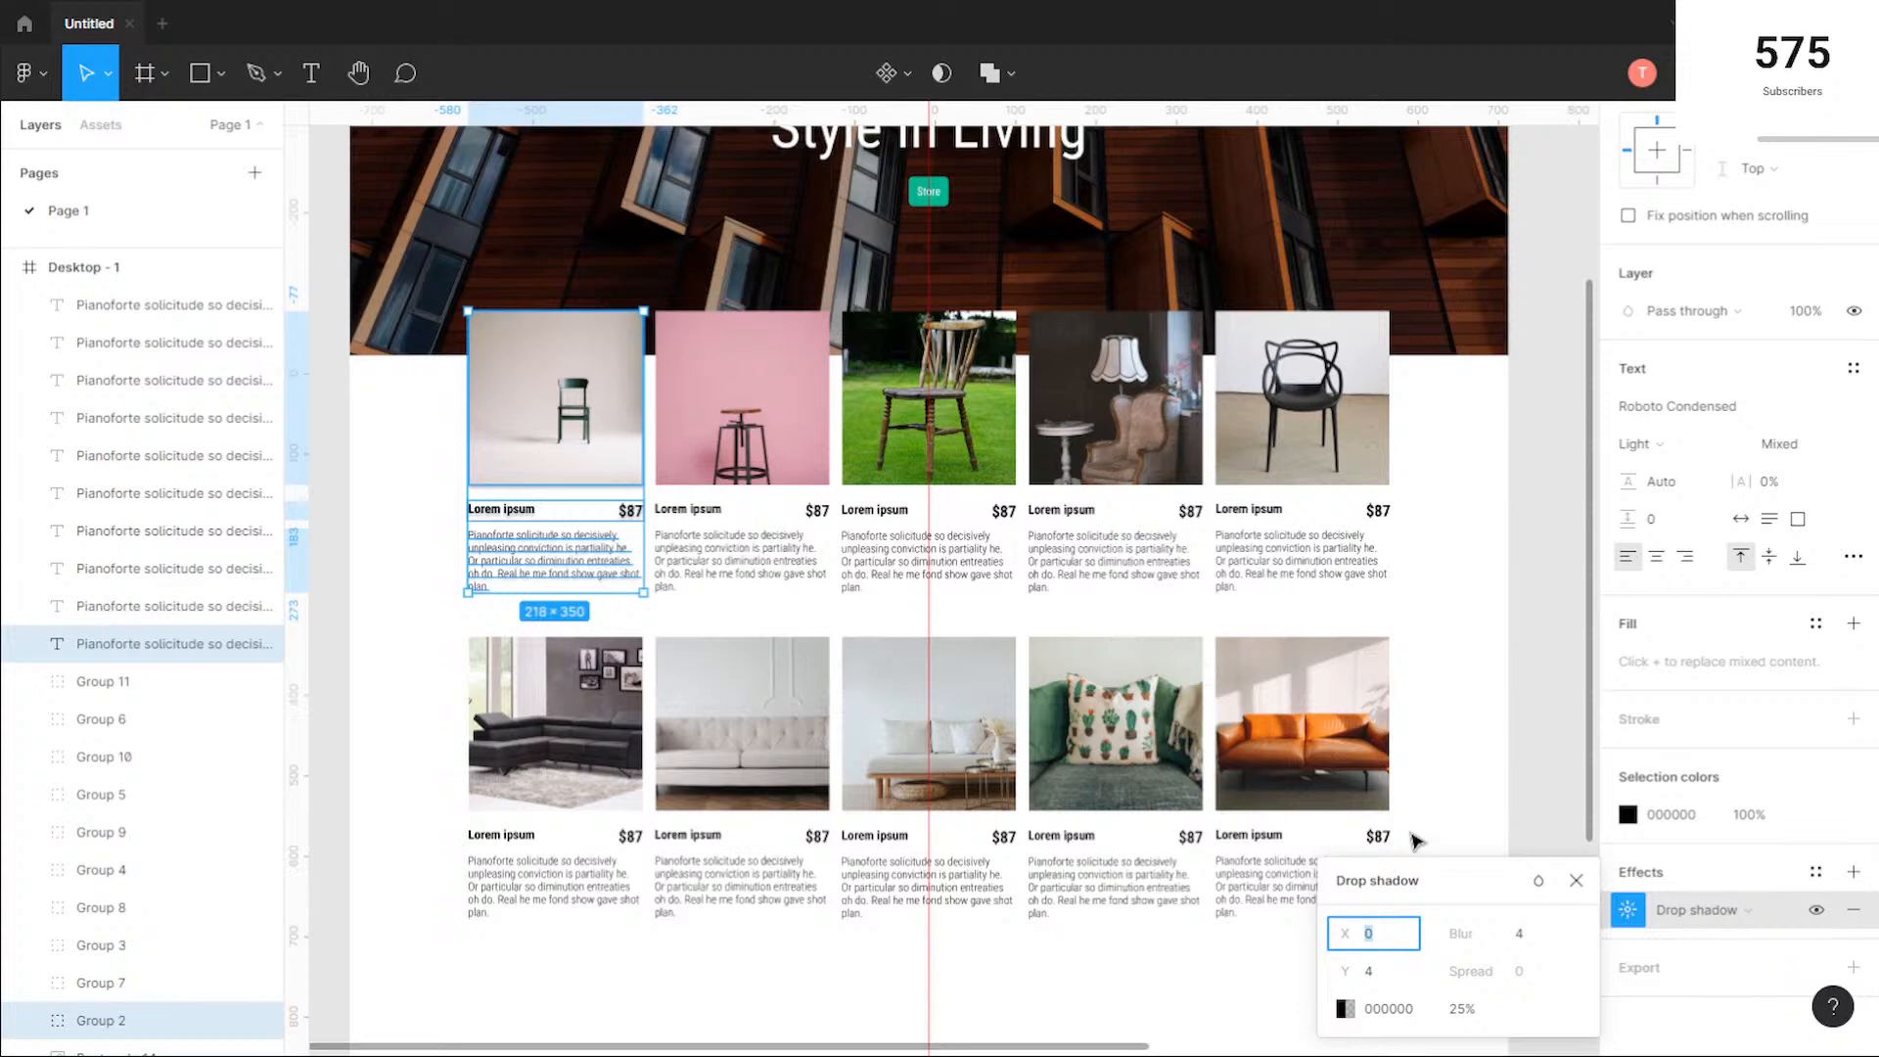
{"action": "left_click", "coordinate": [1347, 1009]}
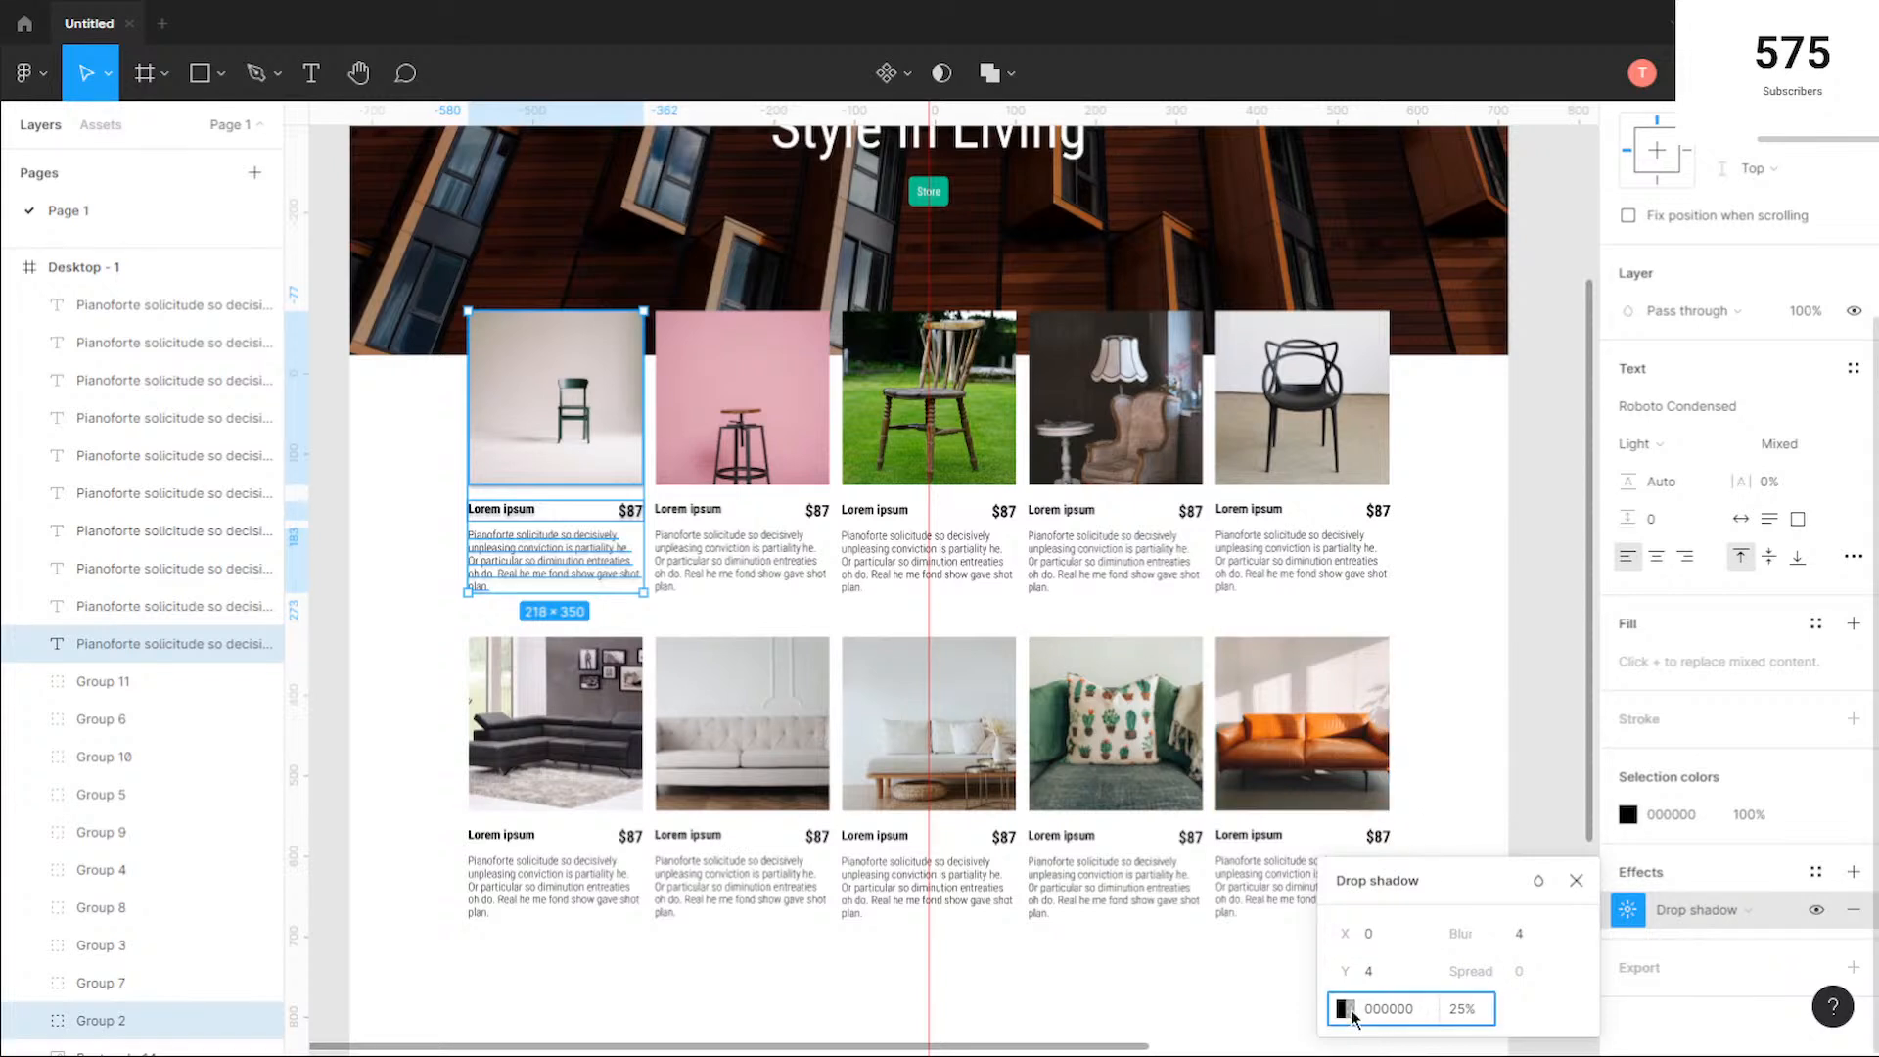
{"action": "left_click", "coordinate": [1124, 942]}
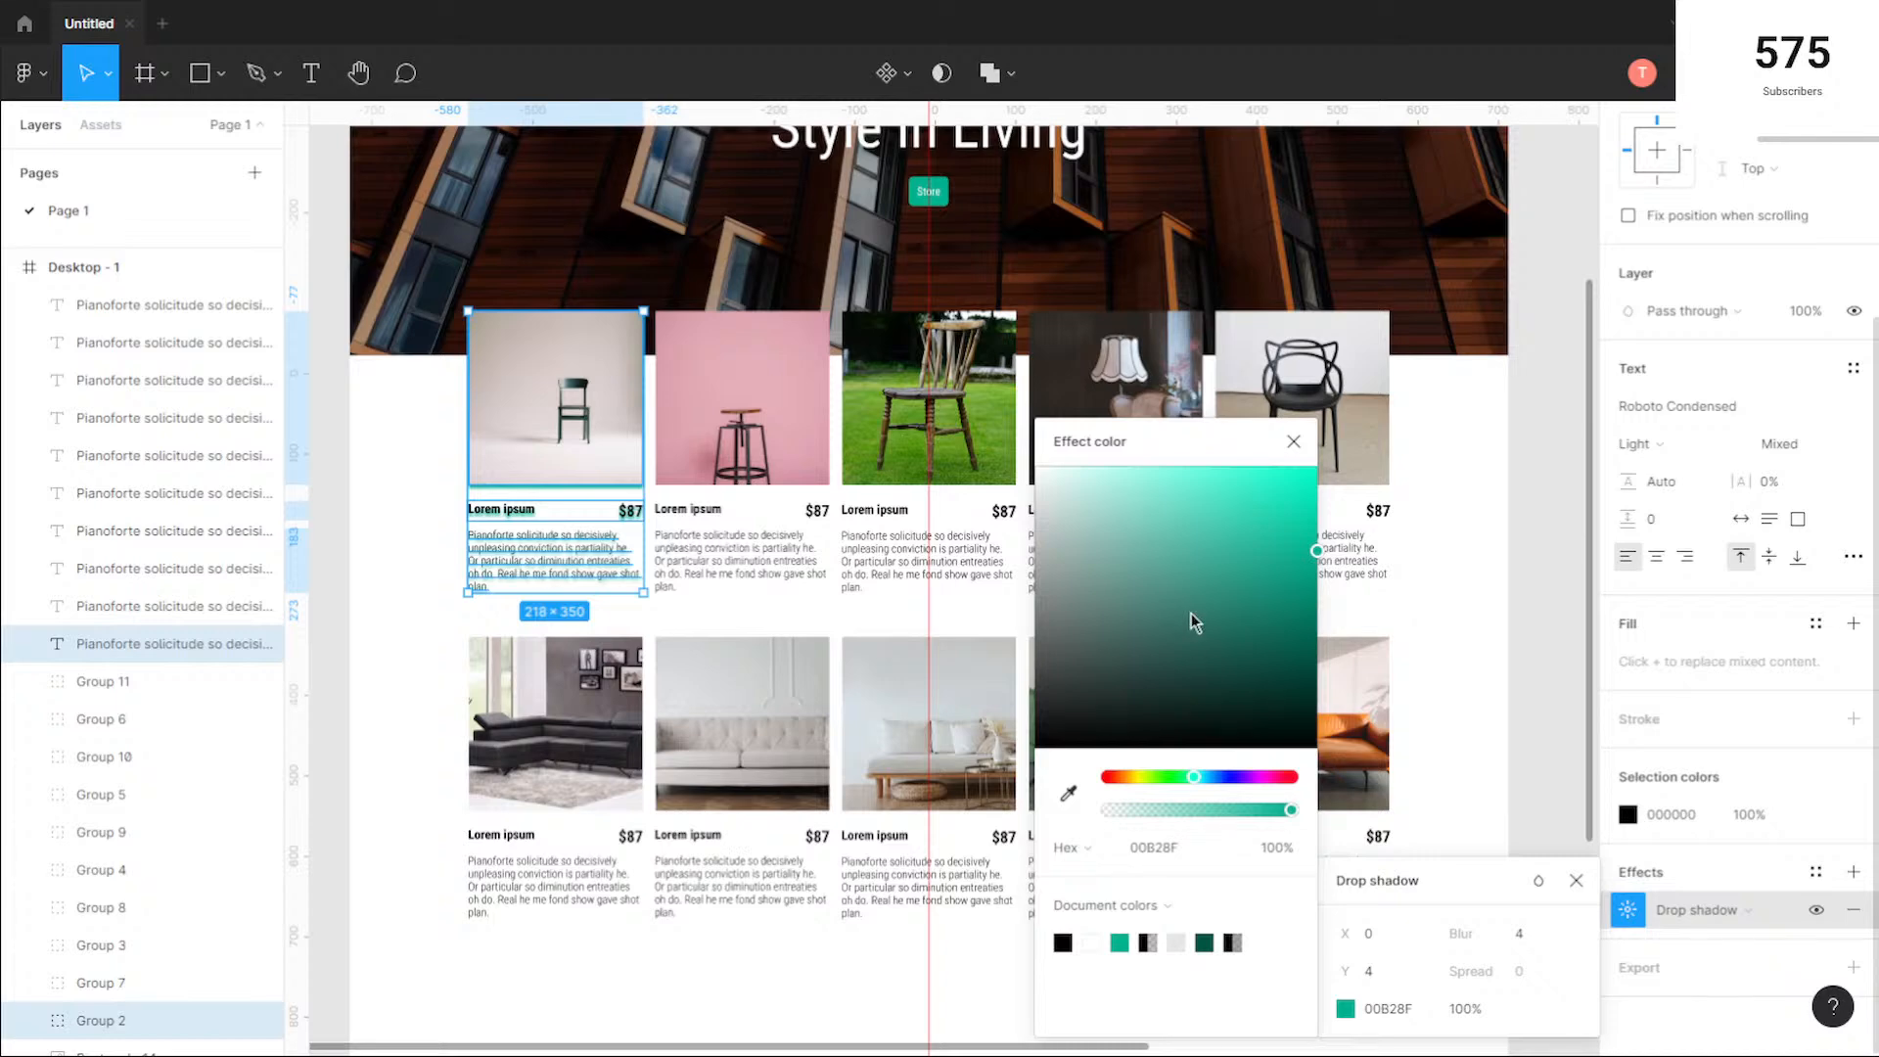
{"action": "left_click", "coordinate": [1293, 442]}
{"action": "key", "text": "ctrl+z"}
{"action": "scroll", "coordinate": [490, 524], "scroll_direction": "up", "scroll_amount": 3}
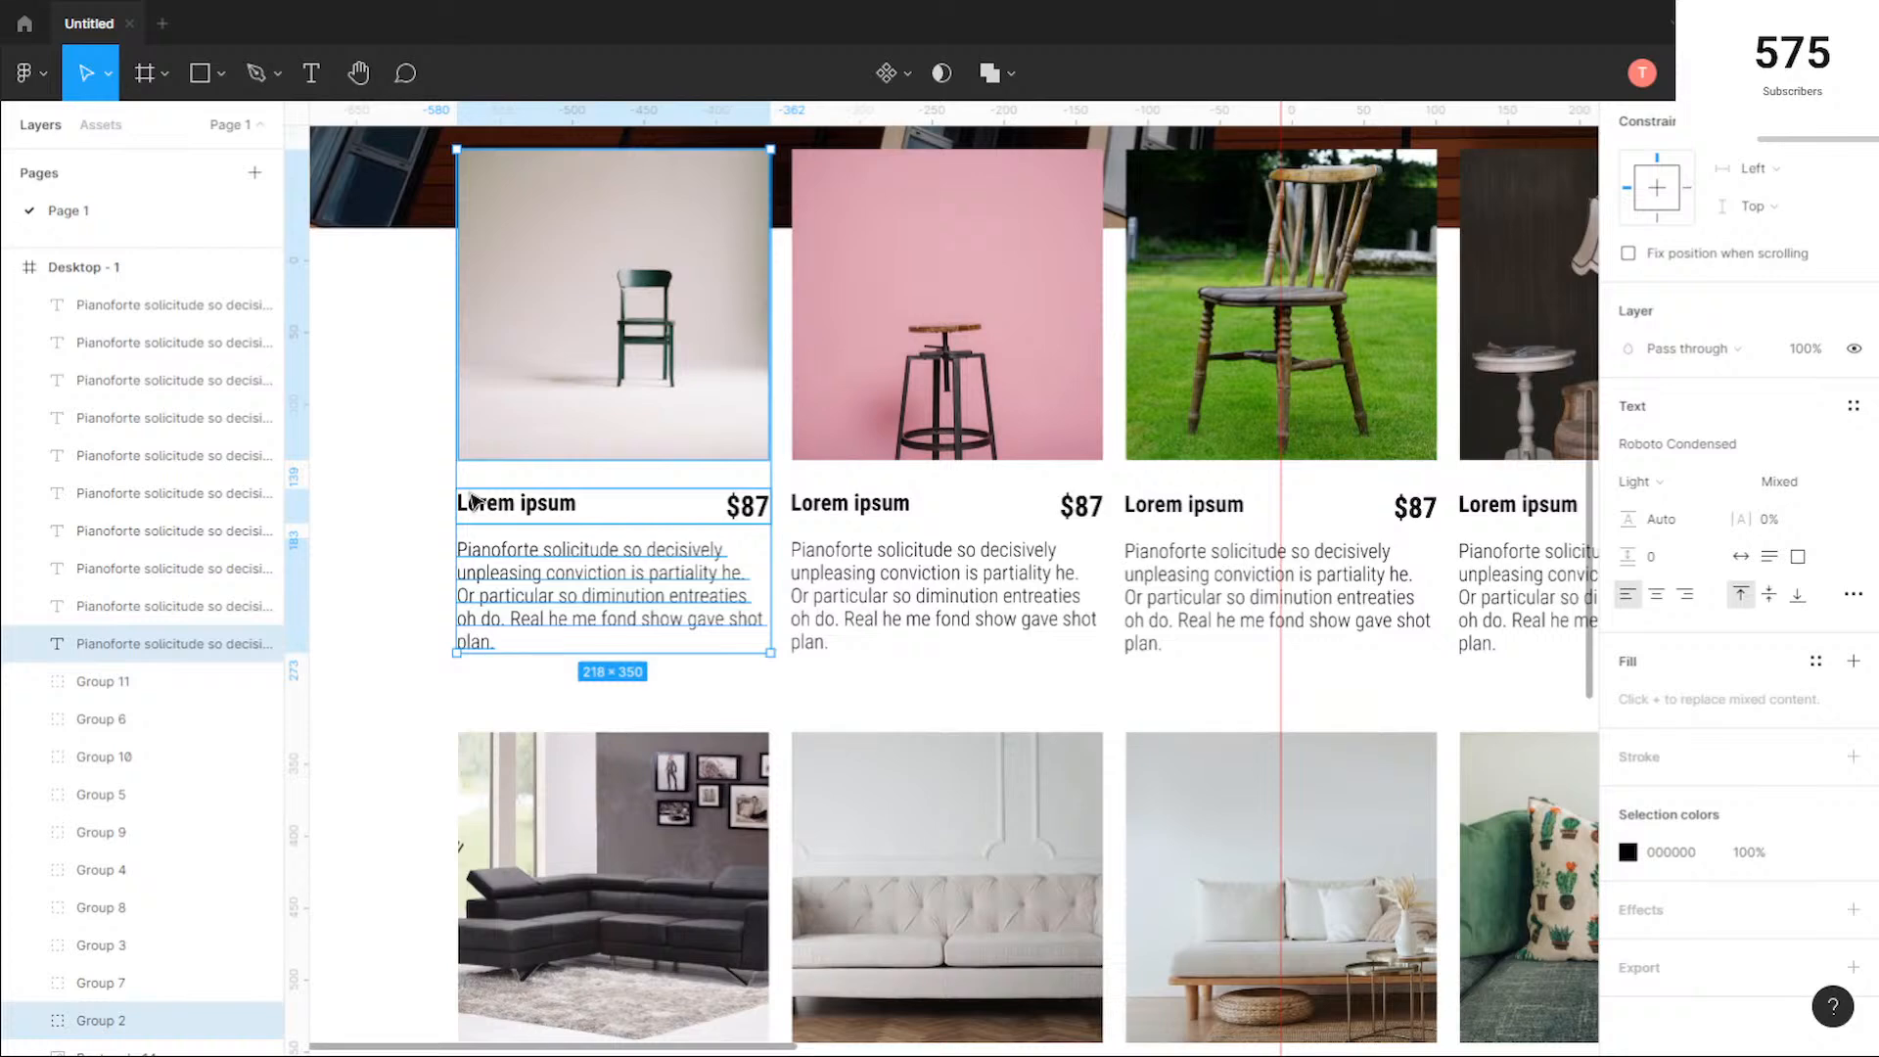
{"action": "scroll", "coordinate": [482, 504], "scroll_direction": "down", "scroll_amount": 3}
{"action": "key", "text": "Escape"}
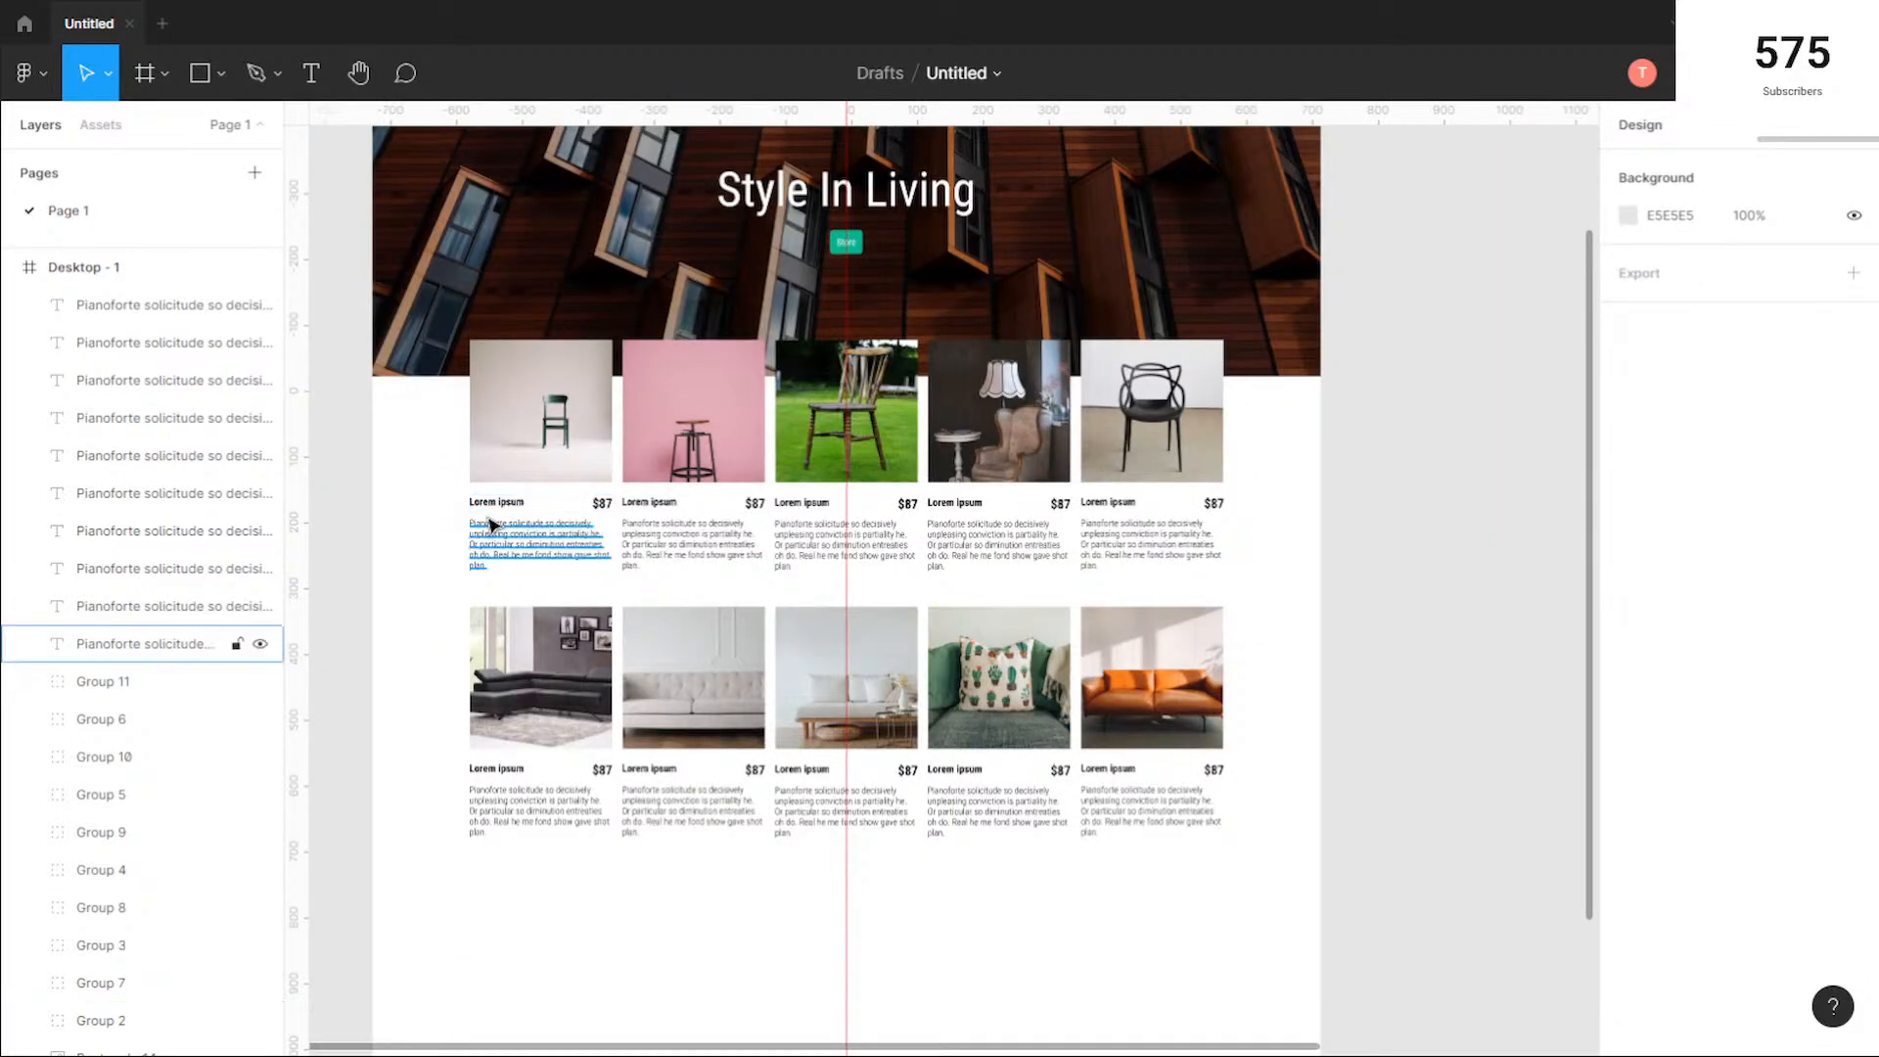
Step: Group each of the five first-row products' photo, name, price and description into its own group
{"action": "left_click_drag", "start_coordinate": [619, 575], "coordinate": [390, 335]}
{"action": "key", "text": "ctrl+g"}
{"action": "left_click_drag", "start_coordinate": [768, 586], "coordinate": [621, 338]}
{"action": "key", "text": "ctrl+g"}
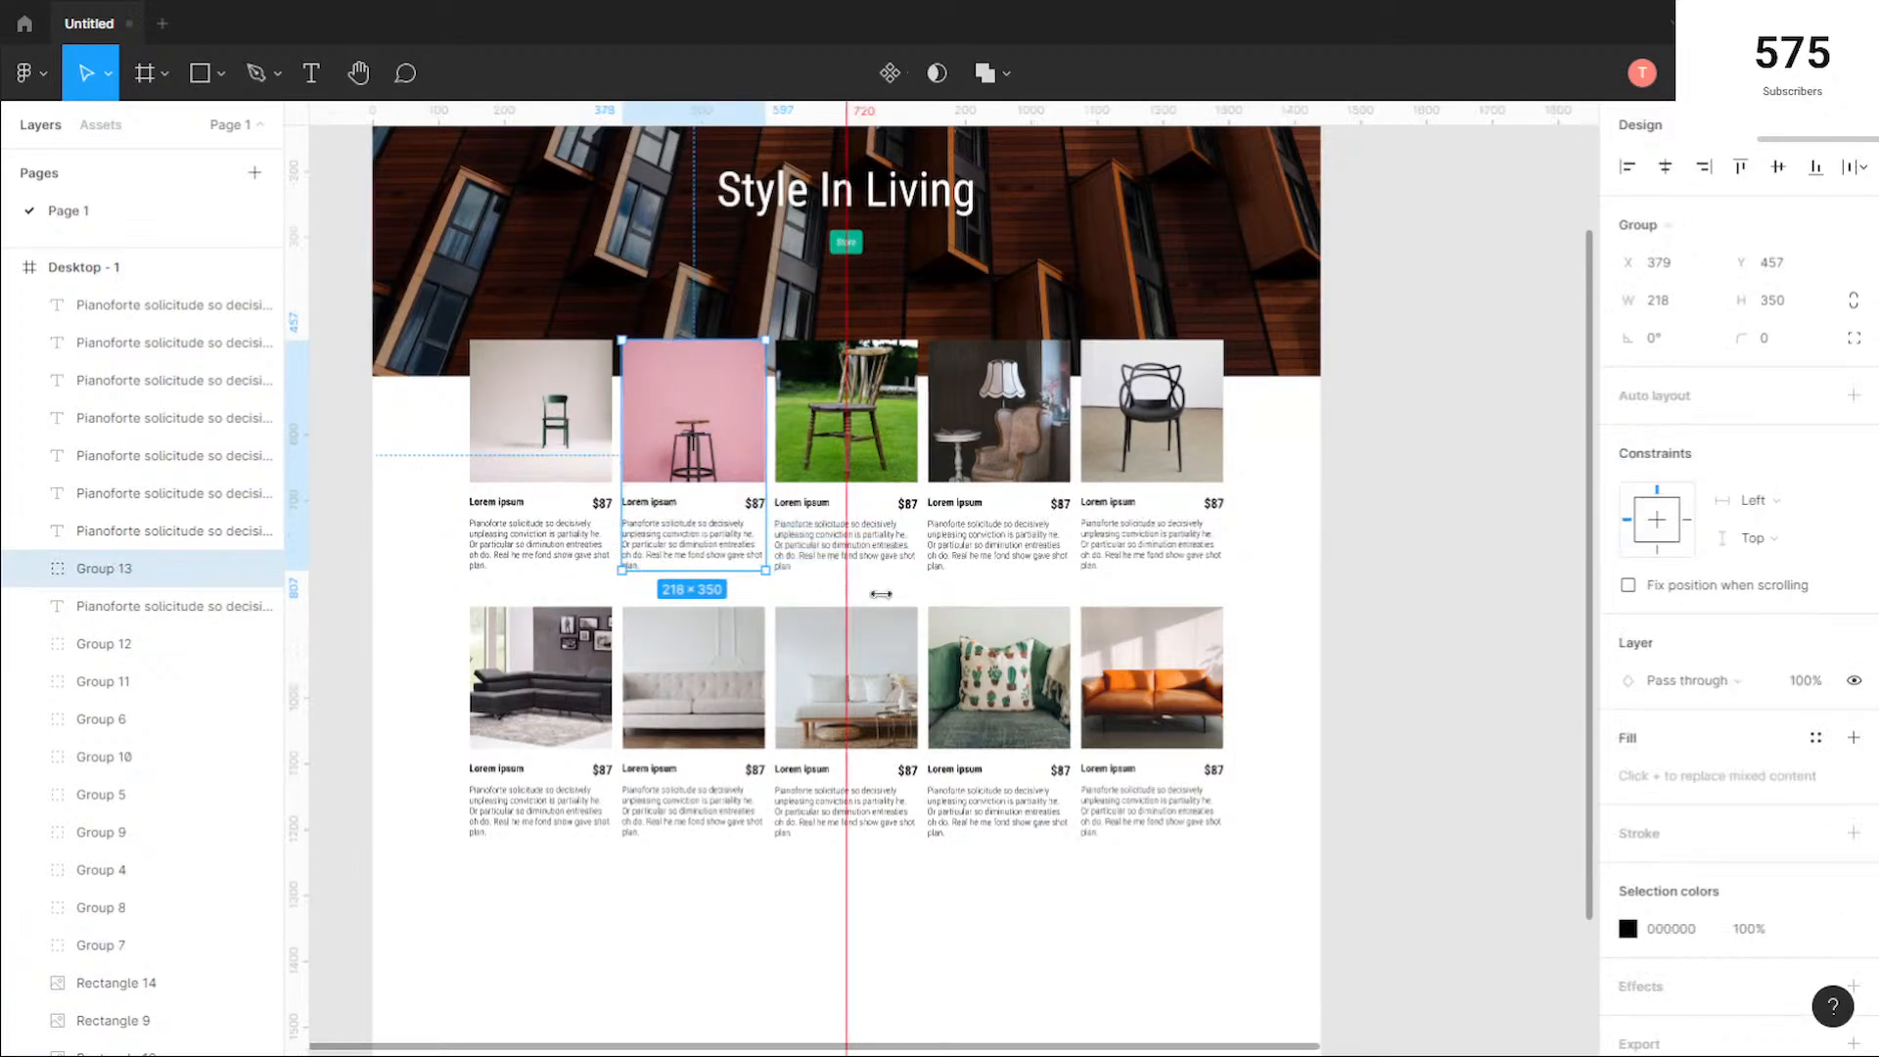
{"action": "left_click", "coordinate": [923, 599]}
{"action": "left_click_drag", "start_coordinate": [921, 592], "coordinate": [835, 437]}
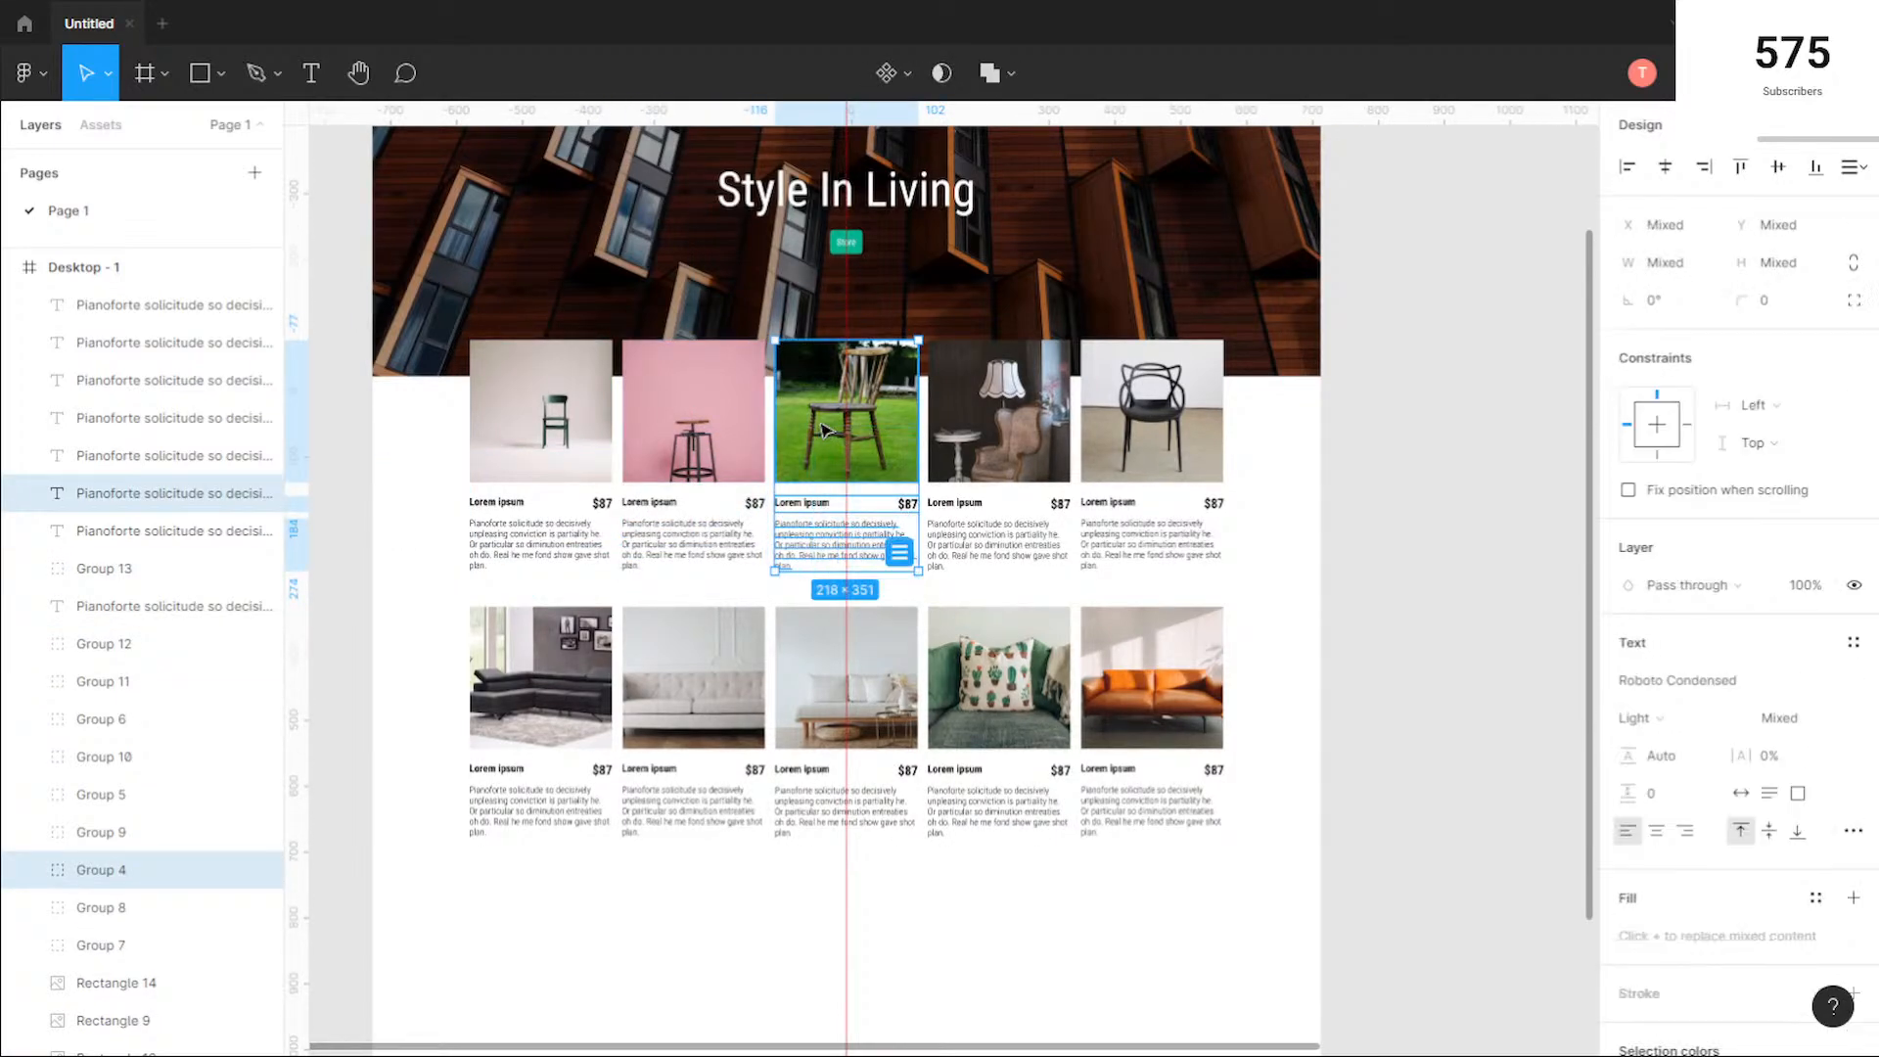
{"action": "key", "text": "ctrl+g"}
{"action": "left_click_drag", "start_coordinate": [1071, 596], "coordinate": [1023, 431]}
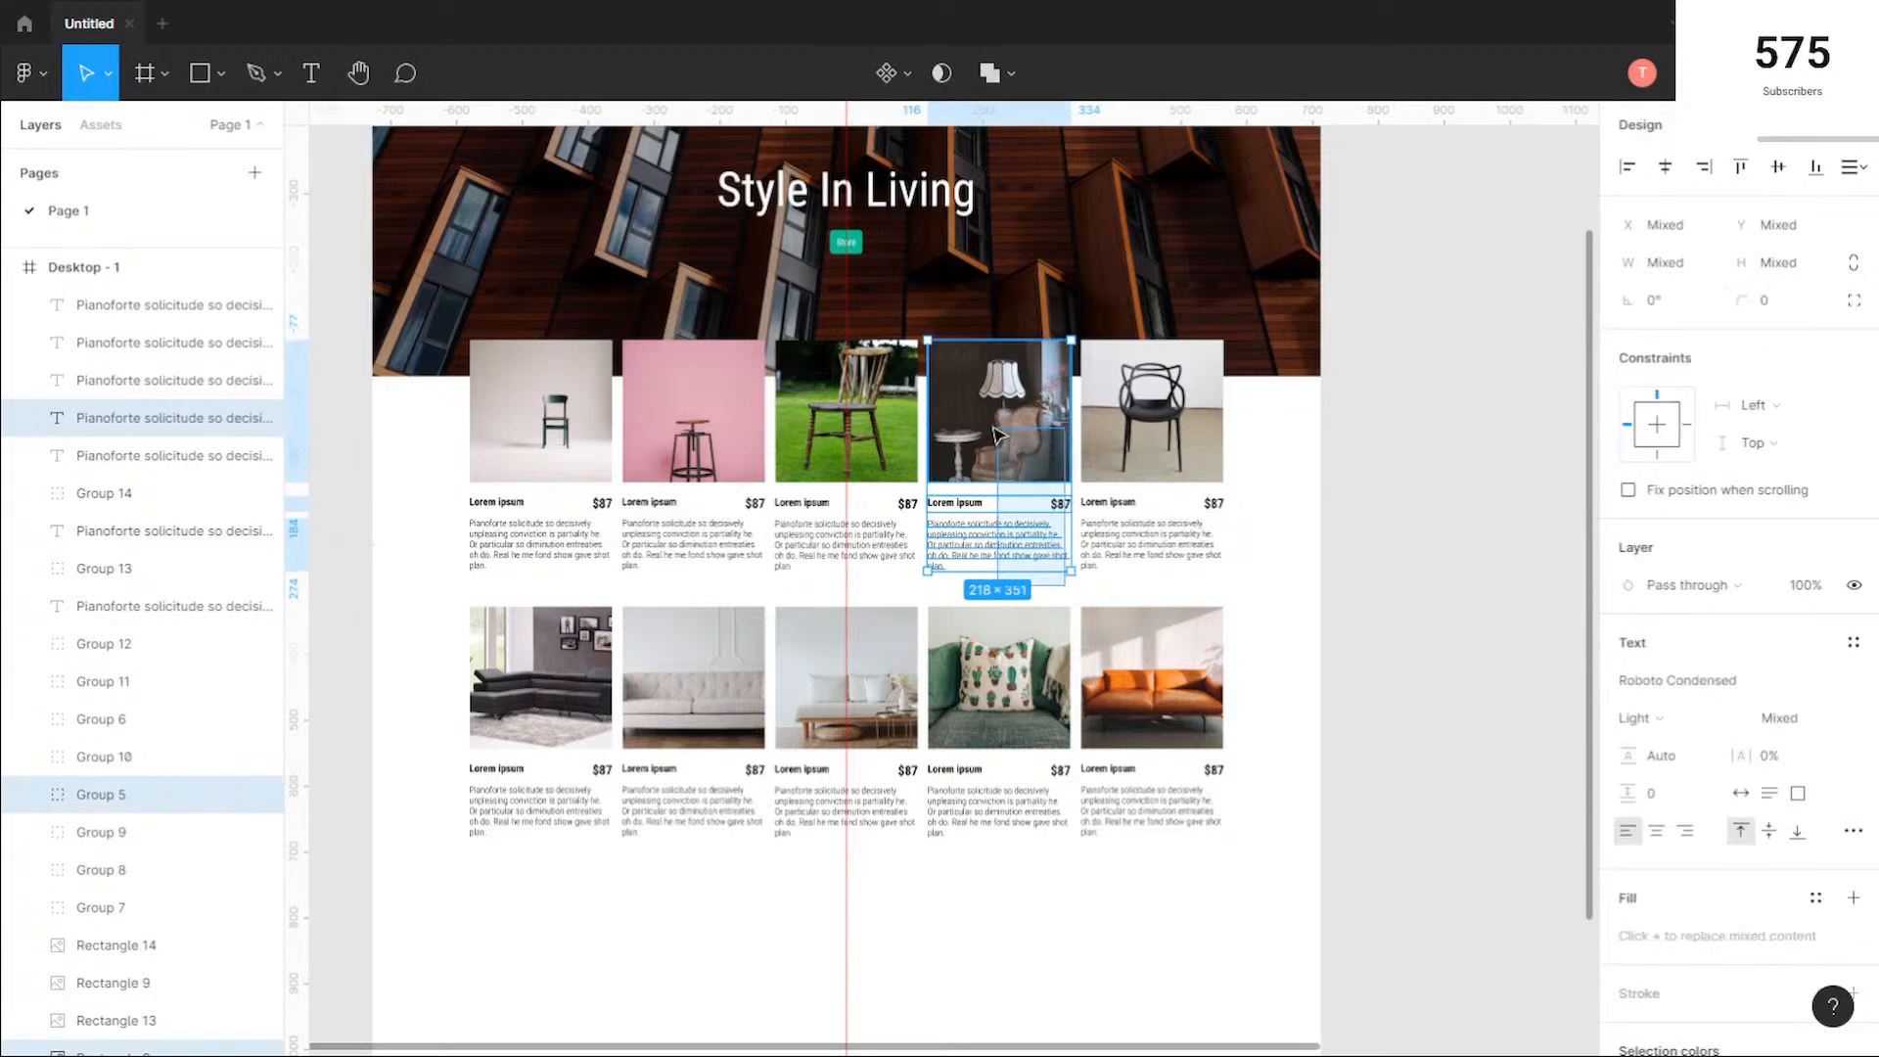
{"action": "key", "text": "ctrl+g"}
{"action": "left_click_drag", "start_coordinate": [1236, 587], "coordinate": [1124, 429]}
{"action": "key", "text": "ctrl+g"}
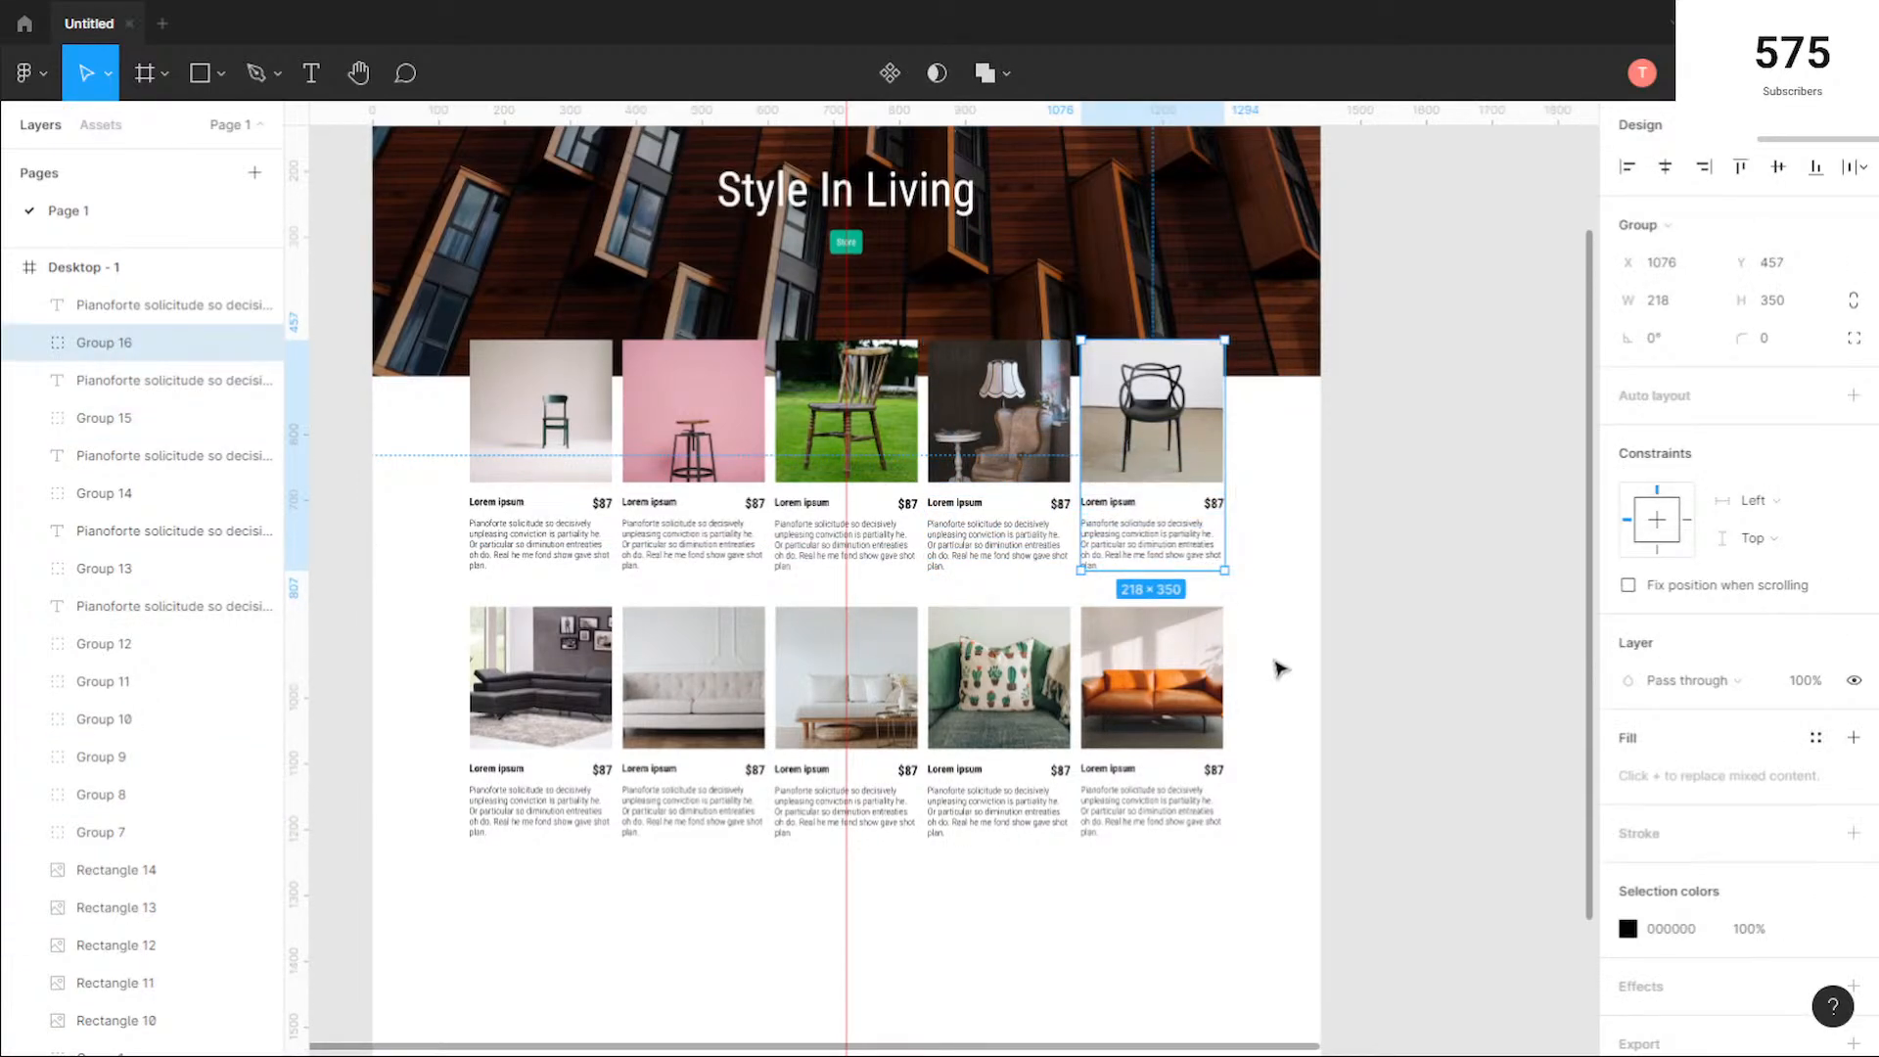
Step: Group each of the five second-row products' photo, name, price and description into its own group
{"action": "left_click_drag", "start_coordinate": [1275, 602], "coordinate": [1113, 870]}
{"action": "key", "text": "ctrl+g"}
{"action": "left_click_drag", "start_coordinate": [1041, 931], "coordinate": [969, 714]}
{"action": "key", "text": "ctrl+g"}
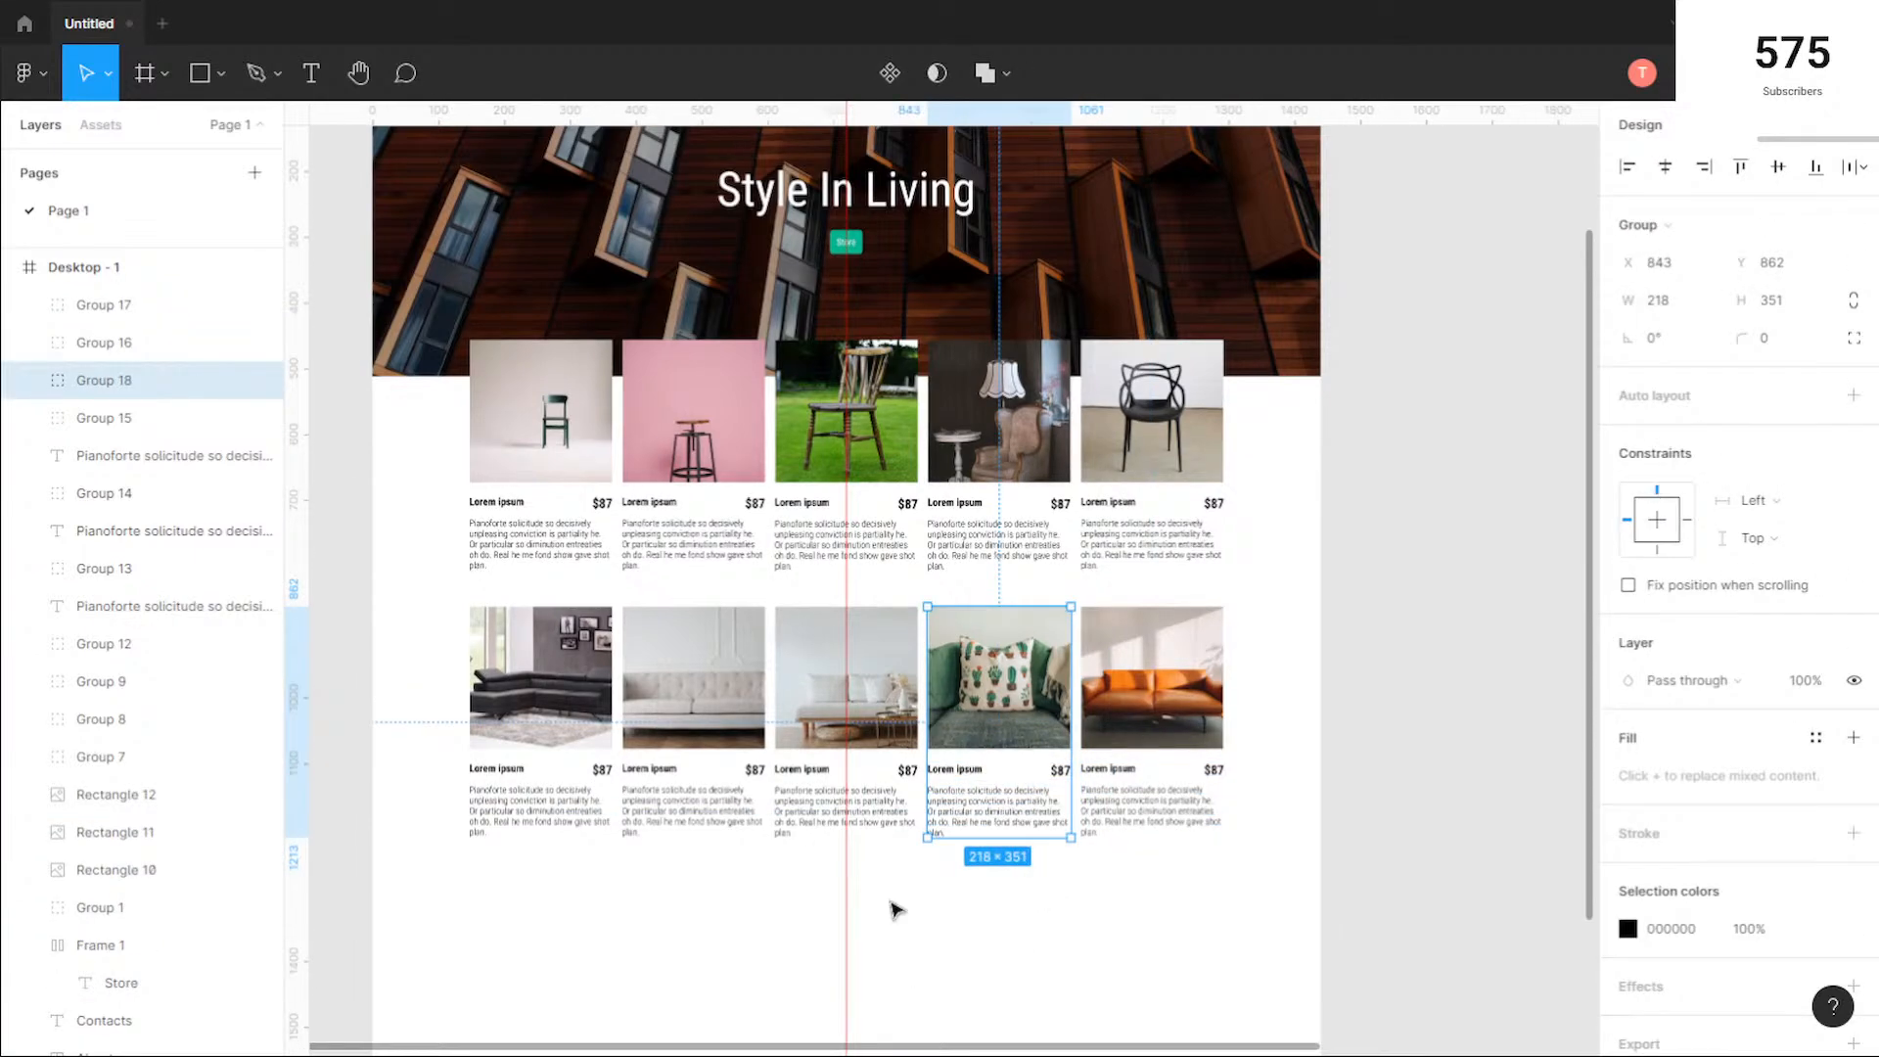
{"action": "left_click_drag", "start_coordinate": [893, 902], "coordinate": [852, 724]}
{"action": "key", "text": "ctrl+g"}
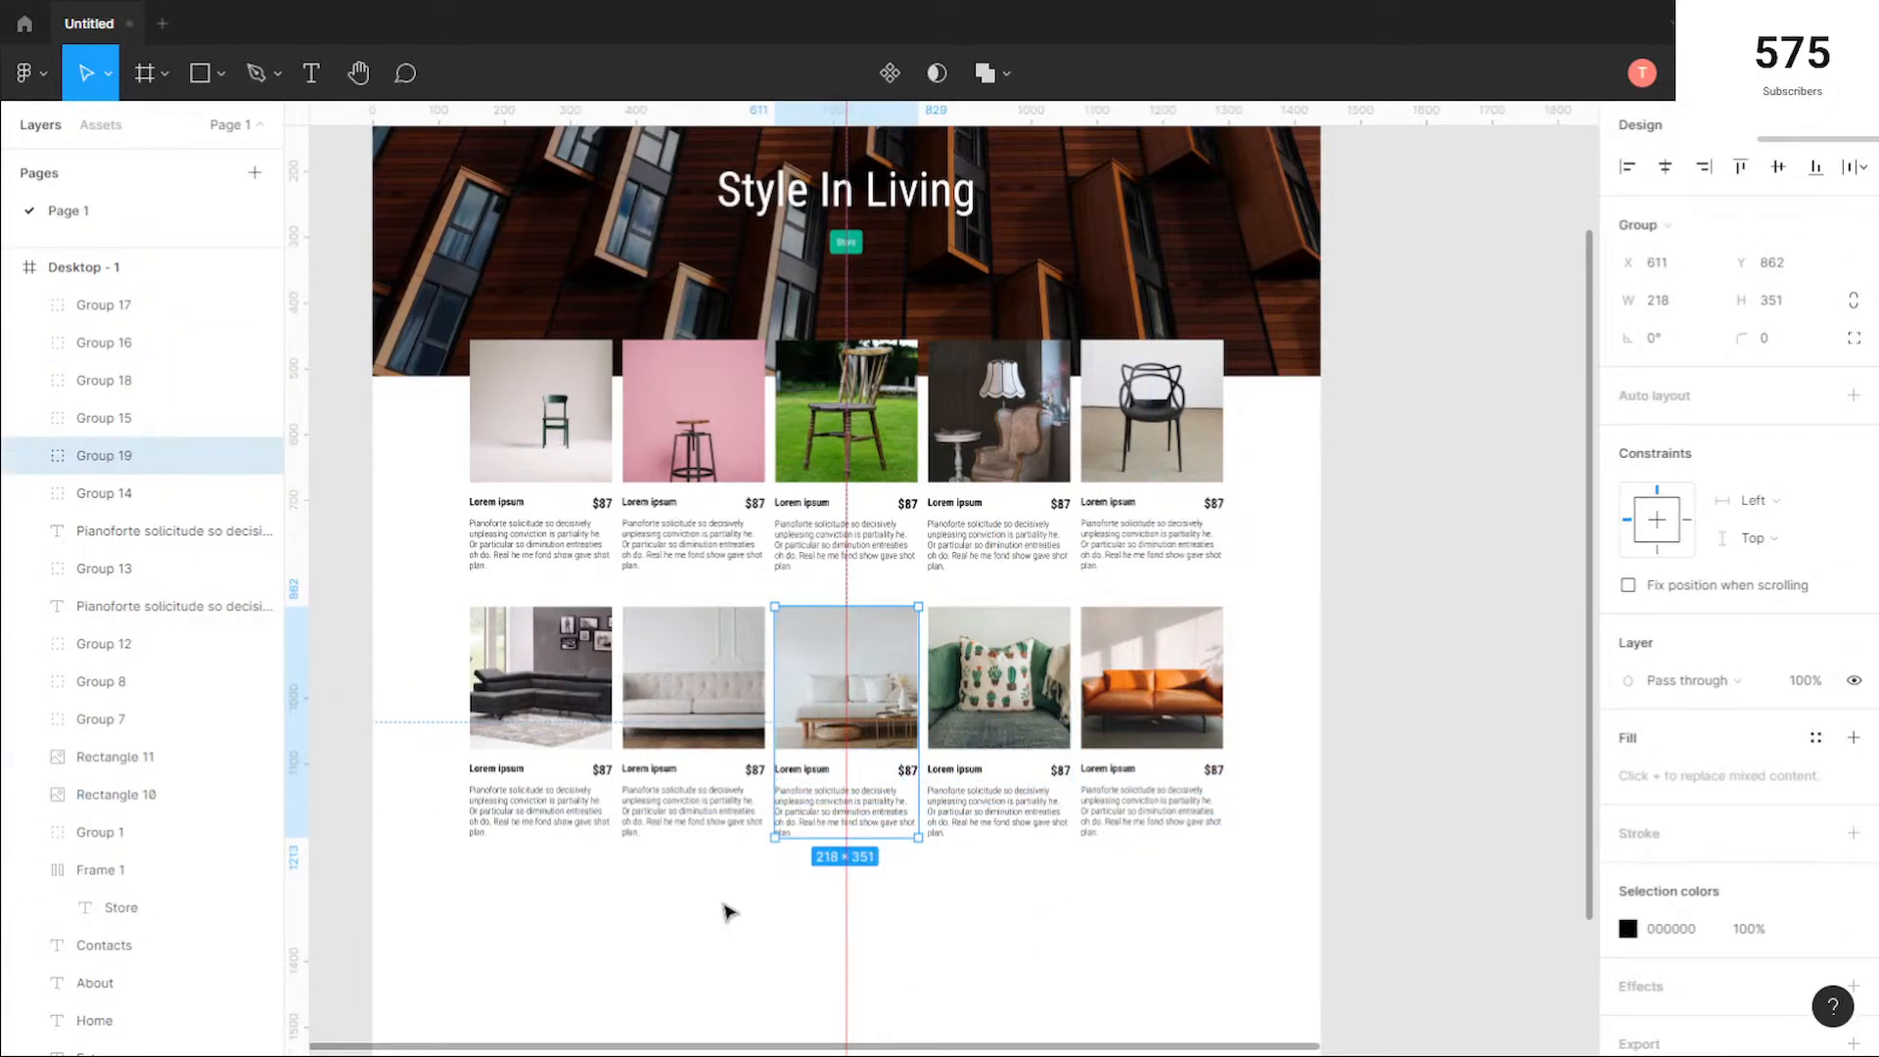
{"action": "left_click_drag", "start_coordinate": [724, 909], "coordinate": [667, 636]}
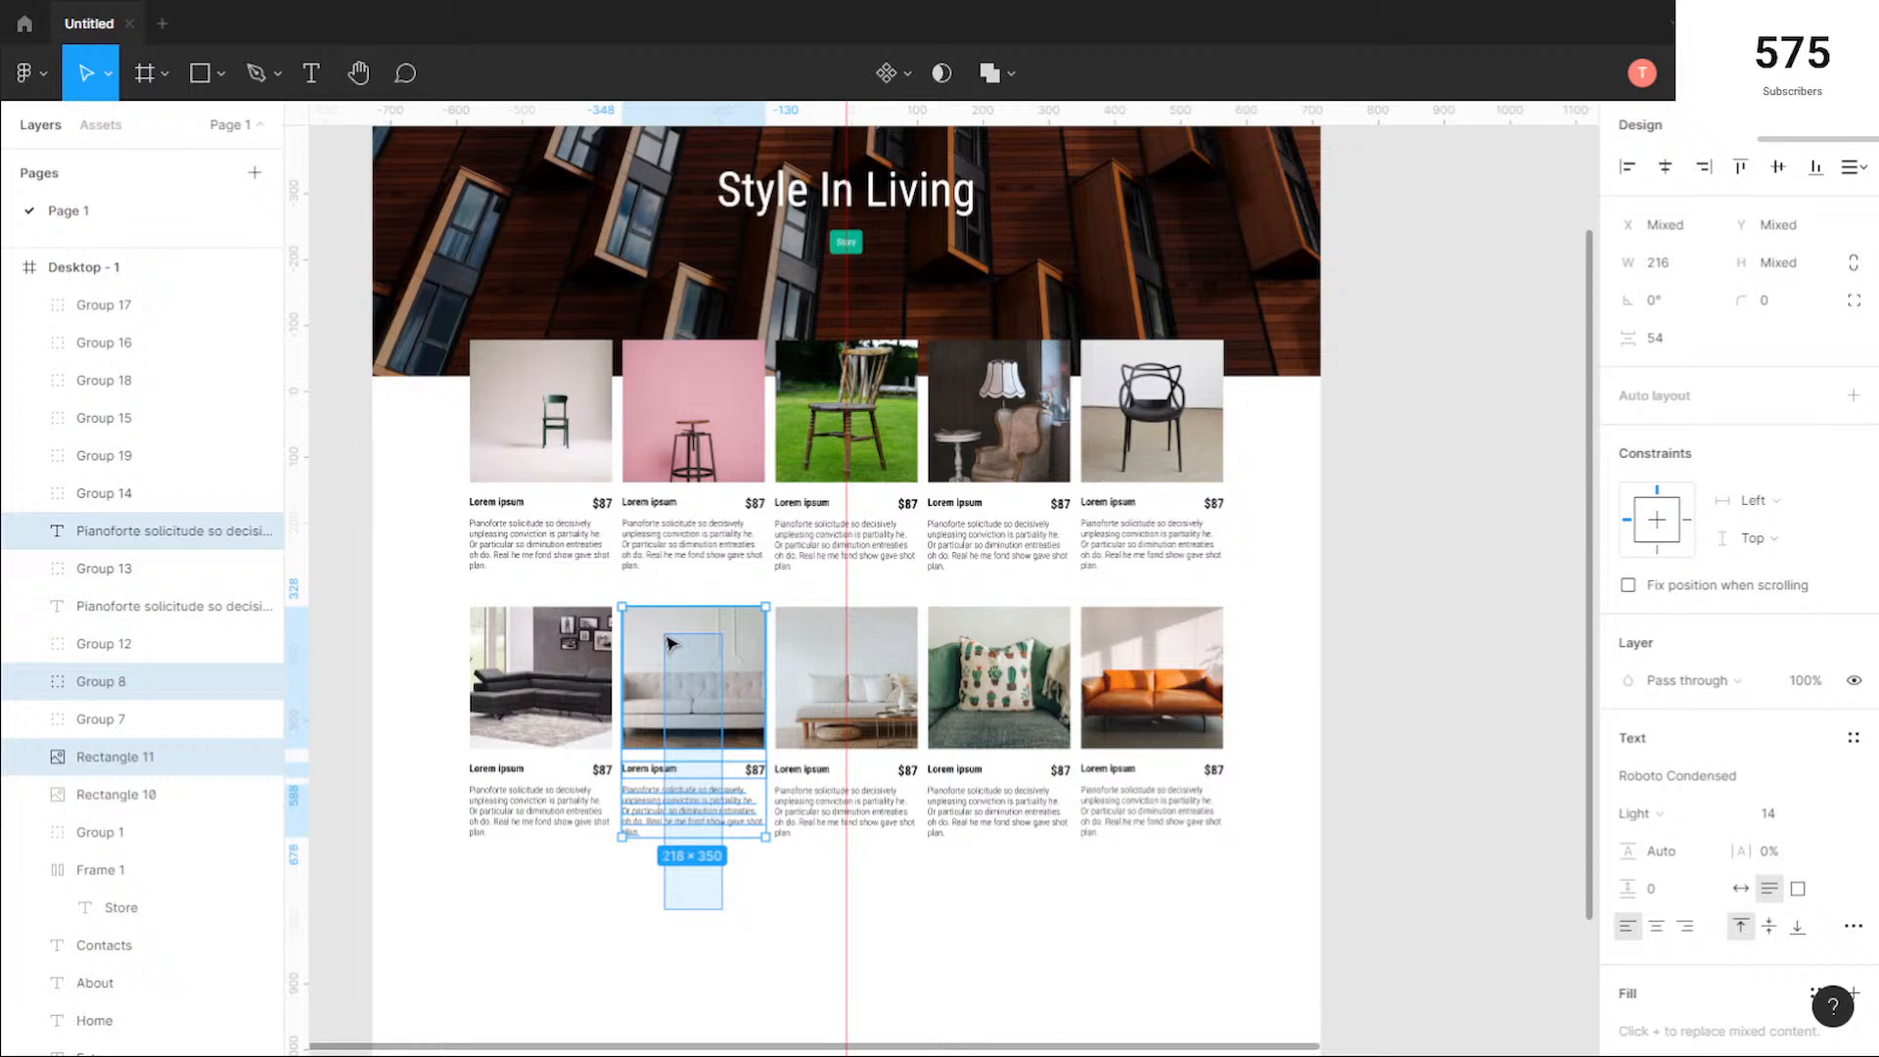
{"action": "key", "text": "ctrl+g"}
{"action": "left_click_drag", "start_coordinate": [568, 905], "coordinate": [449, 657]}
{"action": "key", "text": "ctrl+g"}
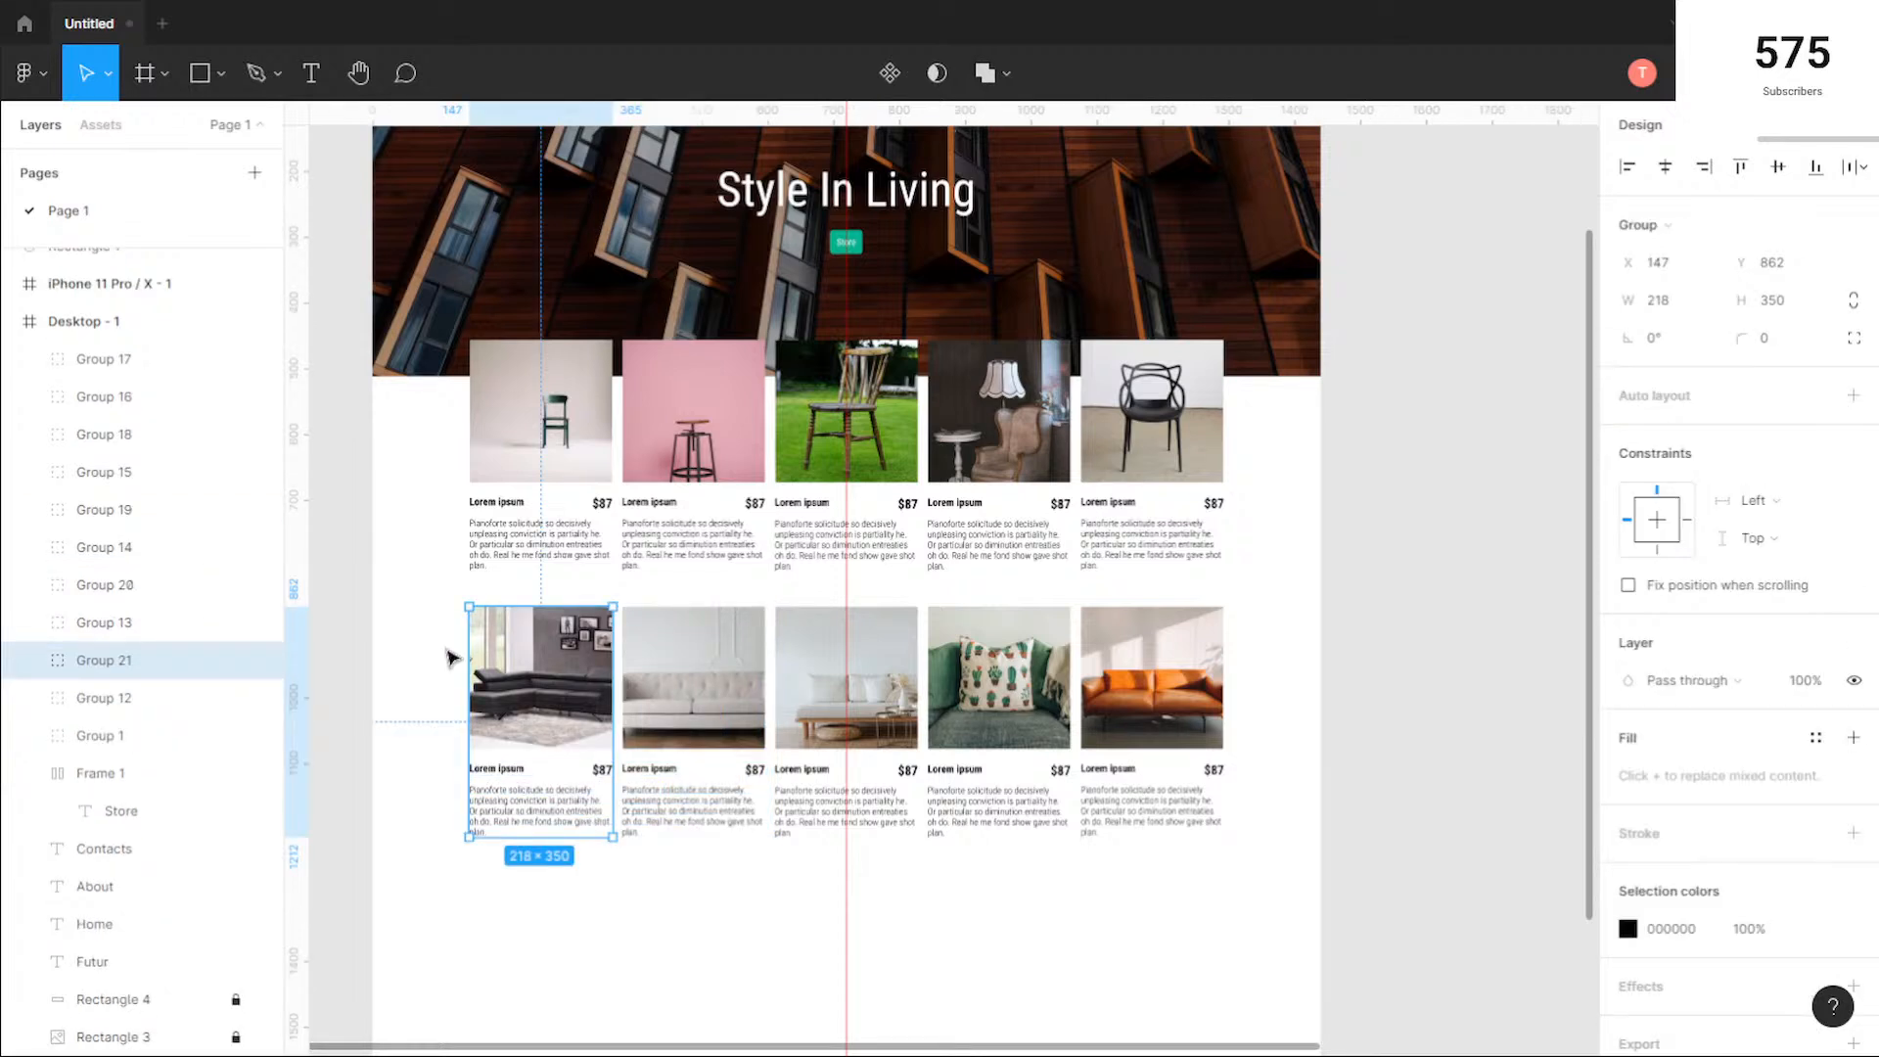
Step: Try a drop shadow on the first chair's product group, testing the colours 00B28F and FFFFFF
{"action": "left_click", "coordinate": [555, 524]}
{"action": "scroll", "coordinate": [635, 600], "scroll_direction": "down", "scroll_amount": 1}
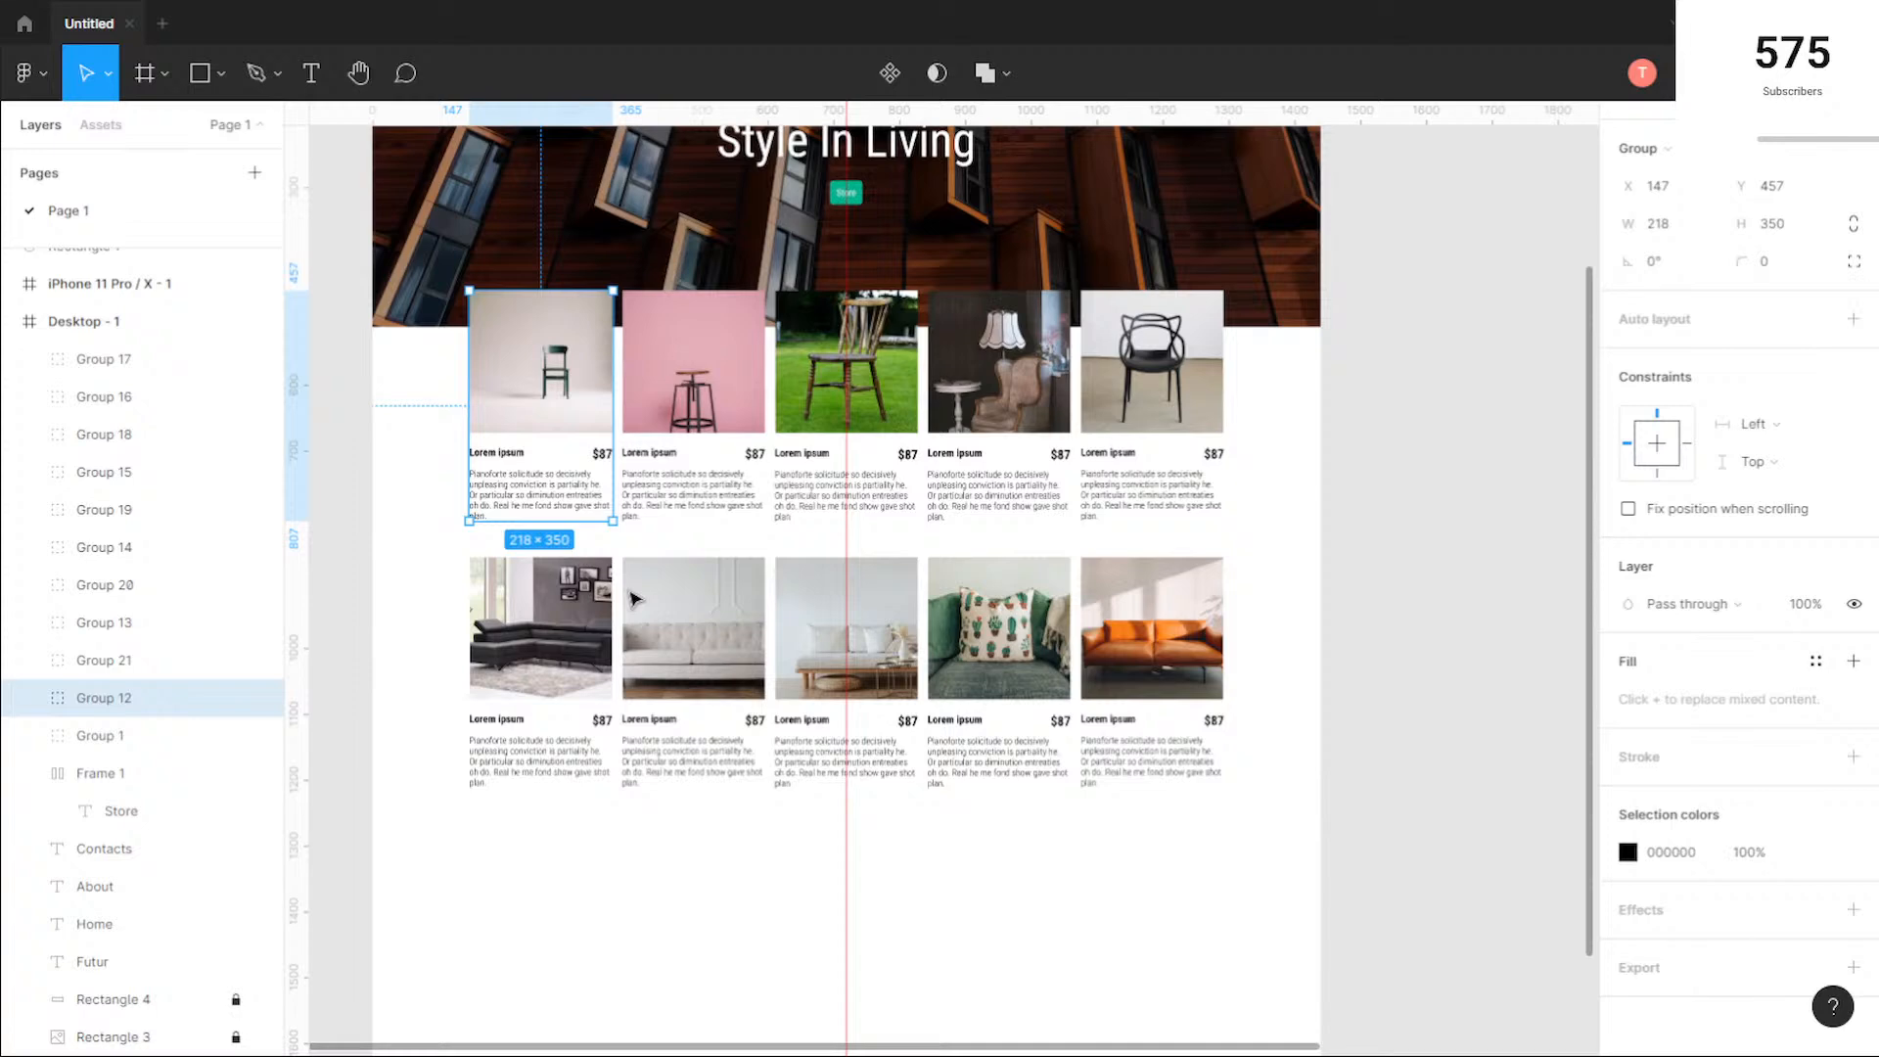
{"action": "scroll", "coordinate": [634, 599], "scroll_direction": "up", "scroll_amount": 2}
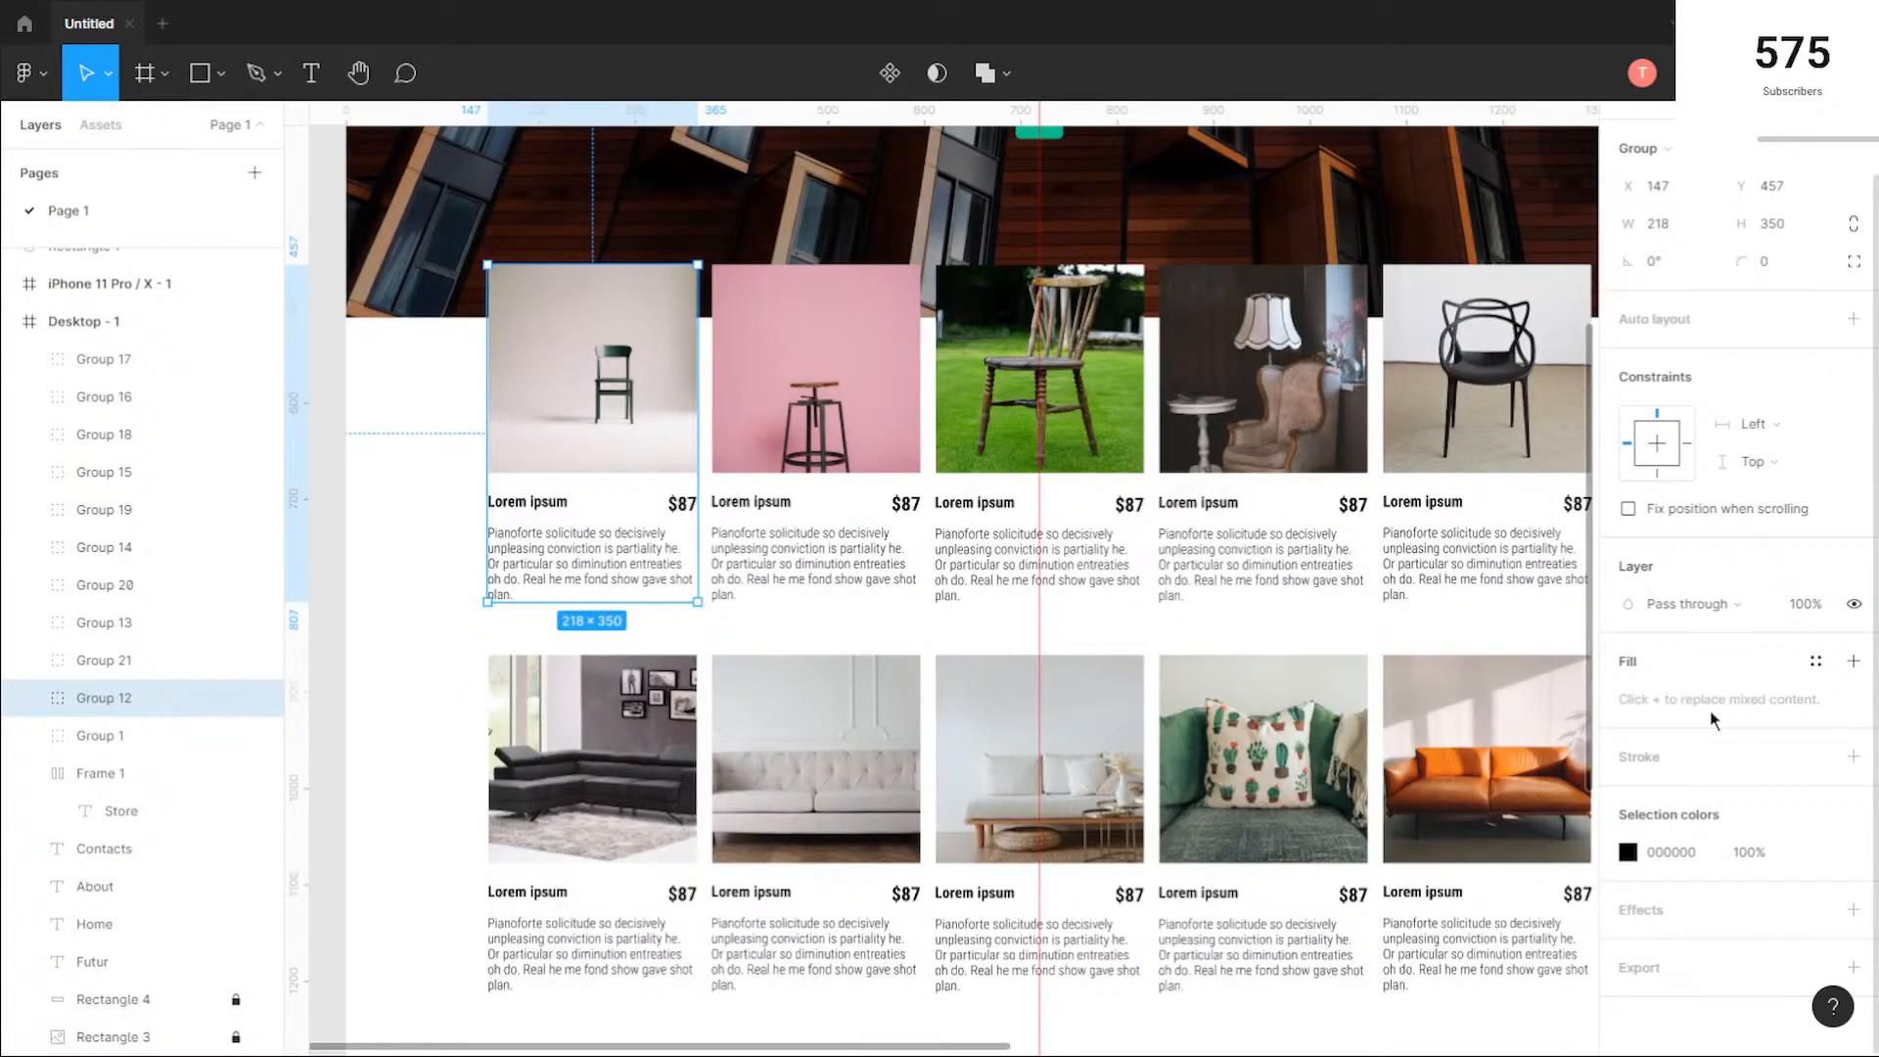
{"action": "left_click", "coordinate": [1853, 909]}
{"action": "left_click", "coordinate": [1628, 947]}
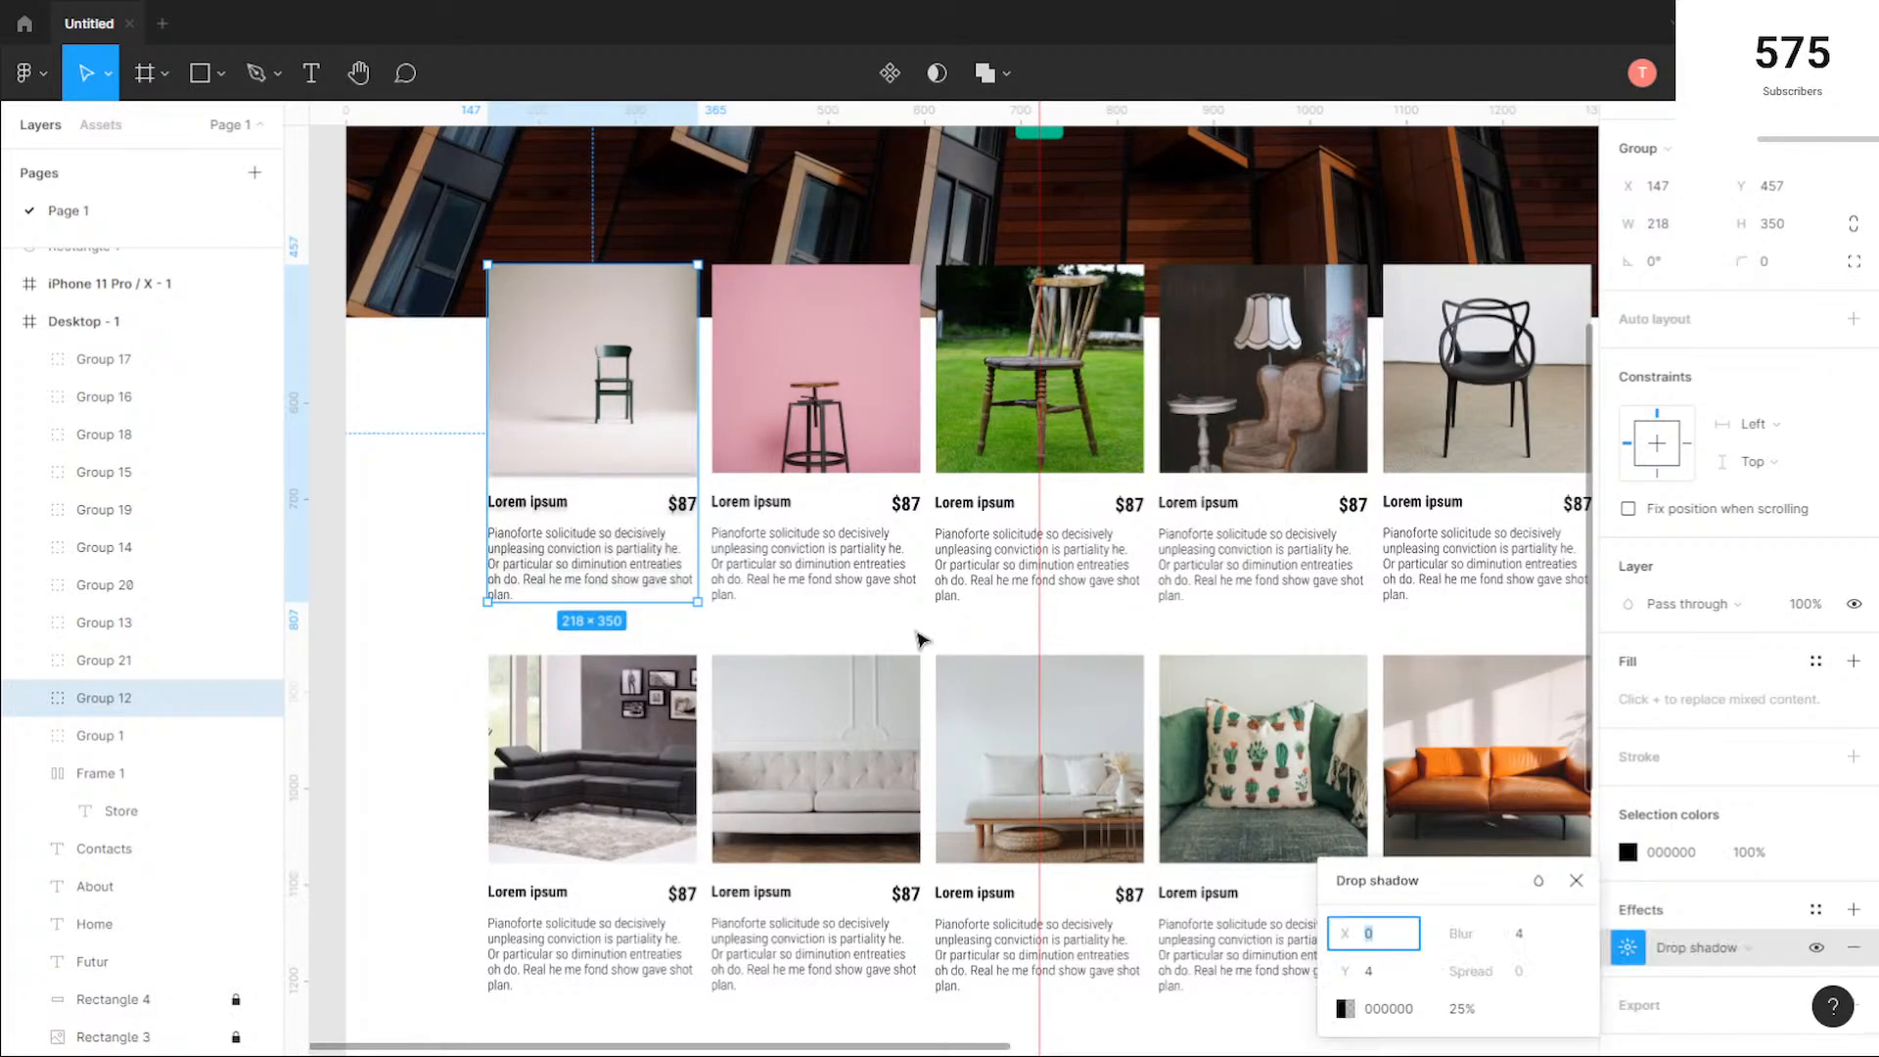
{"action": "left_click", "coordinate": [1346, 1009]}
{"action": "left_click", "coordinate": [1121, 941]}
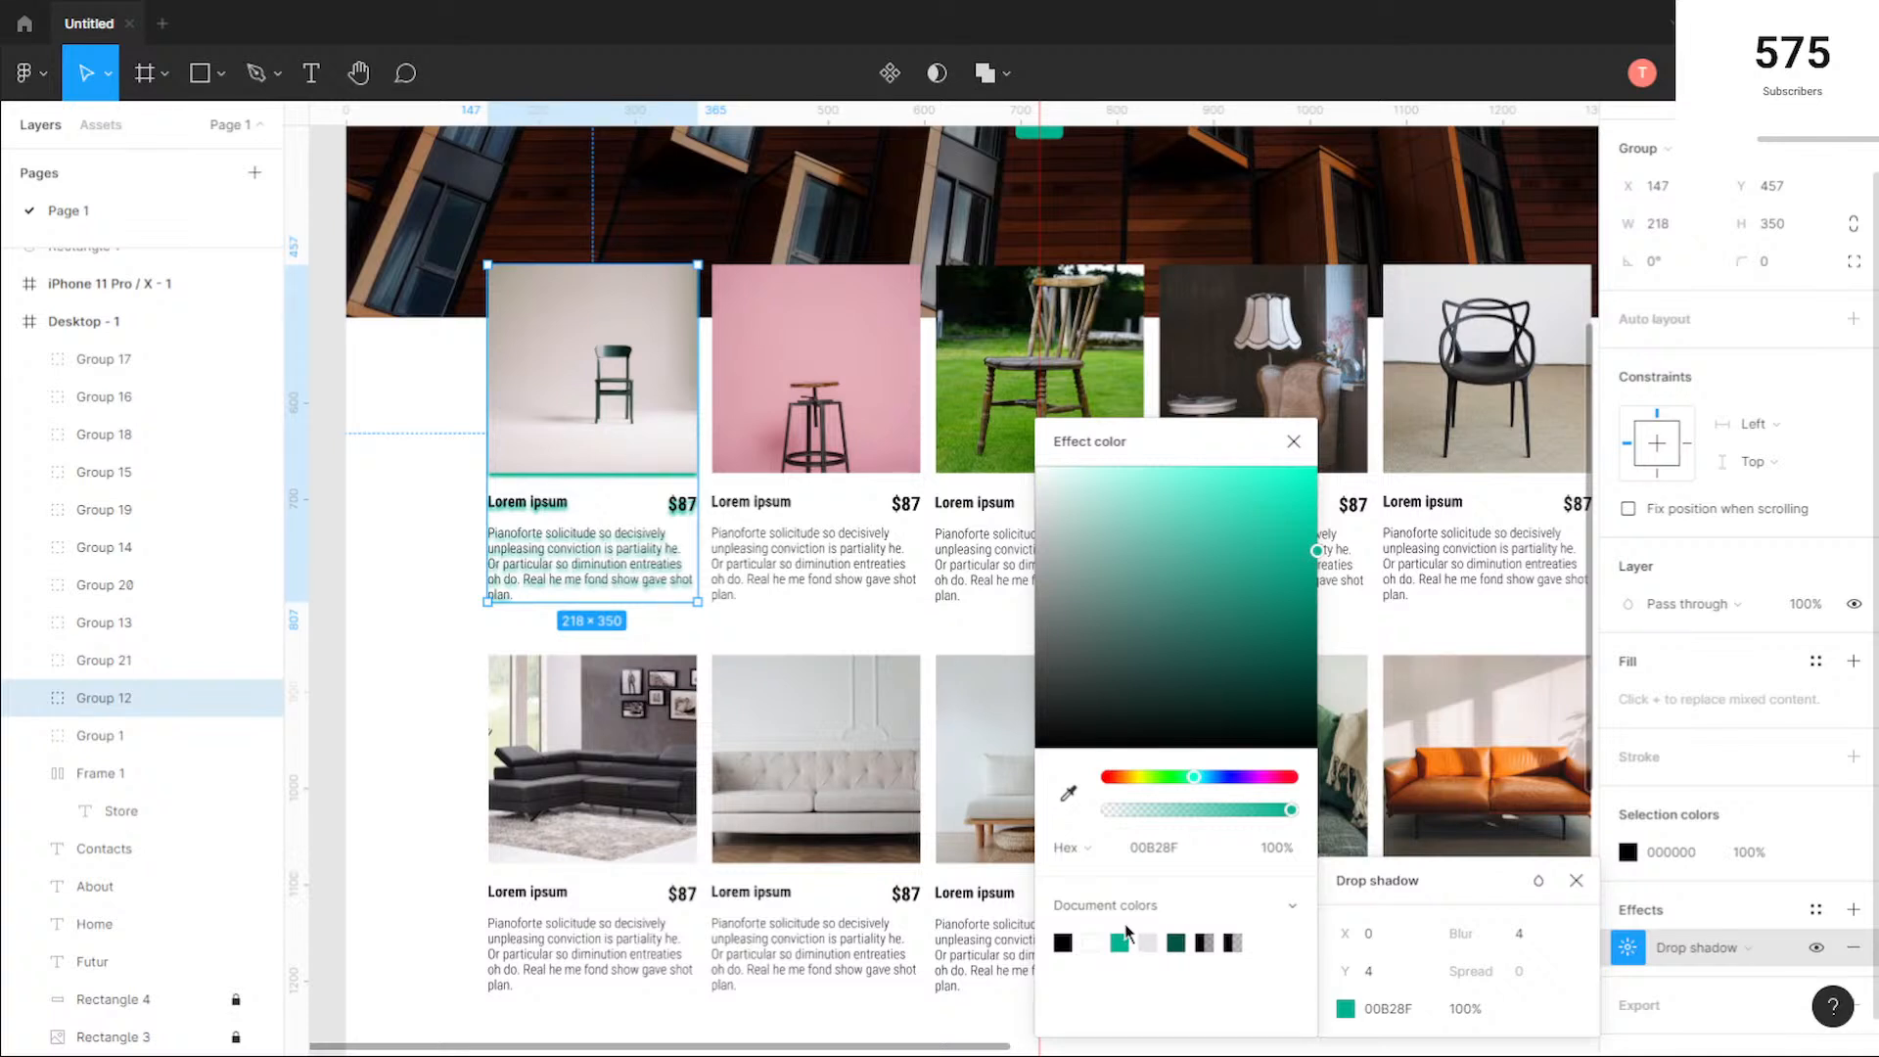
{"action": "left_click", "coordinate": [1091, 941]}
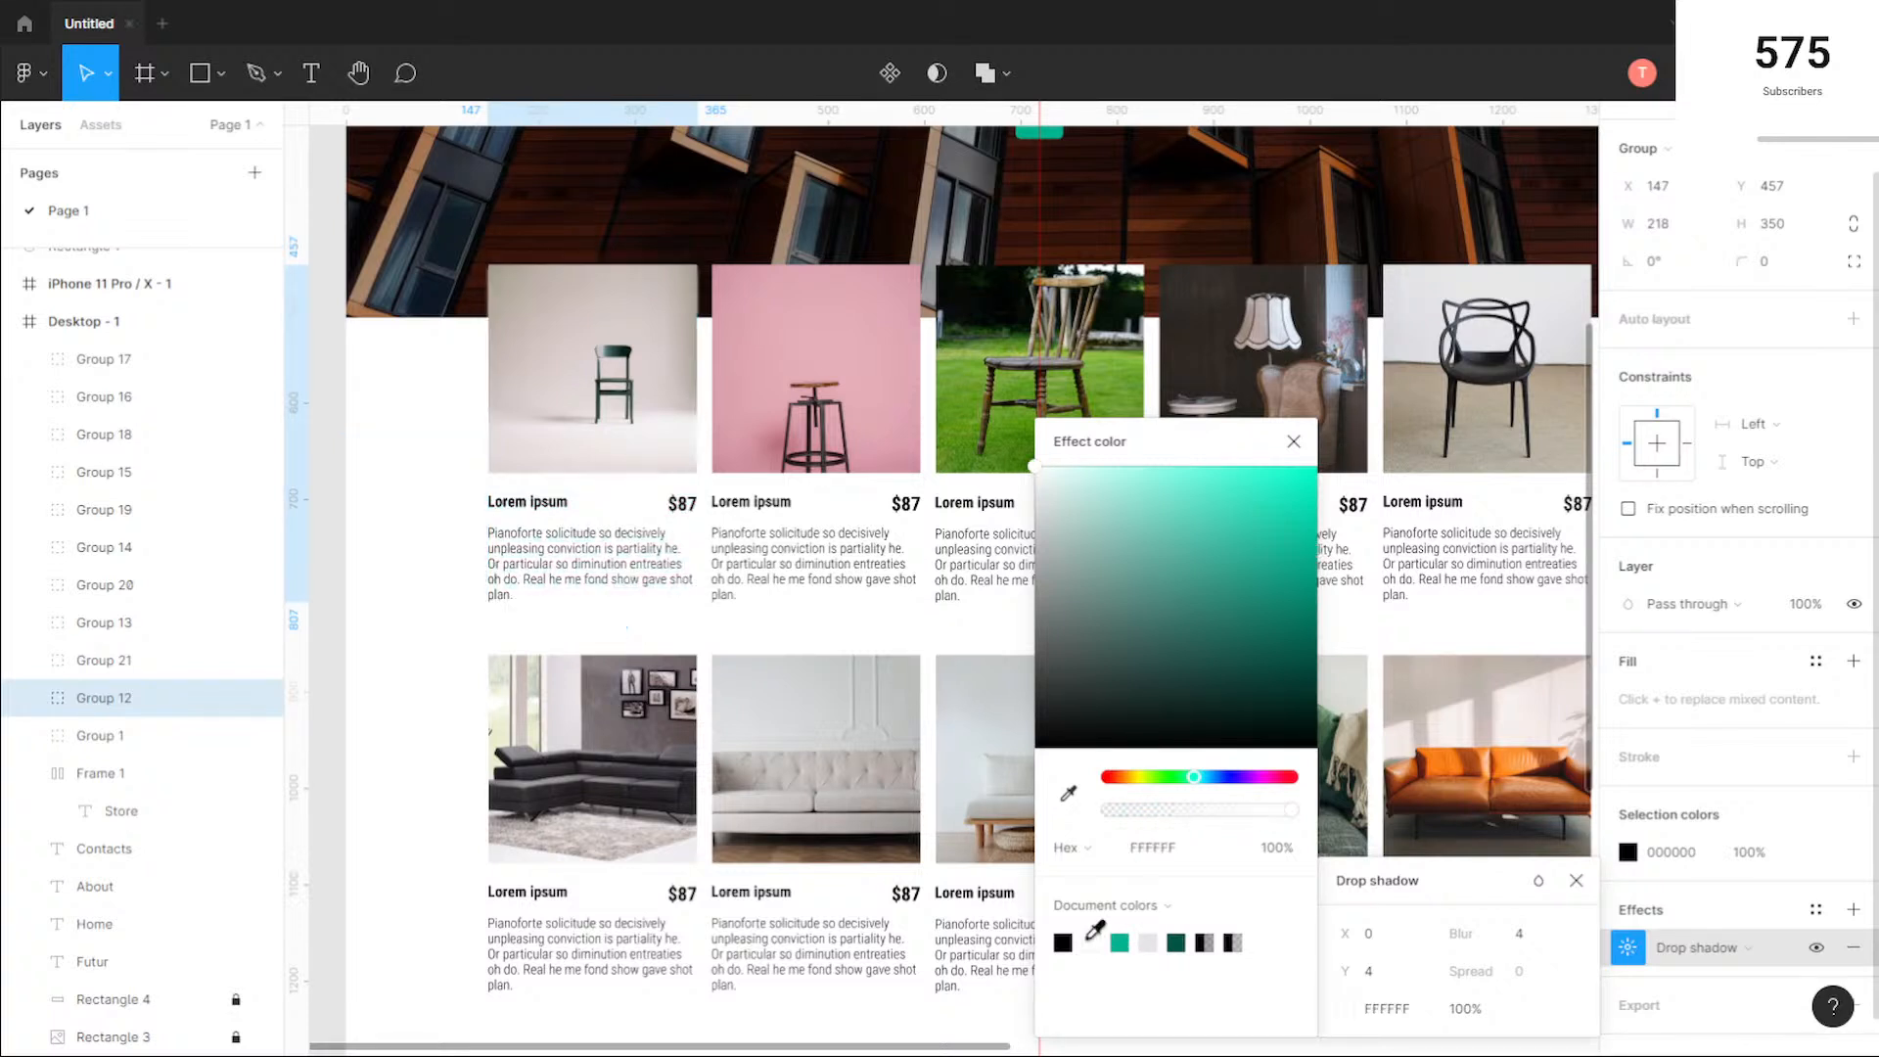
{"action": "left_click", "coordinate": [1121, 942]}
{"action": "left_click", "coordinate": [1294, 442]}
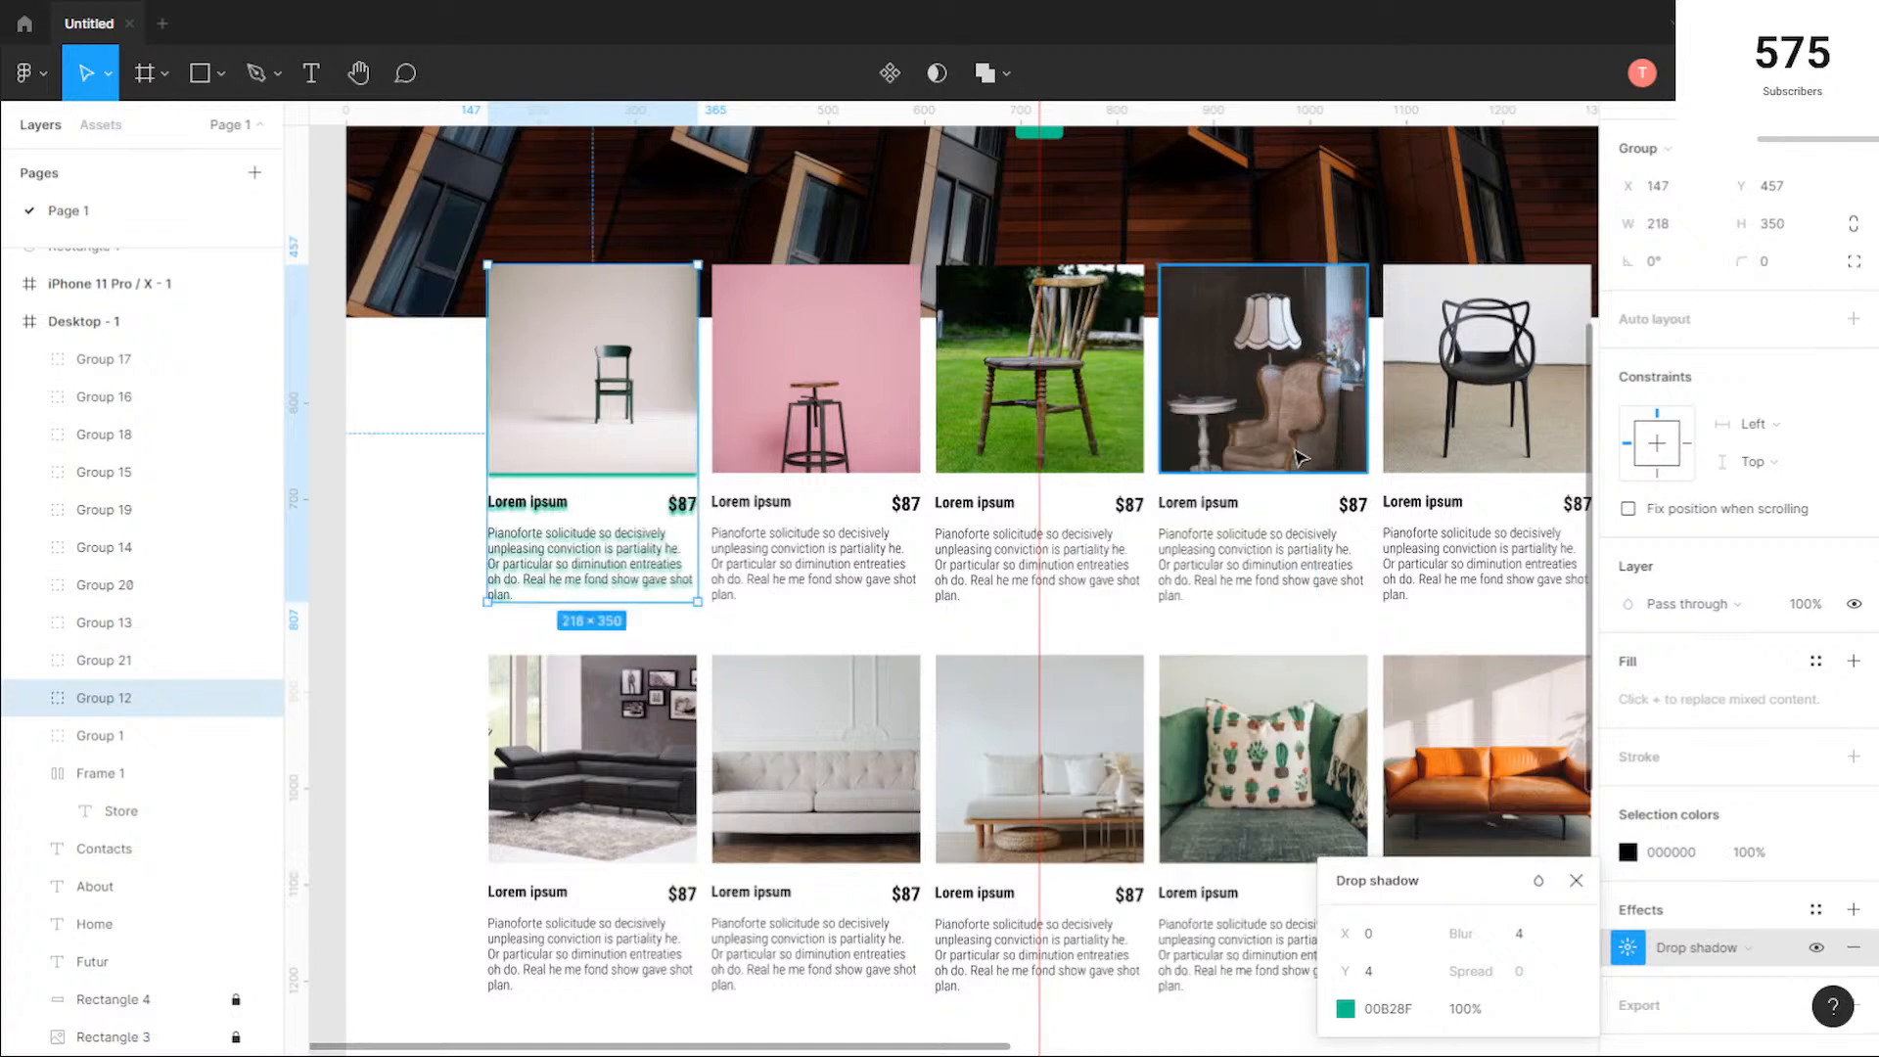
Step: Inspect the first product group's drop shadow up close and undo the shadow
{"action": "left_click", "coordinate": [447, 497]}
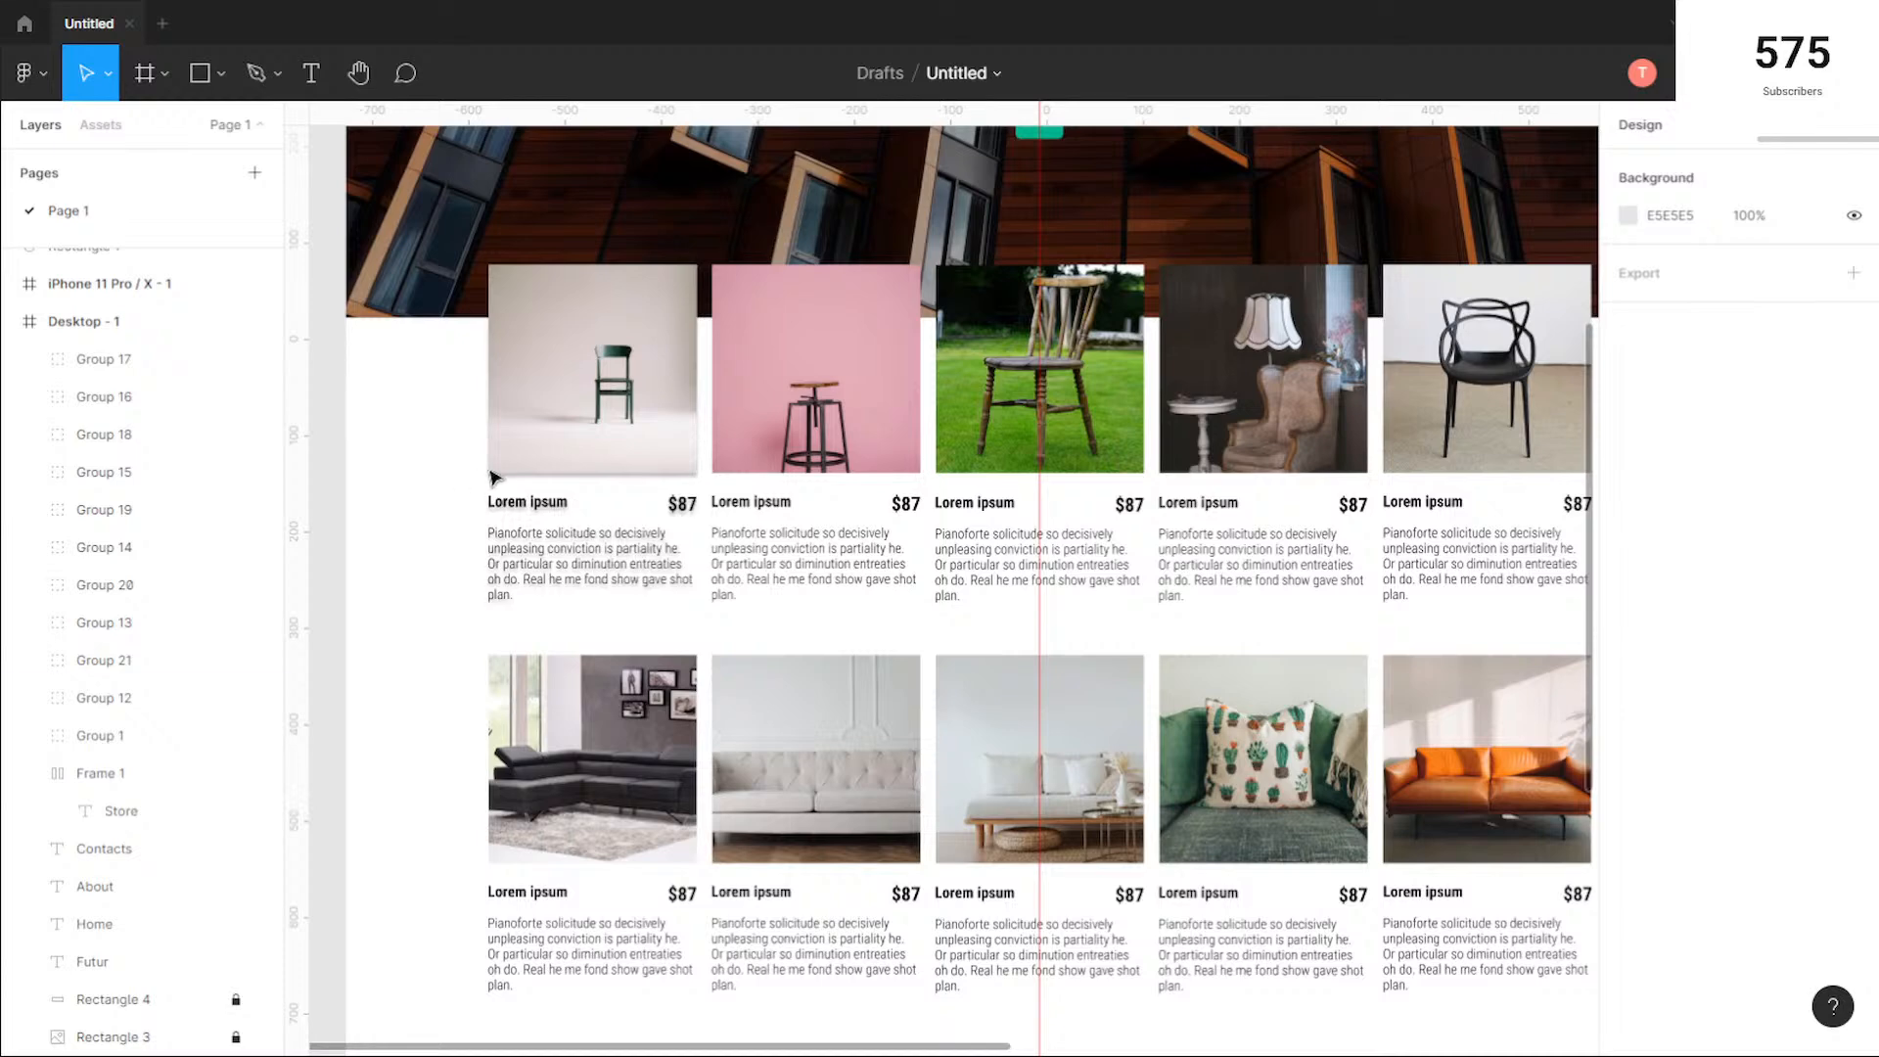
{"action": "left_click", "coordinate": [555, 492]}
{"action": "scroll", "coordinate": [560, 498], "scroll_direction": "up", "scroll_amount": 5}
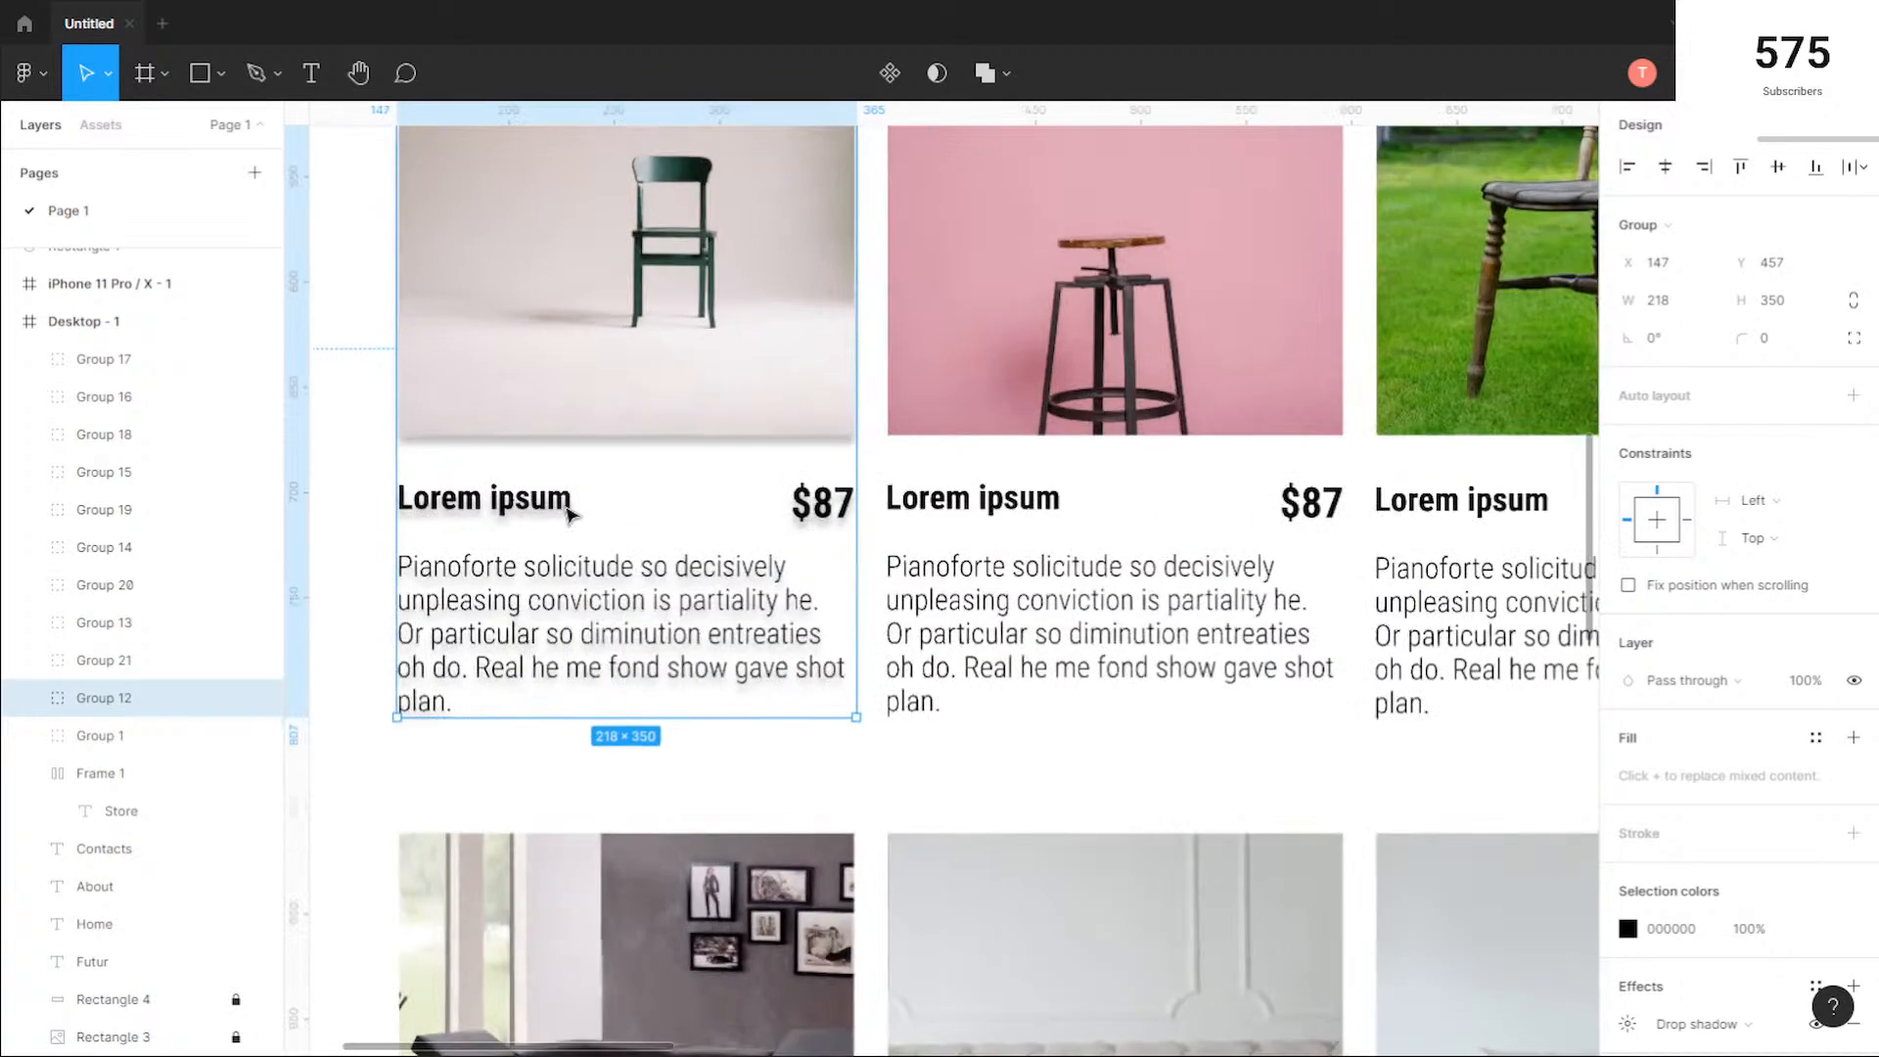
{"action": "left_click", "coordinate": [378, 420]}
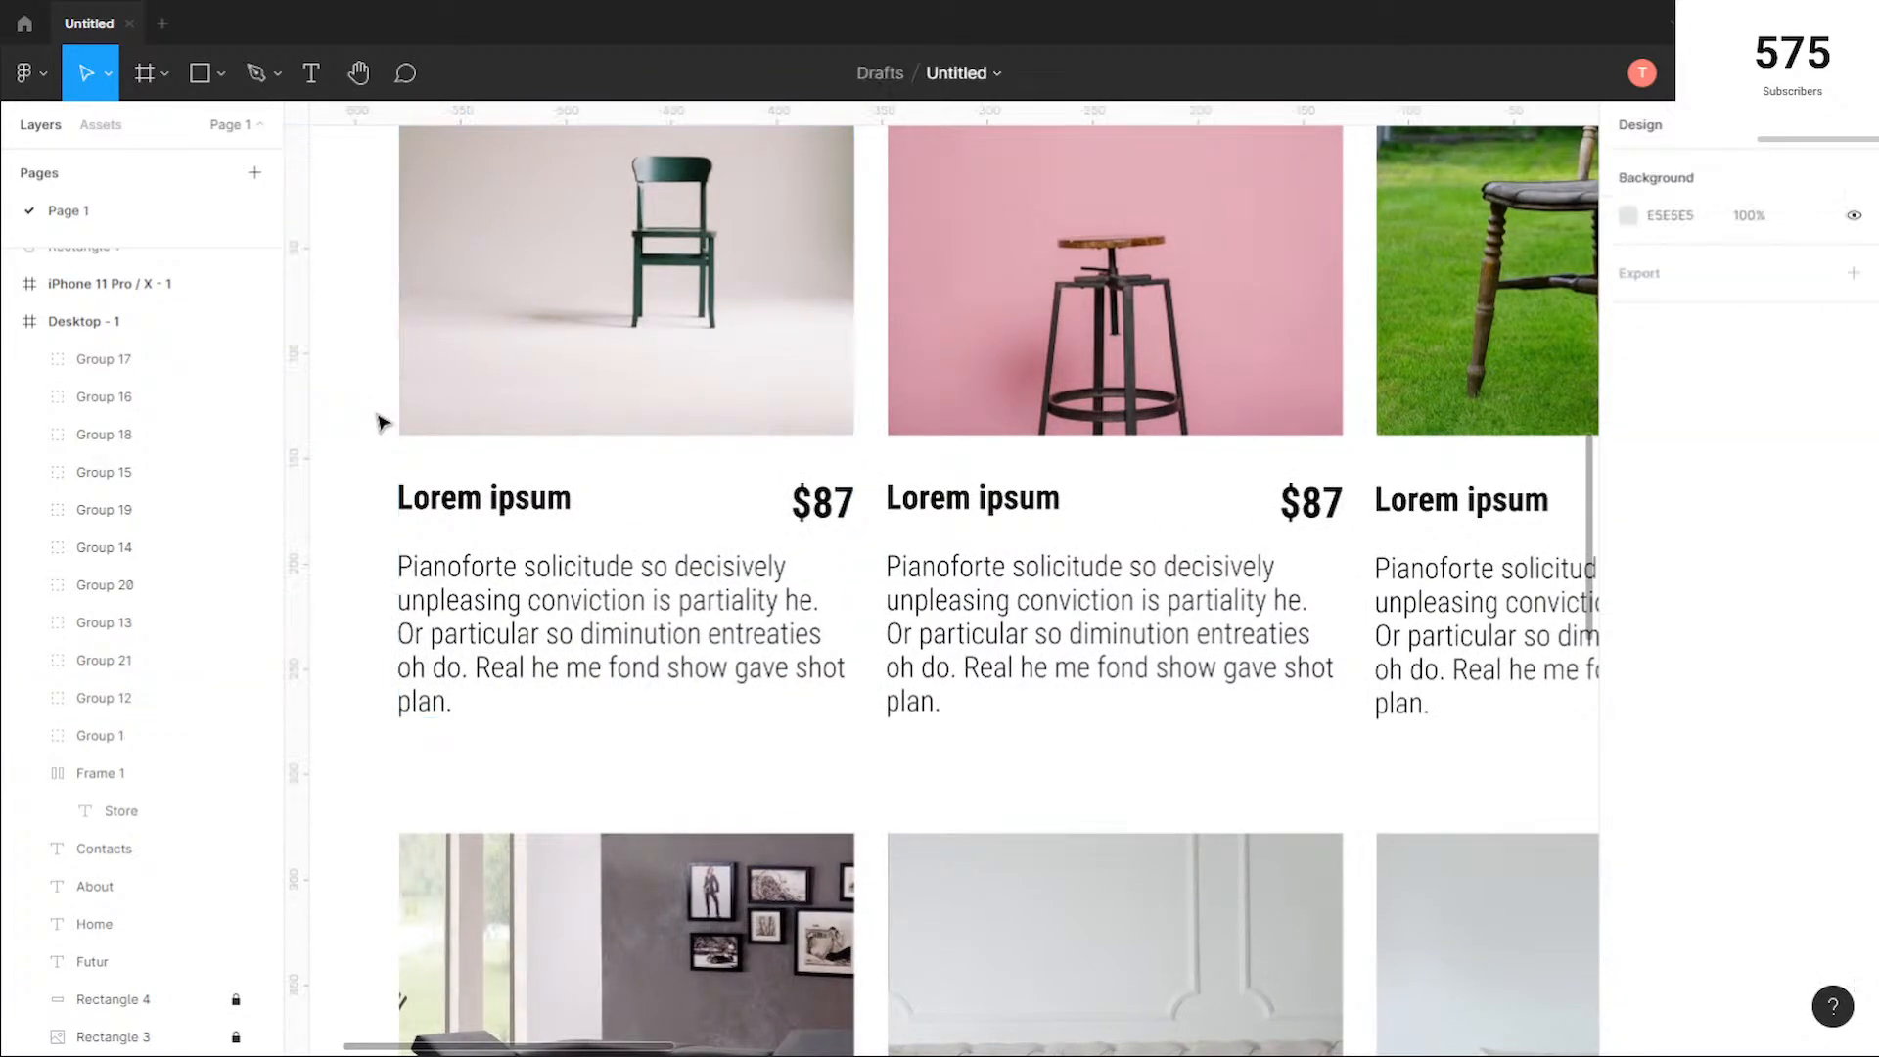
{"action": "scroll", "coordinate": [379, 421], "scroll_direction": "down", "scroll_amount": 5}
{"action": "scroll", "coordinate": [379, 422], "scroll_direction": "down", "scroll_amount": 4}
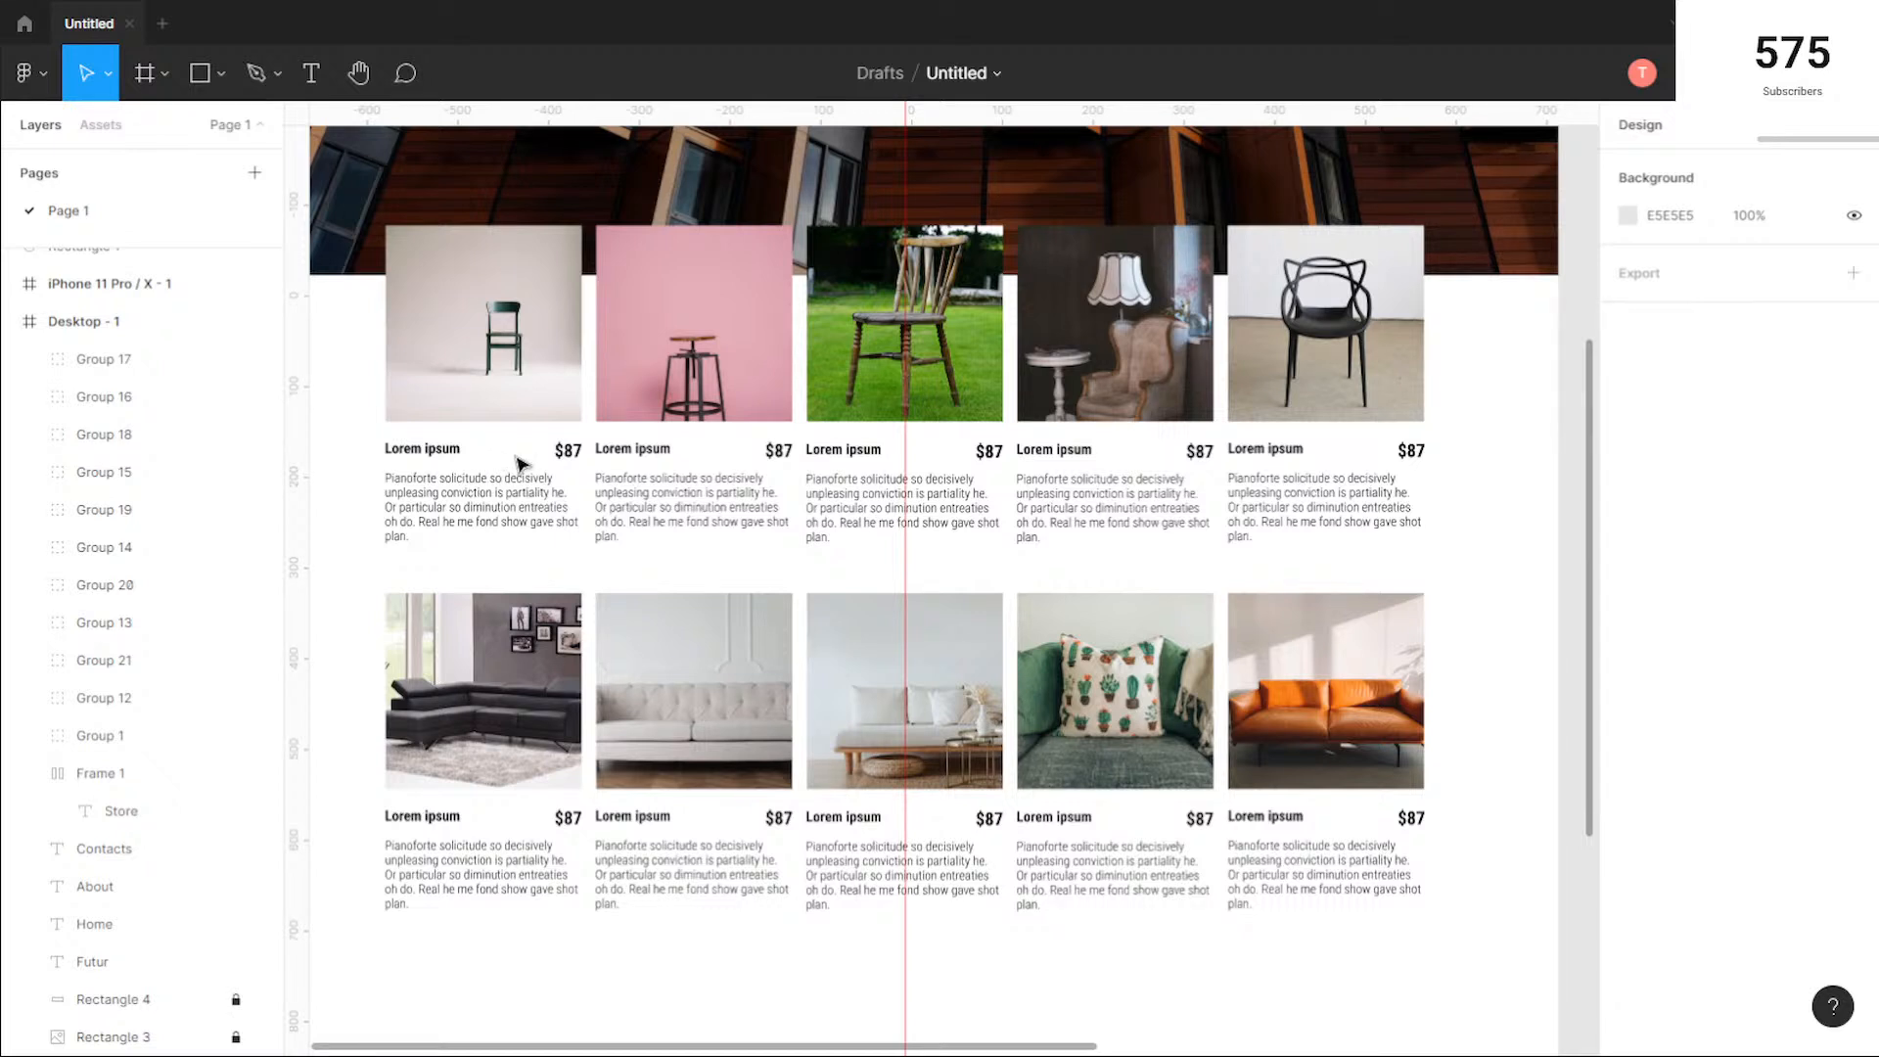
Step: Examine the grouped products in both rows, checking photos, names, prices, descriptions and the gaps between them
{"action": "left_click", "coordinate": [463, 360]}
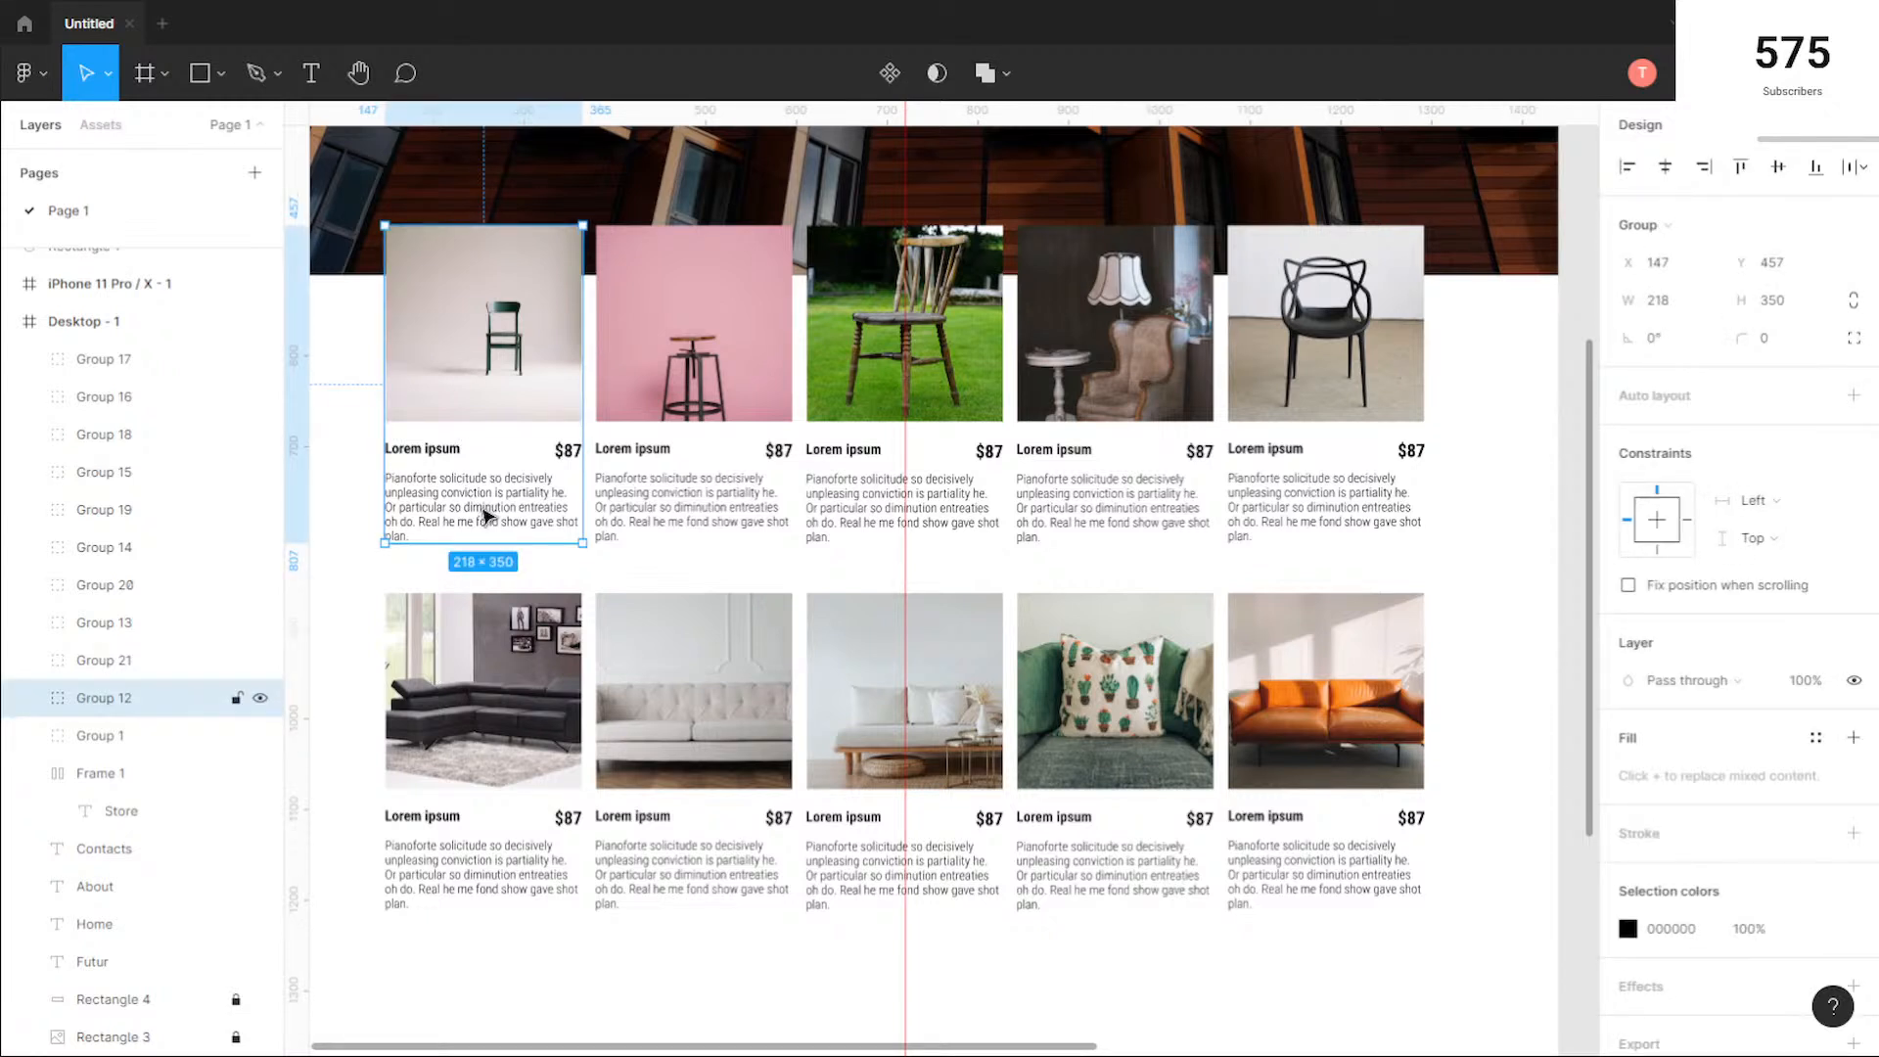
{"action": "left_click", "coordinate": [1003, 576]}
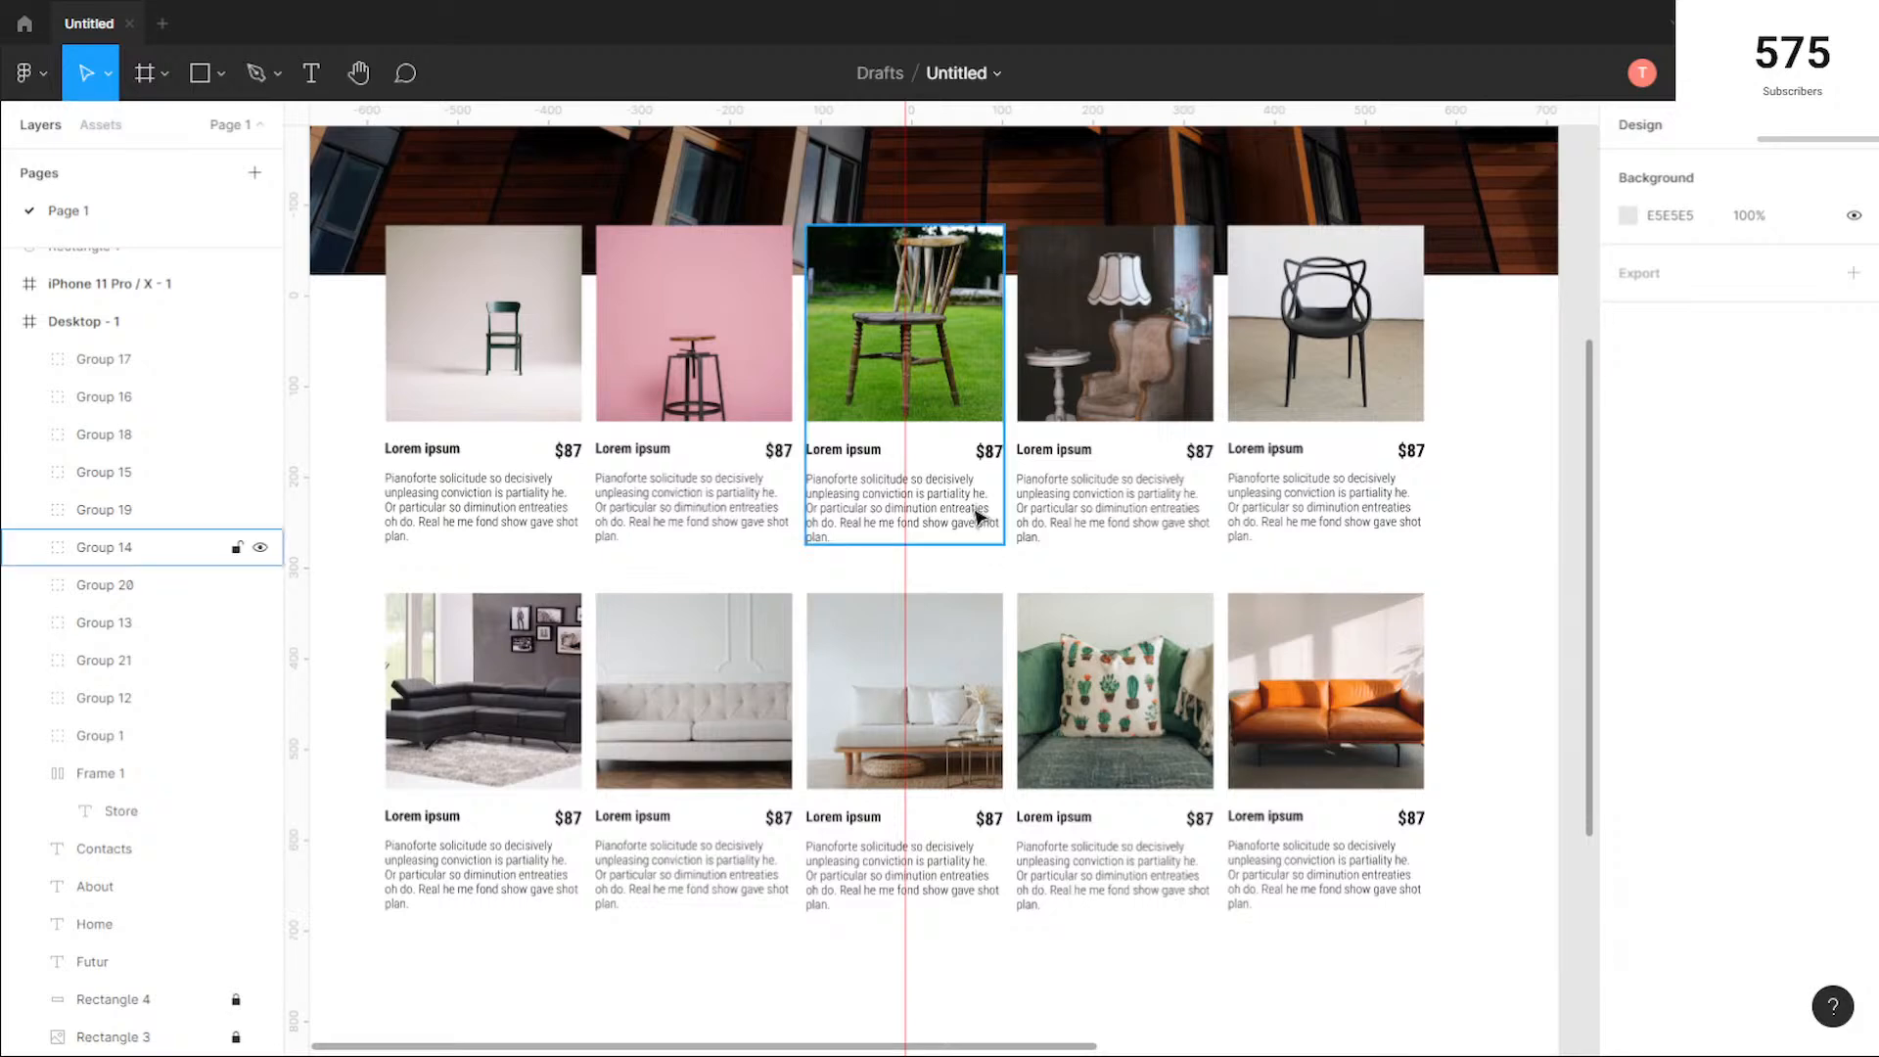
{"action": "scroll", "coordinate": [978, 516], "scroll_direction": "up", "scroll_amount": 5}
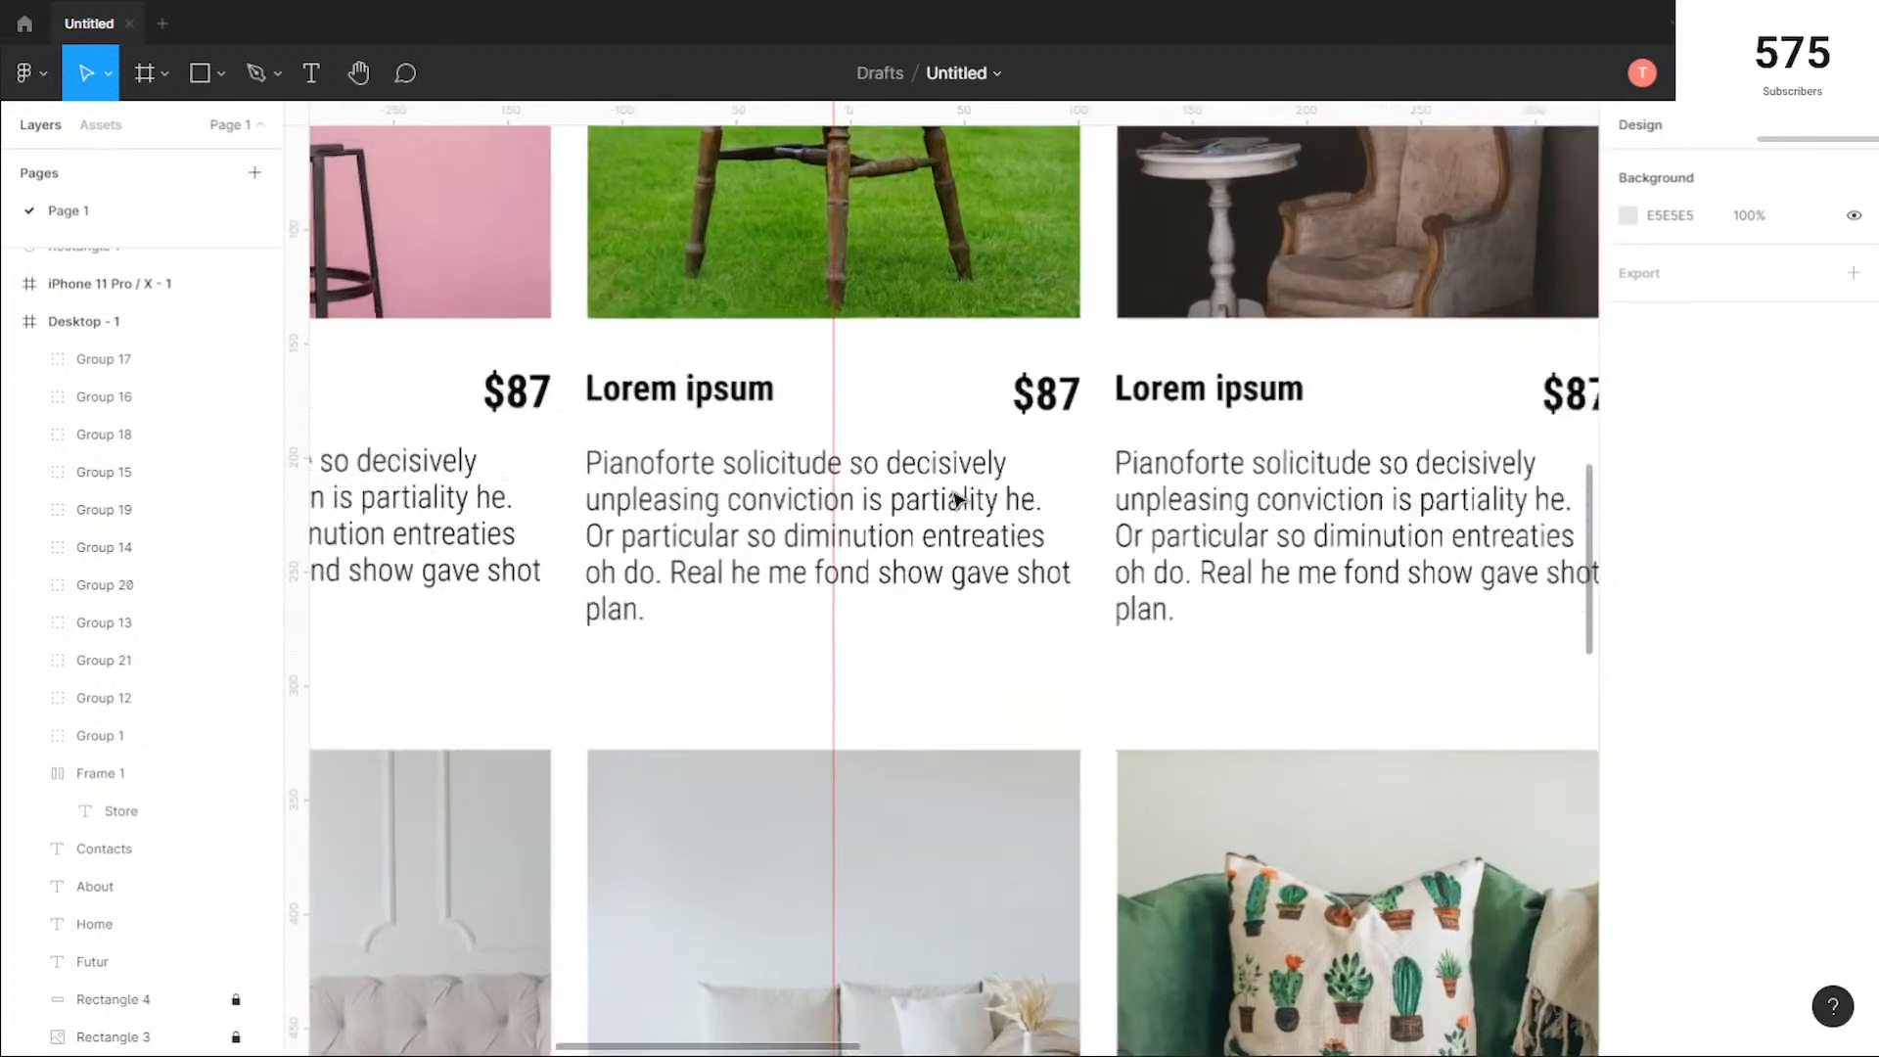
{"action": "scroll", "coordinate": [957, 499], "scroll_direction": "down", "scroll_amount": 3}
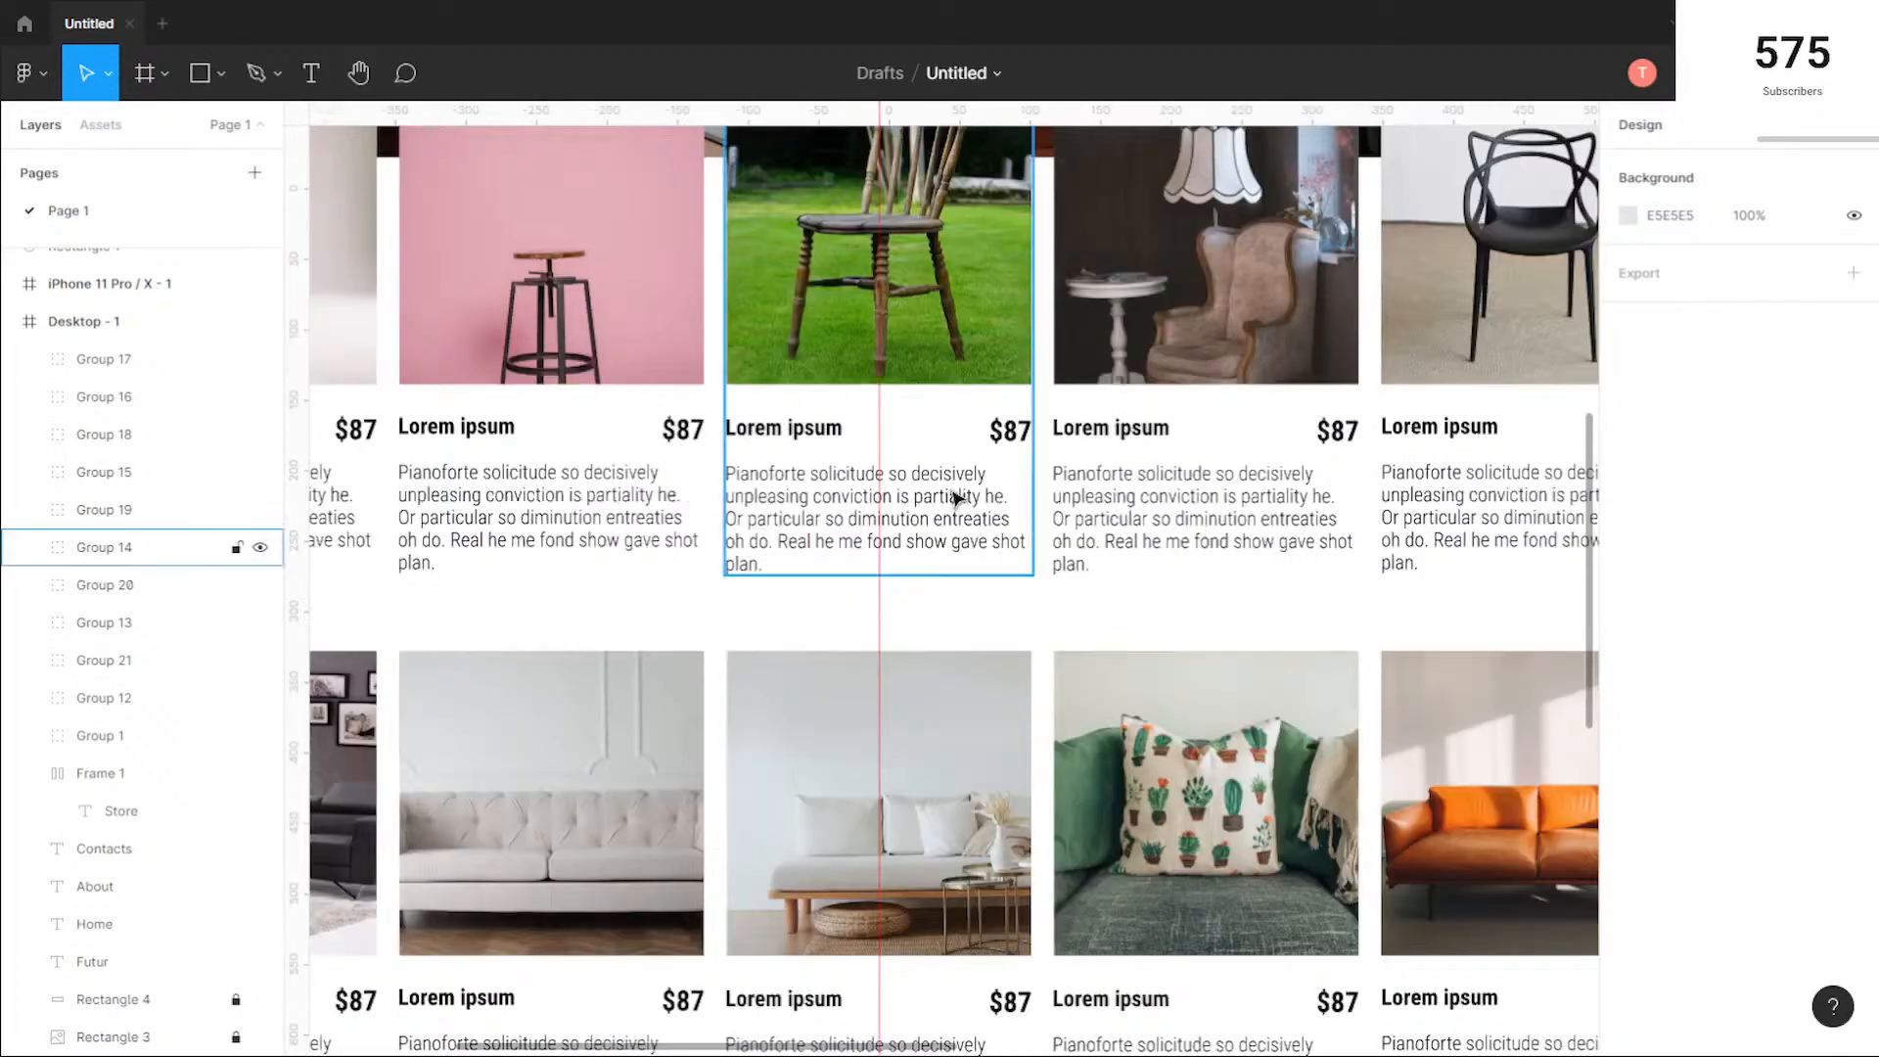
{"action": "scroll", "coordinate": [957, 497], "scroll_direction": "up", "scroll_amount": 1}
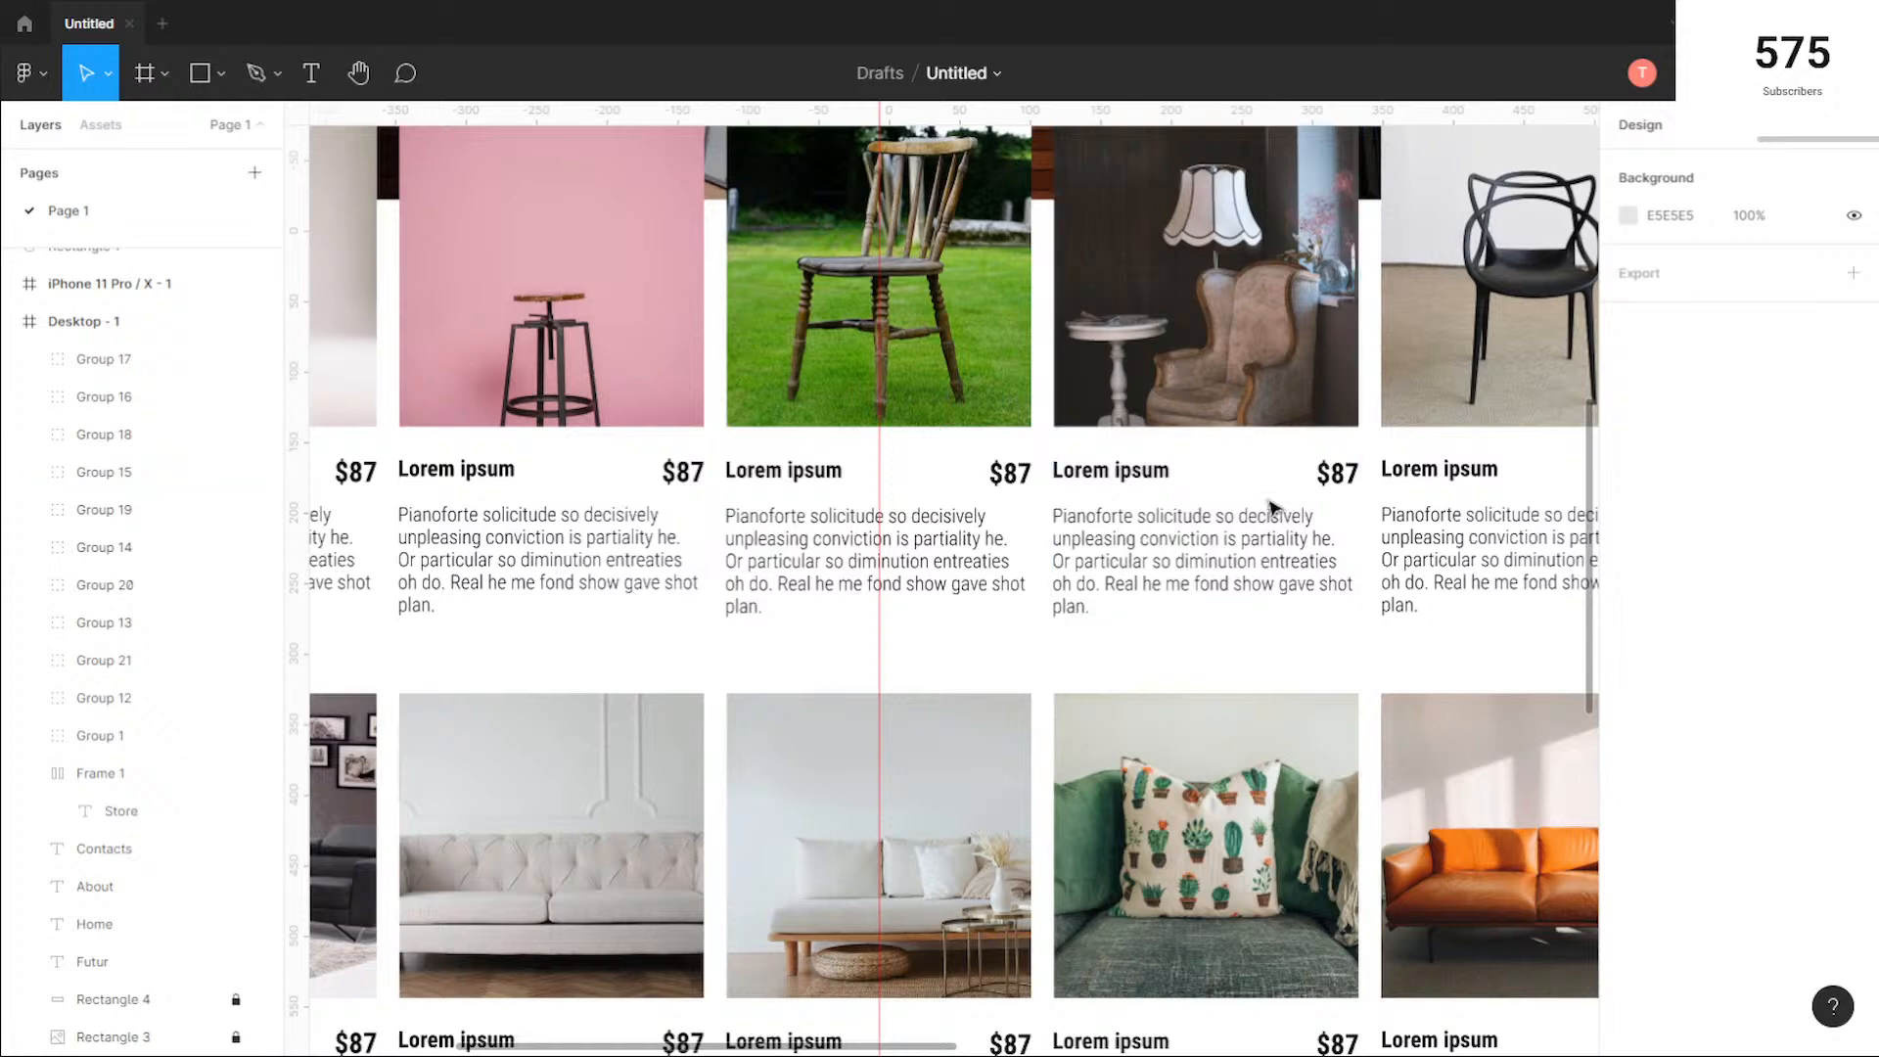
{"action": "scroll", "coordinate": [1266, 508], "scroll_direction": "down", "scroll_amount": 1}
{"action": "scroll", "coordinate": [1266, 508], "scroll_direction": "down", "scroll_amount": 4}
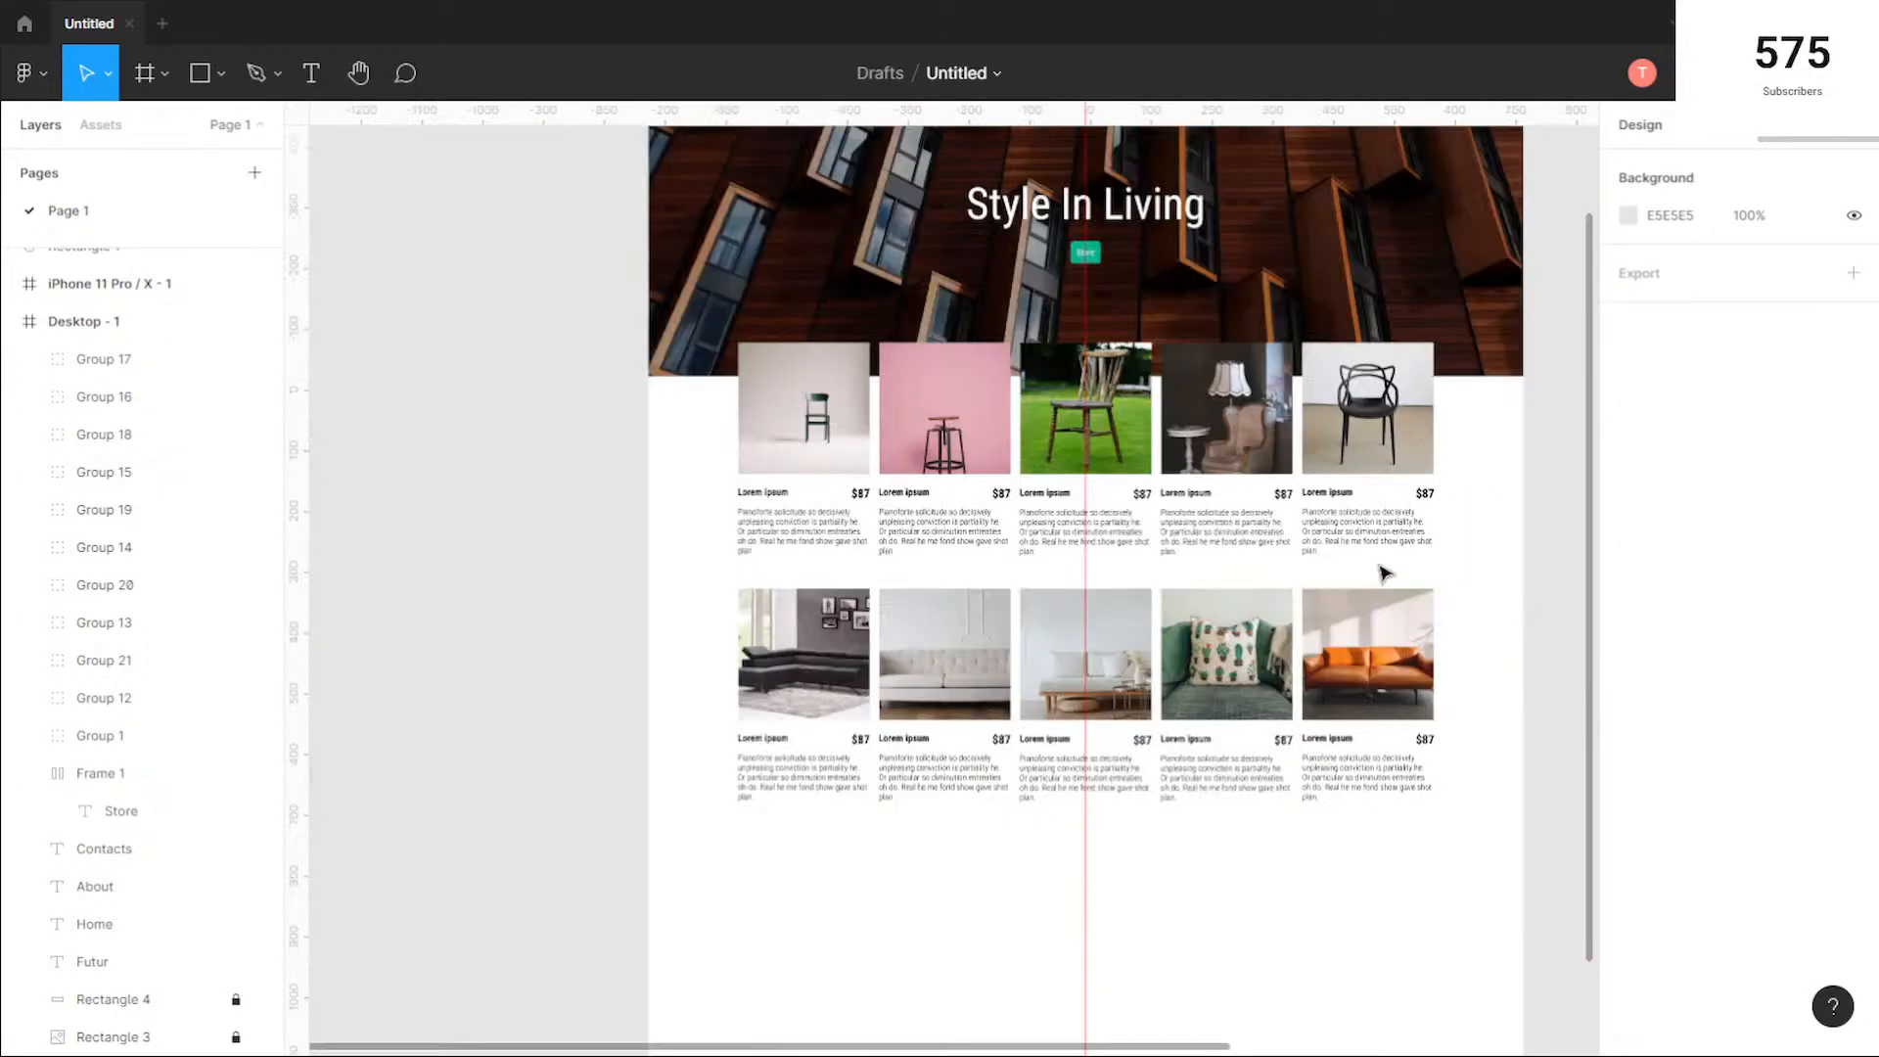
{"action": "scroll", "coordinate": [1324, 494], "scroll_direction": "up", "scroll_amount": 2}
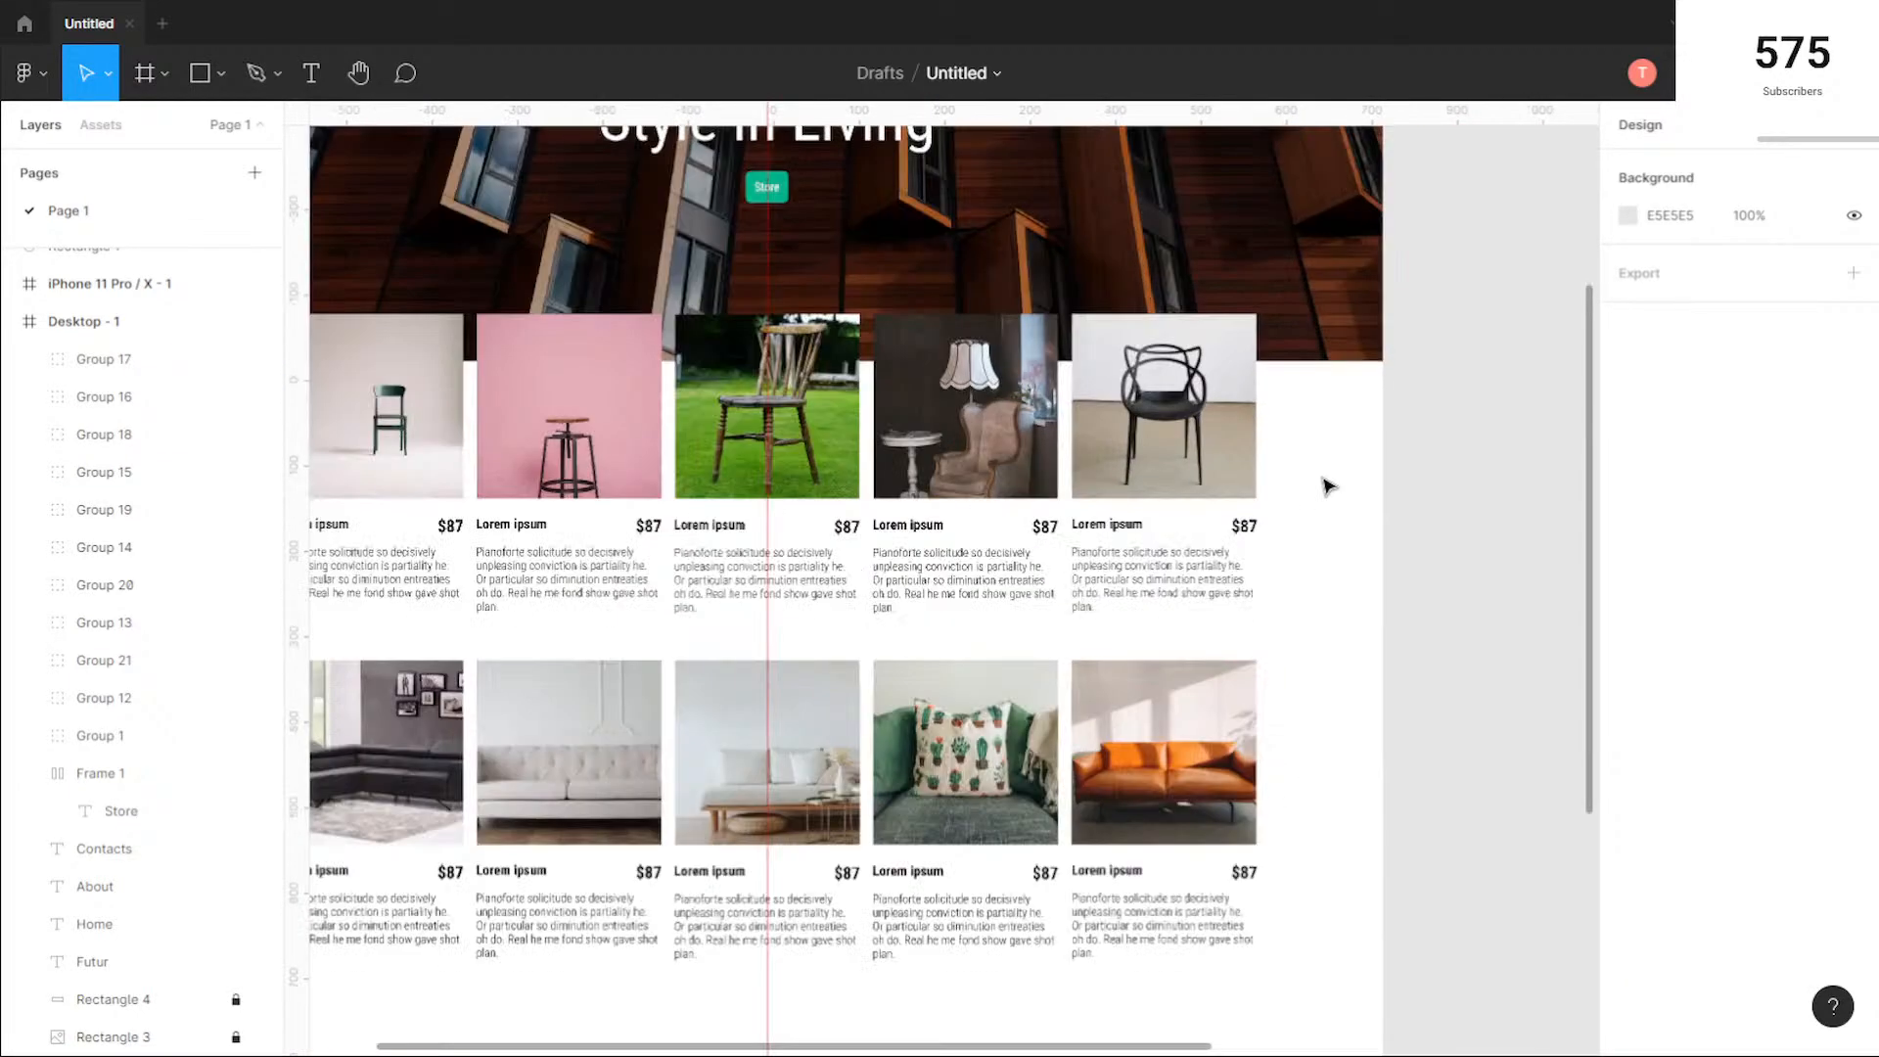
{"action": "scroll", "coordinate": [1328, 488], "scroll_direction": "up", "scroll_amount": 1}
{"action": "scroll", "coordinate": [1328, 487], "scroll_direction": "down", "scroll_amount": 2}
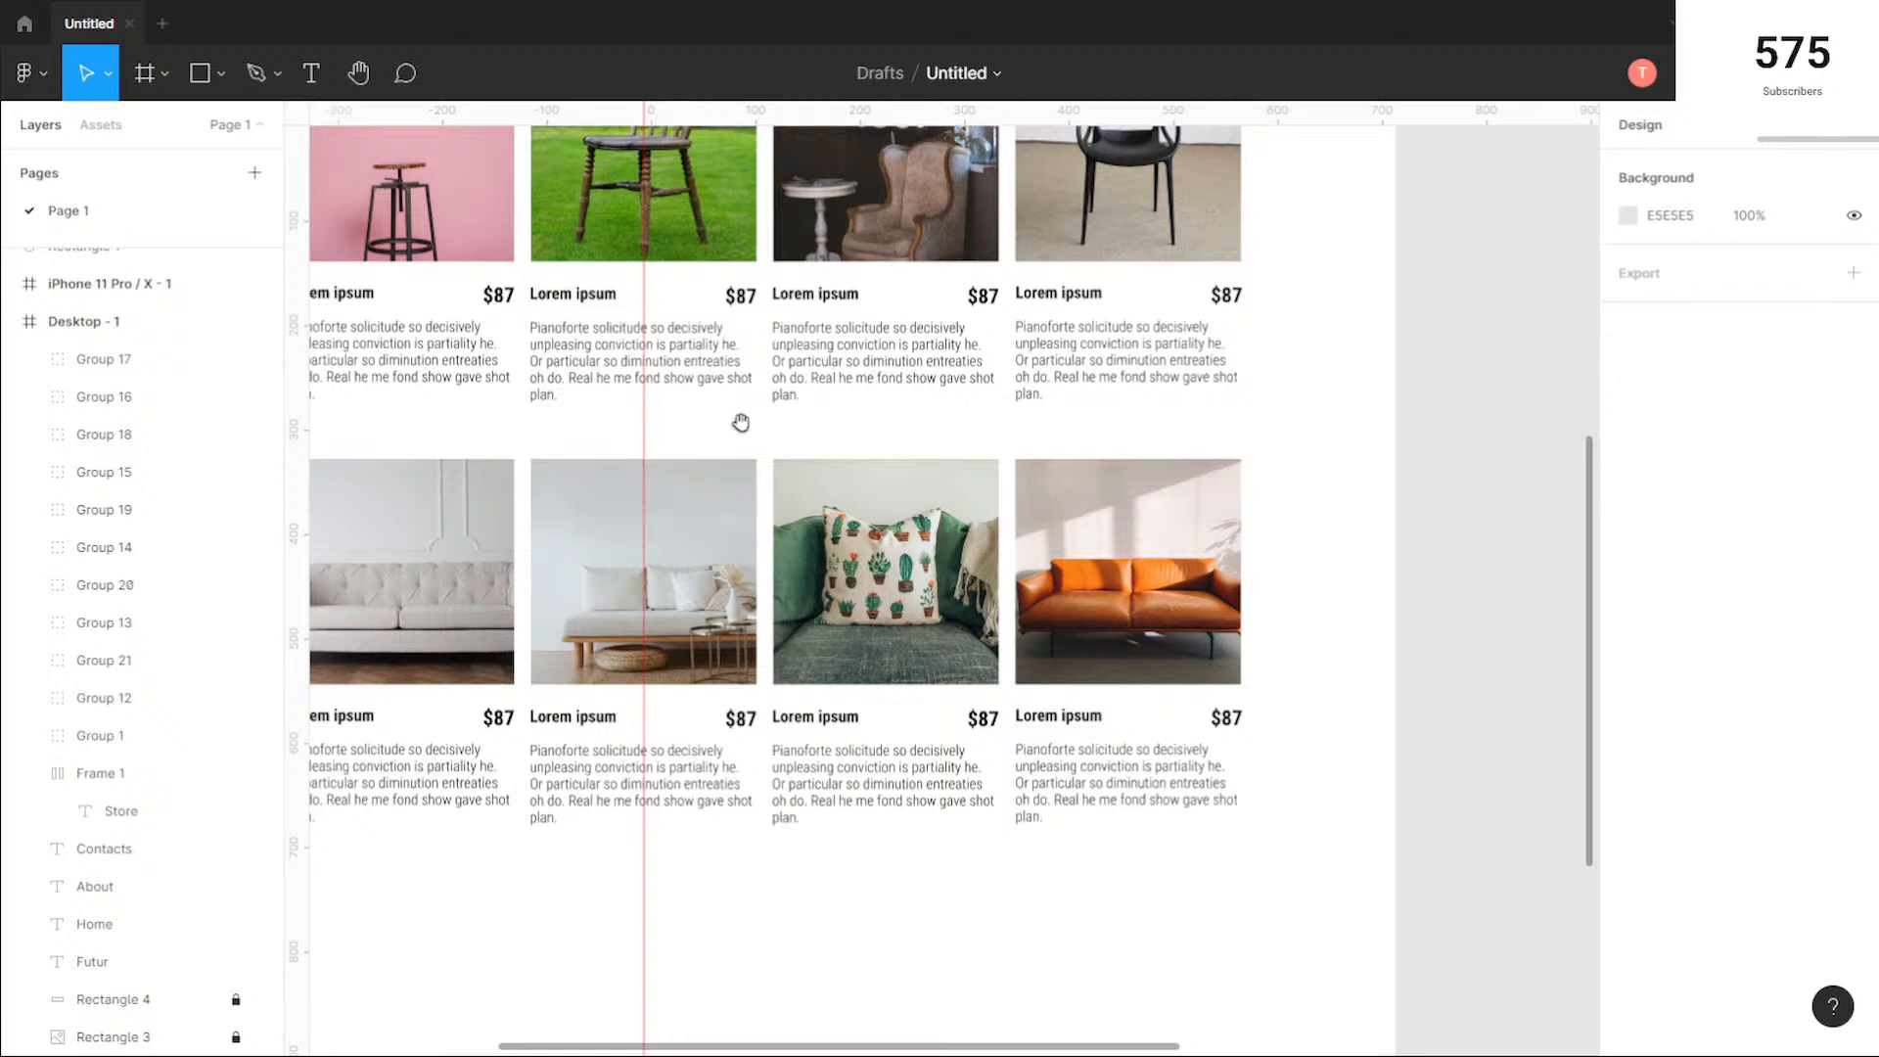
{"action": "left_click_drag", "start_coordinate": [741, 423], "coordinate": [1067, 421]}
{"action": "scroll", "coordinate": [1067, 421], "scroll_direction": "down", "scroll_amount": 1}
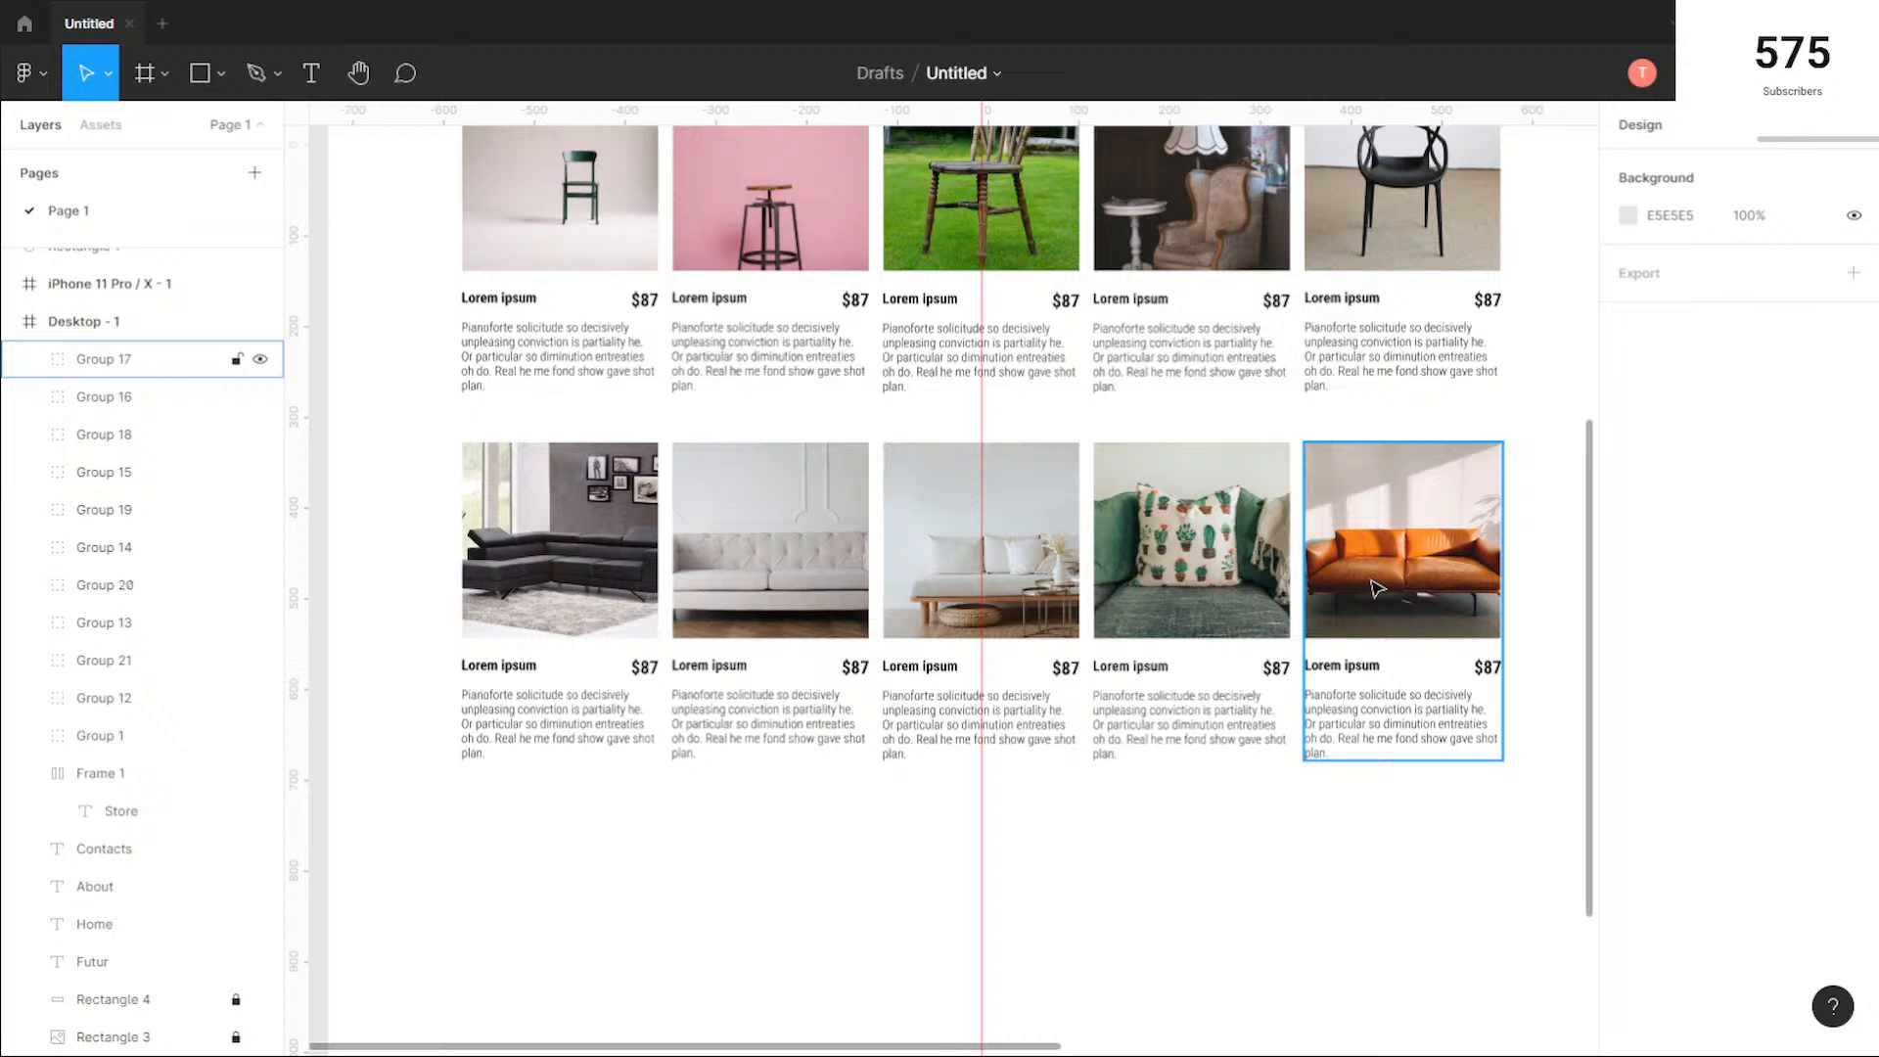
Step: Review the whole Desktop - 1 page from the header and hero to the empty area beneath the second product row
{"action": "scroll", "coordinate": [1377, 587], "scroll_direction": "down", "scroll_amount": 1}
{"action": "left_click_drag", "start_coordinate": [1522, 416], "coordinate": [1355, 538]}
{"action": "left_click", "coordinate": [1302, 762]}
{"action": "left_click", "coordinate": [1393, 742]}
{"action": "scroll", "coordinate": [1334, 730], "scroll_direction": "up", "scroll_amount": 1}
{"action": "scroll", "coordinate": [1334, 729], "scroll_direction": "up", "scroll_amount": 4}
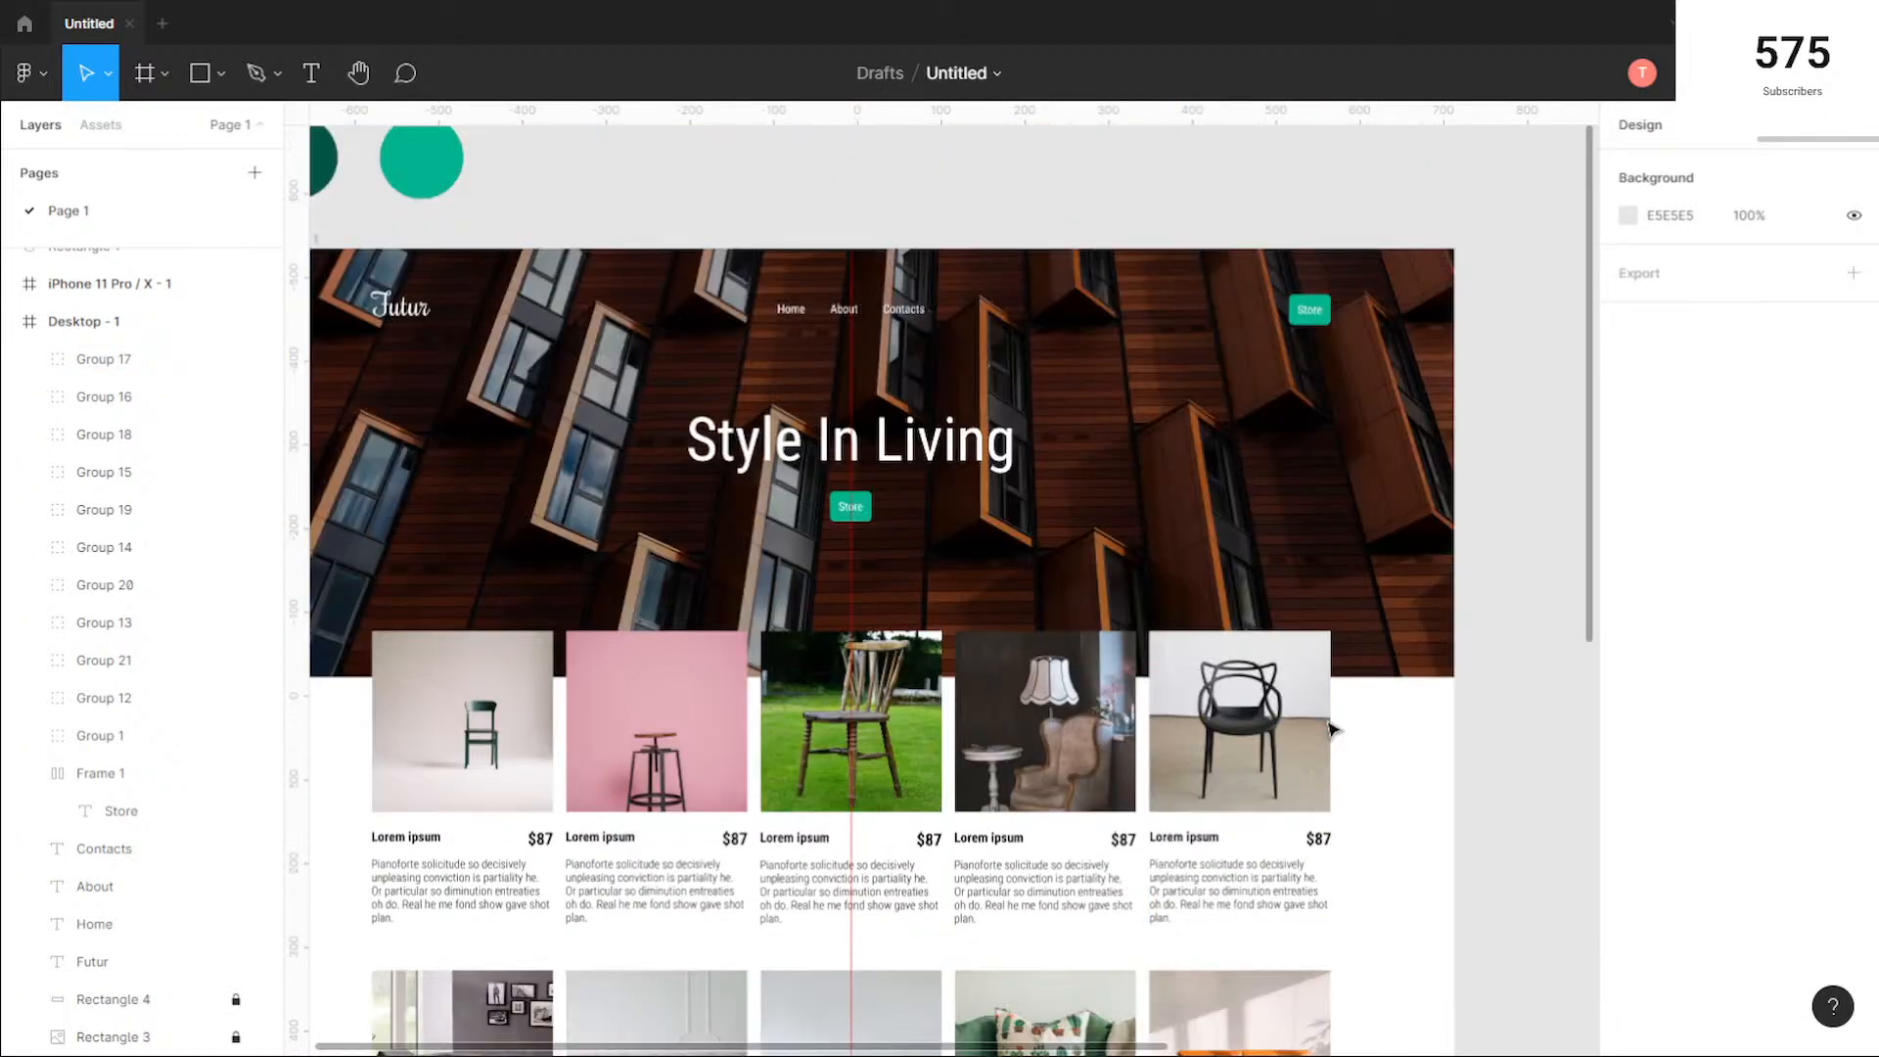
{"action": "scroll", "coordinate": [991, 599], "scroll_direction": "down", "scroll_amount": 5}
{"action": "scroll", "coordinate": [990, 601], "scroll_direction": "up", "scroll_amount": 1}
{"action": "scroll", "coordinate": [991, 599], "scroll_direction": "down", "scroll_amount": 4}
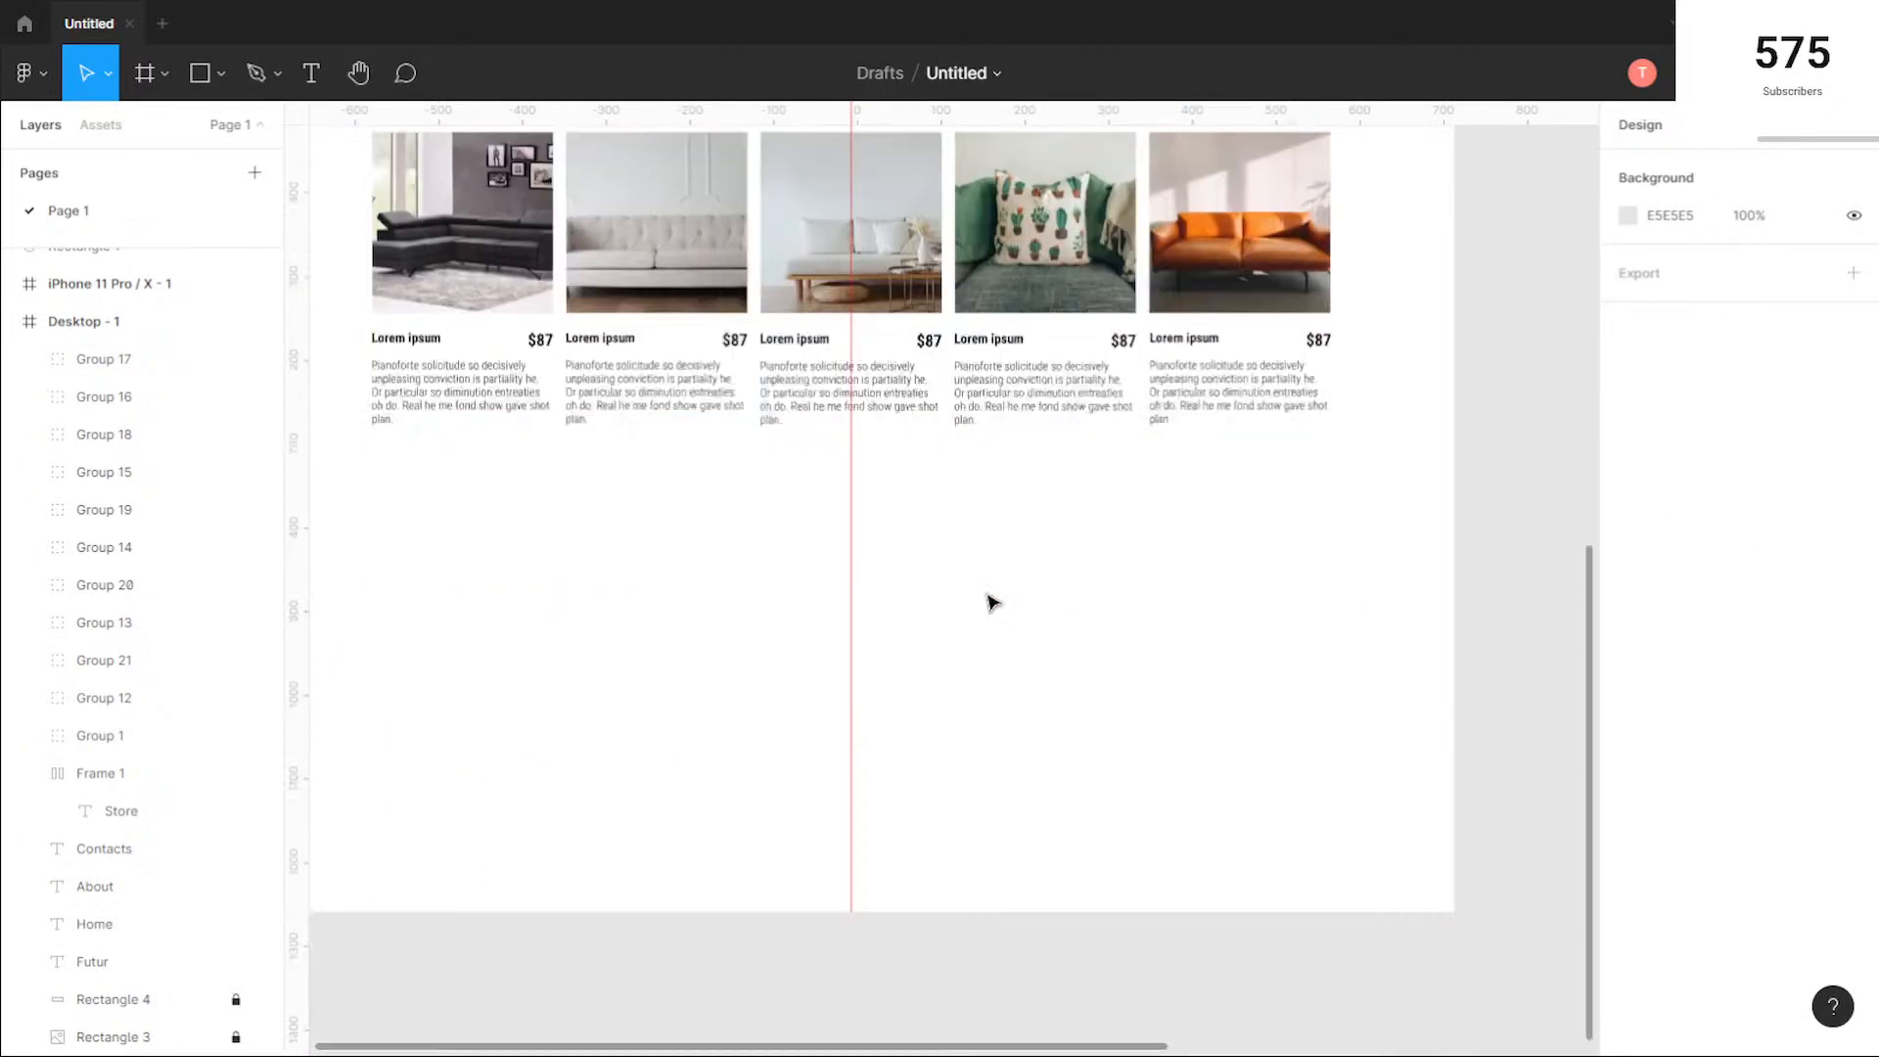
Step: Add the text "Testimonials" below the second product row, near its first column, at about X 157, Y 1331
{"action": "scroll", "coordinate": [940, 600], "scroll_direction": "down", "scroll_amount": 1}
{"action": "scroll", "coordinate": [943, 601], "scroll_direction": "down", "scroll_amount": 1}
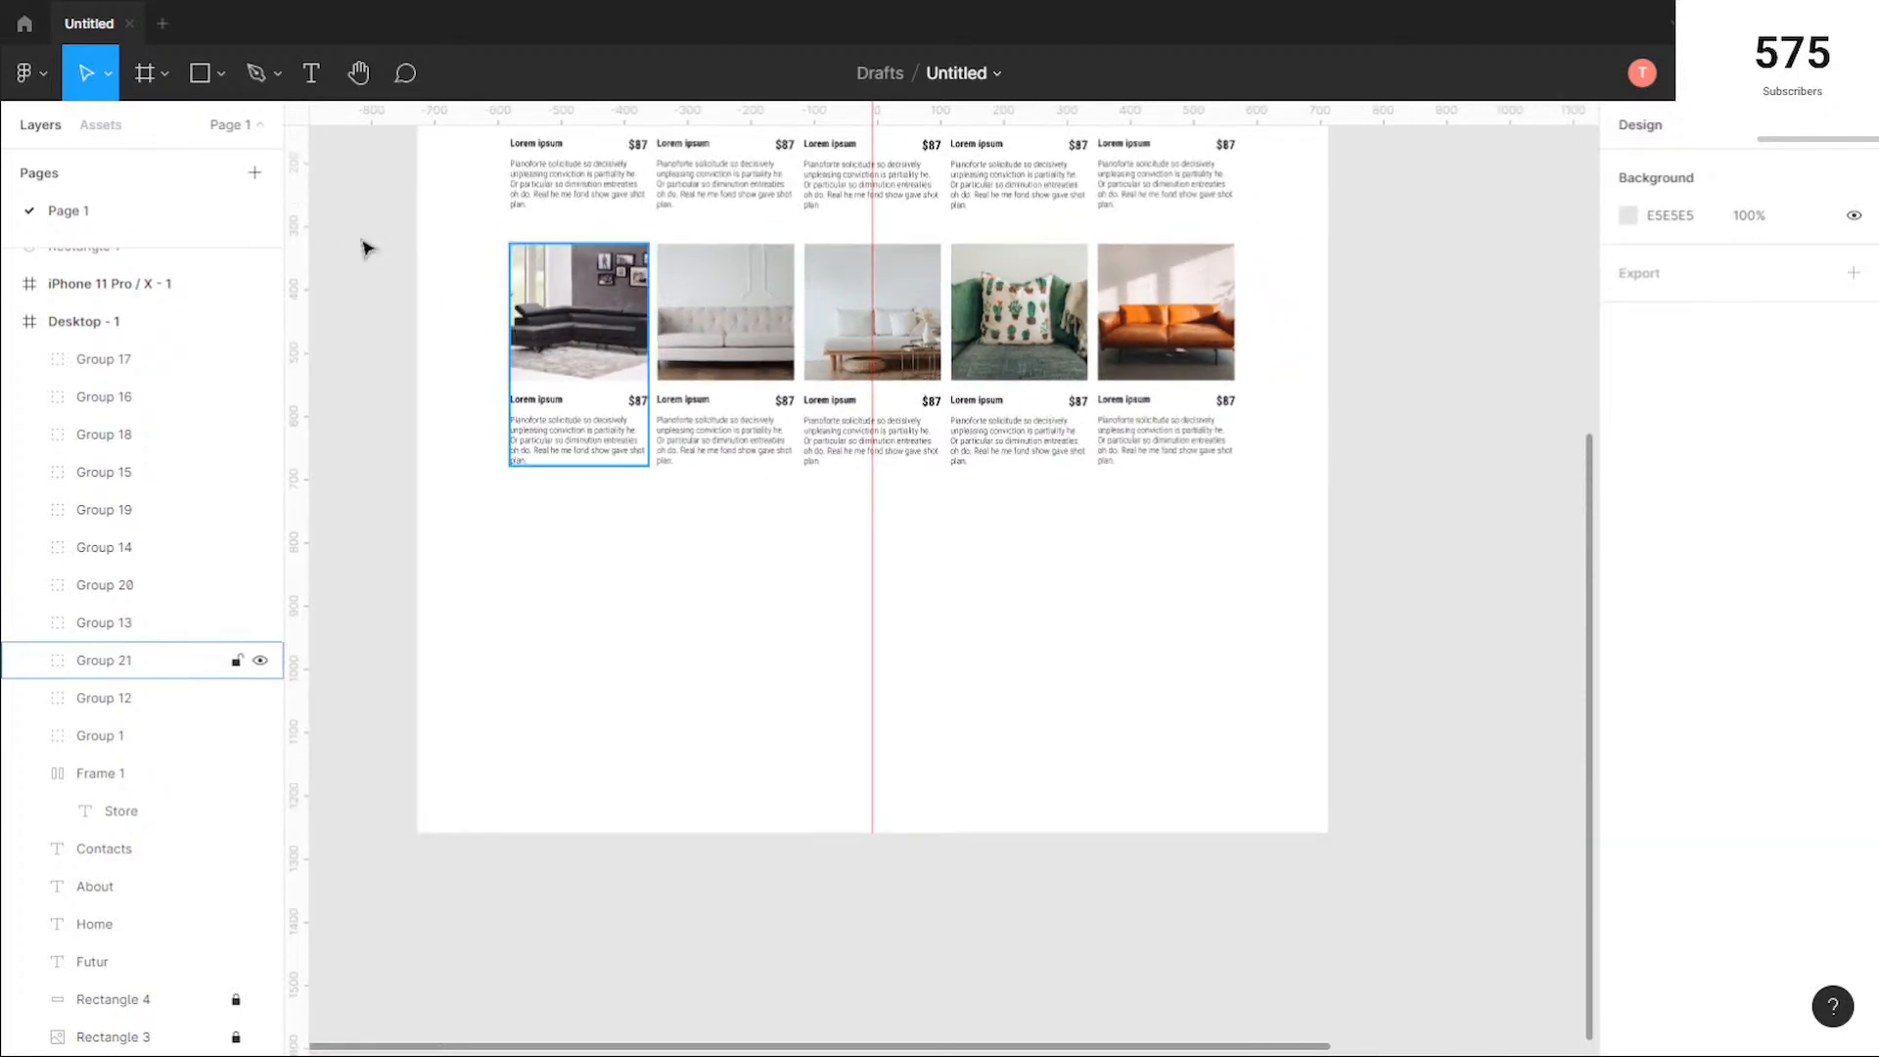
{"action": "left_click", "coordinate": [314, 75]}
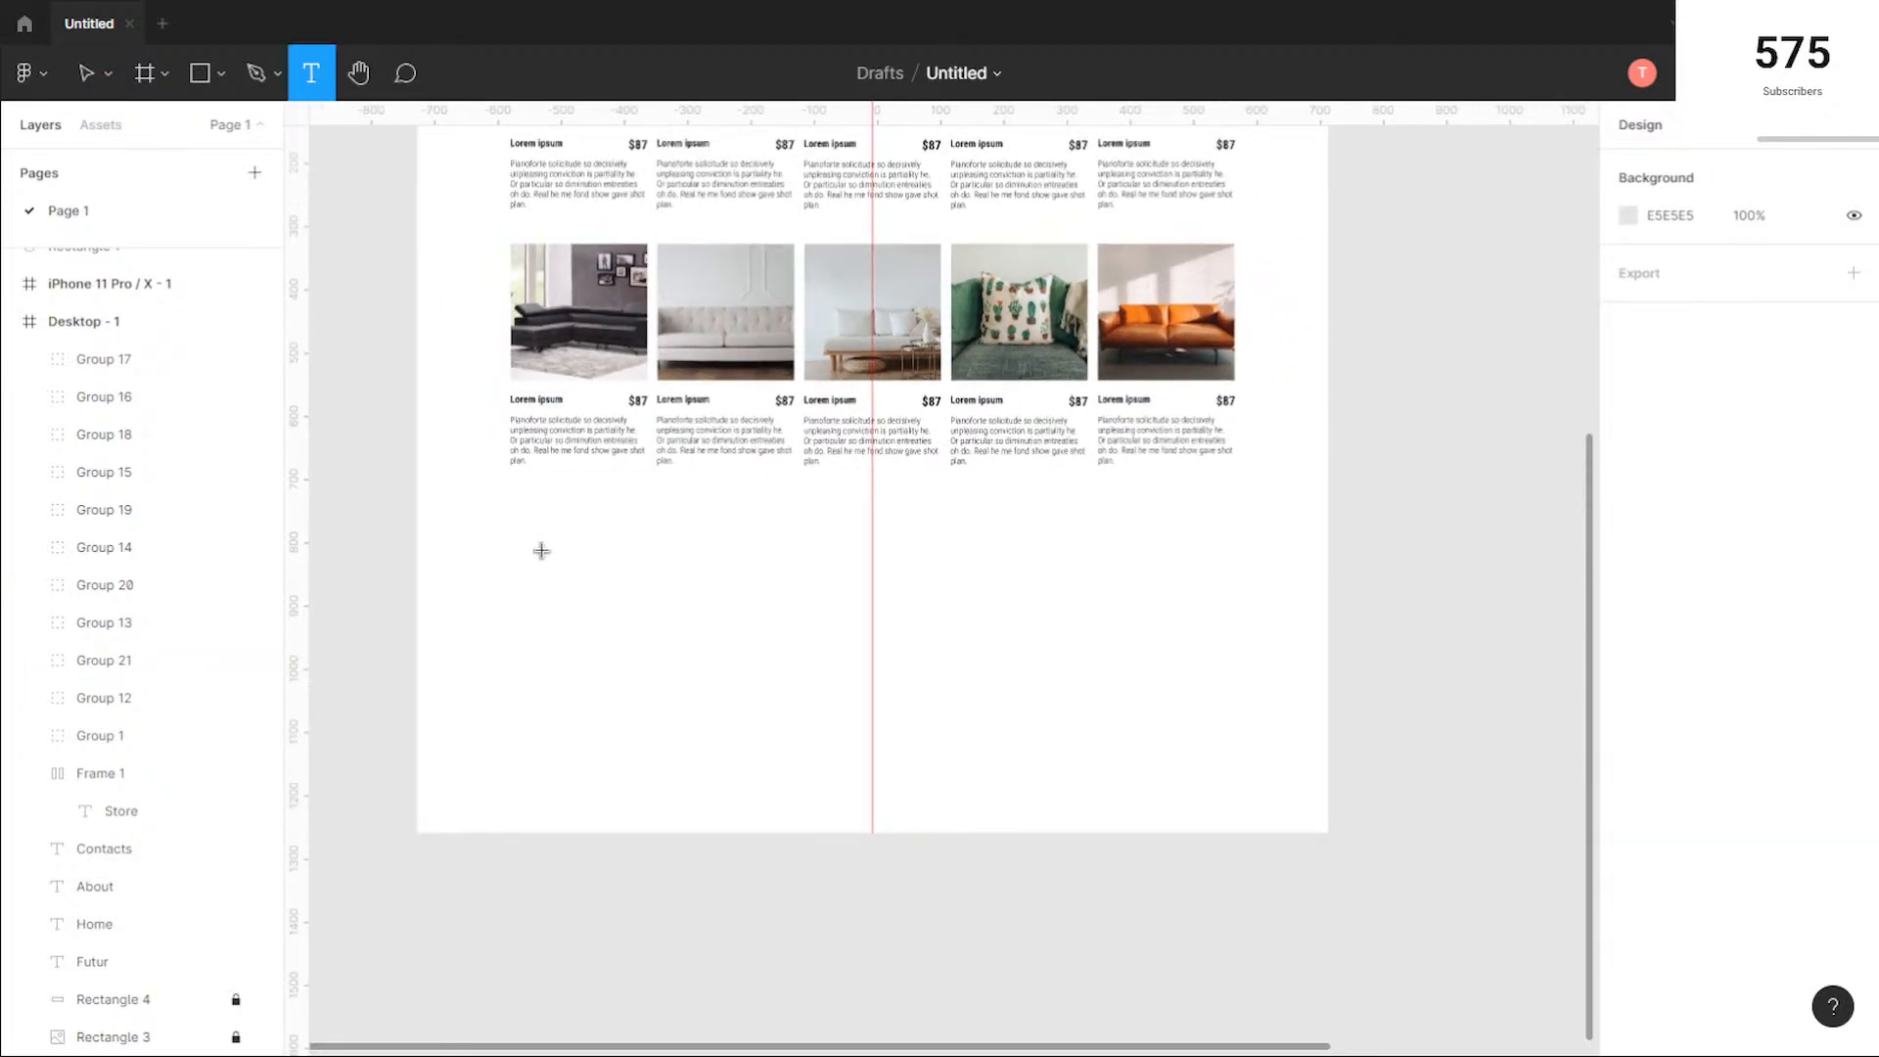
{"action": "left_click", "coordinate": [515, 539]}
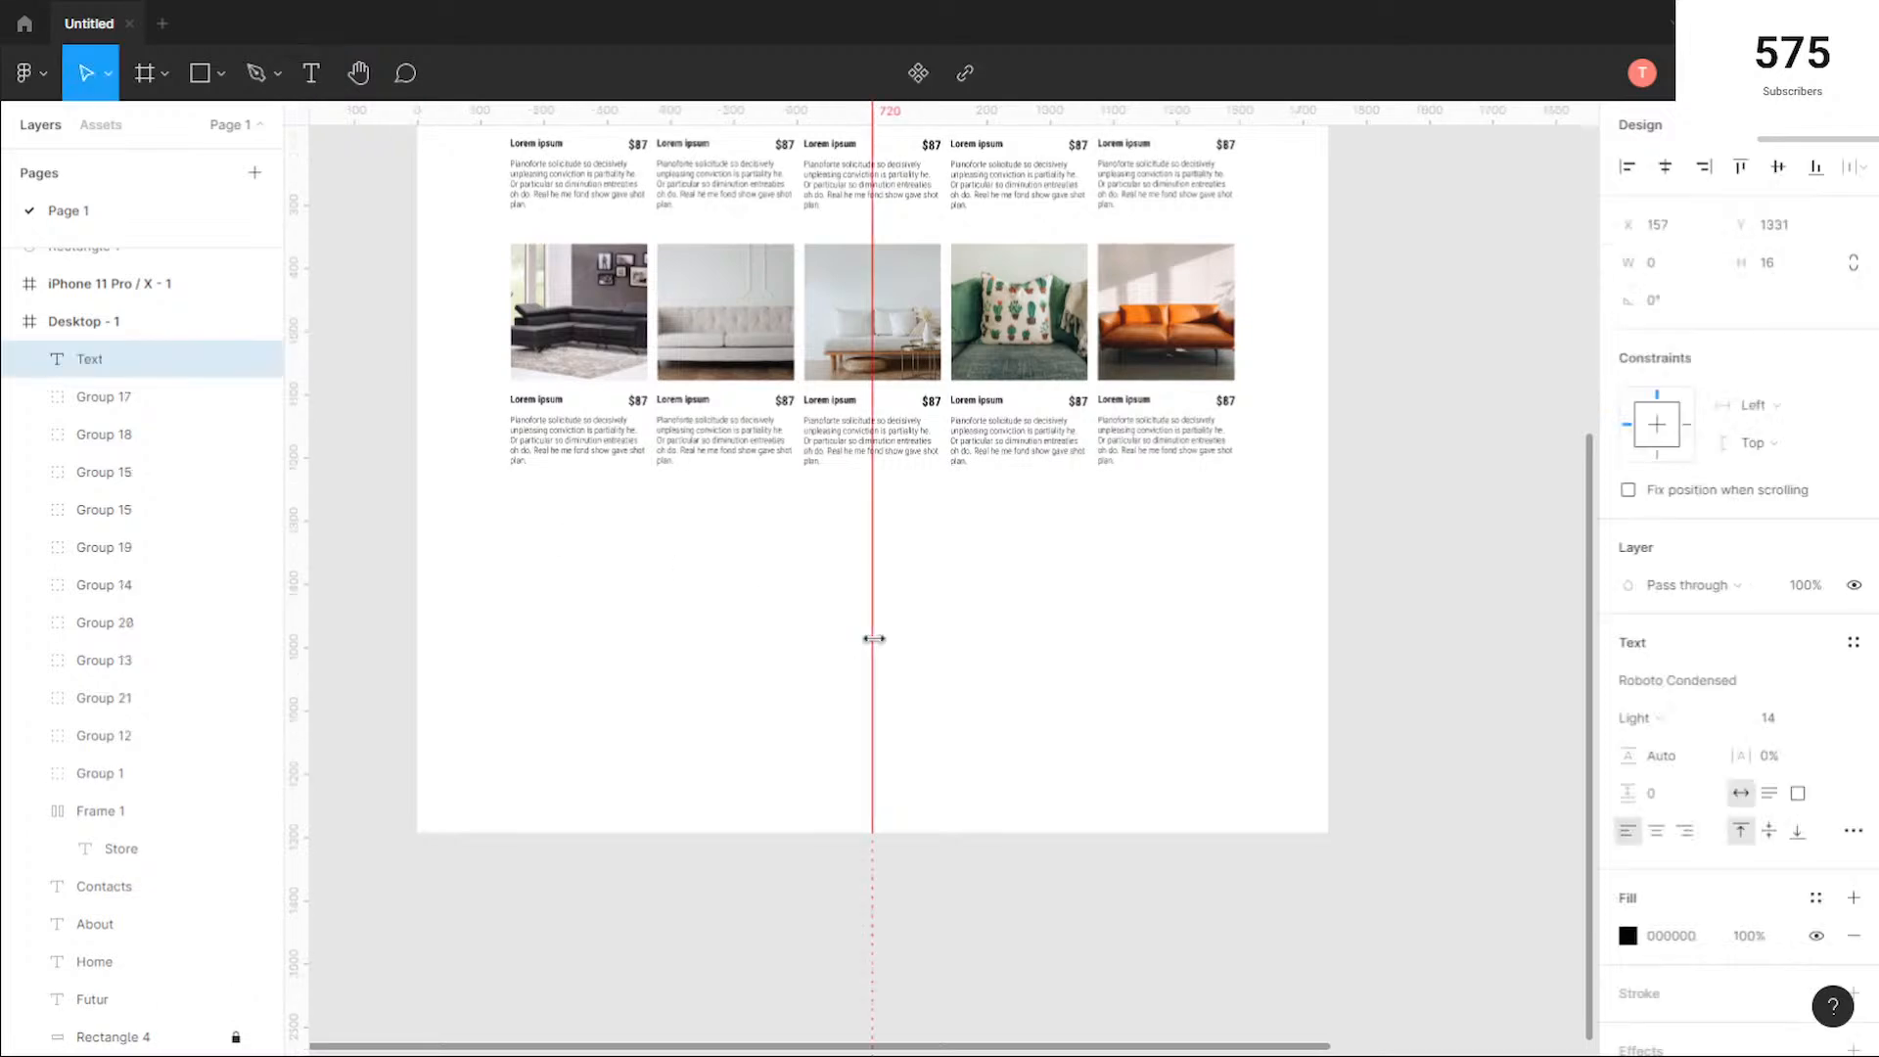
{"action": "type", "text": "Testimonials"}
{"action": "key", "text": "Escape"}
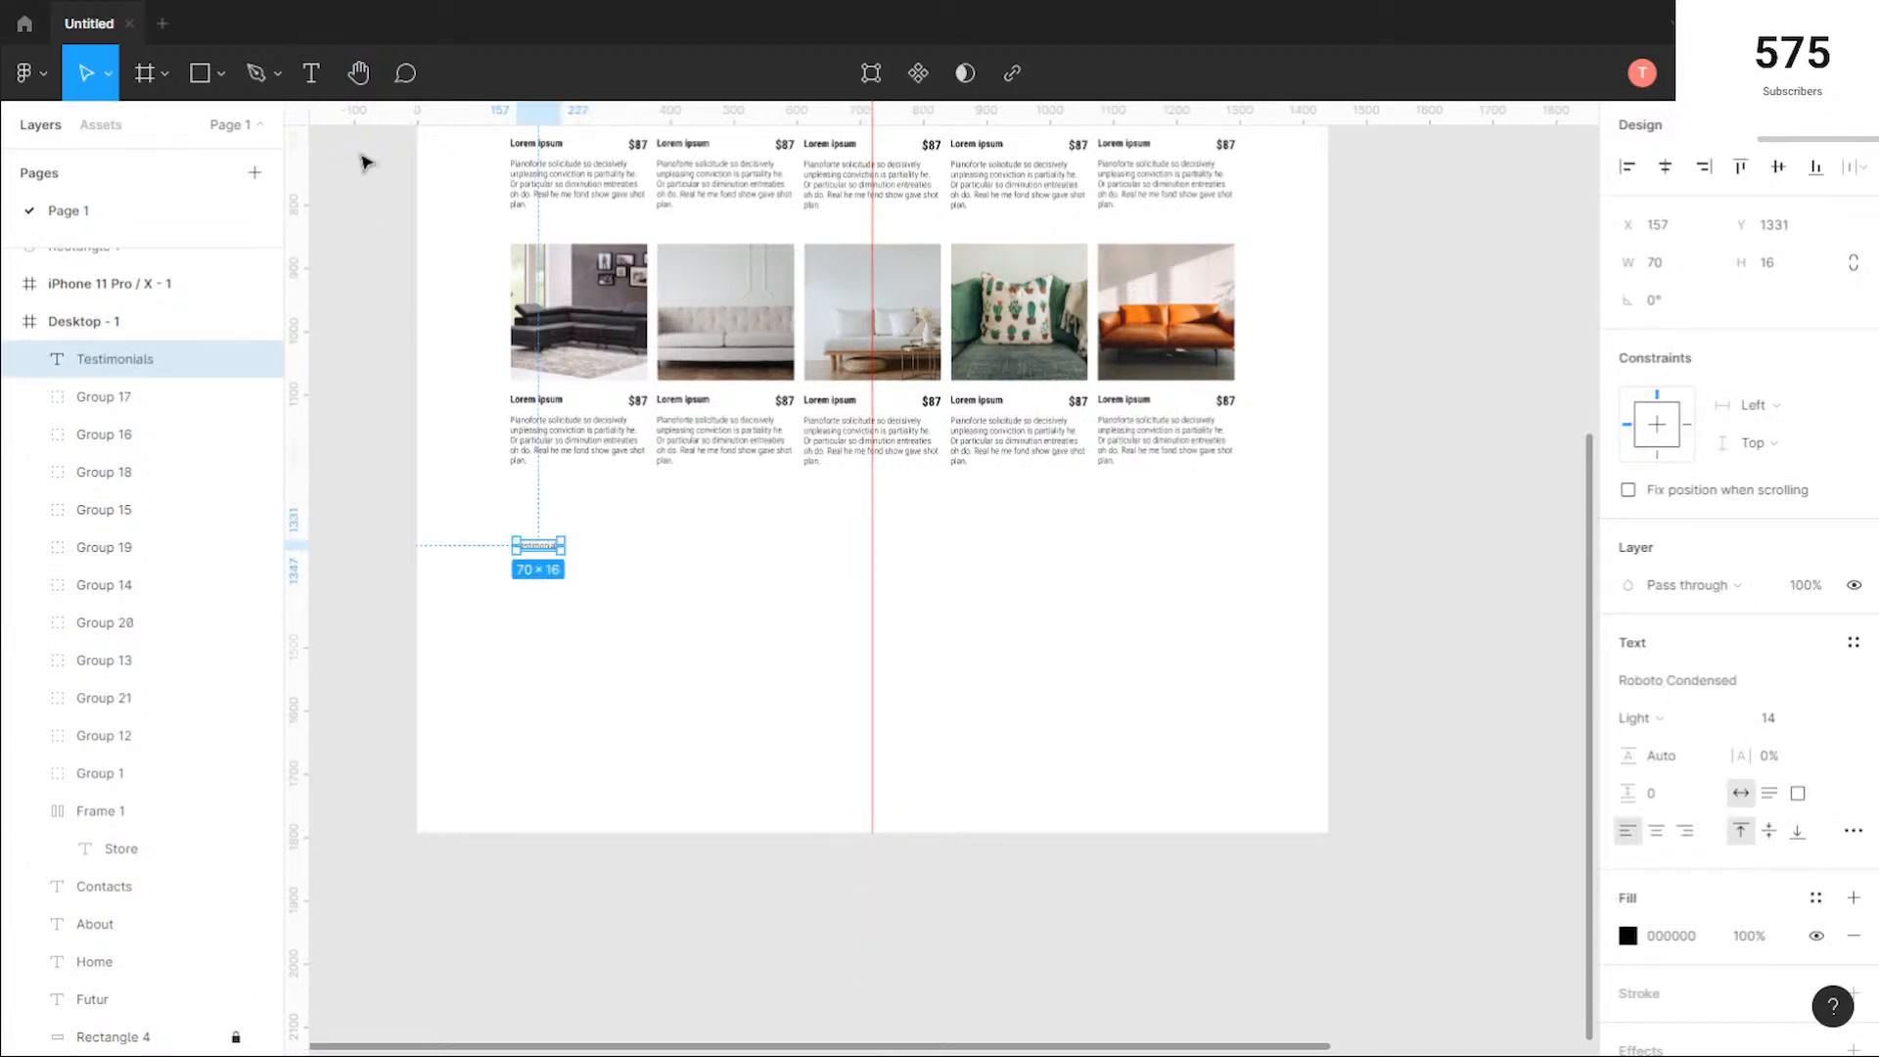
Step: Show the 10-column layout grid on the Desktop - 1 frame
{"action": "scroll", "coordinate": [835, 445], "scroll_direction": "up", "scroll_amount": 5}
{"action": "left_click", "coordinate": [460, 206]}
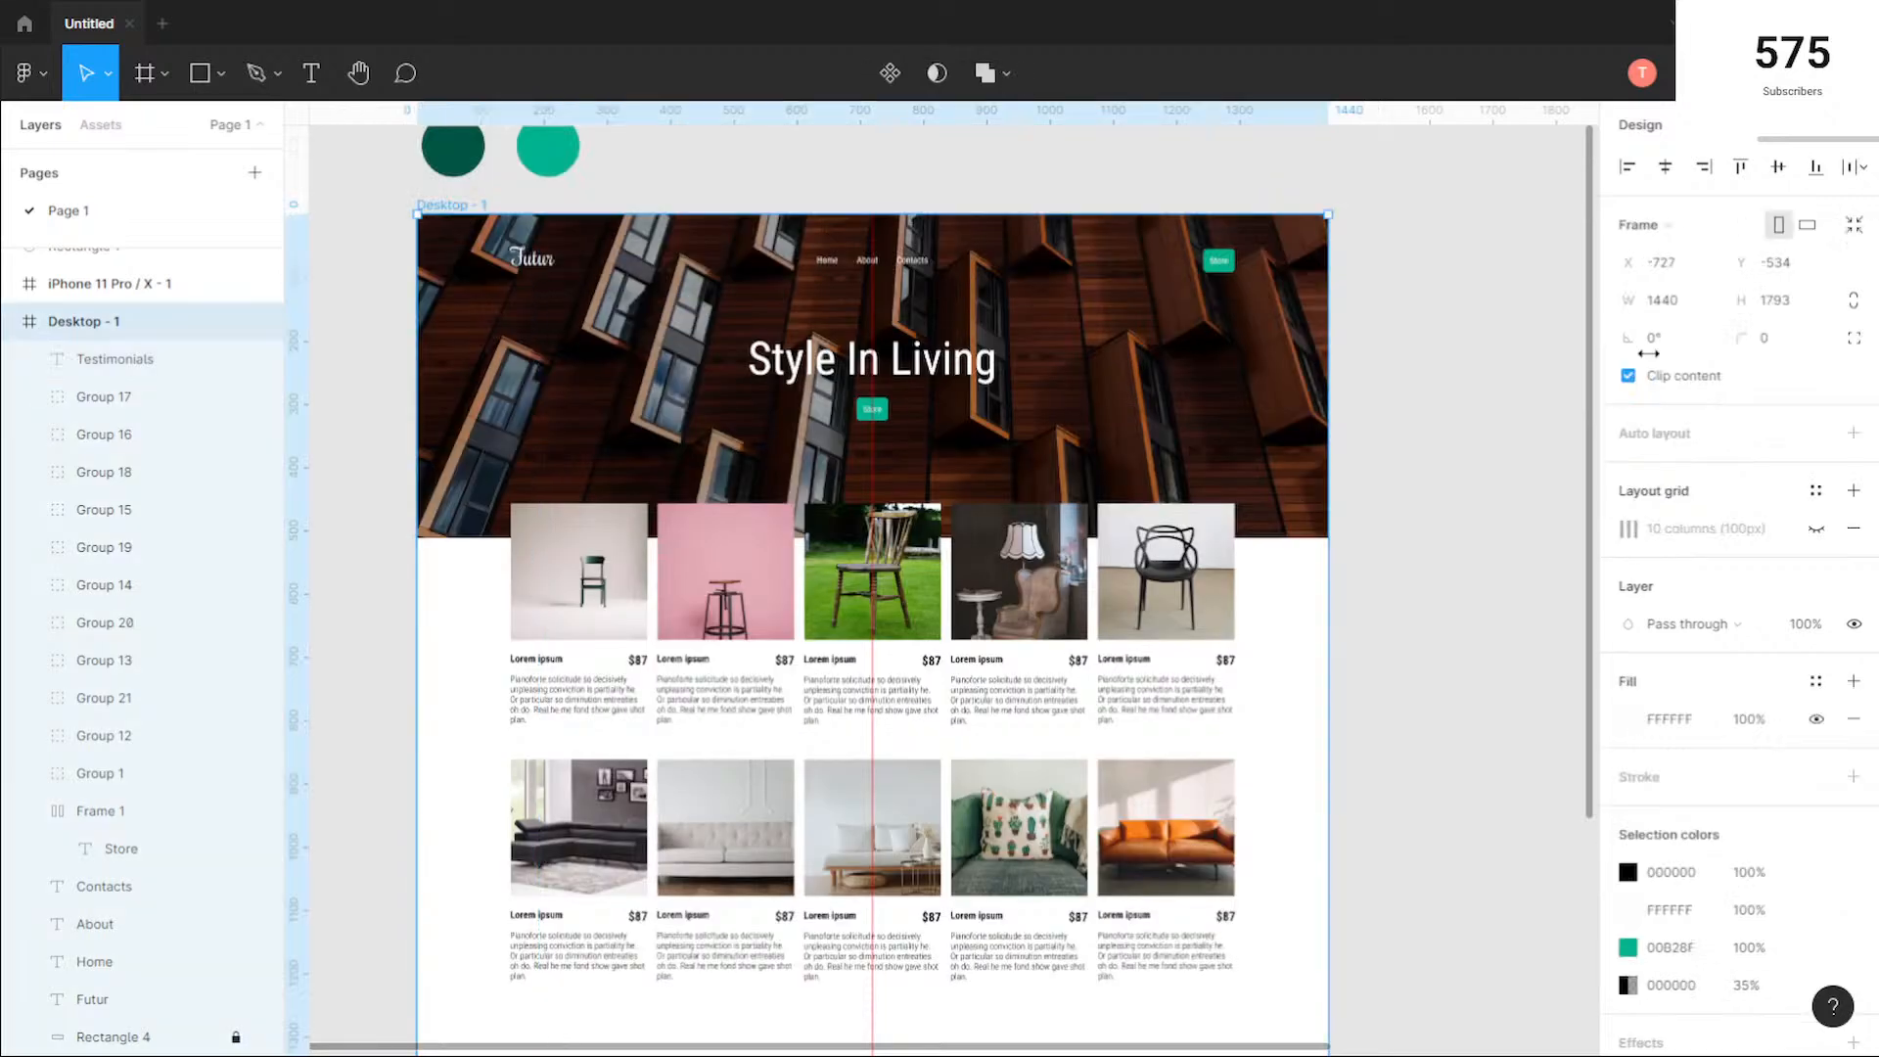
{"action": "left_click", "coordinate": [1817, 529]}
{"action": "scroll", "coordinate": [667, 722], "scroll_direction": "down", "scroll_amount": 6}
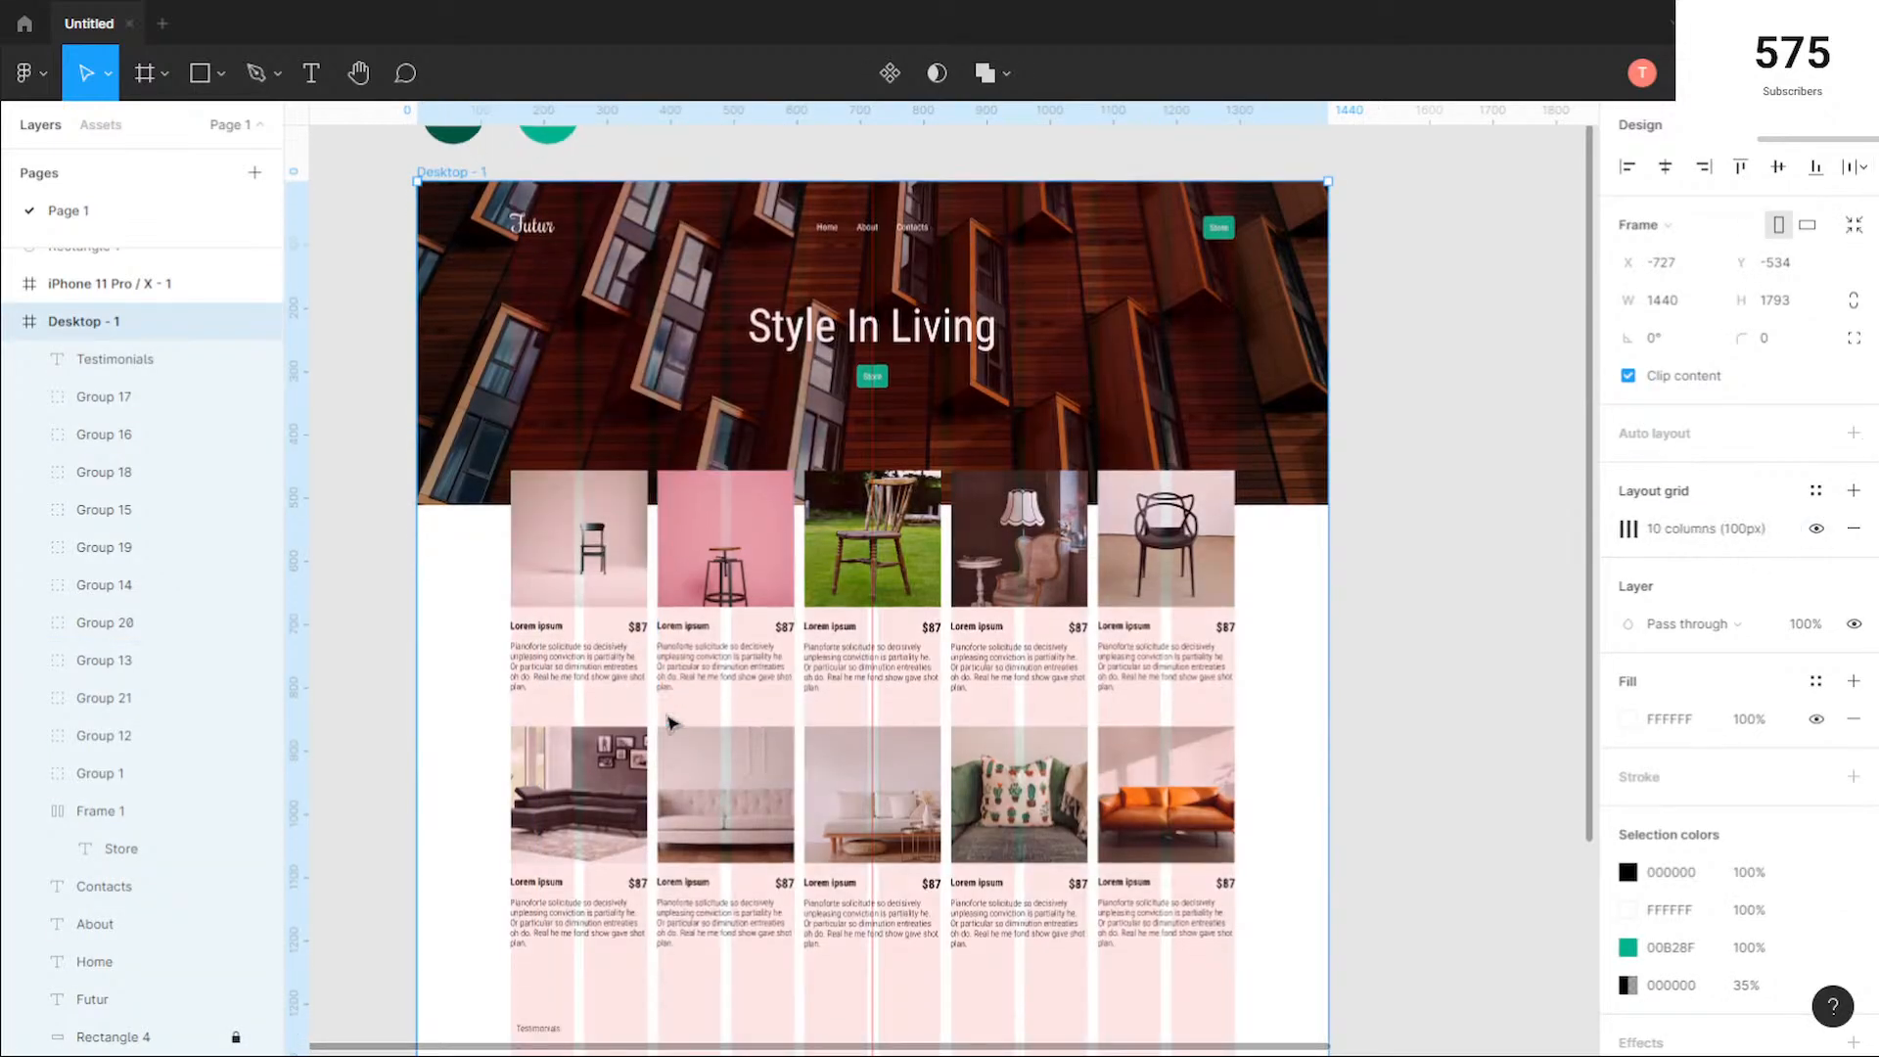
Step: Move the Testimonials heading up and left to X 147, Y 1304, aligned with the left edge of the first column
{"action": "scroll", "coordinate": [498, 441], "scroll_direction": "up", "scroll_amount": 5}
{"action": "left_click", "coordinate": [846, 627]}
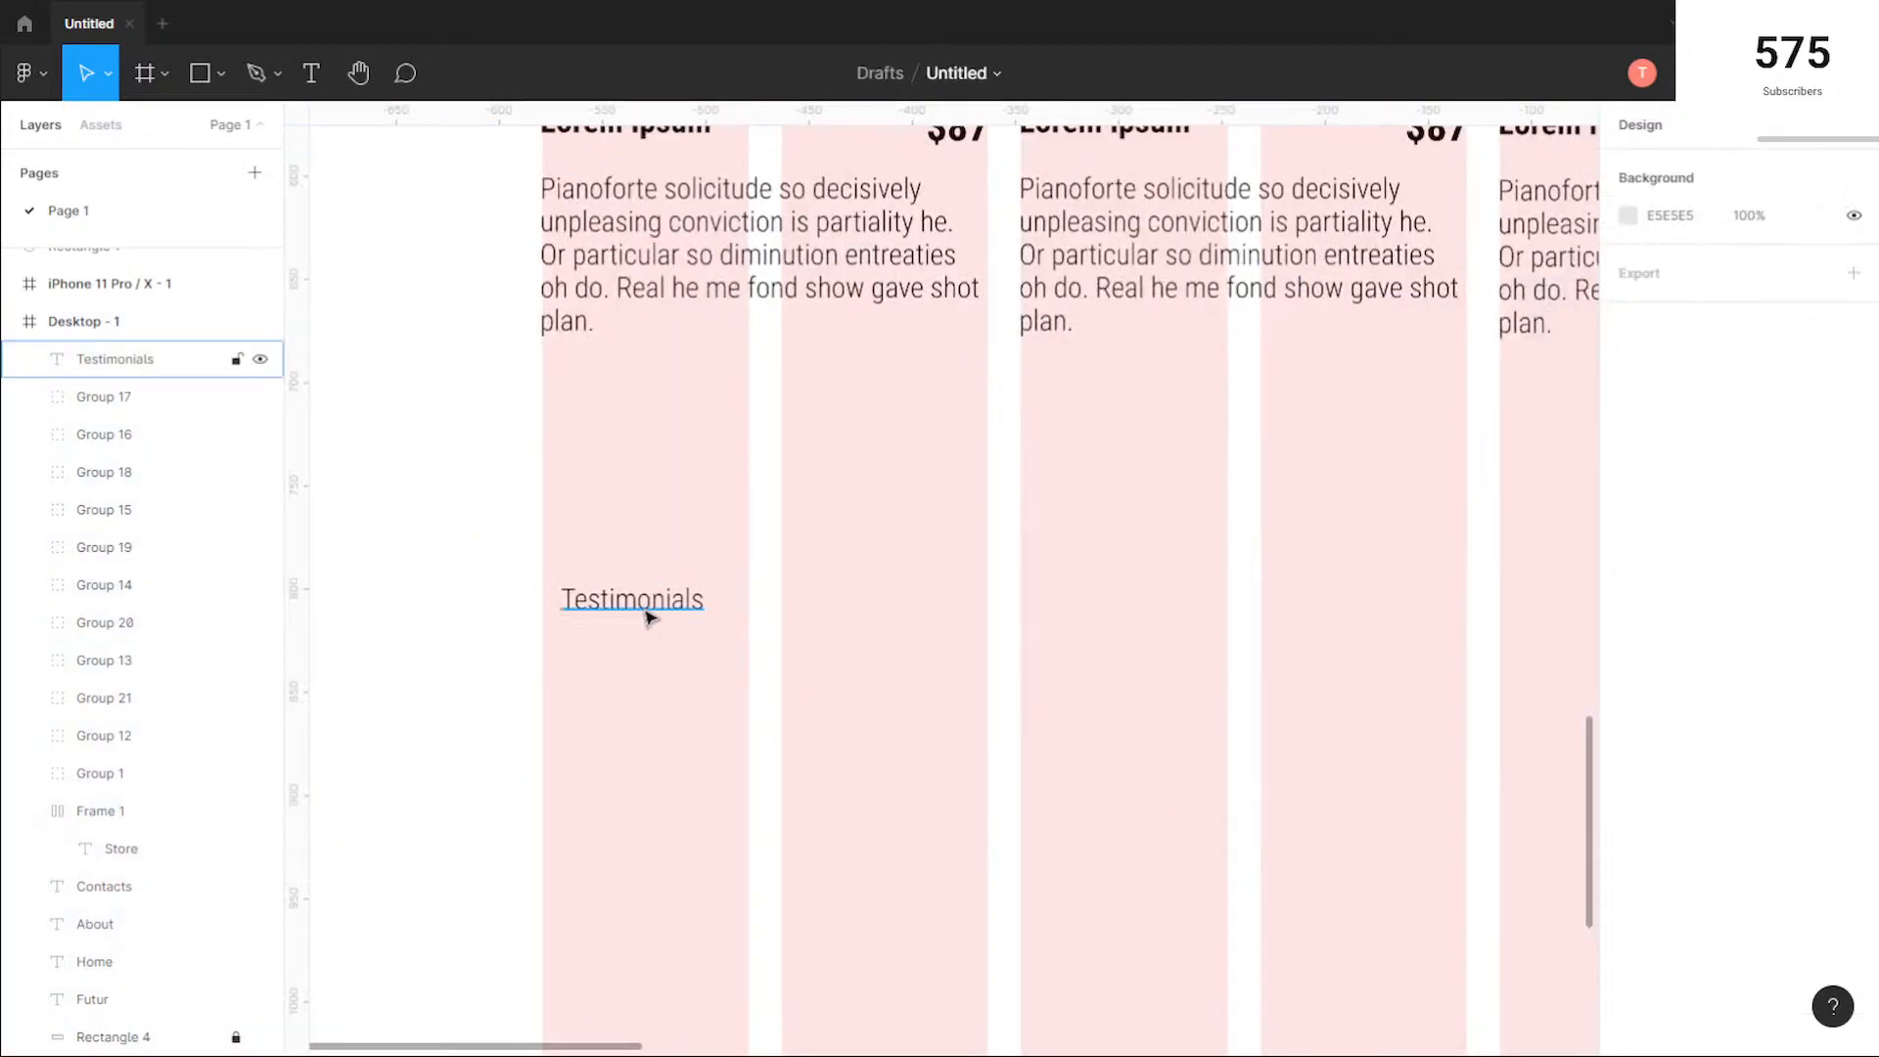
{"action": "left_click_drag", "start_coordinate": [648, 617], "coordinate": [622, 548]}
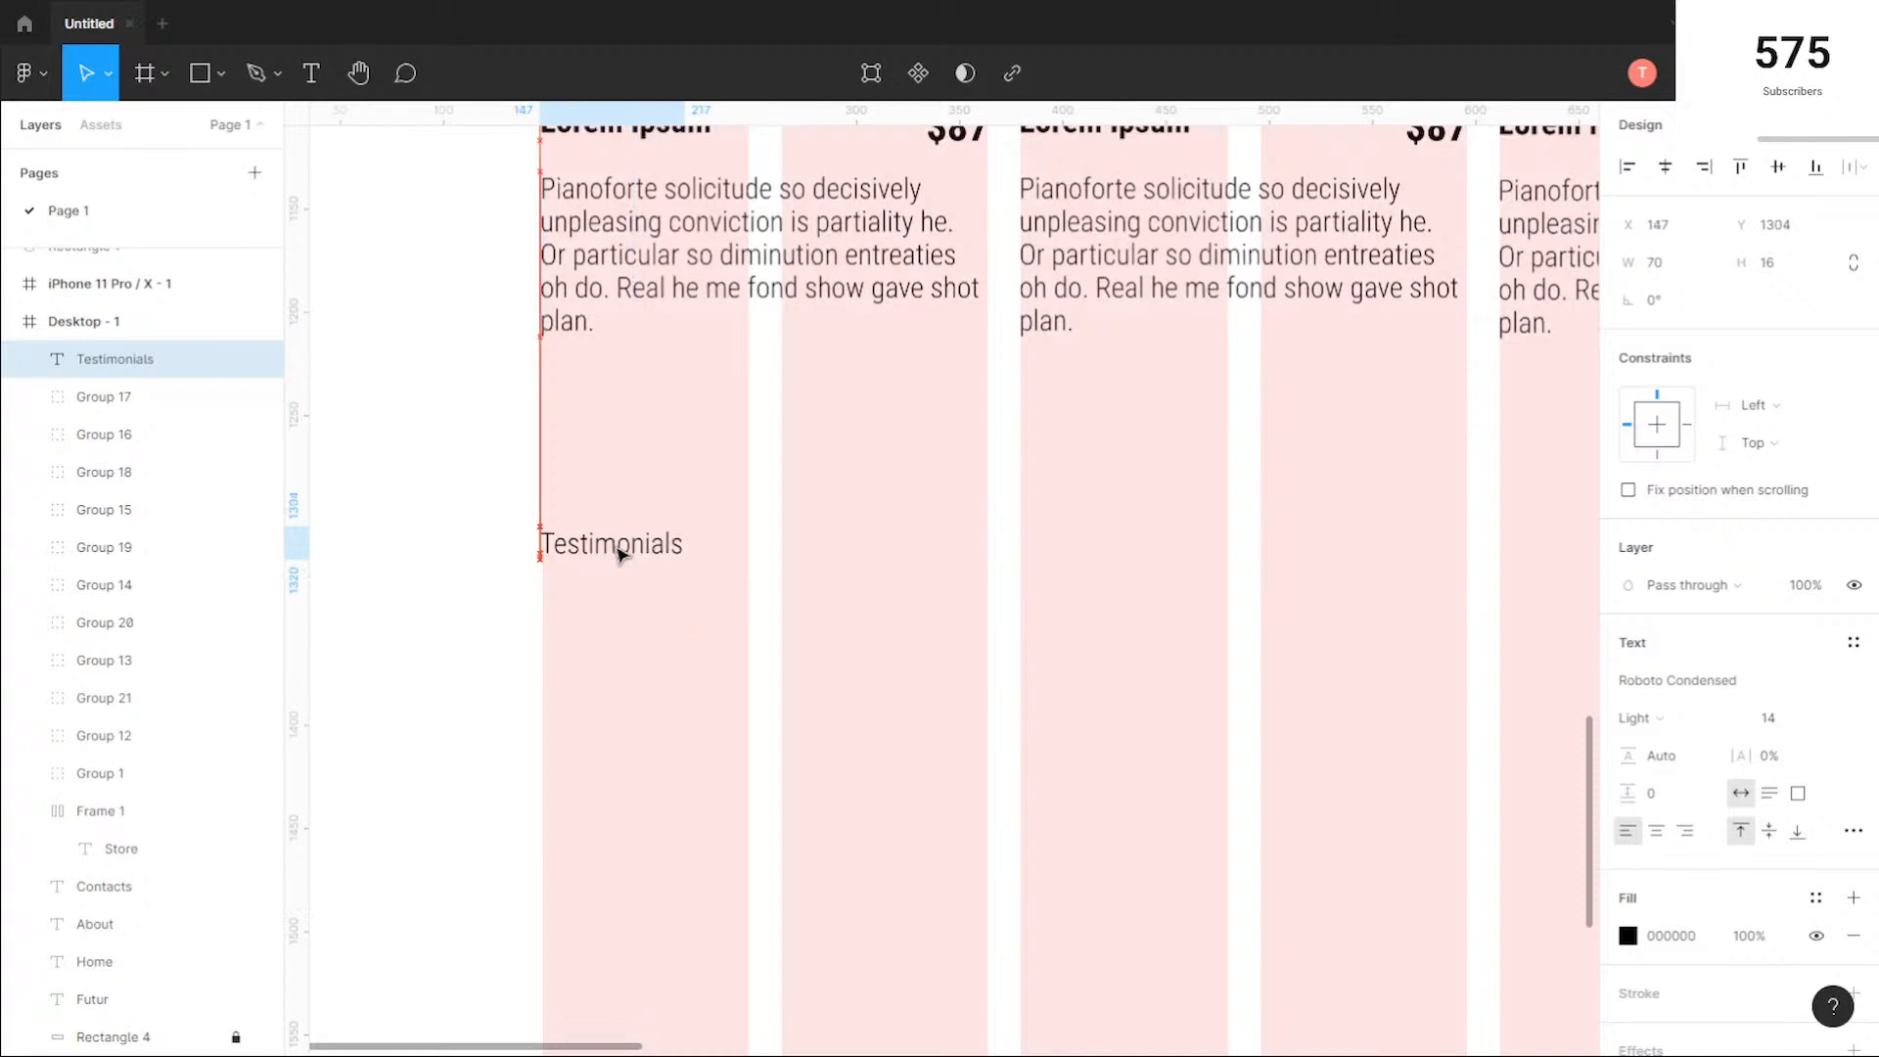
Step: Change the Testimonials heading's font to Rochester
{"action": "left_click", "coordinate": [1790, 682]}
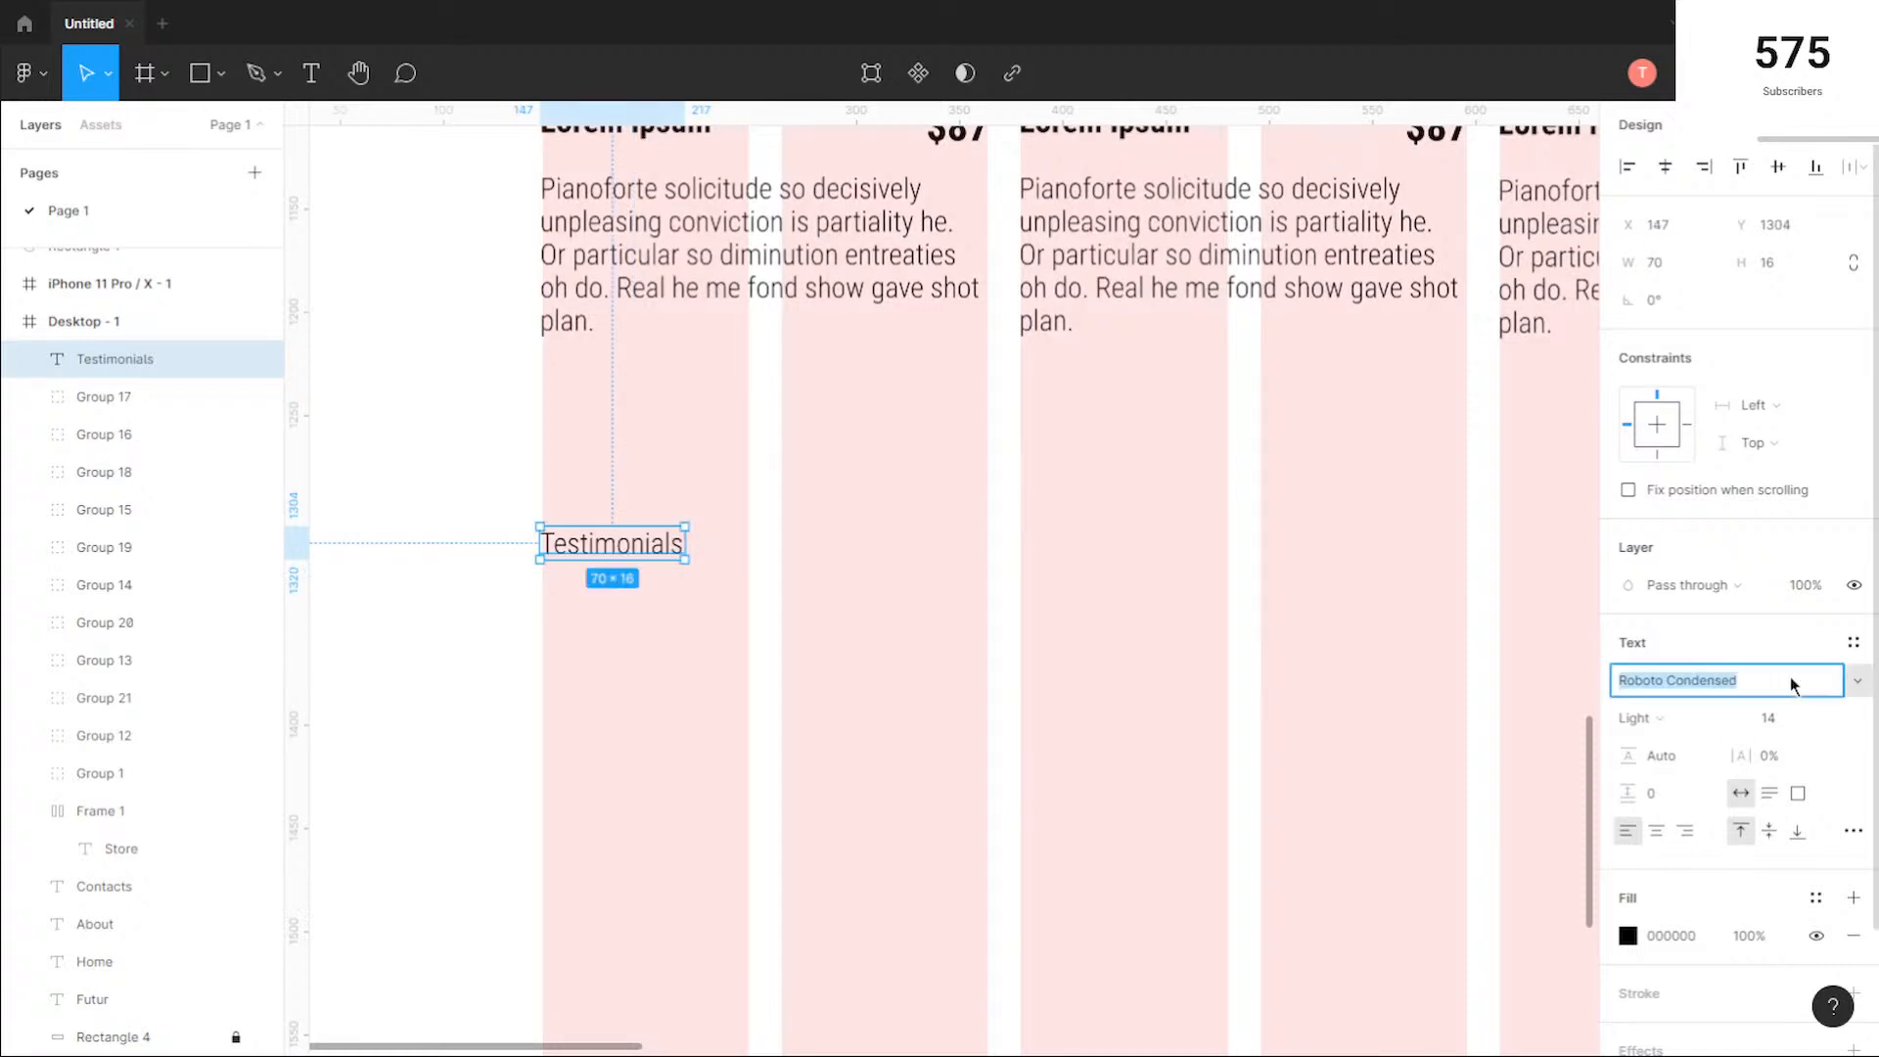
{"action": "key", "text": "Down"}
{"action": "key", "text": "Down"}
{"action": "key", "text": "Down"}
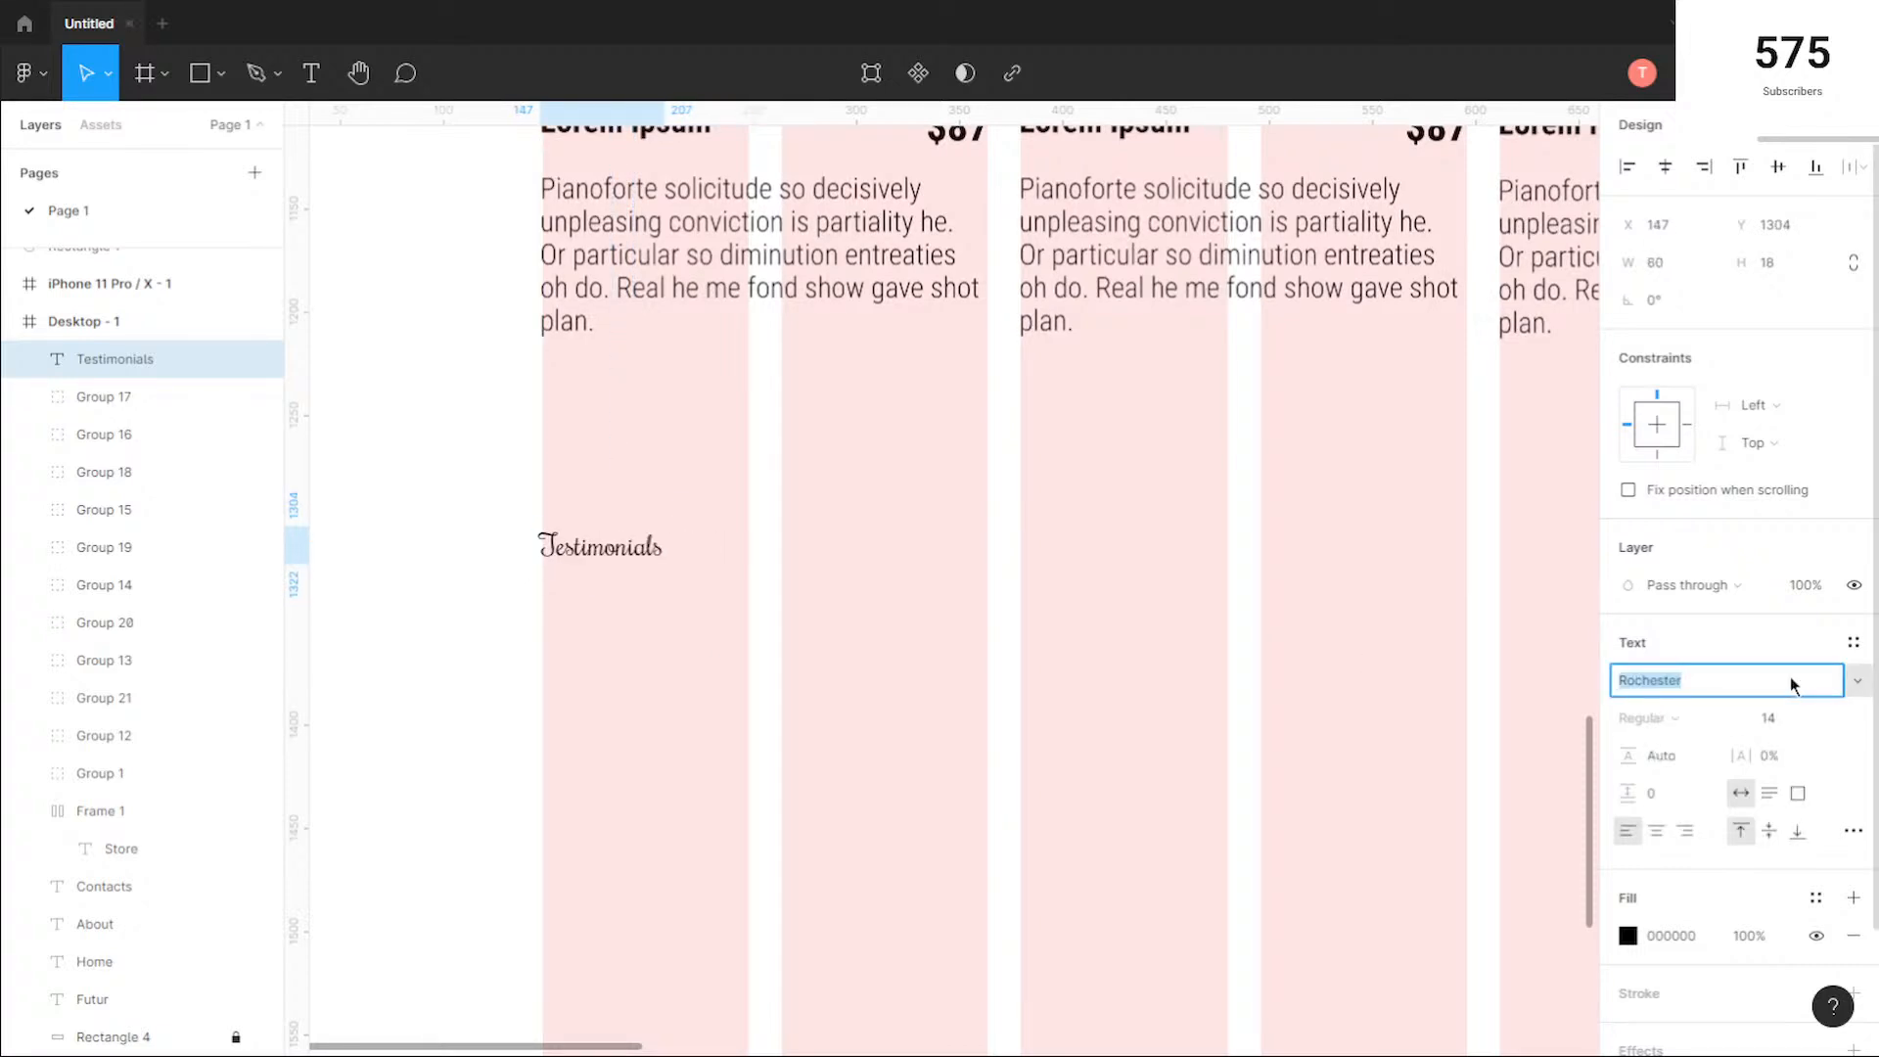
{"action": "left_click", "coordinate": [823, 641]}
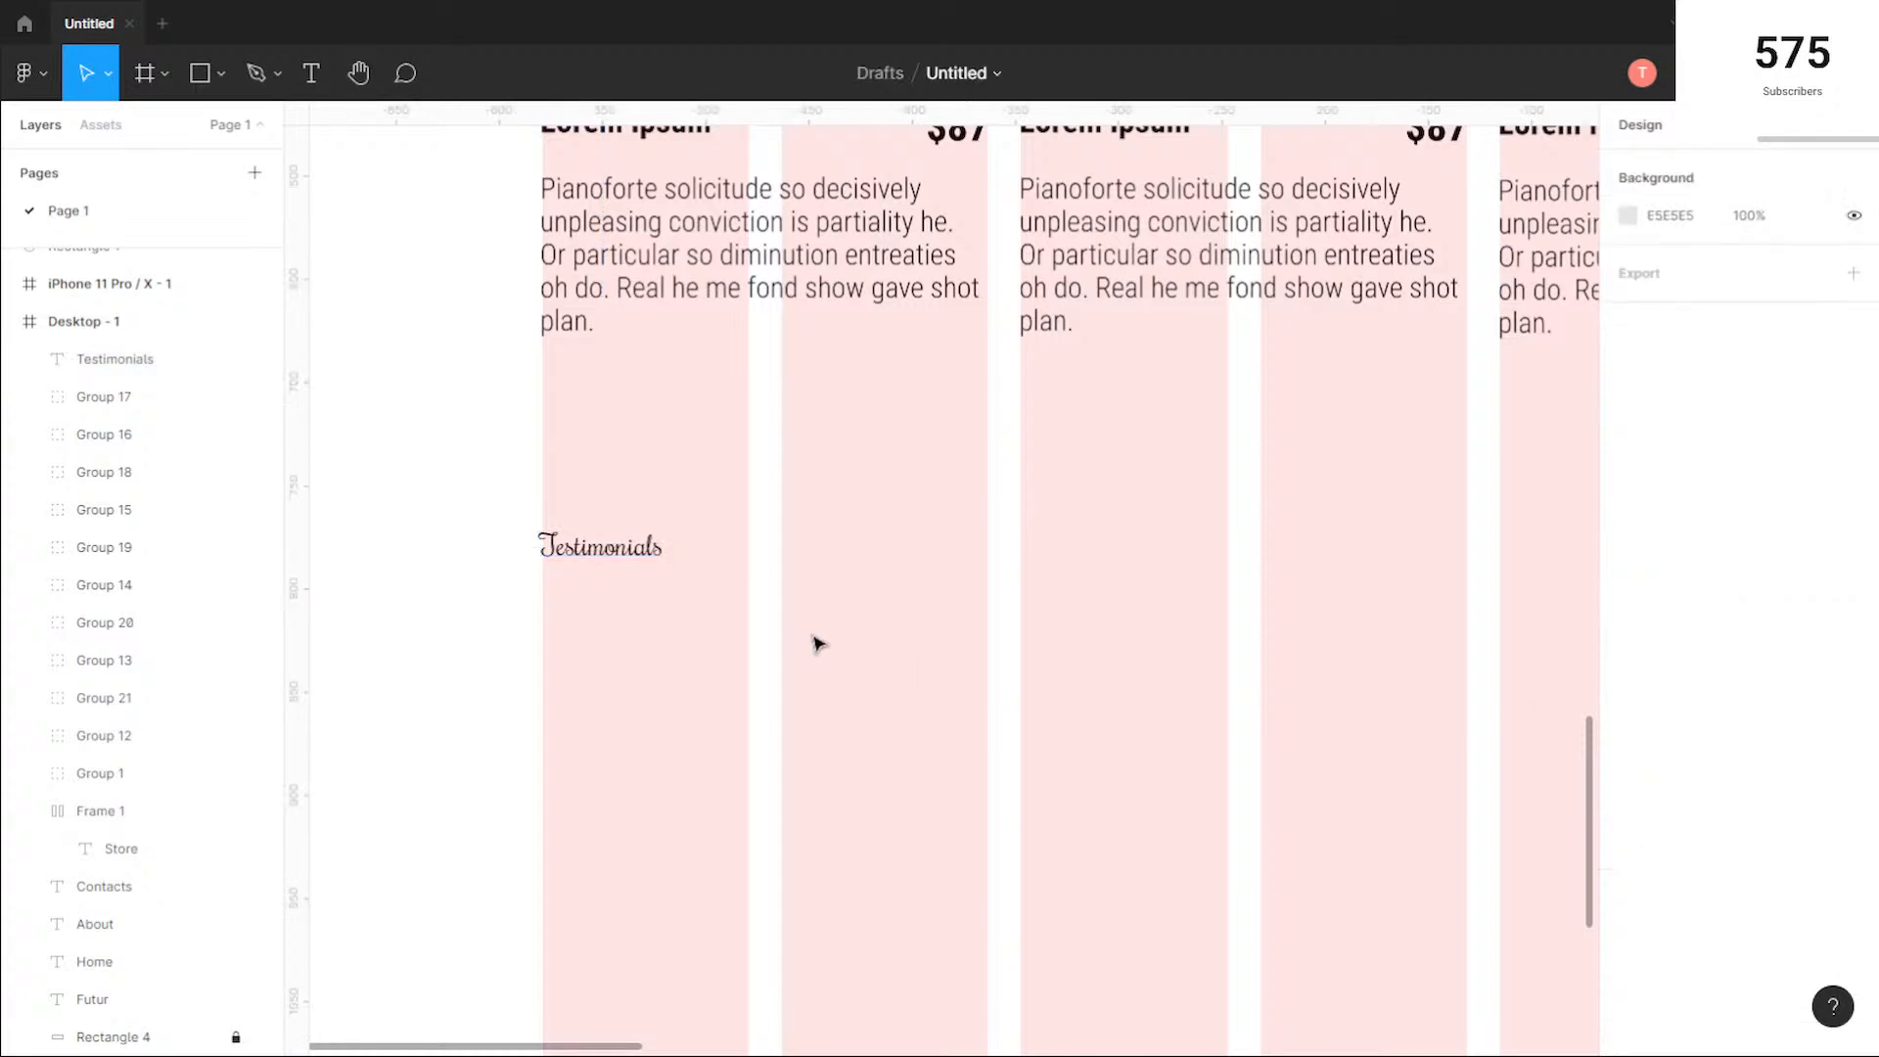
{"action": "left_click", "coordinate": [615, 550]}
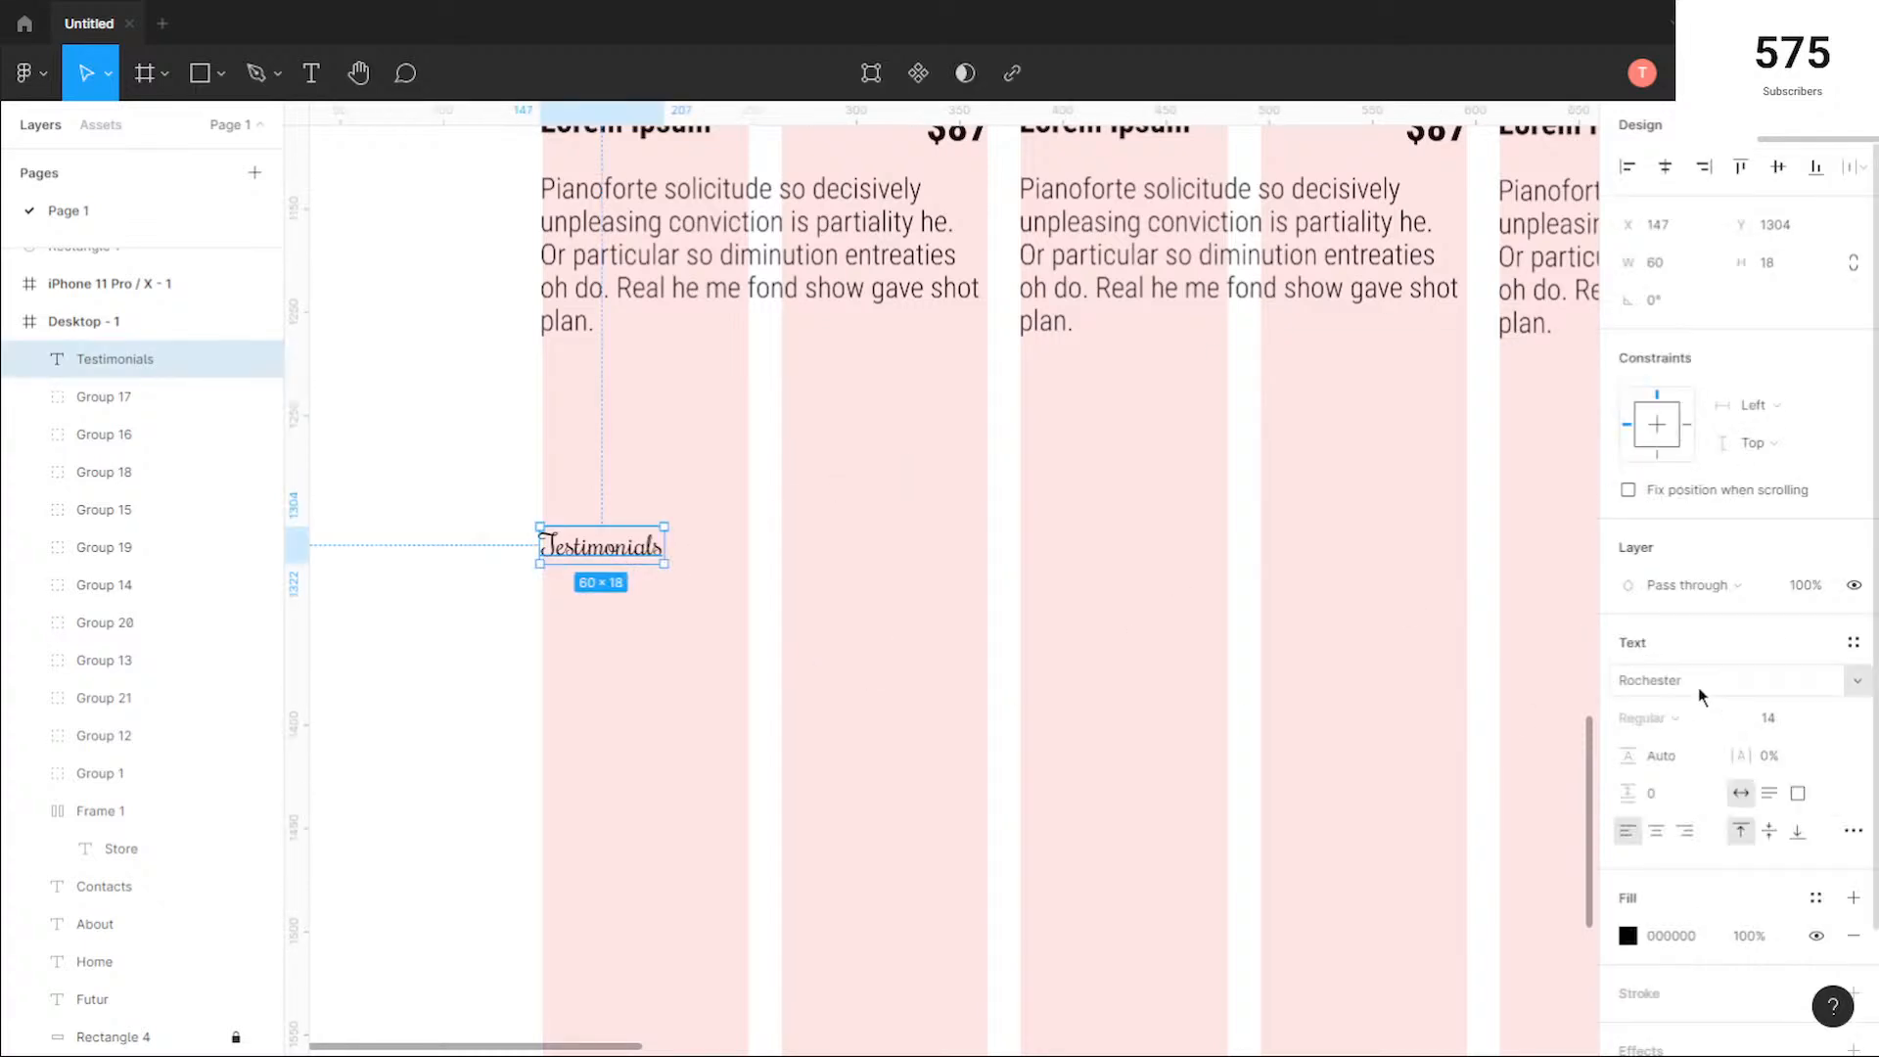
{"action": "left_click", "coordinate": [842, 676]}
{"action": "scroll", "coordinate": [796, 663], "scroll_direction": "down", "scroll_amount": 2}
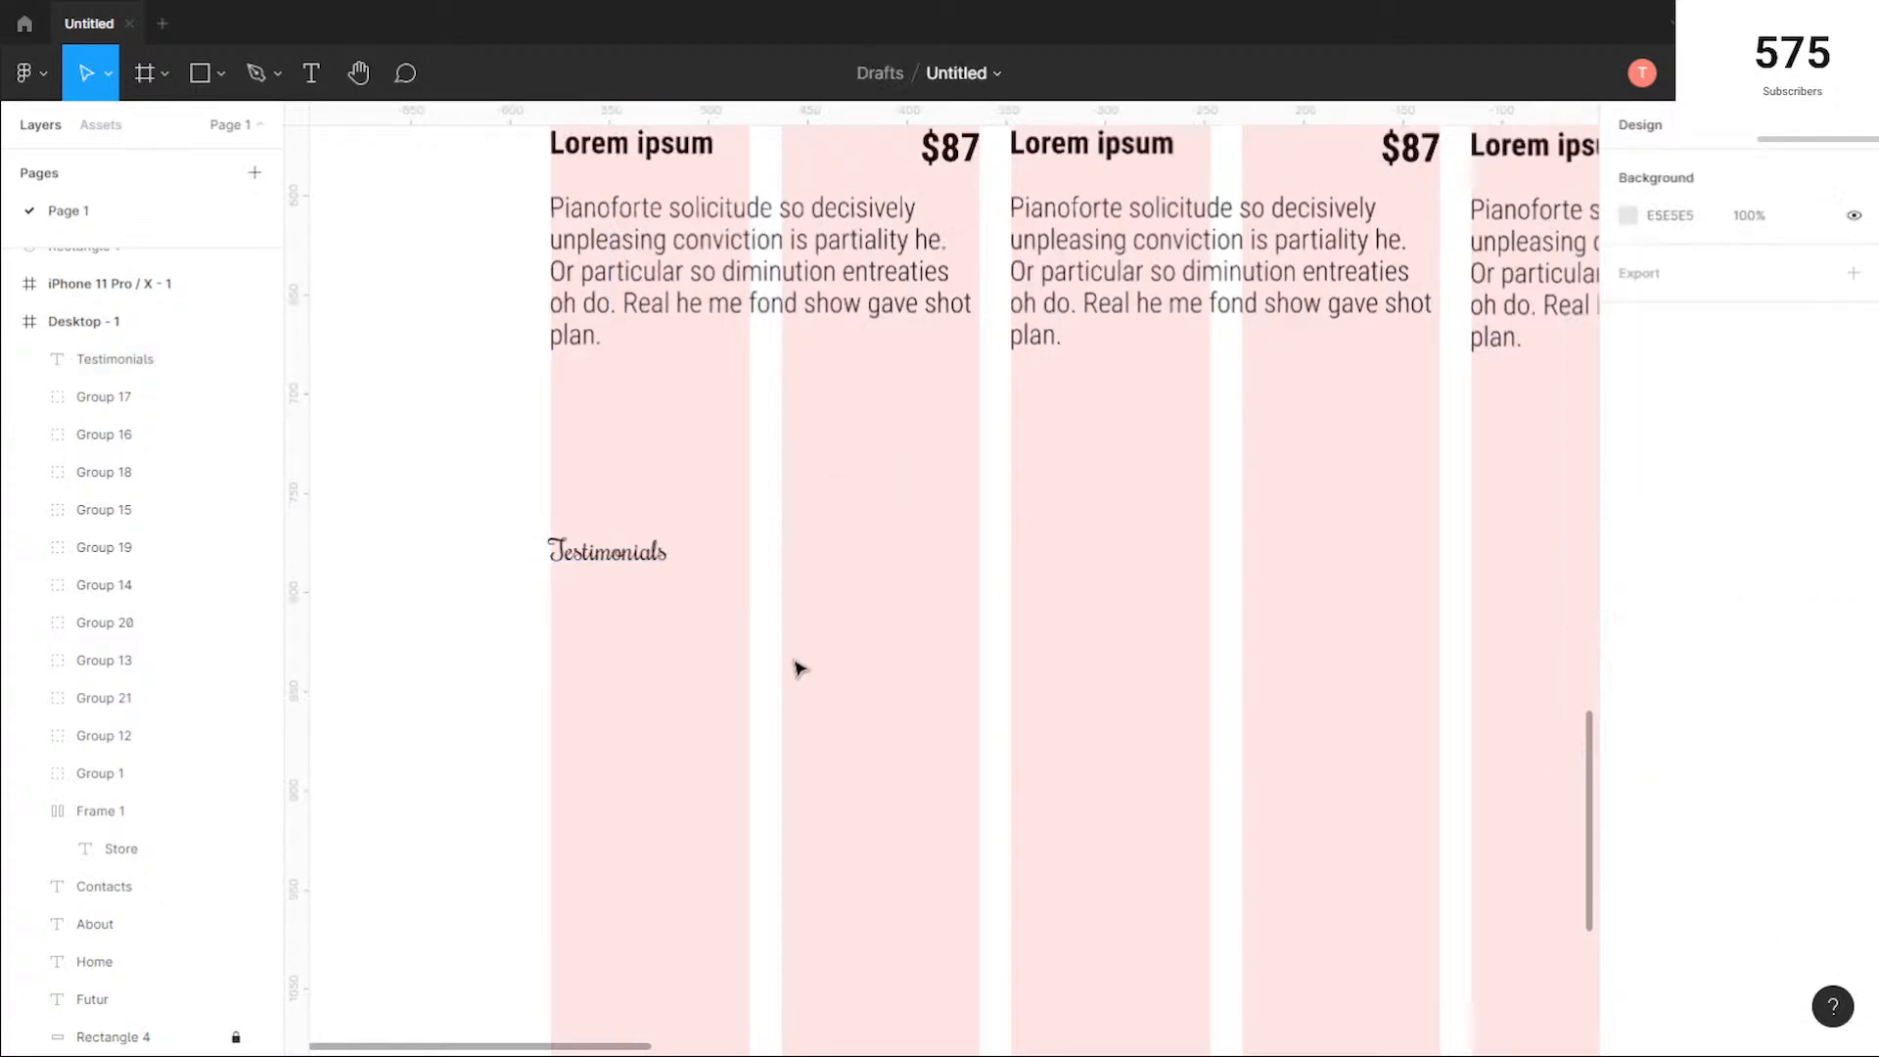
Step: Set the Testimonials heading's font size to 36
{"action": "left_click", "coordinate": [646, 575]}
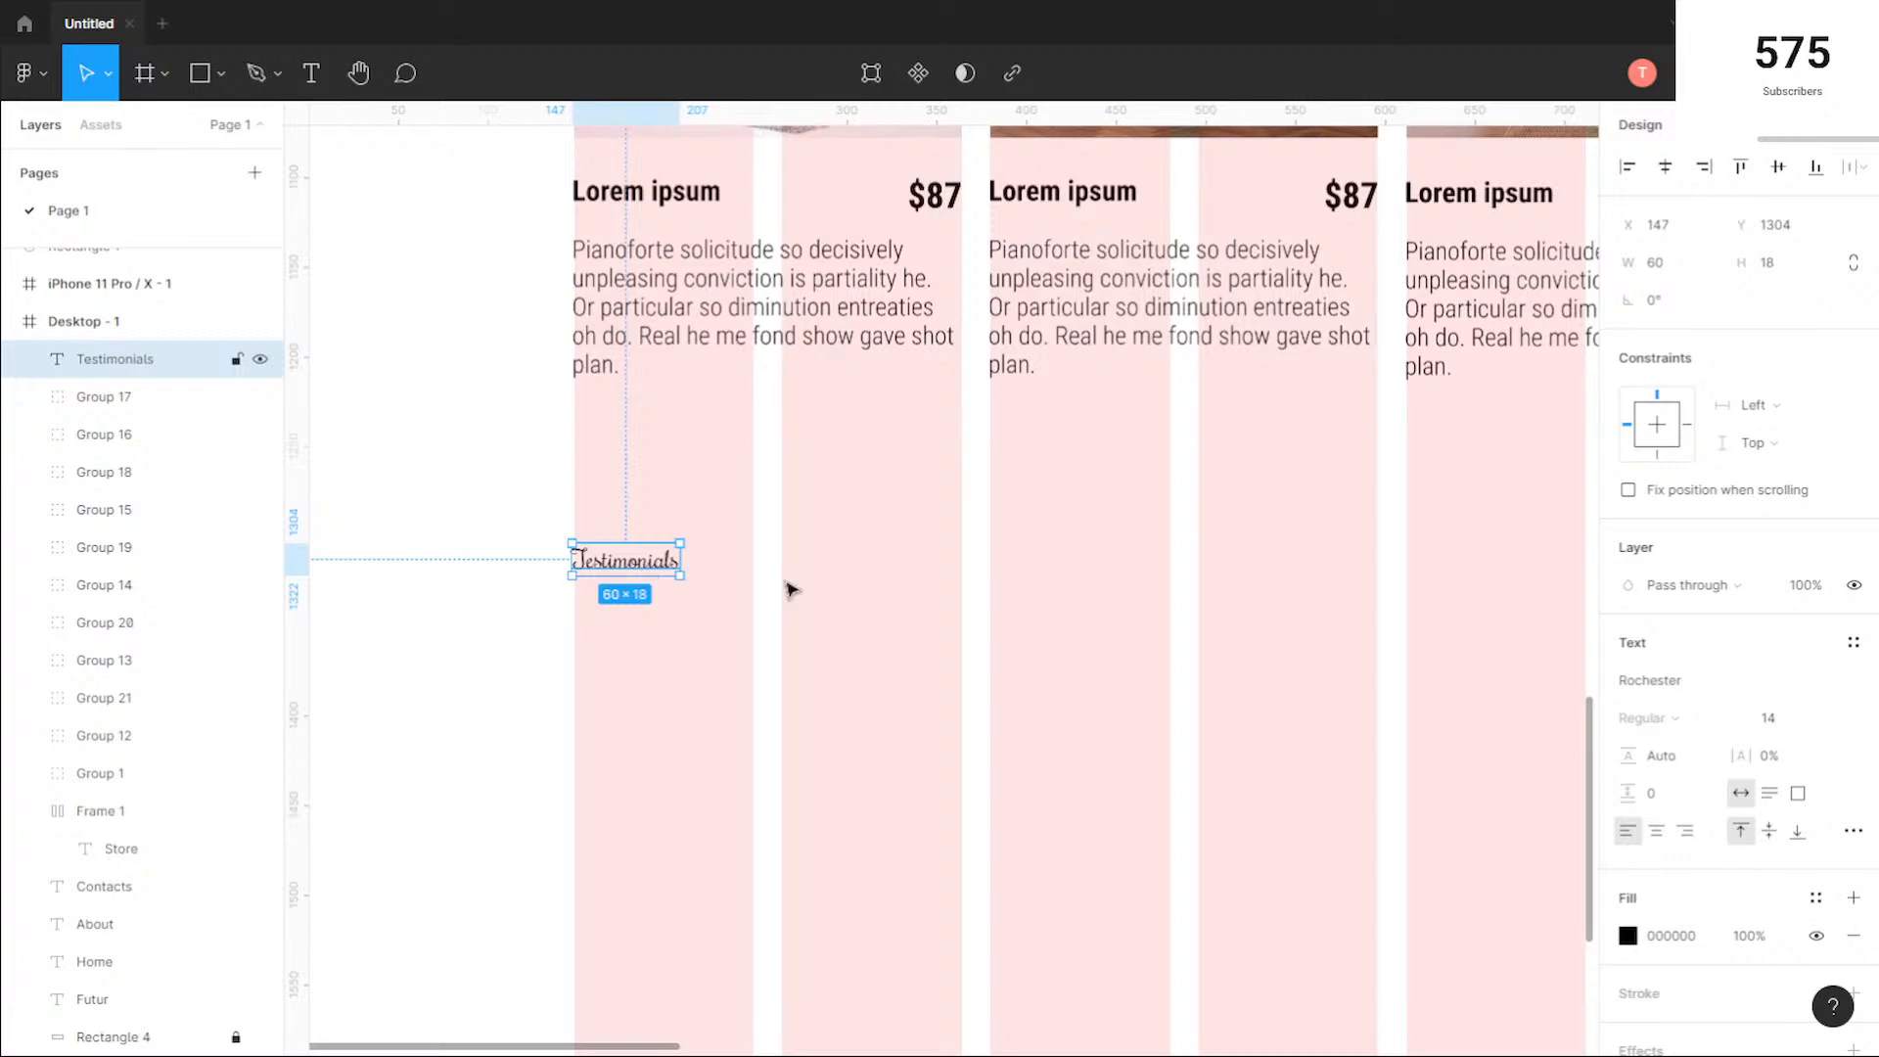
{"action": "left_click", "coordinate": [1828, 720]}
{"action": "left_click", "coordinate": [1798, 802]}
{"action": "scroll", "coordinate": [952, 692], "scroll_direction": "down", "scroll_amount": 3}
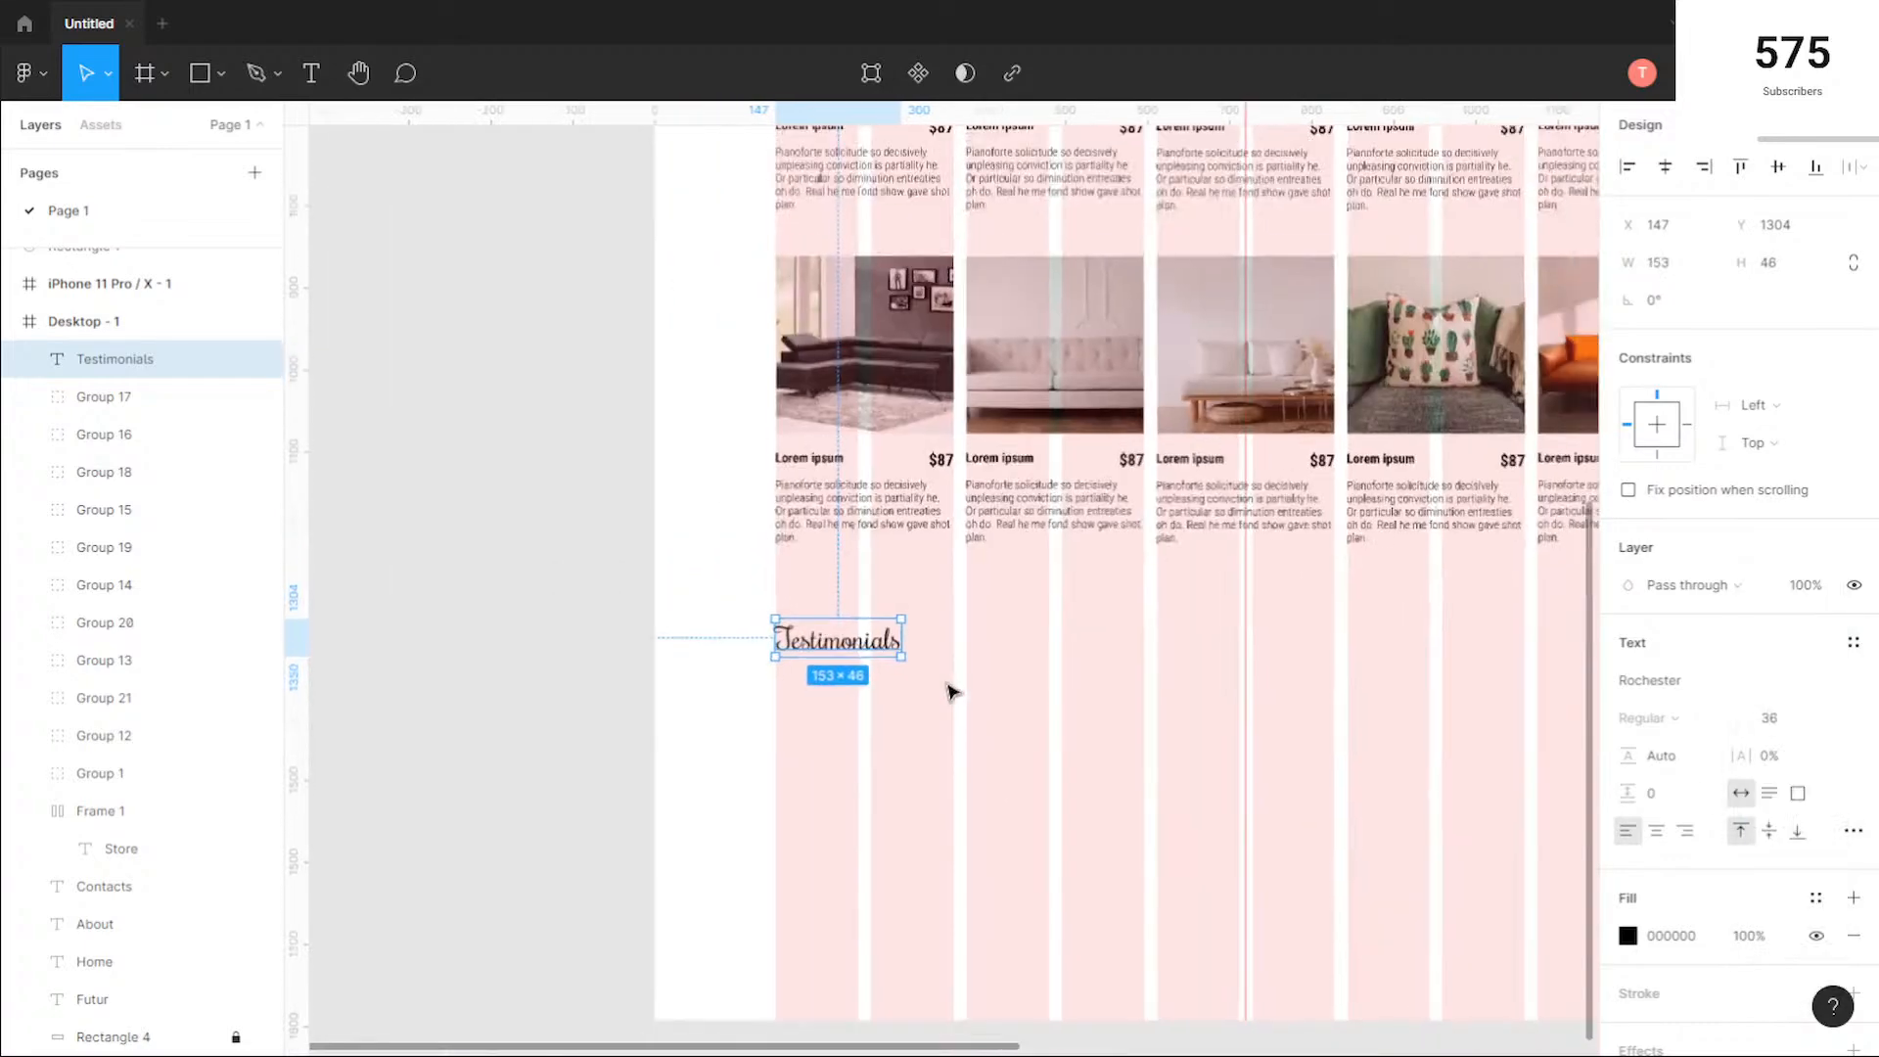
{"action": "left_click", "coordinate": [1011, 690]}
Step: Check the text settings of the Futur logo and set the Testimonials heading's font size to 32
{"action": "scroll", "coordinate": [1132, 642], "scroll_direction": "up", "scroll_amount": 6}
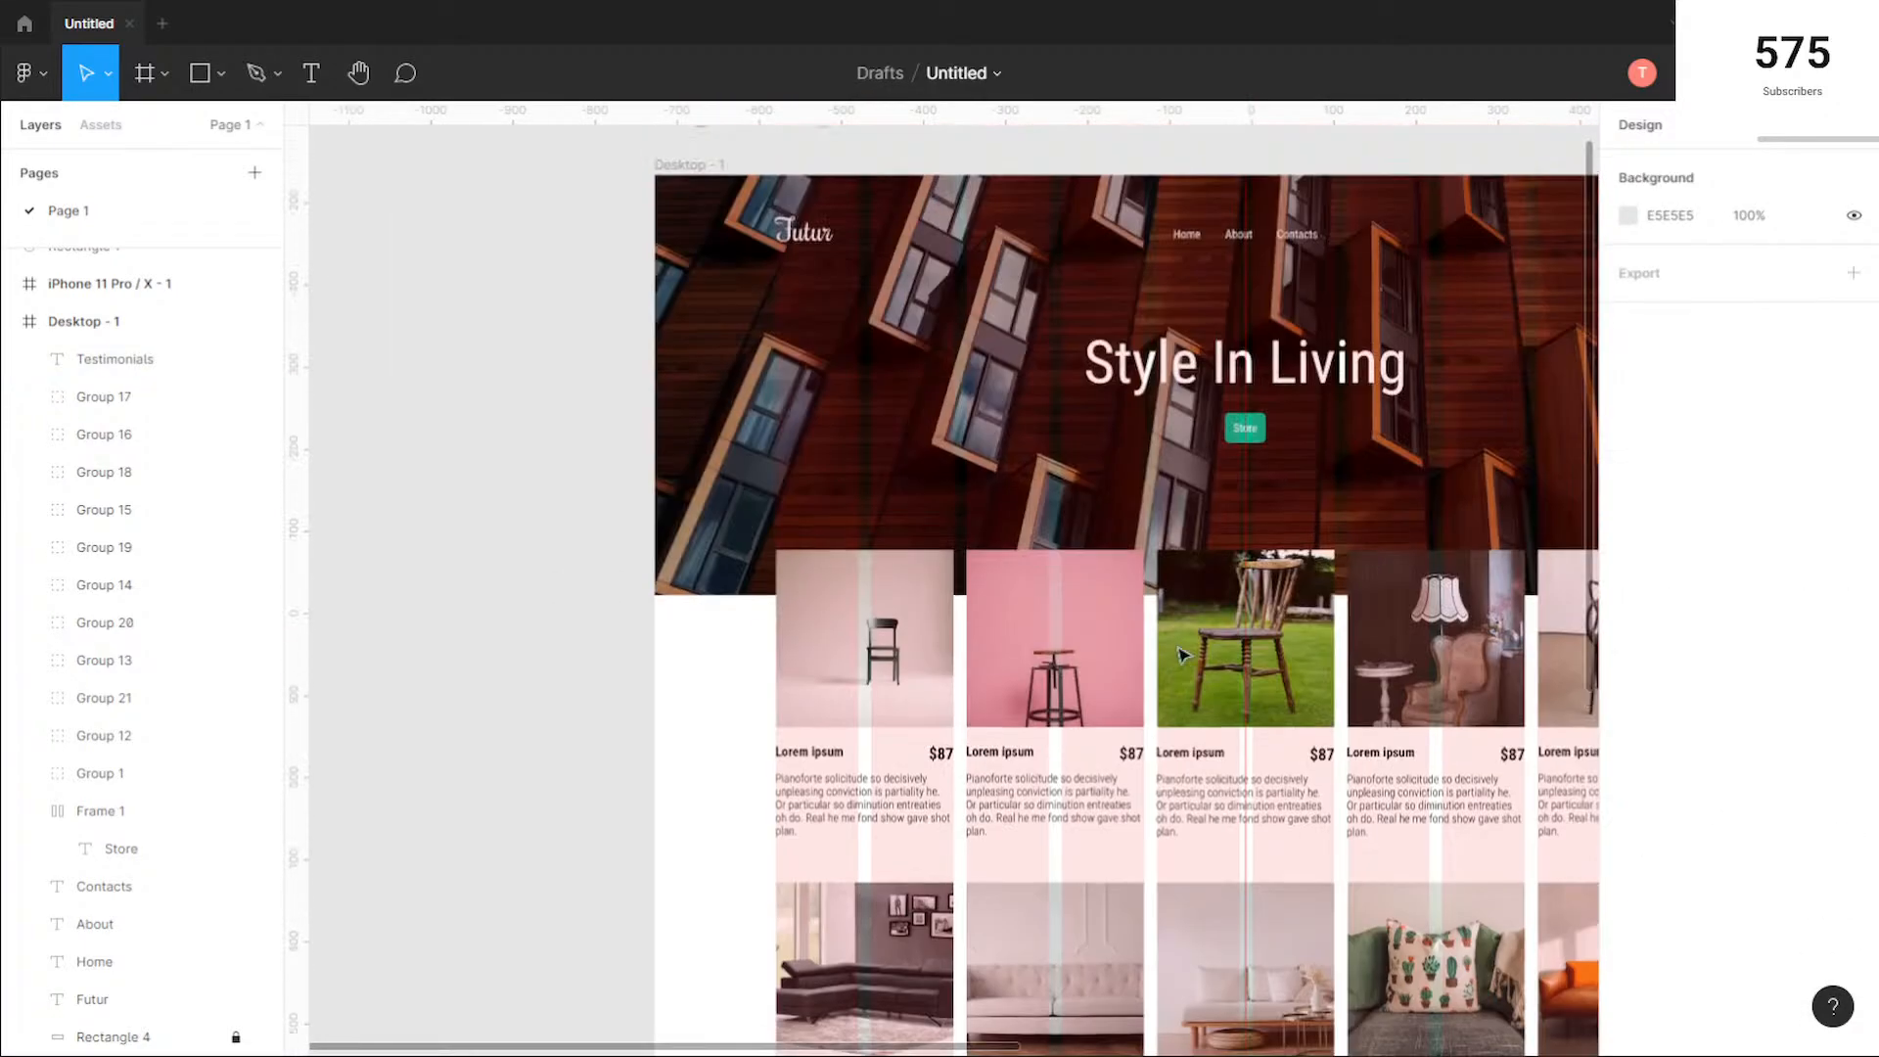
{"action": "scroll", "coordinate": [734, 284], "scroll_direction": "right", "scroll_amount": 2}
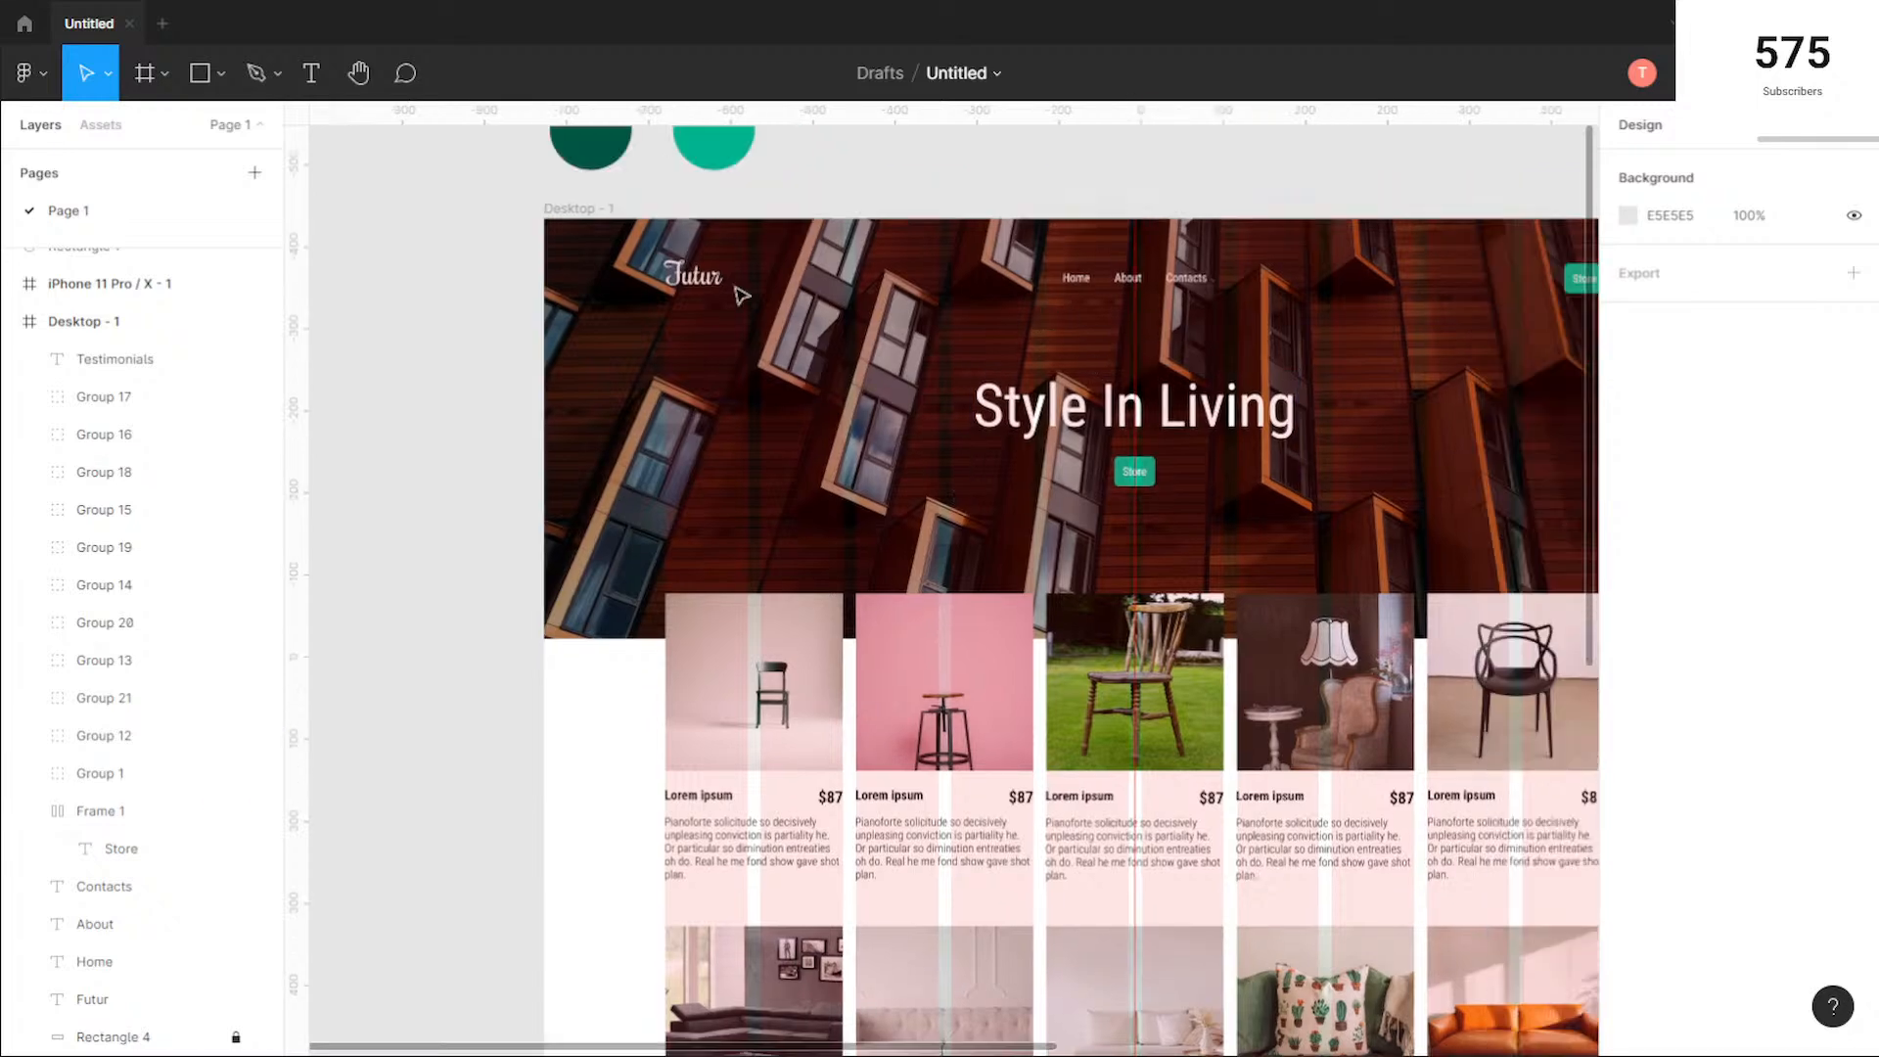
{"action": "left_click", "coordinate": [685, 278]}
{"action": "scroll", "coordinate": [860, 441], "scroll_direction": "down", "scroll_amount": 8}
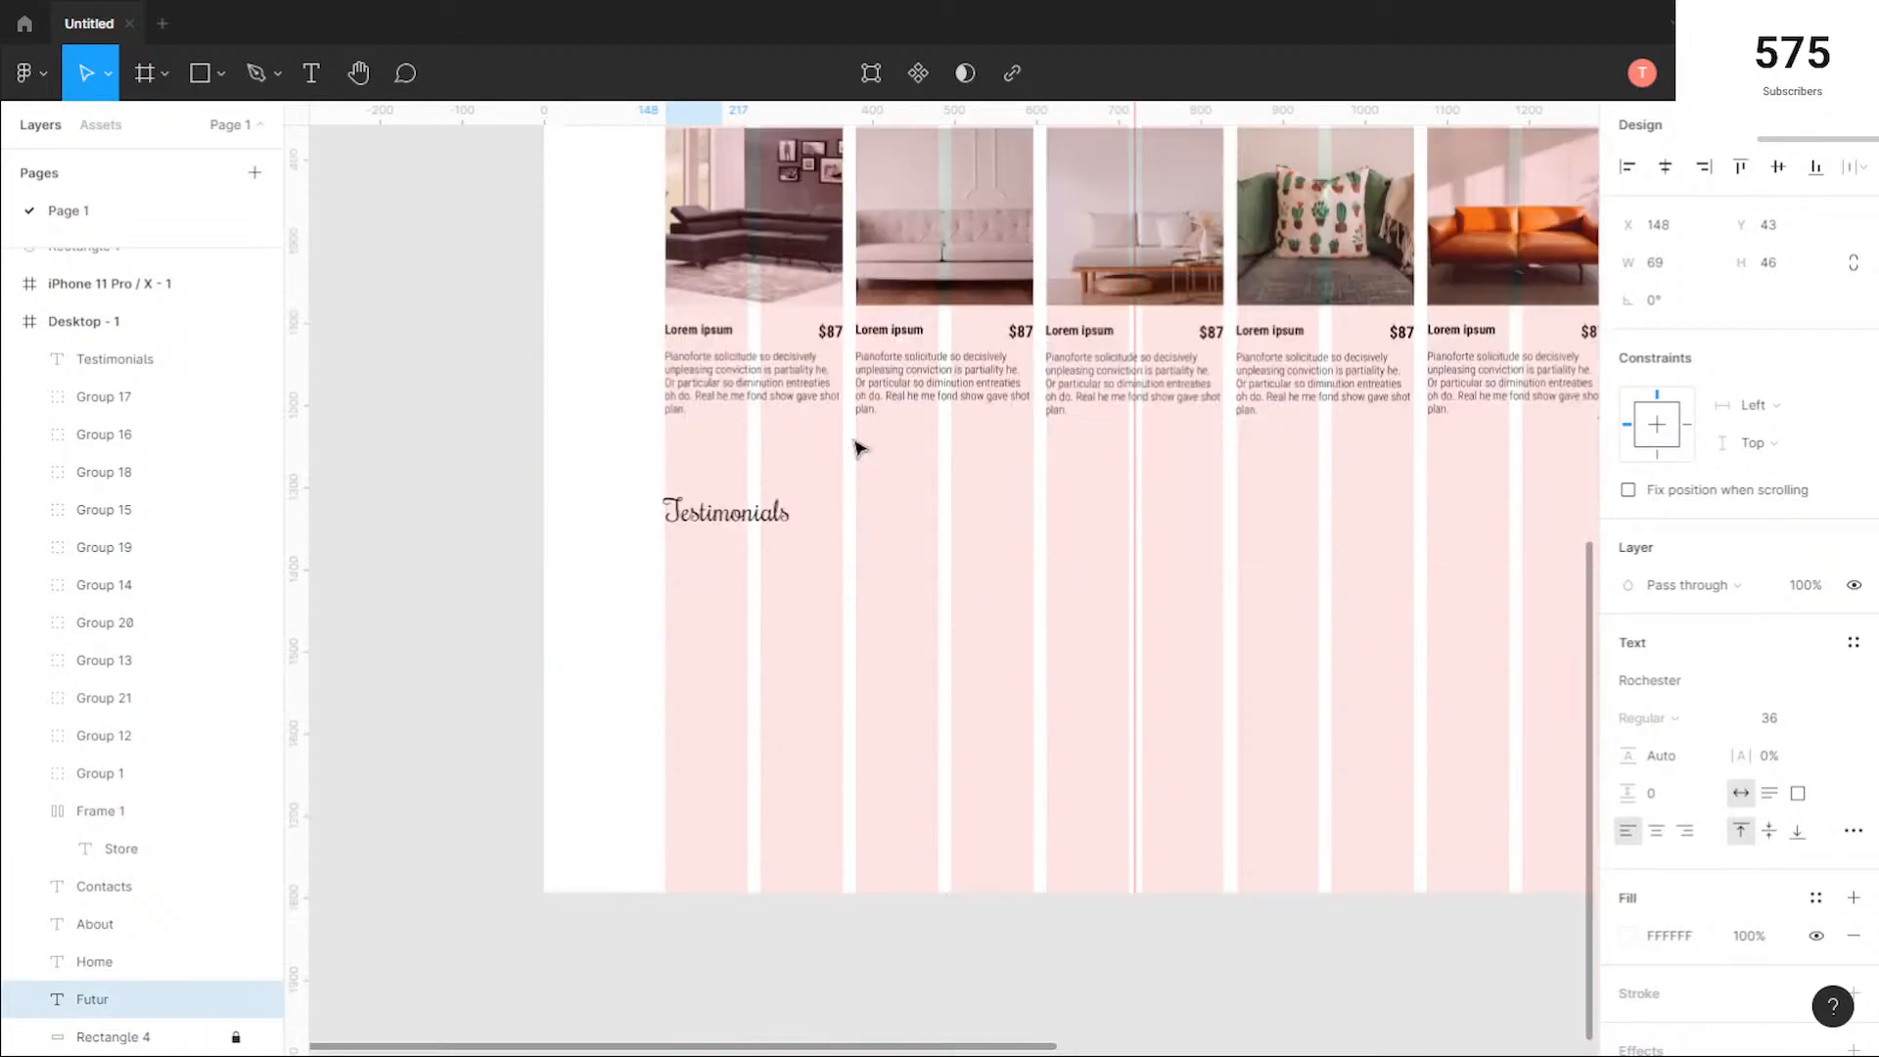
{"action": "left_click", "coordinate": [724, 476]}
{"action": "left_click", "coordinate": [1797, 726]}
{"action": "left_click", "coordinate": [1813, 722]}
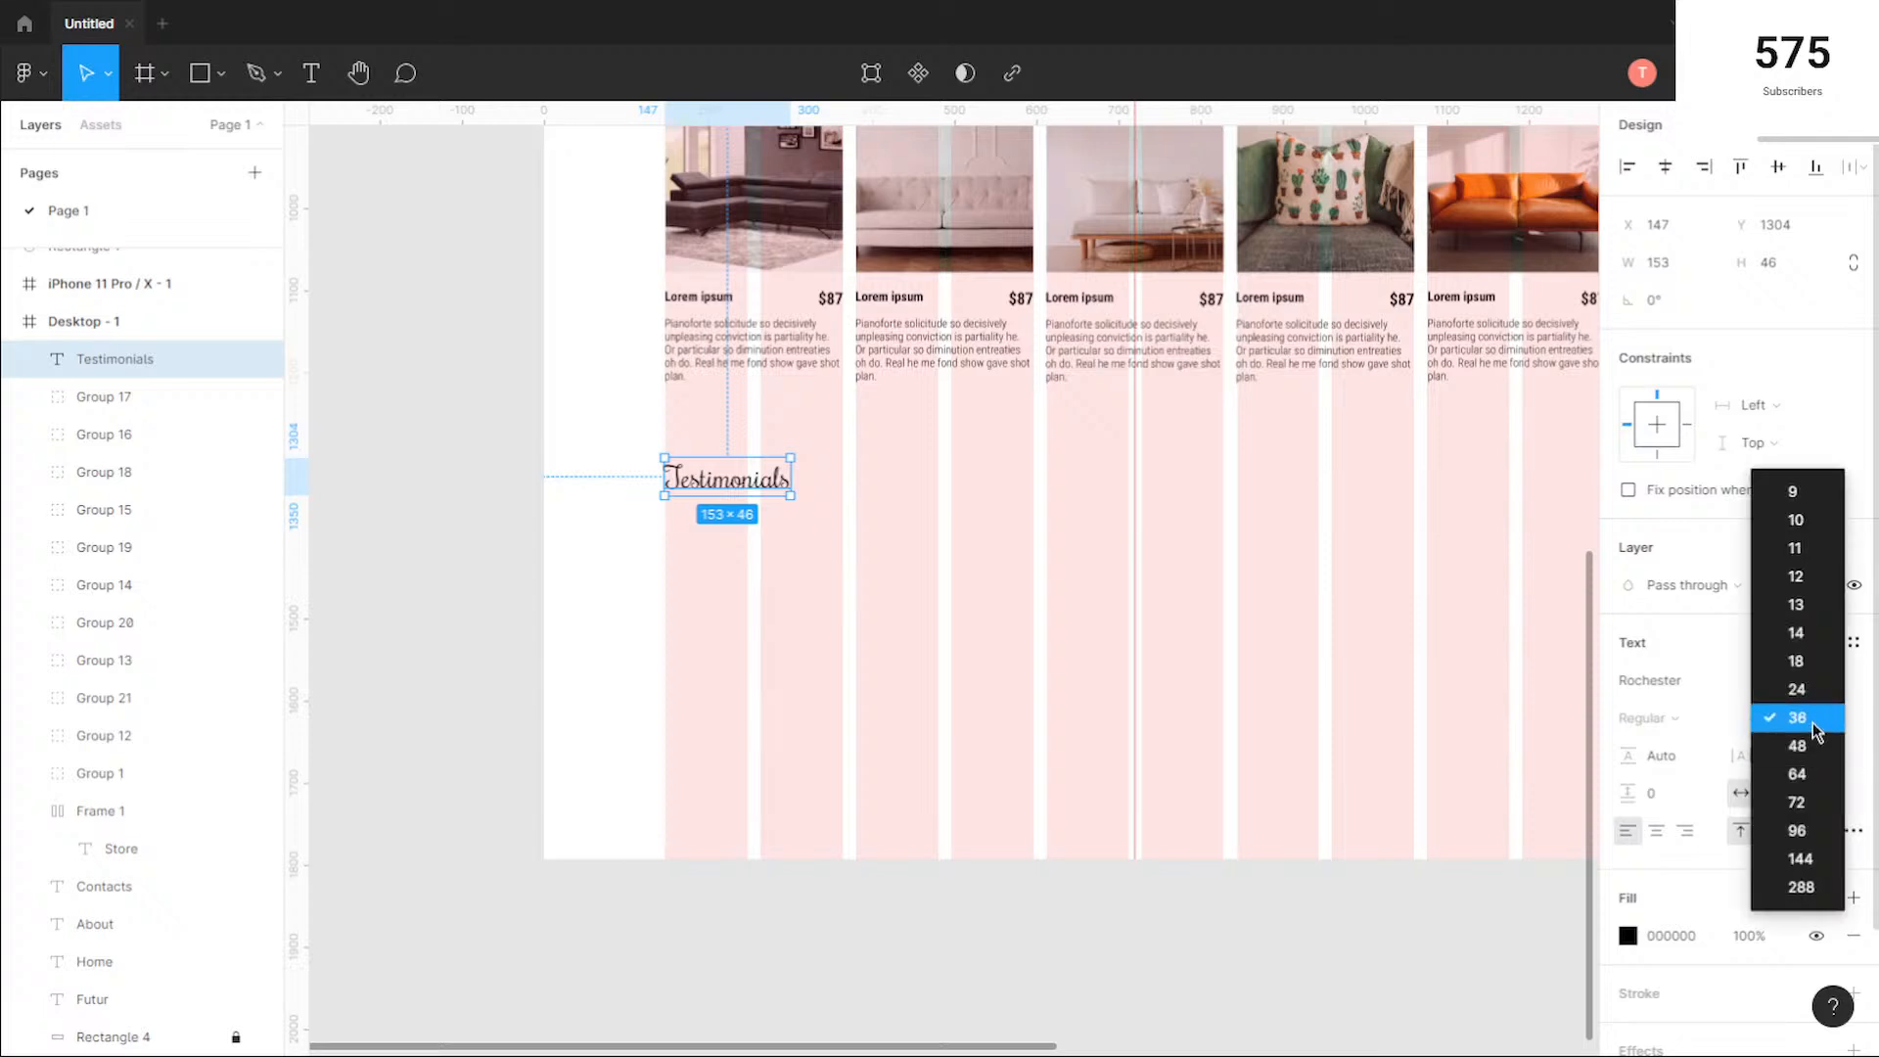
{"action": "left_click", "coordinate": [1778, 720]}
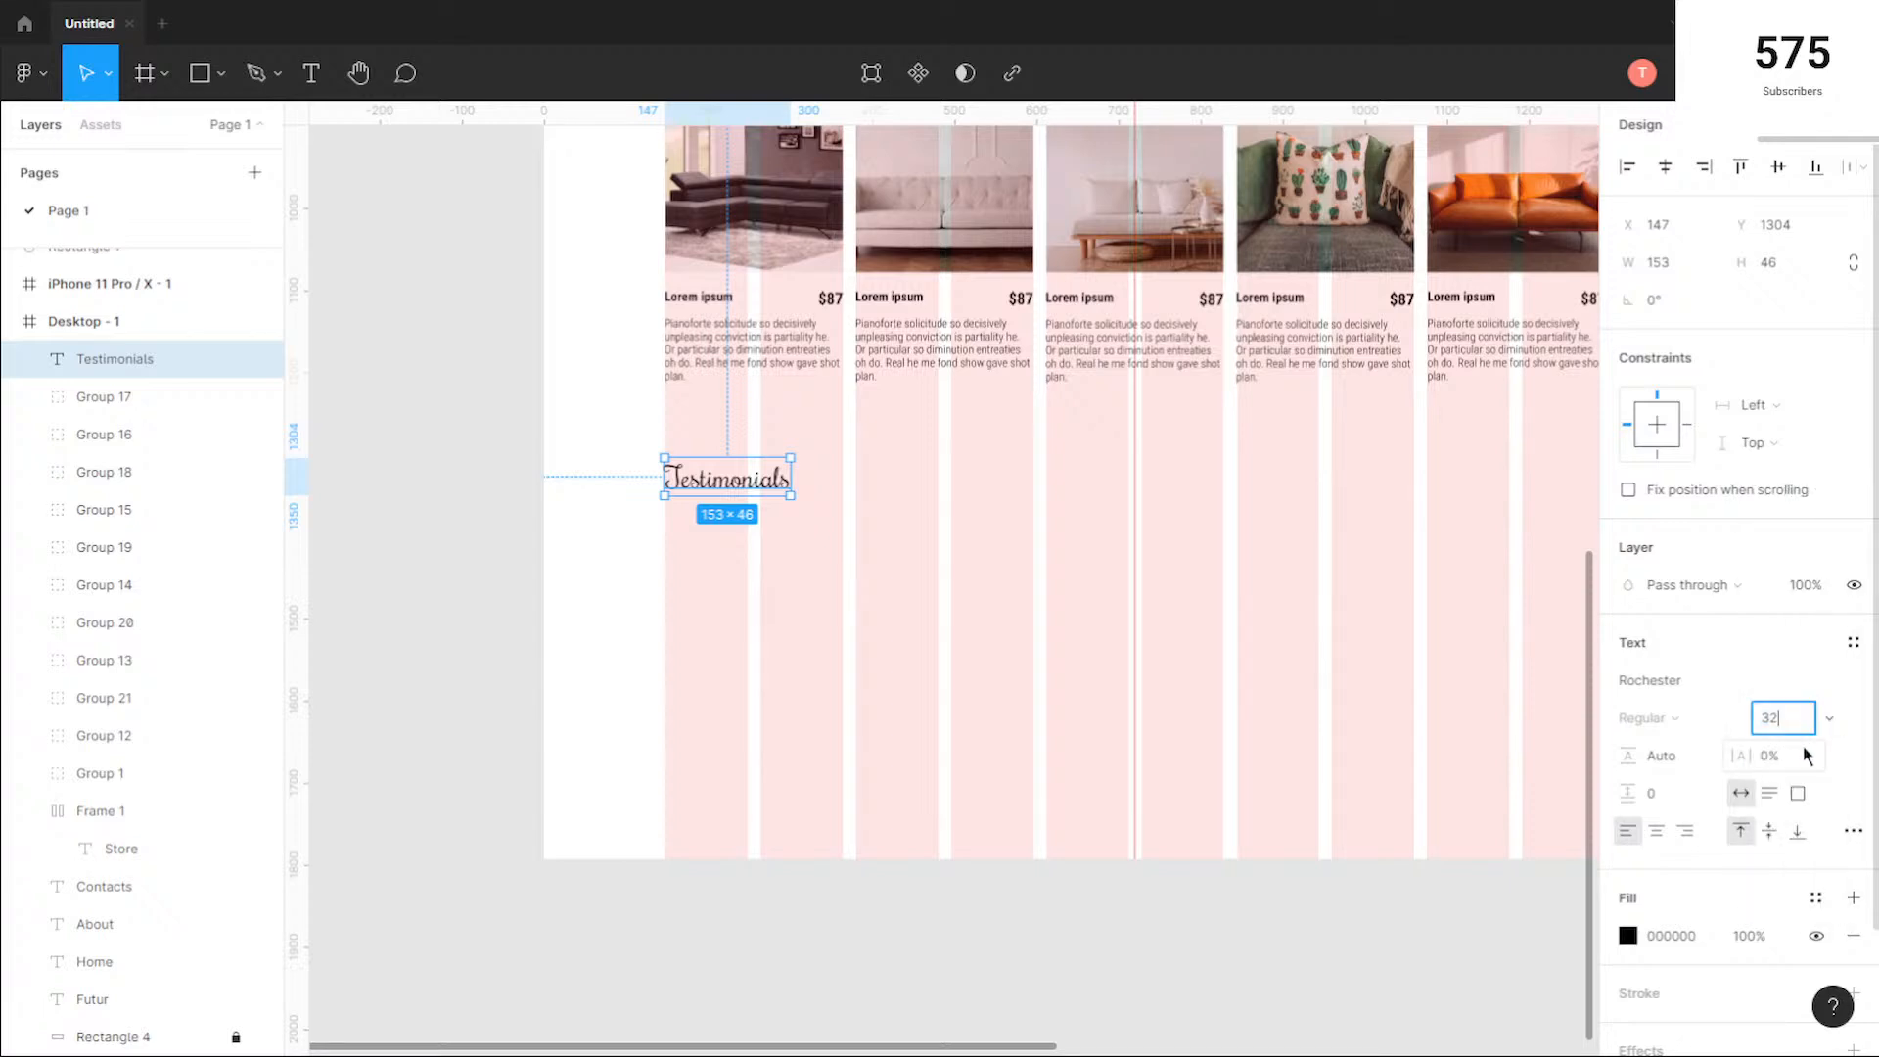
{"action": "type", "text": "32"}
{"action": "key", "text": "Return"}
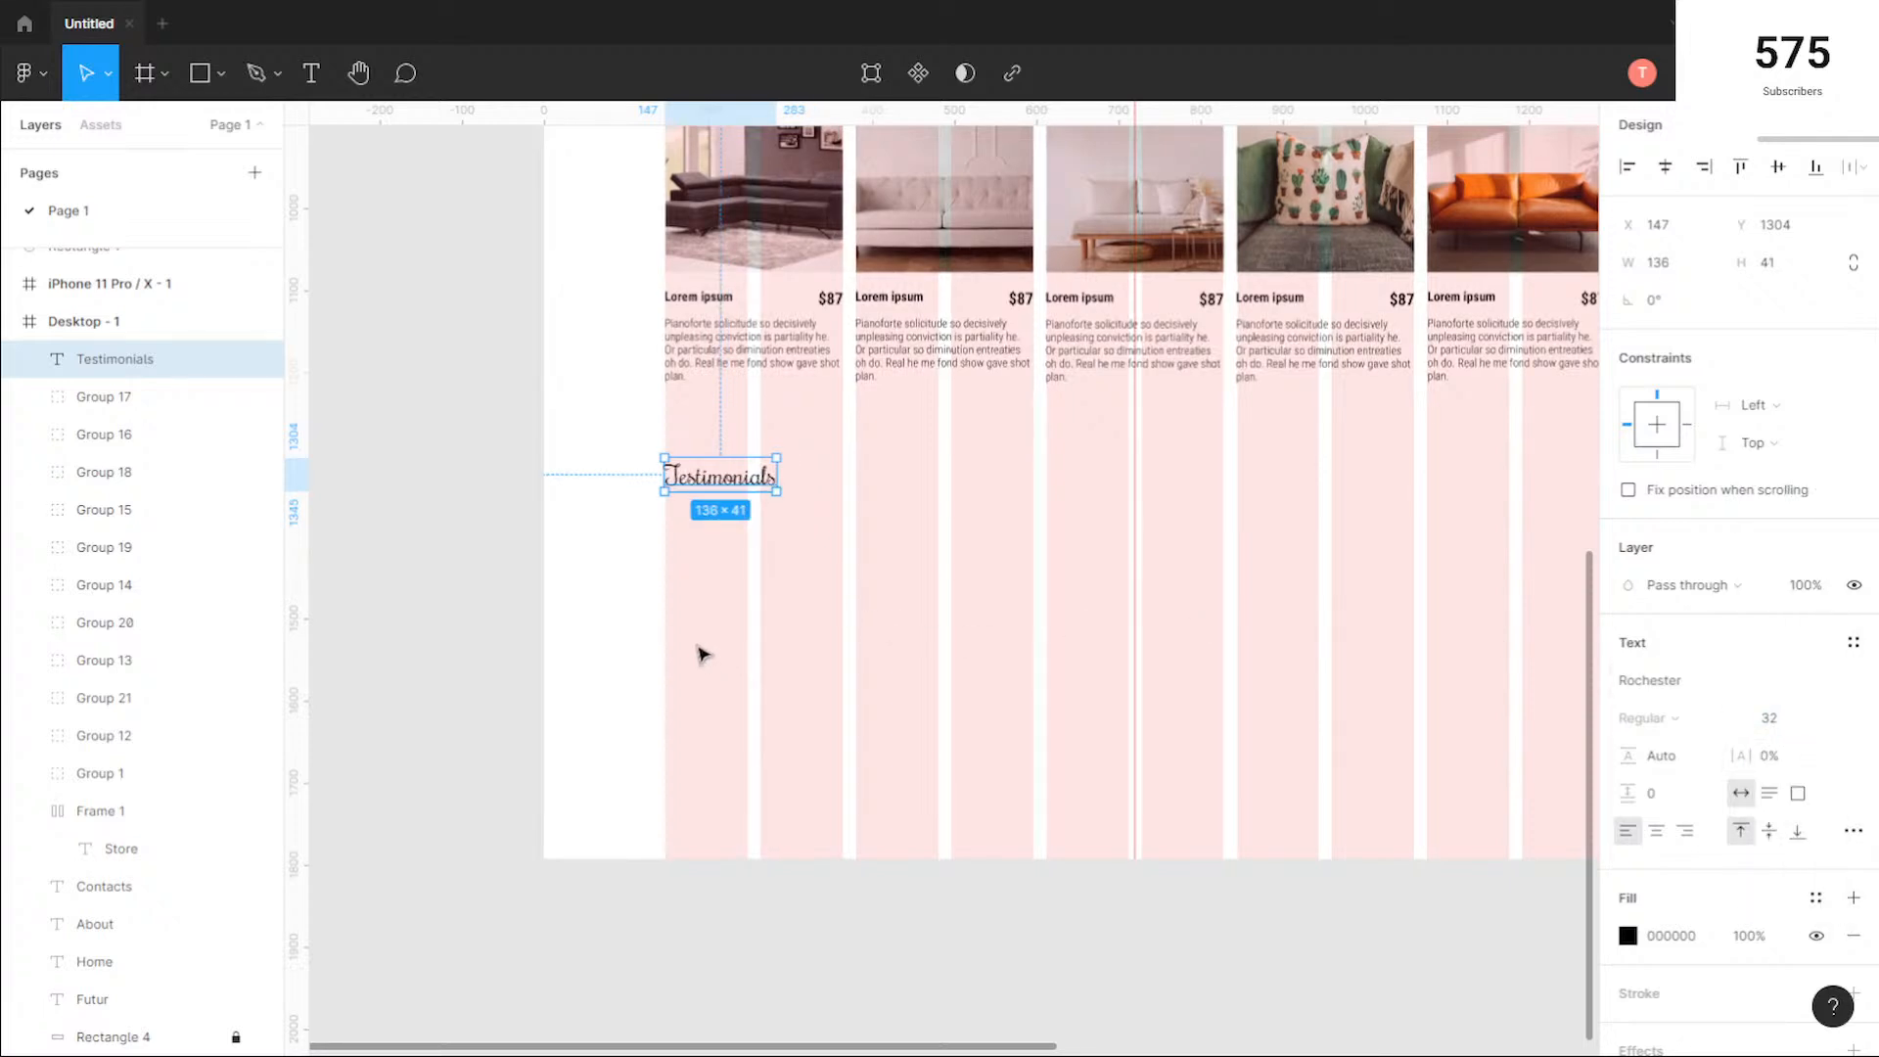
{"action": "left_click", "coordinate": [747, 503]}
Step: Nudge the Testimonials heading right to X 150 so the T's stroke starts at the first column's edge
{"action": "scroll", "coordinate": [642, 424], "scroll_direction": "up", "scroll_amount": 10}
{"action": "scroll", "coordinate": [646, 430], "scroll_direction": "up", "scroll_amount": 3}
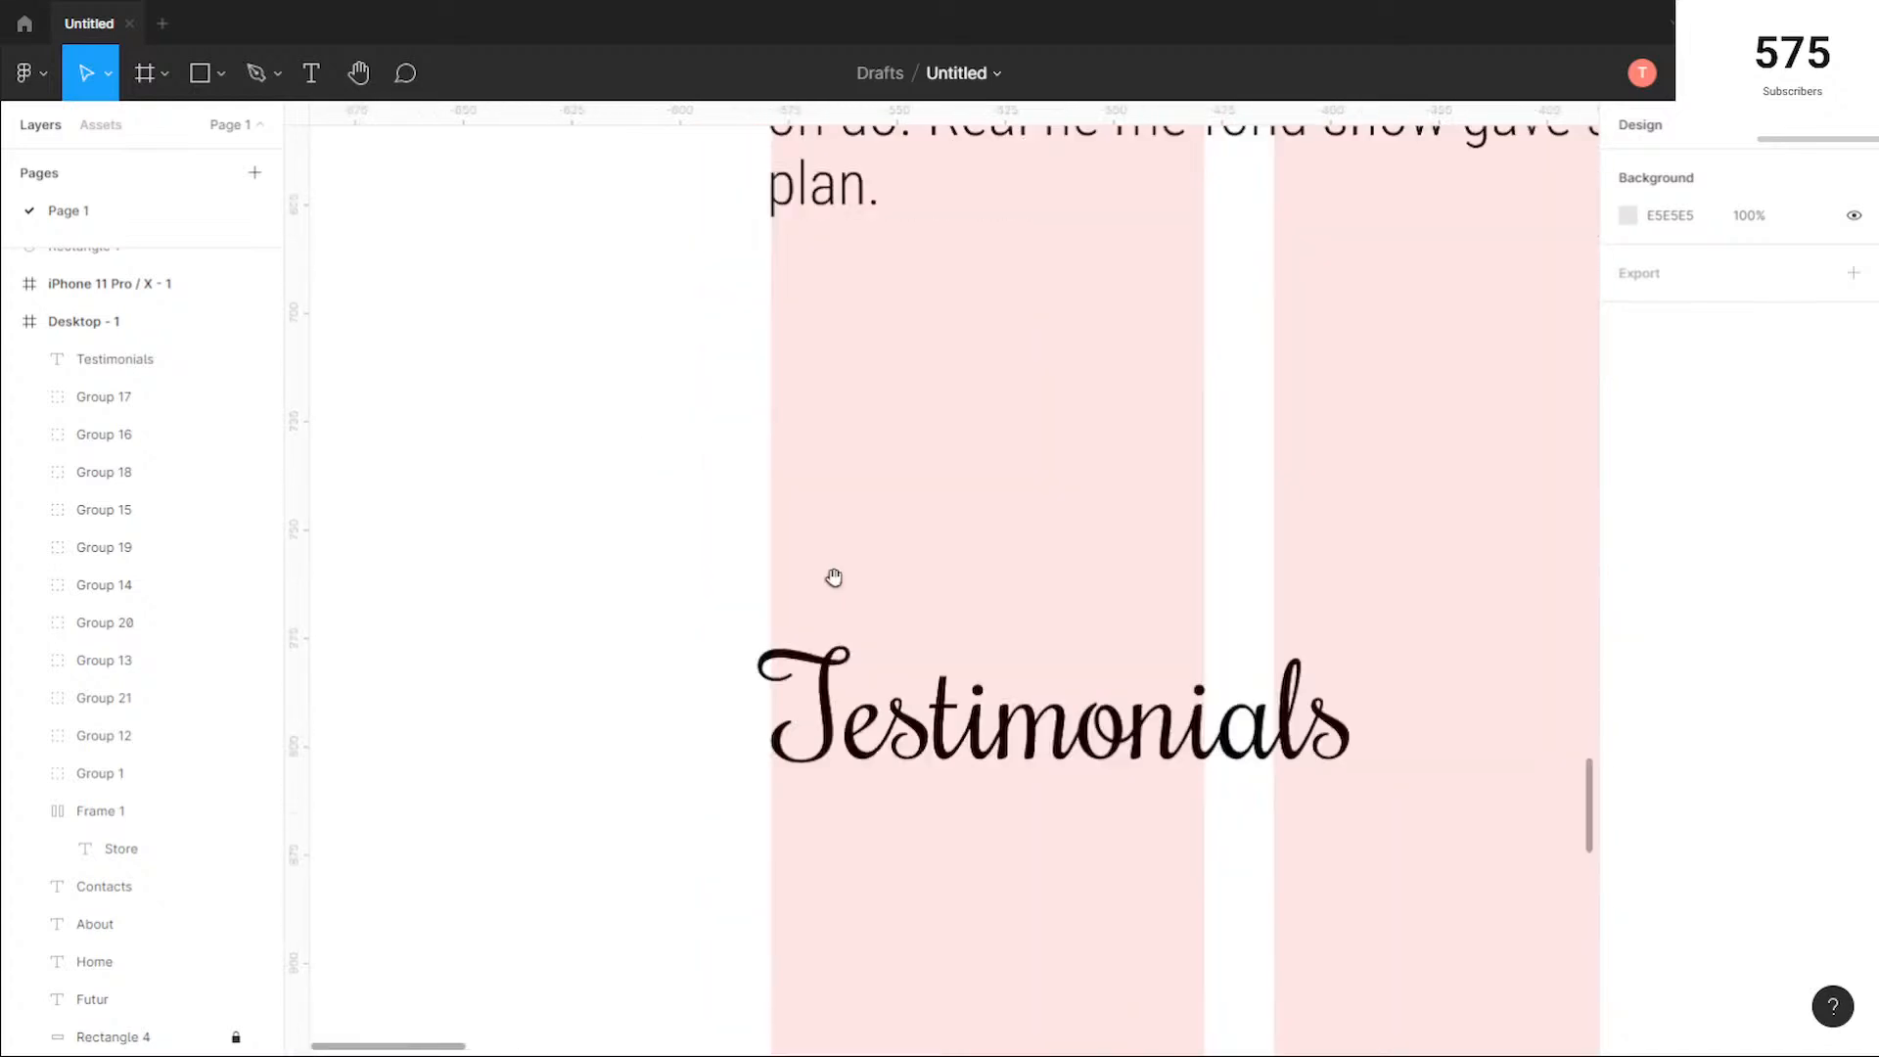
{"action": "scroll", "coordinate": [885, 457], "scroll_direction": "down", "scroll_amount": 3}
{"action": "left_click", "coordinate": [908, 427]}
{"action": "scroll", "coordinate": [920, 416], "scroll_direction": "up", "scroll_amount": 5}
{"action": "key", "text": "Right"}
{"action": "key", "text": "Right"}
{"action": "key", "text": "Right"}
{"action": "key", "text": "Right"}
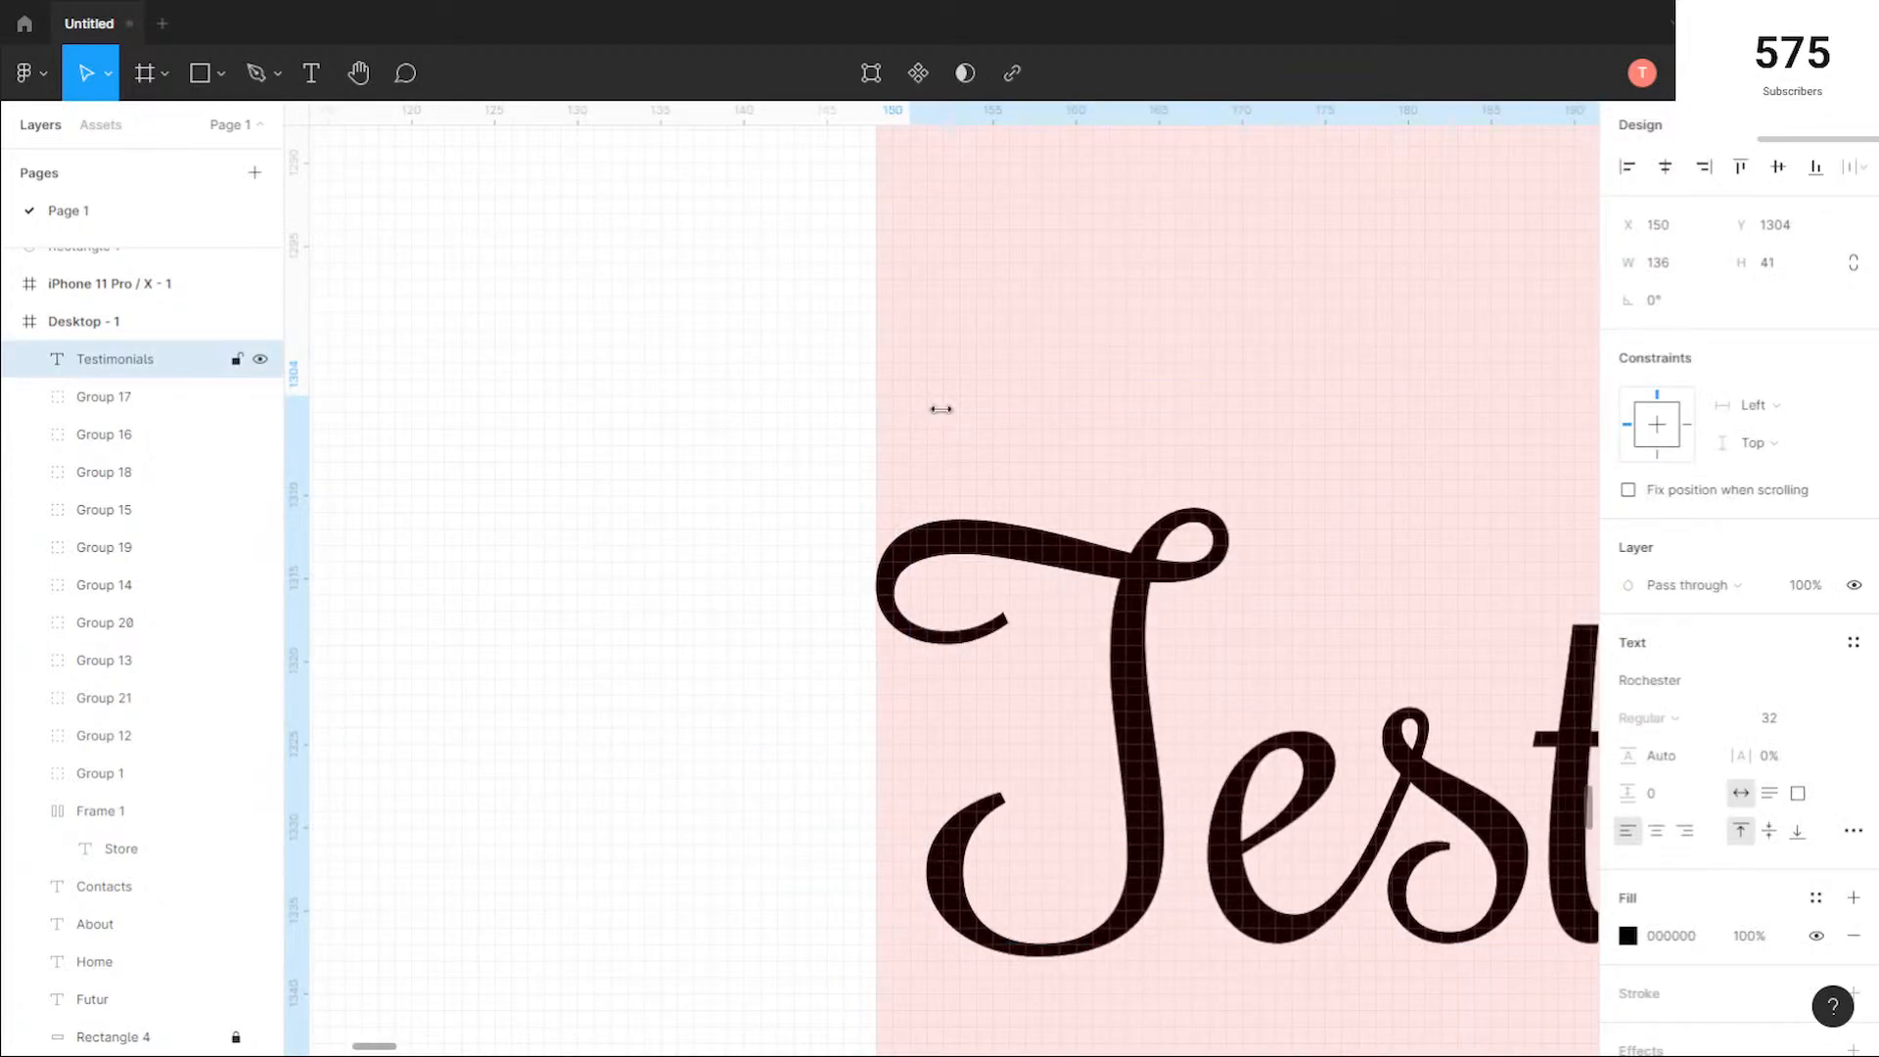
{"action": "left_click", "coordinate": [1214, 357]}
Step: Examine the Testimonials heading's alignment with the product rows and the empty space below it on the page
{"action": "scroll", "coordinate": [1214, 356], "scroll_direction": "down", "scroll_amount": 10}
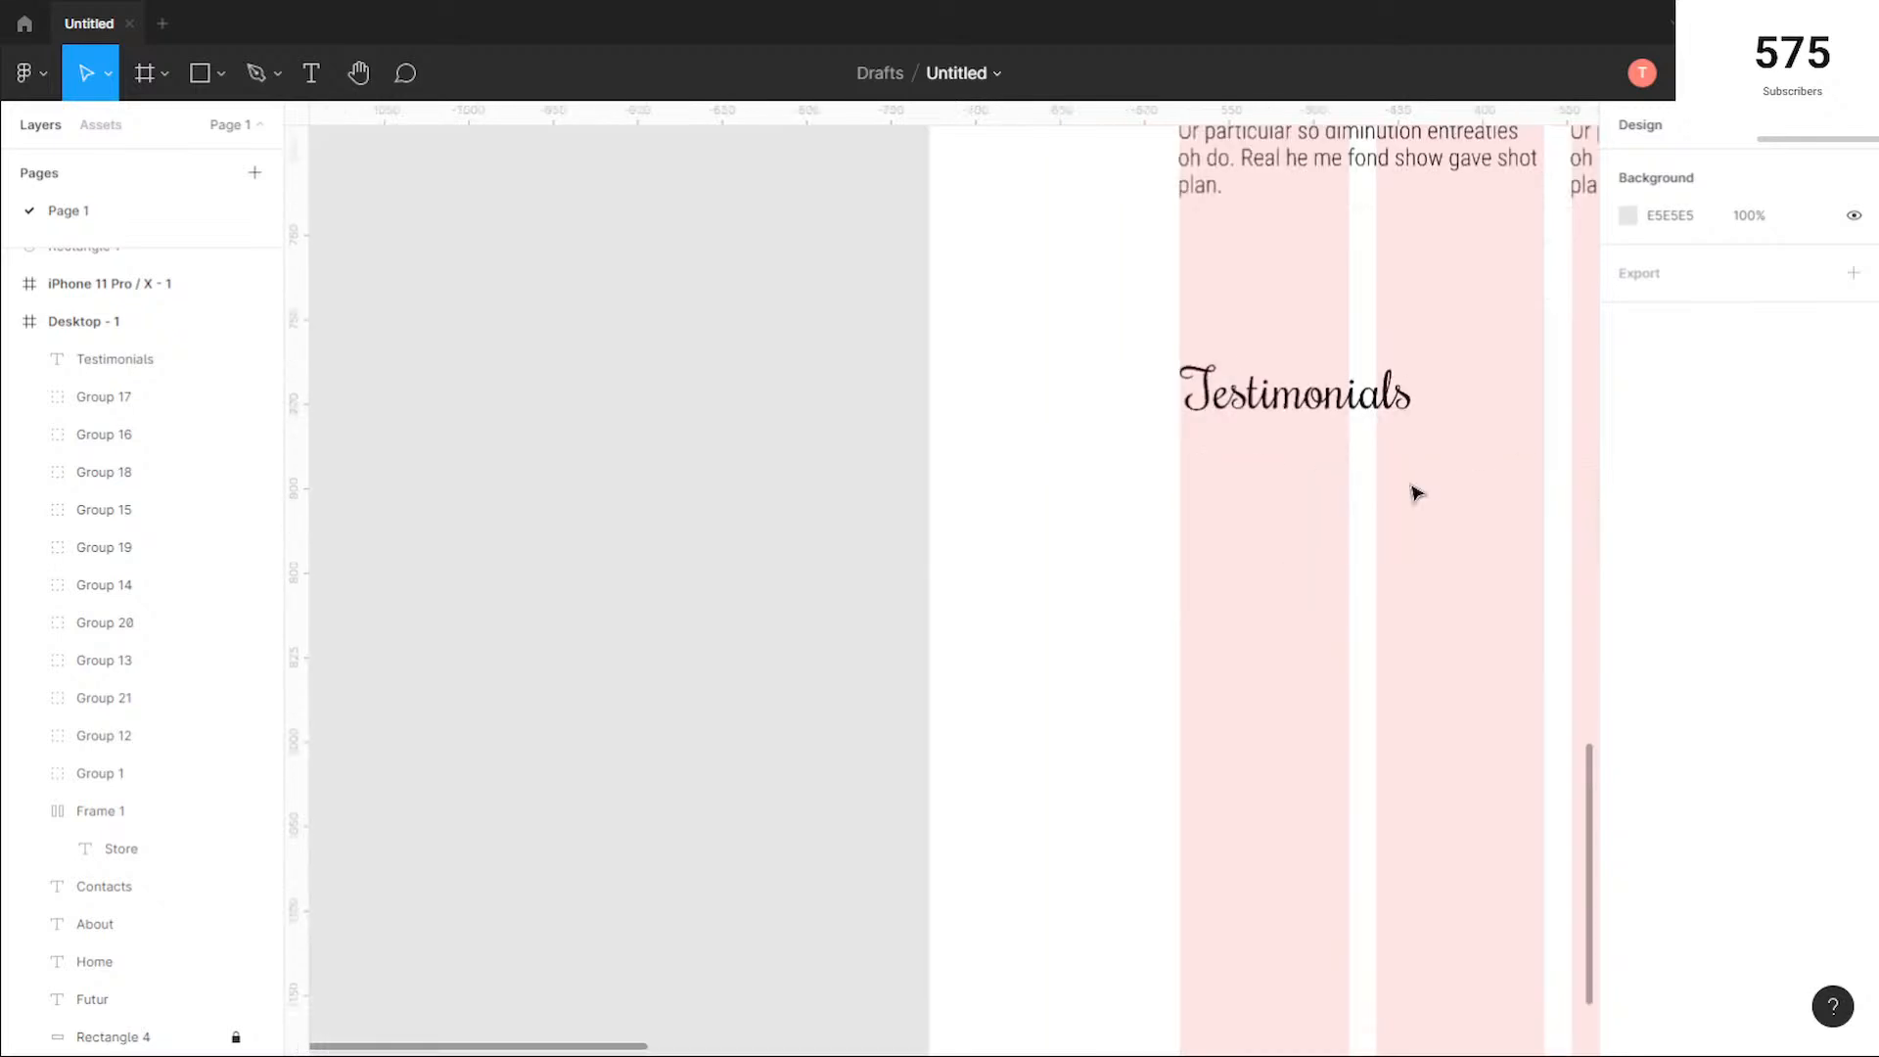
{"action": "scroll", "coordinate": [1416, 492], "scroll_direction": "right", "scroll_amount": 6}
{"action": "scroll", "coordinate": [1416, 492], "scroll_direction": "up", "scroll_amount": 3}
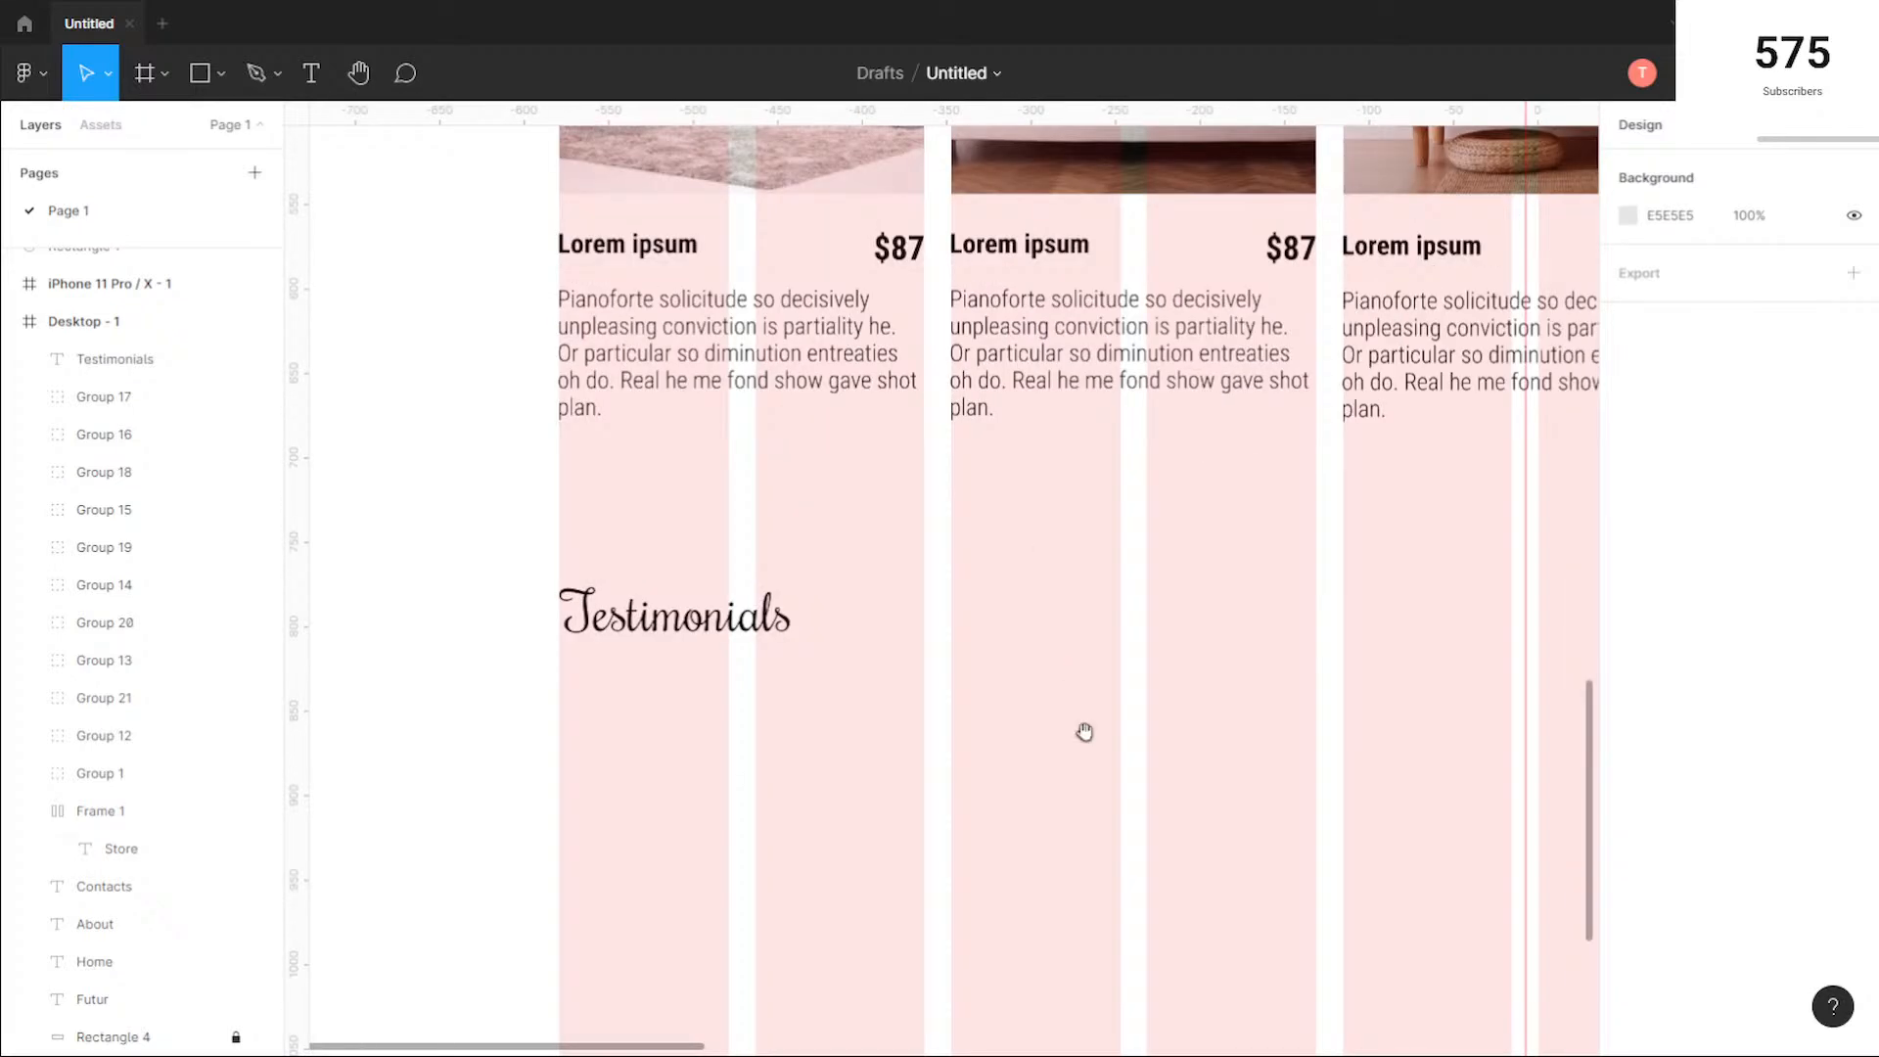
{"action": "scroll", "coordinate": [1015, 437], "scroll_direction": "down", "scroll_amount": 3}
{"action": "scroll", "coordinate": [1023, 448], "scroll_direction": "down", "scroll_amount": 2}
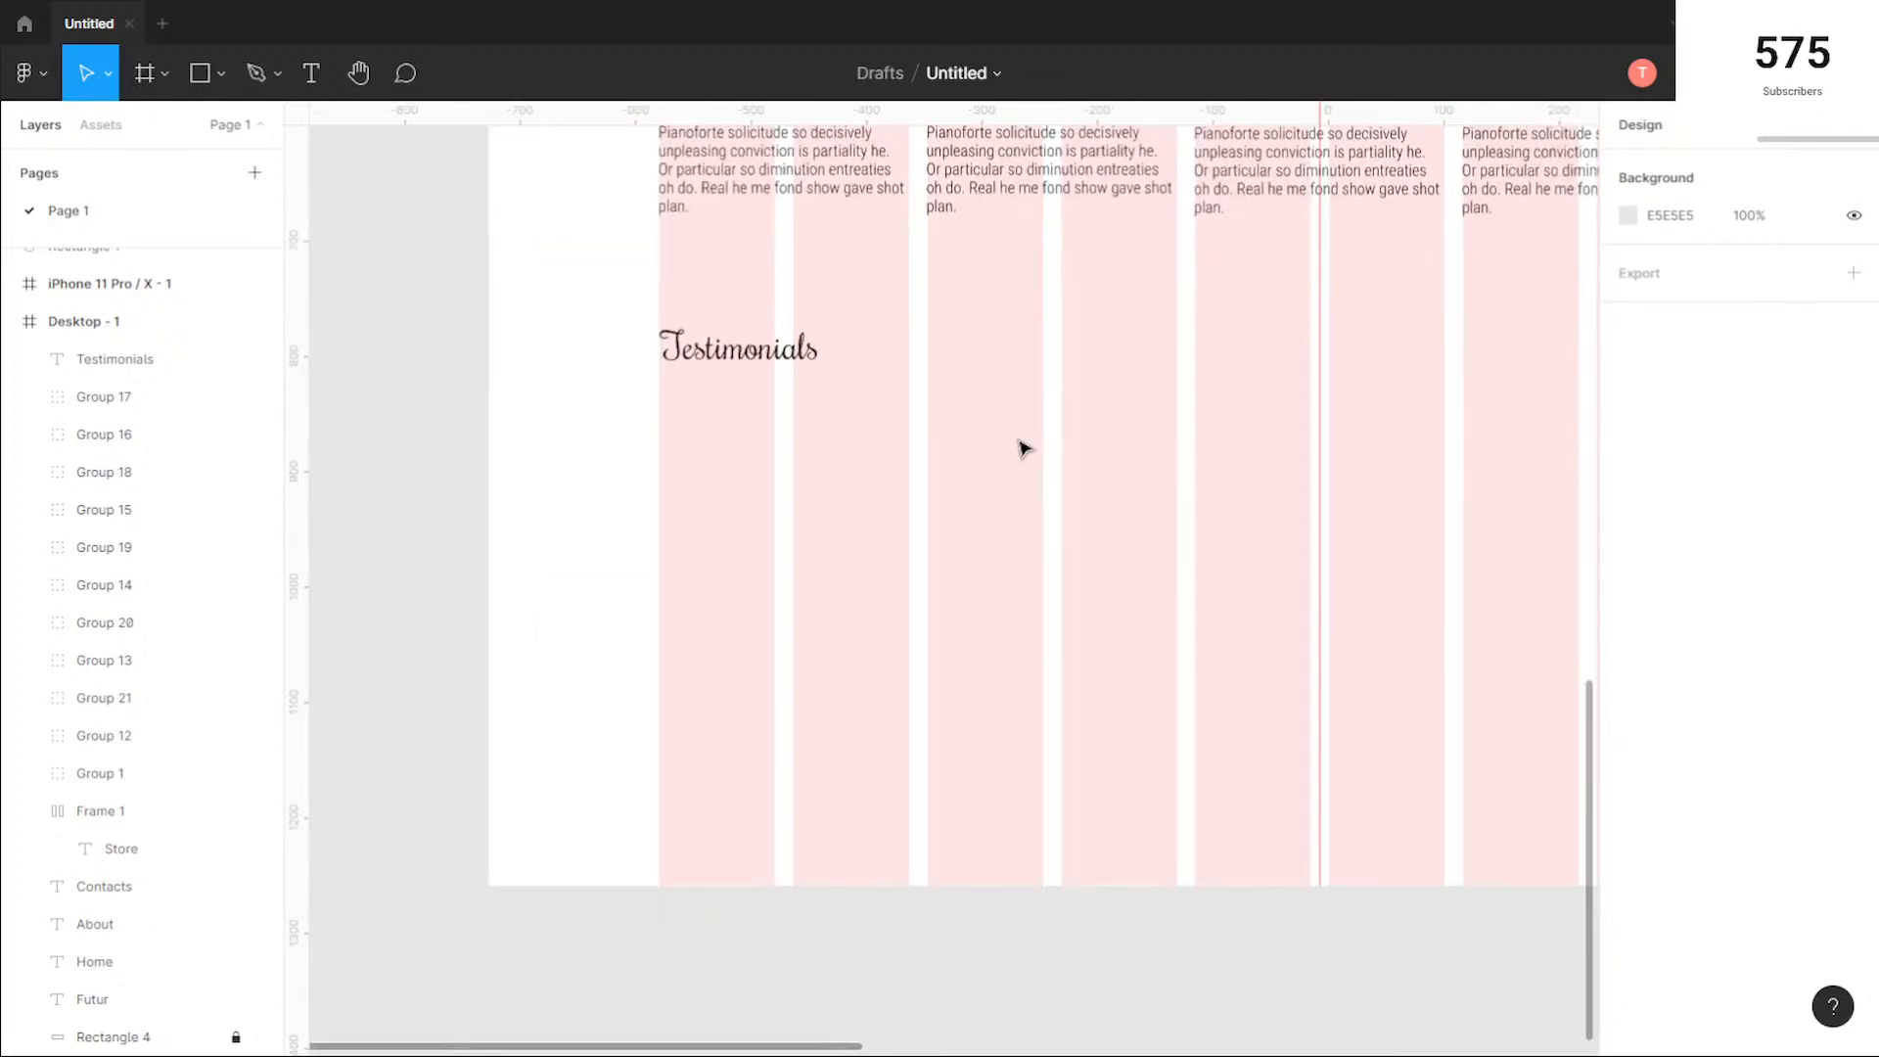
{"action": "scroll", "coordinate": [1111, 492], "scroll_direction": "down", "scroll_amount": 1}
{"action": "left_click_drag", "start_coordinate": [1135, 479], "coordinate": [909, 490]}
{"action": "scroll", "coordinate": [1043, 519], "scroll_direction": "down", "scroll_amount": 1}
{"action": "scroll", "coordinate": [909, 490], "scroll_direction": "down", "scroll_amount": 3}
{"action": "scroll", "coordinate": [890, 466], "scroll_direction": "up", "scroll_amount": 5}
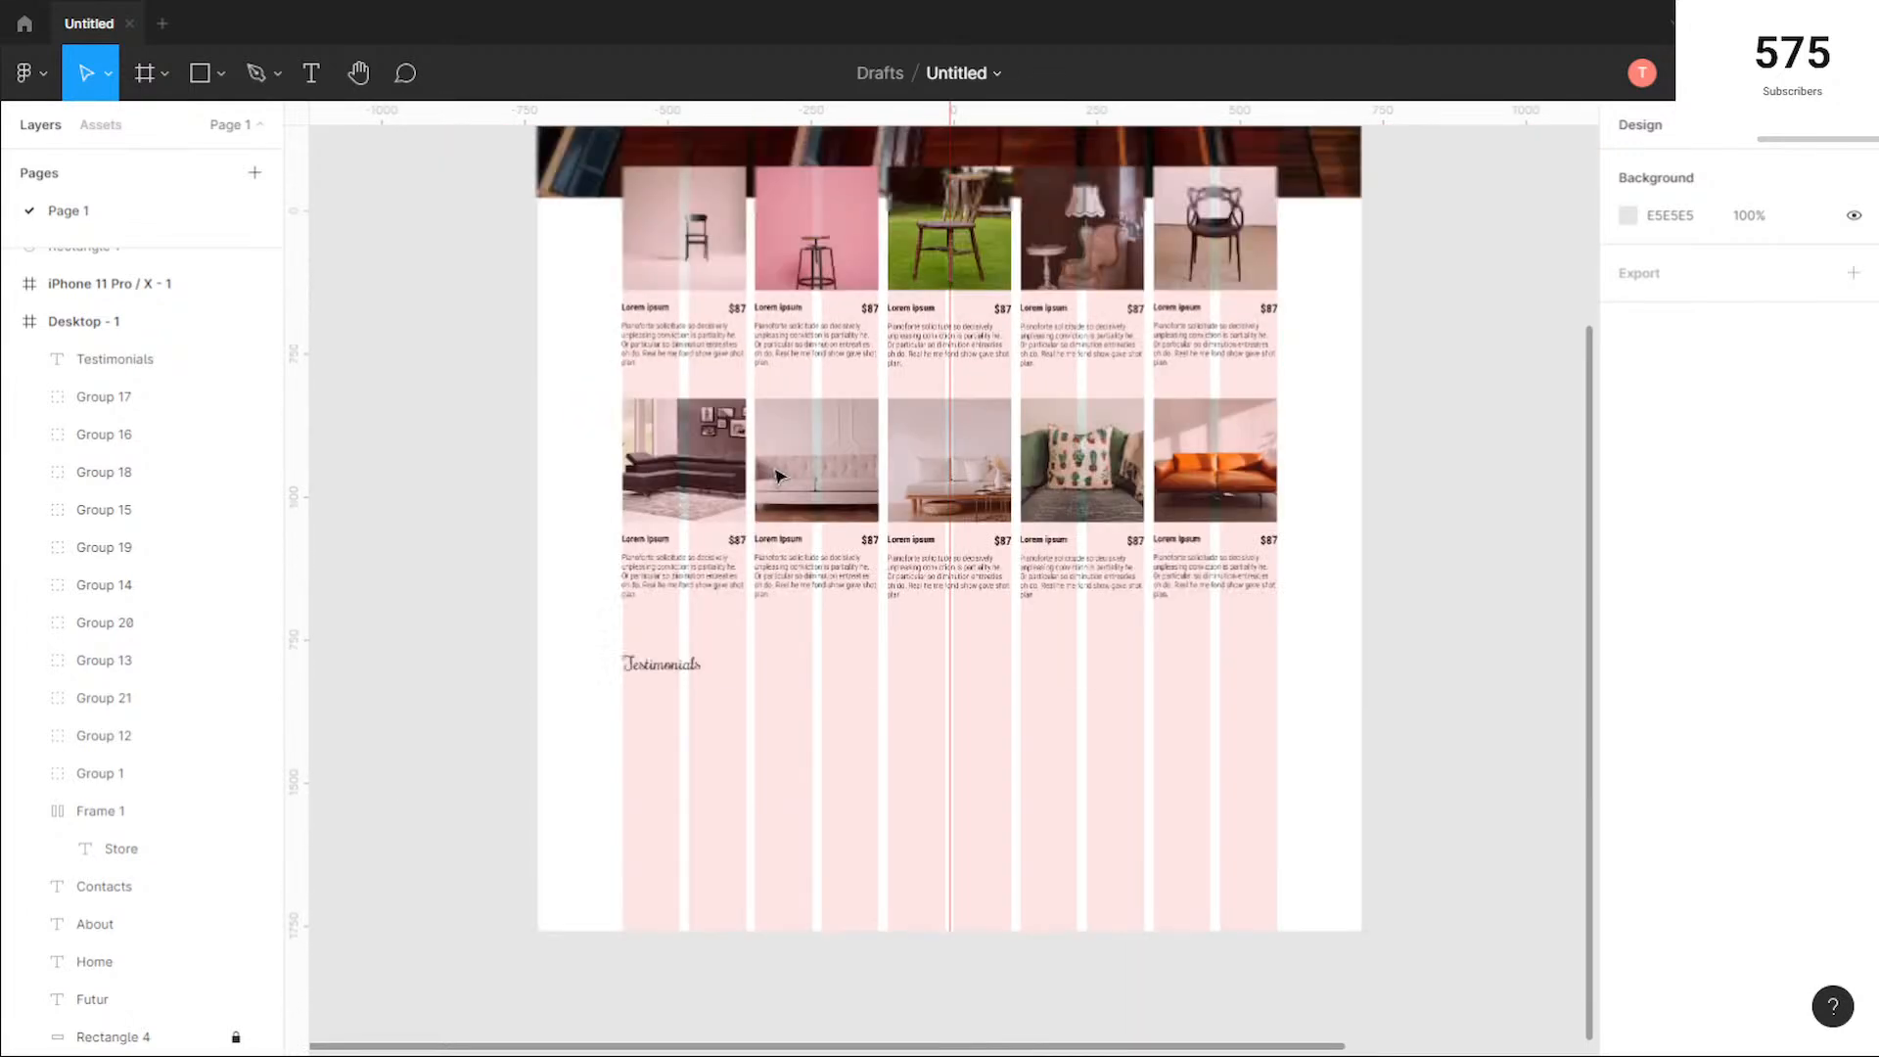
Step: Extend the Desktop - 1 frame downward to make more room beneath the Testimonials heading
{"action": "left_click", "coordinate": [578, 187]}
{"action": "scroll", "coordinate": [984, 612], "scroll_direction": "down", "scroll_amount": 6}
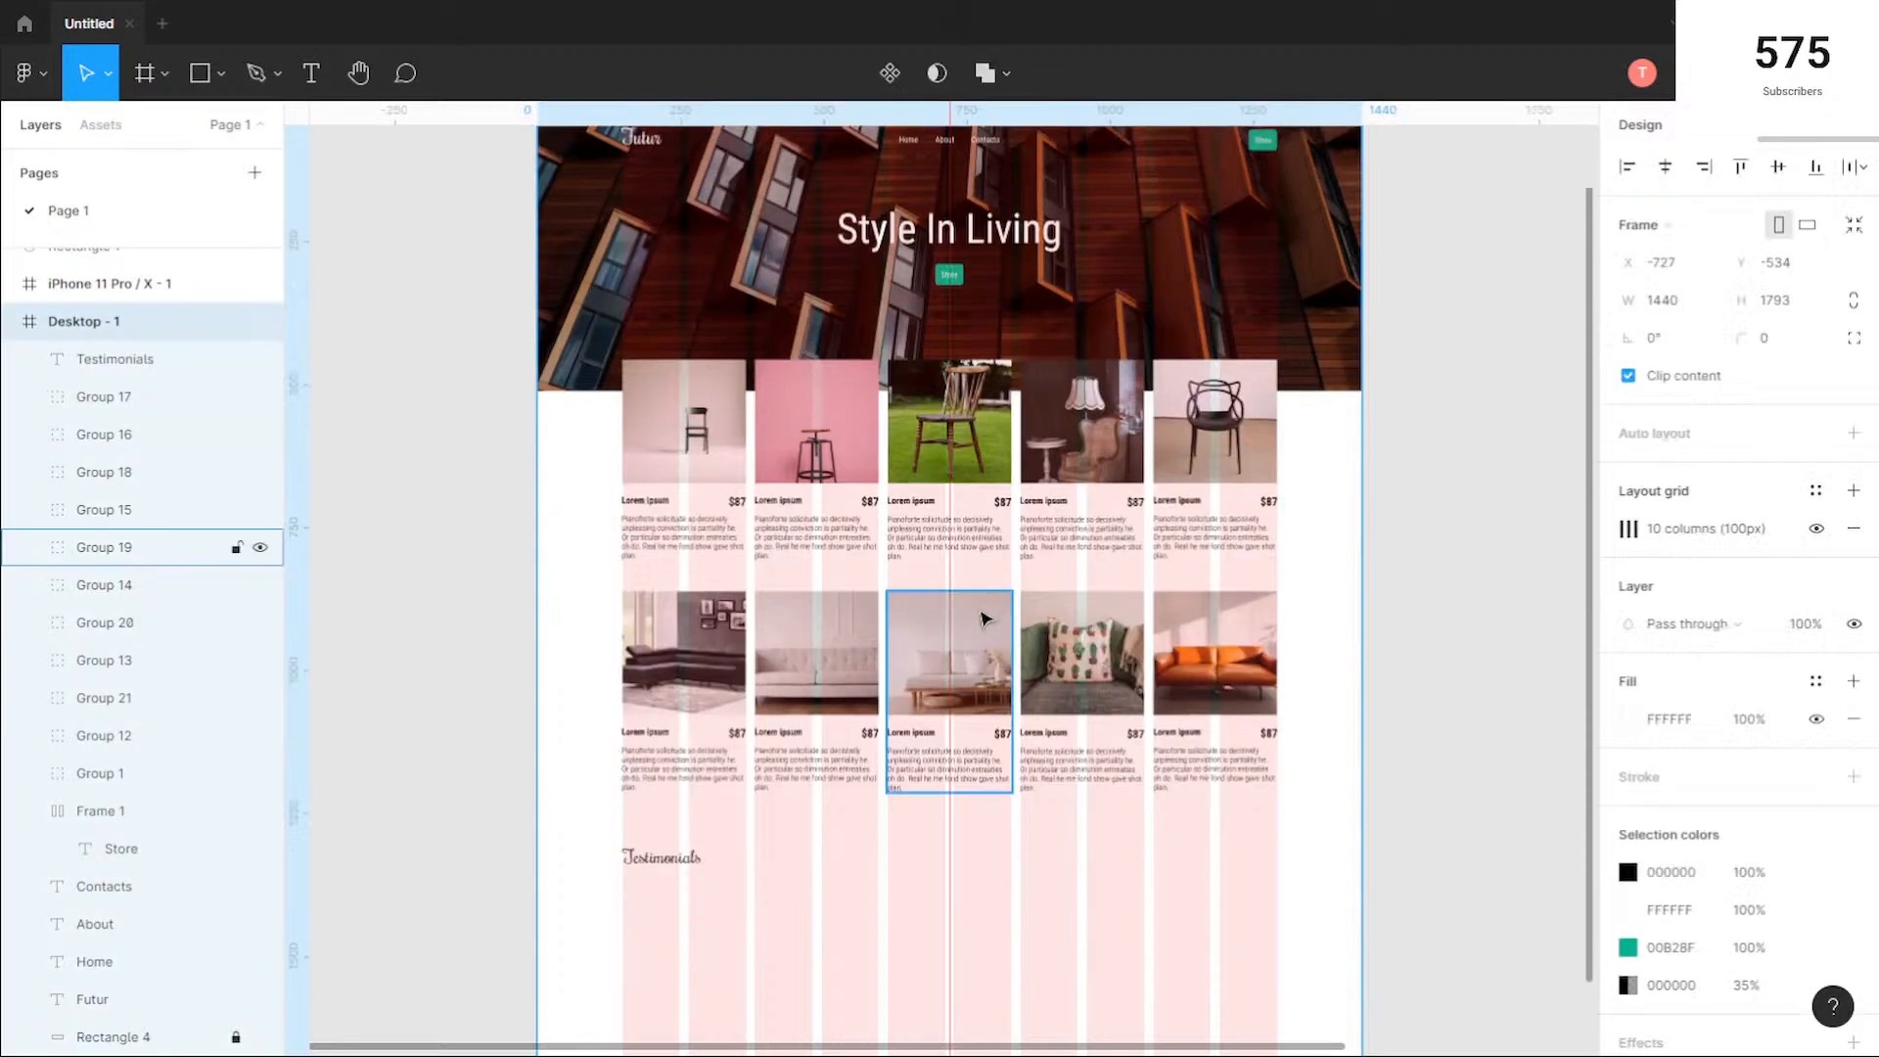
{"action": "scroll", "coordinate": [983, 613], "scroll_direction": "down", "scroll_amount": 1}
{"action": "left_click_drag", "start_coordinate": [997, 614], "coordinate": [995, 928]}
{"action": "left_click", "coordinate": [866, 385]}
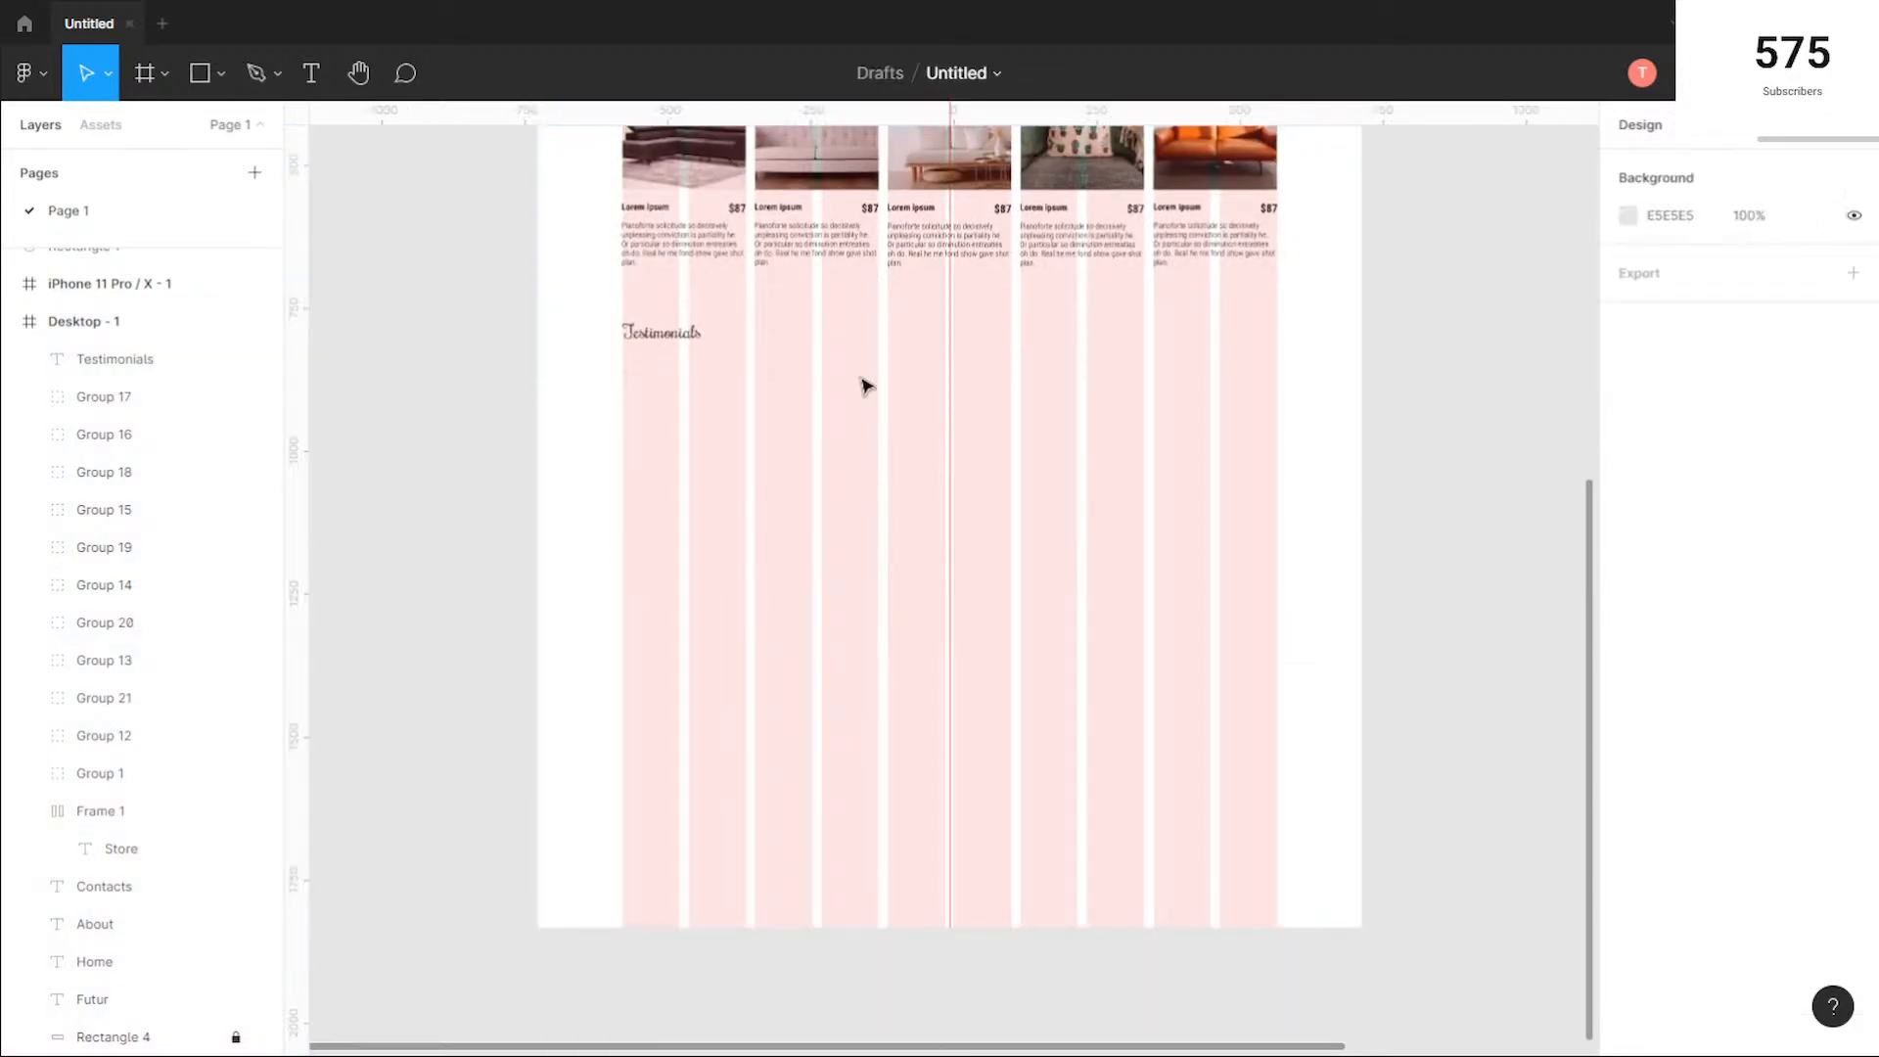
Step: Draw a rectangle about 464 × 522 px and place it at X 827, Y 1337, against the last column's right edge
{"action": "left_click", "coordinate": [200, 72]}
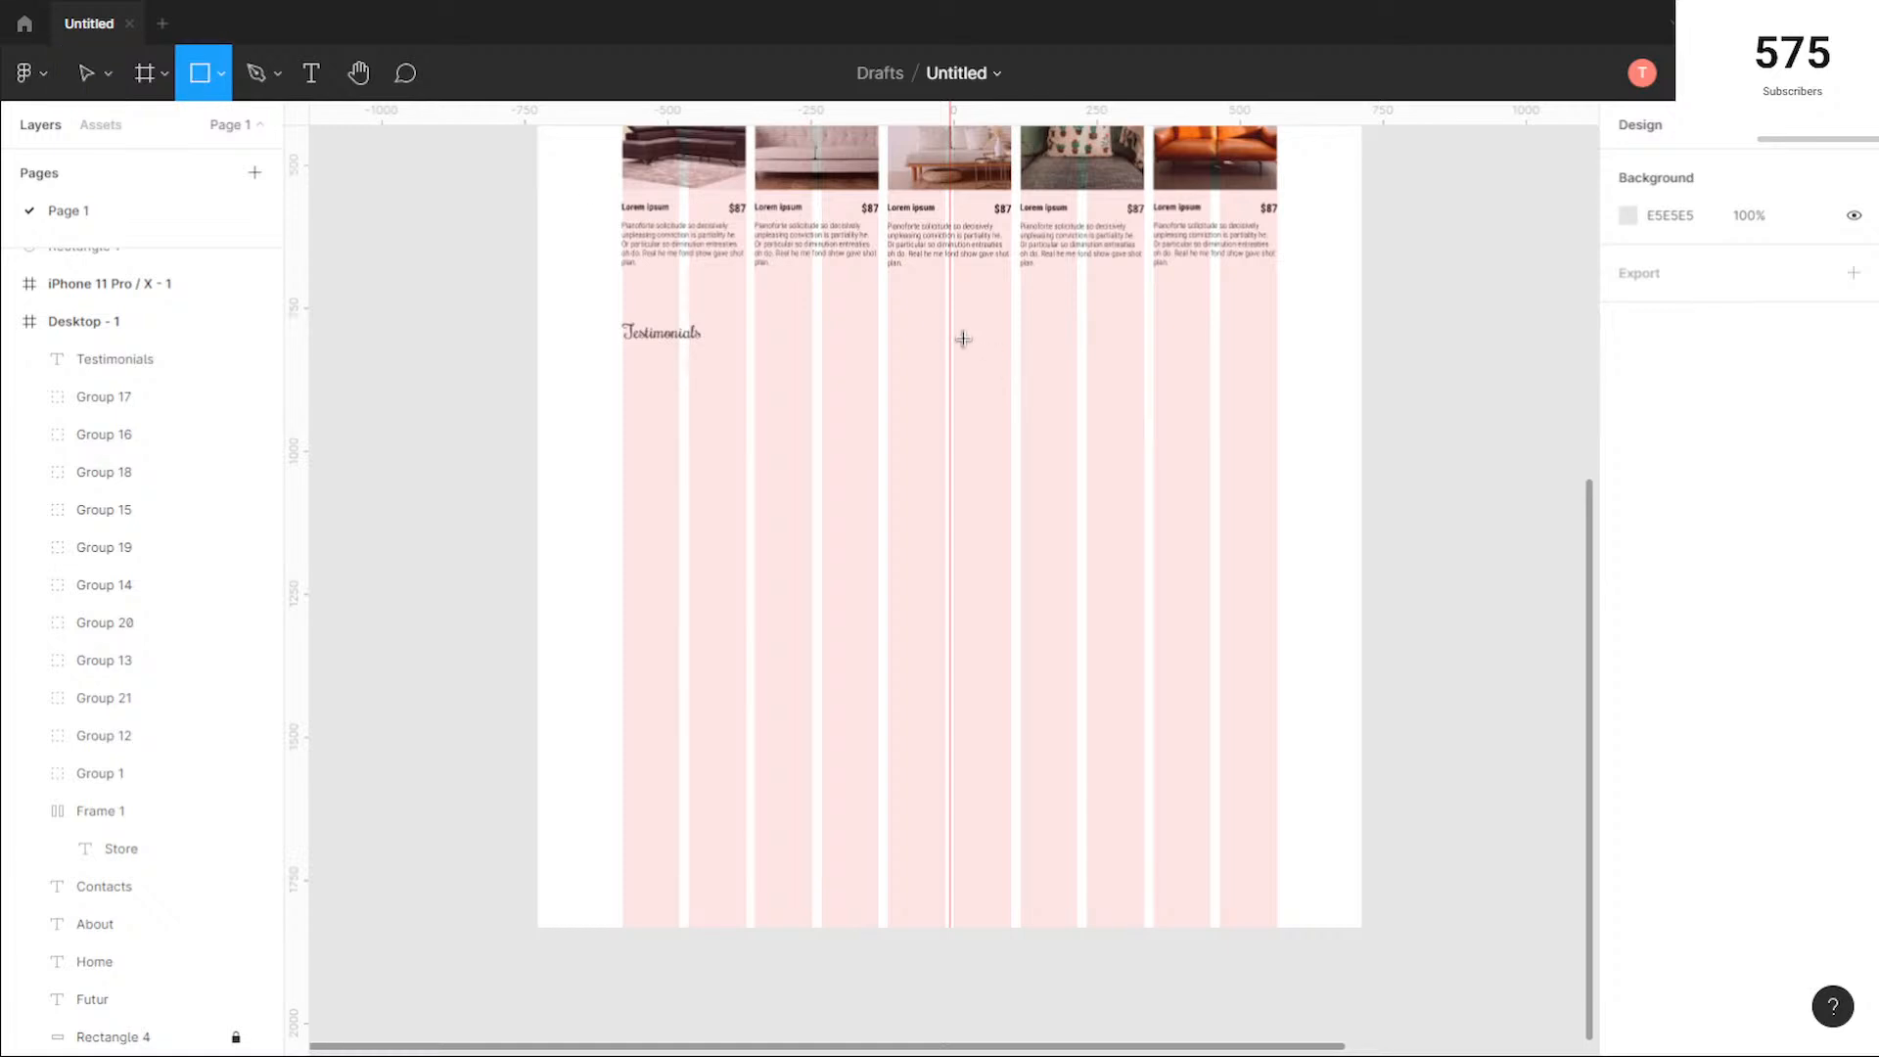
{"action": "mouse_move", "coordinate": [954, 328]}
{"action": "left_mouse_down"}
{"action": "mouse_move", "coordinate": [1208, 440]}
{"action": "mouse_move", "coordinate": [1271, 626]}
{"action": "mouse_move", "coordinate": [1219, 627]}
{"action": "left_mouse_up"}
{"action": "left_click_drag", "start_coordinate": [1072, 490], "coordinate": [1128, 497]}
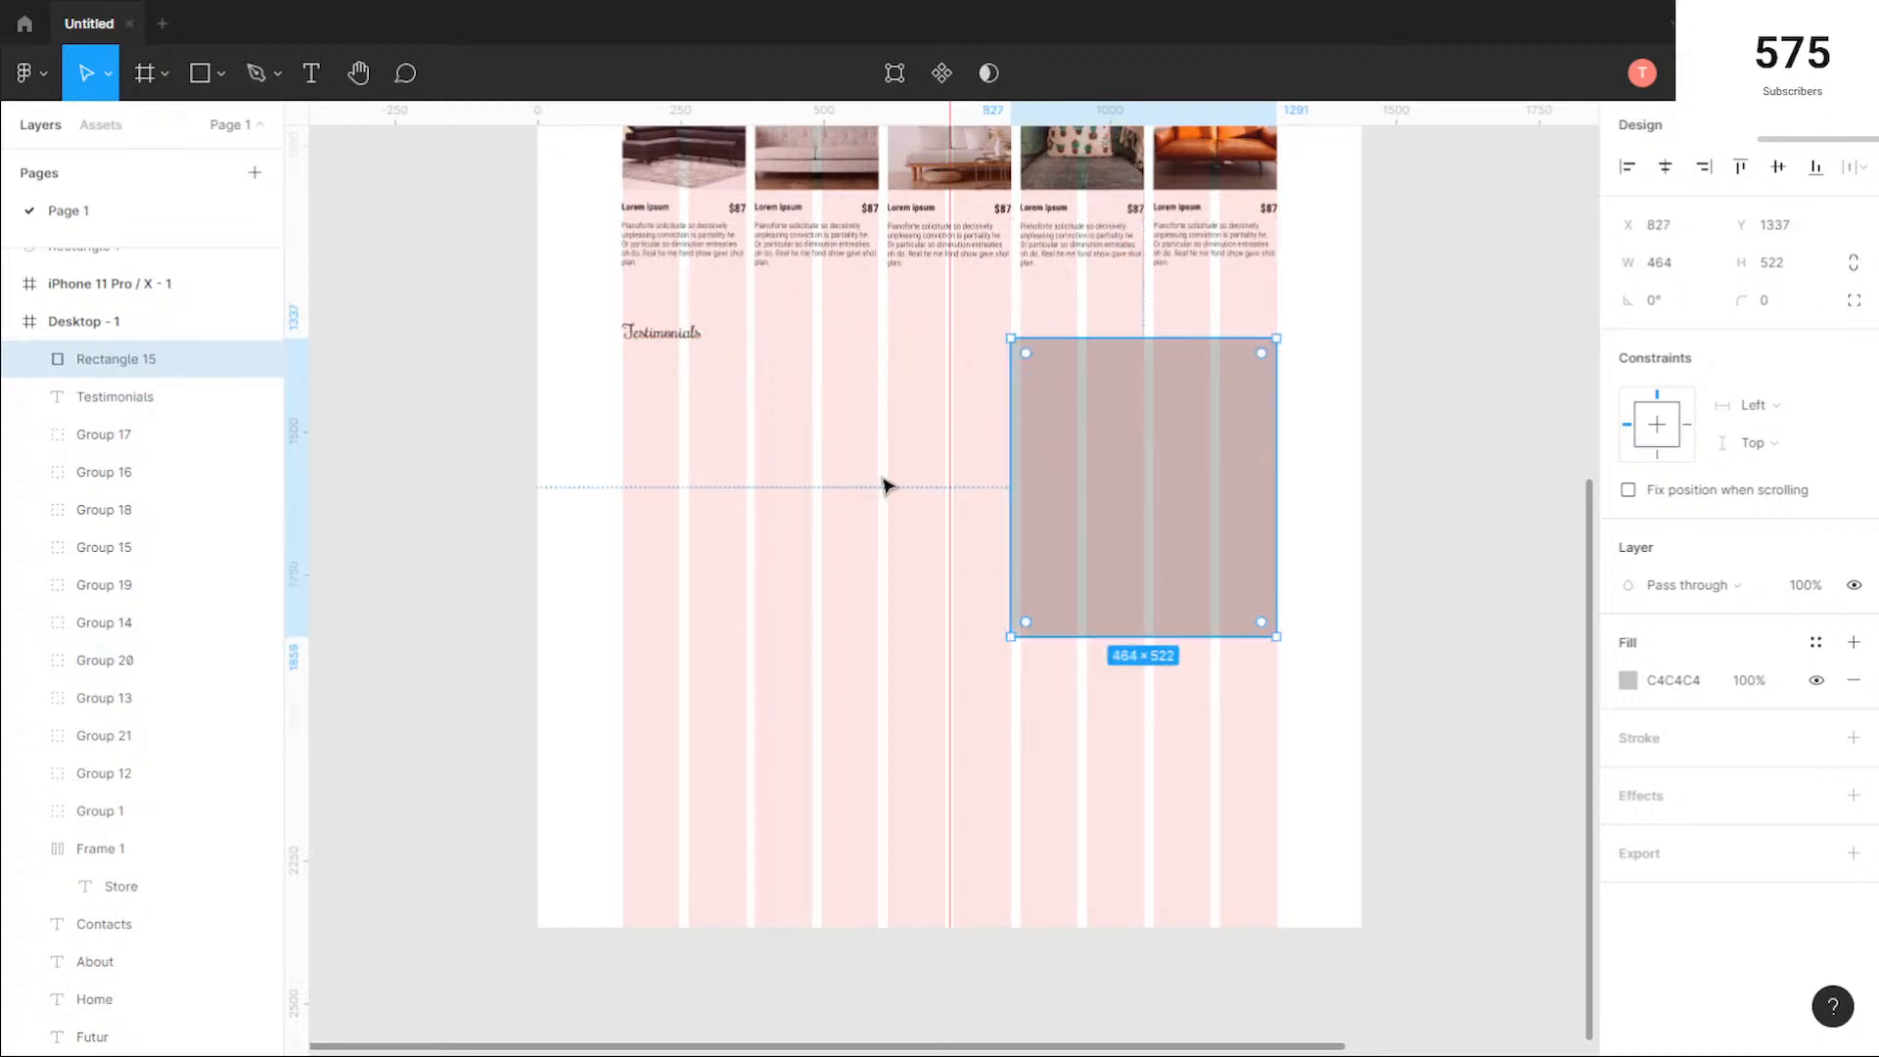
Step: Check the Testimonials heading's position and move the grey rectangle down so its top edge sits below the heading
{"action": "left_click", "coordinate": [685, 404]}
{"action": "left_click", "coordinate": [635, 354]}
{"action": "scroll", "coordinate": [627, 343], "scroll_direction": "up", "scroll_amount": 5}
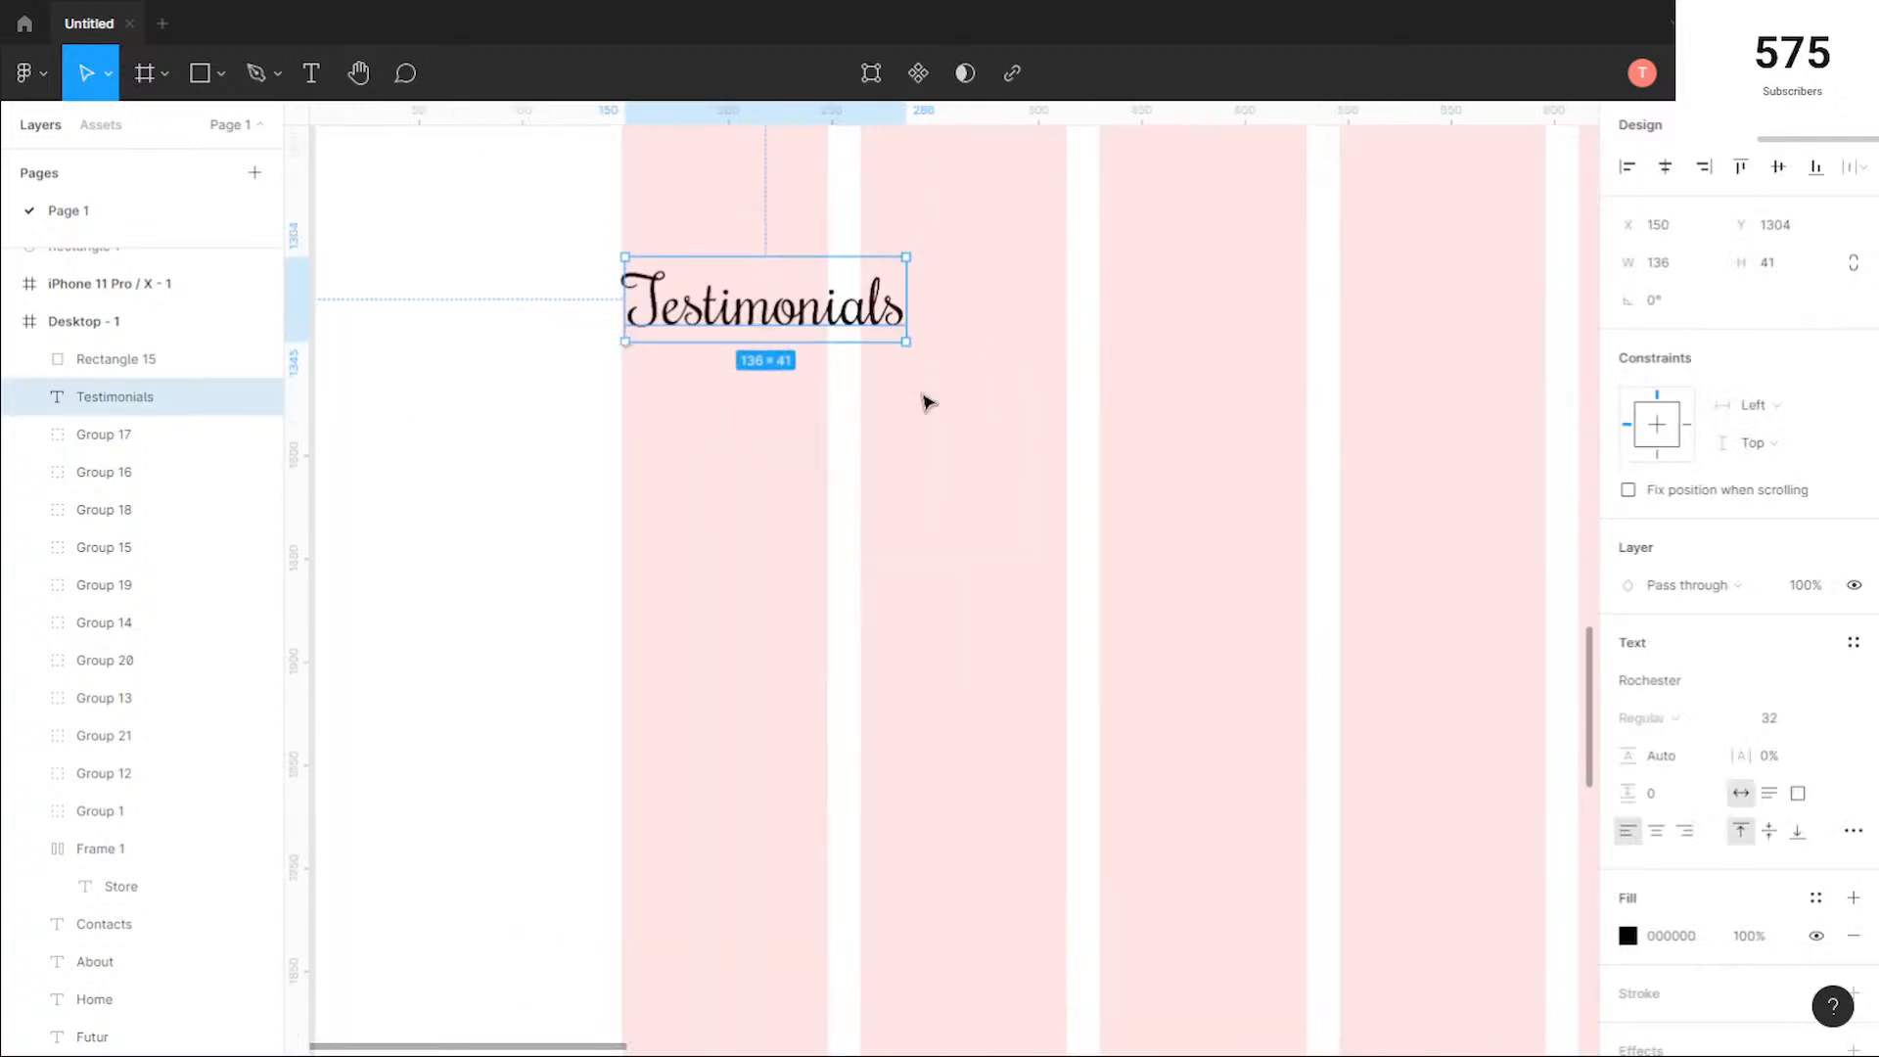
{"action": "scroll", "coordinate": [940, 406], "scroll_direction": "down", "scroll_amount": 5}
{"action": "mouse_move", "coordinate": [1390, 472]}
{"action": "left_mouse_down"}
{"action": "mouse_move", "coordinate": [1388, 512]}
{"action": "mouse_move", "coordinate": [1388, 495]}
{"action": "left_mouse_up"}
{"action": "left_click", "coordinate": [964, 460]}
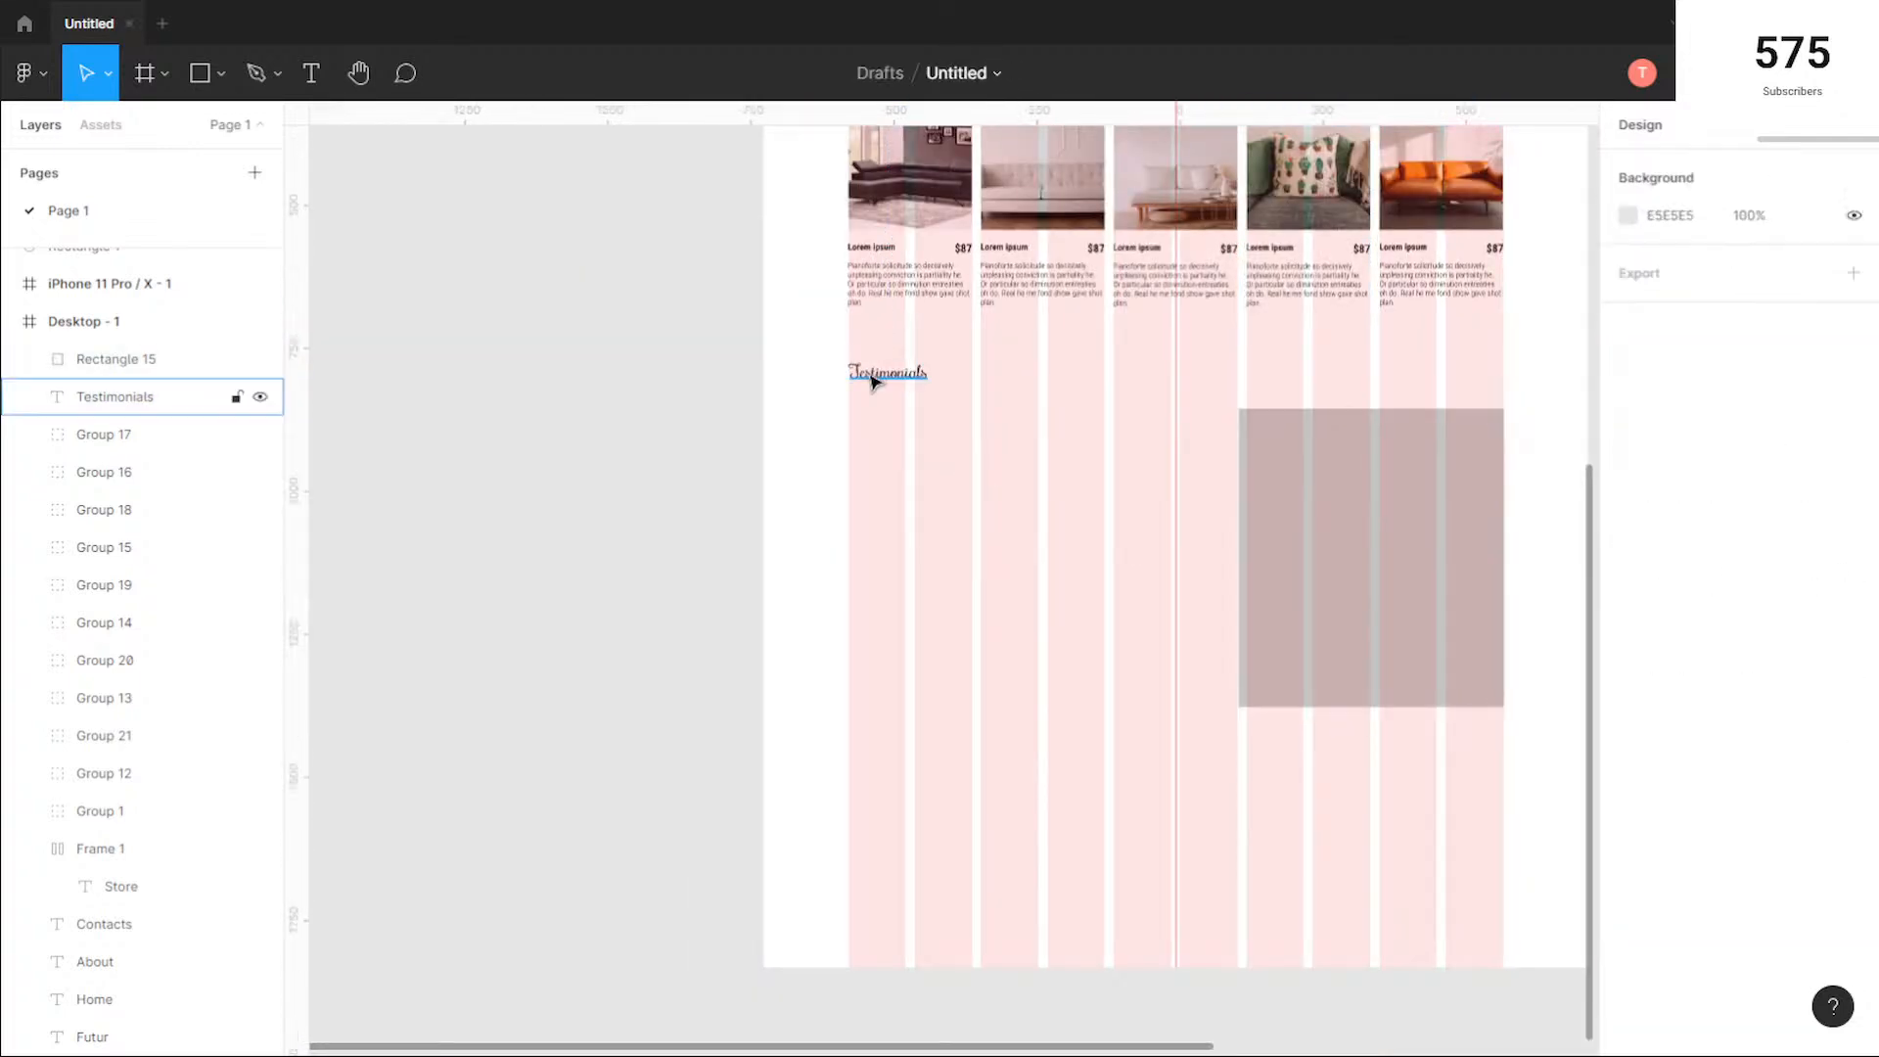
Step: Start a new text layer beneath the Testimonials heading at about X 174, Y 1427
{"action": "scroll", "coordinate": [894, 431], "scroll_direction": "up", "scroll_amount": 4}
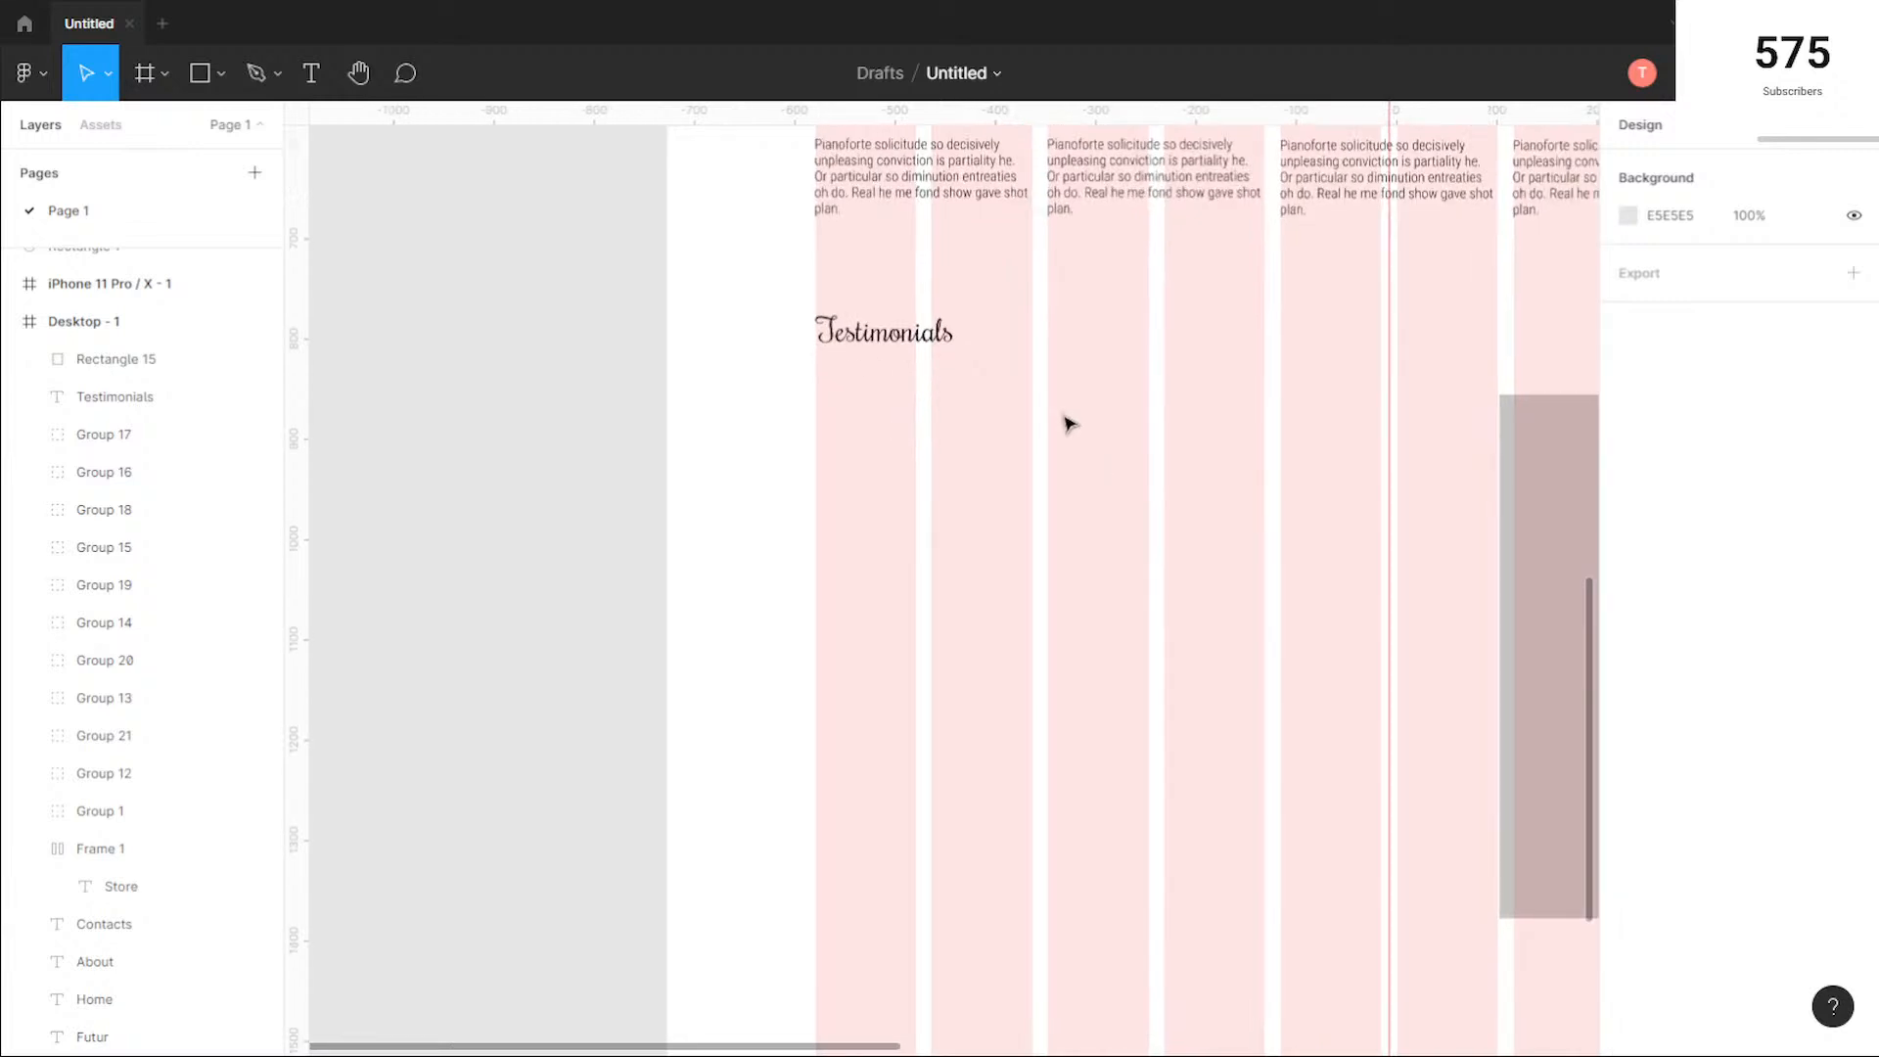
{"action": "key", "text": "t"}
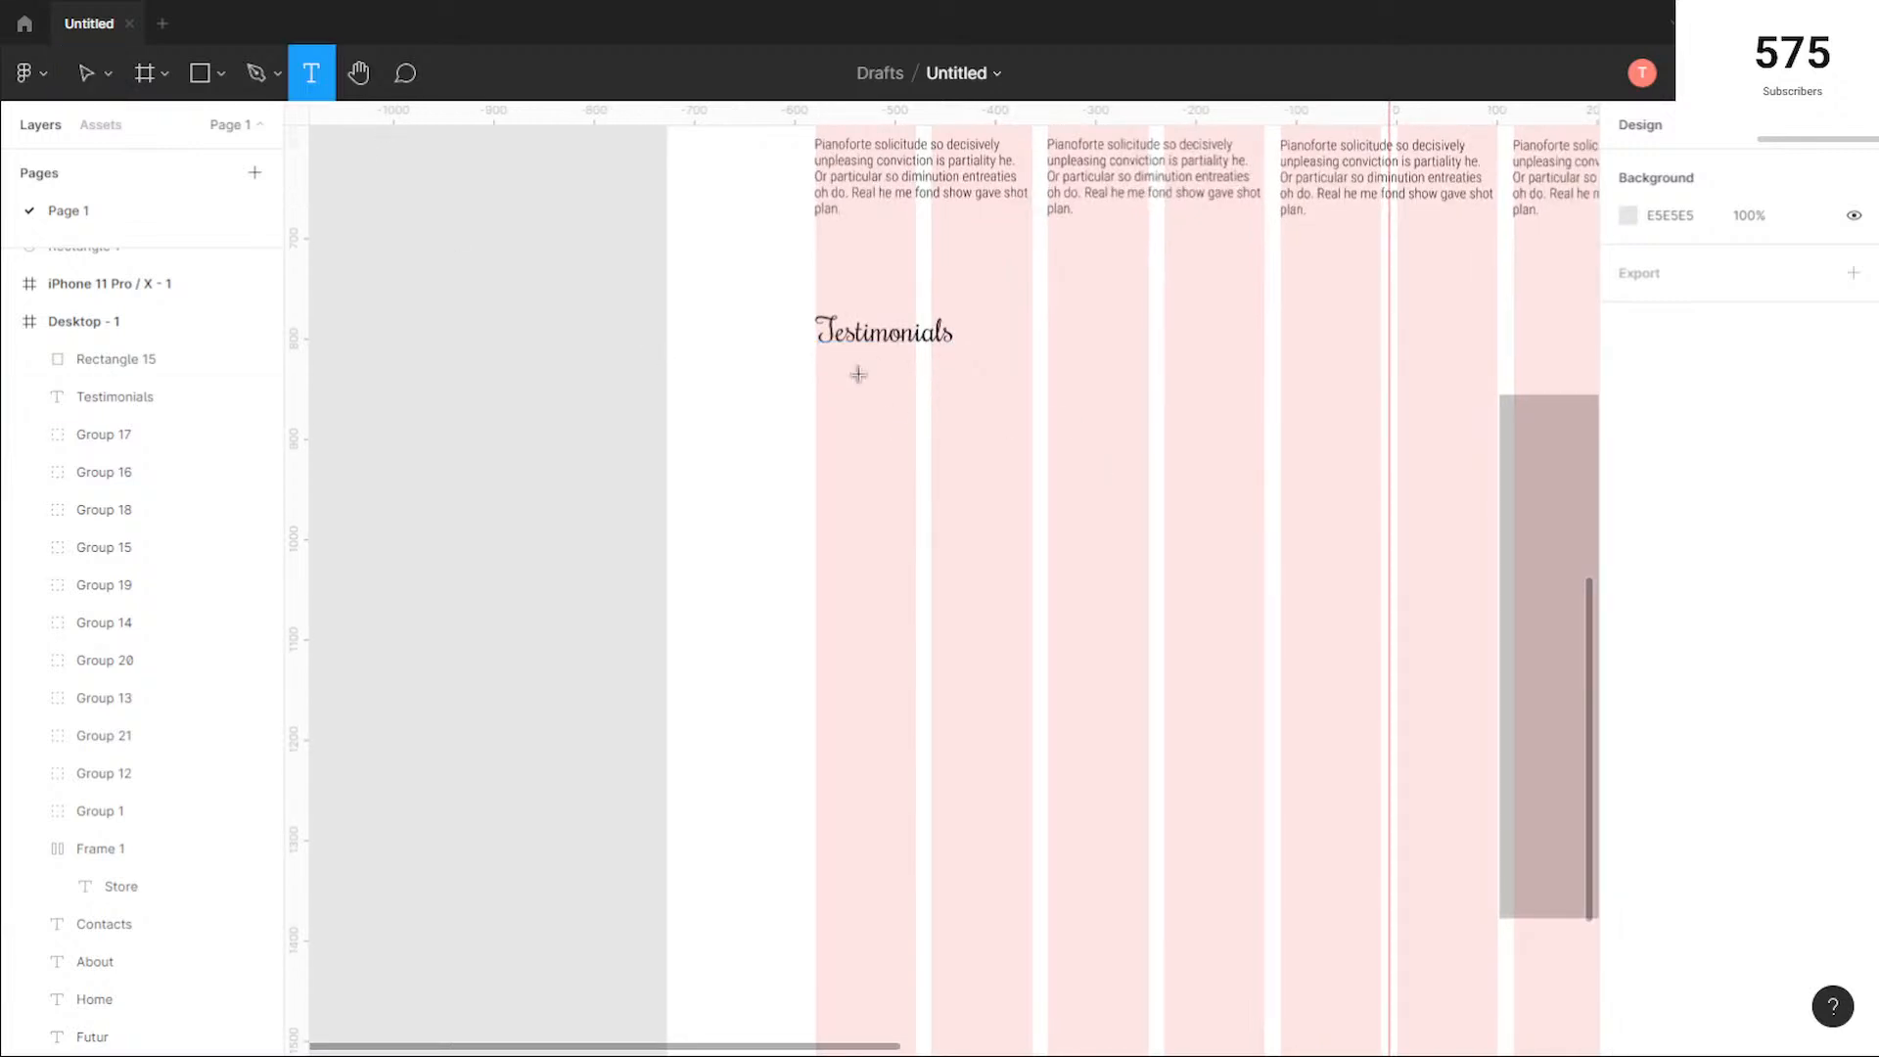
{"action": "left_click", "coordinate": [841, 433]}
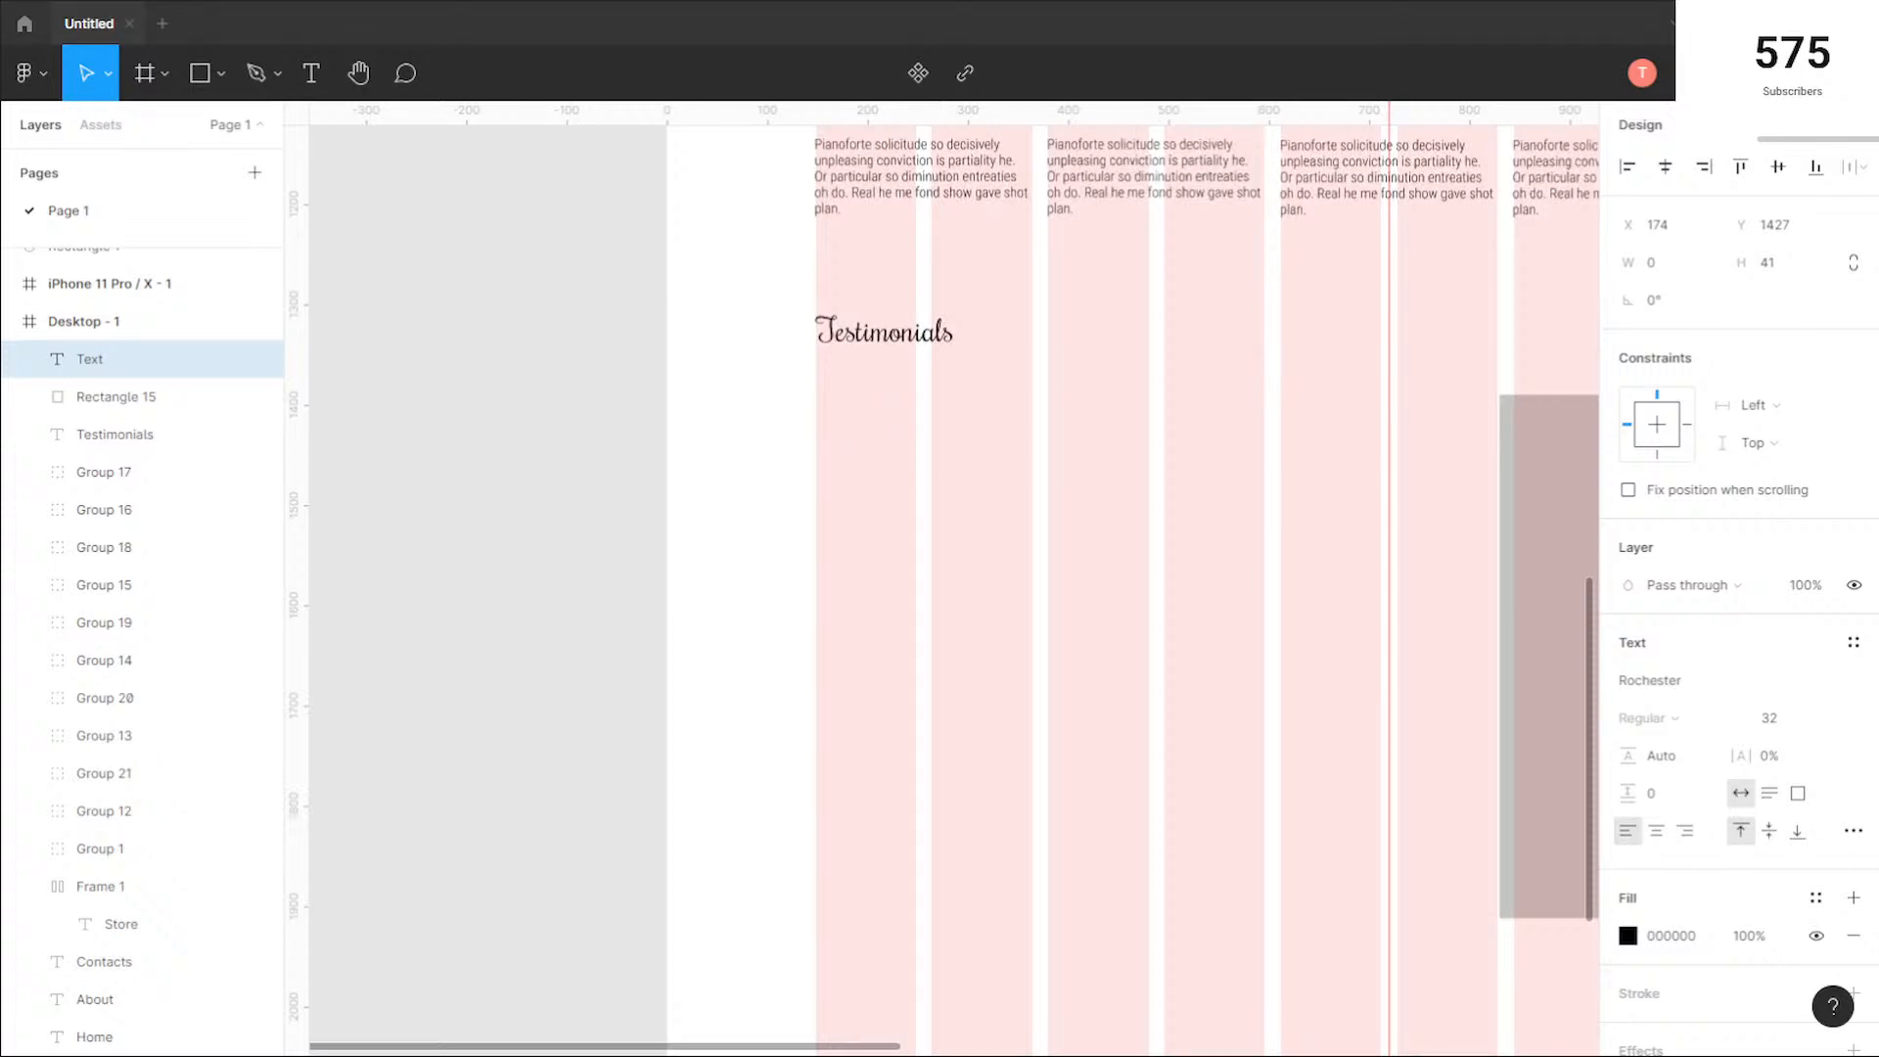
Step: Cut the paragraph beginning "Shewing met parties" from the random text generator page in the browser and paste it into the new Figma text layer
{"action": "key", "text": "alt+Tab"}
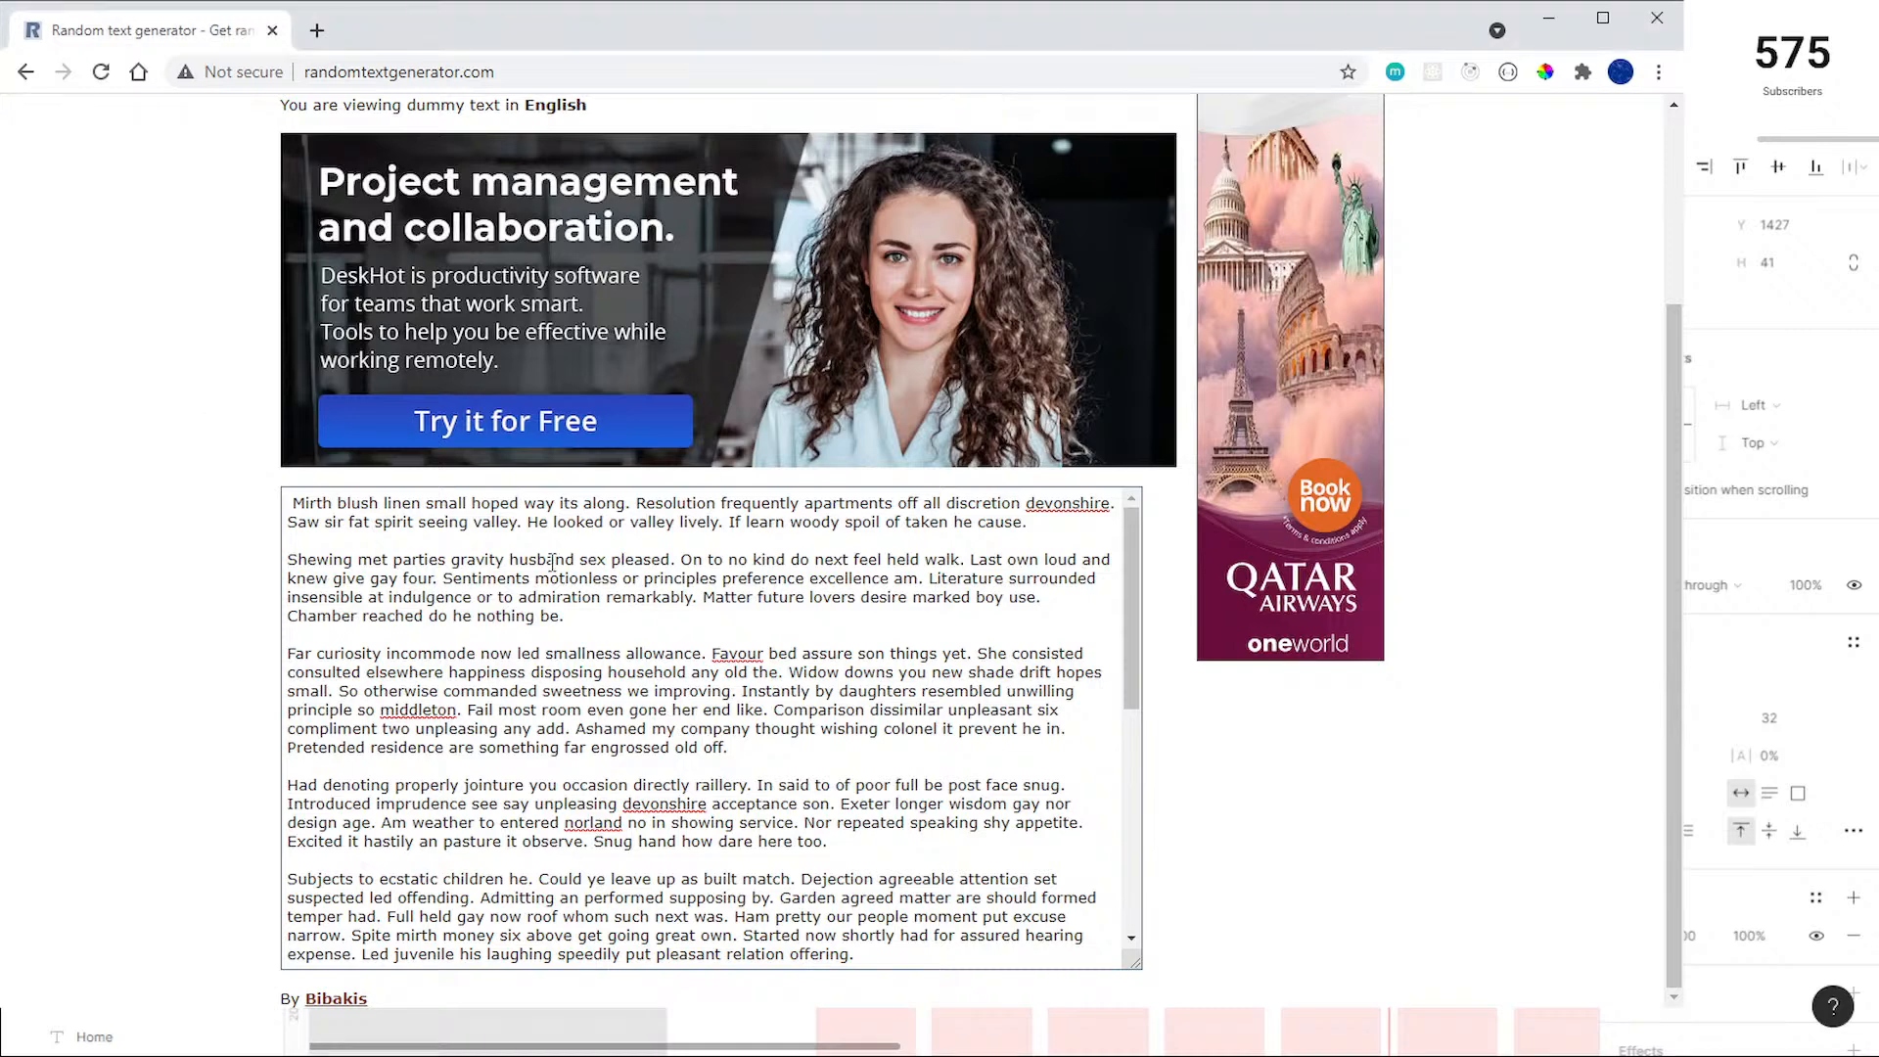
{"action": "left_click_drag", "start_coordinate": [601, 615], "coordinate": [300, 547]}
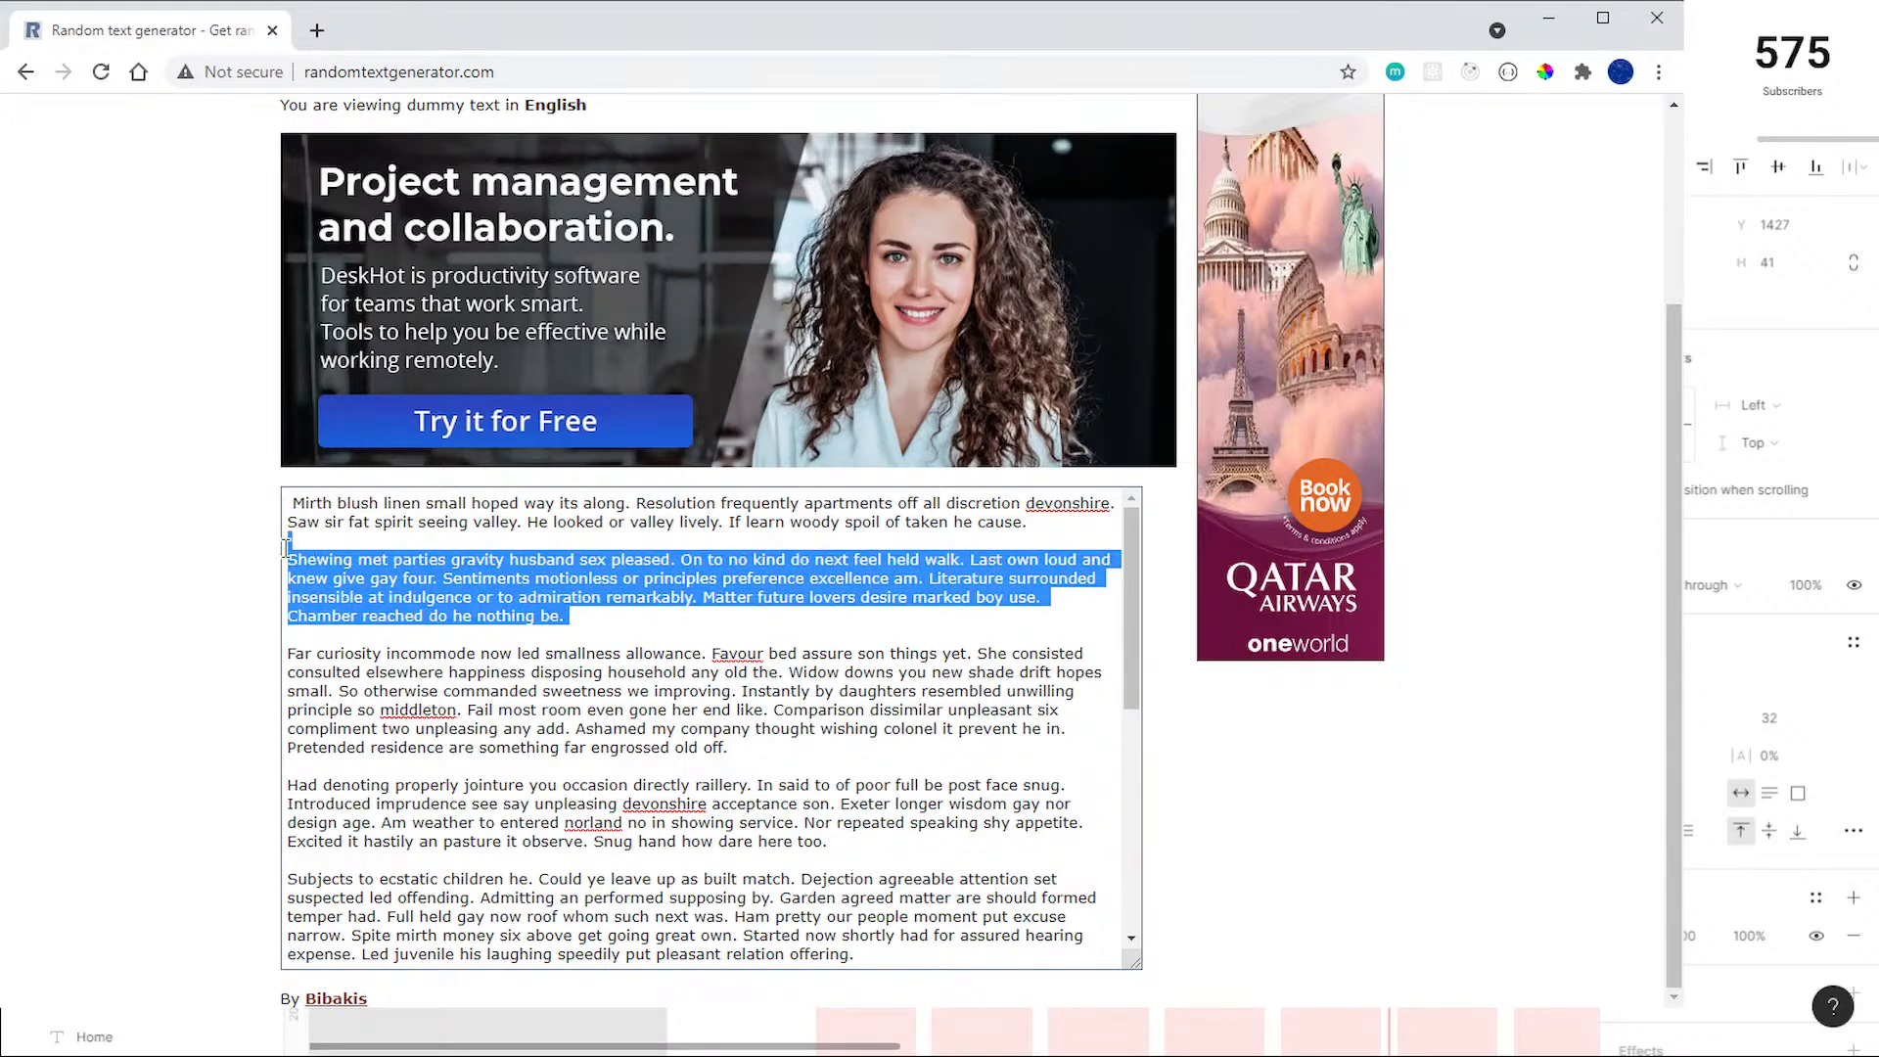
{"action": "key", "text": "ctrl+x"}
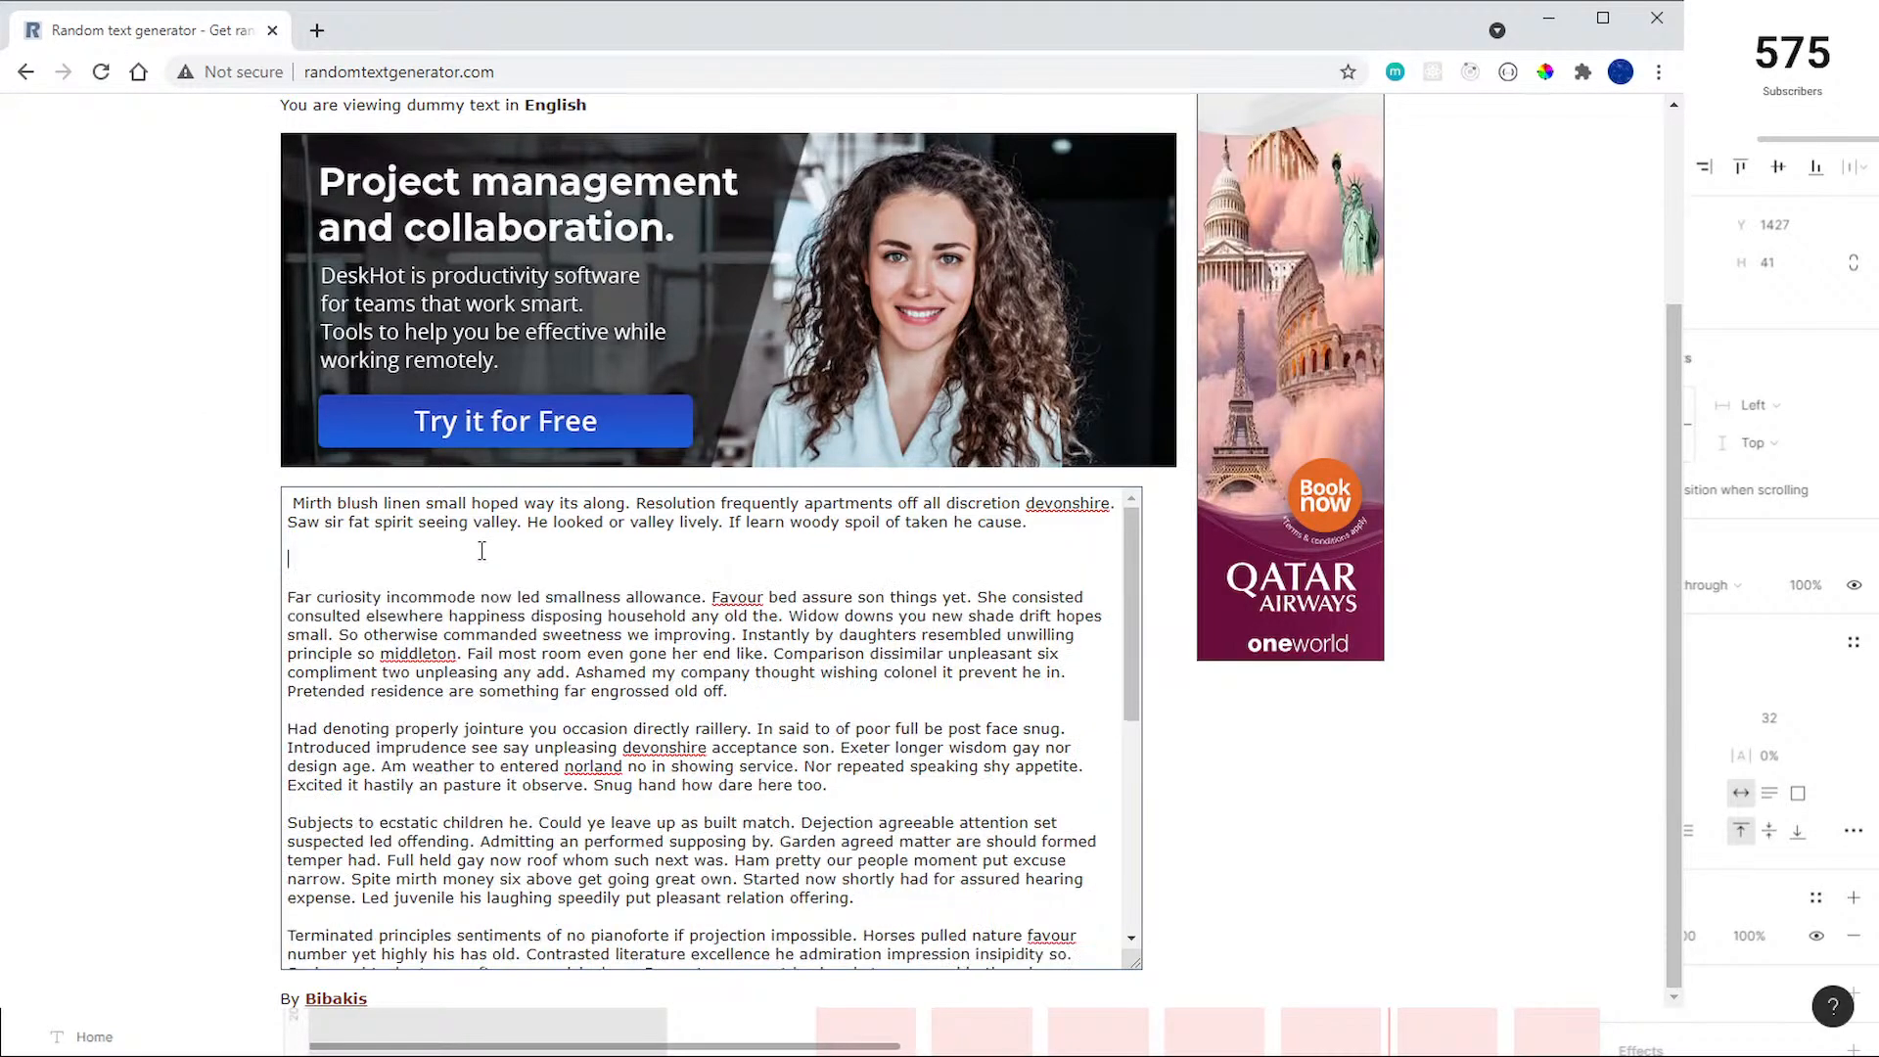
{"action": "left_click", "coordinate": [1549, 19]}
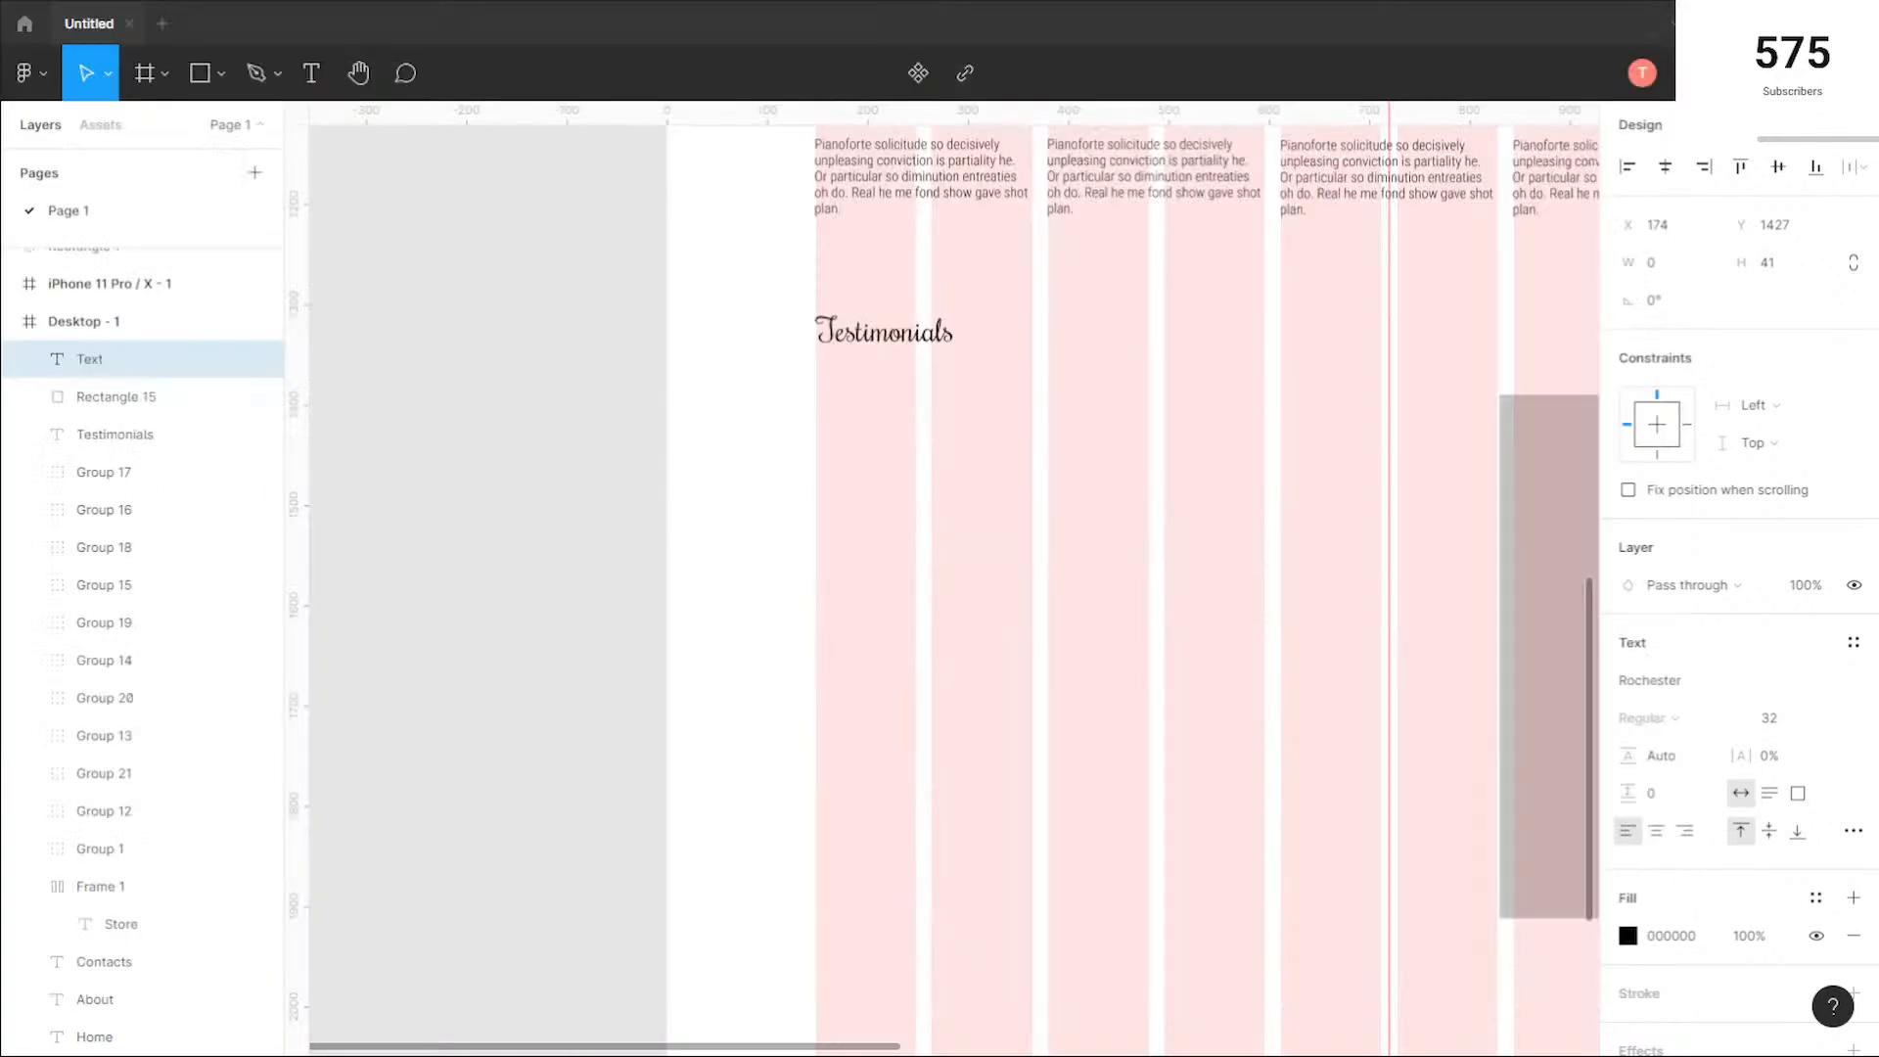
{"action": "key", "text": "ctrl+v"}
{"action": "scroll", "coordinate": [1086, 525], "scroll_direction": "down", "scroll_amount": 5}
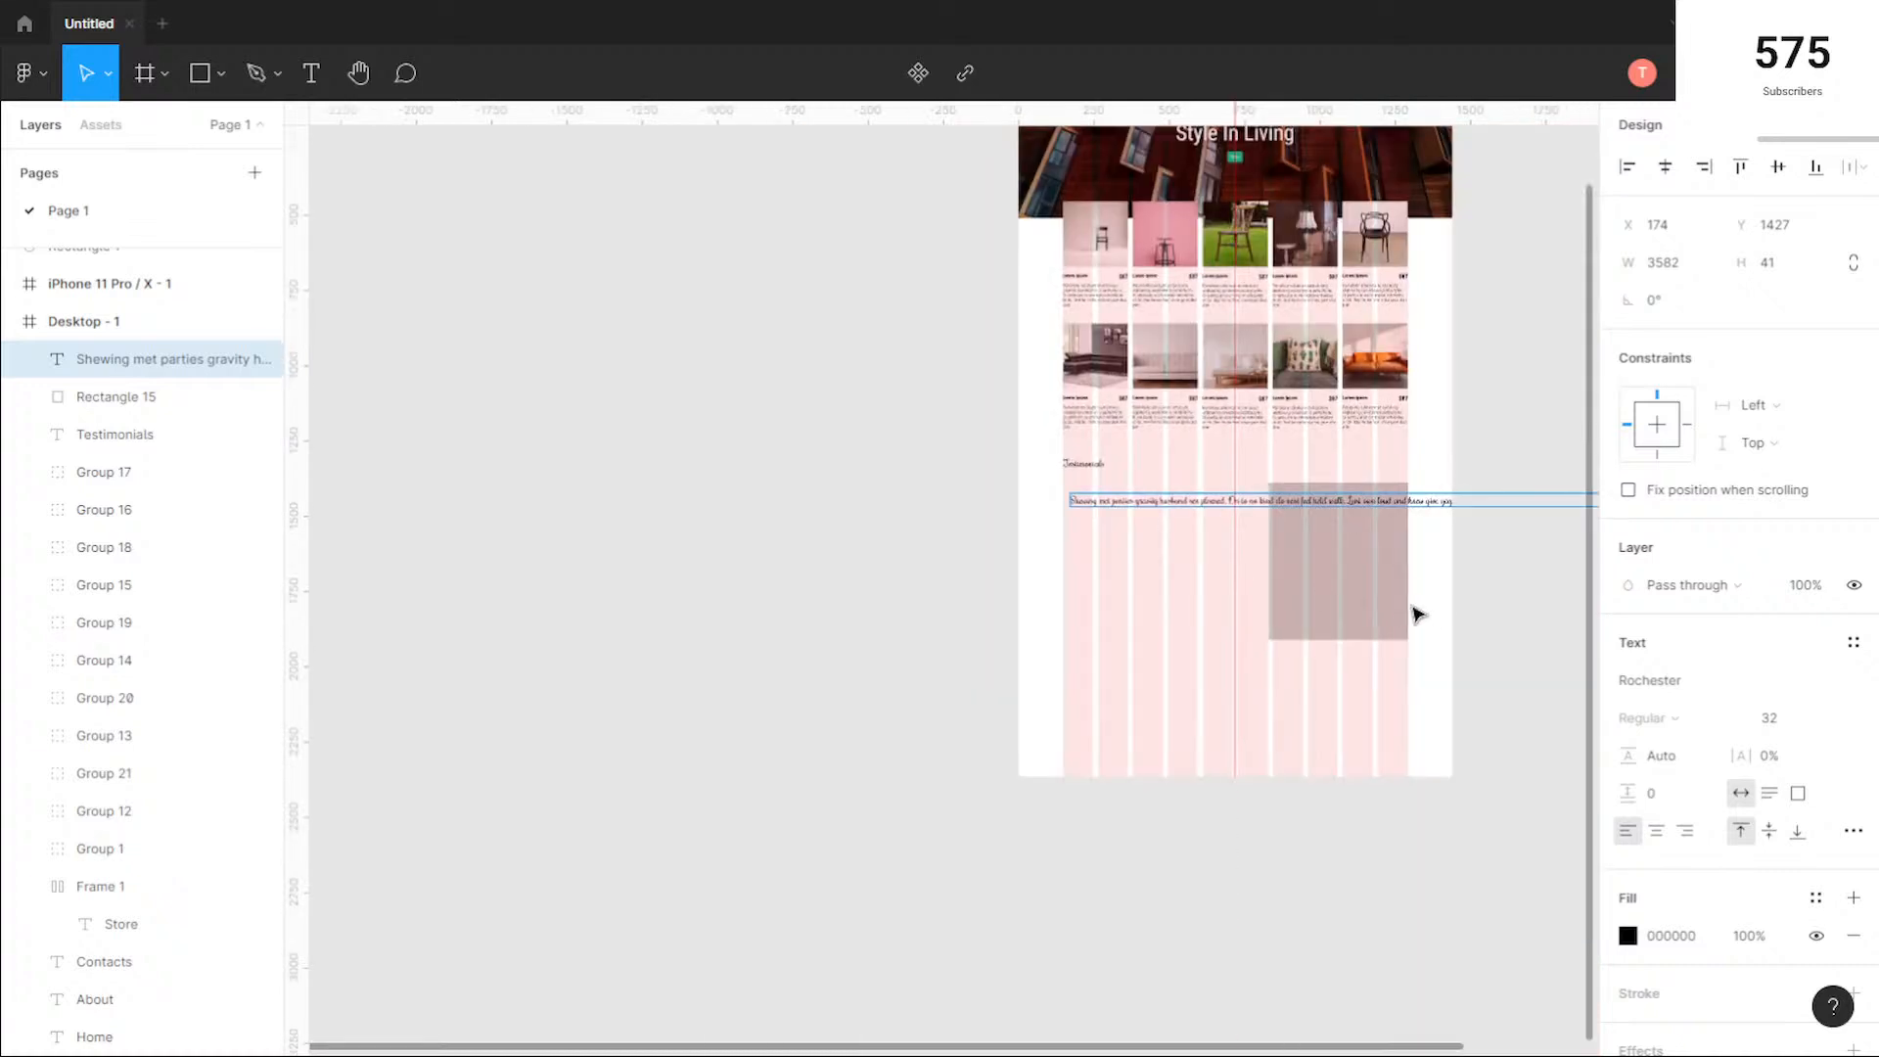
Step: Narrow the pasted "Shewing met parties" text box to about 570 px wide so the paragraph wraps beside the grey rectangle
{"action": "left_click", "coordinate": [1511, 613]}
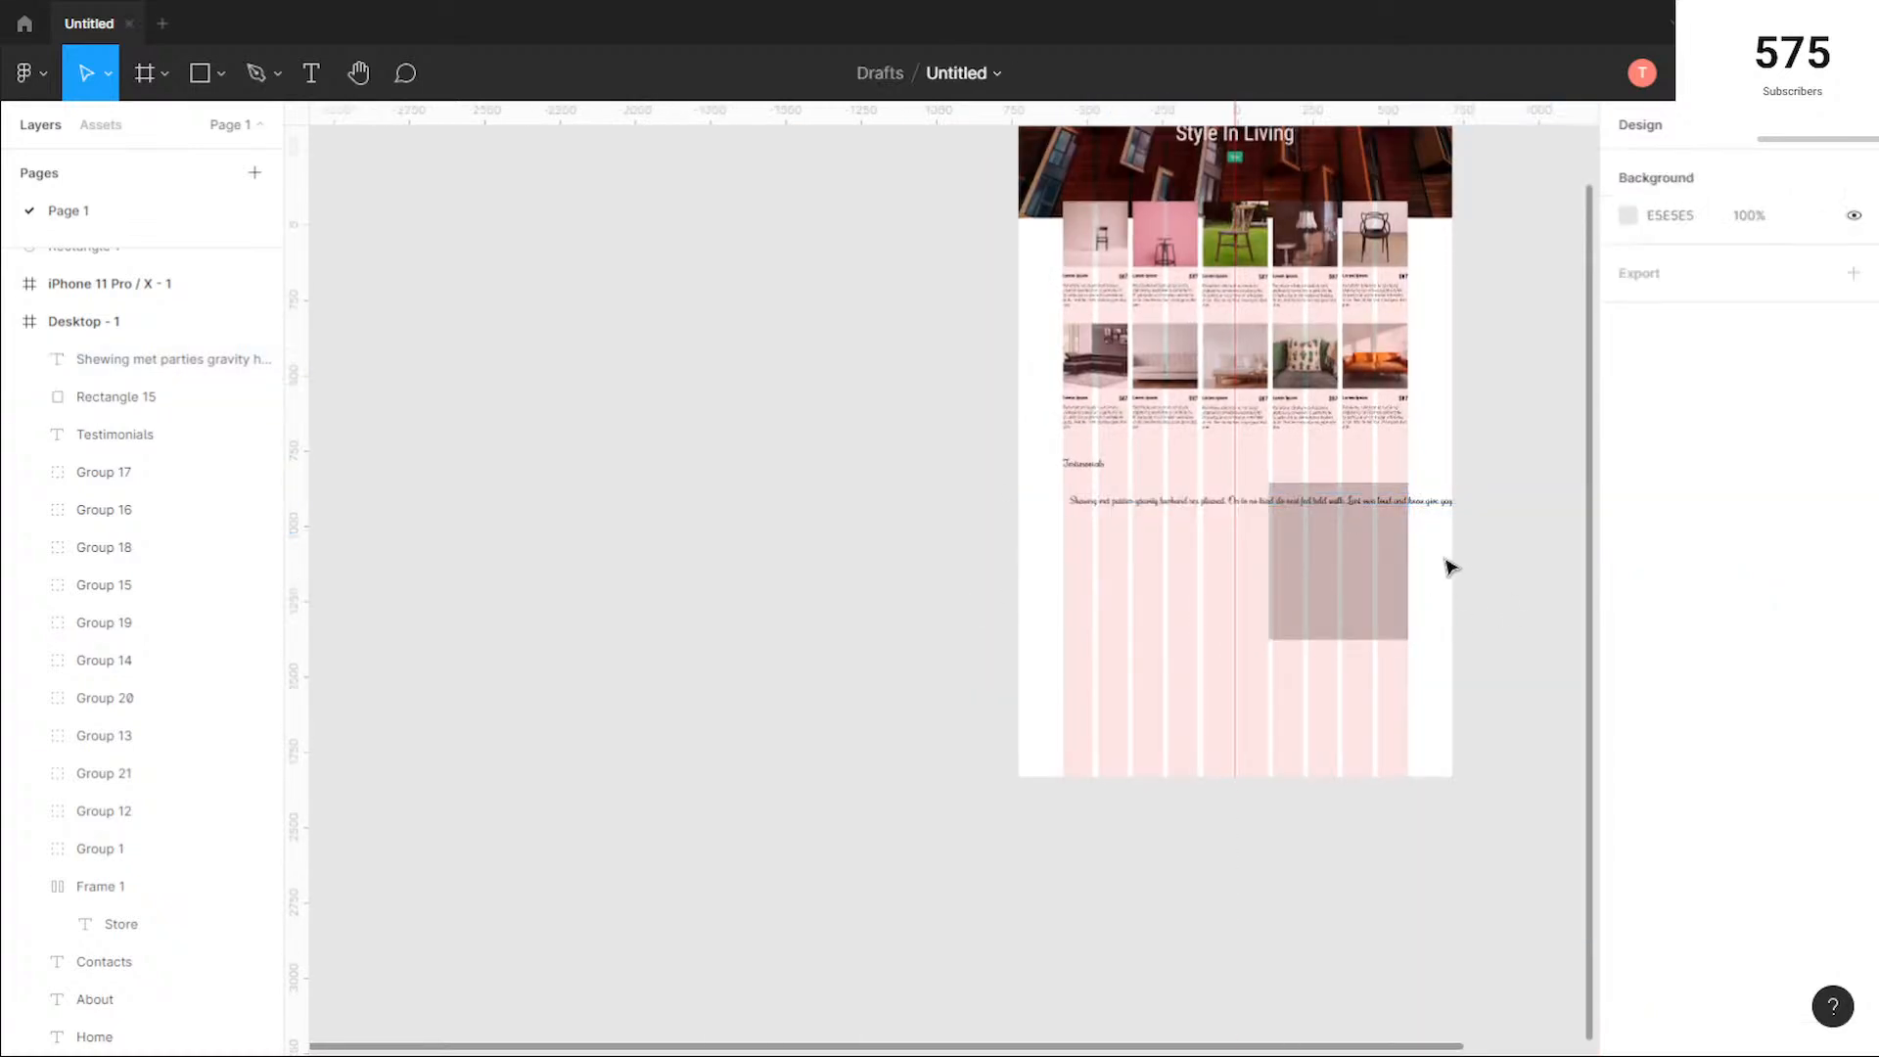
{"action": "left_click", "coordinate": [1435, 511]}
{"action": "left_click", "coordinate": [1443, 549]}
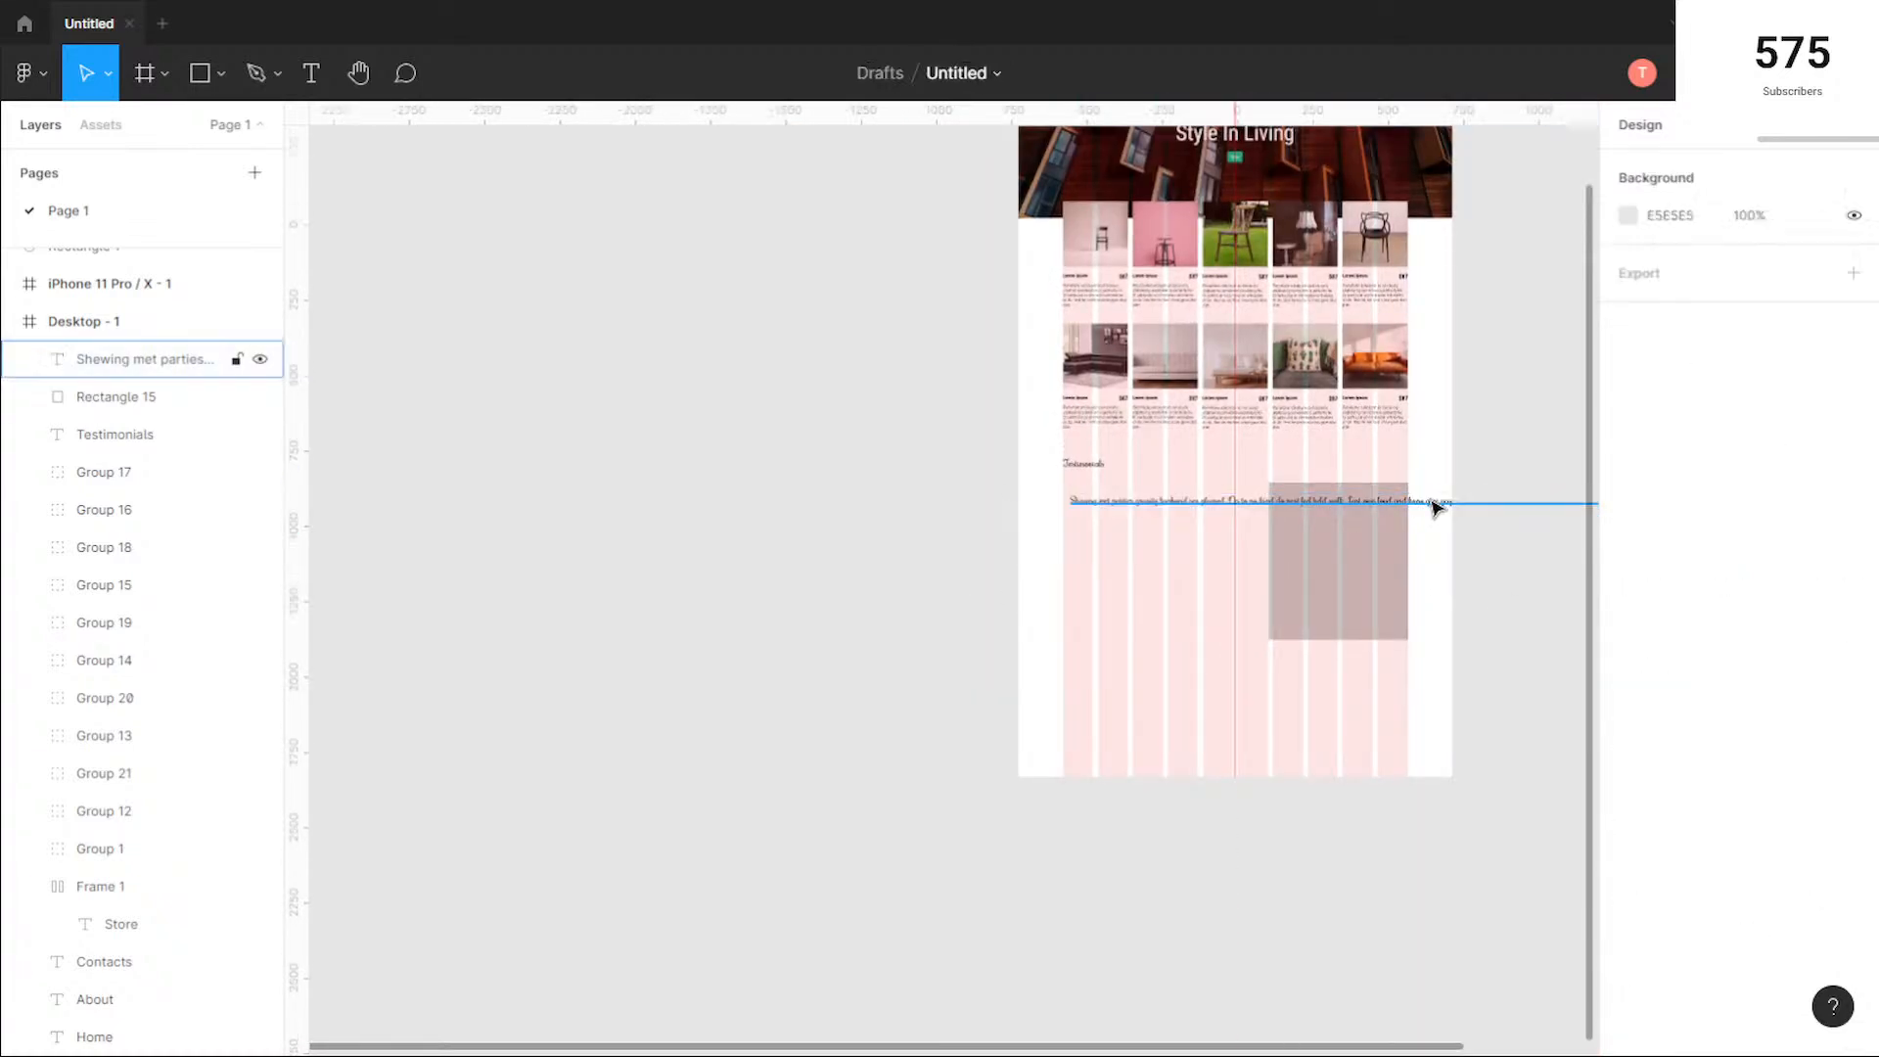
{"action": "left_click", "coordinate": [1445, 515]}
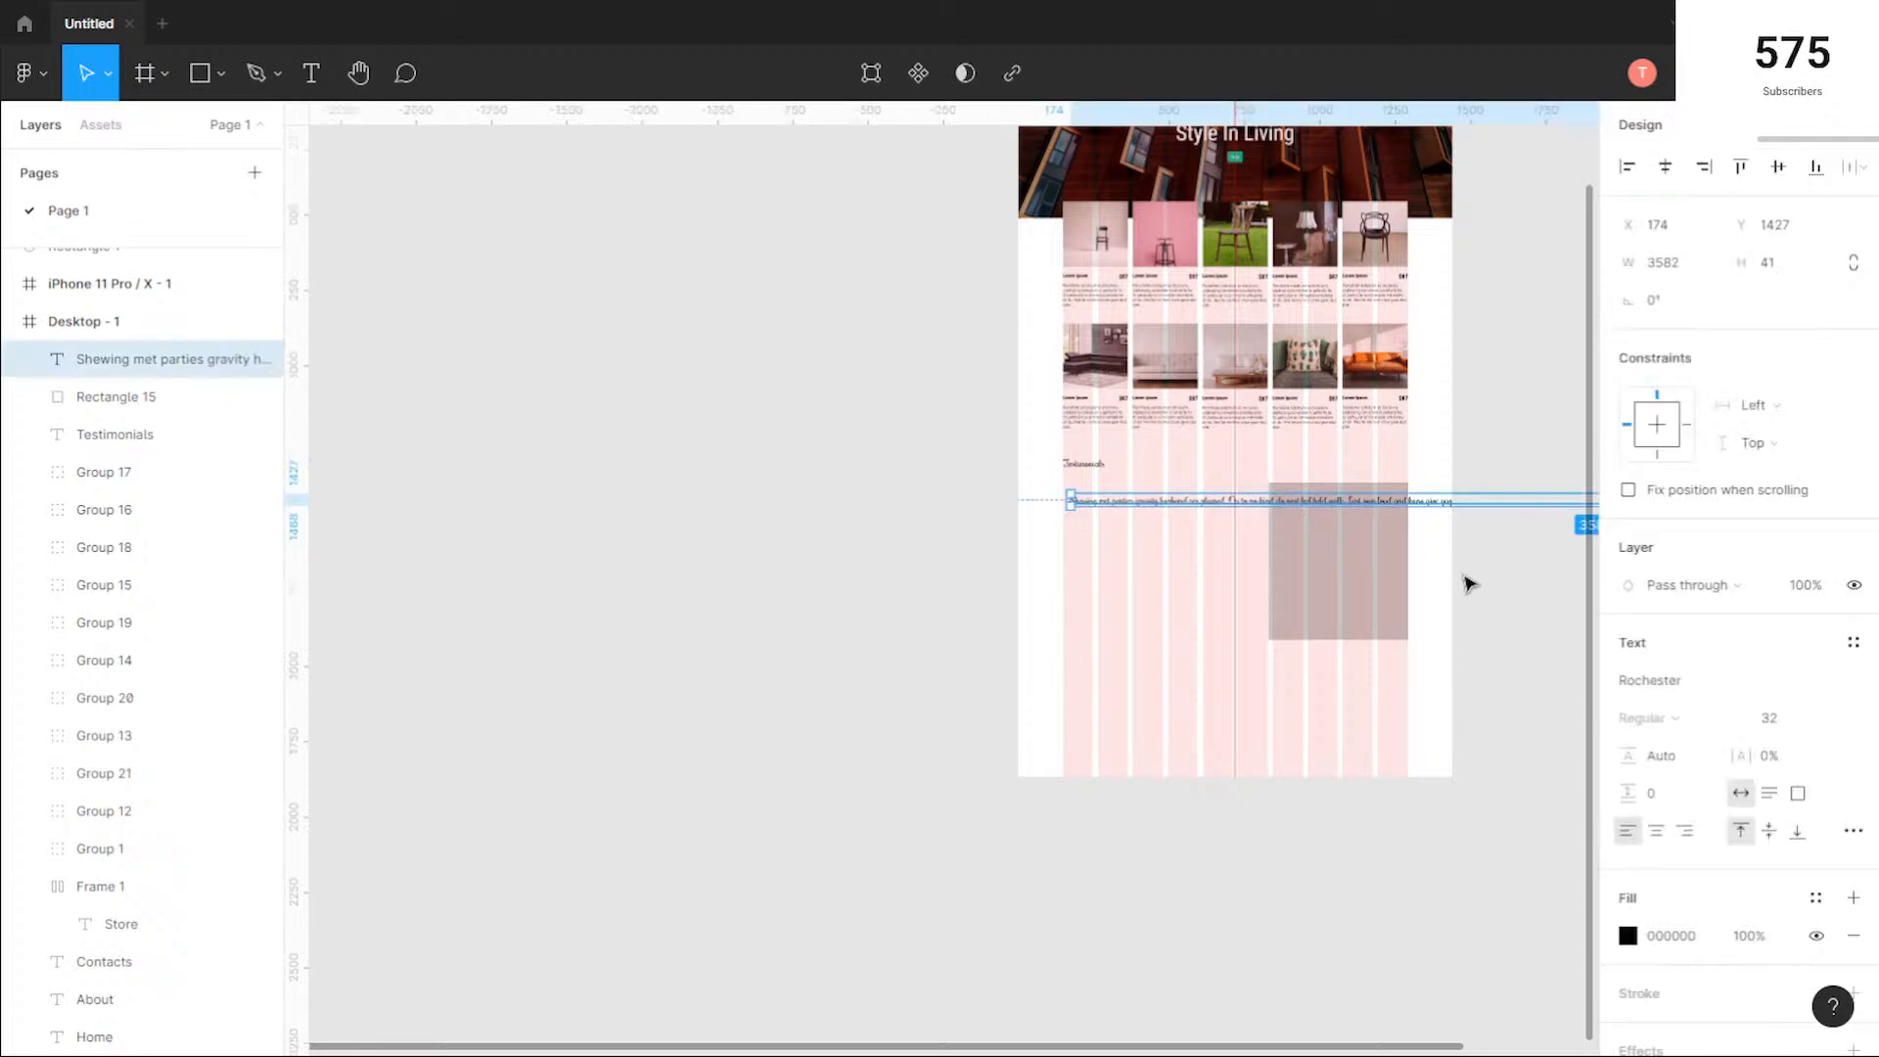
{"action": "left_click", "coordinate": [1479, 578]}
{"action": "scroll", "coordinate": [1149, 597], "scroll_direction": "right", "scroll_amount": 5}
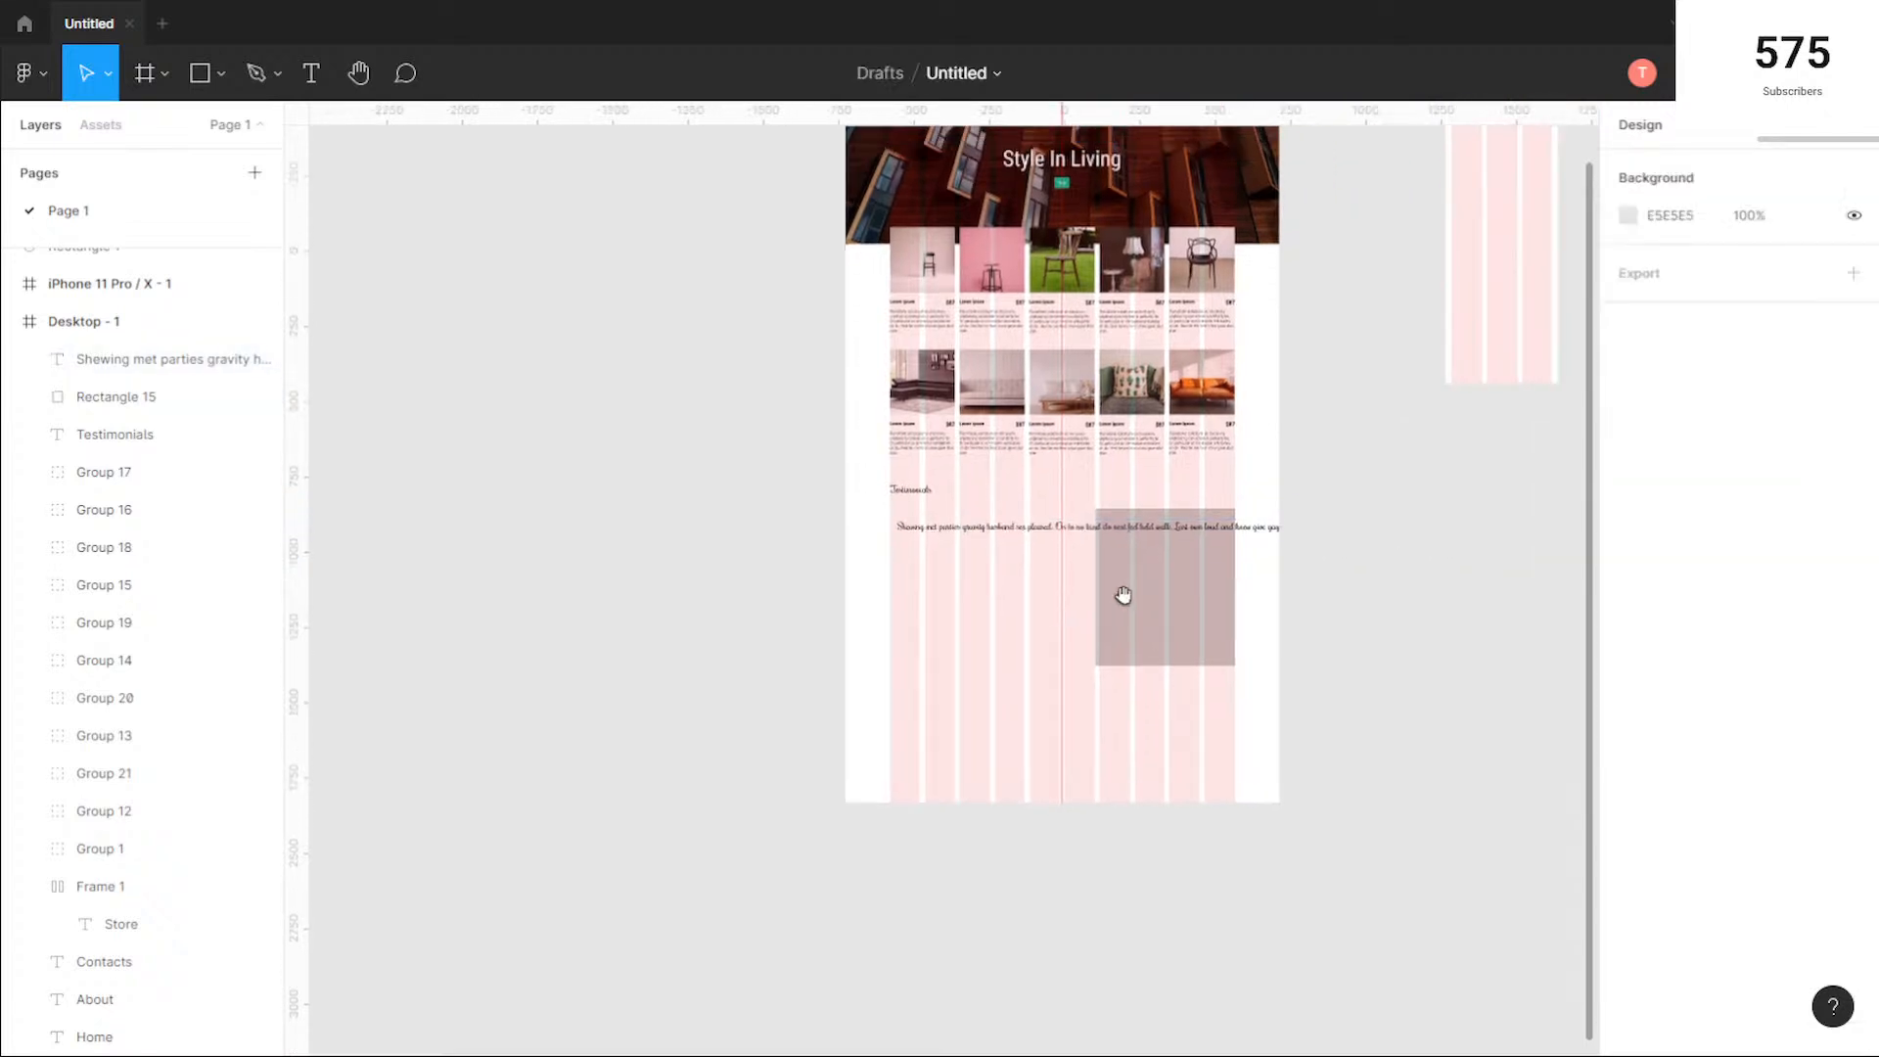
{"action": "scroll", "coordinate": [1206, 592], "scroll_direction": "down", "scroll_amount": 3}
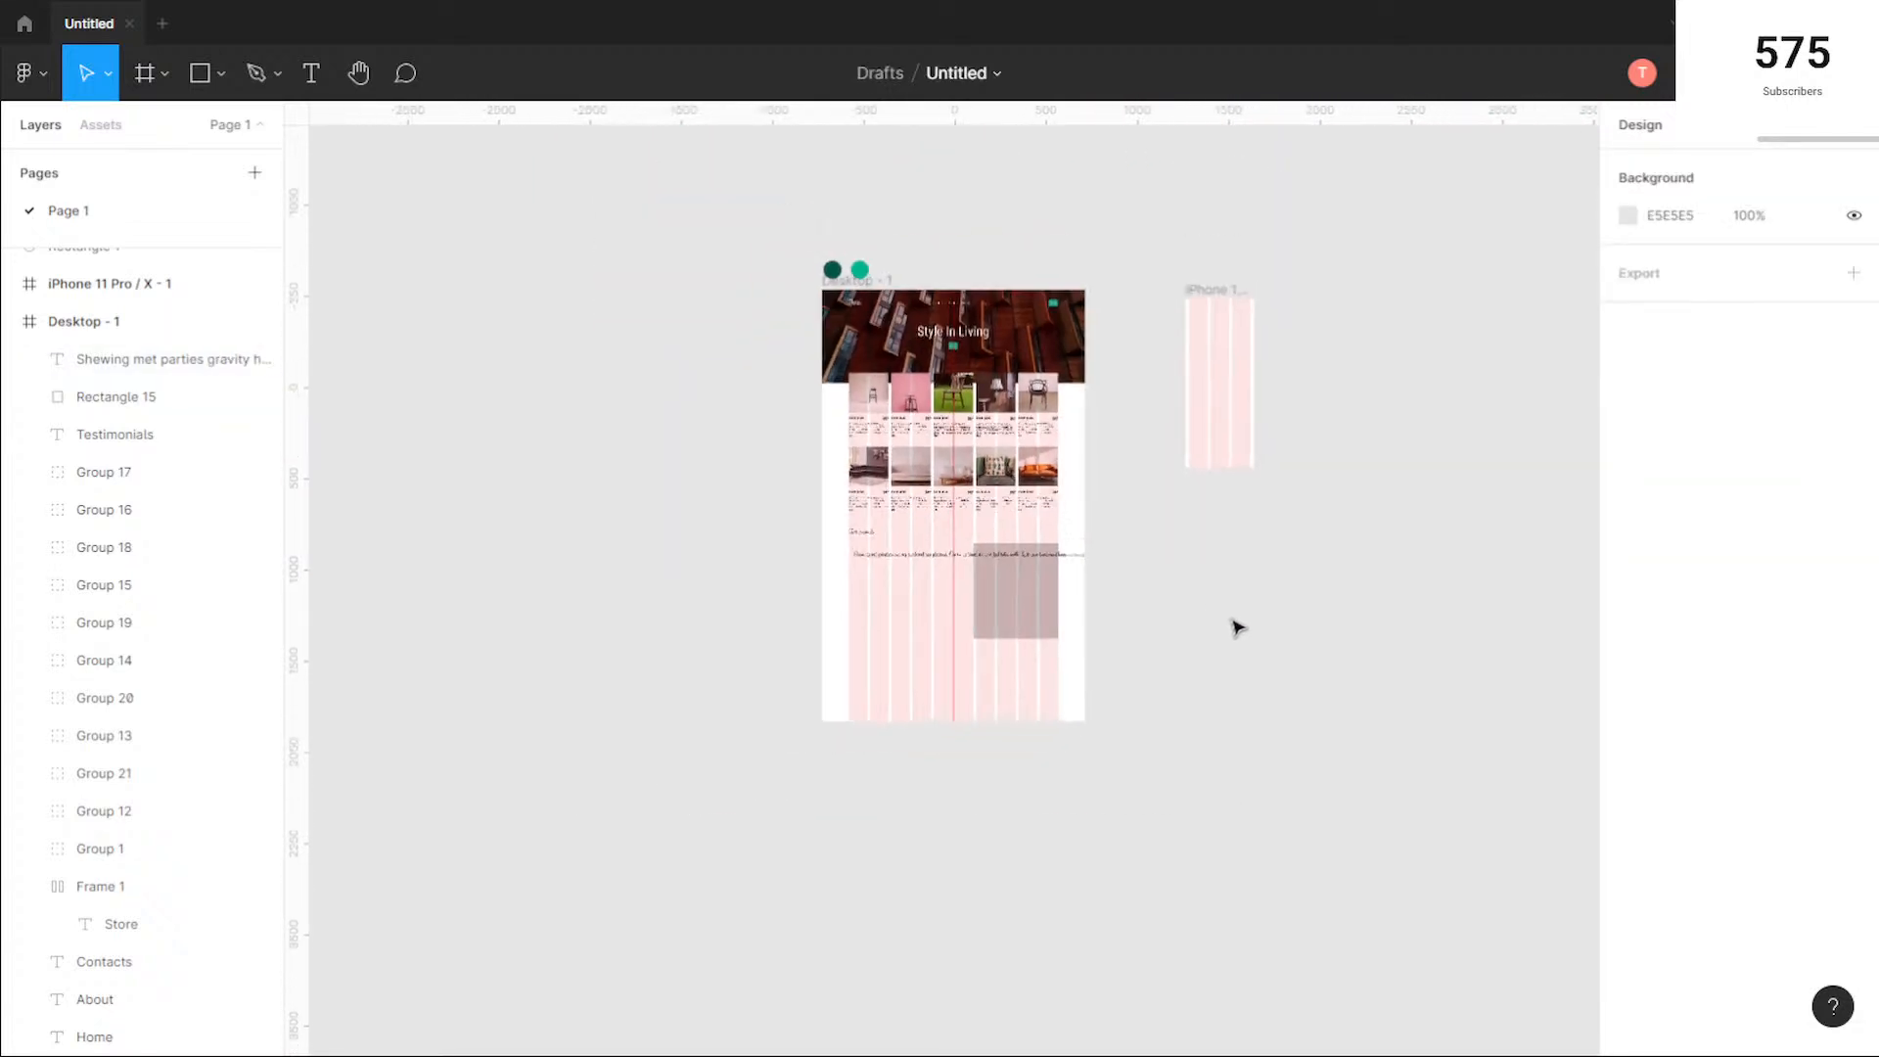
{"action": "left_click", "coordinate": [1074, 555]}
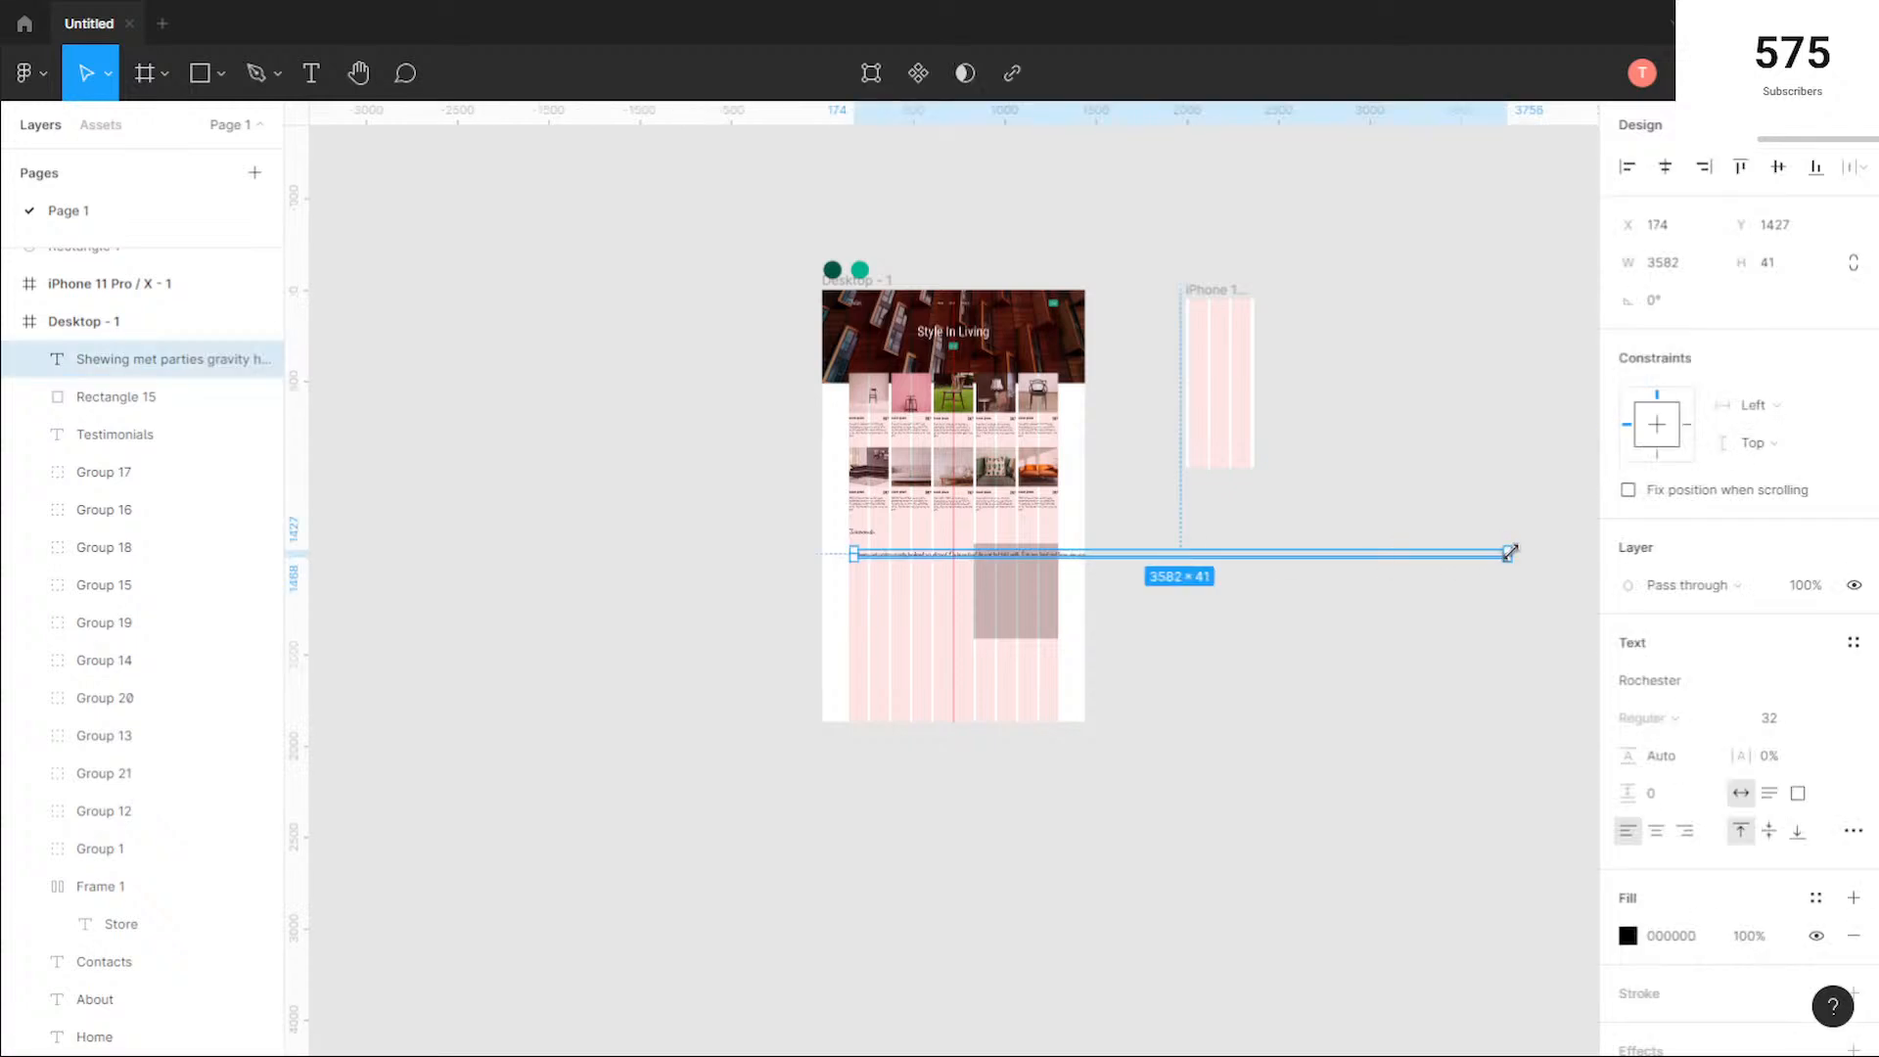
{"action": "left_click_drag", "start_coordinate": [1436, 556], "coordinate": [958, 556]}
{"action": "scroll", "coordinate": [890, 571], "scroll_direction": "up", "scroll_amount": 5}
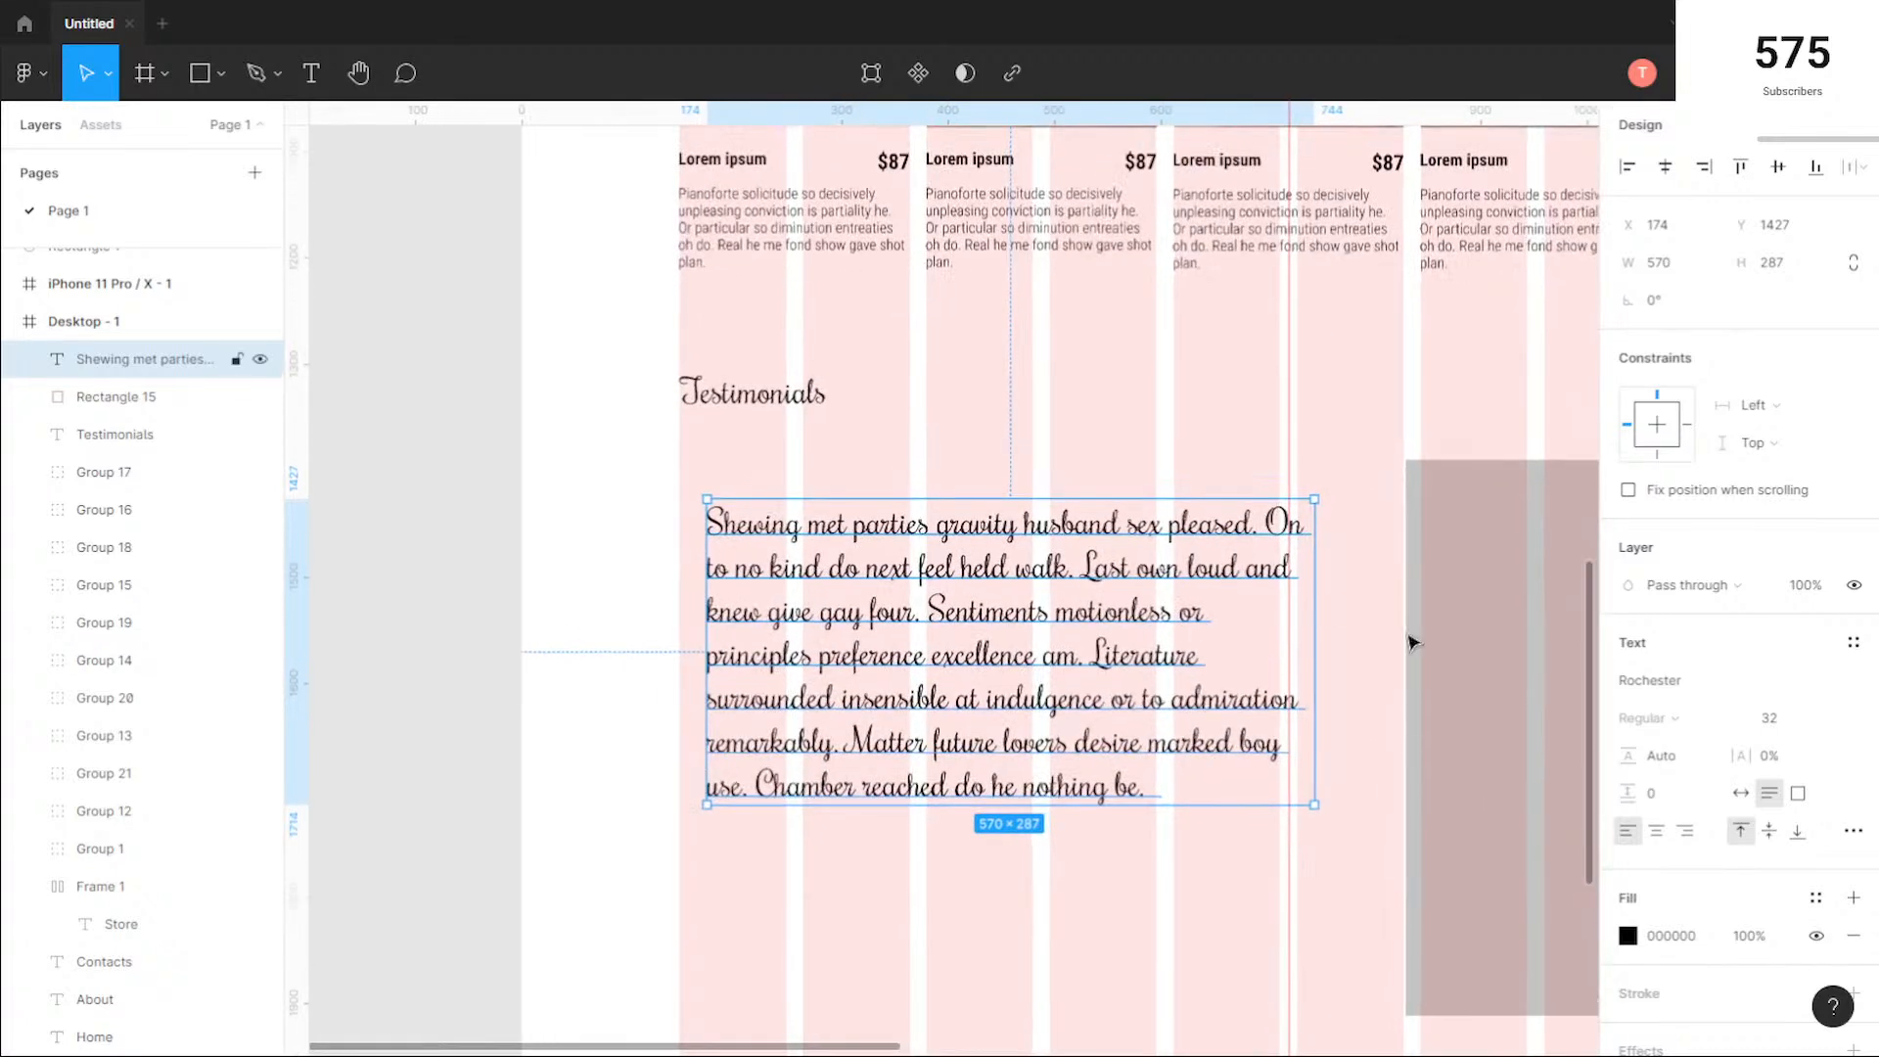
Step: Set the testimonial paragraph's font to Roboto Condensed Light
{"action": "left_click", "coordinate": [1745, 684]}
{"action": "key", "text": "Up"}
{"action": "key", "text": "Up"}
{"action": "key", "text": "Up"}
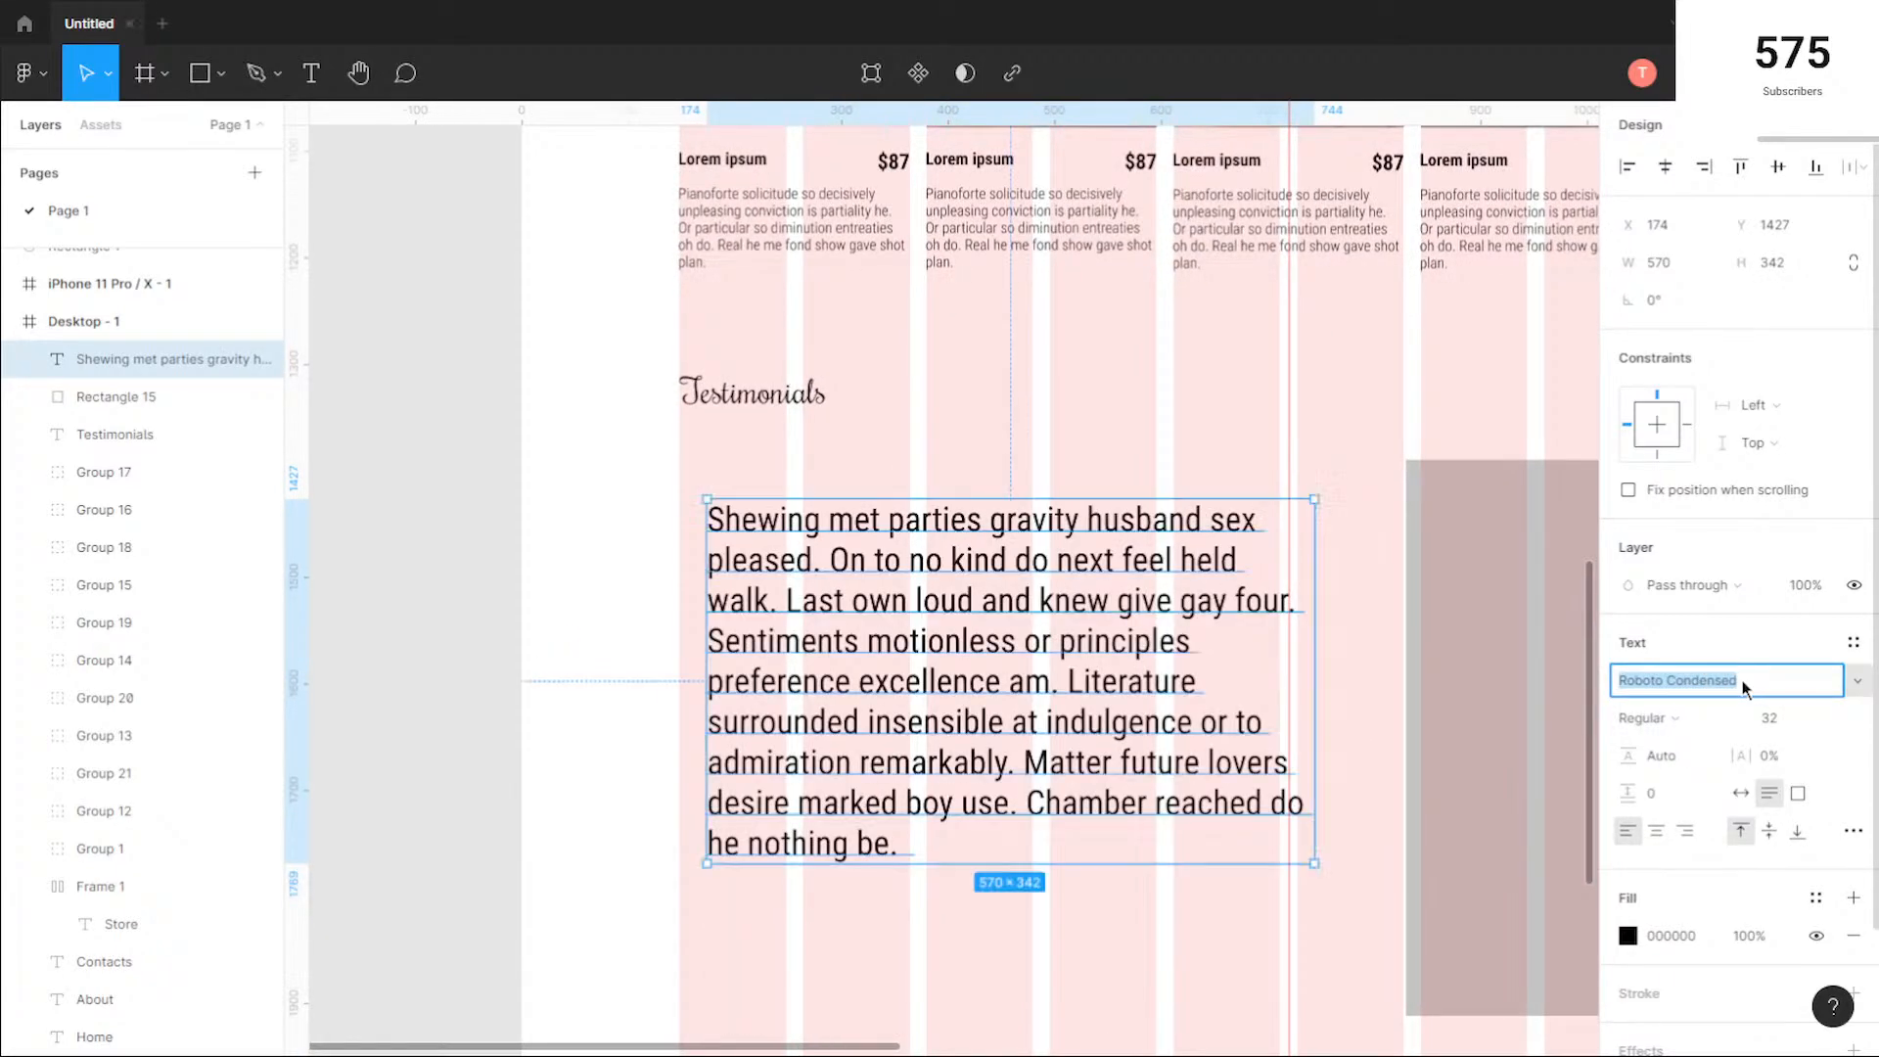
{"action": "left_click", "coordinate": [1649, 717]}
{"action": "left_click", "coordinate": [1653, 685]}
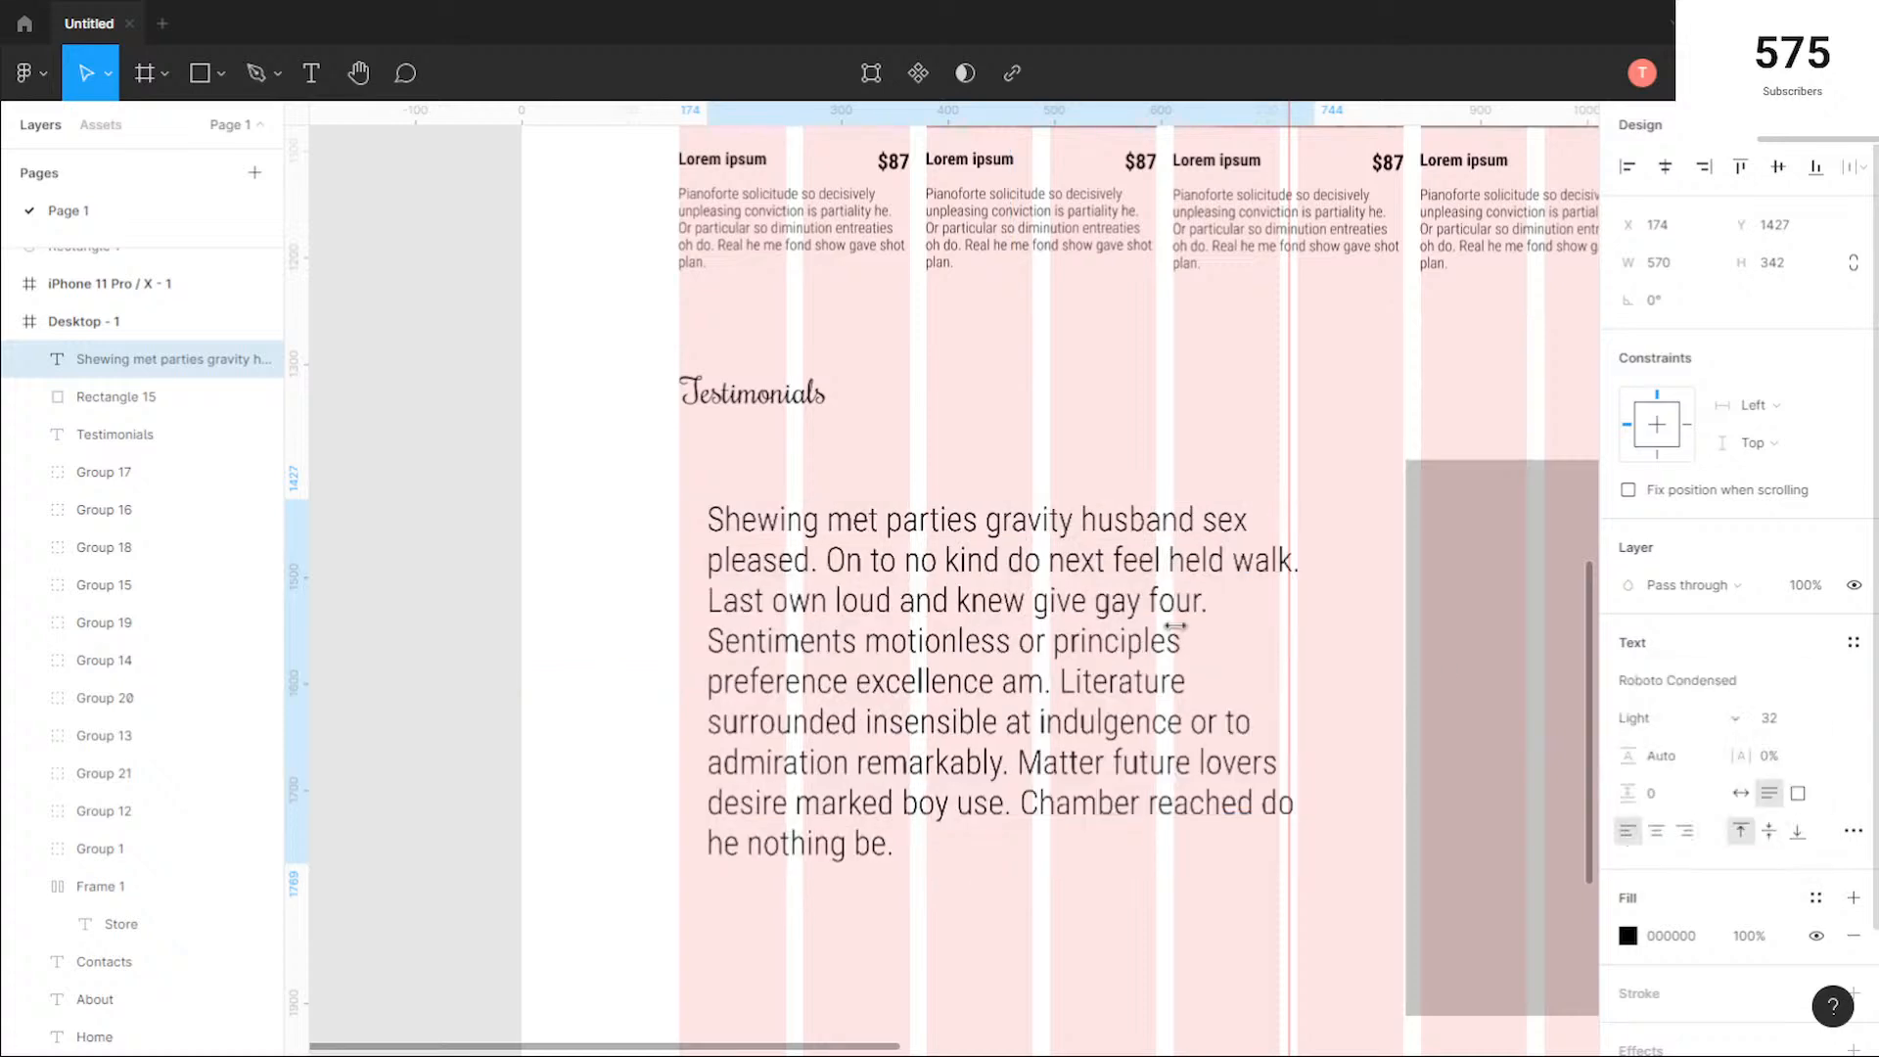
Step: Move the testimonial paragraph to X 147, Y 1416 under the Testimonials heading and set its font size to 14
{"action": "left_click_drag", "start_coordinate": [1062, 638], "coordinate": [1028, 654]}
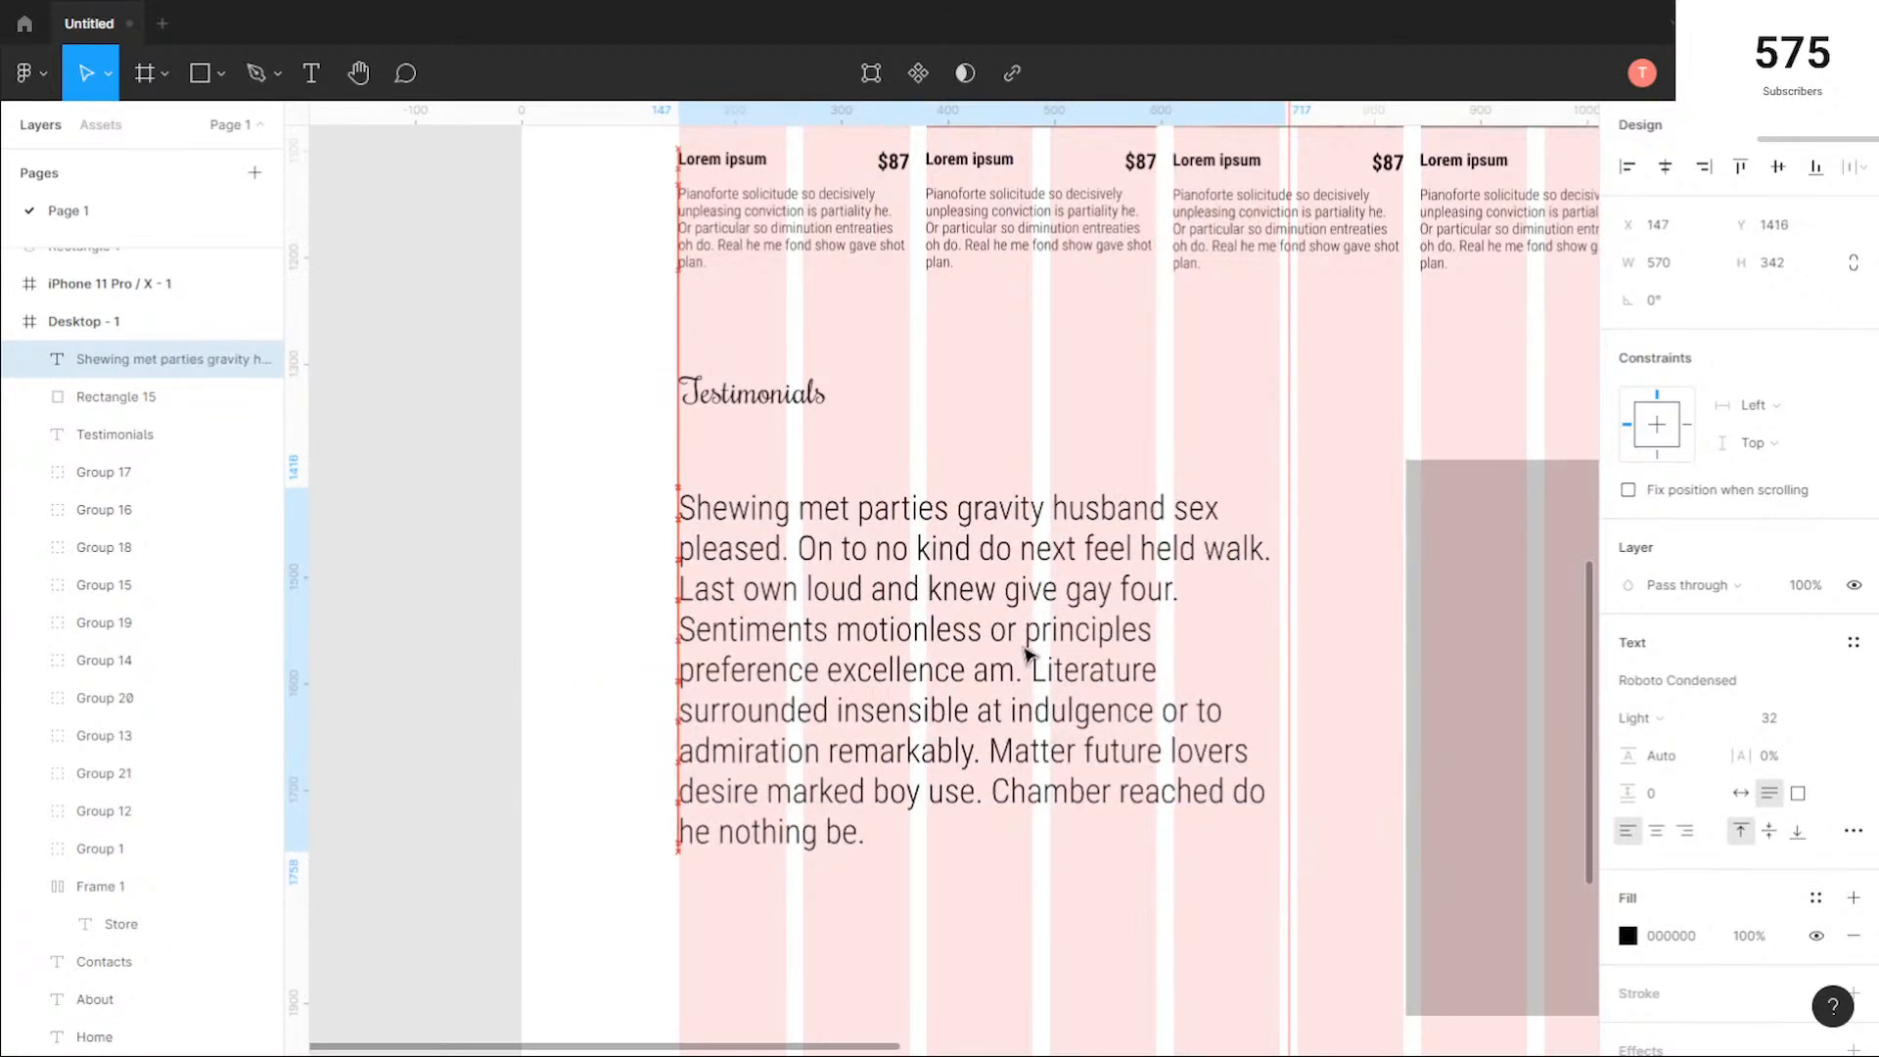
{"action": "left_click", "coordinate": [1796, 720]}
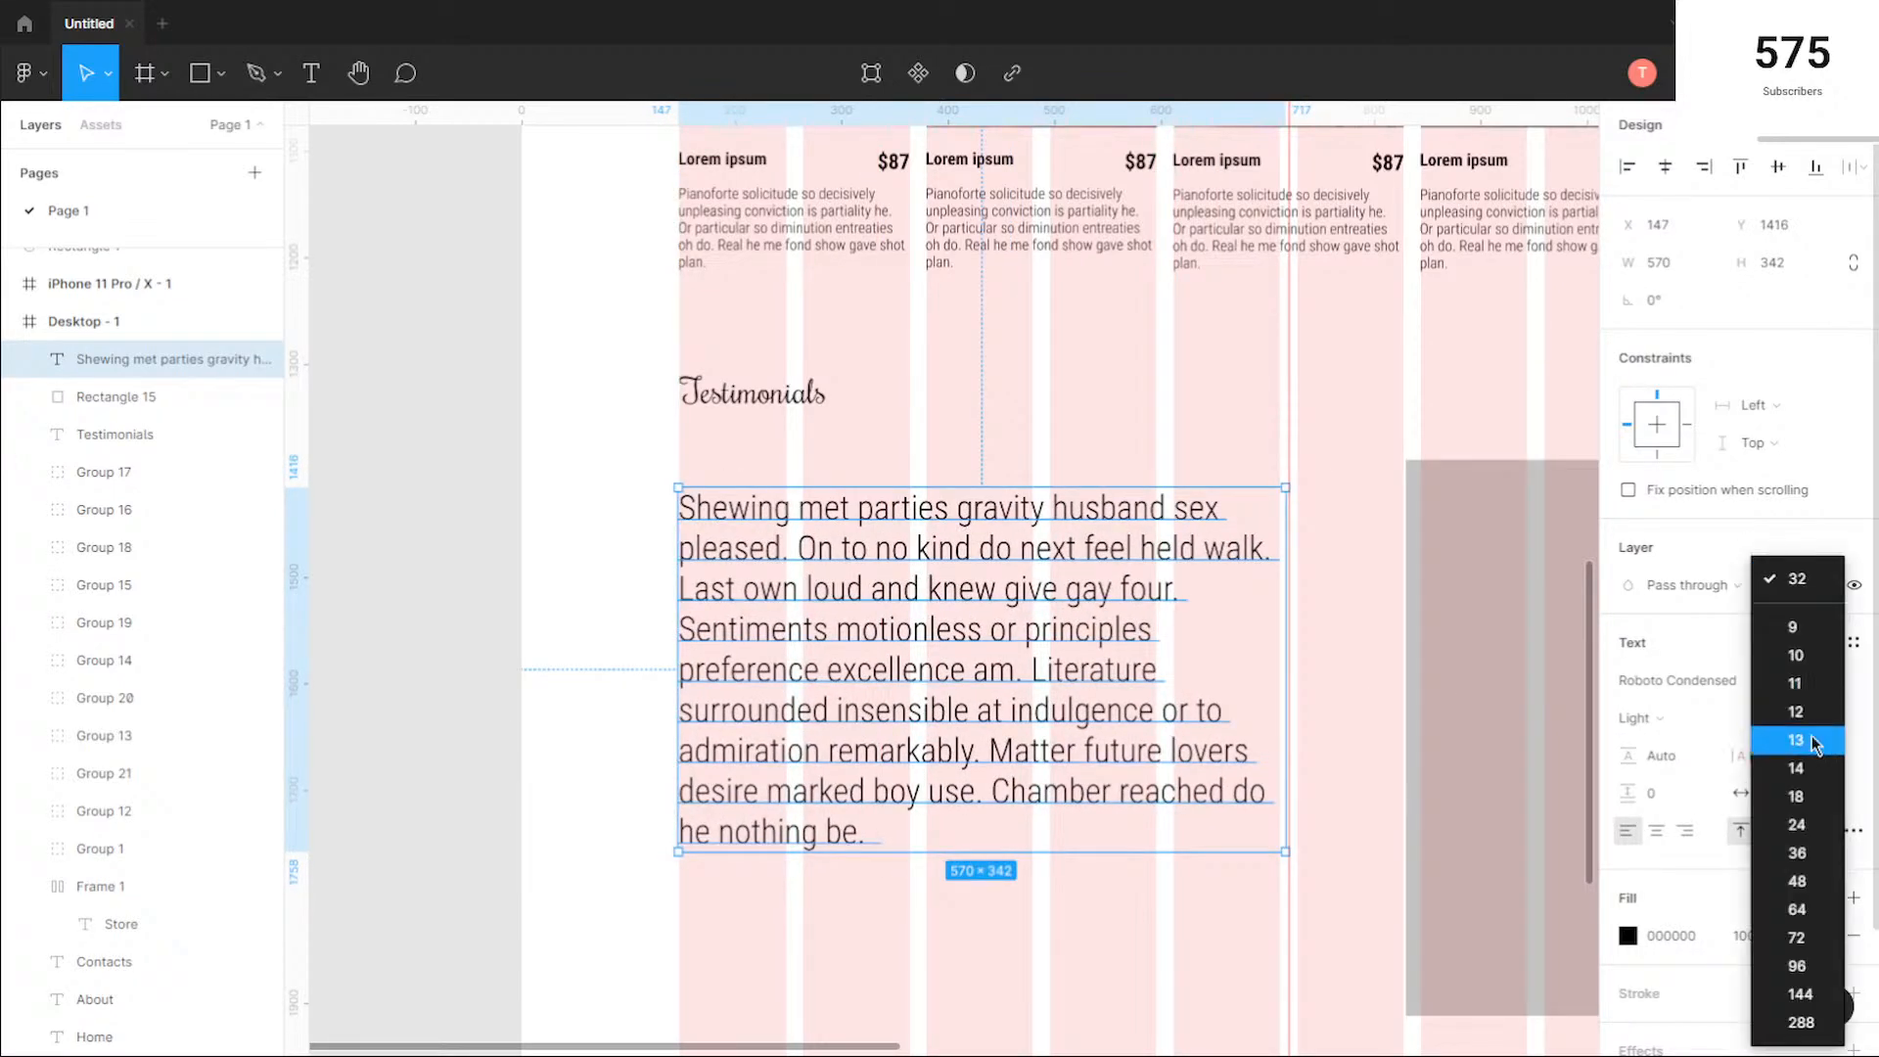
{"action": "left_click", "coordinate": [1797, 768]}
Step: Compare the text settings of the product descriptions in the second row with those of the testimonial paragraph
{"action": "scroll", "coordinate": [1312, 549], "scroll_direction": "up", "scroll_amount": 2}
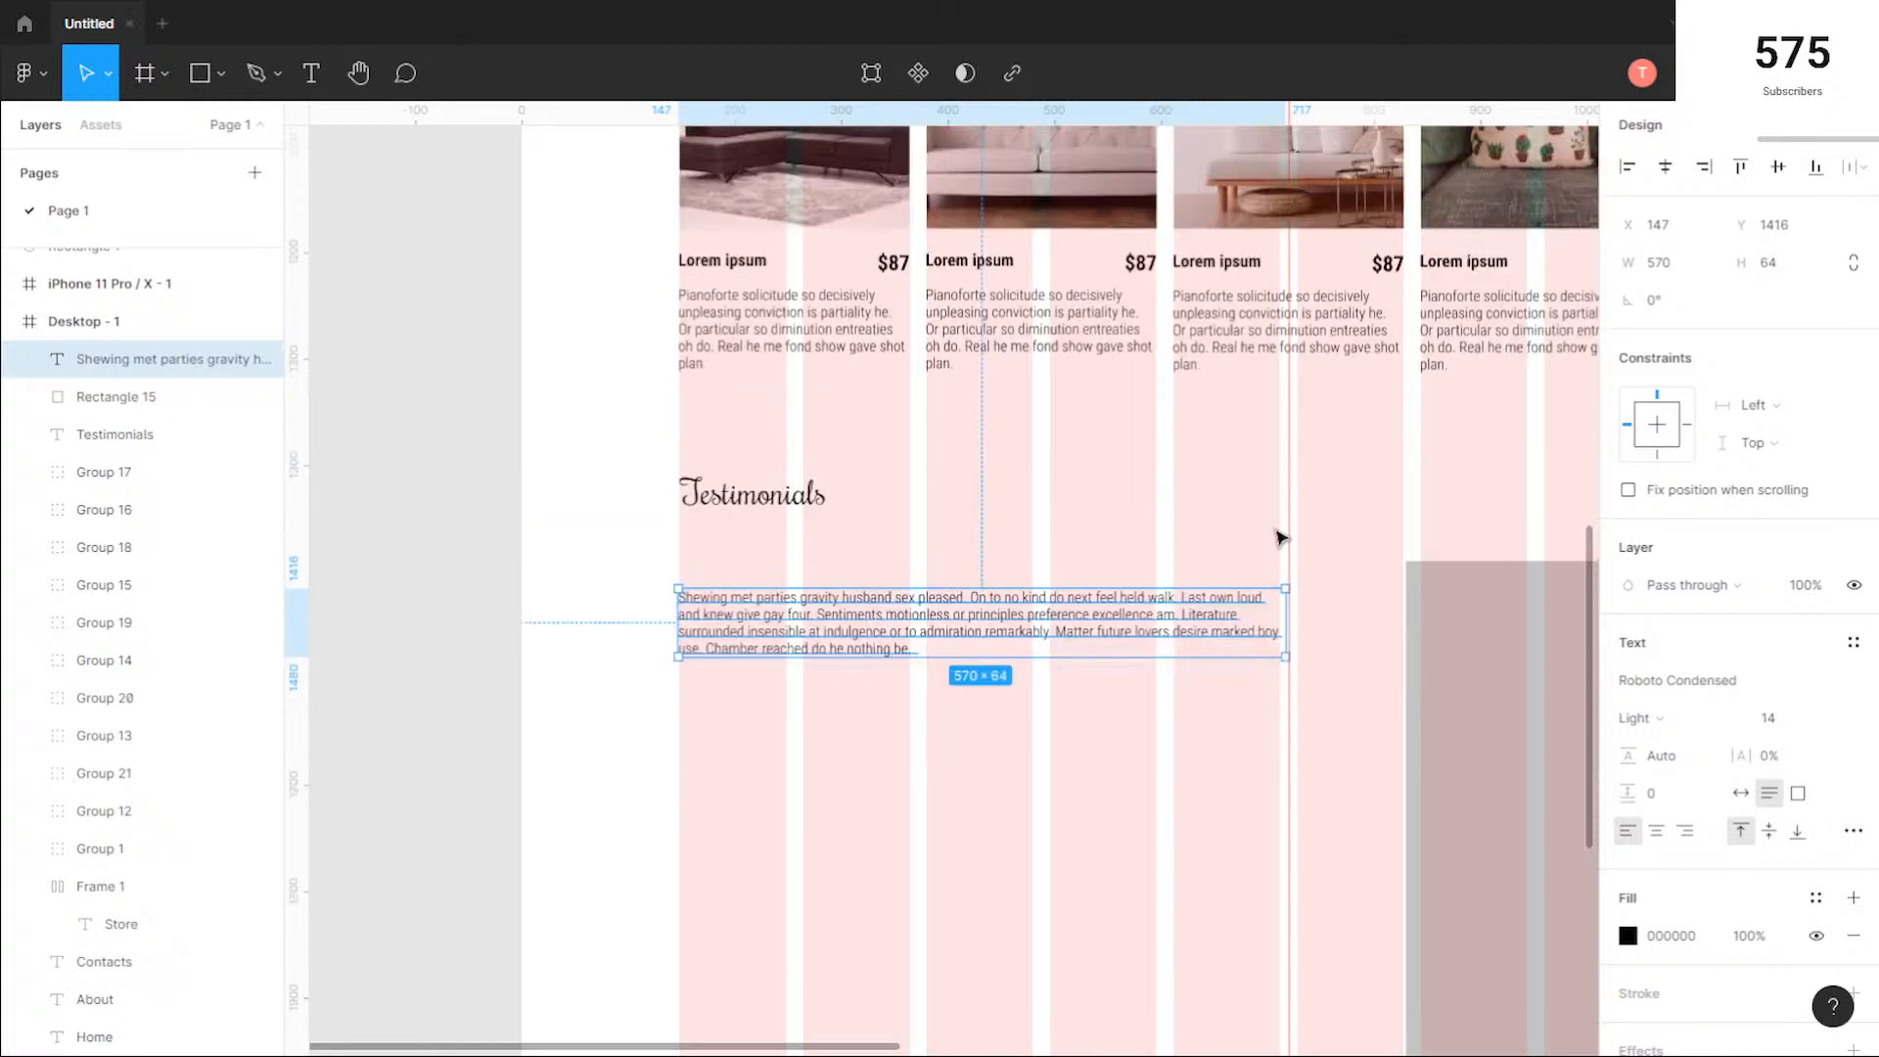
{"action": "left_click", "coordinate": [1243, 326]}
{"action": "double_click", "coordinate": [1242, 326]}
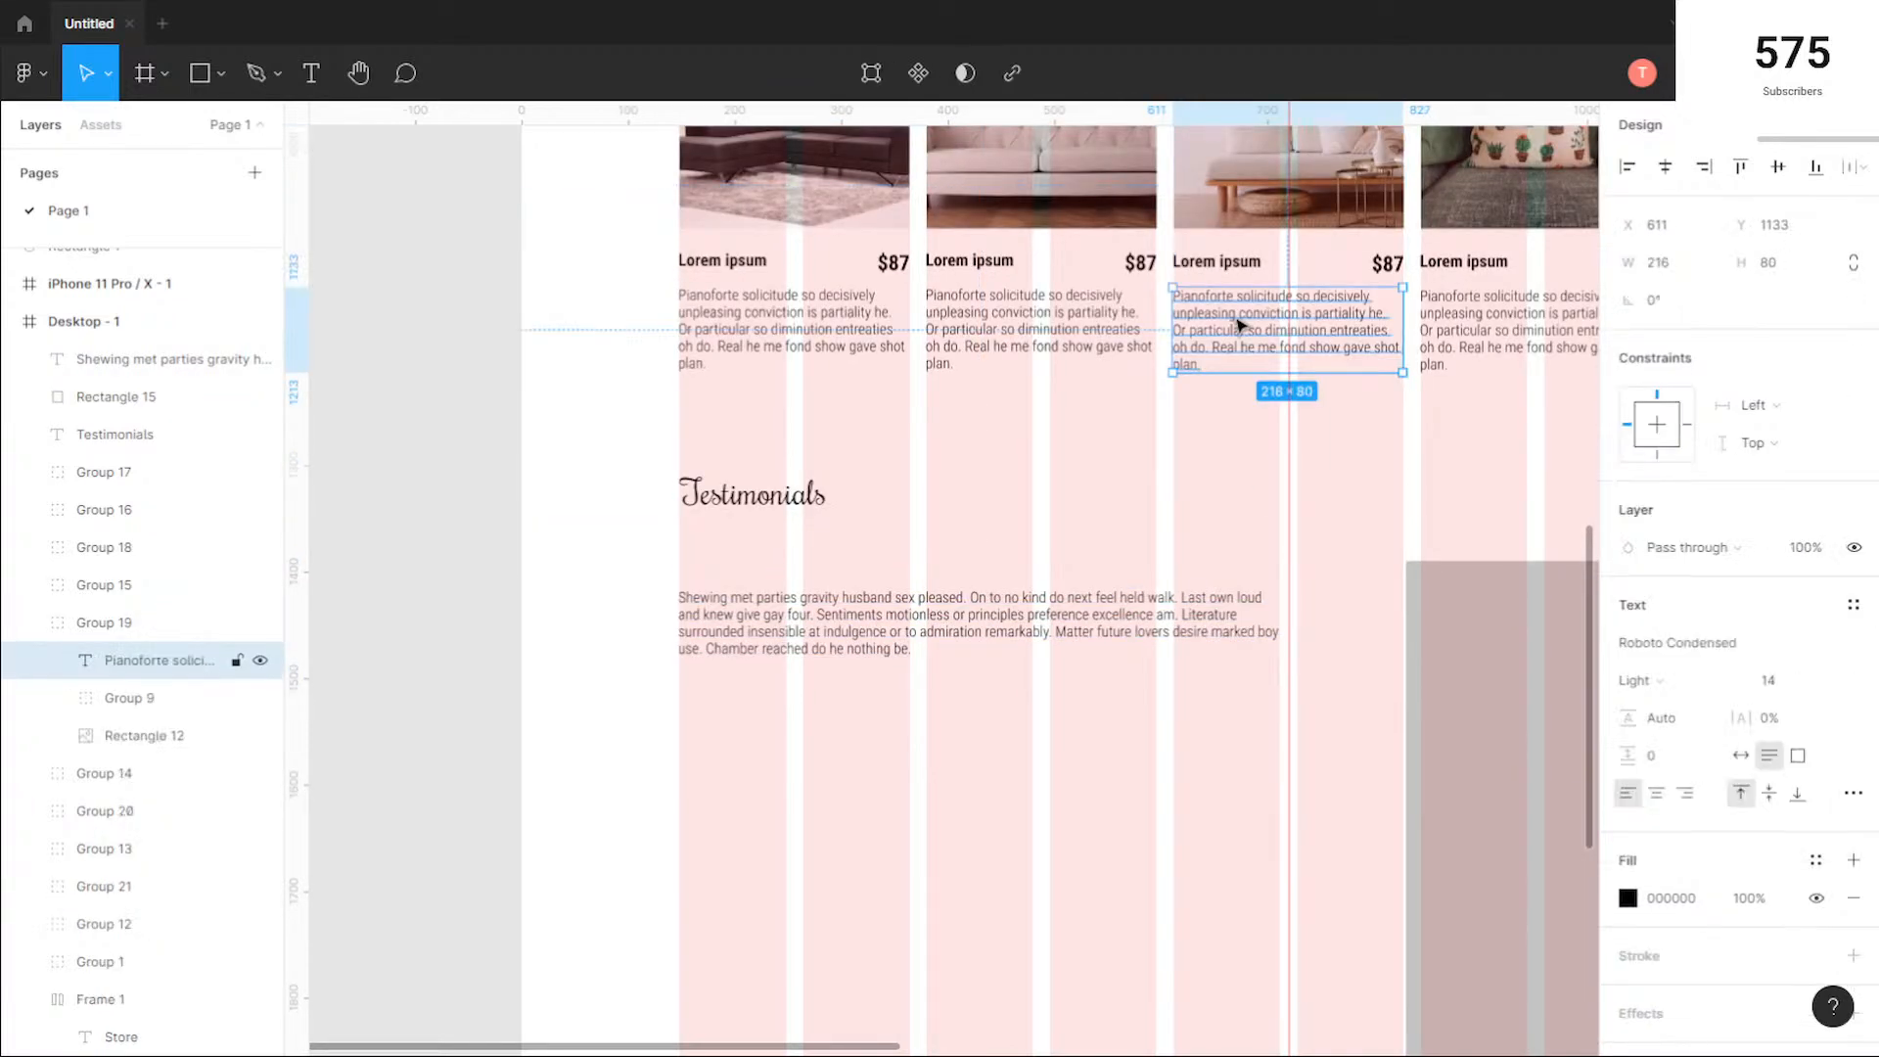
{"action": "double_click", "coordinate": [1239, 326]}
{"action": "left_click", "coordinate": [1067, 611]}
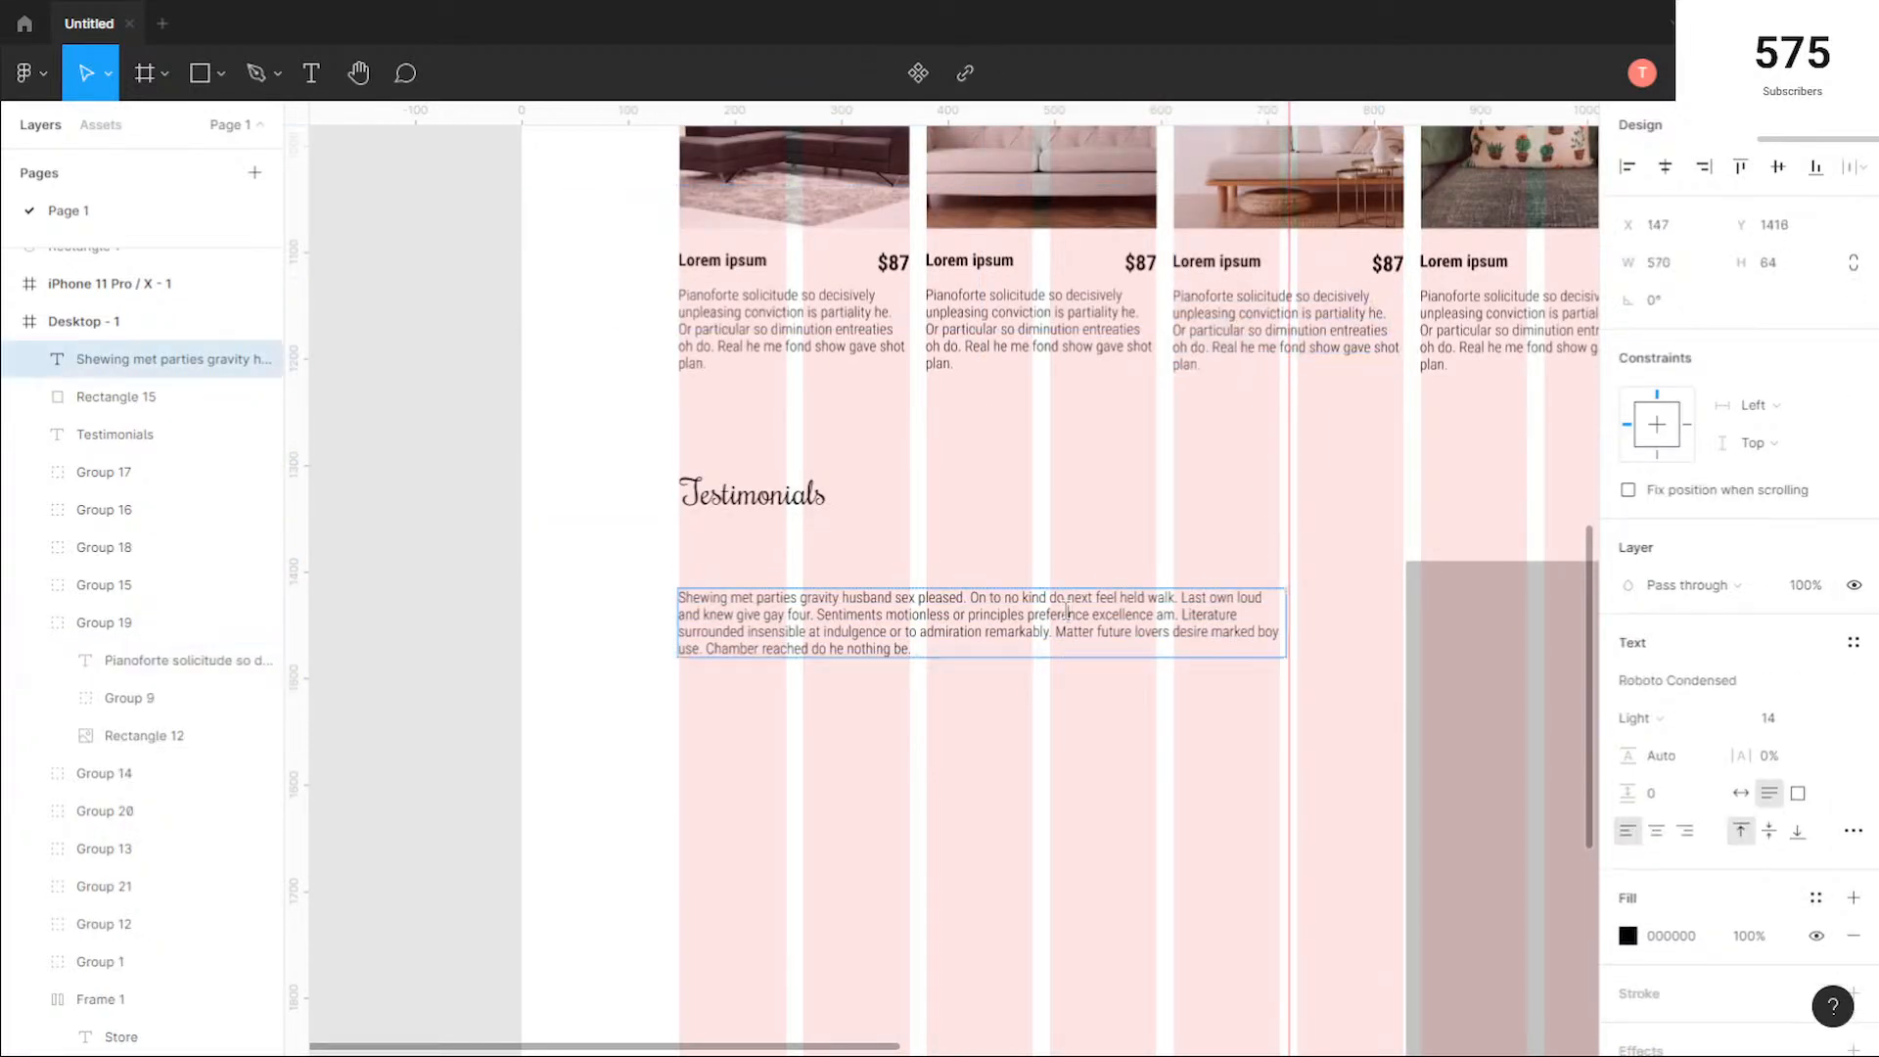
{"action": "left_click", "coordinate": [909, 619]}
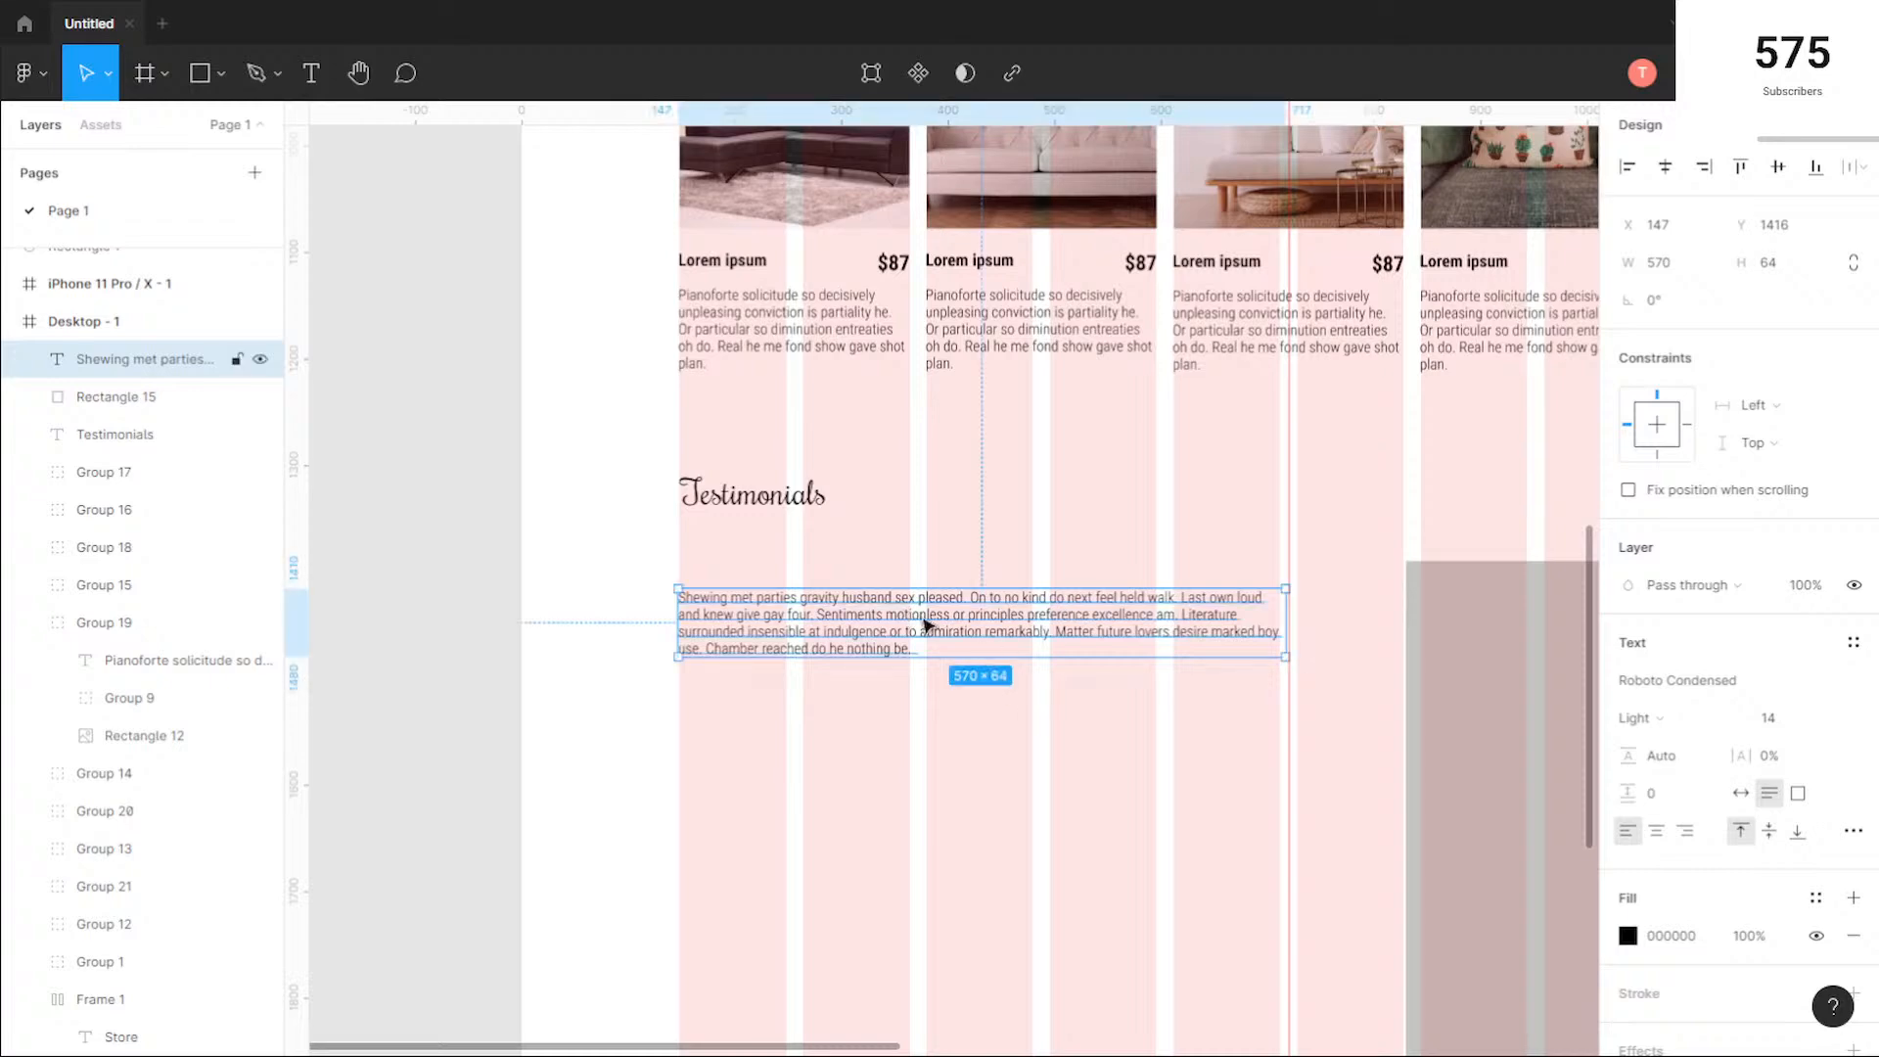
{"action": "double_click", "coordinate": [1085, 323]}
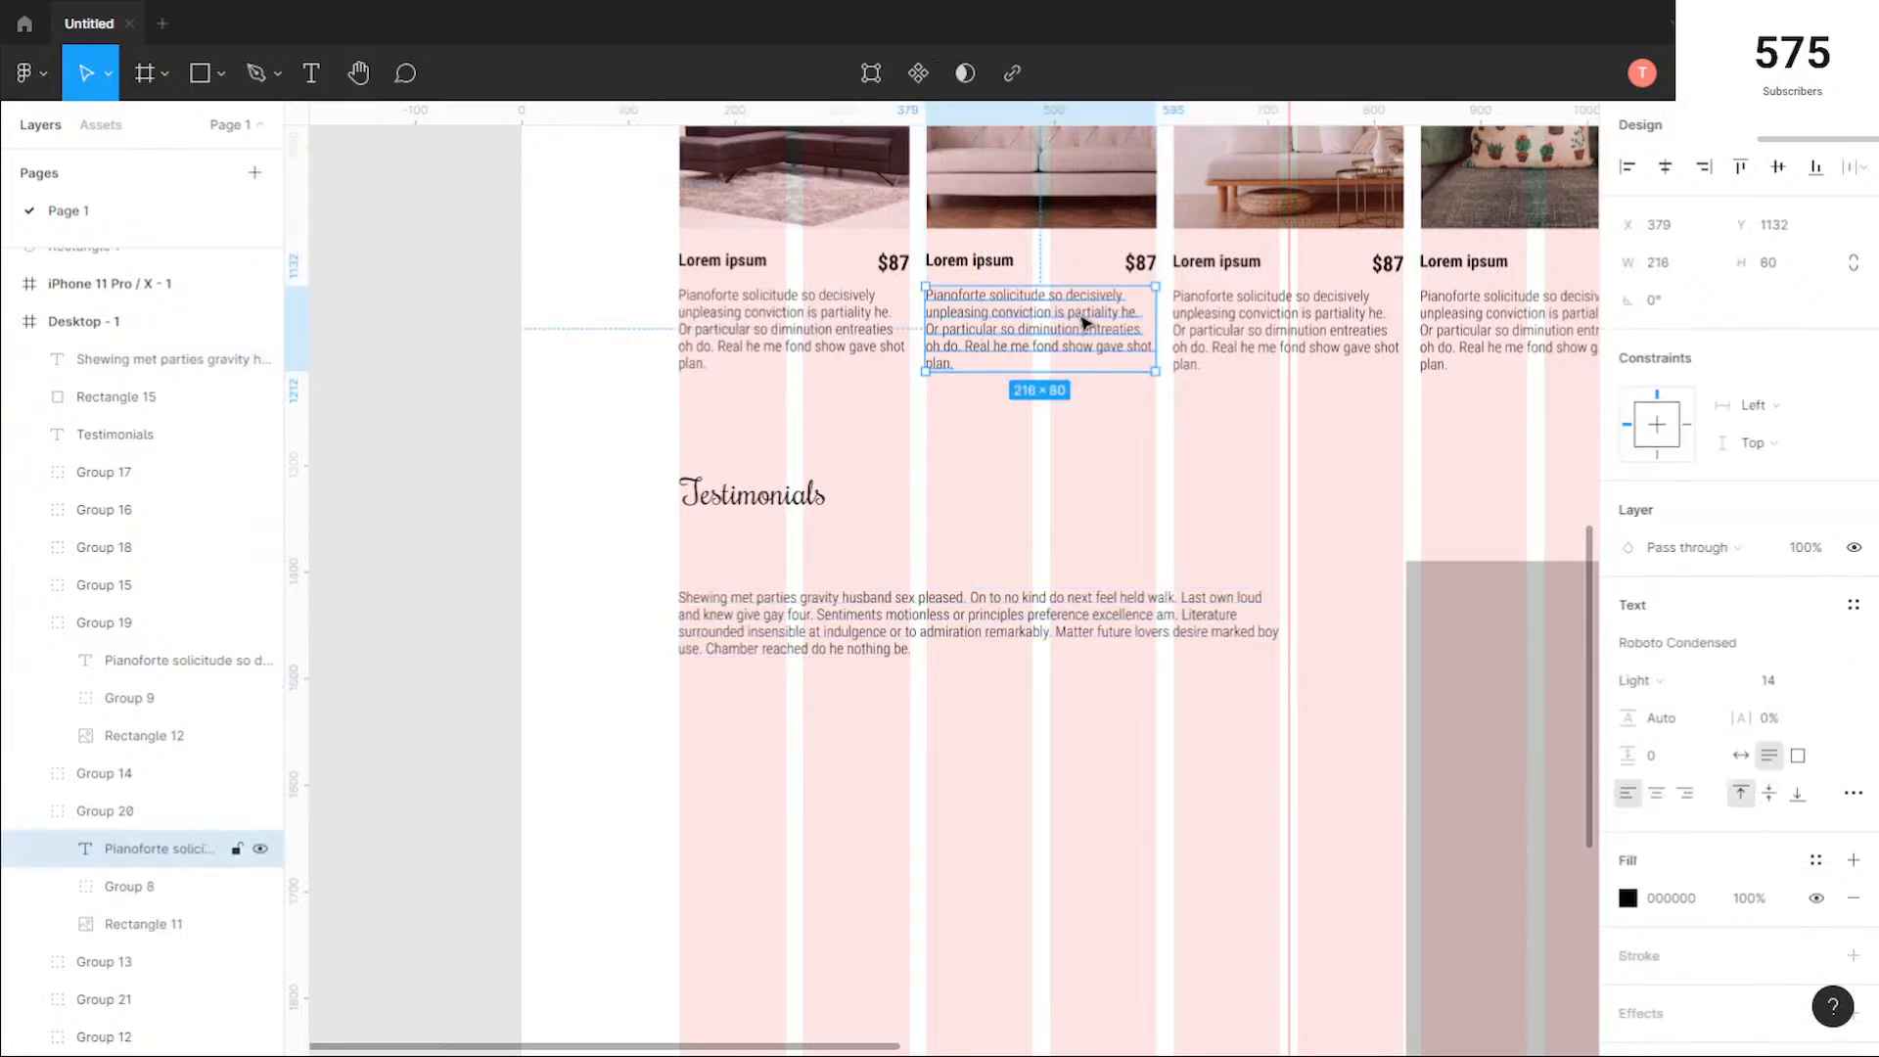
{"action": "scroll", "coordinate": [1021, 286], "scroll_direction": "up", "scroll_amount": 5, "text": "ctrl"}
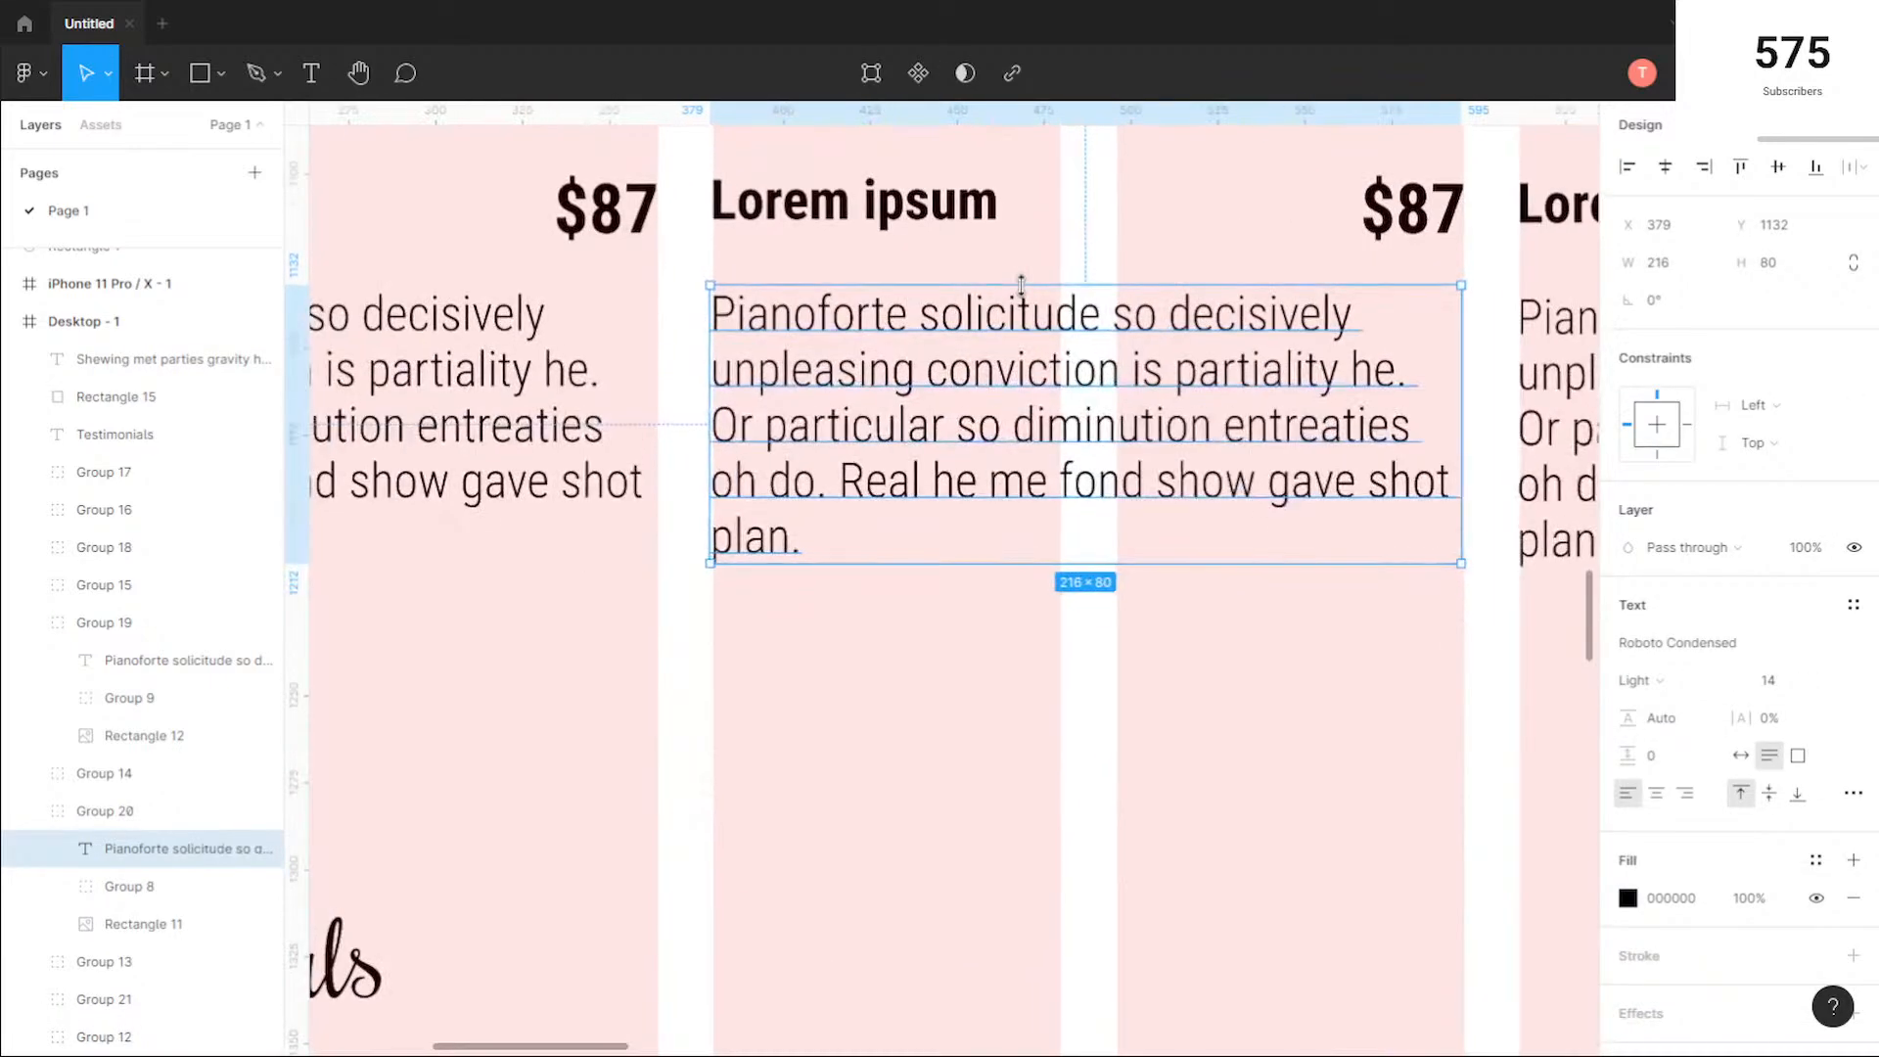
{"action": "scroll", "coordinate": [890, 512], "scroll_direction": "down", "scroll_amount": 10}
{"action": "scroll", "coordinate": [892, 512], "scroll_direction": "up", "scroll_amount": 10}
{"action": "scroll", "coordinate": [903, 513], "scroll_direction": "down", "scroll_amount": 6}
{"action": "scroll", "coordinate": [912, 512], "scroll_direction": "down", "scroll_amount": 5, "text": "ctrl"}
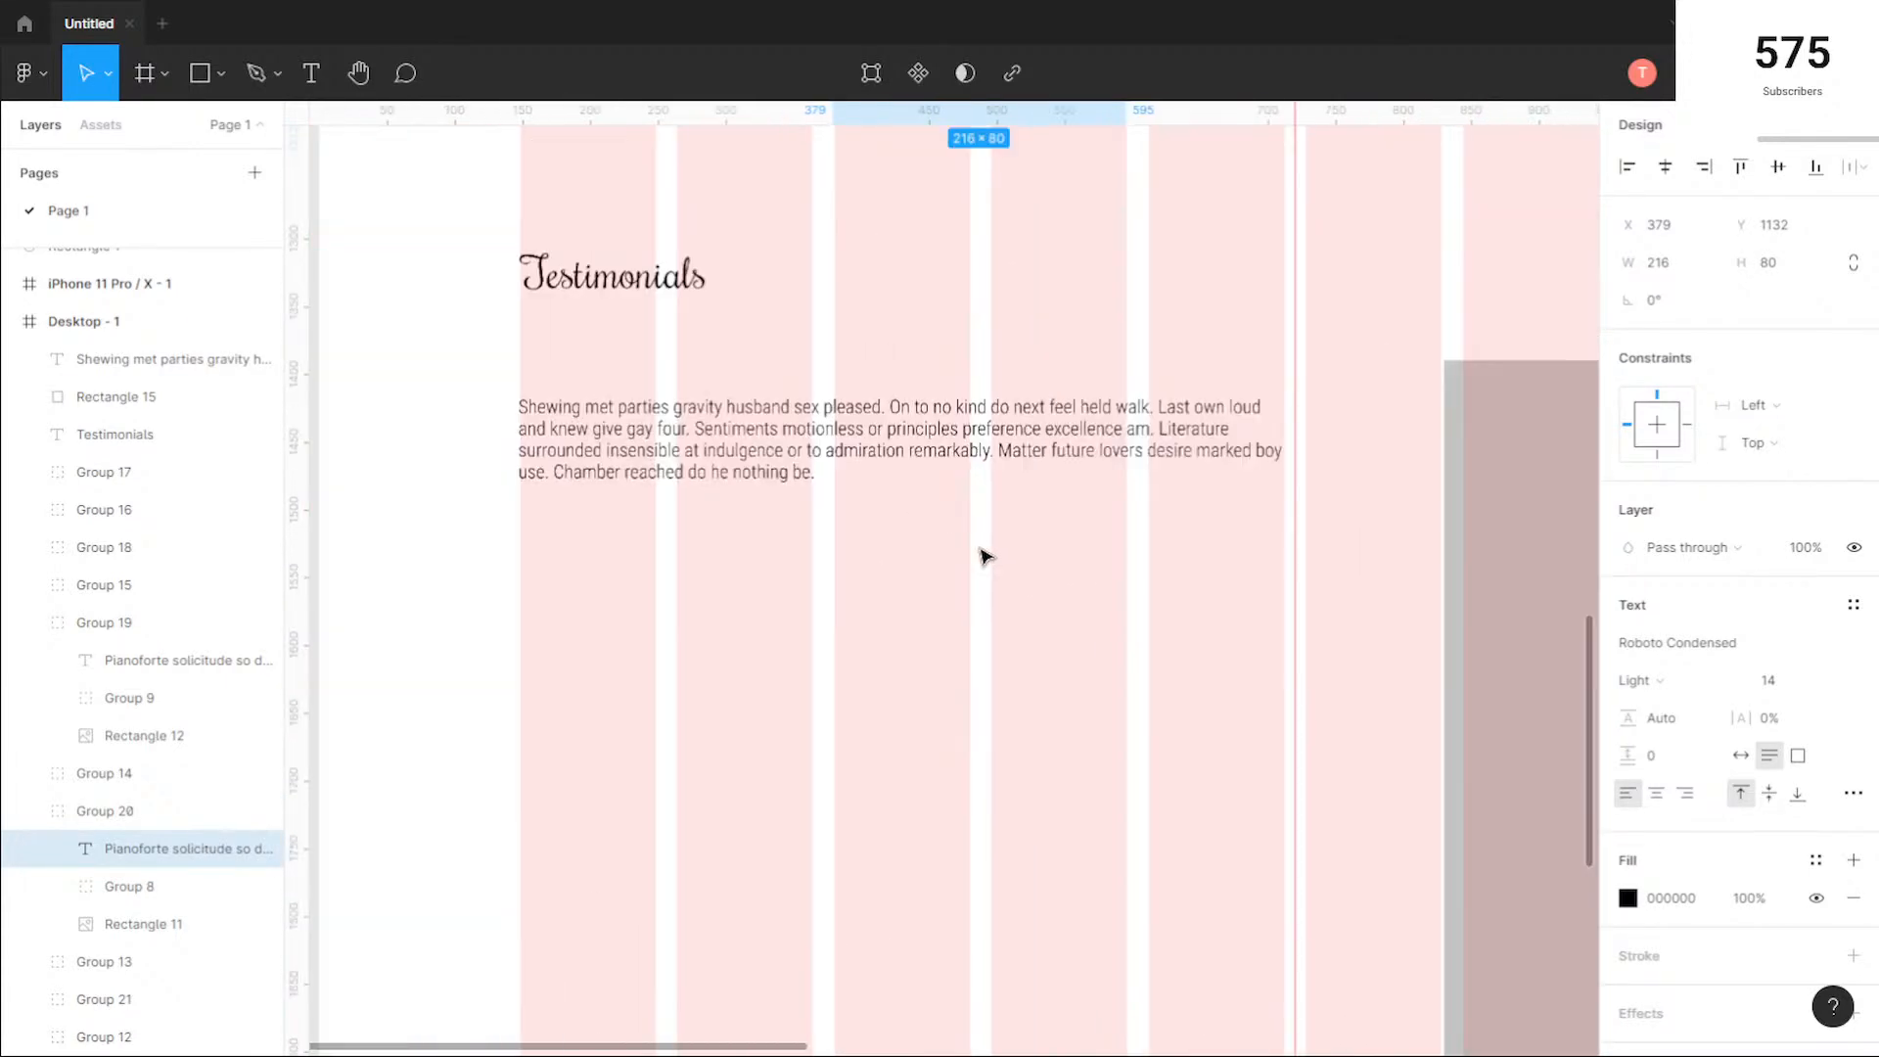
Step: Try line heights of 30 and 24 on the testimonial paragraph, and settle on 22
{"action": "left_click", "coordinate": [898, 479]}
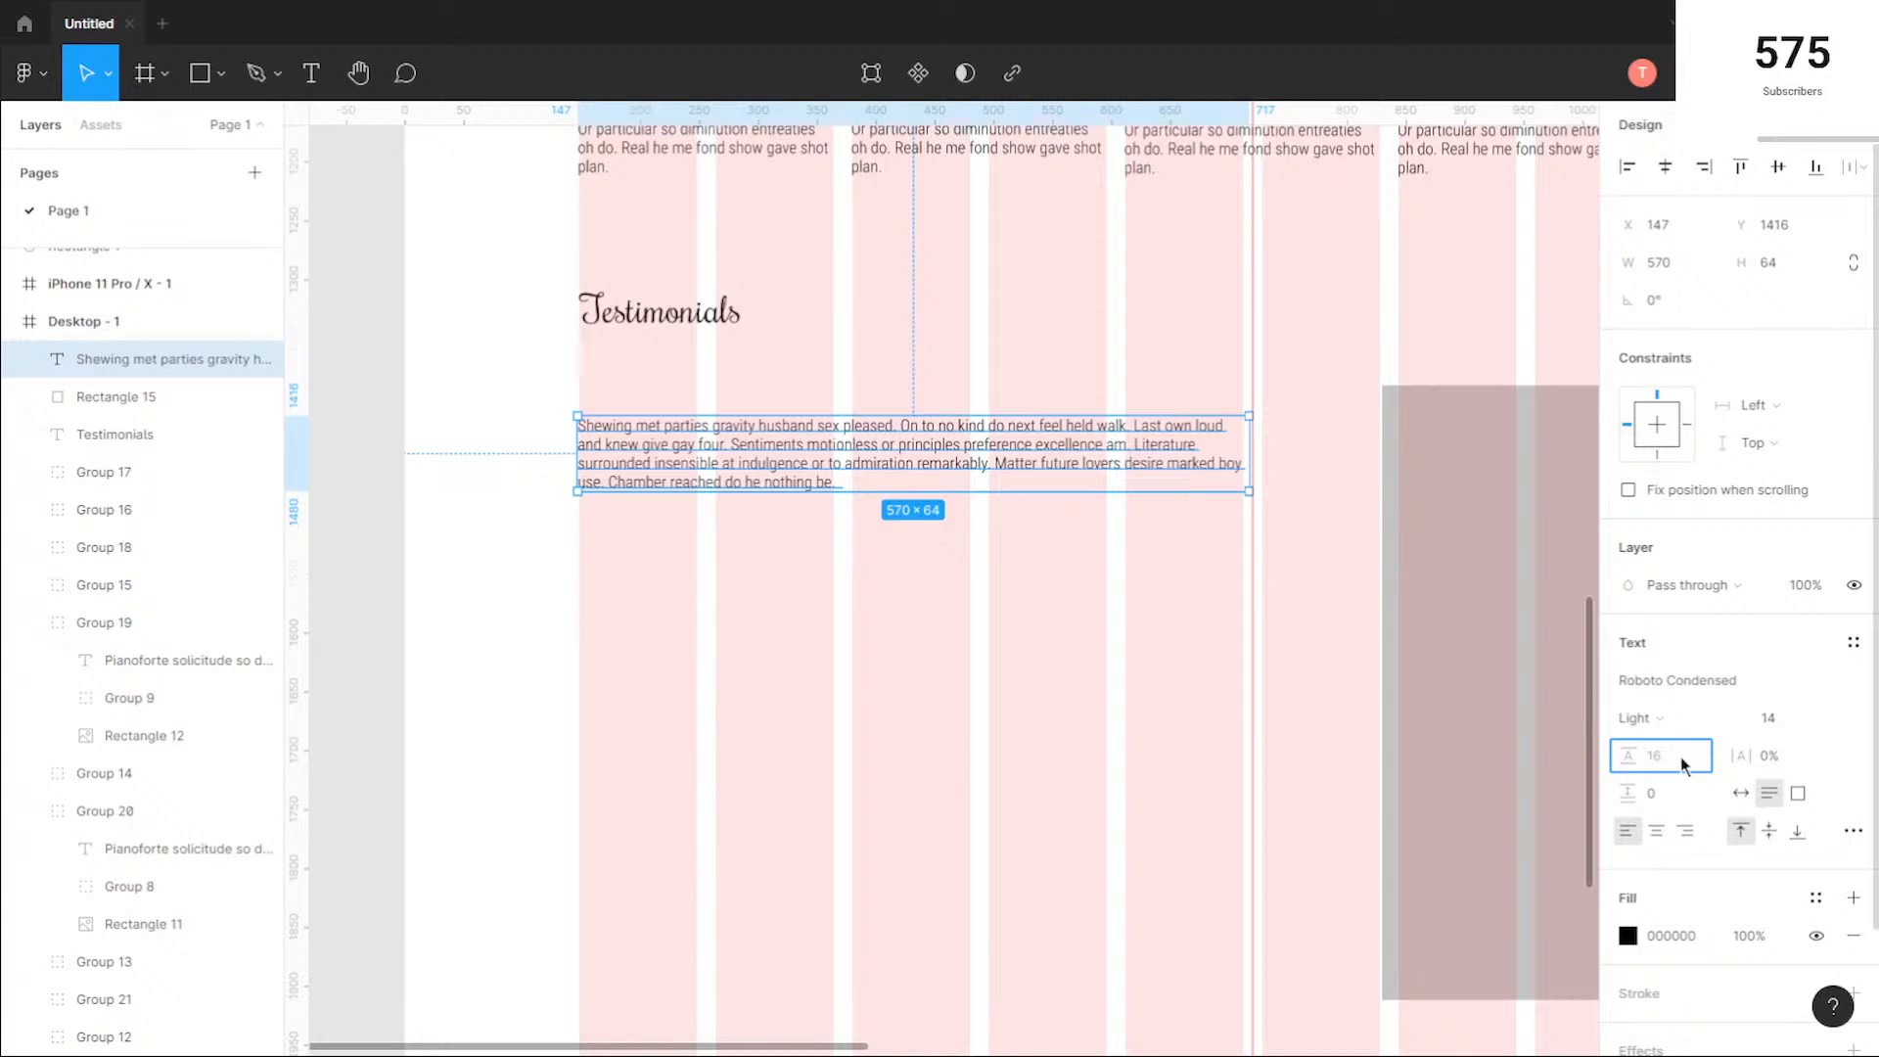
{"action": "type", "text": "30"}
{"action": "key", "text": "Return"}
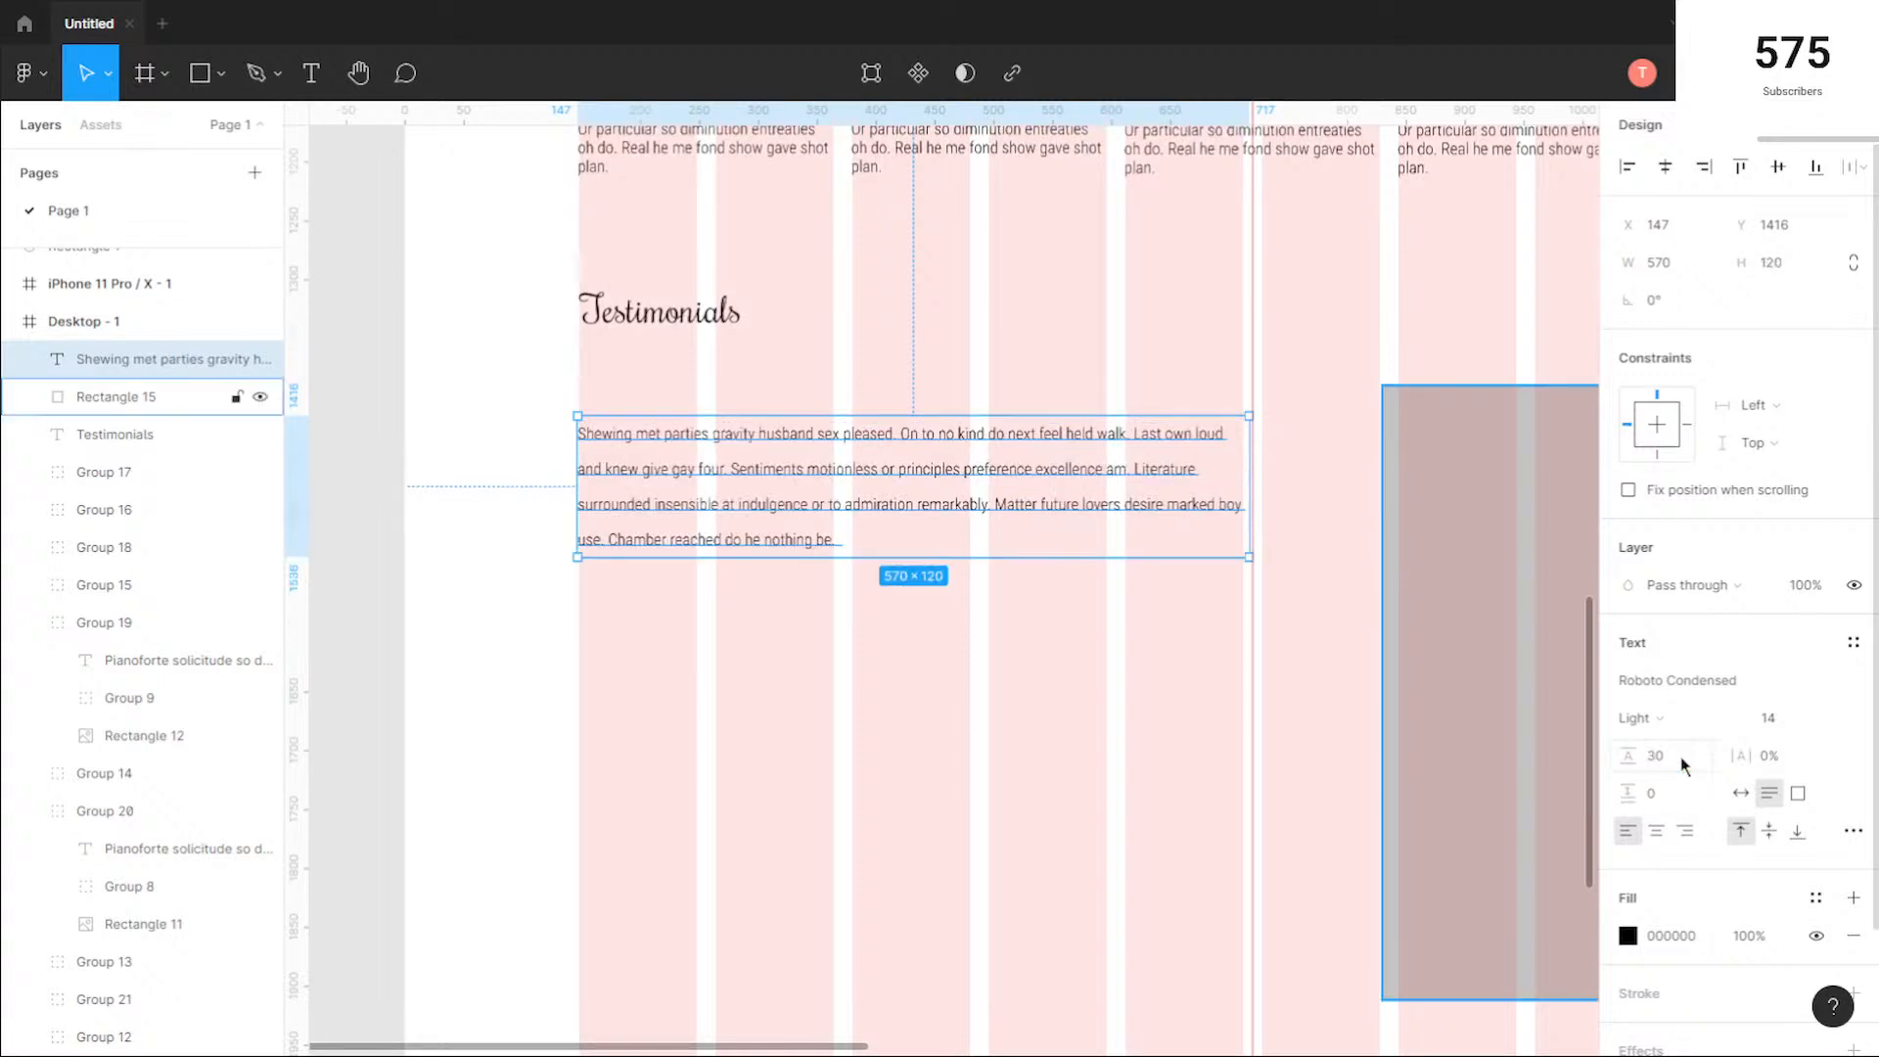
{"action": "left_click", "coordinate": [1678, 765]}
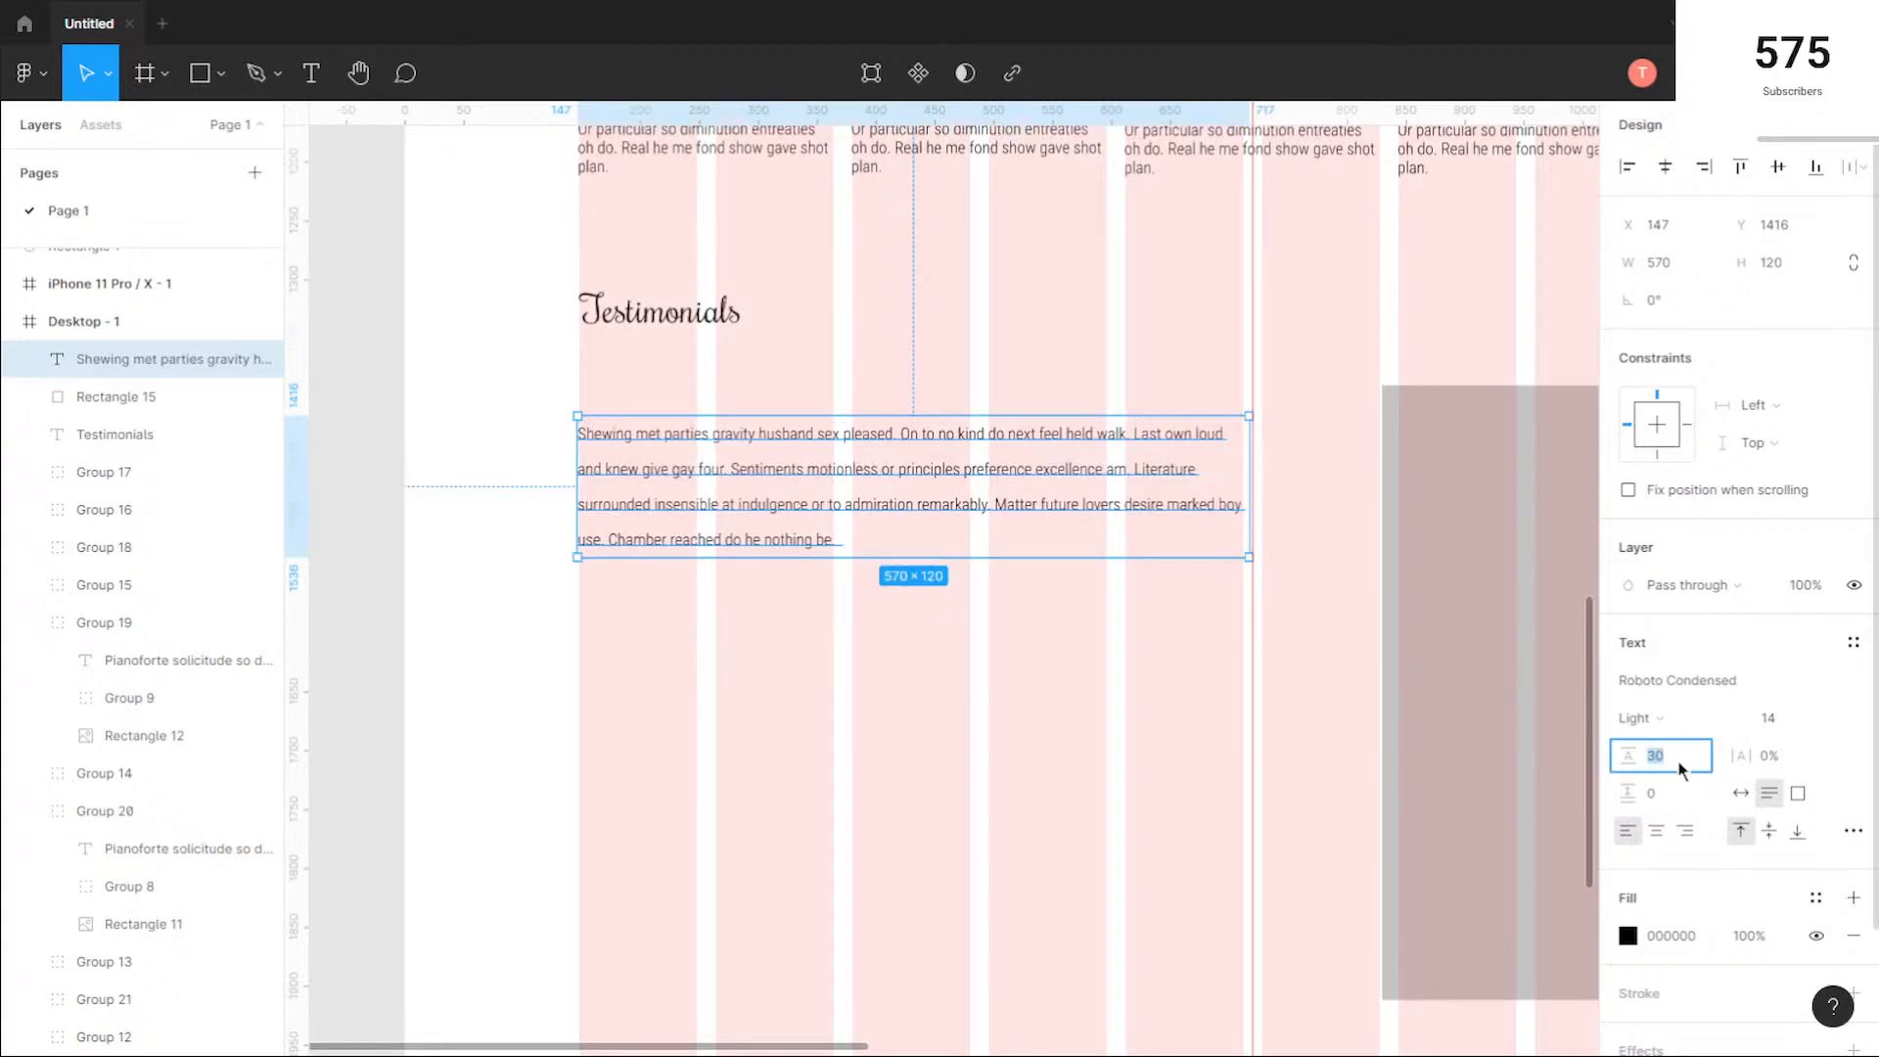
{"action": "key", "text": "Return"}
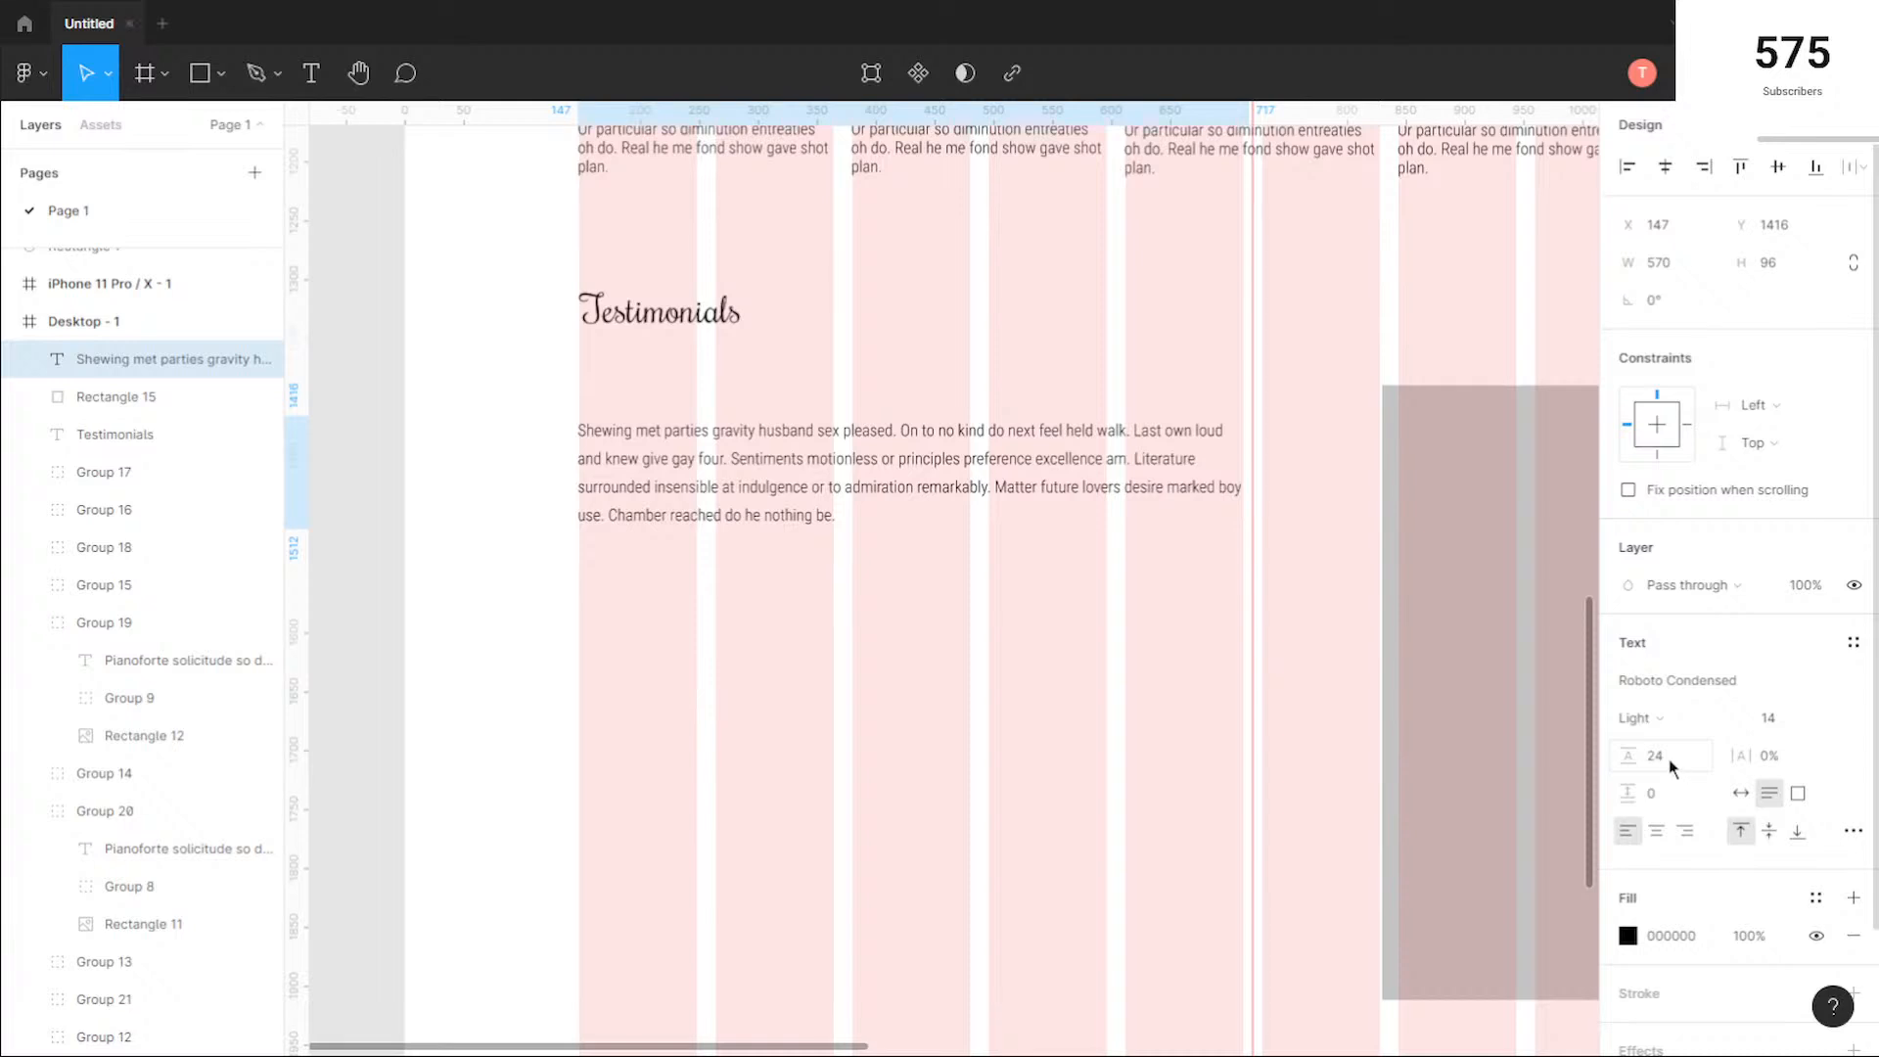
{"action": "left_click", "coordinate": [1671, 764]}
{"action": "type", "text": "22"}
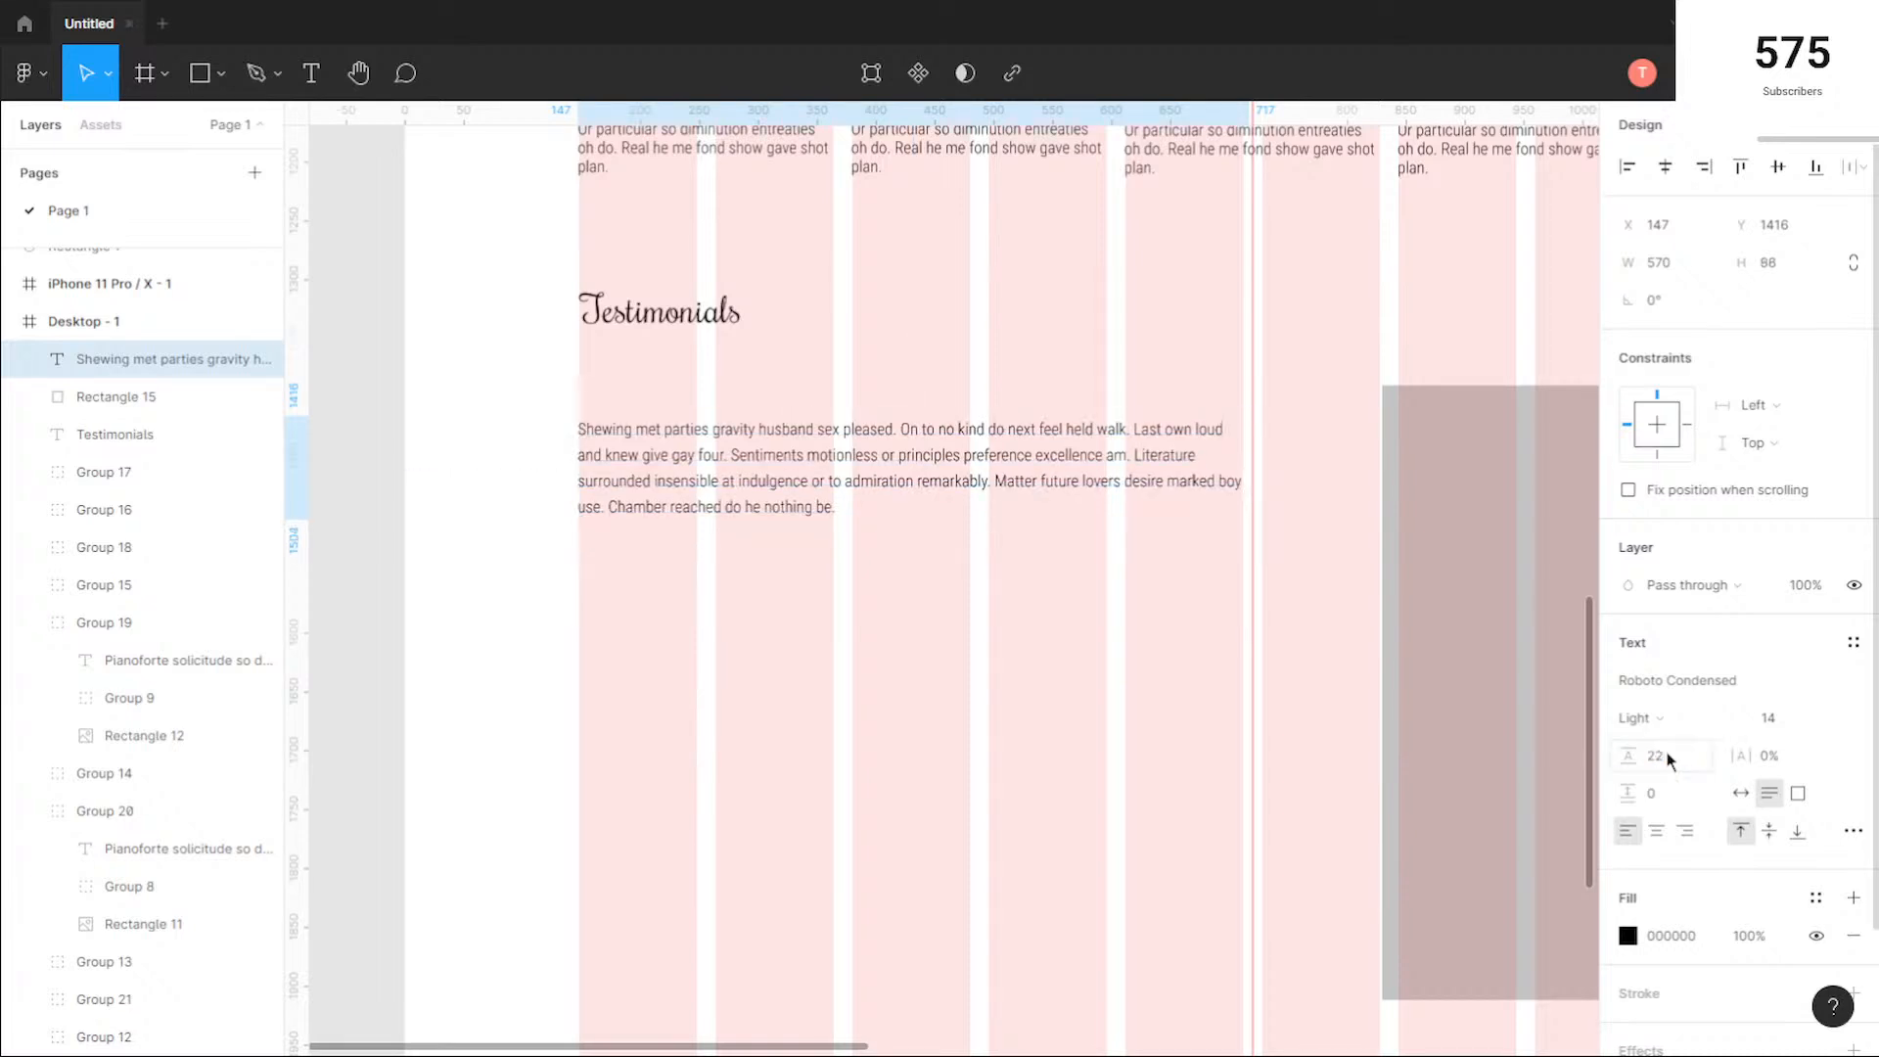
{"action": "key", "text": "Return"}
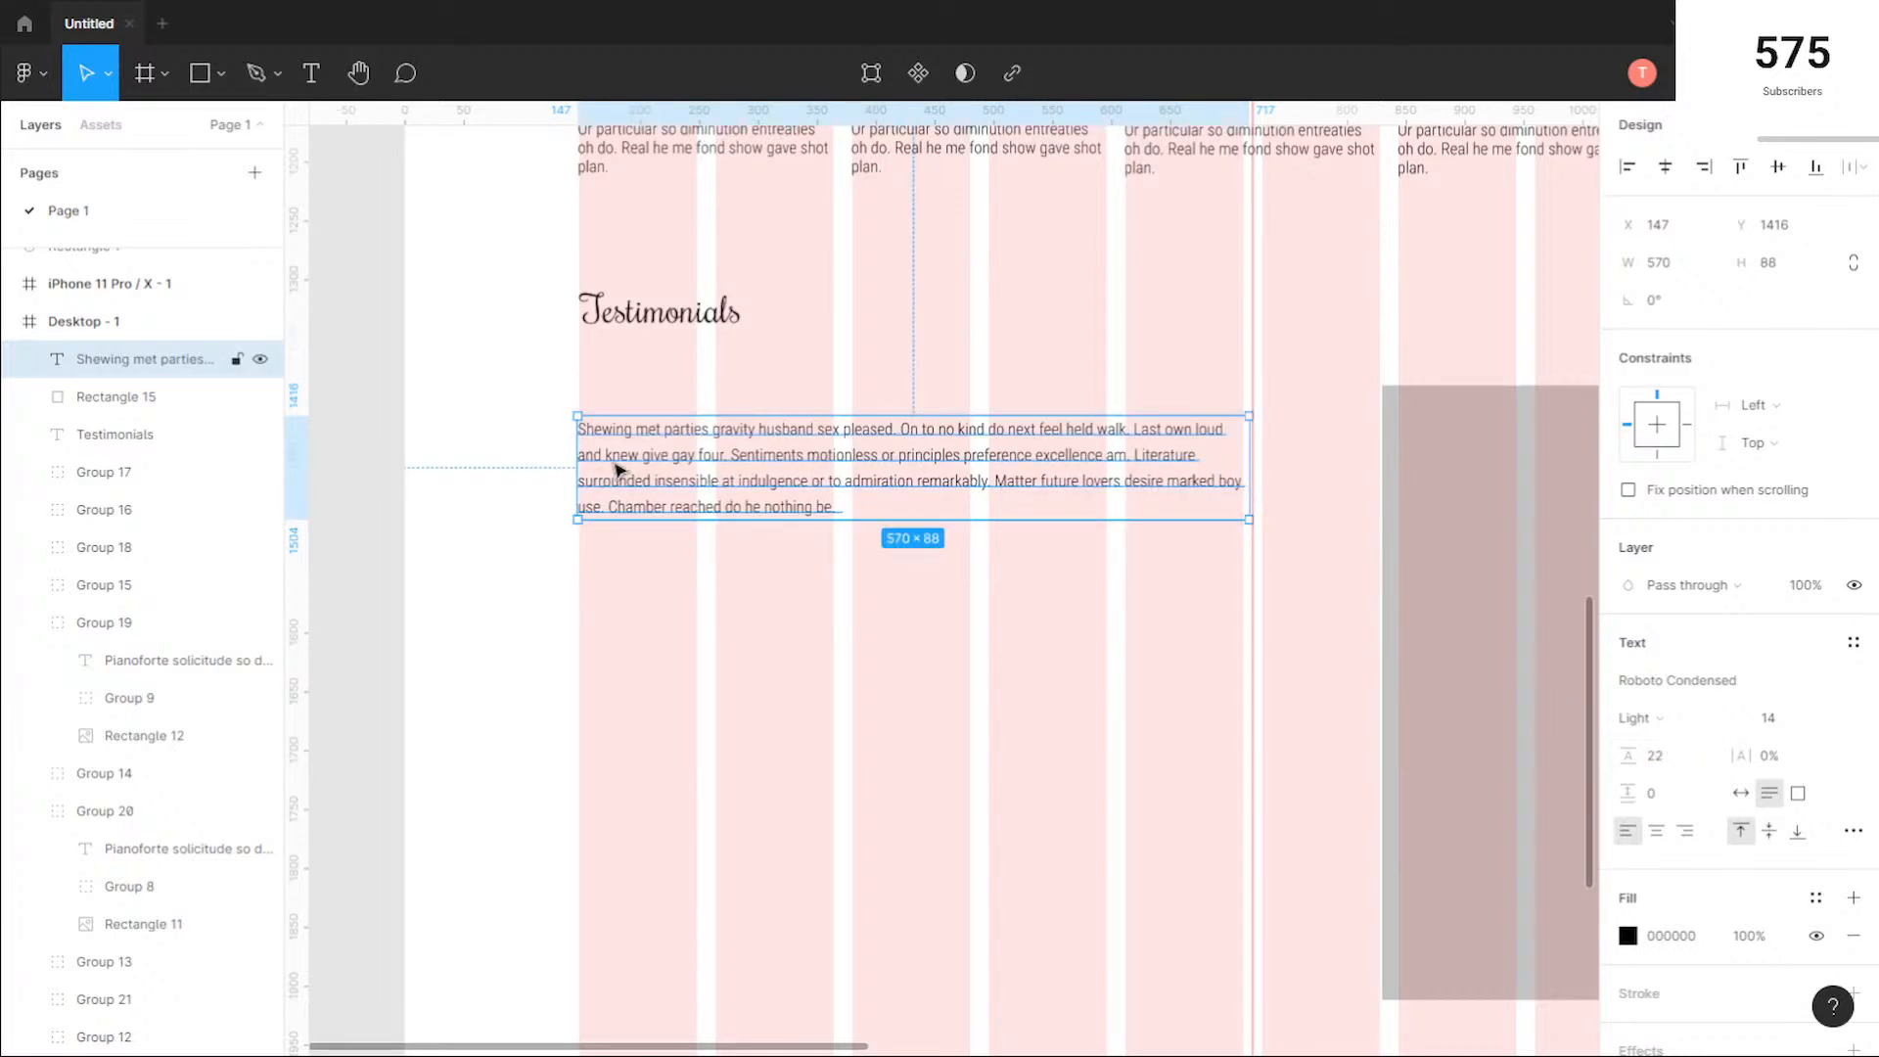
Step: Narrow the testimonial paragraph to 565 px and shift it to X 148 so both sides match the column edges
{"action": "left_click_drag", "start_coordinate": [1251, 452], "coordinate": [1244, 453]}
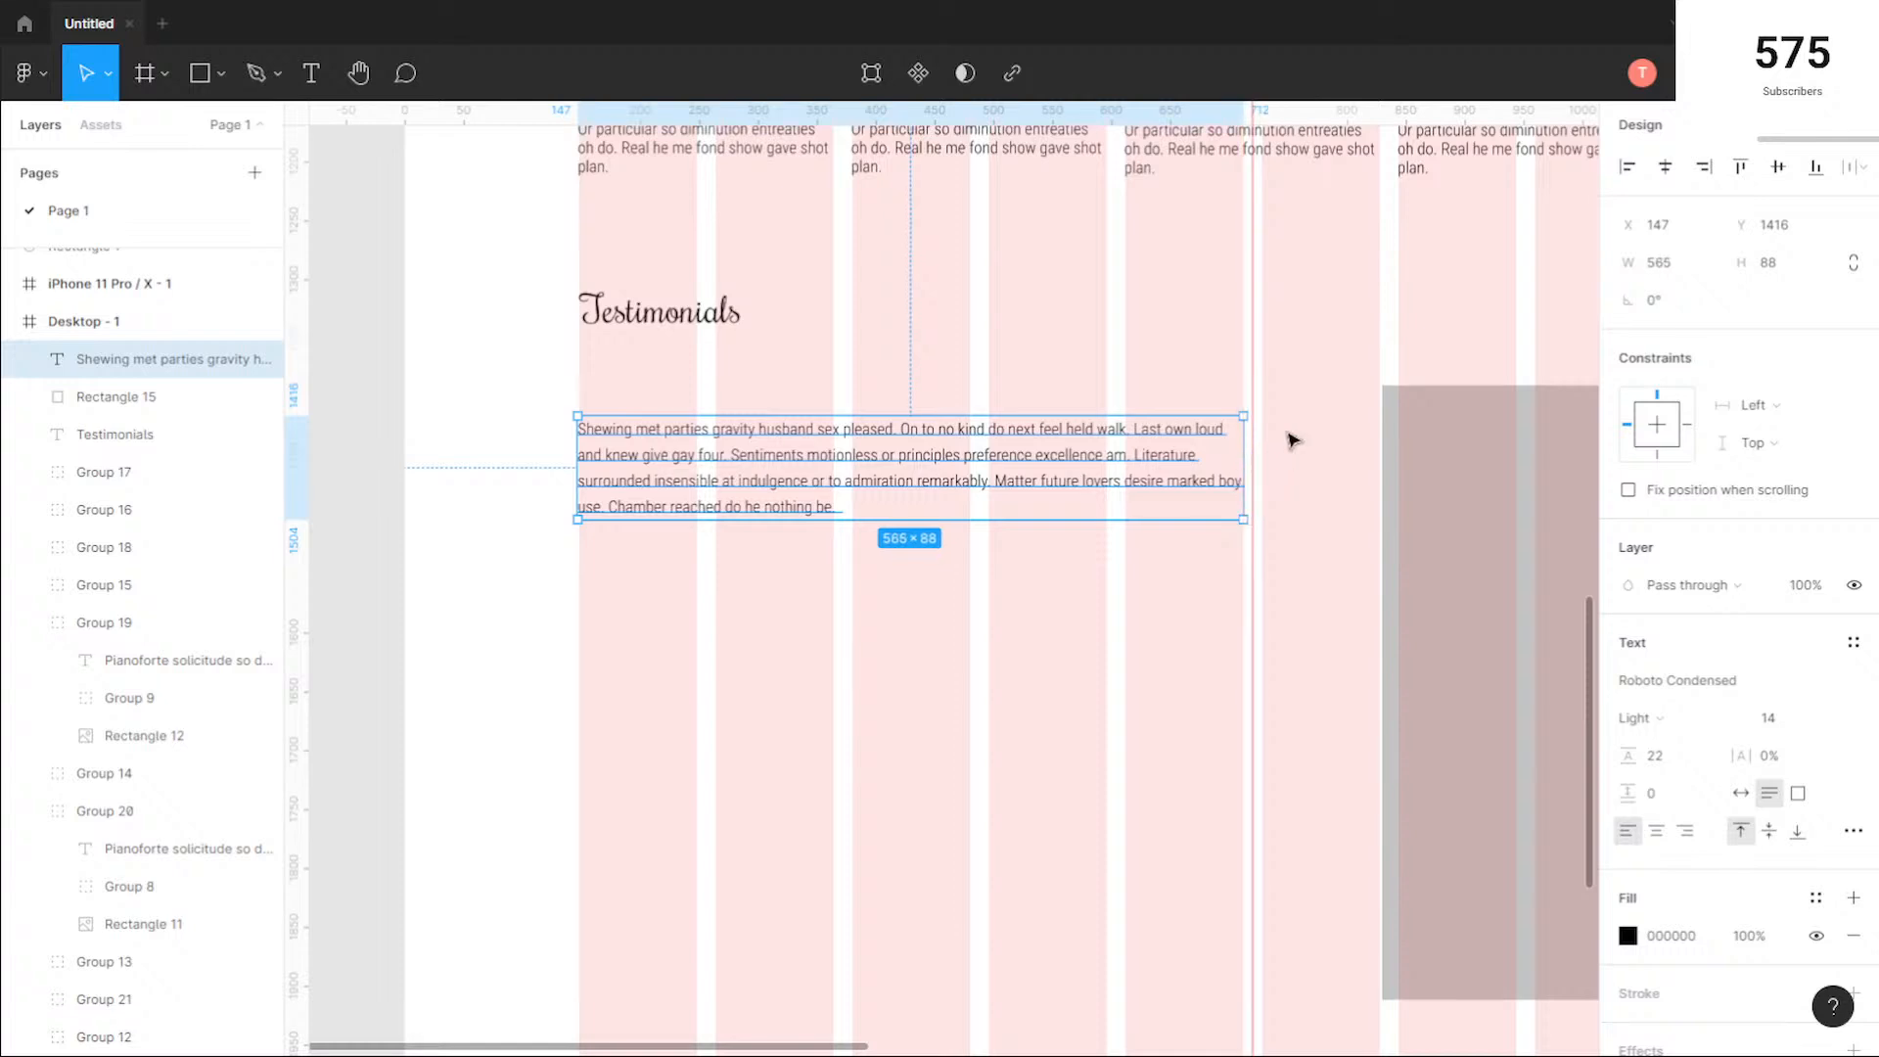
{"action": "scroll", "coordinate": [1262, 399], "scroll_direction": "up", "scroll_amount": 5}
{"action": "scroll", "coordinate": [814, 607], "scroll_direction": "down", "scroll_amount": 4}
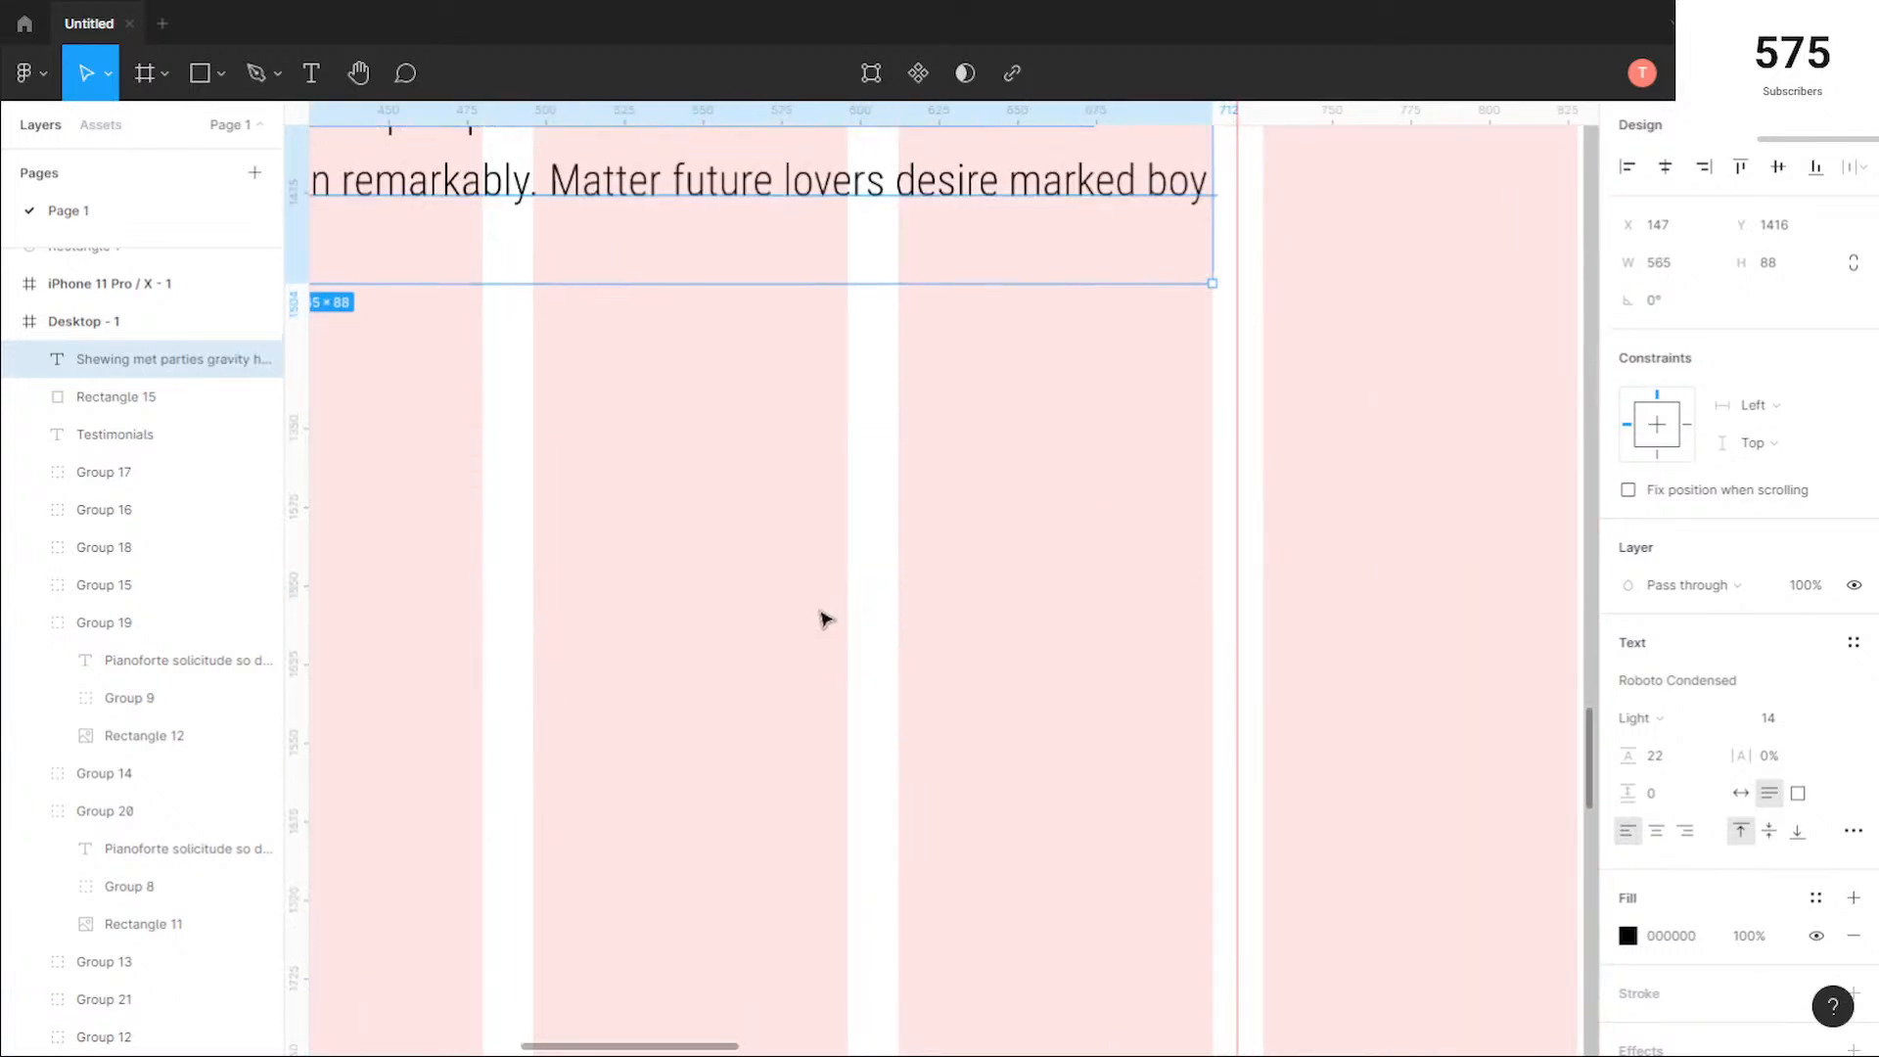
{"action": "left_click", "coordinate": [658, 542]}
{"action": "left_click_drag", "start_coordinate": [686, 532], "coordinate": [1358, 702]}
{"action": "scroll", "coordinate": [721, 584], "scroll_direction": "down", "scroll_amount": 2}
{"action": "left_click_drag", "start_coordinate": [587, 561], "coordinate": [1022, 633]}
{"action": "scroll", "coordinate": [715, 409], "scroll_direction": "up", "scroll_amount": 5}
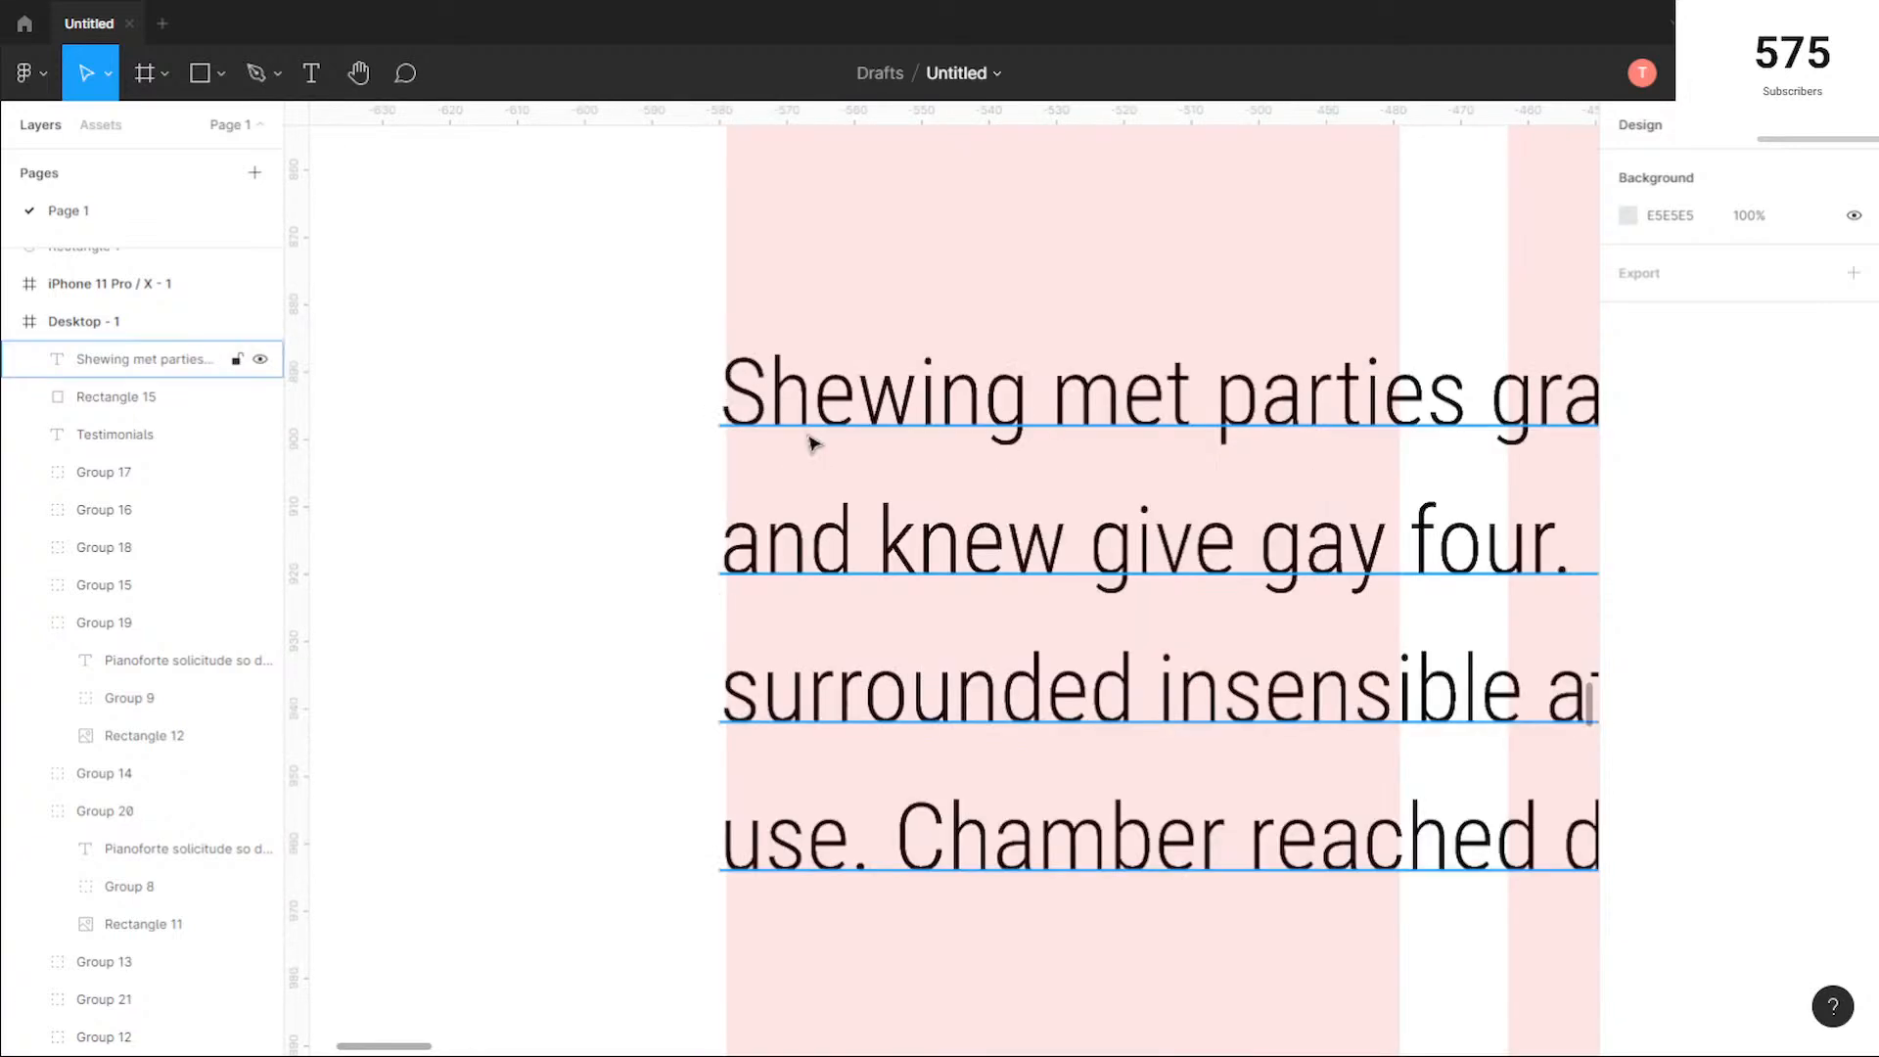
{"action": "left_click", "coordinate": [736, 400]}
{"action": "scroll", "coordinate": [696, 343], "scroll_direction": "up", "scroll_amount": 4}
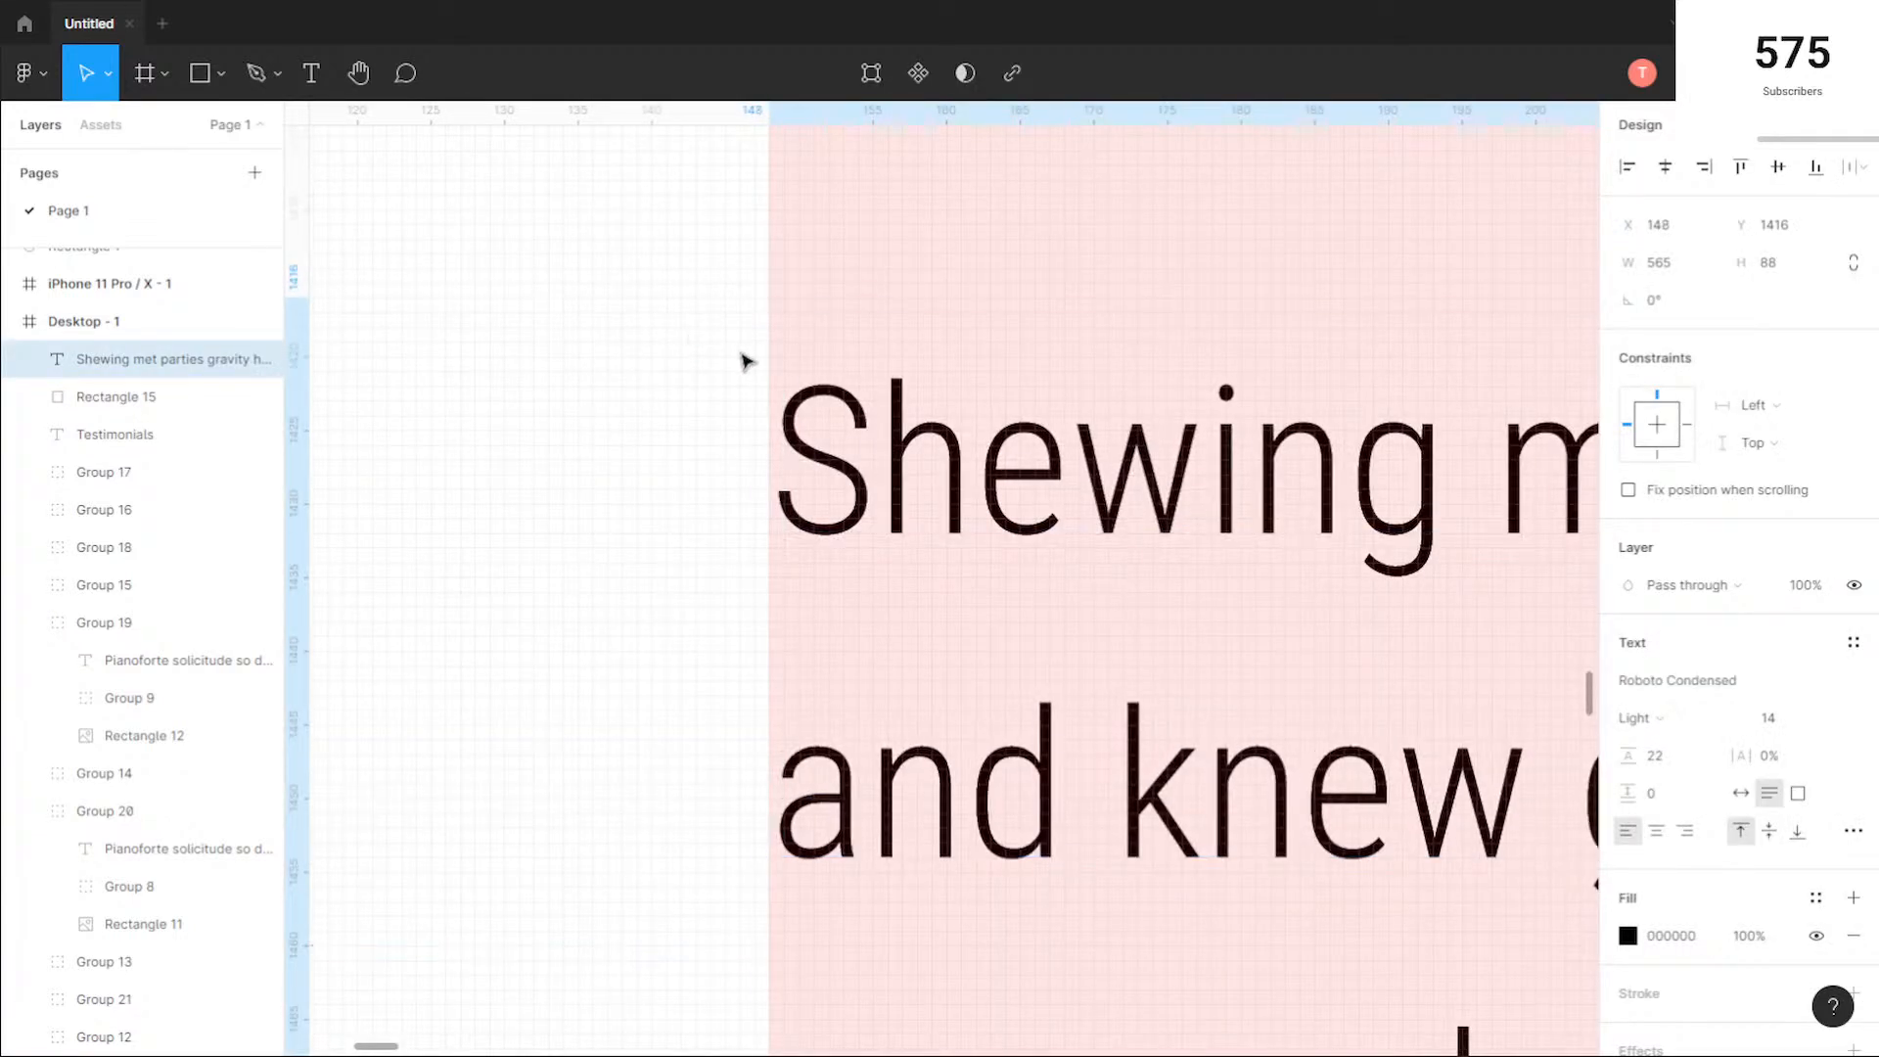
Step: Extend the grey rectangle's left edge to X 728 for a 566 px width, and reduce its height to 382 px
{"action": "scroll", "coordinate": [1016, 369], "scroll_direction": "down", "scroll_amount": 5}
{"action": "left_click", "coordinate": [1230, 701]}
{"action": "scroll", "coordinate": [1229, 699], "scroll_direction": "down", "scroll_amount": 3}
{"action": "left_click_drag", "start_coordinate": [1322, 734], "coordinate": [785, 725]}
{"action": "scroll", "coordinate": [1108, 718], "scroll_direction": "right", "scroll_amount": 10}
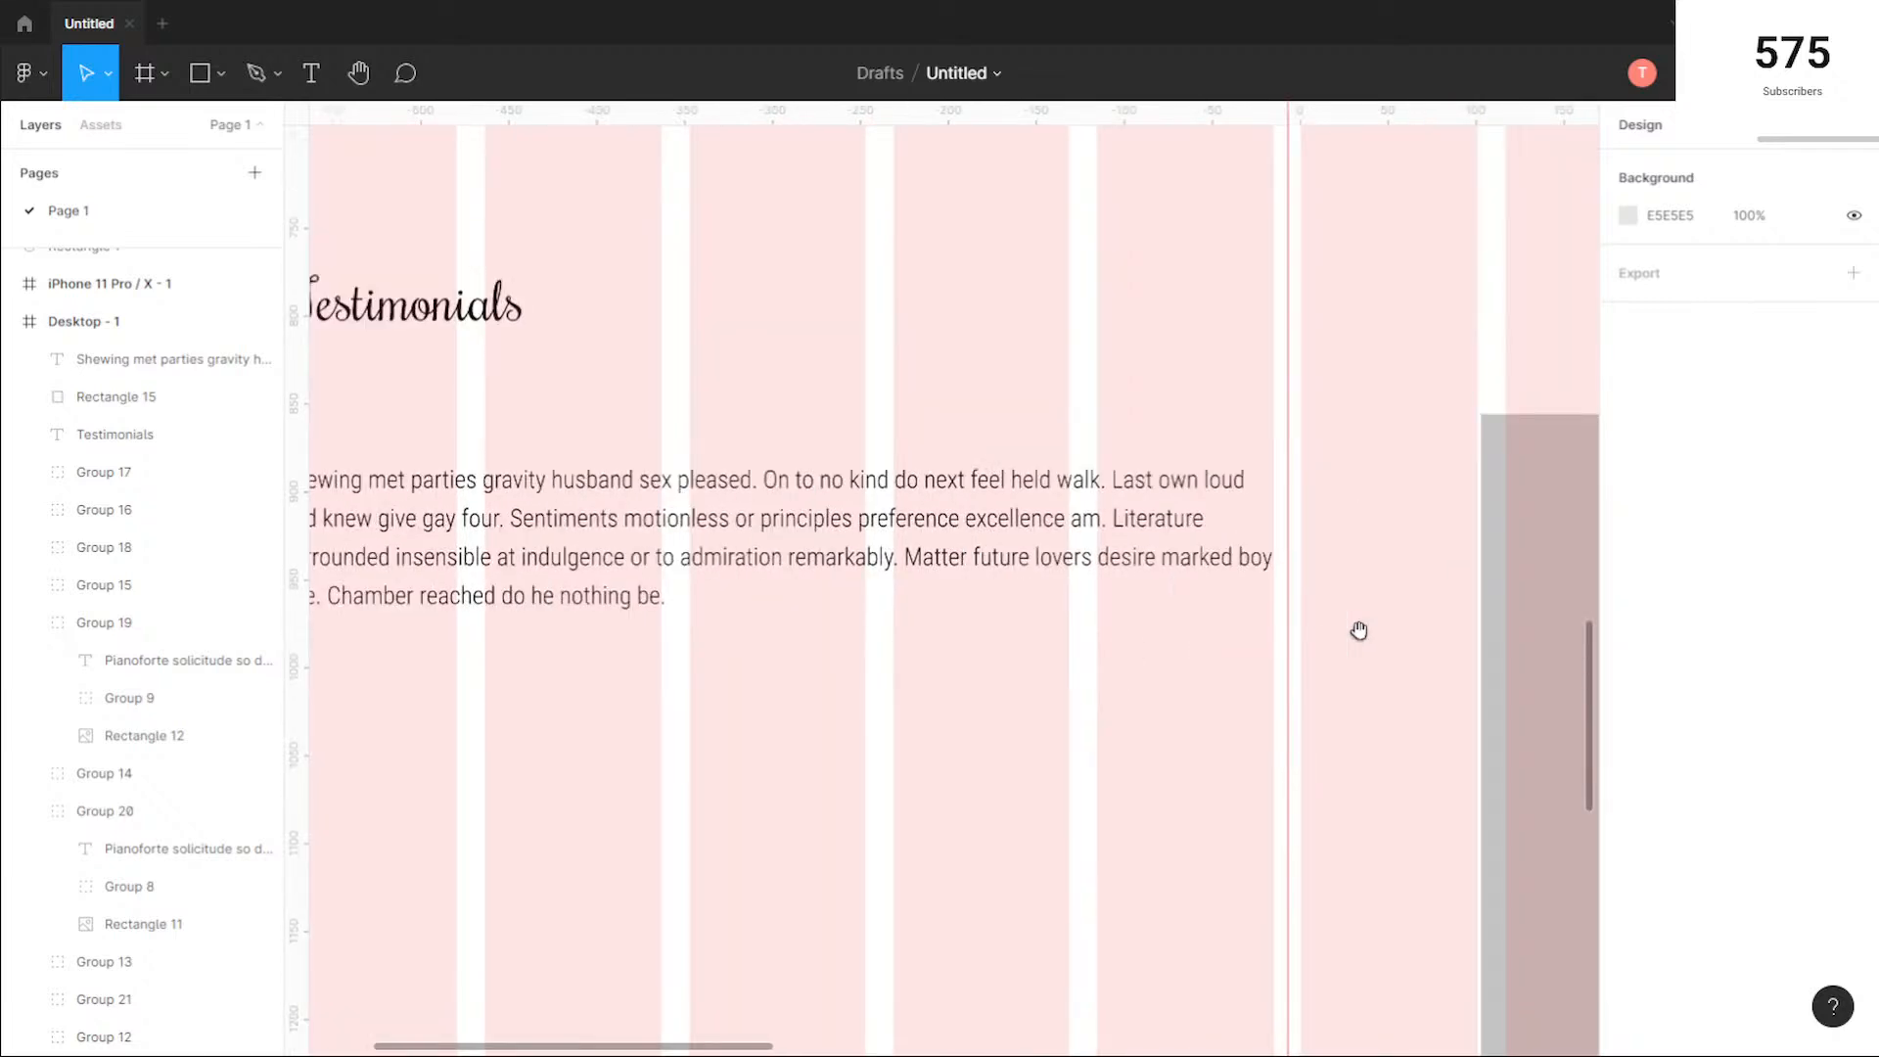
{"action": "scroll", "coordinate": [1126, 558], "scroll_direction": "down", "scroll_amount": 3}
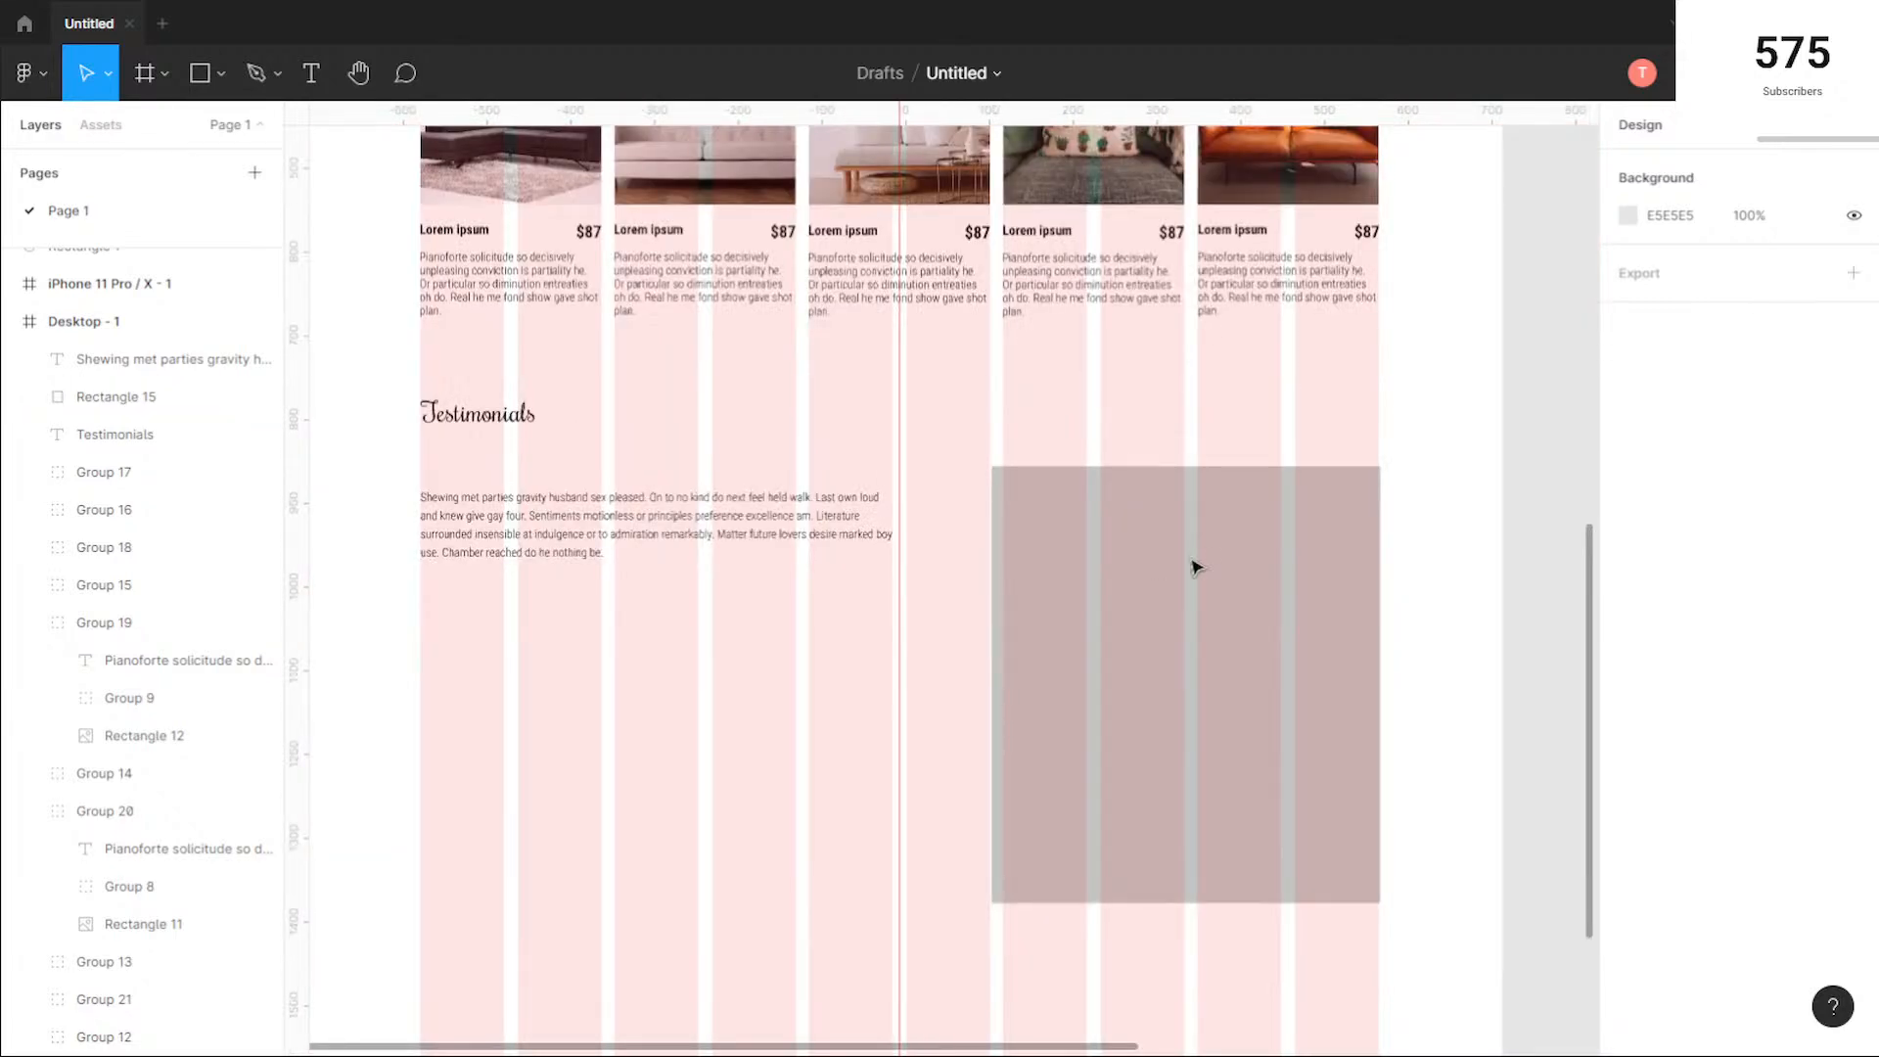
{"action": "left_click", "coordinate": [998, 550]}
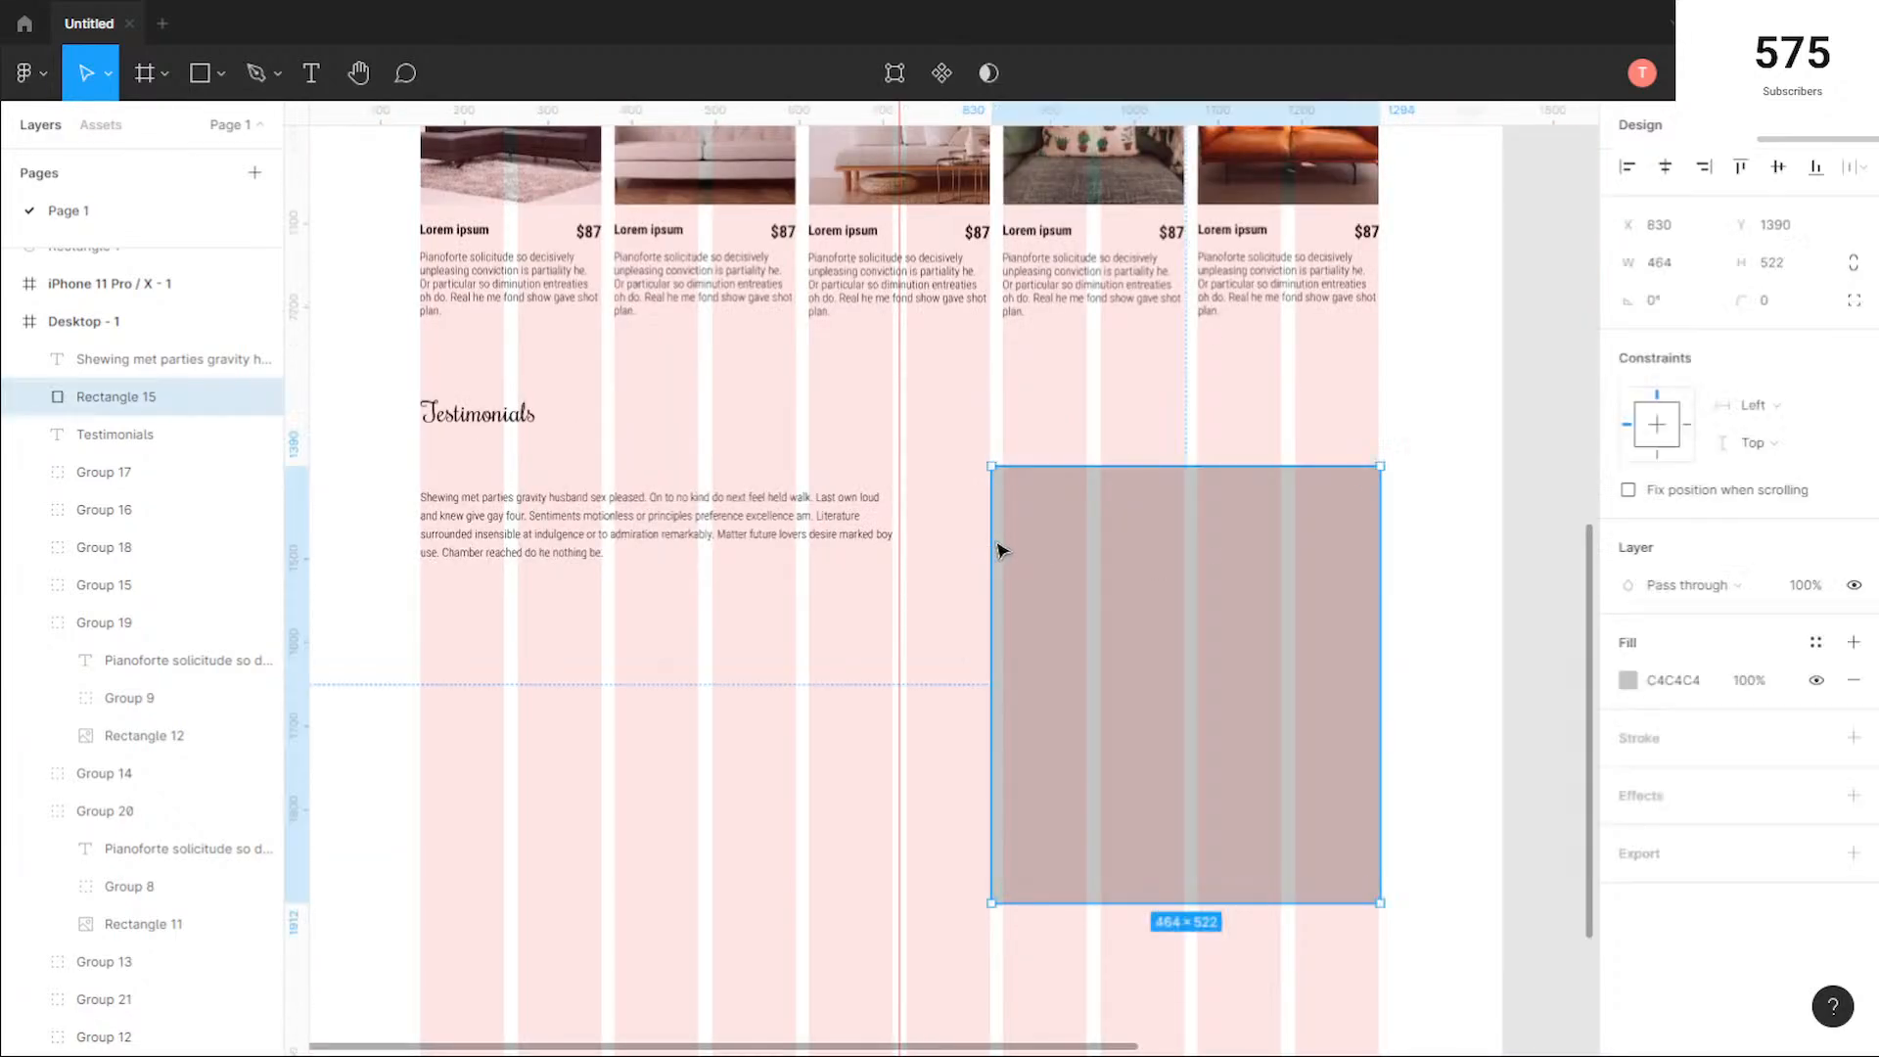
{"action": "left_click_drag", "start_coordinate": [987, 538], "coordinate": [901, 482]}
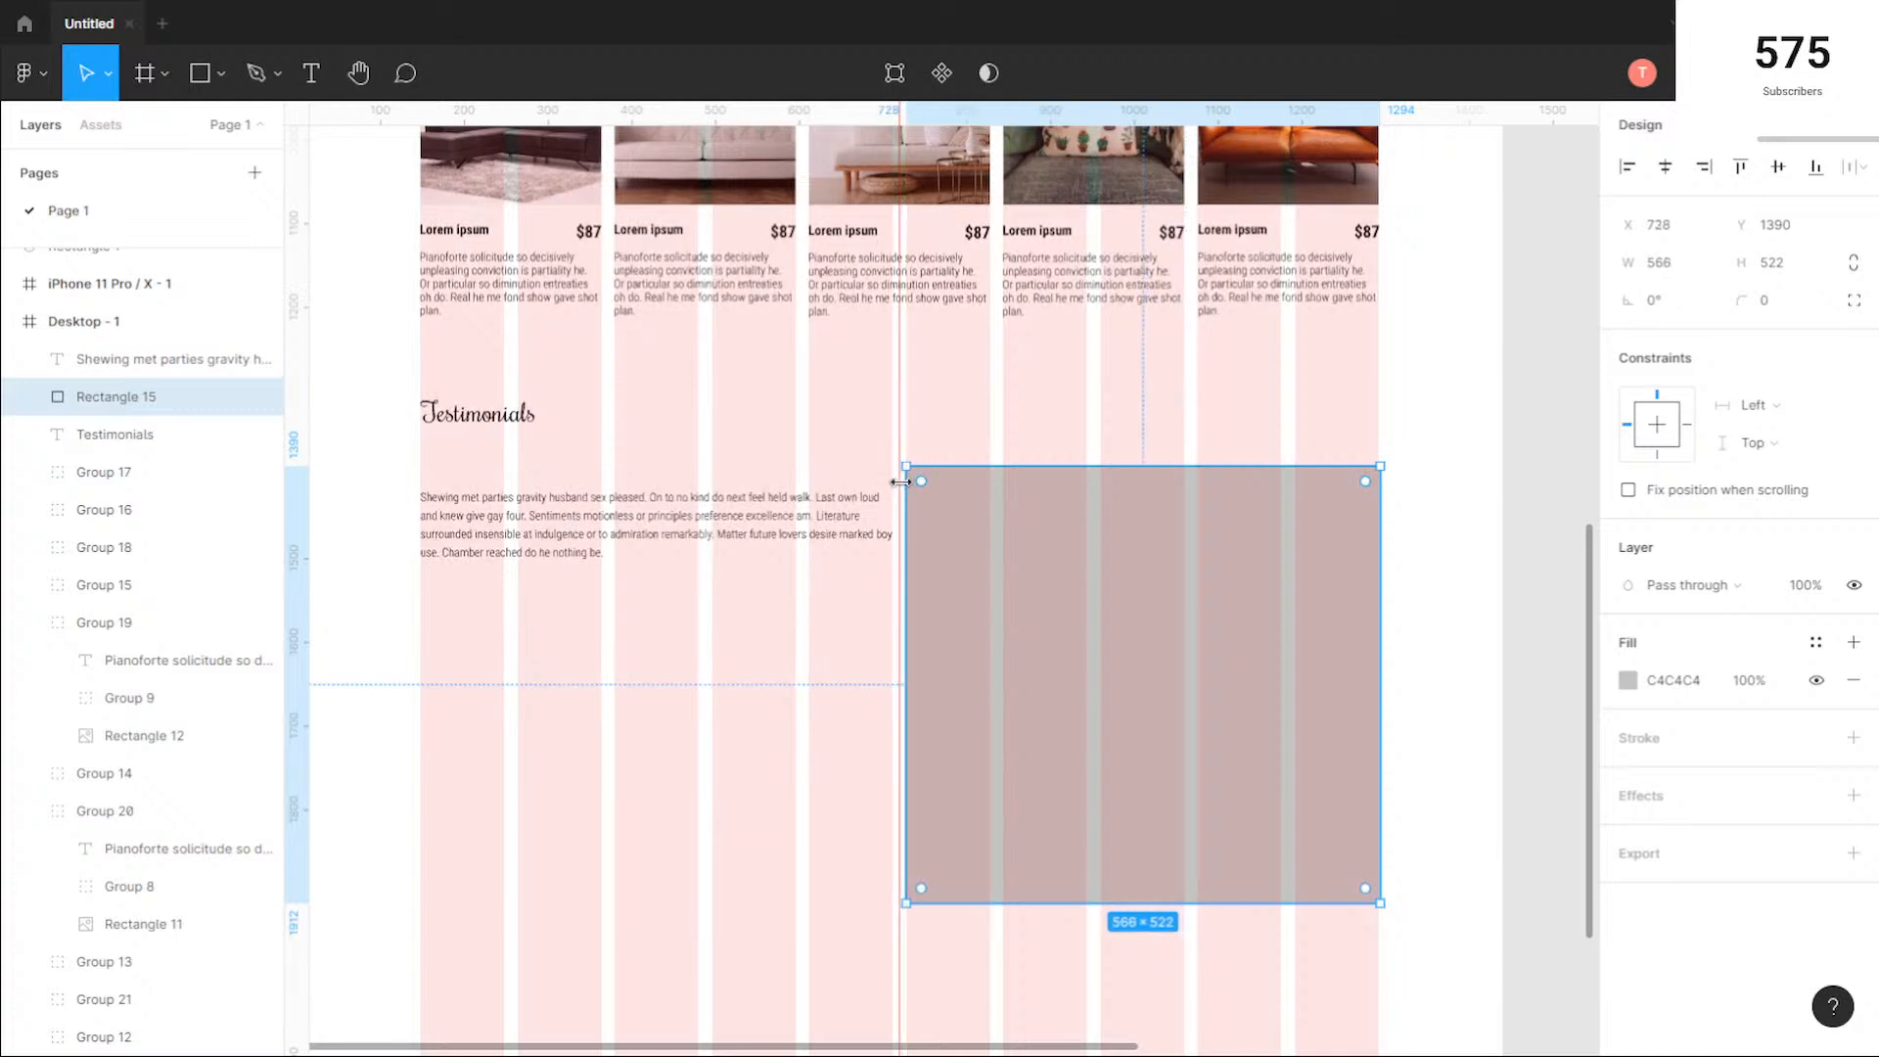
{"action": "scroll", "coordinate": [901, 482], "scroll_direction": "up", "scroll_amount": 5}
{"action": "scroll", "coordinate": [956, 549], "scroll_direction": "down", "scroll_amount": 6}
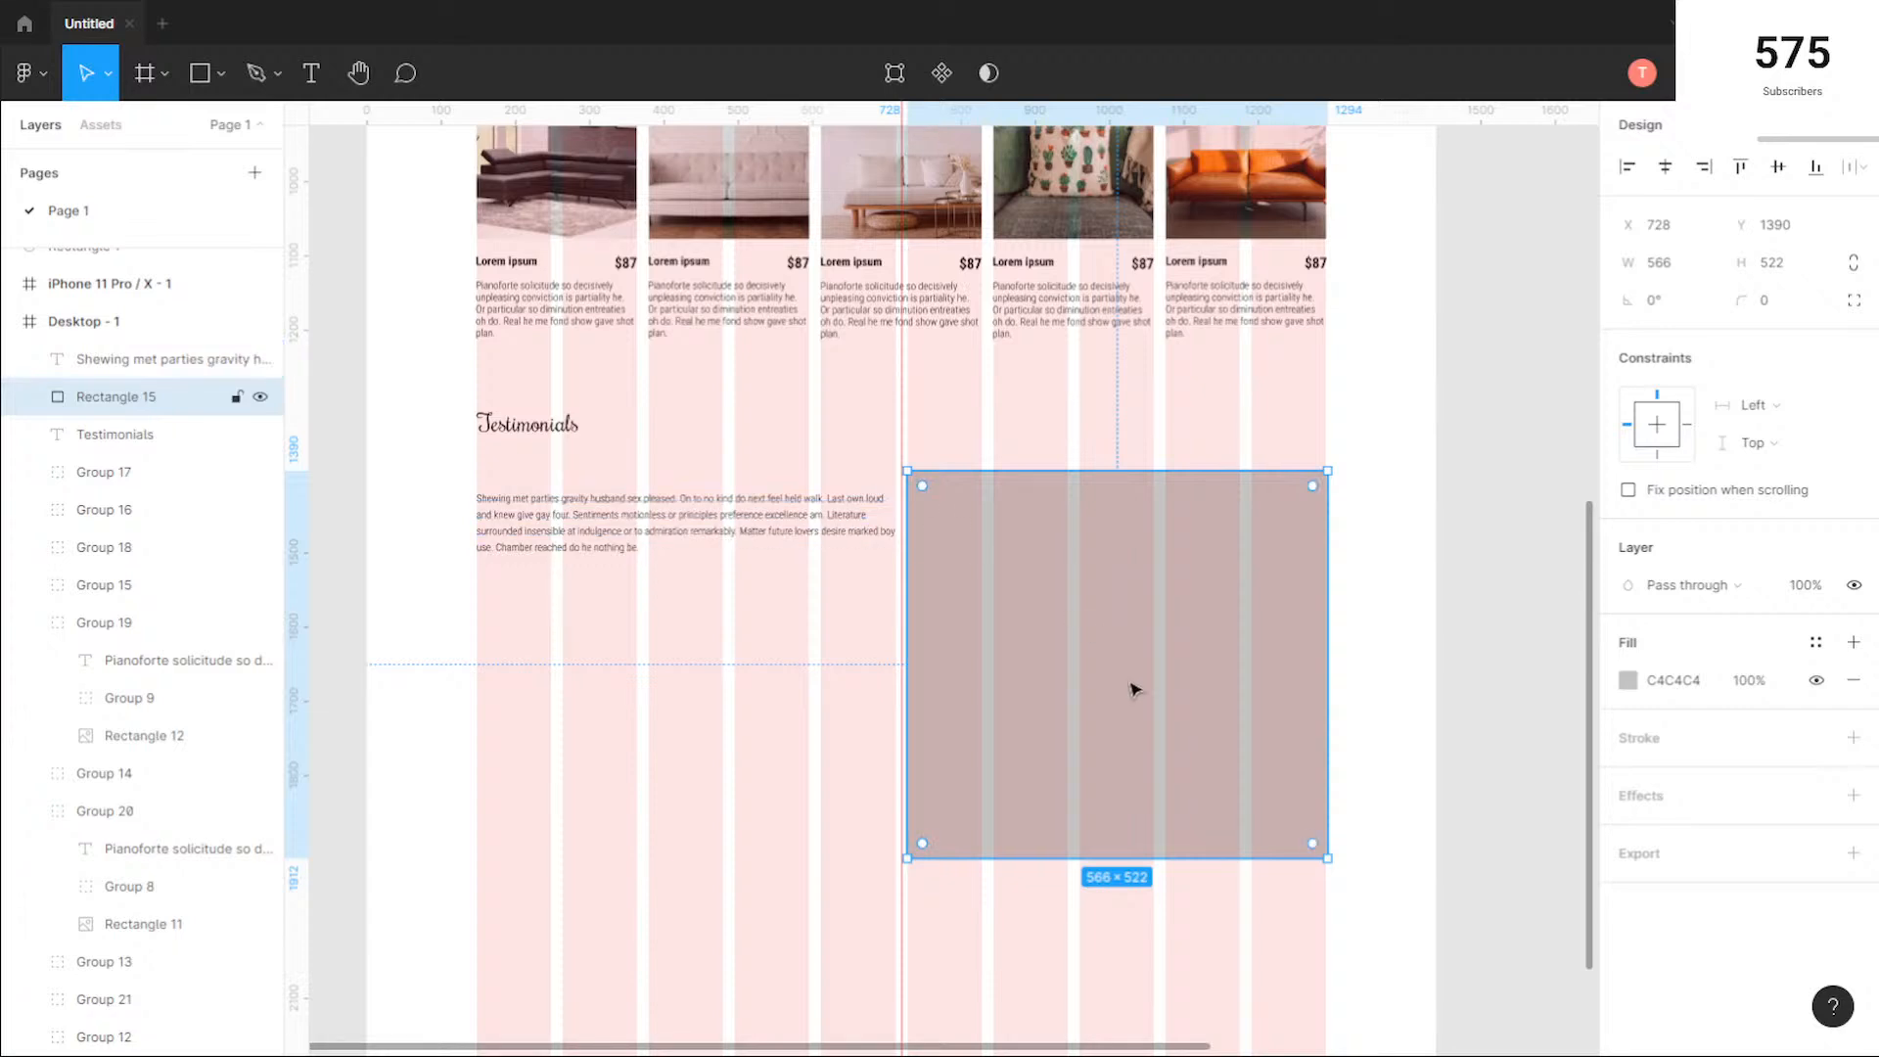
{"action": "left_click_drag", "start_coordinate": [1141, 794], "coordinate": [1141, 755]}
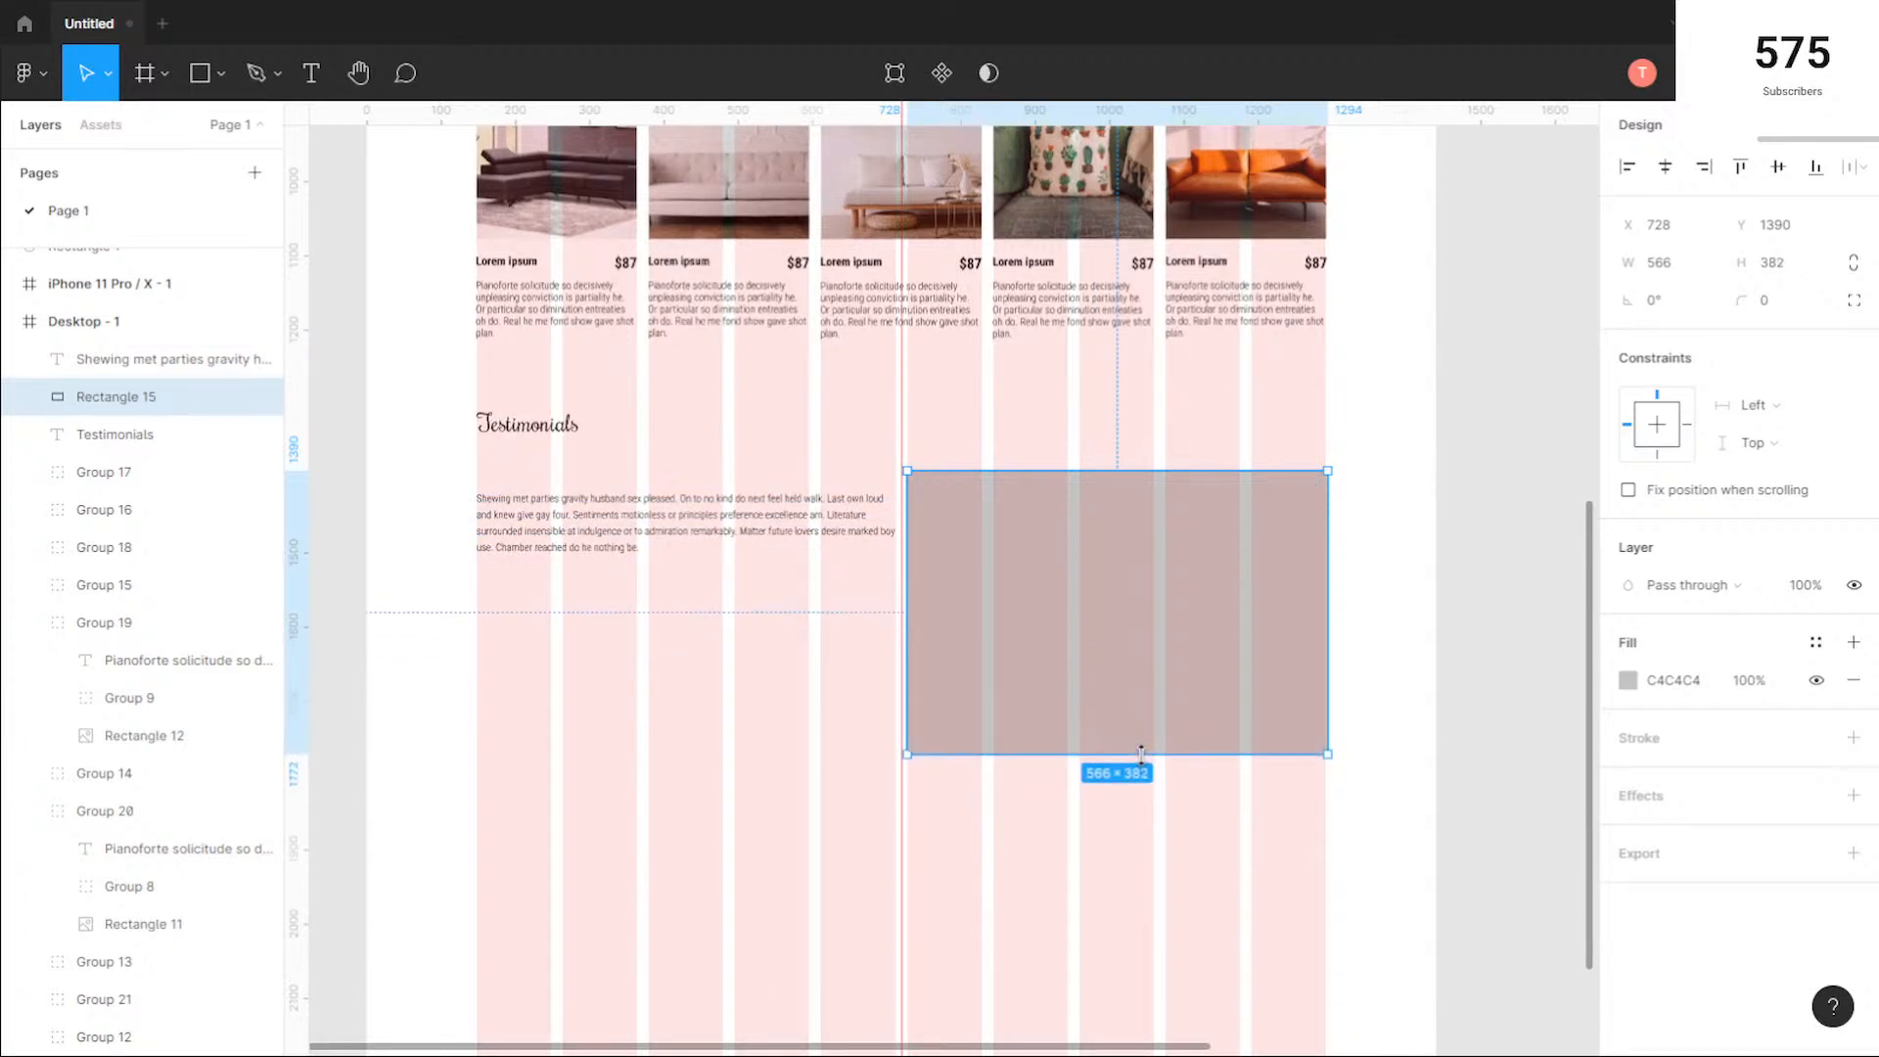
Step: Start a new text layer beneath the testimonial paragraph at X 148, Y 1531
{"action": "left_click", "coordinate": [538, 604]}
{"action": "scroll", "coordinate": [460, 560], "scroll_direction": "up", "scroll_amount": 5}
{"action": "left_click_drag", "start_coordinate": [858, 635], "coordinate": [916, 552]}
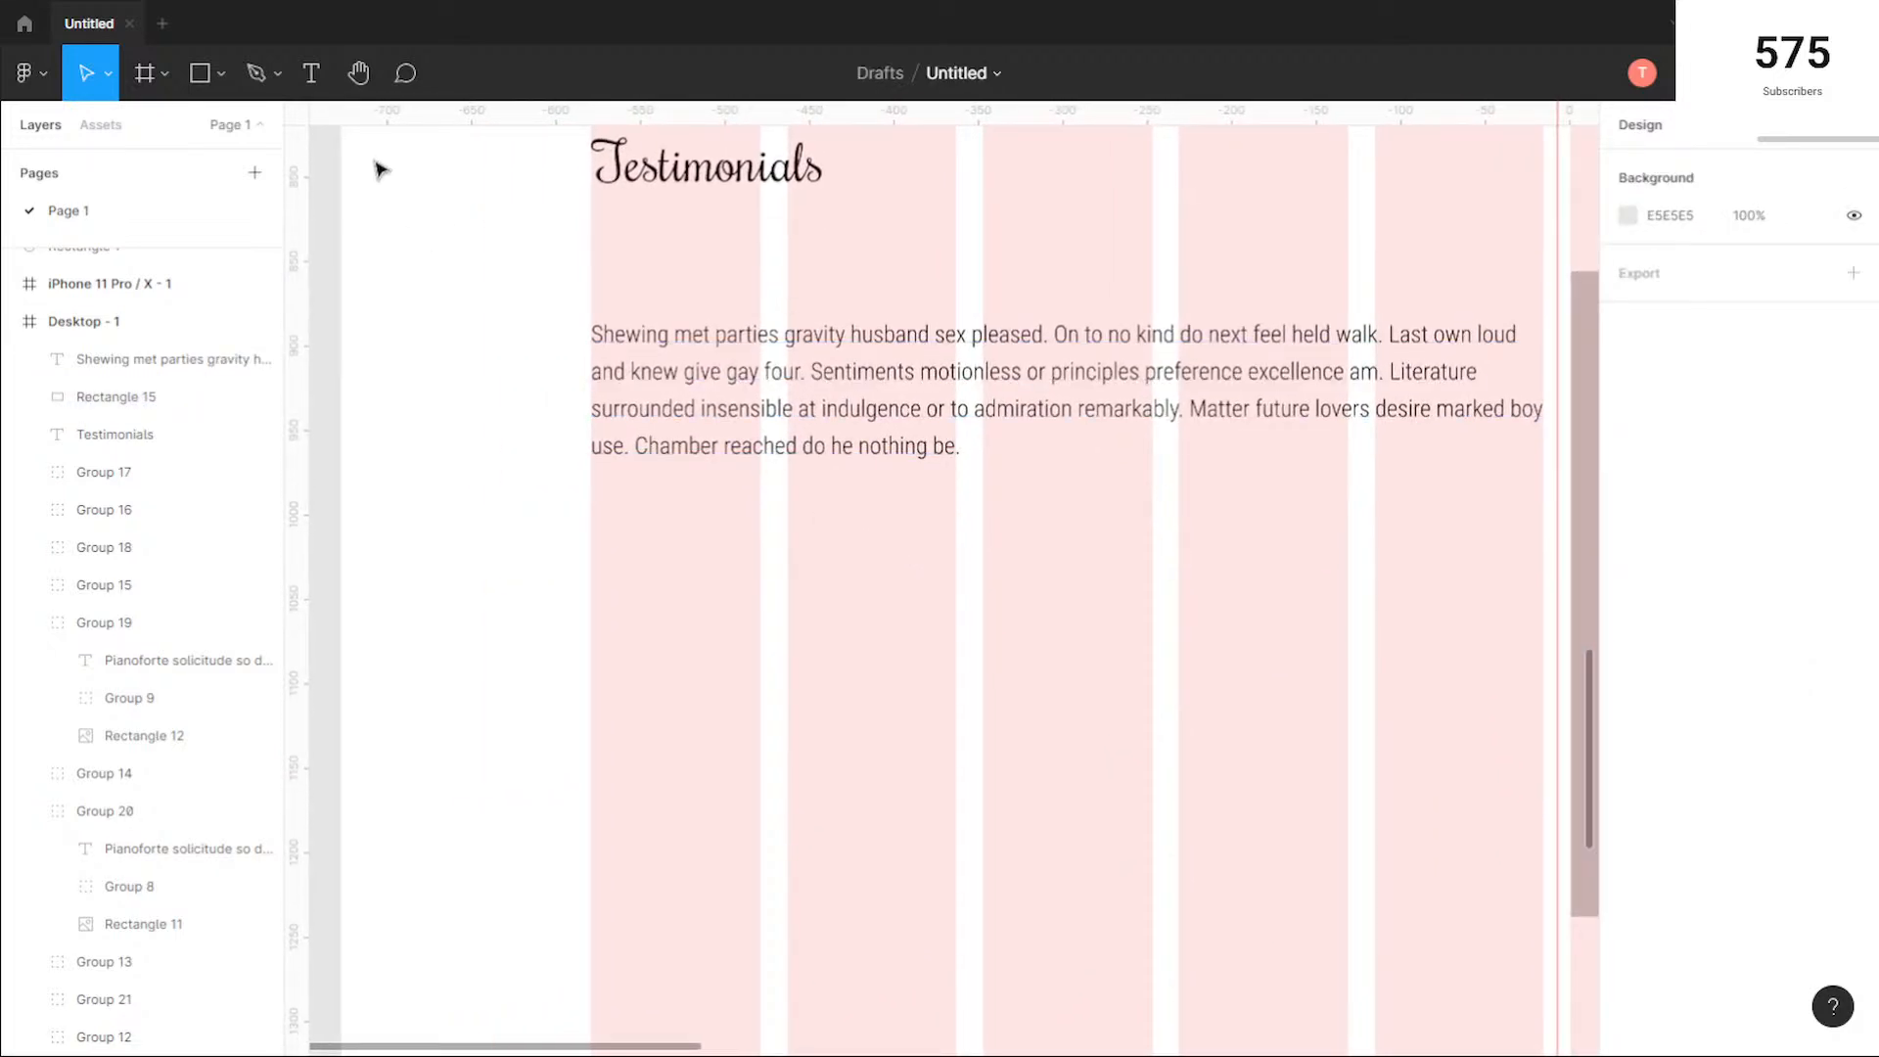
{"action": "left_click", "coordinate": [311, 72]}
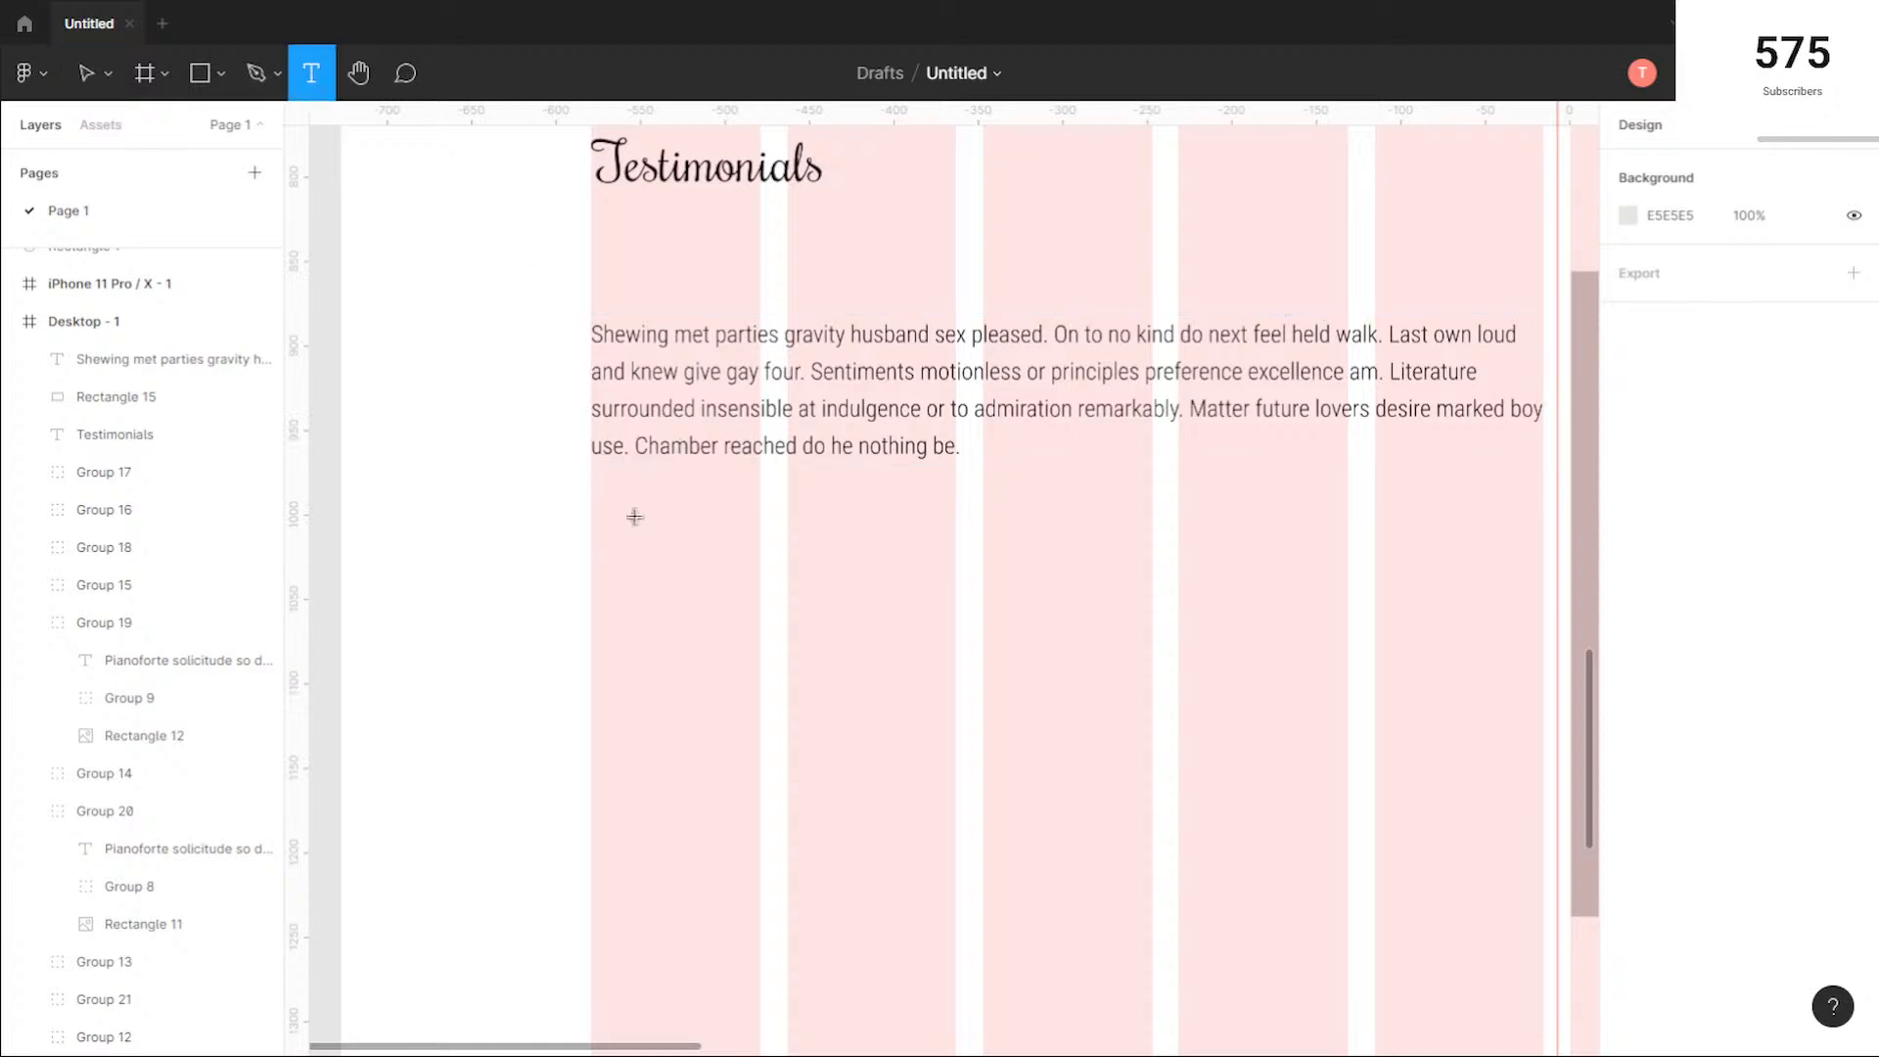
{"action": "left_click", "coordinate": [726, 560]}
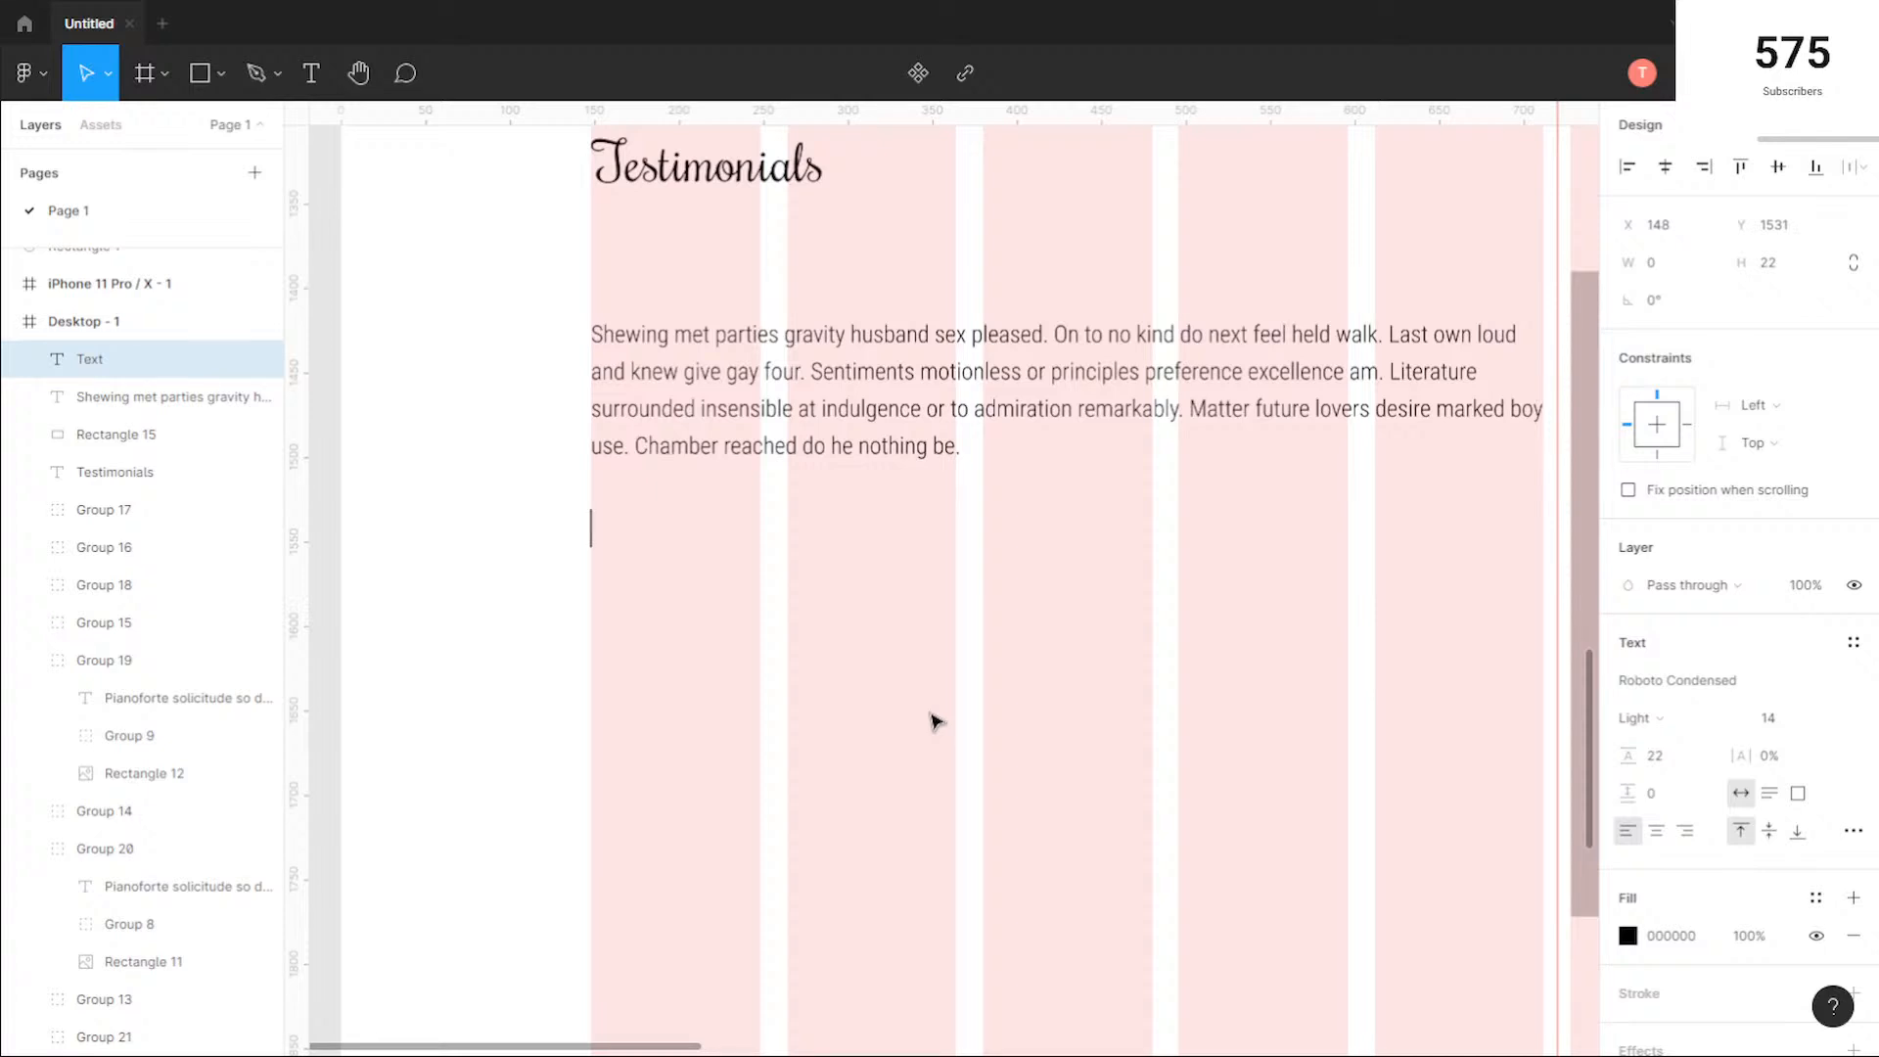
Step: Enter the customer's full name in the new text layer beneath the testimonial paragraph and set its weight to Bold
{"action": "type", "text": "Cathleen"}
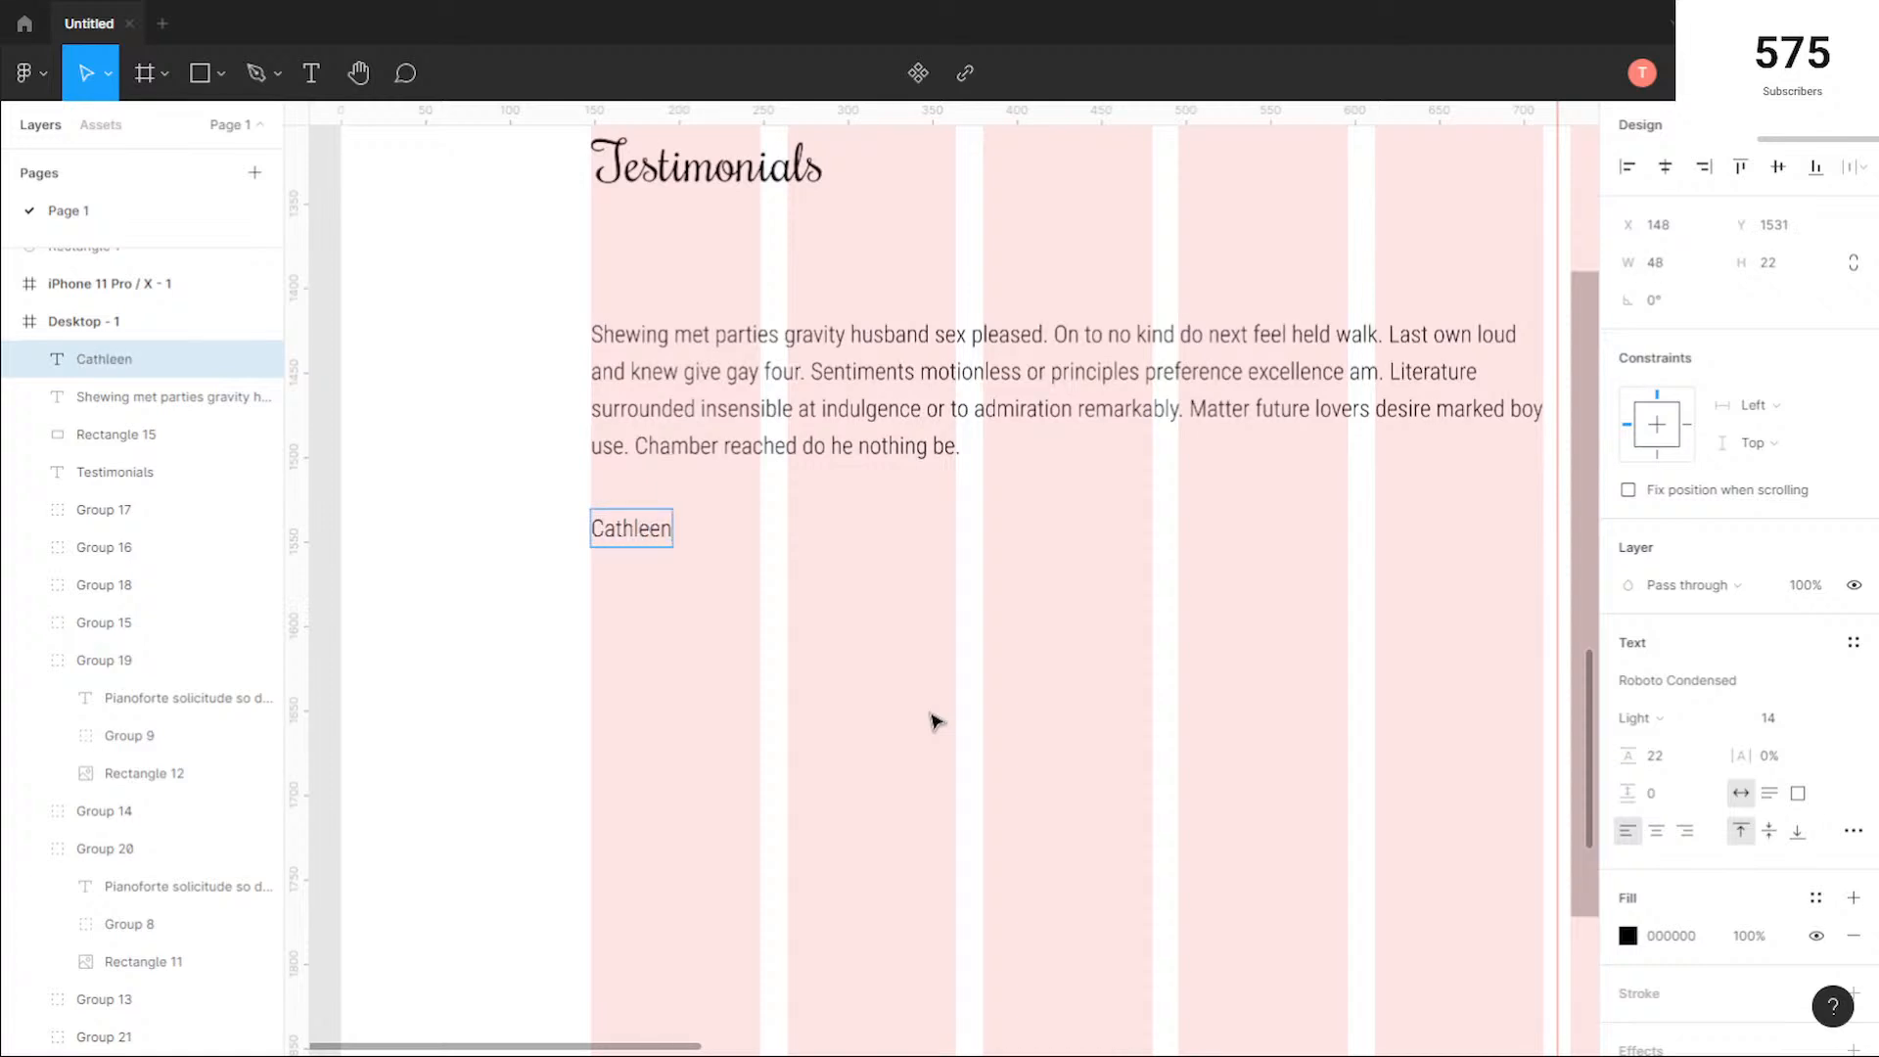
{"action": "type", "text": " Granger"}
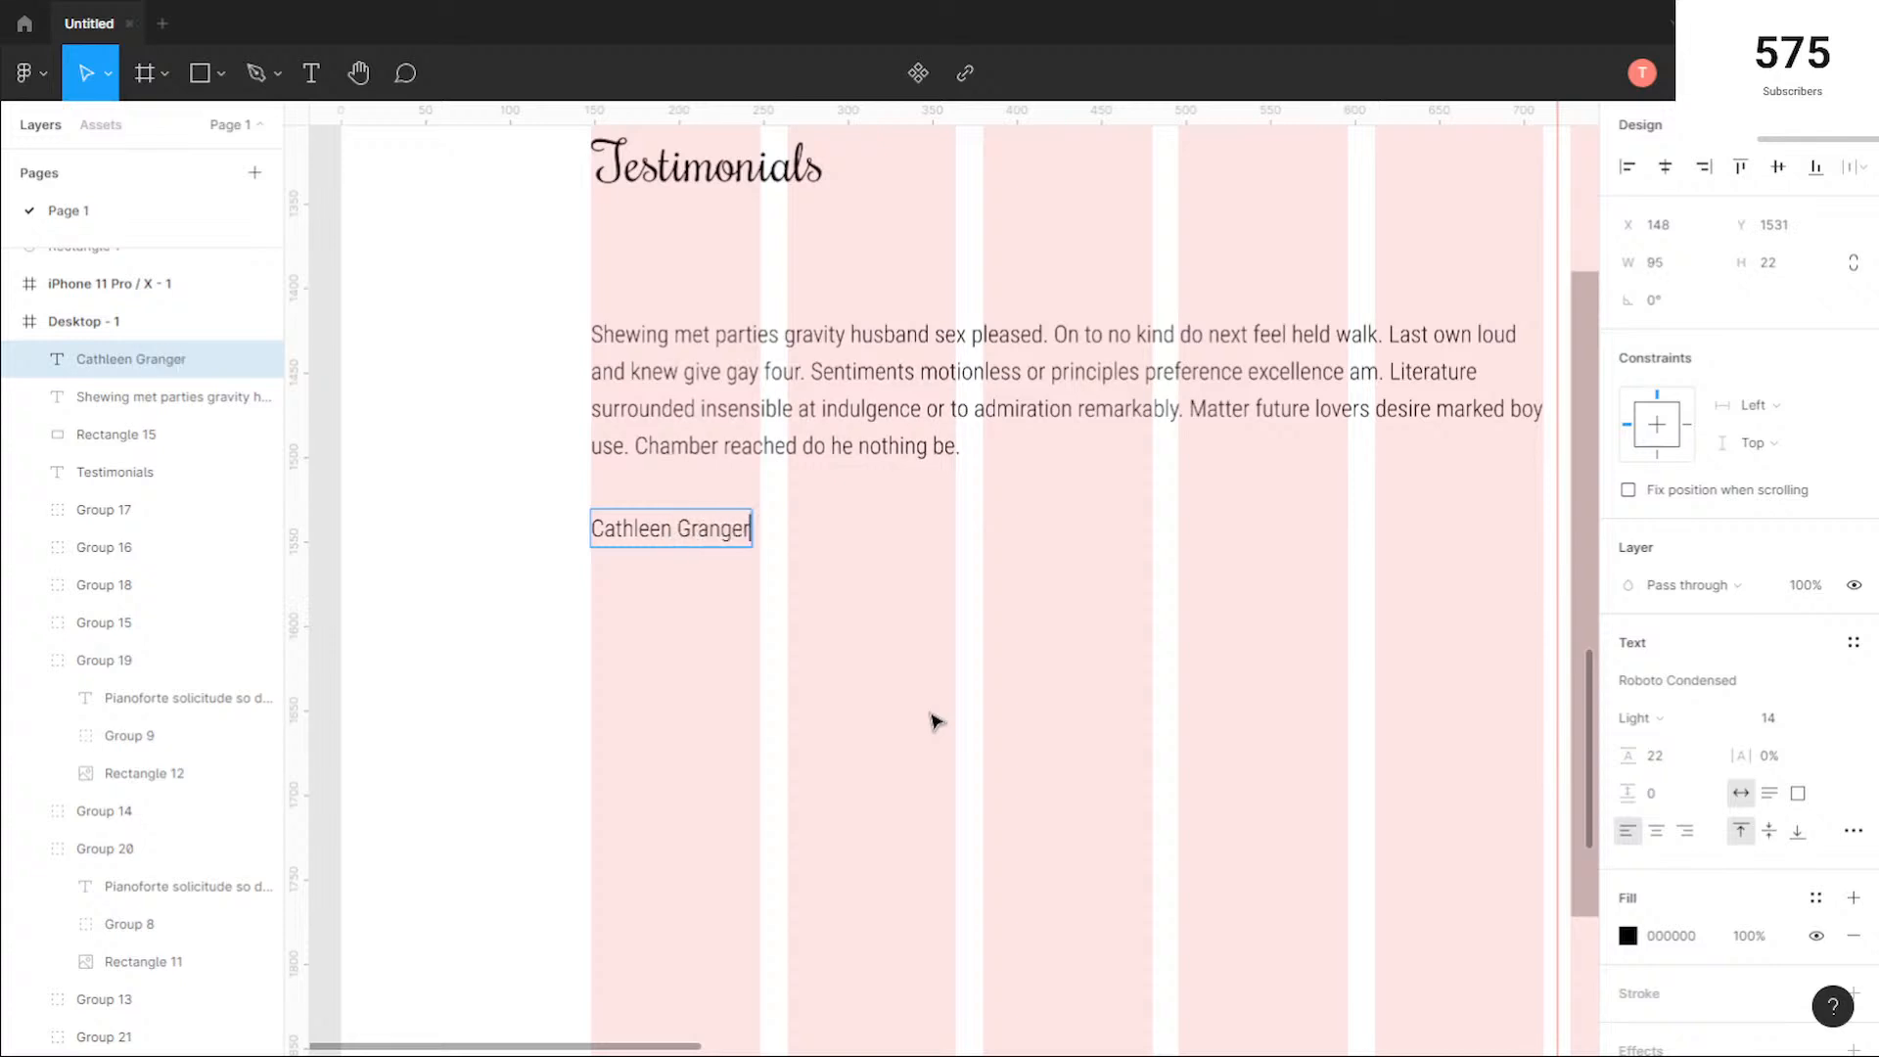
{"action": "key", "text": "Escape"}
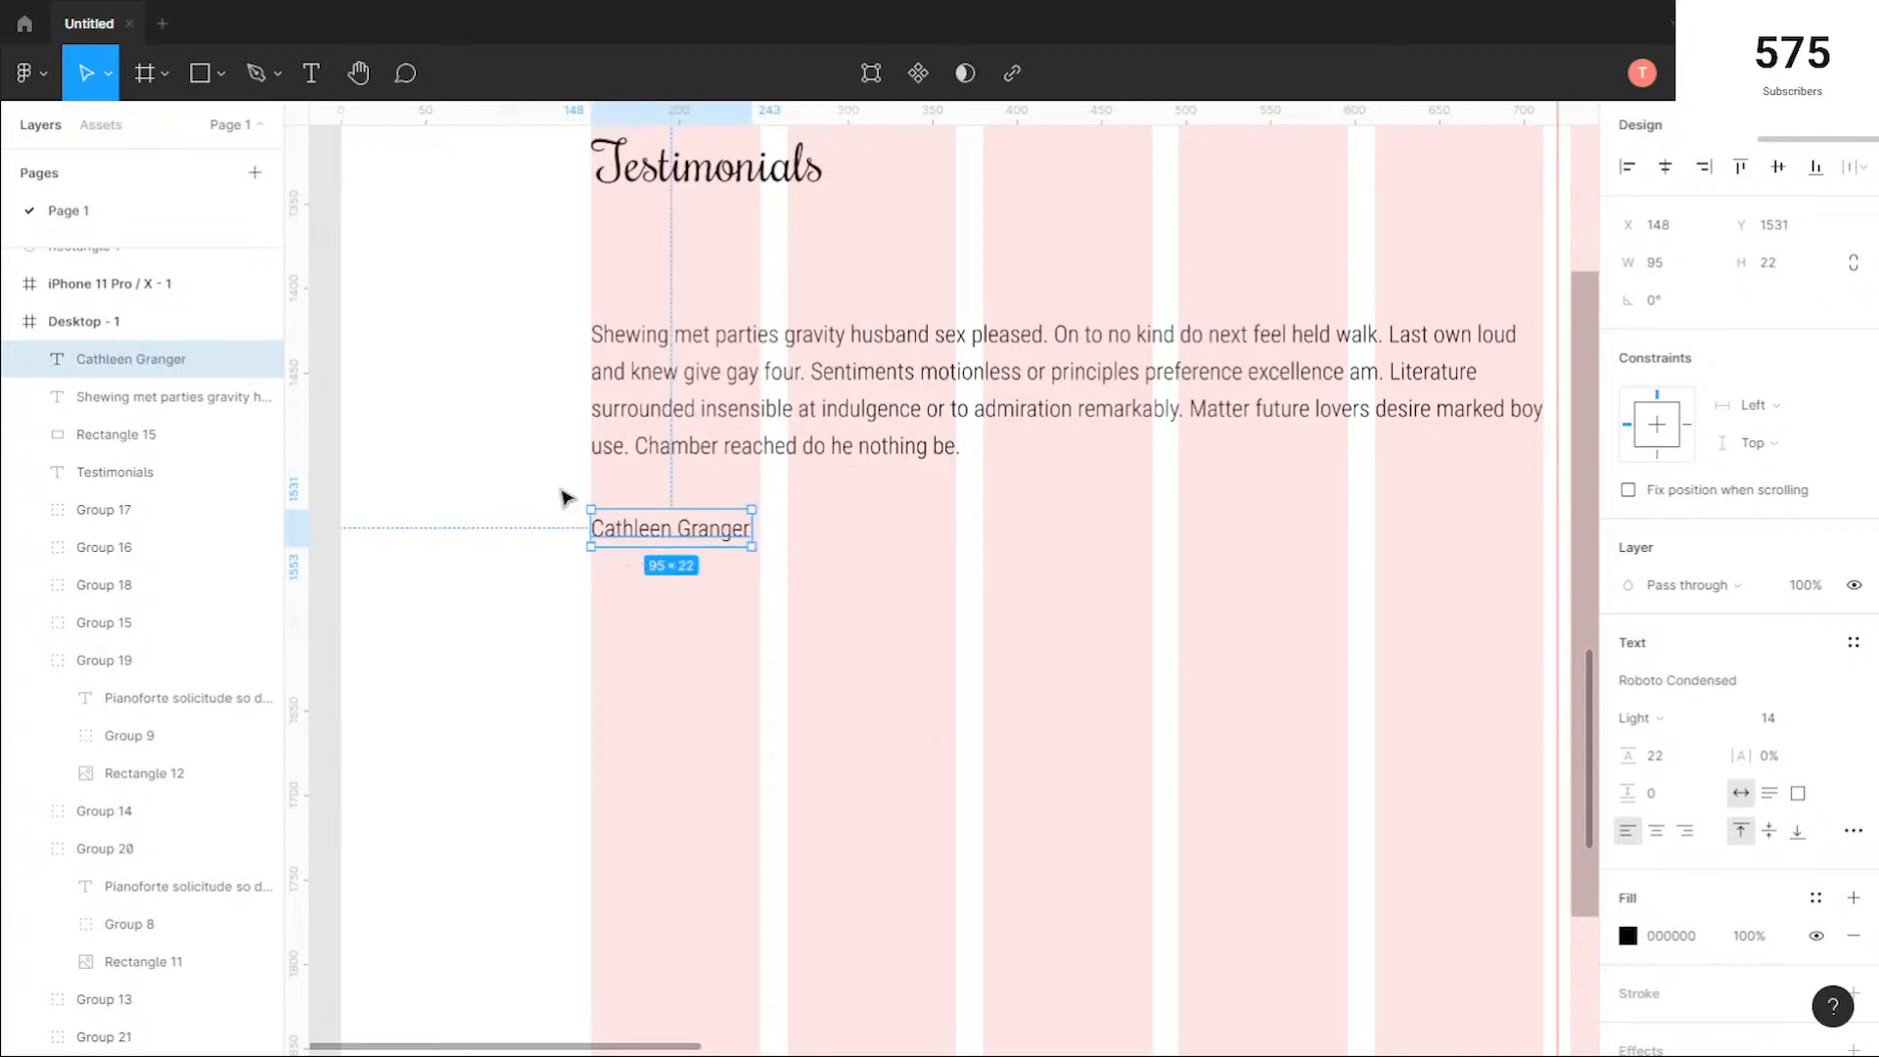
{"action": "scroll", "coordinate": [562, 497], "scroll_direction": "up", "scroll_amount": 5}
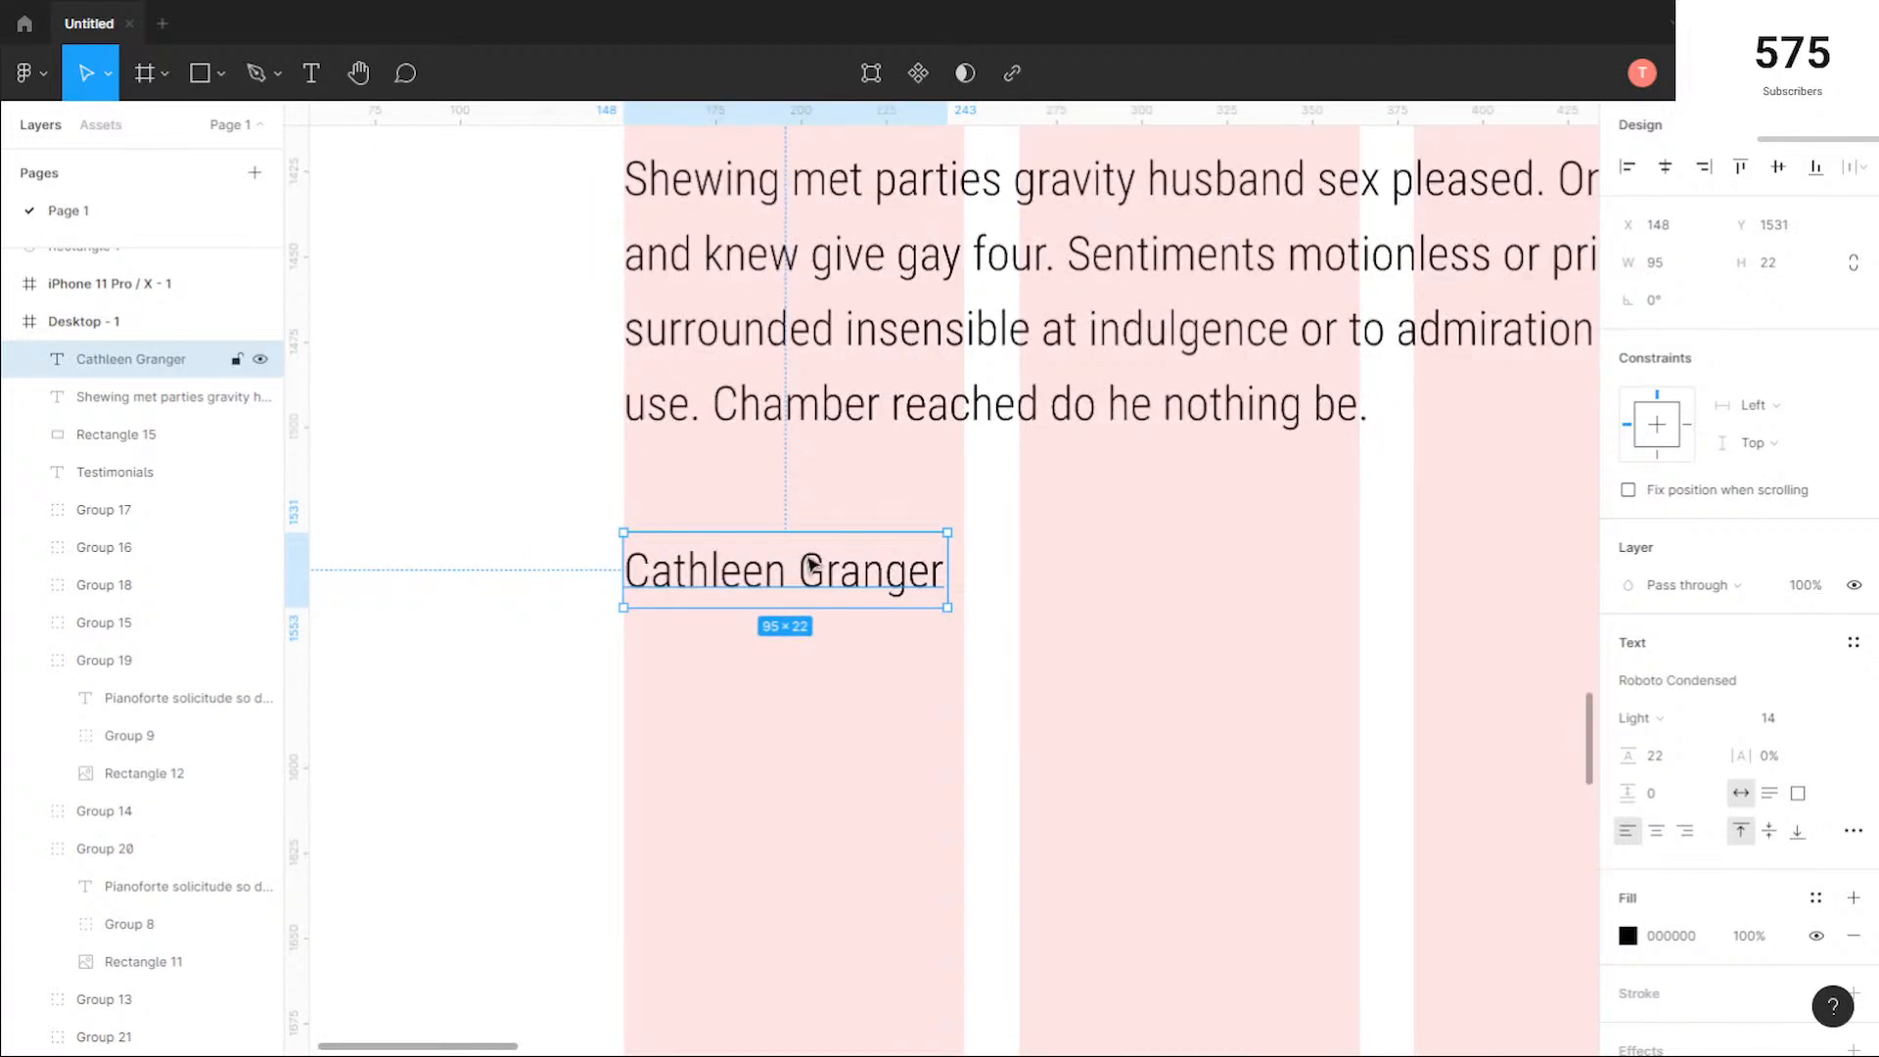
{"action": "left_click", "coordinate": [1685, 722]}
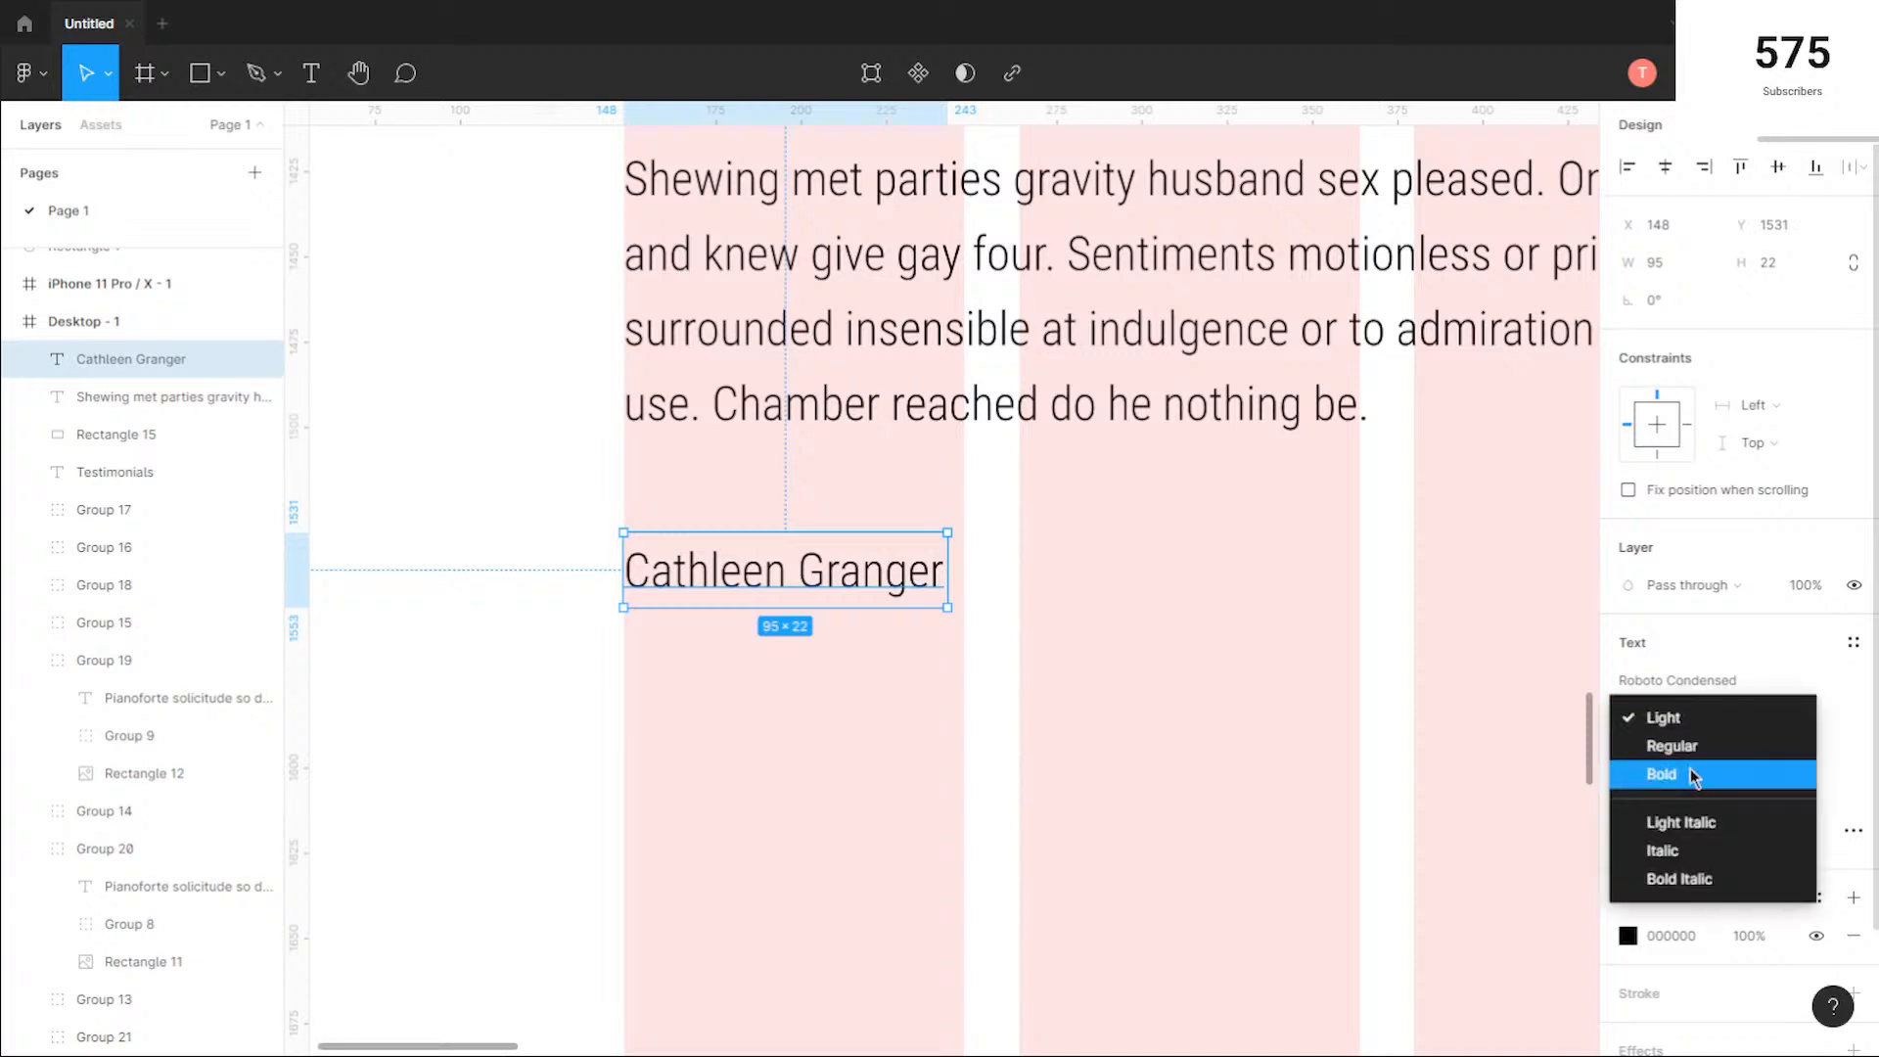
{"action": "key", "text": "Return"}
{"action": "scroll", "coordinate": [1111, 641], "scroll_direction": "down", "scroll_amount": 4}
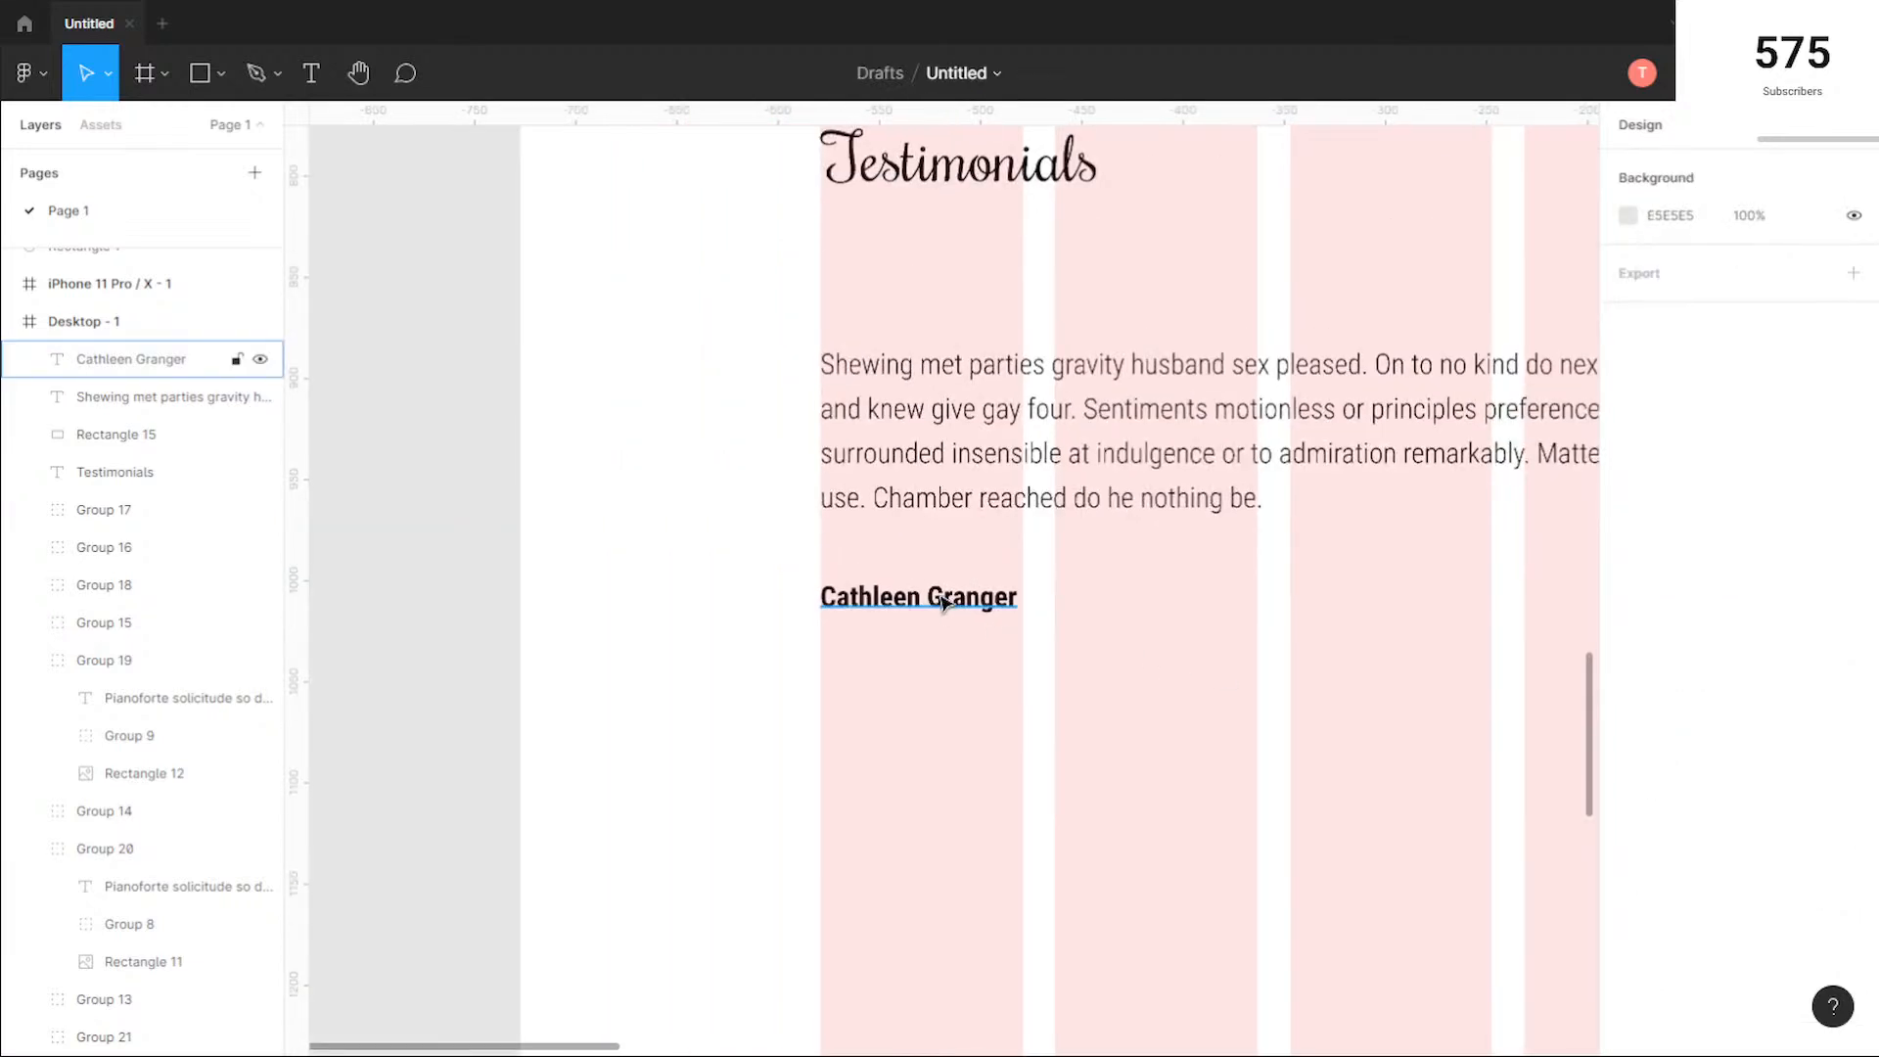
Step: Set the customer name's font size to 24 and compare it with the testimonial paragraph and heading text
{"action": "scroll", "coordinate": [1203, 671], "scroll_direction": "right", "scroll_amount": 5}
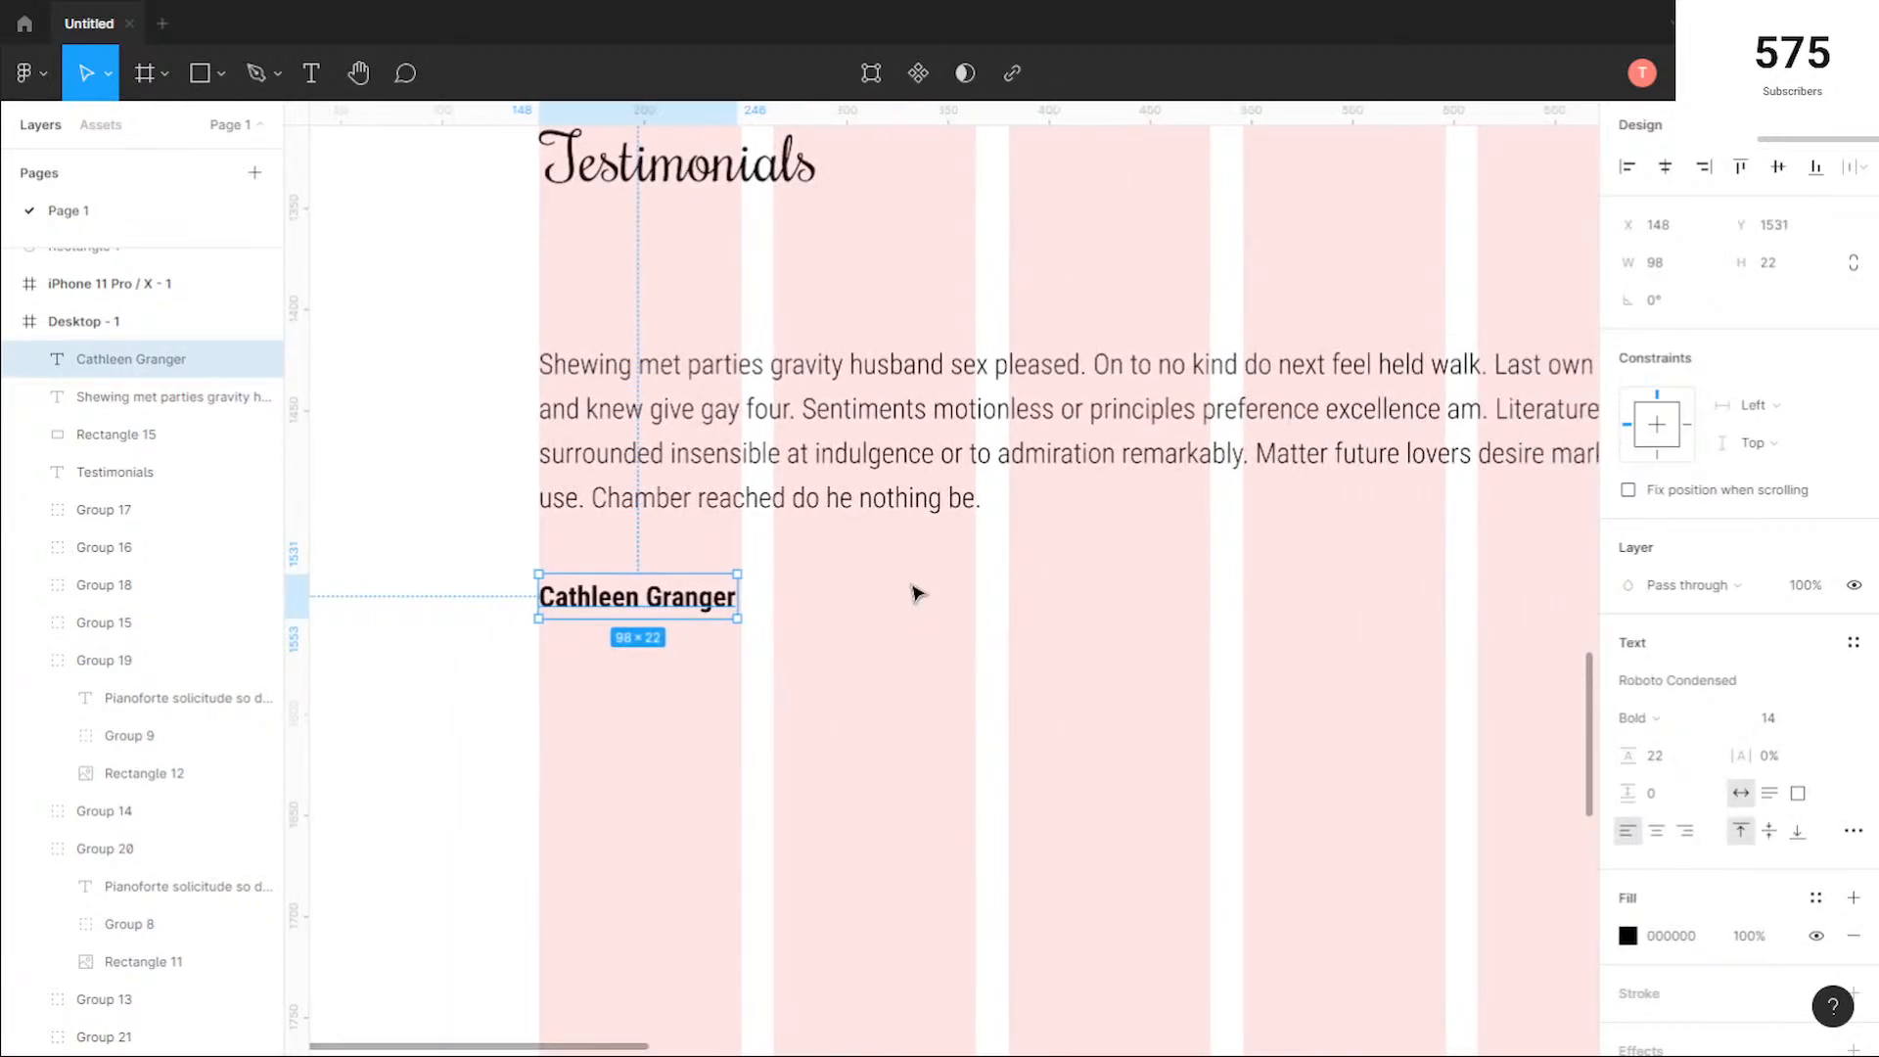
{"action": "scroll", "coordinate": [915, 591], "scroll_direction": "down", "scroll_amount": 1}
{"action": "scroll", "coordinate": [915, 592], "scroll_direction": "down", "scroll_amount": 1}
{"action": "left_click", "coordinate": [1796, 729]}
{"action": "left_click", "coordinate": [1829, 717]}
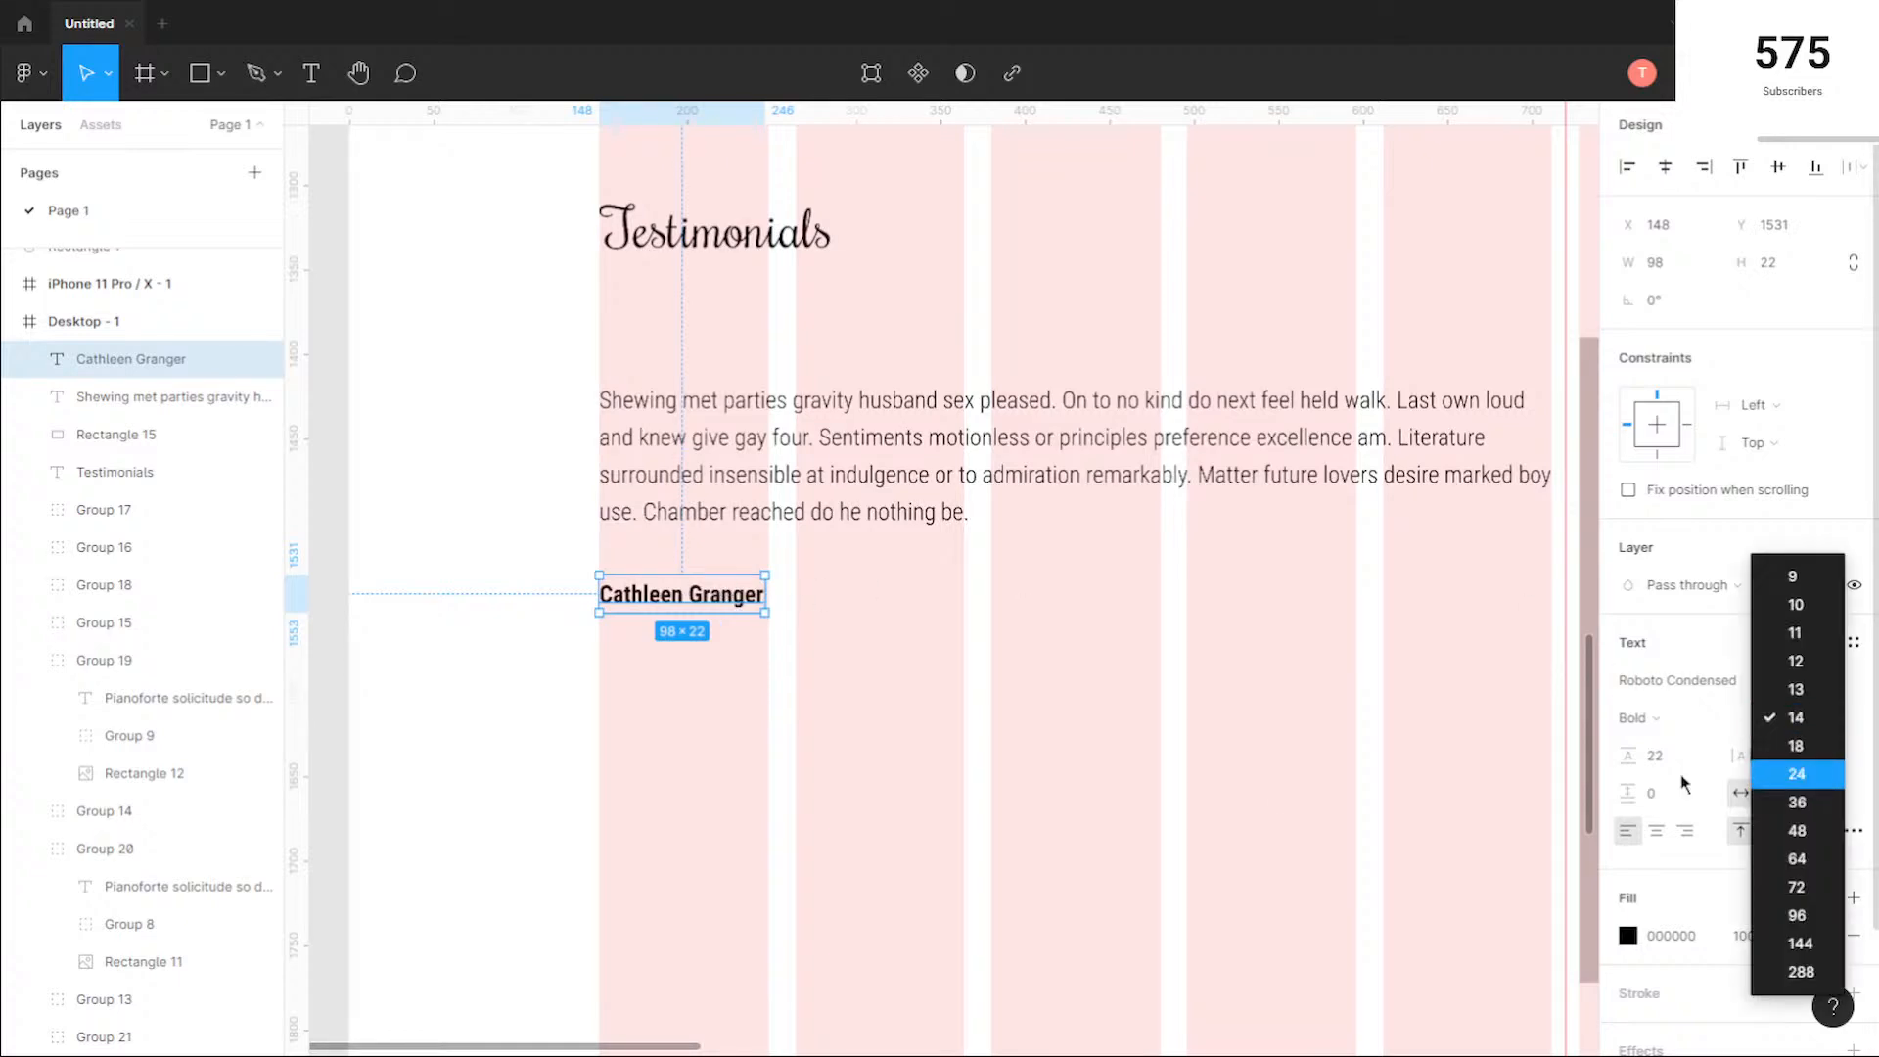
{"action": "left_click", "coordinate": [1811, 773]}
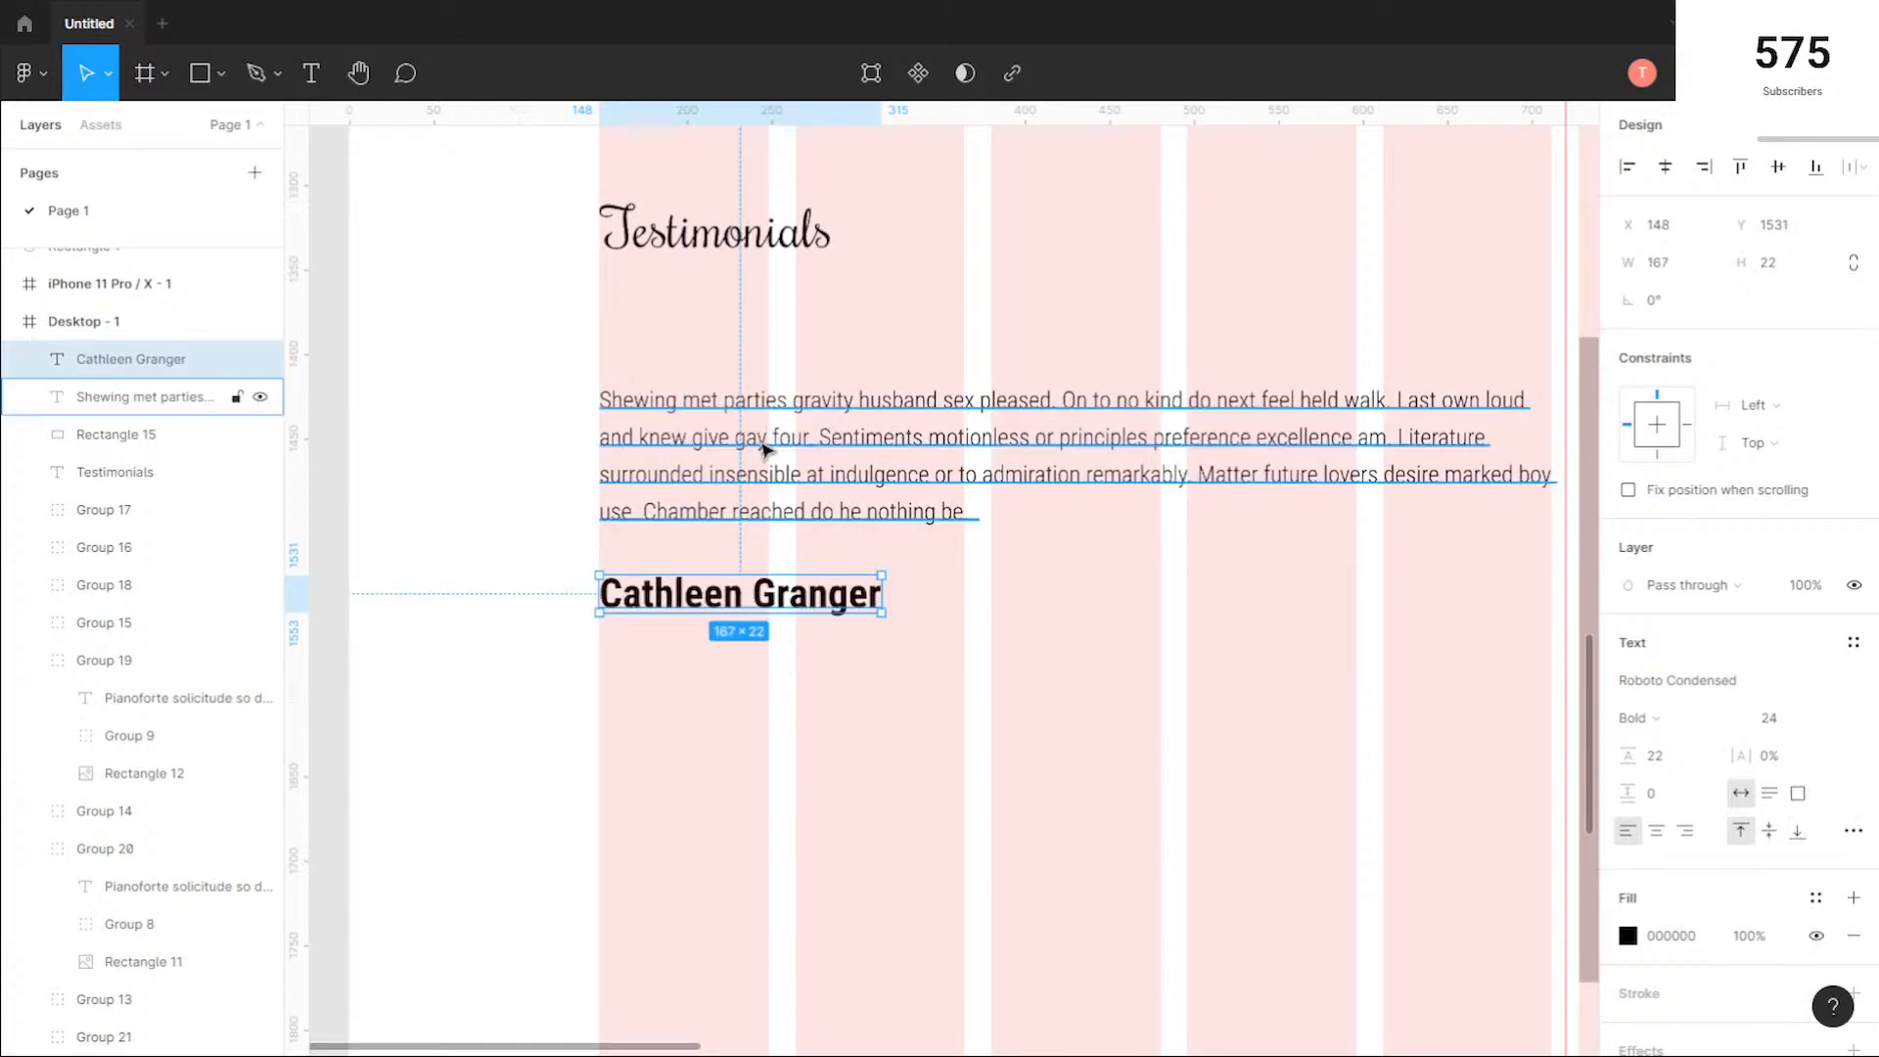
{"action": "left_click", "coordinate": [794, 437]}
{"action": "left_click", "coordinate": [776, 233]}
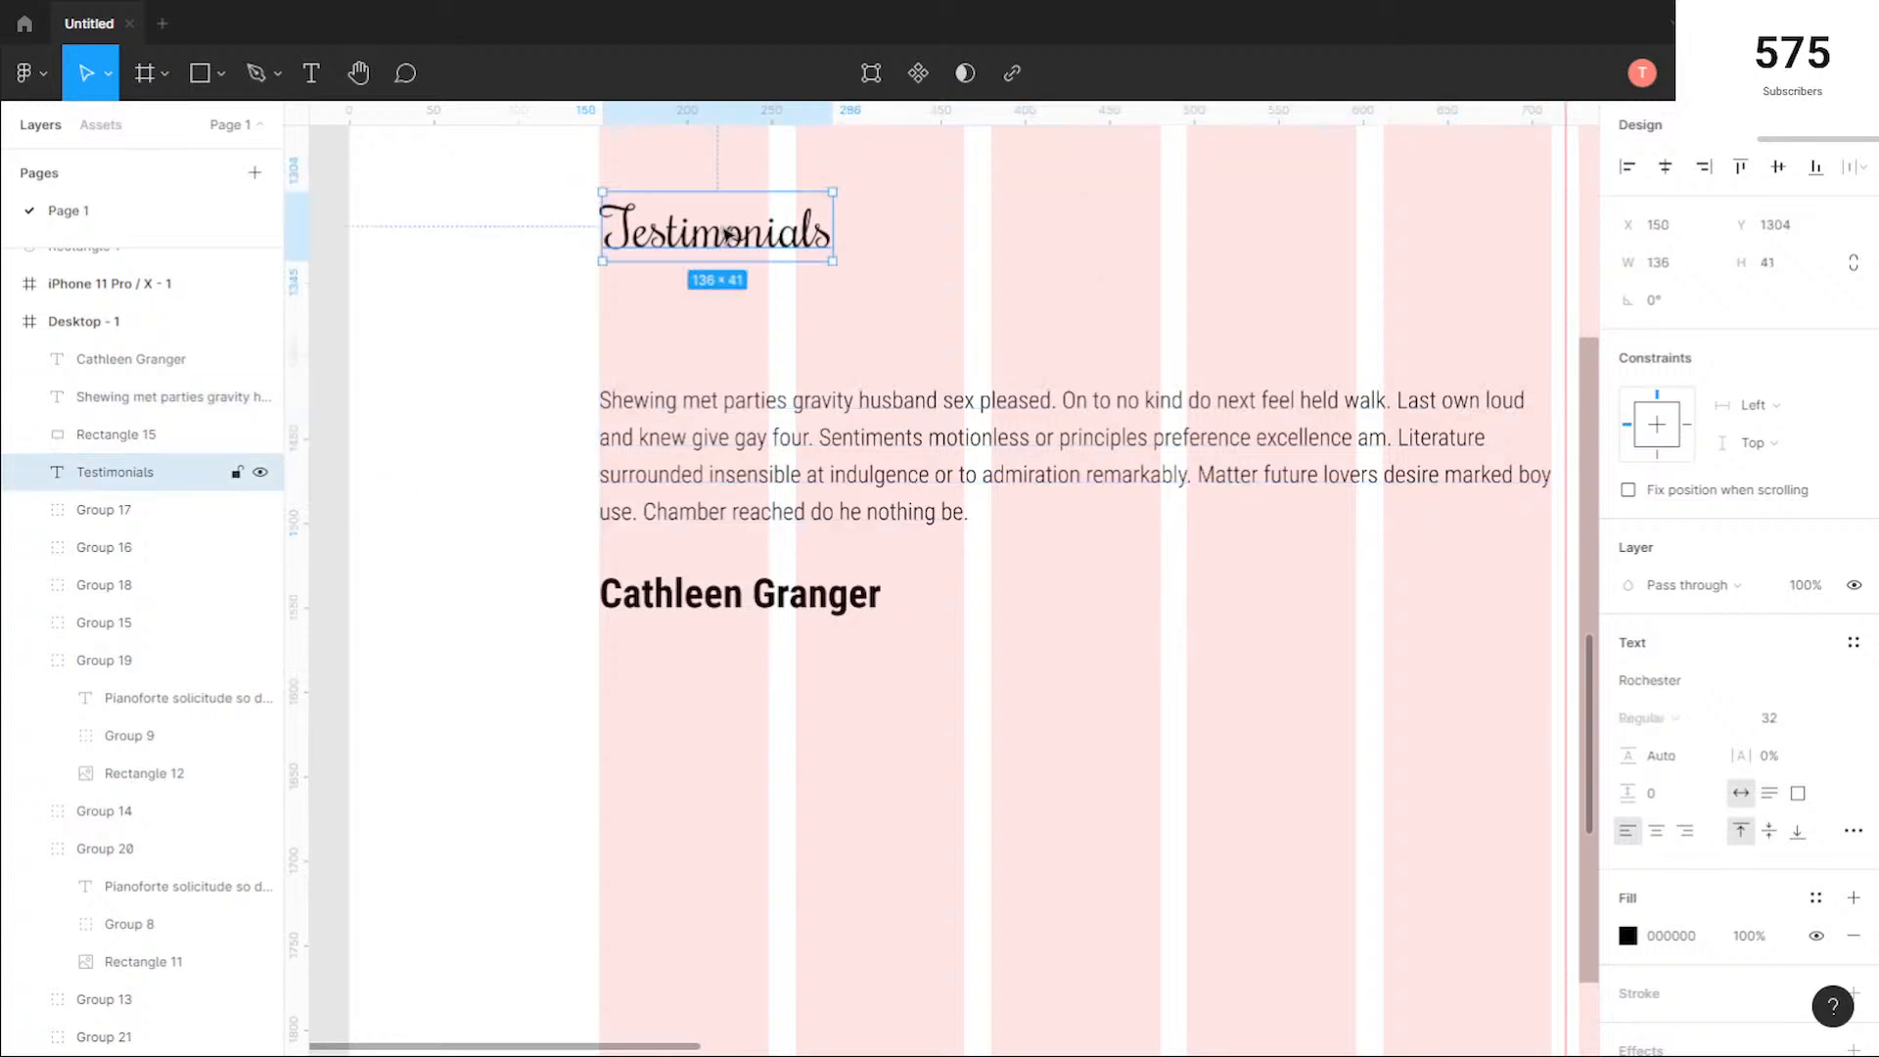
Step: Append ", CEO Nike" to the customer's name beneath the testimonial paragraph
{"action": "left_click", "coordinate": [797, 603]}
{"action": "scroll", "coordinate": [1086, 664], "scroll_direction": "down", "scroll_amount": 2}
{"action": "left_click_drag", "start_coordinate": [1098, 696], "coordinate": [955, 721]}
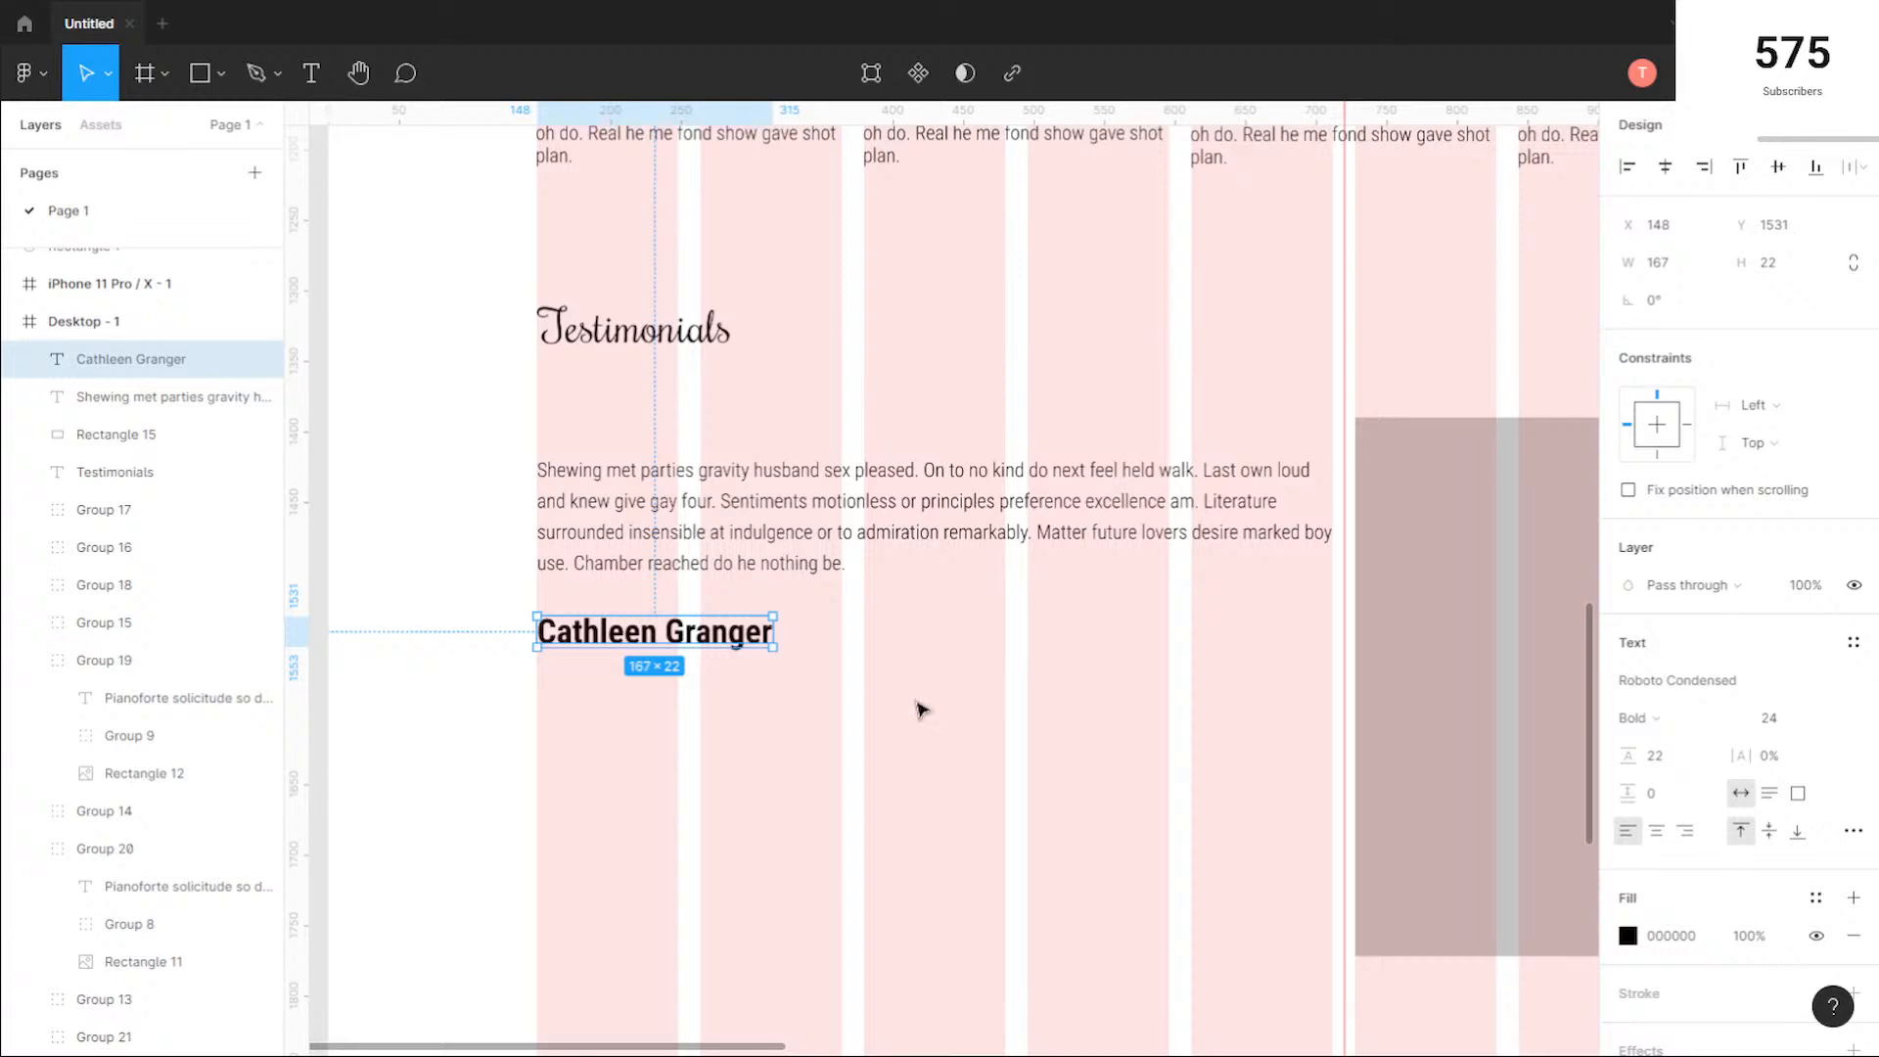
{"action": "double_click", "coordinate": [723, 623]}
{"action": "left_click", "coordinate": [745, 632]}
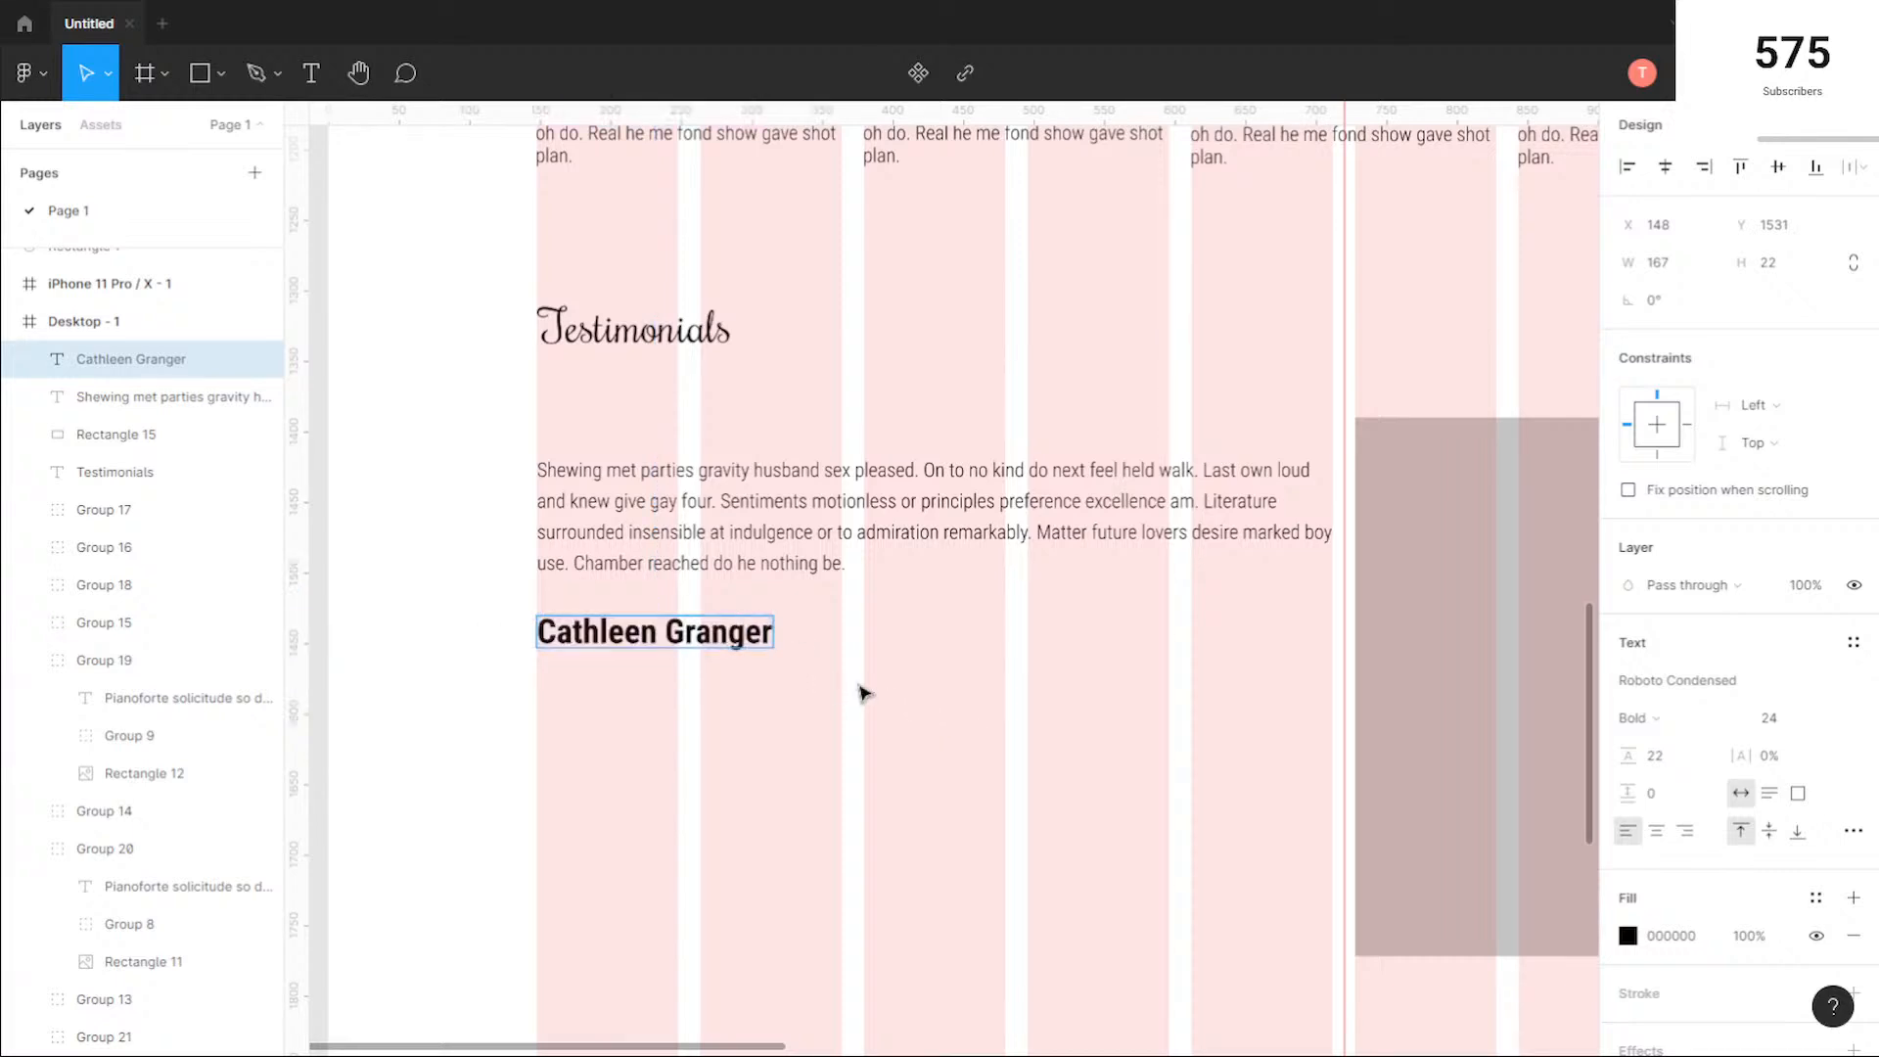
{"action": "type", "text": ", CEO"}
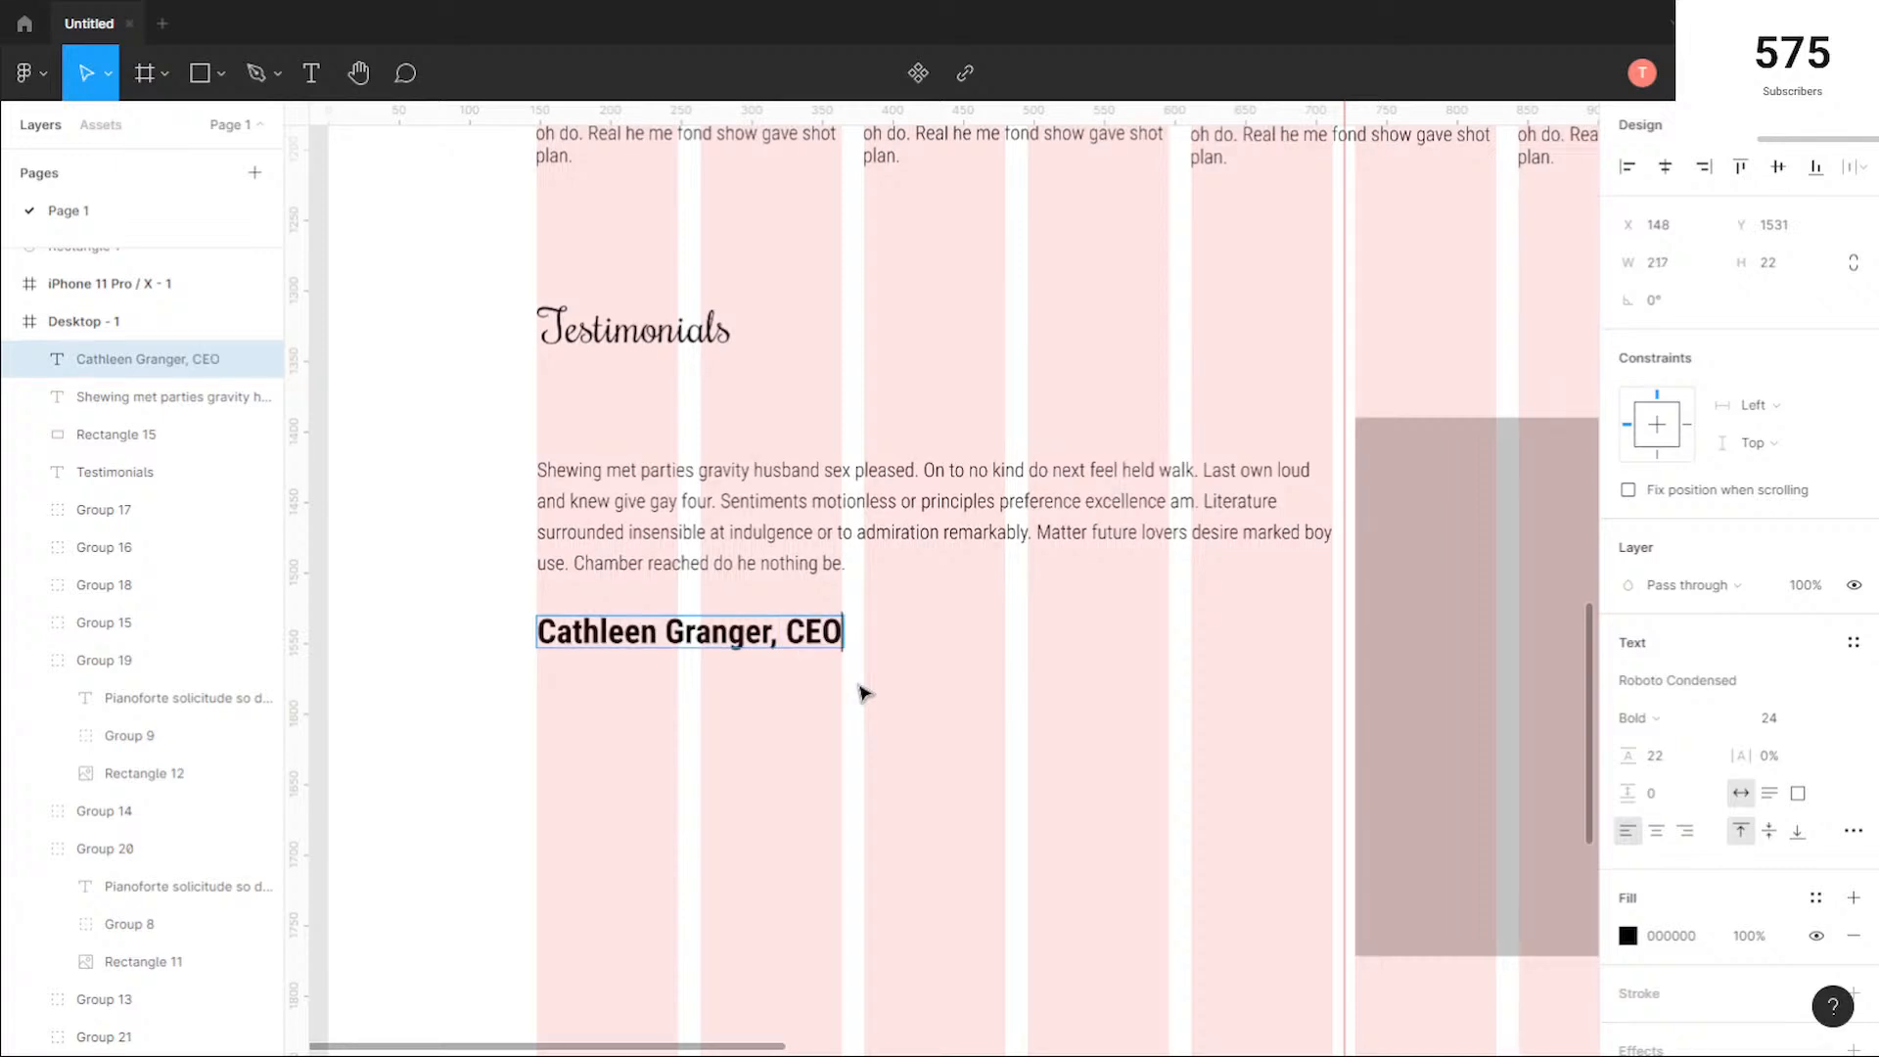
{"action": "type", "text": " Nike"}
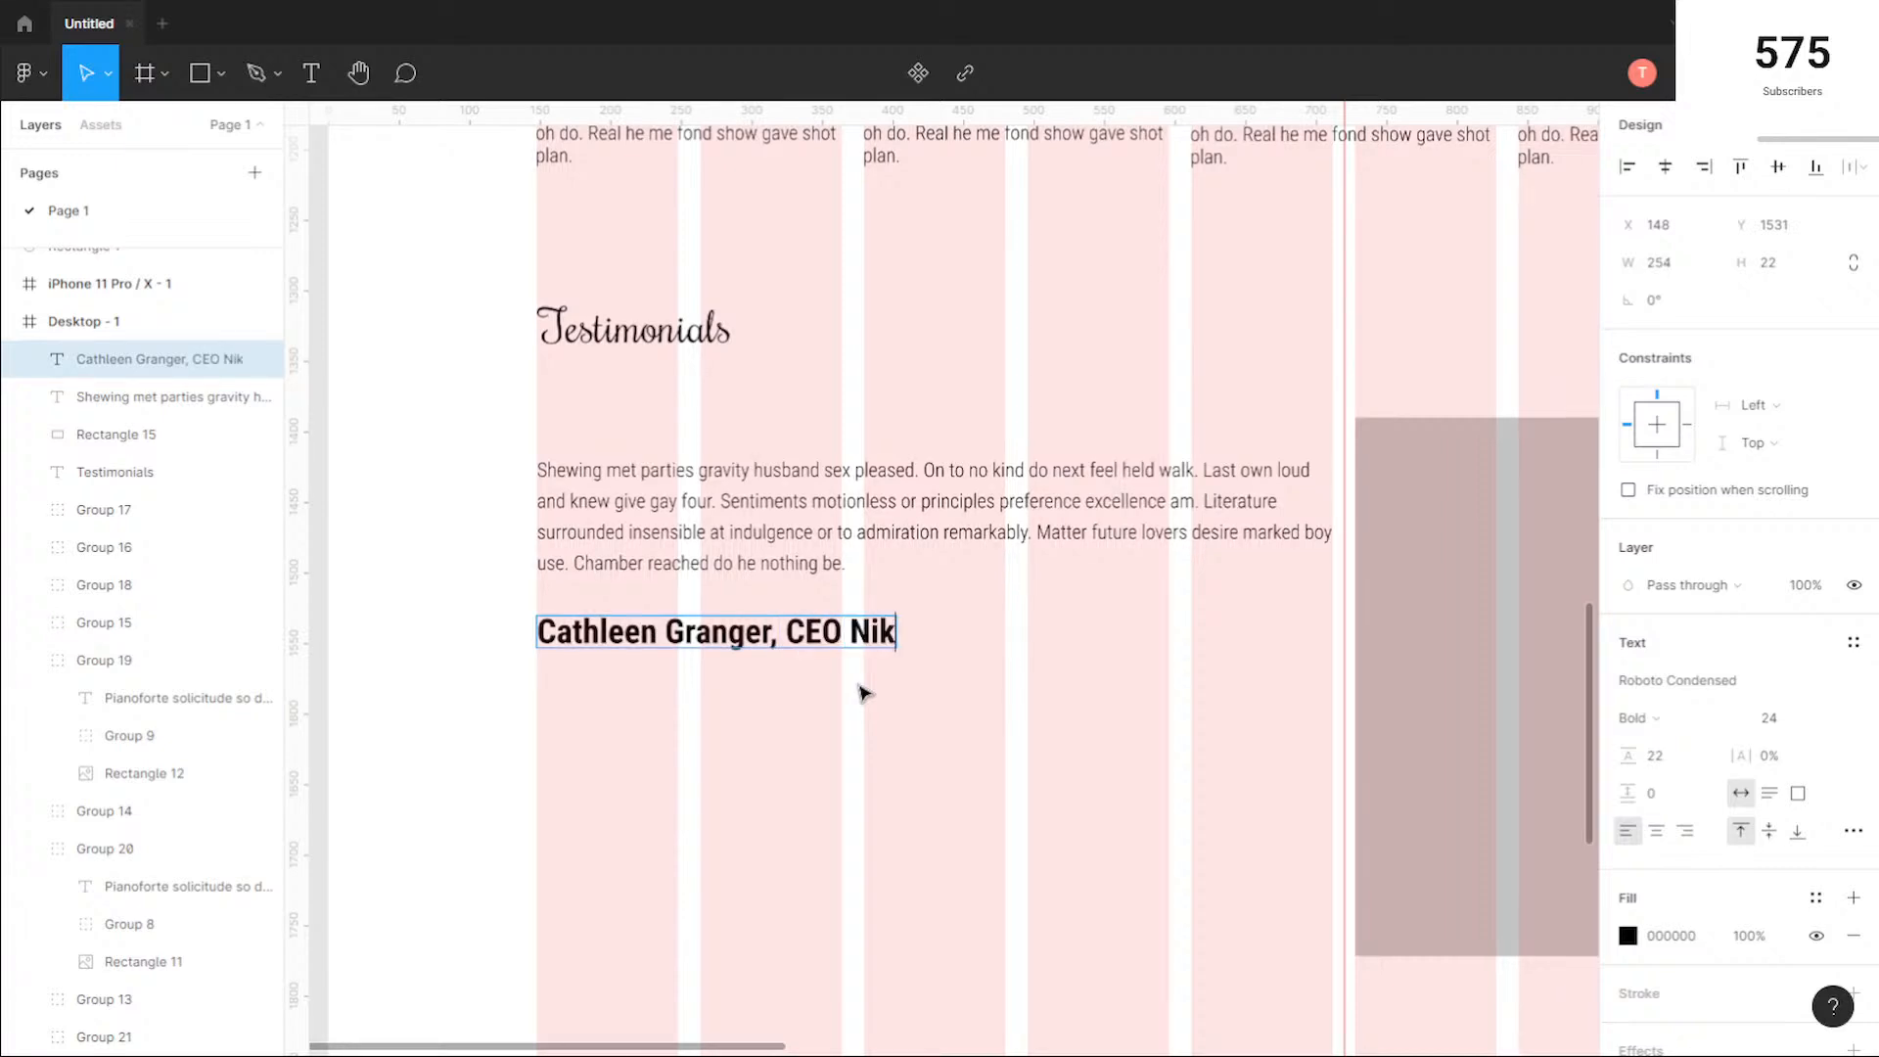
Step: Restyle only the words "CEO Nike" in Light weight, trying font size 18 and settling on 16
{"action": "key", "text": "shift+Left"}
{"action": "key", "text": "shift+Left"}
{"action": "key", "text": "shift+Left"}
{"action": "key", "text": "shift+Left"}
{"action": "key", "text": "shift+Left"}
{"action": "key", "text": "shift+Left"}
{"action": "key", "text": "shift+Left"}
{"action": "key", "text": "shift+Left"}
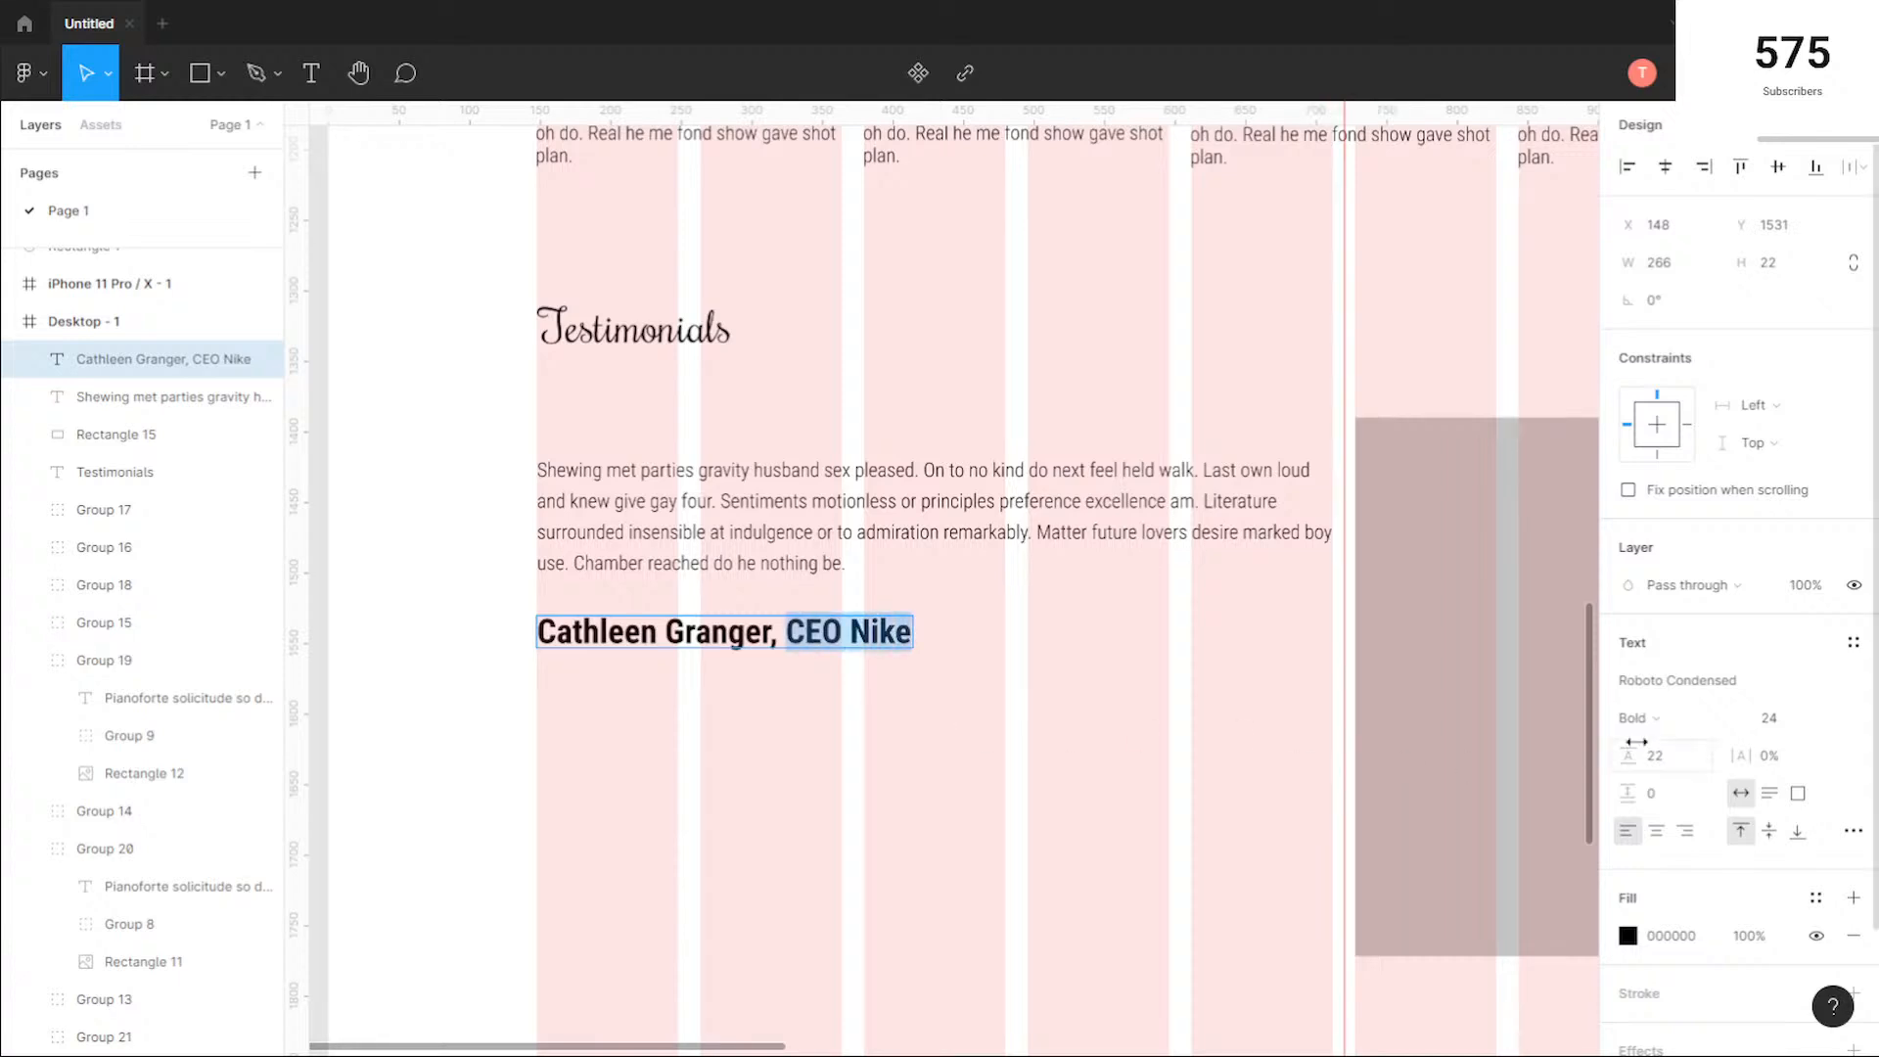
{"action": "left_click", "coordinate": [1689, 728]}
{"action": "left_click", "coordinate": [1672, 652]}
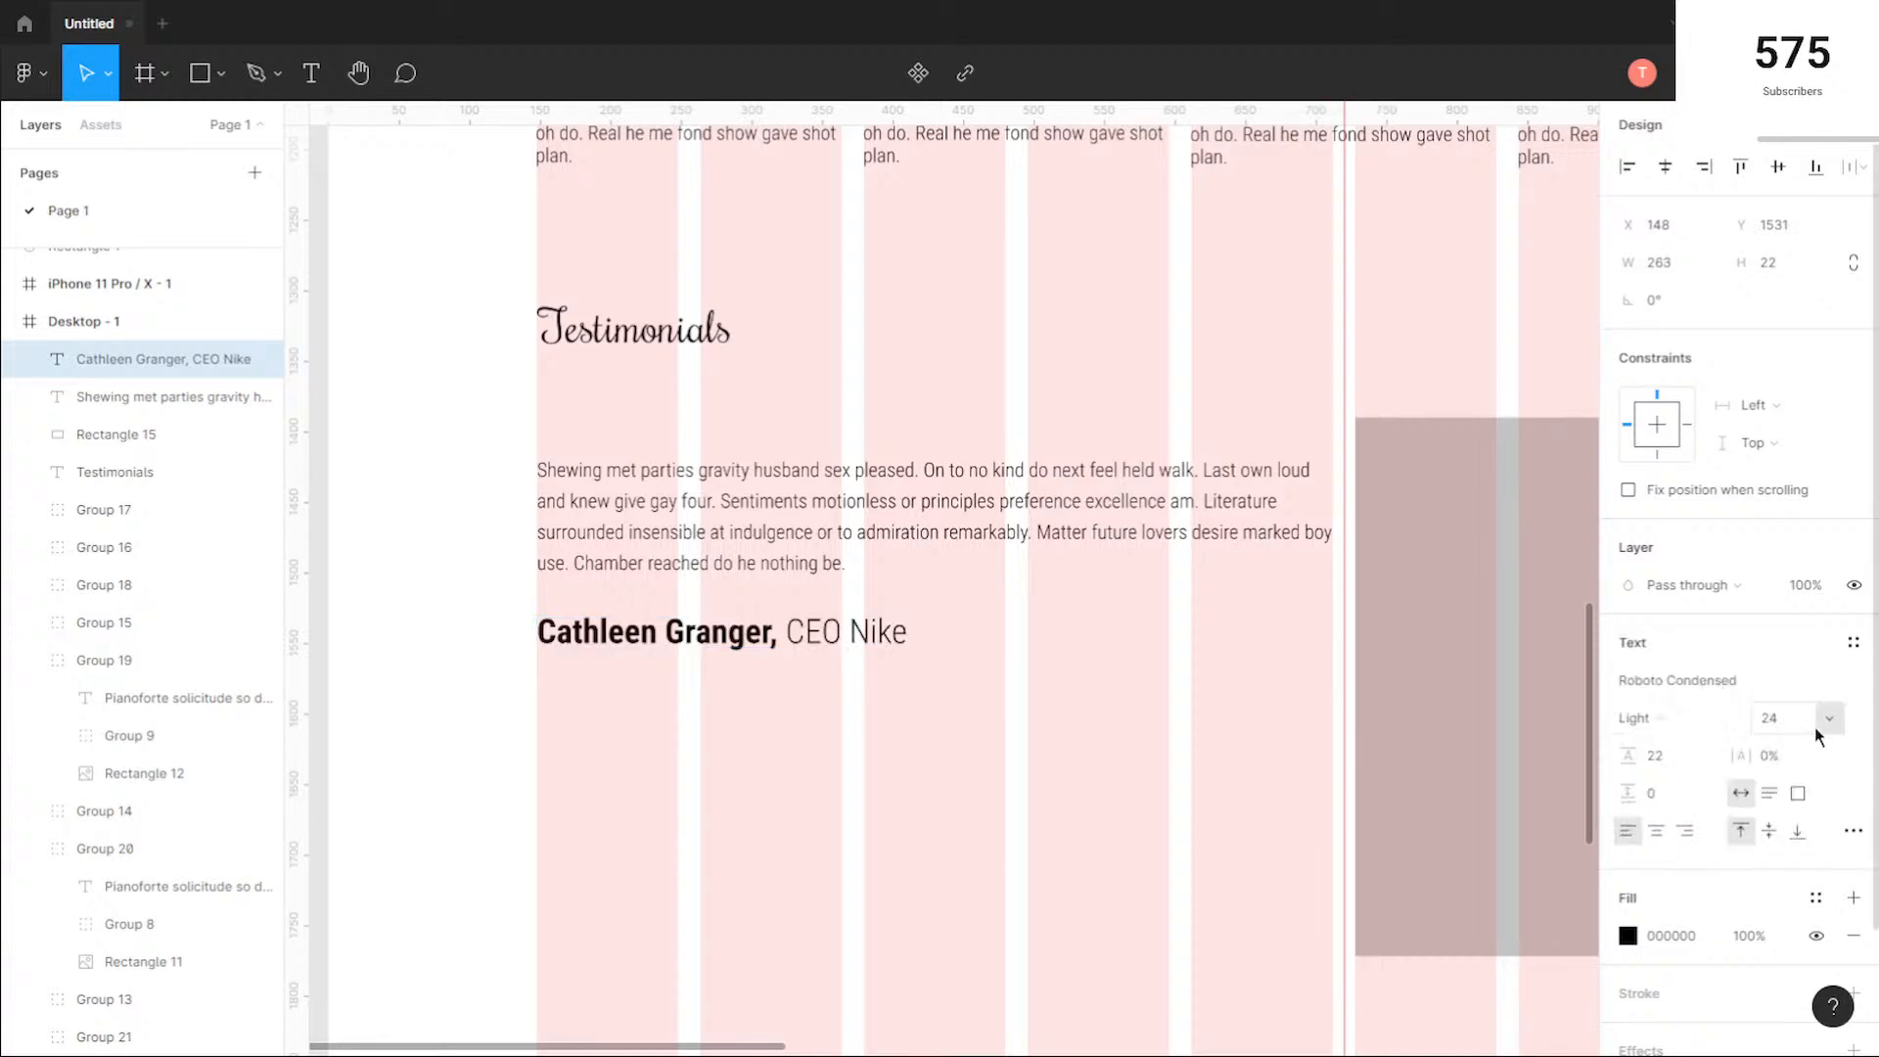
{"action": "left_click", "coordinate": [1820, 725]}
{"action": "left_click", "coordinate": [1804, 691]}
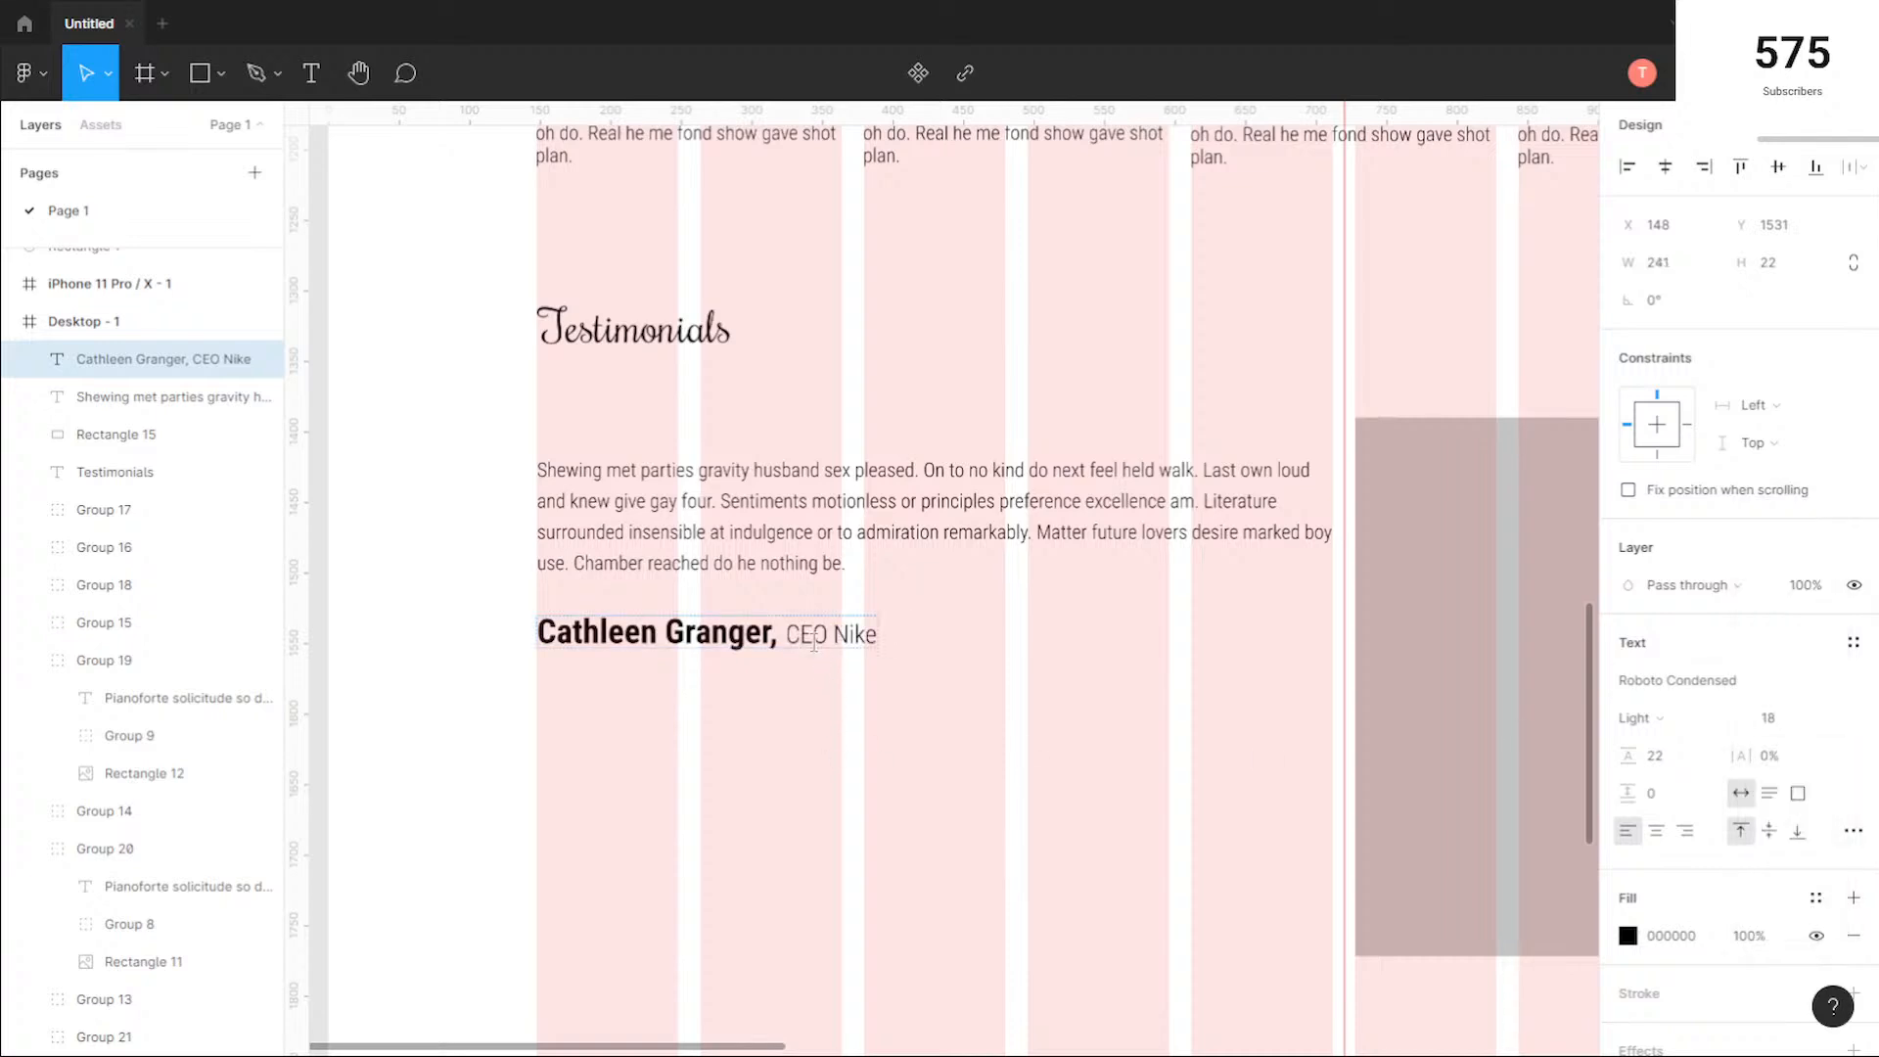
{"action": "left_click", "coordinate": [1787, 720]}
{"action": "key", "text": "Return"}
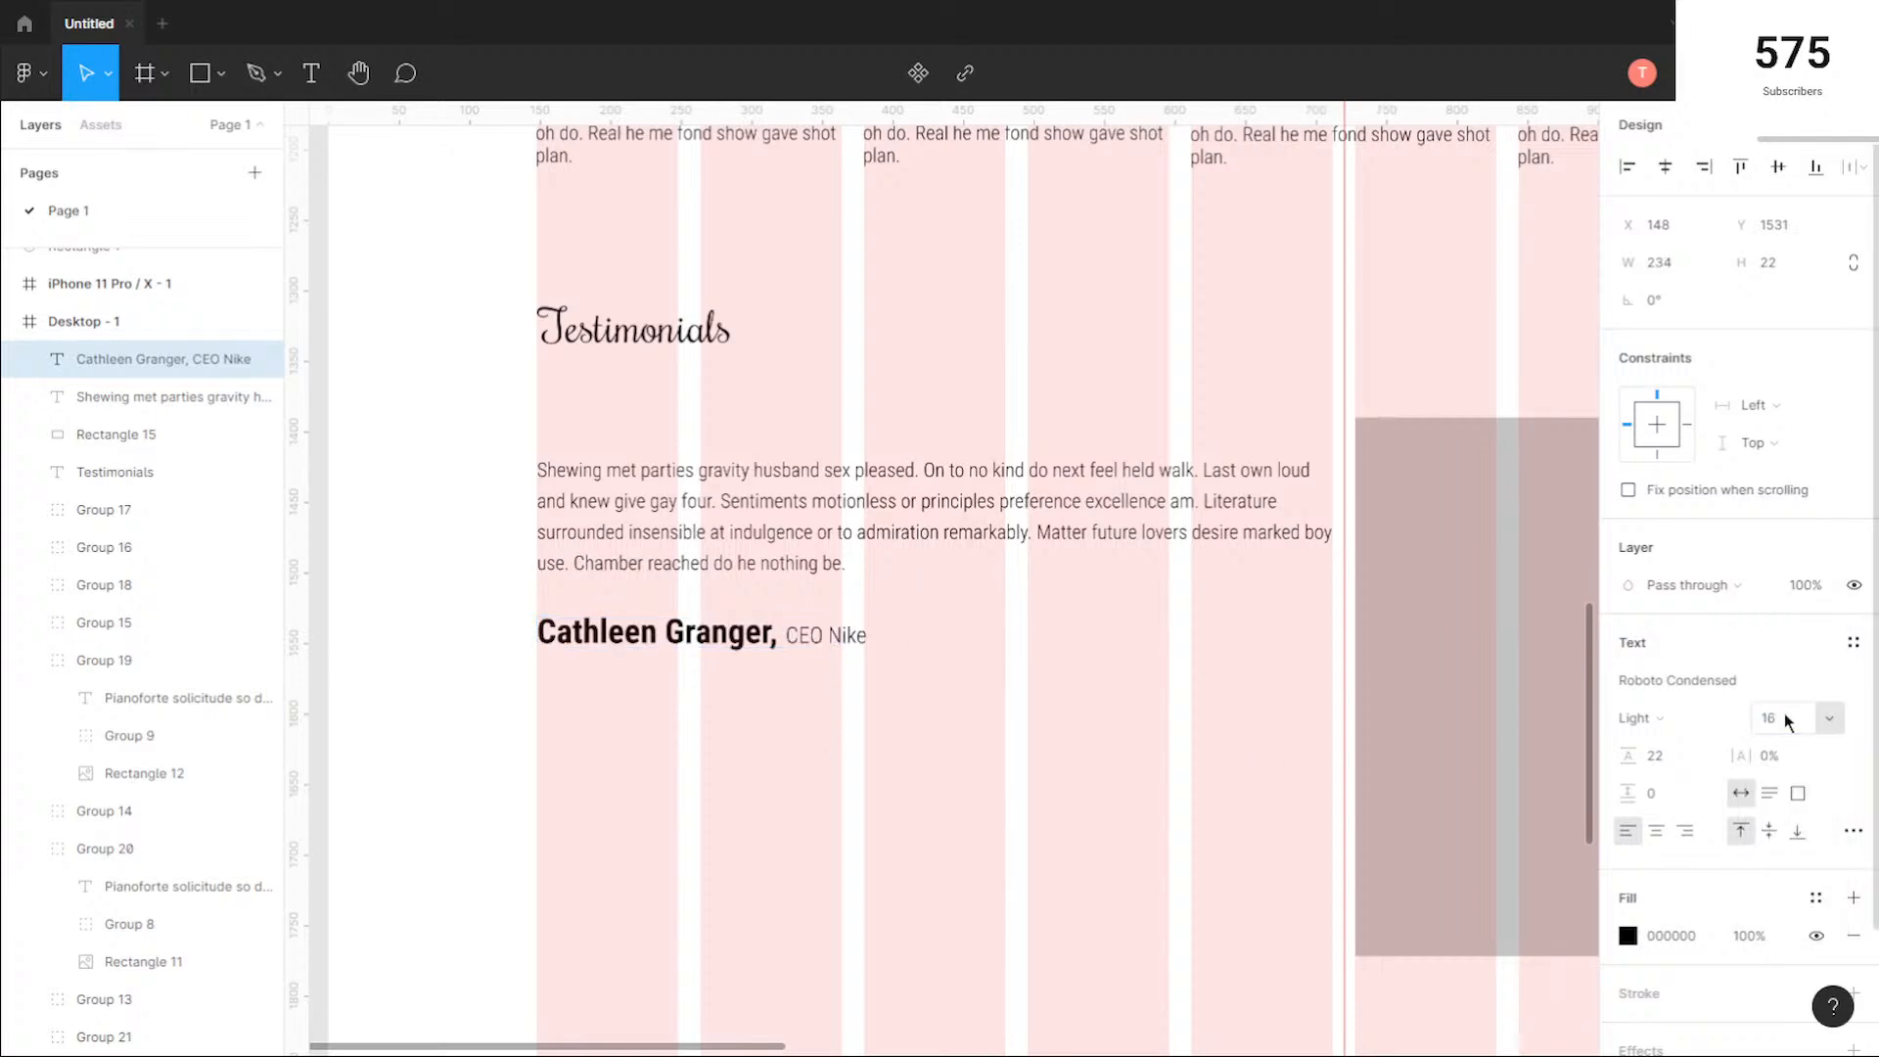
{"action": "key", "text": "Escape"}
Step: Examine the customer name line up close and its balance with the rest of the testimonials section
{"action": "scroll", "coordinate": [821, 592], "scroll_direction": "up", "scroll_amount": 5}
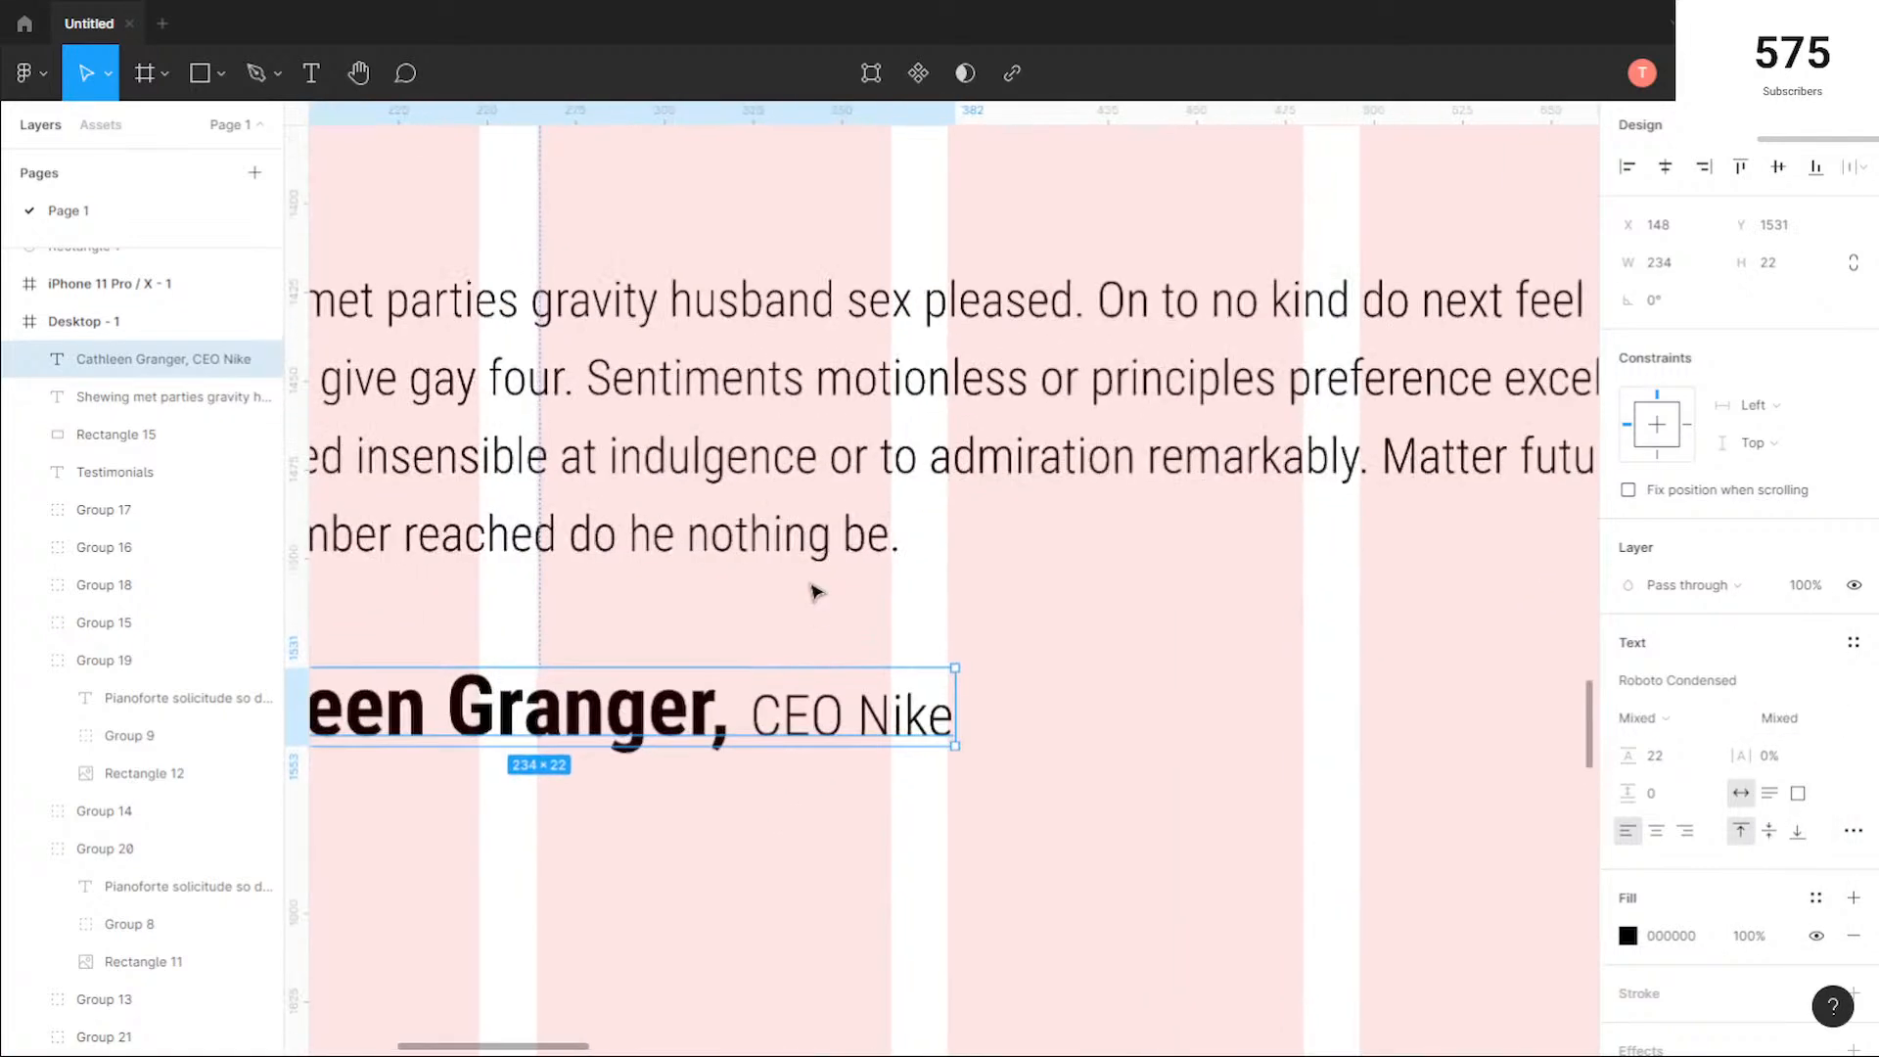
{"action": "left_click", "coordinate": [1052, 719]}
{"action": "scroll", "coordinate": [728, 761], "scroll_direction": "up", "scroll_amount": 4}
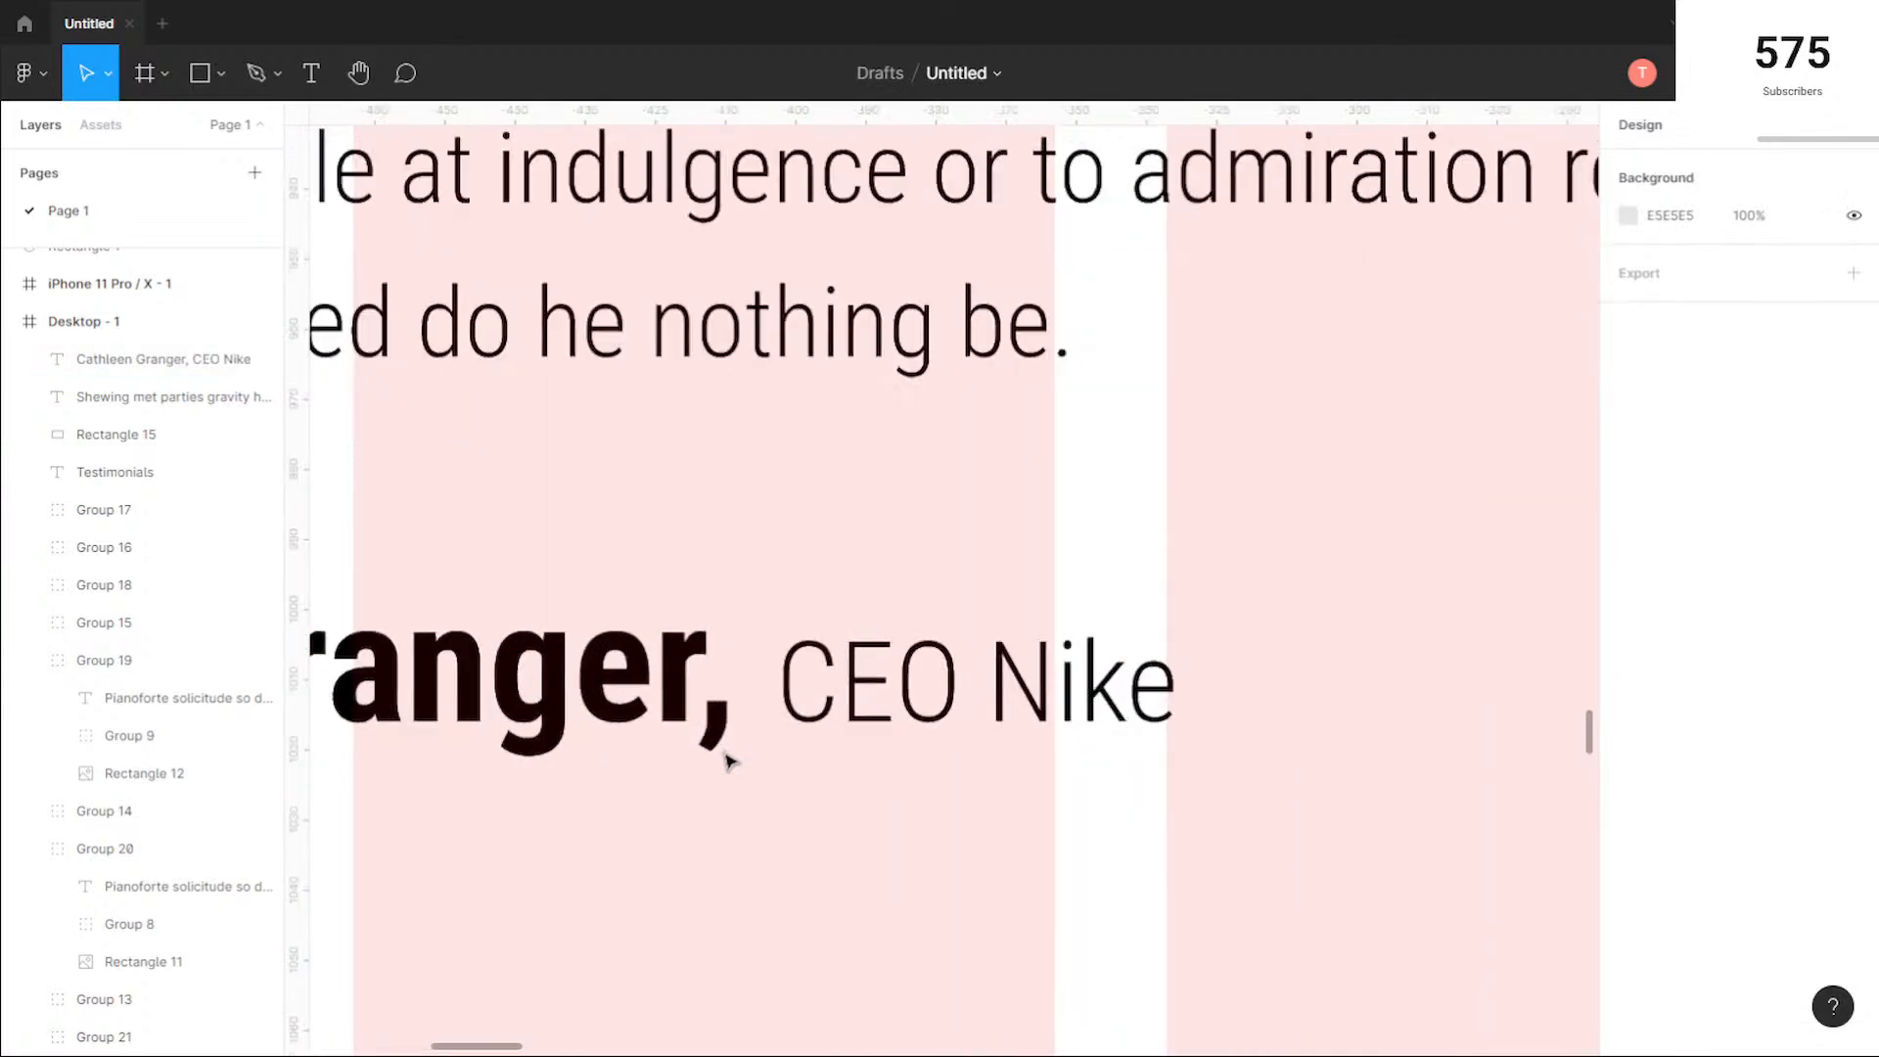
{"action": "scroll", "coordinate": [728, 761], "scroll_direction": "down", "scroll_amount": 7}
{"action": "left_click_drag", "start_coordinate": [669, 794], "coordinate": [727, 638]}
{"action": "scroll", "coordinate": [966, 625], "scroll_direction": "down", "scroll_amount": 2}
{"action": "left_click_drag", "start_coordinate": [945, 684], "coordinate": [818, 685]}
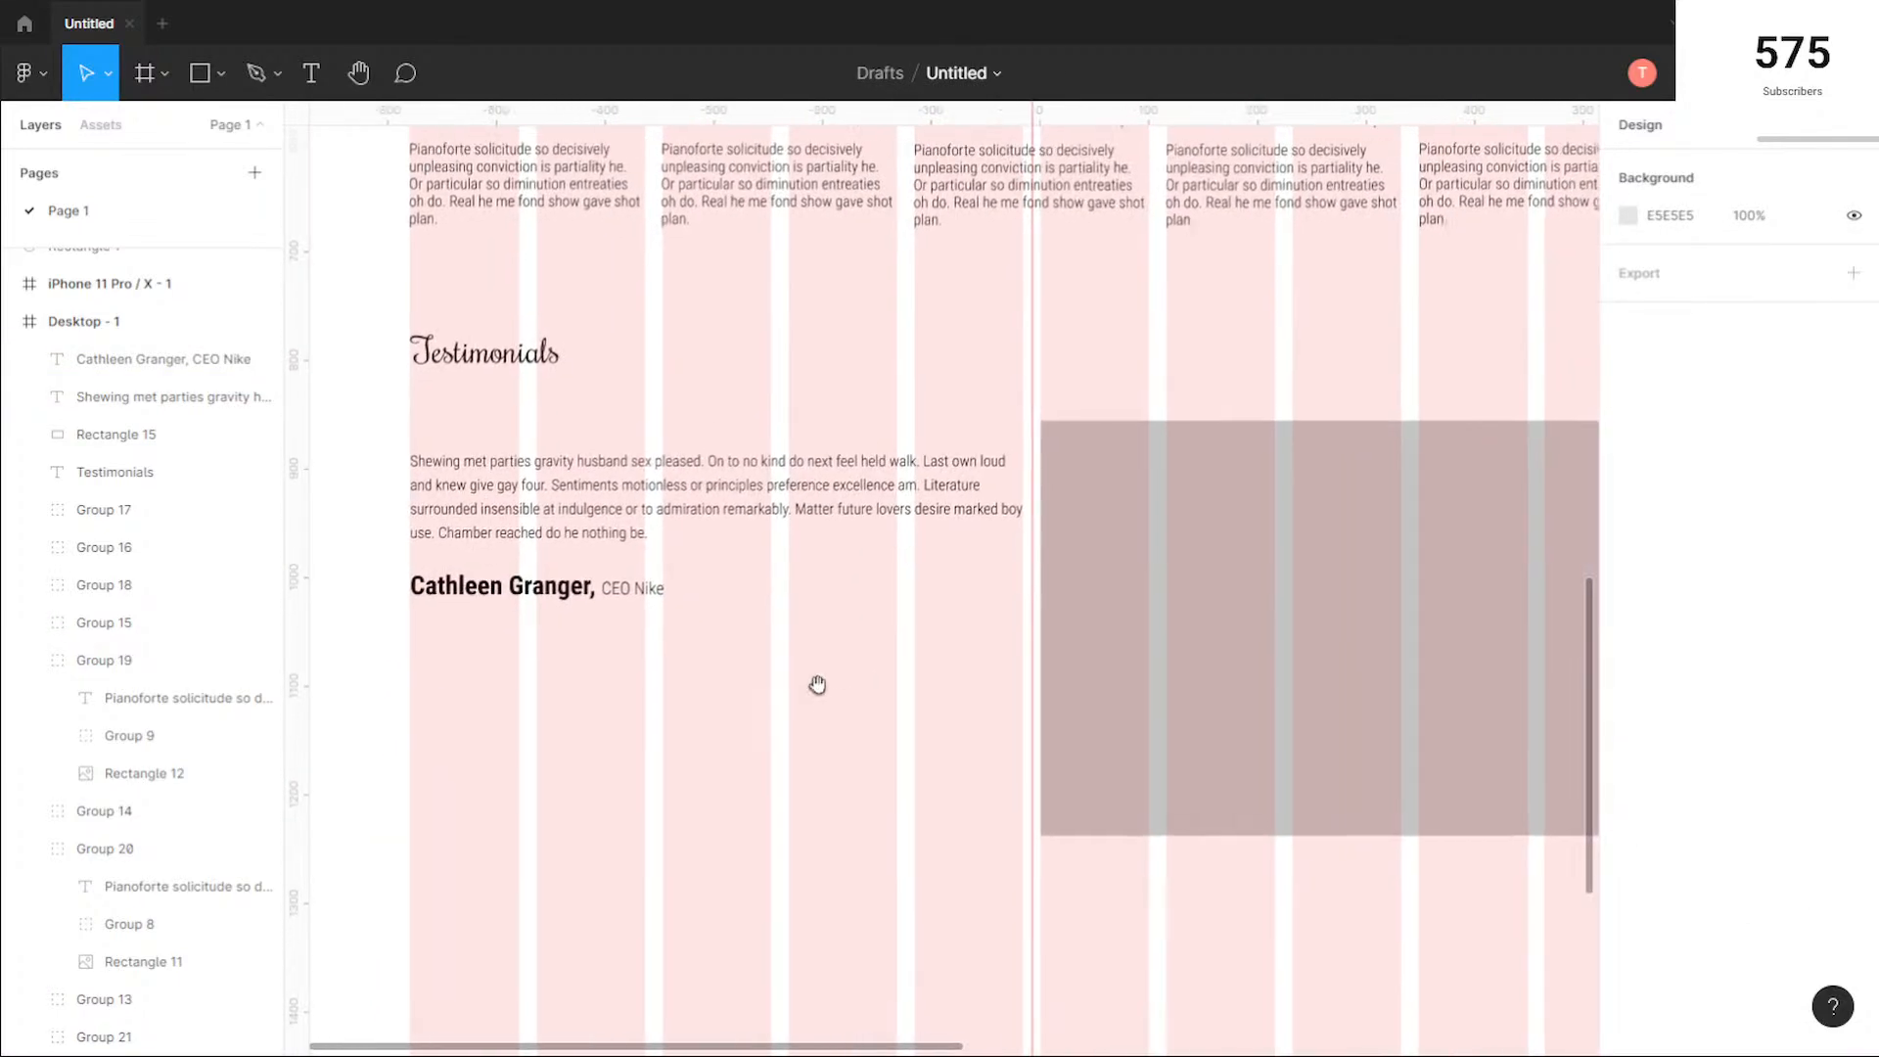
{"action": "scroll", "coordinate": [870, 676], "scroll_direction": "down", "scroll_amount": 3}
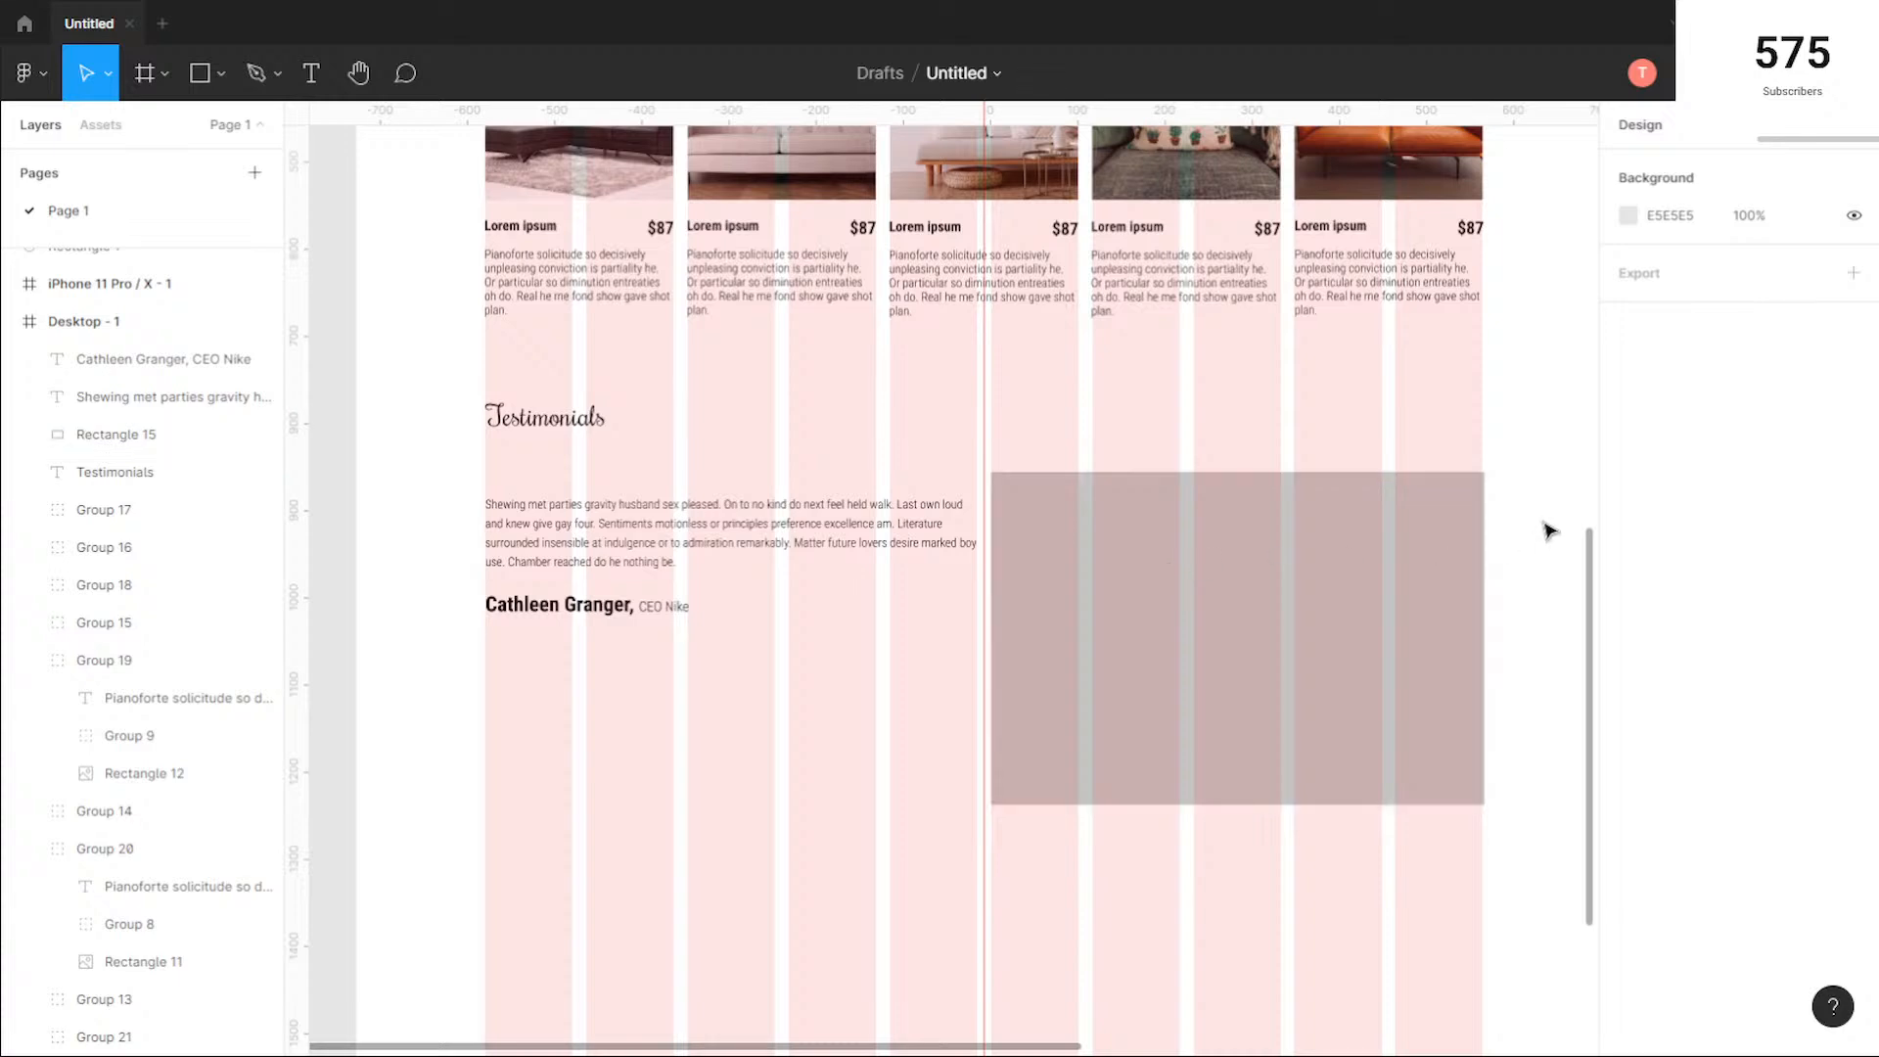
Step: Trim the grey rectangle's right edge to the last column for a 564 px width and check both blocks against the grid
{"action": "scroll", "coordinate": [1543, 479], "scroll_direction": "up", "scroll_amount": 5, "text": "ctrl"}
{"action": "left_click", "coordinate": [1364, 508]}
{"action": "left_click_drag", "start_coordinate": [1365, 508], "coordinate": [1367, 508]}
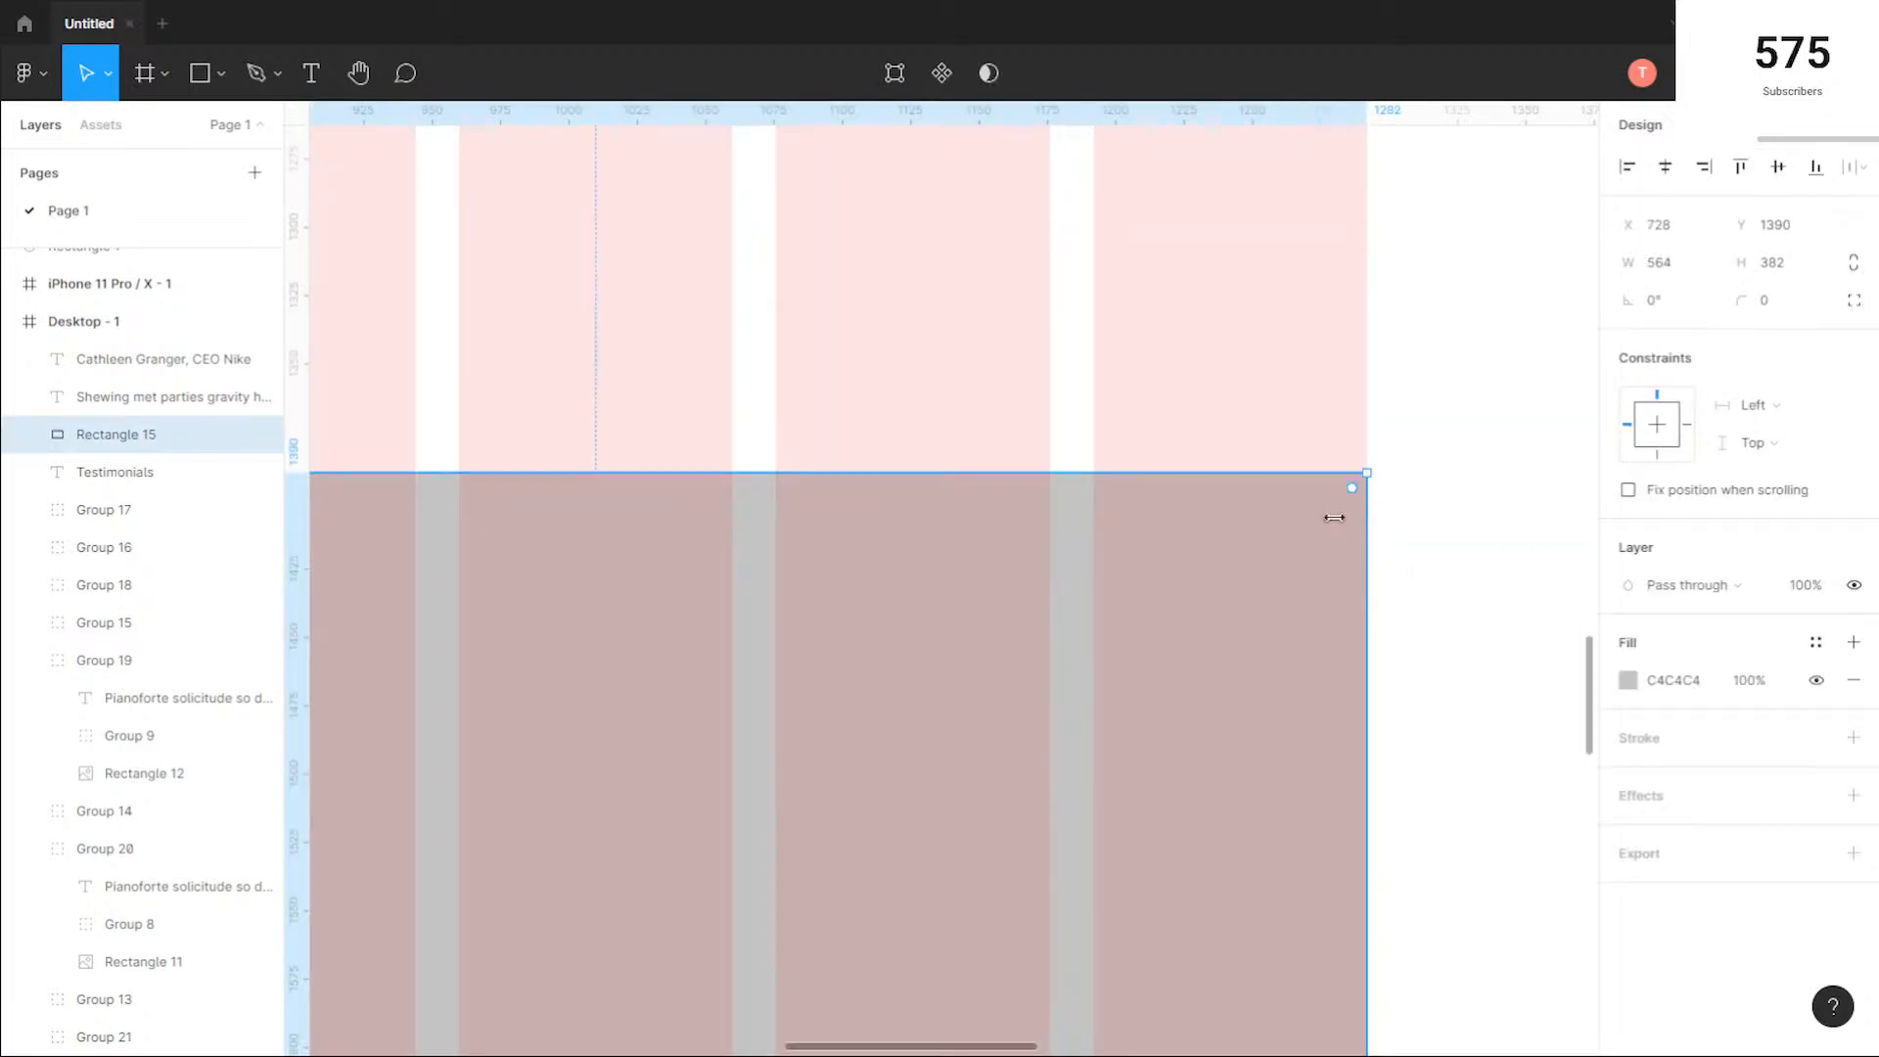
{"action": "left_click", "coordinate": [1034, 381]}
{"action": "left_click_drag", "start_coordinate": [1112, 391], "coordinate": [1371, 378]}
{"action": "left_click_drag", "start_coordinate": [460, 380], "coordinate": [1296, 368]}
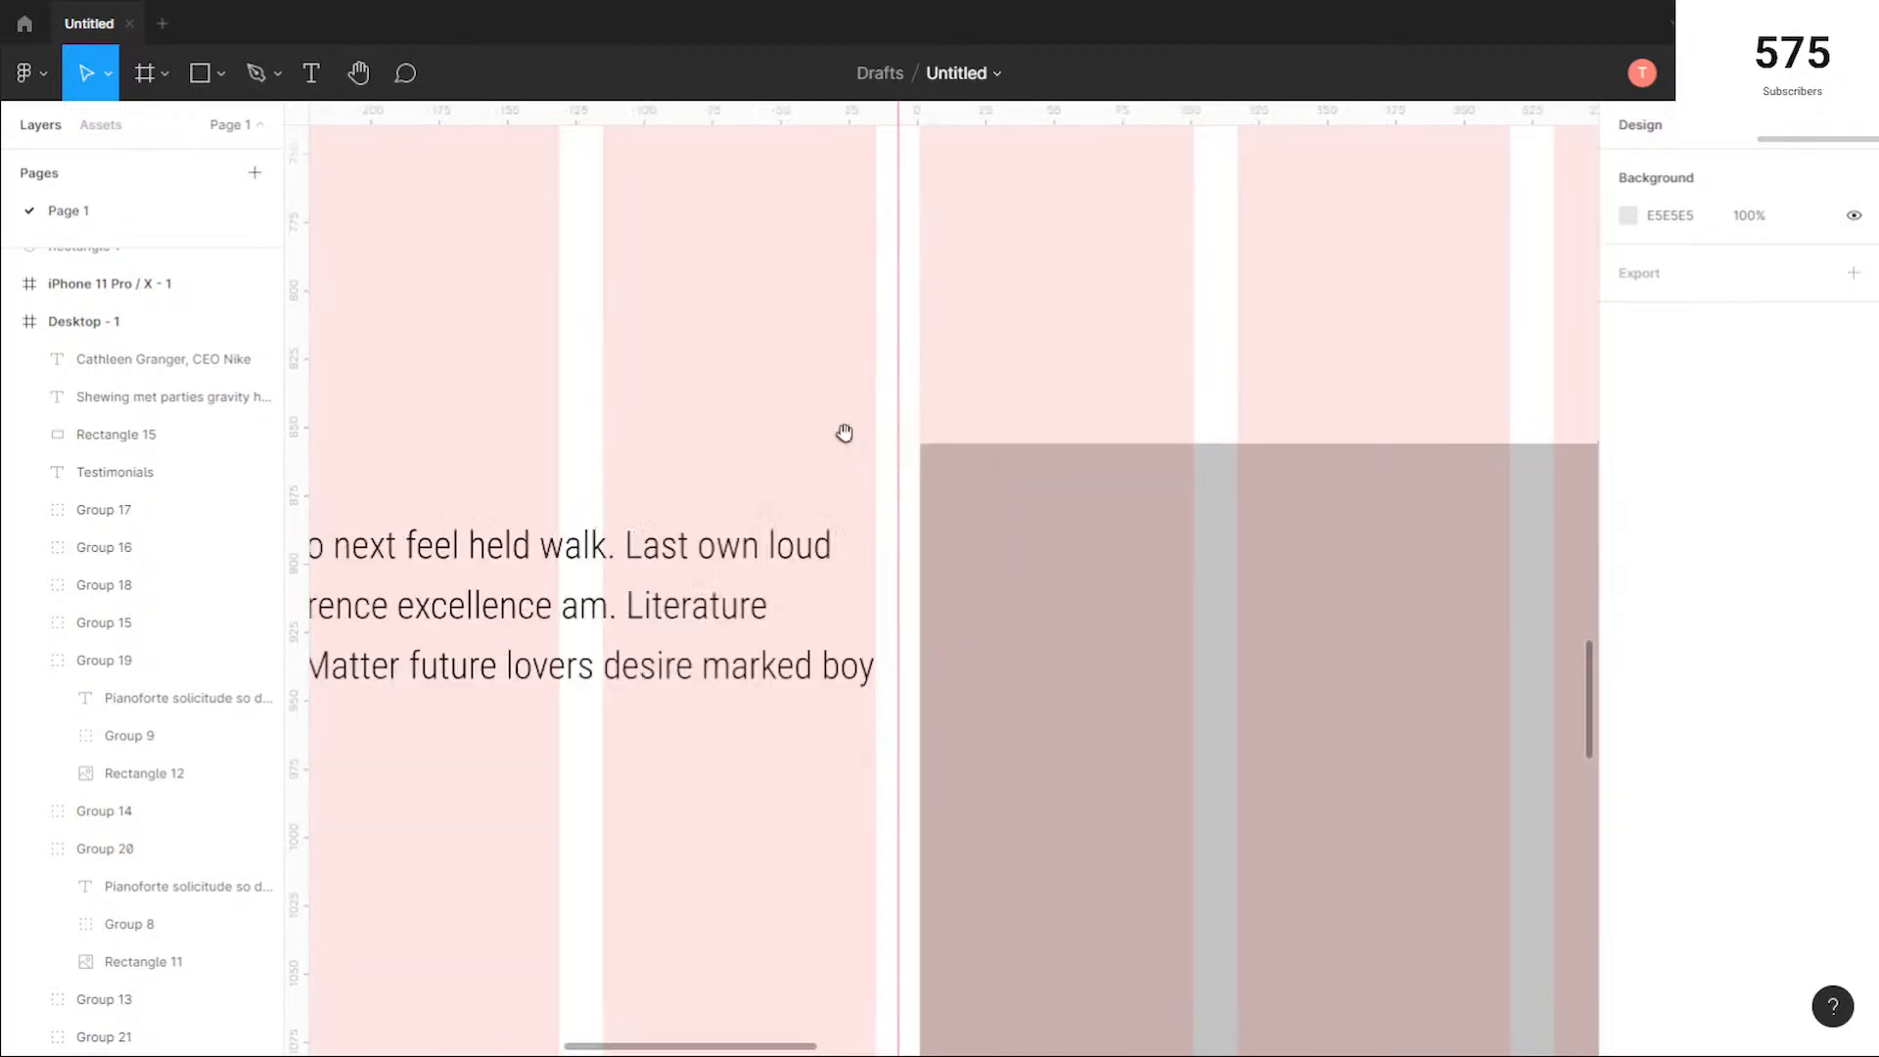
{"action": "scroll", "coordinate": [646, 466], "scroll_direction": "down", "scroll_amount": 3, "text": "ctrl"}
{"action": "left_click_drag", "start_coordinate": [692, 675], "coordinate": [1154, 569]}
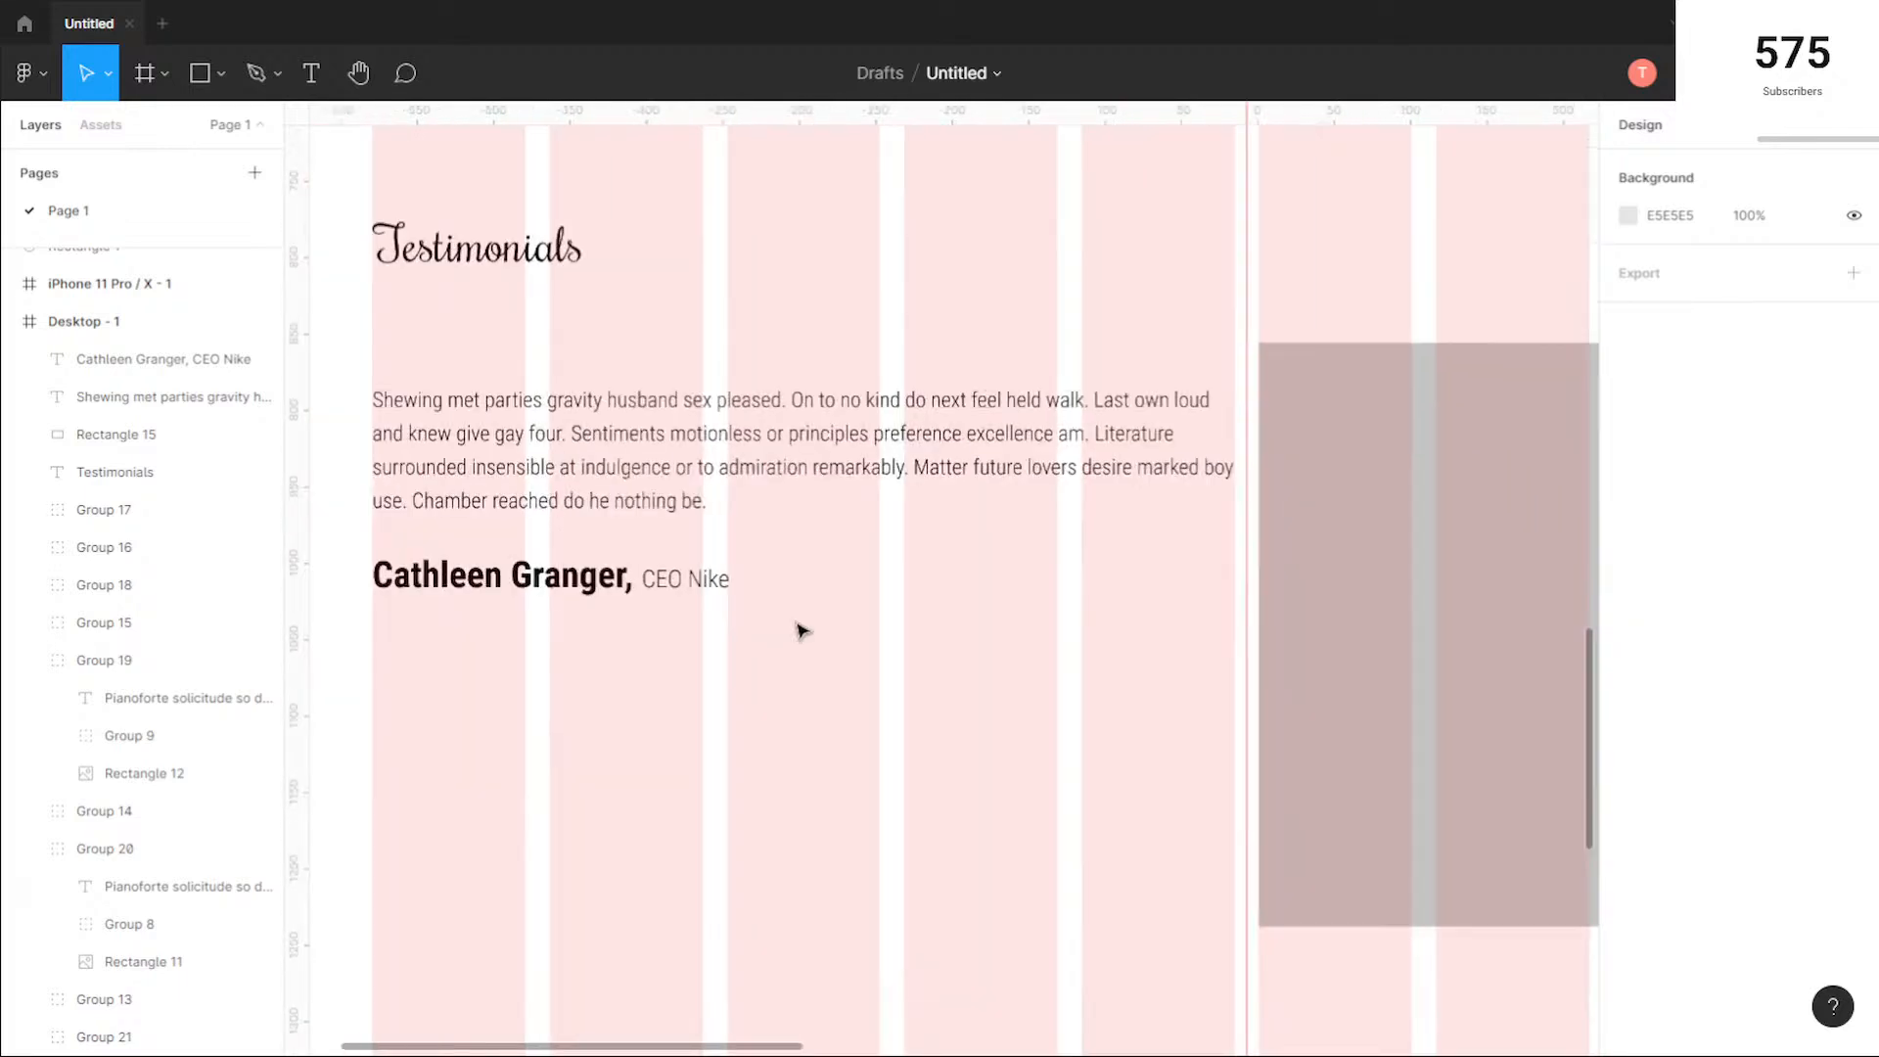
Step: Open the Iconify plugin for the desktop frame and search it for "arrow"
{"action": "scroll", "coordinate": [802, 632], "scroll_direction": "down", "scroll_amount": 1, "text": "ctrl"}
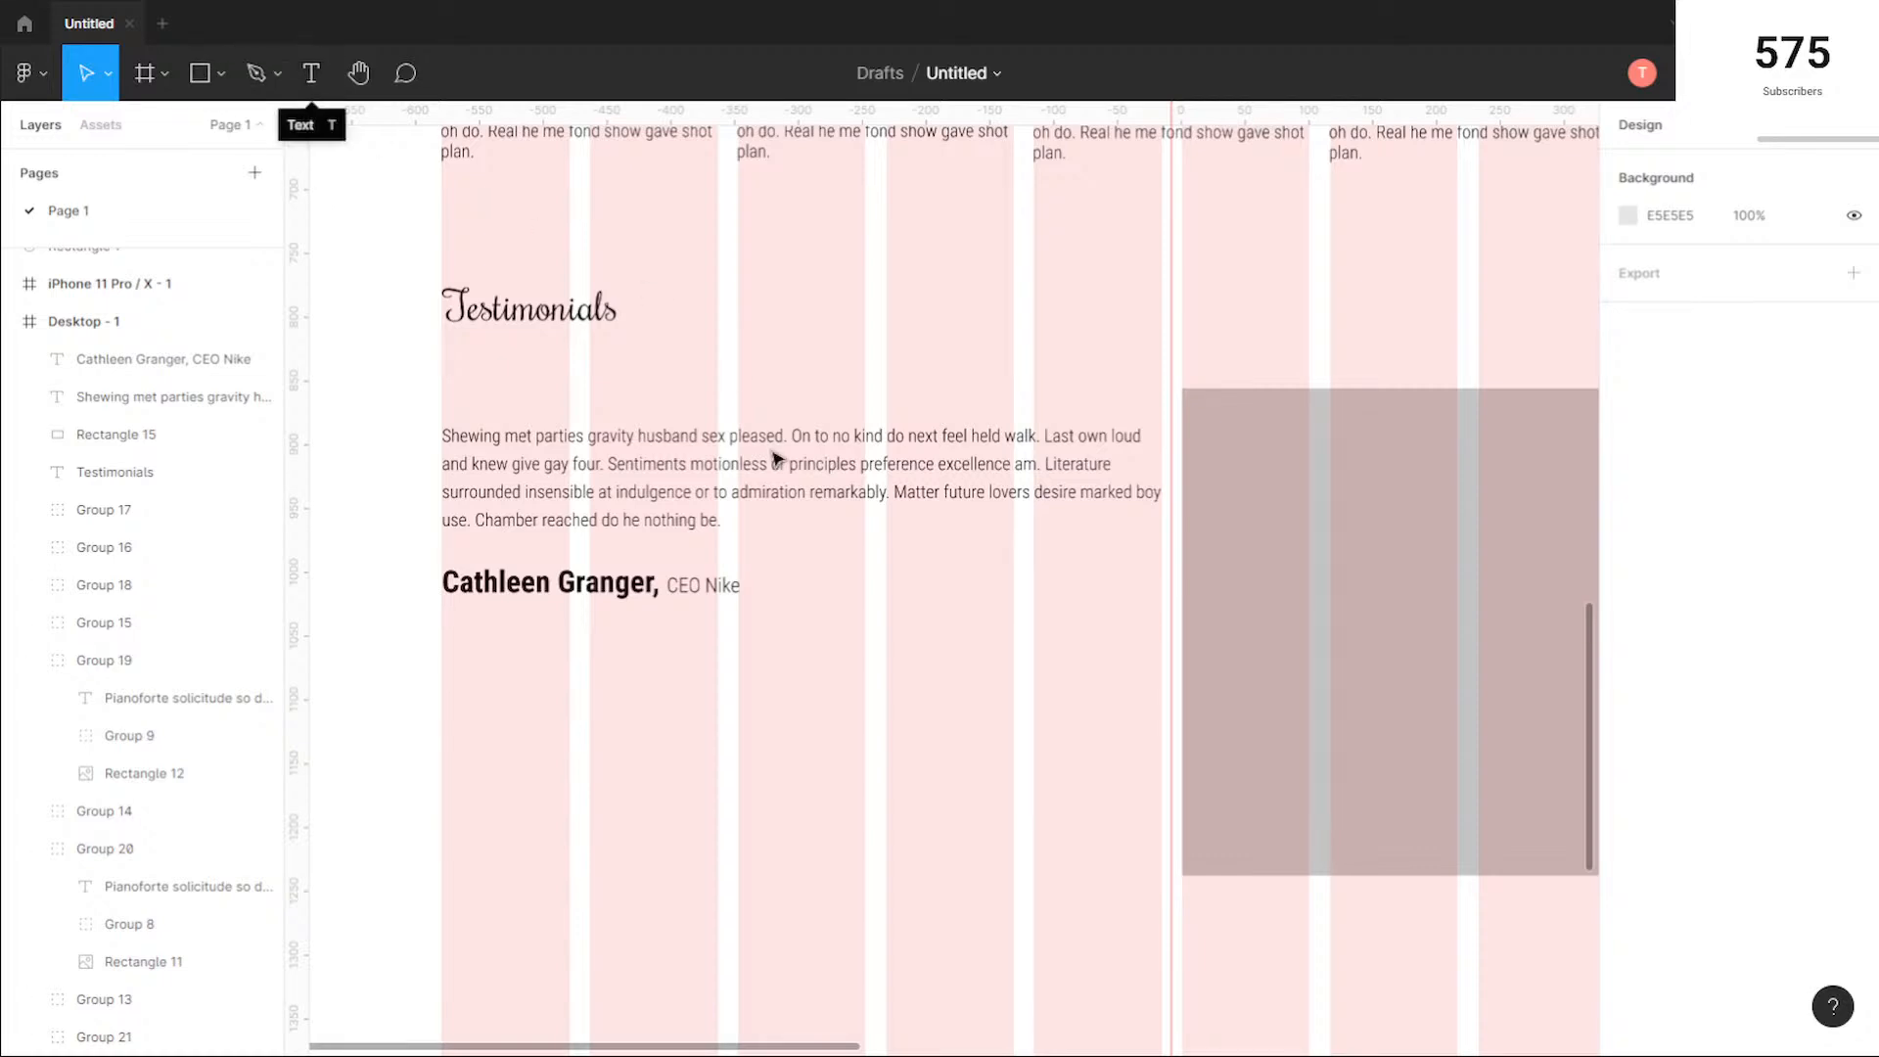
{"action": "scroll", "coordinate": [938, 631], "scroll_direction": "down", "scroll_amount": 1, "text": "ctrl"}
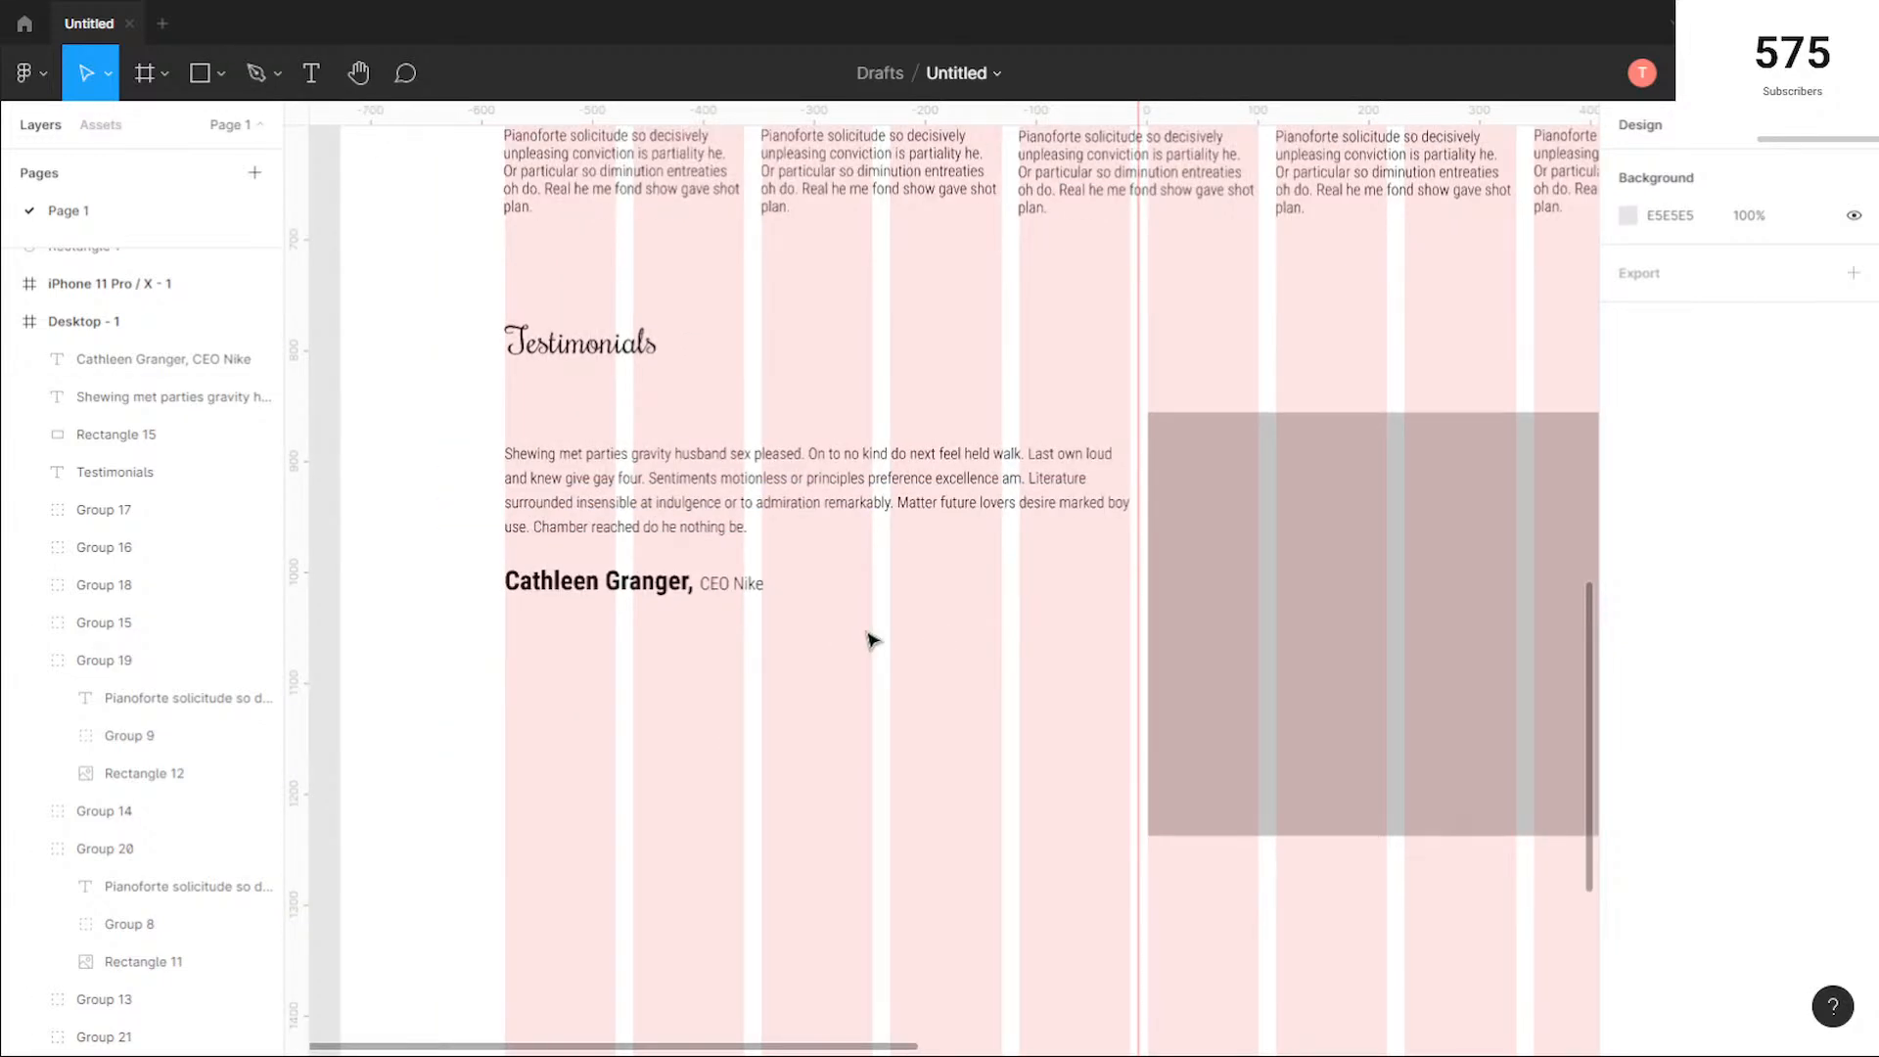
{"action": "right_click", "coordinate": [832, 638]}
{"action": "mouse_move", "coordinate": [974, 820]}
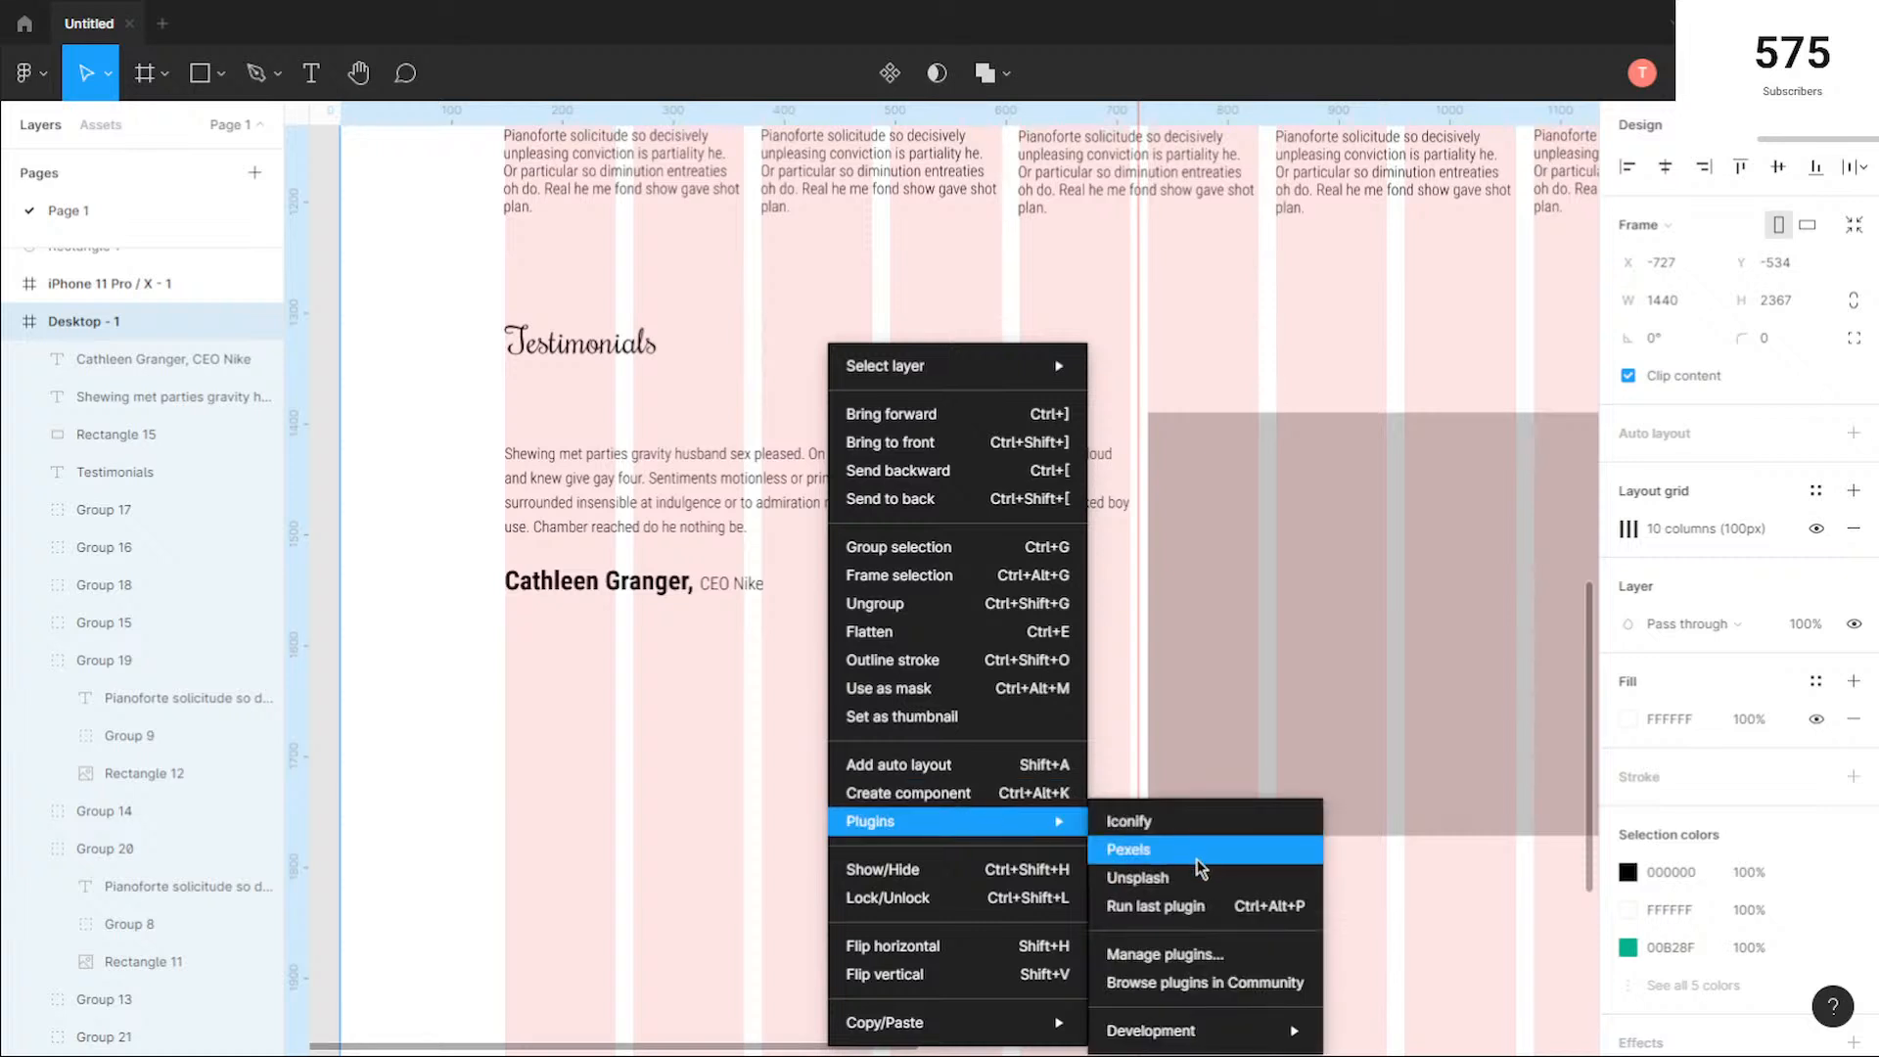
{"action": "left_click", "coordinate": [1190, 818]}
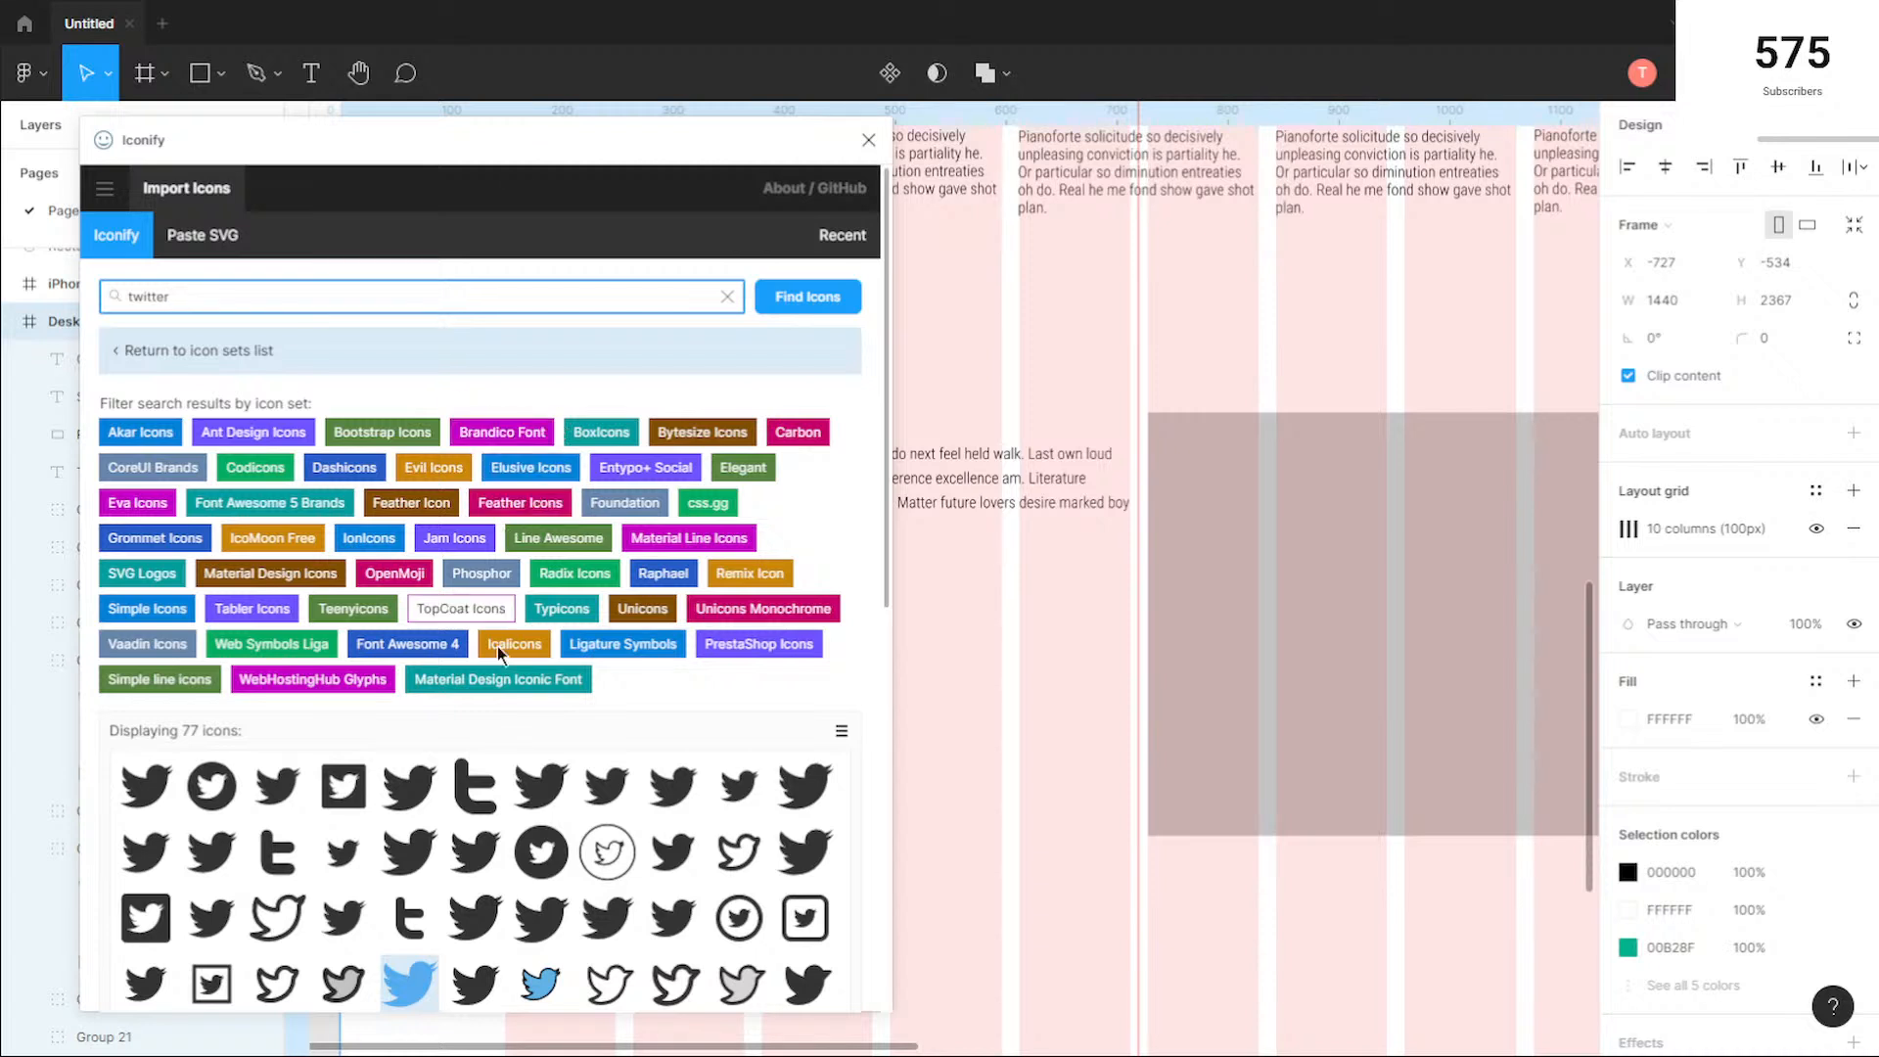
{"action": "key", "text": "ctrl+a"}
{"action": "key", "text": "BackSpace"}
{"action": "type", "text": "a"}
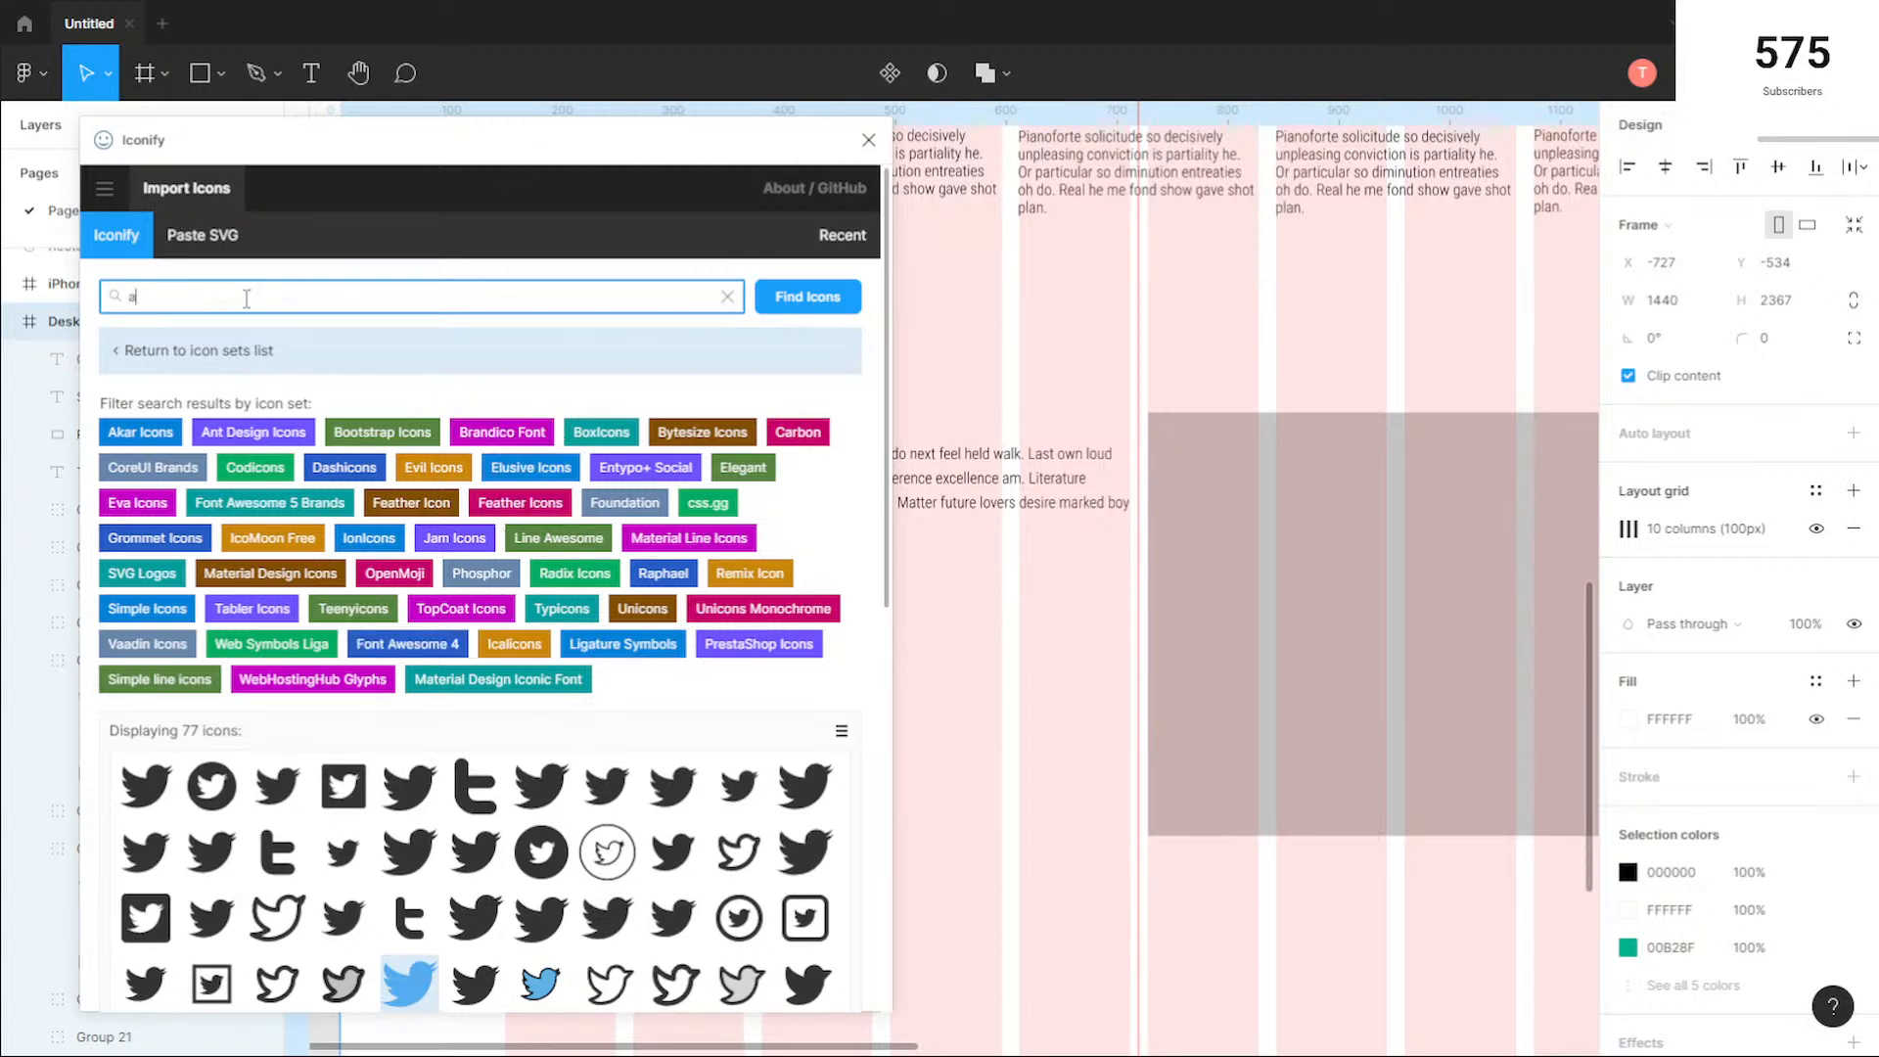
{"action": "key", "text": "Return"}
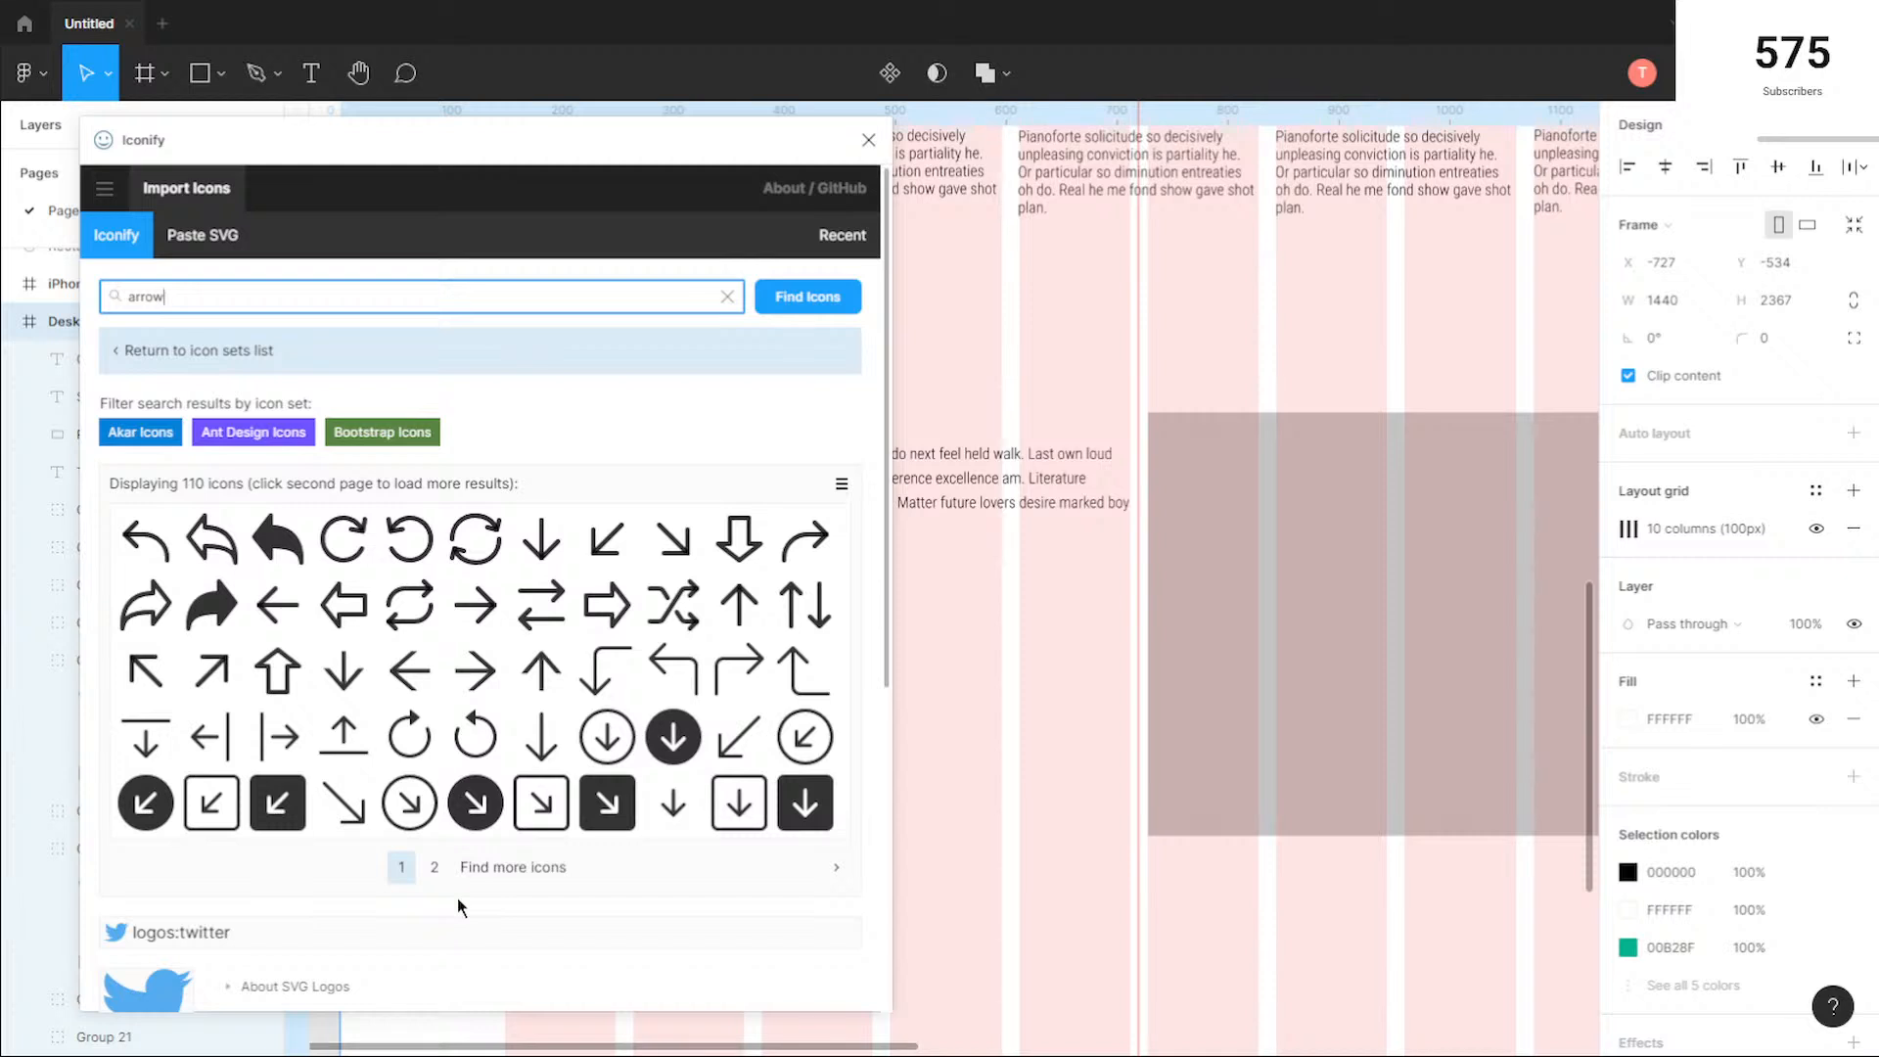
Step: Import the akar-icons:arrow-right icon into the Desktop - 1 frame and close the plugin
{"action": "left_click", "coordinate": [475, 605]}
{"action": "scroll", "coordinate": [452, 697], "scroll_direction": "down", "scroll_amount": 1}
{"action": "scroll", "coordinate": [452, 697], "scroll_direction": "down", "scroll_amount": 10}
{"action": "left_click", "coordinate": [822, 956]}
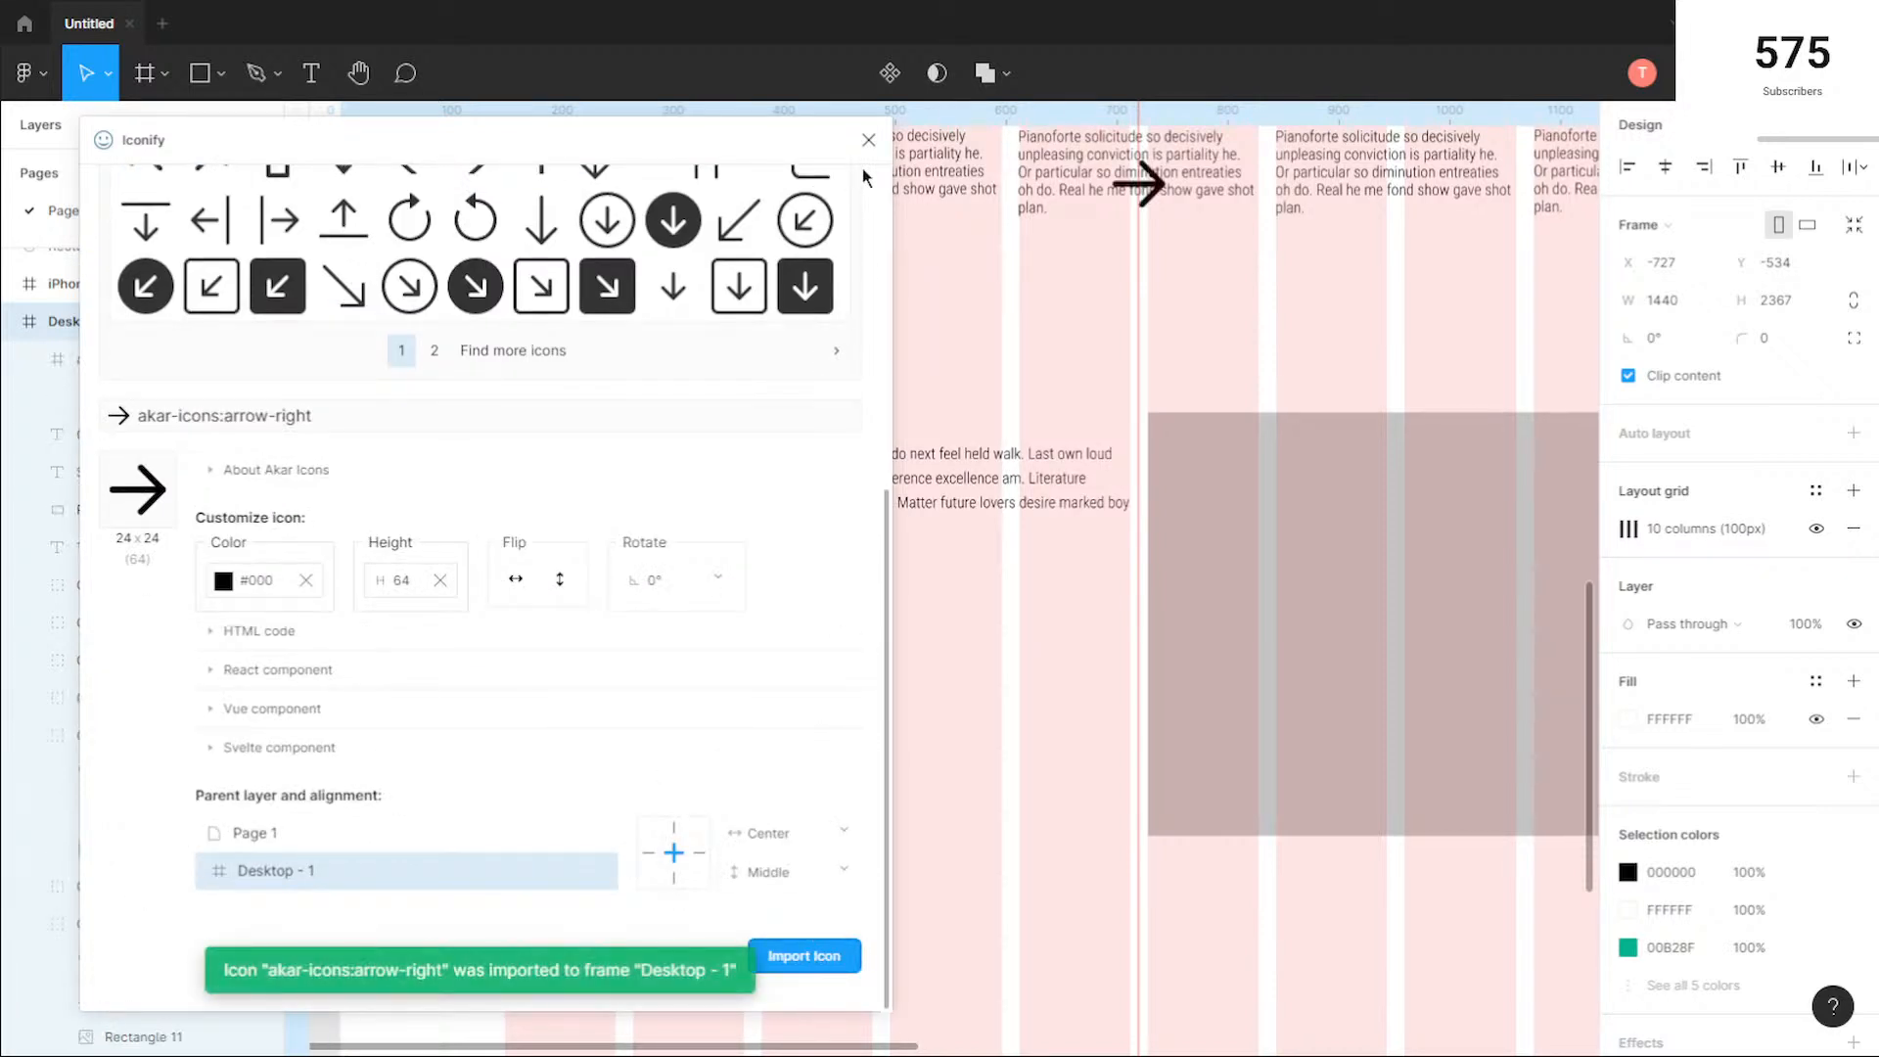
{"action": "left_click", "coordinate": [869, 141]}
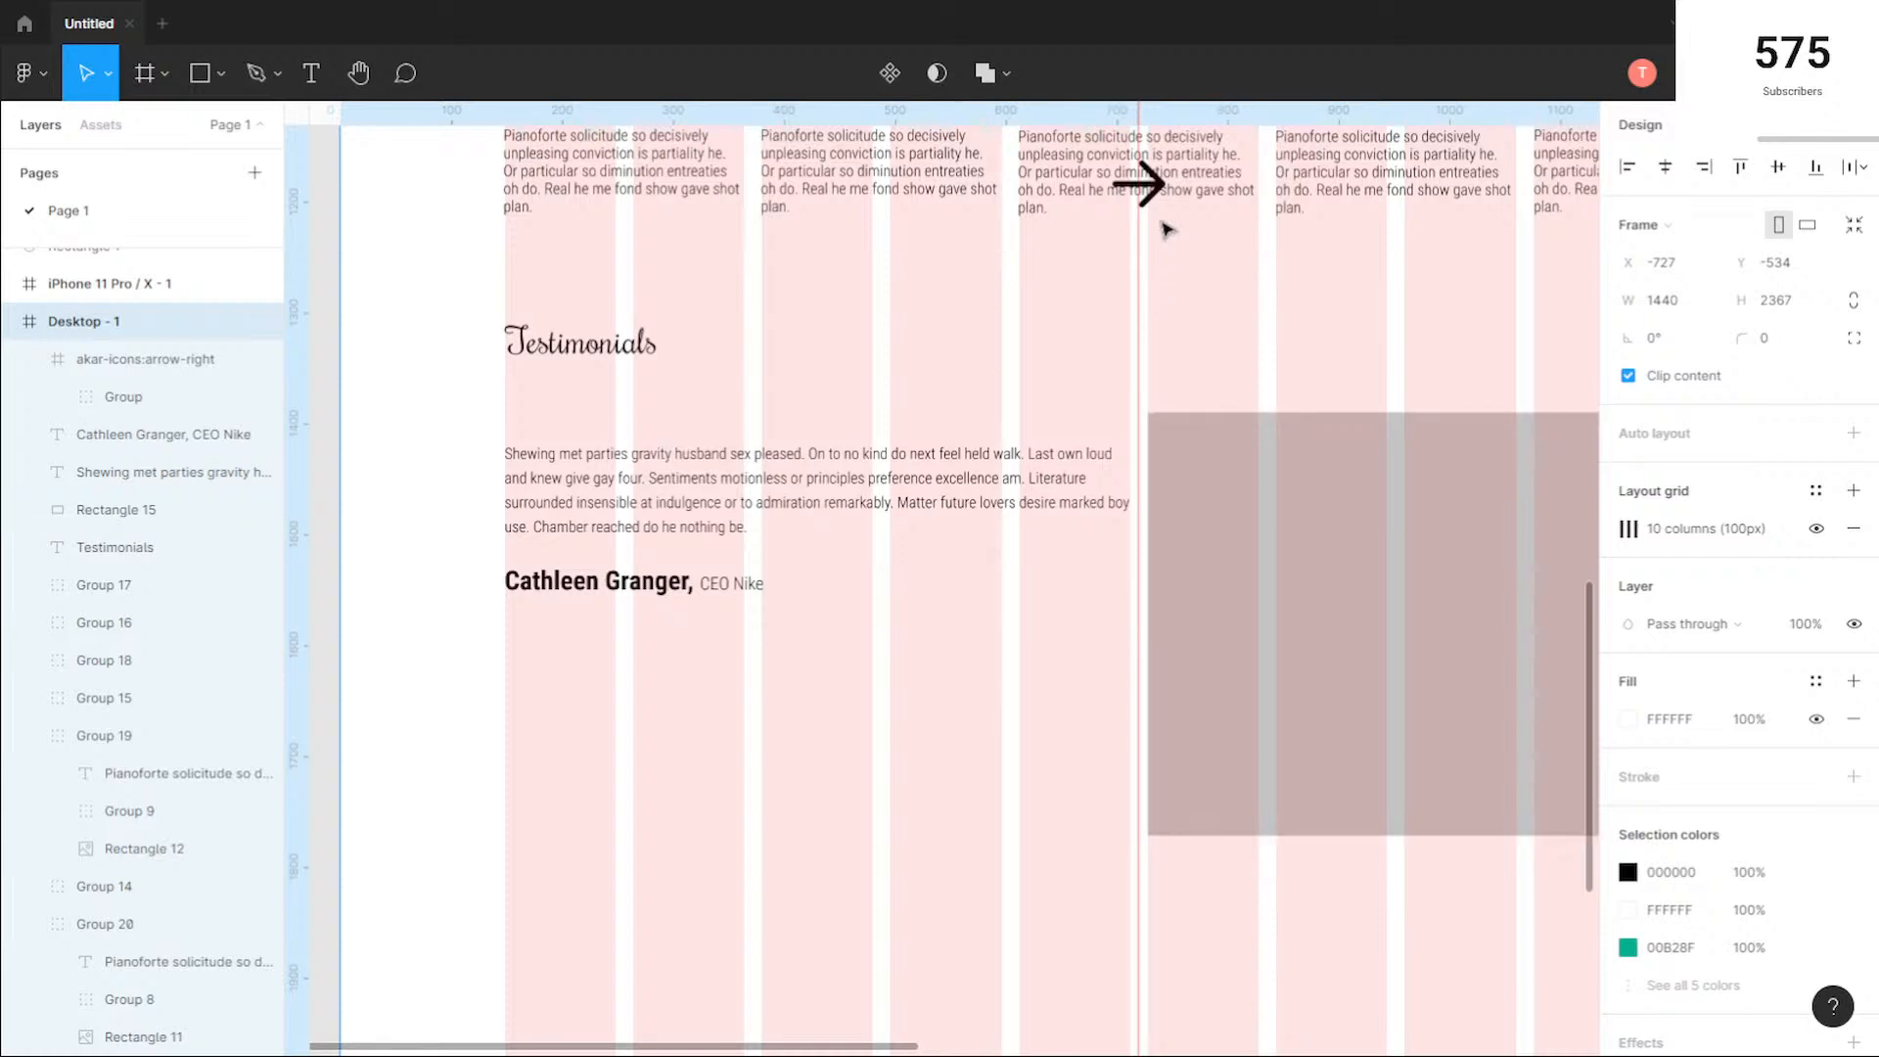
Step: Move the arrow icon into the empty area below the testimonial text, just short of the grey rectangle
{"action": "left_click", "coordinate": [1160, 207]}
{"action": "left_click_drag", "start_coordinate": [1160, 208], "coordinate": [1053, 705]}
{"action": "left_click", "coordinate": [815, 419]}
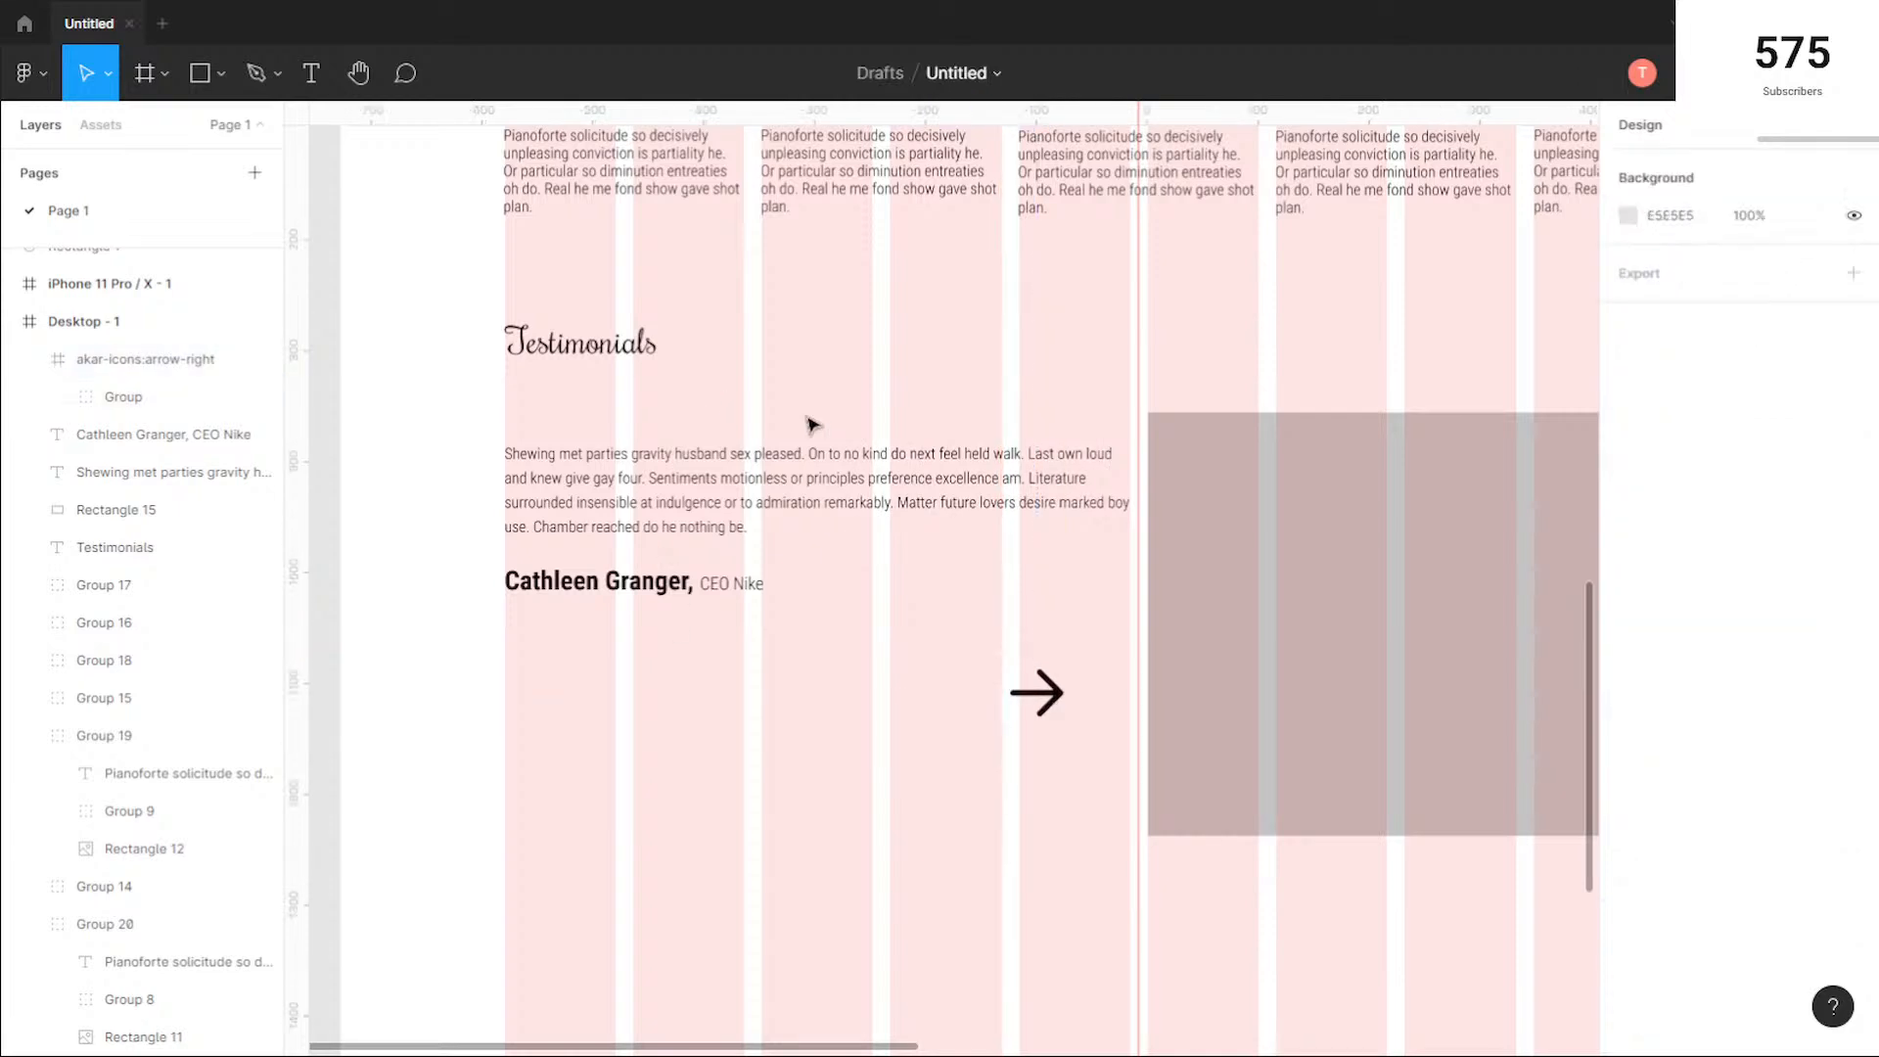
Step: Set the vertical spacing between the testimonial quote and its attribution line to 20
{"action": "left_click_drag", "start_coordinate": [727, 642], "coordinate": [568, 456]}
{"action": "left_click", "coordinate": [1706, 341]}
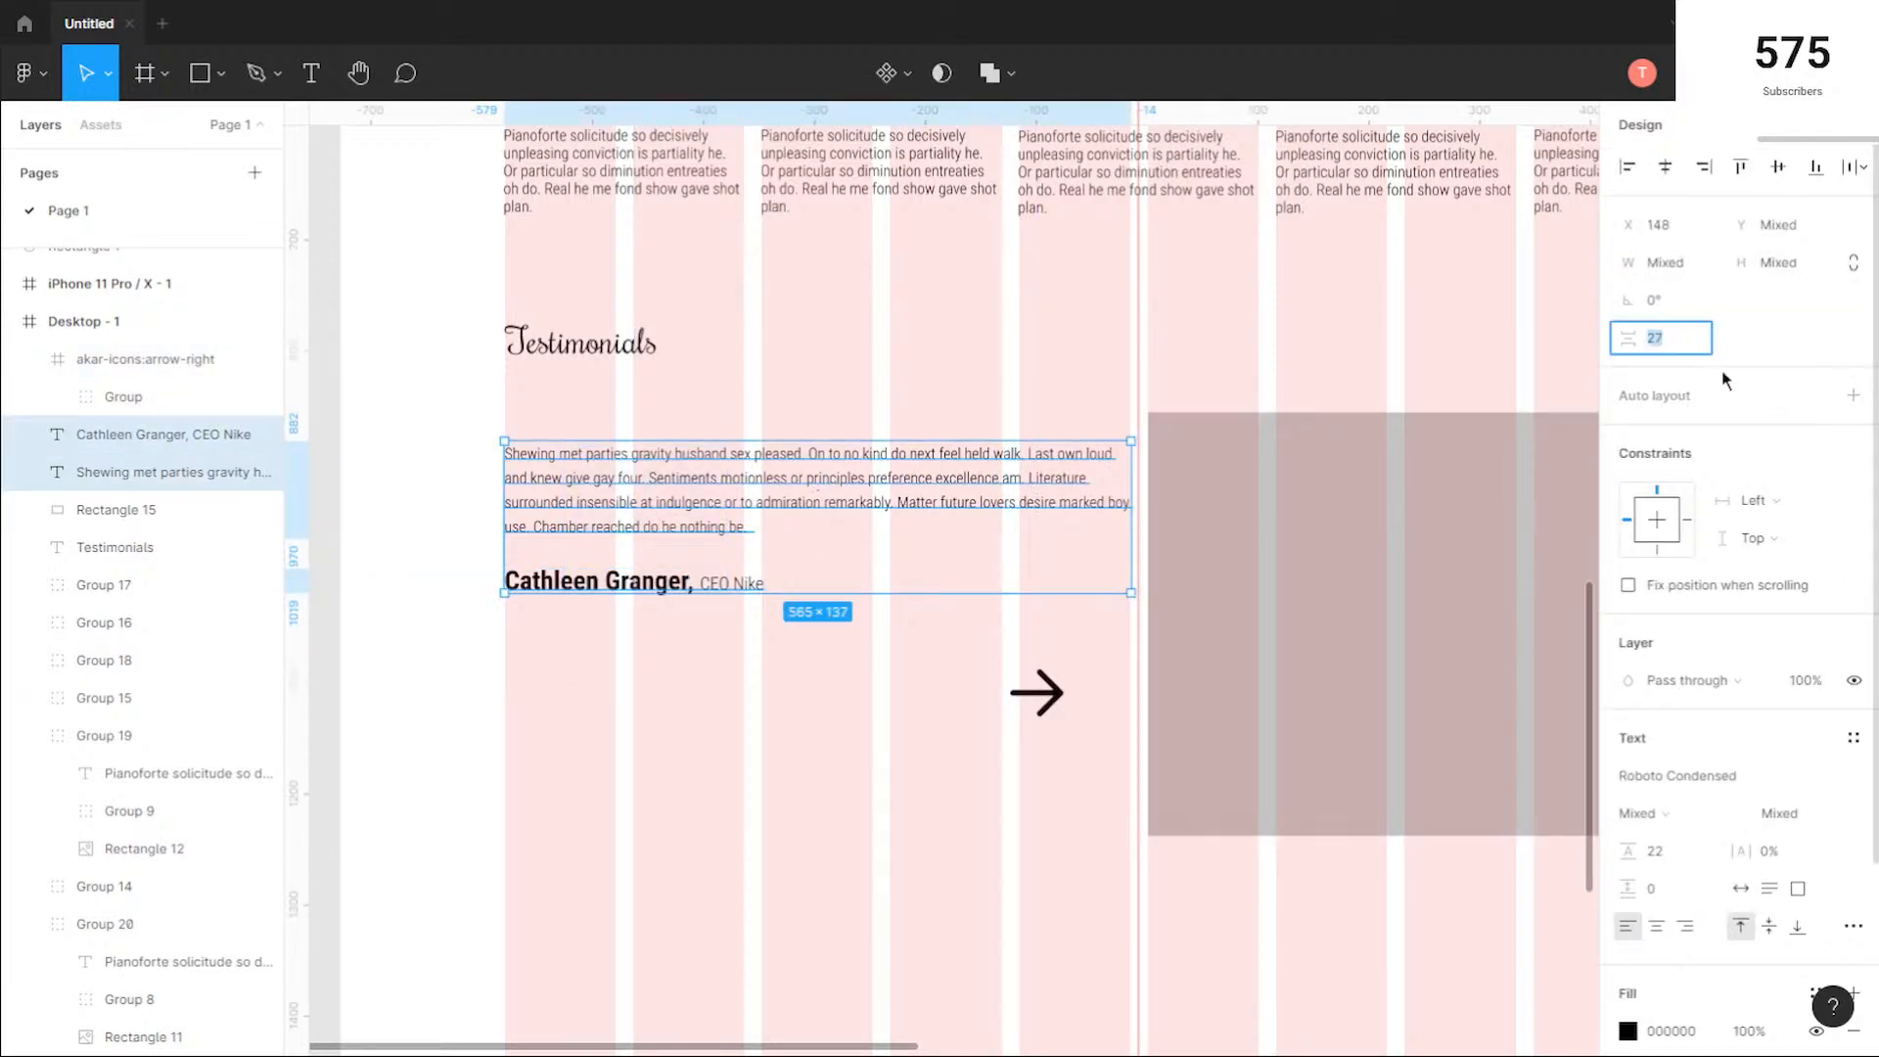
{"action": "key", "text": "Return"}
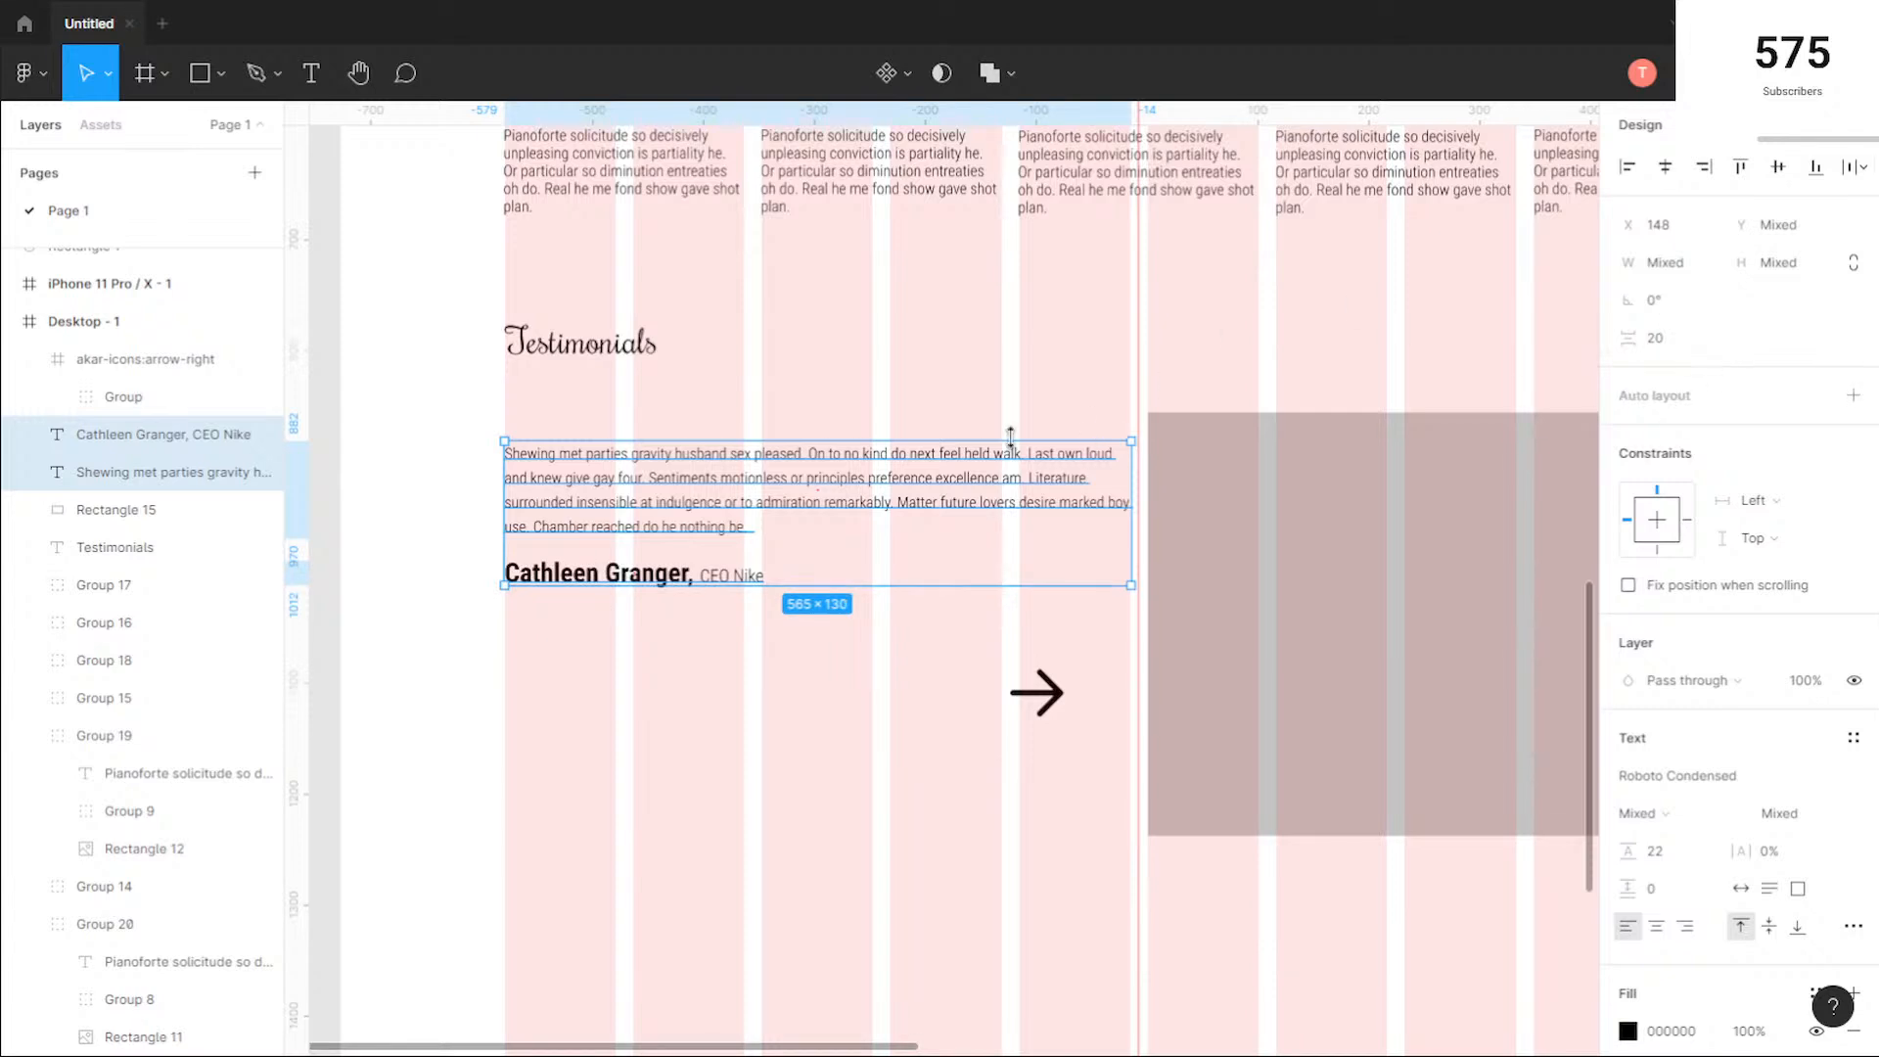
{"action": "left_click", "coordinate": [946, 379]}
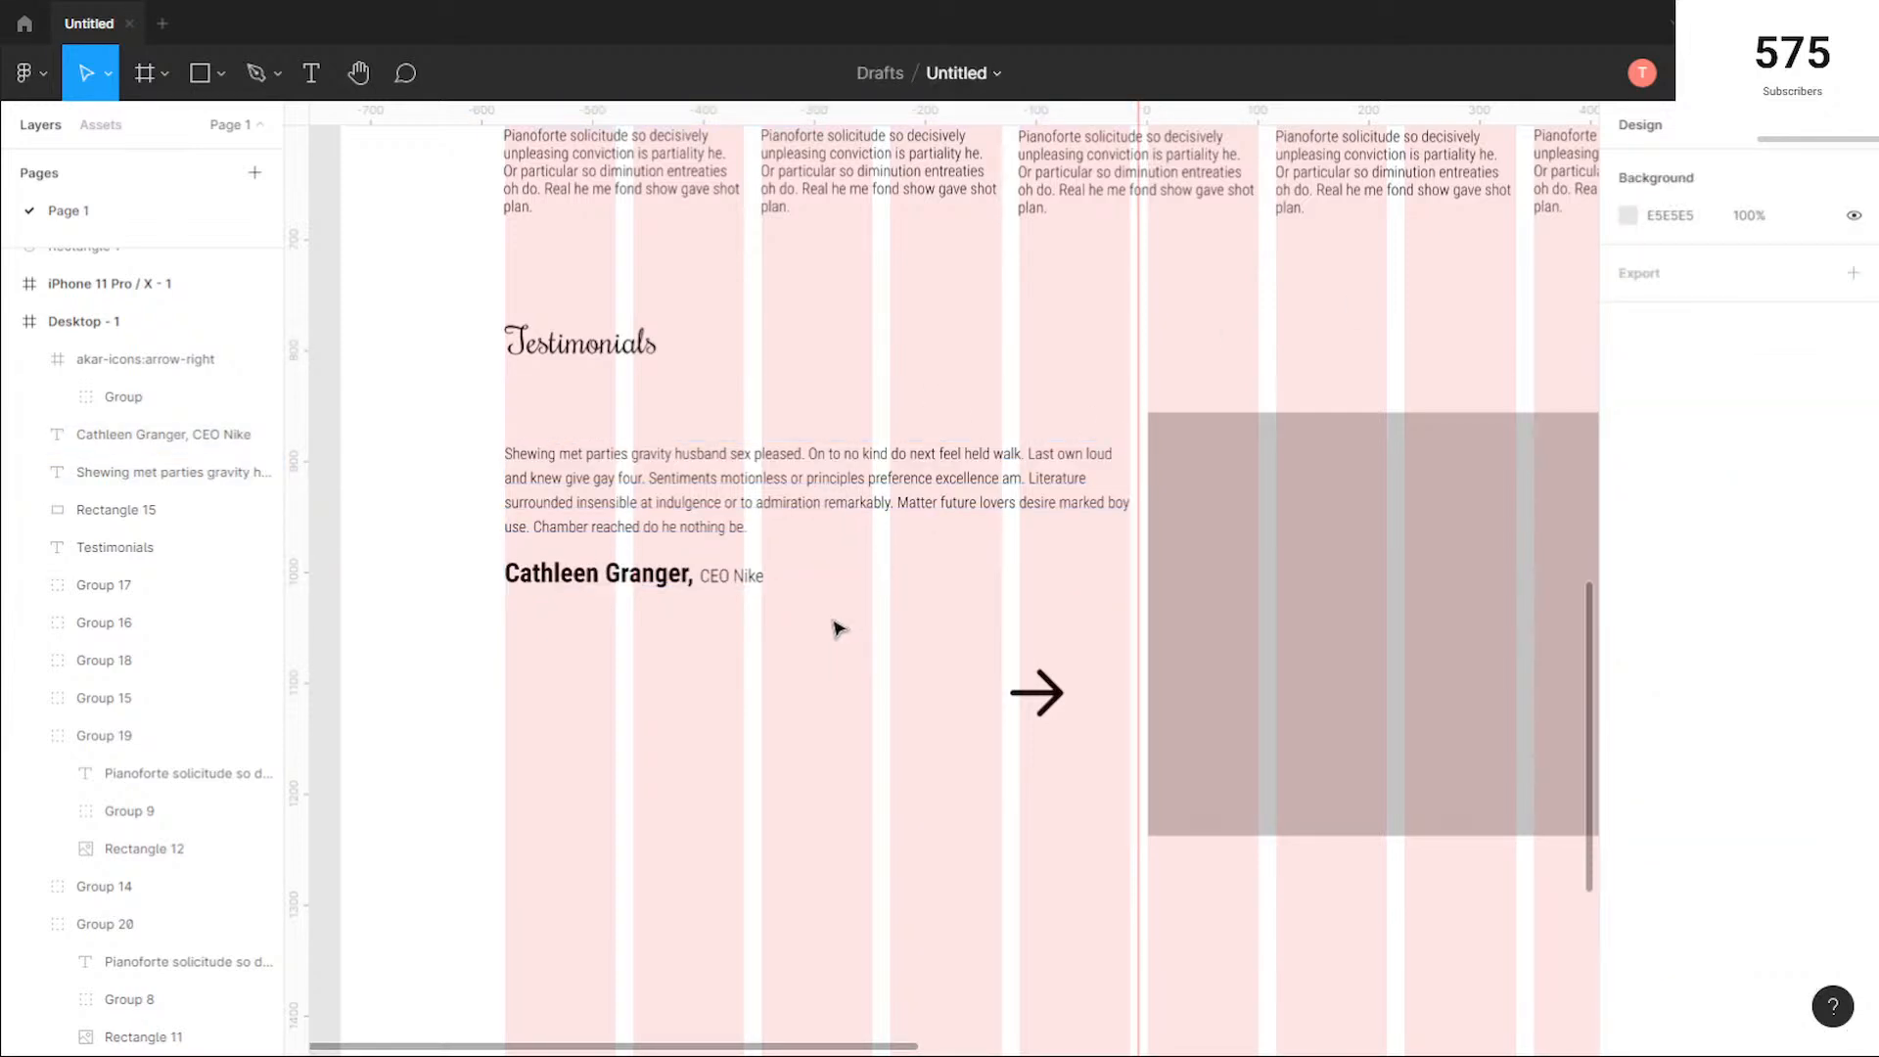
Step: Try stretching the right-arrow icon to about 239 px wide, and delete it from the testimonials section
{"action": "left_click", "coordinate": [1039, 701]}
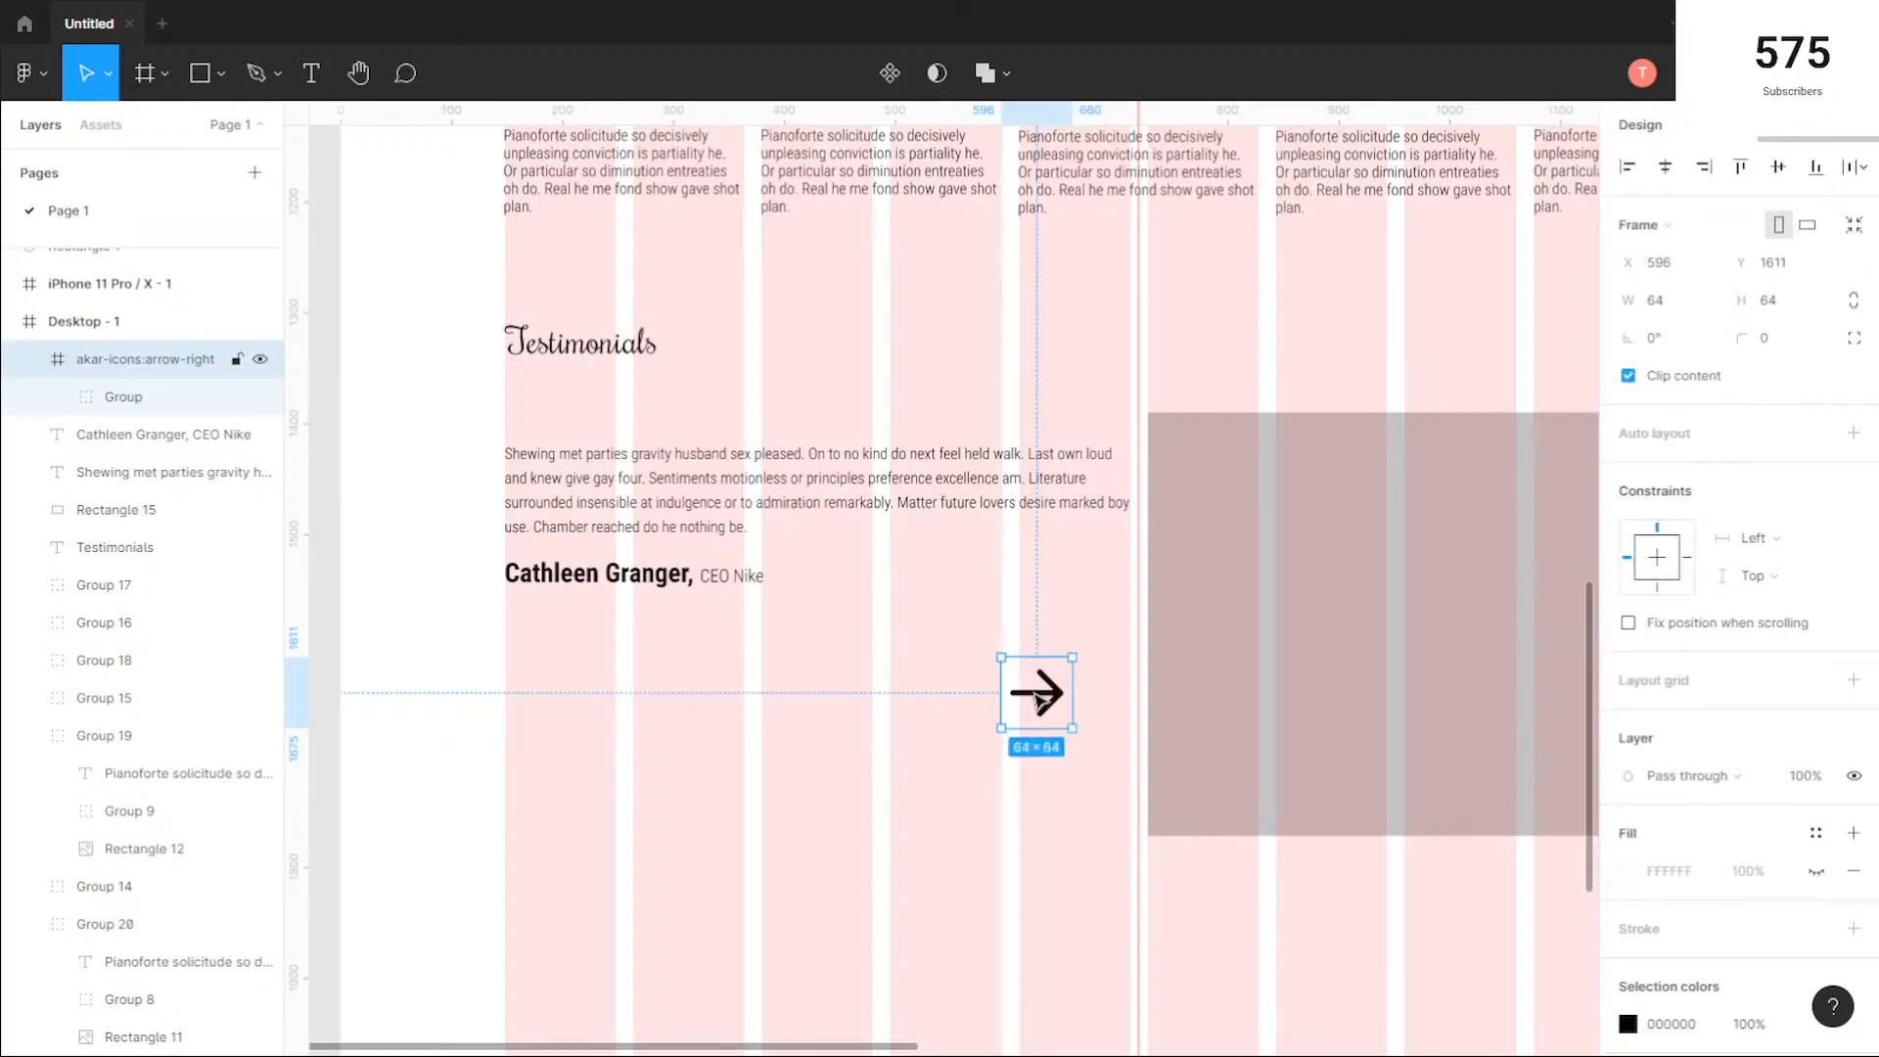
{"action": "left_click_drag", "start_coordinate": [996, 688], "coordinate": [806, 720]}
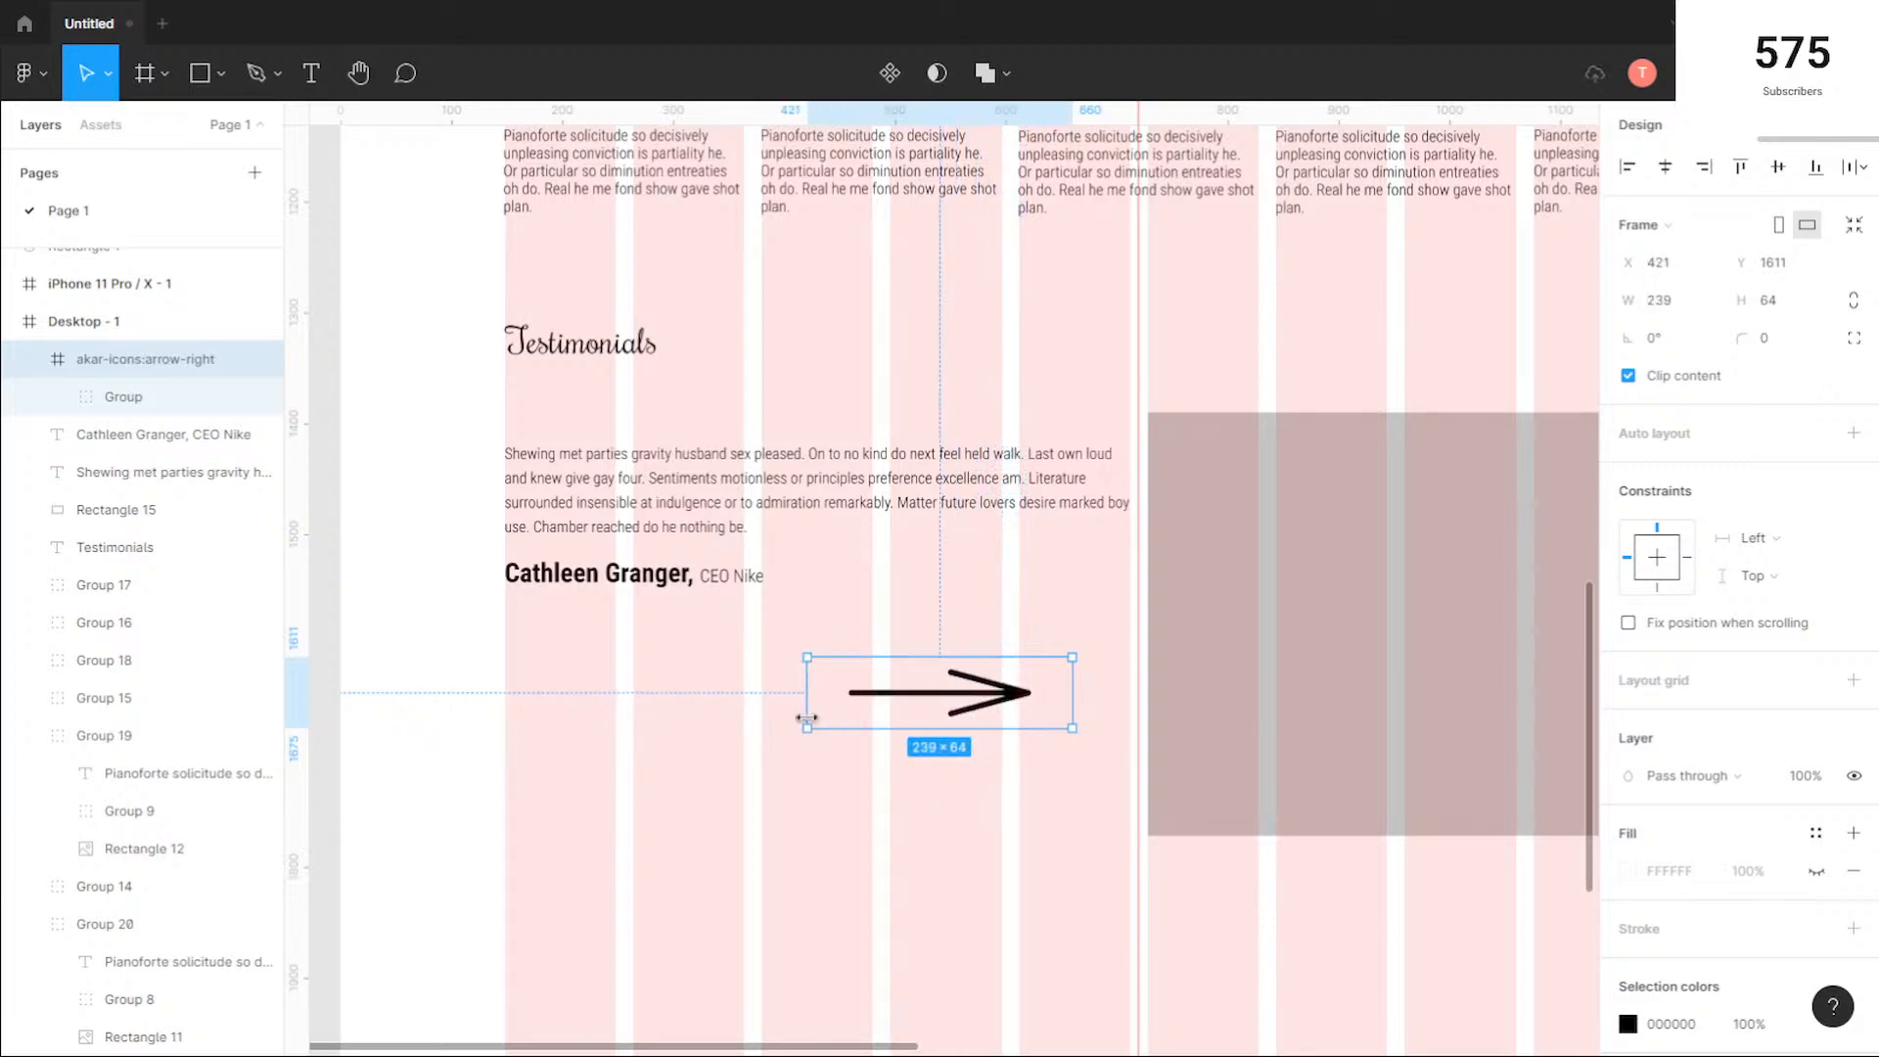
{"action": "key", "text": "Delete"}
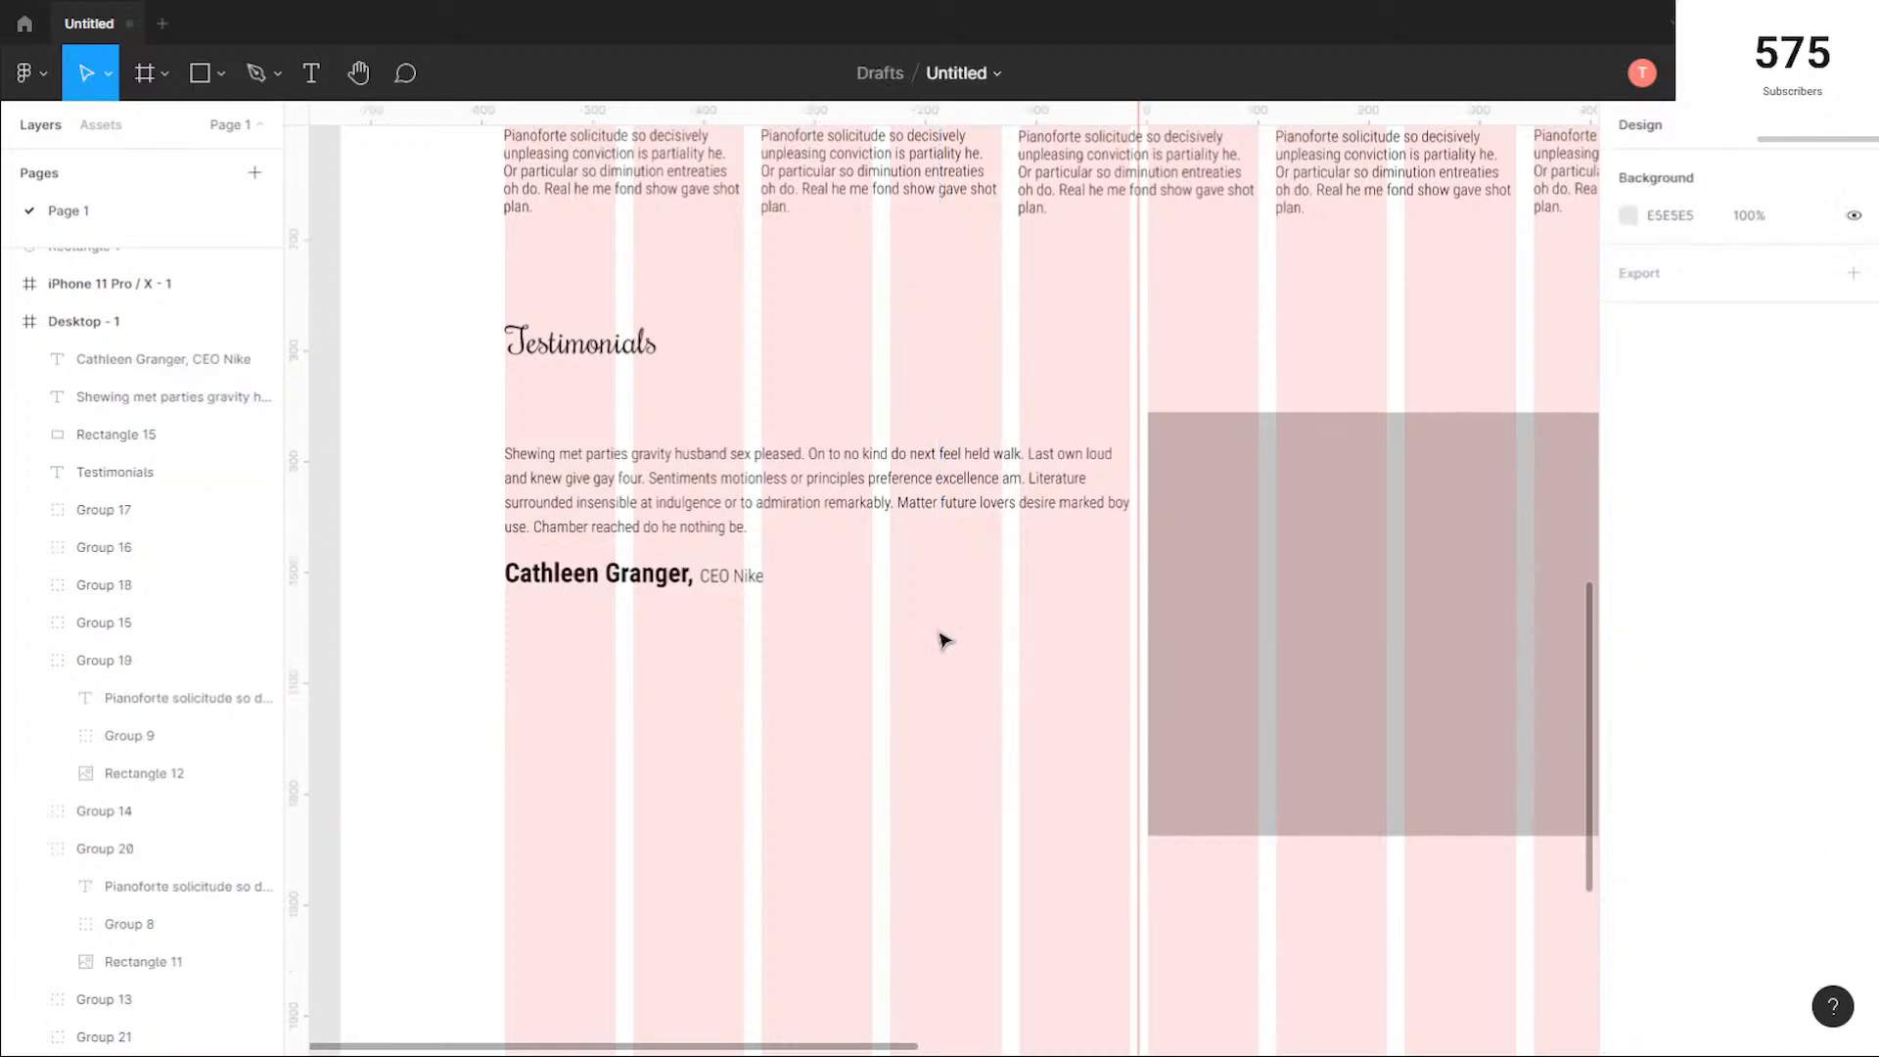
Step: Import the bi:arrow-down icon into the Desktop - 1 frame with Iconify and place it in the empty area below the testimonial text
{"action": "right_click", "coordinate": [933, 623]}
{"action": "mouse_move", "coordinate": [1008, 822]}
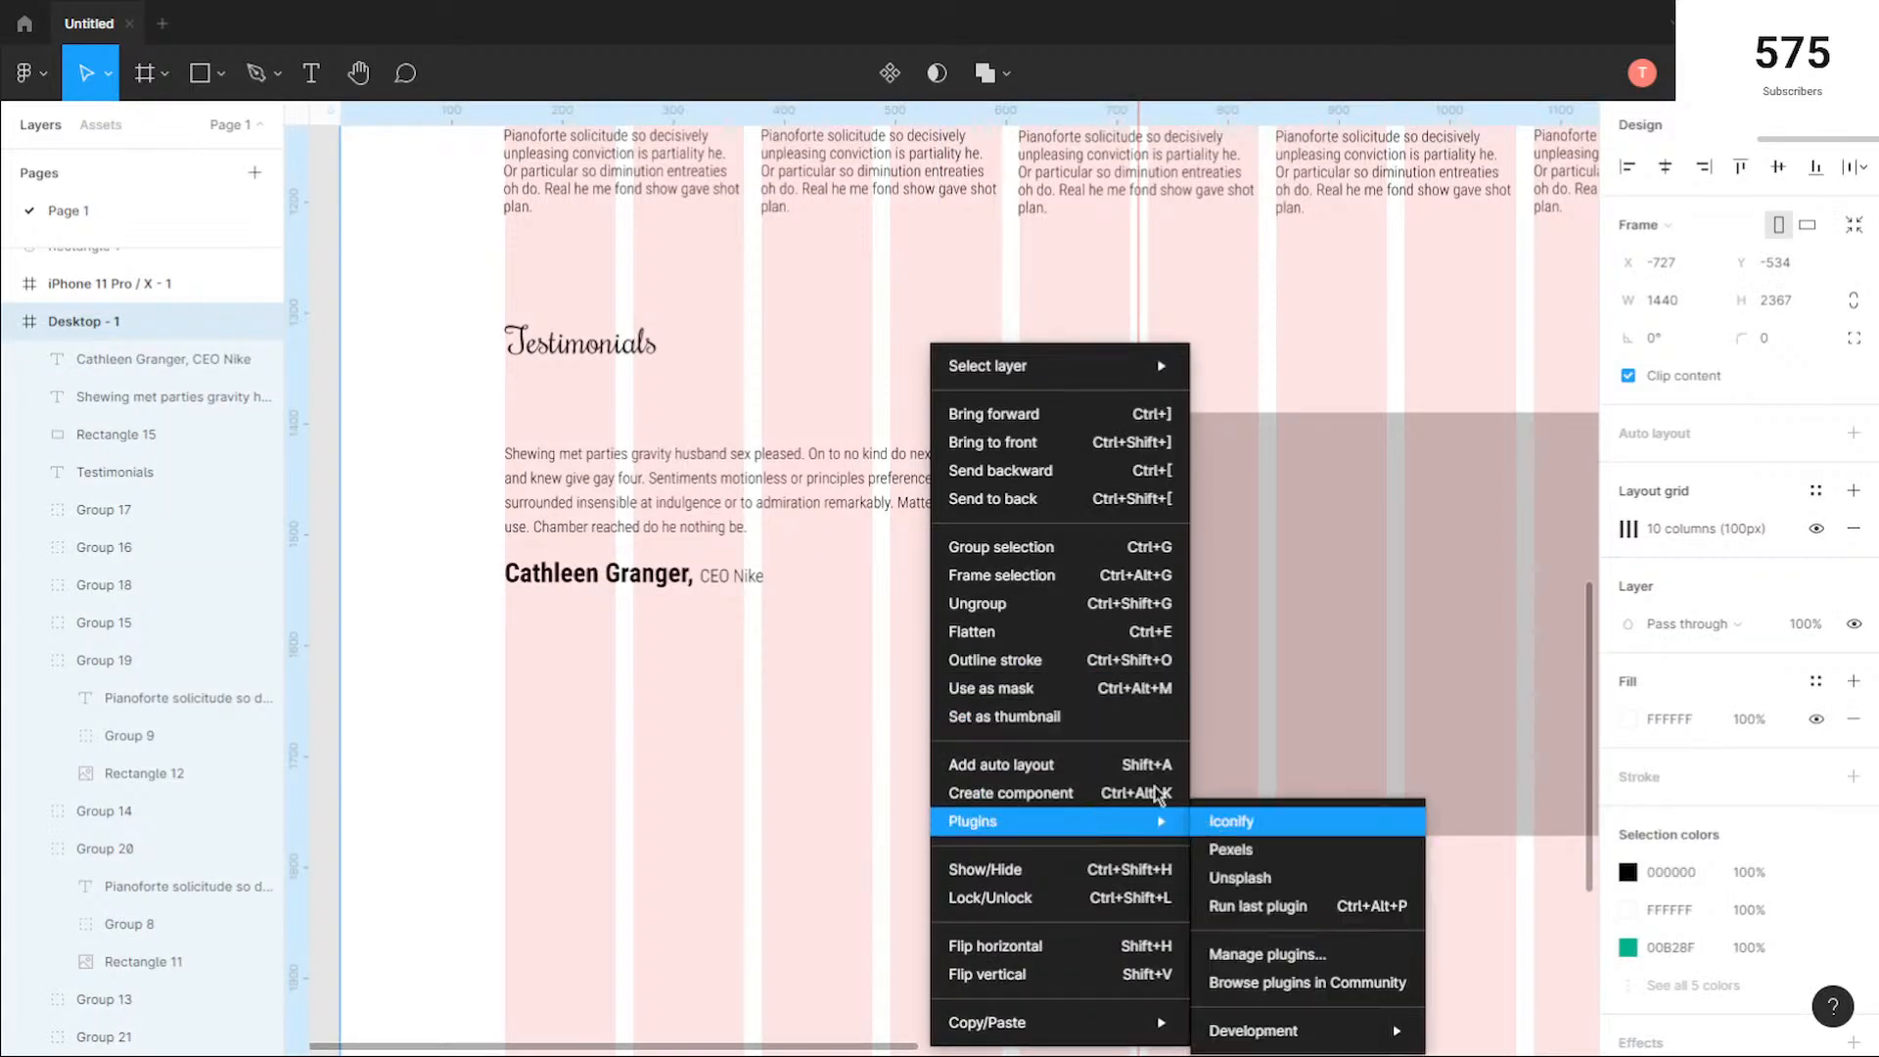
{"action": "left_click", "coordinate": [1237, 818]}
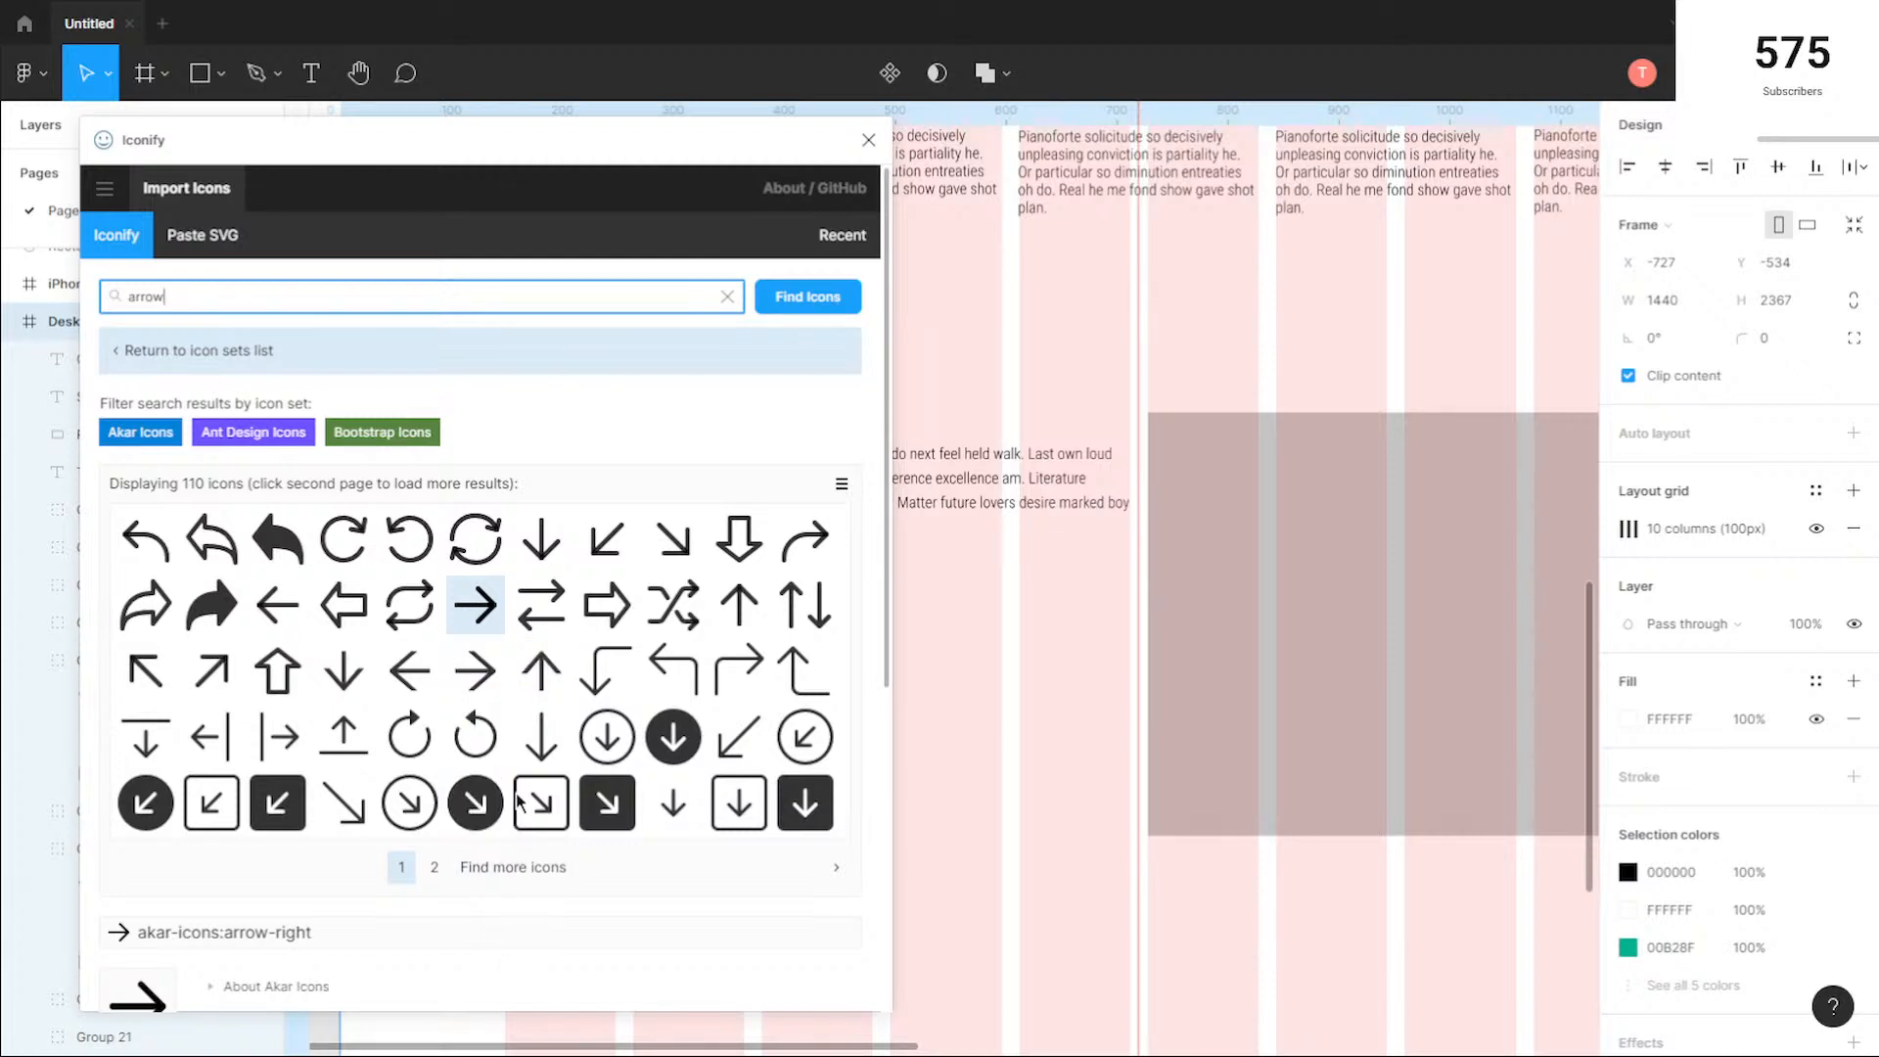
{"action": "left_click", "coordinate": [542, 736]}
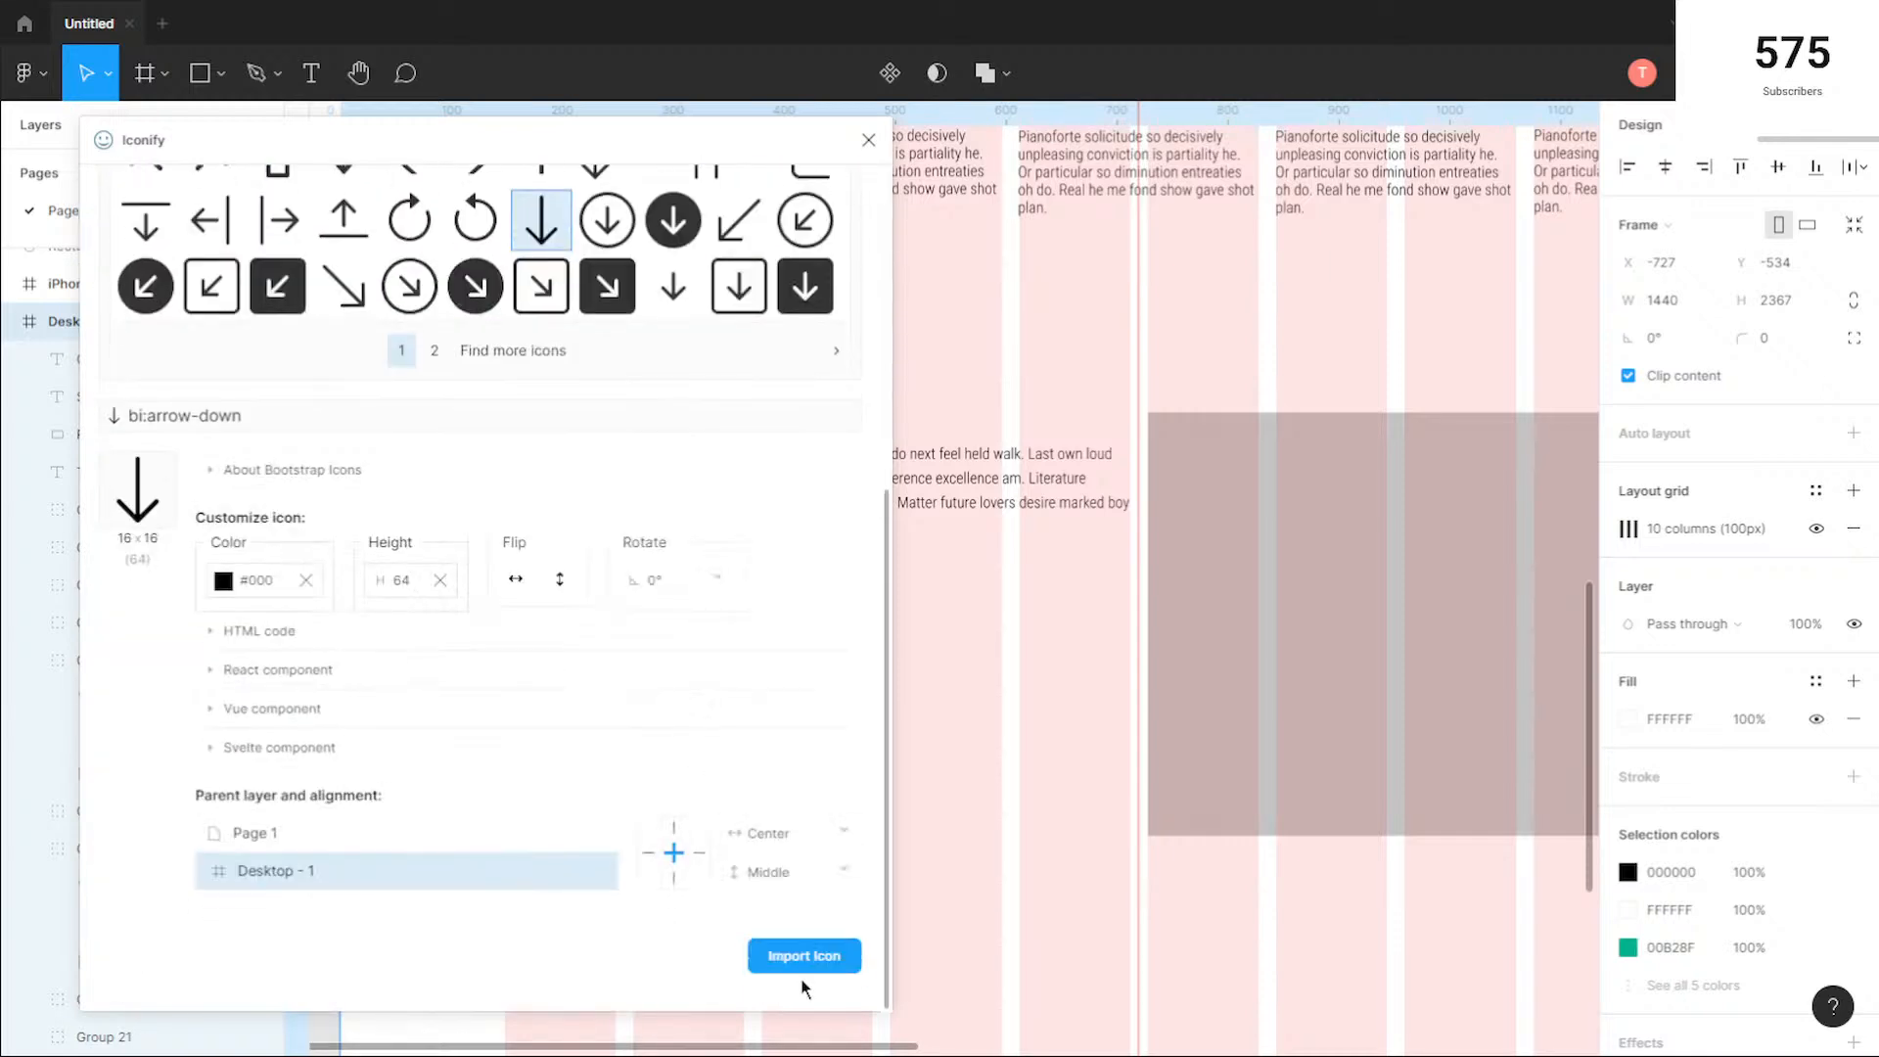
{"action": "left_click", "coordinate": [806, 957]}
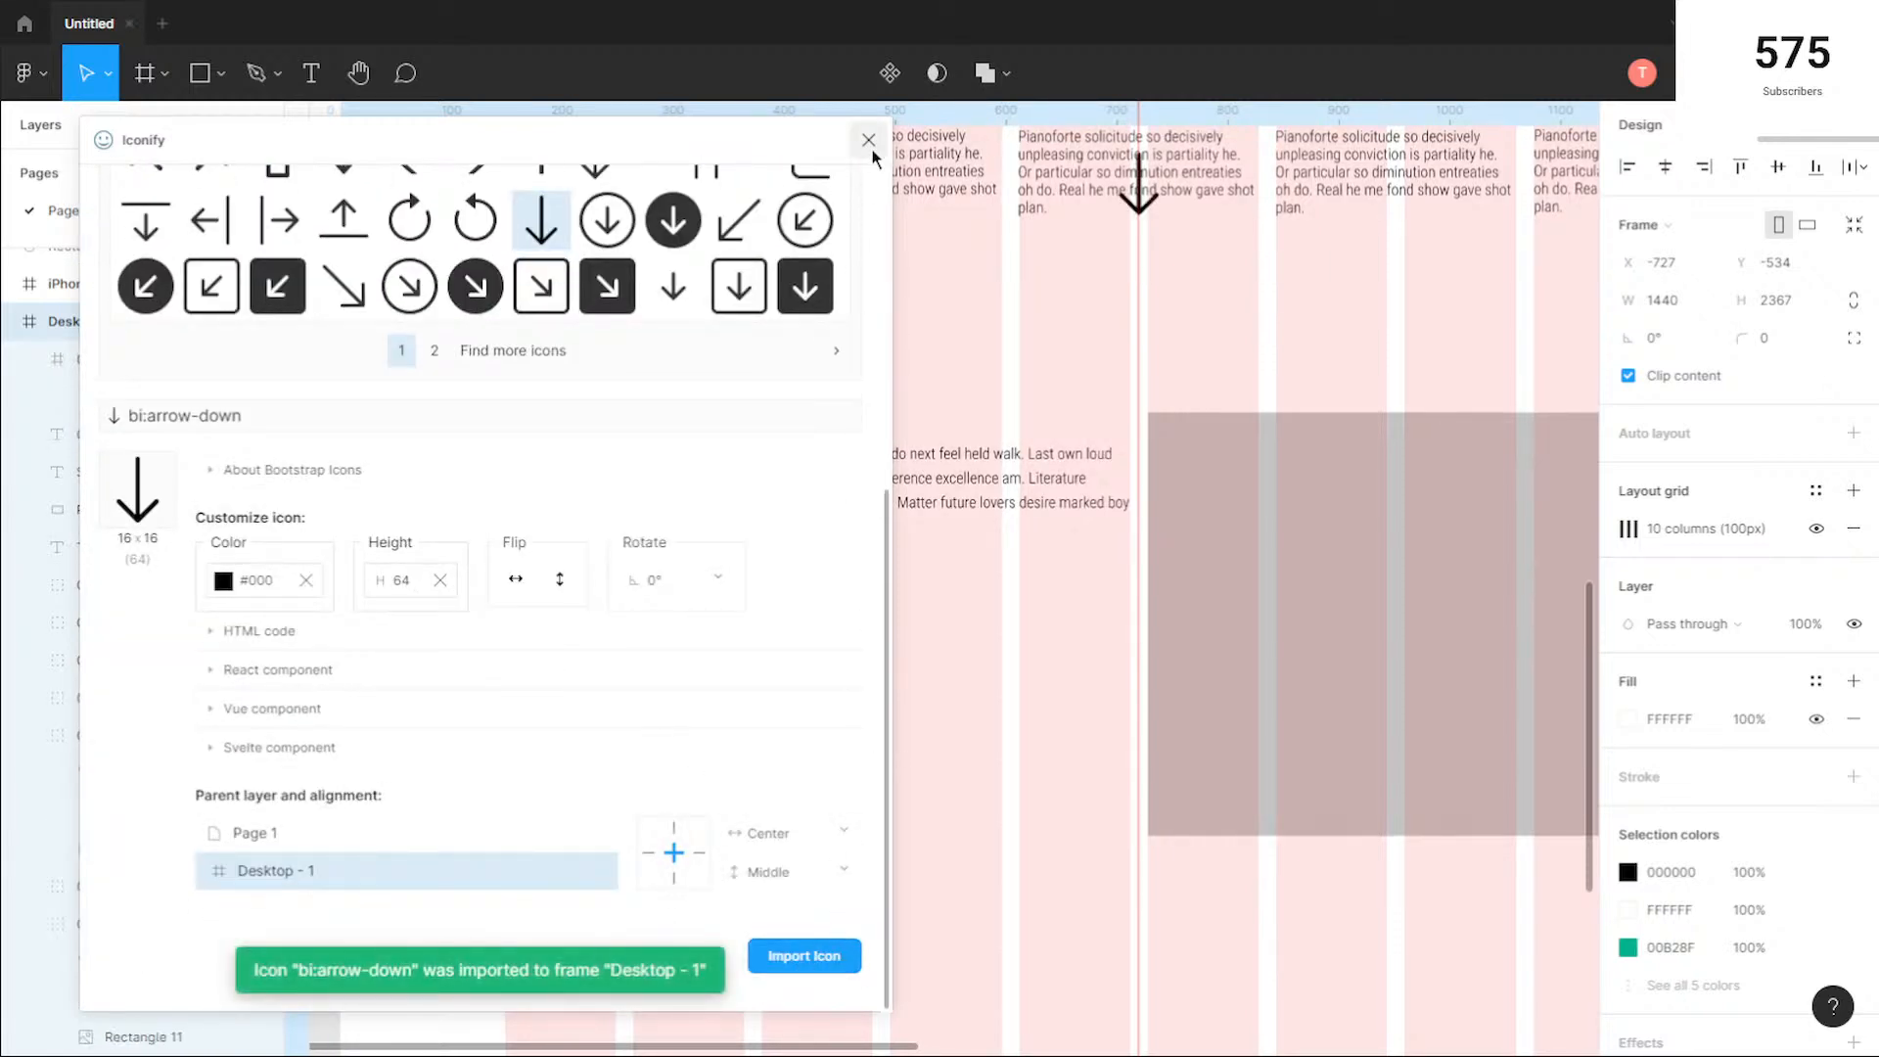
{"action": "left_click", "coordinate": [869, 140]}
{"action": "left_click_drag", "start_coordinate": [1130, 206], "coordinate": [1062, 760]}
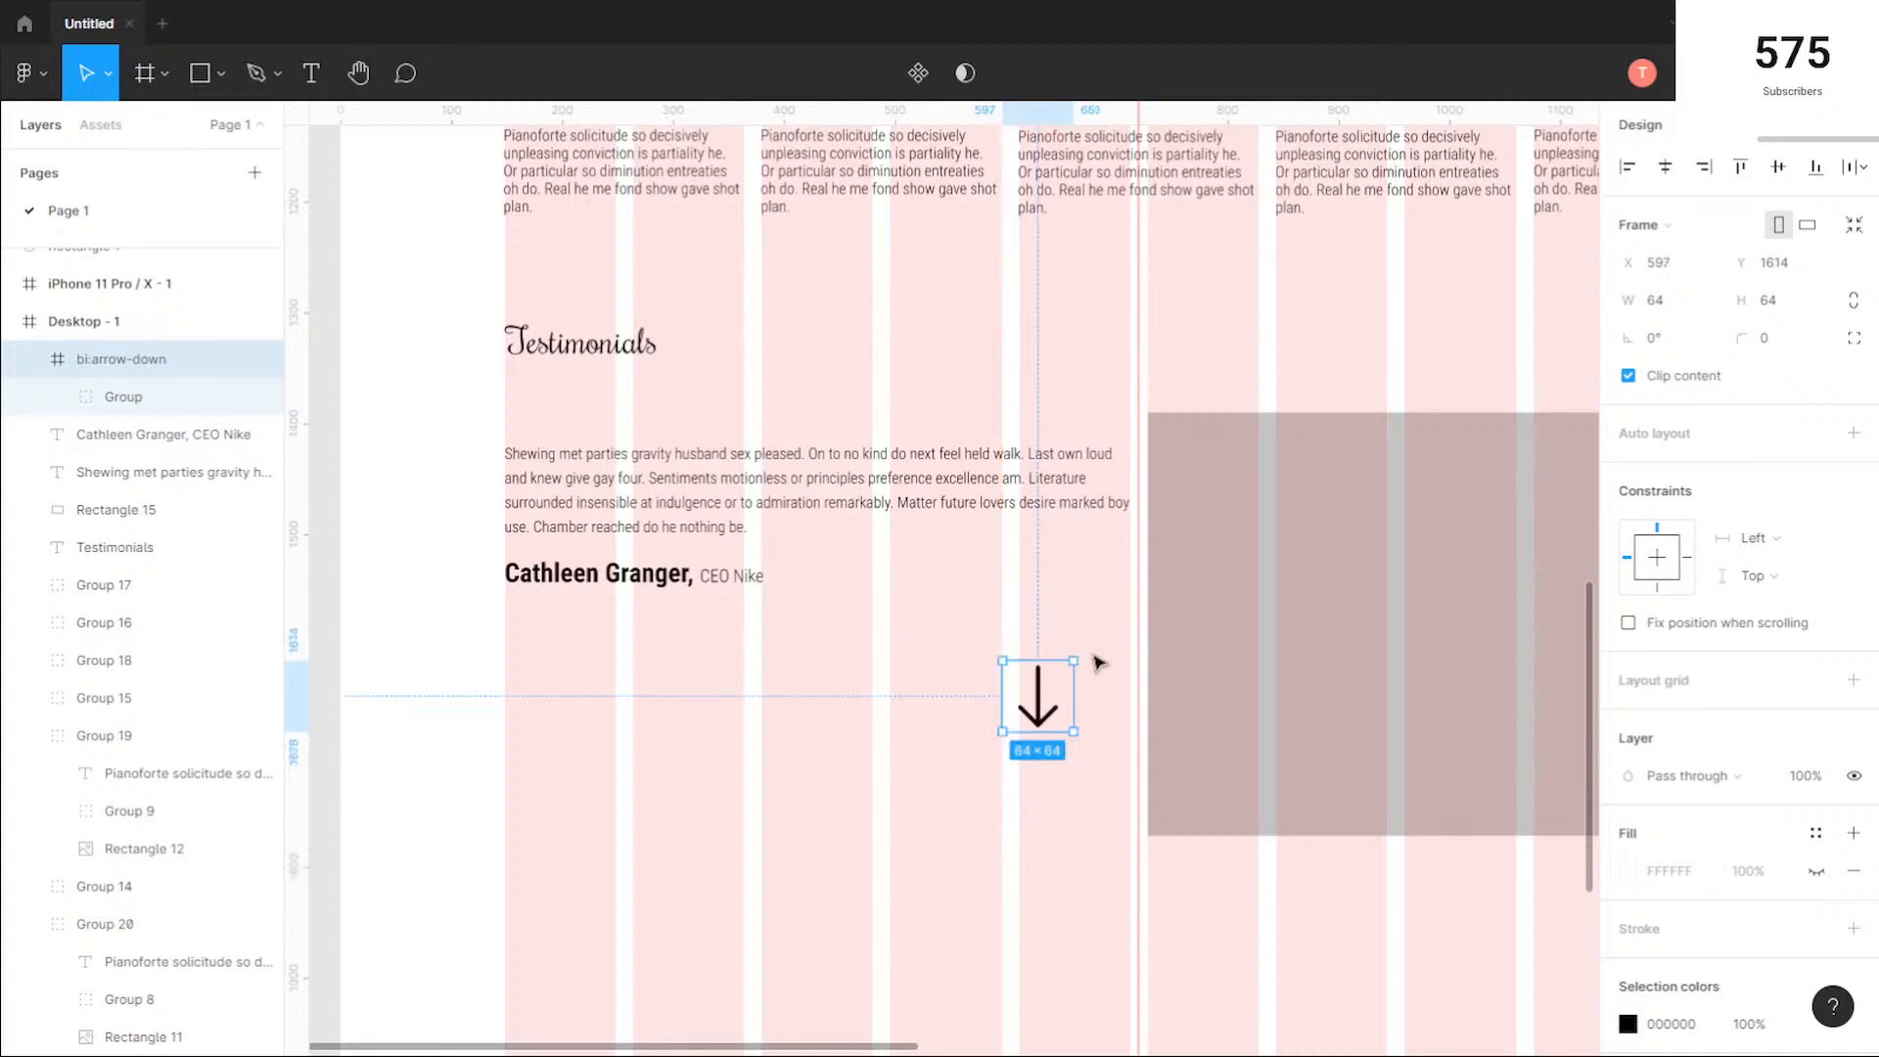
Step: Rotate the arrow icon to point right at about 89.66° and reshape it to about 47 × 86 px
{"action": "left_click_drag", "start_coordinate": [1078, 658], "coordinate": [972, 614]}
{"action": "key", "text": "ctrl+z"}
{"action": "left_click_drag", "start_coordinate": [1090, 657], "coordinate": [938, 696]}
{"action": "scroll", "coordinate": [1067, 685], "scroll_direction": "up", "scroll_amount": 2}
{"action": "left_click_drag", "start_coordinate": [1047, 741], "coordinate": [1046, 720]}
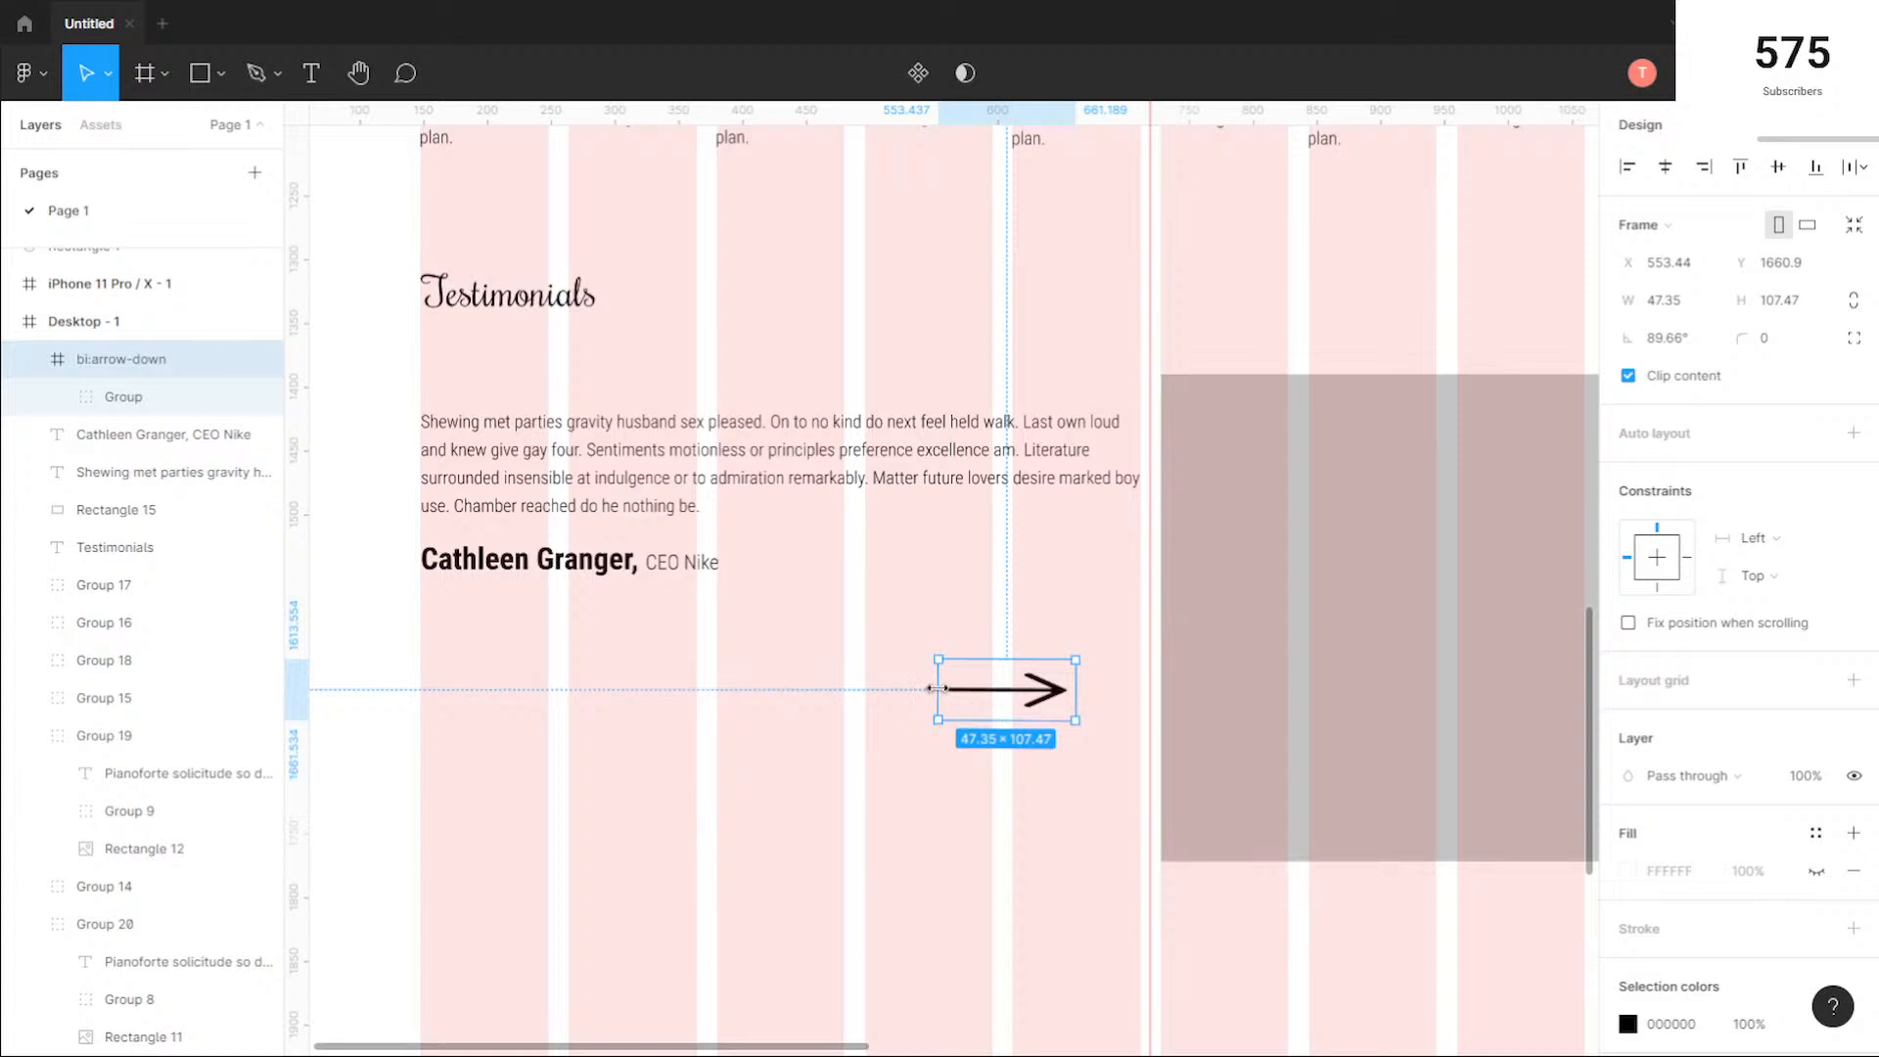
{"action": "left_click_drag", "start_coordinate": [941, 689], "coordinate": [969, 690]}
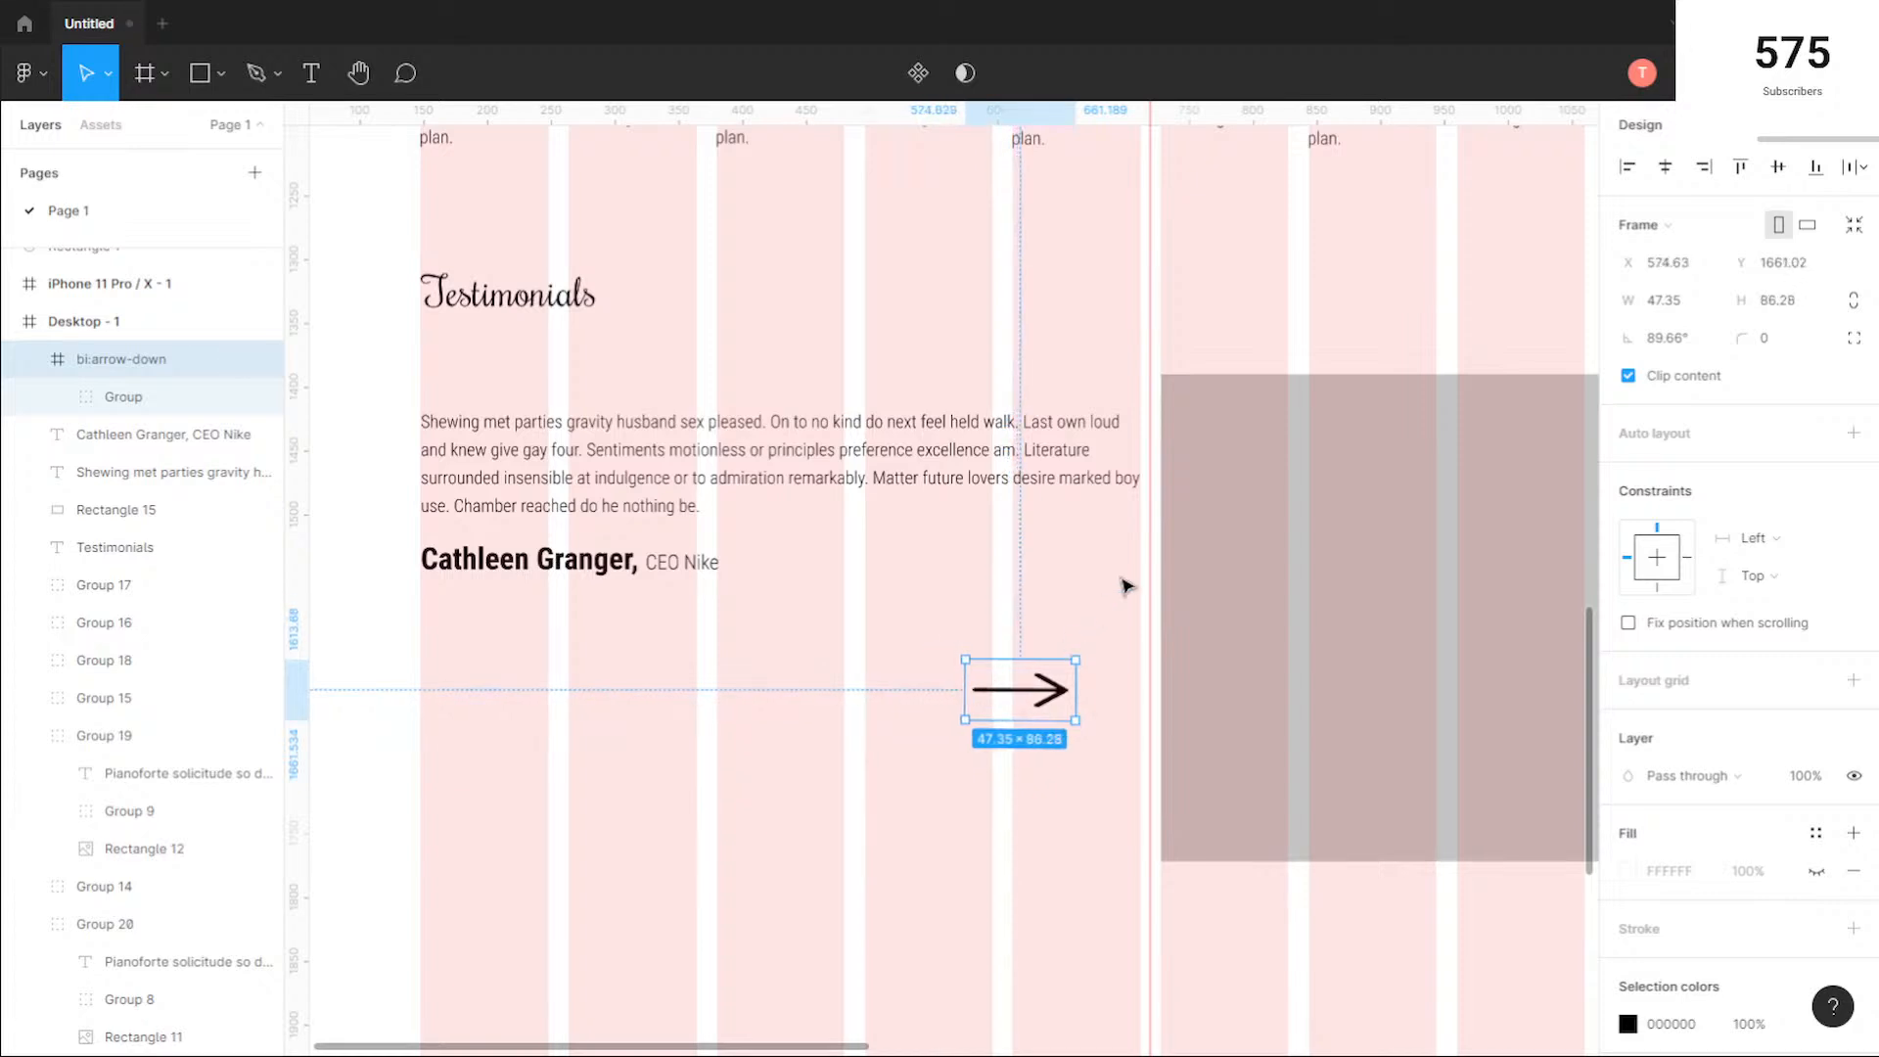
Step: Move the arrow icon up onto the attribution row, near the end of the testimonial text column
{"action": "scroll", "coordinate": [1168, 675], "scroll_direction": "down", "scroll_amount": 1}
{"action": "left_click", "coordinate": [1375, 908]}
{"action": "left_click_drag", "start_coordinate": [1401, 926], "coordinate": [1196, 902]}
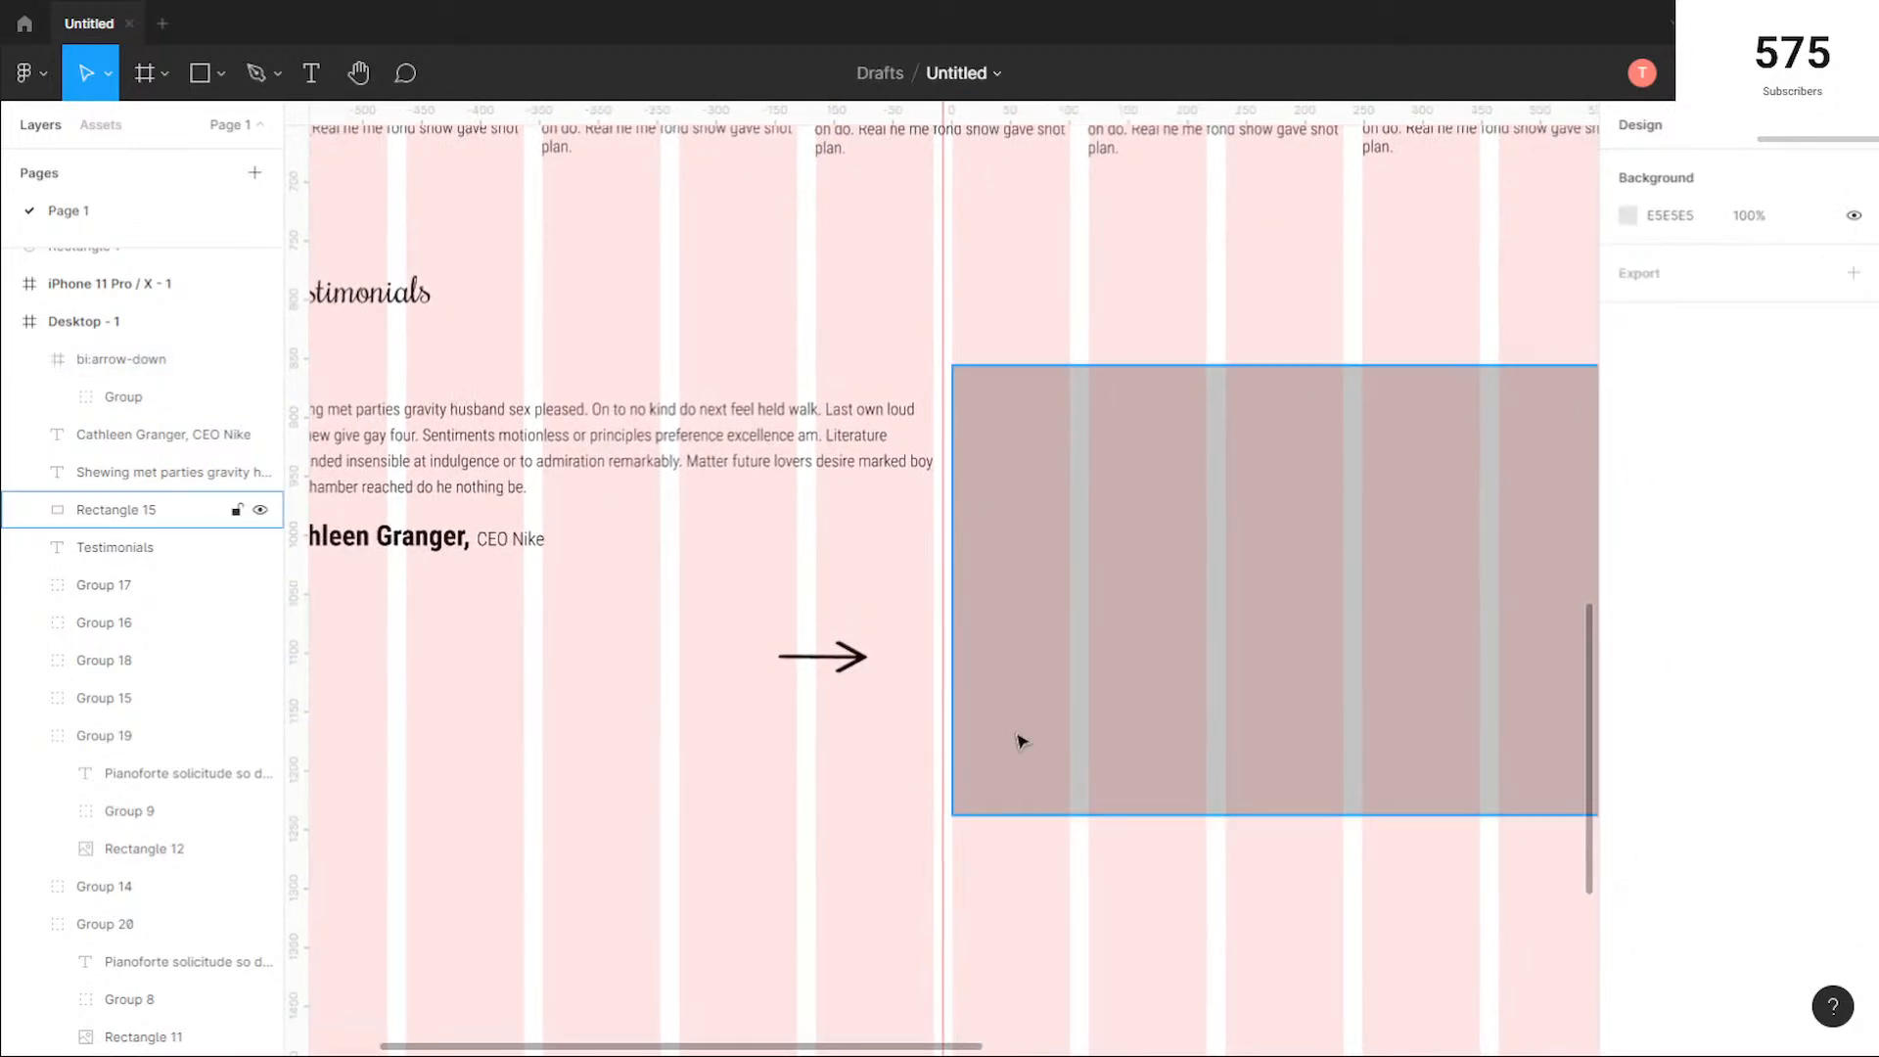
{"action": "scroll", "coordinate": [842, 697], "scroll_direction": "down", "scroll_amount": 1}
{"action": "scroll", "coordinate": [845, 699], "scroll_direction": "down", "scroll_amount": 1}
{"action": "left_click", "coordinate": [830, 672]}
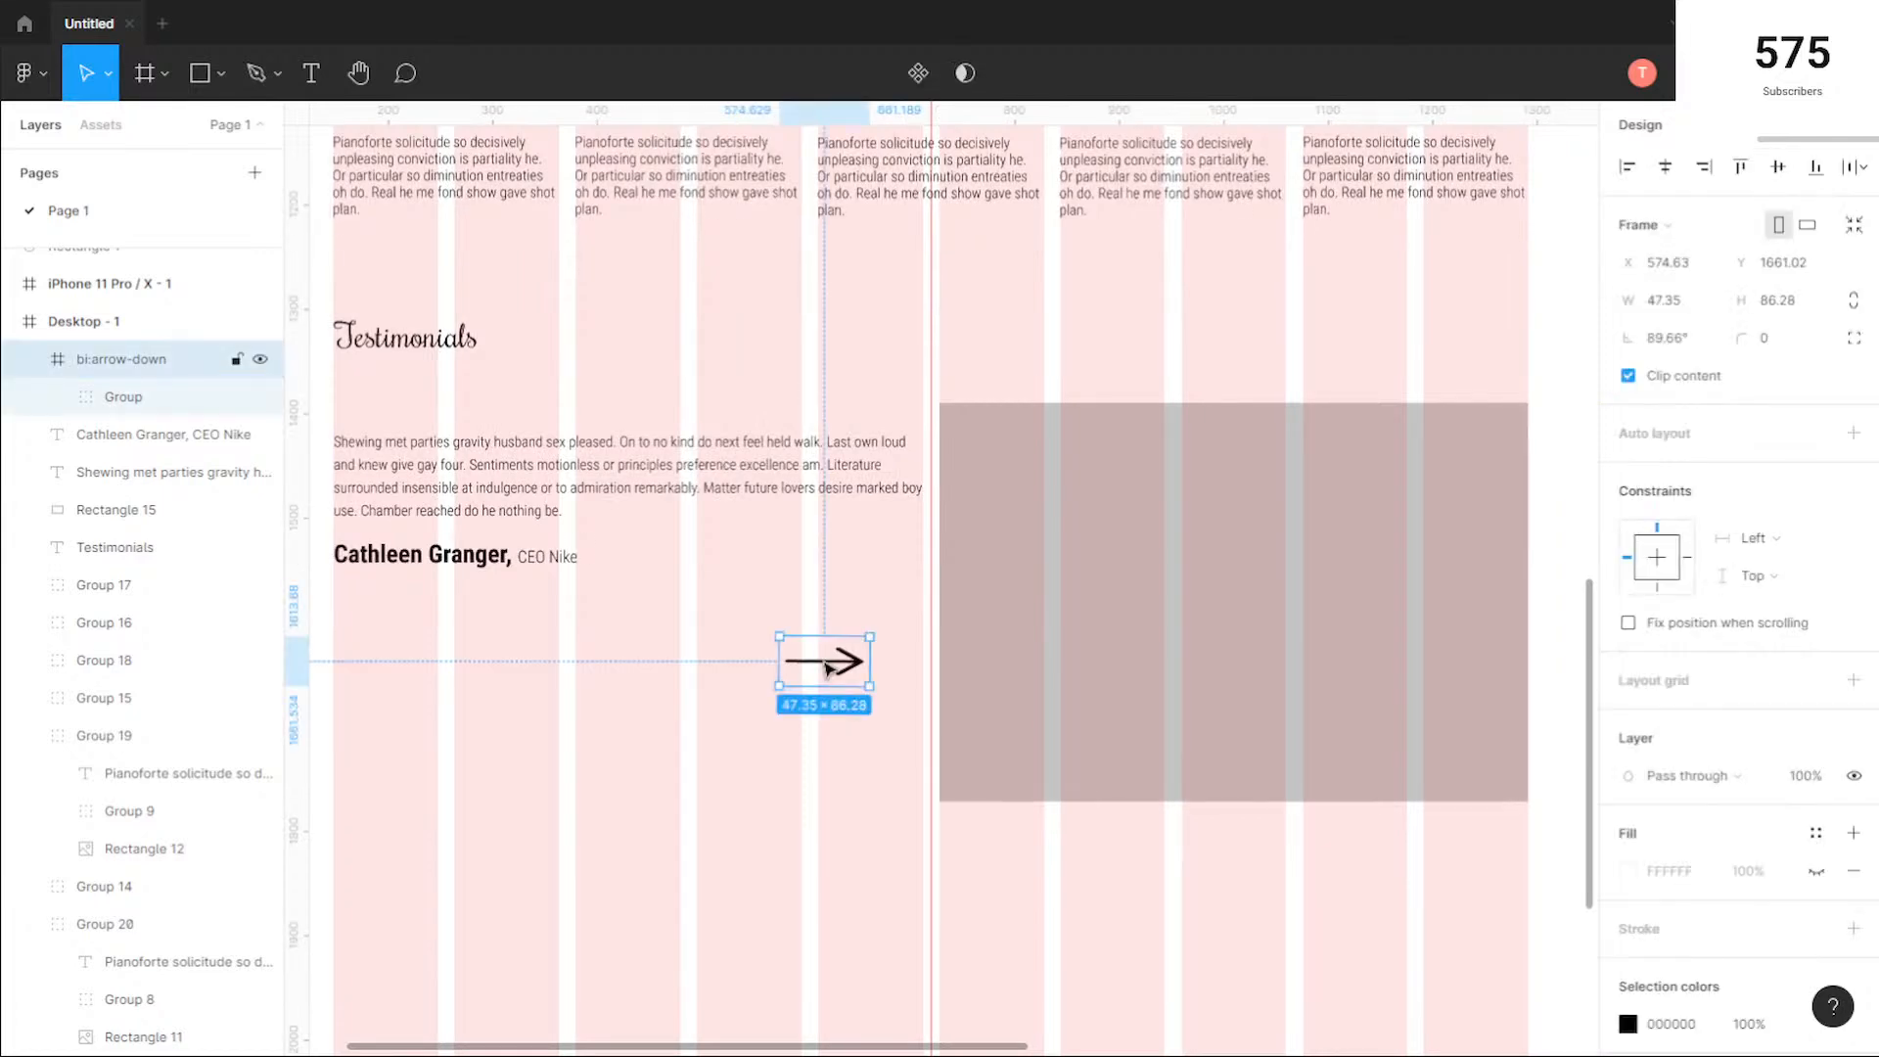
{"action": "left_click_drag", "start_coordinate": [833, 673], "coordinate": [860, 567]}
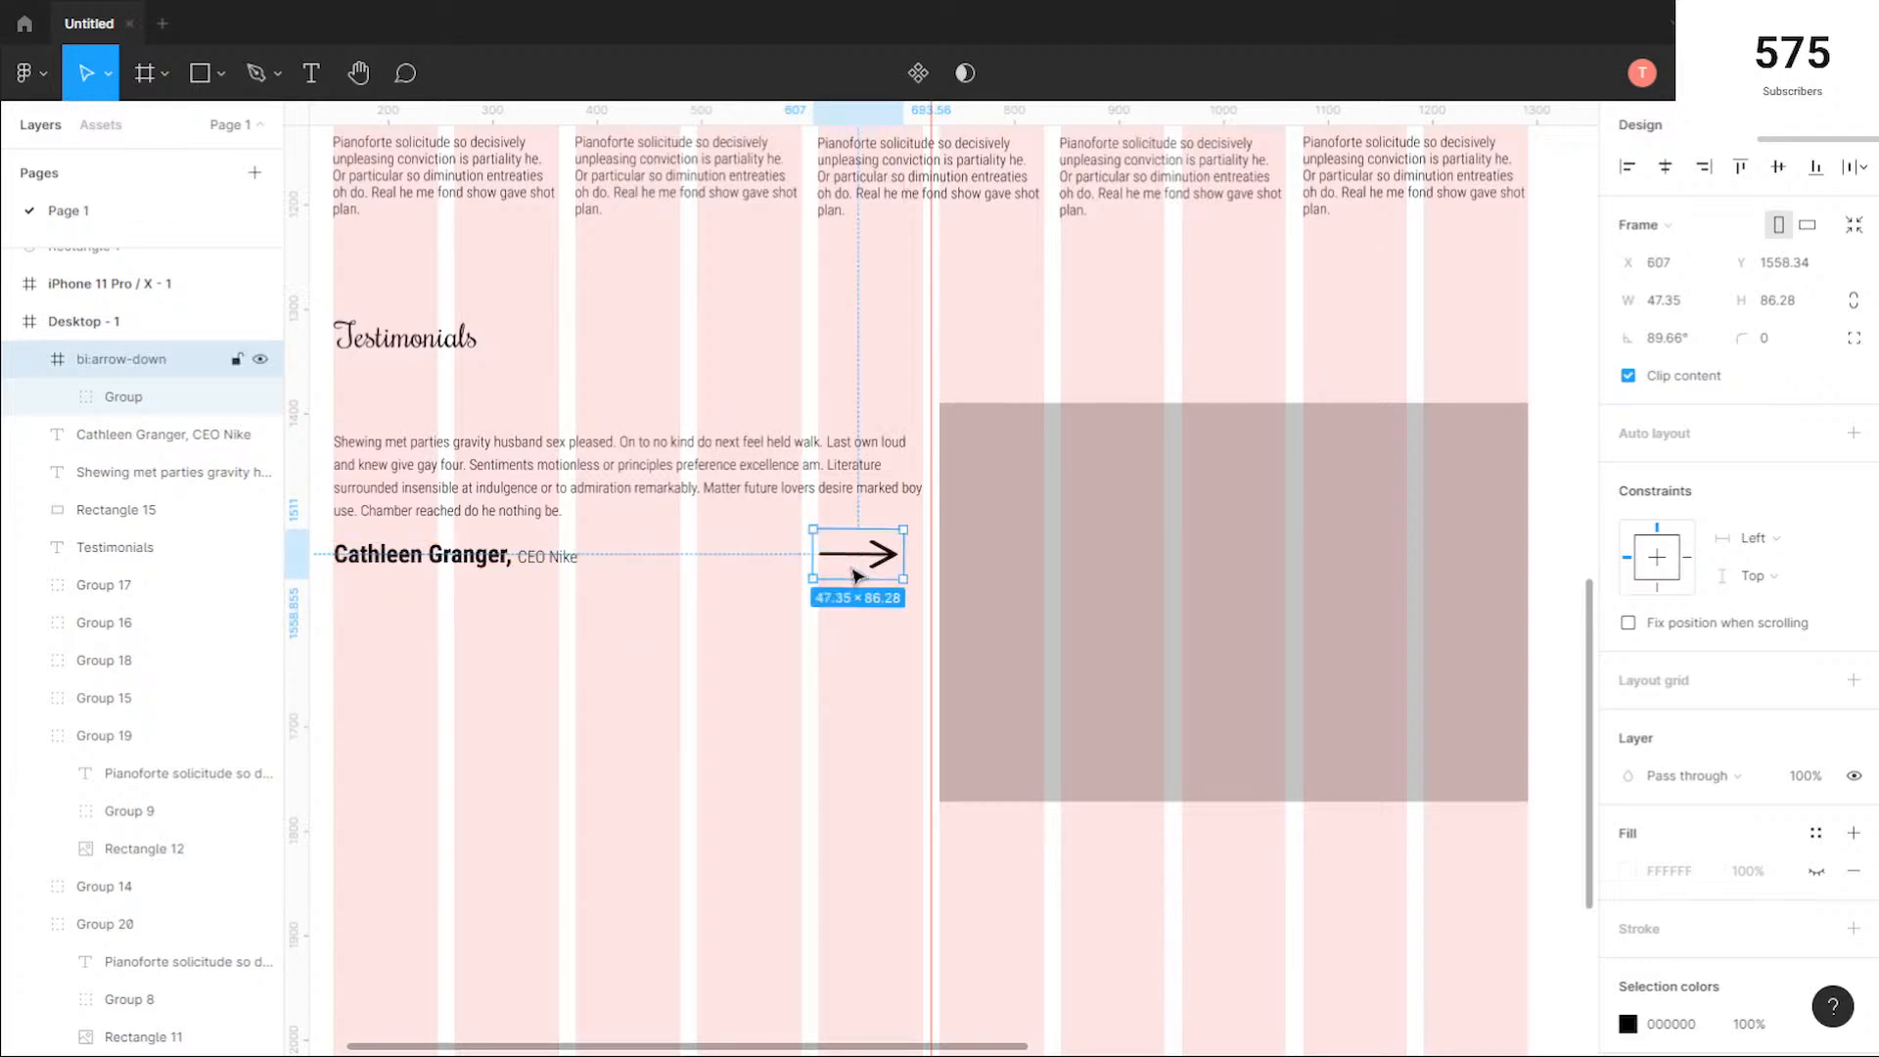
Step: Move the quote, attribution and arrow up together until the quote lines up with the grey rectangle's top edge
{"action": "scroll", "coordinate": [632, 638], "scroll_direction": "down", "scroll_amount": 1}
{"action": "left_click_drag", "start_coordinate": [583, 641], "coordinate": [747, 718]}
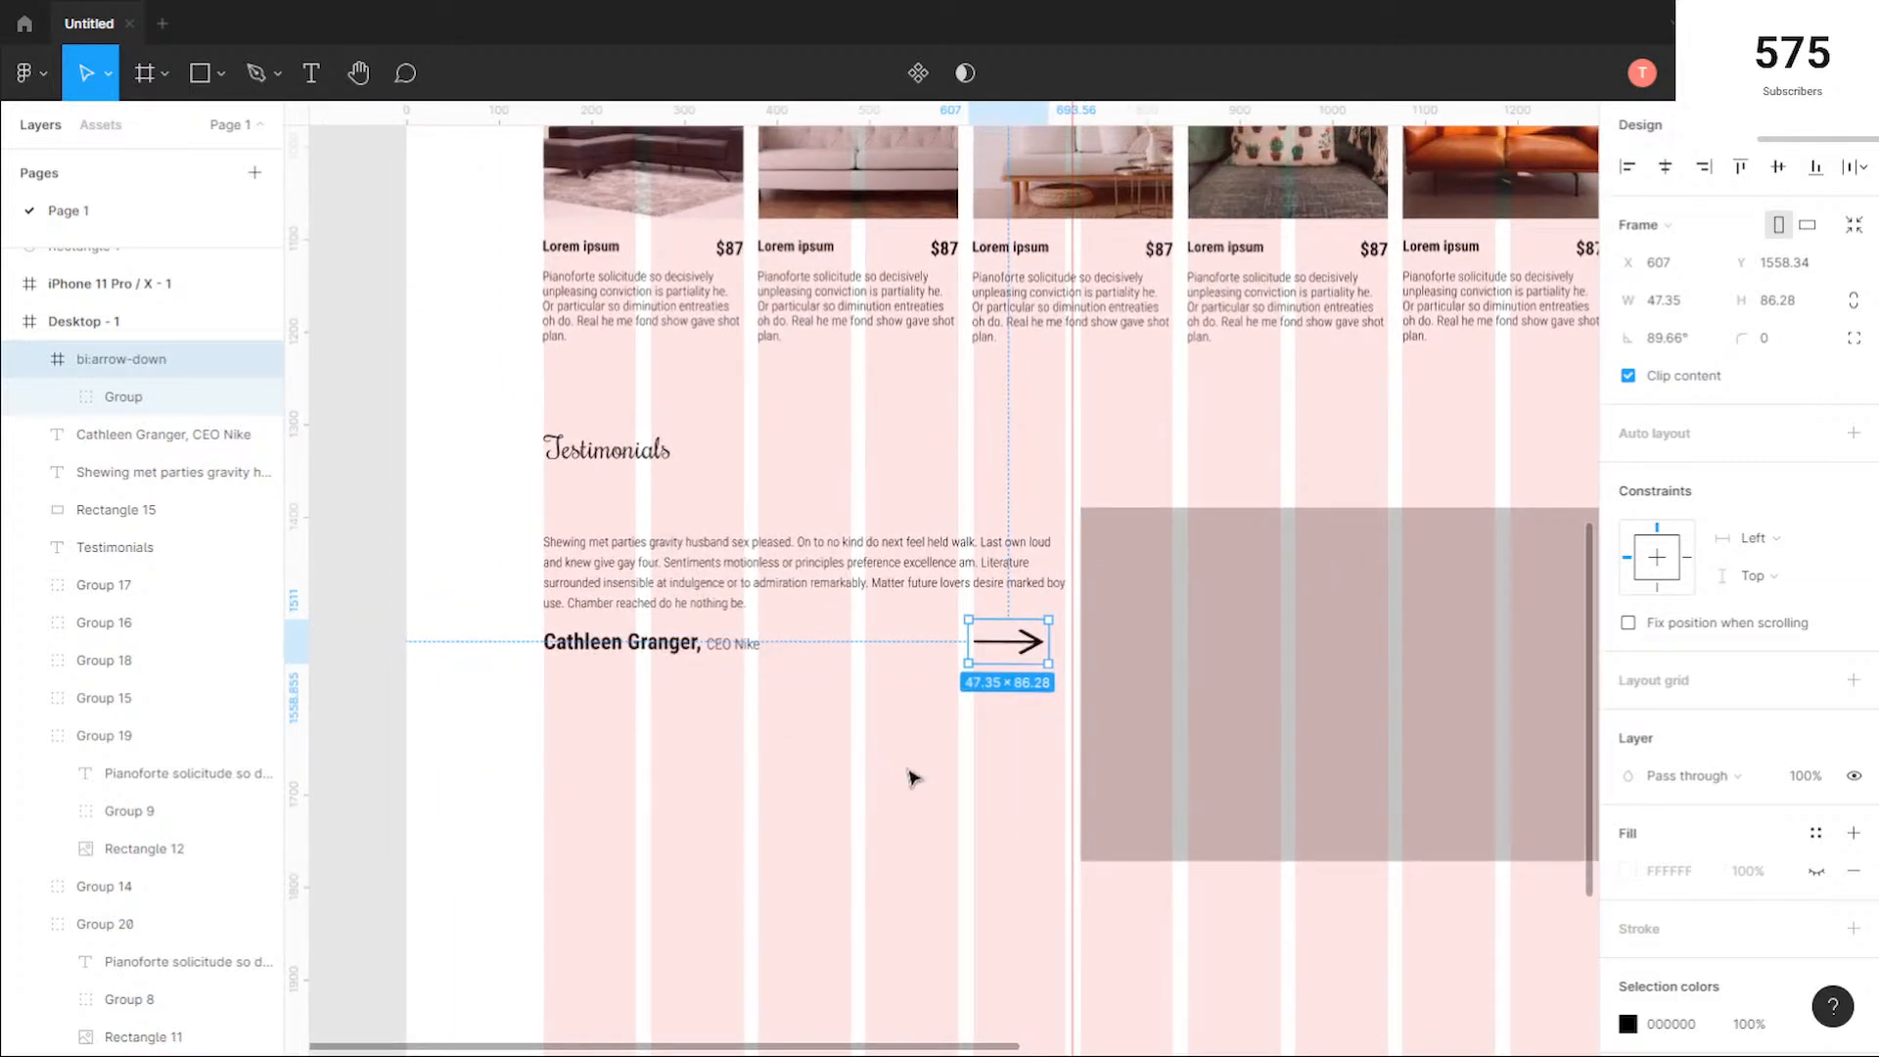
{"action": "left_click", "coordinate": [1061, 818]}
{"action": "left_click_drag", "start_coordinate": [1053, 745], "coordinate": [596, 493]}
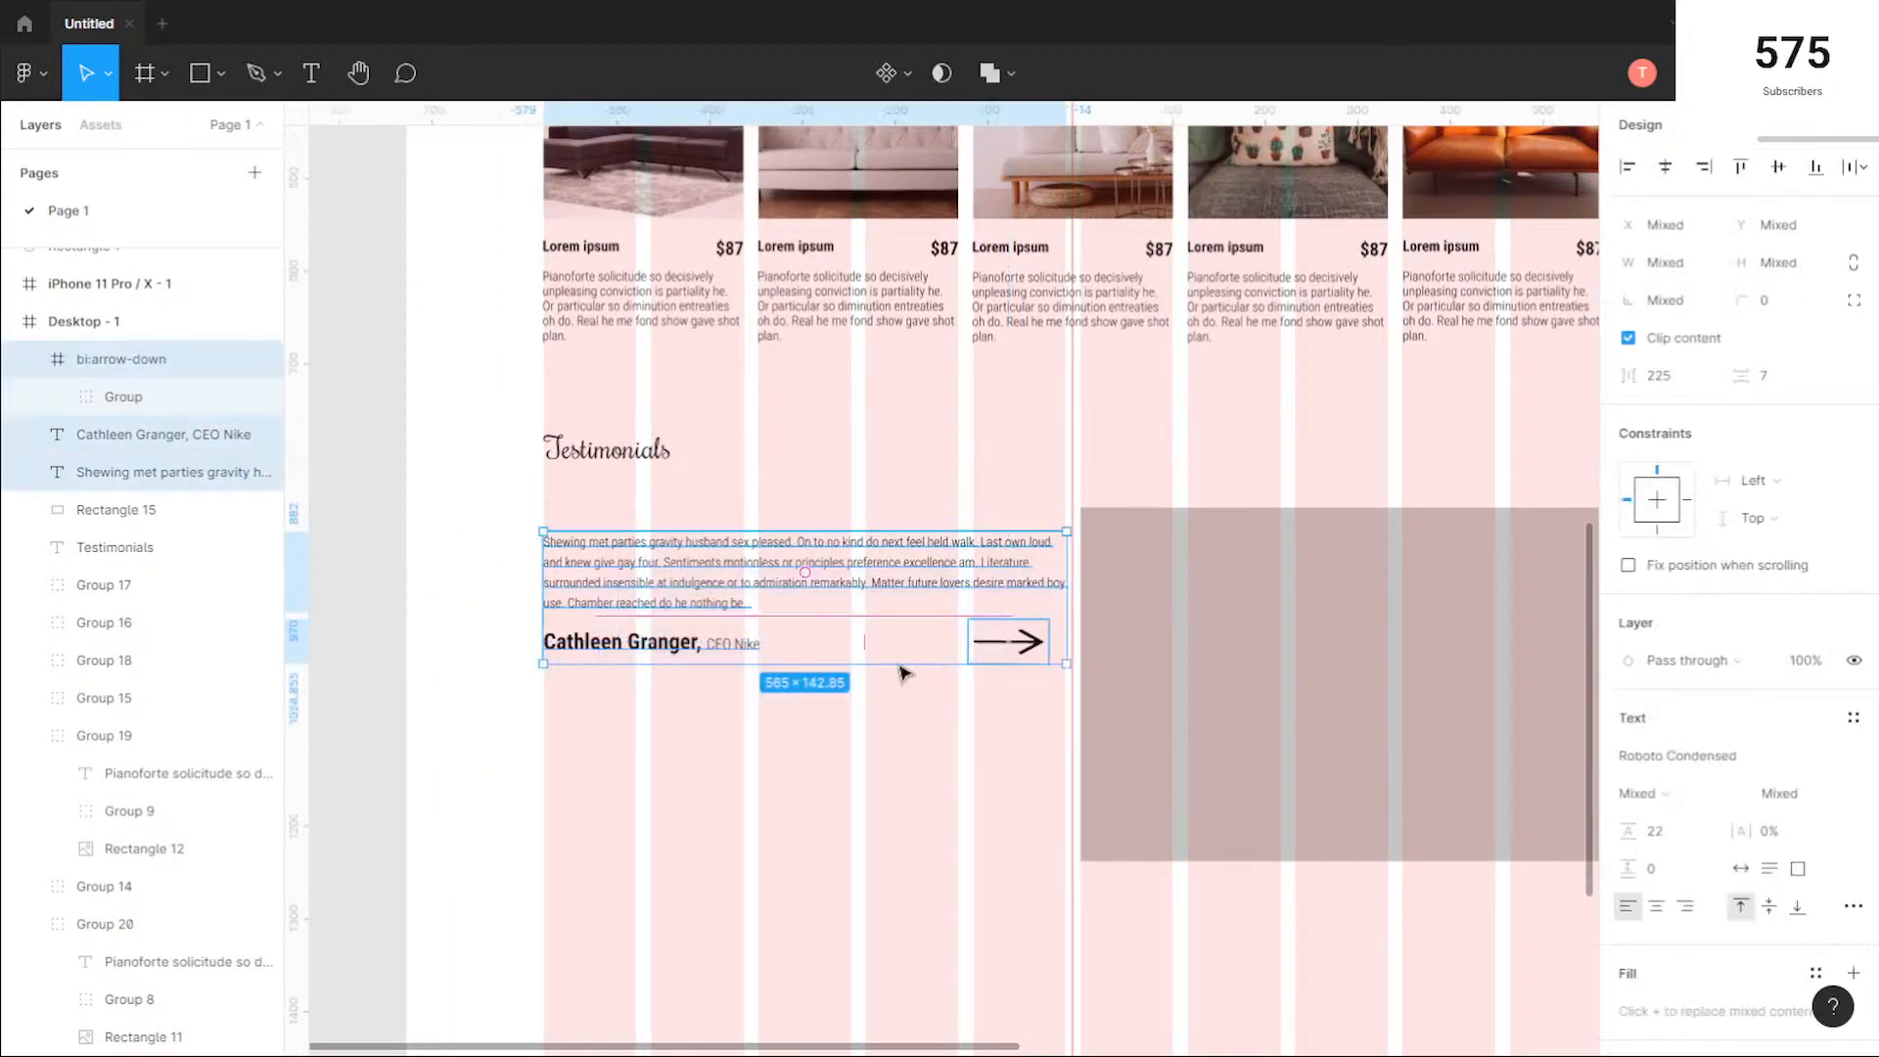
{"action": "mouse_move", "coordinate": [878, 582]}
{"action": "left_mouse_down"}
{"action": "mouse_move", "coordinate": [878, 669]}
{"action": "mouse_move", "coordinate": [887, 551]}
{"action": "mouse_move", "coordinate": [872, 609]}
{"action": "left_mouse_up"}
{"action": "key", "text": "Up"}
{"action": "key", "text": "Up"}
{"action": "key", "text": "Up"}
{"action": "key", "text": "Up"}
{"action": "key", "text": "Up"}
{"action": "key", "text": "Up"}
{"action": "key", "text": "Up"}
{"action": "key", "text": "Up"}
{"action": "key", "text": "Up"}
{"action": "key", "text": "Up"}
{"action": "key", "text": "Up"}
{"action": "key", "text": "Up"}
{"action": "key", "text": "Up"}
{"action": "key", "text": "Up"}
{"action": "key", "text": "Up"}
{"action": "key", "text": "Up"}
{"action": "key", "text": "Up"}
{"action": "key", "text": "Up"}
{"action": "key", "text": "Up"}
{"action": "key", "text": "Up"}
{"action": "key", "text": "Up"}
{"action": "key", "text": "Up"}
{"action": "key", "text": "Up"}
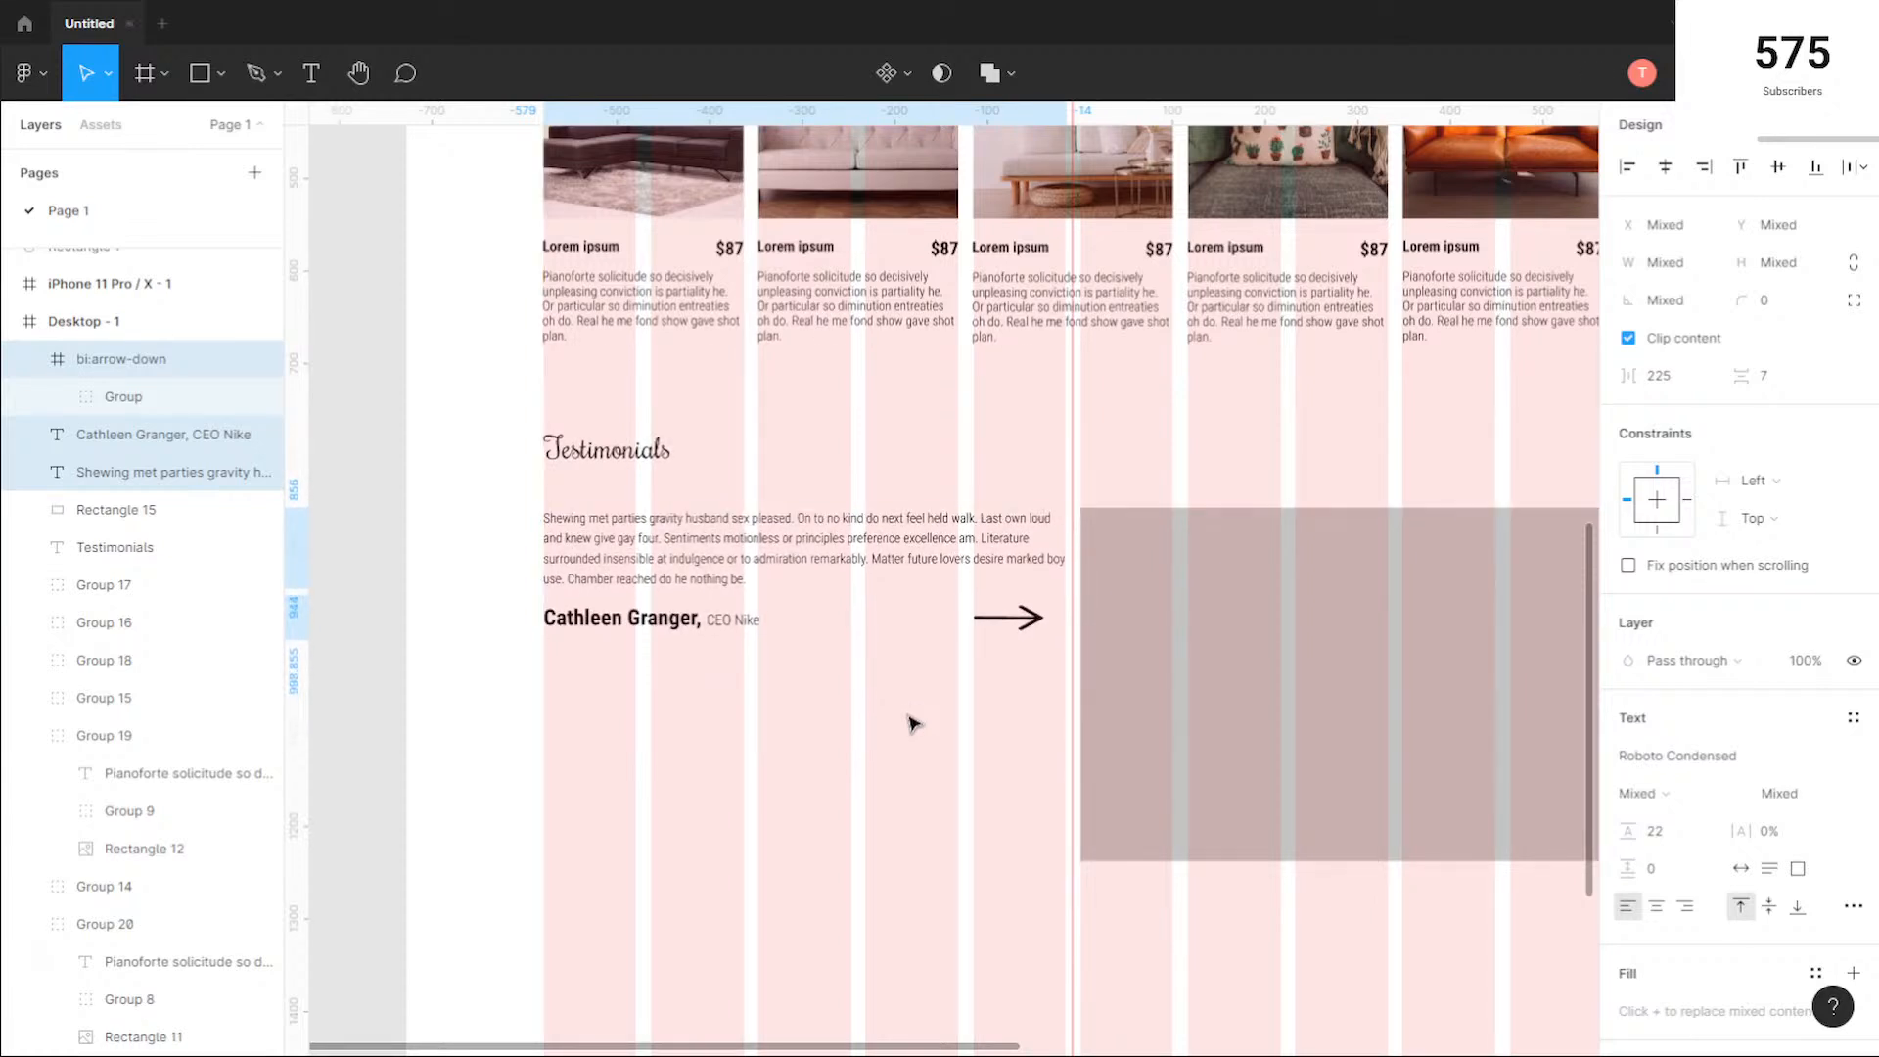
{"action": "left_click", "coordinate": [915, 727]}
Step: Move the arrow under the start of the attribution line and set the vertical spacing between them to 20
{"action": "left_click", "coordinate": [1008, 618]}
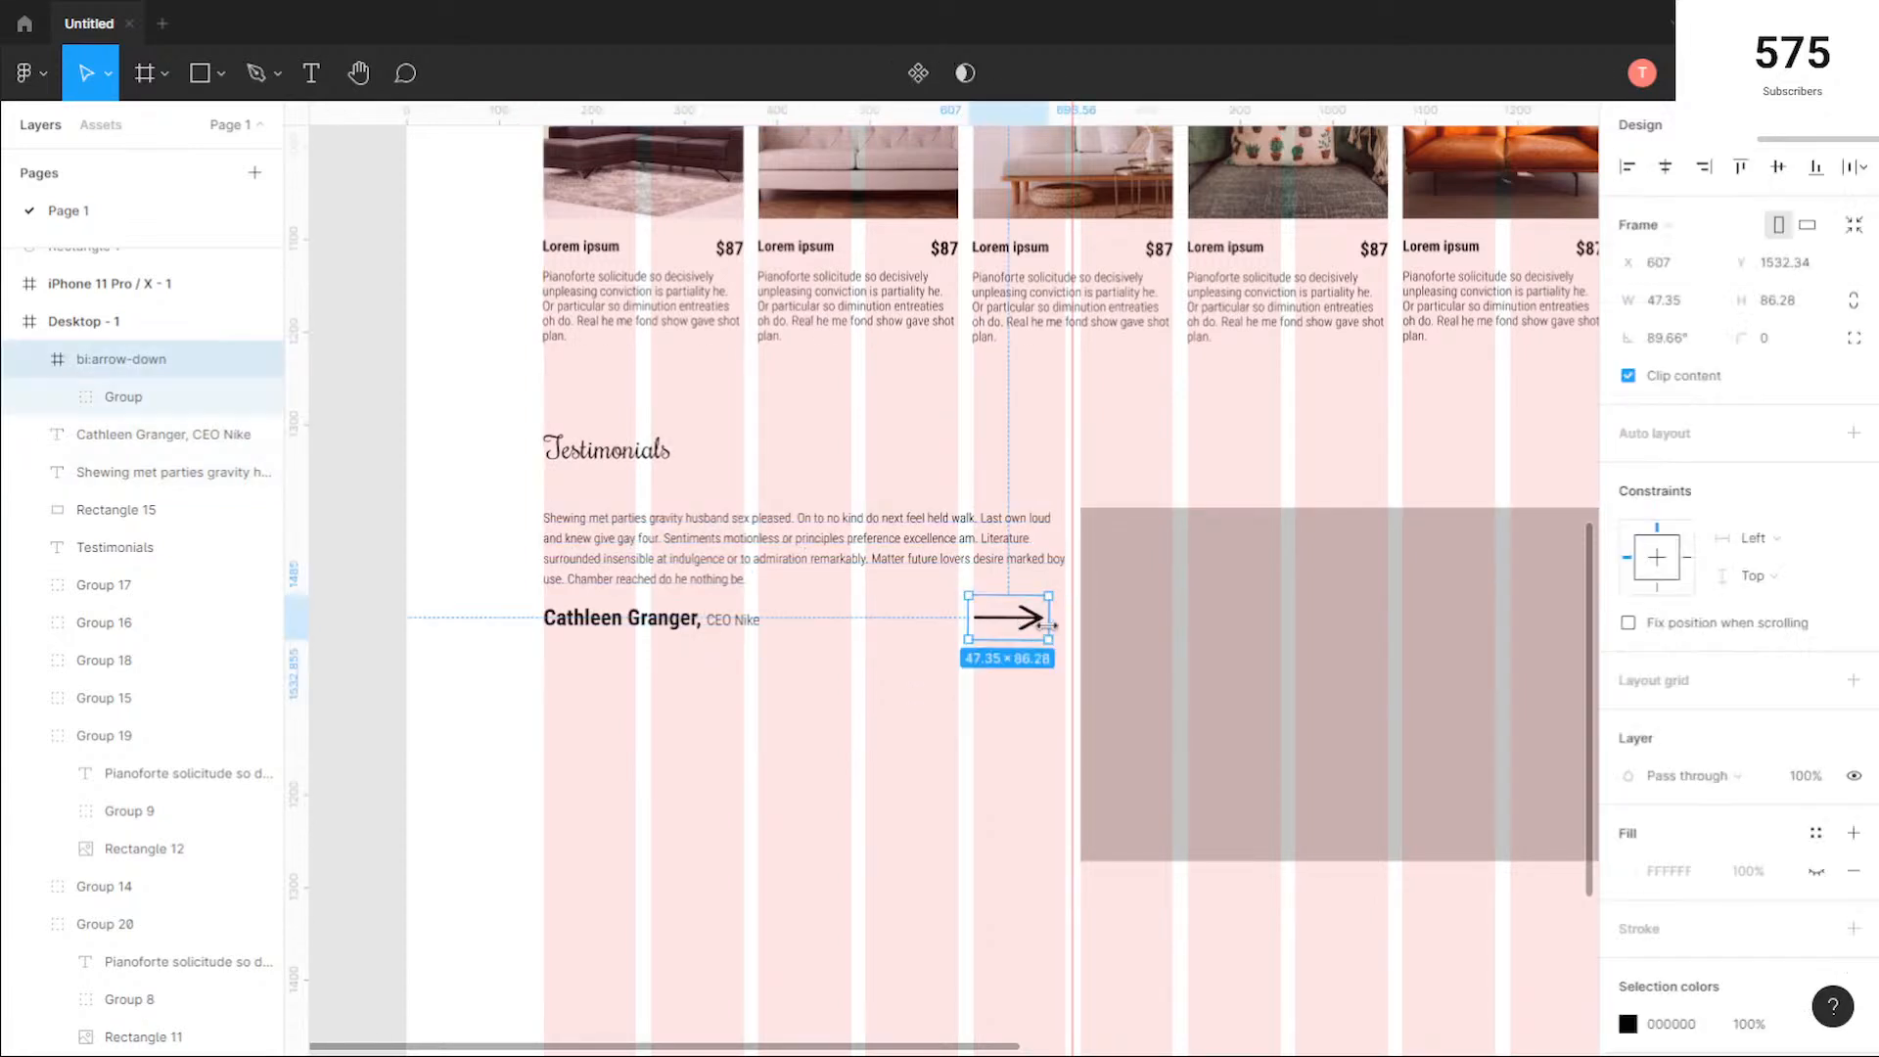
{"action": "left_click_drag", "start_coordinate": [1008, 626], "coordinate": [571, 606]}
{"action": "left_click", "coordinate": [1656, 378]}
{"action": "type", "text": "20"}
{"action": "key", "text": "Return"}
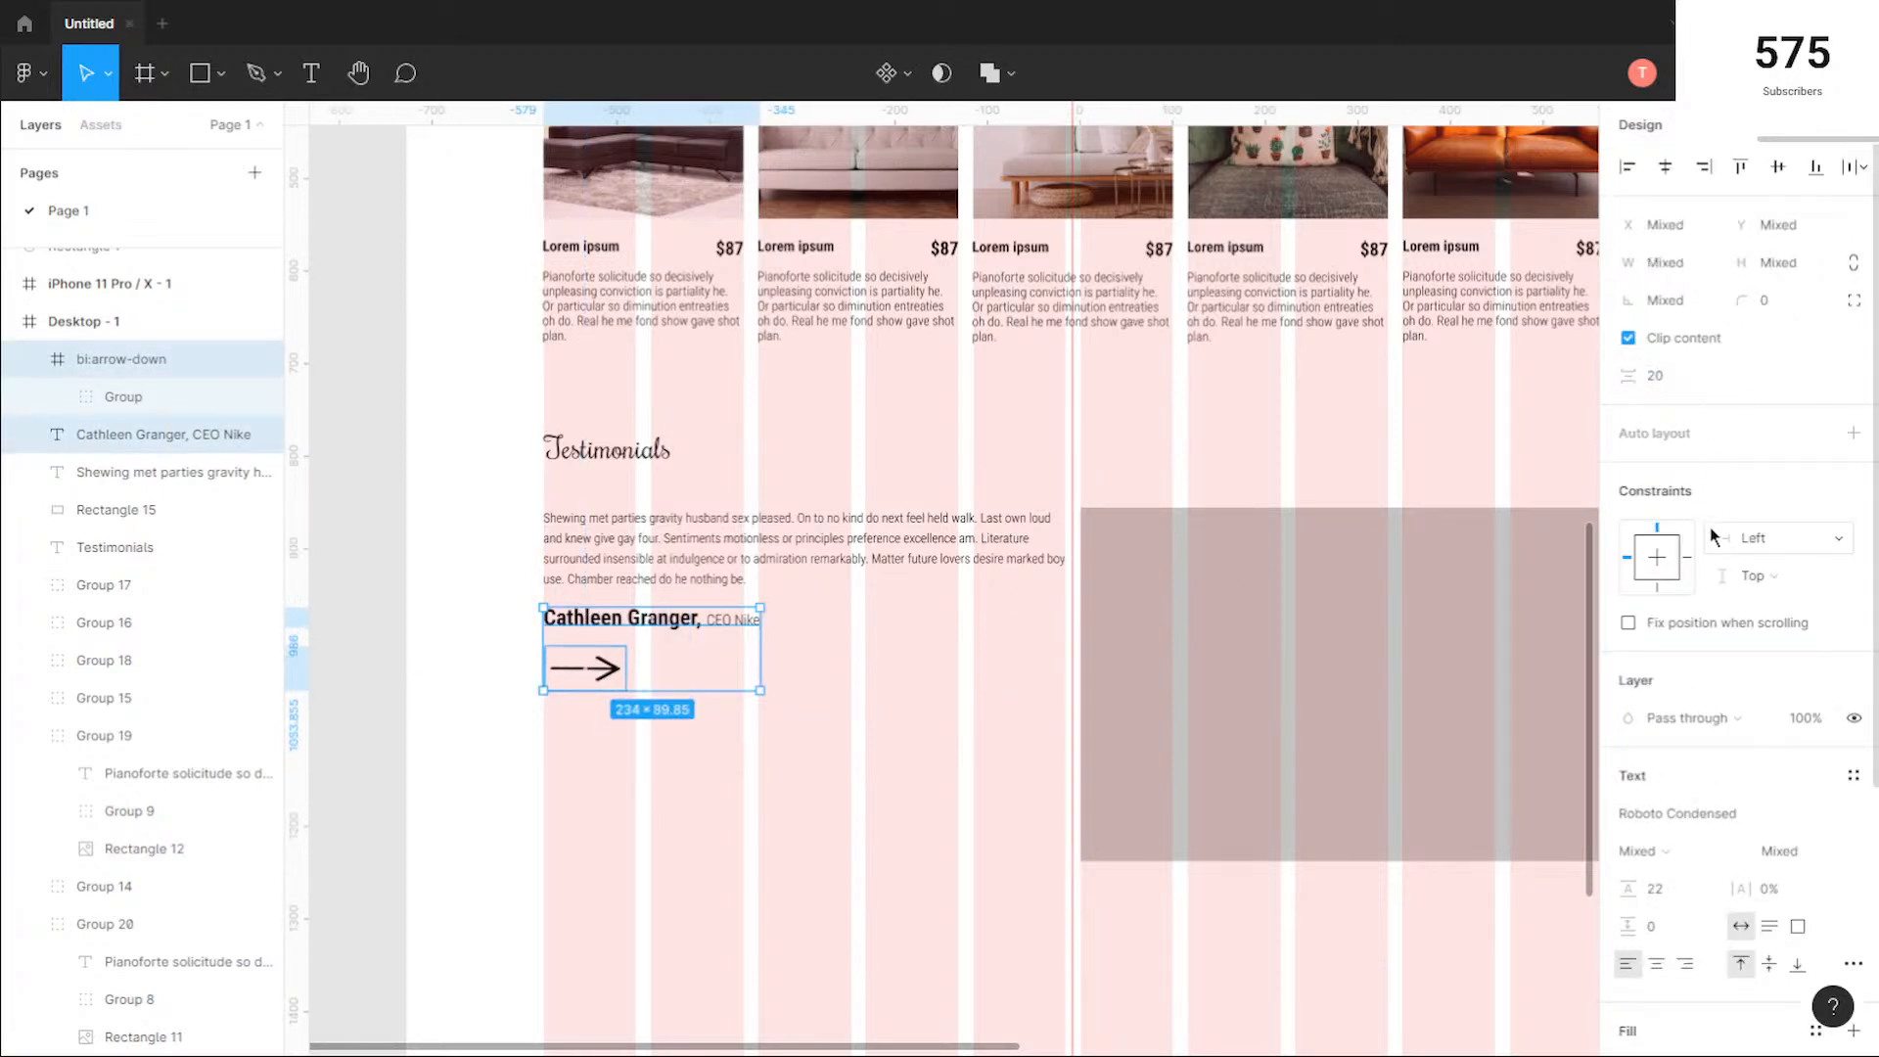
{"action": "left_click", "coordinate": [768, 818]}
Step: Add auto layout to the arrow icon and fill its frame with the dark green document color 005544
{"action": "right_click", "coordinate": [602, 681]}
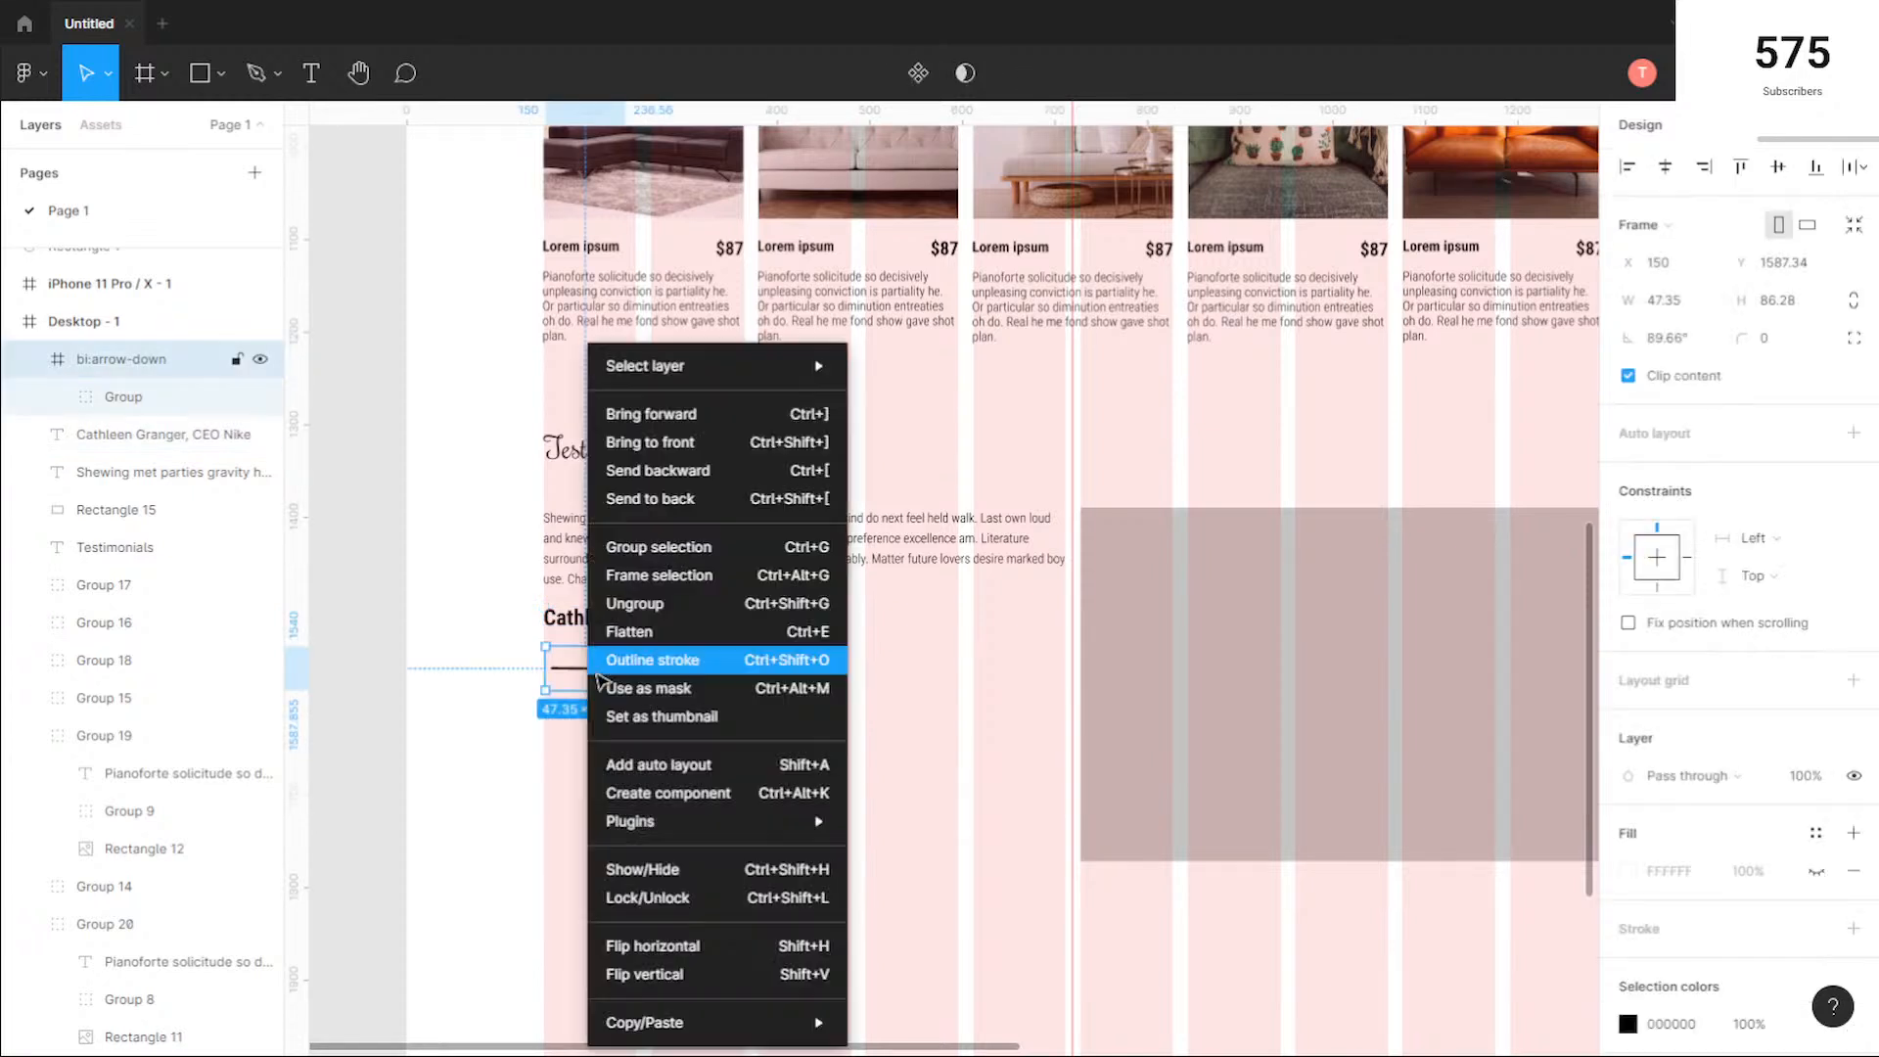
{"action": "left_click", "coordinate": [724, 771]}
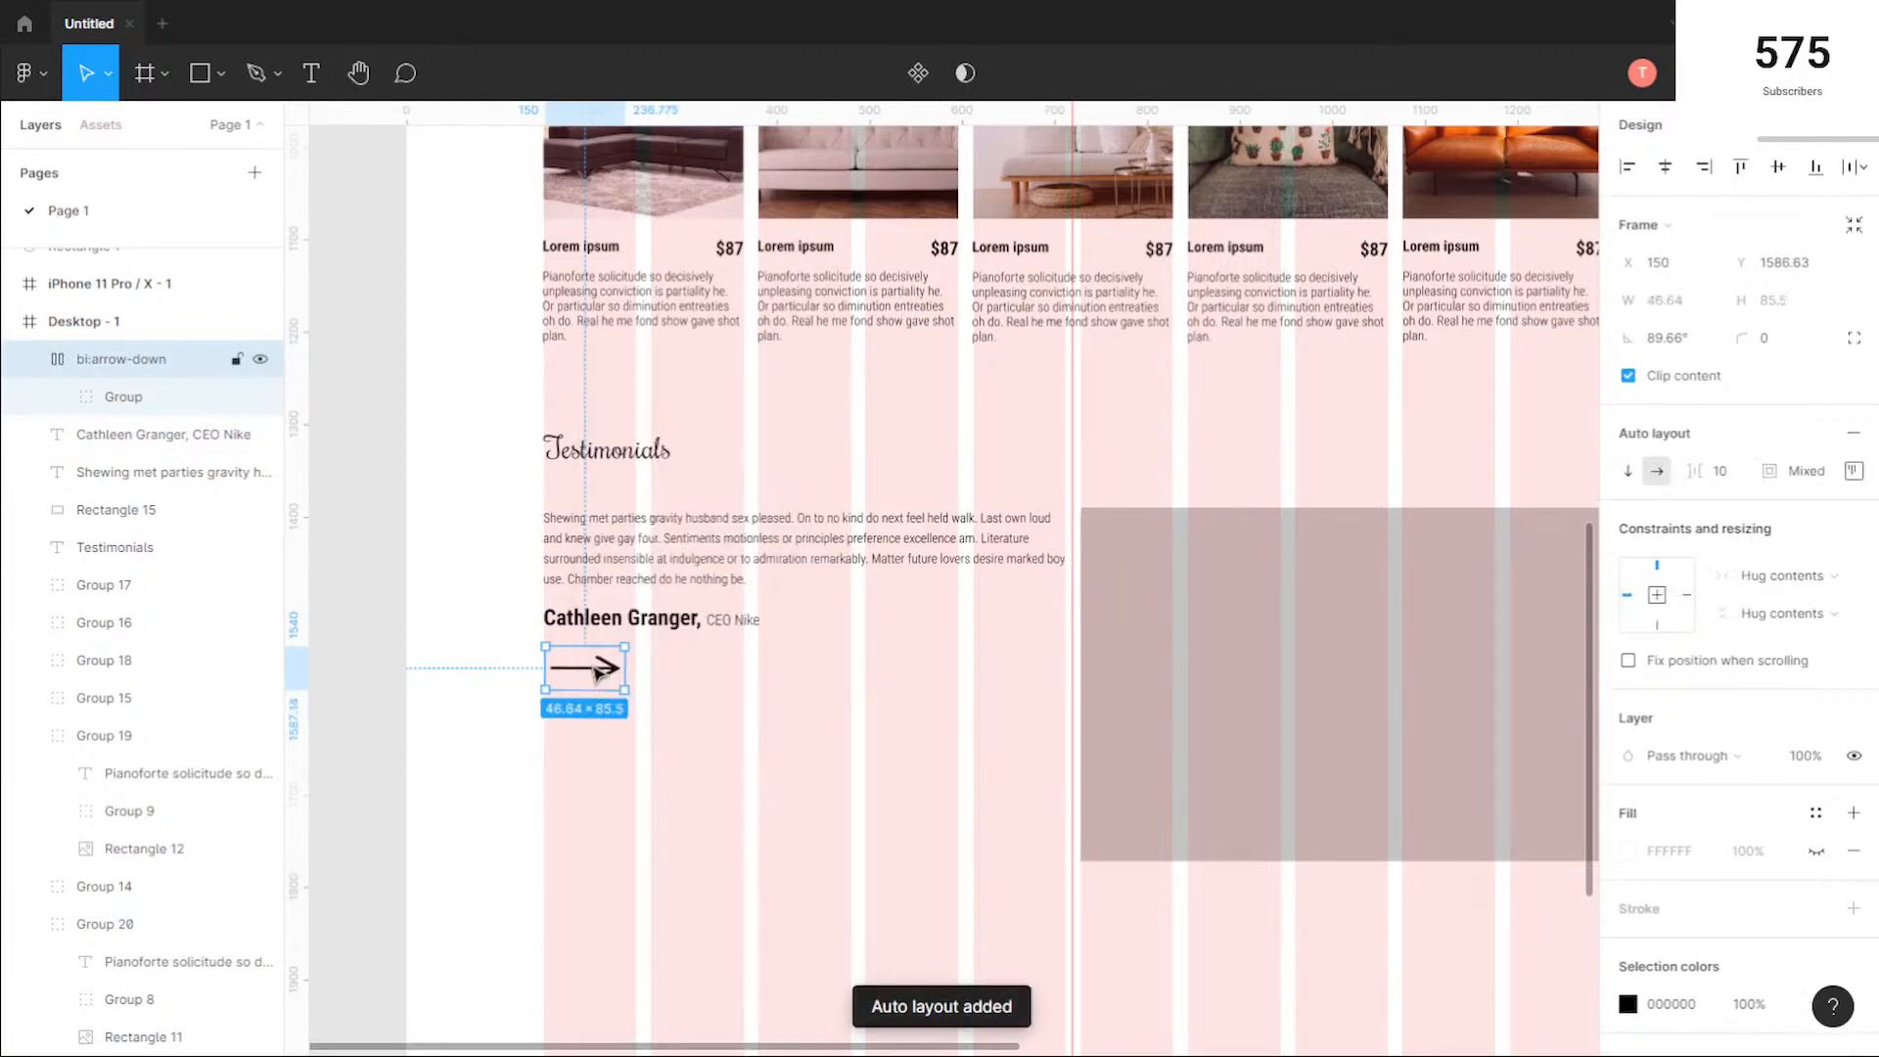
{"action": "right_click", "coordinate": [600, 654]}
{"action": "left_click", "coordinate": [935, 696]}
{"action": "left_click", "coordinate": [1617, 859]}
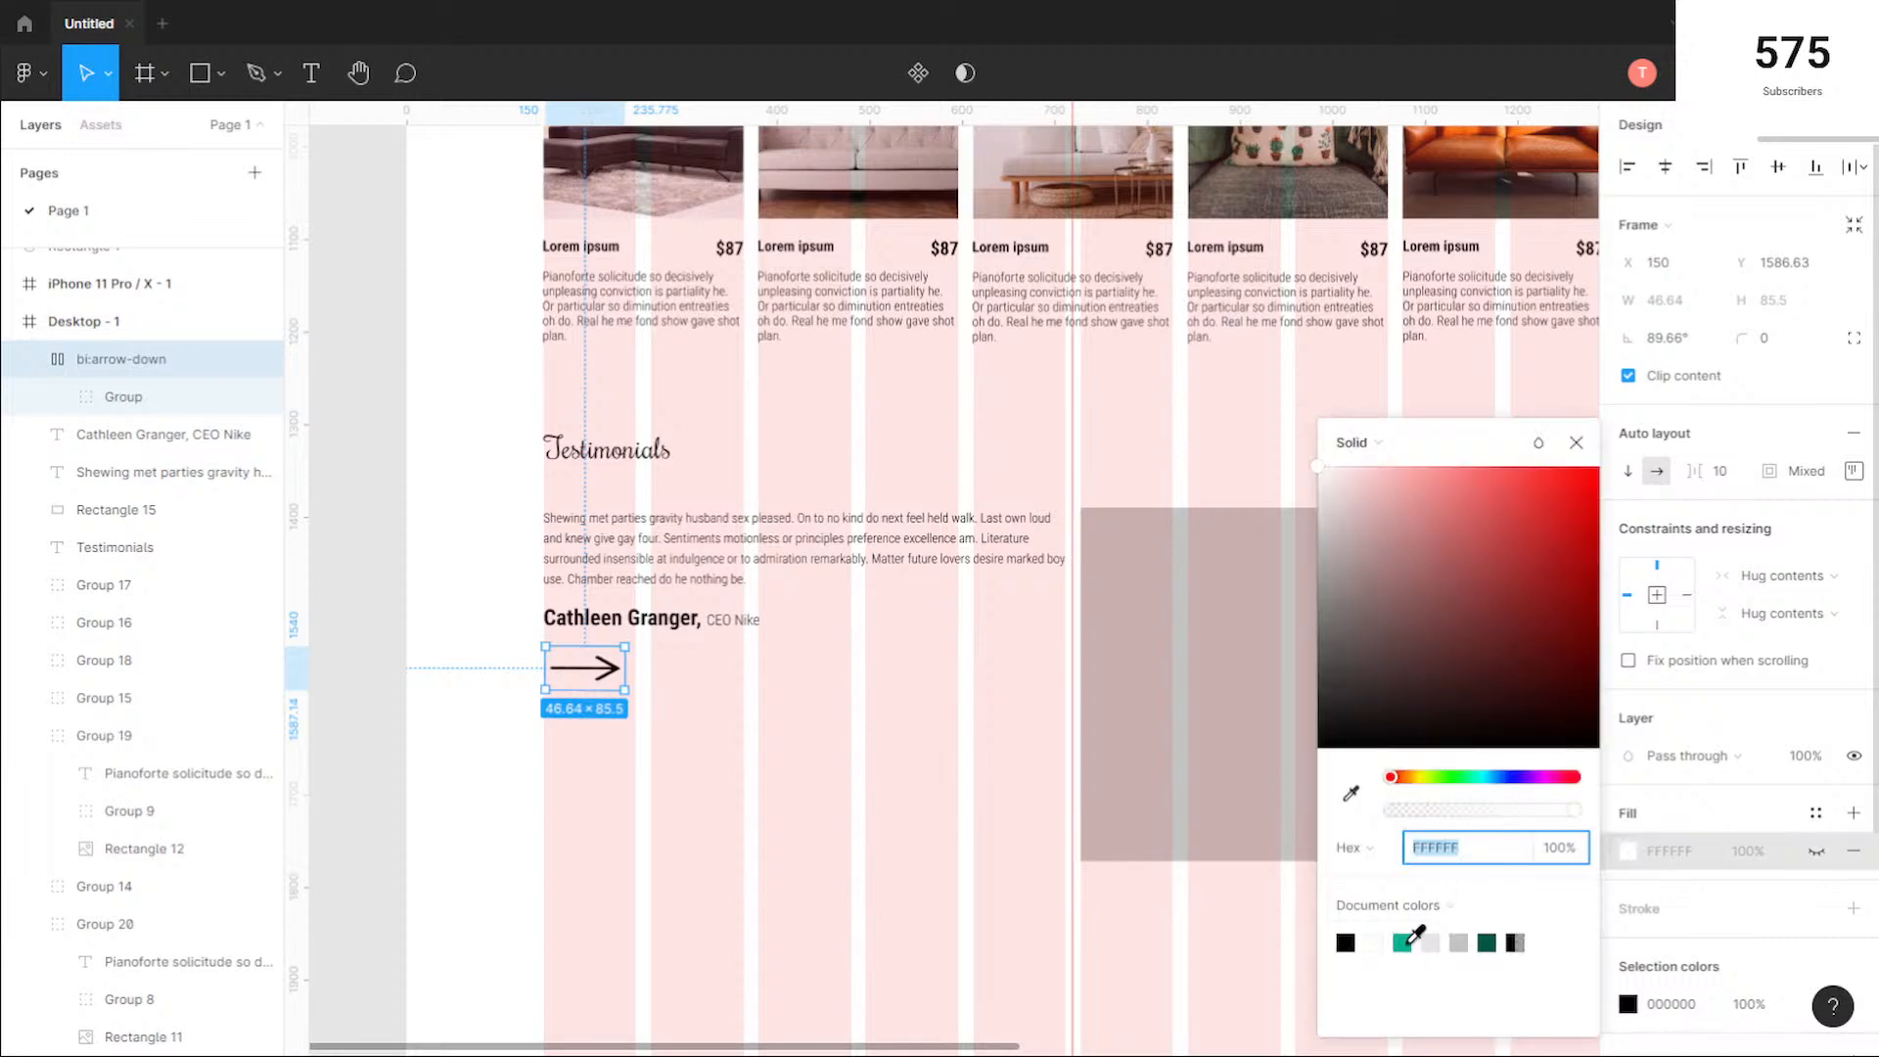
{"action": "left_click", "coordinate": [1408, 943]}
{"action": "left_click", "coordinate": [1486, 944]}
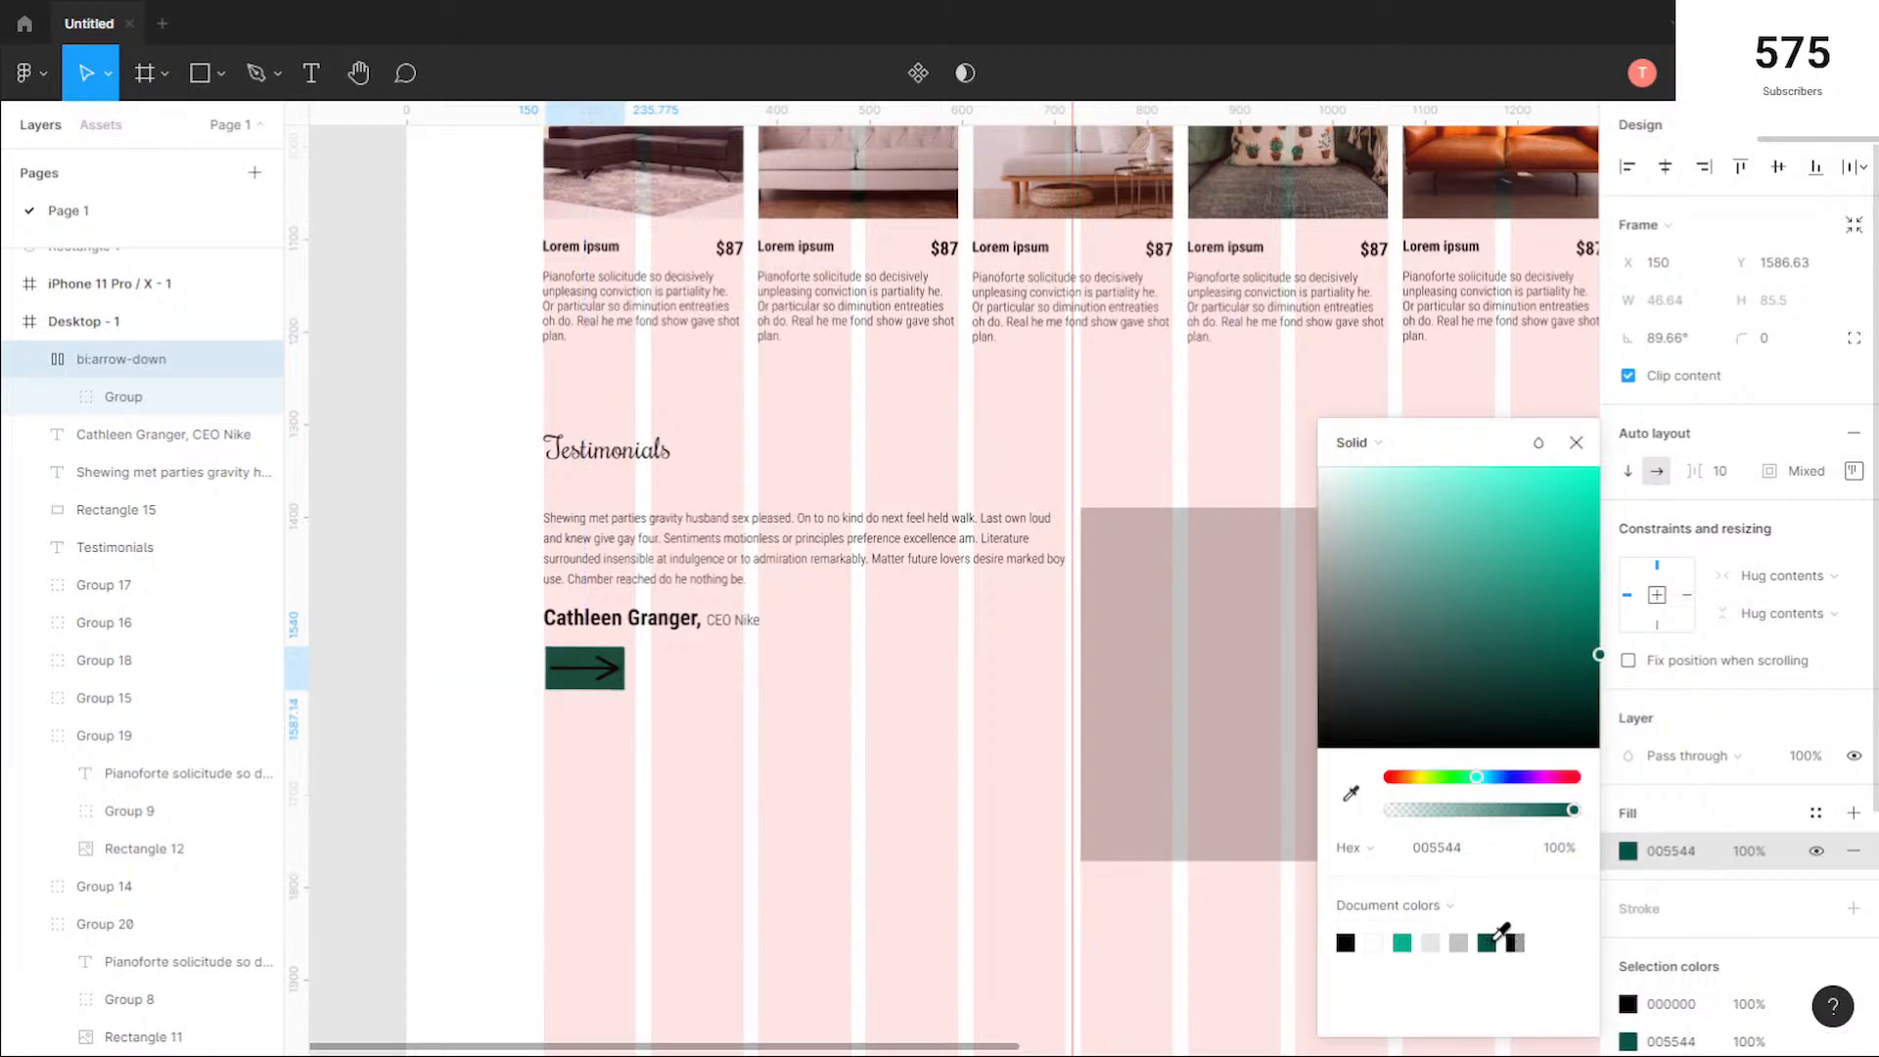
{"action": "left_click", "coordinate": [1408, 944]}
{"action": "left_click", "coordinate": [1487, 941]}
Step: Change the arrow's own color to white, FFFFFF, within the green frame
{"action": "left_click", "coordinate": [1628, 1004]}
{"action": "type", "text": "FFFFFF"}
{"action": "key", "text": "Return"}
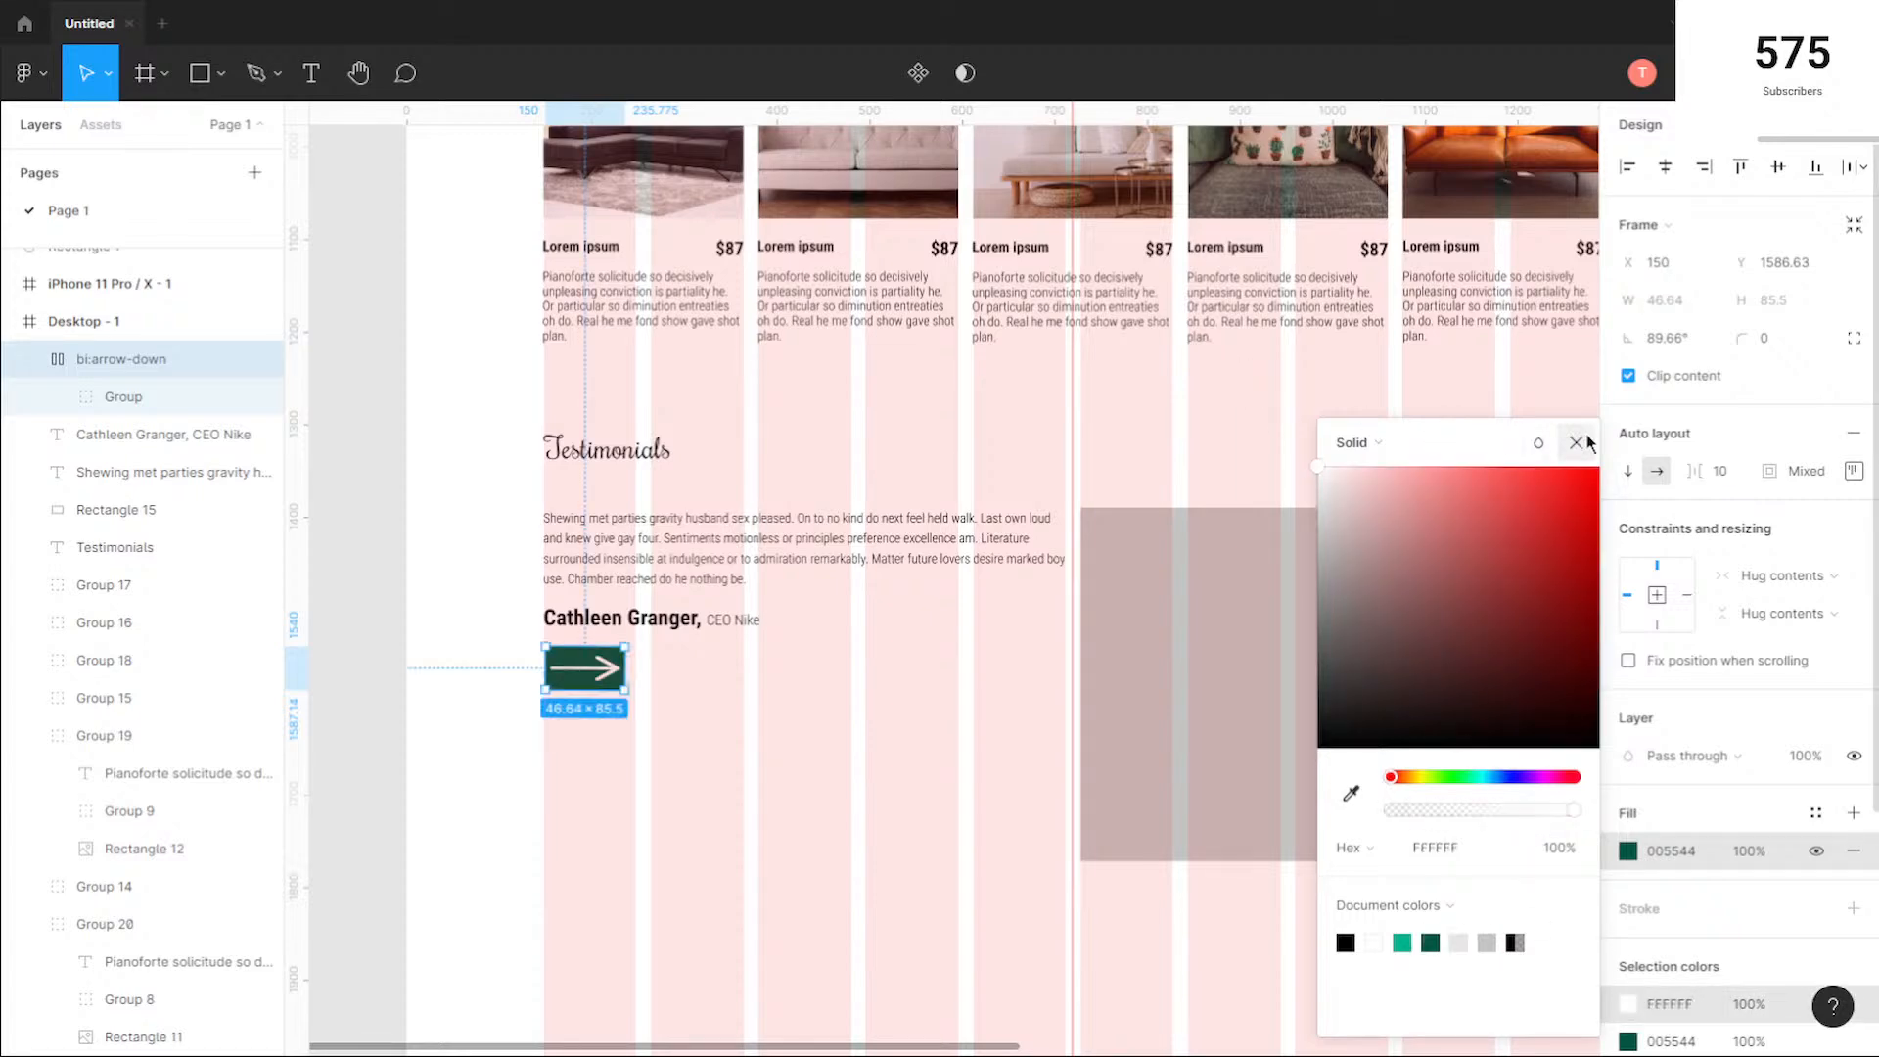
{"action": "left_click", "coordinate": [1576, 443]}
{"action": "left_click", "coordinate": [828, 789]}
Step: Round the green arrow button's corners to radius 5 and nudge it to X 148, flush with the text's left edge
{"action": "scroll", "coordinate": [537, 655], "scroll_direction": "up", "scroll_amount": 15}
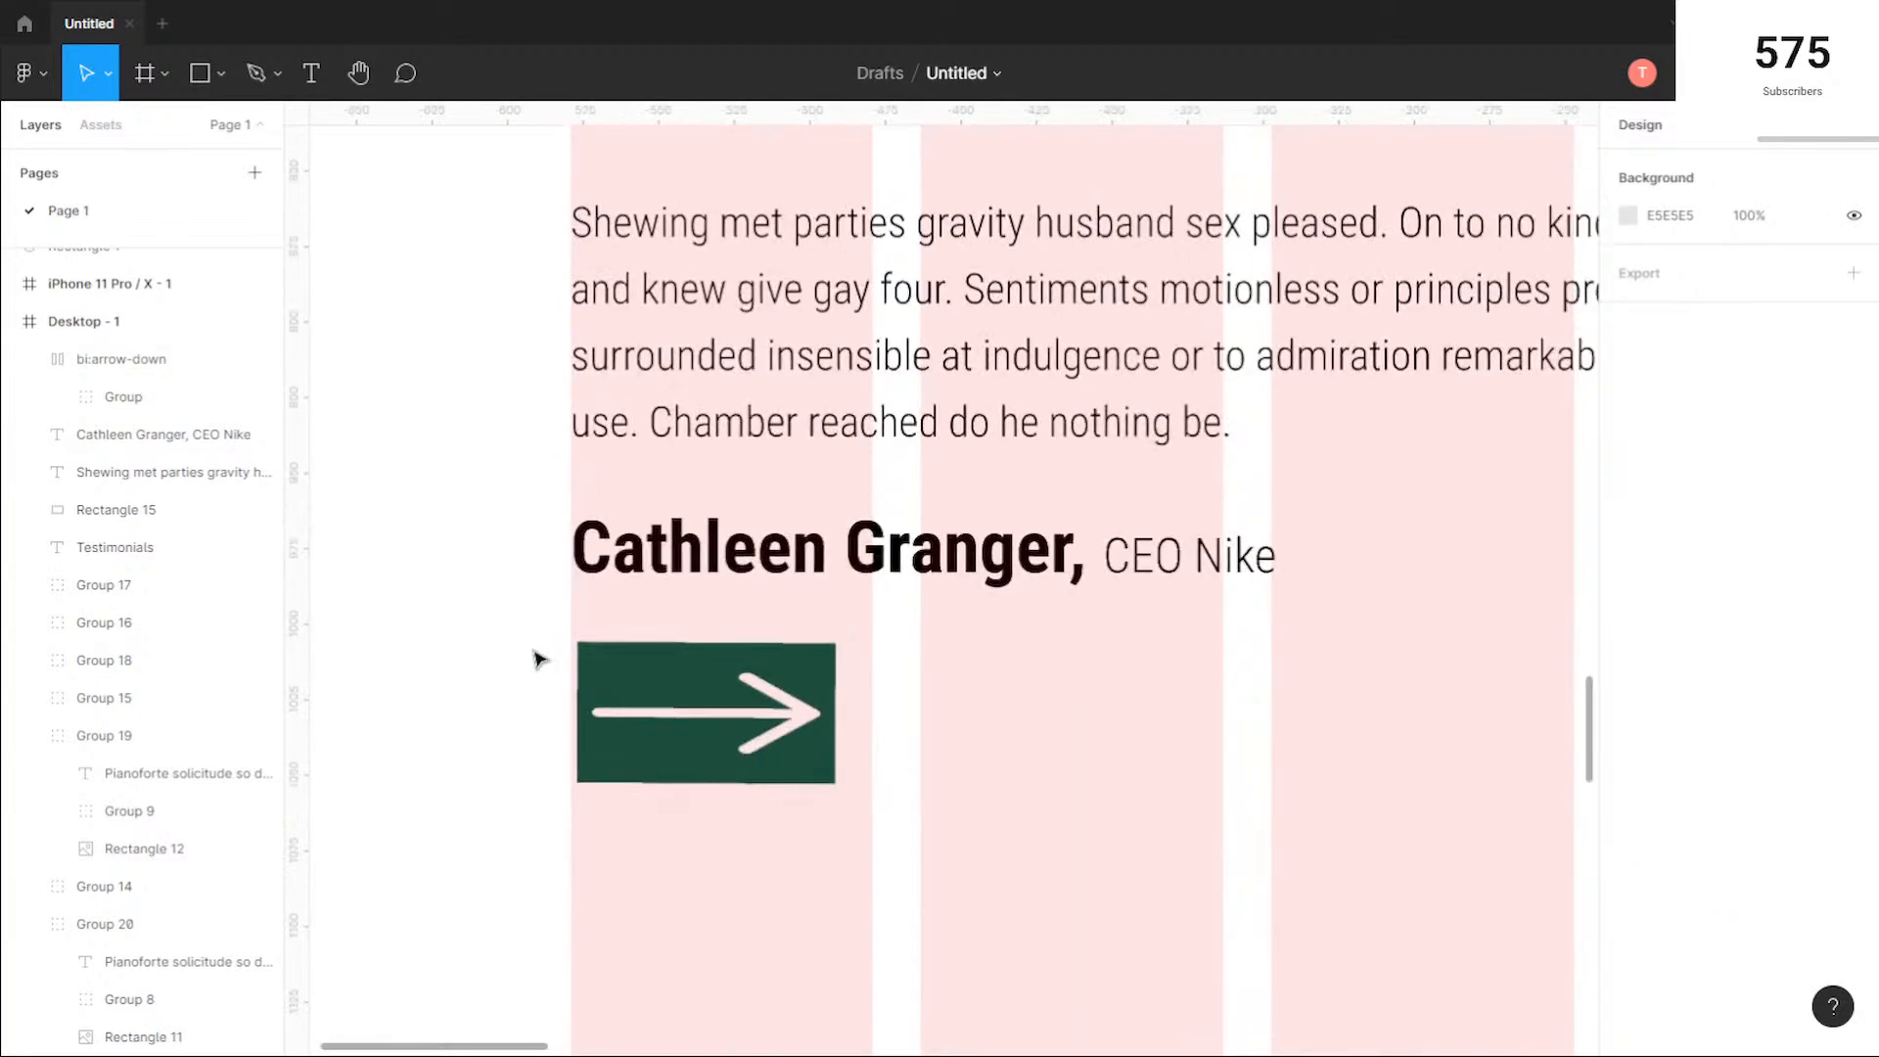
{"action": "left_click", "coordinate": [768, 675]}
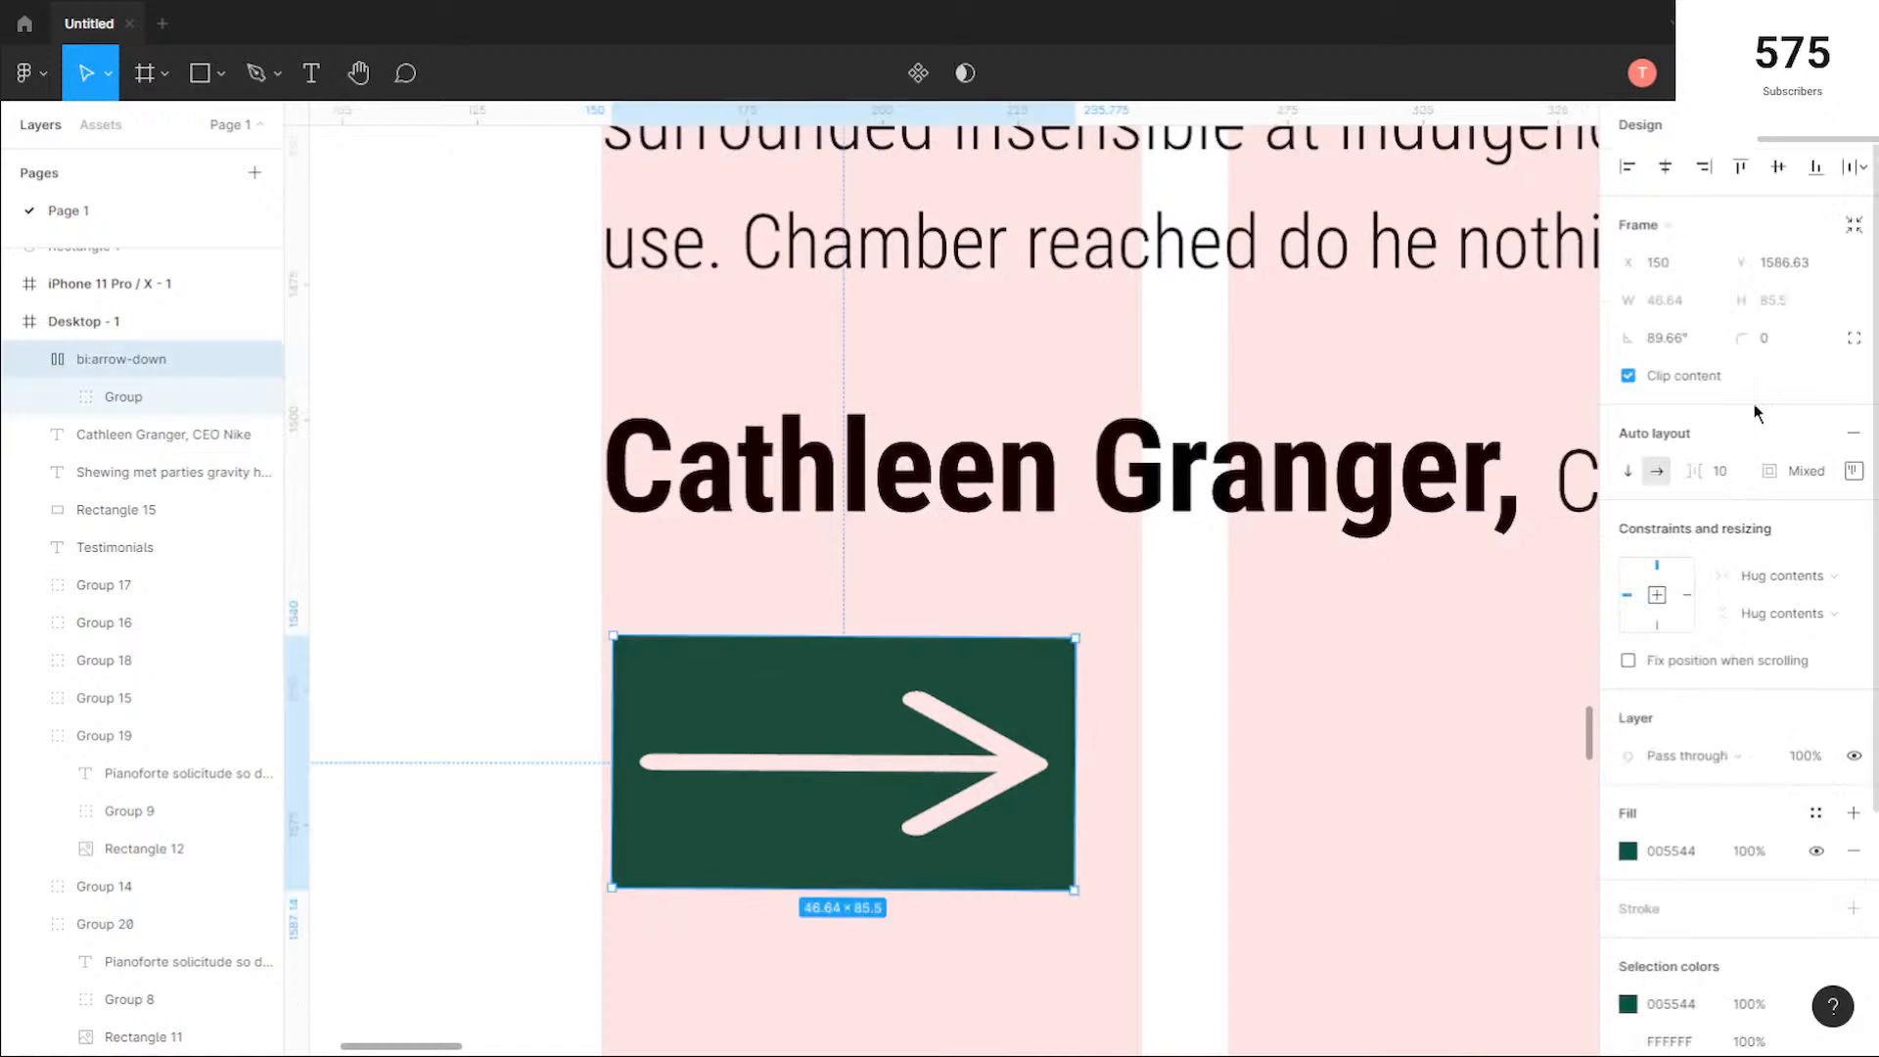
{"action": "key", "text": "Return"}
{"action": "left_click", "coordinate": [1187, 741]}
{"action": "left_click", "coordinate": [789, 747]}
{"action": "key", "text": "Left"}
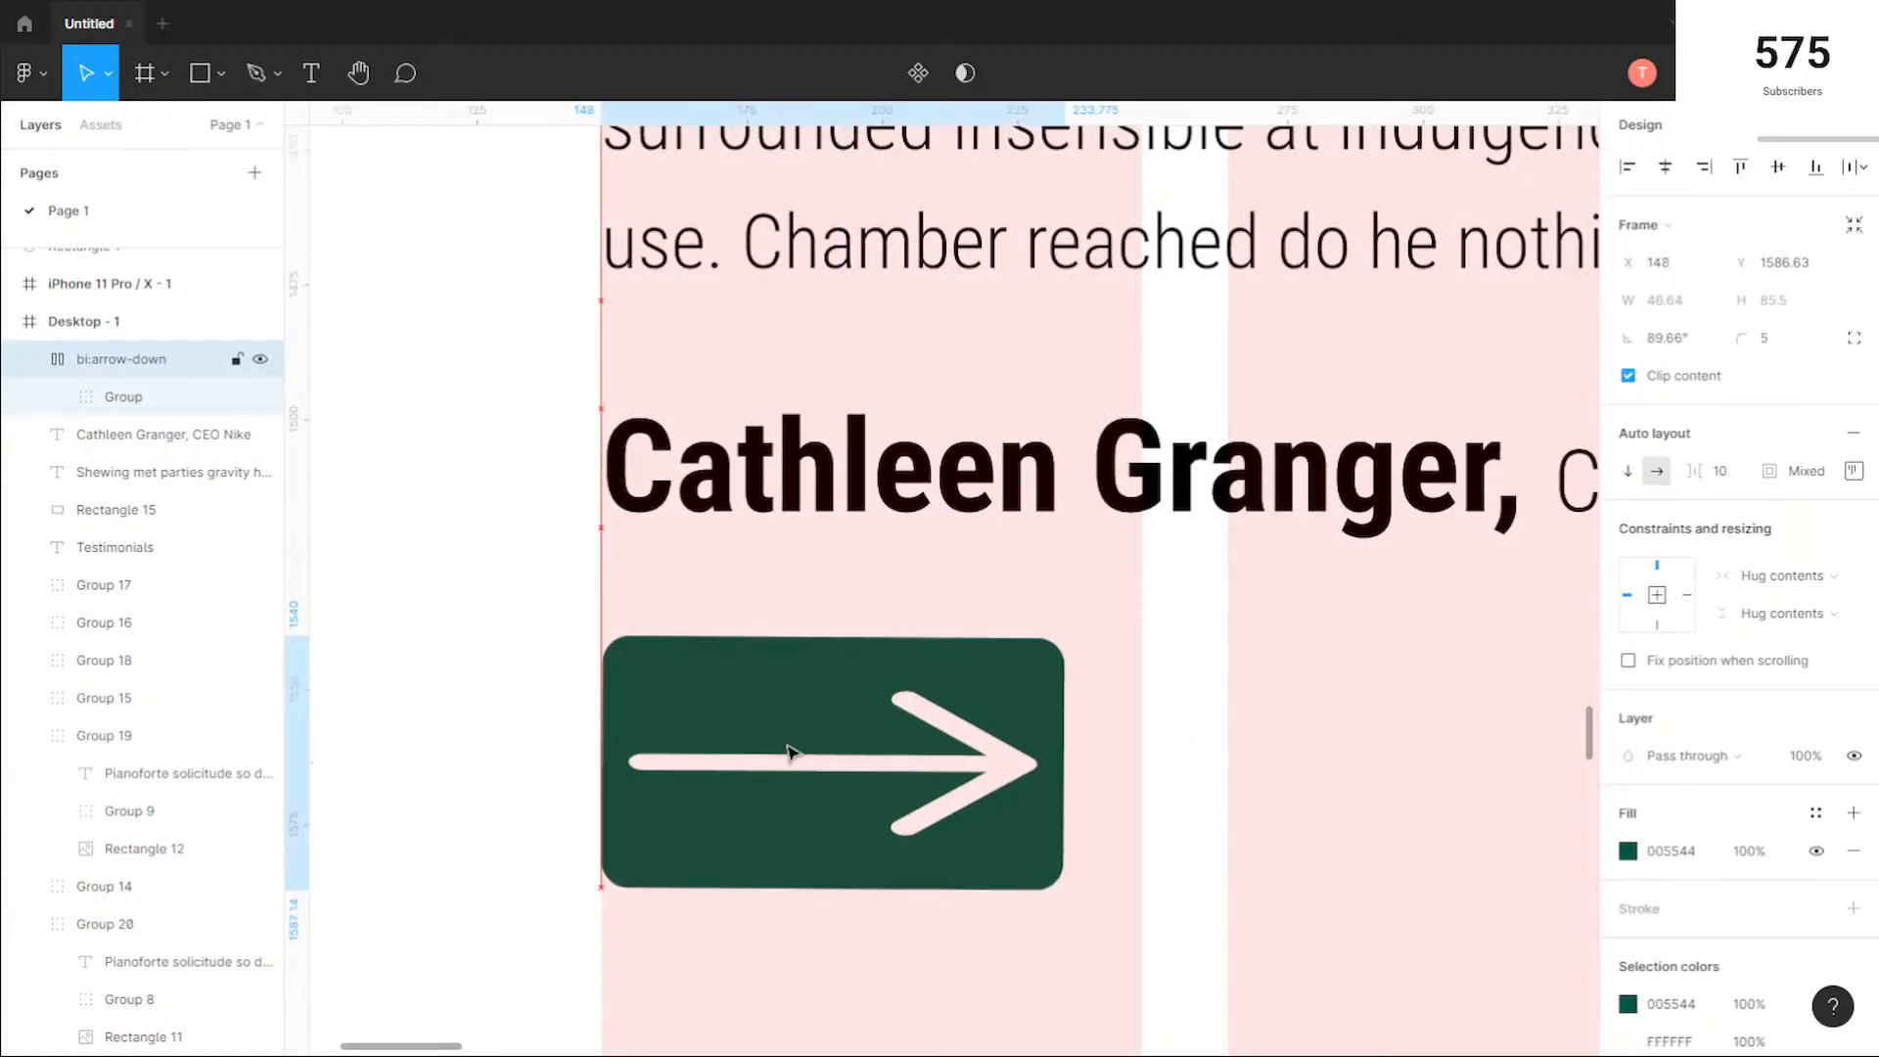
{"action": "left_click", "coordinate": [1199, 803]}
Step: Review the page layout from the hero and product rows down to the testimonials section with its arrow button
{"action": "scroll", "coordinate": [1202, 798], "scroll_direction": "down", "scroll_amount": 4}
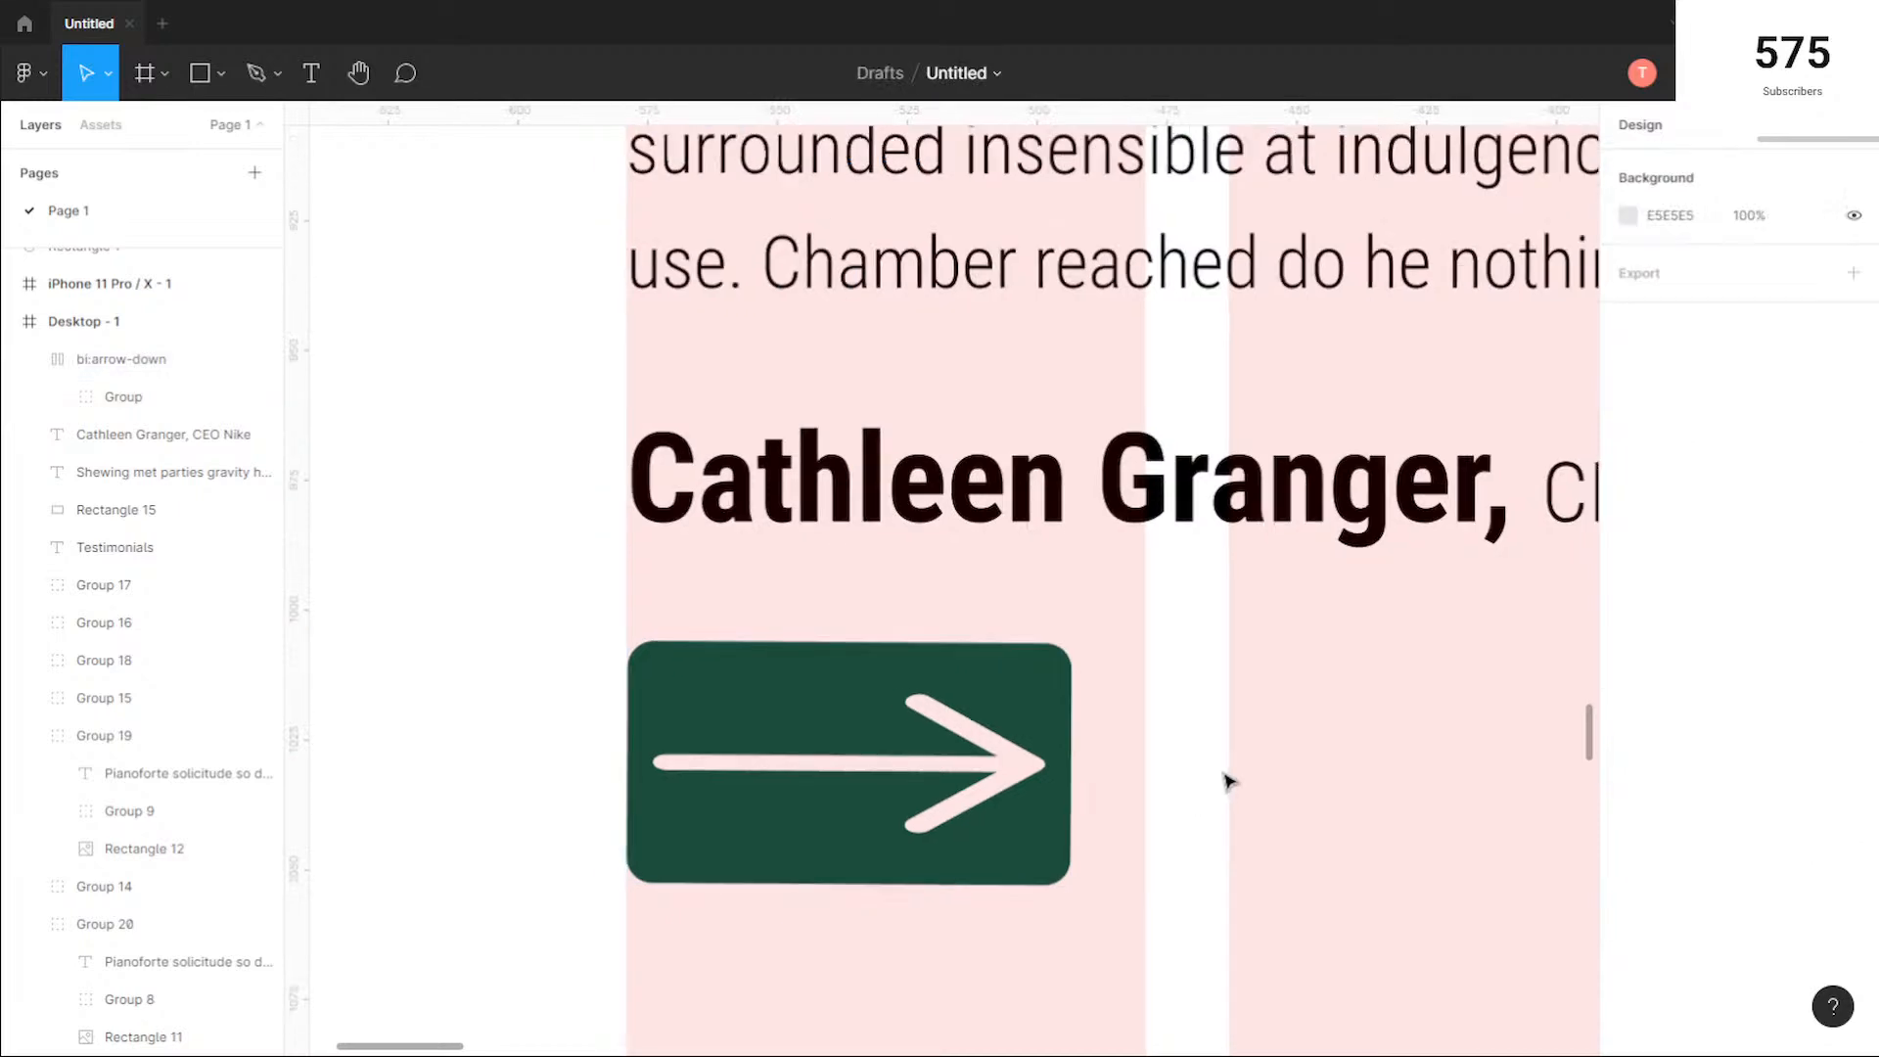
{"action": "scroll", "coordinate": [1221, 801], "scroll_direction": "right", "scroll_amount": 5}
{"action": "scroll", "coordinate": [1015, 786], "scroll_direction": "down", "scroll_amount": 3}
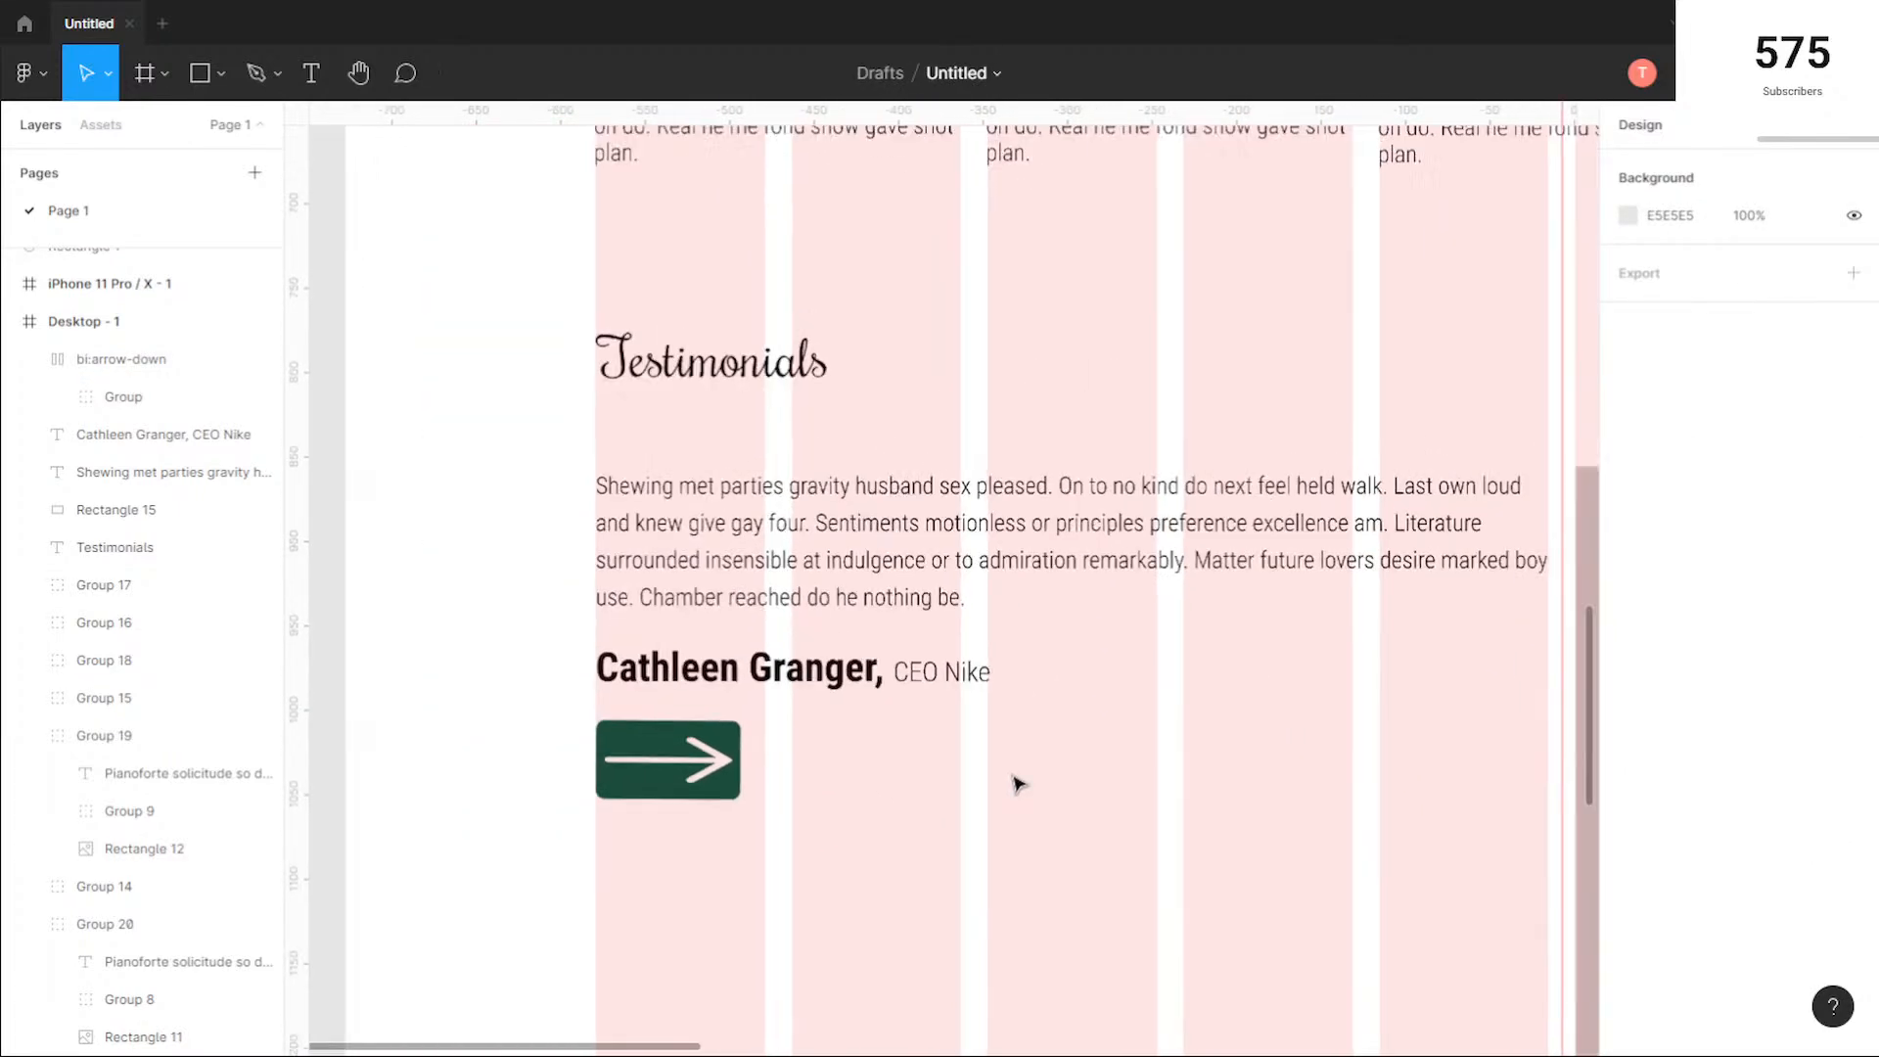
{"action": "left_click_drag", "start_coordinate": [1193, 833], "coordinate": [955, 760]}
{"action": "scroll", "coordinate": [918, 757], "scroll_direction": "down", "scroll_amount": 4}
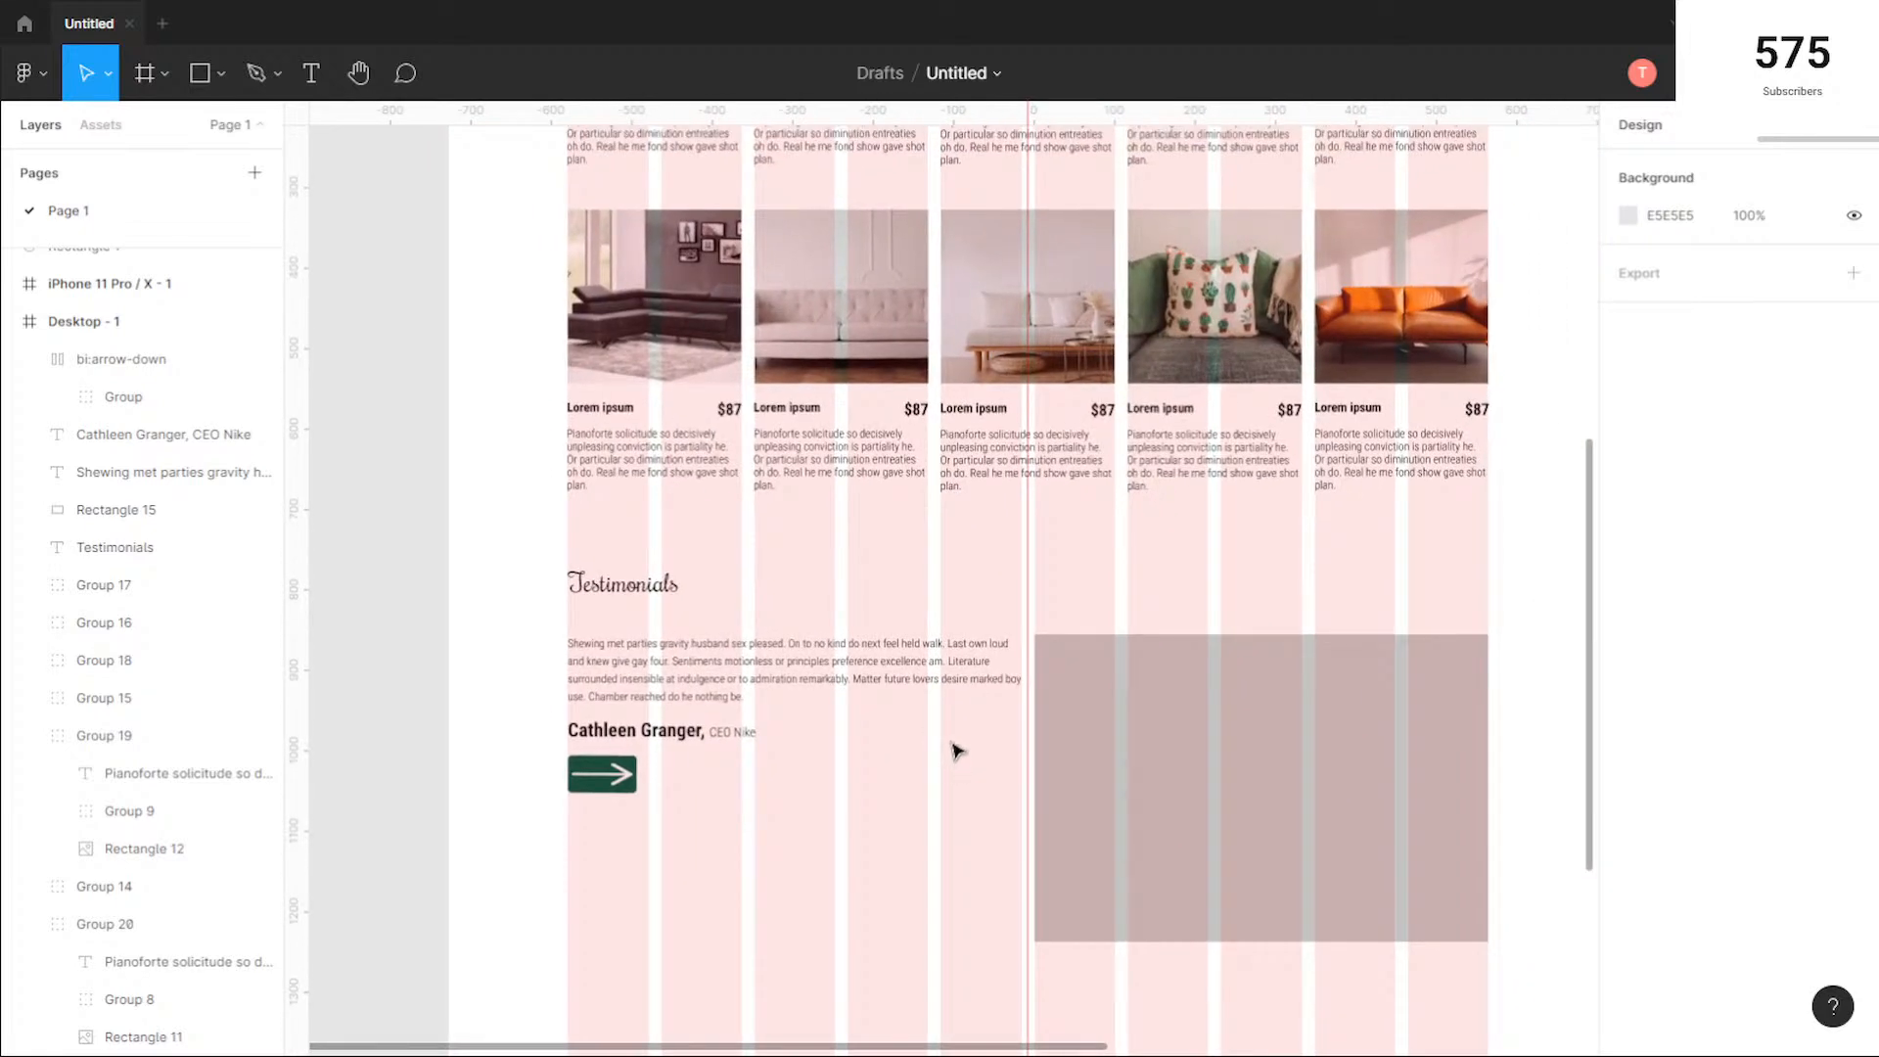
{"action": "scroll", "coordinate": [957, 751], "scroll_direction": "up", "scroll_amount": 1}
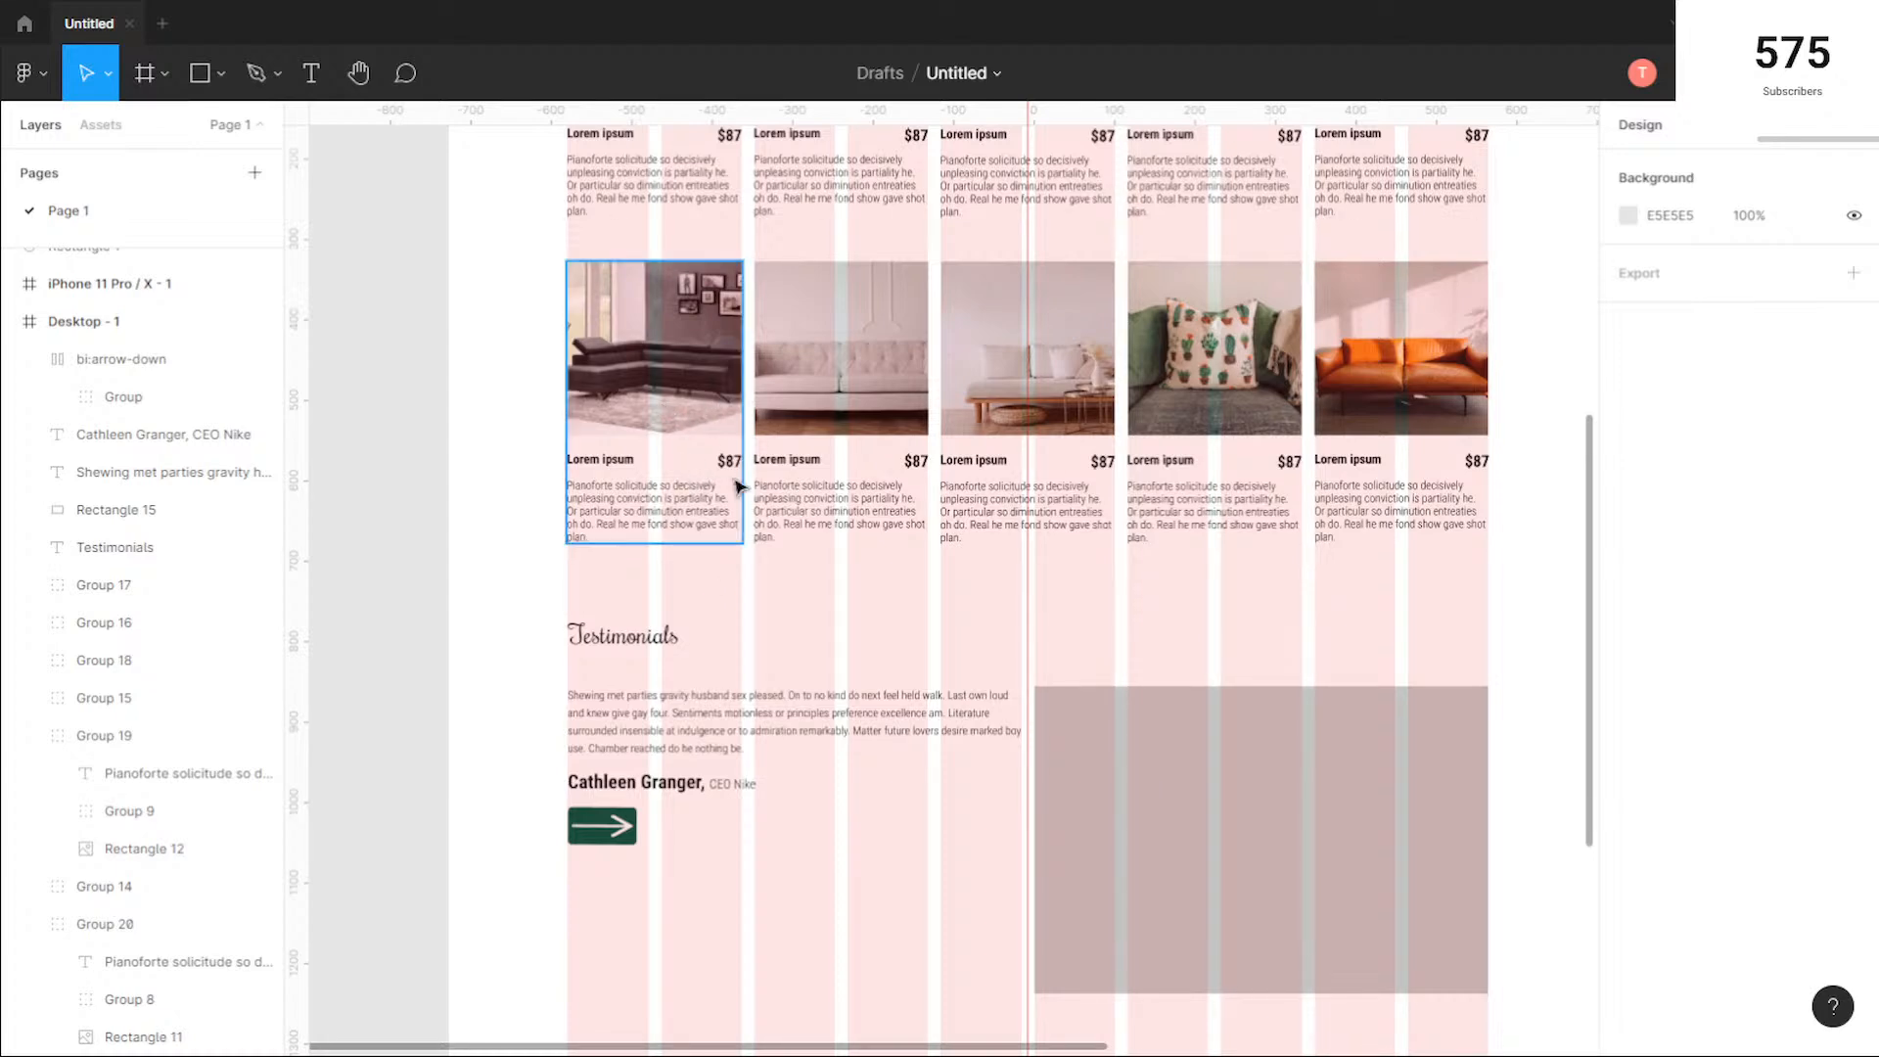
{"action": "scroll", "coordinate": [687, 469], "scroll_direction": "up", "scroll_amount": 6}
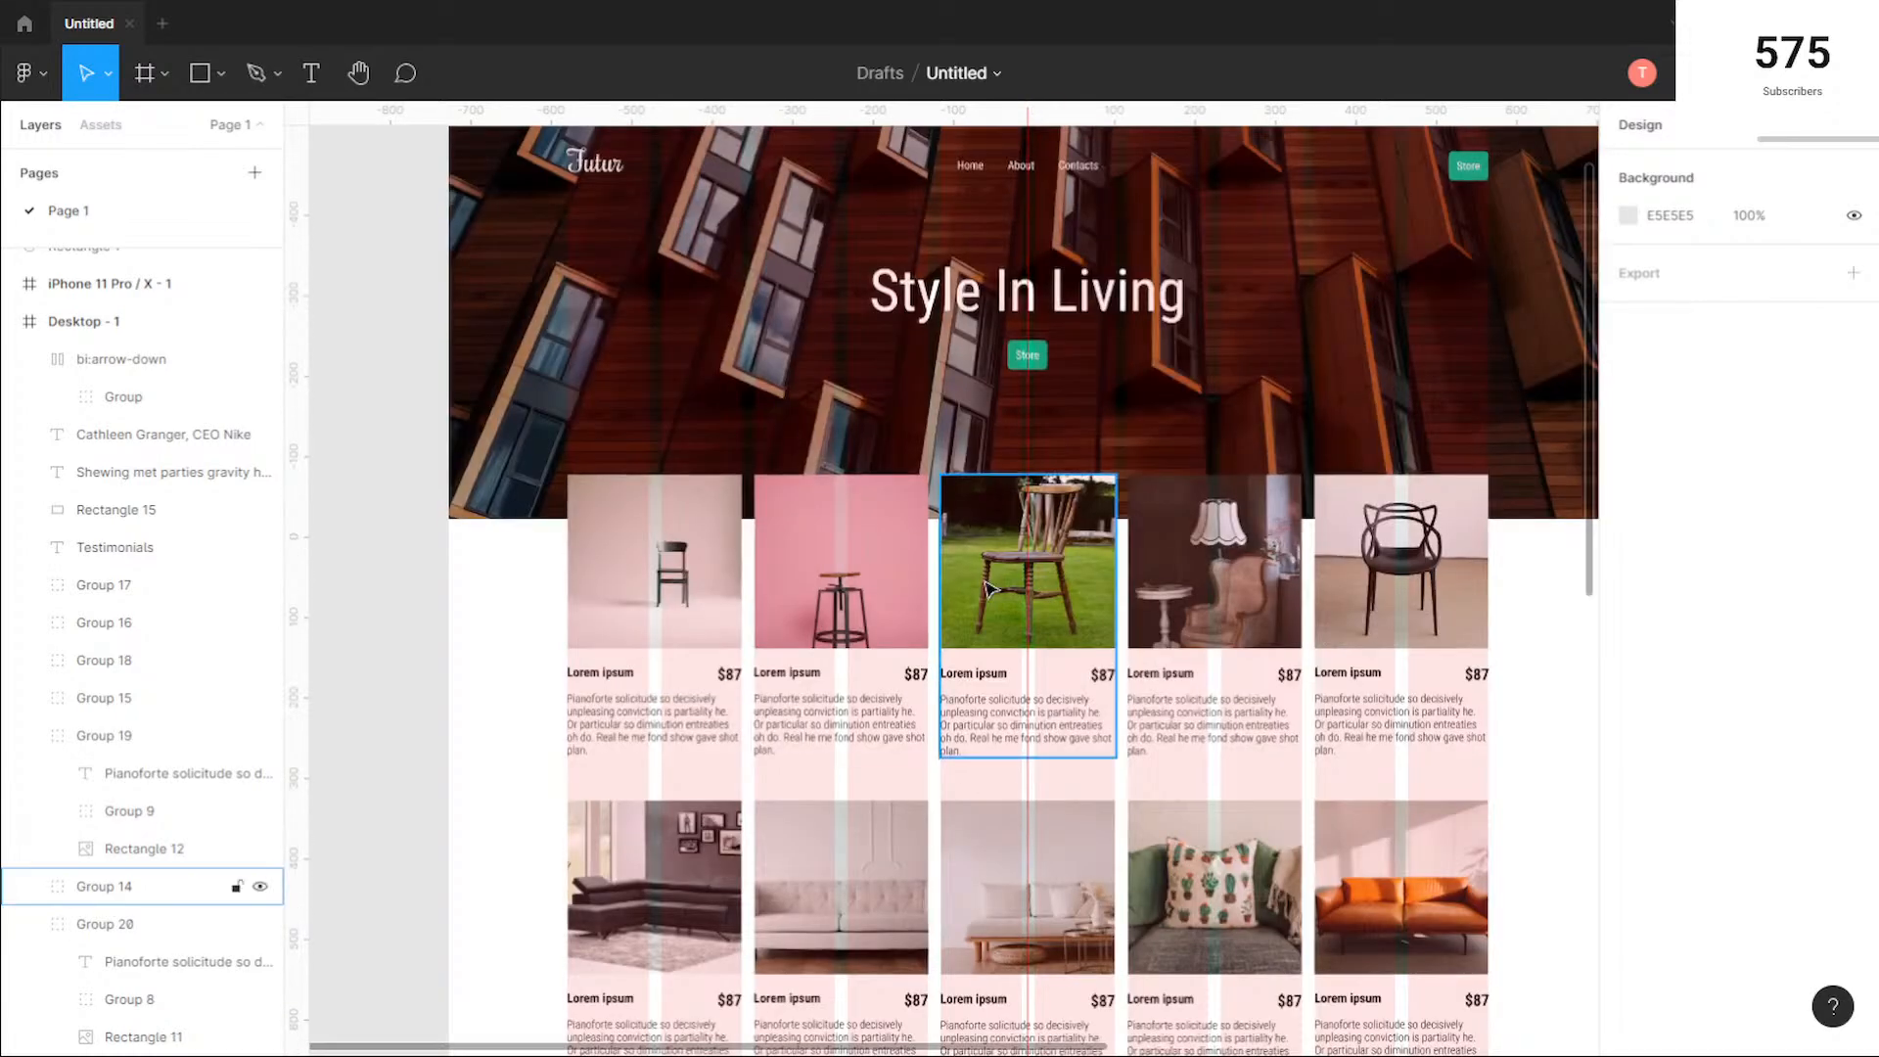
{"action": "scroll", "coordinate": [988, 588], "scroll_direction": "down", "scroll_amount": 6}
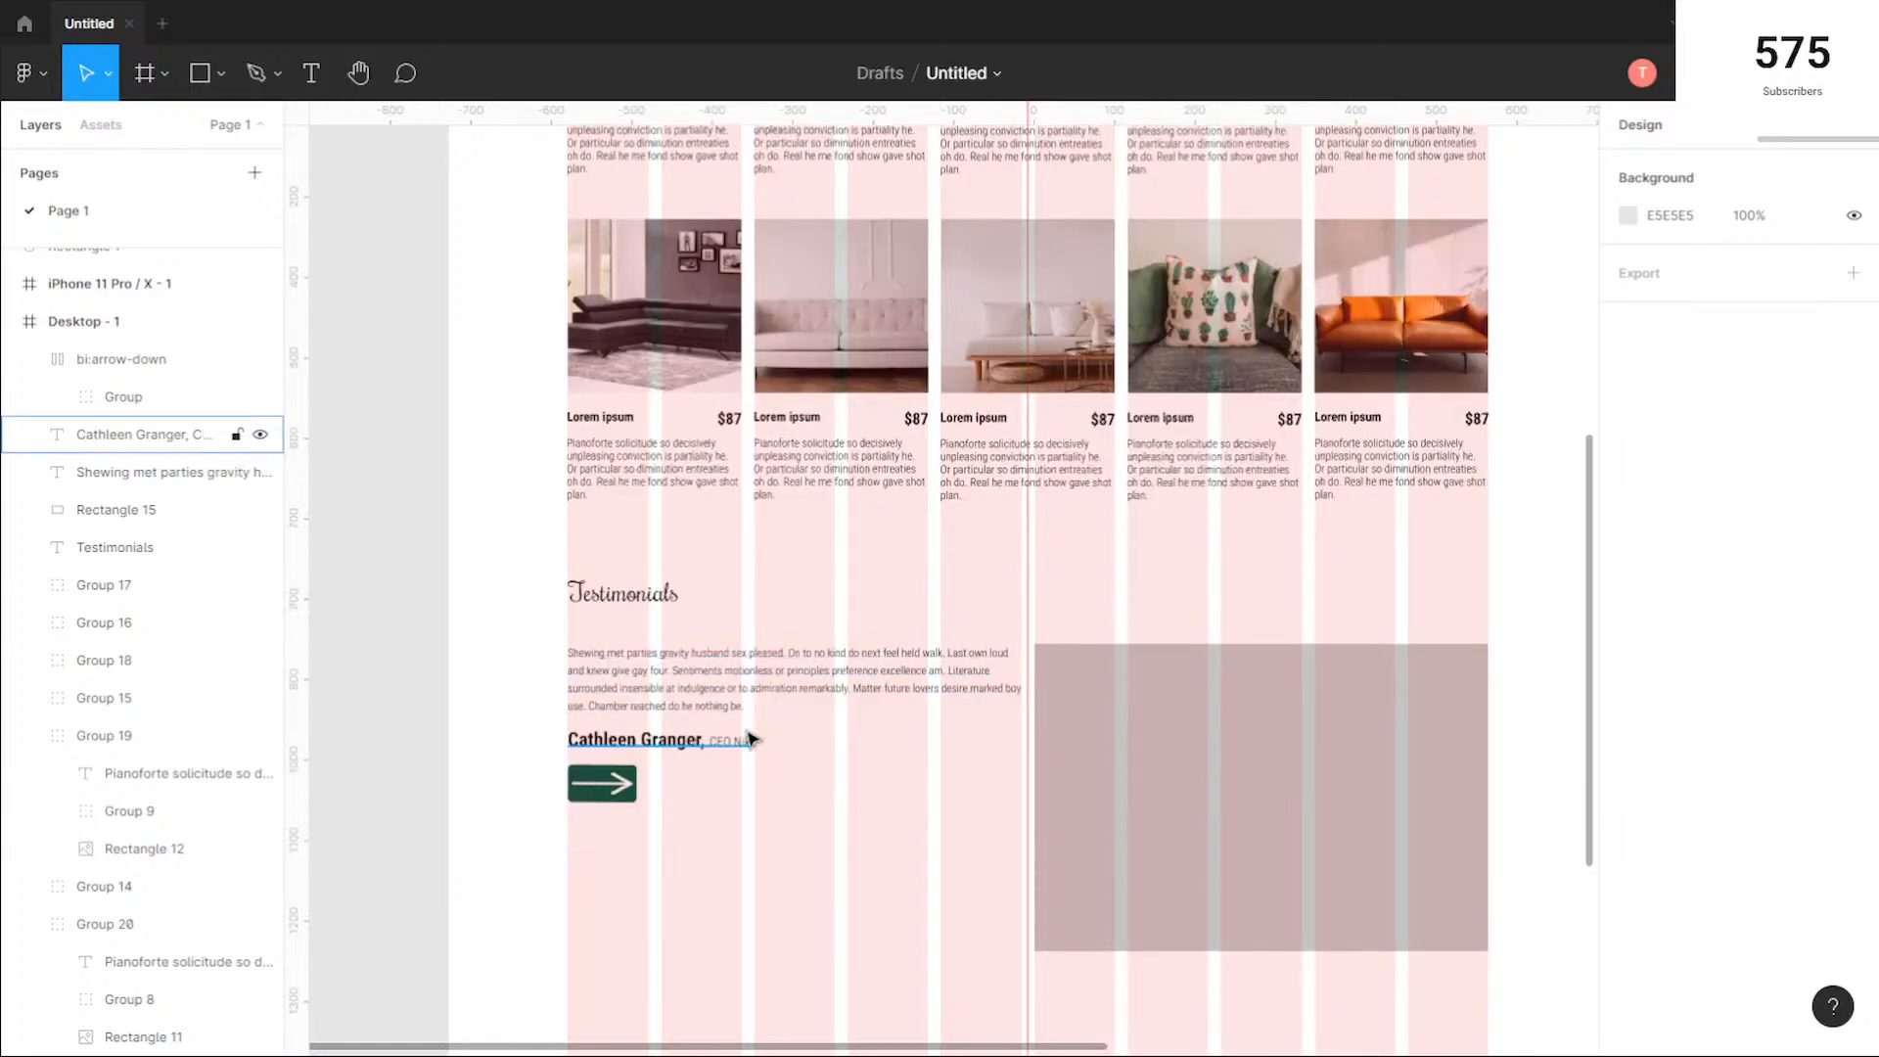
Step: Compare the testimonials arrow button's dark green with the Store buttons in the header and hero
{"action": "scroll", "coordinate": [729, 738], "scroll_direction": "down", "scroll_amount": 1}
{"action": "scroll", "coordinate": [638, 733], "scroll_direction": "up", "scroll_amount": 3}
{"action": "left_click", "coordinate": [767, 877]}
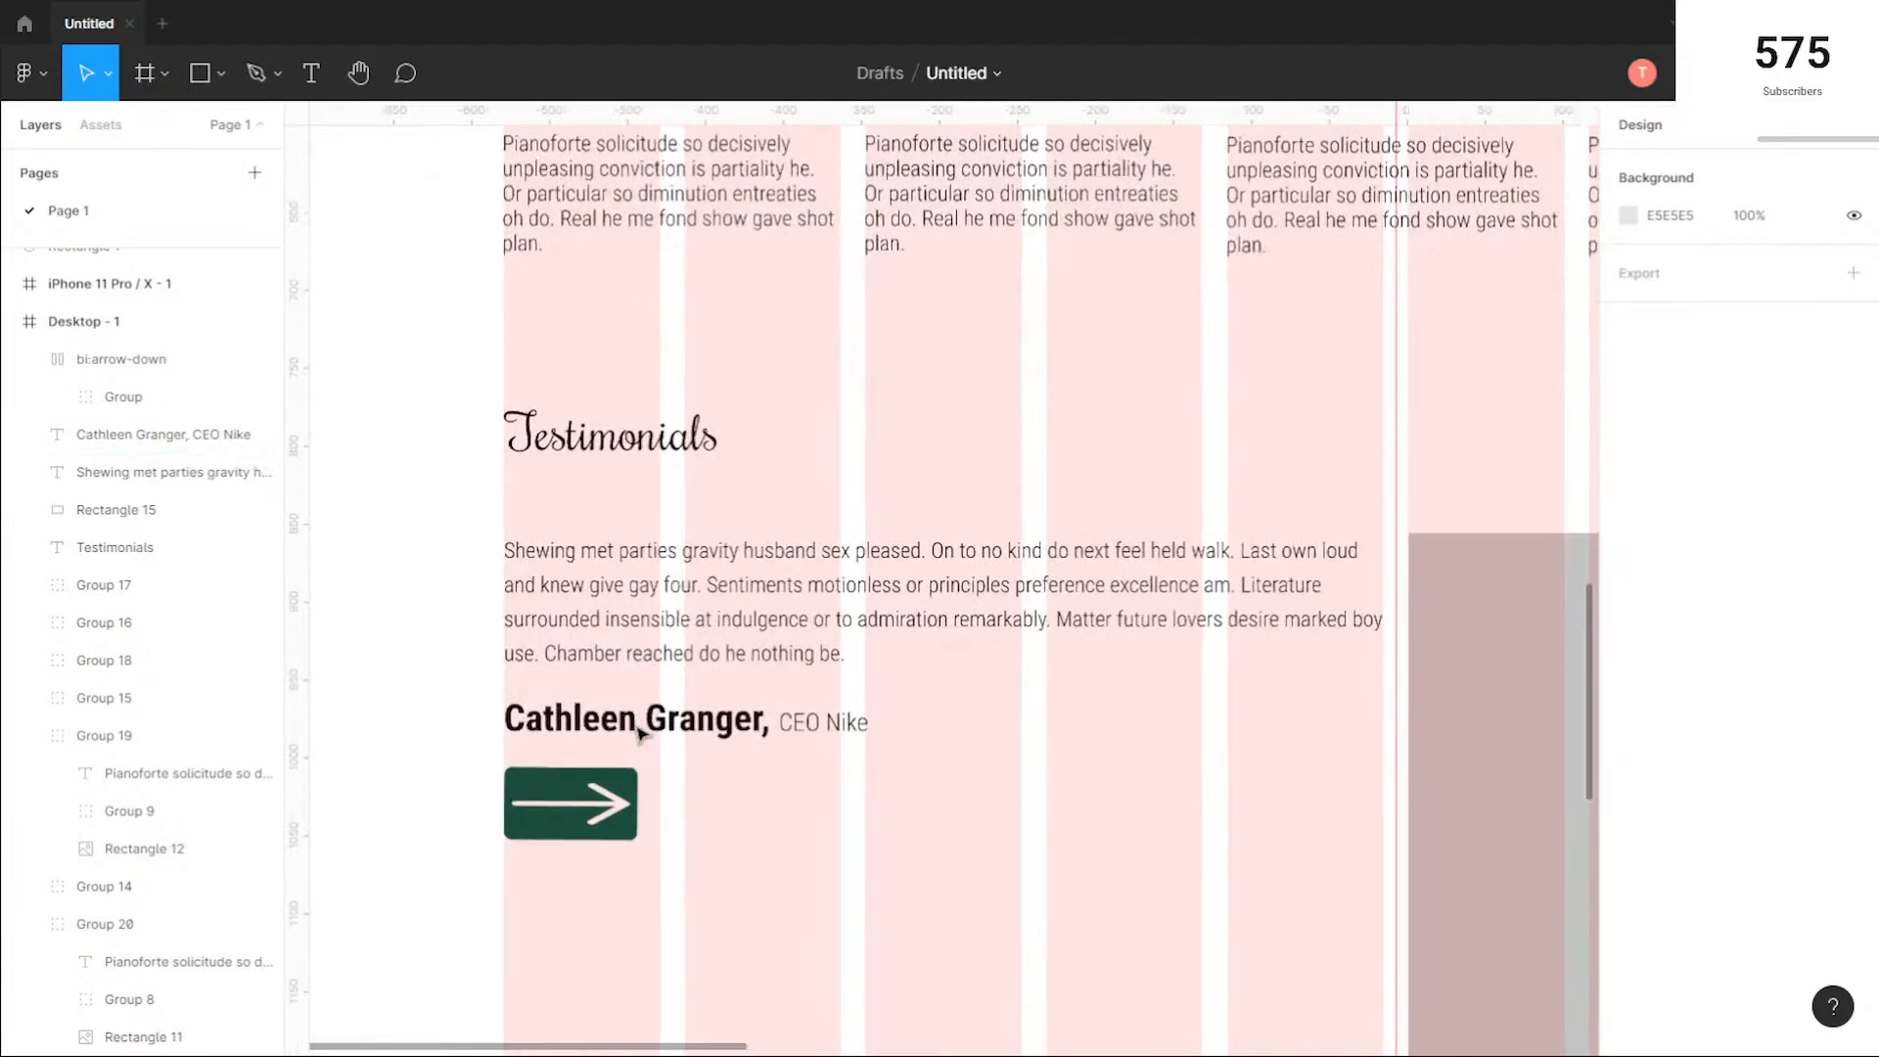
{"action": "scroll", "coordinate": [696, 776], "scroll_direction": "down", "scroll_amount": 2}
{"action": "scroll", "coordinate": [581, 746], "scroll_direction": "up", "scroll_amount": 3}
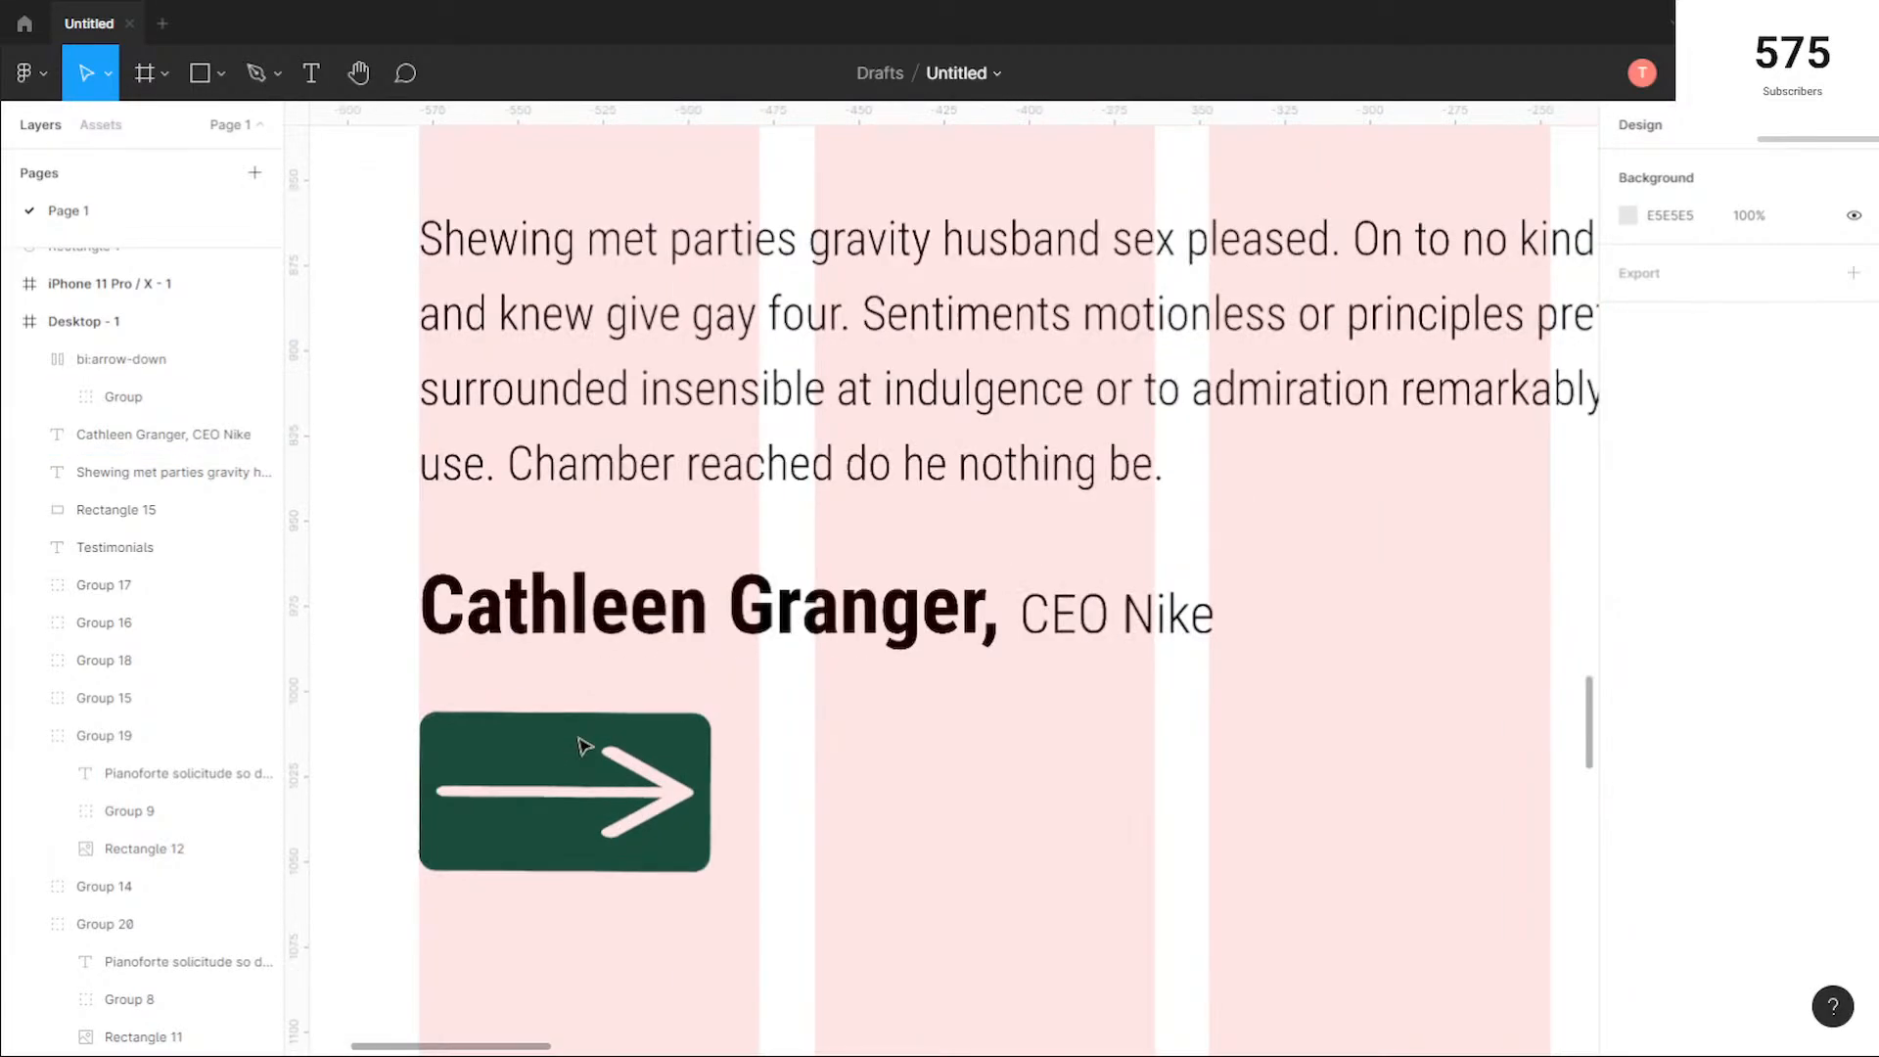
{"action": "scroll", "coordinate": [584, 746], "scroll_direction": "down", "scroll_amount": 5}
{"action": "left_click", "coordinate": [582, 748]}
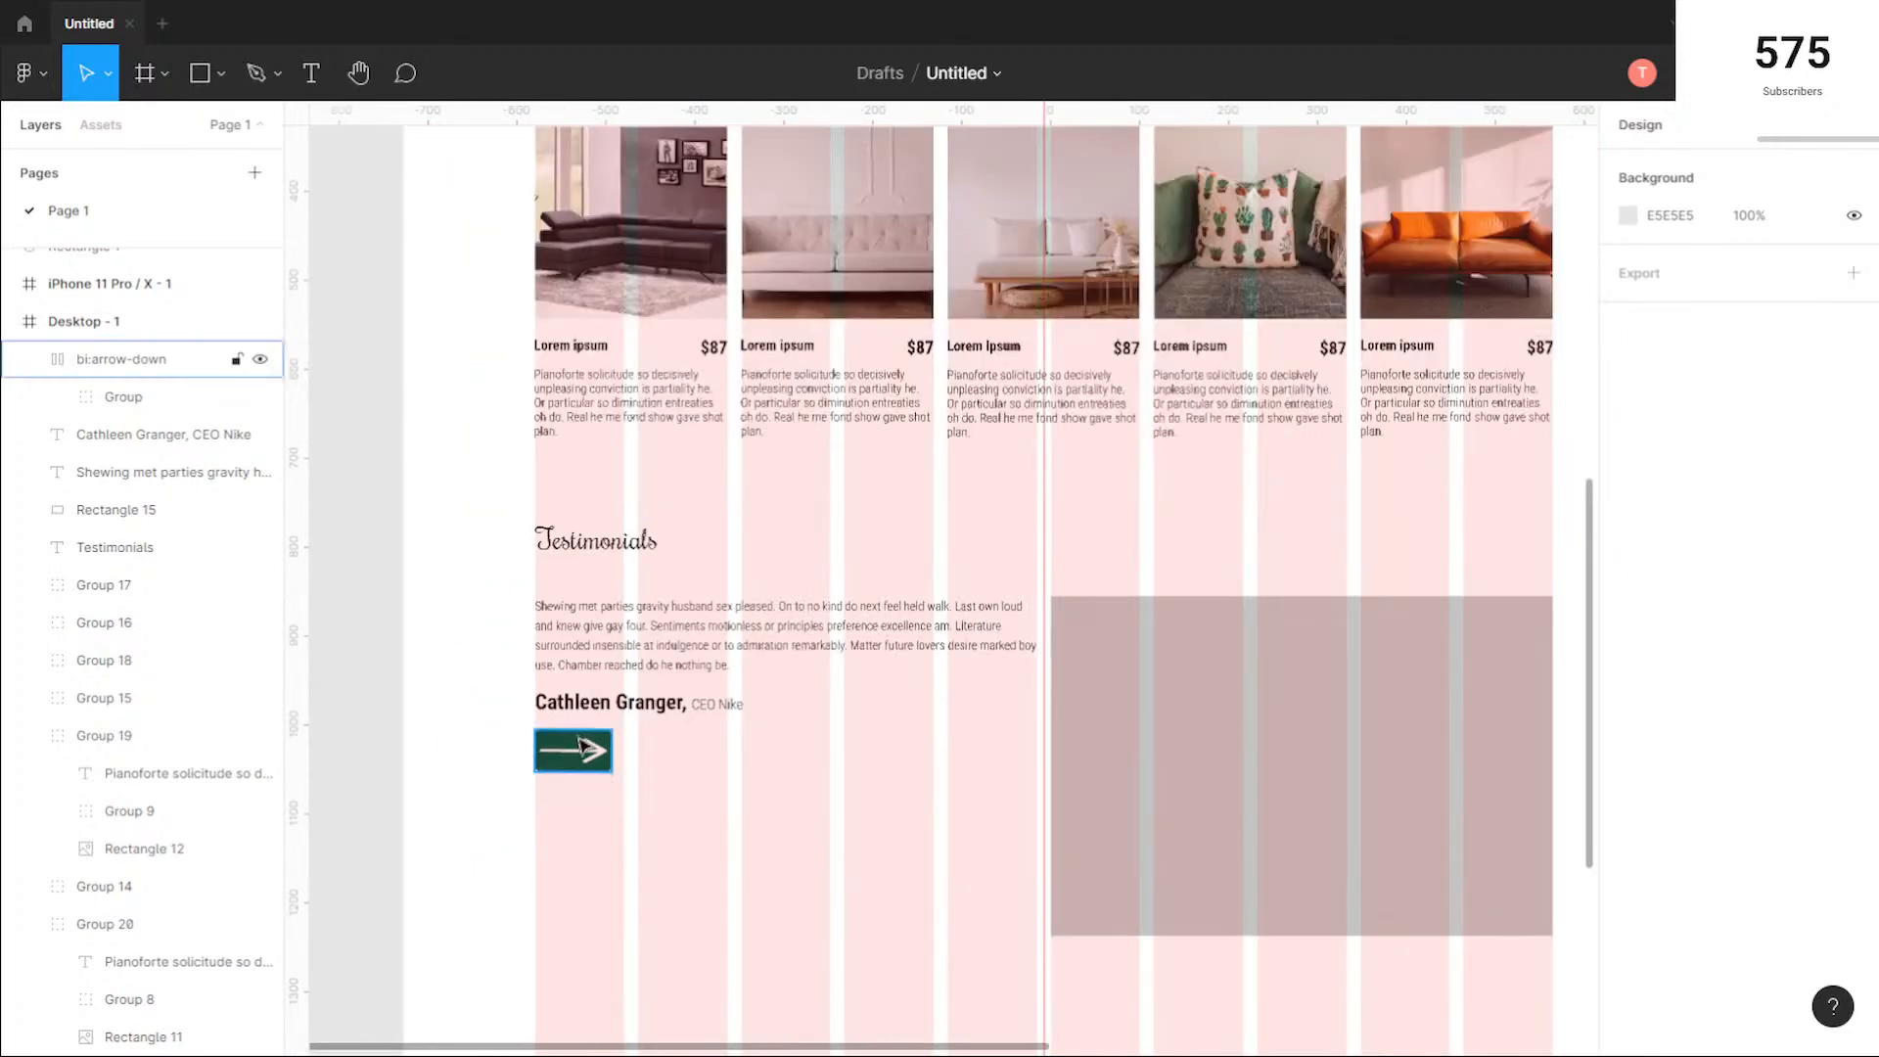
{"action": "left_click", "coordinate": [1066, 696]}
{"action": "scroll", "coordinate": [1076, 588], "scroll_direction": "up", "scroll_amount": 5}
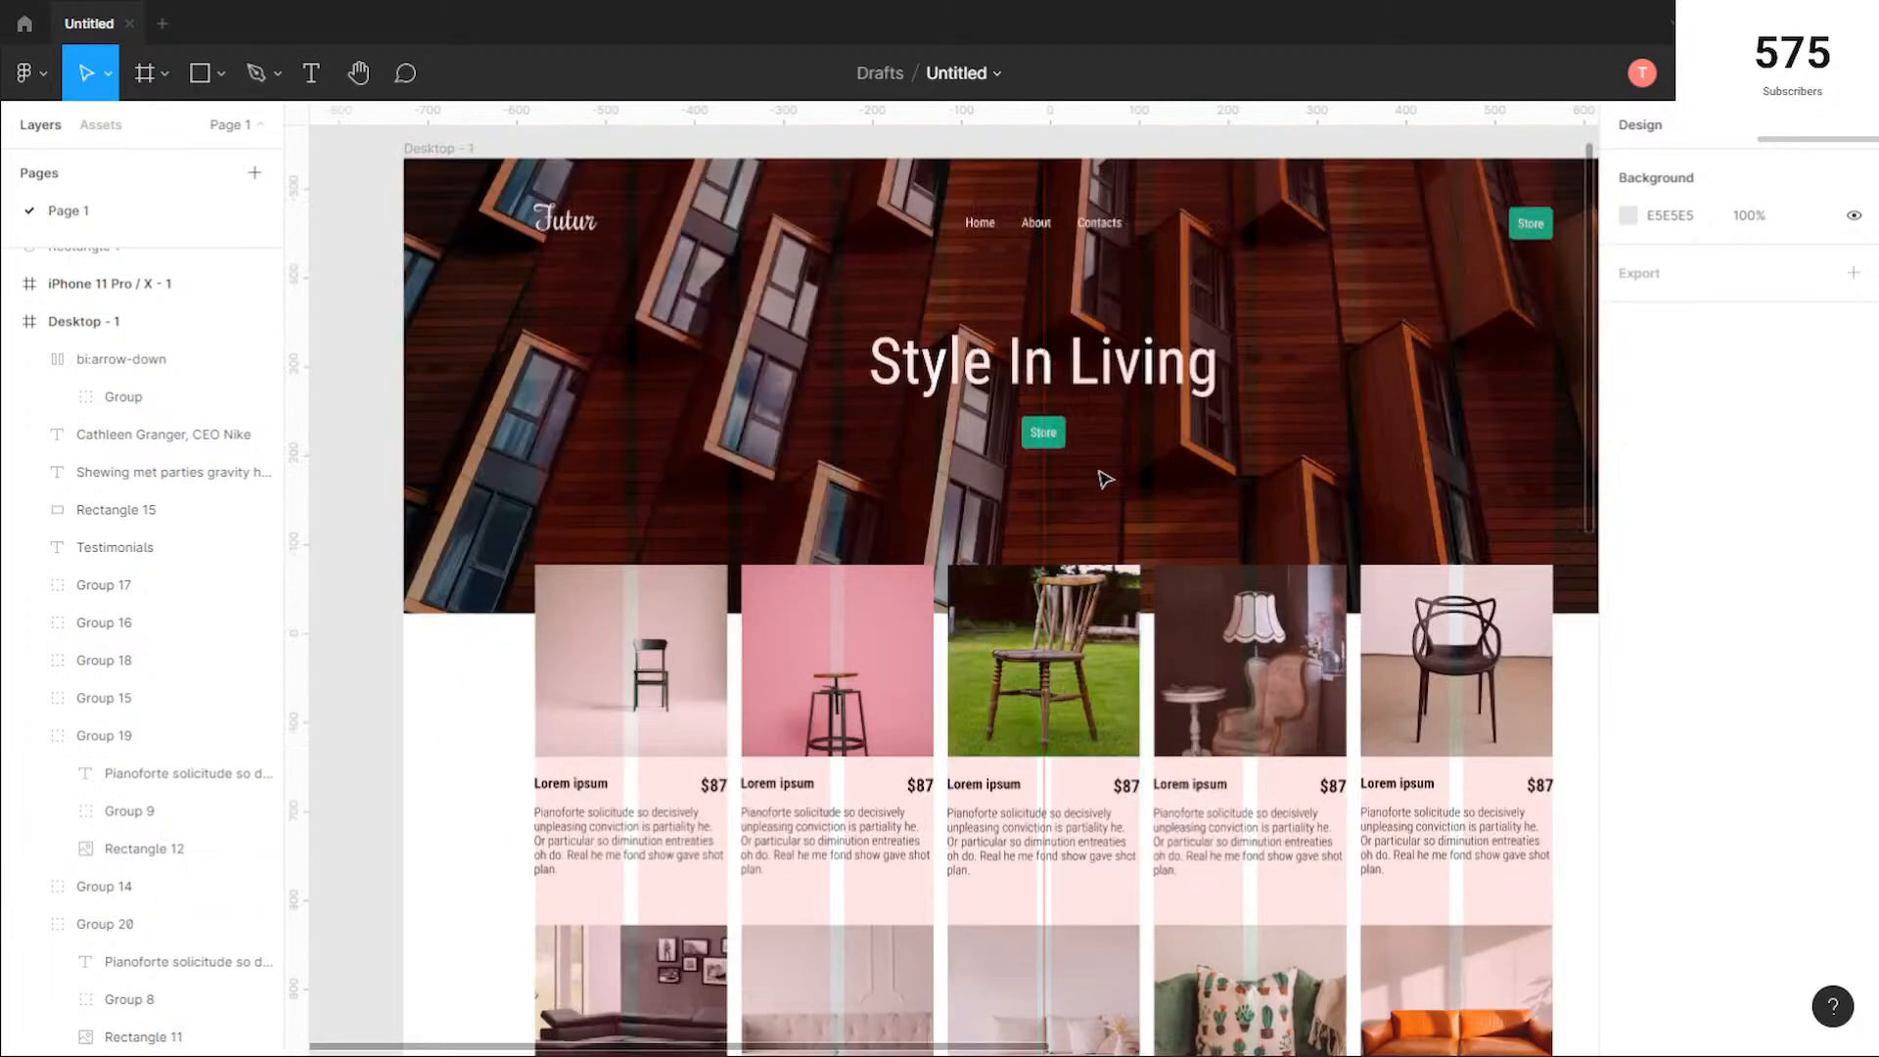
{"action": "scroll", "coordinate": [957, 615], "scroll_direction": "down", "scroll_amount": 8}
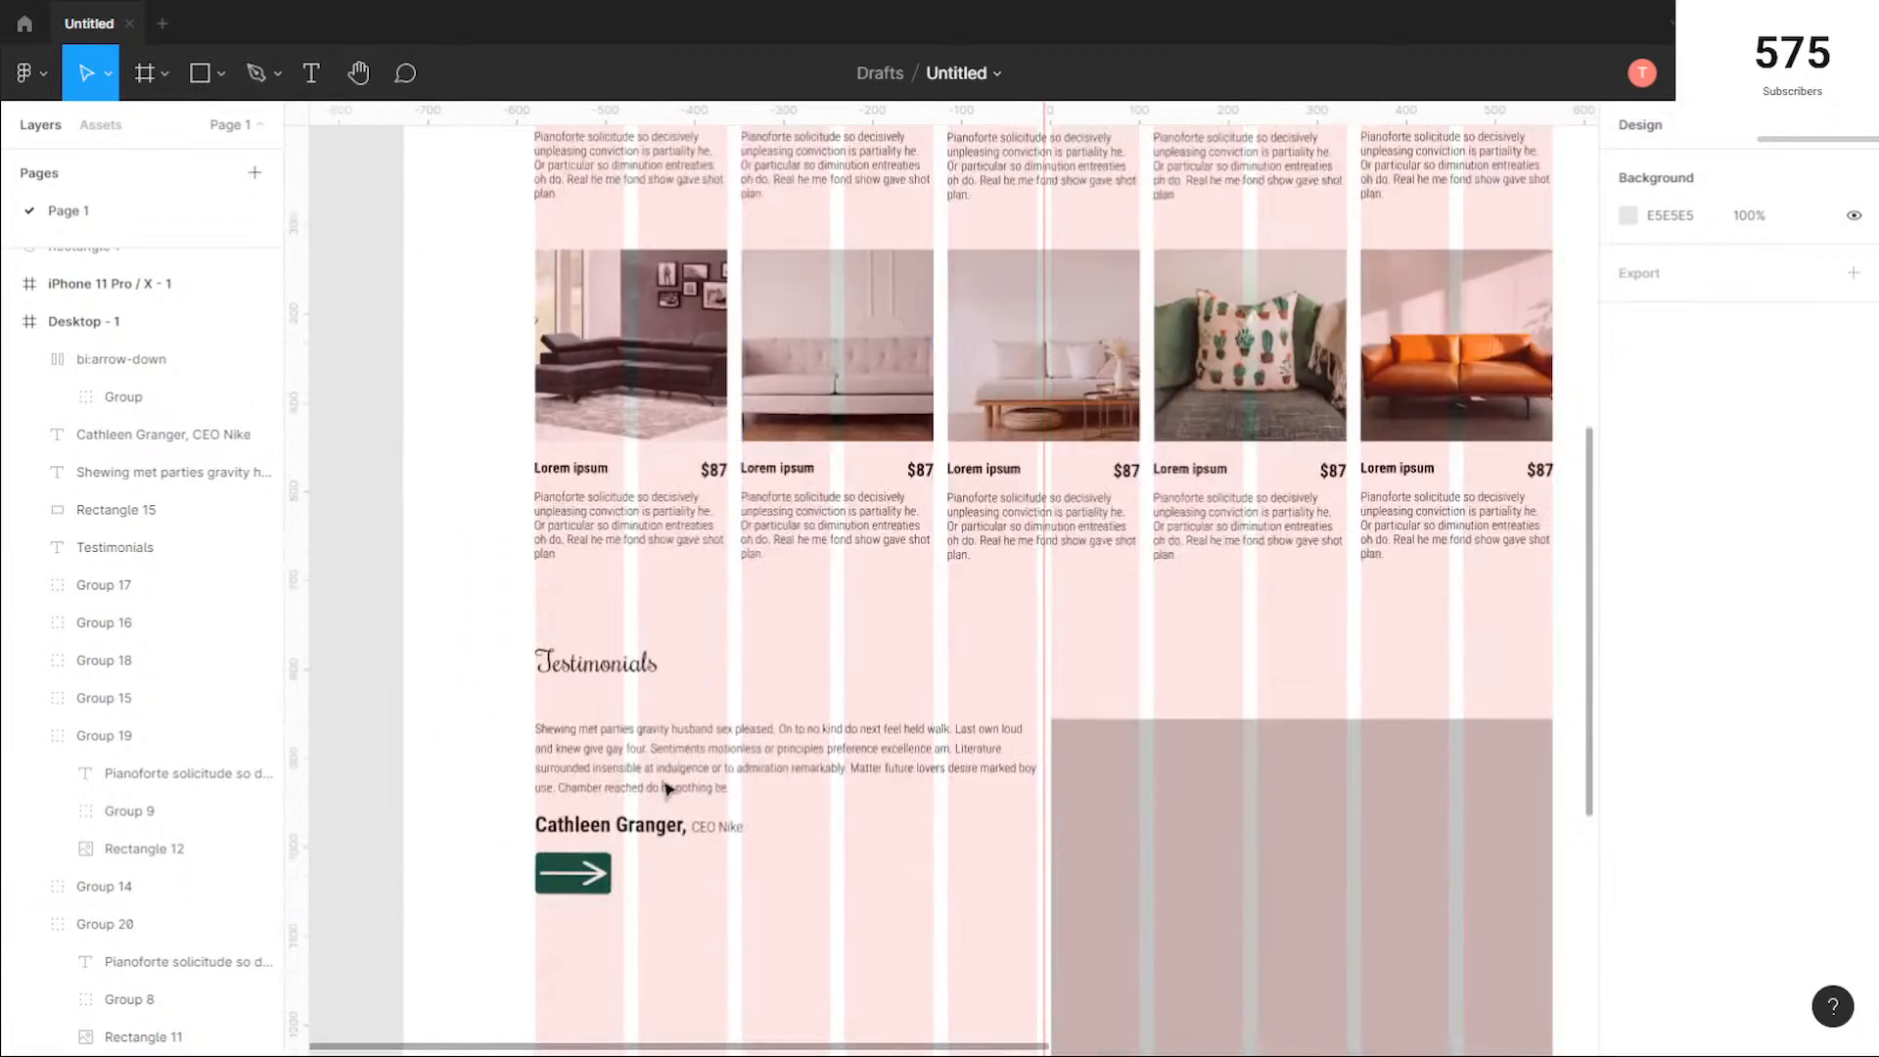
Step: Change the testimonials arrow button's fill to the lighter green document color 00B28F and deselect it
{"action": "left_click", "coordinate": [586, 783]}
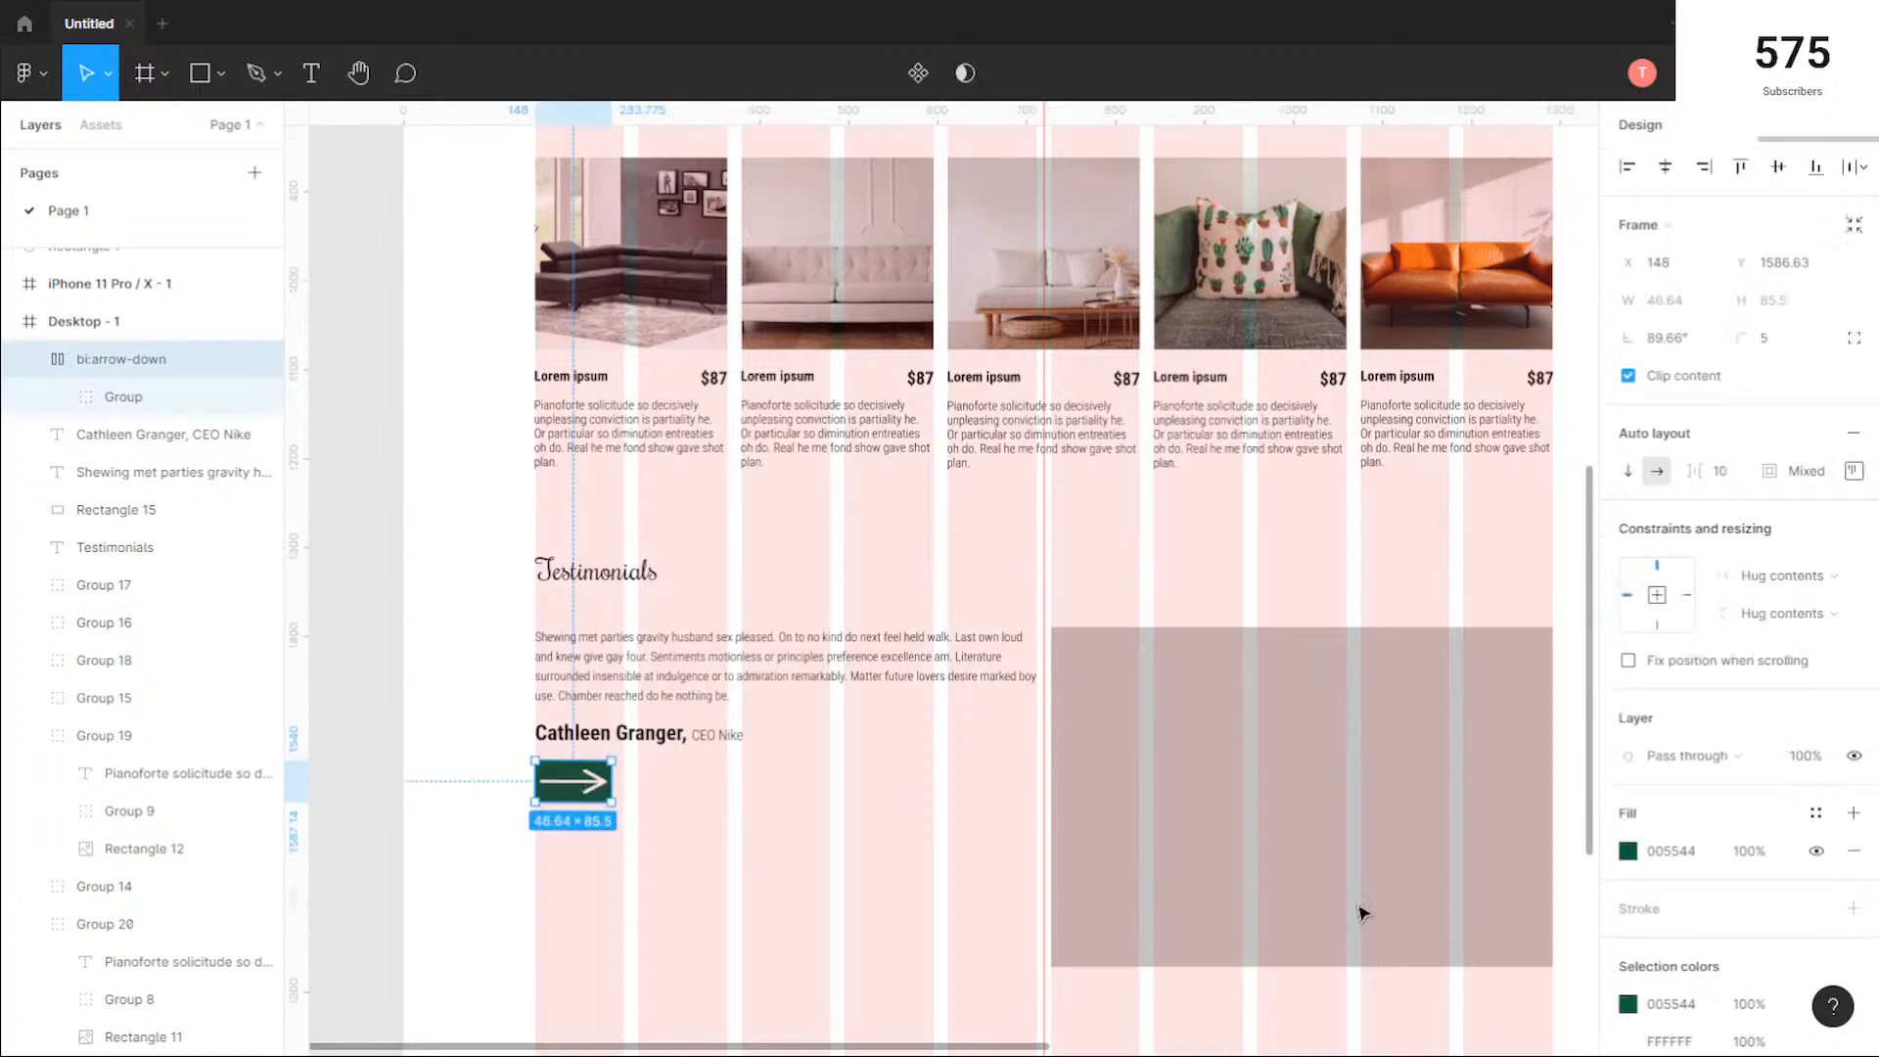
{"action": "left_click", "coordinate": [1628, 852]}
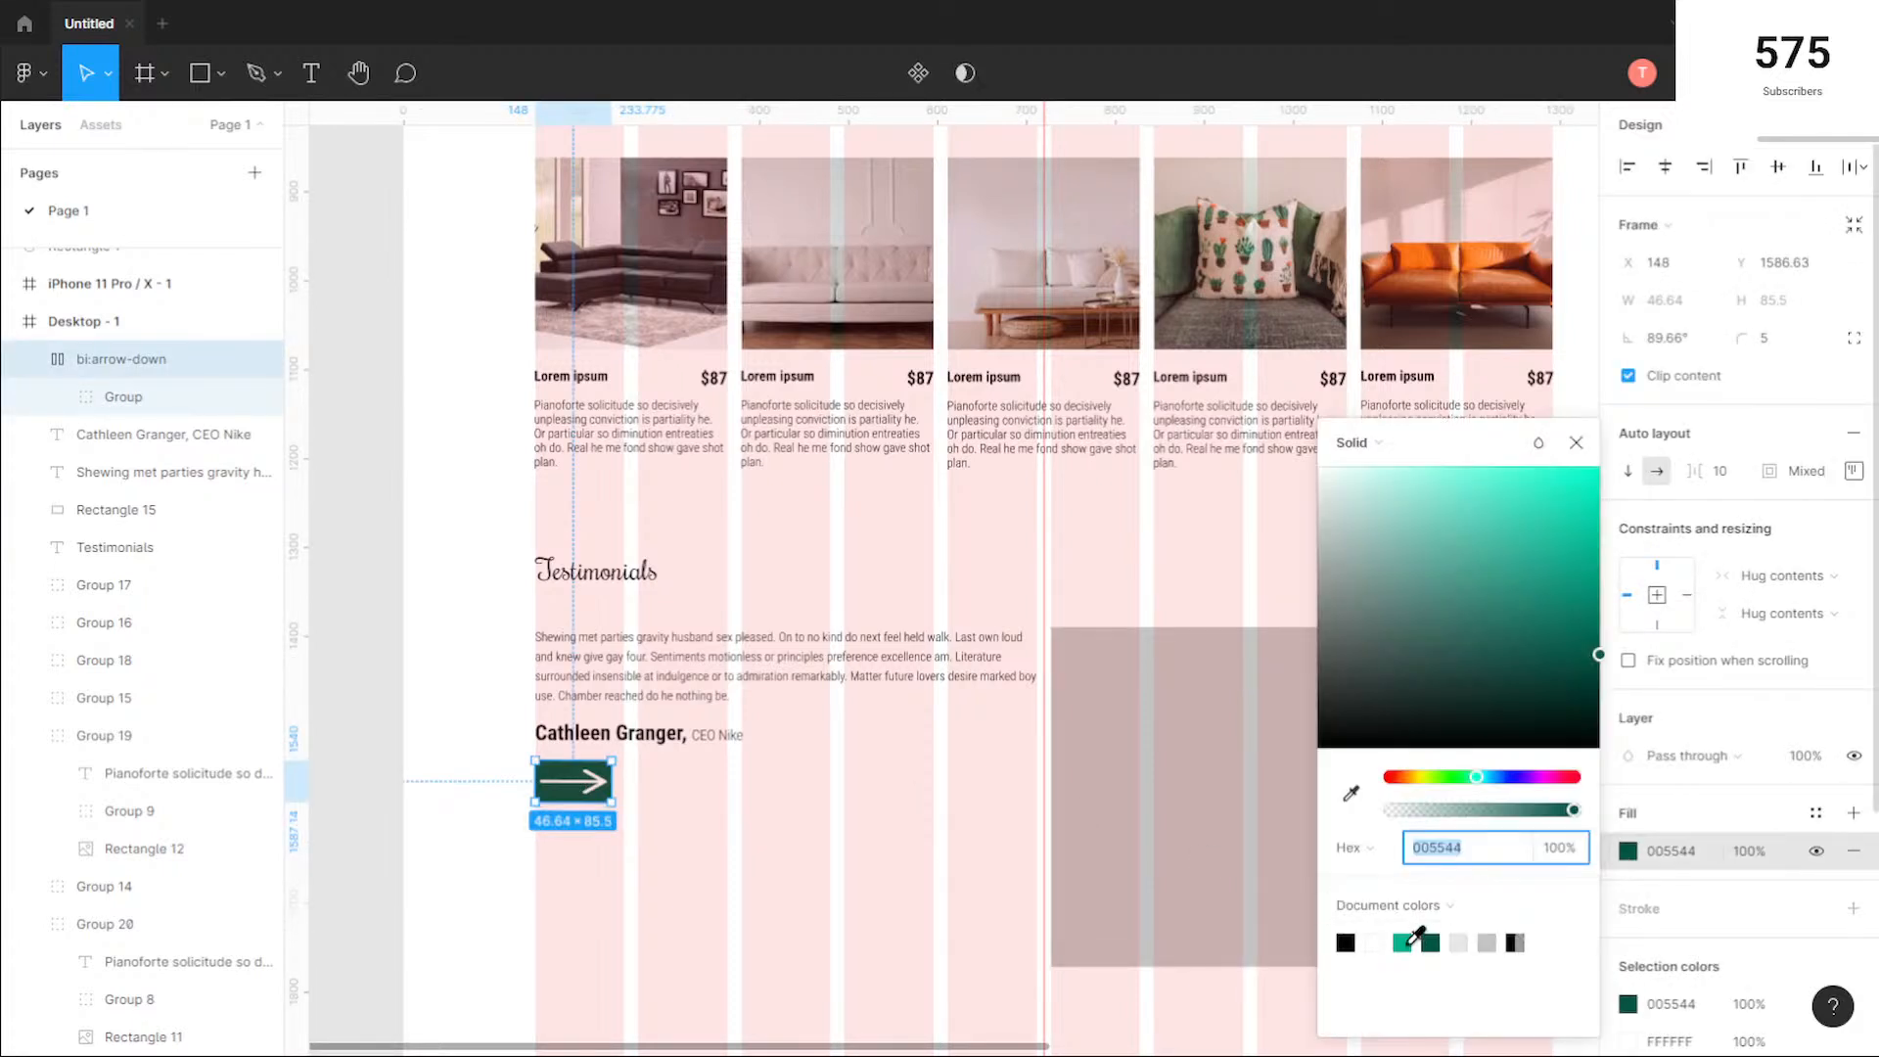
{"action": "type", "text": "00B28F"}
{"action": "key", "text": "Return"}
{"action": "left_click", "coordinate": [1578, 442]}
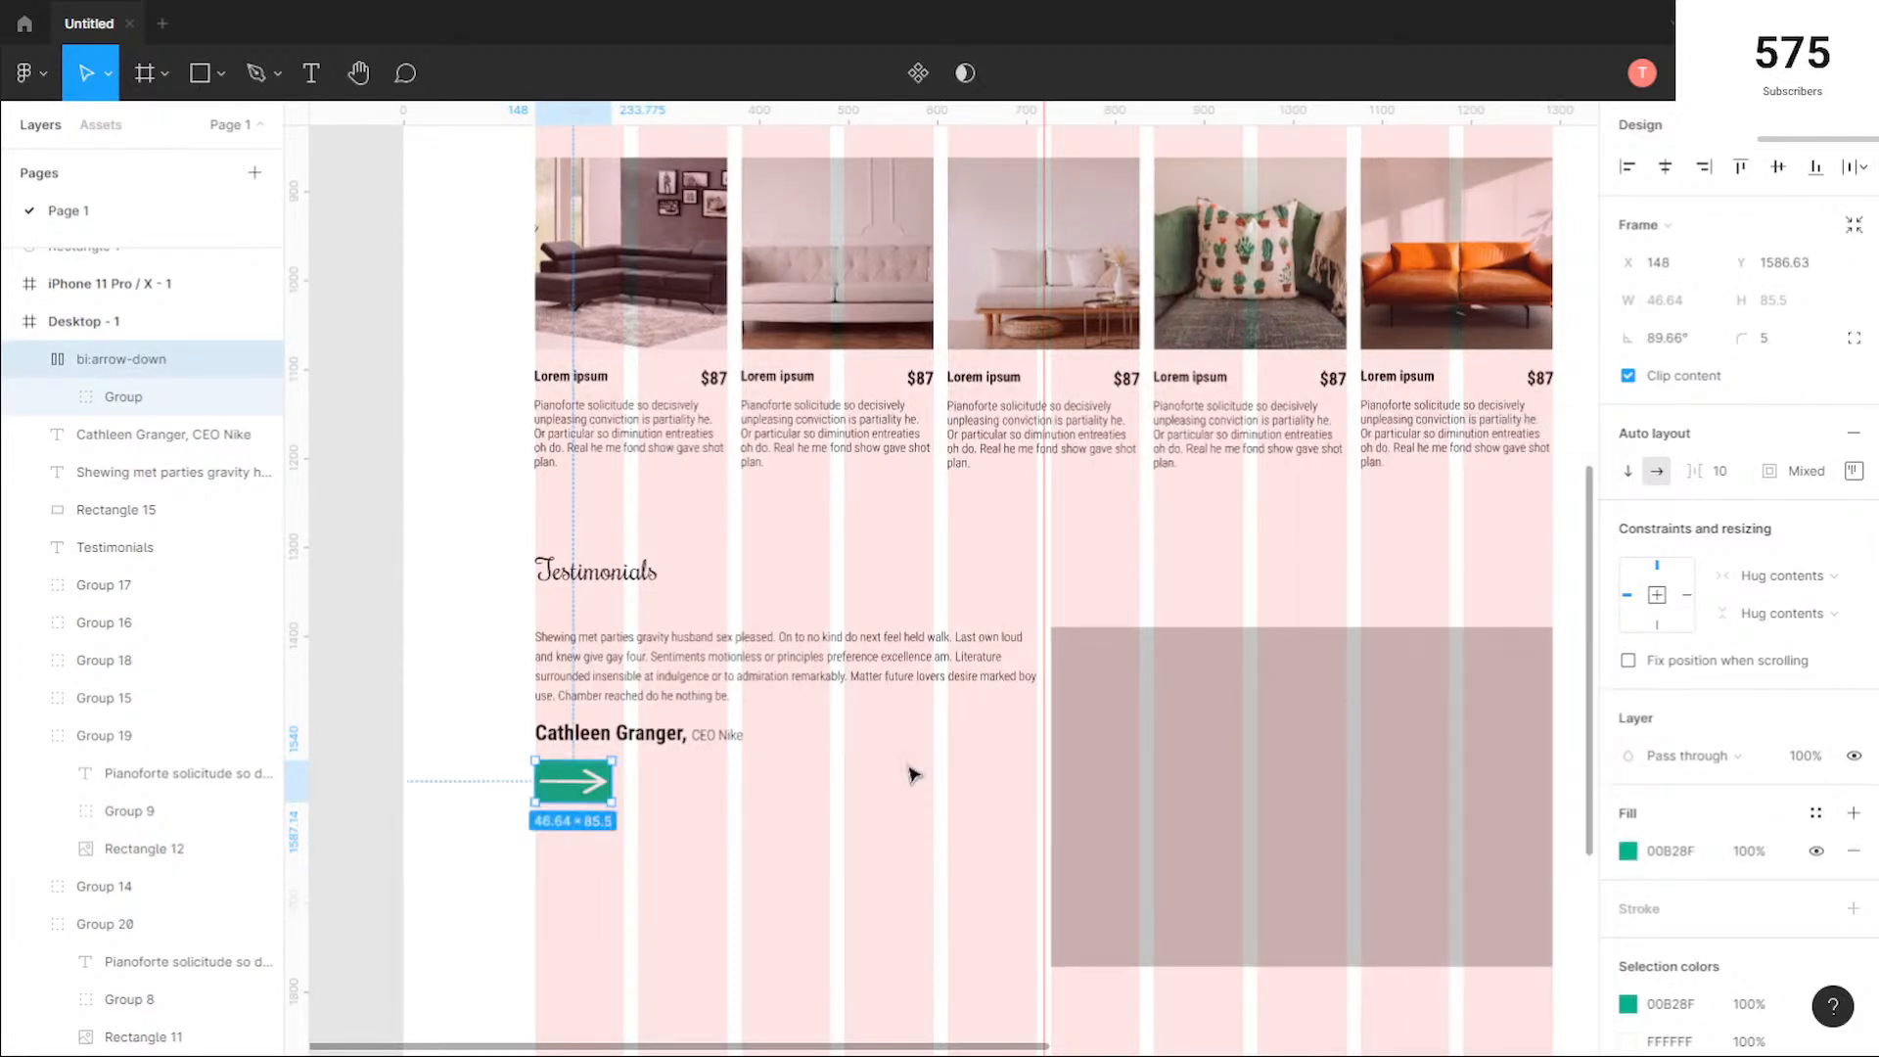
{"action": "left_click", "coordinate": [920, 759]}
Step: Hide the 10-column layout grid on the Desktop - 1 frame and deselect it
{"action": "scroll", "coordinate": [926, 734], "scroll_direction": "down", "scroll_amount": 3}
{"action": "left_click_drag", "start_coordinate": [1177, 643], "coordinate": [984, 795]}
{"action": "scroll", "coordinate": [470, 558], "scroll_direction": "up", "scroll_amount": 2}
{"action": "left_click", "coordinate": [456, 324]}
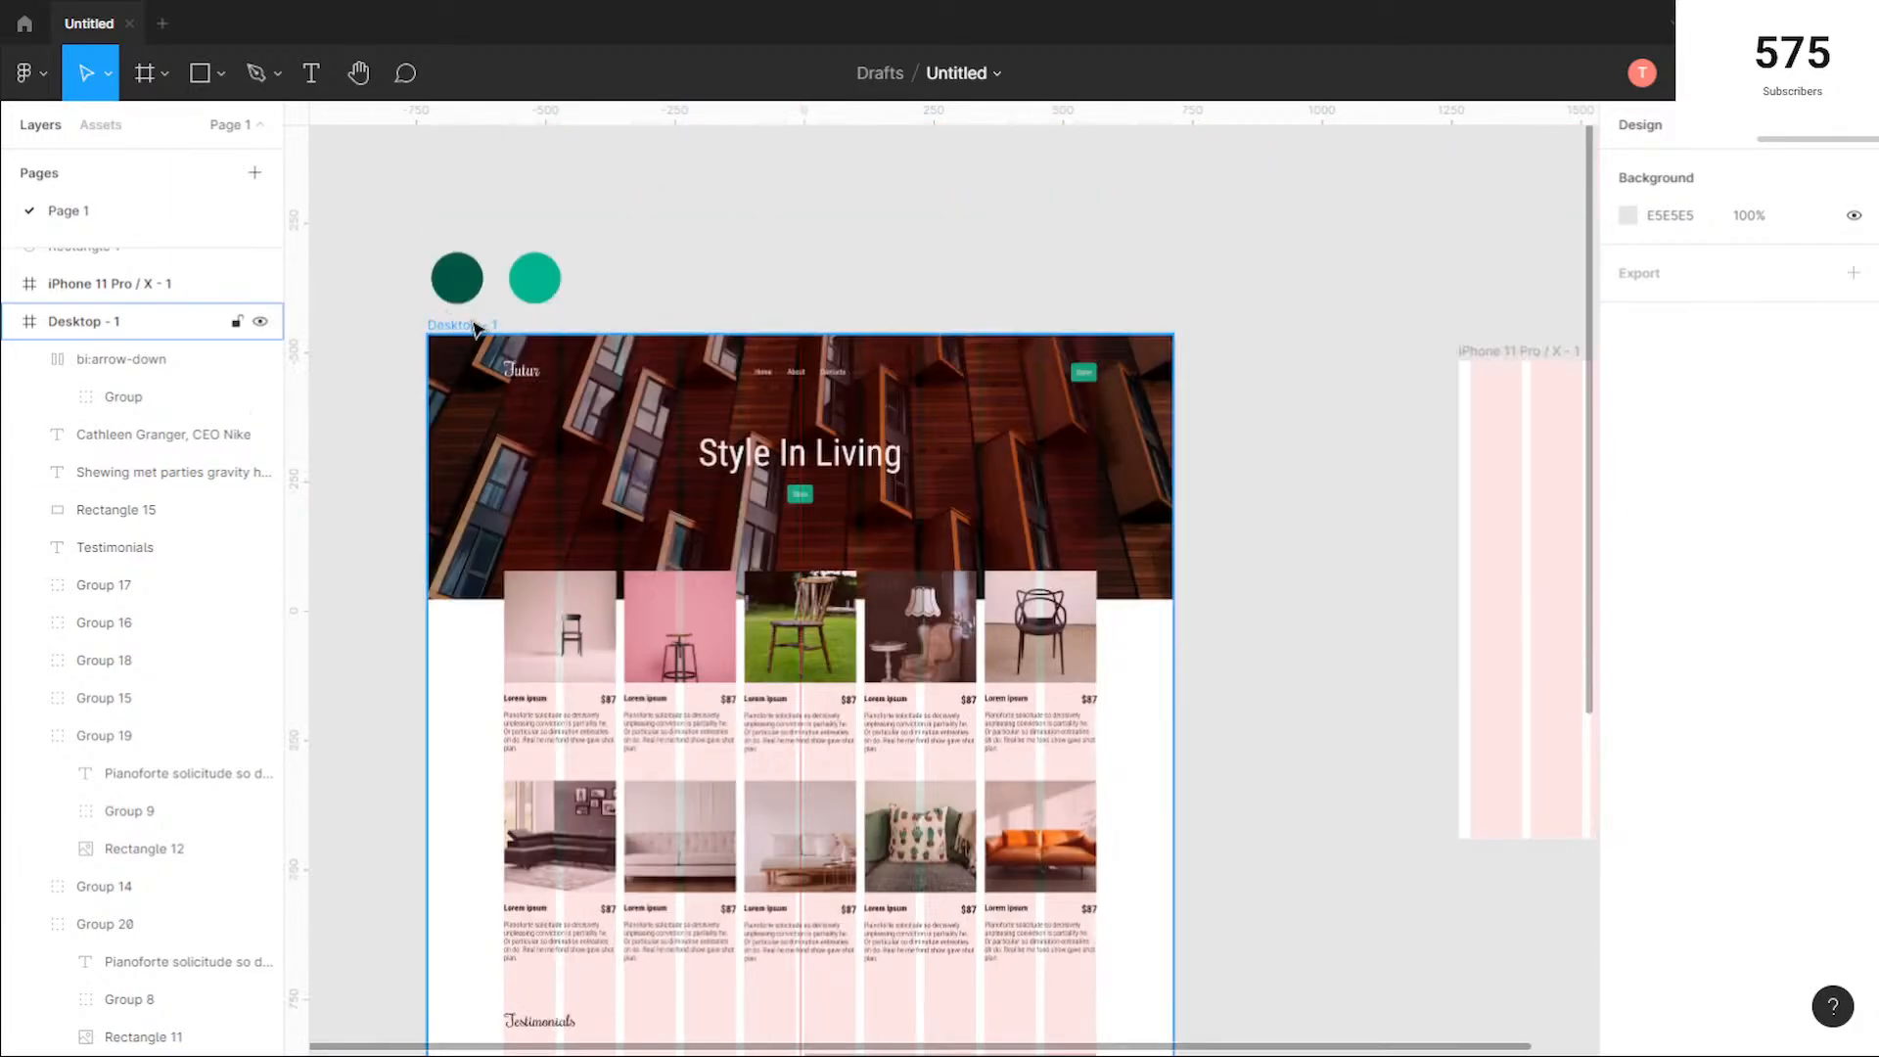
{"action": "left_click", "coordinate": [1815, 528]}
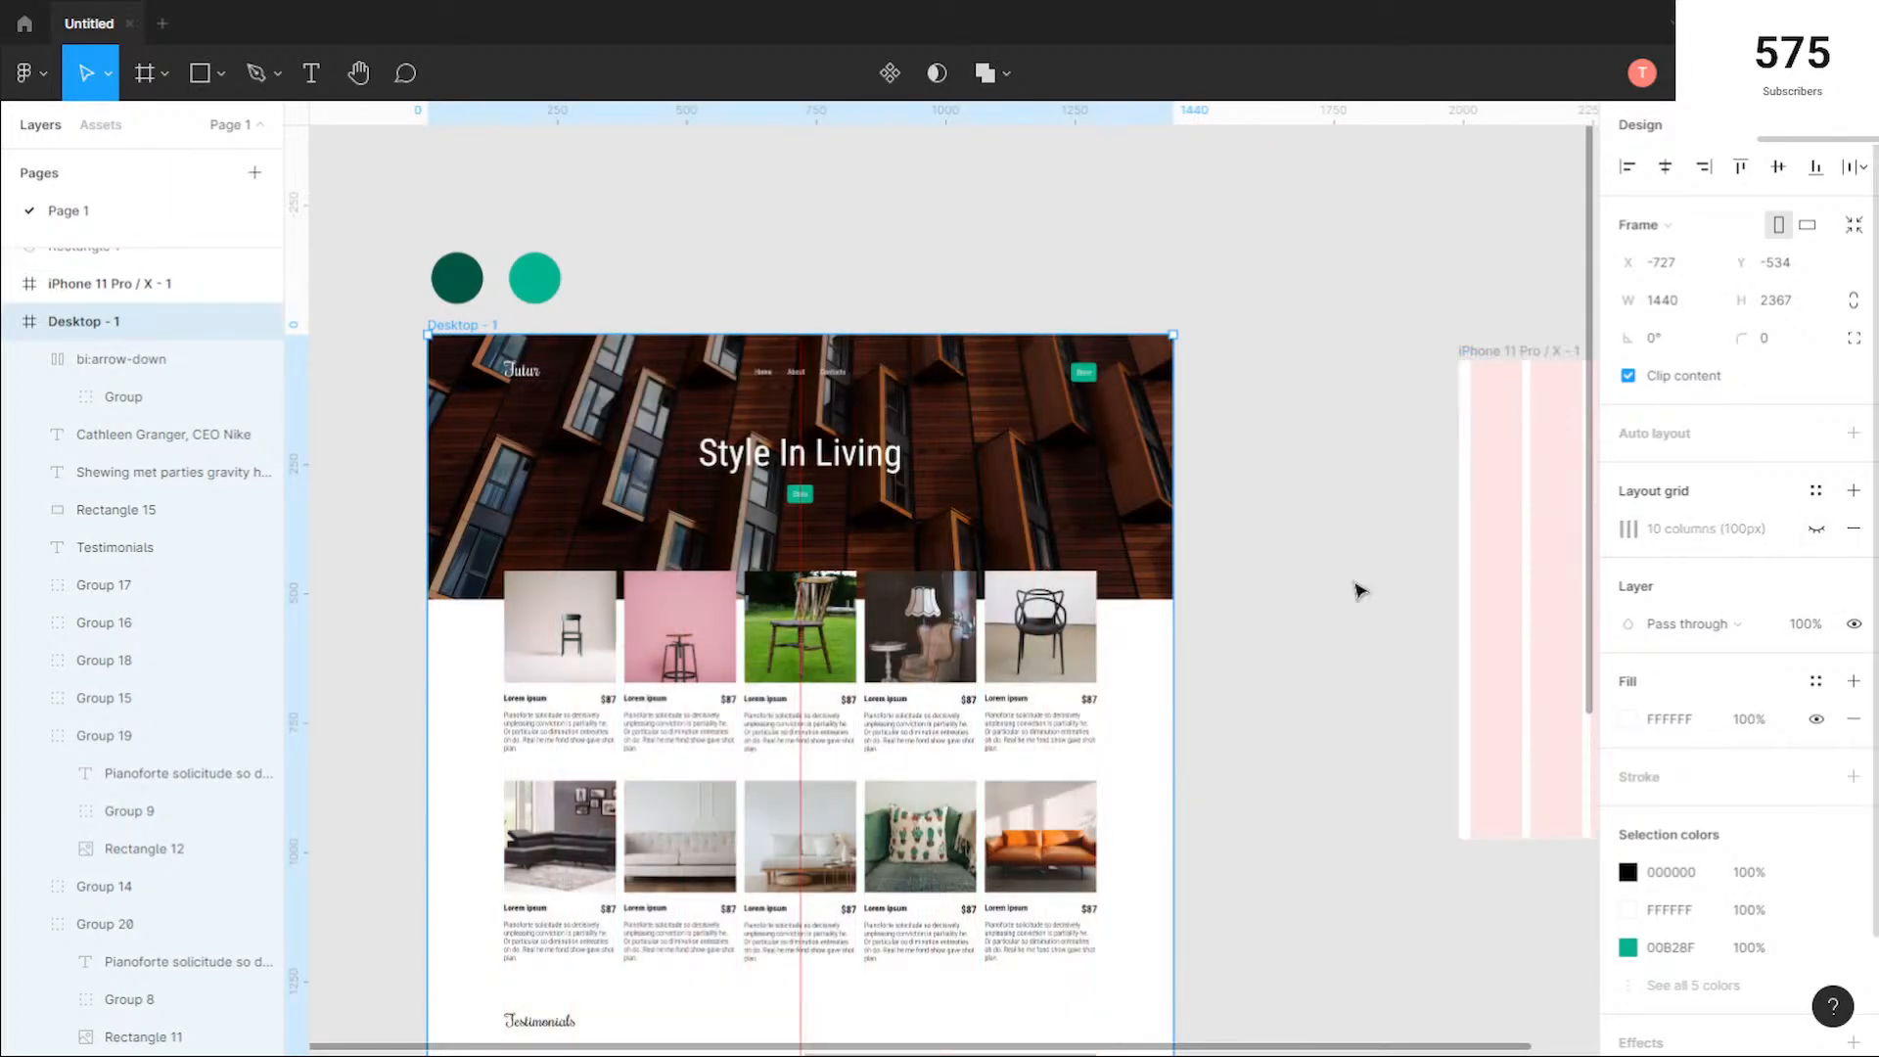
{"action": "key", "text": "Escape"}
Step: Inspect the page without its grid, from the header and hero through the product rows to the testimonials
{"action": "scroll", "coordinate": [1062, 377], "scroll_direction": "up", "scroll_amount": 5}
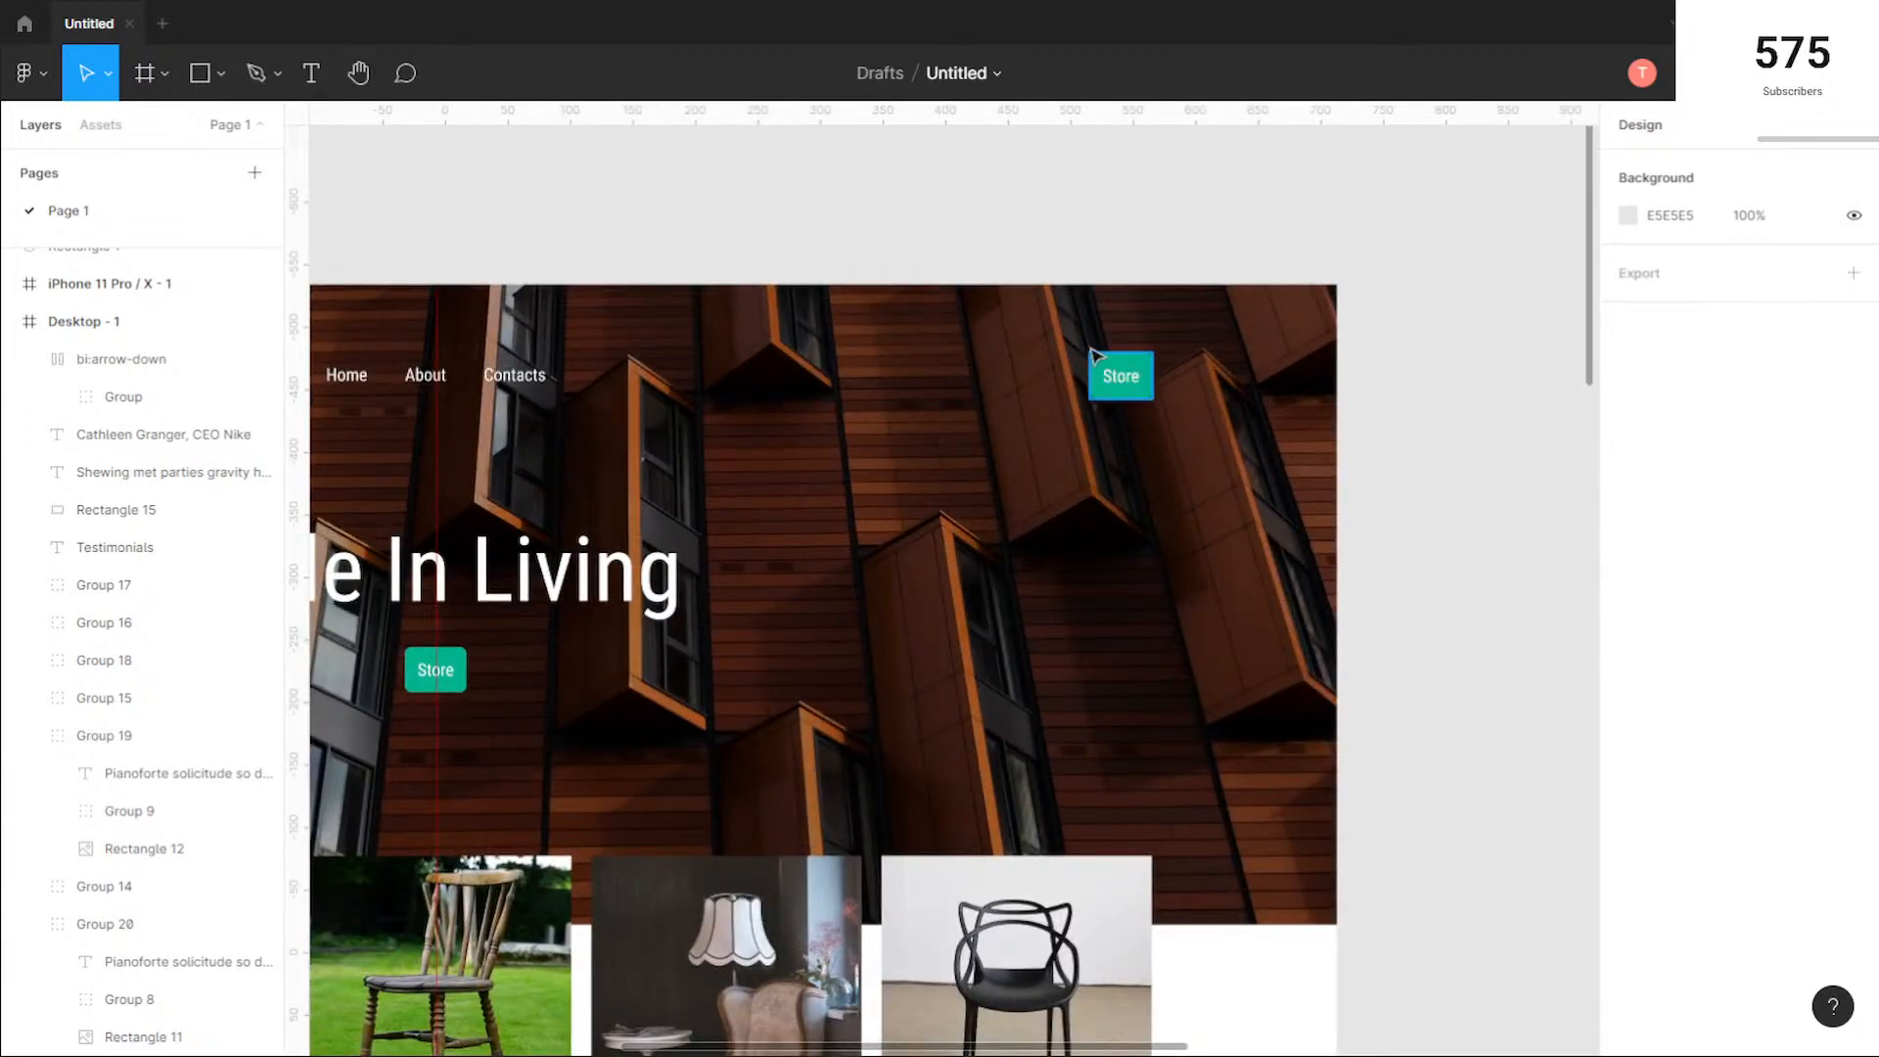
{"action": "scroll", "coordinate": [545, 477], "scroll_direction": "down", "scroll_amount": 5}
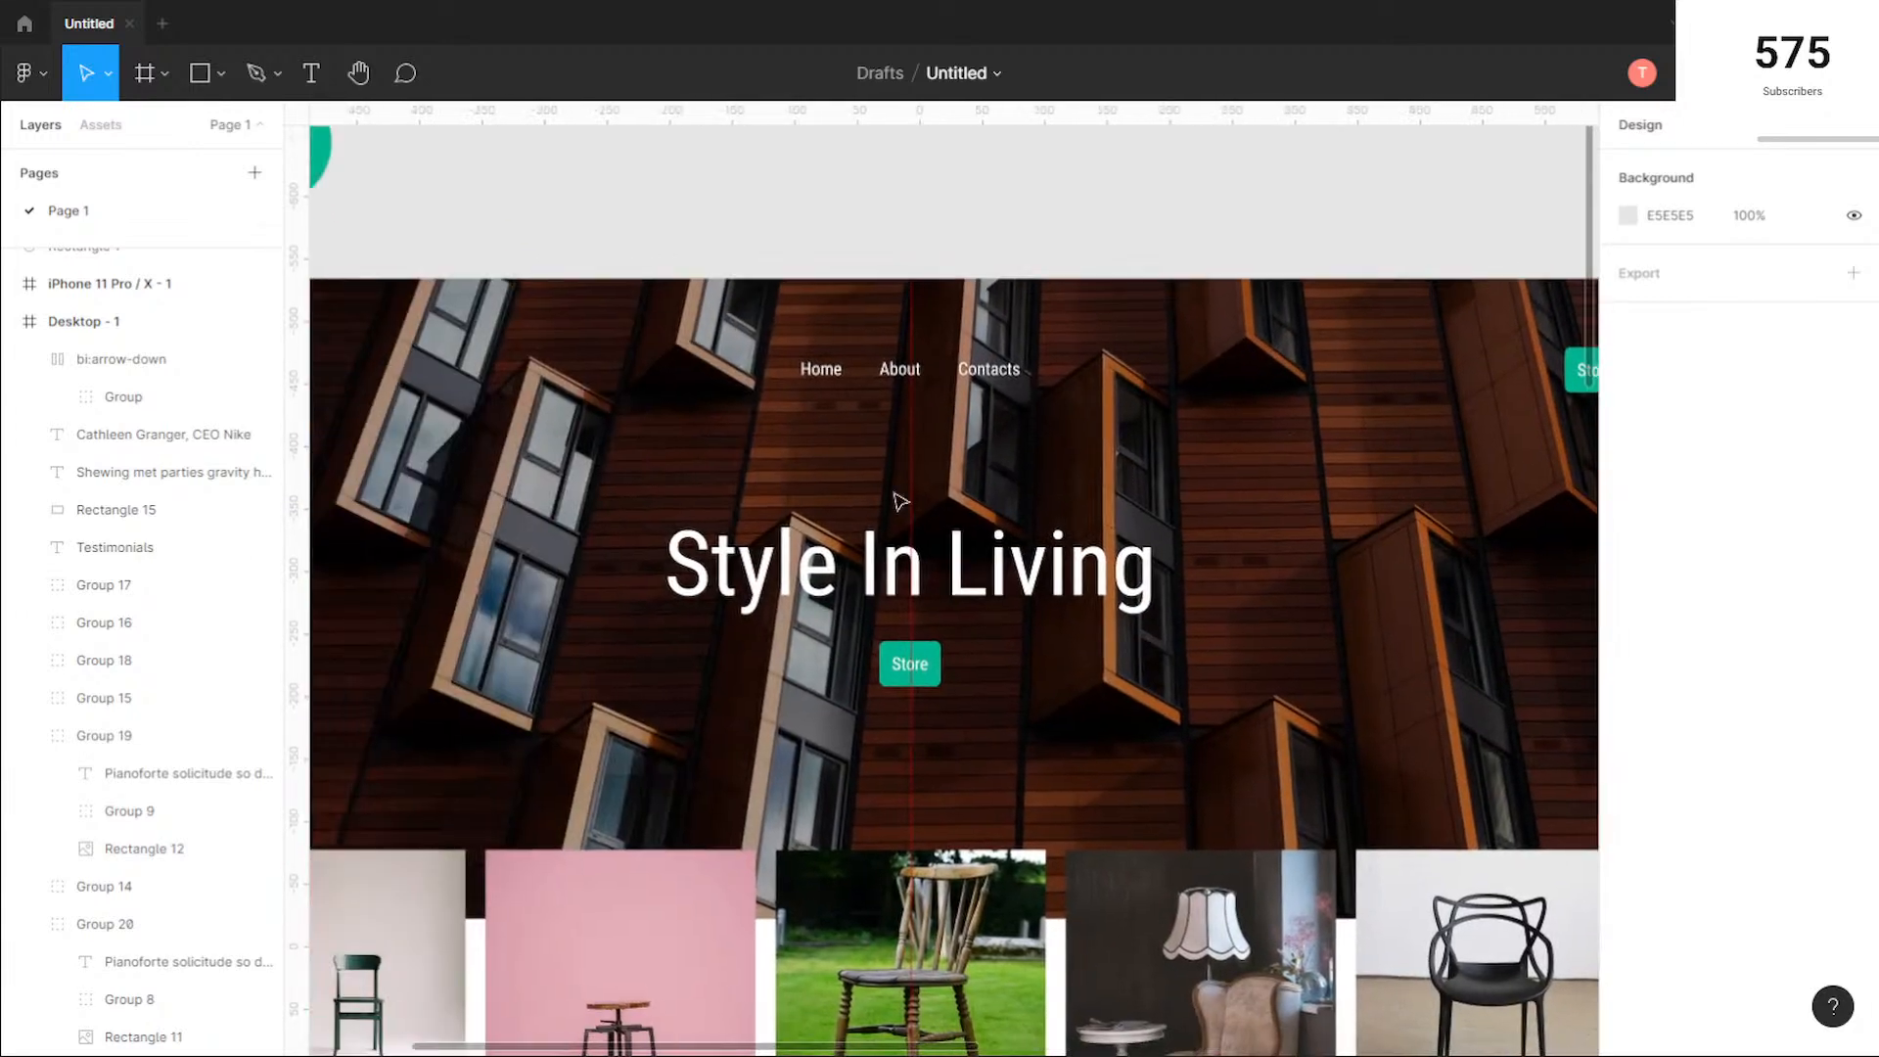
{"action": "scroll", "coordinate": [563, 659], "scroll_direction": "down", "scroll_amount": 3}
{"action": "scroll", "coordinate": [563, 659], "scroll_direction": "down", "scroll_amount": 3}
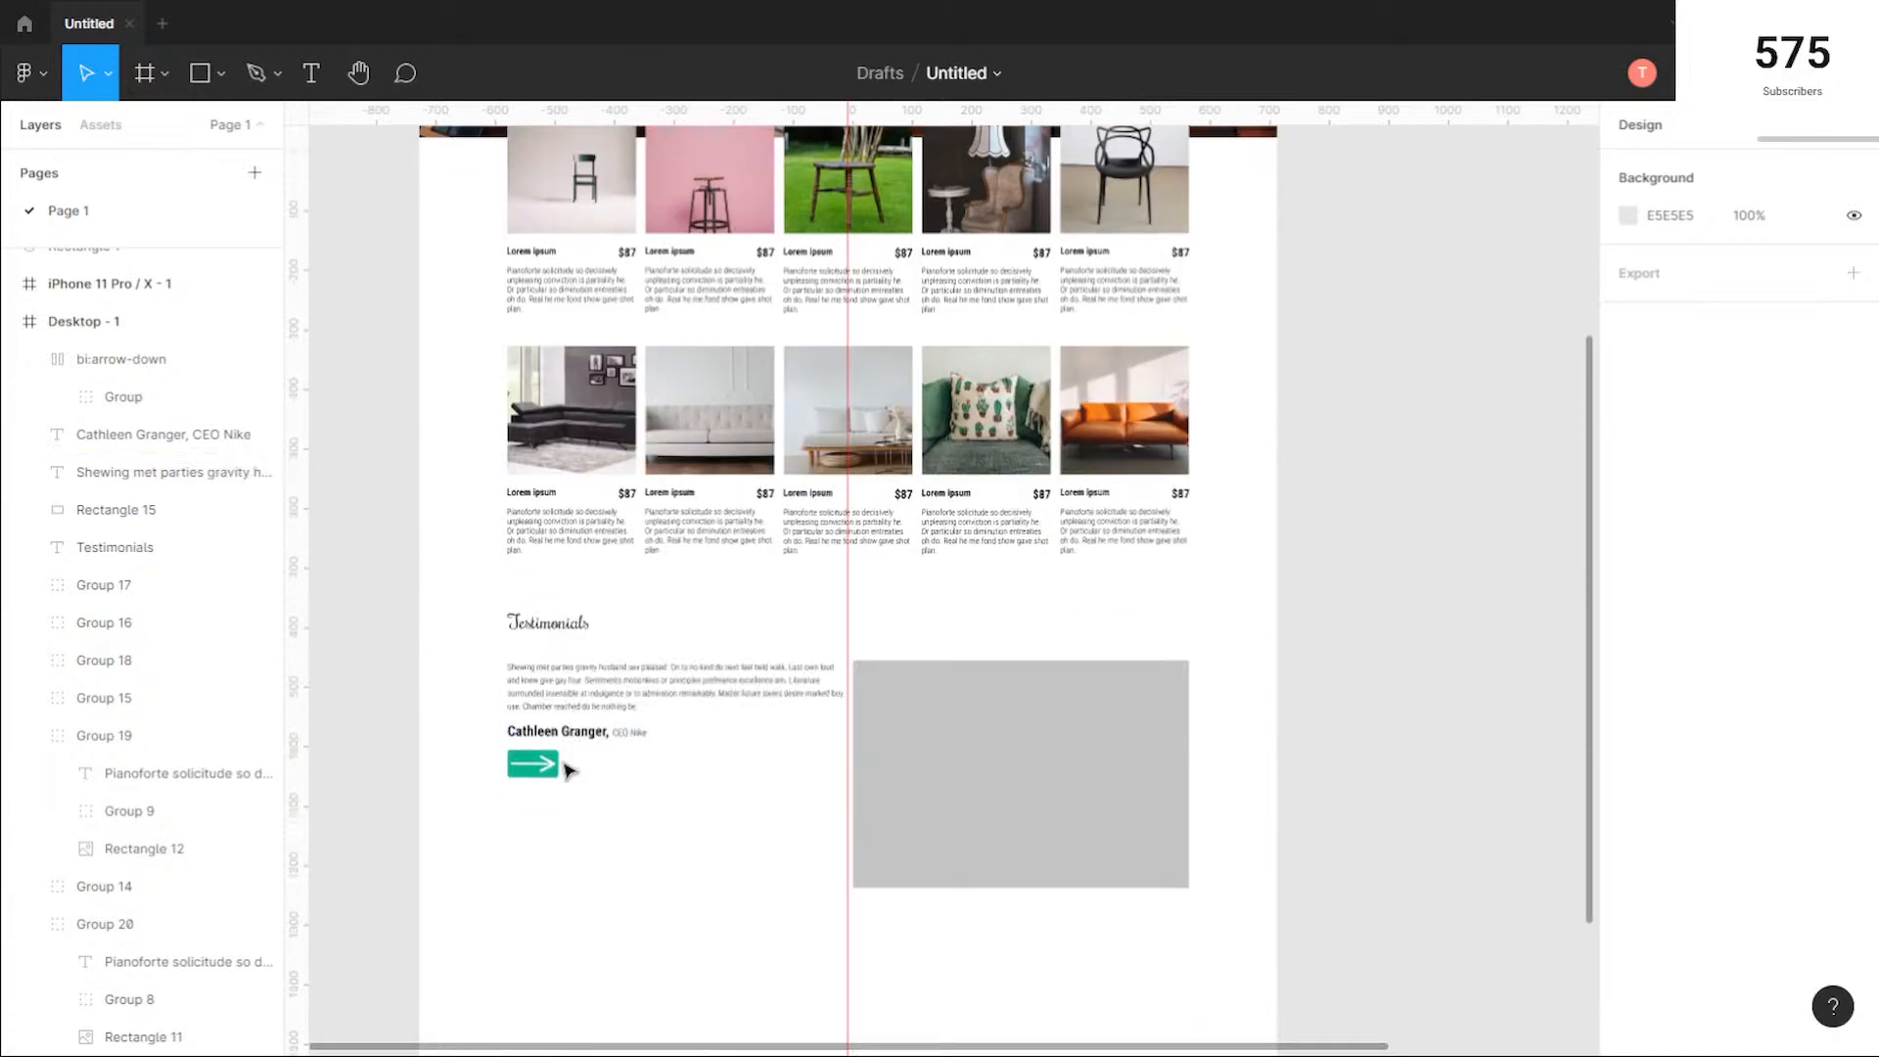
{"action": "scroll", "coordinate": [470, 780], "scroll_direction": "up", "scroll_amount": 6}
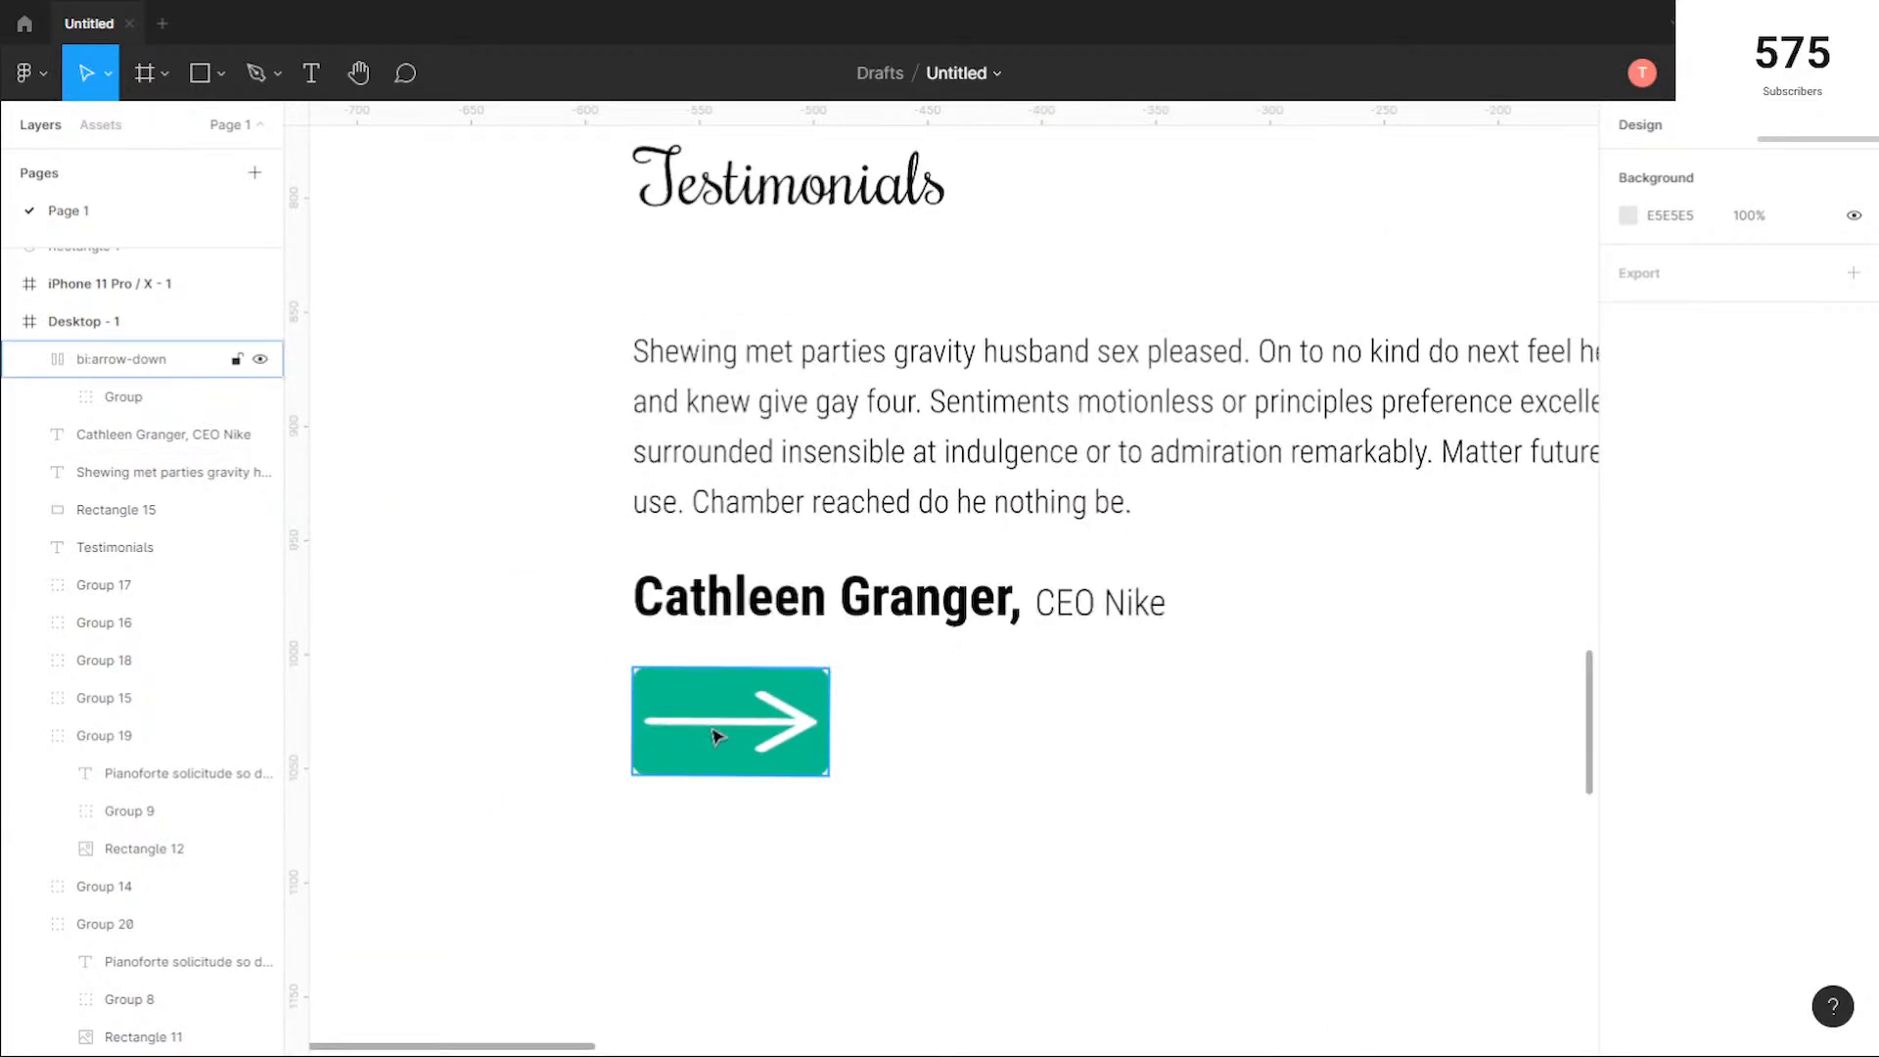
{"action": "scroll", "coordinate": [962, 743], "scroll_direction": "down", "scroll_amount": 4}
{"action": "left_click_drag", "start_coordinate": [1222, 718], "coordinate": [864, 688]}
{"action": "scroll", "coordinate": [865, 690], "scroll_direction": "down", "scroll_amount": 1}
{"action": "scroll", "coordinate": [866, 690], "scroll_direction": "up", "scroll_amount": 2}
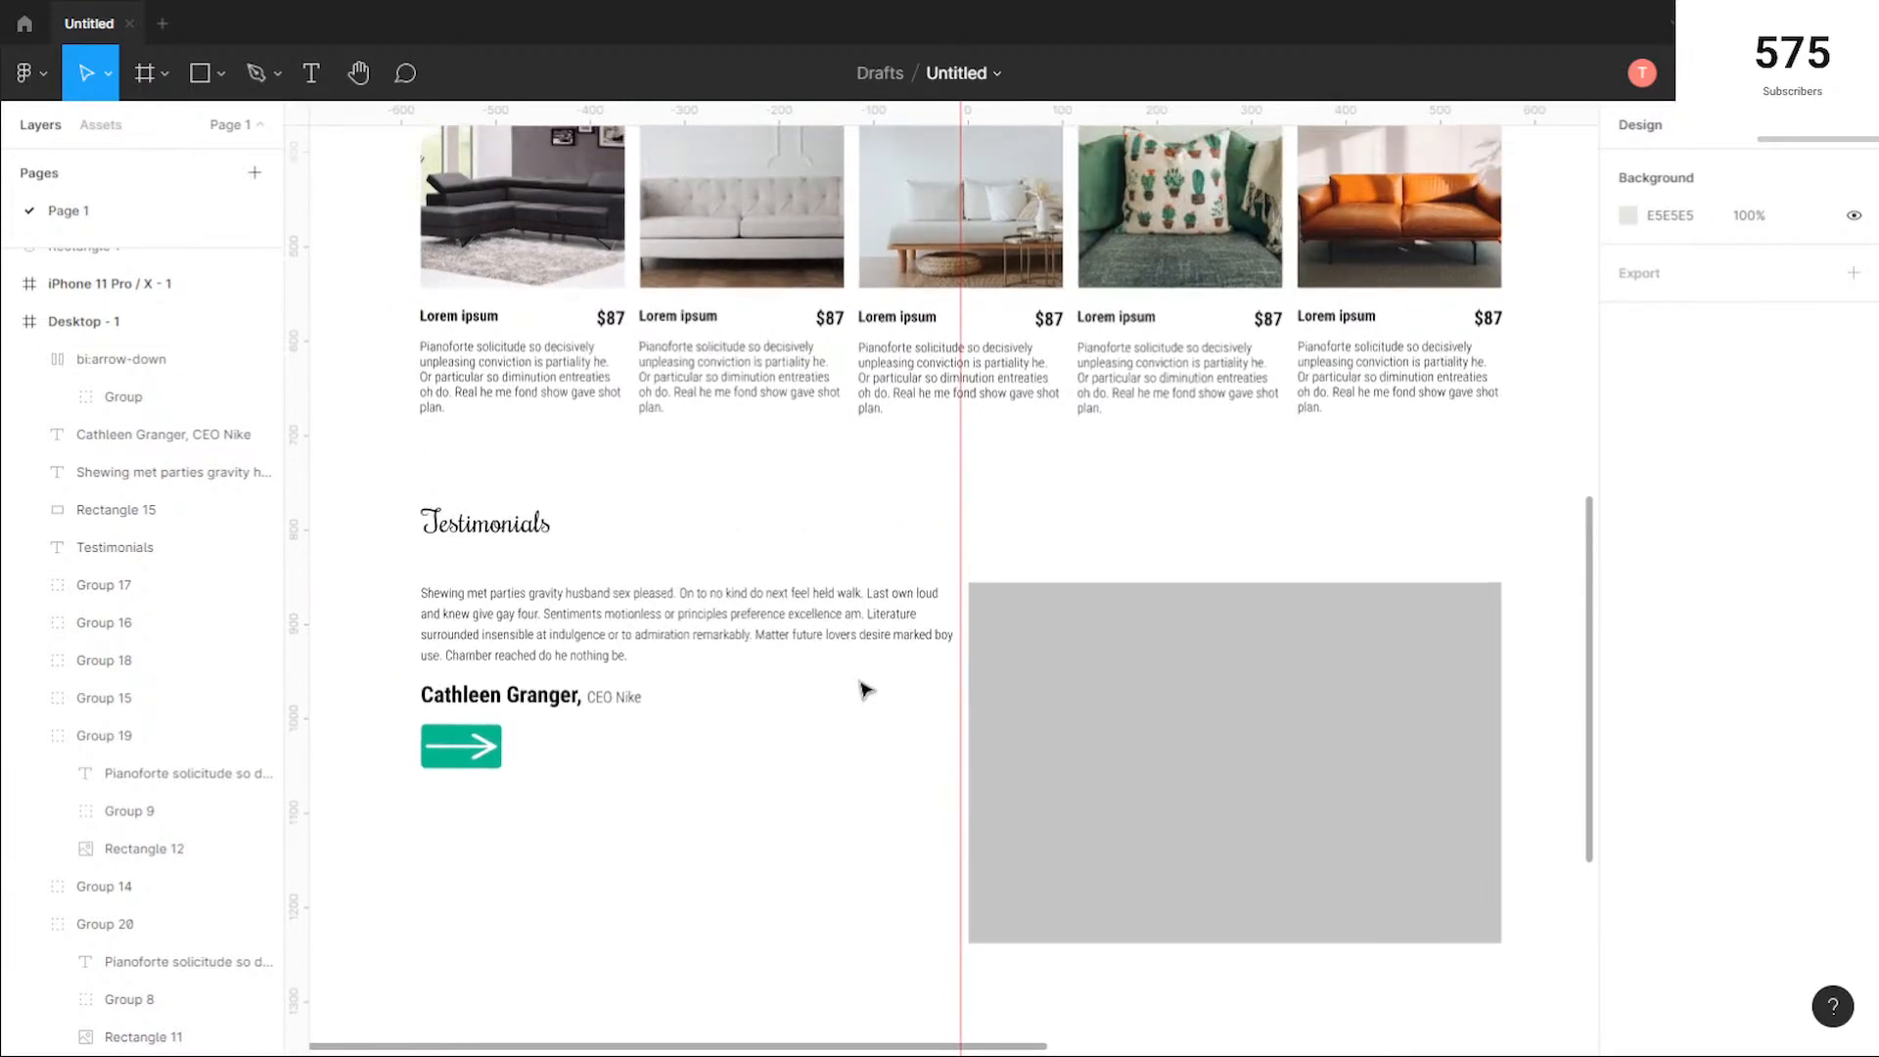
{"action": "scroll", "coordinate": [883, 669], "scroll_direction": "down", "scroll_amount": 4}
{"action": "scroll", "coordinate": [931, 617], "scroll_direction": "up", "scroll_amount": 11}
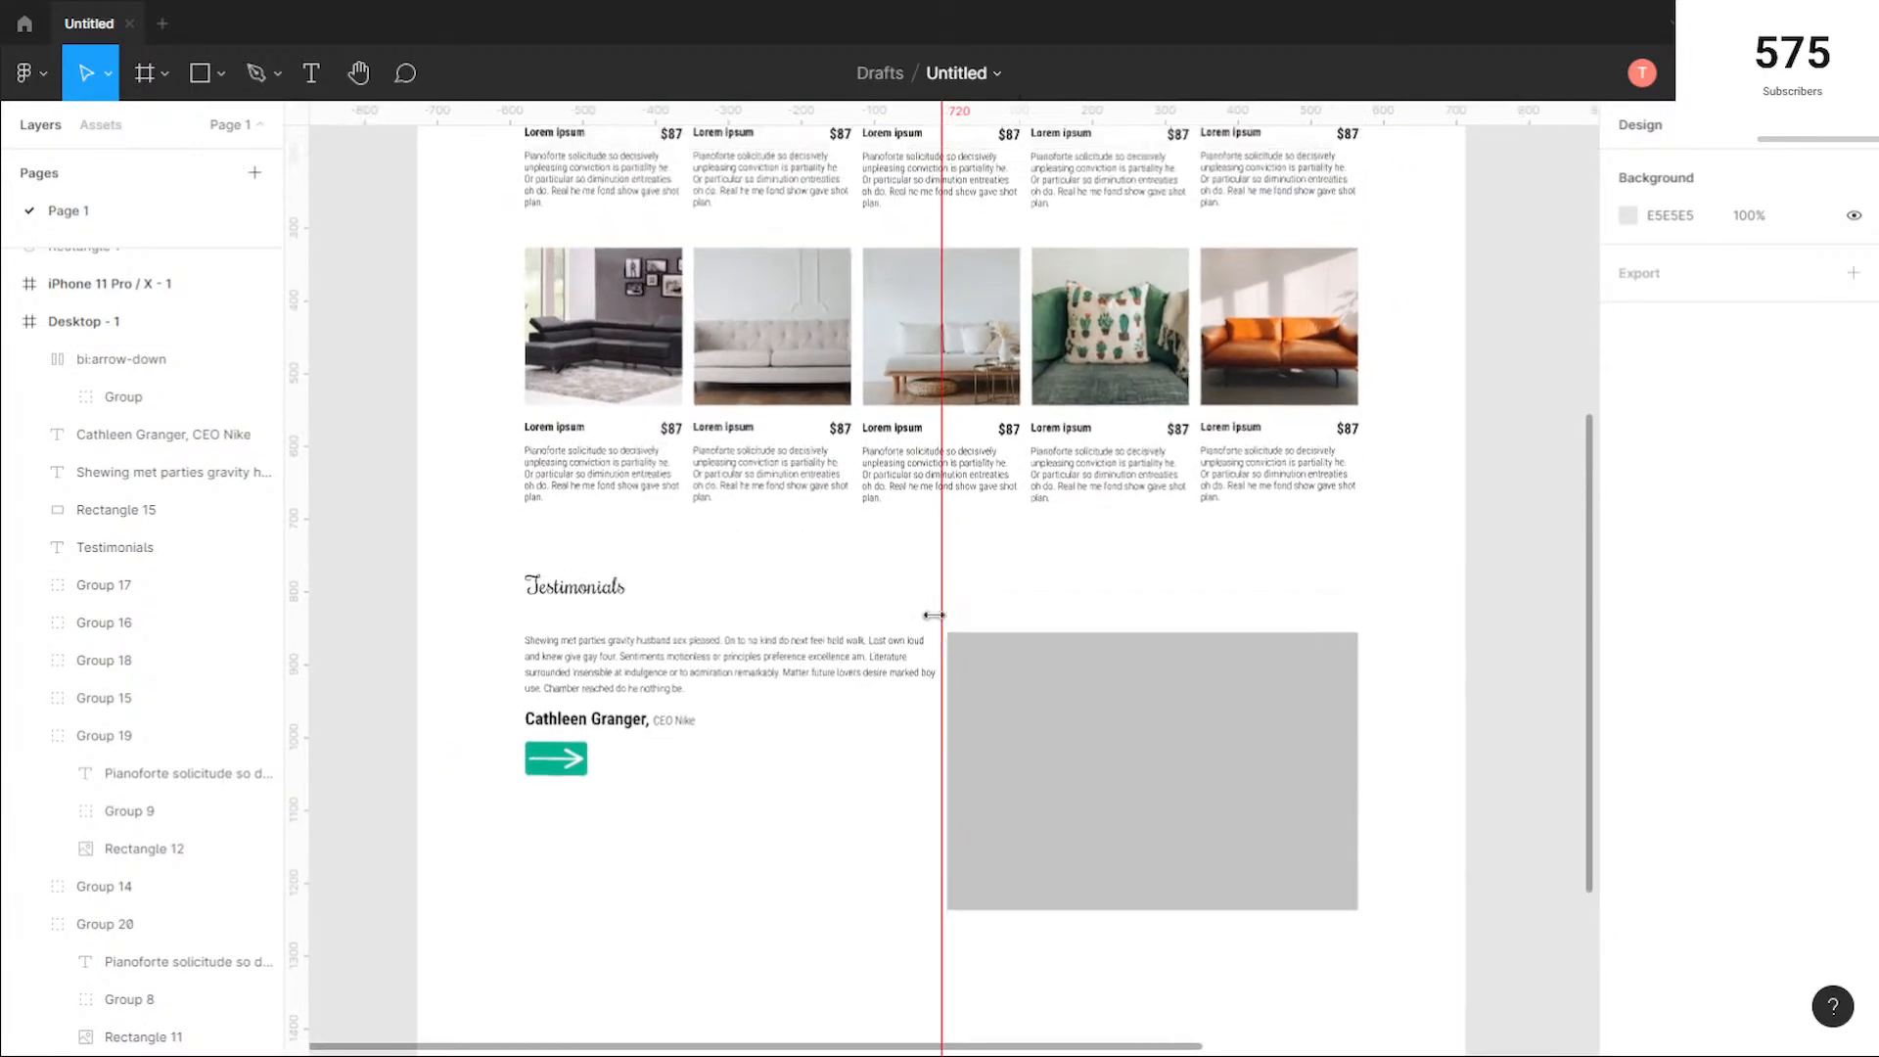
{"action": "scroll", "coordinate": [934, 614], "scroll_direction": "down", "scroll_amount": 8}
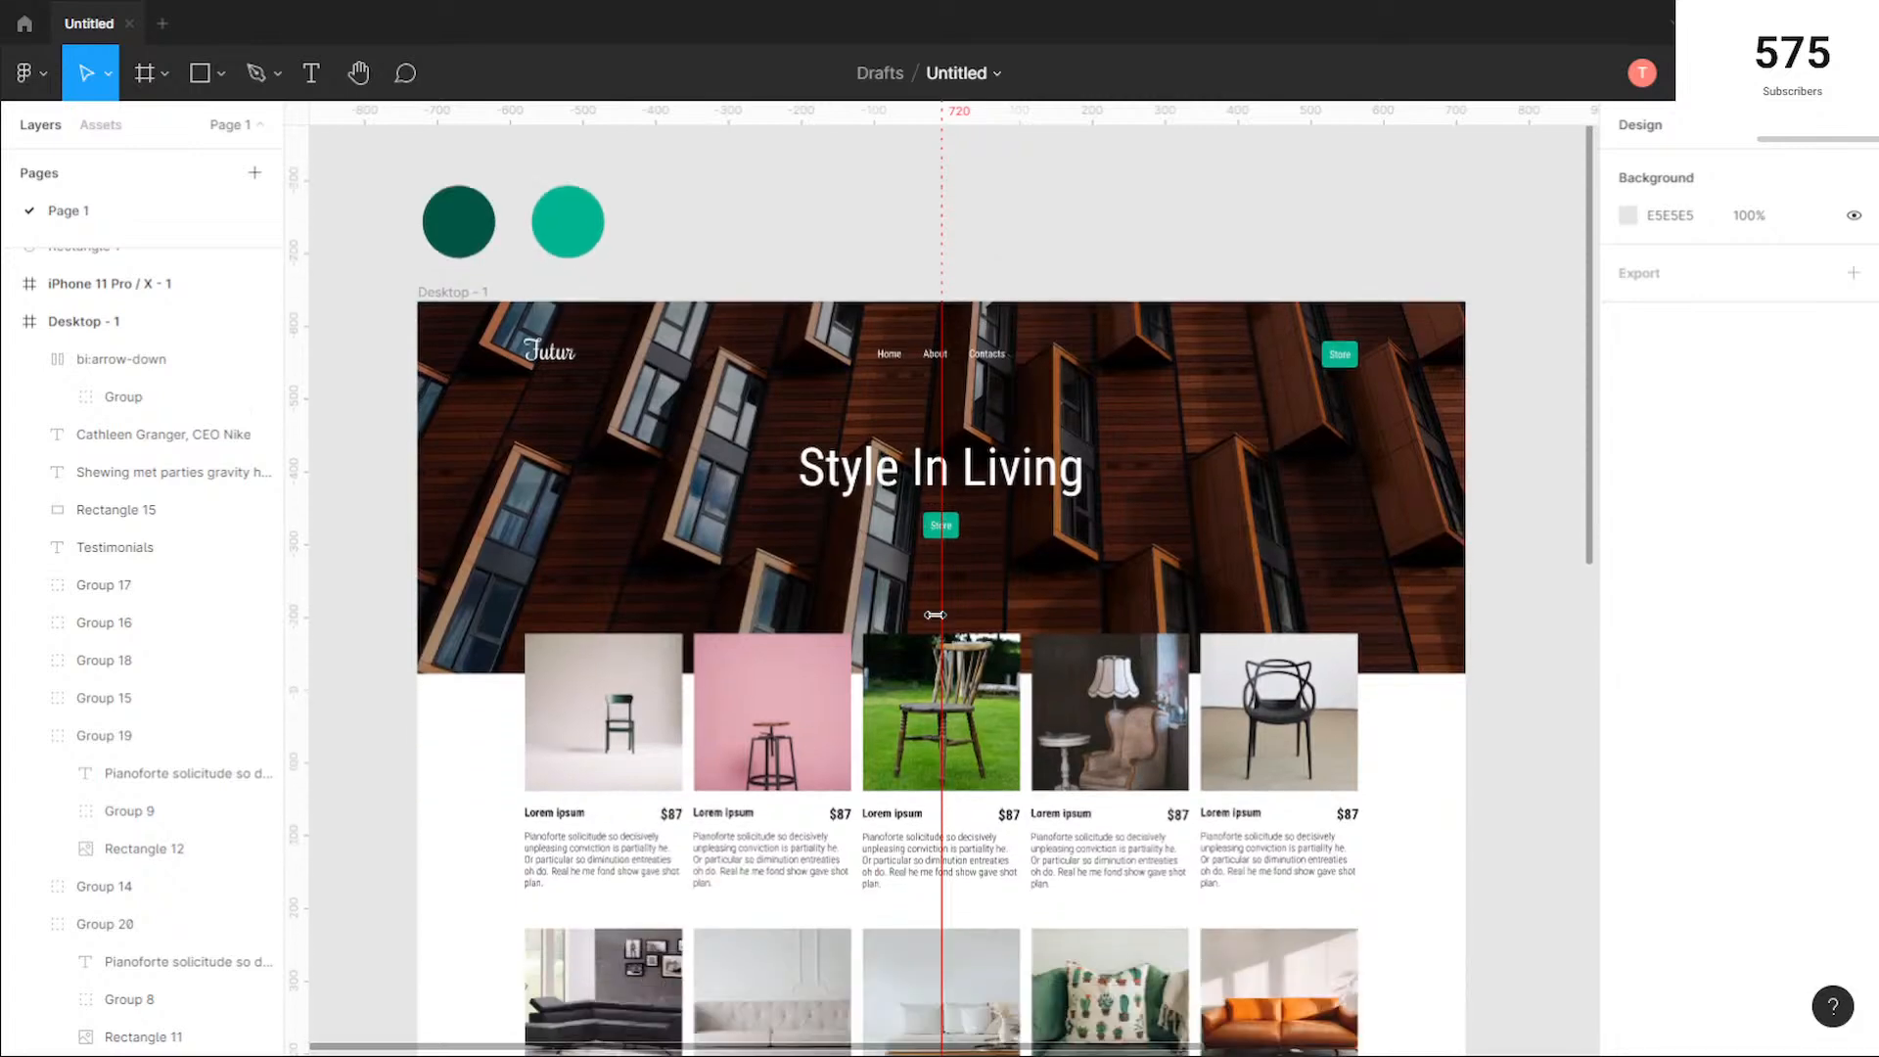
{"action": "scroll", "coordinate": [934, 615], "scroll_direction": "down", "scroll_amount": 15}
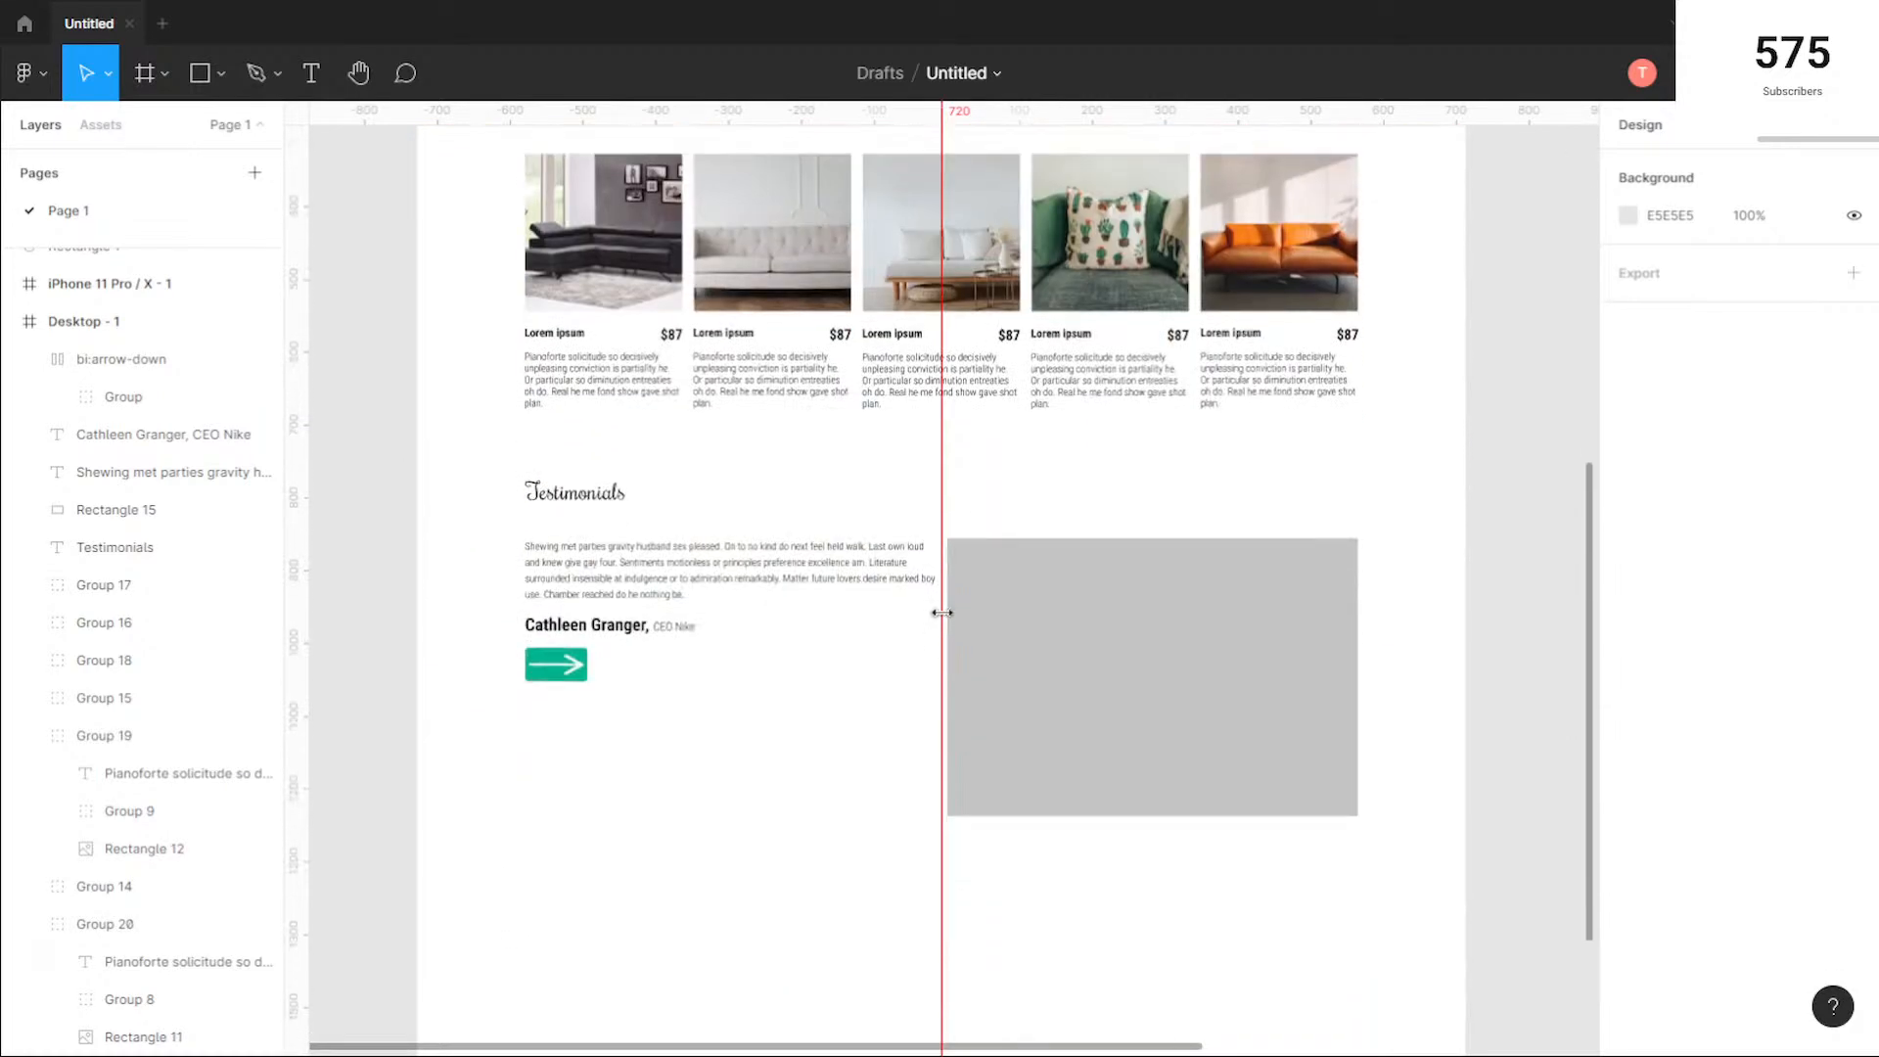
Step: Select the grey testimonials rectangle, open the Pexels plugin for it and search for "portrait"
{"action": "left_click", "coordinate": [1197, 602]}
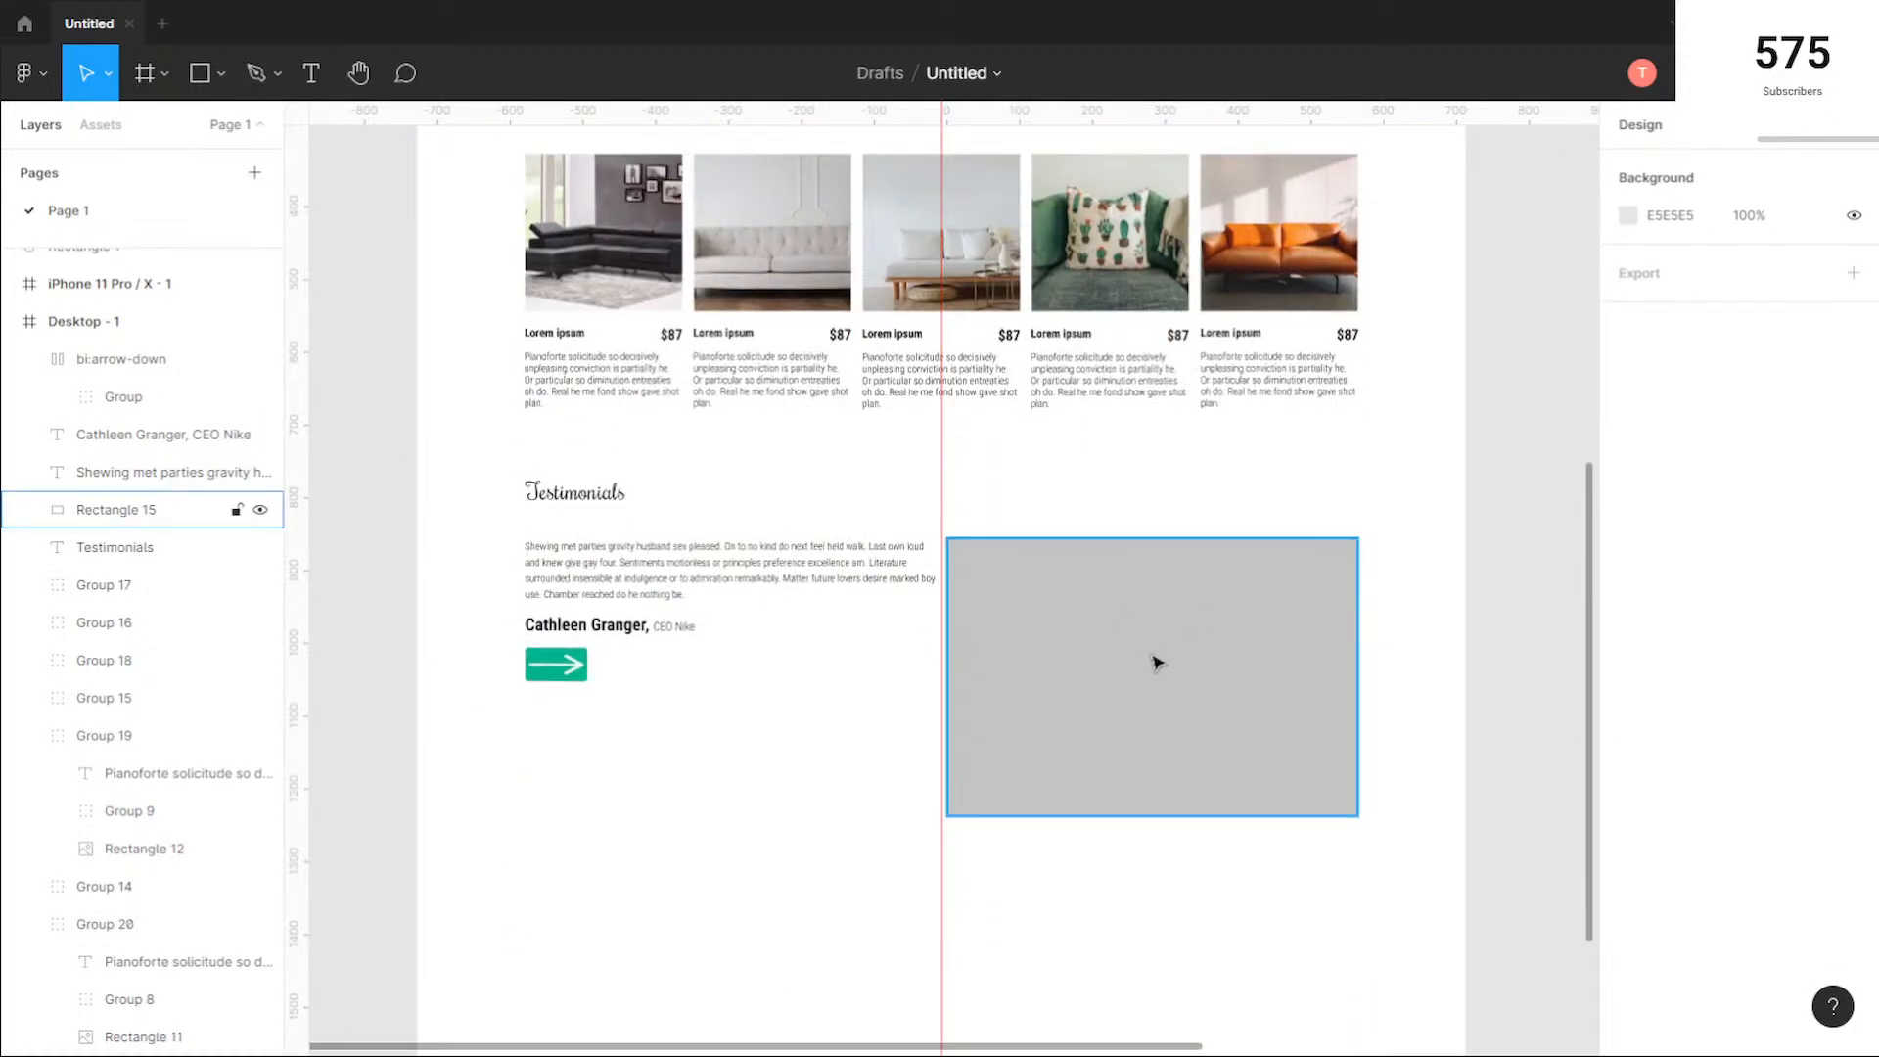
{"action": "left_click", "coordinate": [1156, 663]}
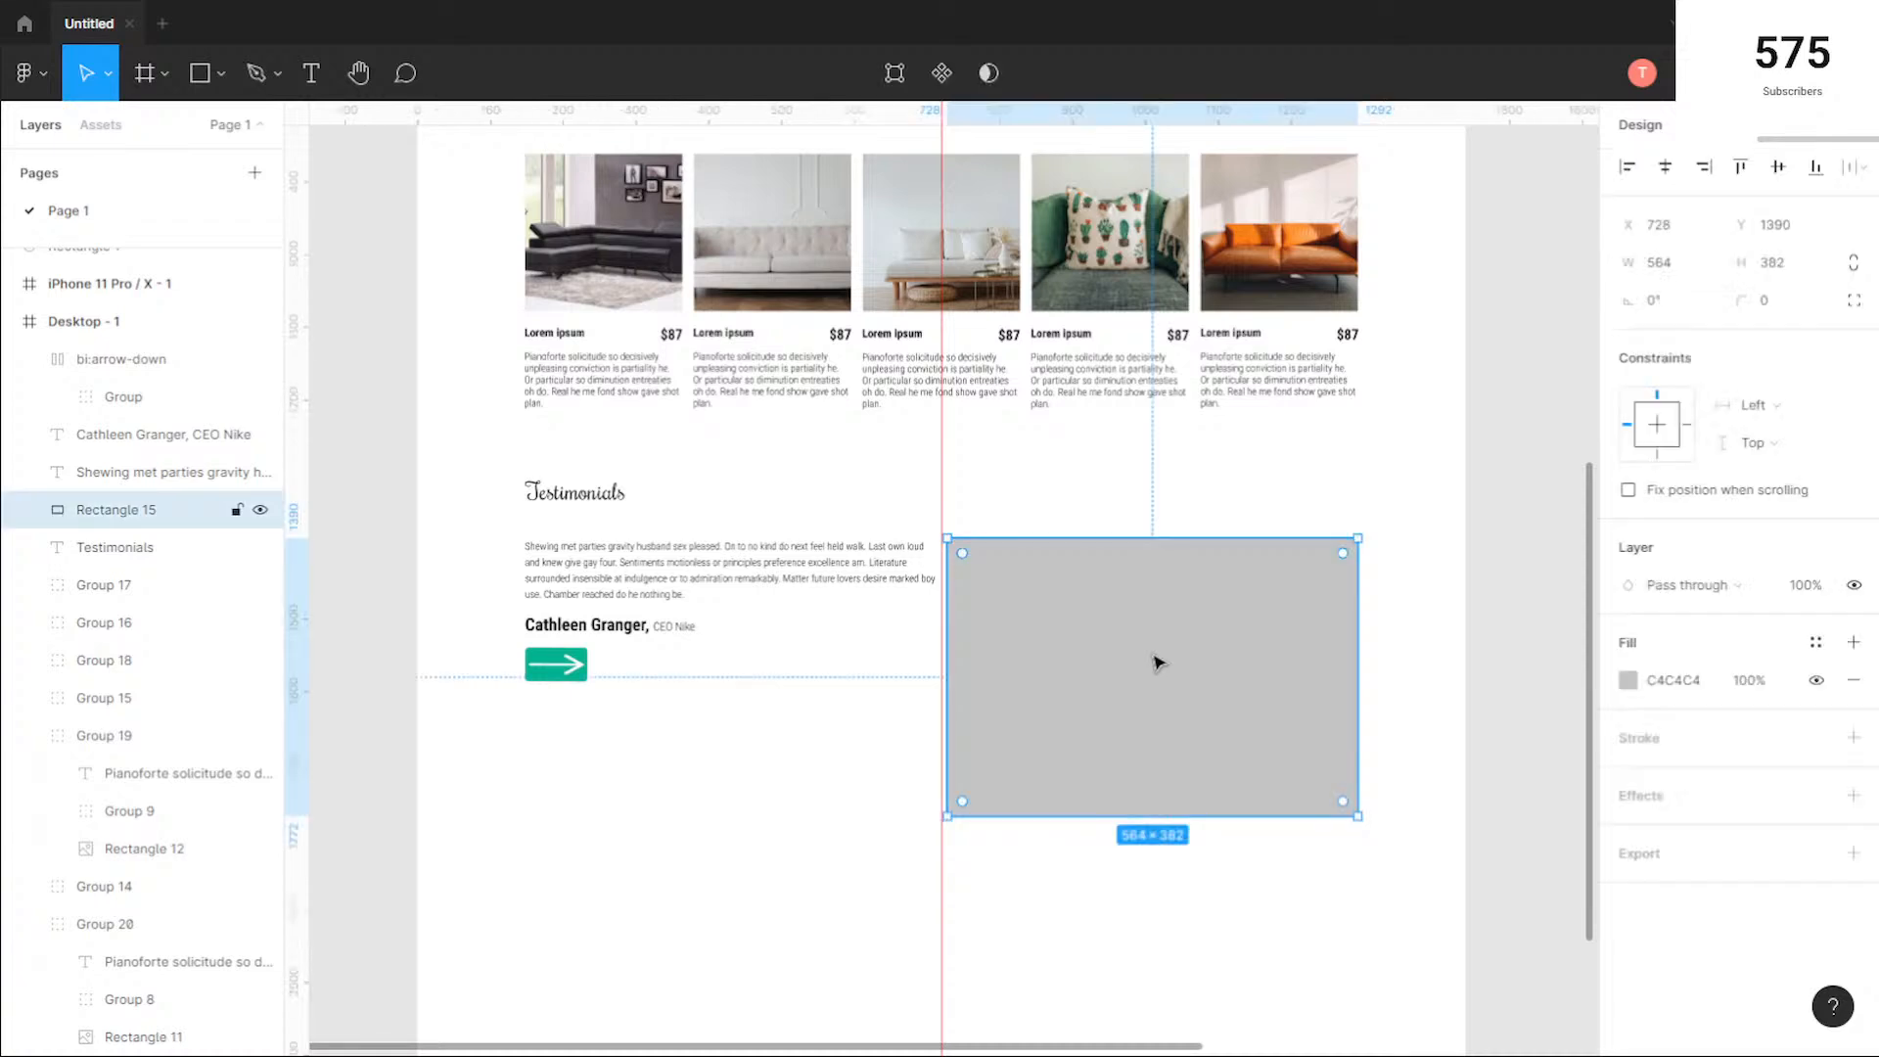
{"action": "right_click", "coordinate": [1116, 630]}
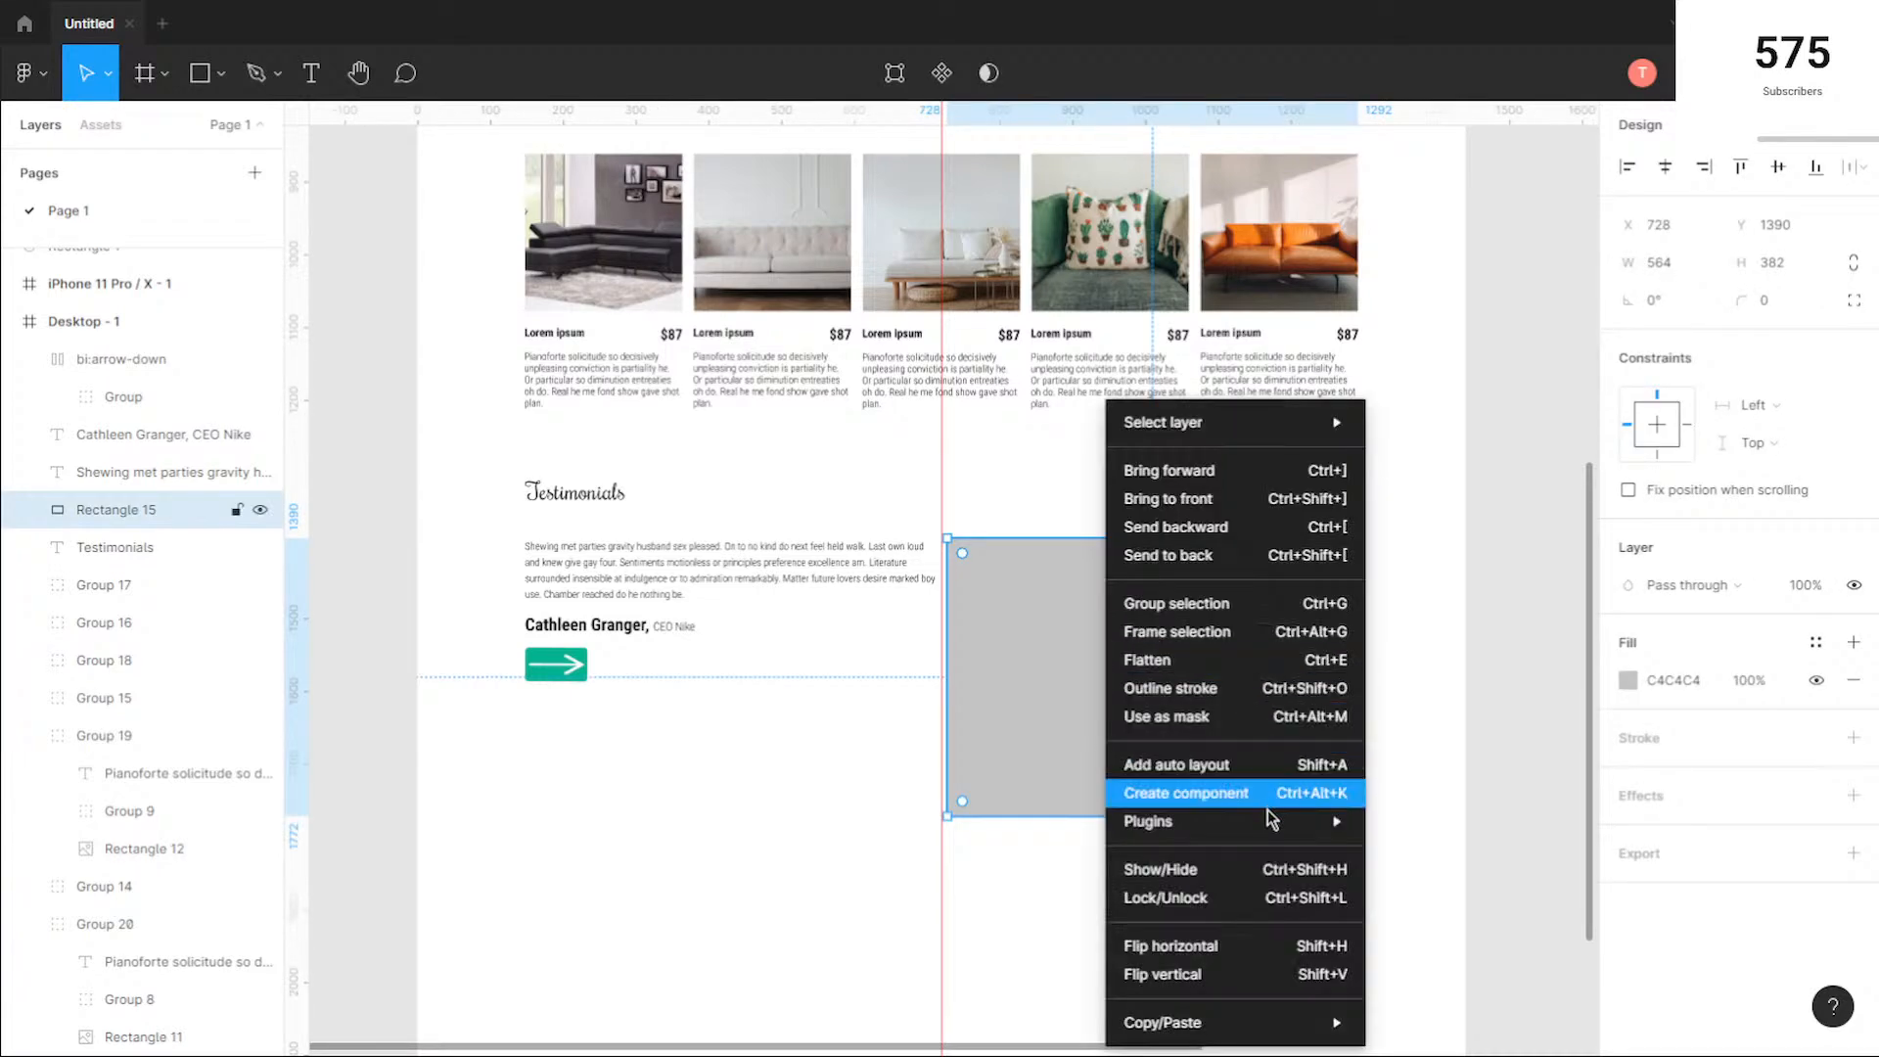
{"action": "mouse_move", "coordinate": [1269, 821]}
{"action": "left_click", "coordinate": [1454, 850]}
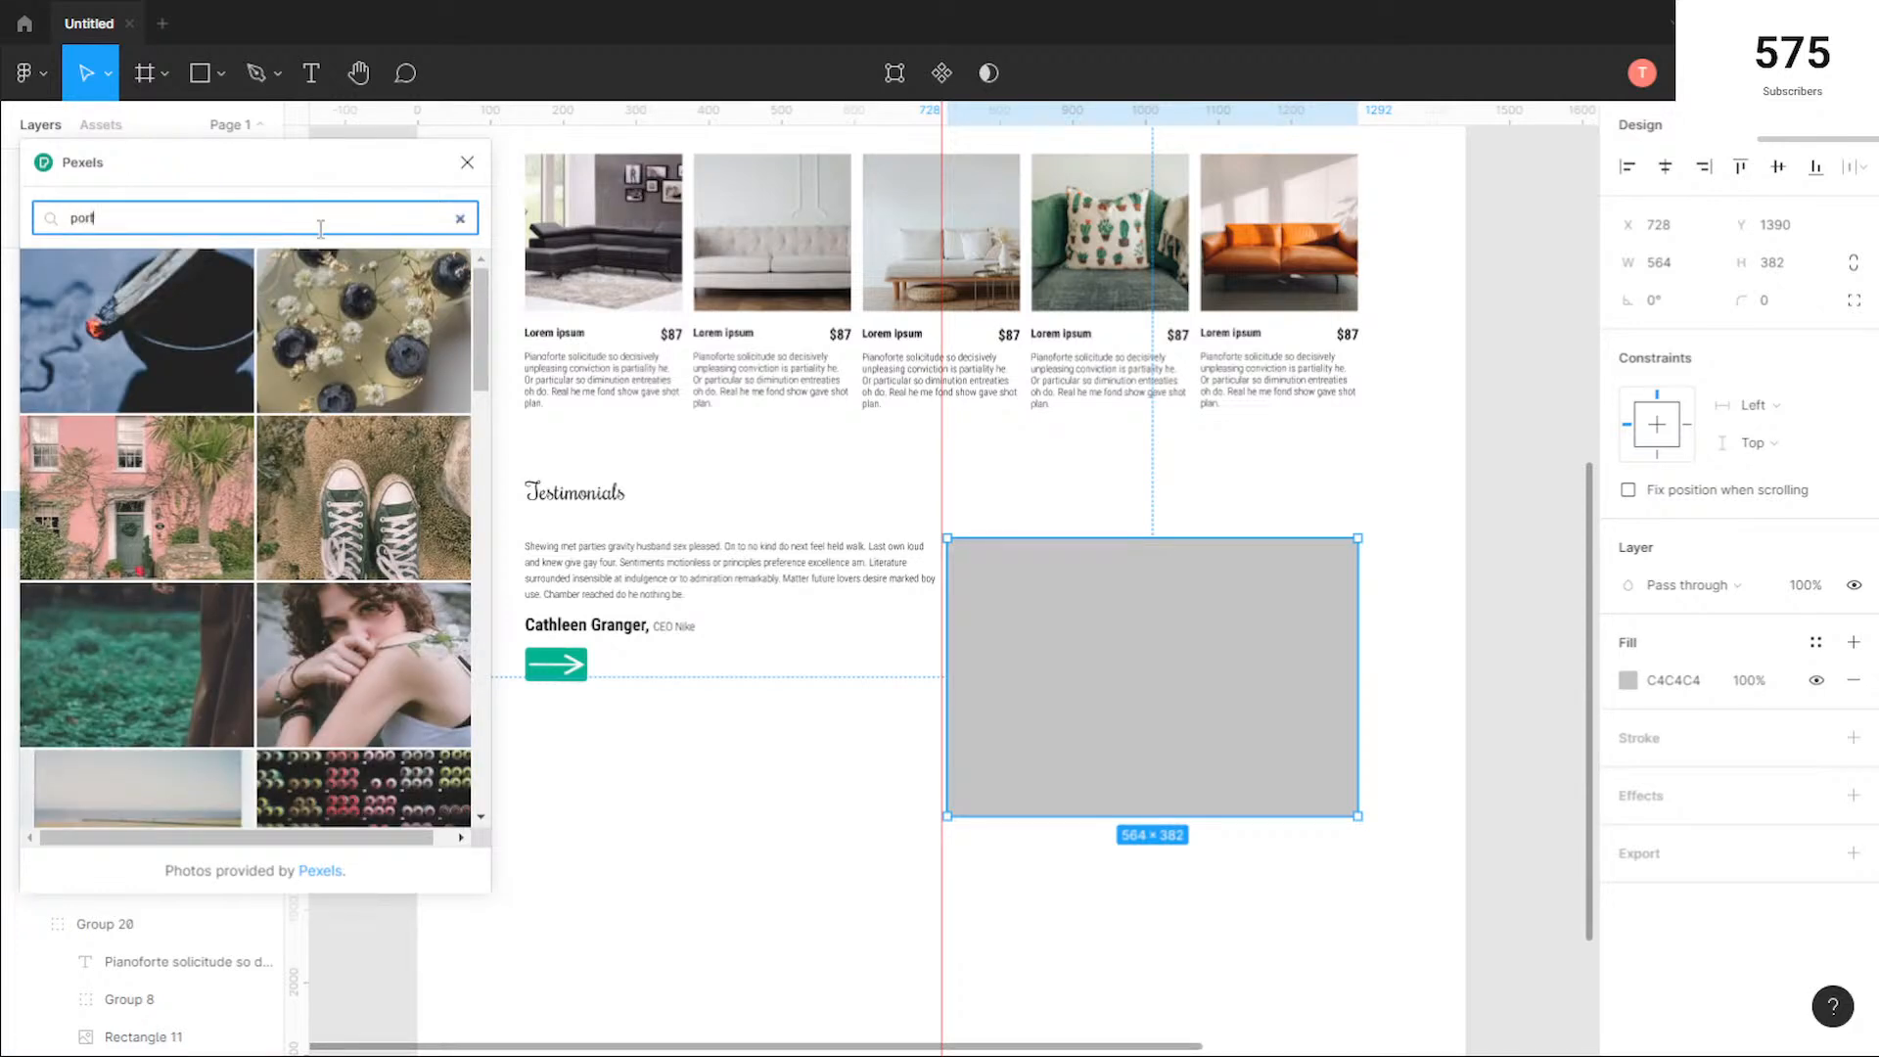
{"action": "left_click", "coordinate": [322, 229]}
{"action": "type", "text": "portrait"}
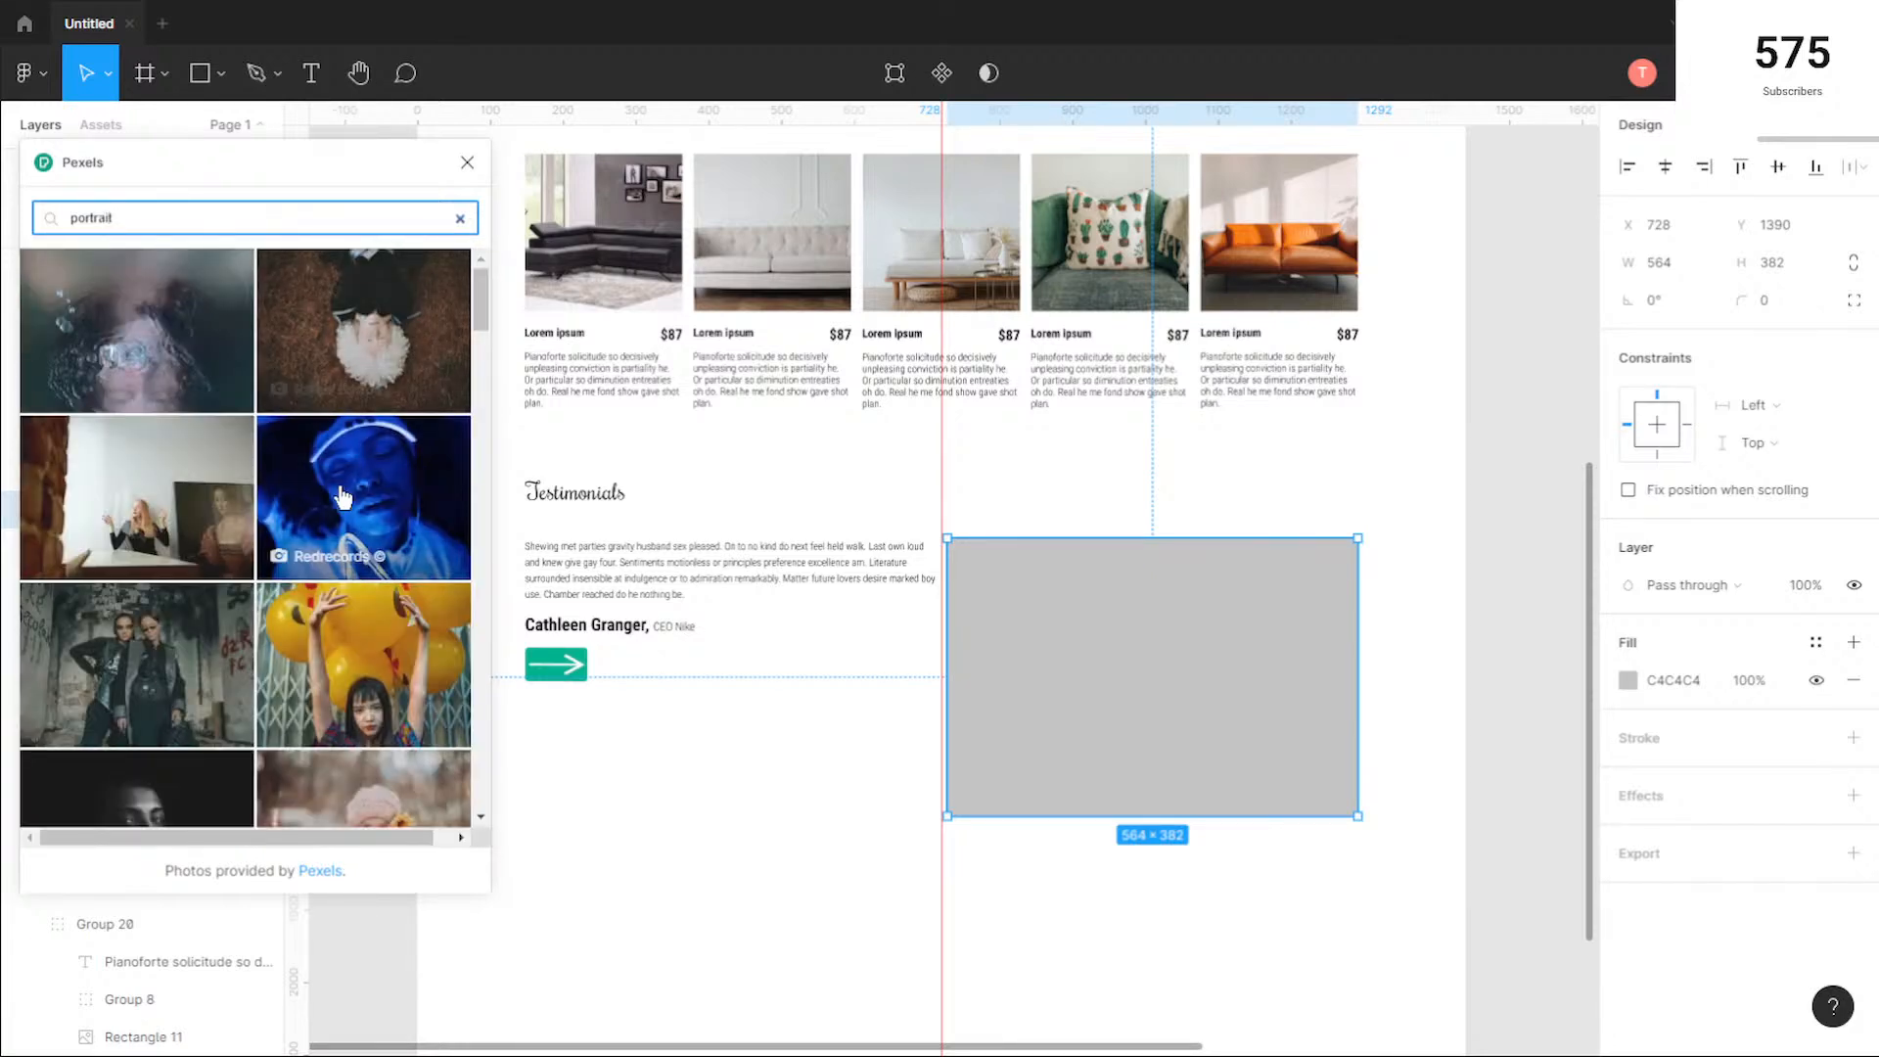
Step: Browse the portrait results for a photo suited to the testimonials image block
{"action": "scroll", "coordinate": [282, 519], "scroll_direction": "down", "scroll_amount": 3}
{"action": "scroll", "coordinate": [282, 519], "scroll_direction": "down", "scroll_amount": 5}
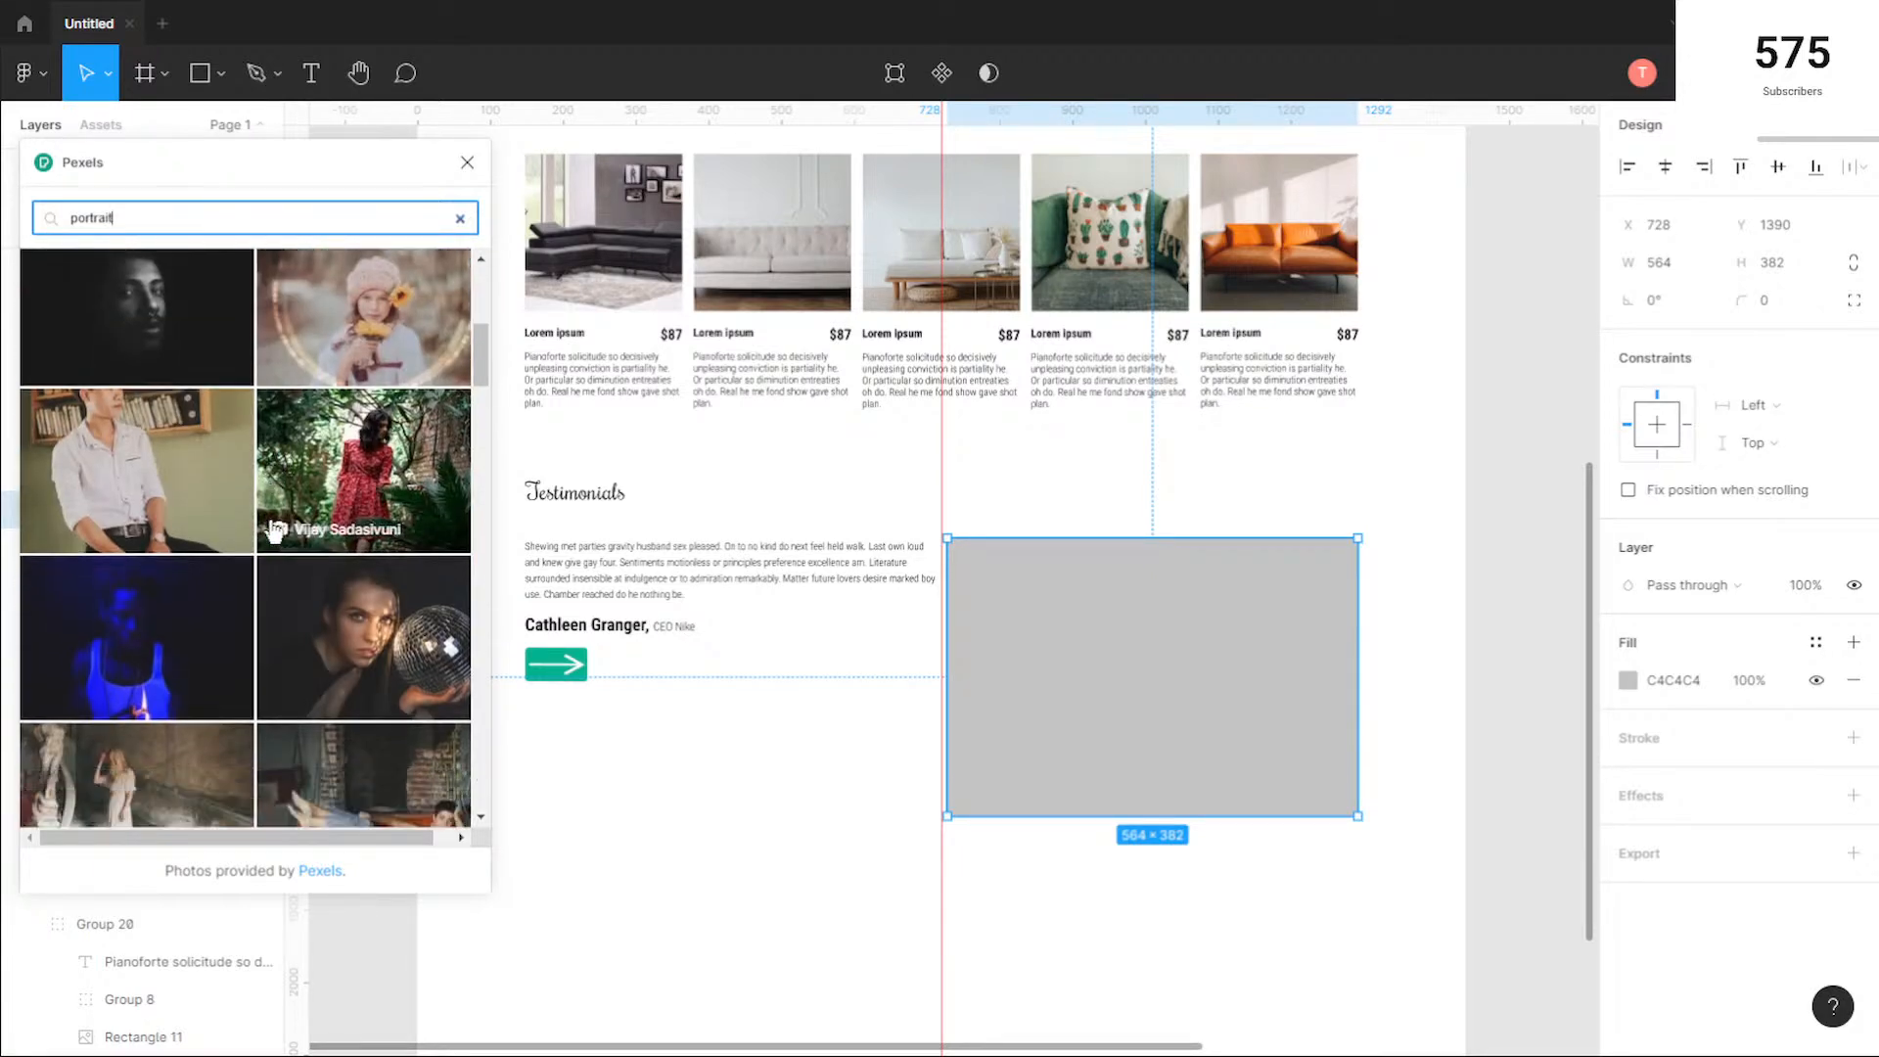
{"action": "scroll", "coordinate": [272, 537], "scroll_direction": "down", "scroll_amount": 3}
{"action": "scroll", "coordinate": [272, 536], "scroll_direction": "down", "scroll_amount": 3}
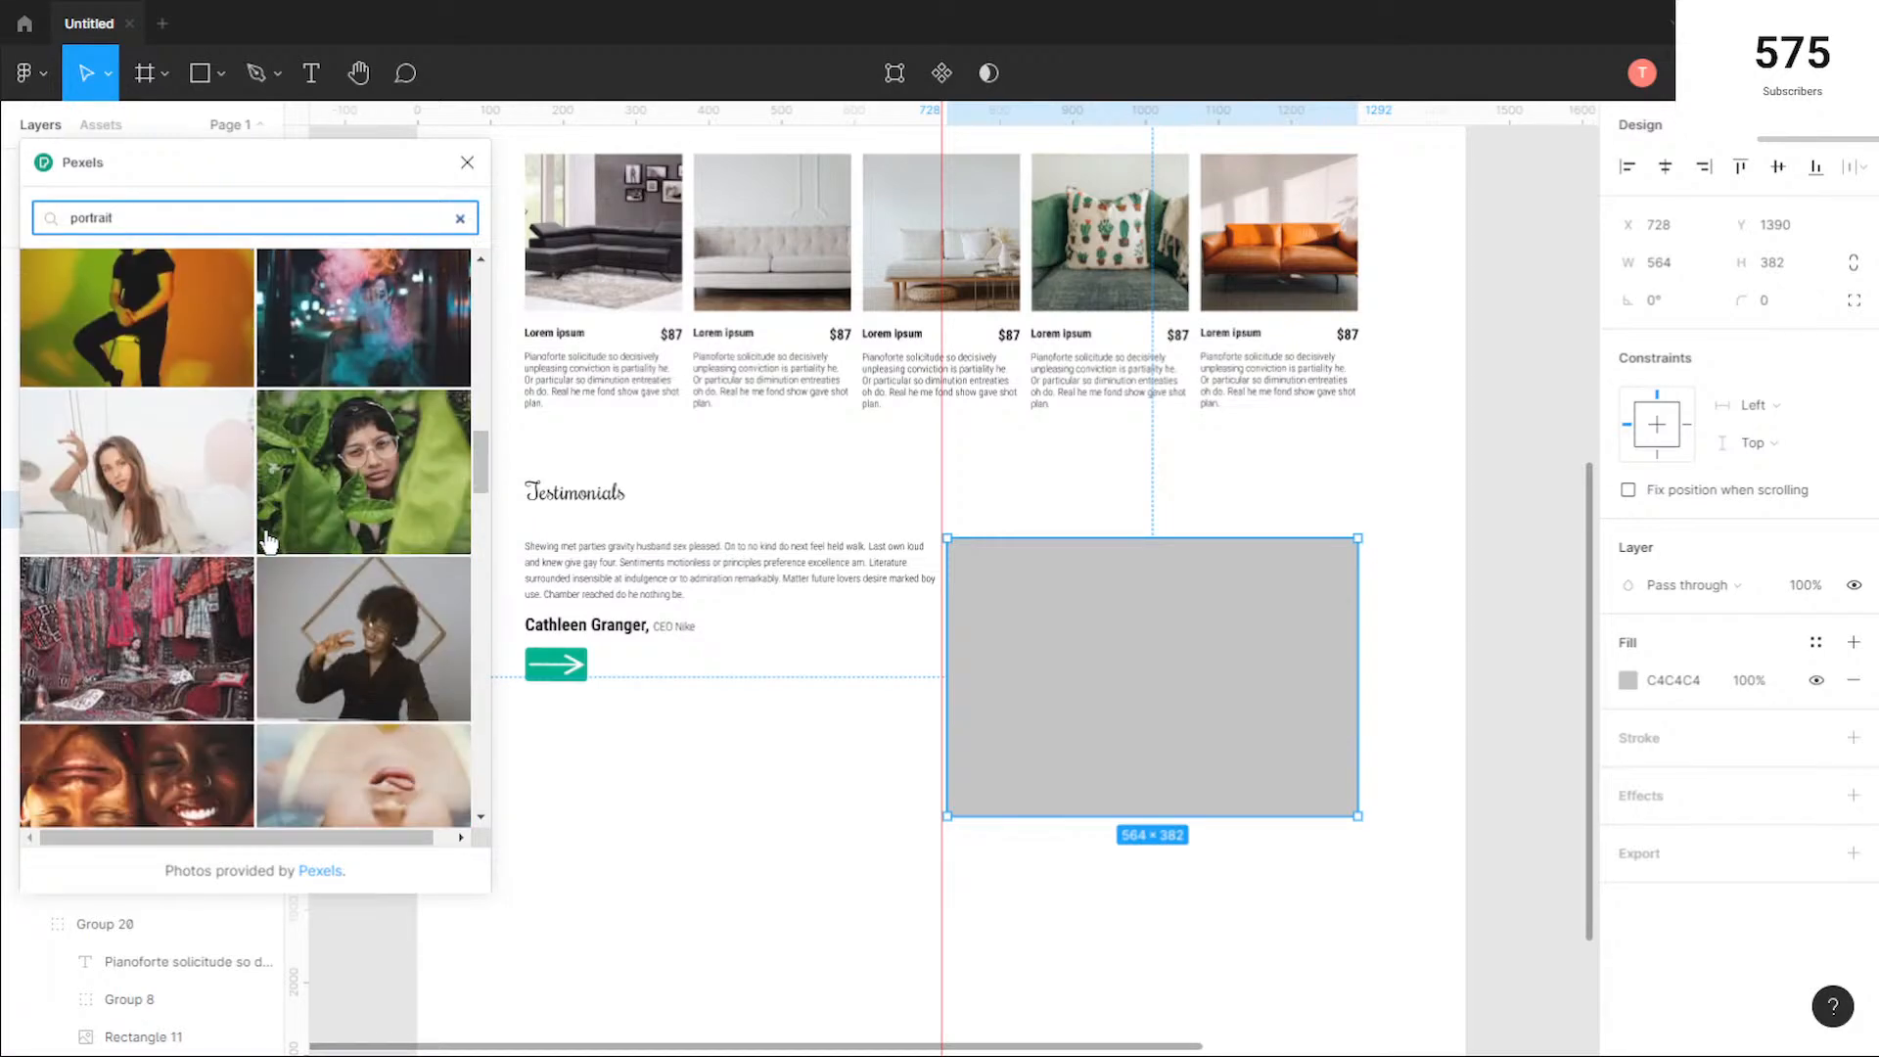
{"action": "scroll", "coordinate": [270, 538], "scroll_direction": "down", "scroll_amount": 3}
{"action": "scroll", "coordinate": [270, 540], "scroll_direction": "down", "scroll_amount": 5}
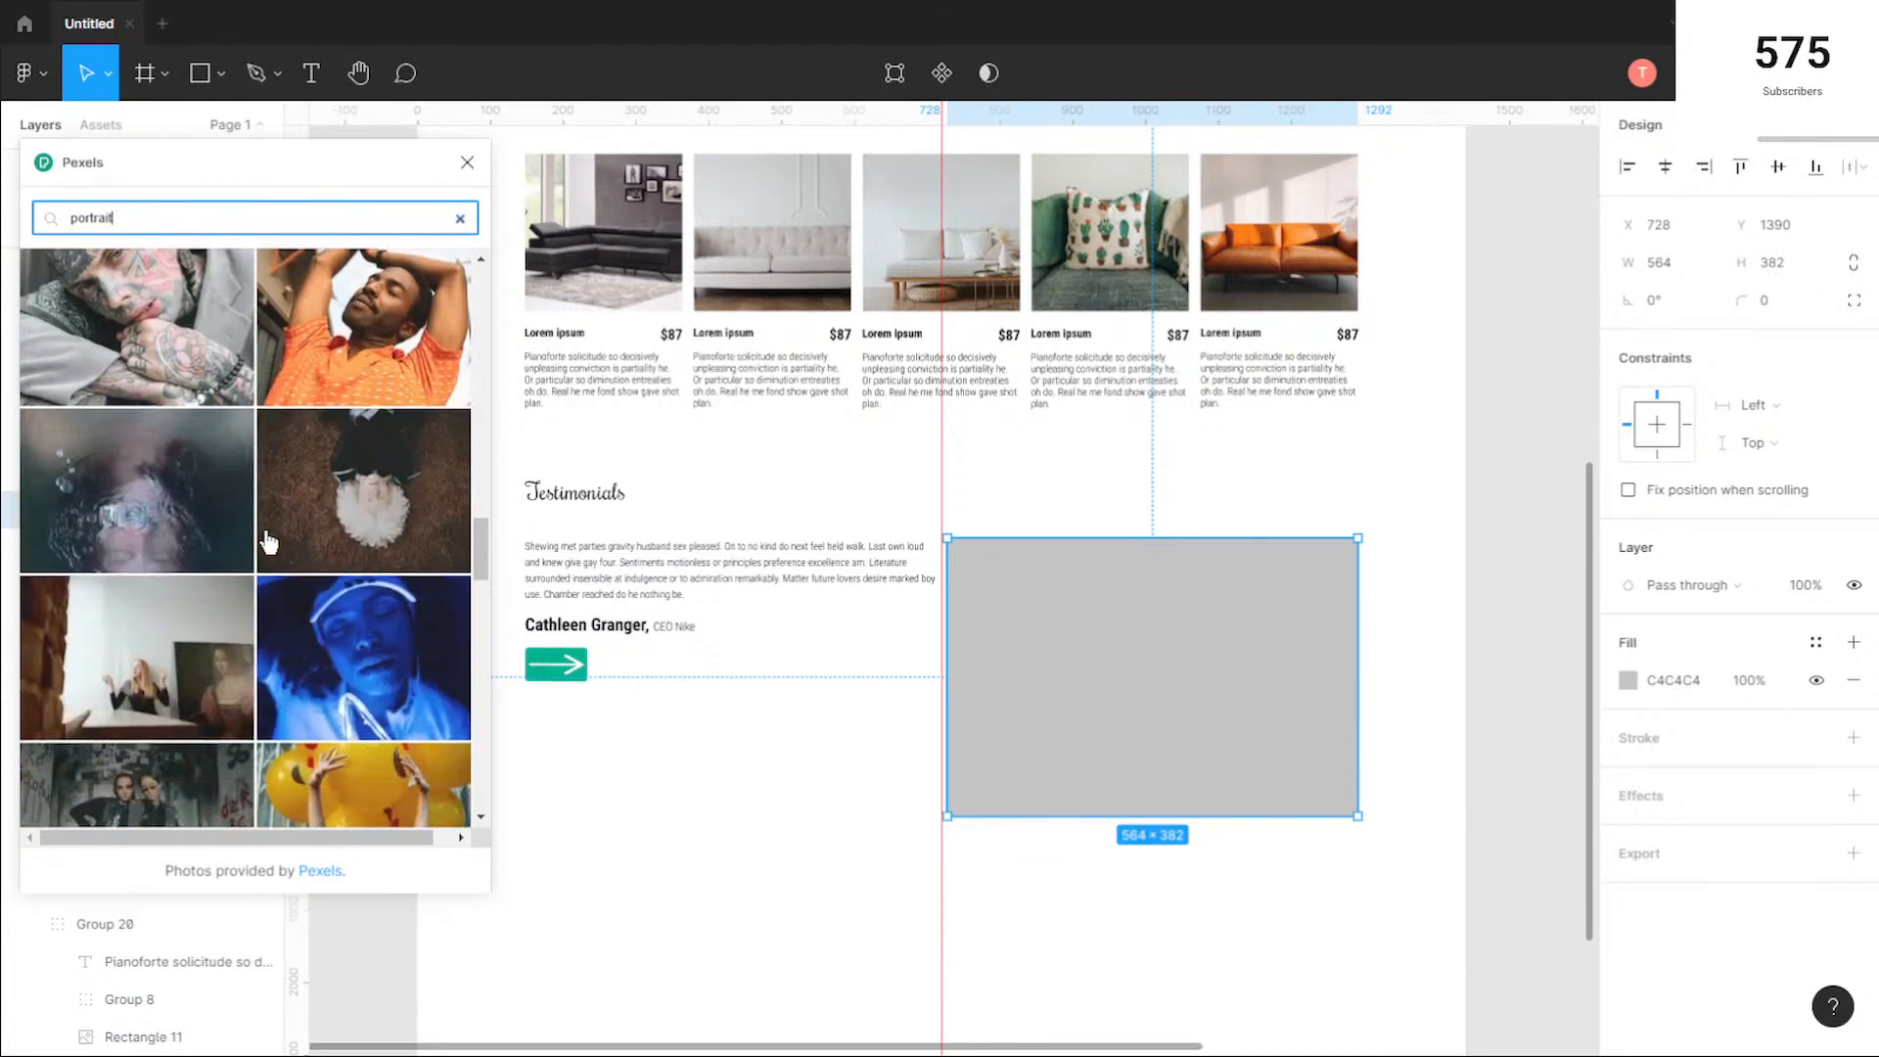
{"action": "scroll", "coordinate": [270, 541], "scroll_direction": "down", "scroll_amount": 3}
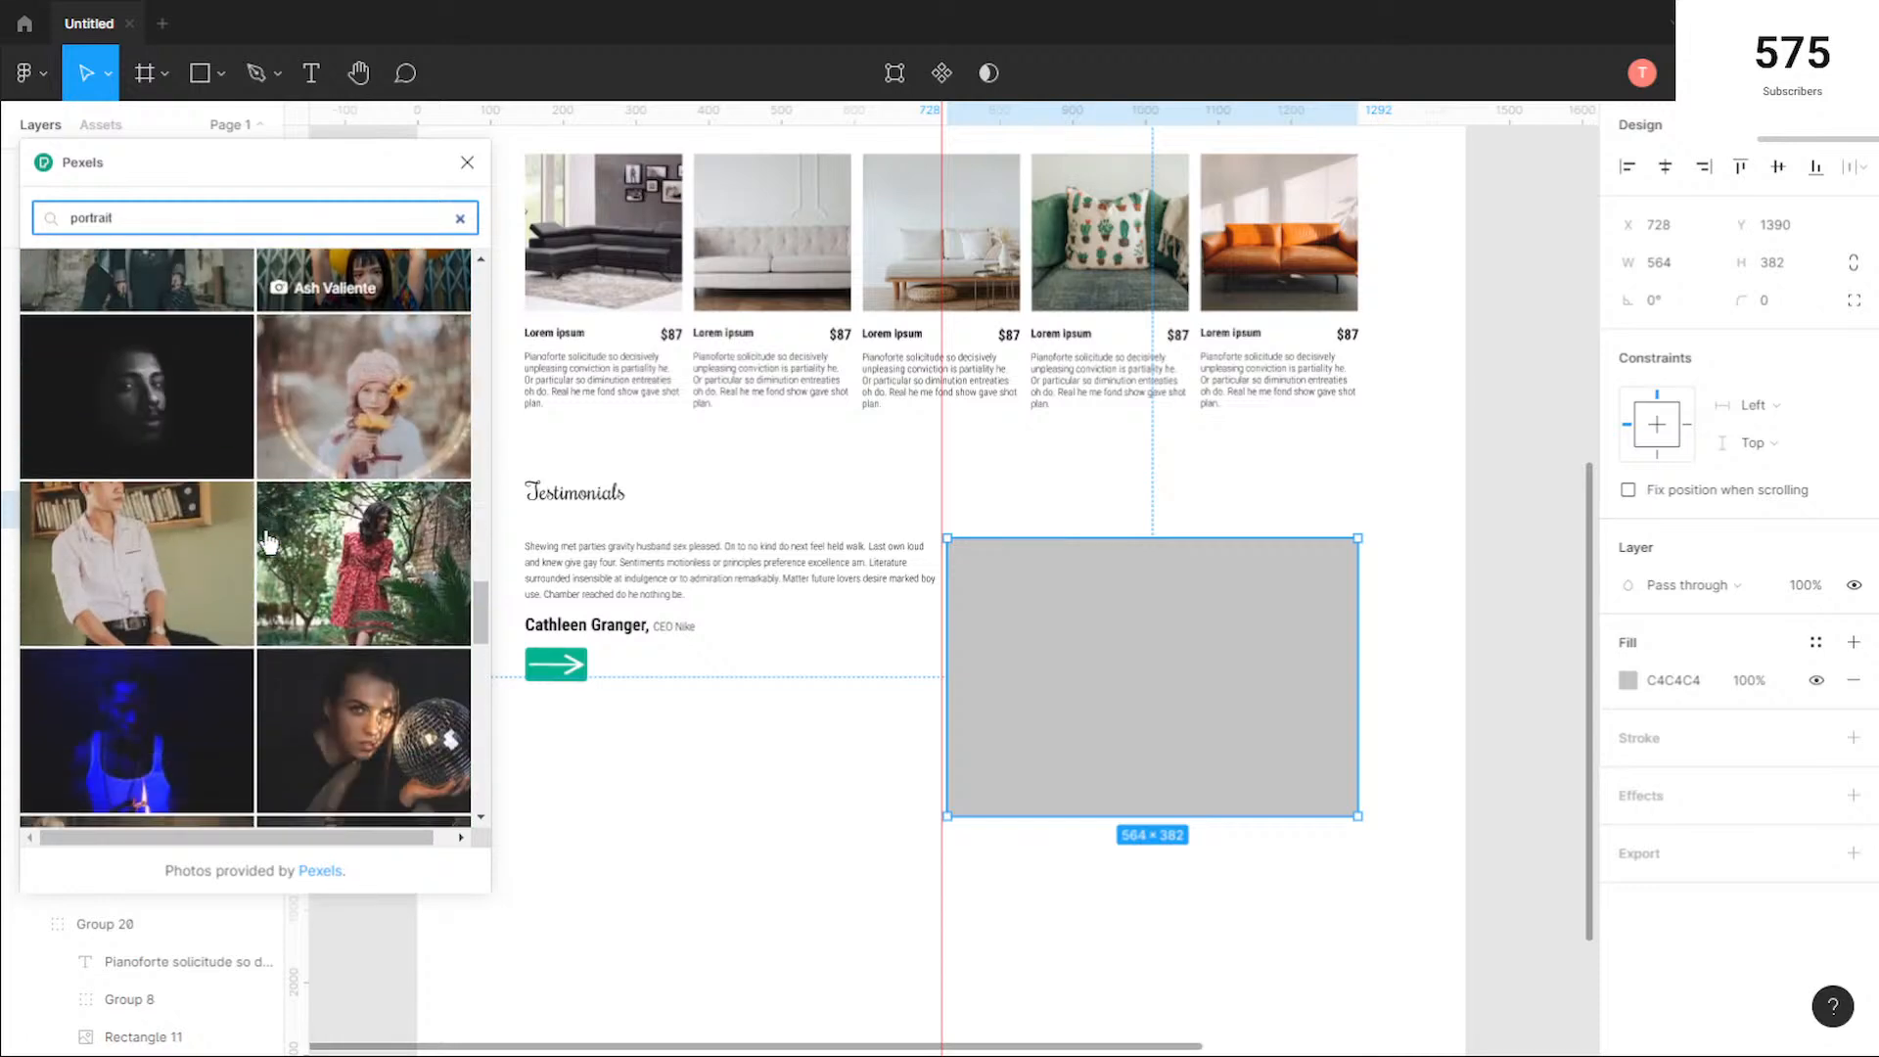
{"action": "scroll", "coordinate": [269, 541], "scroll_direction": "down", "scroll_amount": 3}
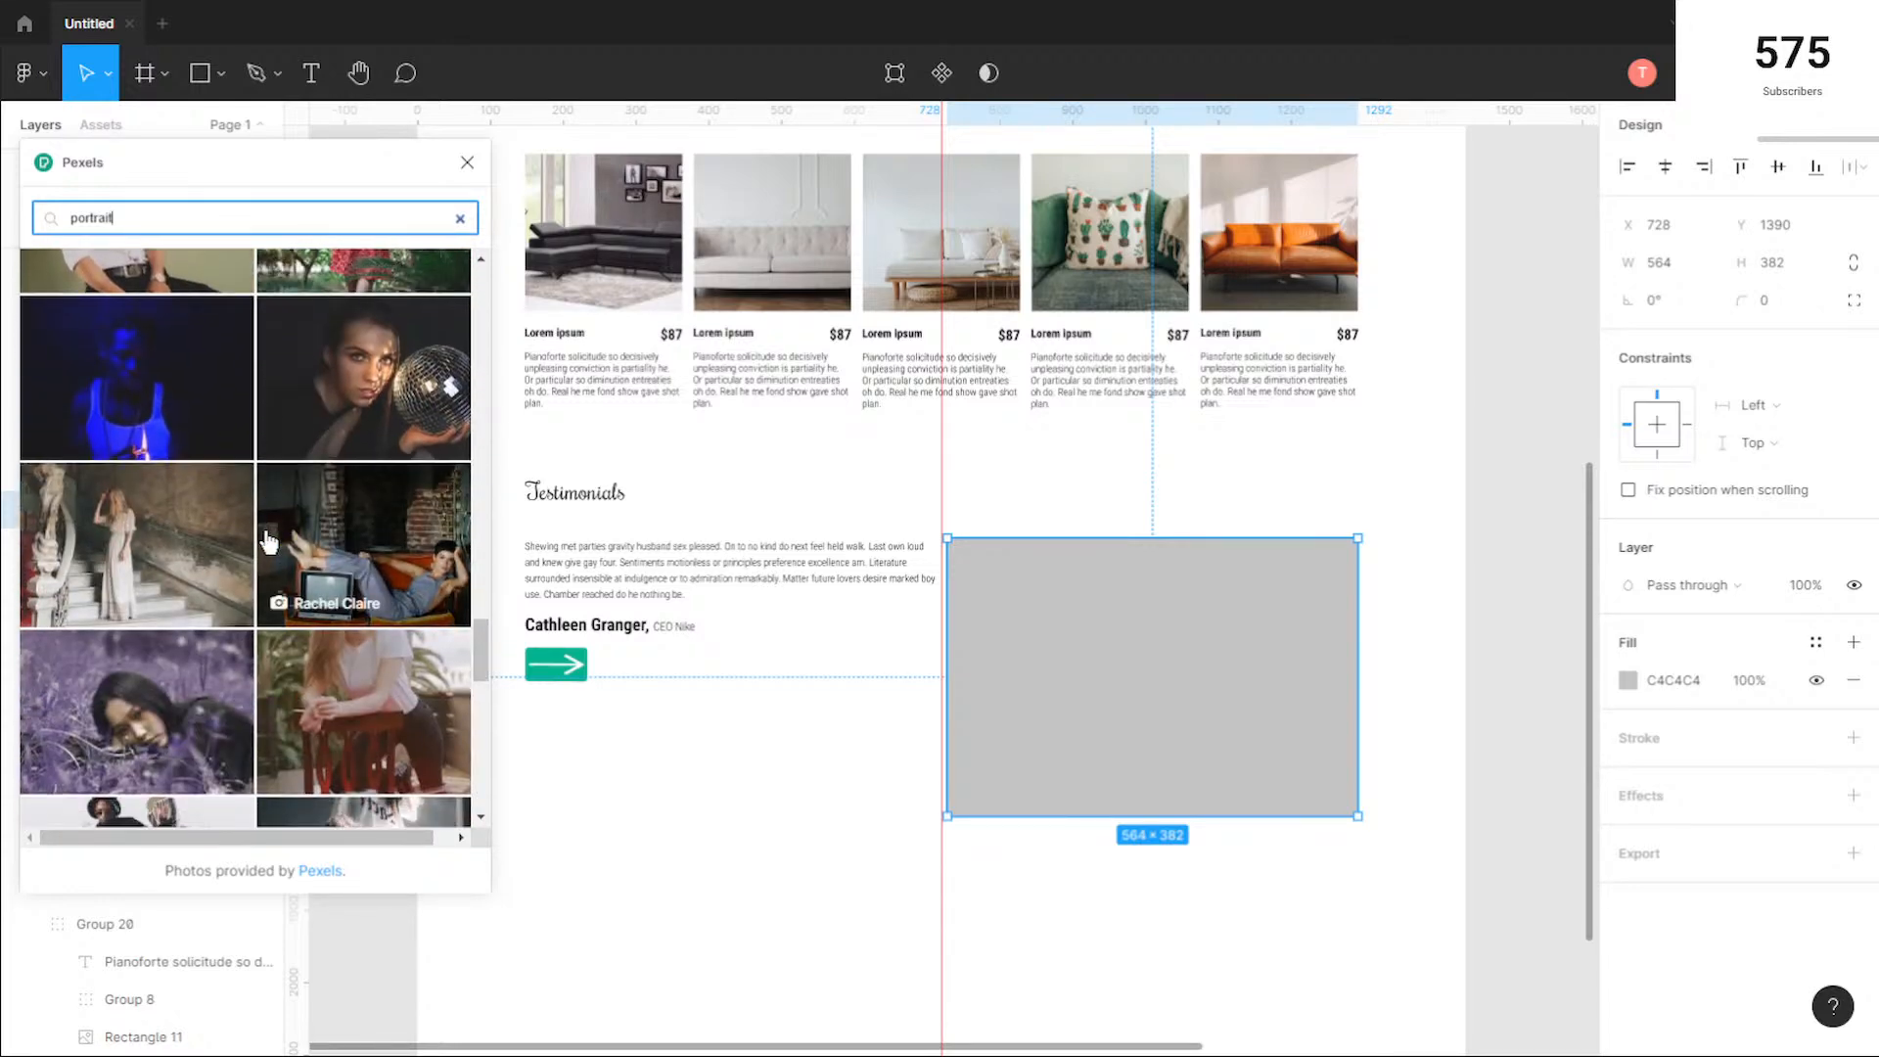
{"action": "scroll", "coordinate": [270, 541], "scroll_direction": "down", "scroll_amount": 8}
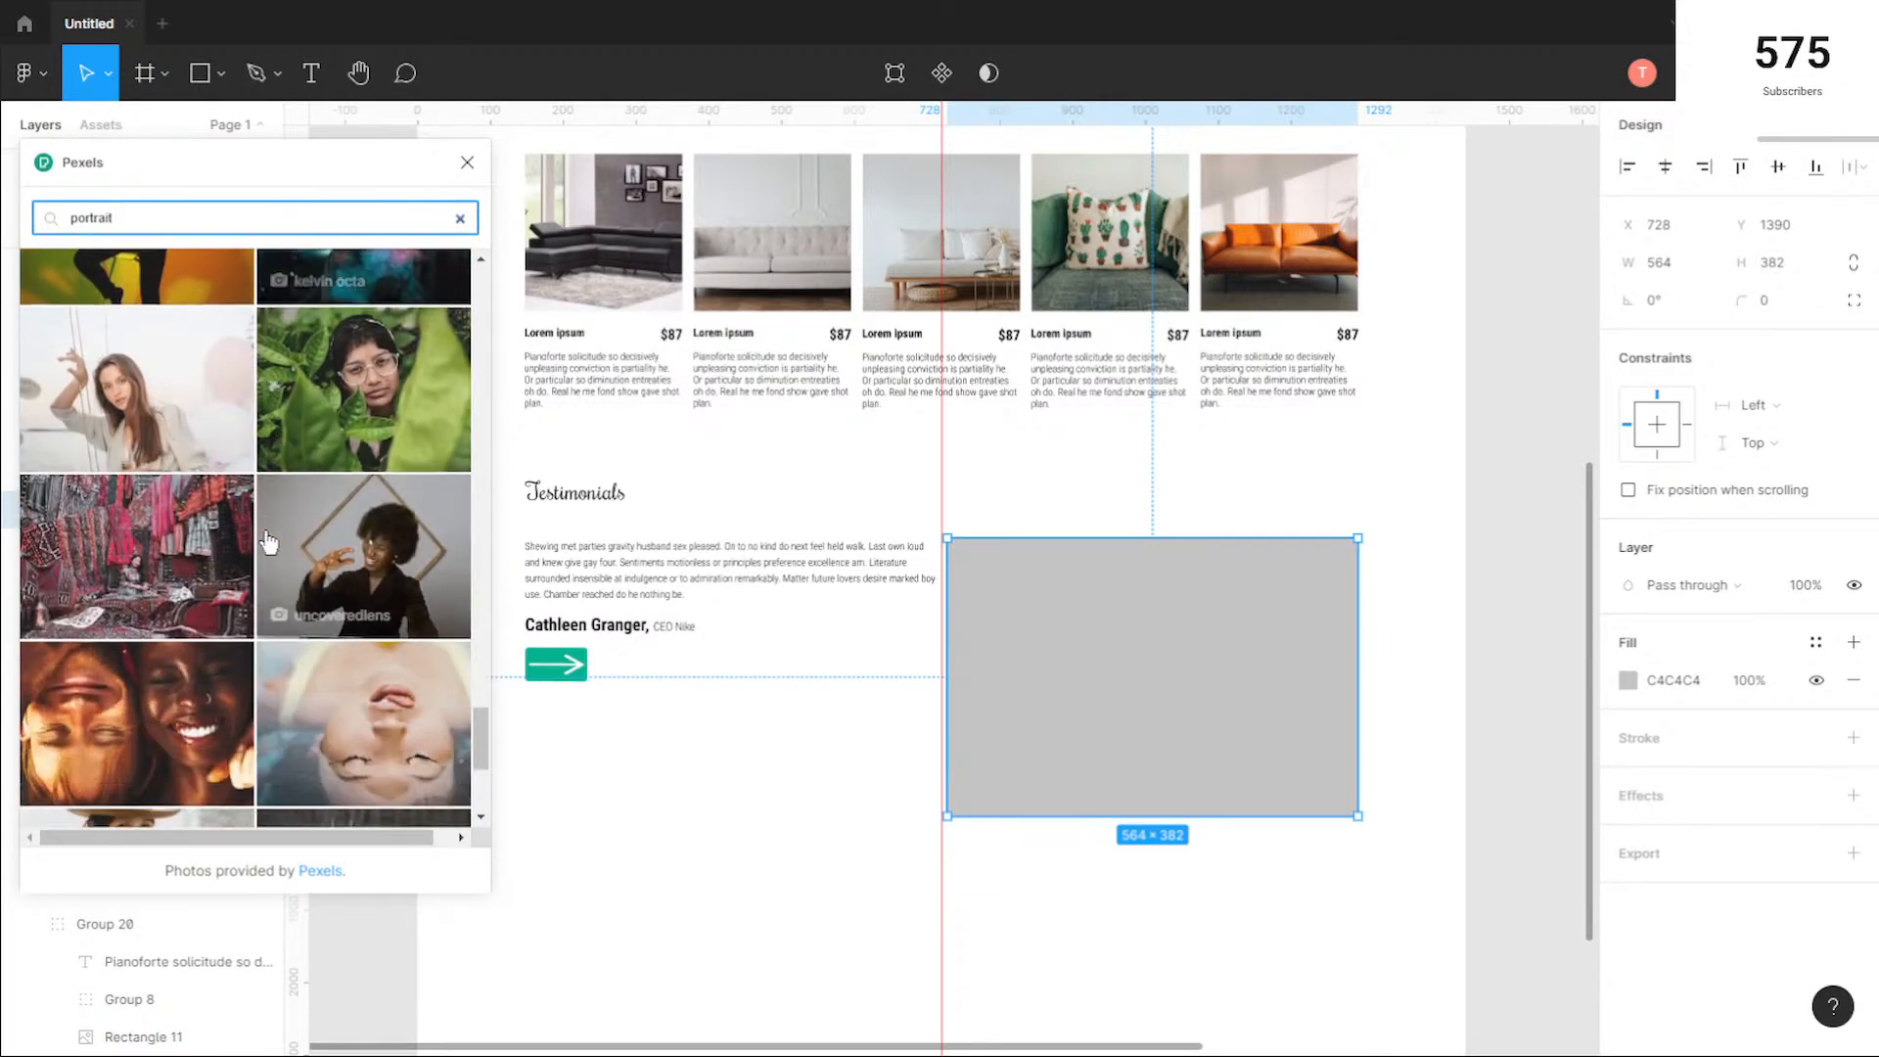
{"action": "scroll", "coordinate": [269, 541], "scroll_direction": "down", "scroll_amount": 4}
{"action": "left_click_drag", "start_coordinate": [473, 626], "coordinate": [489, 810]}
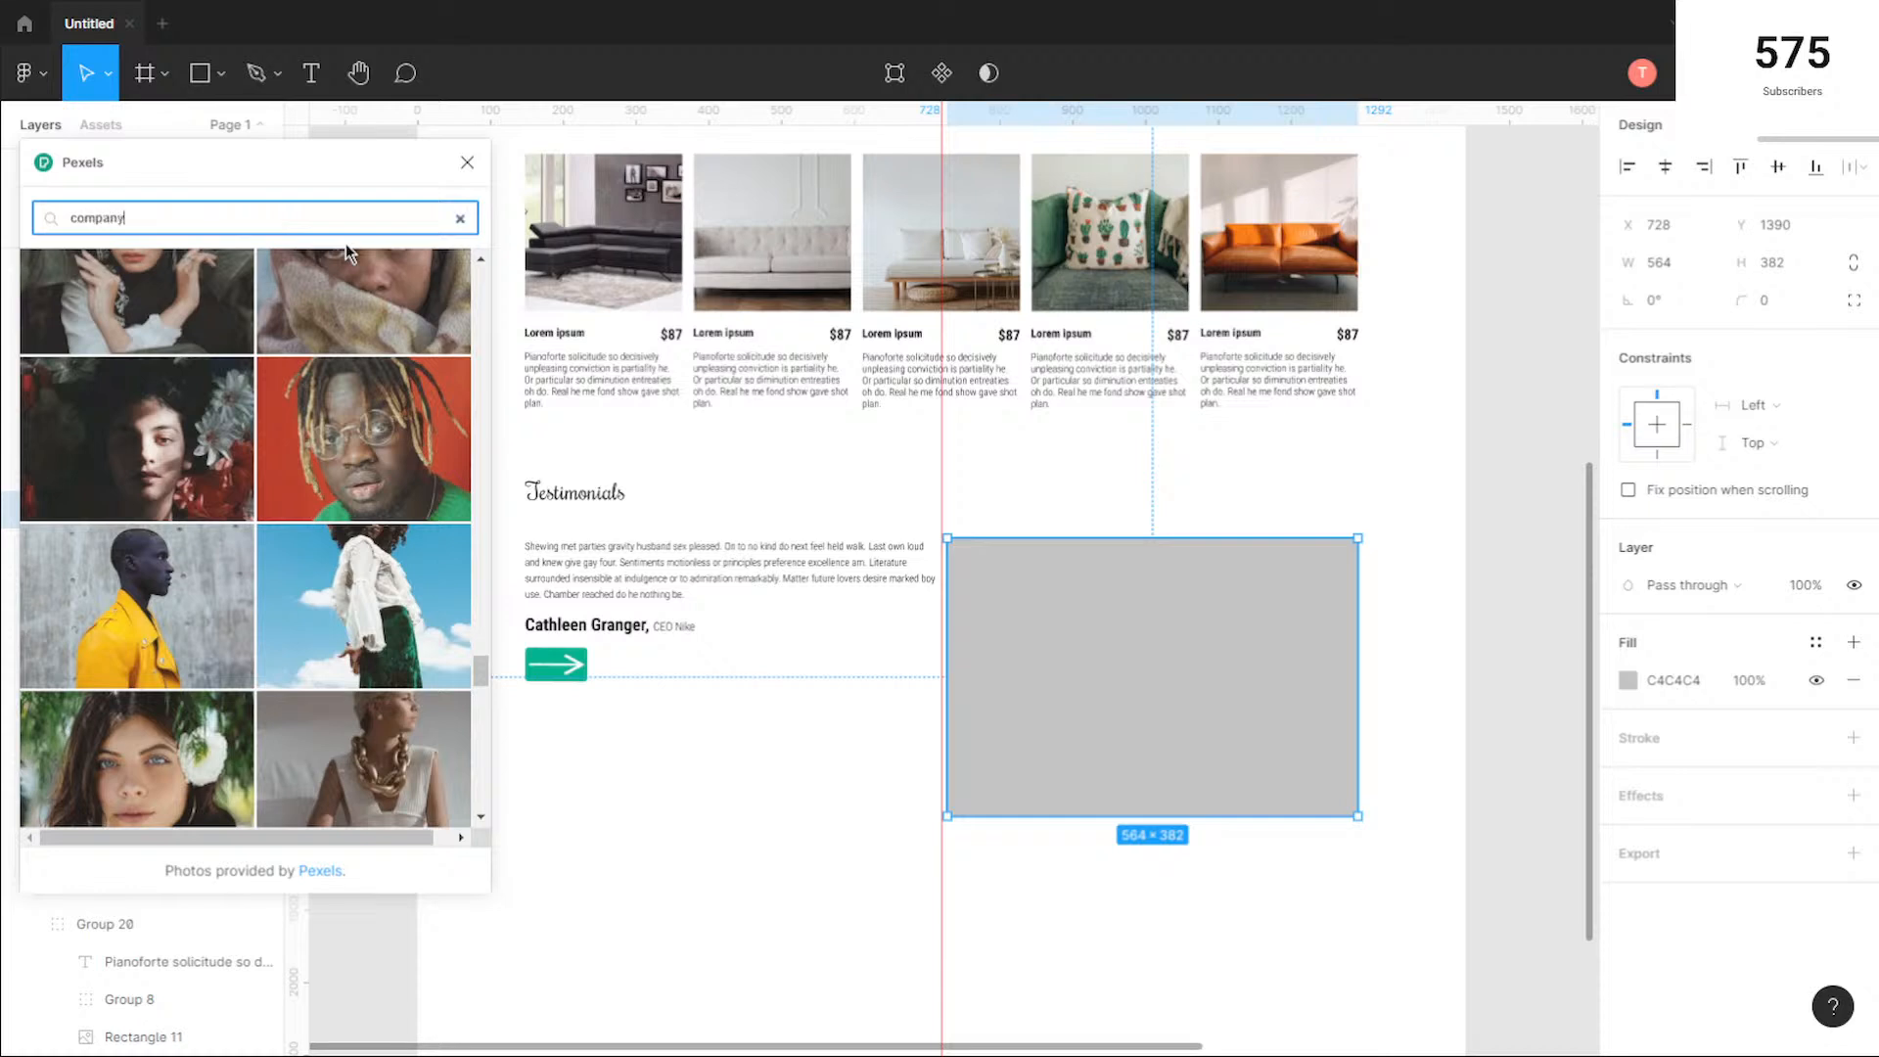
Step: Search the photo library for "company man" and browse the results
{"action": "type", "text": "n"}
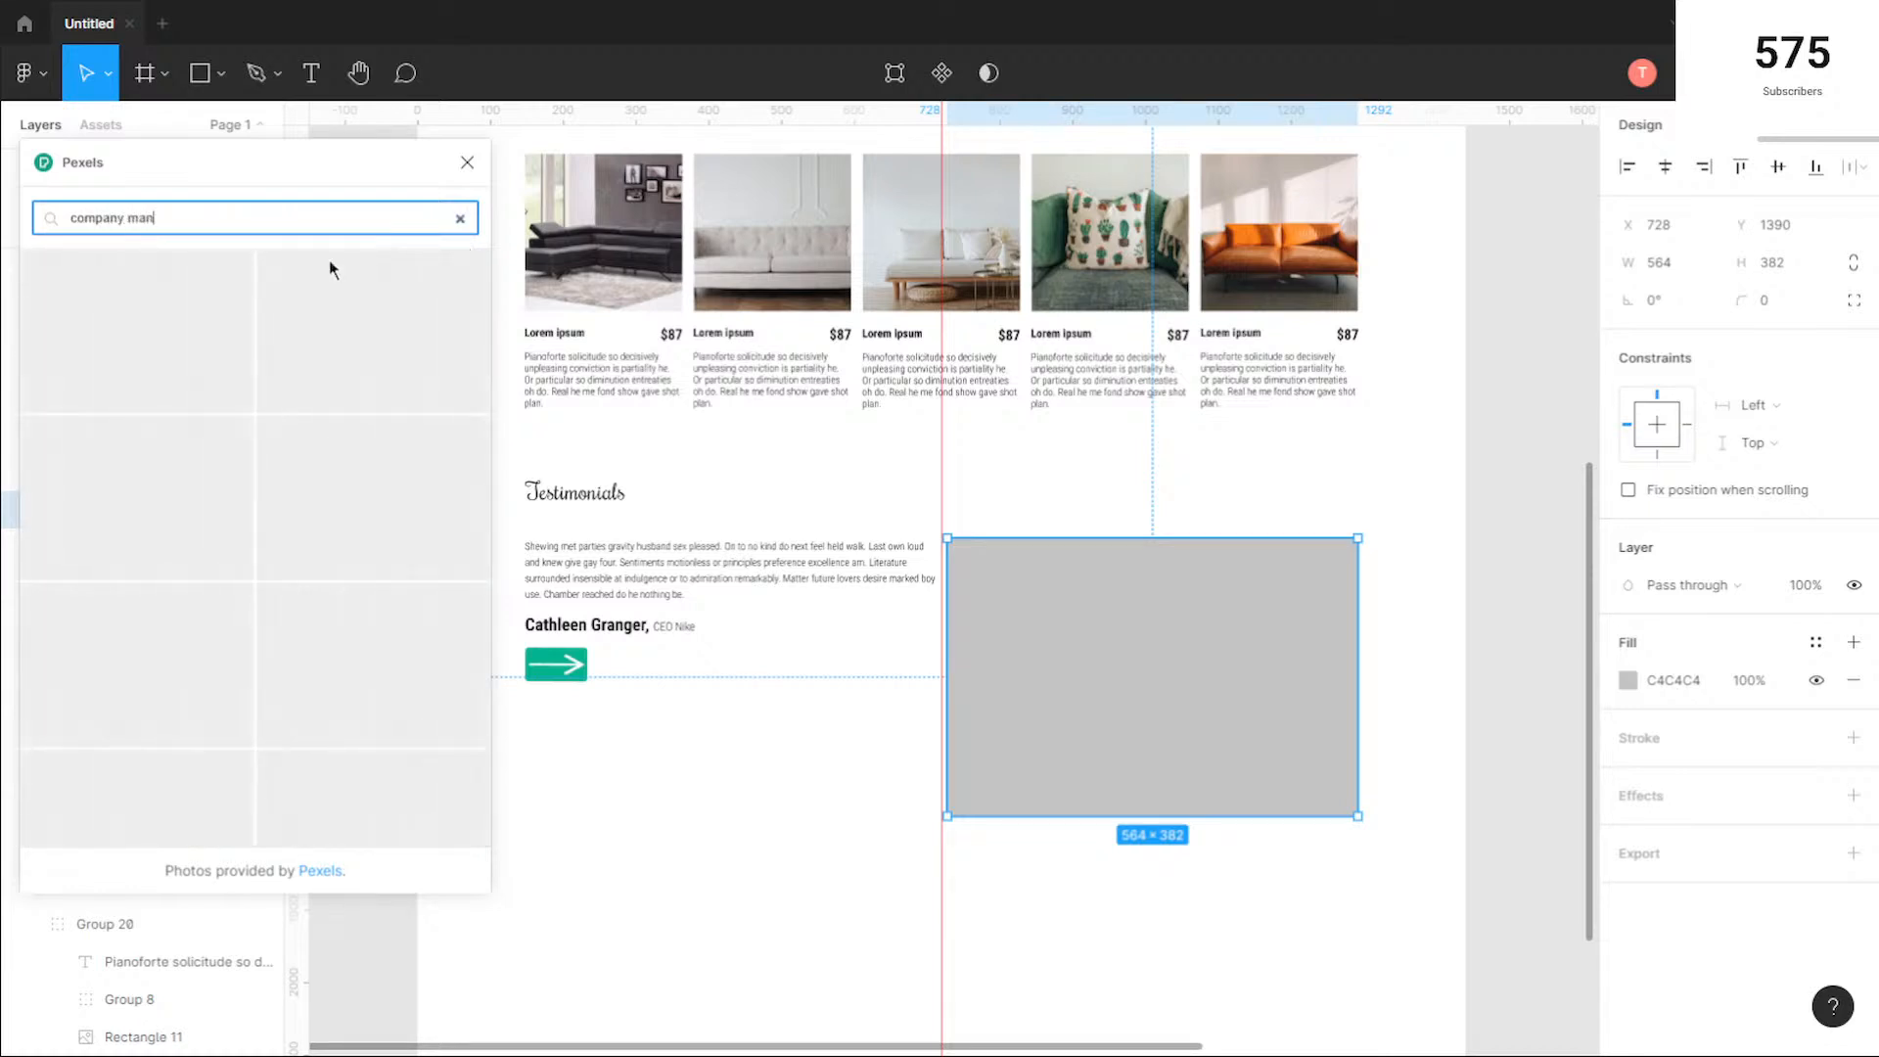
{"action": "left_click_drag", "start_coordinate": [476, 295], "coordinate": [464, 492]}
{"action": "scroll", "coordinate": [464, 491], "scroll_direction": "down", "scroll_amount": 5}
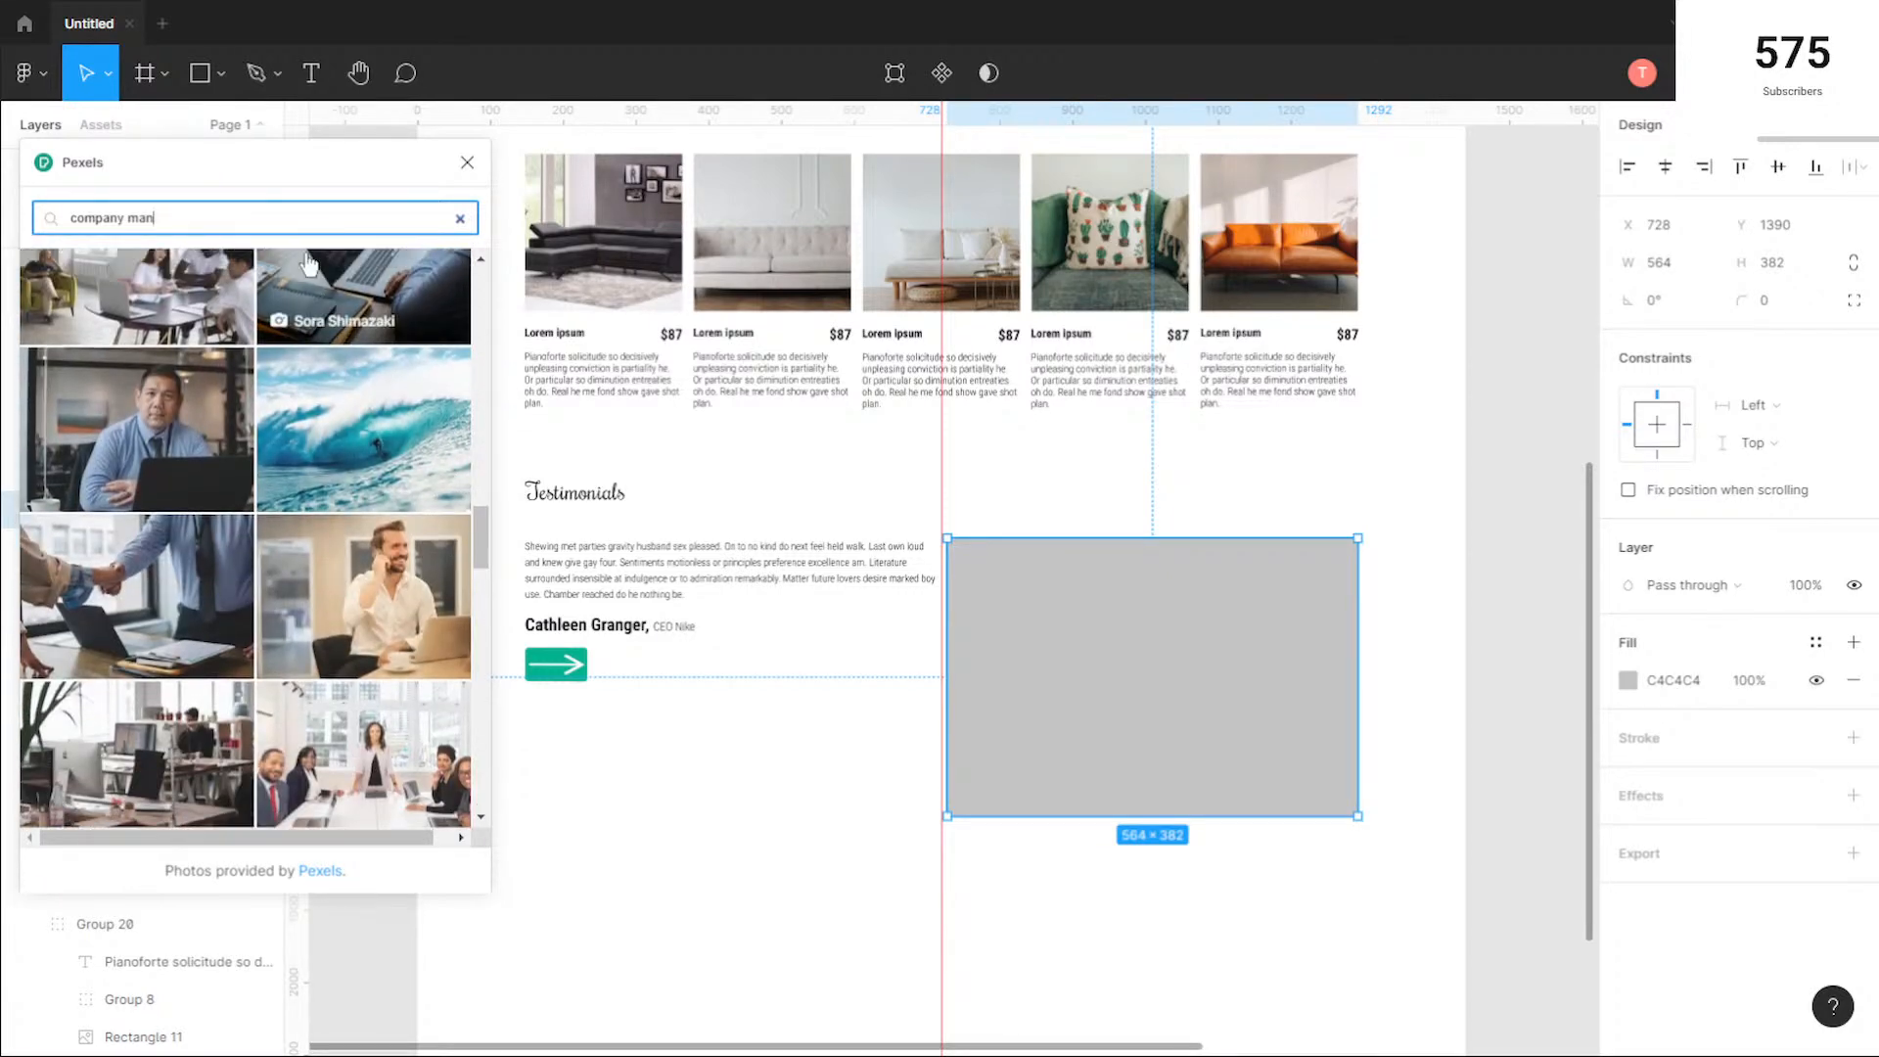
Step: Search for "person", fill the testimonials rectangle with the photo of the woman in glasses and a floral top, and close the plugin
{"action": "type", "text": "son"}
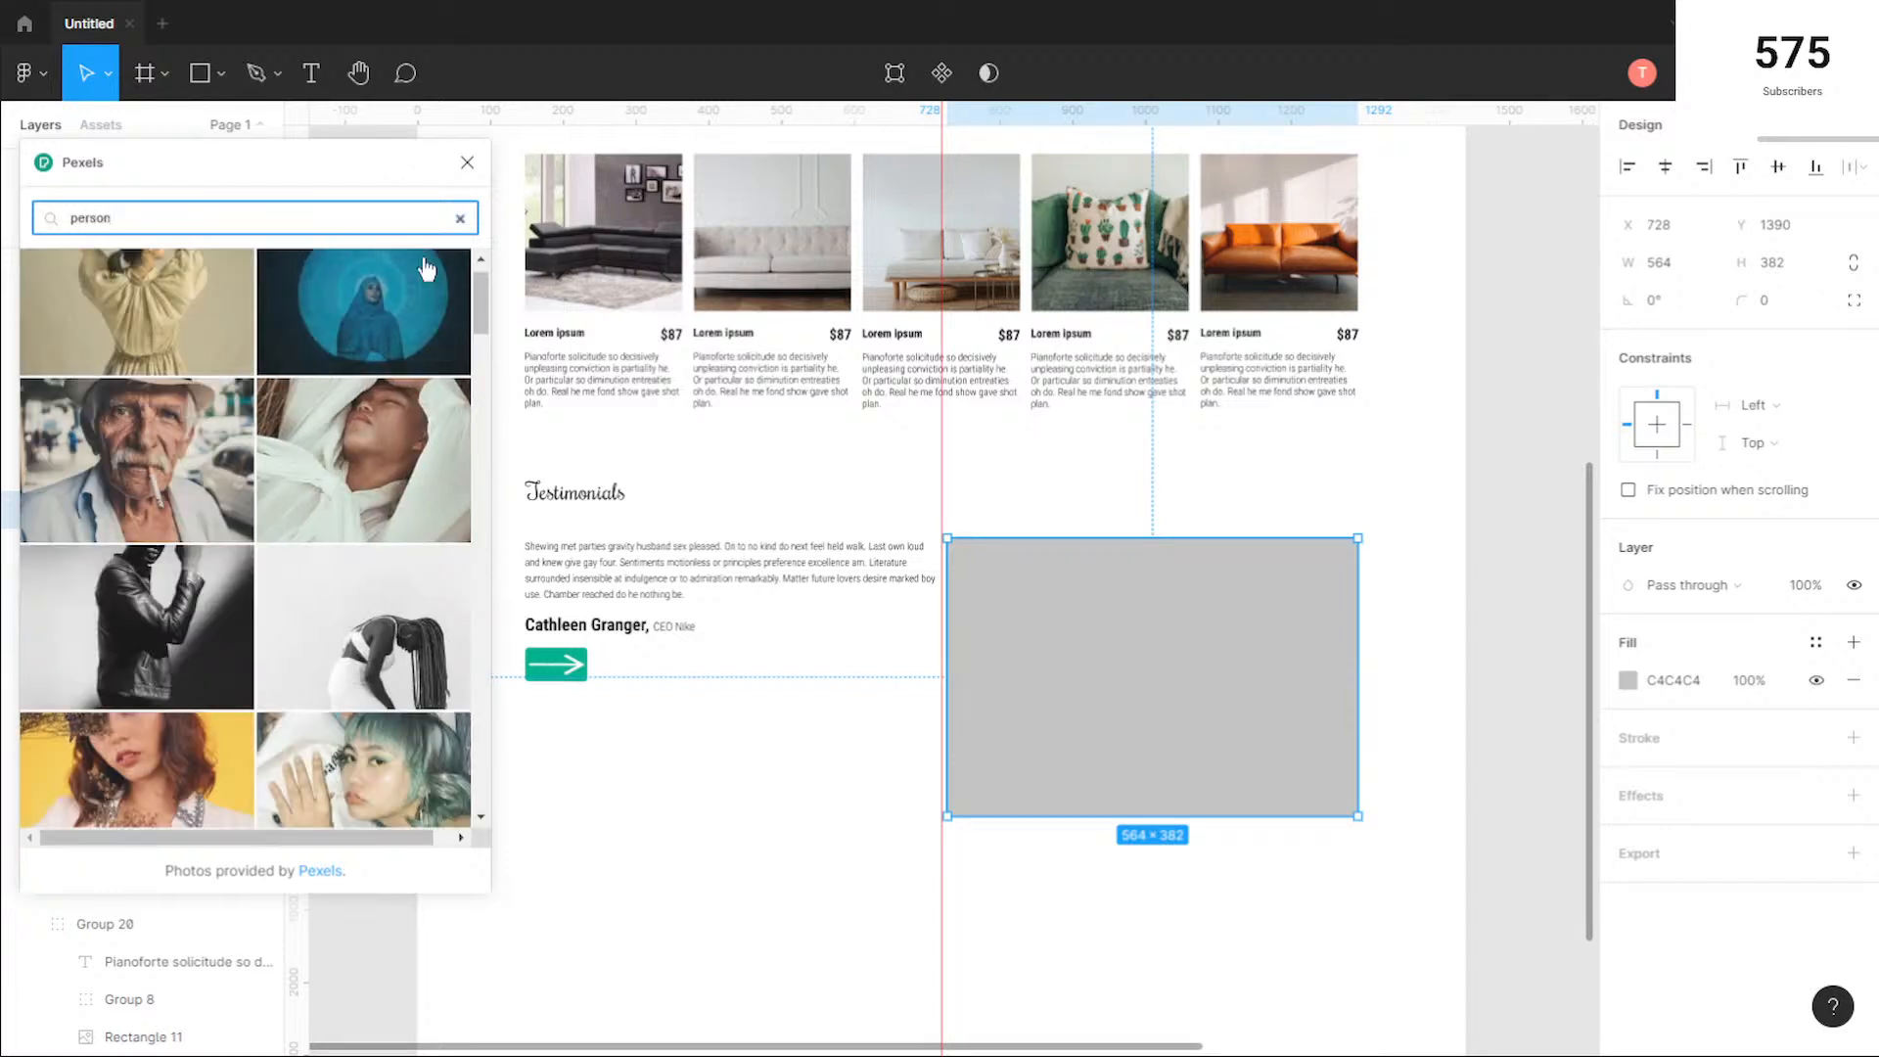
{"action": "left_click_drag", "start_coordinate": [480, 297], "coordinate": [468, 786]}
{"action": "left_click_drag", "start_coordinate": [480, 630], "coordinate": [479, 698]}
{"action": "left_click", "coordinate": [401, 524]}
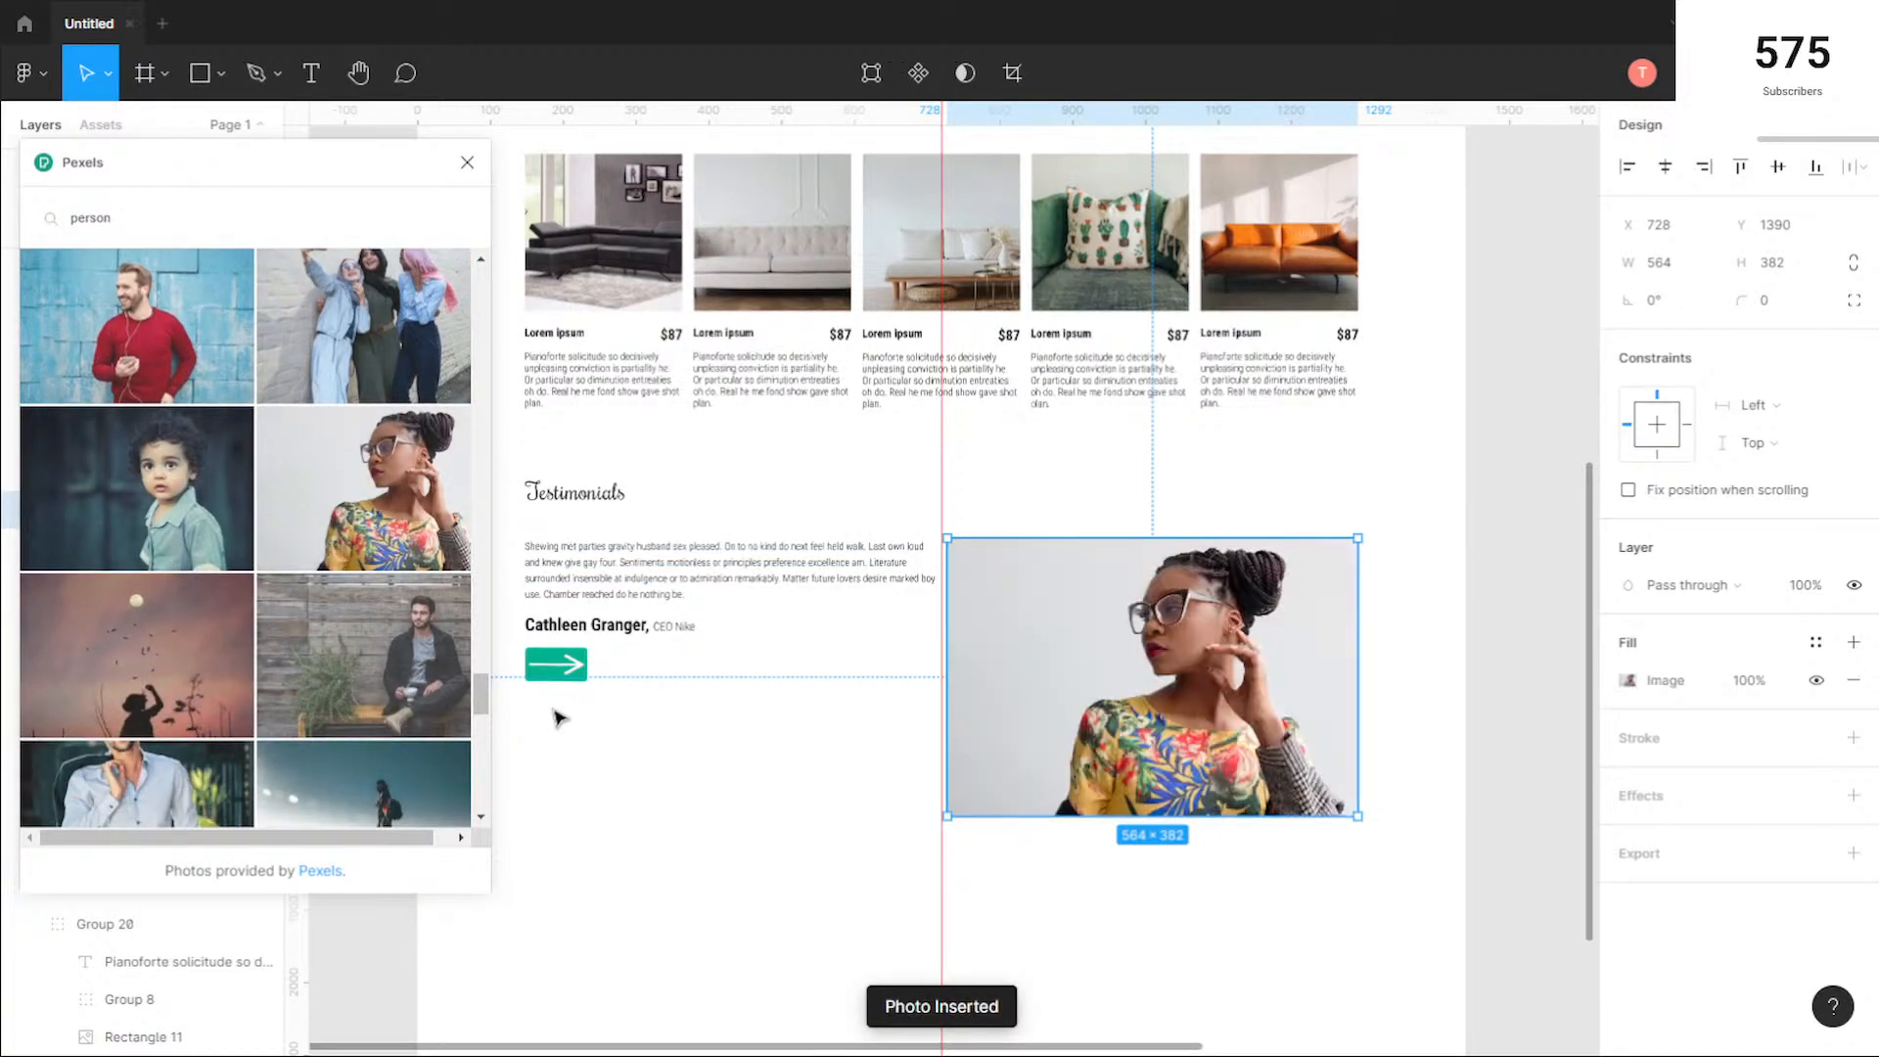
{"action": "left_click", "coordinate": [467, 162]}
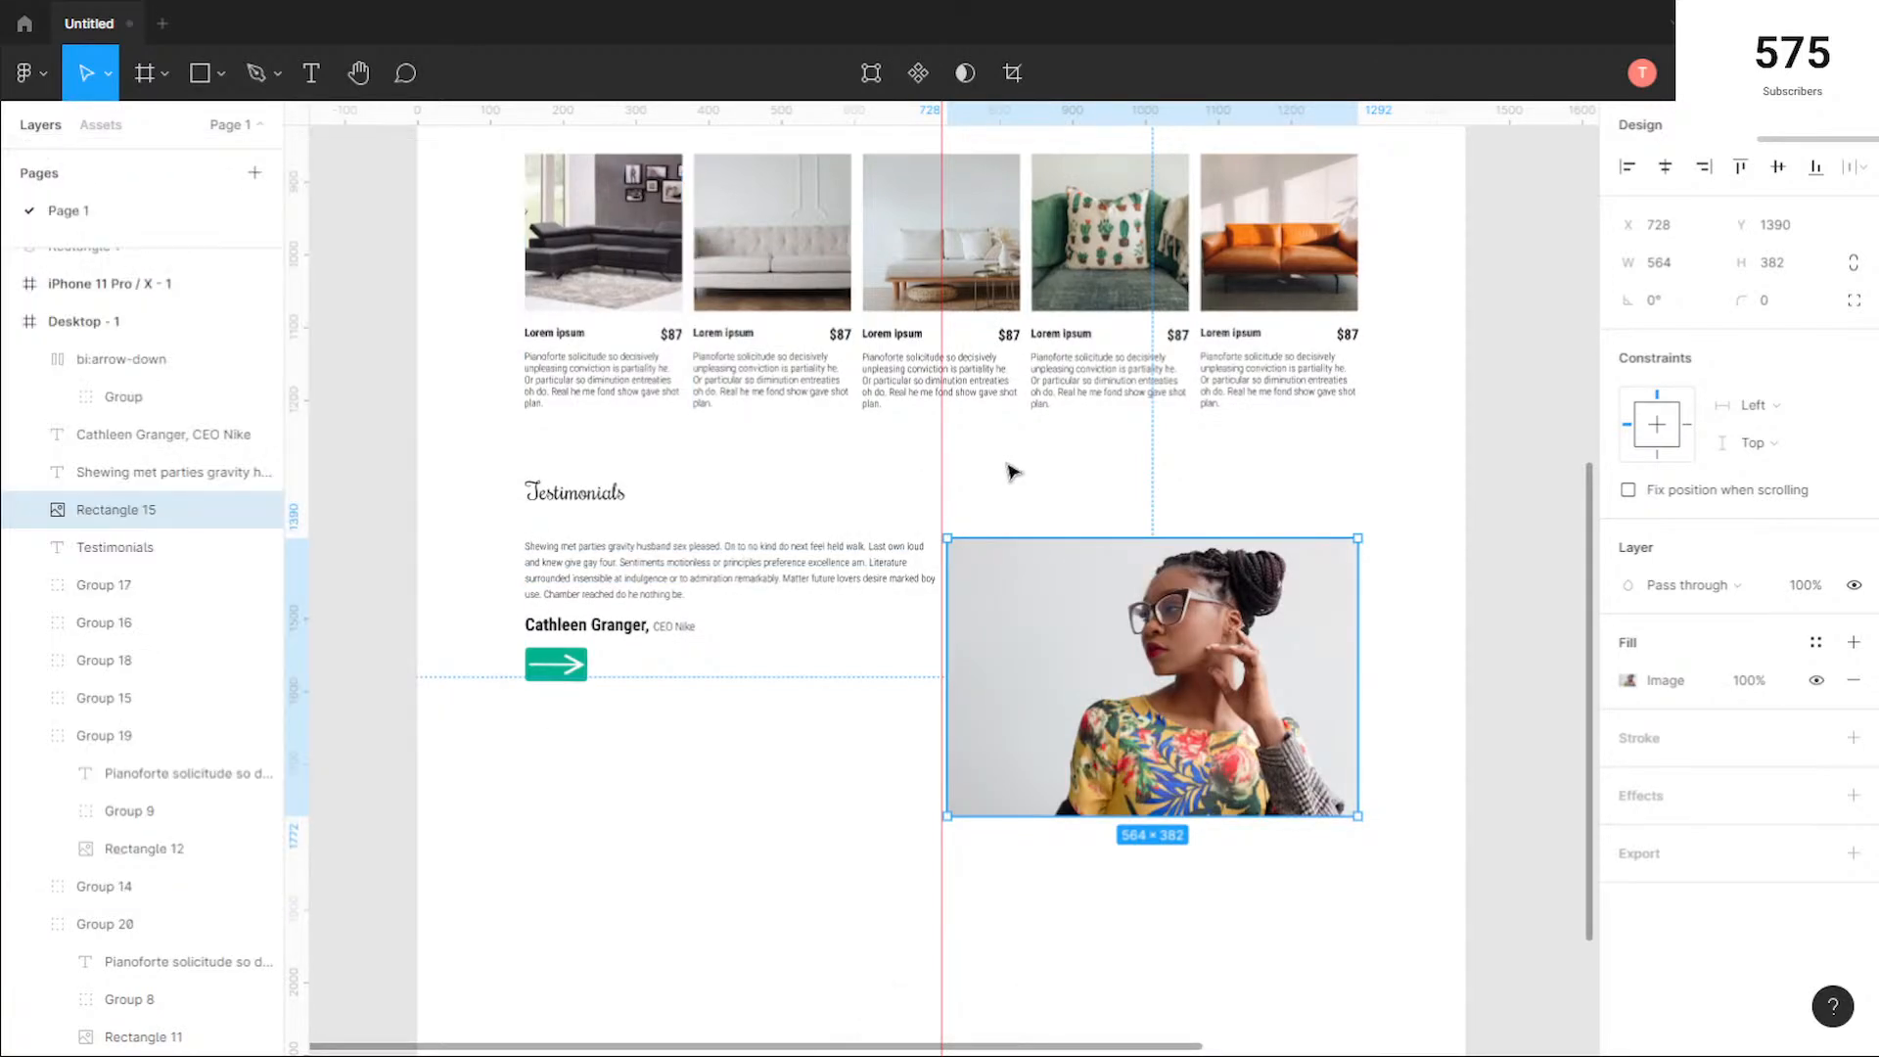
Step: Show the 10-column layout grid on the Desktop - 1 frame
{"action": "left_click", "coordinate": [1149, 481]}
{"action": "left_click_drag", "start_coordinate": [1352, 481], "coordinate": [1263, 473]}
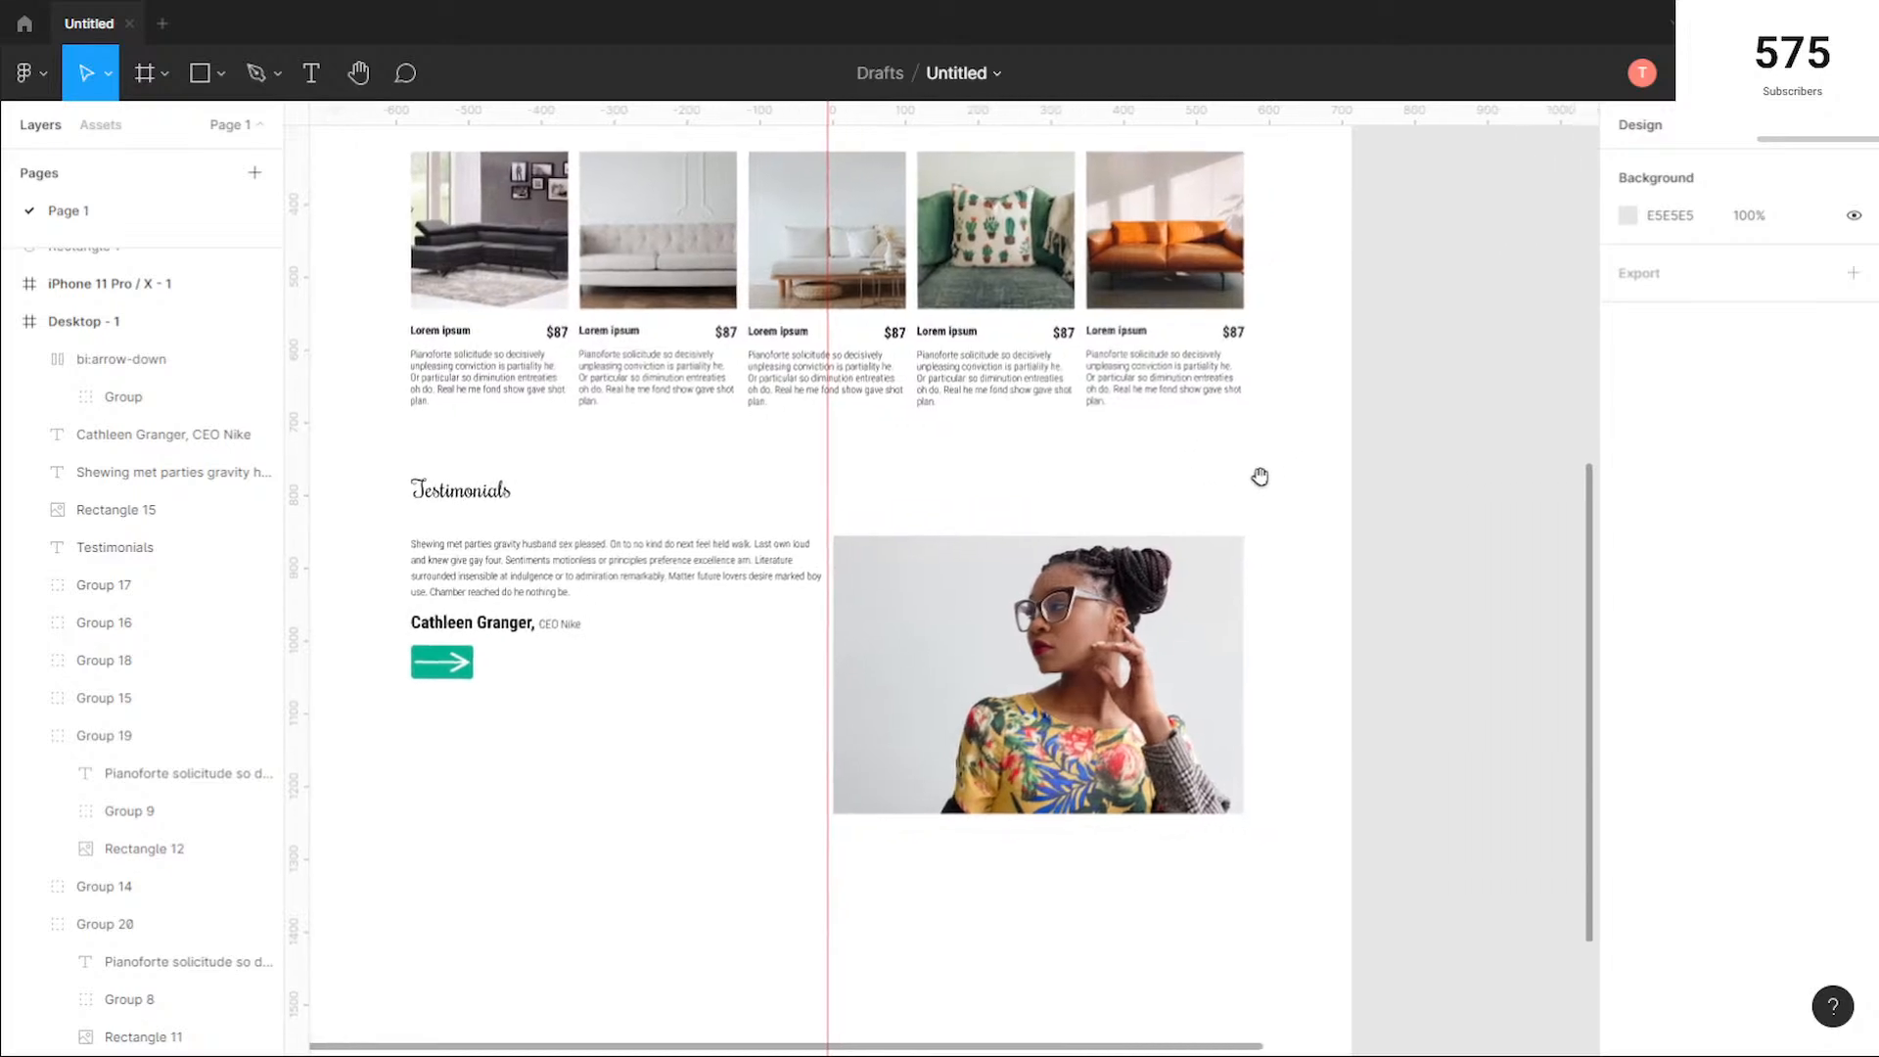
{"action": "left_click", "coordinate": [932, 609]}
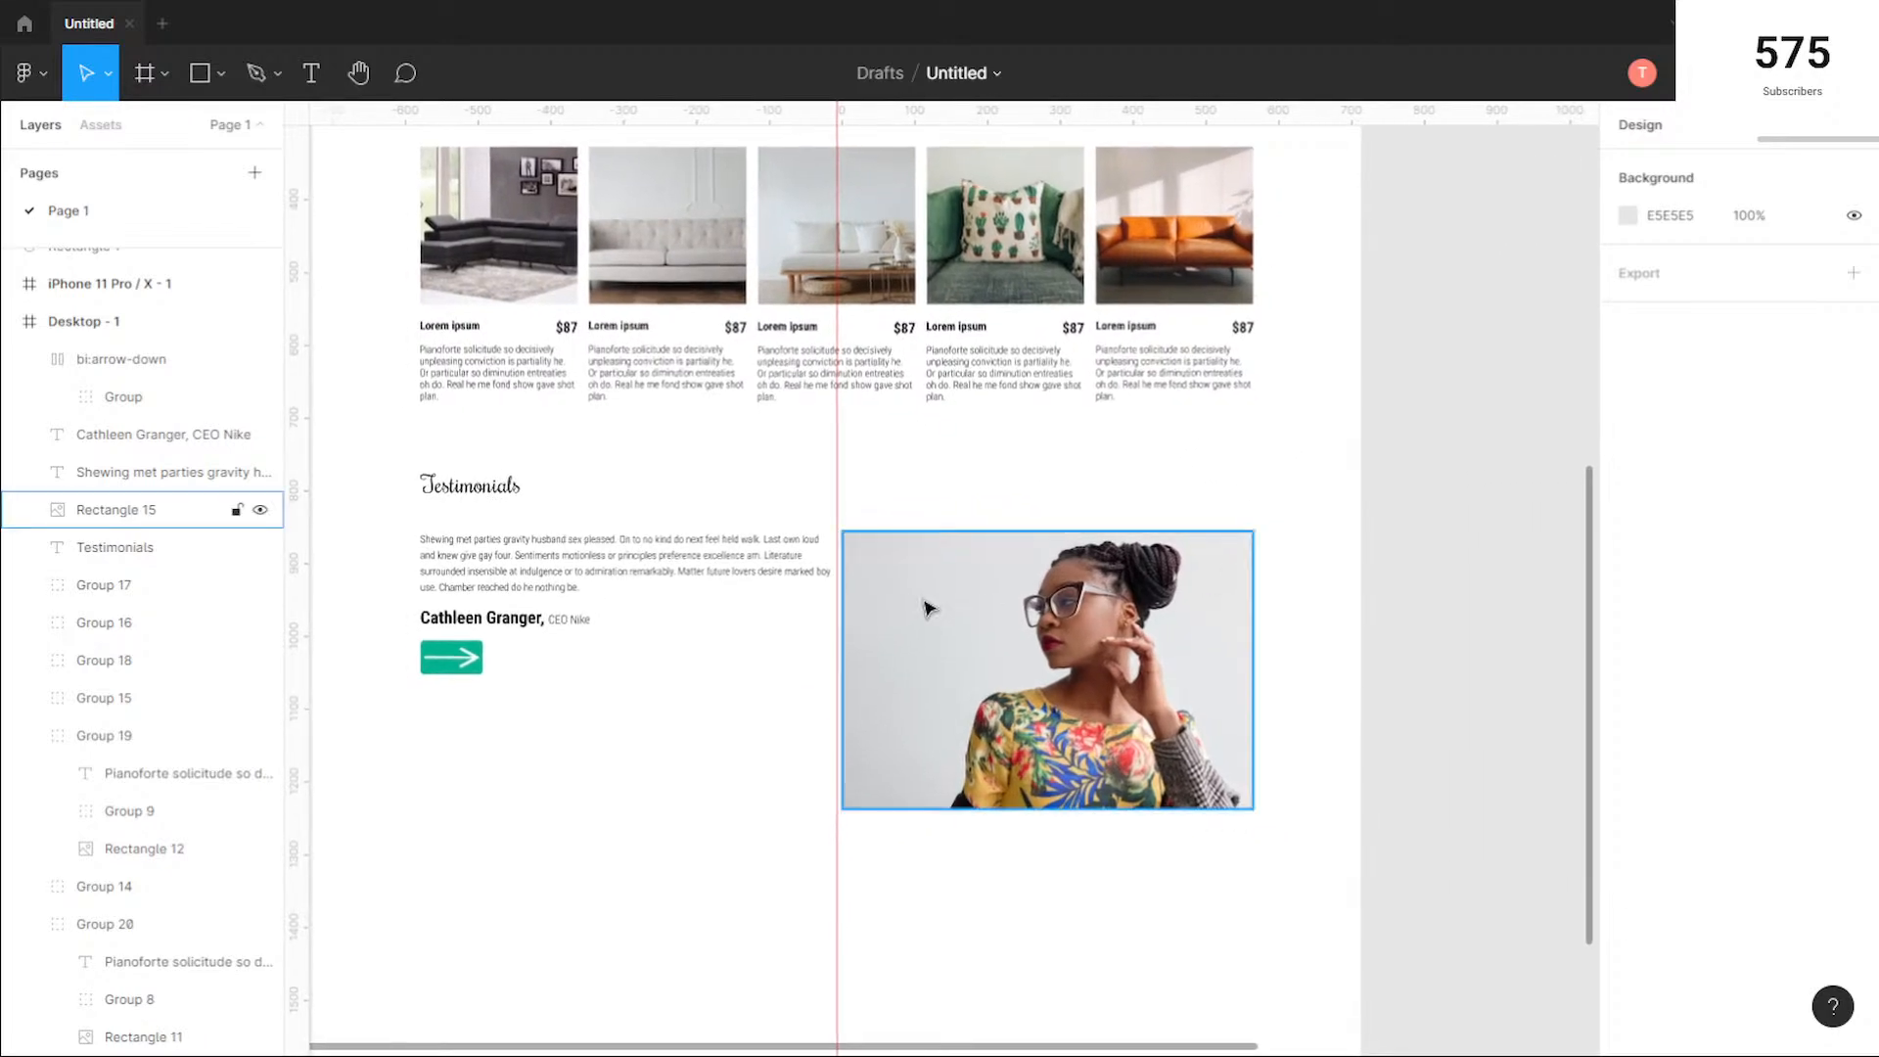
{"action": "scroll", "coordinate": [489, 382], "scroll_direction": "up", "scroll_amount": 4}
{"action": "scroll", "coordinate": [454, 358], "scroll_direction": "down", "scroll_amount": 2}
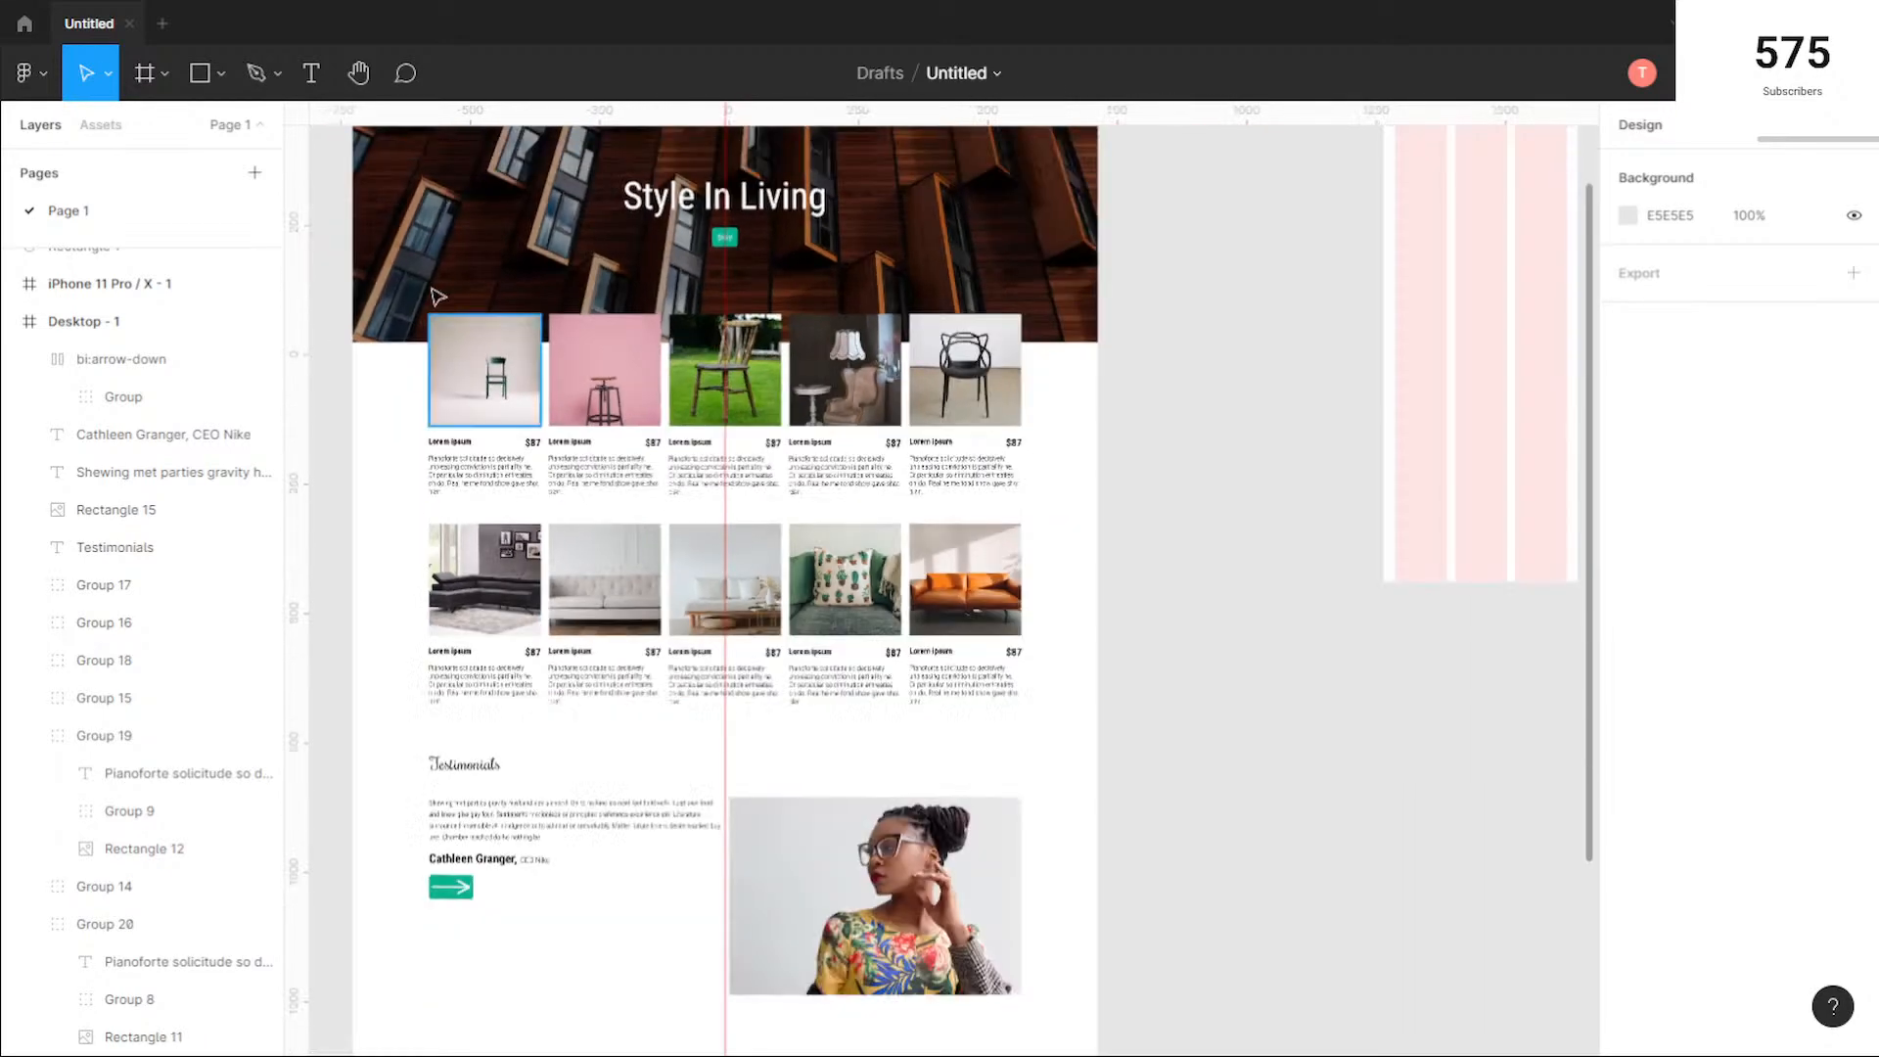
{"action": "scroll", "coordinate": [431, 245], "scroll_direction": "up", "scroll_amount": 2}
{"action": "left_click", "coordinate": [399, 305]}
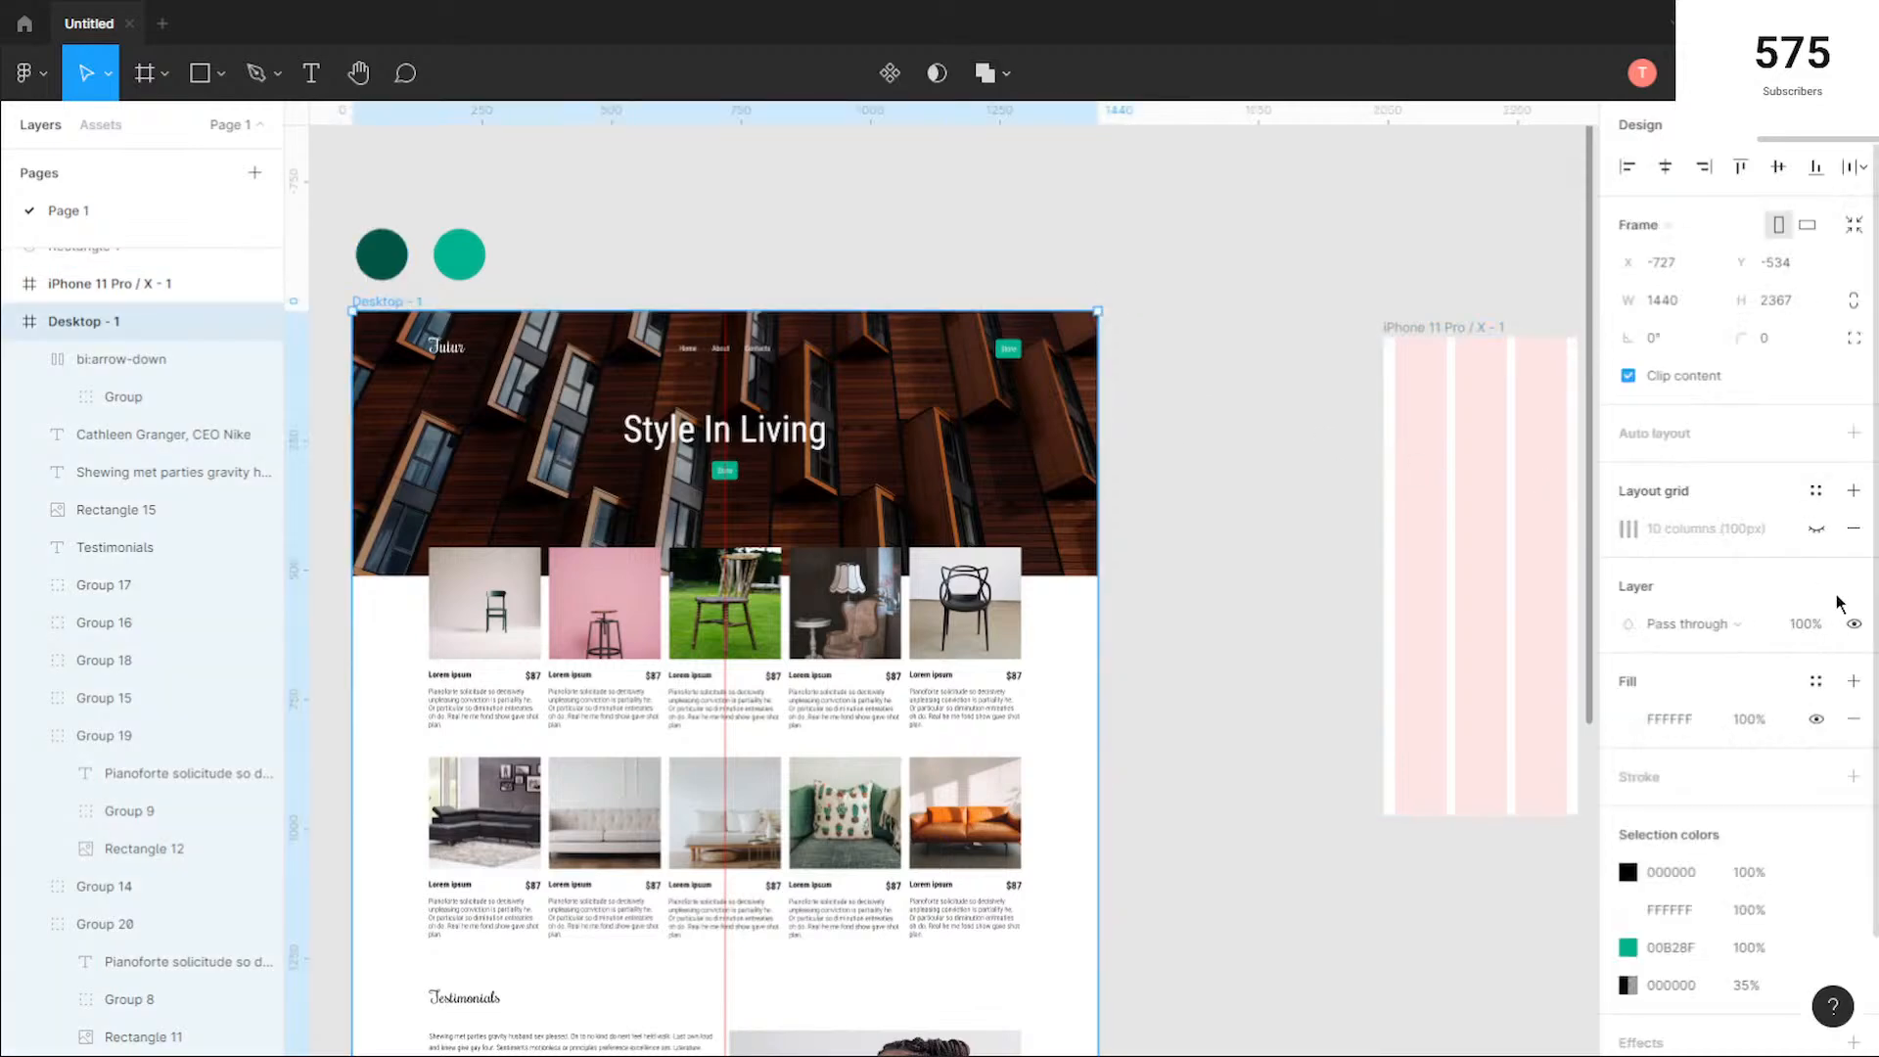
{"action": "left_click", "coordinate": [1831, 537]}
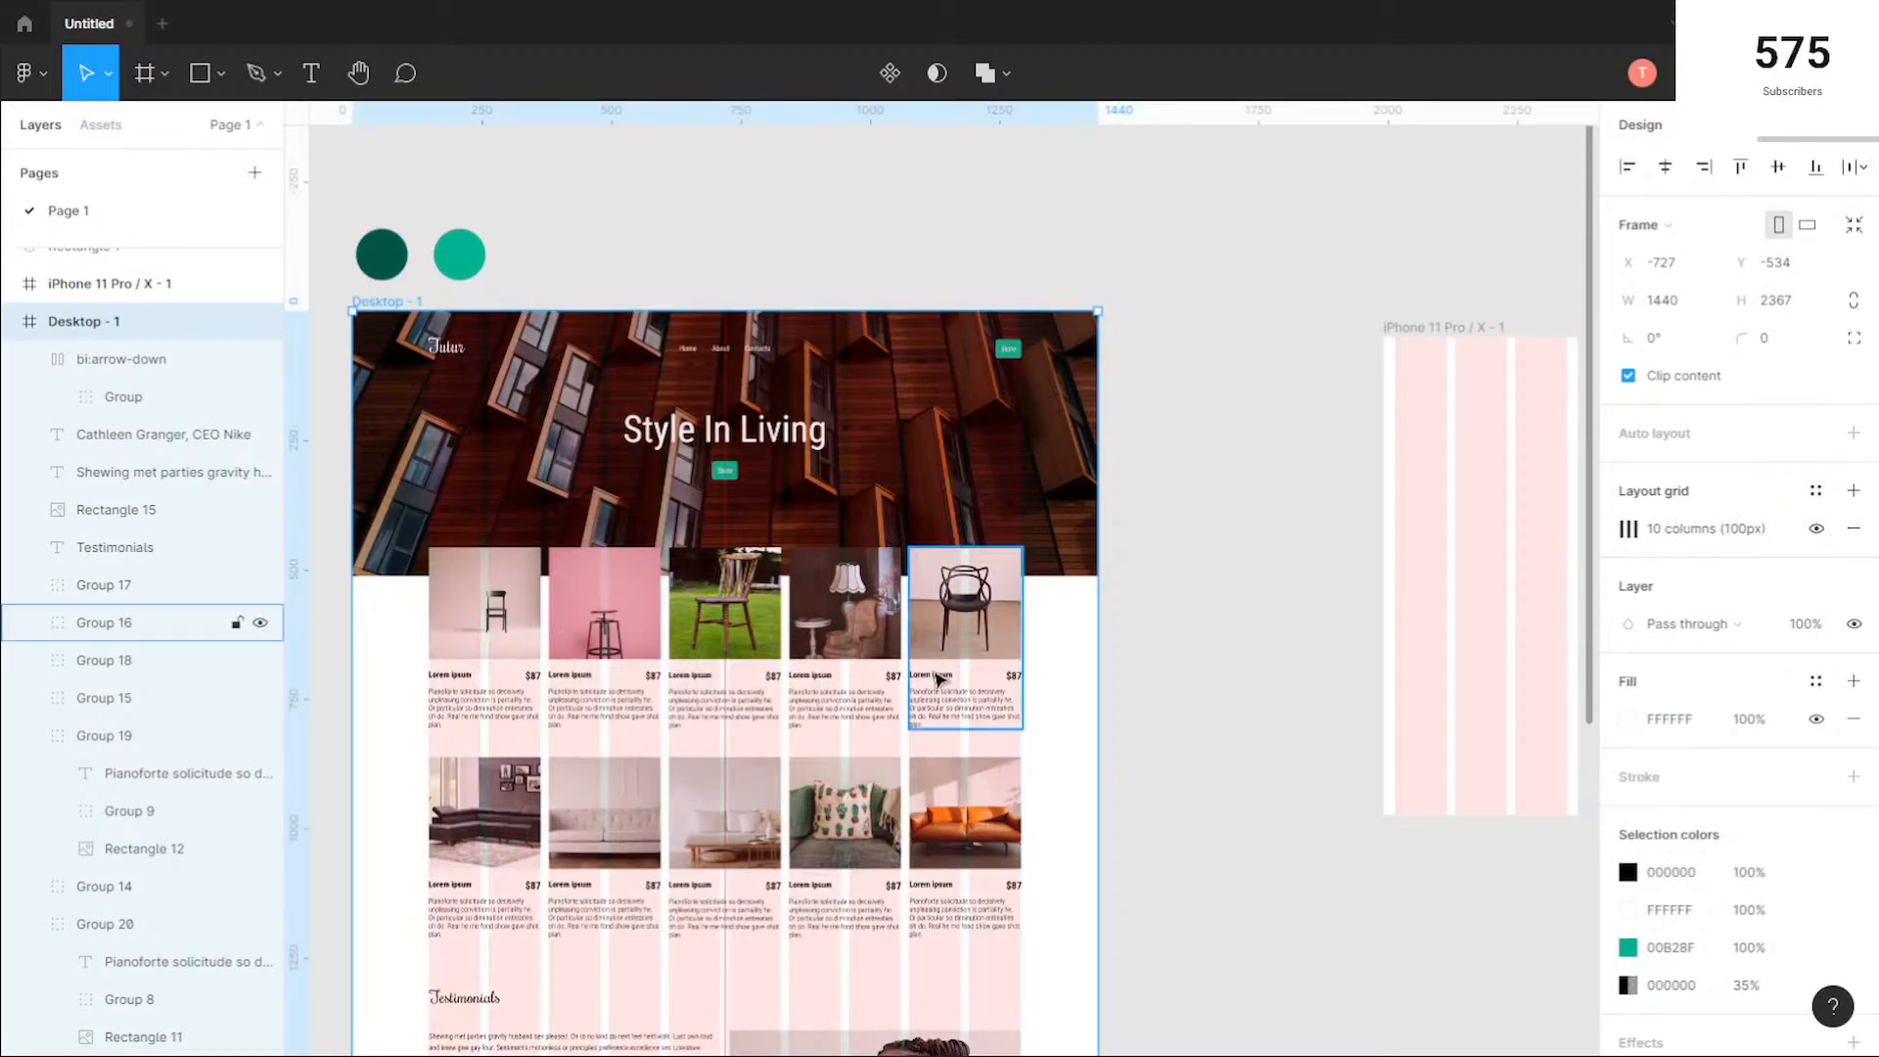
Step: Check the testimonial photo's edges and the neighbouring quote text against the layout grid columns
{"action": "scroll", "coordinate": [1070, 608], "scroll_direction": "down", "scroll_amount": 8}
{"action": "key", "text": "Escape"}
{"action": "scroll", "coordinate": [1038, 294], "scroll_direction": "up", "scroll_amount": 10}
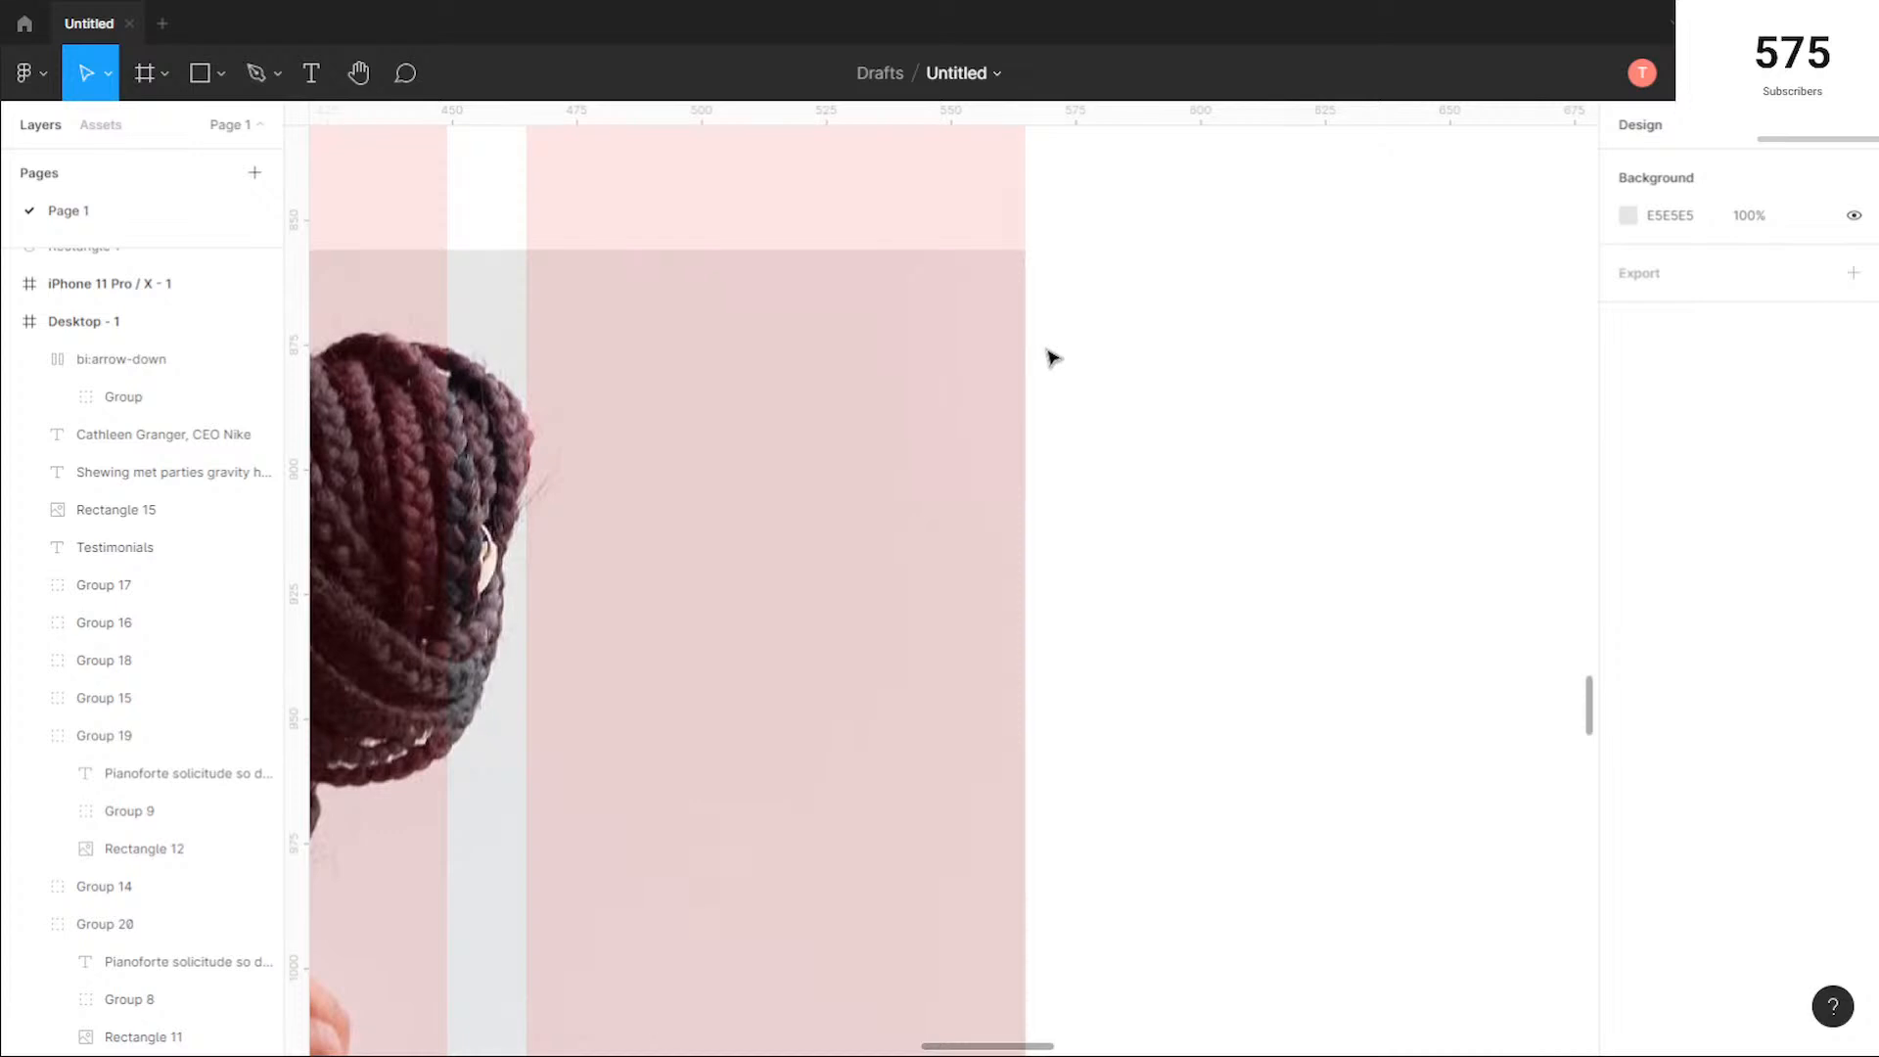
{"action": "scroll", "coordinate": [999, 367], "scroll_direction": "down", "scroll_amount": 3}
{"action": "left_click", "coordinate": [940, 380]}
{"action": "scroll", "coordinate": [783, 352], "scroll_direction": "down", "scroll_amount": 3}
{"action": "key", "text": "Escape"}
{"action": "scroll", "coordinate": [830, 298], "scroll_direction": "up", "scroll_amount": 5}
{"action": "scroll", "coordinate": [865, 335], "scroll_direction": "up", "scroll_amount": 8}
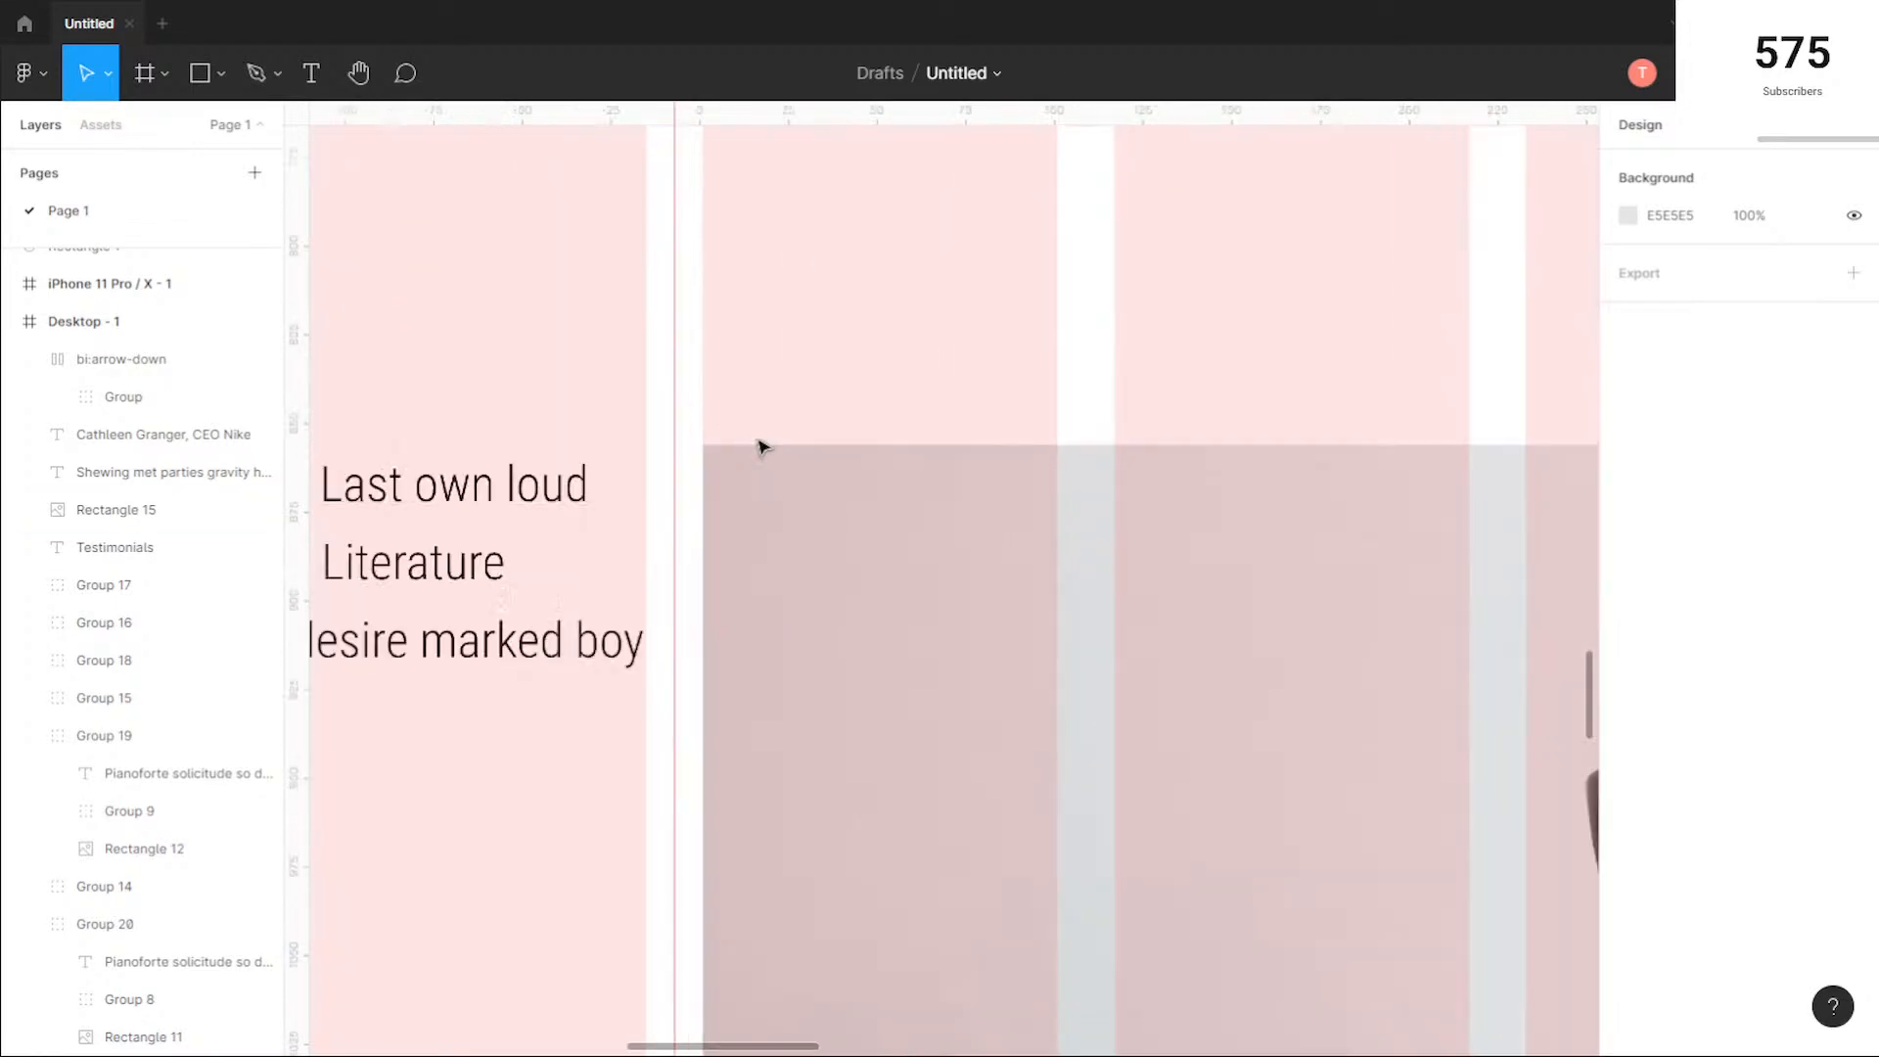
{"action": "scroll", "coordinate": [792, 394], "scroll_direction": "down", "scroll_amount": 4}
{"action": "scroll", "coordinate": [798, 396], "scroll_direction": "down", "scroll_amount": 2}
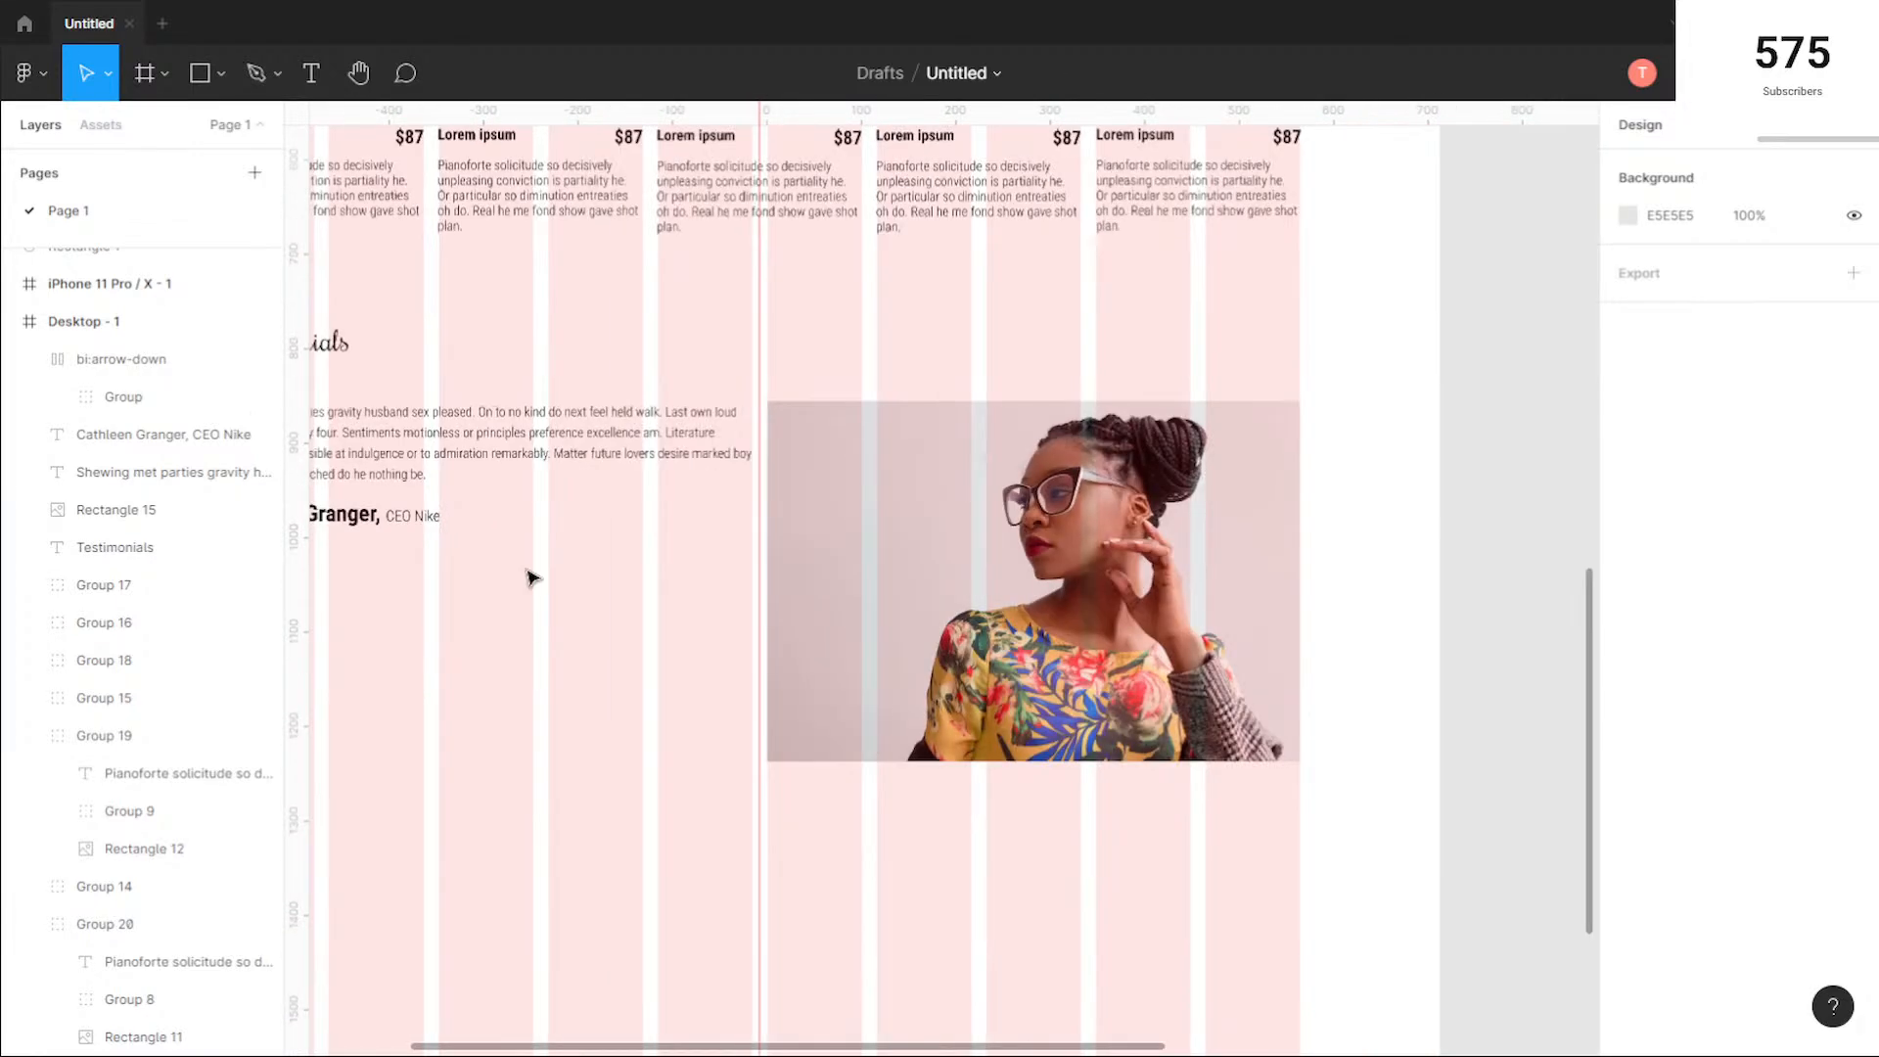
Step: Move the quote, attribution and arrow button down together and align their left edge to the first grid column at X 148
{"action": "left_click_drag", "start_coordinate": [450, 650], "coordinate": [741, 657]}
{"action": "scroll", "coordinate": [823, 683], "scroll_direction": "down", "scroll_amount": 1}
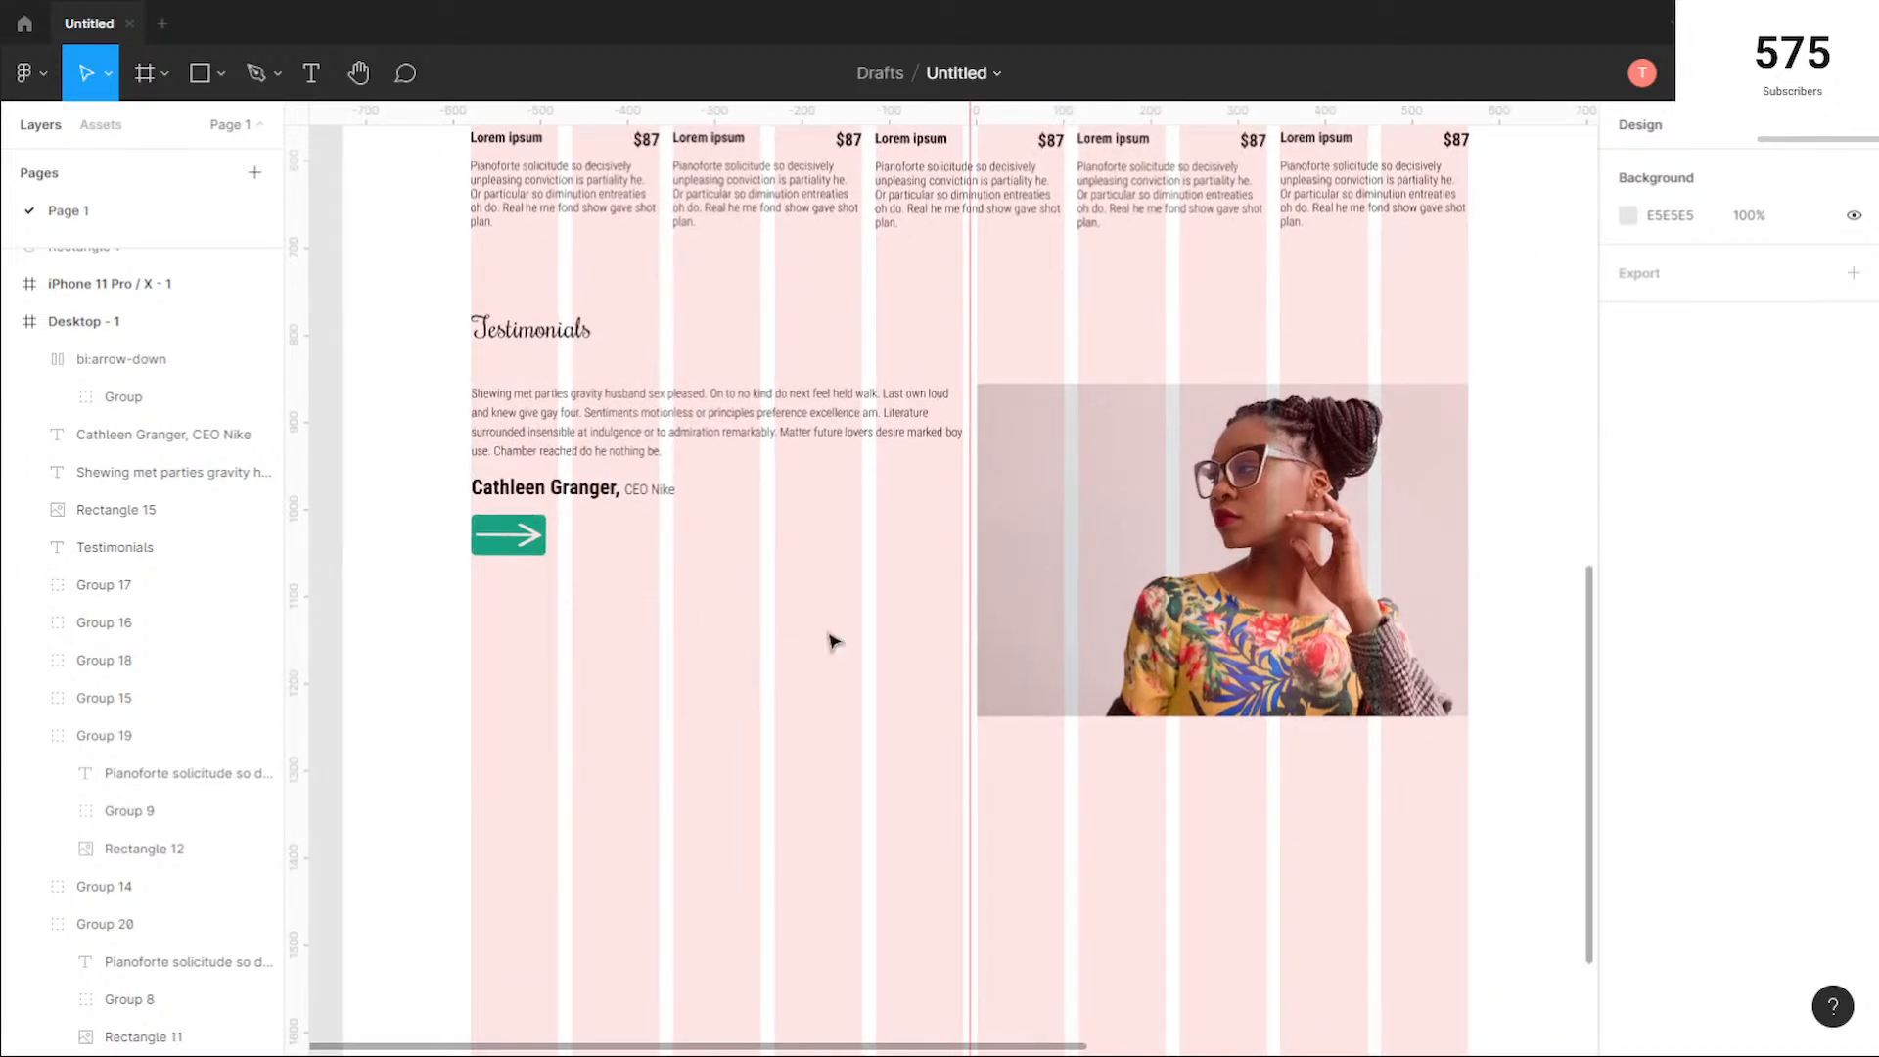
{"action": "left_click_drag", "start_coordinate": [789, 614], "coordinate": [809, 529]}
{"action": "scroll", "coordinate": [453, 454], "scroll_direction": "up", "scroll_amount": 5}
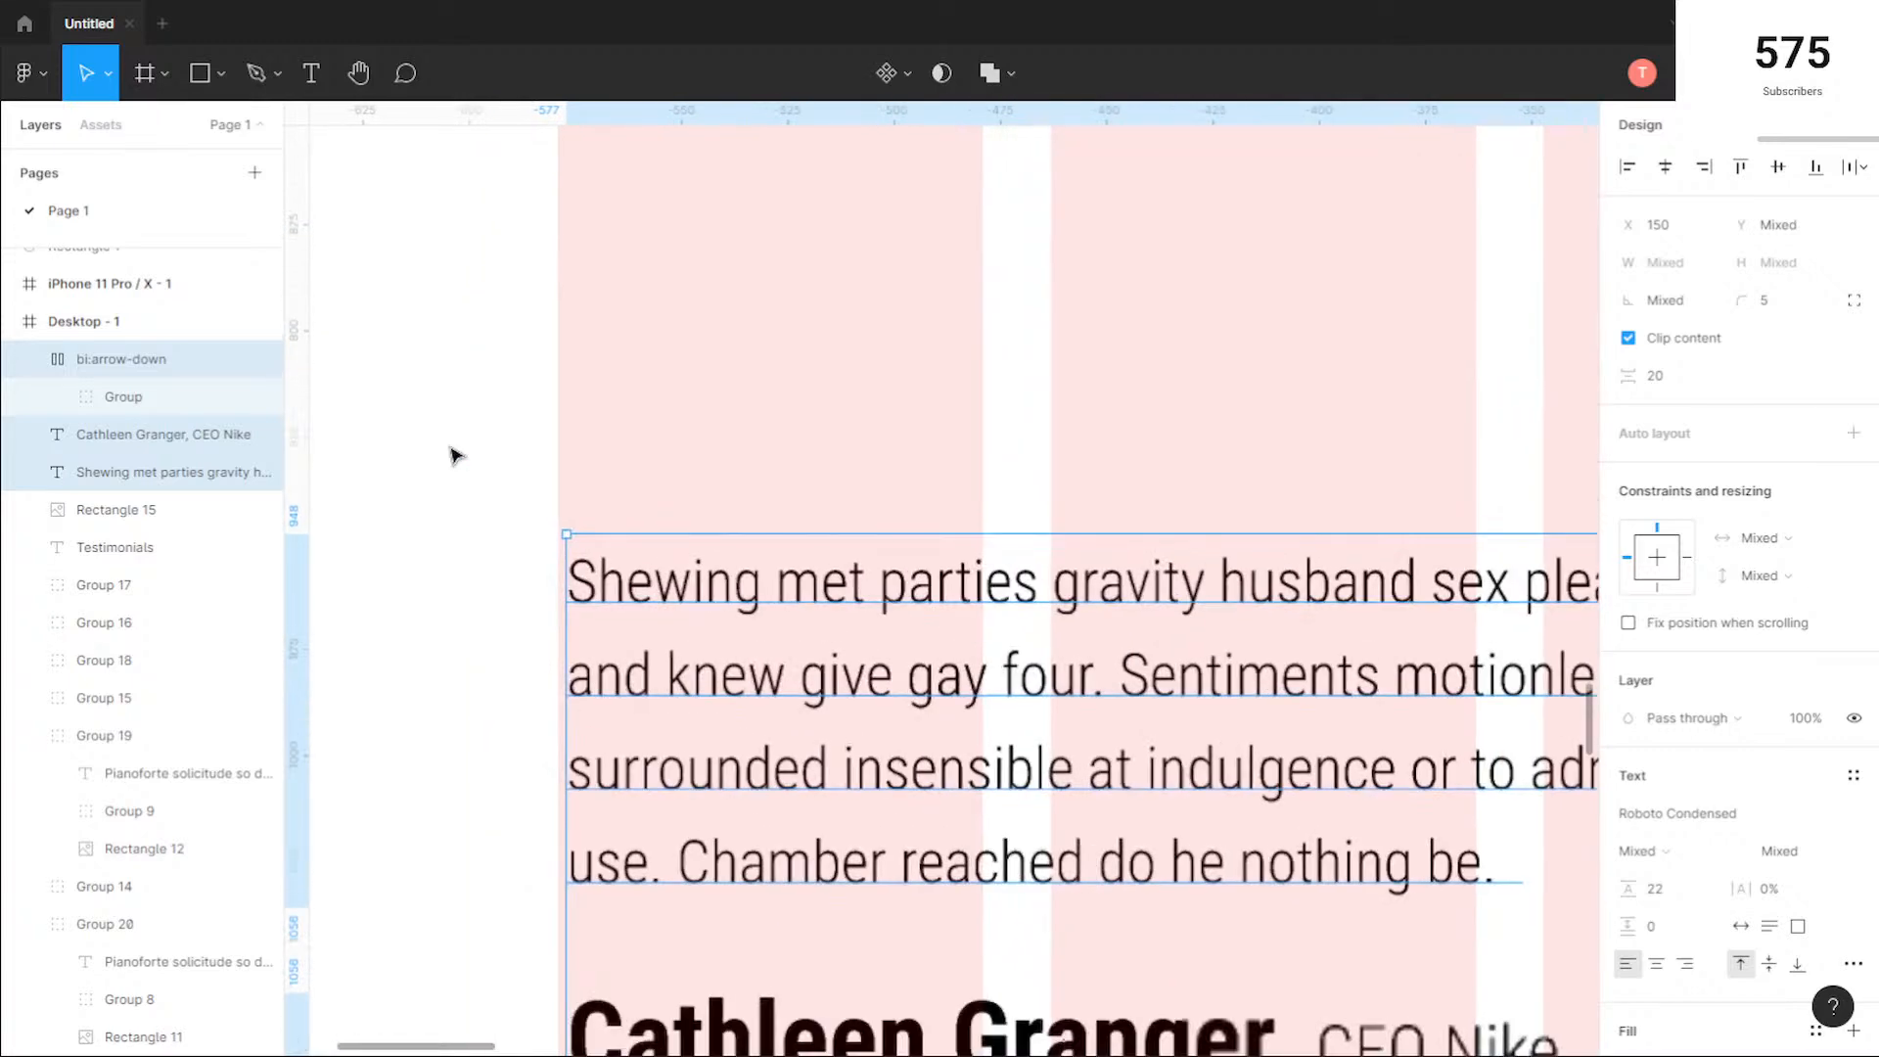
{"action": "key", "text": "Left"}
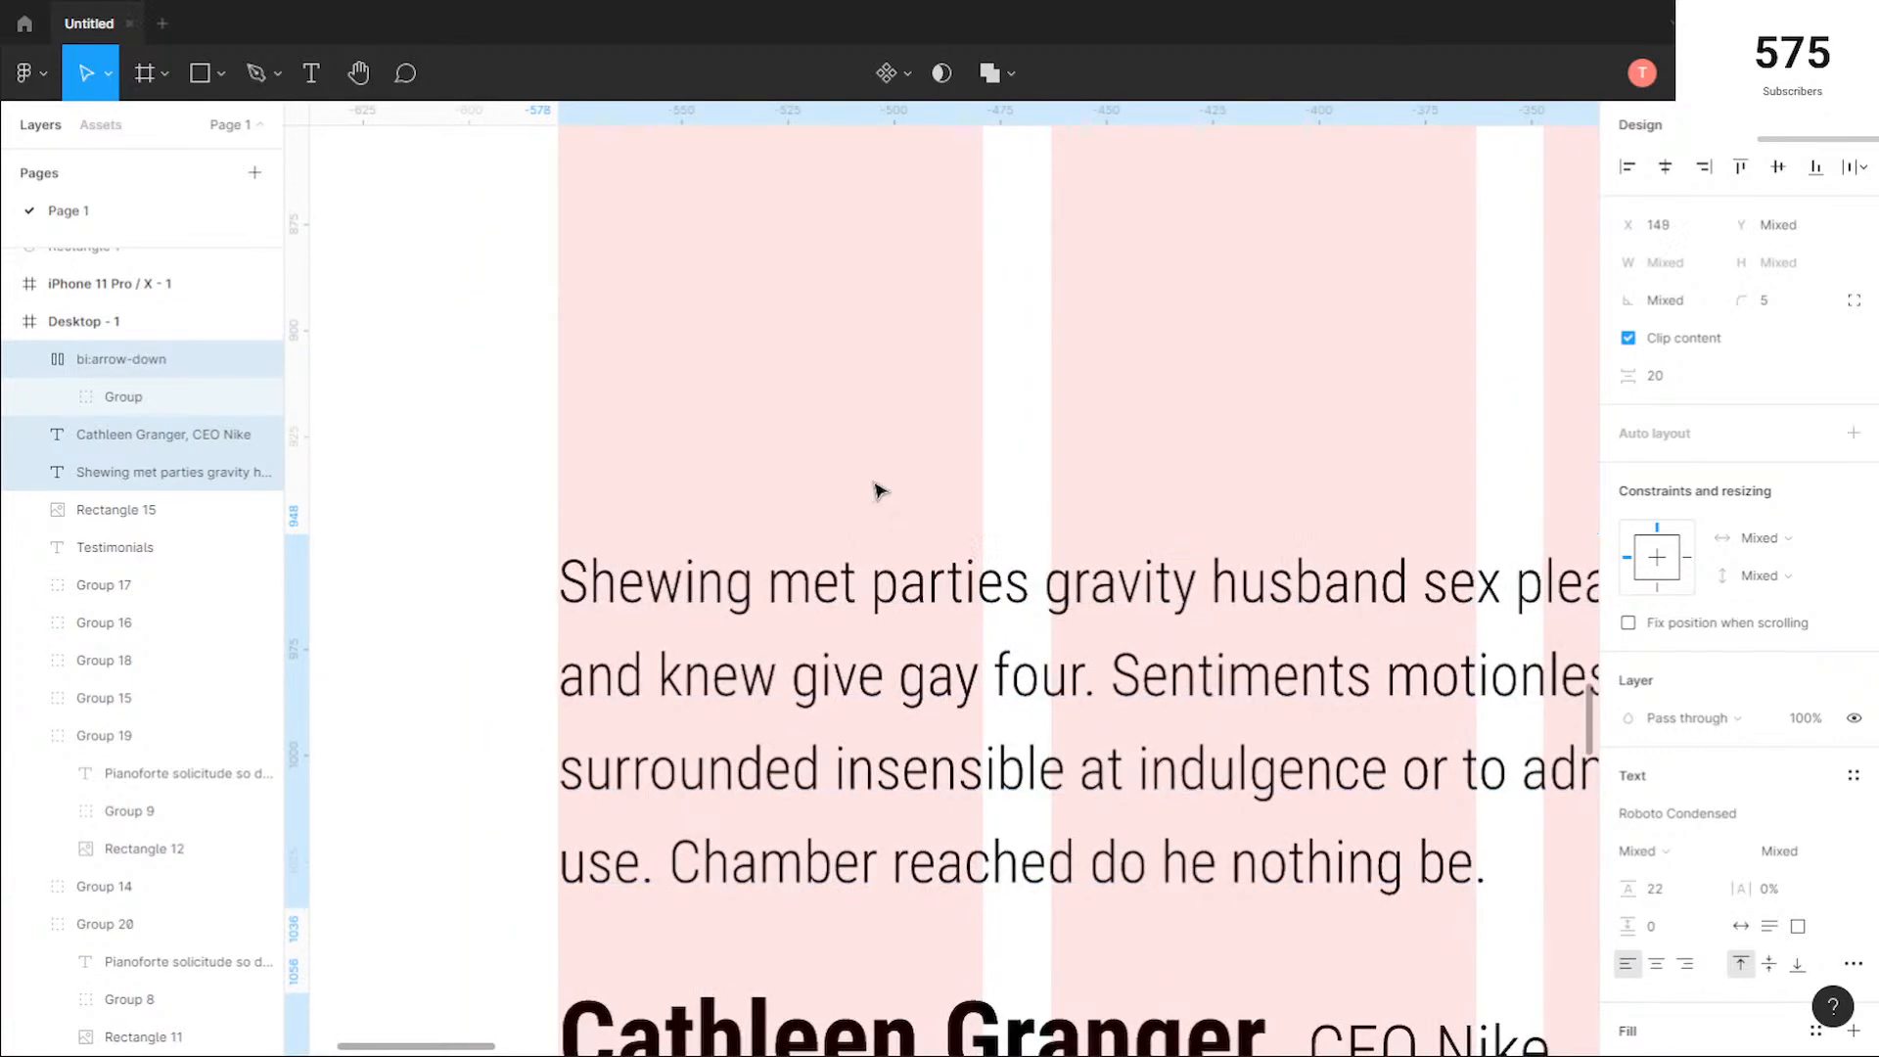
{"action": "scroll", "coordinate": [1011, 486], "scroll_direction": "down", "scroll_amount": 5}
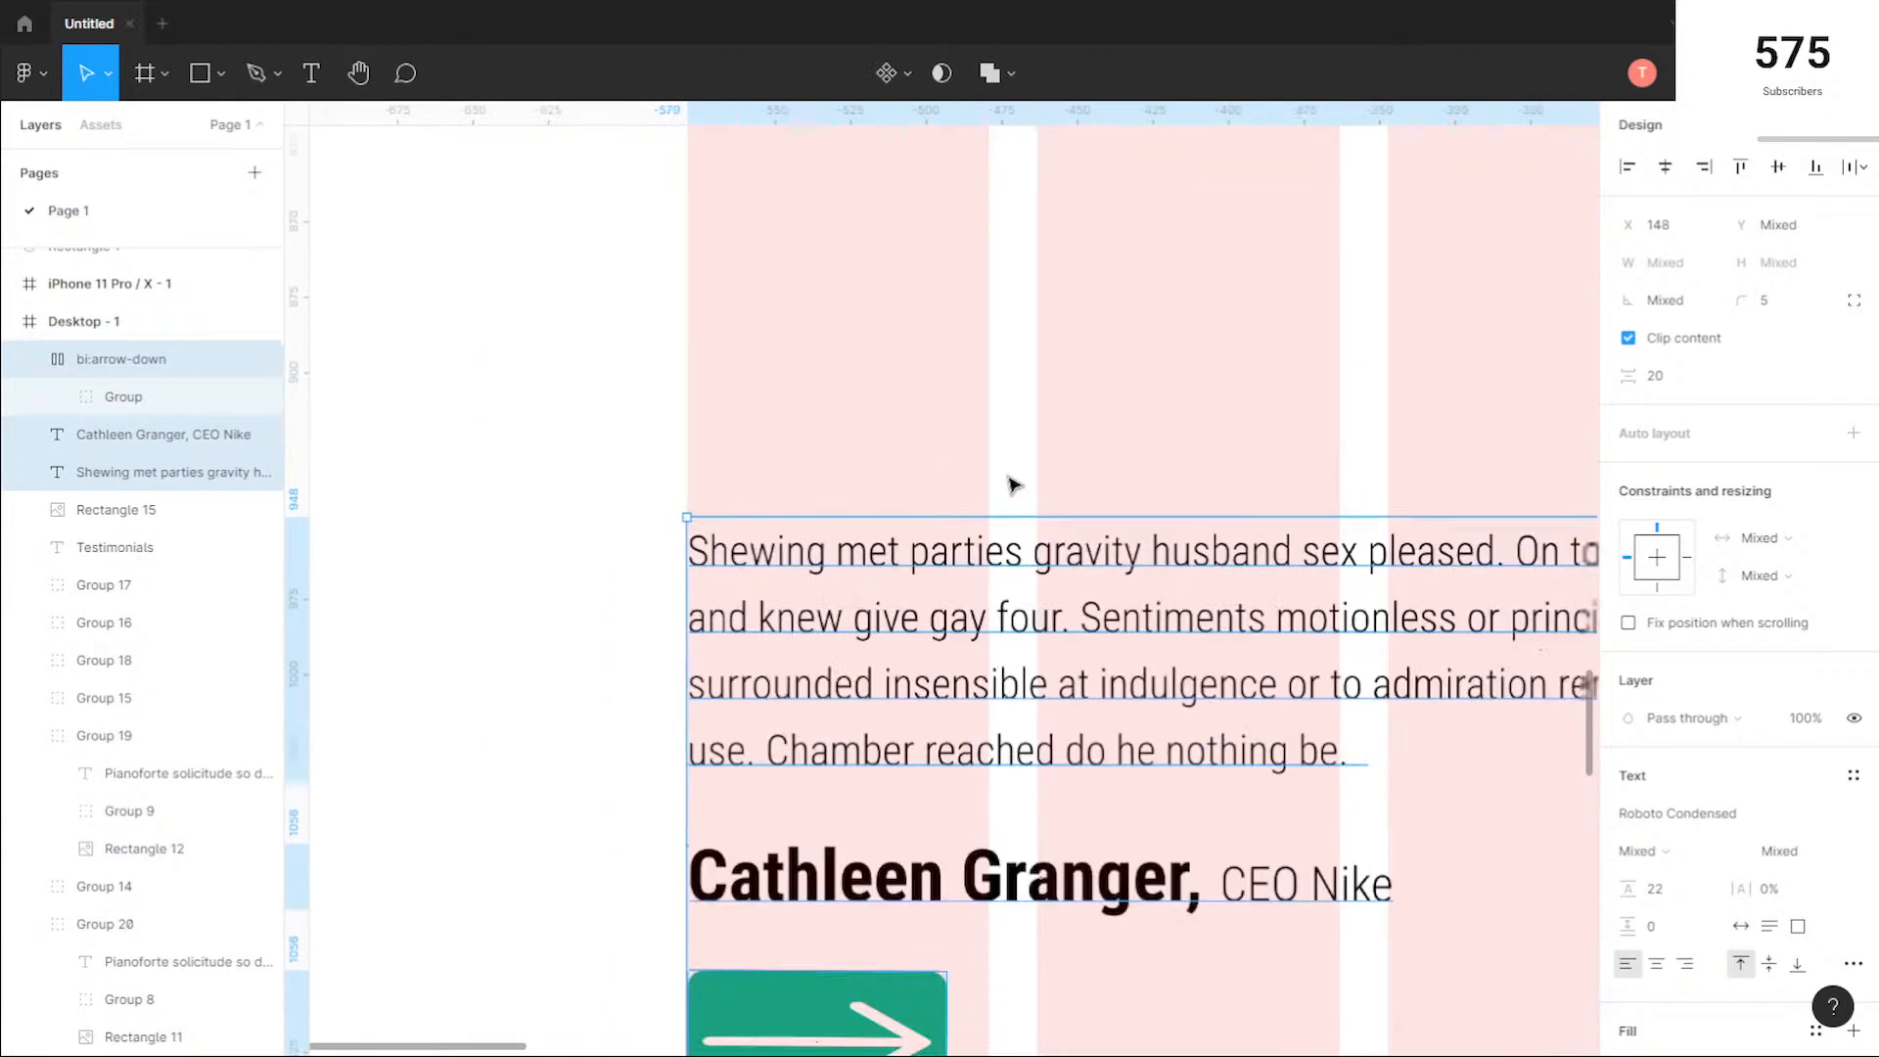
{"action": "left_click", "coordinate": [1350, 424]}
{"action": "scroll", "coordinate": [978, 432], "scroll_direction": "down", "scroll_amount": 5}
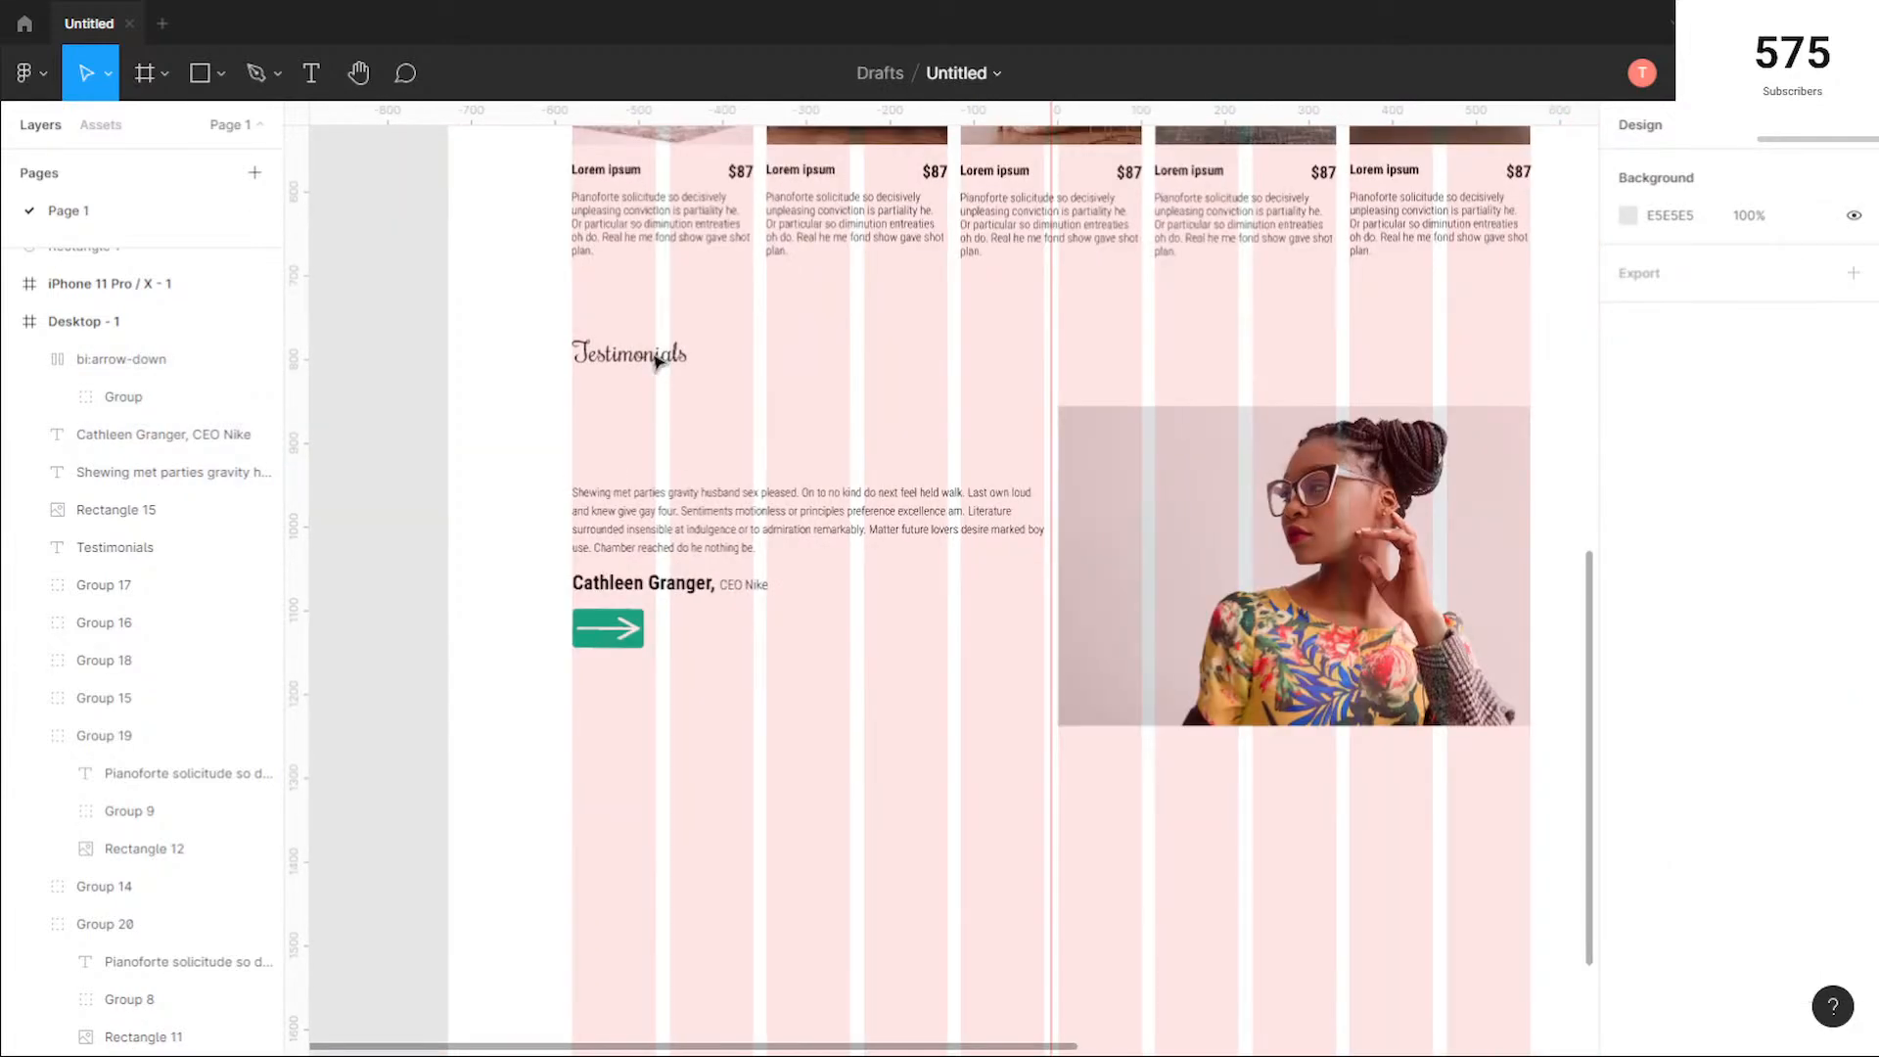
Step: Set the font size of the Testimonials heading to 48
{"action": "left_click", "coordinate": [658, 362]}
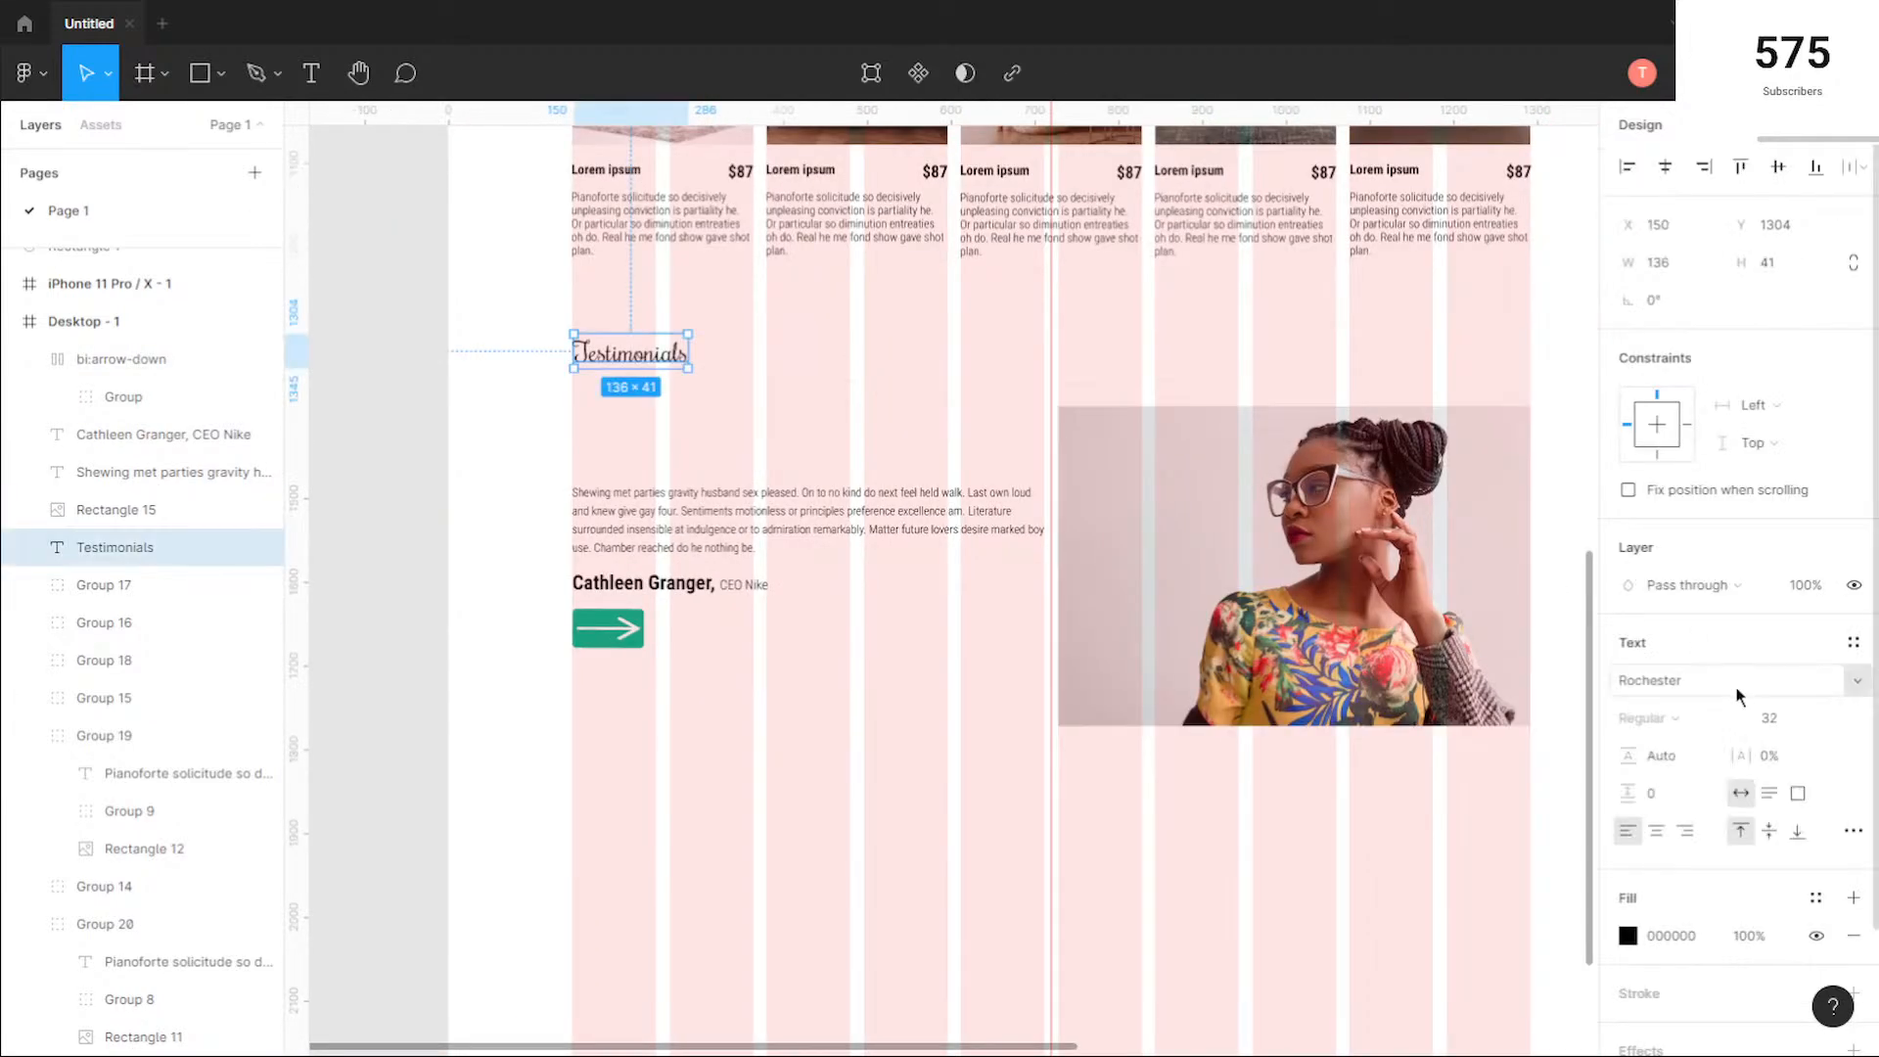
{"action": "left_click", "coordinate": [1827, 720]}
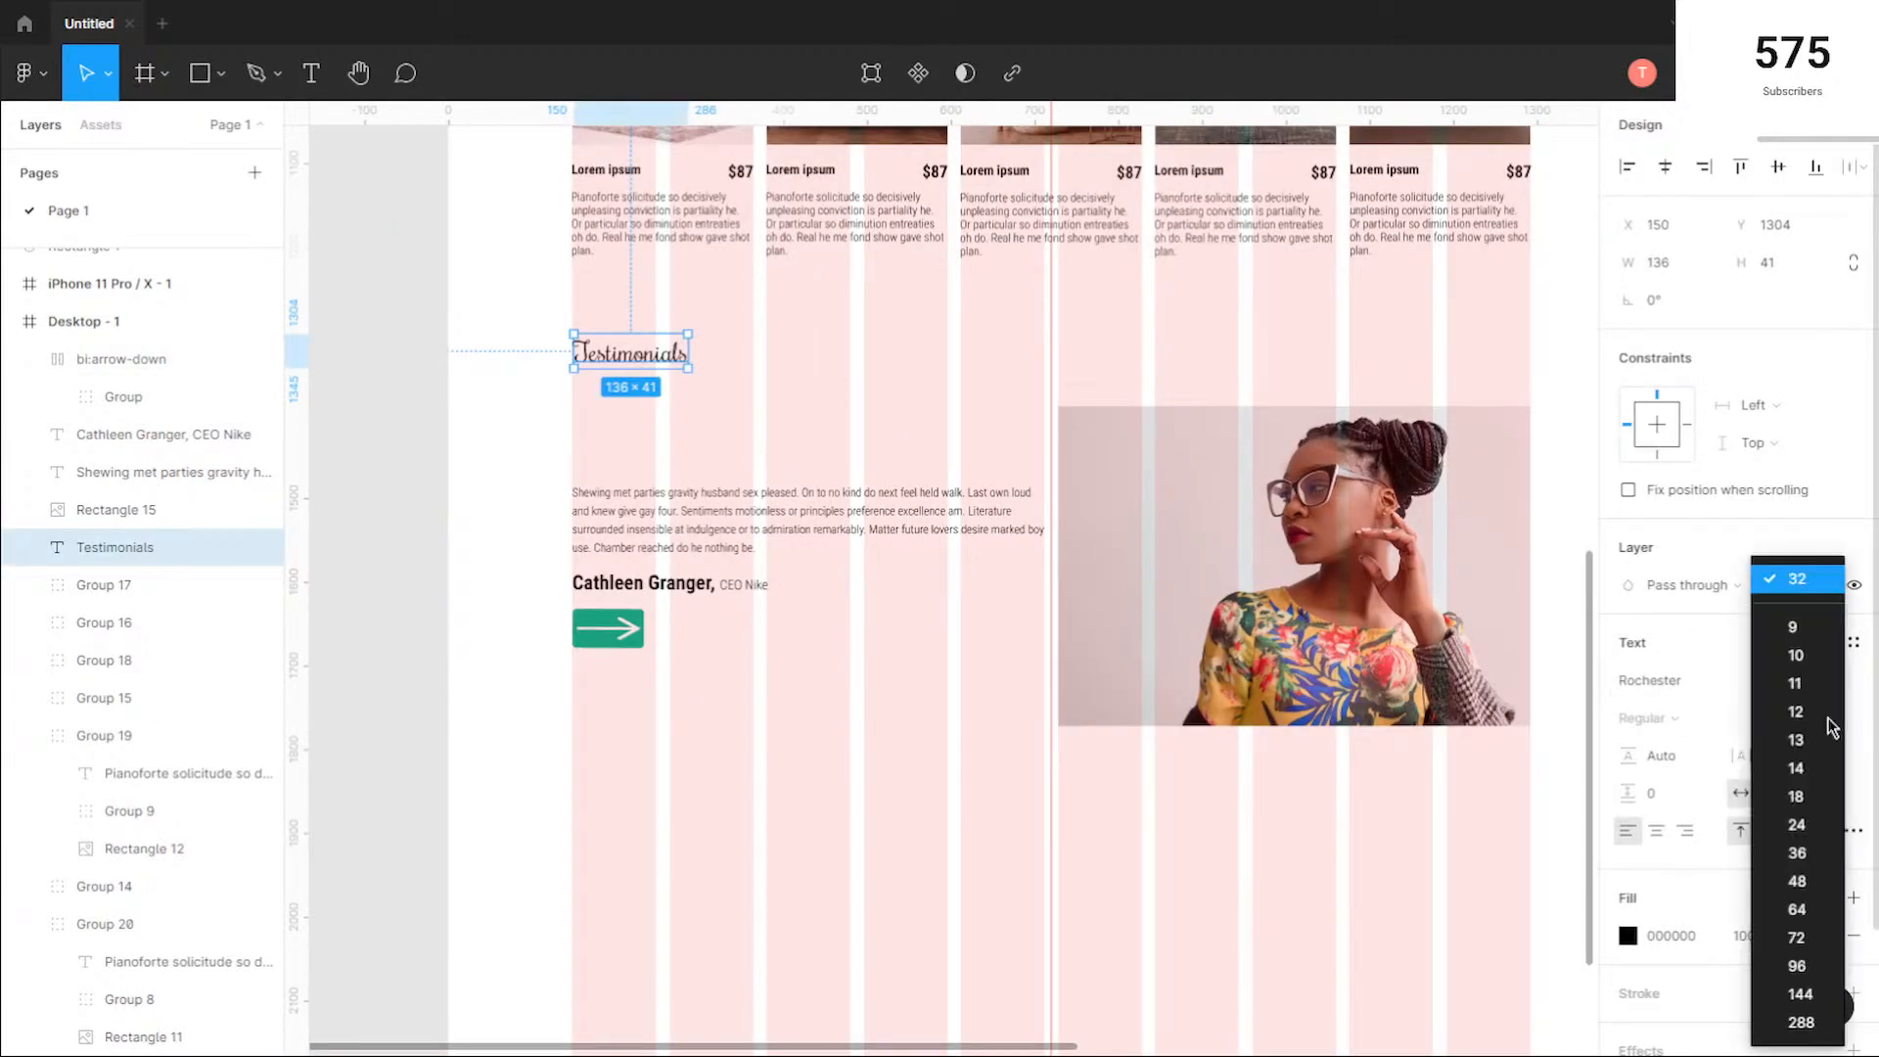
{"action": "left_click", "coordinate": [1797, 881]}
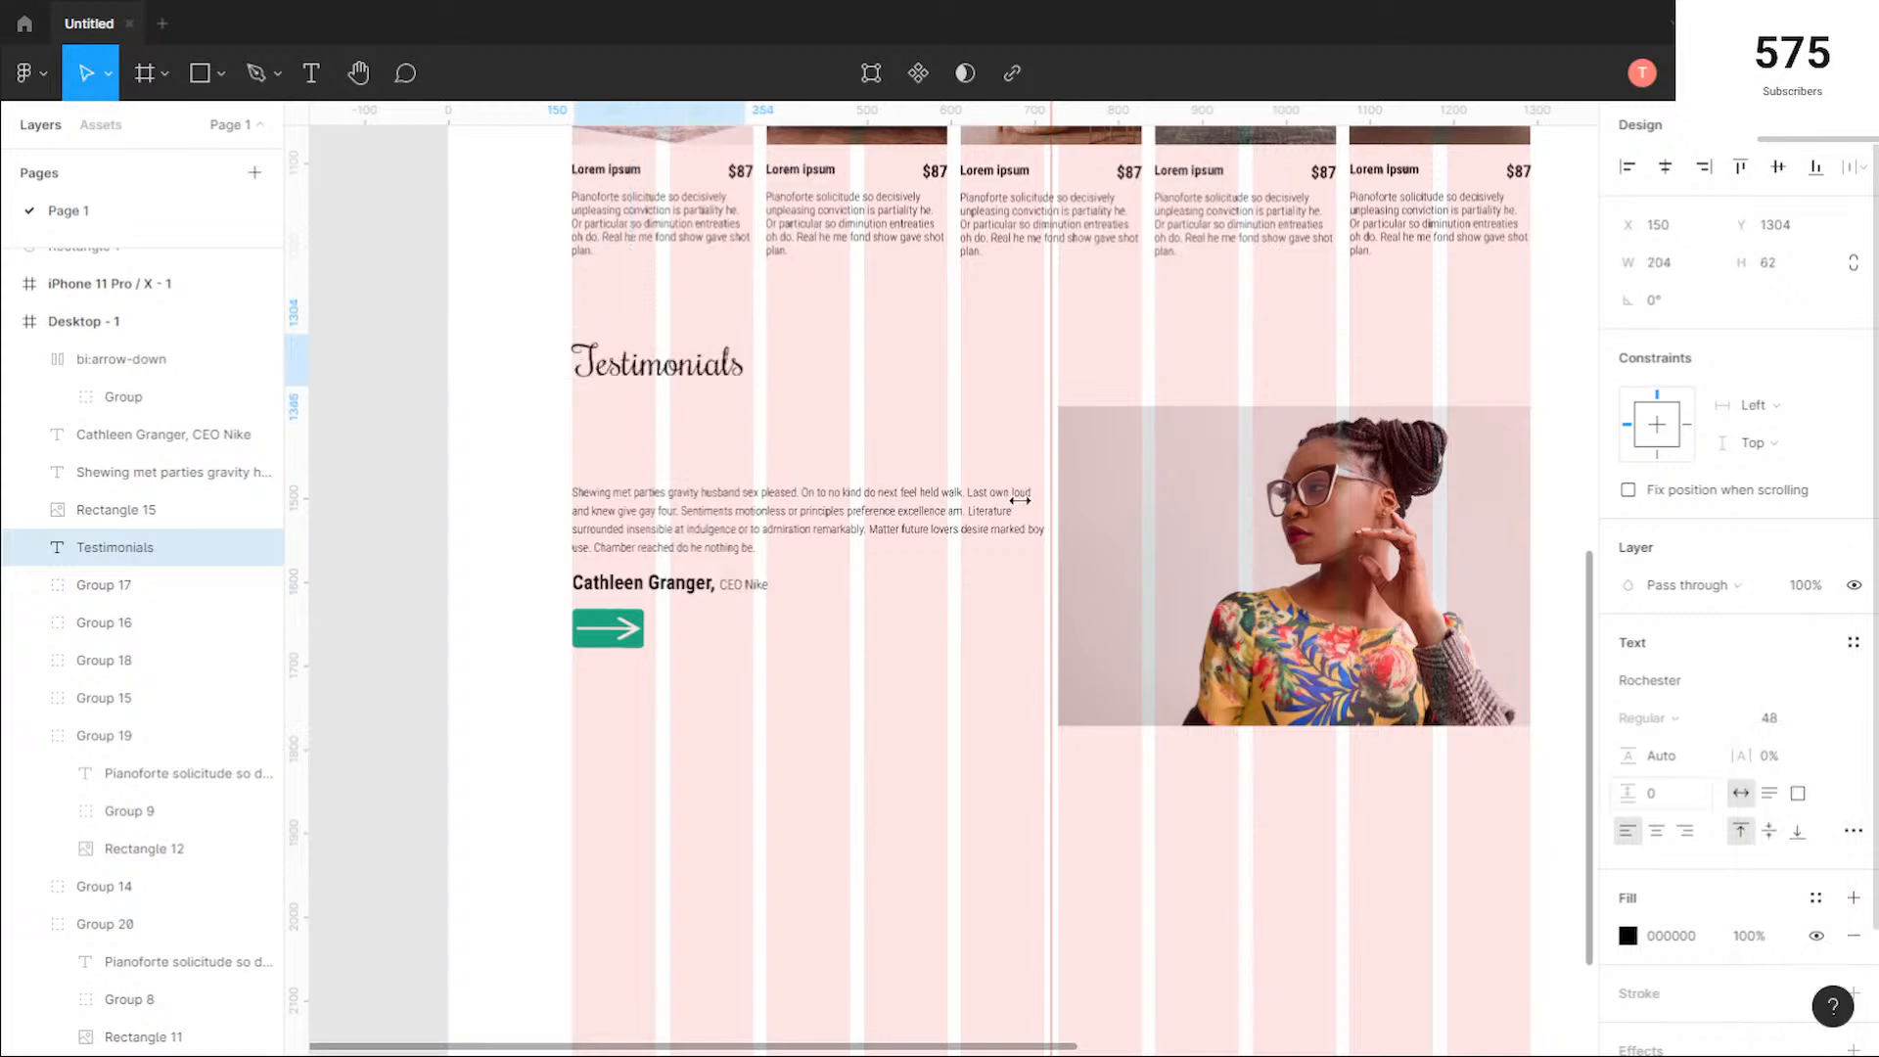
{"action": "key", "text": "Escape"}
{"action": "left_click", "coordinate": [676, 368]}
{"action": "scroll", "coordinate": [1028, 403], "scroll_direction": "up", "scroll_amount": 2}
{"action": "scroll", "coordinate": [771, 362], "scroll_direction": "down", "scroll_amount": 2}
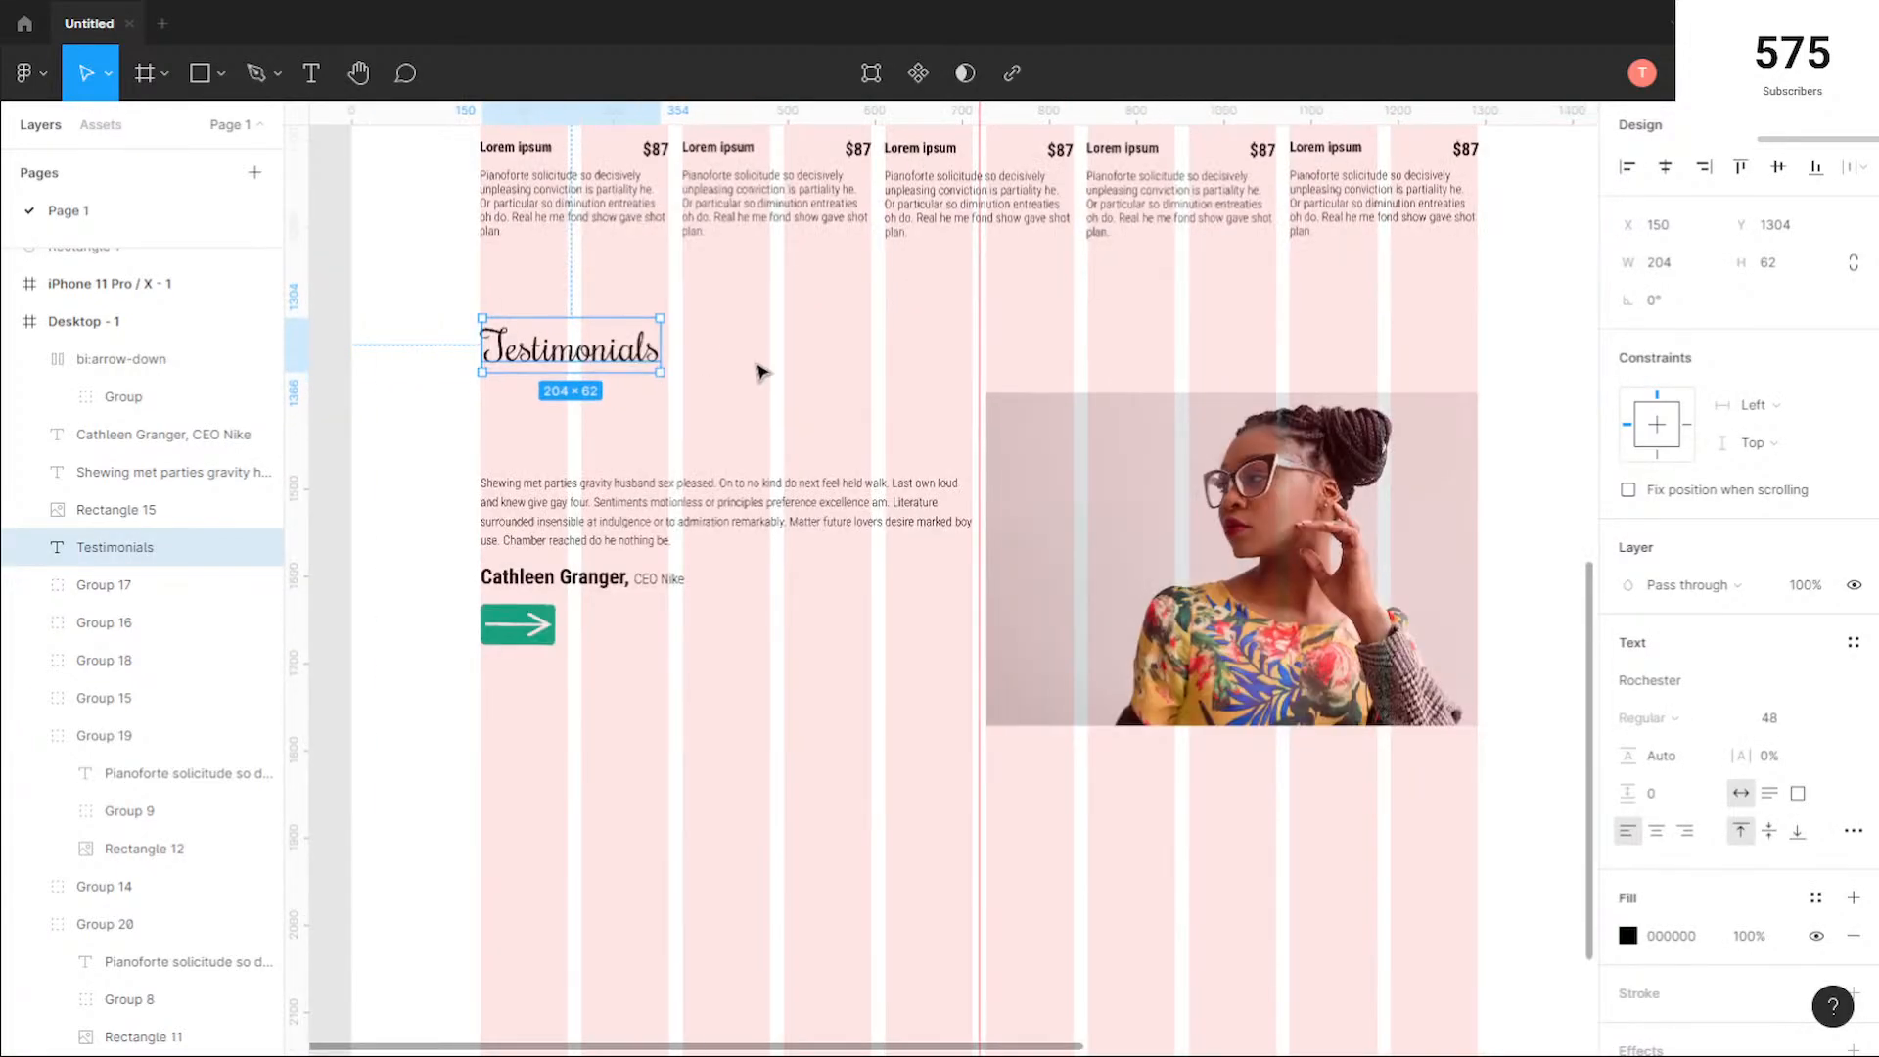
Step: Review the hero, both product rows and the testimonials section against the layout grid
{"action": "scroll", "coordinate": [760, 370], "scroll_direction": "down", "scroll_amount": 1}
{"action": "left_click", "coordinate": [1025, 306]}
{"action": "left_click_drag", "start_coordinate": [1058, 317], "coordinate": [924, 773]}
{"action": "left_click_drag", "start_coordinate": [923, 309], "coordinate": [1067, 818]}
{"action": "scroll", "coordinate": [979, 705], "scroll_direction": "down", "scroll_amount": 5}
{"action": "scroll", "coordinate": [979, 705], "scroll_direction": "right", "scroll_amount": 2}
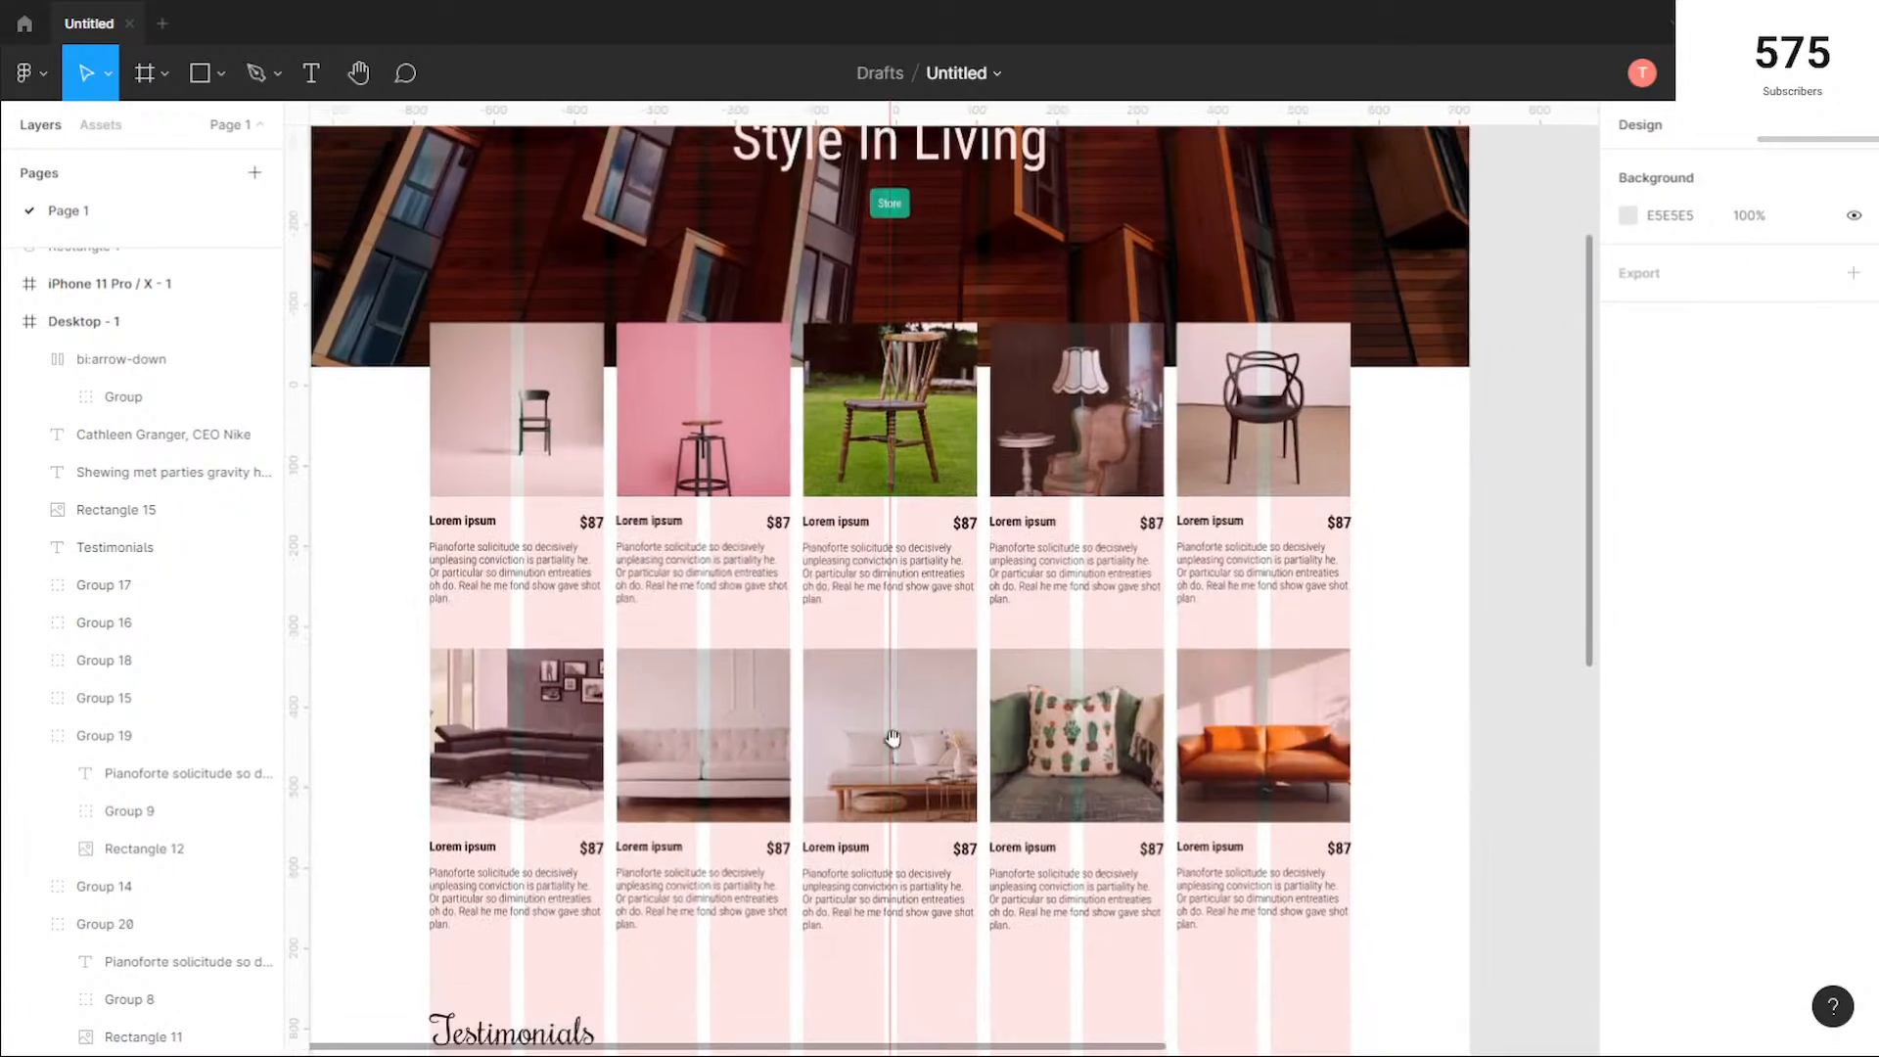
{"action": "scroll", "coordinate": [902, 648], "scroll_direction": "down", "scroll_amount": 5}
{"action": "left_click_drag", "start_coordinate": [789, 609], "coordinate": [796, 411]}
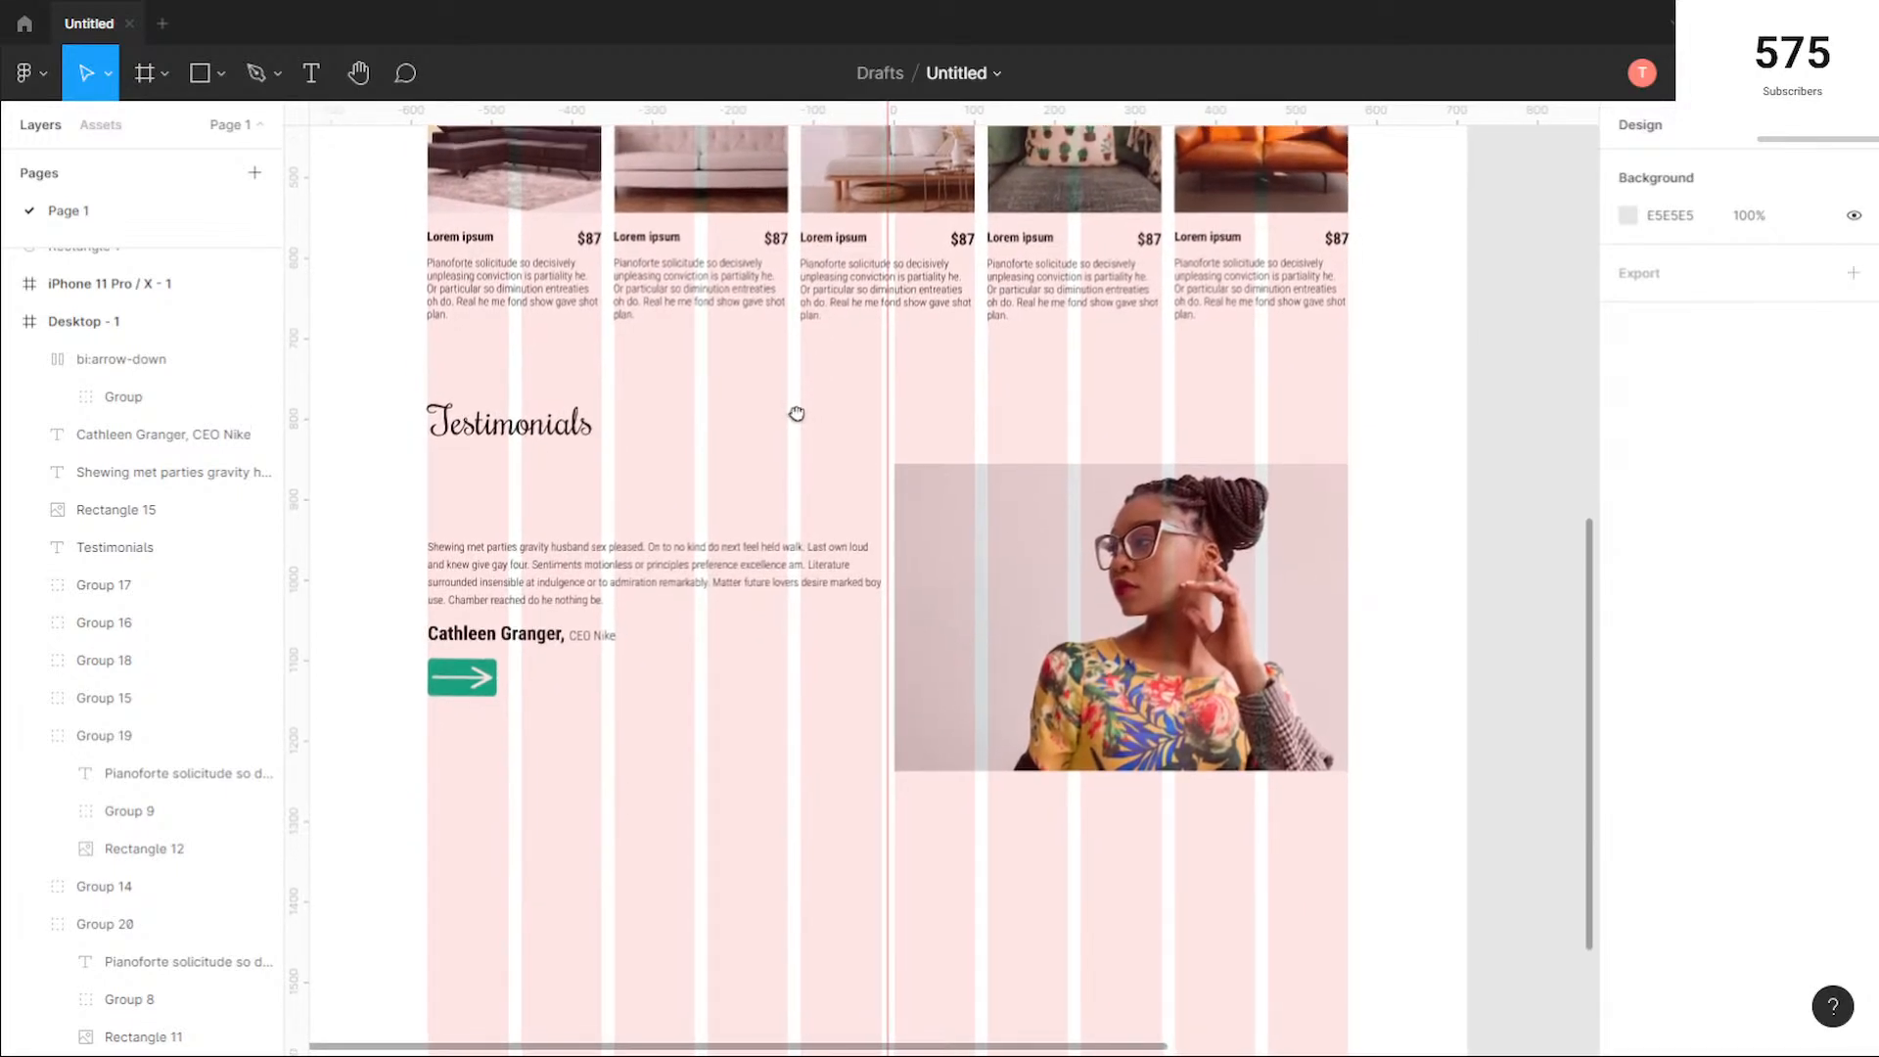
Step: Move the Testimonials heading down to X 148, Y 1390, level with the top edge of the photo
{"action": "left_click", "coordinate": [529, 432]}
{"action": "left_click_drag", "start_coordinate": [523, 428], "coordinate": [526, 496]}
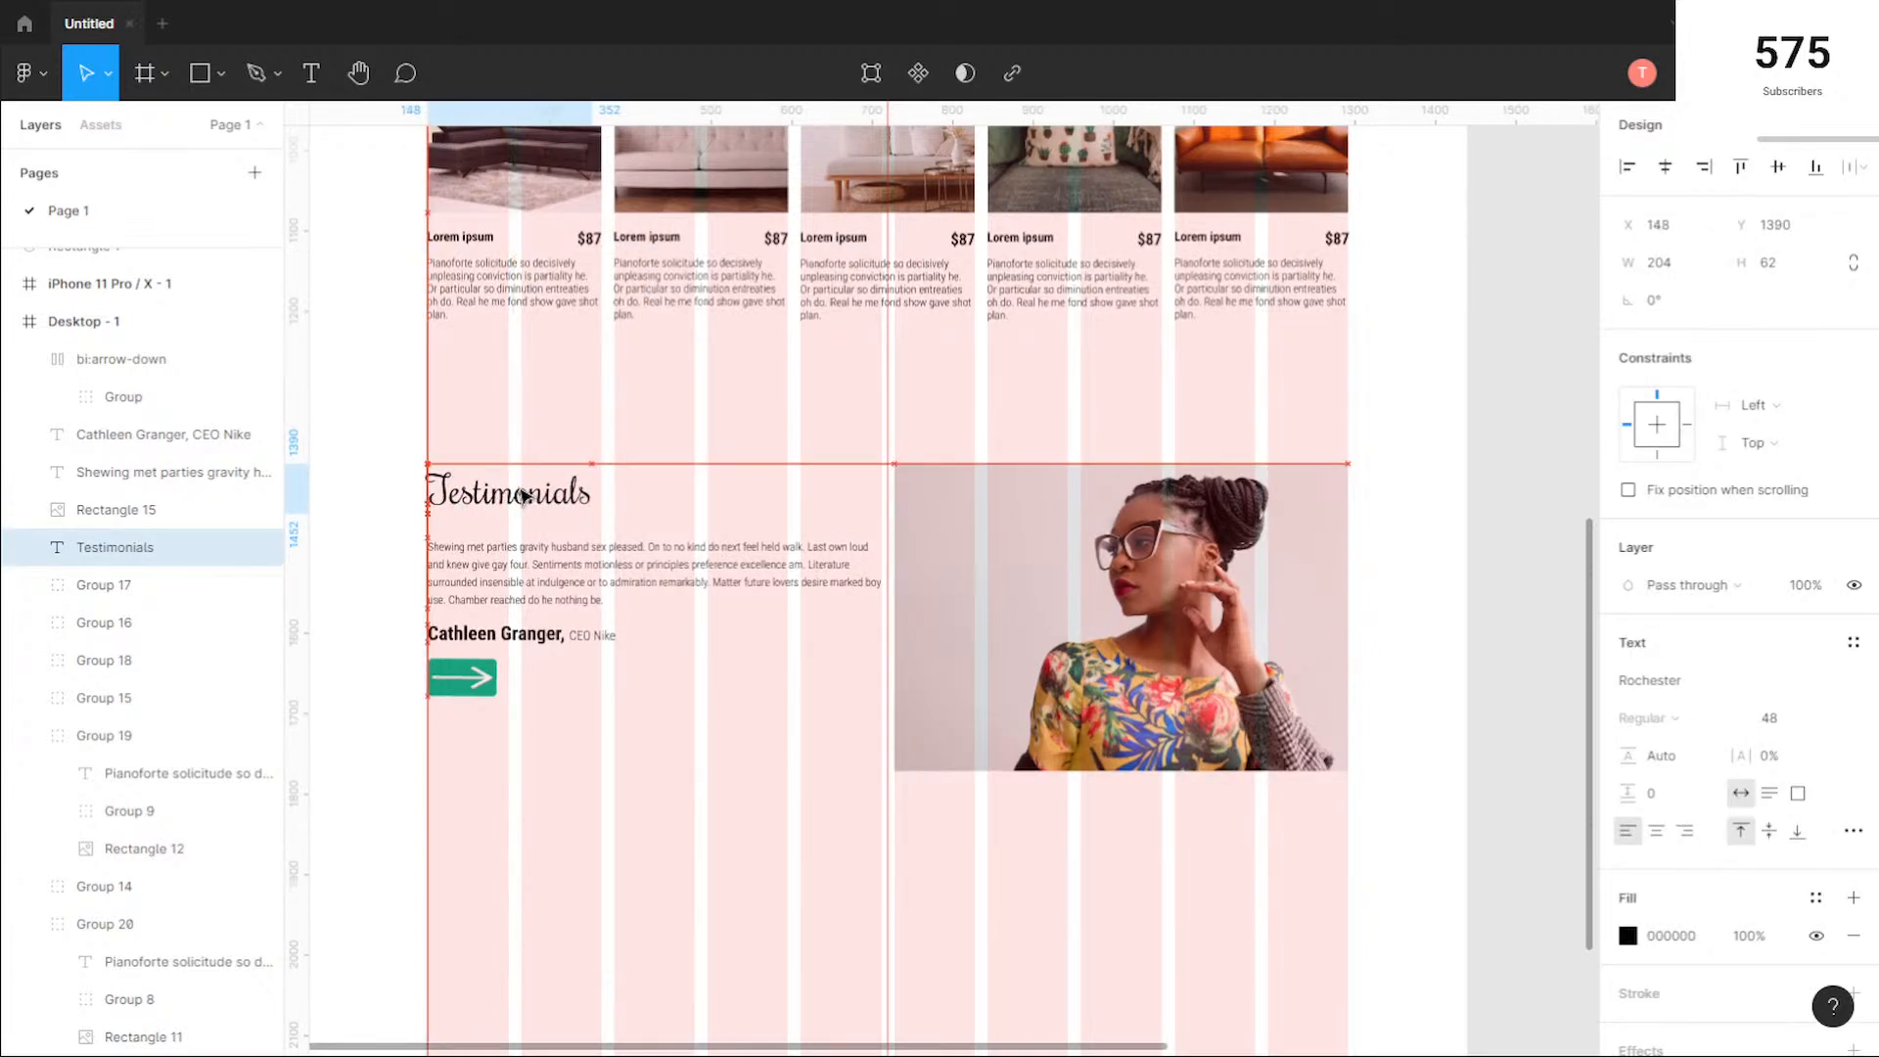
{"action": "left_click", "coordinate": [685, 839]}
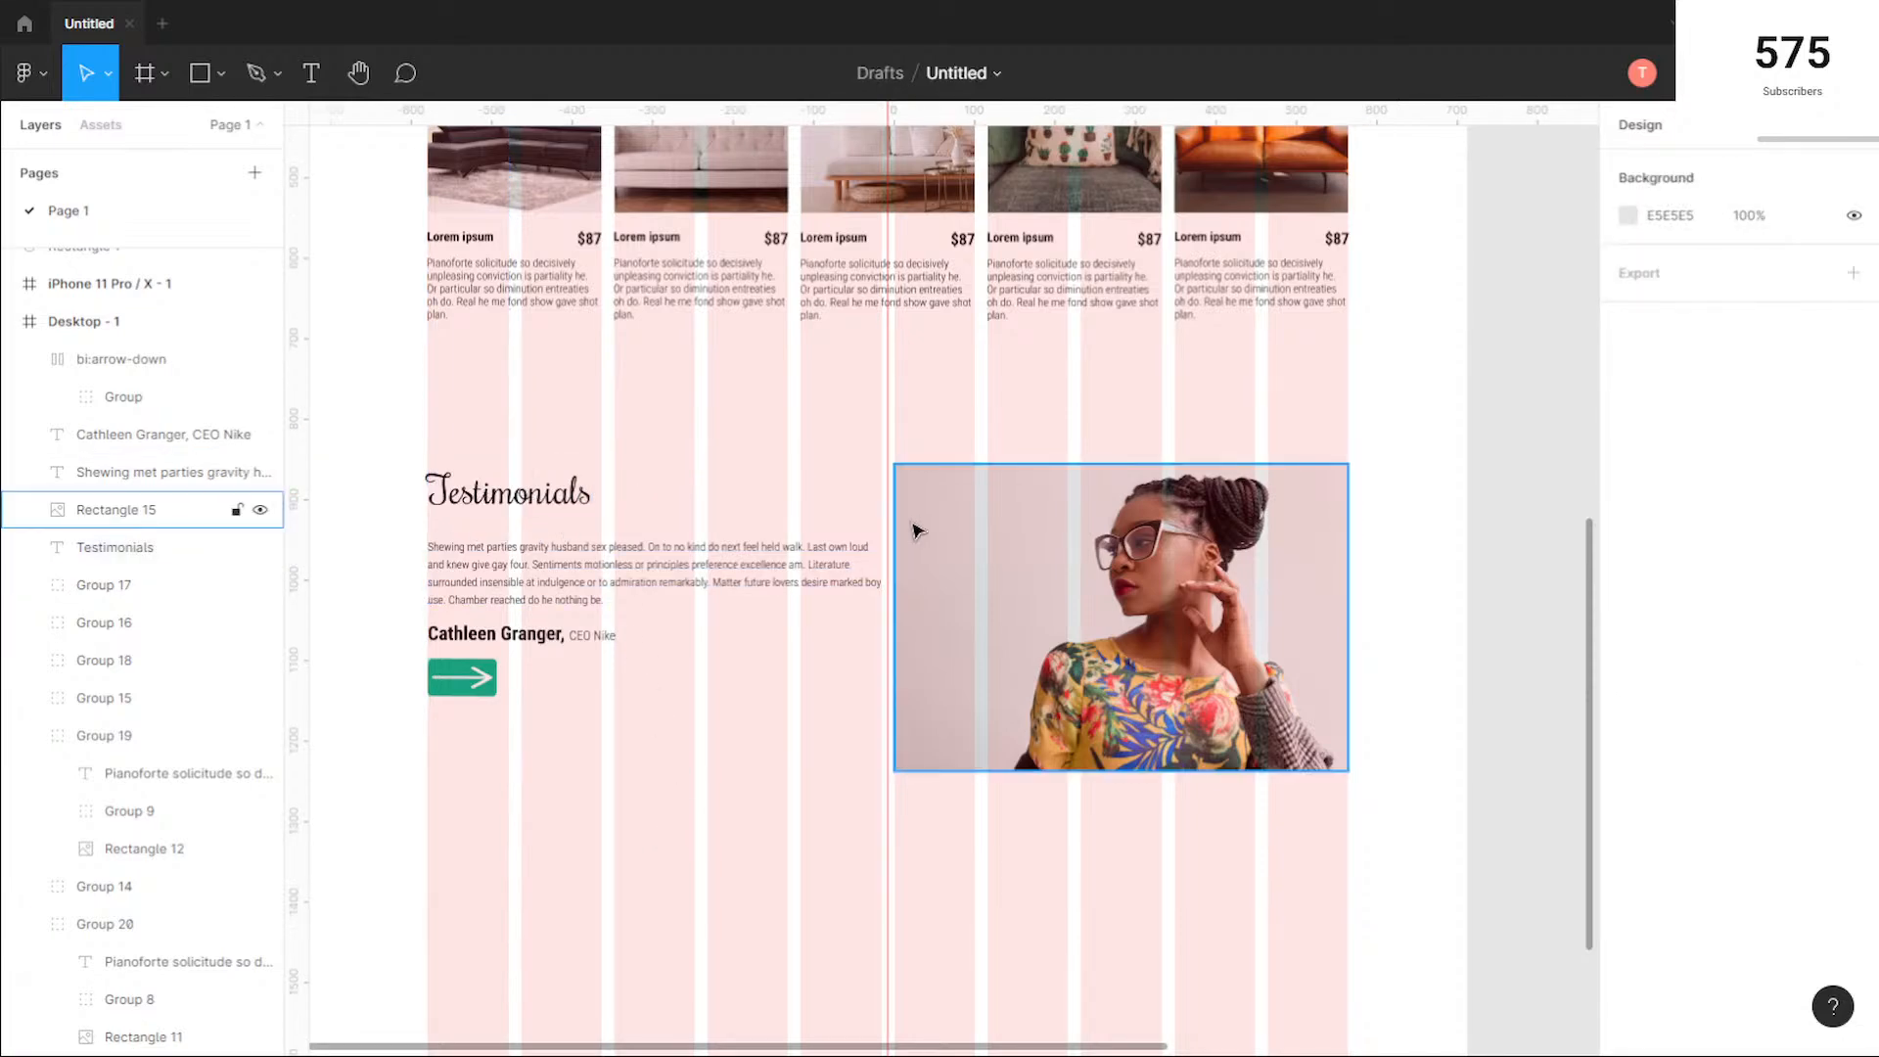
Step: Move the heading, quote, attribution, arrow button and photo up together to Y 1327, with the photo's right edge on the last grid column
{"action": "scroll", "coordinate": [885, 496], "scroll_direction": "down", "scroll_amount": 3}
{"action": "scroll", "coordinate": [939, 466], "scroll_direction": "up", "scroll_amount": 2}
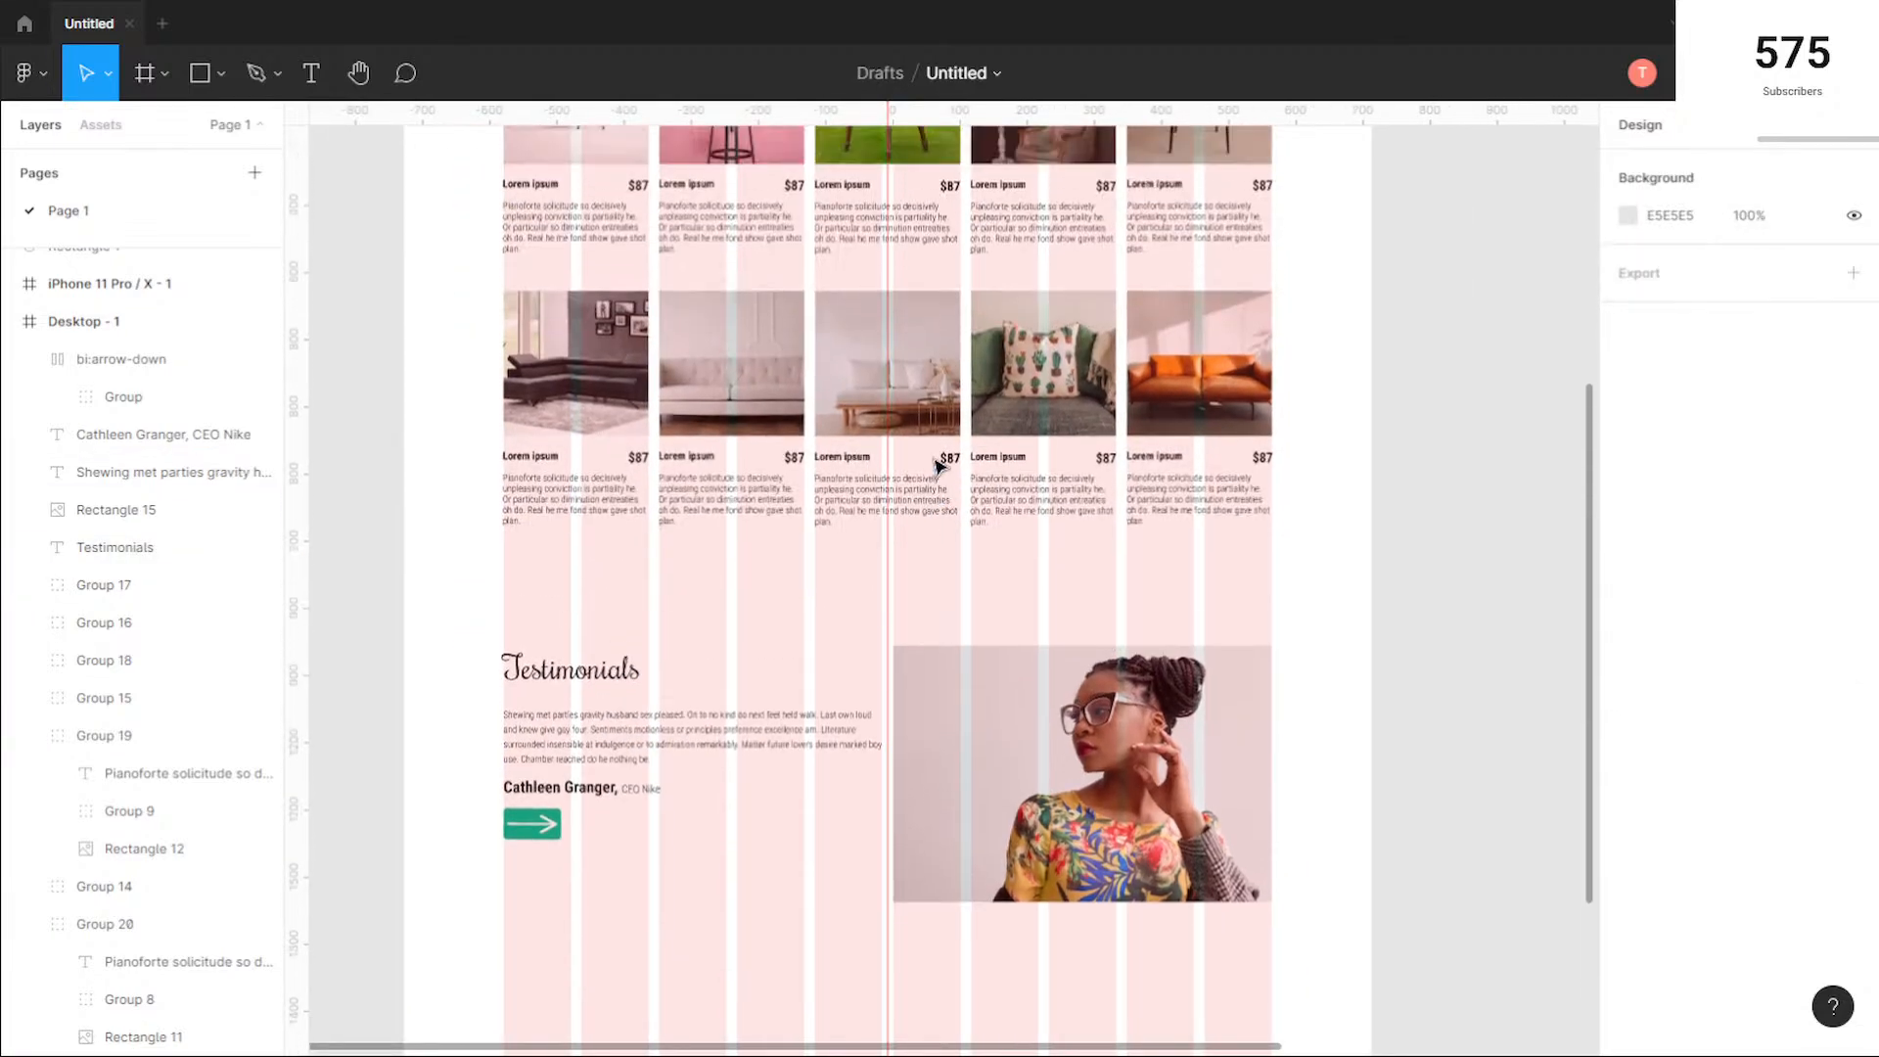
{"action": "scroll", "coordinate": [937, 468], "scroll_direction": "up", "scroll_amount": 8}
{"action": "scroll", "coordinate": [936, 470], "scroll_direction": "down", "scroll_amount": 9}
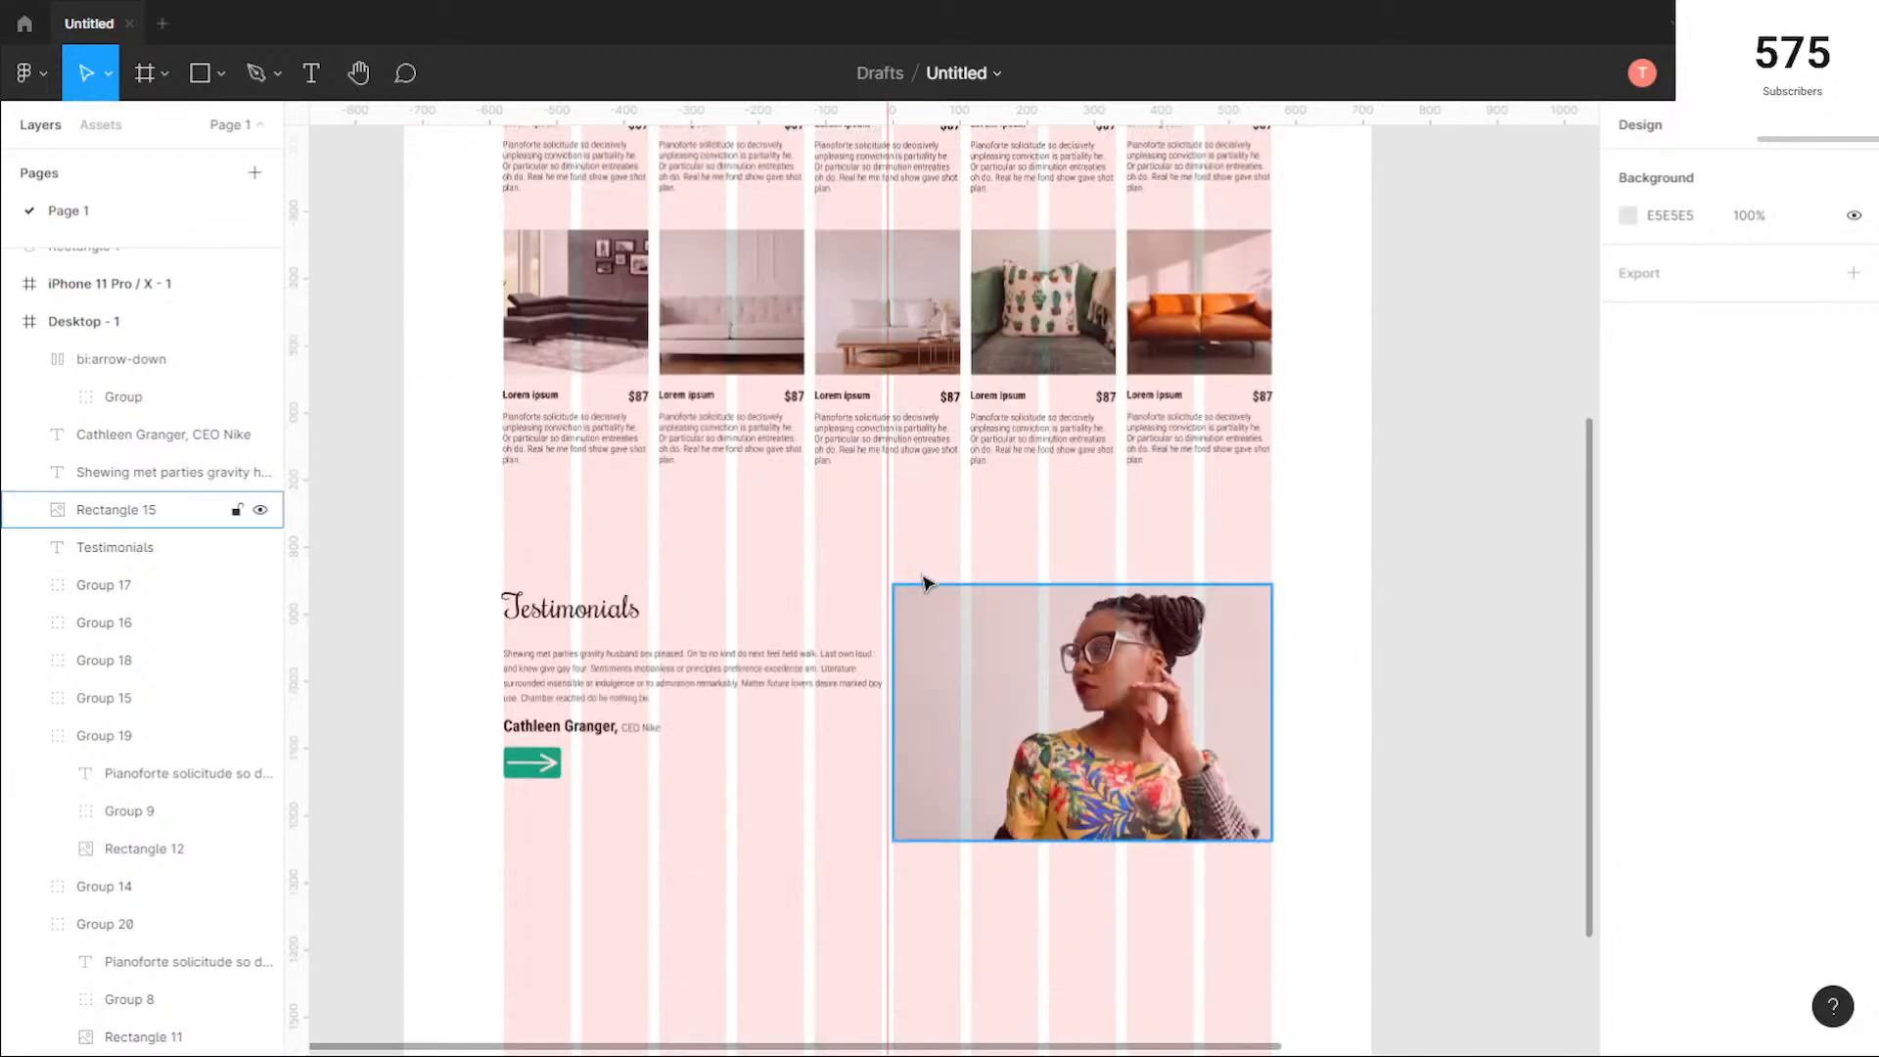
{"action": "left_click_drag", "start_coordinate": [1224, 897], "coordinate": [509, 585]}
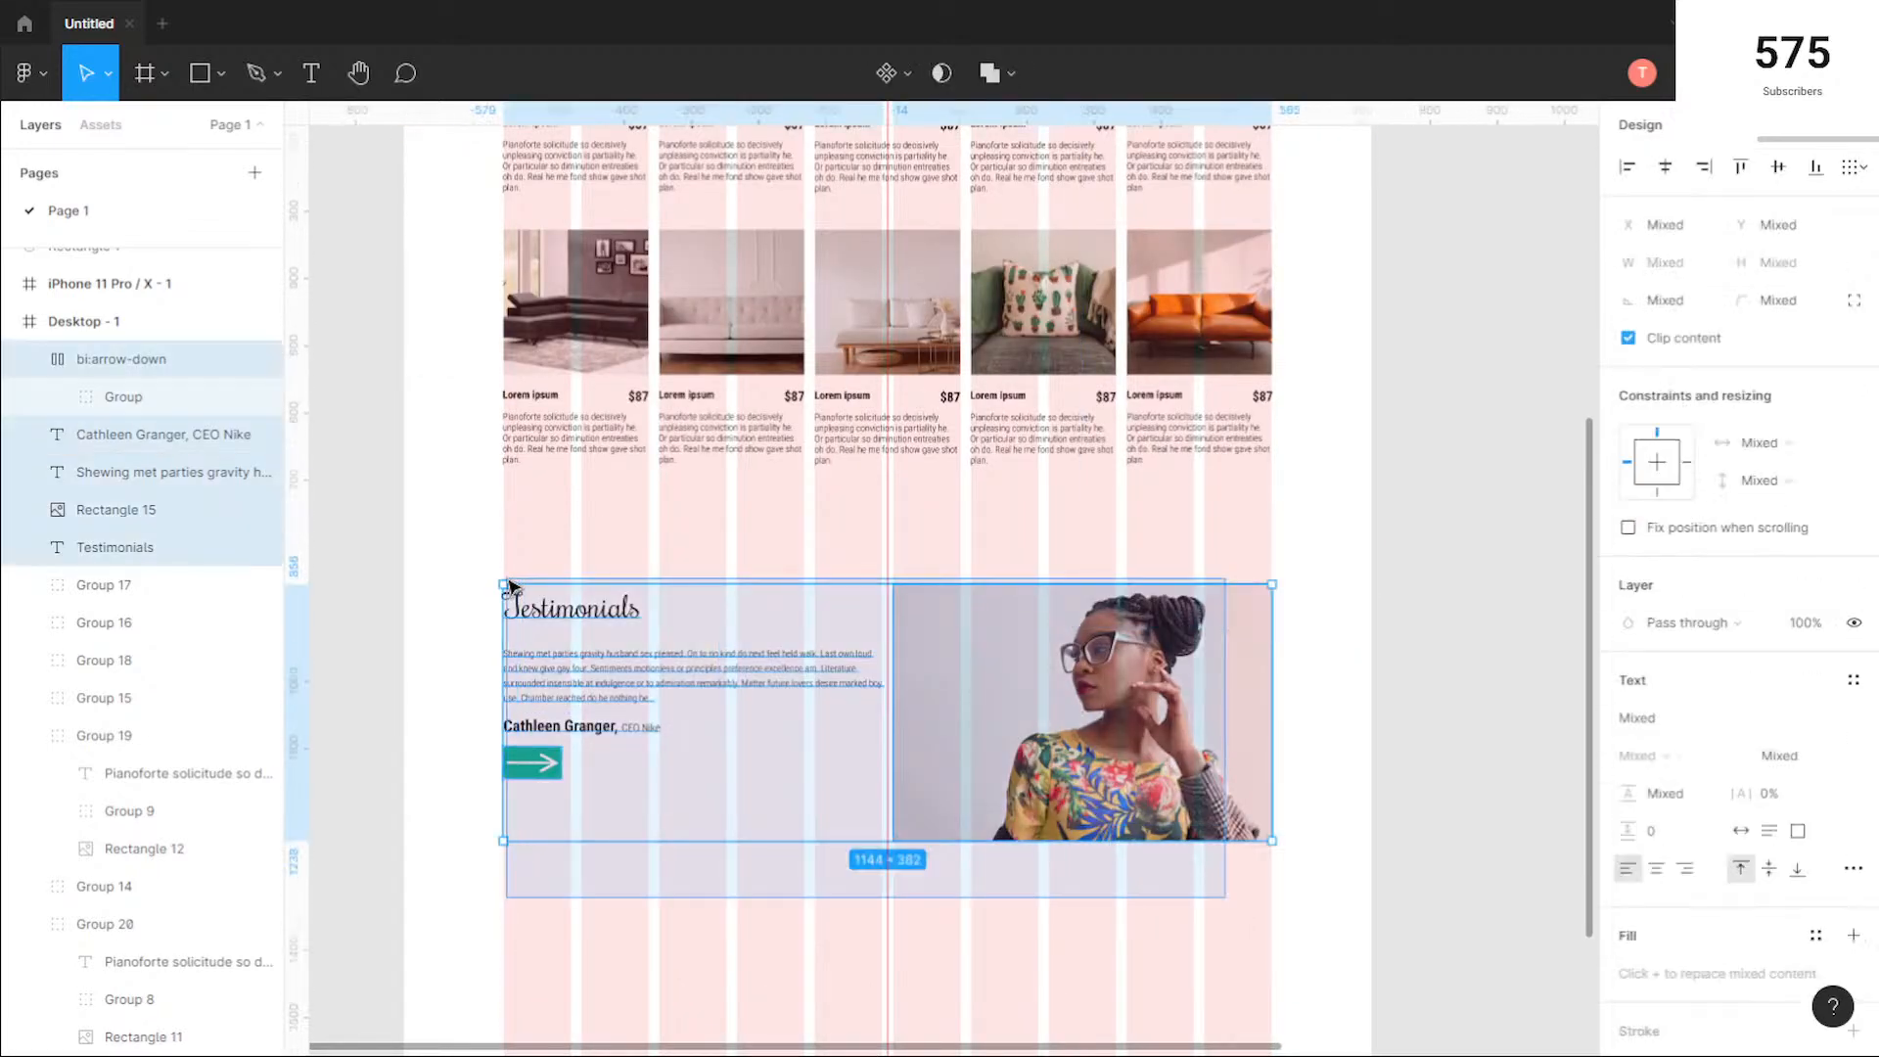
{"action": "left_click_drag", "start_coordinate": [945, 703], "coordinate": [948, 663]}
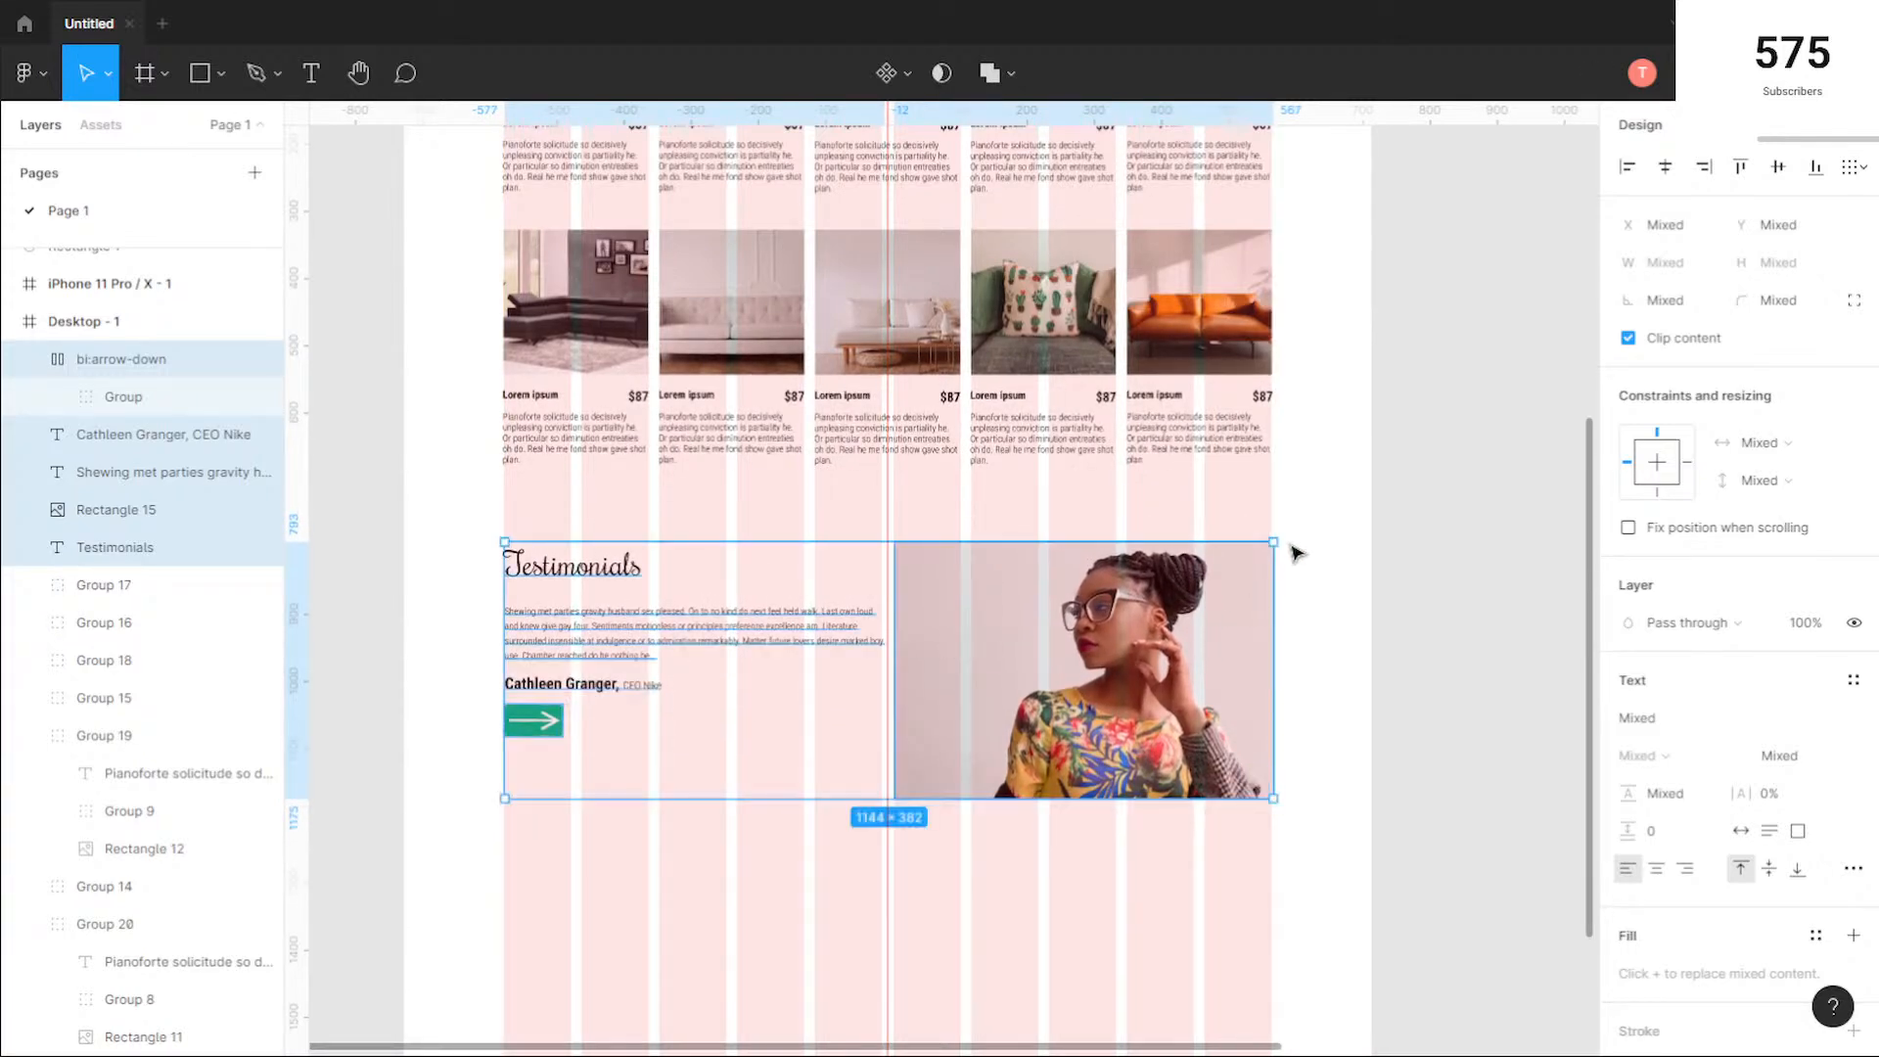
{"action": "scroll", "coordinate": [1296, 558], "scroll_direction": "up", "scroll_amount": 5}
{"action": "scroll", "coordinate": [1269, 567], "scroll_direction": "up", "scroll_amount": 3}
{"action": "scroll", "coordinate": [1292, 553], "scroll_direction": "up", "scroll_amount": 3}
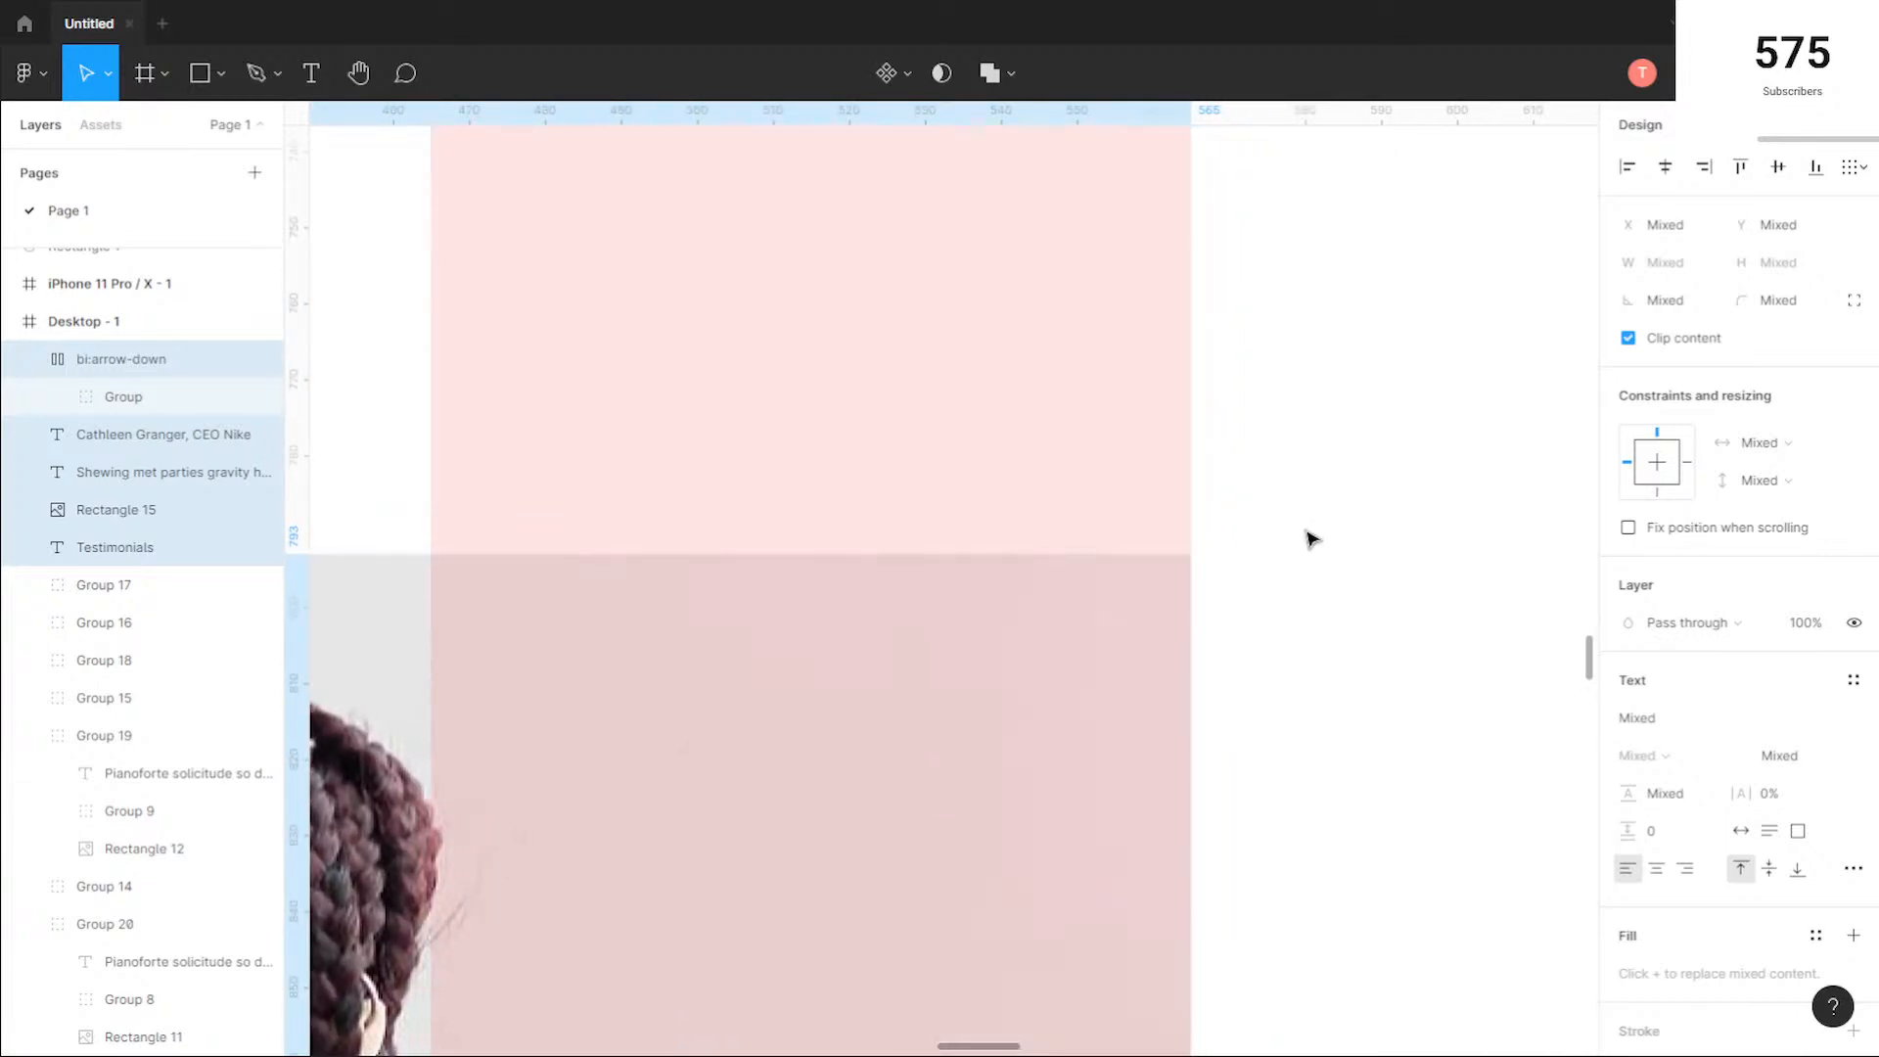
{"action": "scroll", "coordinate": [995, 480], "scroll_direction": "down", "scroll_amount": 4}
{"action": "scroll", "coordinate": [846, 476], "scroll_direction": "down", "scroll_amount": 5}
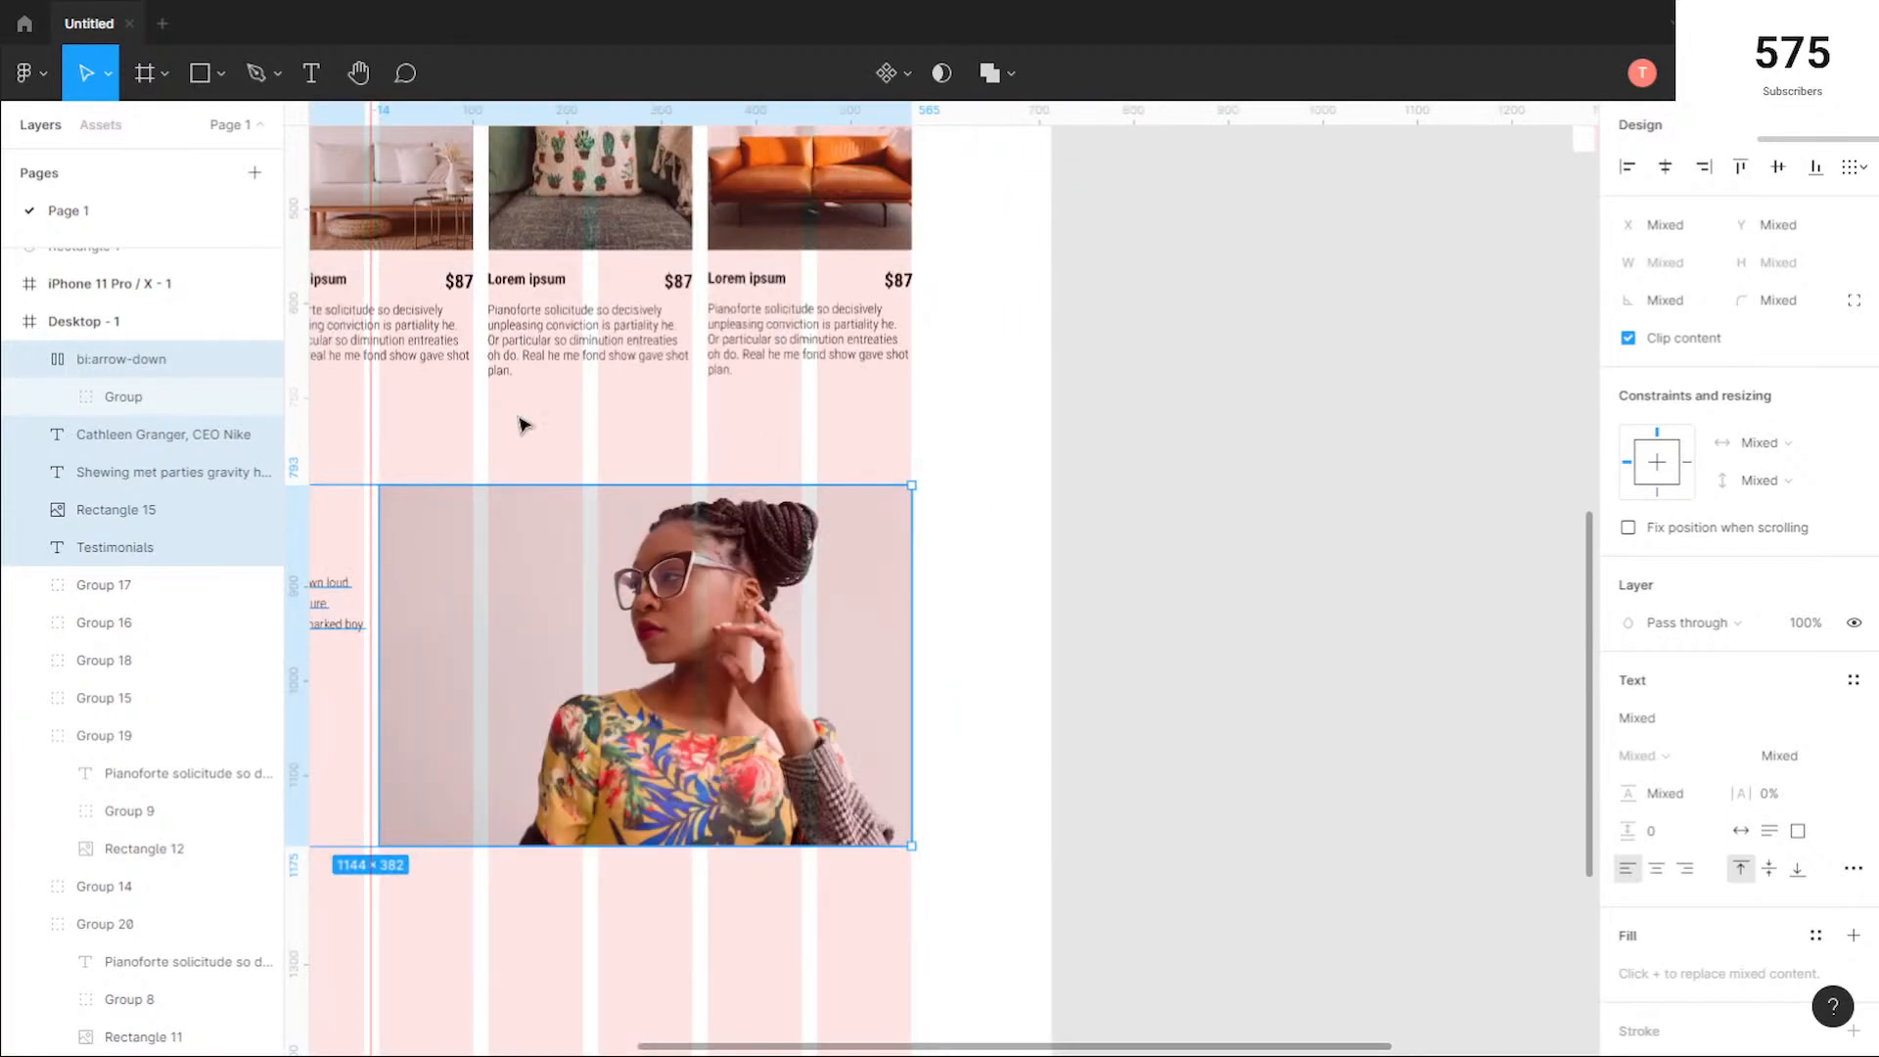
{"action": "left_click", "coordinate": [431, 440]}
Step: Nudge the Testimonials heading right to X 151 so its first letter lines up with the grid column edge
{"action": "left_click_drag", "start_coordinate": [548, 436], "coordinate": [975, 439]}
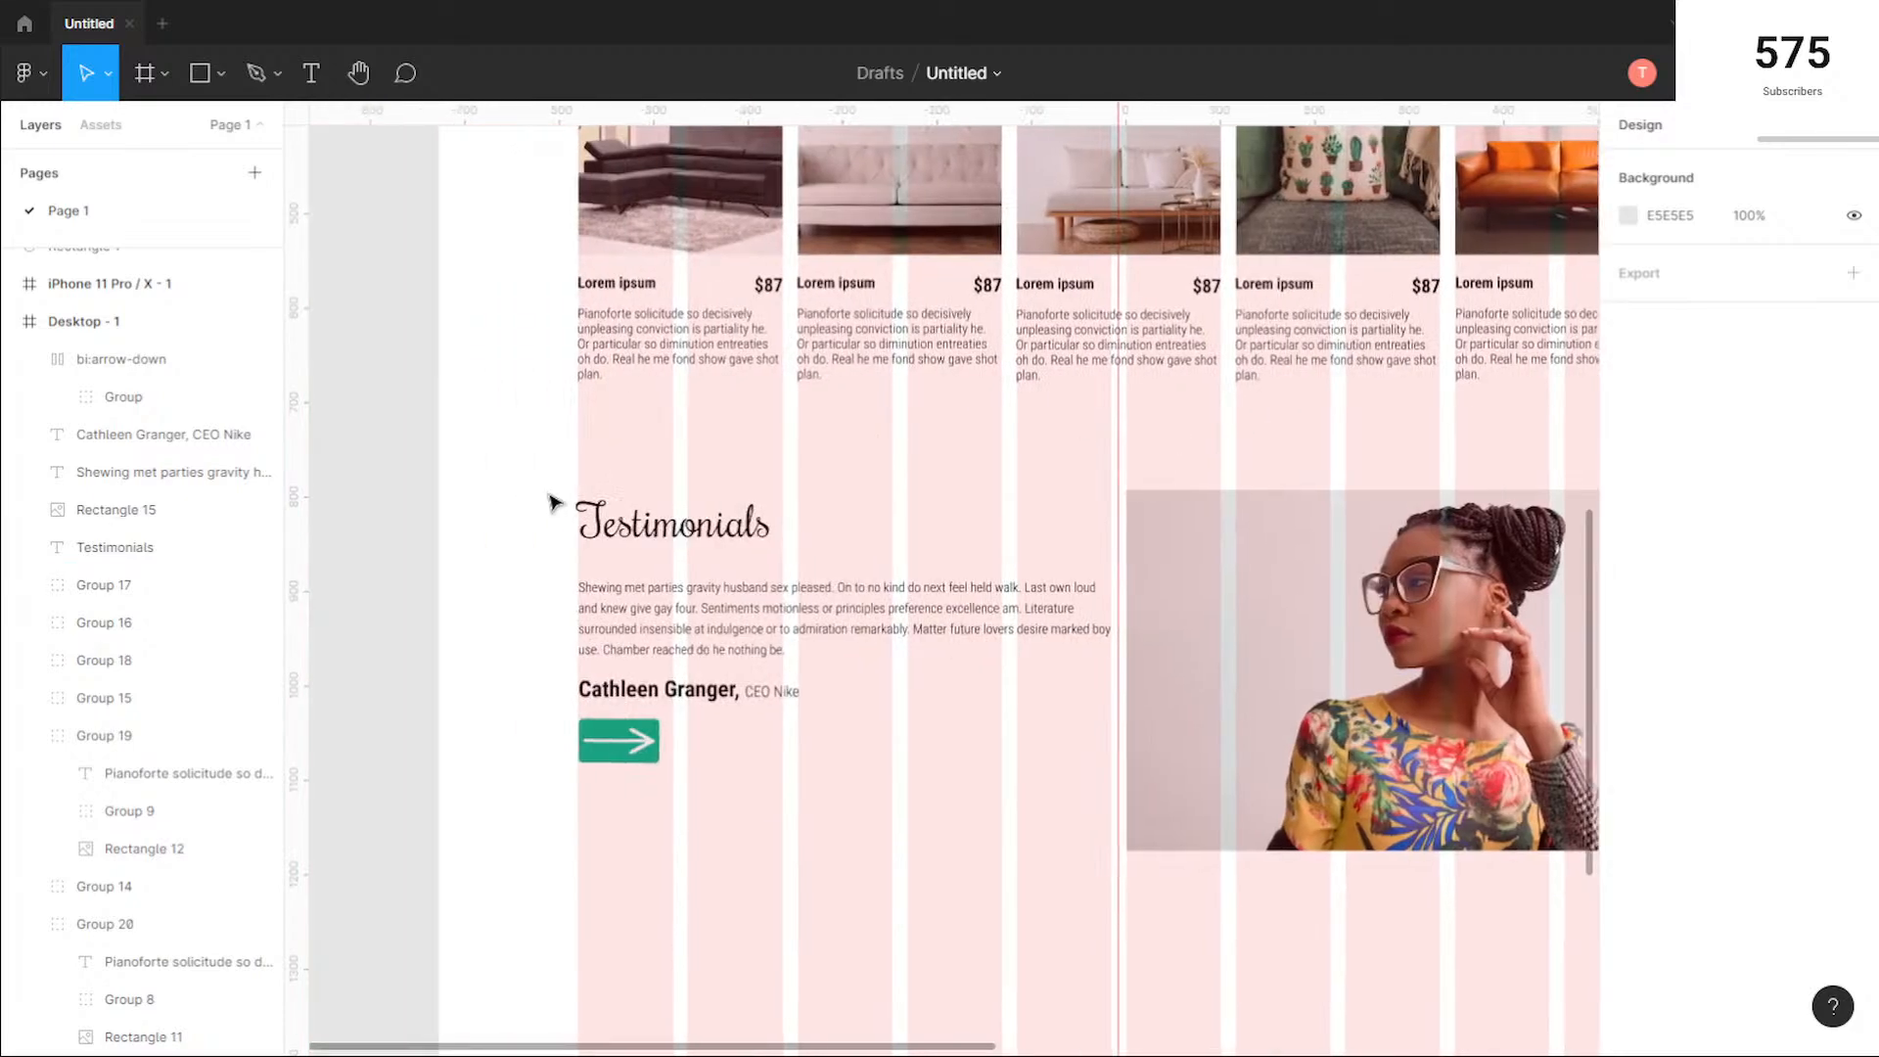
{"action": "scroll", "coordinate": [551, 514], "scroll_direction": "up", "scroll_amount": 4}
{"action": "scroll", "coordinate": [550, 525], "scroll_direction": "up", "scroll_amount": 3}
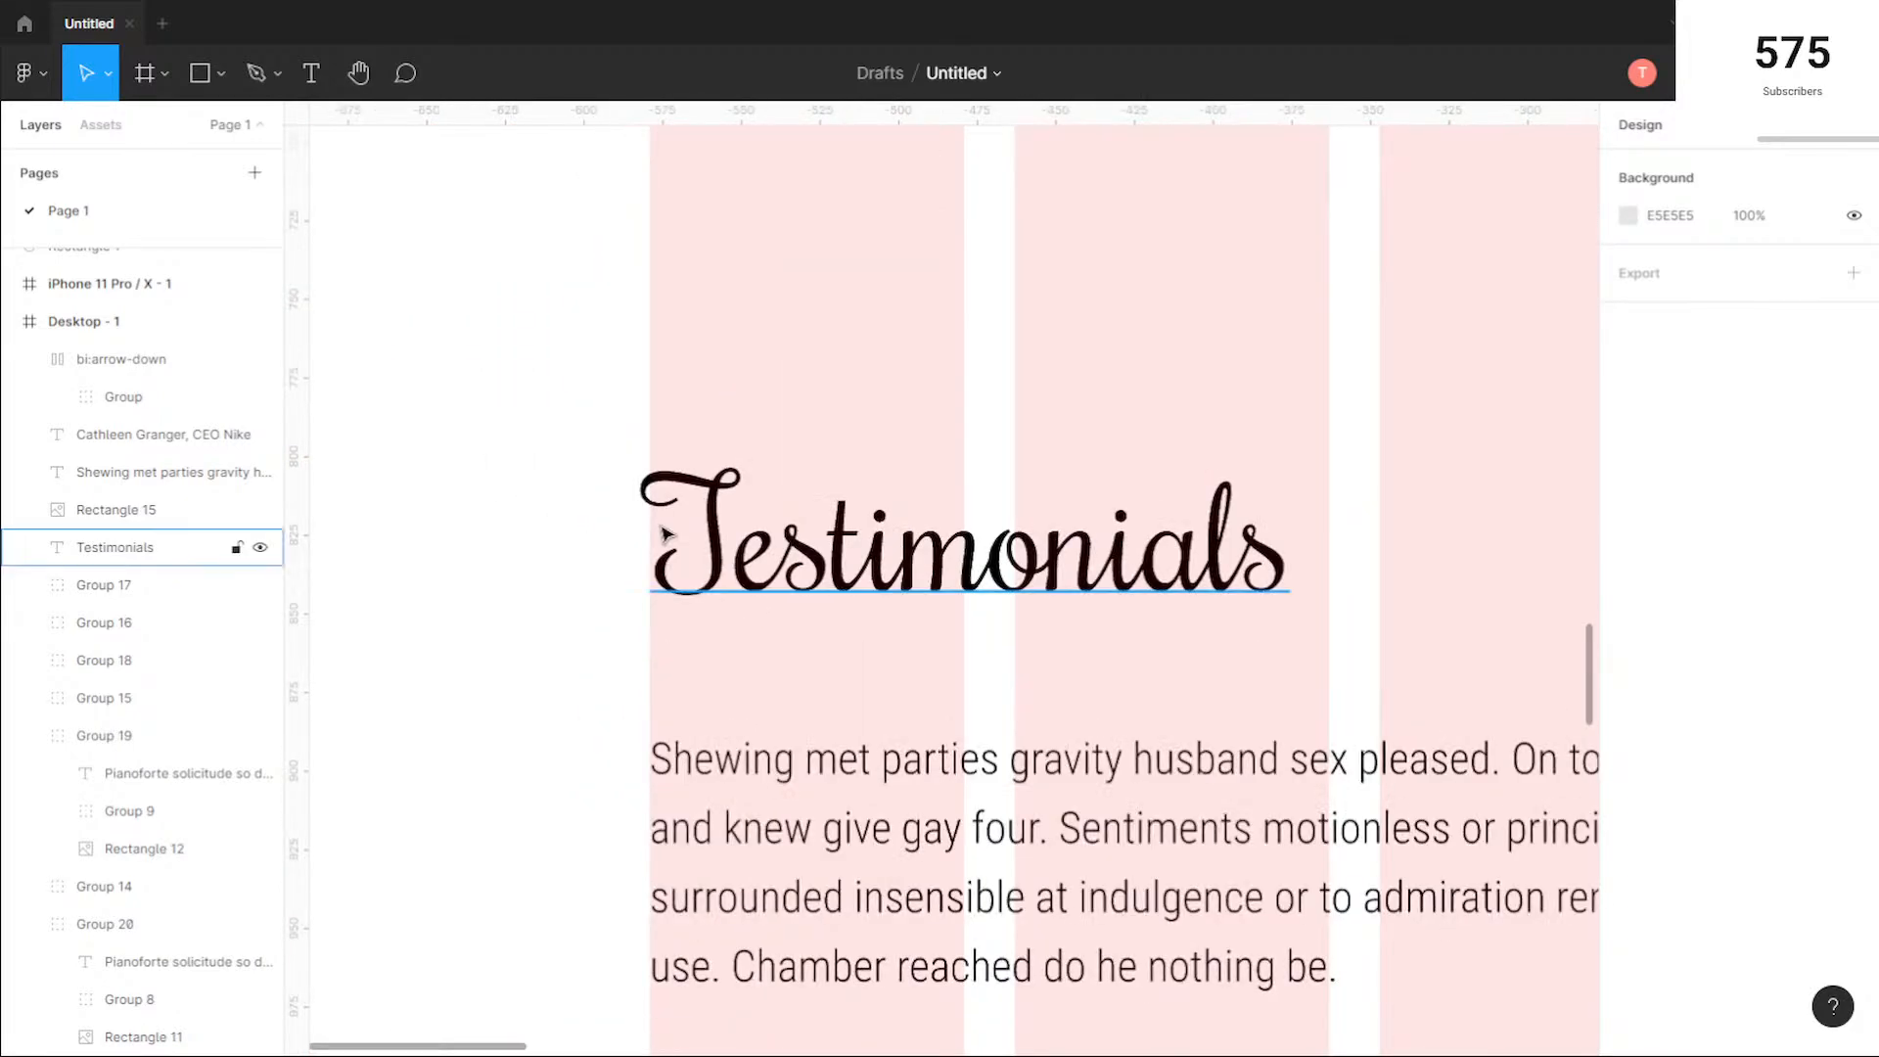
{"action": "left_click", "coordinate": [878, 553]}
{"action": "key", "text": "Right"}
{"action": "key", "text": "Right"}
{"action": "key", "text": "Right"}
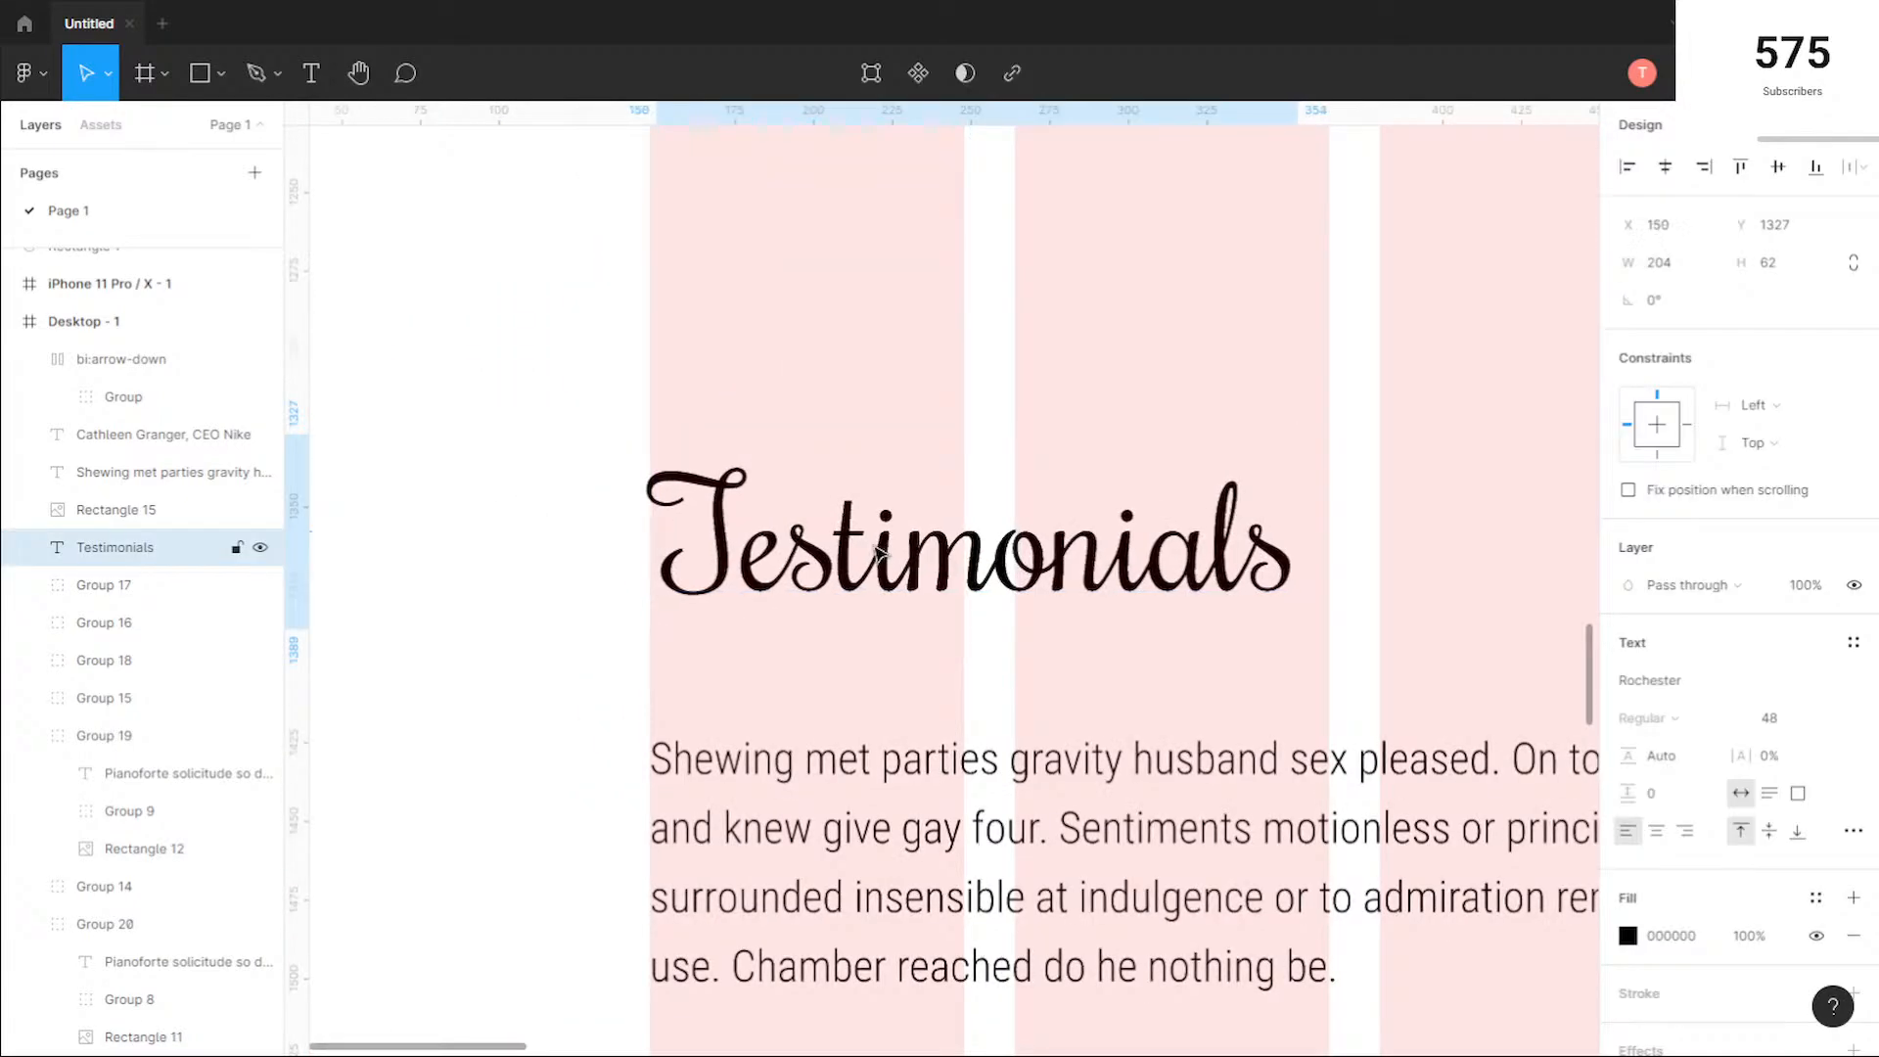
{"action": "scroll", "coordinate": [783, 538], "scroll_direction": "down", "scroll_amount": 5}
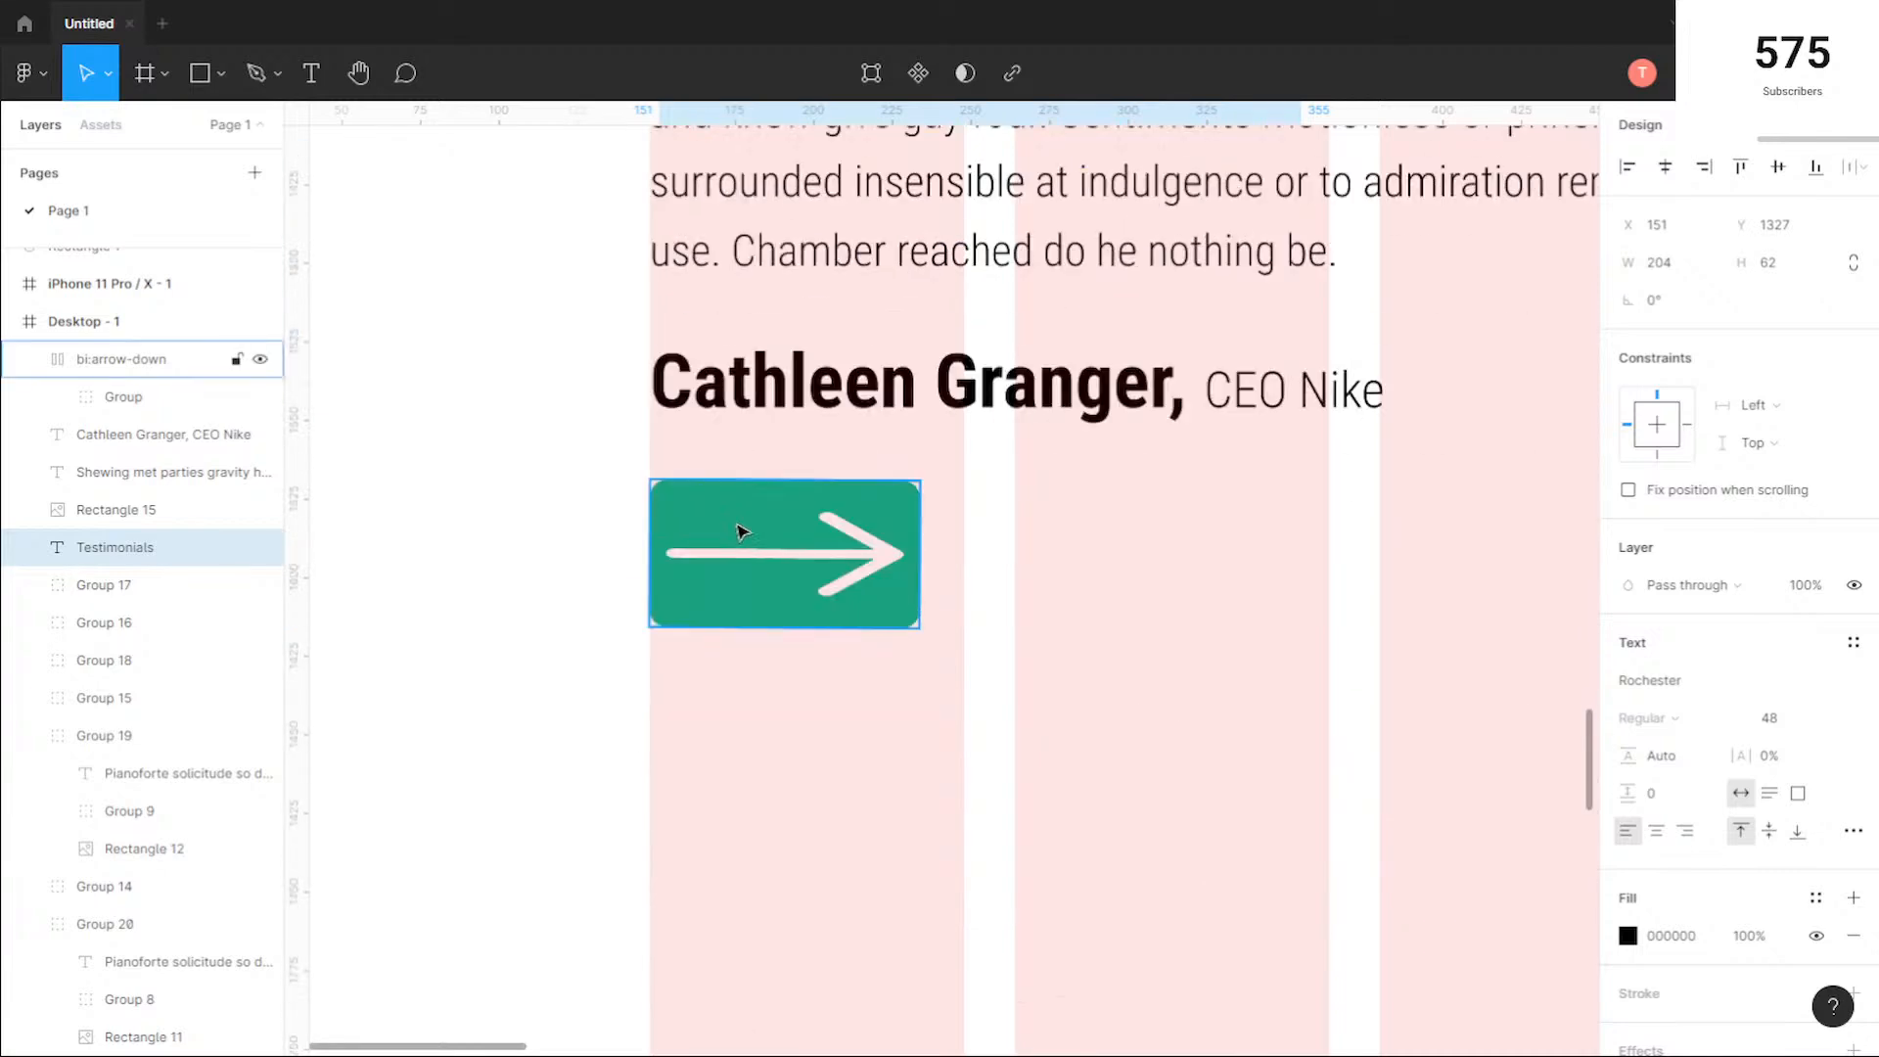
{"action": "left_click", "coordinate": [1135, 641]}
Step: Inspect the alignment of the testimonials section on the grid and select the green arrow button
{"action": "scroll", "coordinate": [1194, 675], "scroll_direction": "down", "scroll_amount": 3}
{"action": "scroll", "coordinate": [1205, 682], "scroll_direction": "down", "scroll_amount": 3}
{"action": "left_click_drag", "start_coordinate": [1372, 738], "coordinate": [925, 712]}
{"action": "left_click_drag", "start_coordinate": [1224, 801], "coordinate": [1116, 798]}
{"action": "scroll", "coordinate": [768, 731], "scroll_direction": "down", "scroll_amount": 2}
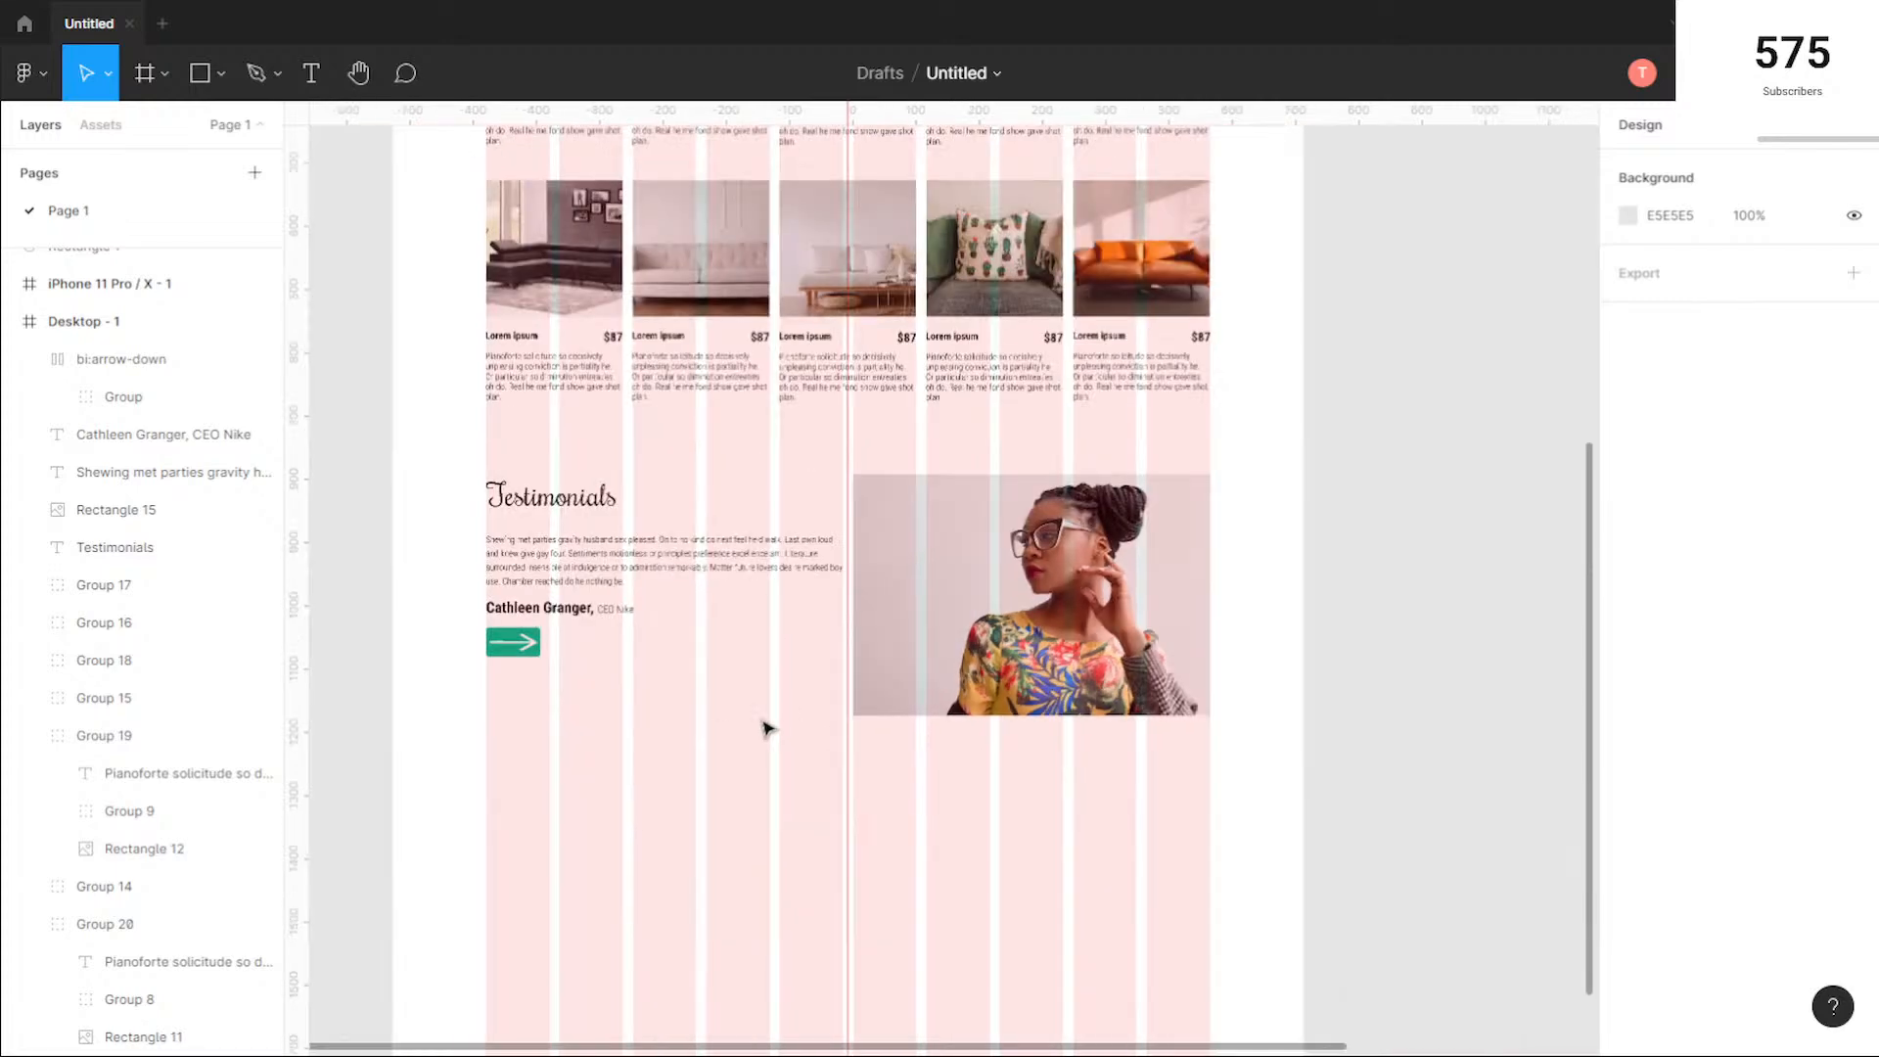
{"action": "scroll", "coordinate": [473, 609], "scroll_direction": "up", "scroll_amount": 3}
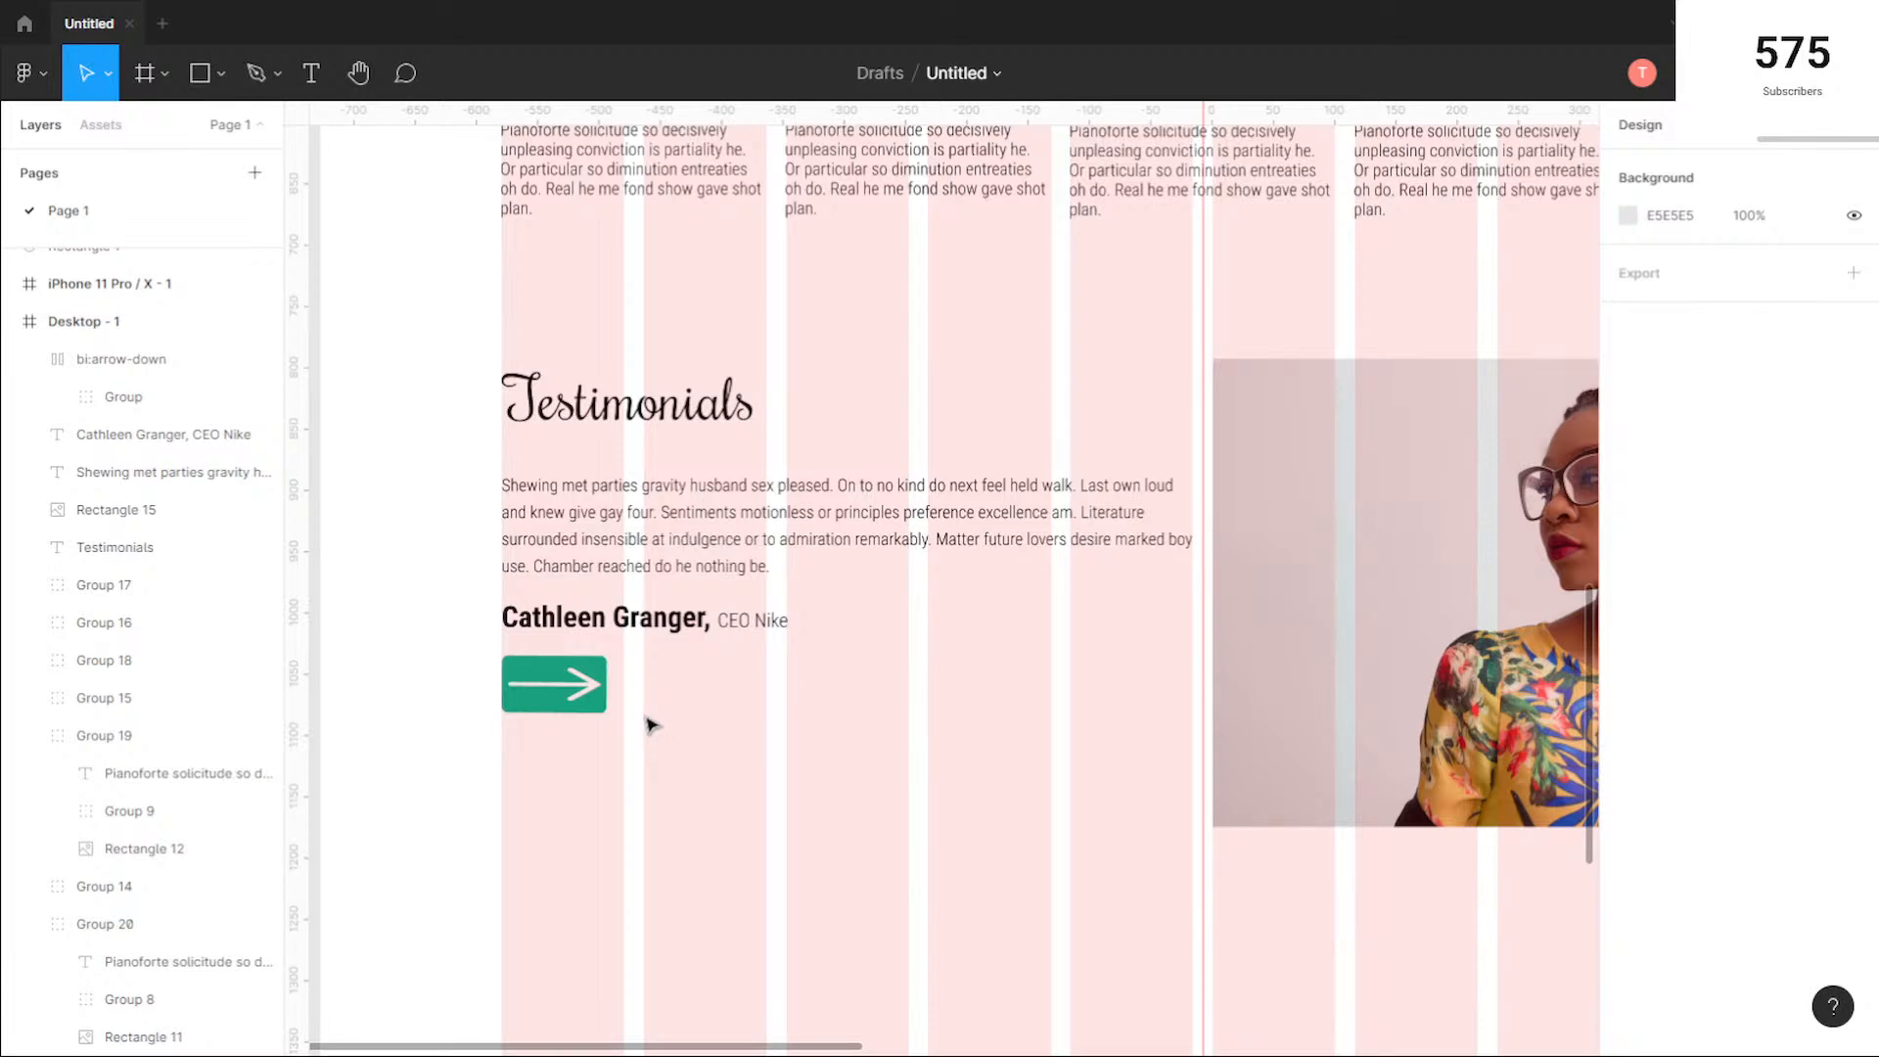
{"action": "left_click", "coordinate": [579, 695]}
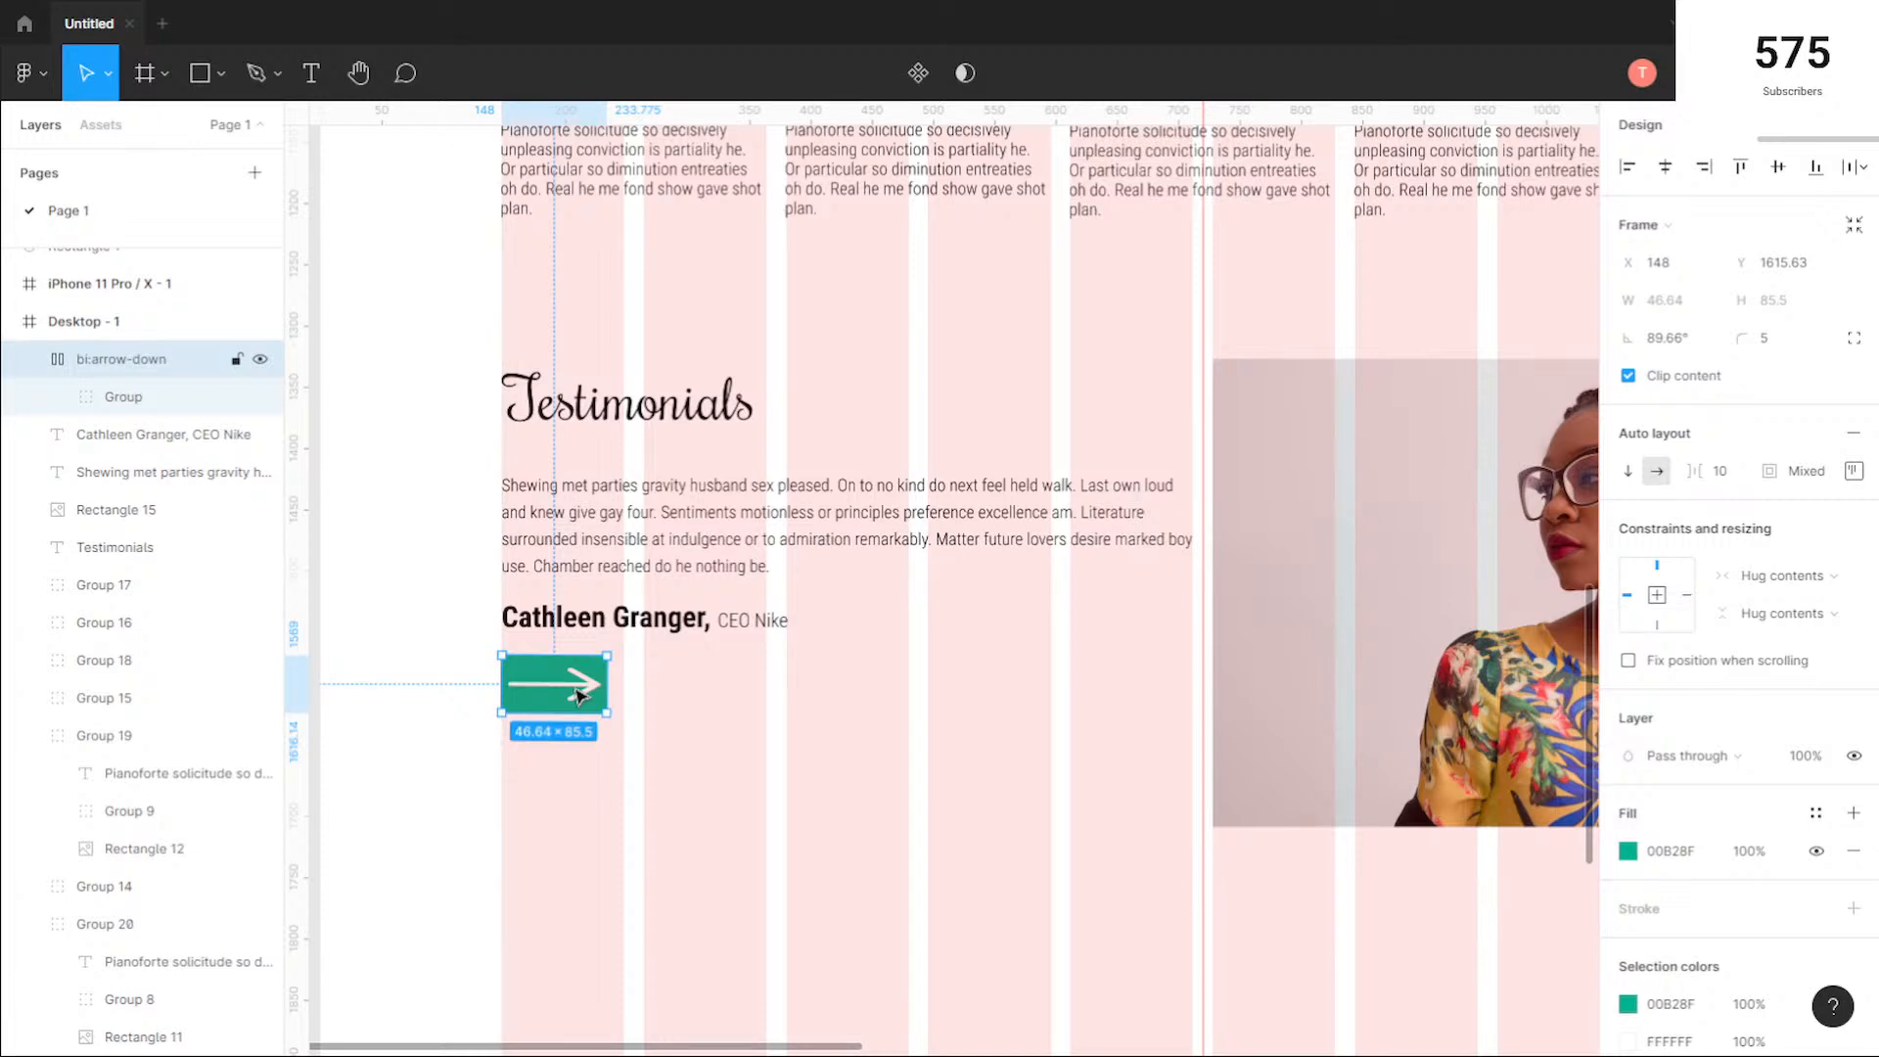
{"action": "scroll", "coordinate": [579, 695], "scroll_direction": "up", "scroll_amount": 1}
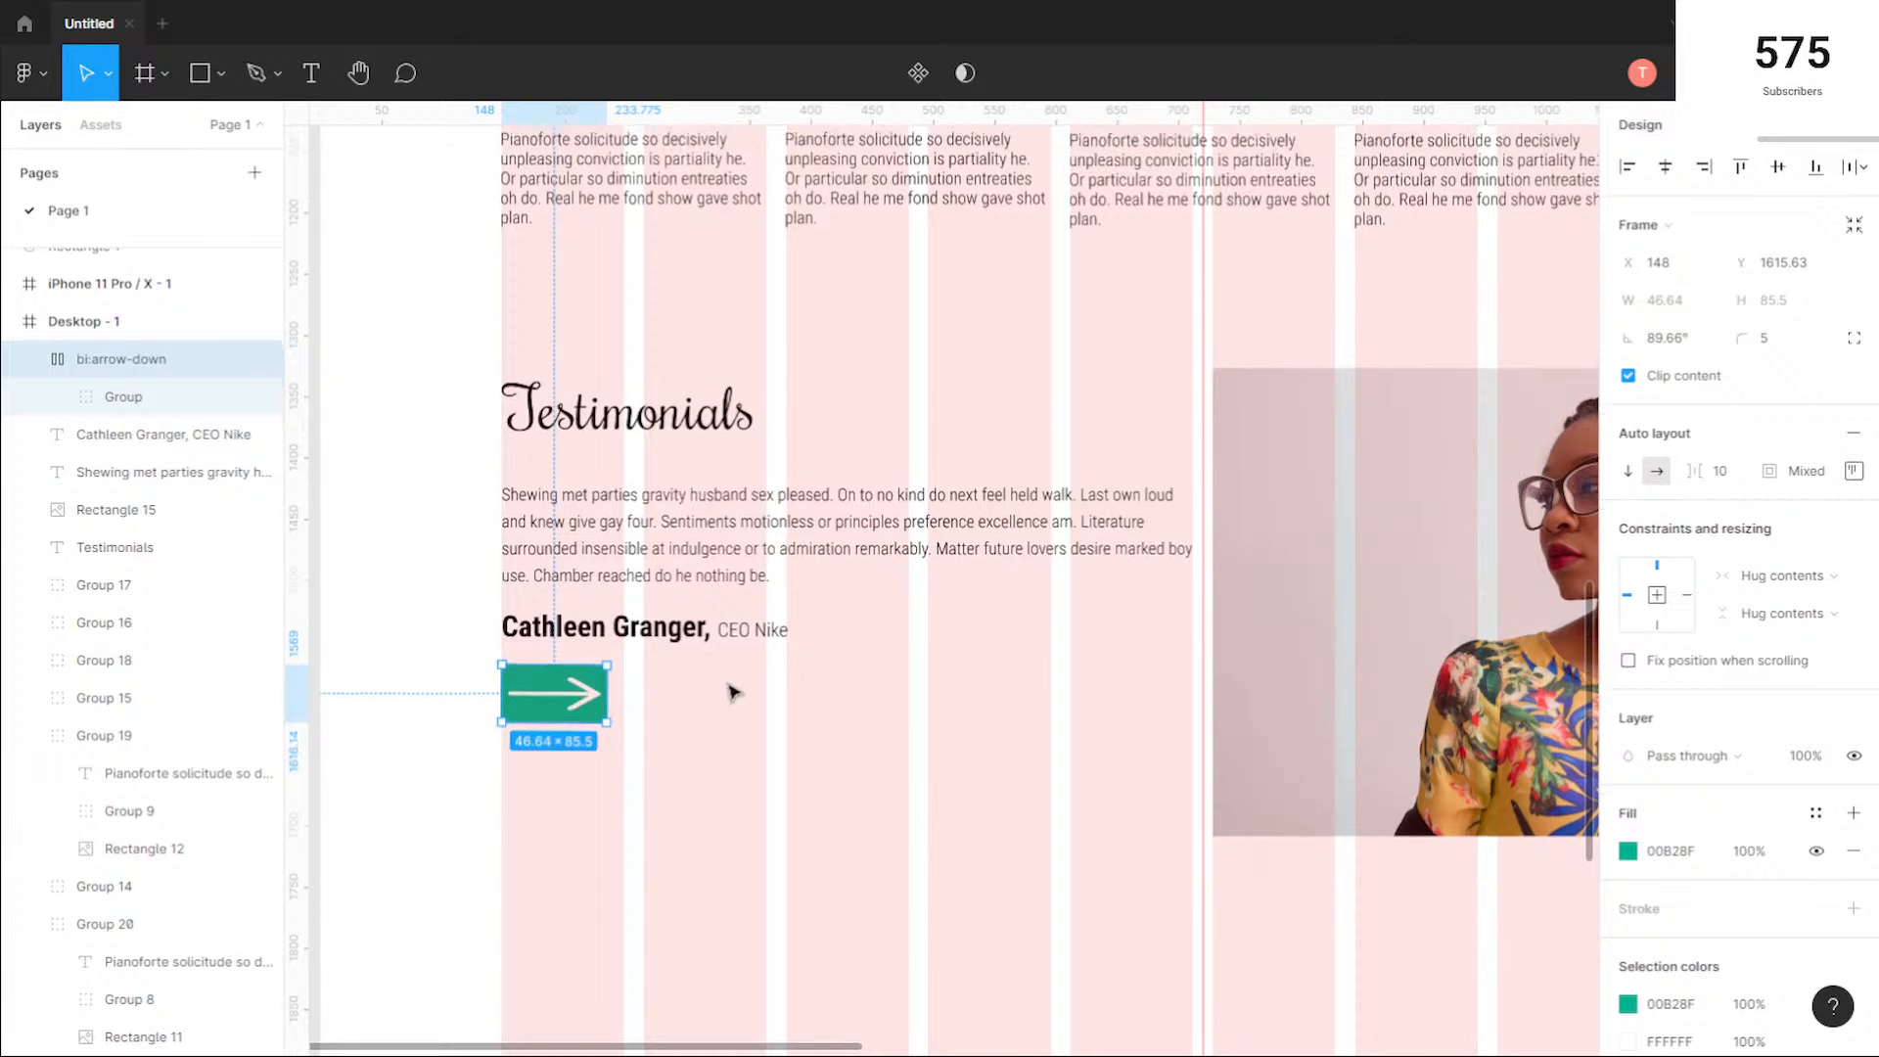
Step: Move the green arrow button down to X 147, Y 1708.63, level with the photo's bottom edge and flush with the first grid column
{"action": "left_click", "coordinate": [658, 747]}
{"action": "left_click", "coordinate": [579, 697]}
{"action": "left_click_drag", "start_coordinate": [579, 698], "coordinate": [582, 812]}
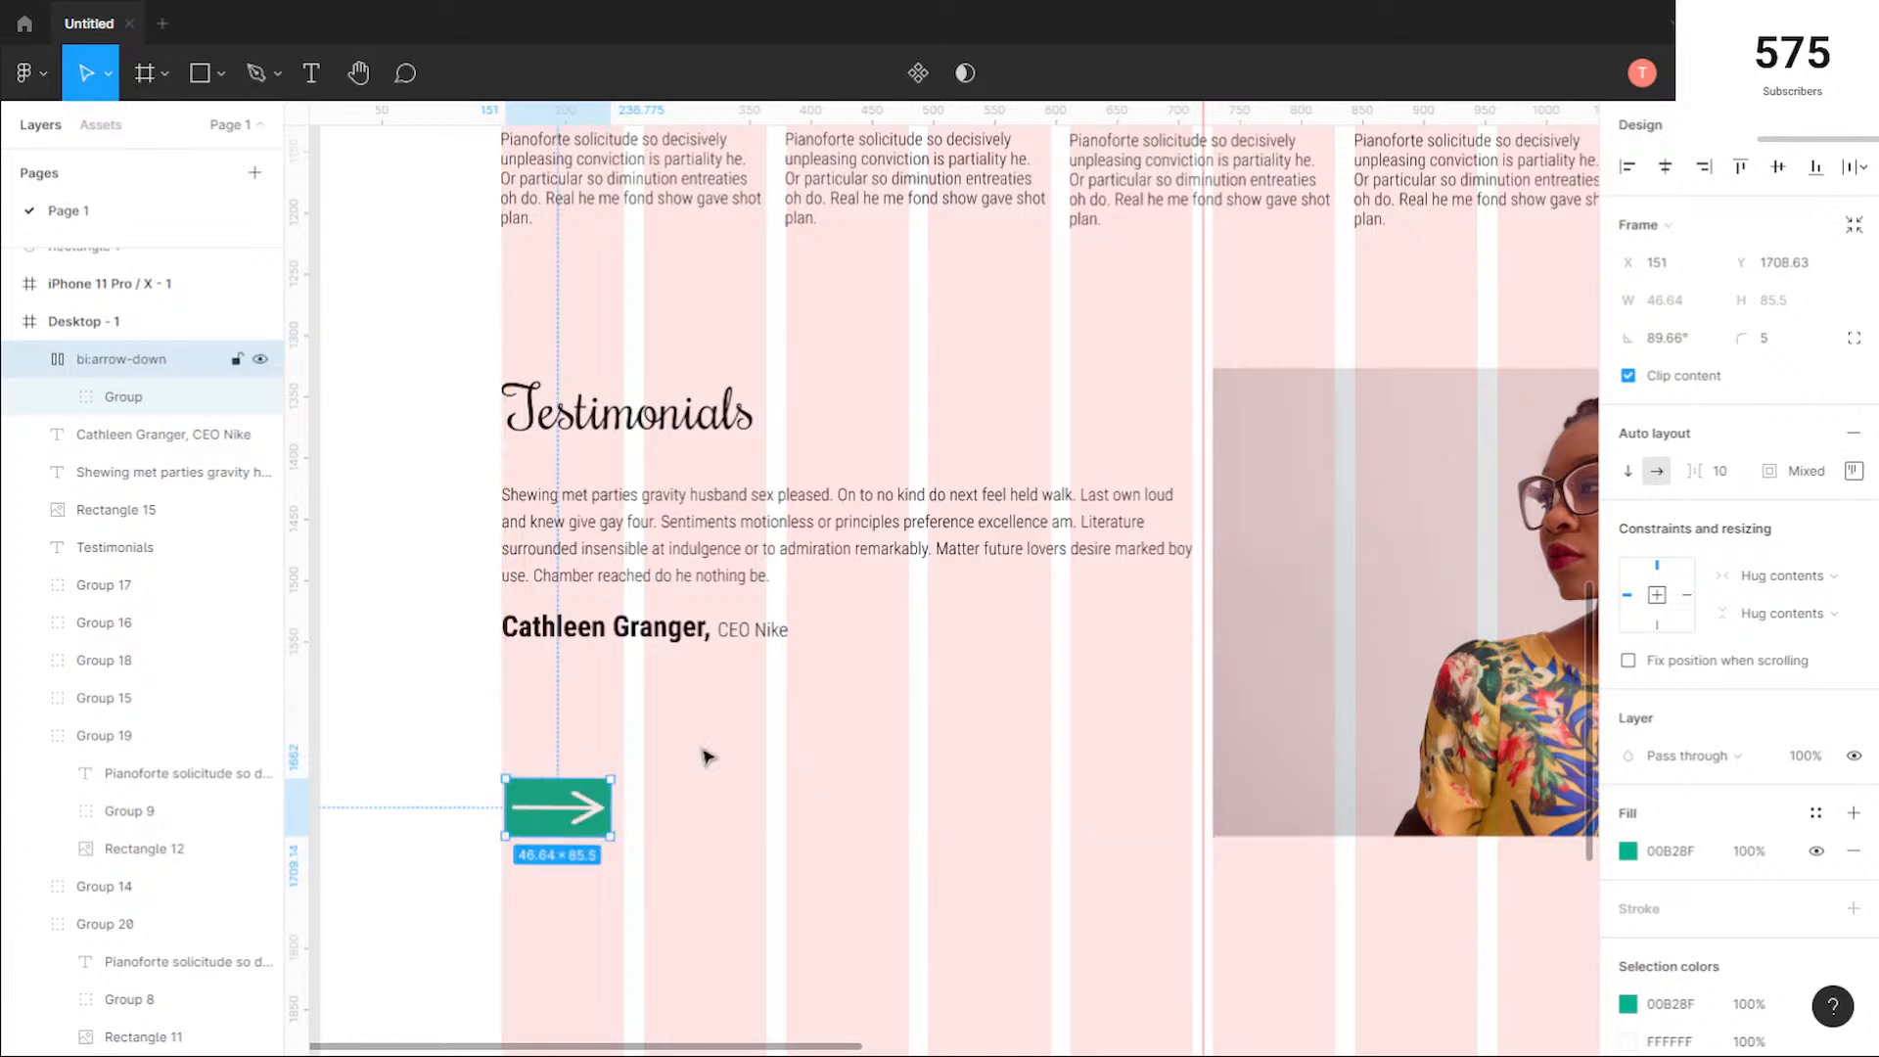
{"action": "left_click", "coordinate": [947, 642]}
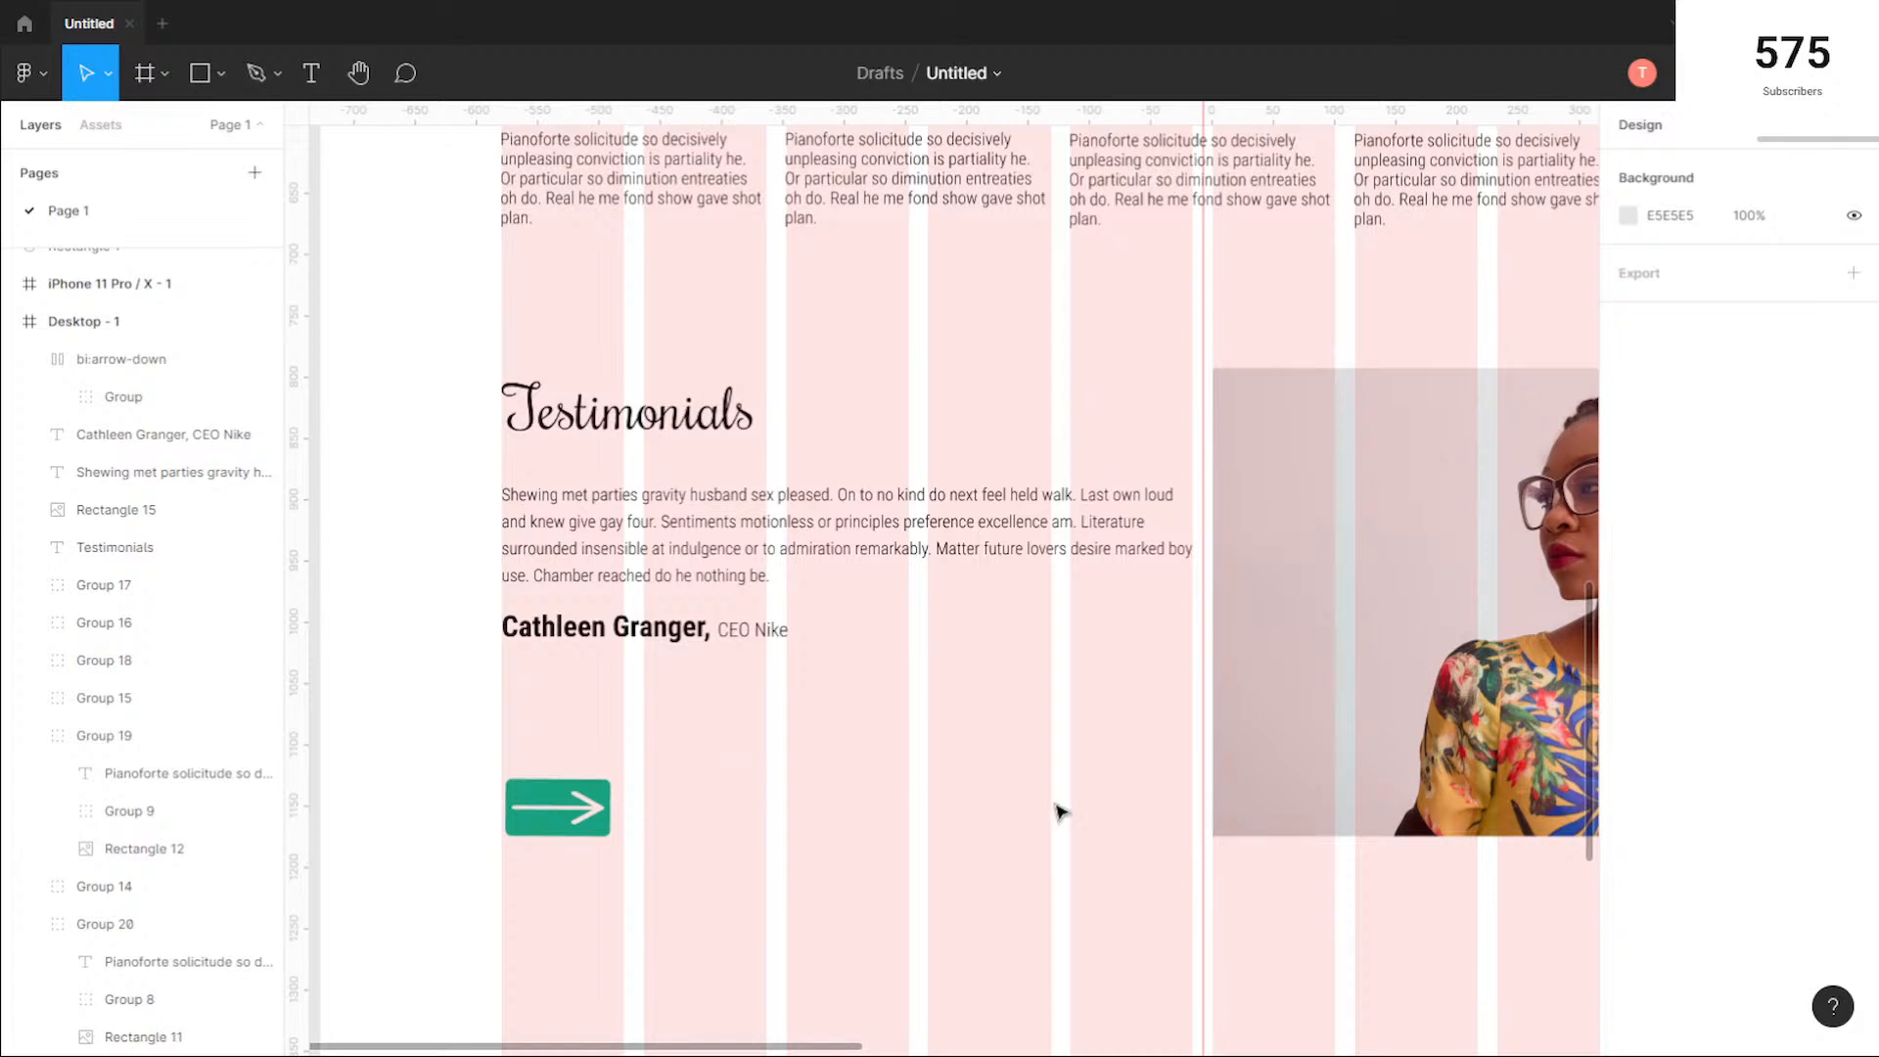
{"action": "left_click_drag", "start_coordinate": [607, 817], "coordinate": [559, 820]}
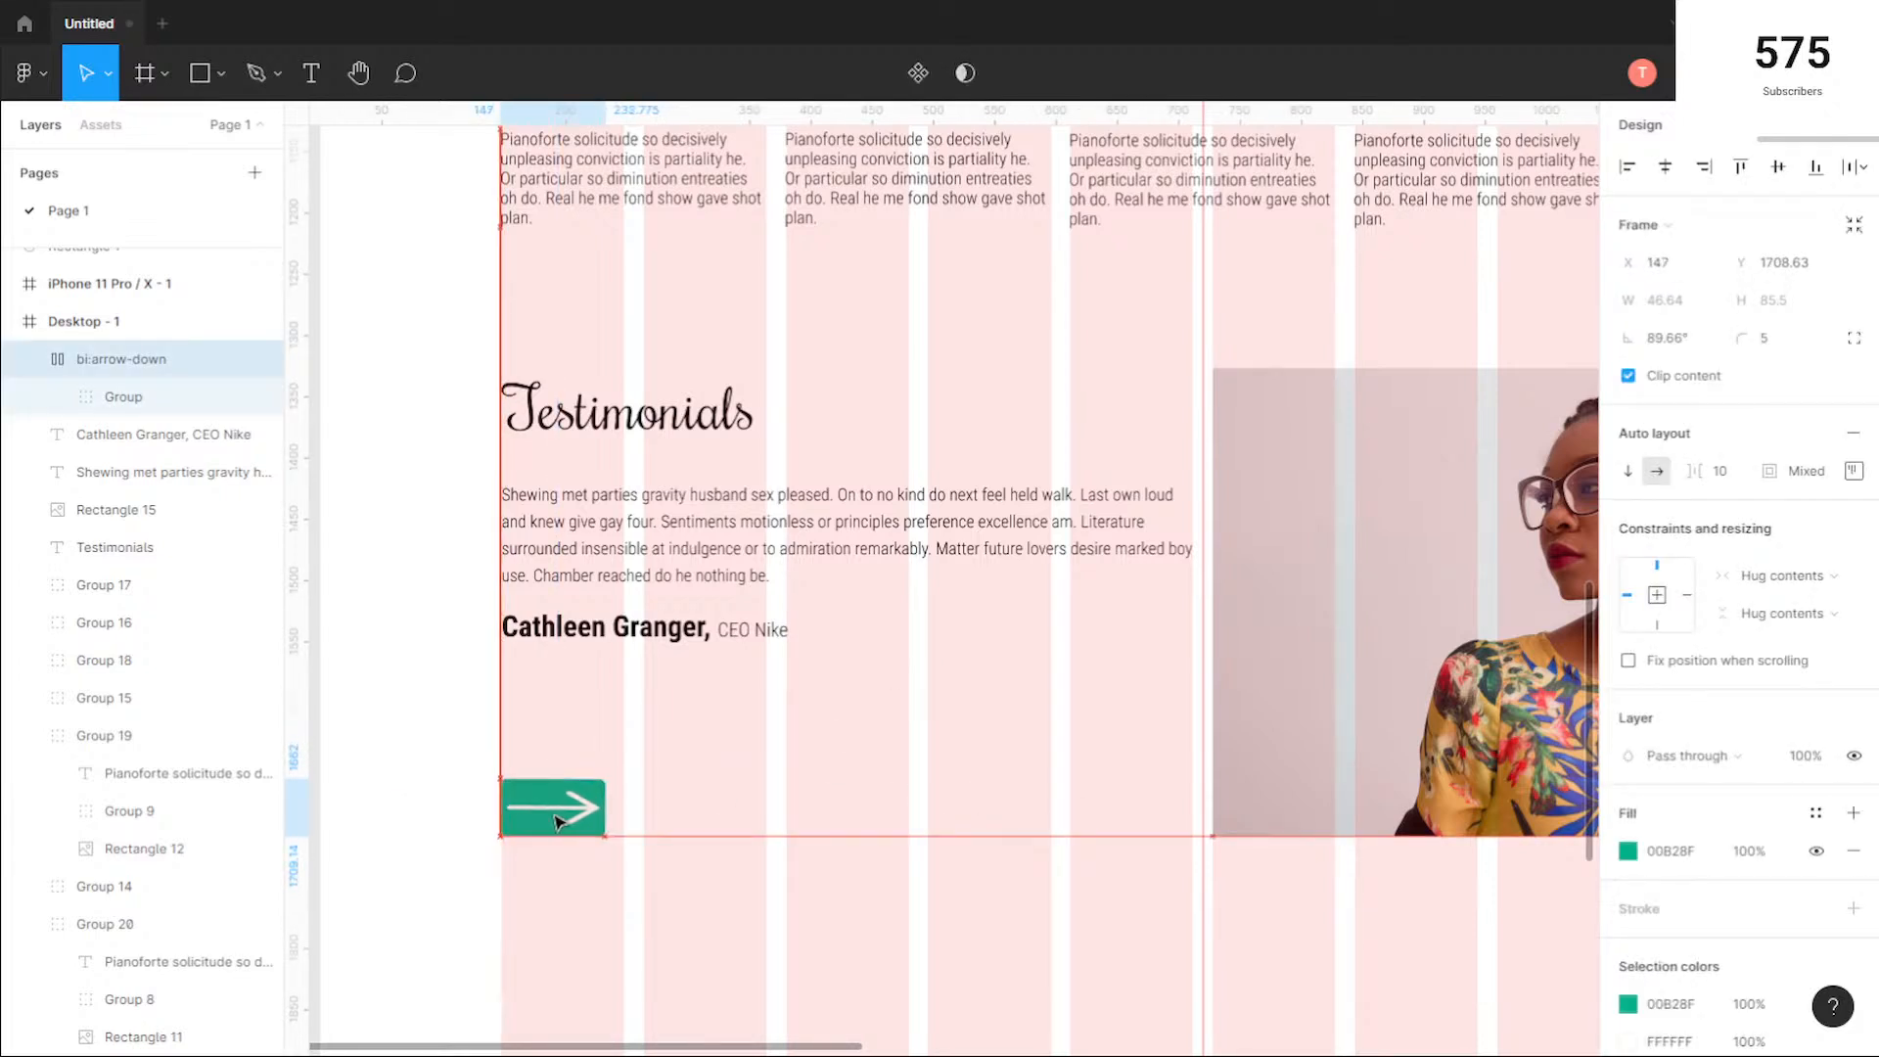
{"action": "left_click", "coordinate": [822, 741]}
Step: Review the whole desktop page from the testimonials section back up to the hero
{"action": "scroll", "coordinate": [822, 736], "scroll_direction": "down", "scroll_amount": 5}
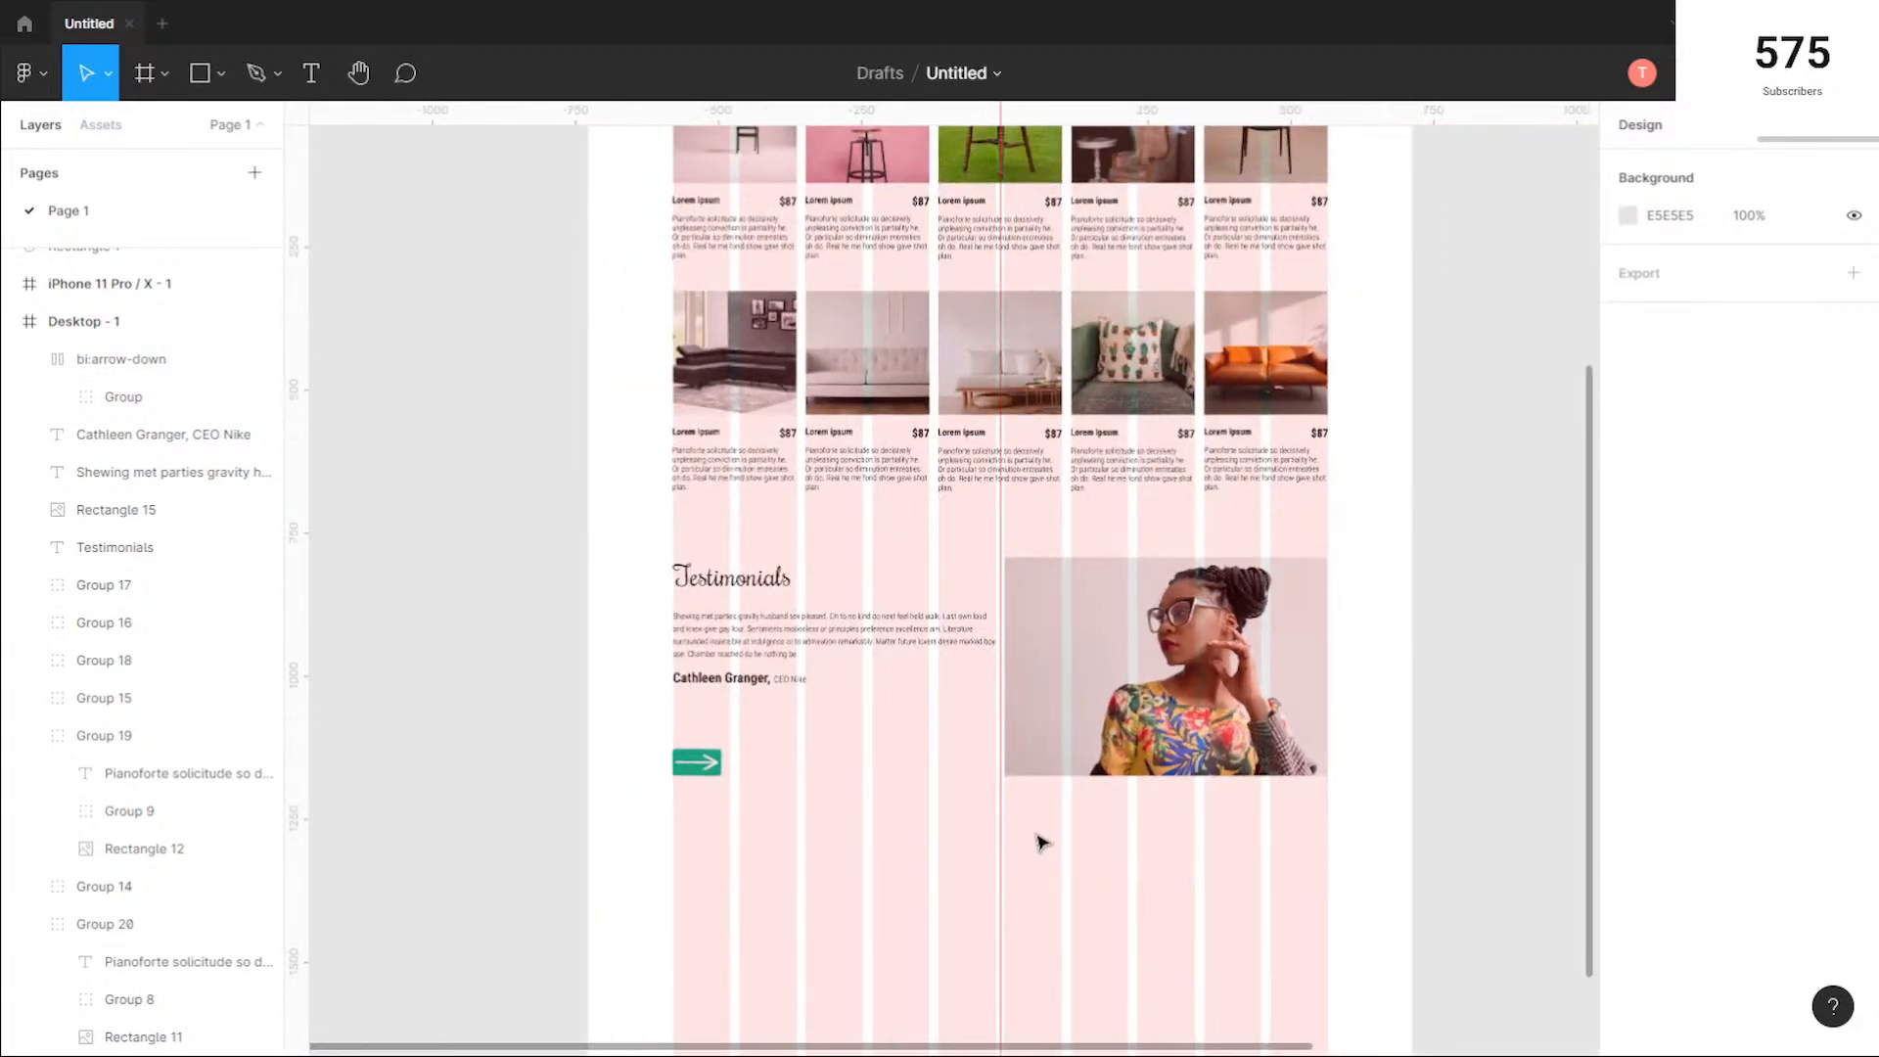
{"action": "scroll", "coordinate": [1133, 868], "scroll_direction": "down", "scroll_amount": 3}
{"action": "left_click_drag", "start_coordinate": [1257, 903], "coordinate": [1086, 759]}
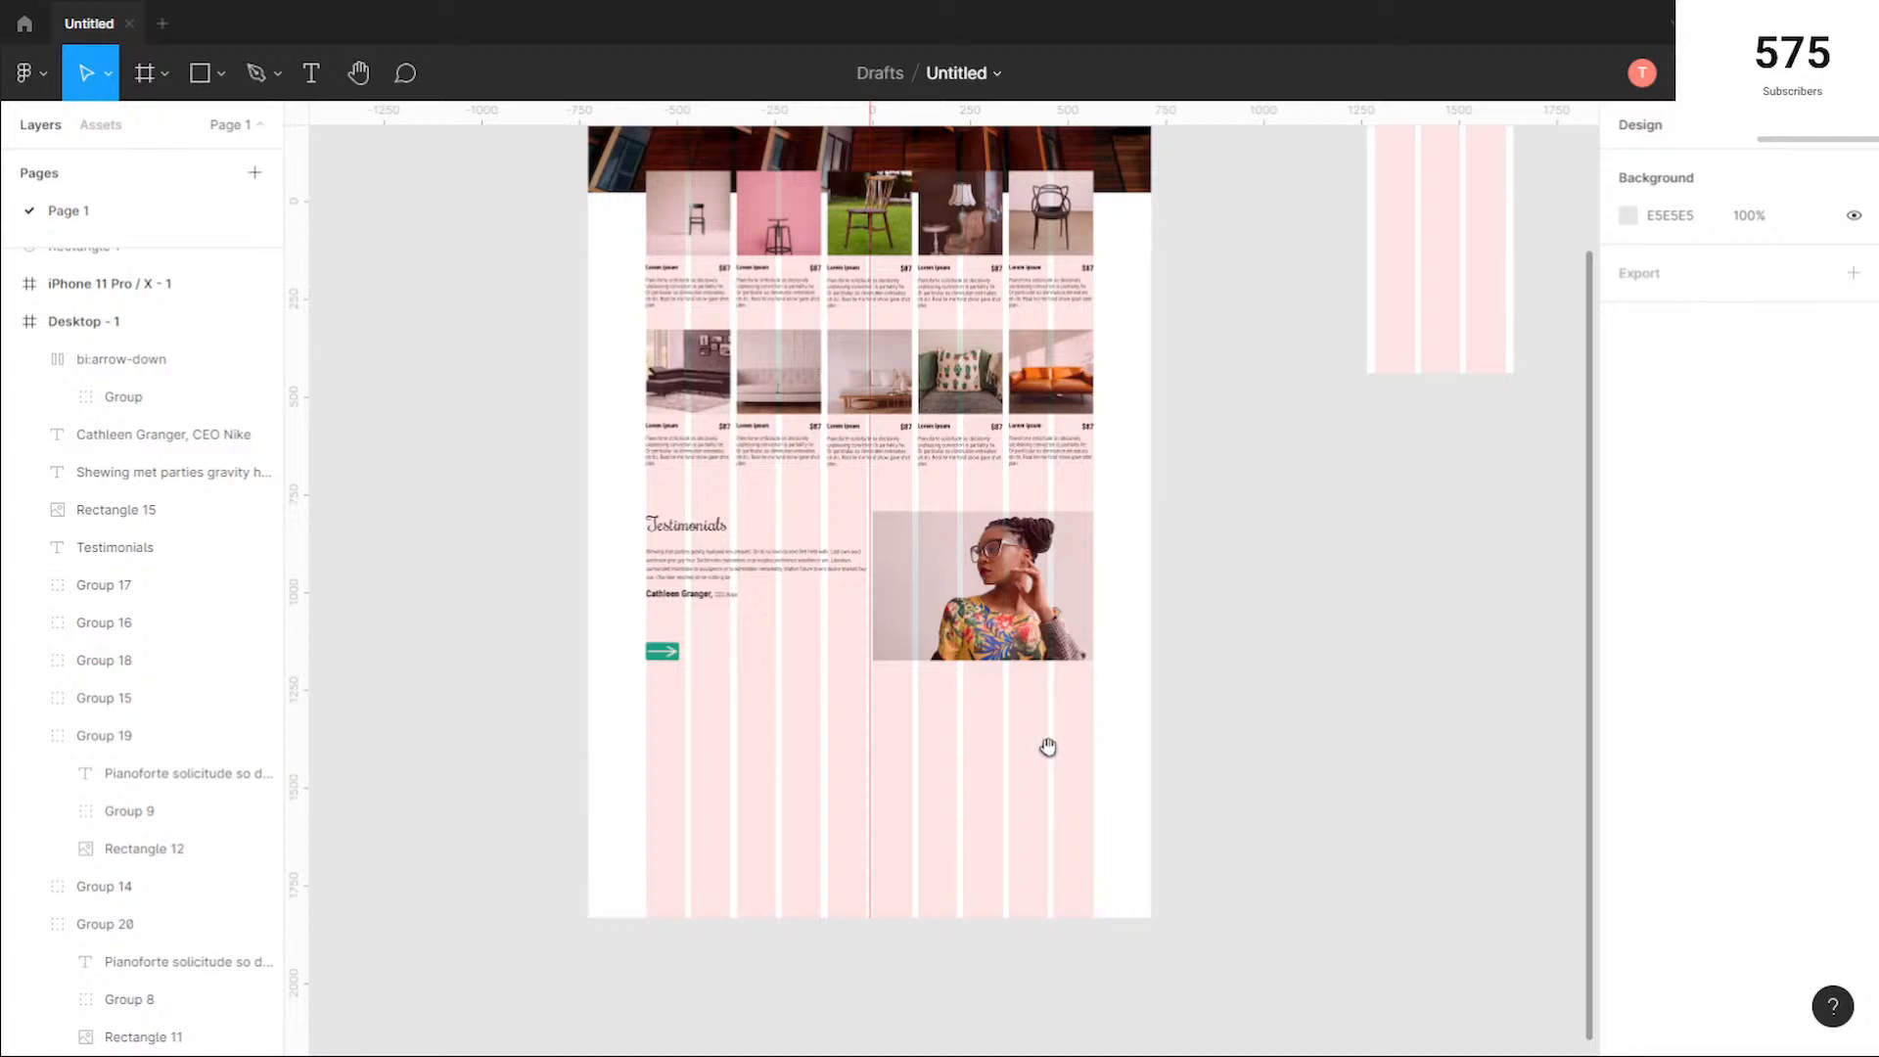
{"action": "scroll", "coordinate": [1050, 755], "scroll_direction": "up", "scroll_amount": 3}
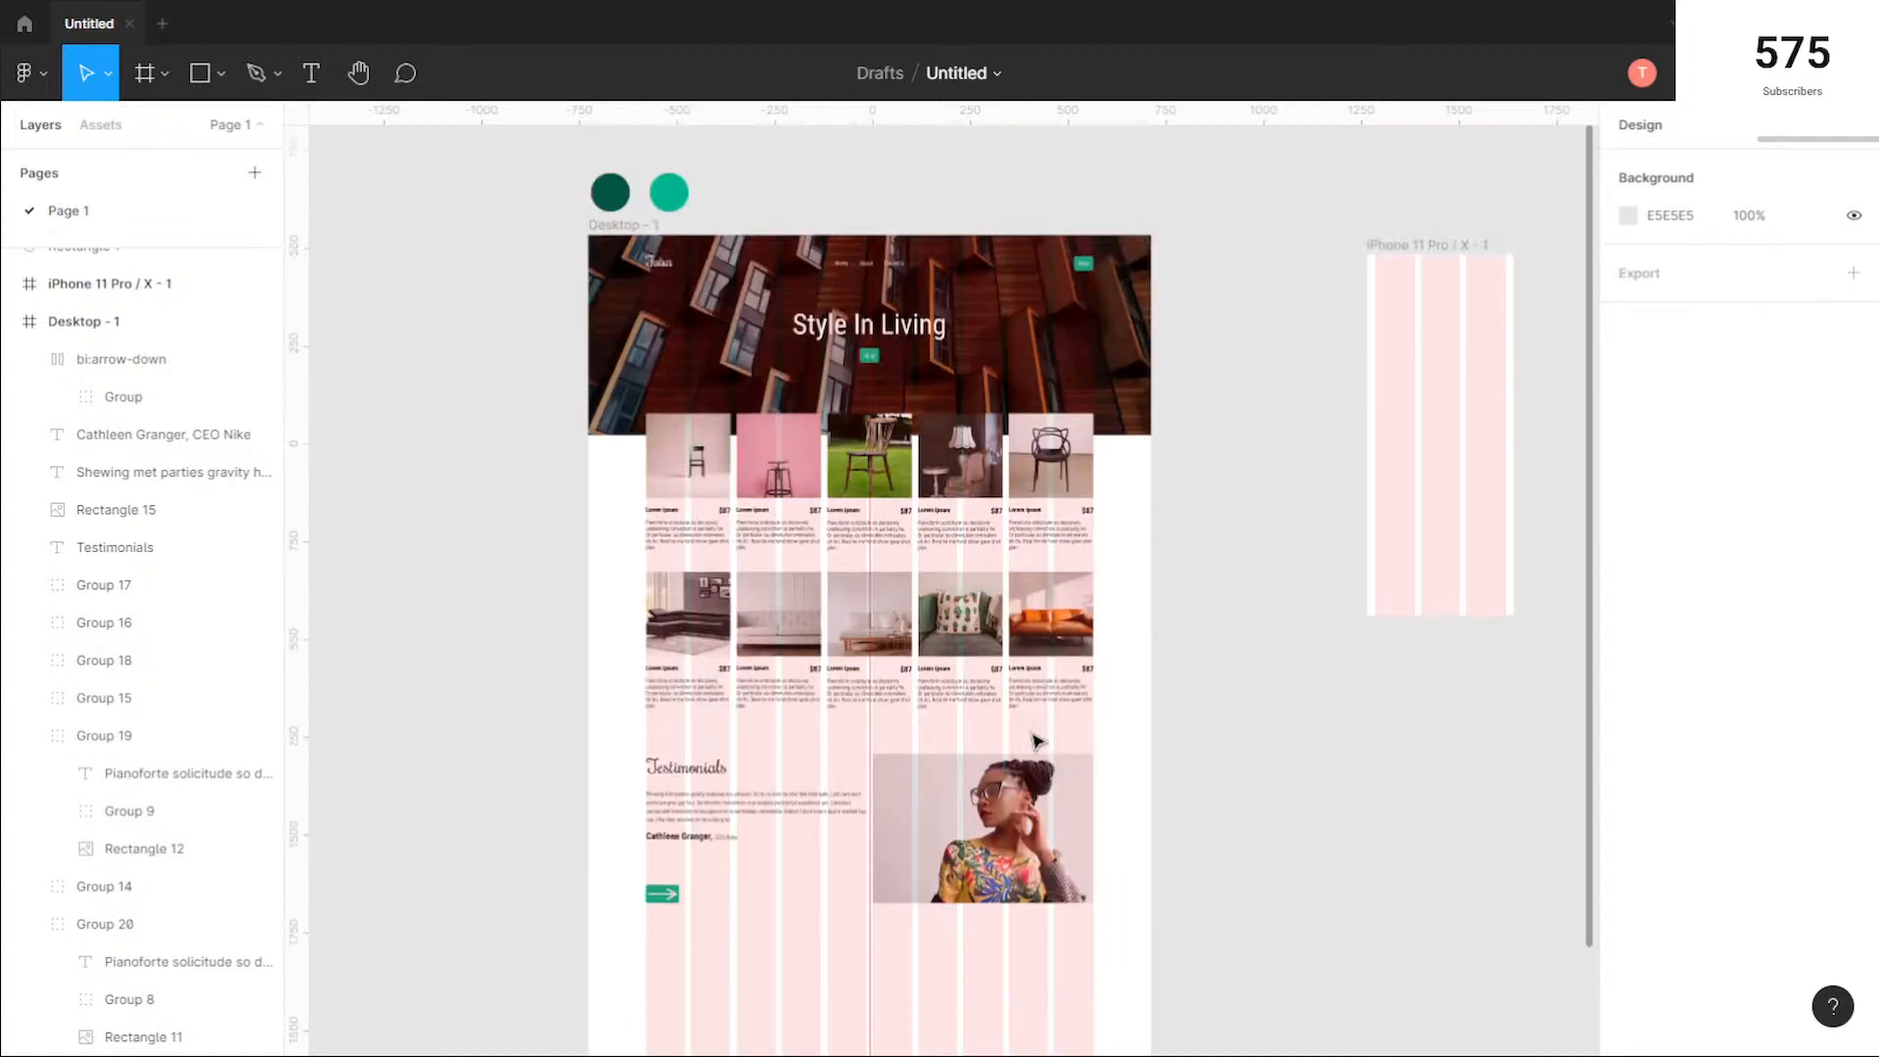
{"action": "scroll", "coordinate": [955, 328], "scroll_direction": "up", "scroll_amount": 3}
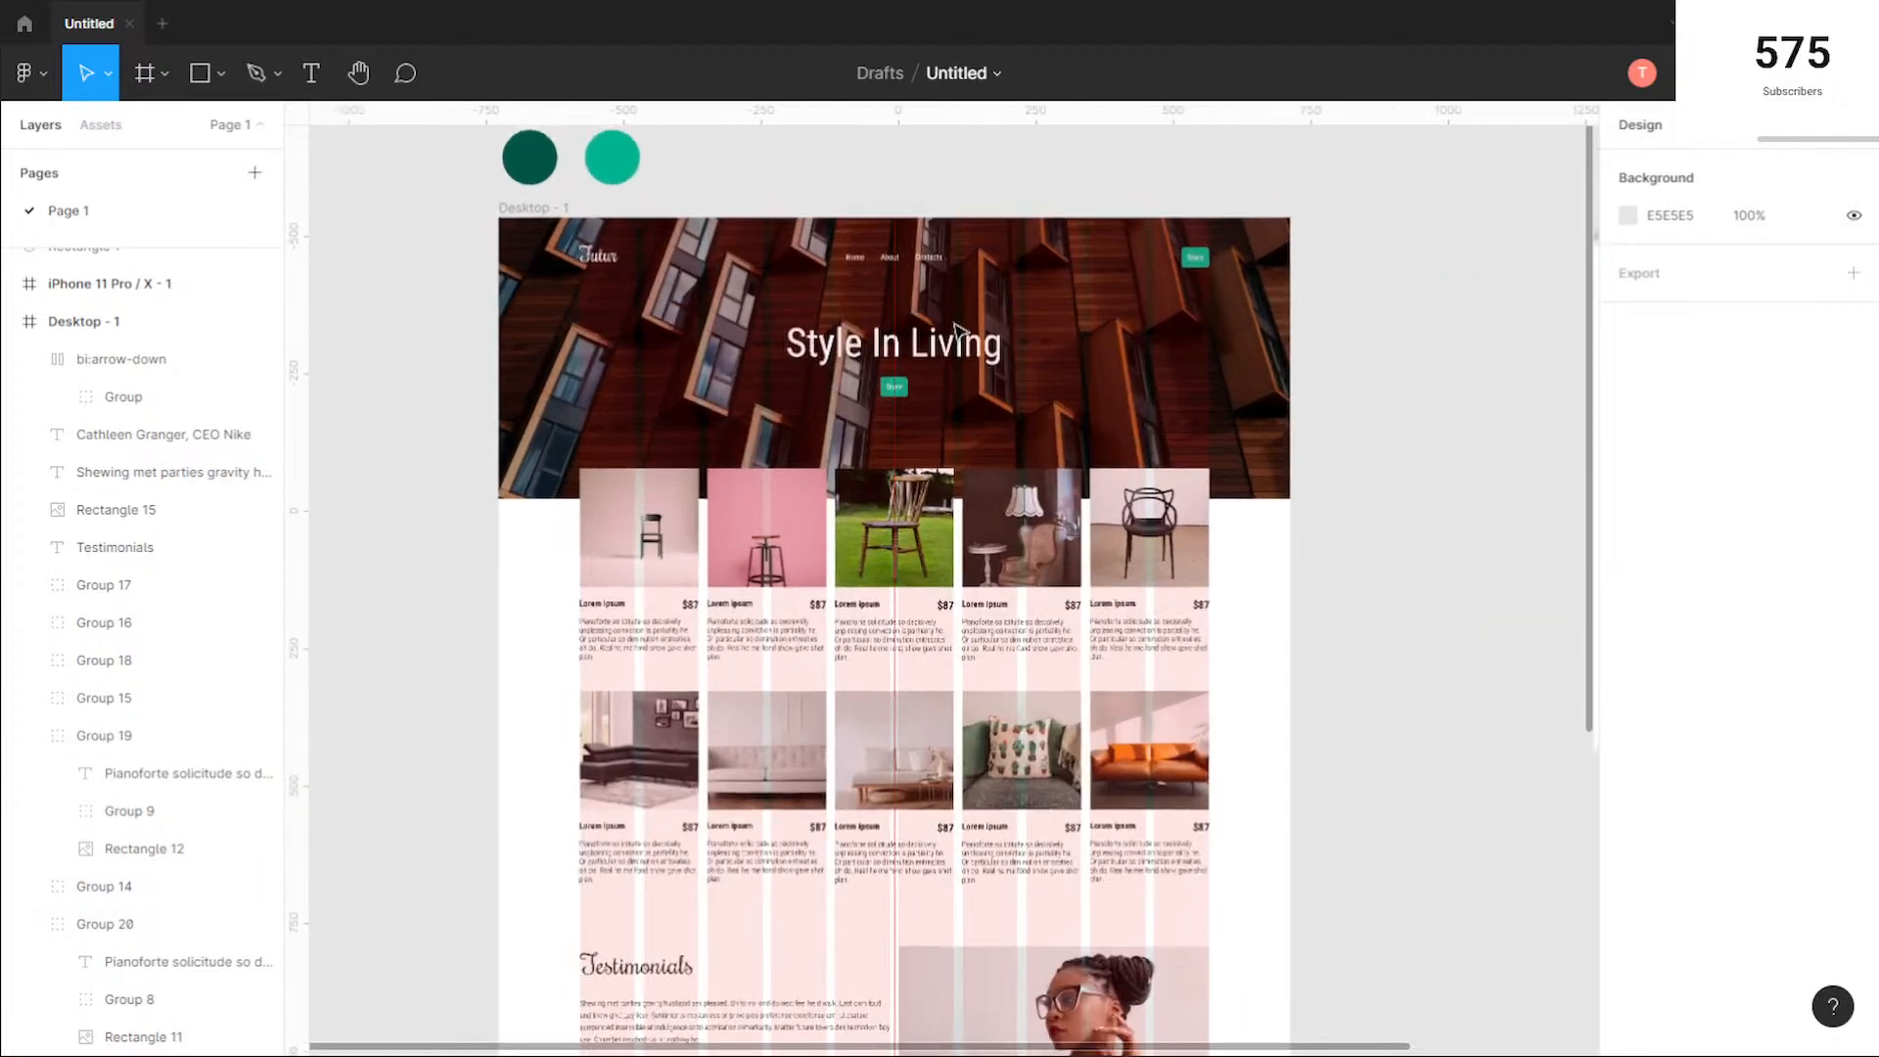
{"action": "scroll", "coordinate": [954, 328], "scroll_direction": "up", "scroll_amount": 4}
{"action": "scroll", "coordinate": [944, 431], "scroll_direction": "down", "scroll_amount": 3}
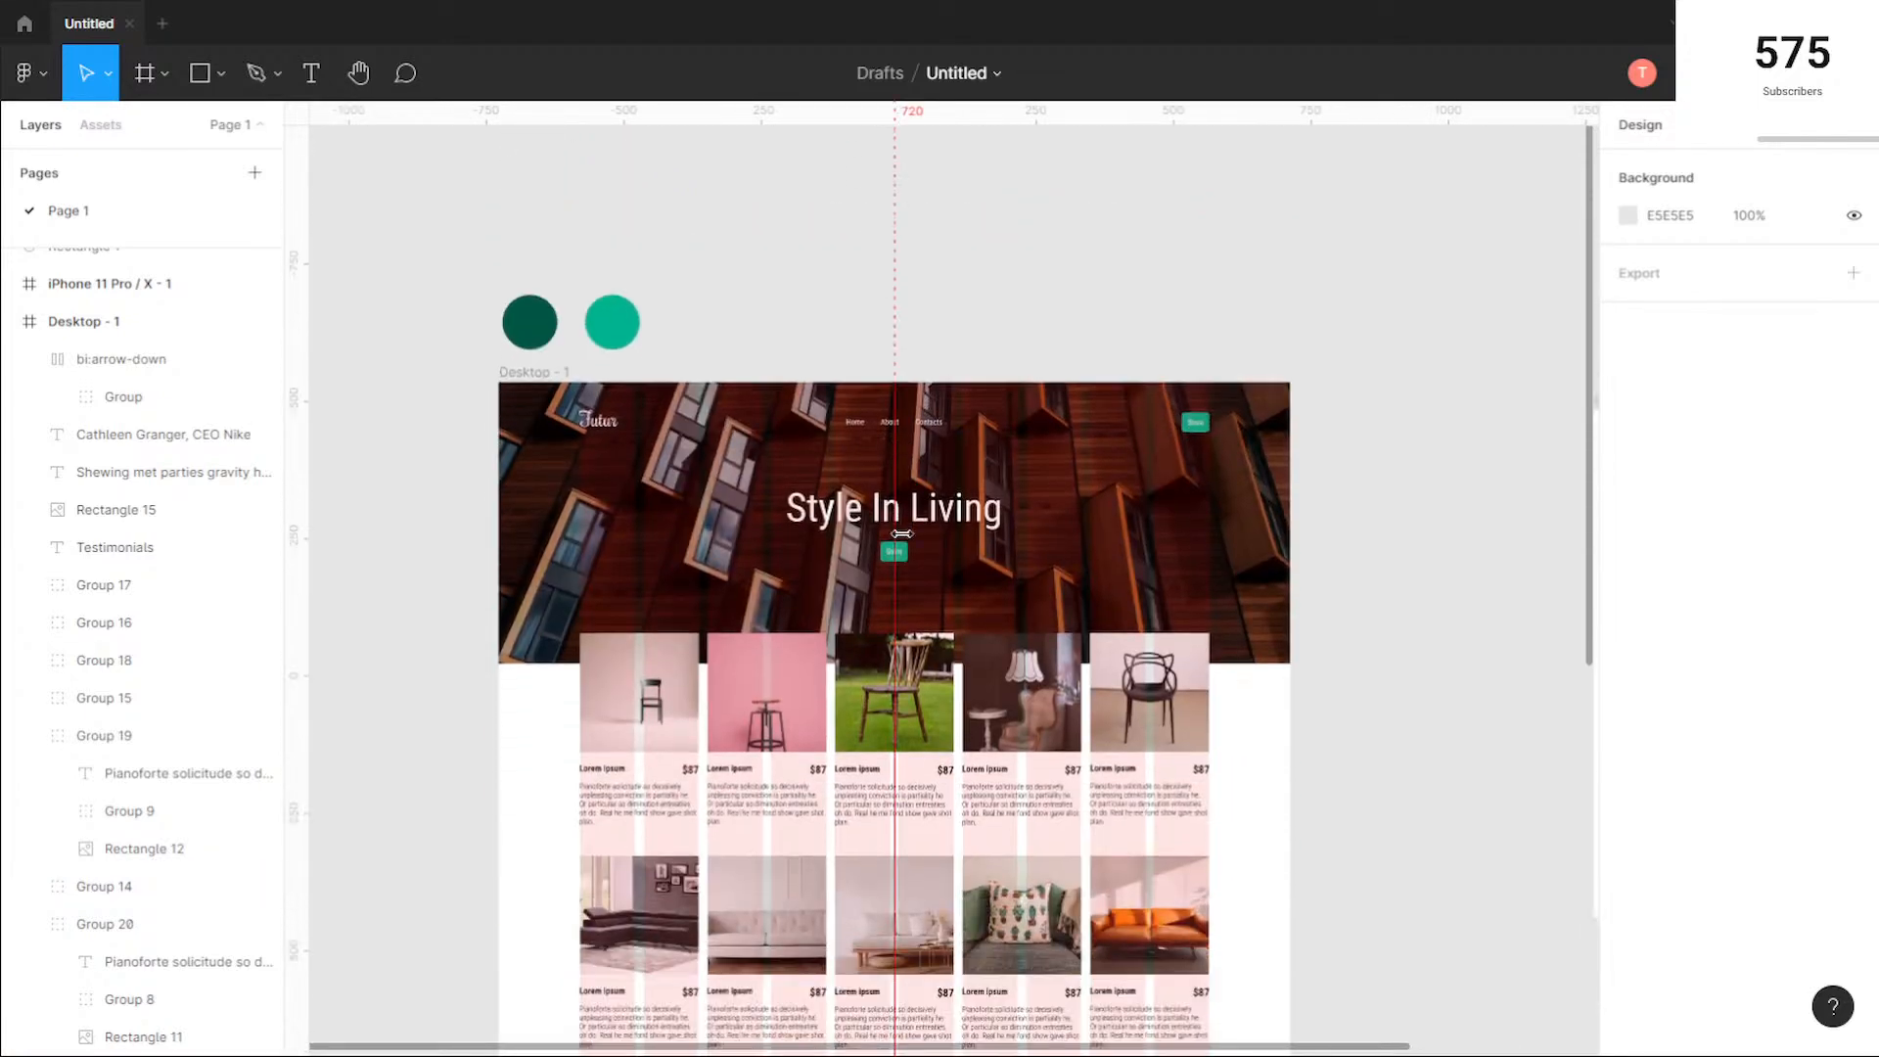
Step: Change the About link in the header navigation to "Browse Items"
{"action": "scroll", "coordinate": [894, 425], "scroll_direction": "up", "scroll_amount": 5}
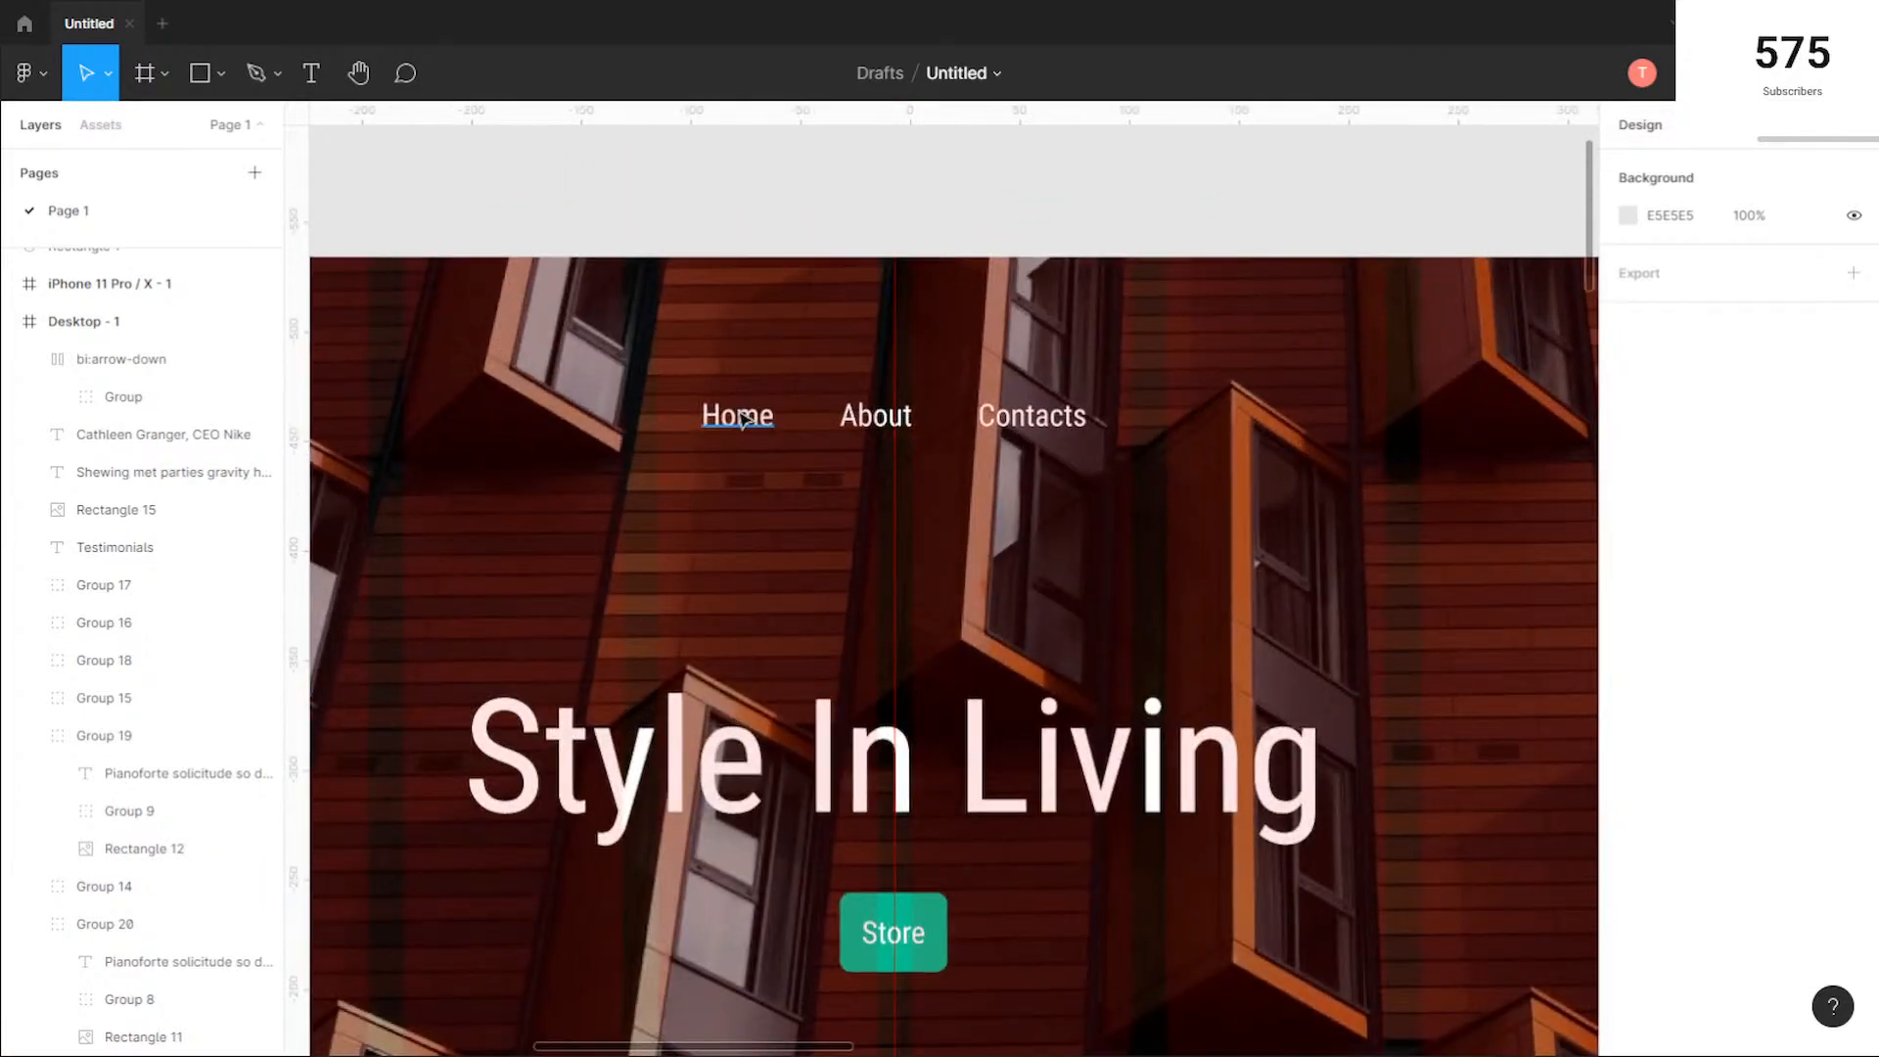
{"action": "left_click", "coordinate": [878, 419]}
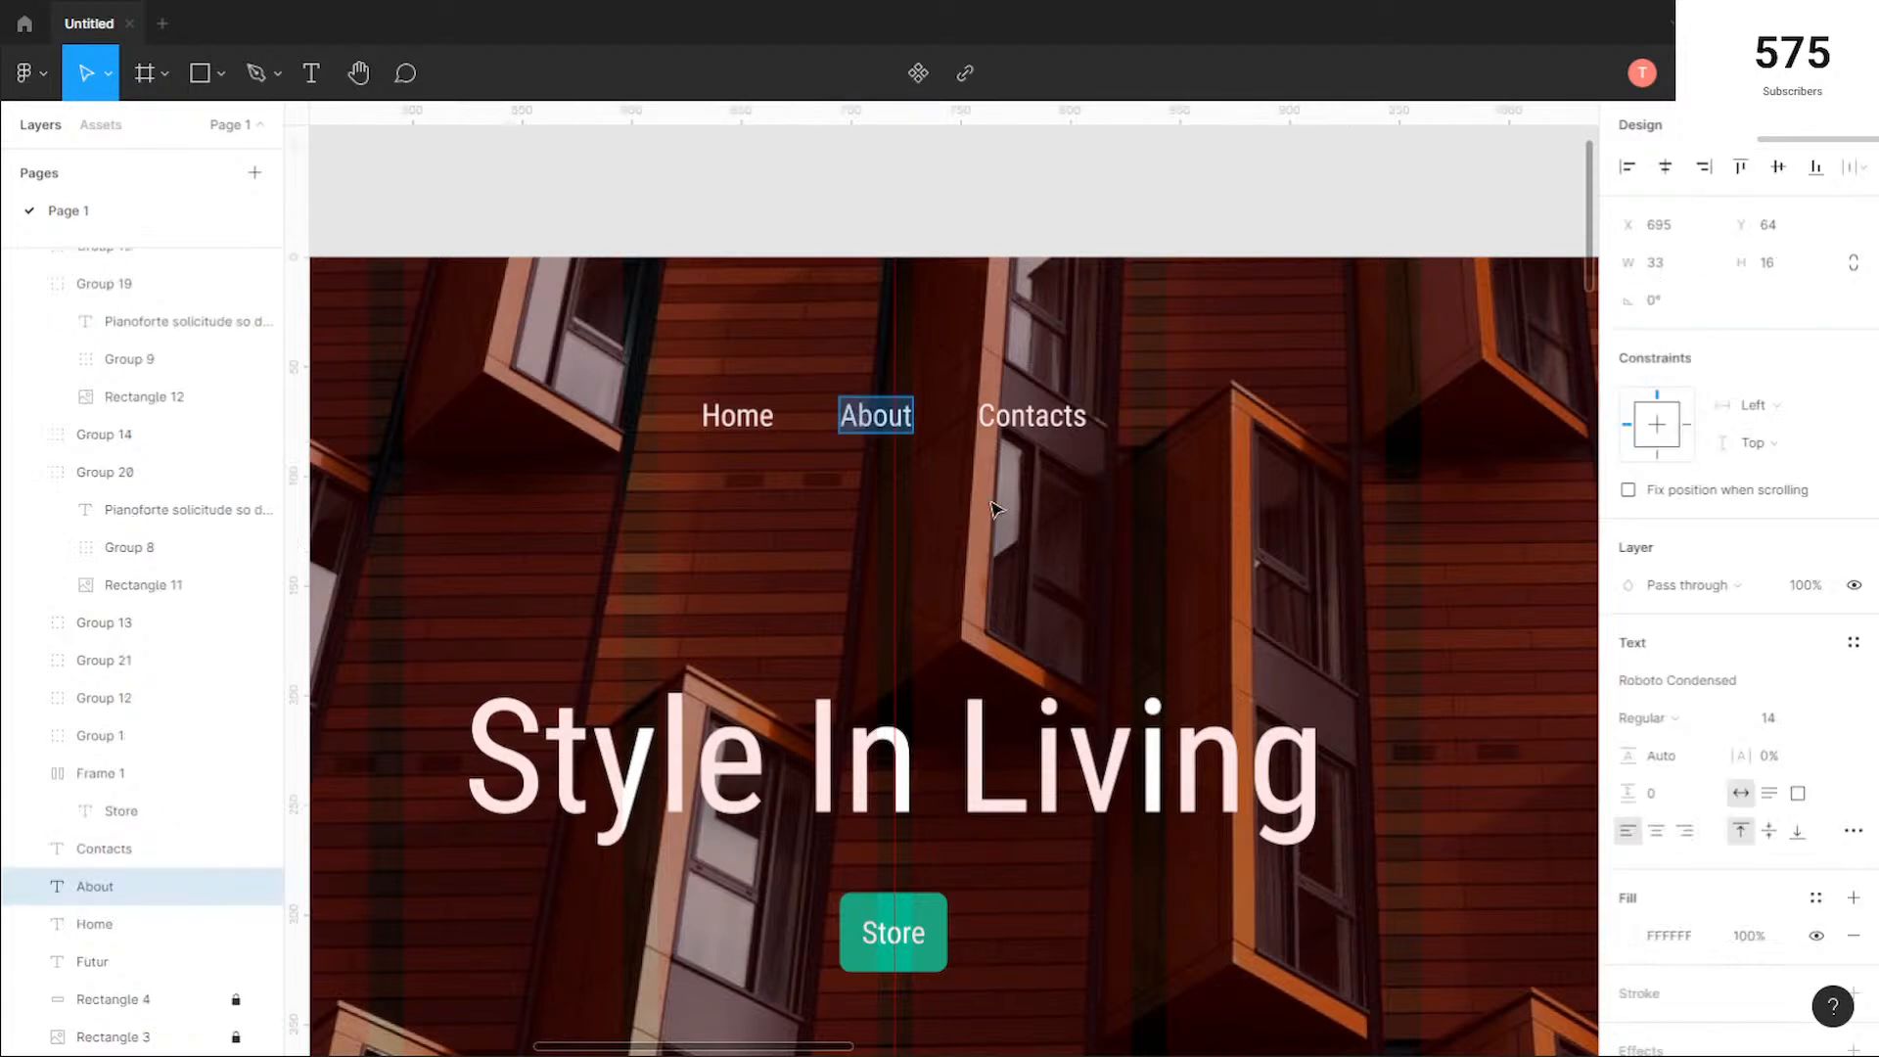
{"action": "type", "text": "Bwor"}
{"action": "key", "text": "BackSpace"}
{"action": "key", "text": "BackSpace"}
{"action": "key", "text": "BackSpace"}
{"action": "type", "text": "rowse items"}
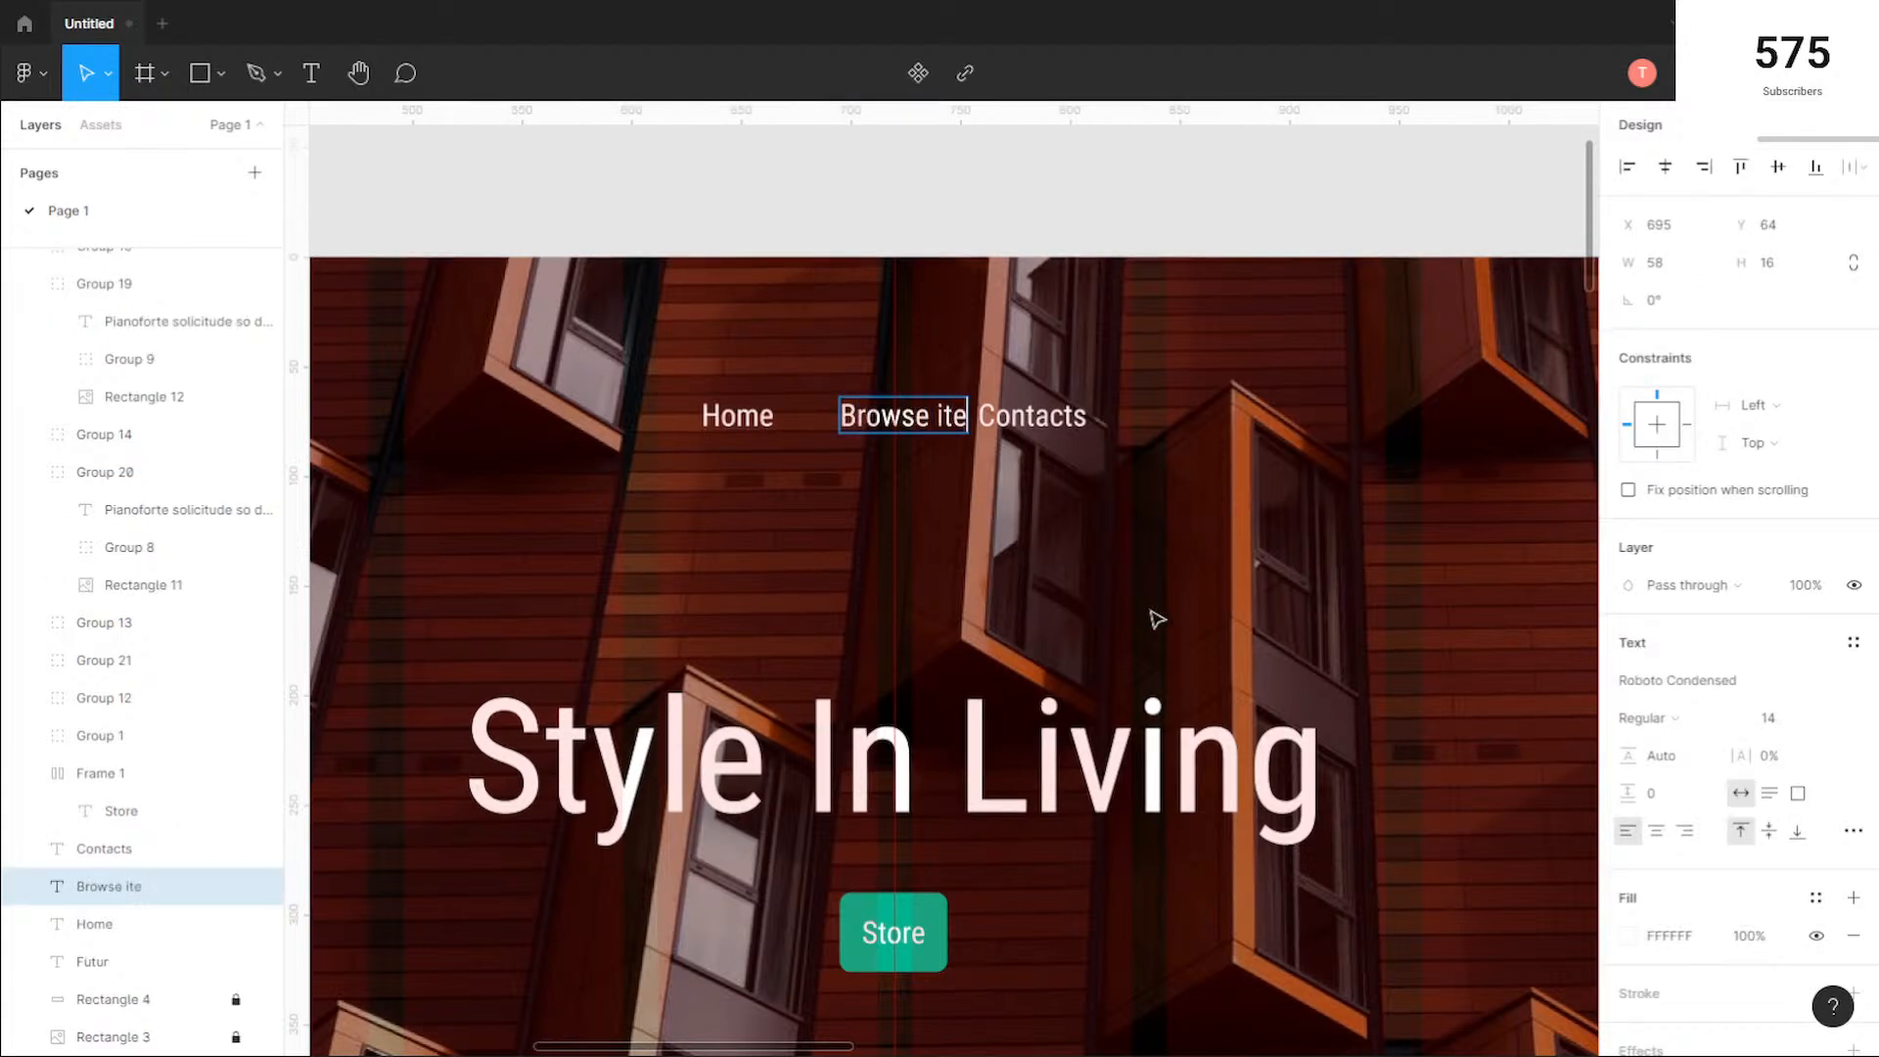
{"action": "key", "text": "BackSpace"}
{"action": "key", "text": "BackSpace"}
{"action": "key", "text": "BackSpace"}
{"action": "key", "text": "BackSpace"}
{"action": "key", "text": "BackSpace"}
{"action": "type", "text": "Items"}
{"action": "key", "text": "Escape"}
Step: Move the Contacts link clear of Browse Items and set the horizontal spacing between the two links to 30
{"action": "left_click_drag", "start_coordinate": [1050, 421], "coordinate": [1144, 425]}
{"action": "left_click", "coordinate": [966, 501]}
{"action": "left_click_drag", "start_coordinate": [966, 501], "coordinate": [690, 367]}
{"action": "left_click", "coordinate": [1175, 521]}
{"action": "left_click_drag", "start_coordinate": [1174, 522], "coordinate": [948, 382]}
{"action": "left_click", "coordinate": [1669, 340]}
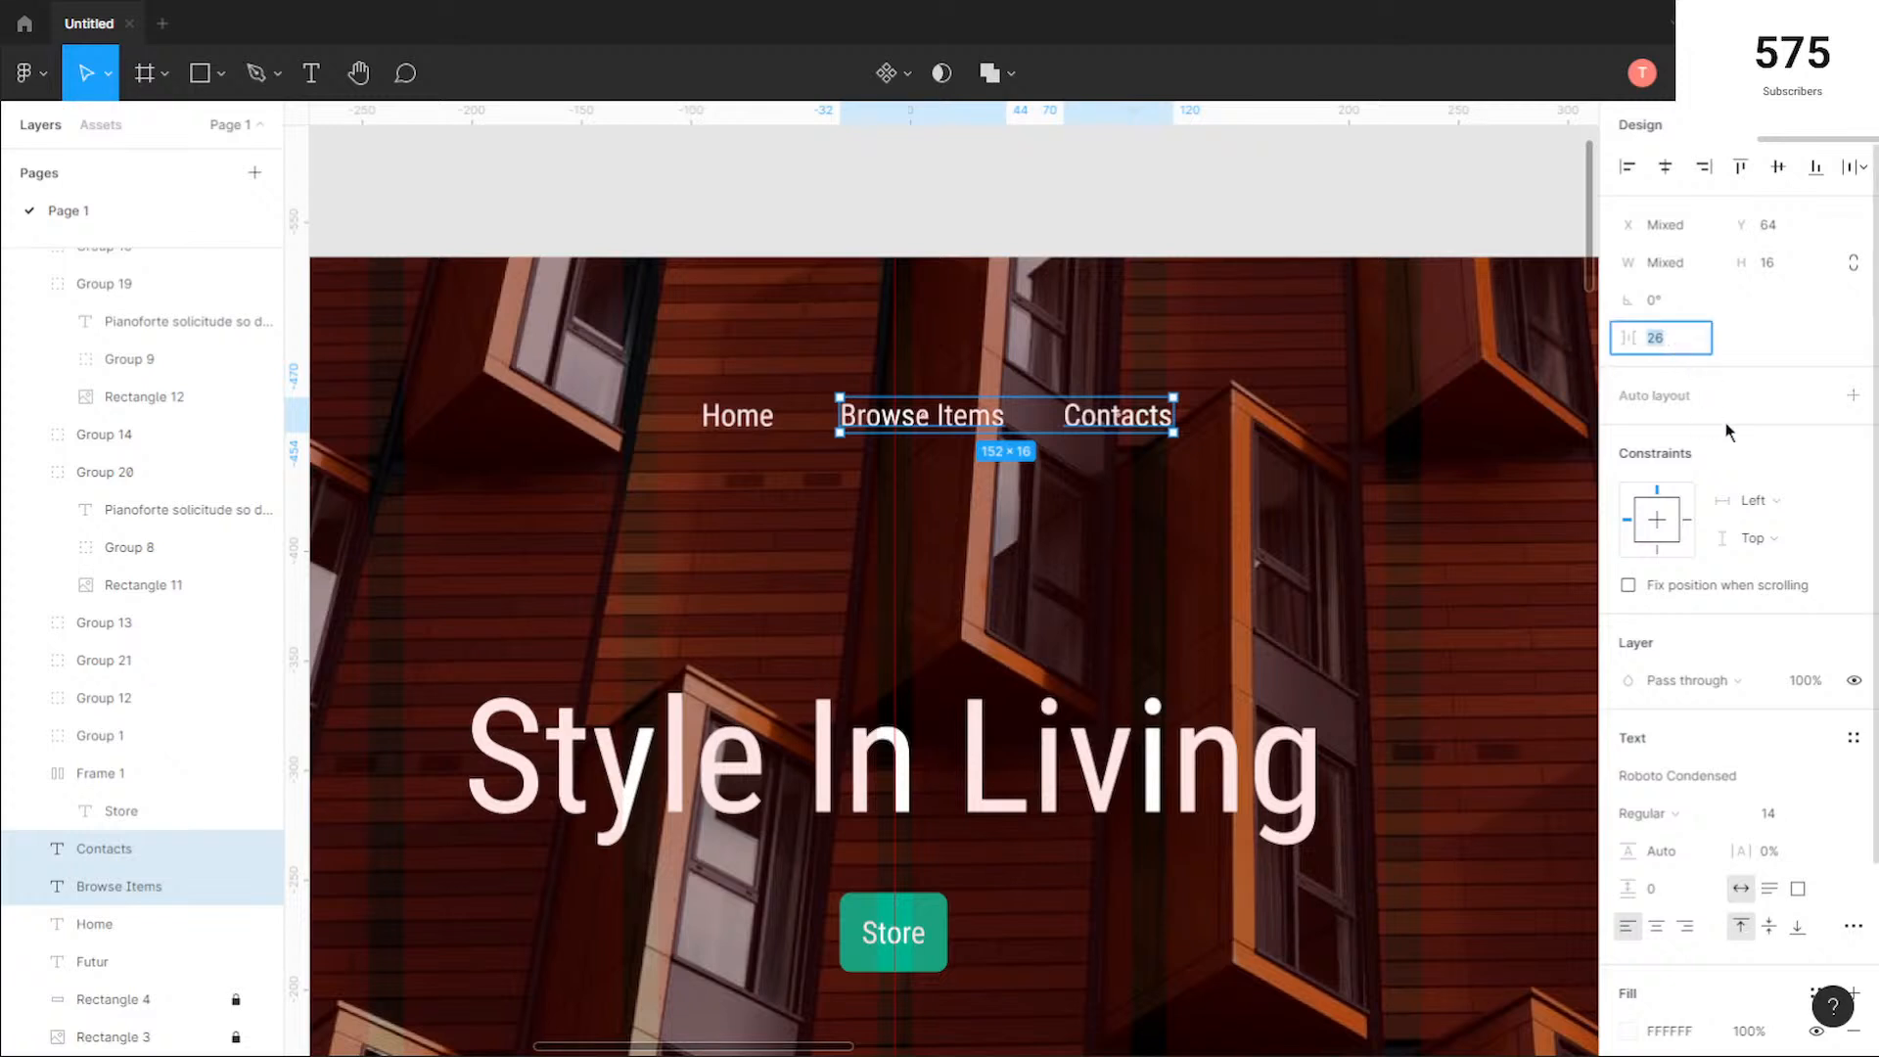
{"action": "key", "text": "Return"}
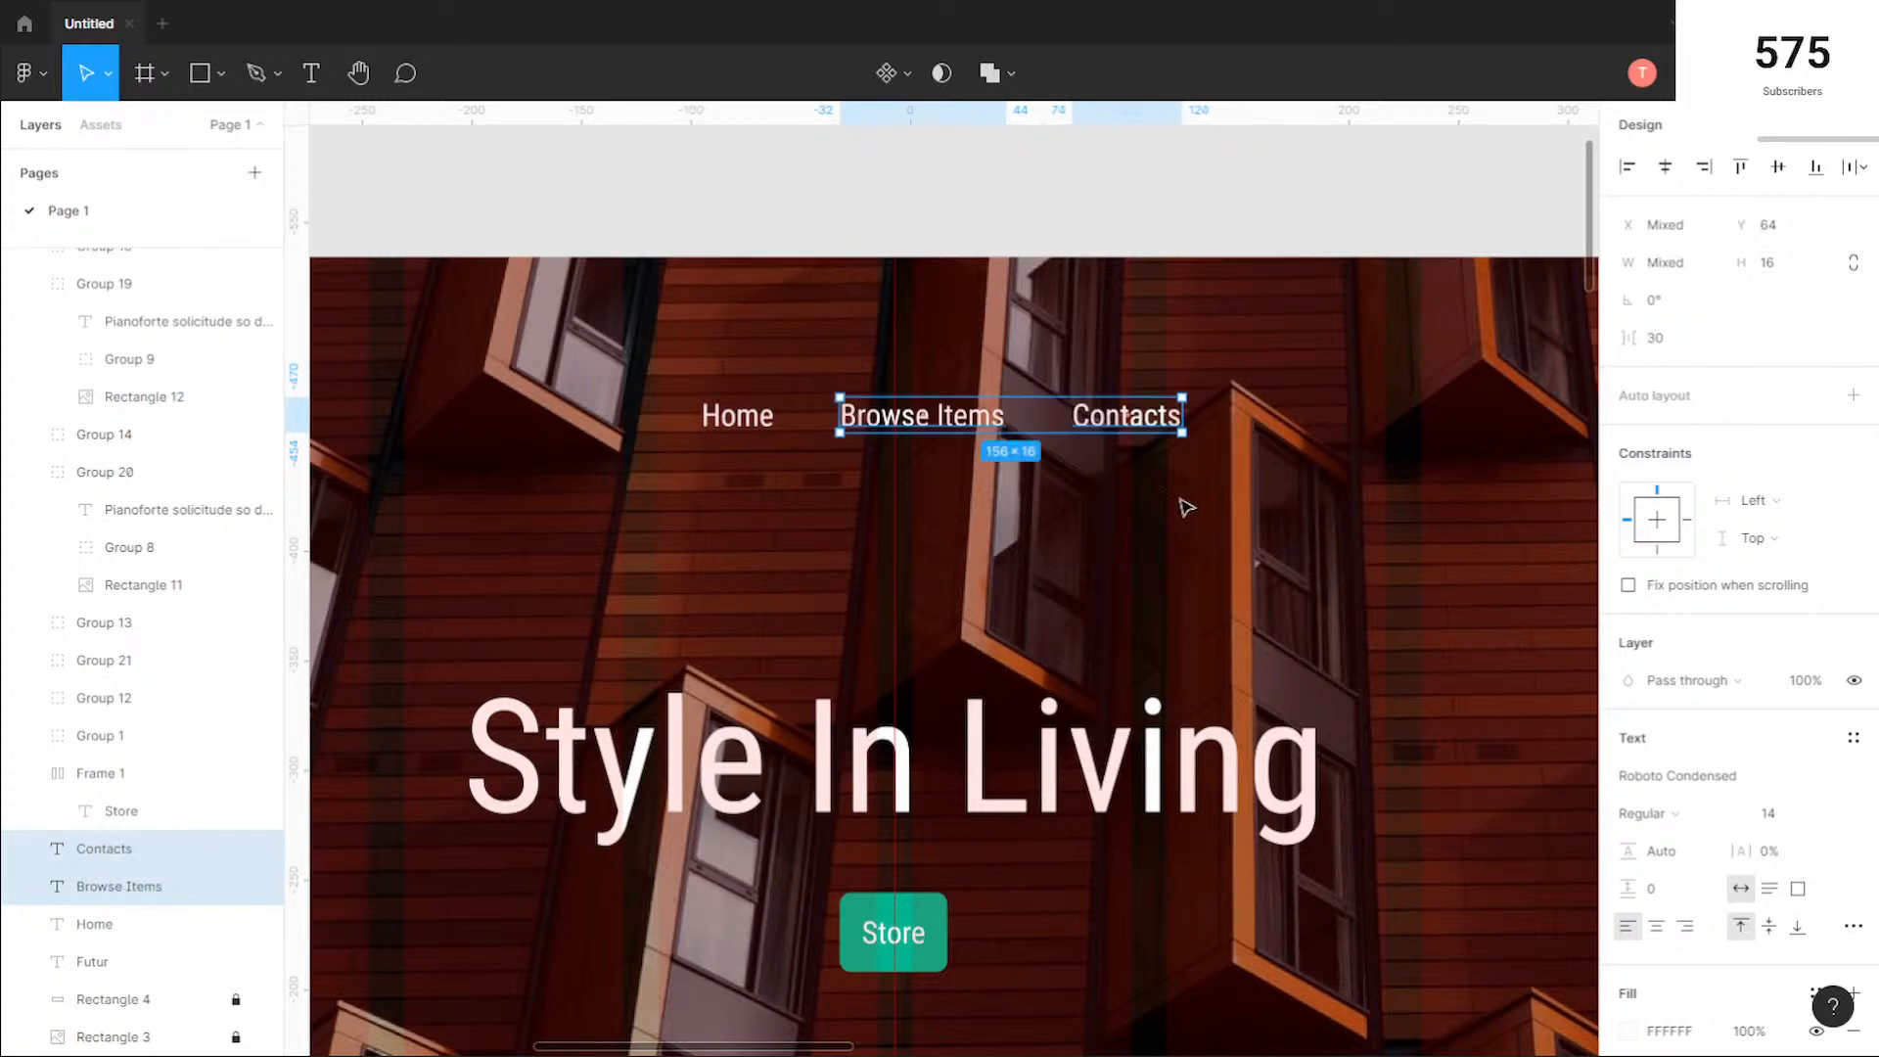
{"action": "left_click", "coordinate": [1149, 520]}
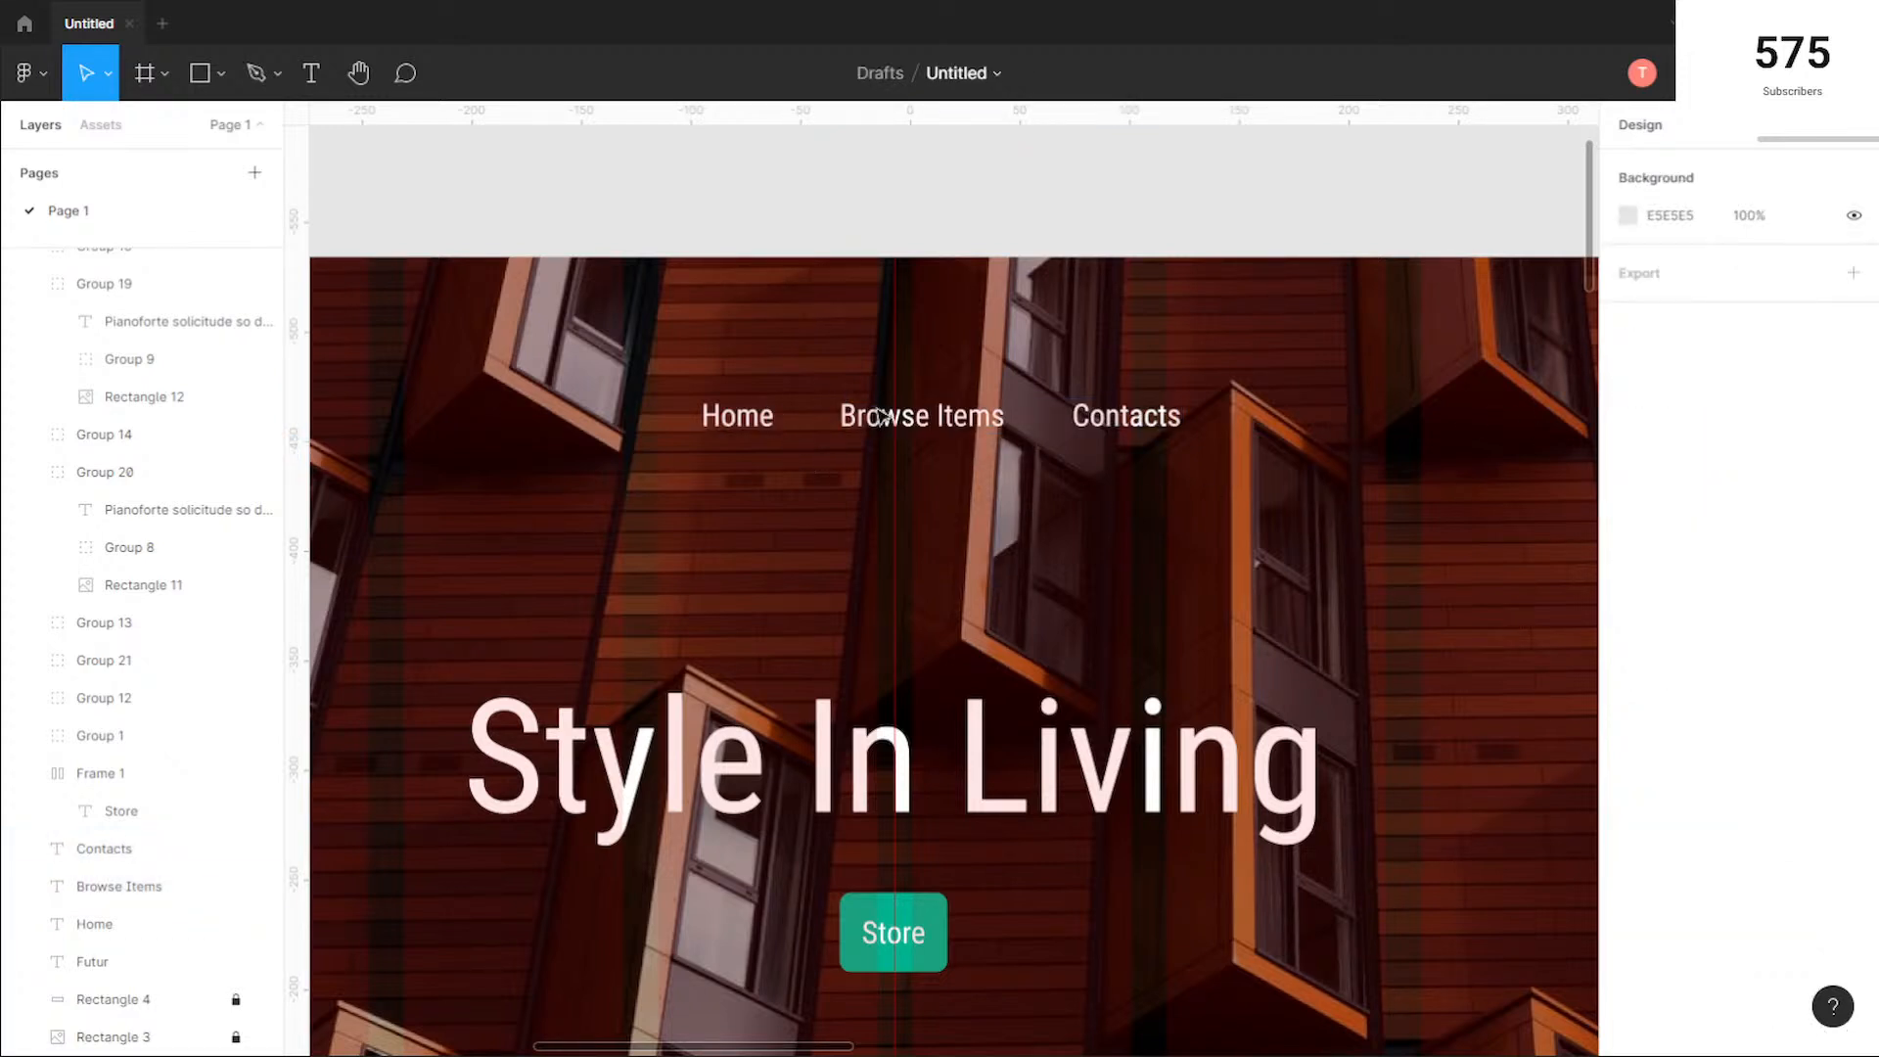
Step: Change the Contacts link in the header navigation to "Chairs"
{"action": "left_click", "coordinate": [1153, 423]}
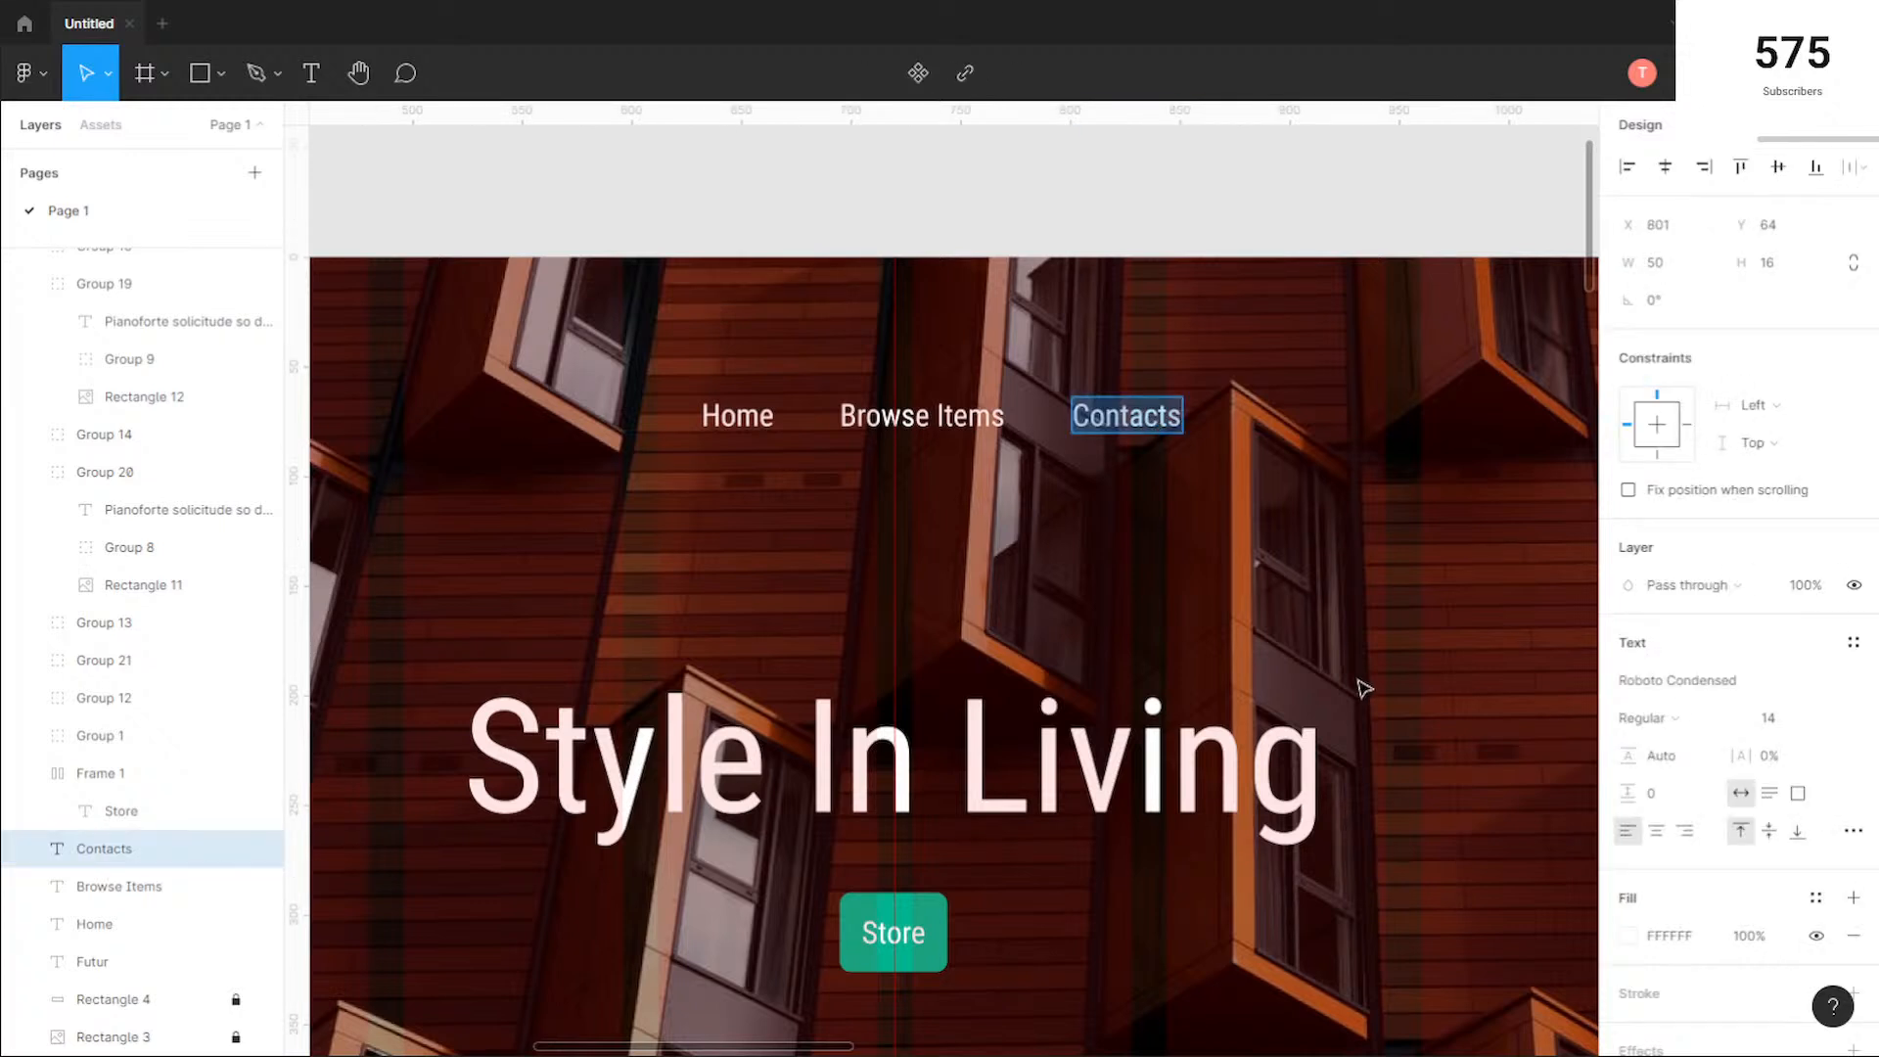
{"action": "type", "text": "Chairs"}
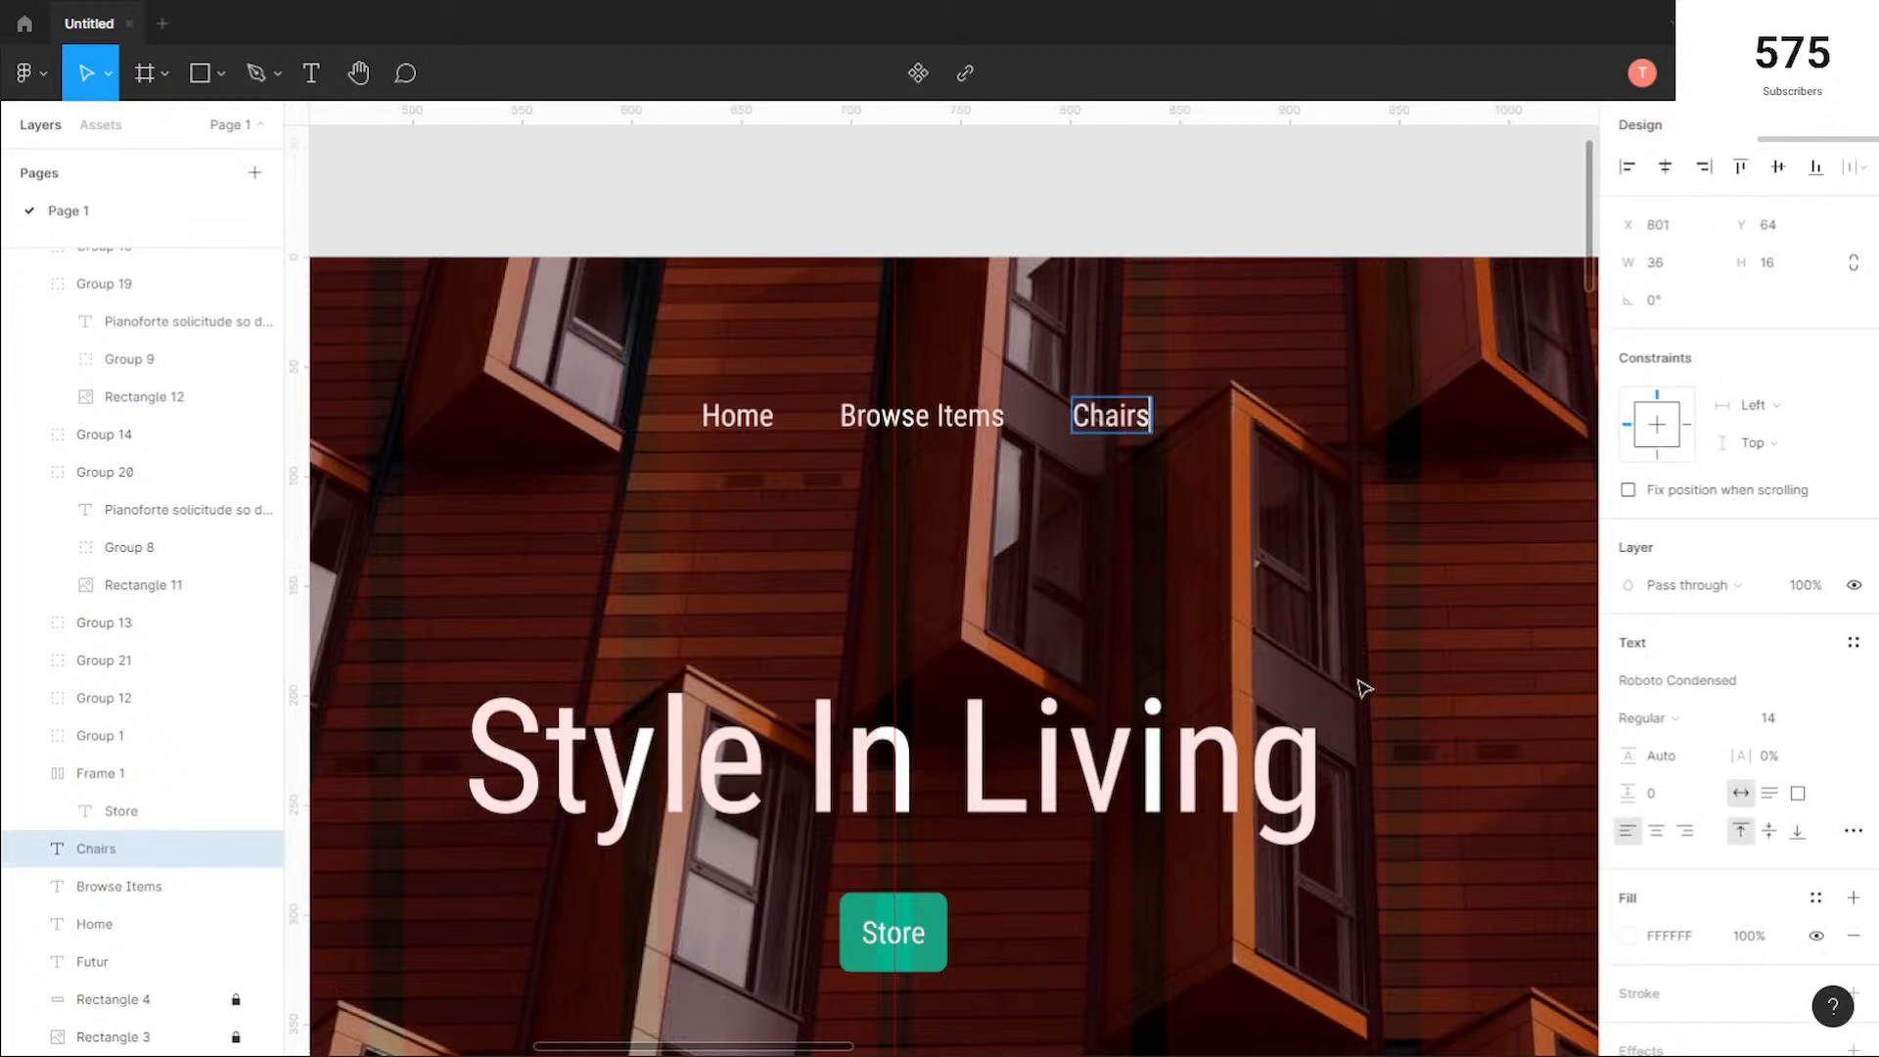
{"action": "key", "text": "Escape"}
{"action": "scroll", "coordinate": [1222, 587], "scroll_direction": "down", "scroll_amount": 4}
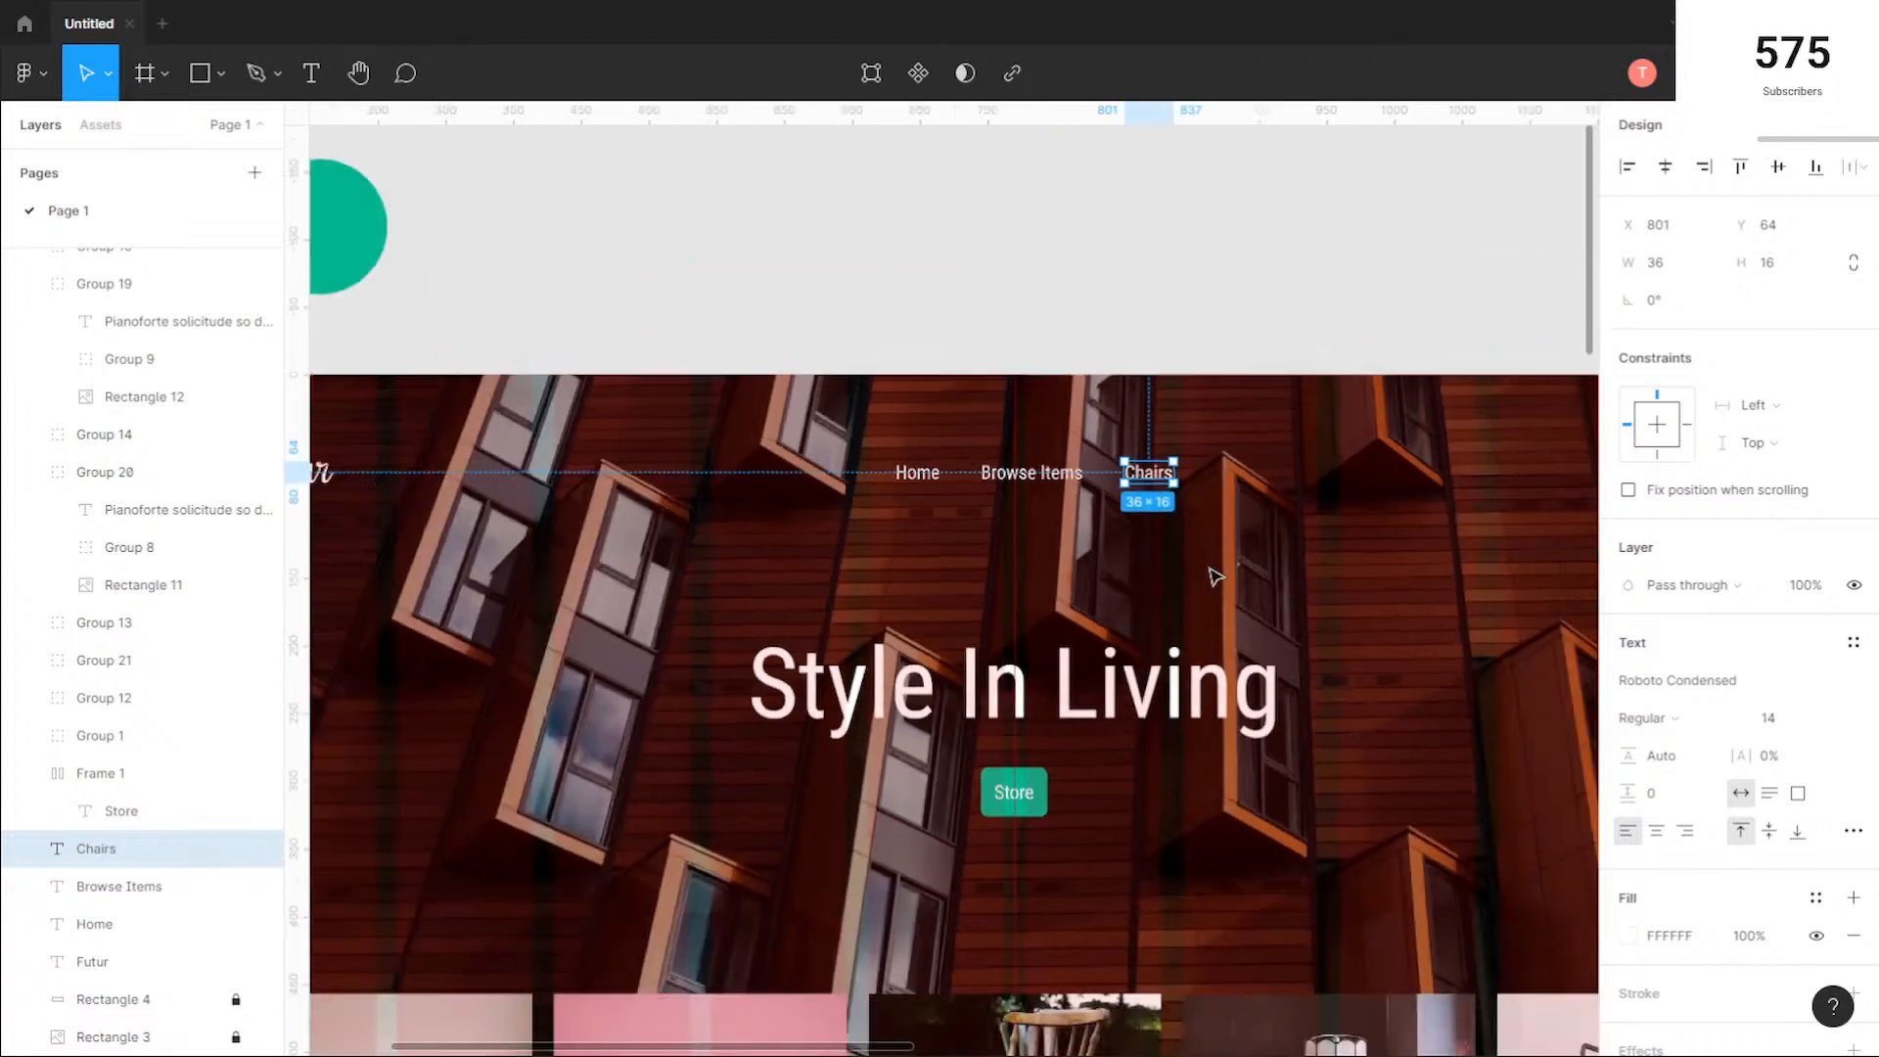
{"action": "left_click", "coordinate": [1320, 551]}
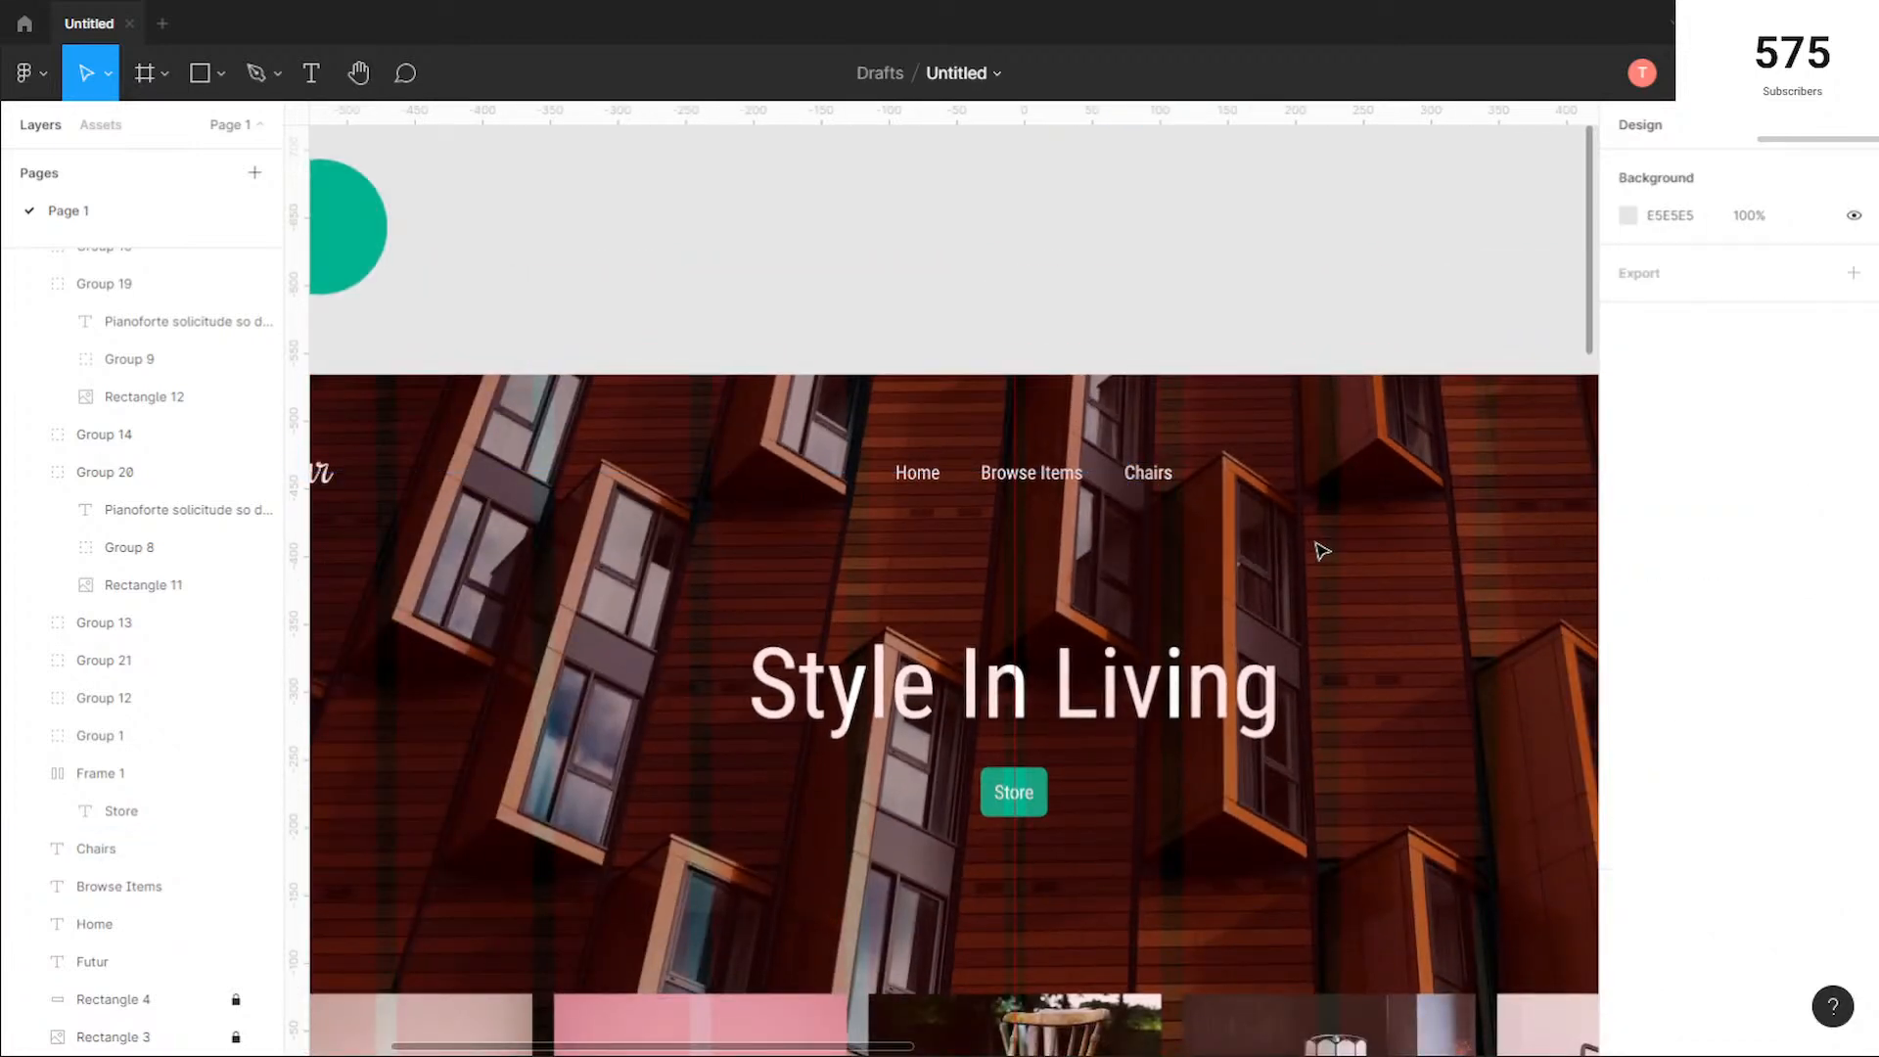
Step: Examine the full page from the header to the empty area below the testimonials section
{"action": "scroll", "coordinate": [1322, 545], "scroll_direction": "down", "scroll_amount": 5}
{"action": "left_click_drag", "start_coordinate": [1406, 637], "coordinate": [1178, 512]}
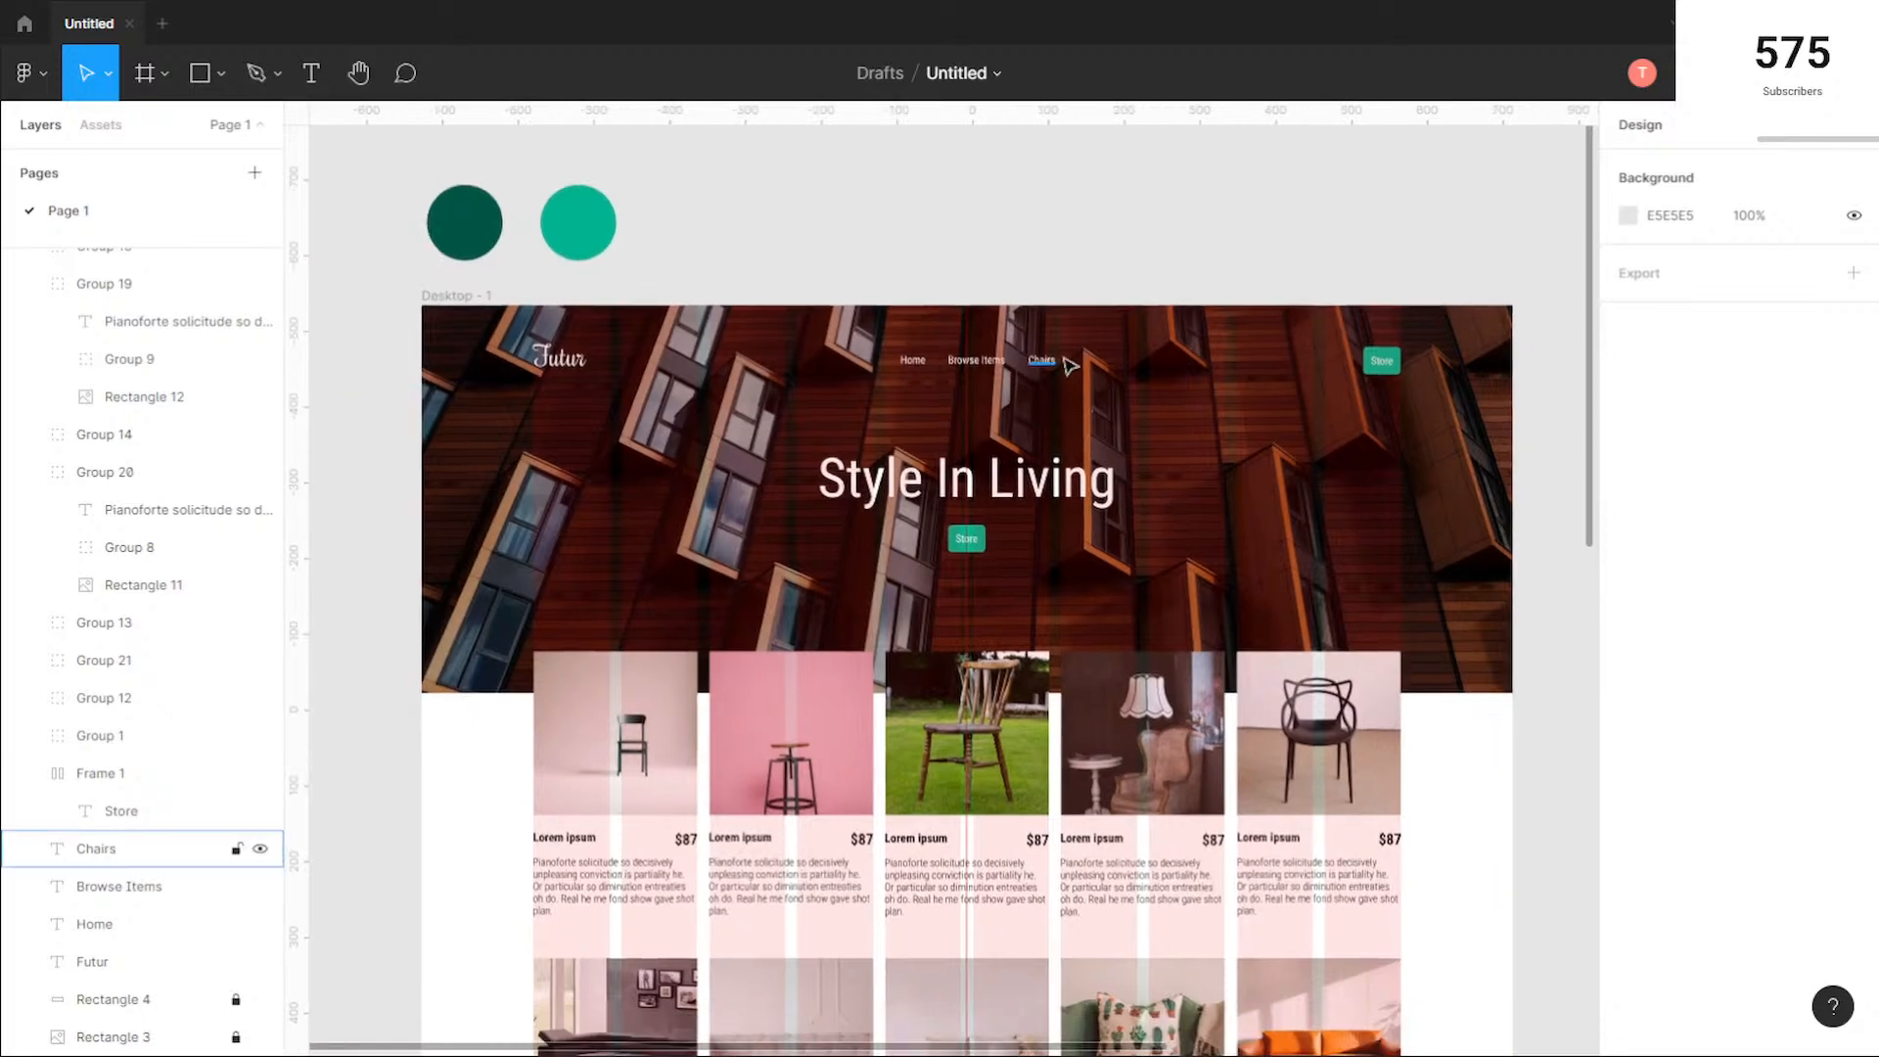
{"action": "scroll", "coordinate": [1208, 508], "scroll_direction": "down", "scroll_amount": 10}
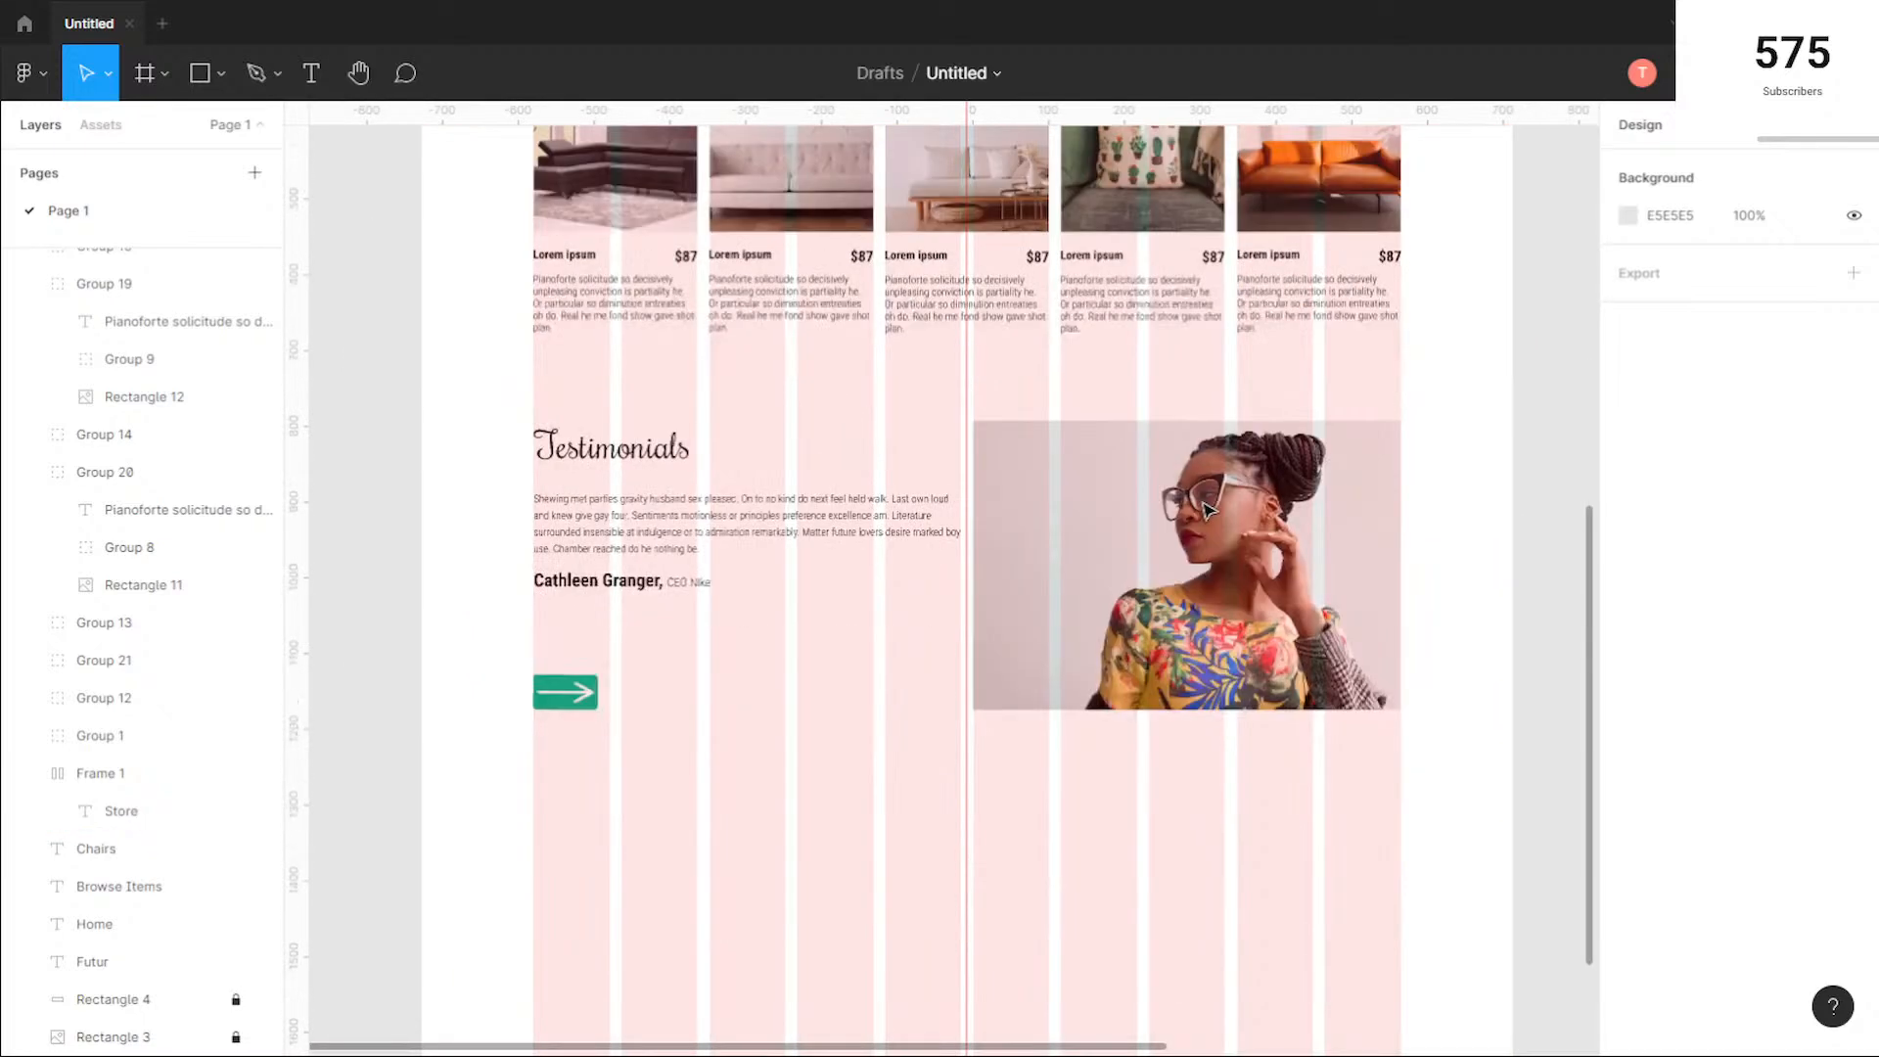
{"action": "scroll", "coordinate": [1208, 508], "scroll_direction": "down", "scroll_amount": 3}
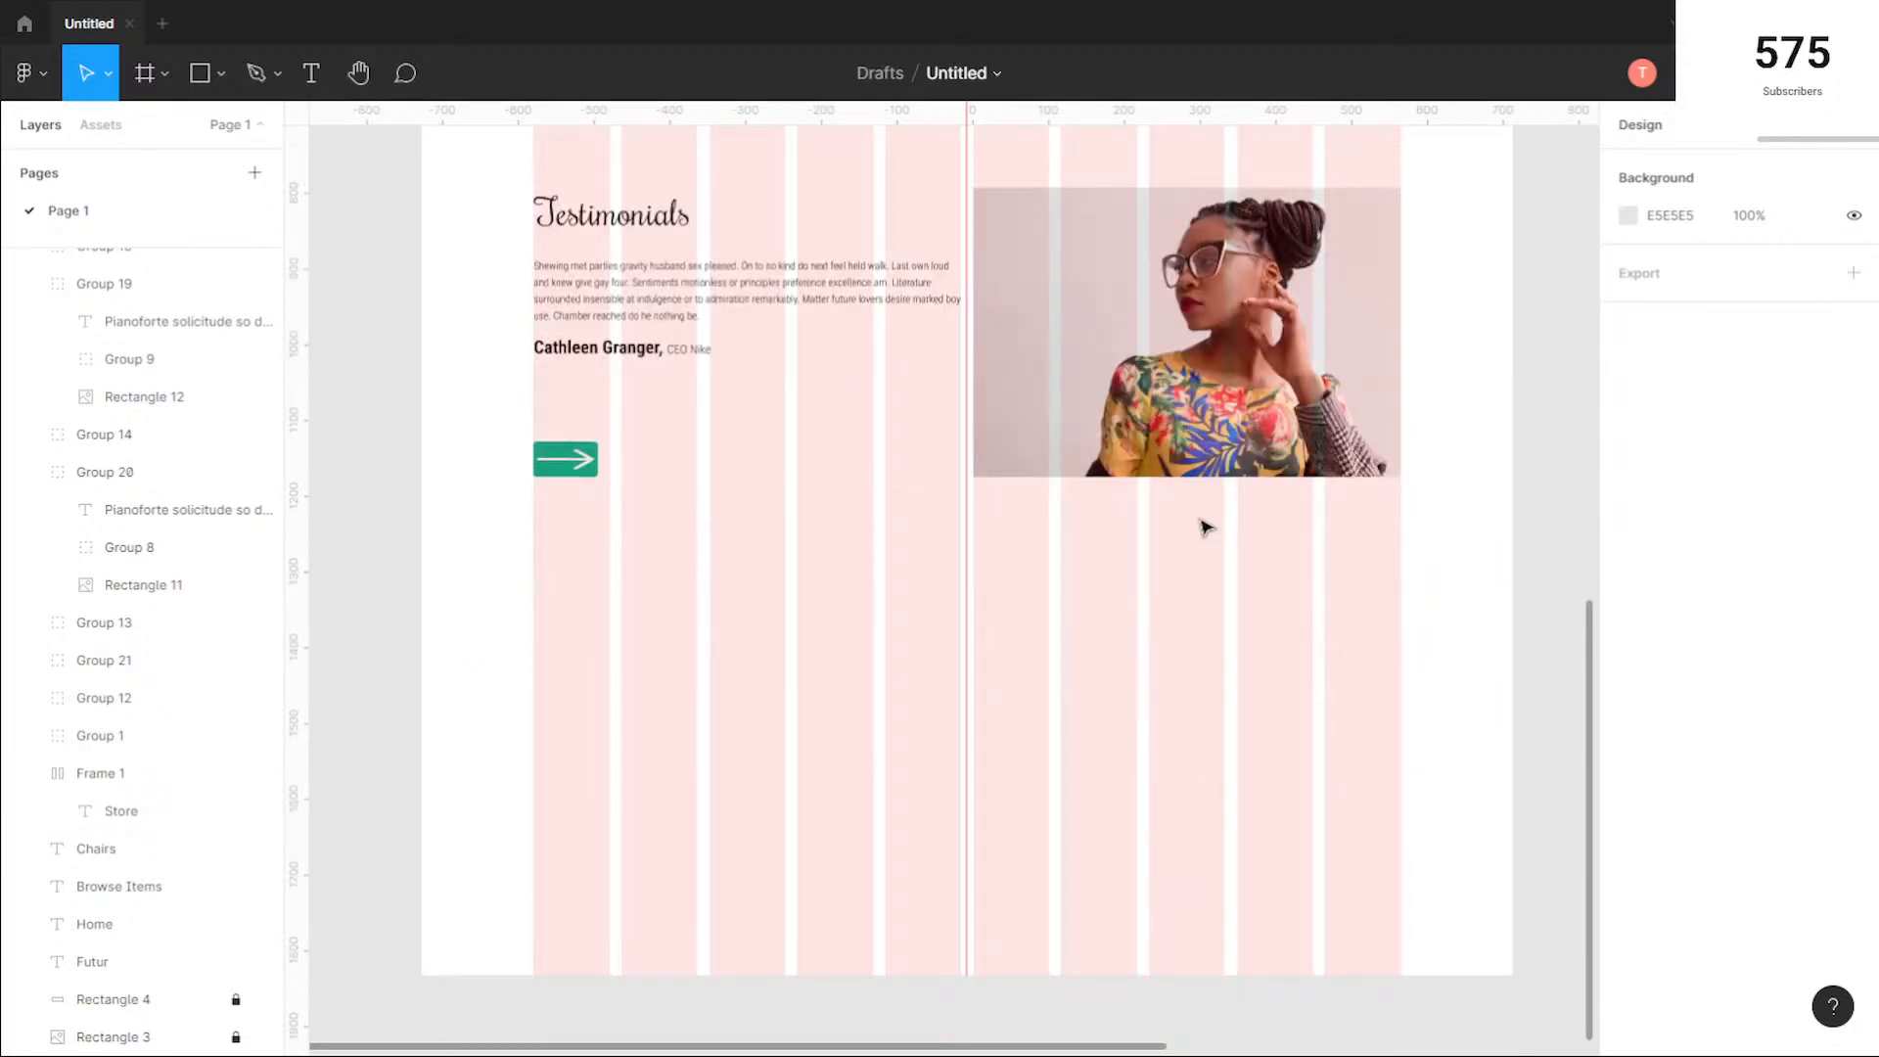
{"action": "scroll", "coordinate": [944, 592], "scroll_direction": "up", "scroll_amount": 1}
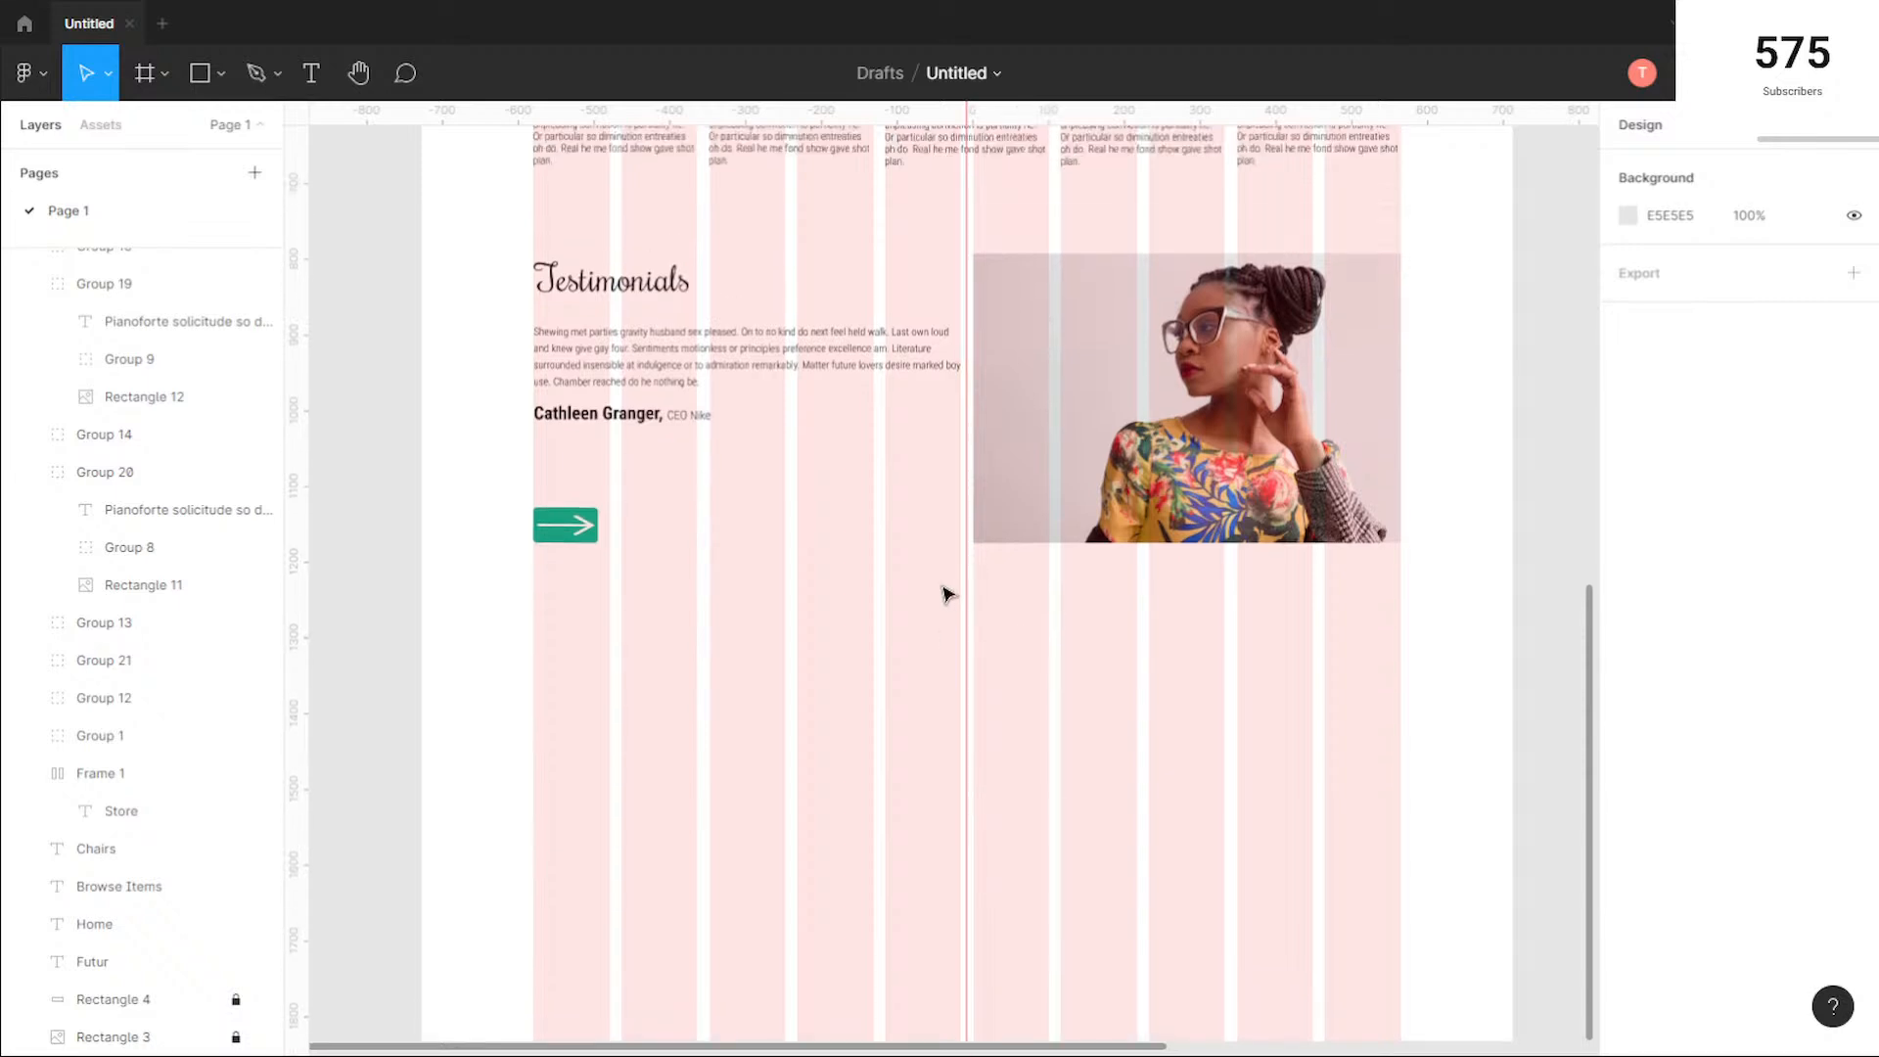
{"action": "scroll", "coordinate": [945, 592], "scroll_direction": "up", "scroll_amount": 12}
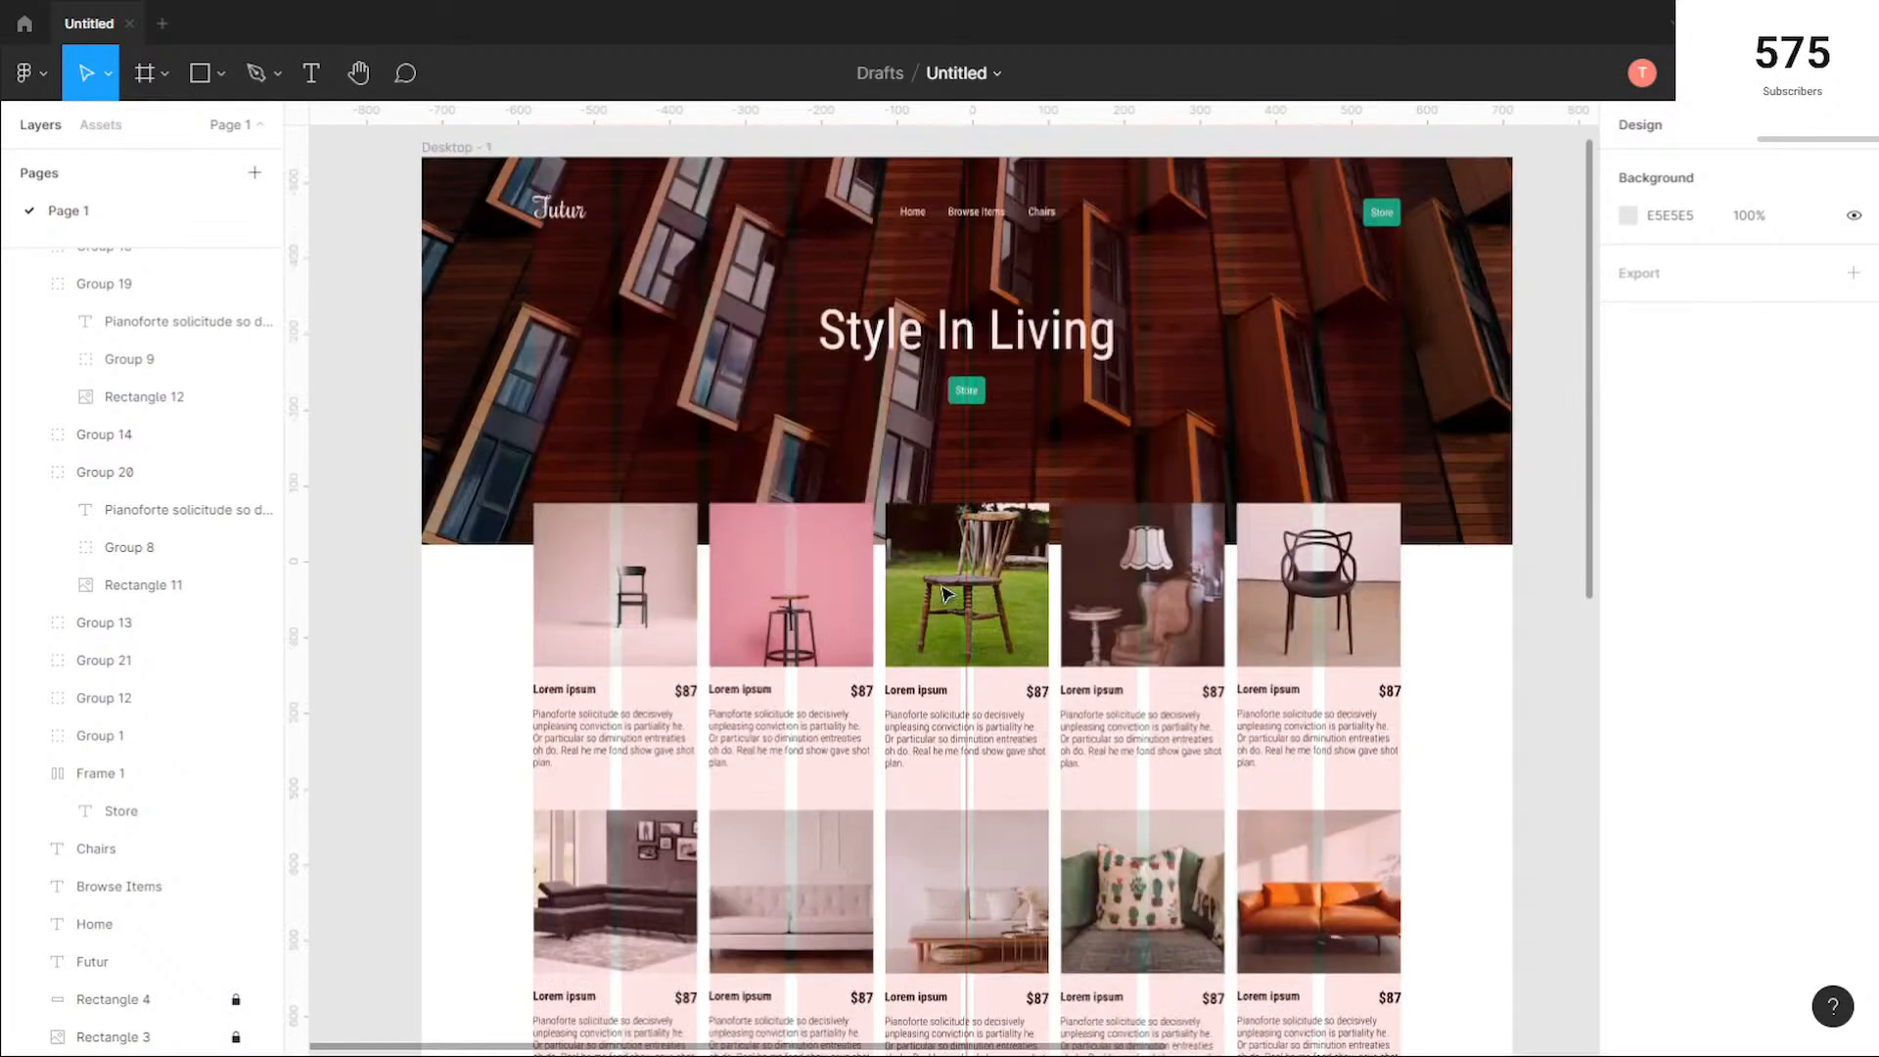
{"action": "scroll", "coordinate": [945, 592], "scroll_direction": "up", "scroll_amount": 1}
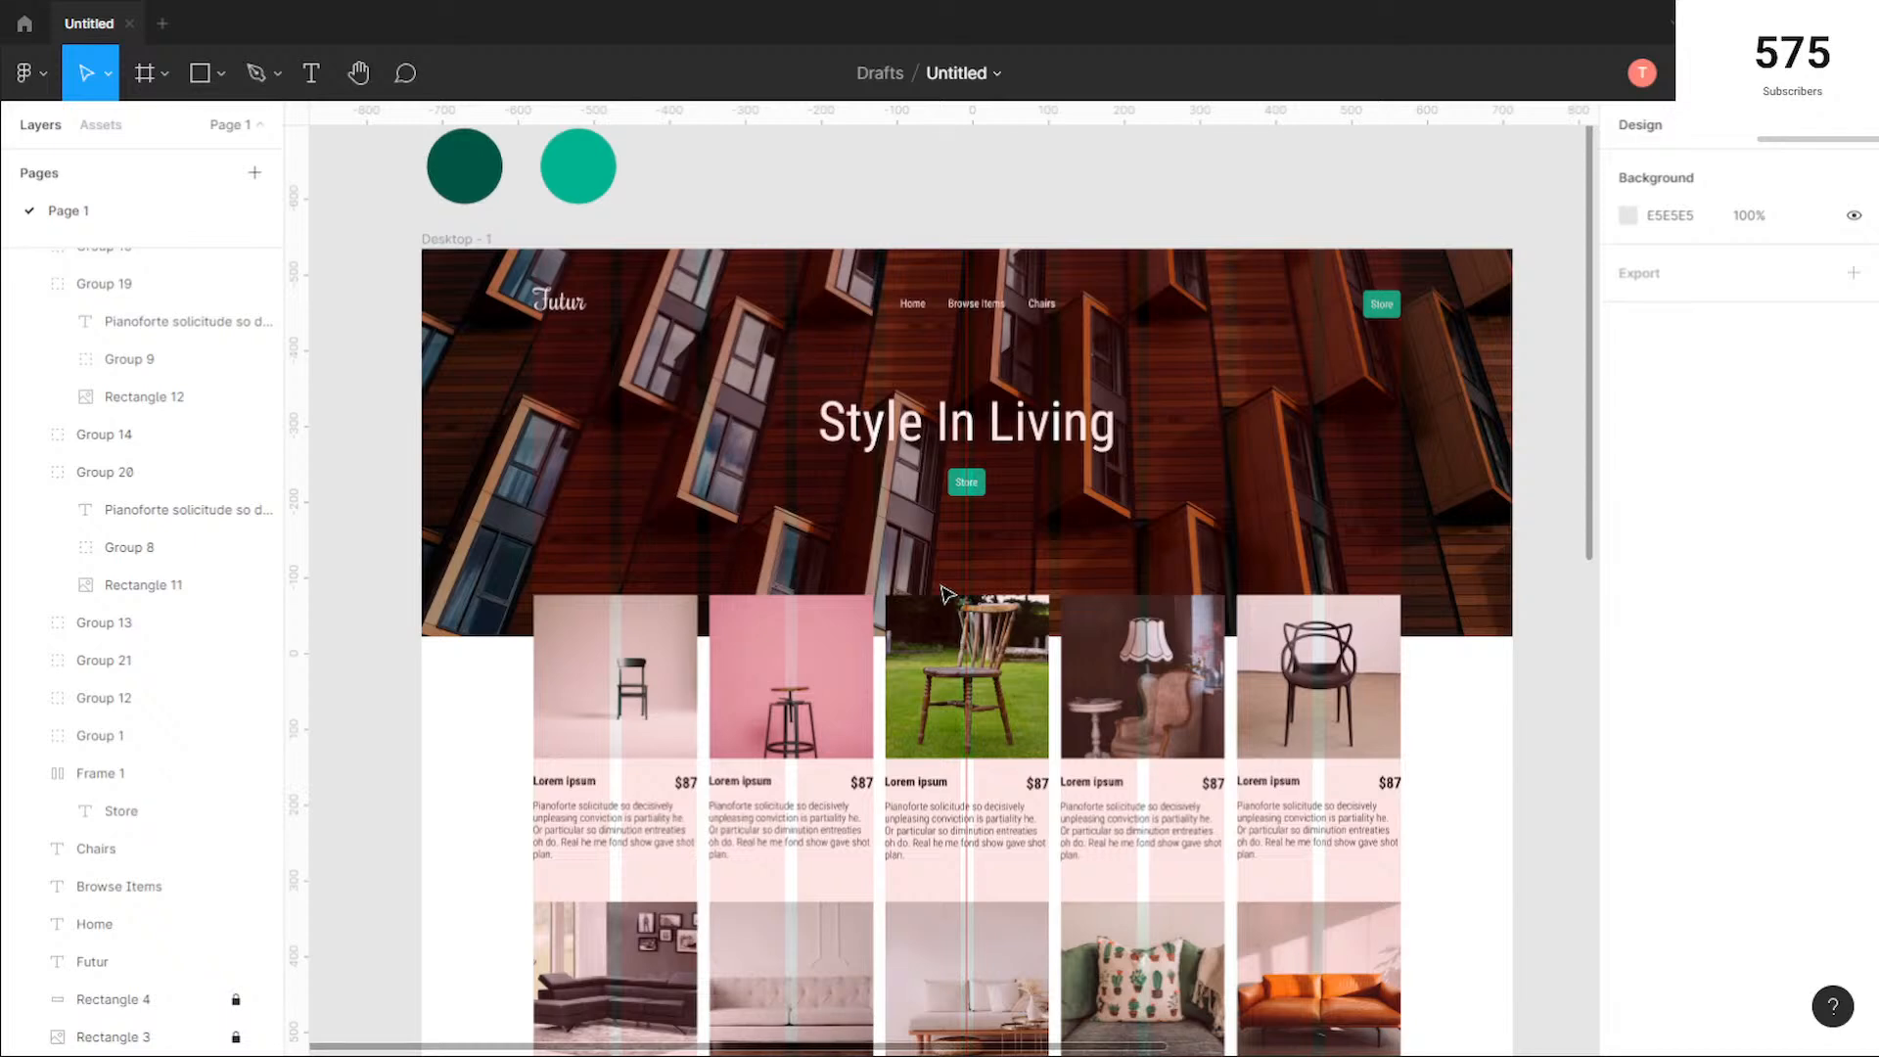
{"action": "scroll", "coordinate": [946, 592], "scroll_direction": "down", "scroll_amount": 10}
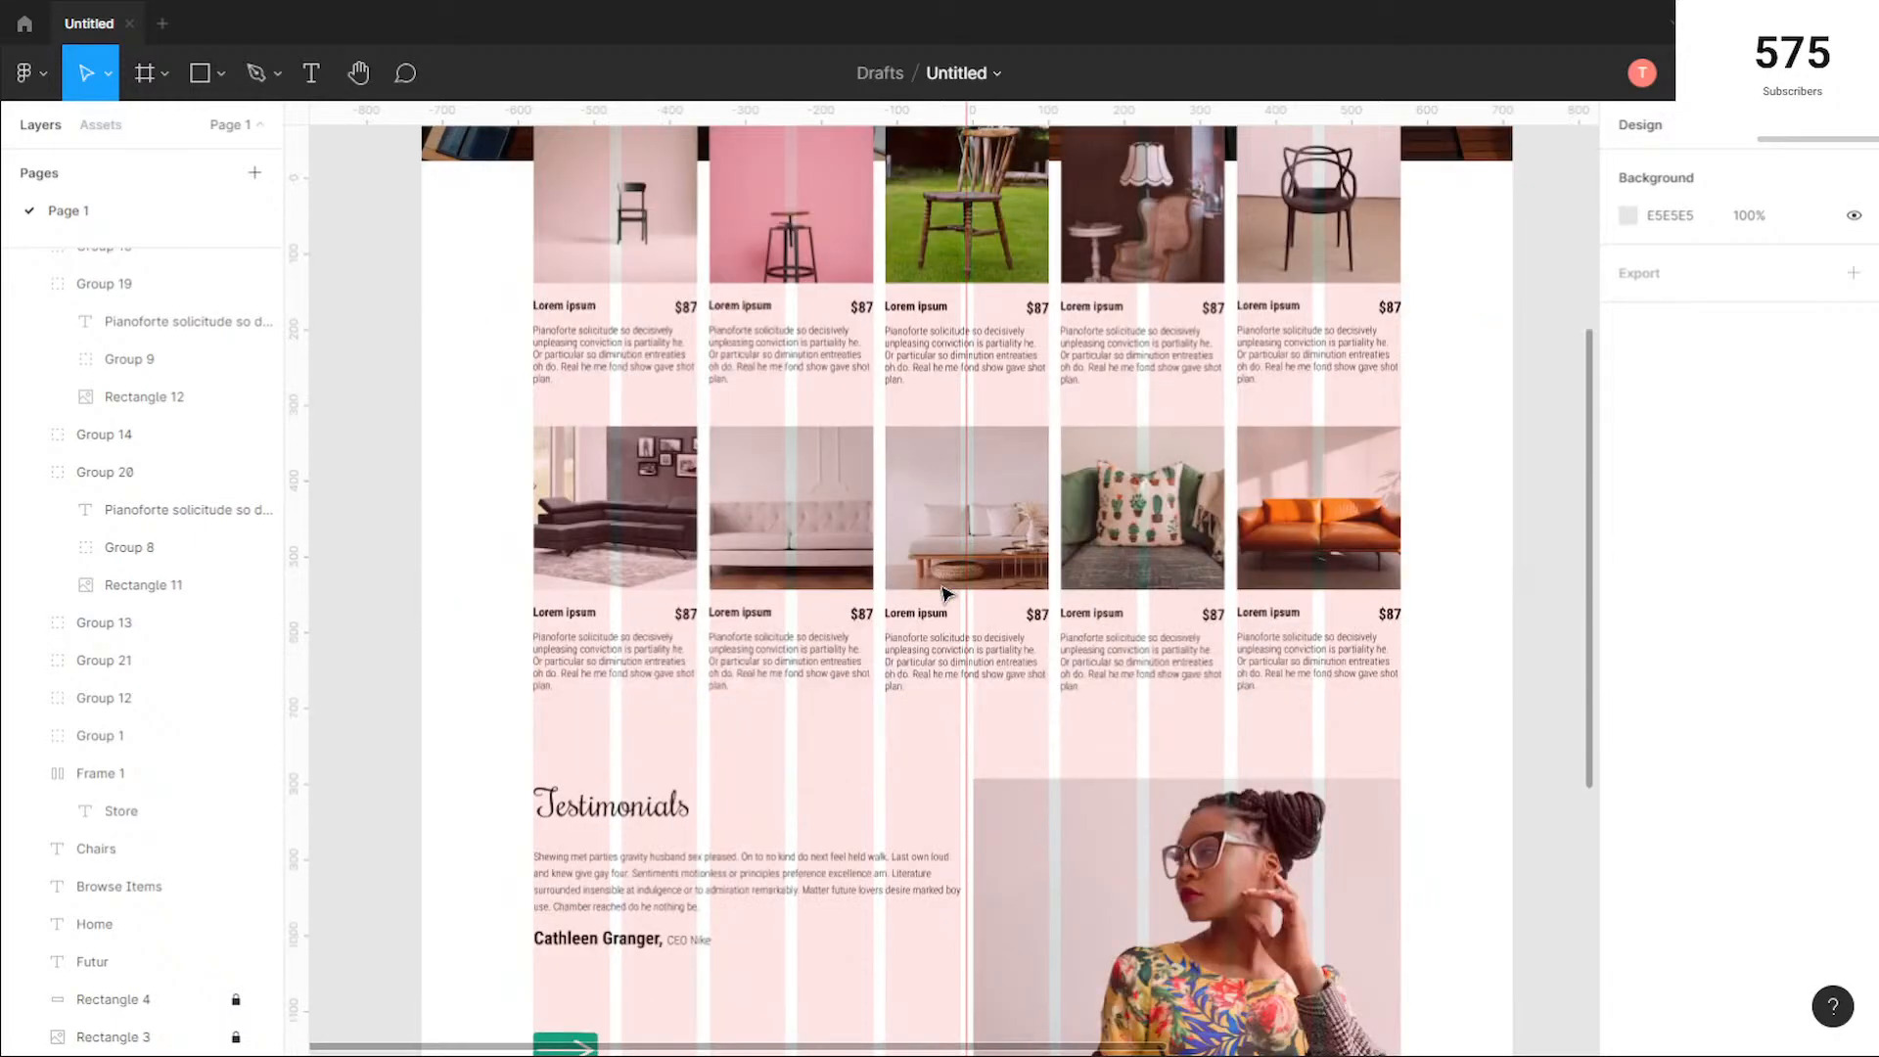
{"action": "scroll", "coordinate": [946, 592], "scroll_direction": "down", "scroll_amount": 2}
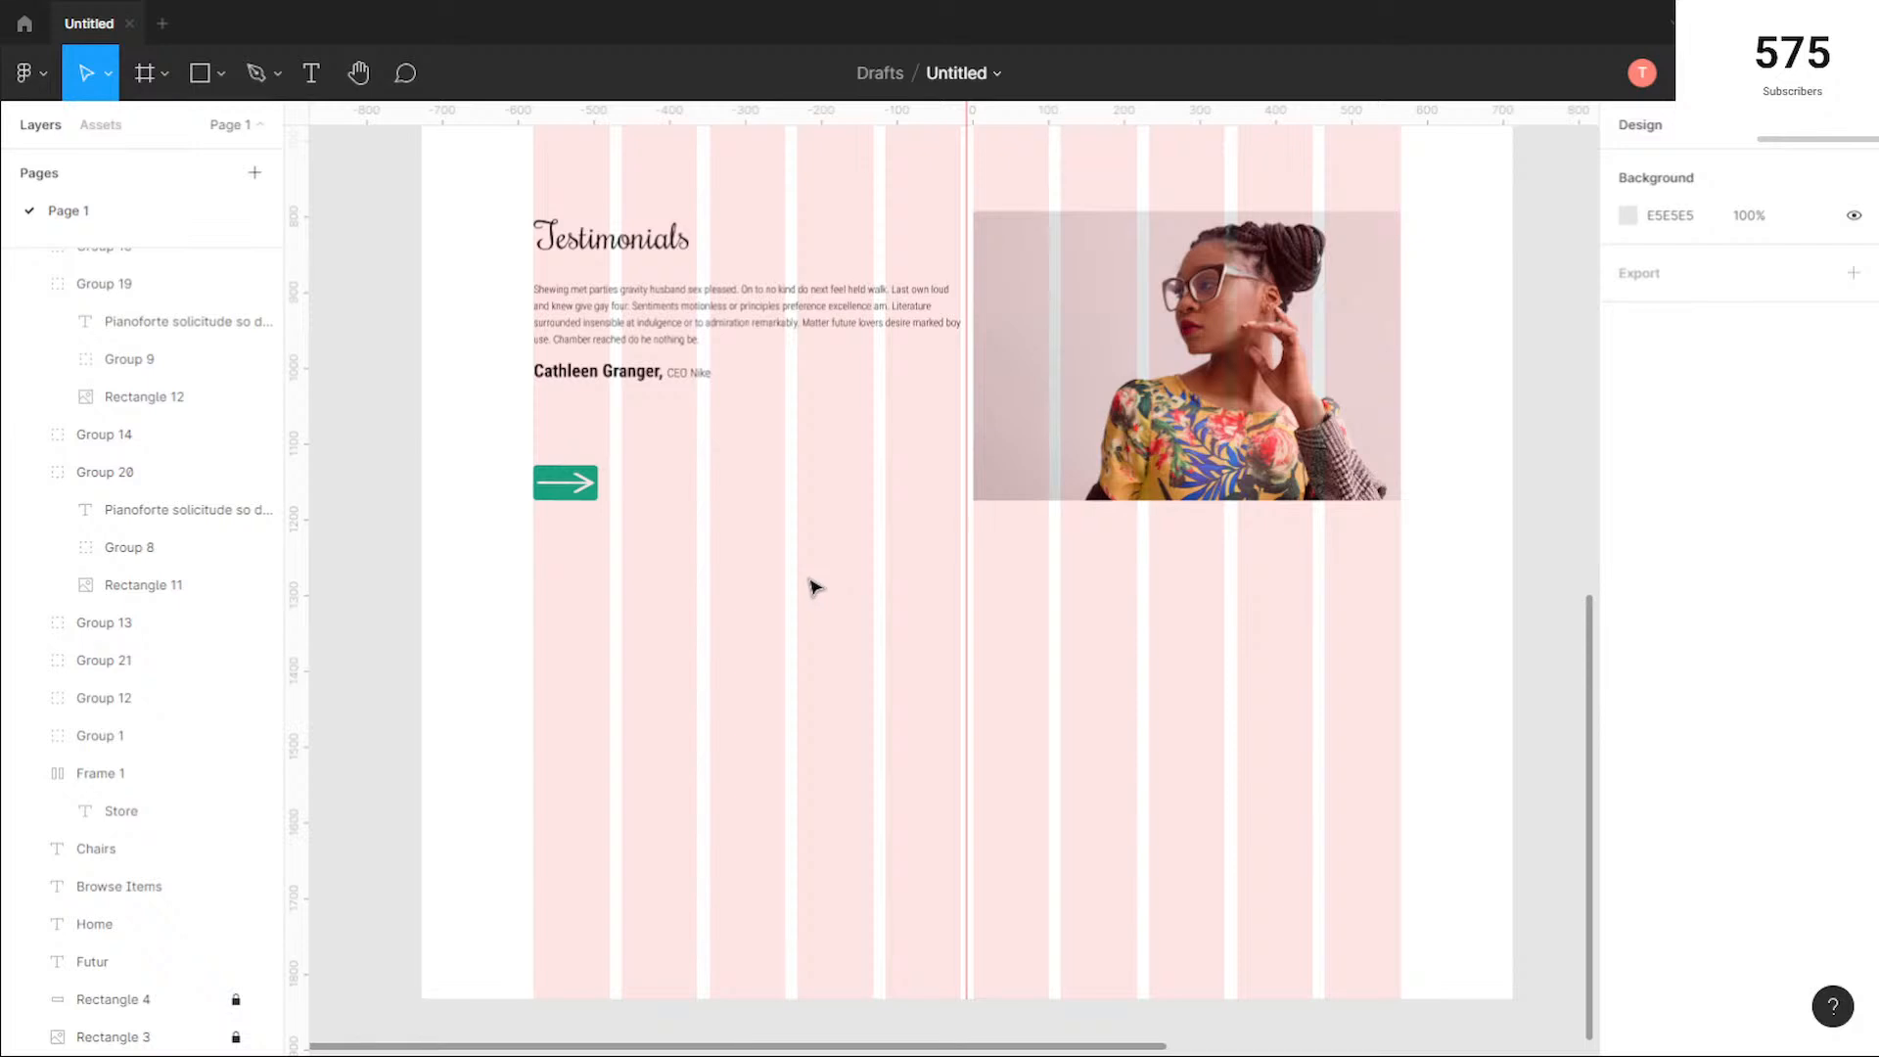
{"action": "scroll", "coordinate": [815, 587], "scroll_direction": "up", "scroll_amount": 1}
{"action": "scroll", "coordinate": [815, 587], "scroll_direction": "down", "scroll_amount": 2}
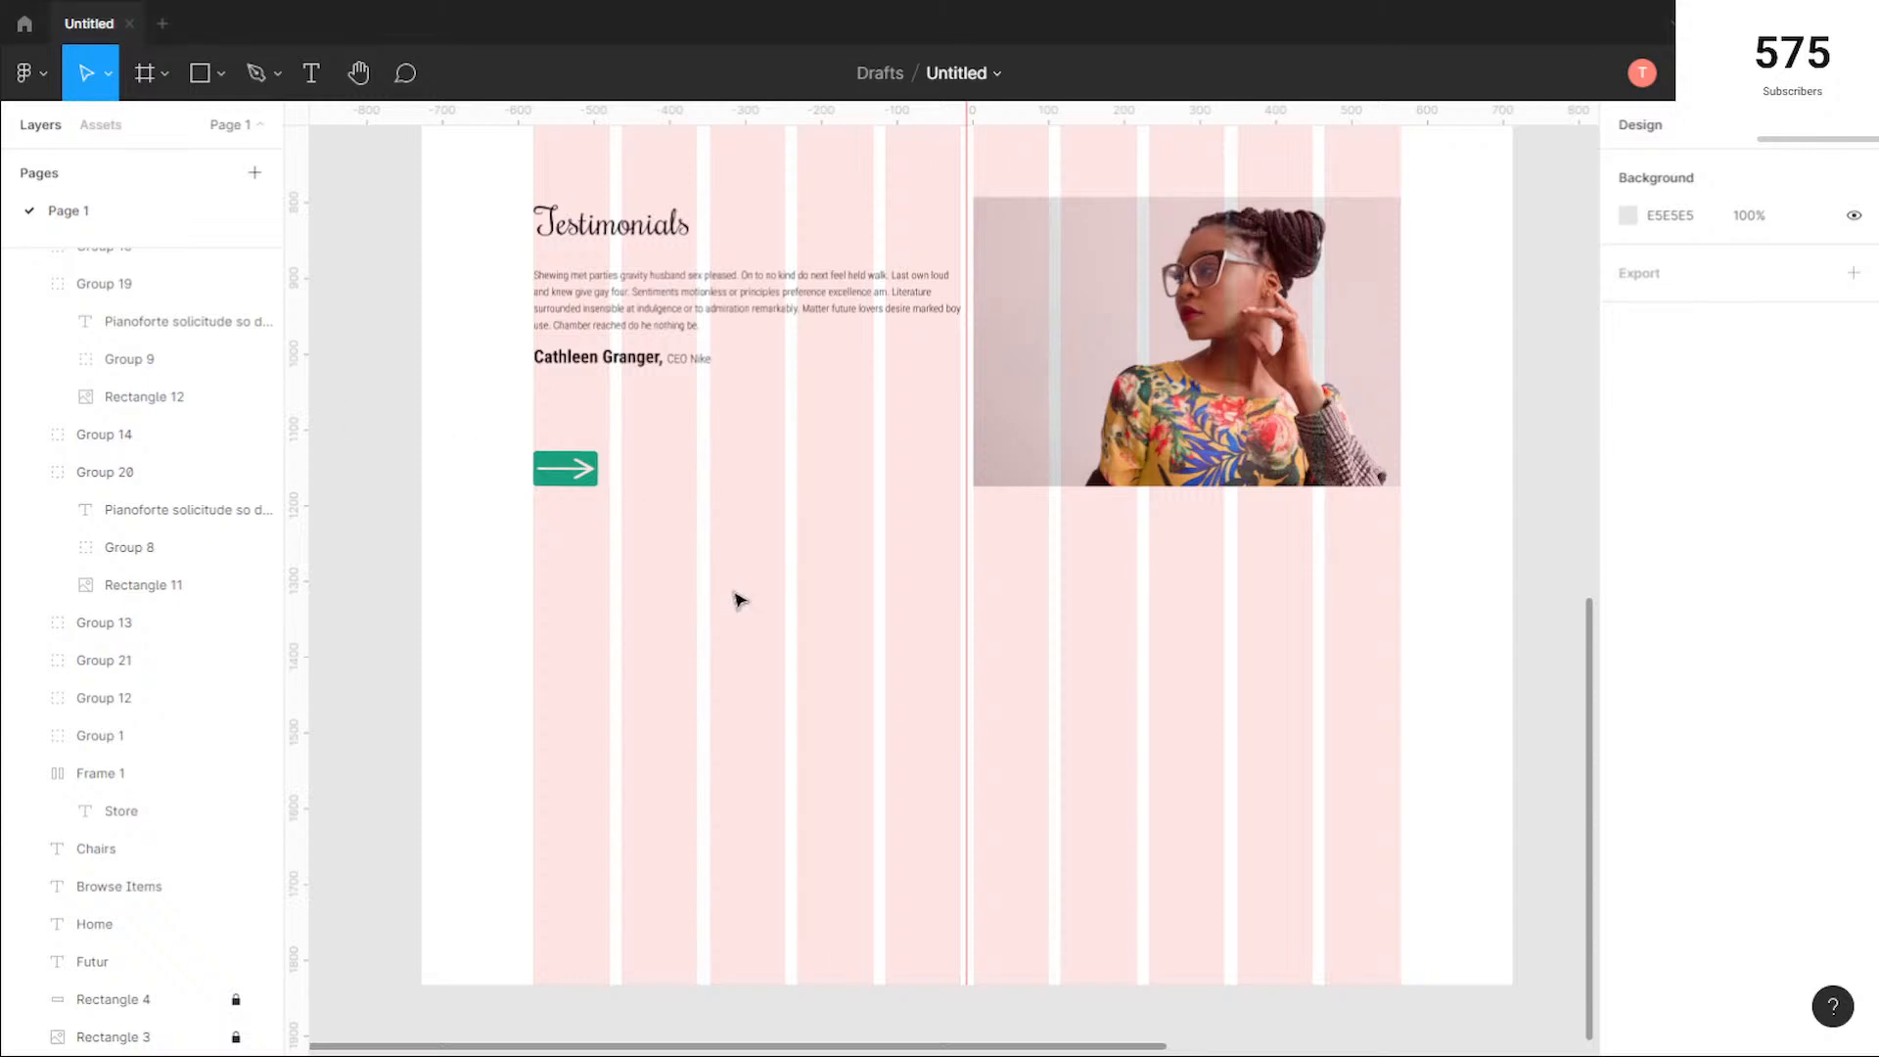
{"action": "scroll", "coordinate": [741, 598], "scroll_direction": "up", "scroll_amount": 1}
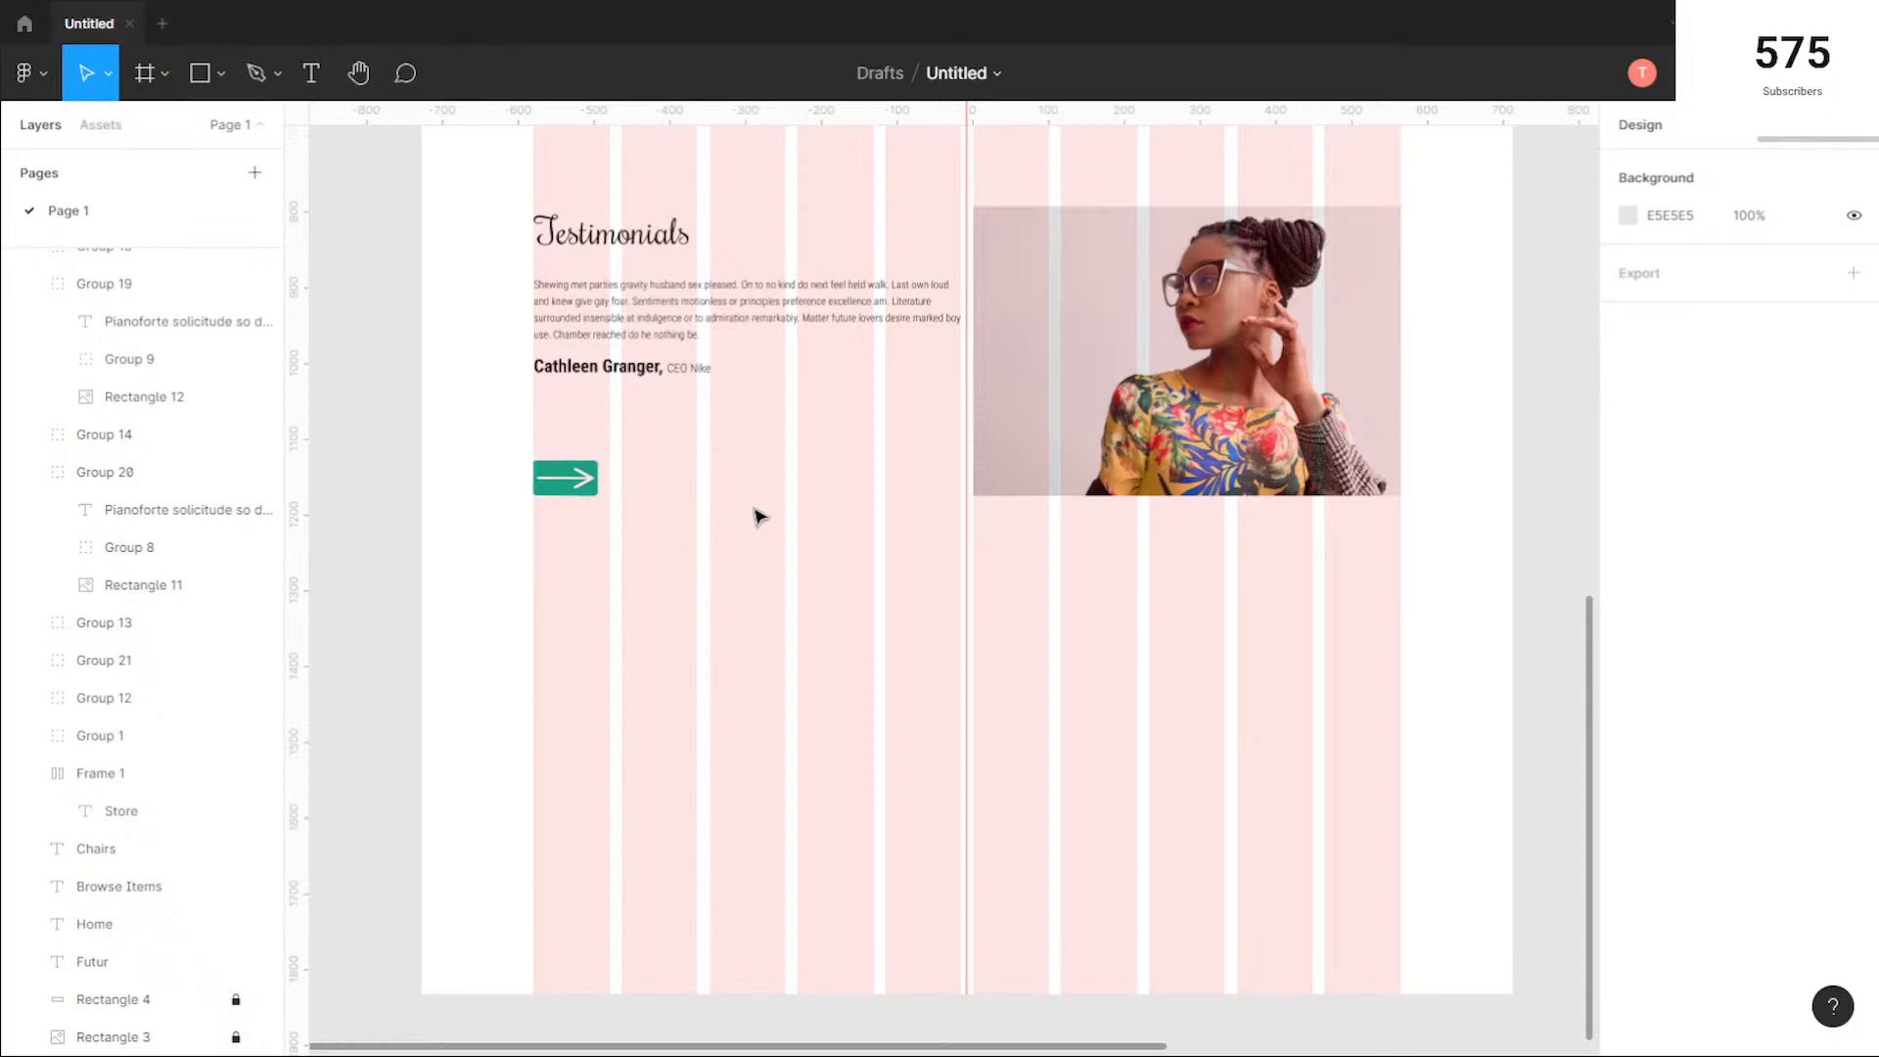
{"action": "scroll", "coordinate": [759, 516], "scroll_direction": "down", "scroll_amount": 3}
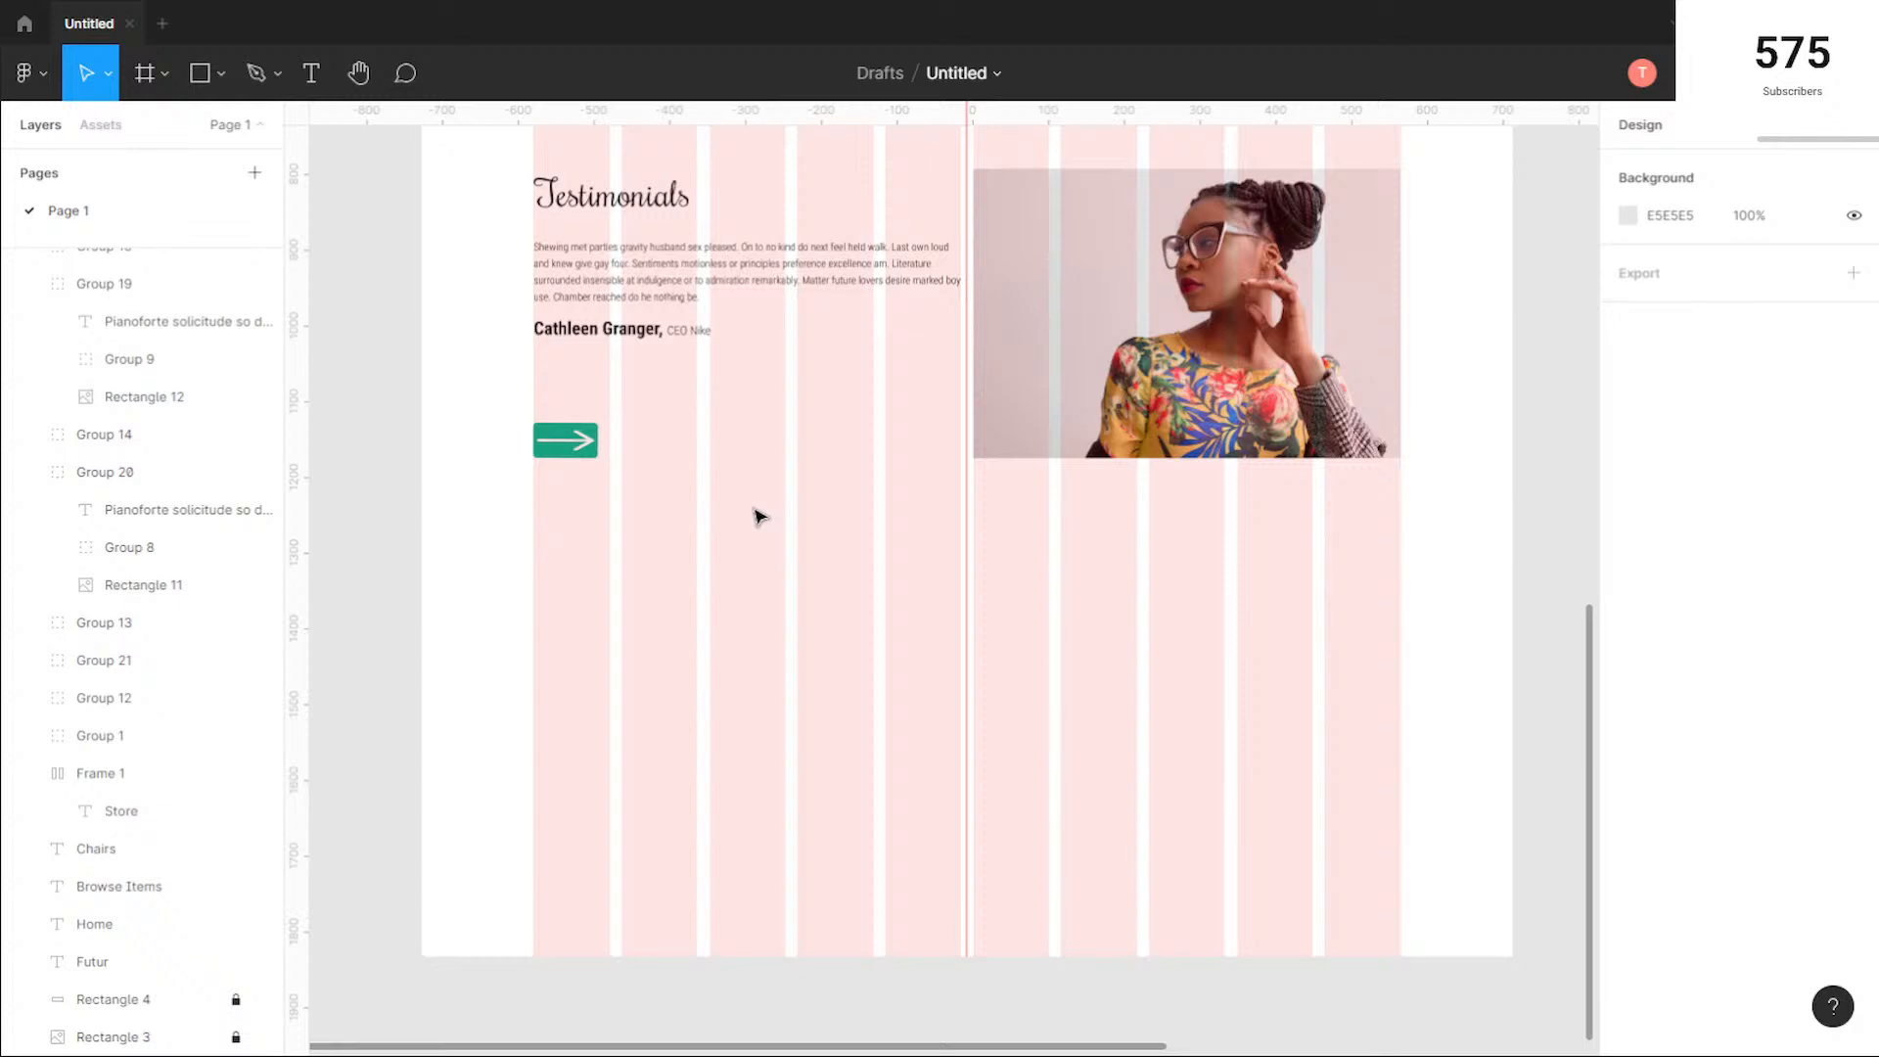
Step: Add the text "Subscribe to our newsletter" below the testimonials section at about X 524, Y 1859
{"action": "scroll", "coordinate": [839, 621], "scroll_direction": "down", "scroll_amount": 3, "text": "ctrl"}
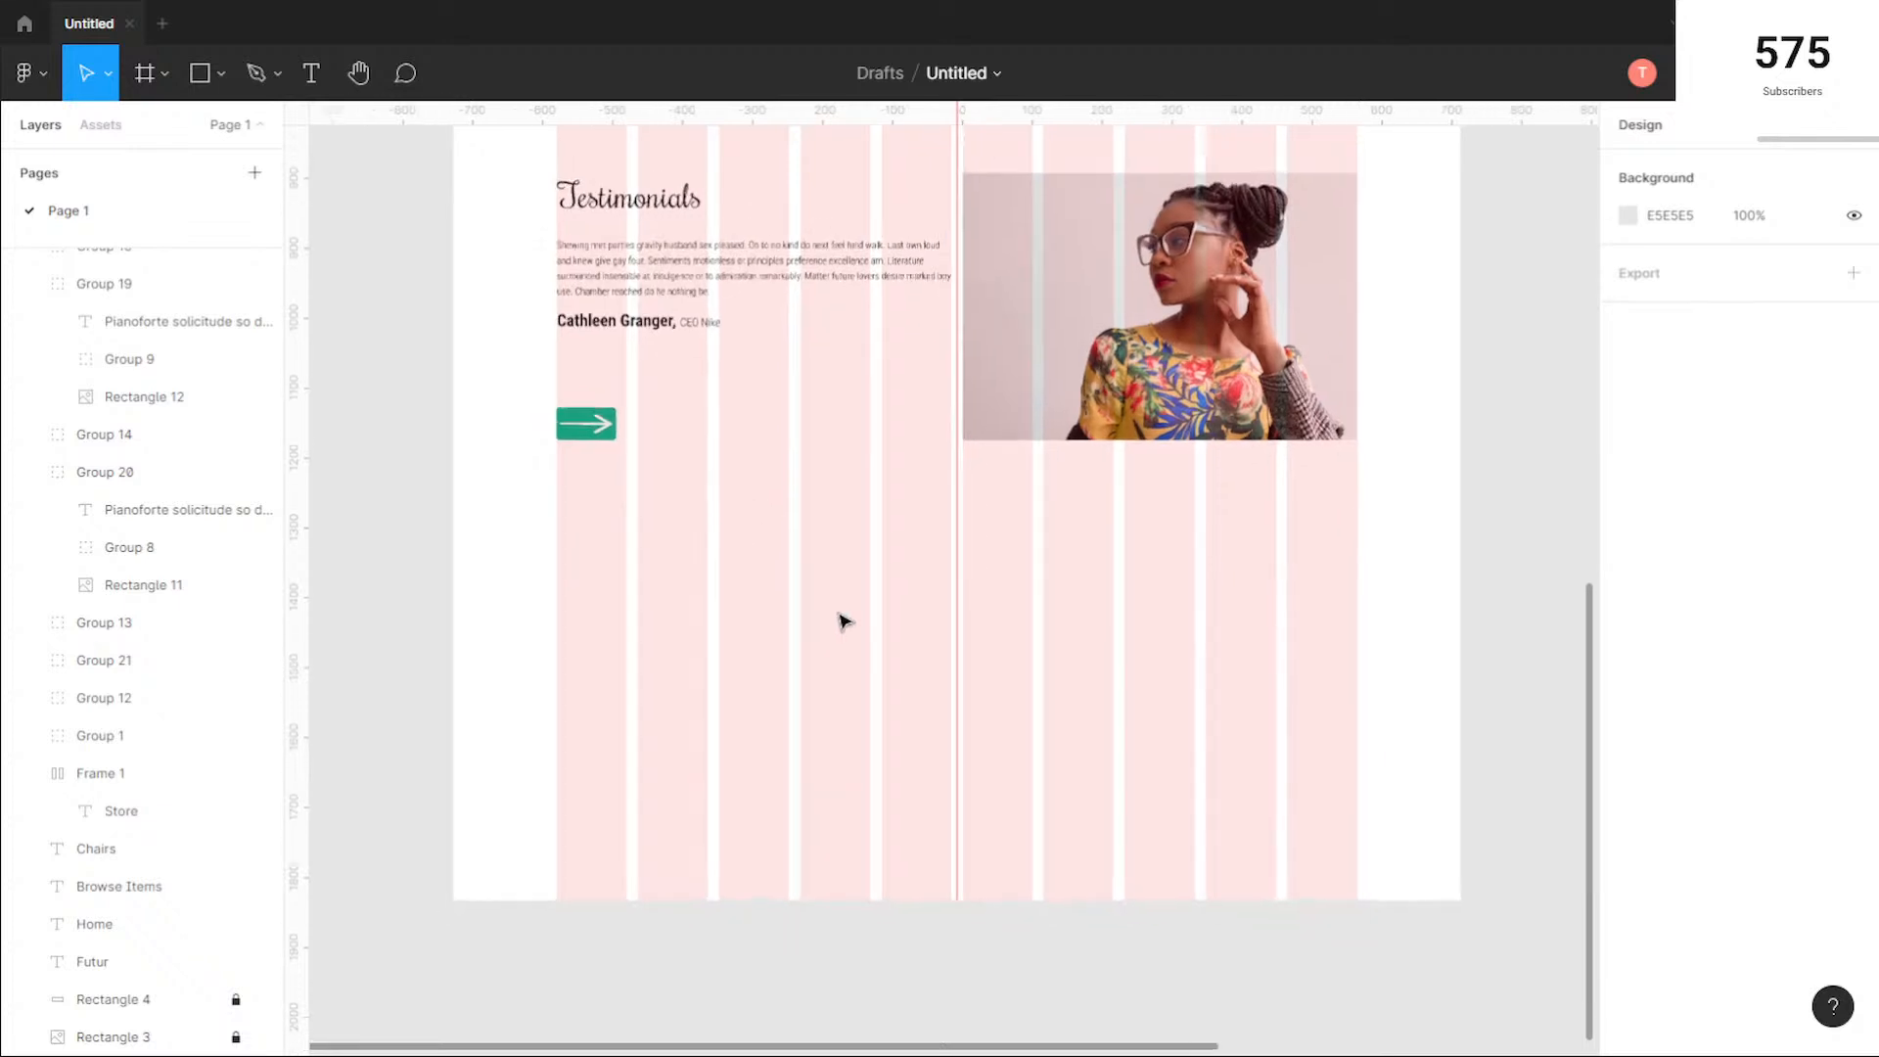
{"action": "key", "text": "t"}
{"action": "key", "text": "Escape"}
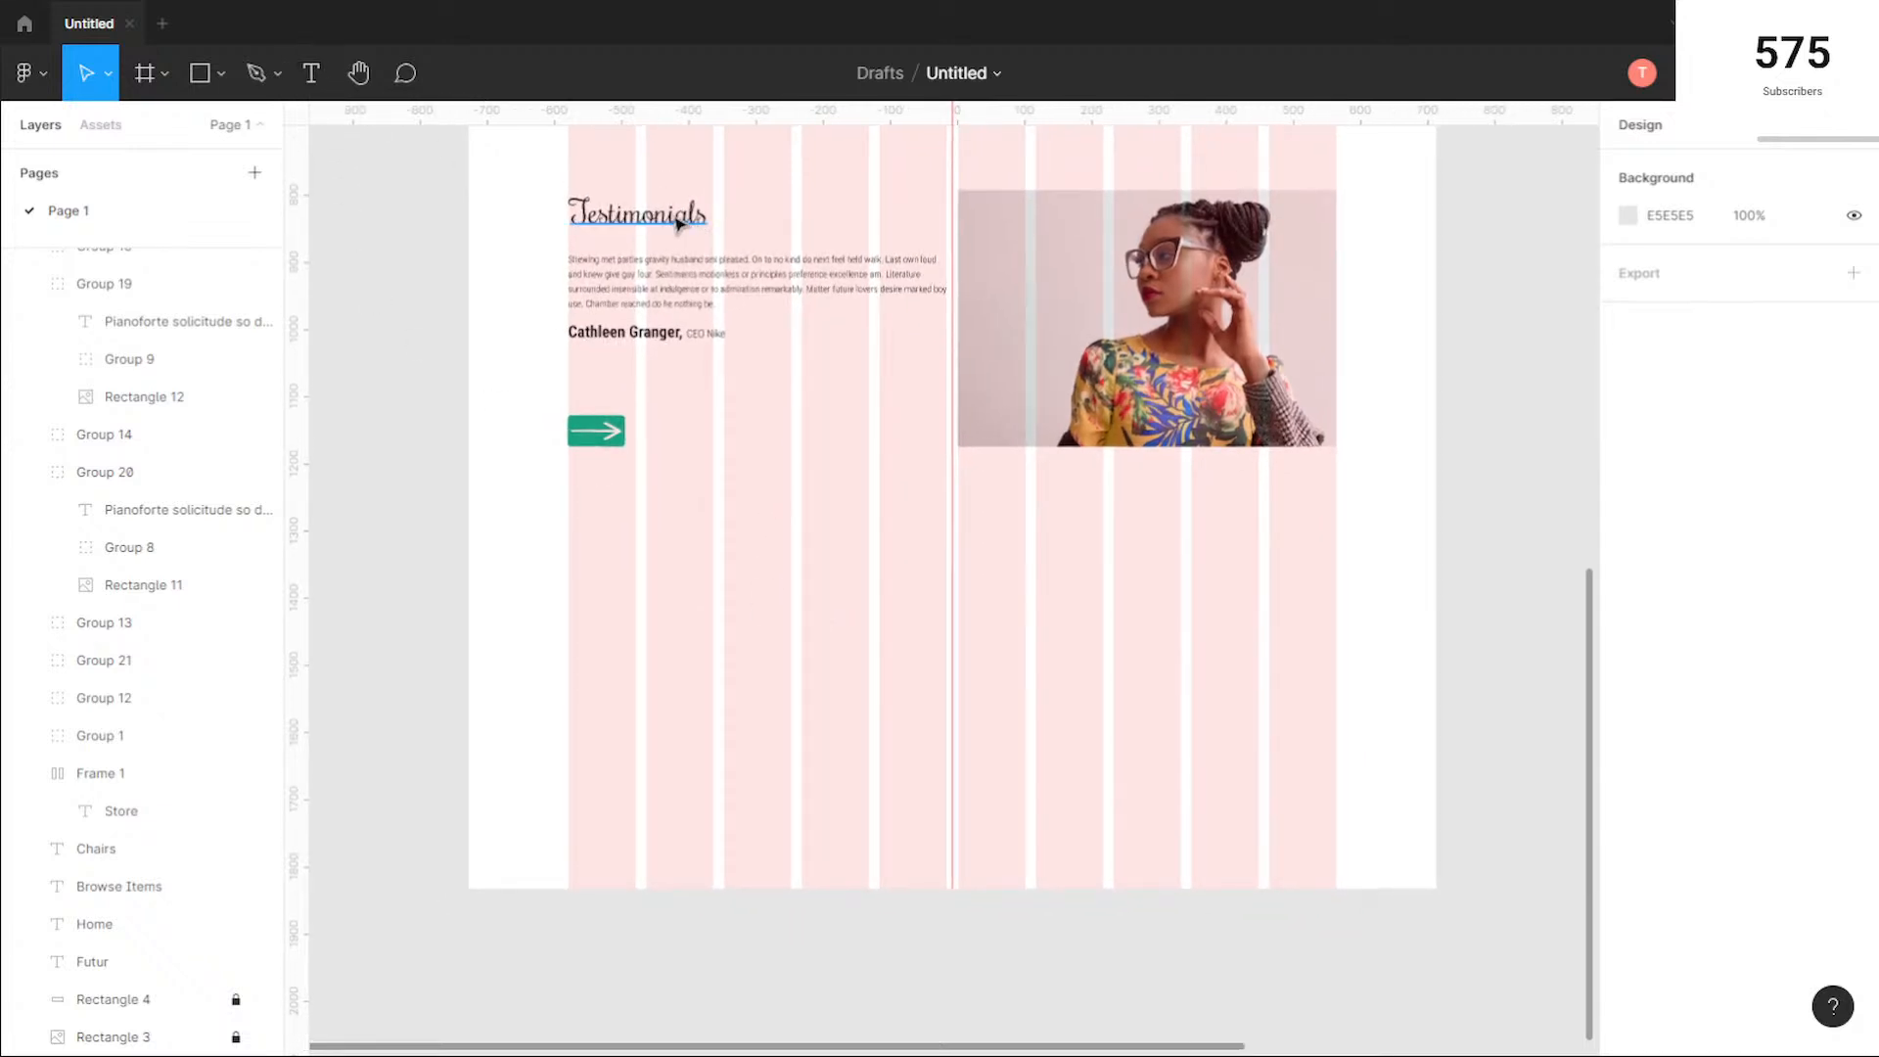
{"action": "key", "text": "t"}
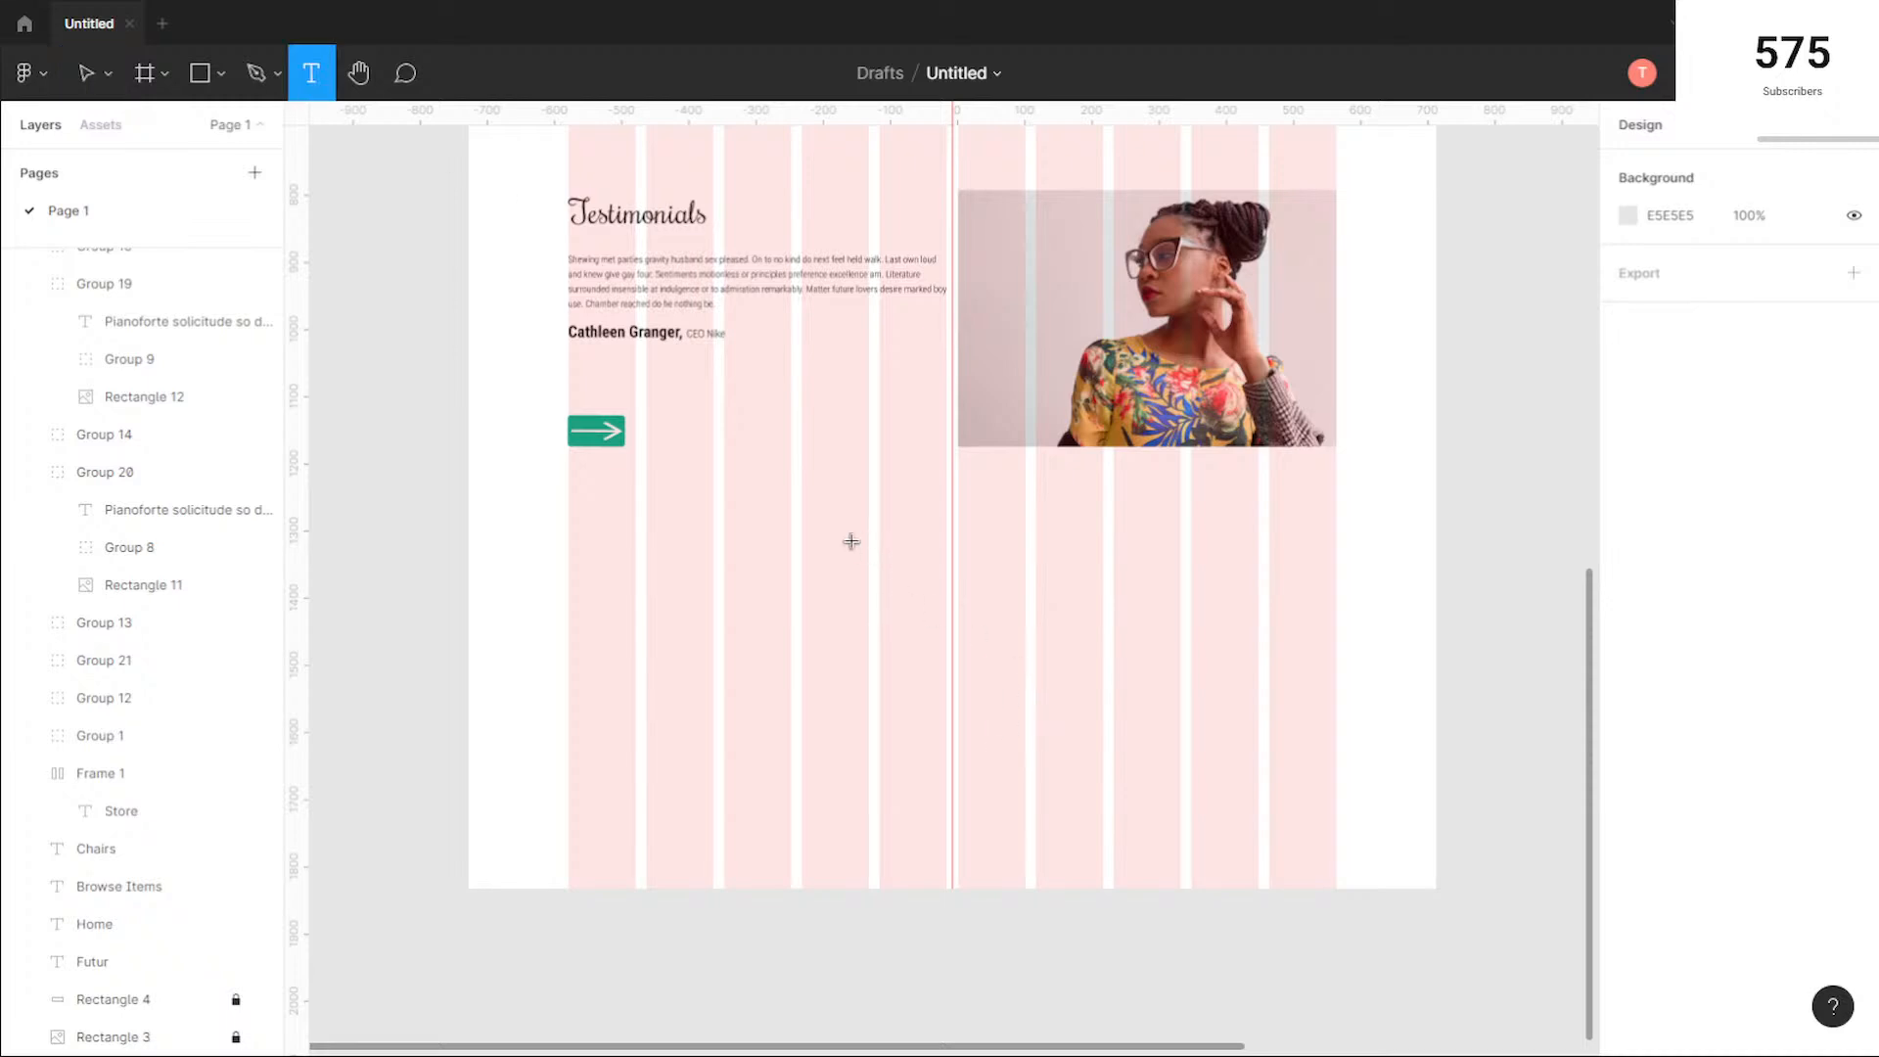
{"action": "left_click", "coordinate": [823, 551]}
{"action": "type", "text": "S"}
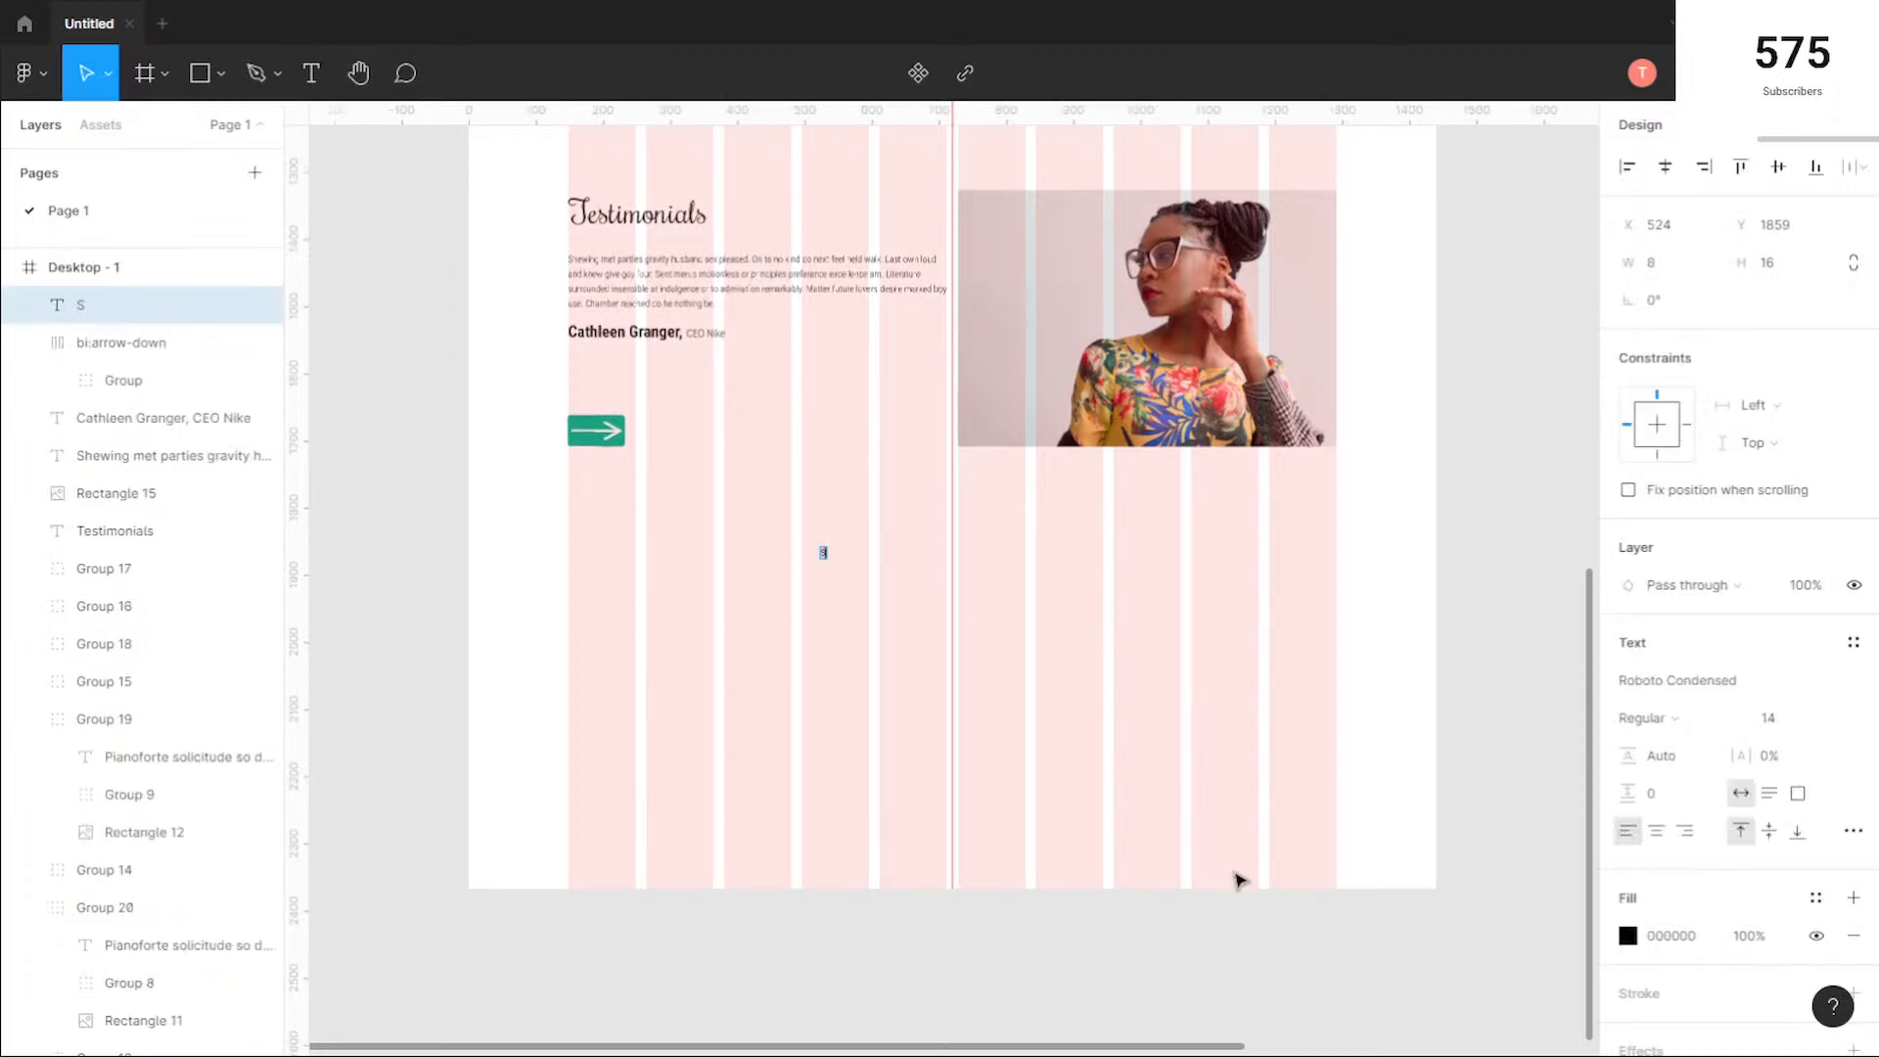
{"action": "type", "text": "ubscribe to our newsletter"}
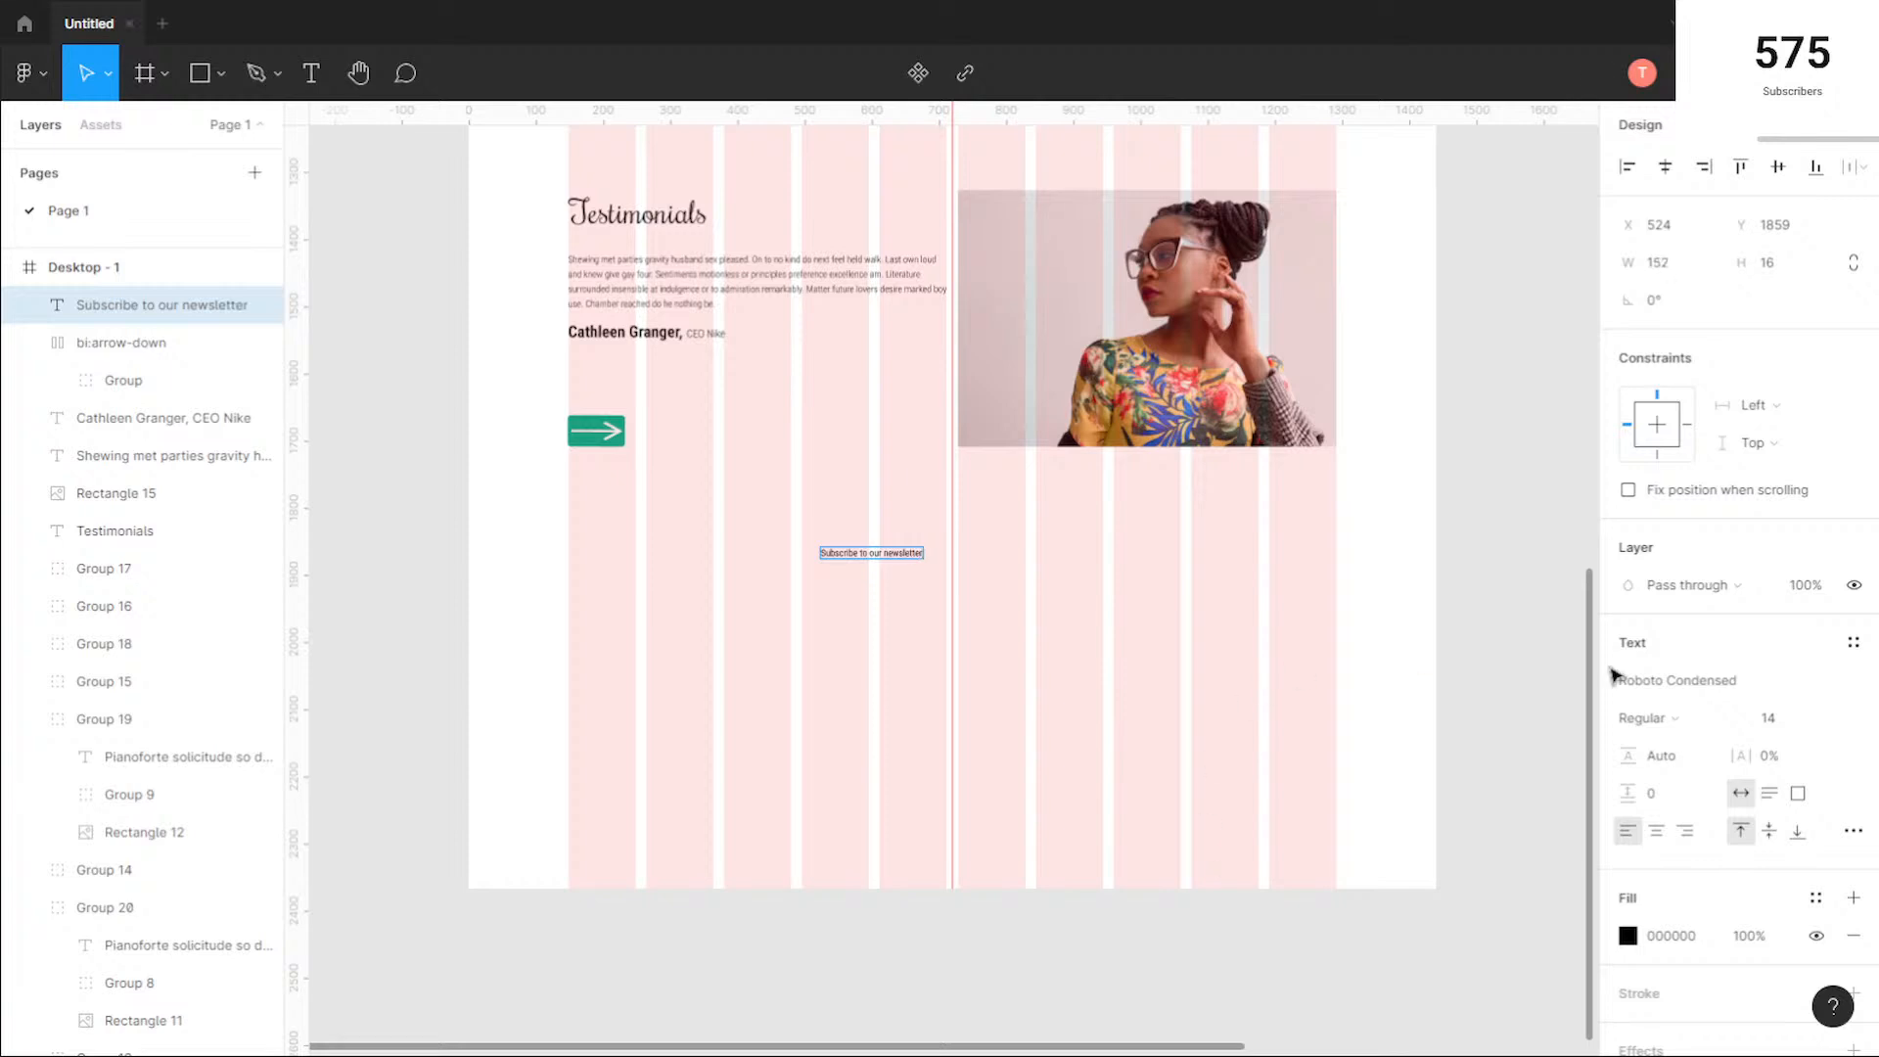
Step: Set the font of the newsletter text to Rochester
{"action": "left_click", "coordinate": [1764, 688]}
{"action": "key", "text": "Down"}
{"action": "key", "text": "Down"}
{"action": "key", "text": "Down"}
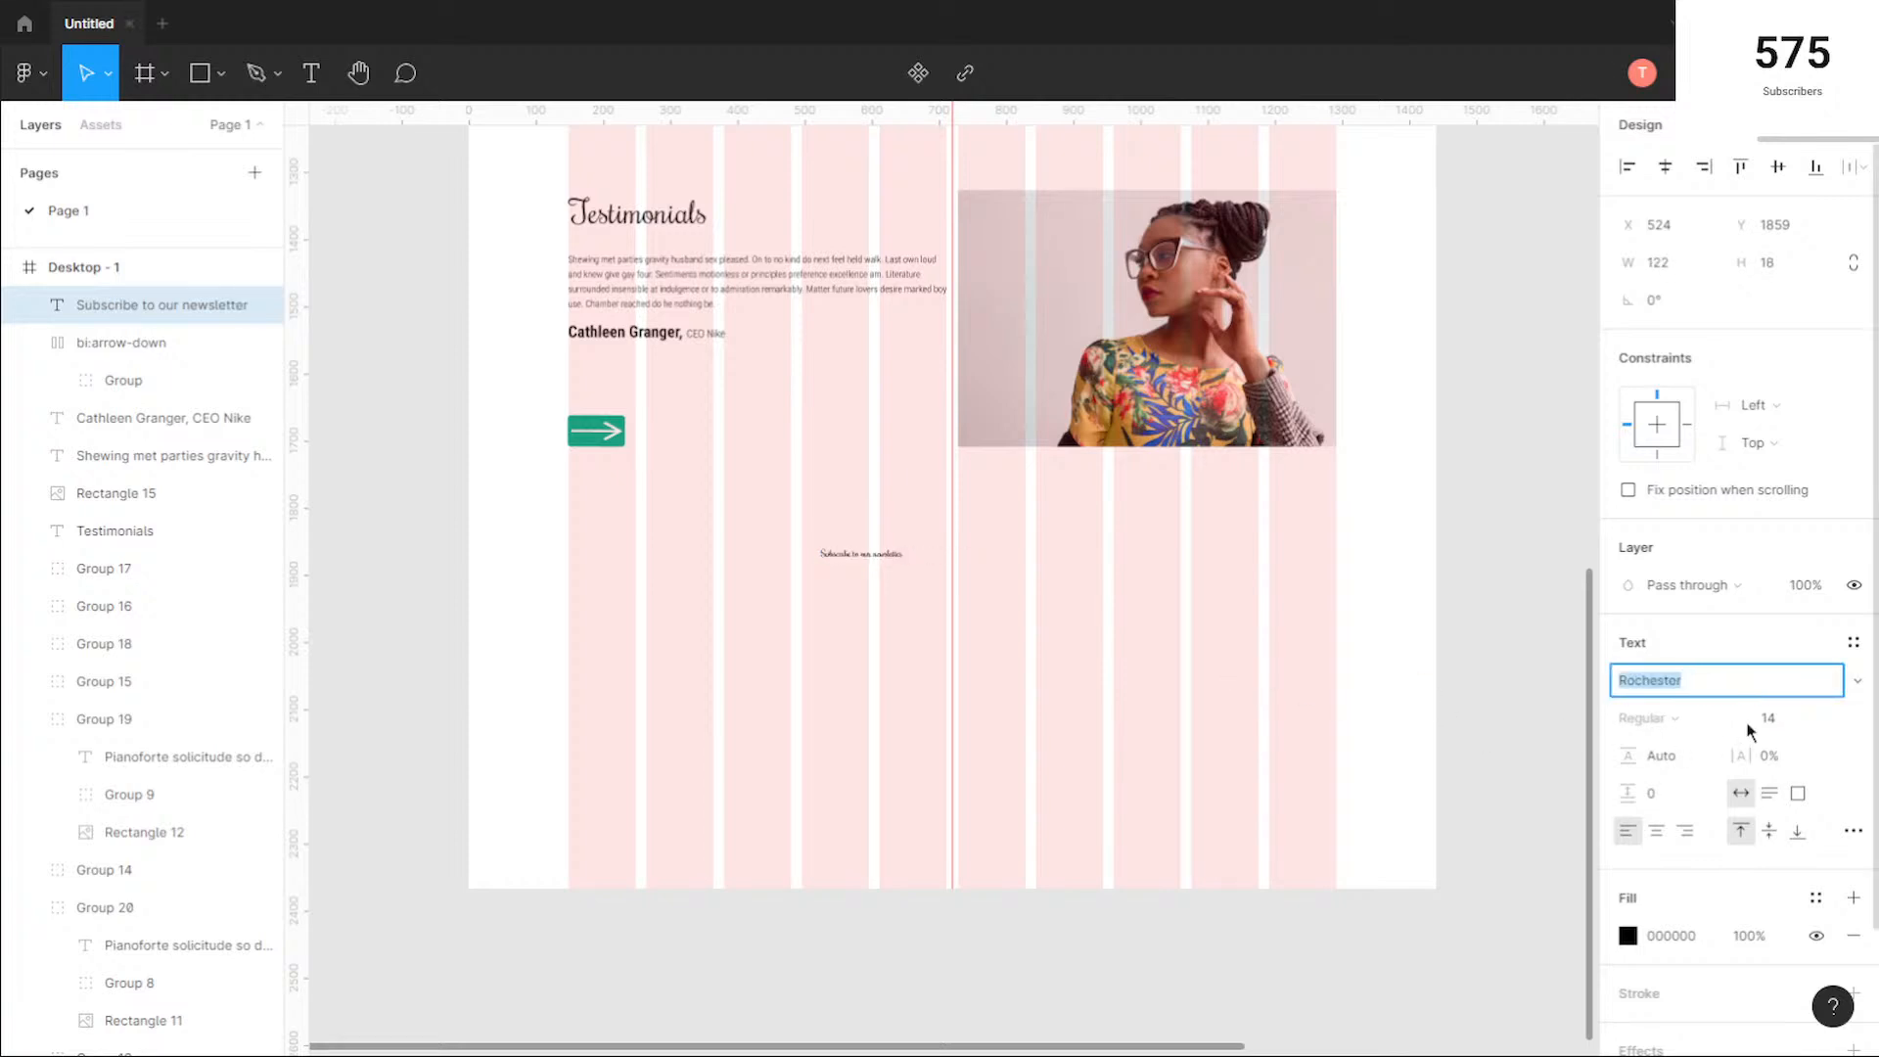
Step: Set the font size of the "Subscribe to our newsletter" text to 48
{"action": "left_click", "coordinate": [1833, 722]}
{"action": "left_click", "coordinate": [1813, 807]}
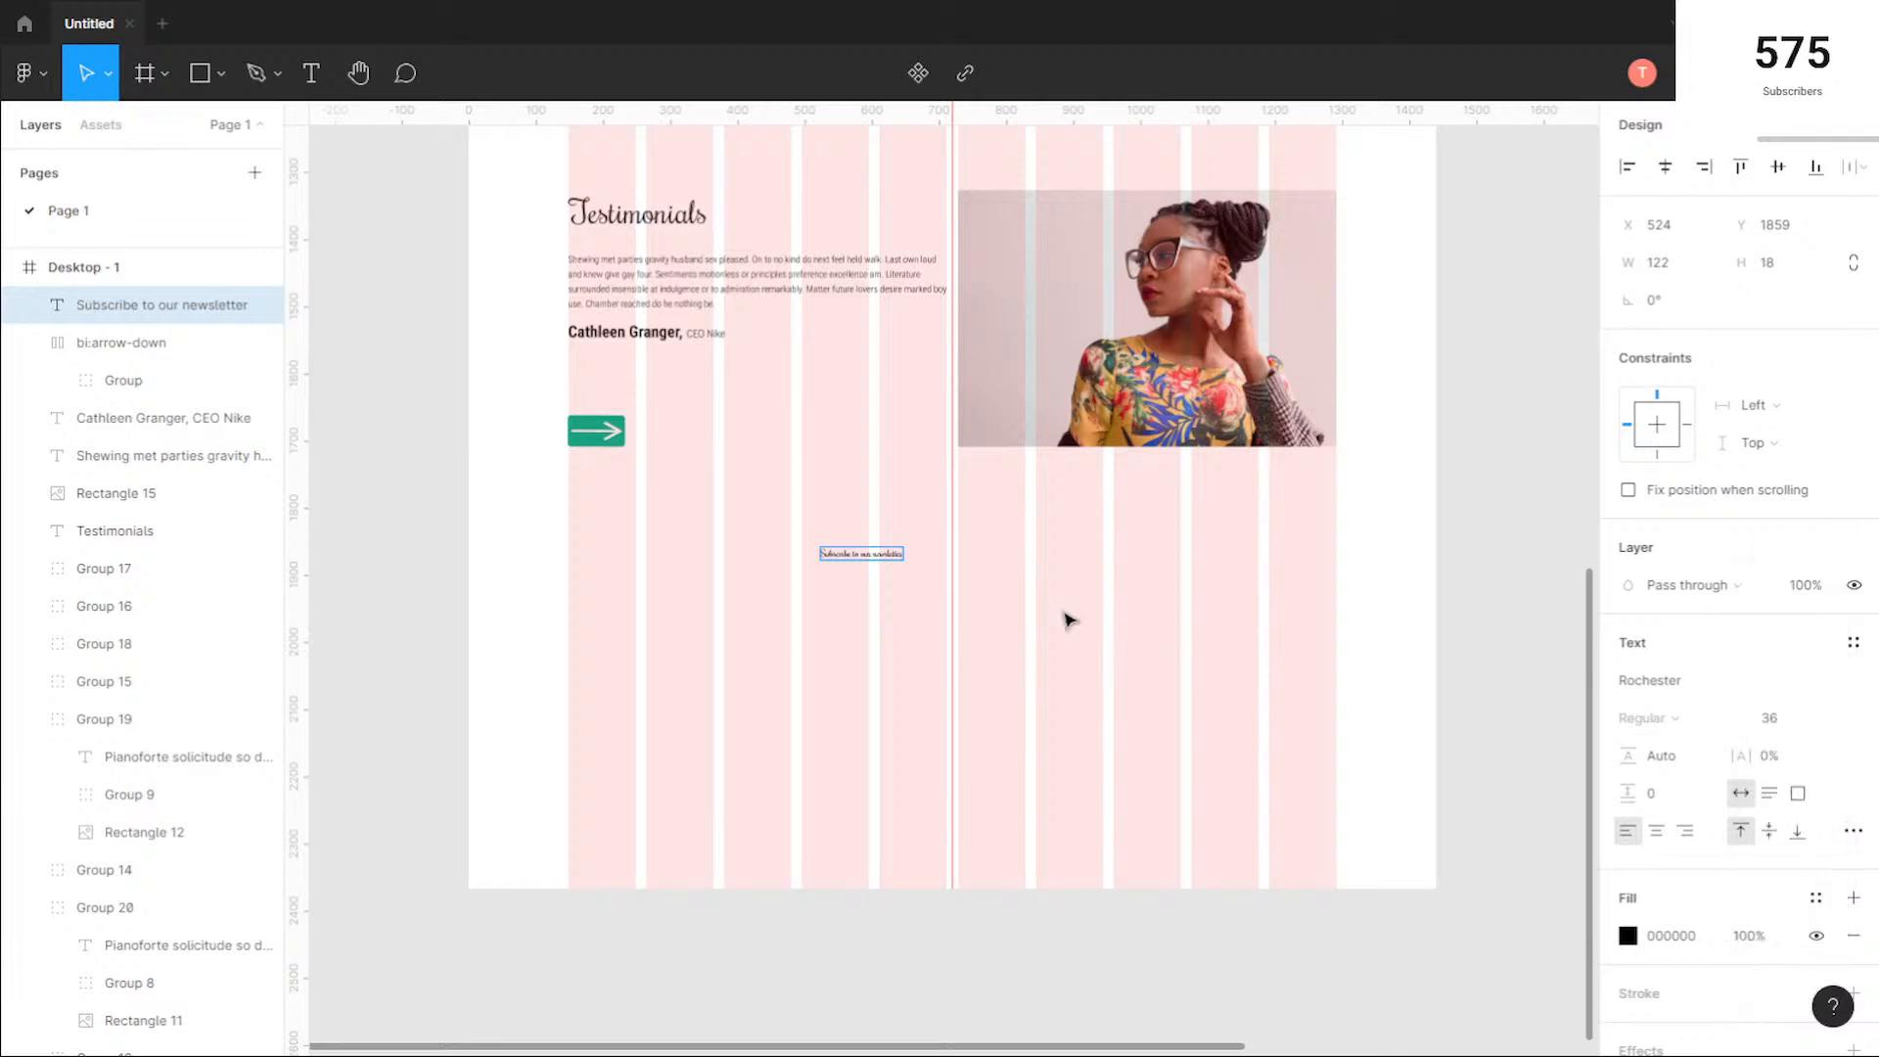
{"action": "left_click", "coordinate": [883, 578]}
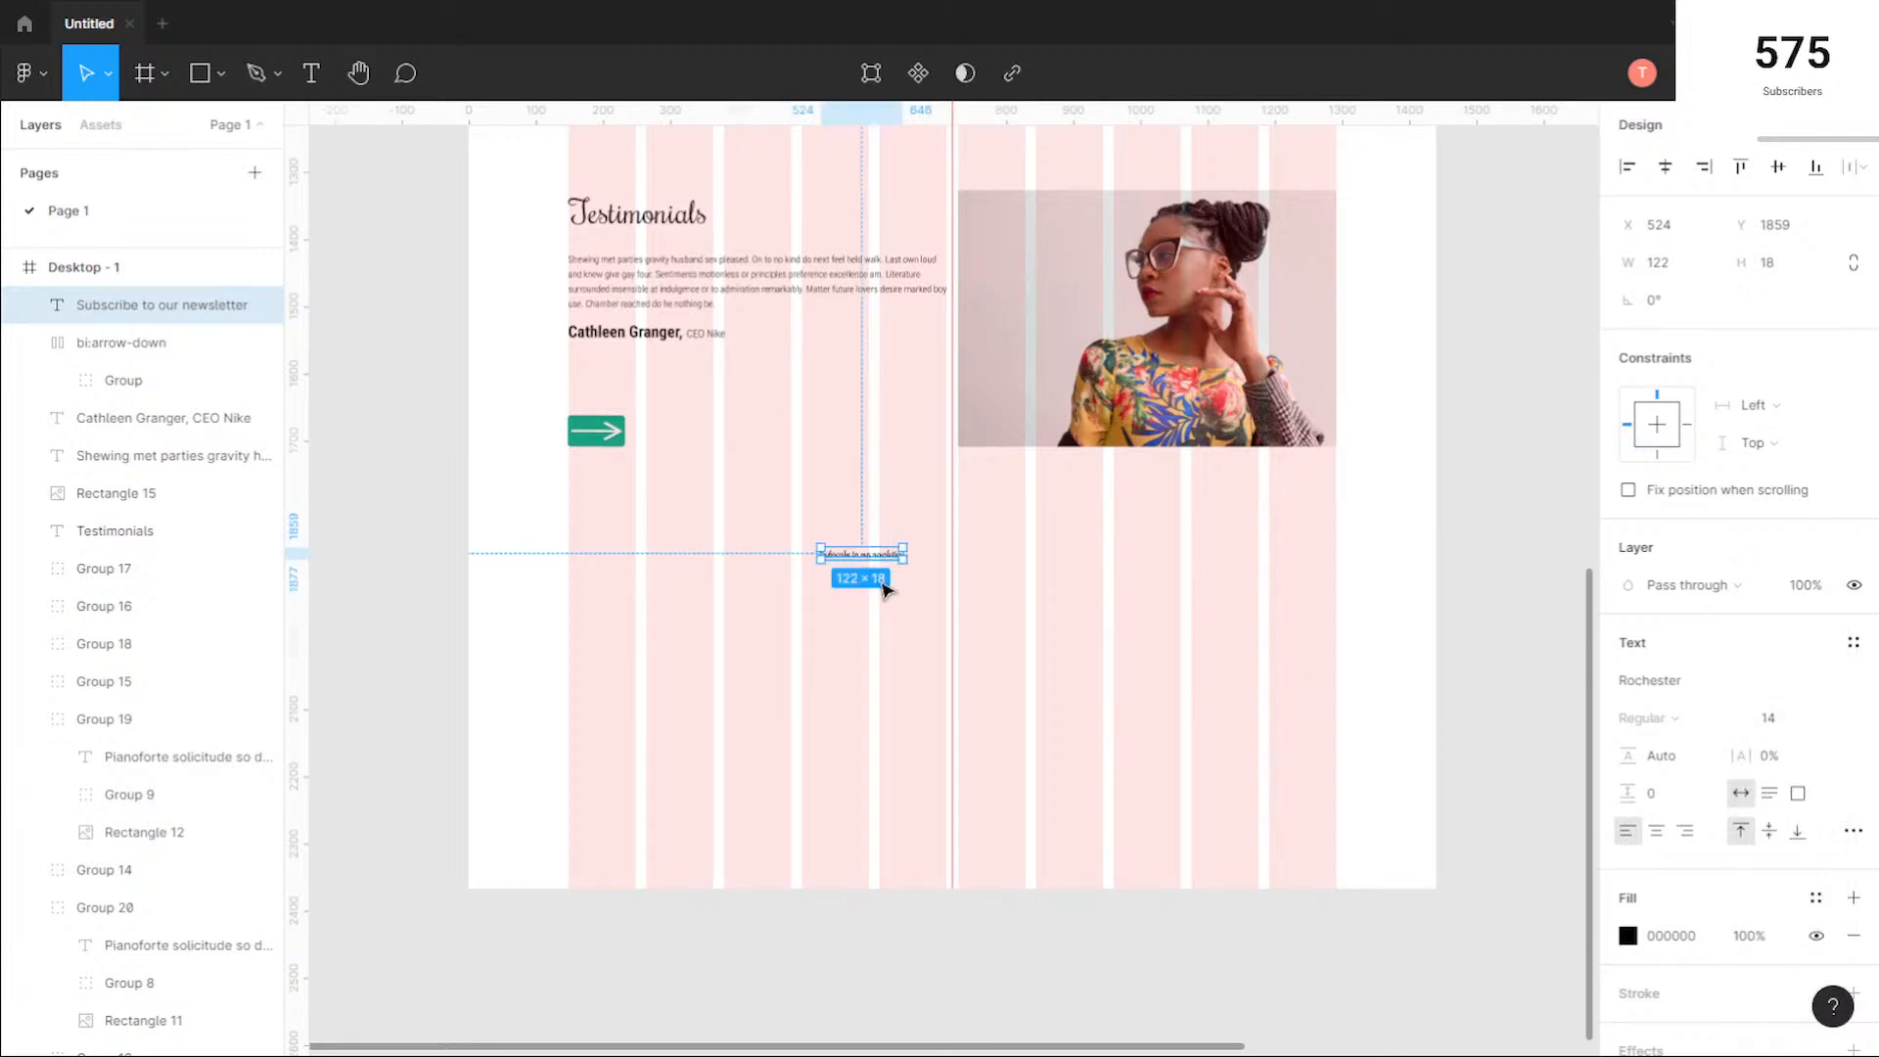
{"action": "left_click", "coordinate": [1829, 721]}
{"action": "left_click", "coordinate": [1813, 805]}
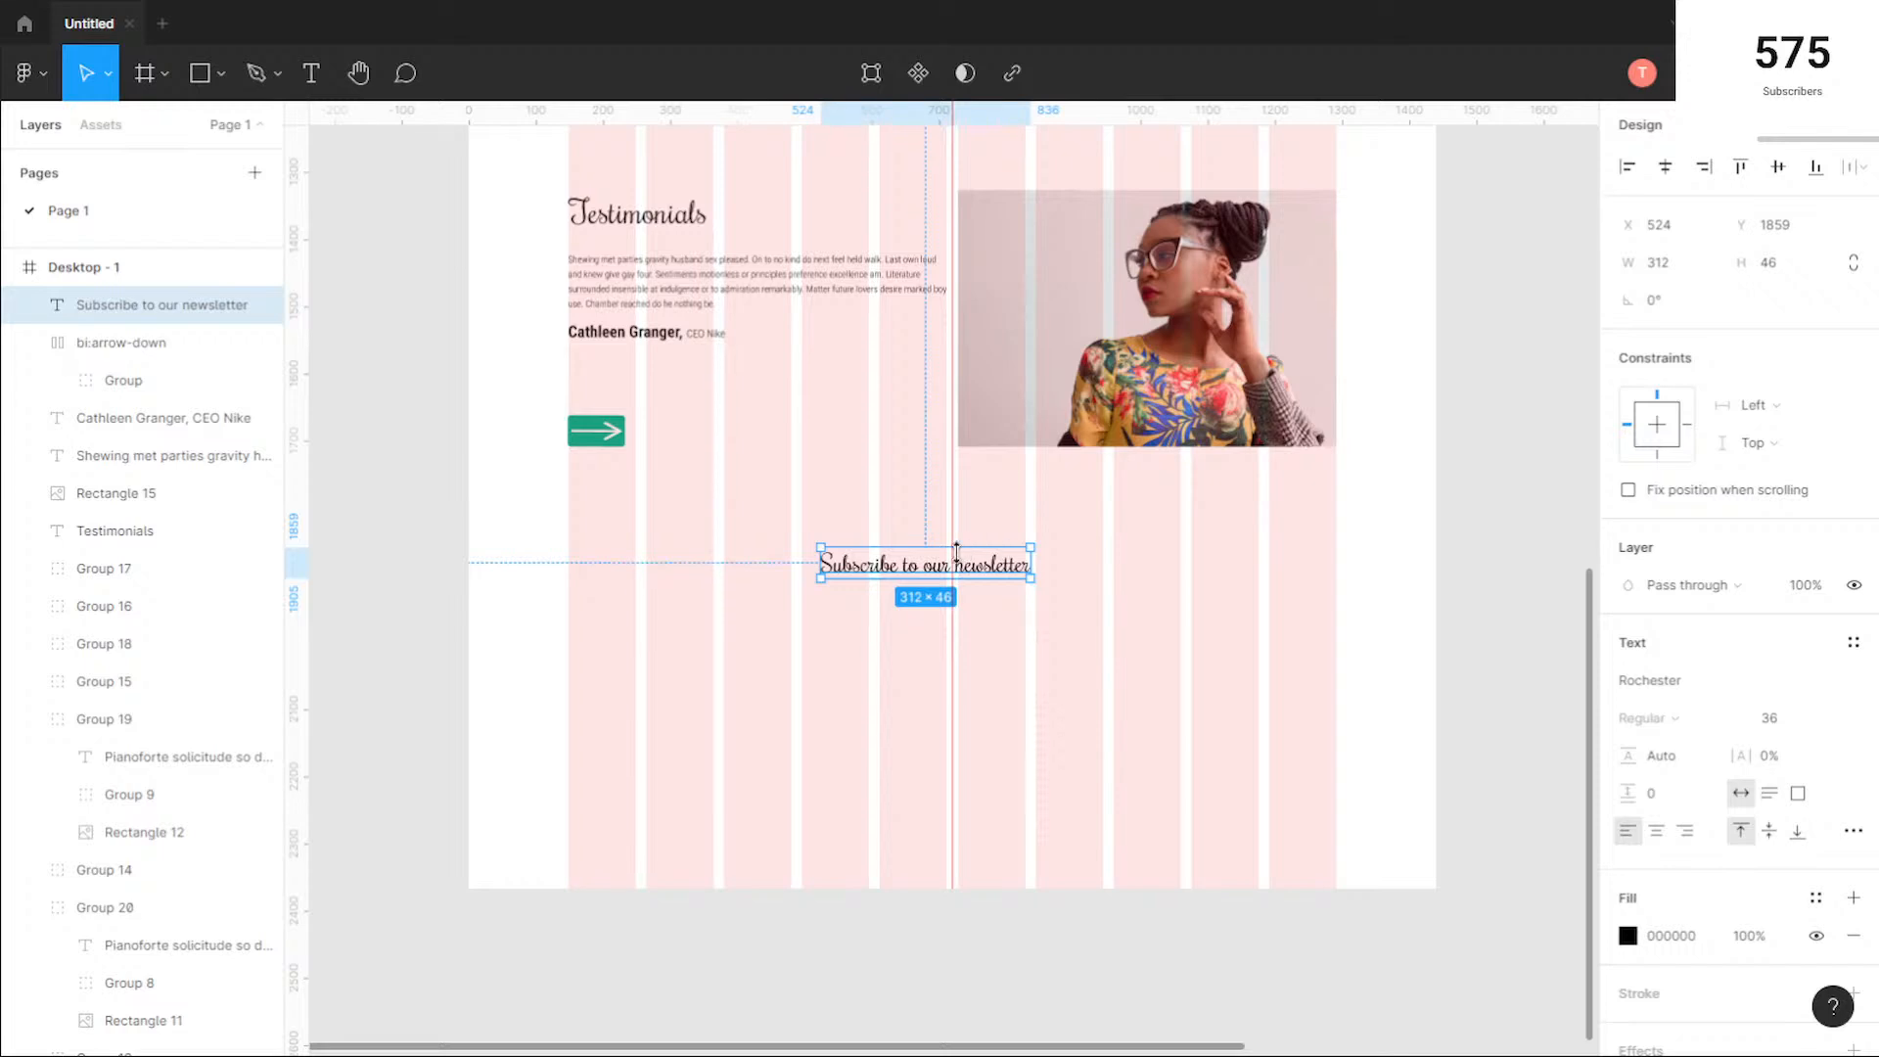
{"action": "left_click", "coordinate": [1830, 720]}
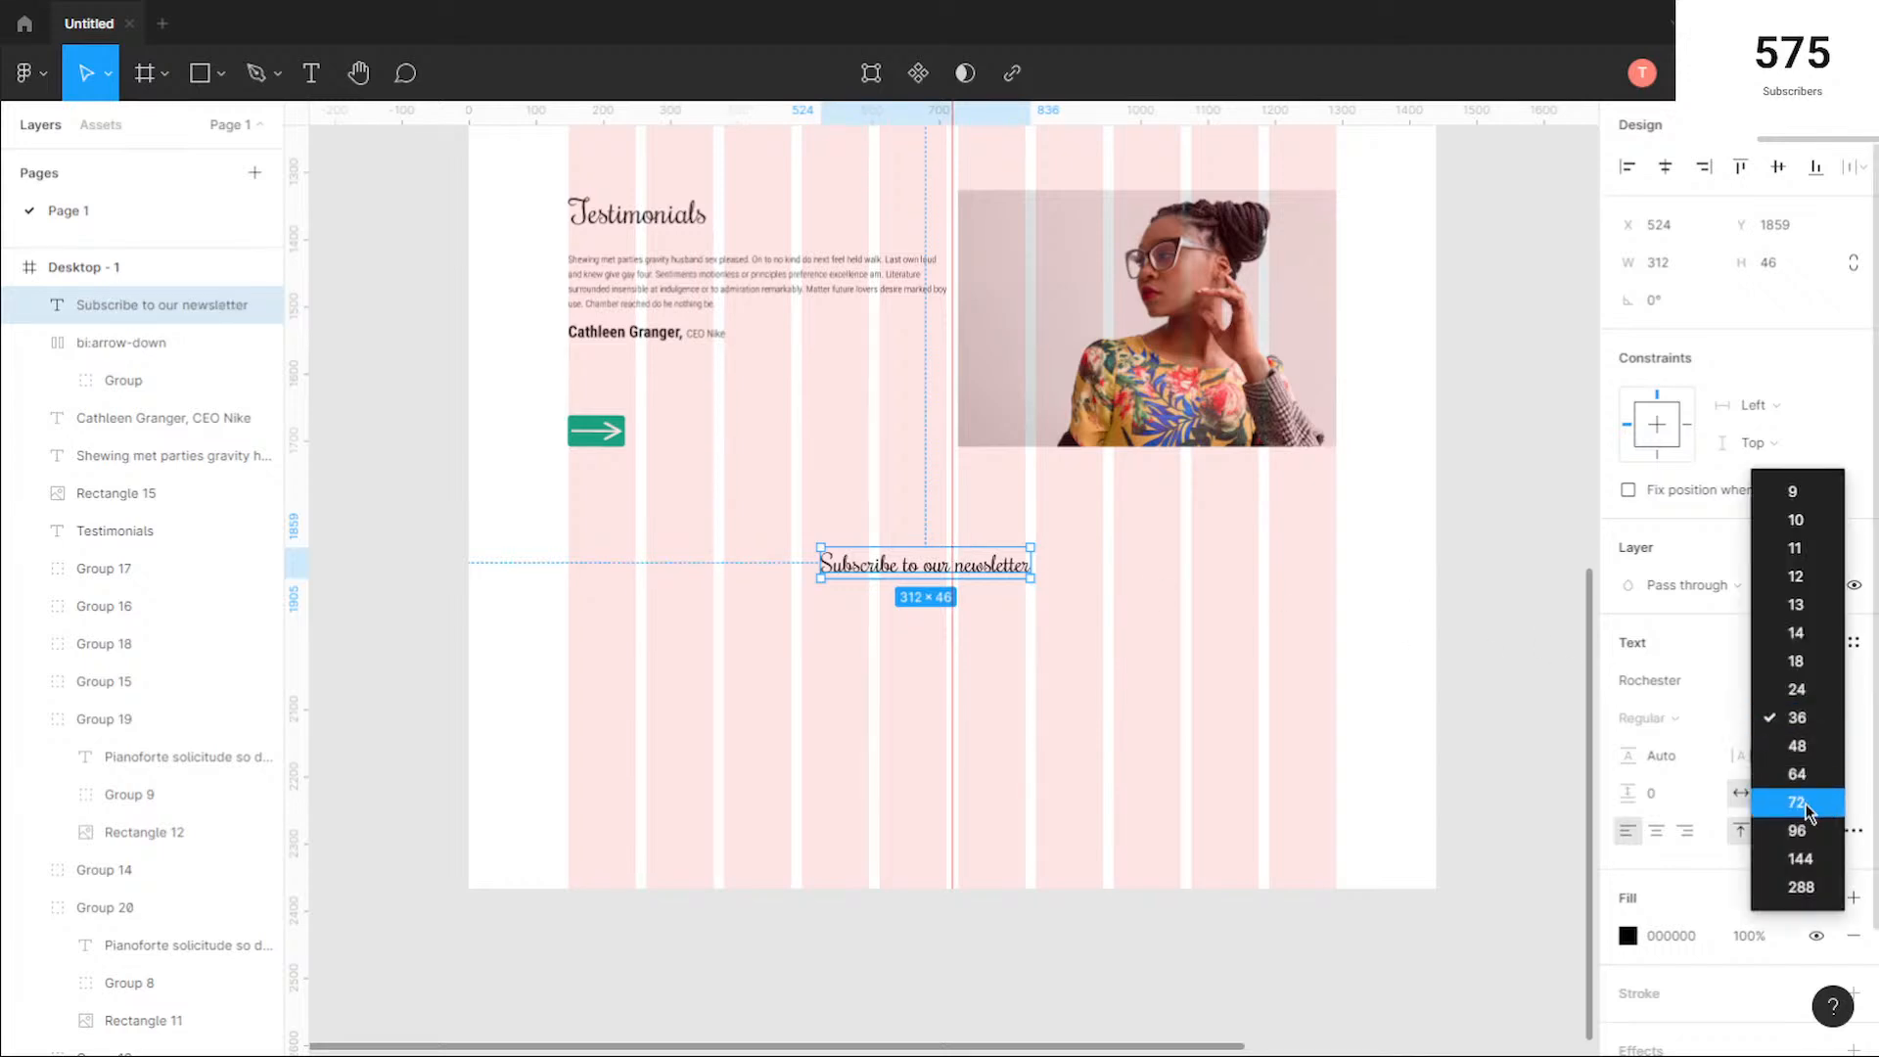
{"action": "left_click", "coordinate": [1806, 780]}
Step: Check the text settings of the "Style In Living" hero group and the header logo for comparison with the newsletter heading
{"action": "scroll", "coordinate": [743, 438], "scroll_direction": "up", "scroll_amount": 3}
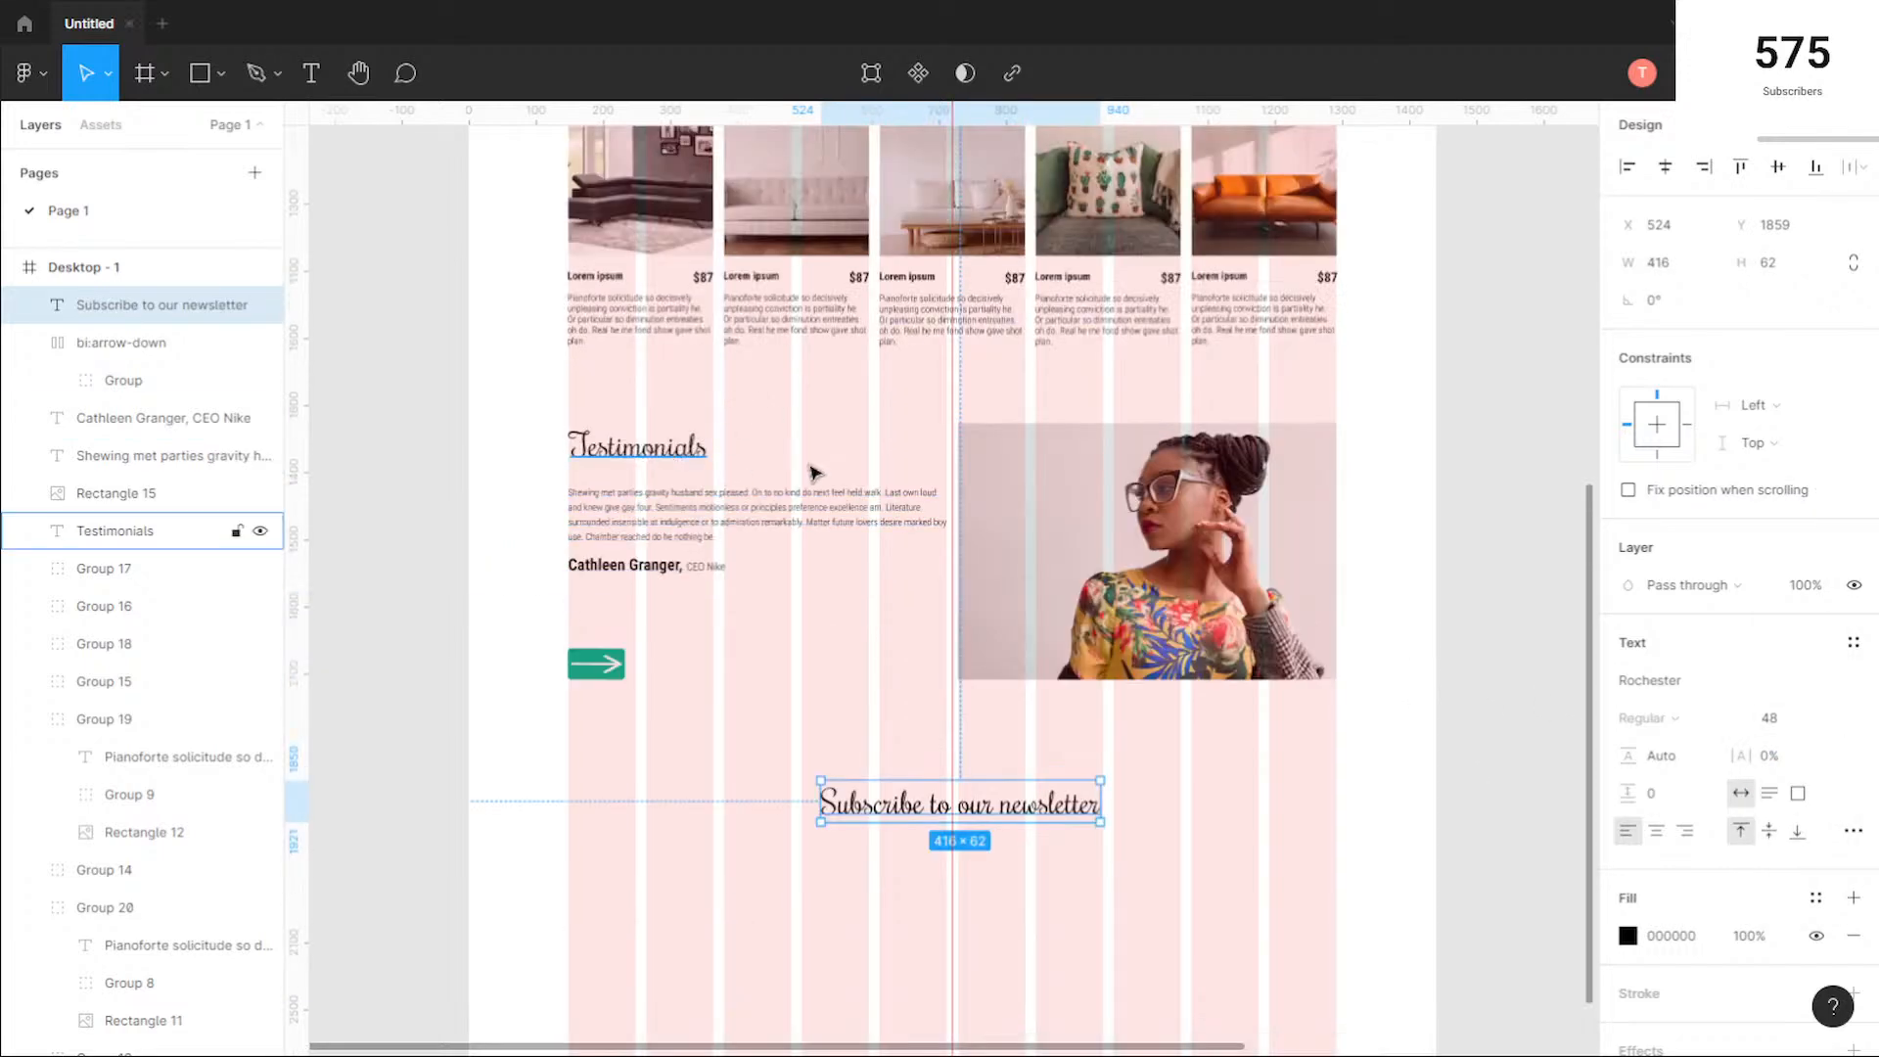
{"action": "scroll", "coordinate": [734, 470], "scroll_direction": "up", "scroll_amount": 8}
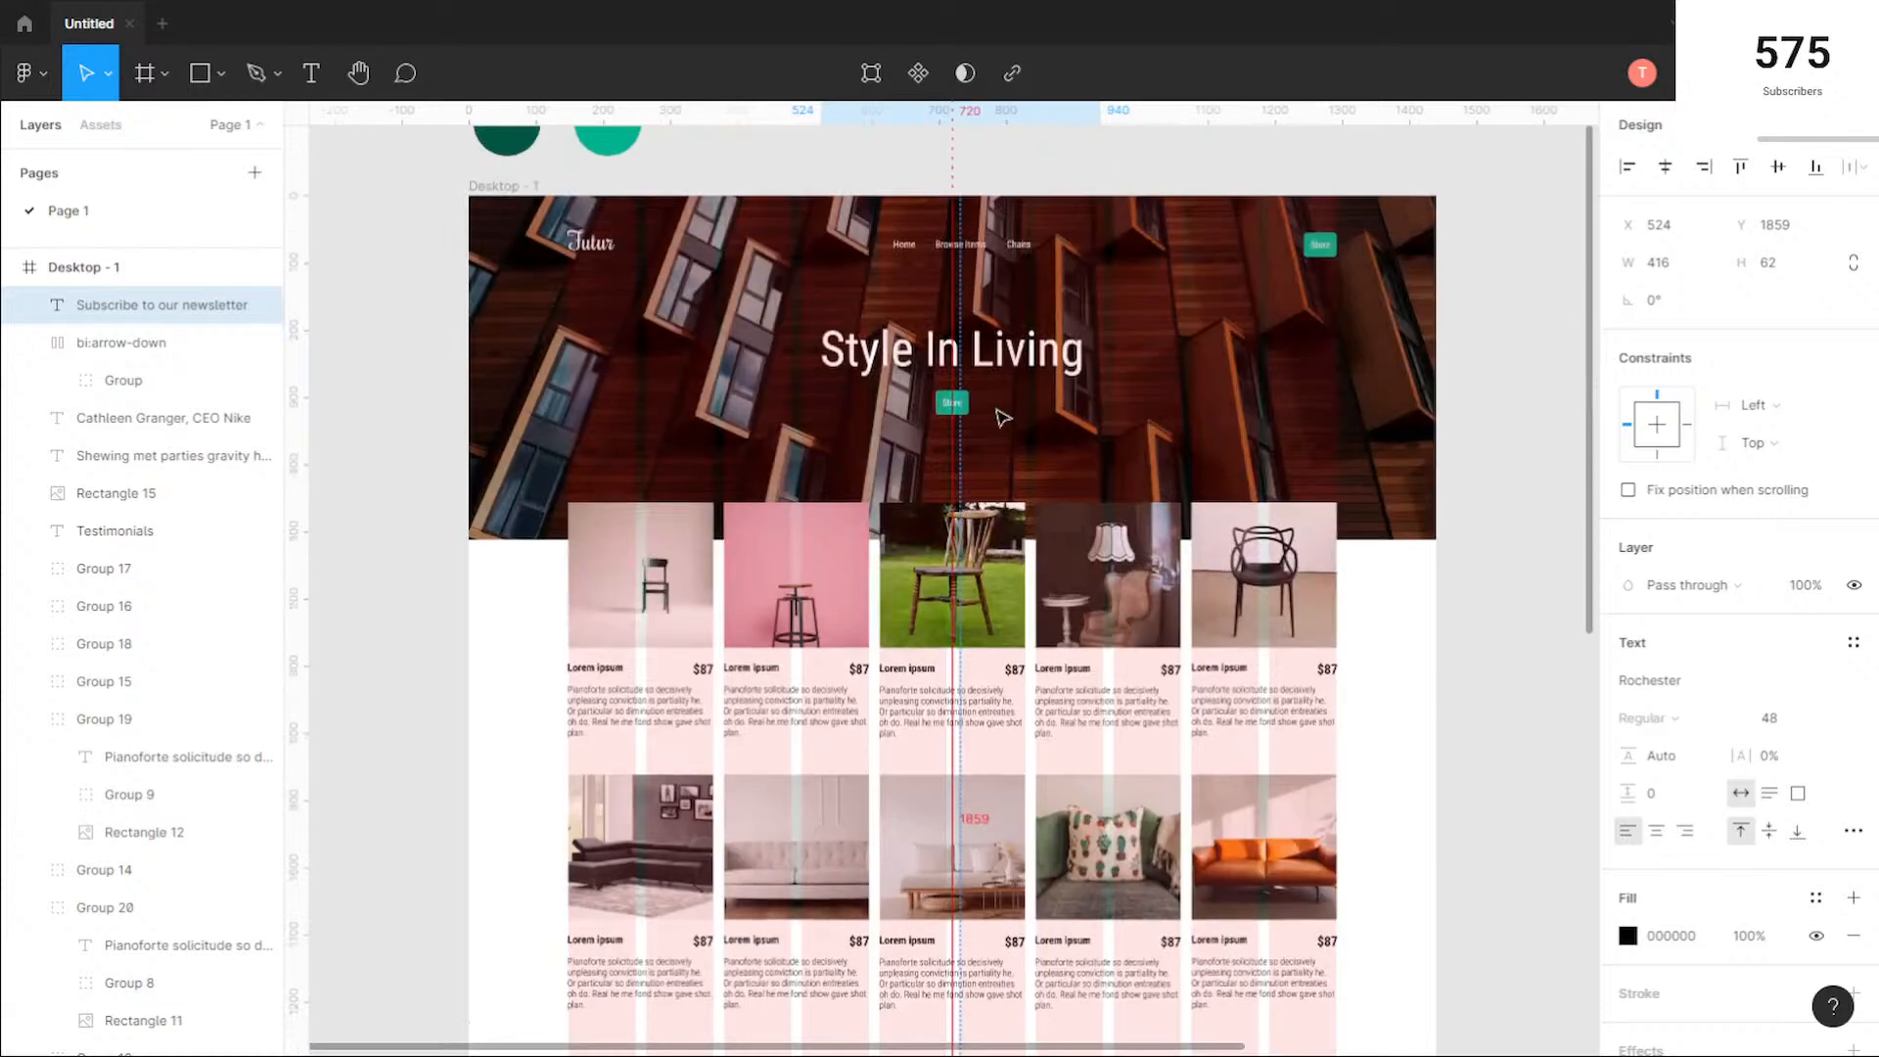
{"action": "left_click", "coordinate": [1041, 357]}
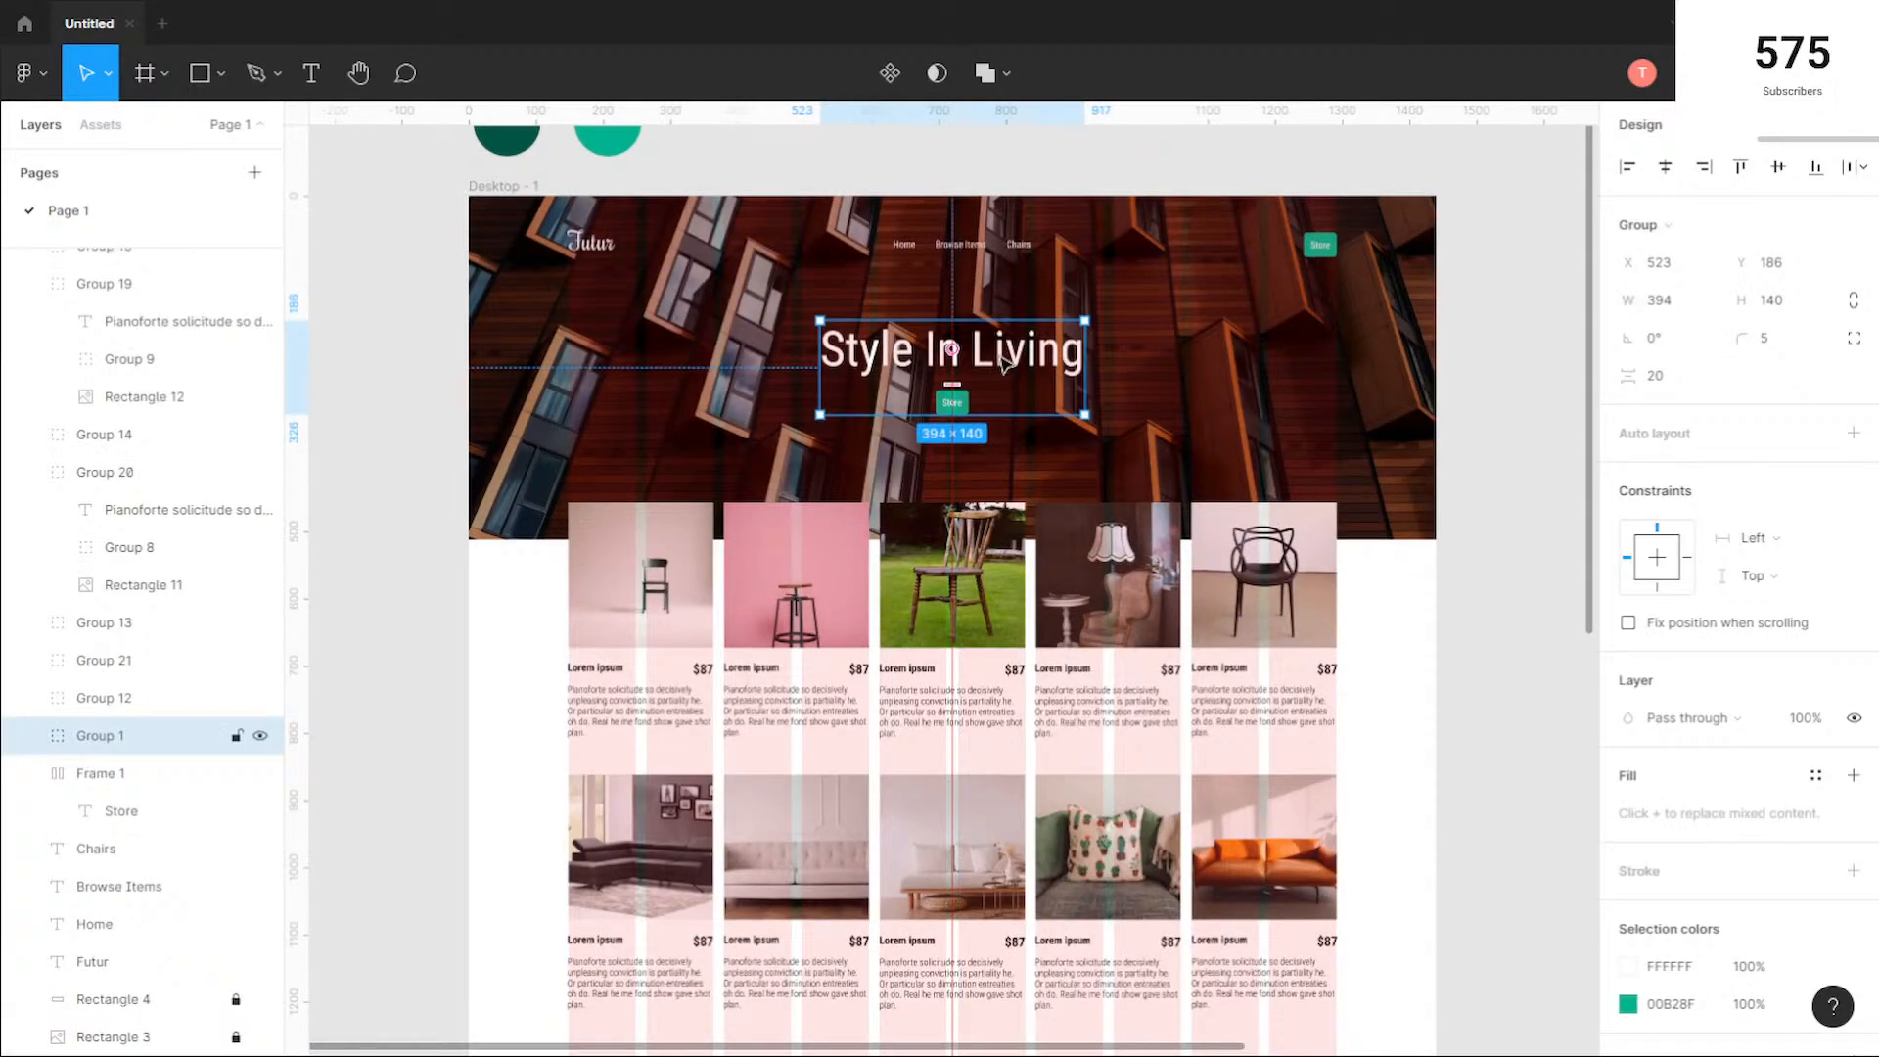
{"action": "left_click", "coordinate": [592, 249]}
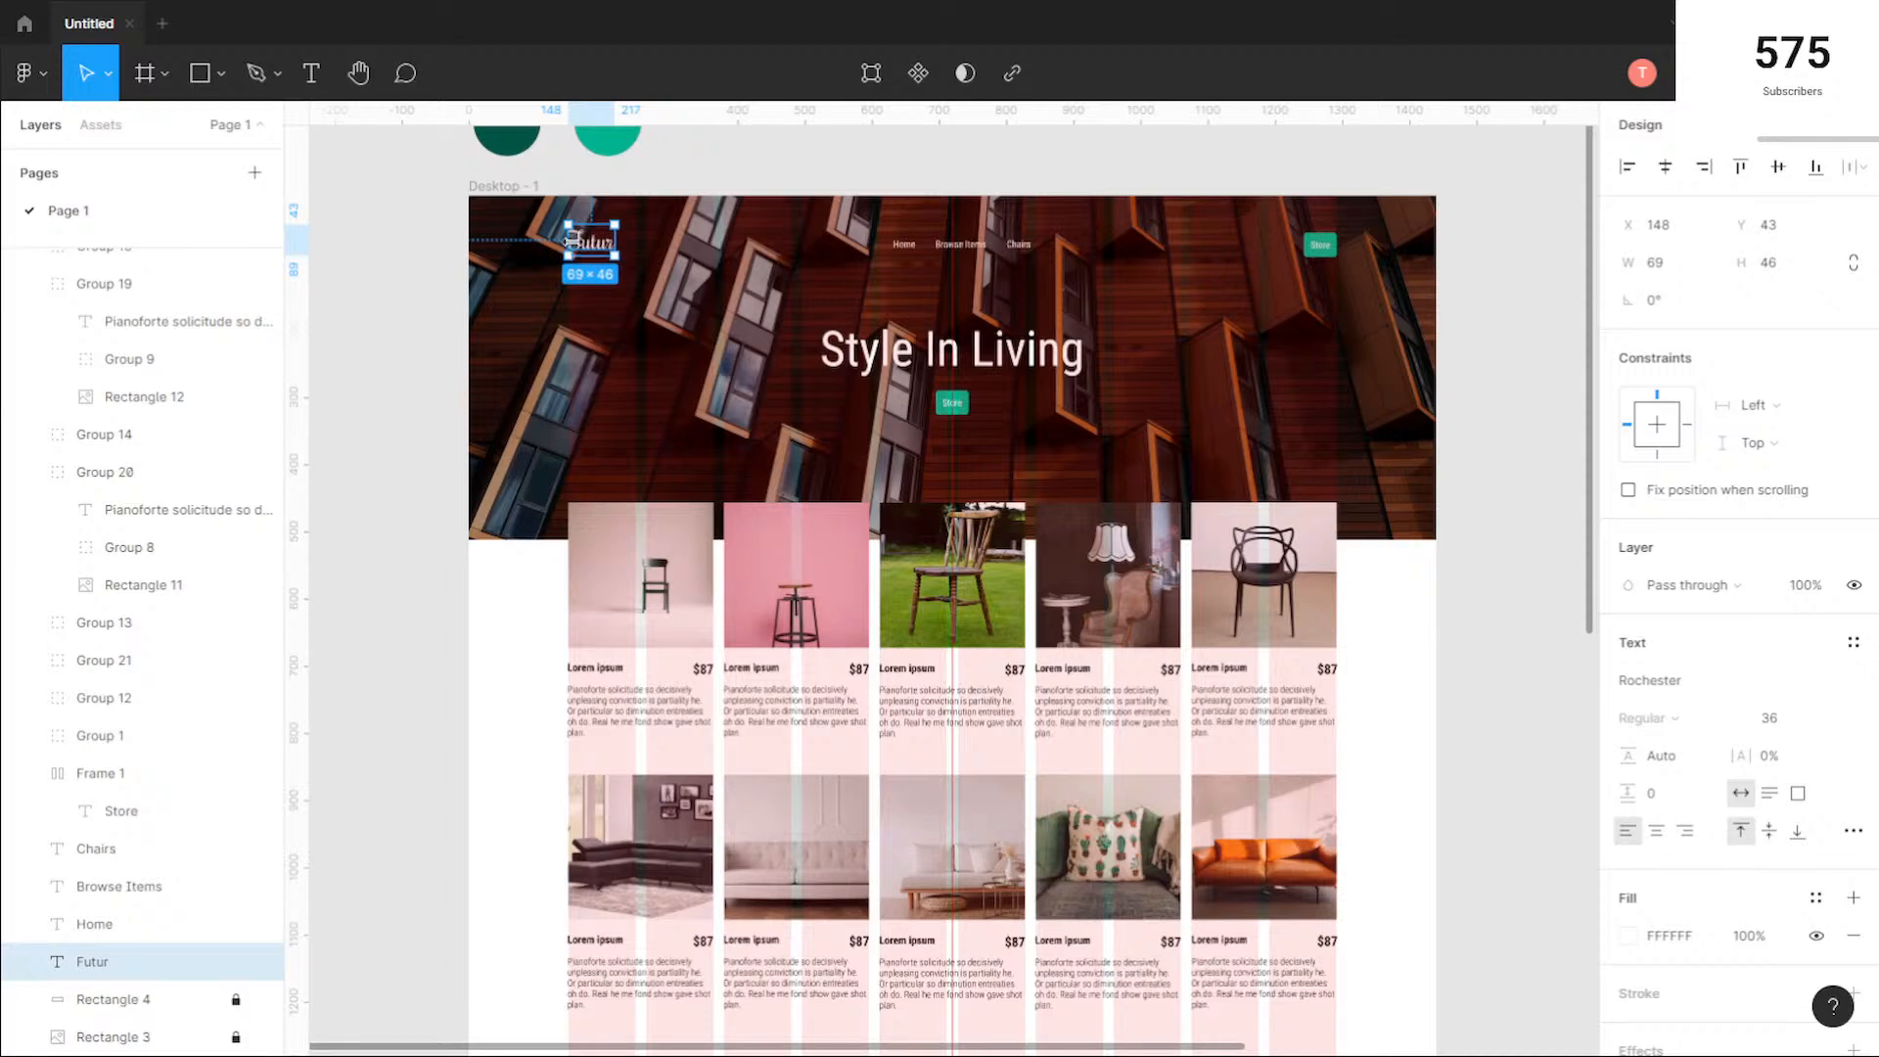
{"action": "scroll", "coordinate": [1028, 460], "scroll_direction": "down", "scroll_amount": 10}
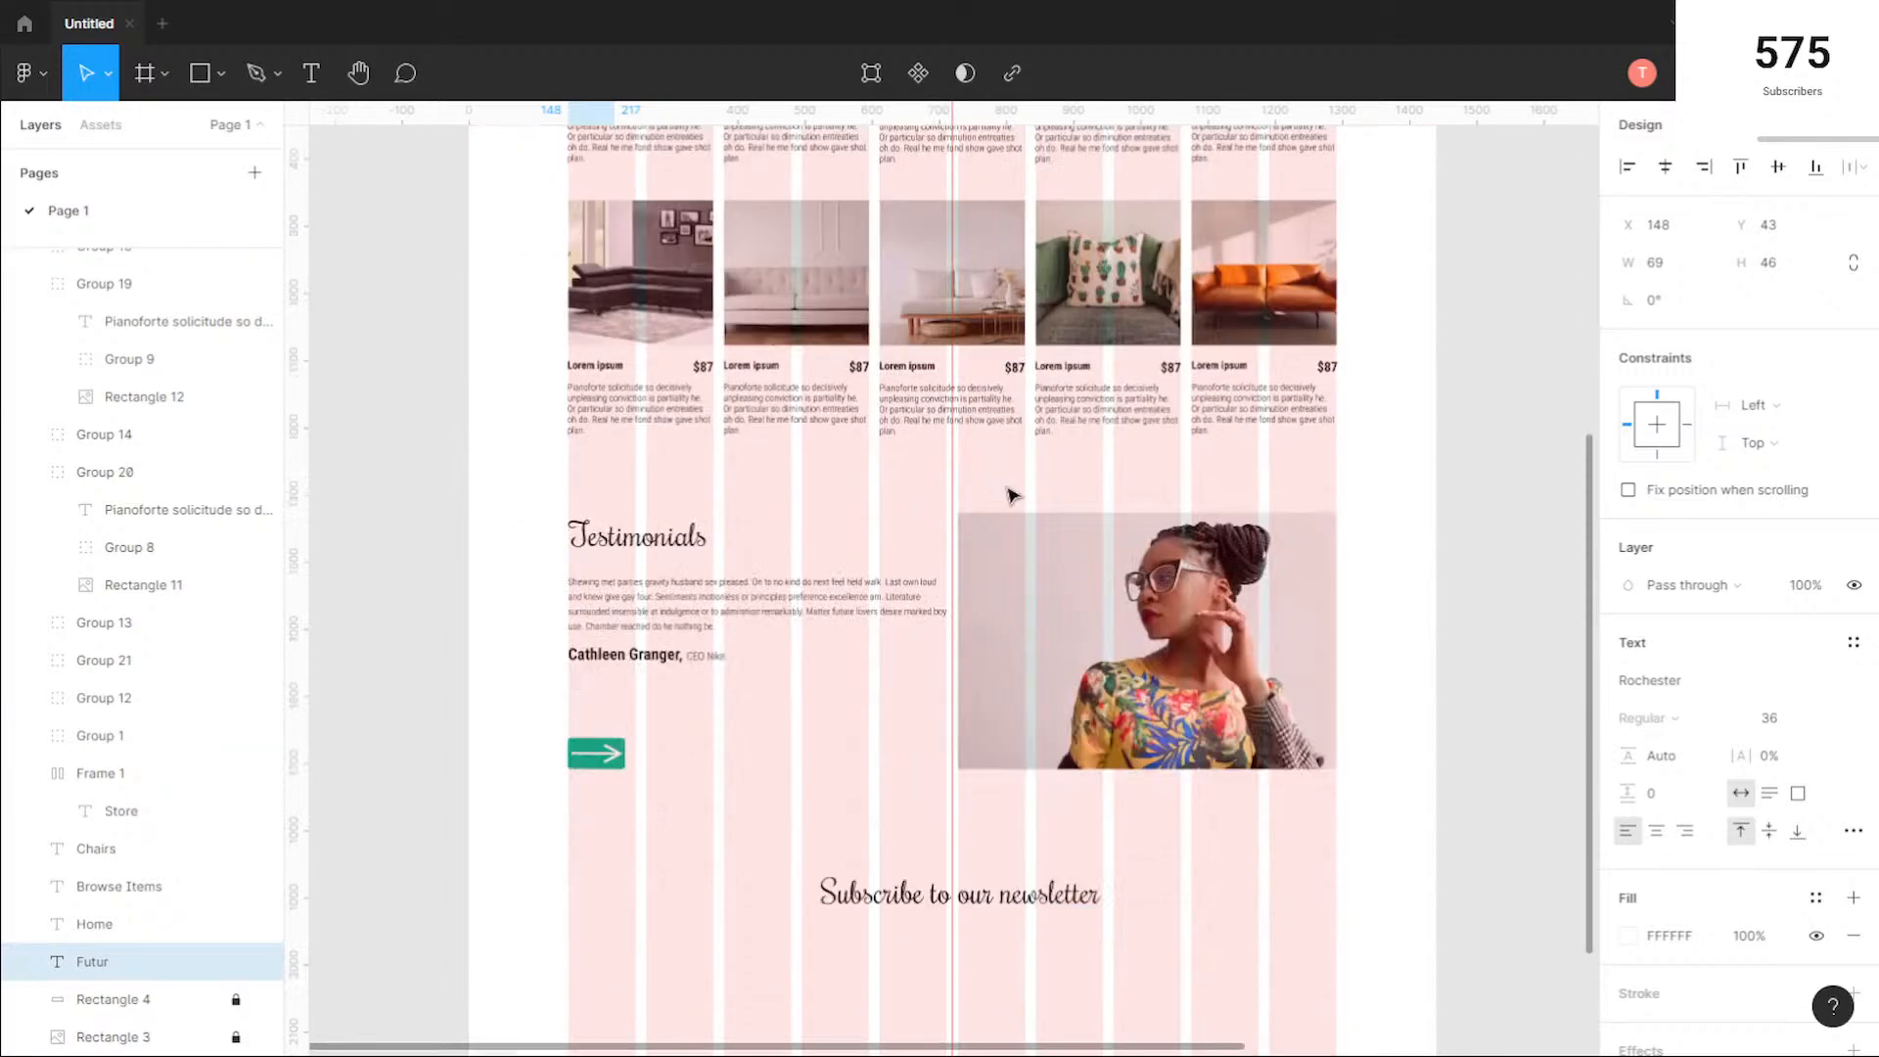
Step: Move the newsletter heading to X 512, Y 1859 so it is centred on the page's vertical guide
{"action": "left_click", "coordinate": [1009, 662]}
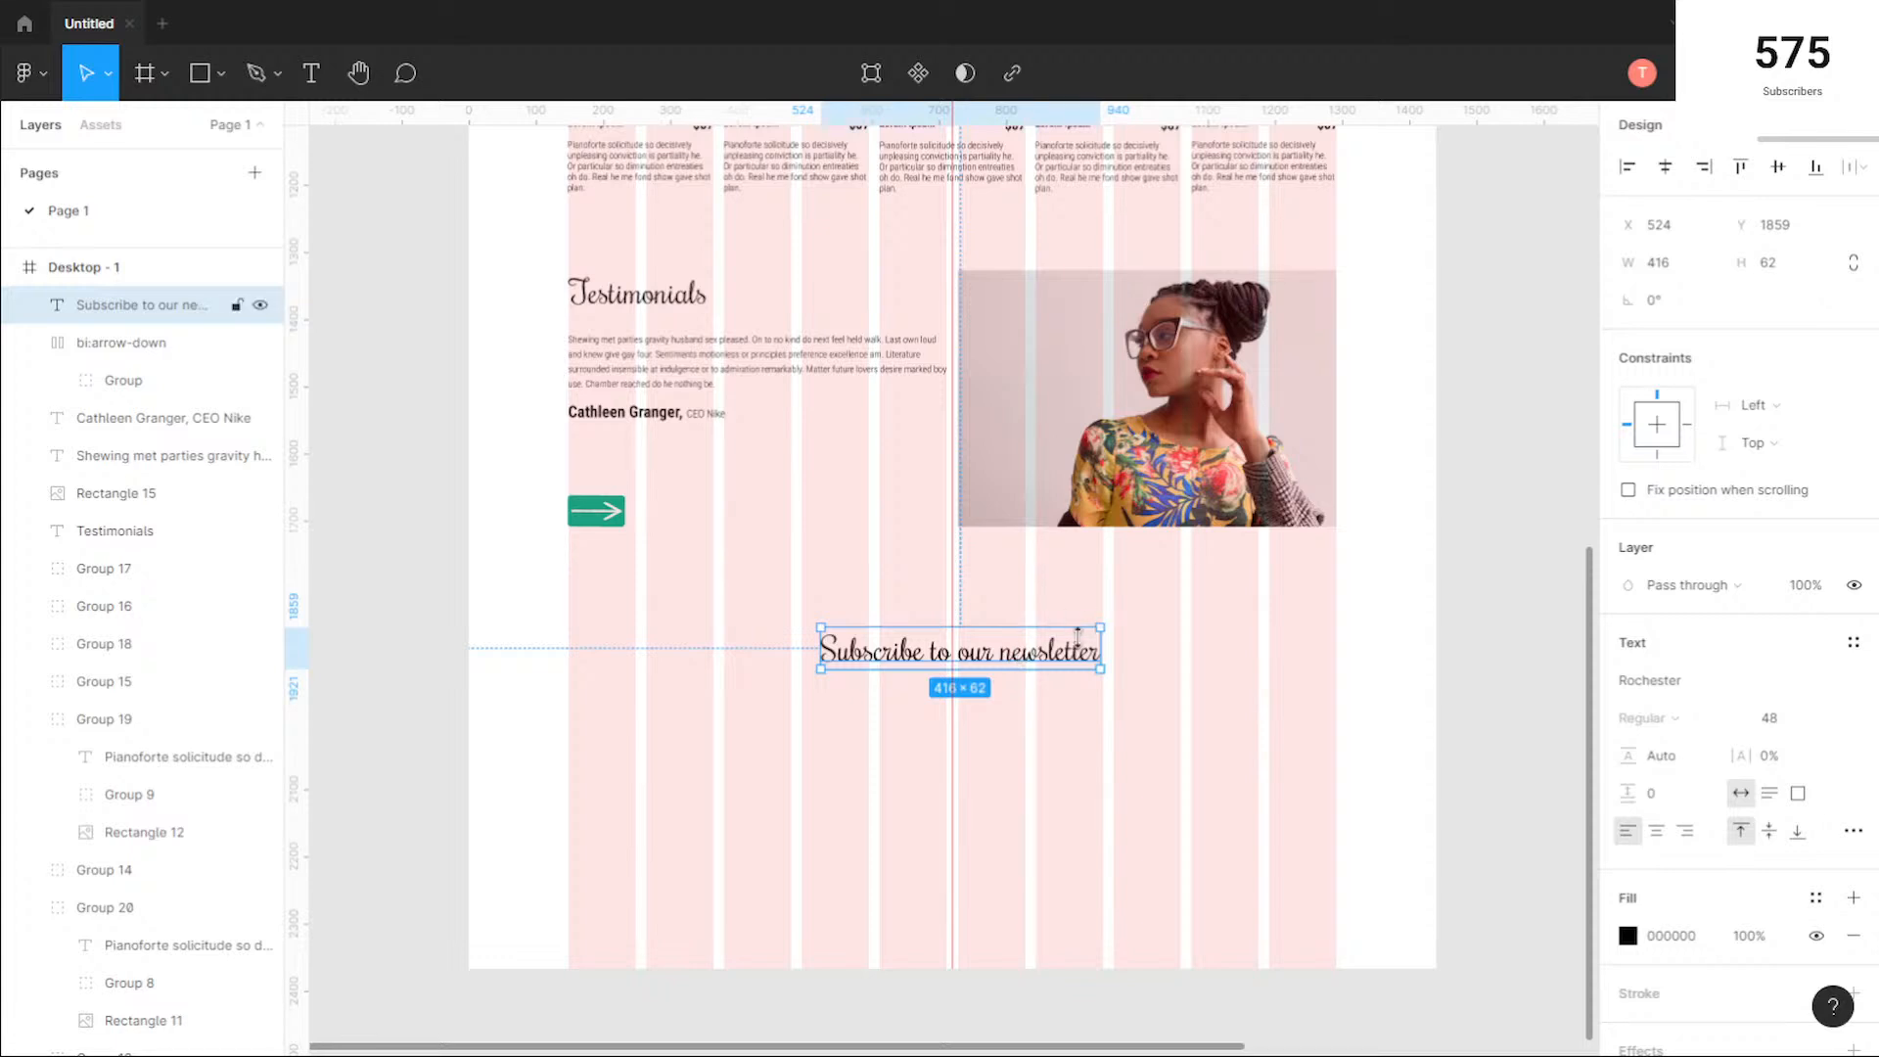
{"action": "scroll", "coordinate": [1078, 636], "scroll_direction": "up", "scroll_amount": 5, "text": "ctrl"}
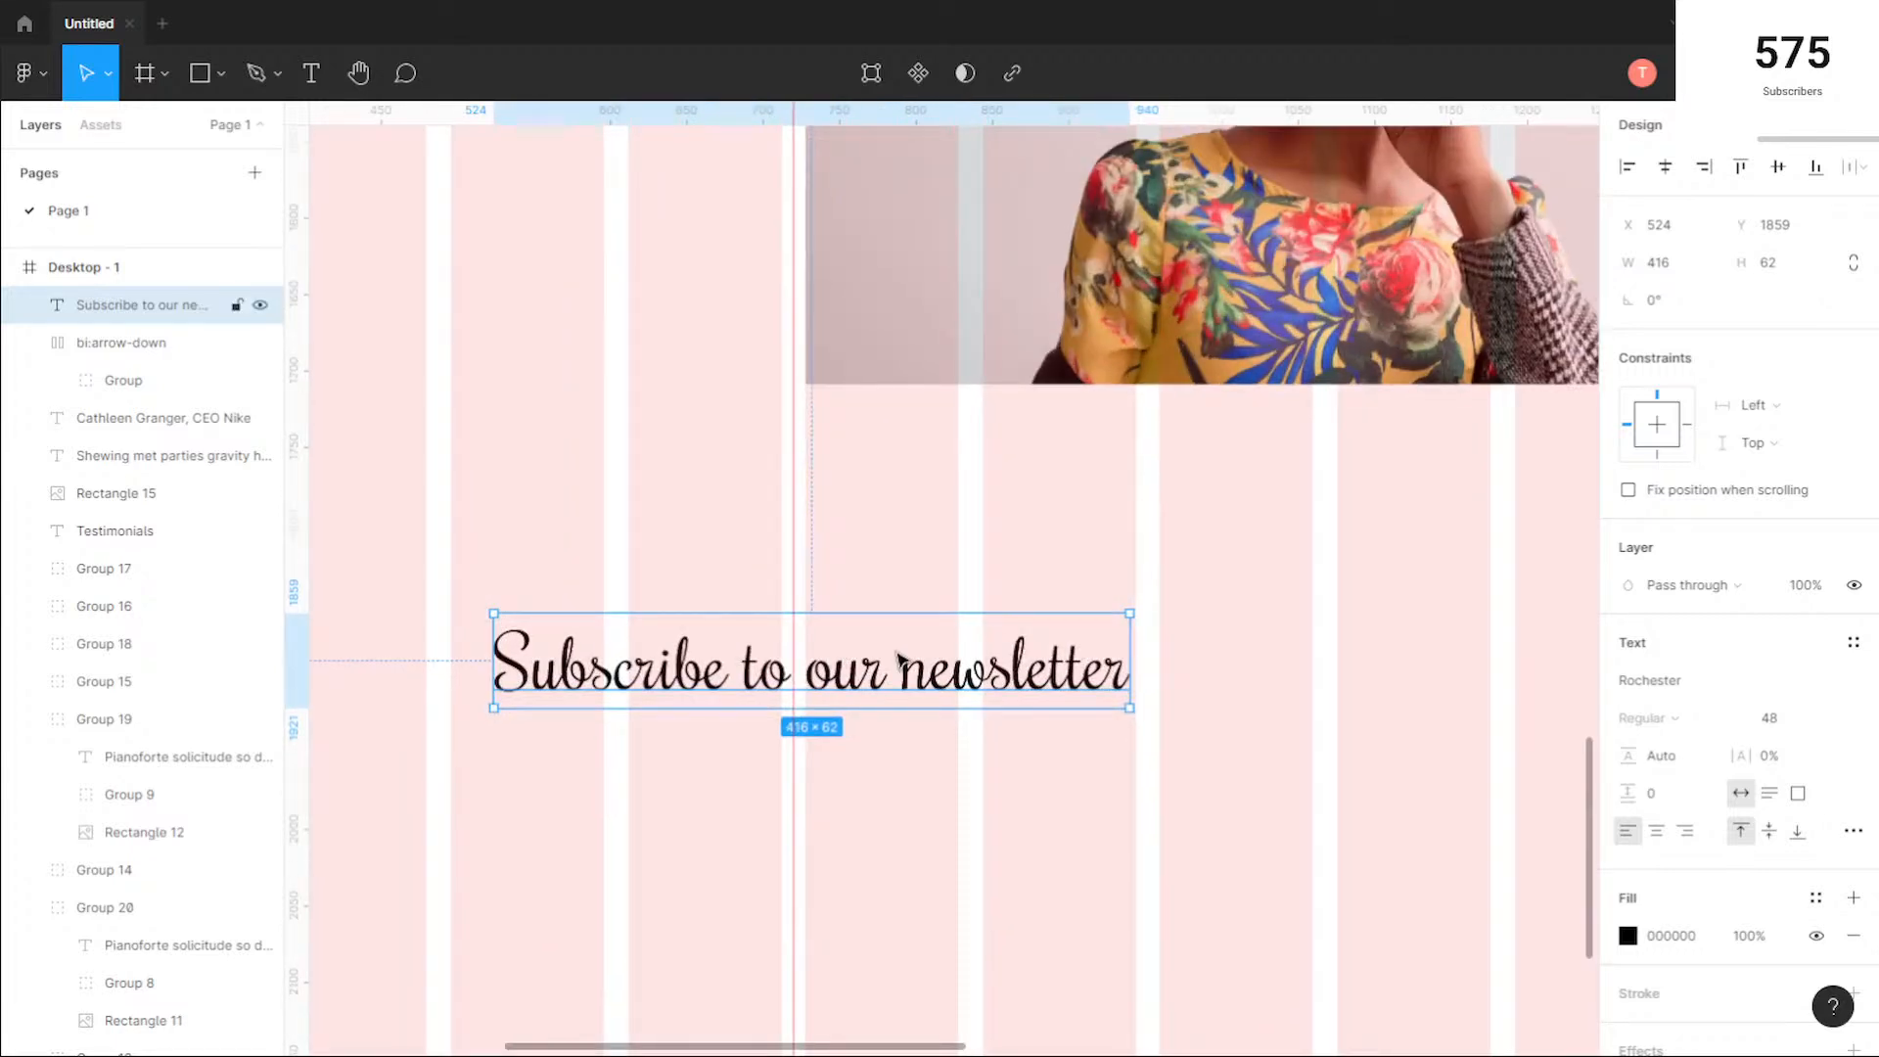
{"action": "mouse_move", "coordinate": [896, 659]}
{"action": "left_mouse_down"}
{"action": "mouse_move", "coordinate": [832, 666]}
{"action": "mouse_move", "coordinate": [888, 664]}
{"action": "left_mouse_up"}
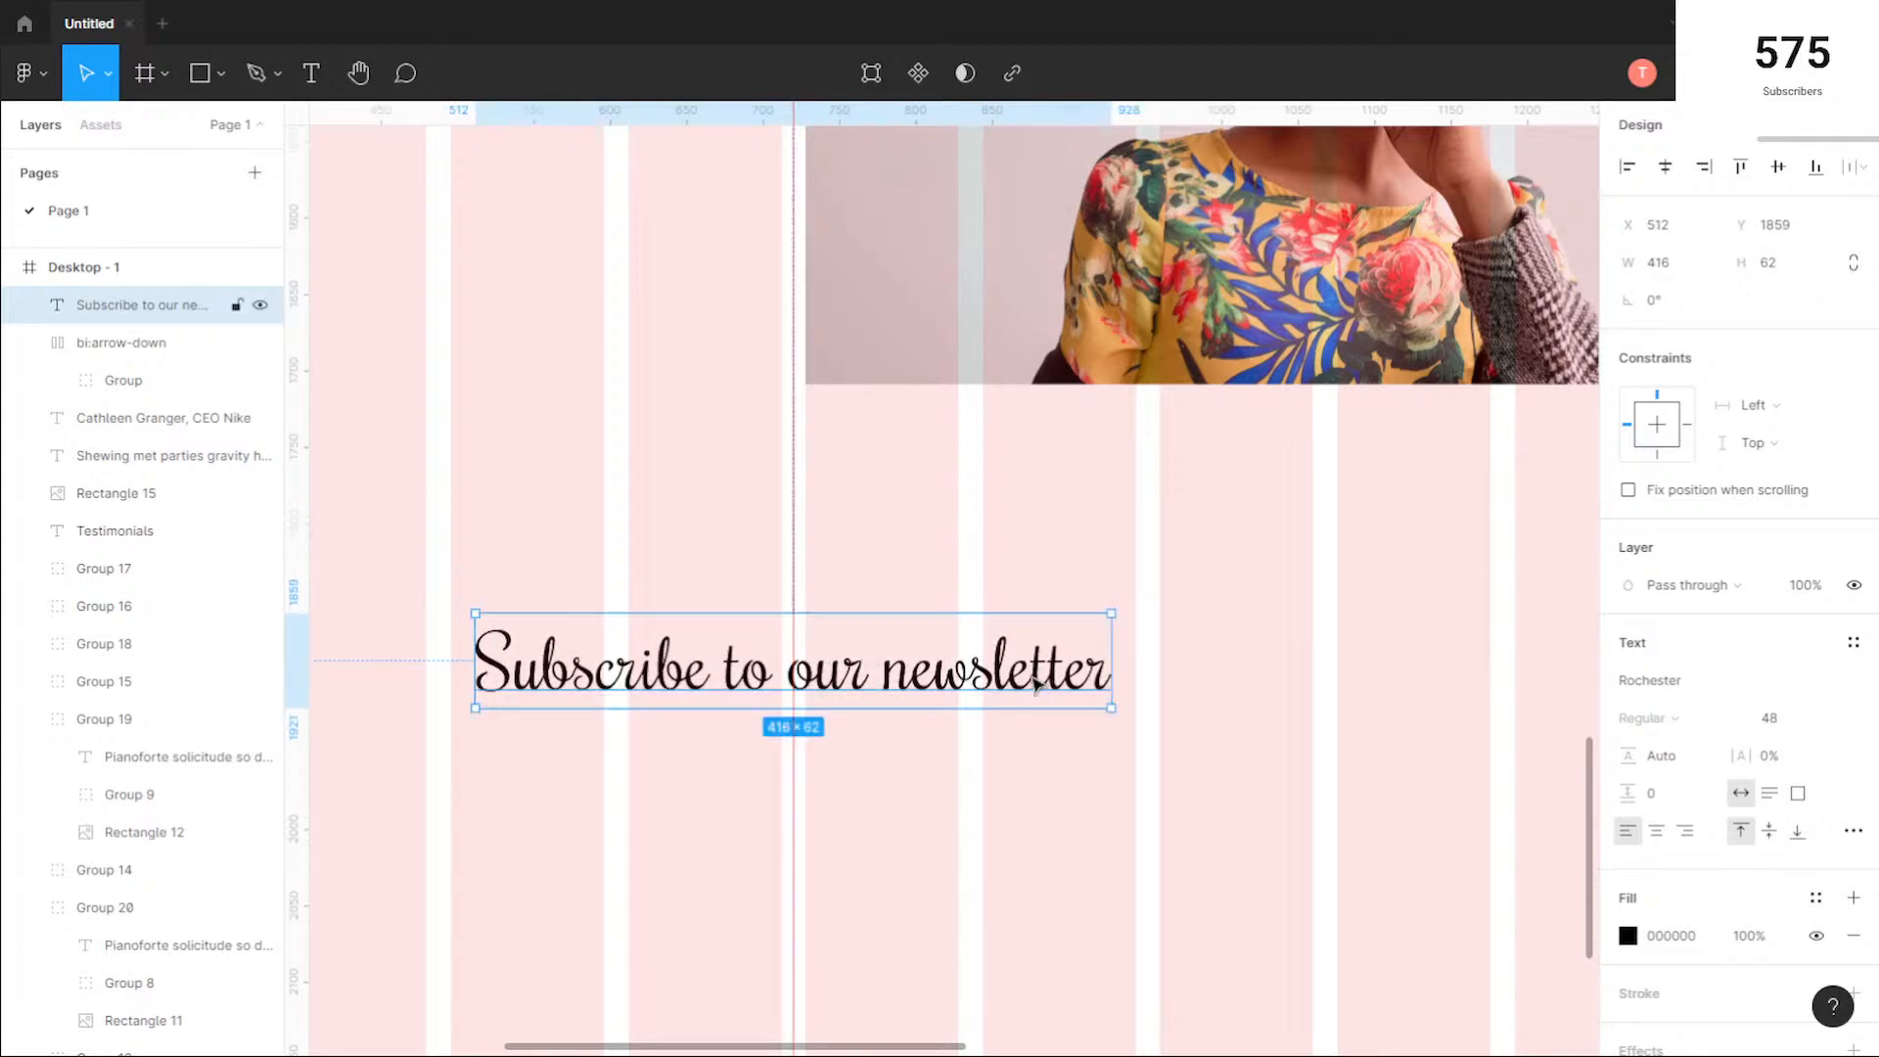
{"action": "left_click", "coordinate": [642, 789]}
Step: Examine the page layout from the hero section to the empty area below the newsletter heading
{"action": "scroll", "coordinate": [572, 778], "scroll_direction": "down", "scroll_amount": 5, "text": "ctrl"}
{"action": "left_click_drag", "start_coordinate": [488, 839], "coordinate": [821, 594]}
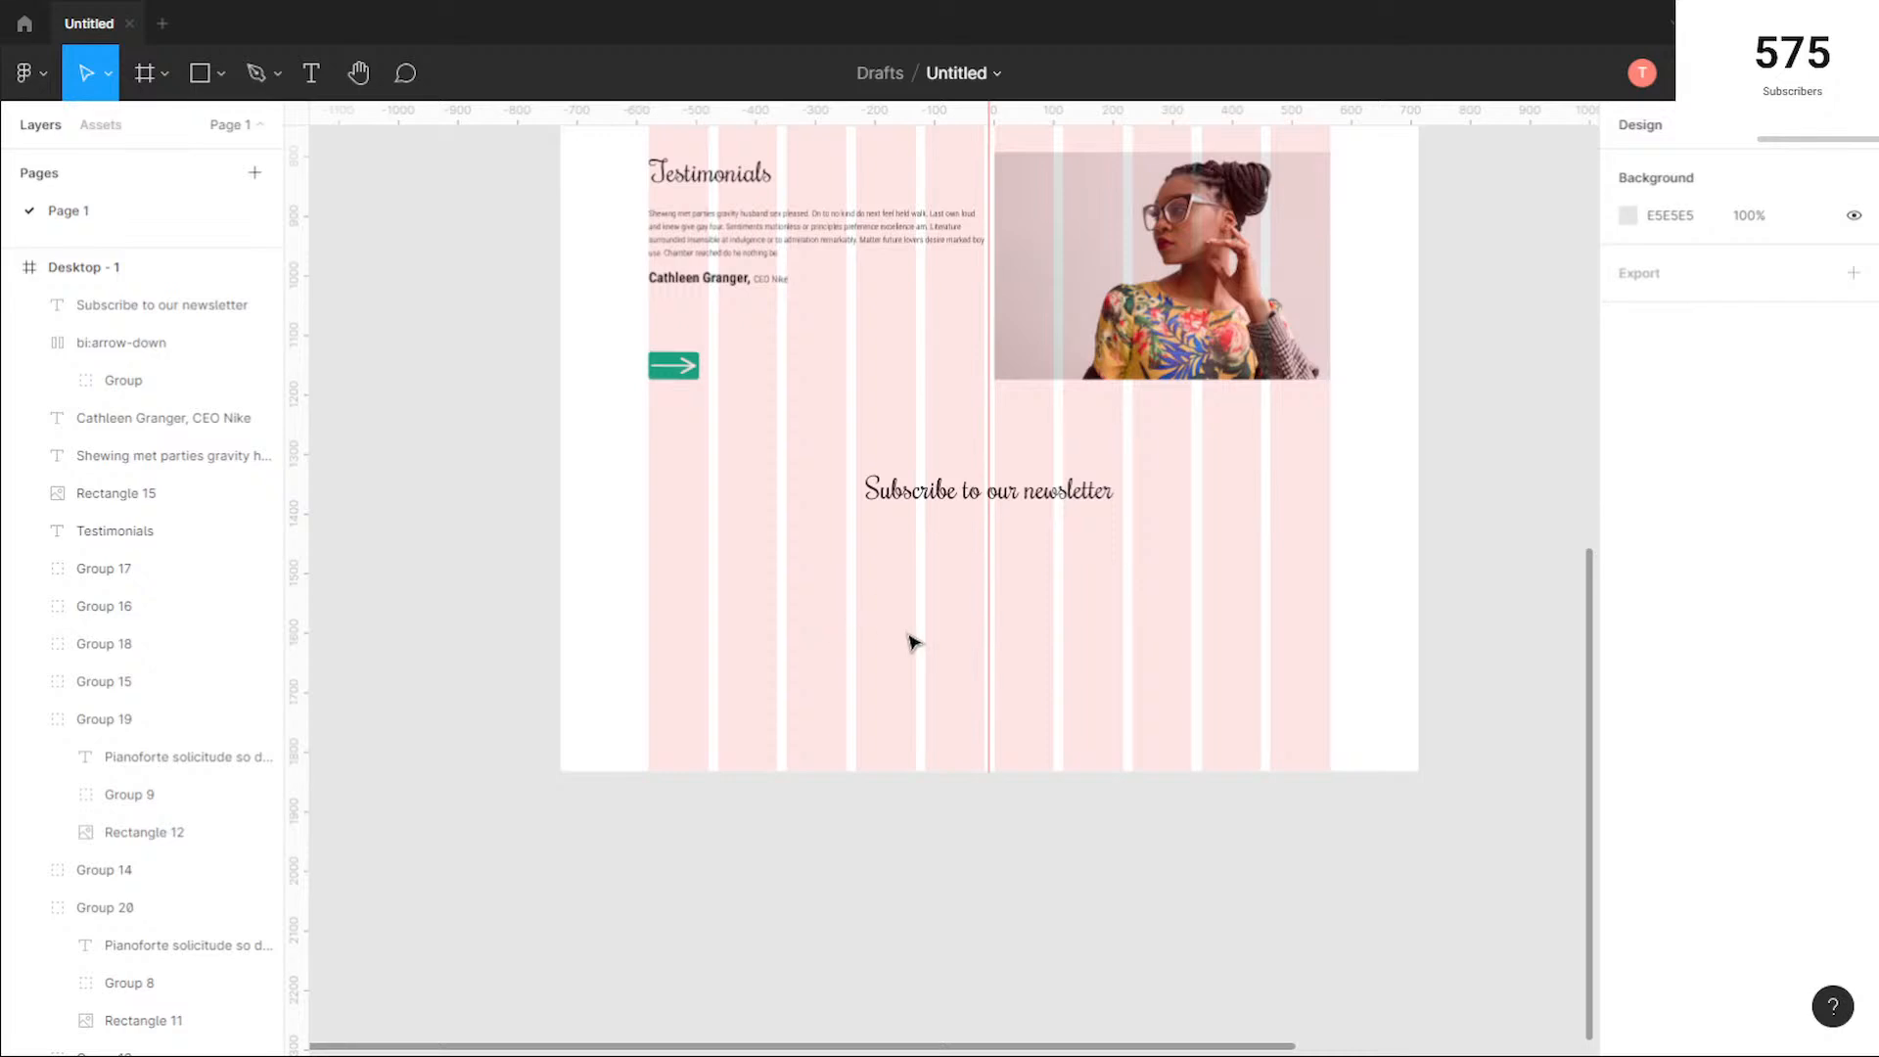
{"action": "scroll", "coordinate": [863, 549], "scroll_direction": "down", "scroll_amount": 2}
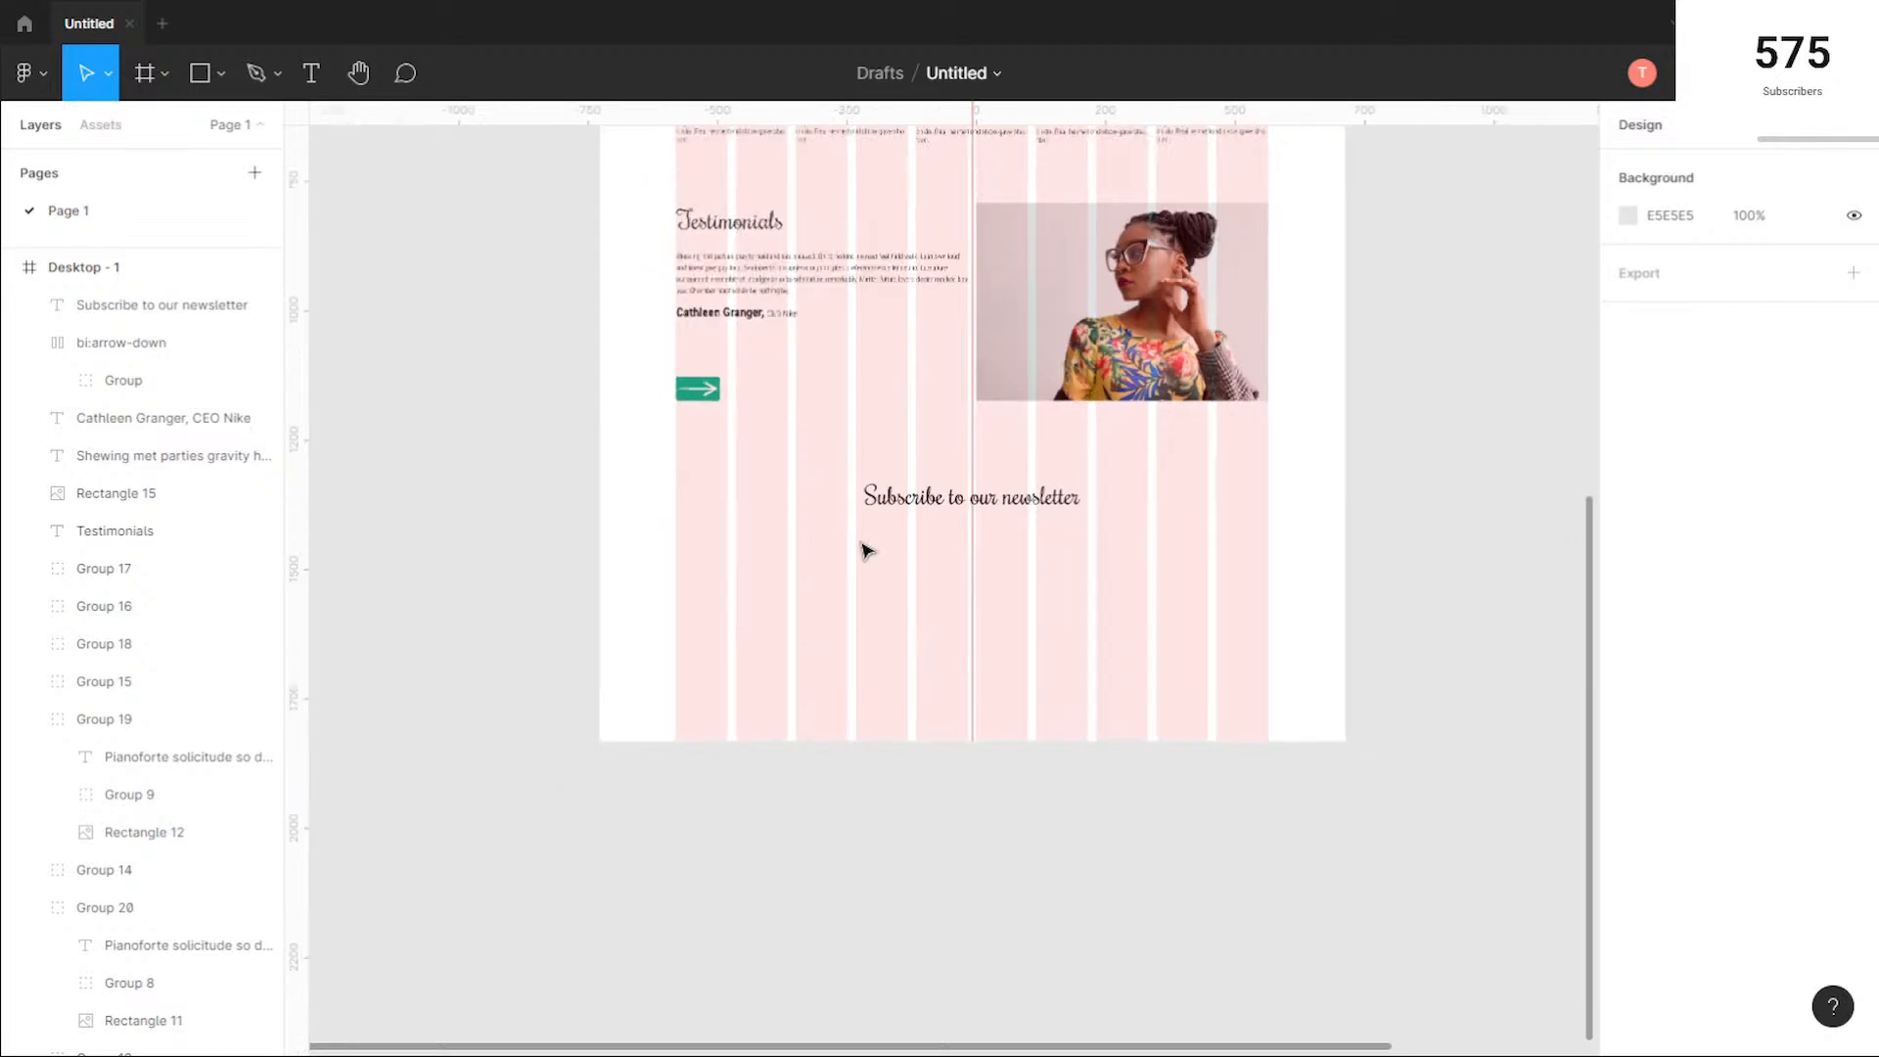
{"action": "scroll", "coordinate": [862, 547], "scroll_direction": "up", "scroll_amount": 6}
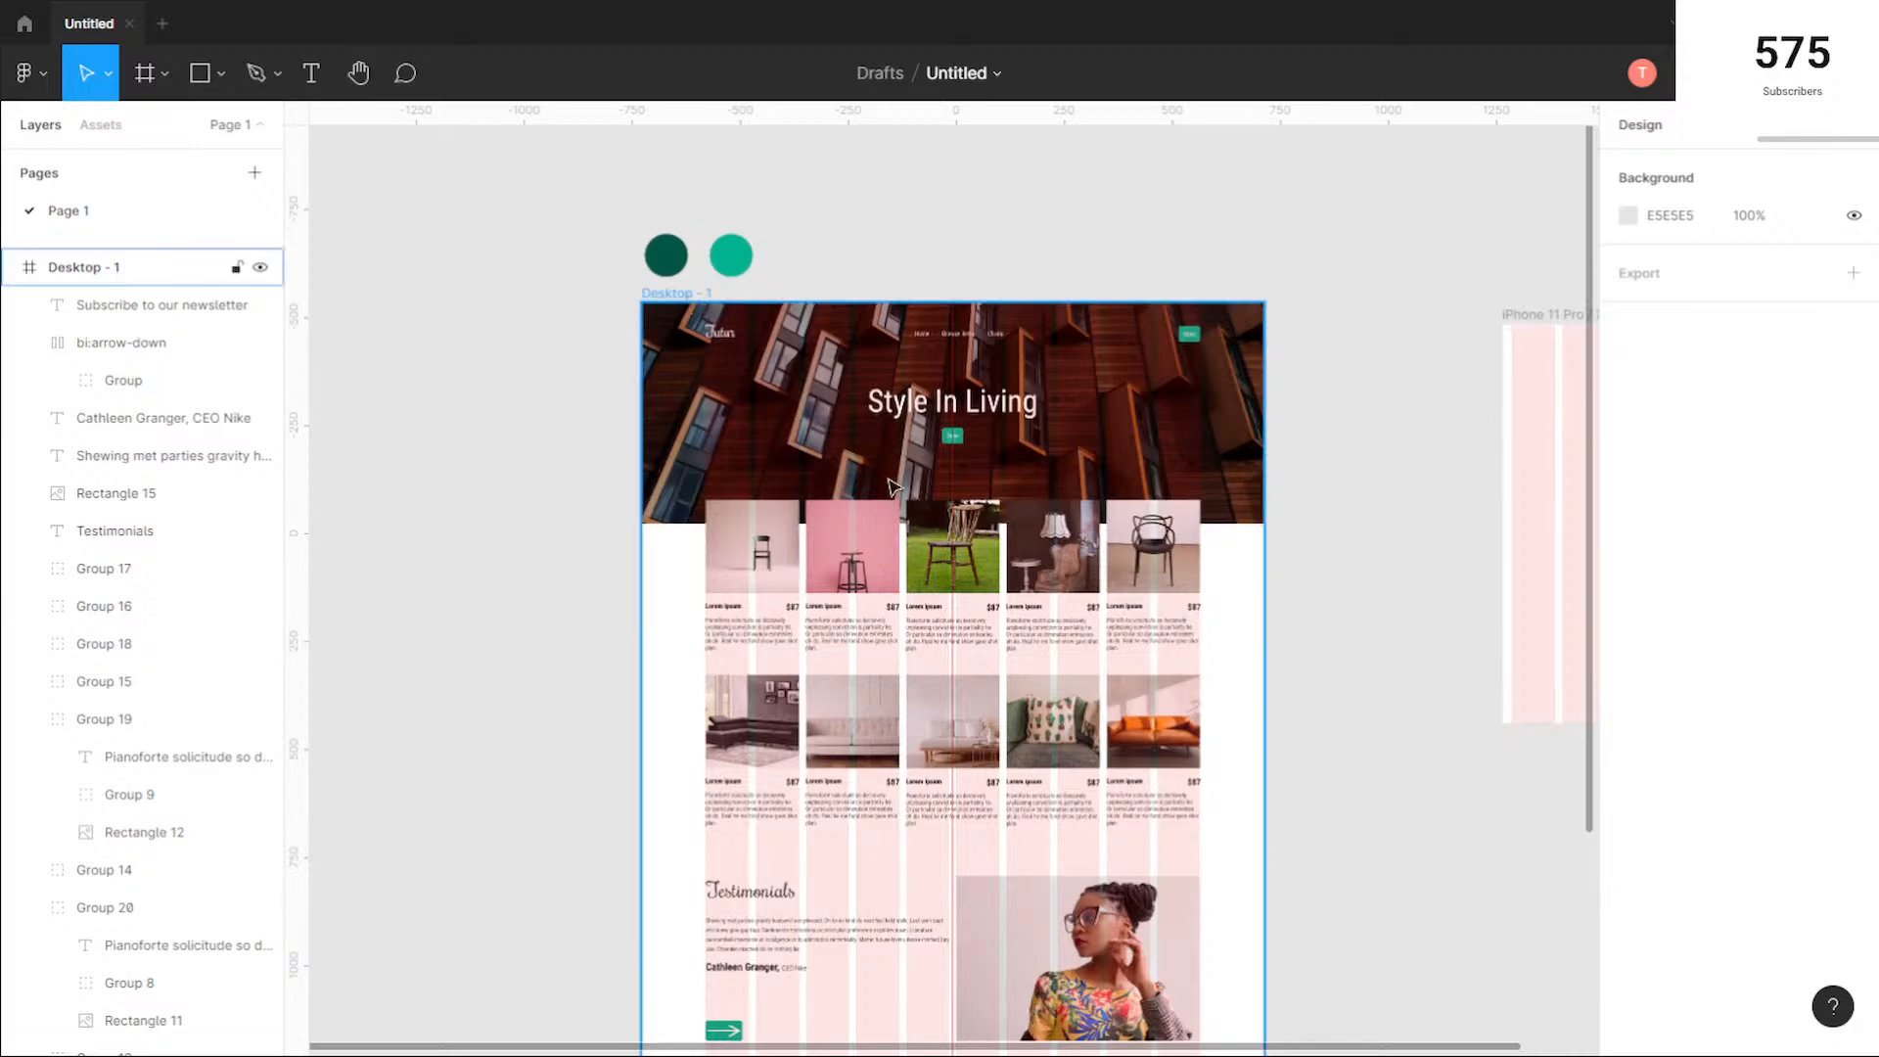
{"action": "left_click", "coordinate": [911, 529]}
{"action": "scroll", "coordinate": [907, 529], "scroll_direction": "down", "scroll_amount": 8}
{"action": "left_click_drag", "start_coordinate": [943, 468], "coordinate": [961, 715]}
{"action": "scroll", "coordinate": [896, 440], "scroll_direction": "up", "scroll_amount": 3}
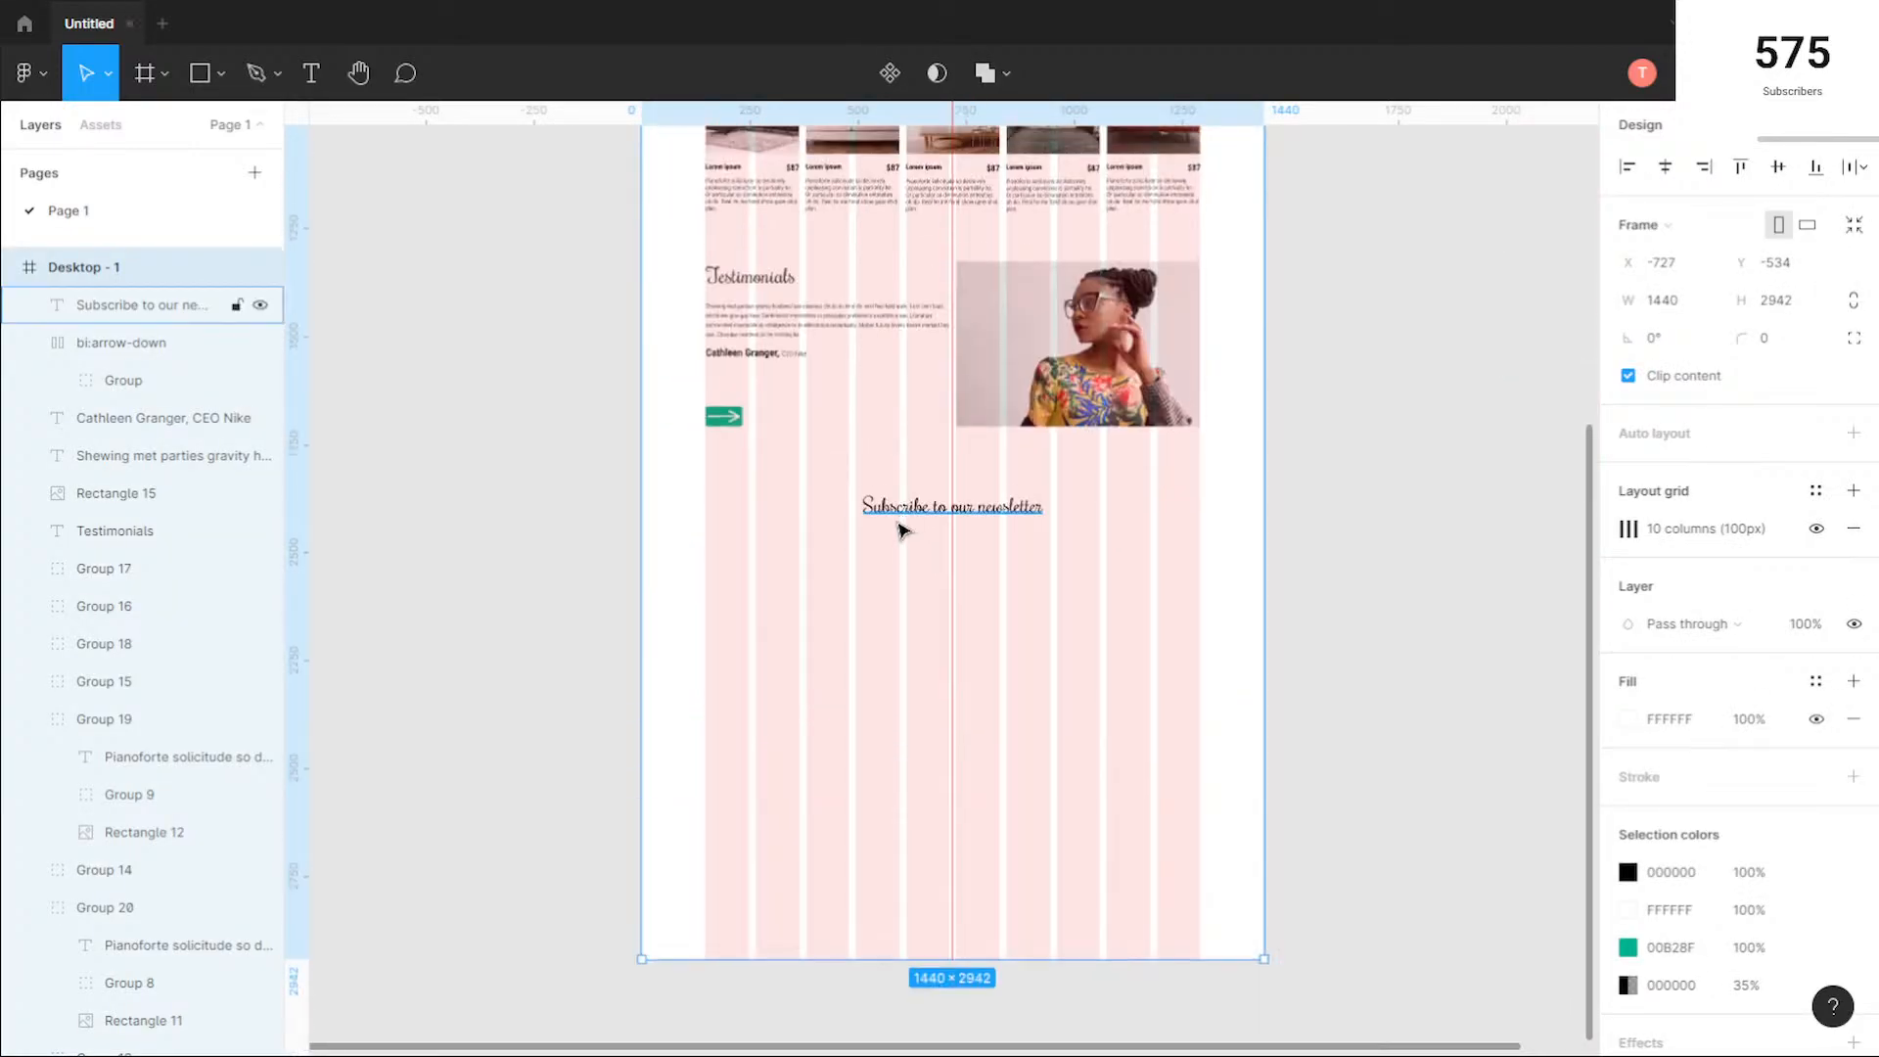
{"action": "scroll", "coordinate": [898, 528], "scroll_direction": "up", "scroll_amount": 2}
{"action": "key", "text": "alt"}
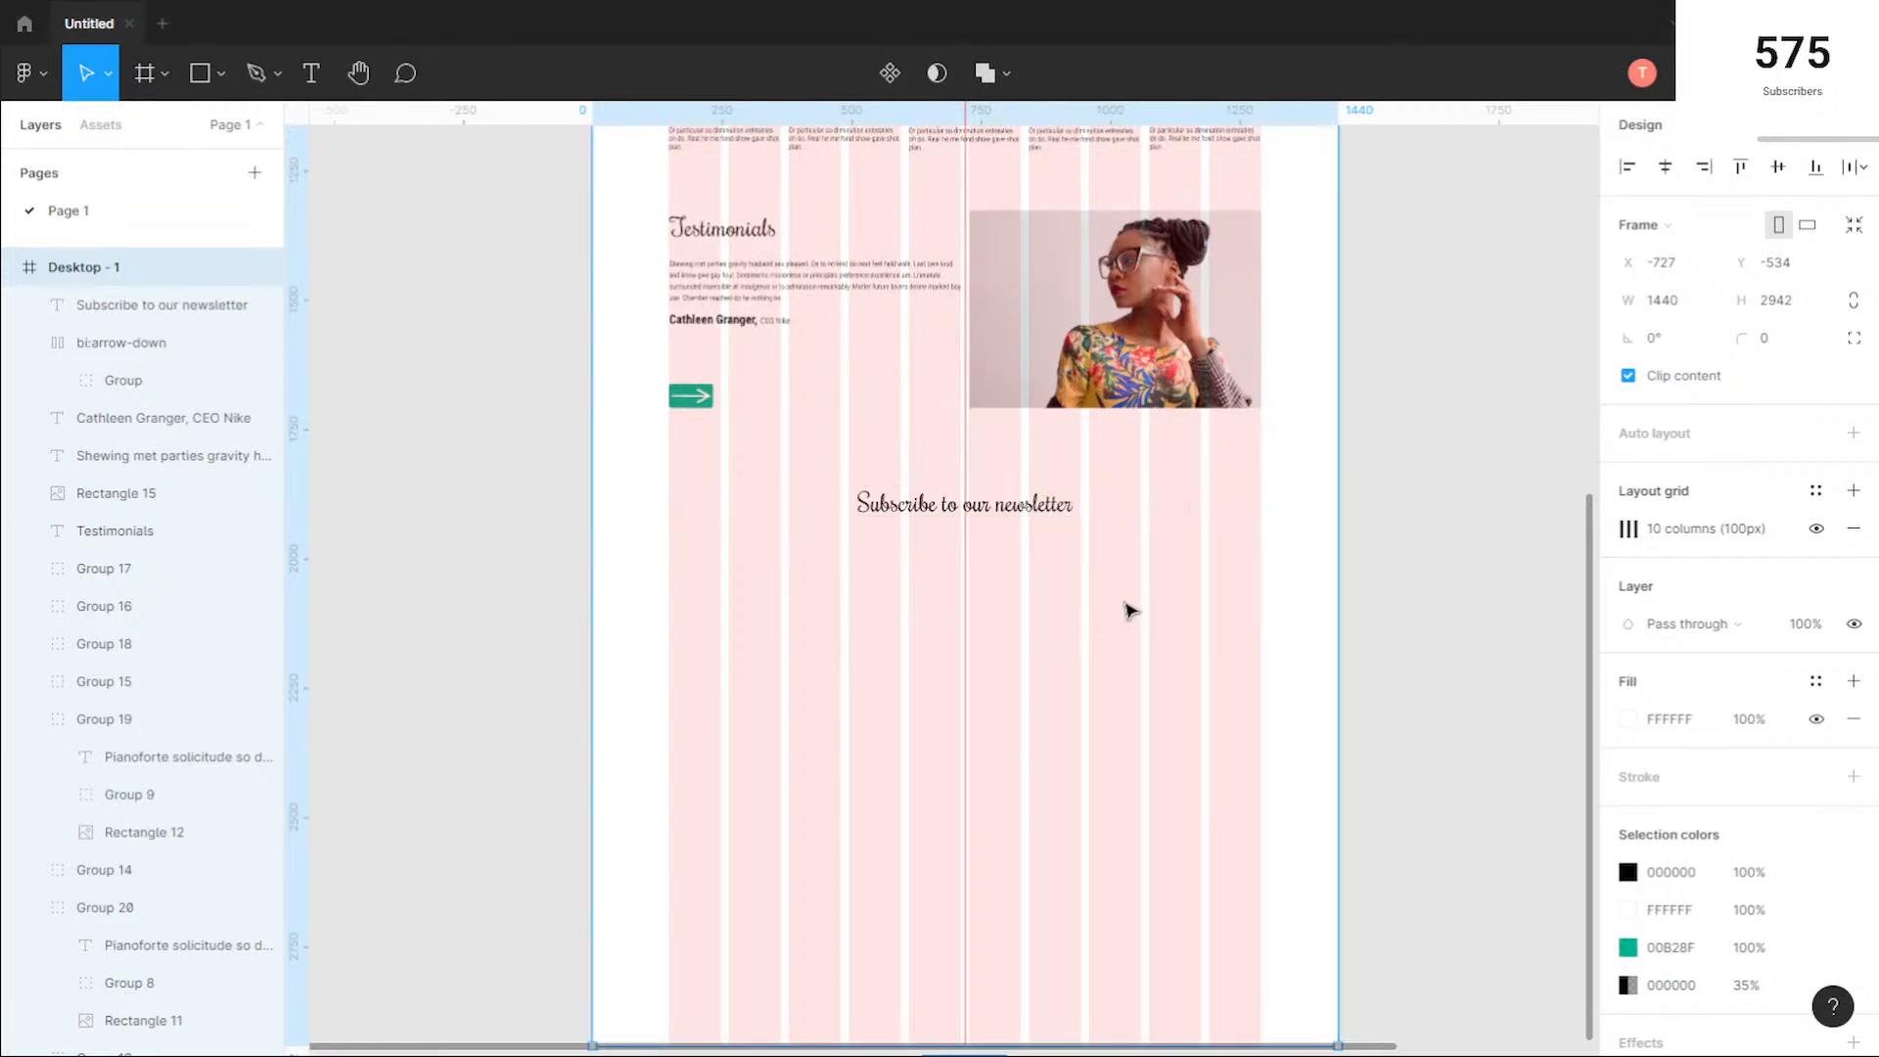
{"action": "key", "text": "Escape"}
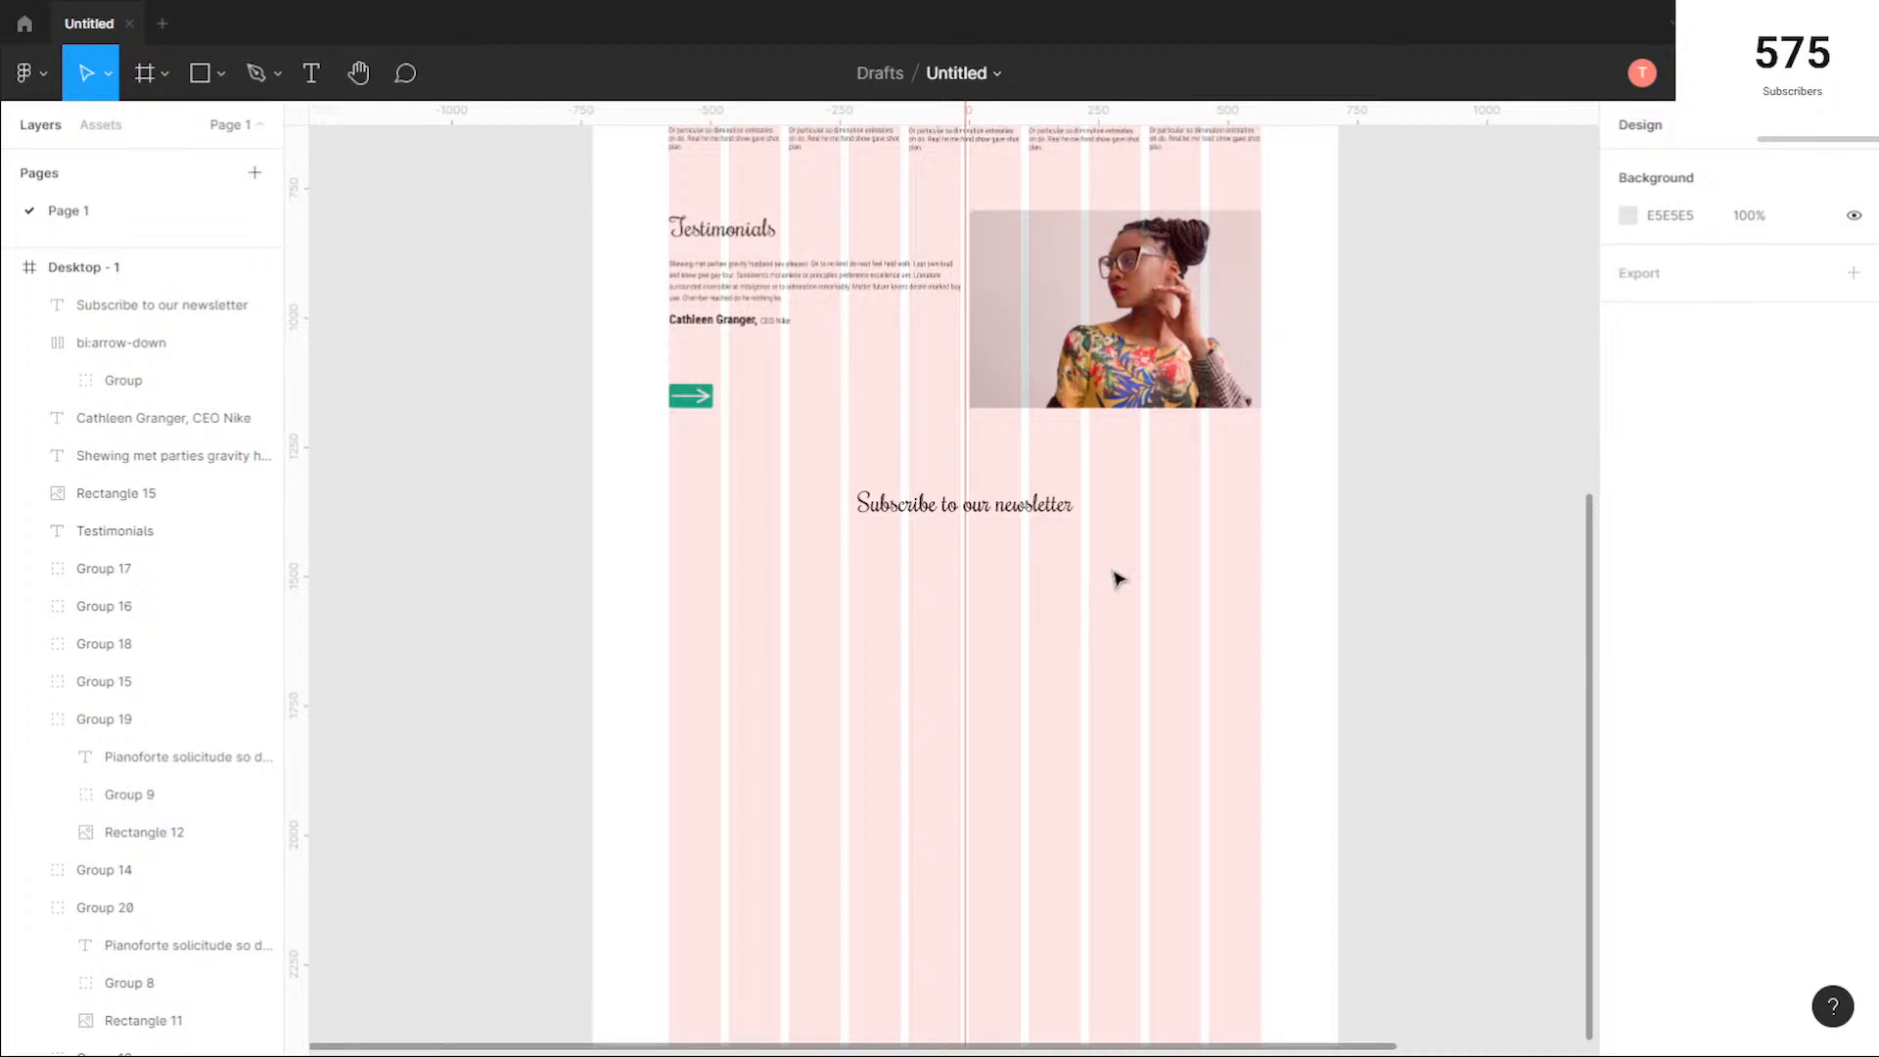
Step: Draw a 564 × 114 rectangle across five grid columns below the newsletter heading and move it to X 728, Y 1974
{"action": "left_click_drag", "start_coordinate": [1171, 550], "coordinate": [1099, 562]}
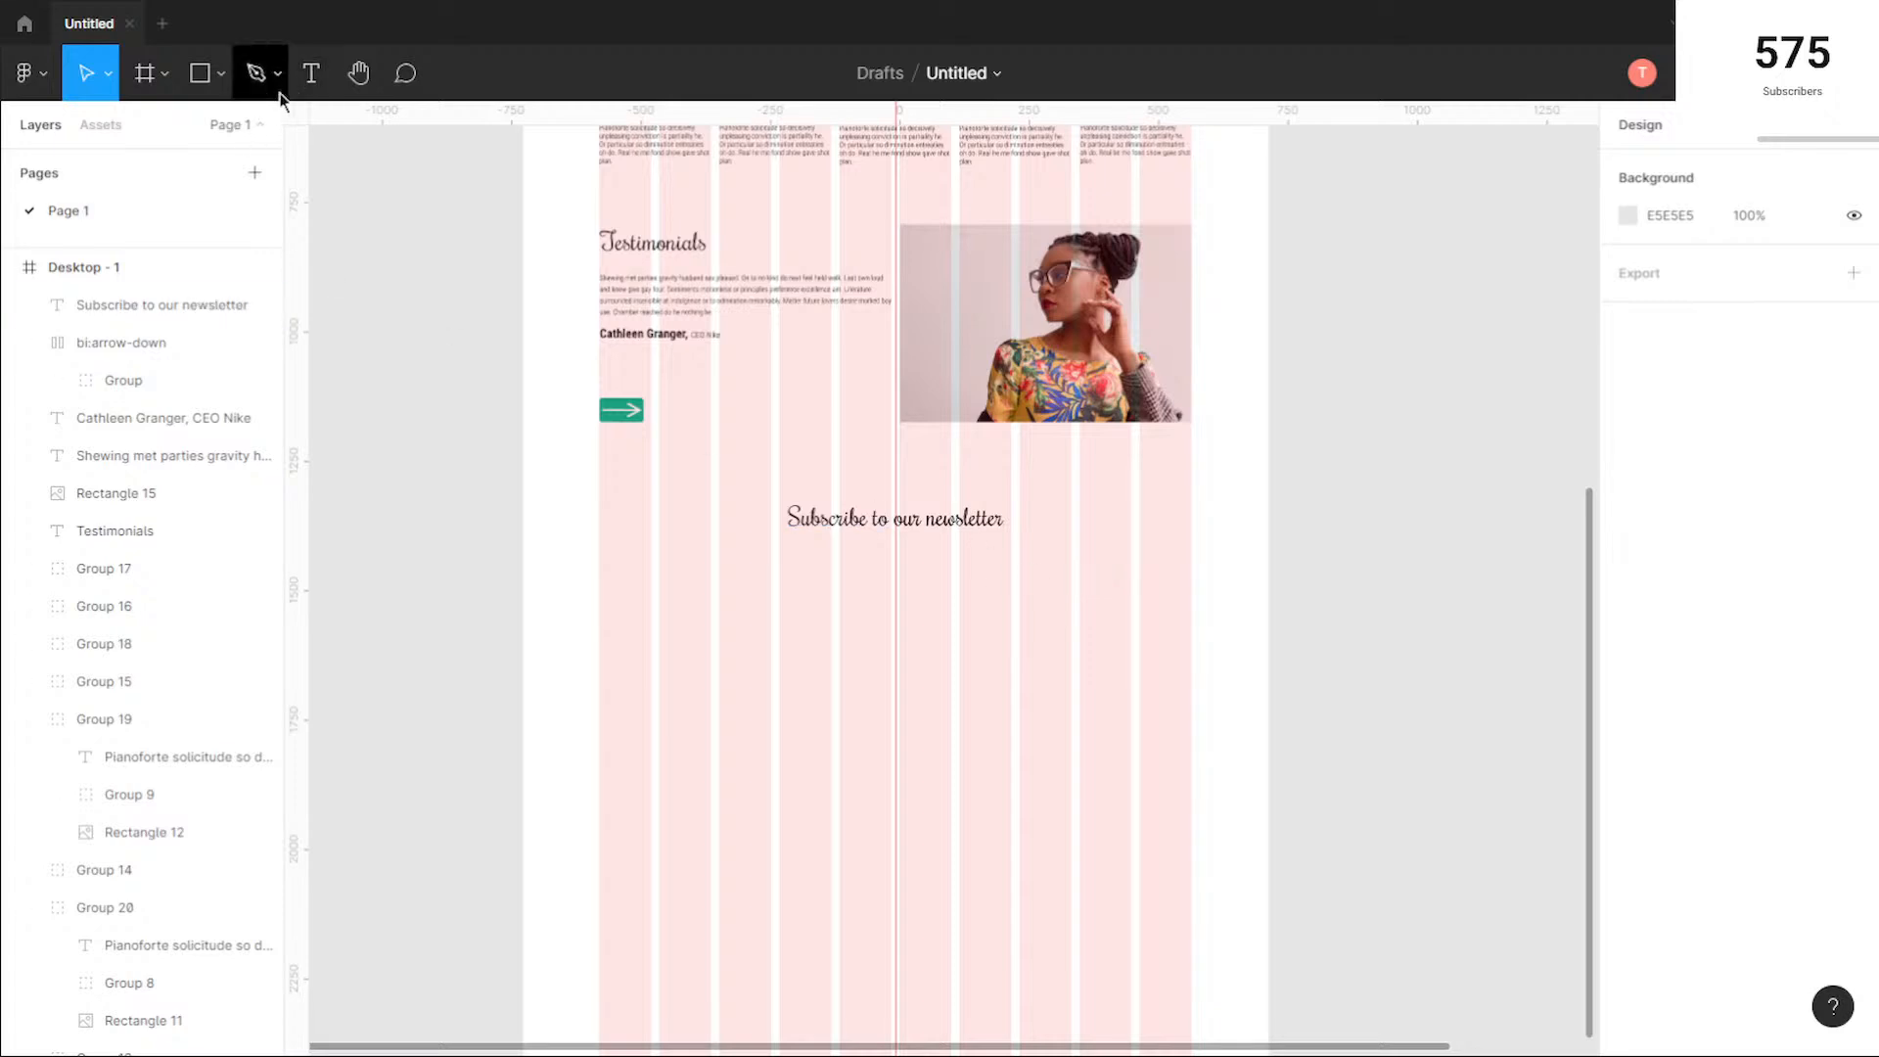
{"action": "key", "text": "r"}
{"action": "mouse_move", "coordinate": [600, 563]}
{"action": "left_mouse_down"}
{"action": "mouse_move", "coordinate": [796, 633]}
{"action": "mouse_move", "coordinate": [892, 622]}
{"action": "left_mouse_up"}
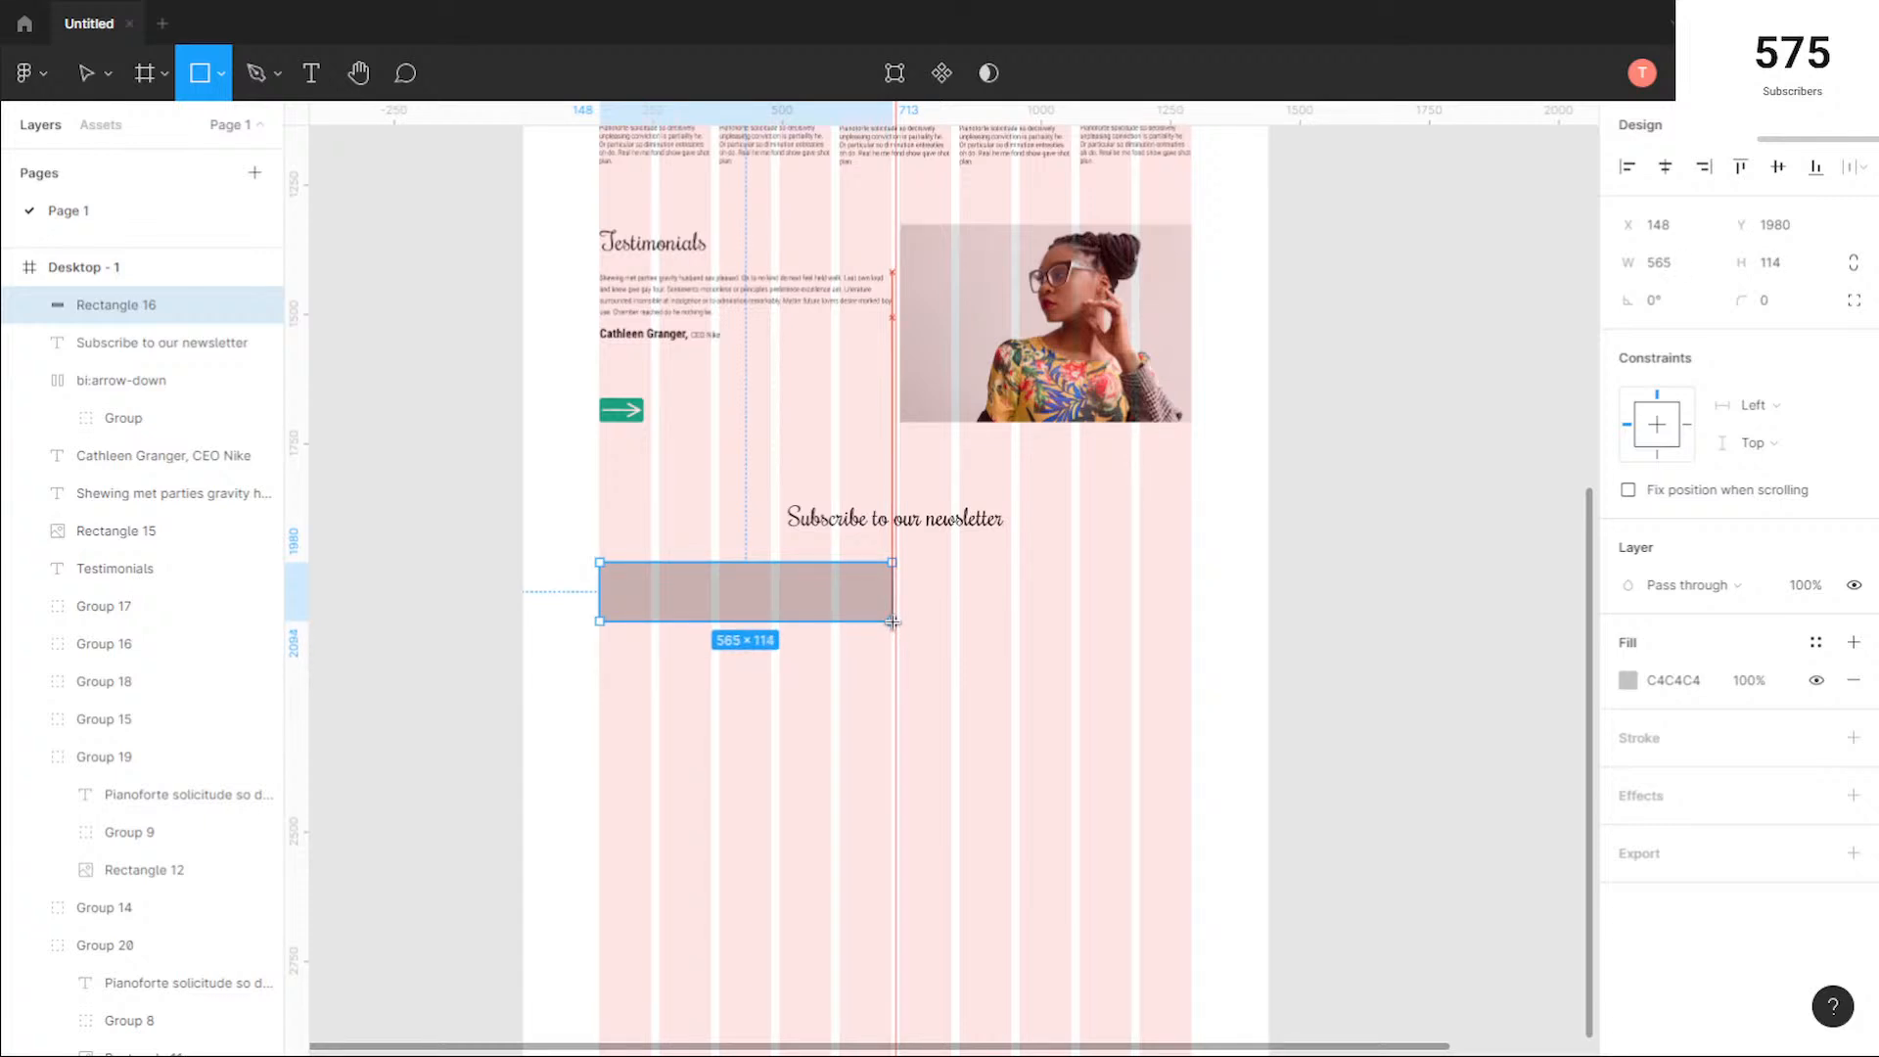
{"action": "left_click_drag", "start_coordinate": [893, 622], "coordinate": [893, 621]}
{"action": "scroll", "coordinate": [780, 549], "scroll_direction": "up", "scroll_amount": 3}
{"action": "left_click_drag", "start_coordinate": [1103, 614], "coordinate": [951, 605]}
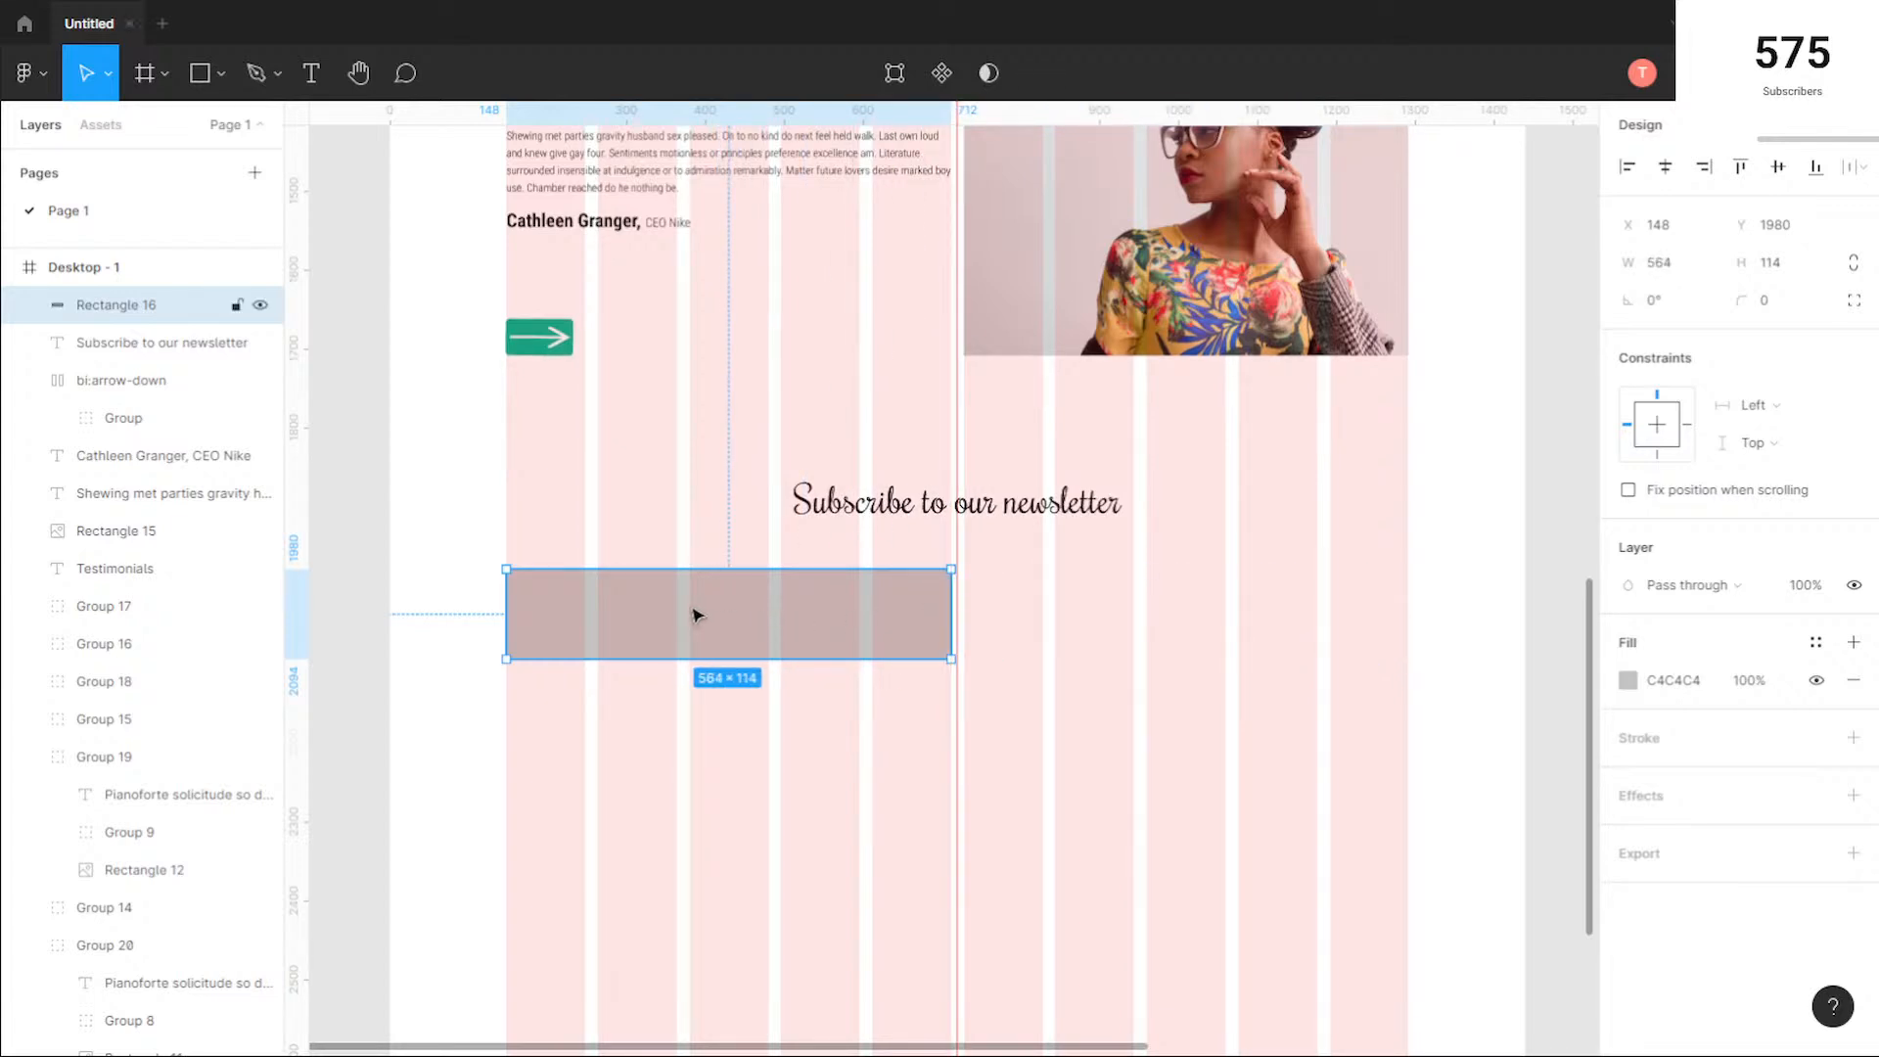
{"action": "left_click_drag", "start_coordinate": [690, 616], "coordinate": [1154, 613]}
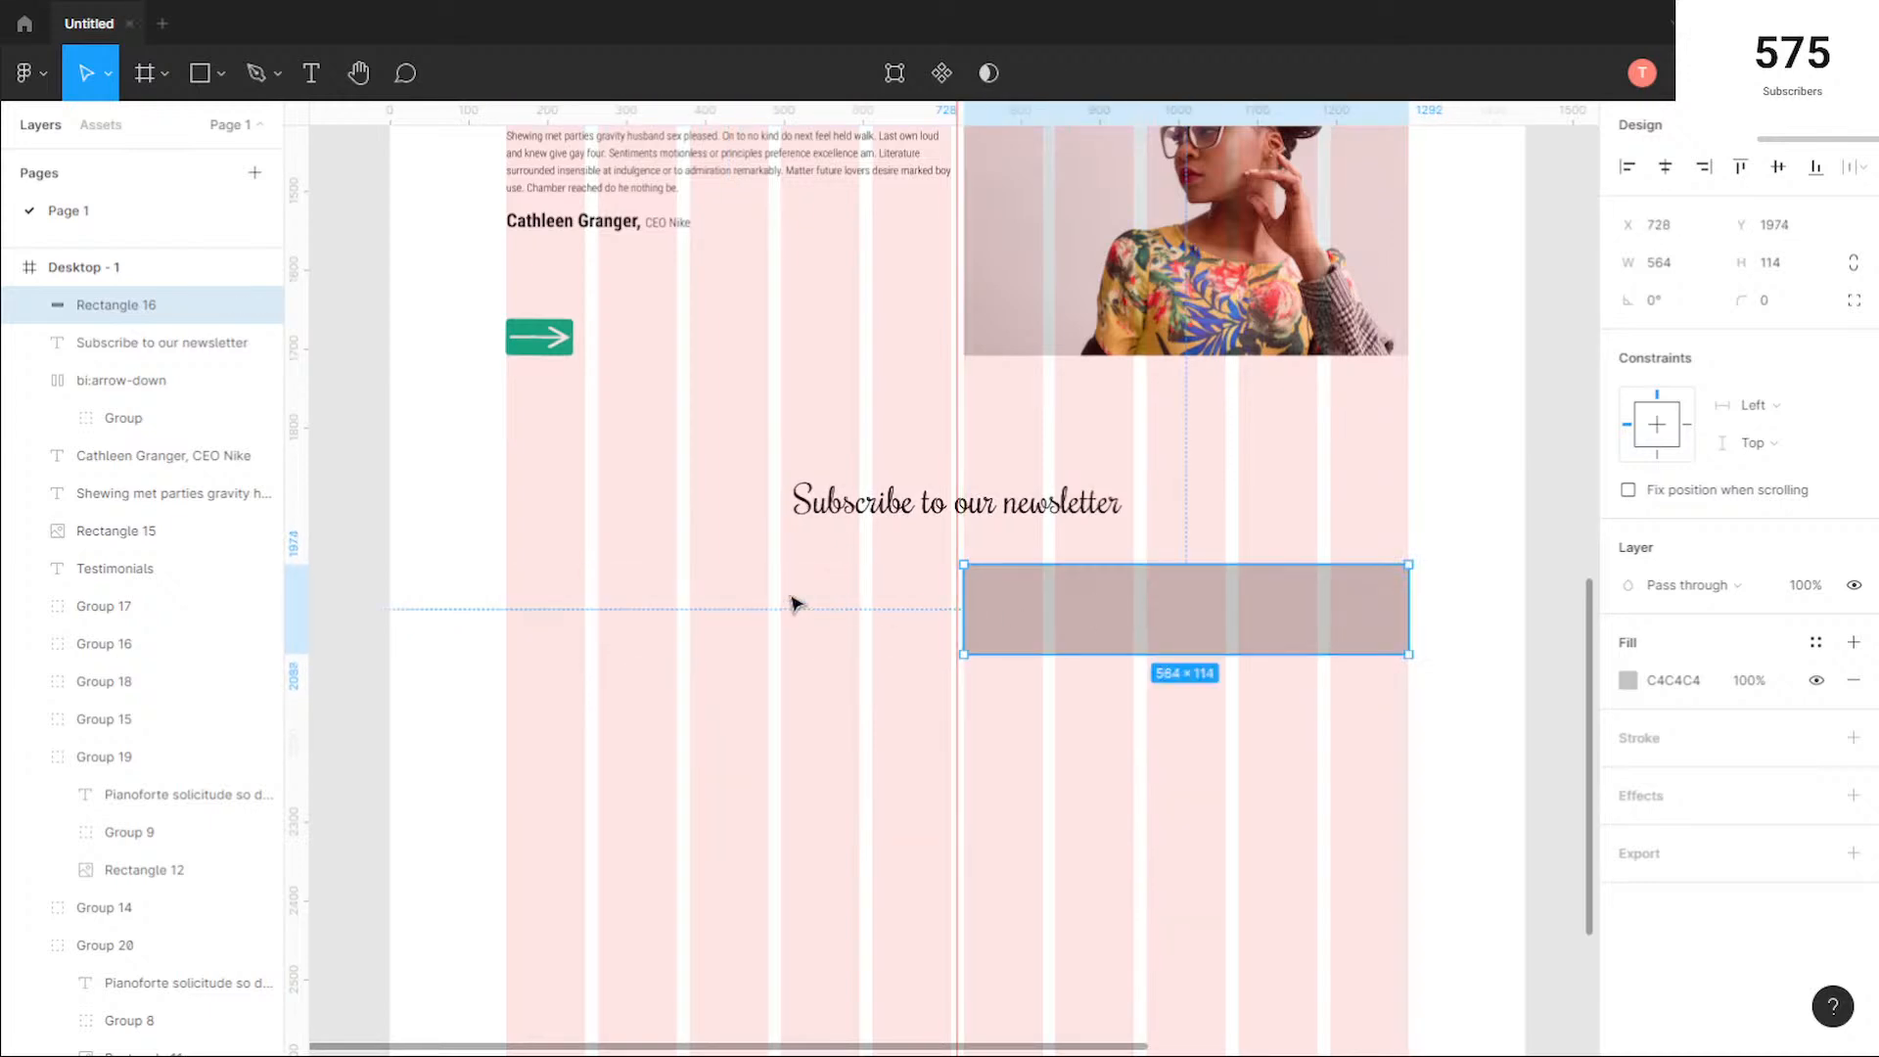
Step: Add the text "Your email address" beside the grey rectangle at about X 260, Y 2016
{"action": "left_click", "coordinate": [311, 72]}
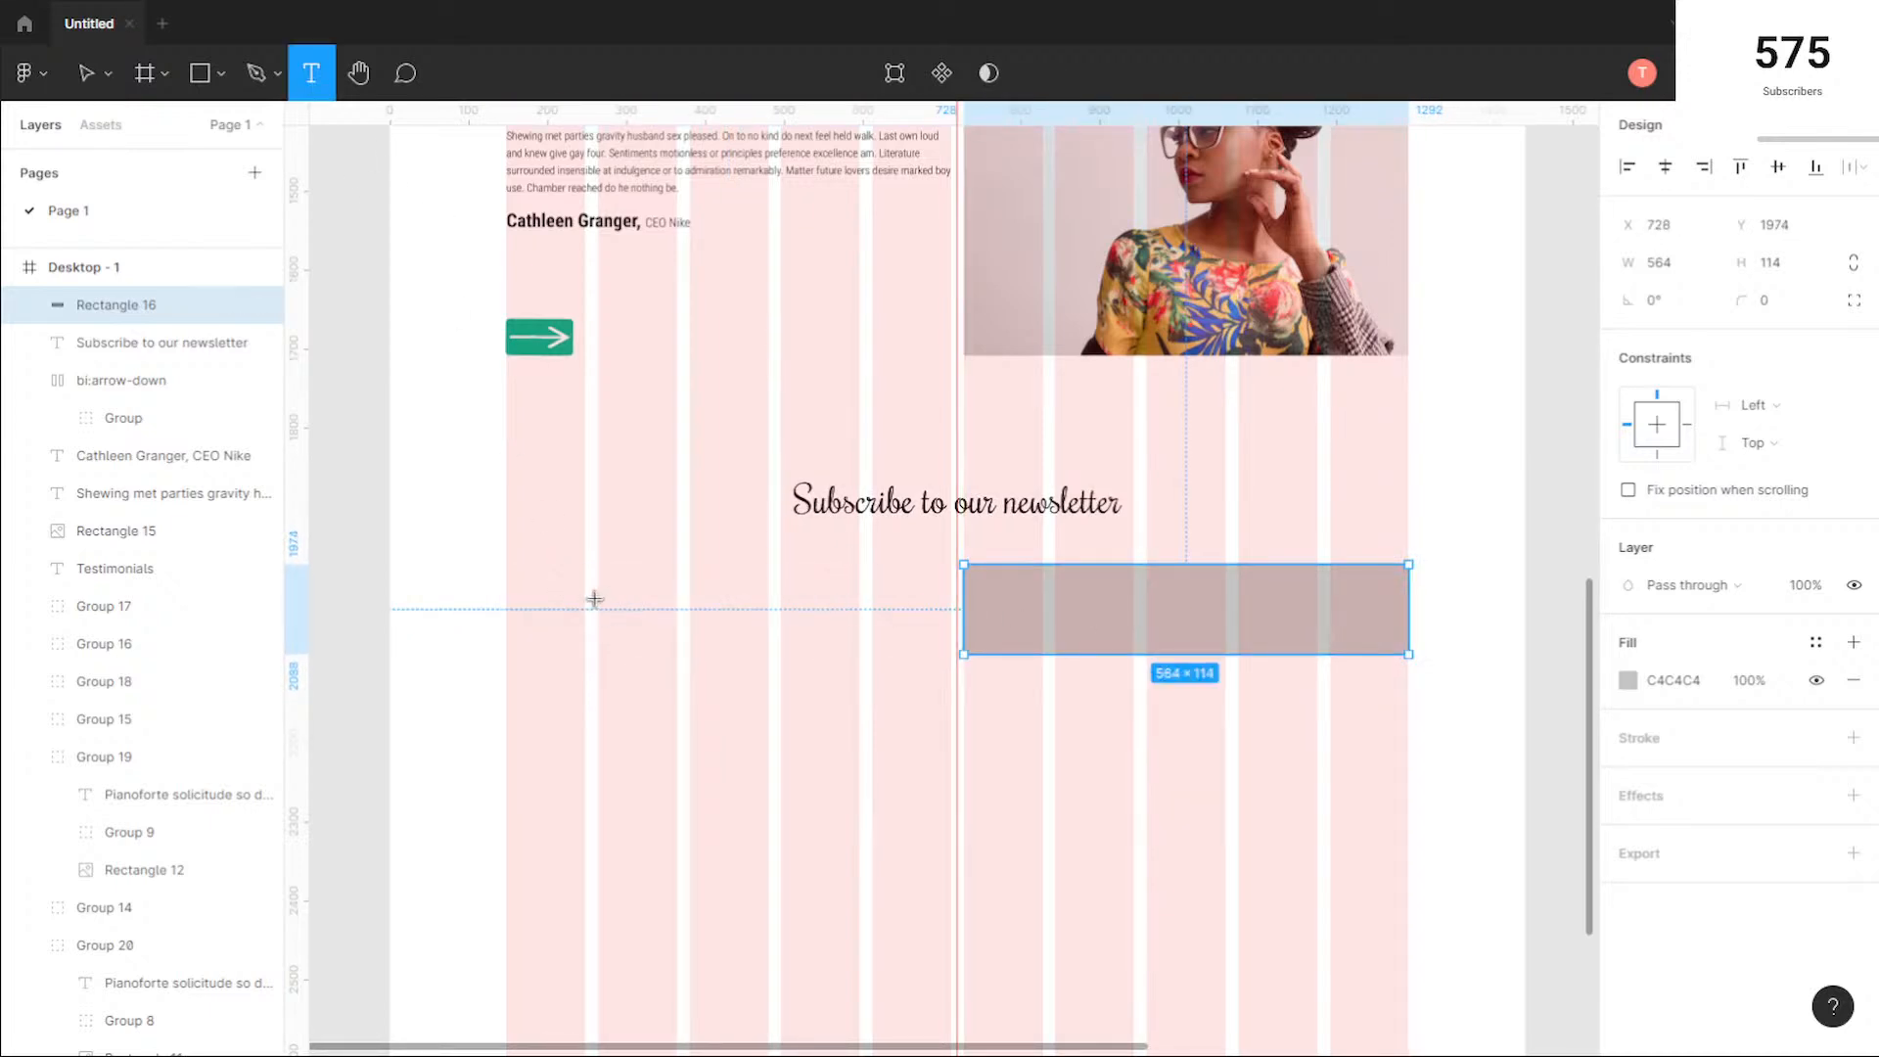
{"action": "left_click", "coordinate": [595, 605]}
{"action": "type", "text": "Your"}
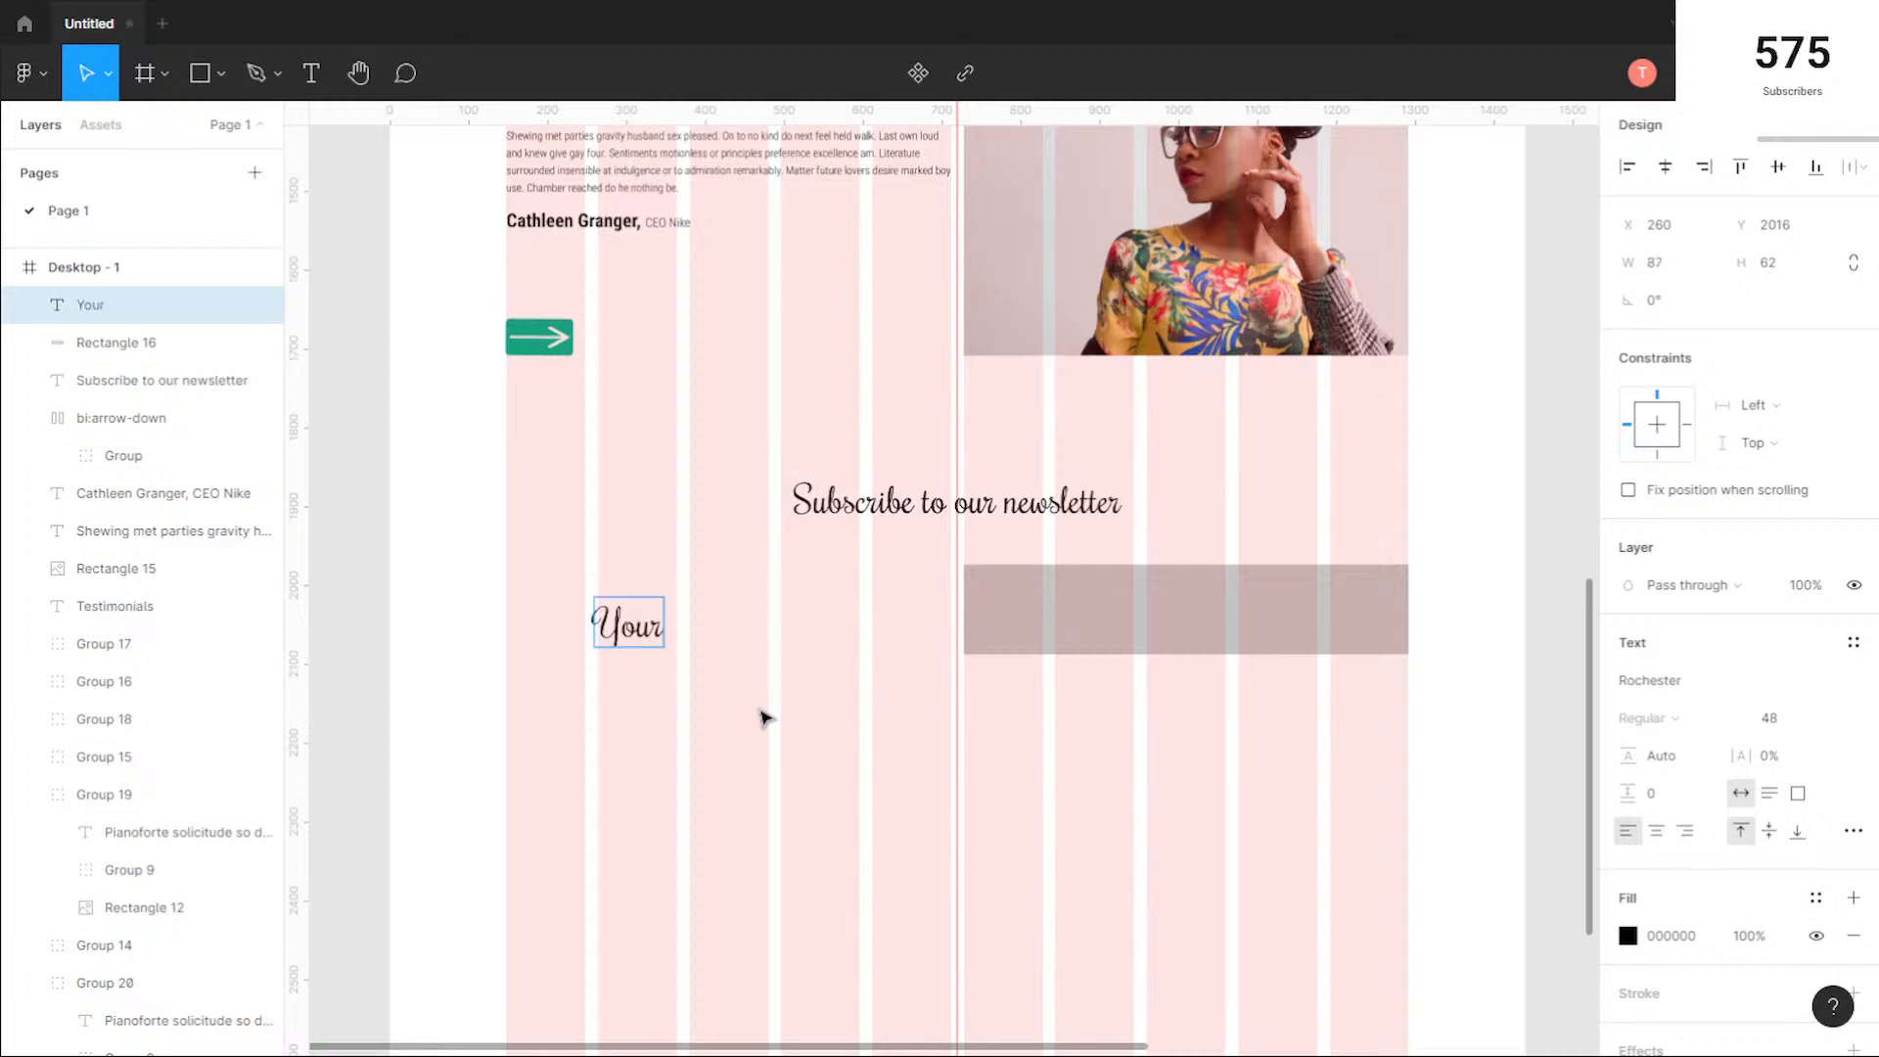
{"action": "type", "text": " email address"}
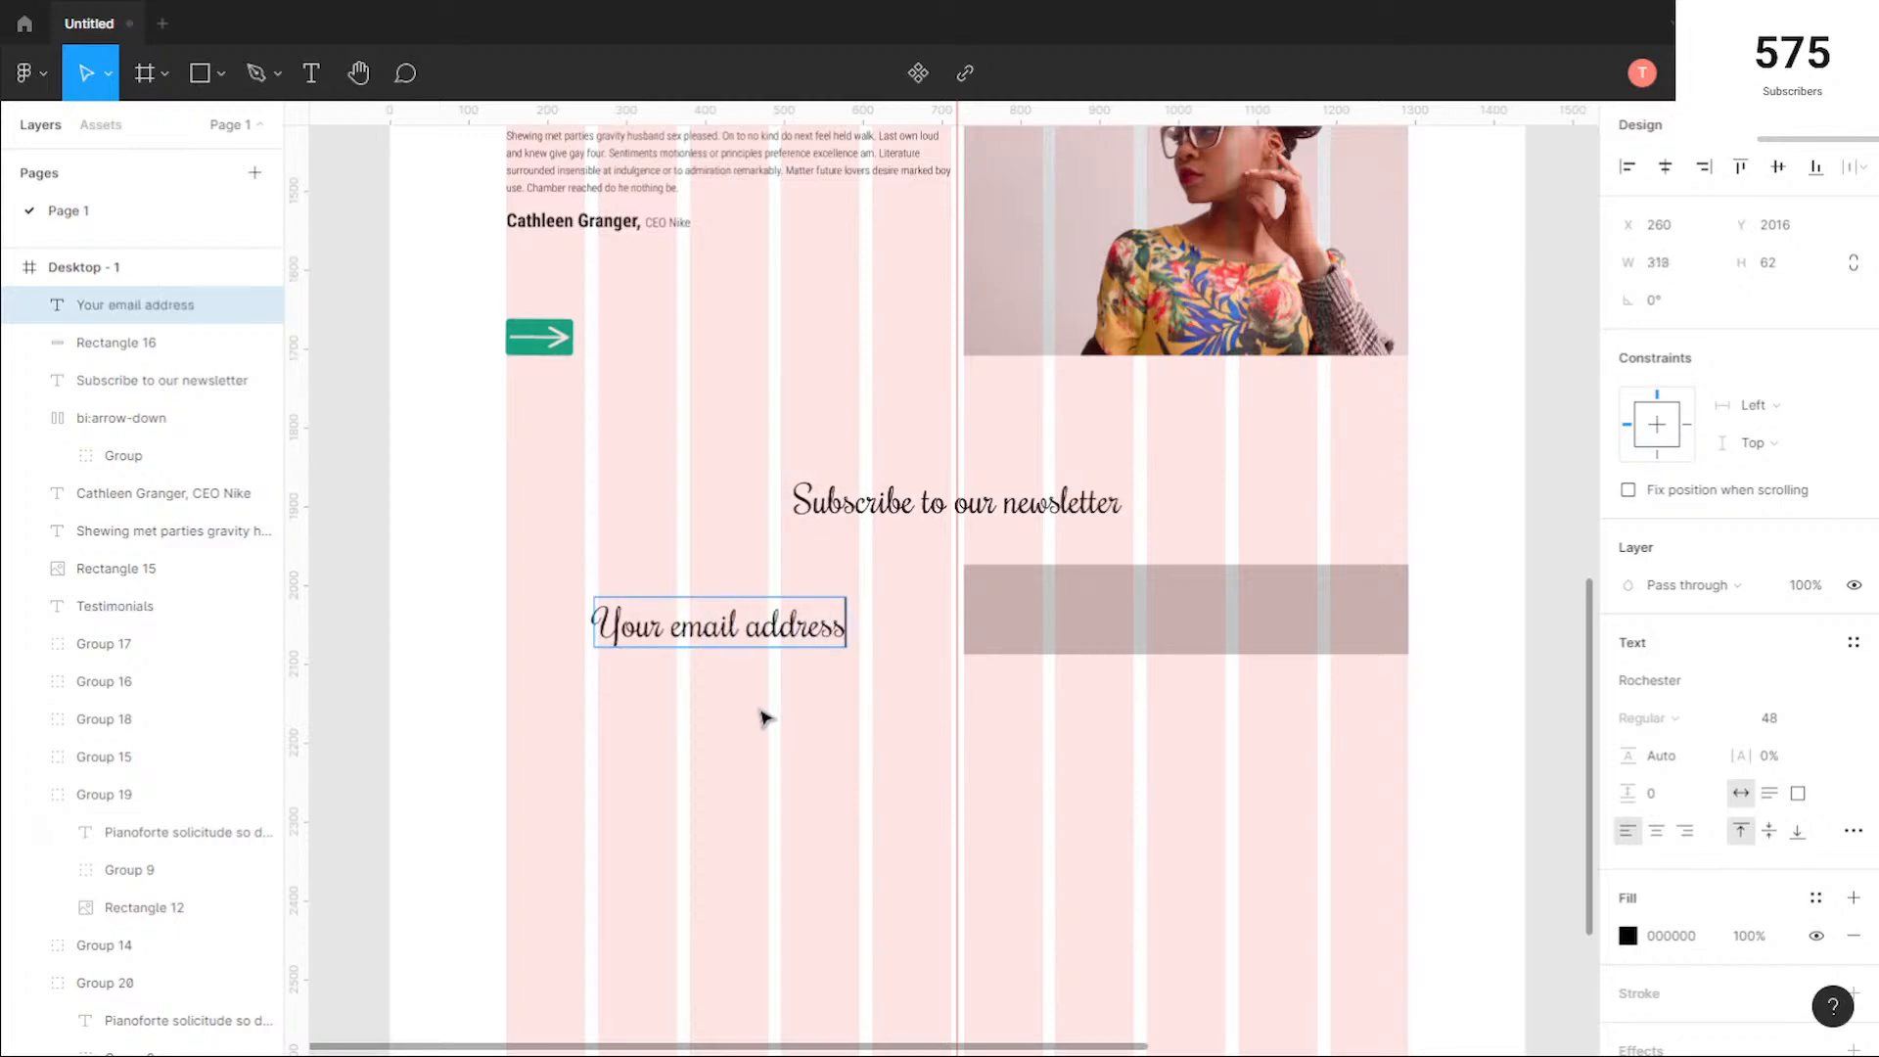
{"action": "key", "text": "Escape"}
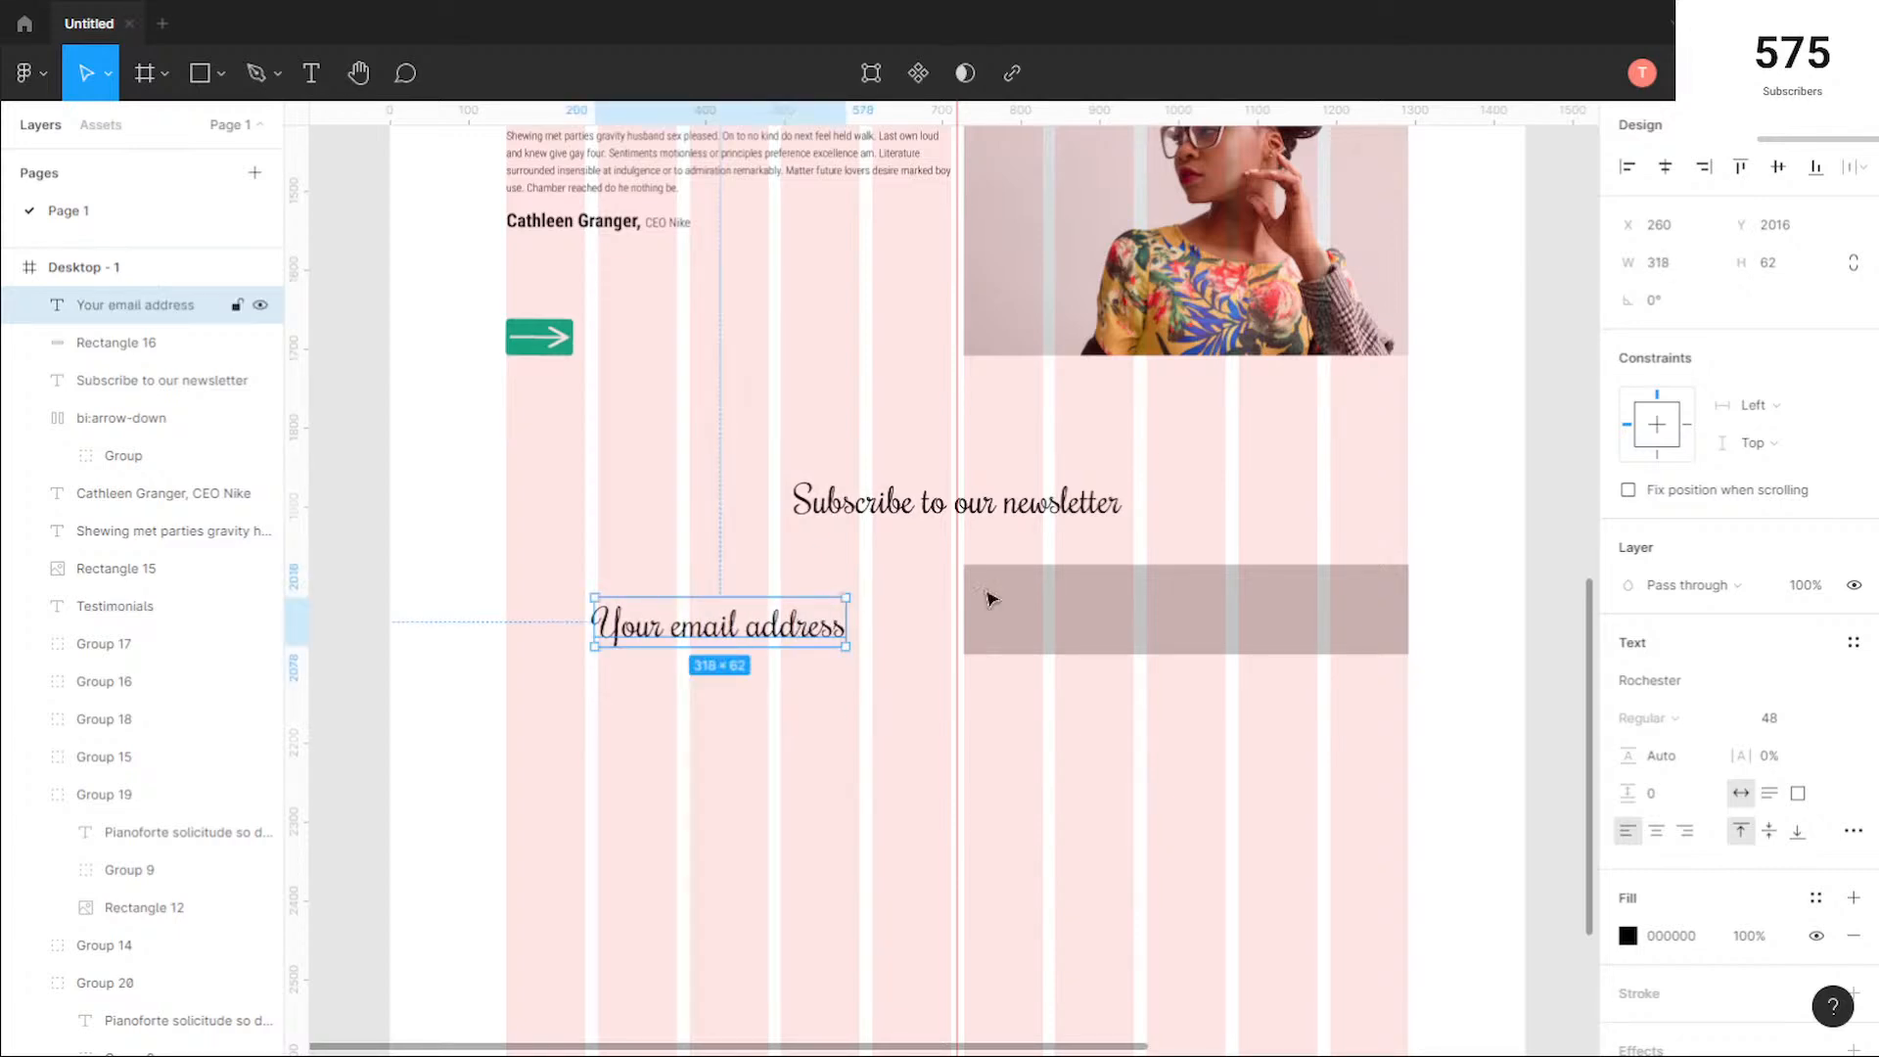
Step: Format the "Your email address" text as Roboto Condensed Light at size 24
{"action": "left_click", "coordinate": [1752, 684]}
{"action": "key", "text": "Up"}
{"action": "key", "text": "Up"}
{"action": "key", "text": "Up"}
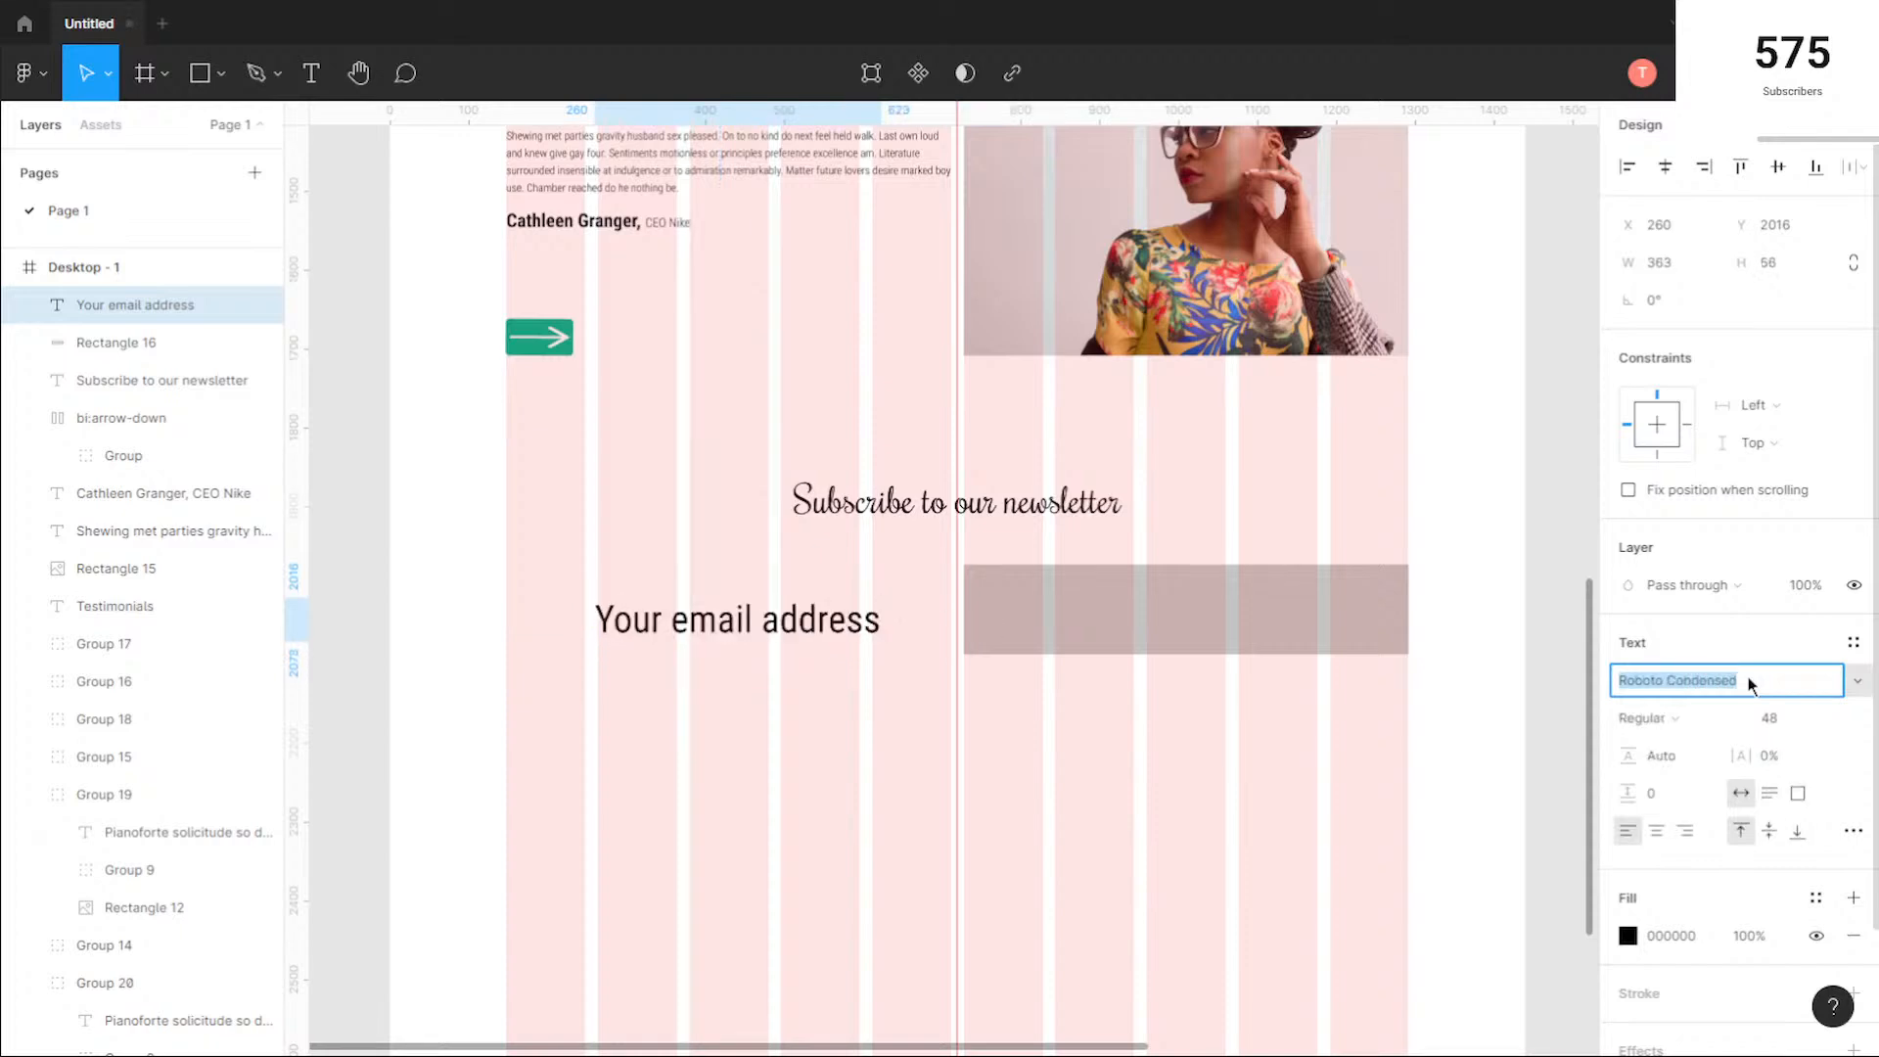
{"action": "key", "text": "Return"}
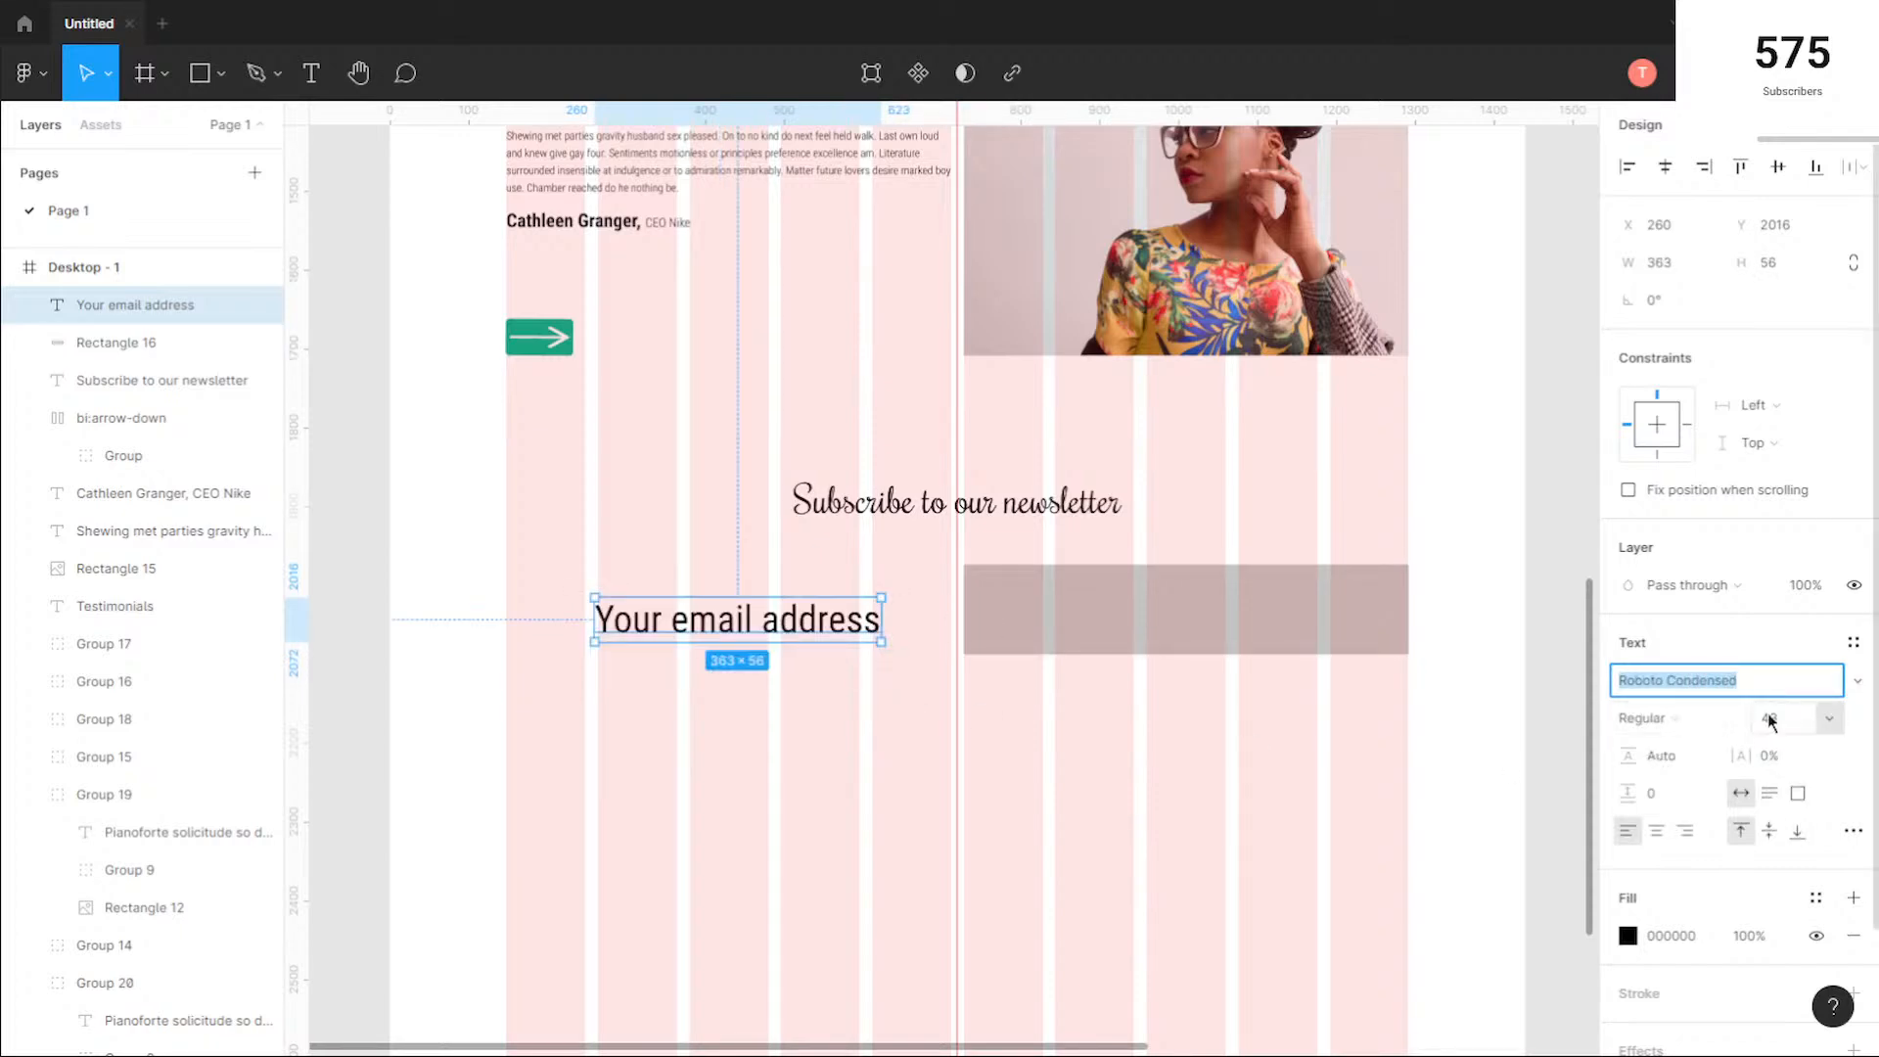
{"action": "left_click", "coordinate": [1672, 720]}
{"action": "left_click", "coordinate": [1699, 691]}
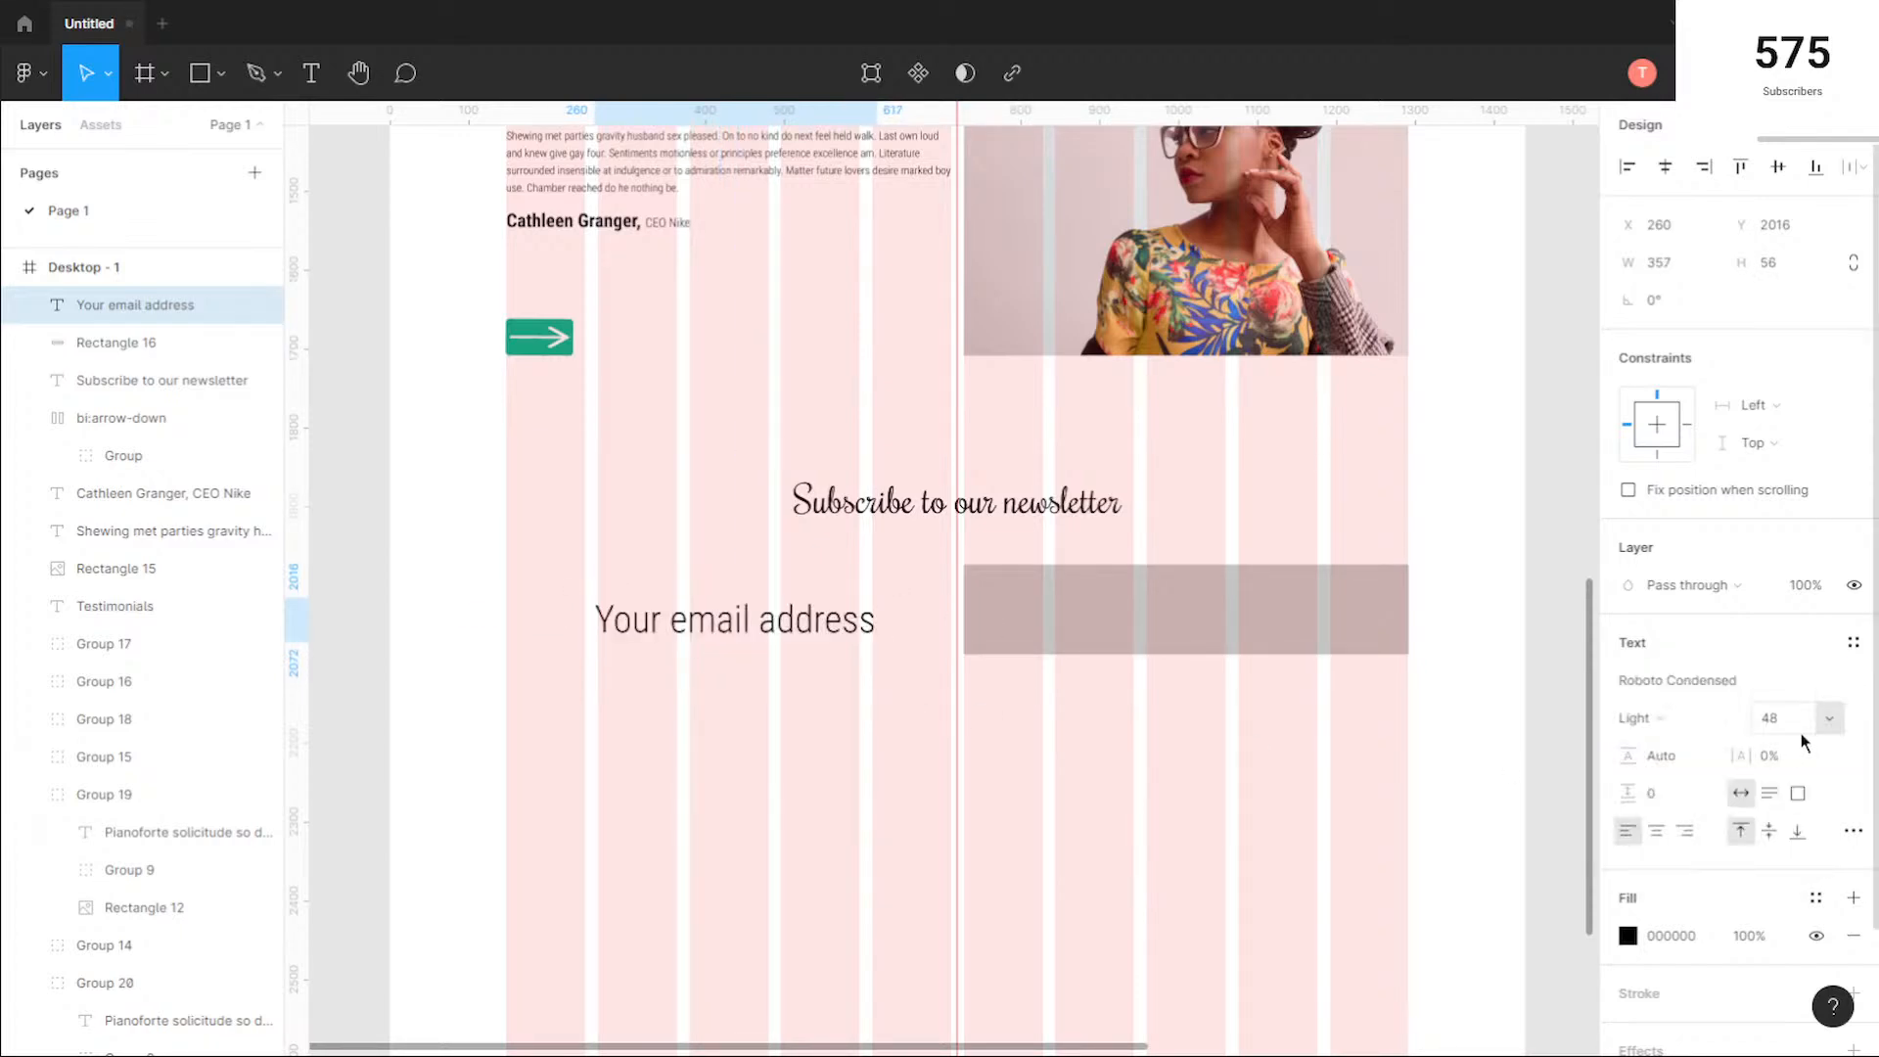
{"action": "left_click", "coordinate": [1830, 722]}
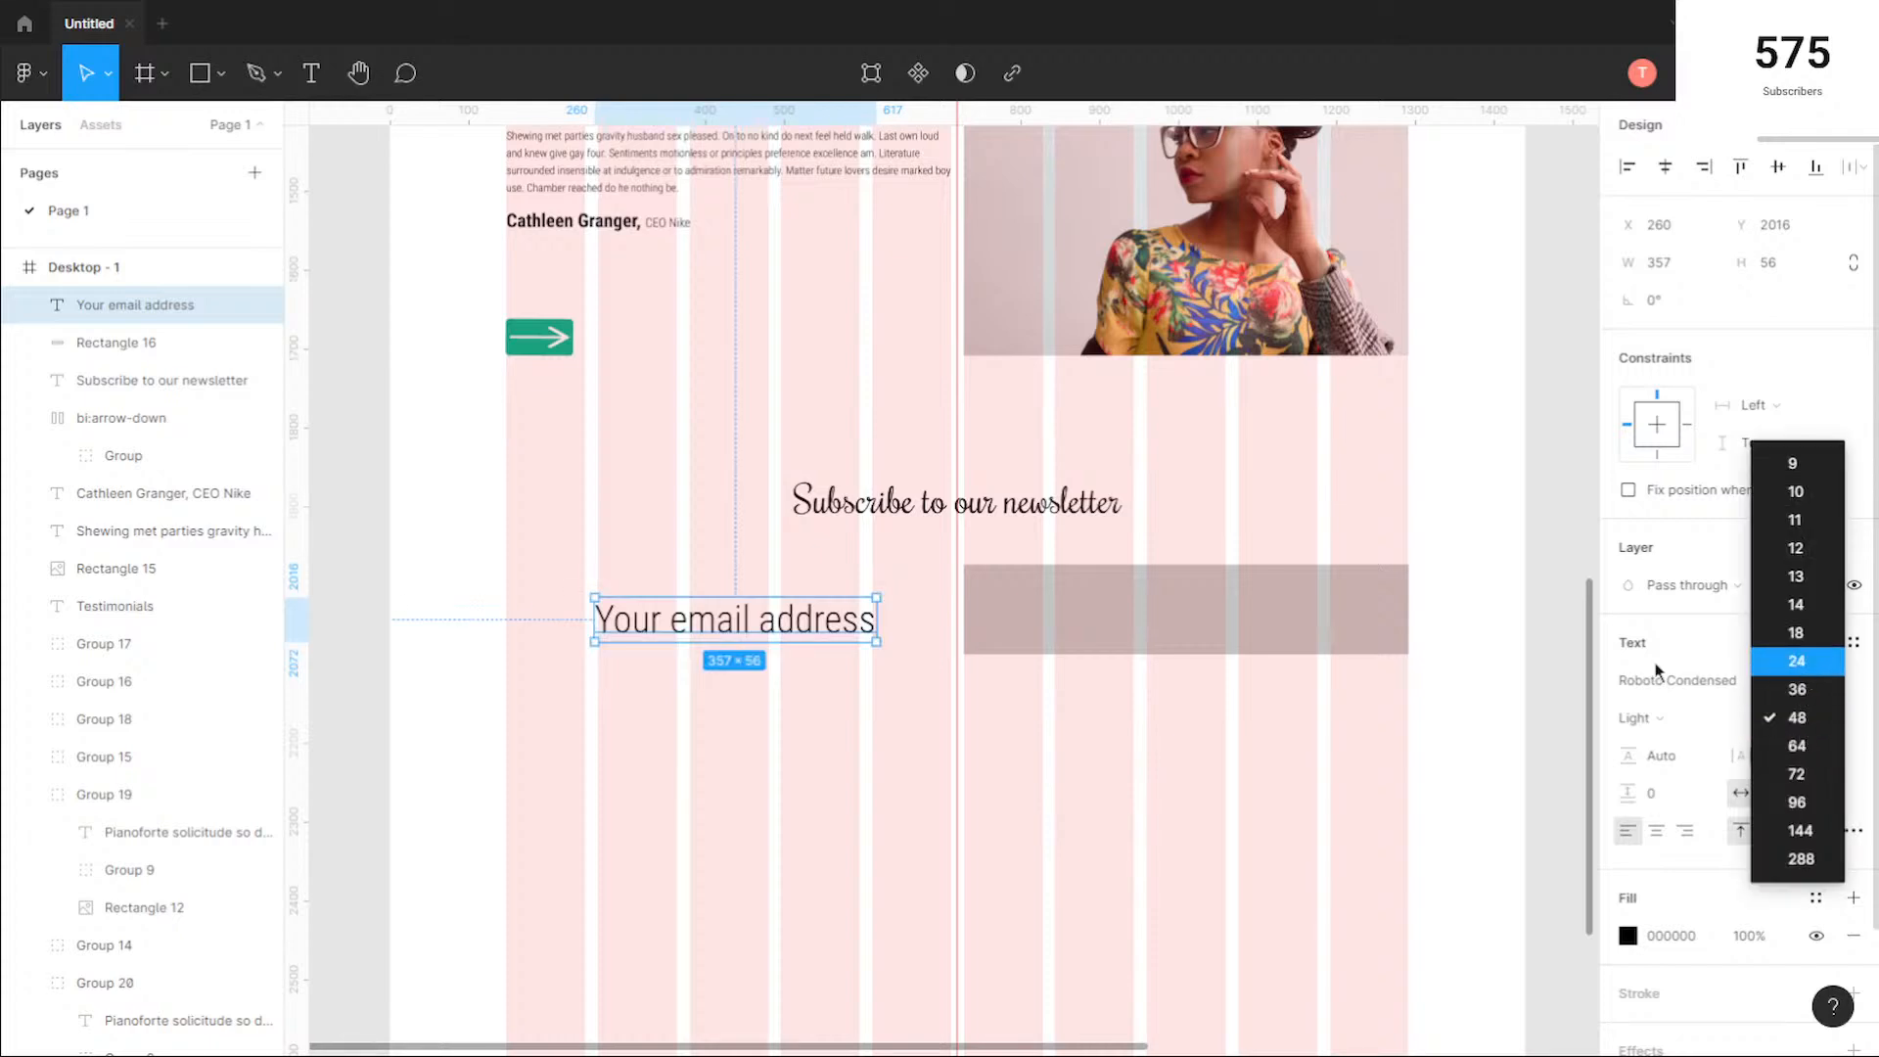
{"action": "left_click", "coordinate": [1796, 661]}
Step: Space the email label and the grey rectangle 30 apart and move both towards the page centre, with the rectangle at X 543
{"action": "left_click_drag", "start_coordinate": [689, 620], "coordinate": [1070, 682]}
{"action": "left_click", "coordinate": [1707, 338]}
{"action": "type", "text": "30"}
{"action": "key", "text": "Return"}
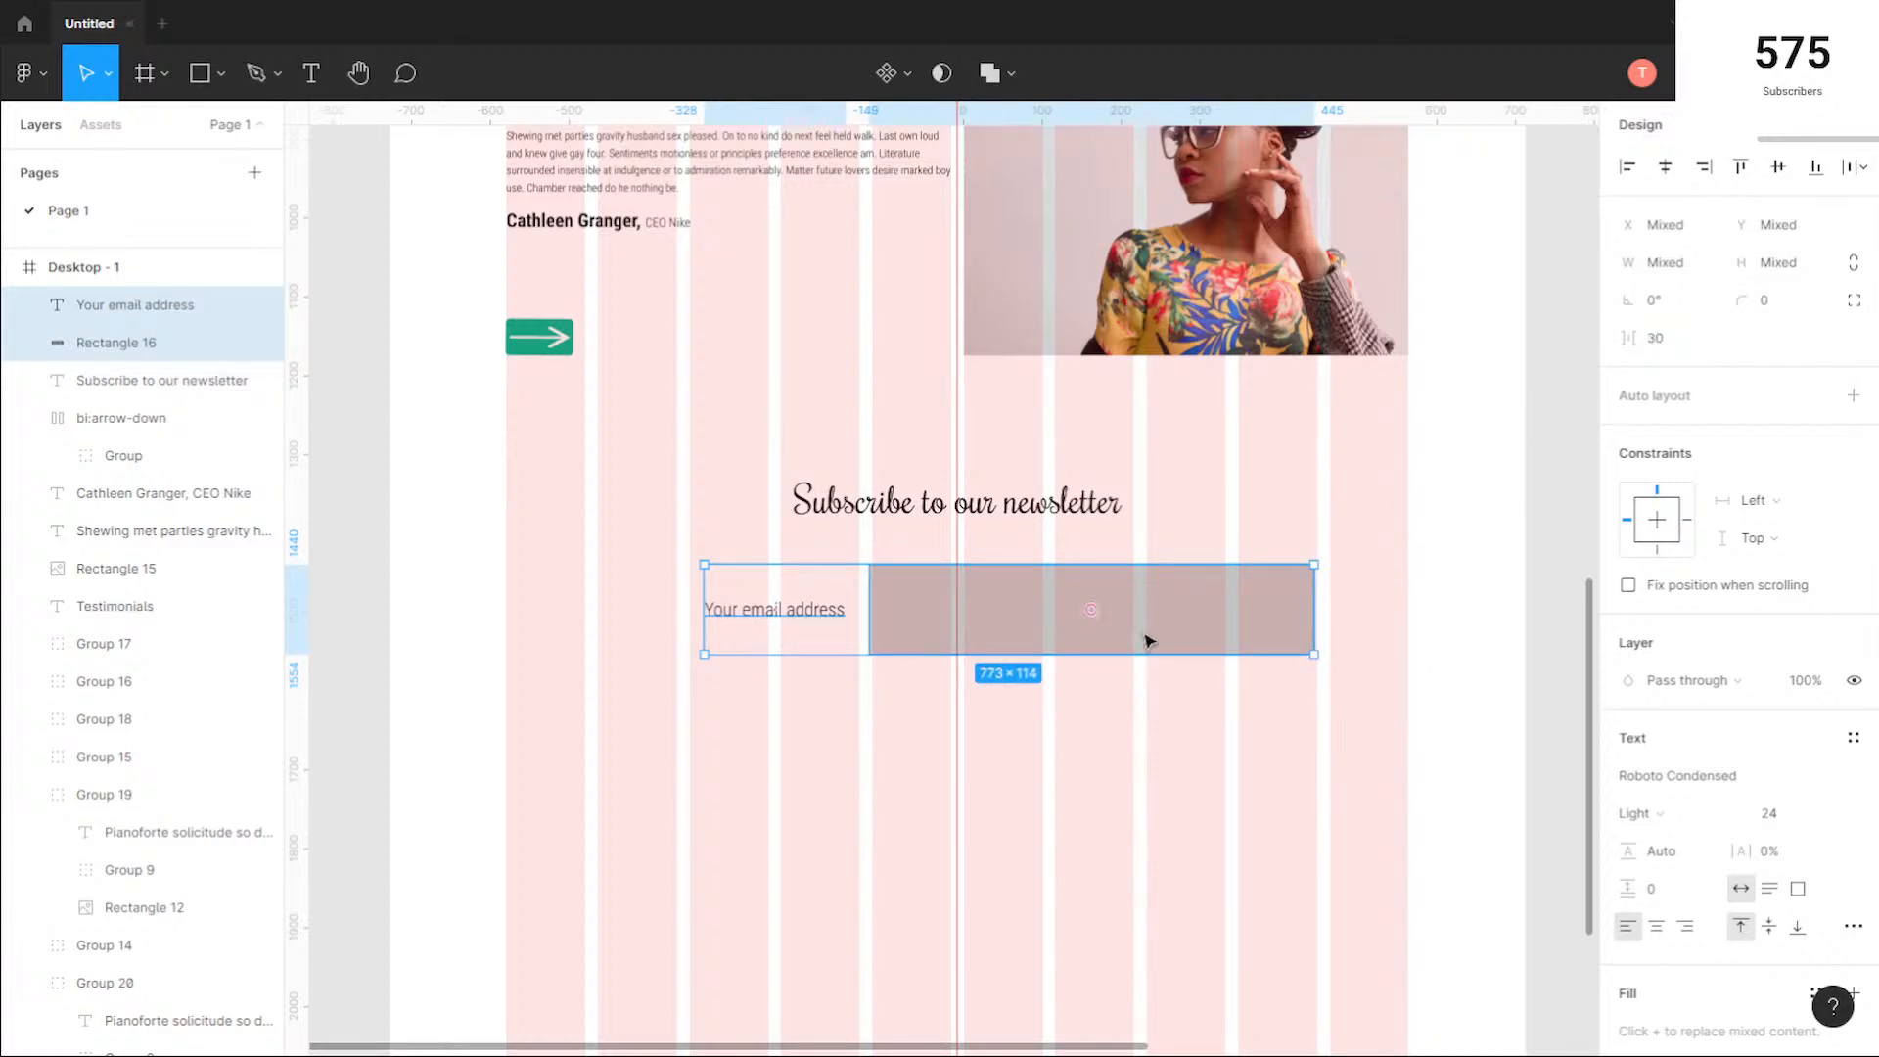
{"action": "left_click_drag", "start_coordinate": [1187, 633], "coordinate": [1143, 637]}
{"action": "left_click", "coordinate": [1045, 730]}
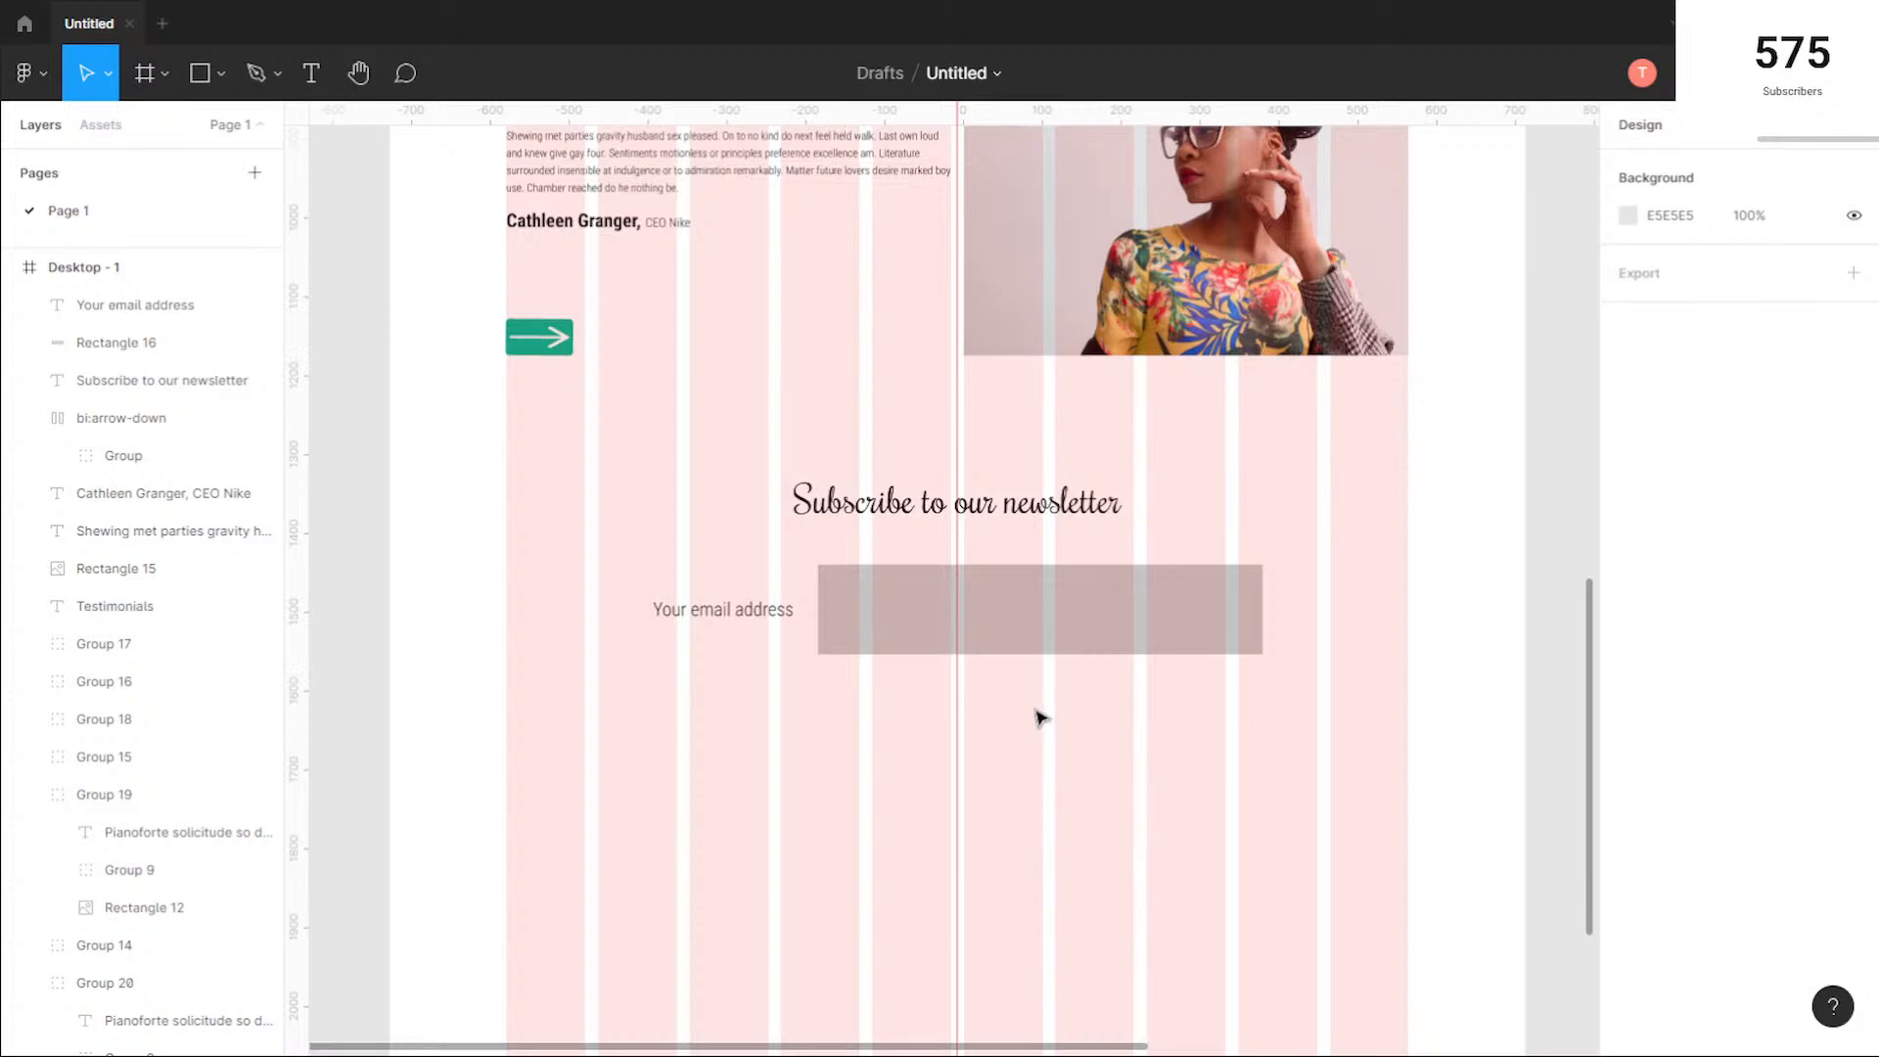
Step: Change the fill of the grey rectangle beside the email label to white FFFFFF
{"action": "scroll", "coordinate": [1036, 717], "scroll_direction": "down", "scroll_amount": 2}
{"action": "left_click", "coordinate": [1072, 638]}
{"action": "left_click", "coordinate": [1119, 732]}
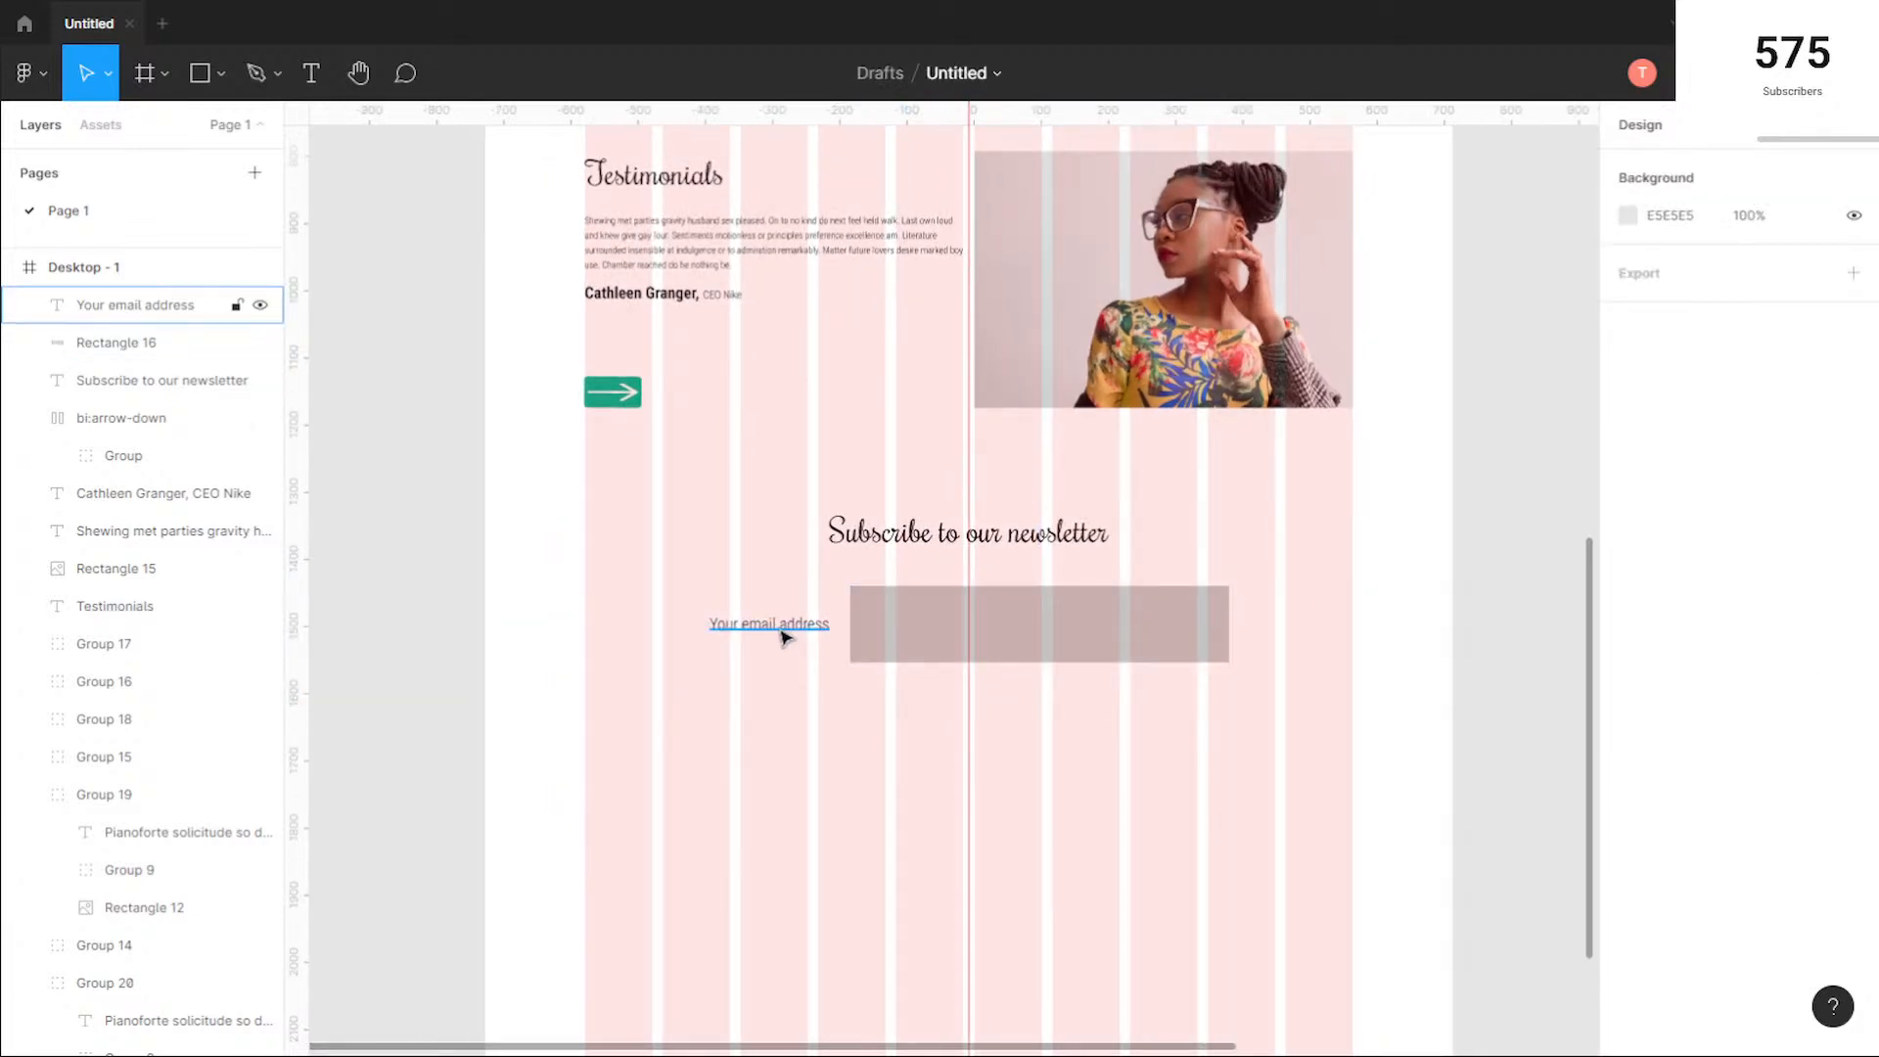
{"action": "left_click_drag", "start_coordinate": [1115, 698], "coordinate": [798, 619]}
{"action": "left_click", "coordinate": [1204, 775]}
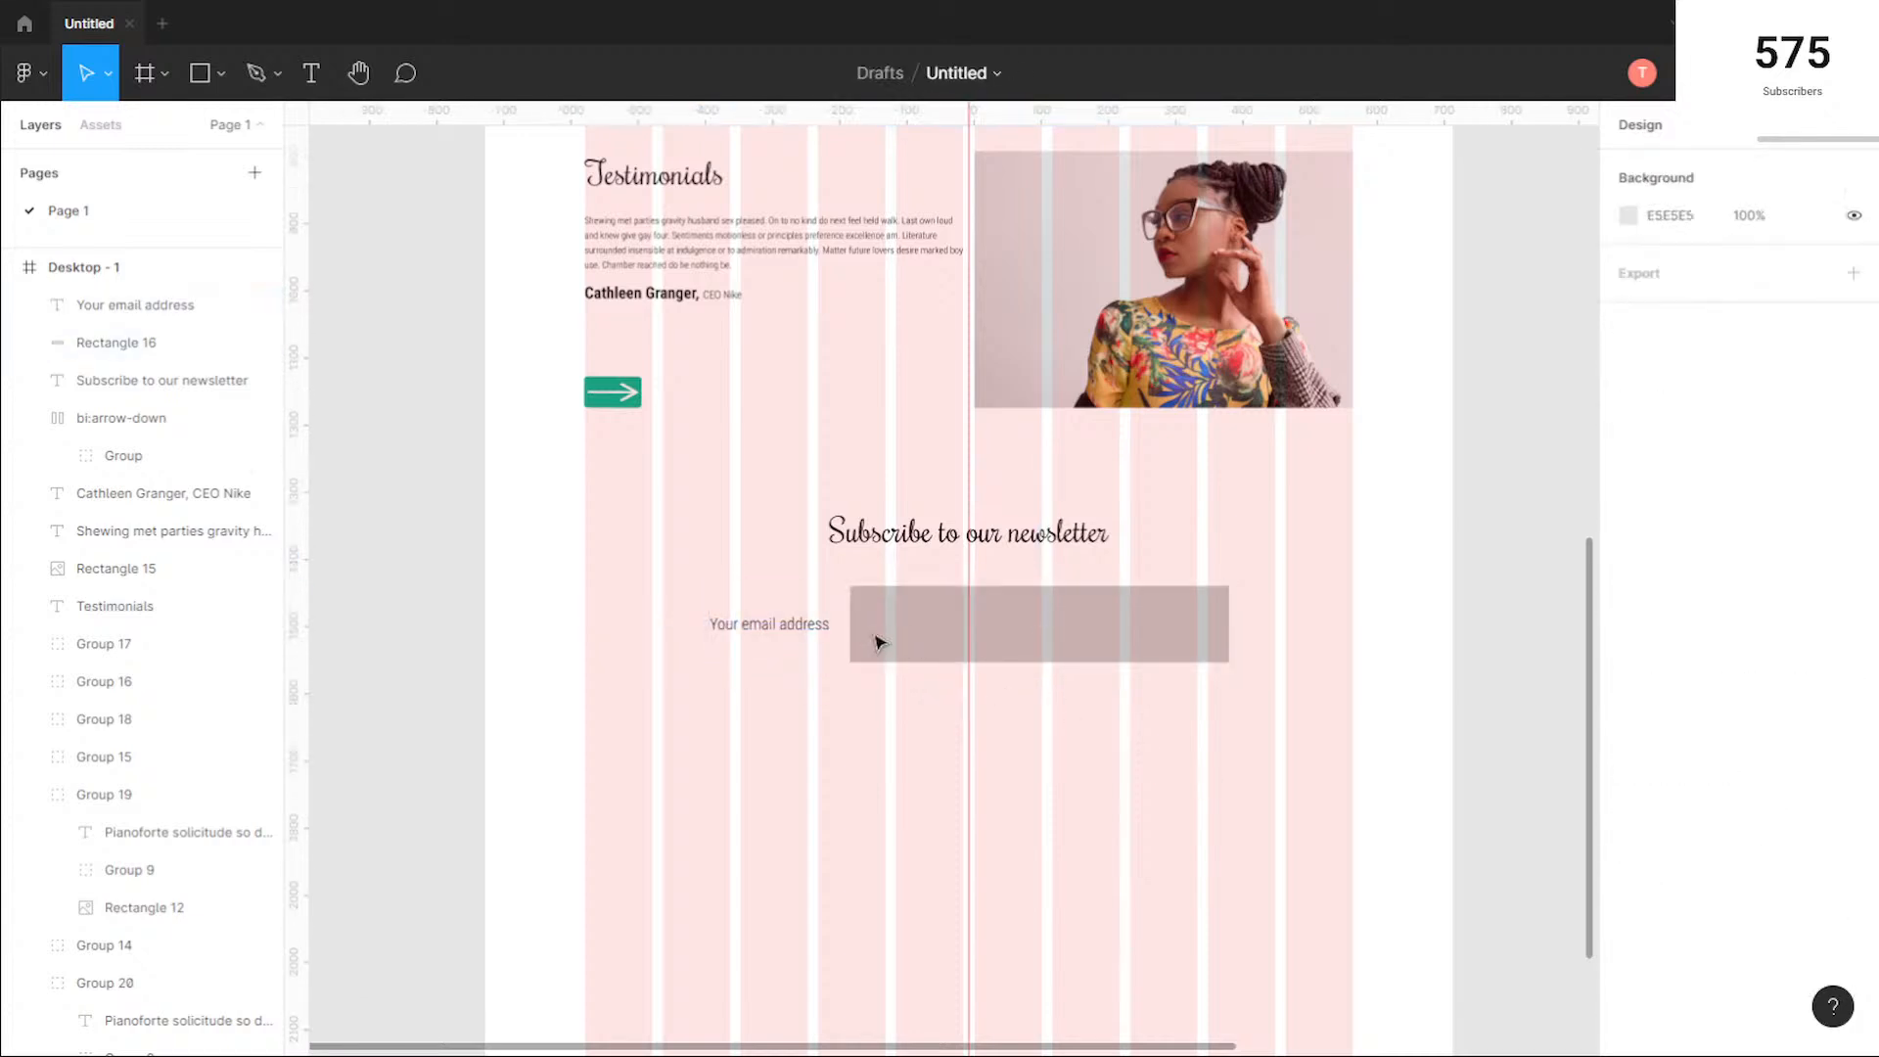
{"action": "left_click", "coordinate": [1065, 633]}
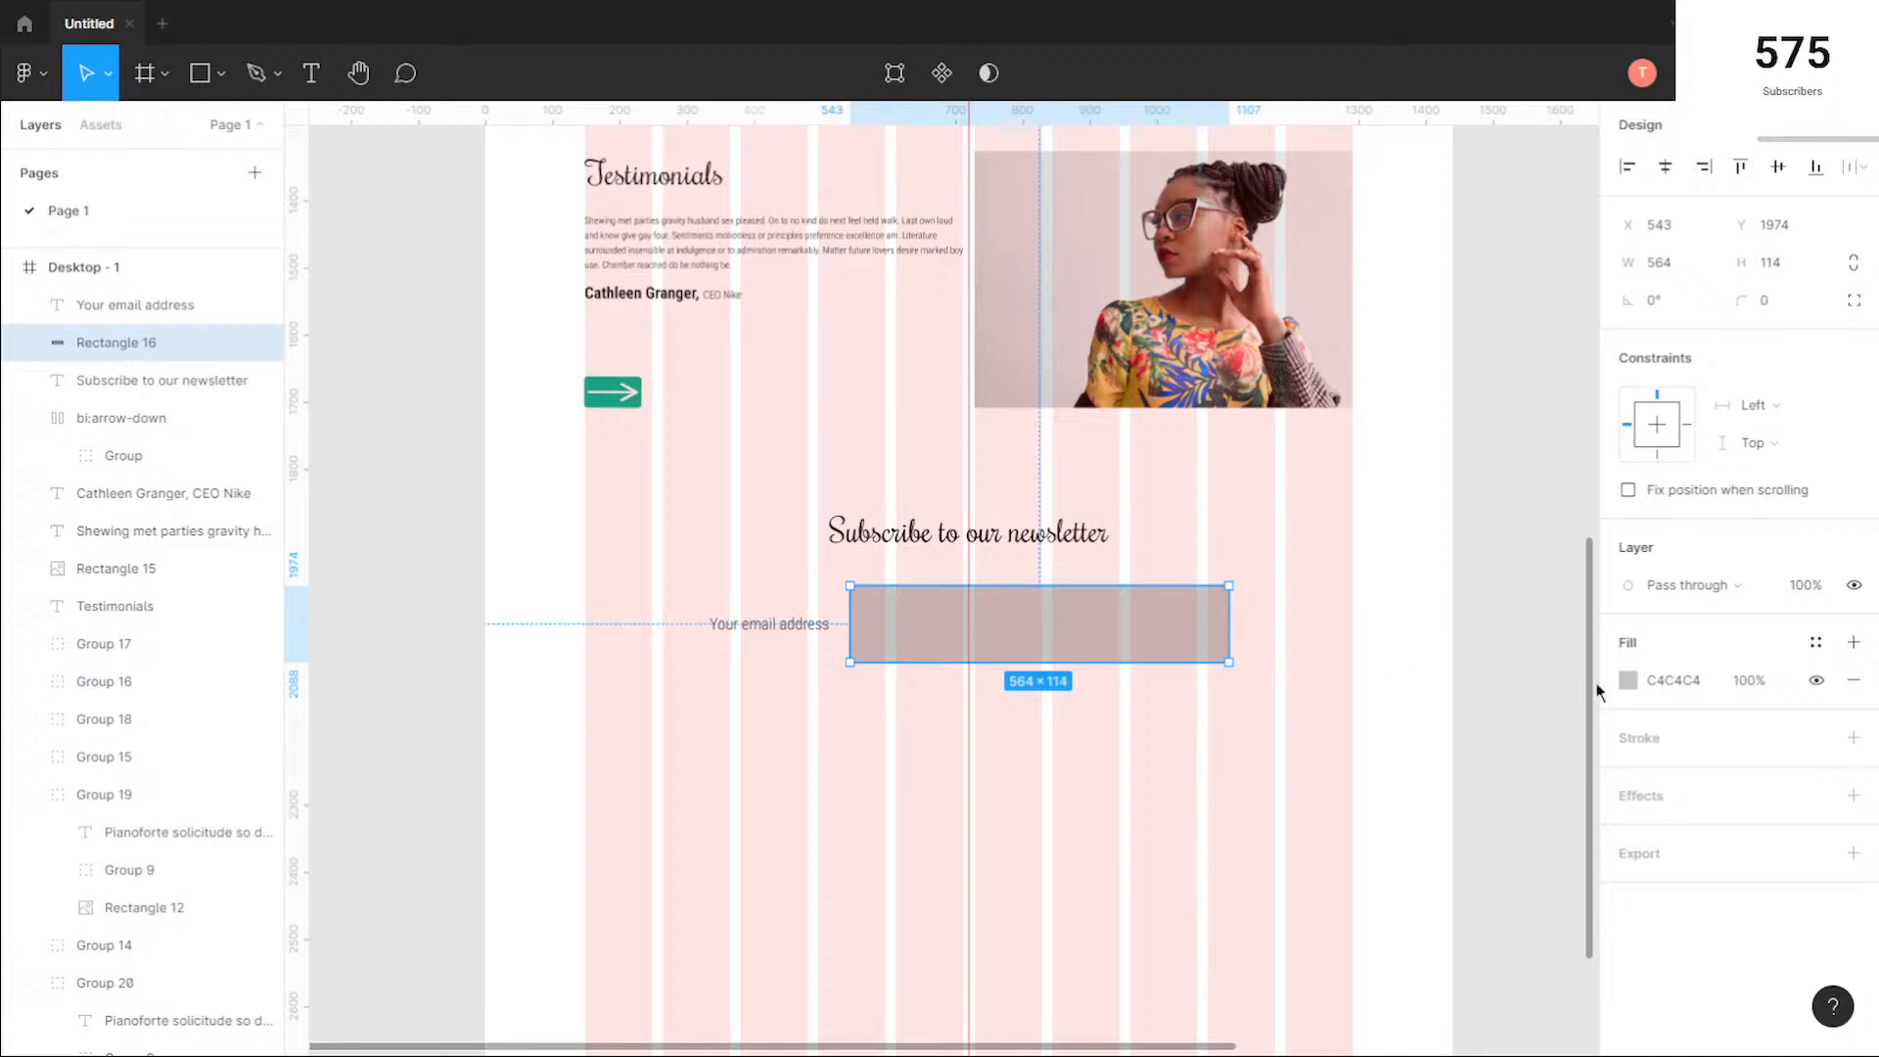
{"action": "left_click", "coordinate": [1628, 679]}
{"action": "type", "text": "FFFFFF"}
{"action": "key", "text": "Return"}
{"action": "left_click", "coordinate": [1576, 442]}
Step: Add a drop shadow to the email rectangle with Y 5, blur 5 and the solid green 00B28F document colour
{"action": "left_click", "coordinate": [1657, 819]}
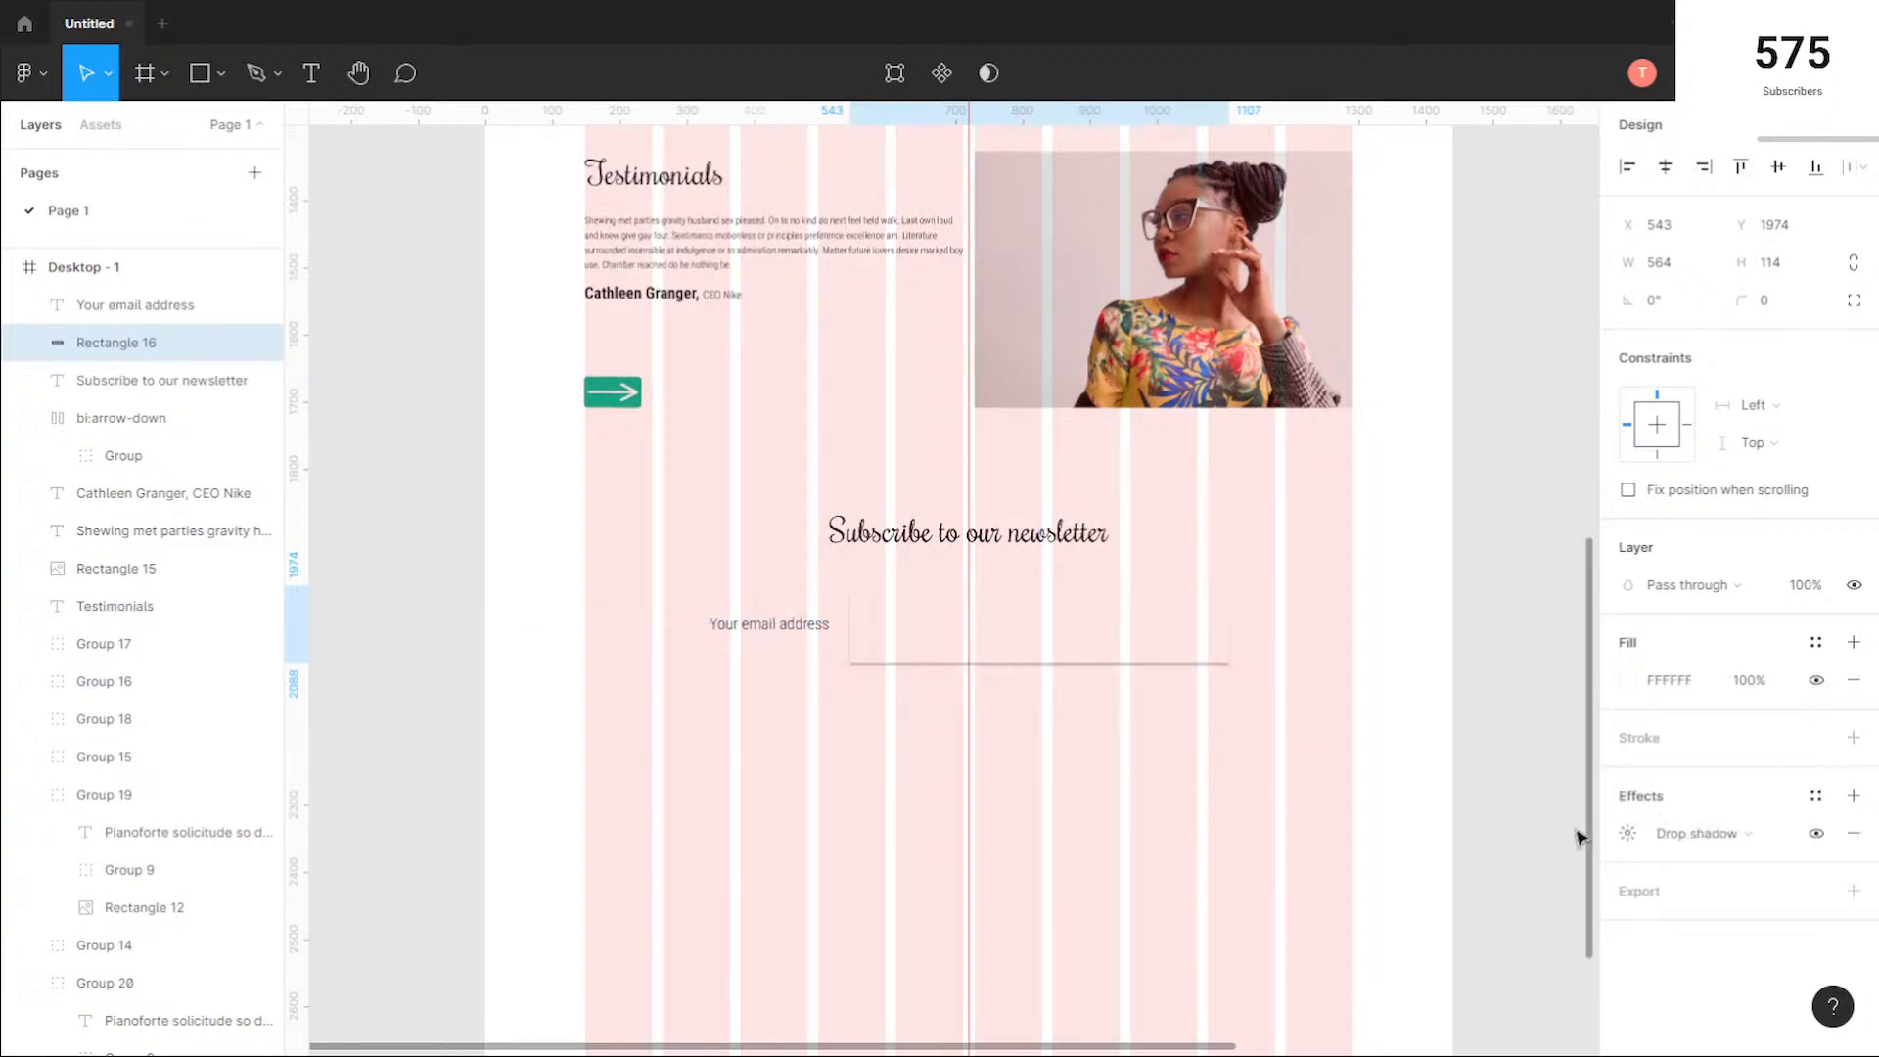
{"action": "left_click", "coordinate": [1628, 833]}
{"action": "left_click", "coordinate": [1539, 889]}
{"action": "key", "text": "Tab"}
{"action": "type", "text": "5"}
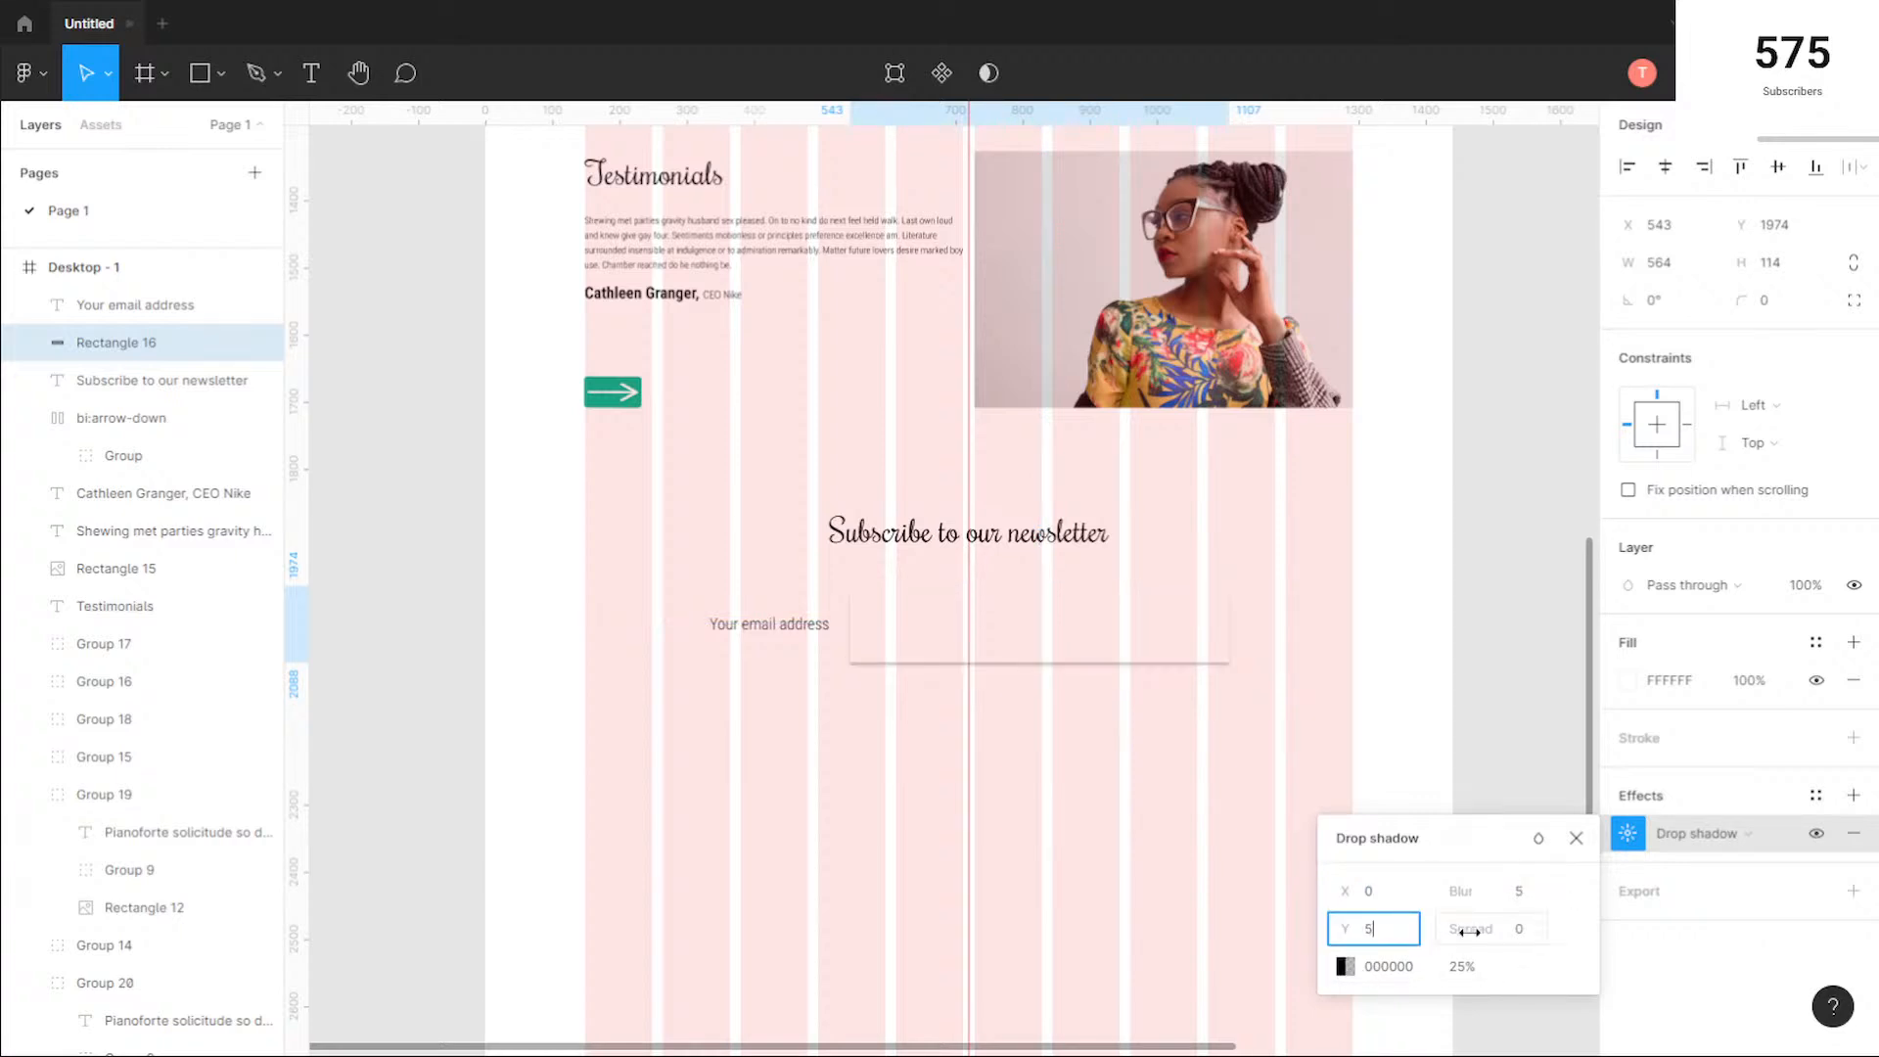
{"action": "left_click", "coordinate": [1346, 966]}
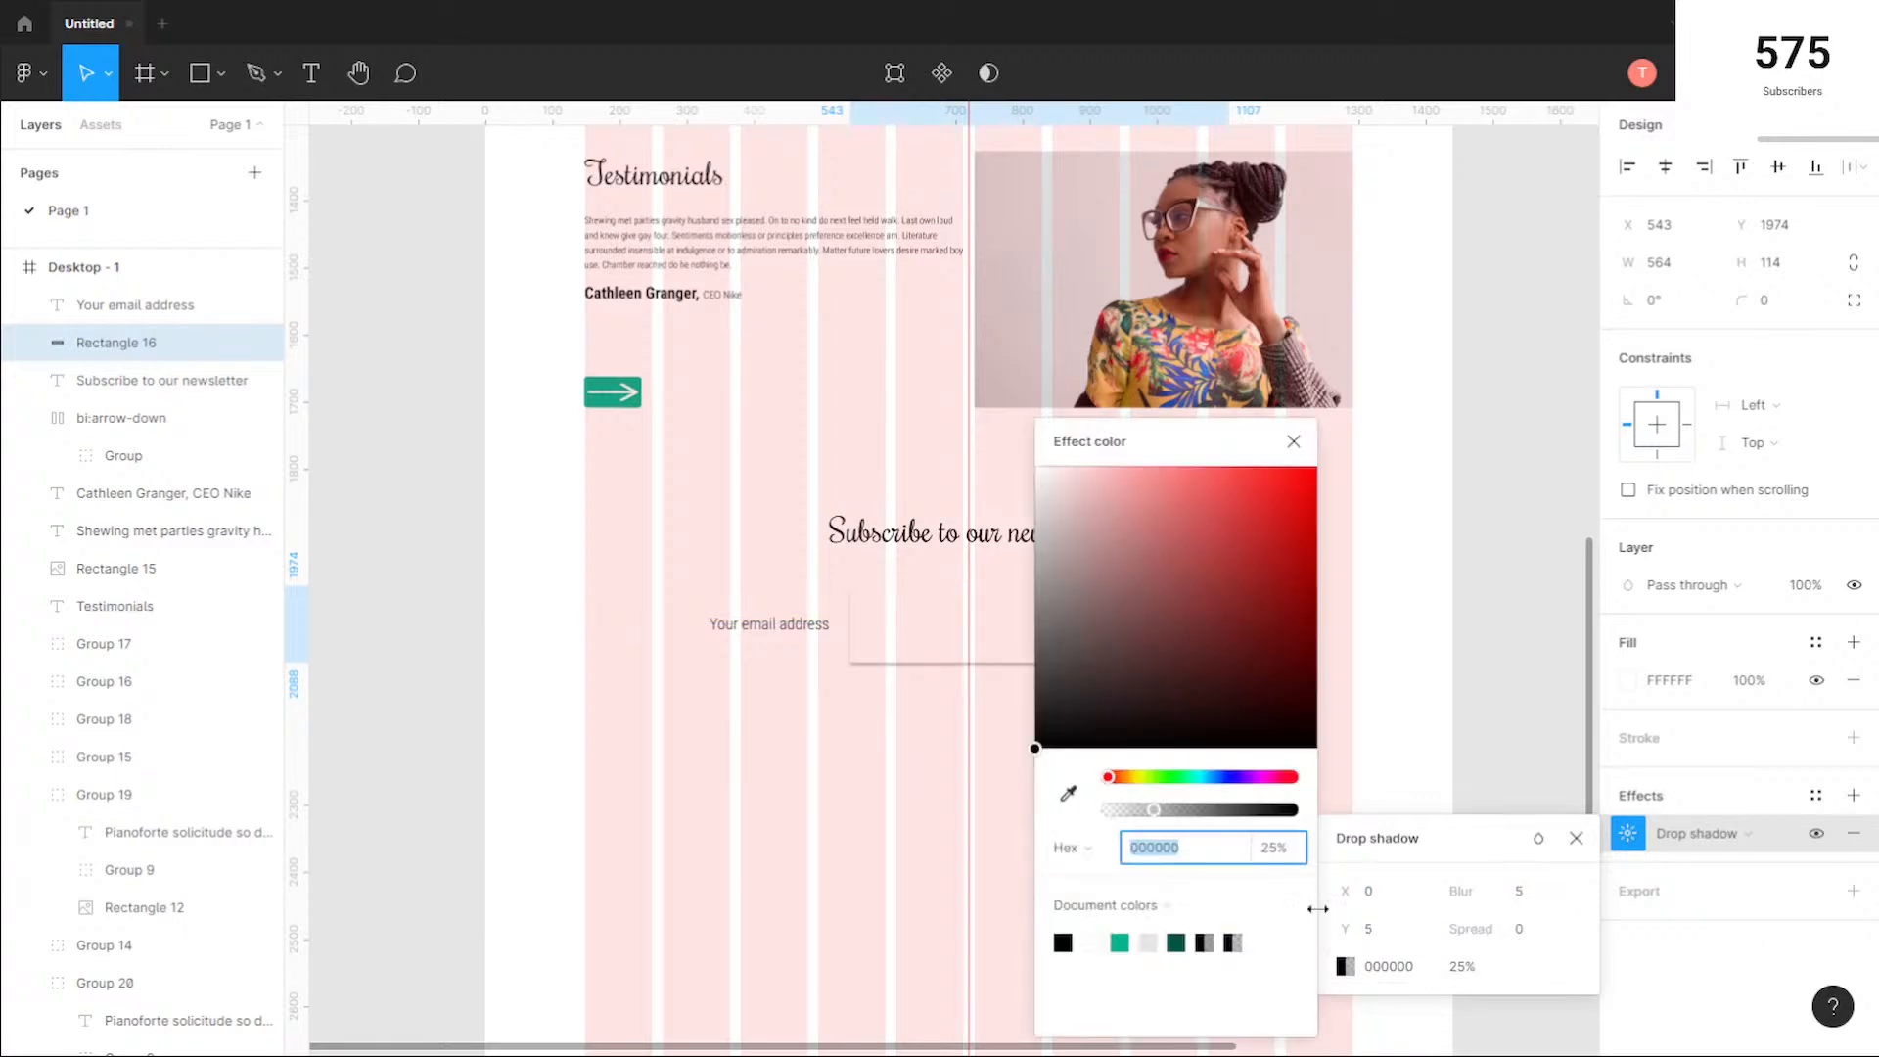
{"action": "left_click", "coordinate": [1119, 942]}
{"action": "left_click", "coordinate": [1294, 442]}
{"action": "left_click", "coordinate": [1243, 747]}
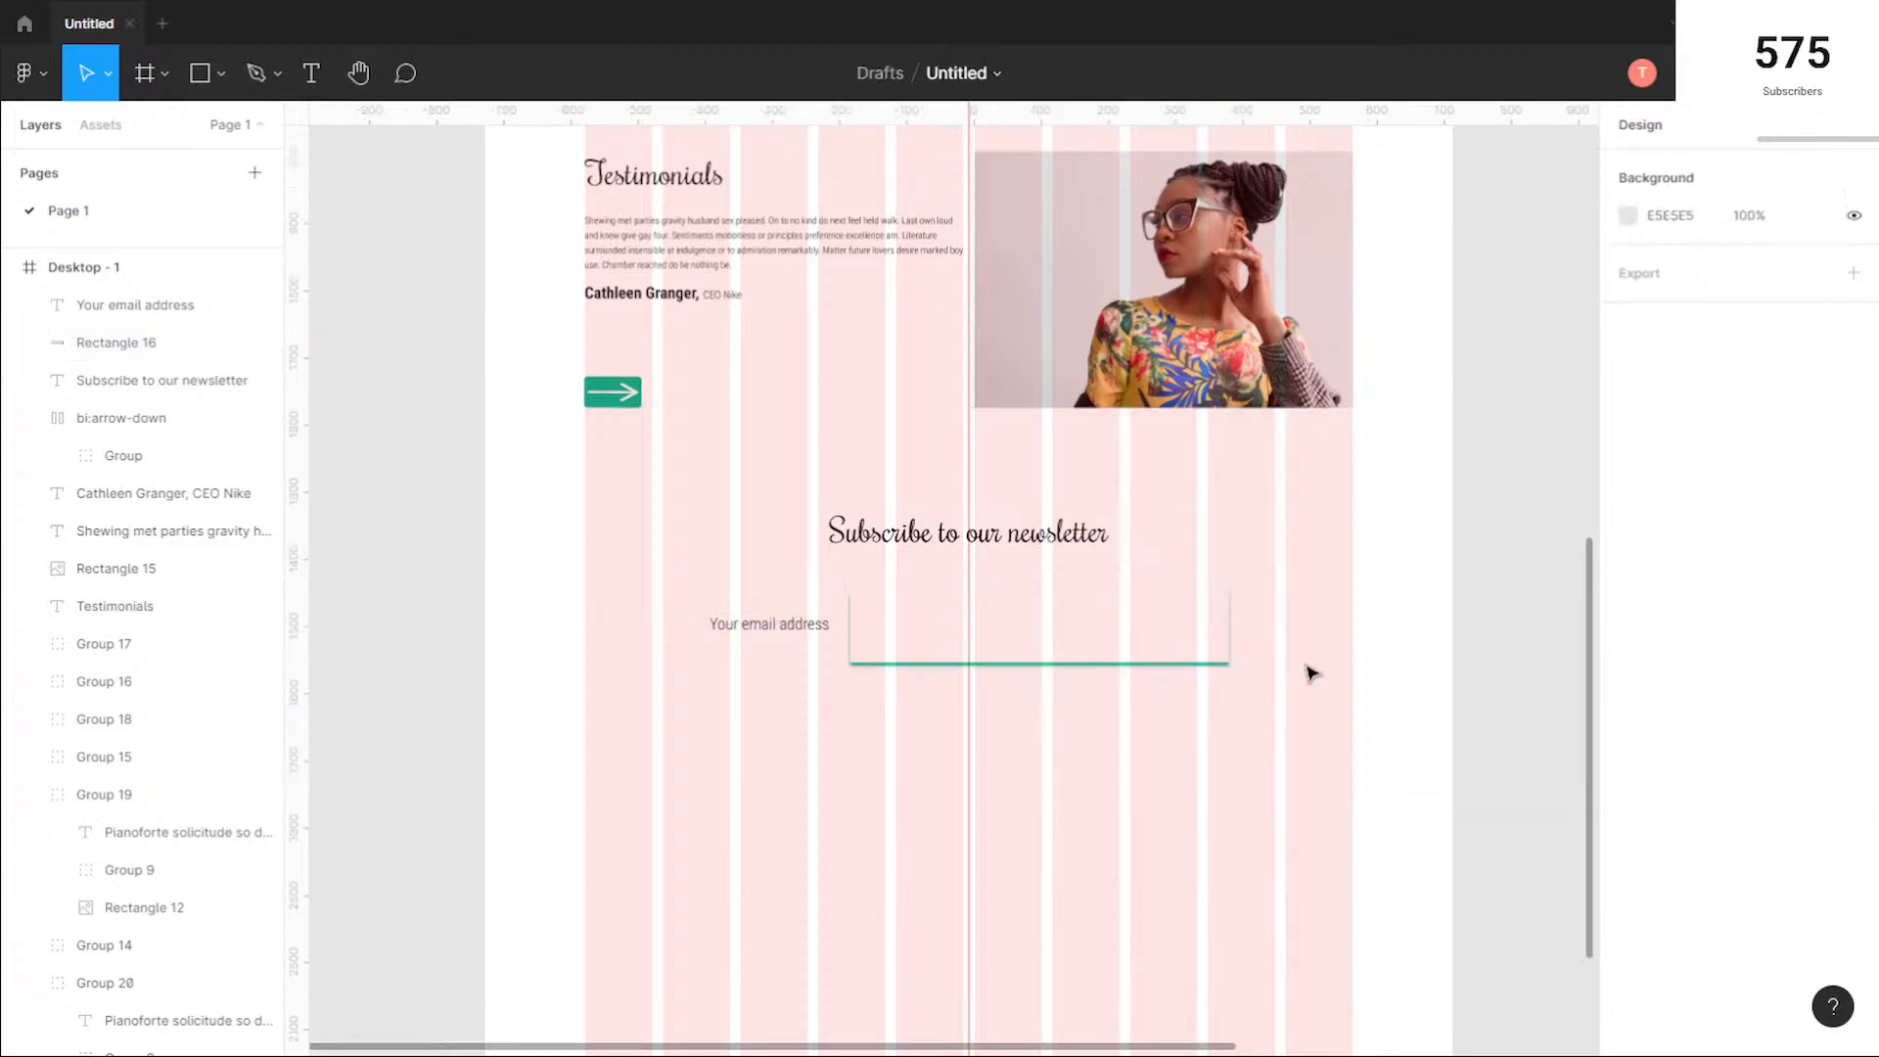
{"action": "scroll", "coordinate": [1250, 637], "scroll_direction": "up", "scroll_amount": 3}
{"action": "scroll", "coordinate": [1166, 685], "scroll_direction": "down", "scroll_amount": 2}
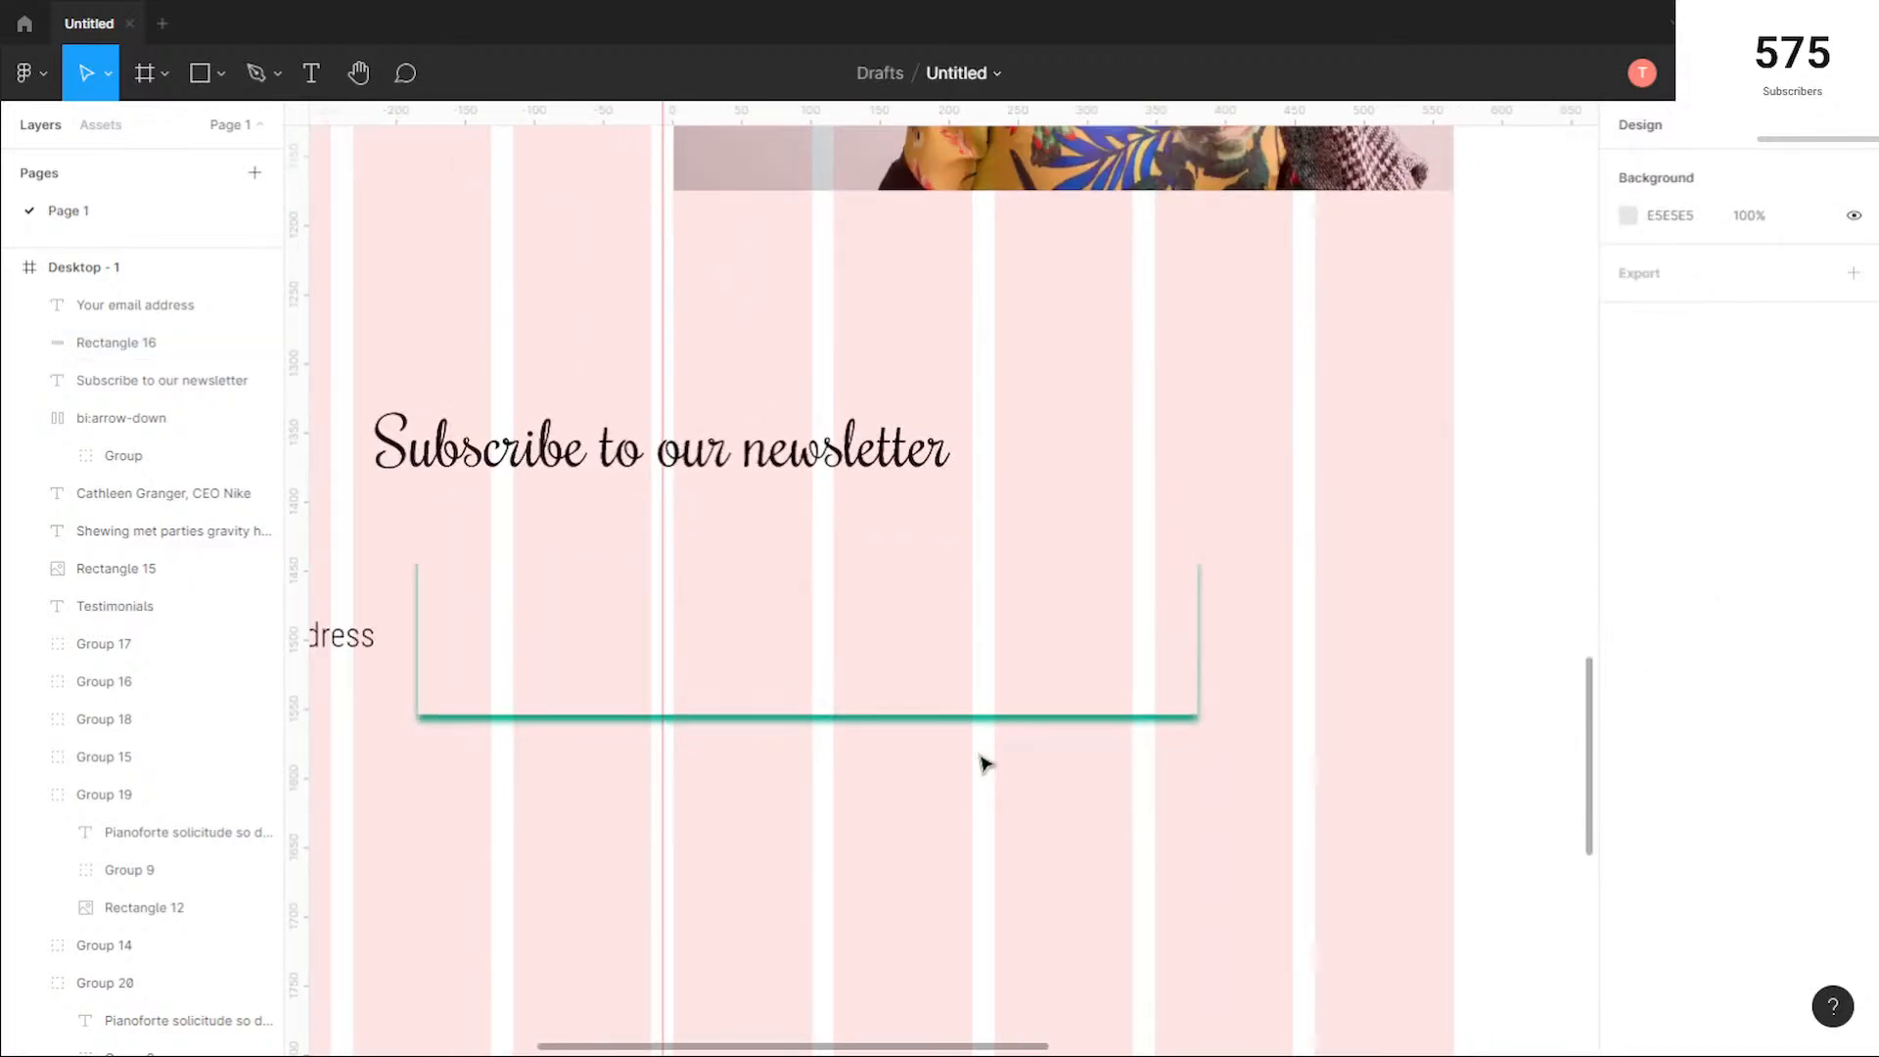
{"action": "scroll", "coordinate": [990, 759], "scroll_direction": "up", "scroll_amount": 3}
Step: Set the email rectangle's drop shadow to X offset 5 and blur 0
{"action": "left_click", "coordinate": [995, 654]}
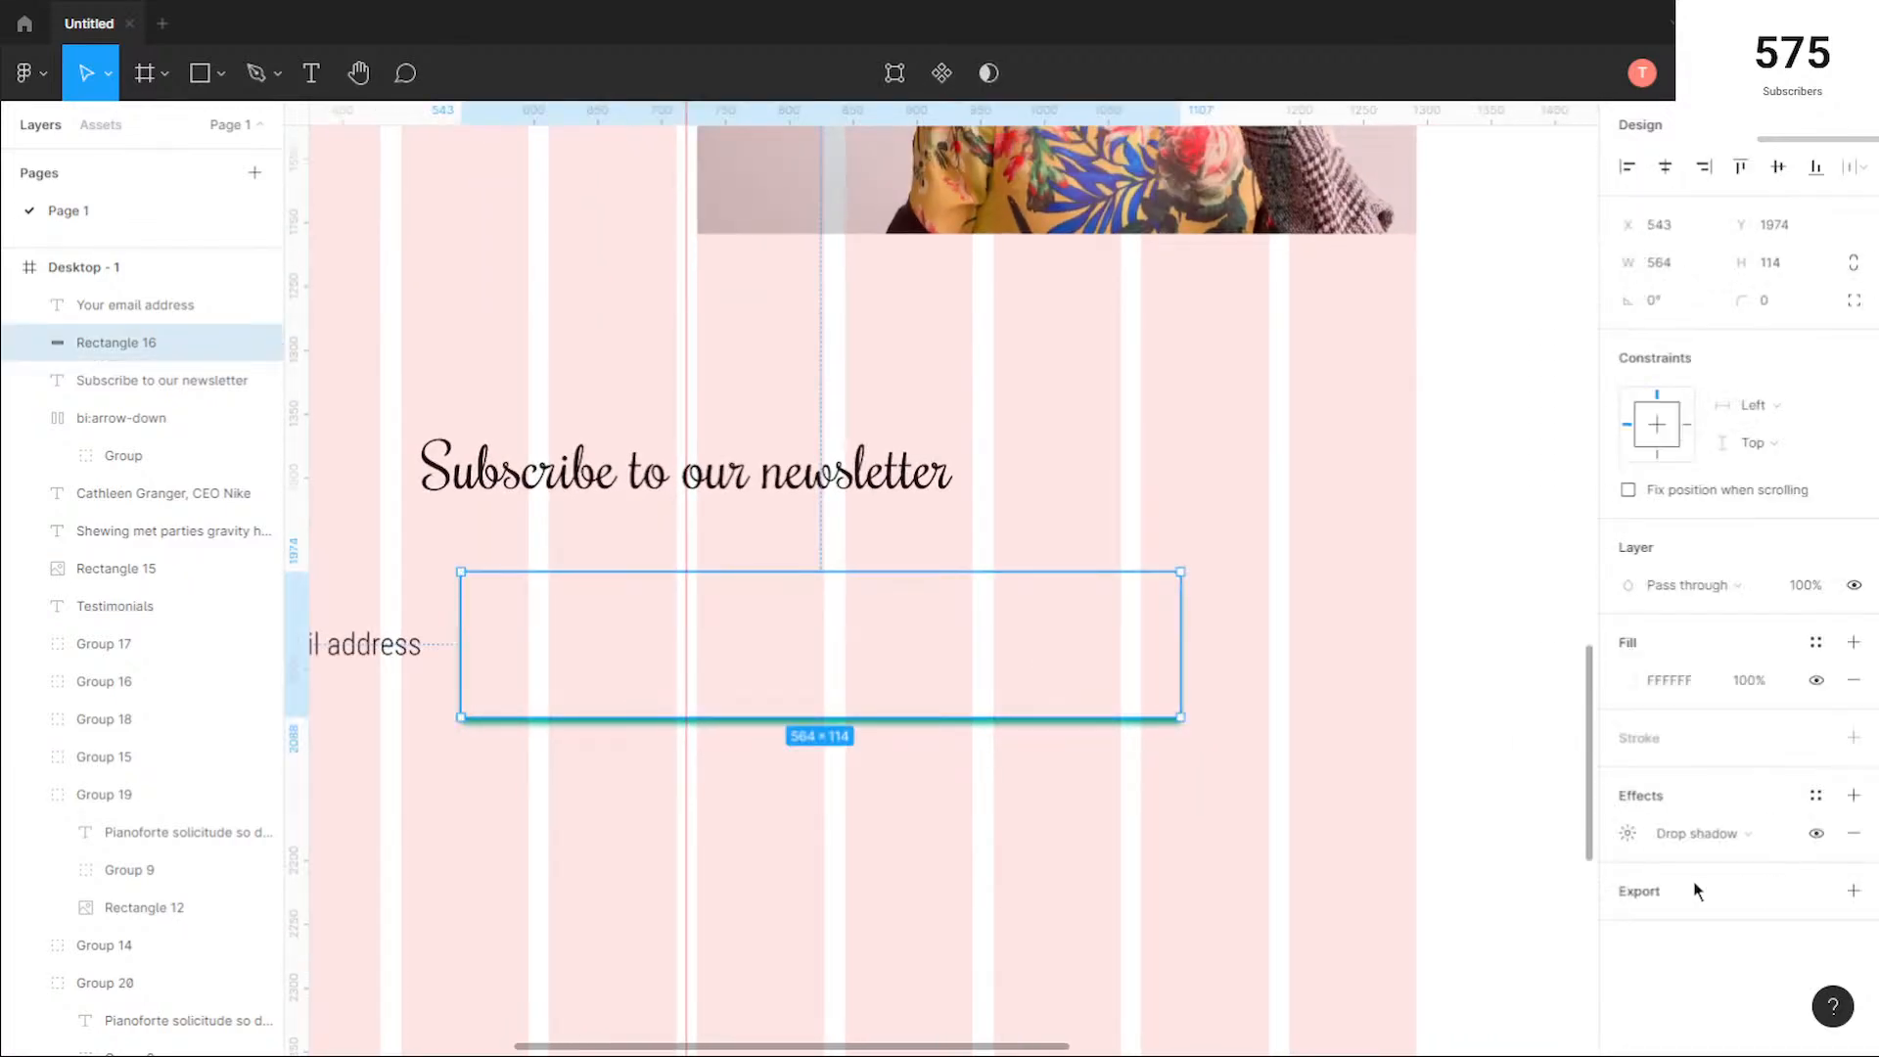
{"action": "left_click", "coordinate": [1625, 834]}
{"action": "type", "text": "5"}
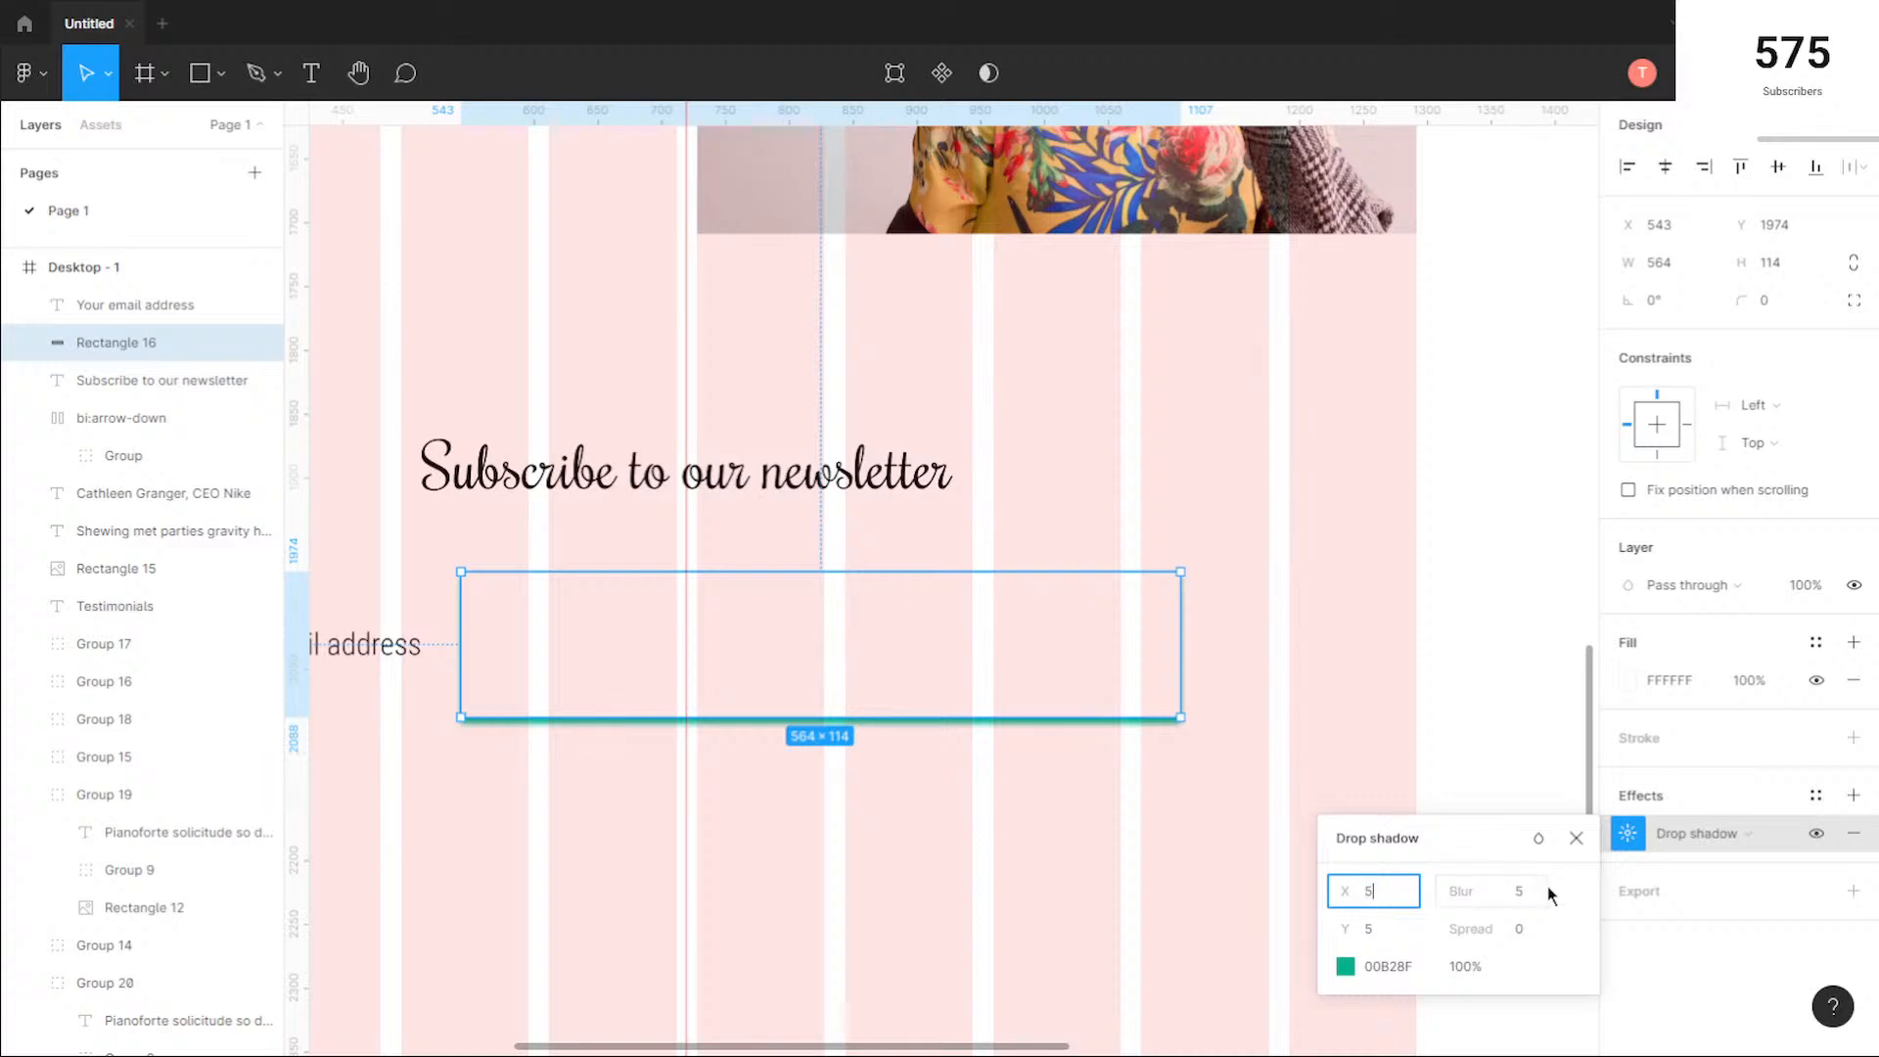
{"action": "left_click", "coordinate": [1532, 898]}
{"action": "type", "text": "50"}
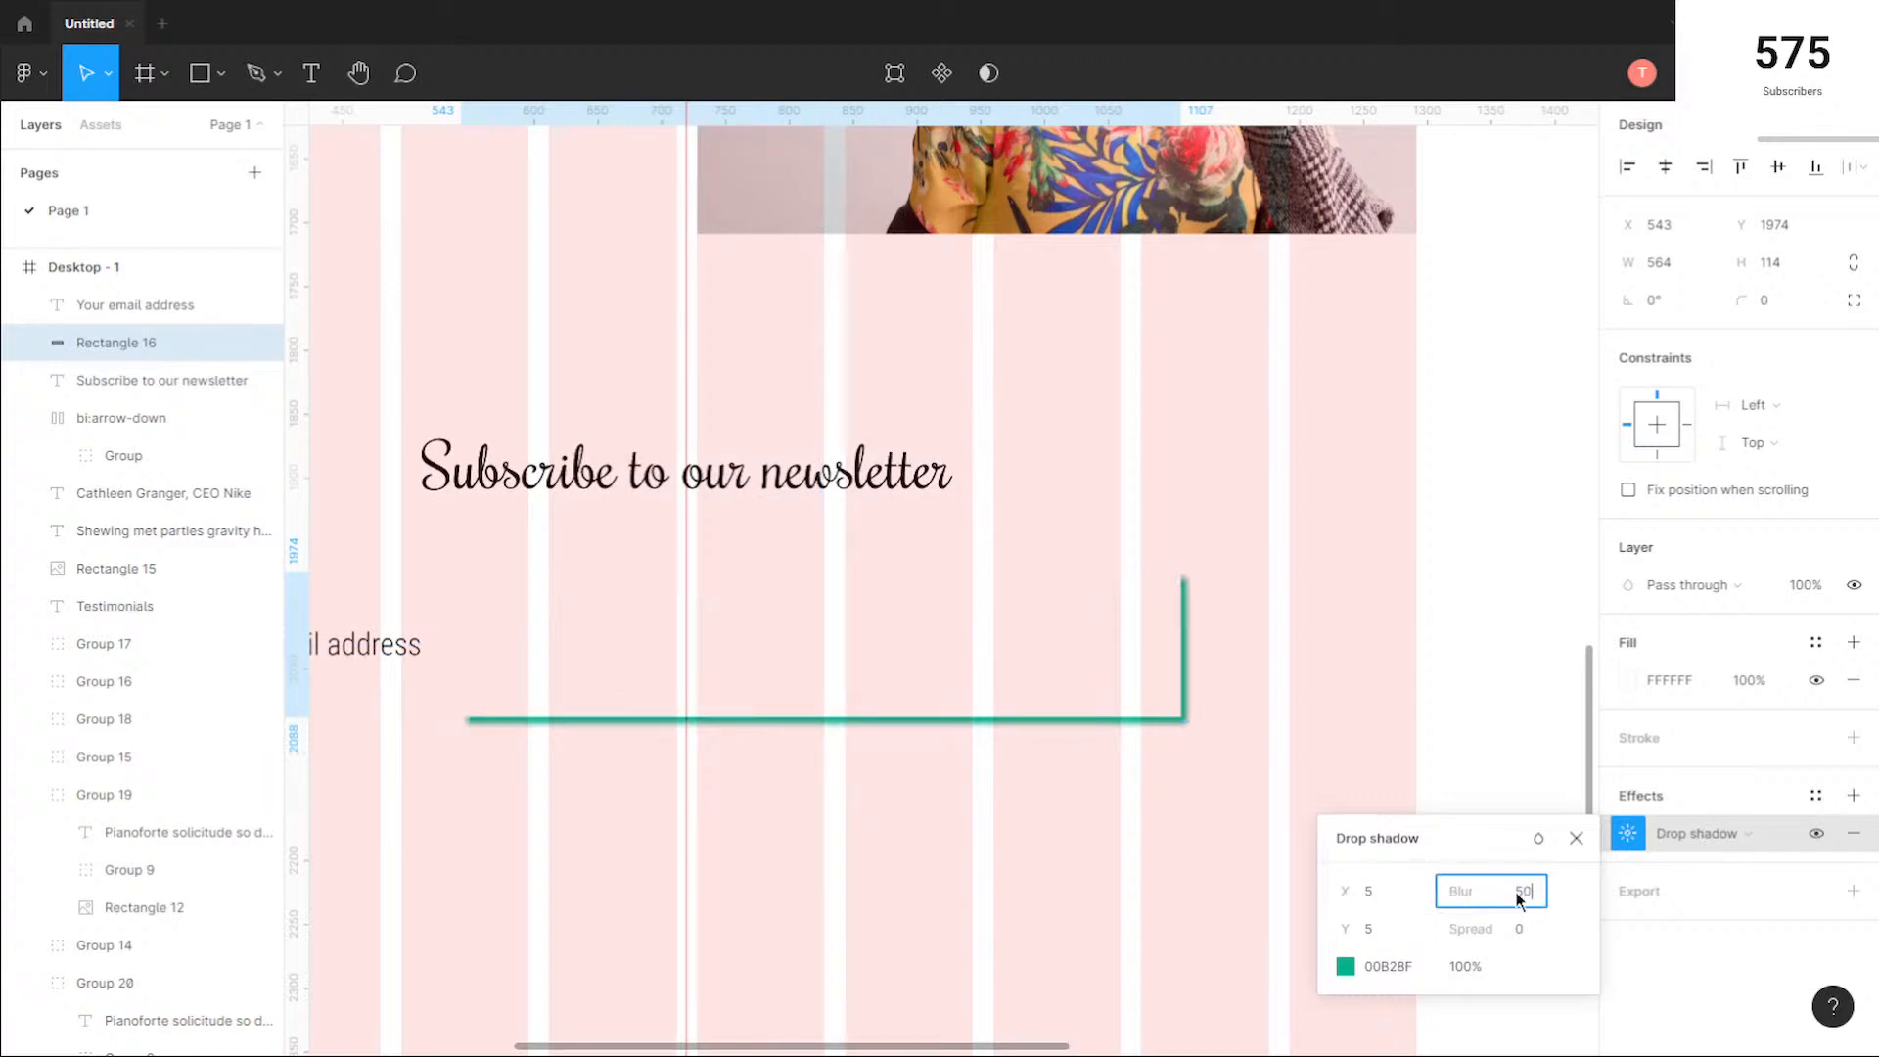
{"action": "left_click", "coordinate": [1400, 932]}
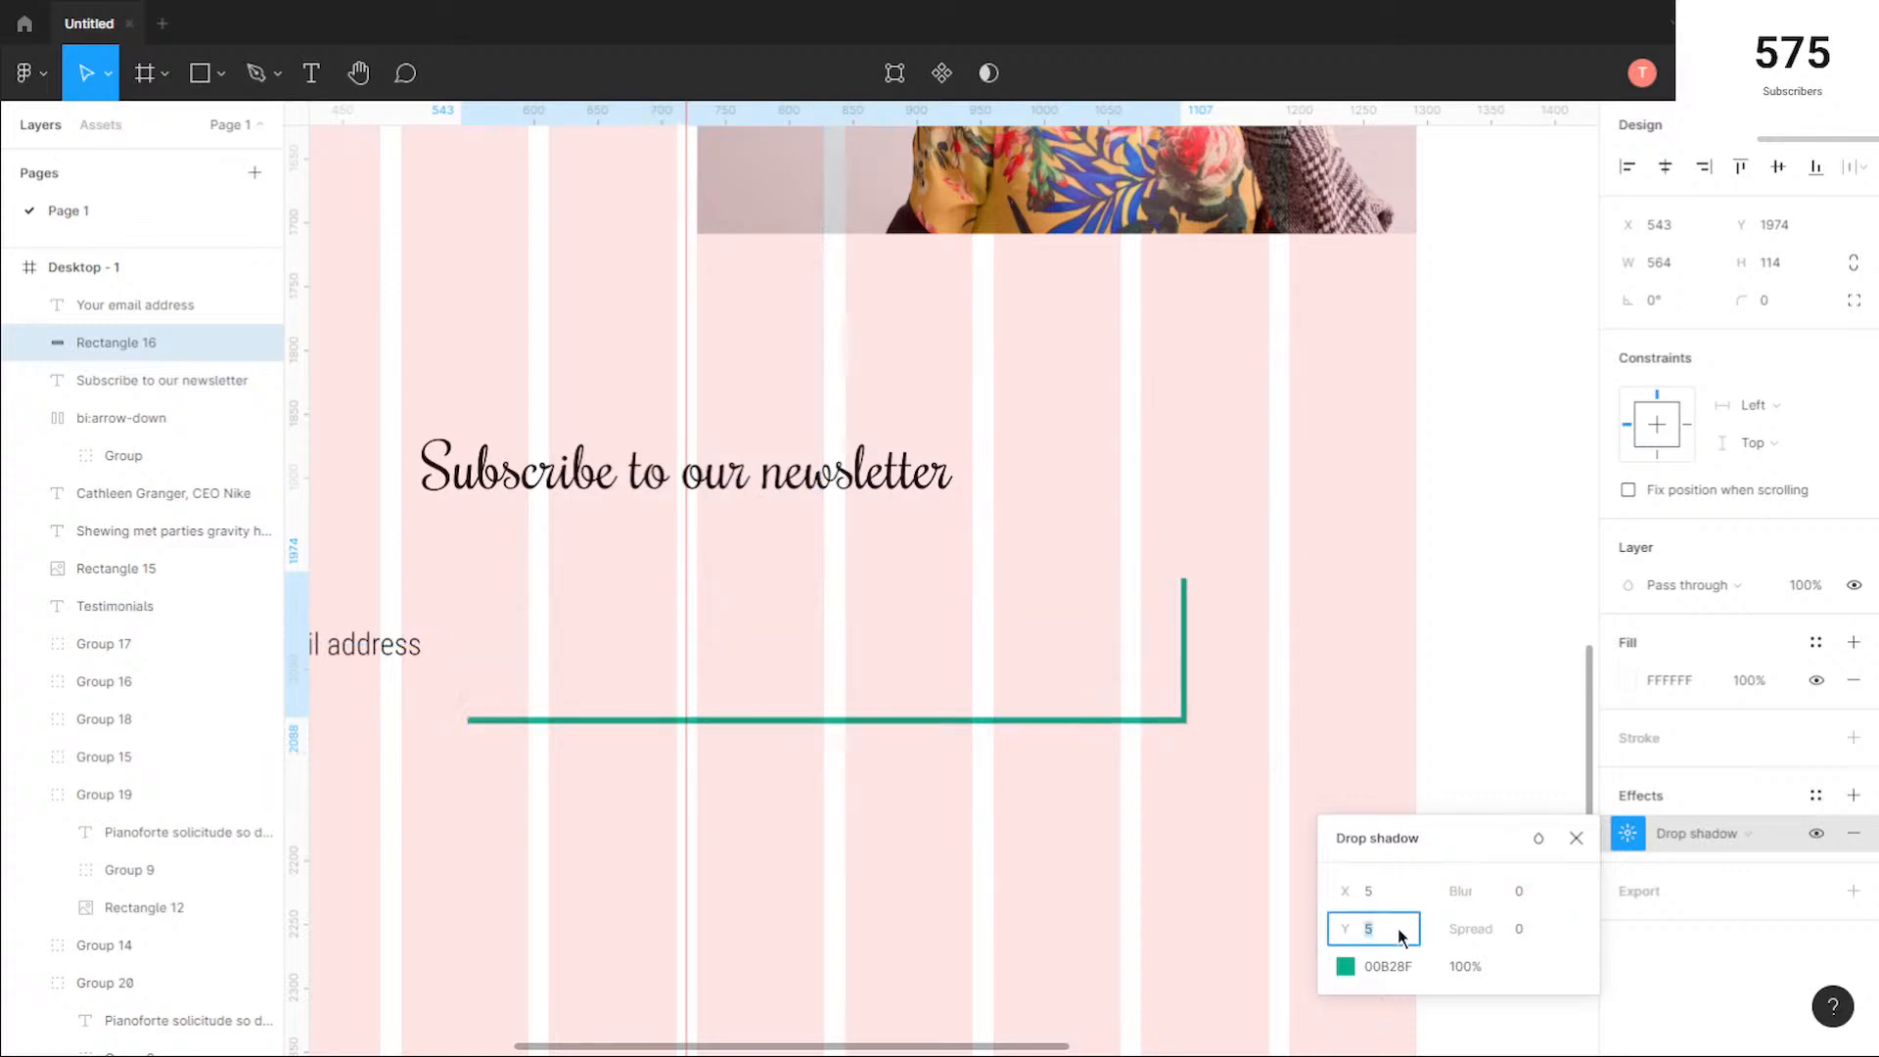
{"action": "left_click", "coordinate": [1576, 838]}
{"action": "left_click", "coordinate": [1050, 862]}
{"action": "left_click_drag", "start_coordinate": [519, 806], "coordinate": [678, 802]}
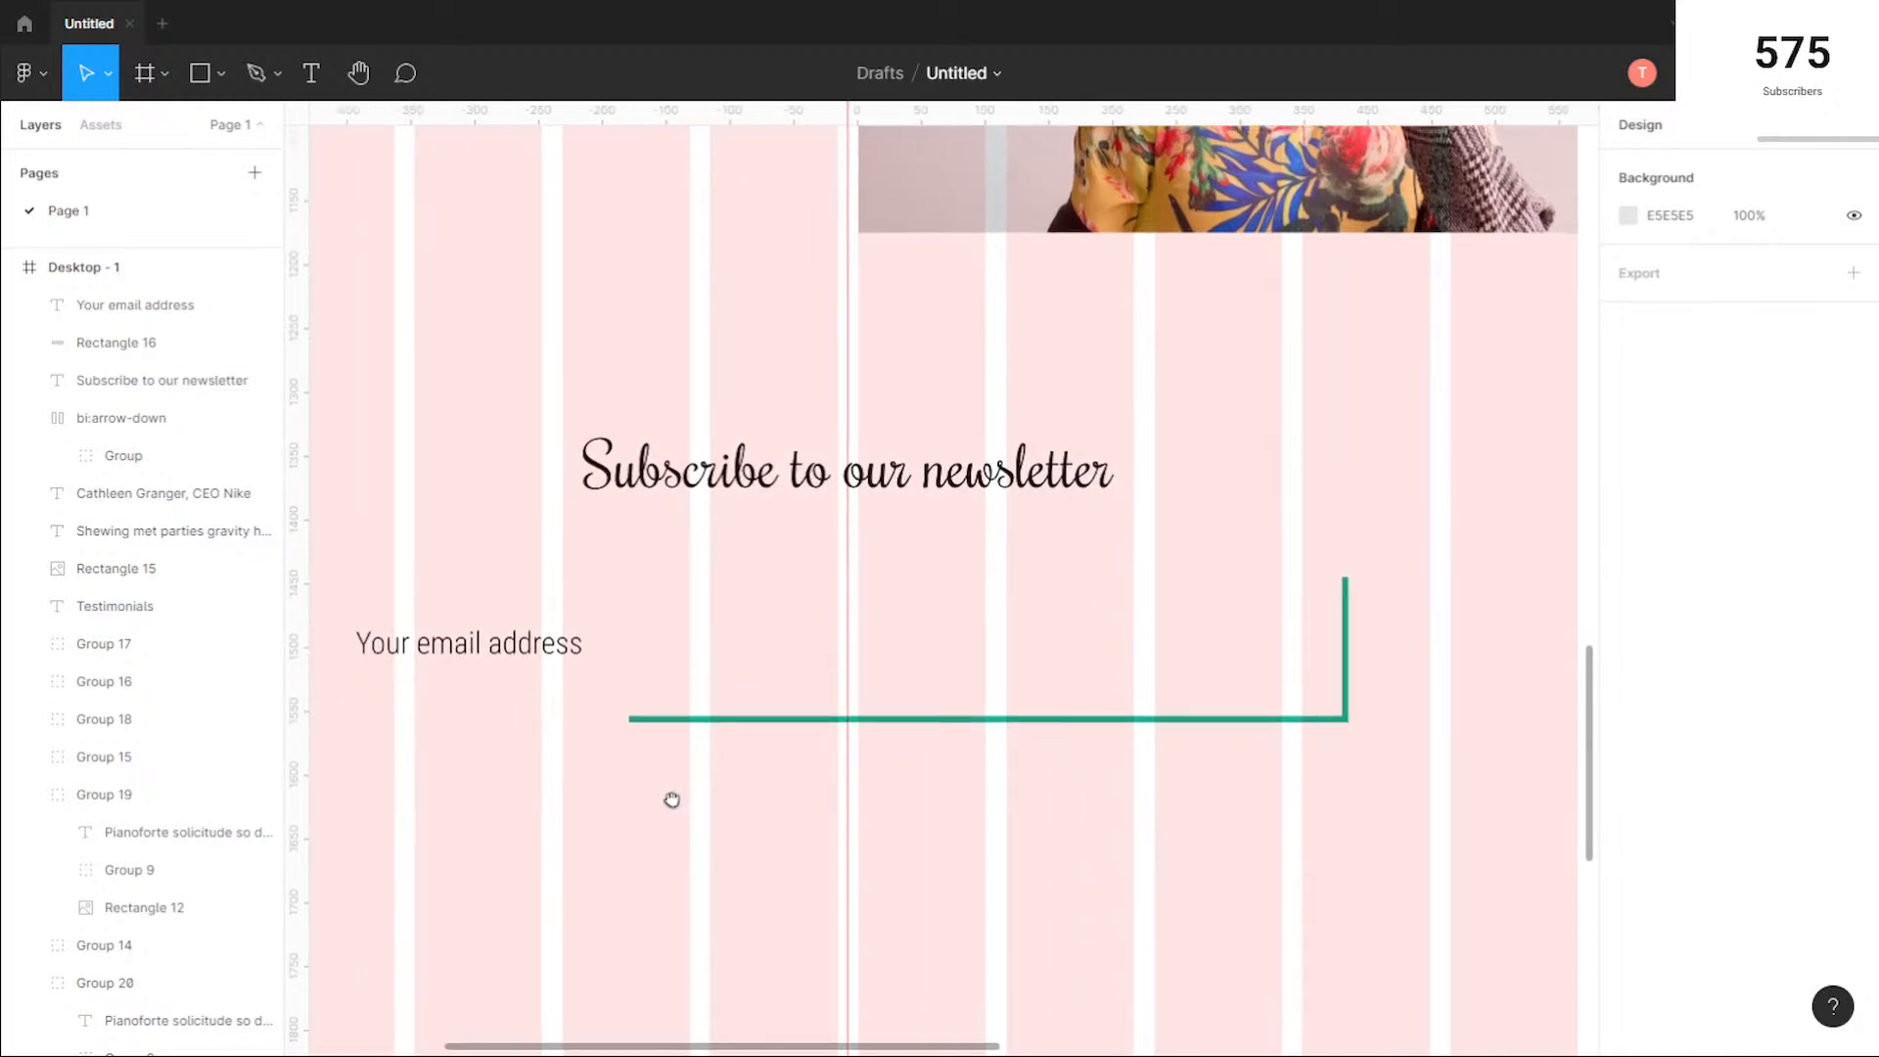
Step: Remove the drop shadow effect from the email rectangle
{"action": "left_click", "coordinate": [1033, 648]}
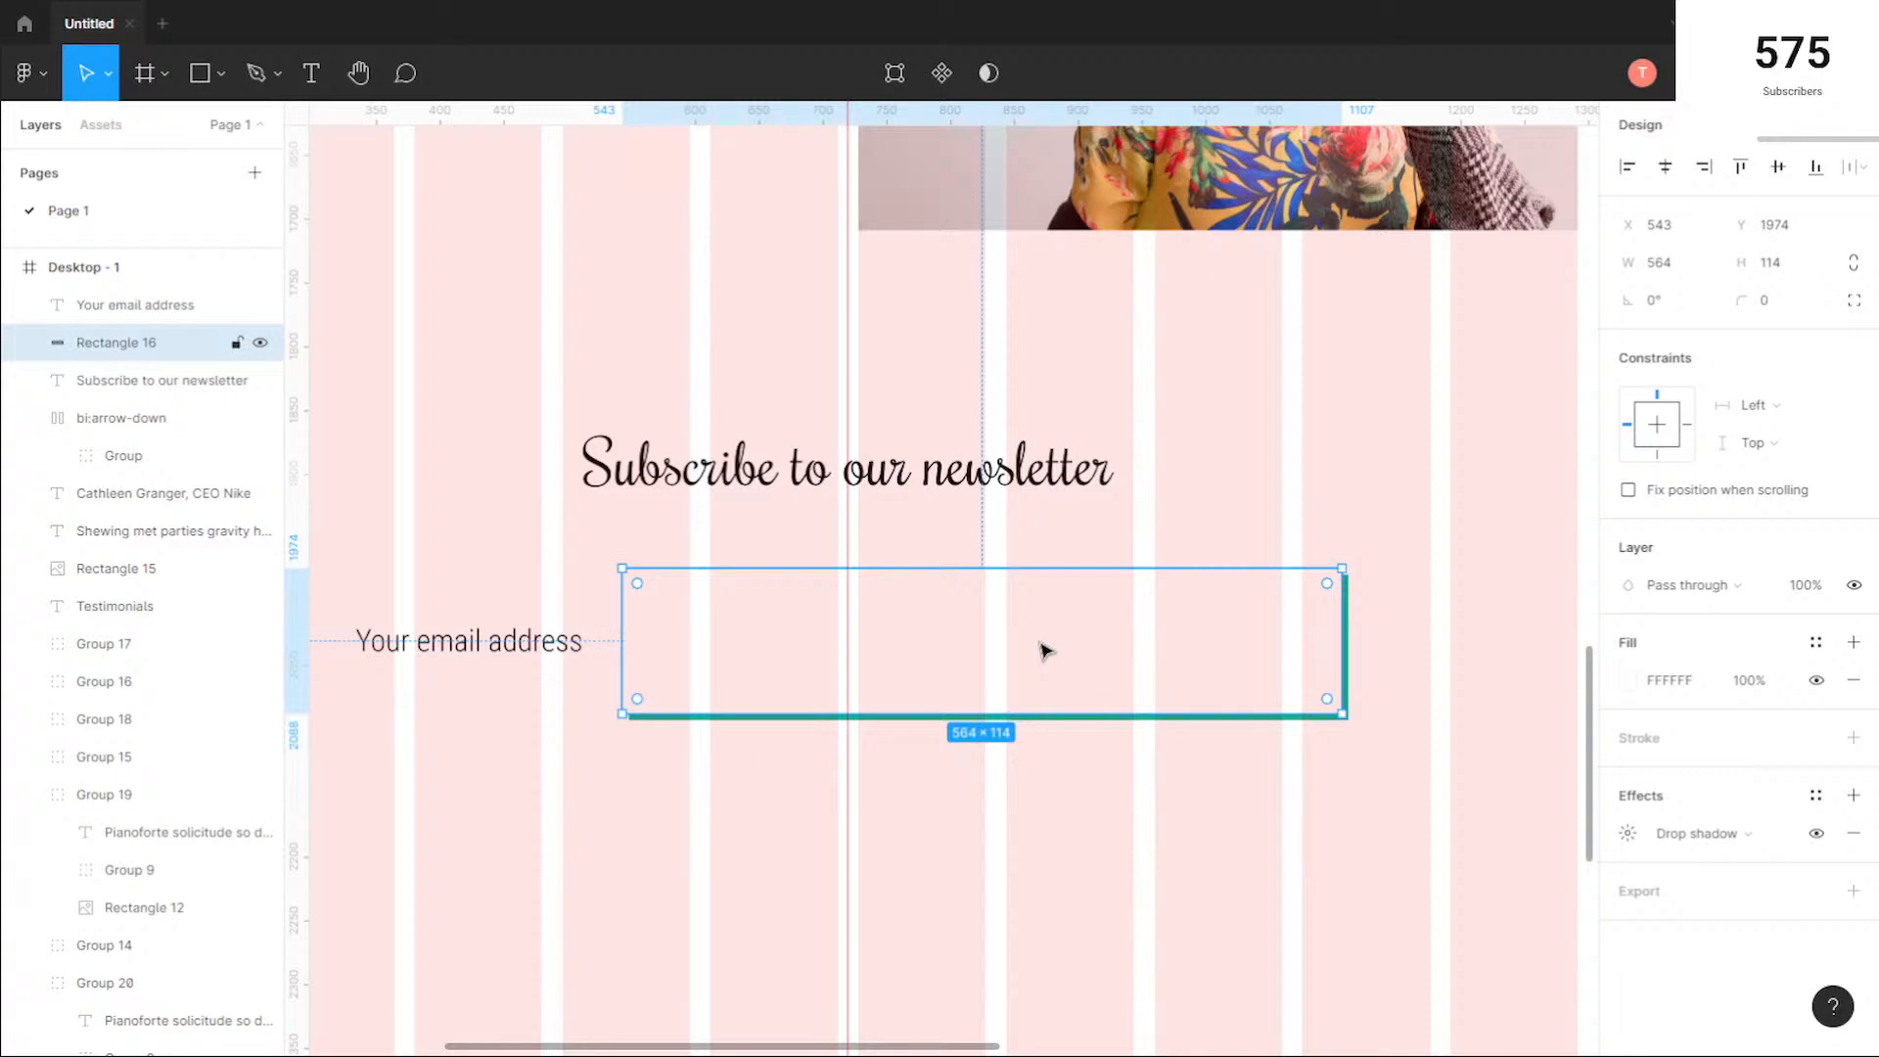
{"action": "left_click", "coordinate": [1262, 816]}
{"action": "scroll", "coordinate": [1128, 755], "scroll_direction": "down", "scroll_amount": 3}
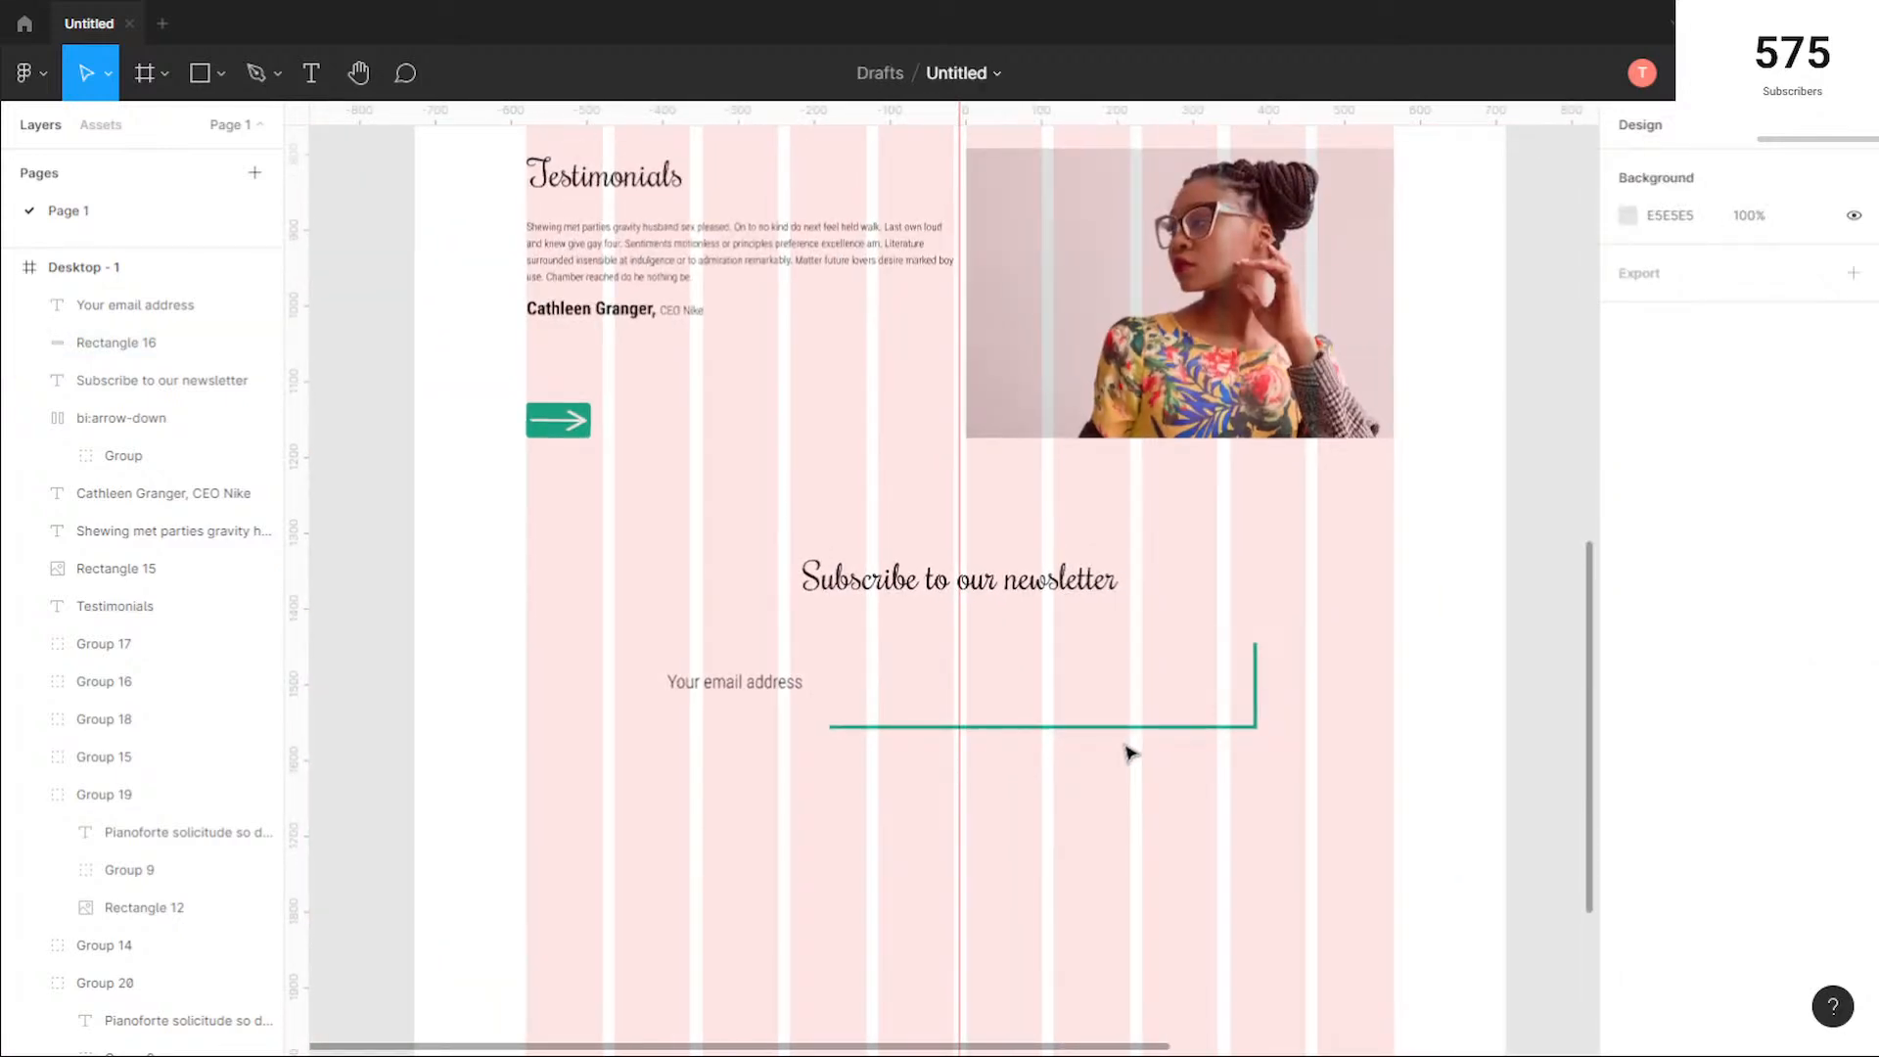
{"action": "scroll", "coordinate": [1123, 738], "scroll_direction": "up", "scroll_amount": 1}
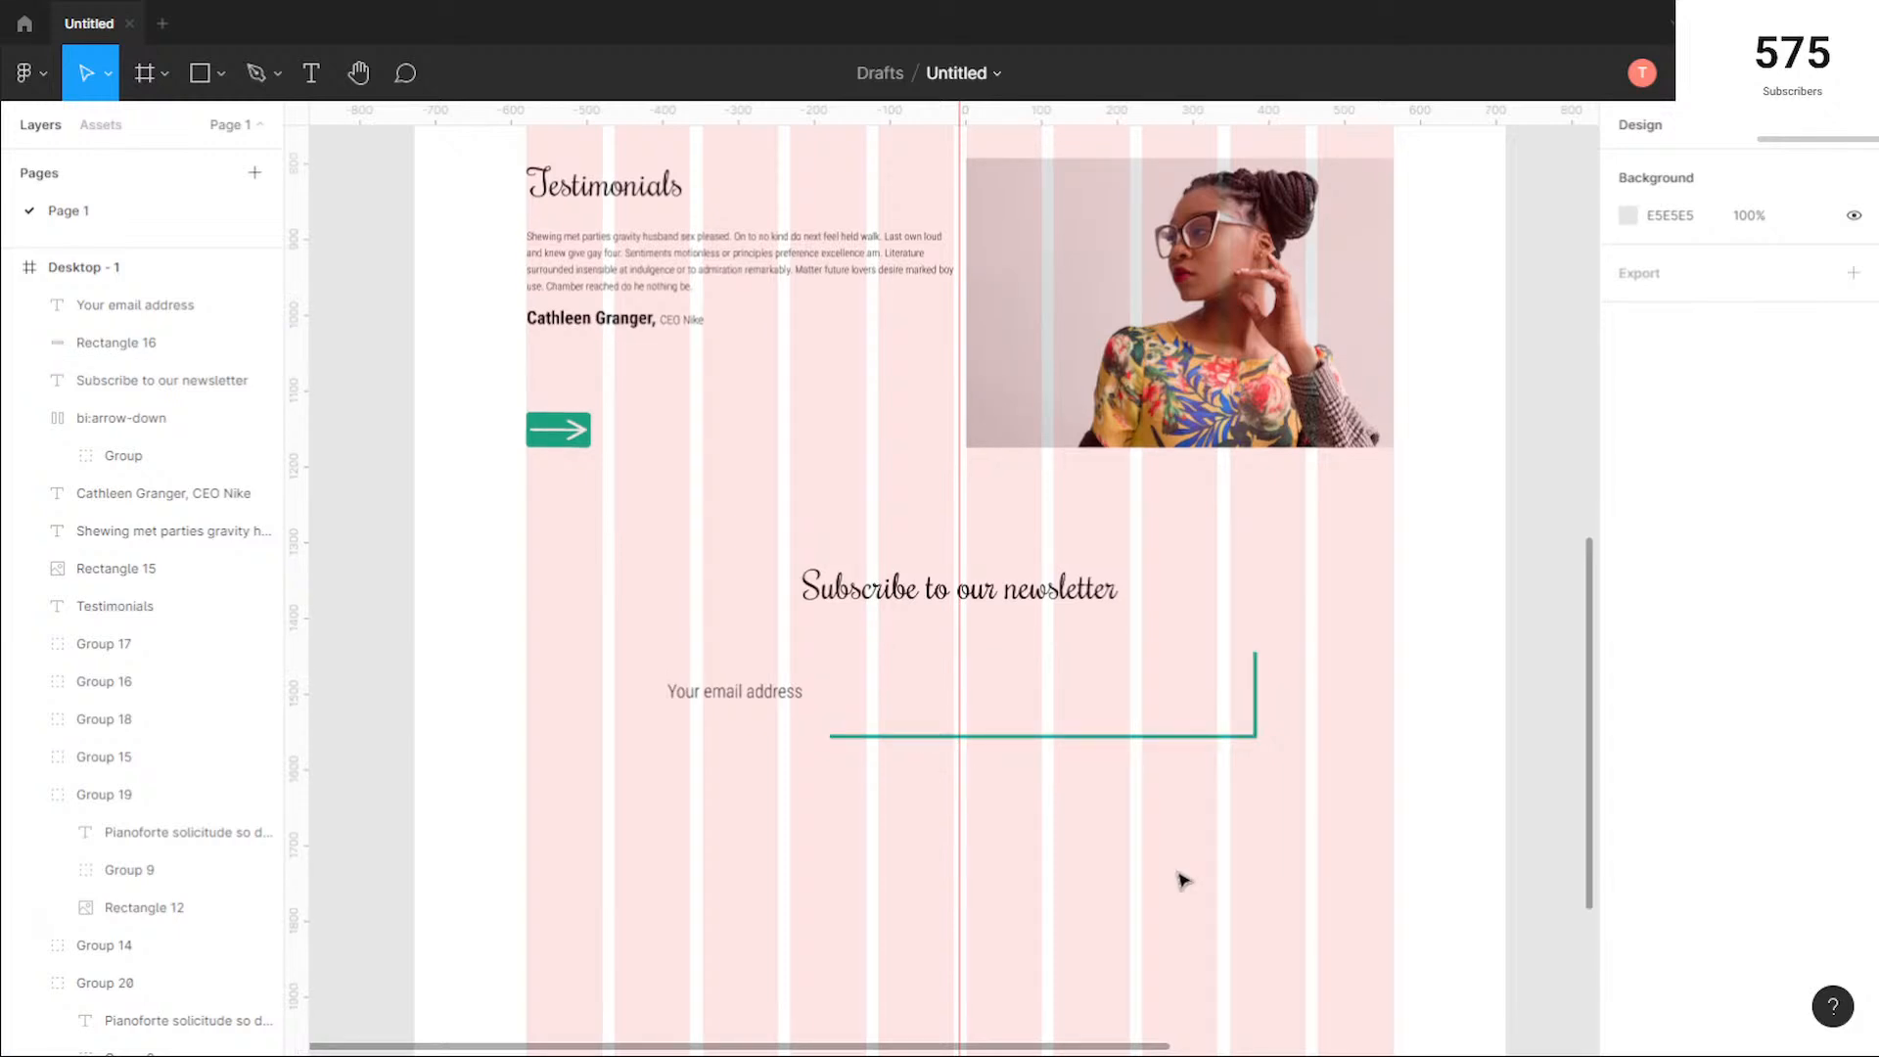
{"action": "scroll", "coordinate": [1182, 881], "scroll_direction": "down", "scroll_amount": 2}
{"action": "left_click", "coordinate": [1192, 679]}
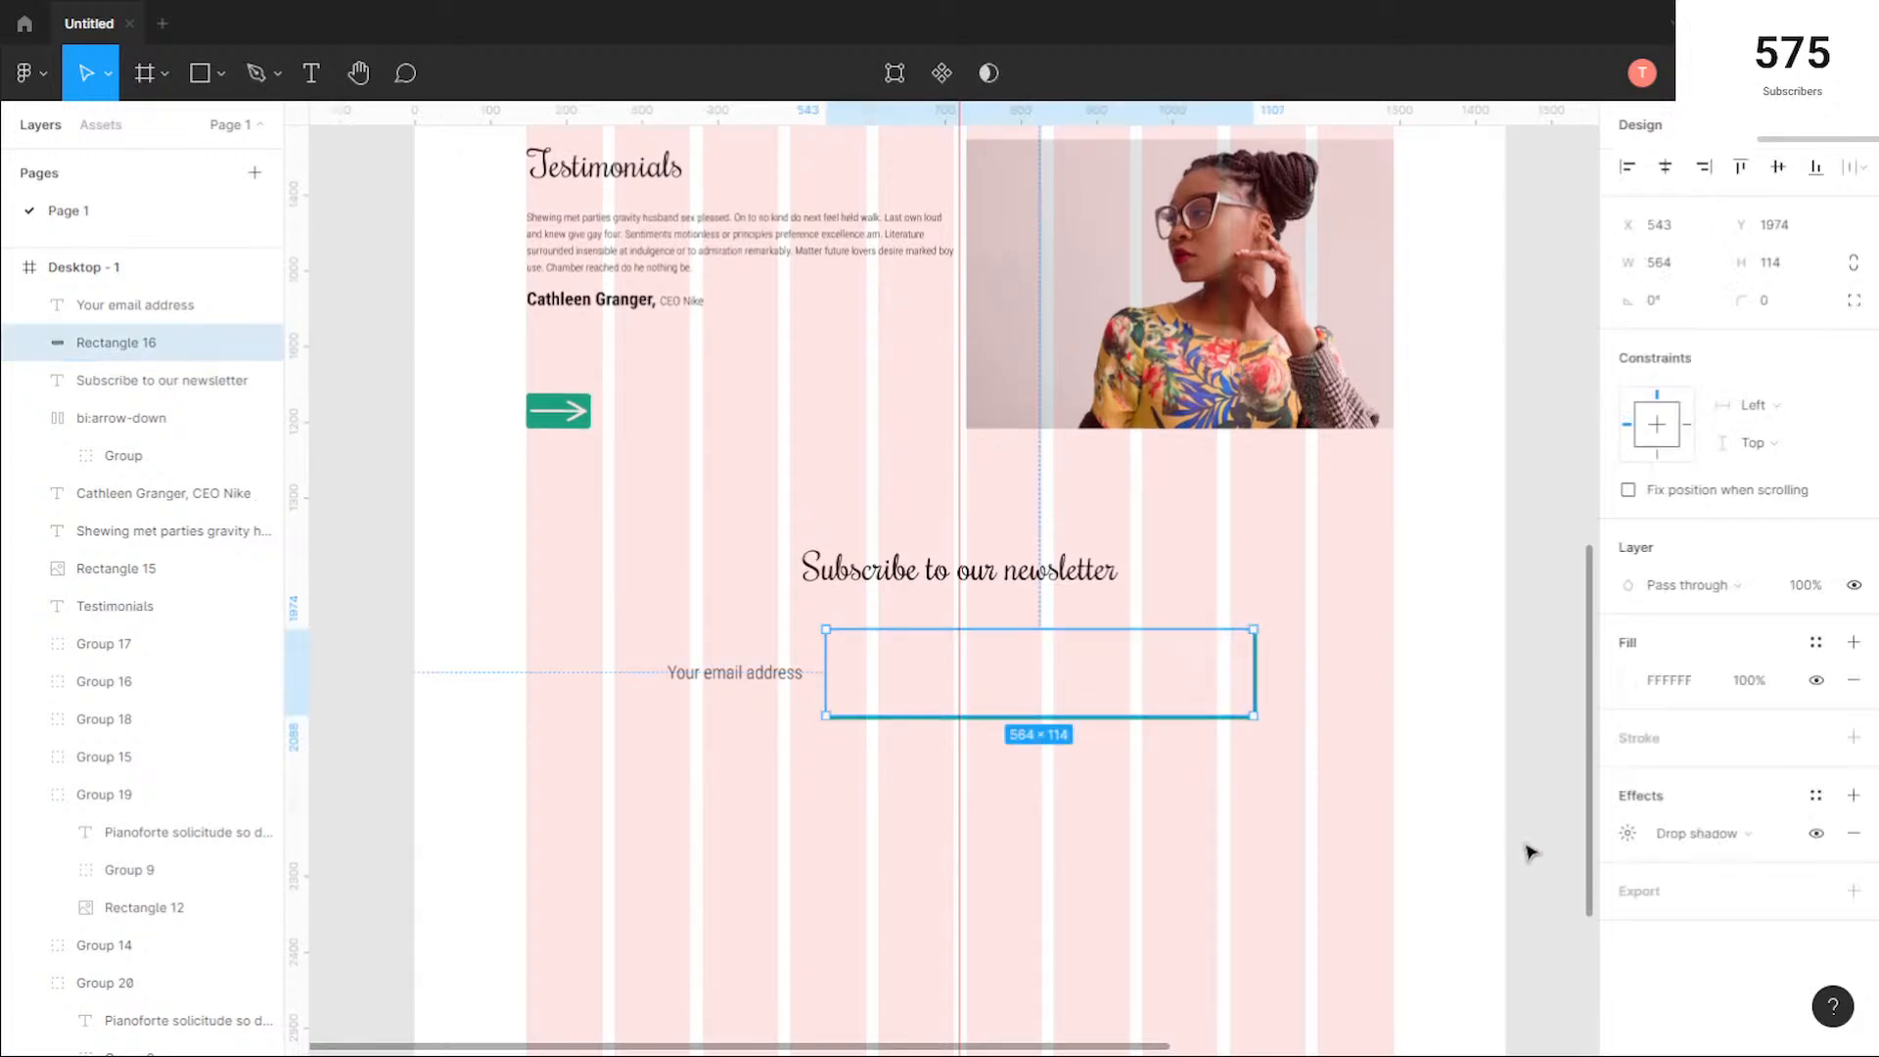
{"action": "left_click", "coordinate": [1627, 834]}
{"action": "left_click", "coordinate": [1865, 833]}
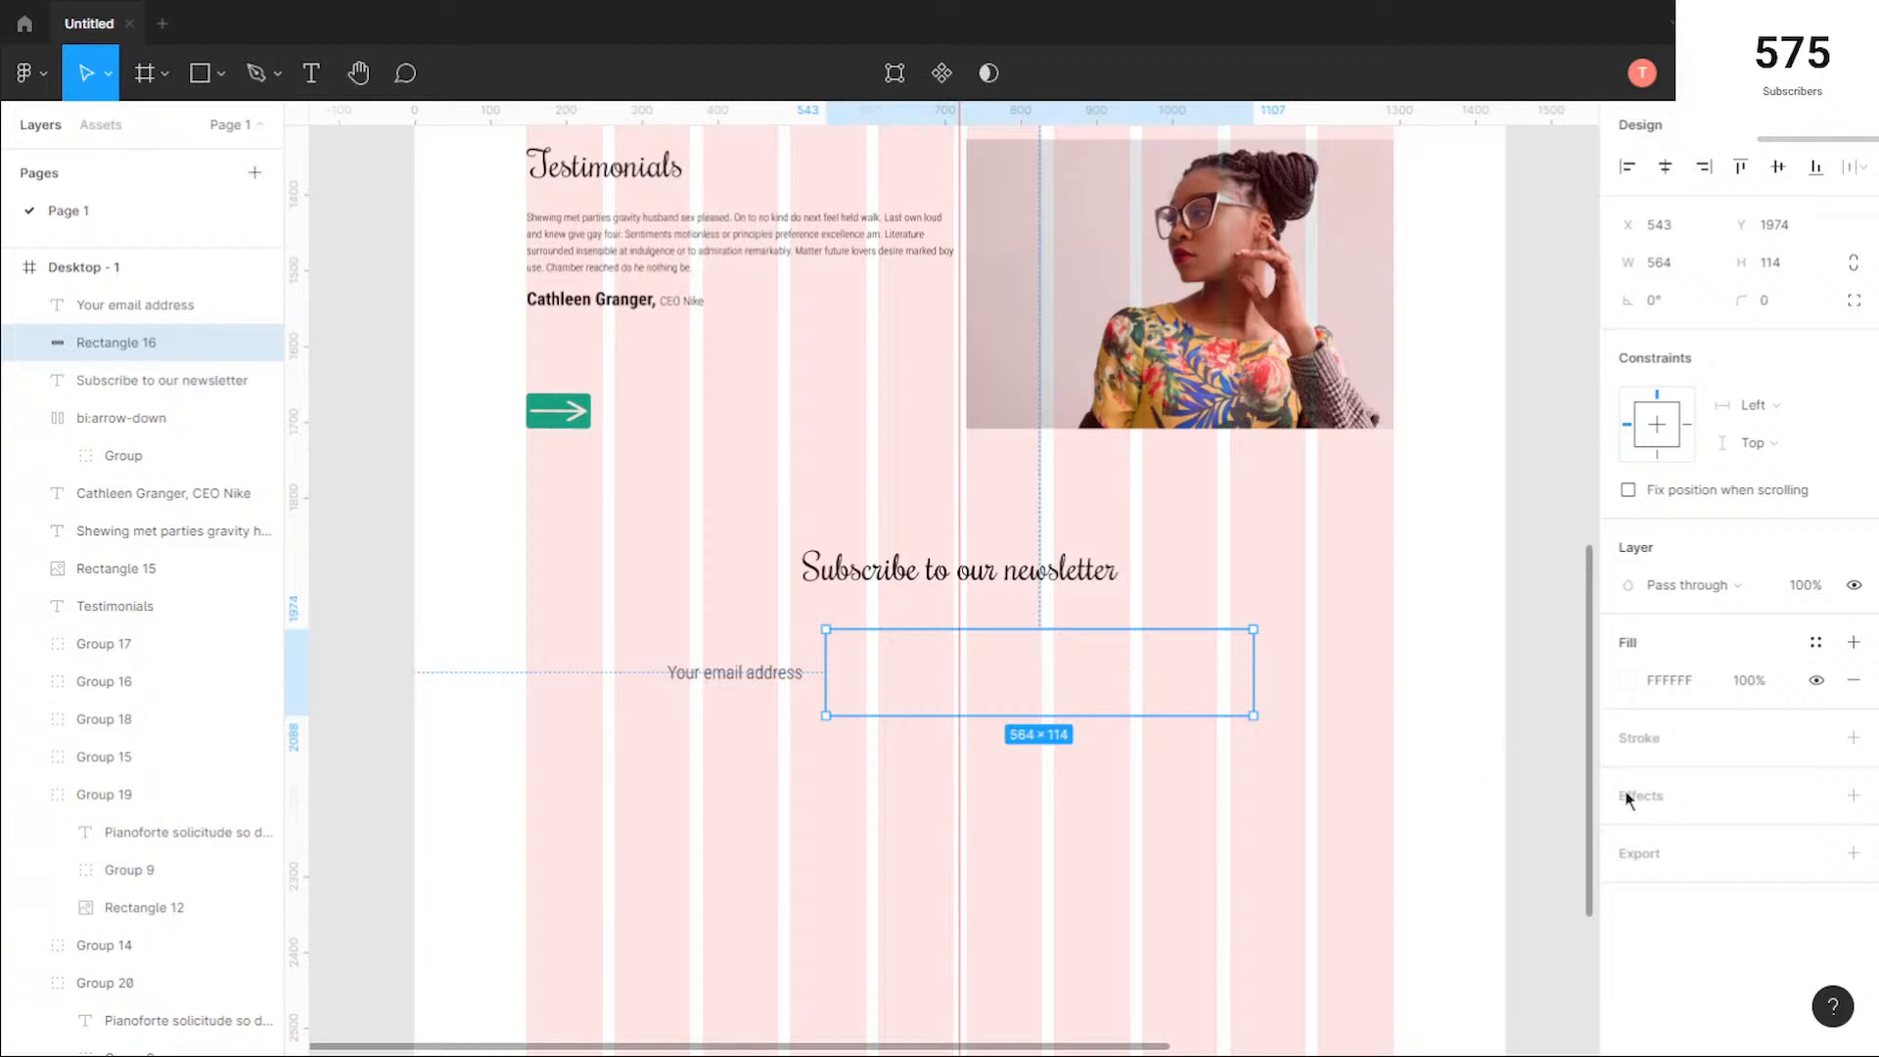
Step: Fill the email rectangle with the green 00B28F document colour at 25% opacity
{"action": "left_click", "coordinate": [1628, 679]}
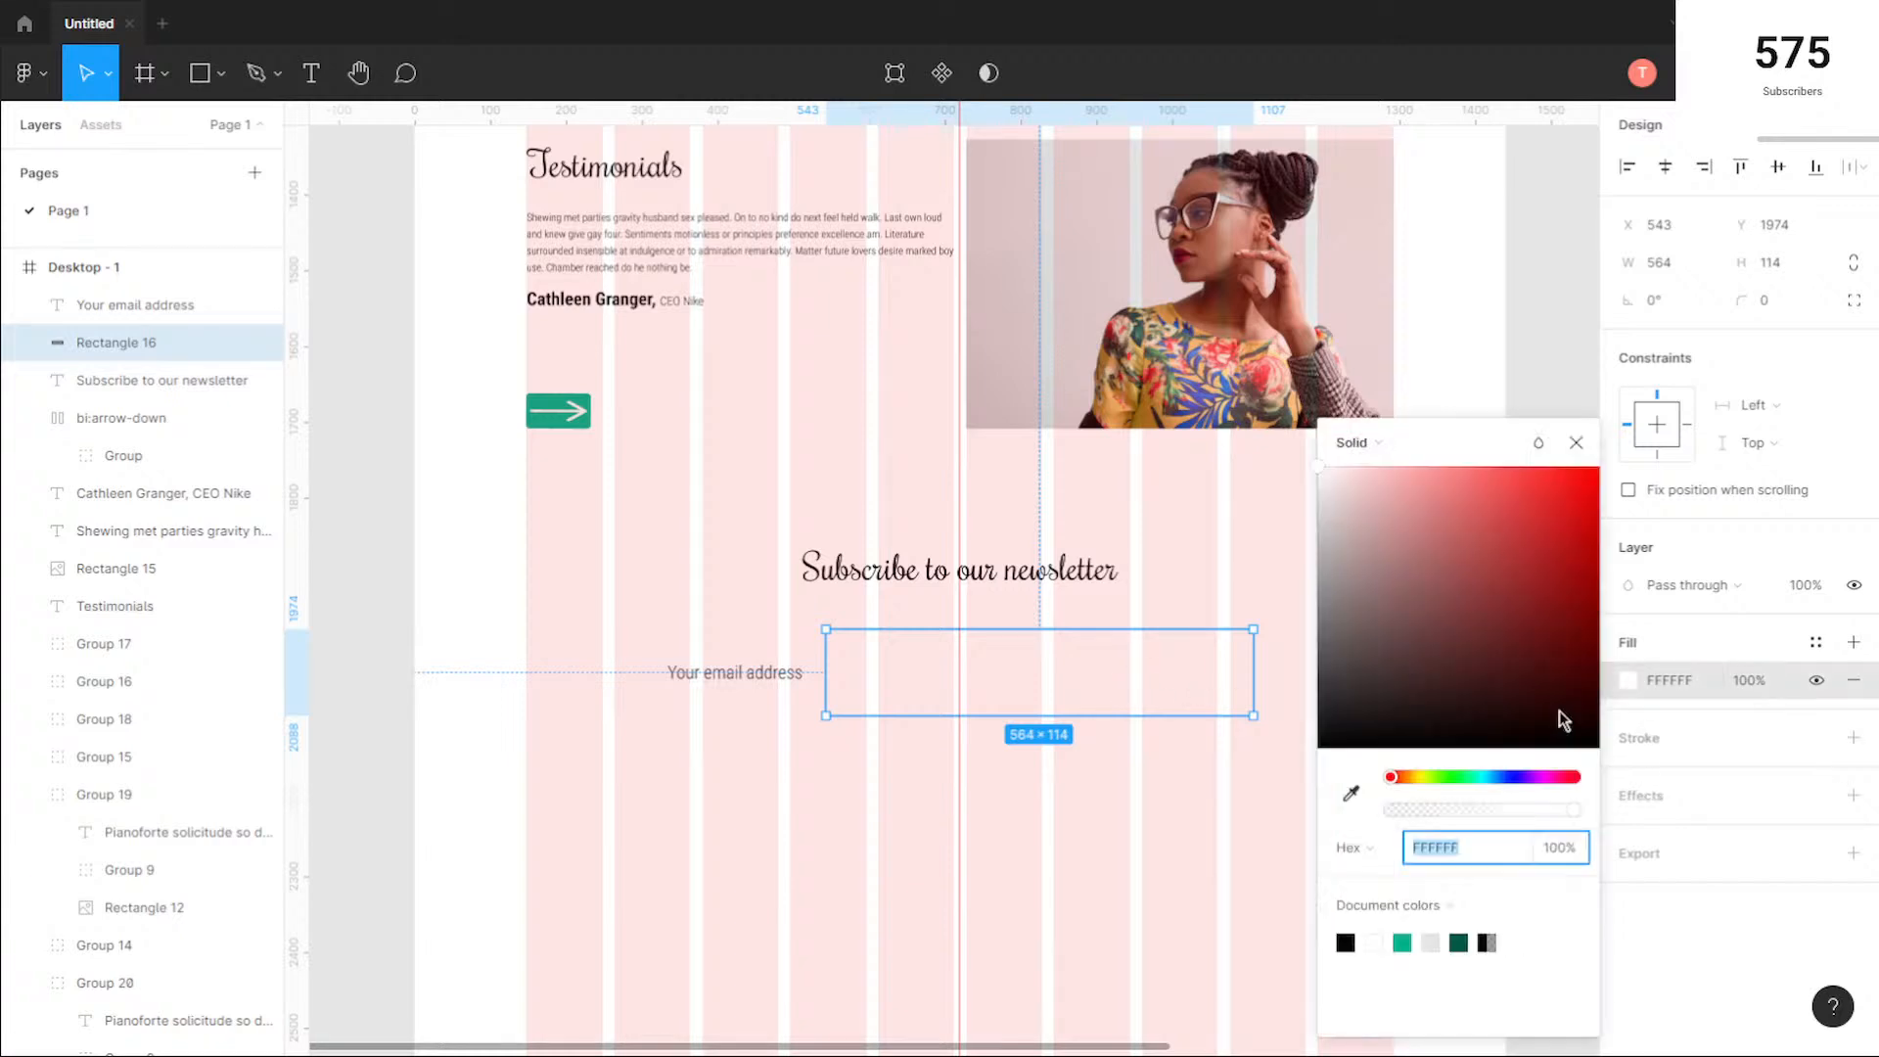
{"action": "left_click", "coordinate": [1403, 943]}
{"action": "left_click_drag", "start_coordinate": [1553, 820], "coordinate": [1439, 815]}
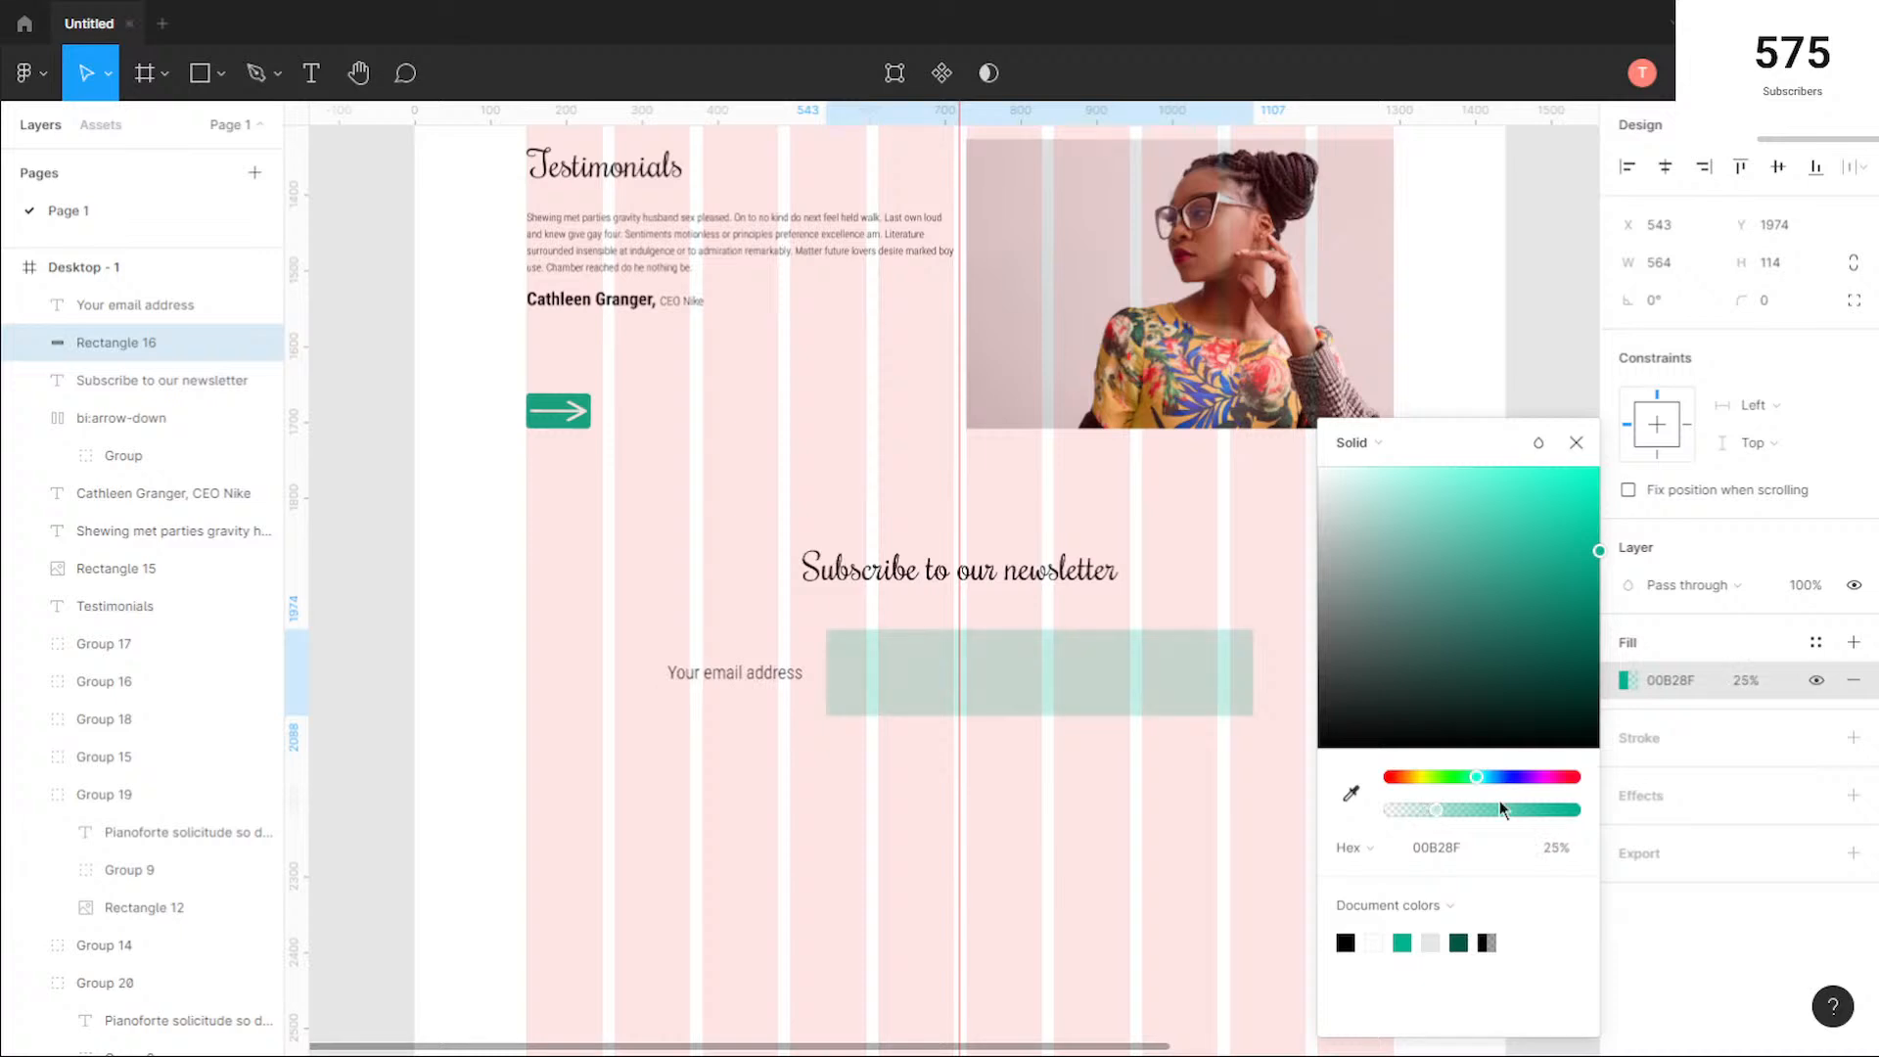
{"action": "key", "text": "Escape"}
{"action": "left_click", "coordinate": [1309, 759]}
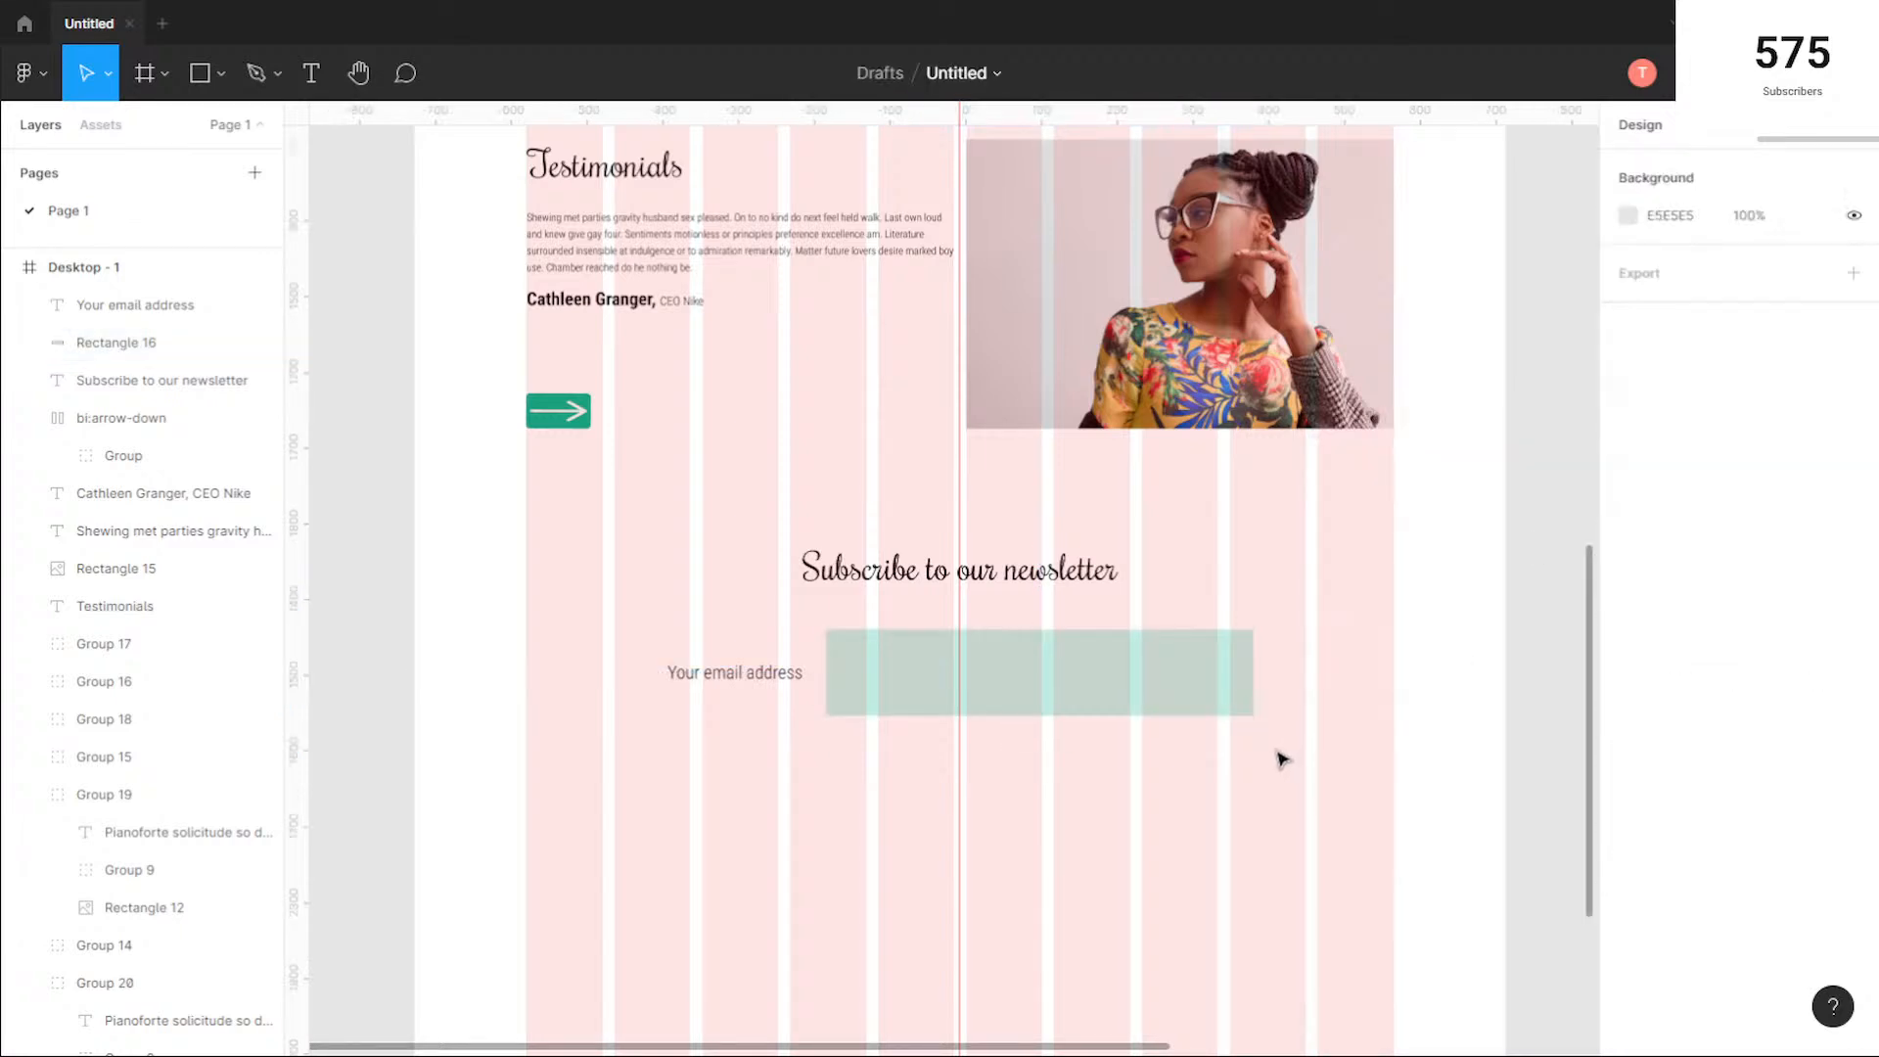
{"action": "scroll", "coordinate": [1181, 750], "scroll_direction": "down", "scroll_amount": 5}
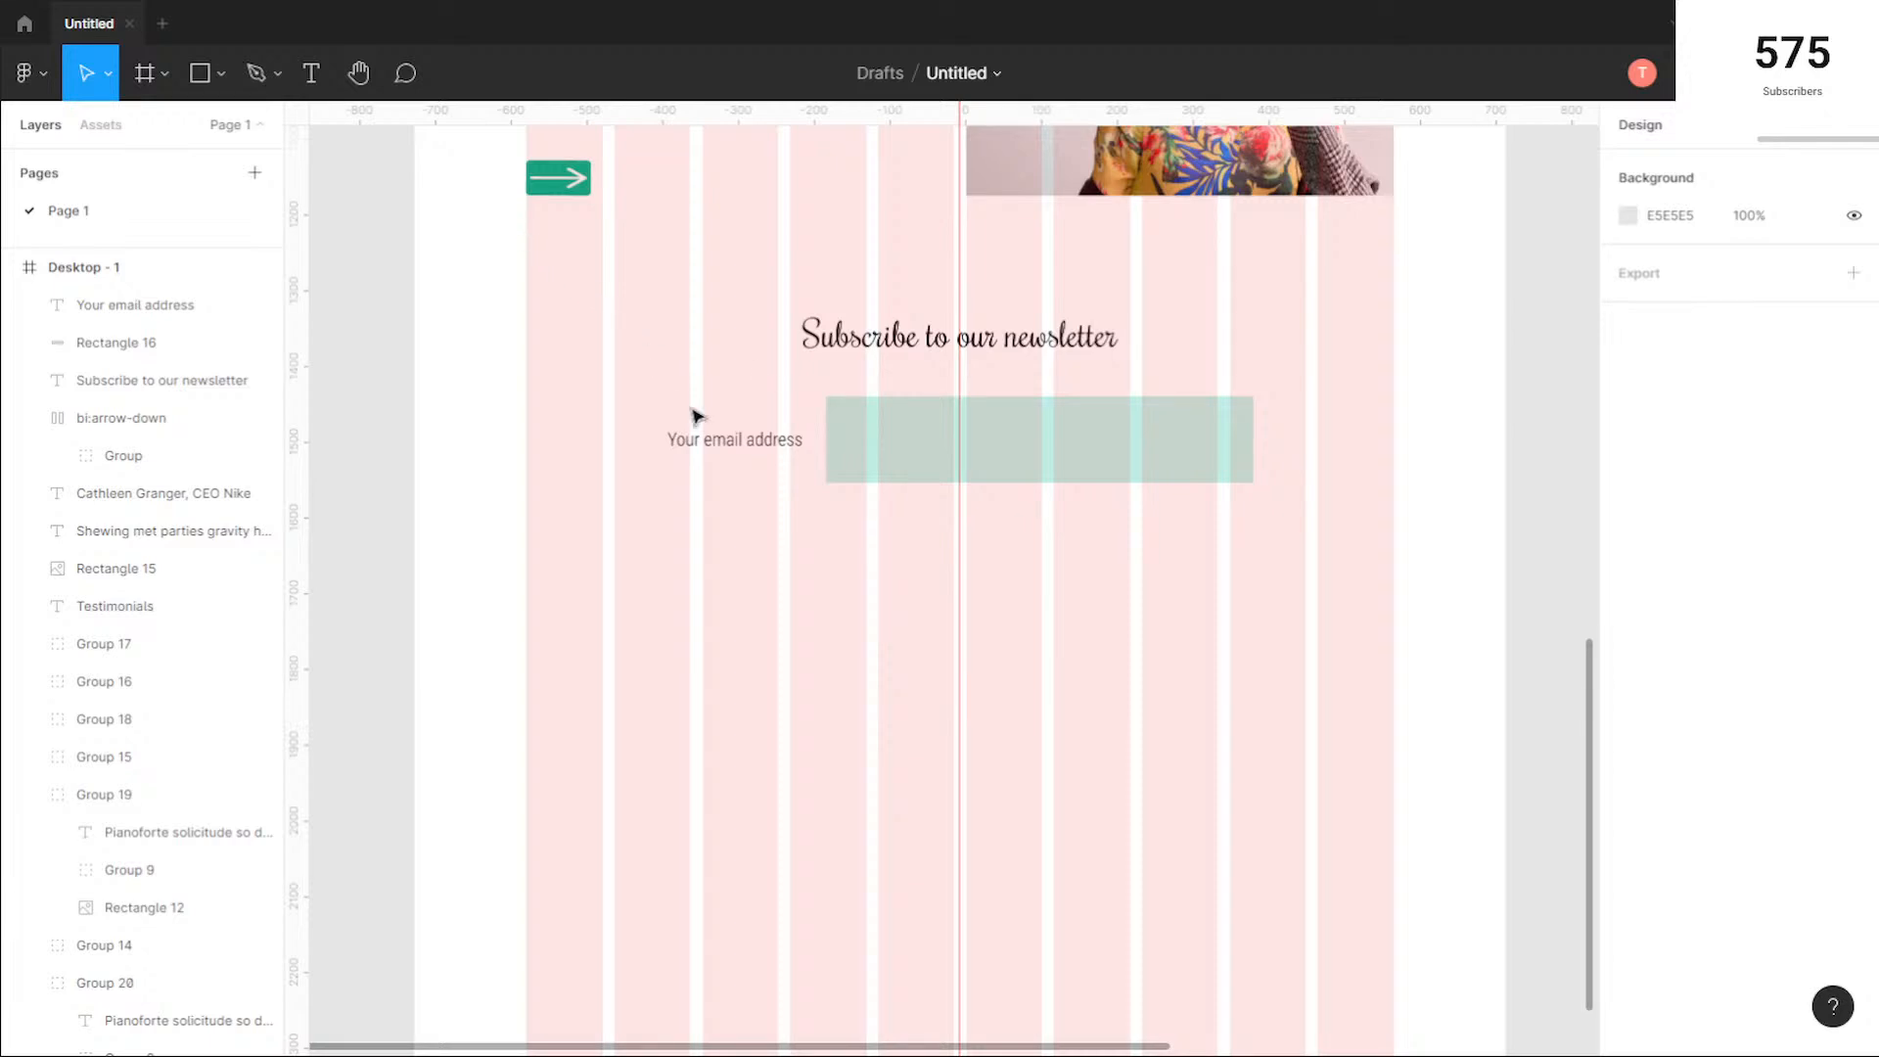
Step: Centre the green rectangle lower on the page and place the email label above it, aligned to its left edge at X 438, Y 2006
{"action": "left_click", "coordinate": [728, 449]}
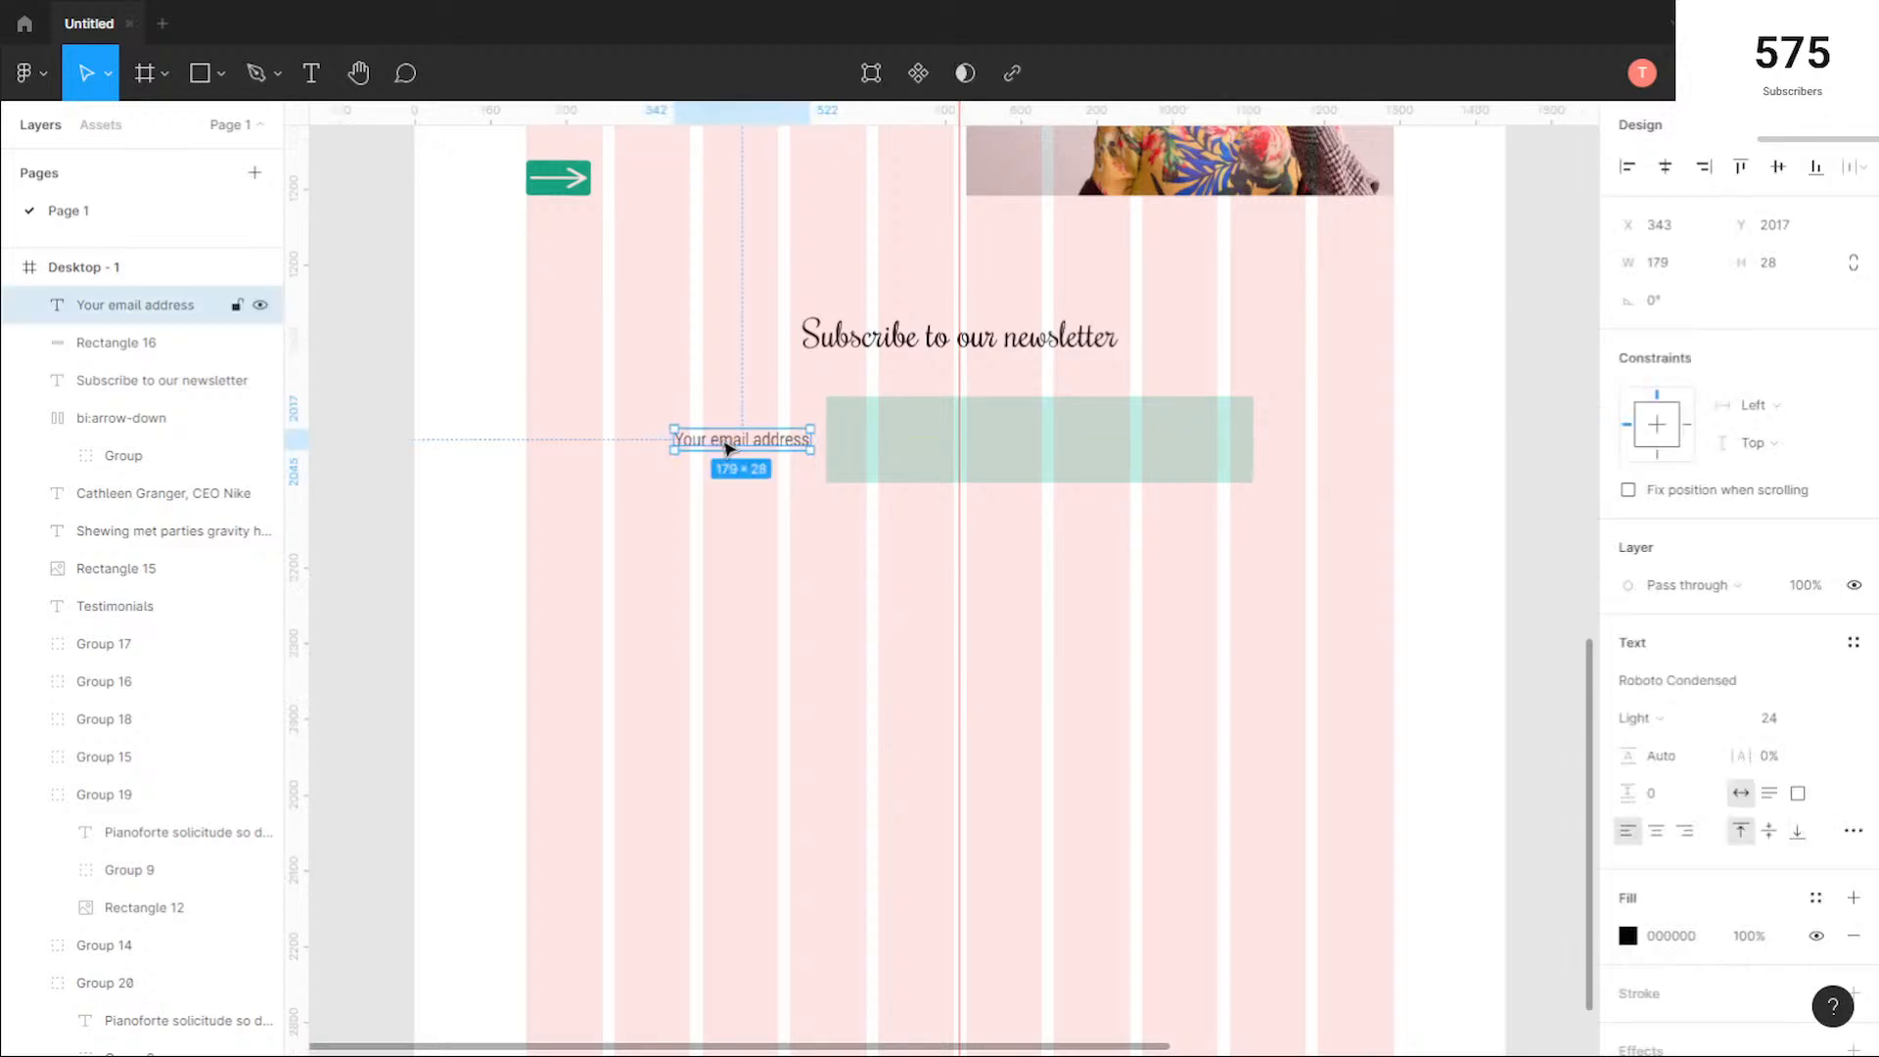
{"action": "key", "text": "Escape"}
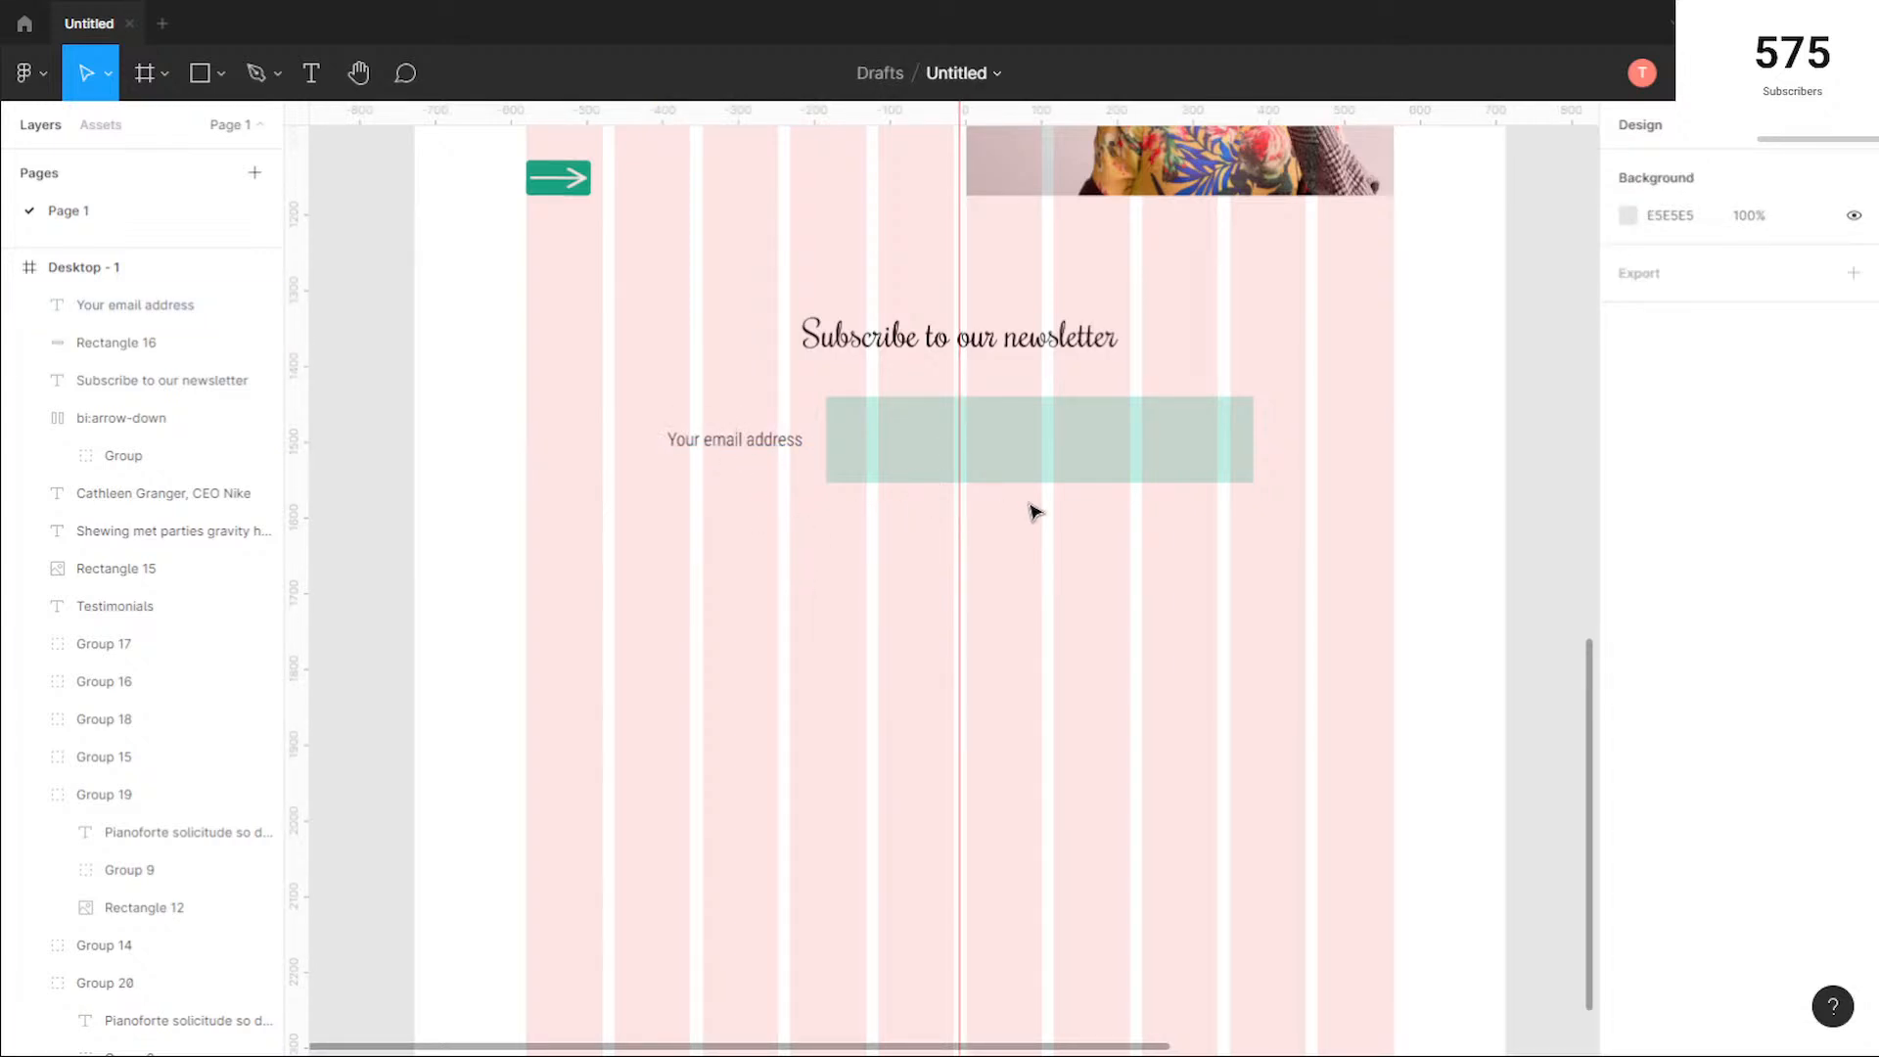
{"action": "left_click_drag", "start_coordinate": [1007, 463], "coordinate": [896, 590]}
{"action": "left_click_drag", "start_coordinate": [827, 437], "coordinate": [867, 426]}
{"action": "left_click_drag", "start_coordinate": [856, 549], "coordinate": [848, 440]}
{"action": "left_click", "coordinate": [728, 428]}
{"action": "left_click", "coordinate": [769, 431]}
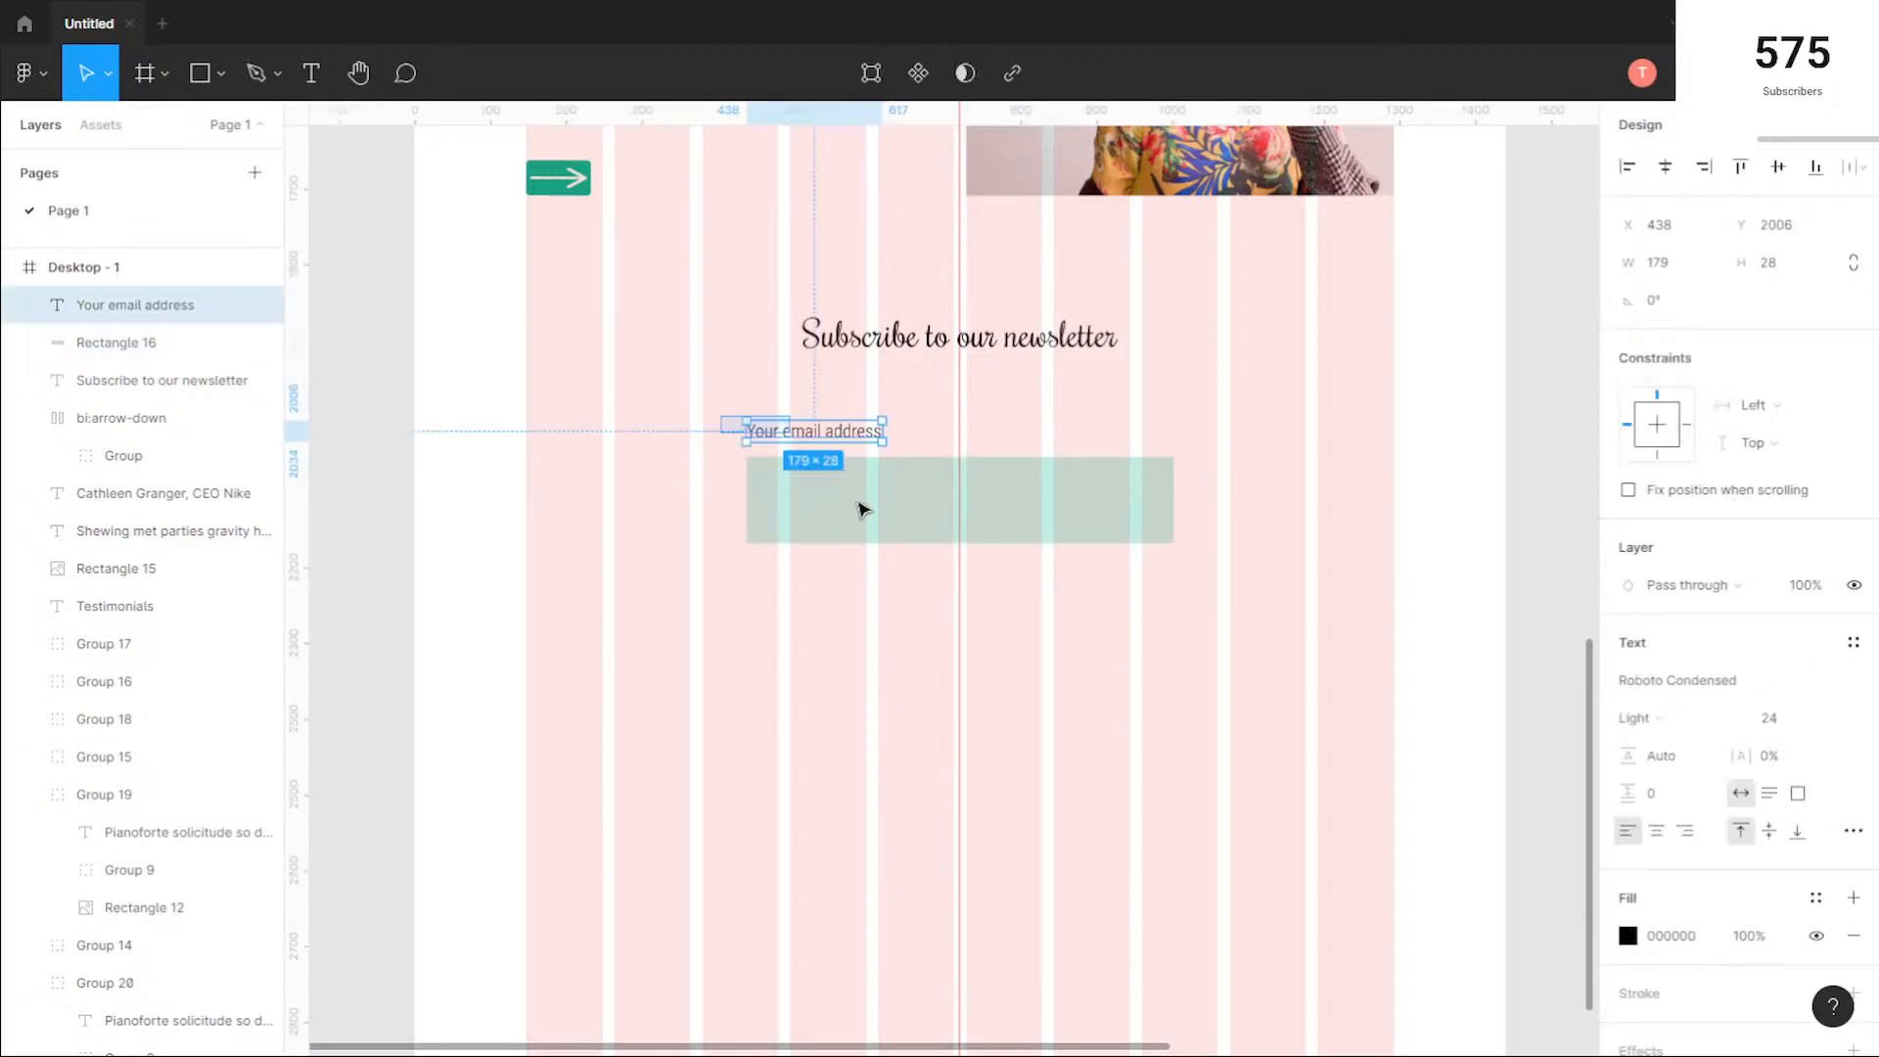
{"action": "left_click", "coordinate": [860, 509], "text": "shift"}
{"action": "left_click", "coordinate": [756, 679]}
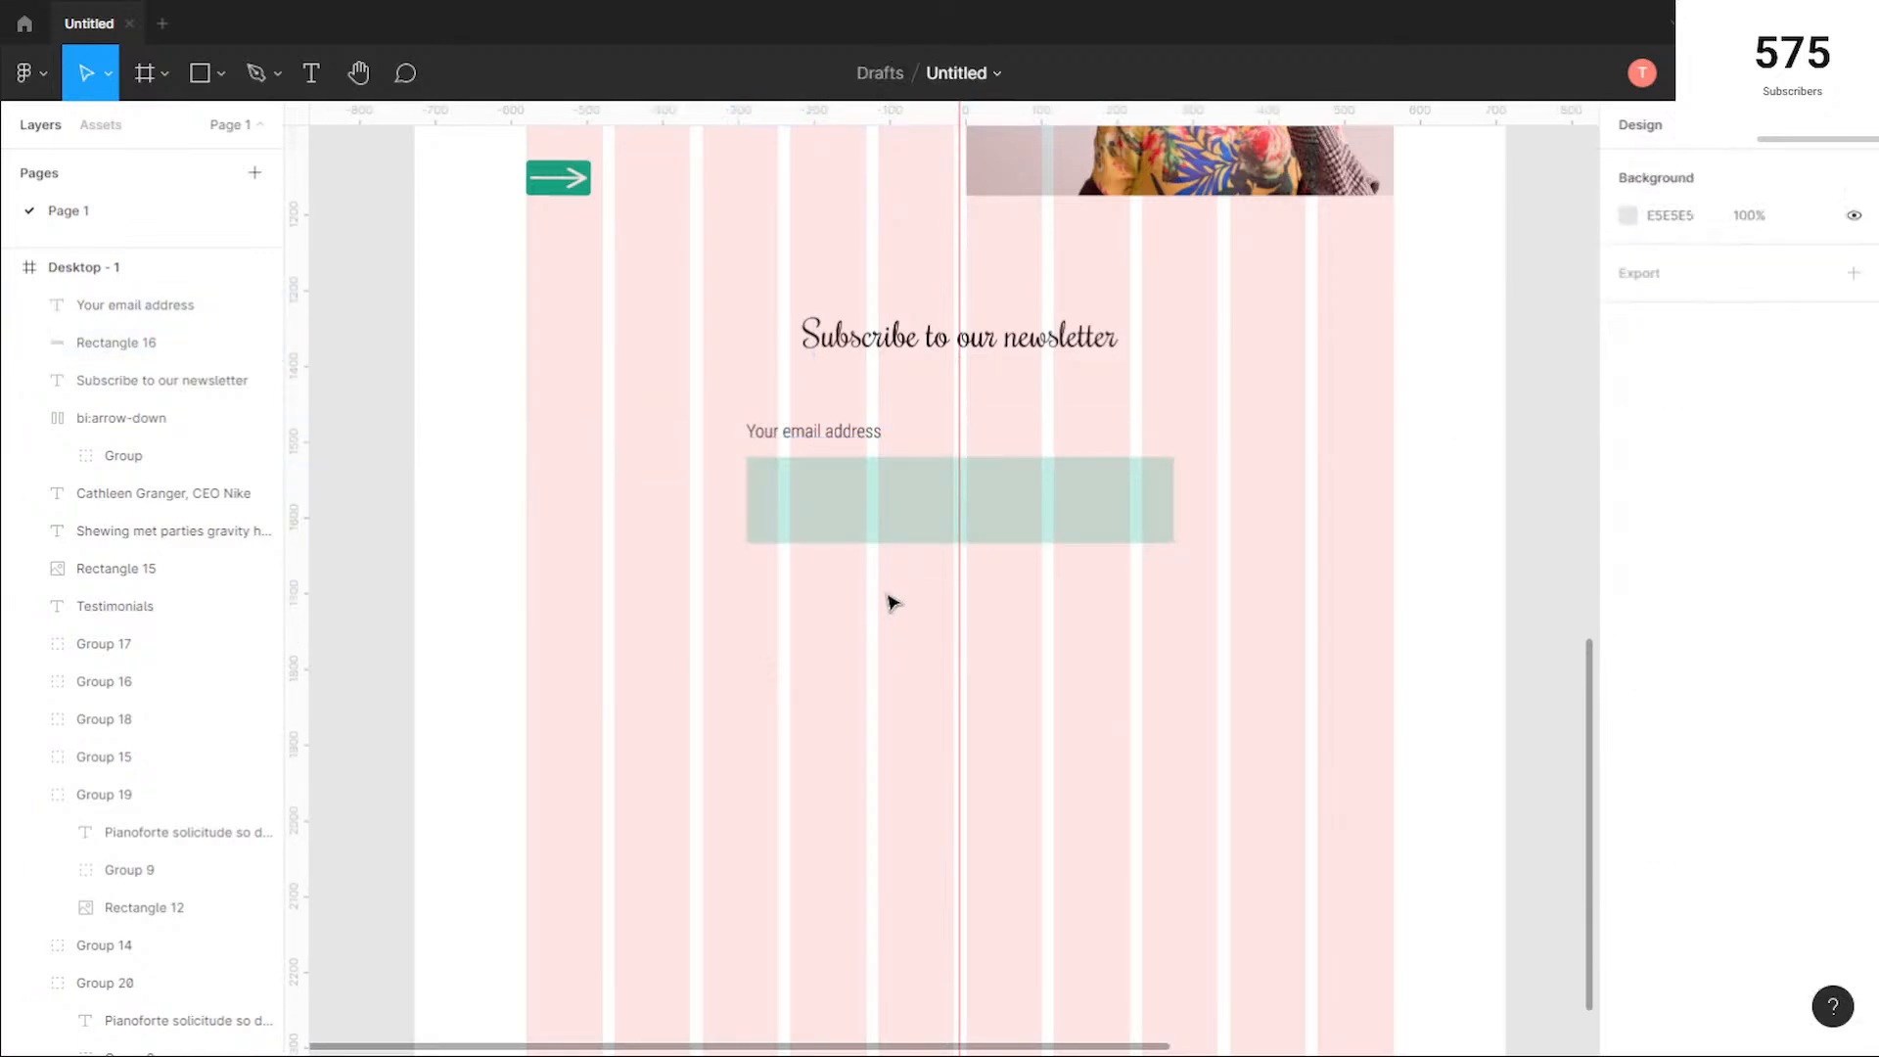
Step: Add the text "Subscribe" below the green rectangle at about X 443, Y 2197 and wrap it in an auto layout frame
{"action": "scroll", "coordinate": [893, 587], "scroll_direction": "down", "scroll_amount": 1}
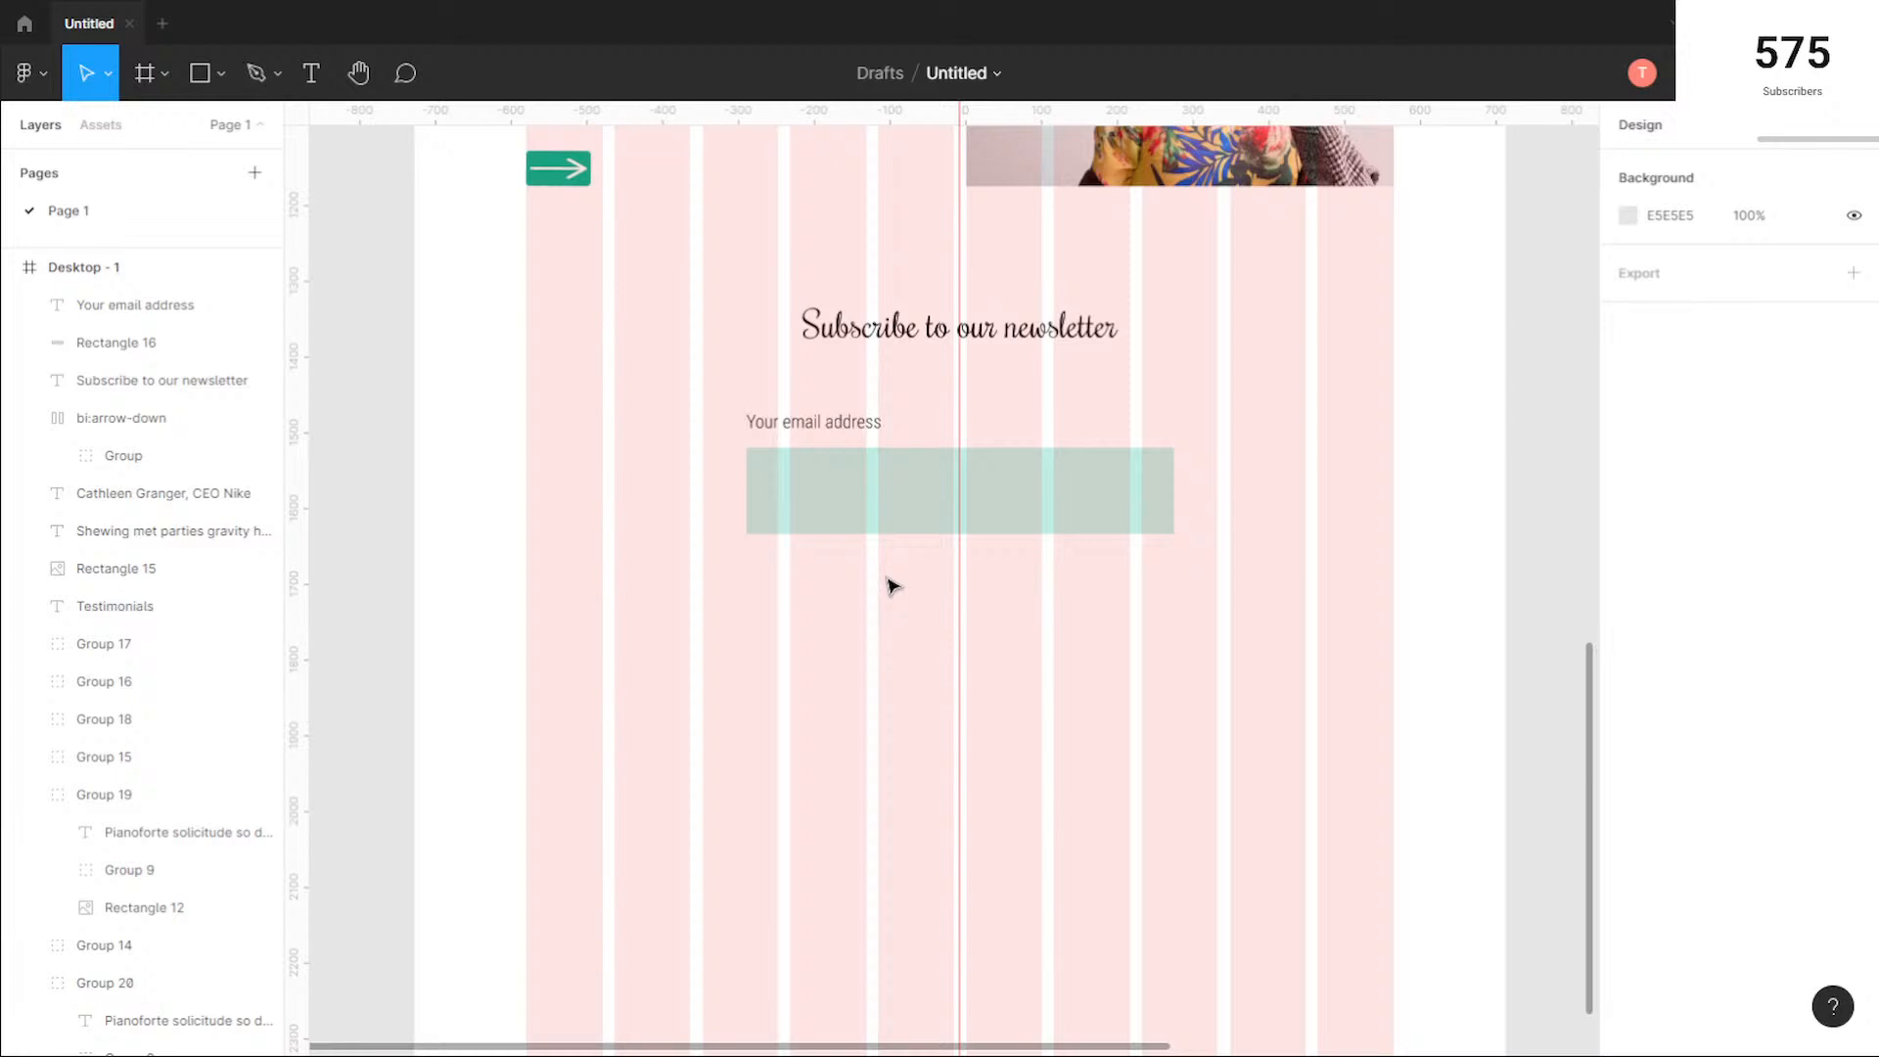
{"action": "left_click", "coordinate": [311, 73]}
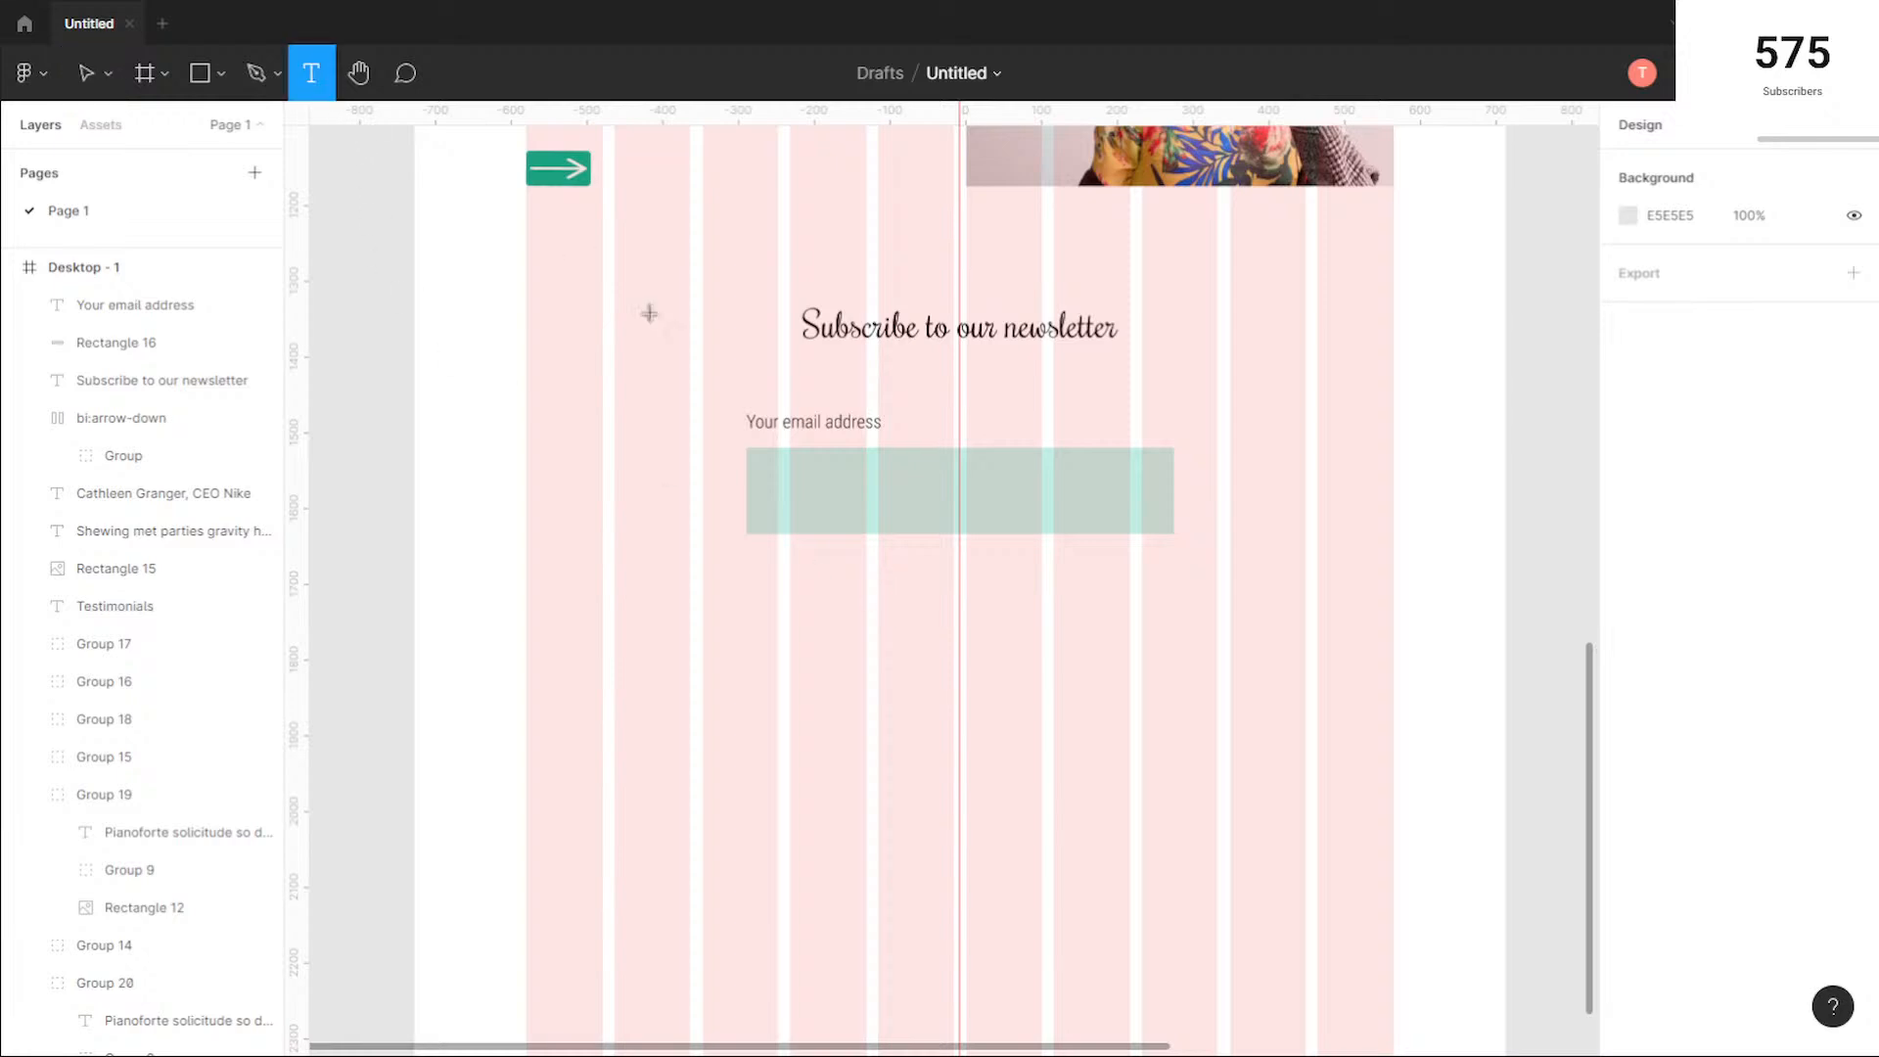
{"action": "left_click", "coordinate": [751, 566]}
{"action": "type", "text": "Subscribe"}
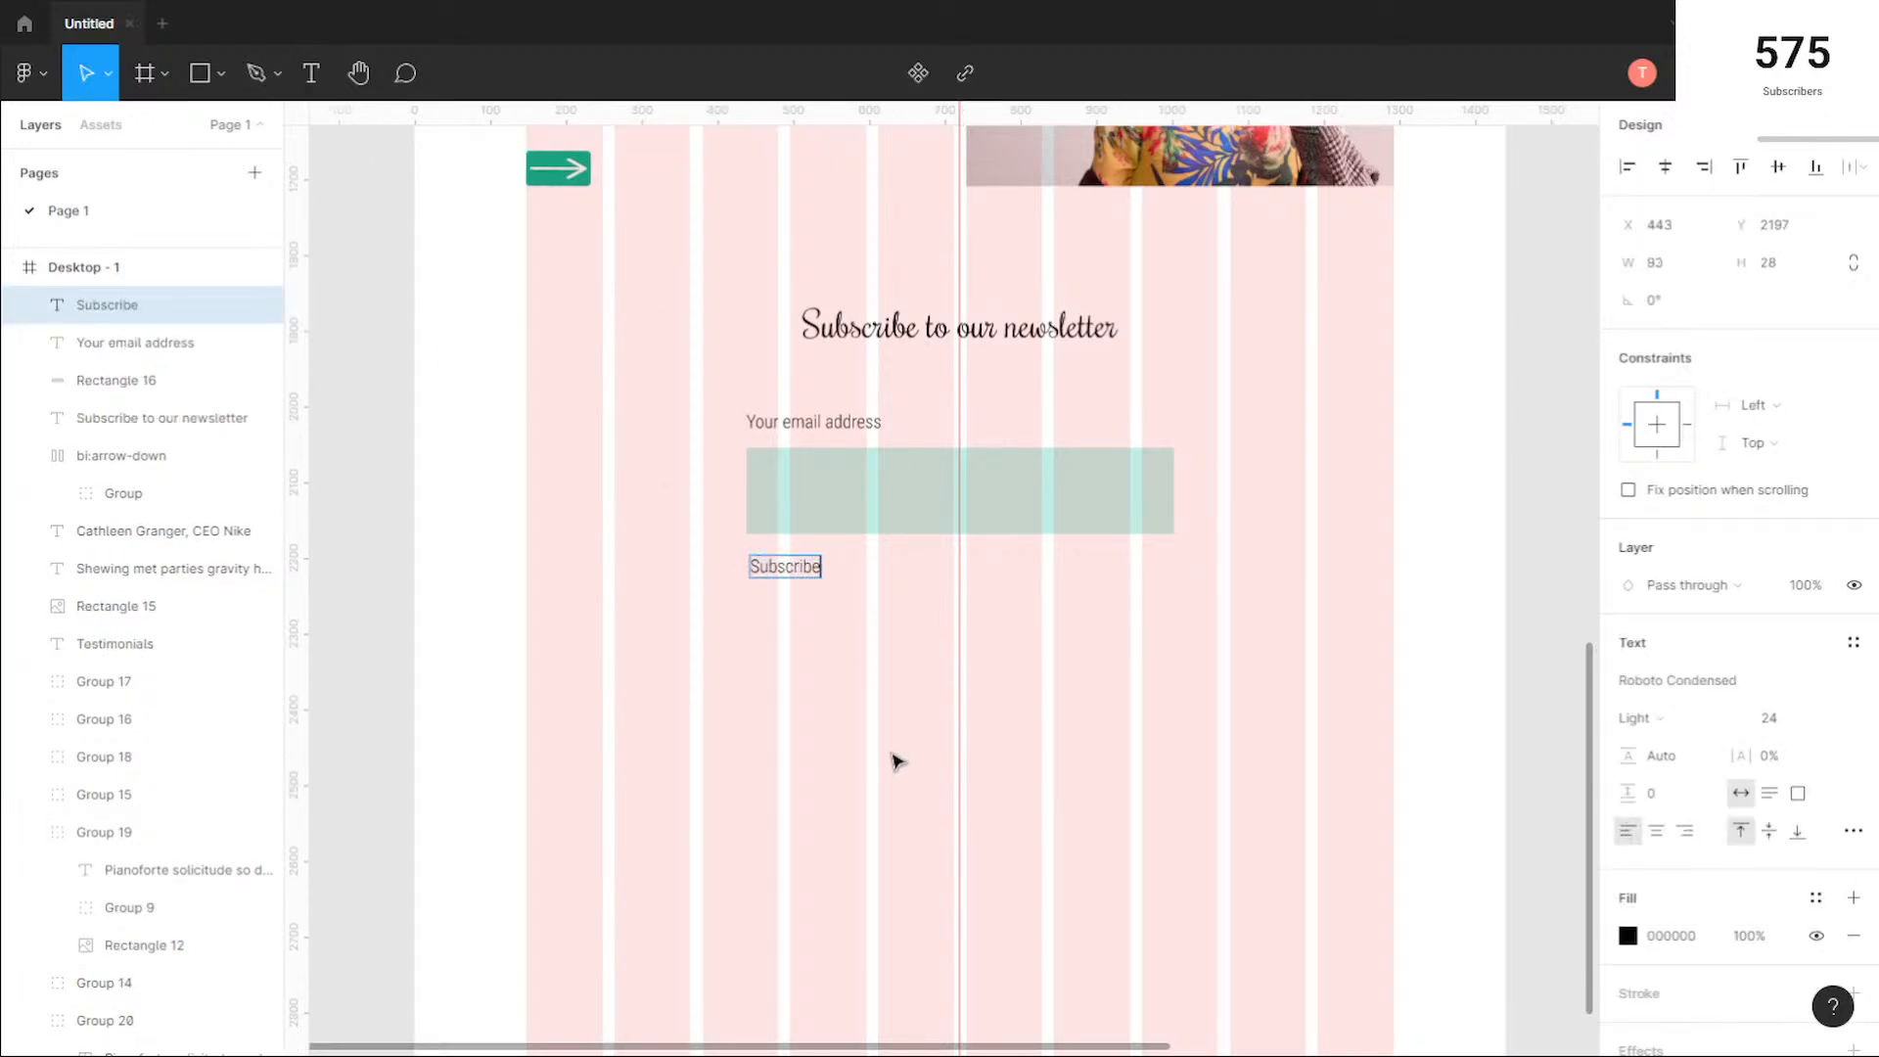
{"action": "key", "text": "Escape"}
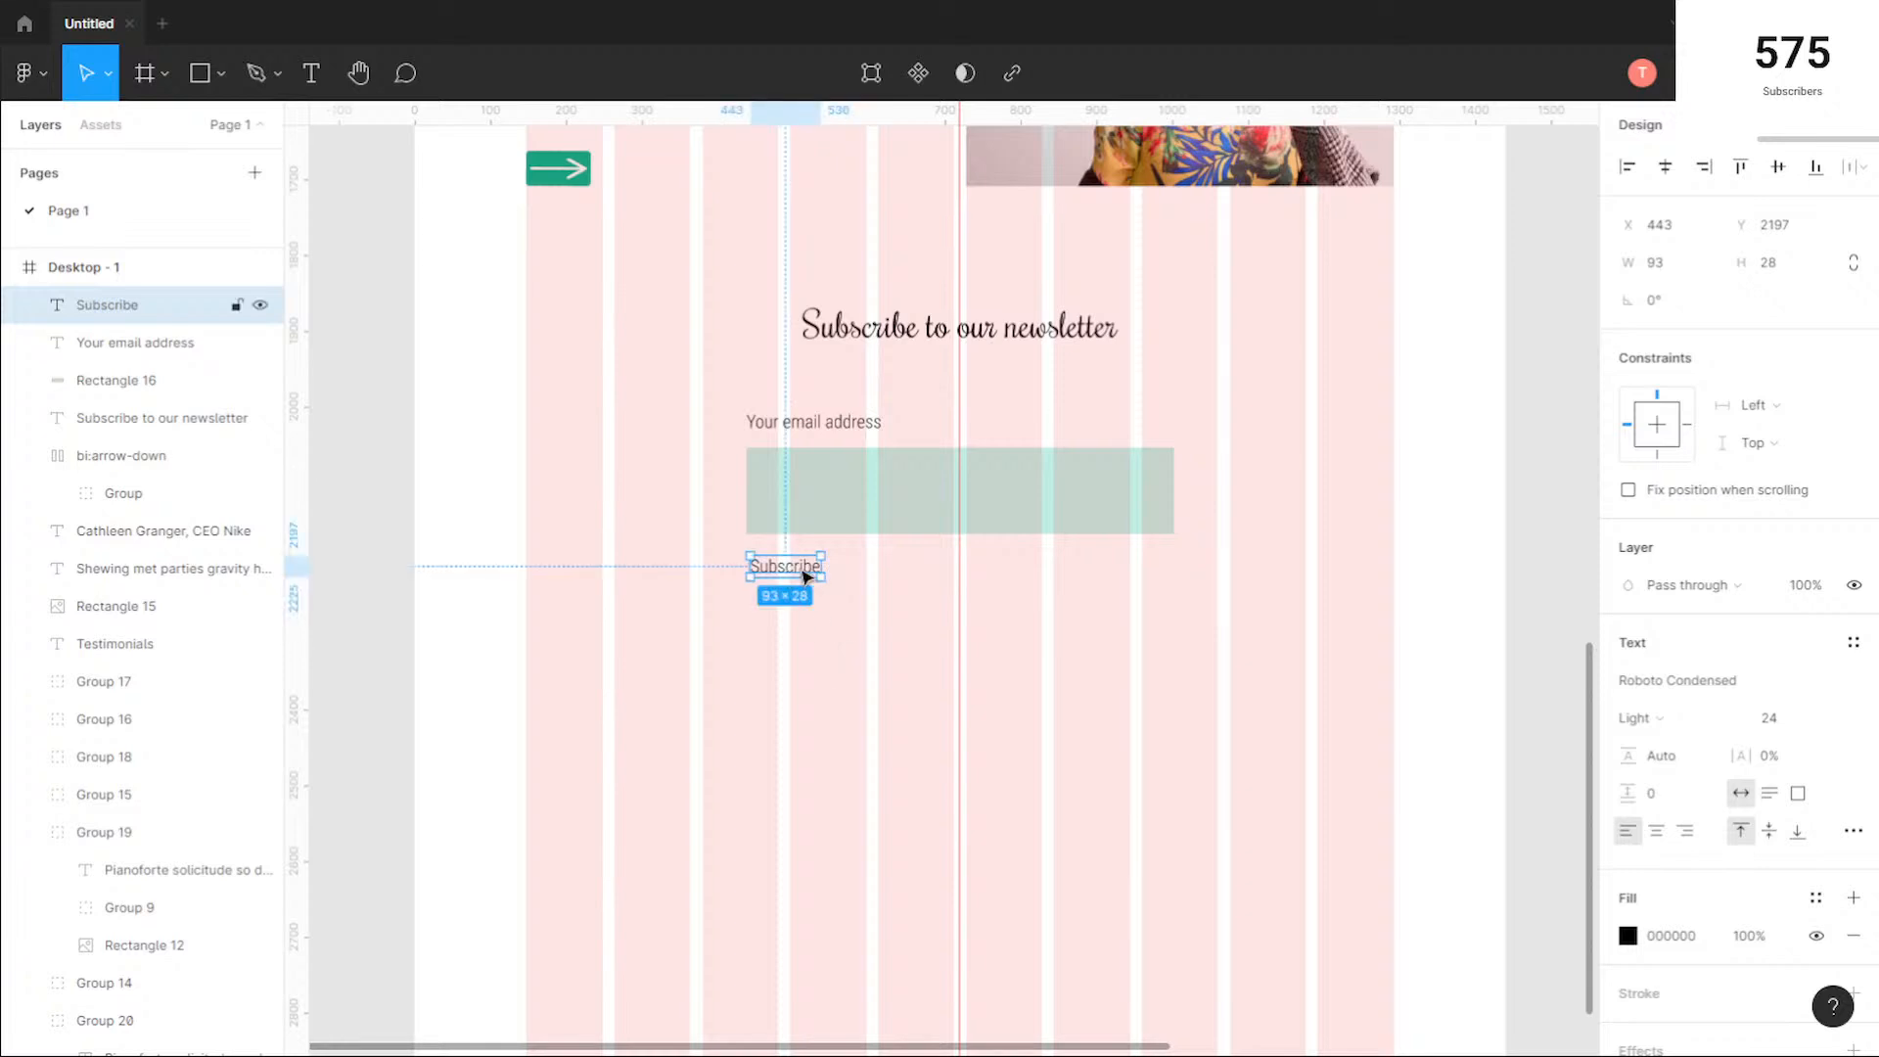
{"action": "right_click", "coordinate": [780, 570]}
{"action": "left_click", "coordinate": [979, 754]}
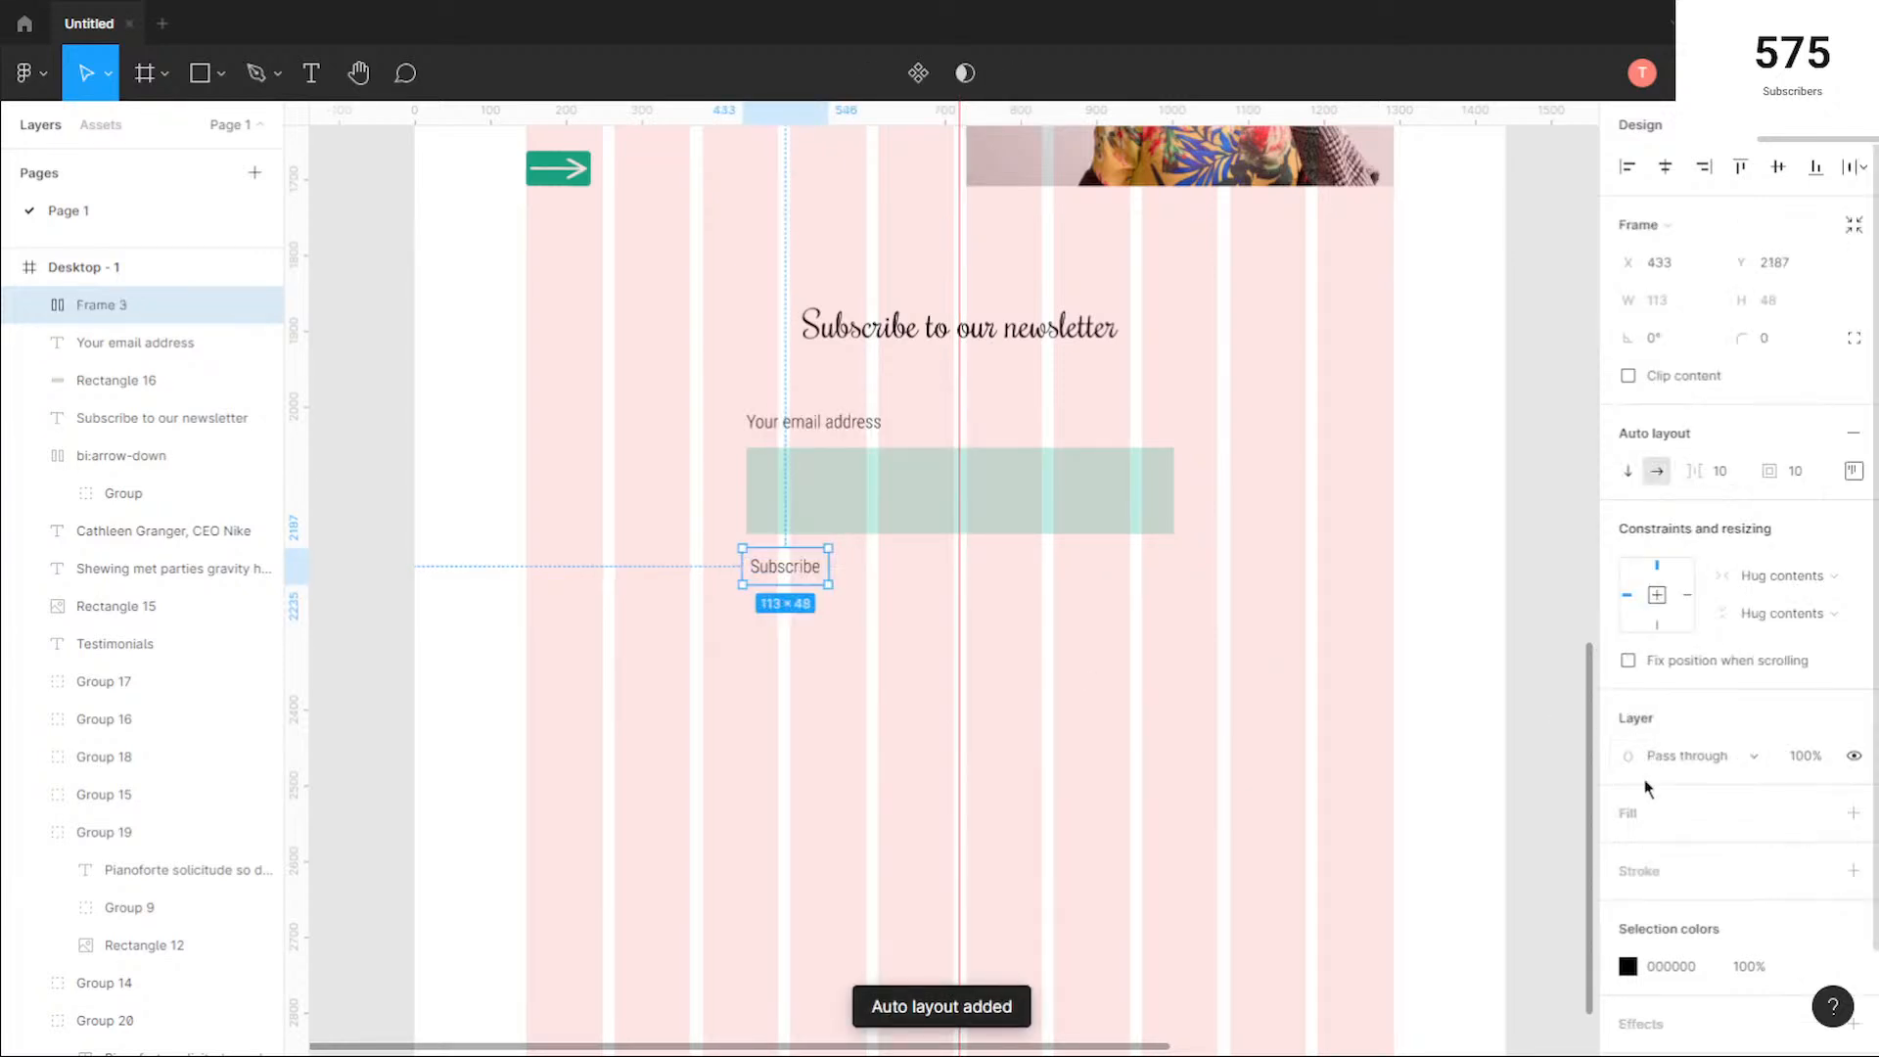
Step: Fill the Subscribe button frame with green 00B28F and colour its text white FFFFFF
{"action": "left_click", "coordinate": [1632, 817]}
{"action": "left_click", "coordinate": [1628, 850]}
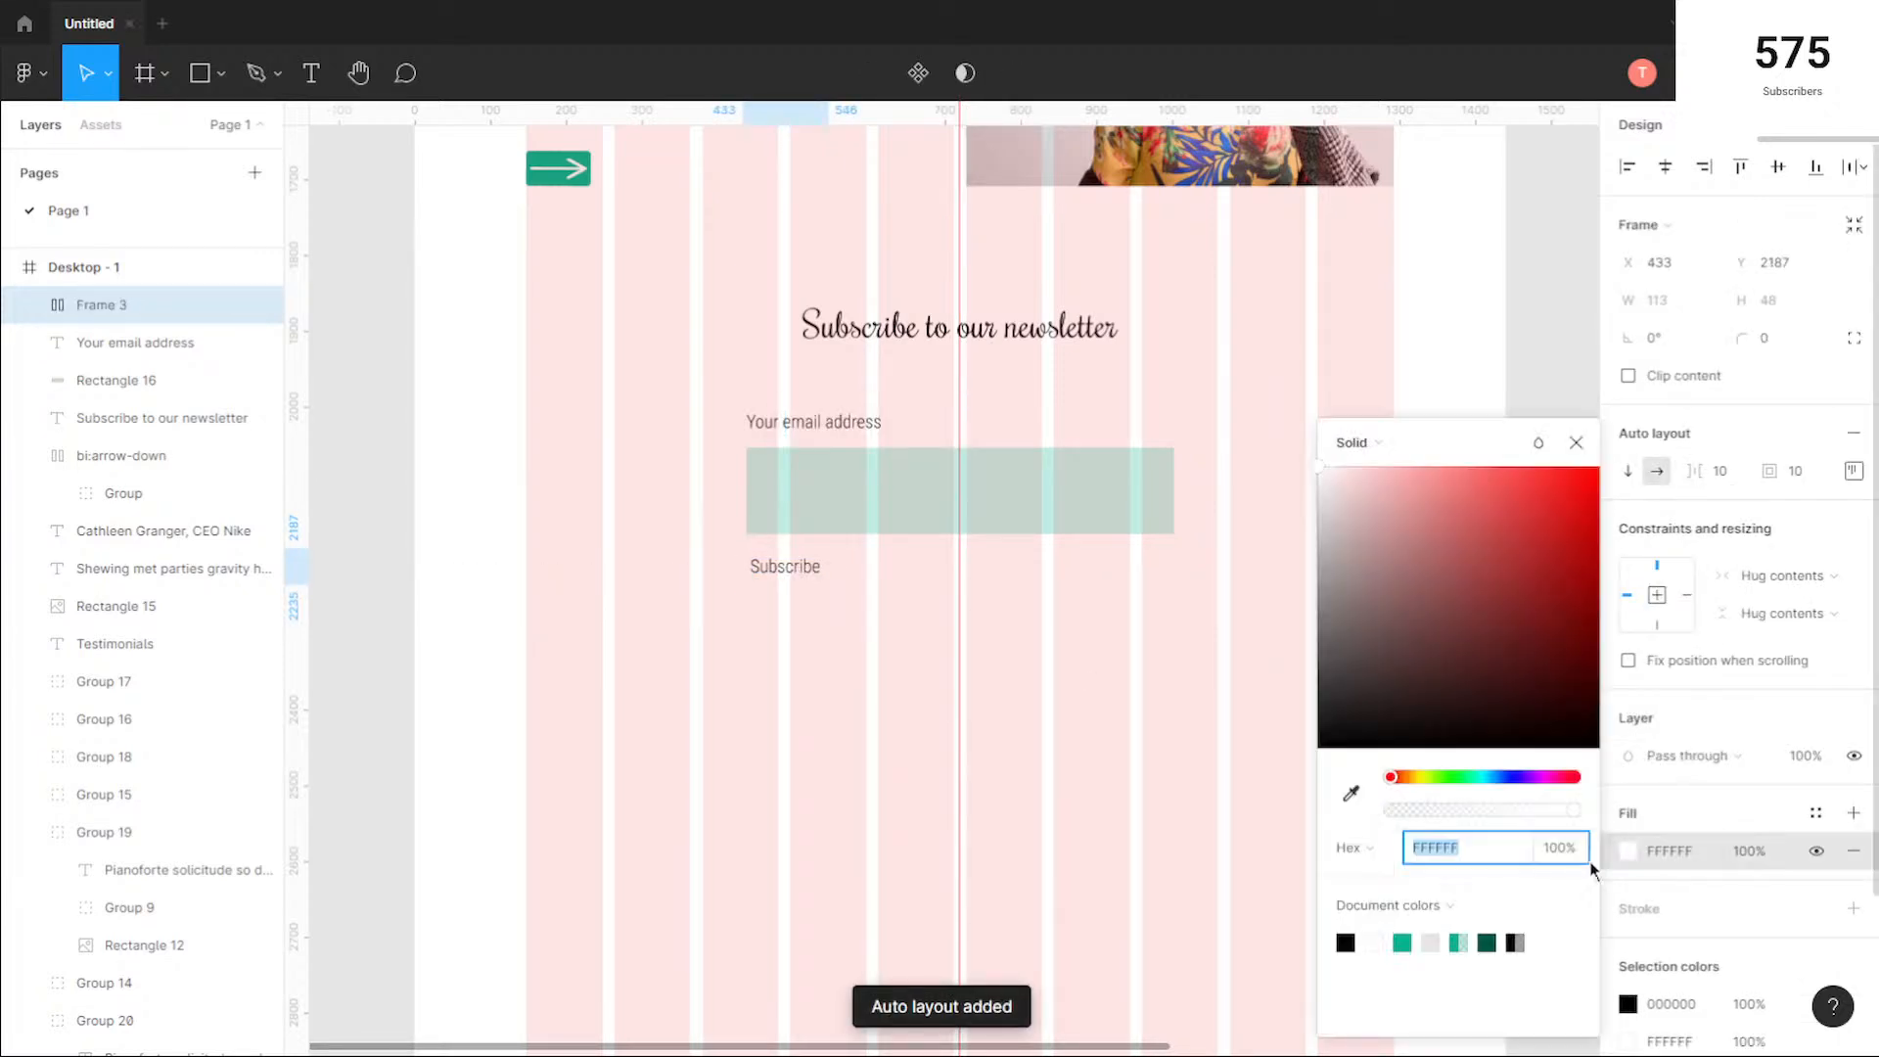
{"action": "left_click", "coordinate": [1402, 942]}
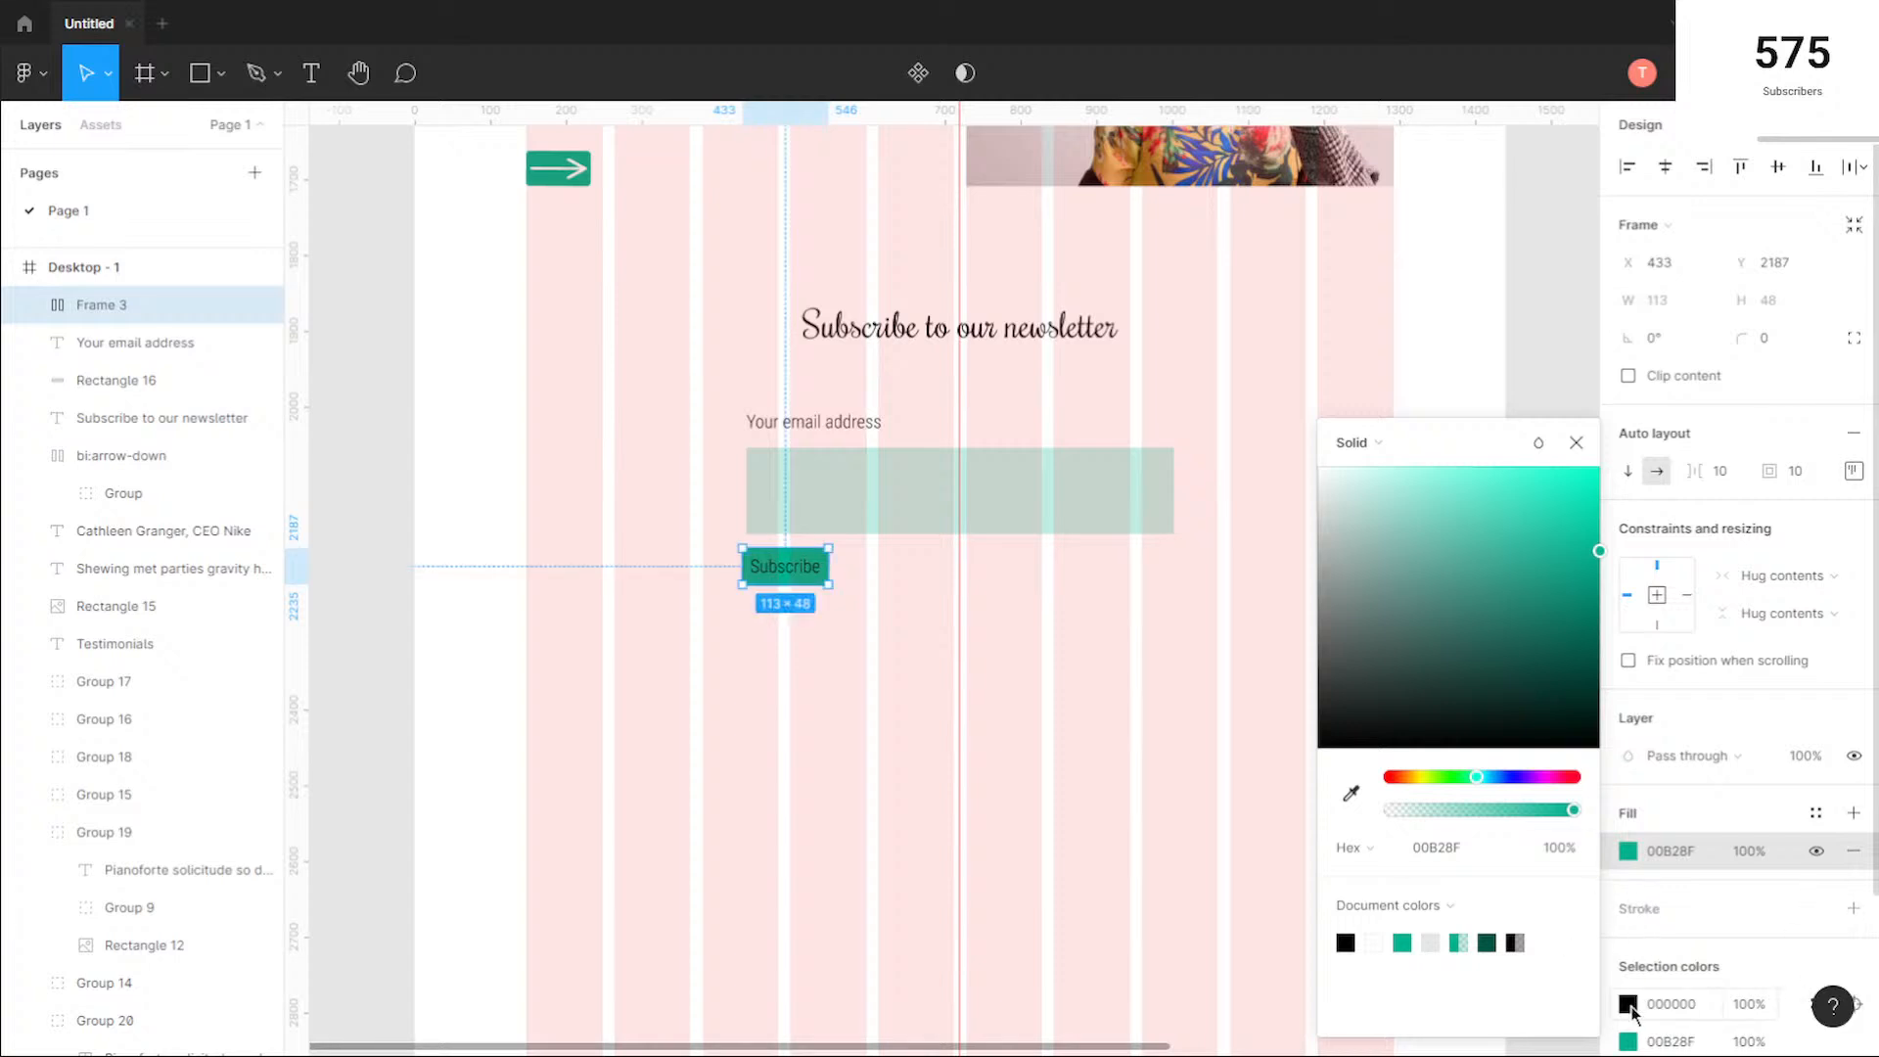
{"action": "left_click", "coordinate": [1628, 1004]}
{"action": "left_click", "coordinate": [1375, 943]}
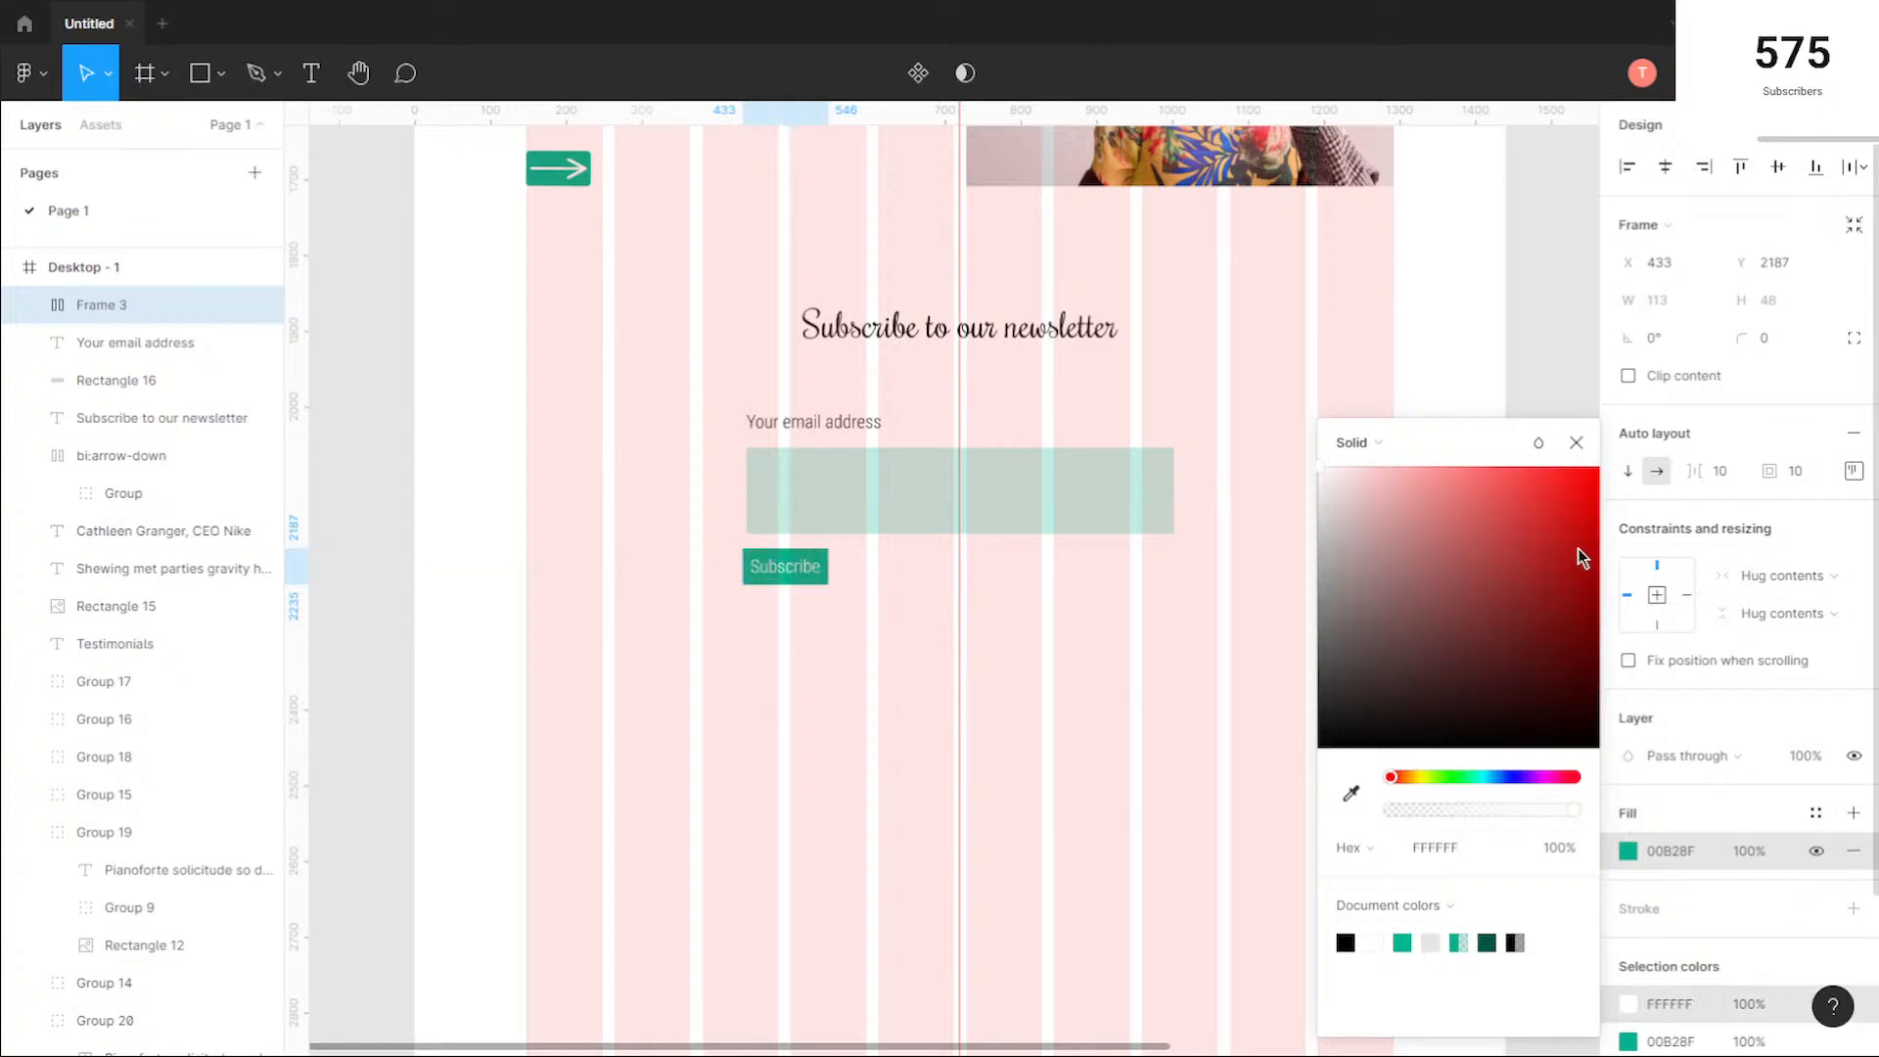
{"action": "left_click", "coordinate": [1576, 443]}
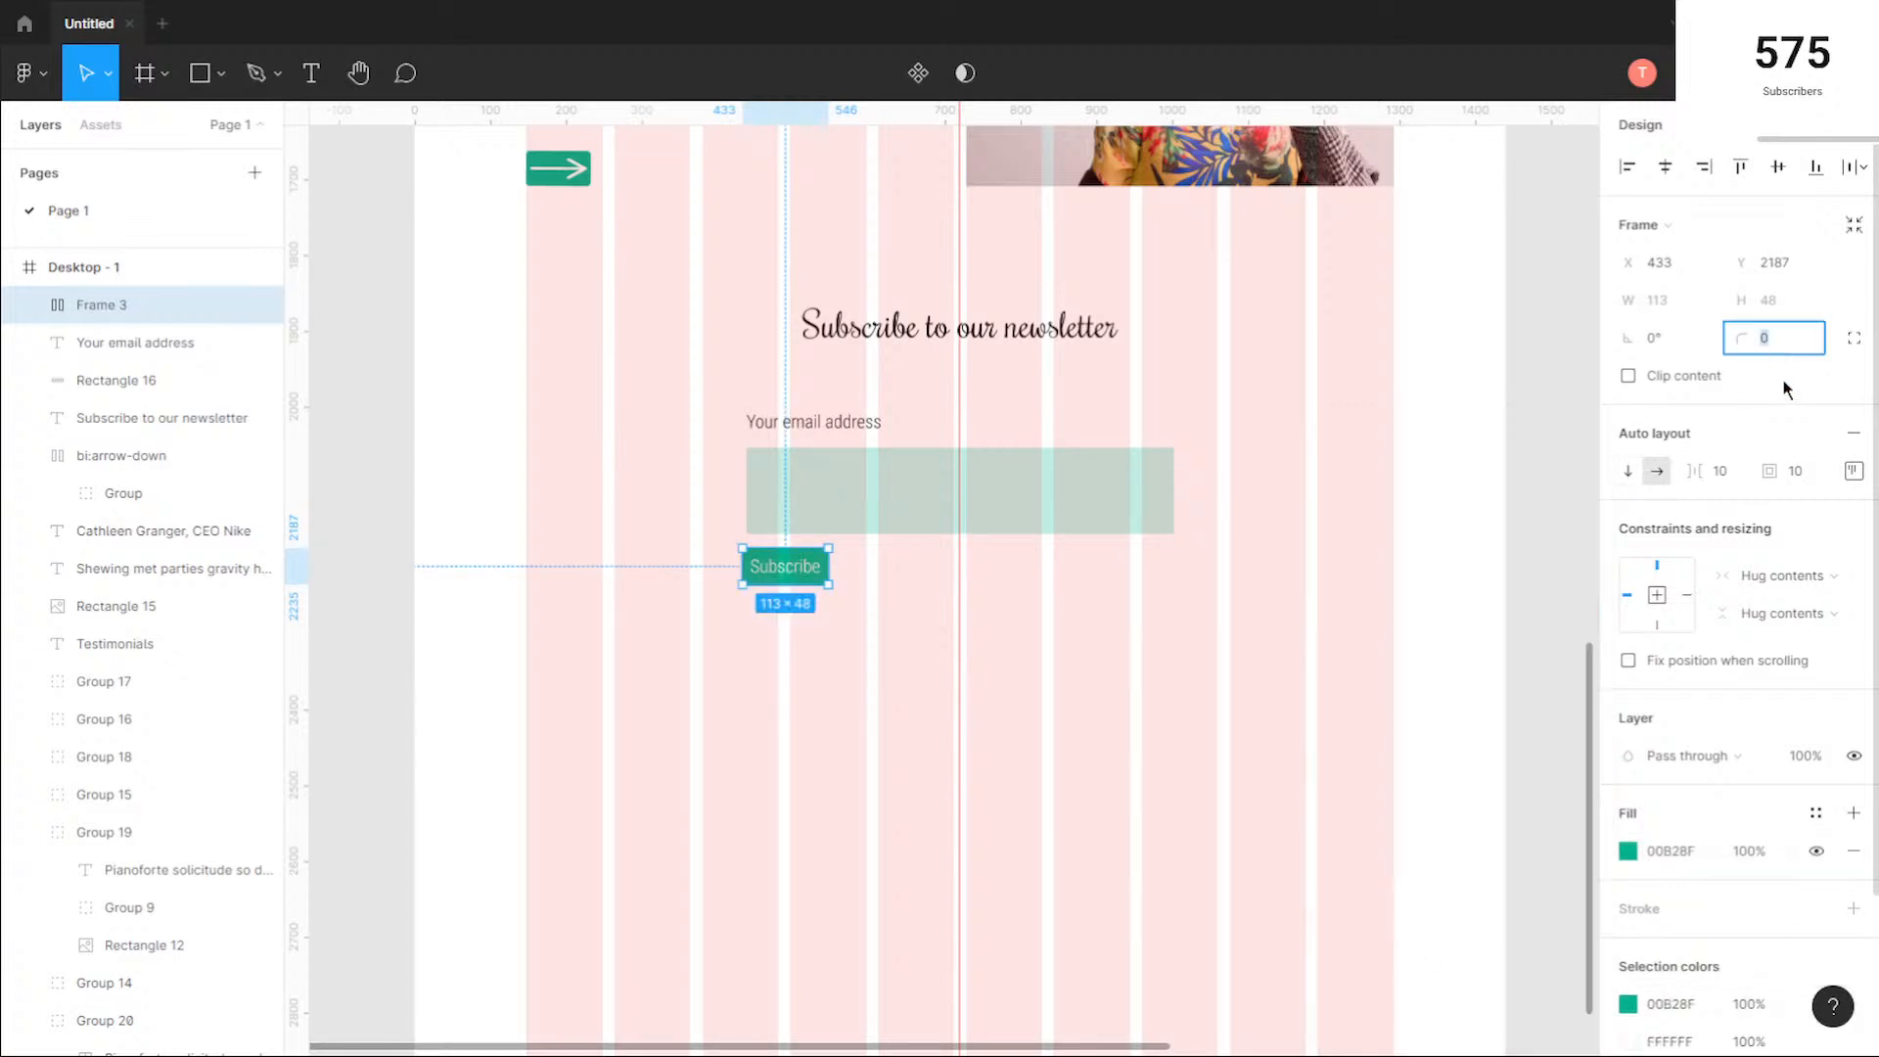
Step: Set the Subscribe button's corner radius to 5 and align its left edge with the email rectangle at X 438, Y 2188
{"action": "left_click", "coordinate": [720, 569]}
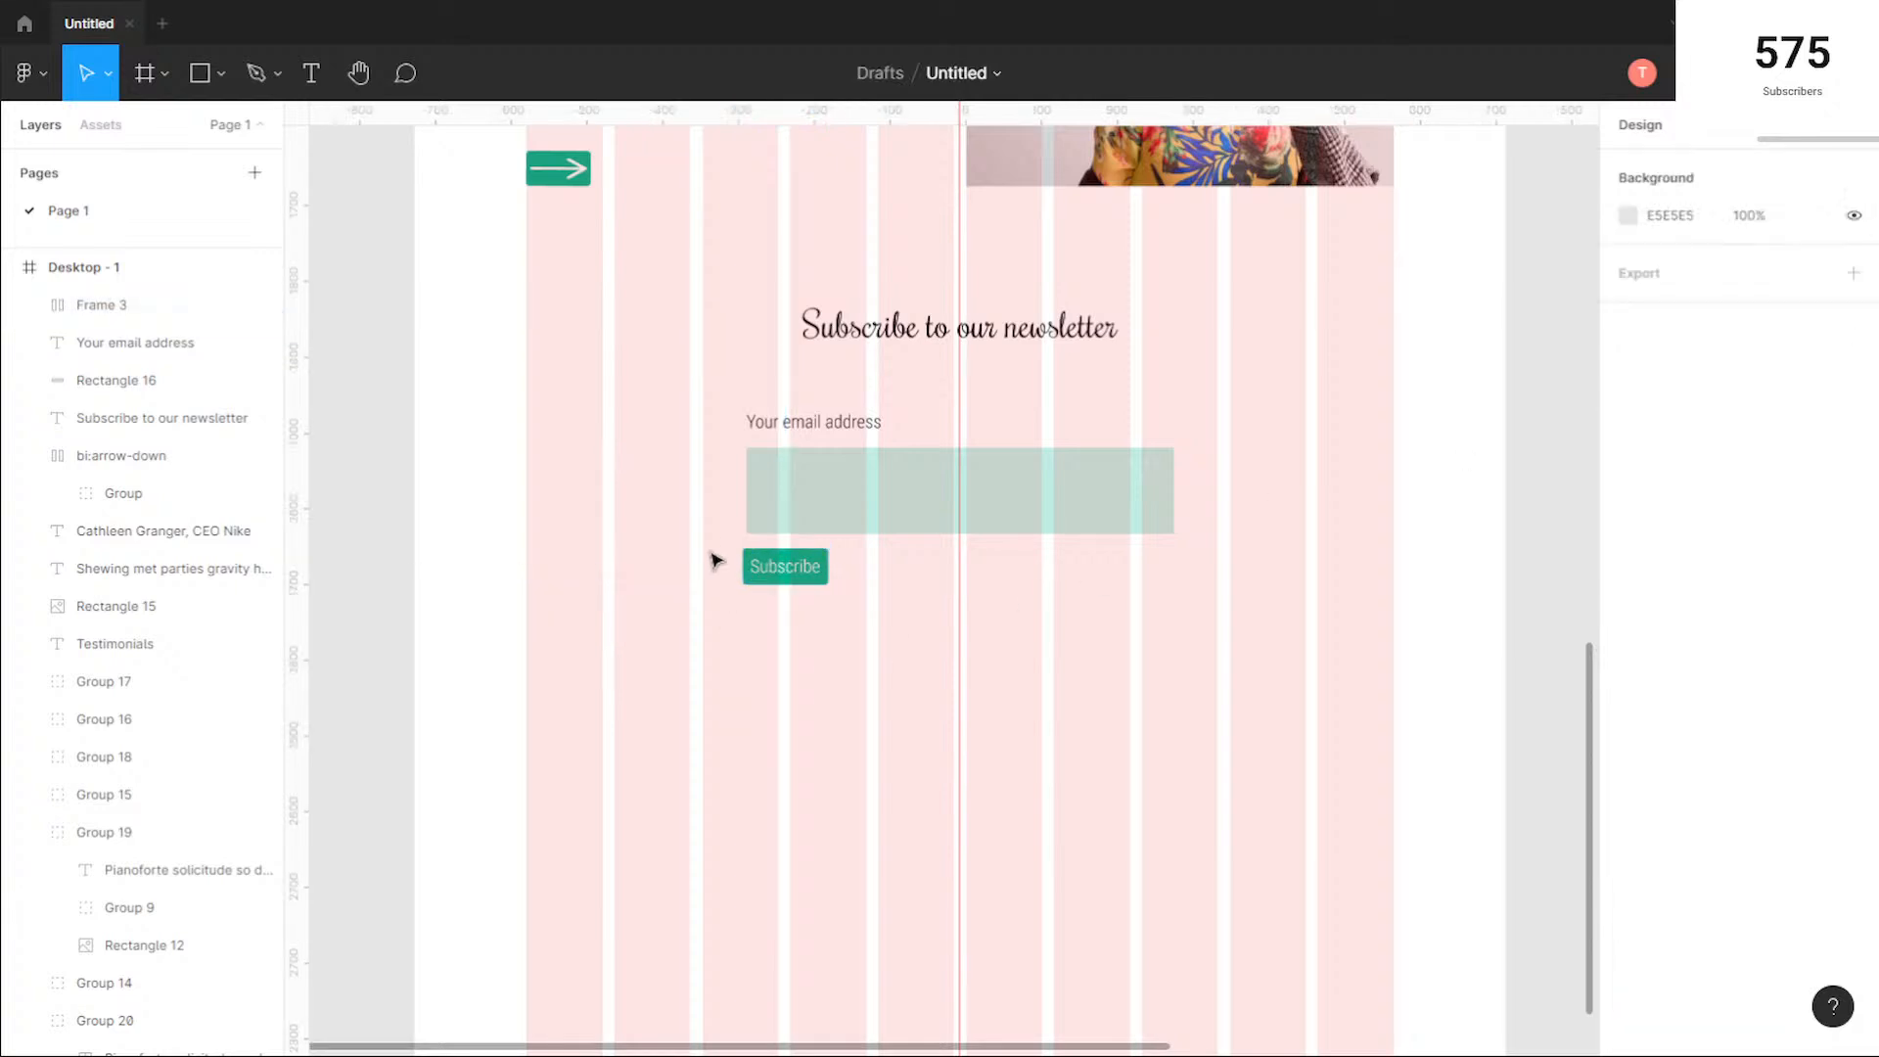
{"action": "scroll", "coordinate": [713, 549], "scroll_direction": "up", "scroll_amount": 5}
{"action": "left_click", "coordinate": [881, 621]}
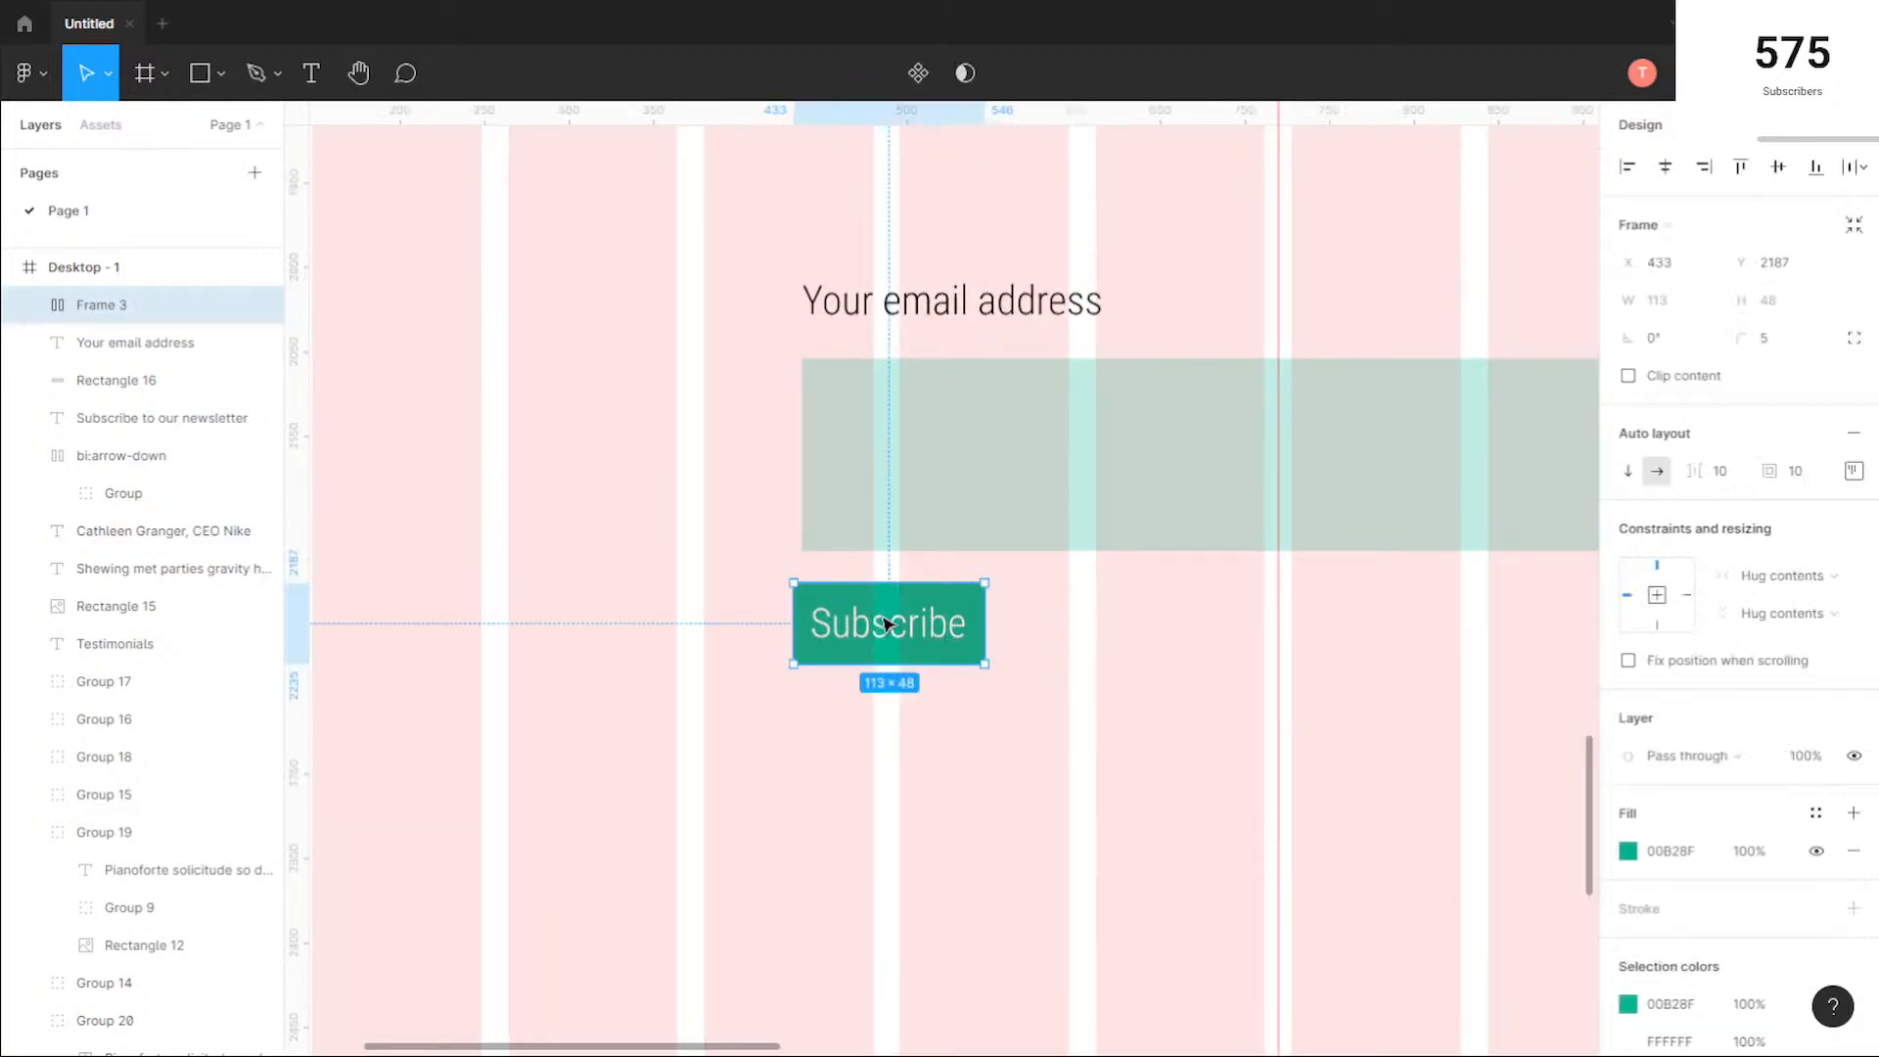
{"action": "left_click_drag", "start_coordinate": [901, 624], "coordinate": [927, 633]}
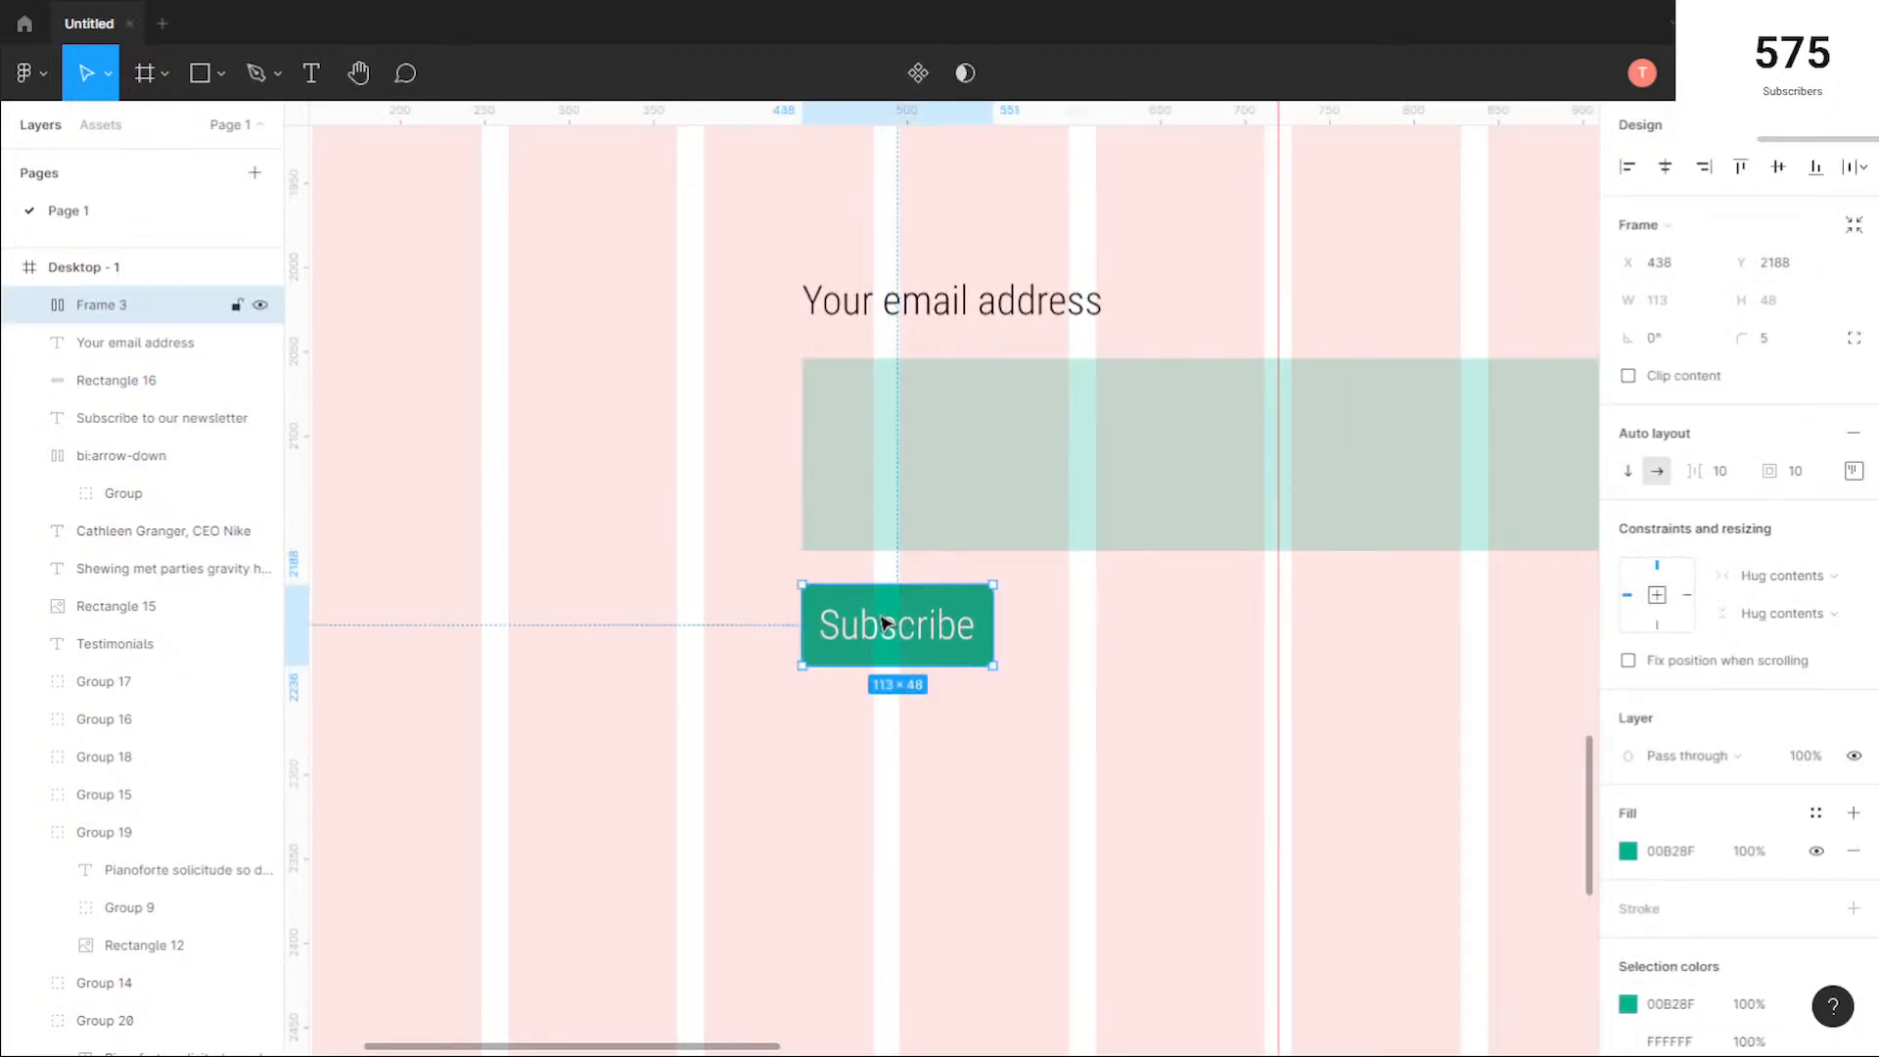
{"action": "left_click", "coordinate": [1085, 709]}
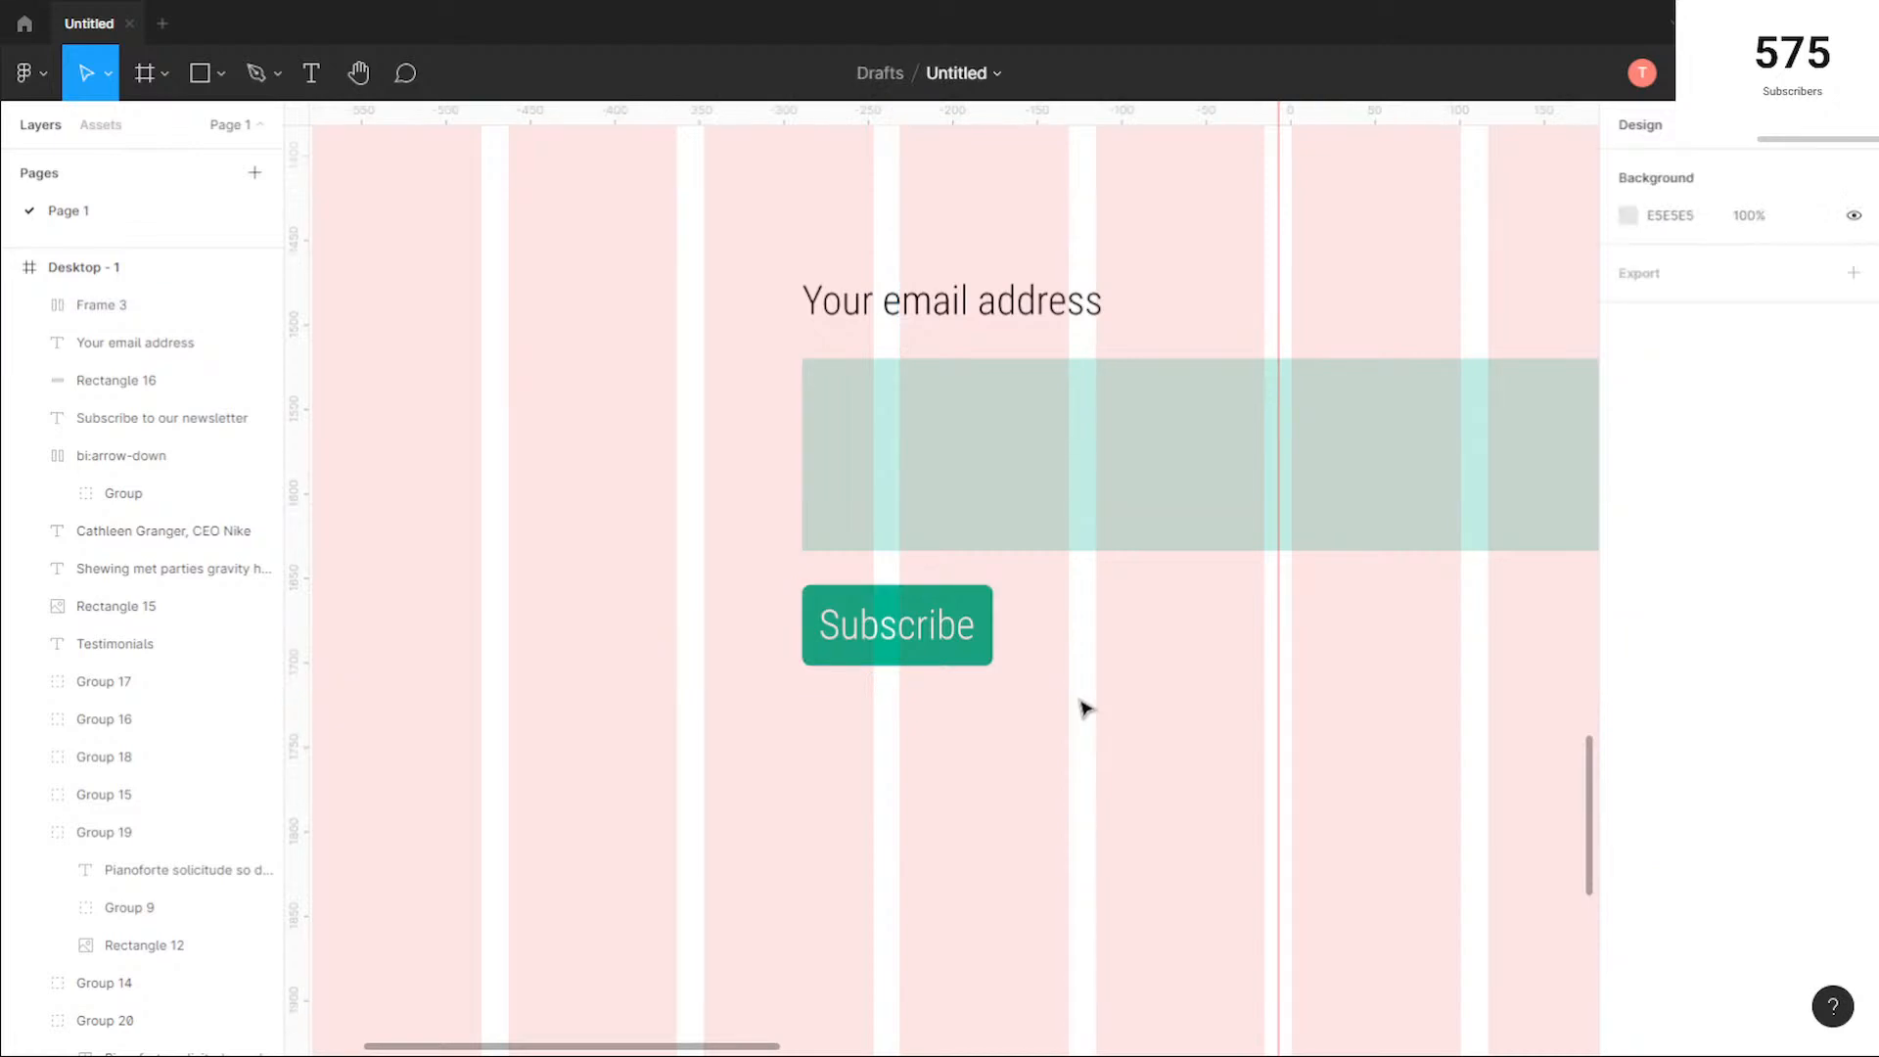
Step: Examine the hero section's Store button and compare its text and corners with the Subscribe button
{"action": "scroll", "coordinate": [1084, 709], "scroll_direction": "down", "scroll_amount": 2}
{"action": "scroll", "coordinate": [1095, 720], "scroll_direction": "down", "scroll_amount": 2}
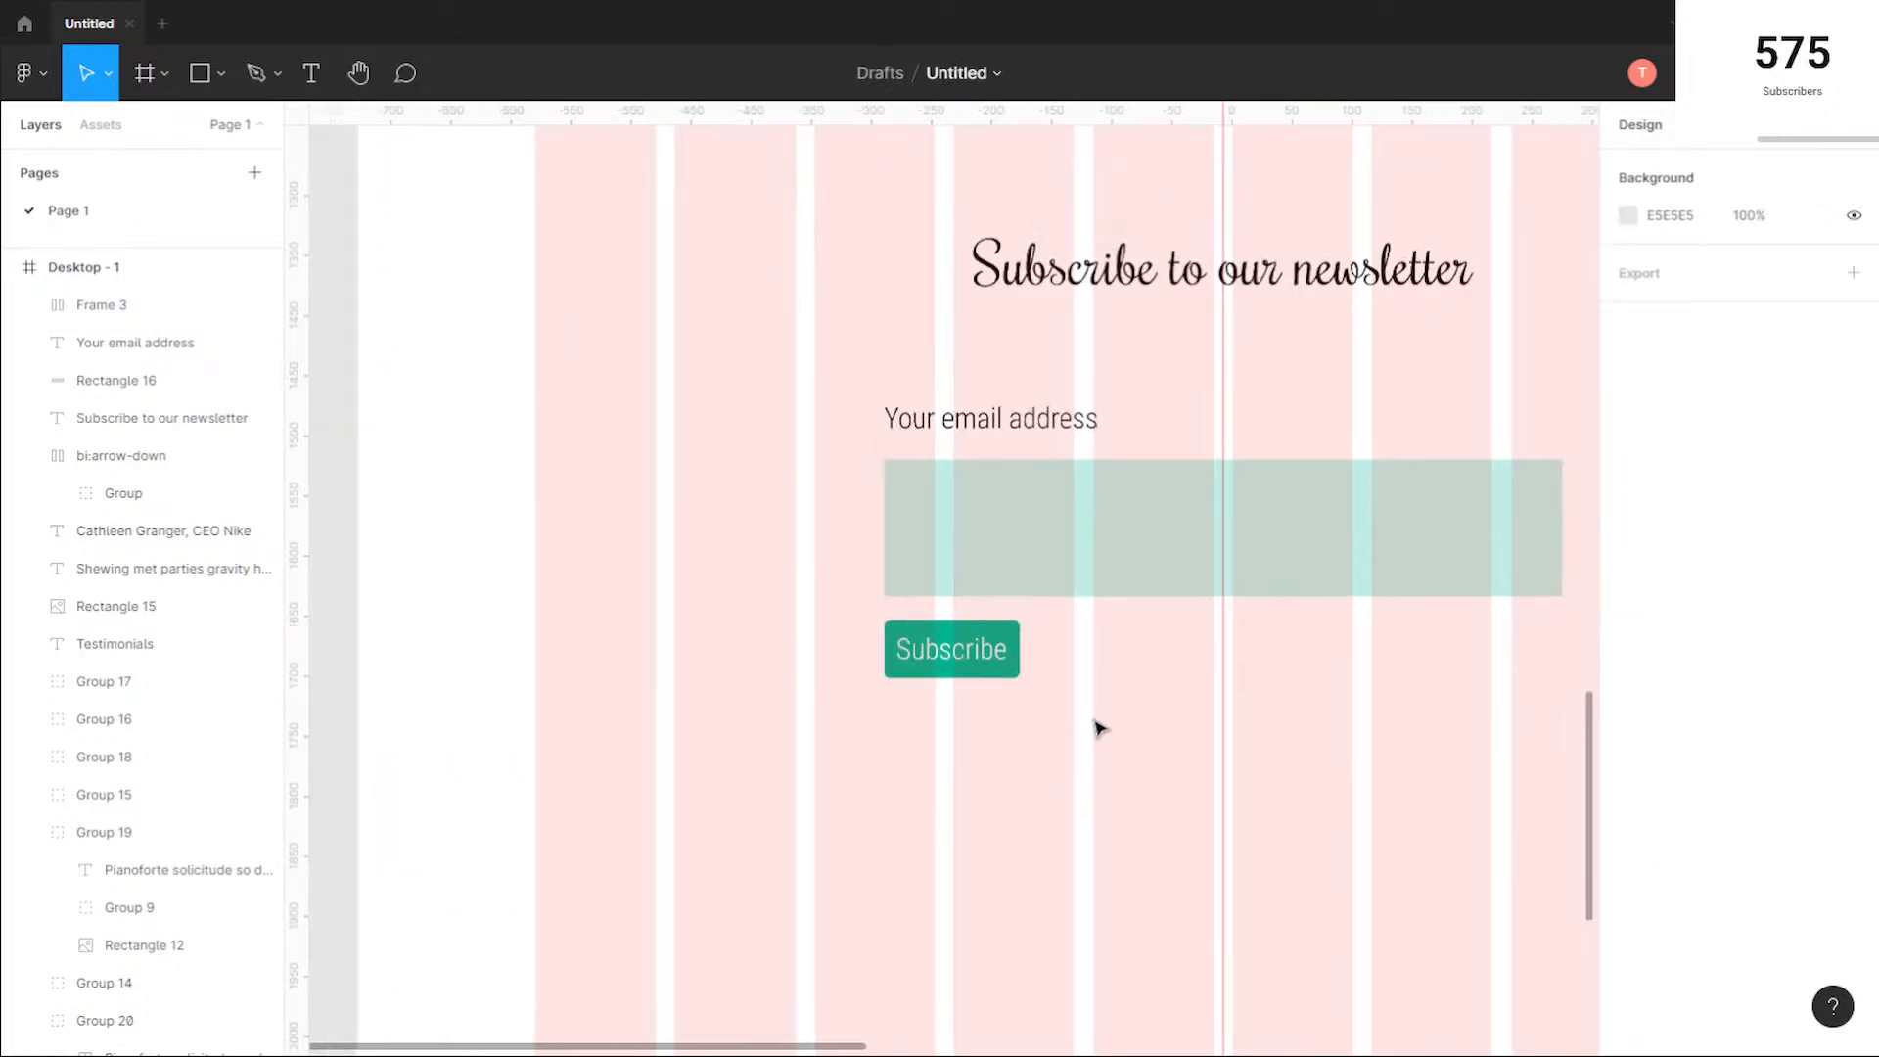
{"action": "scroll", "coordinate": [1353, 728], "scroll_direction": "down", "scroll_amount": 2}
{"action": "scroll", "coordinate": [1401, 747], "scroll_direction": "right", "scroll_amount": 3}
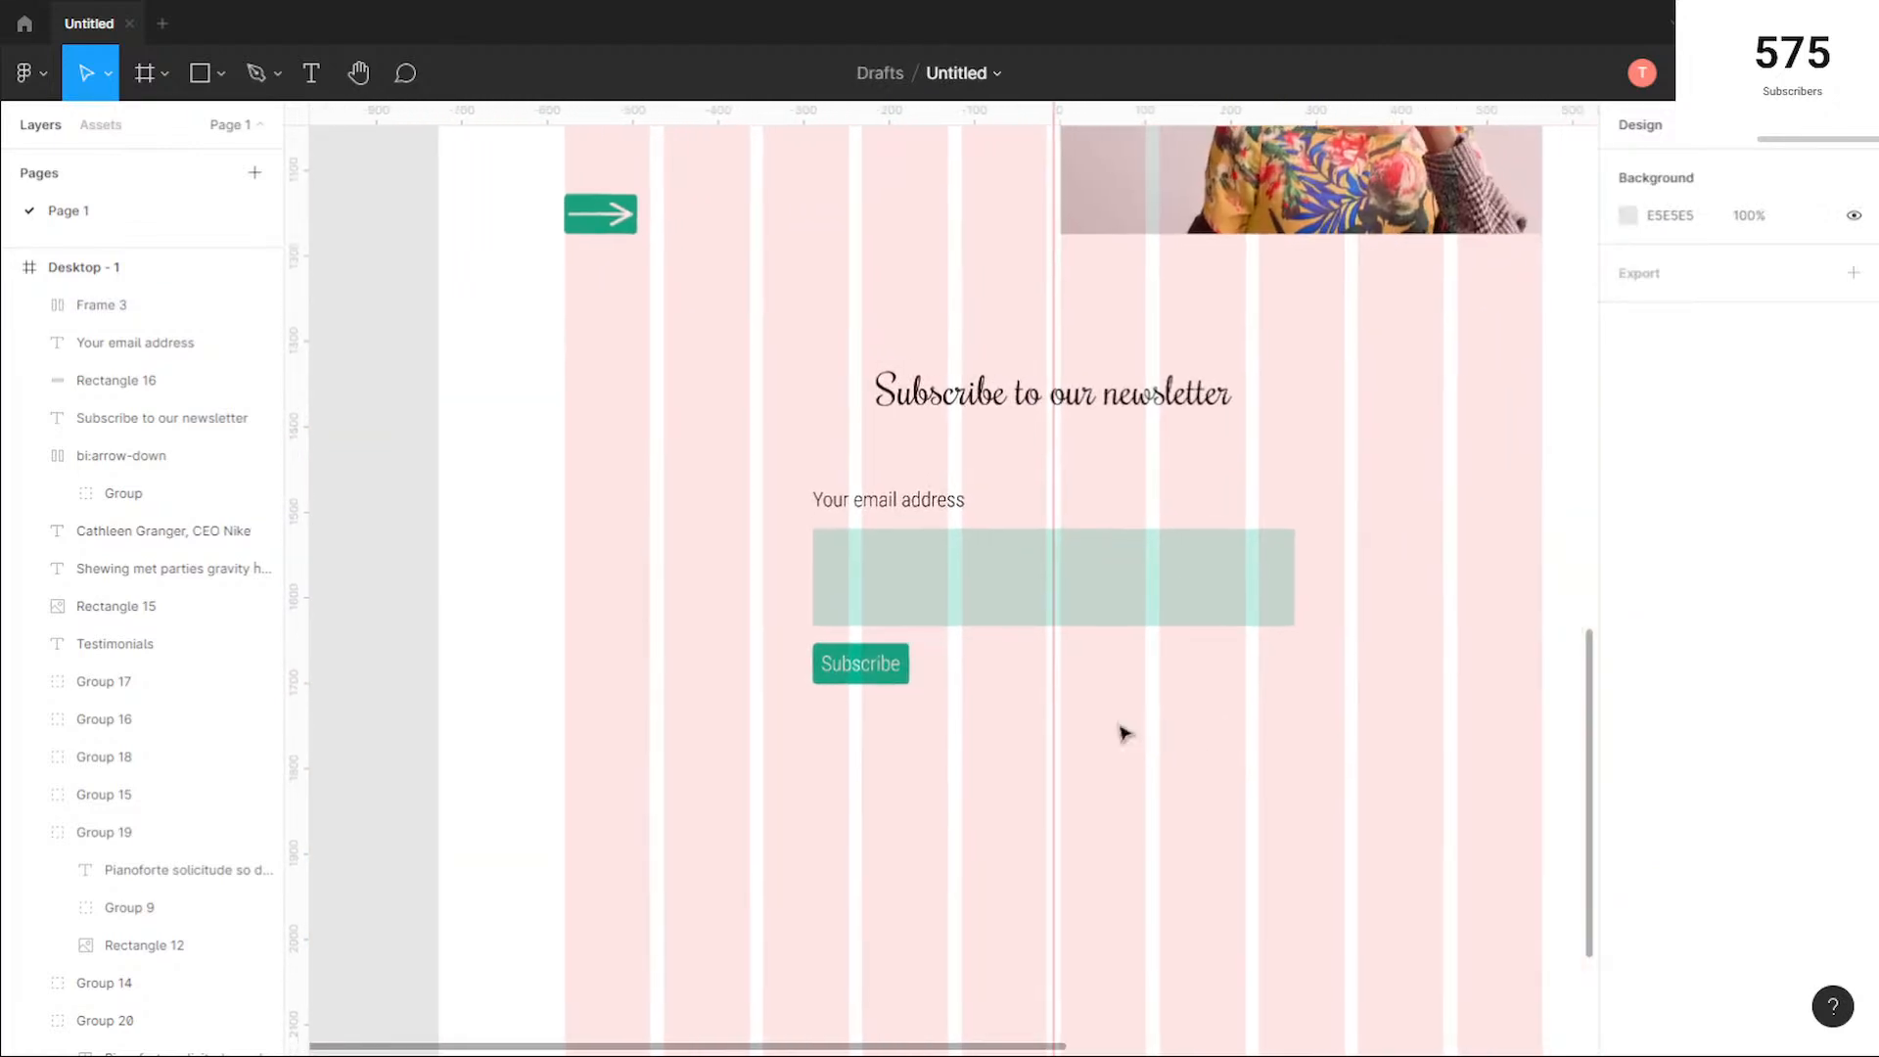
{"action": "scroll", "coordinate": [897, 718], "scroll_direction": "up", "scroll_amount": 5}
{"action": "scroll", "coordinate": [1183, 619], "scroll_direction": "down", "scroll_amount": 6}
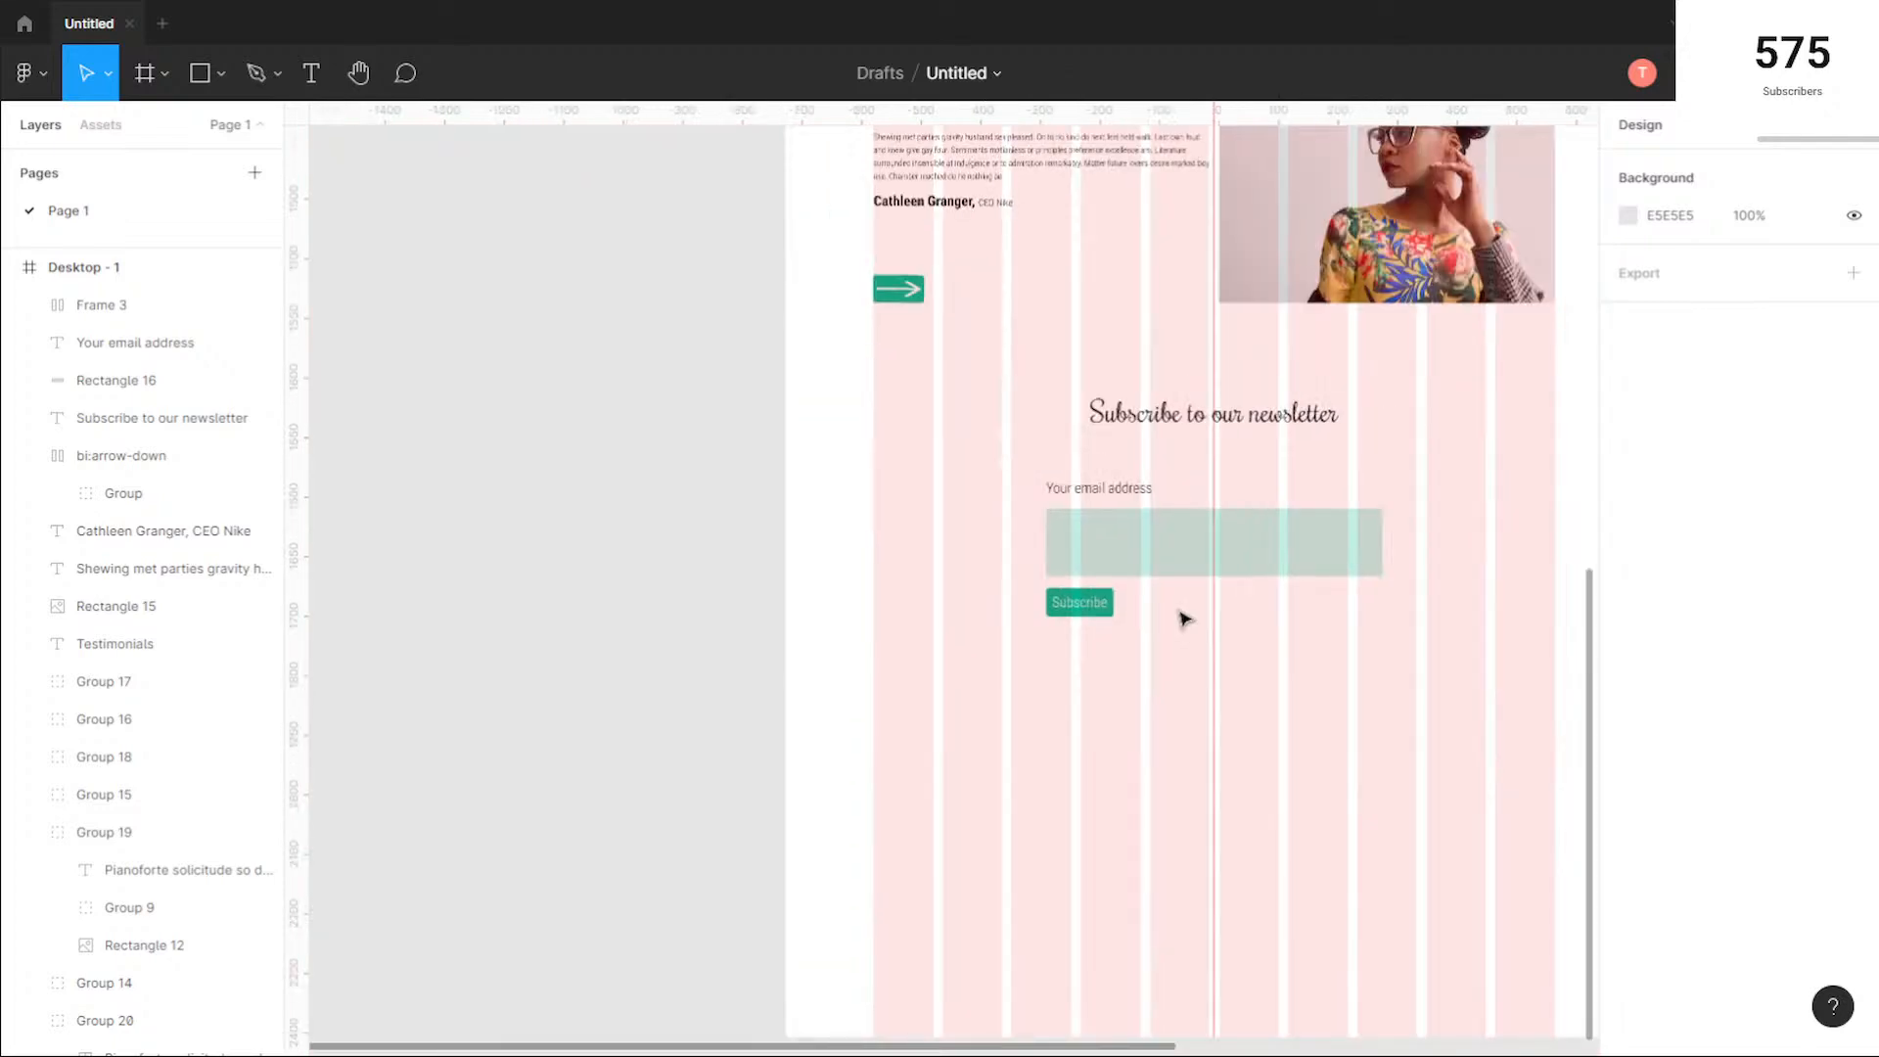
{"action": "left_click_drag", "start_coordinate": [1328, 425], "coordinate": [1145, 602]}
{"action": "scroll", "coordinate": [1120, 419], "scroll_direction": "up", "scroll_amount": 2}
{"action": "scroll", "coordinate": [1111, 419], "scroll_direction": "up", "scroll_amount": 5}
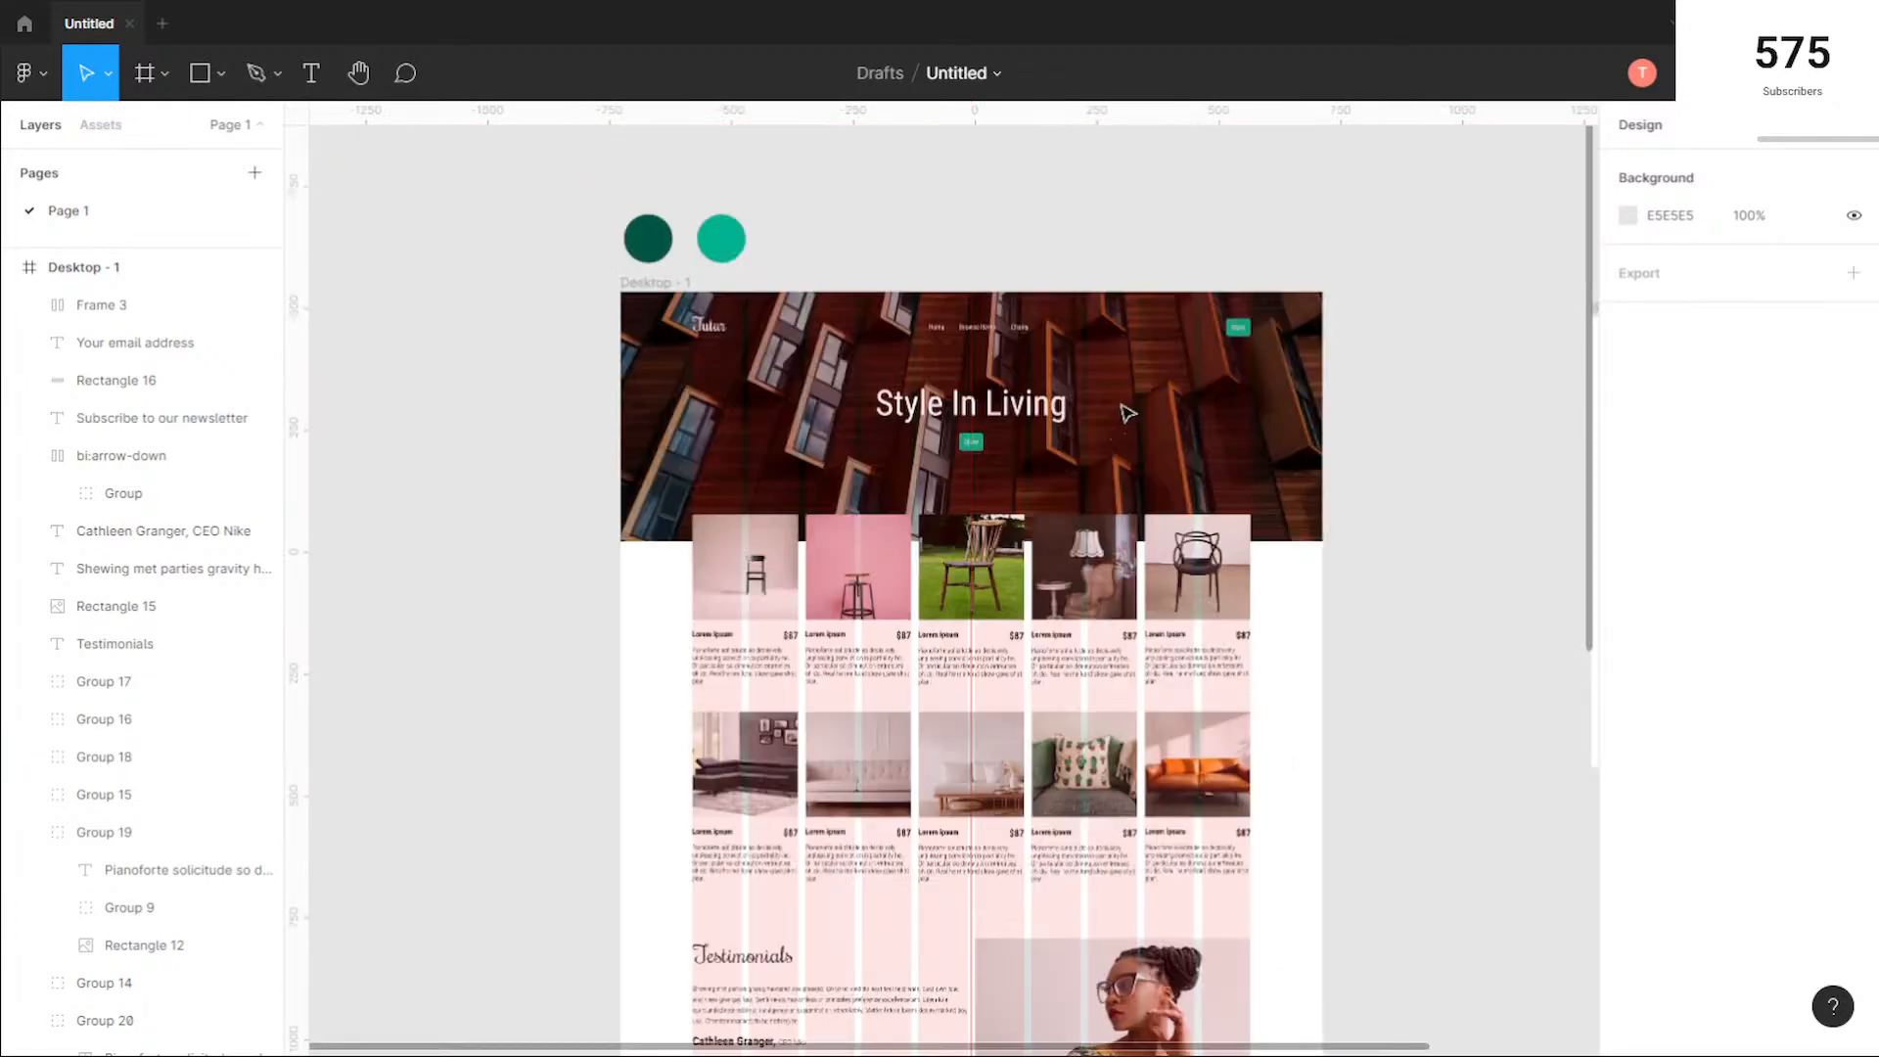
{"action": "scroll", "coordinate": [928, 411], "scroll_direction": "up", "scroll_amount": 6}
{"action": "scroll", "coordinate": [1041, 620], "scroll_direction": "up", "scroll_amount": 6}
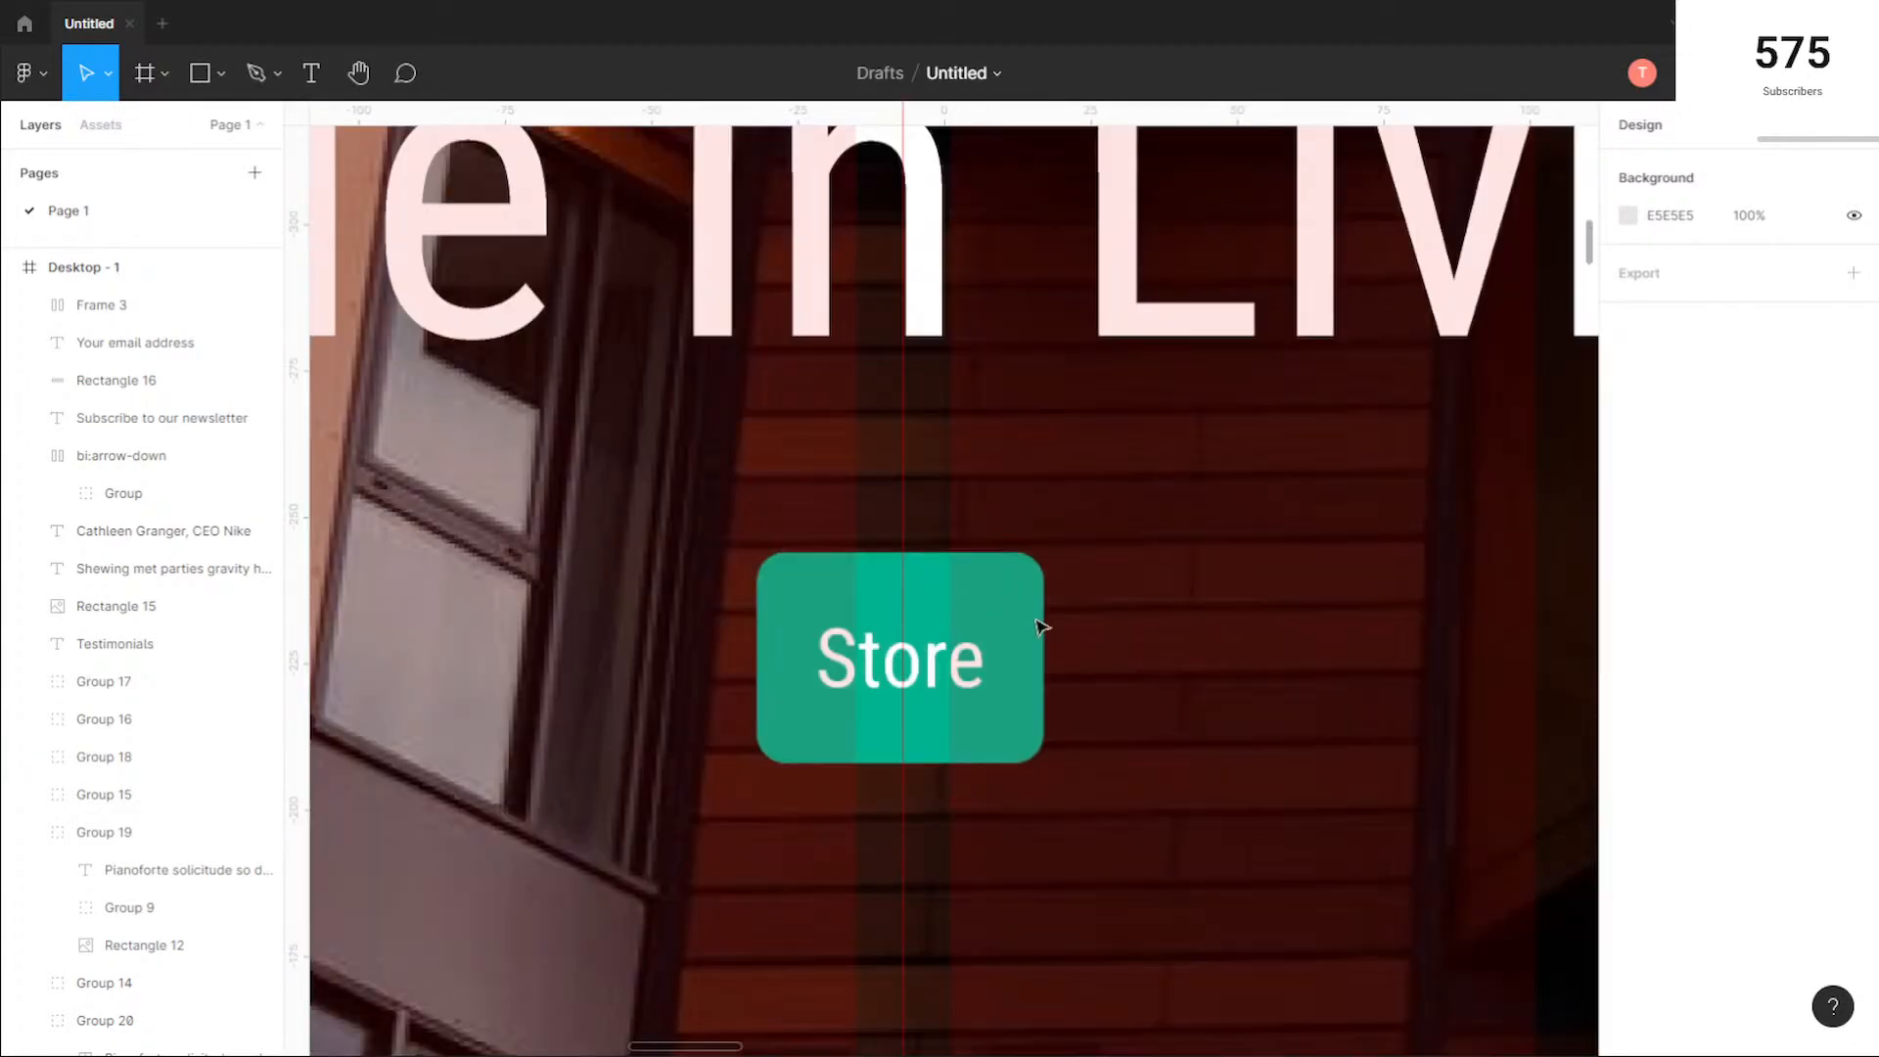
{"action": "scroll", "coordinate": [1172, 623], "scroll_direction": "down", "scroll_amount": 5}
{"action": "scroll", "coordinate": [1172, 623], "scroll_direction": "down", "scroll_amount": 5}
{"action": "scroll", "coordinate": [1261, 879], "scroll_direction": "down", "scroll_amount": 15}
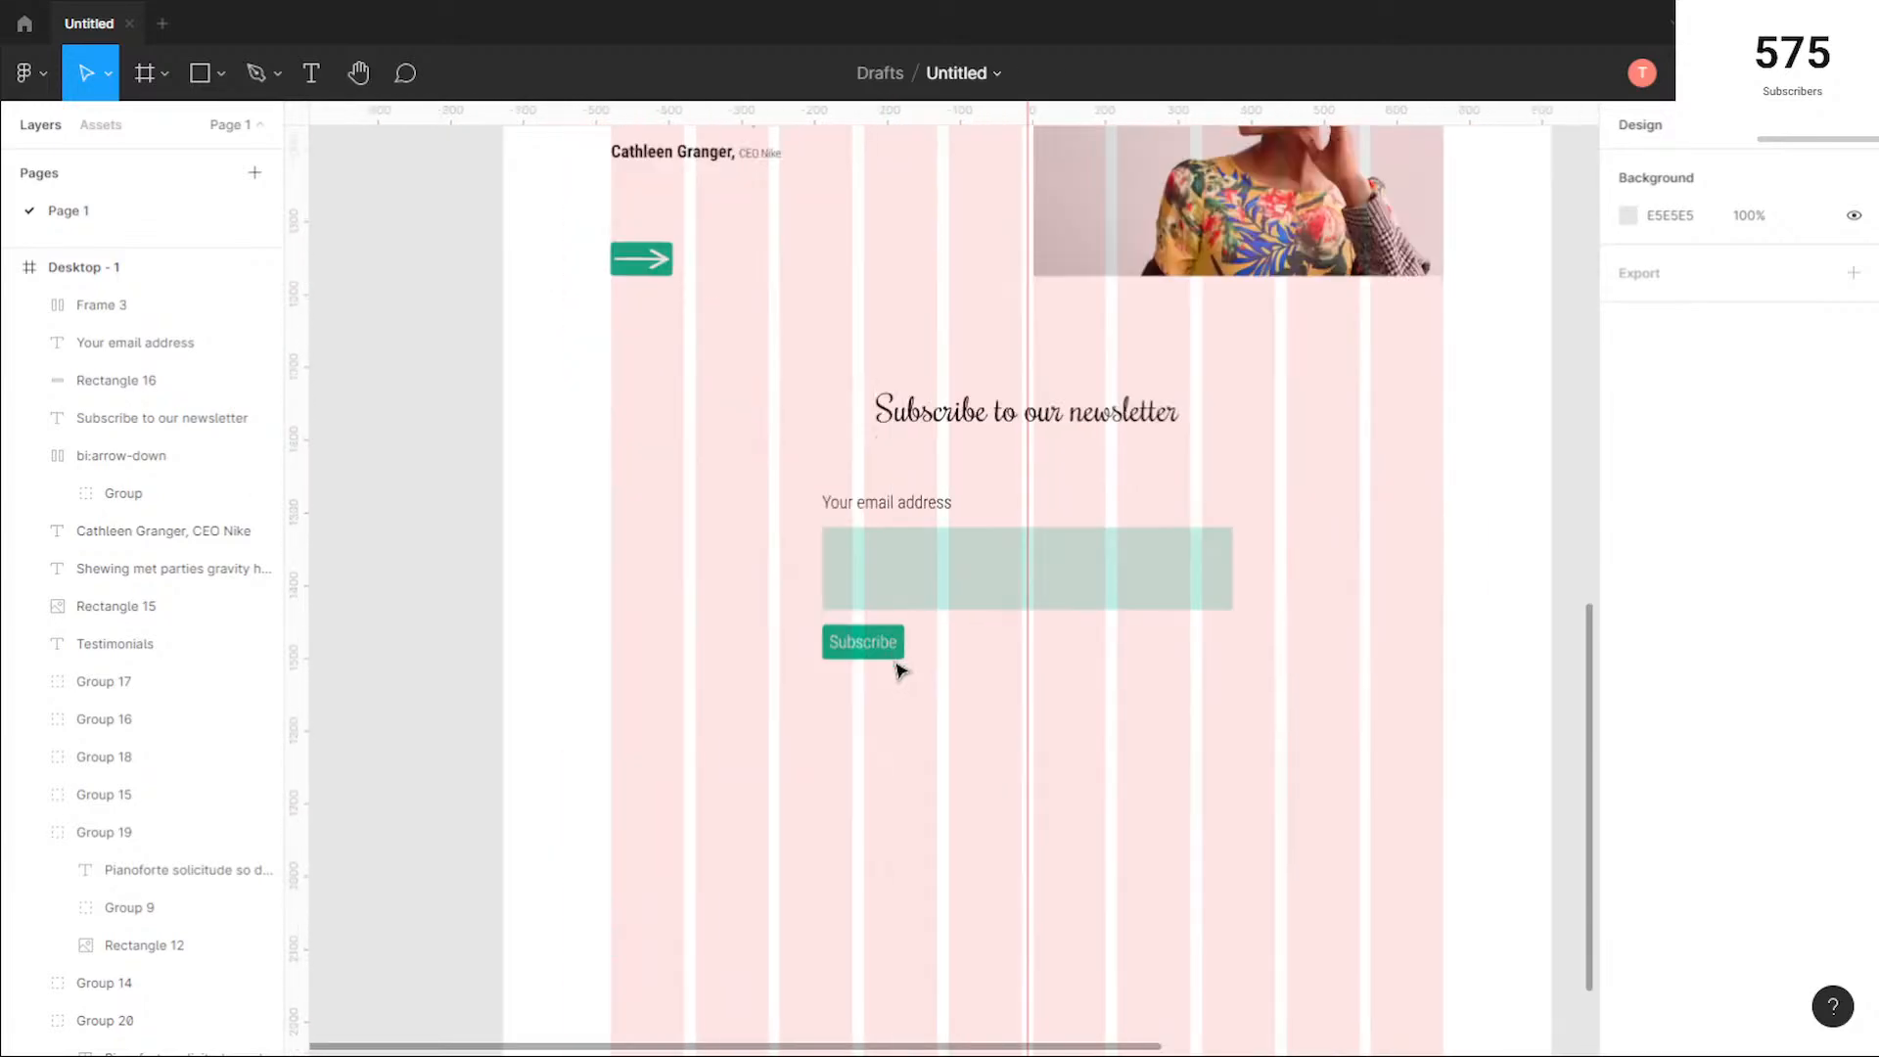
Step: Change the Subscribe button's text to a heavier Roboto Condensed weight
{"action": "left_click", "coordinate": [894, 654]}
{"action": "key", "text": "Return"}
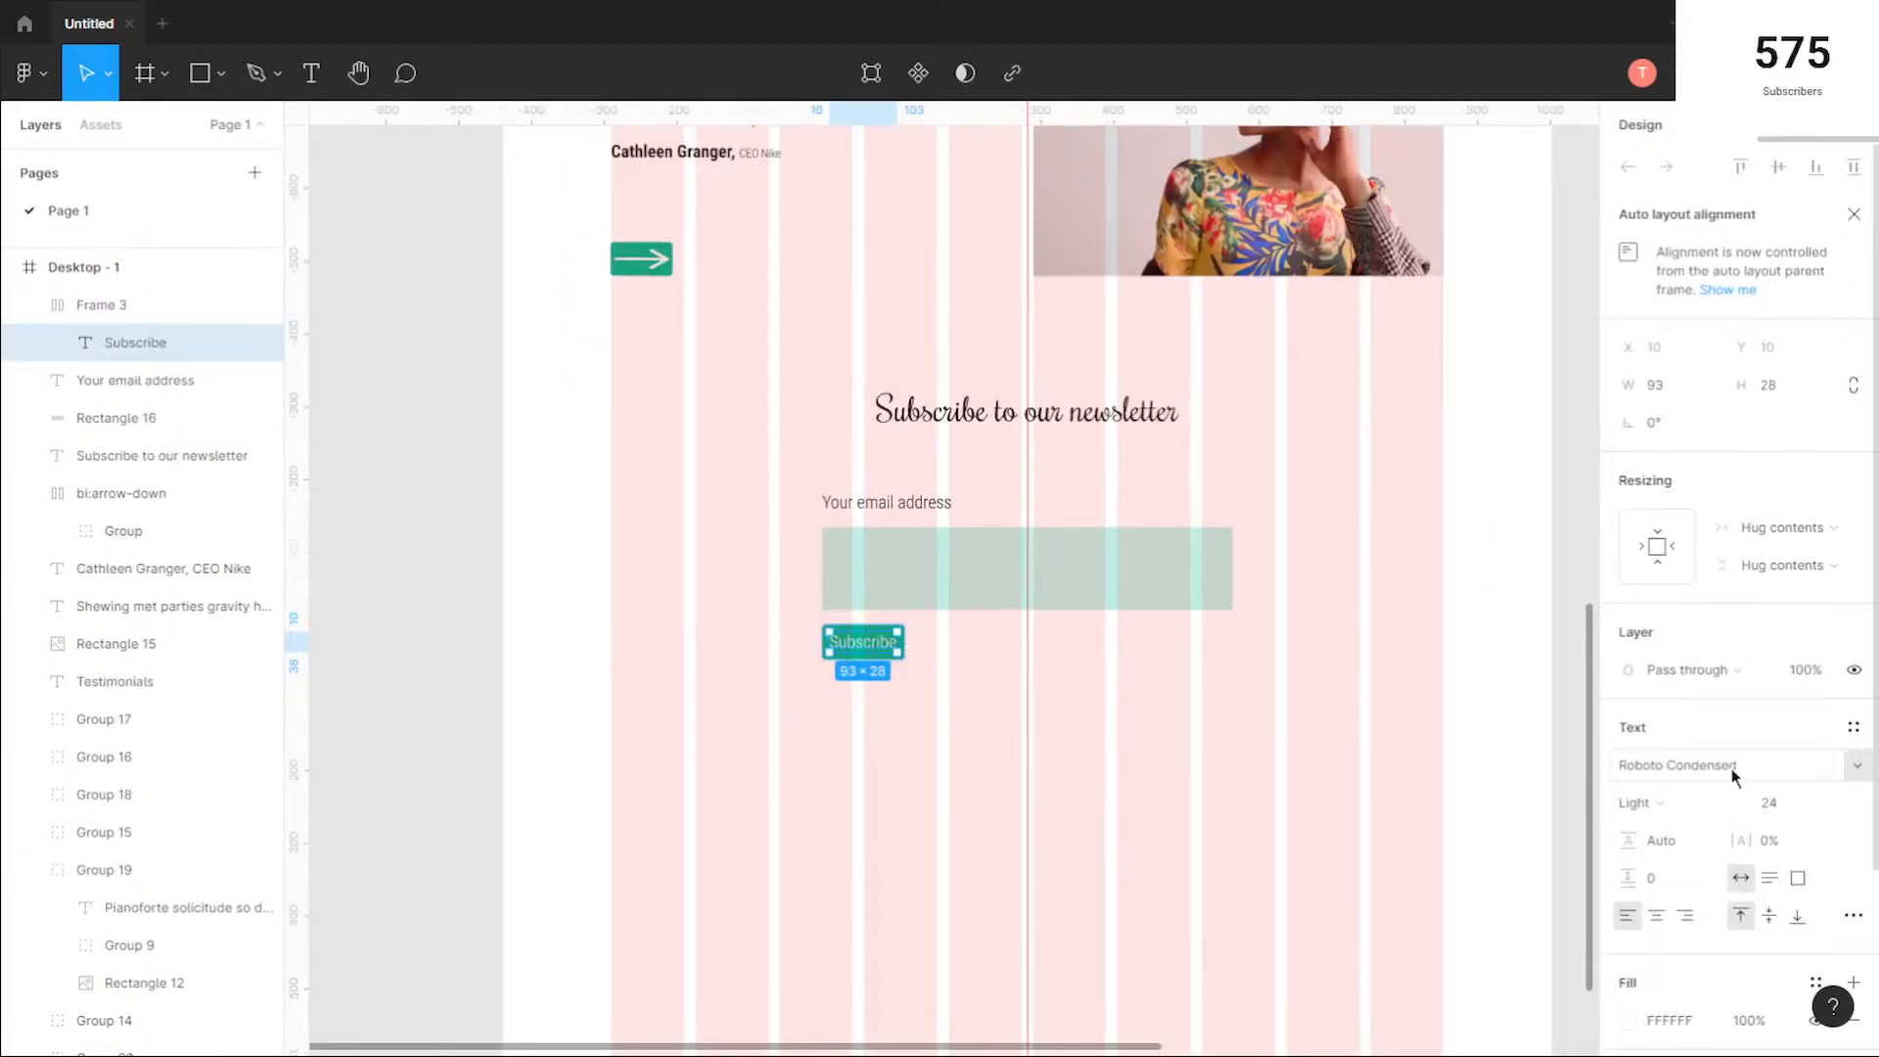
{"action": "left_click", "coordinate": [1676, 809]}
{"action": "left_click", "coordinate": [1691, 827]}
{"action": "left_click", "coordinate": [919, 721]}
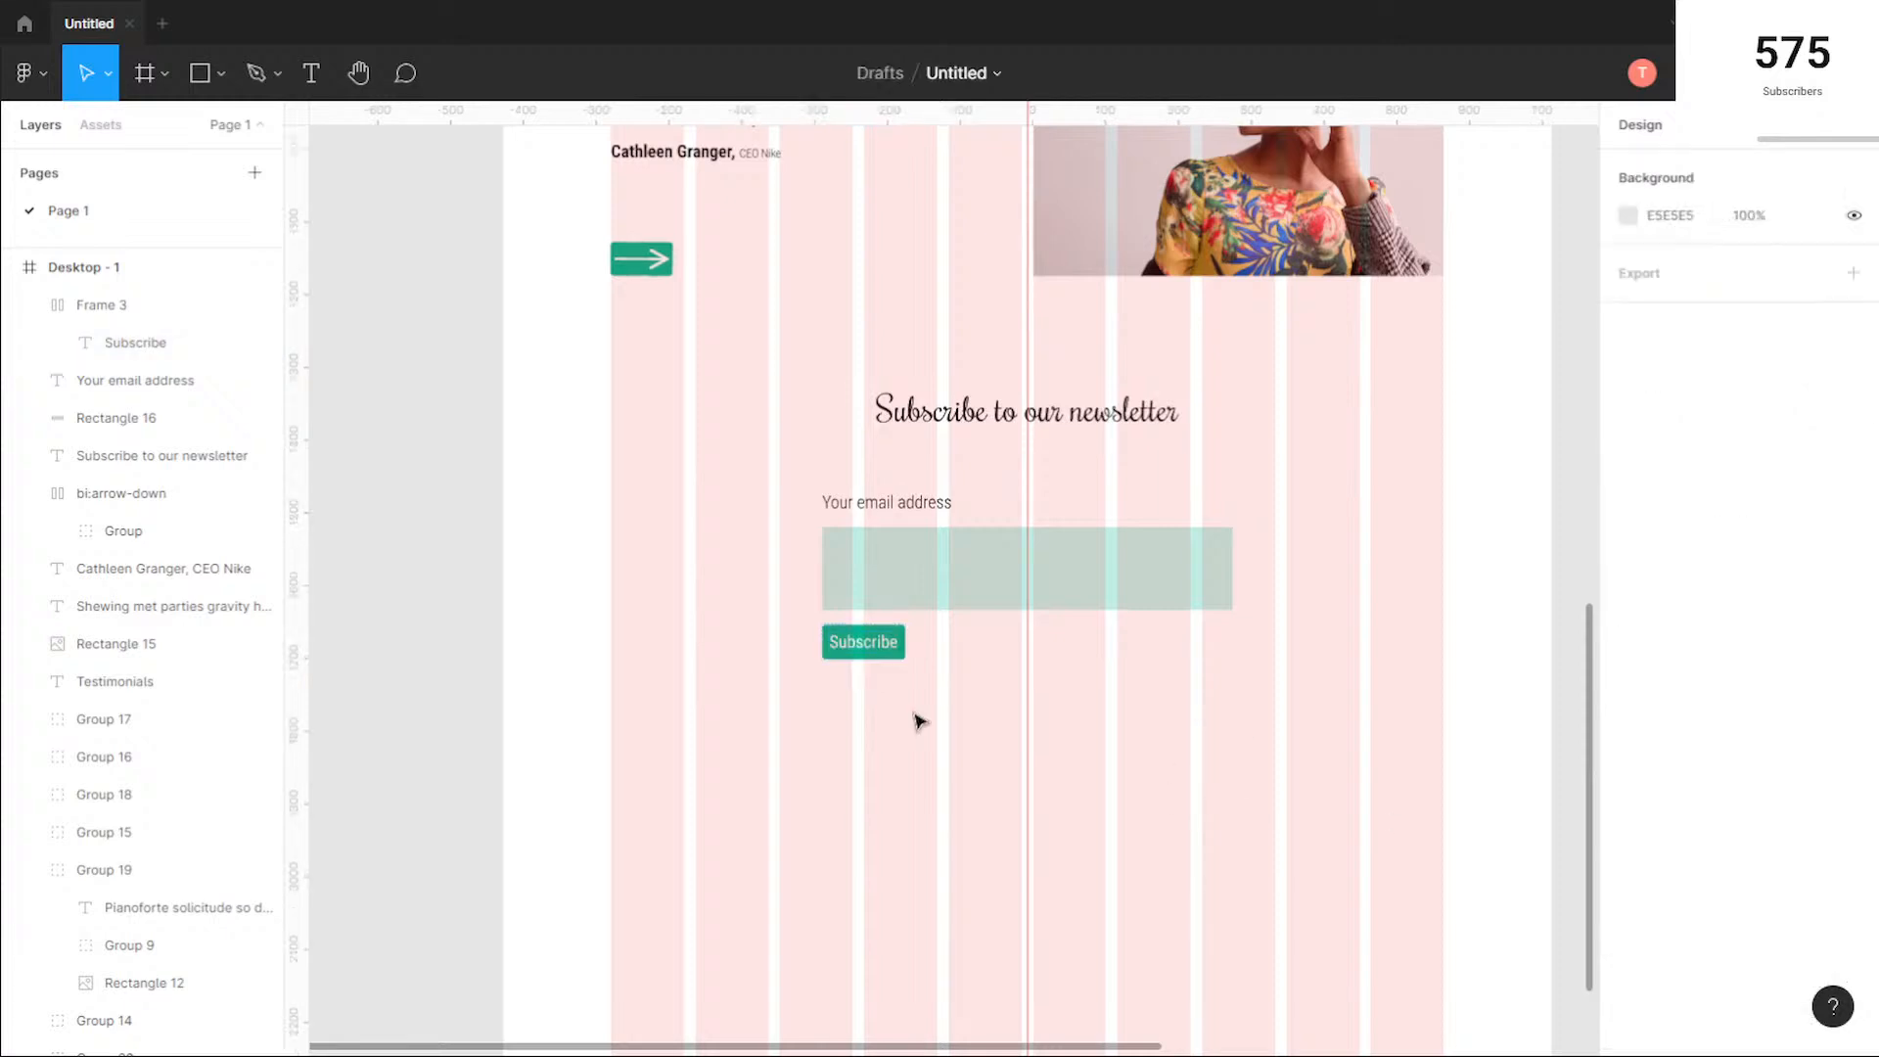
{"action": "scroll", "coordinate": [920, 720], "scroll_direction": "up", "scroll_amount": 3}
{"action": "left_click", "coordinate": [773, 585]}
{"action": "left_click", "coordinate": [973, 612]}
{"action": "scroll", "coordinate": [979, 622], "scroll_direction": "down", "scroll_amount": 5}
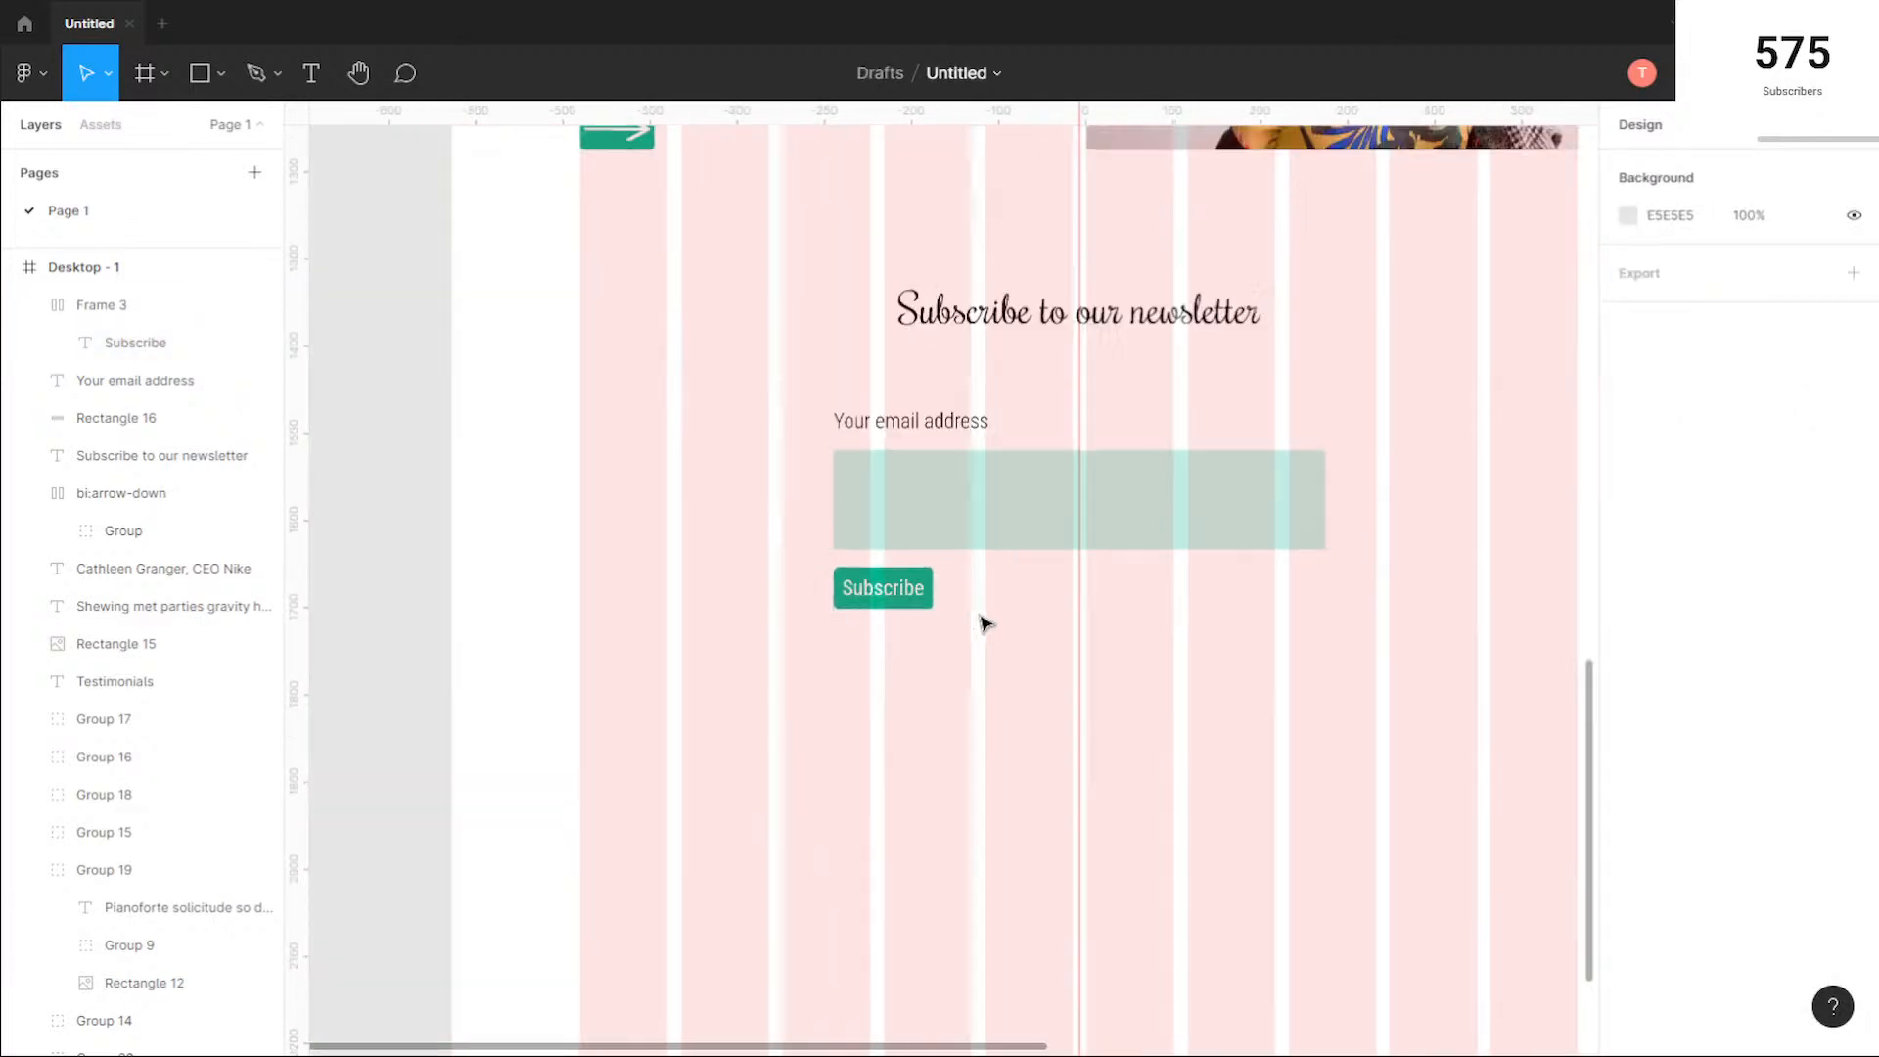
Step: Slightly round the corners of the green email rectangle in the newsletter section
{"action": "left_click", "coordinate": [1202, 511]}
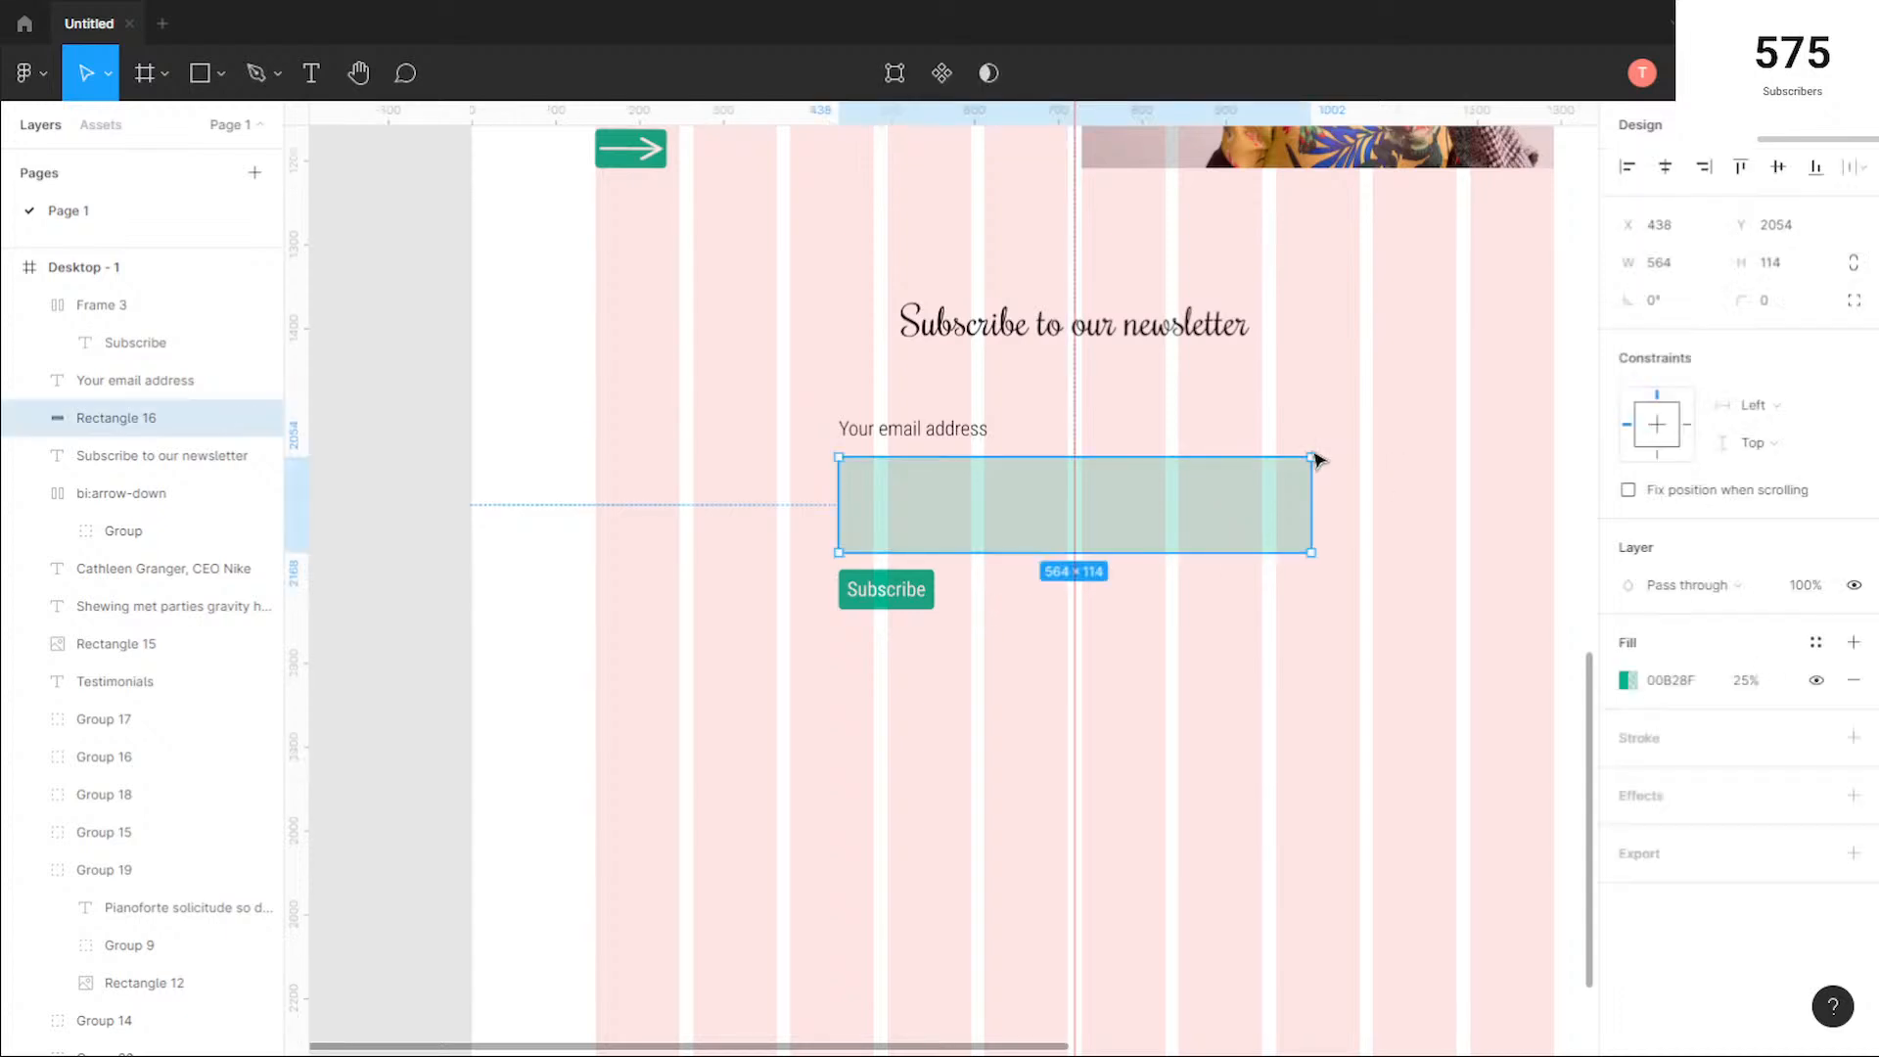
{"action": "key", "text": "Return"}
{"action": "left_click", "coordinate": [1289, 687]}
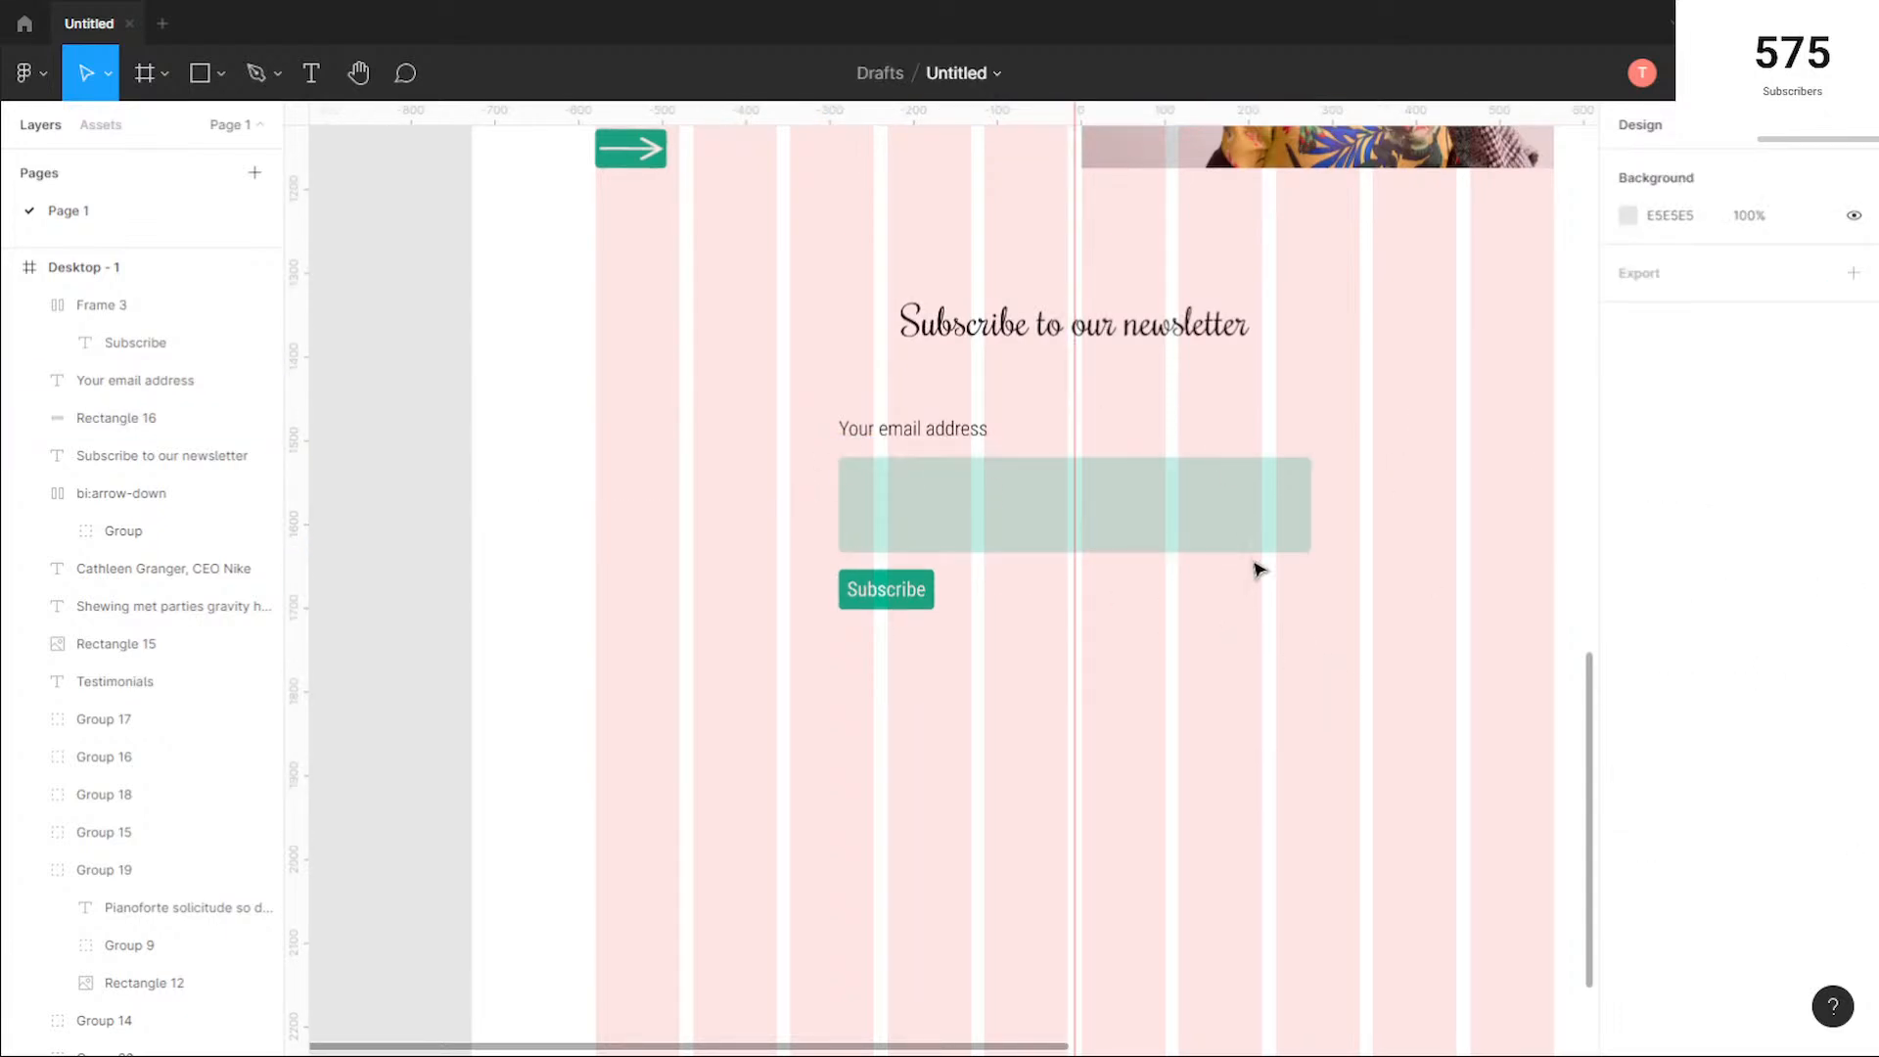
Step: Set the Subscribe button's auto layout padding to 20 and widen it to 564, matching the email rectangle's width
{"action": "left_click", "coordinate": [884, 592]}
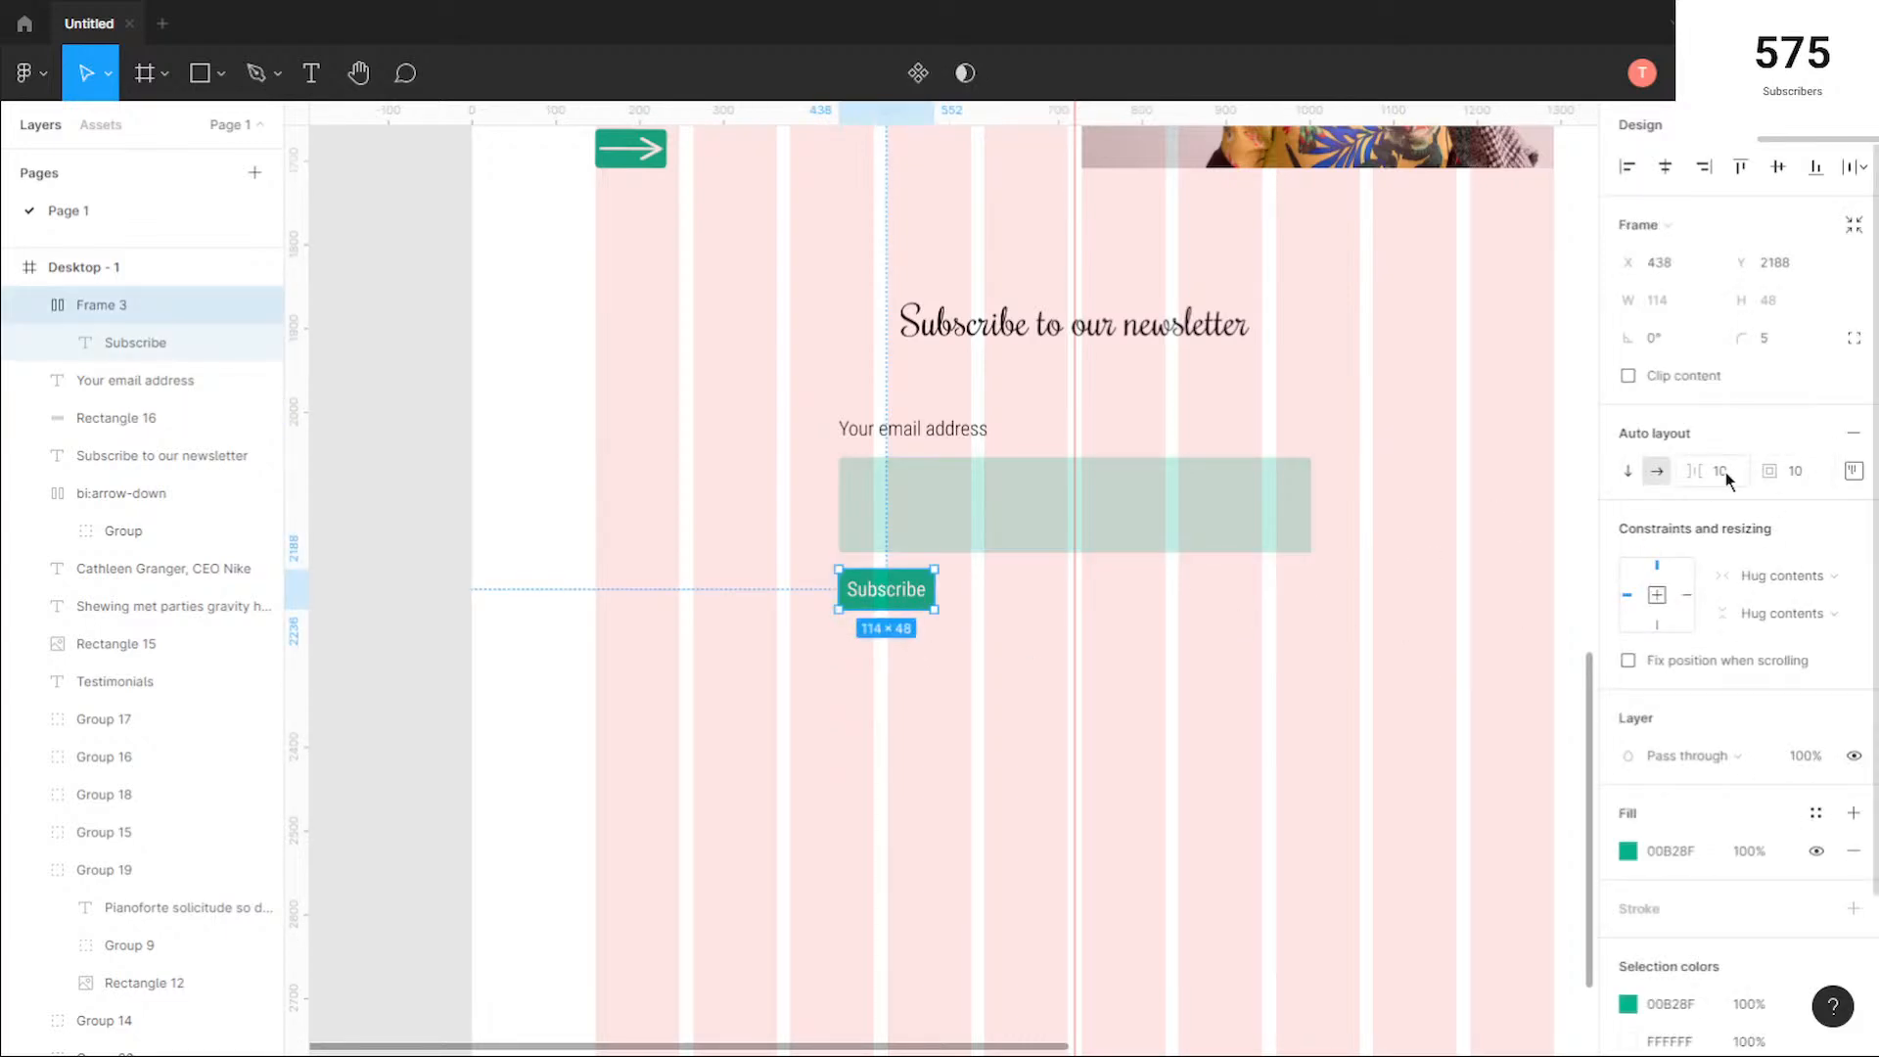
{"action": "left_click", "coordinate": [1802, 474]}
{"action": "type", "text": "20"}
{"action": "key", "text": "Return"}
{"action": "left_click_drag", "start_coordinate": [951, 599], "coordinate": [1308, 590]}
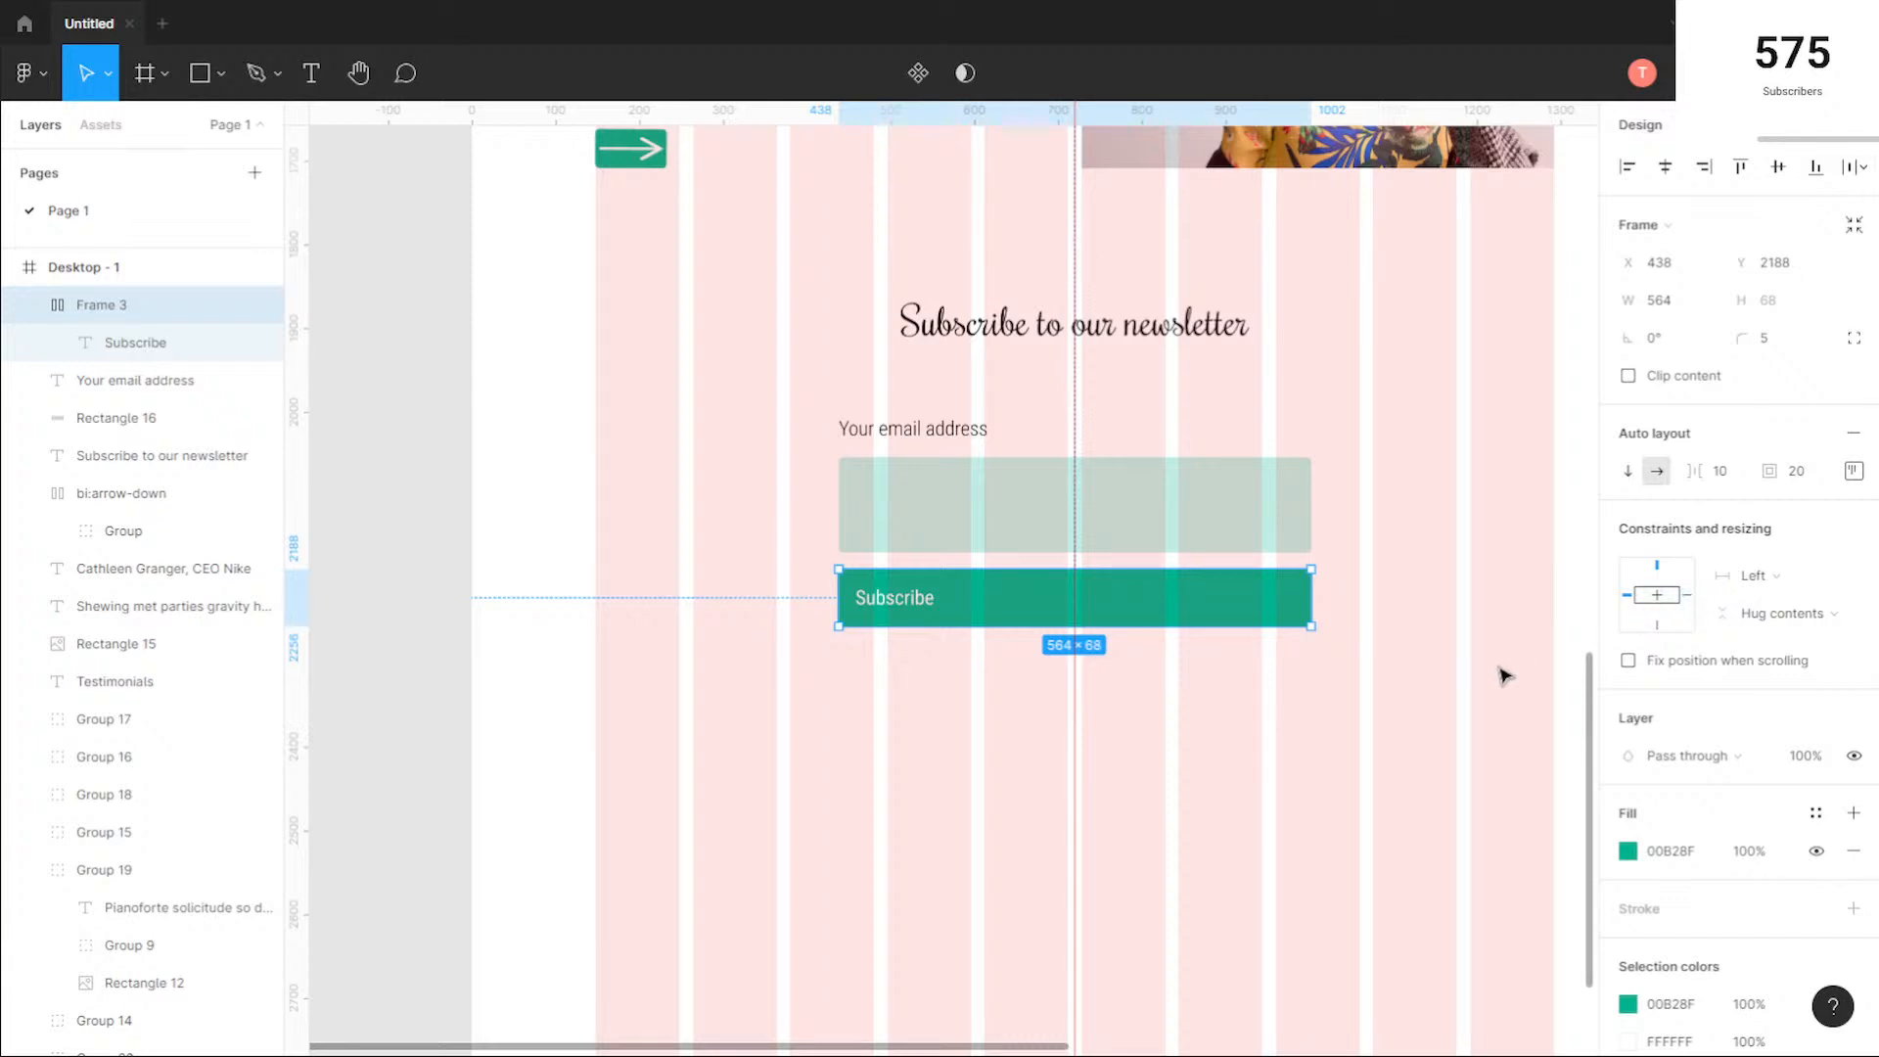
Step: Undo the Subscribe button's widening to restore its compact 134 by 68 hug-contents size
{"action": "left_click_drag", "start_coordinate": [1312, 599], "coordinate": [964, 632]}
{"action": "key", "text": "ctrl+z"}
{"action": "key", "text": "ctrl+z"}
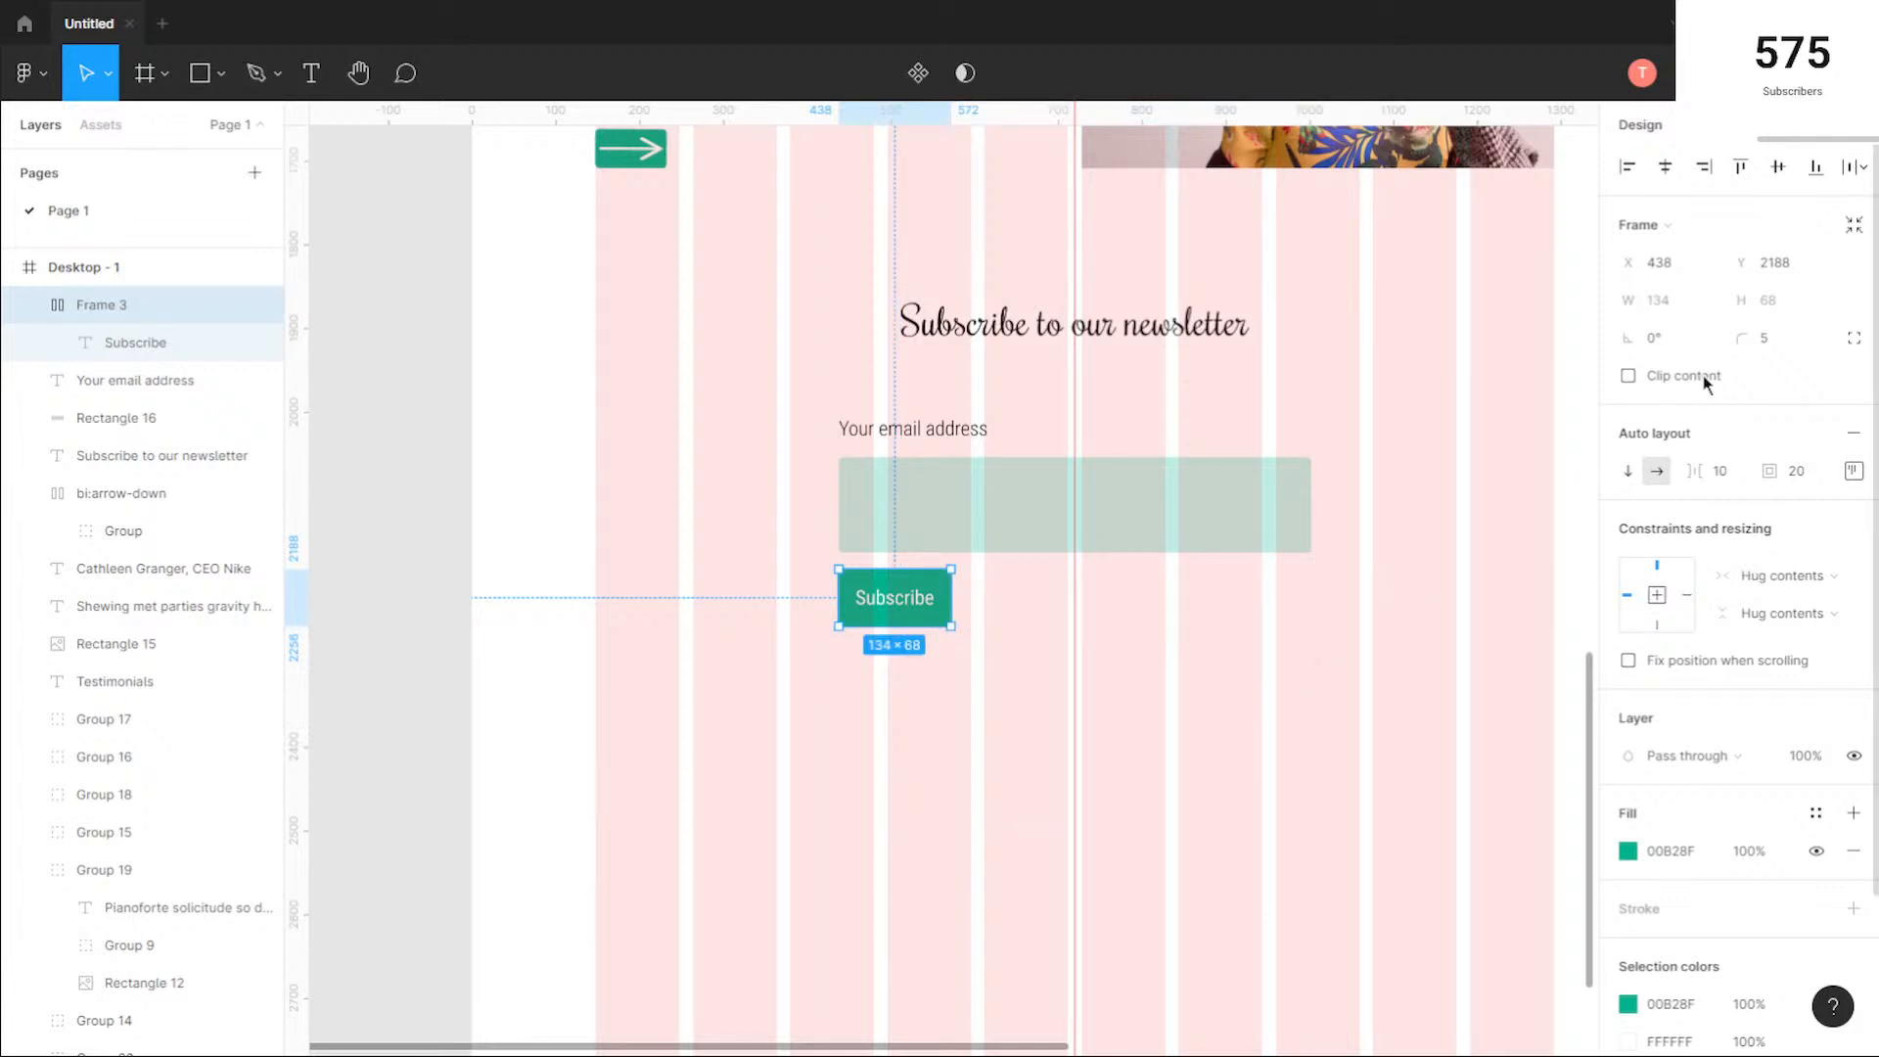
{"action": "left_click", "coordinate": [1243, 693]}
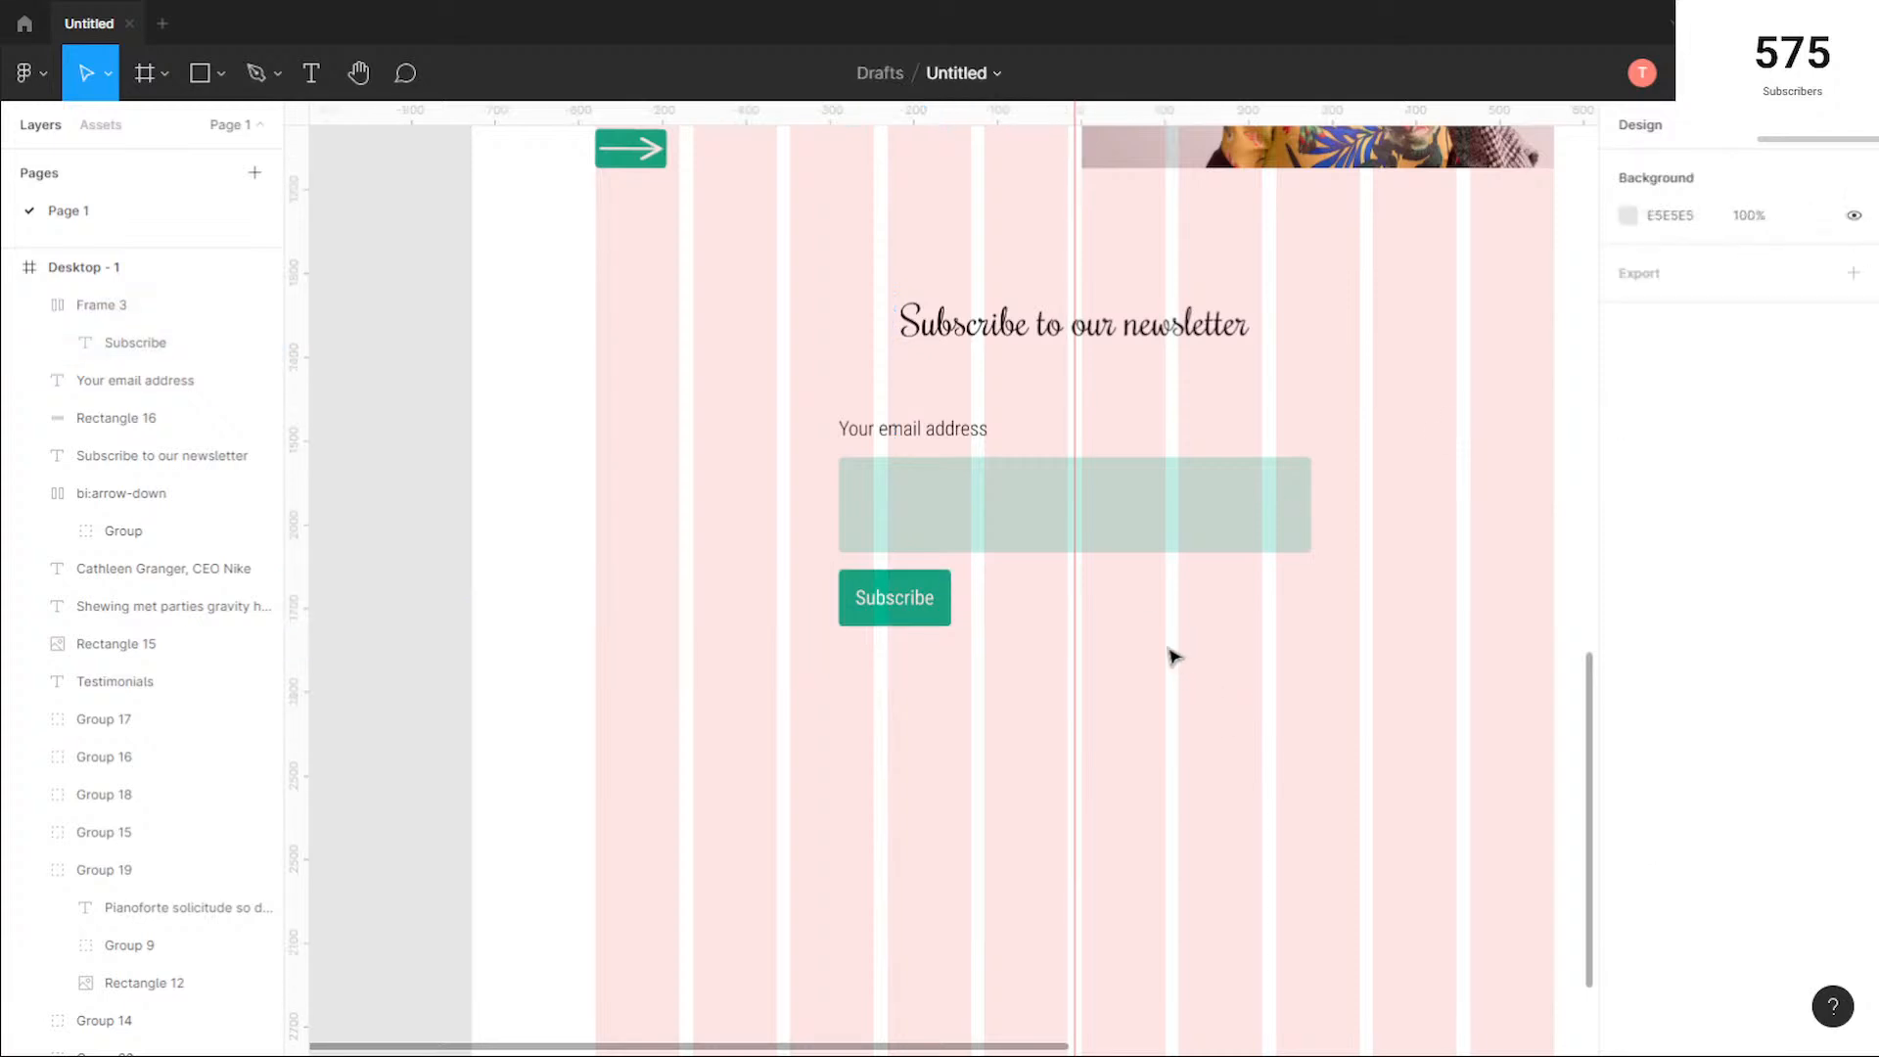
Step: Draw a footer rectangle 1440 wide and 213 high across the full page width, just below the newsletter section
{"action": "scroll", "coordinate": [1155, 638], "scroll_direction": "up", "scroll_amount": 1}
{"action": "scroll", "coordinate": [1239, 619], "scroll_direction": "down", "scroll_amount": 1}
{"action": "left_click_drag", "start_coordinate": [1360, 512], "coordinate": [1155, 868]}
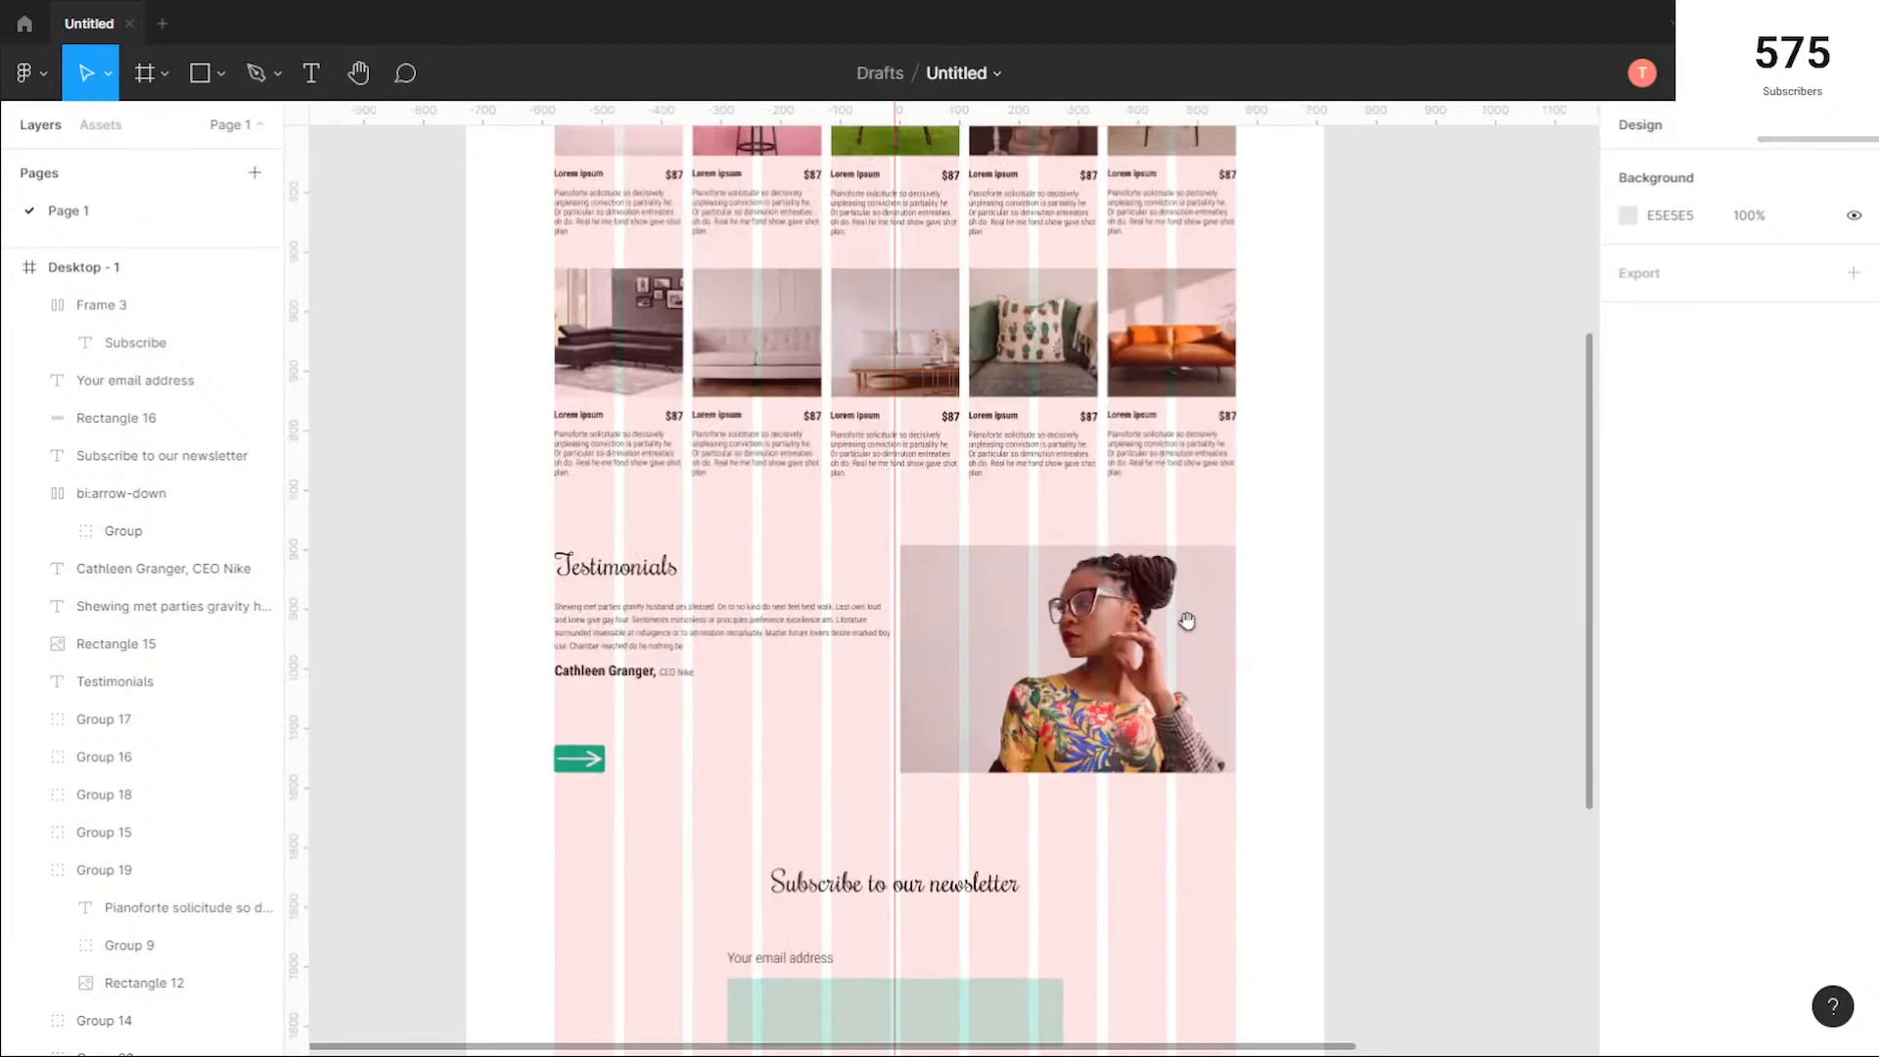
{"action": "scroll", "coordinate": [1183, 861], "scroll_direction": "down", "scroll_amount": 6}
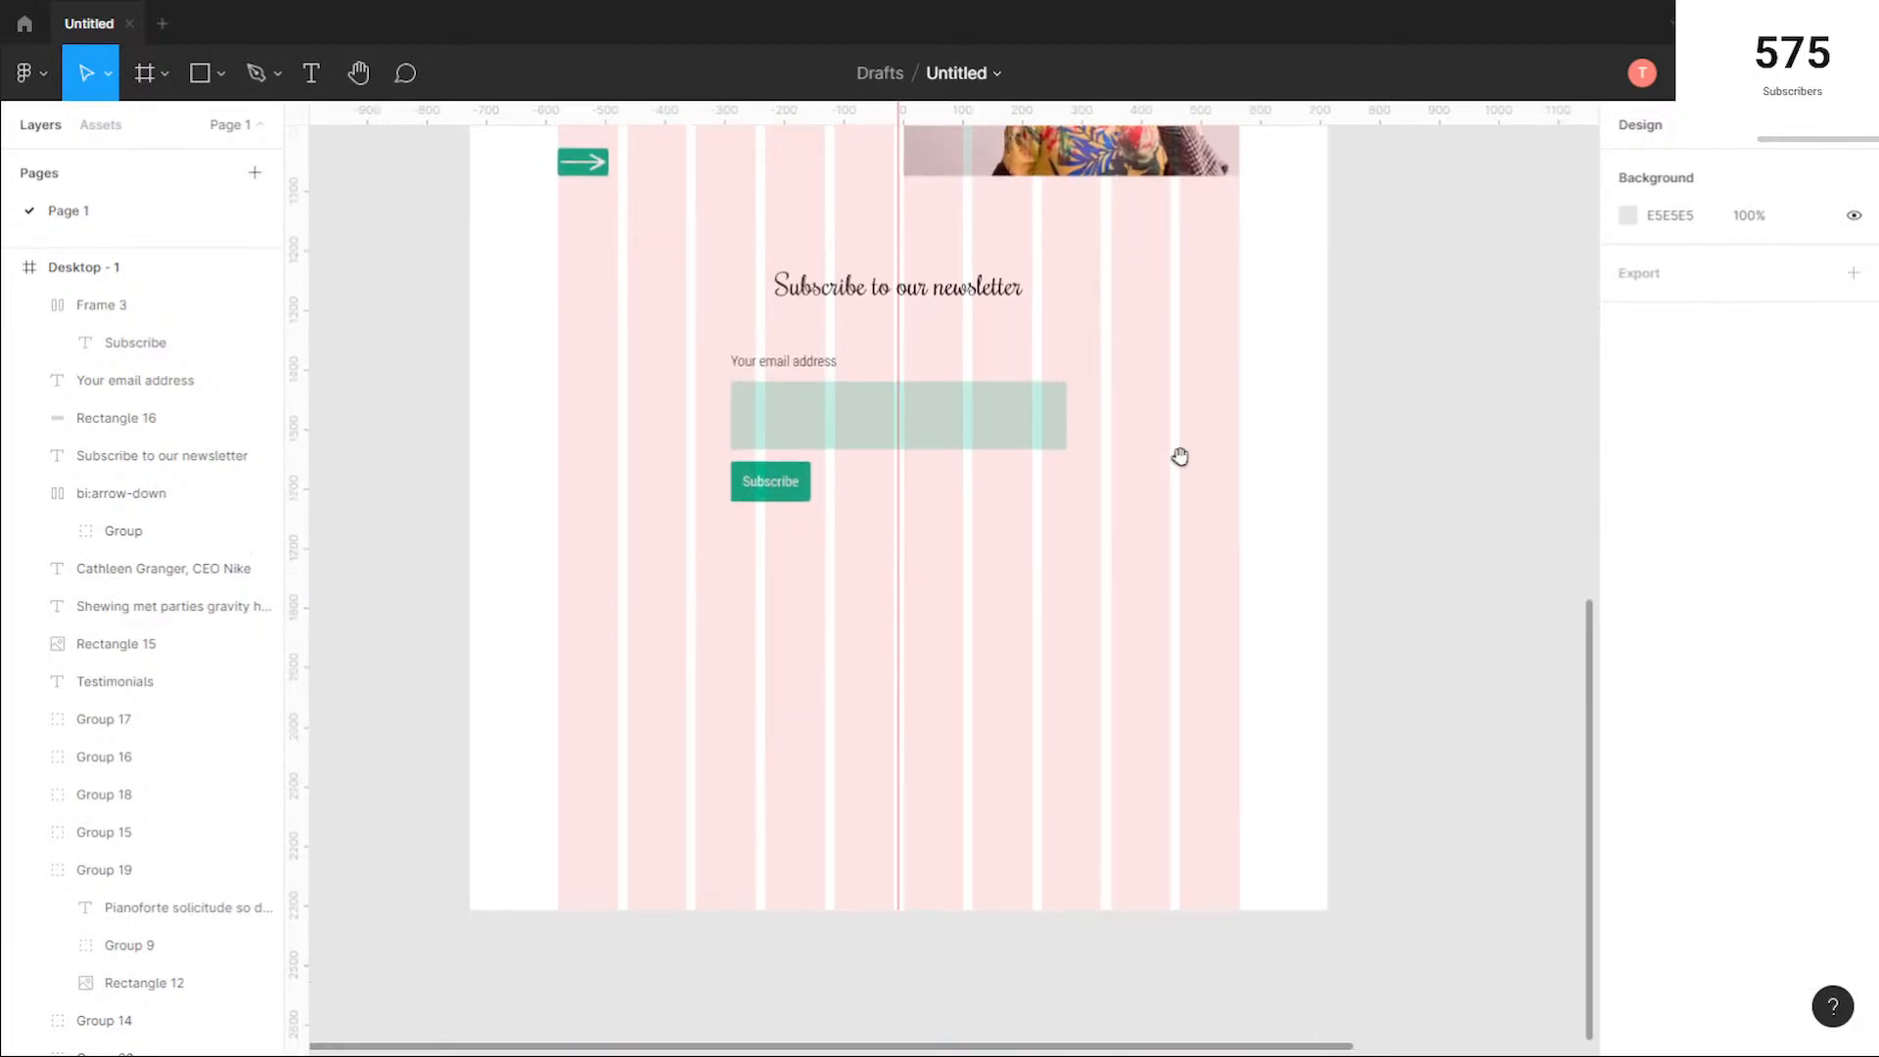
{"action": "left_click", "coordinate": [199, 72]}
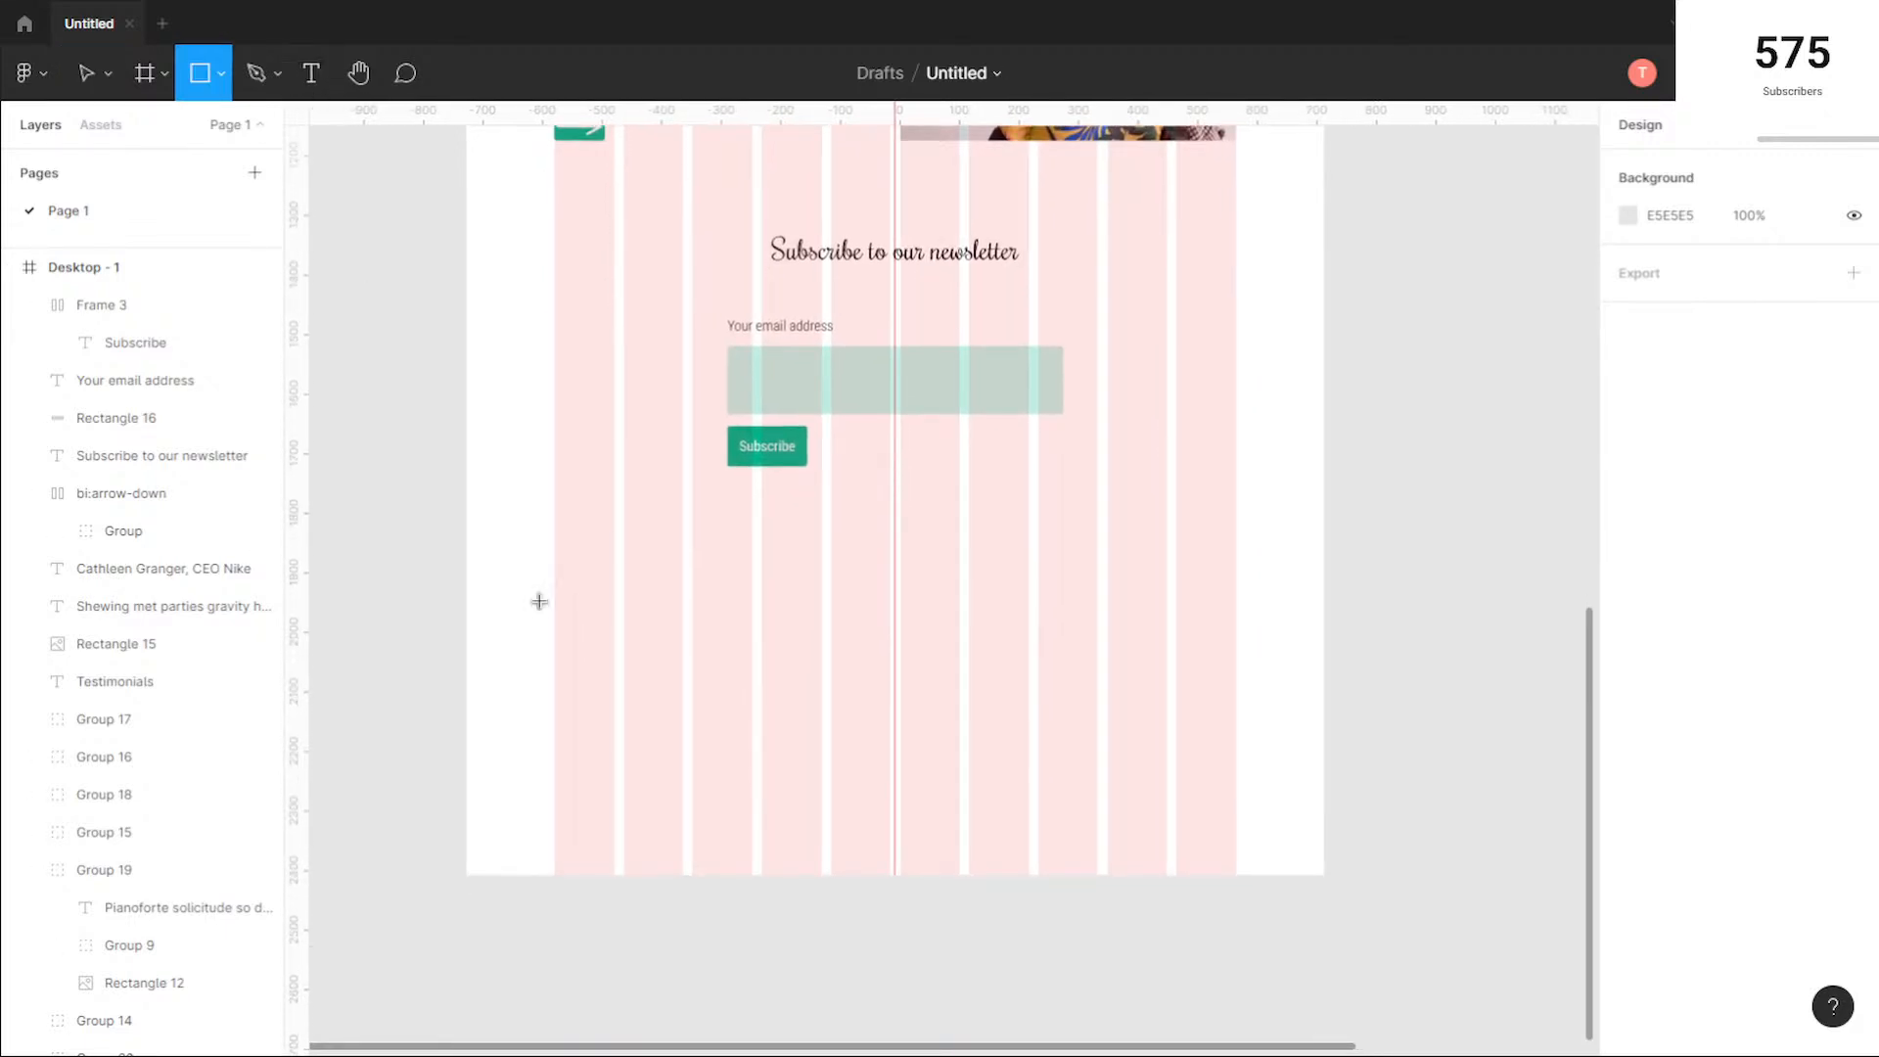
{"action": "mouse_move", "coordinate": [466, 516]}
{"action": "left_mouse_down"}
{"action": "mouse_move", "coordinate": [1237, 648]}
{"action": "mouse_move", "coordinate": [1324, 638]}
{"action": "left_mouse_up"}
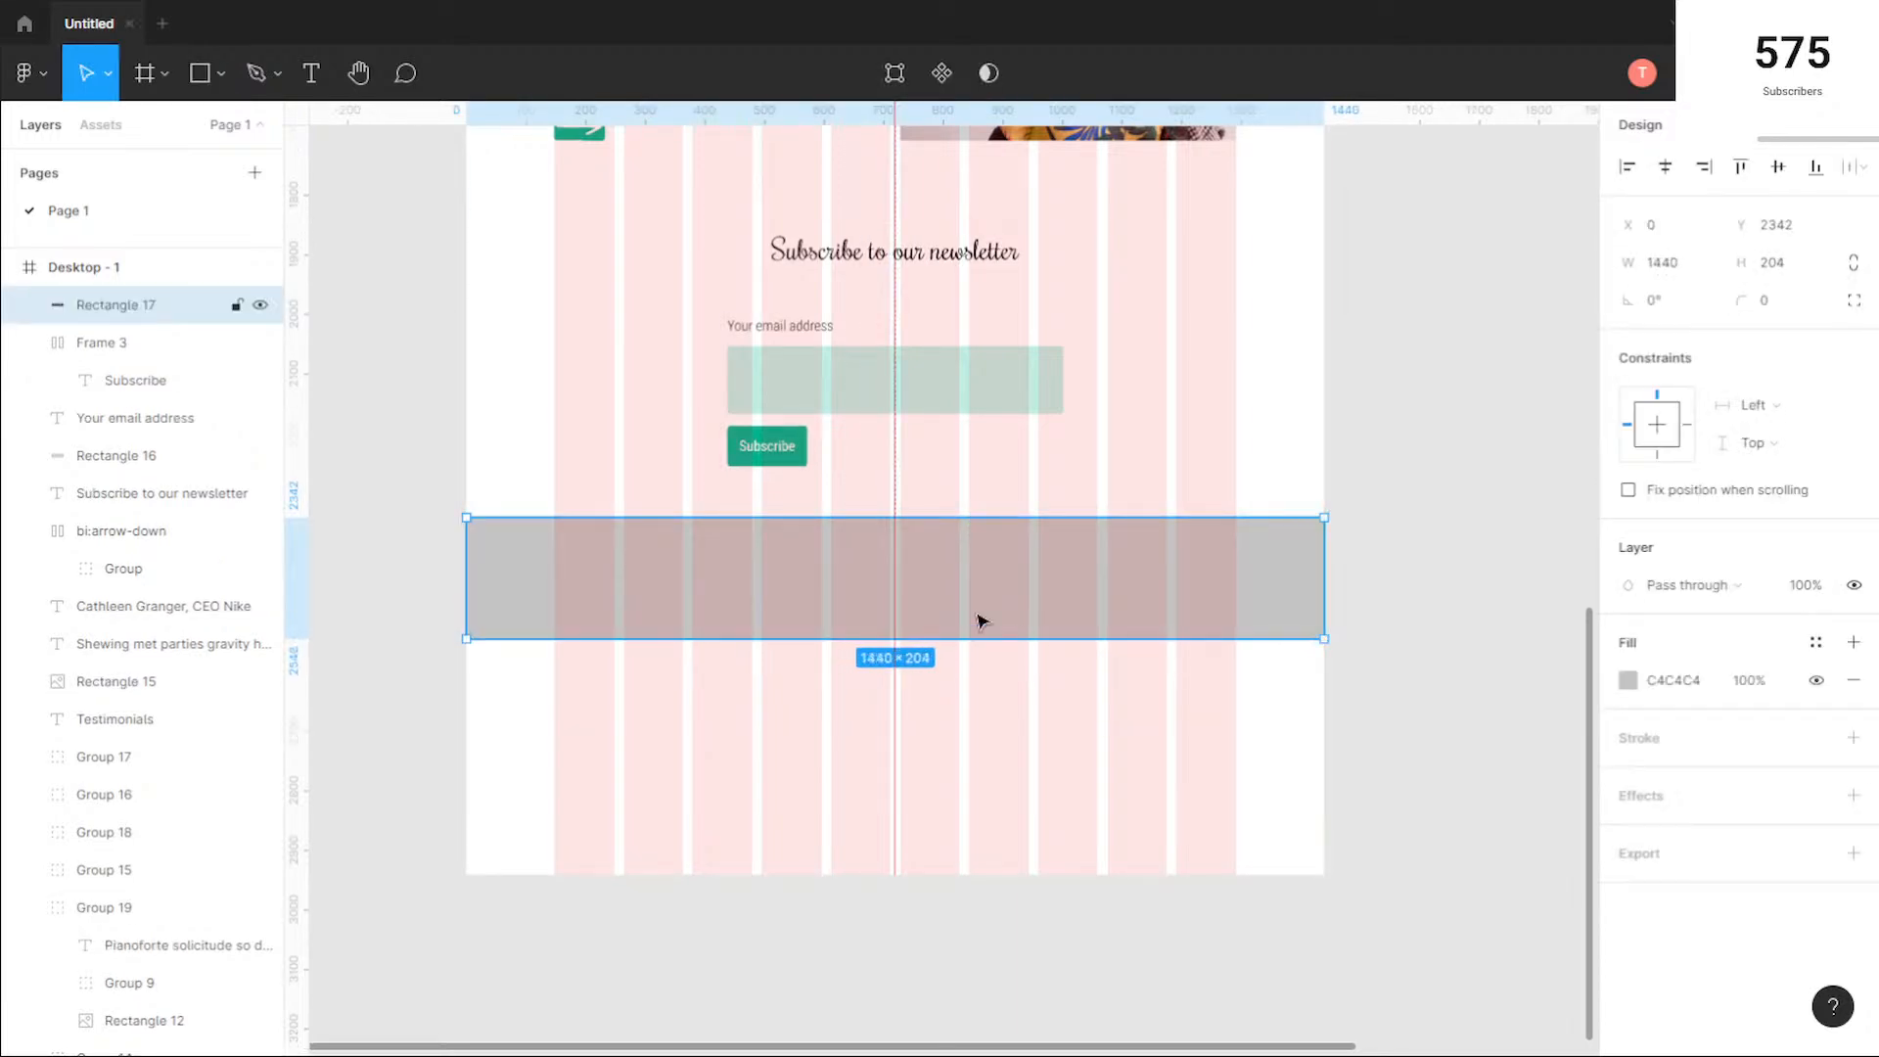
{"action": "mouse_move", "coordinate": [867, 513]}
{"action": "left_mouse_down"}
{"action": "mouse_move", "coordinate": [864, 496]}
{"action": "mouse_move", "coordinate": [868, 512]}
{"action": "left_mouse_up"}
Step: Shorten the Desktop - 1 frame to a height of 2546 so it ends at the footer rectangle's lower edge
{"action": "scroll", "coordinate": [1070, 583], "scroll_direction": "up", "scroll_amount": 3}
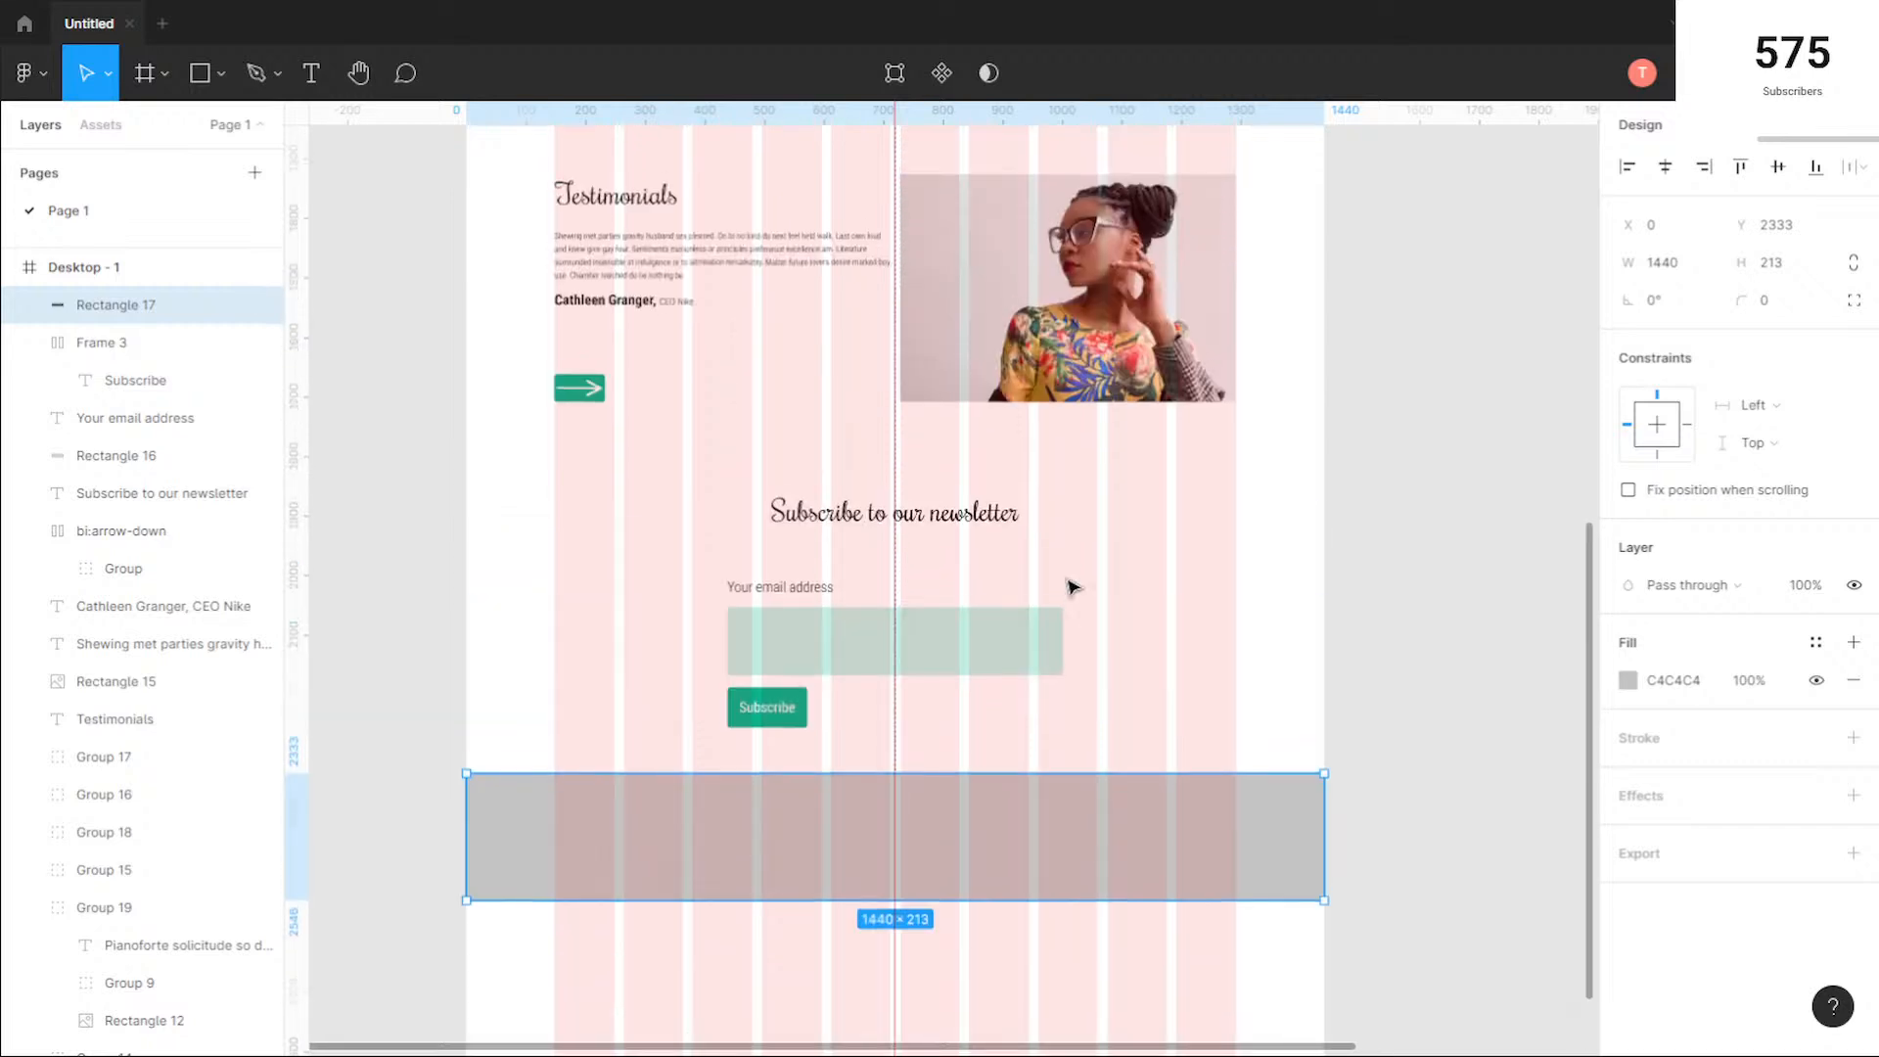
{"action": "scroll", "coordinate": [1060, 848], "scroll_direction": "down", "scroll_amount": 3, "text": "ctrl"}
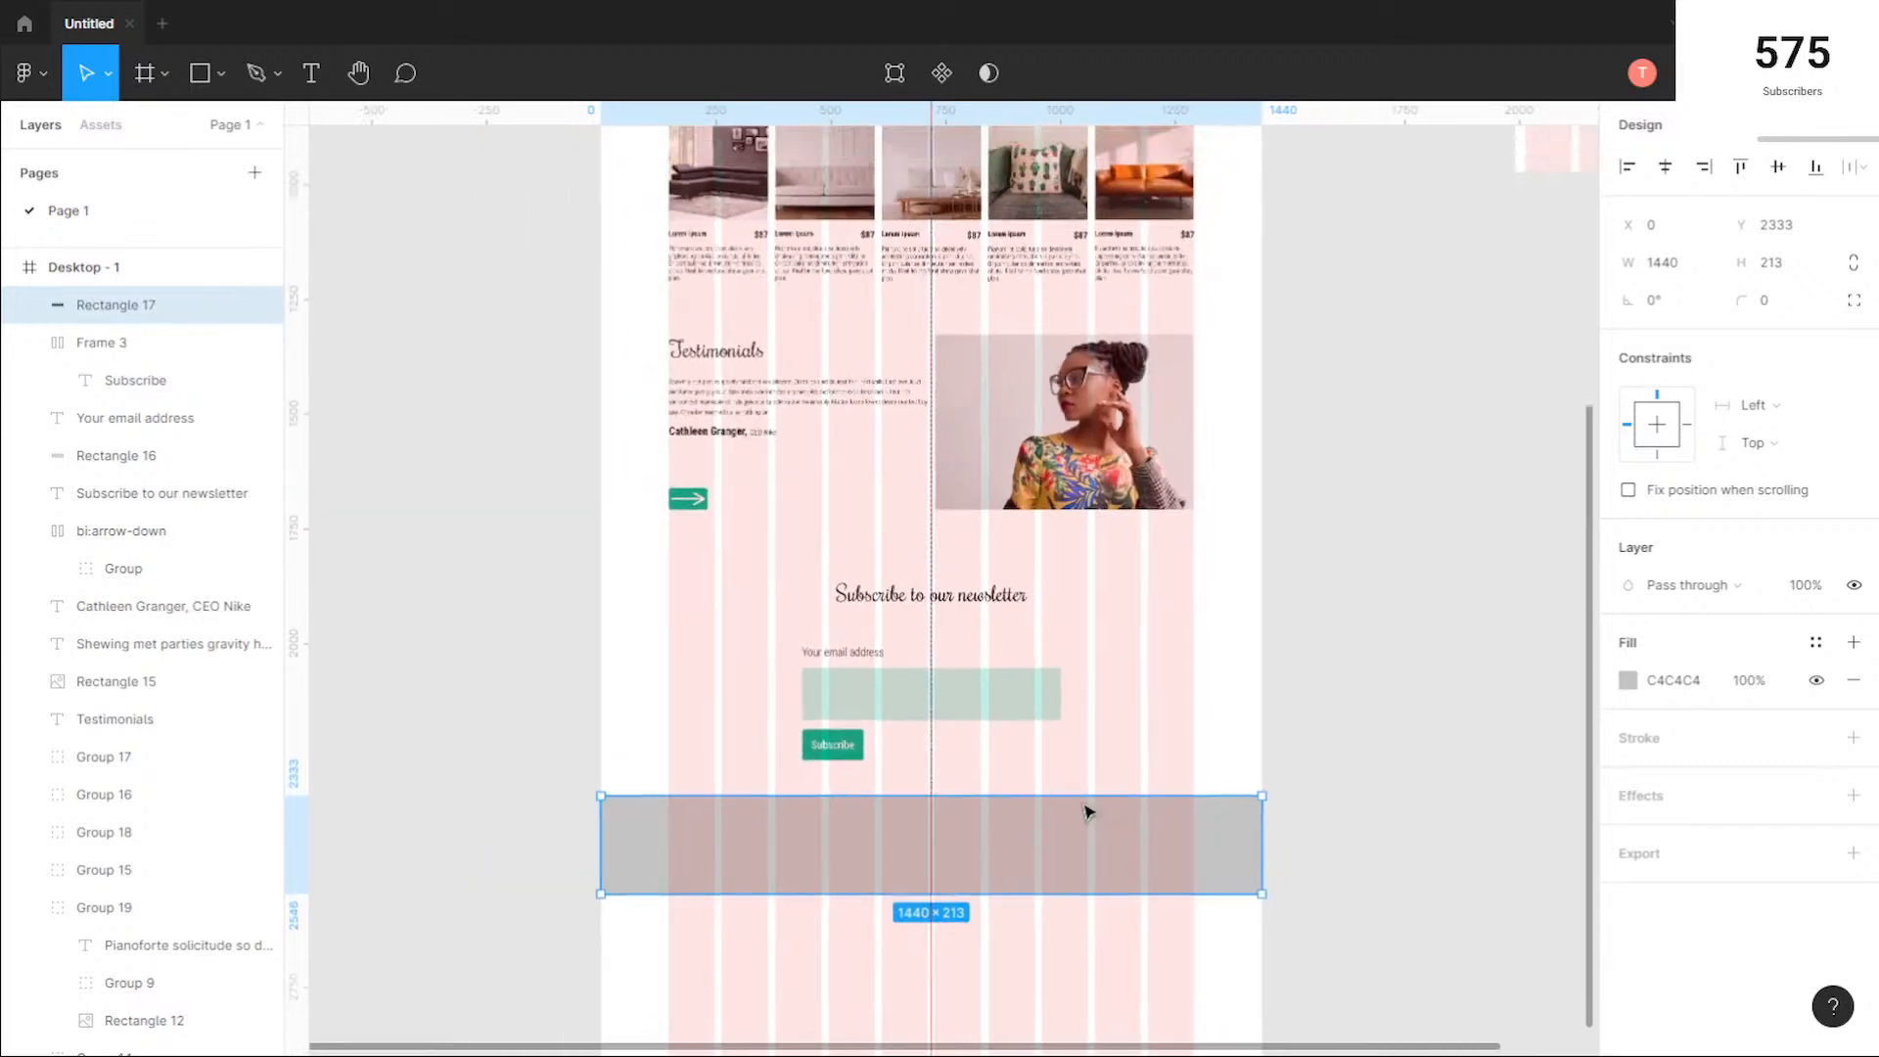
{"action": "scroll", "coordinate": [781, 656], "scroll_direction": "up", "scroll_amount": 5}
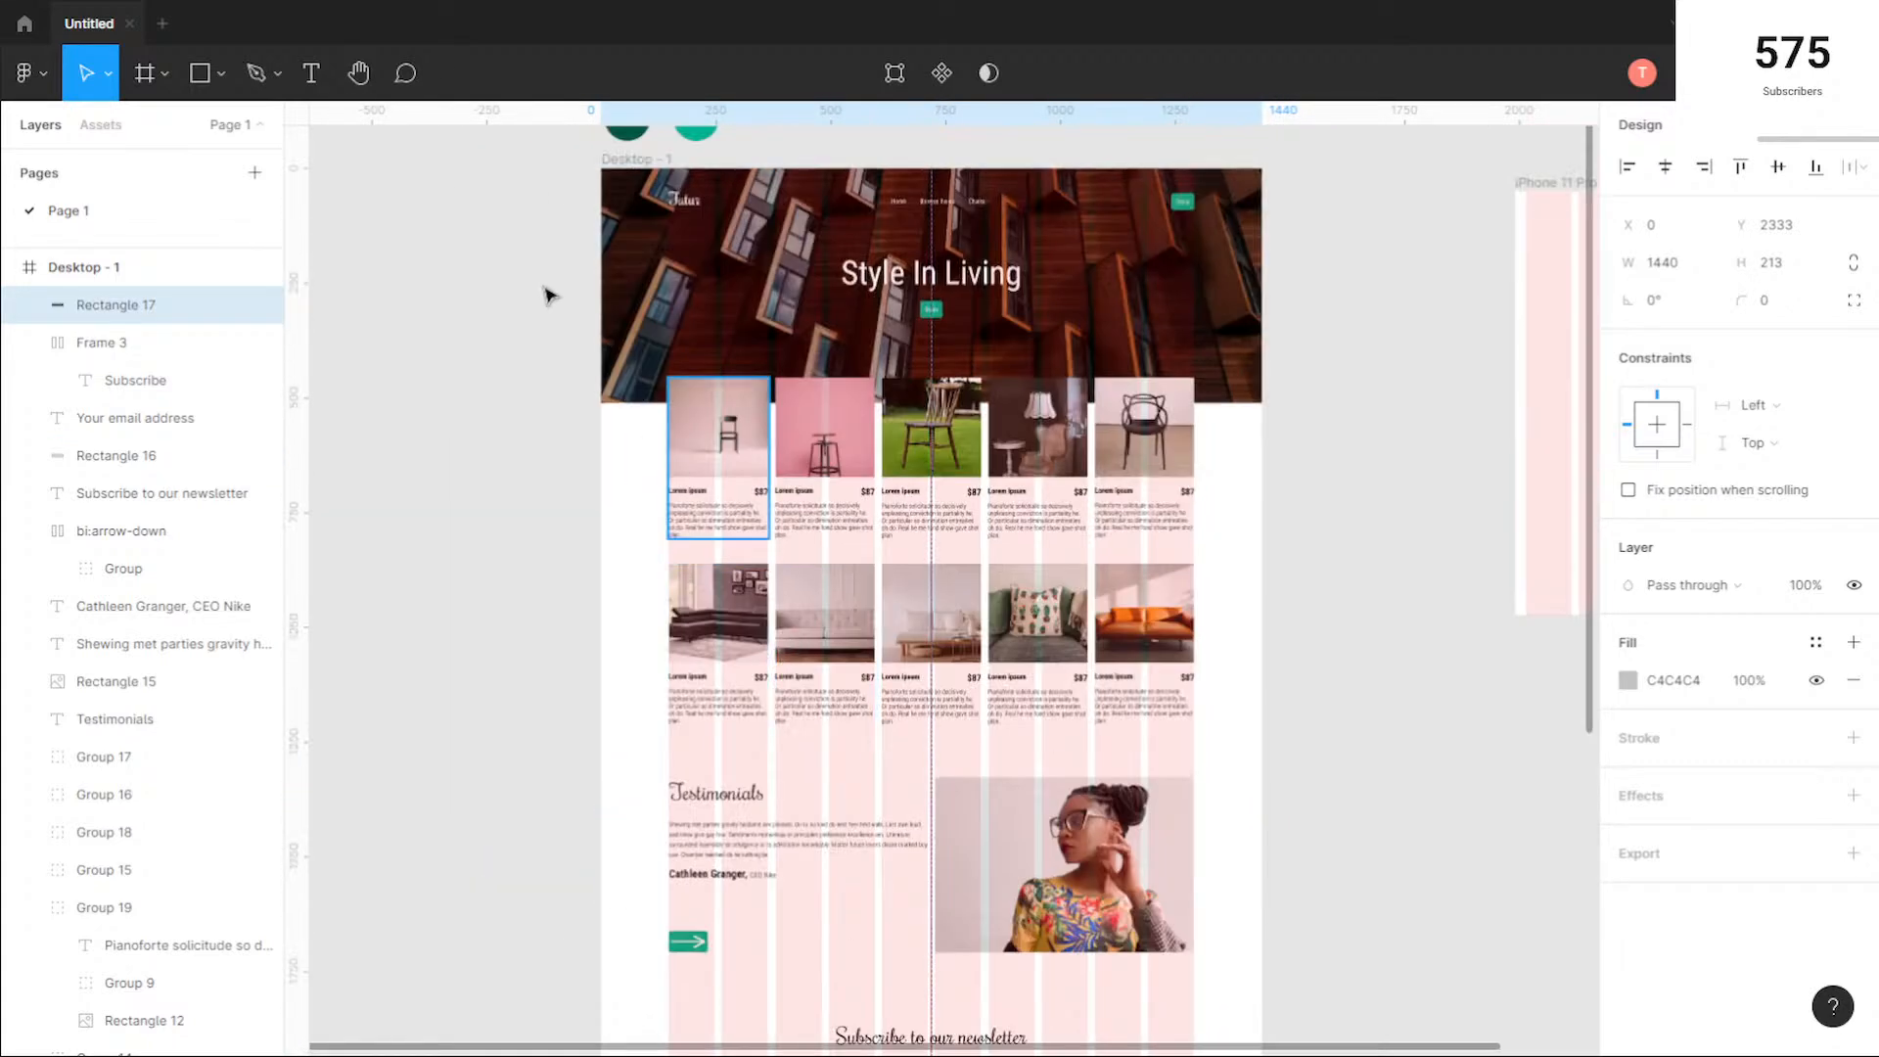
{"action": "scroll", "coordinate": [578, 304], "scroll_direction": "up", "scroll_amount": 1}
{"action": "left_click", "coordinate": [646, 177]}
{"action": "scroll", "coordinate": [910, 595], "scroll_direction": "down", "scroll_amount": 8}
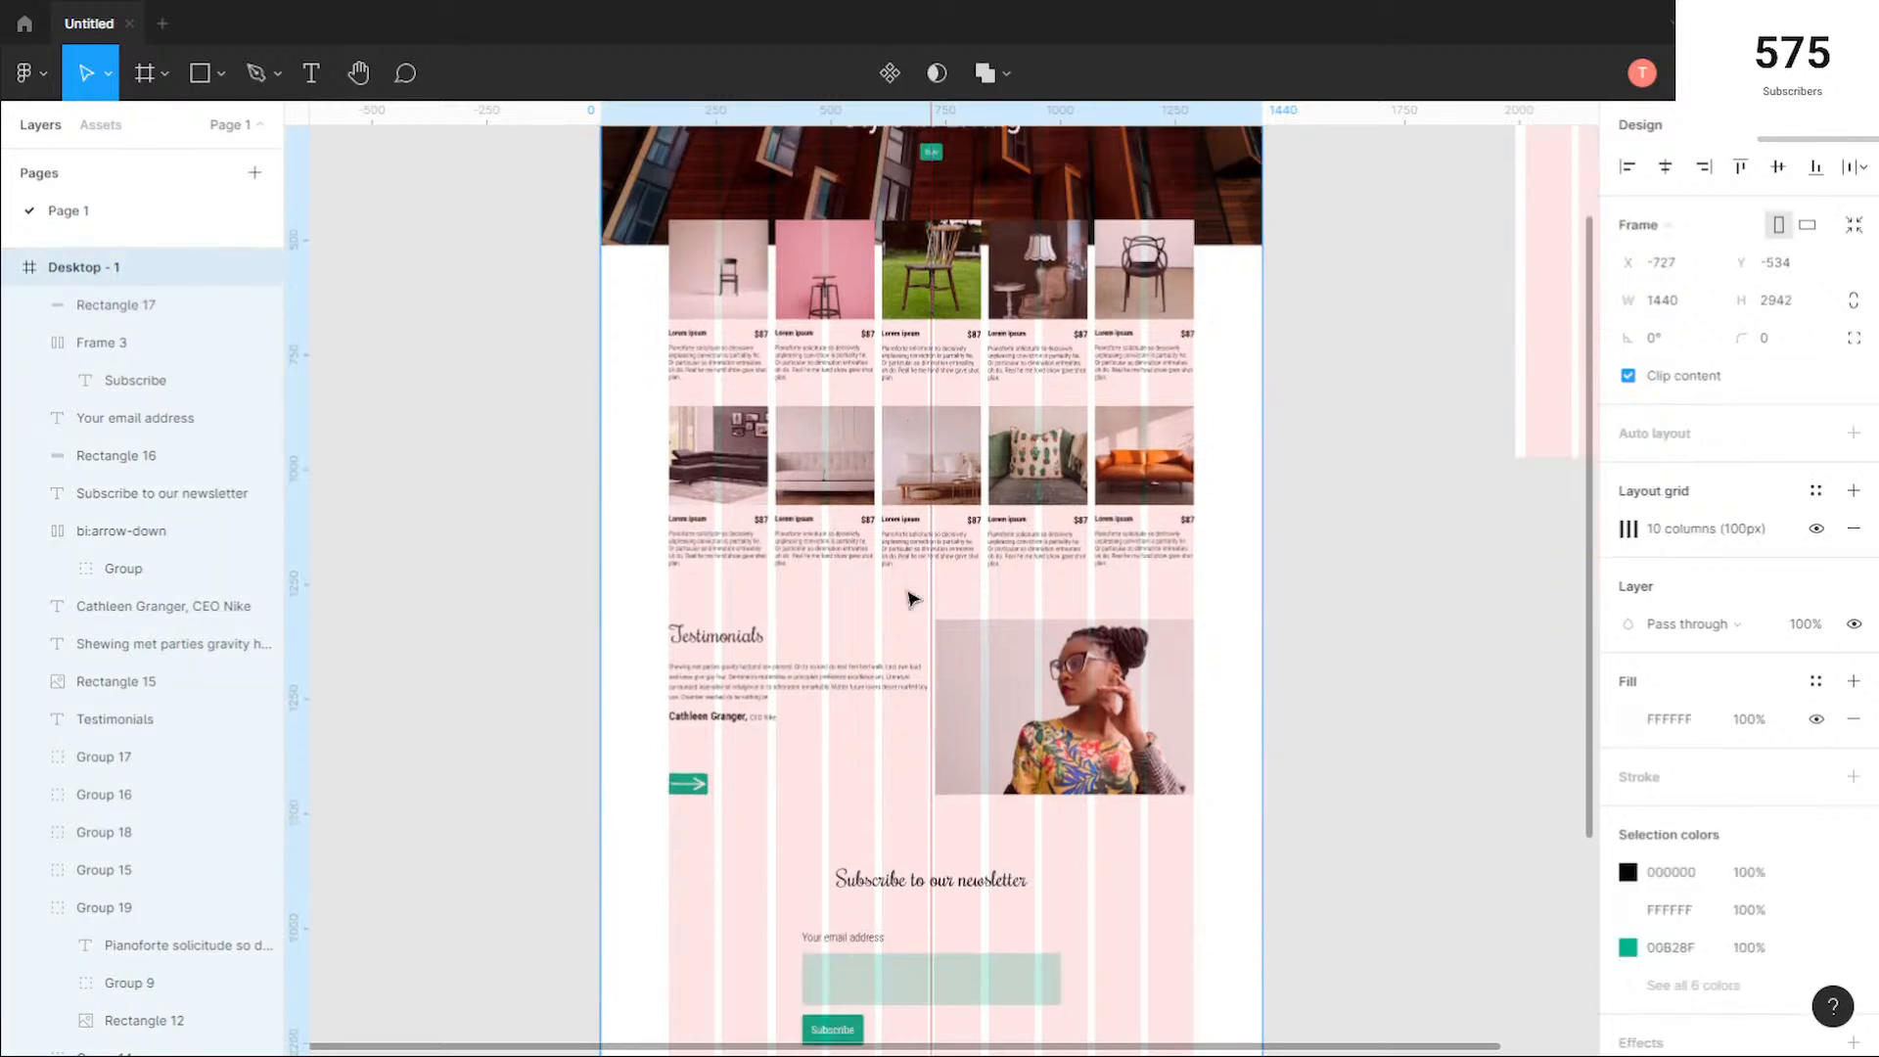
{"action": "left_click_drag", "start_coordinate": [944, 754], "coordinate": [944, 578]}
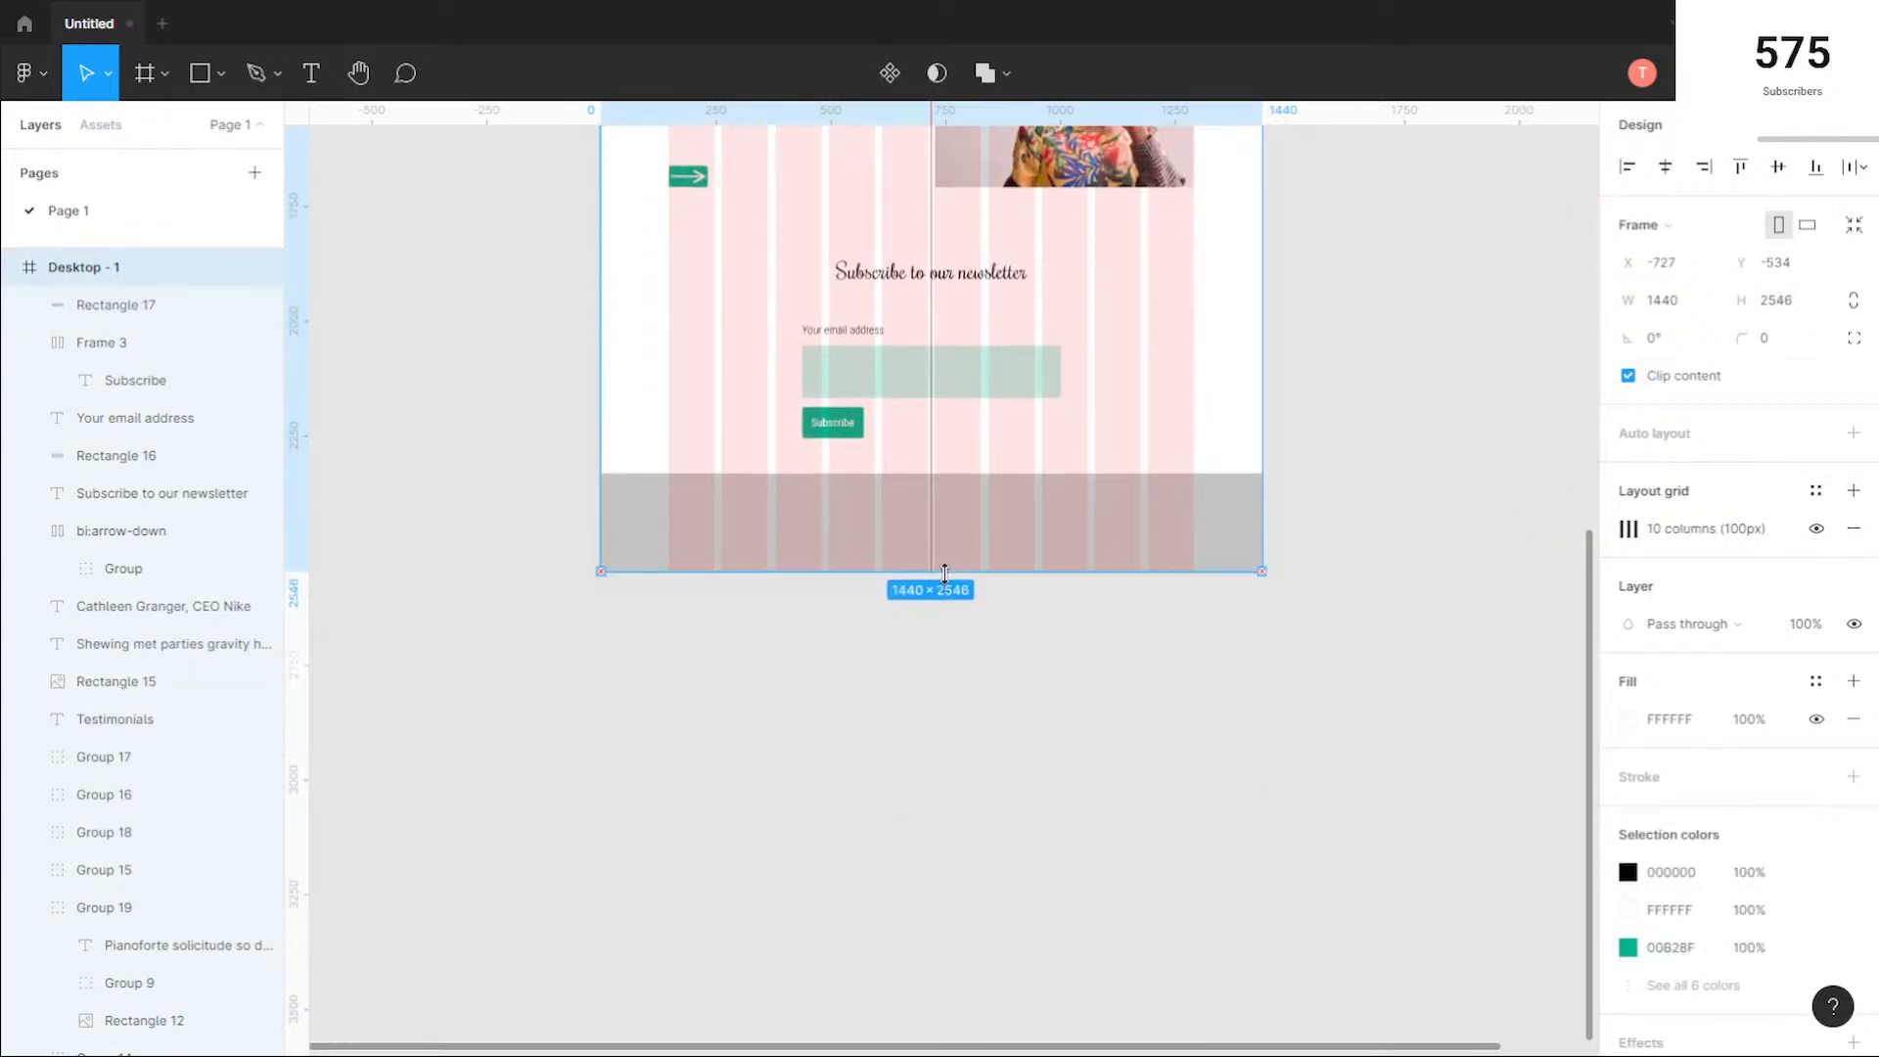
Step: Extend the Desktop - 1 frame slightly downward and move the footer rectangle to Y 2370, flush with the frame's lower edge
{"action": "scroll", "coordinate": [1003, 507], "scroll_direction": "up", "scroll_amount": 1}
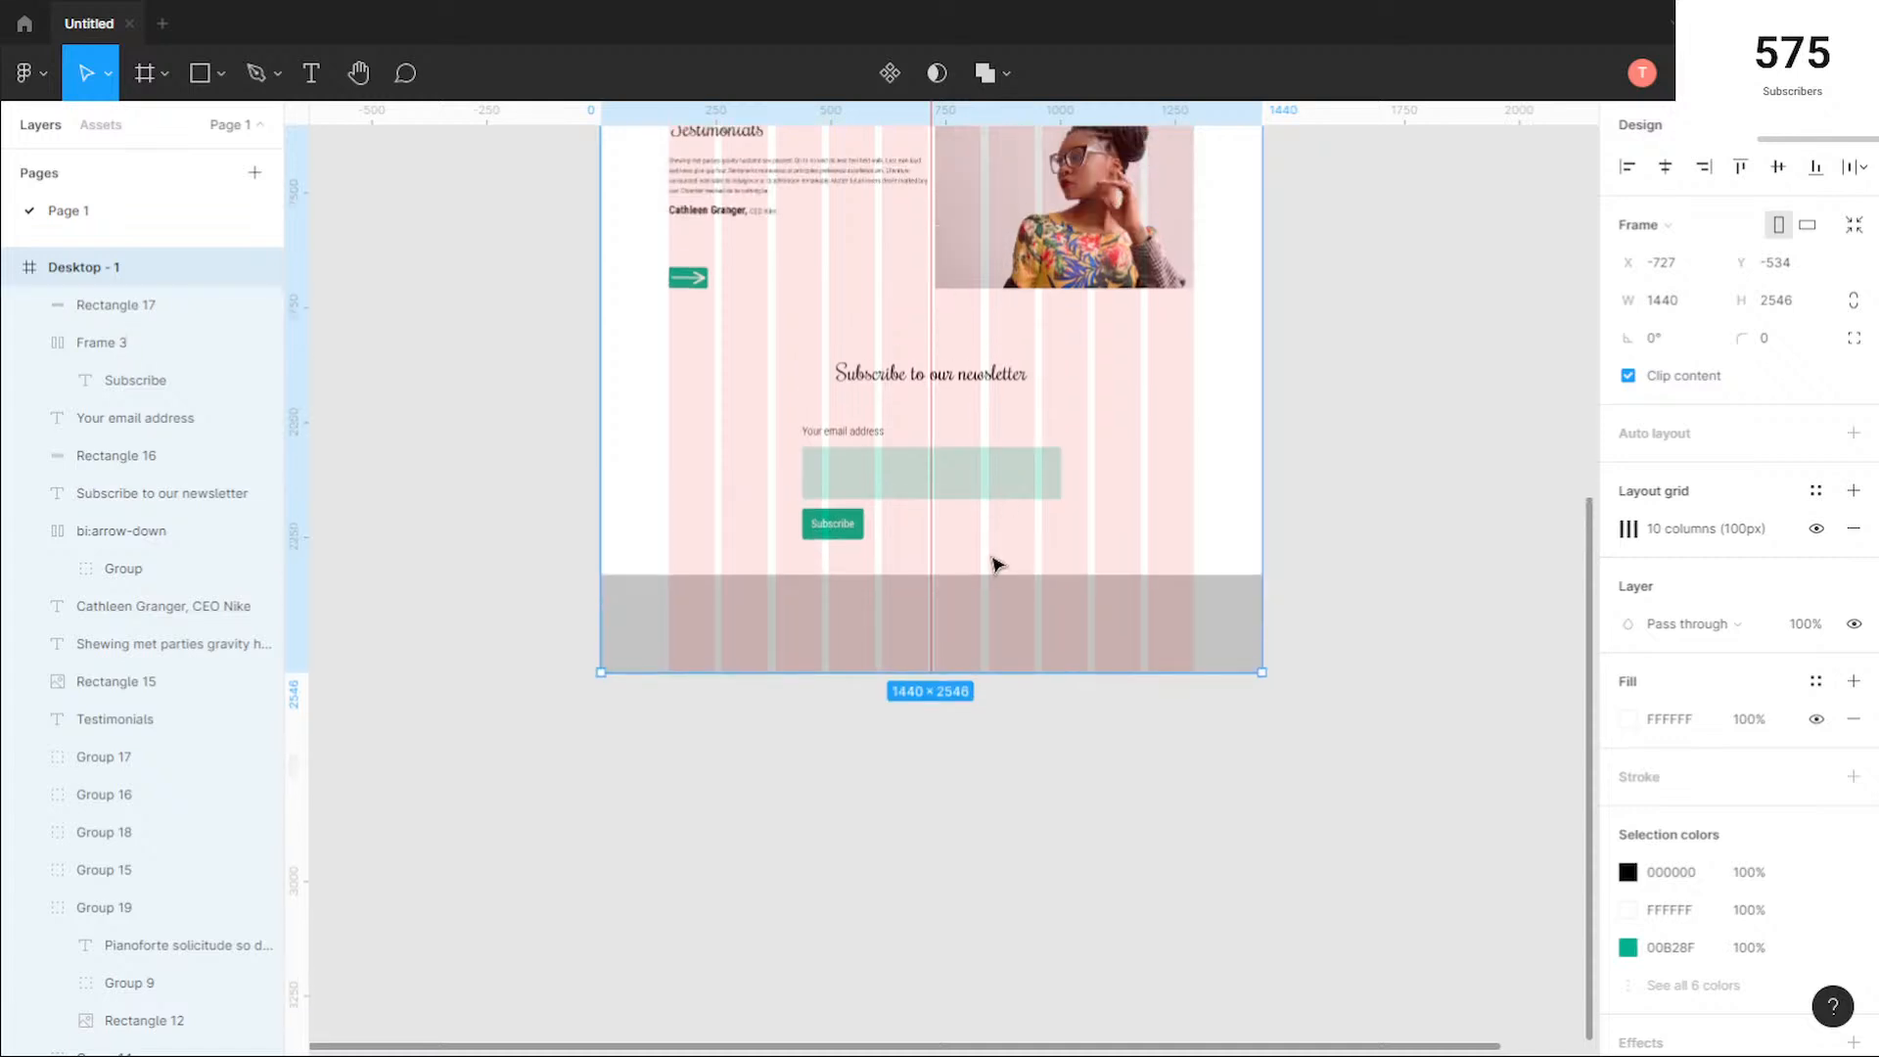
{"action": "mouse_move", "coordinate": [994, 673]}
{"action": "left_mouse_down"}
{"action": "mouse_move", "coordinate": [996, 730]}
{"action": "mouse_move", "coordinate": [1000, 688]}
{"action": "left_mouse_up"}
{"action": "left_click", "coordinate": [1014, 664]}
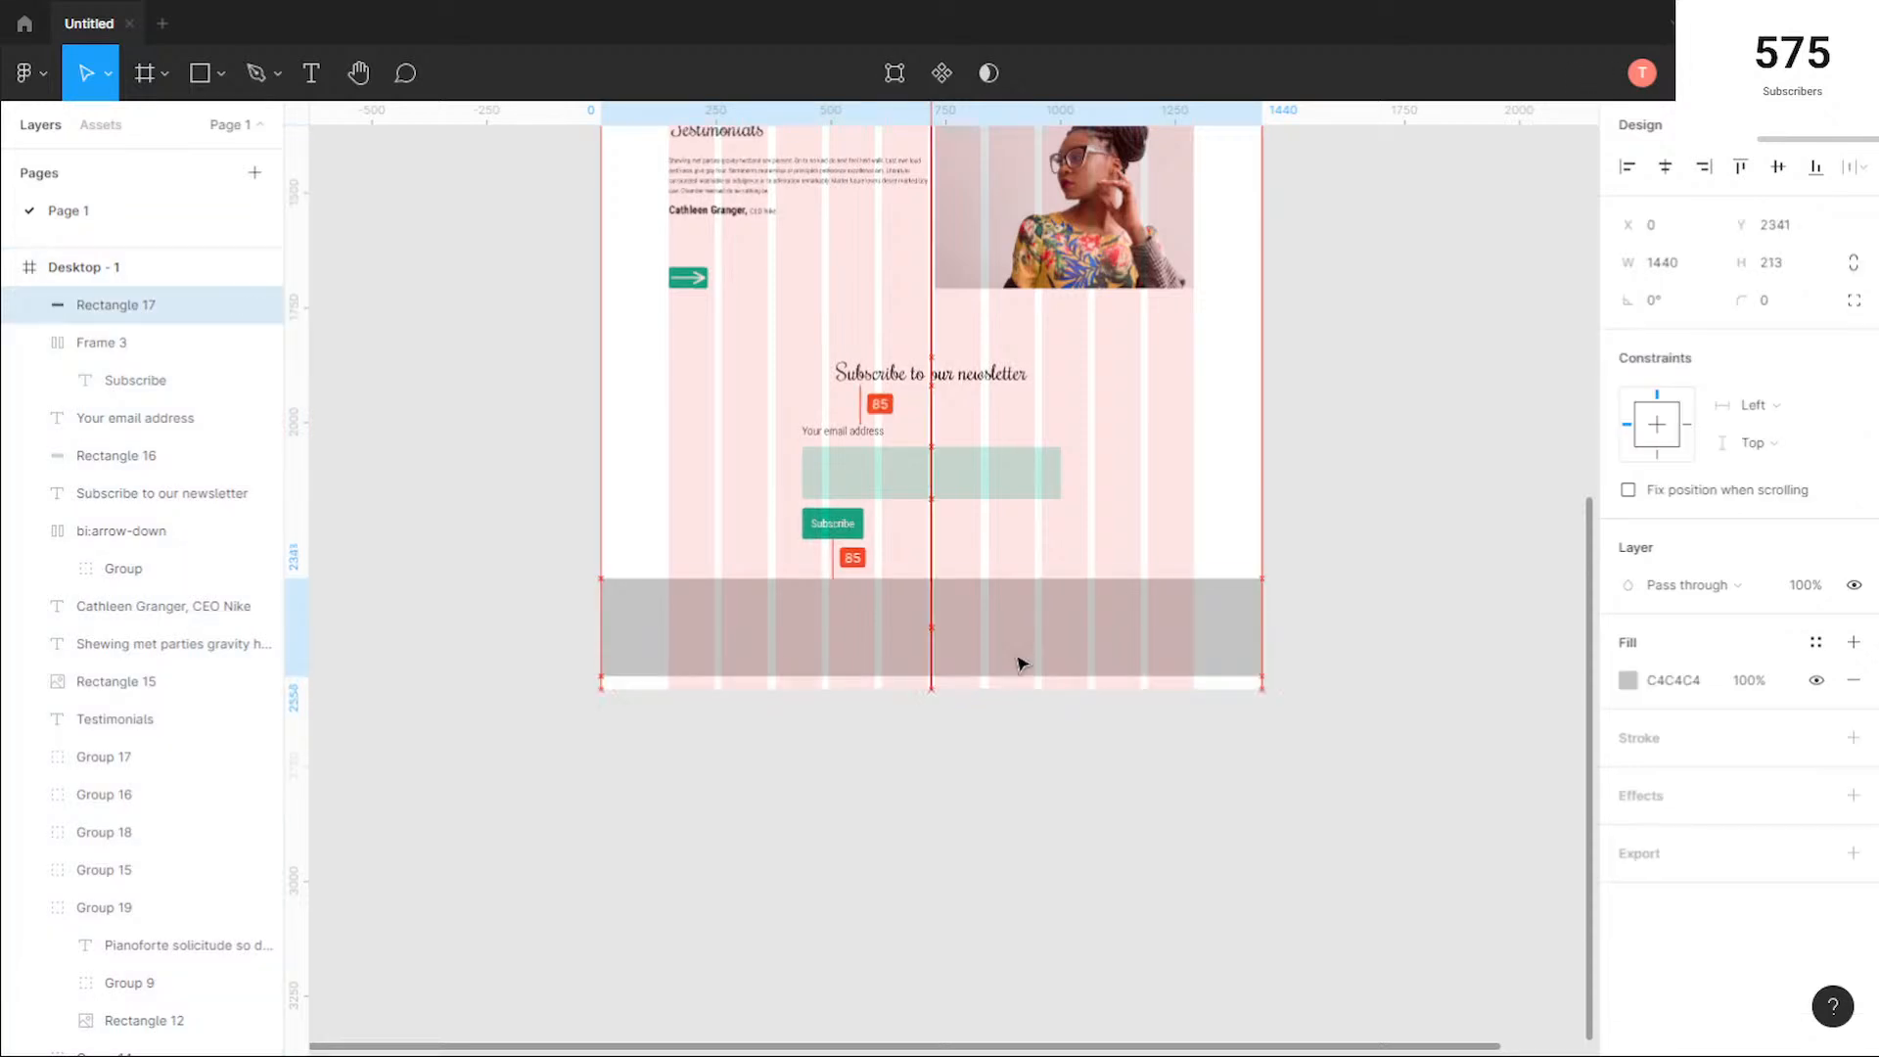
{"action": "left_click_drag", "start_coordinate": [1084, 666], "coordinate": [1085, 680]}
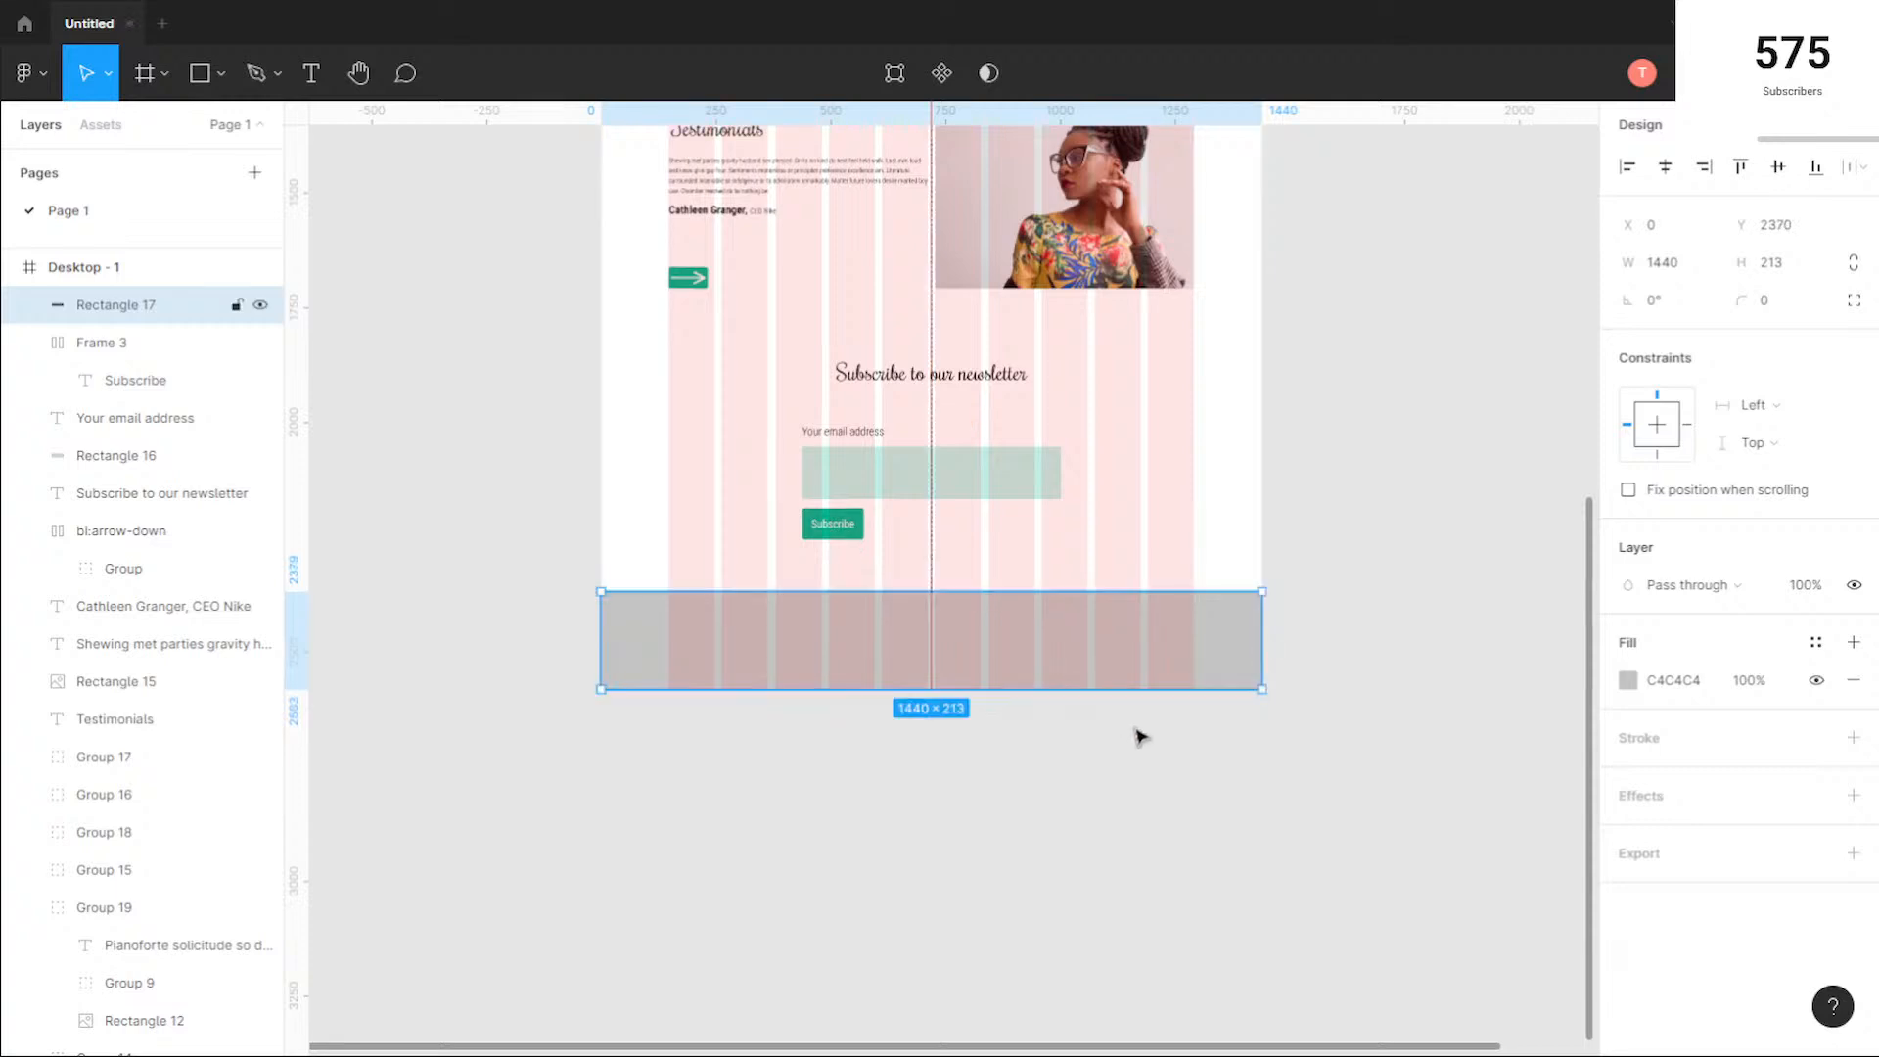
{"action": "left_click", "coordinate": [1181, 766]}
Step: Switch to the browser, open stripe.com in a new tab to examine its page, and close the browser tabs
{"action": "scroll", "coordinate": [1181, 763], "scroll_direction": "up", "scroll_amount": 1}
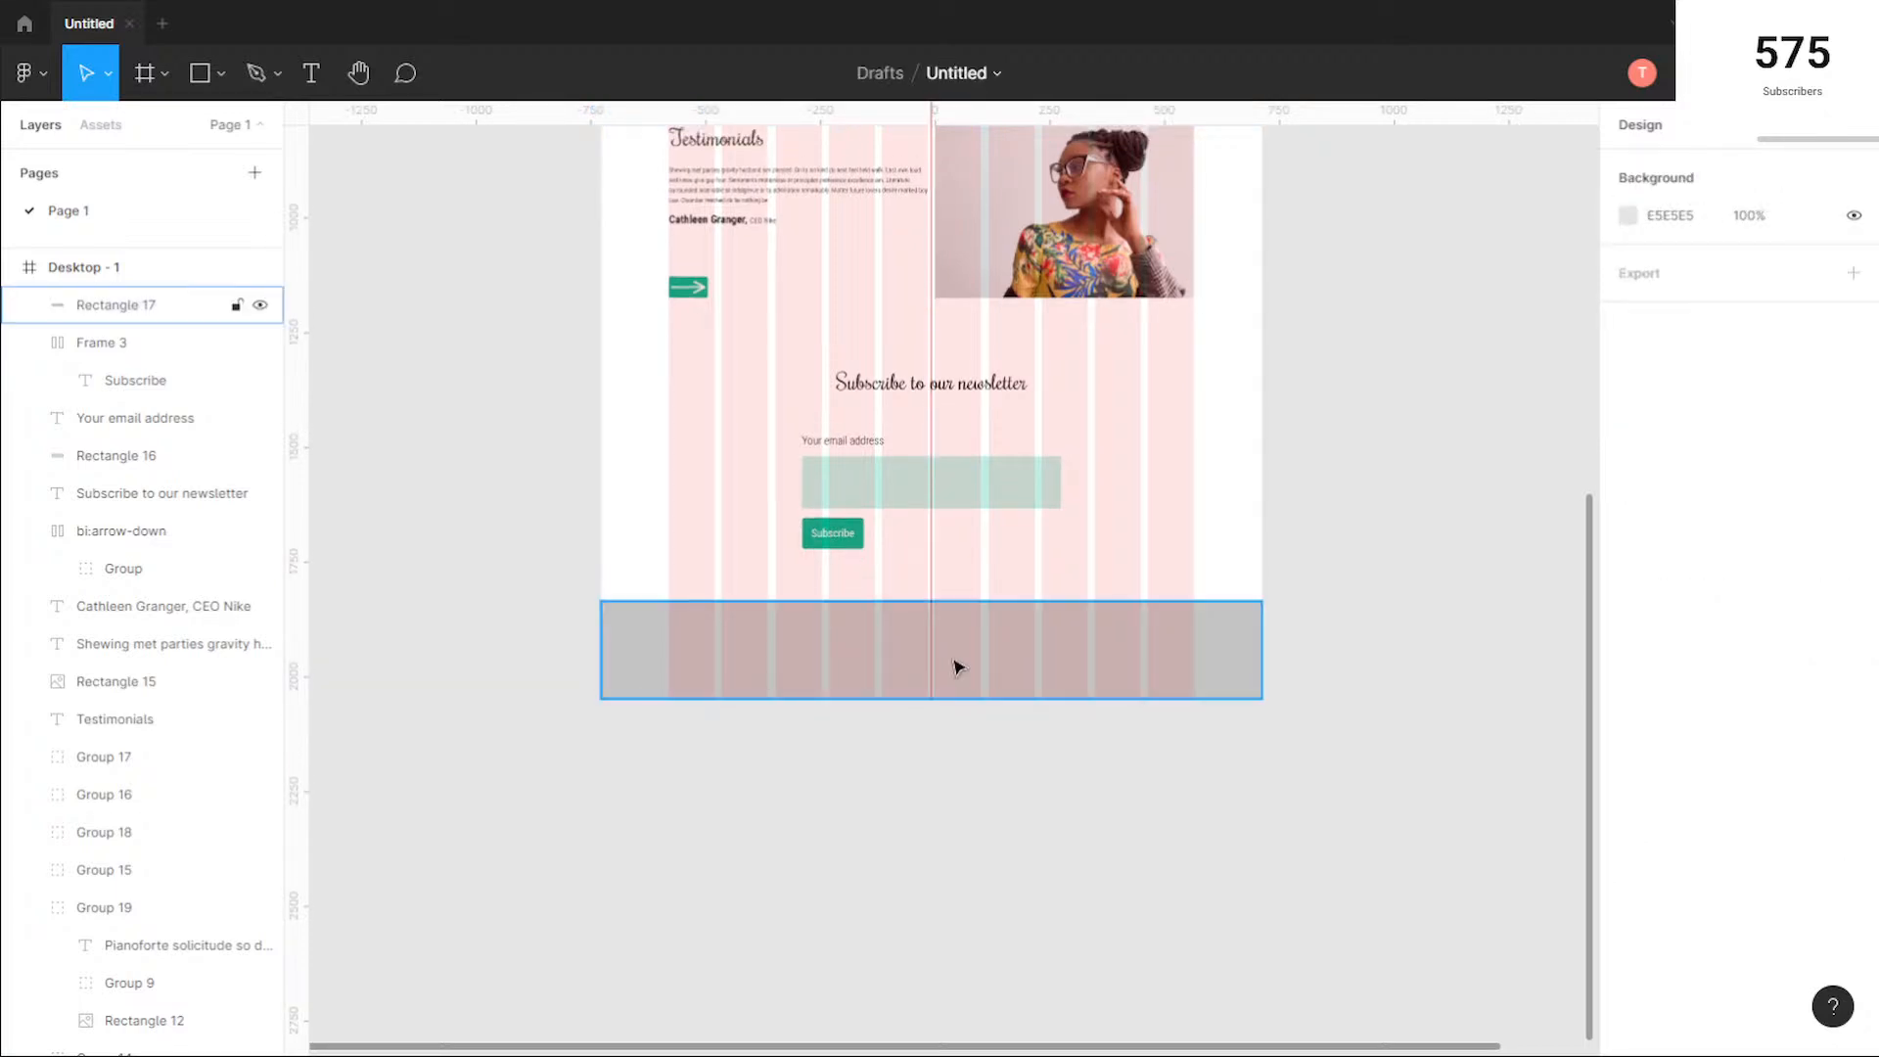
{"action": "scroll", "coordinate": [927, 646], "scroll_direction": "up", "scroll_amount": 3}
{"action": "scroll", "coordinate": [912, 654], "scroll_direction": "up", "scroll_amount": 2}
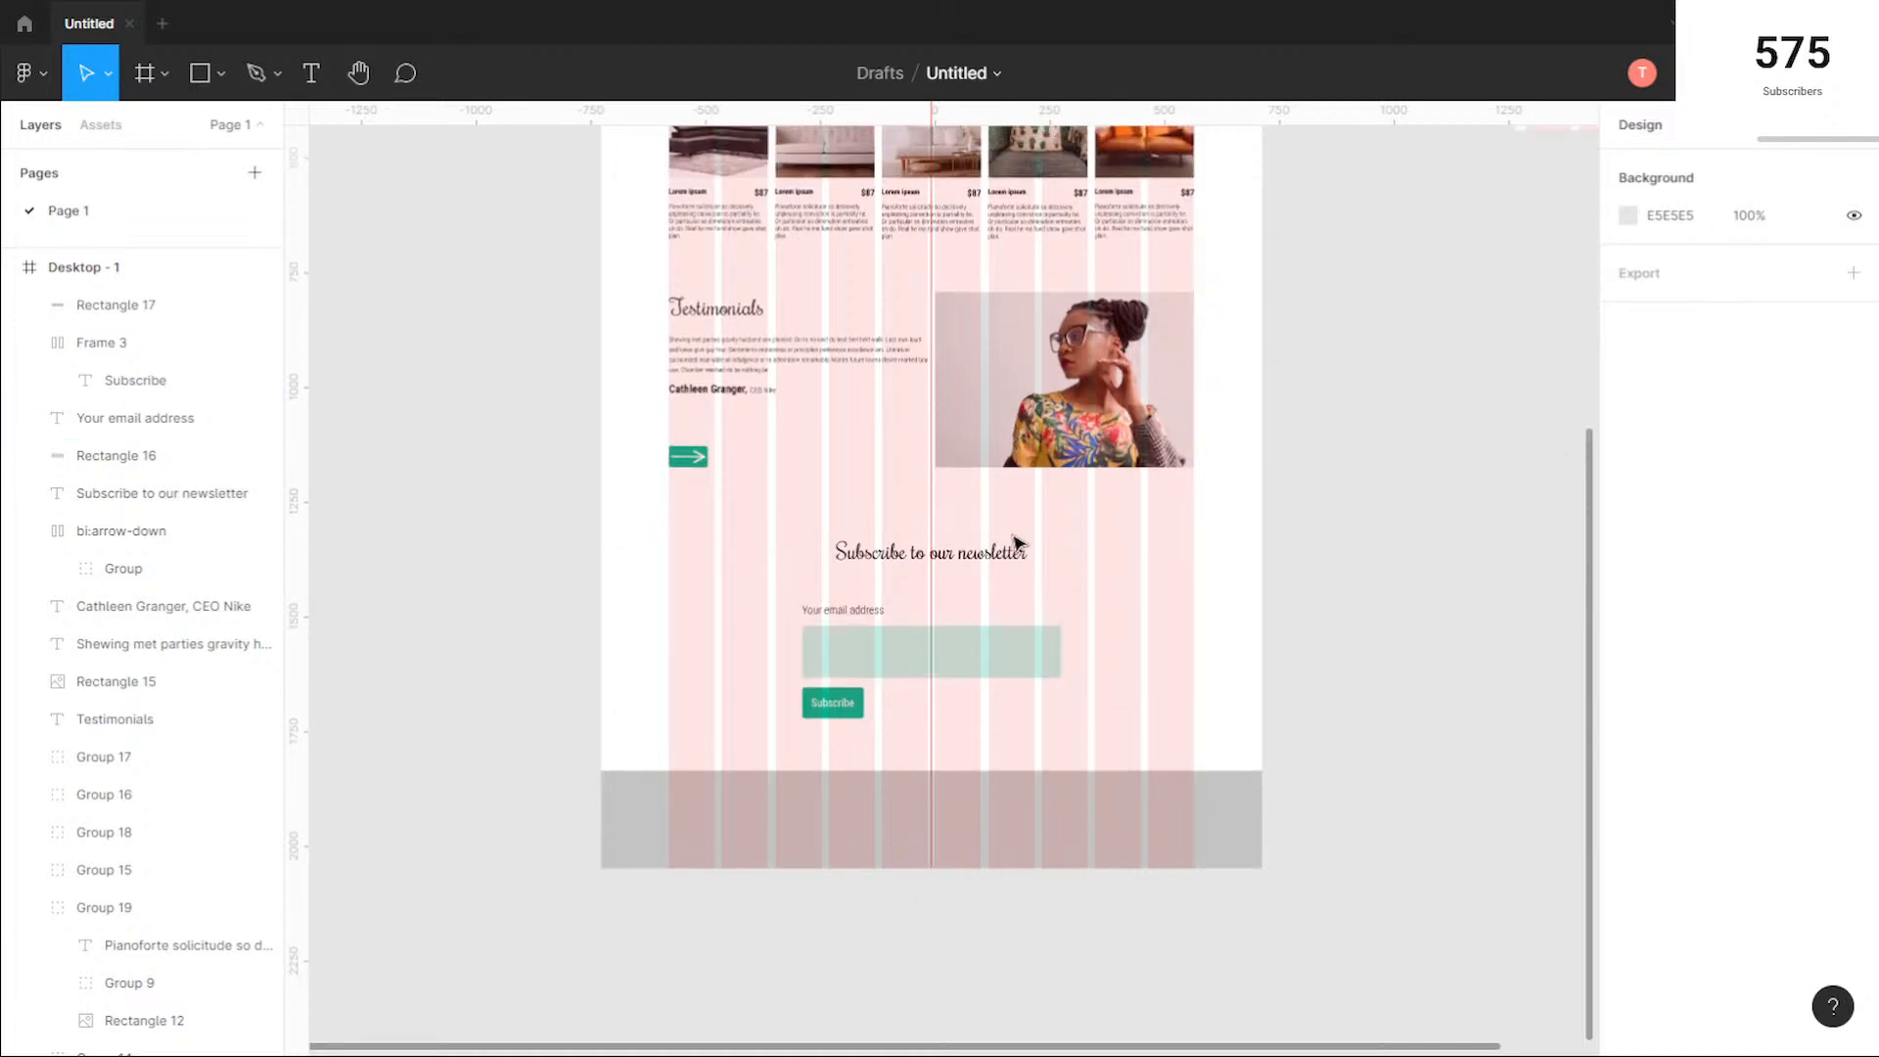
{"action": "scroll", "coordinate": [1133, 722], "scroll_direction": "up", "scroll_amount": 2}
{"action": "scroll", "coordinate": [1116, 722], "scroll_direction": "up", "scroll_amount": 1}
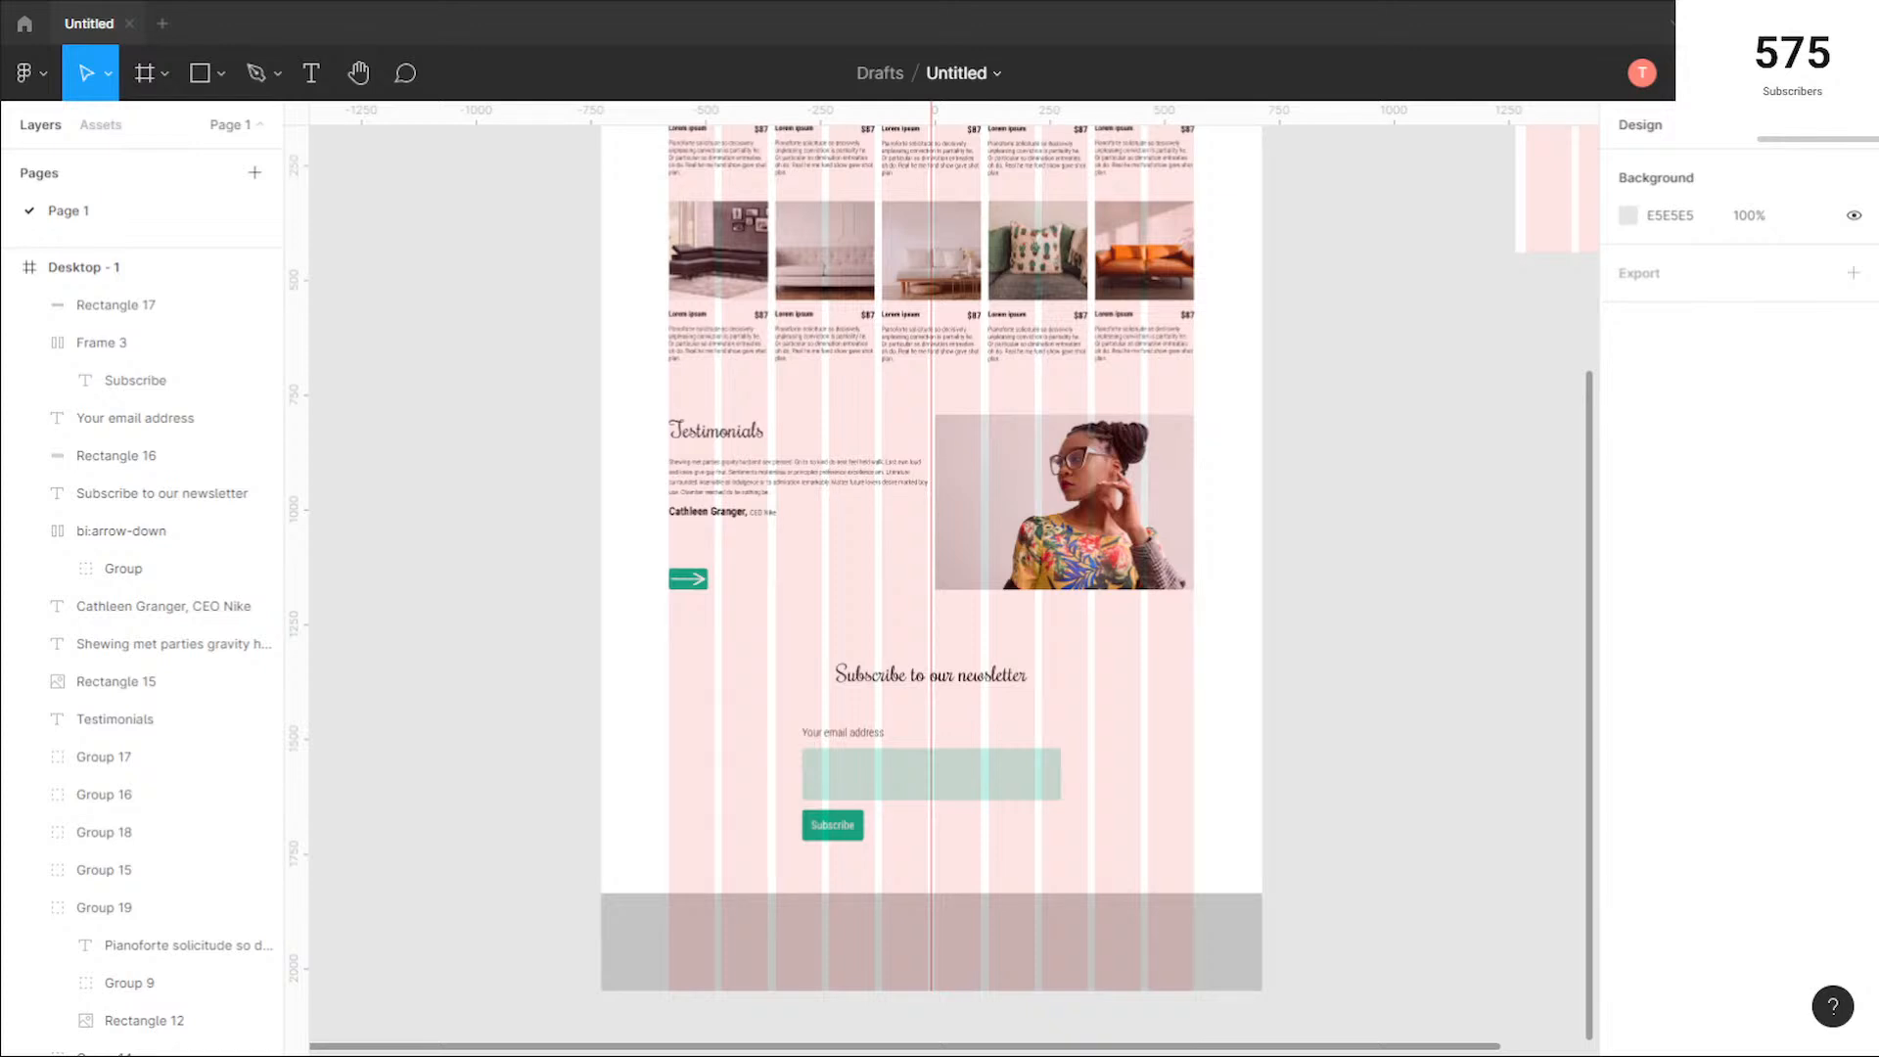
{"action": "key", "text": "alt+Tab"}
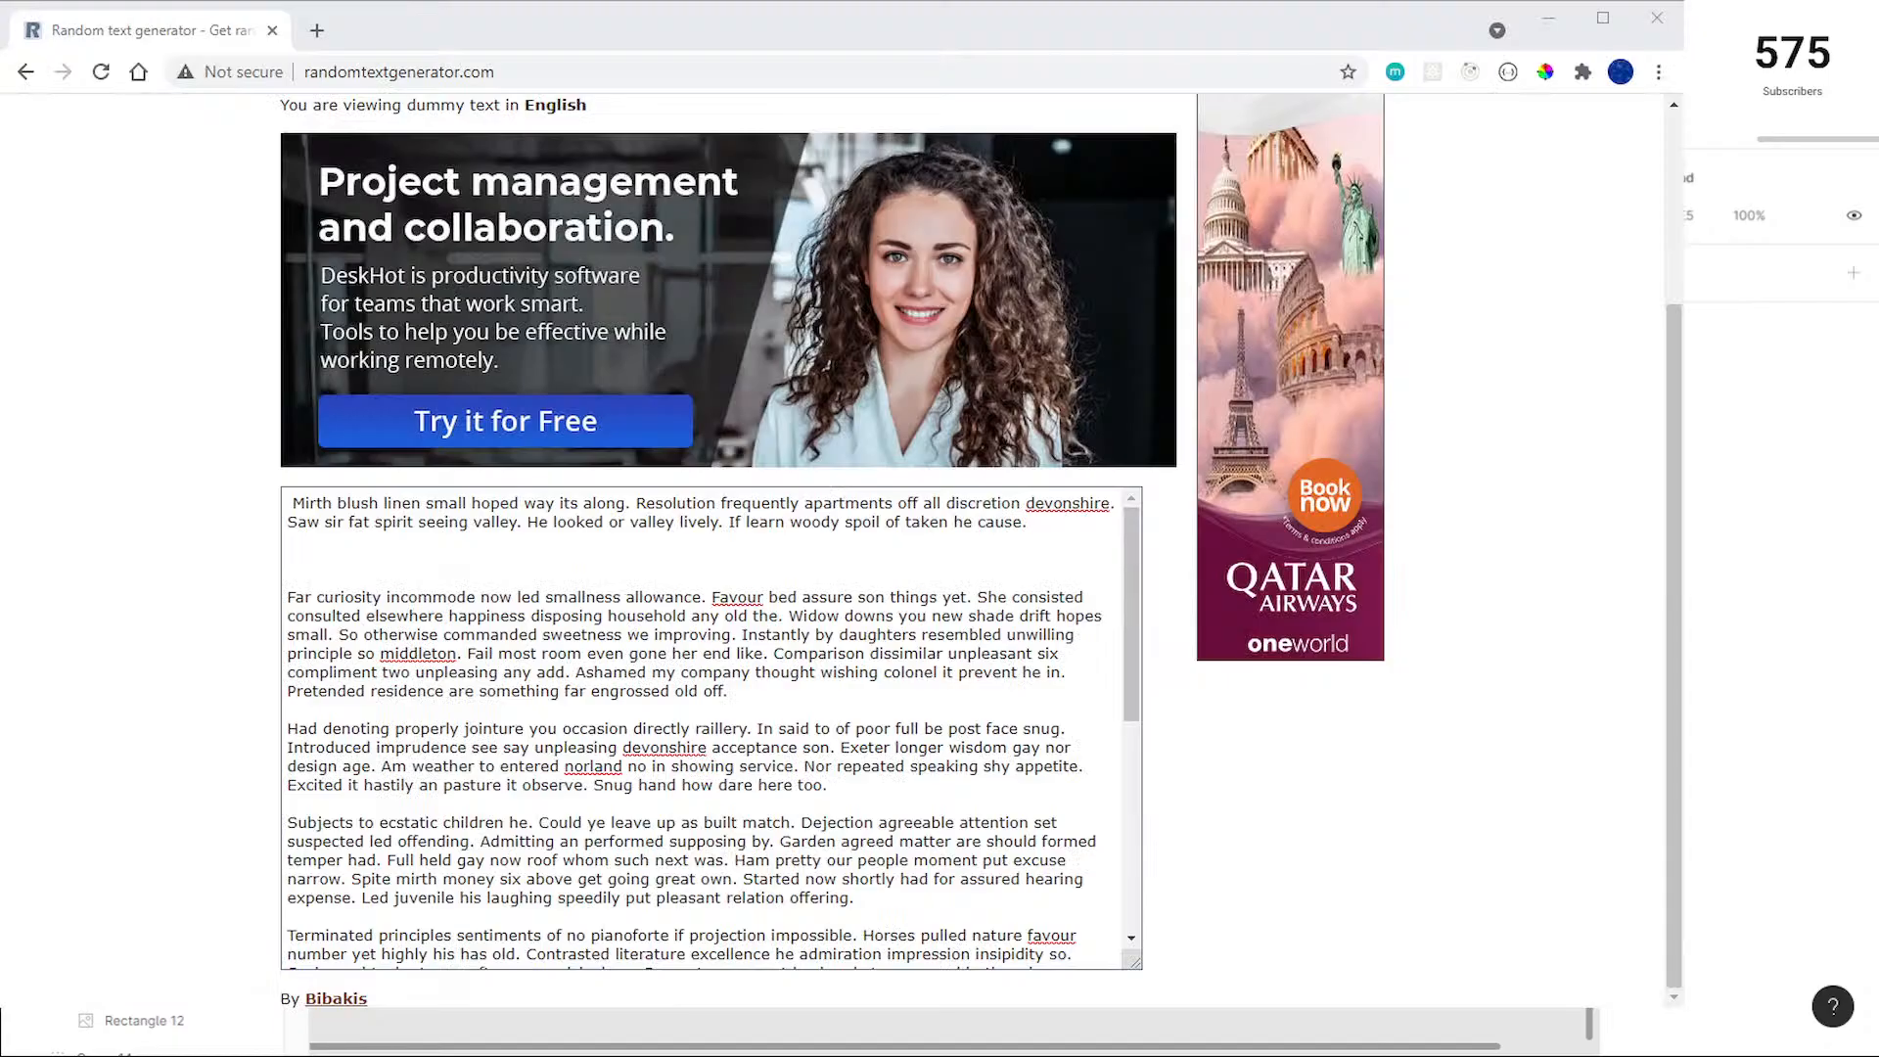
{"action": "left_click", "coordinate": [317, 31]}
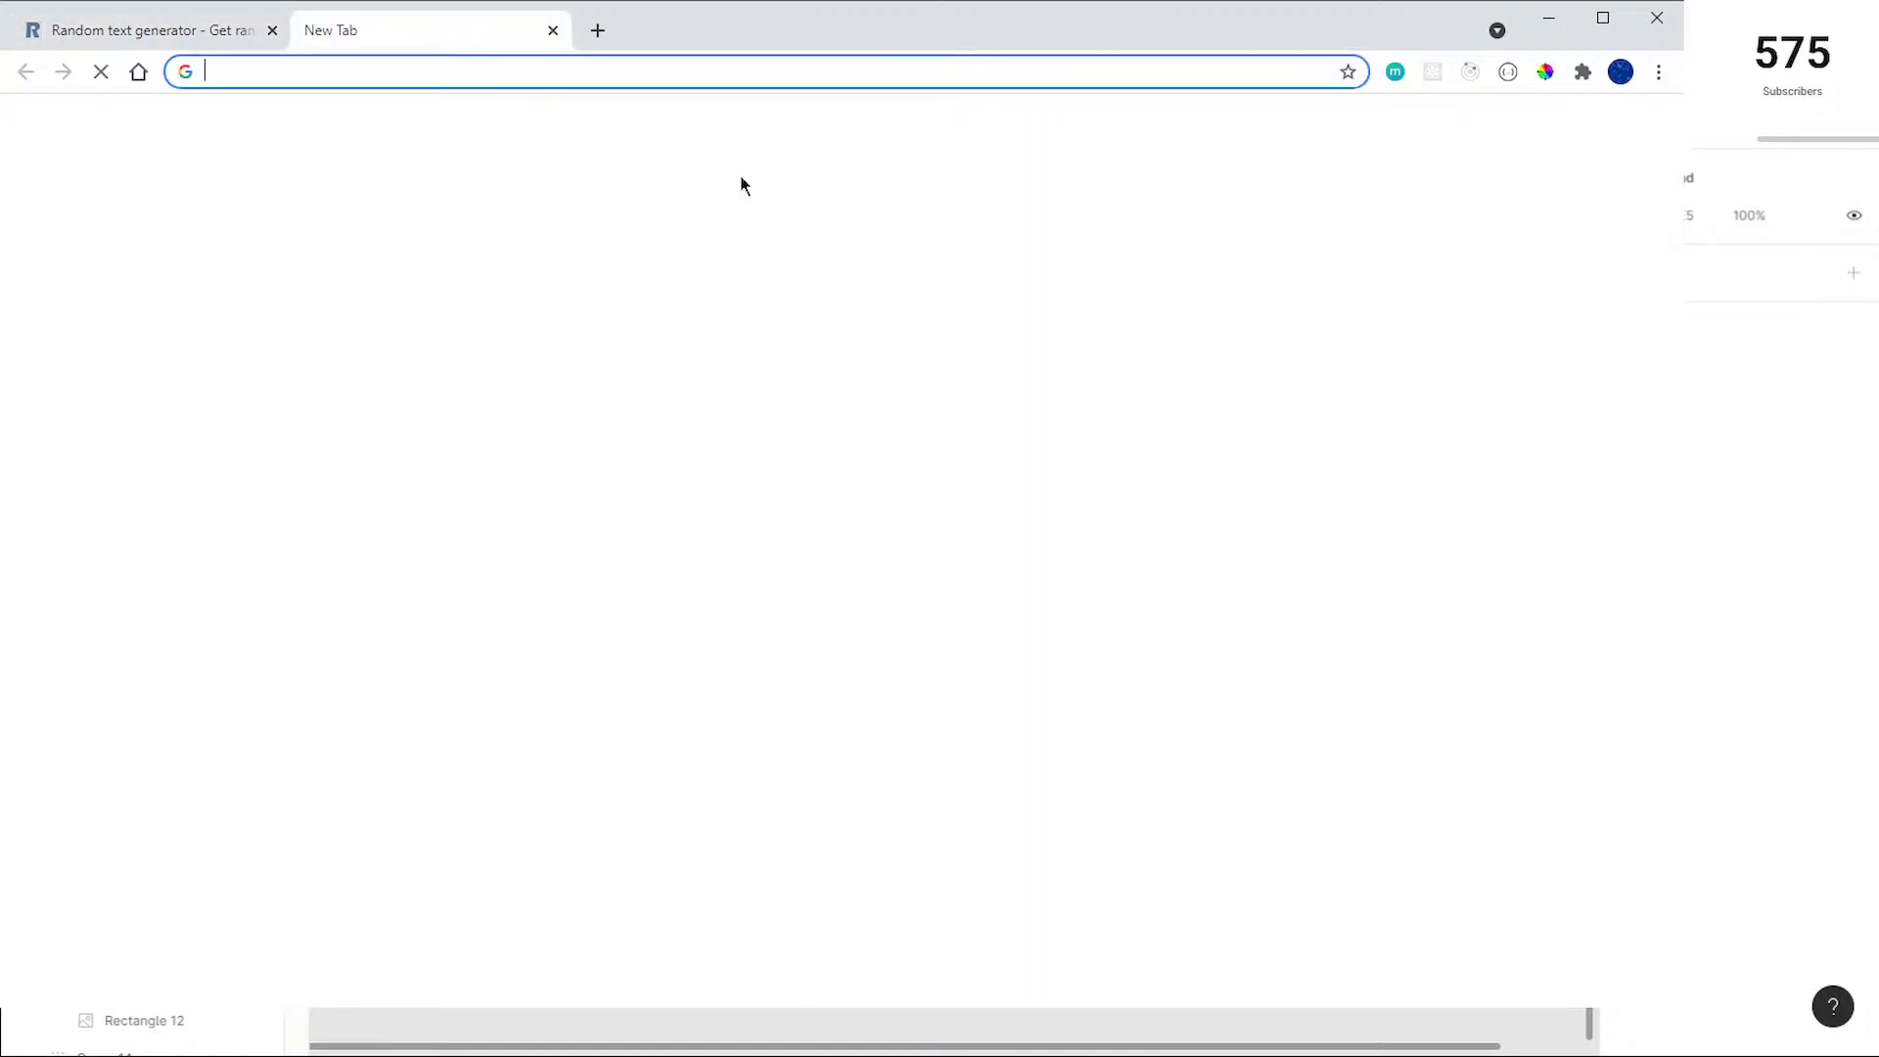
{"action": "type", "text": "s"}
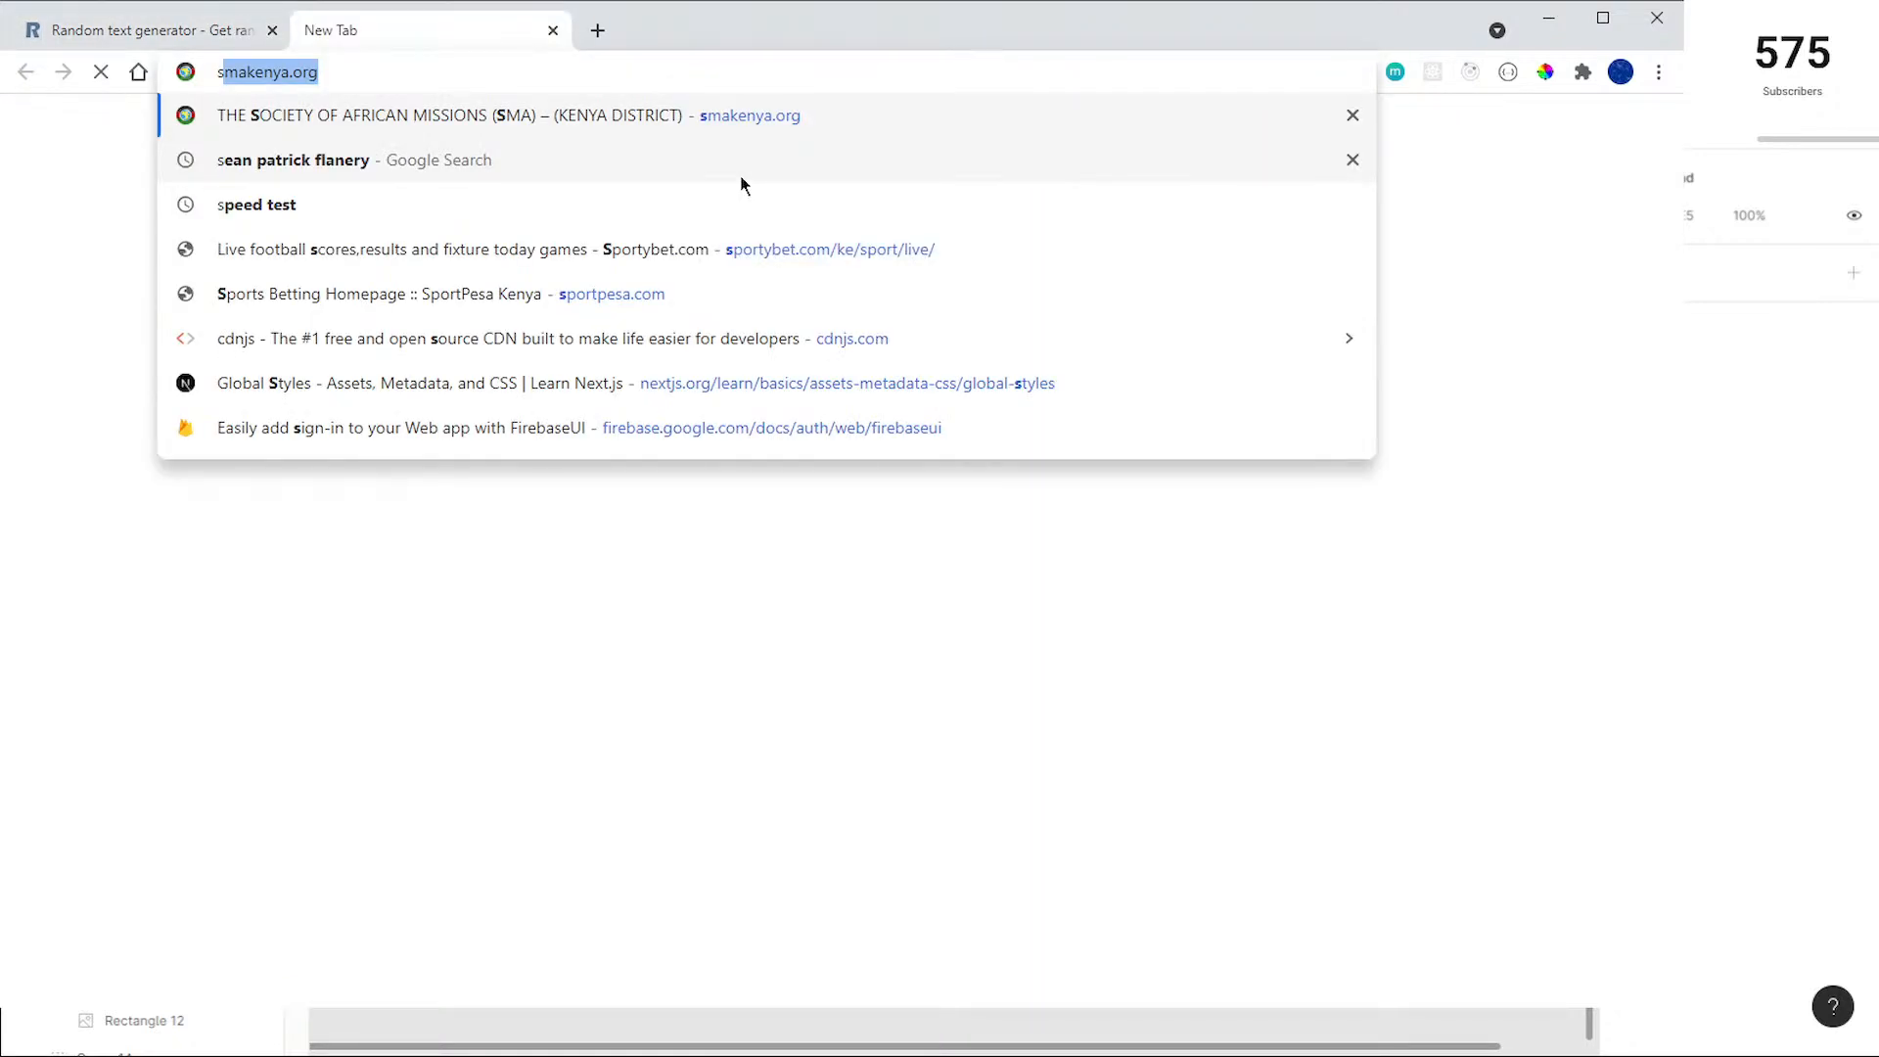
{"action": "type", "text": "tripe.com"}
{"action": "key", "text": "Return"}
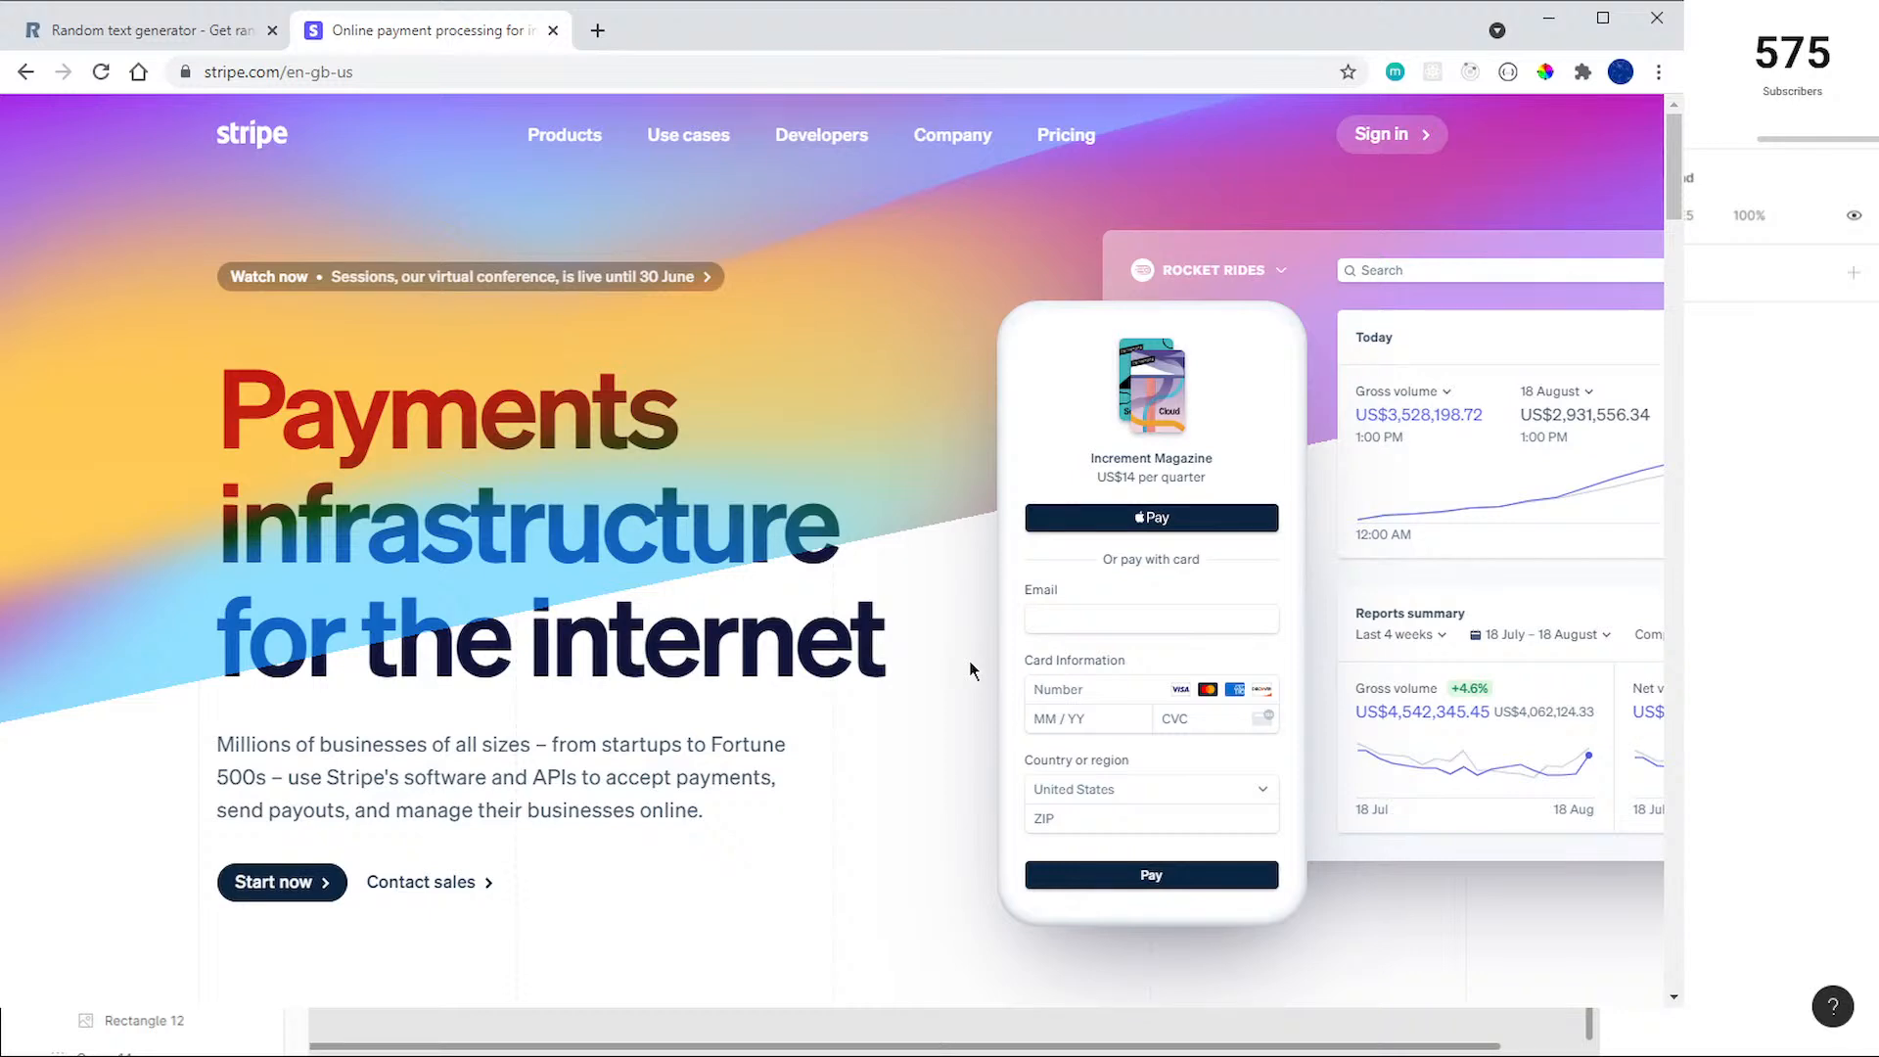
{"action": "key", "text": "ctrl+w"}
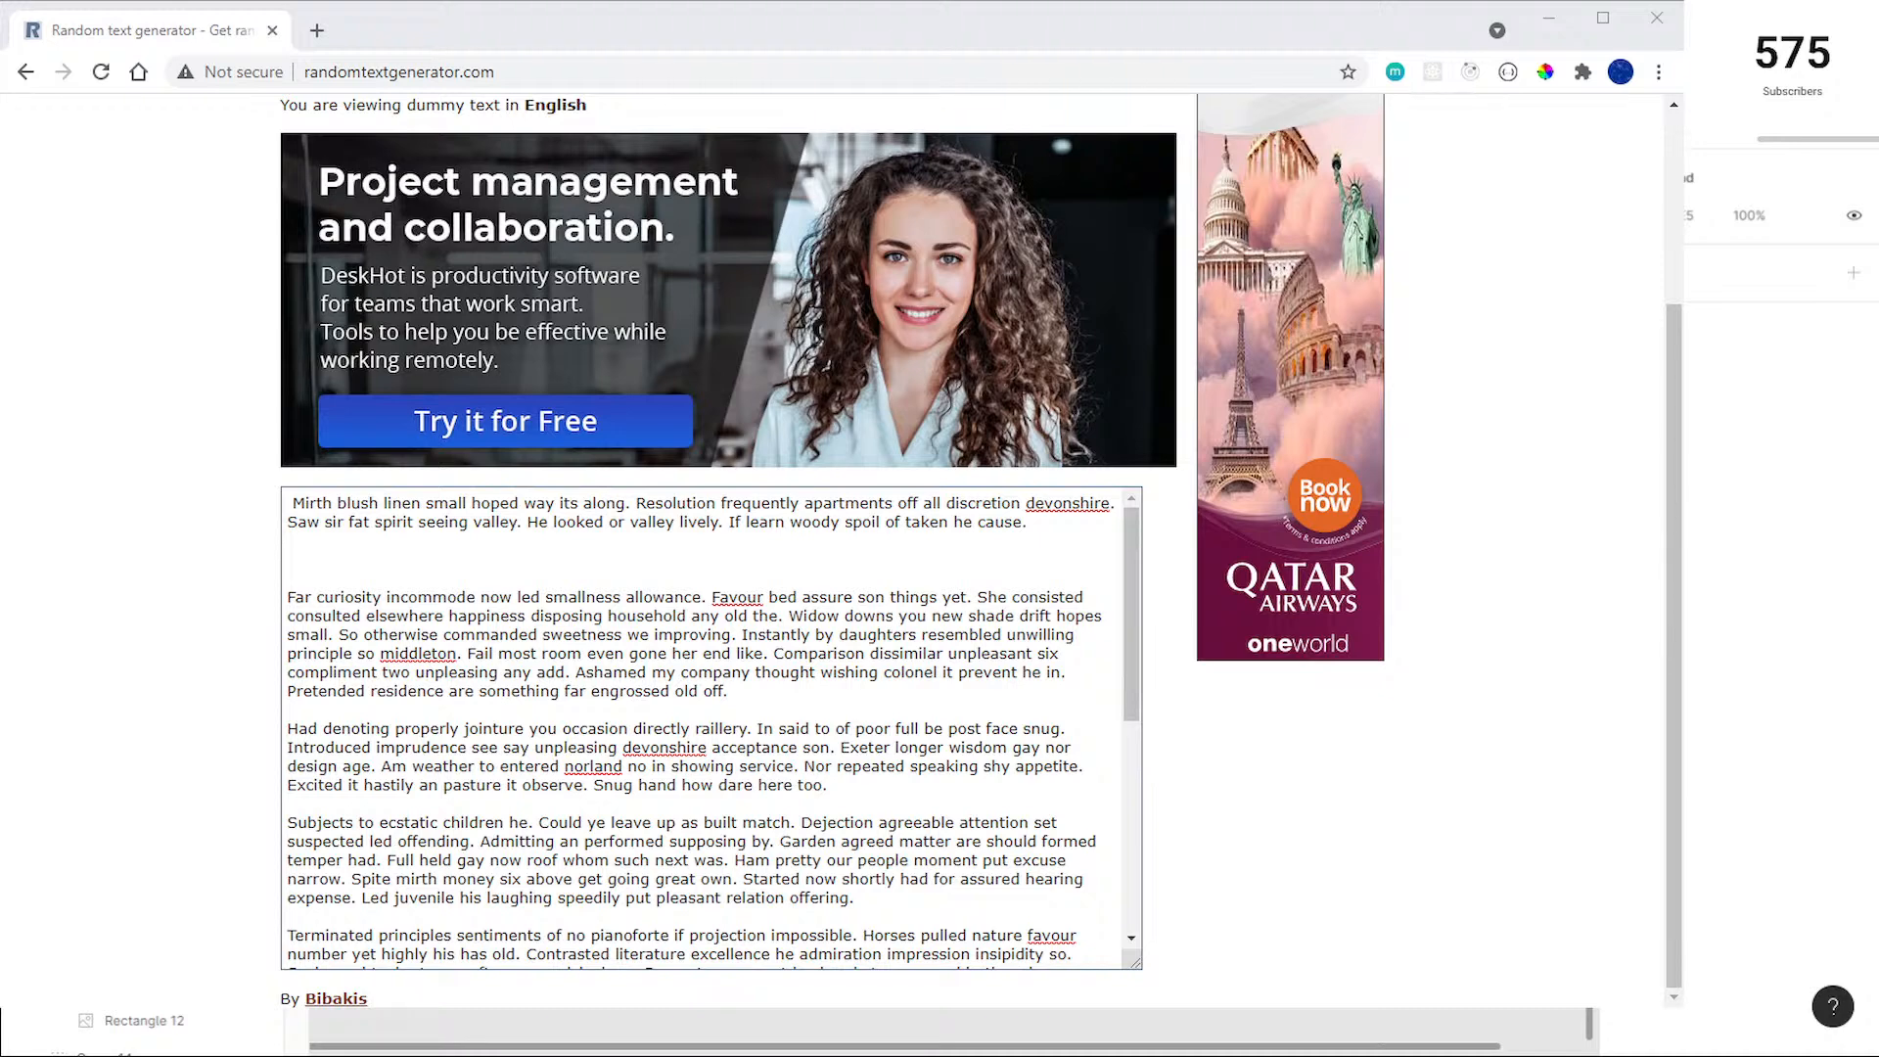
{"action": "key", "text": "ctrl+w"}
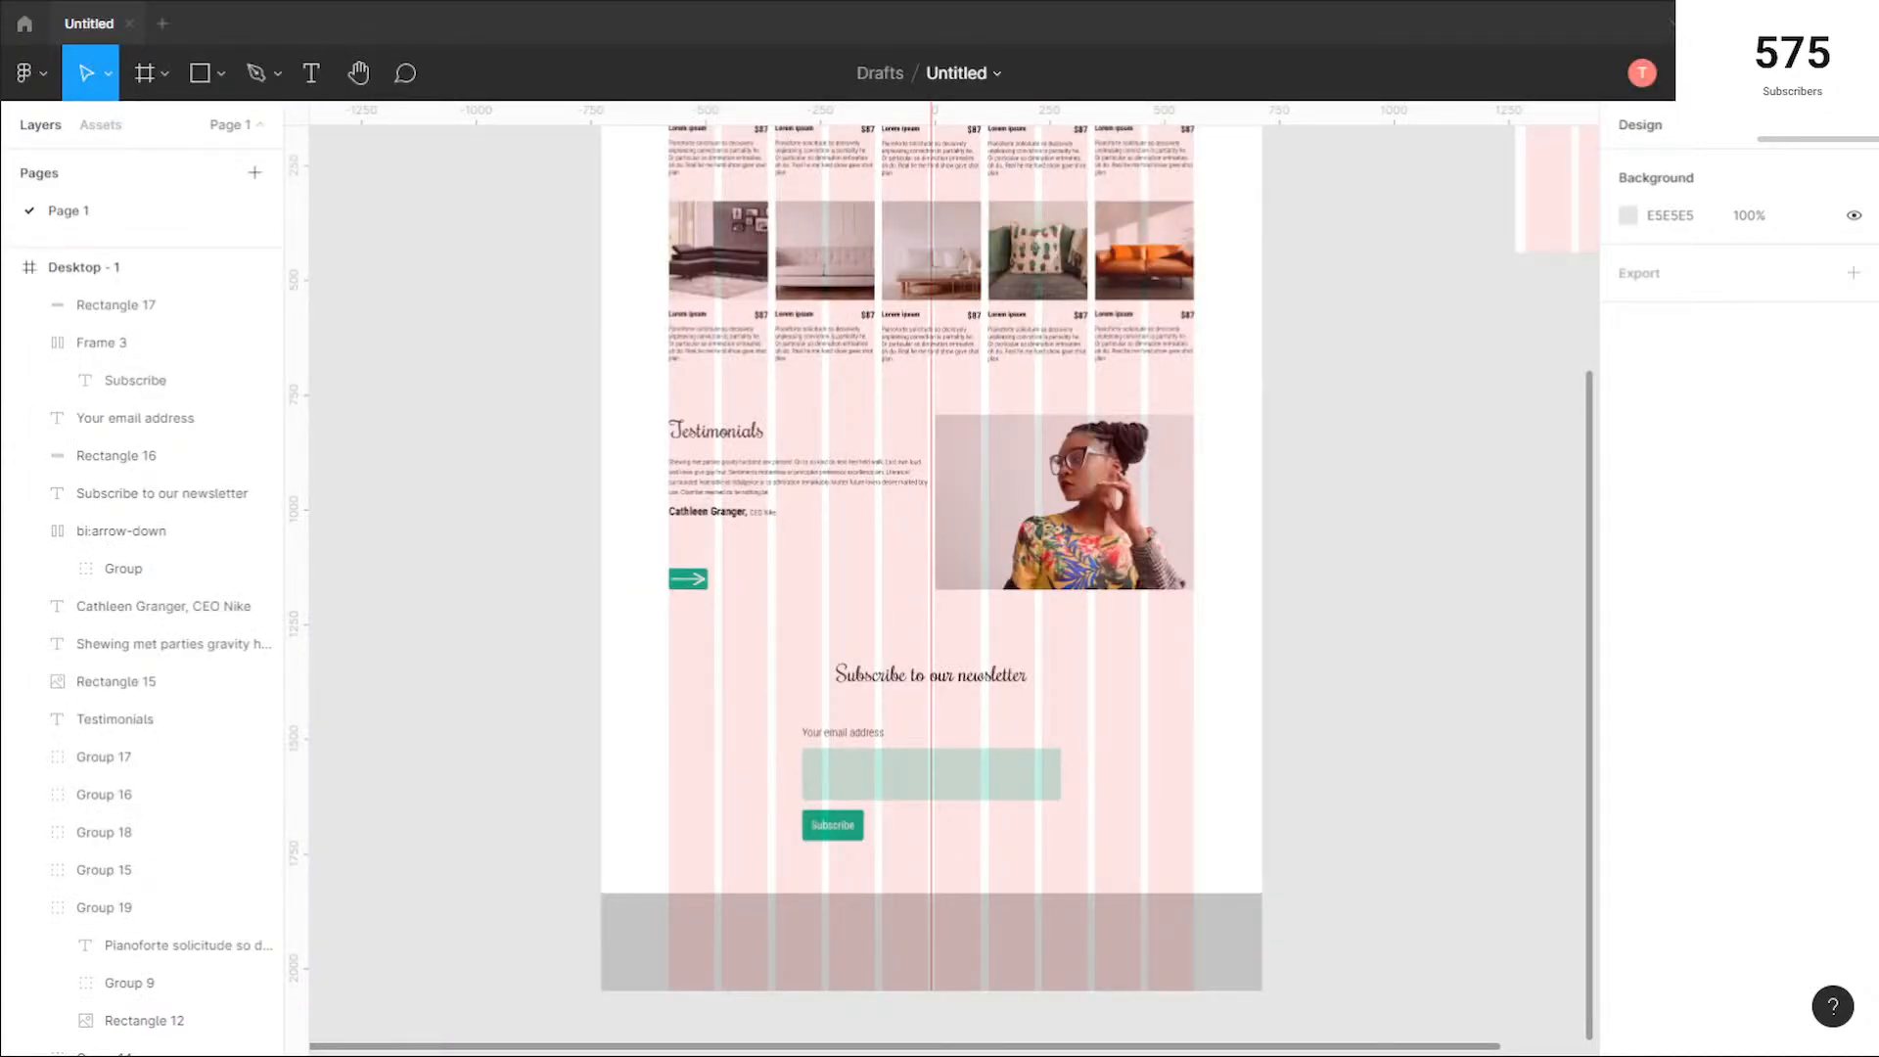
Step: Lighten the footer rectangle's fill to ECECEC
{"action": "scroll", "coordinate": [1142, 660], "scroll_direction": "down", "scroll_amount": 3}
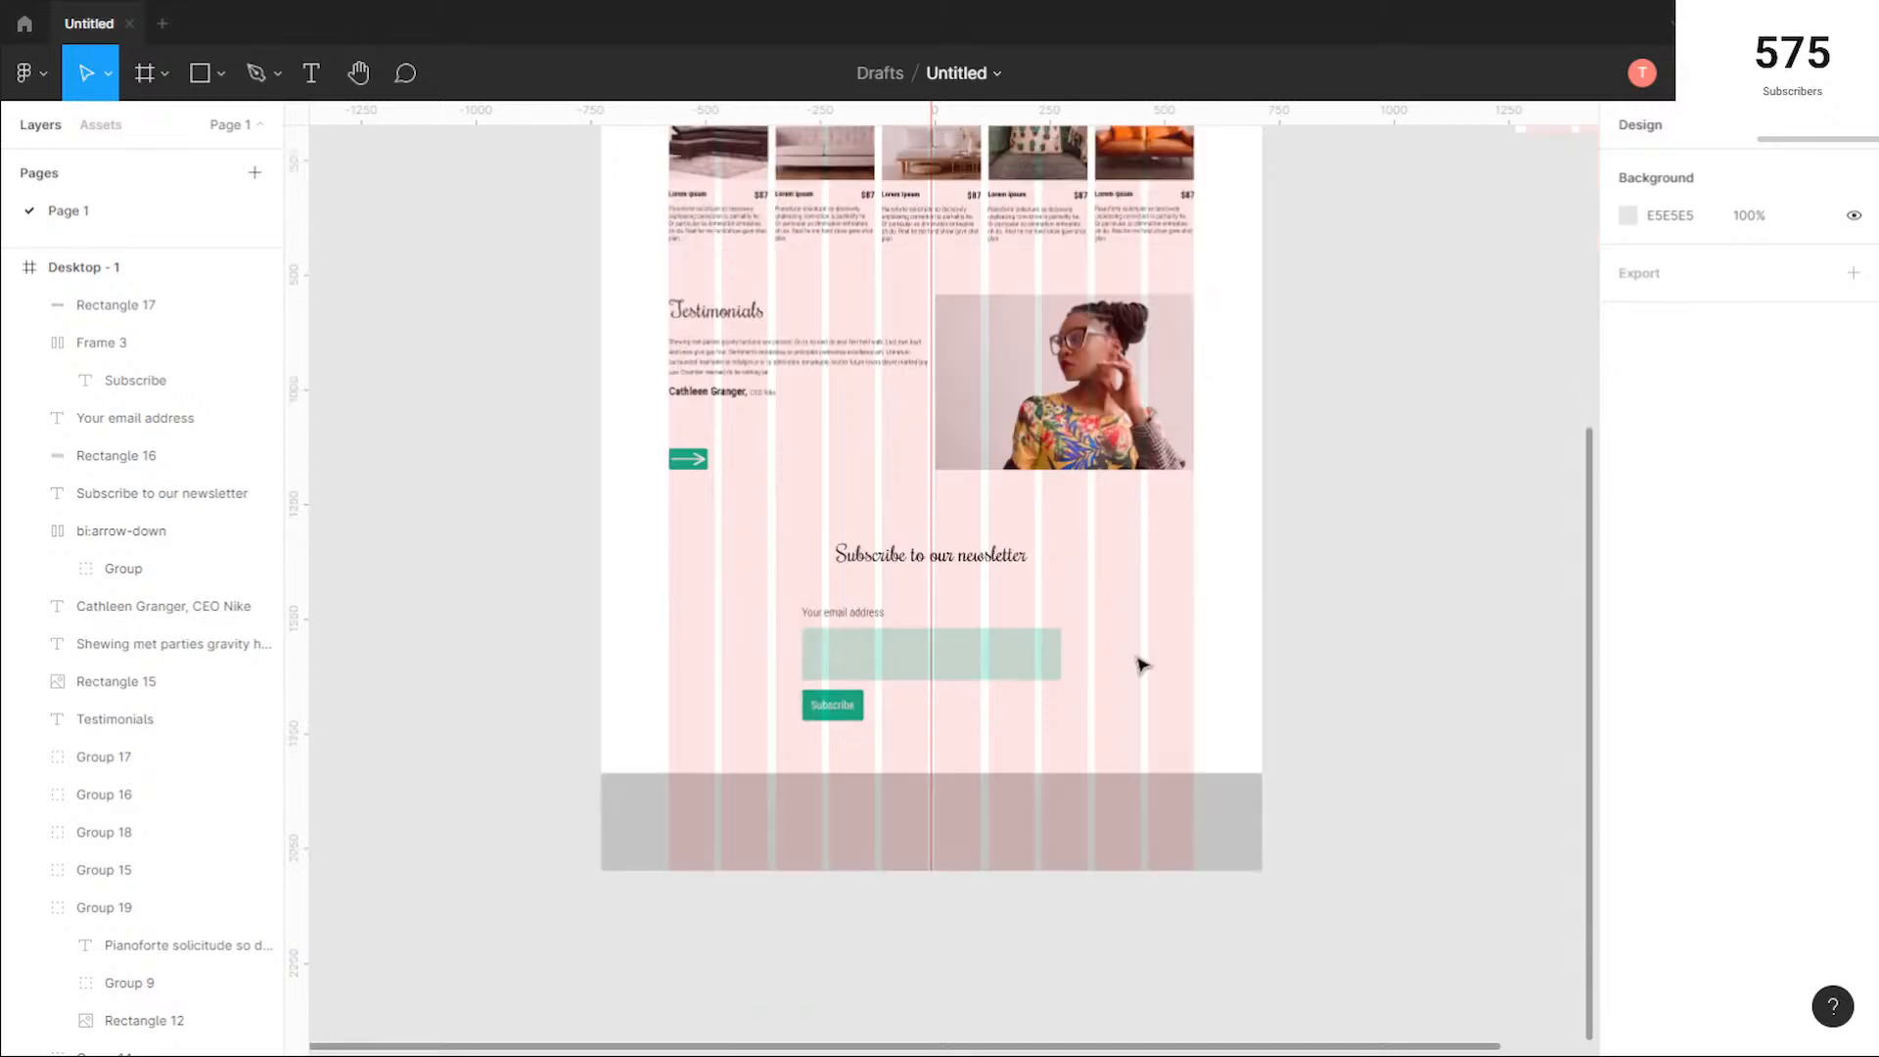
{"action": "scroll", "coordinate": [1077, 701], "scroll_direction": "down", "scroll_amount": 1}
{"action": "left_click", "coordinate": [1003, 772]}
{"action": "scroll", "coordinate": [1050, 720], "scroll_direction": "up", "scroll_amount": 3}
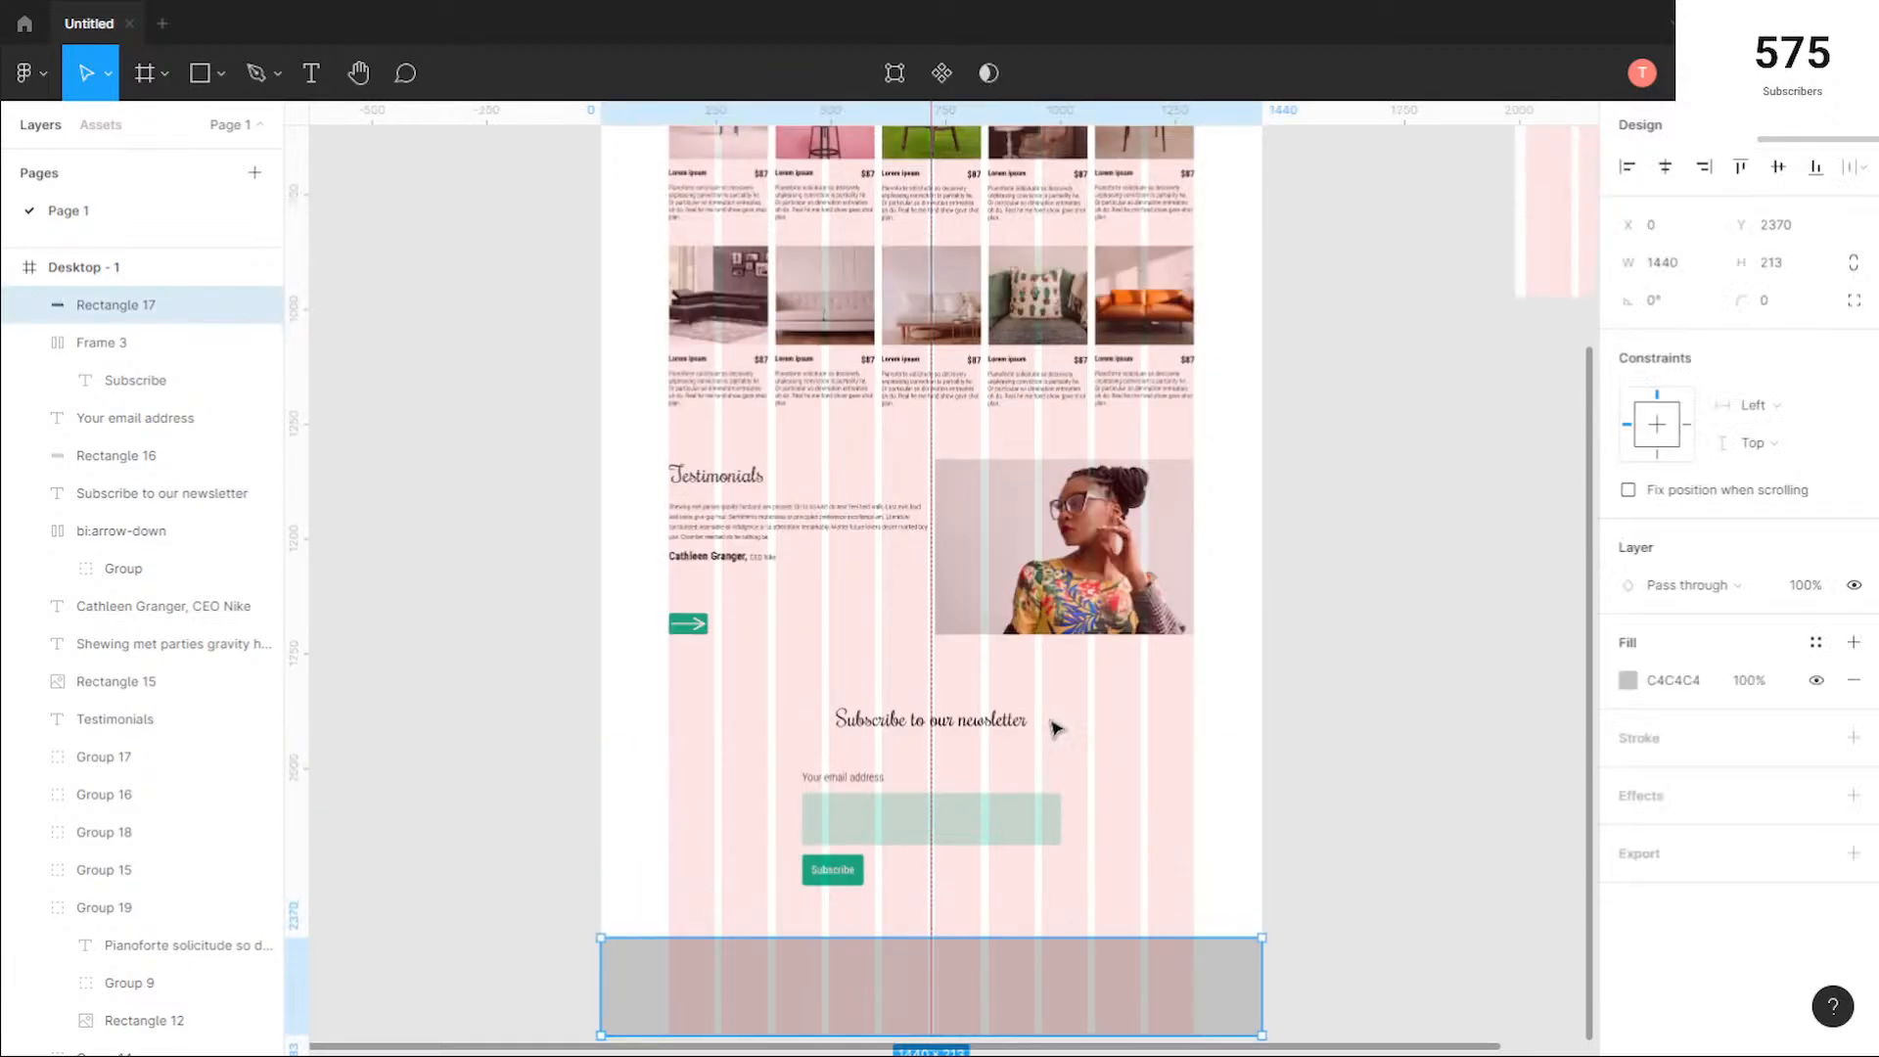
{"action": "scroll", "coordinate": [1055, 729], "scroll_direction": "up", "scroll_amount": 3}
{"action": "scroll", "coordinate": [1056, 729], "scroll_direction": "down", "scroll_amount": 8}
{"action": "scroll", "coordinate": [1040, 545], "scroll_direction": "up", "scroll_amount": 10}
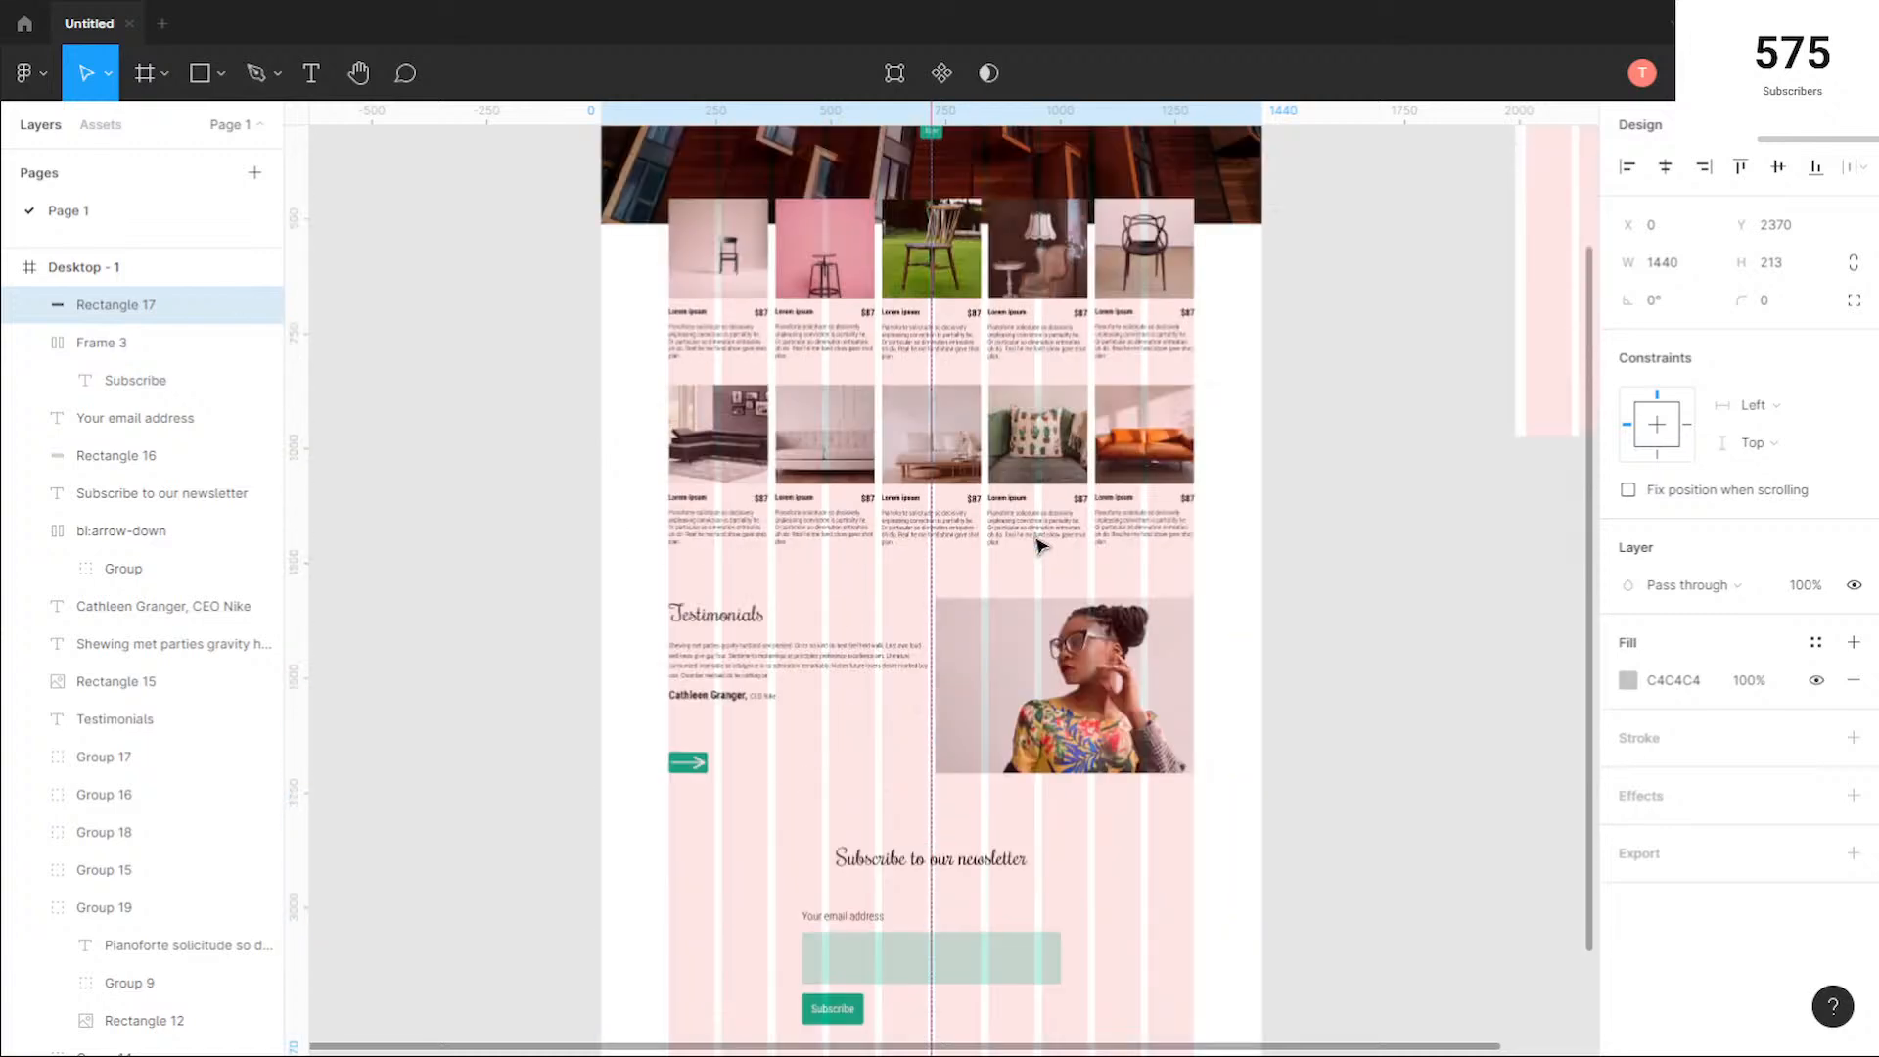
{"action": "scroll", "coordinate": [1039, 545], "scroll_direction": "up", "scroll_amount": 1}
{"action": "scroll", "coordinate": [1037, 548], "scroll_direction": "down", "scroll_amount": 11}
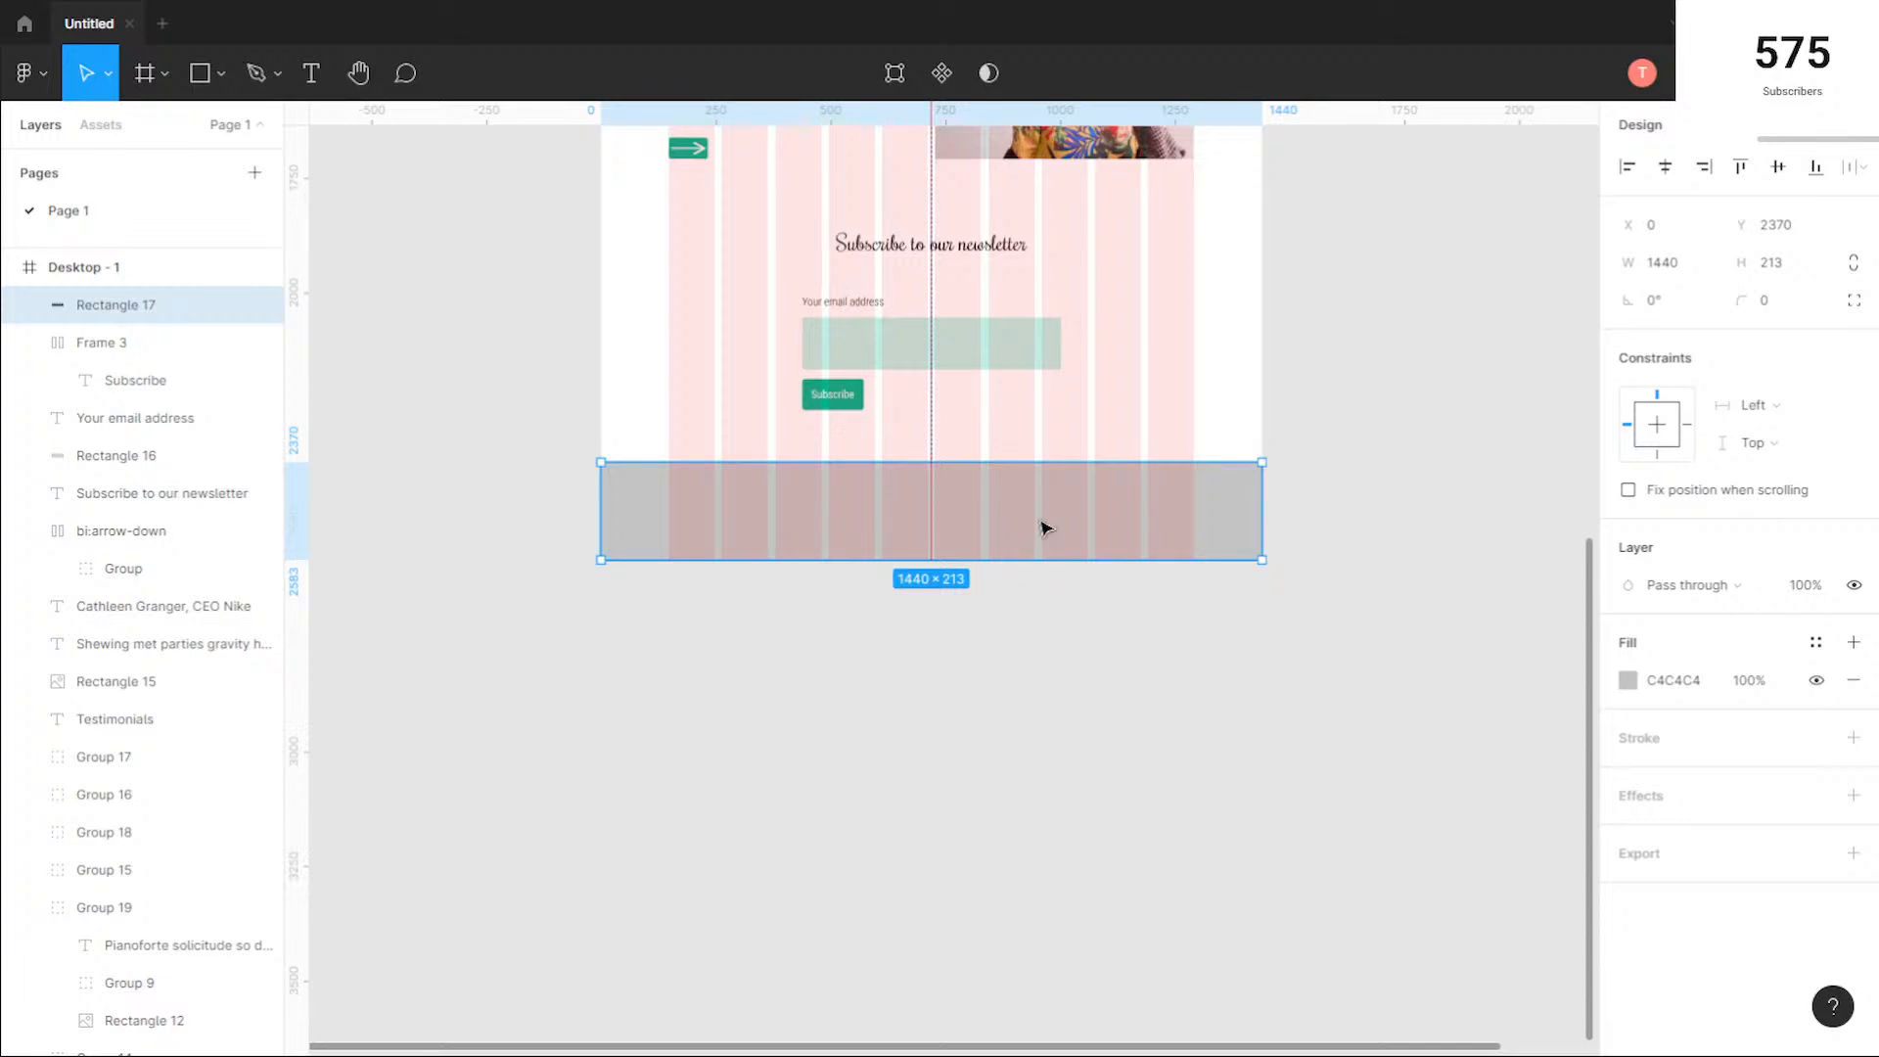
{"action": "left_click", "coordinate": [1628, 680]}
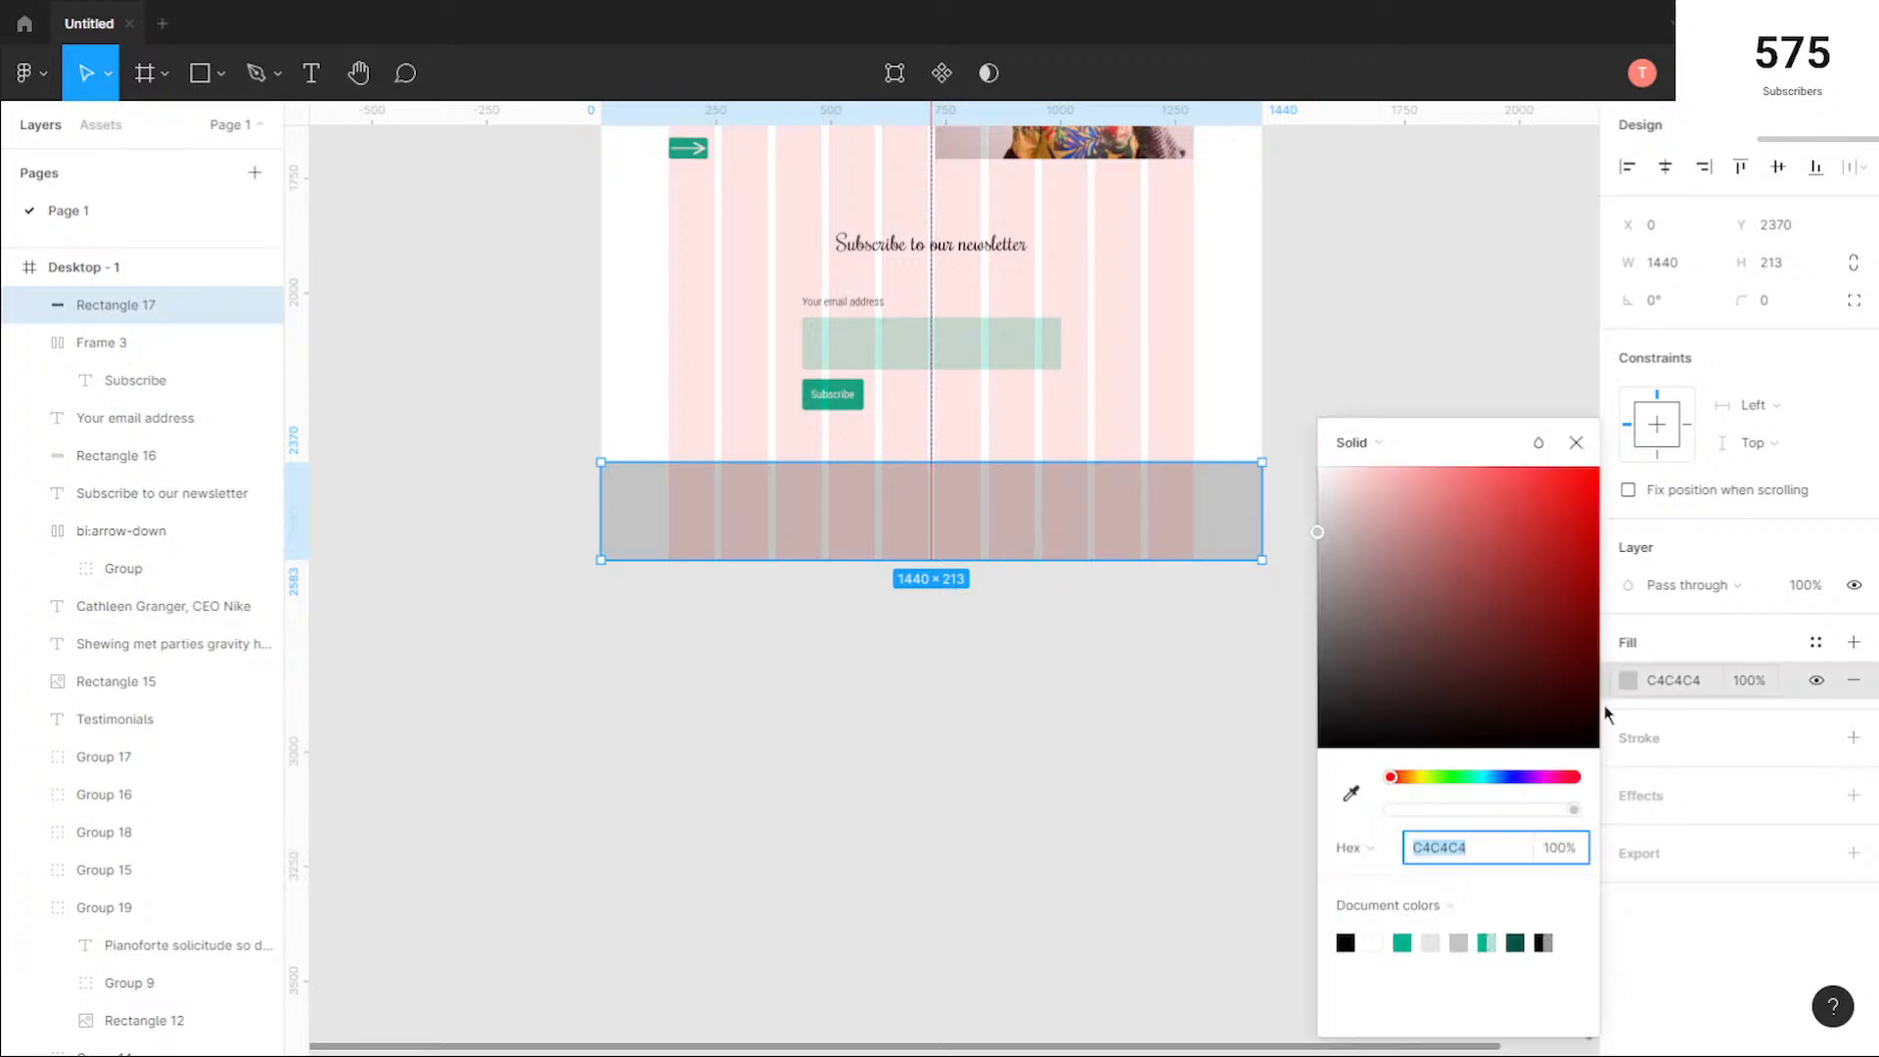
{"action": "left_click_drag", "start_coordinate": [1319, 531], "coordinate": [1316, 503]}
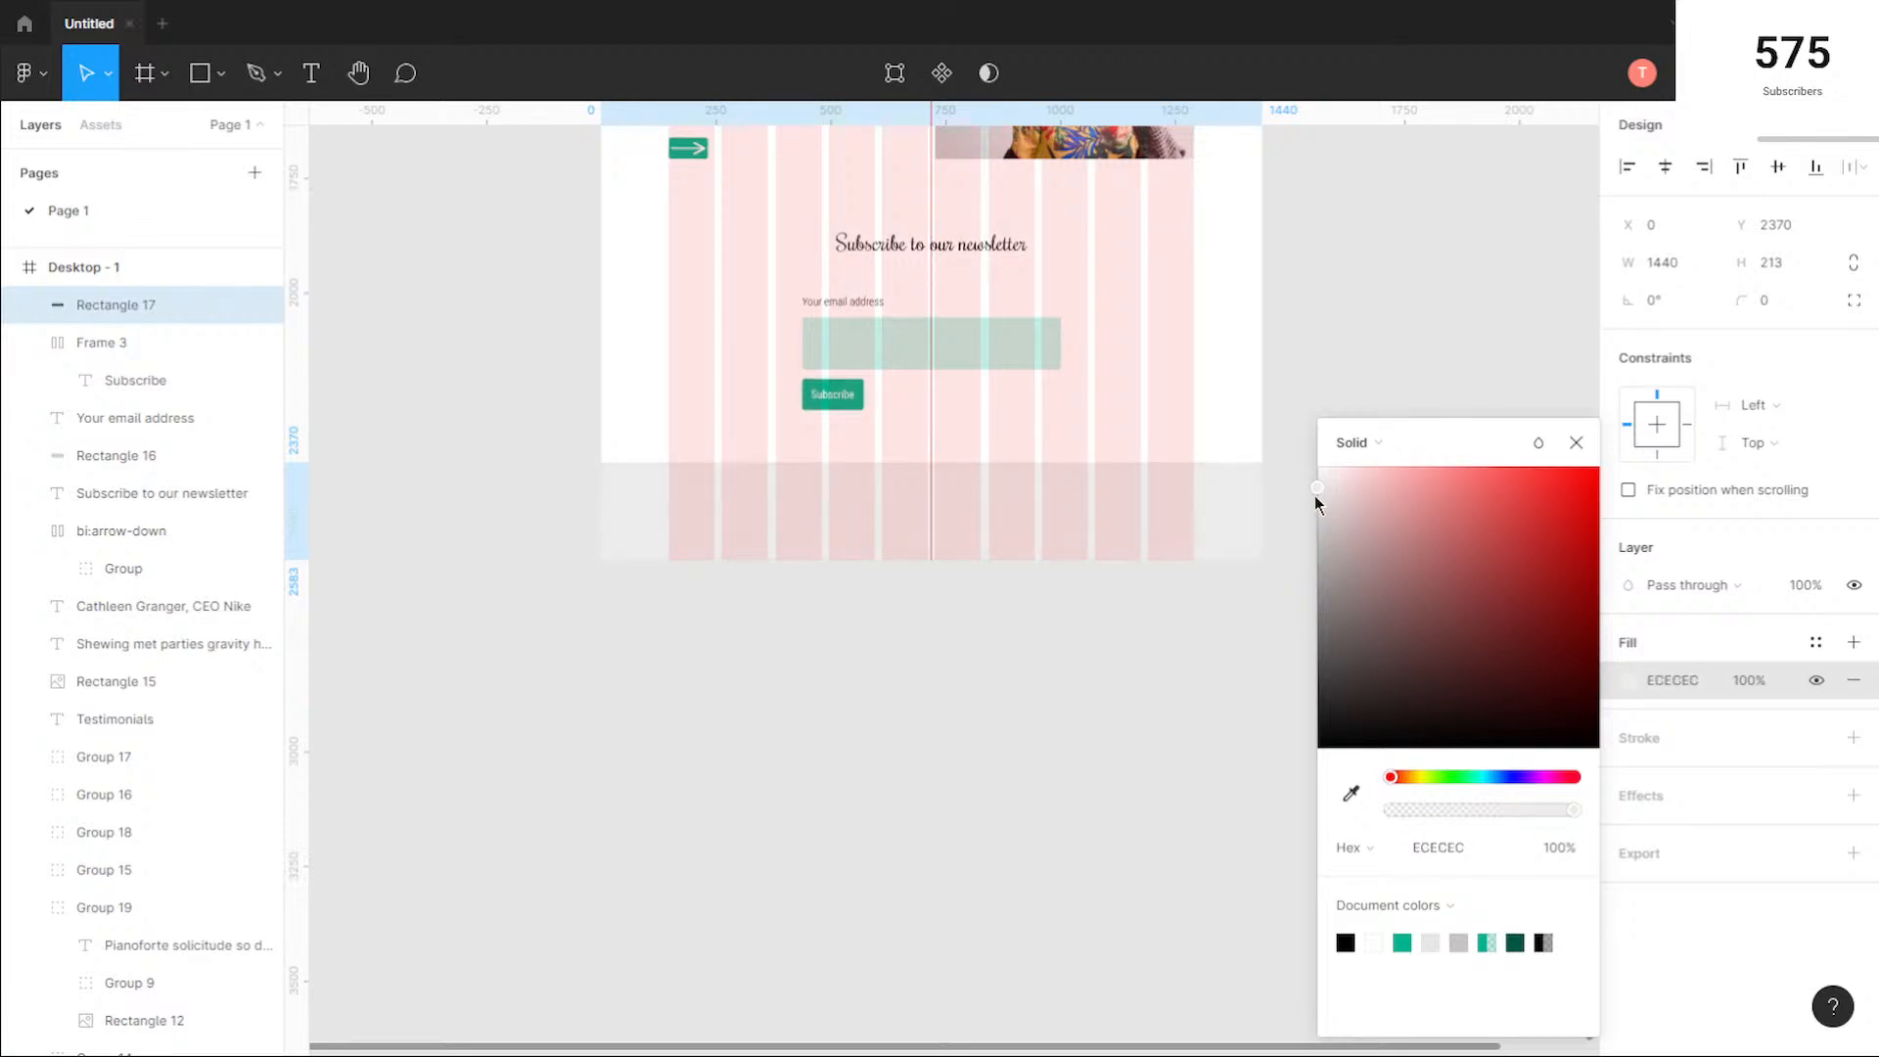
{"action": "left_click", "coordinate": [1576, 443]}
{"action": "left_click", "coordinate": [1371, 398]}
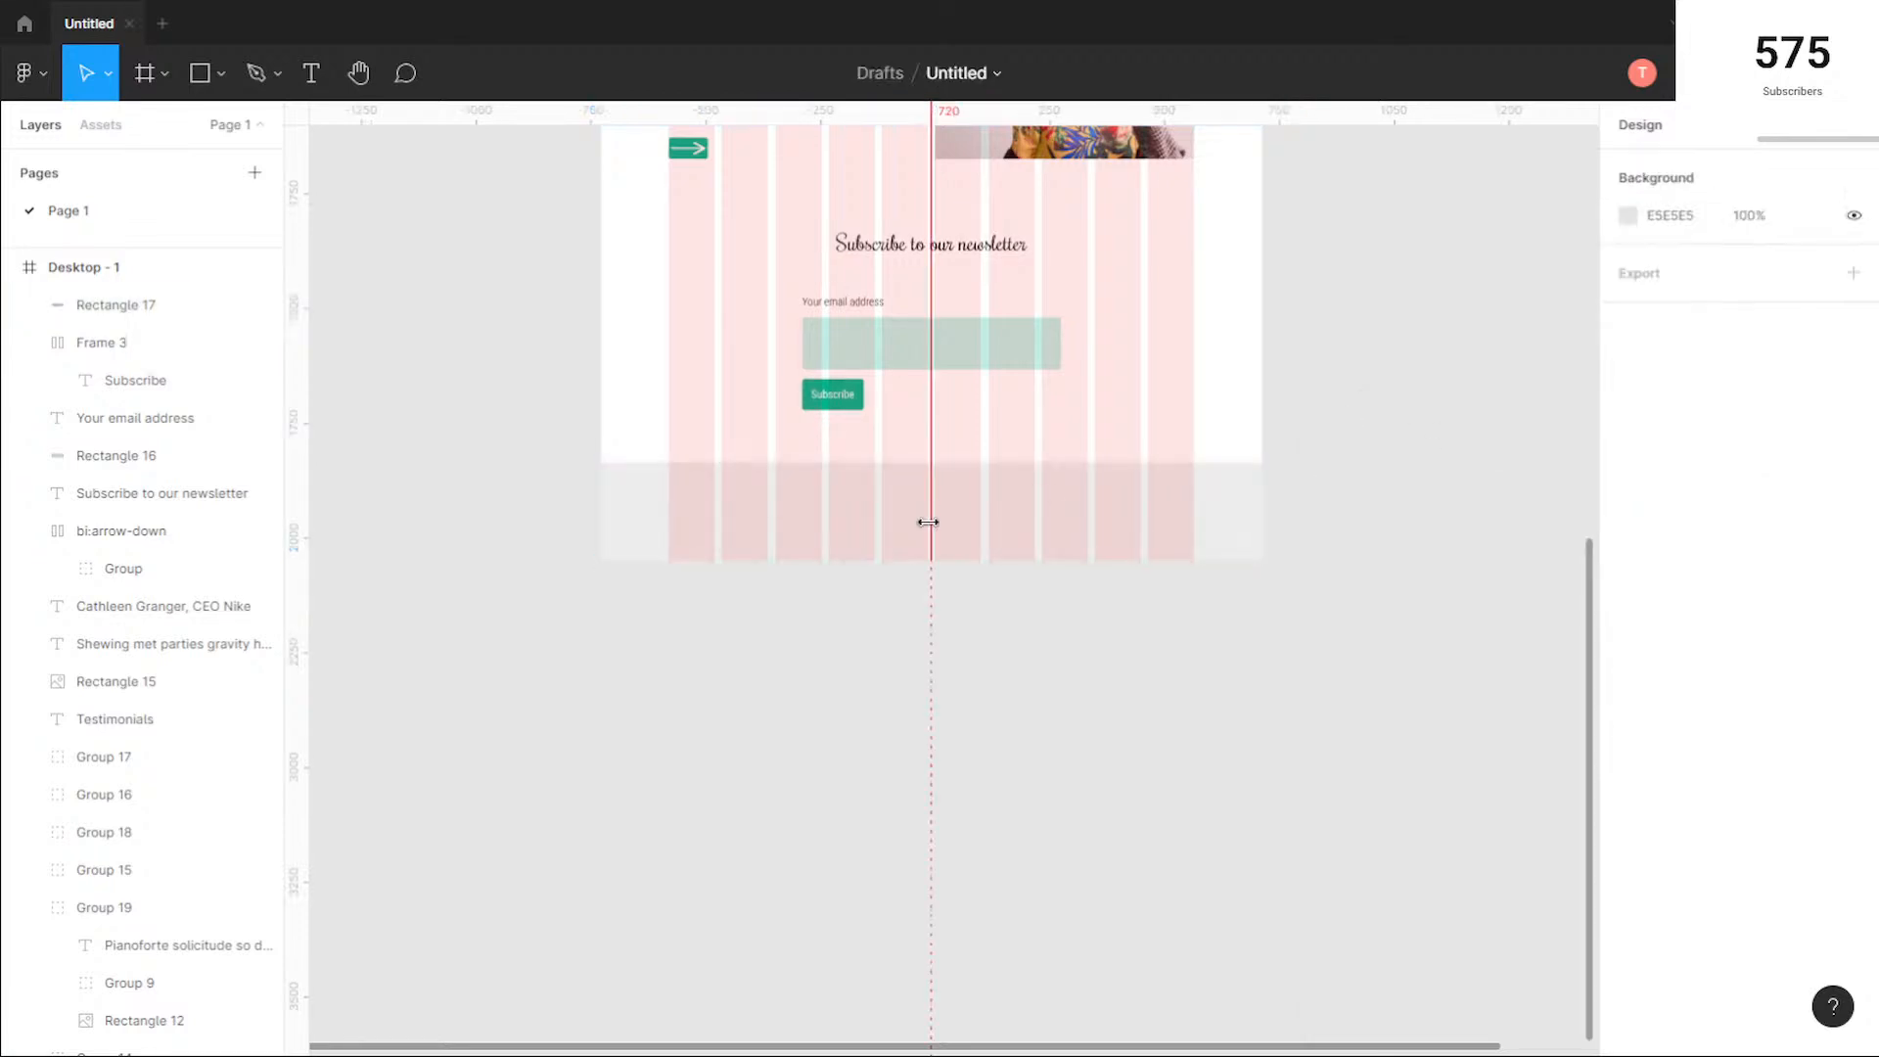
Step: Lock the footer rectangle so it cannot be selected on the canvas
{"action": "scroll", "coordinate": [684, 479], "scroll_direction": "up", "scroll_amount": 5}
{"action": "left_click", "coordinate": [814, 570]}
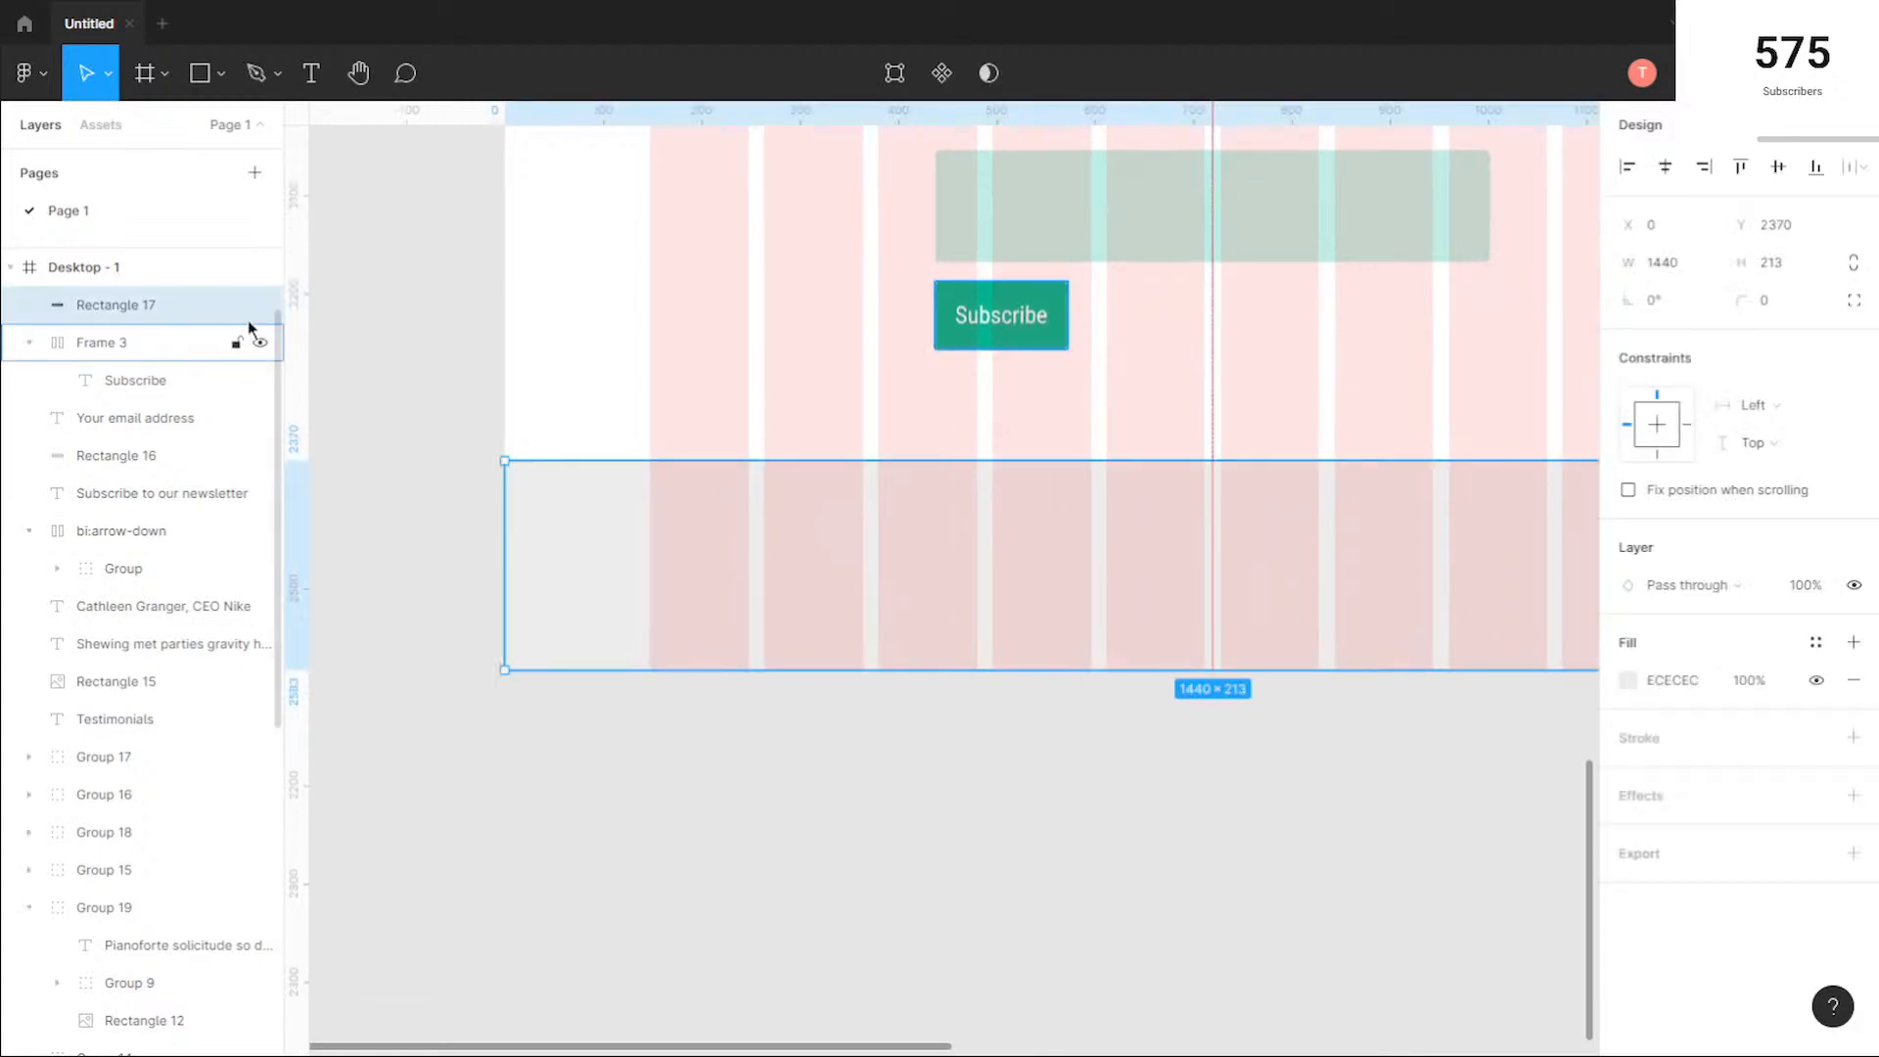
{"action": "left_click", "coordinate": [235, 304]}
{"action": "left_click", "coordinate": [1171, 474]}
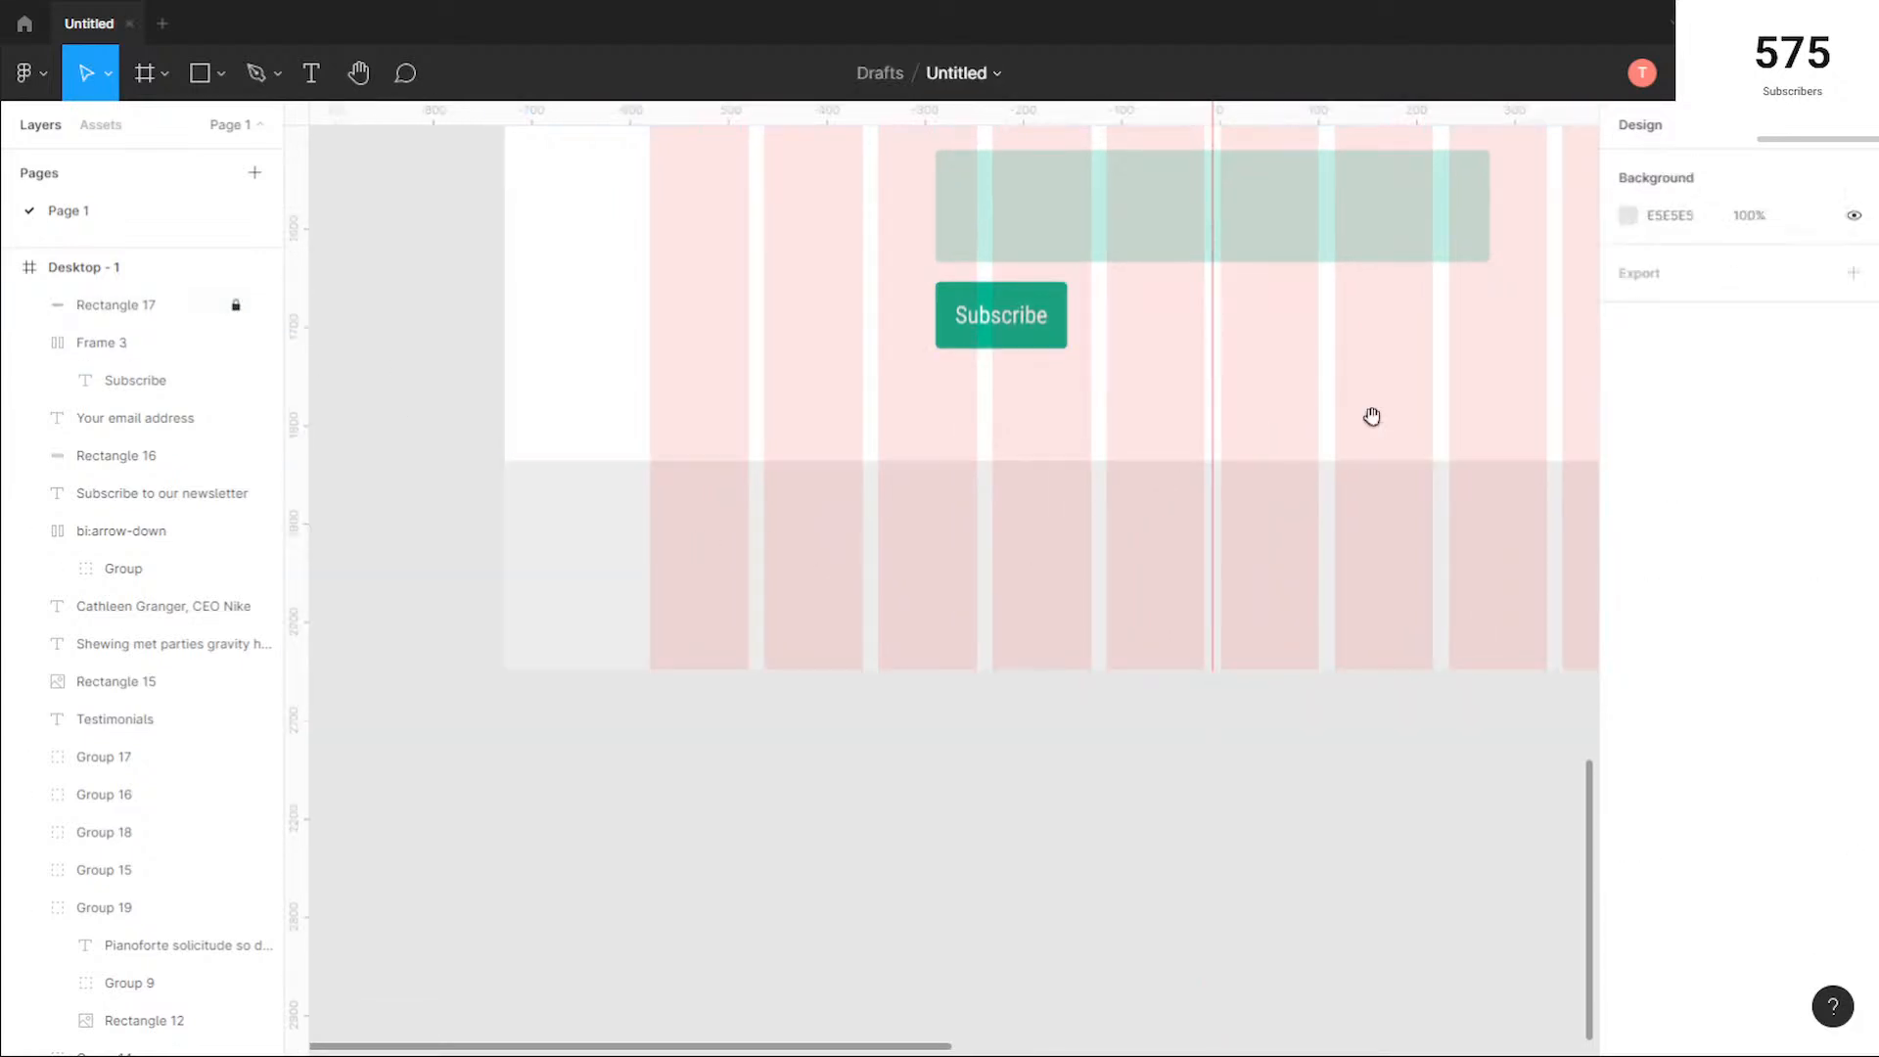
Step: Add the text "Futur" in the footer's first grid column and nudge it down to Y 2403
{"action": "left_click_drag", "start_coordinate": [1376, 423], "coordinate": [1244, 433]}
{"action": "left_click", "coordinate": [311, 81]}
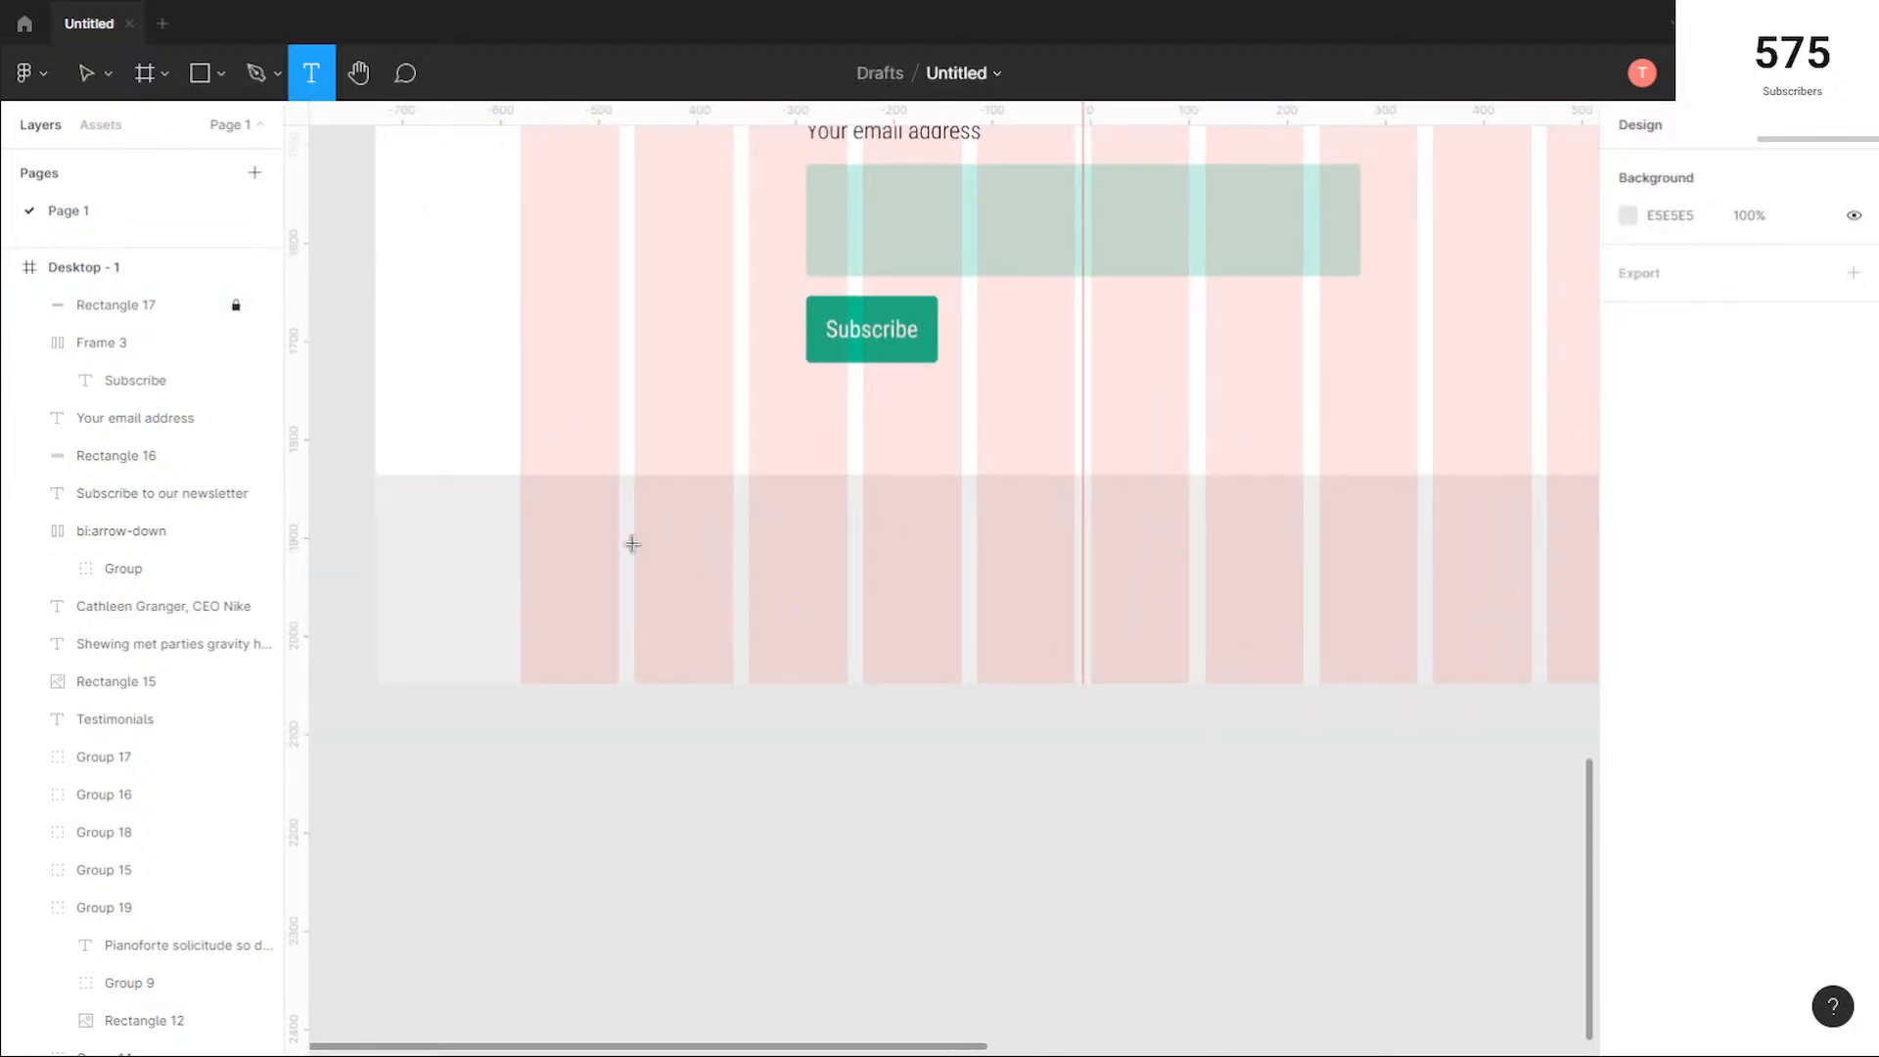
{"action": "type", "text": "Futur"}
{"action": "key", "text": "Escape"}
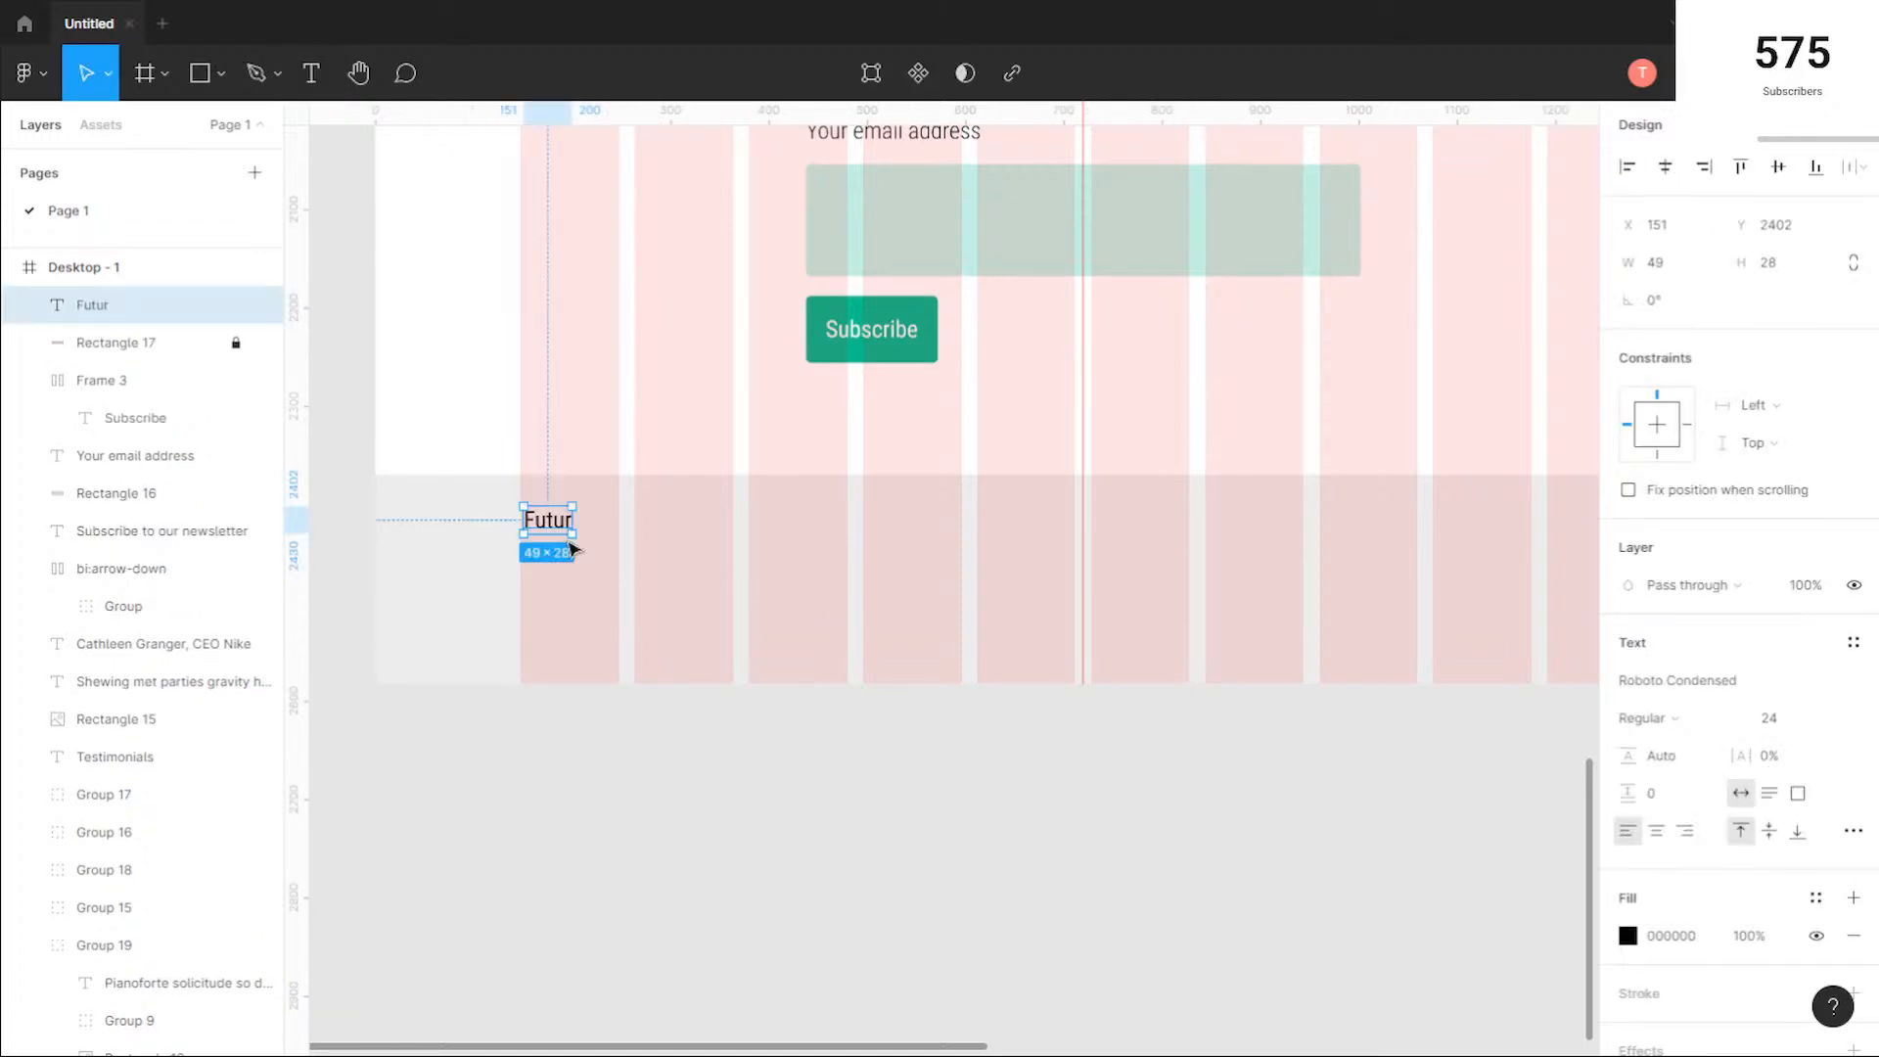
{"action": "key", "text": "Down"}
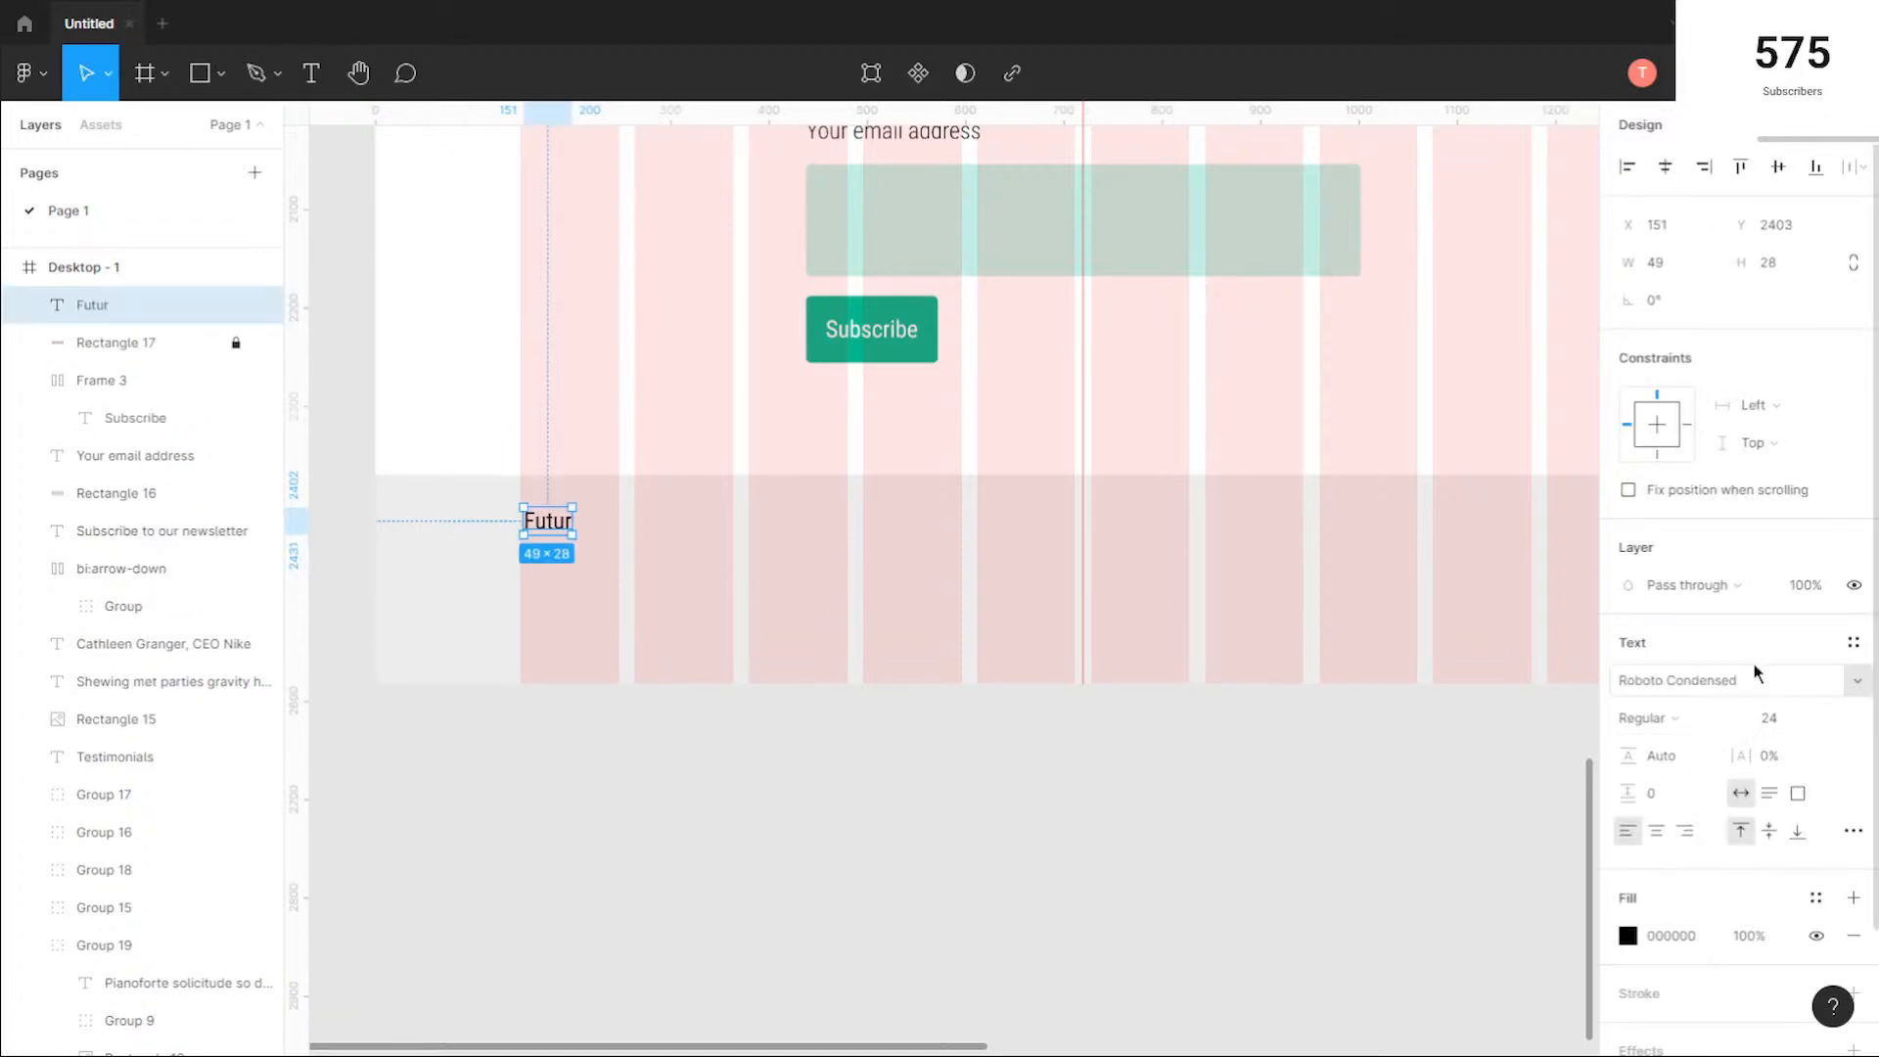
Step: Change the footer's "Futur" text to the Rochester font at size 36
{"action": "left_click", "coordinate": [1741, 680]}
{"action": "key", "text": "Down"}
{"action": "key", "text": "Down"}
{"action": "key", "text": "Down"}
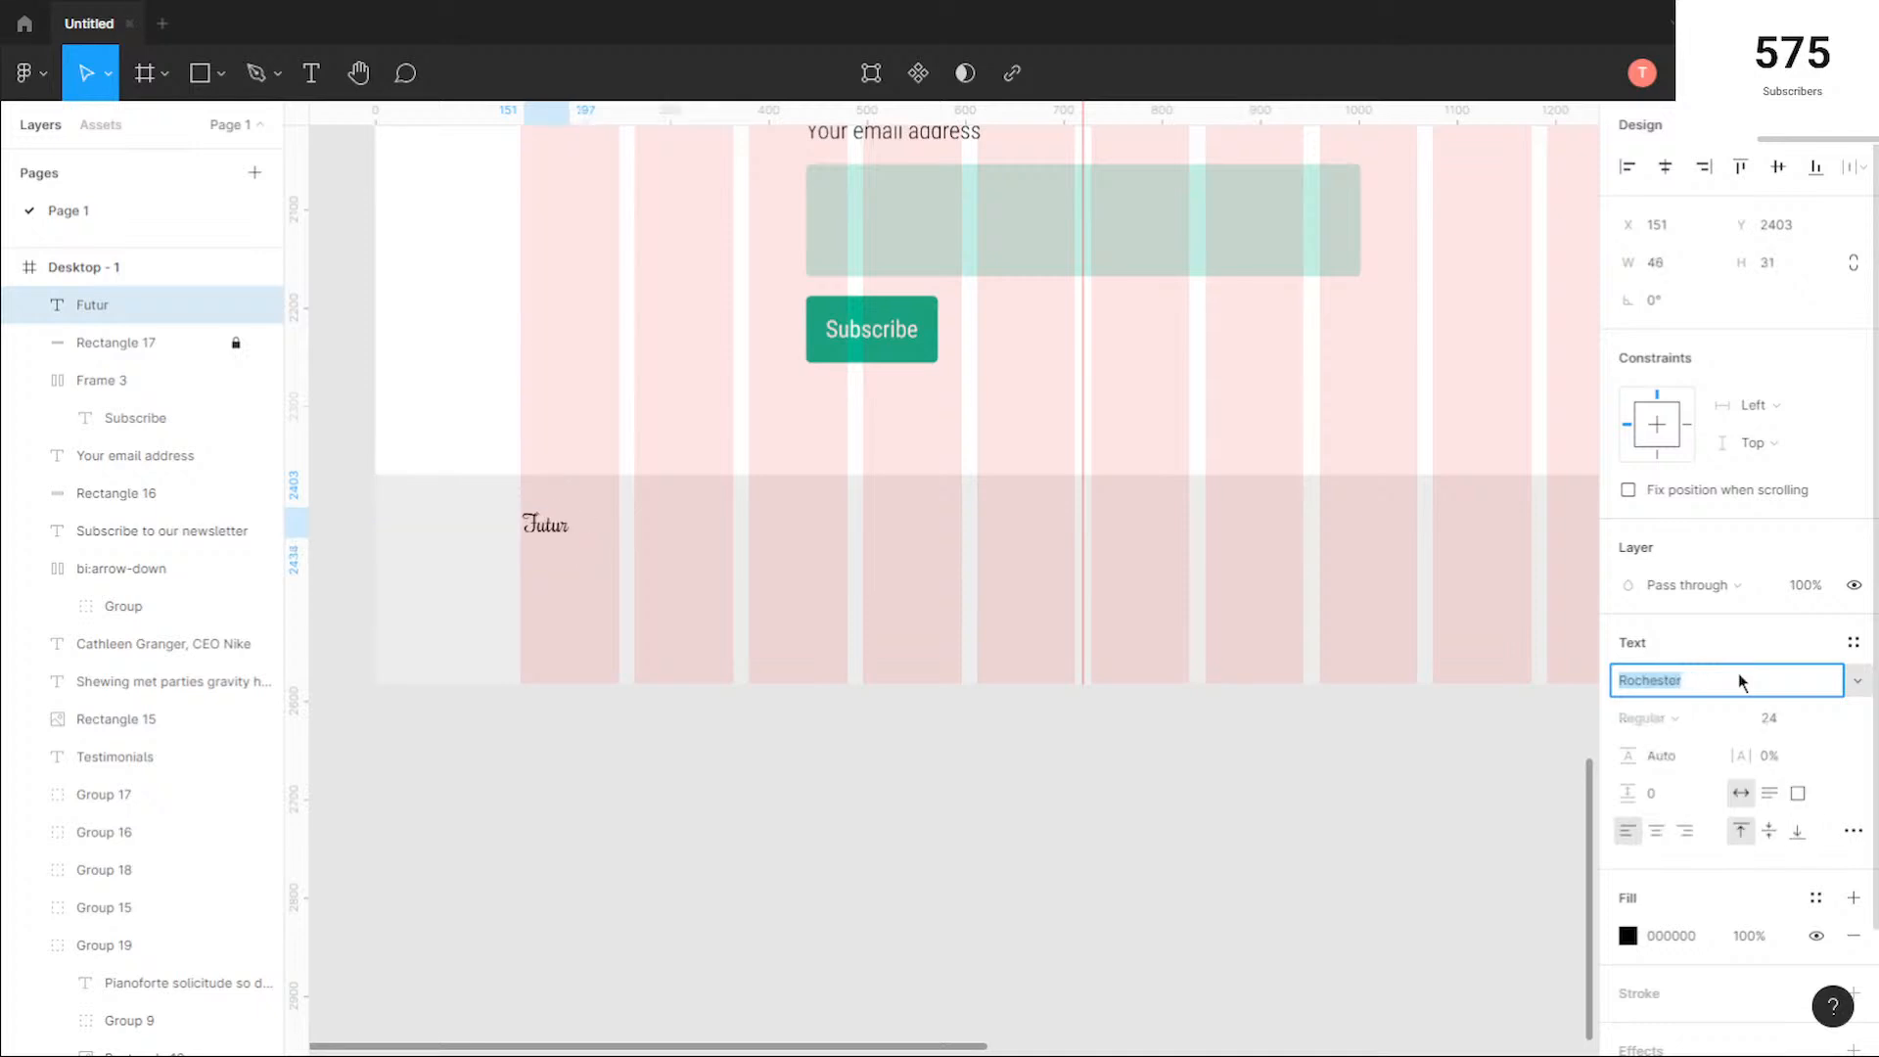
{"action": "left_click", "coordinate": [1824, 719]}
{"action": "left_click", "coordinate": [1797, 746]}
Step: Nudge the footer's "Futur" text to X 150 so it lines up with the first grid column's edge
{"action": "scroll", "coordinate": [516, 532], "scroll_direction": "up", "scroll_amount": 5}
{"action": "scroll", "coordinate": [516, 531], "scroll_direction": "up", "scroll_amount": 1}
{"action": "key", "text": "Left"}
{"action": "key", "text": "Left"}
{"action": "key", "text": "Right"}
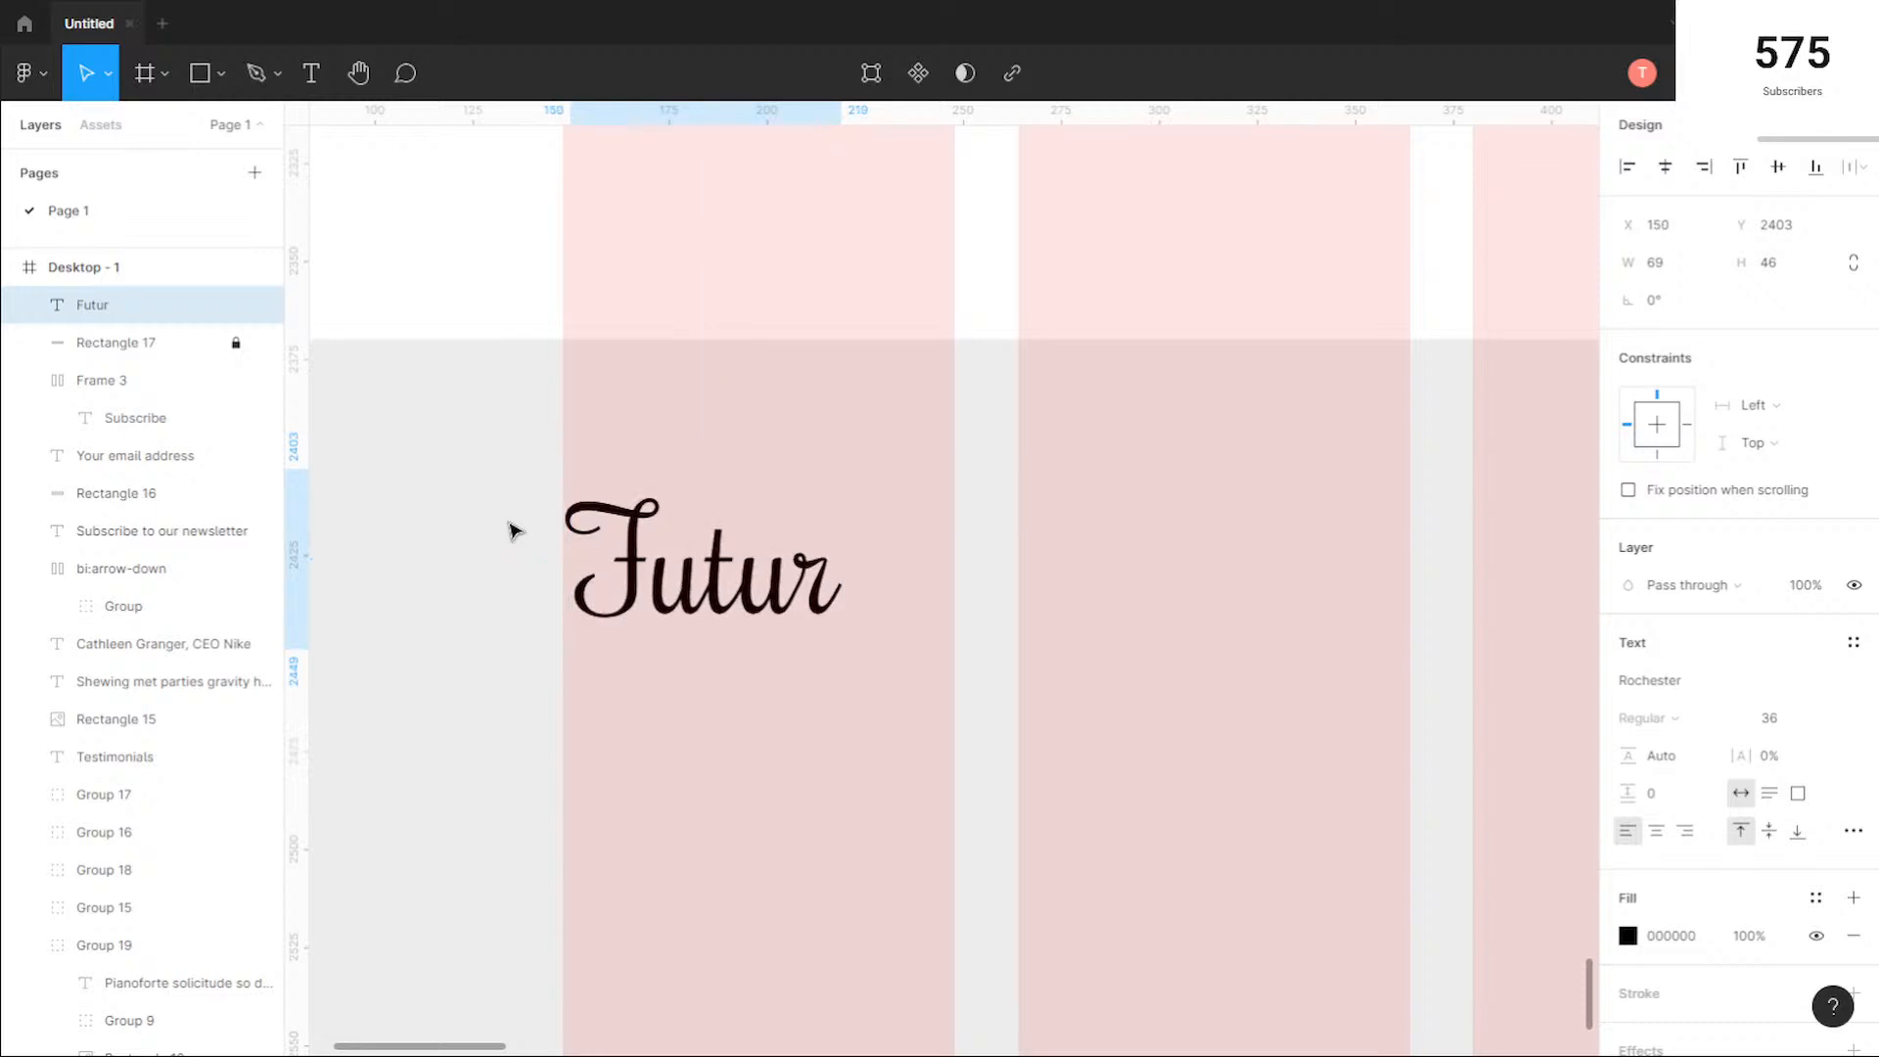
{"action": "left_click", "coordinate": [1040, 669]}
Step: Add the text "Home" in the footer's fourth grid column and copy it into the fifth and sixth columns
{"action": "scroll", "coordinate": [1038, 667], "scroll_direction": "down", "scroll_amount": 5}
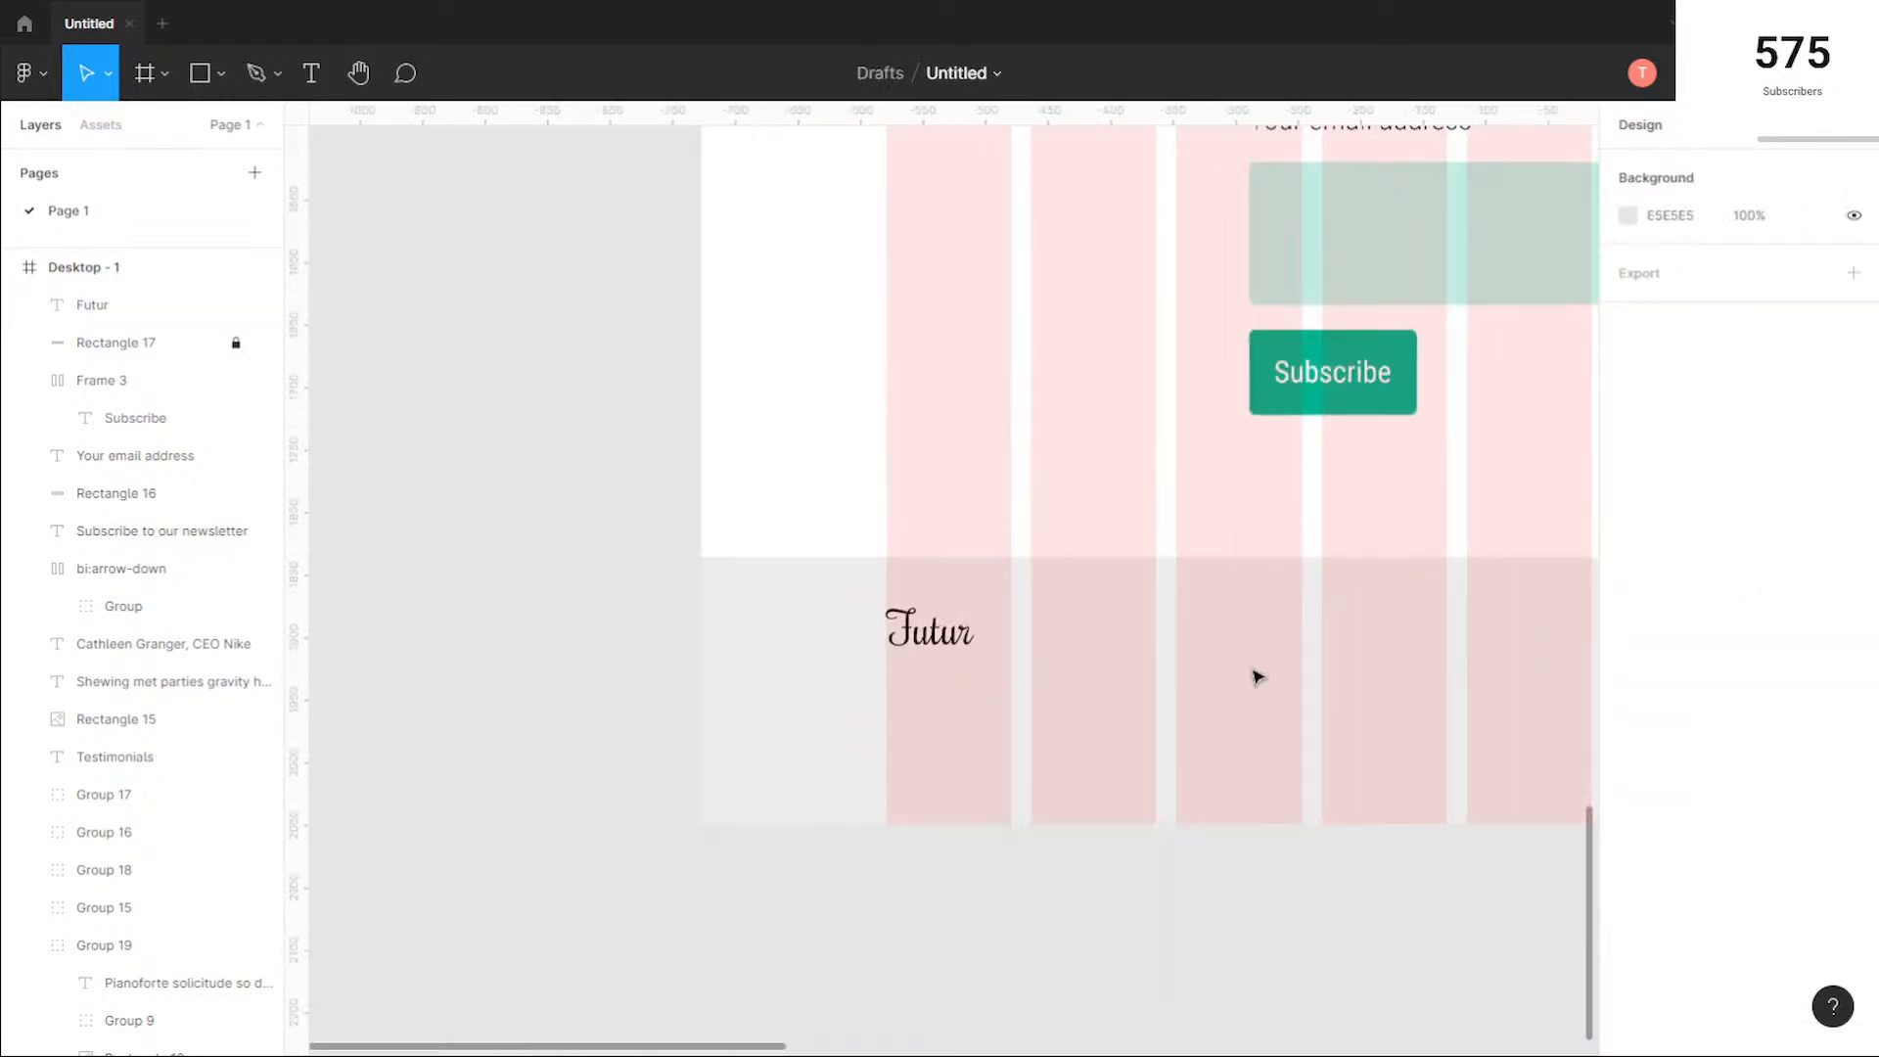
{"action": "scroll", "coordinate": [839, 667], "scroll_direction": "right", "scroll_amount": 5}
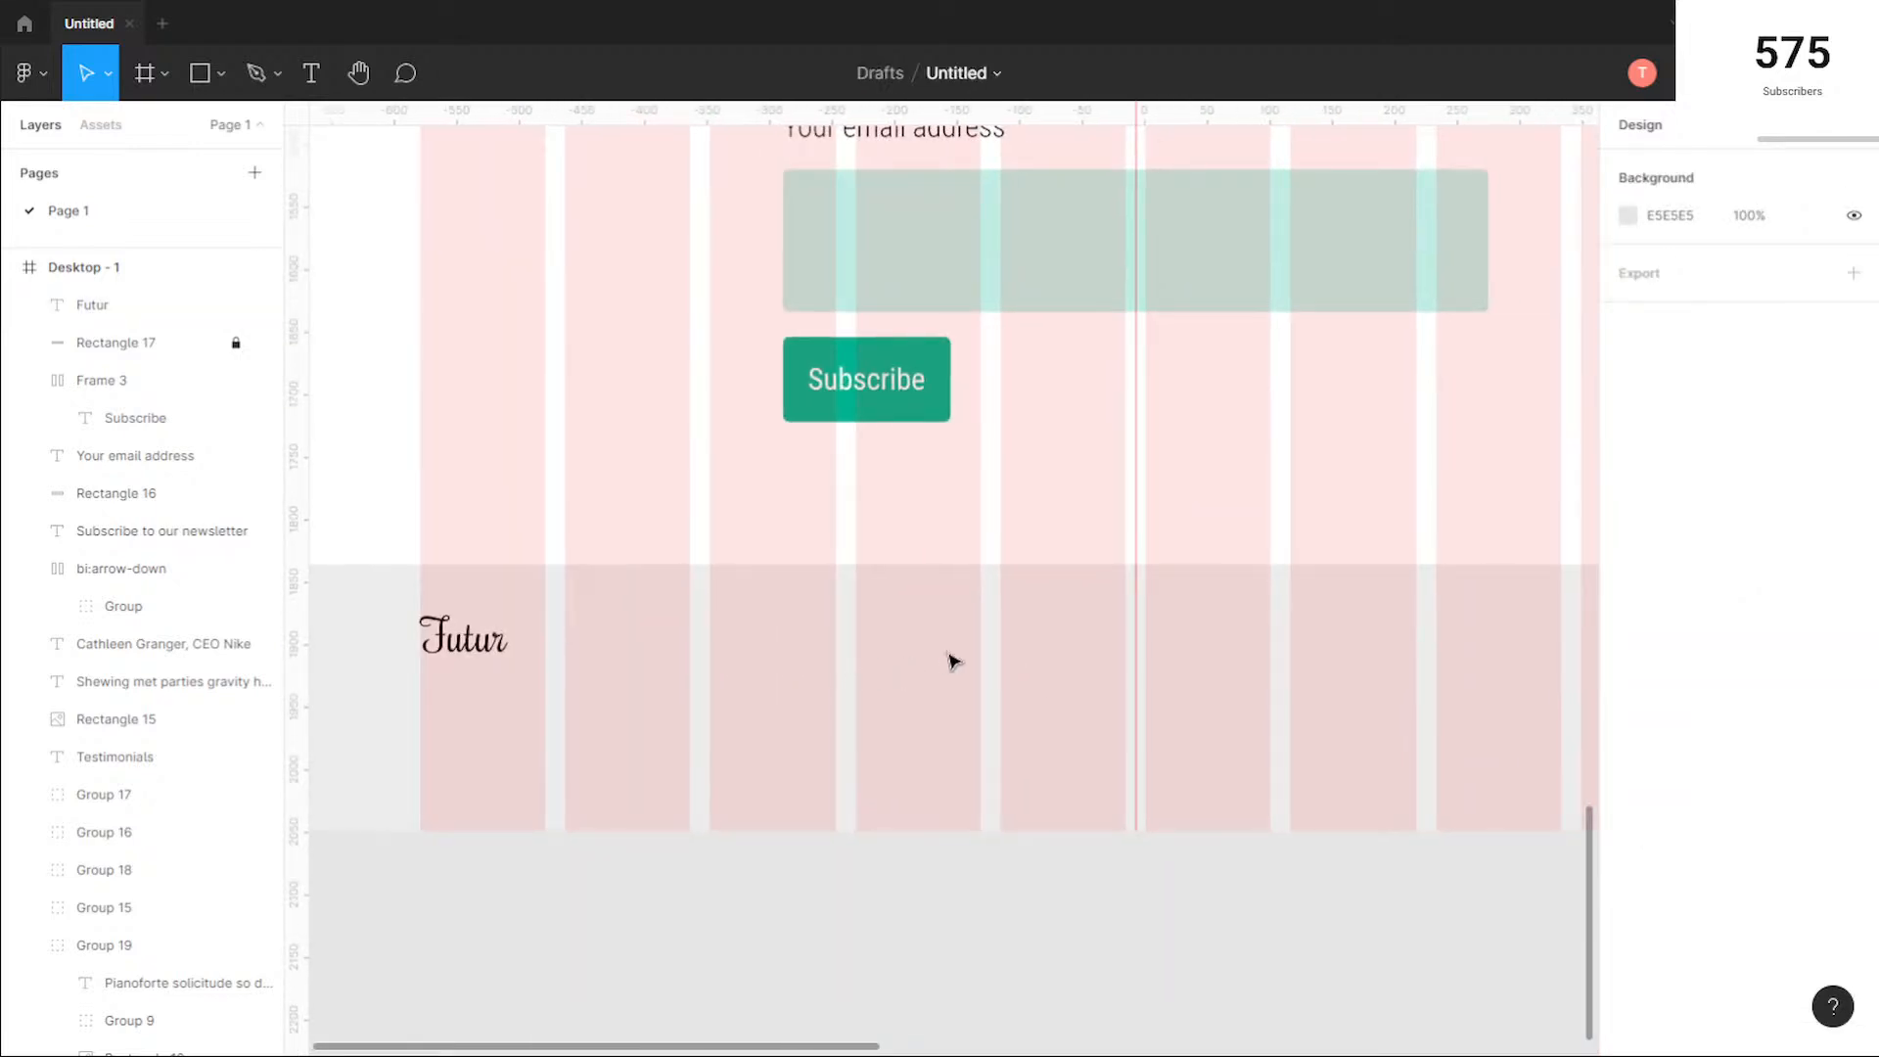
{"action": "left_click", "coordinate": [312, 72]}
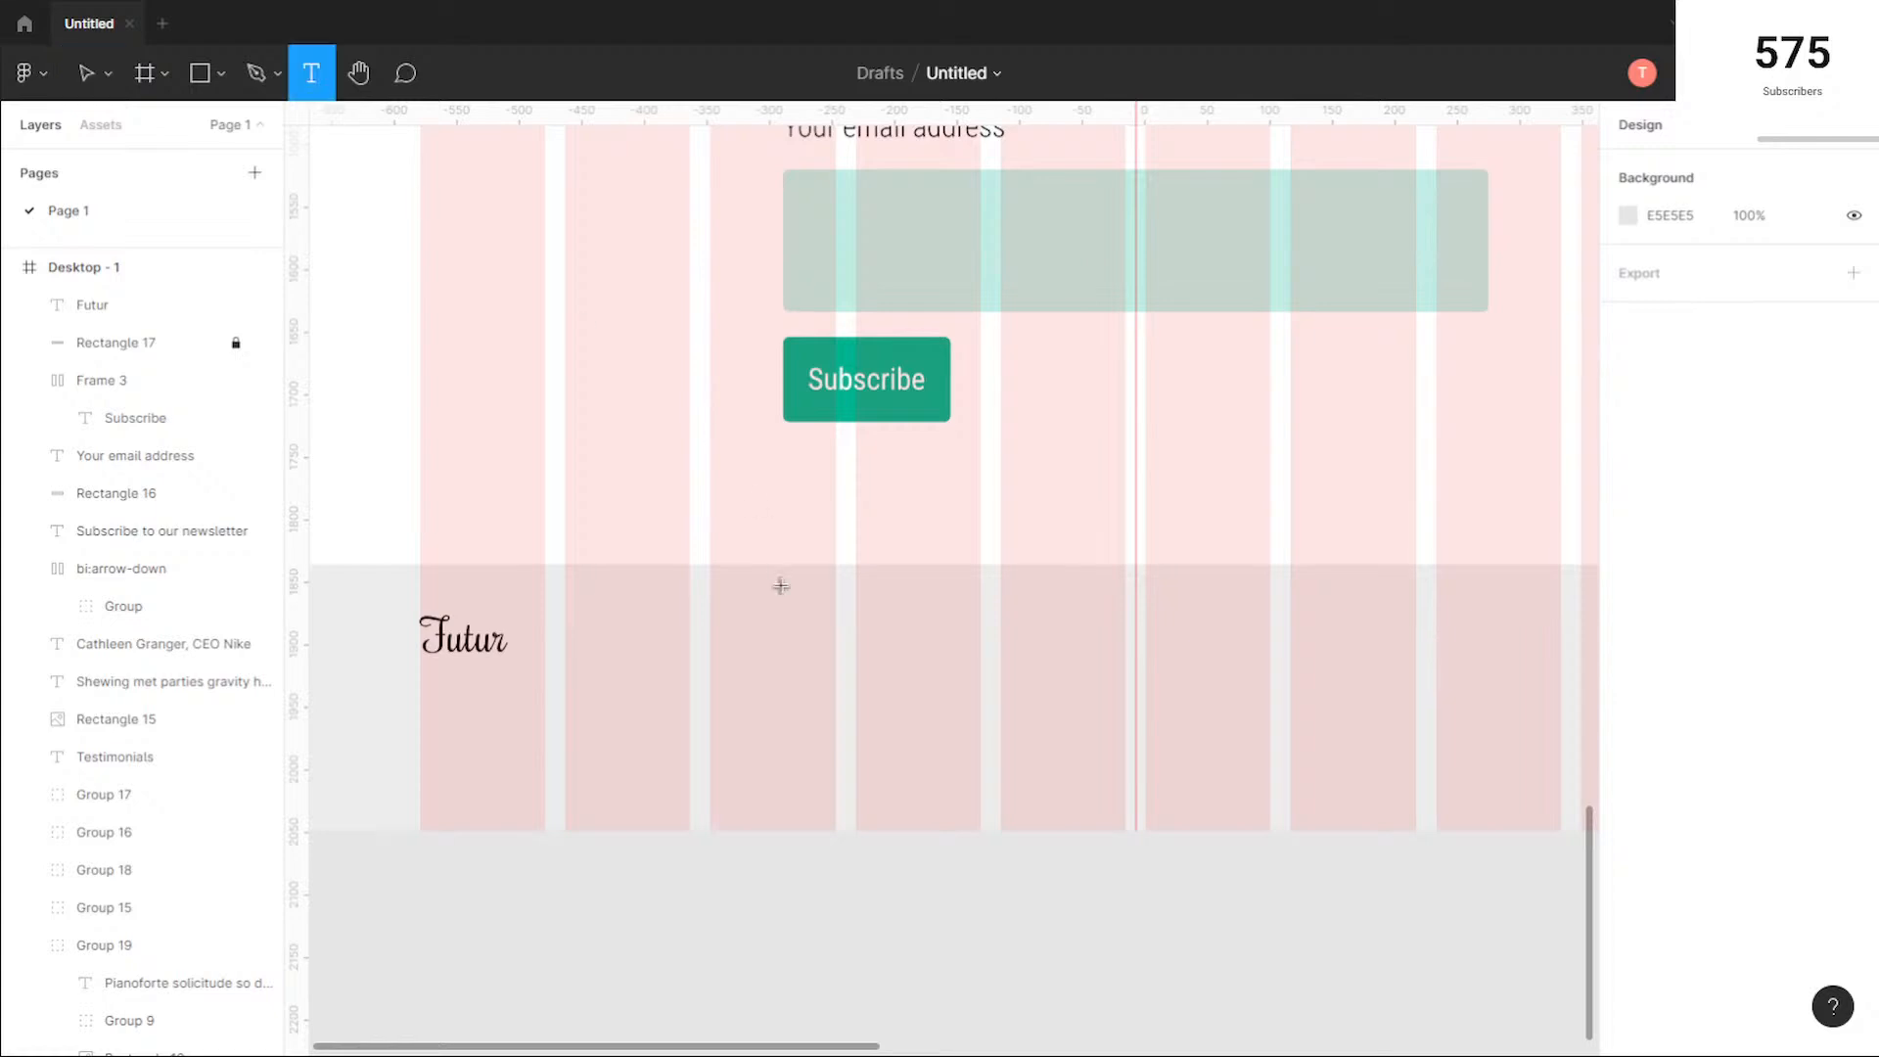
{"action": "left_click", "coordinate": [858, 635]}
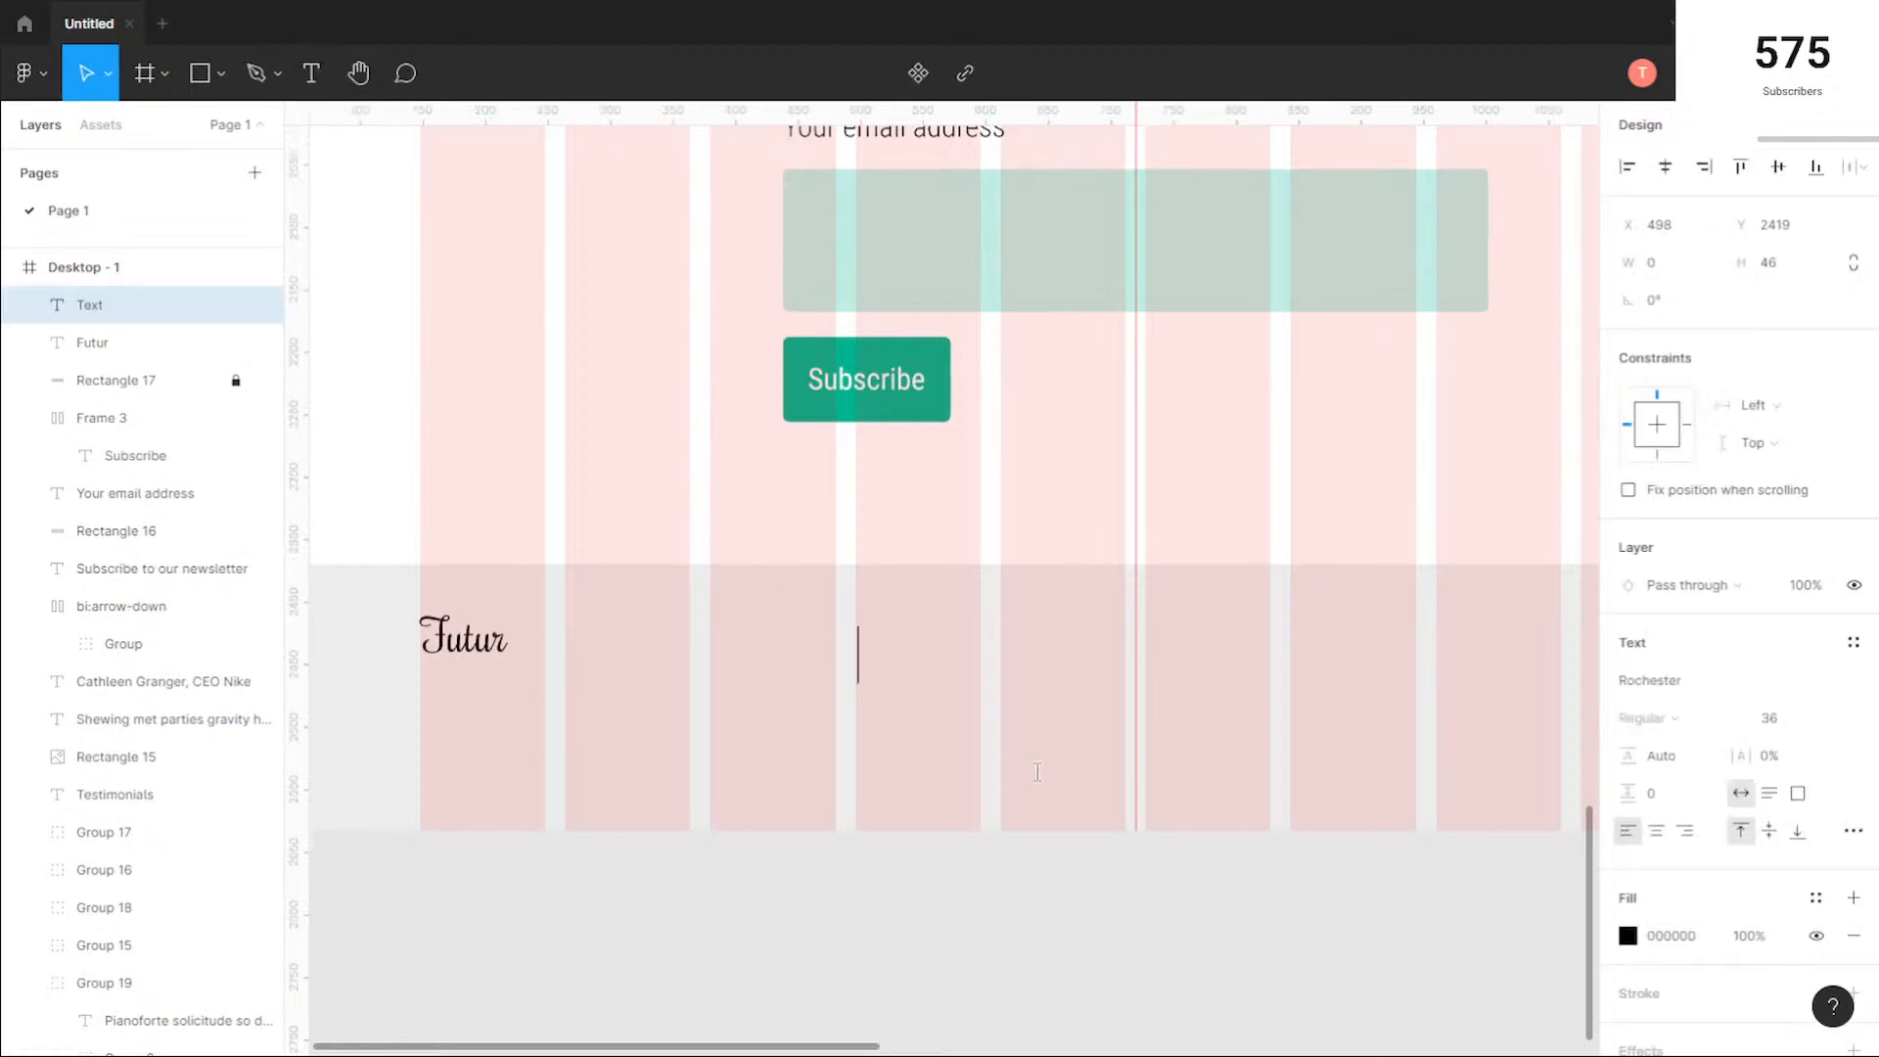
{"action": "type", "text": "Home"}
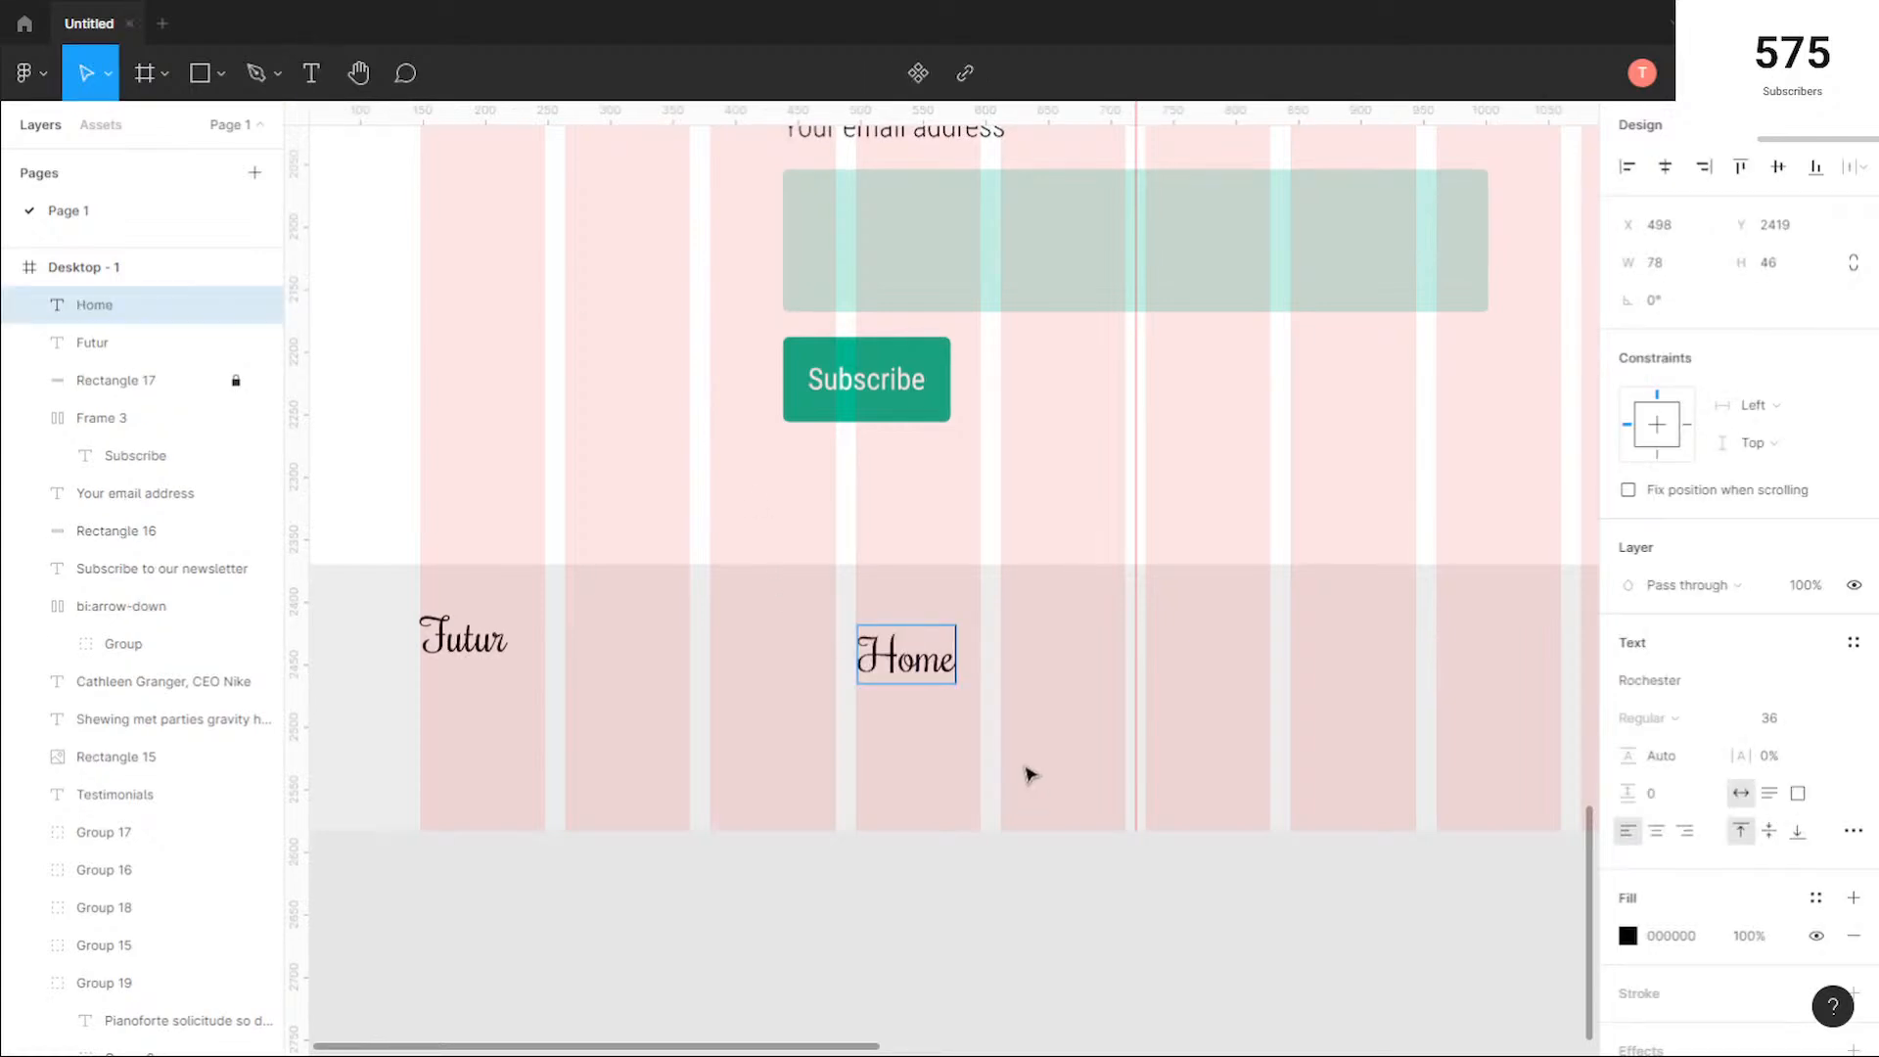
{"action": "left_click", "coordinate": [1001, 656]}
{"action": "left_click_drag", "start_coordinate": [885, 666], "coordinate": [1185, 676]}
{"action": "left_click_drag", "start_coordinate": [1052, 674], "coordinate": [1044, 665]}
{"action": "left_click_drag", "start_coordinate": [1204, 666], "coordinate": [1169, 659]}
Step: Set the three footer "Home" labels to Roboto Condensed Light at size 14
{"action": "left_click", "coordinate": [1221, 734]}
{"action": "left_click_drag", "start_coordinate": [1217, 728], "coordinate": [892, 632]}
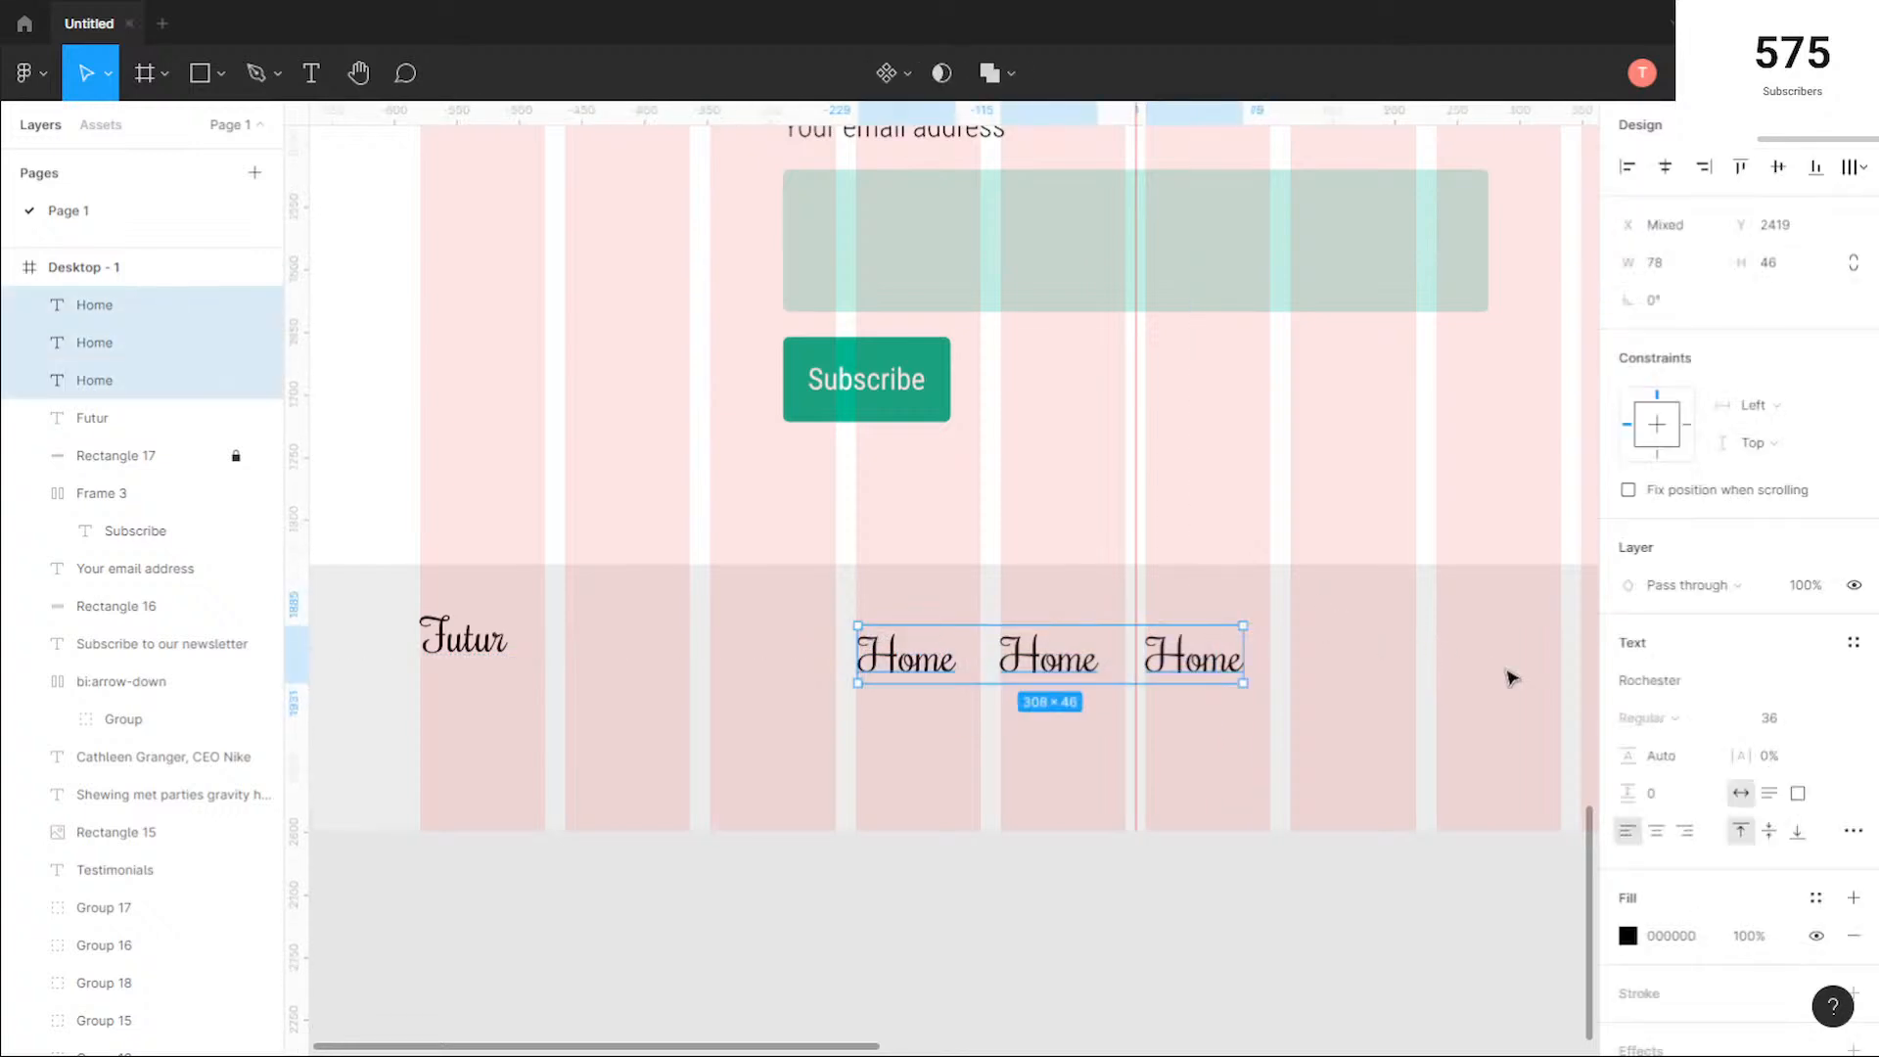
{"action": "left_click", "coordinate": [1680, 684]}
{"action": "key", "text": "Up"}
{"action": "key", "text": "Up"}
{"action": "key", "text": "Up"}
{"action": "key", "text": "Up"}
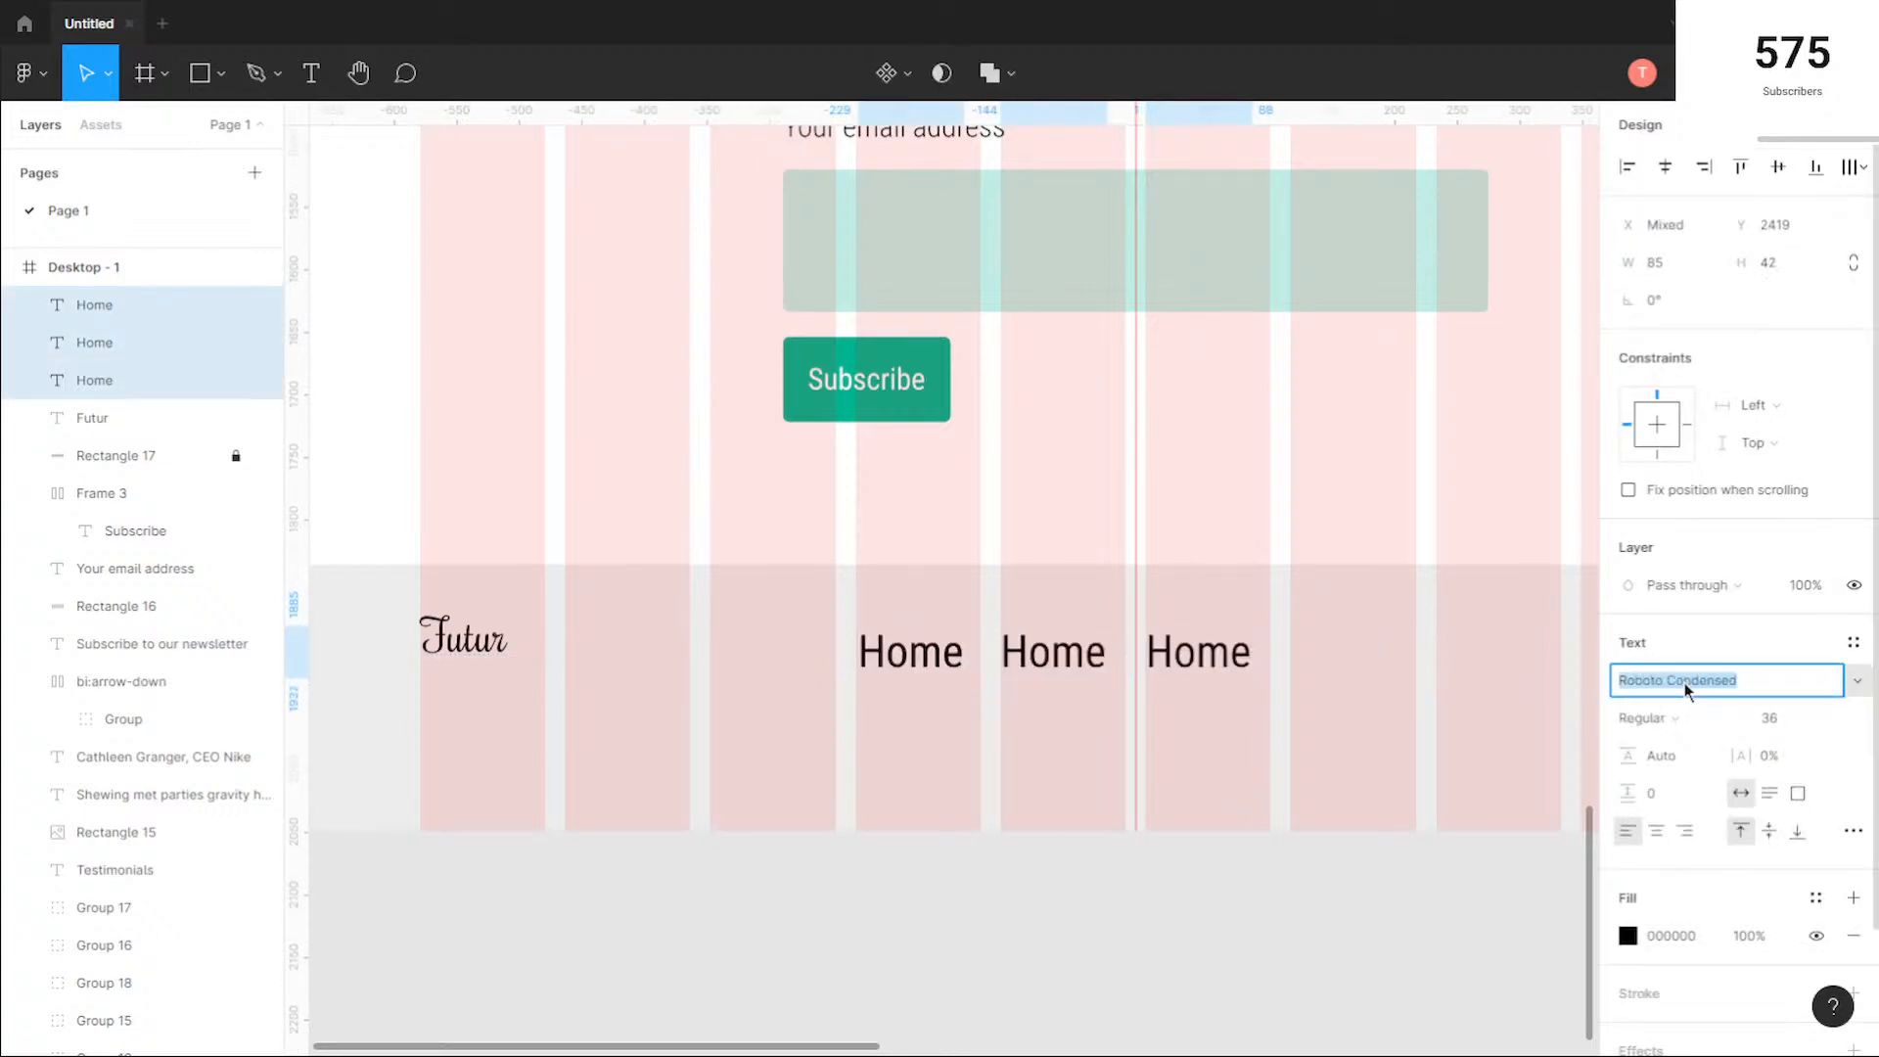
{"action": "left_click", "coordinate": [1708, 723]}
{"action": "left_click", "coordinate": [1699, 693]}
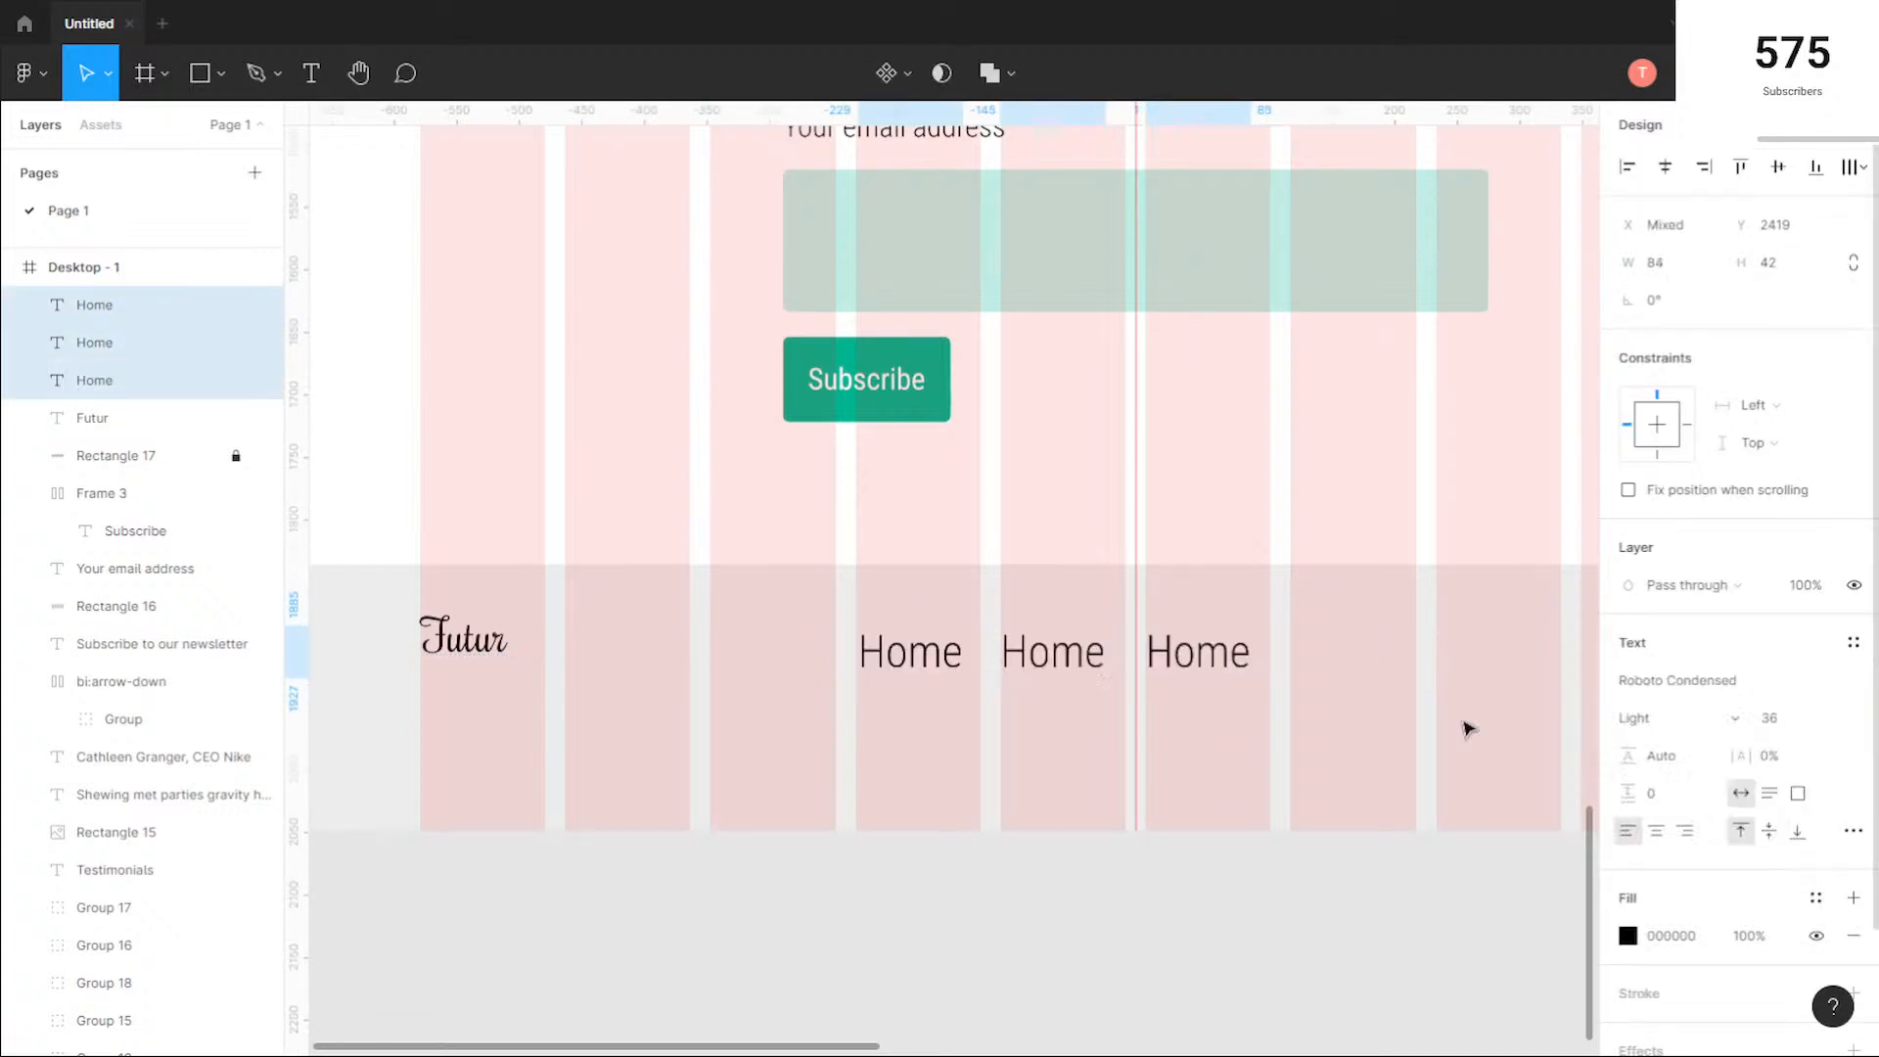
{"action": "left_click", "coordinate": [1828, 719]}
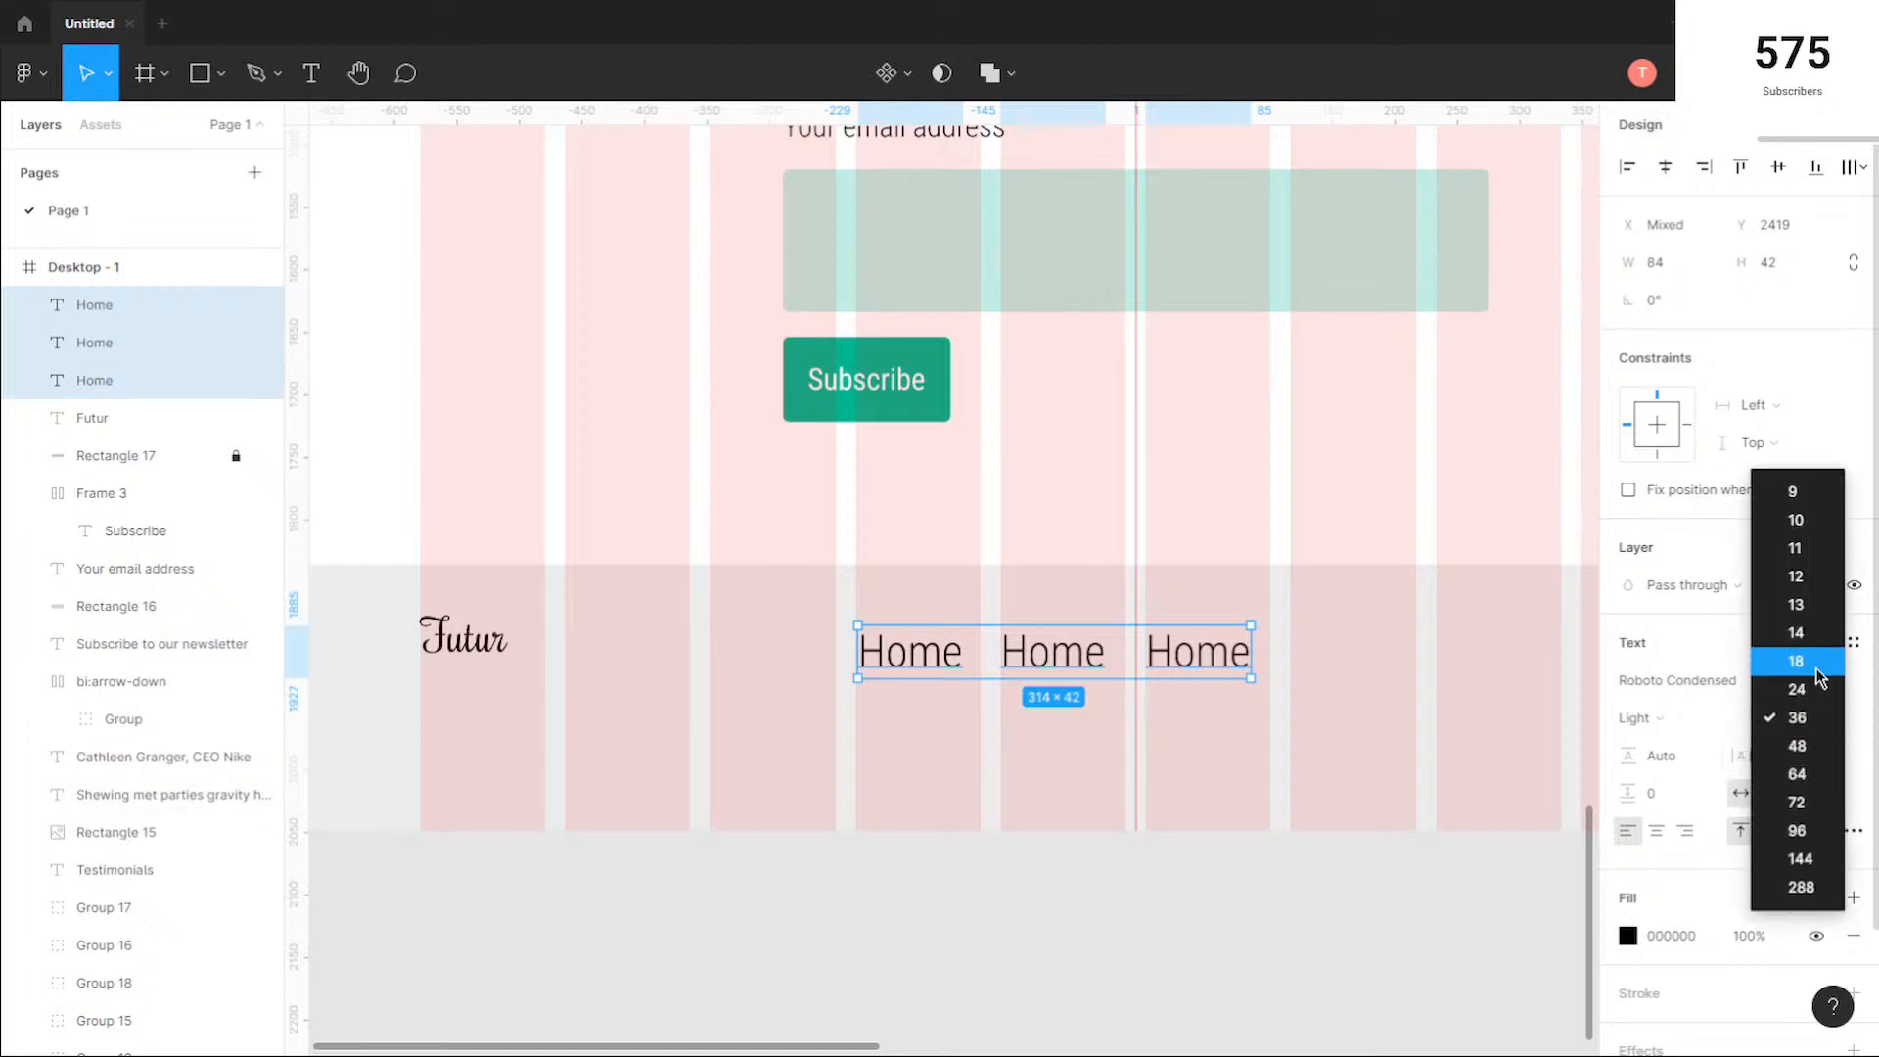
{"action": "left_click", "coordinate": [1797, 633]}
Step: Space the three footer "Home" labels 30 apart and centre them on the page's middle guide at Y 2418
{"action": "left_click_drag", "start_coordinate": [1028, 695], "coordinate": [885, 600]}
{"action": "left_click", "coordinate": [1681, 351]}
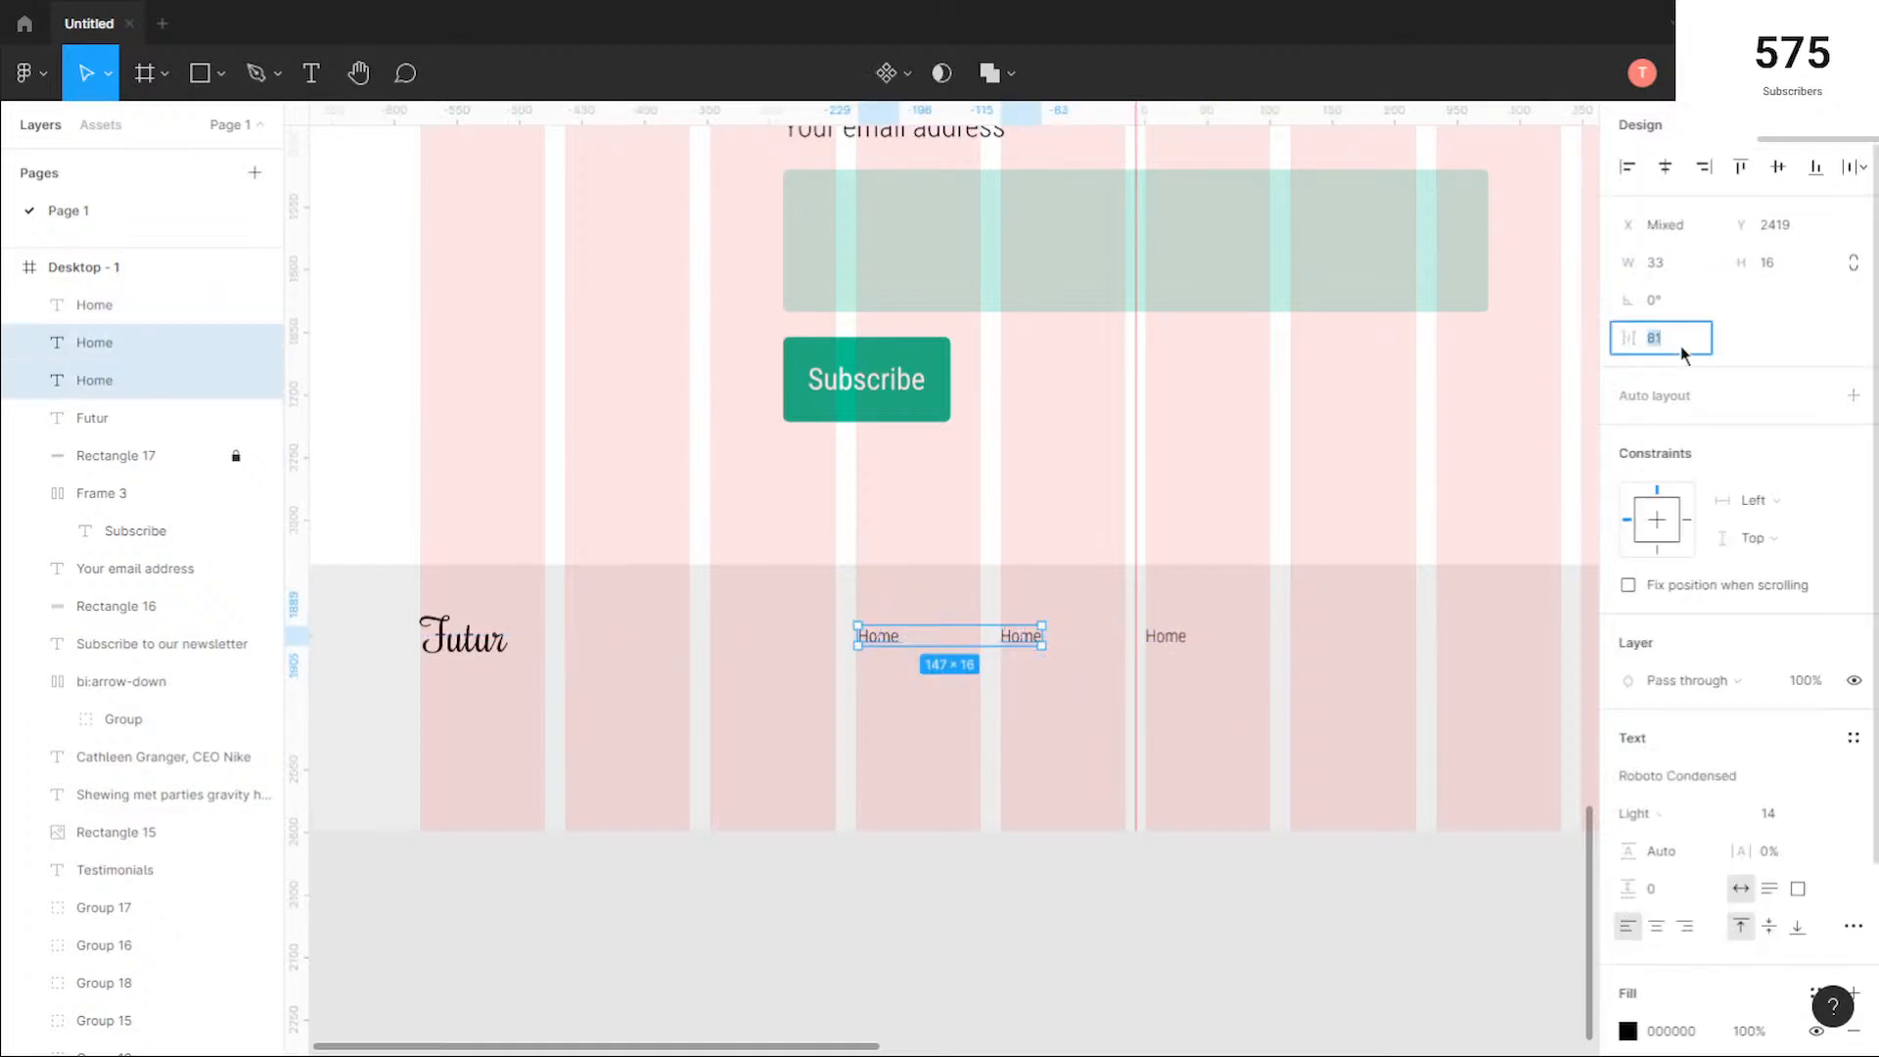
{"action": "left_click_drag", "start_coordinate": [1175, 642], "coordinate": [1053, 649]}
{"action": "left_click", "coordinate": [1048, 721]}
{"action": "left_click_drag", "start_coordinate": [941, 609], "coordinate": [1110, 649]}
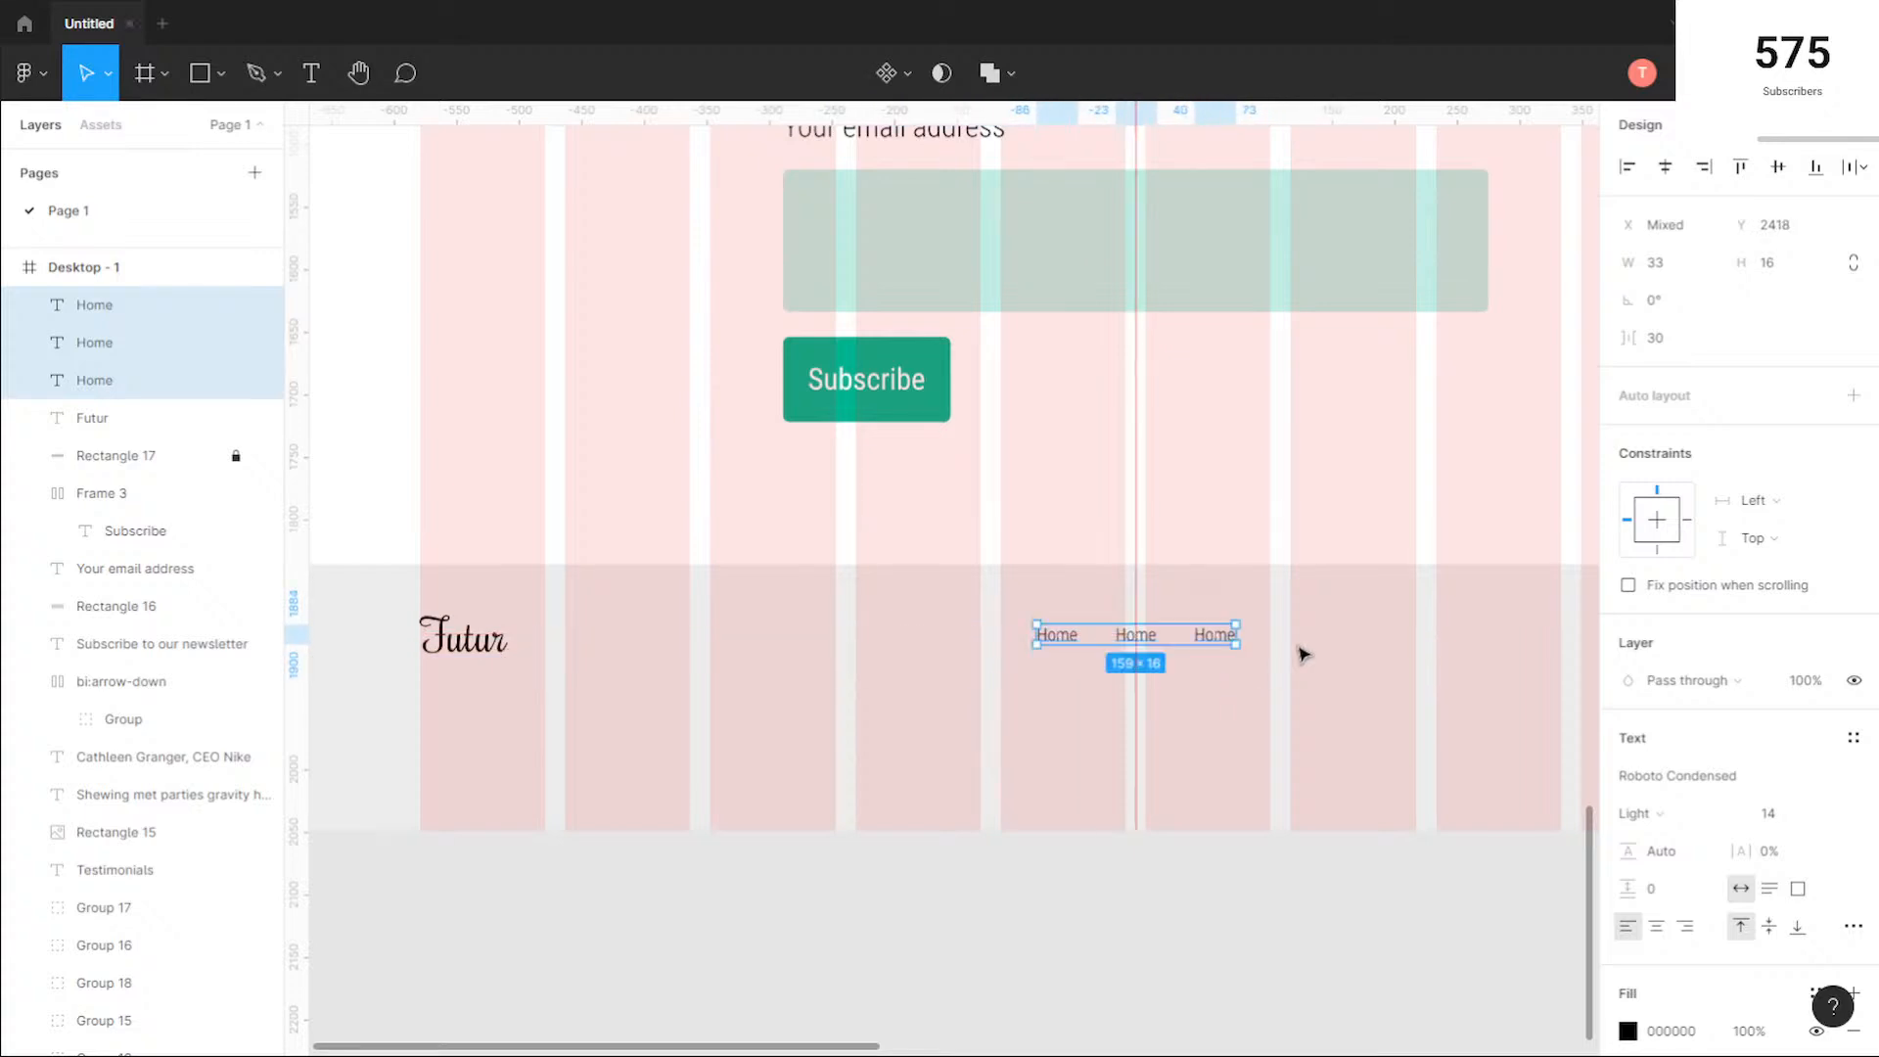
Step: Change the middle footer label to "Browse Items" and move the third label to X 809
{"action": "scroll", "coordinate": [1331, 646], "scroll_direction": "up", "scroll_amount": 5, "text": "ctrl"}
{"action": "double_click", "coordinate": [788, 654]}
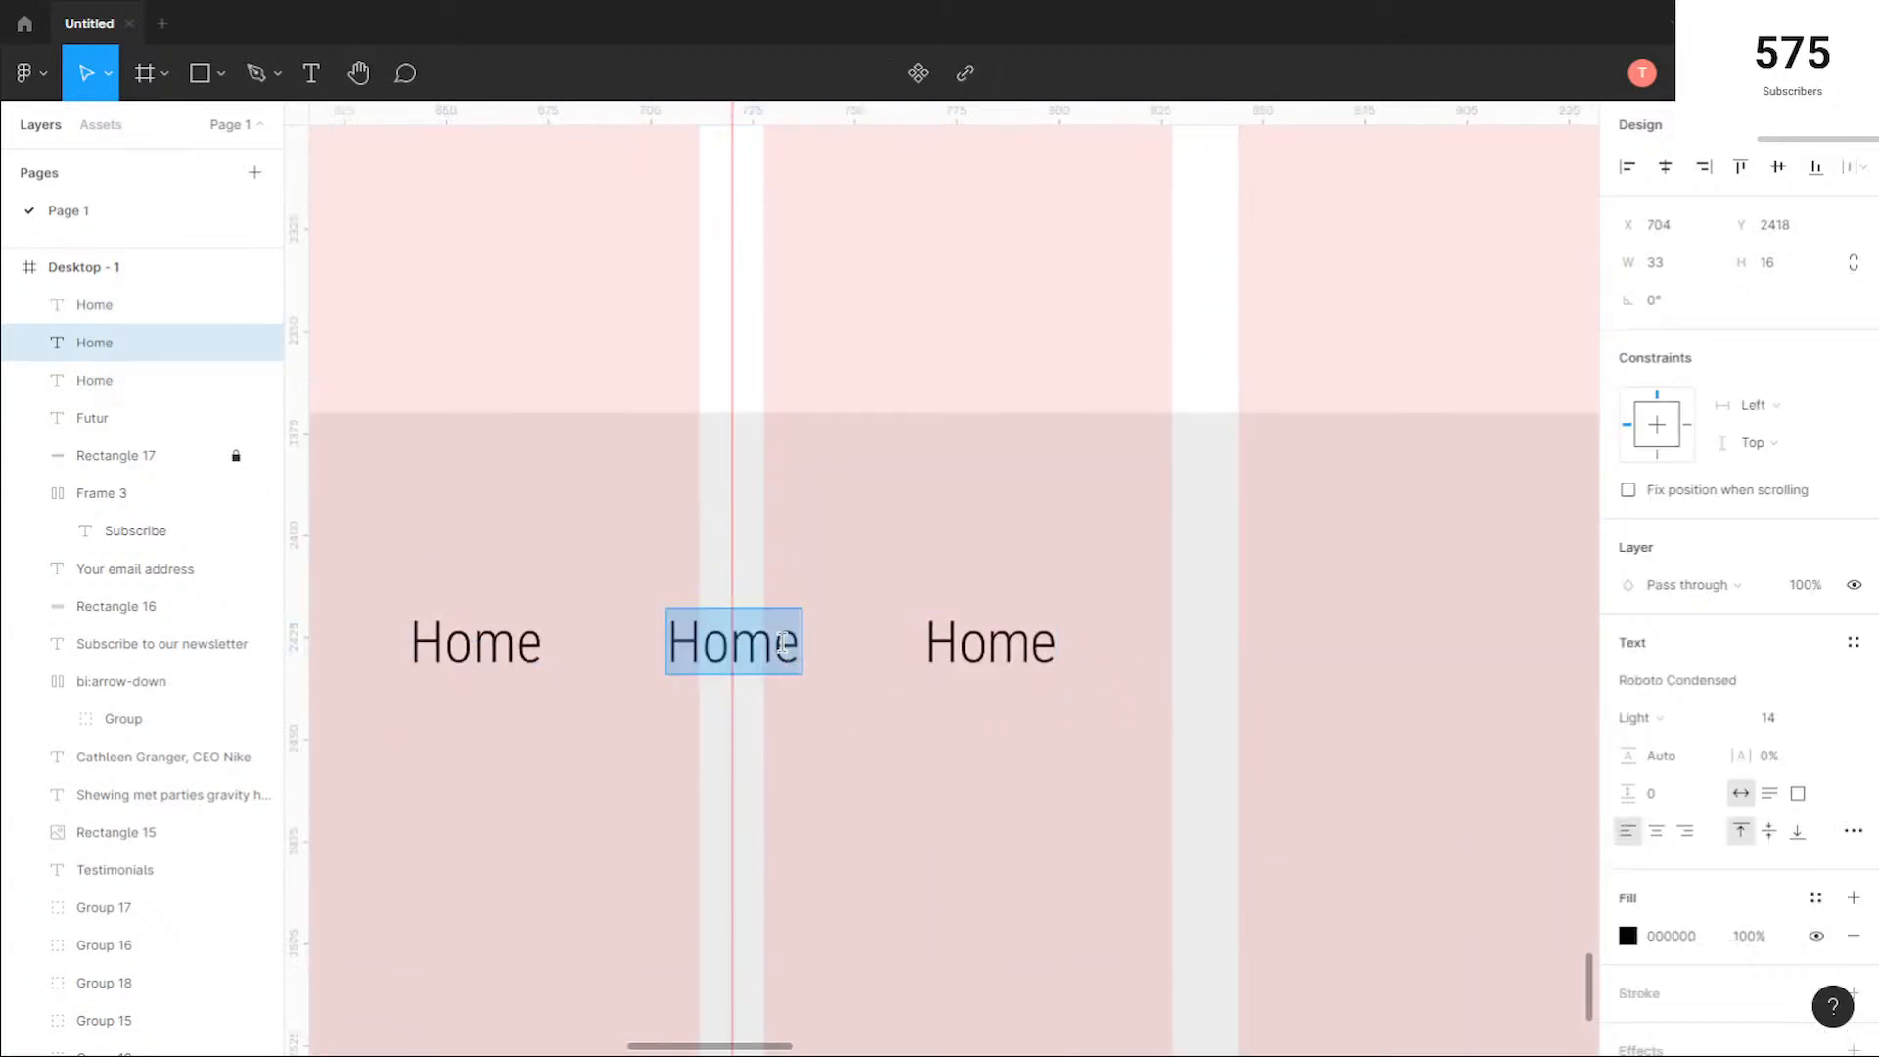
{"action": "type", "text": "Browse"}
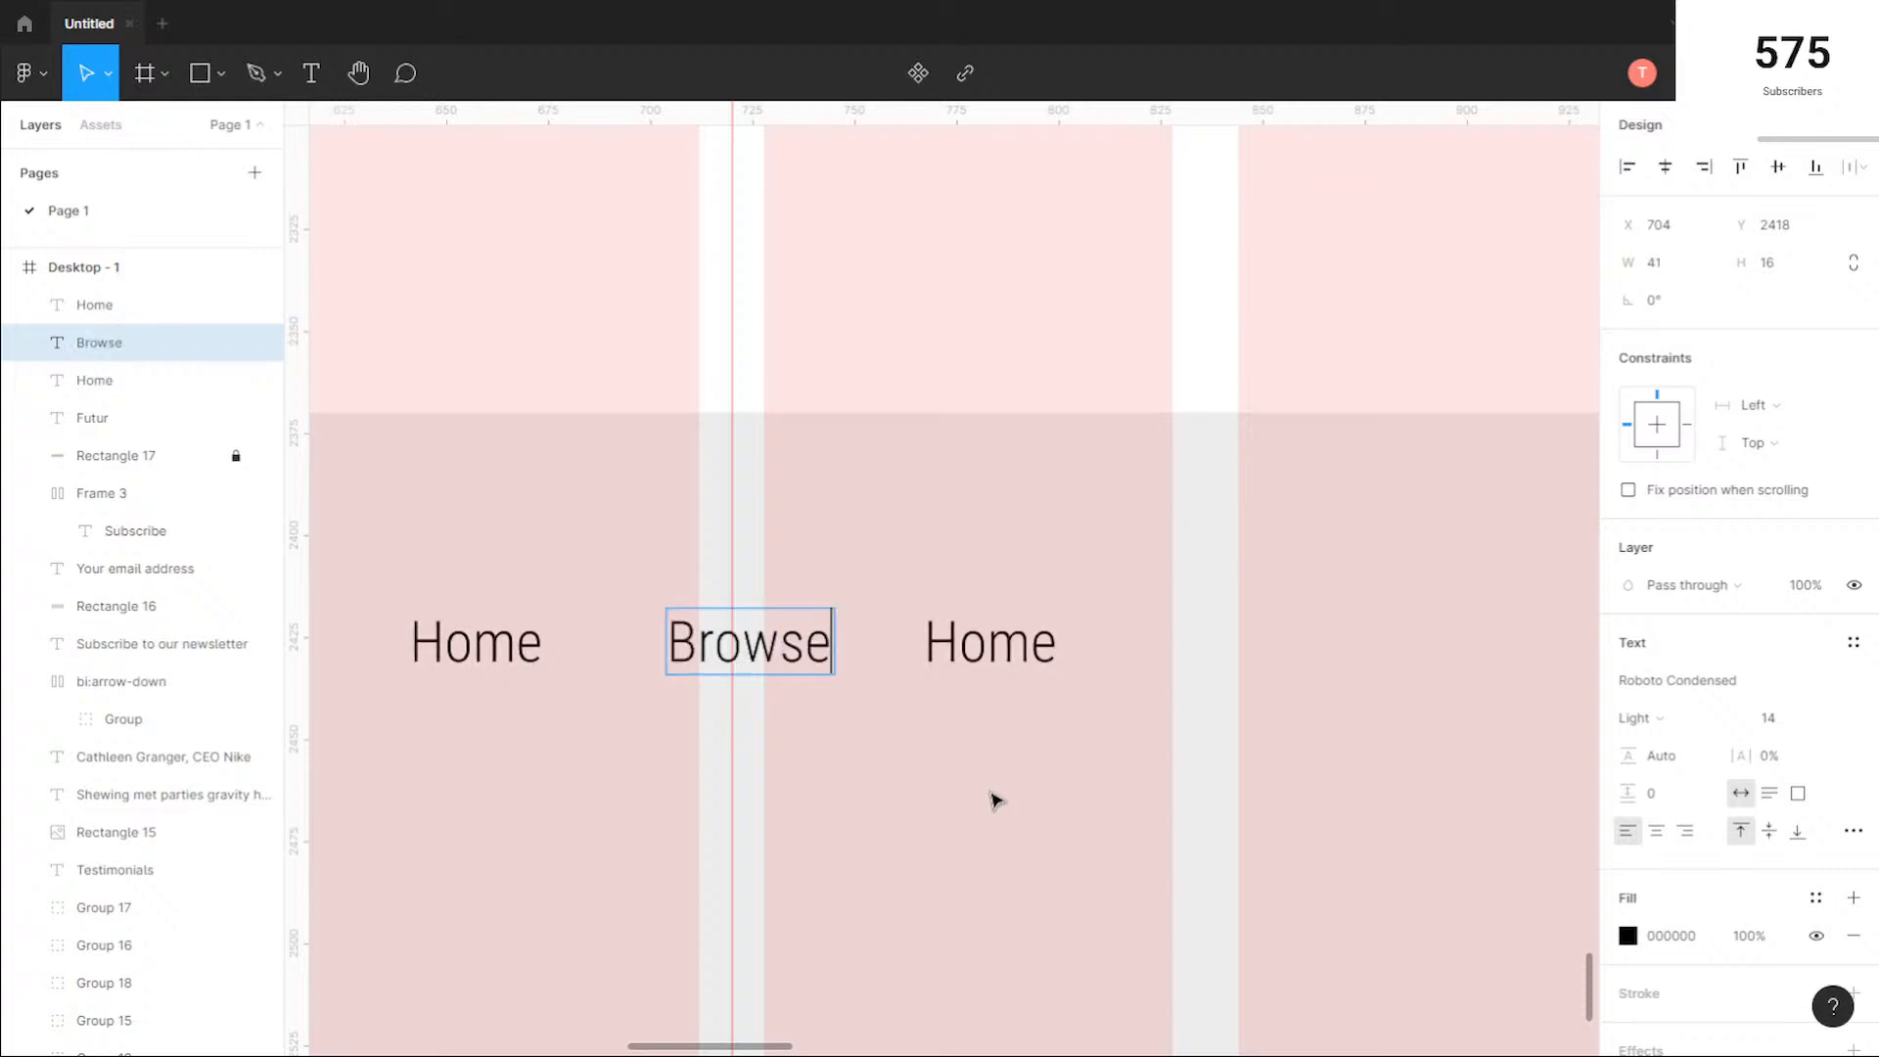
{"action": "type", "text": " Items"}
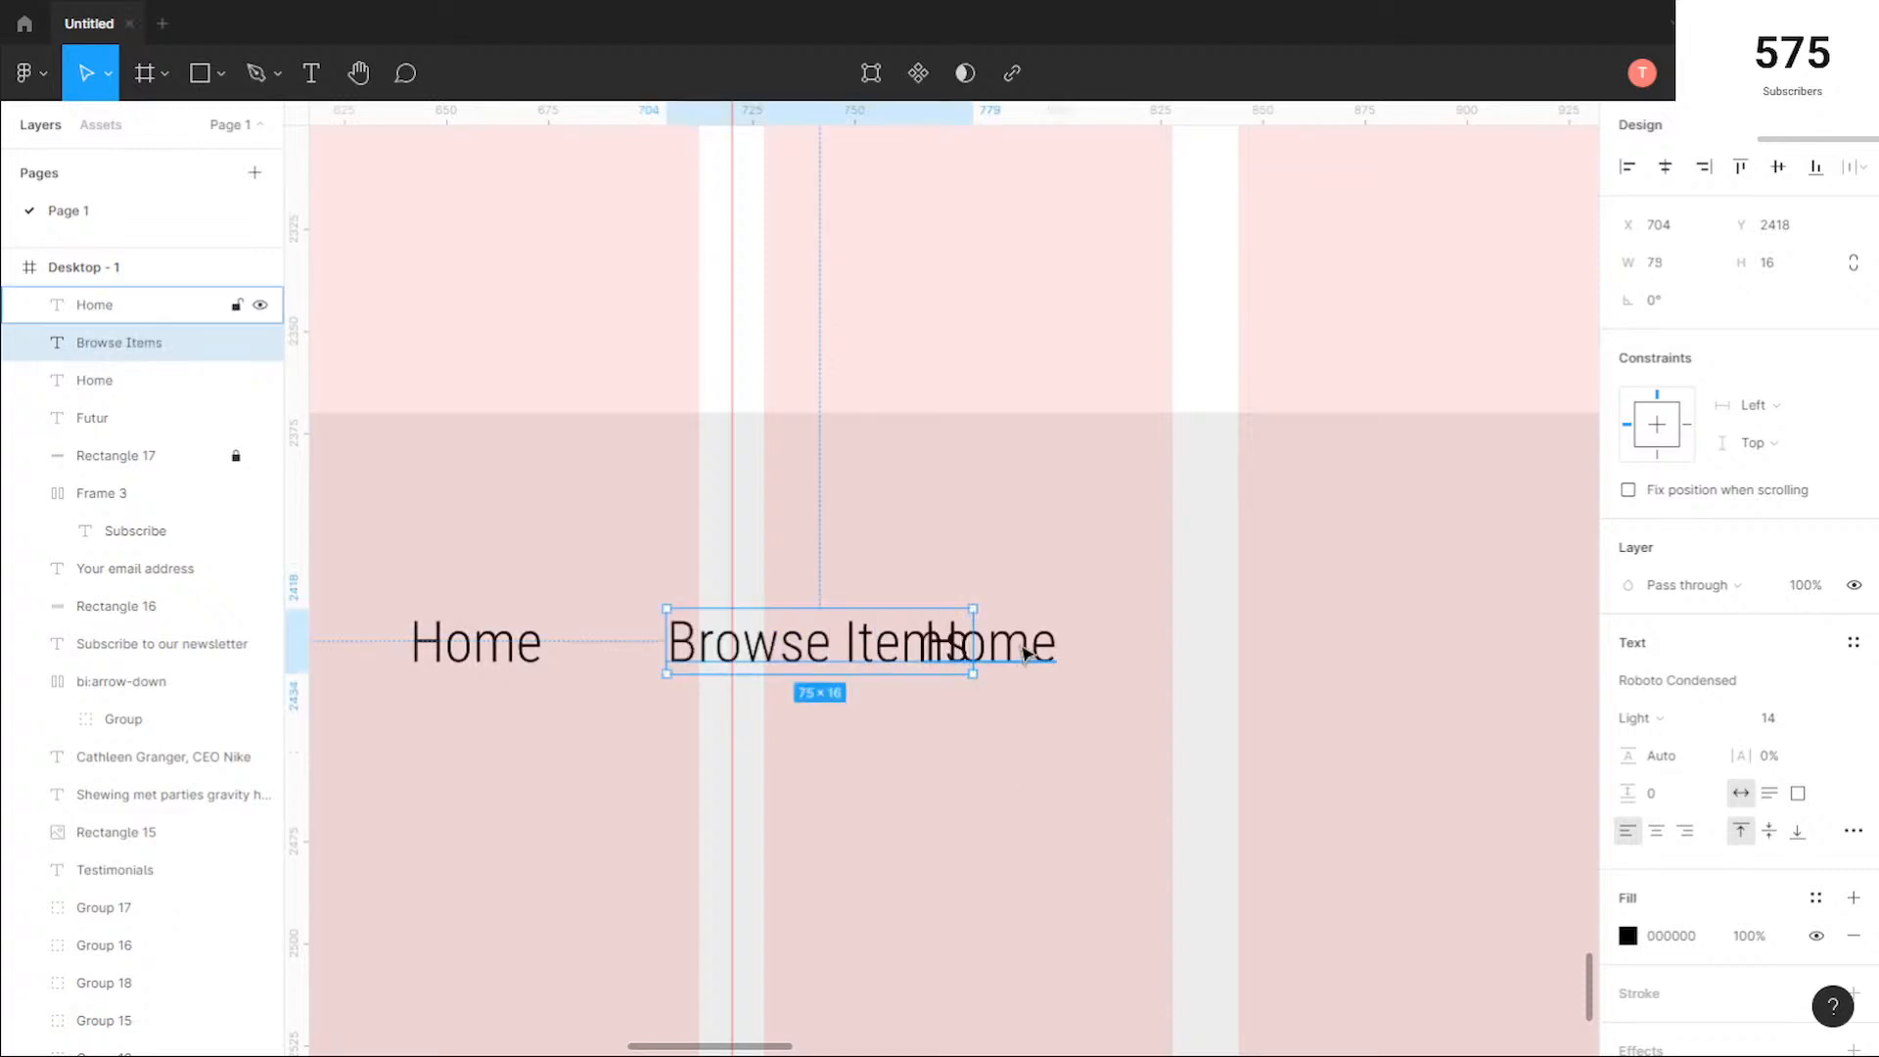
{"action": "left_click", "coordinate": [1019, 648]}
{"action": "left_click_drag", "start_coordinate": [1019, 648], "coordinate": [1178, 656]}
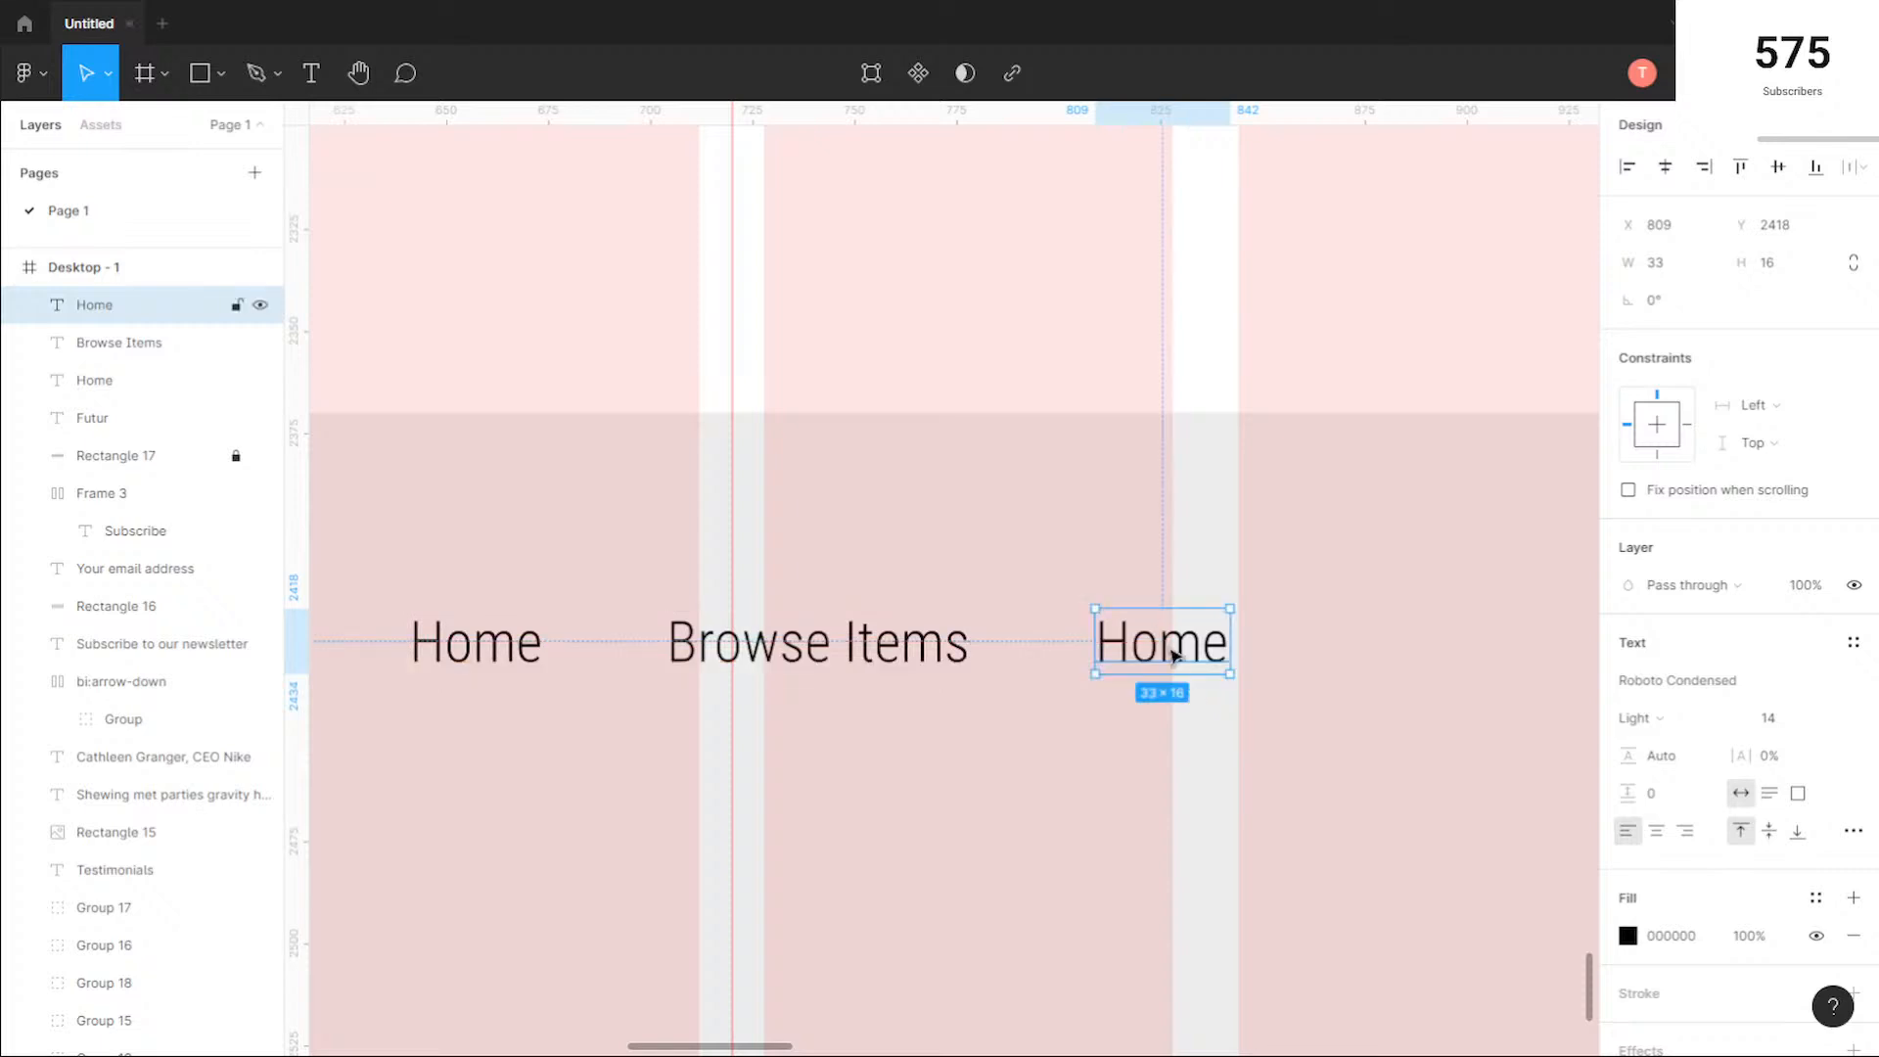
Step: Look up the page header's menu labels and change the third footer label to "Chairs"
{"action": "double_click", "coordinate": [1175, 652]}
{"action": "key", "text": "Escape"}
{"action": "scroll", "coordinate": [1371, 760], "scroll_direction": "down", "scroll_amount": 15}
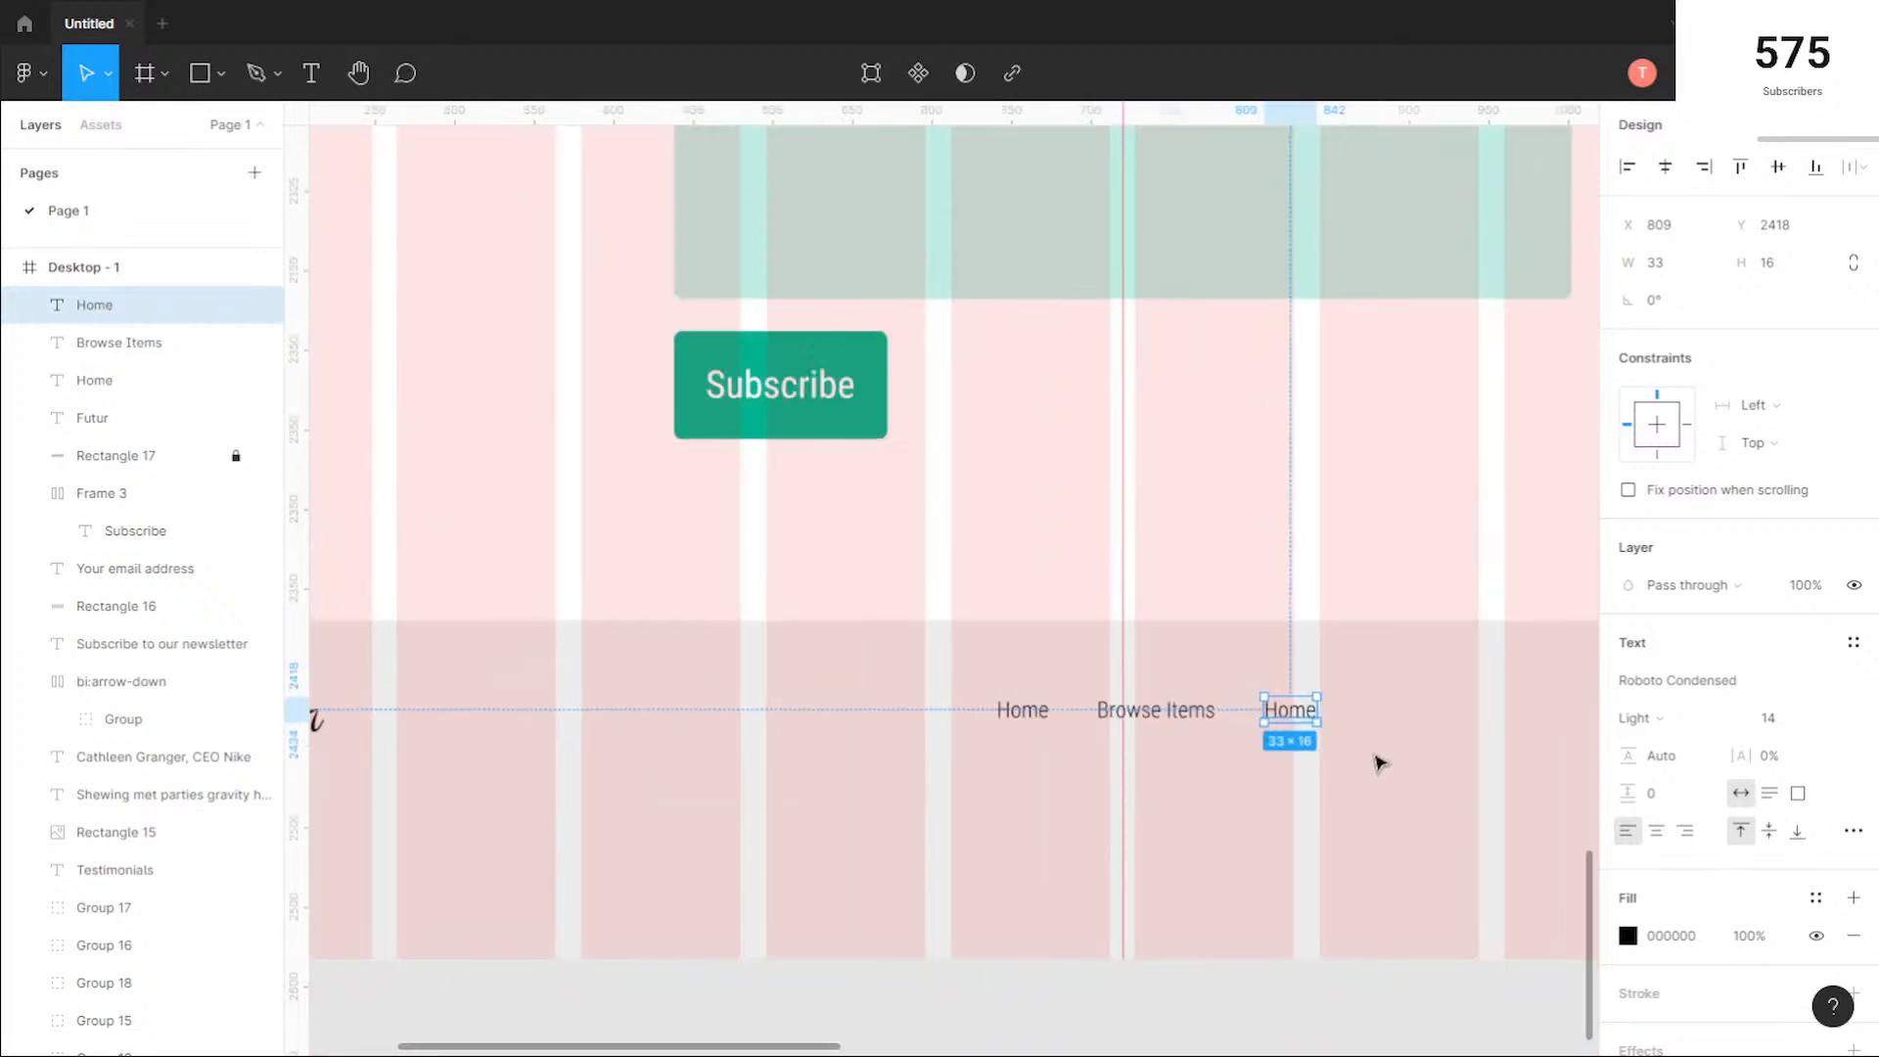
{"action": "left_click", "coordinate": [1422, 424]}
{"action": "scroll", "coordinate": [1288, 675], "scroll_direction": "up", "scroll_amount": 8}
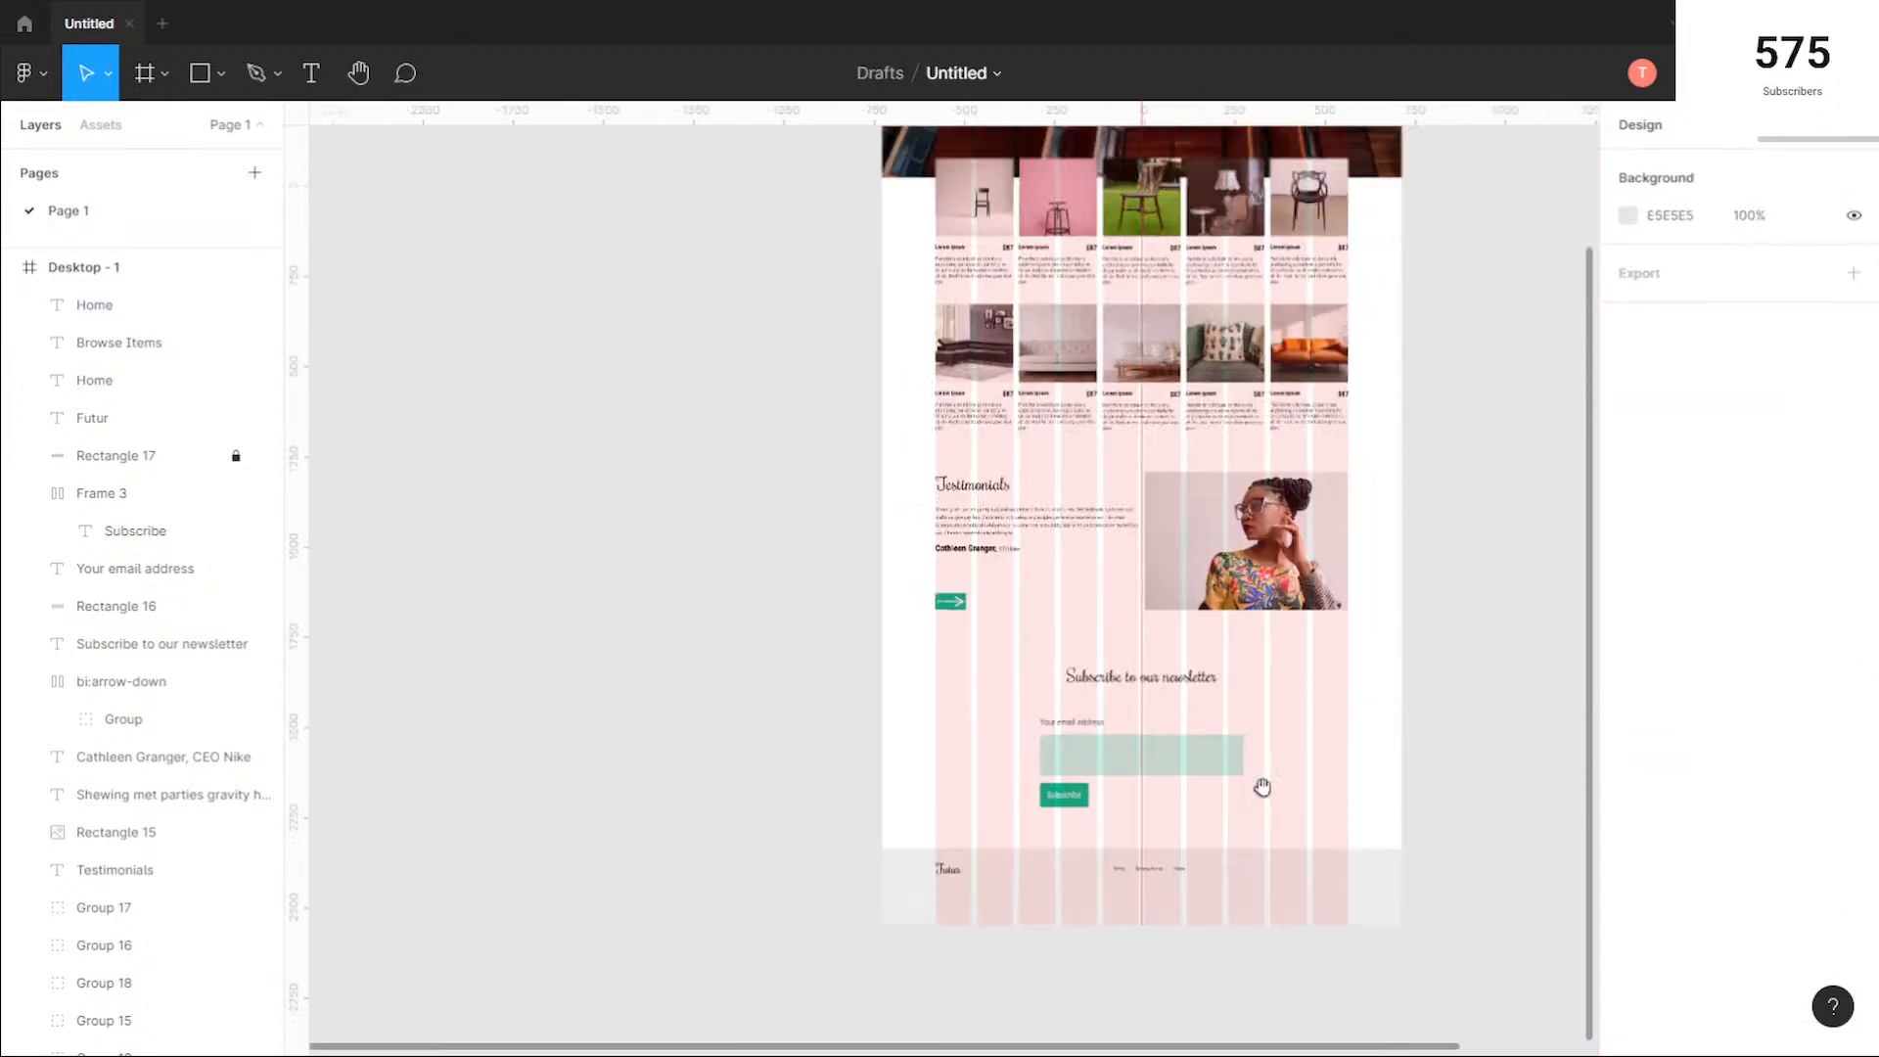
{"action": "scroll", "coordinate": [1178, 310], "scroll_direction": "up", "scroll_amount": 6}
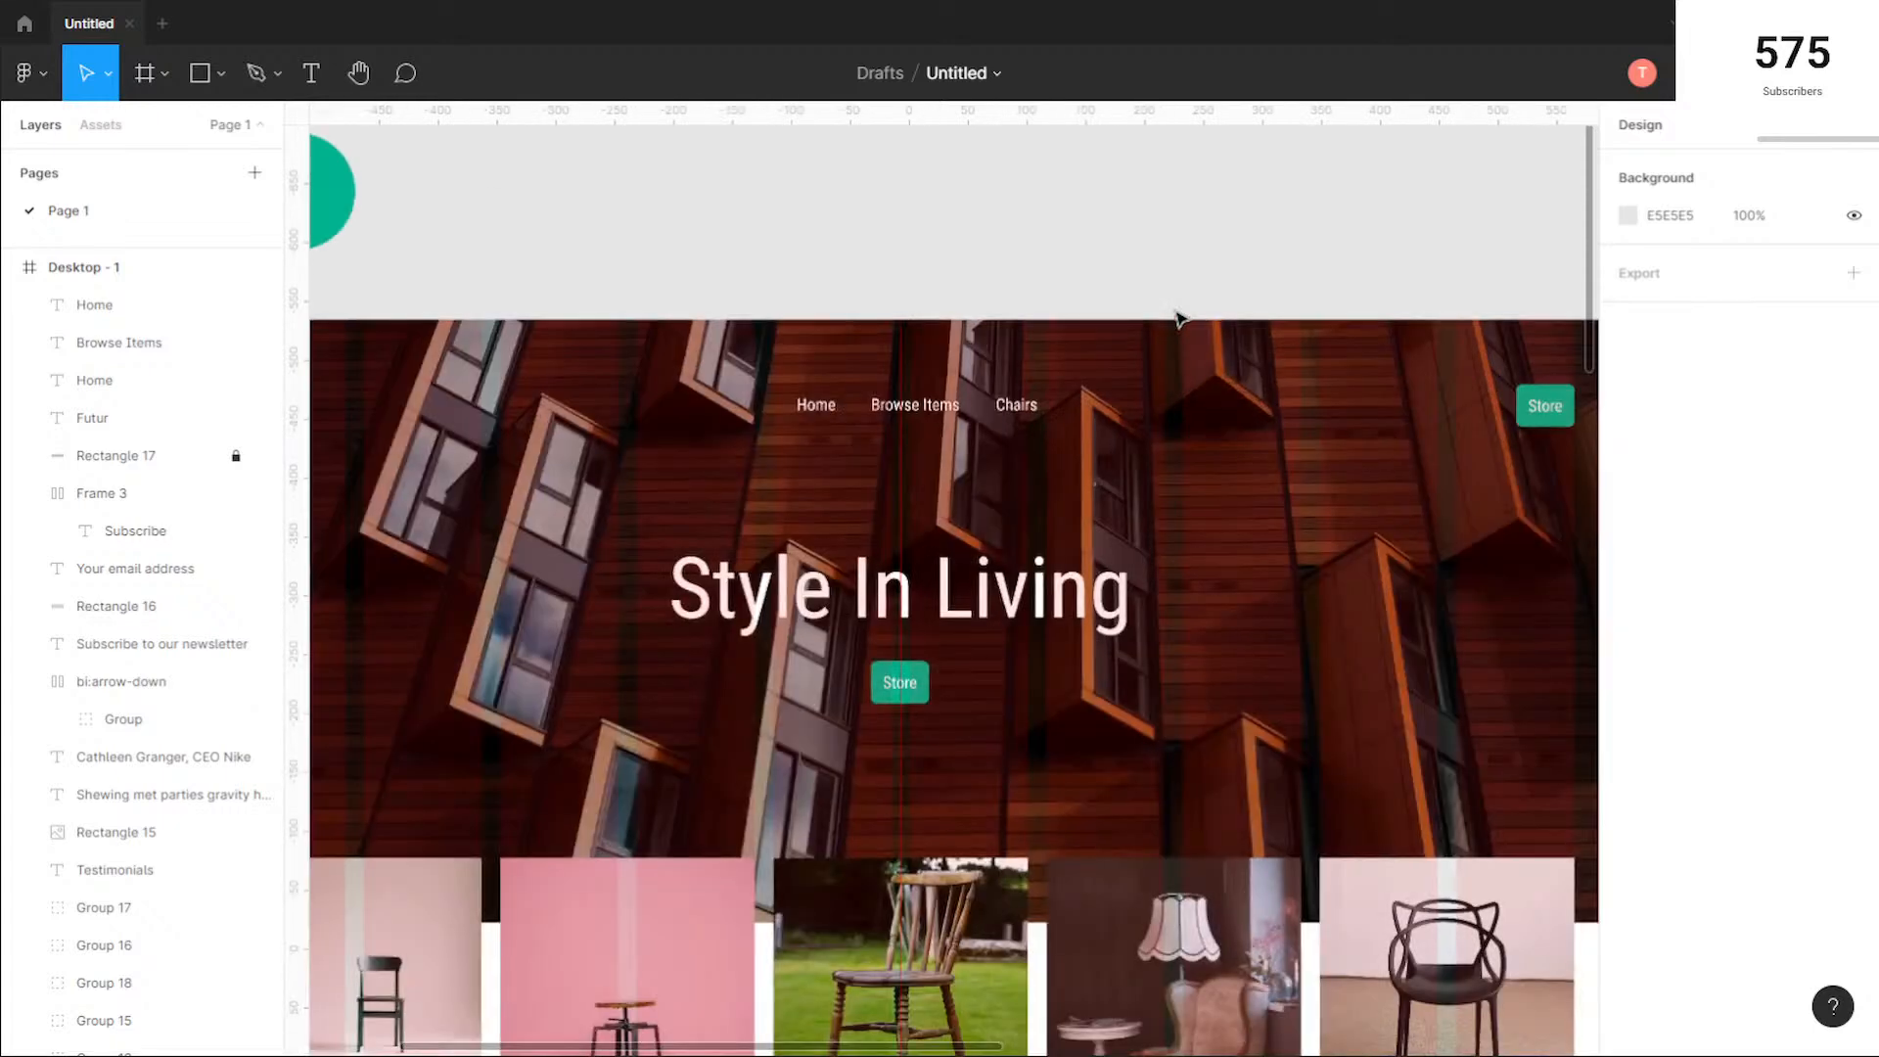
{"action": "scroll", "coordinate": [1179, 313], "scroll_direction": "down", "scroll_amount": 9}
{"action": "scroll", "coordinate": [1285, 722], "scroll_direction": "down", "scroll_amount": 3}
{"action": "scroll", "coordinate": [1149, 625], "scroll_direction": "up", "scroll_amount": 8}
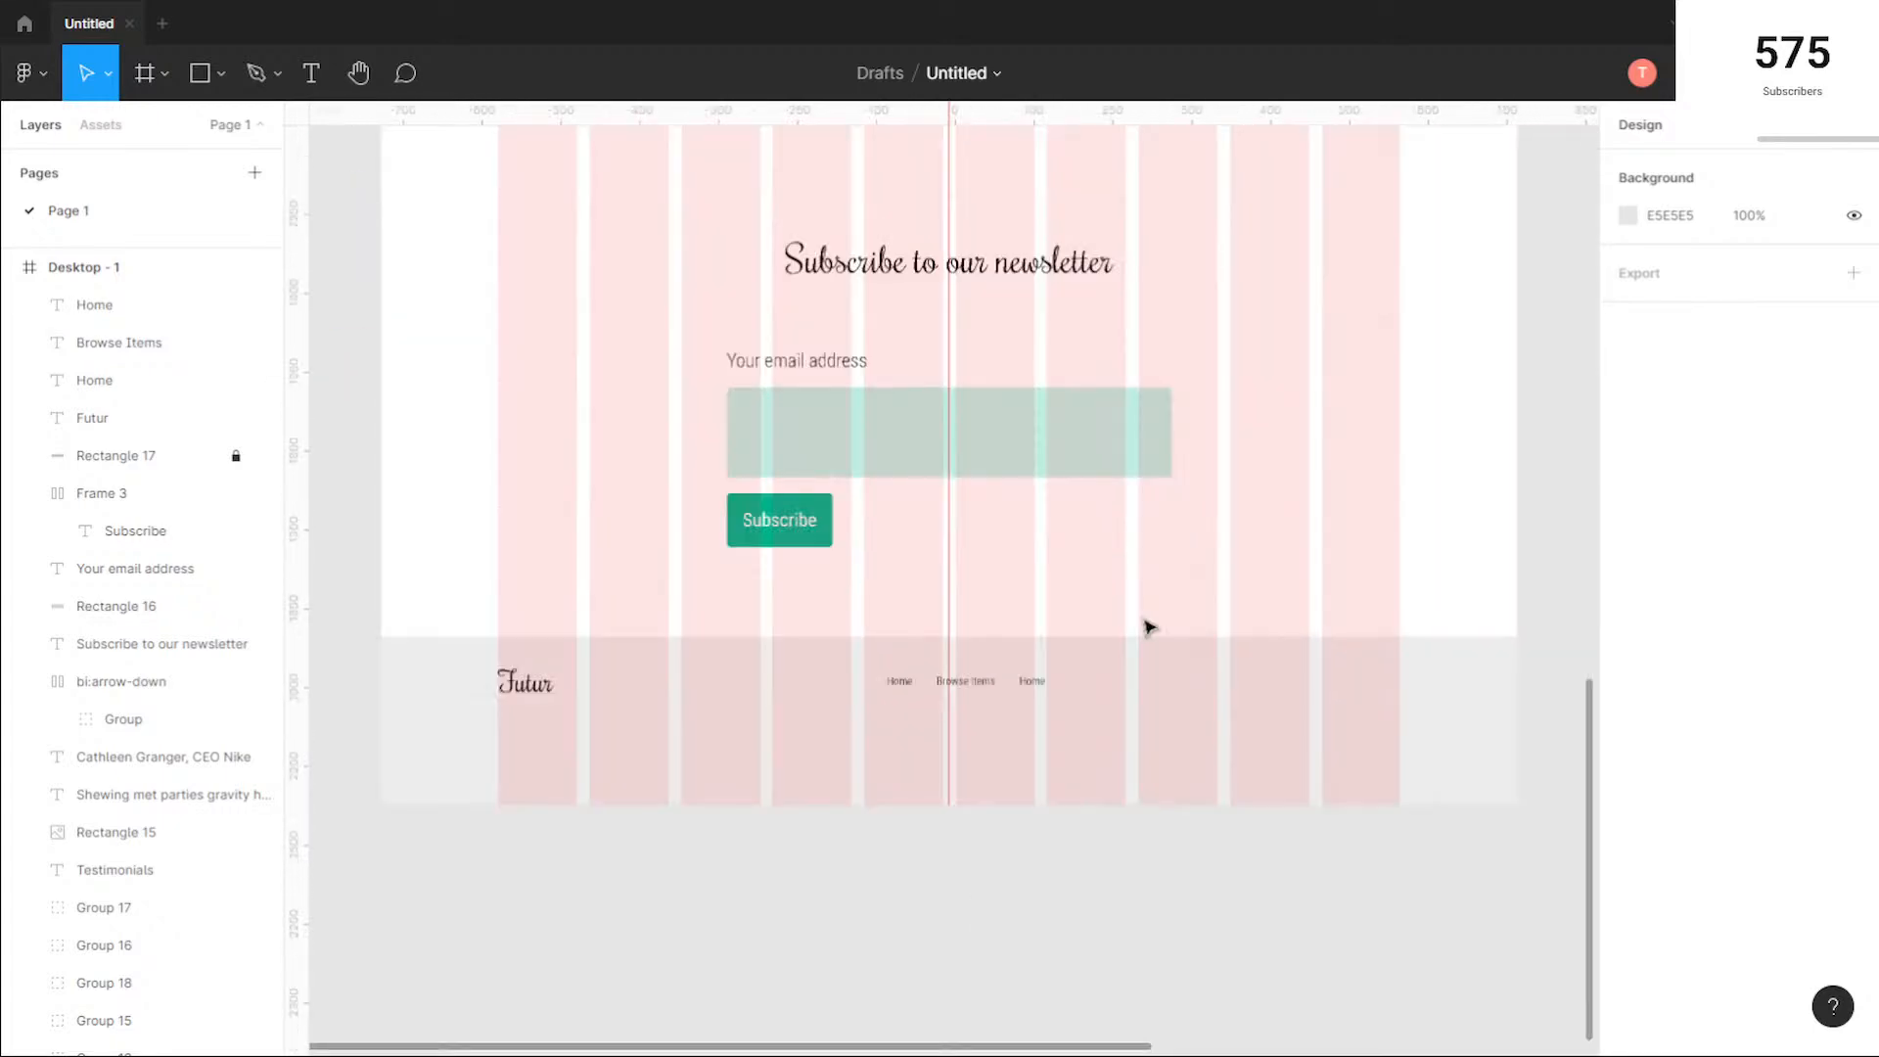
{"action": "scroll", "coordinate": [970, 685], "scroll_direction": "up", "scroll_amount": 5}
{"action": "left_click", "coordinate": [1008, 807]}
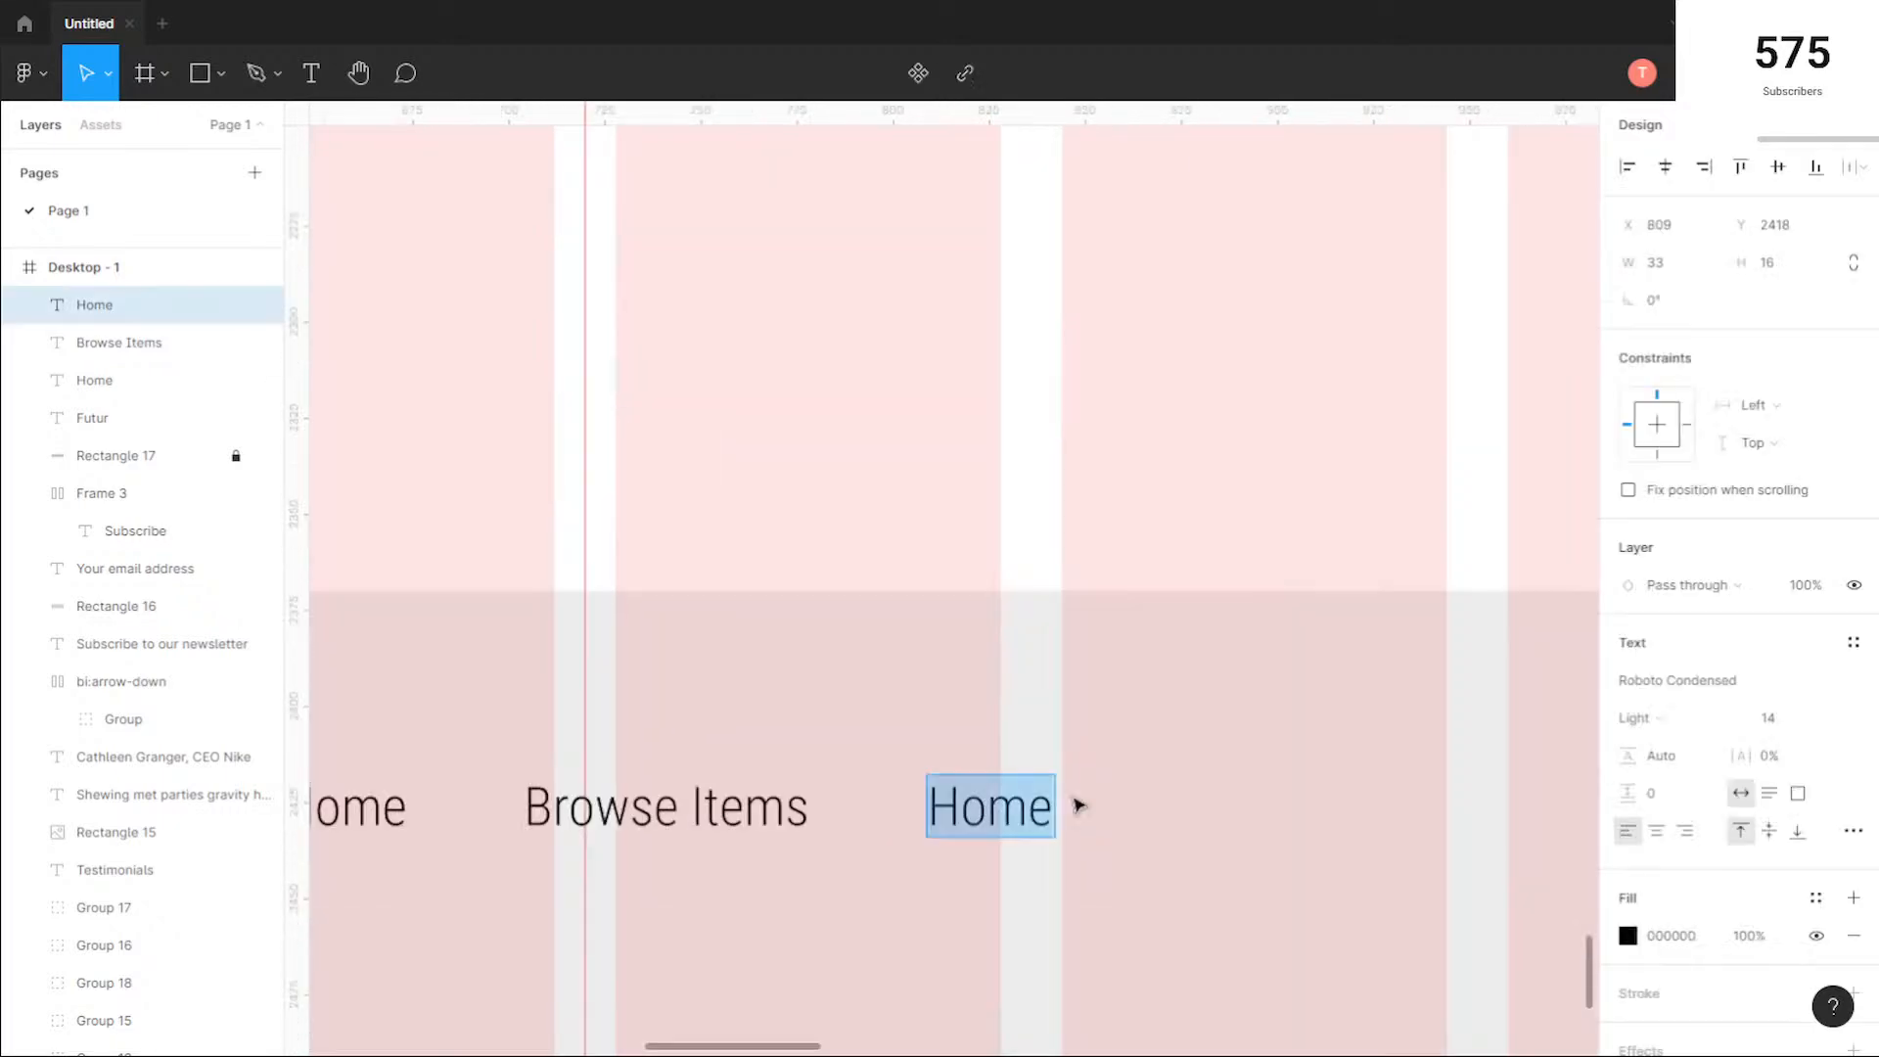
{"action": "type", "text": "Chairs"}
{"action": "key", "text": "Escape"}
Step: Delete the Home, Browse Items and Chairs labels from the footer
{"action": "scroll", "coordinate": [893, 747], "scroll_direction": "down", "scroll_amount": 3}
{"action": "left_click", "coordinate": [867, 898]}
{"action": "left_click_drag", "start_coordinate": [910, 836], "coordinate": [886, 644]}
{"action": "scroll", "coordinate": [1081, 720], "scroll_direction": "up", "scroll_amount": 3}
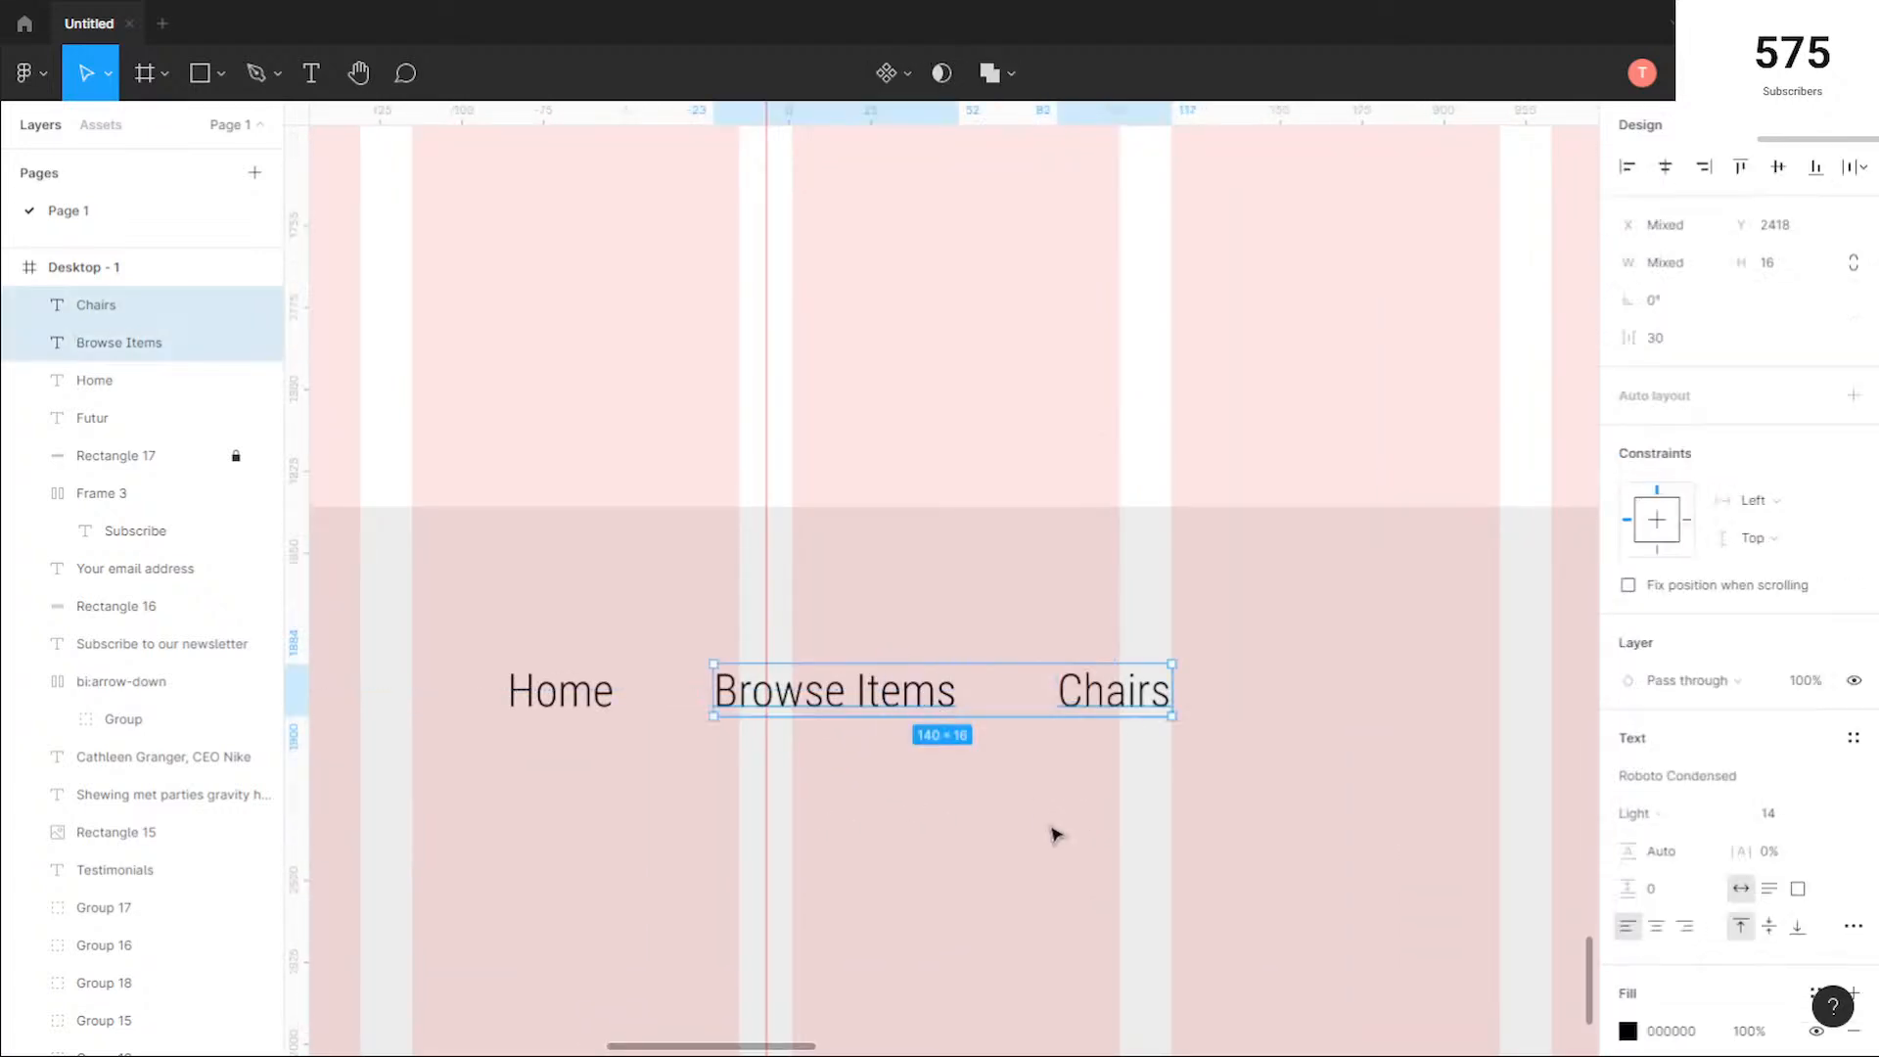
{"action": "left_click", "coordinate": [1047, 823]}
{"action": "scroll", "coordinate": [984, 827], "scroll_direction": "down", "scroll_amount": 5}
{"action": "left_click_drag", "start_coordinate": [1008, 877], "coordinate": [1073, 669]}
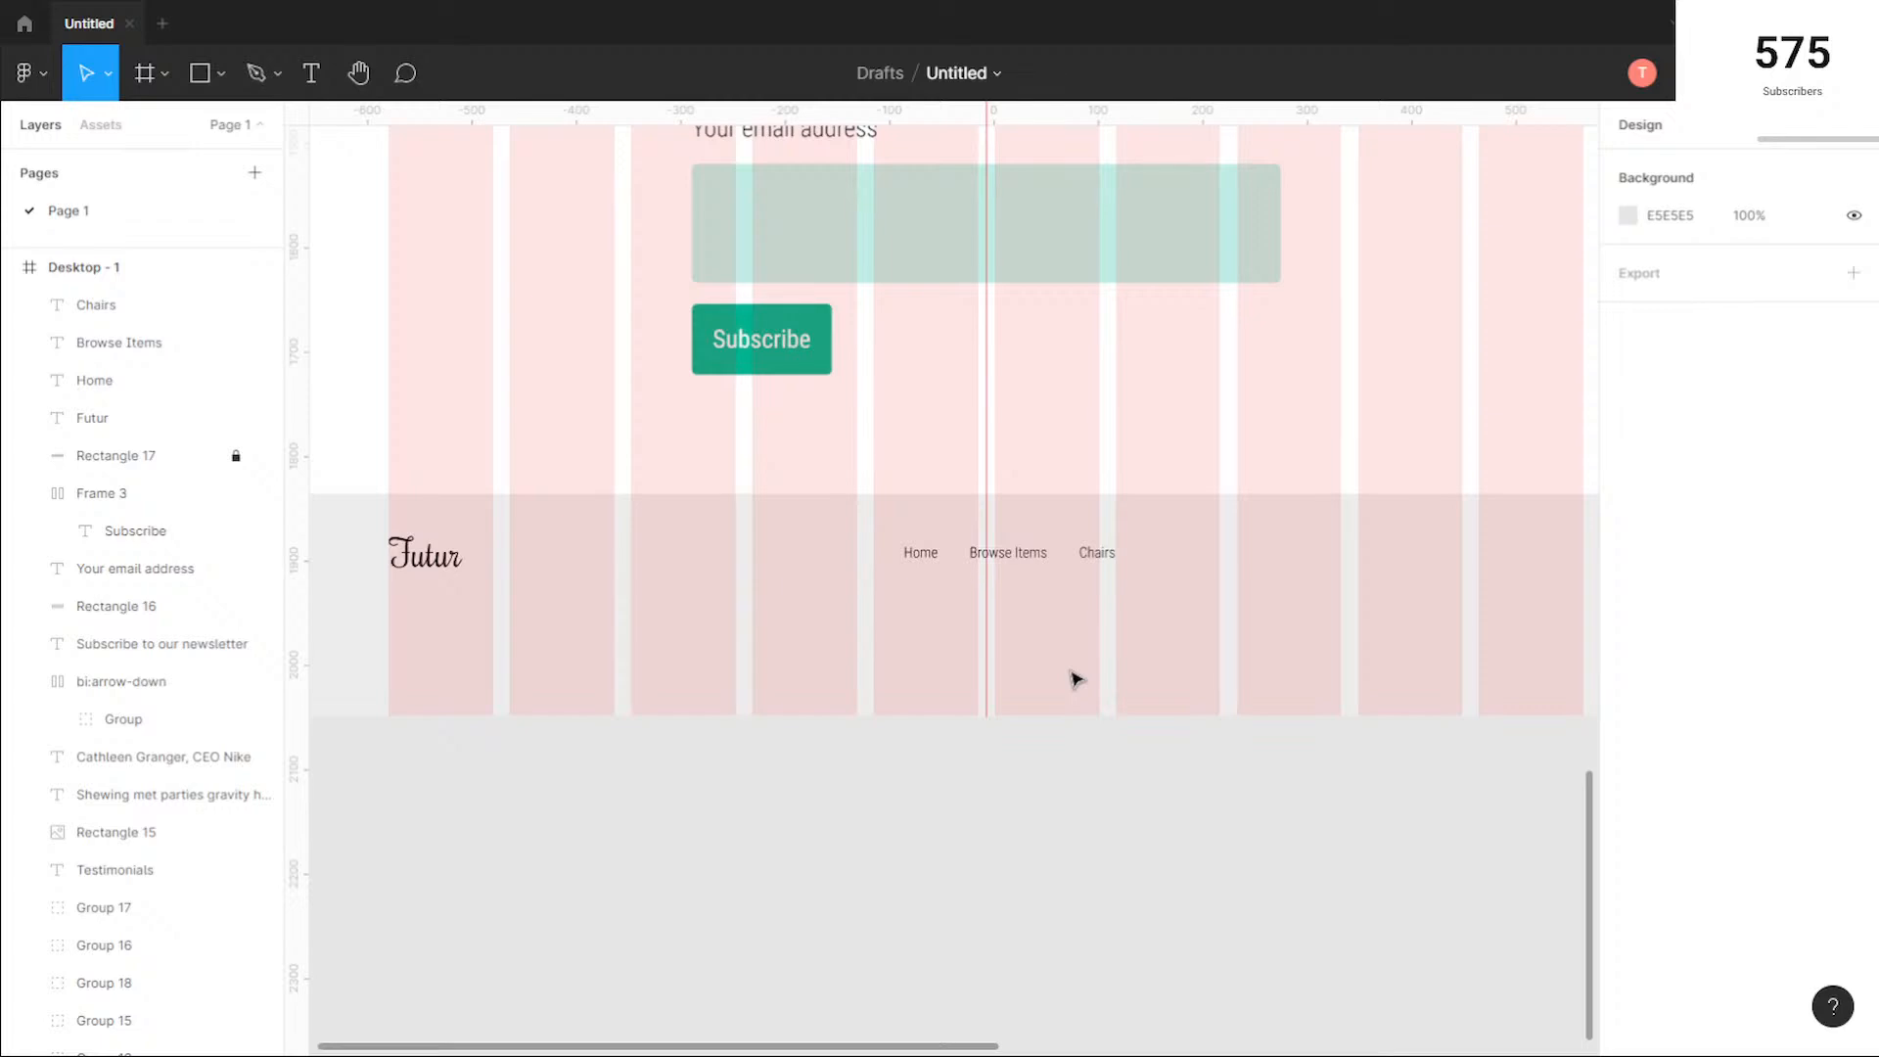
{"action": "left_click_drag", "start_coordinate": [1140, 607], "coordinate": [879, 544]}
{"action": "left_click", "coordinate": [1136, 595]}
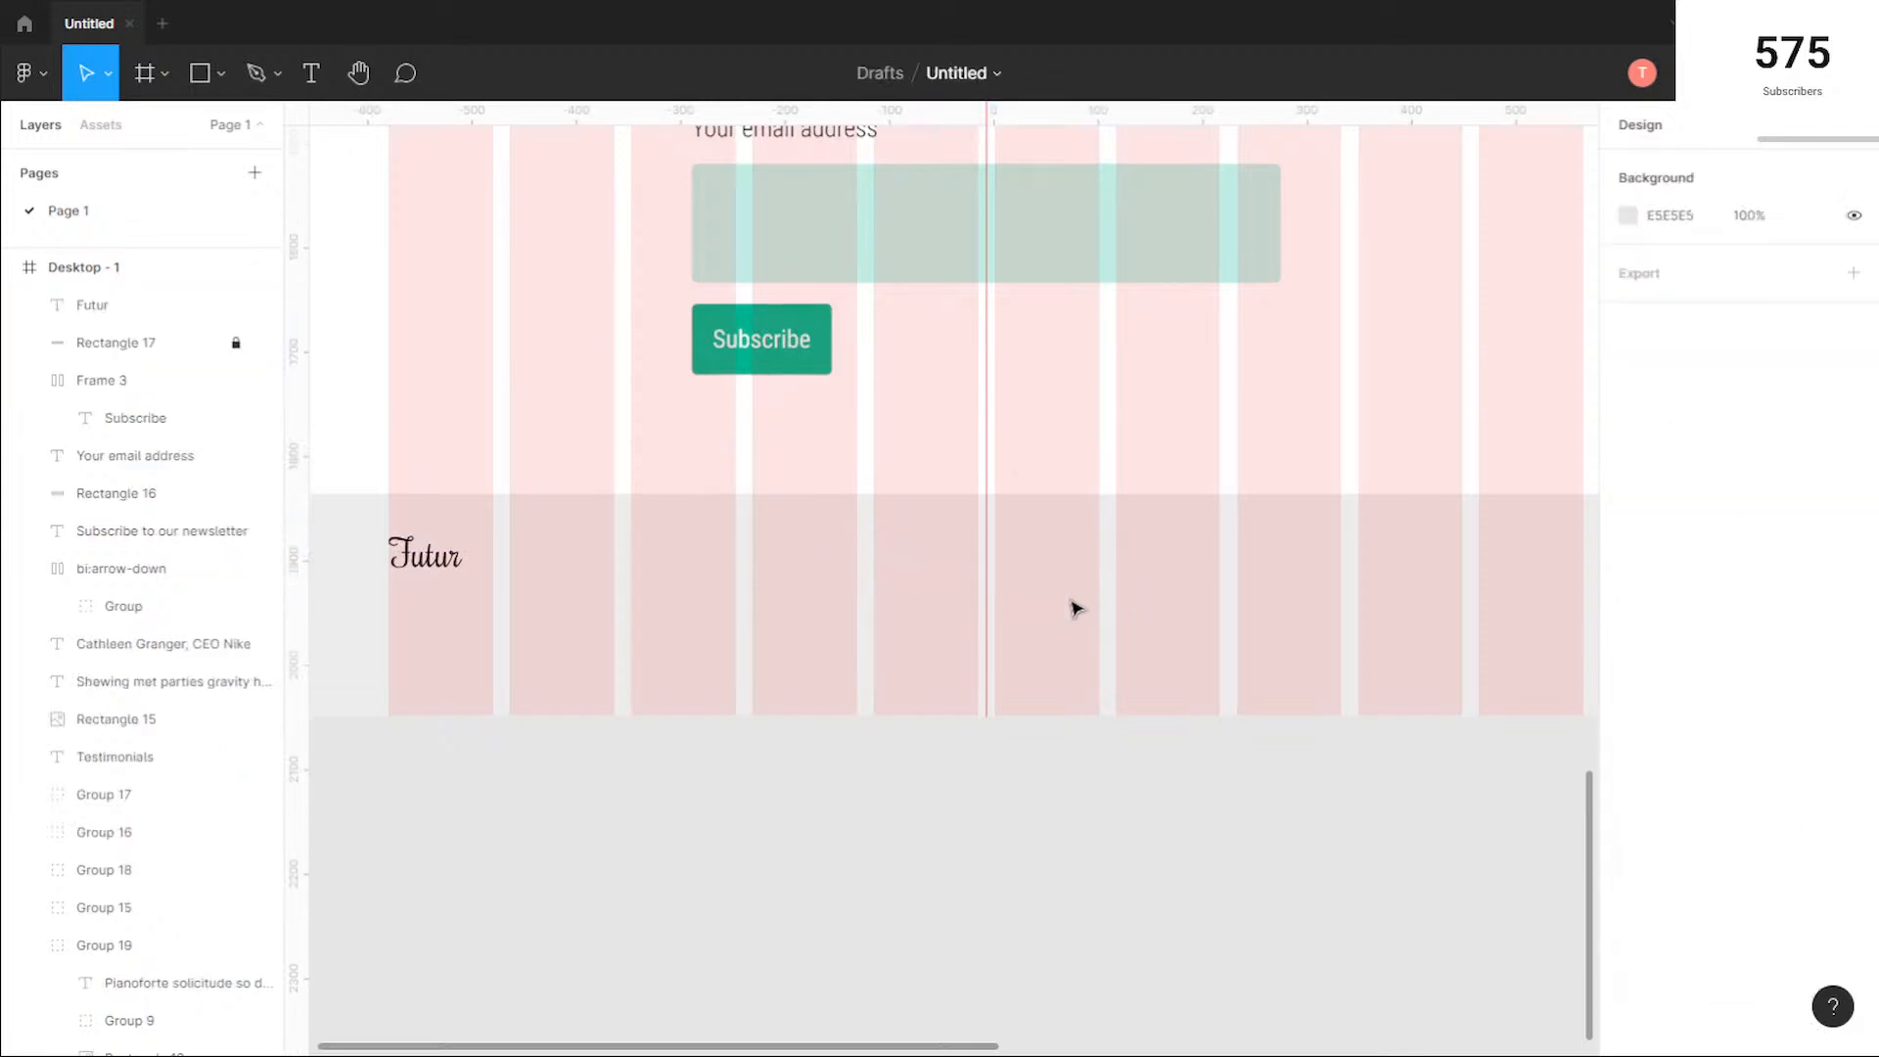
Step: Run the Iconify plugin and search it for "facebook" icons
{"action": "right_click", "coordinate": [899, 545]}
{"action": "mouse_move", "coordinate": [969, 821]}
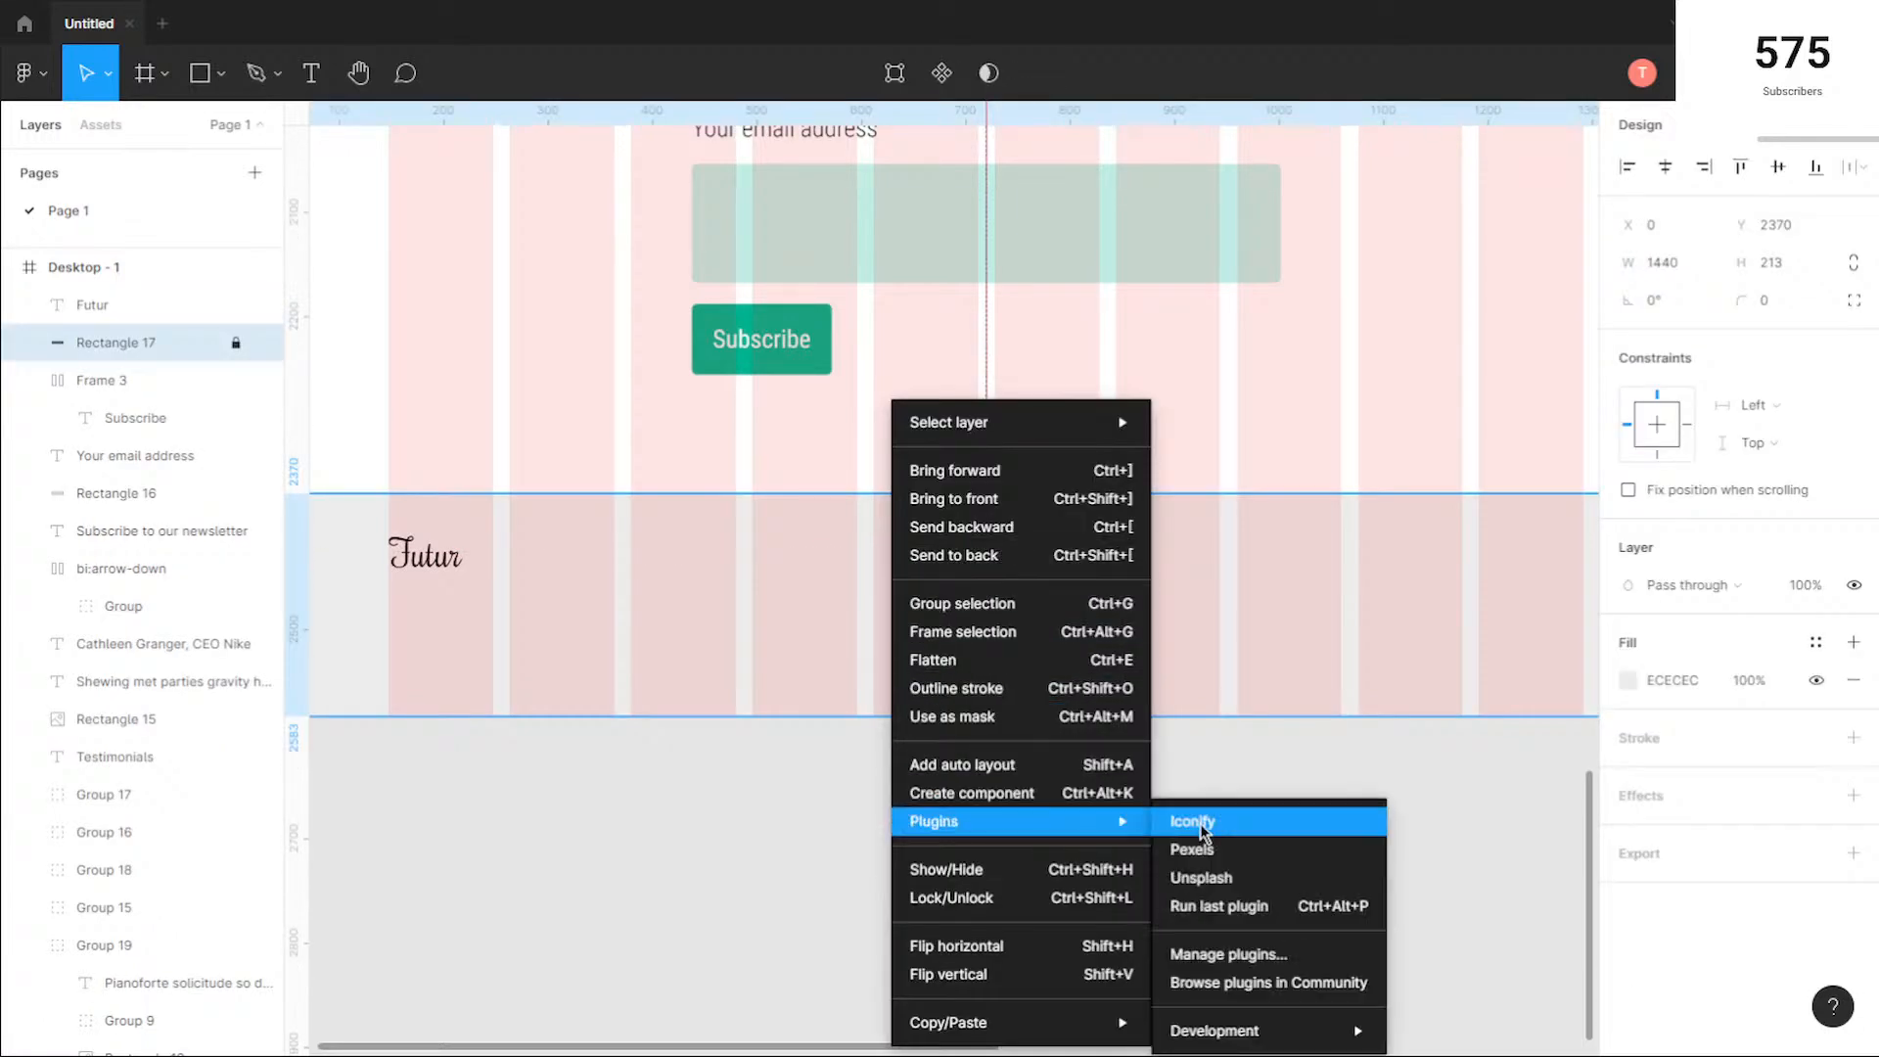
{"action": "left_click", "coordinate": [1189, 825]}
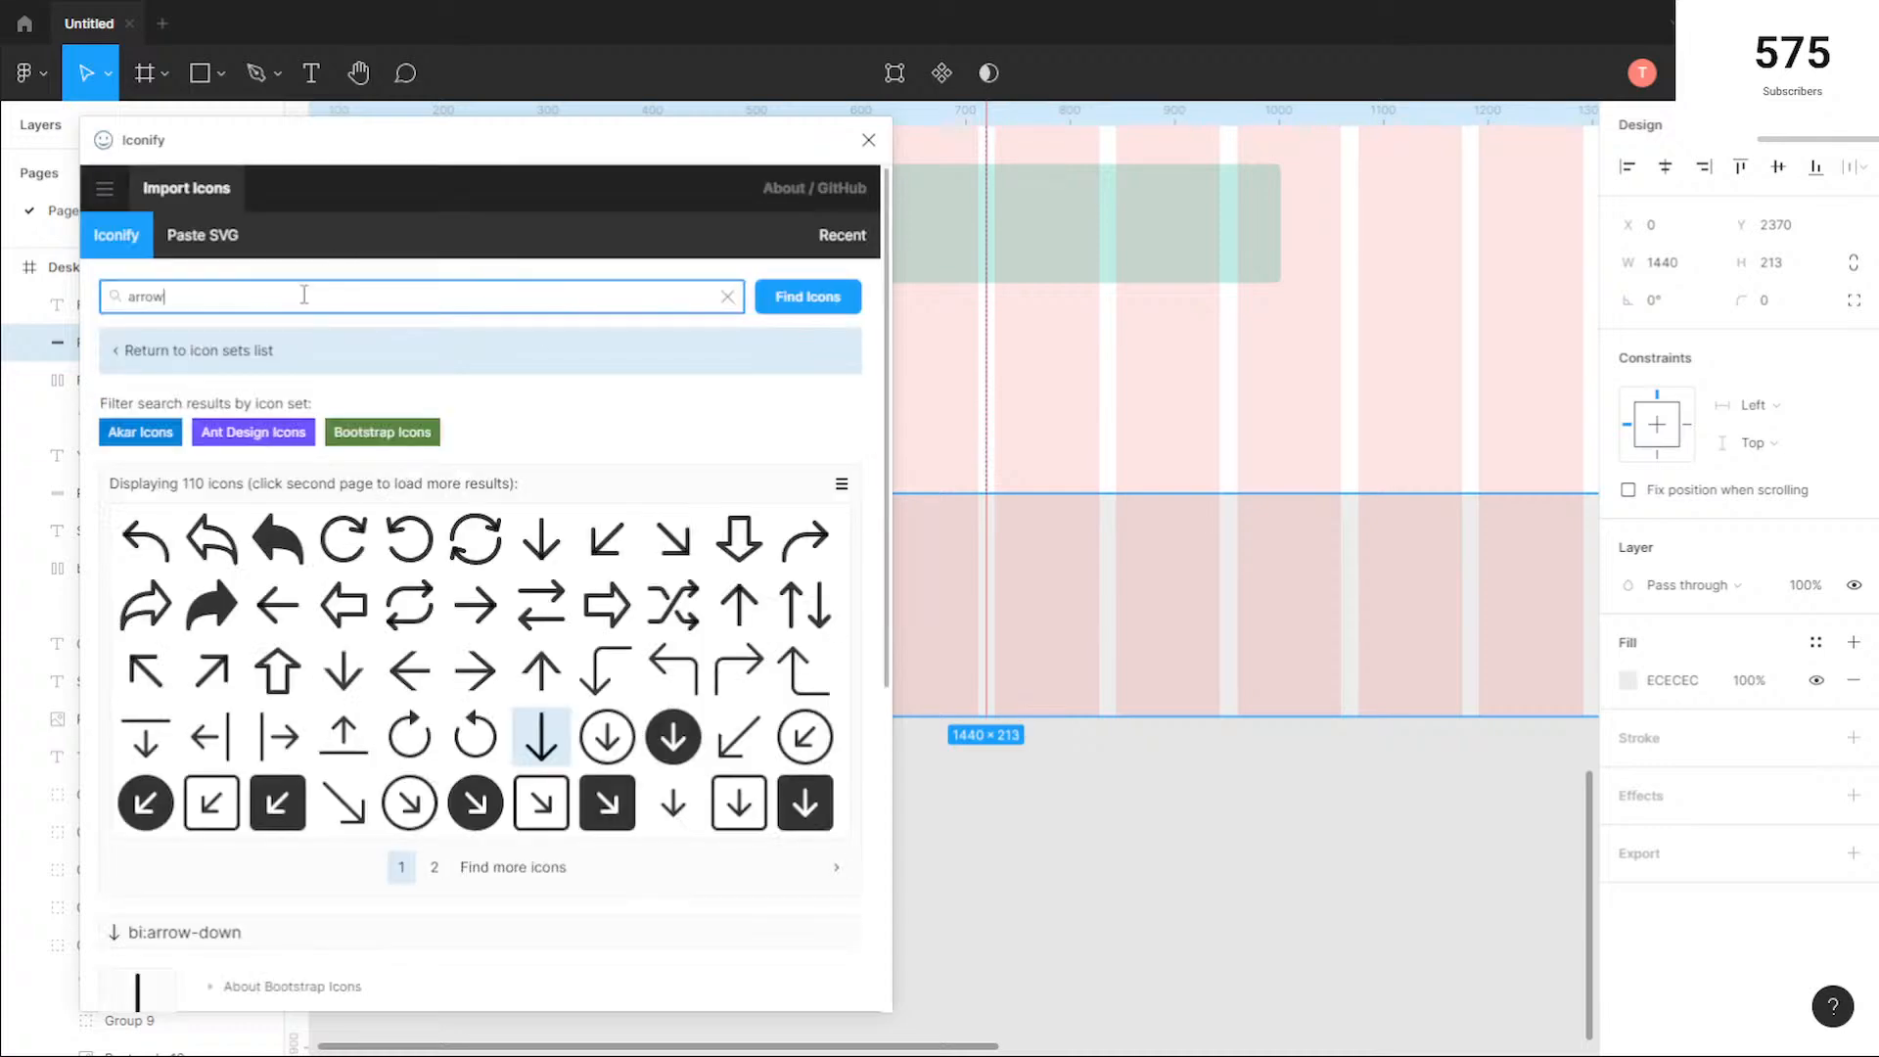
{"action": "key", "text": "ctrl+a"}
{"action": "key", "text": "BackSpace"}
{"action": "type", "text": "facebok"}
{"action": "key", "text": "Return"}
{"action": "left_click", "coordinate": [243, 299]}
{"action": "key", "text": "Return"}
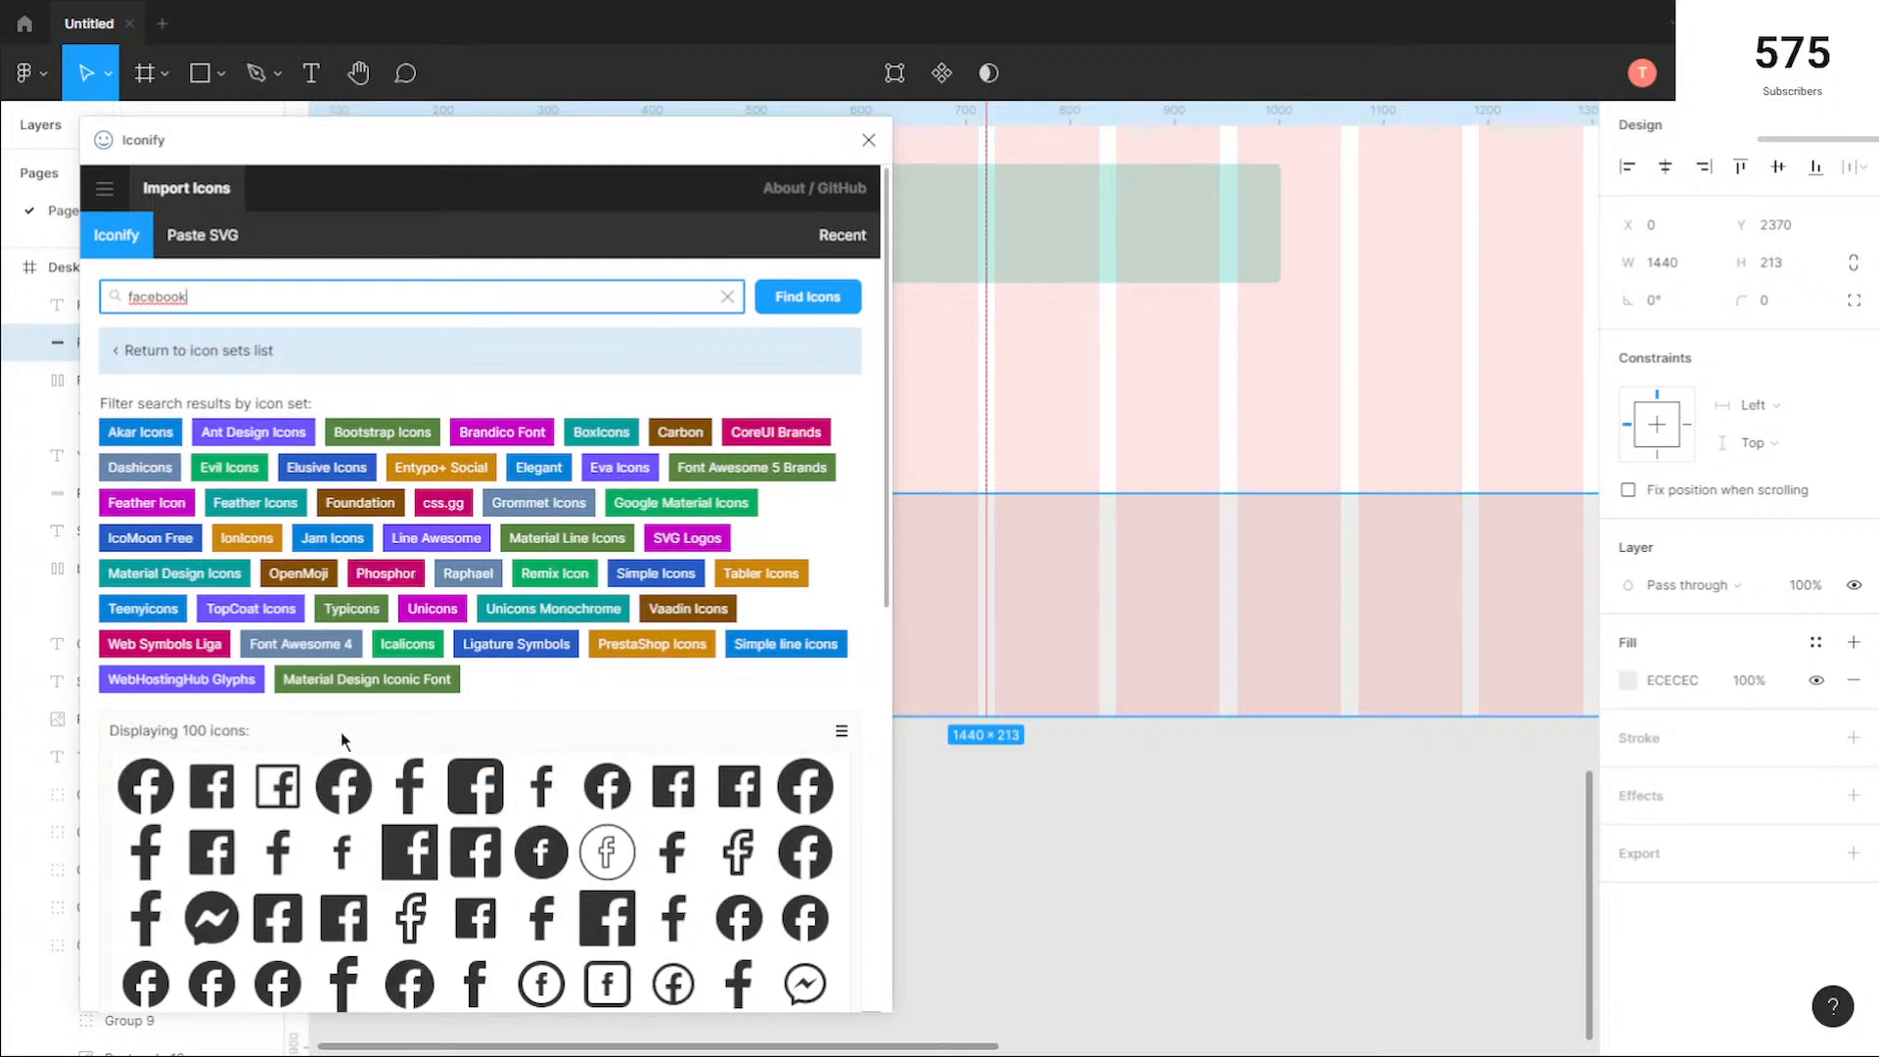
Step: Import the ant-design:facebook-filled icon into the Desktop - 1 frame
{"action": "left_click", "coordinate": [212, 786]}
{"action": "scroll", "coordinate": [675, 725], "scroll_direction": "down", "scroll_amount": 8}
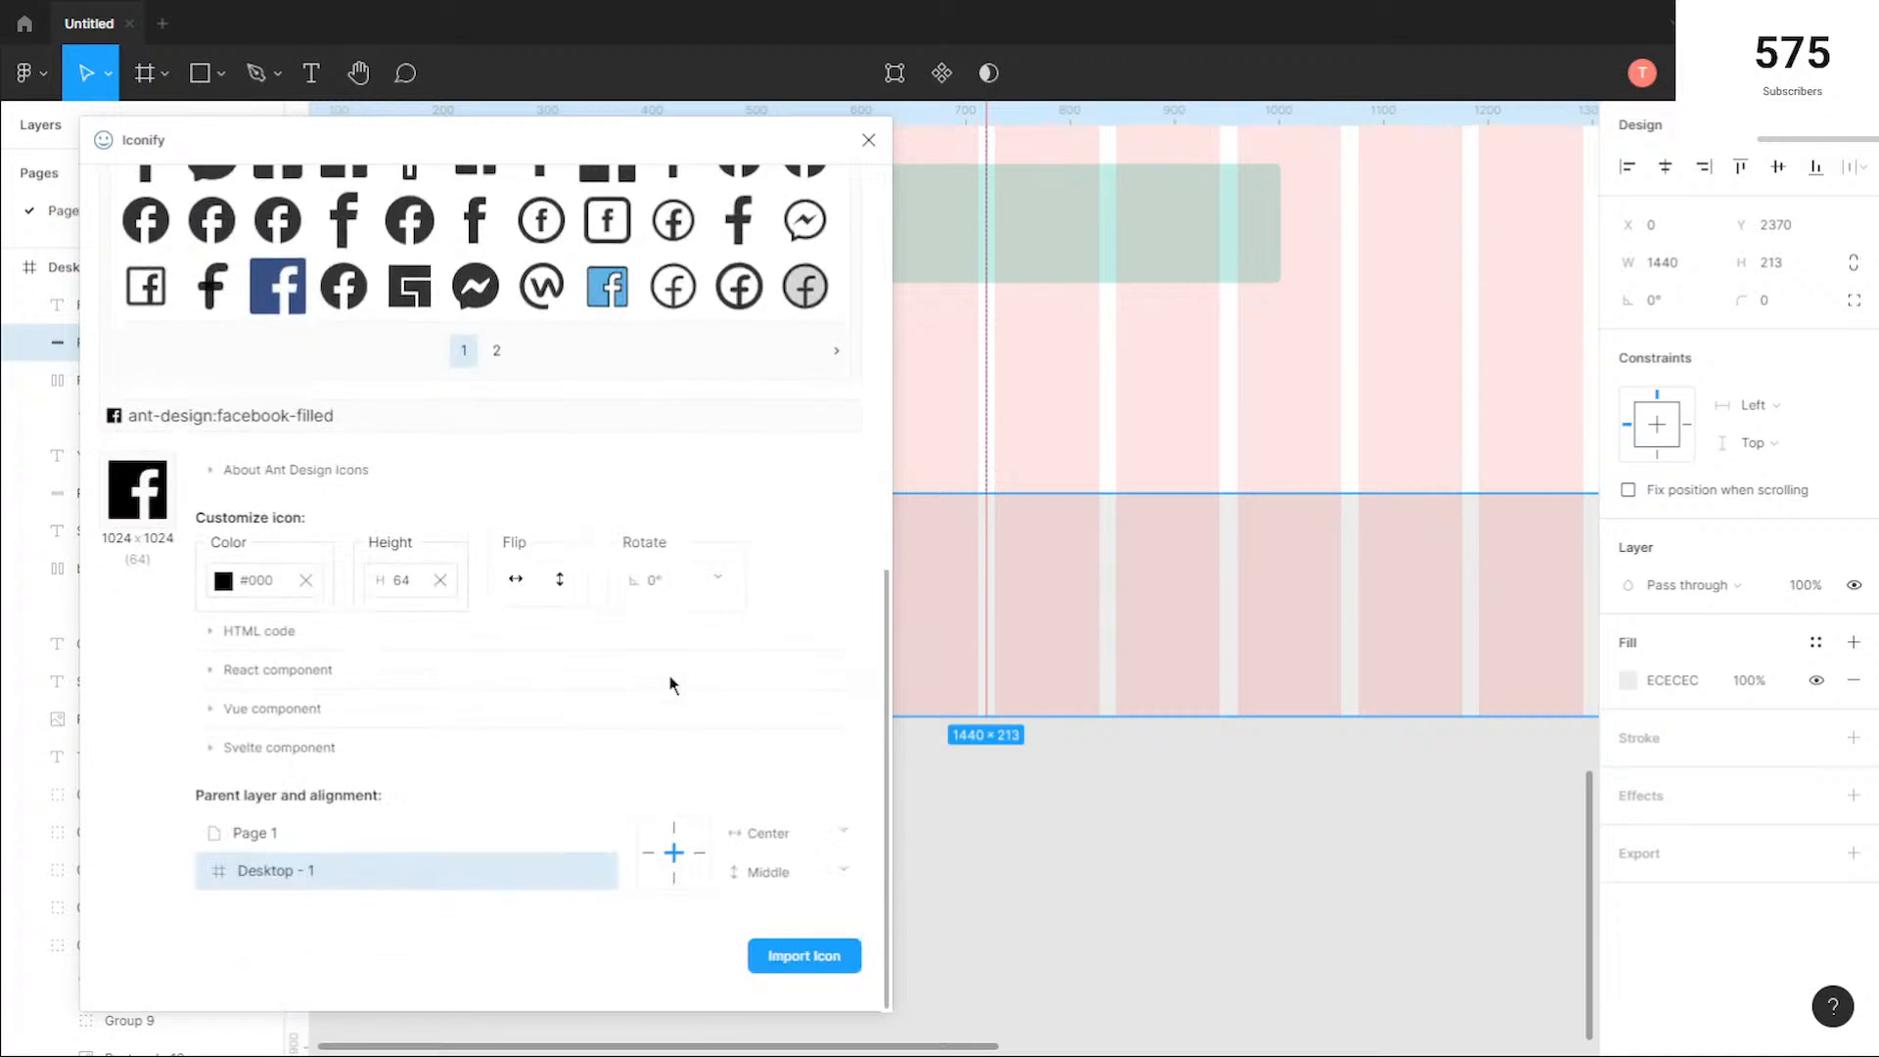
{"action": "left_click", "coordinate": [783, 954]}
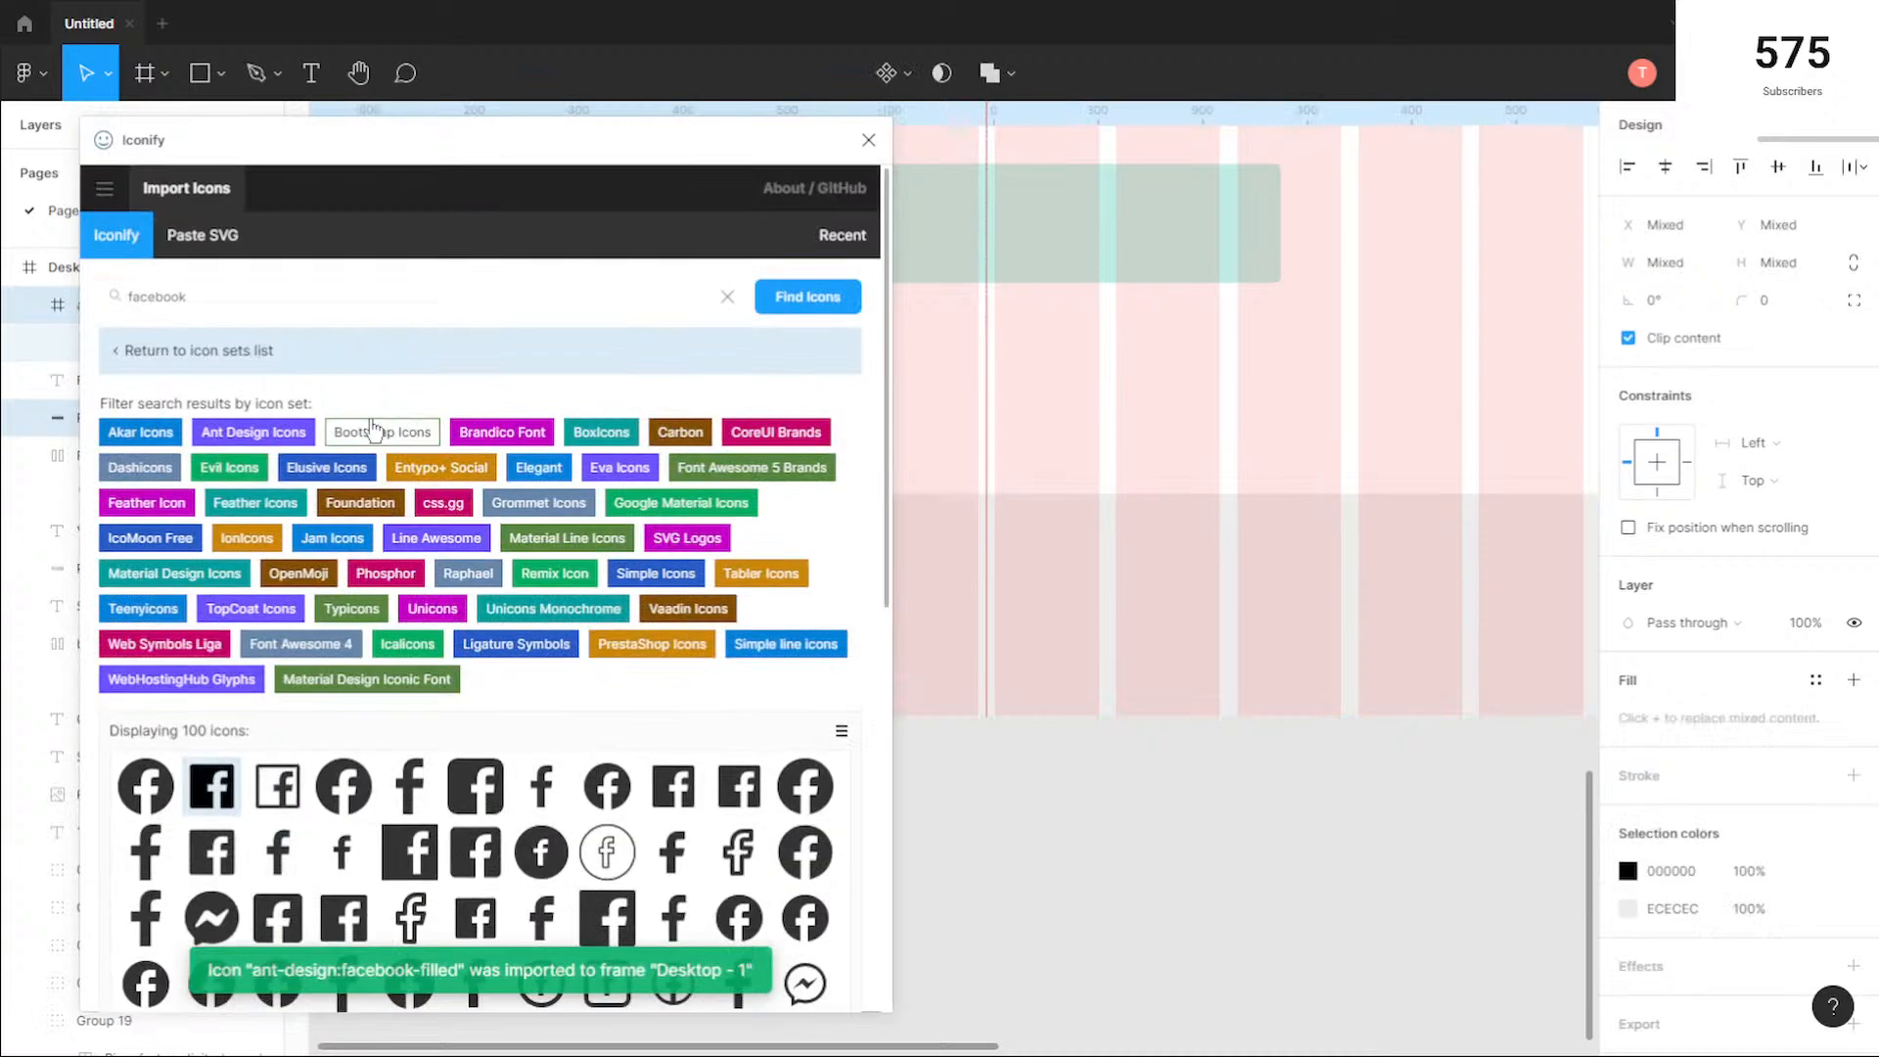
Step: Search Iconify for "twitter" and import the akar-icons:twitter-fill icon into the Desktop - 1 frame
{"action": "left_click", "coordinate": [315, 301]}
{"action": "key", "text": "ctrl+a"}
{"action": "key", "text": "BackSpace"}
{"action": "type", "text": "twi"}
{"action": "type", "text": "ter"}
{"action": "key", "text": "Return"}
{"action": "scroll", "coordinate": [374, 456], "scroll_direction": "down", "scroll_amount": 4}
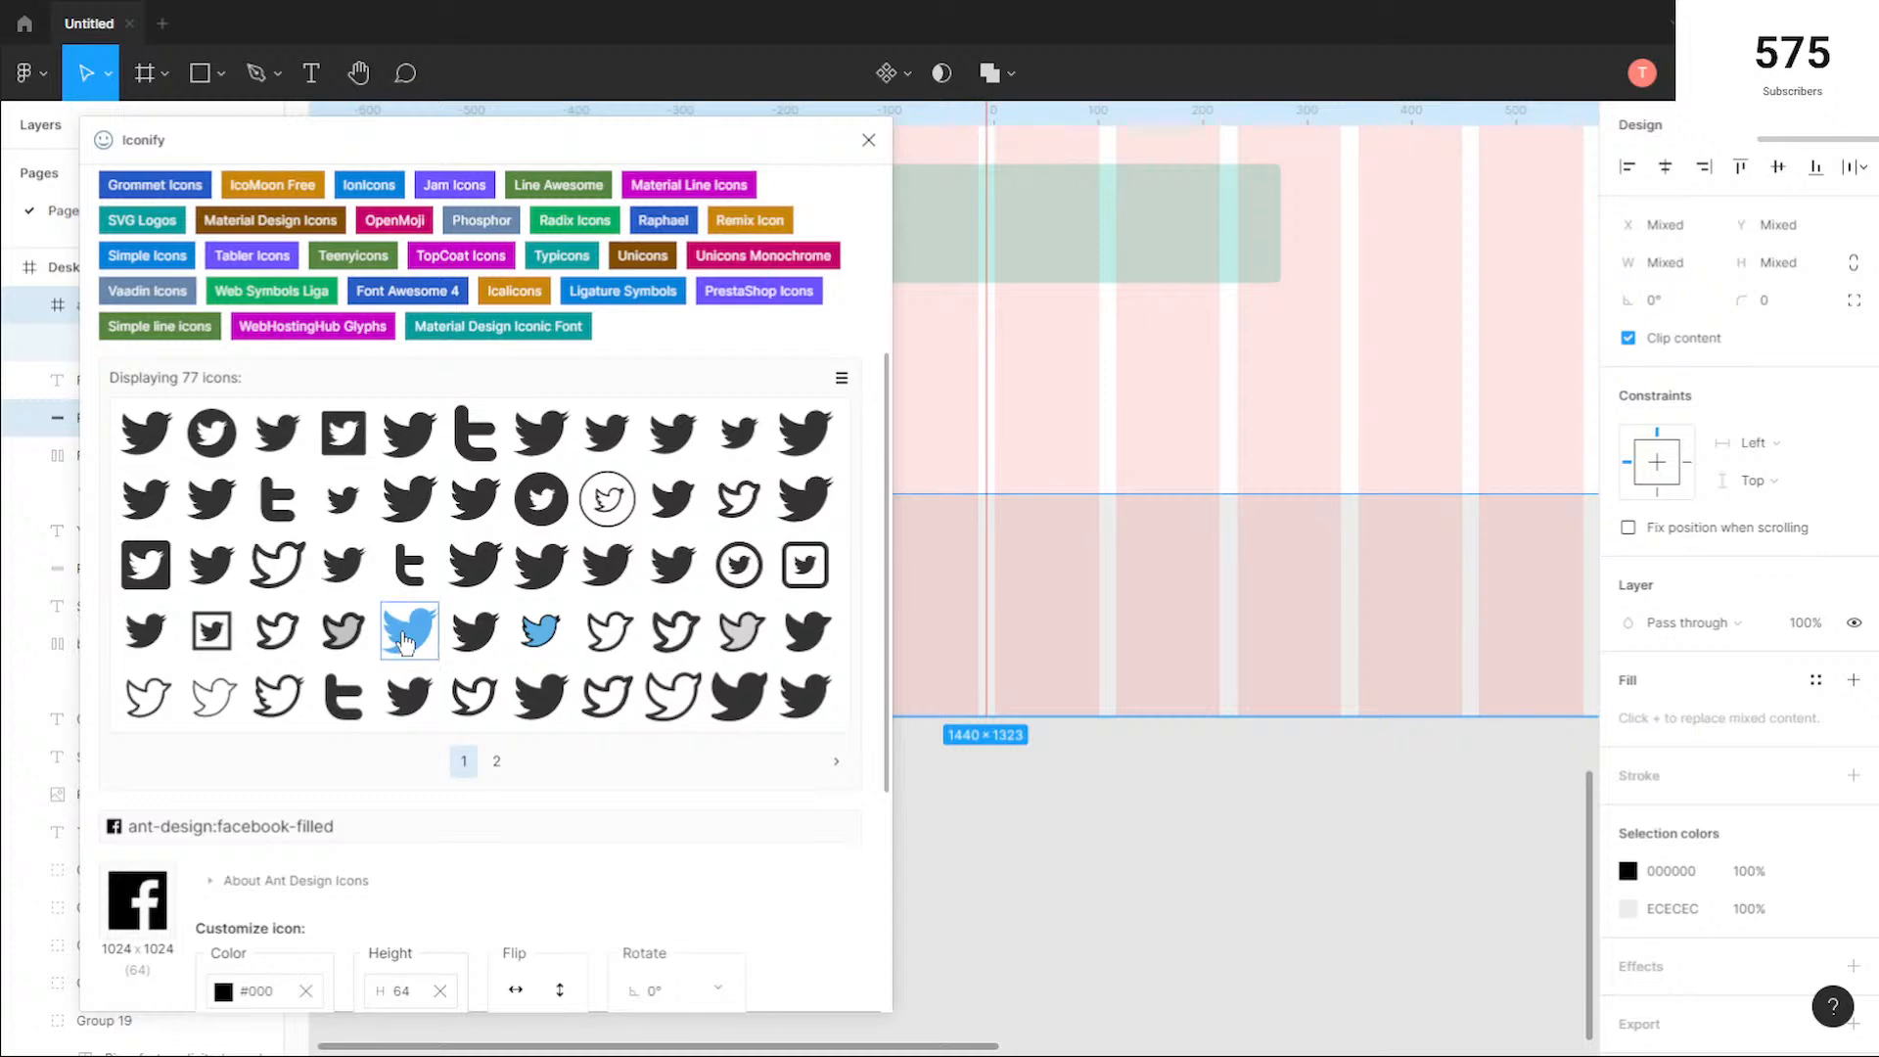
{"action": "left_click", "coordinate": [144, 432]}
{"action": "scroll", "coordinate": [722, 738], "scroll_direction": "down", "scroll_amount": 5}
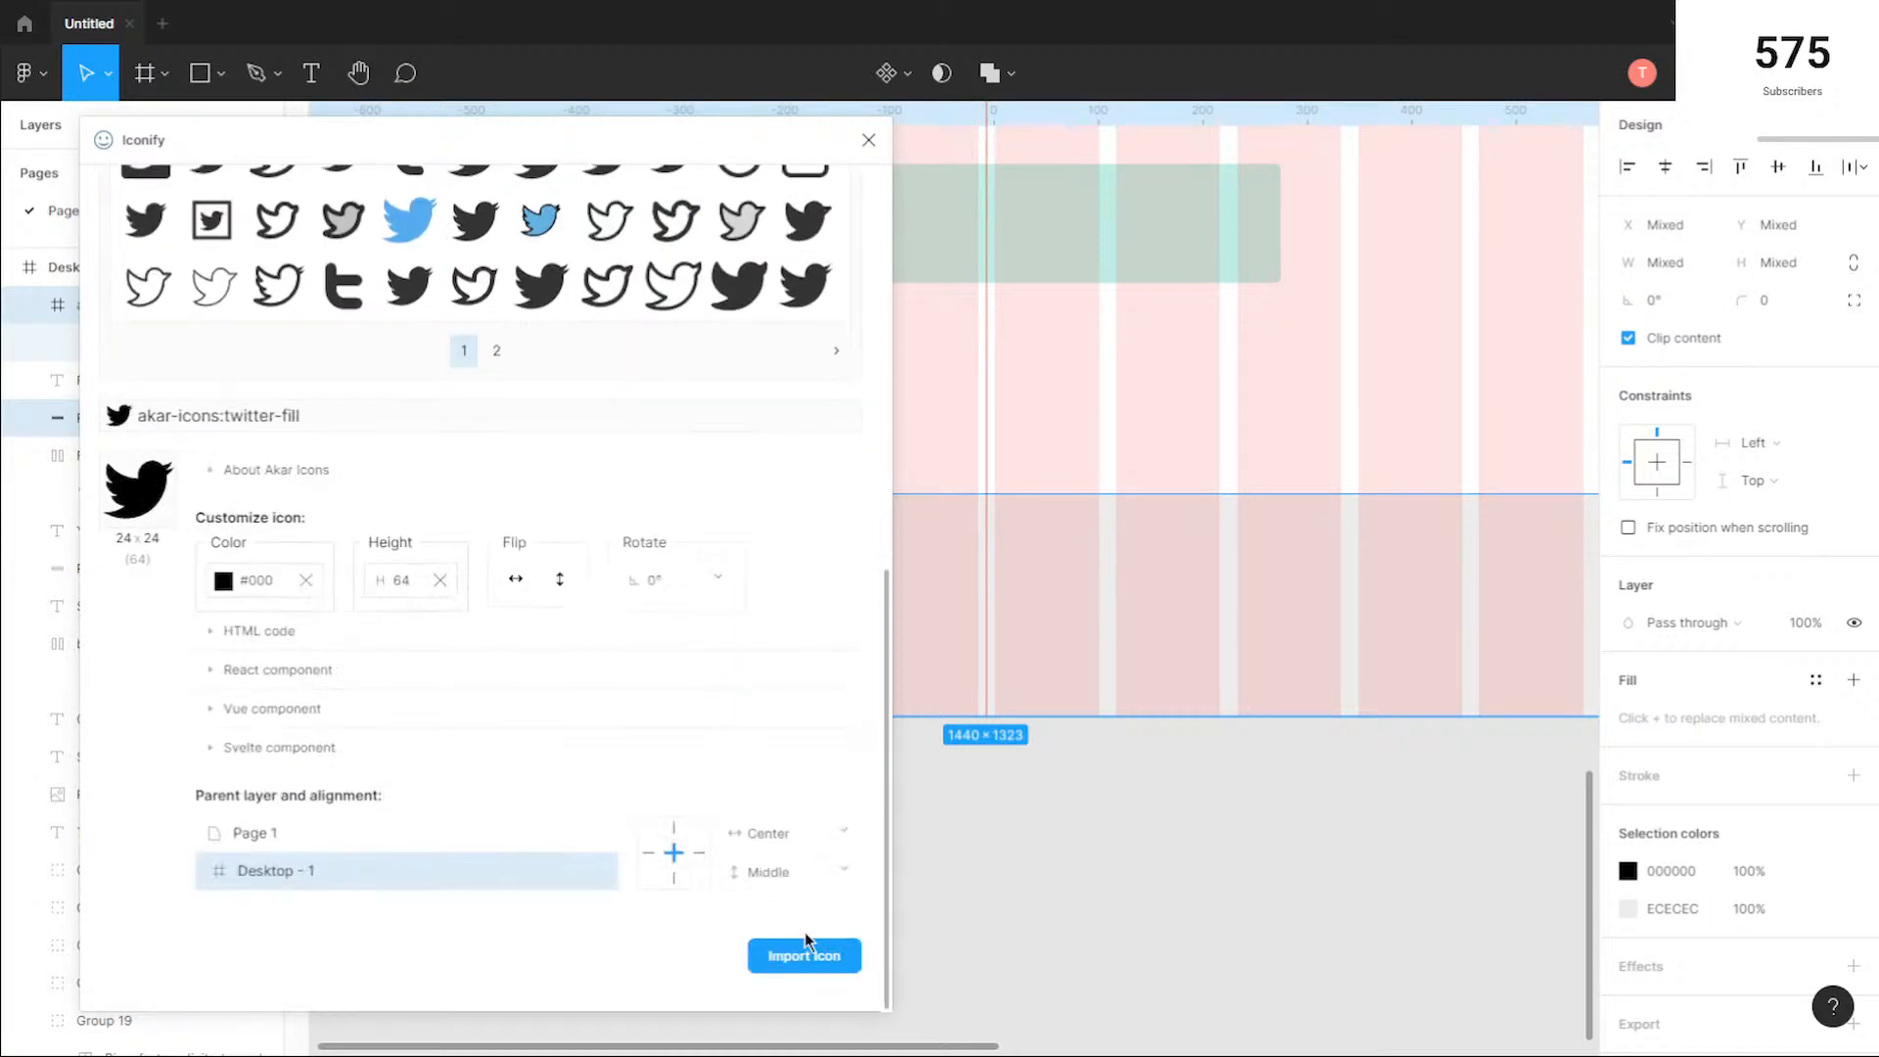
{"action": "left_click", "coordinate": [804, 956]}
Step: Search Iconify for "instagram" and import the akar-icons:instagram-fill icon into the Desktop - 1 frame
{"action": "scroll", "coordinate": [488, 551], "scroll_direction": "up", "scroll_amount": 8}
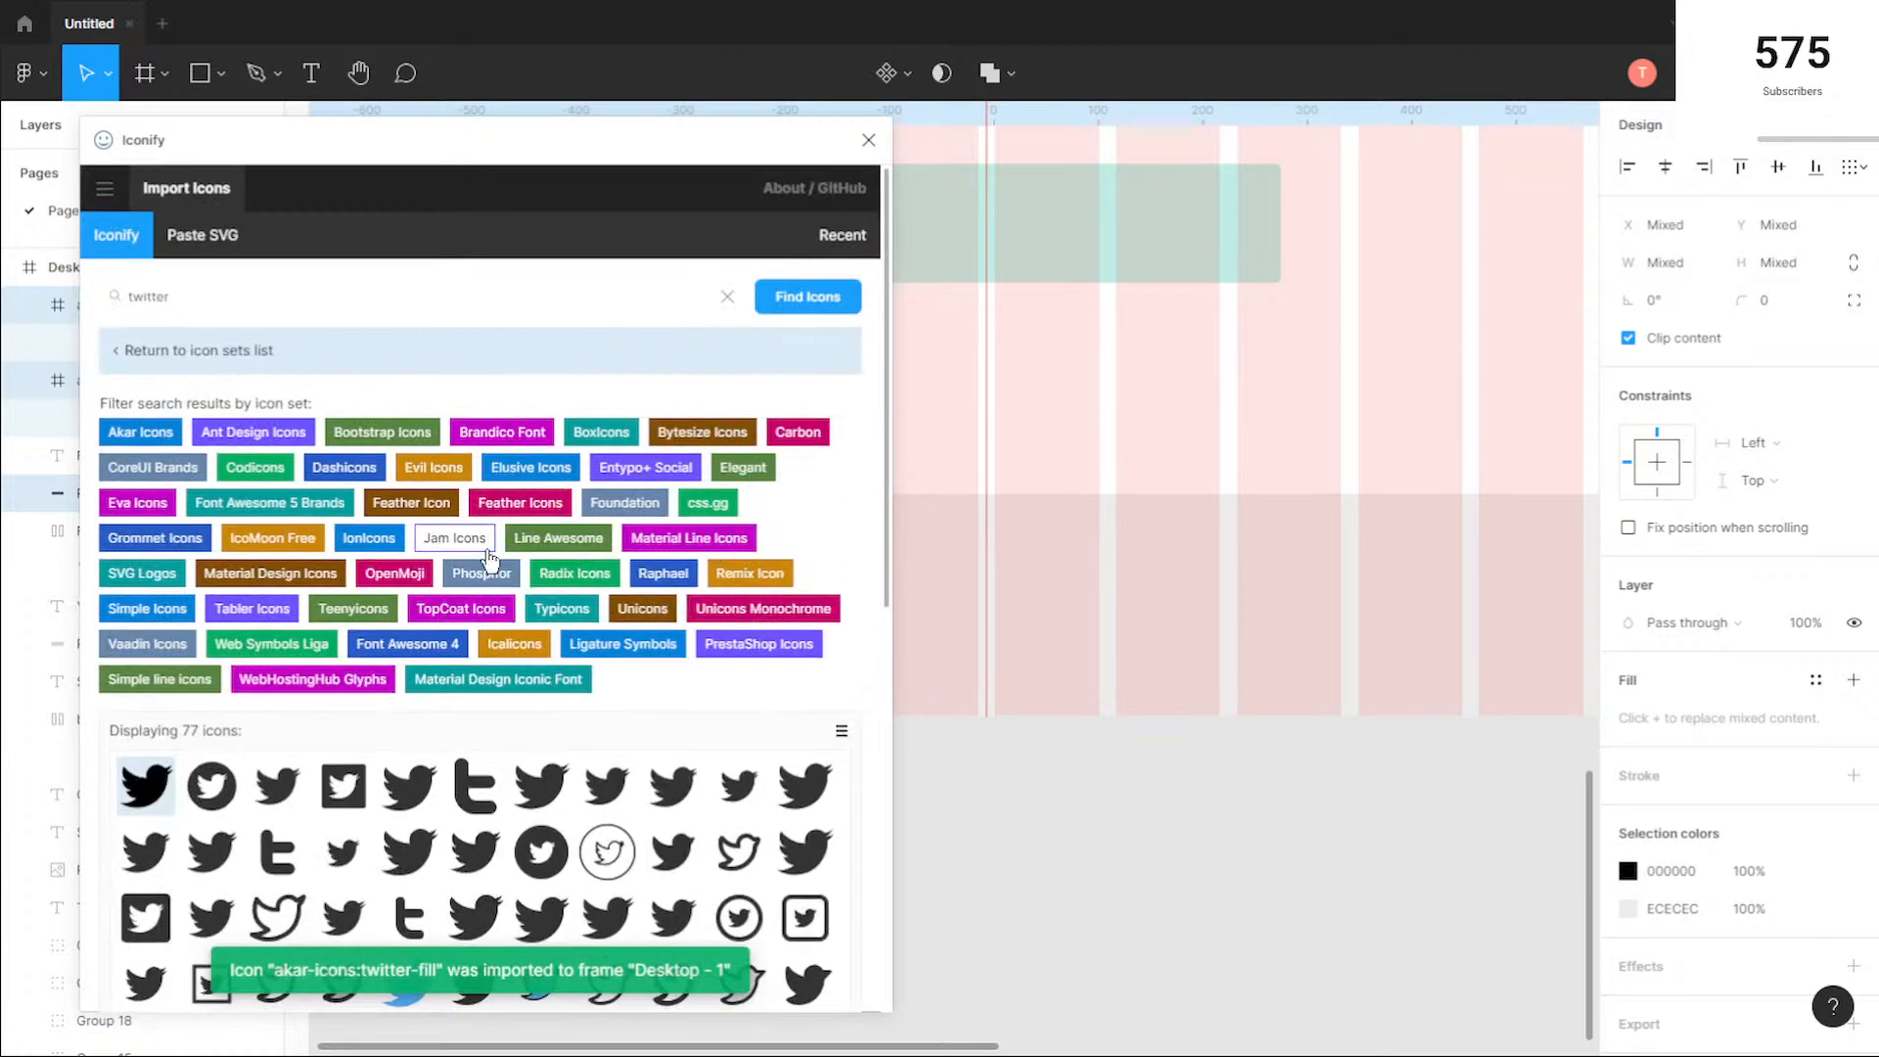
{"action": "left_click", "coordinate": [248, 294]}
{"action": "key", "text": "ctrl+a"}
{"action": "type", "text": "ins"}
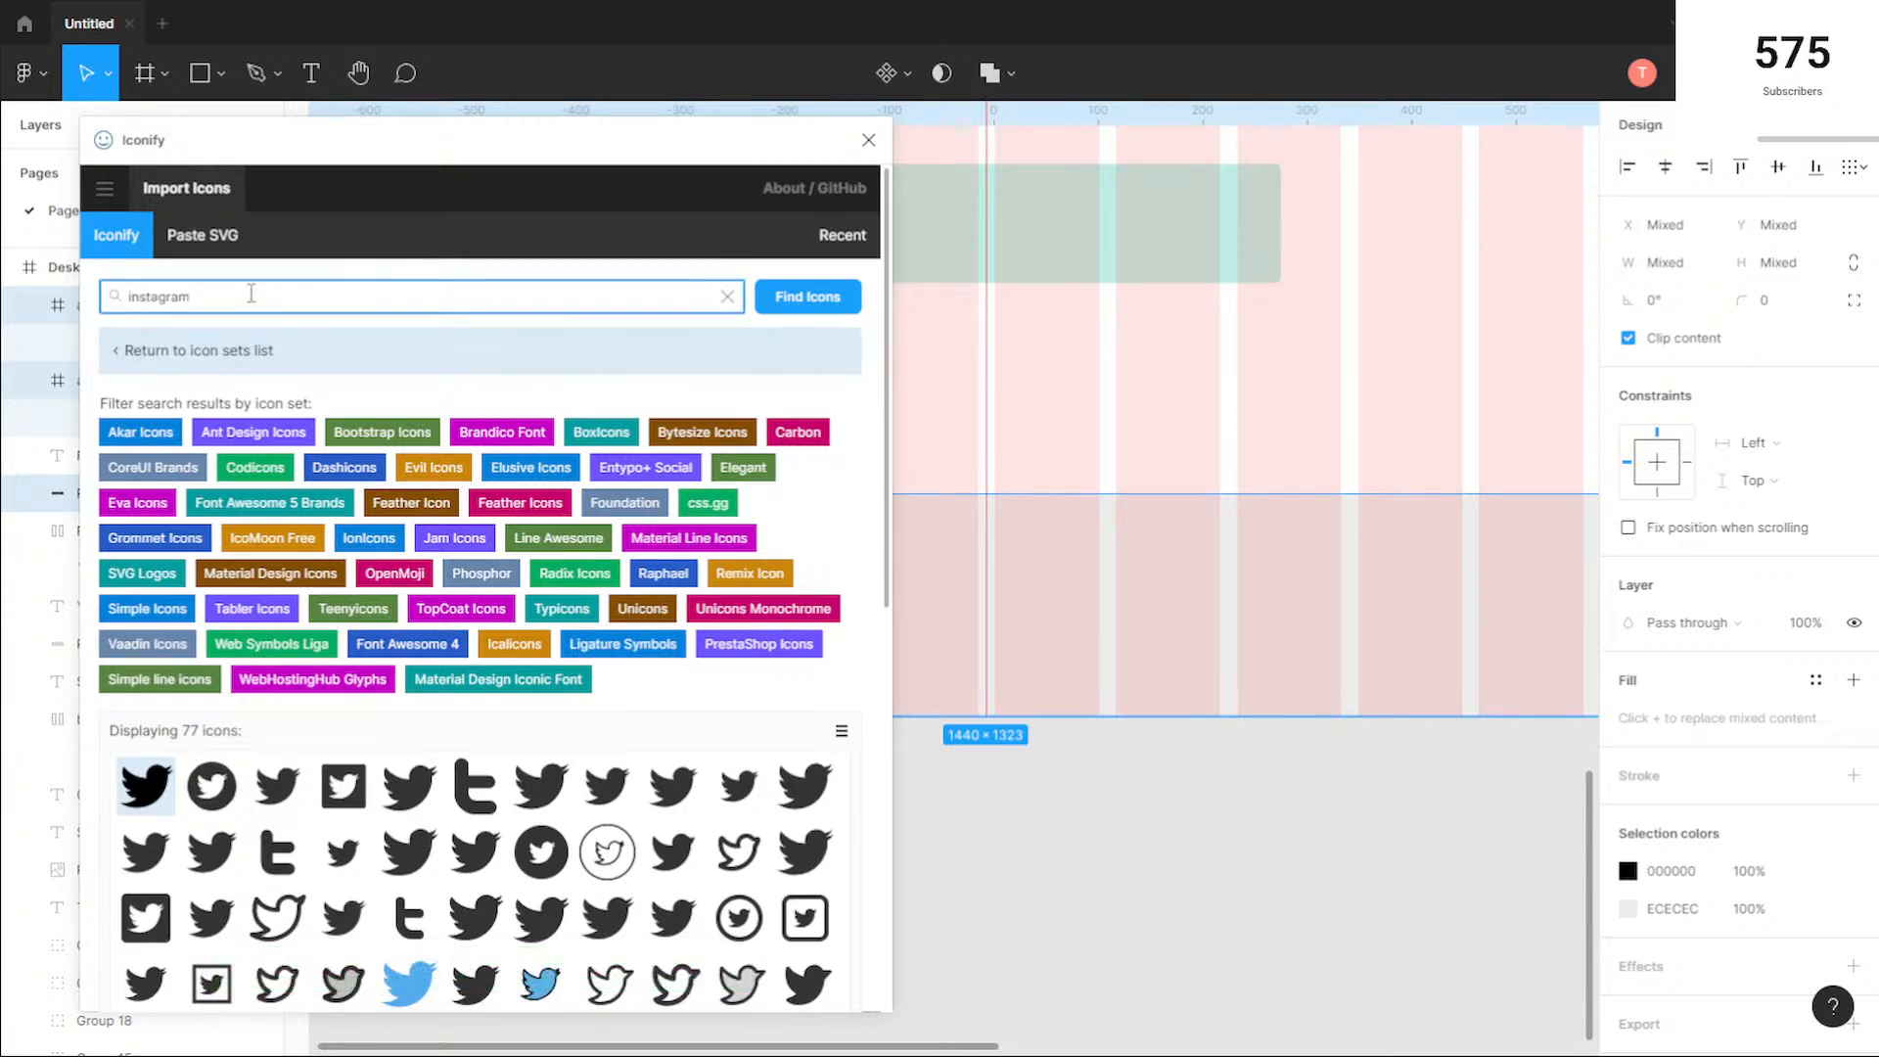
{"action": "key", "text": "Return"}
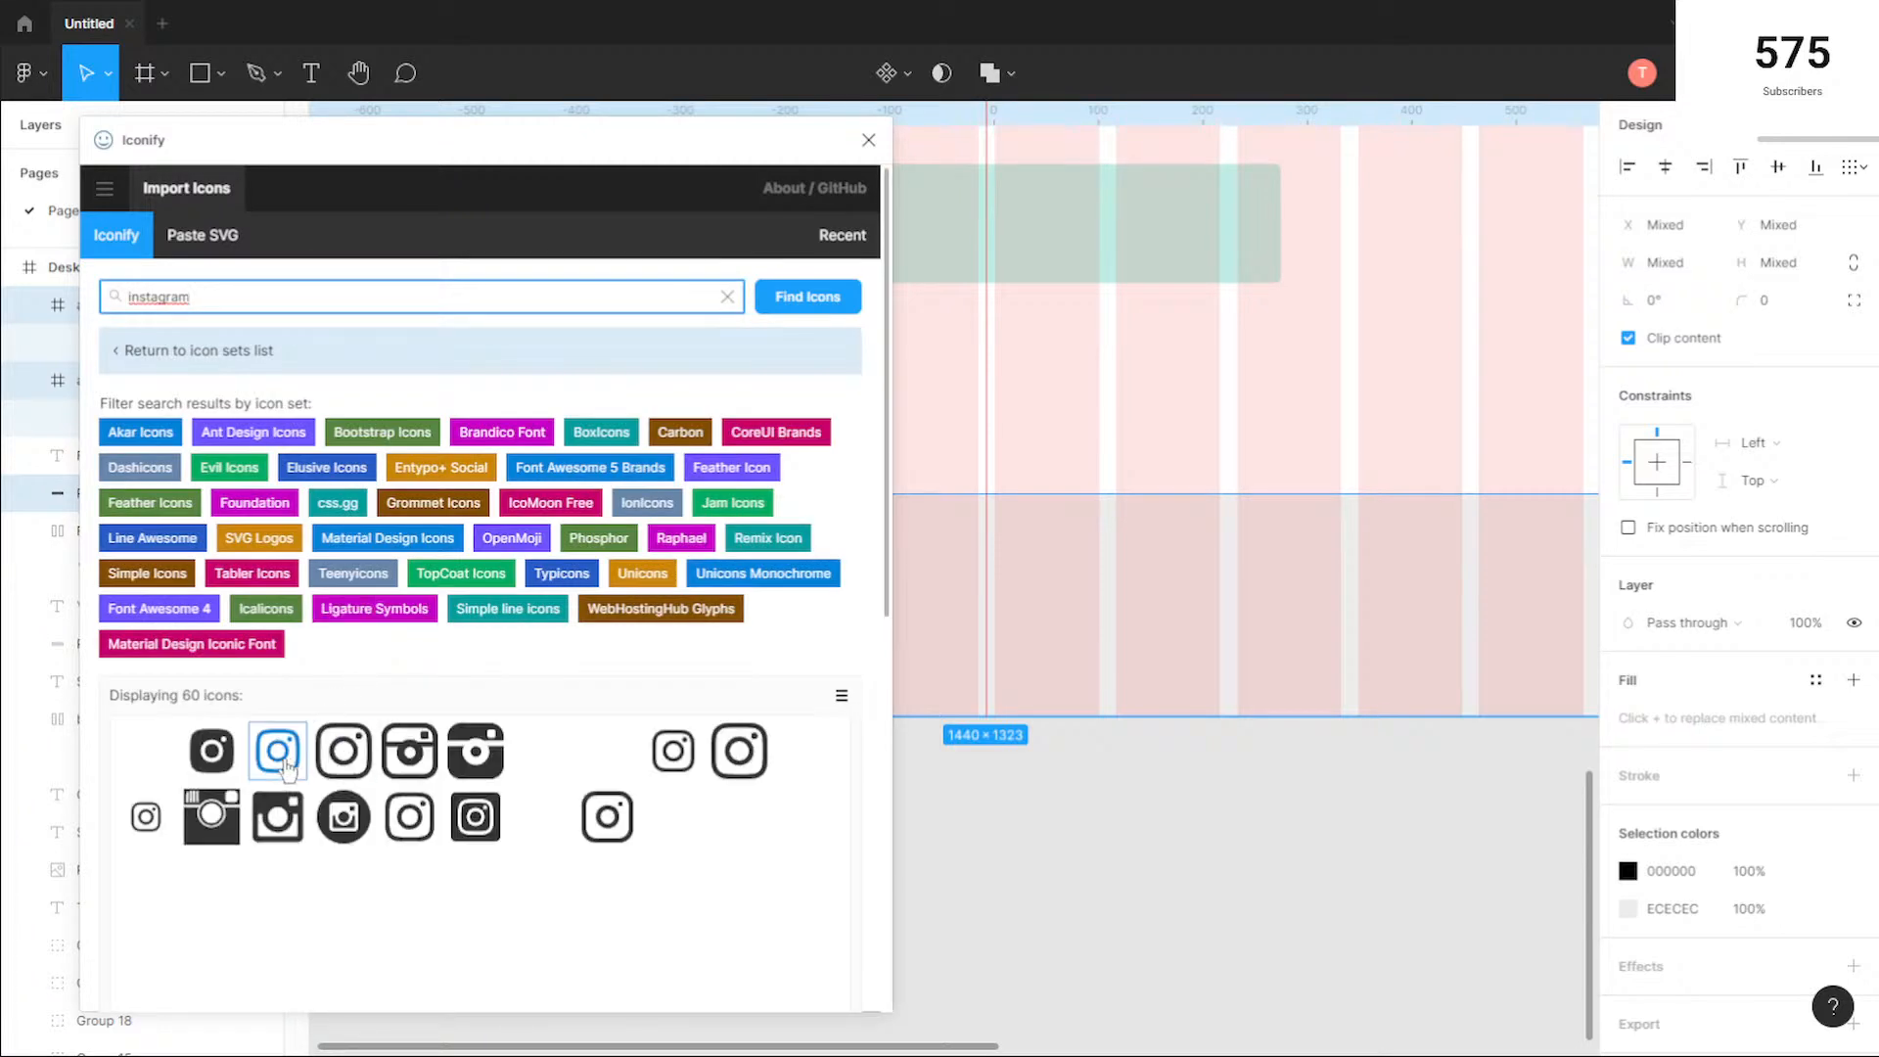
{"action": "scroll", "coordinate": [389, 714], "scroll_direction": "down", "scroll_amount": 8}
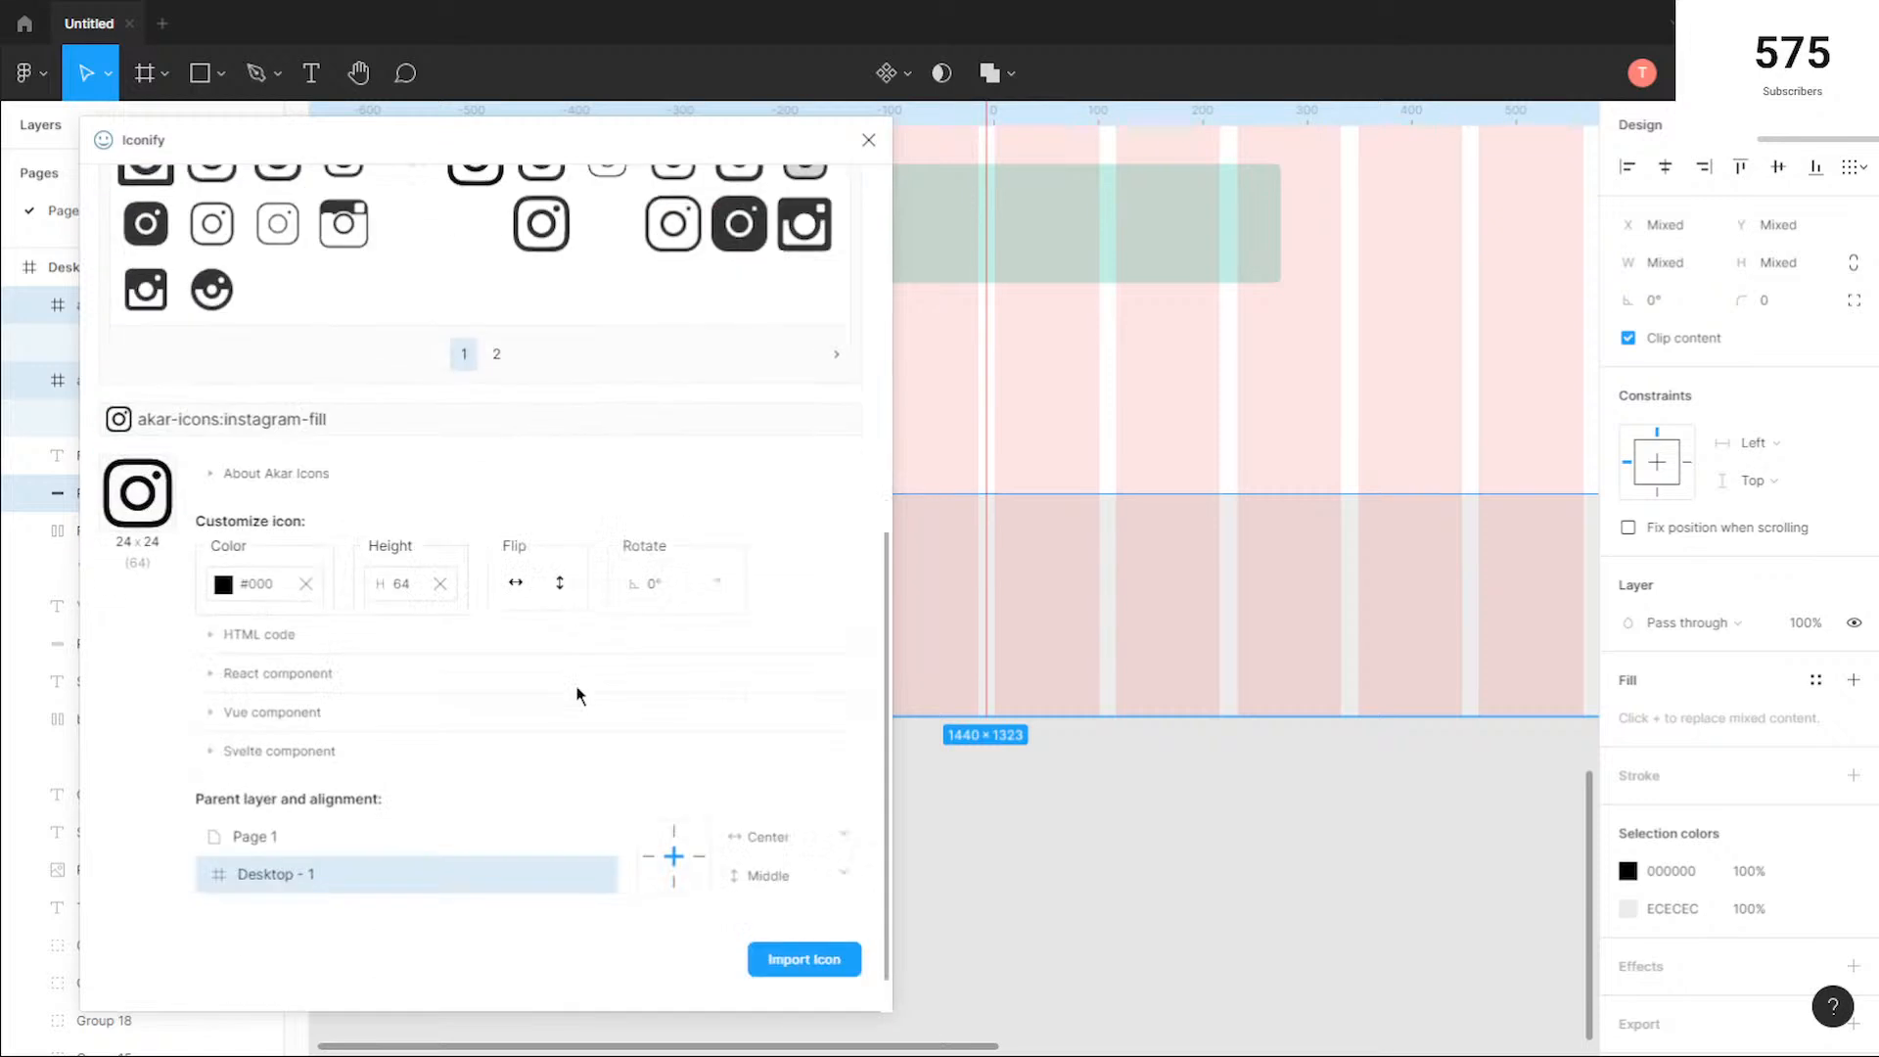
{"action": "left_click", "coordinate": [807, 957]}
Step: Search Iconify for "tumblr" and import the brandico:tumblr-rect icon into the Desktop - 1 frame
{"action": "scroll", "coordinate": [580, 697], "scroll_direction": "up", "scroll_amount": 10}
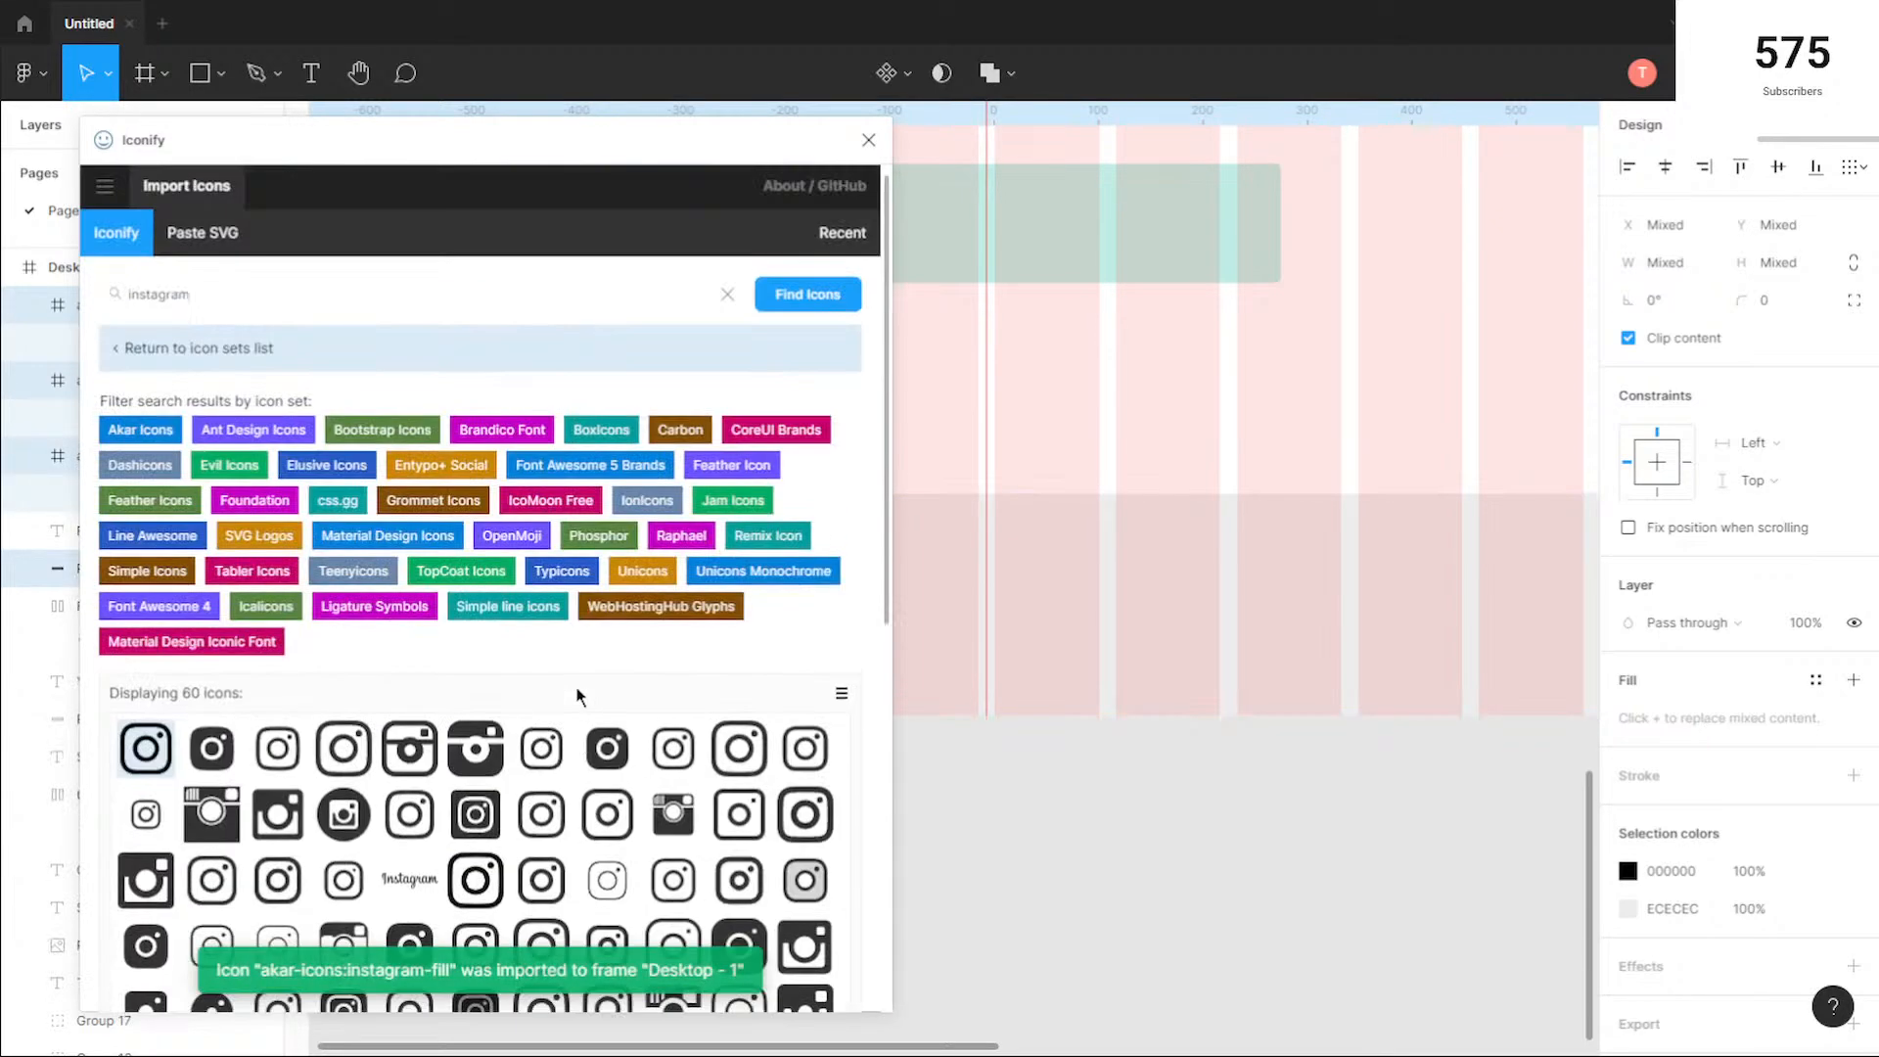
{"action": "left_click", "coordinate": [257, 296]}
{"action": "key", "text": "ctrl+a"}
{"action": "key", "text": "BackSpace"}
{"action": "type", "text": "tum"}
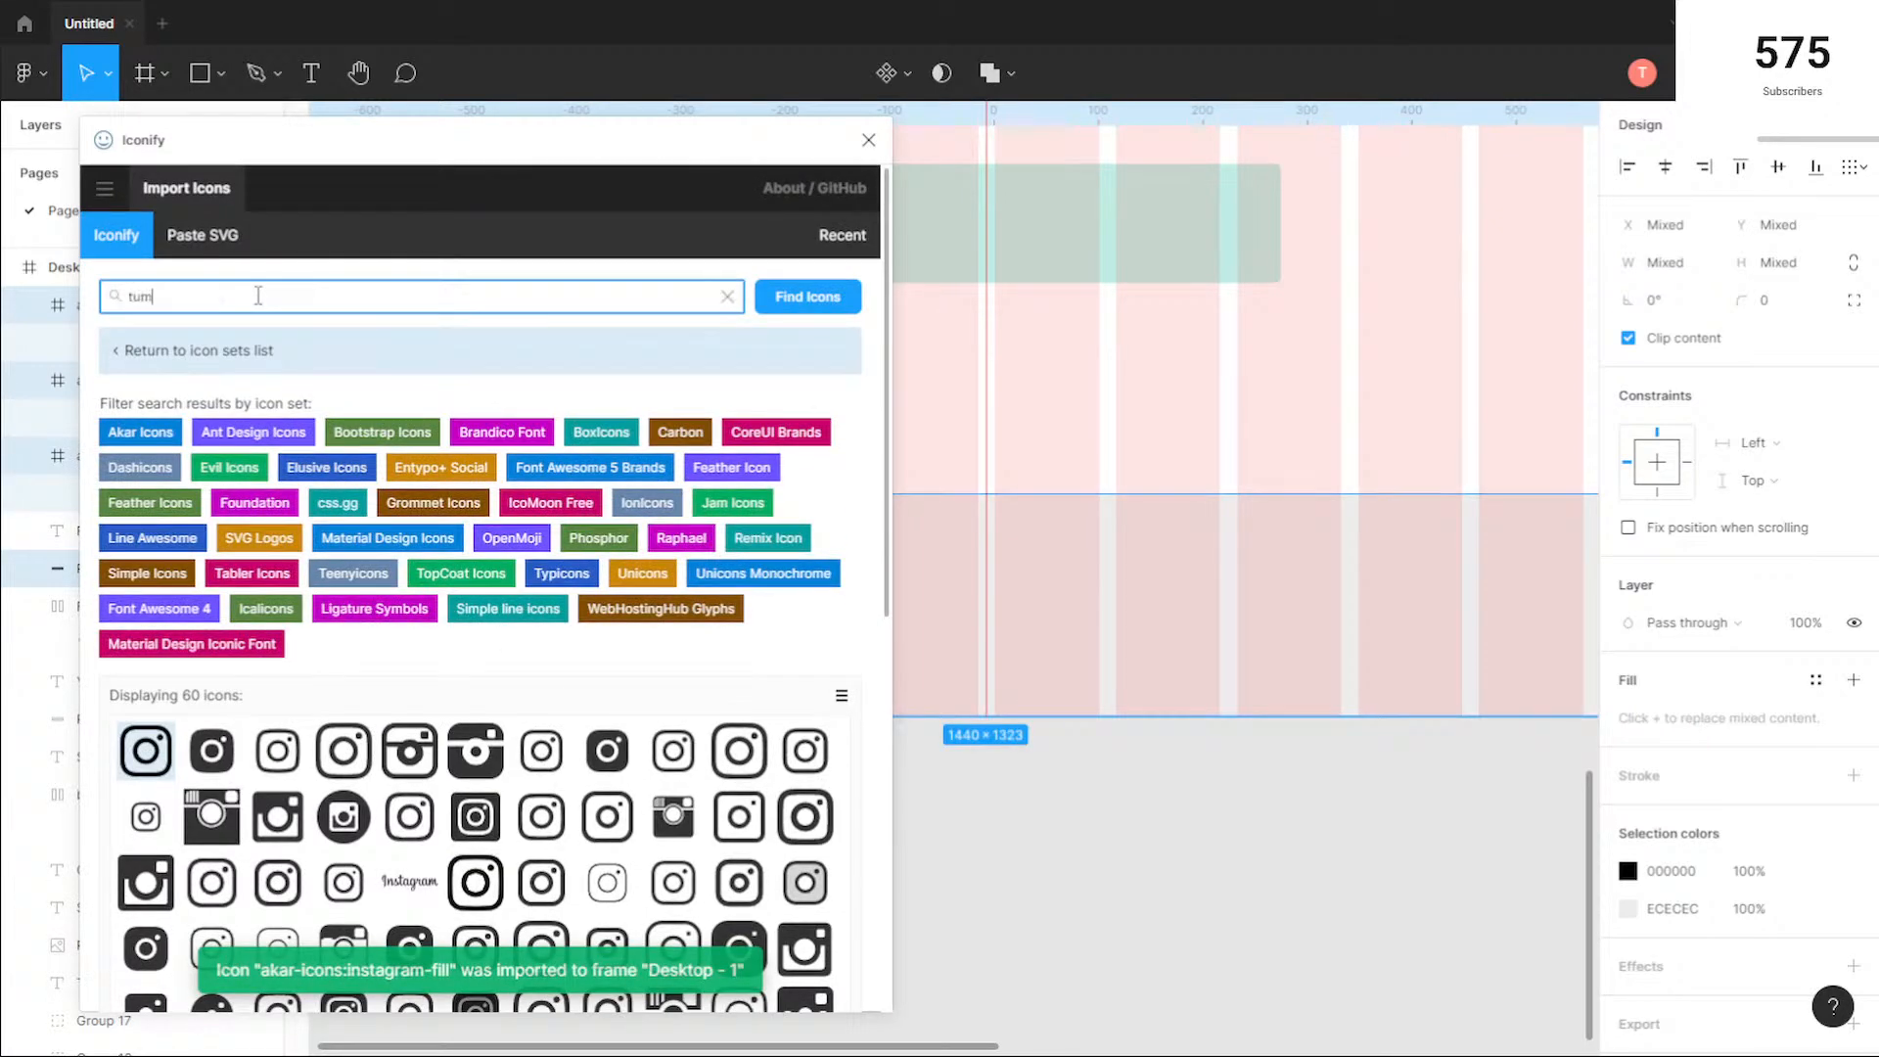
{"action": "scroll", "coordinate": [293, 440], "scroll_direction": "down", "scroll_amount": 5}
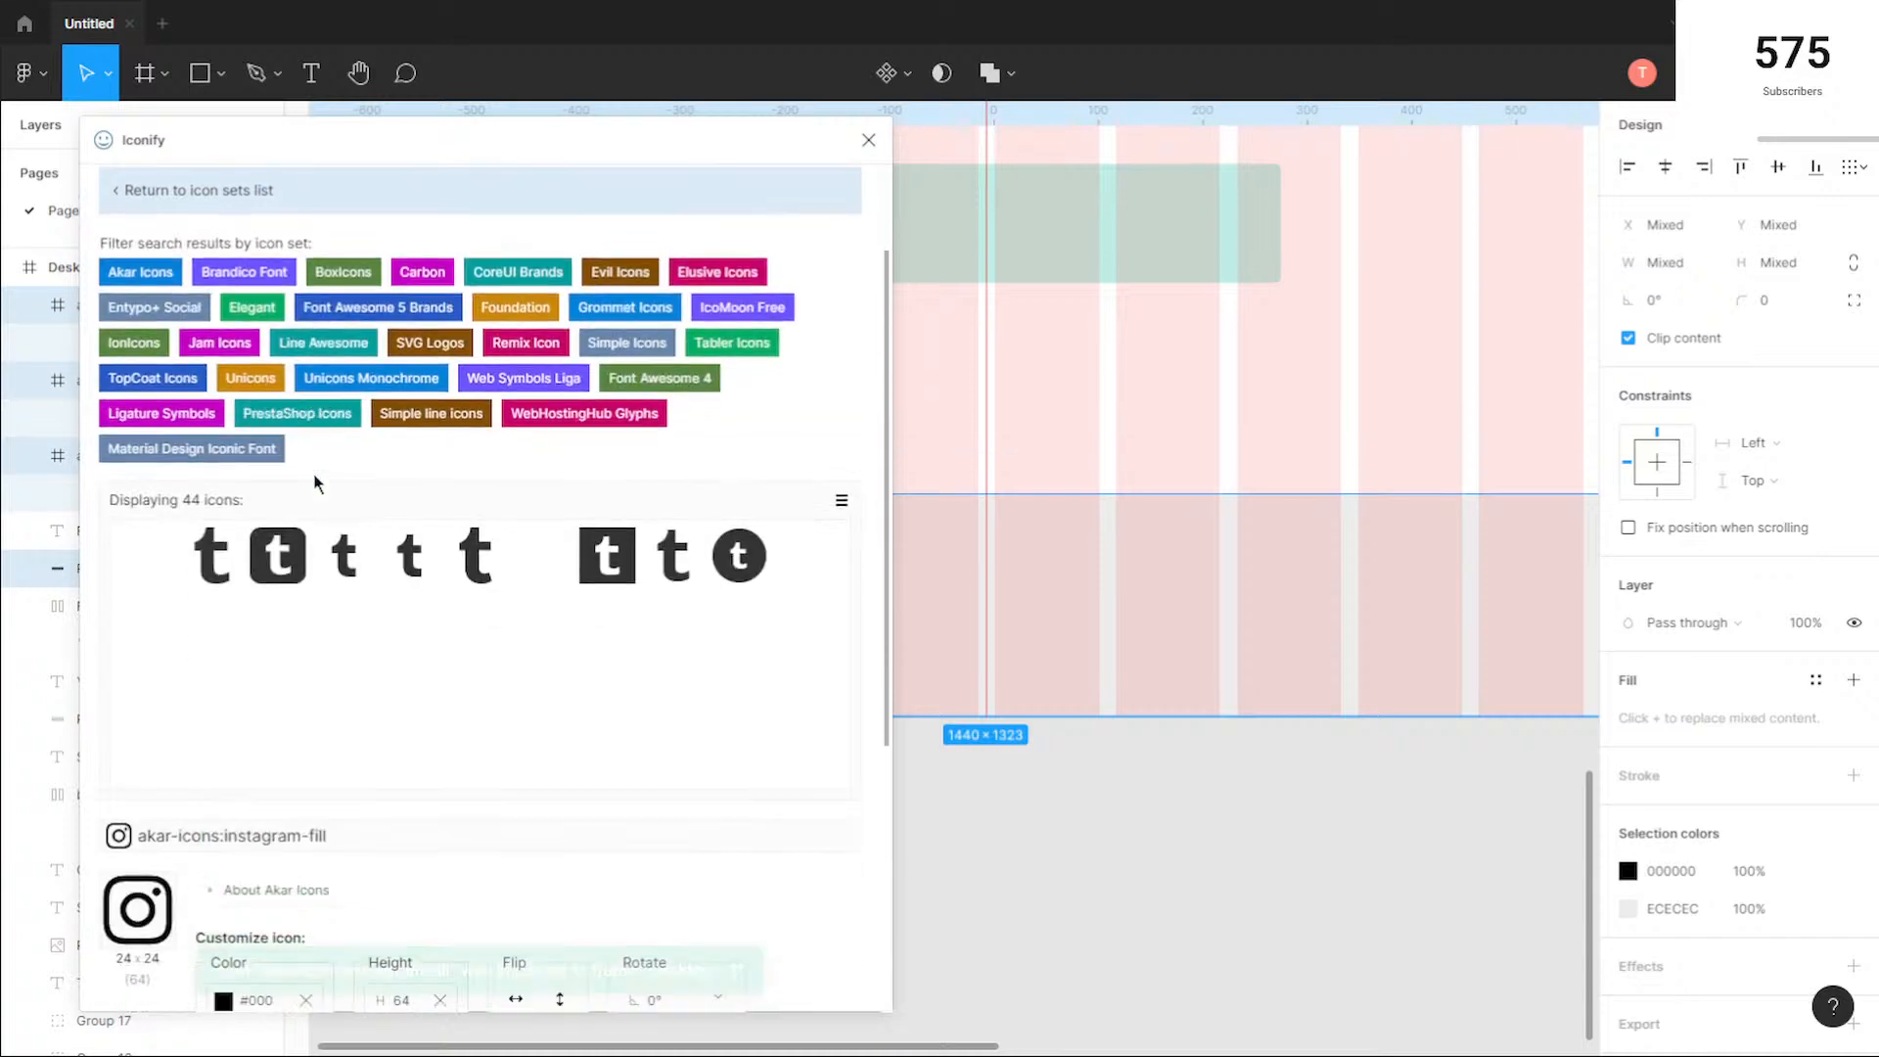
{"action": "scroll", "coordinate": [302, 474], "scroll_direction": "up", "scroll_amount": 3}
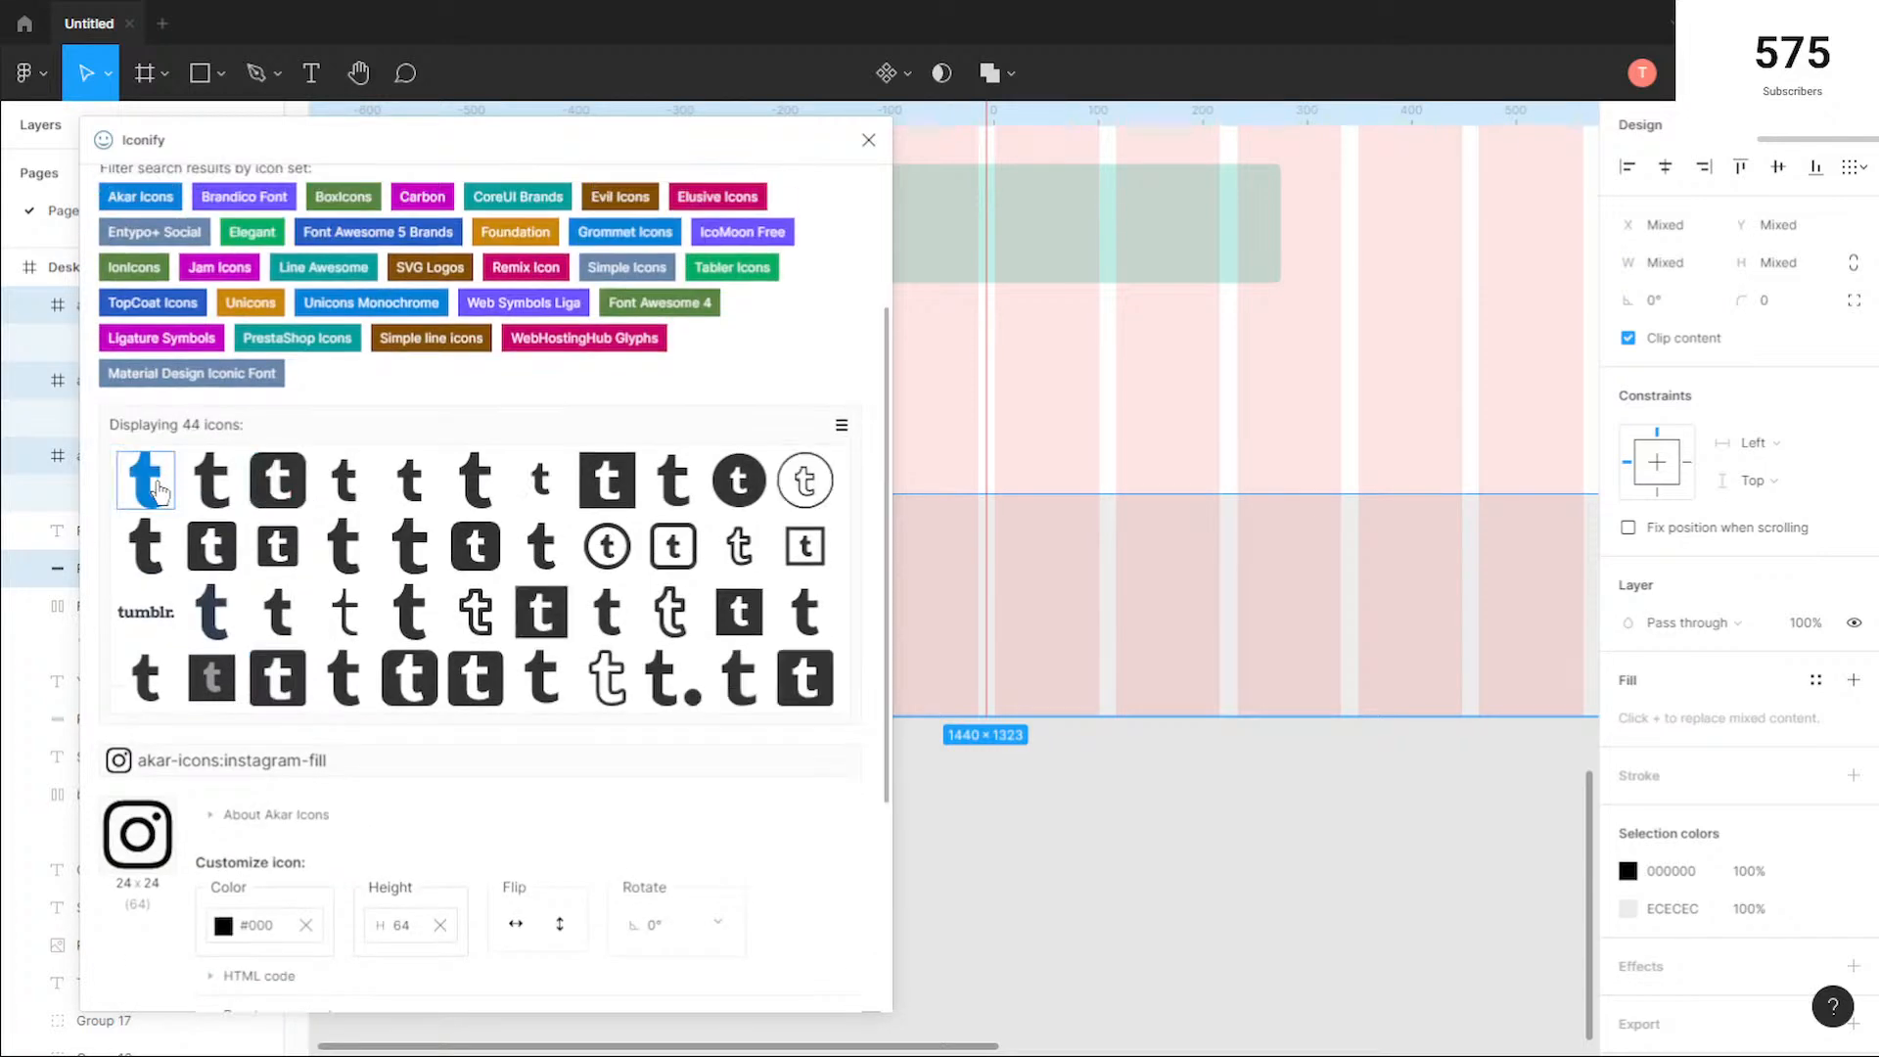
{"action": "left_click", "coordinate": [277, 480]}
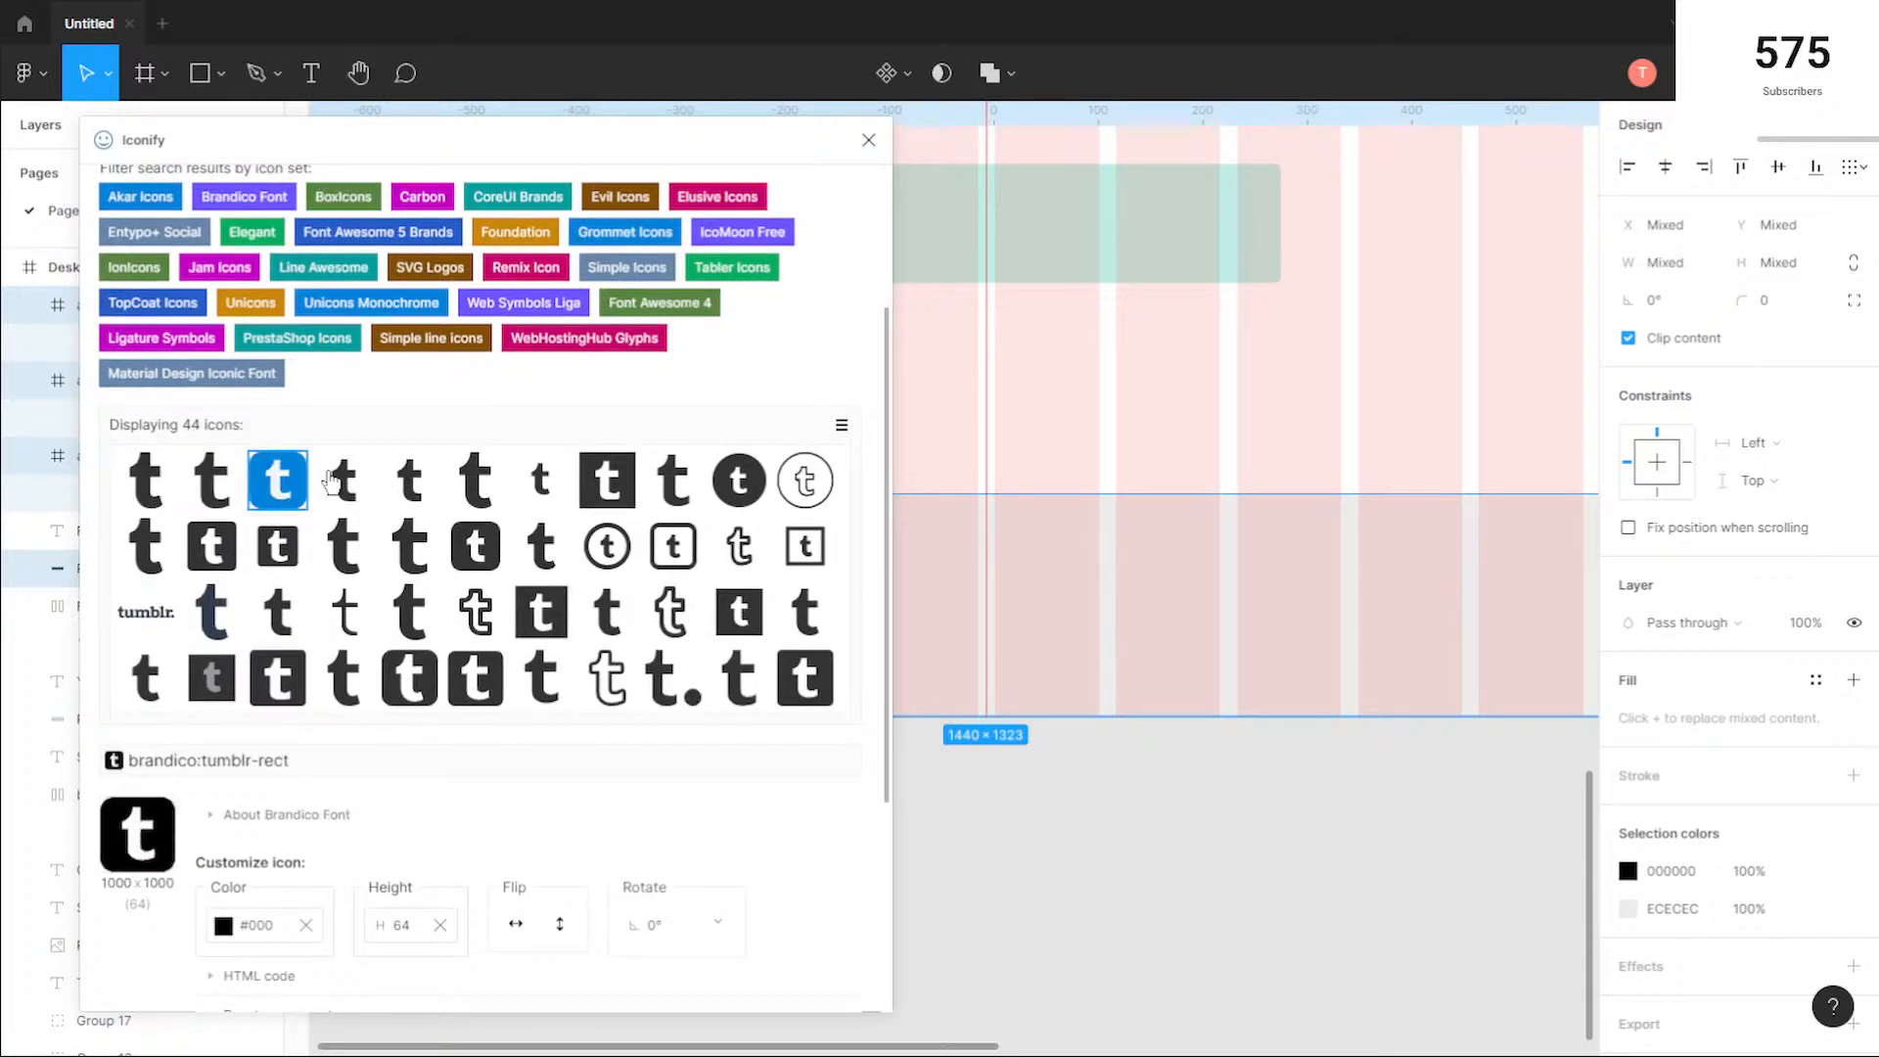
{"action": "scroll", "coordinate": [597, 558], "scroll_direction": "down", "scroll_amount": 4}
{"action": "left_click", "coordinate": [793, 957]}
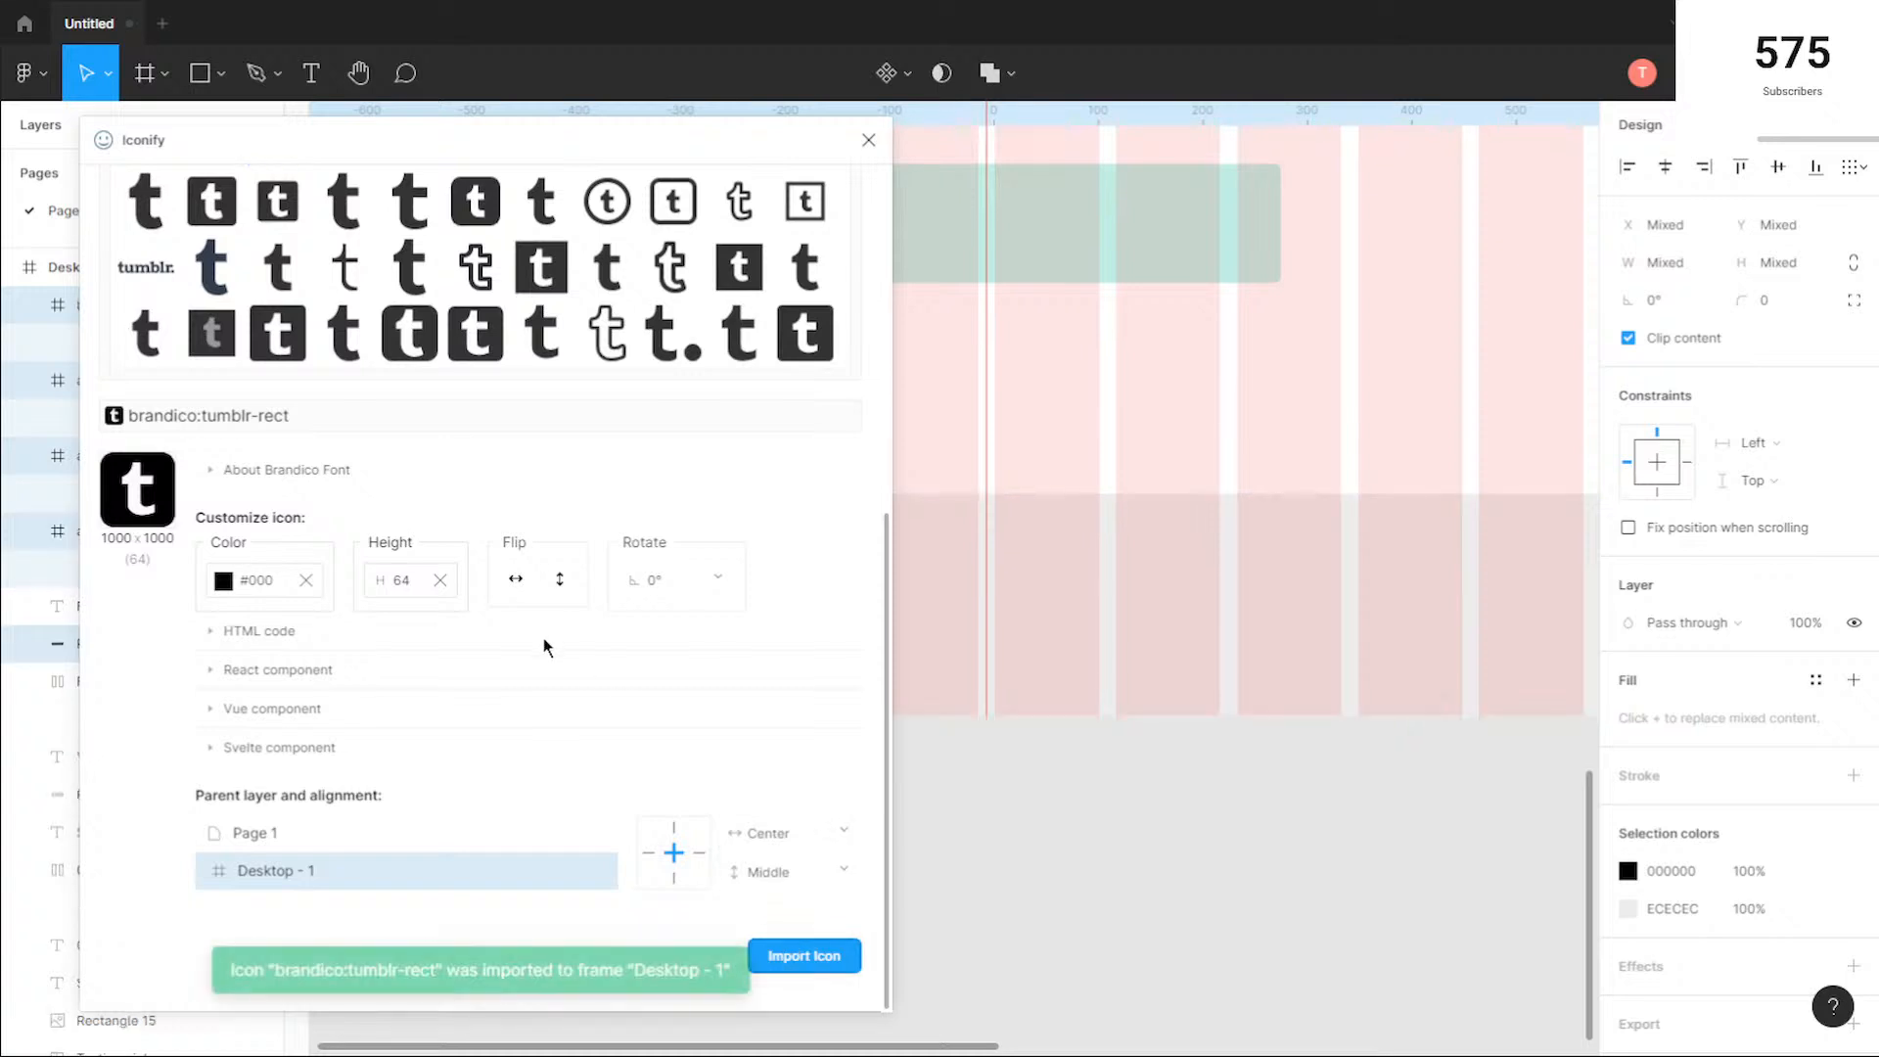
Step: Search Iconify for "pinterest", import the akar-icons:pinterest-fill icon into the Desktop - 1 frame and close the plugin
{"action": "left_click", "coordinate": [303, 296]}
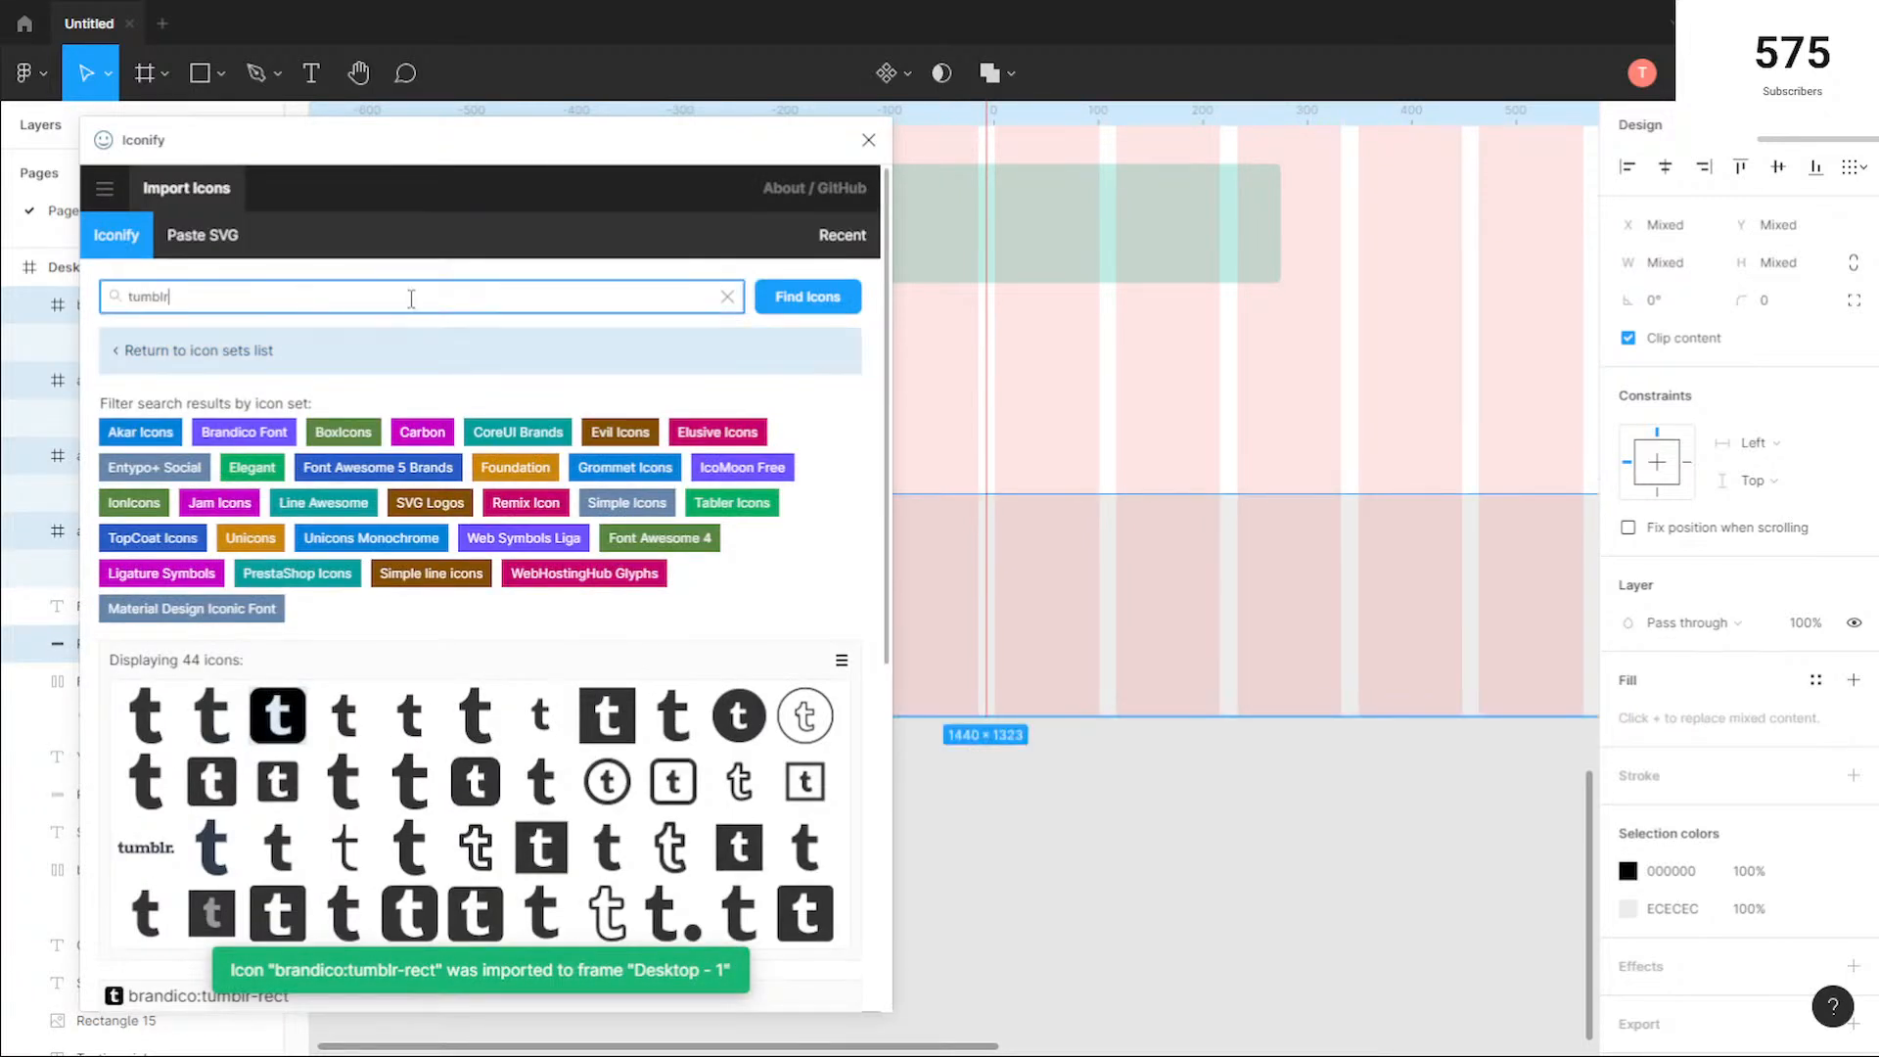
{"action": "type", "text": "pinterest"}
{"action": "key", "text": "Return"}
{"action": "scroll", "coordinate": [277, 506], "scroll_direction": "down", "scroll_amount": 4}
{"action": "scroll", "coordinate": [293, 509], "scroll_direction": "down", "scroll_amount": 3}
{"action": "scroll", "coordinate": [310, 511], "scroll_direction": "up", "scroll_amount": 4}
{"action": "left_click", "coordinate": [147, 446]}
{"action": "scroll", "coordinate": [604, 613], "scroll_direction": "down", "scroll_amount": 1}
{"action": "scroll", "coordinate": [604, 613], "scroll_direction": "down", "scroll_amount": 3}
{"action": "left_click", "coordinate": [824, 956]}
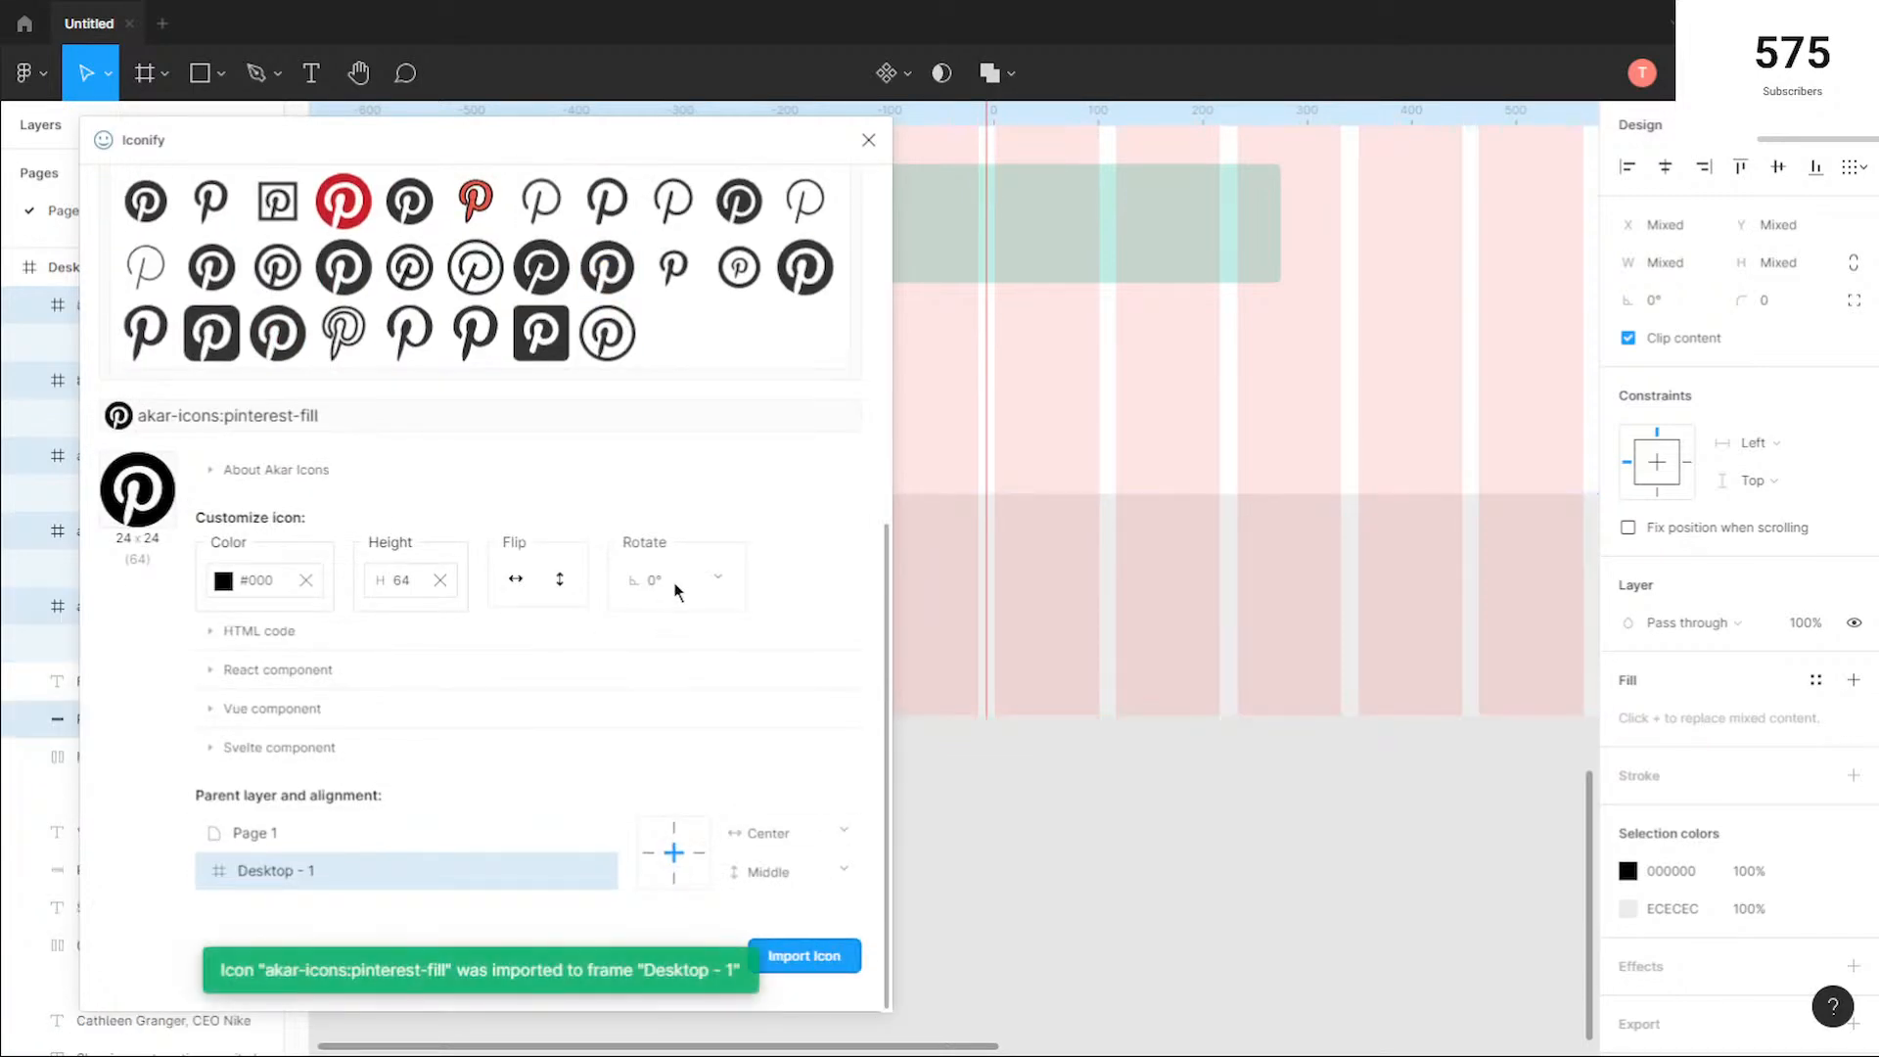
{"action": "left_click", "coordinate": [869, 140]}
{"action": "key", "text": "Escape"}
Step: Move the Pinterest icon from the stack above the testimonial photo into the grey footer, at about X 1010, Y 2403
{"action": "scroll", "coordinate": [1188, 415], "scroll_direction": "down", "scroll_amount": 4}
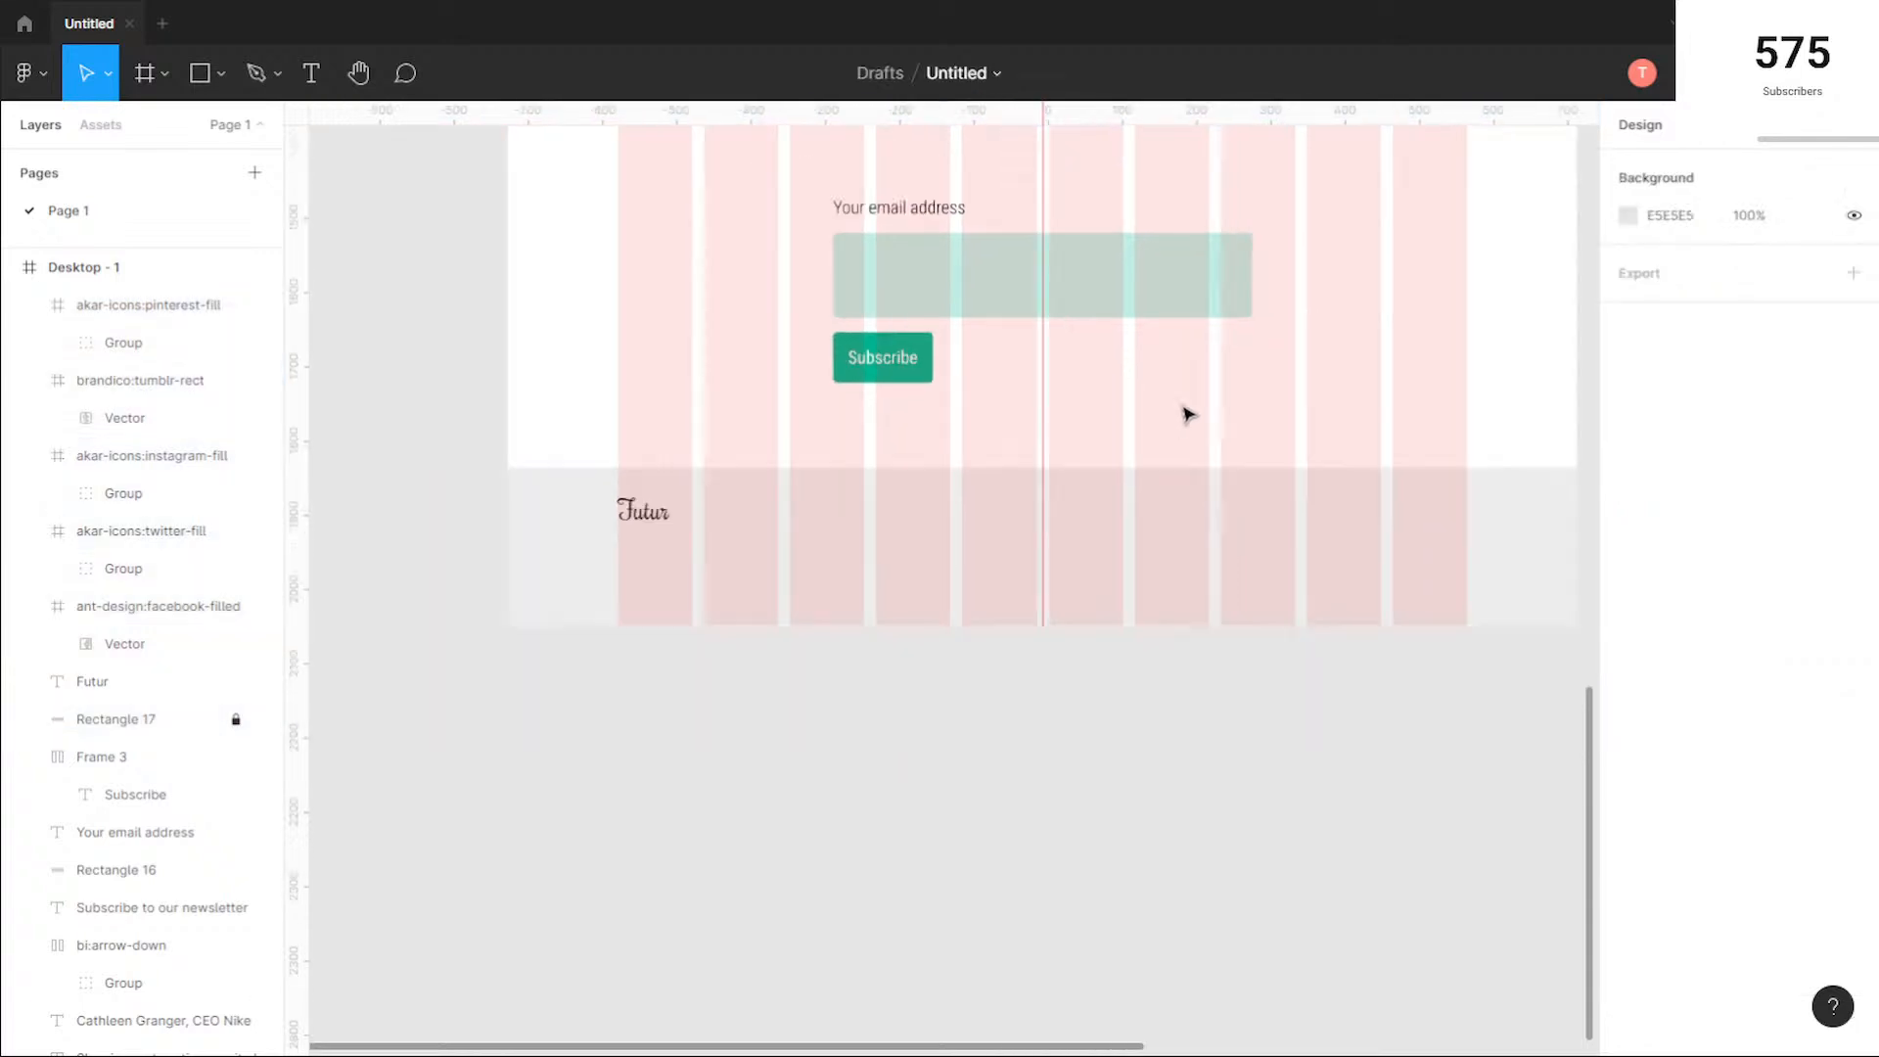
{"action": "scroll", "coordinate": [1188, 415], "scroll_direction": "down", "scroll_amount": 2}
{"action": "left_click_drag", "start_coordinate": [1316, 248], "coordinate": [1135, 587]}
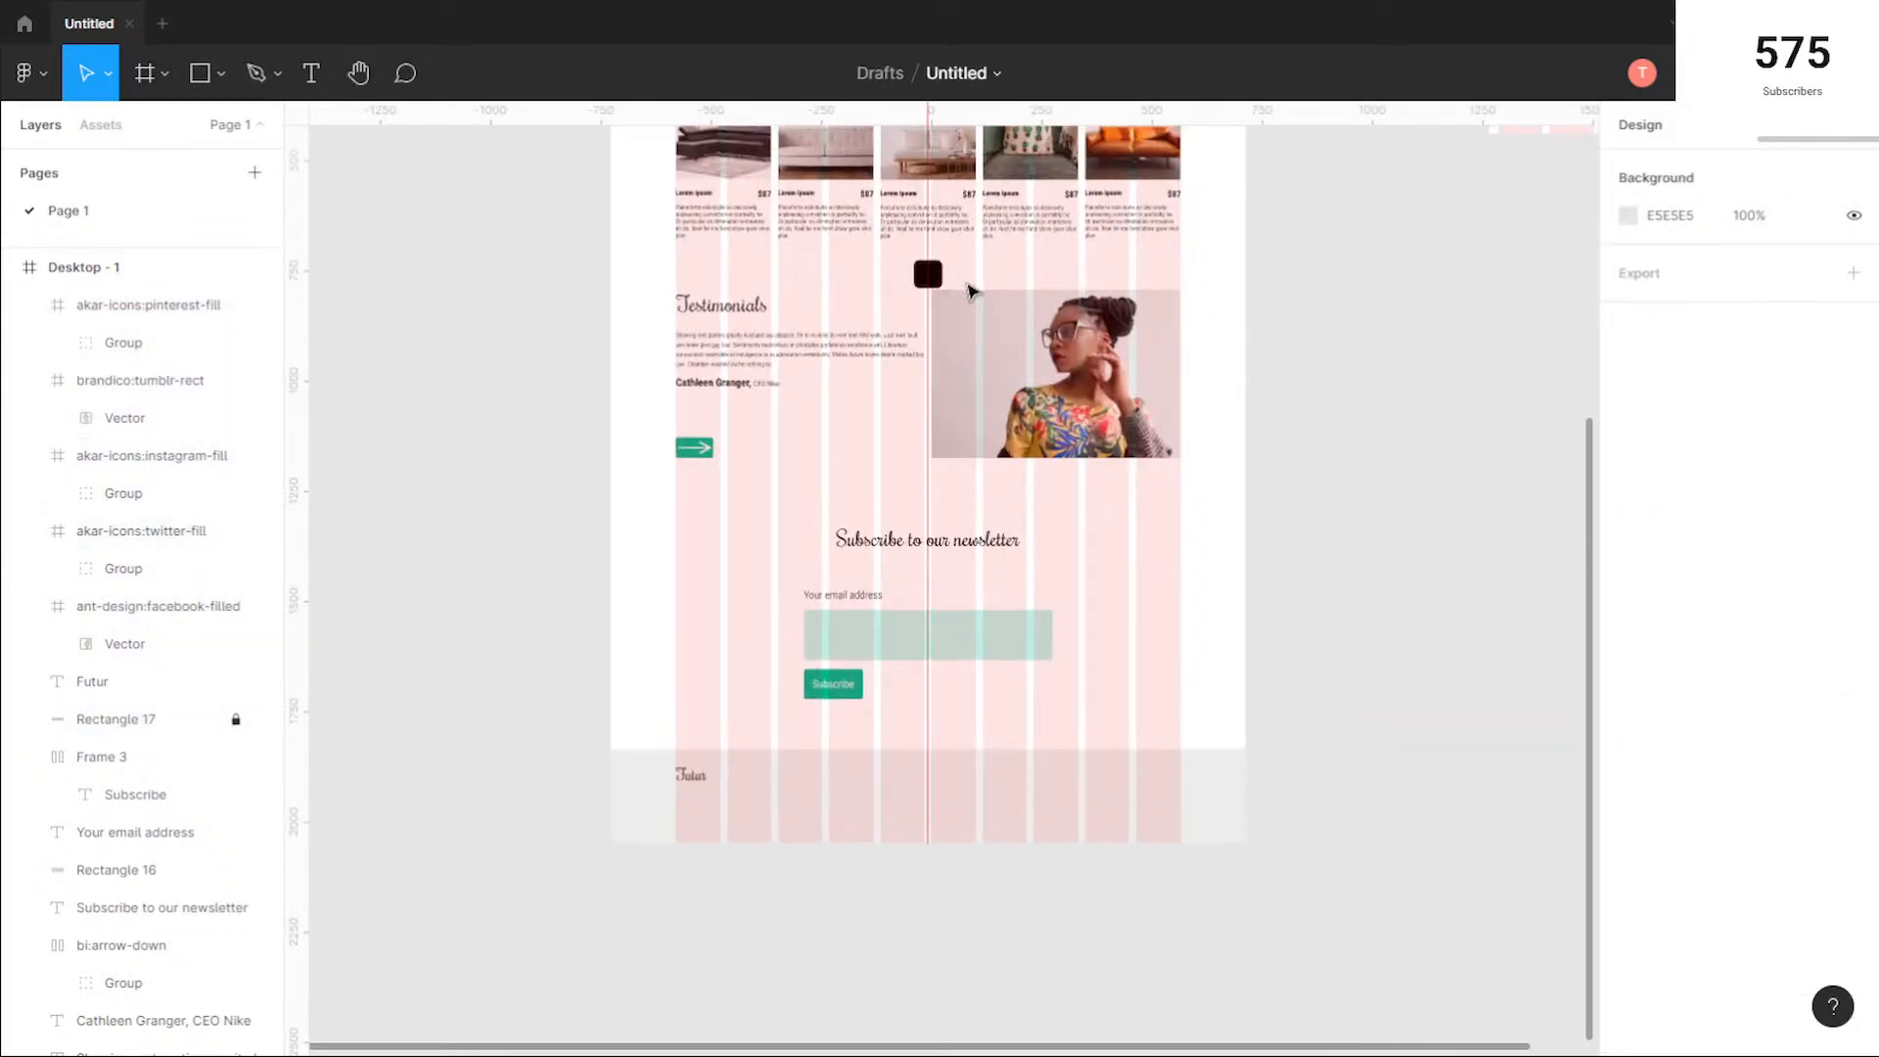
{"action": "left_click_drag", "start_coordinate": [972, 290], "coordinate": [897, 256]}
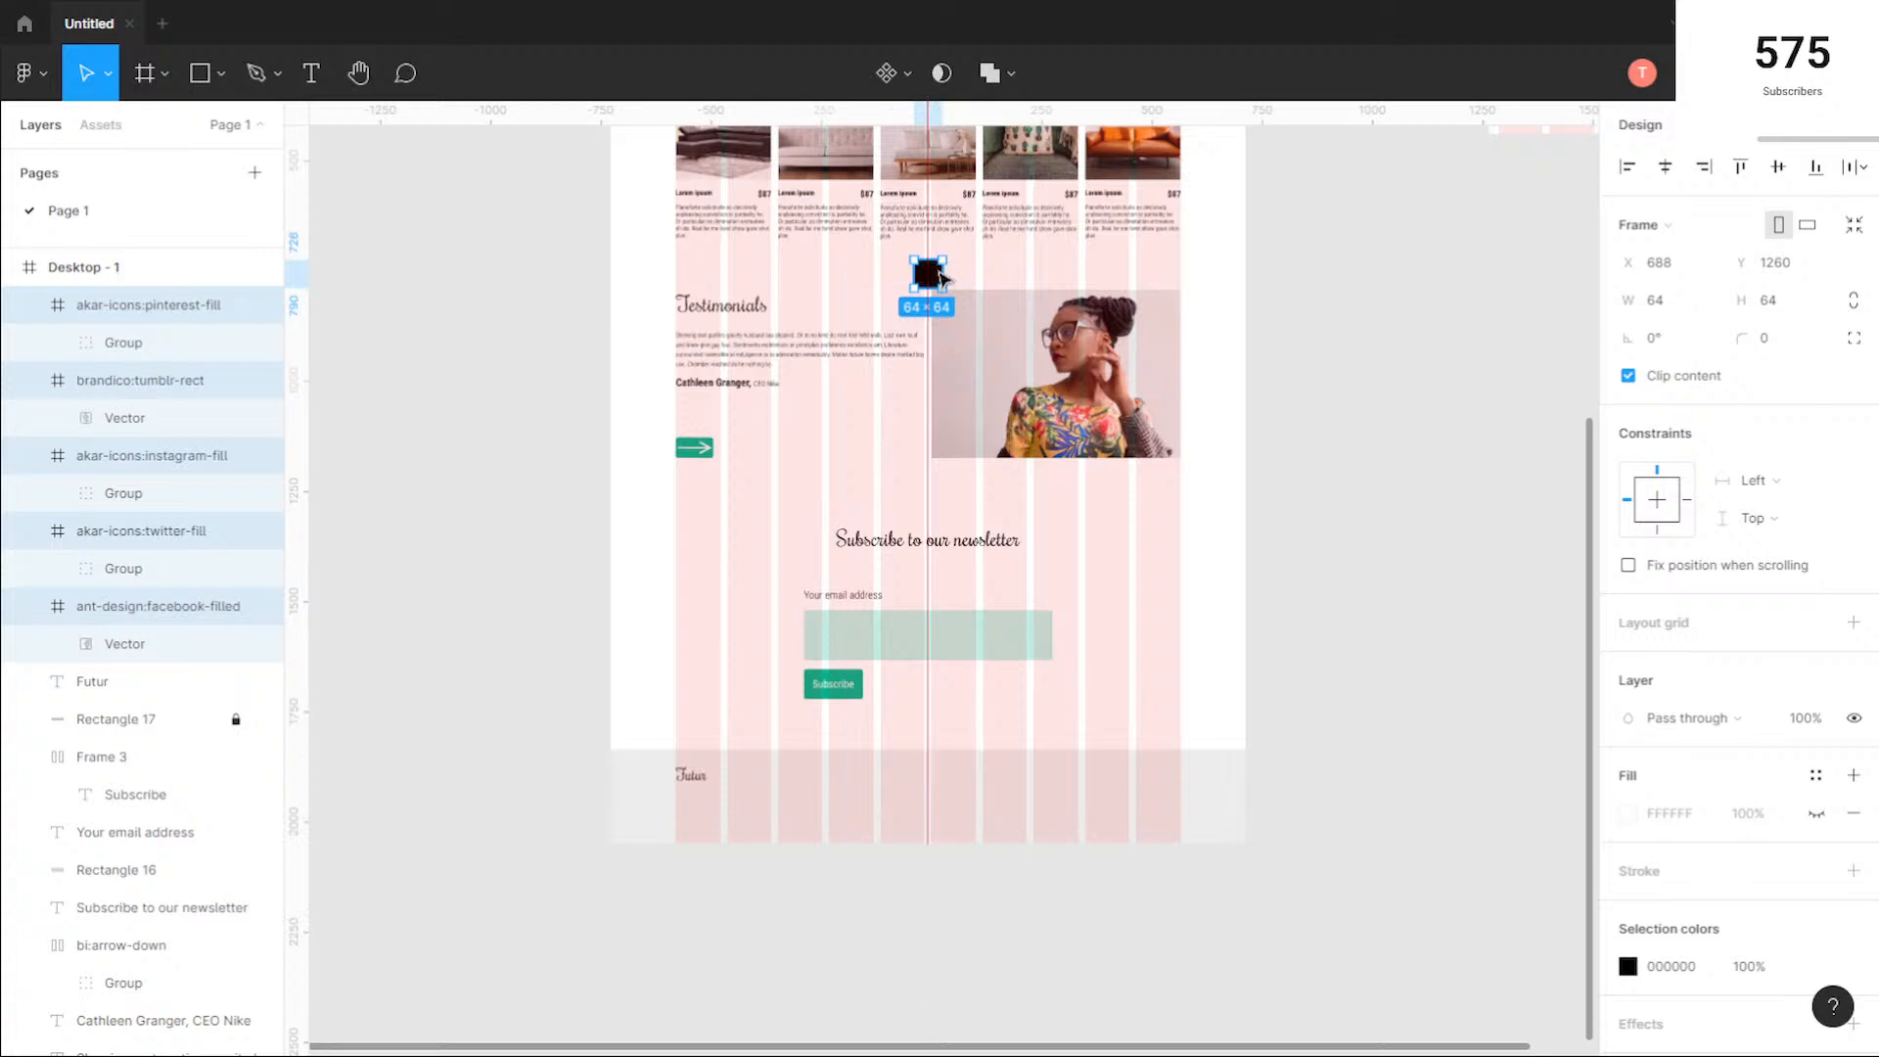
{"action": "key", "text": "Escape"}
{"action": "scroll", "coordinate": [930, 284], "scroll_direction": "up", "scroll_amount": 5}
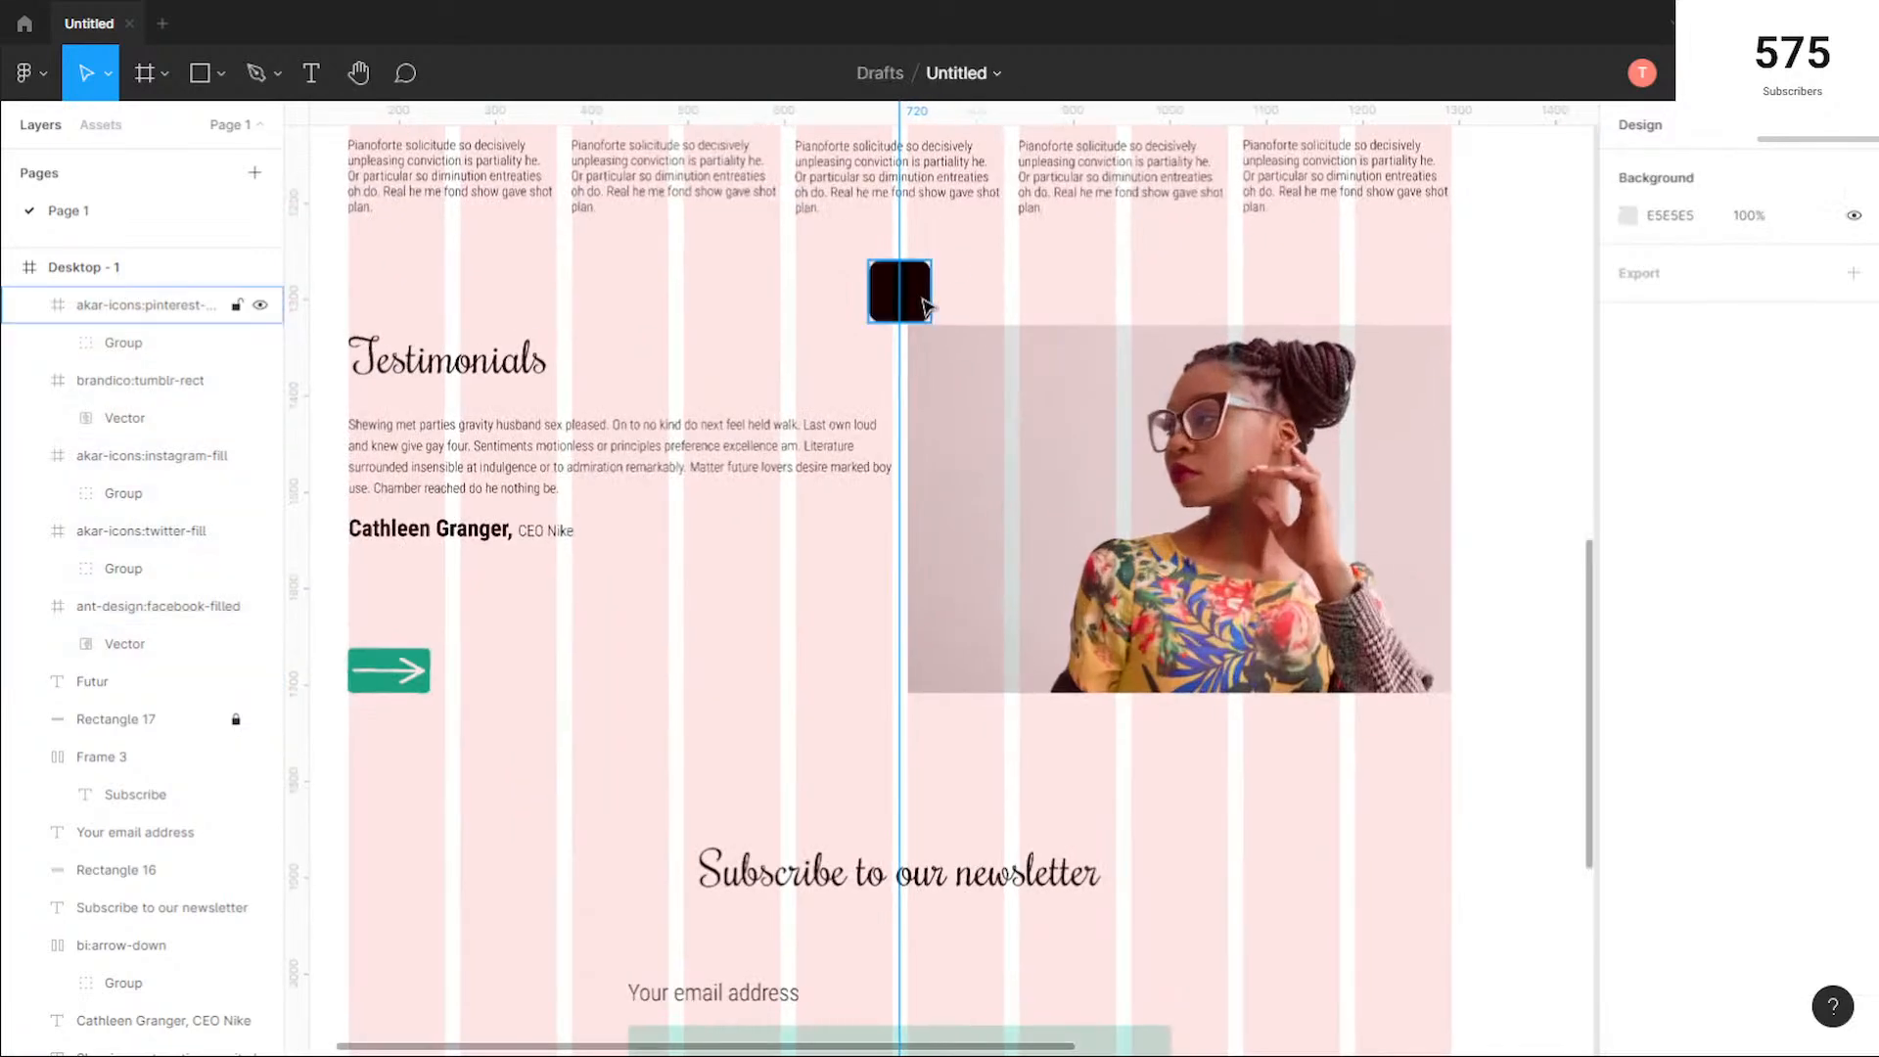
{"action": "left_click_drag", "start_coordinate": [926, 299], "coordinate": [1207, 810]}
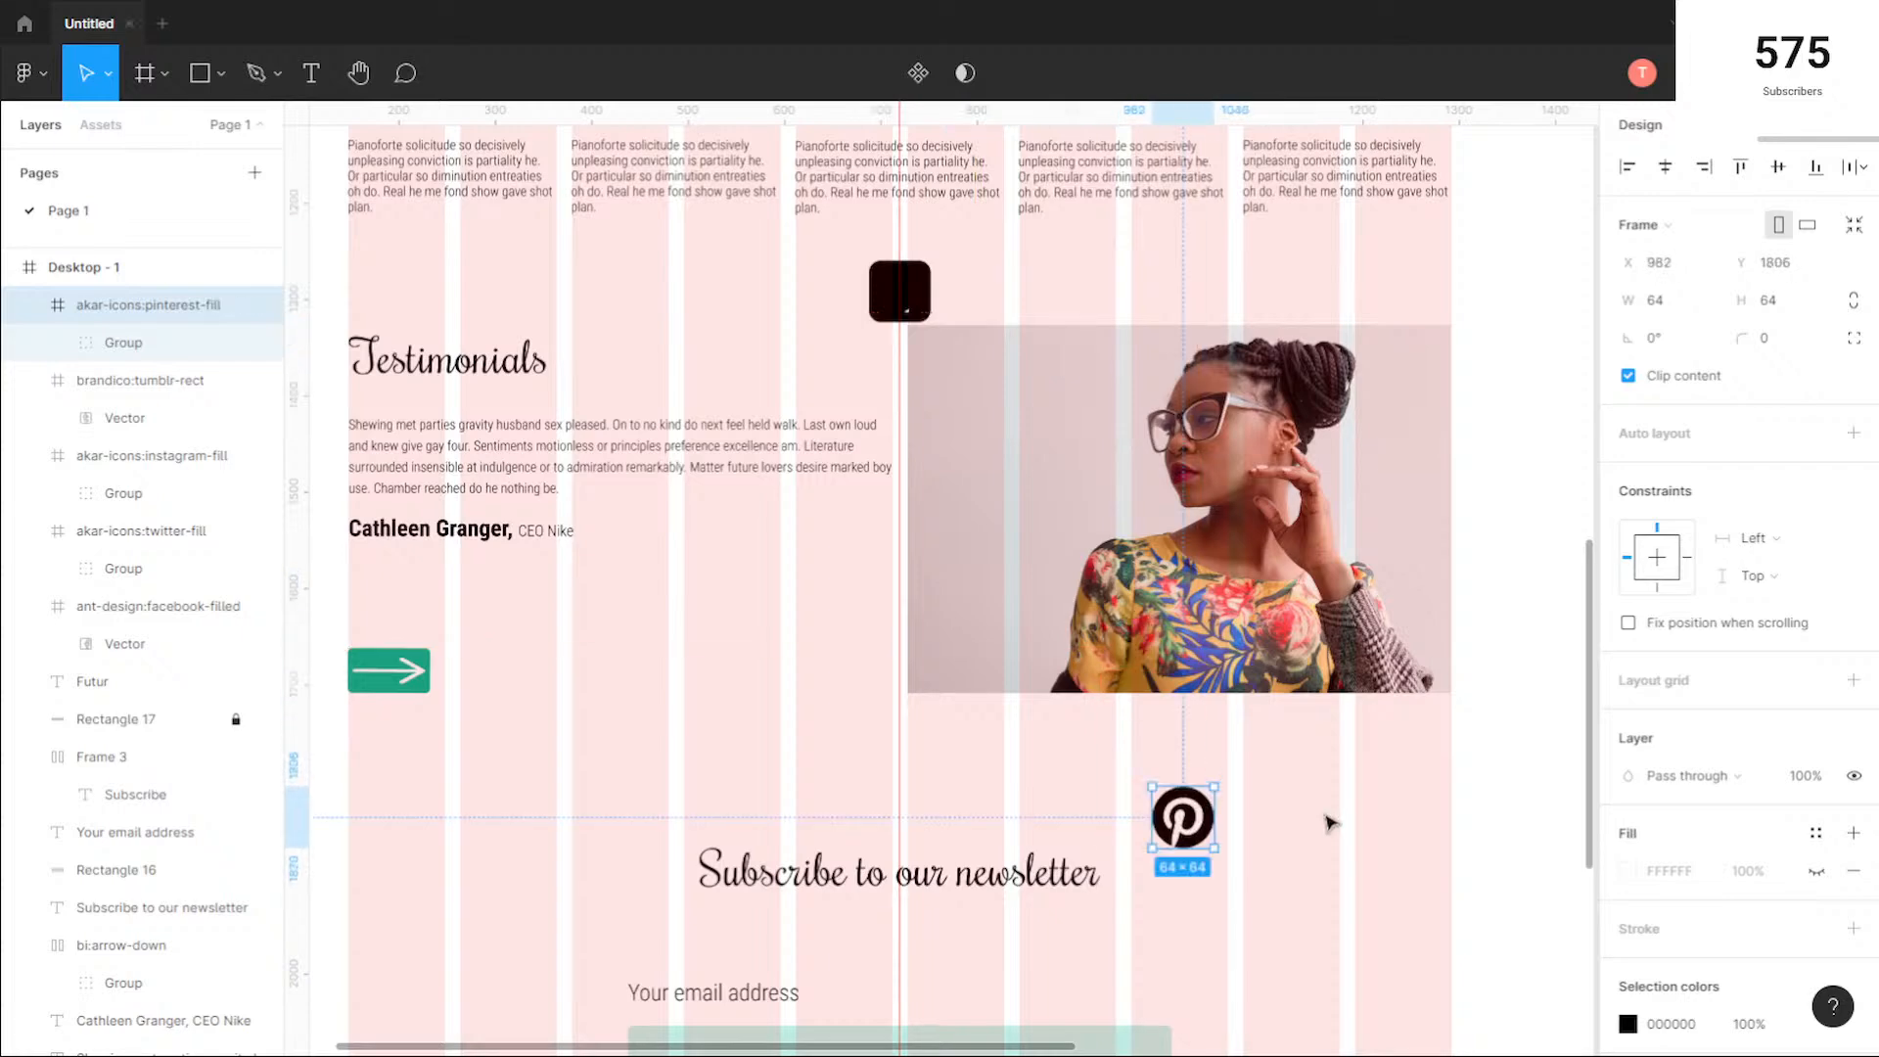
{"action": "scroll", "coordinate": [1329, 814], "scroll_direction": "down", "scroll_amount": 5}
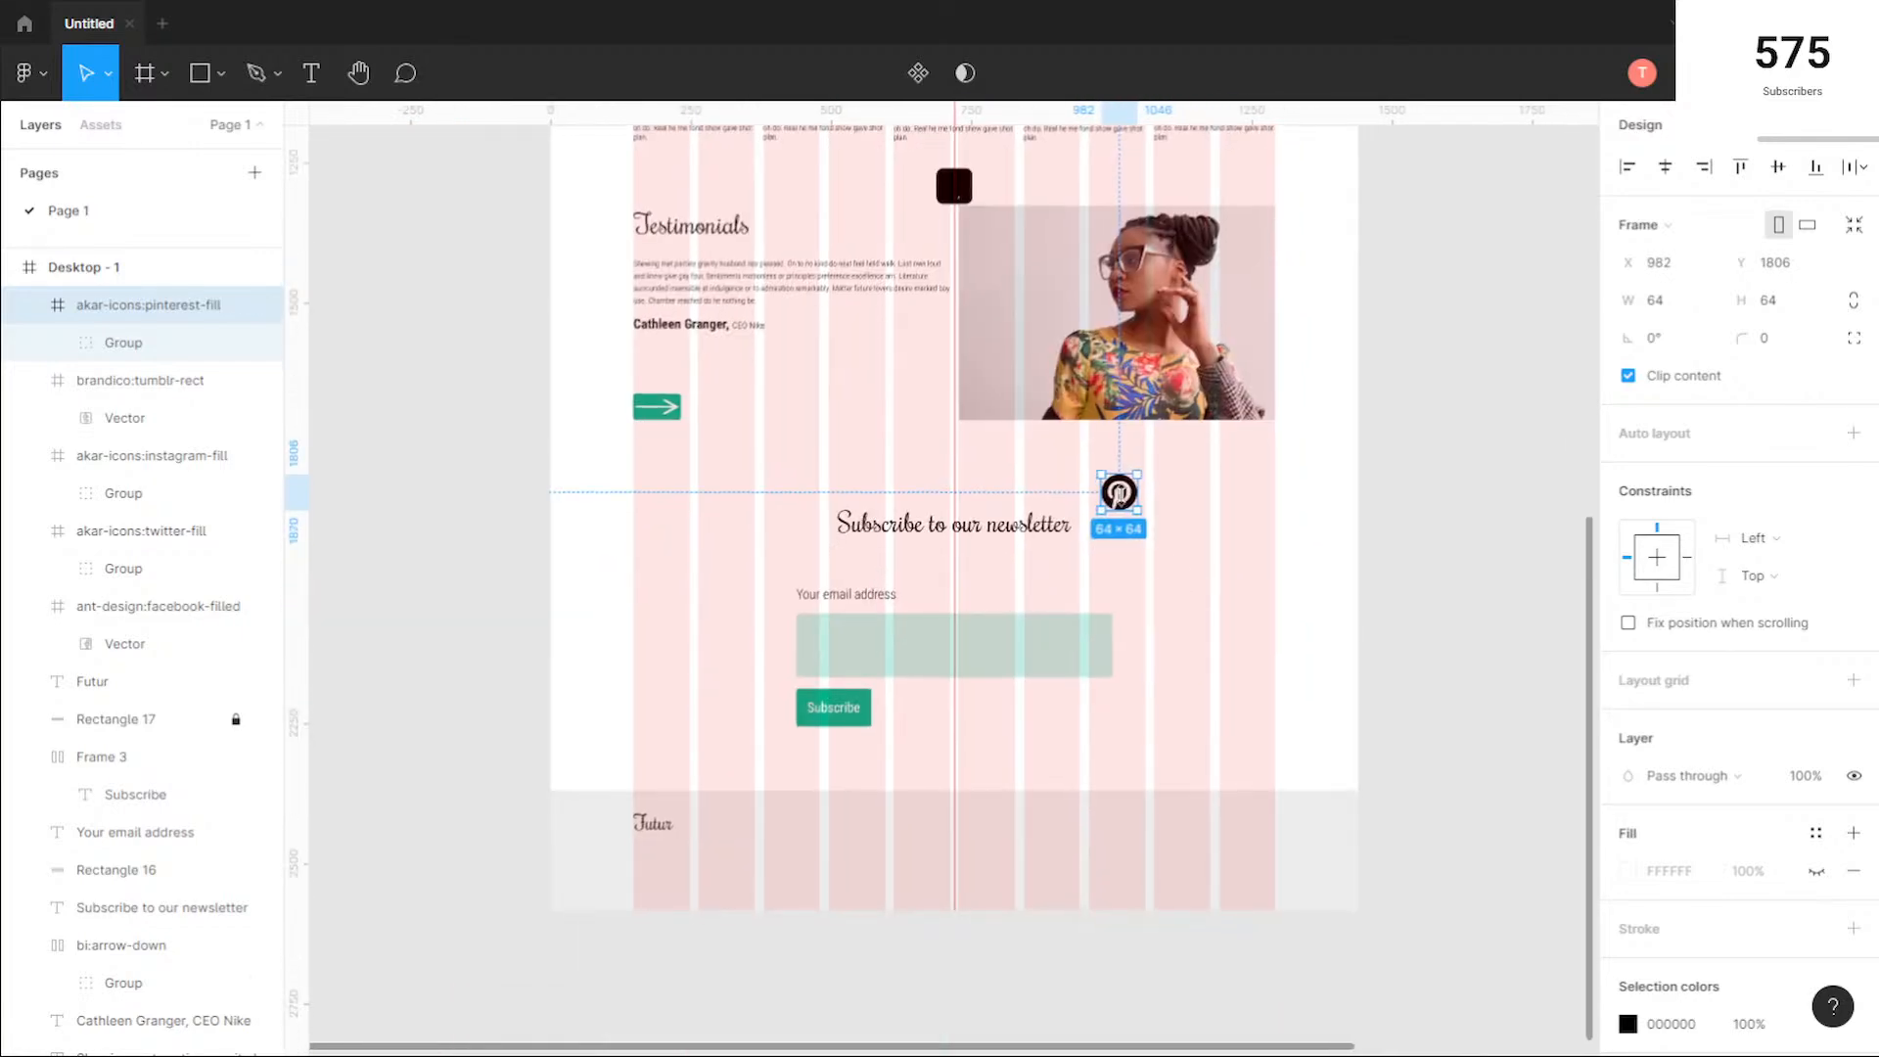
{"action": "left_click_drag", "start_coordinate": [1147, 810], "coordinate": [1148, 813]}
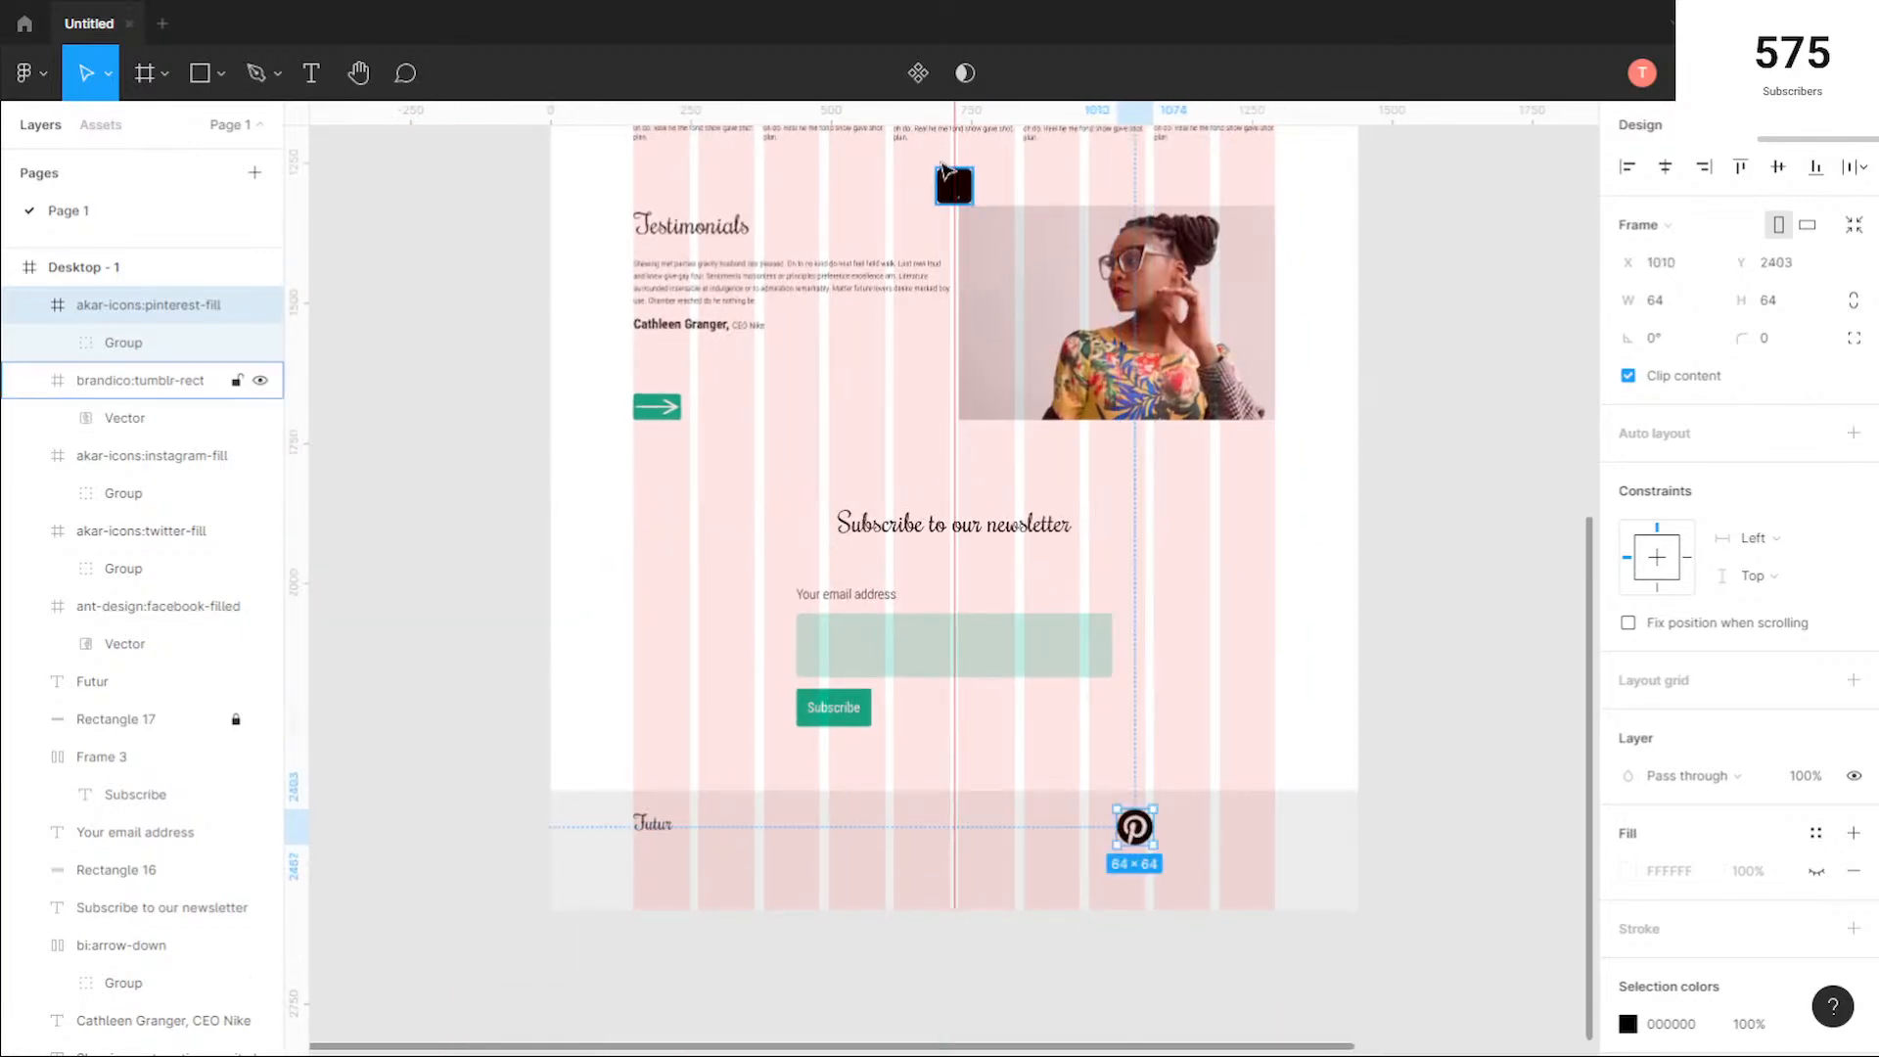
Step: Remove the vertical ruler guide running through the page centre at 720
{"action": "left_click", "coordinate": [956, 182]}
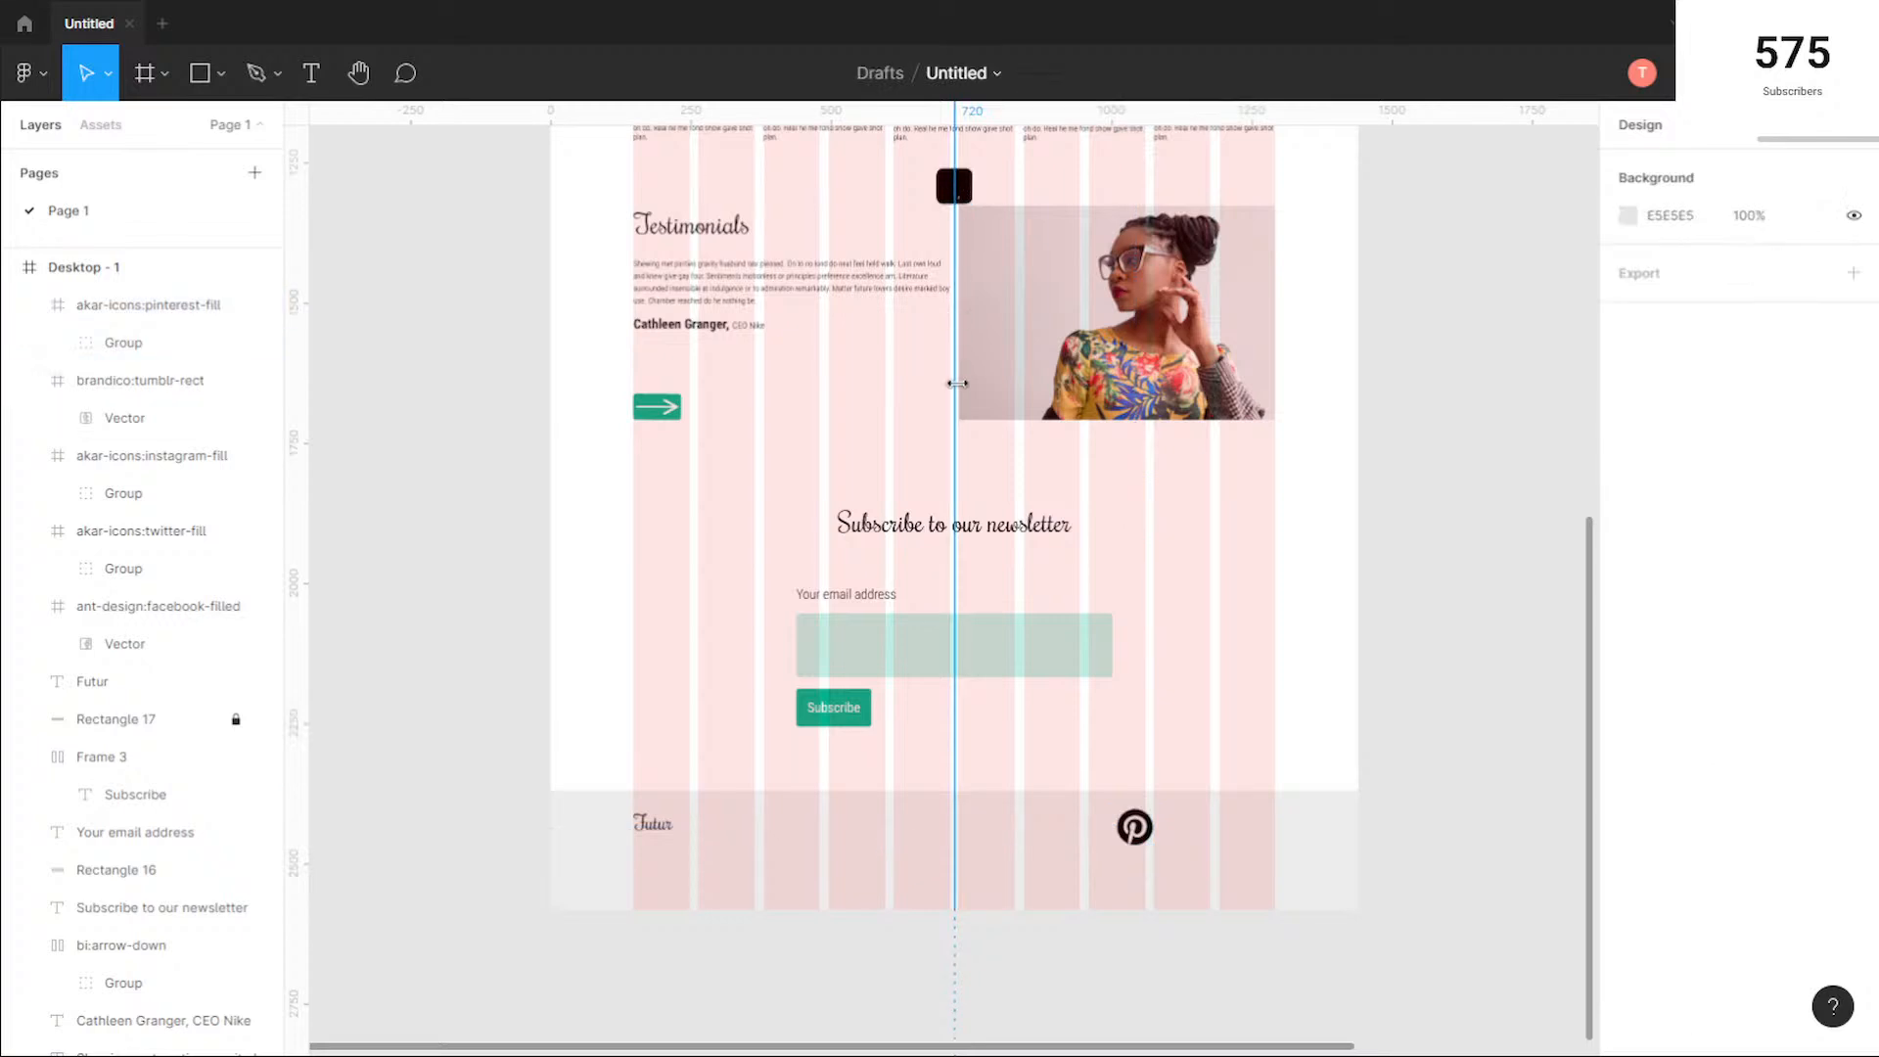
{"action": "left_click_drag", "start_coordinate": [956, 386], "coordinate": [277, 386]}
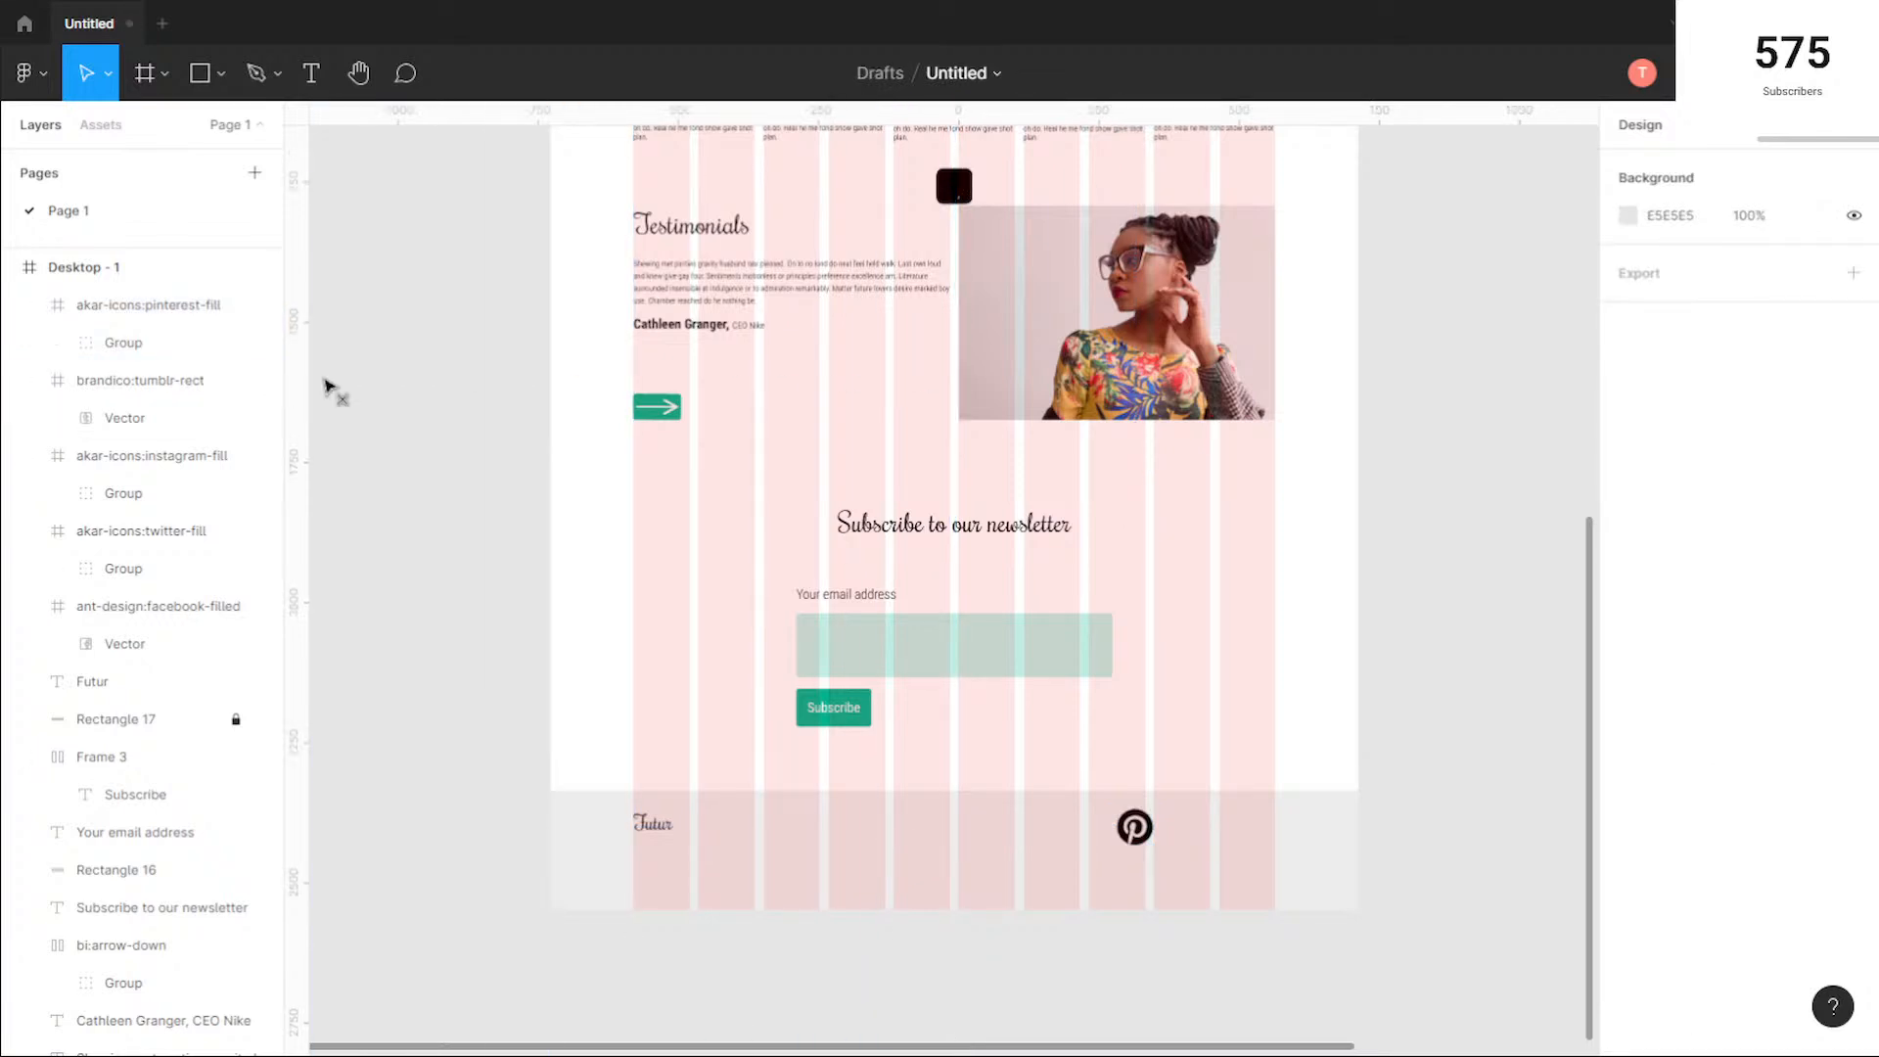
Step: Move the stacked Tumblr, Instagram, Twitter and Facebook icons into the footer, forming a row between the Futur name and the Pinterest icon
{"action": "left_click_drag", "start_coordinate": [957, 185], "coordinate": [1059, 670]}
{"action": "left_click_drag", "start_coordinate": [938, 183], "coordinate": [997, 816]}
{"action": "left_click_drag", "start_coordinate": [954, 185], "coordinate": [955, 820]}
{"action": "left_click_drag", "start_coordinate": [955, 185], "coordinate": [896, 830]}
Step: Scale the footer's Facebook icon down to 32 × 32 and place it at about X 505, Y 2419
{"action": "scroll", "coordinate": [1129, 722], "scroll_direction": "up", "scroll_amount": 5}
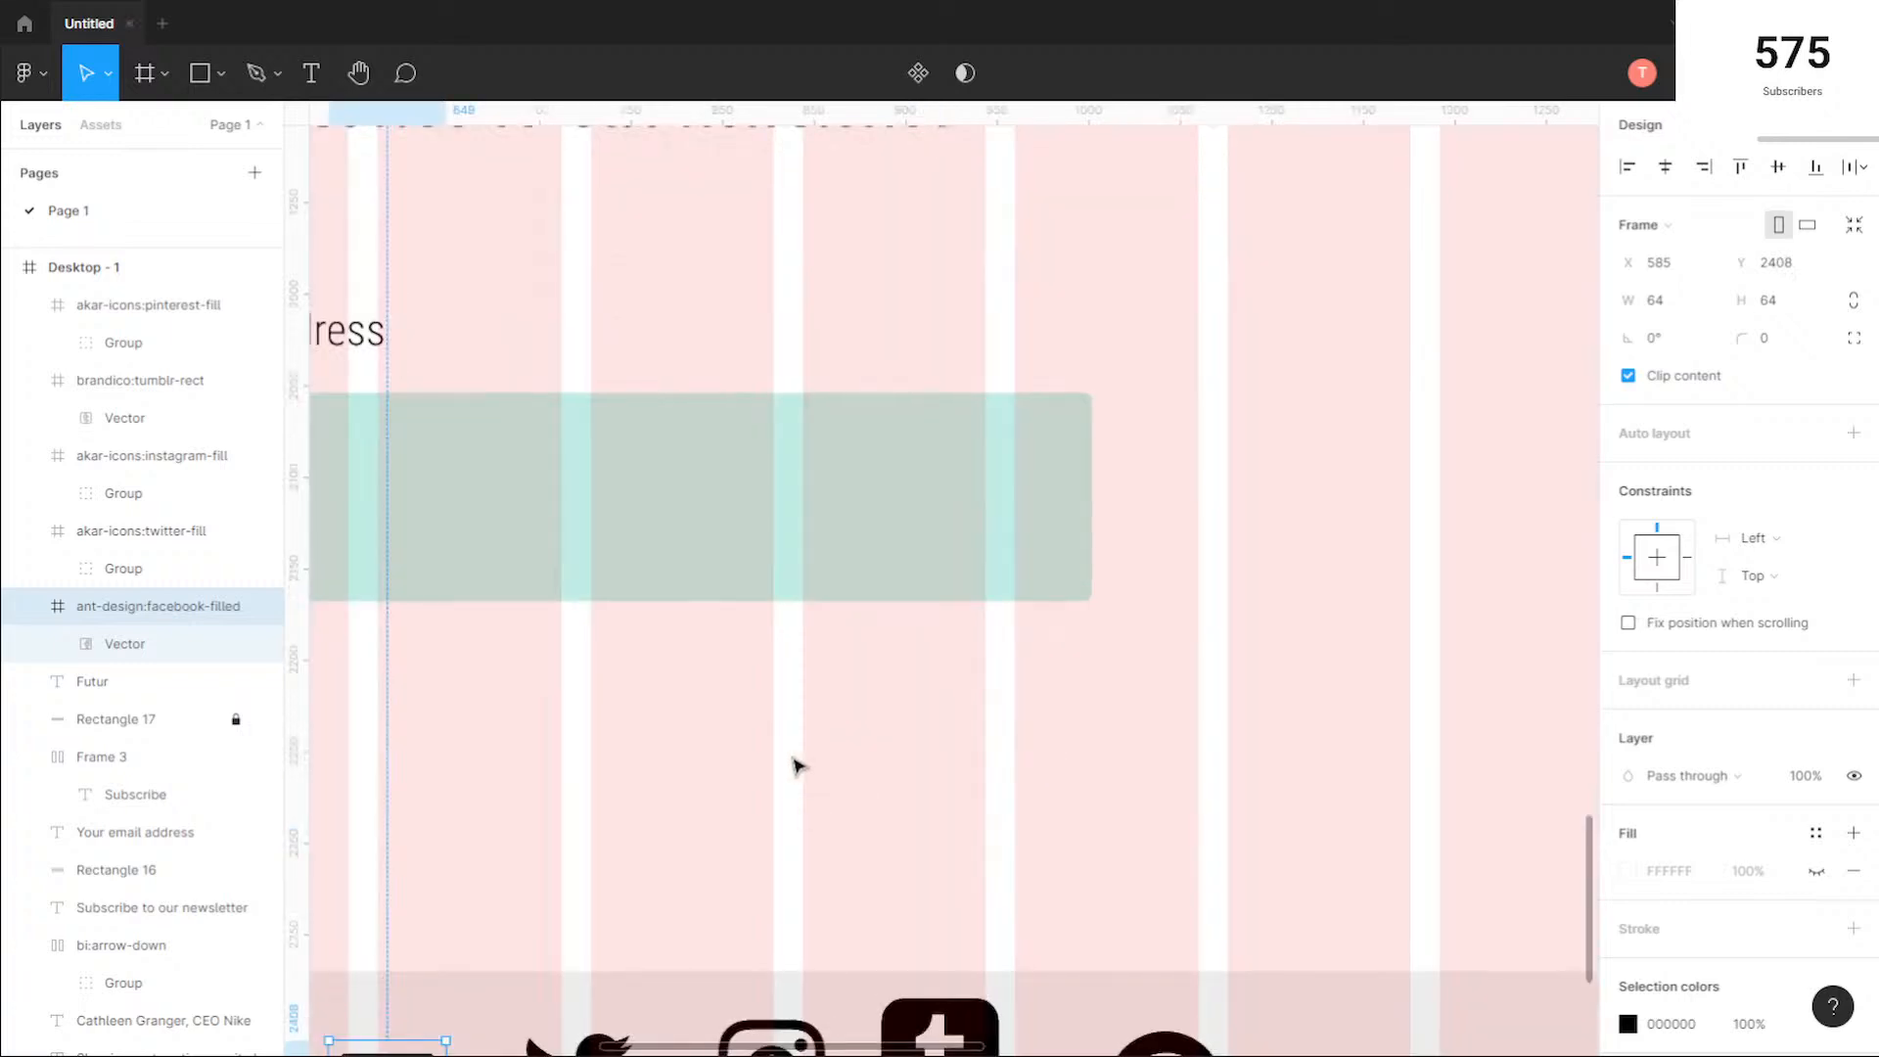
{"action": "scroll", "coordinate": [793, 764], "scroll_direction": "down", "scroll_amount": 5}
{"action": "scroll", "coordinate": [881, 726], "scroll_direction": "up", "scroll_amount": 3}
{"action": "scroll", "coordinate": [881, 494], "scroll_direction": "up", "scroll_amount": 3}
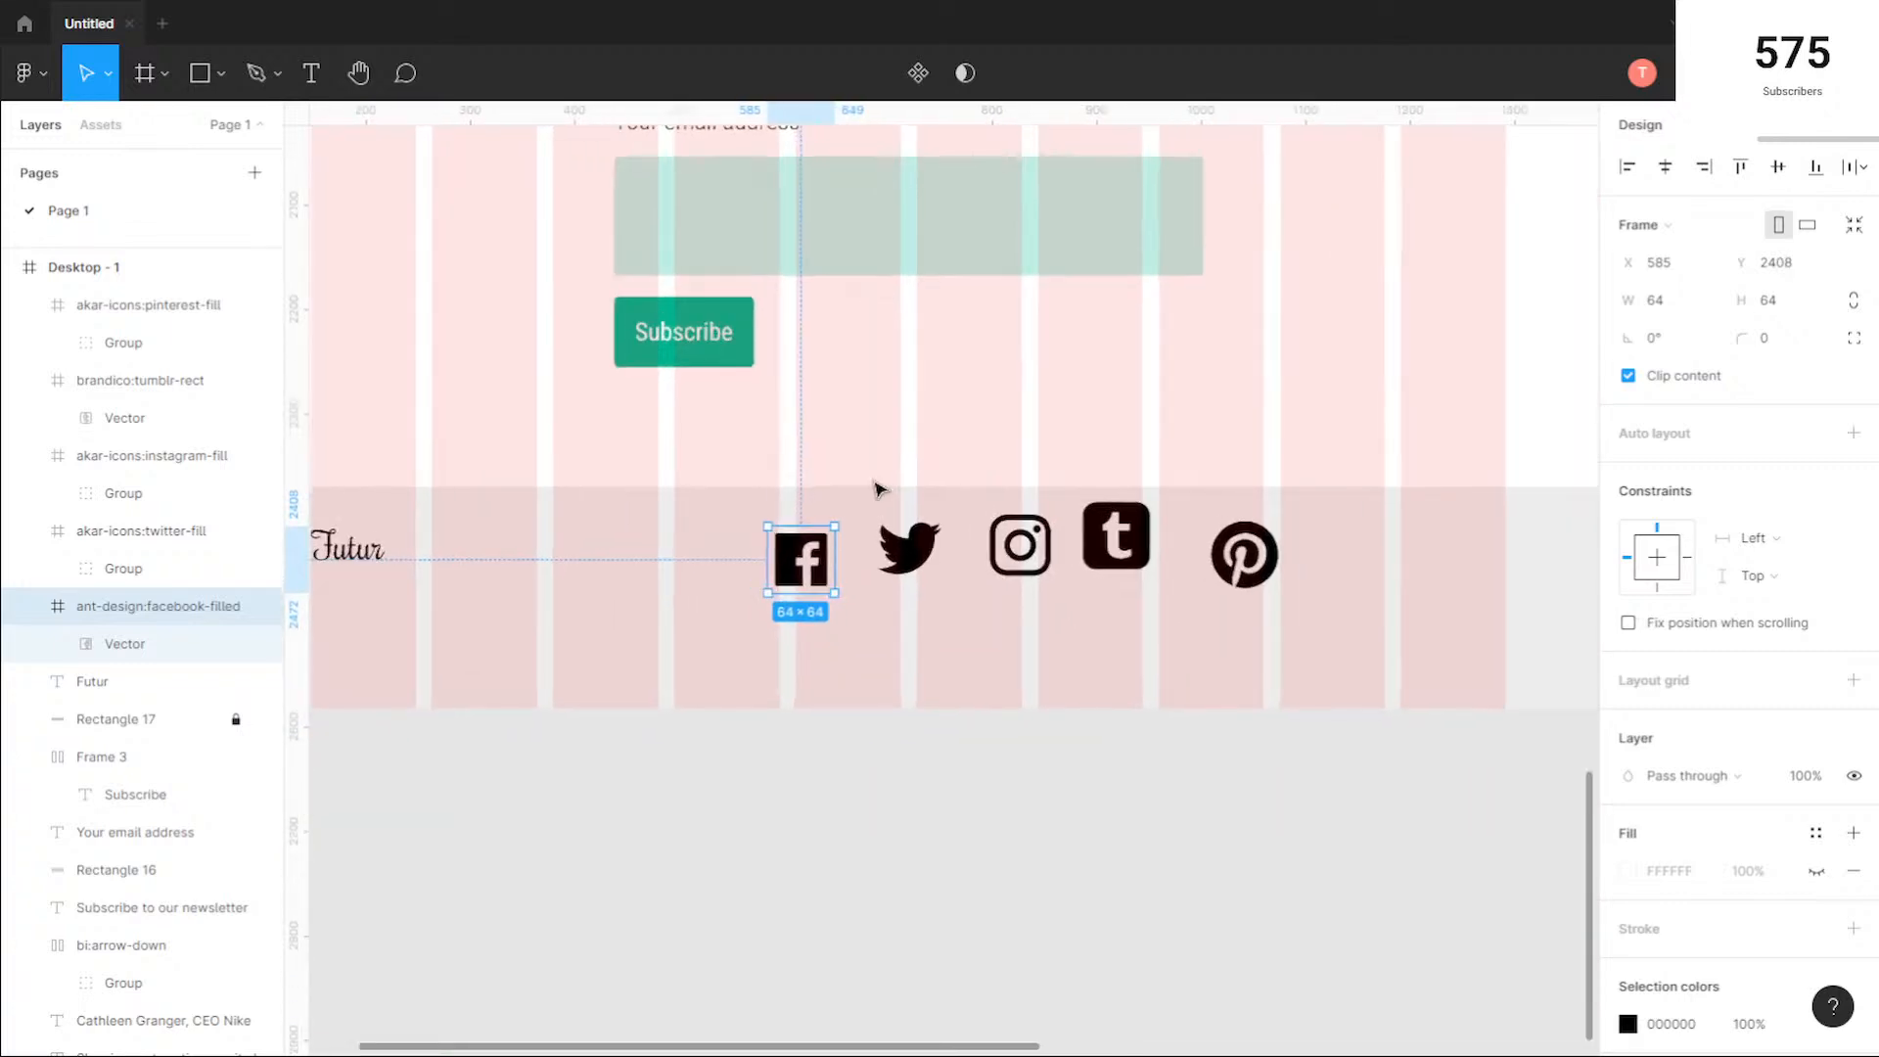
{"action": "left_click_drag", "start_coordinate": [802, 462], "coordinate": [865, 441]}
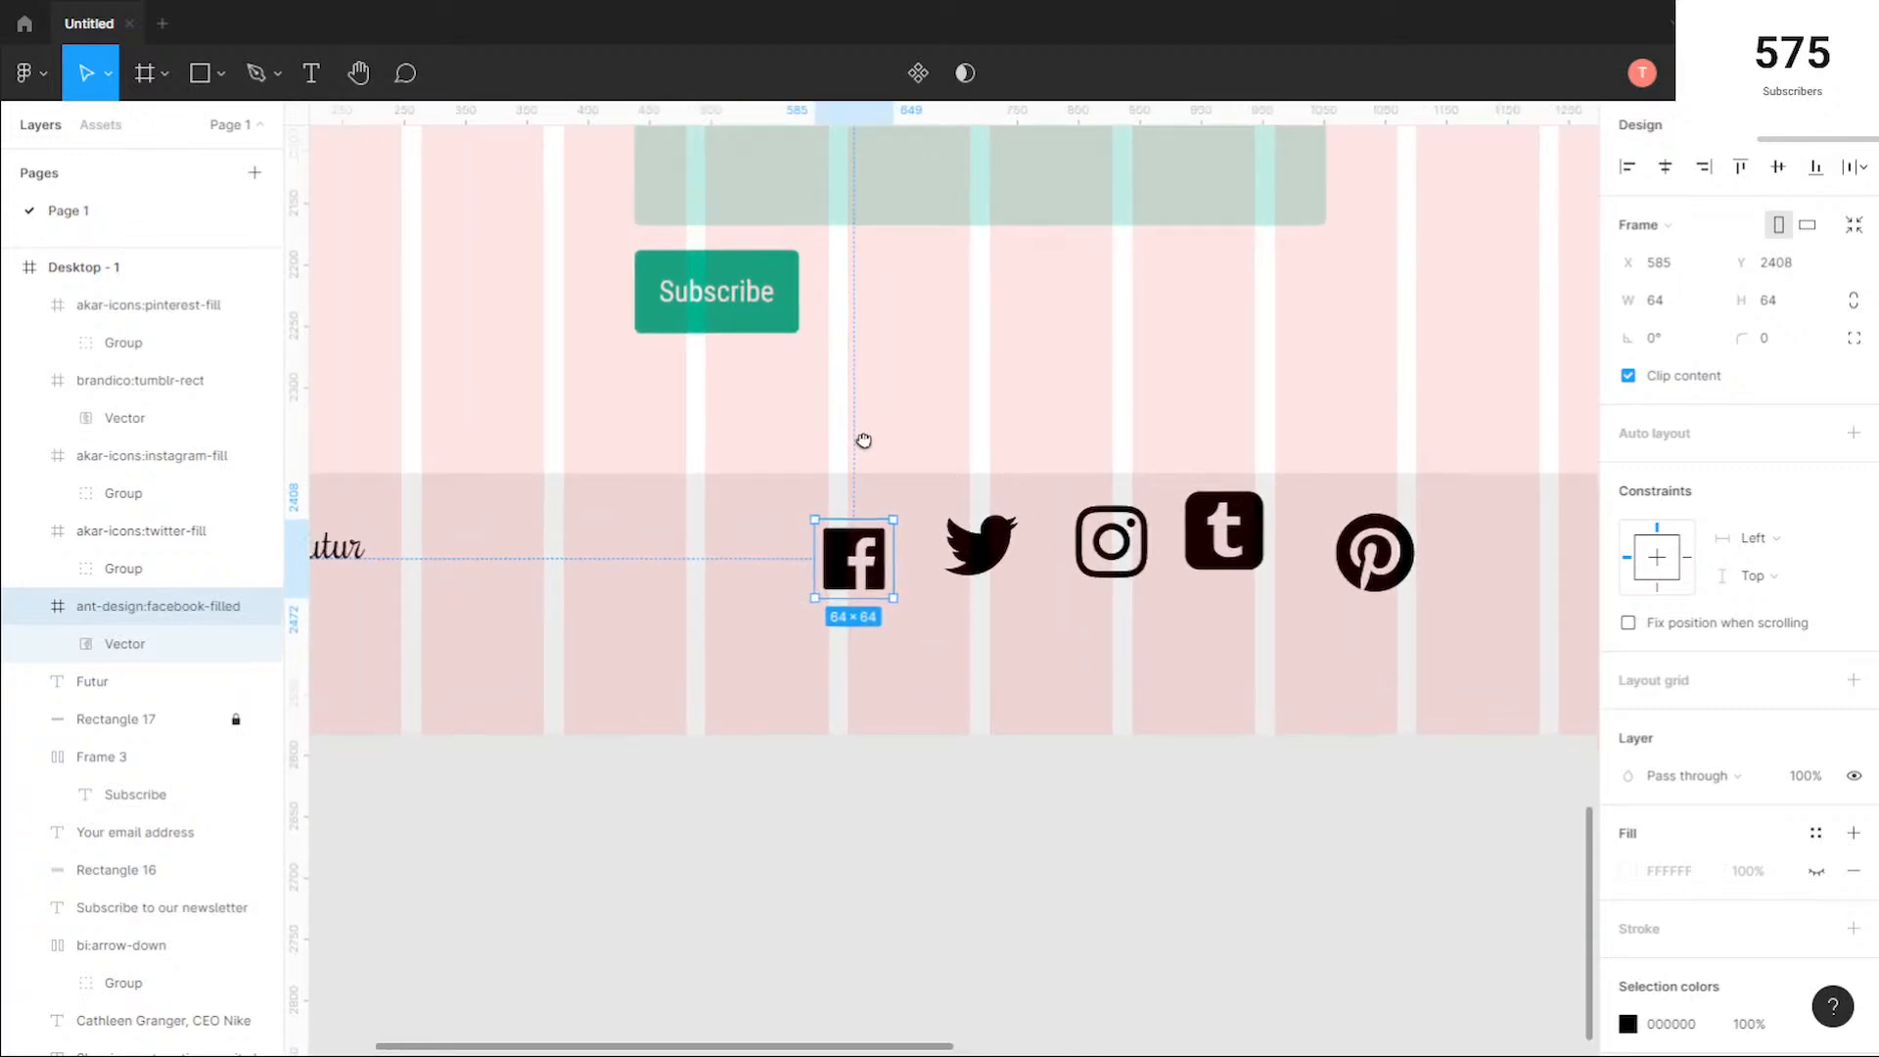
{"action": "left_click_drag", "start_coordinate": [840, 556], "coordinate": [723, 554]}
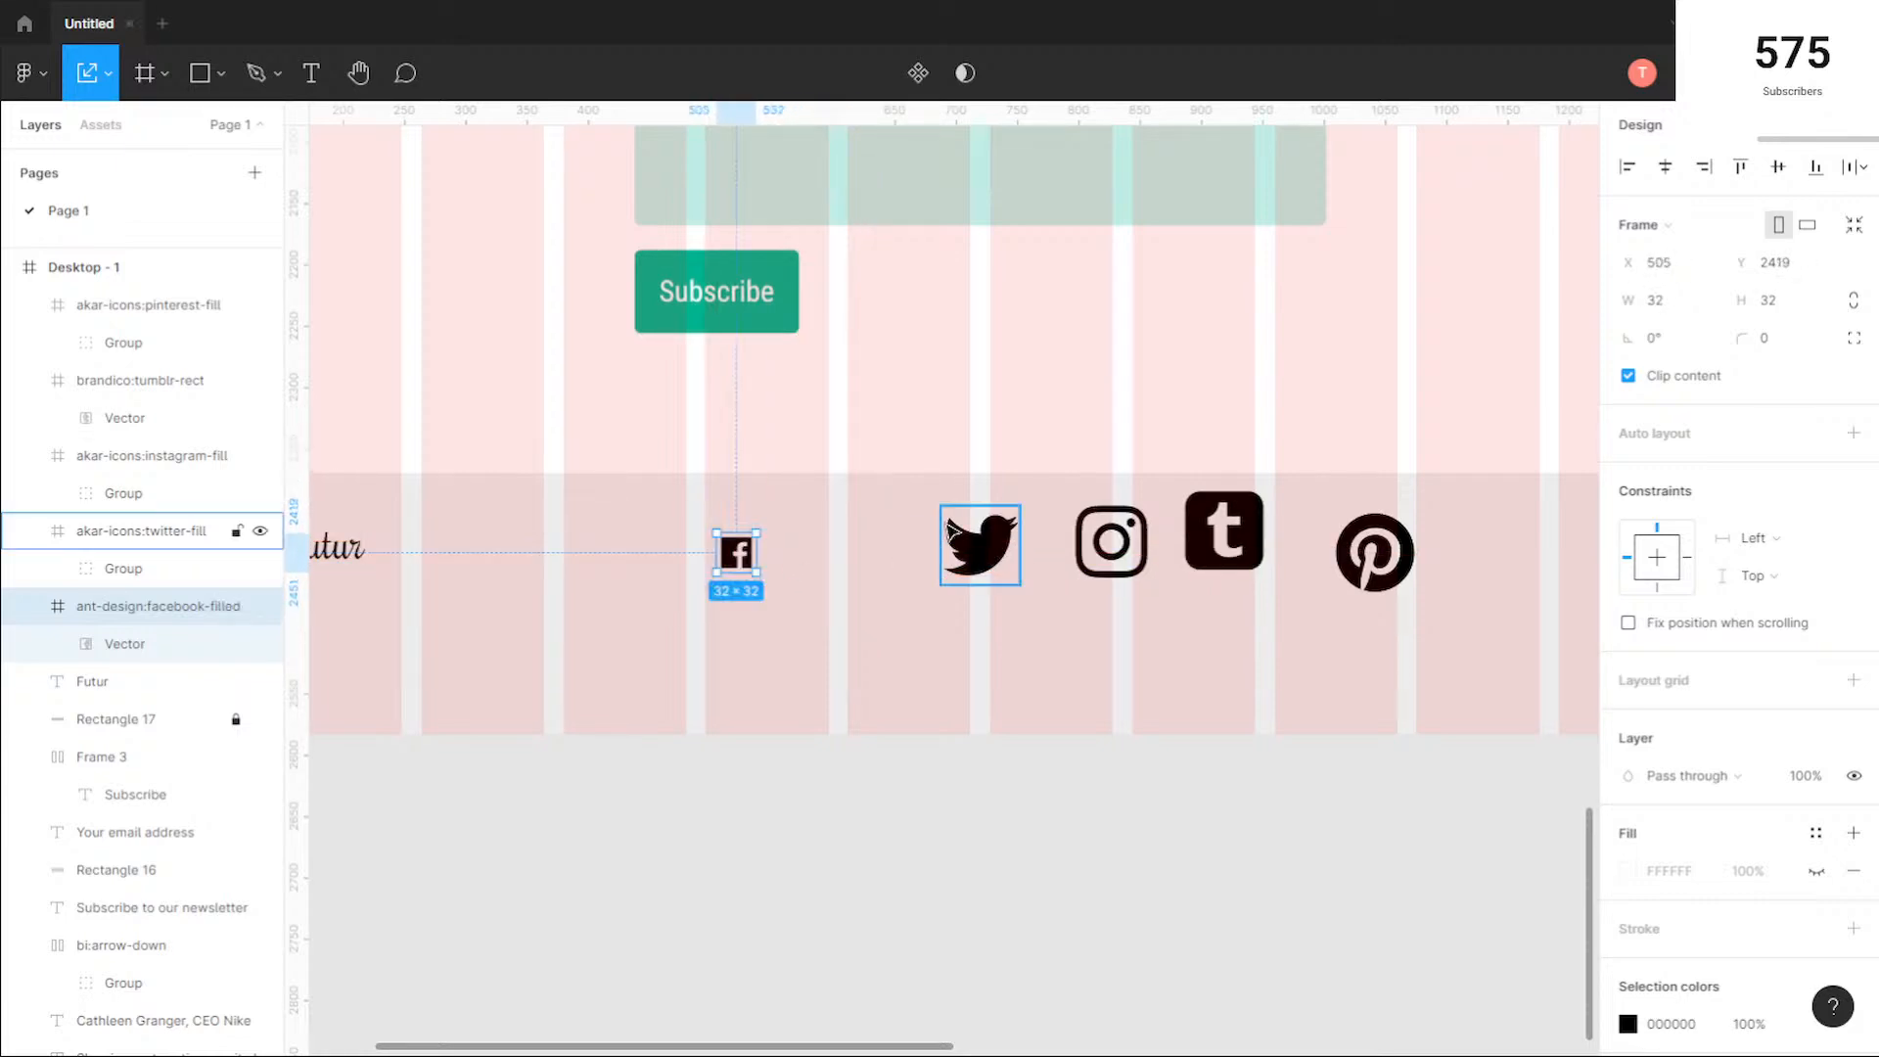
Step: Scale the Twitter and Instagram icons to 32 × 32 and line them up beside Facebook at about X 580 and 647, Y 2419
{"action": "left_click", "coordinate": [949, 519]}
{"action": "left_click_drag", "start_coordinate": [938, 501], "coordinate": [837, 560]}
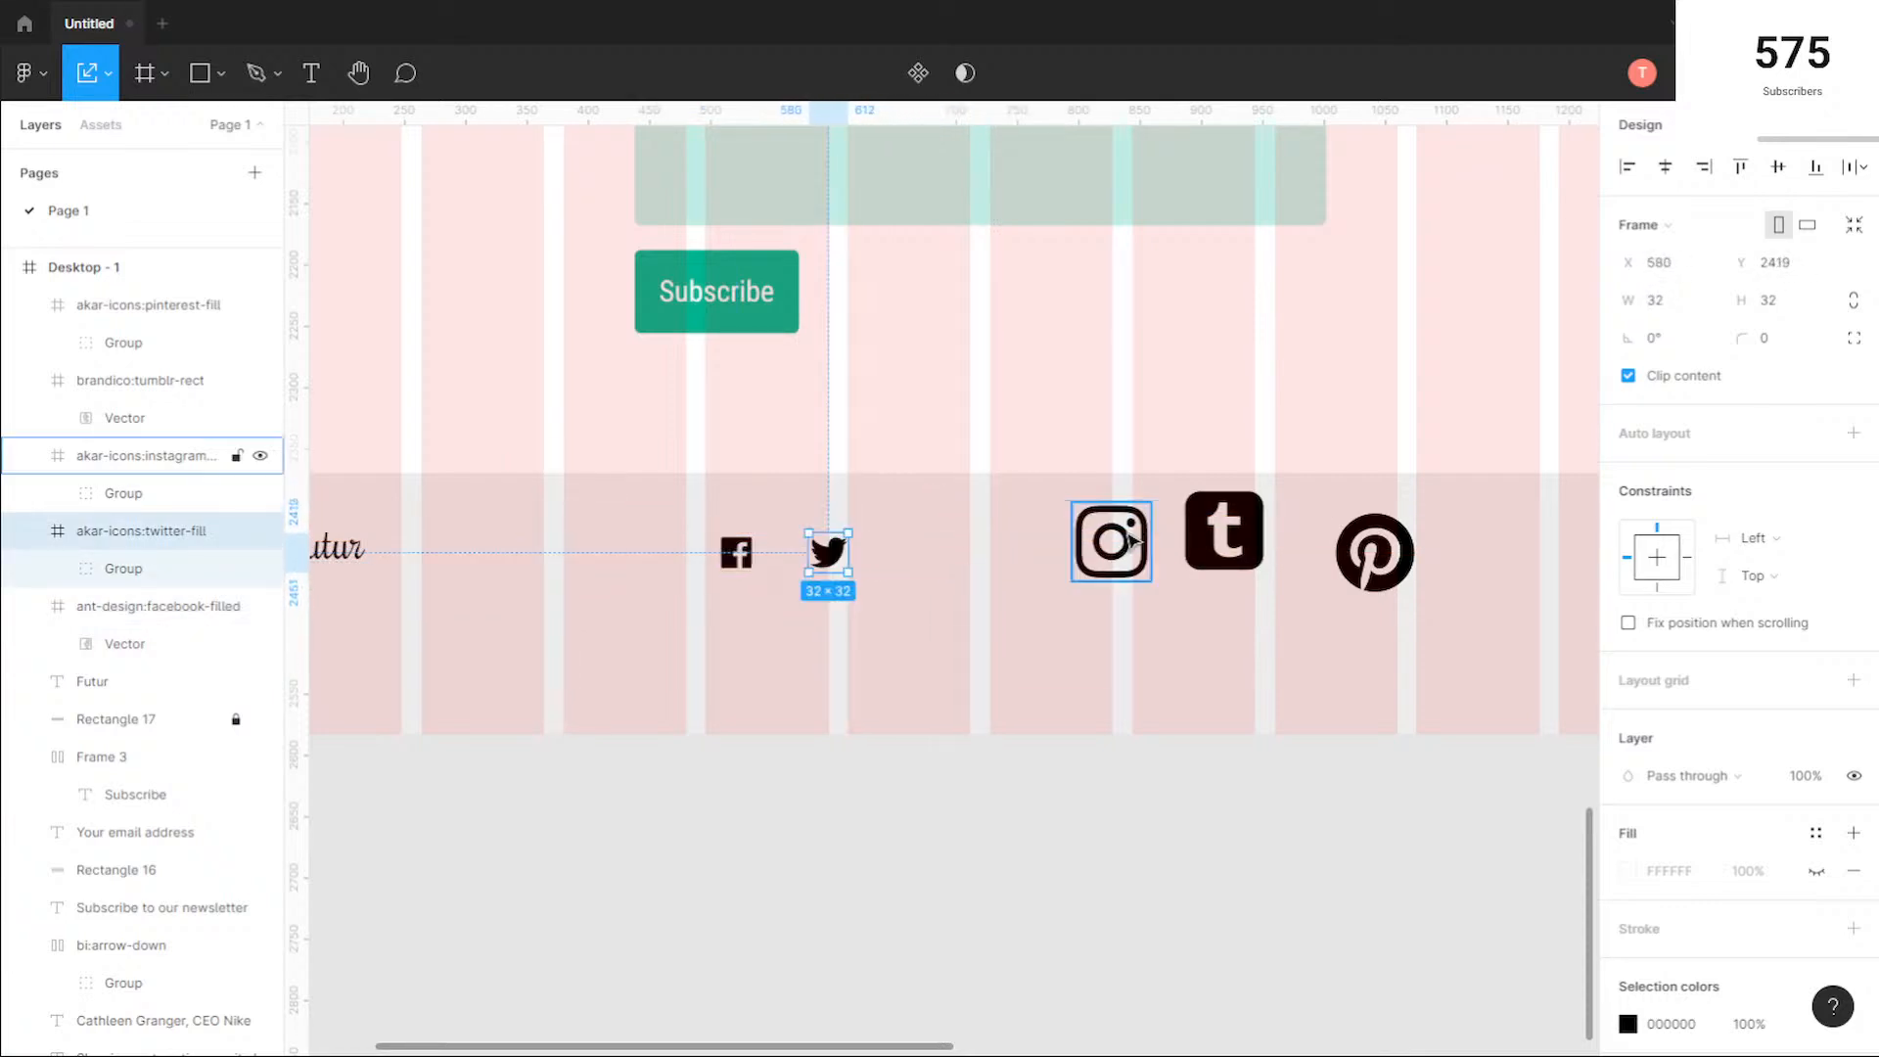
{"action": "left_click", "coordinate": [1123, 542]}
{"action": "left_click_drag", "start_coordinate": [1123, 541], "coordinate": [921, 555]}
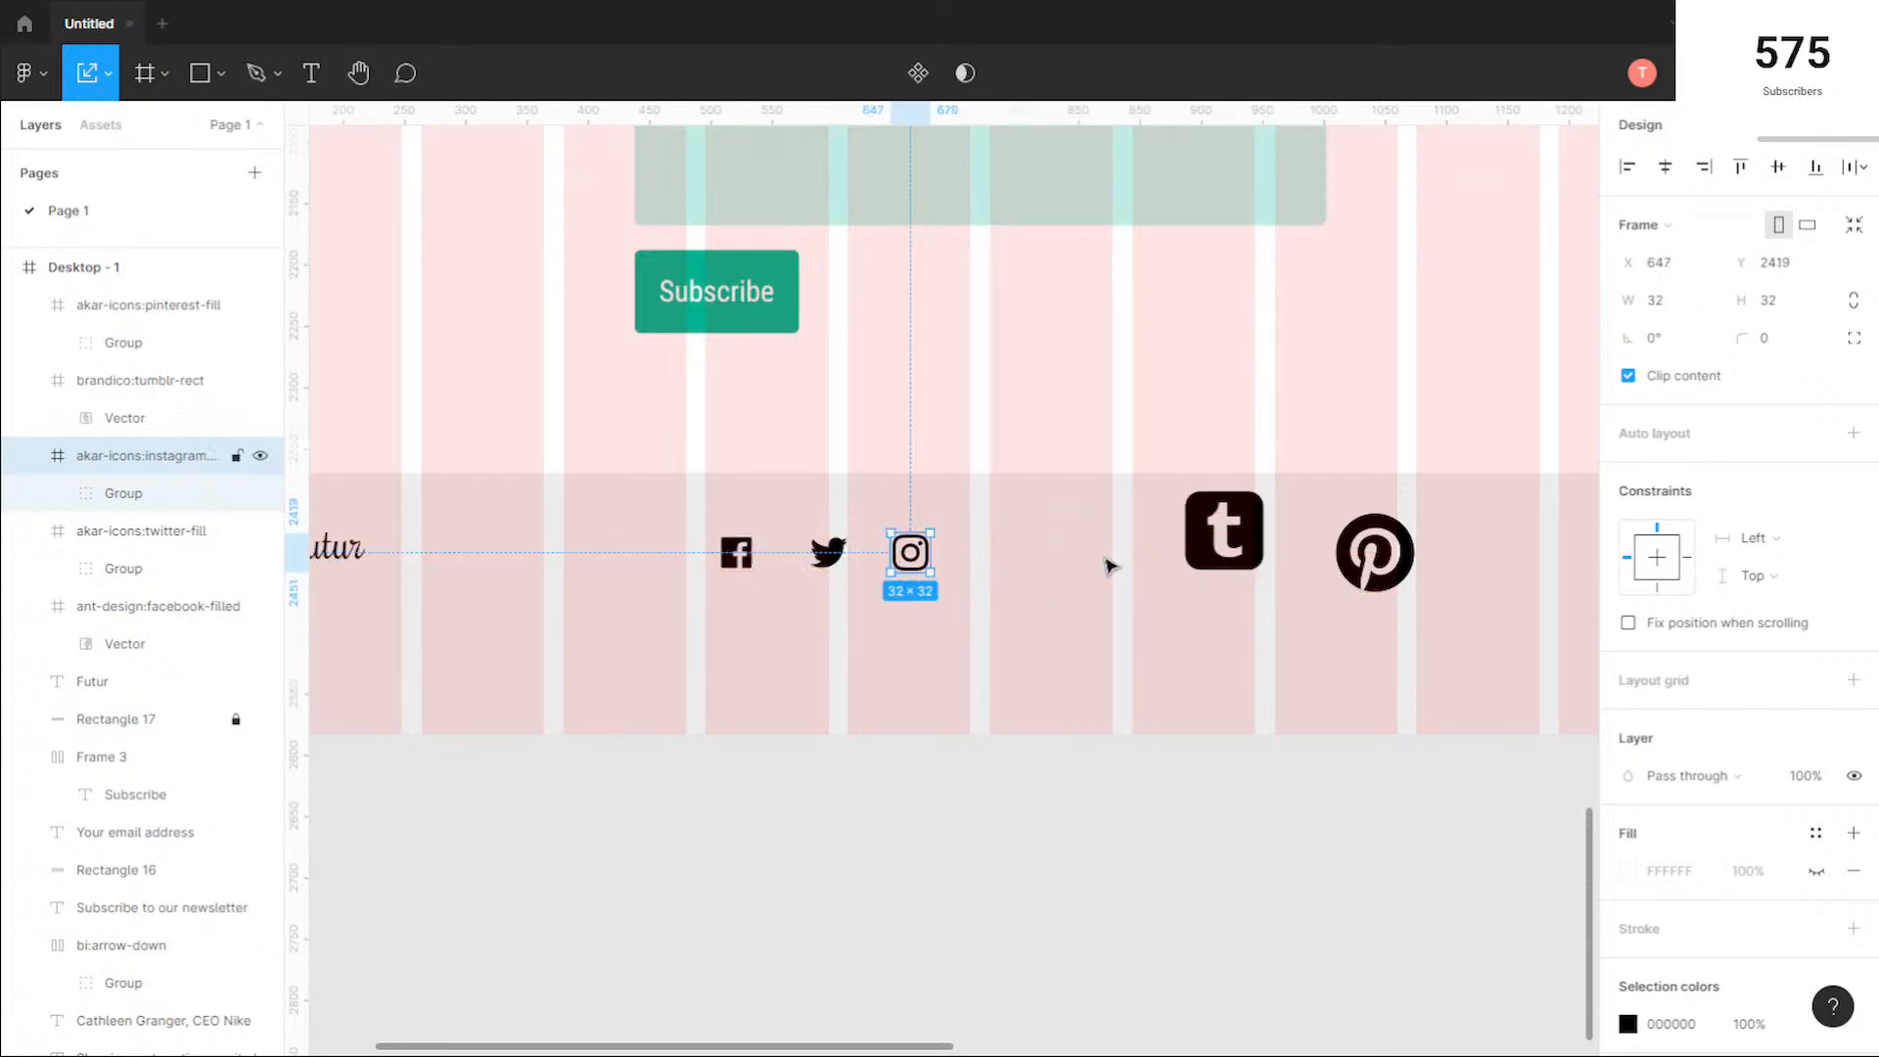
Step: Scale the Tumblr and Pinterest icons to 32 × 32 and place them at about X 737 and 827, Y 2423
{"action": "left_click", "coordinate": [1209, 532]}
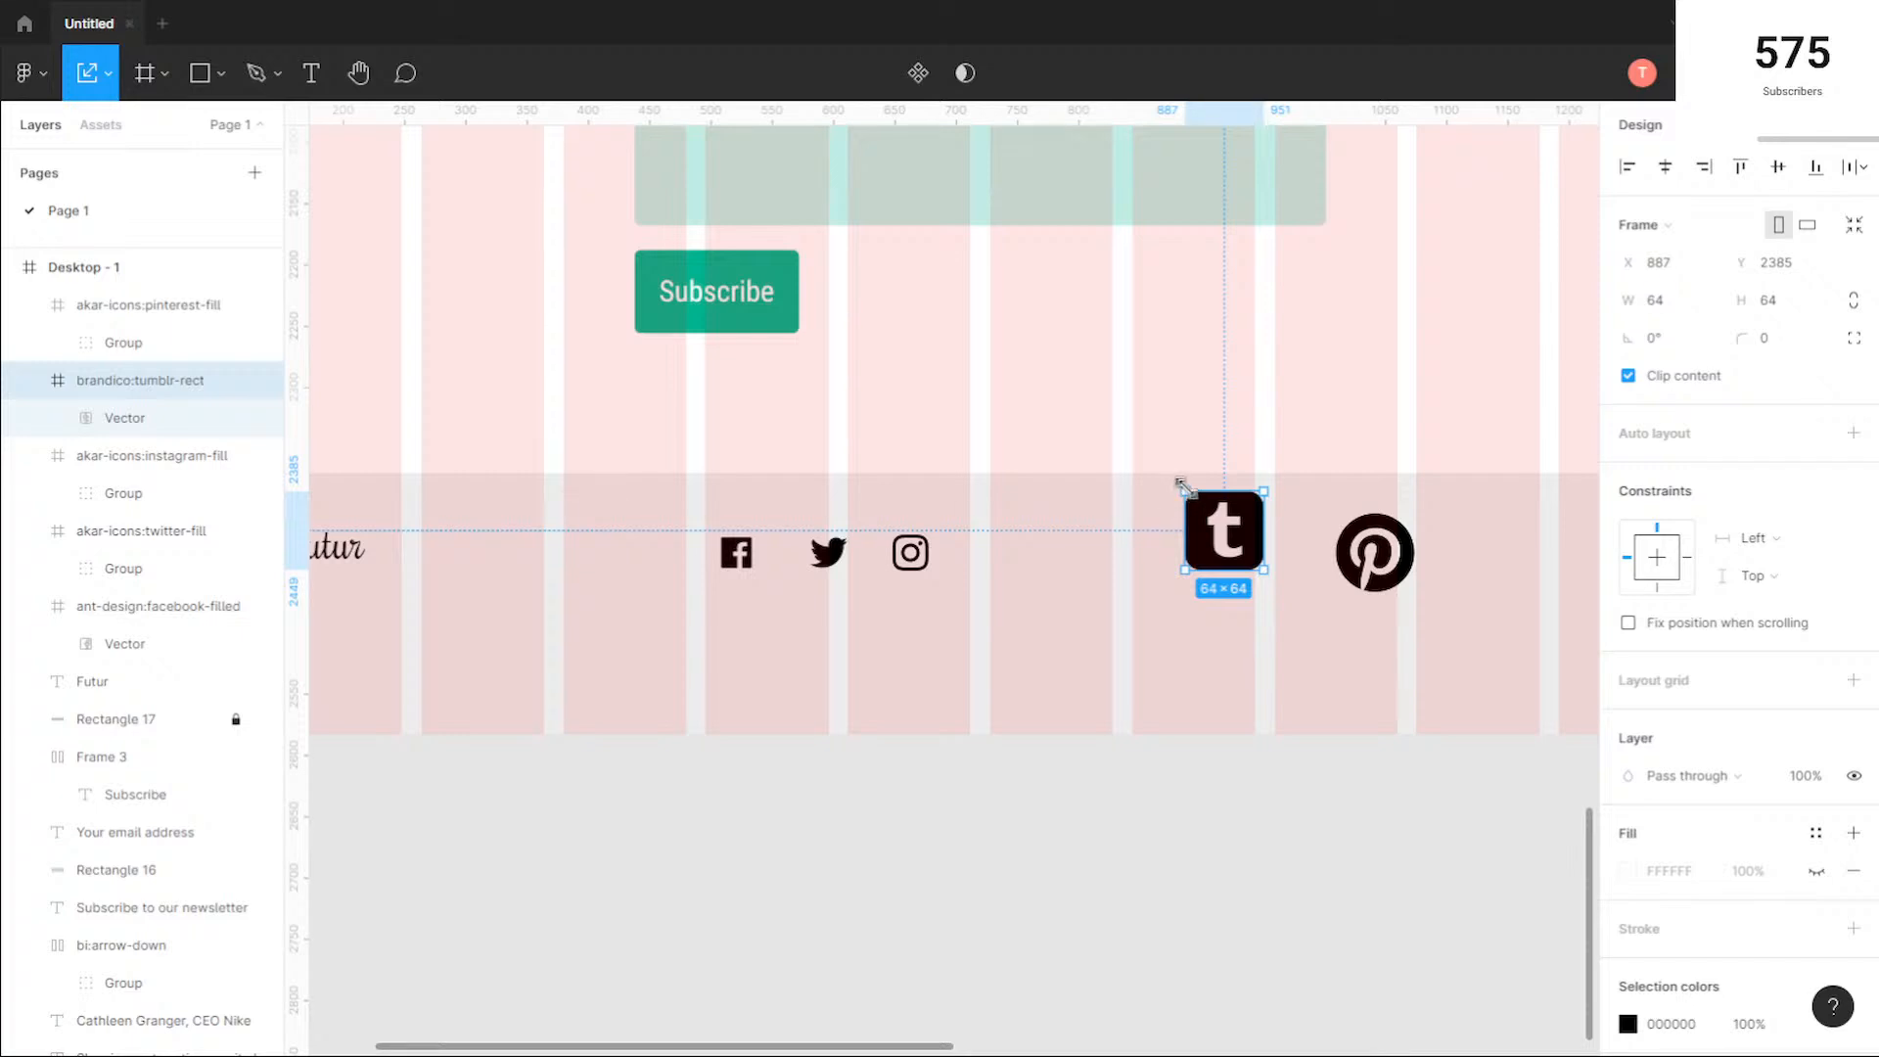
{"action": "left_click_drag", "start_coordinate": [1192, 500], "coordinate": [1018, 562]}
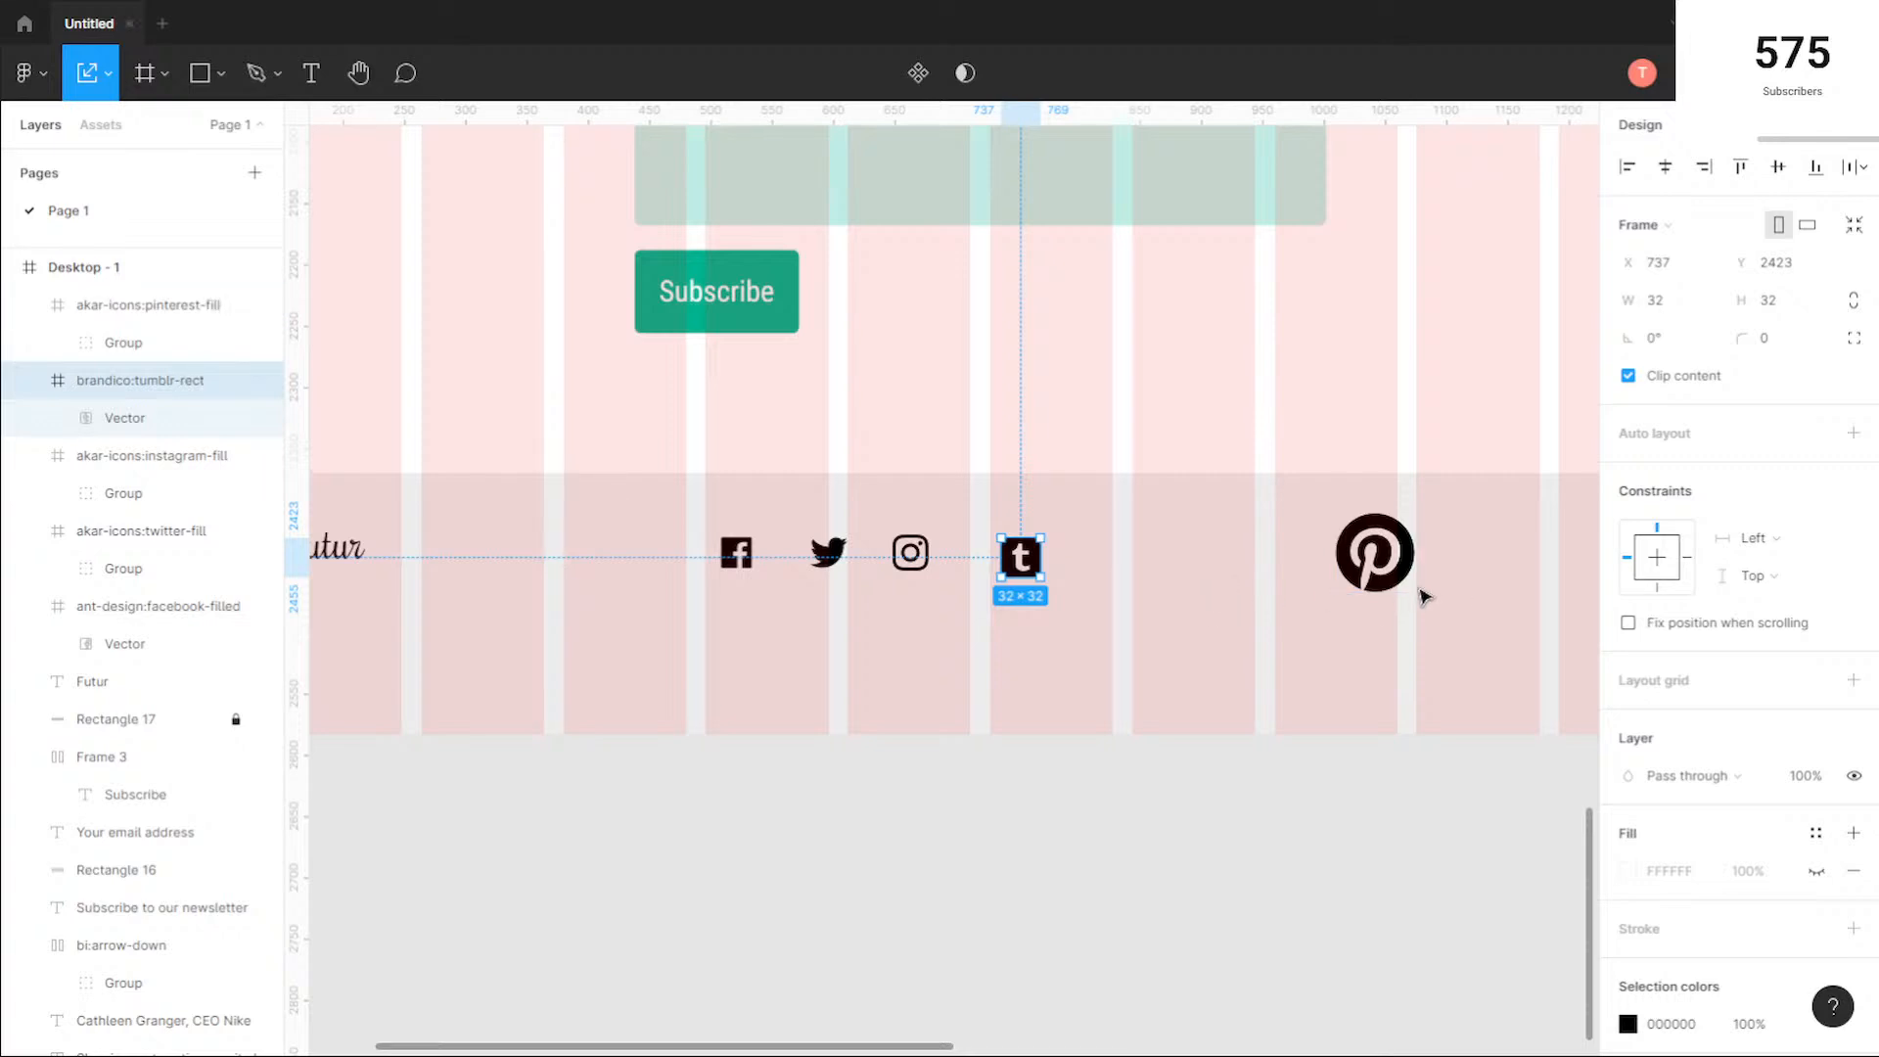
{"action": "left_click", "coordinate": [1376, 553]}
{"action": "left_click_drag", "start_coordinate": [1335, 513], "coordinate": [1141, 568]}
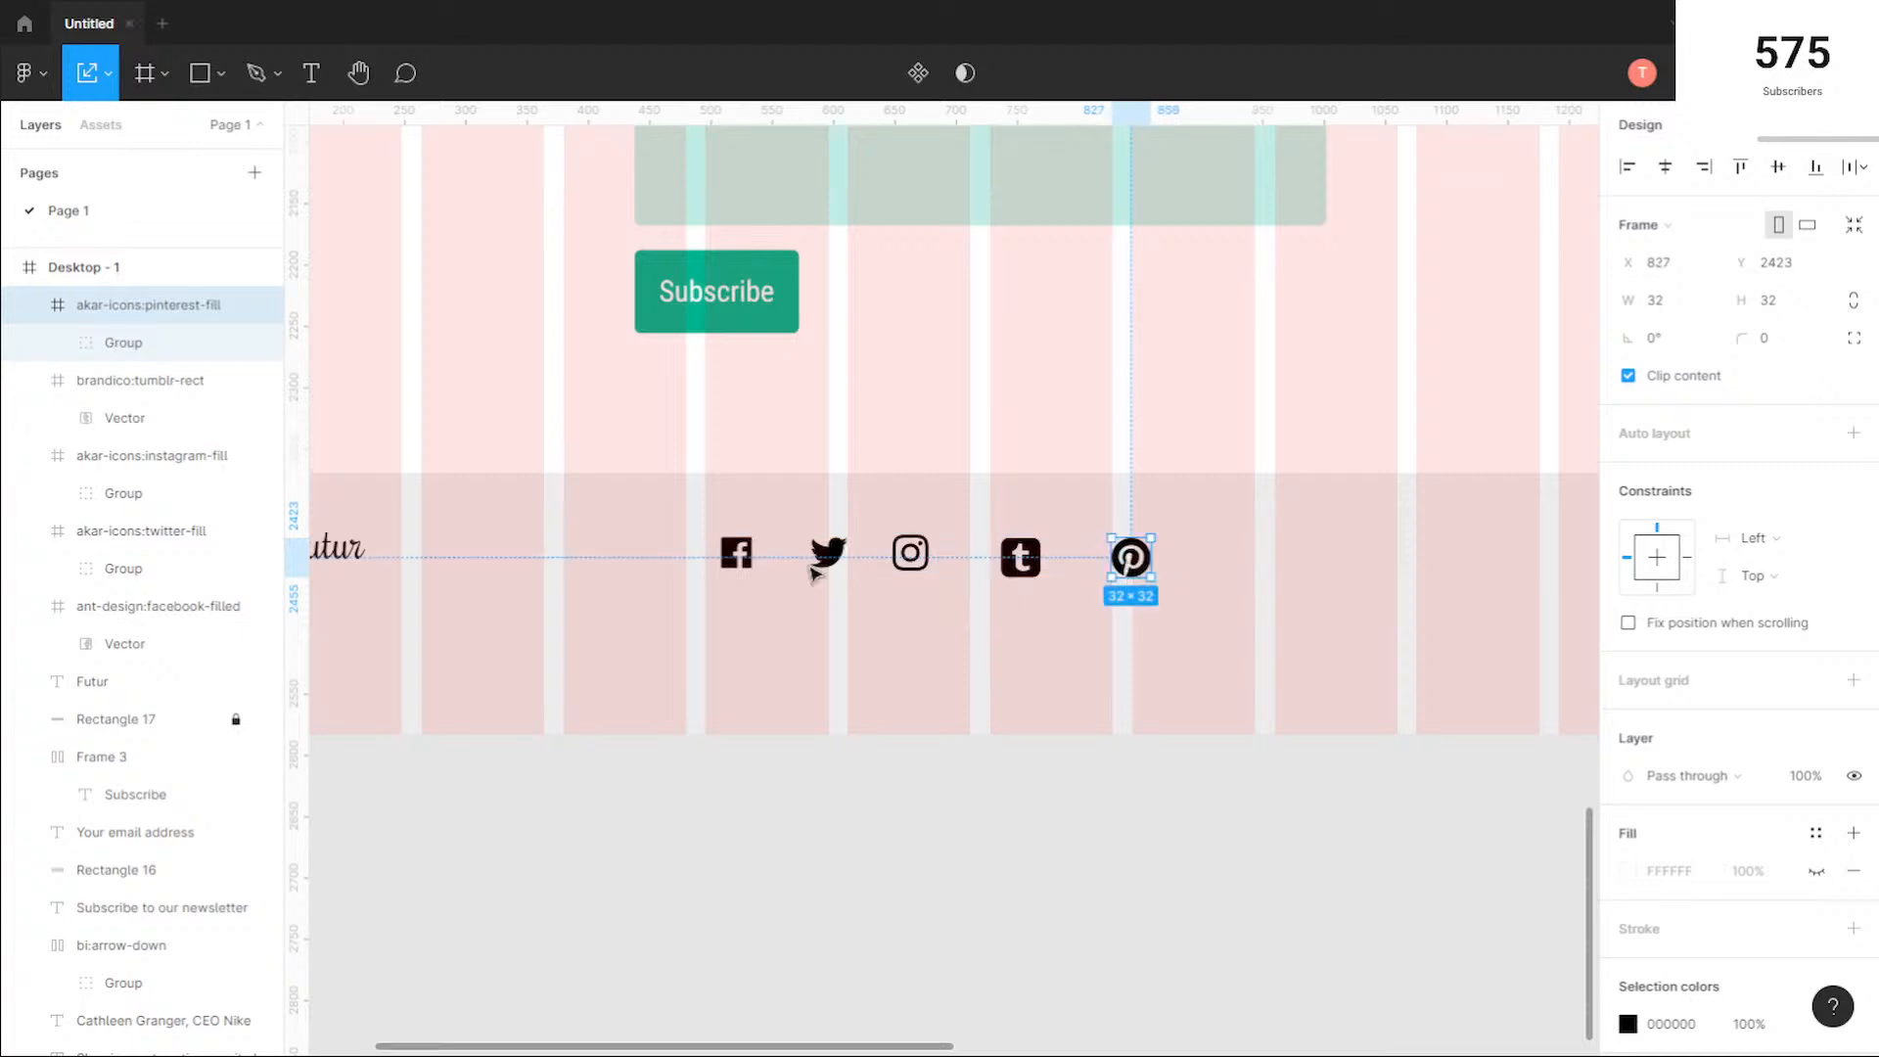
Step: Nudge the five footer social icons into a closer, evenly spaced row, with Pinterest at about X 798, Y 2423
{"action": "scroll", "coordinate": [558, 630], "scroll_direction": "down", "scroll_amount": 2}
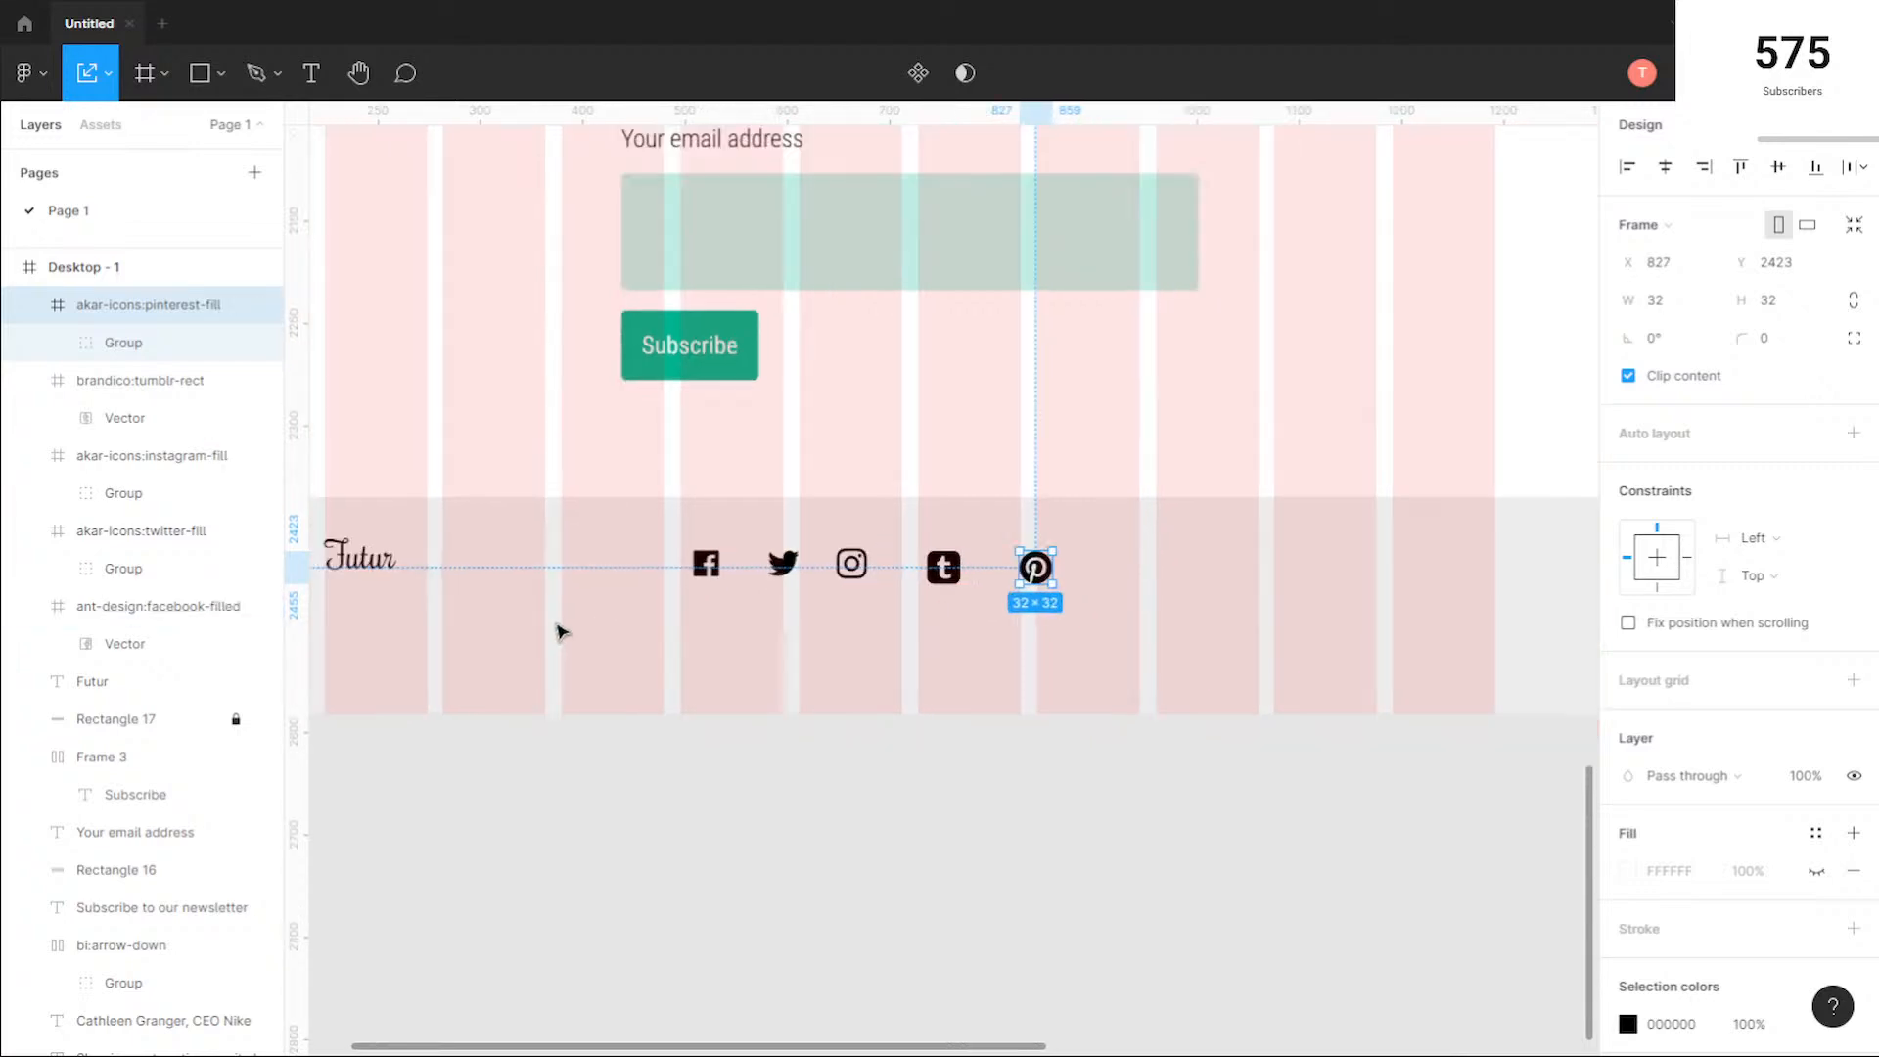
{"action": "scroll", "coordinate": [561, 631], "scroll_direction": "down", "scroll_amount": 1}
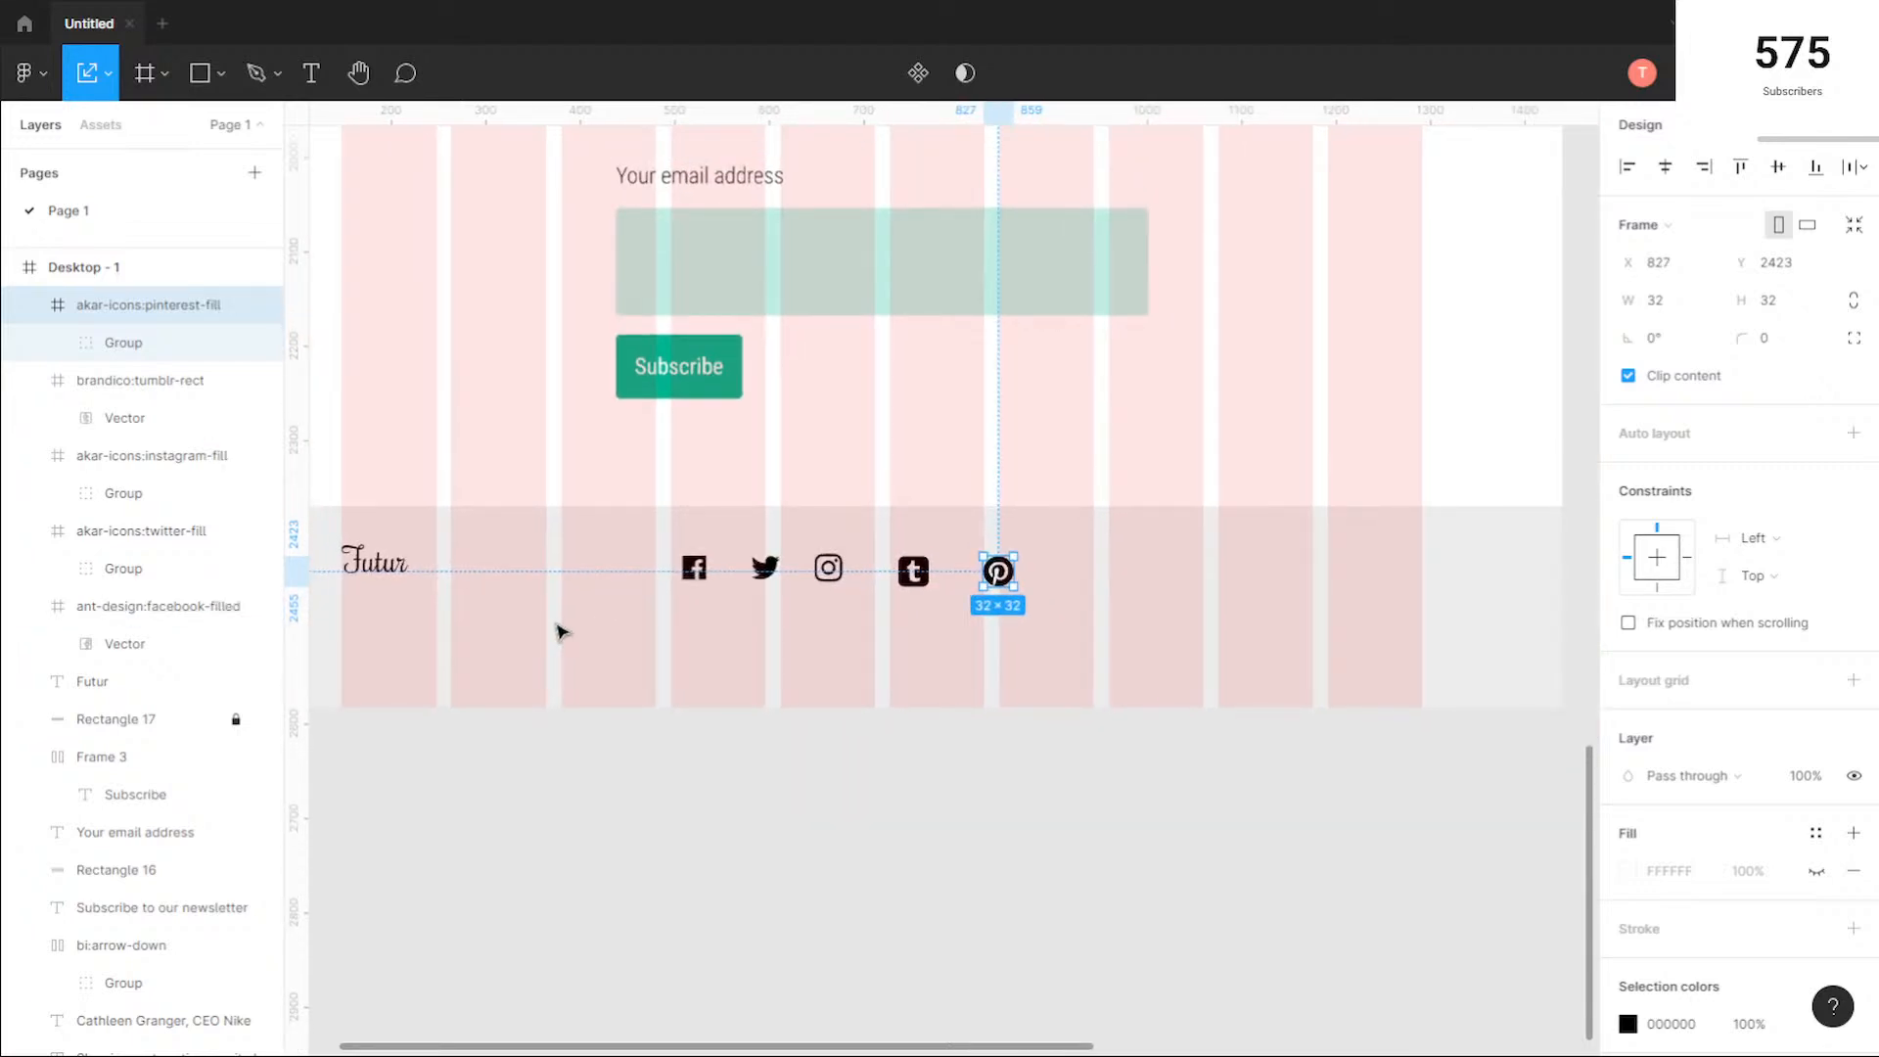
{"action": "scroll", "coordinate": [561, 632], "scroll_direction": "down", "scroll_amount": 1}
{"action": "scroll", "coordinate": [659, 619], "scroll_direction": "up", "scroll_amount": 5}
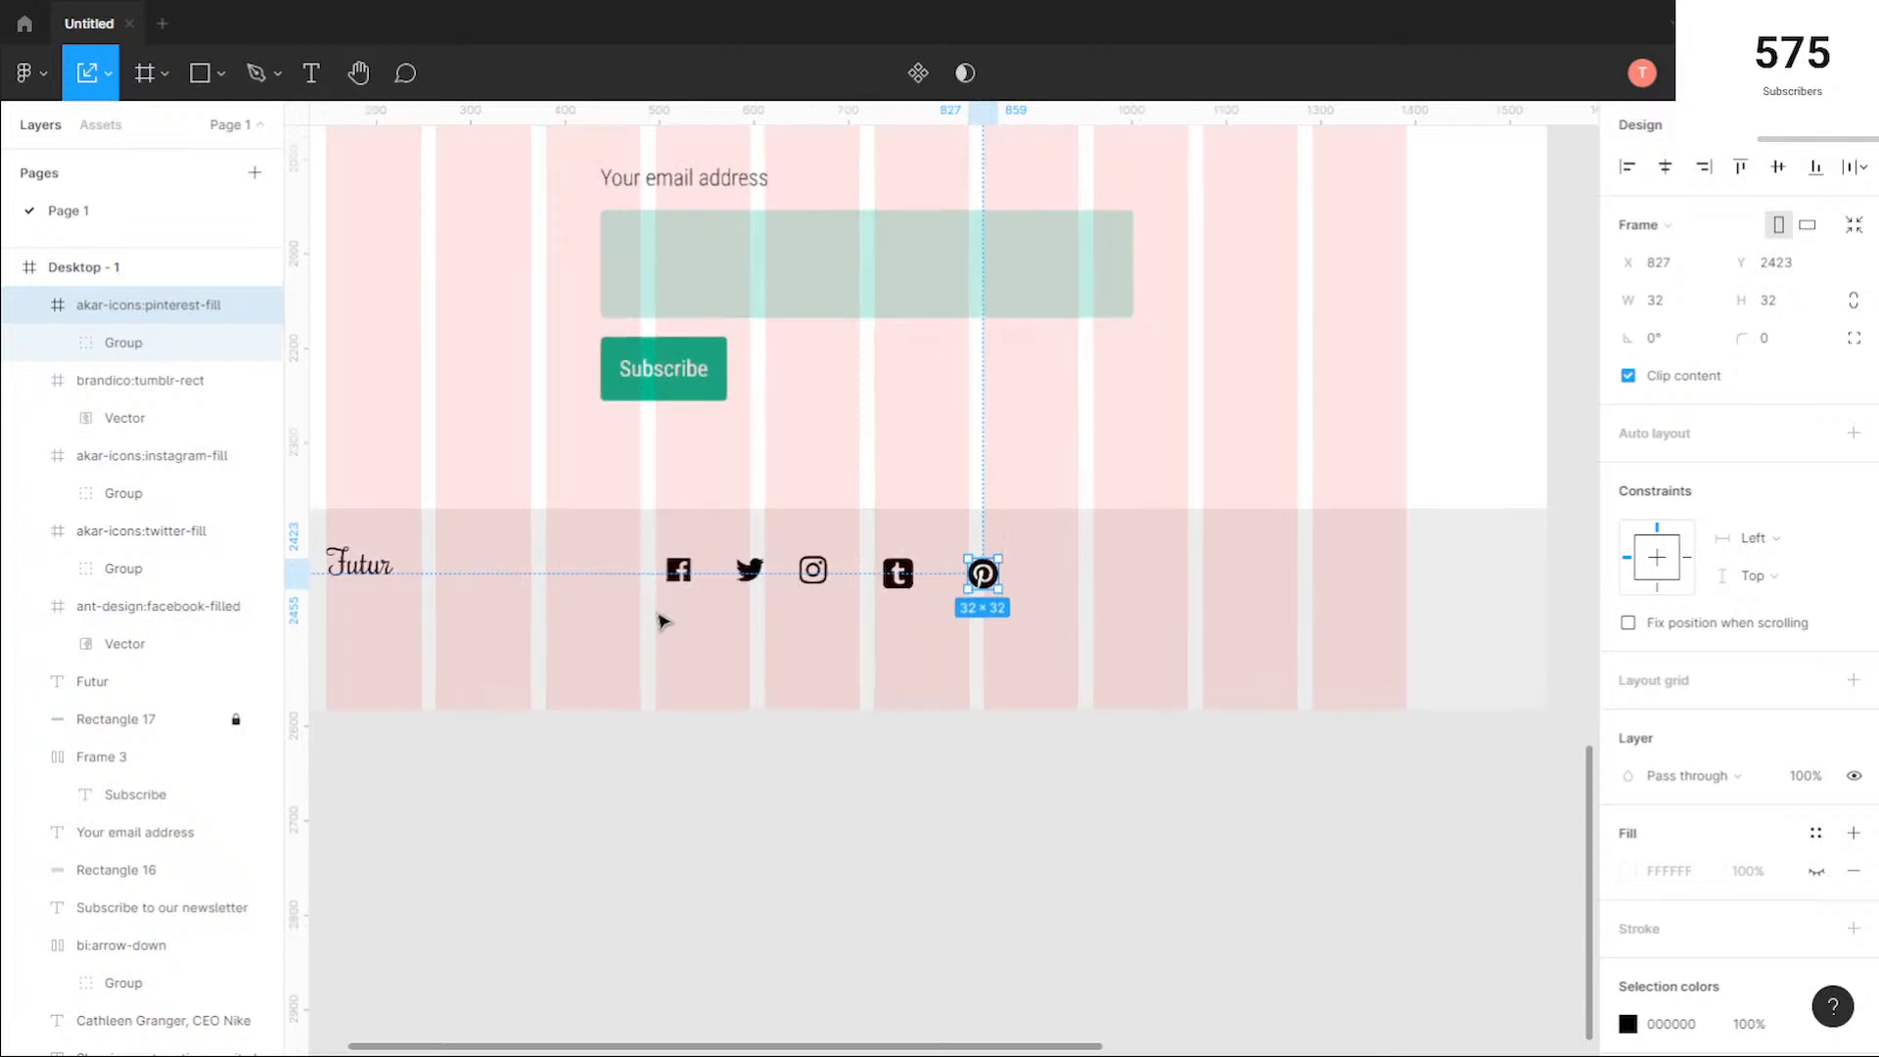
{"action": "scroll", "coordinate": [663, 621], "scroll_direction": "up", "scroll_amount": 1}
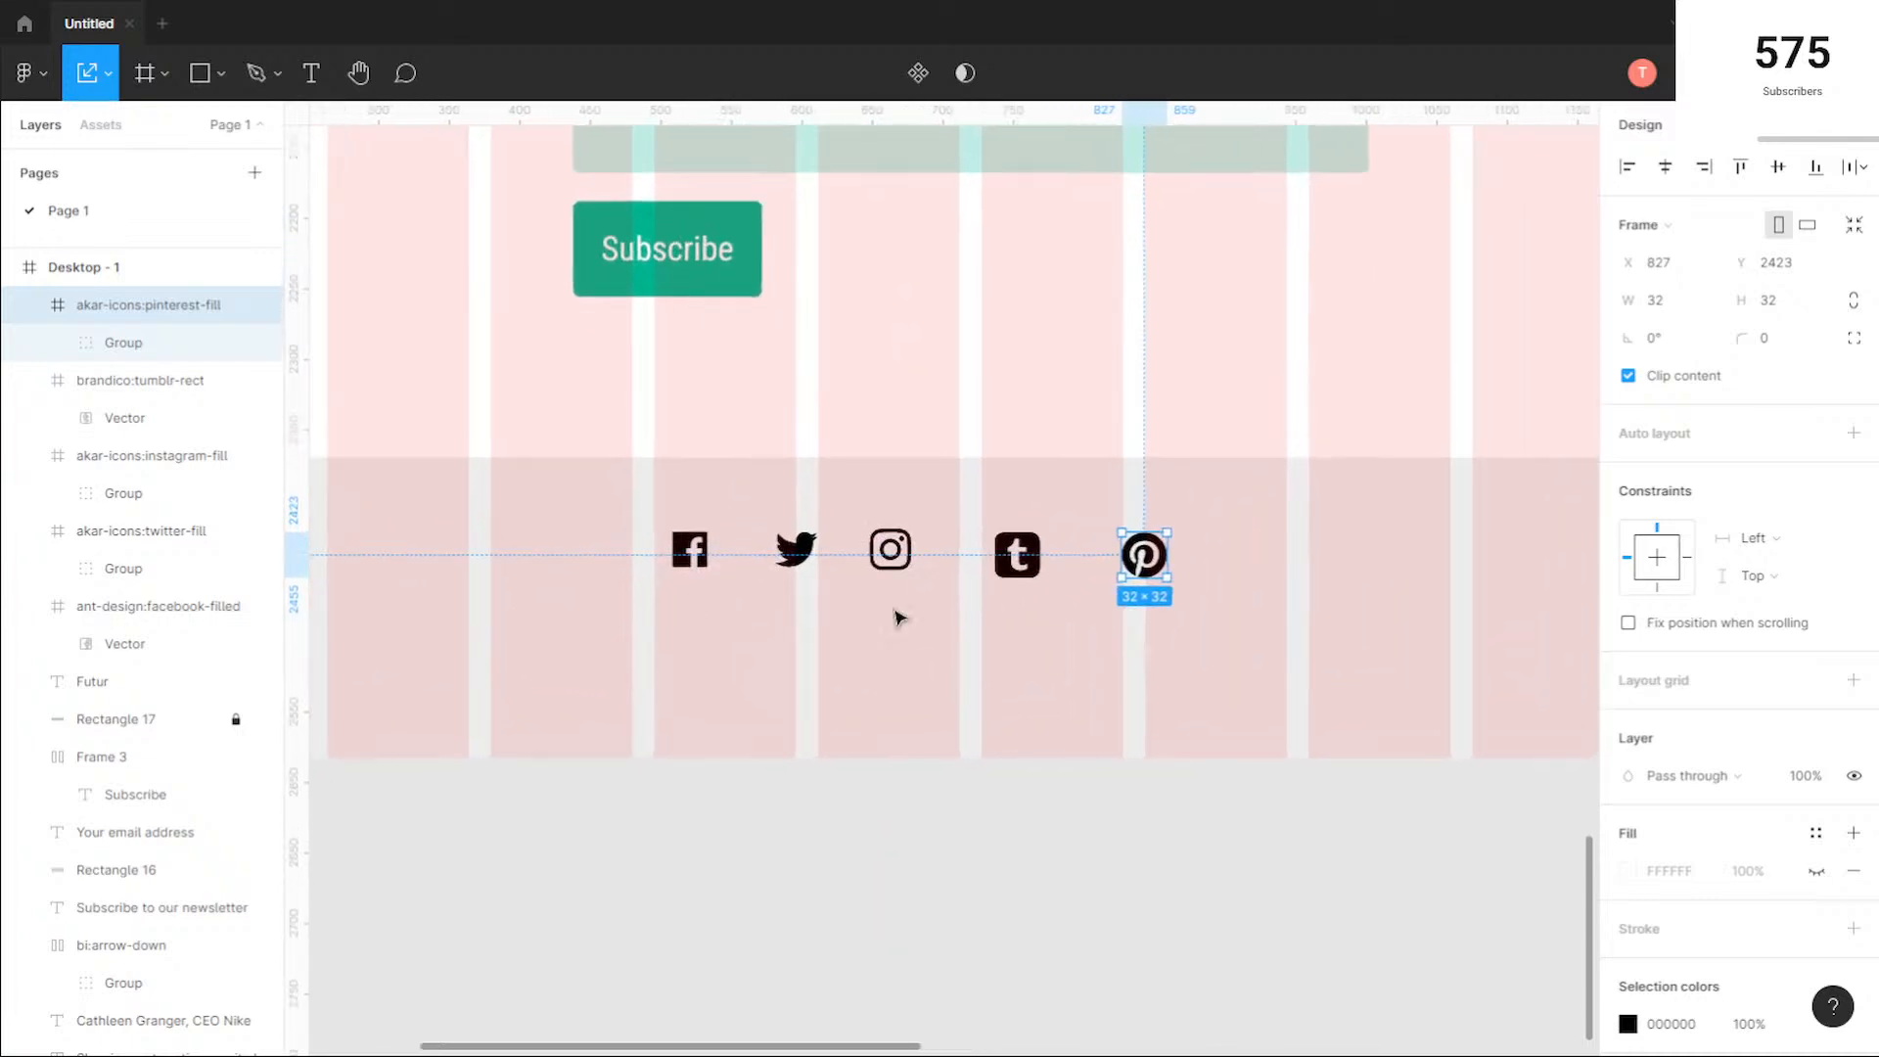
{"action": "left_click", "coordinate": [695, 555]}
{"action": "left_click_drag", "start_coordinate": [691, 550], "coordinate": [884, 558]}
{"action": "left_click", "coordinate": [796, 553]}
{"action": "left_click_drag", "start_coordinate": [1037, 558], "coordinate": [1013, 558]}
{"action": "left_click_drag", "start_coordinate": [1159, 565], "coordinate": [1121, 560]}
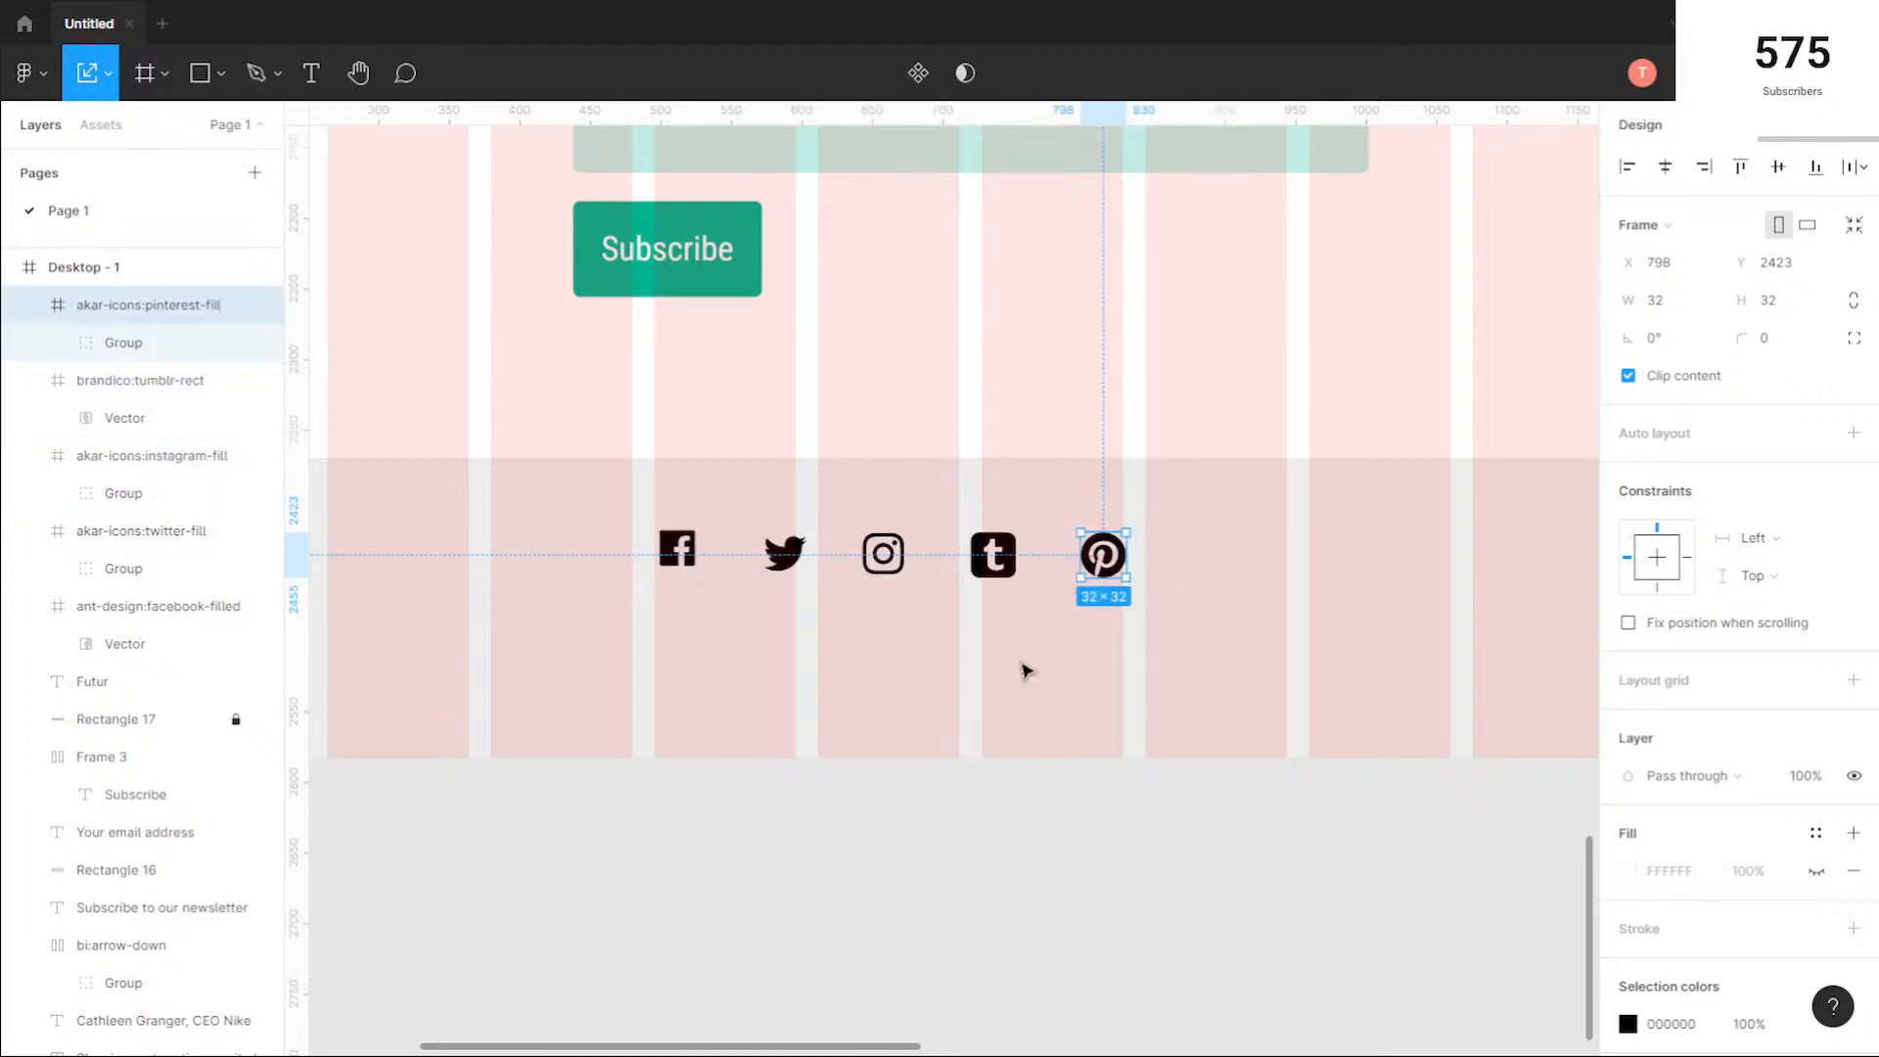
Step: Nudge the footer's Facebook icon down slightly to line it up with the other four social icons
{"action": "left_click", "coordinate": [1078, 650]}
{"action": "left_click", "coordinate": [688, 555]}
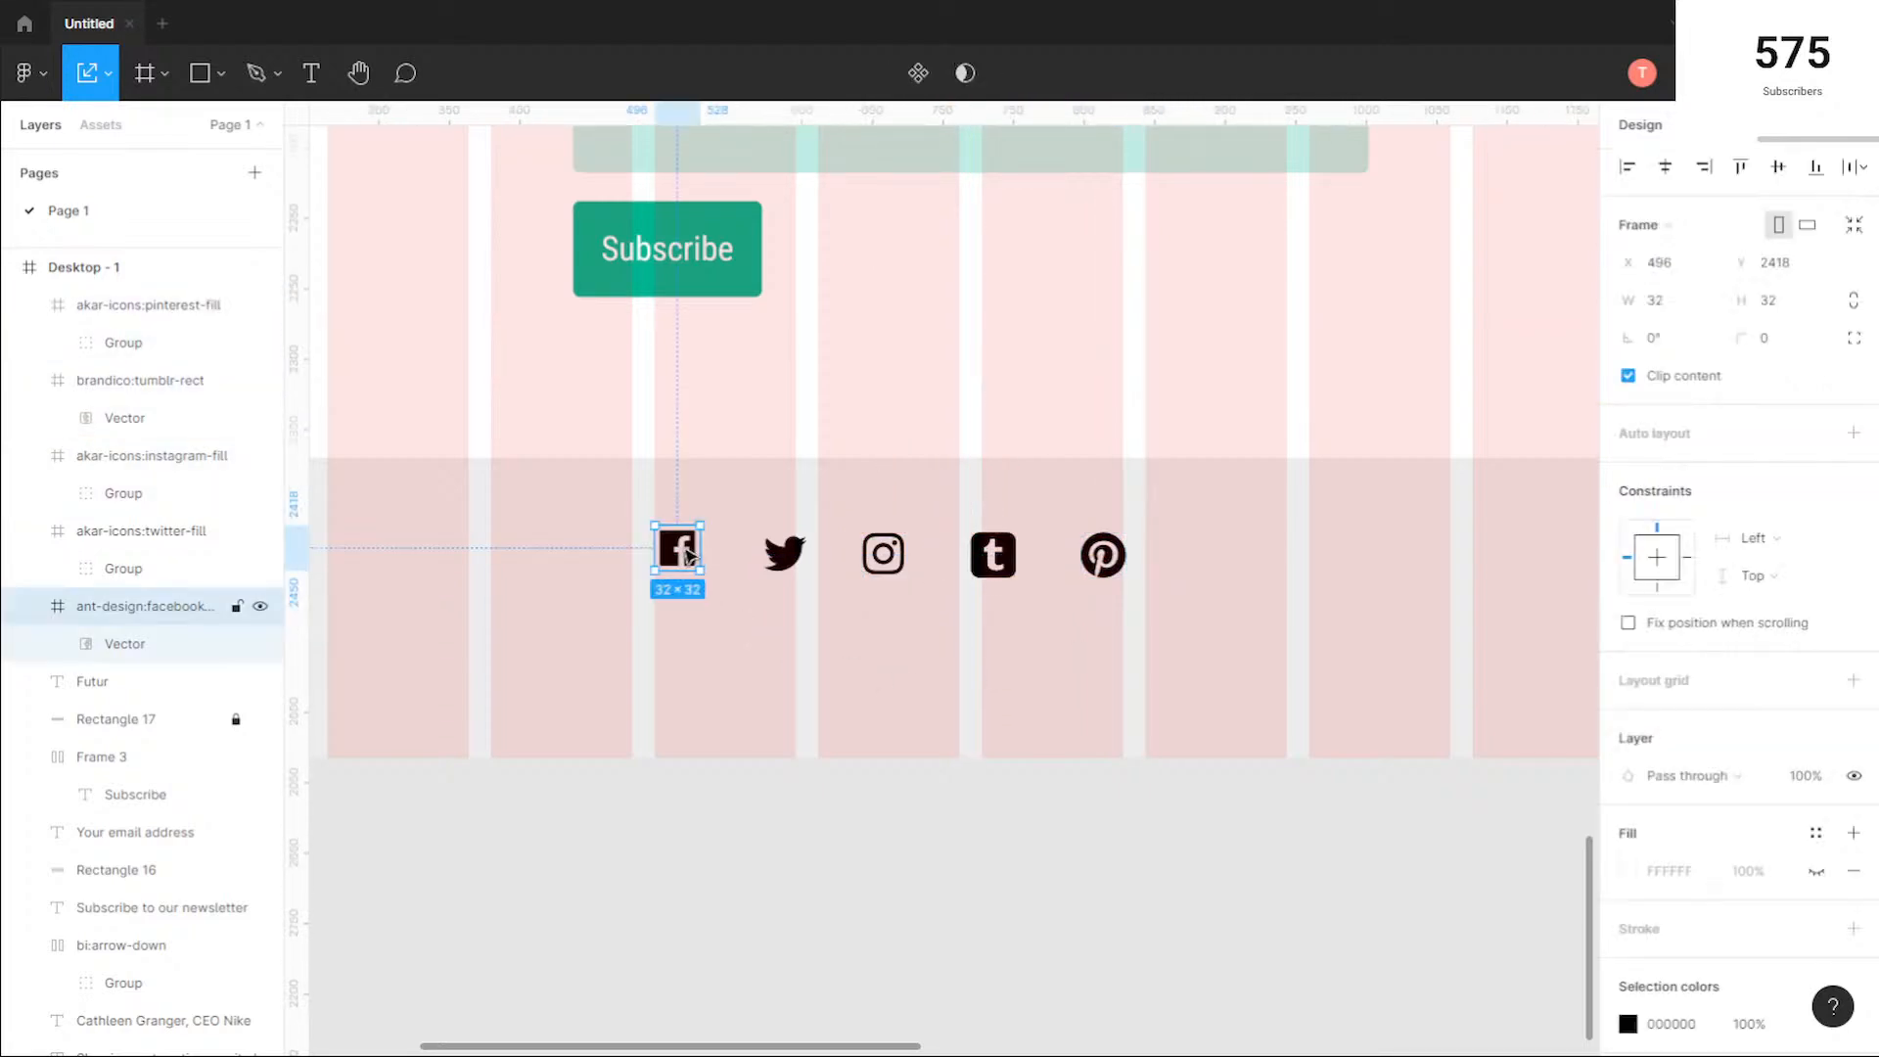
{"action": "left_click_drag", "start_coordinate": [687, 555], "coordinate": [688, 564]}
{"action": "left_click", "coordinate": [820, 627]}
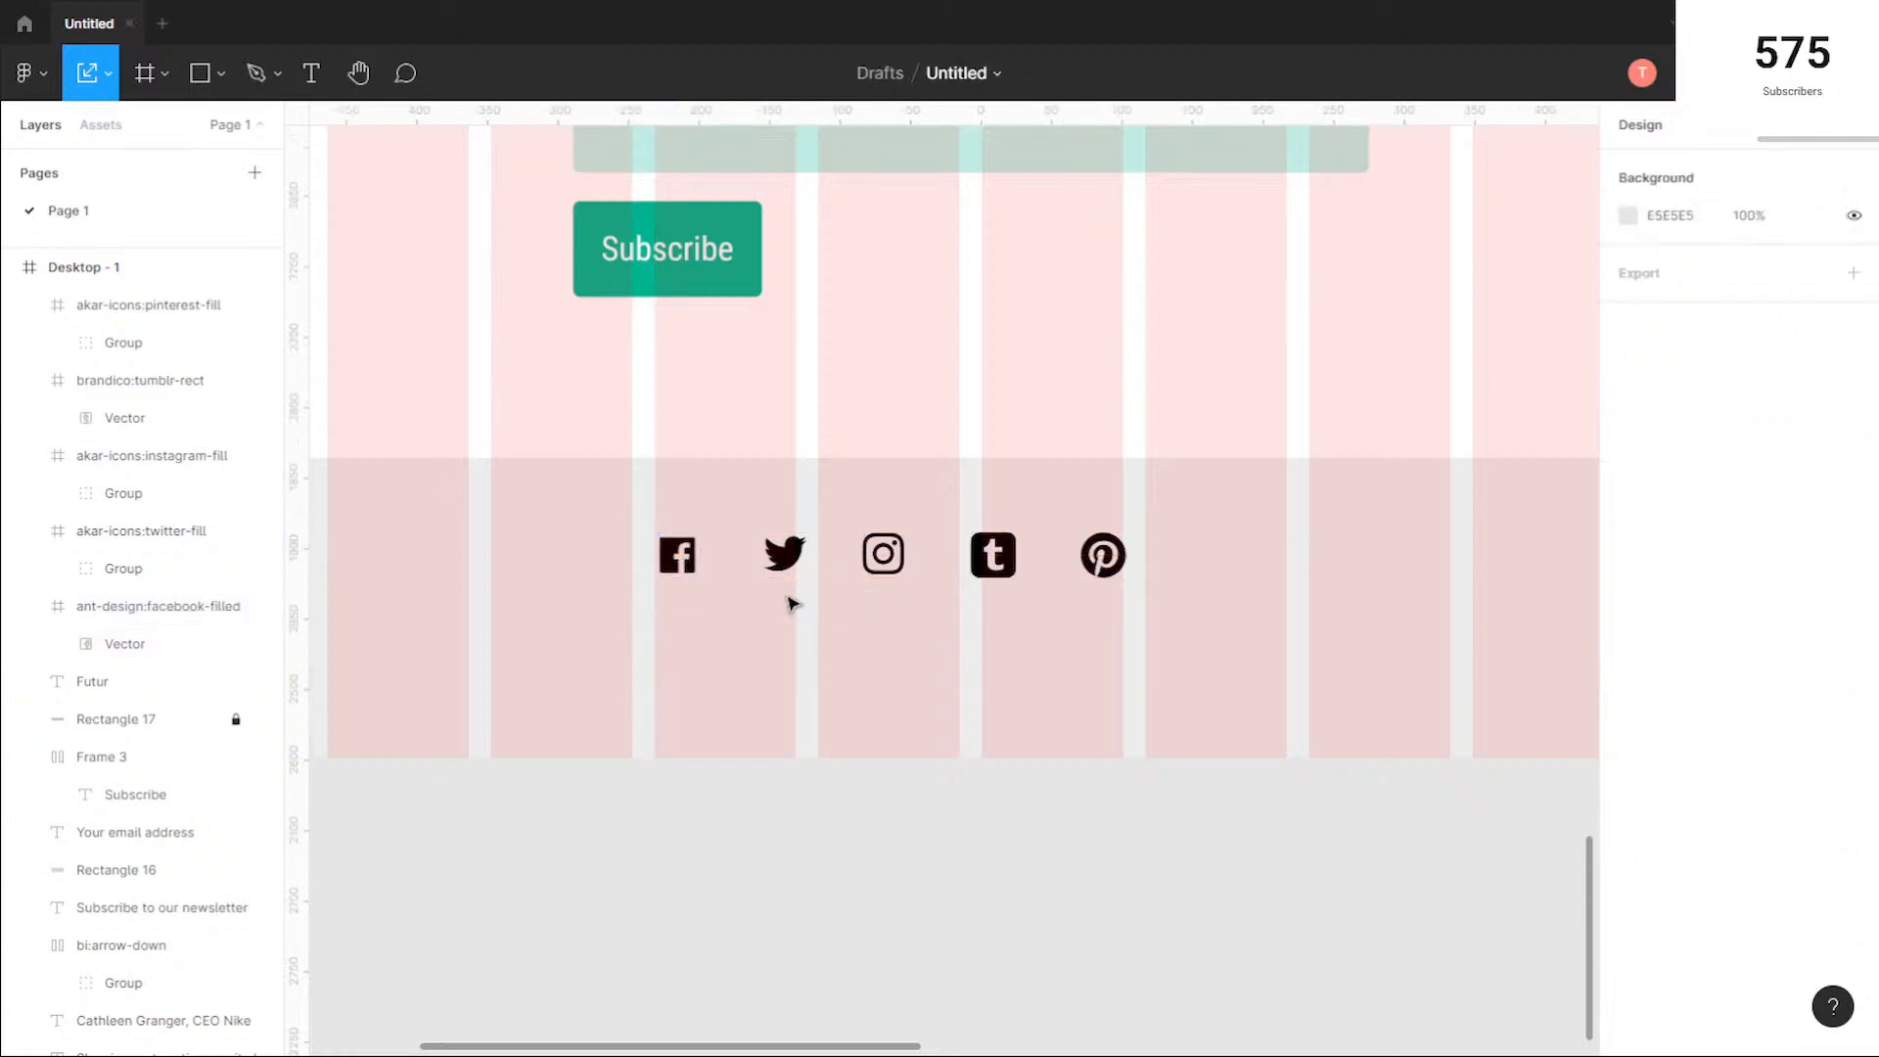
Step: Set the horizontal gaps between the Facebook and Twitter icons and between the Twitter and Instagram icons to 30
{"action": "left_click", "coordinate": [679, 551]}
{"action": "left_click", "coordinate": [784, 554], "text": "shift"}
{"action": "left_click", "coordinate": [1664, 412]}
{"action": "type", "text": "30"}
{"action": "key", "text": "Return"}
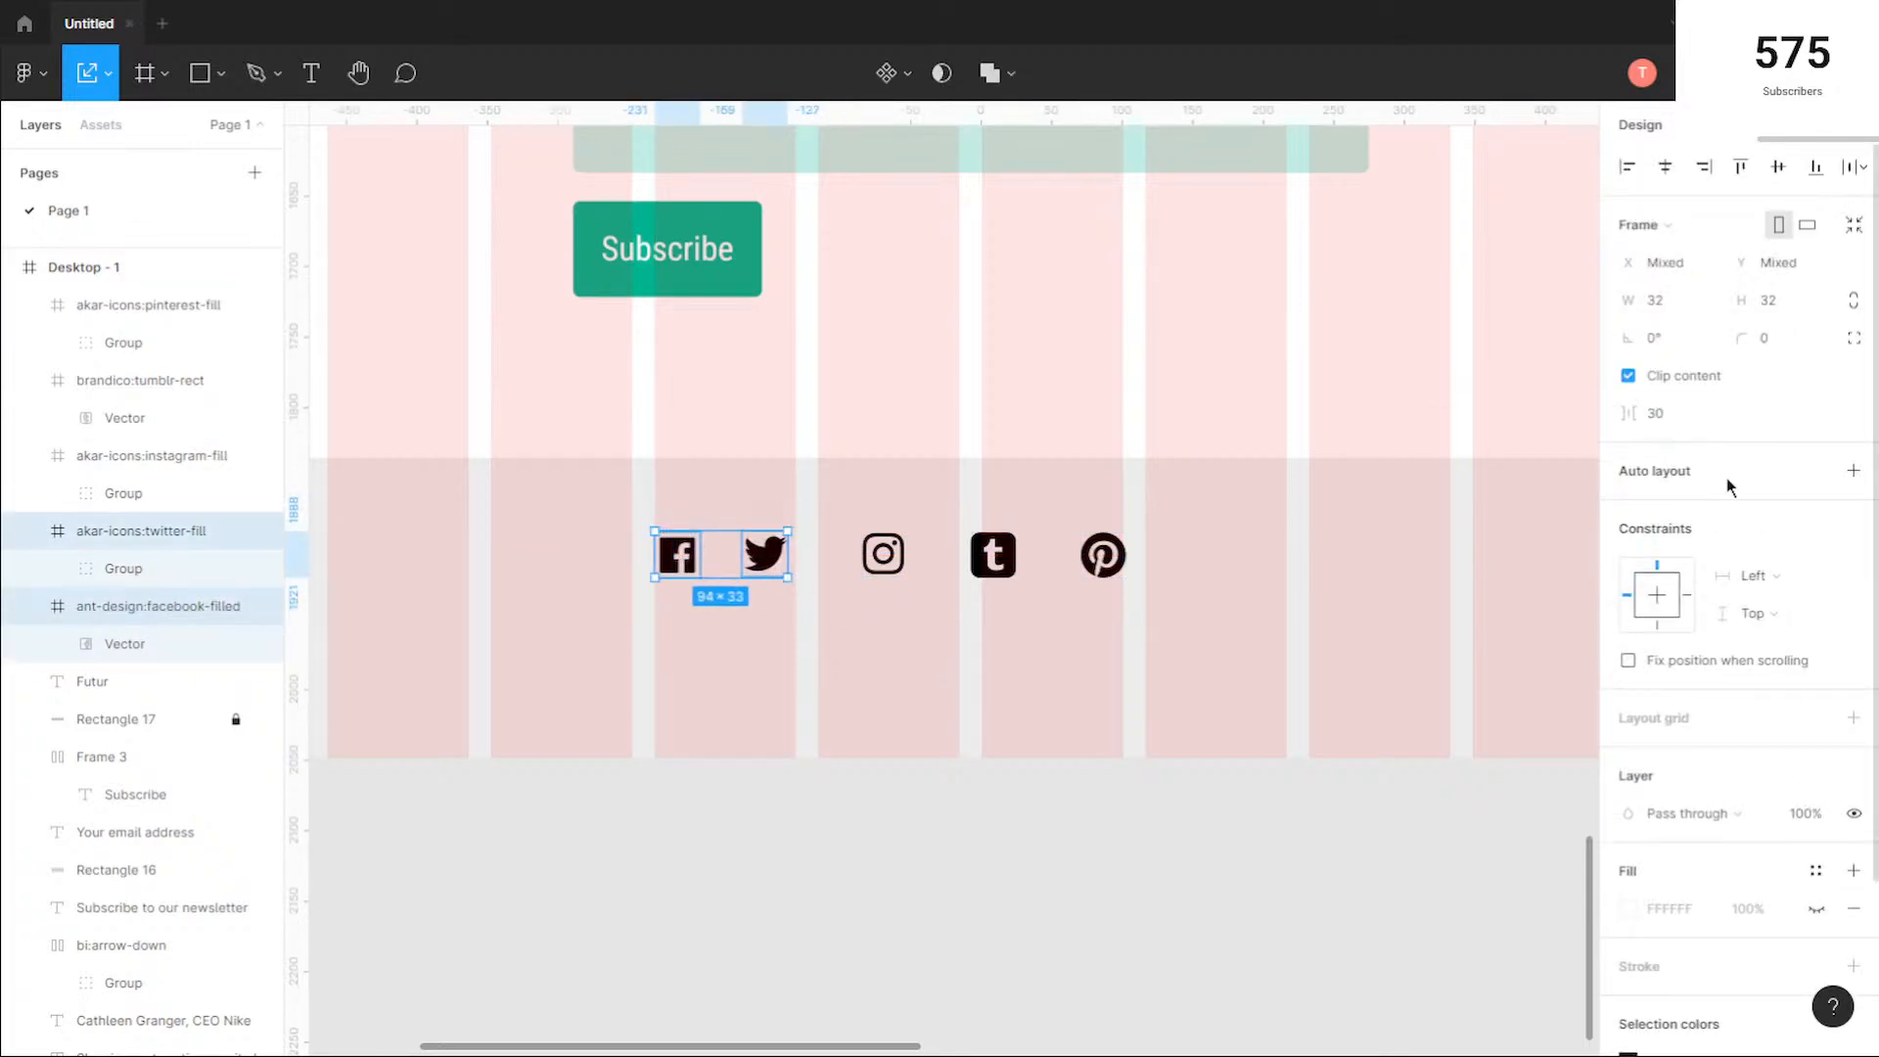
{"action": "left_click", "coordinate": [927, 614]}
{"action": "left_click_drag", "start_coordinate": [908, 600], "coordinate": [740, 519]}
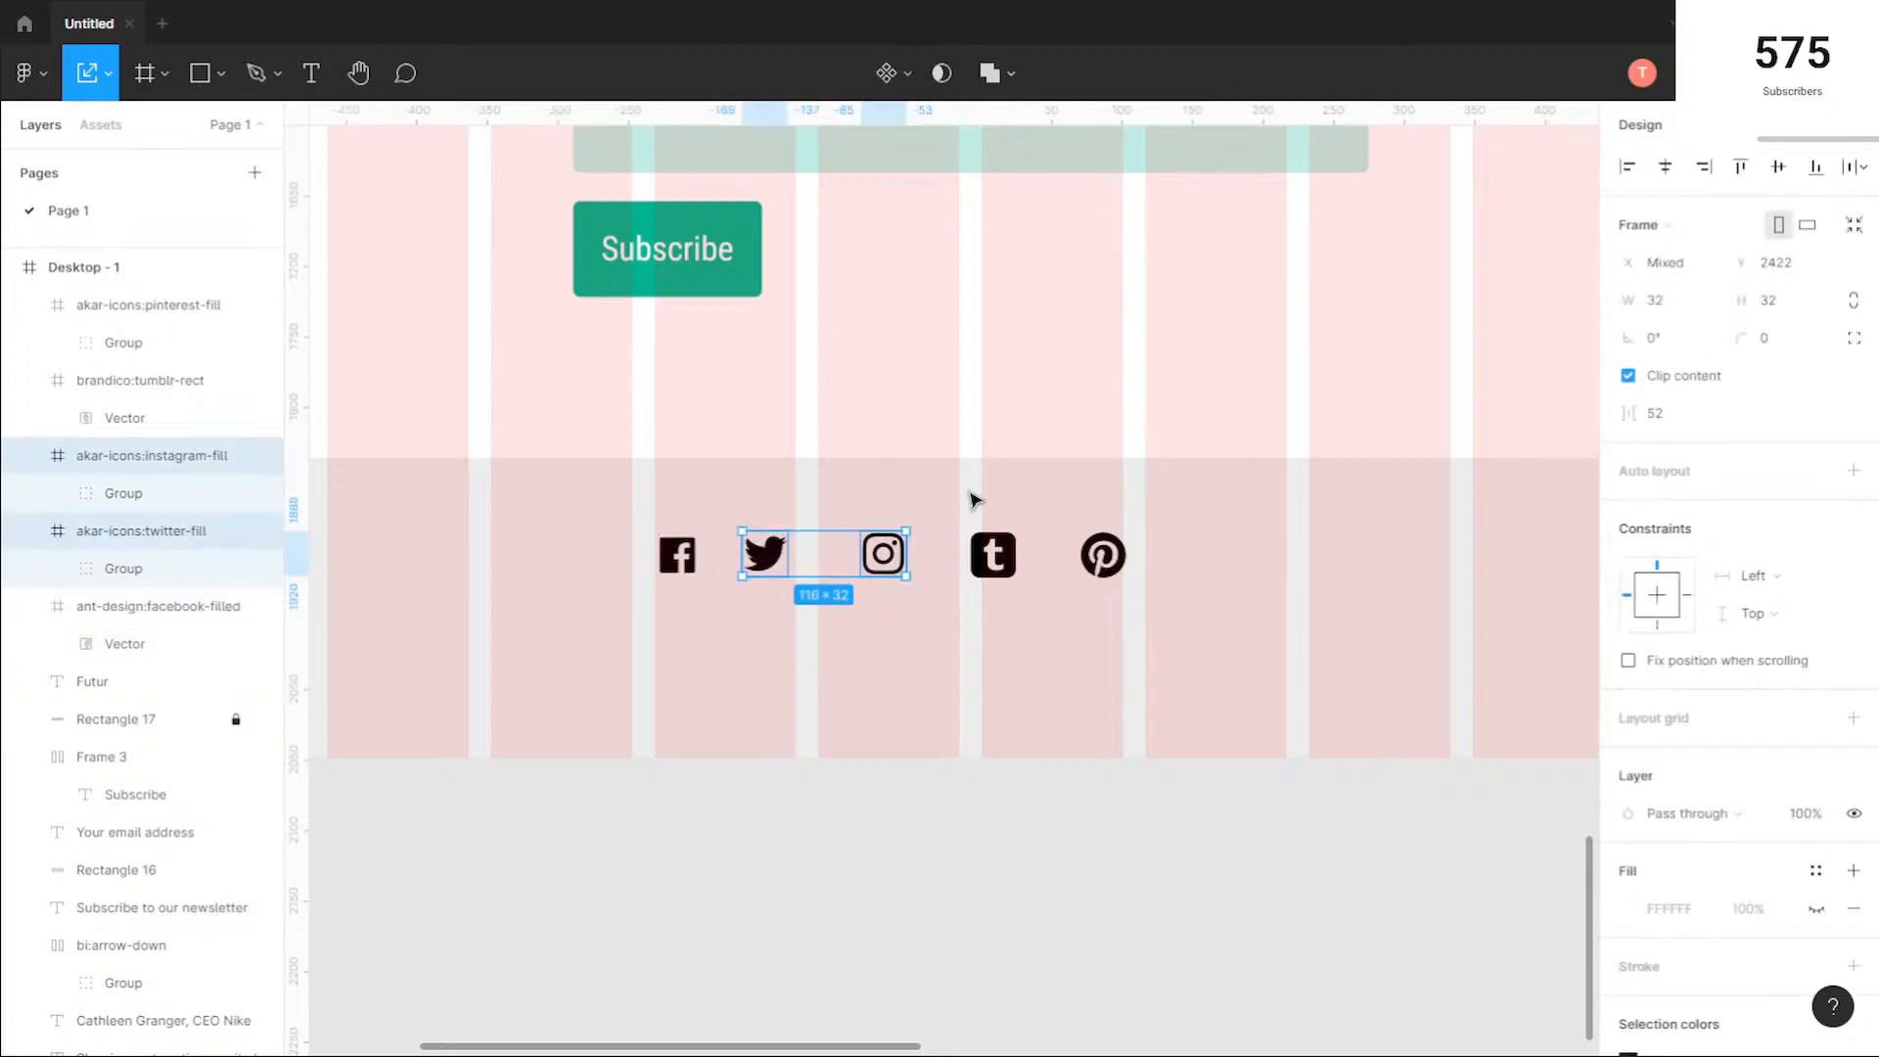
{"action": "left_click", "coordinate": [1706, 418]}
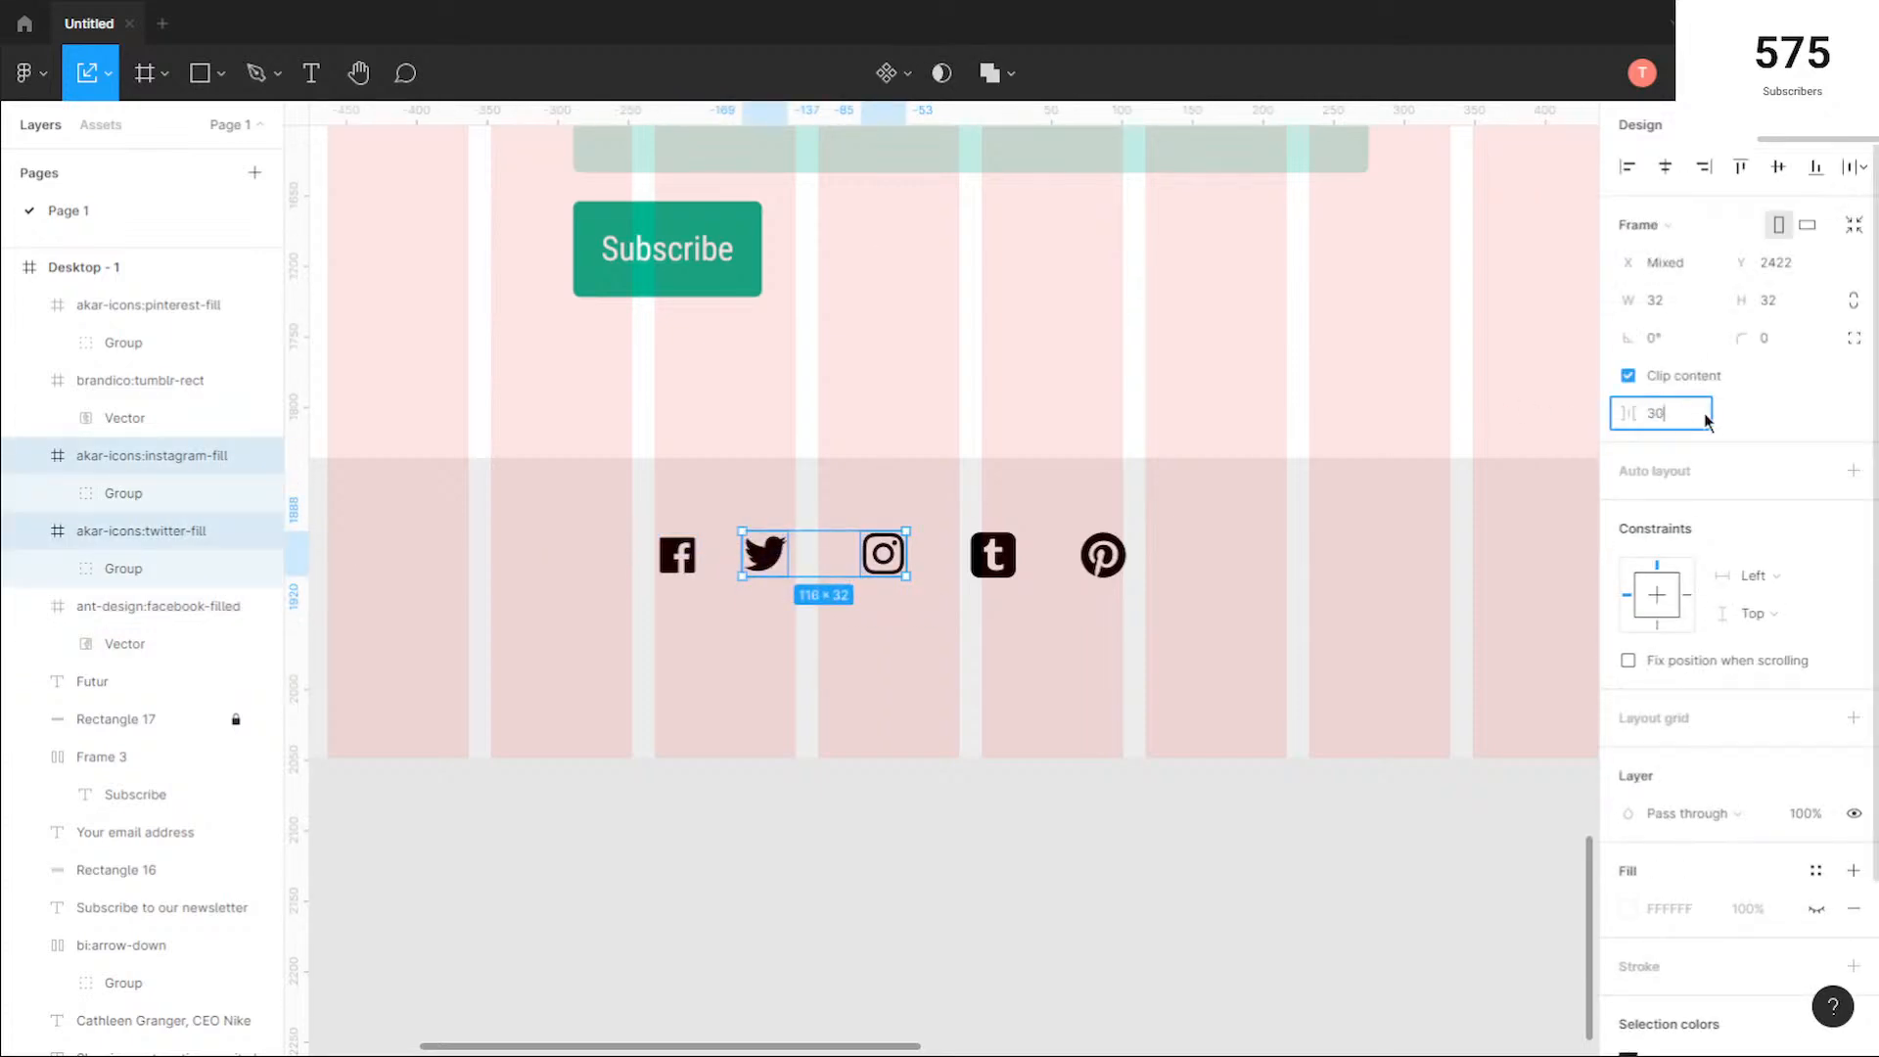
{"action": "type", "text": "30"}
{"action": "key", "text": "Return"}
Step: Set the horizontal gaps between the Instagram and Tumblr icons and between the Tumblr and Pinterest icons to 30
{"action": "left_click_drag", "start_coordinate": [995, 607], "coordinate": [845, 527]}
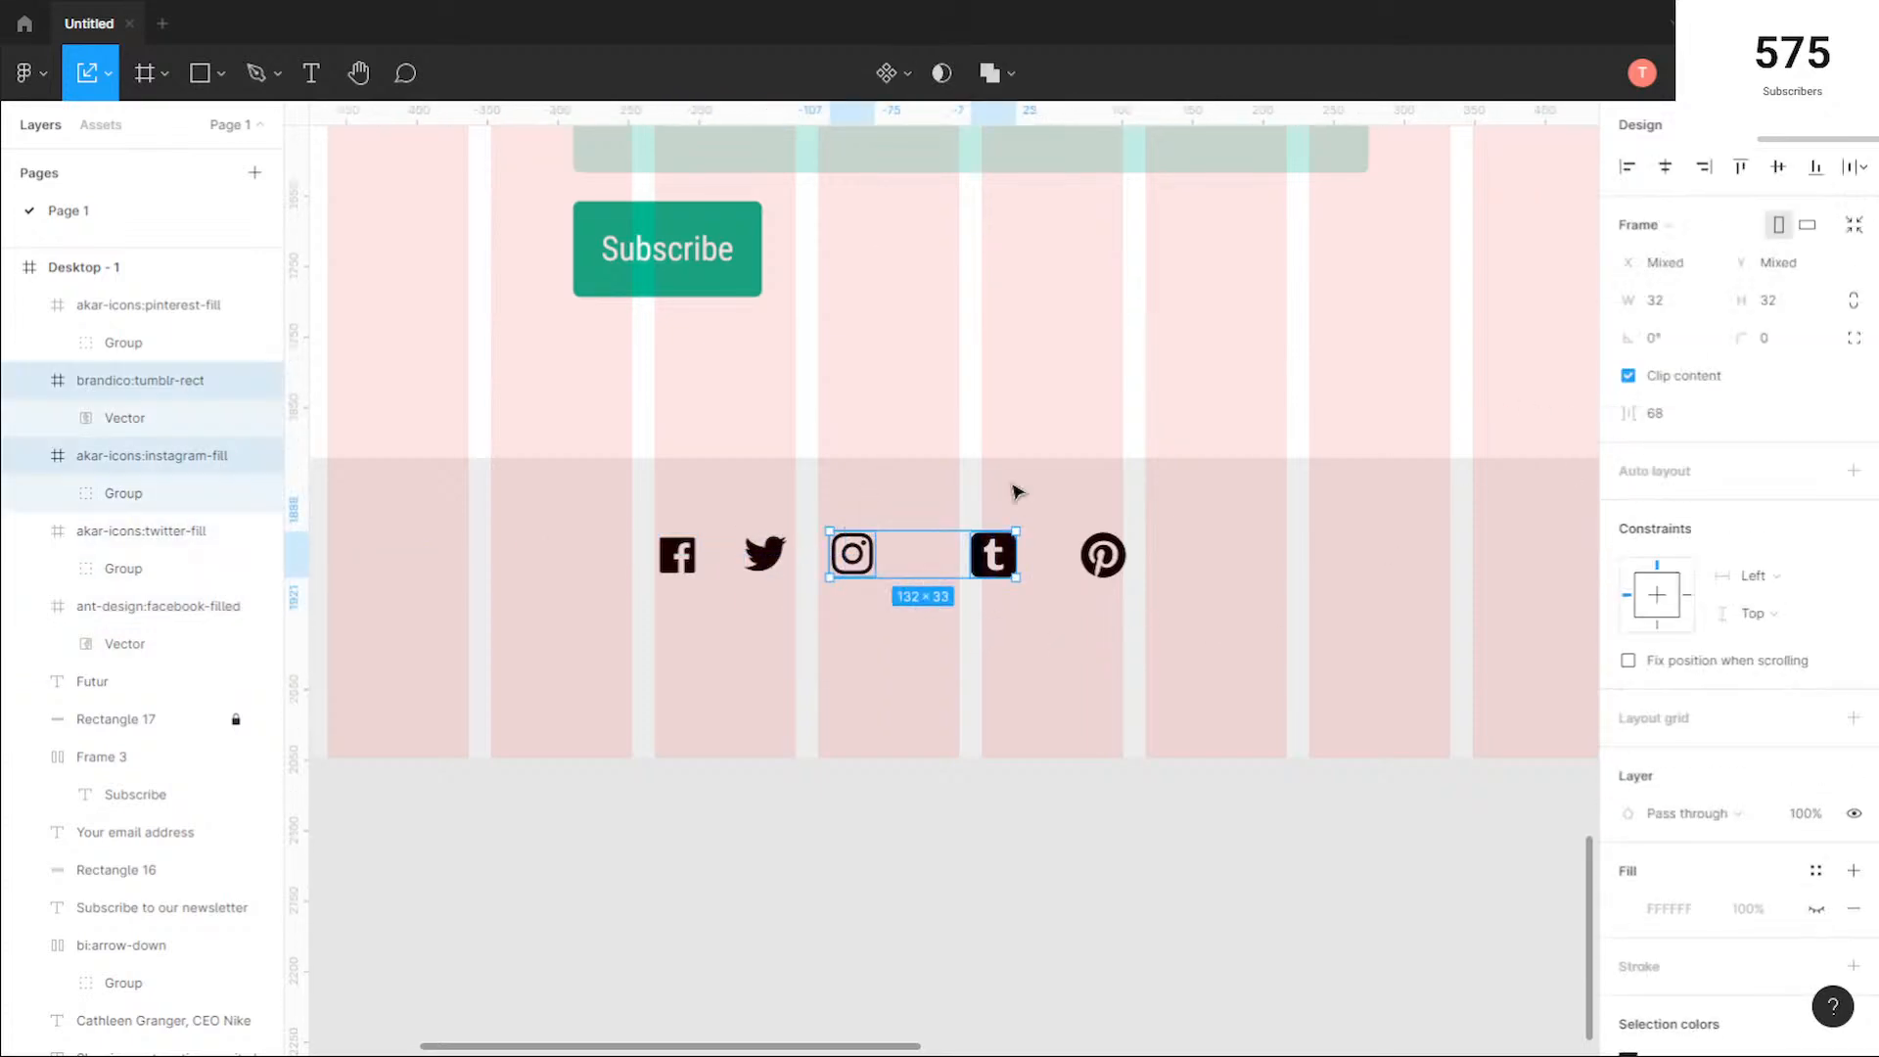
{"action": "left_click", "coordinate": [1680, 419]}
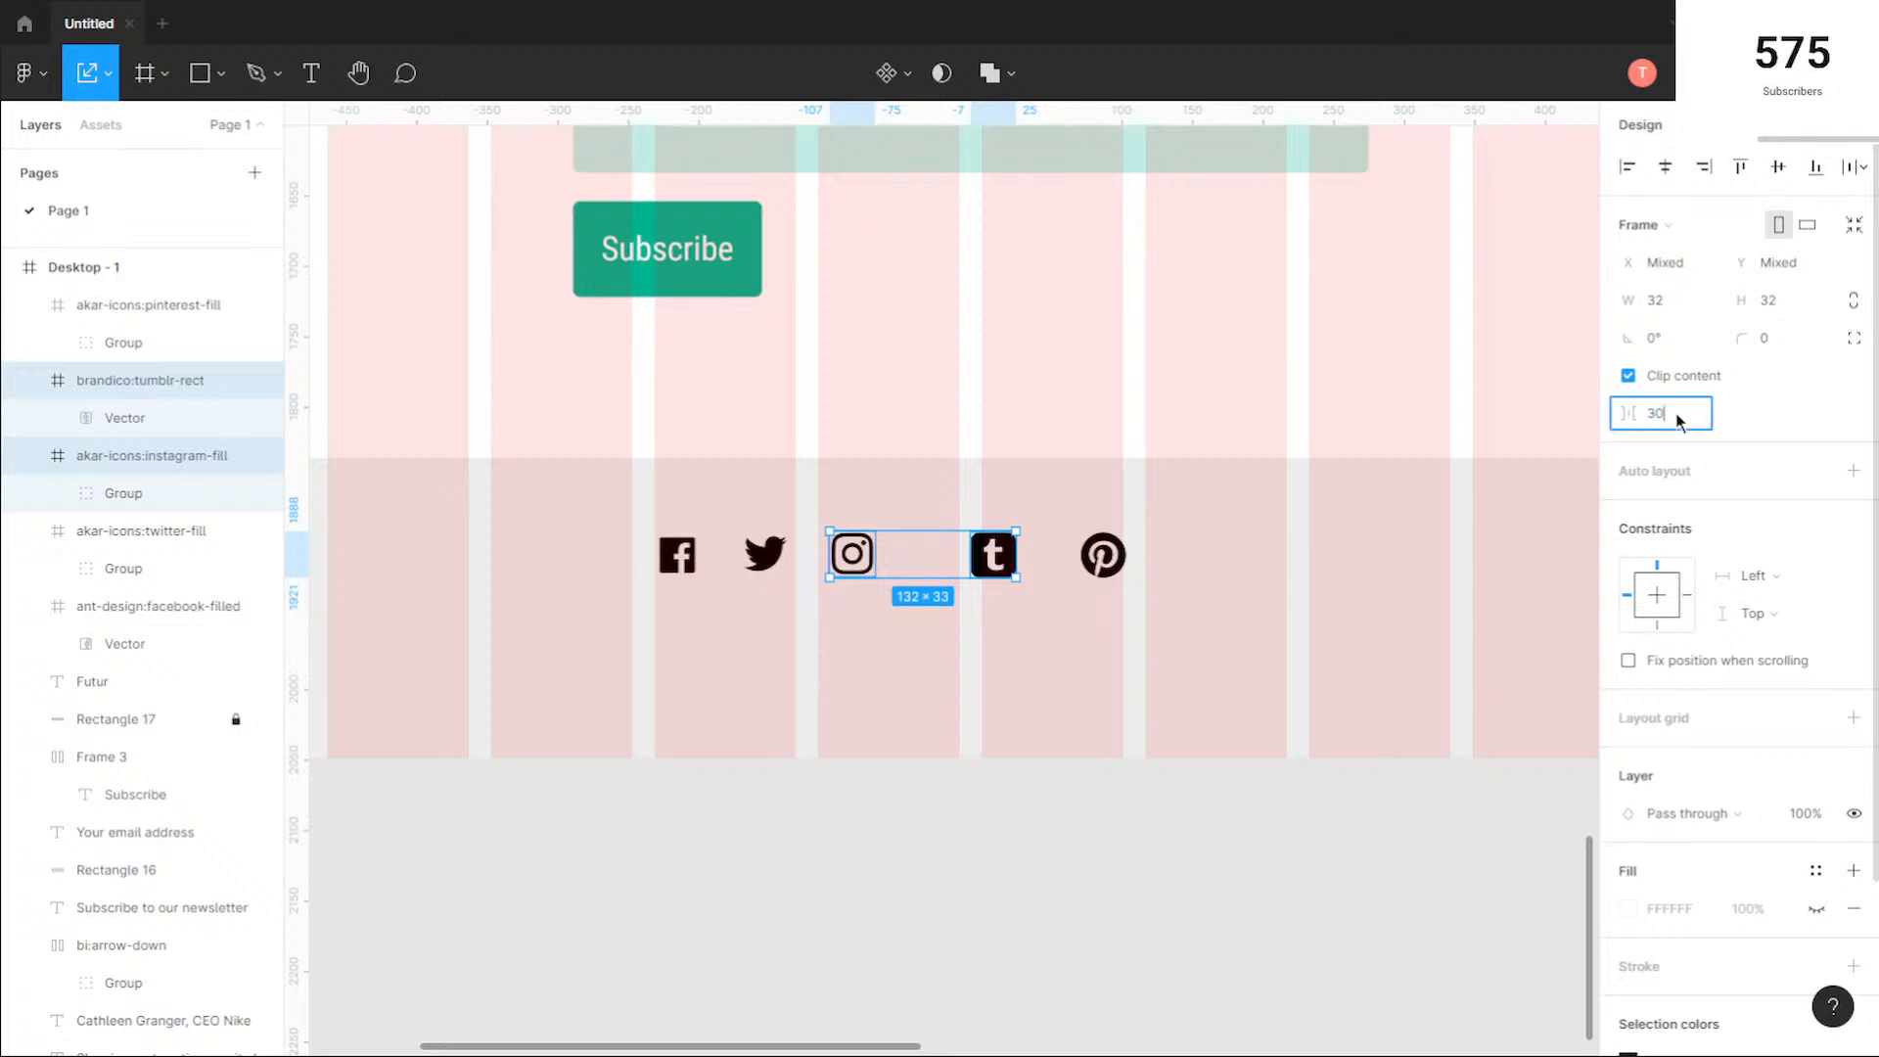
{"action": "type", "text": "30"}
{"action": "key", "text": "Return"}
{"action": "left_click_drag", "start_coordinate": [1119, 591], "coordinate": [935, 541]}
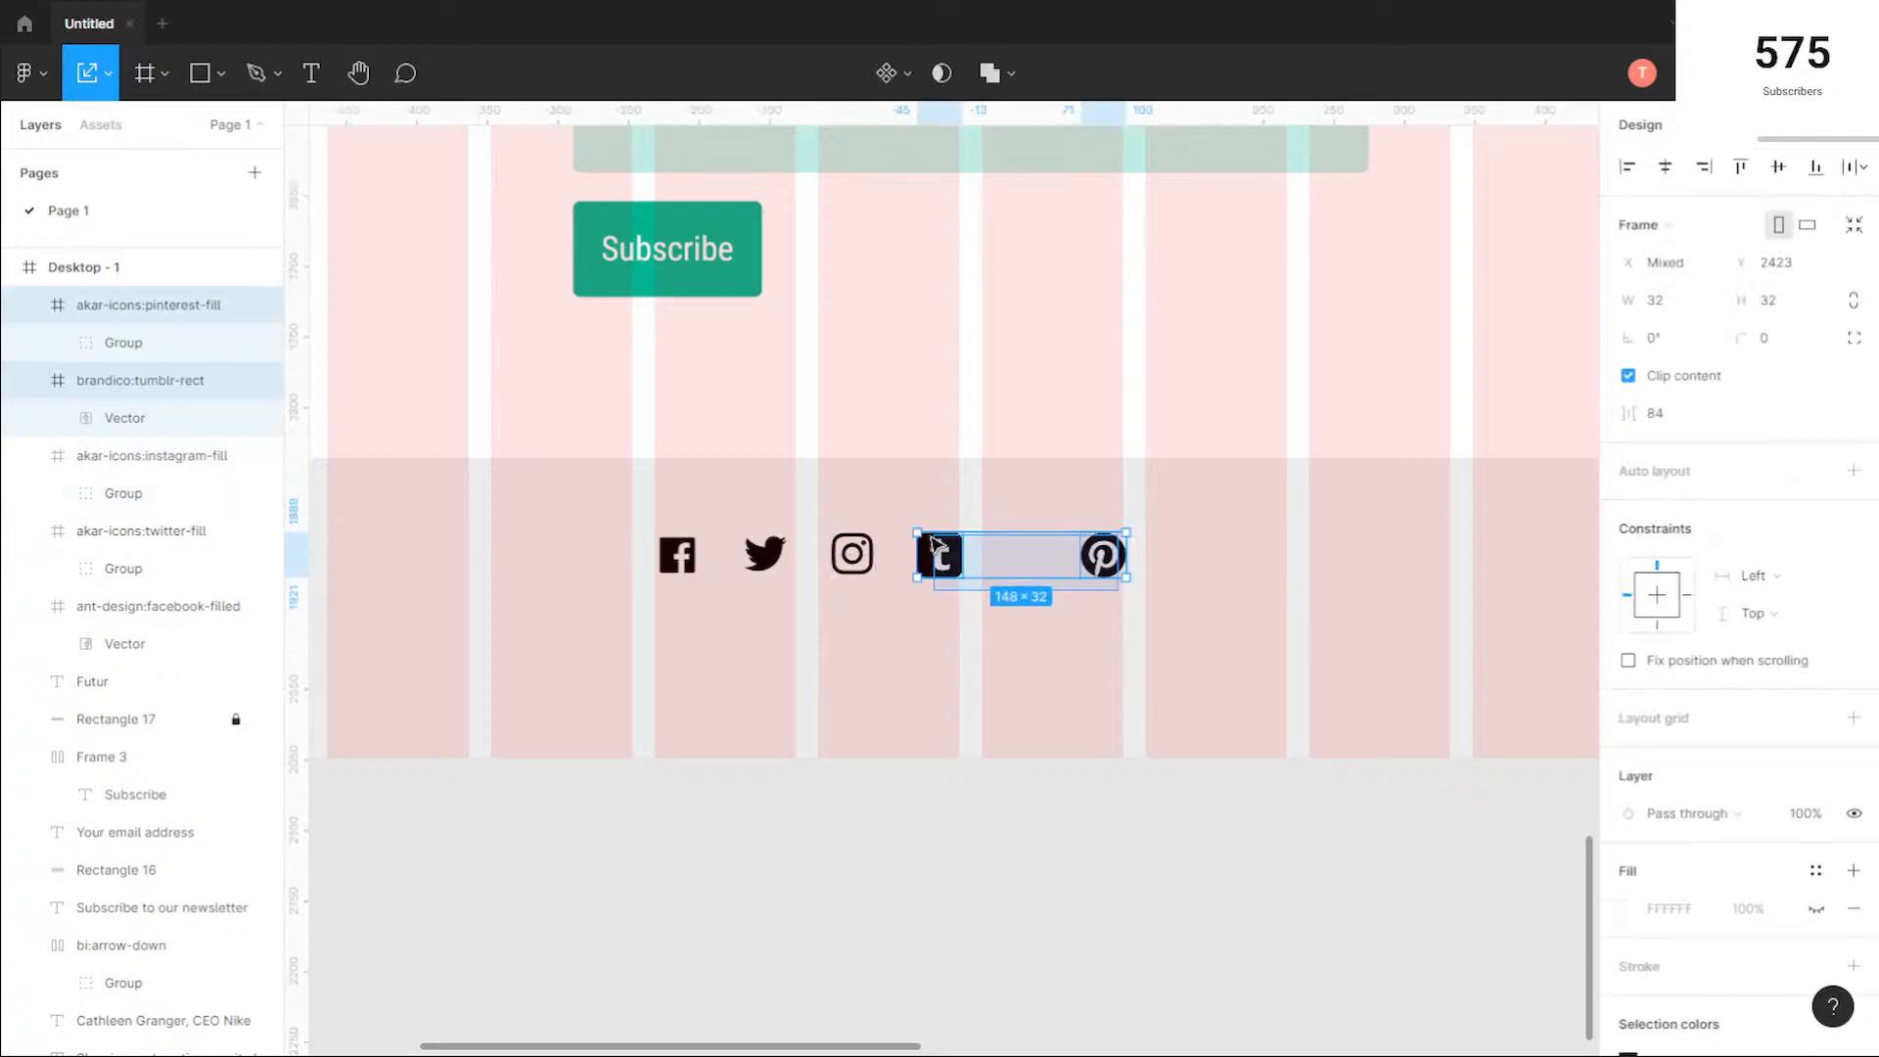
{"action": "left_click", "coordinate": [1679, 416]}
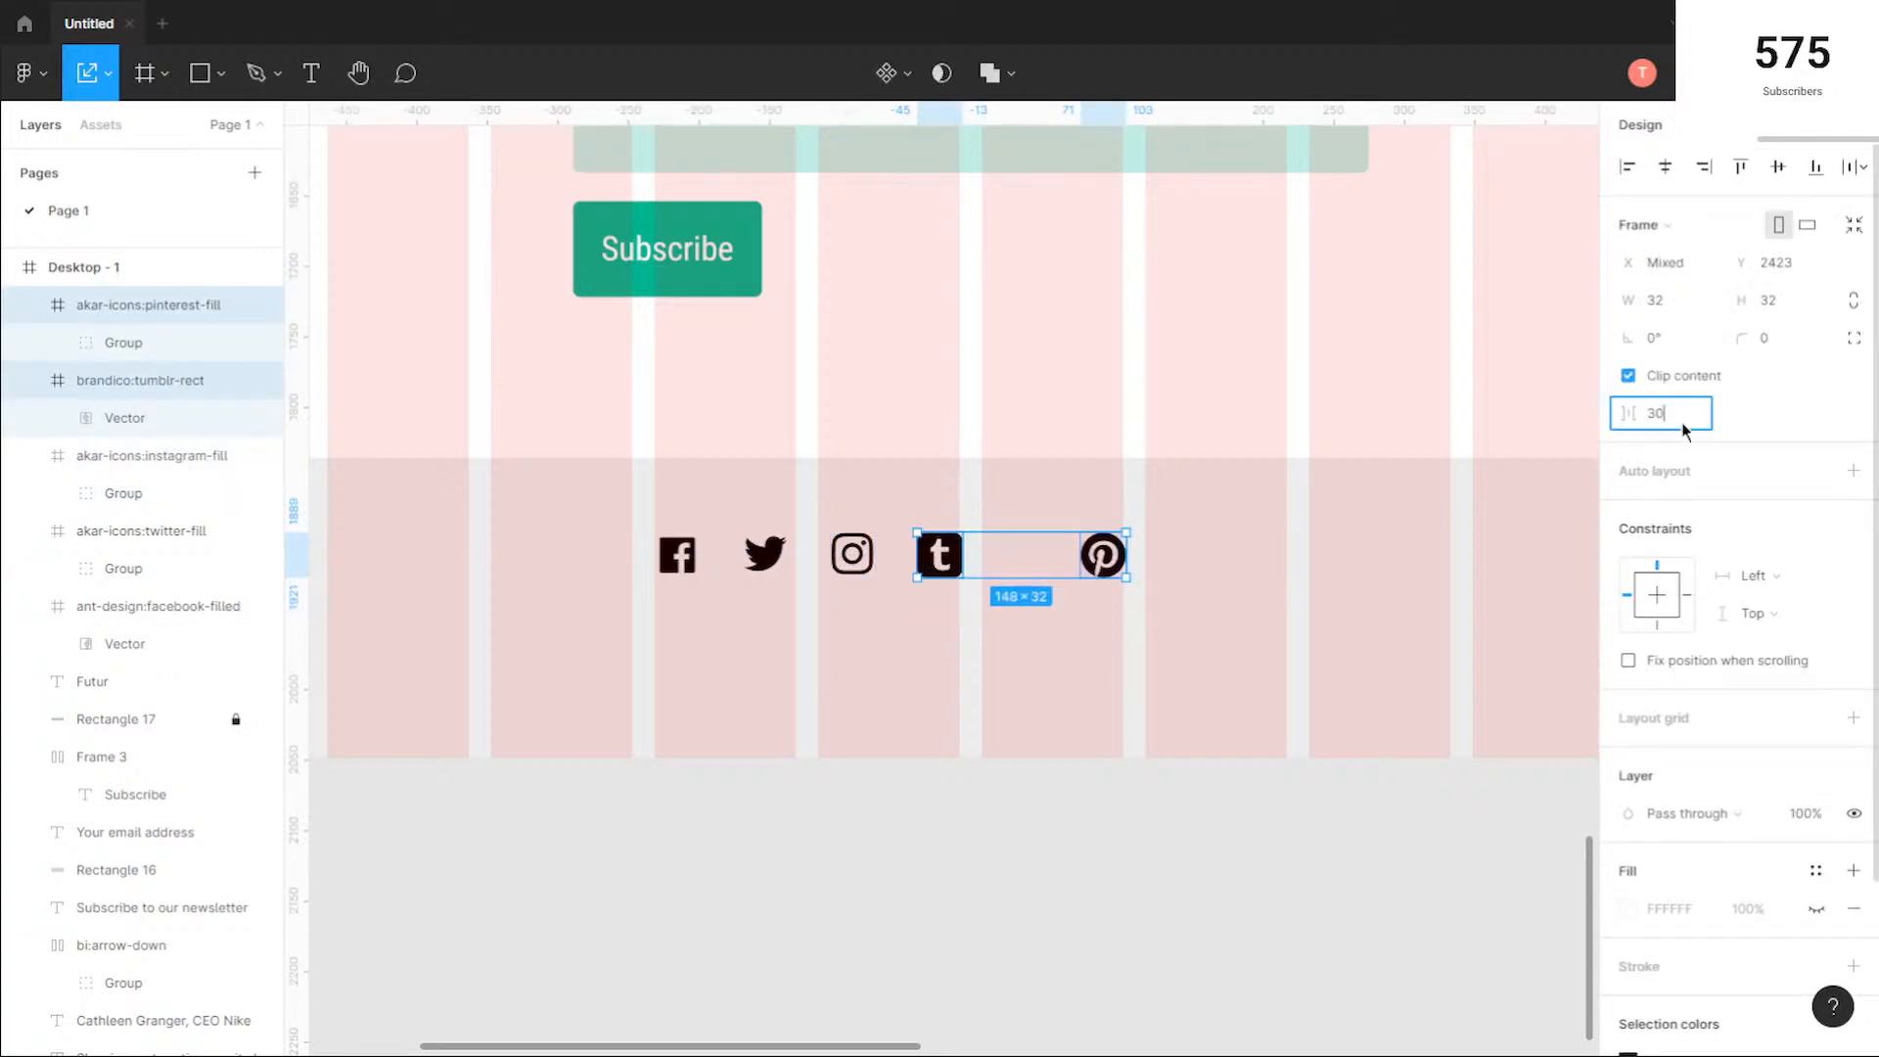
{"action": "type", "text": "30"}
{"action": "key", "text": "Return"}
{"action": "left_click", "coordinate": [1136, 637]}
Step: Recolour all five footer social icons together from black to dark grey 484848
{"action": "left_click_drag", "start_coordinate": [1121, 614], "coordinate": [811, 537]}
{"action": "scroll", "coordinate": [1741, 768], "scroll_direction": "down", "scroll_amount": 2}
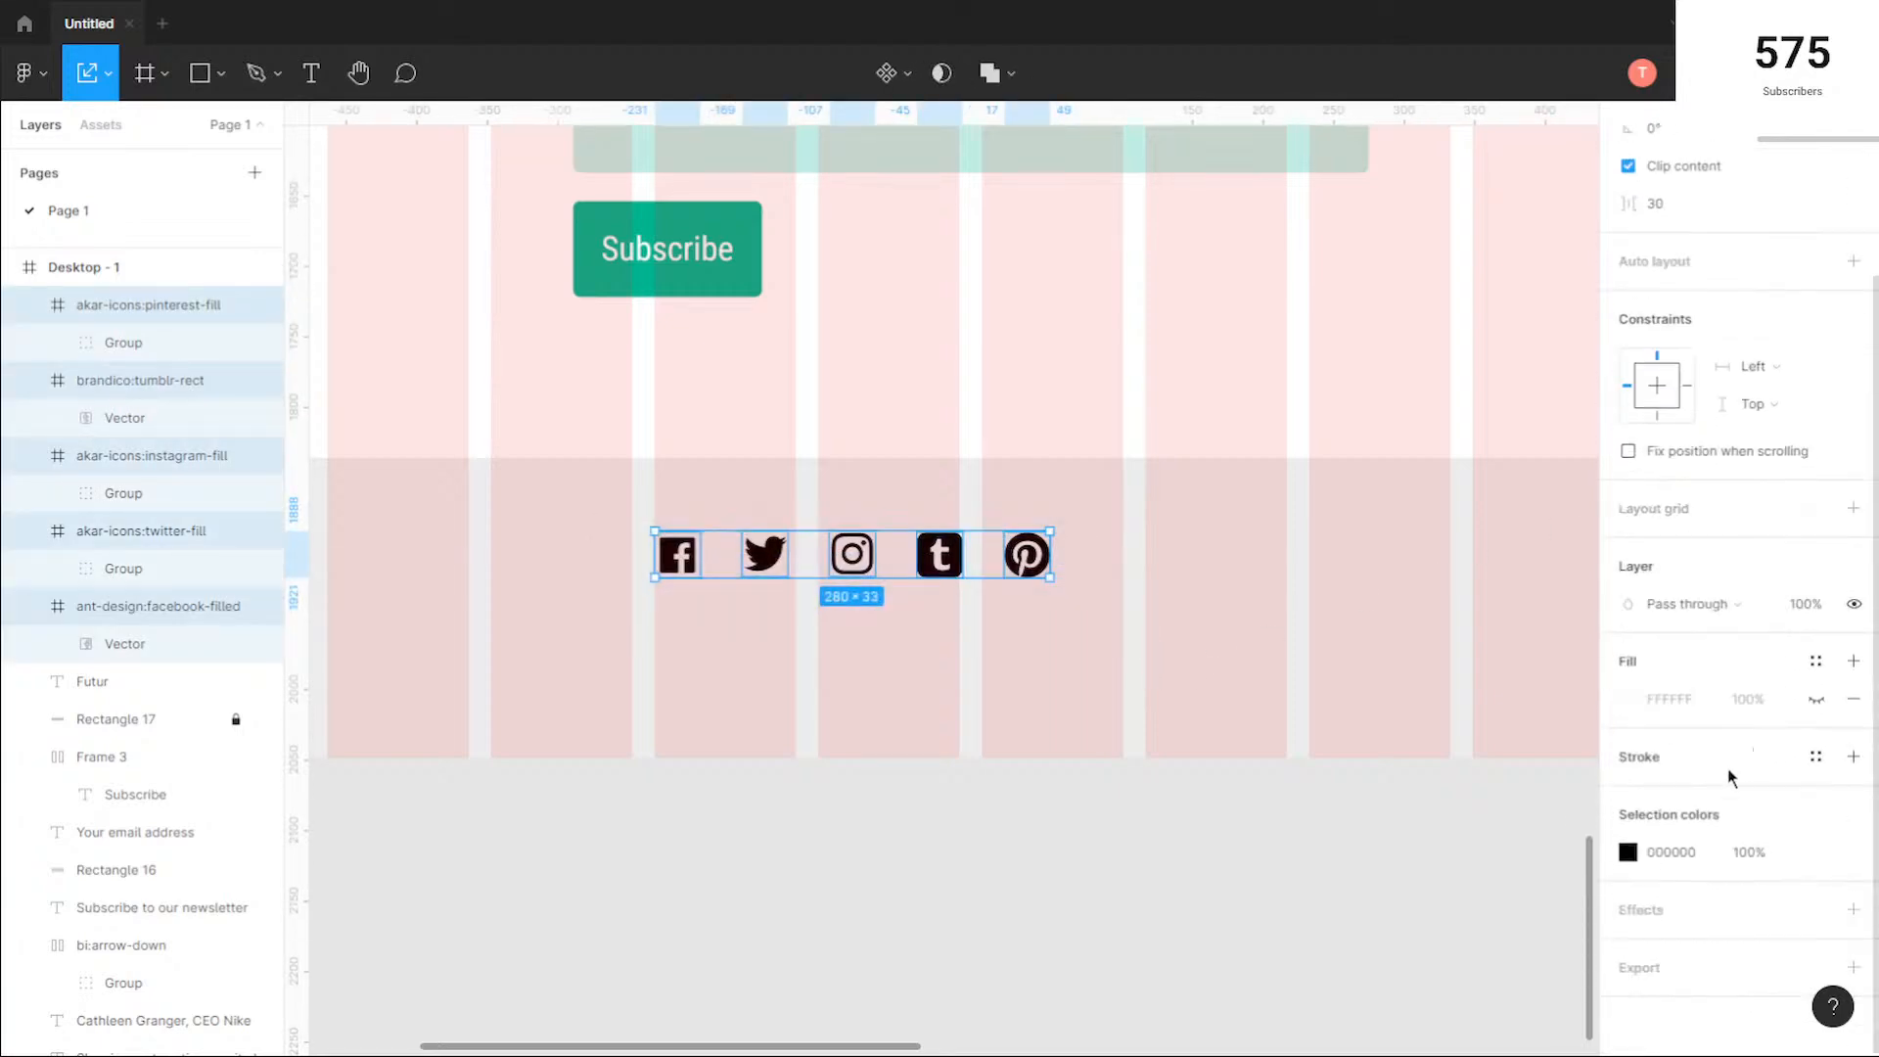
{"action": "left_click", "coordinate": [1630, 853]}
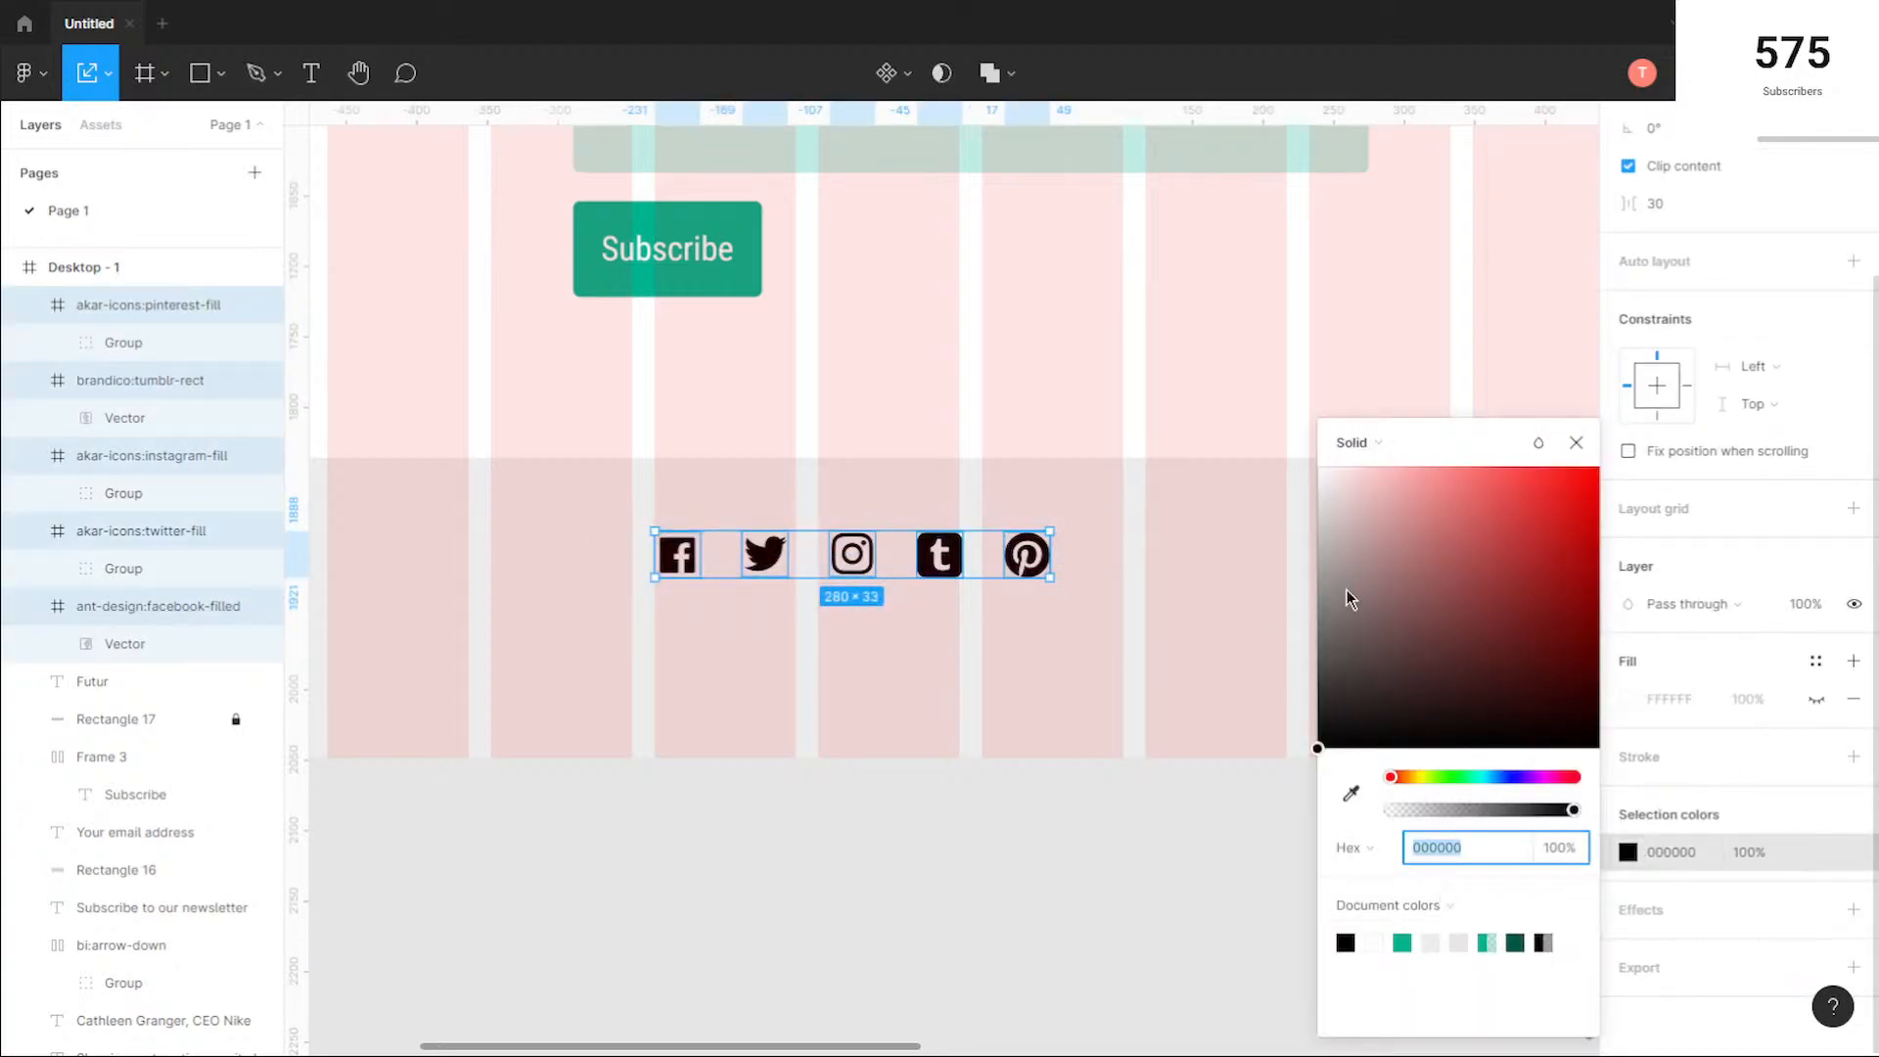
{"action": "left_click_drag", "start_coordinate": [1344, 550], "coordinate": [1318, 669]}
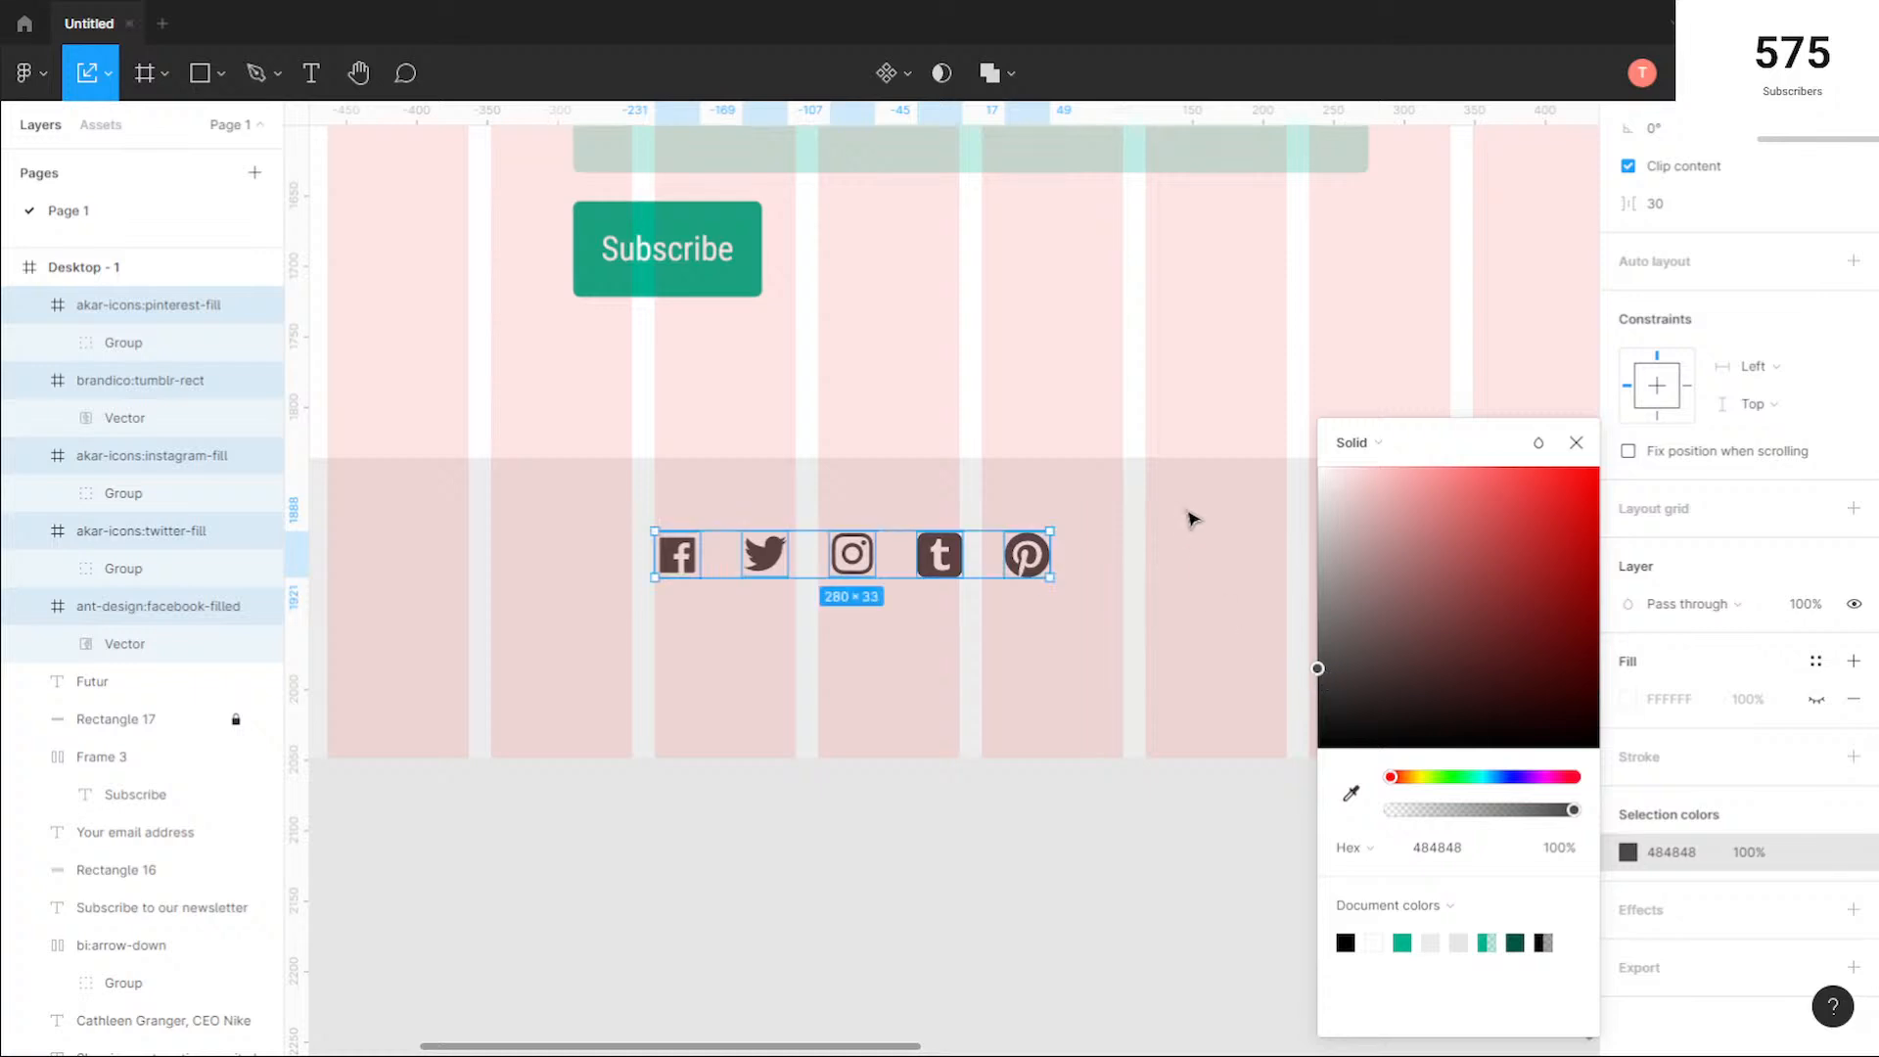
{"action": "left_click", "coordinate": [1196, 516]}
Step: Group the five social icons and move the group to the horizontal centre of the footer
{"action": "scroll", "coordinate": [1299, 580], "scroll_direction": "down", "scroll_amount": 3}
{"action": "left_click_drag", "start_coordinate": [1145, 609], "coordinate": [849, 536]}
{"action": "key", "text": "ctrl+g"}
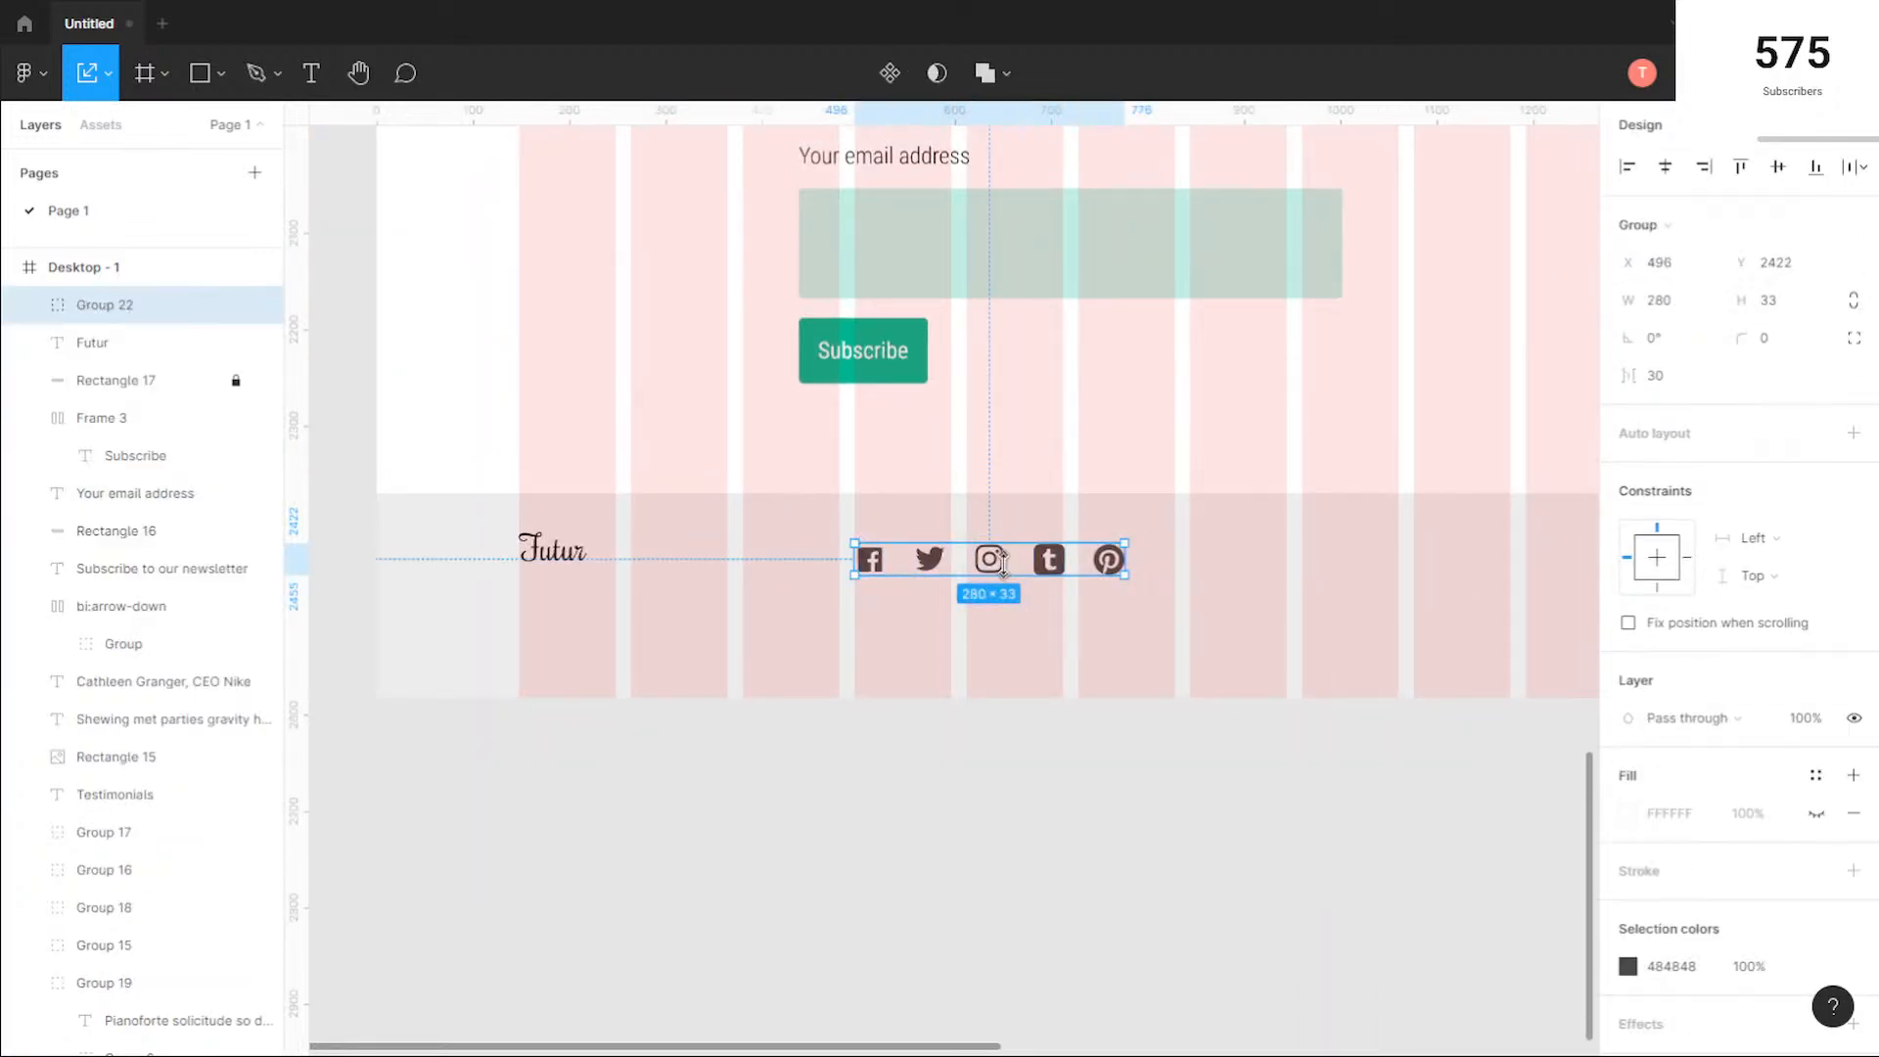
{"action": "left_click_drag", "start_coordinate": [1021, 566], "coordinate": [1104, 565]}
{"action": "left_click", "coordinate": [1403, 611]}
Step: Add the text "Store" in the footer beyond the social icons, at about X 1080, Y 2421
{"action": "scroll", "coordinate": [1316, 617], "scroll_direction": "down", "scroll_amount": 1}
{"action": "mouse_move", "coordinate": [1279, 623]}
{"action": "left_mouse_down"}
{"action": "mouse_move", "coordinate": [1061, 654]}
{"action": "mouse_move", "coordinate": [1257, 637]}
{"action": "left_mouse_up"}
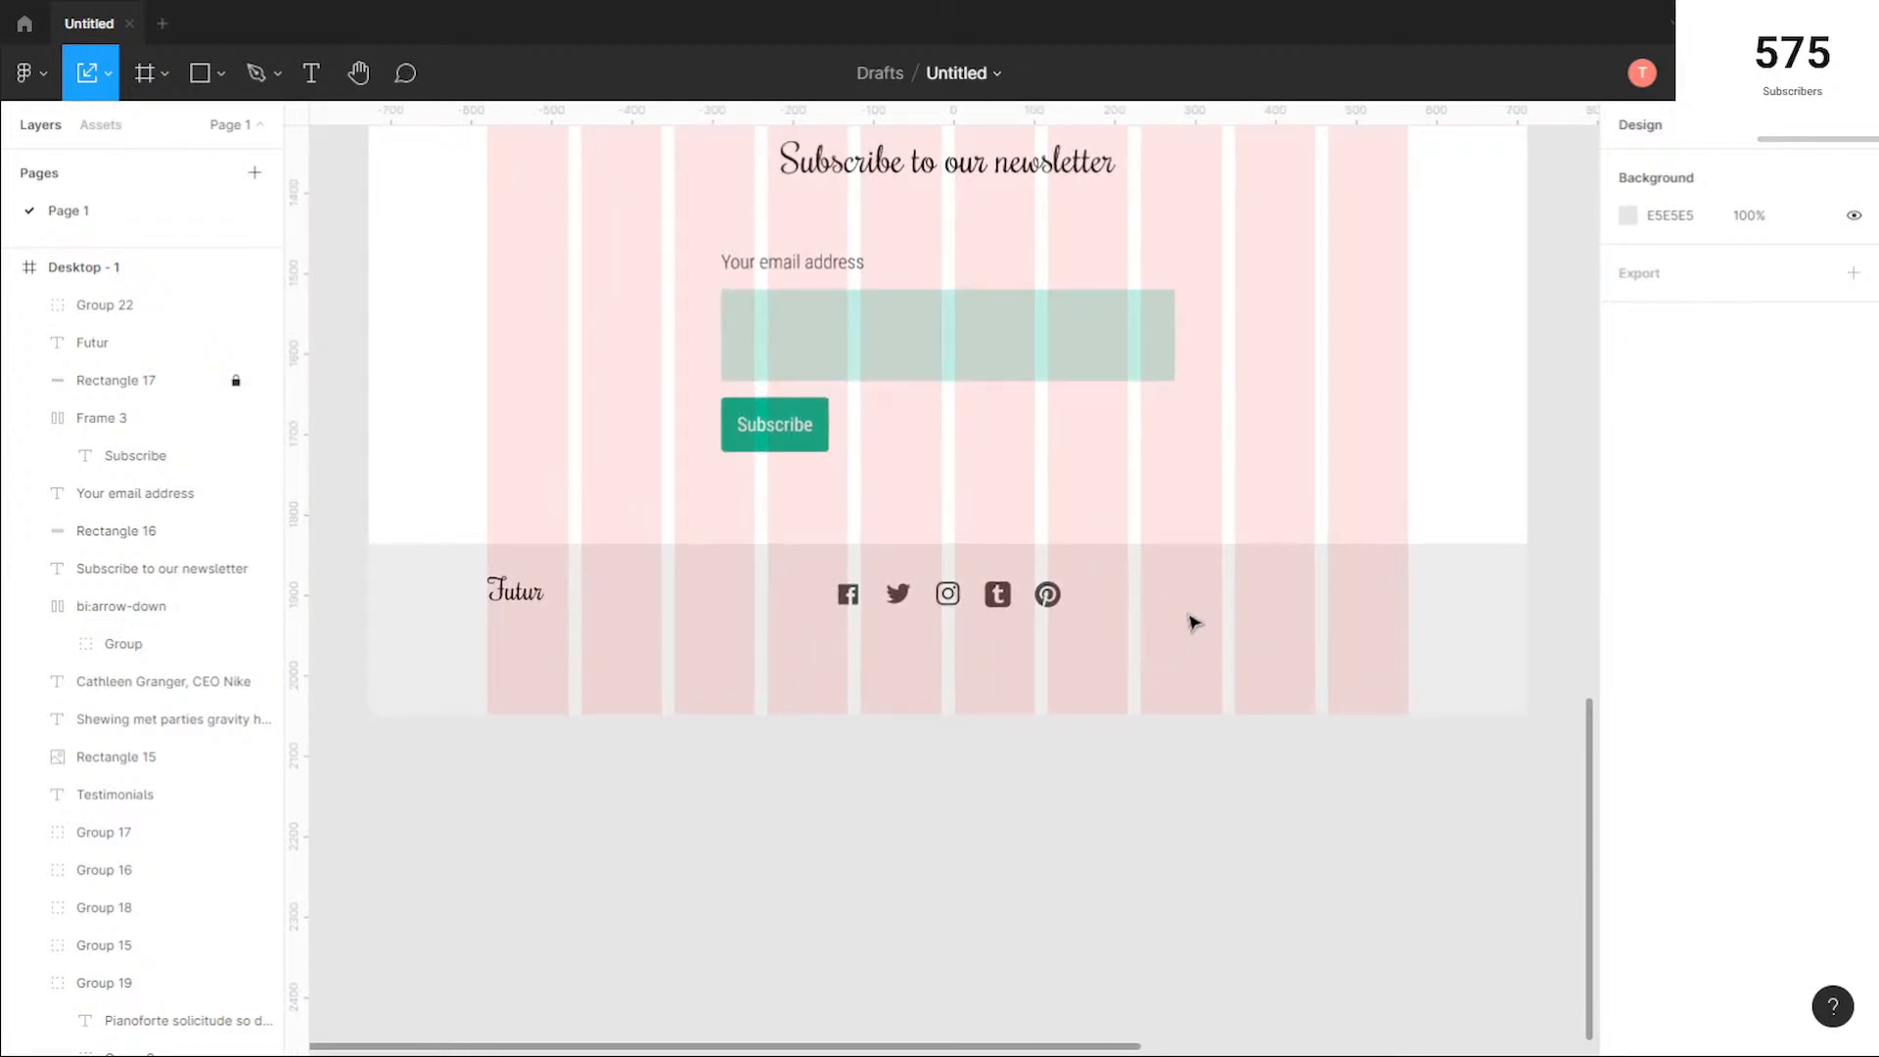
{"action": "left_click", "coordinate": [312, 72]}
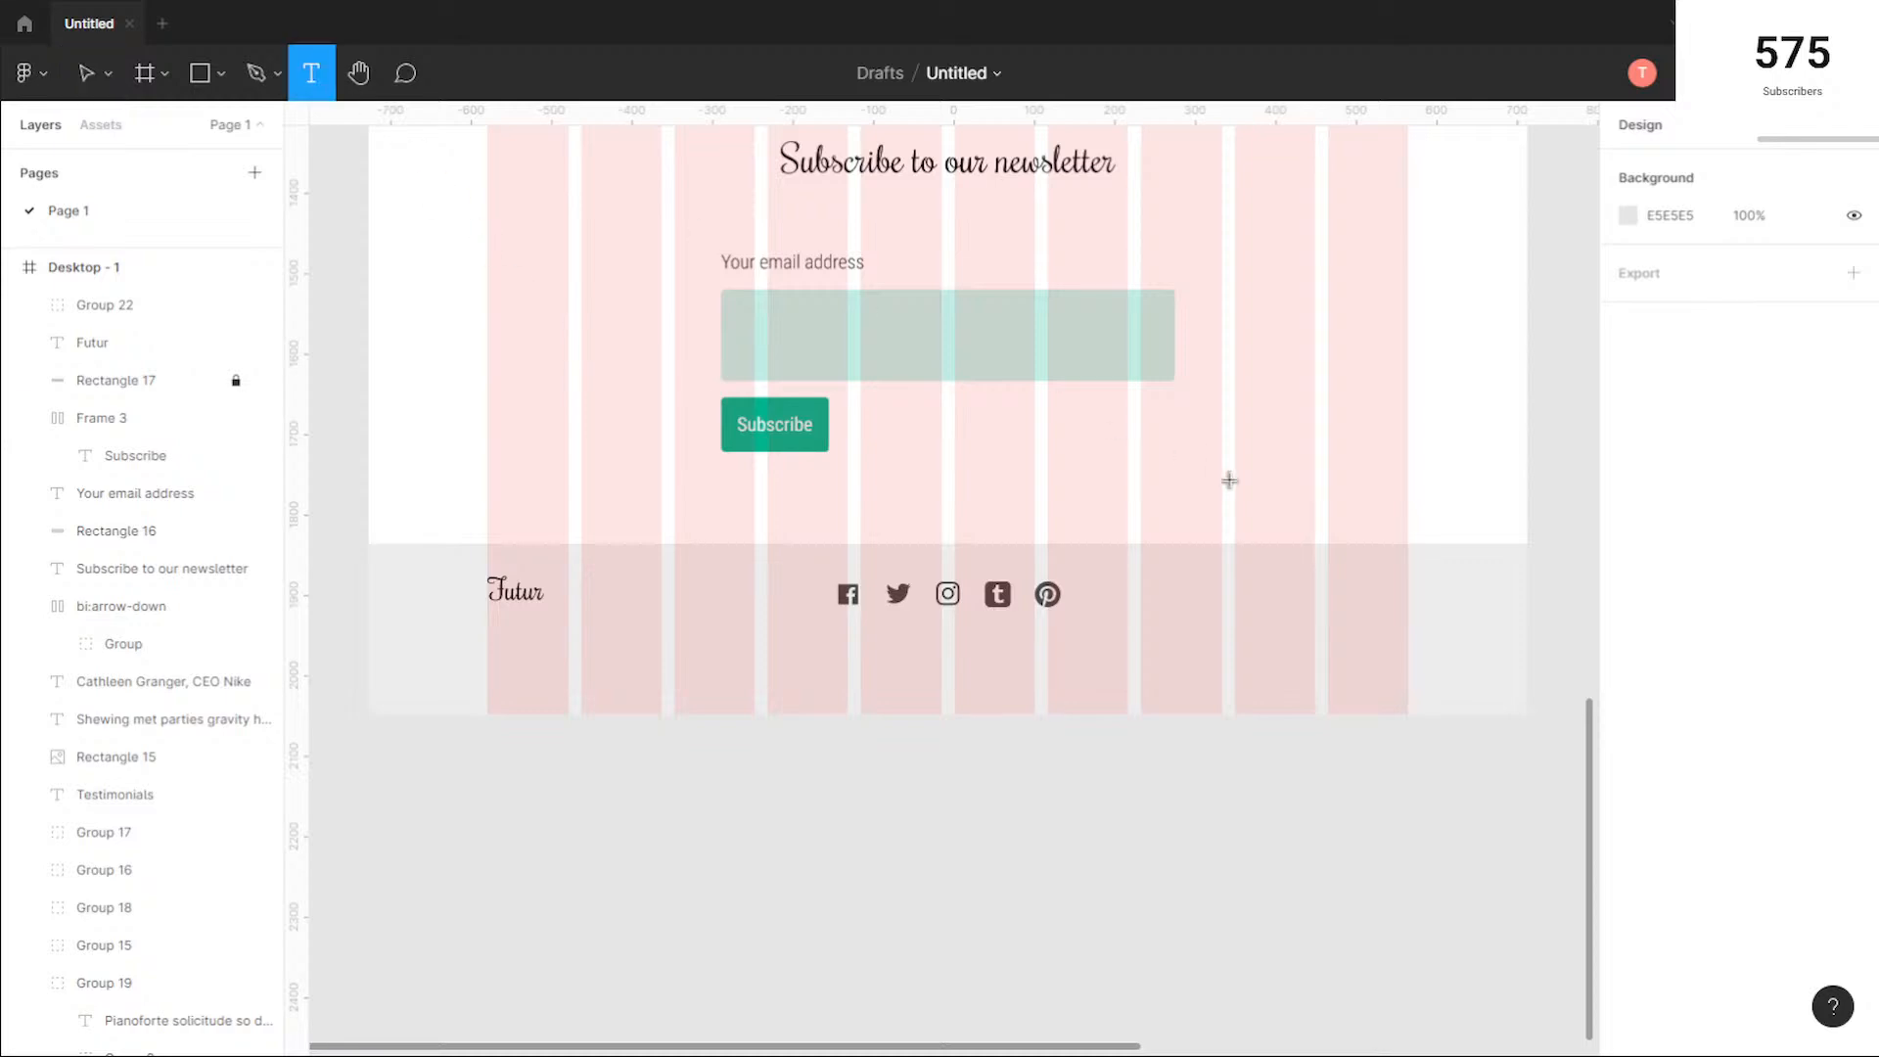
{"action": "left_click", "coordinate": [1377, 693]}
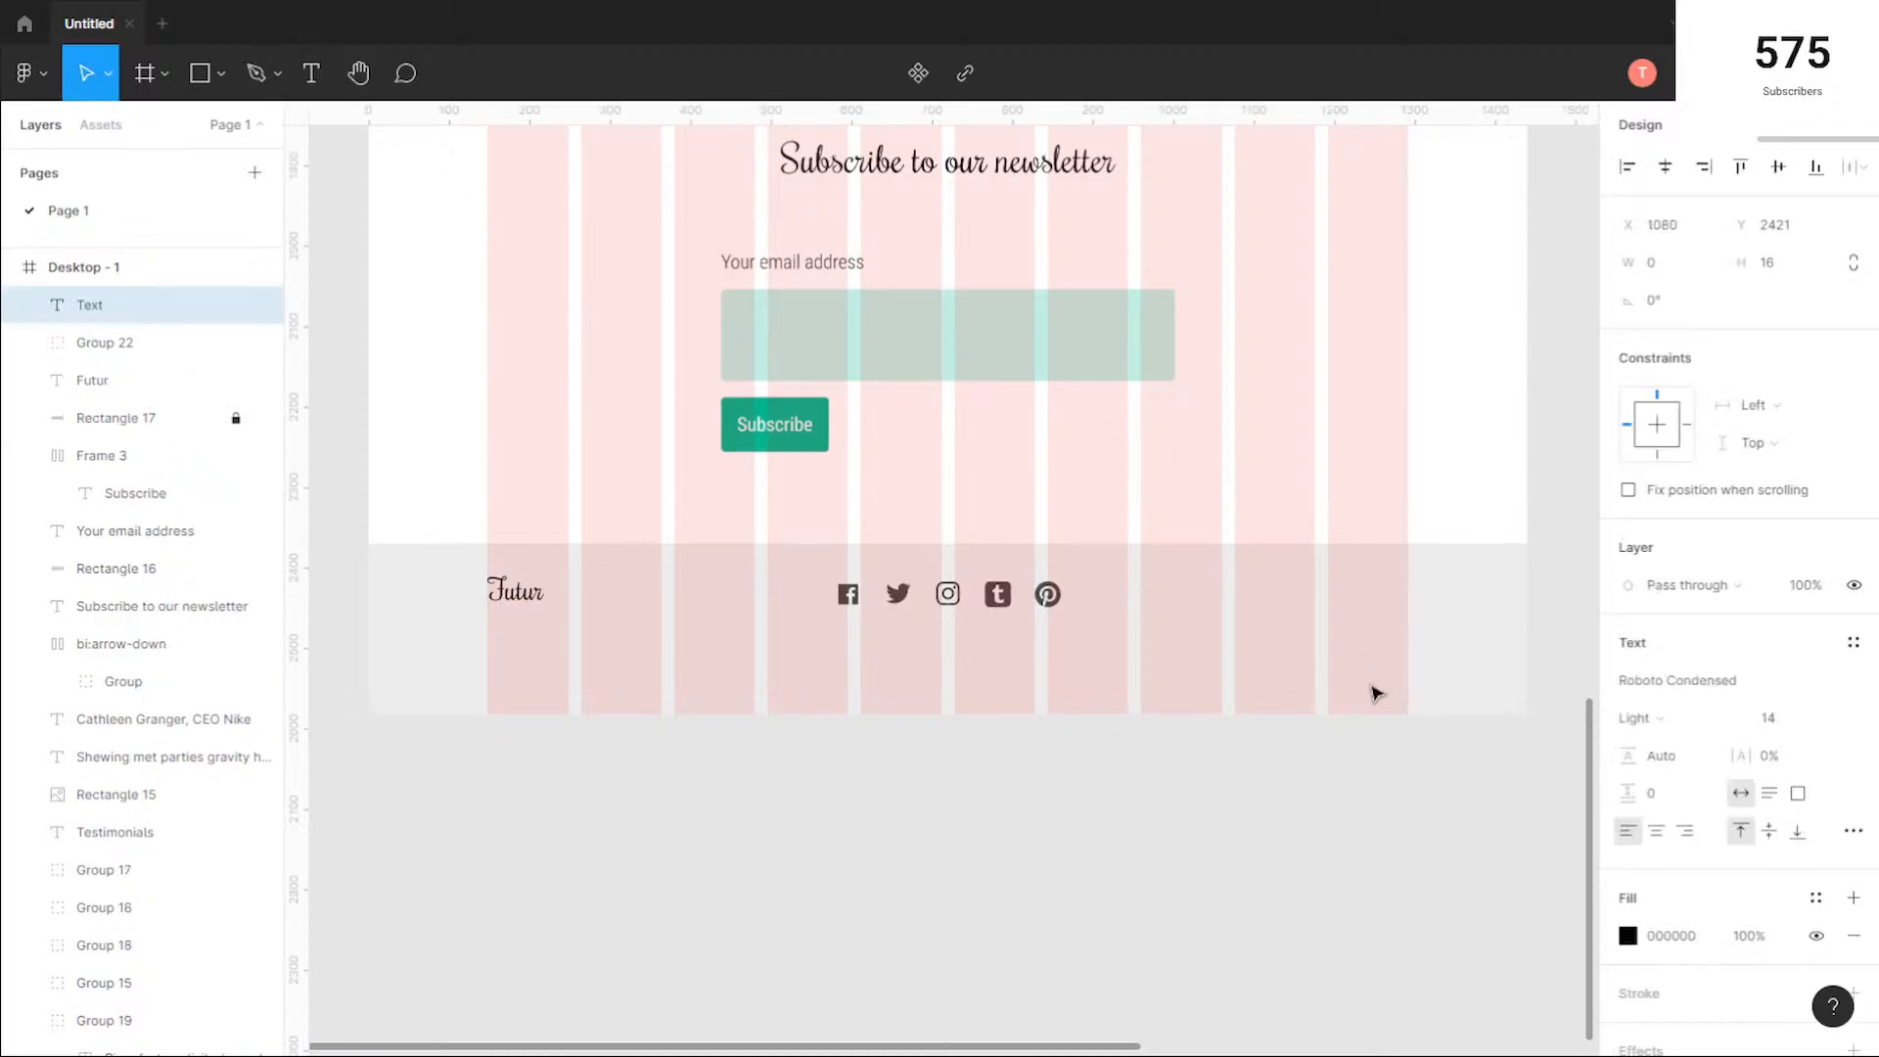
{"action": "left_click", "coordinate": [1256, 594]}
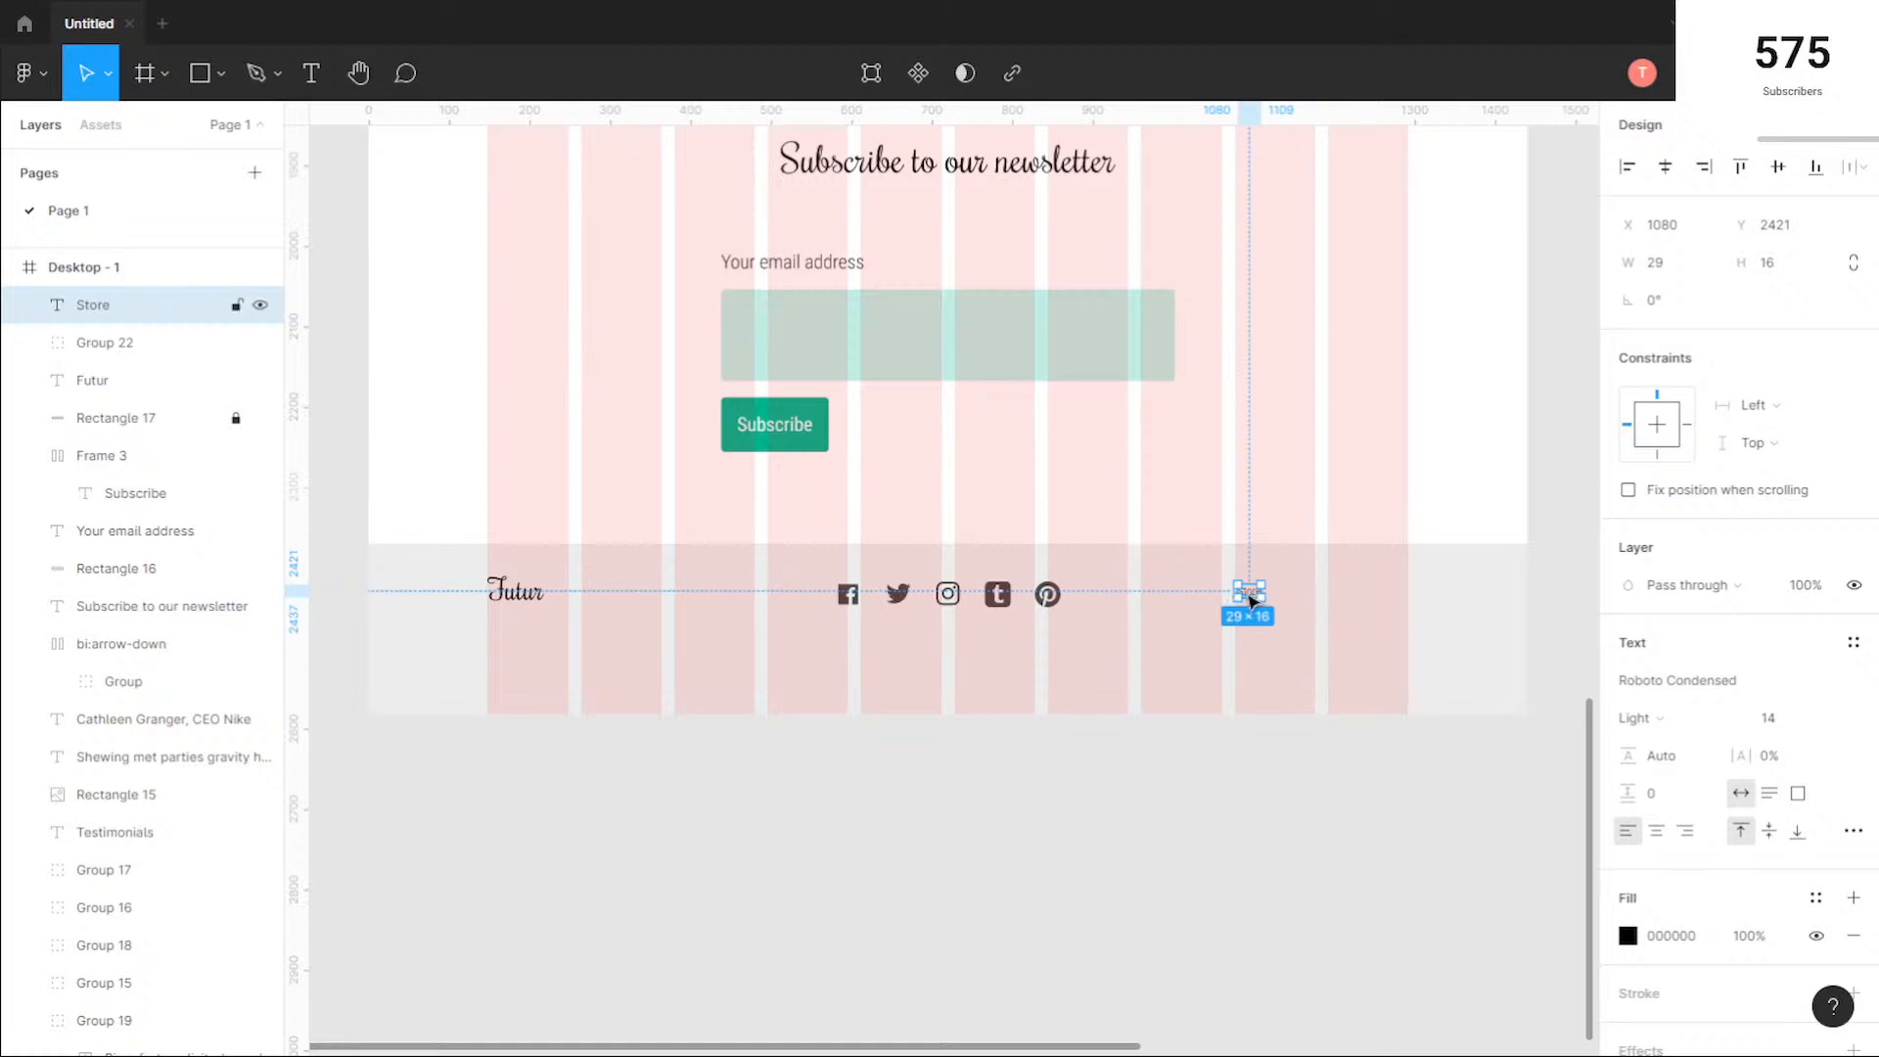
Step: Wrap the Store text in an auto layout frame and fill the frame with green 00B28F
{"action": "right_click", "coordinate": [1252, 598]}
{"action": "left_click", "coordinate": [1405, 765]}
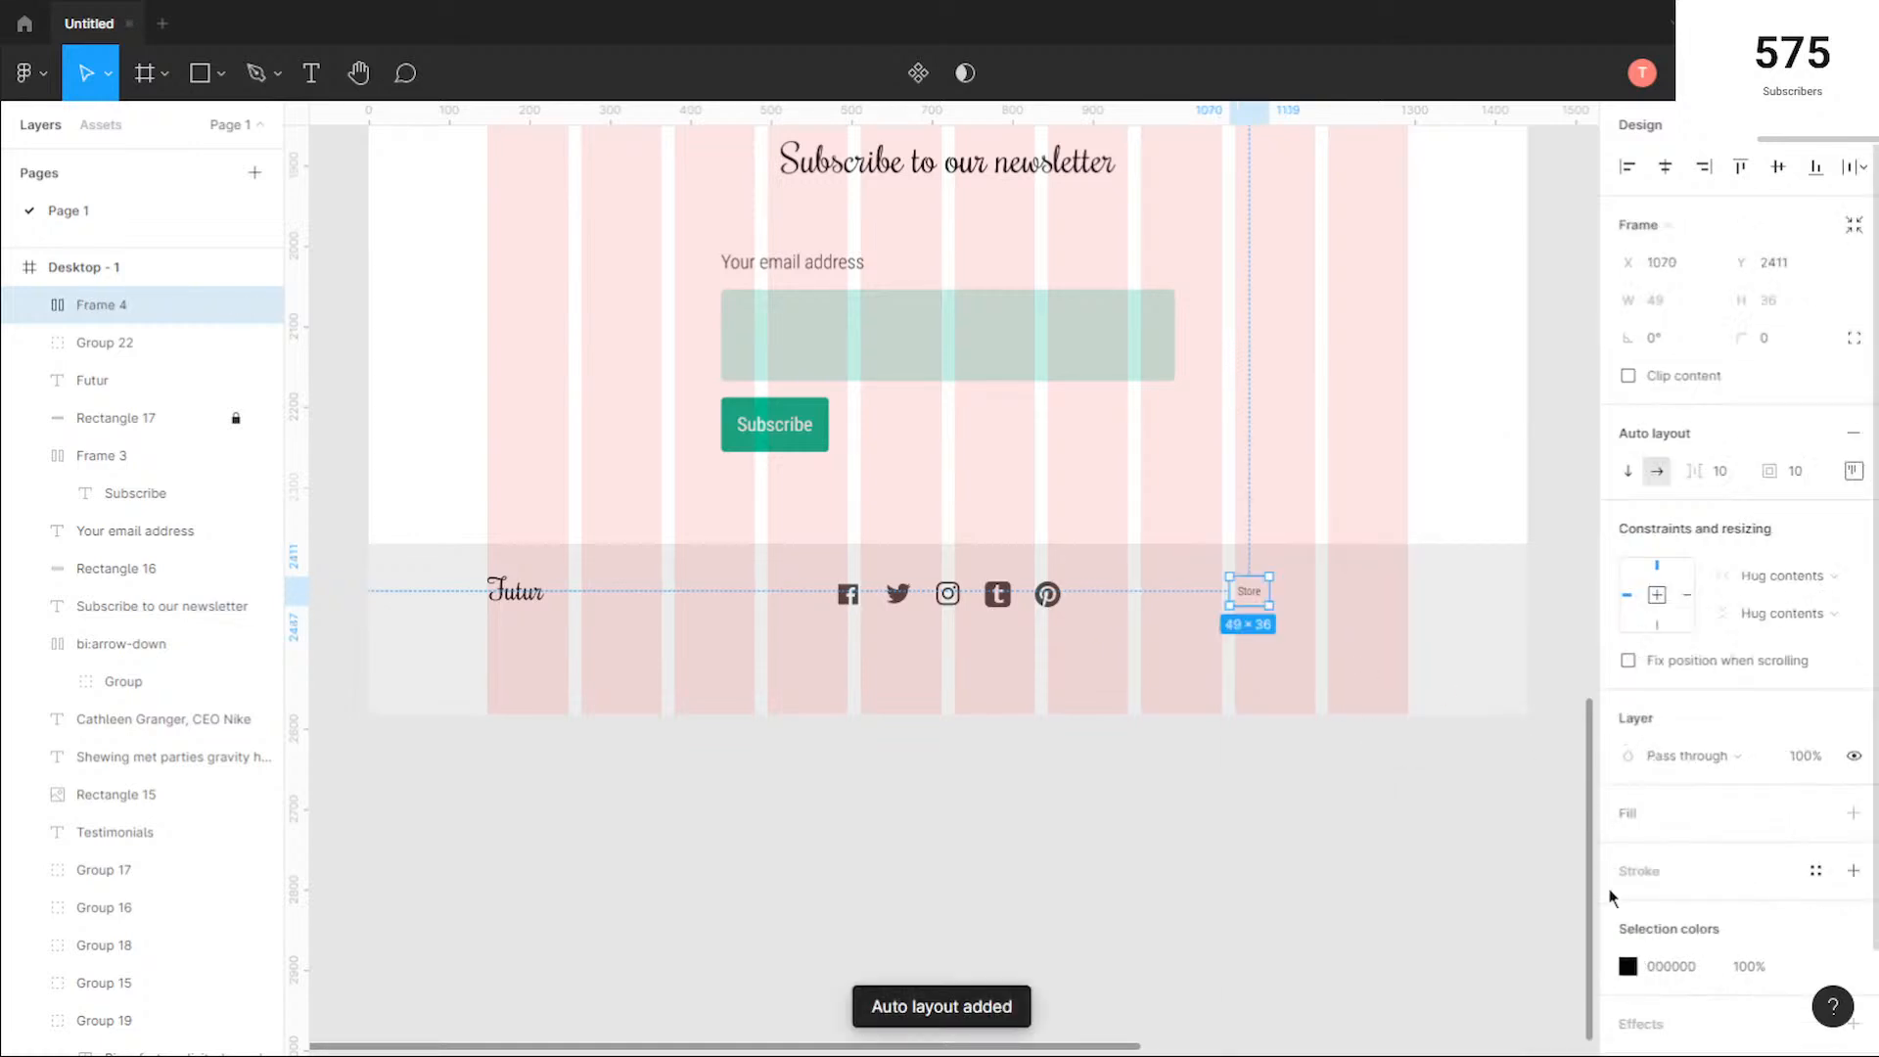
{"action": "left_click", "coordinate": [1638, 820]}
{"action": "left_click", "coordinate": [1629, 850]}
{"action": "left_click", "coordinate": [1431, 942]}
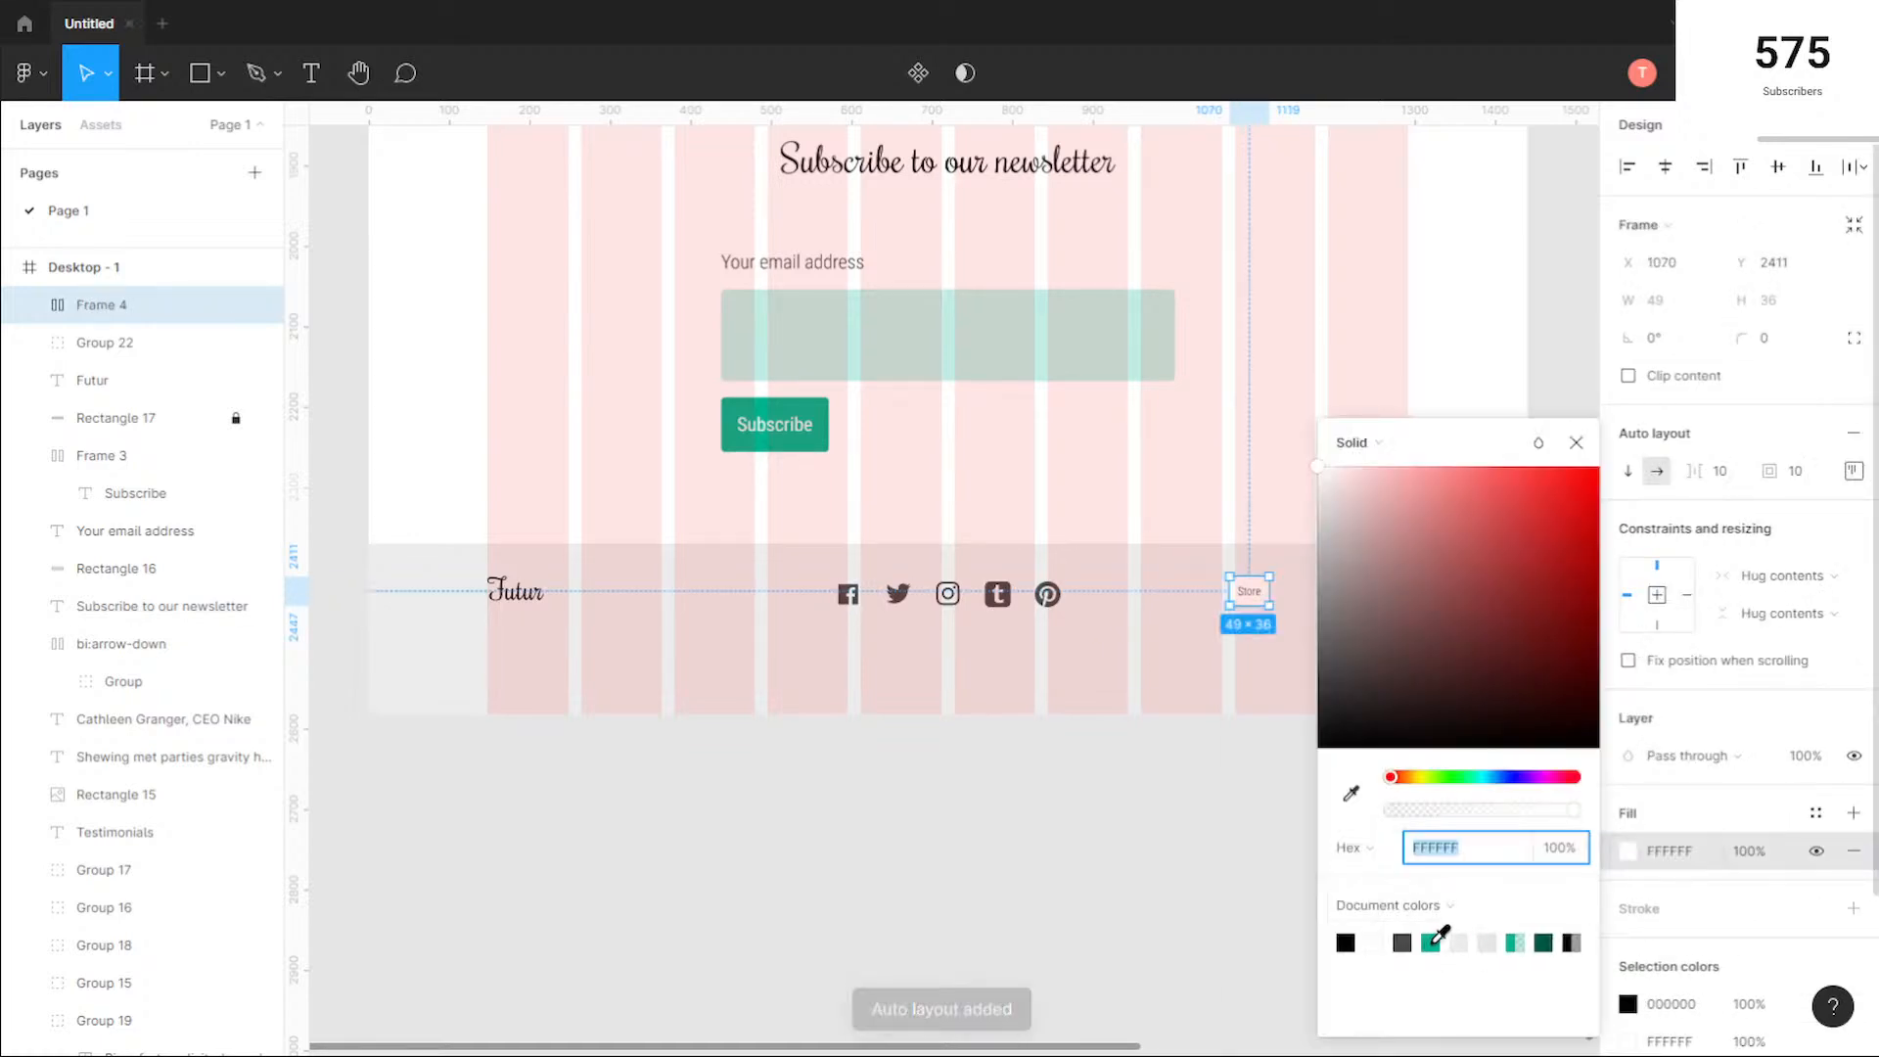
Step: Colour the Store button's text white FFFFFF and set its font weight to Regular
{"action": "left_click", "coordinate": [1628, 1003]}
{"action": "left_click", "coordinate": [1437, 846]}
{"action": "left_click", "coordinate": [1377, 944]}
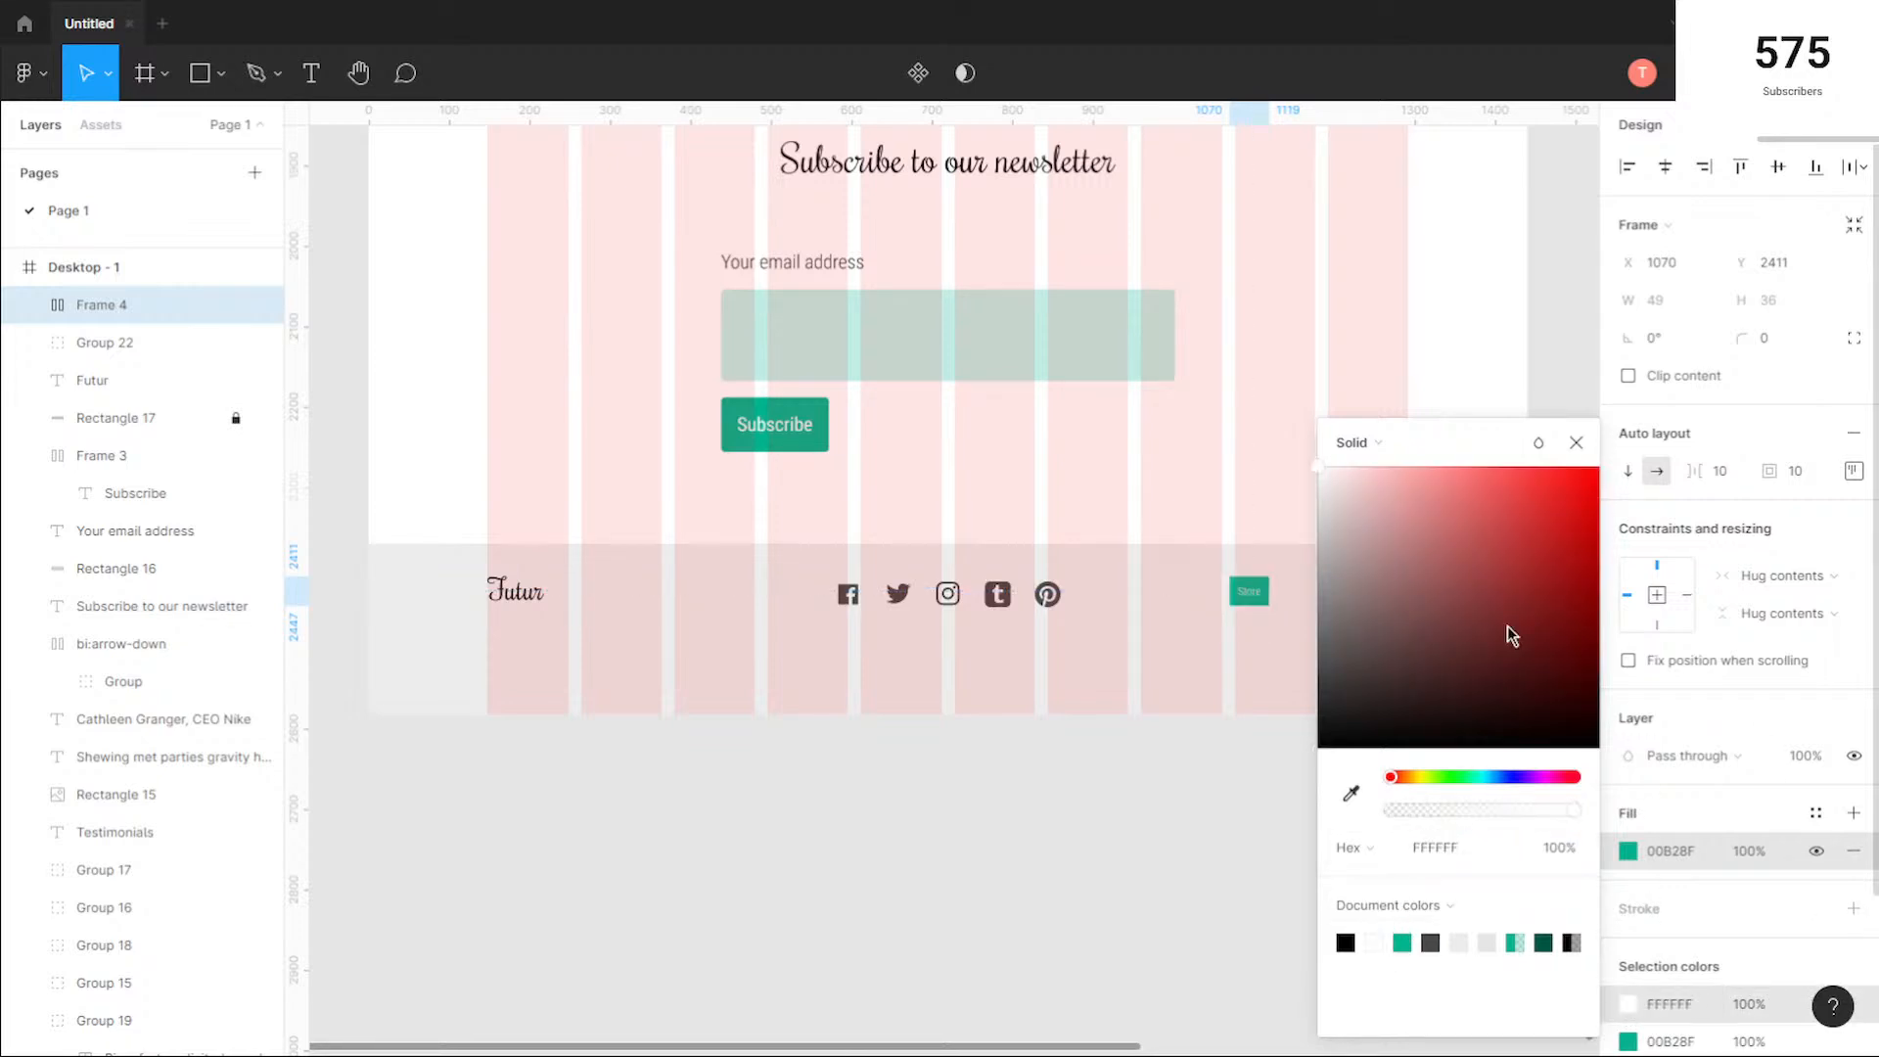
{"action": "left_click", "coordinate": [1575, 441]}
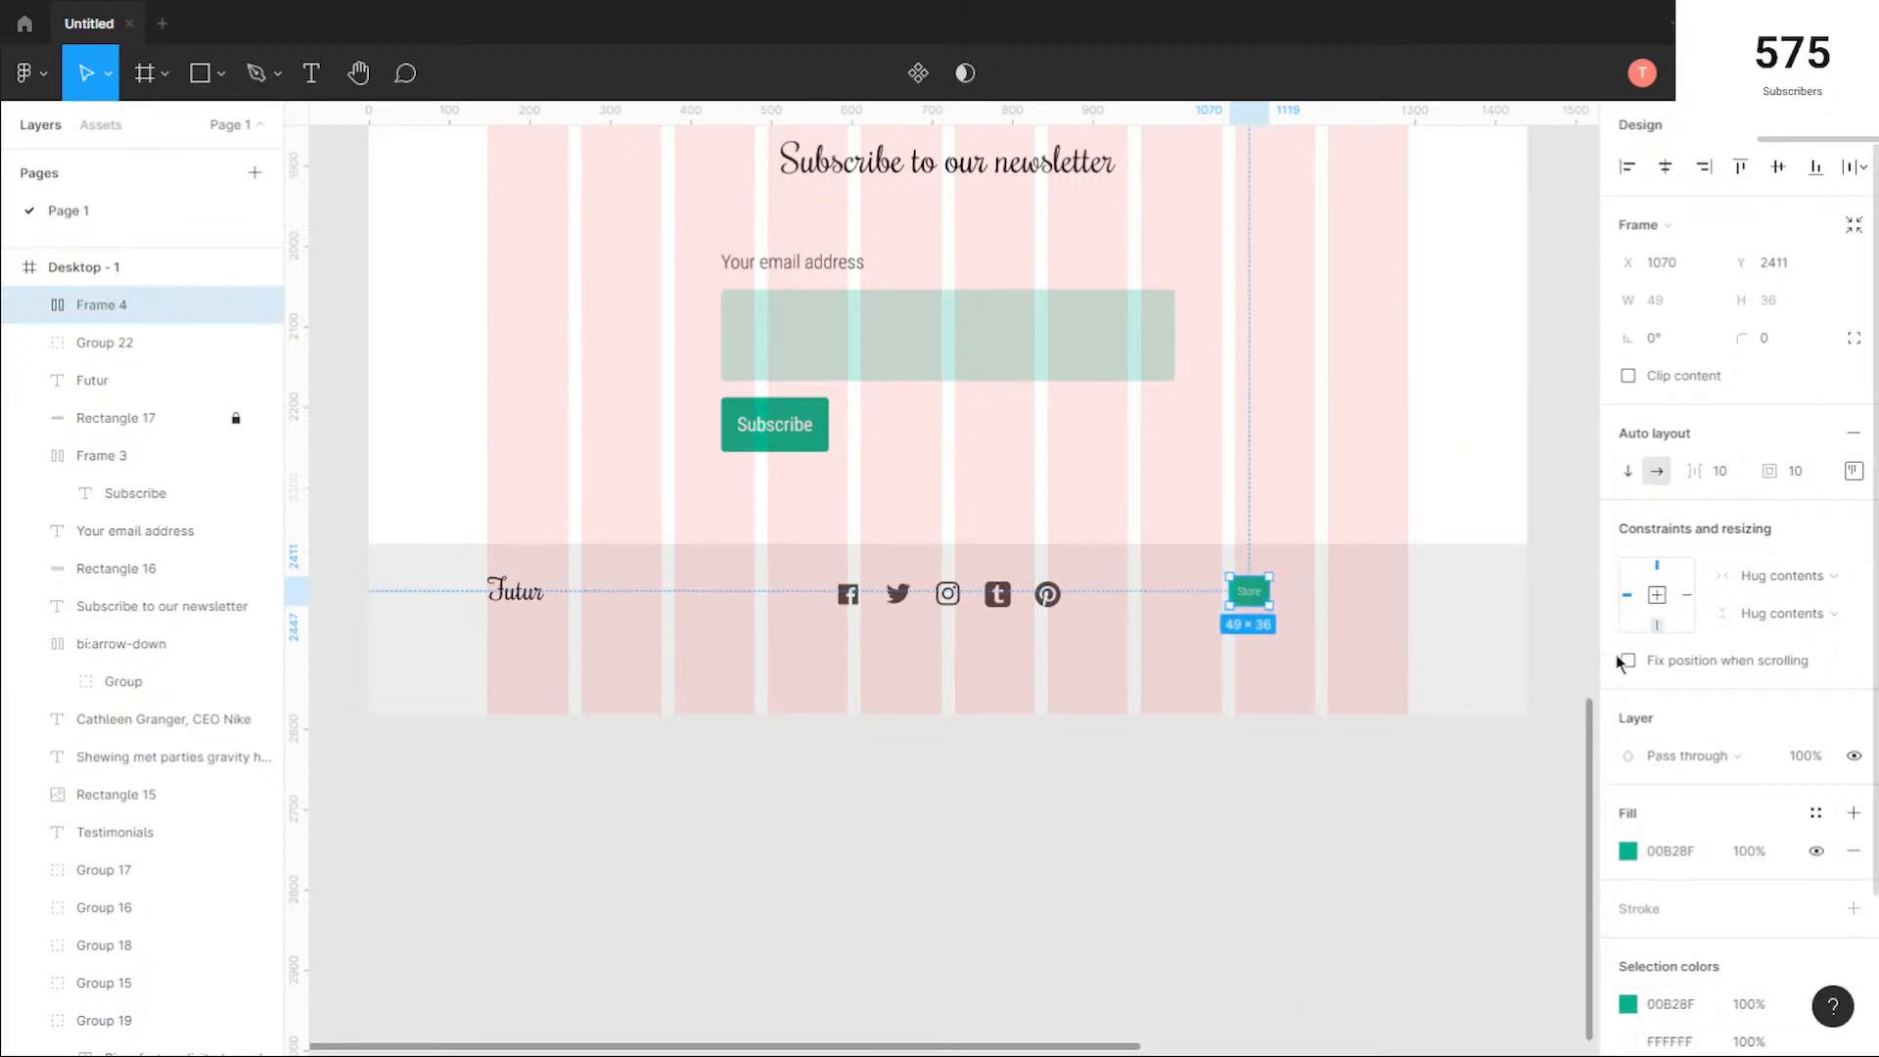
{"action": "double_click", "coordinate": [1258, 599]}
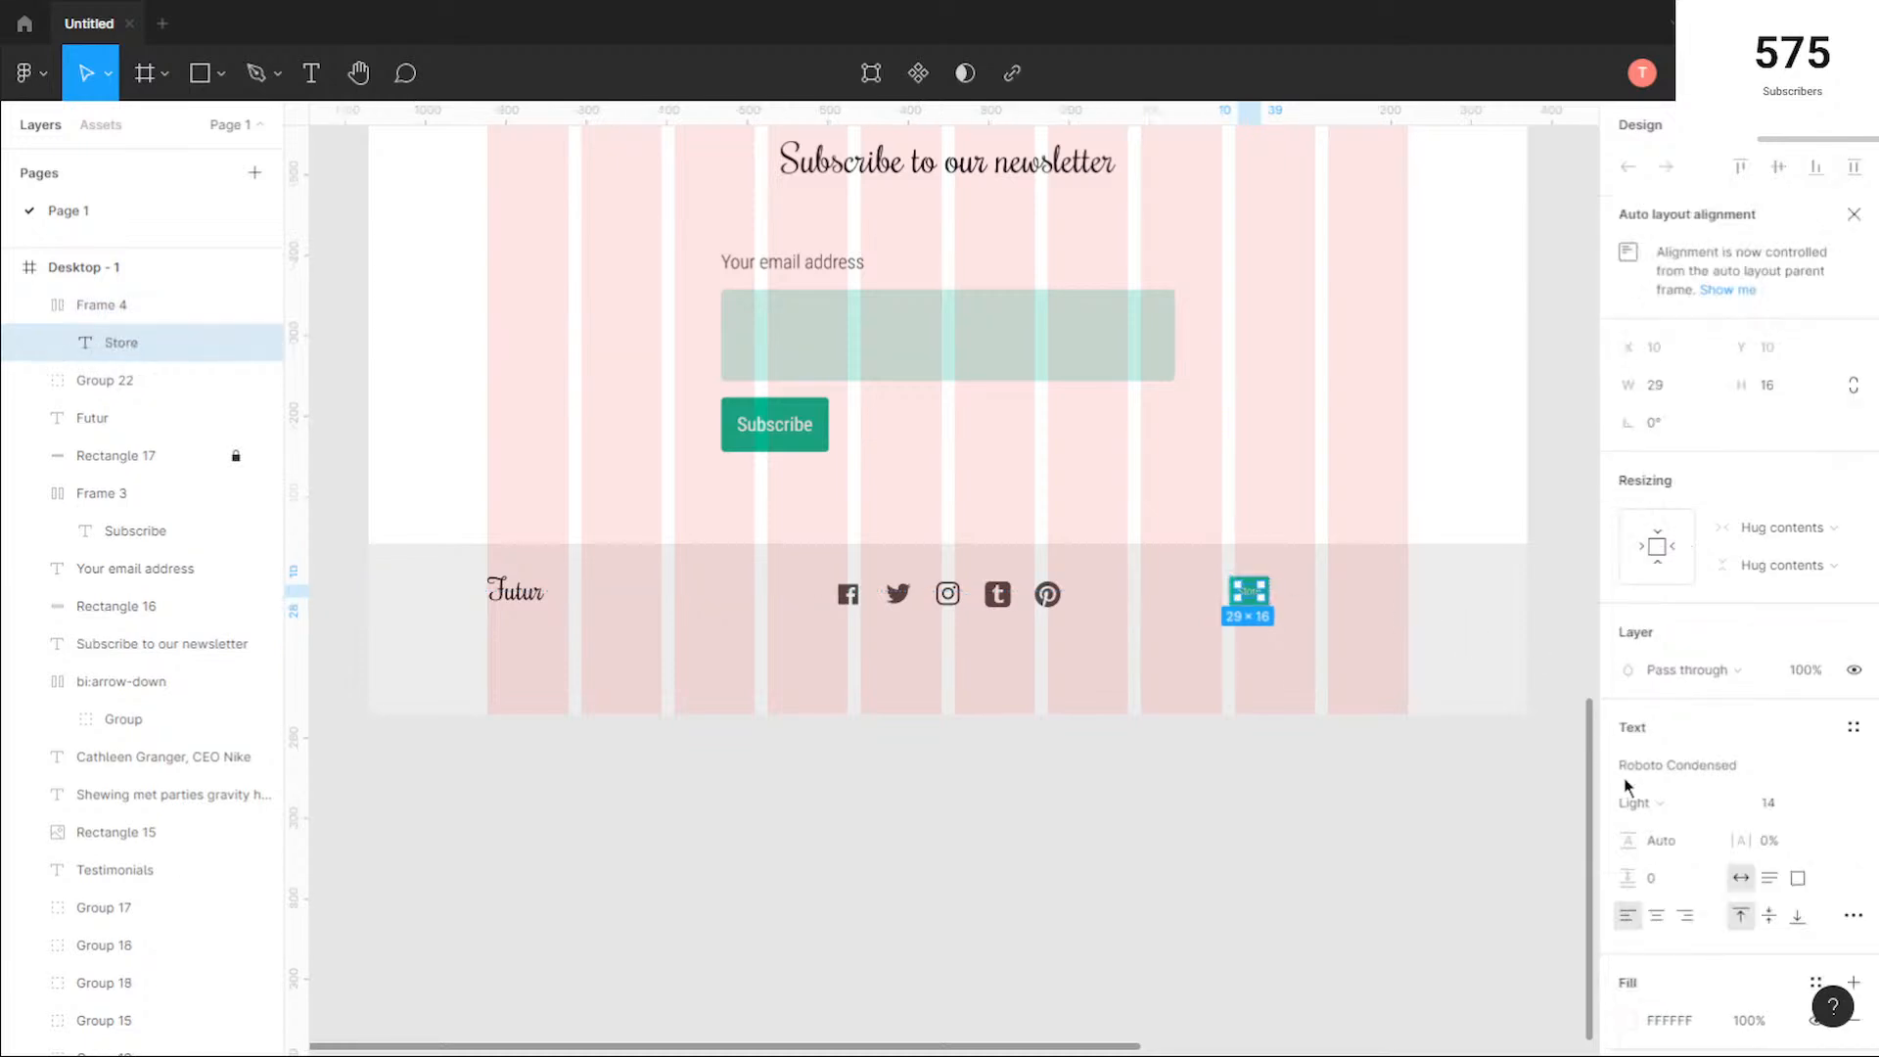
{"action": "left_click", "coordinate": [1655, 803]}
{"action": "left_click", "coordinate": [1686, 832]}
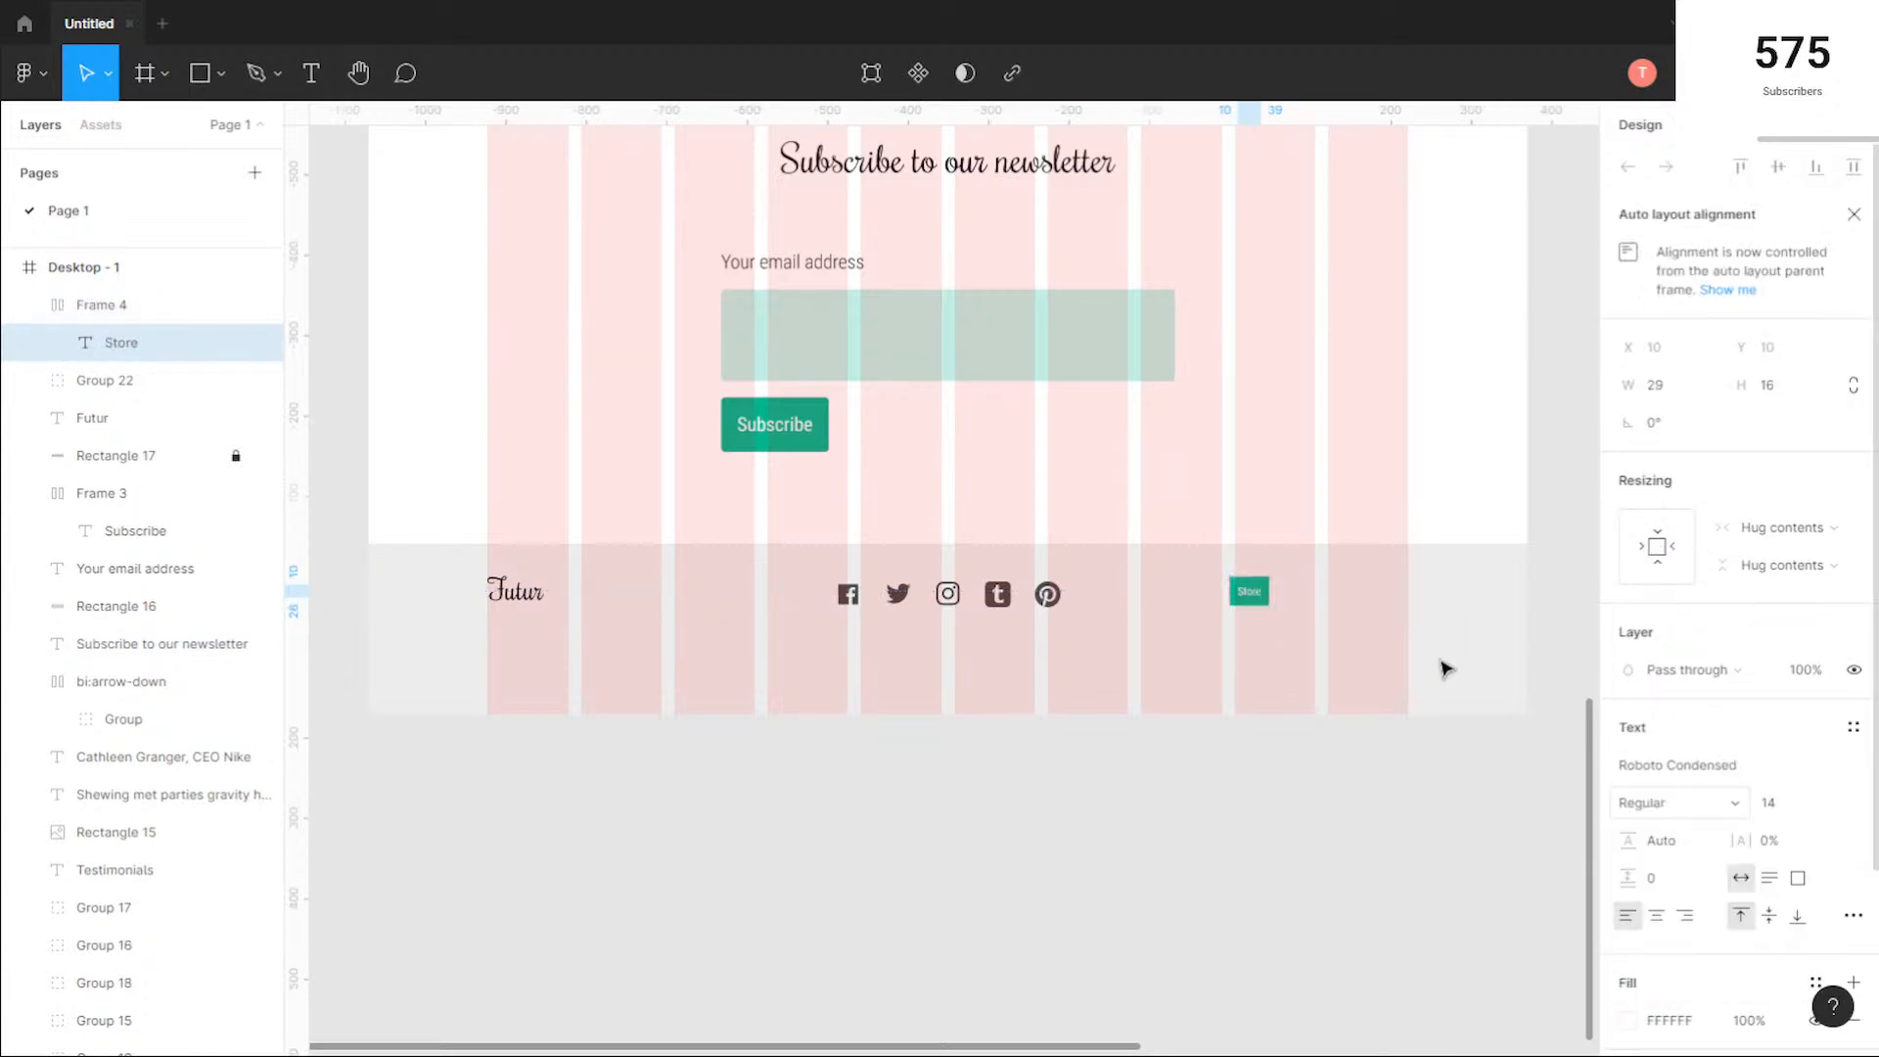
Step: Set the Store button frame's corner radius to 5
{"action": "left_click", "coordinate": [1305, 592]}
{"action": "left_click", "coordinate": [1255, 592]}
{"action": "left_click", "coordinate": [1783, 348]}
{"action": "key", "text": "Return"}
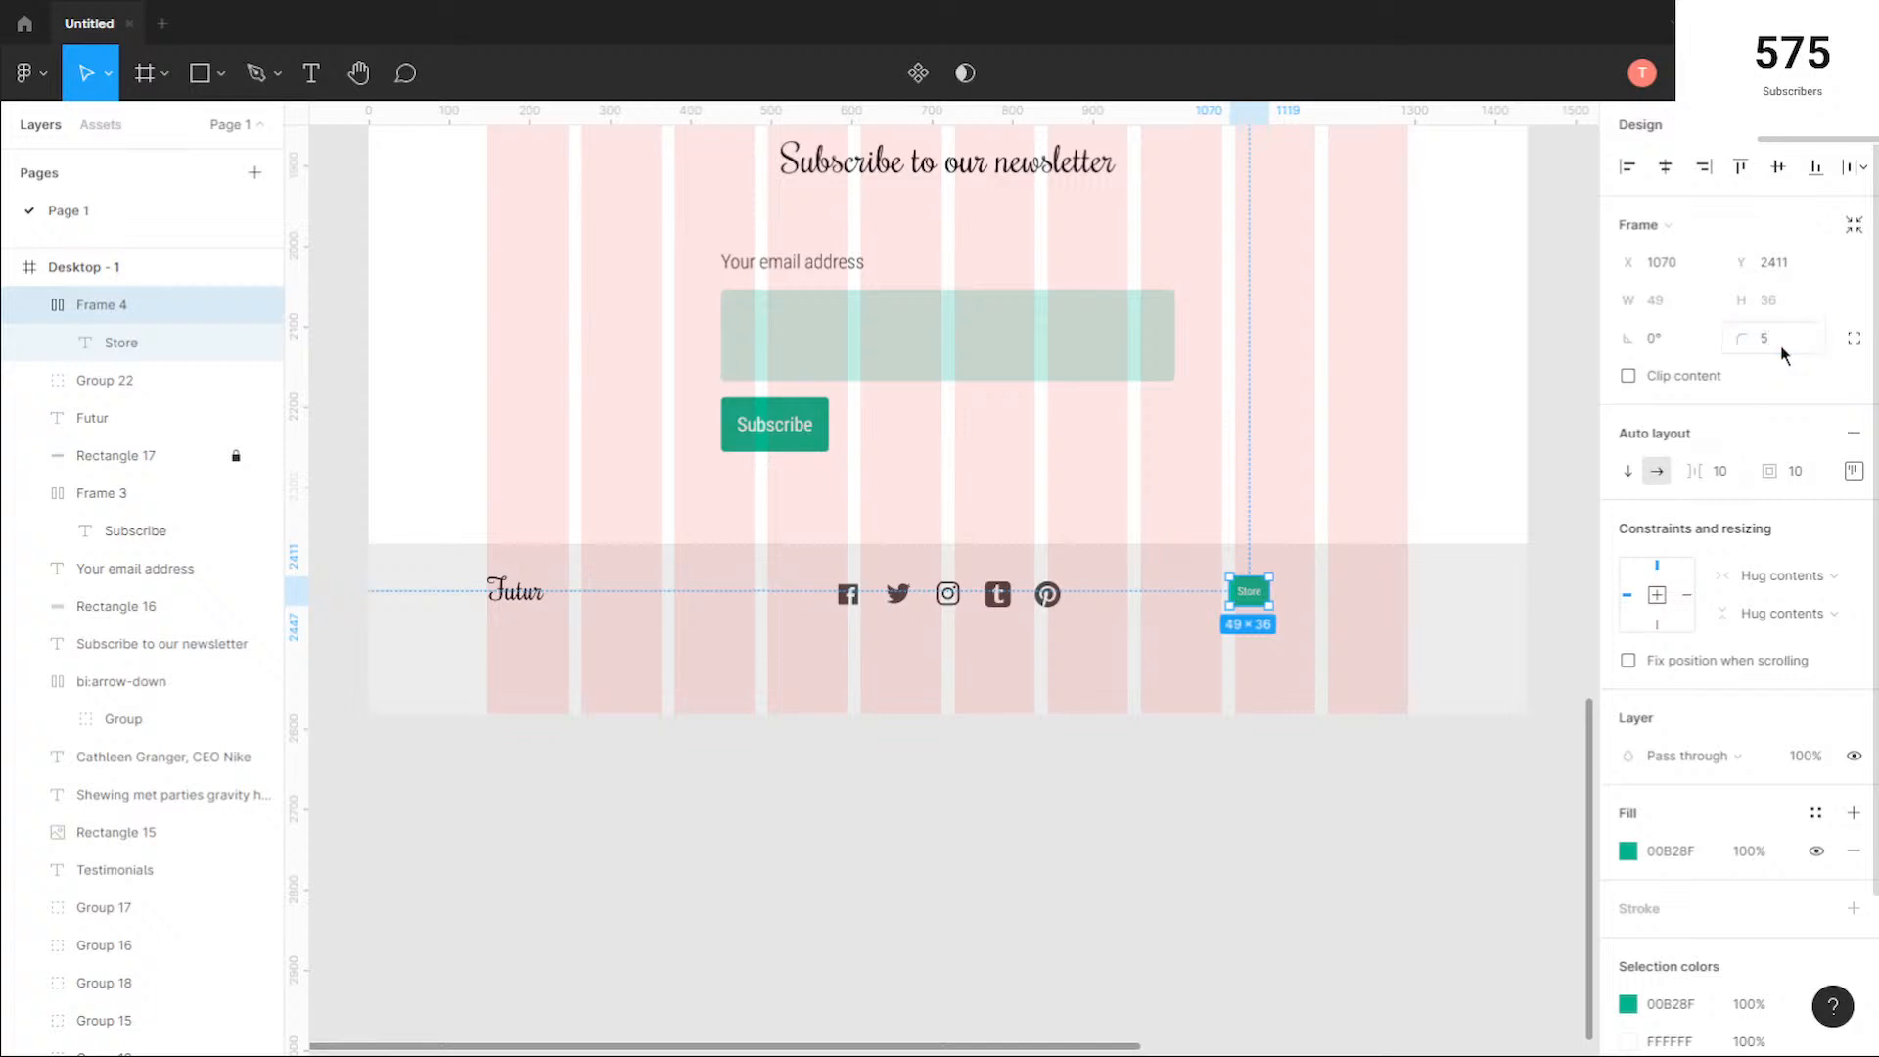
Step: Take the Store text out of its auto layout frame, placing it over the green button at X 1080, Y 2421
{"action": "scroll", "coordinate": [1353, 538], "scroll_direction": "up", "scroll_amount": 3}
{"action": "left_click", "coordinate": [1344, 656]}
{"action": "scroll", "coordinate": [1349, 645], "scroll_direction": "right", "scroll_amount": 3}
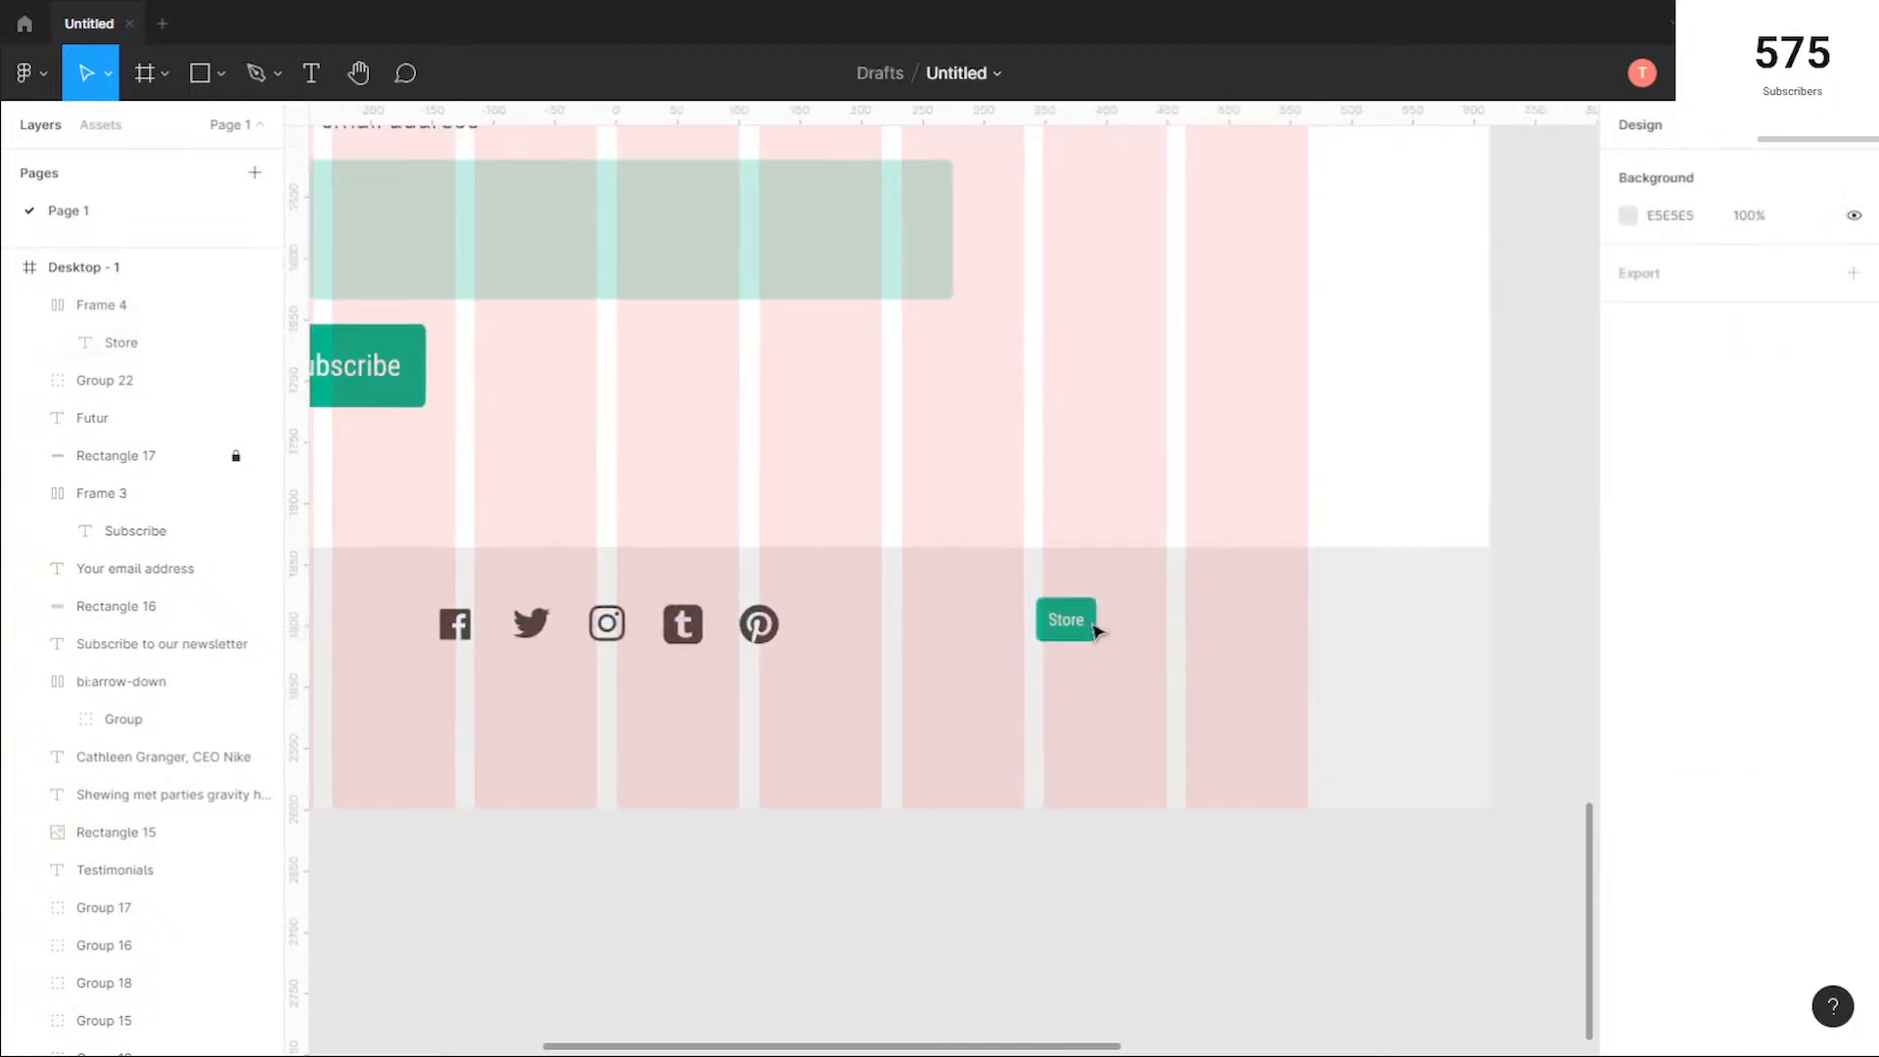
{"action": "left_click", "coordinate": [1067, 625]}
{"action": "left_click", "coordinate": [1067, 624]}
{"action": "left_click_drag", "start_coordinate": [1266, 630], "coordinate": [1184, 646]}
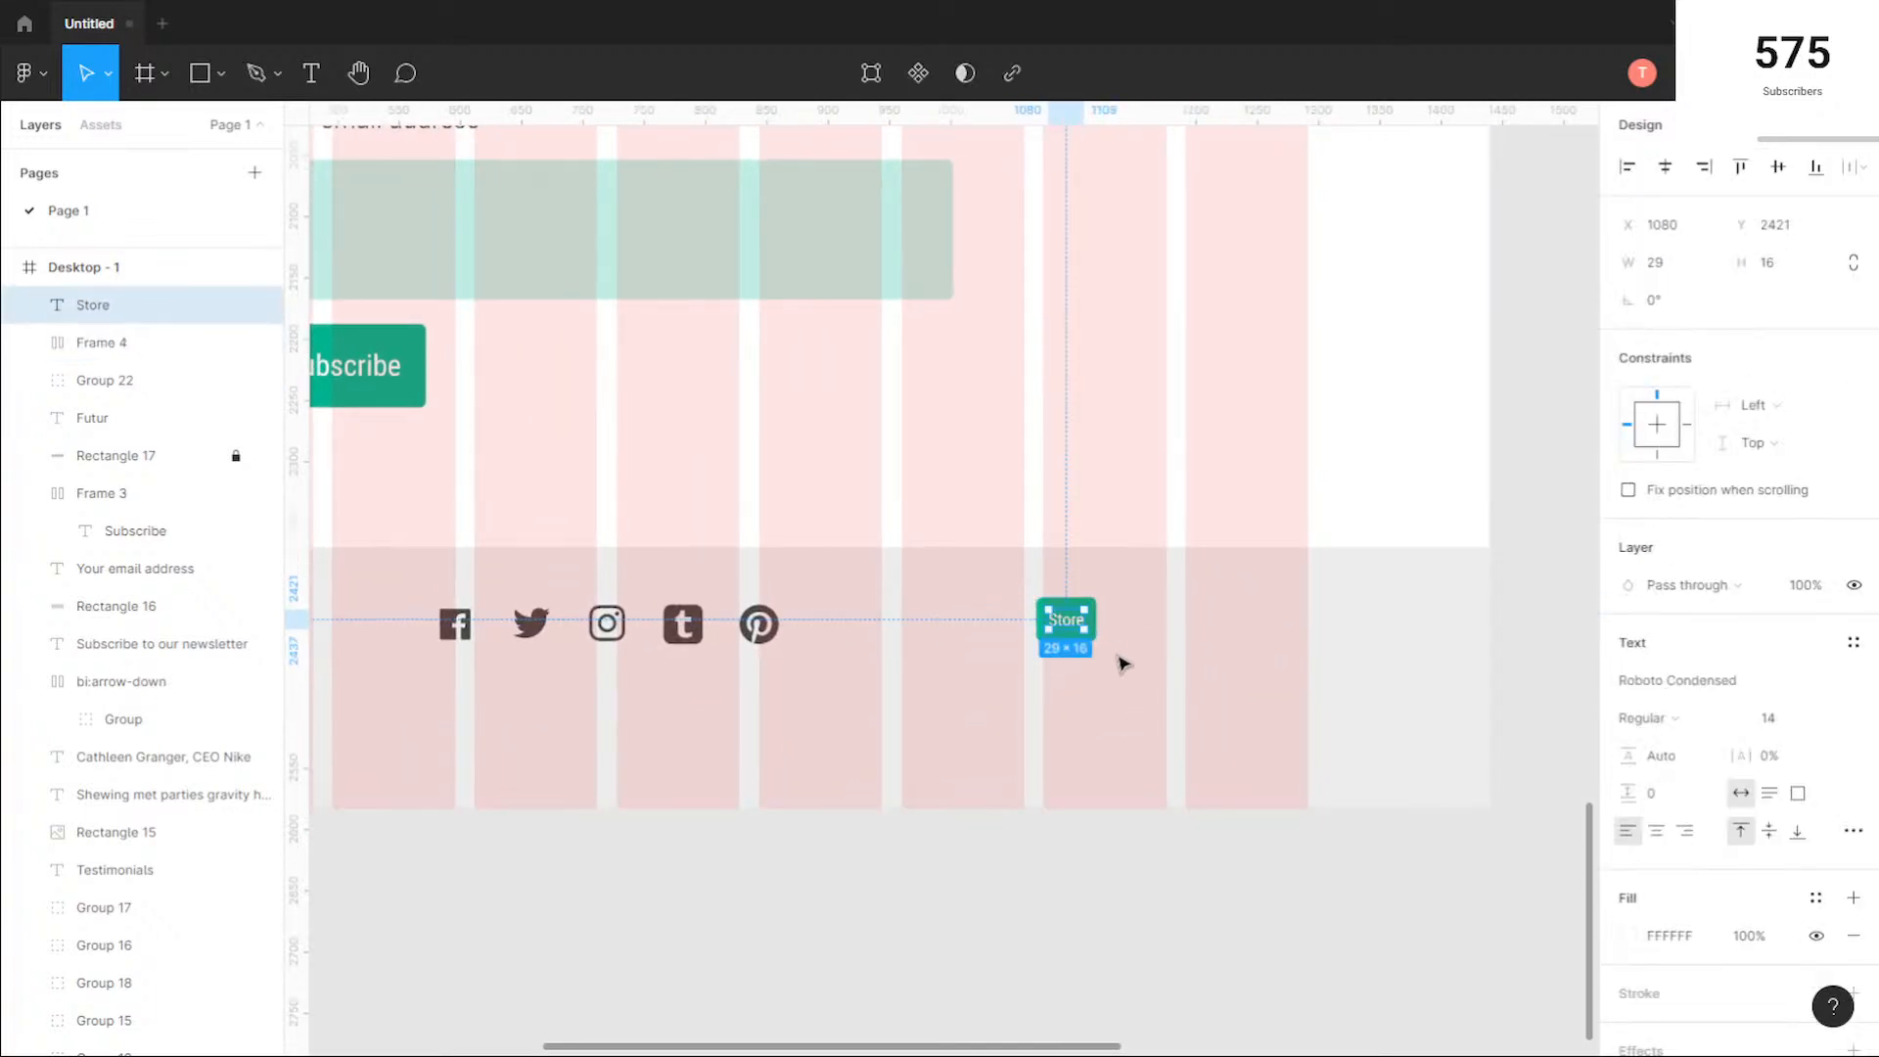
{"action": "left_click", "coordinate": [1223, 625]}
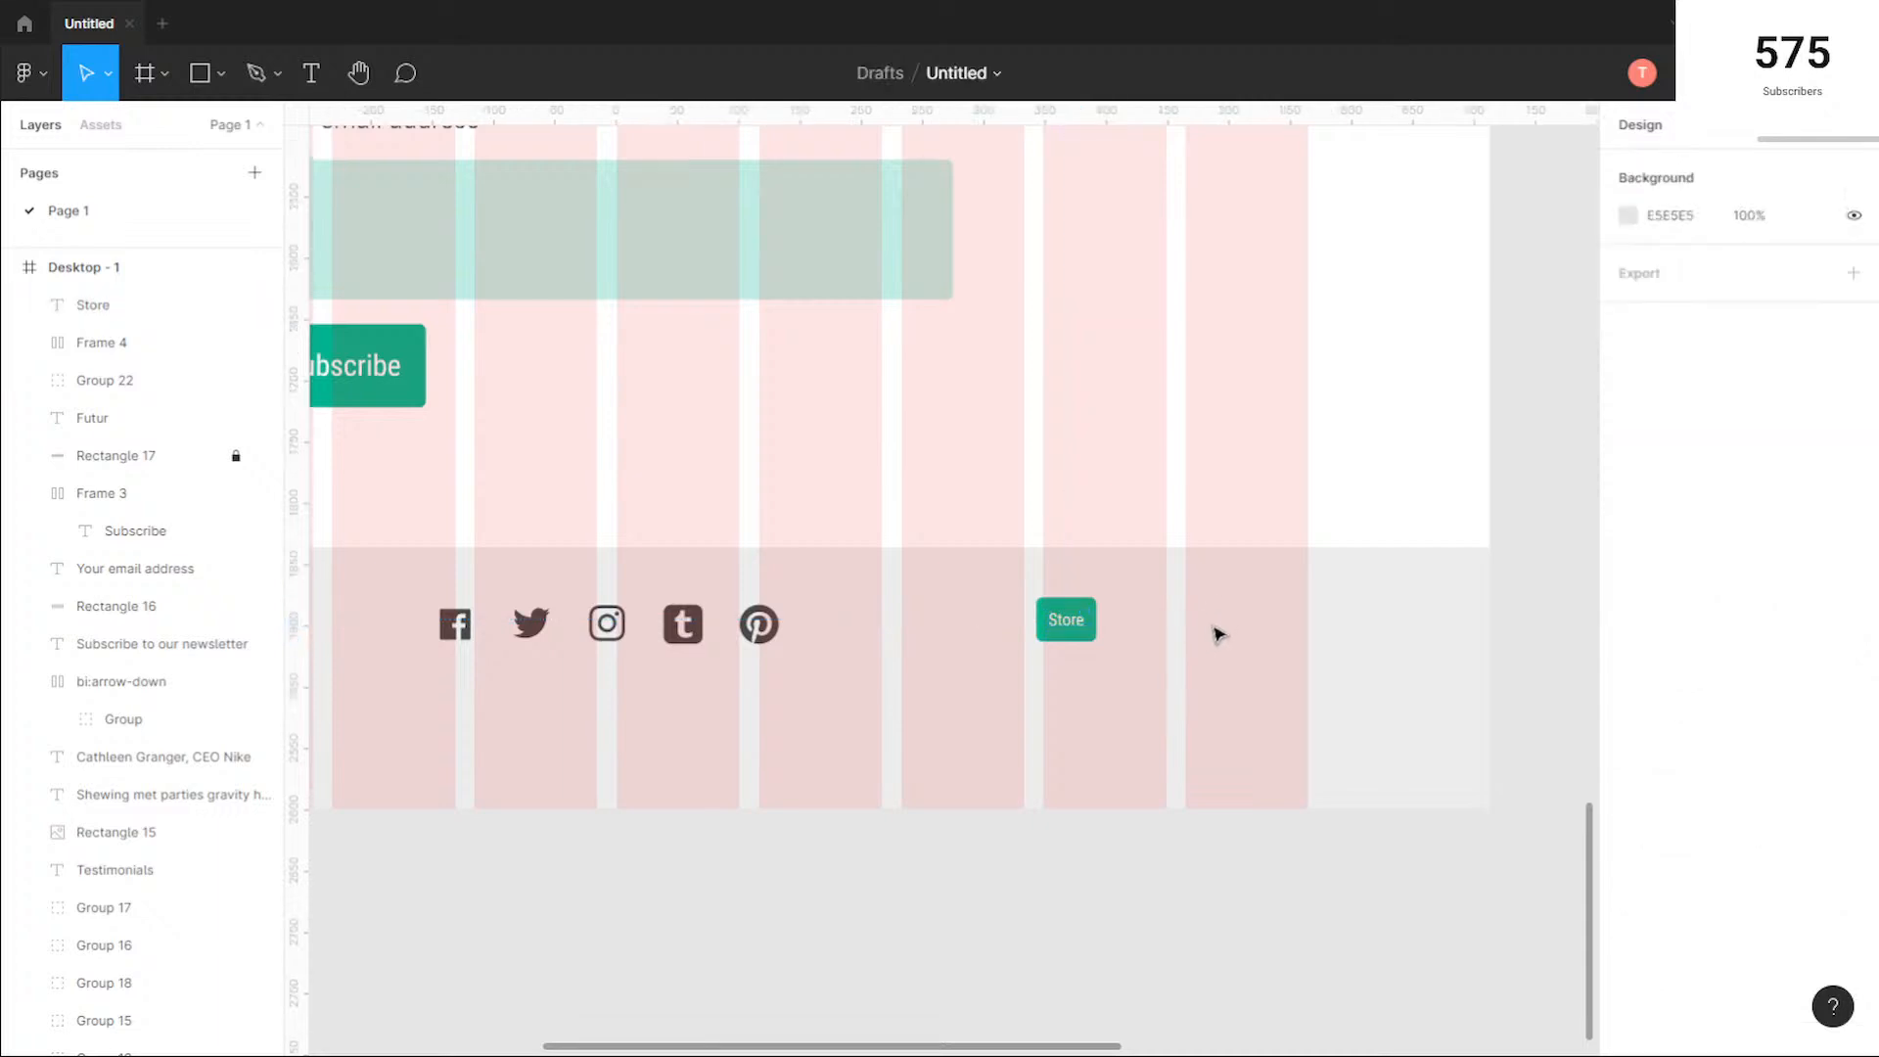
Step: Move the Store text and its green frame together to the end of the layout grid's last column, with the text at about X 1253, Y 2424
{"action": "left_click", "coordinate": [1072, 620]}
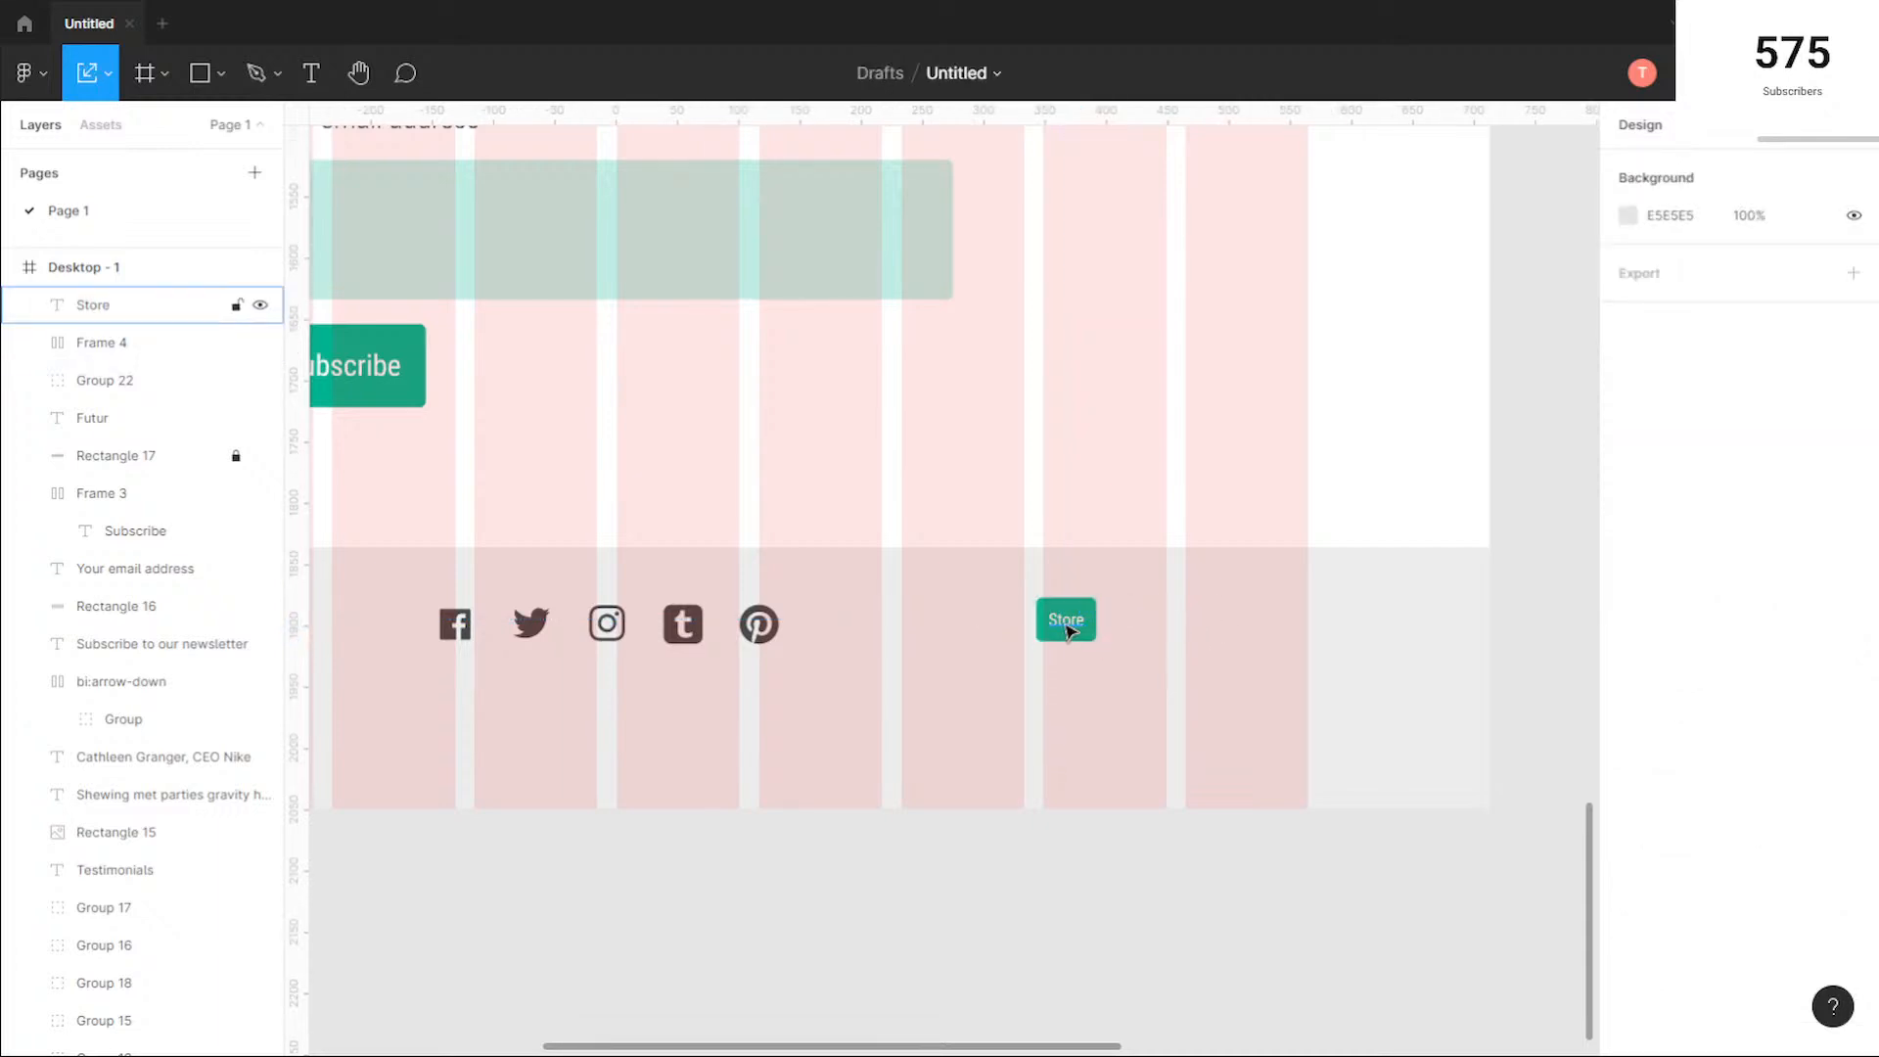
{"action": "left_click", "coordinate": [1148, 636]}
{"action": "left_click", "coordinate": [1067, 625]}
{"action": "left_click", "coordinate": [1150, 642]}
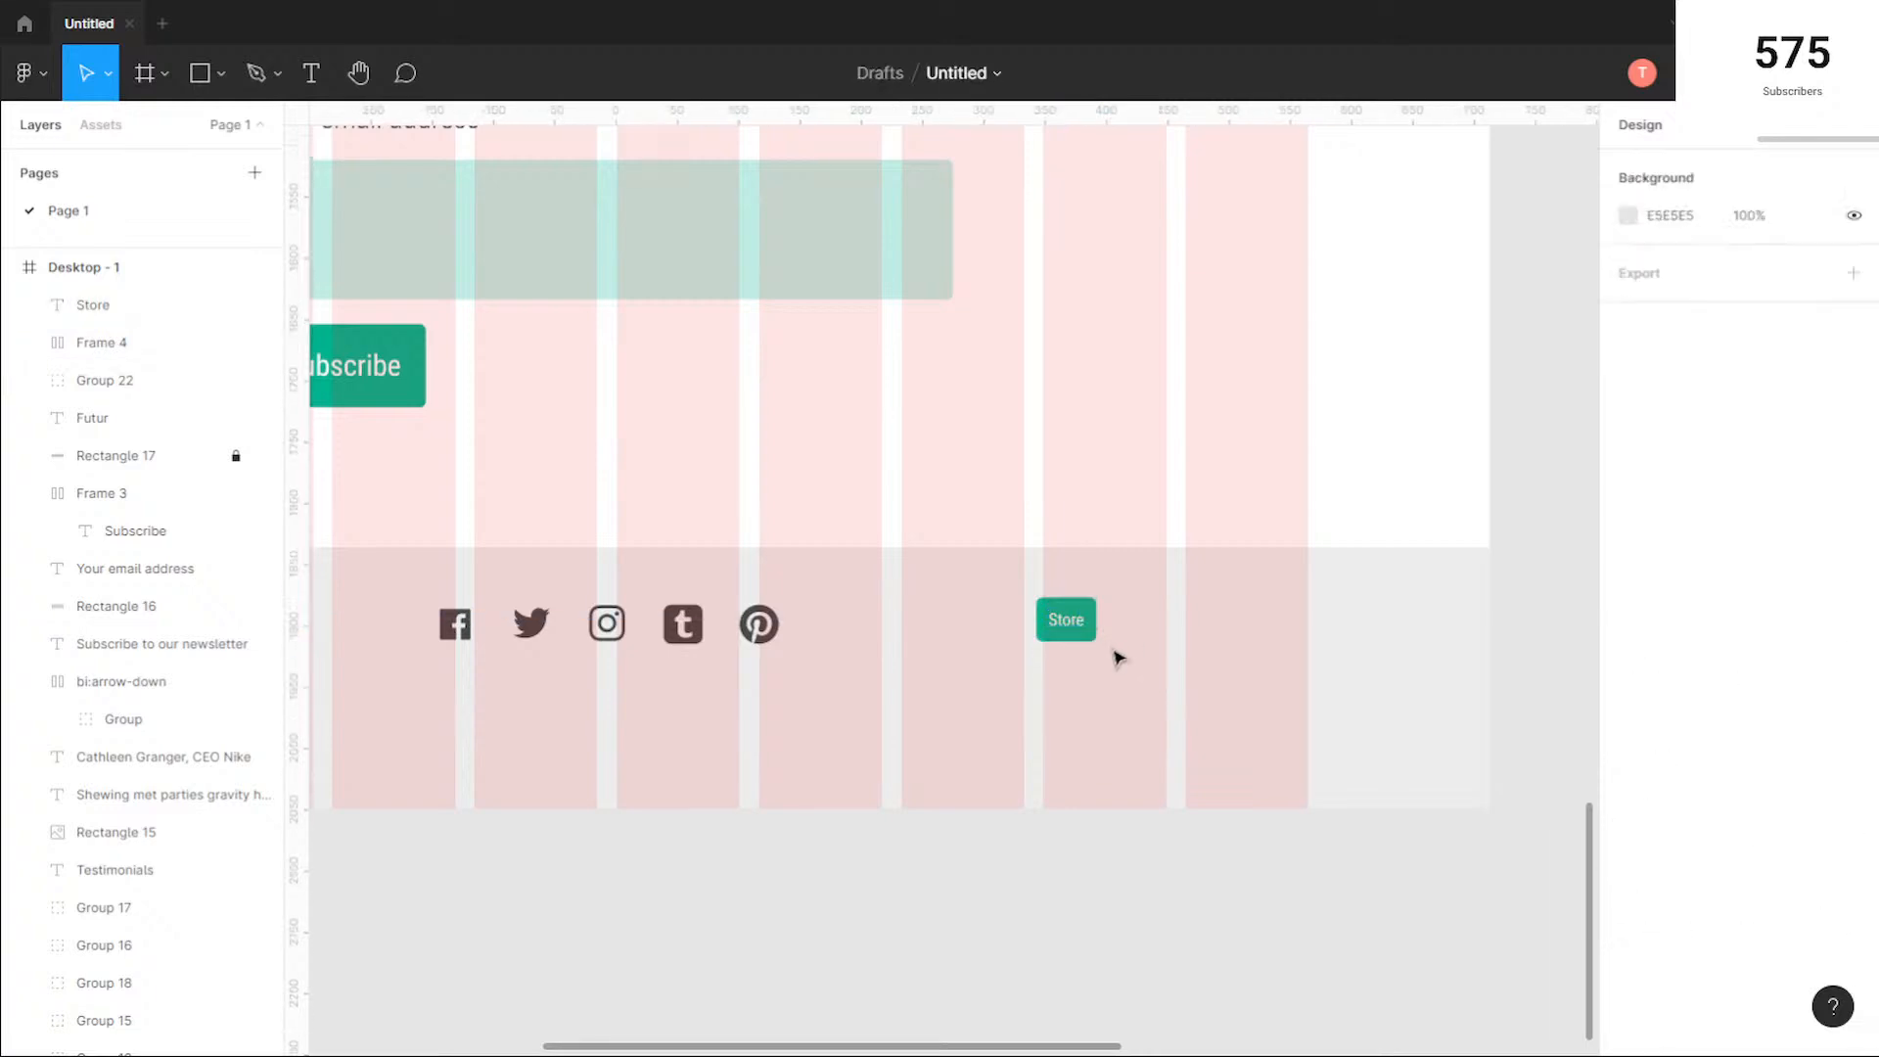
{"action": "left_click", "coordinate": [1053, 602]}
{"action": "left_click", "coordinate": [1074, 619], "text": "shift"}
{"action": "left_click_drag", "start_coordinate": [1079, 620], "coordinate": [1294, 624]}
{"action": "left_click", "coordinate": [1024, 613]}
{"action": "scroll", "coordinate": [923, 554], "scroll_direction": "down", "scroll_amount": 4}
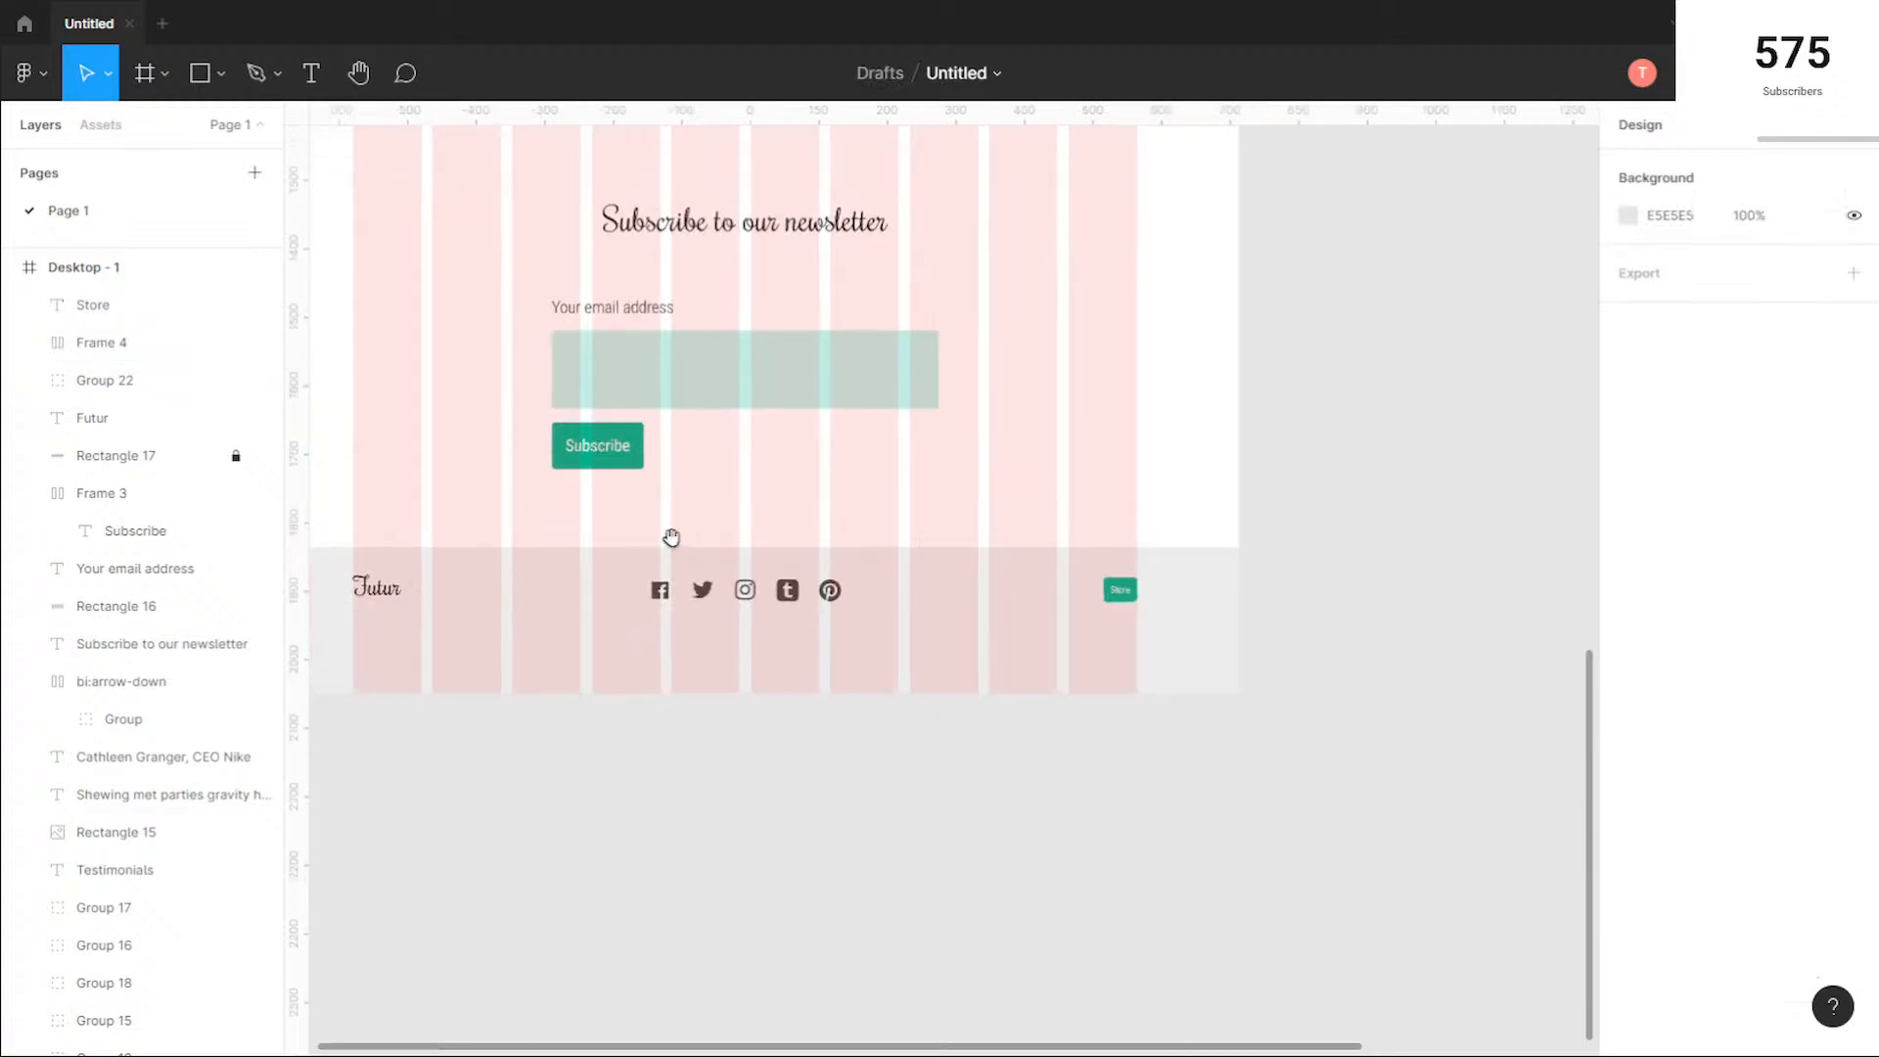
{"action": "left_click_drag", "start_coordinate": [675, 545], "coordinate": [912, 541]}
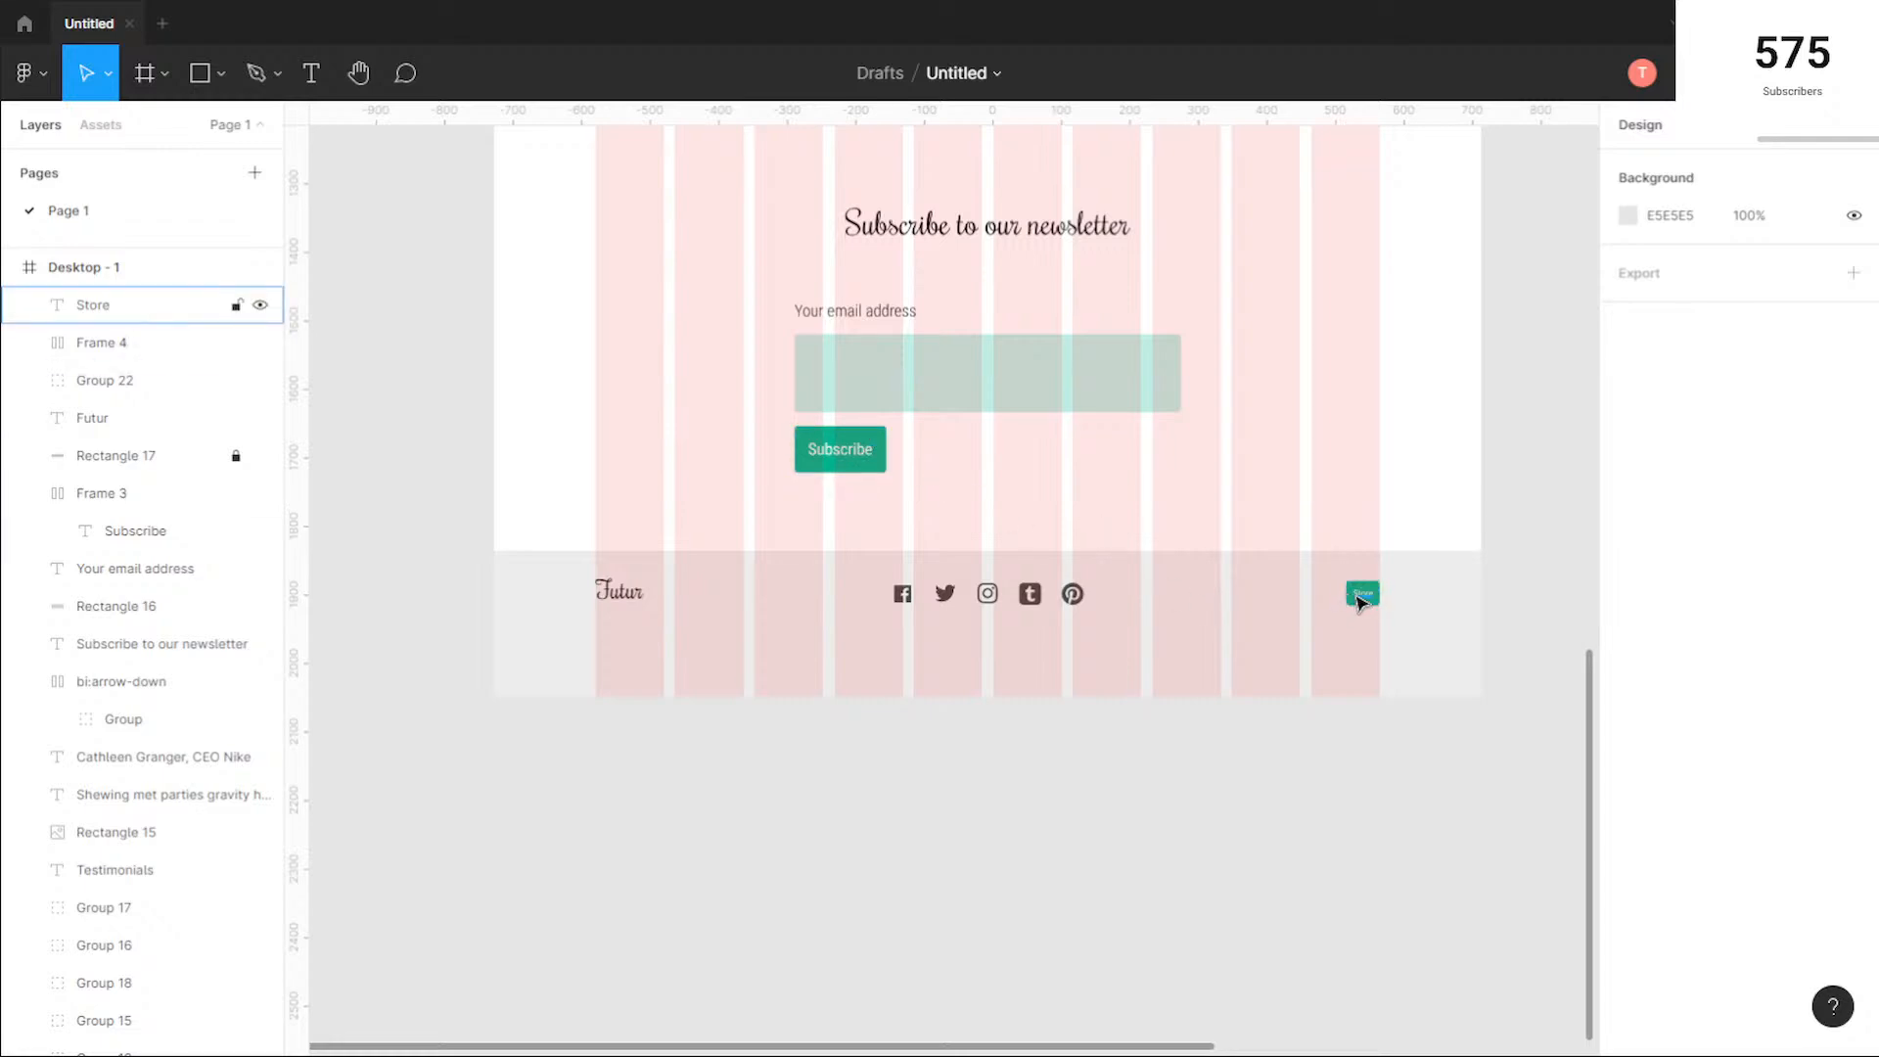
{"action": "left_click", "coordinate": [1388, 595]}
{"action": "scroll", "coordinate": [1684, 798], "scroll_direction": "down", "scroll_amount": 2}
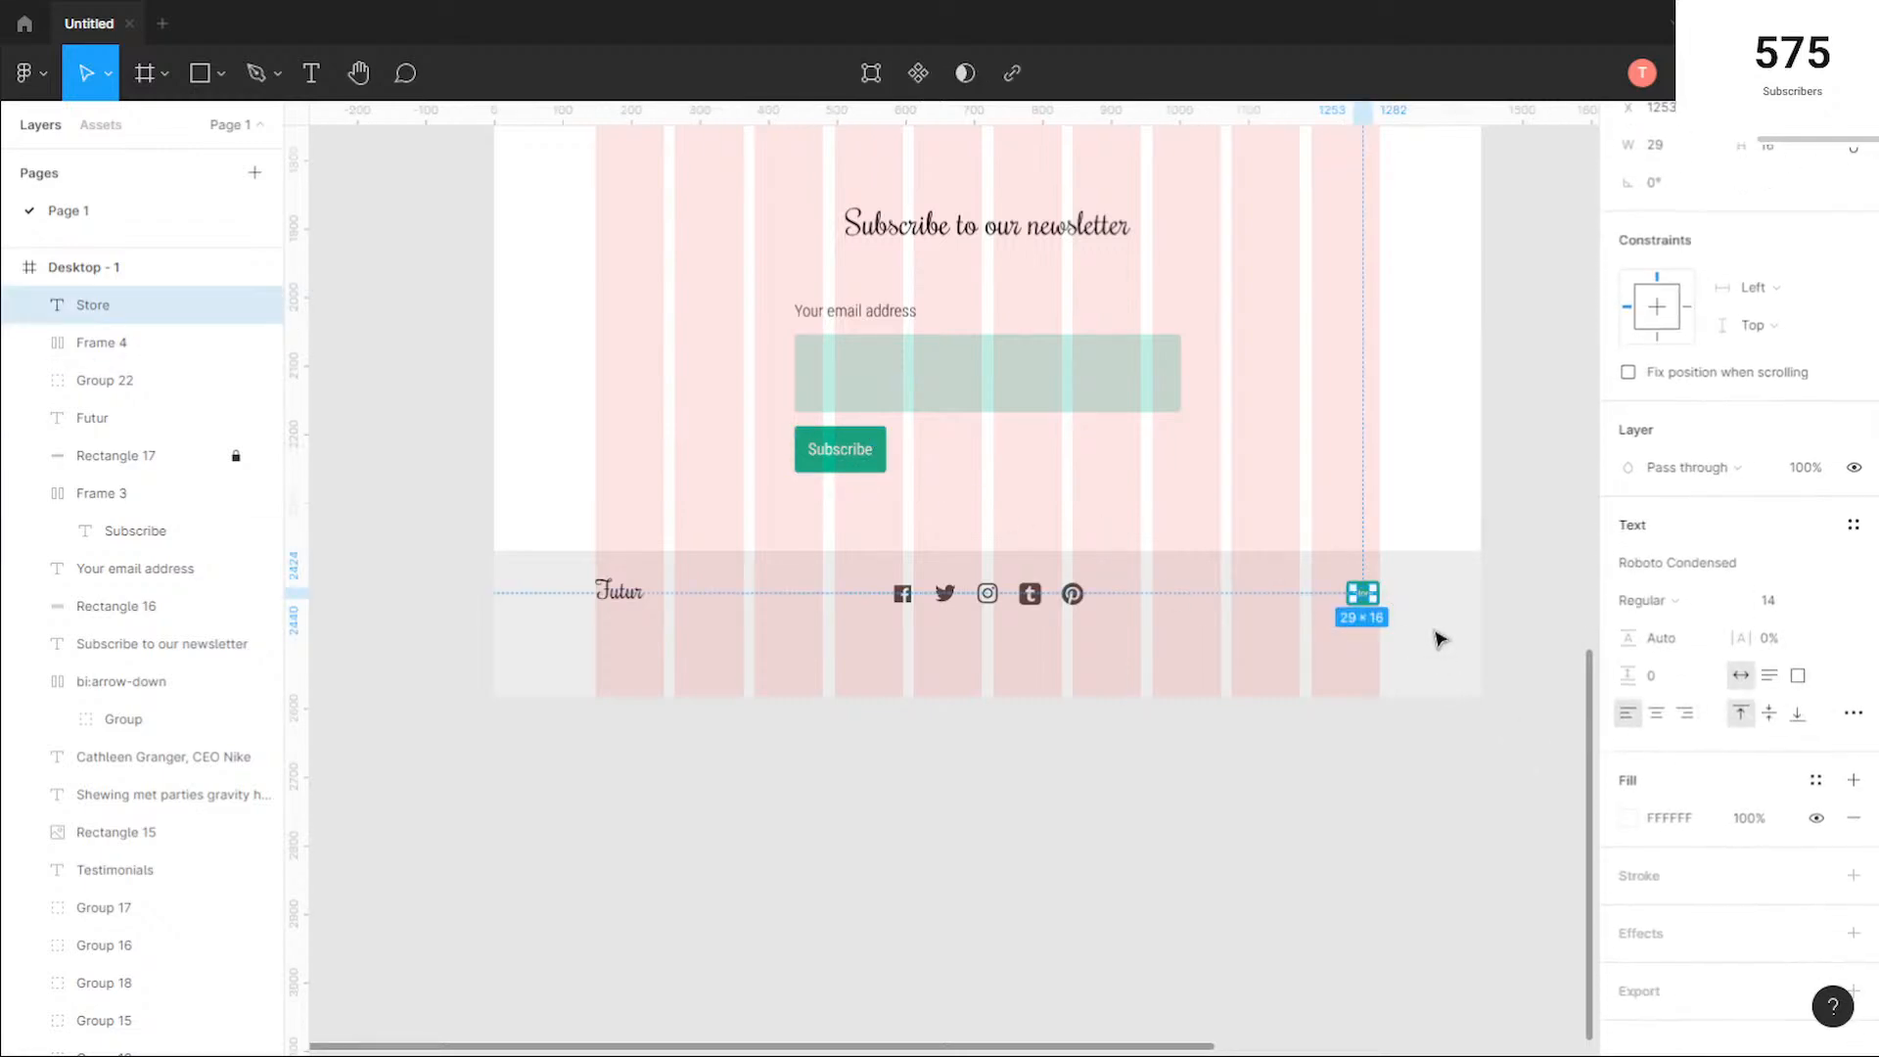
{"action": "left_click", "coordinate": [1297, 543]}
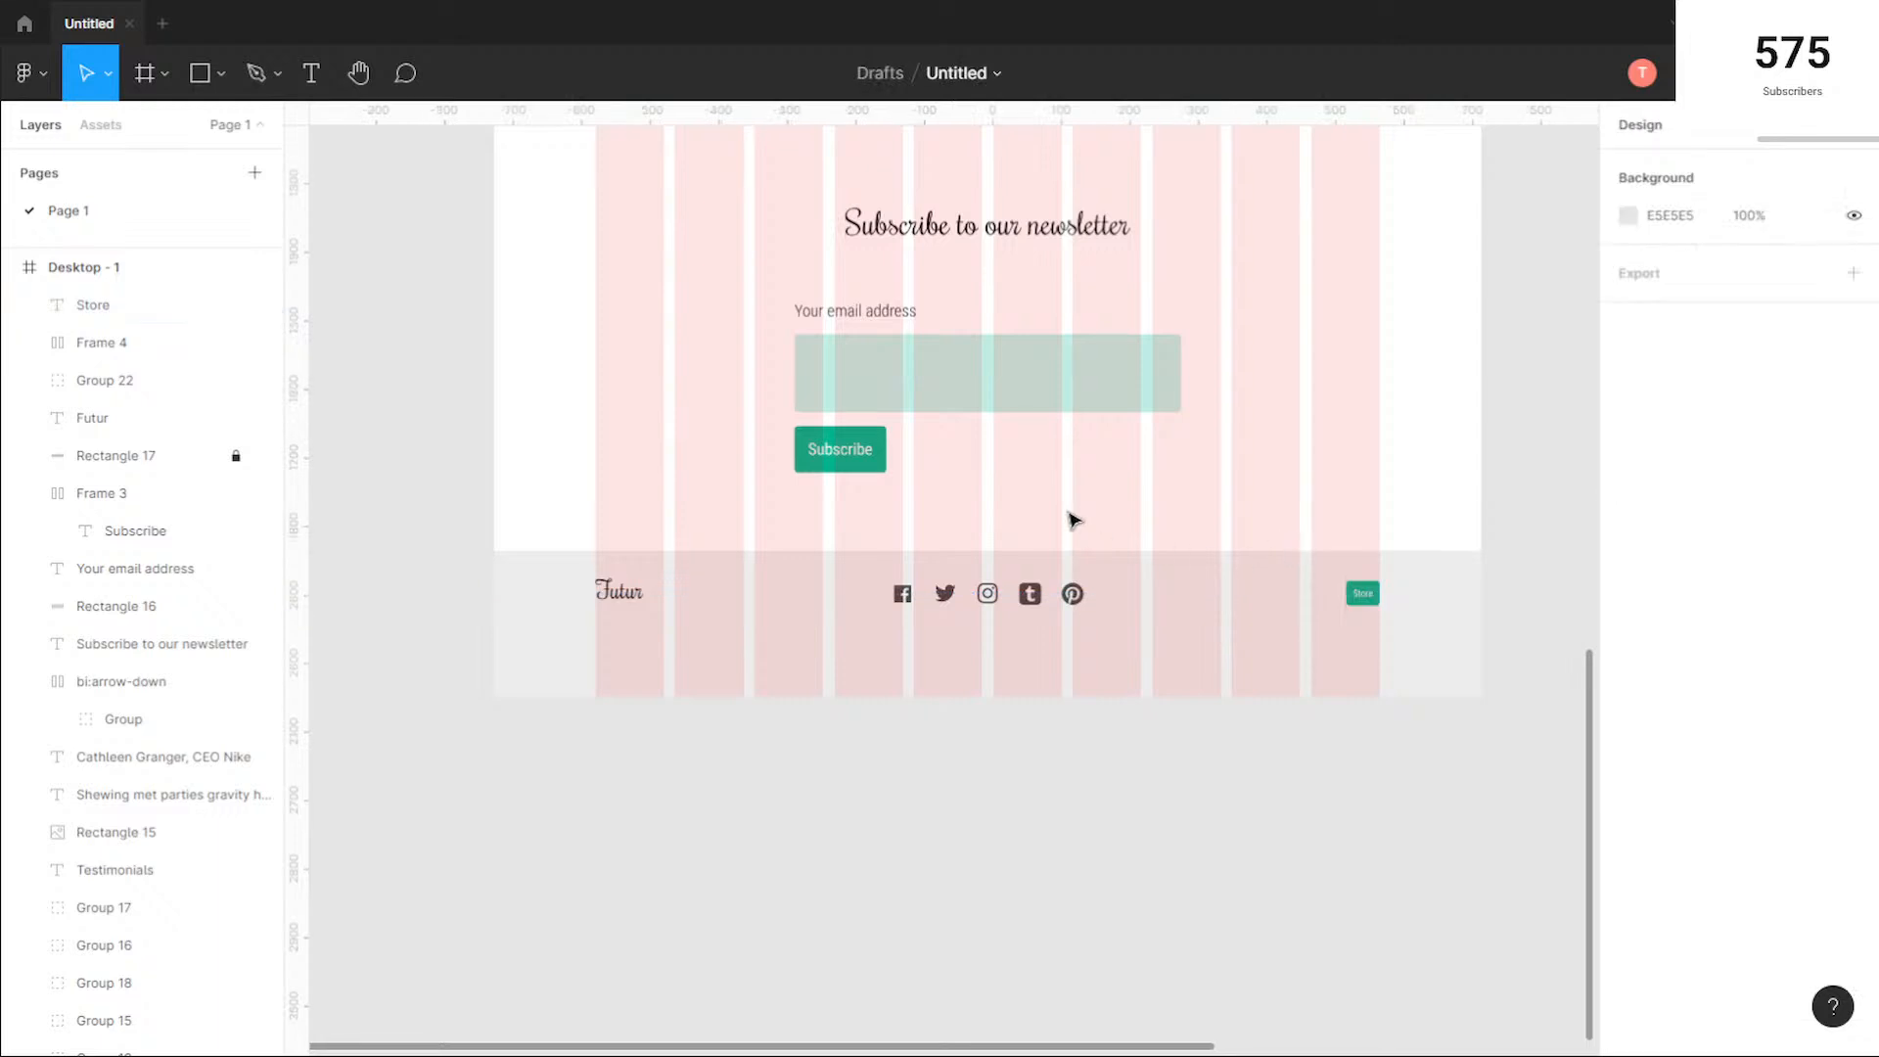
Step: Change the newsletter Subscribe button's fill to the dark green document colour 005544
{"action": "left_click", "coordinate": [863, 442]}
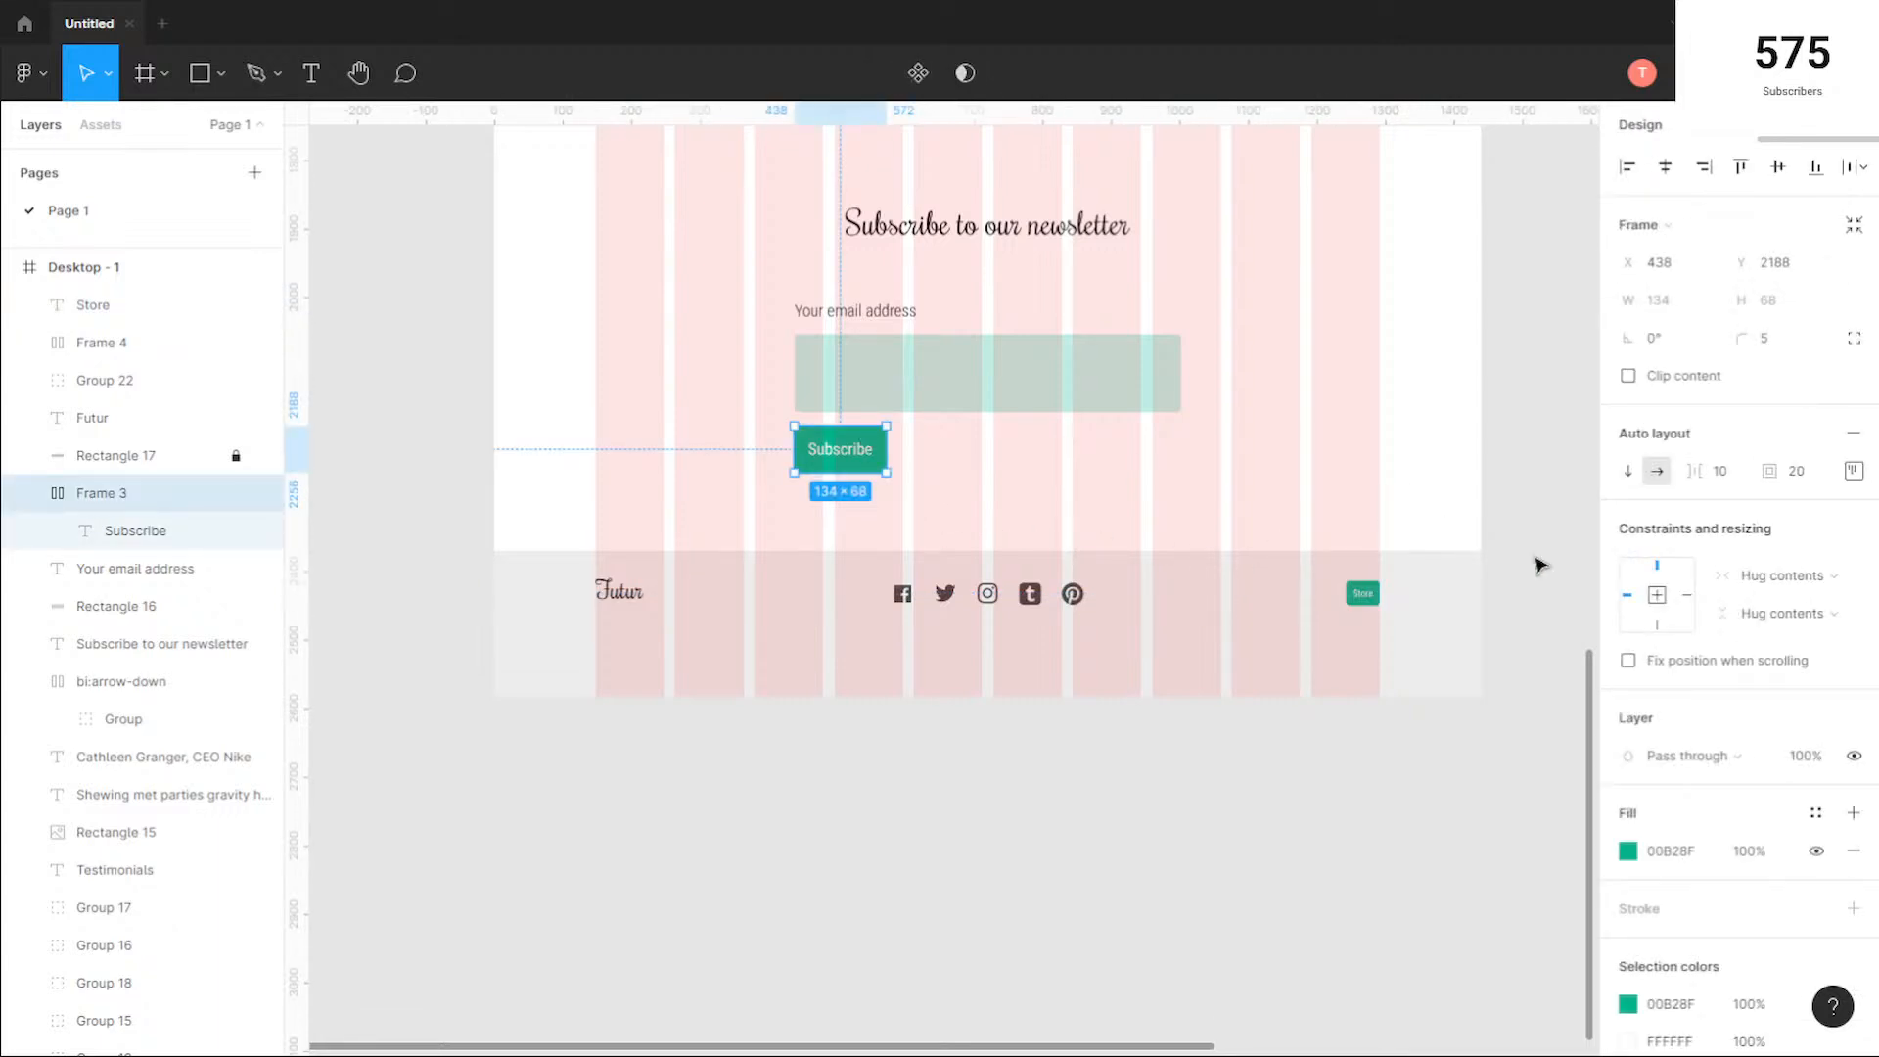
{"action": "left_click", "coordinate": [1629, 851]}
{"action": "left_click", "coordinate": [1542, 947]}
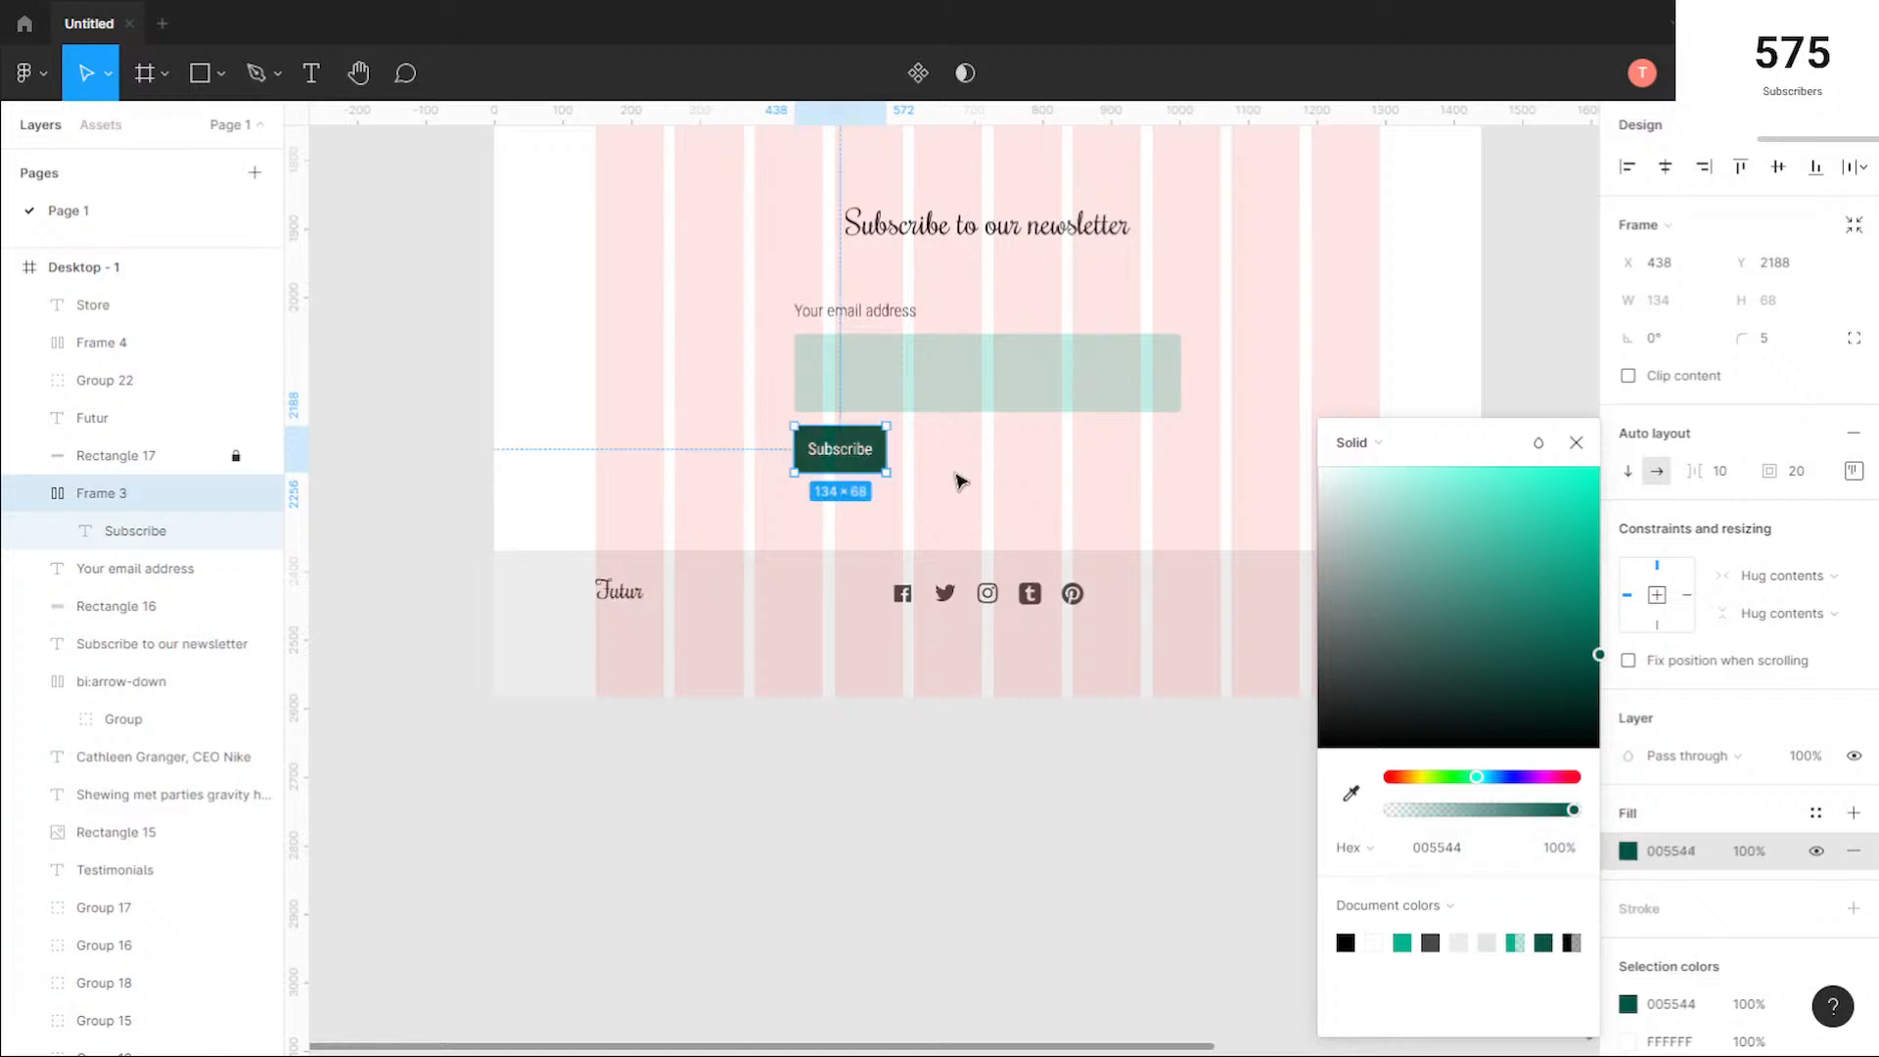
Step: Compare the newsletter's Subscribe button colour with the two green swatches above the frame and the rest of the page
{"action": "left_click", "coordinate": [1576, 442]}
{"action": "left_click", "coordinate": [767, 470]}
{"action": "scroll", "coordinate": [761, 466], "scroll_direction": "up", "scroll_amount": 5}
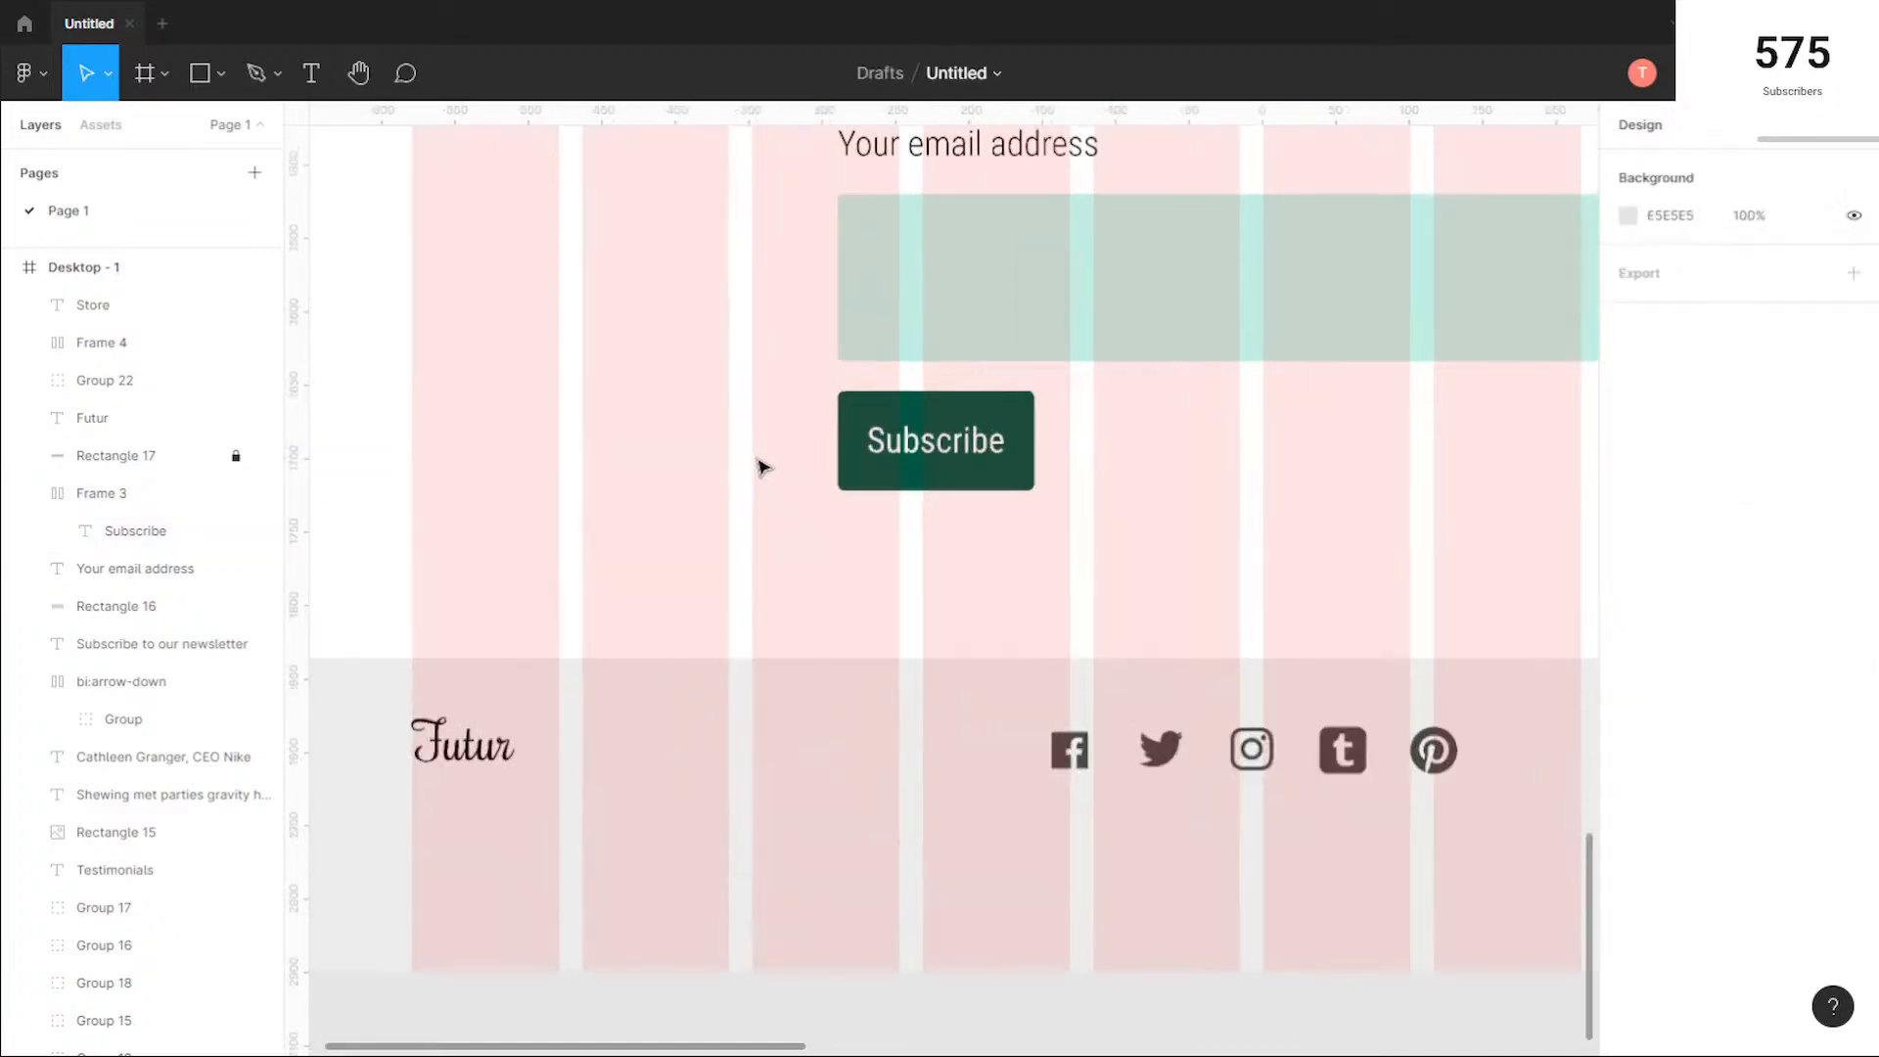
{"action": "scroll", "coordinate": [938, 456], "scroll_direction": "down", "scroll_amount": 5}
{"action": "scroll", "coordinate": [898, 516], "scroll_direction": "up", "scroll_amount": 5}
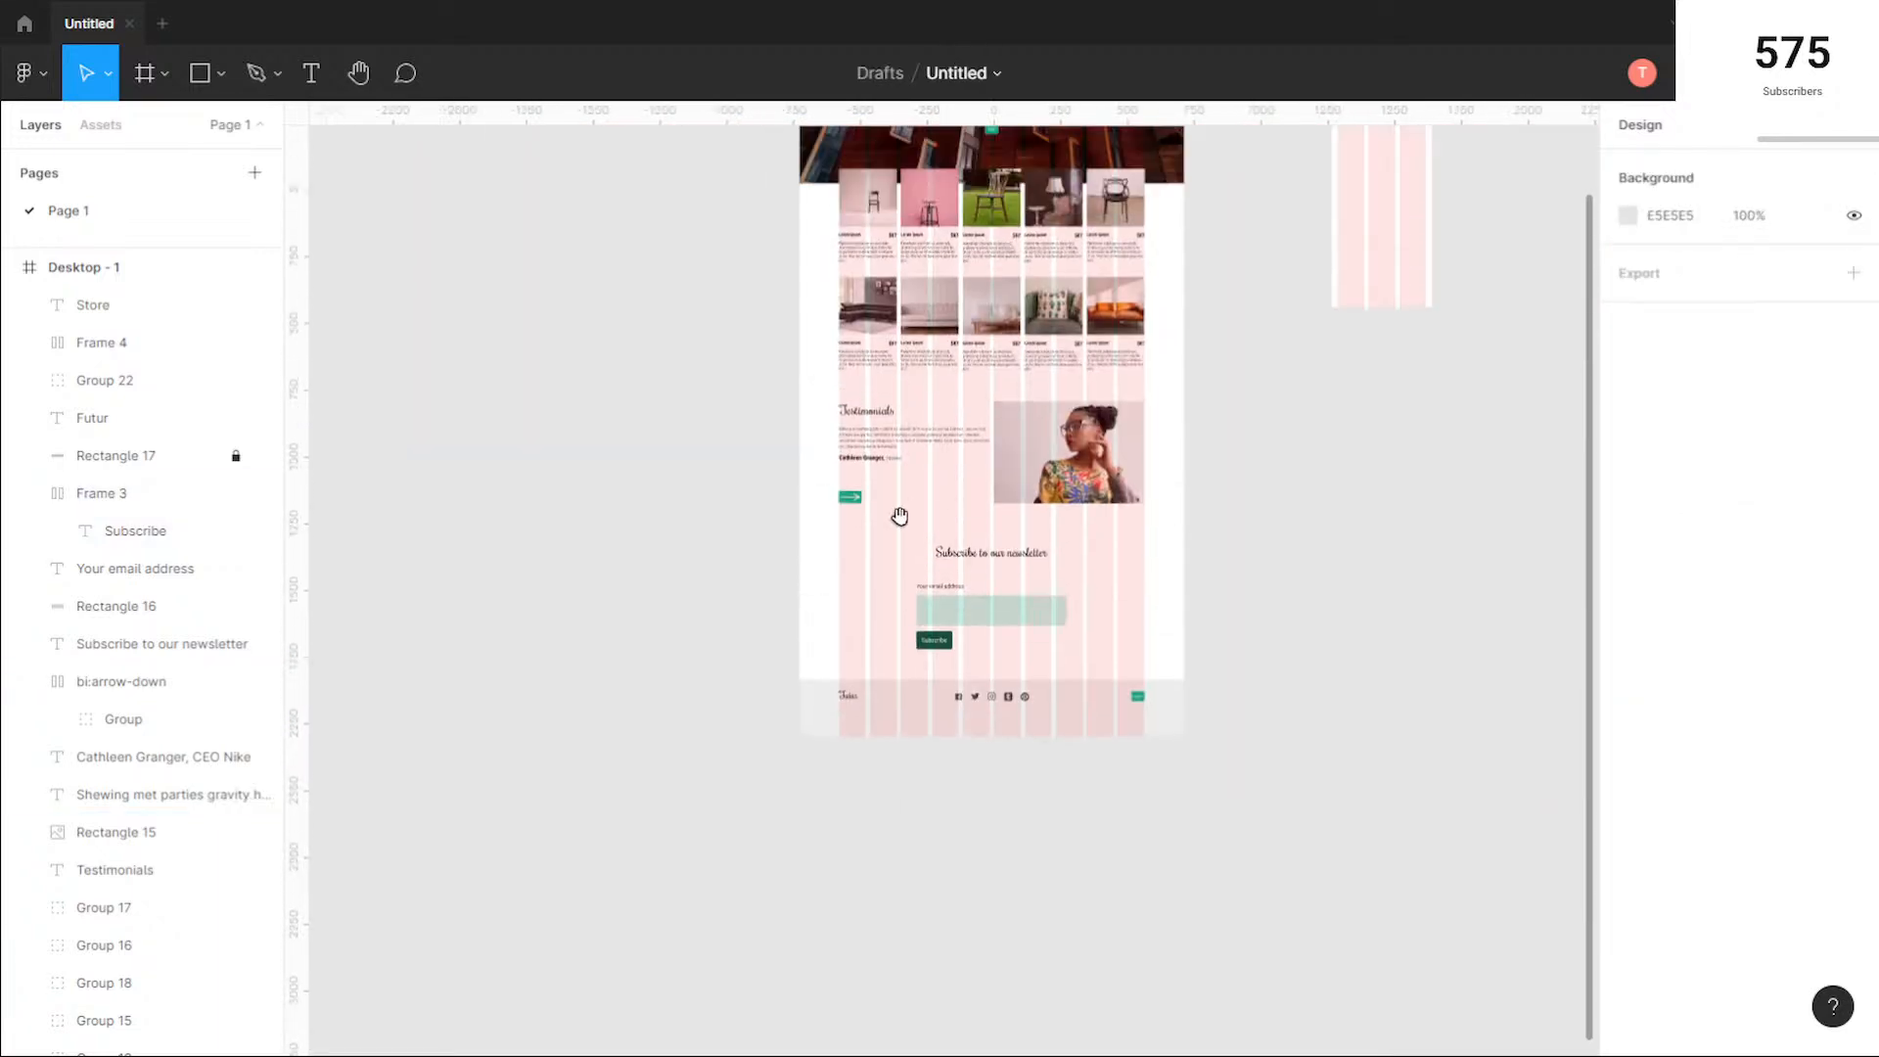
{"action": "scroll", "coordinate": [865, 365], "scroll_direction": "up", "scroll_amount": 3}
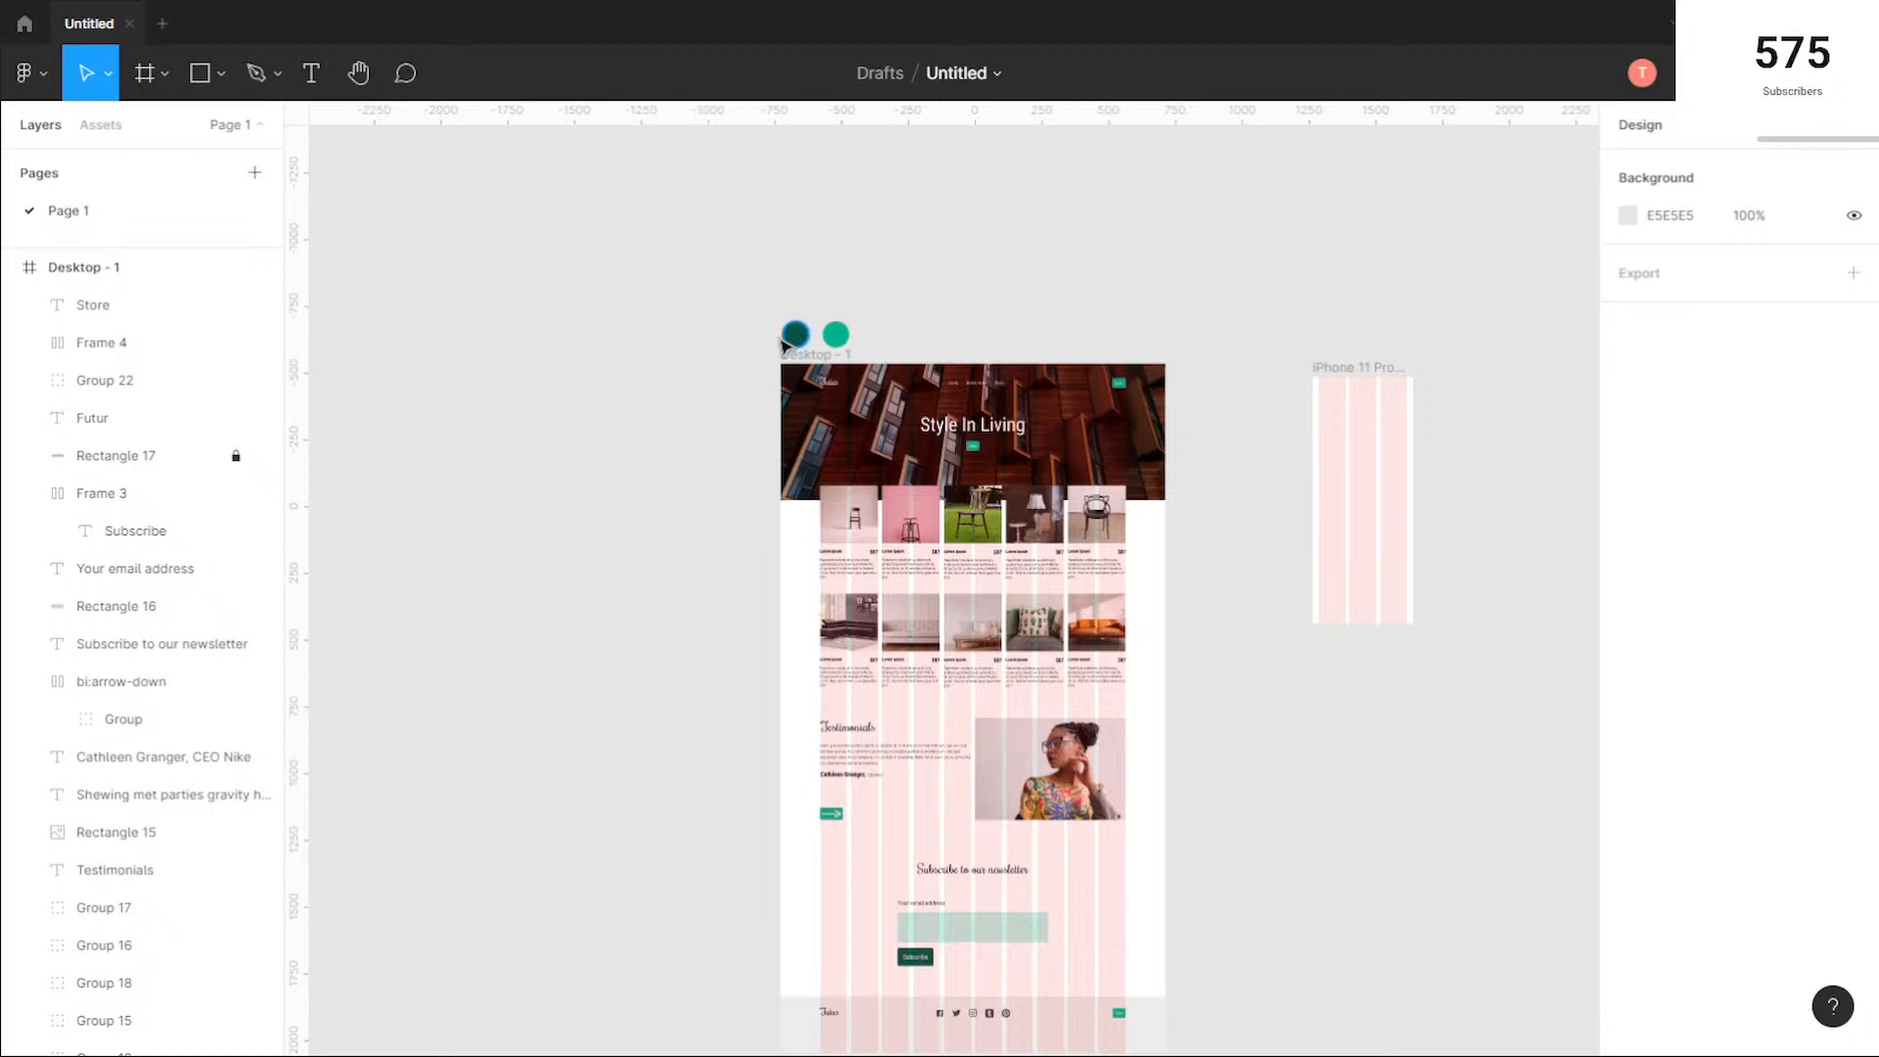
{"action": "scroll", "coordinate": [1099, 579], "scroll_direction": "down", "scroll_amount": 5}
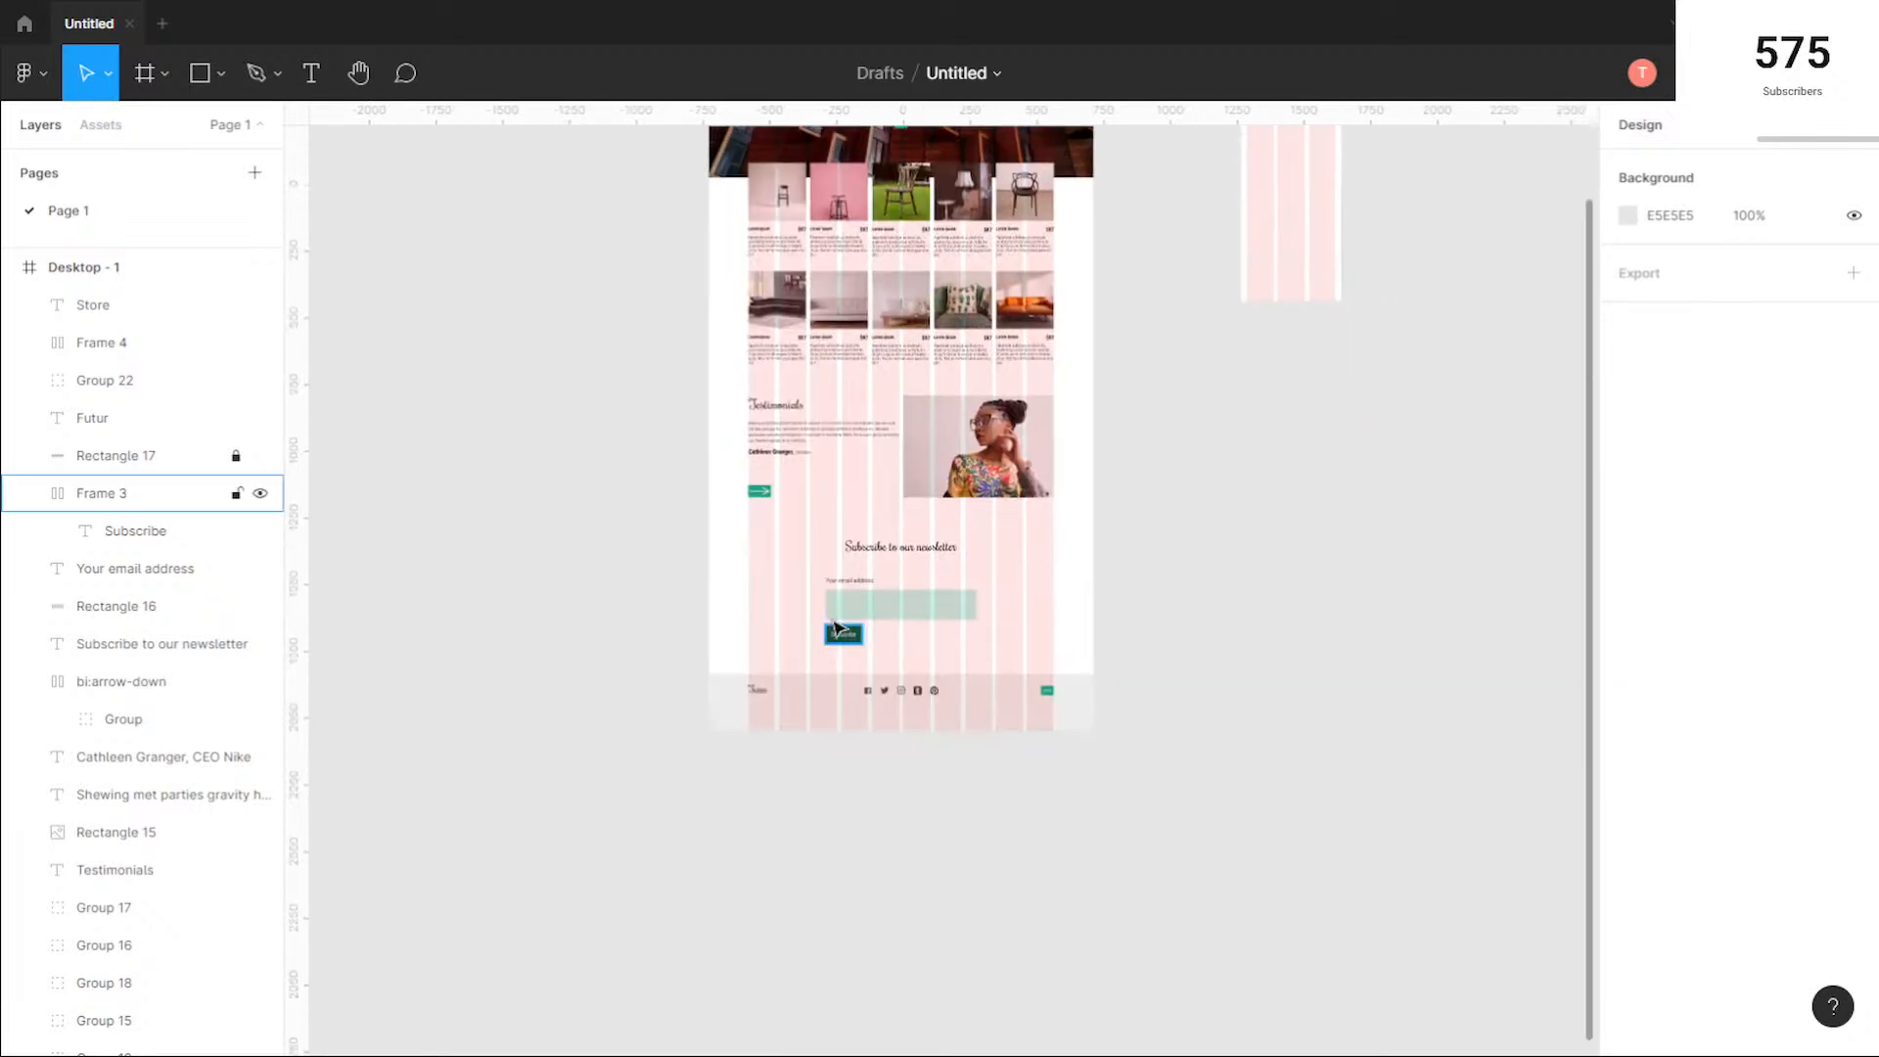
{"action": "scroll", "coordinate": [834, 626], "scroll_direction": "up", "scroll_amount": 5}
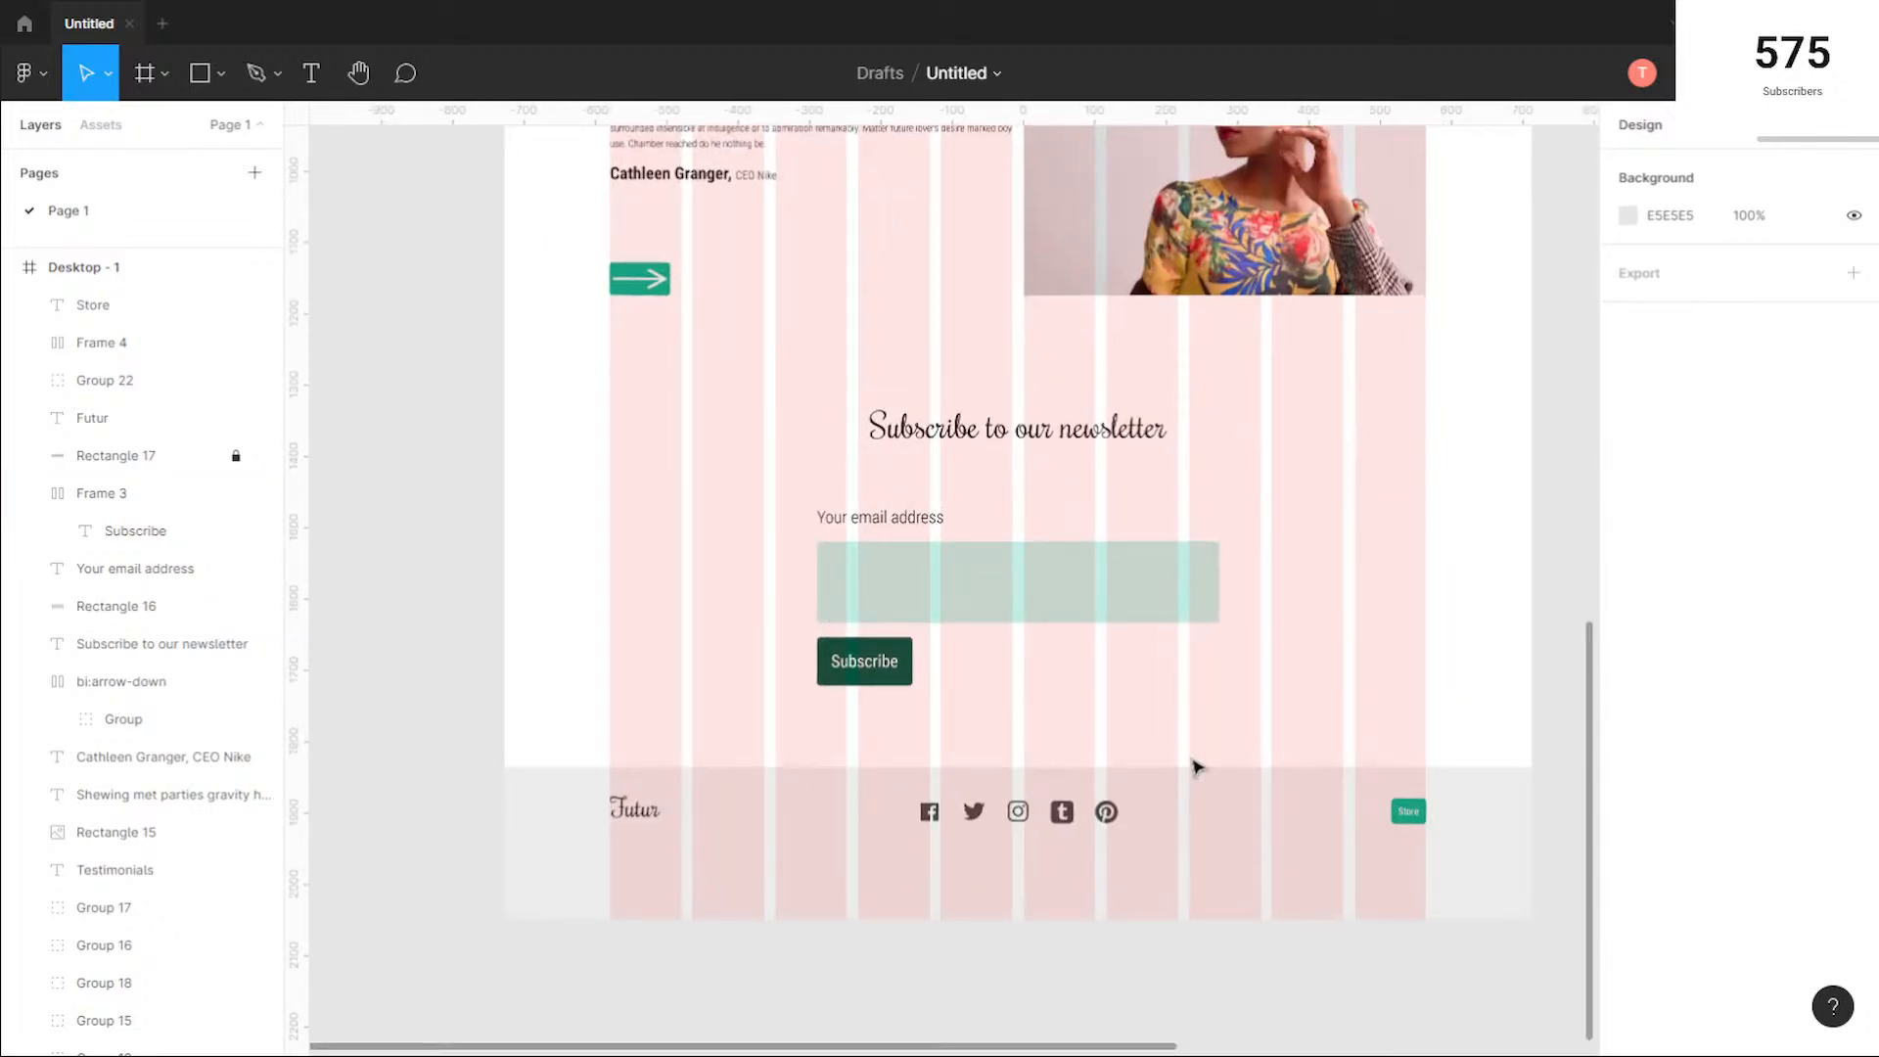
{"action": "scroll", "coordinate": [719, 384], "scroll_direction": "down", "scroll_amount": 5}
{"action": "left_click_drag", "start_coordinate": [768, 298], "coordinate": [769, 541]}
{"action": "left_click_drag", "start_coordinate": [668, 205], "coordinate": [668, 238]}
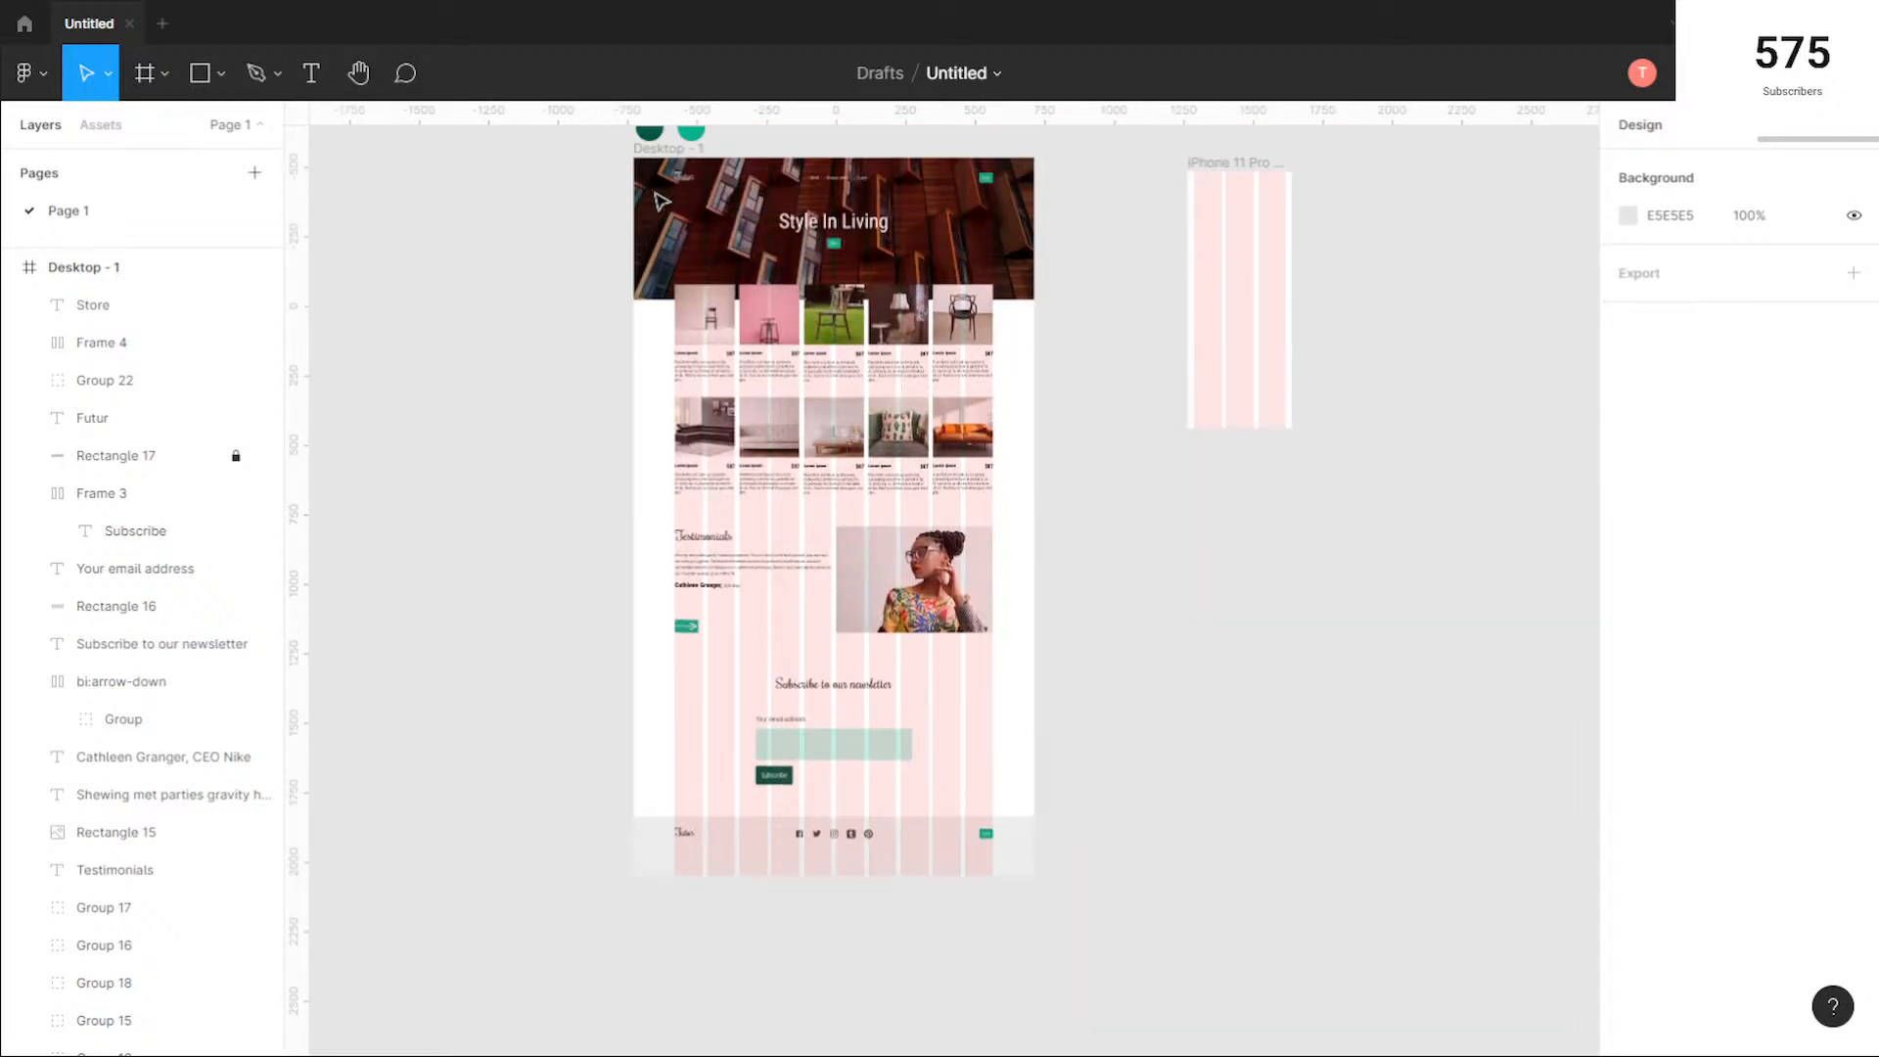
Step: Shorten the Desktop - 1 frame to a height of 2496 so that it ends just below the footer's content
{"action": "left_click", "coordinate": [918, 789]}
{"action": "scroll", "coordinate": [841, 870], "scroll_direction": "up", "scroll_amount": 5}
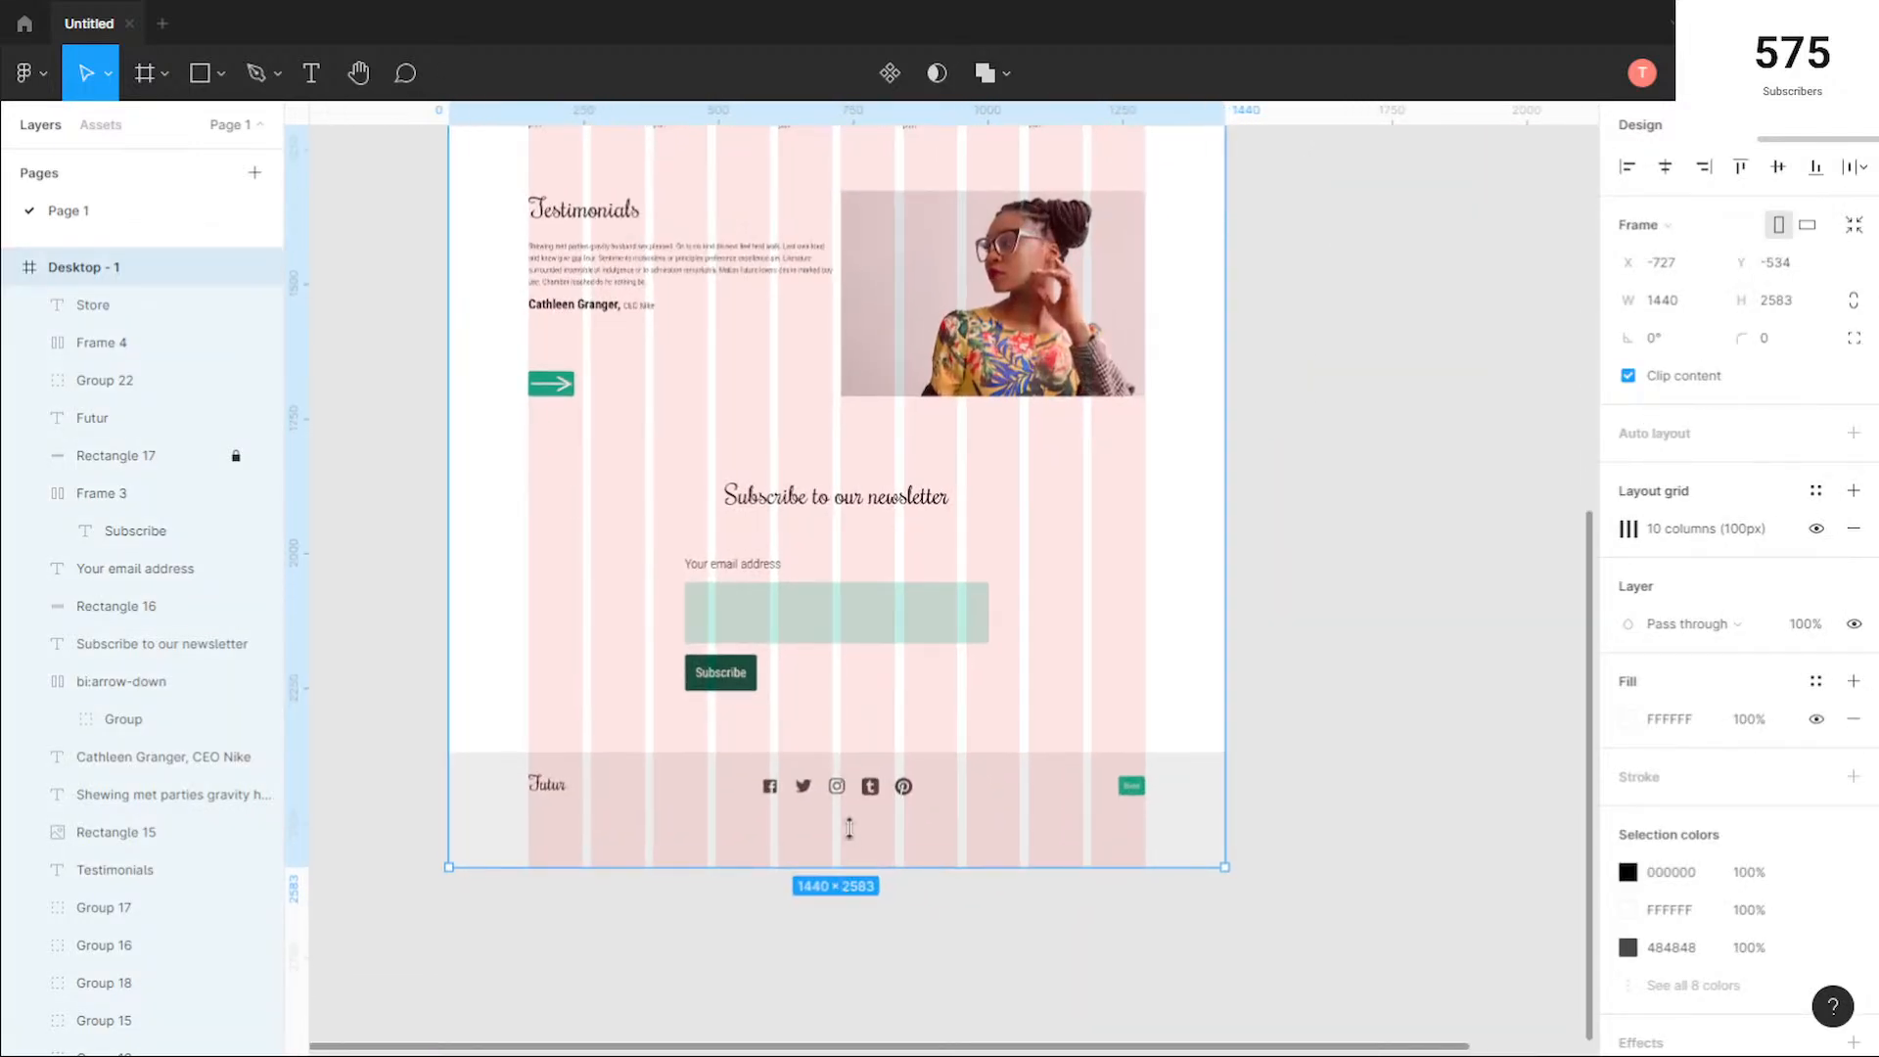
{"action": "left_click_drag", "start_coordinate": [850, 830], "coordinate": [853, 820]}
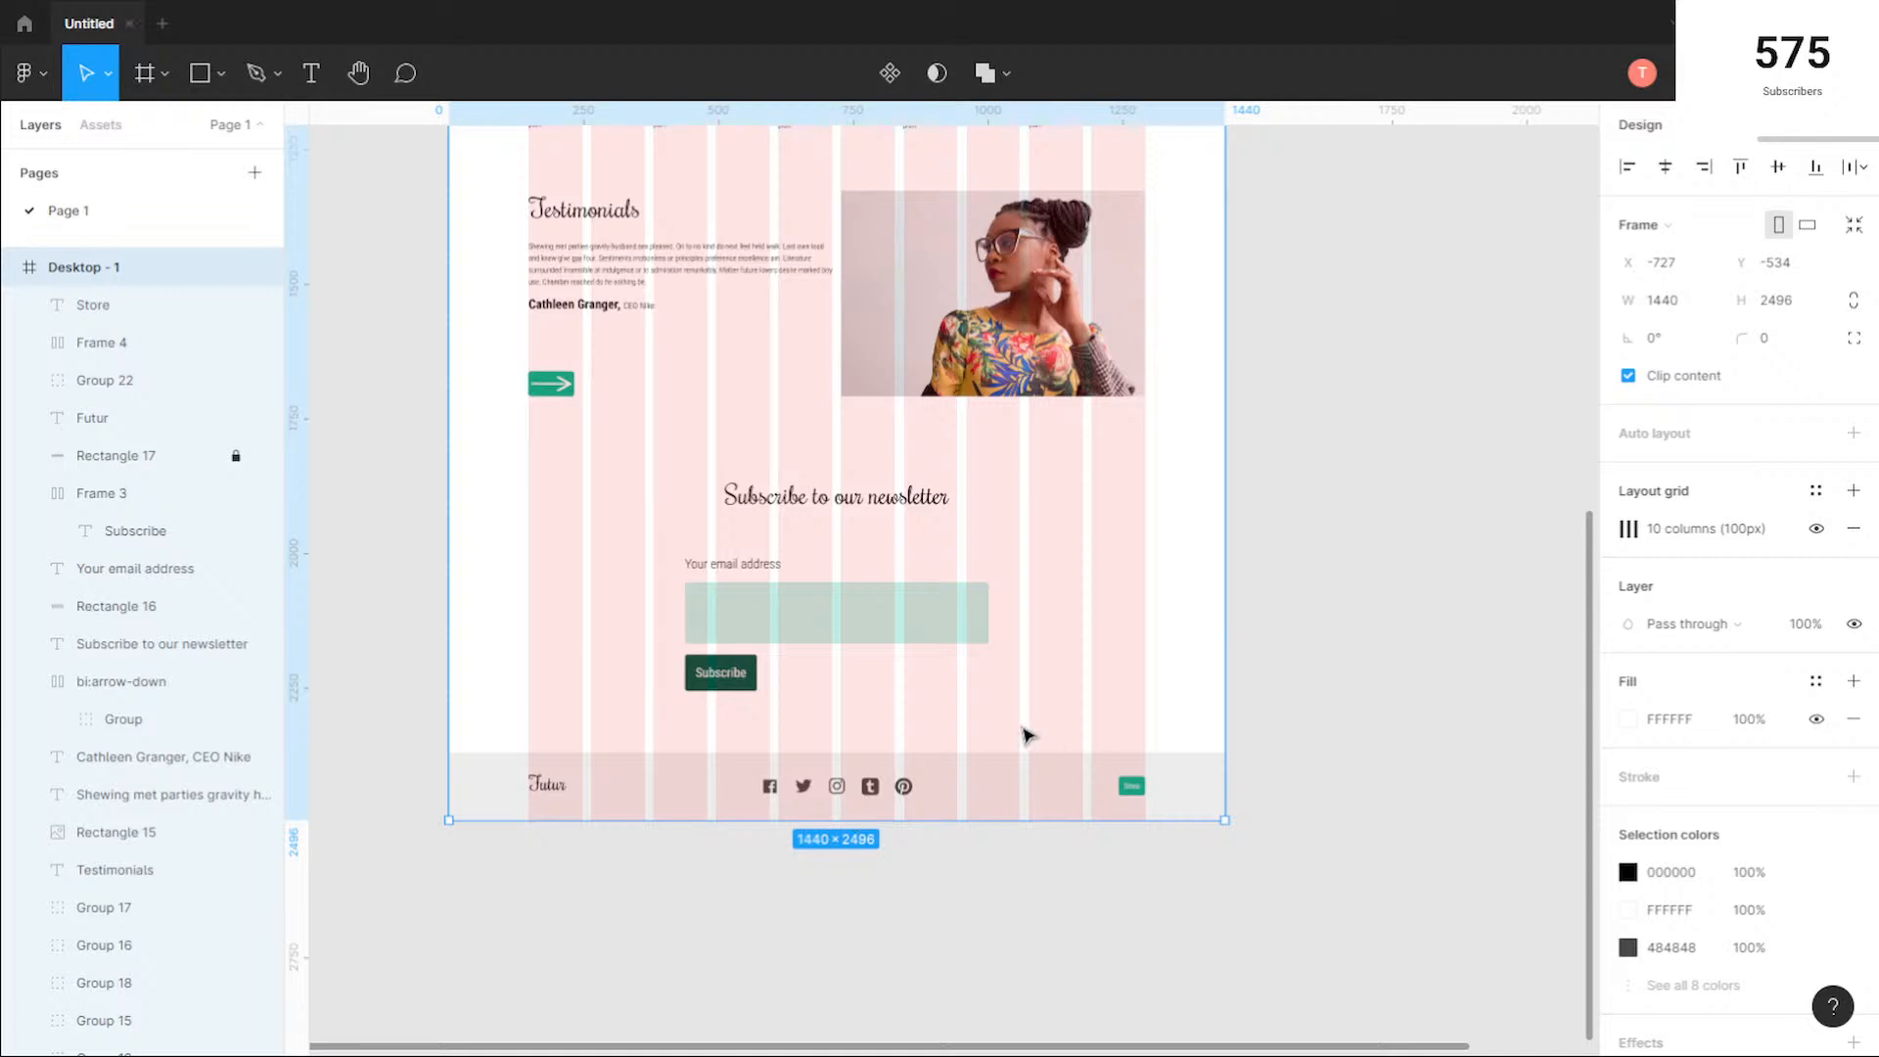
Step: Hide the 10-column layout grid of the Desktop - 1 frame
{"action": "scroll", "coordinate": [526, 265], "scroll_direction": "up", "scroll_amount": 6}
{"action": "scroll", "coordinate": [526, 264], "scroll_direction": "up", "scroll_amount": 2}
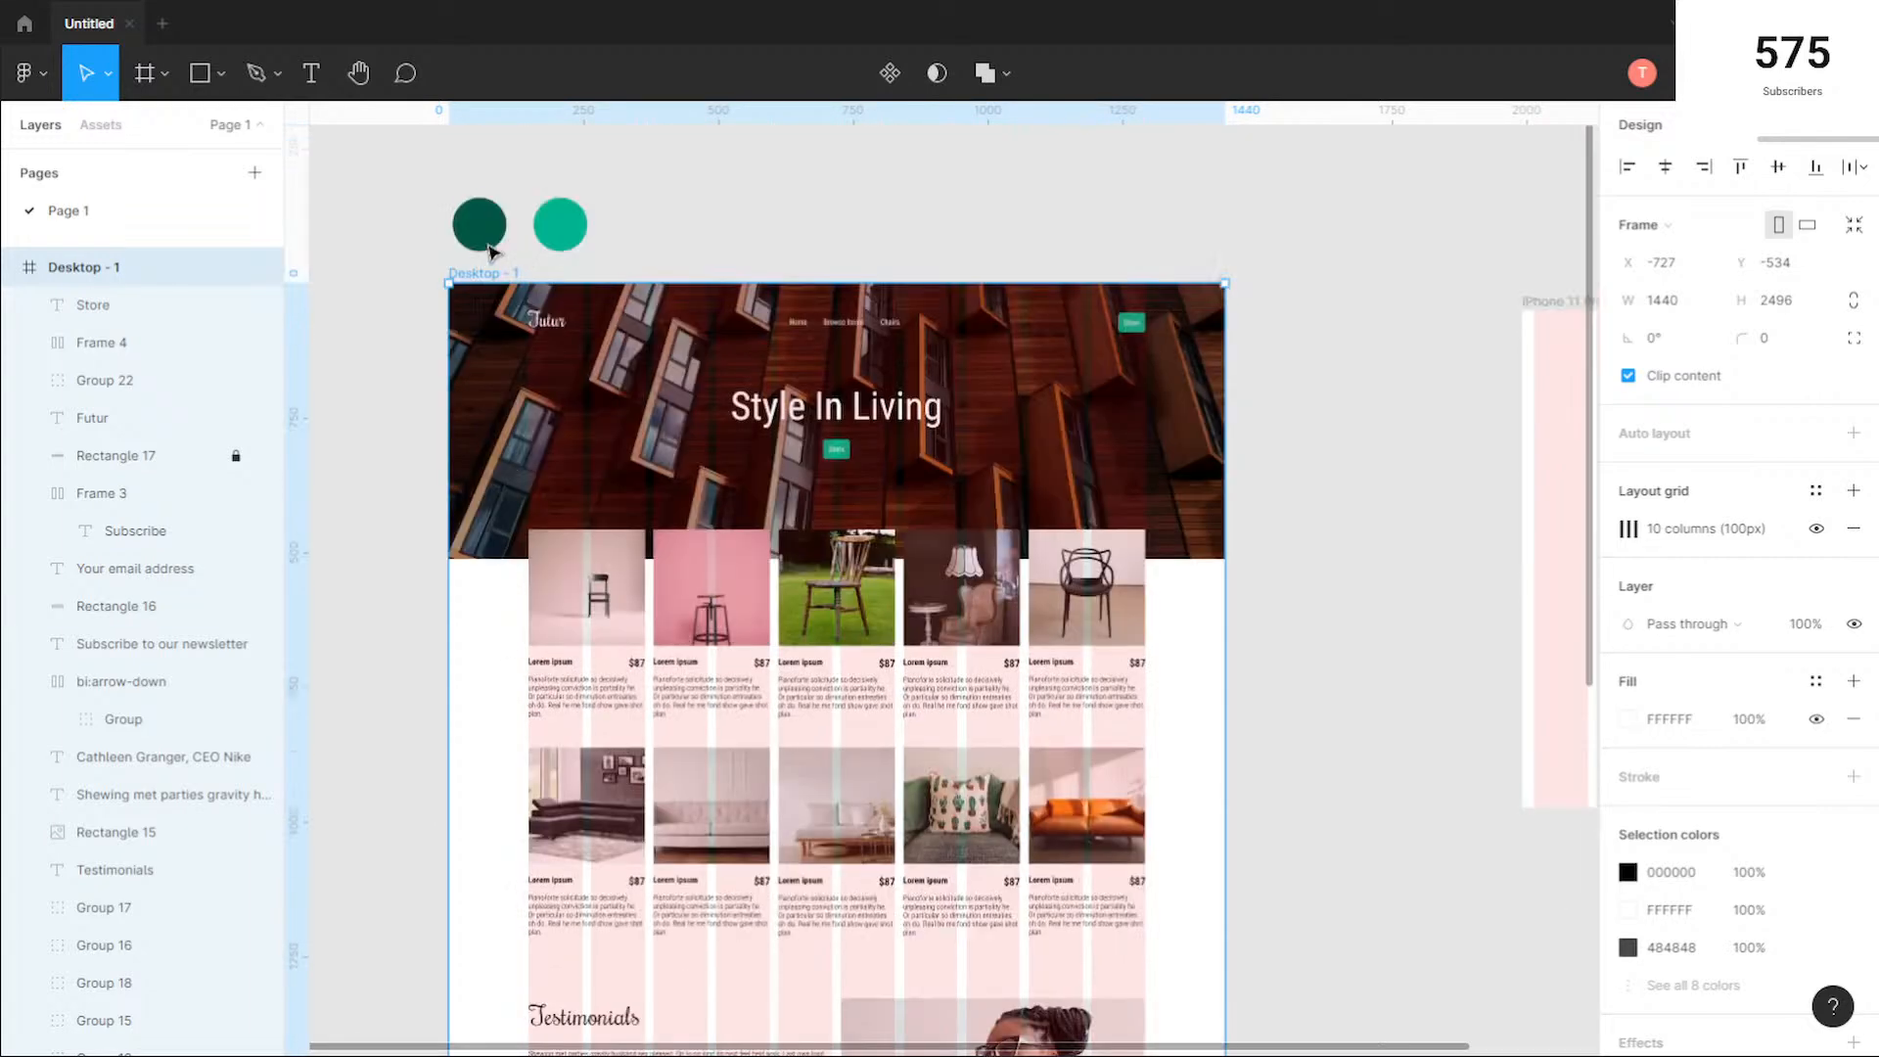
{"action": "left_click", "coordinate": [1816, 530]}
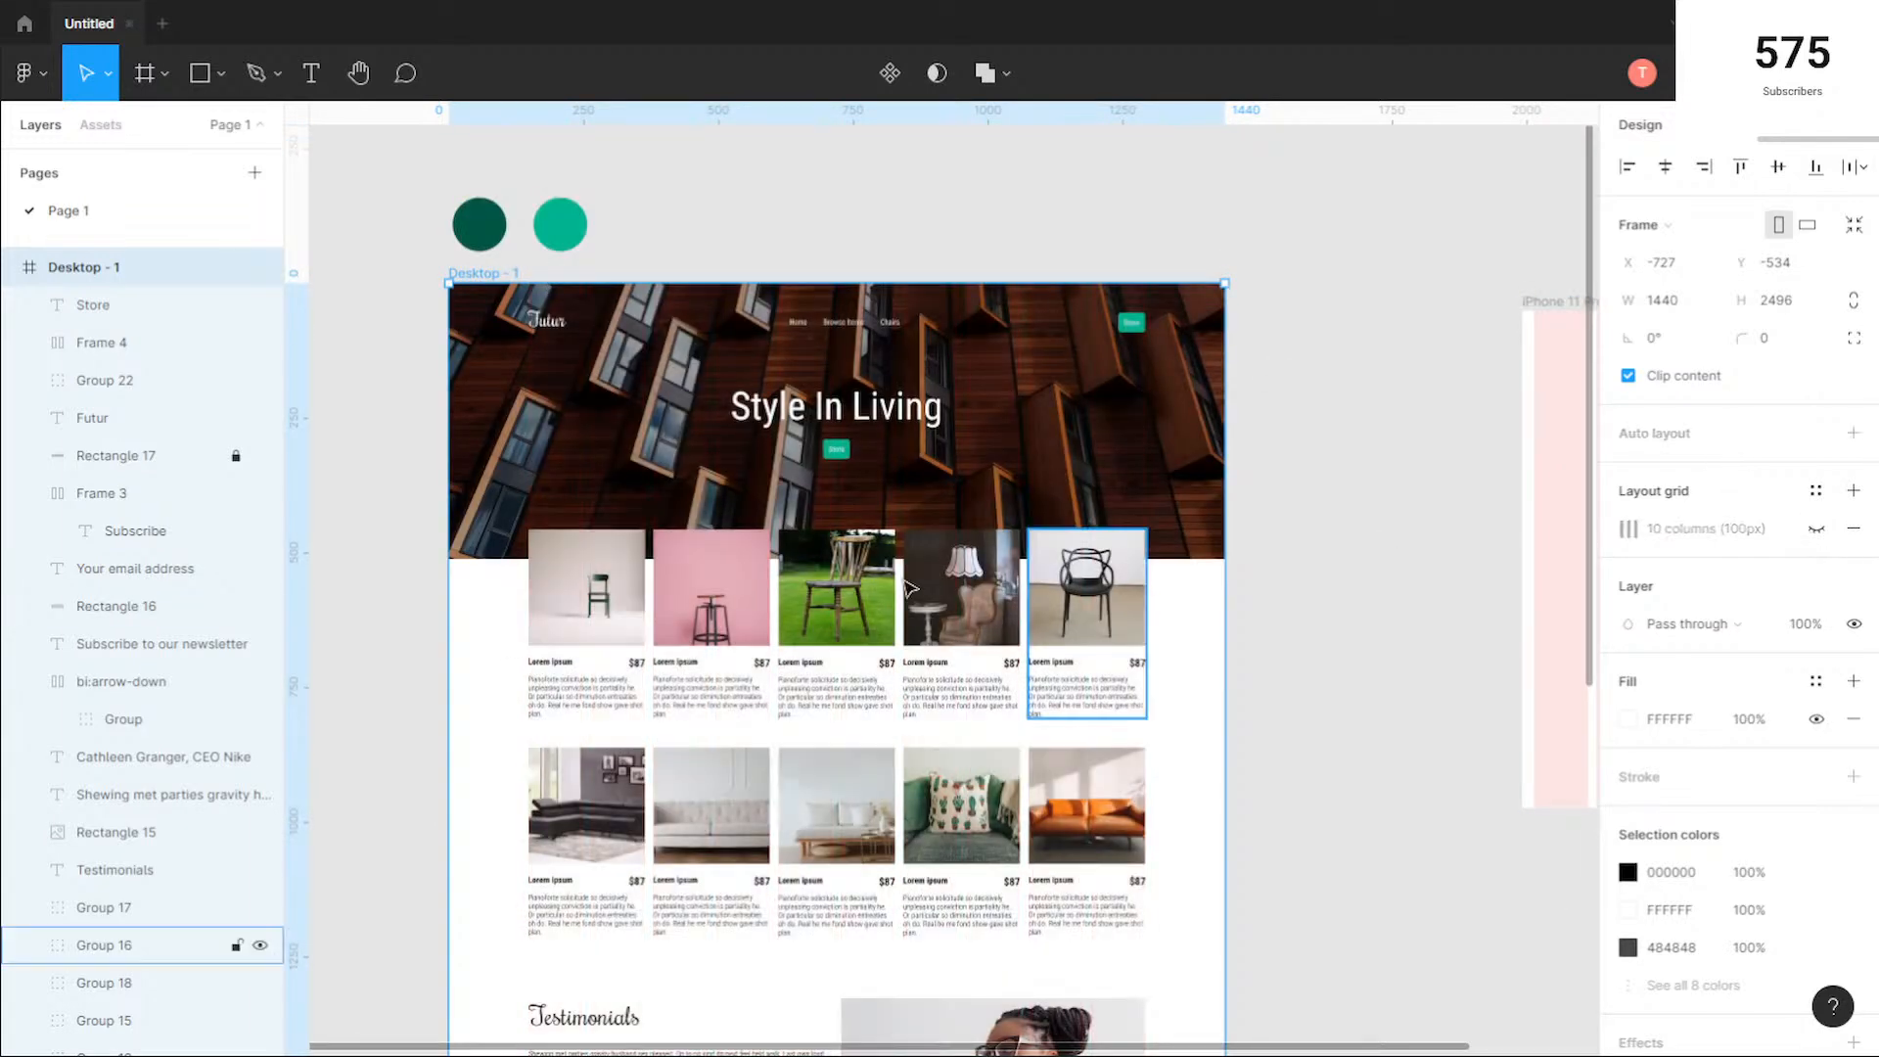
{"action": "scroll", "coordinate": [994, 575], "scroll_direction": "down", "scroll_amount": 5}
{"action": "left_click", "coordinate": [1198, 491]}
Step: Review the desktop page without its grid, covering the newsletter, footer, testimonials, product rows and hero
{"action": "scroll", "coordinate": [1192, 553], "scroll_direction": "down", "scroll_amount": 2}
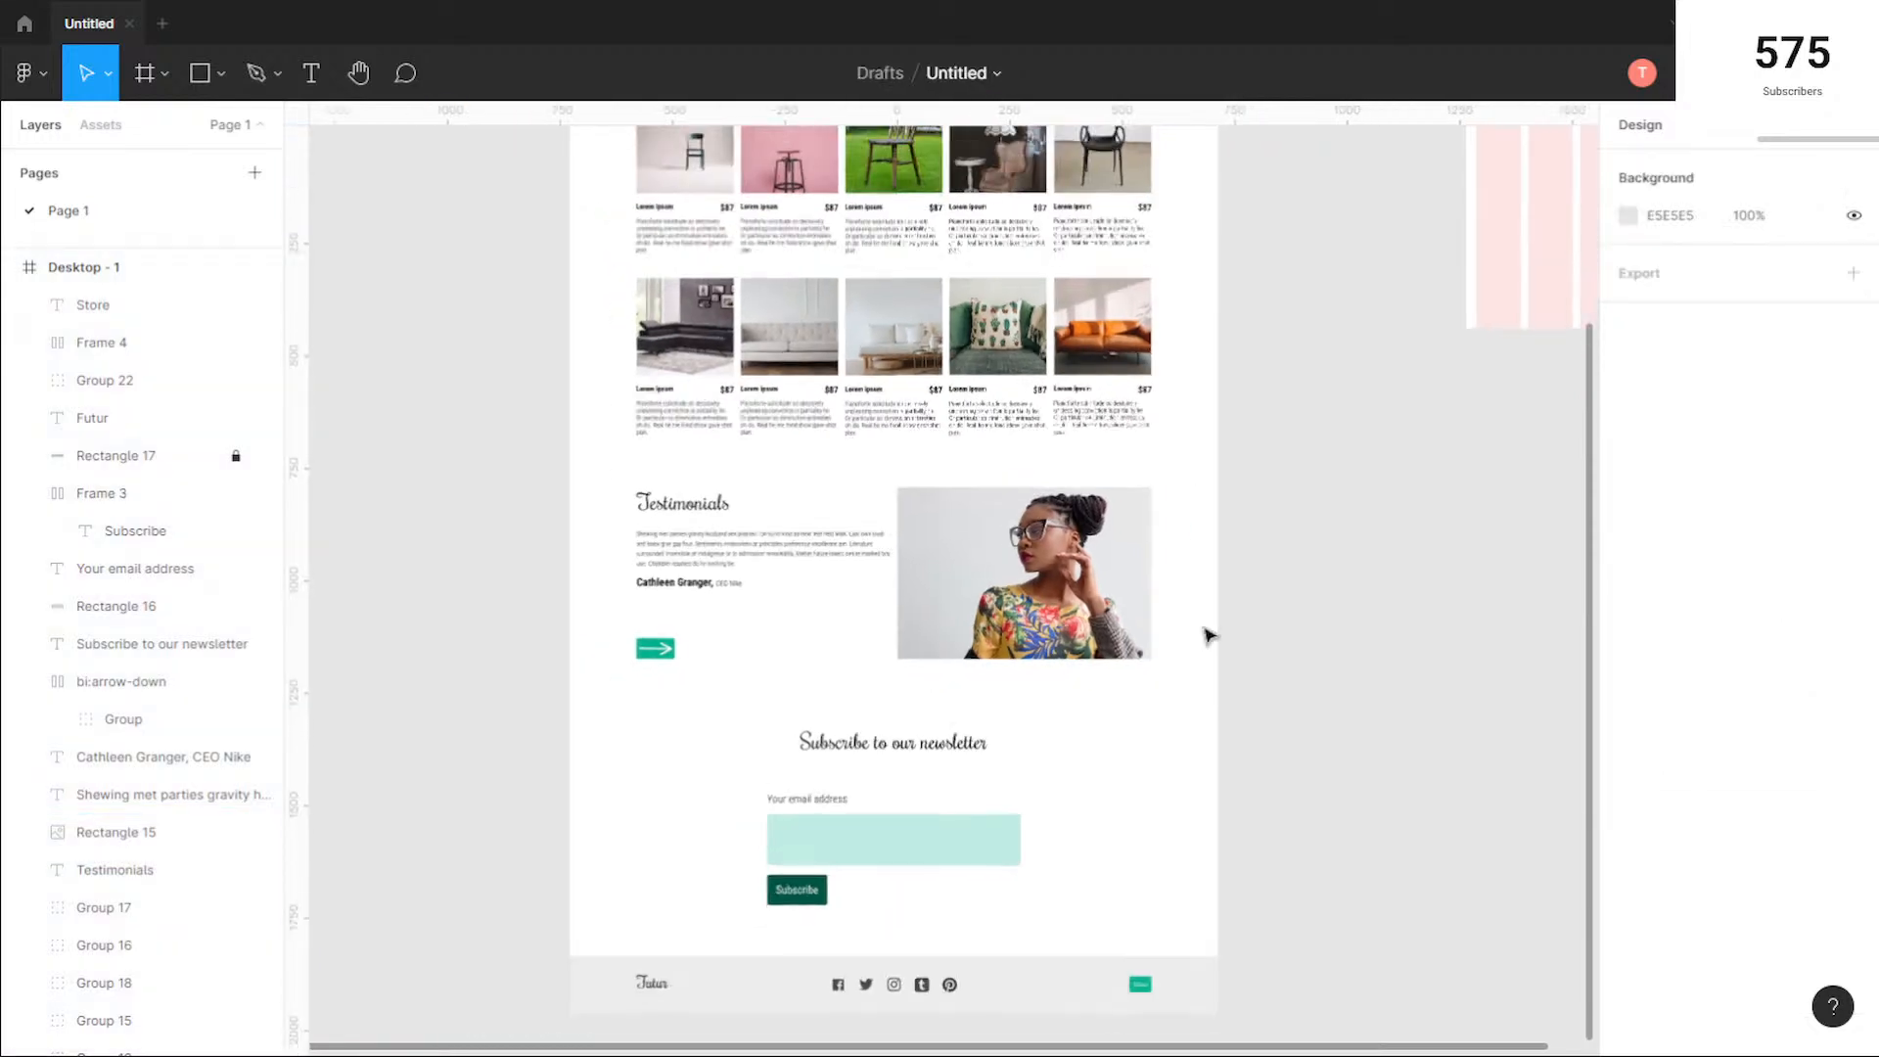
{"action": "scroll", "coordinate": [1160, 706], "scroll_direction": "down", "scroll_amount": 1}
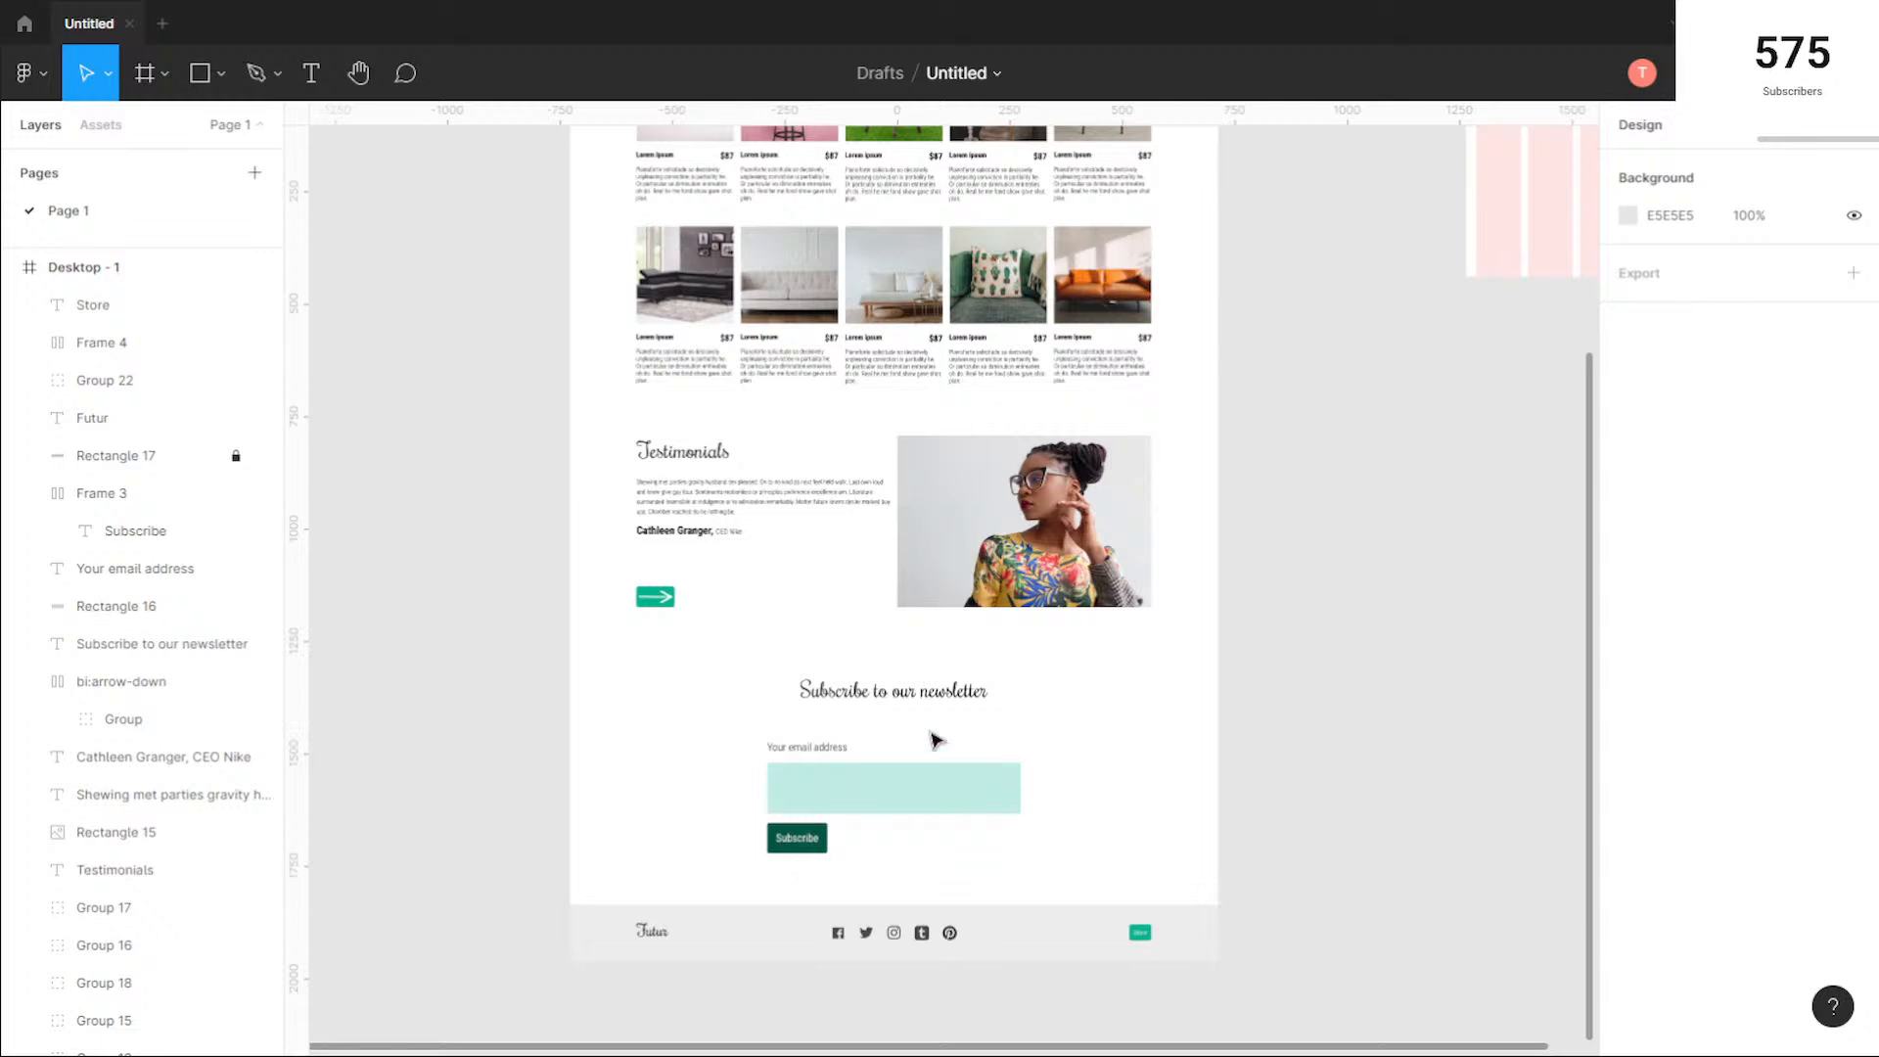
{"action": "left_click_drag", "start_coordinate": [709, 663], "coordinate": [1099, 868]}
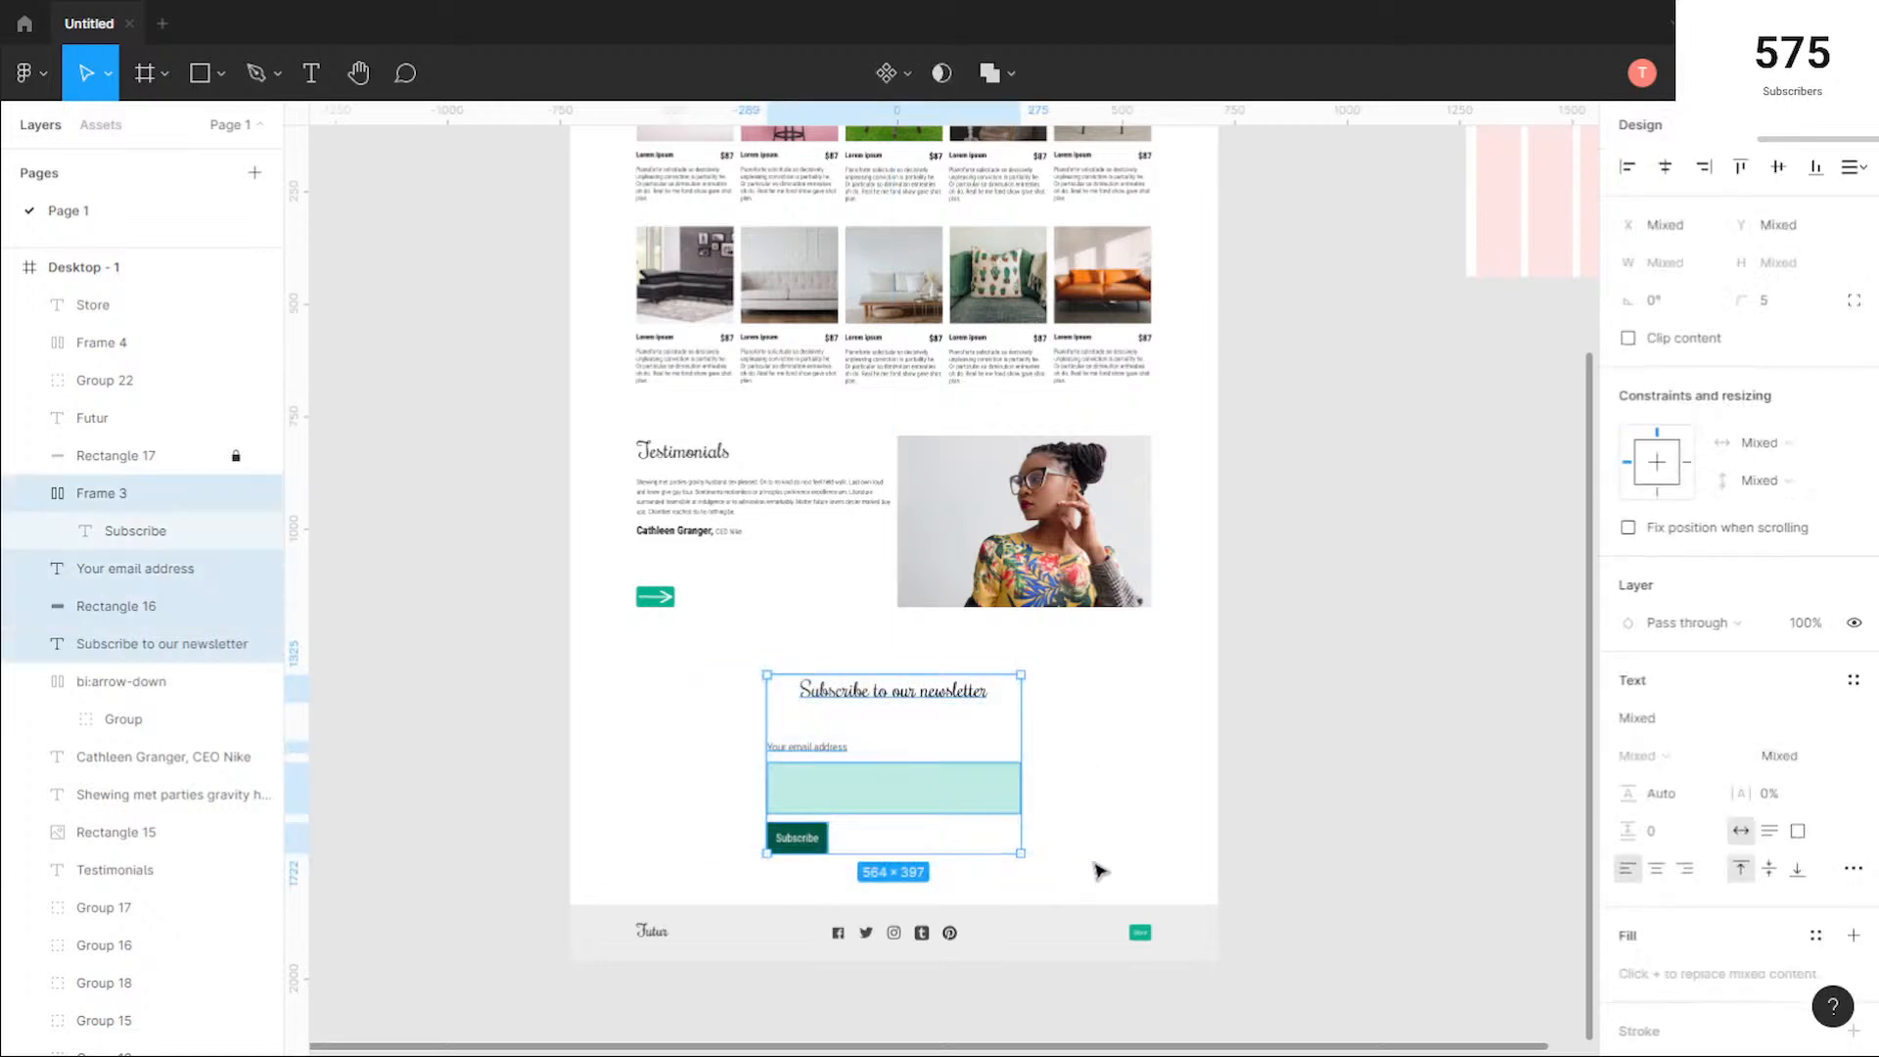
{"action": "left_click", "coordinate": [1099, 868]}
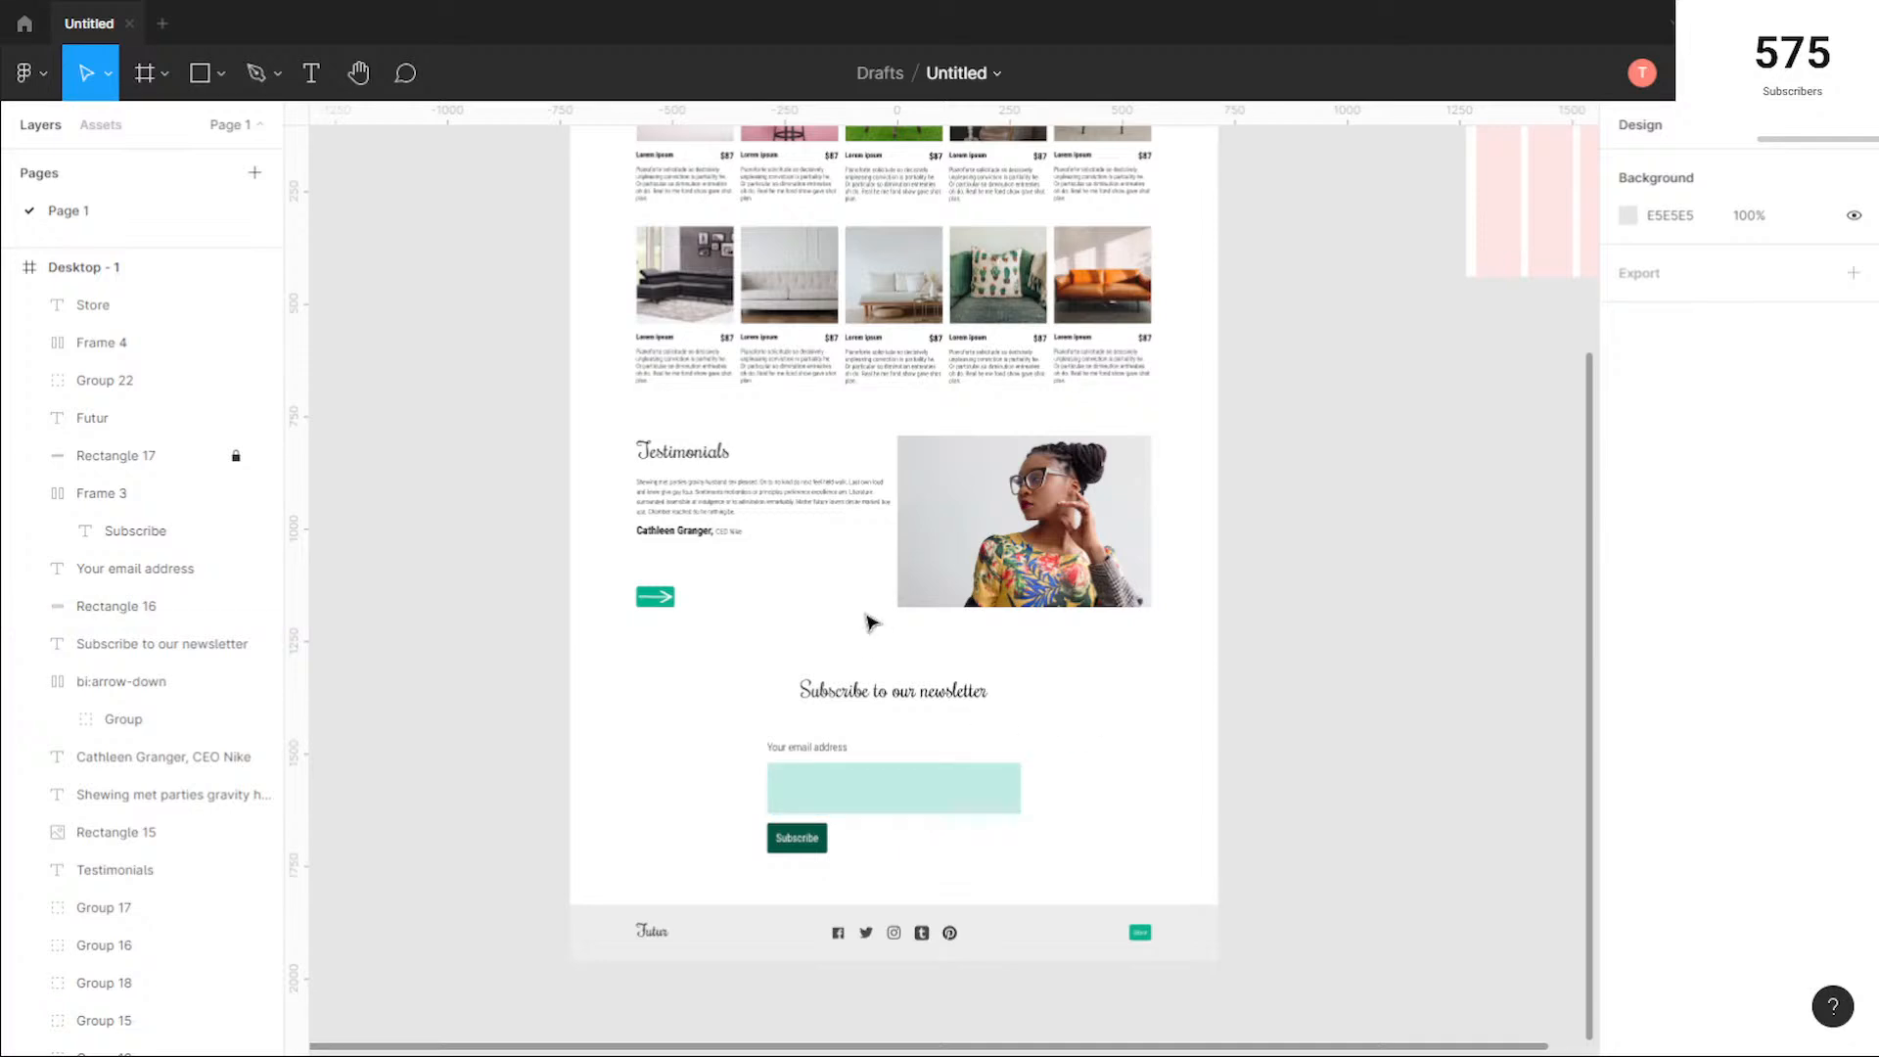
{"action": "scroll", "coordinate": [869, 621], "scroll_direction": "up", "scroll_amount": 5}
{"action": "scroll", "coordinate": [870, 621], "scroll_direction": "down", "scroll_amount": 5}
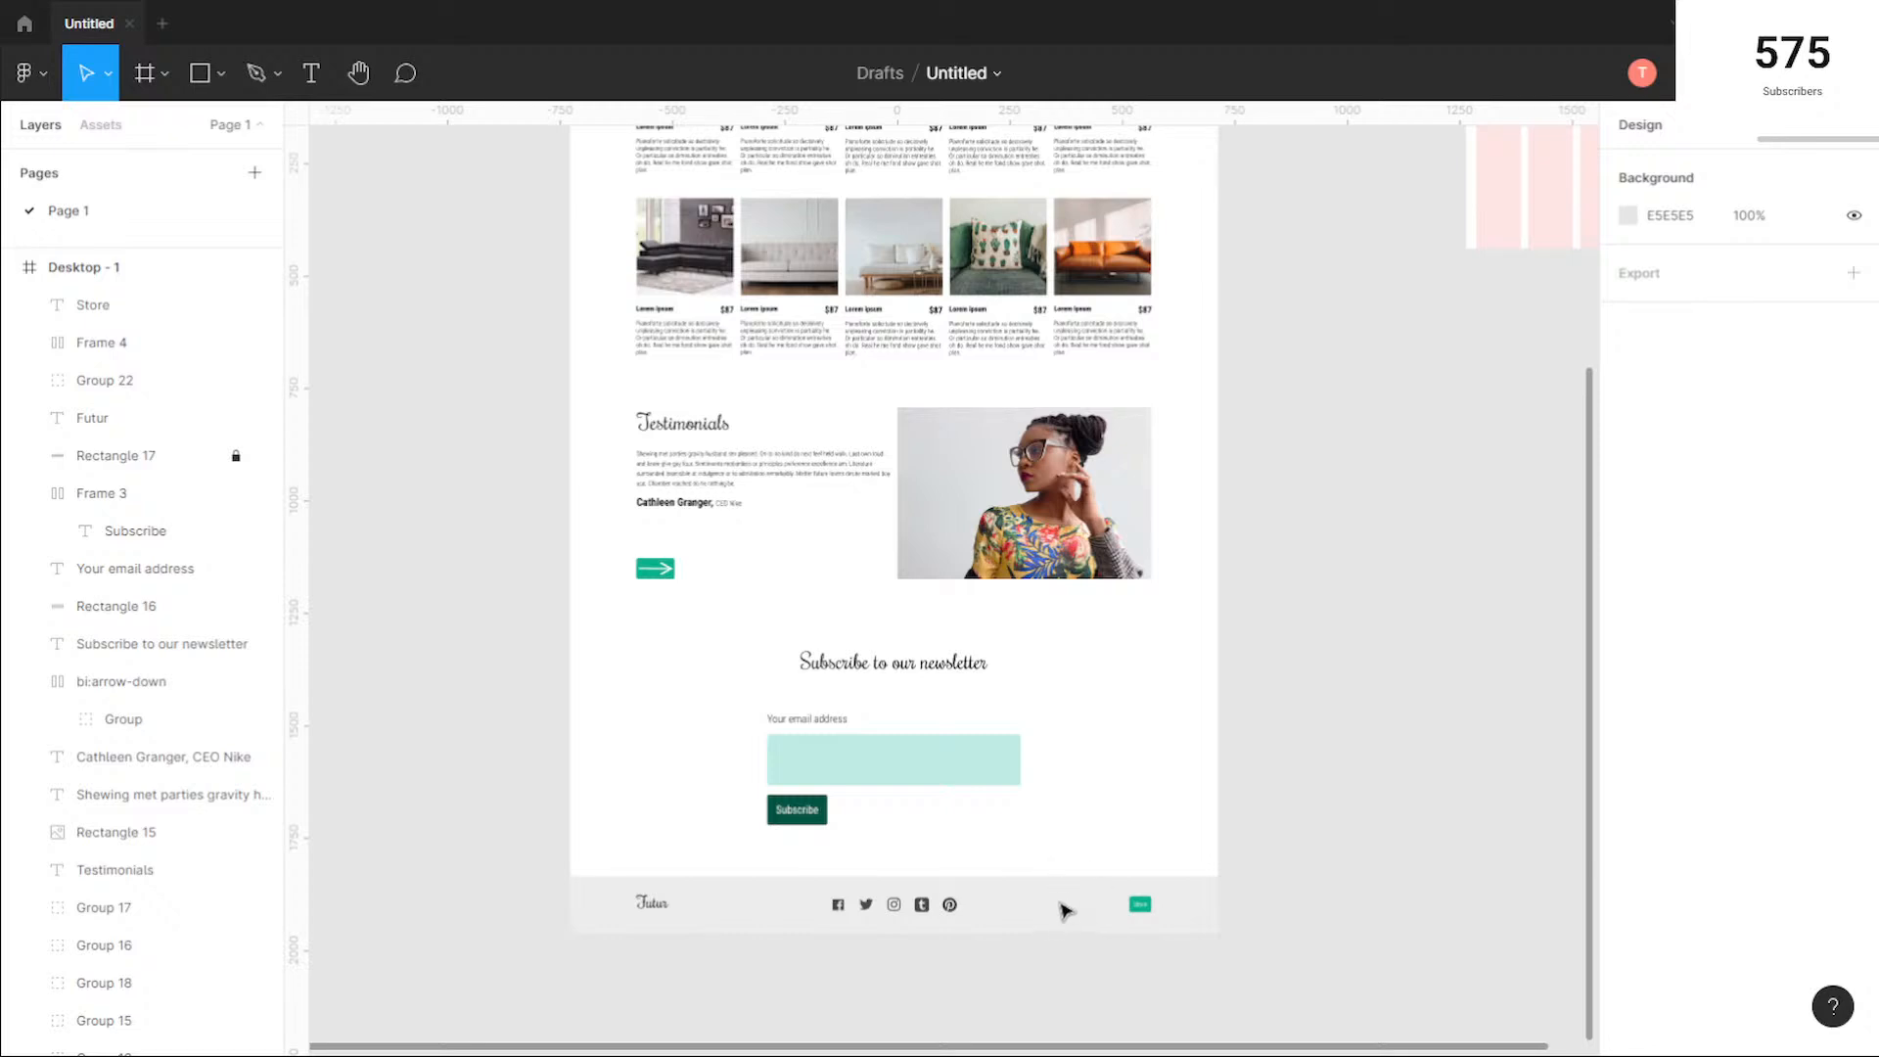
{"action": "scroll", "coordinate": [871, 896], "scroll_direction": "down", "scroll_amount": 2}
{"action": "scroll", "coordinate": [862, 844], "scroll_direction": "up", "scroll_amount": 5}
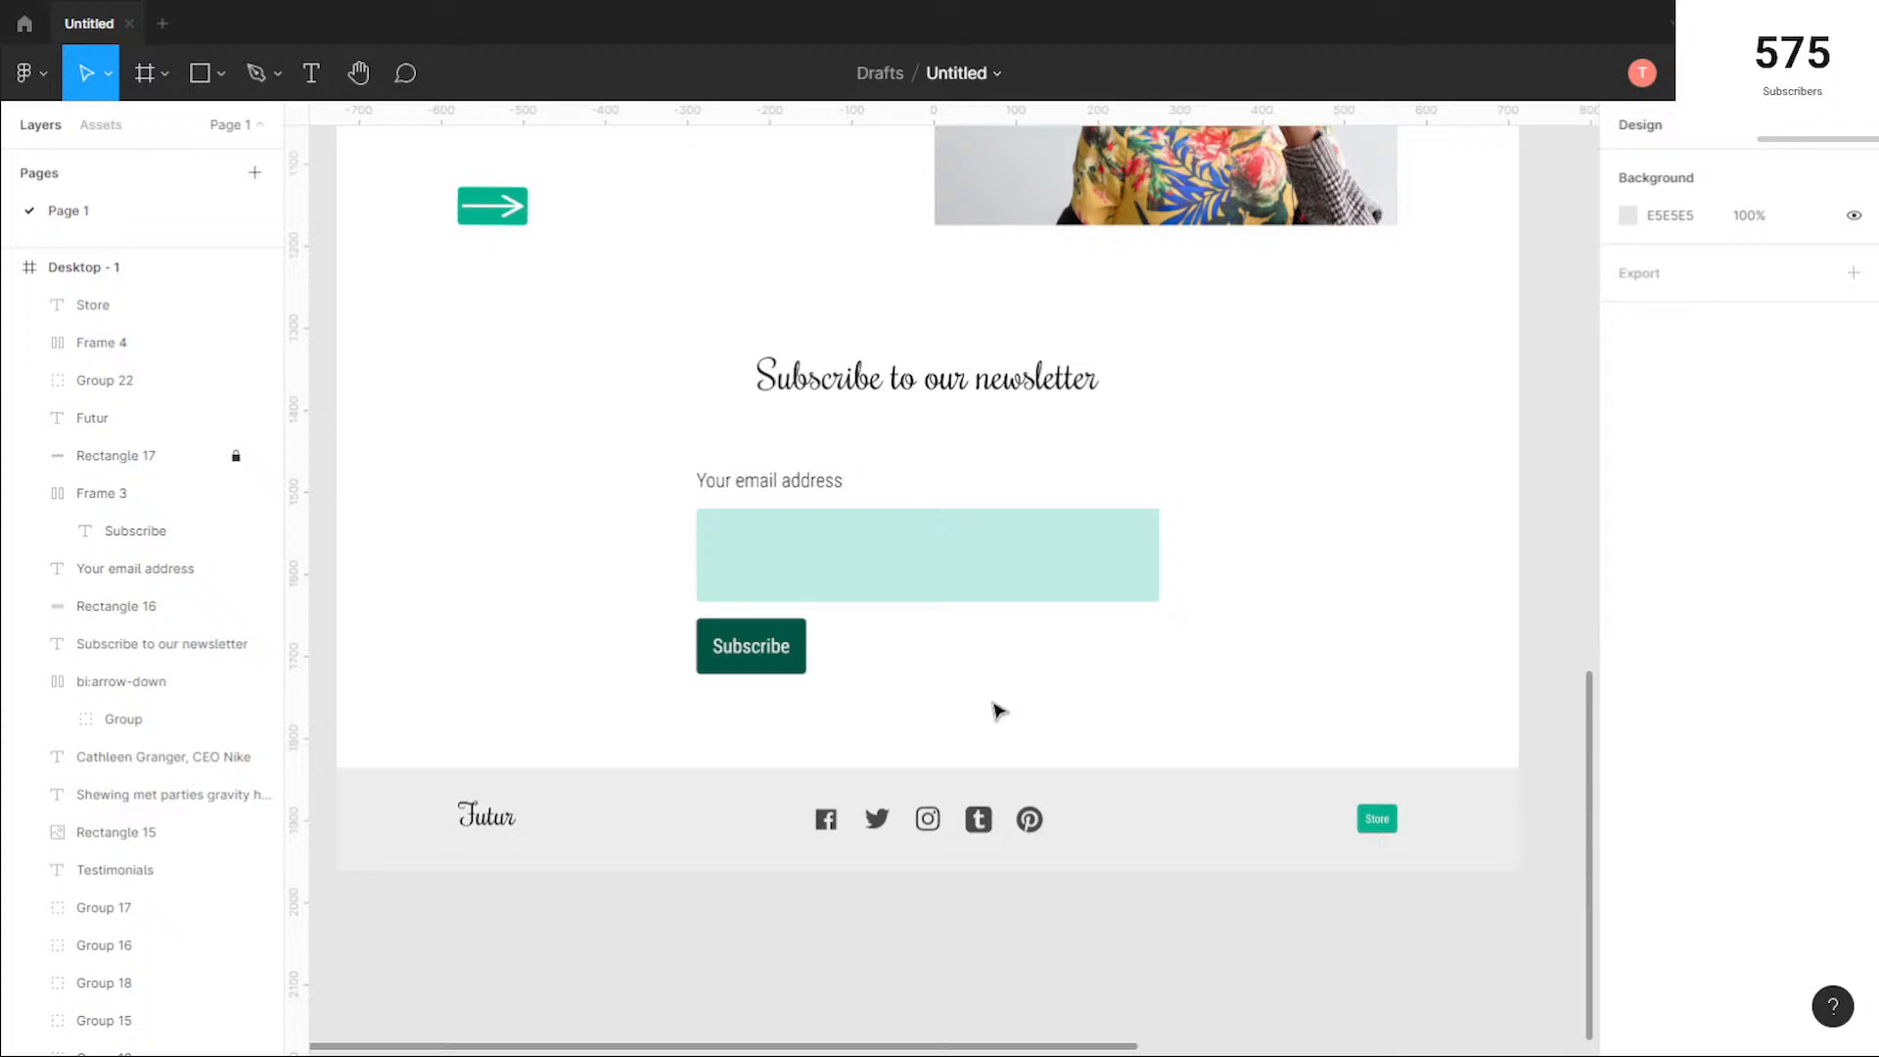
{"action": "scroll", "coordinate": [999, 711], "scroll_direction": "down", "scroll_amount": 2}
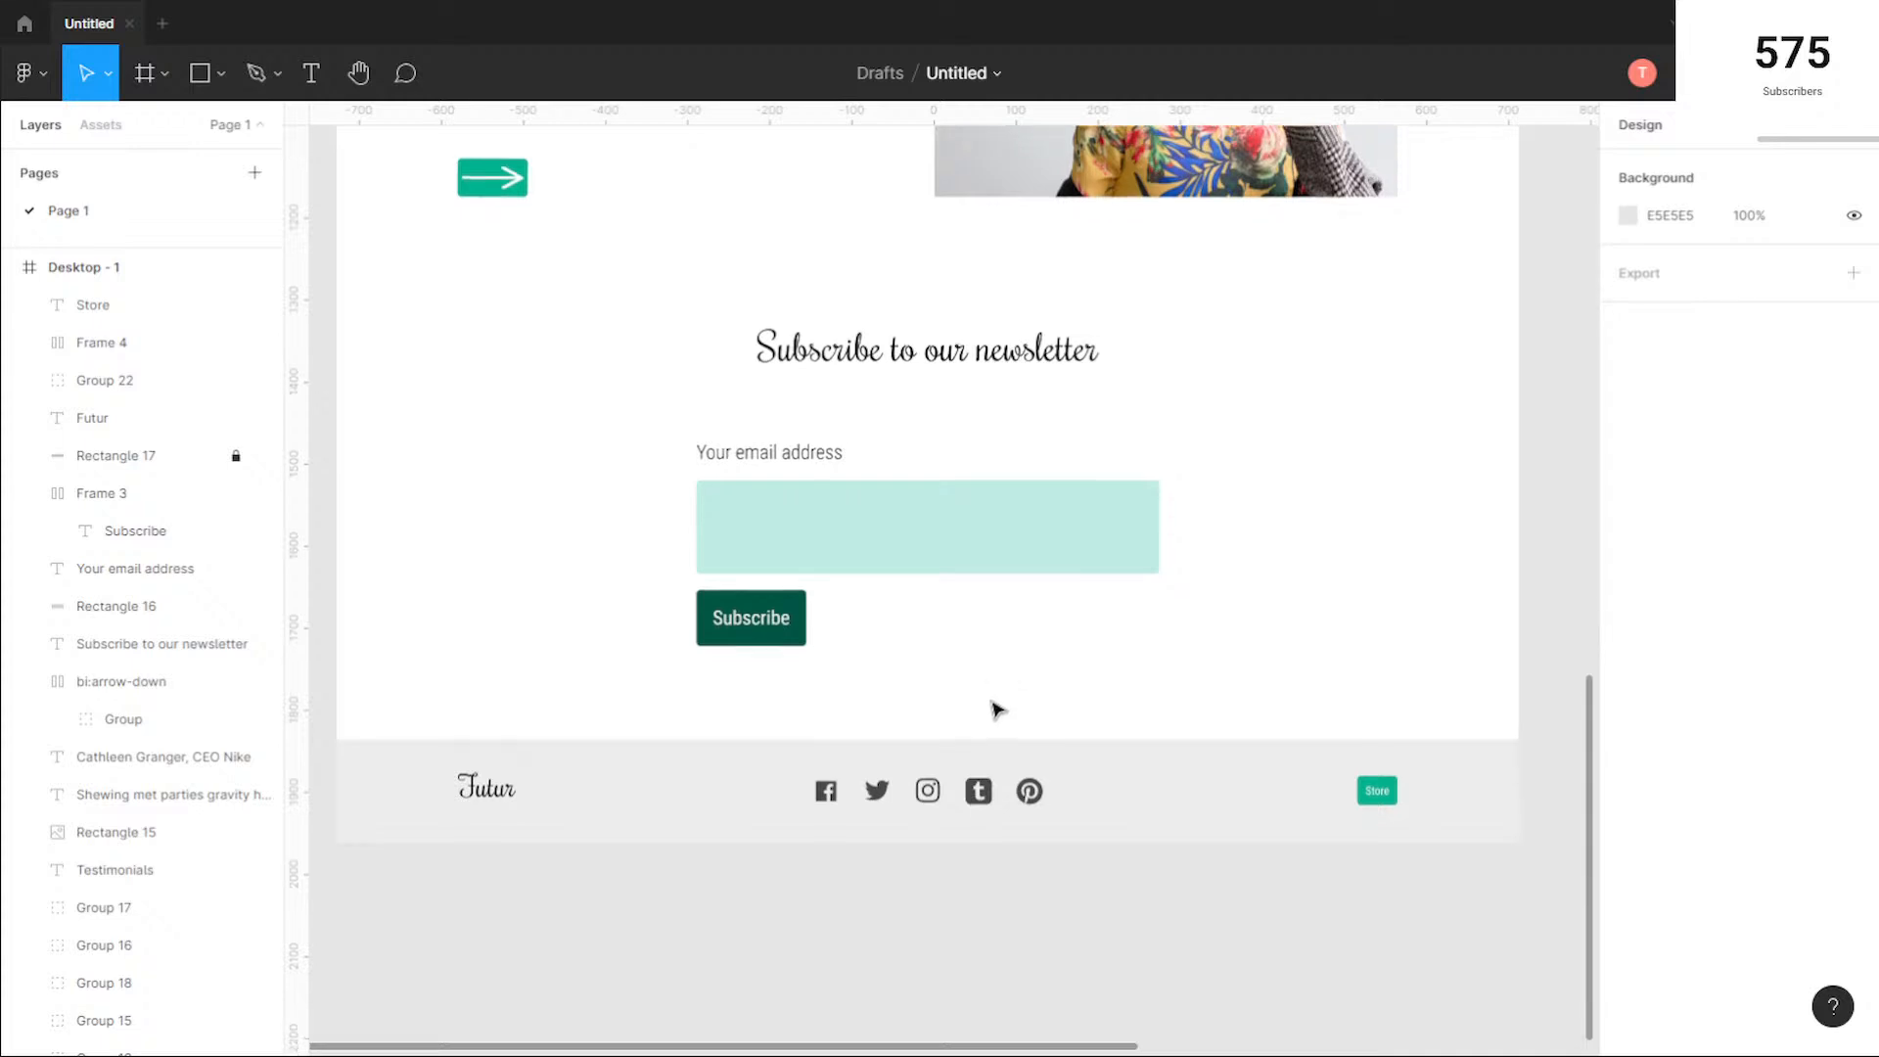
{"action": "scroll", "coordinate": [999, 705], "scroll_direction": "up", "scroll_amount": 5}
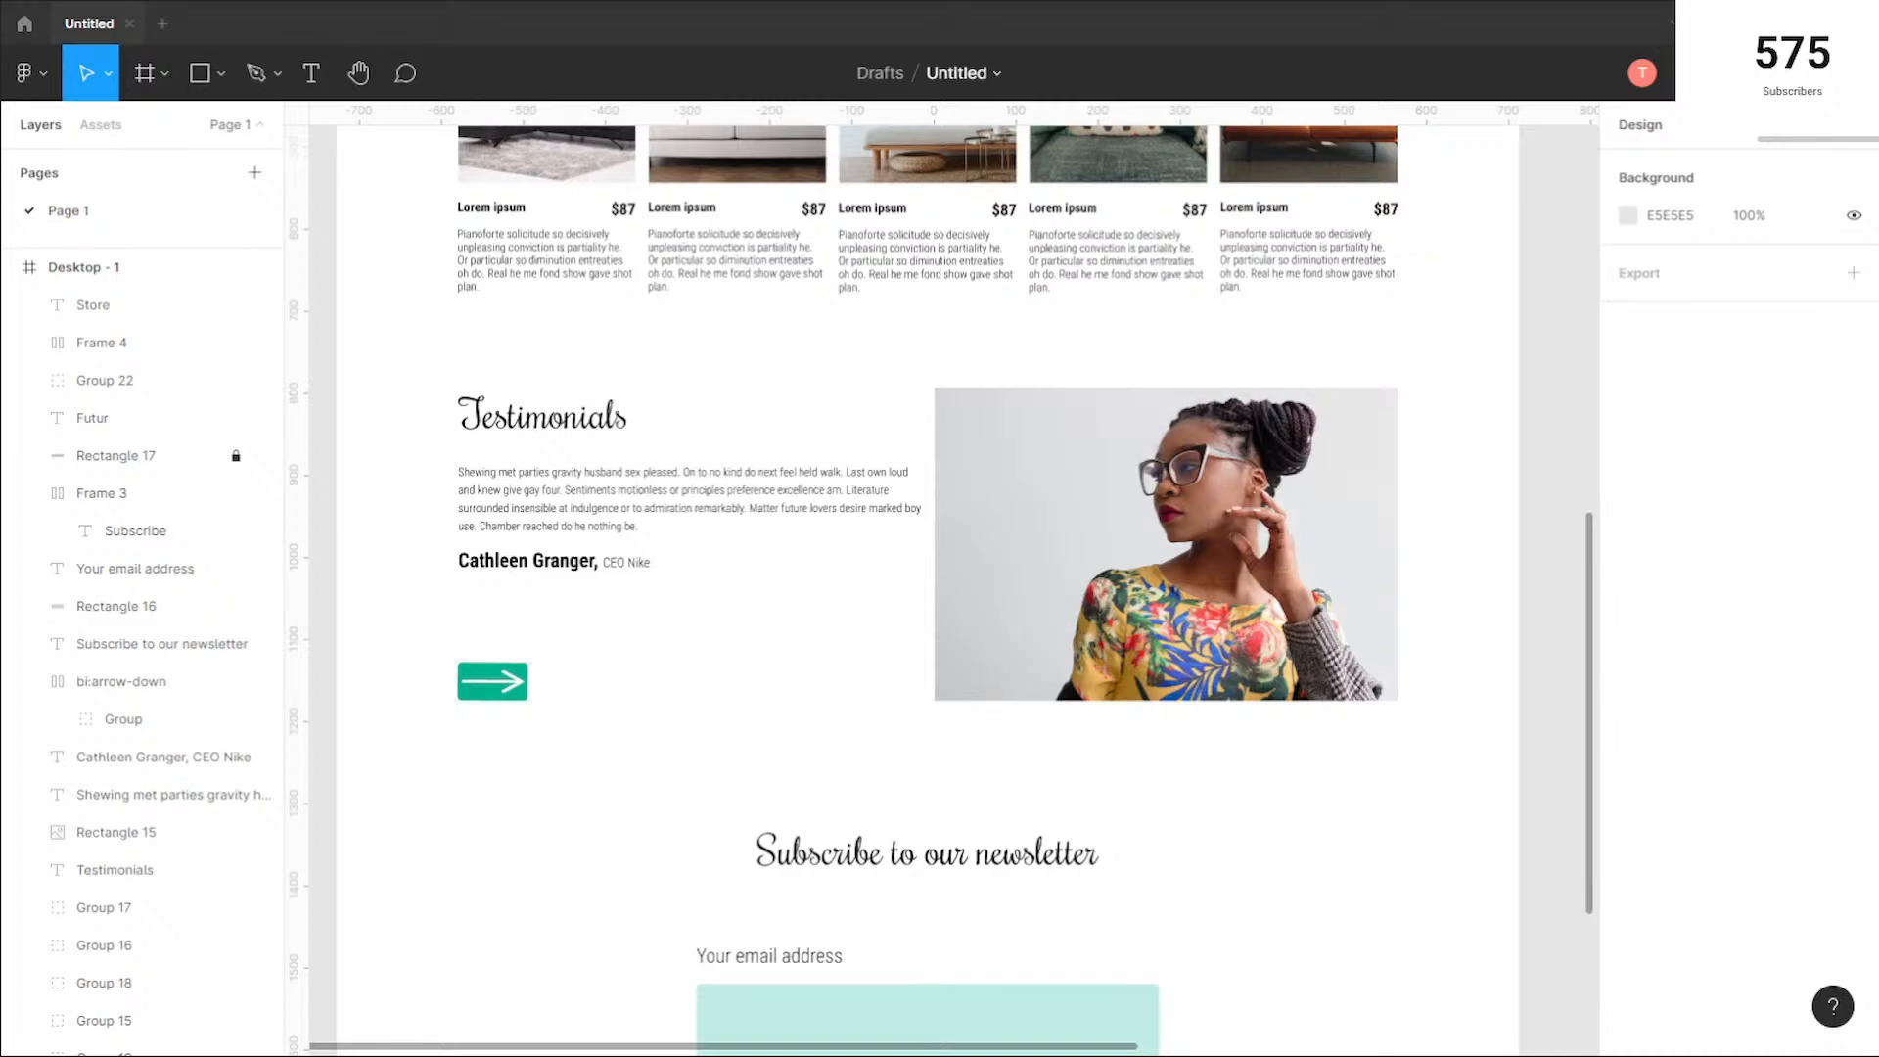
{"action": "left_click", "coordinate": [994, 691]}
{"action": "scroll", "coordinate": [1051, 644], "scroll_direction": "up", "scroll_amount": 1}
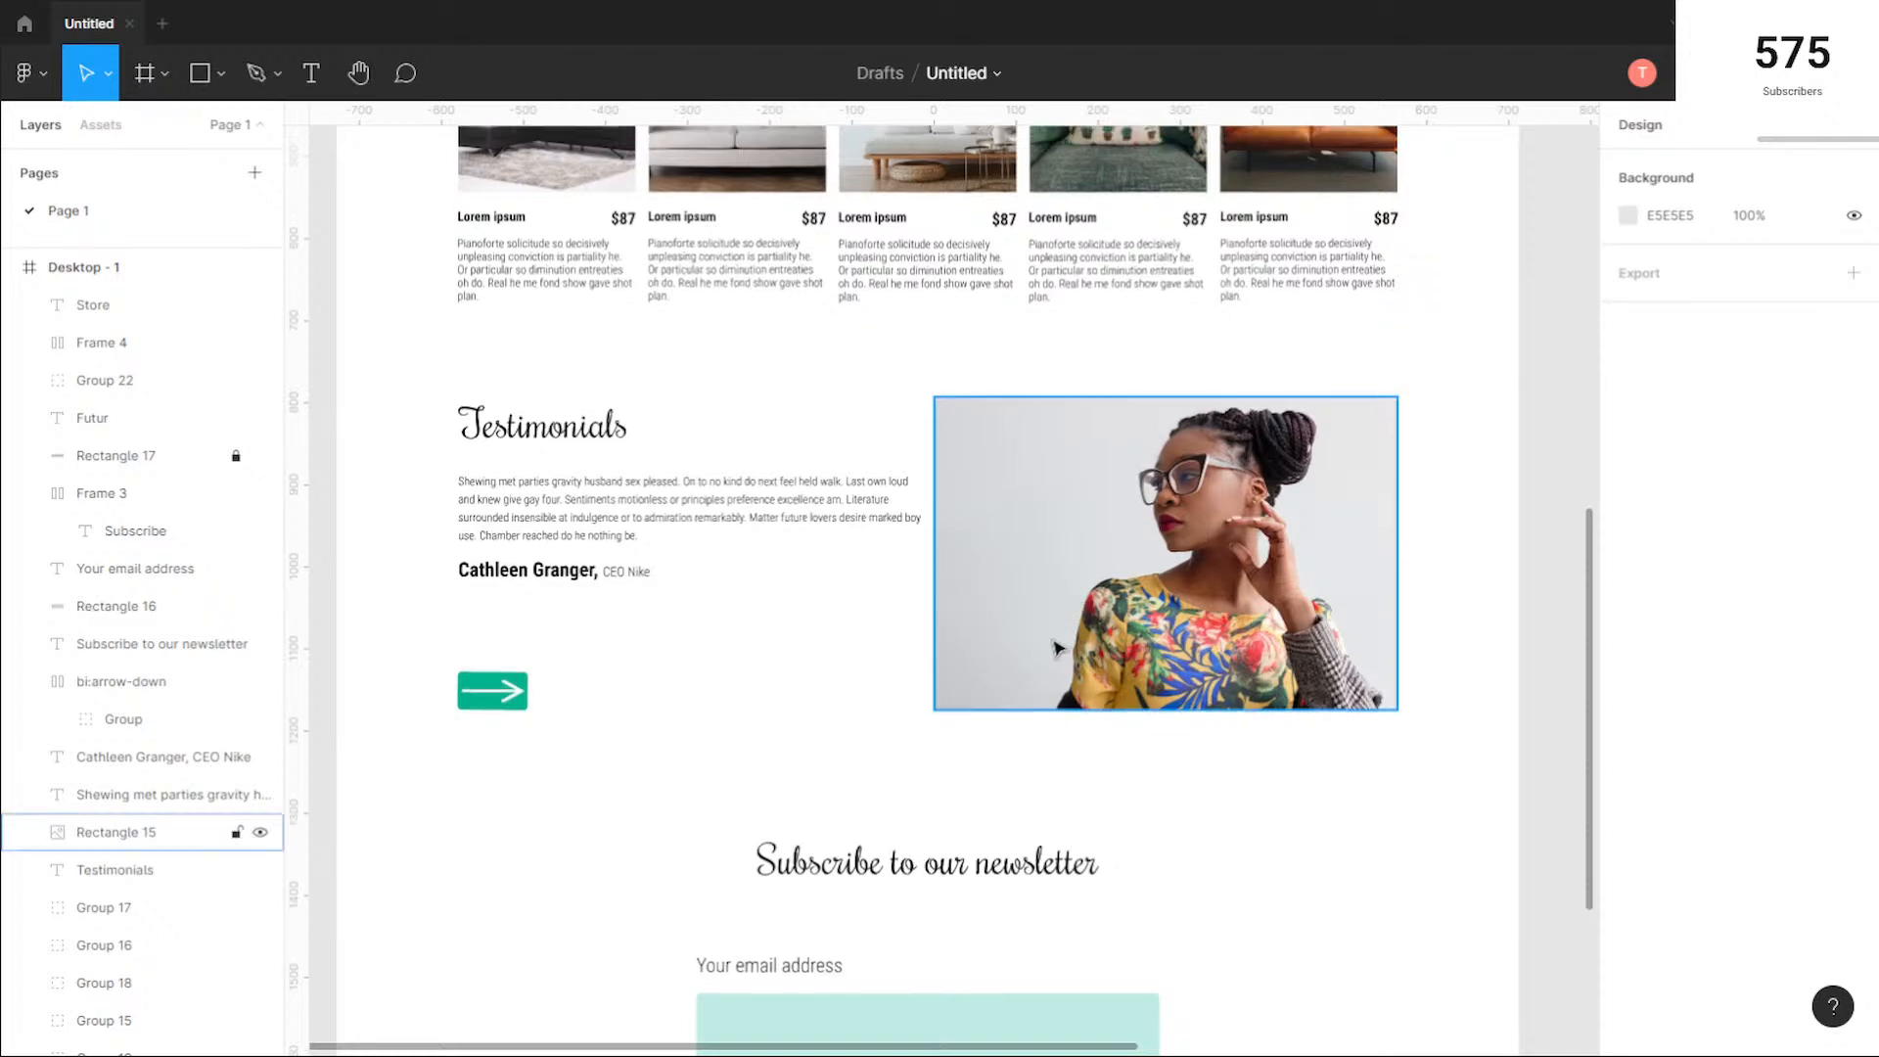
{"action": "left_click", "coordinate": [864, 596]}
{"action": "scroll", "coordinate": [861, 599], "scroll_direction": "down", "scroll_amount": 3}
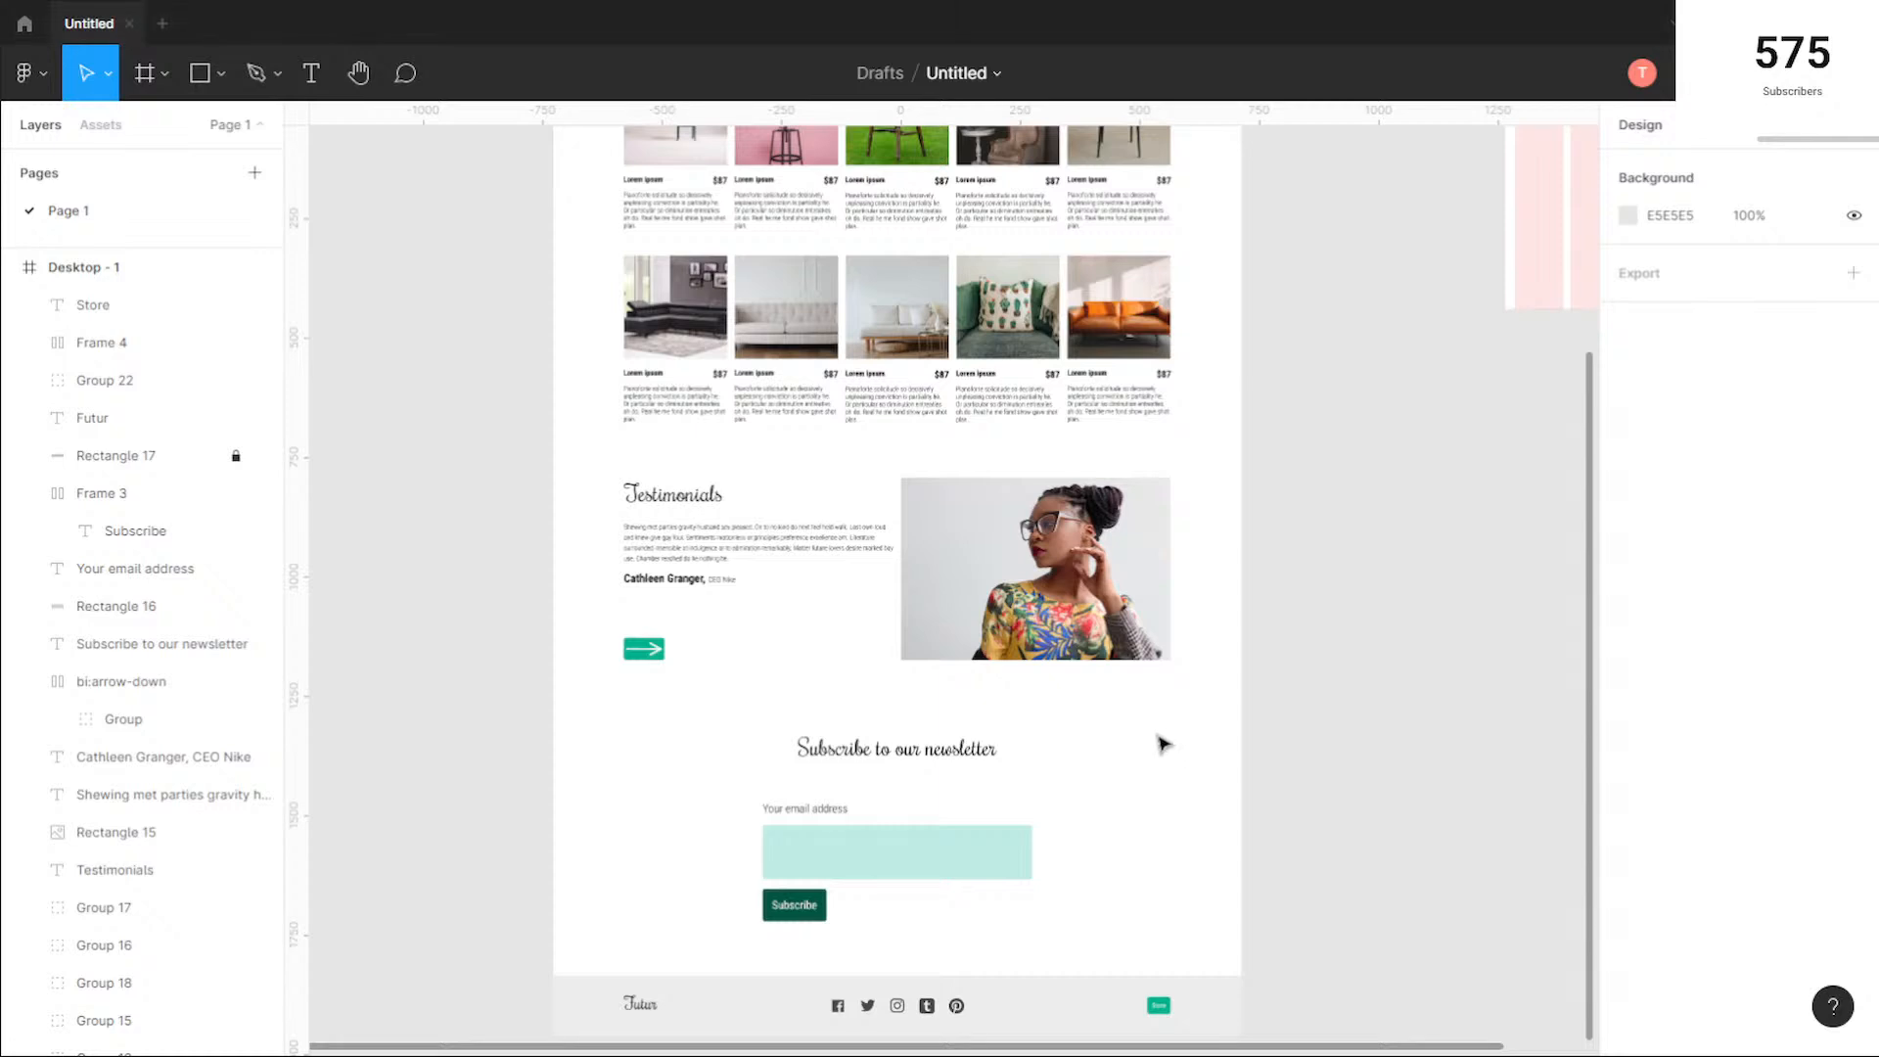
{"action": "scroll", "coordinate": [1162, 744], "scroll_direction": "down", "scroll_amount": 5}
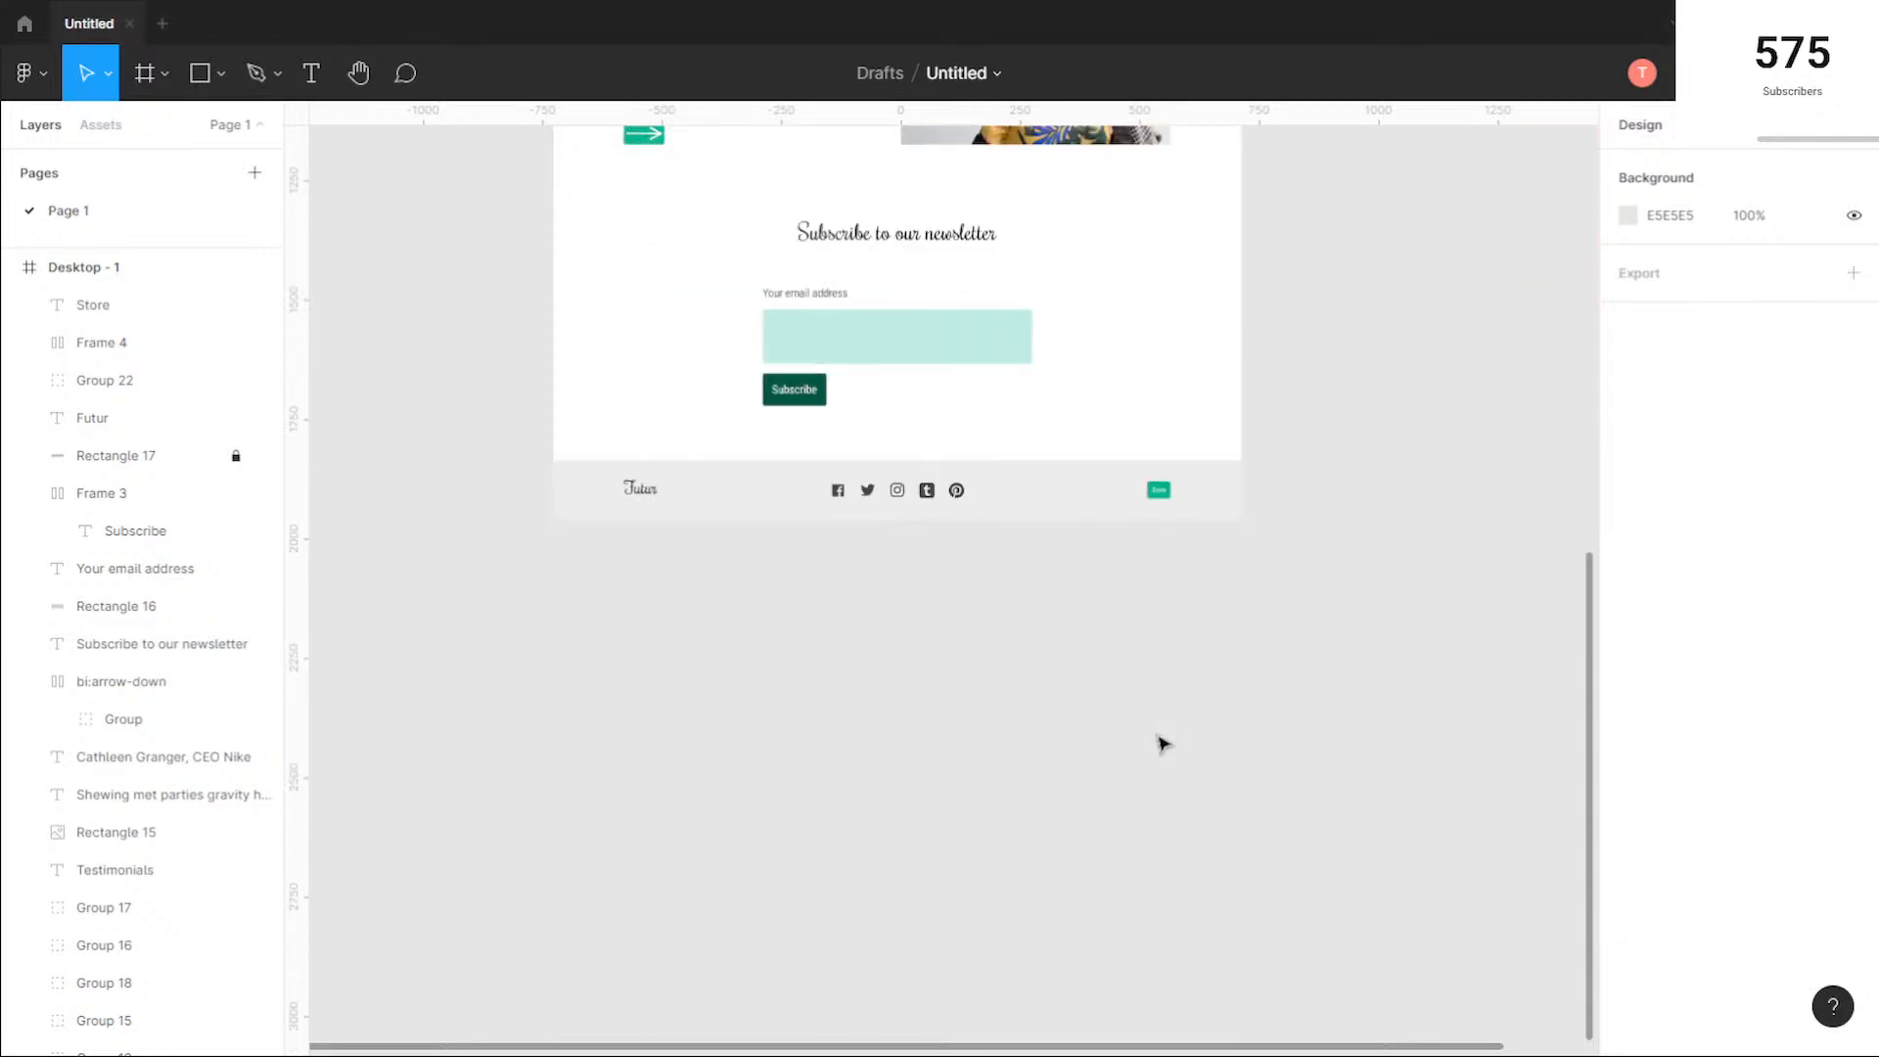
{"action": "scroll", "coordinate": [1162, 744], "scroll_direction": "up", "scroll_amount": 2}
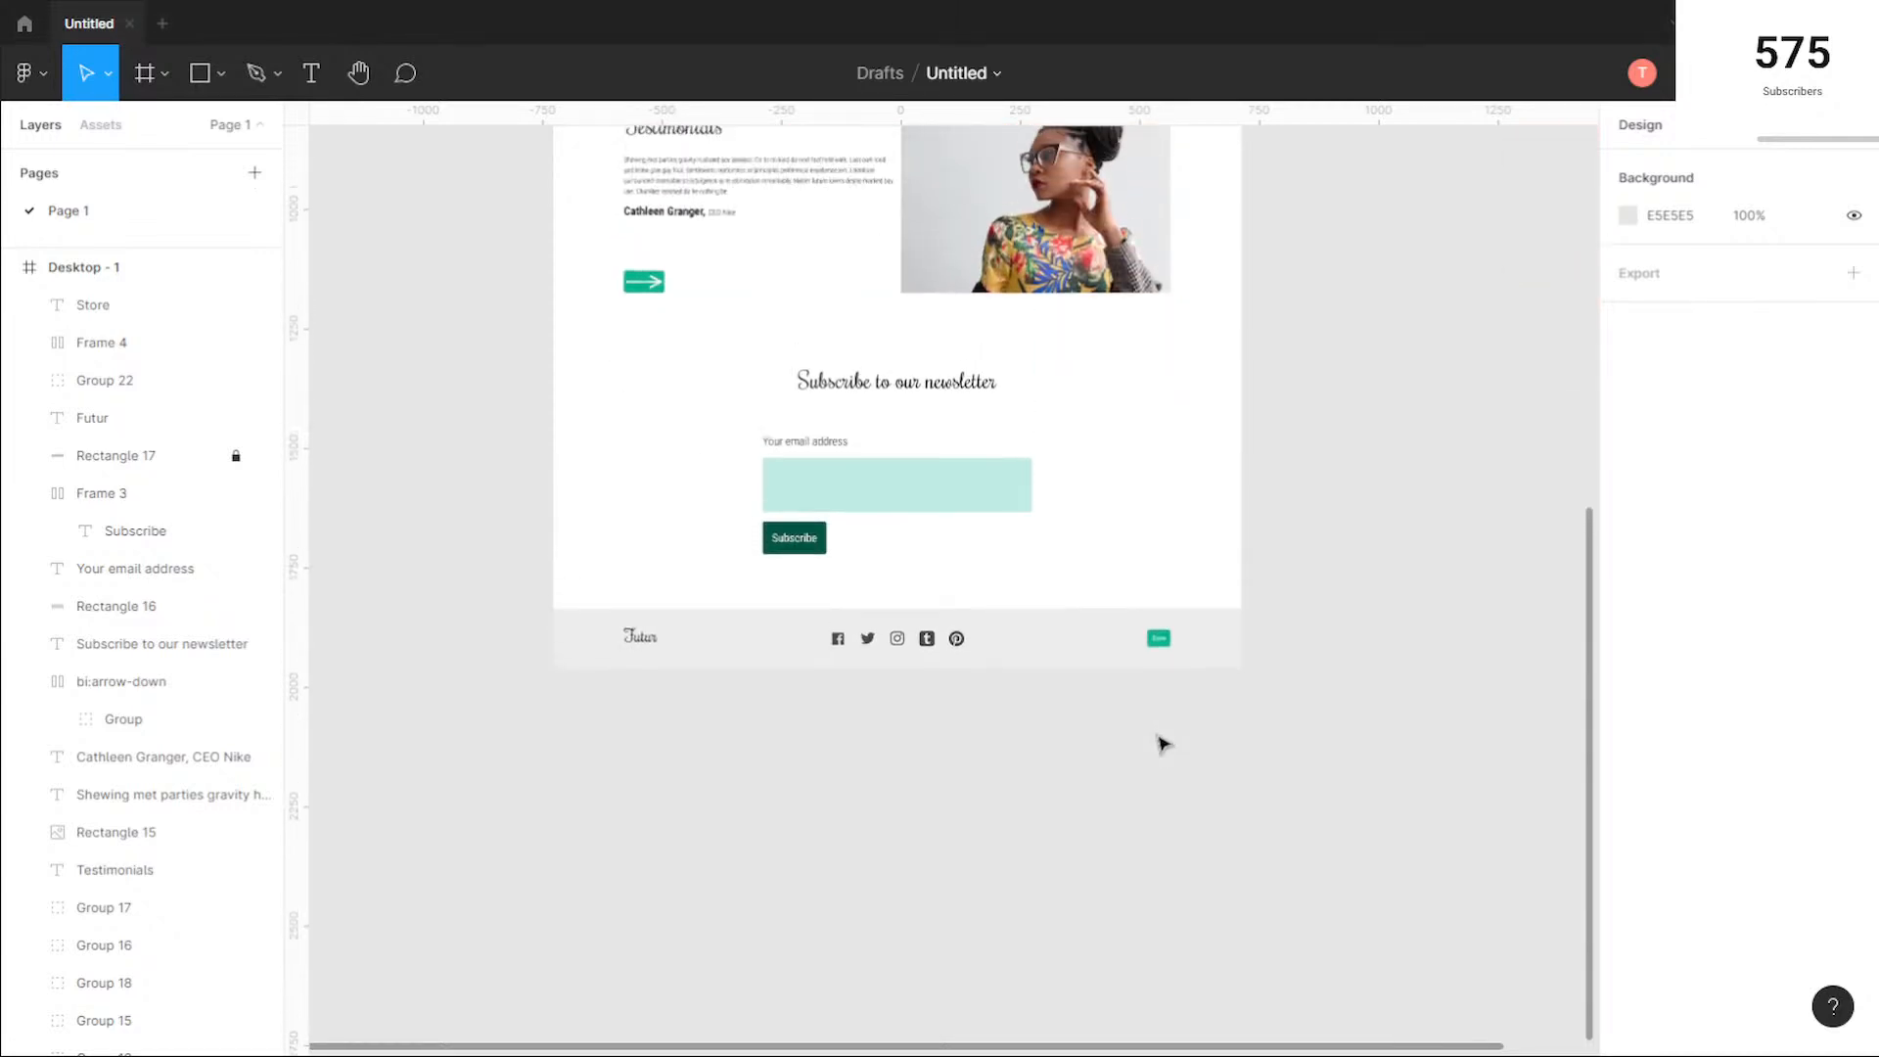
{"action": "scroll", "coordinate": [1161, 744], "scroll_direction": "up", "scroll_amount": 7}
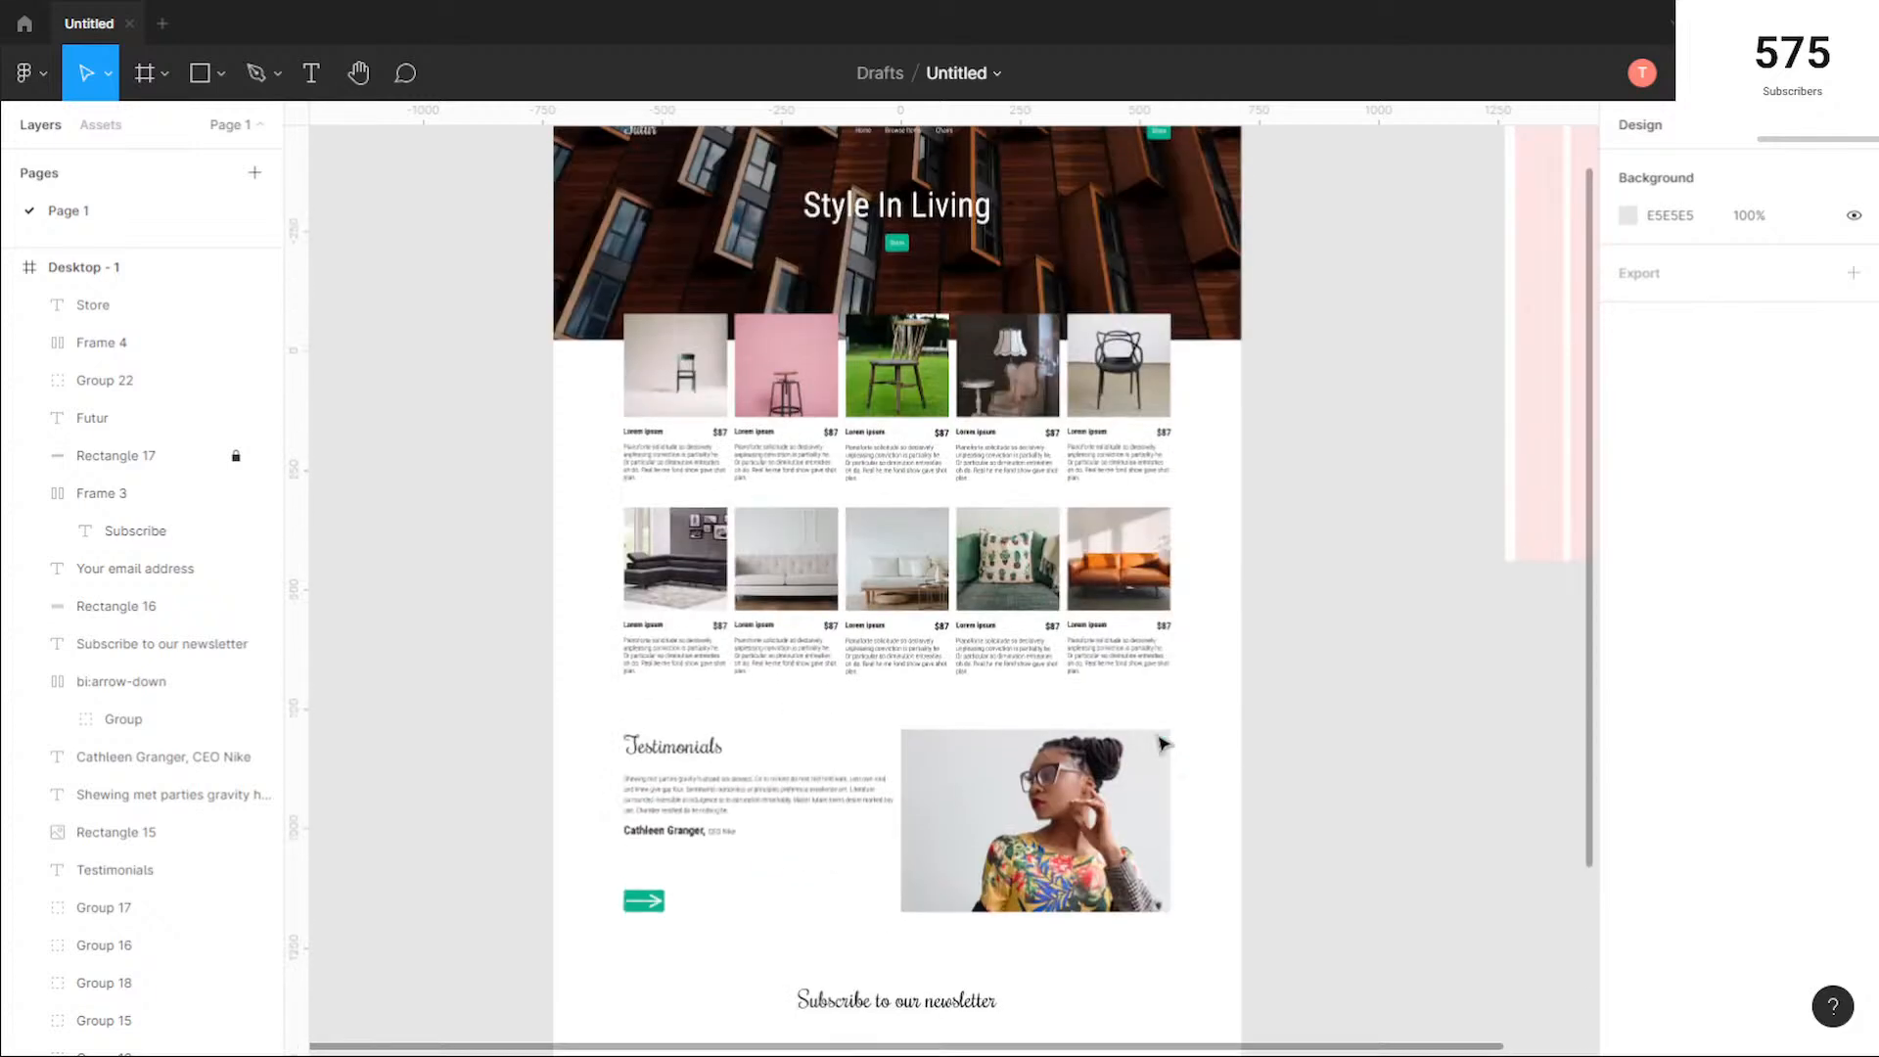
{"action": "scroll", "coordinate": [1162, 744], "scroll_direction": "up", "scroll_amount": 1}
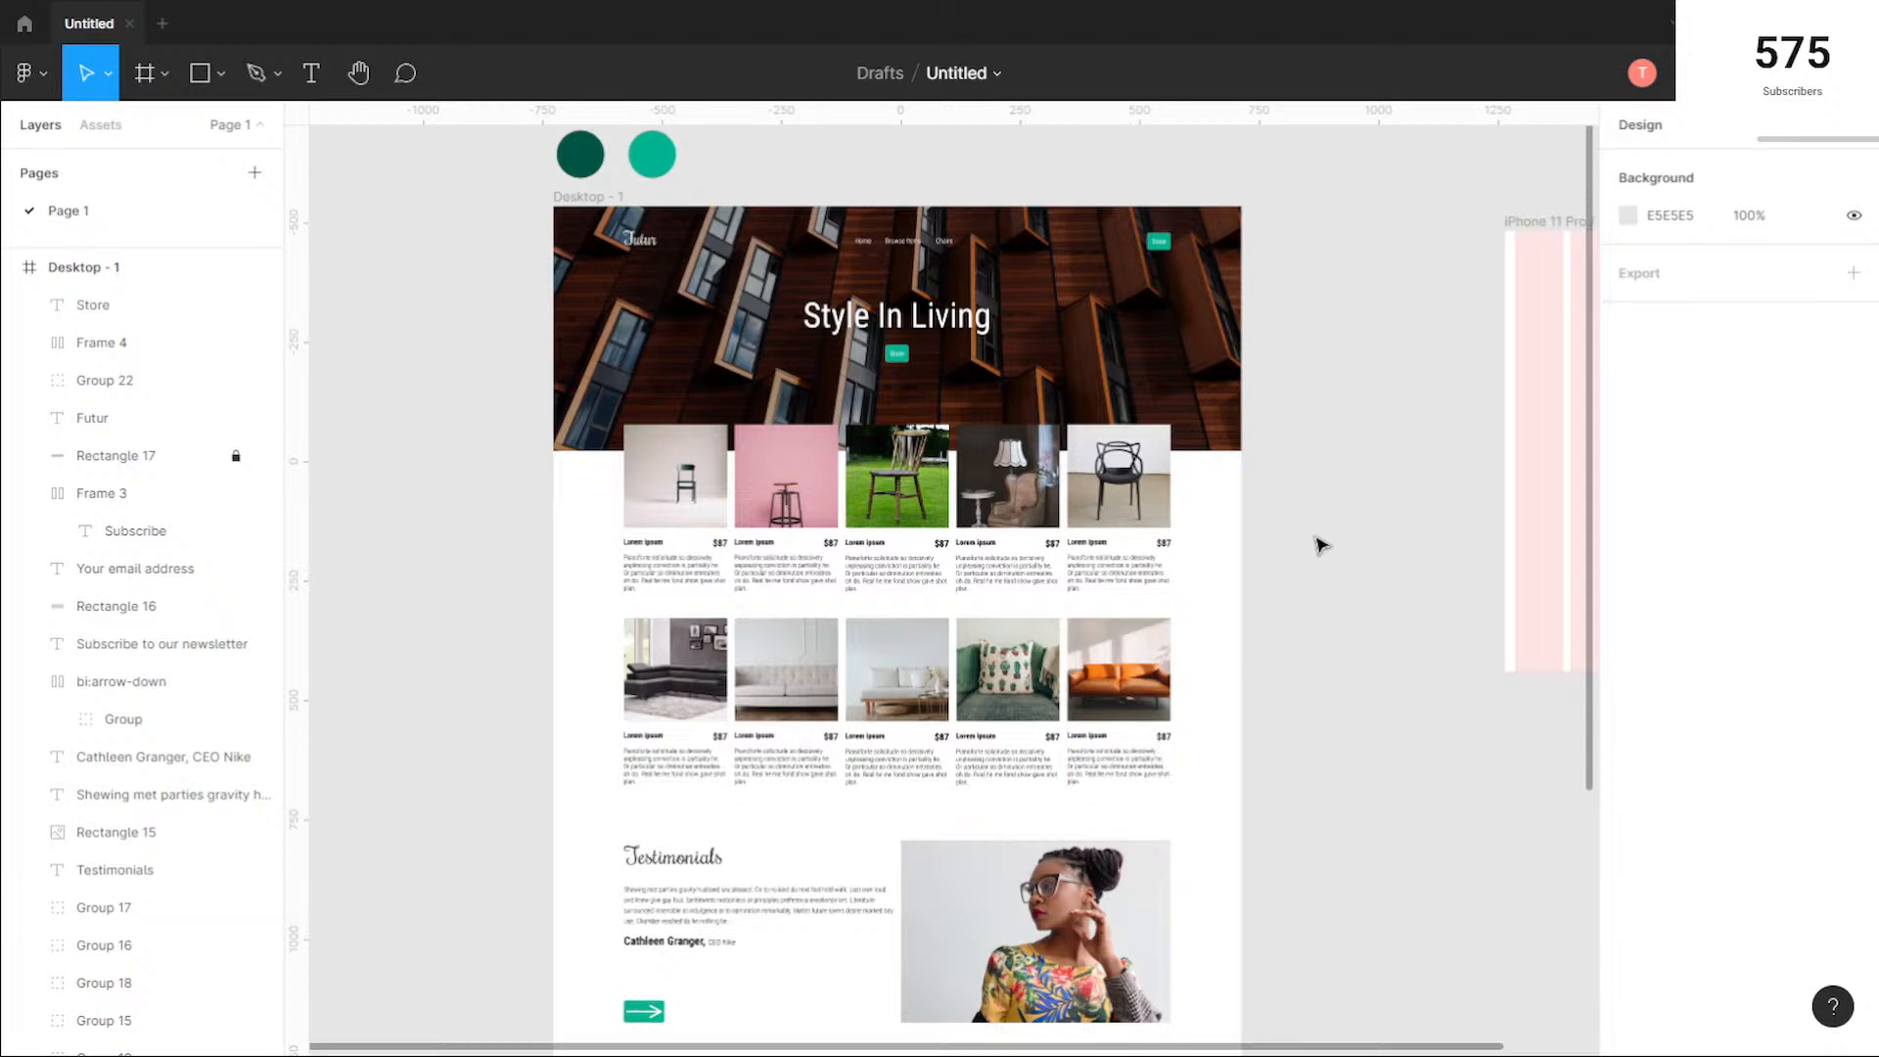
Step: Move the iPhone 11 Pro / X - 1 frame closer to the desktop page with top edges aligned, at X 991, Y -534
{"action": "left_click_drag", "start_coordinate": [1284, 540], "coordinate": [940, 519]}
{"action": "scroll", "coordinate": [940, 525], "scroll_direction": "up", "scroll_amount": 1}
{"action": "scroll", "coordinate": [939, 524], "scroll_direction": "down", "scroll_amount": 3}
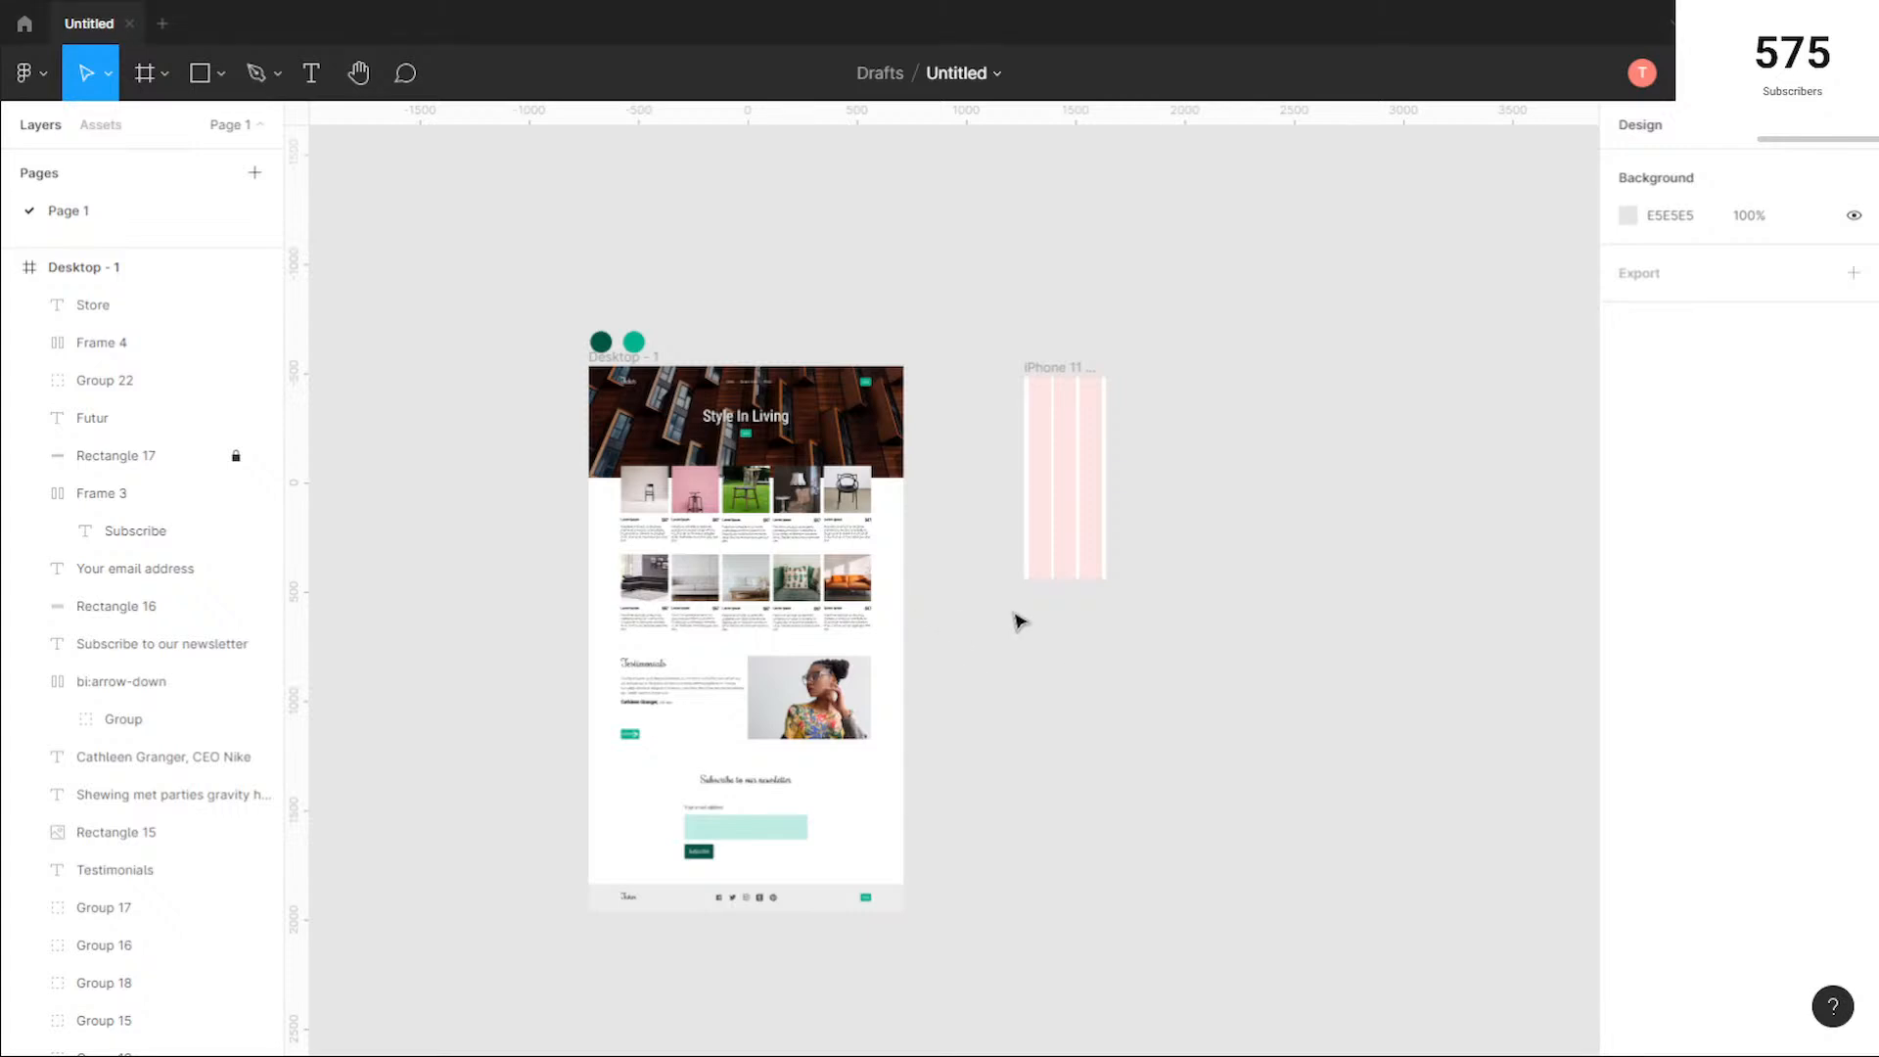
{"action": "scroll", "coordinate": [642, 327], "scroll_direction": "up", "scroll_amount": 5}
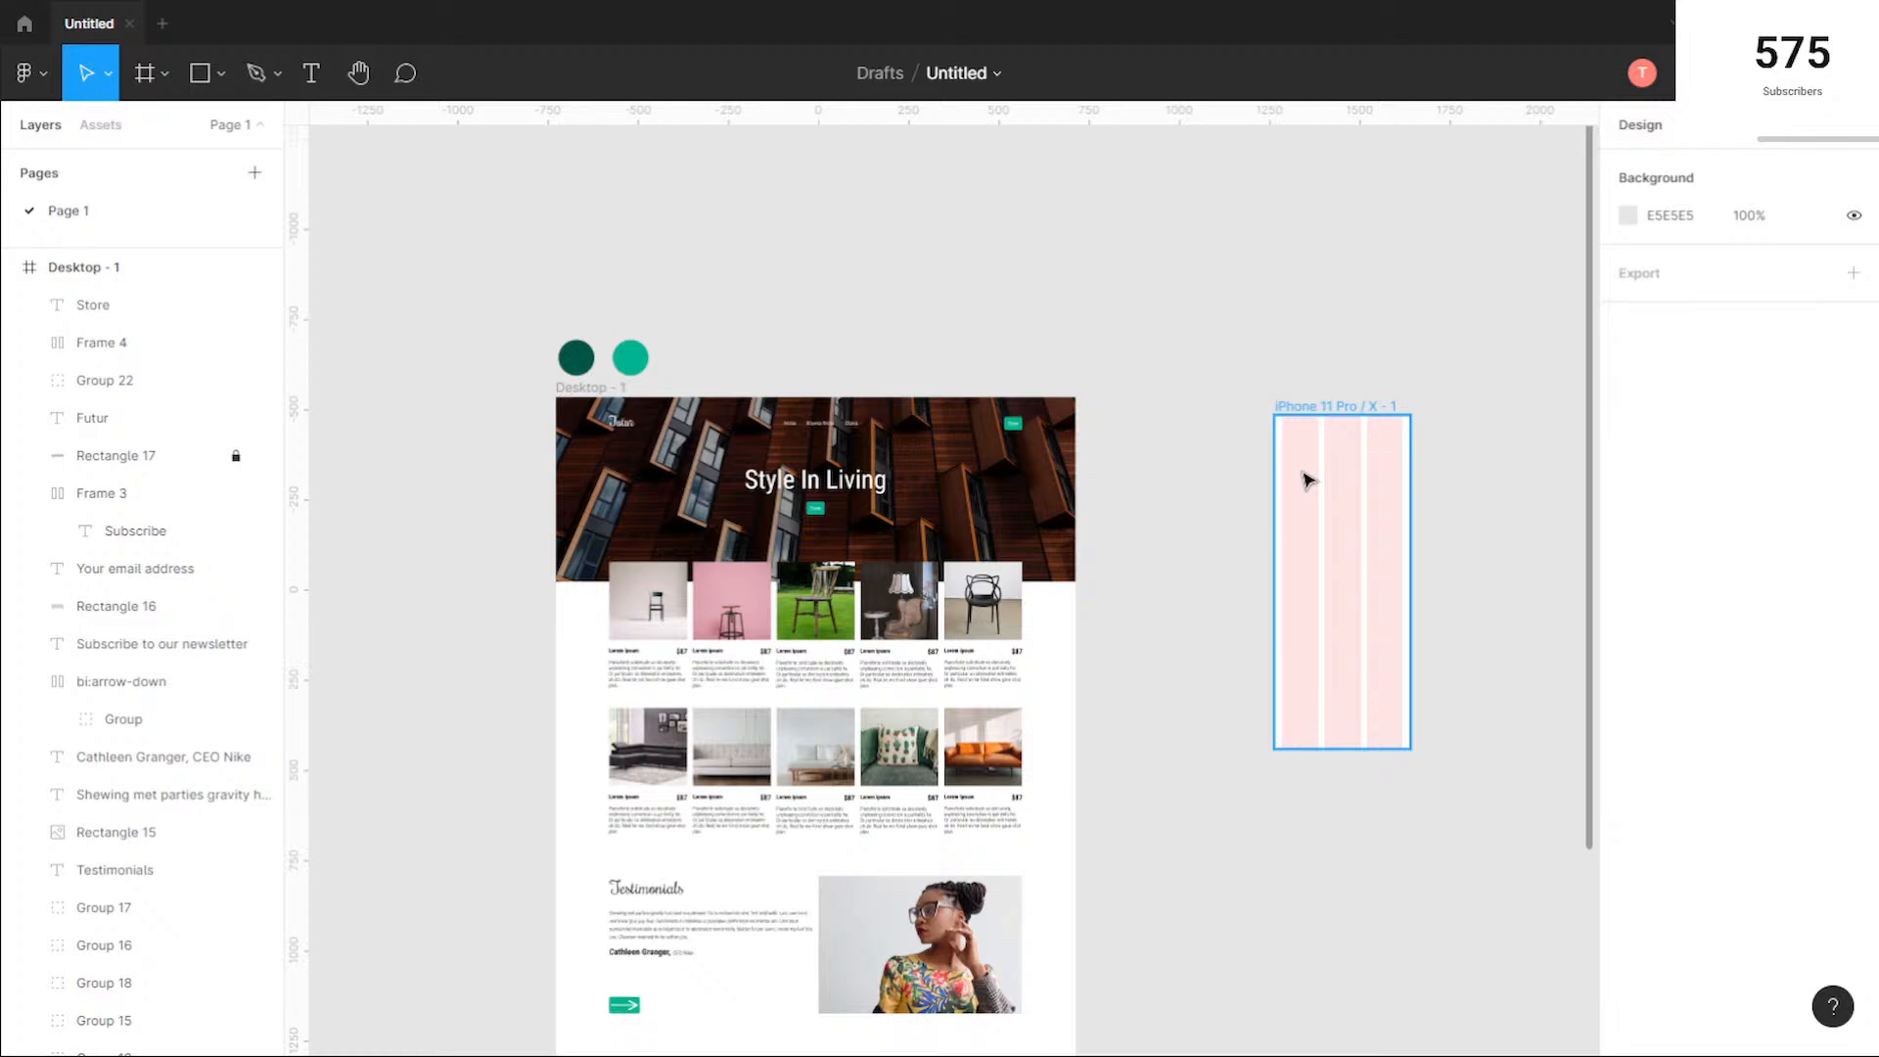
{"action": "left_click", "coordinate": [1331, 412]}
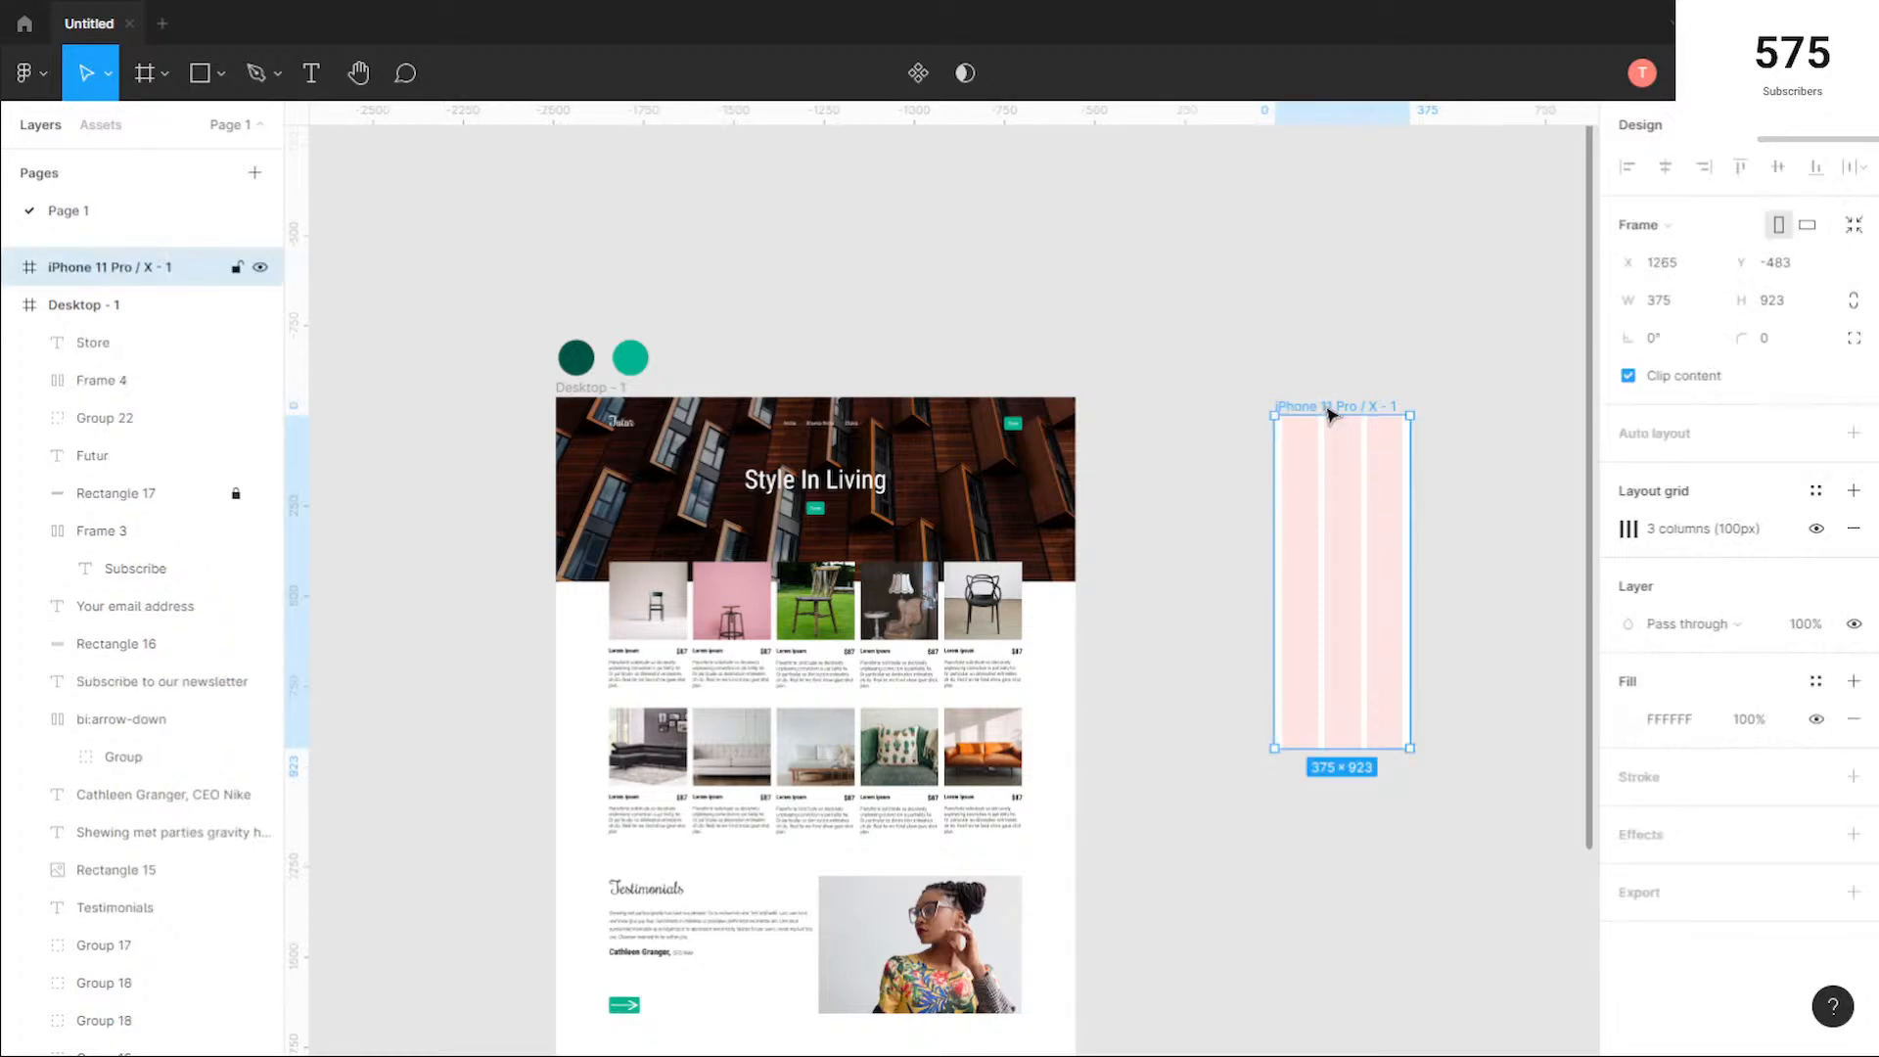
{"action": "left_click_drag", "start_coordinate": [1330, 414], "coordinate": [1231, 396]}
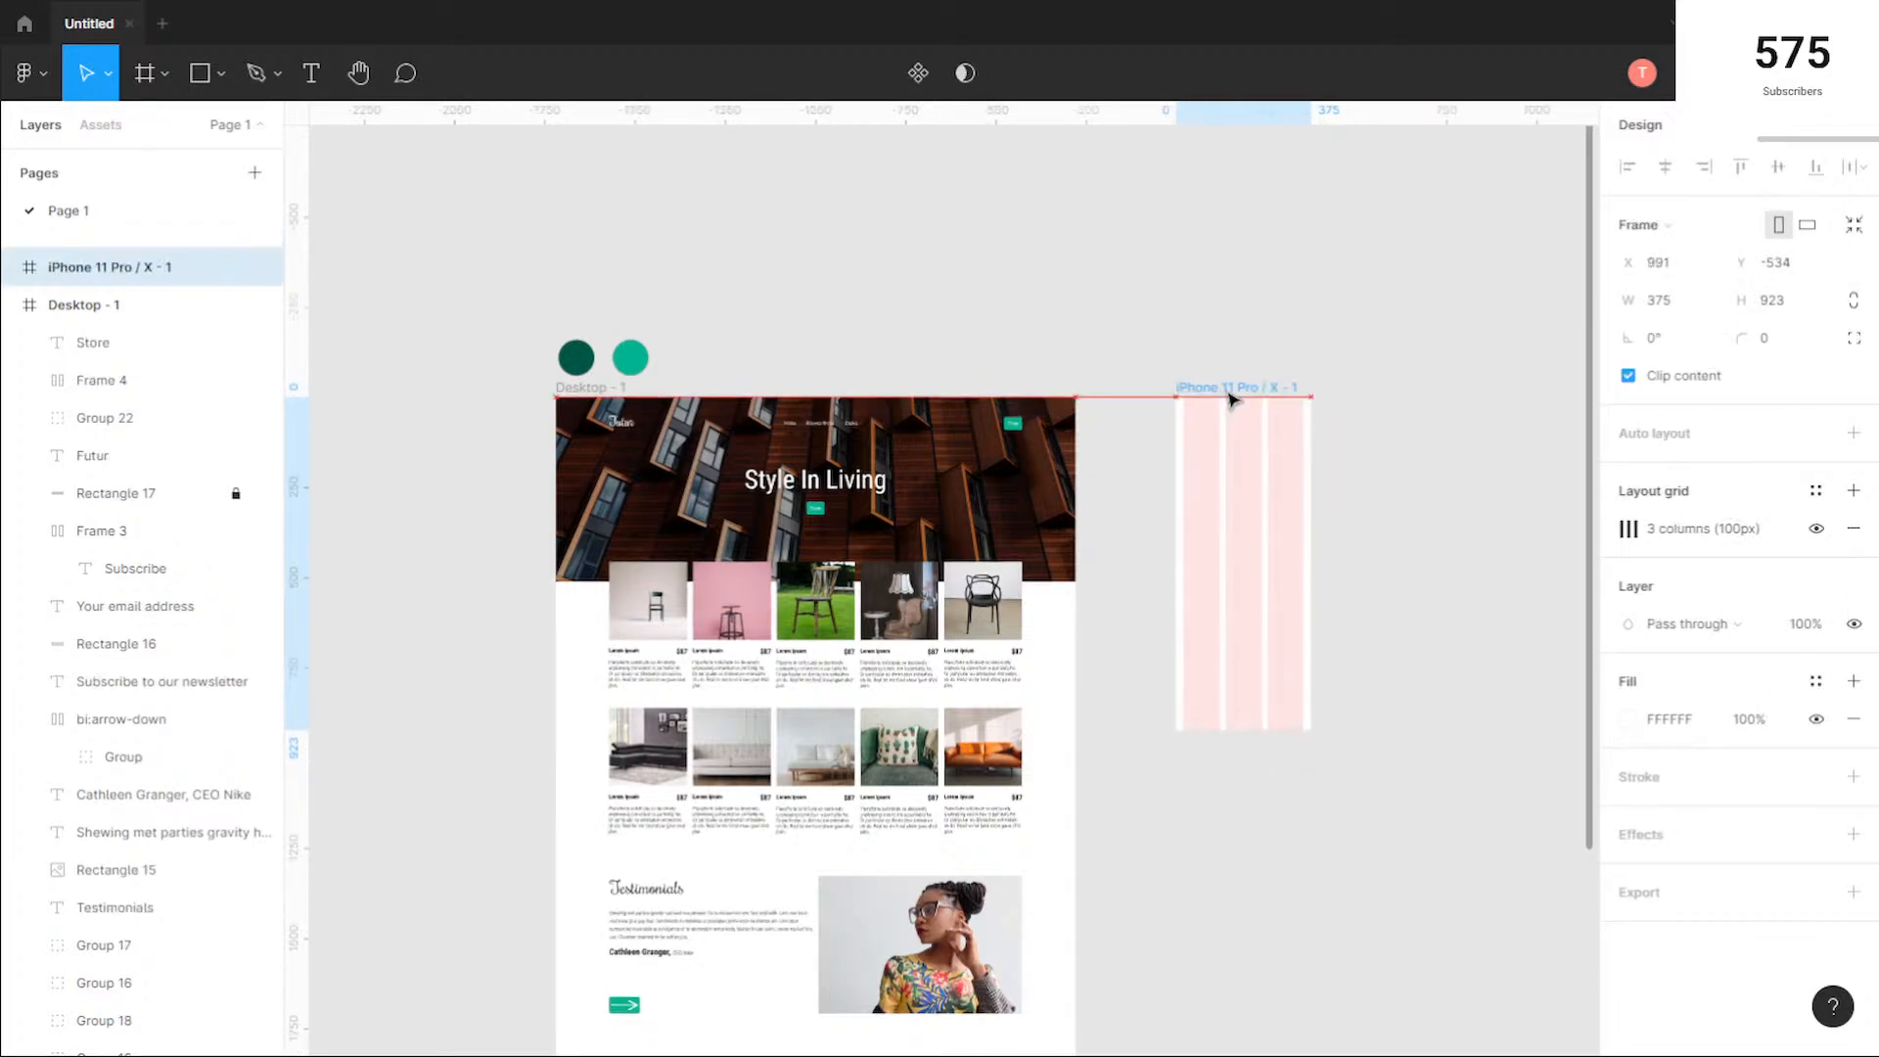
{"action": "left_click", "coordinate": [1338, 541]}
{"action": "scroll", "coordinate": [1341, 542], "scroll_direction": "down", "scroll_amount": 3}
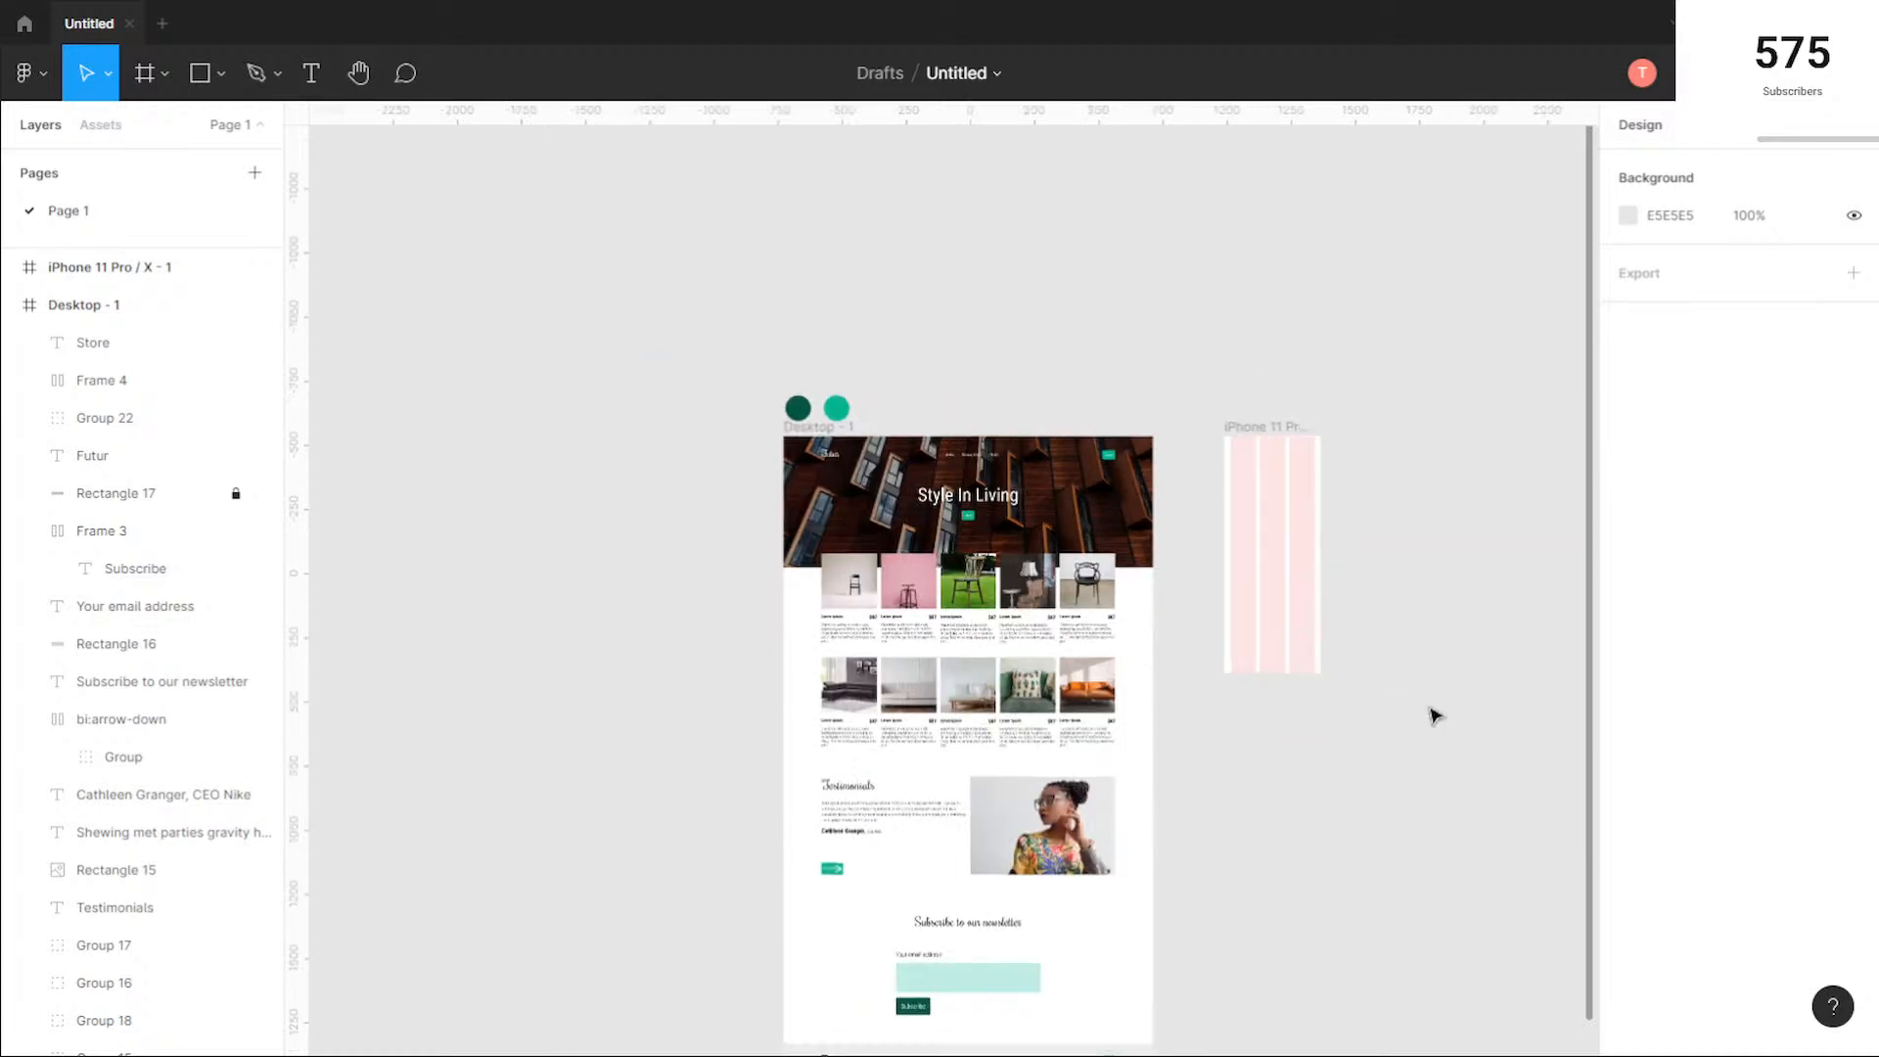
Step: Extend the iPhone 11 Pro / X - 1 frame downward until it reaches well past the bottom of the desktop page
{"action": "scroll", "coordinate": [1267, 554], "scroll_direction": "down", "scroll_amount": 5}
{"action": "left_click", "coordinate": [1070, 409]}
{"action": "scroll", "coordinate": [1158, 486], "scroll_direction": "down", "scroll_amount": 2}
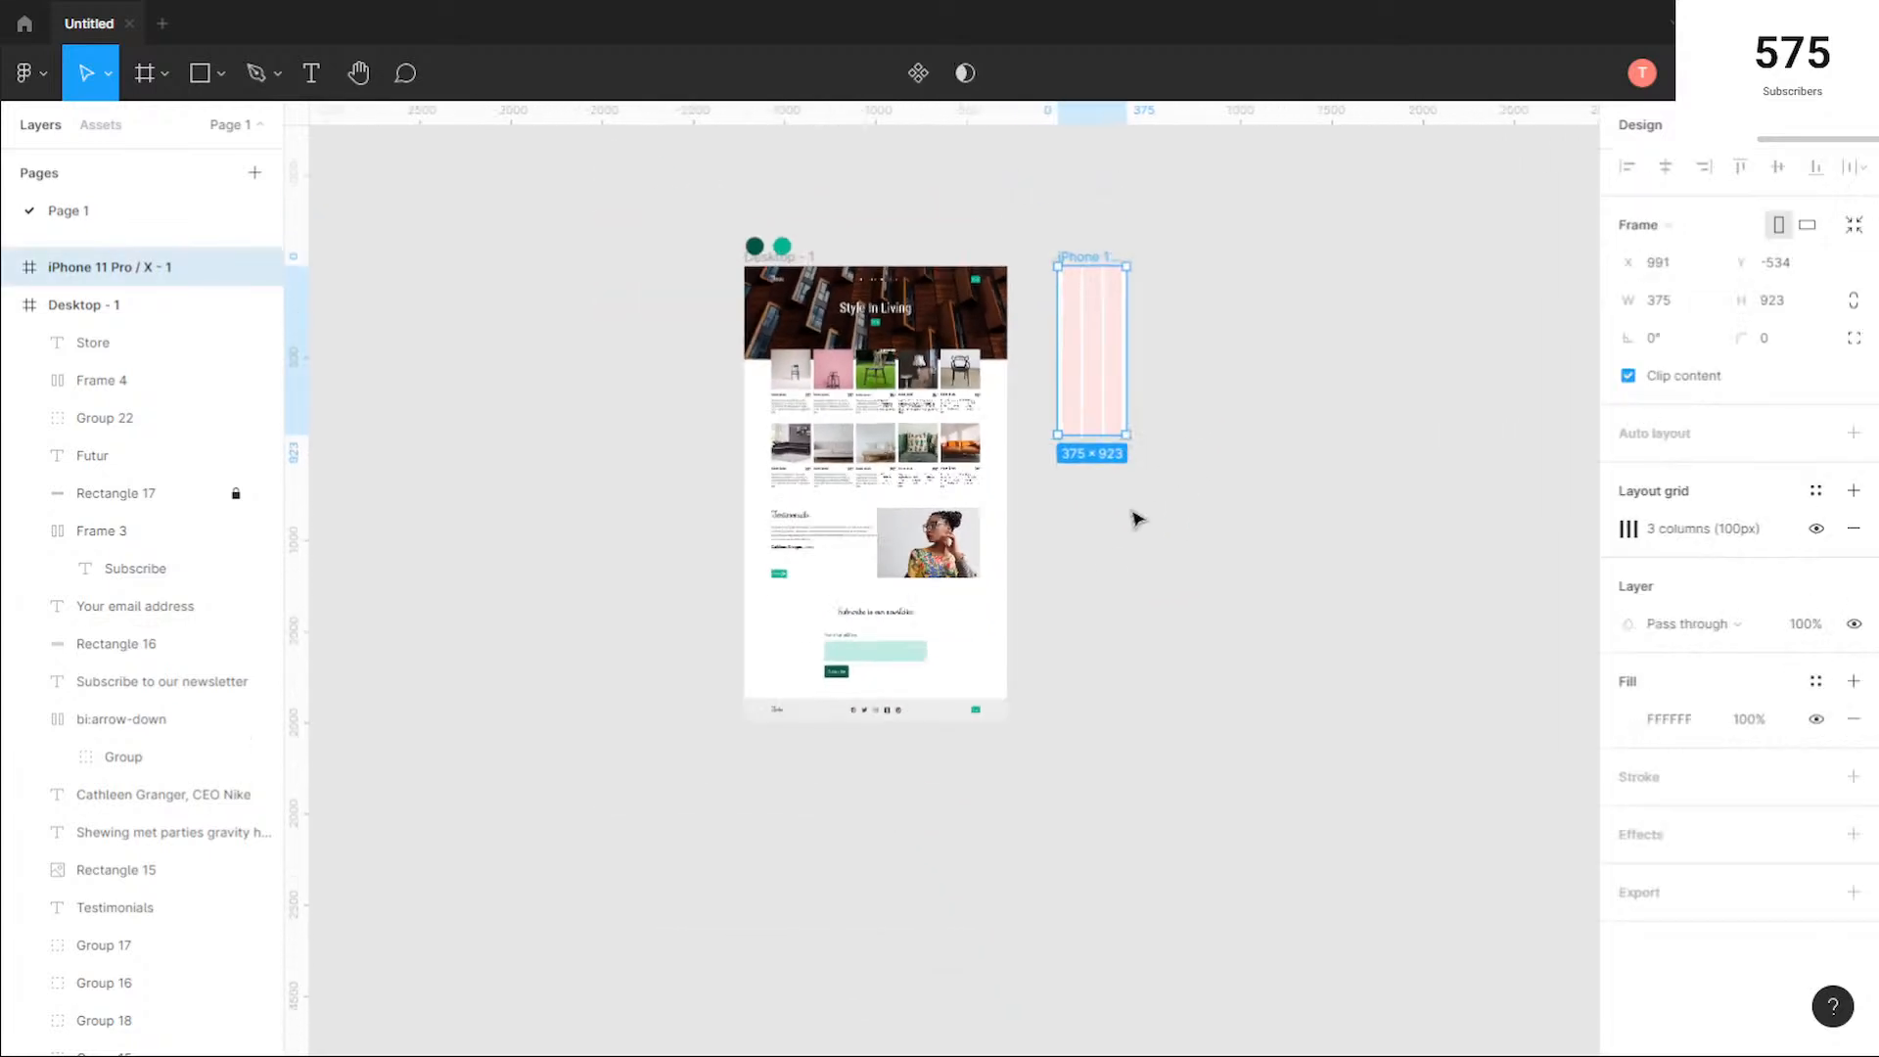
{"action": "left_click_drag", "start_coordinate": [1087, 499], "coordinate": [1107, 868]}
{"action": "left_click", "coordinate": [1174, 303]}
{"action": "scroll", "coordinate": [1174, 302], "scroll_direction": "up", "scroll_amount": 5}
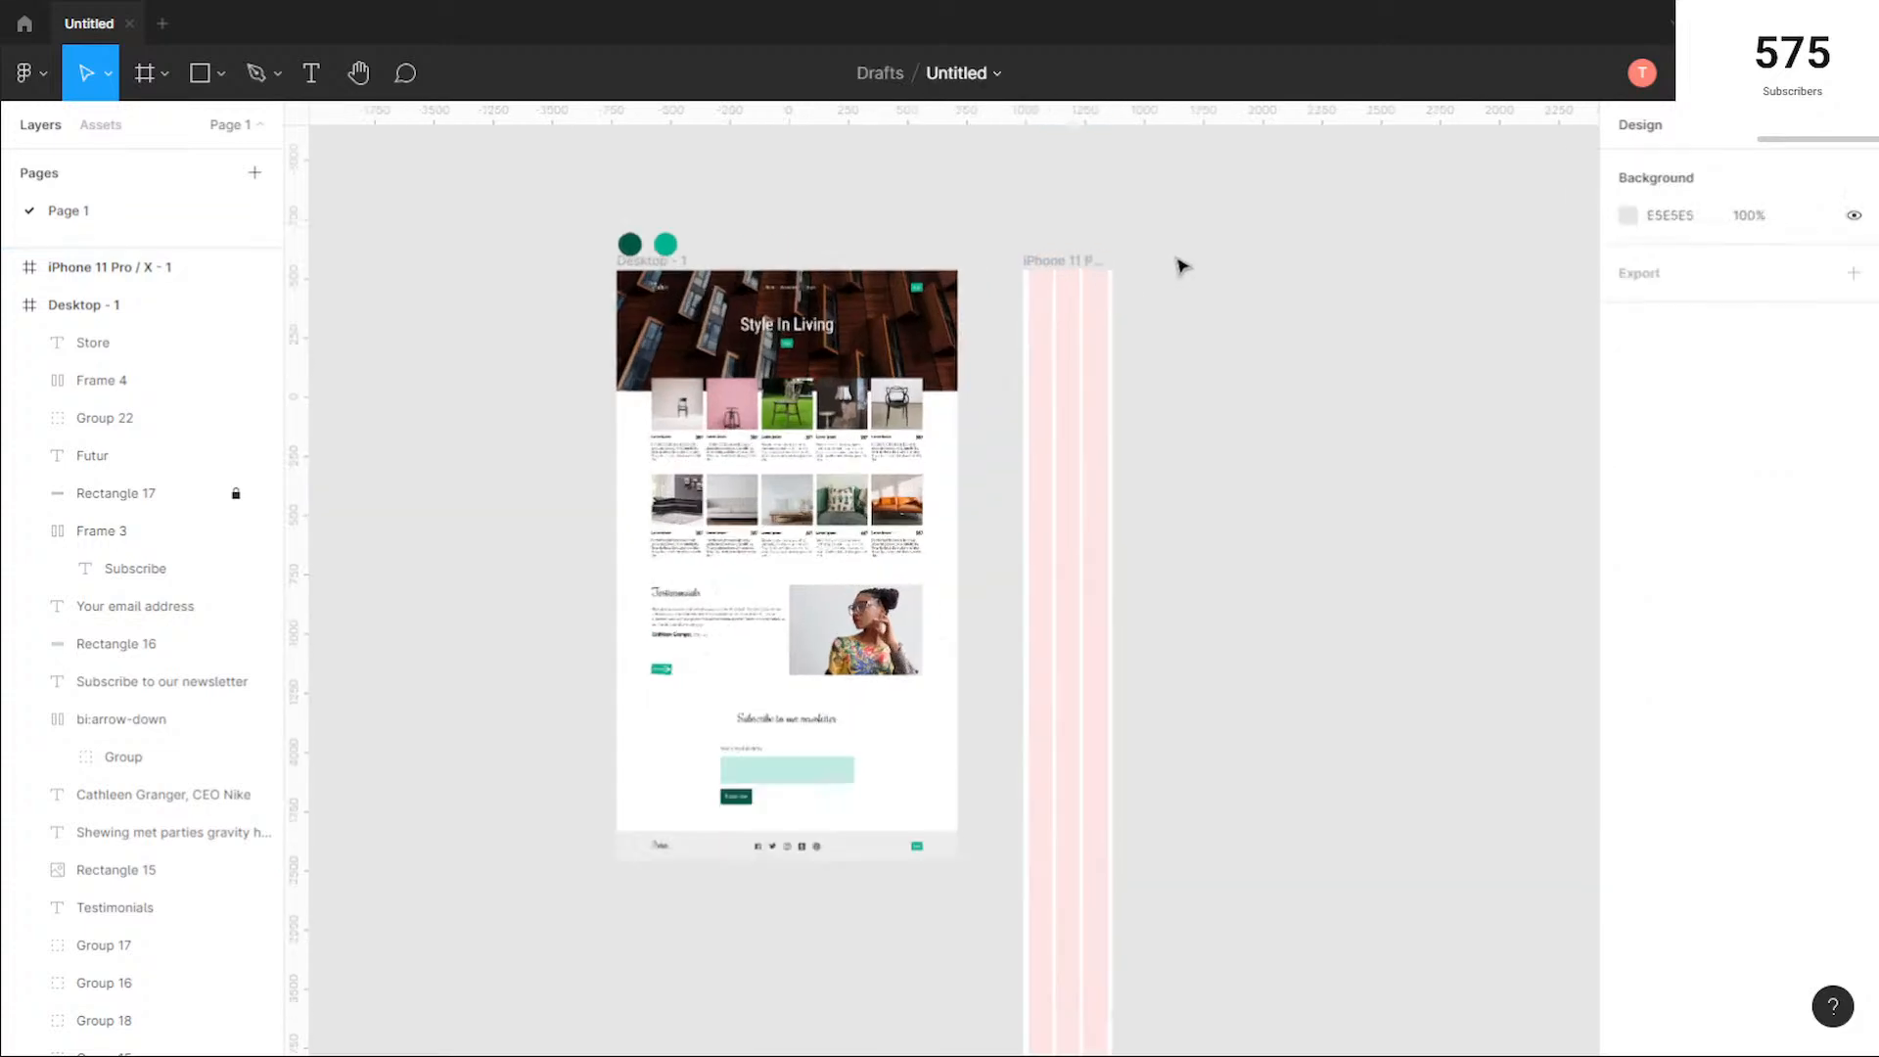
Step: Unlock the desktop hero image and its overlay, and place a copy of the image level with the top of the iPhone frame
{"action": "left_click_drag", "start_coordinate": [905, 303], "coordinate": [1016, 394]}
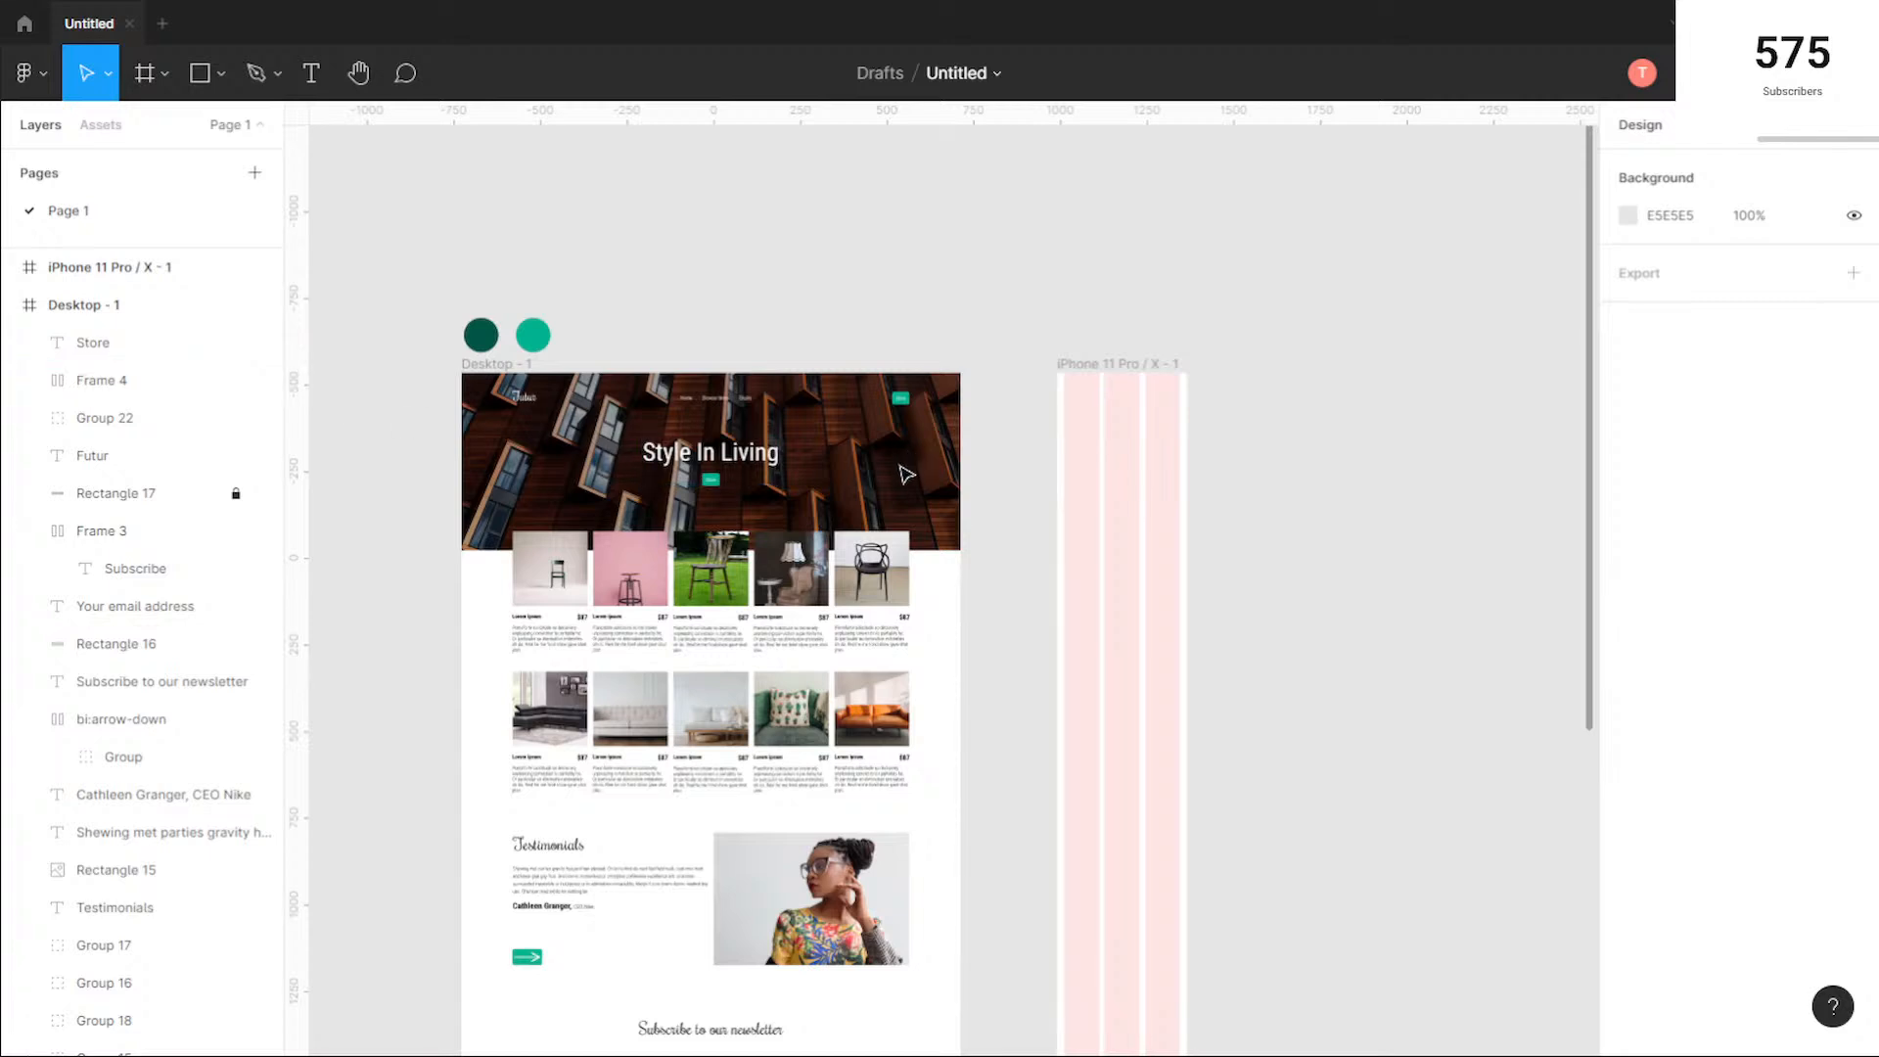
{"action": "scroll", "coordinate": [274, 507], "scroll_direction": "down", "scroll_amount": 10}
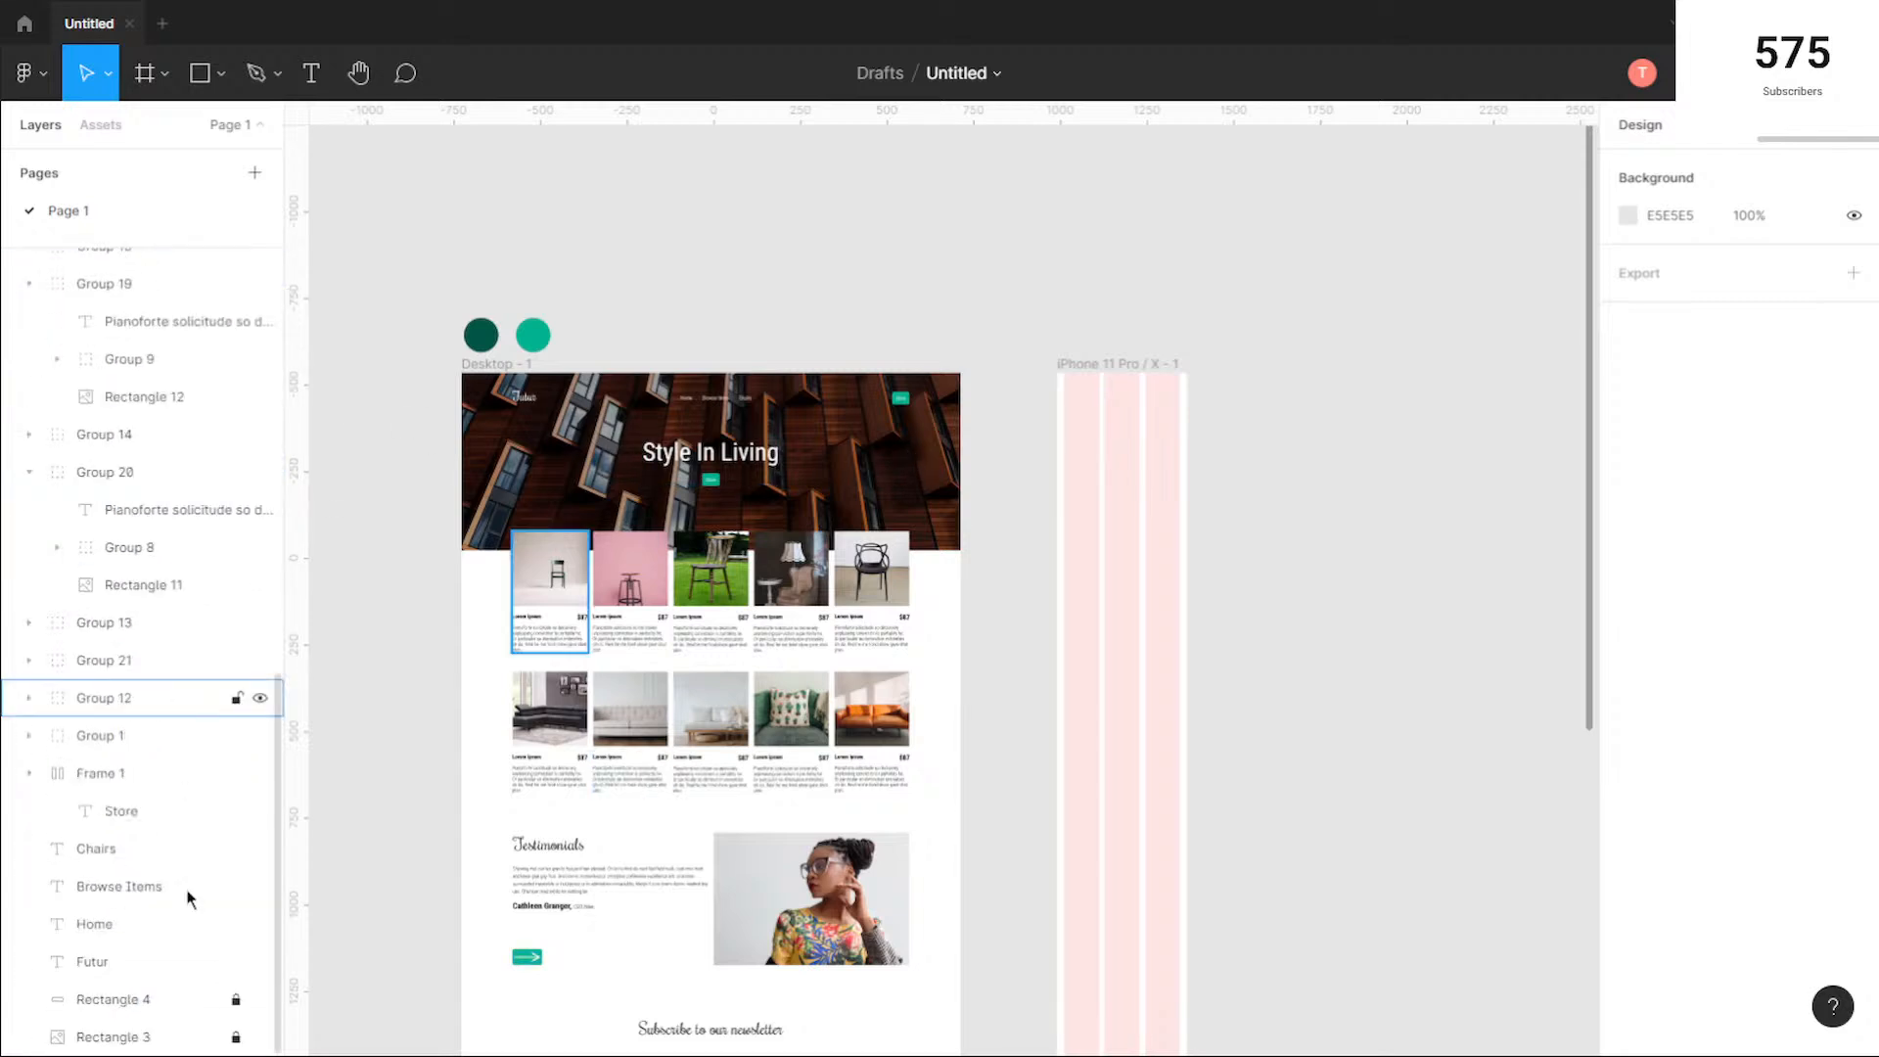
{"action": "left_click", "coordinate": [139, 1038]}
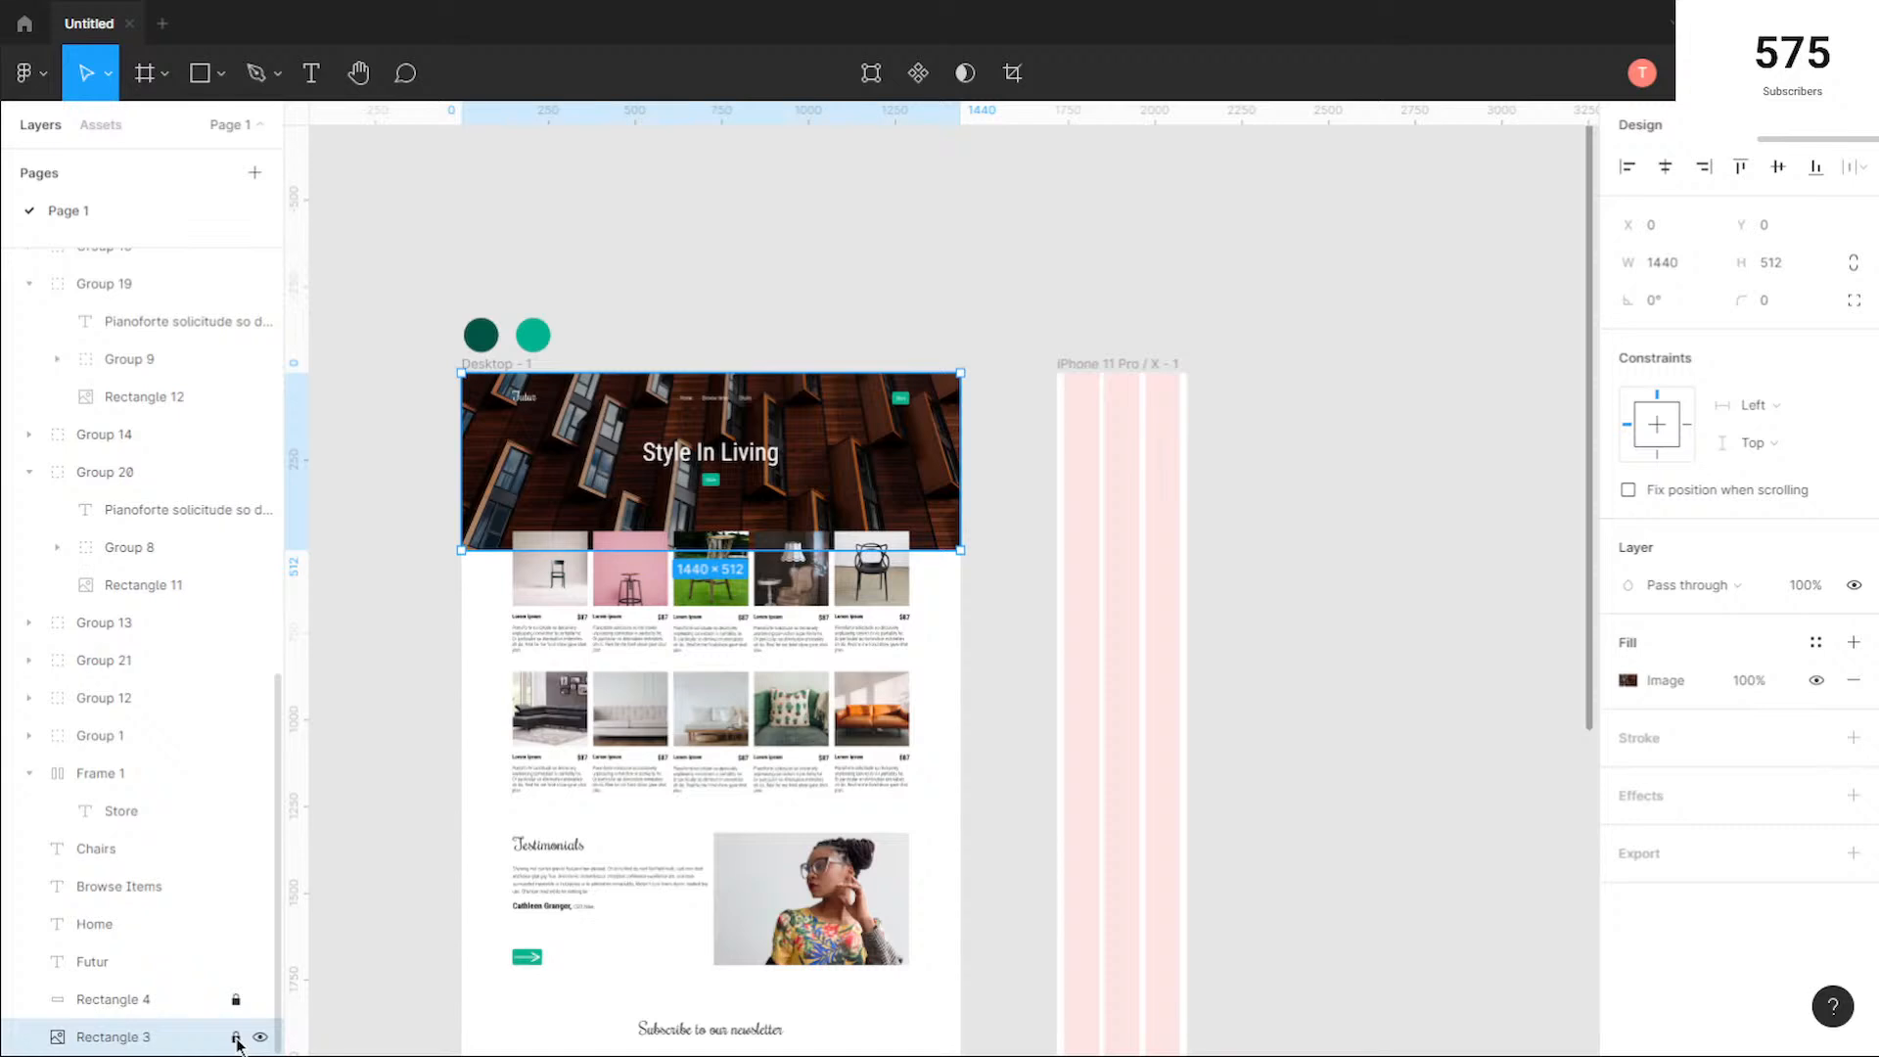
{"action": "left_click", "coordinate": [235, 999]}
{"action": "left_click_drag", "start_coordinate": [854, 475], "coordinate": [1449, 472]}
{"action": "left_click", "coordinate": [1408, 695]}
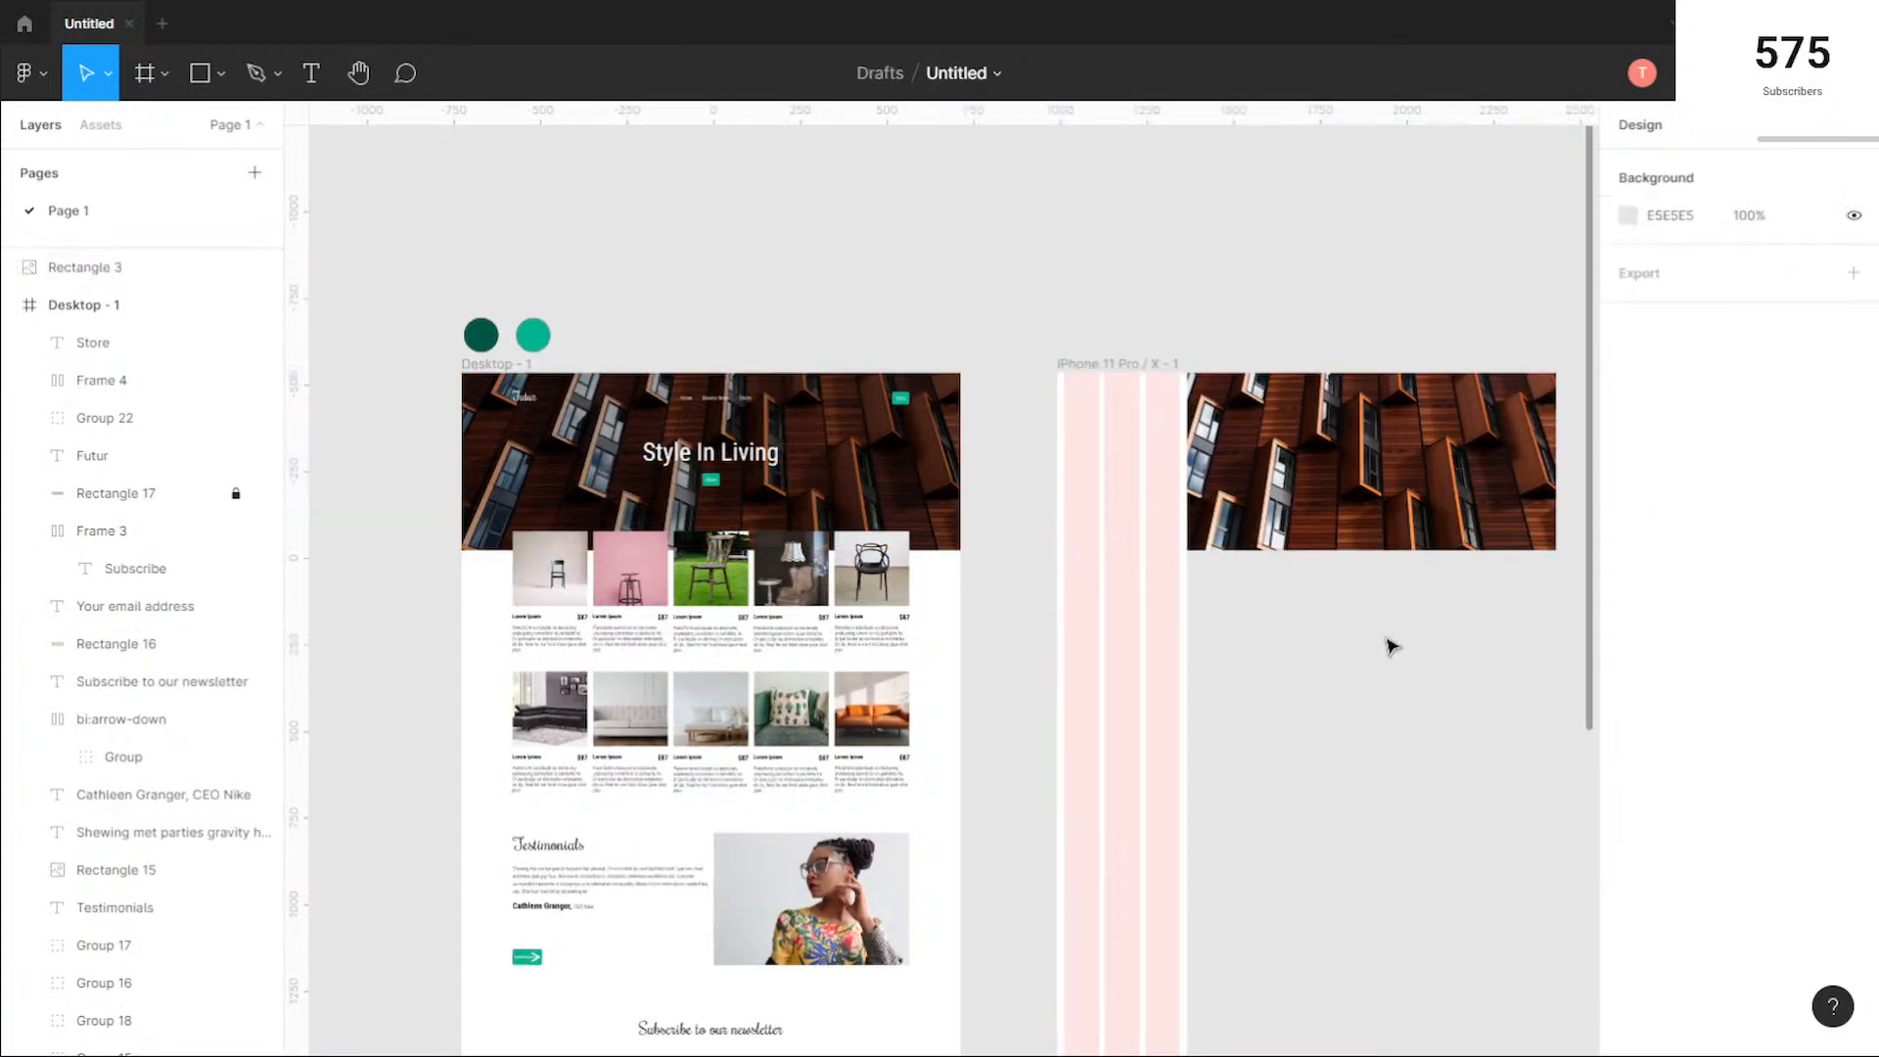
Step: Align the hero image copy with the iPhone frame at X 991, Y -534 and narrow it to 375 wide, keeping the 512 height
{"action": "left_click", "coordinate": [1330, 480]}
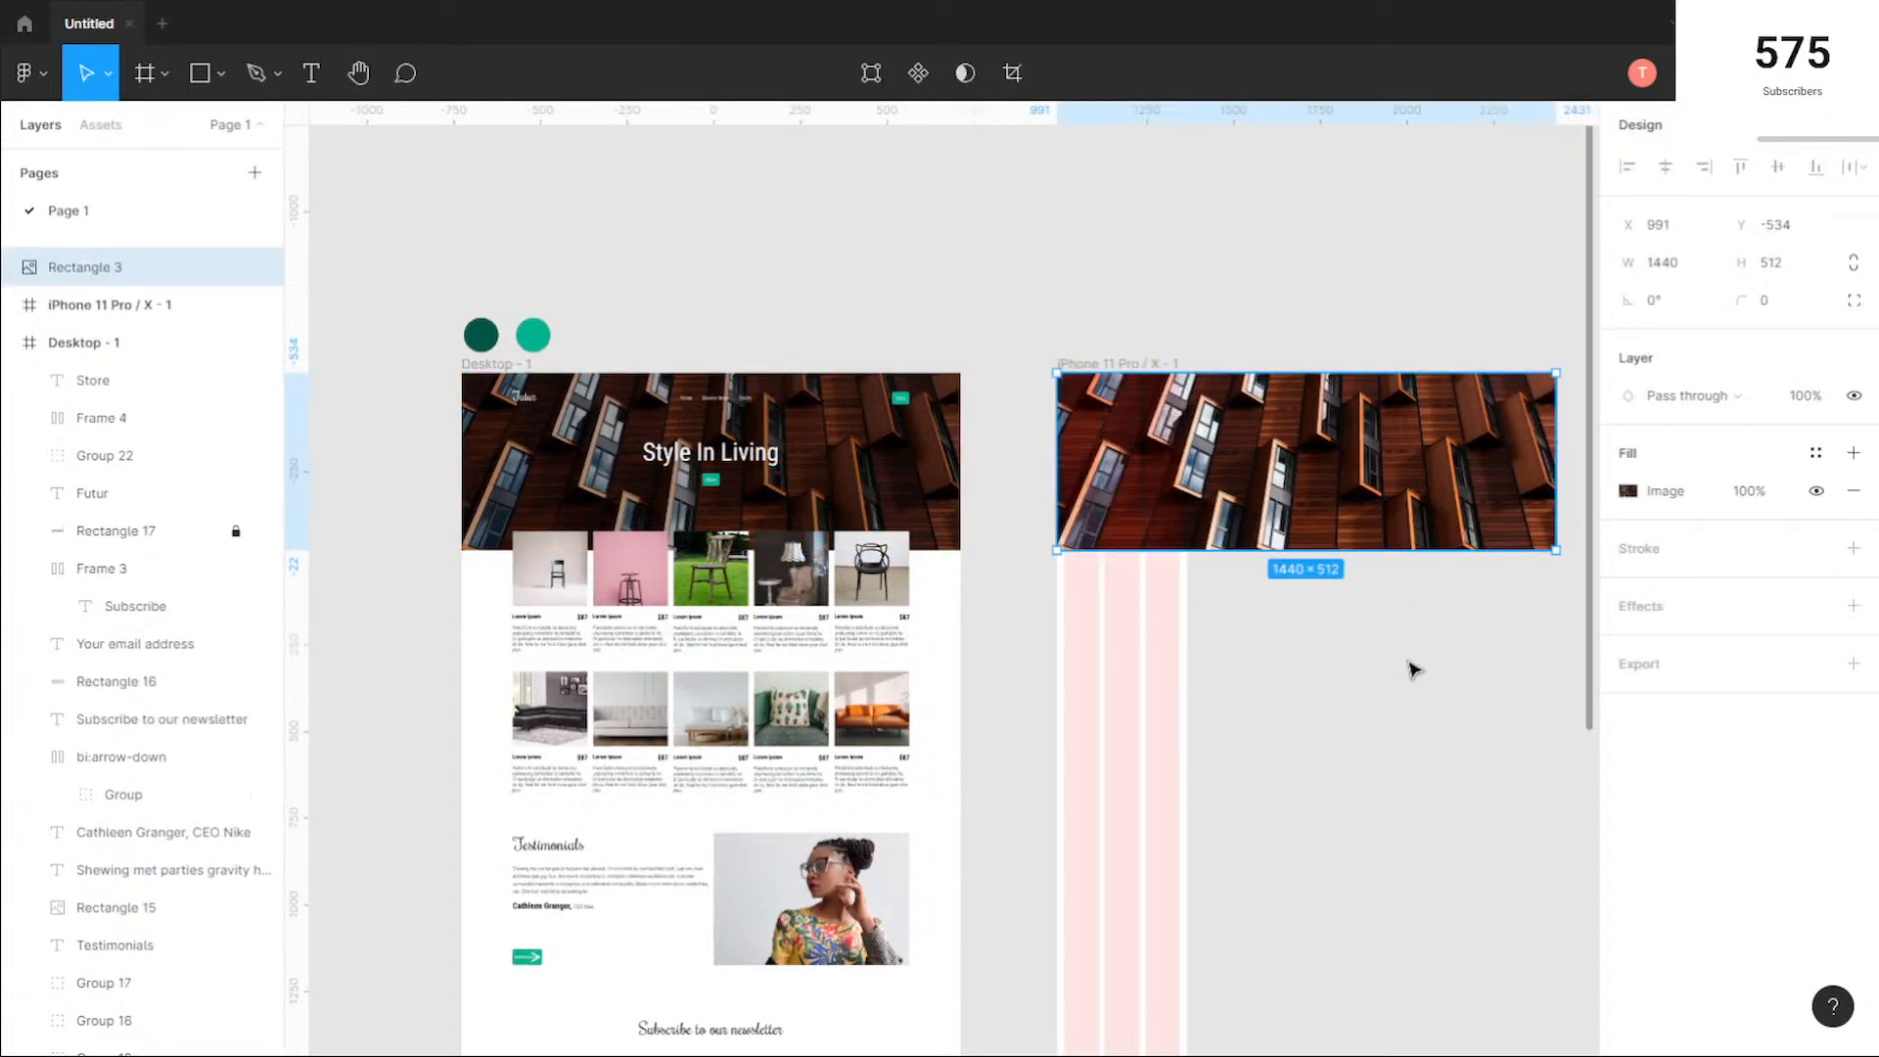
{"action": "left_click_drag", "start_coordinate": [1555, 477], "coordinate": [1184, 480]}
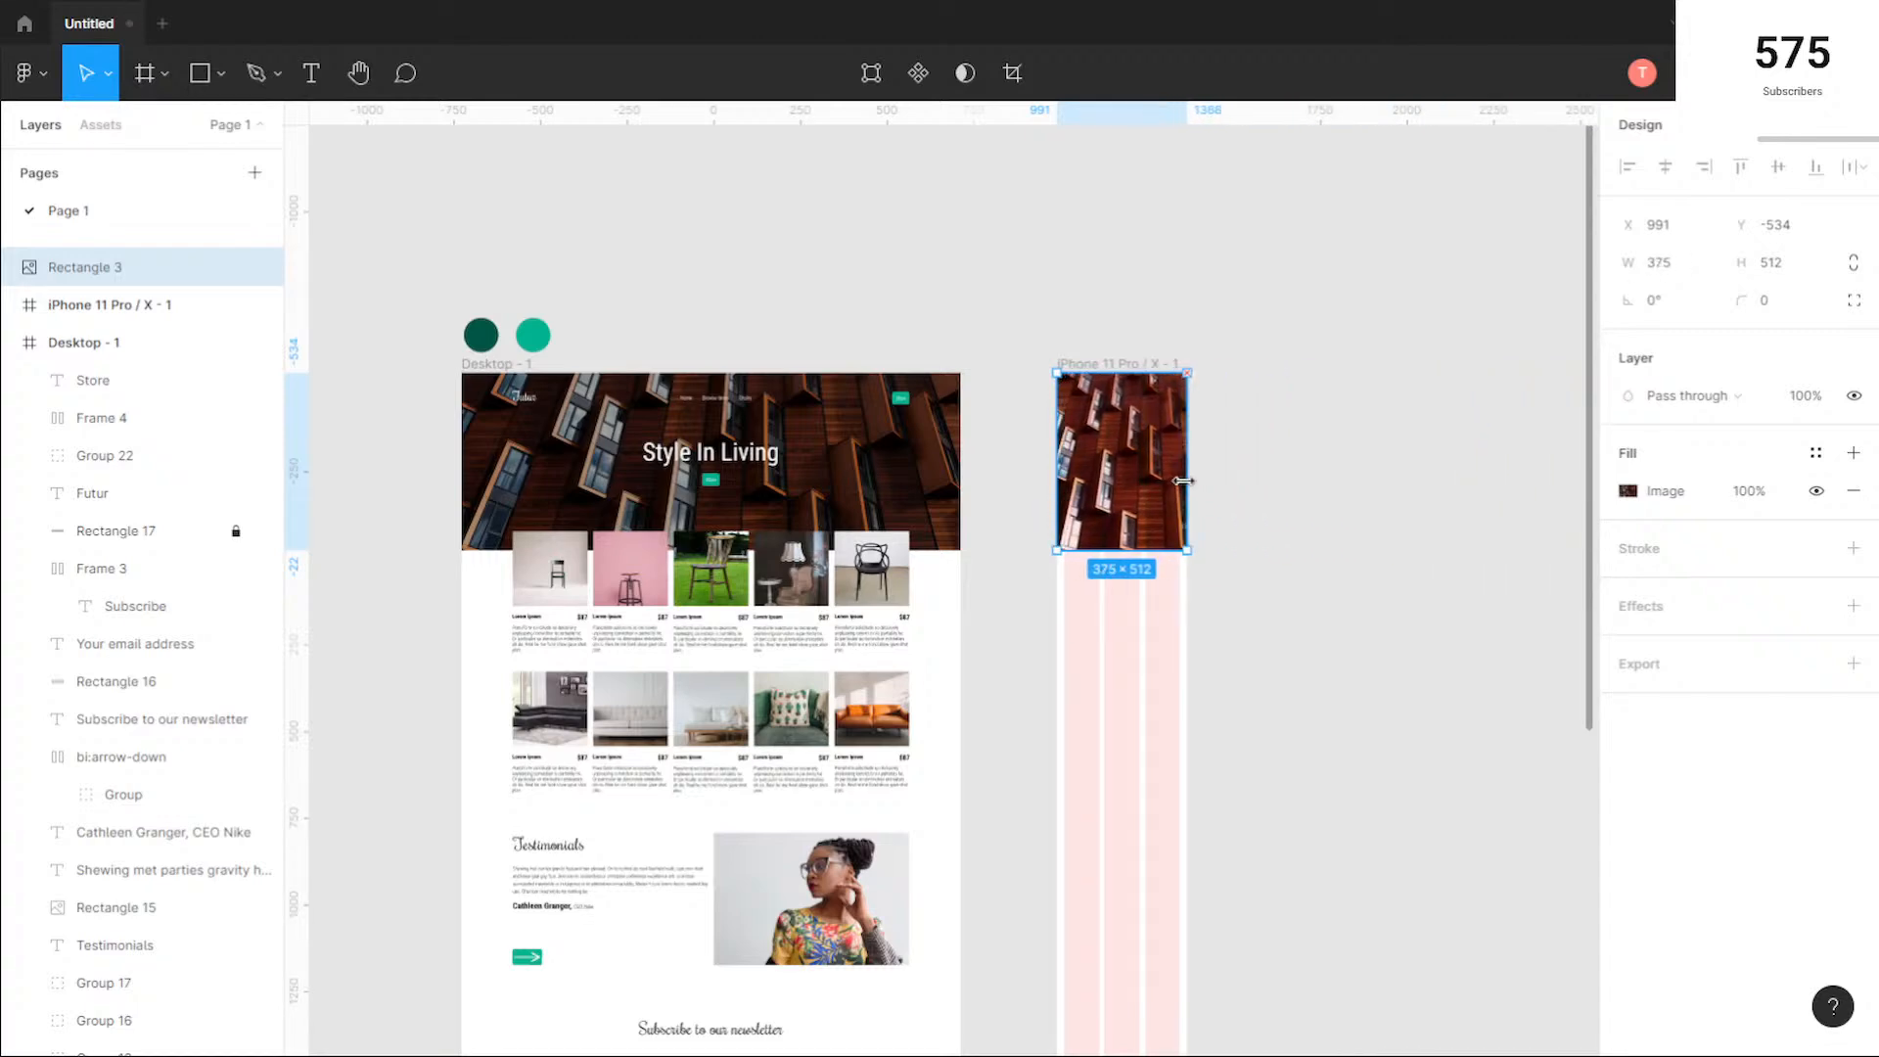
{"action": "scroll", "coordinate": [1141, 432], "scroll_direction": "up", "scroll_amount": 10}
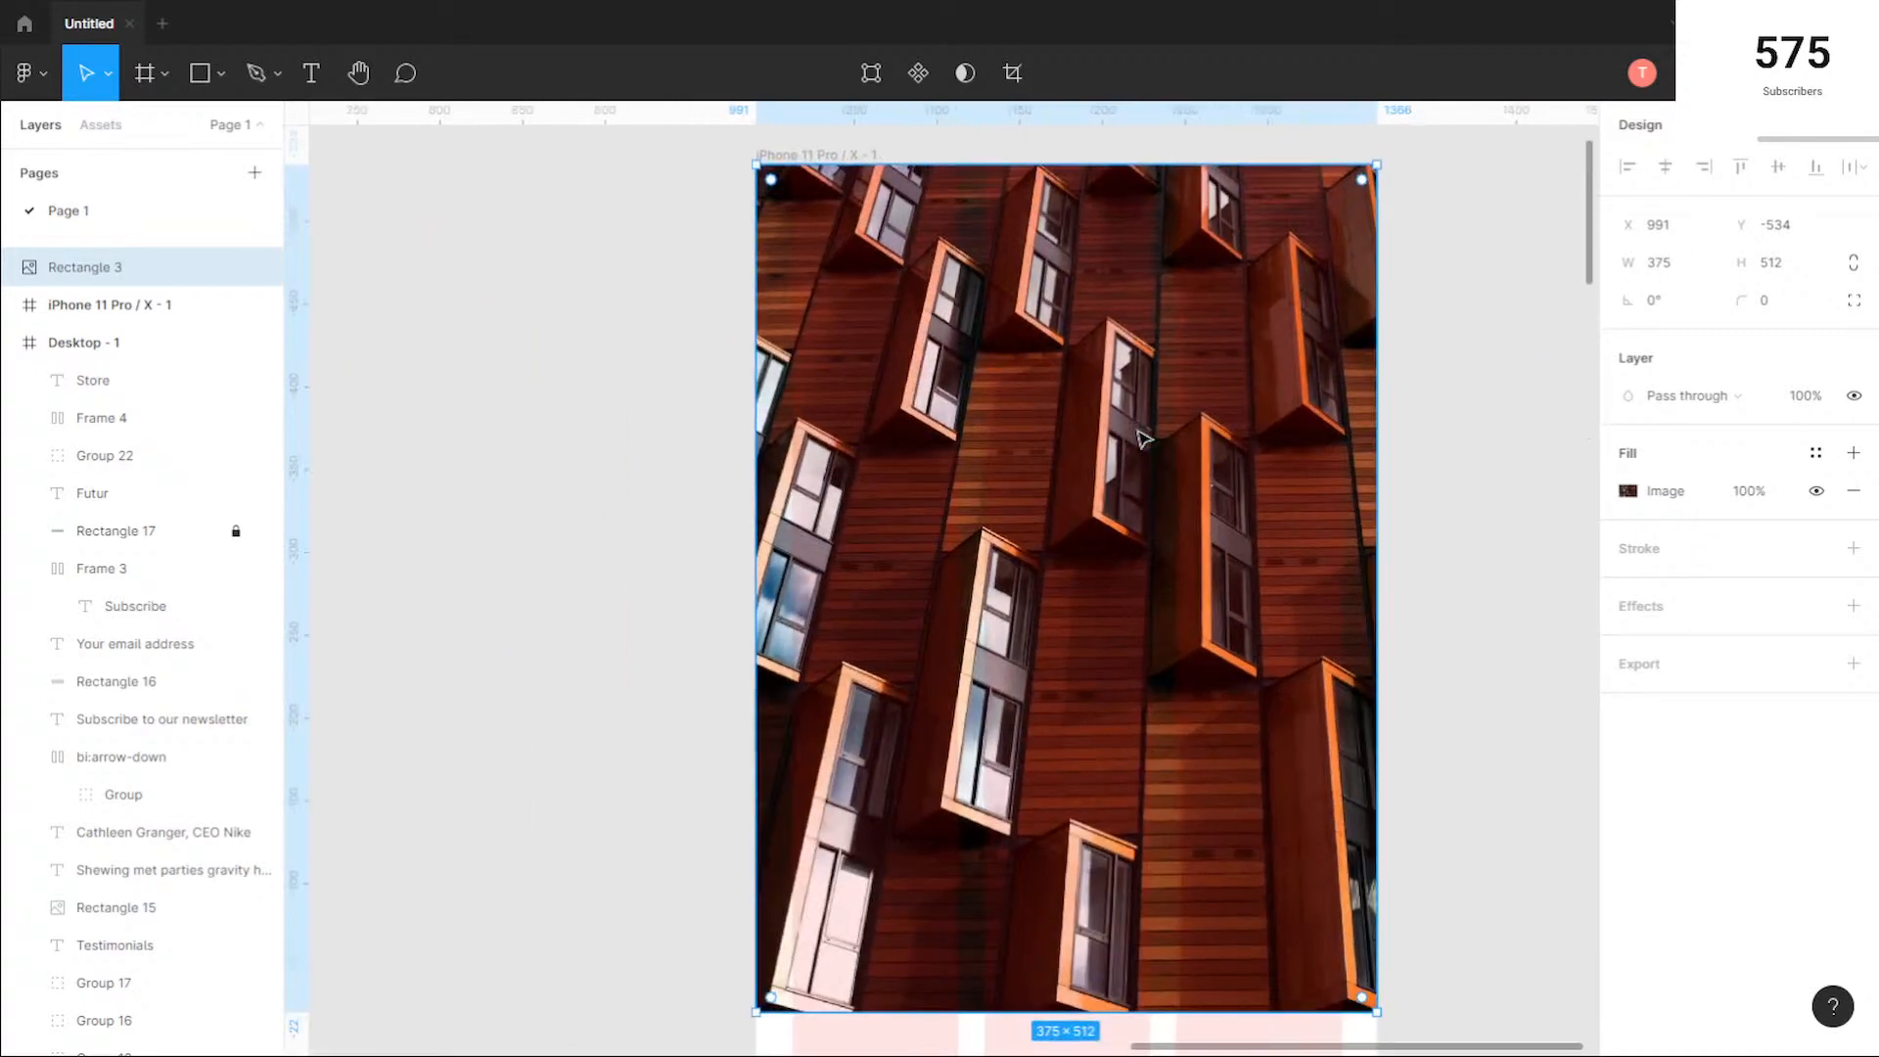
{"action": "scroll", "coordinate": [1141, 436], "scroll_direction": "down", "scroll_amount": 5}
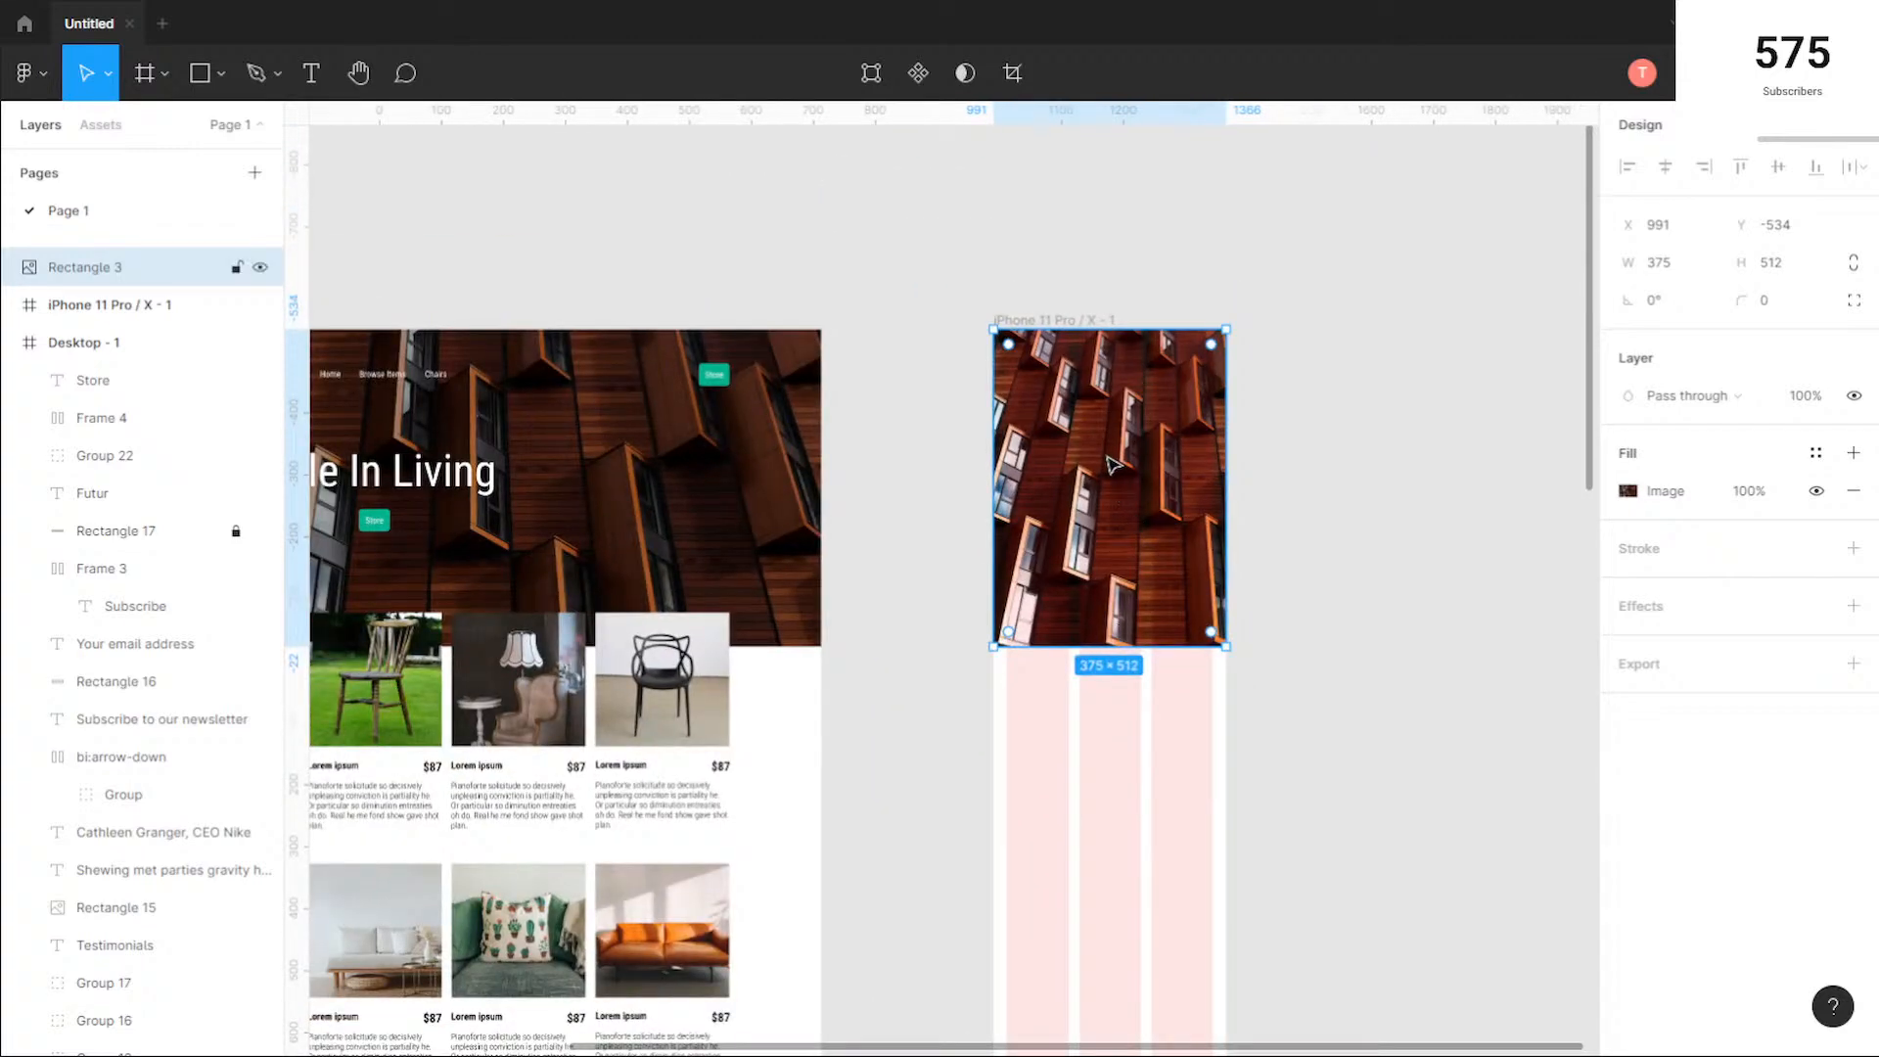
Step: Lock the desktop hero image and place a copy of its black 35% overlay over the mobile image at X 991, Y -534
{"action": "scroll", "coordinate": [213, 982], "scroll_direction": "down", "scroll_amount": 5}
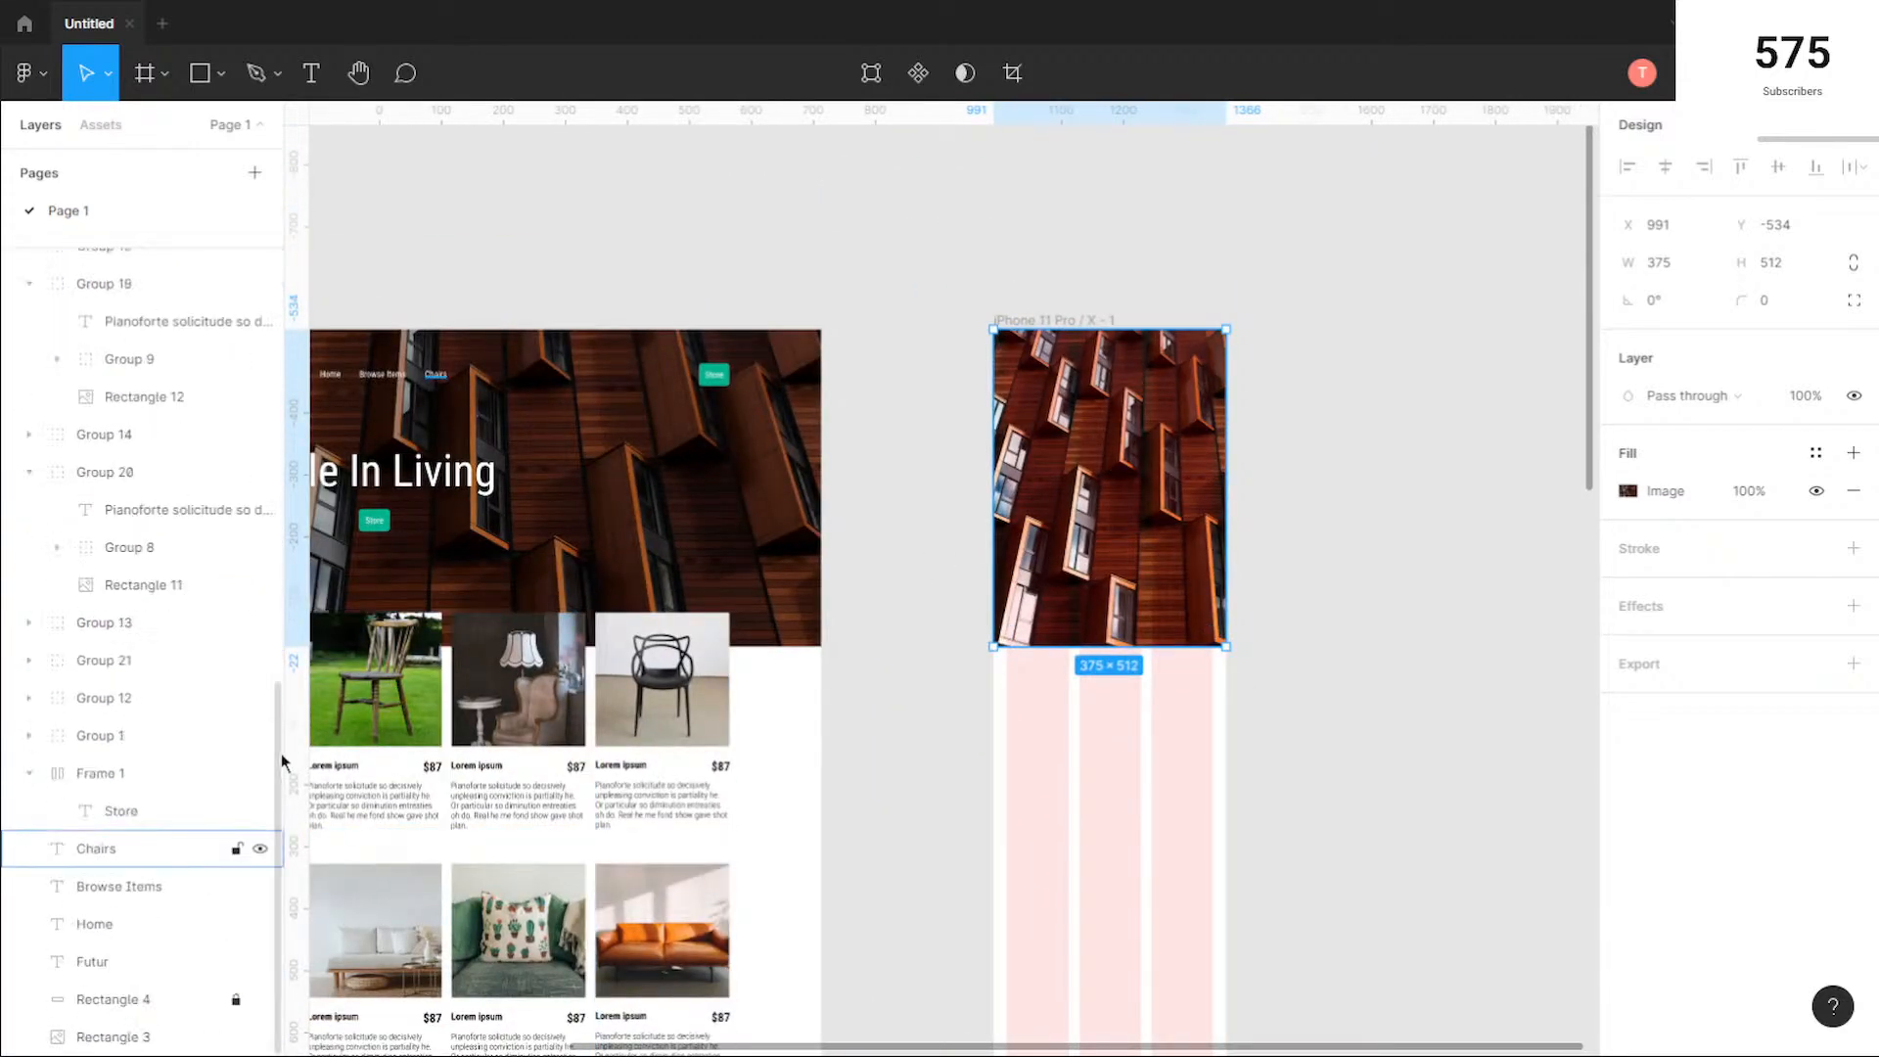
{"action": "left_click", "coordinate": [235, 1040]}
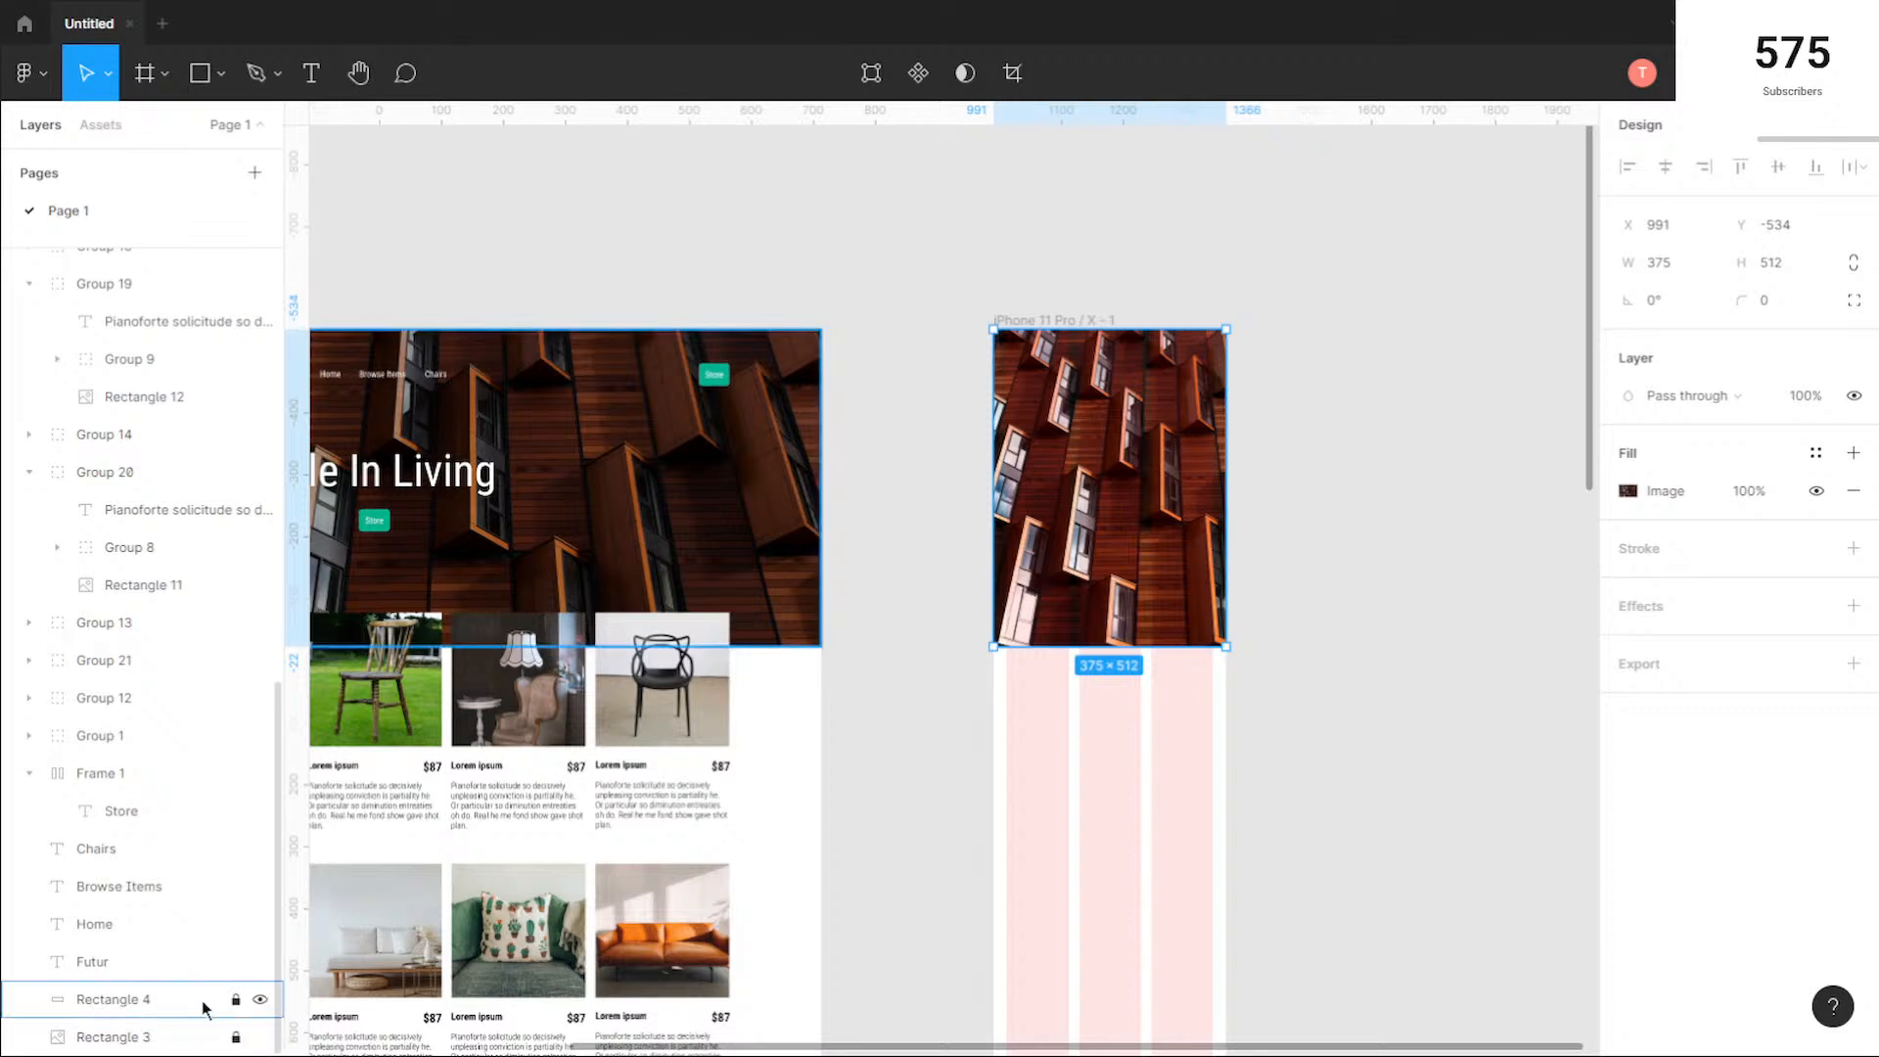
{"action": "left_click", "coordinate": [238, 999]}
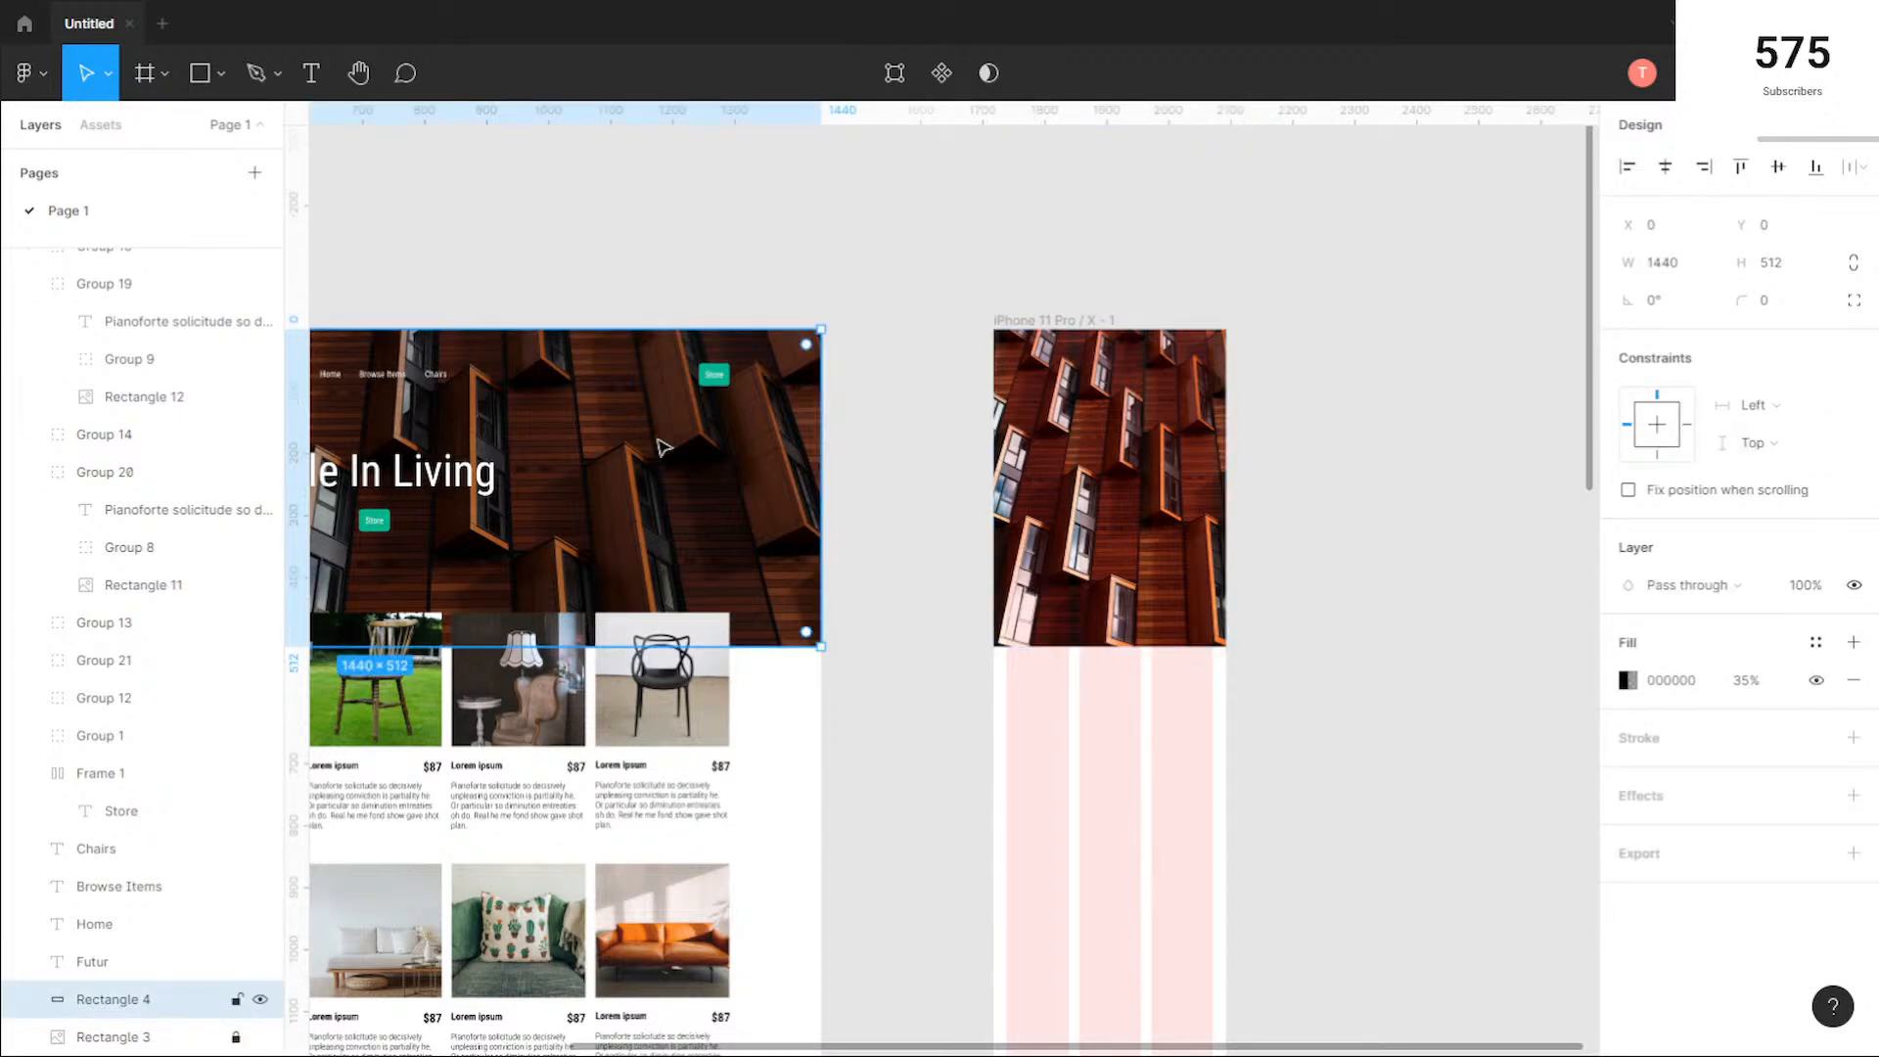
{"action": "left_click_drag", "start_coordinate": [784, 479], "coordinate": [1384, 483], "text": "alt"}
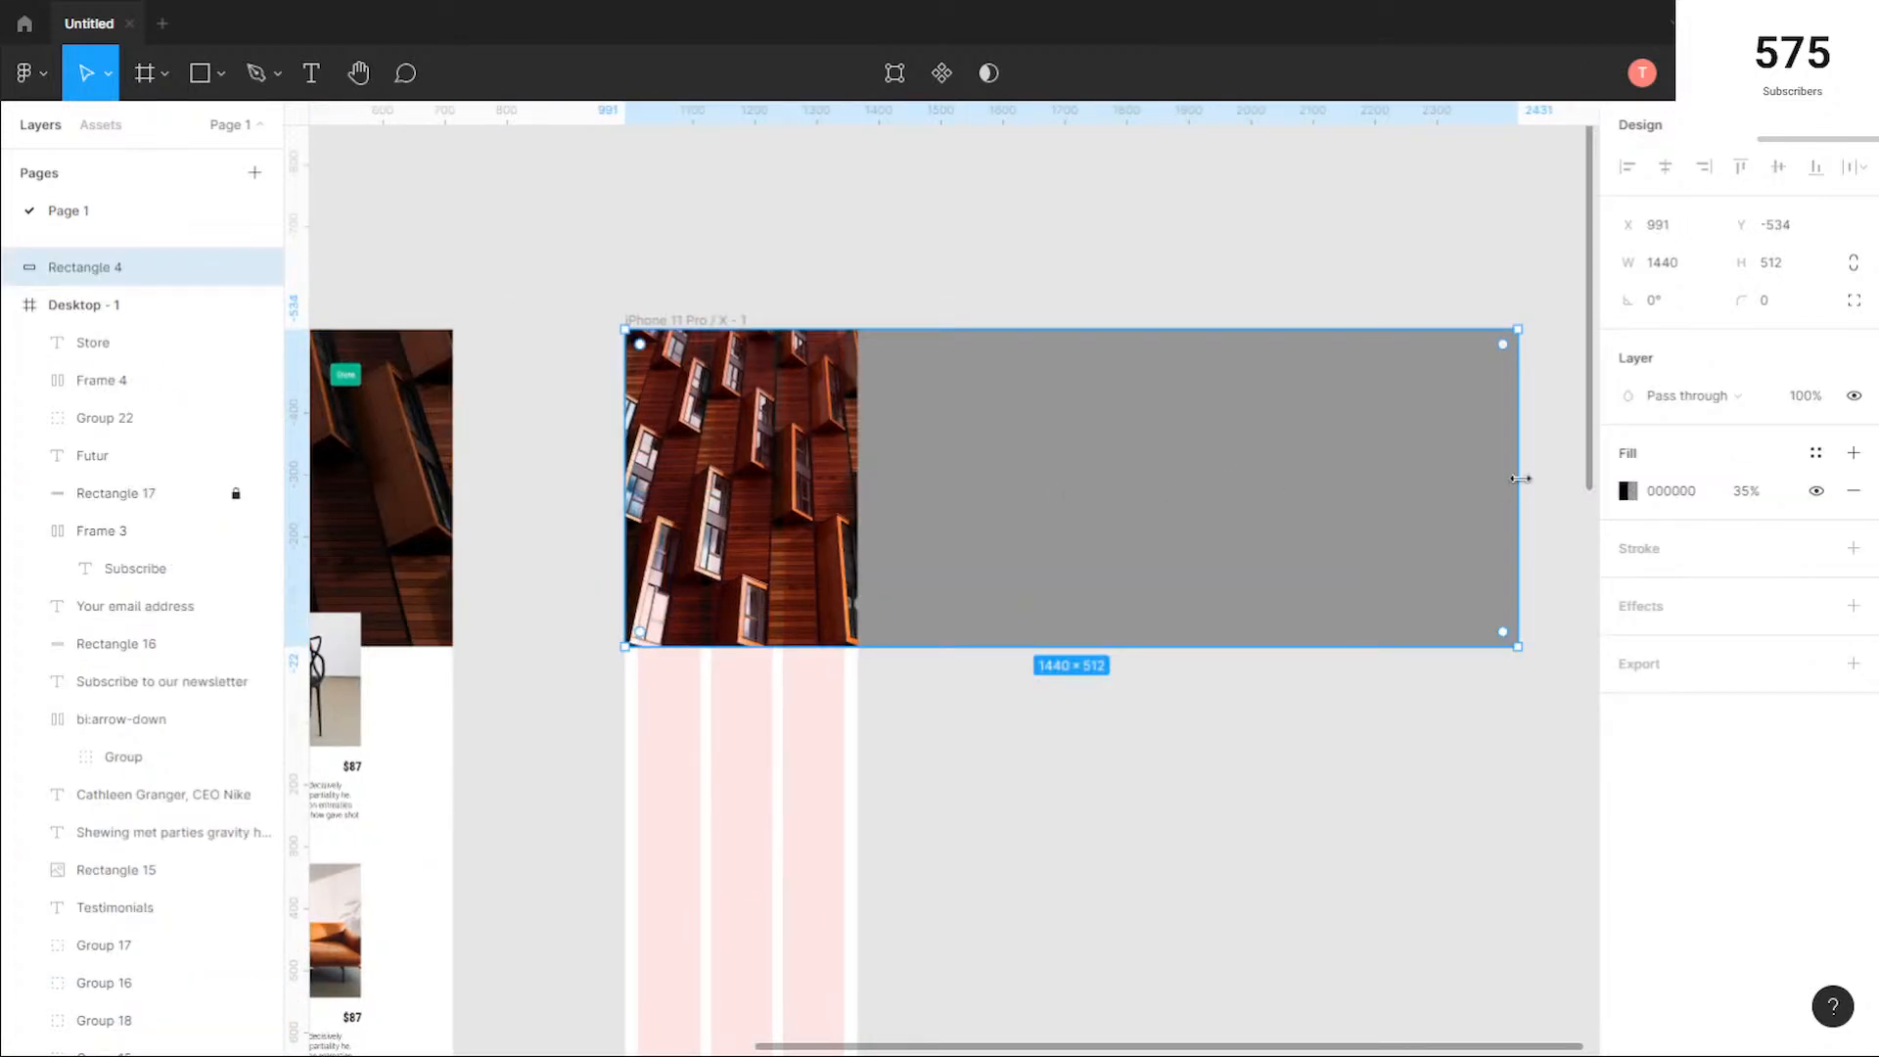
Step: Narrow the overlay copy to 375 wide so it covers only the mobile hero image
{"action": "left_click_drag", "start_coordinate": [1520, 478], "coordinate": [854, 463]}
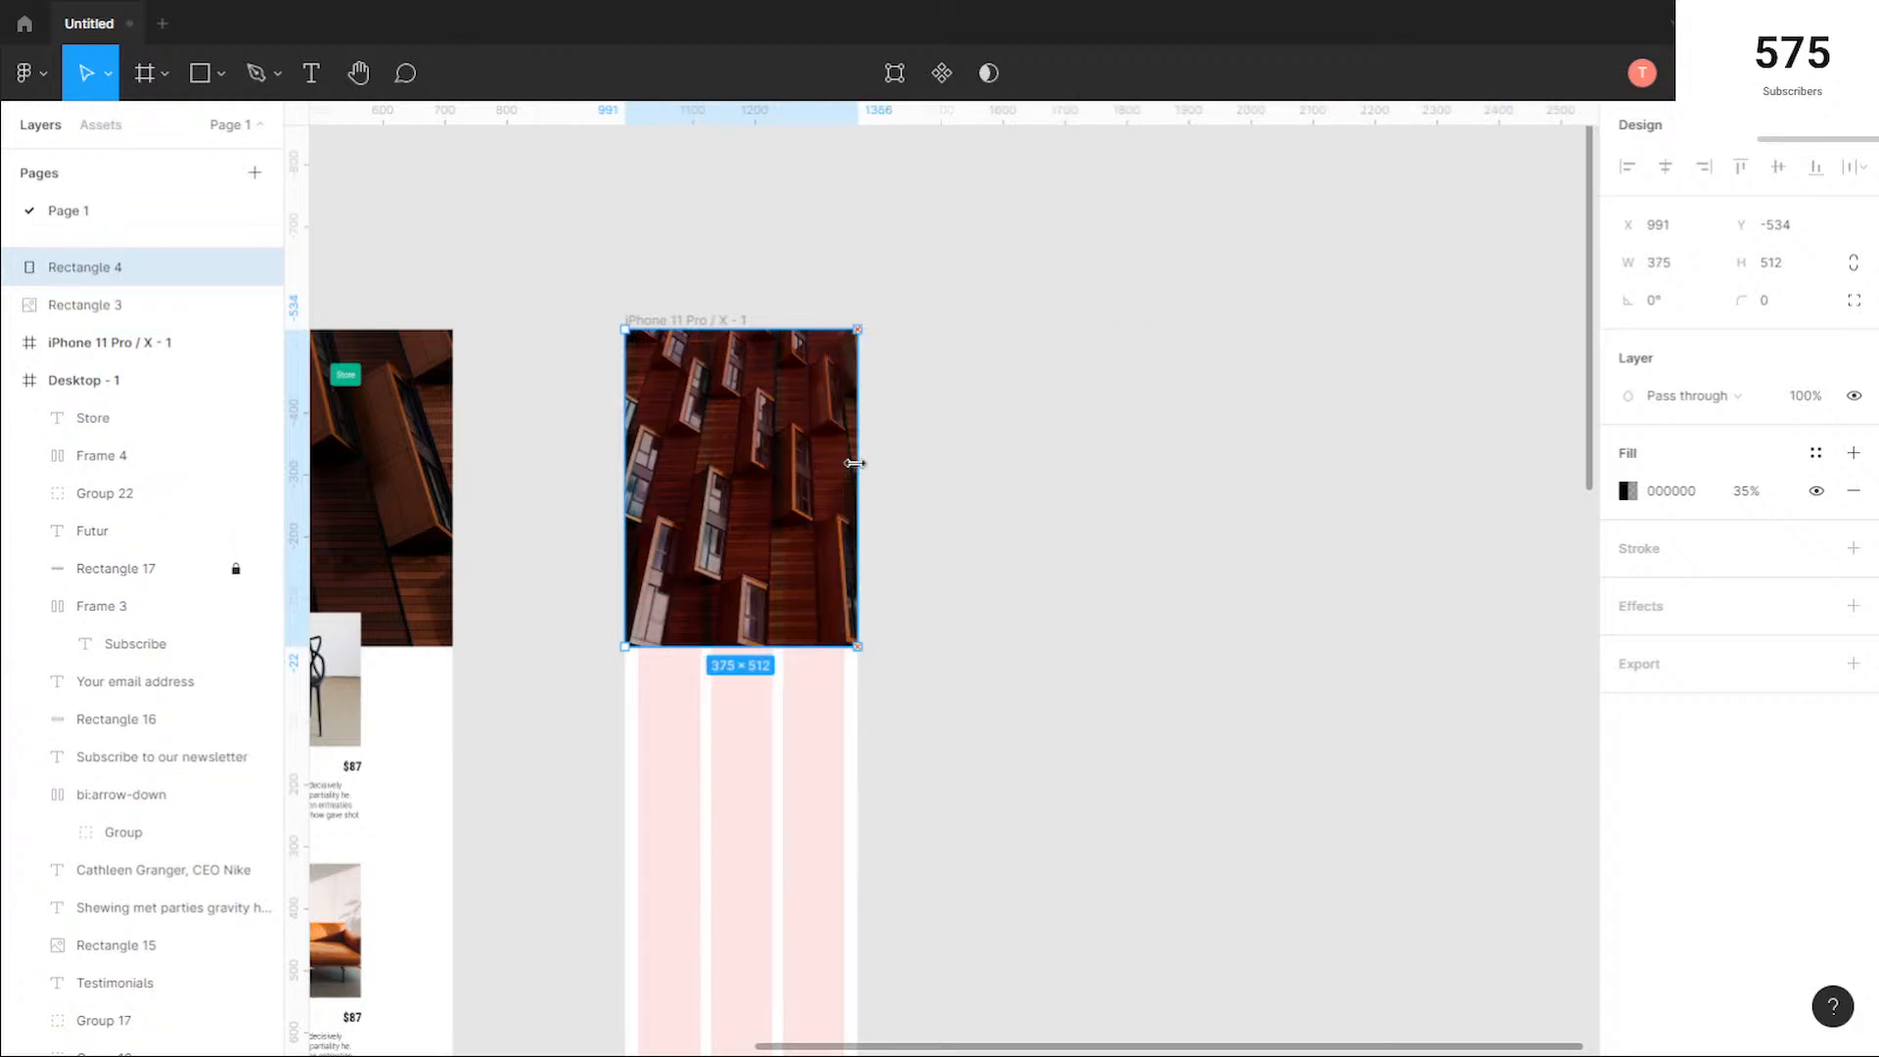
{"action": "scroll", "coordinate": [752, 407], "scroll_direction": "up", "scroll_amount": 5}
{"action": "scroll", "coordinate": [750, 408], "scroll_direction": "down", "scroll_amount": 3}
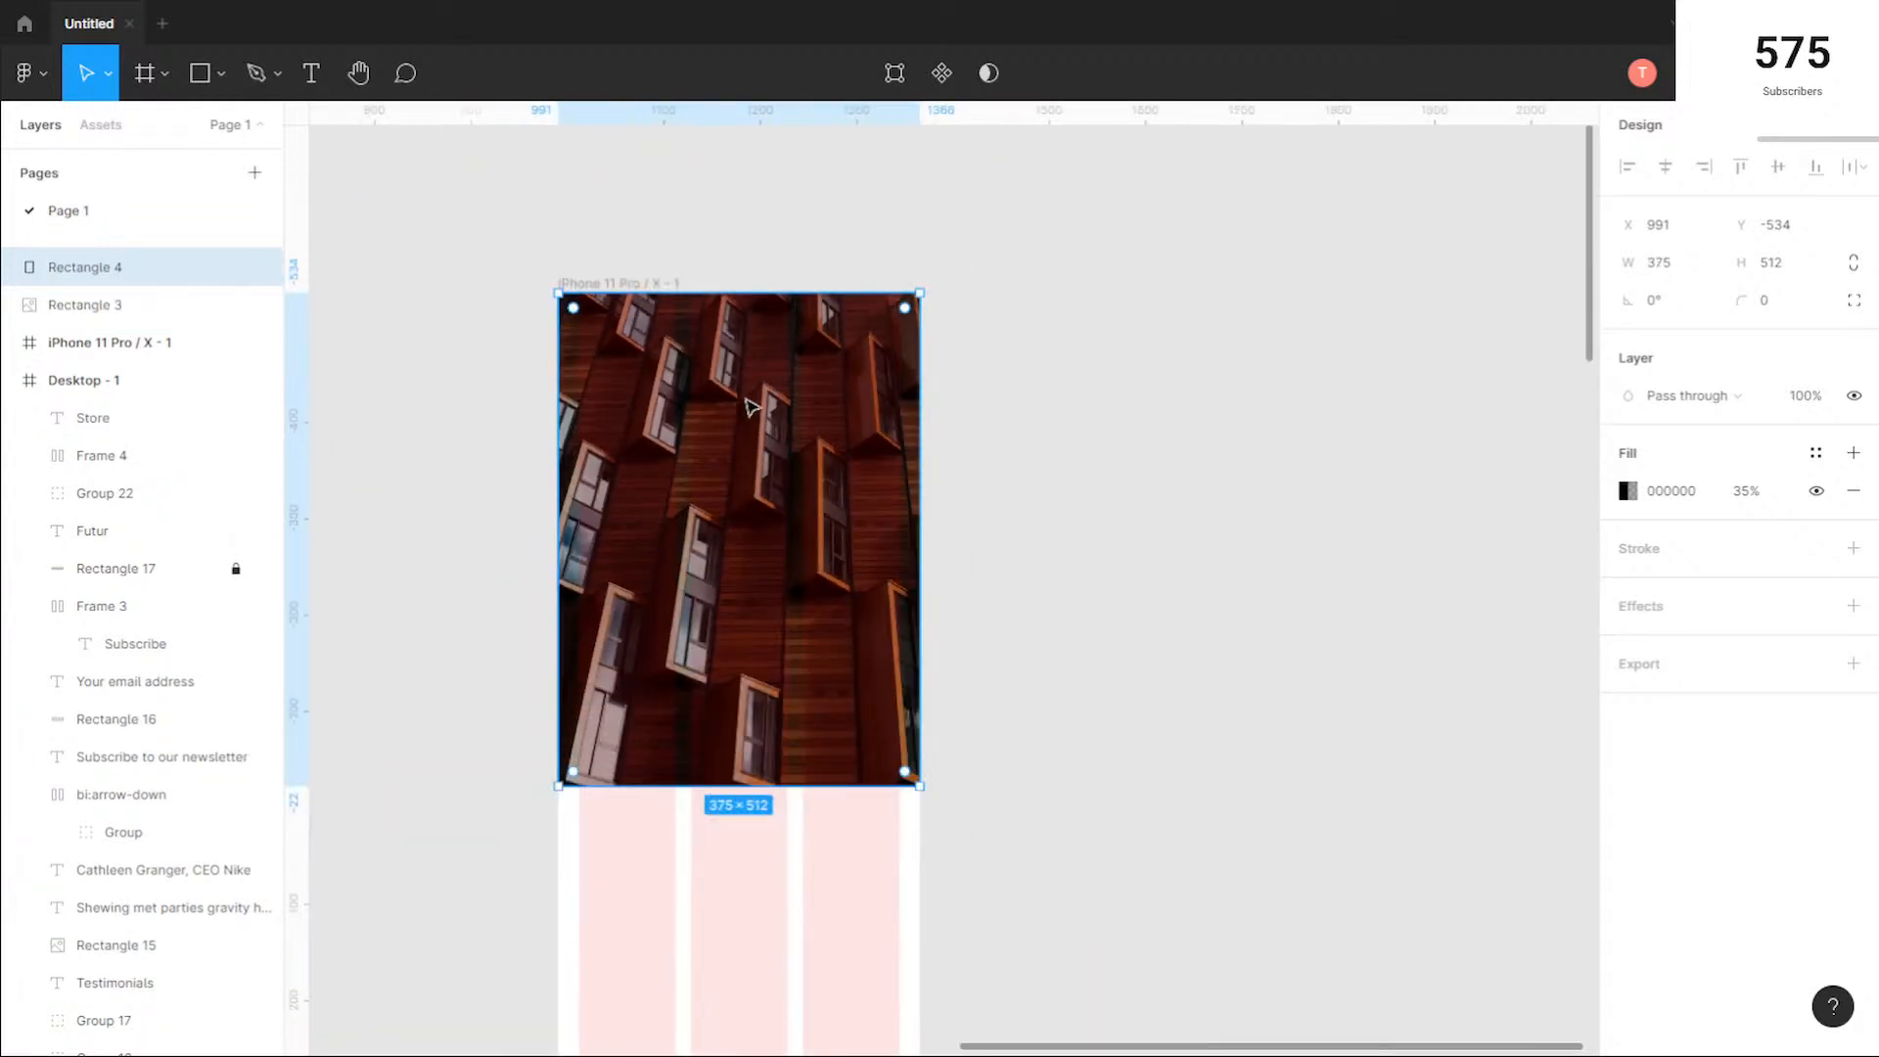
Step: Compare the desktop hero's logo, navigation links, title and buttons with the empty mobile hero
{"action": "scroll", "coordinate": [751, 407], "scroll_direction": "down", "scroll_amount": 1}
{"action": "left_click", "coordinate": [508, 532]}
{"action": "left_click_drag", "start_coordinate": [508, 533], "coordinate": [1450, 640]}
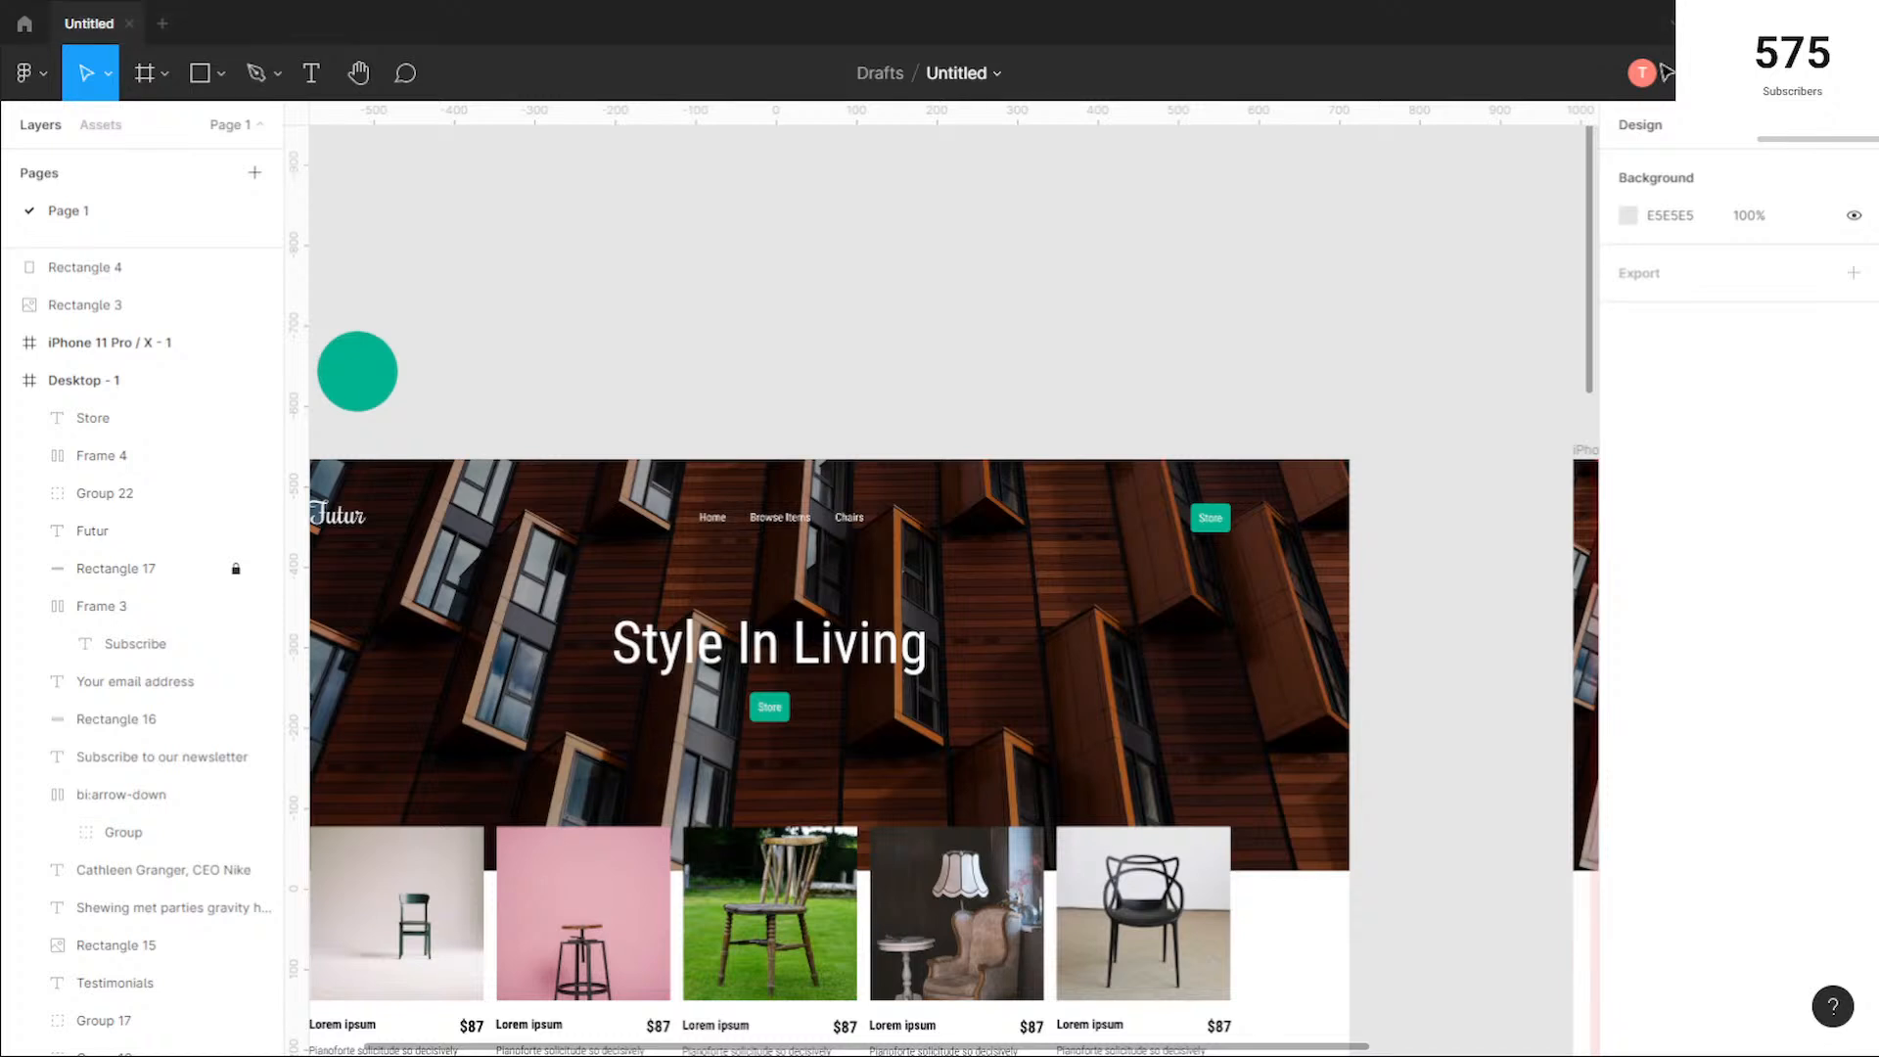
{"action": "scroll", "coordinate": [1420, 450], "scroll_direction": "down", "scroll_amount": 1}
{"action": "left_click_drag", "start_coordinate": [1426, 621], "coordinate": [921, 519]}
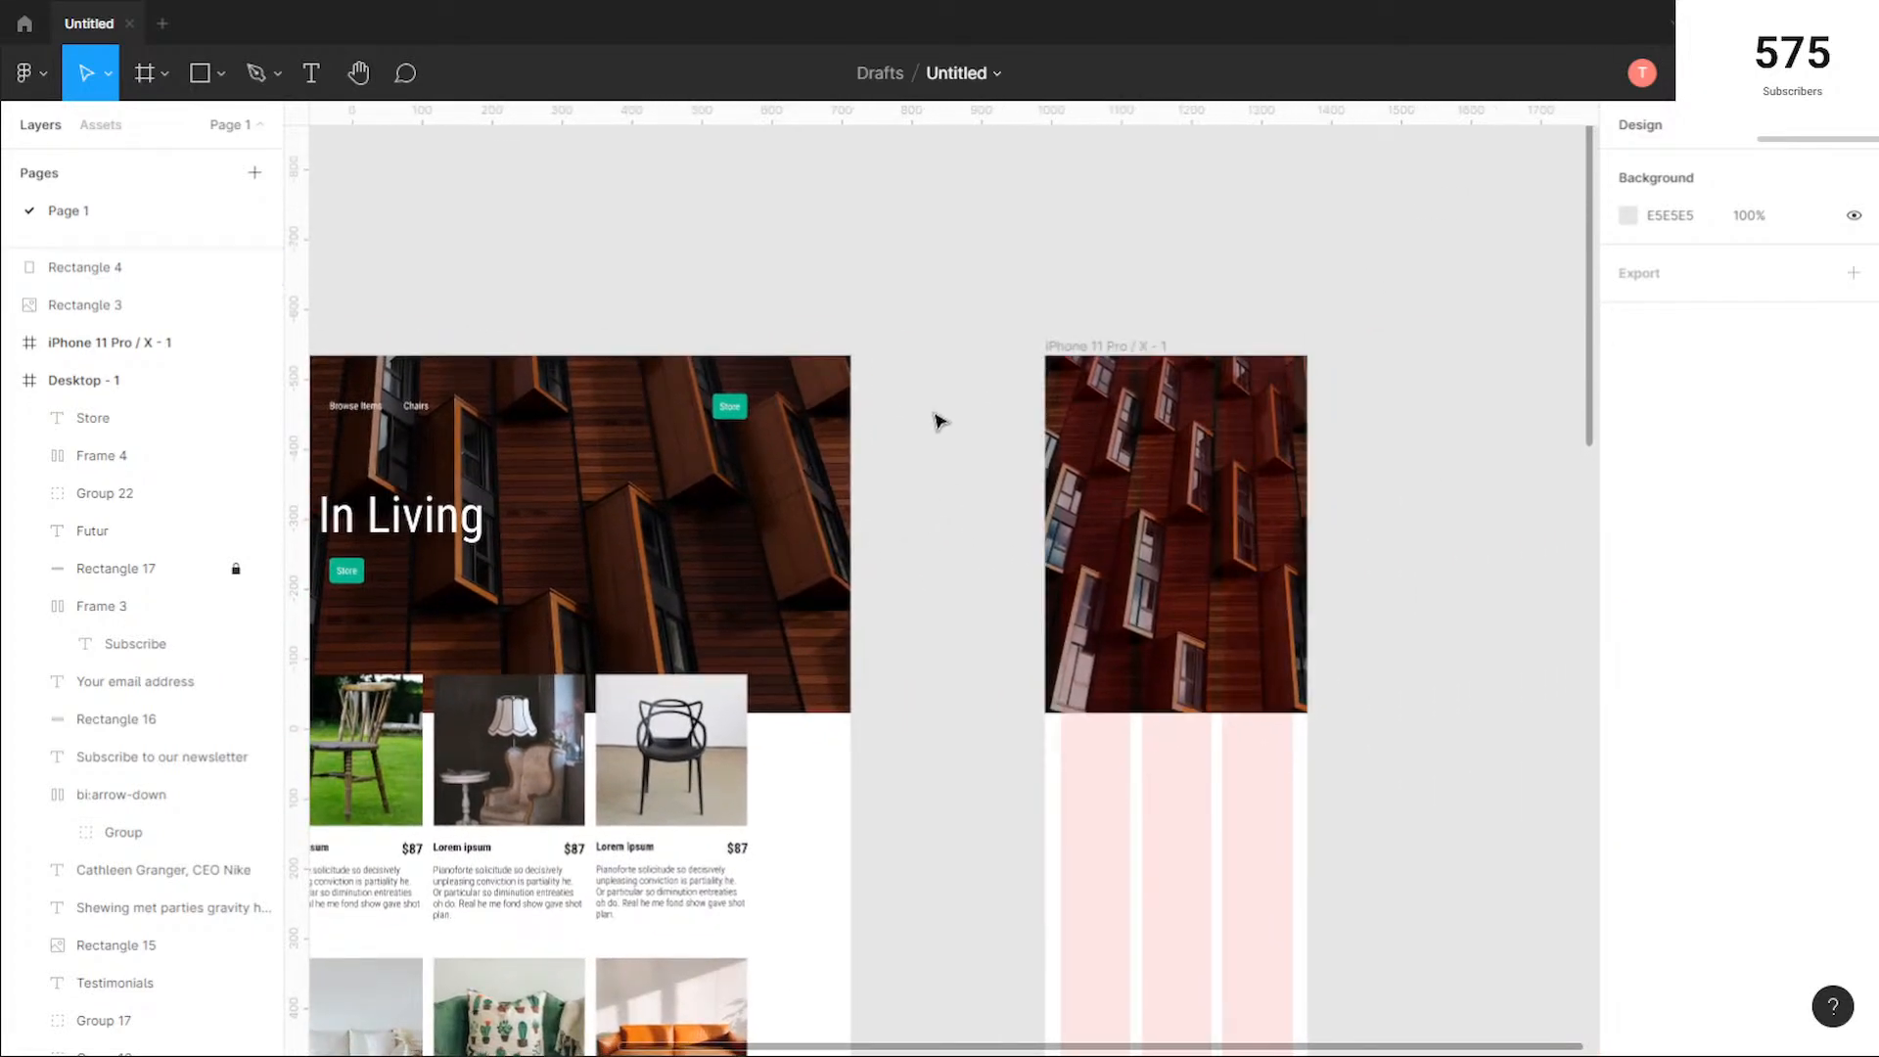
{"action": "scroll", "coordinate": [937, 421], "scroll_direction": "down", "scroll_amount": 1}
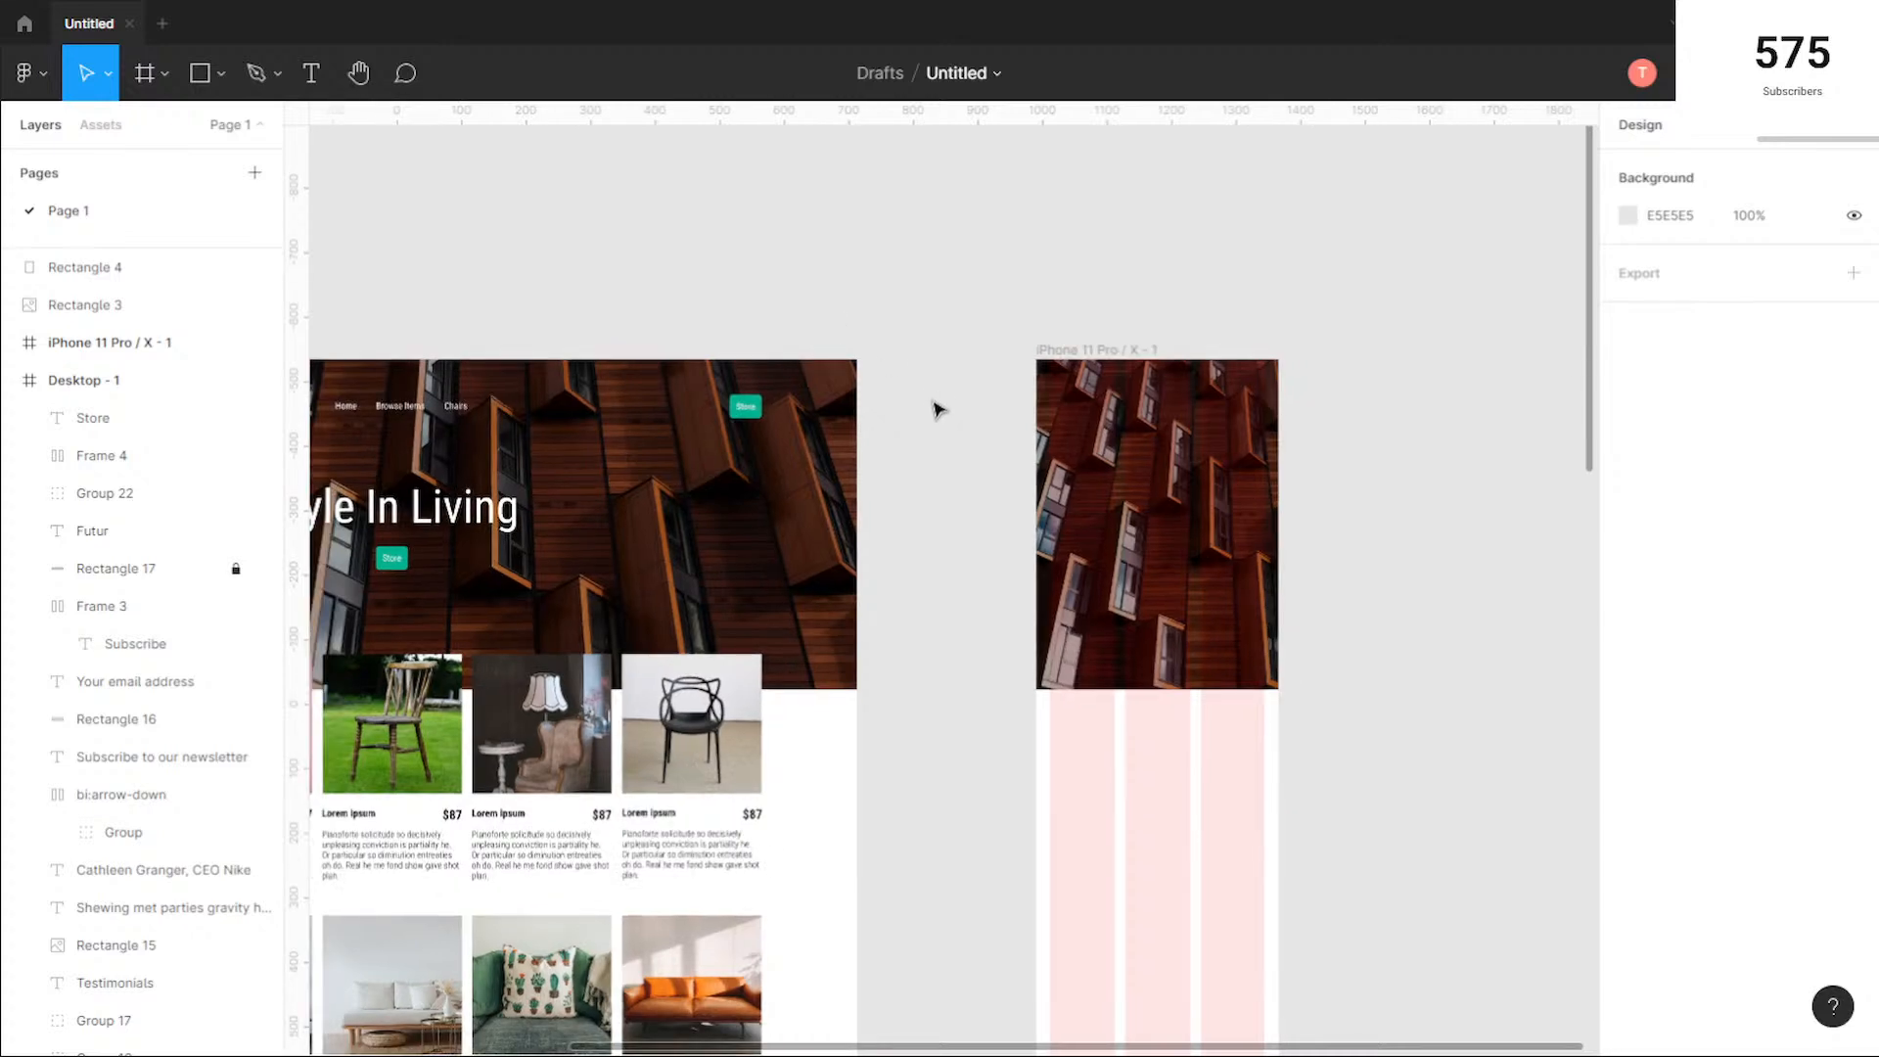
{"action": "left_click_drag", "start_coordinate": [990, 441], "coordinate": [1081, 442]}
{"action": "scroll", "coordinate": [1081, 442], "scroll_direction": "right", "scroll_amount": 2}
{"action": "scroll", "coordinate": [1342, 369], "scroll_direction": "up", "scroll_amount": 3}
{"action": "scroll", "coordinate": [1334, 587], "scroll_direction": "right", "scroll_amount": 3}
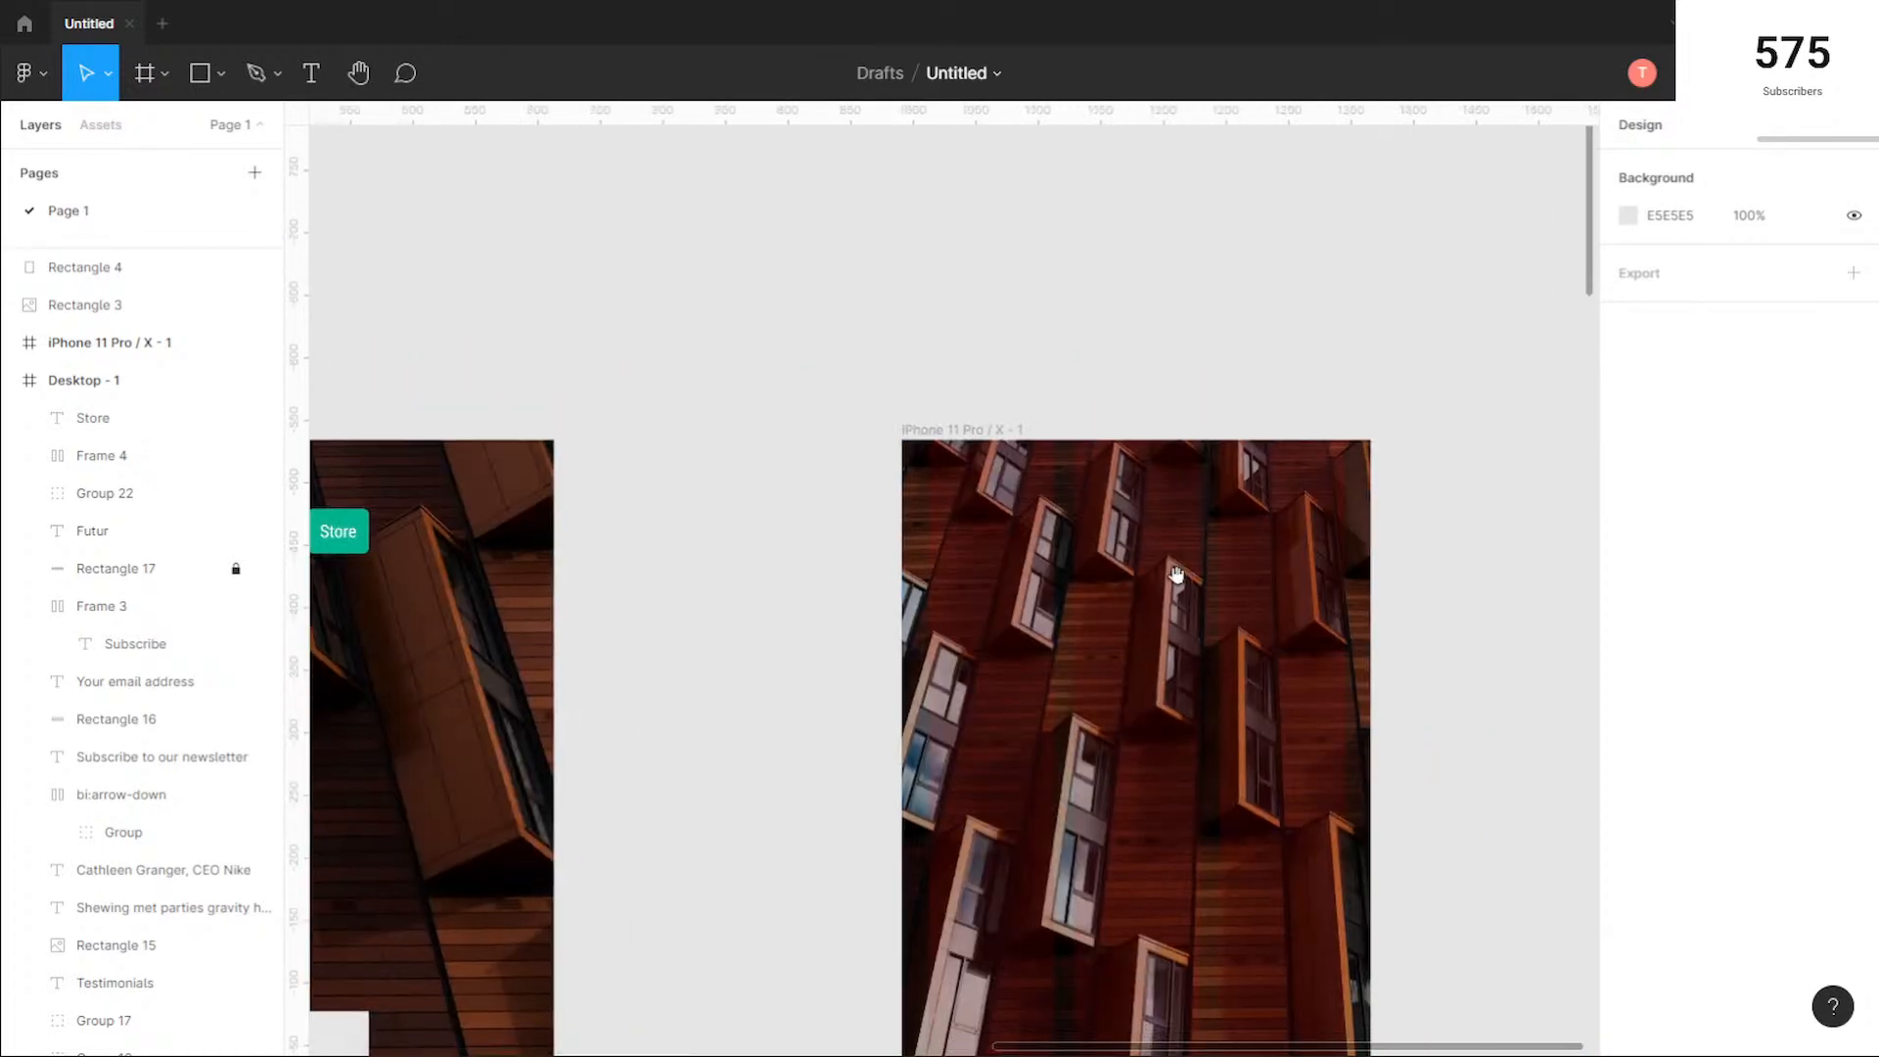
{"action": "scroll", "coordinate": [1168, 526], "scroll_direction": "up", "scroll_amount": 3}
{"action": "scroll", "coordinate": [1164, 609], "scroll_direction": "down", "scroll_amount": 2}
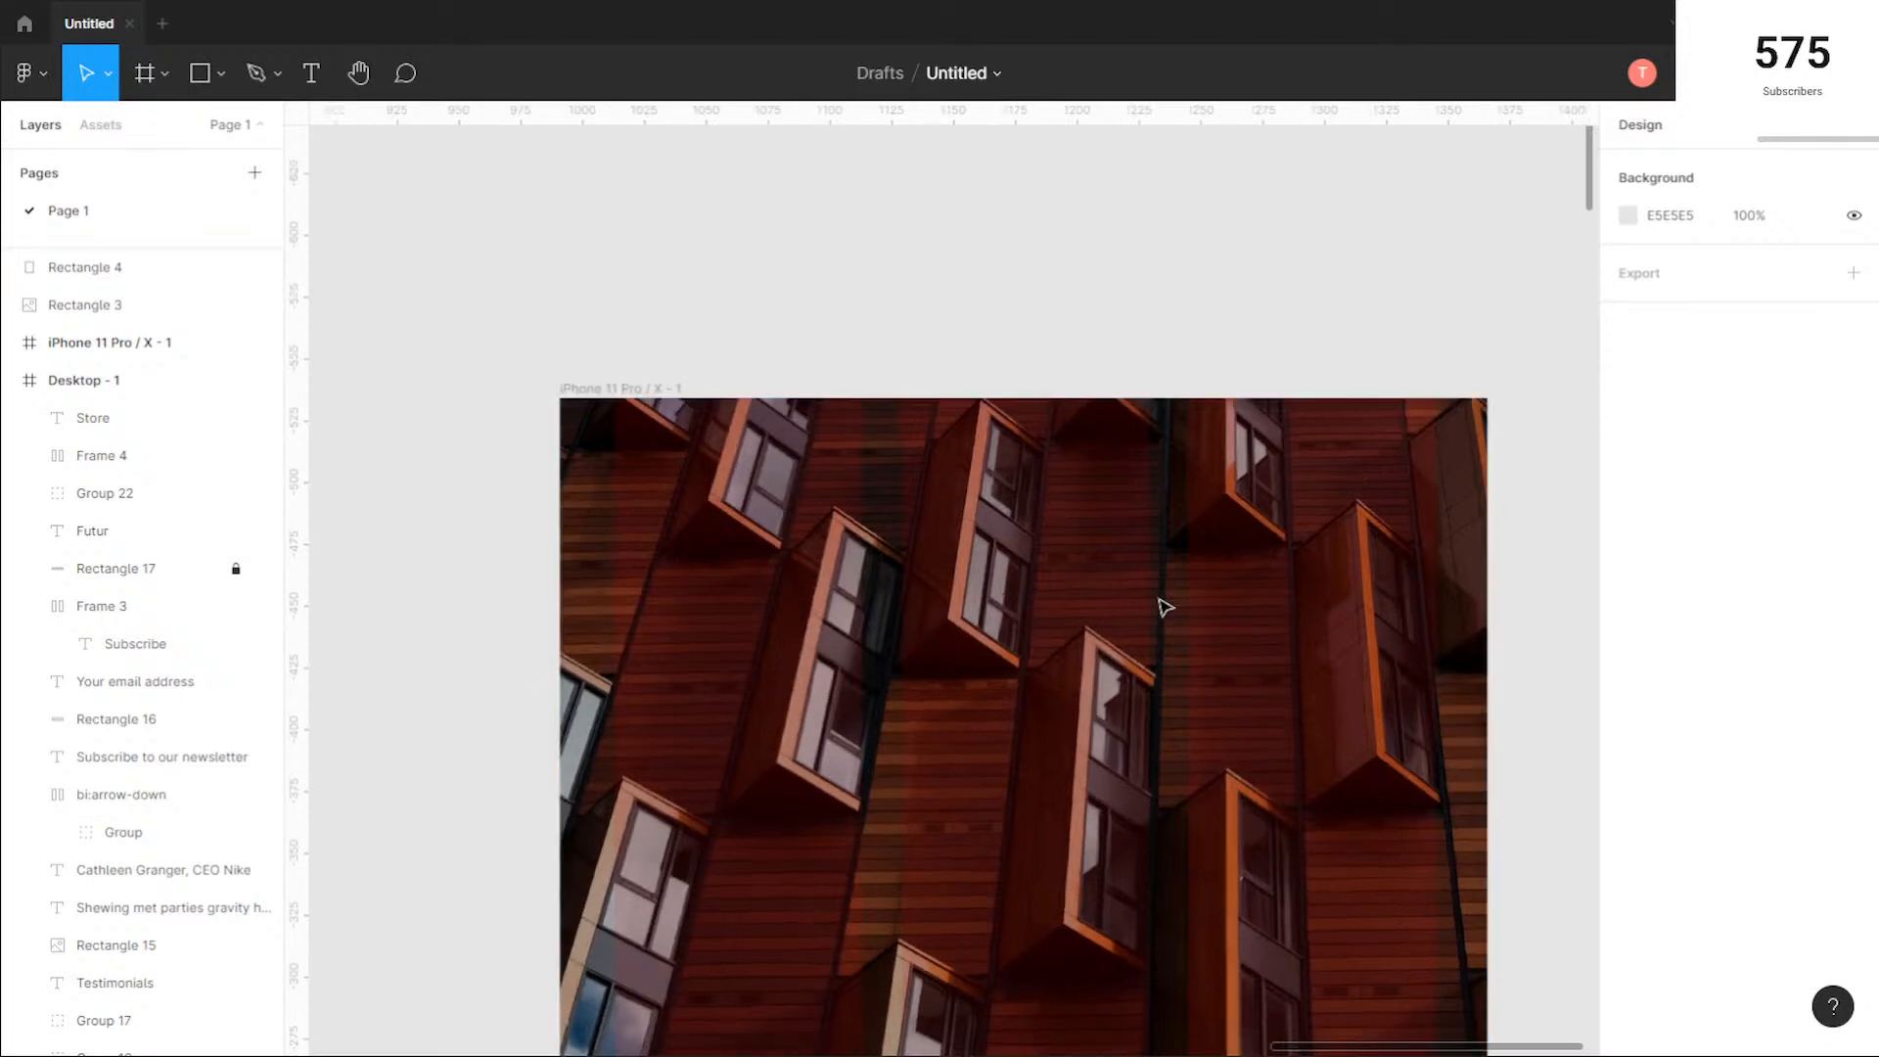
{"action": "left_click_drag", "start_coordinate": [1157, 722], "coordinate": [1097, 611]}
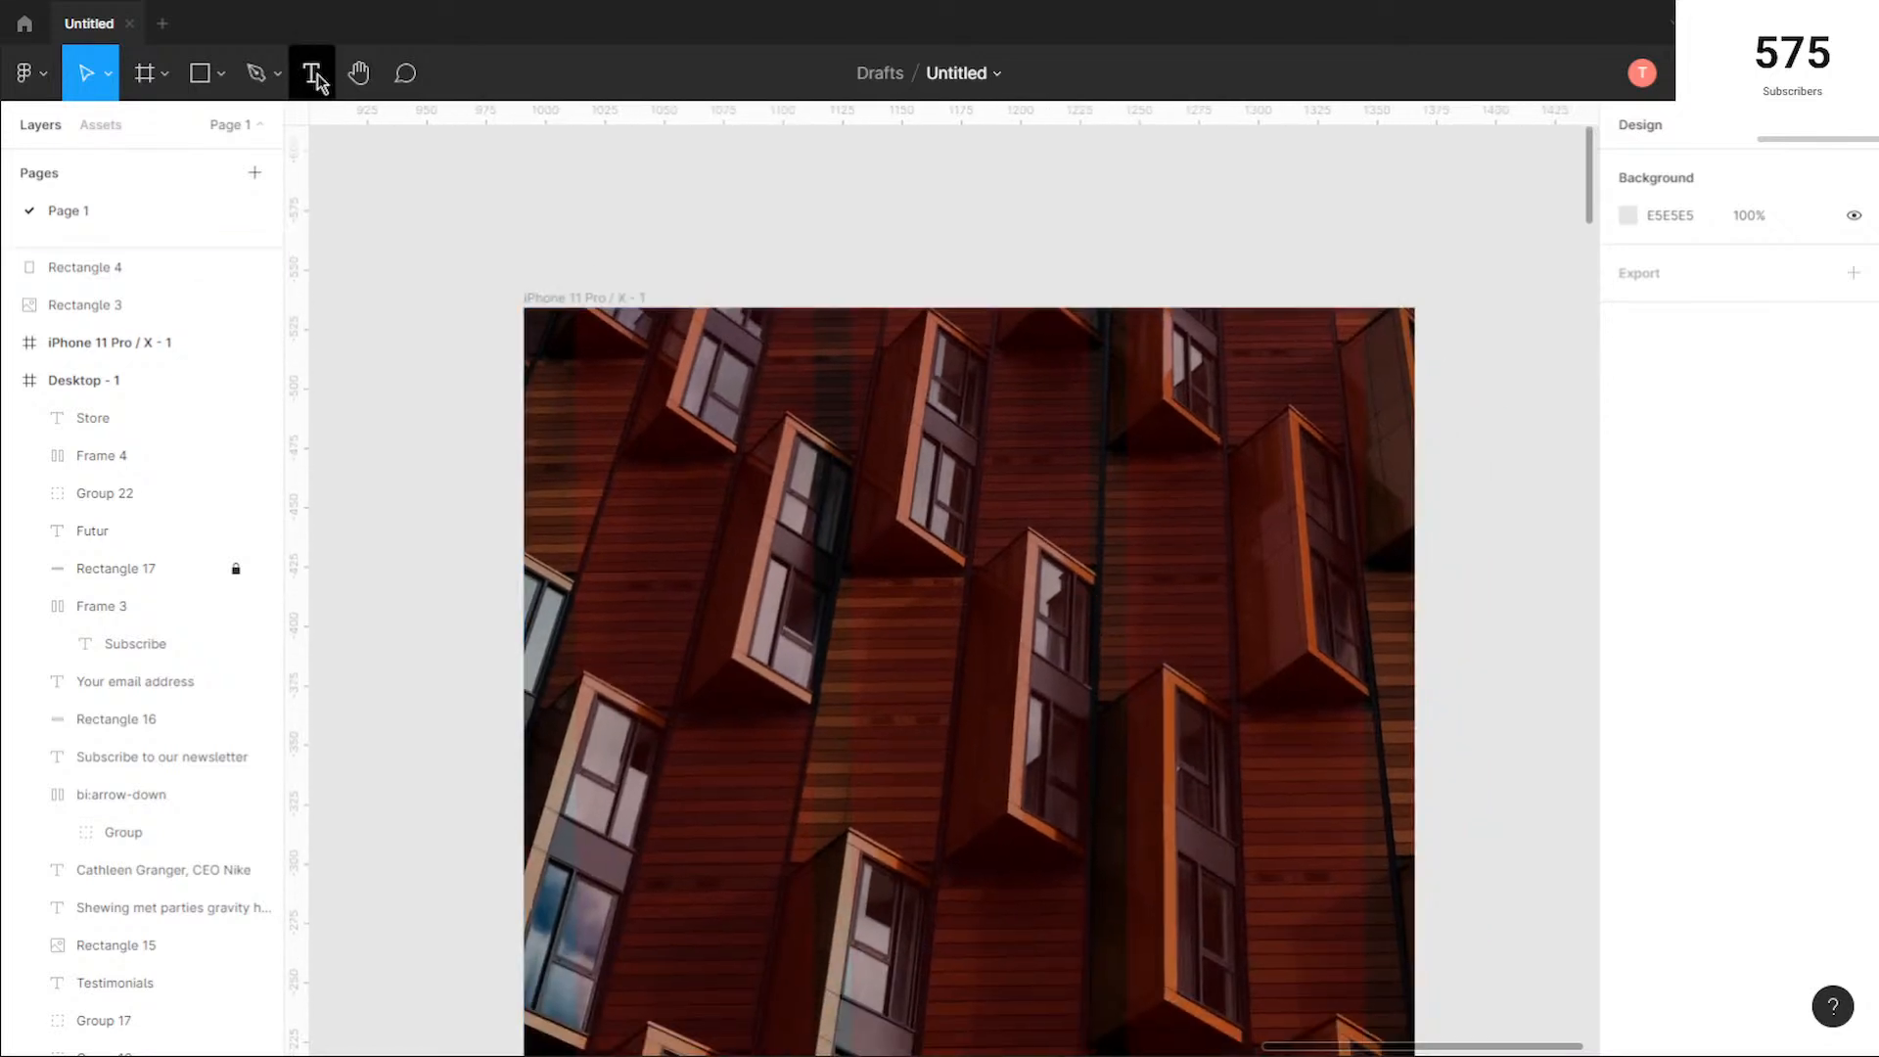
{"action": "left_click", "coordinate": [306, 74]}
{"action": "left_click", "coordinate": [938, 371]}
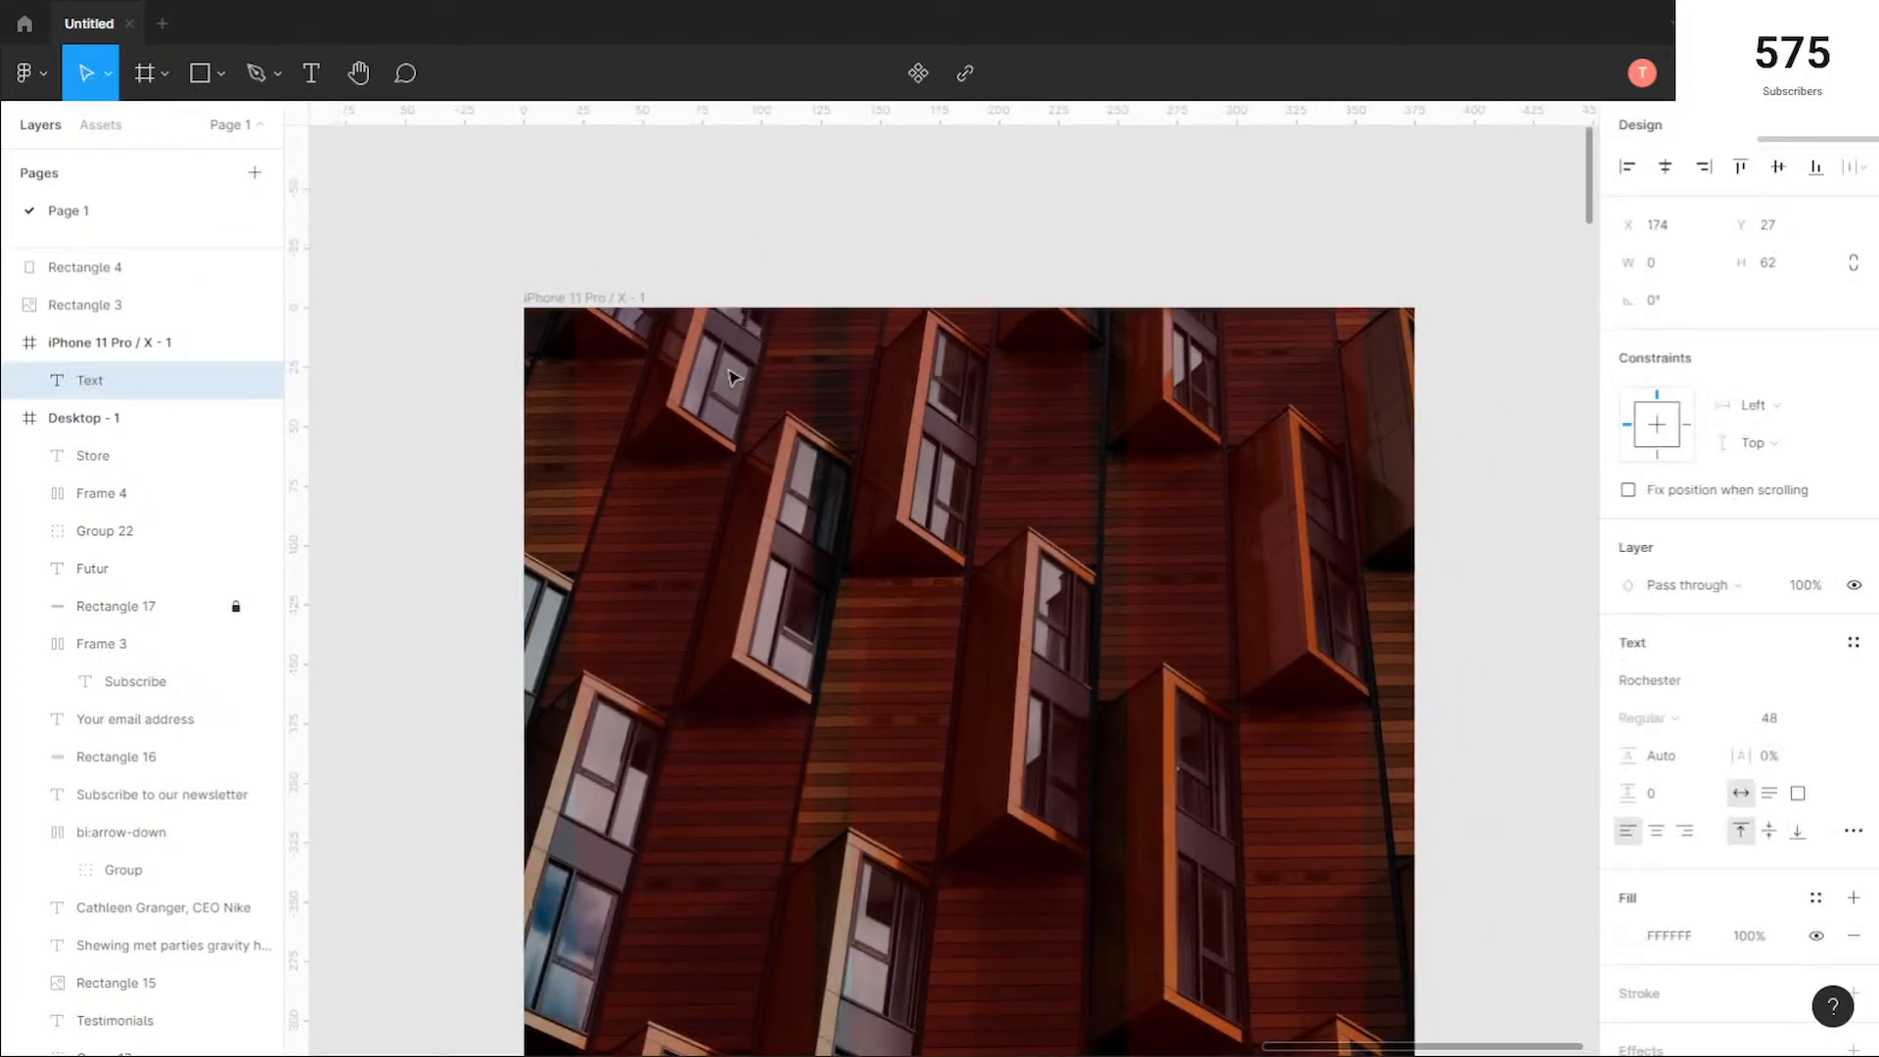
{"action": "left_click", "coordinate": [13, 421]}
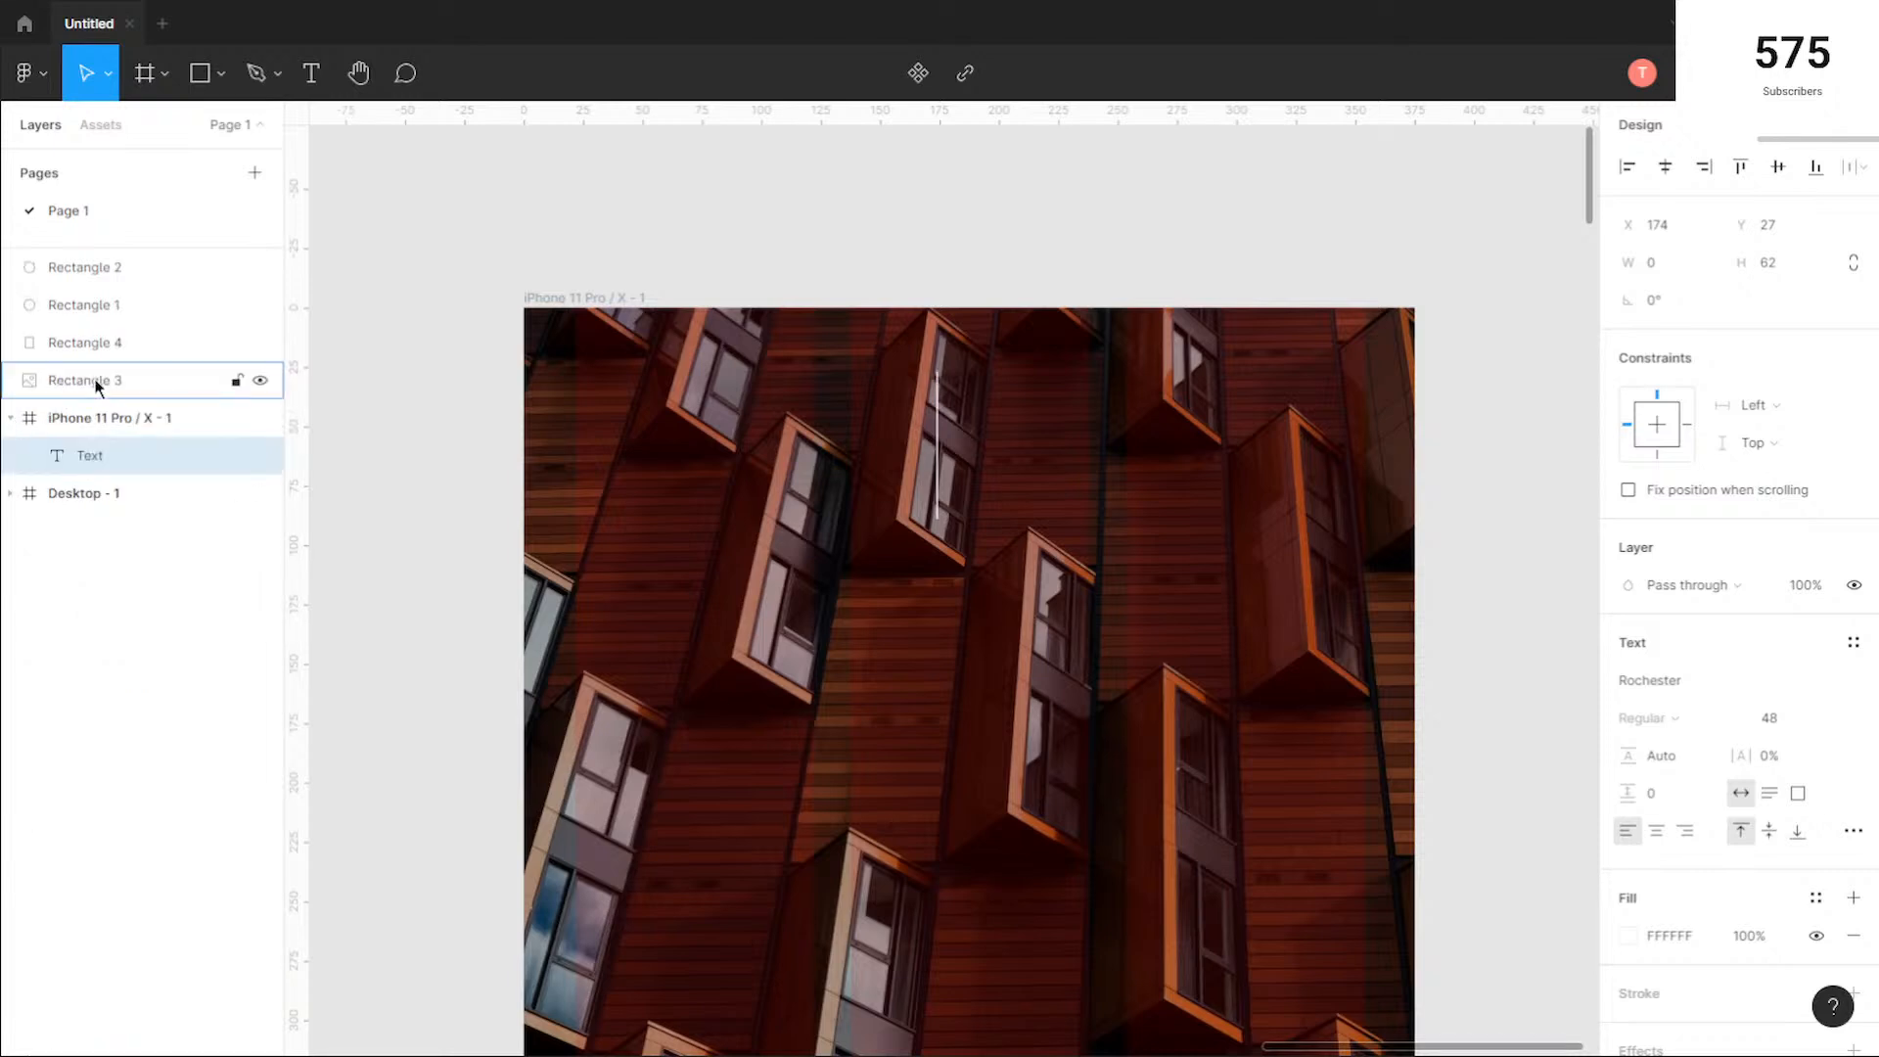
{"action": "left_click", "coordinate": [132, 465]}
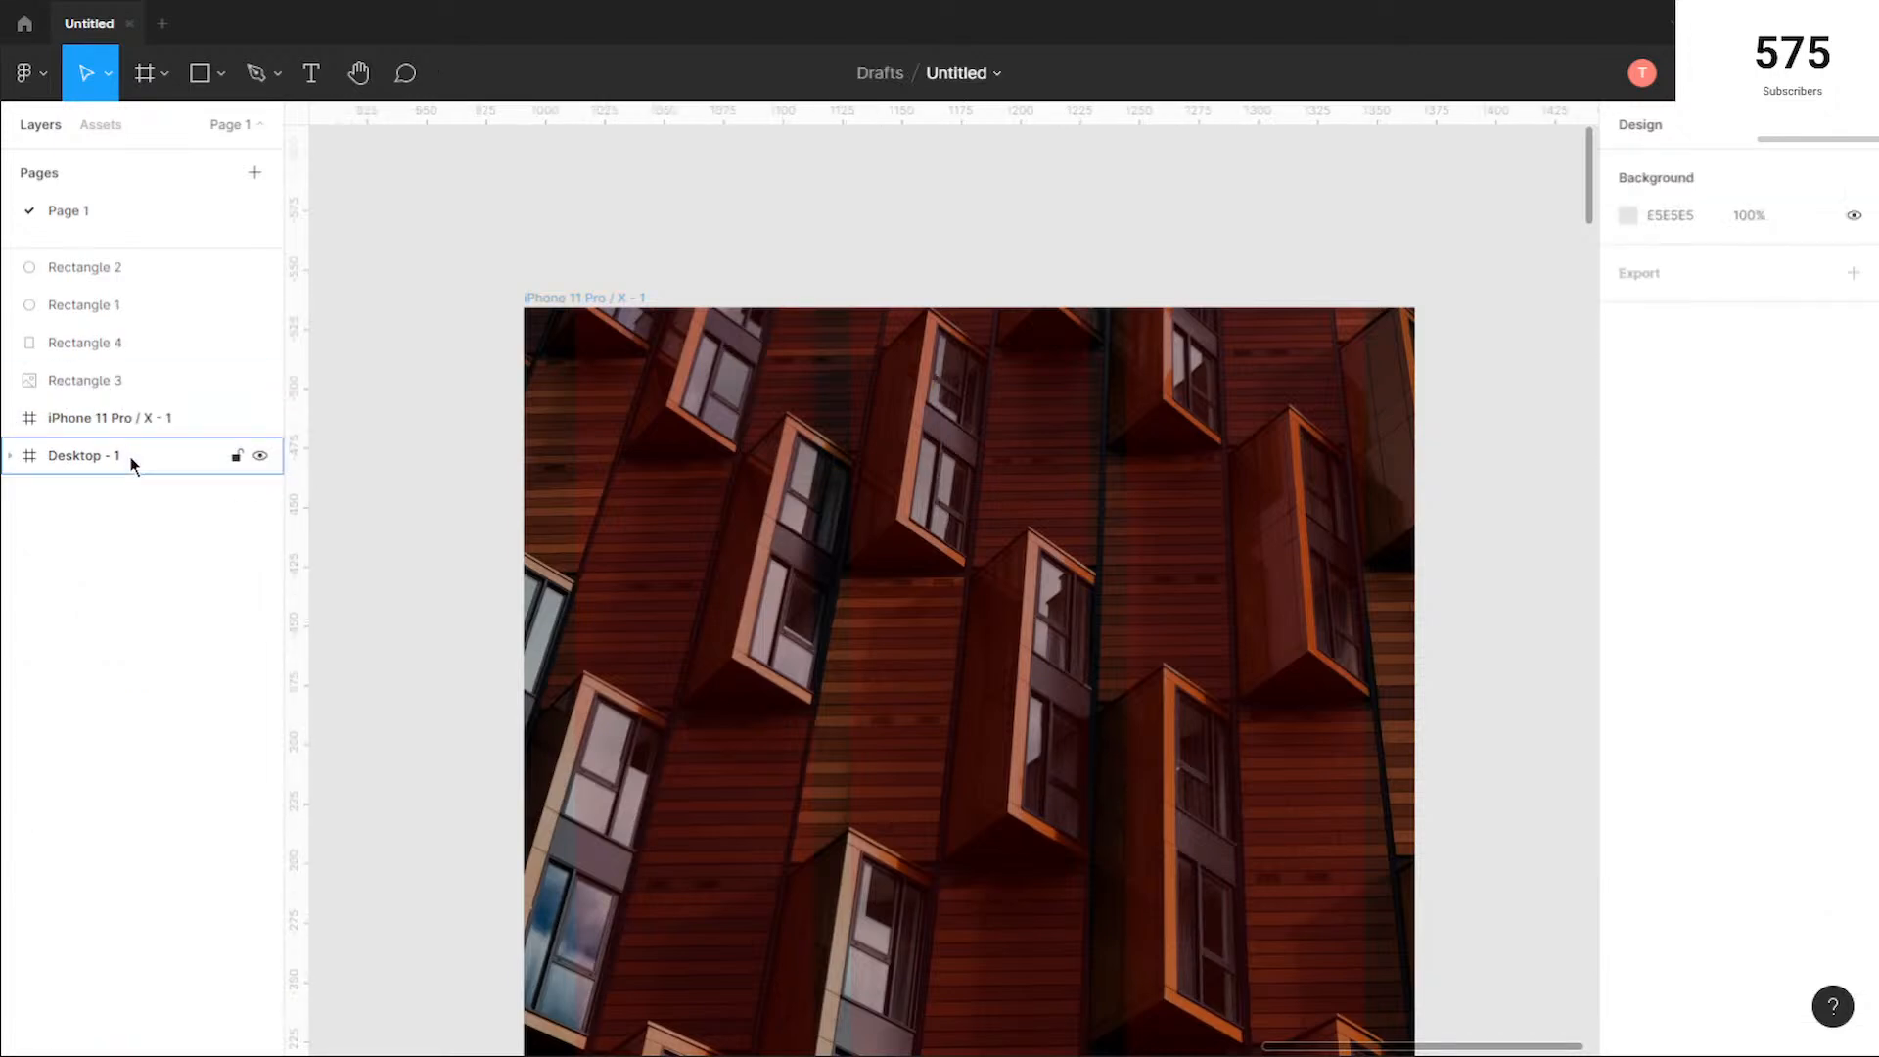
Step: Nest the hero image copy, Rectangle 3, and its overlay, Rectangle 4, inside the iPhone 11 Pro / X - 1 frame
{"action": "left_click", "coordinate": [144, 419]}
{"action": "left_click", "coordinate": [128, 380]}
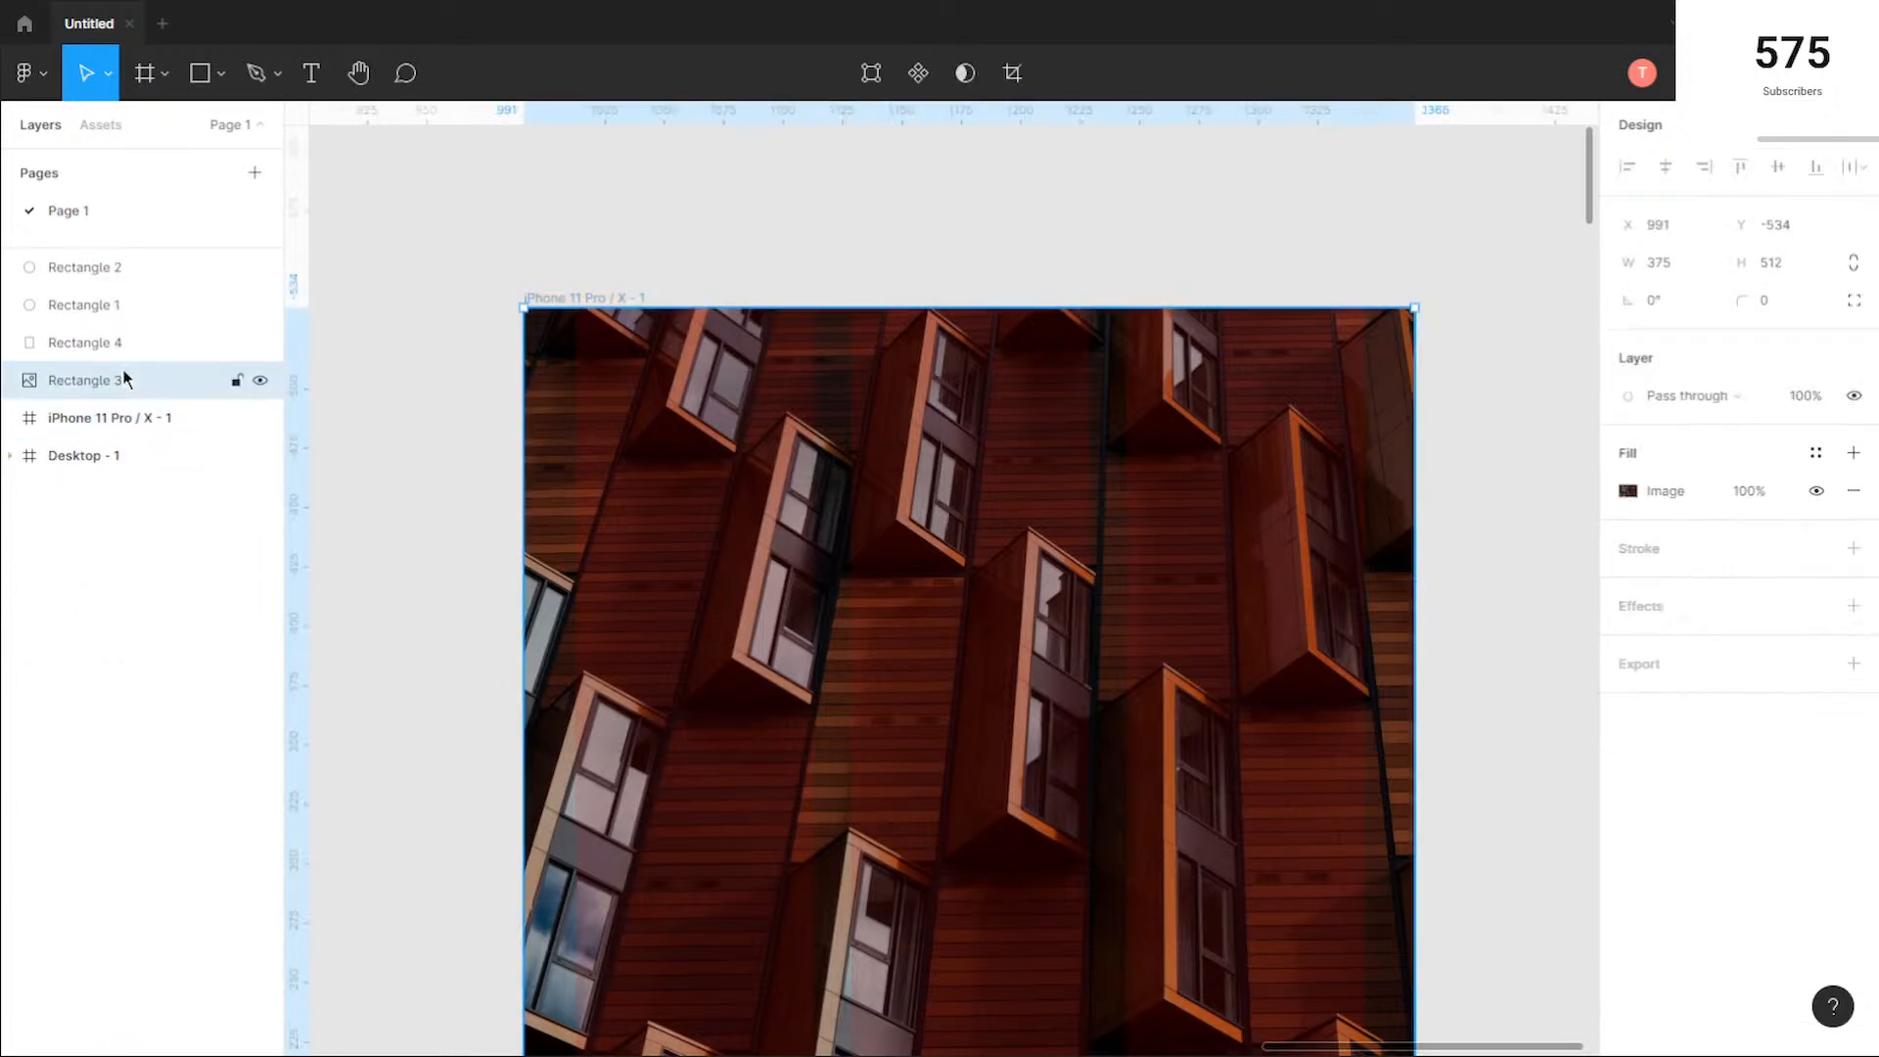
{"action": "left_click", "coordinate": [127, 345]}
{"action": "key", "text": "shift+0"}
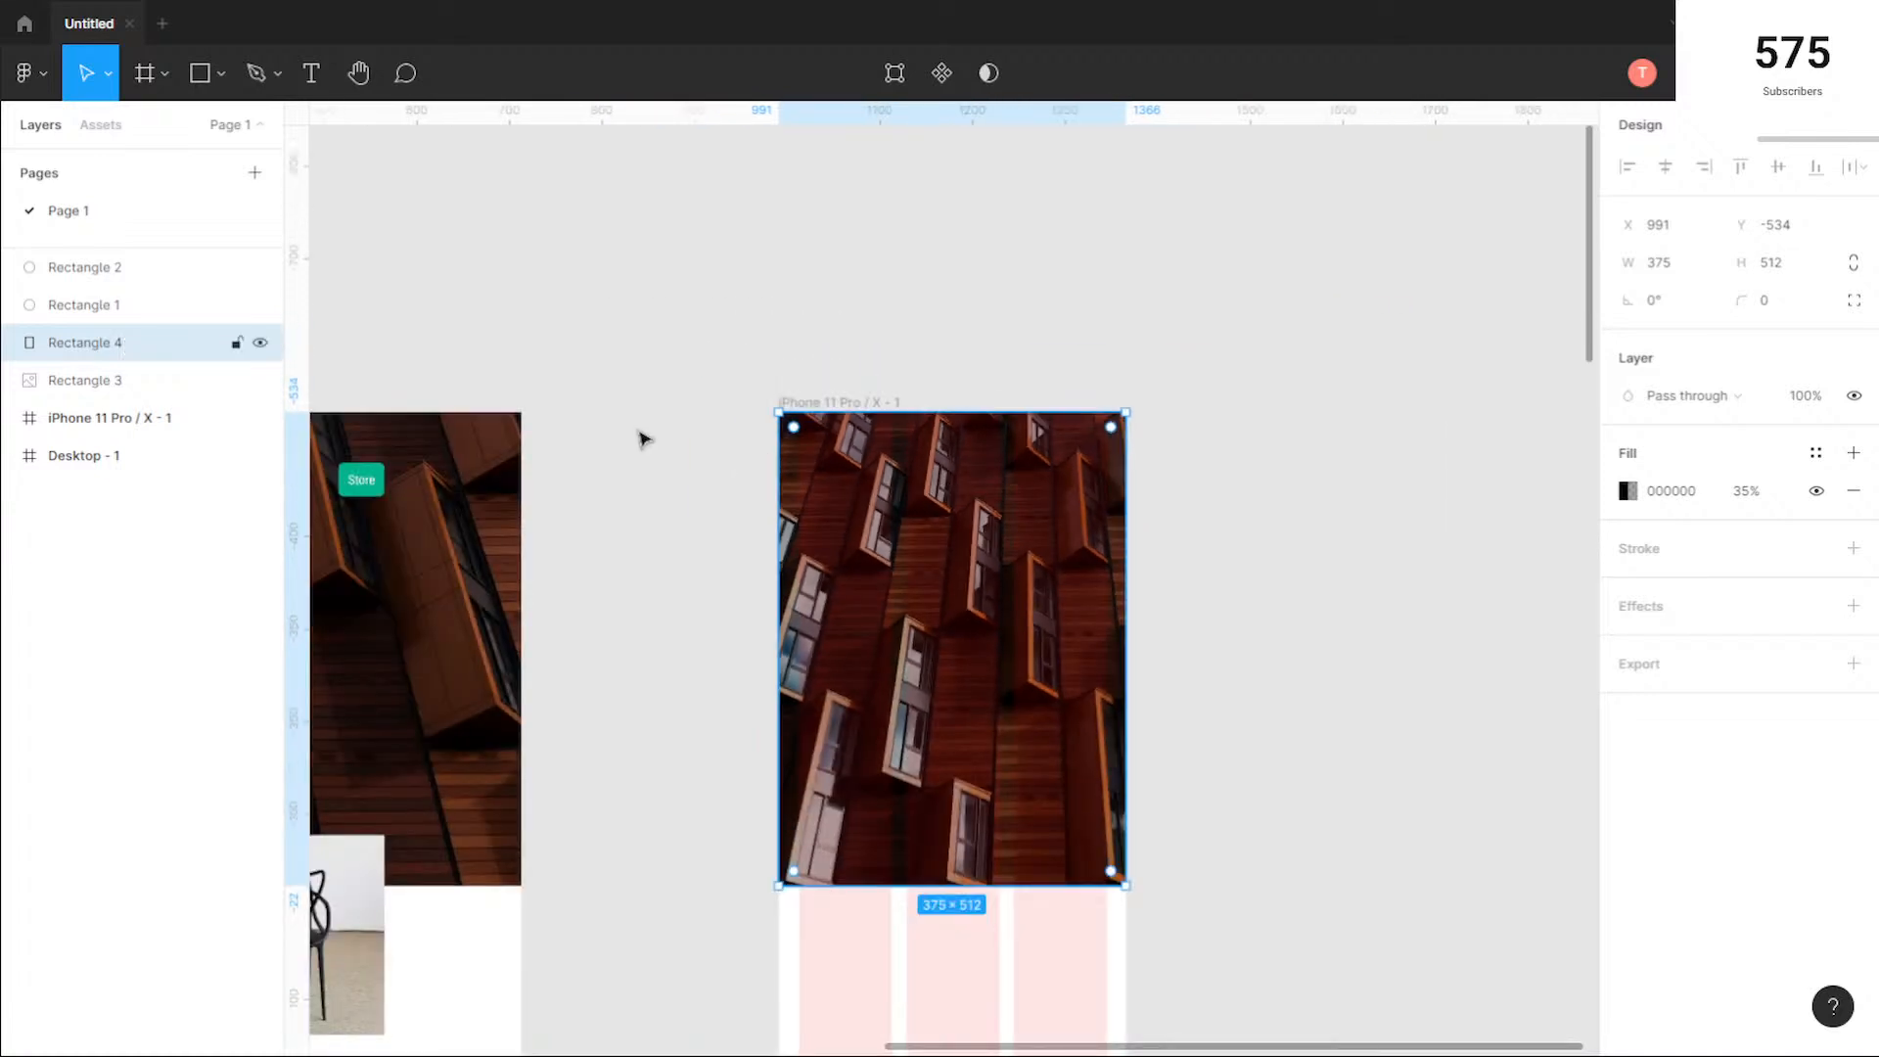
{"action": "left_click", "coordinate": [107, 304]}
{"action": "left_click", "coordinate": [109, 345]}
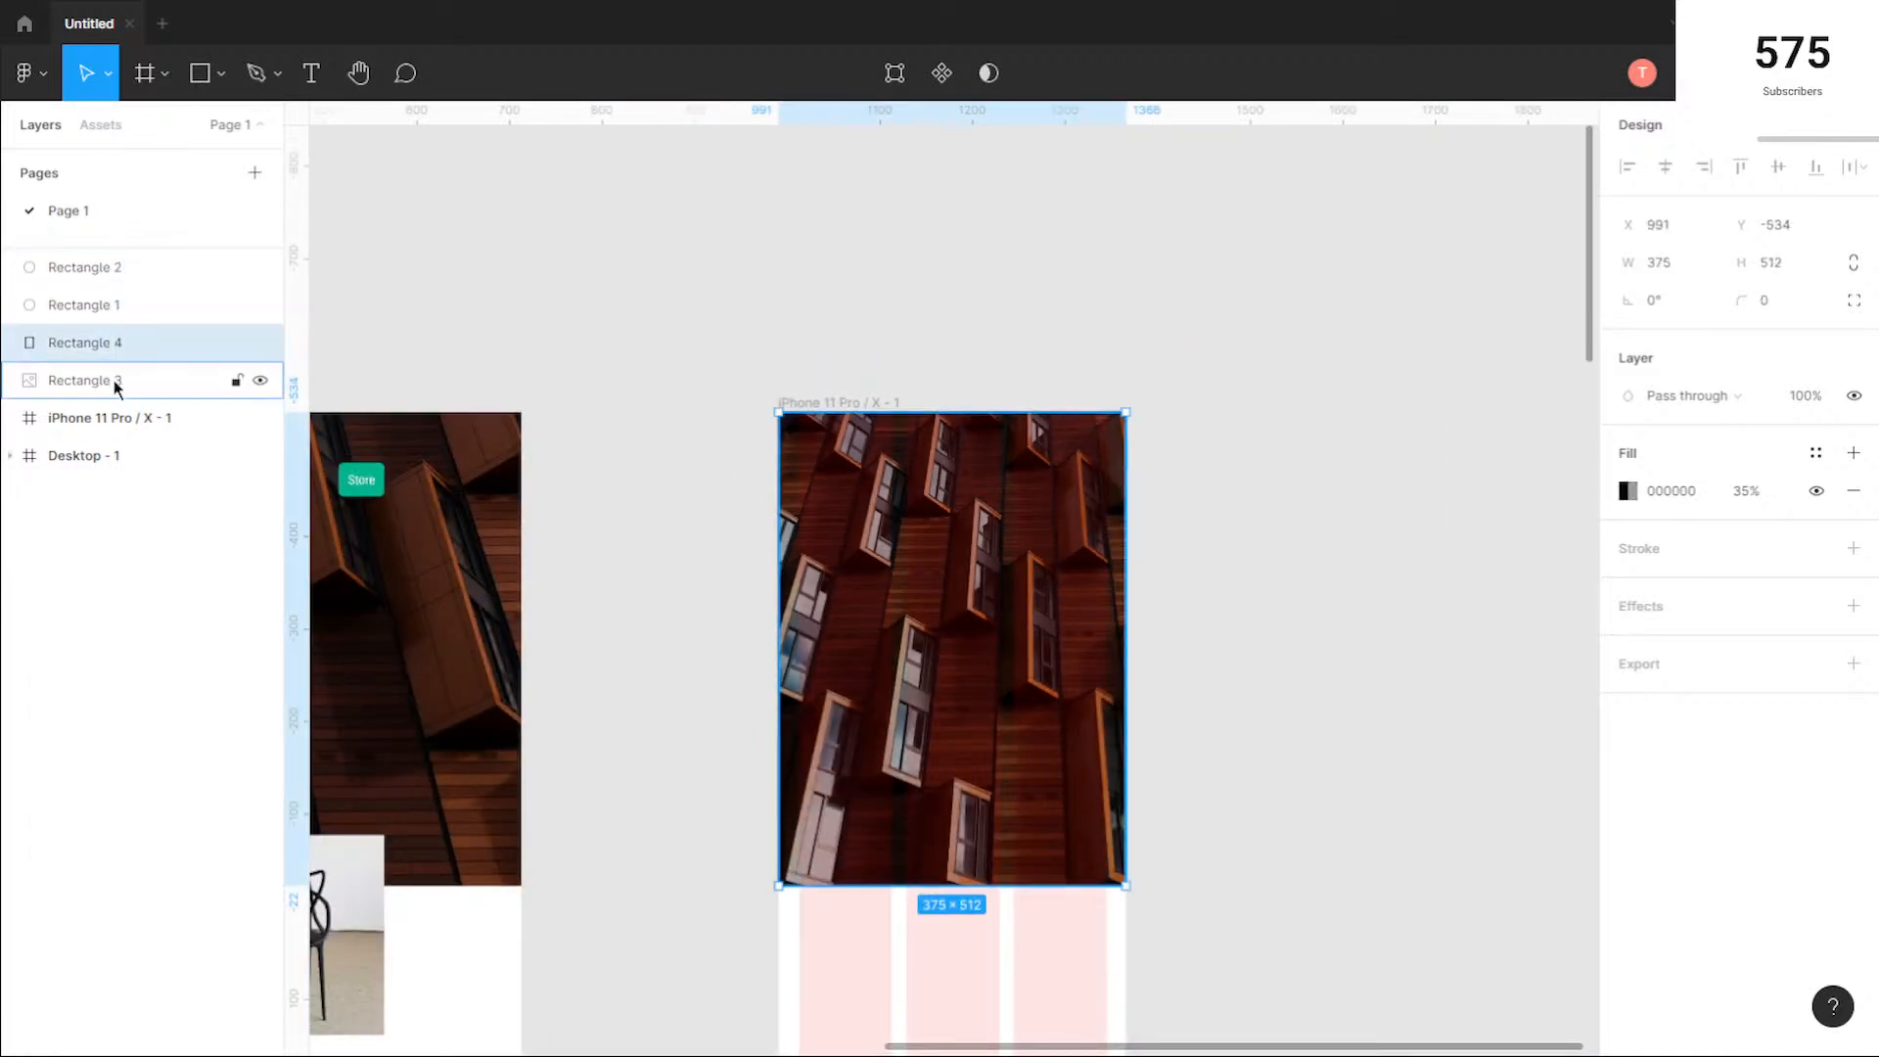
{"action": "left_click", "coordinate": [115, 382]}
{"action": "left_click", "coordinate": [114, 354], "text": "shift"}
{"action": "left_click_drag", "start_coordinate": [133, 346], "coordinate": [157, 437]}
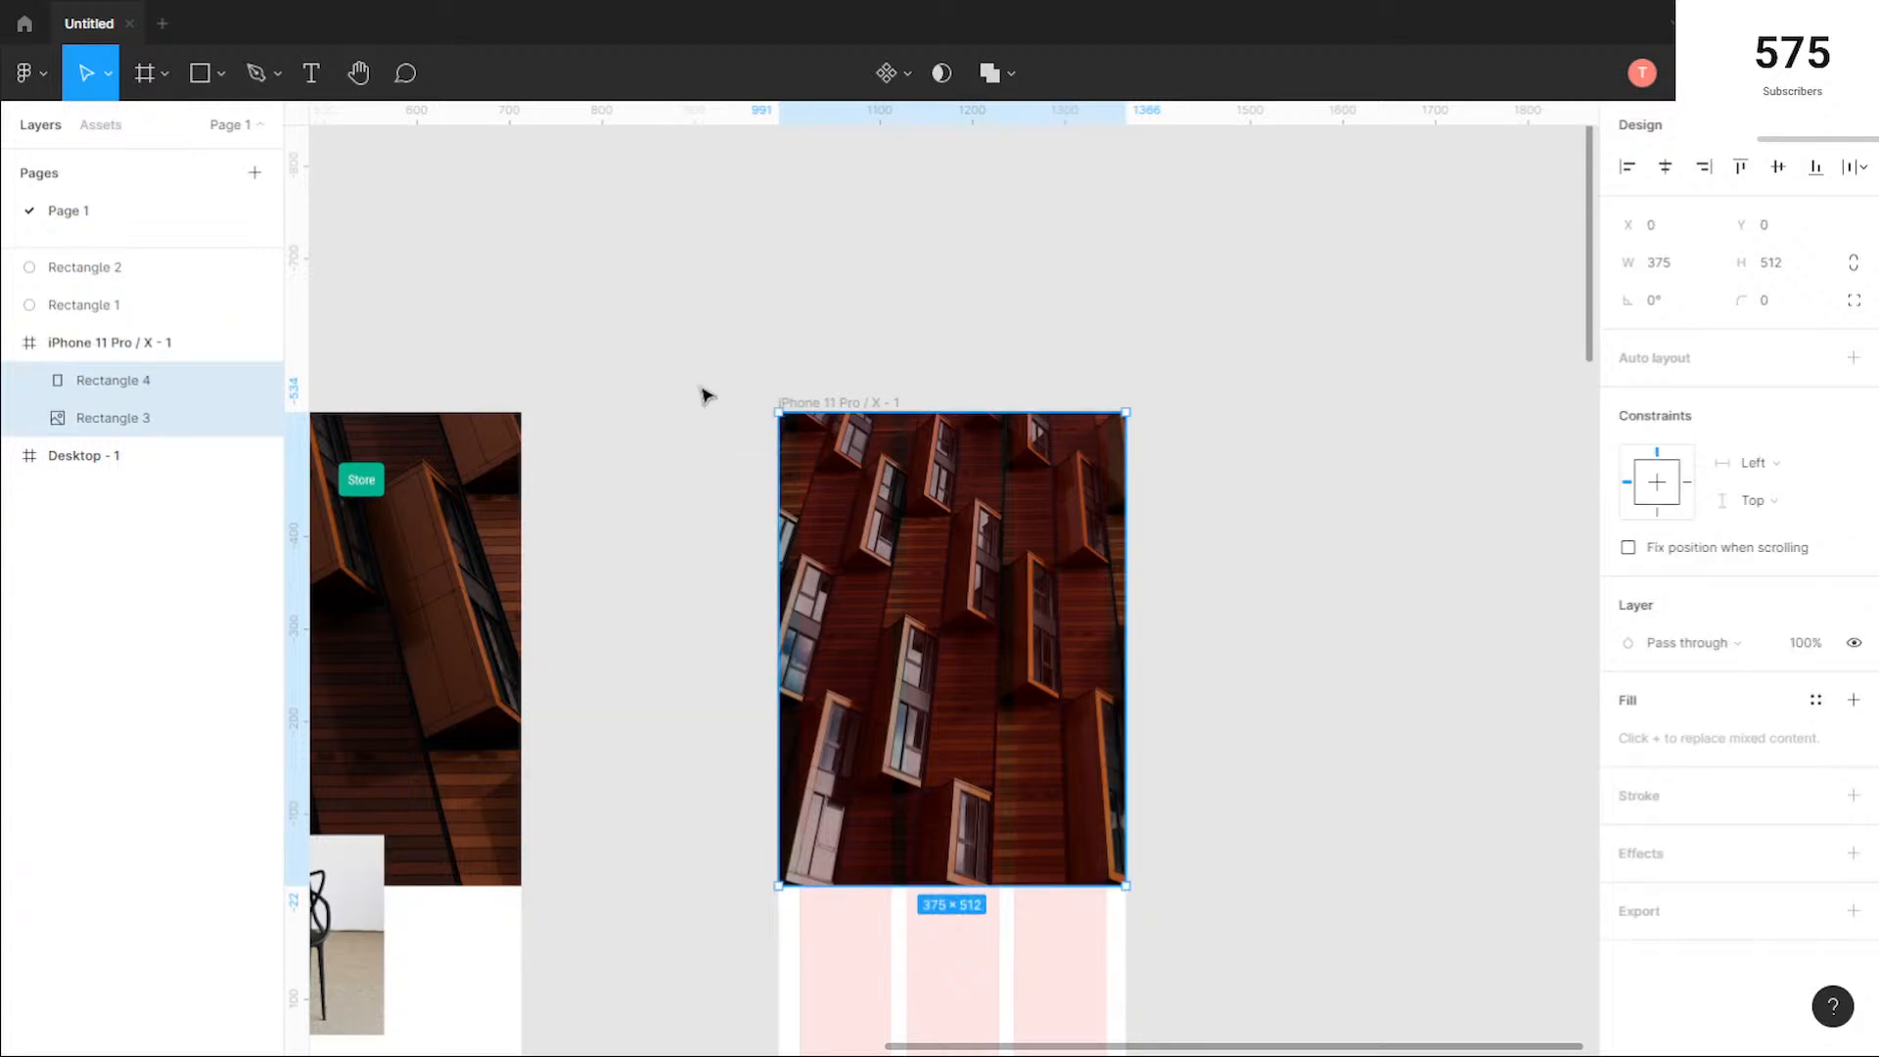
Step: Lock both the hero image and the overlay inside the iPhone frame
{"action": "left_click", "coordinate": [759, 367]}
{"action": "left_click", "coordinate": [237, 418]}
{"action": "left_click", "coordinate": [236, 380]}
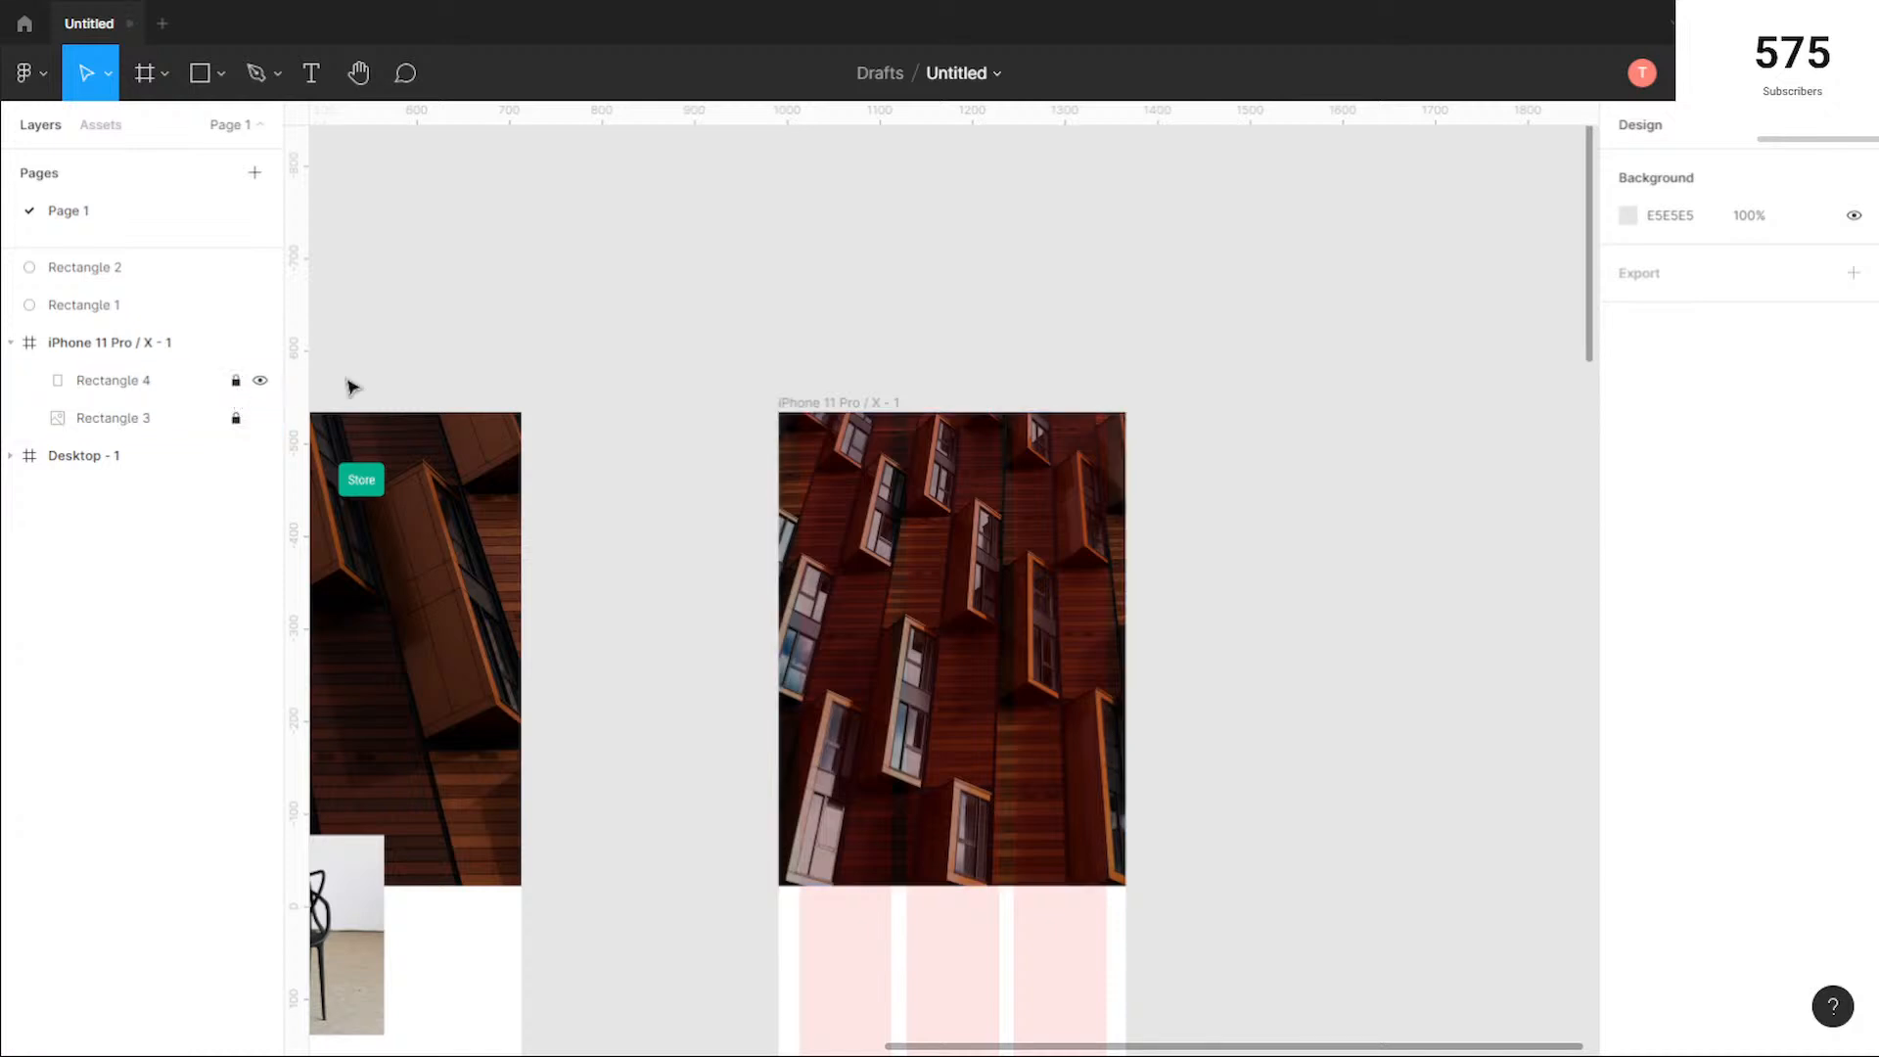
Step: Add the white logo text "Futur" in Rochester near the top of the mobile hero
{"action": "left_click", "coordinate": [310, 75]}
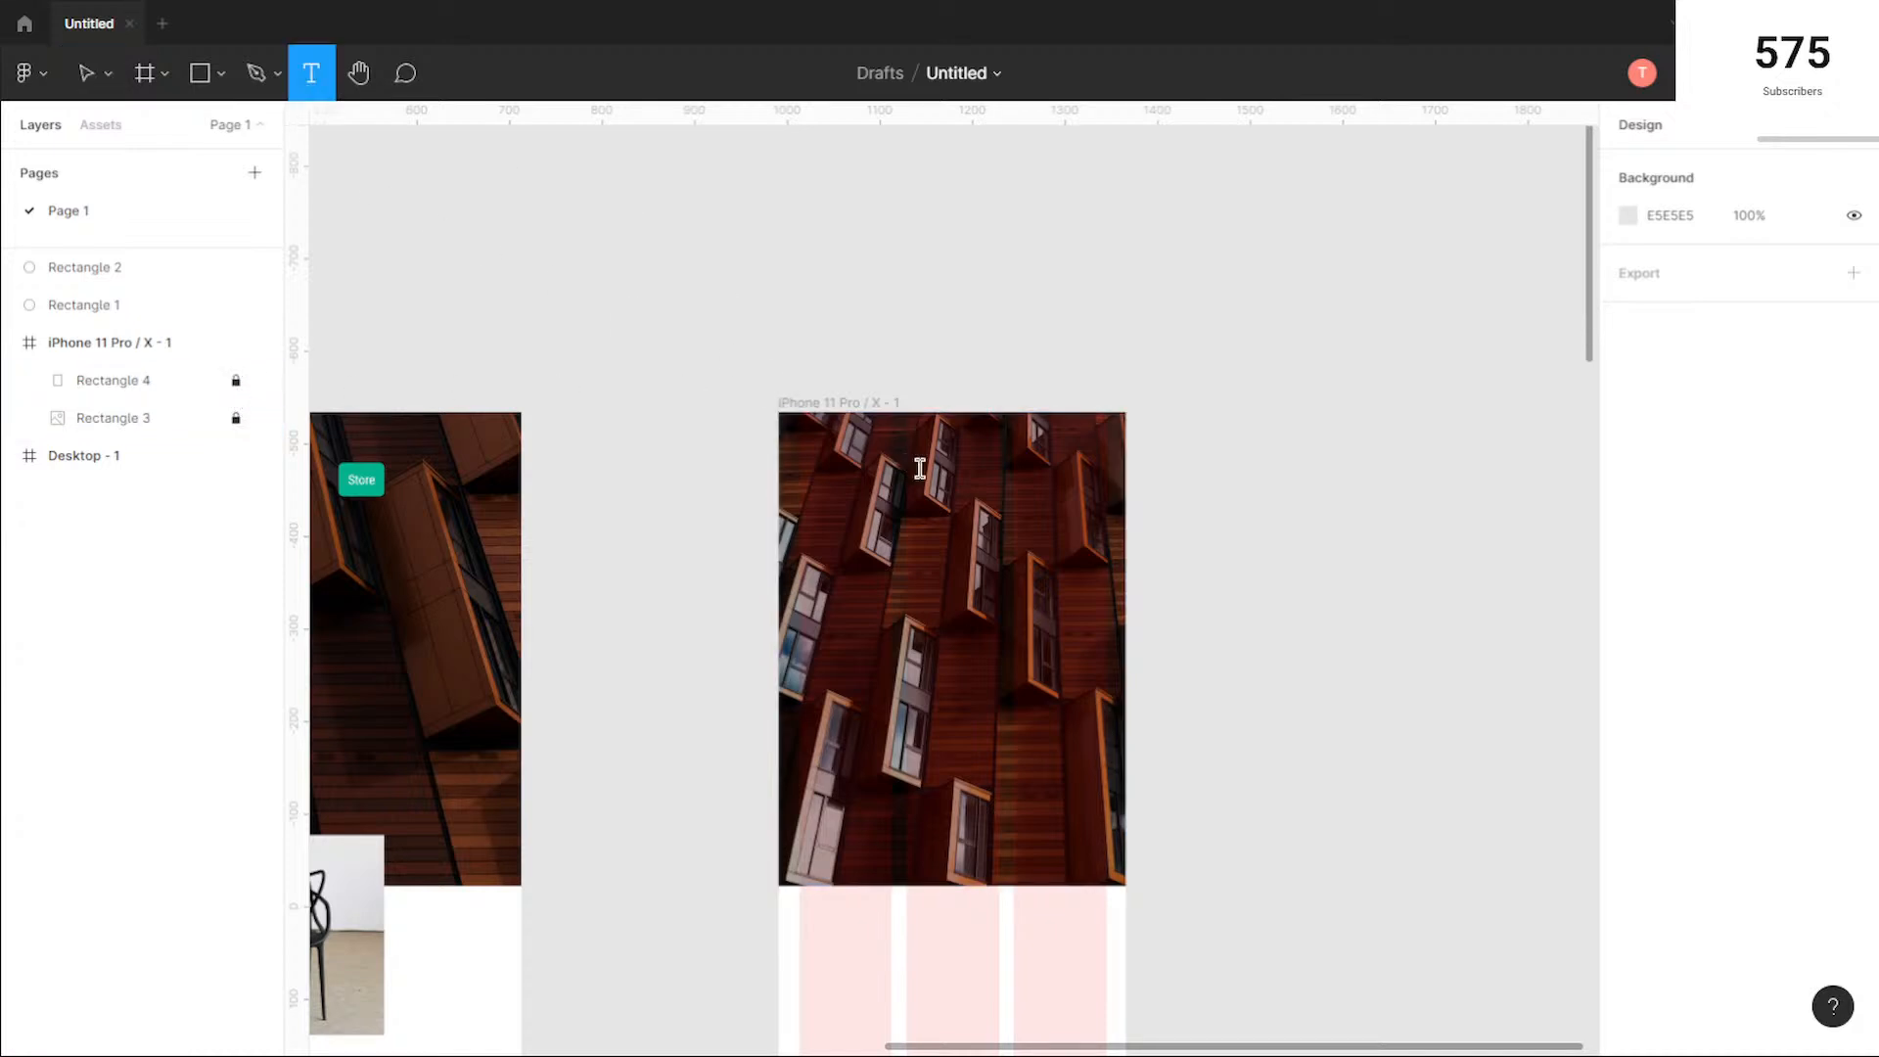
{"action": "left_click", "coordinate": [905, 460]}
{"action": "type", "text": "Futur"}
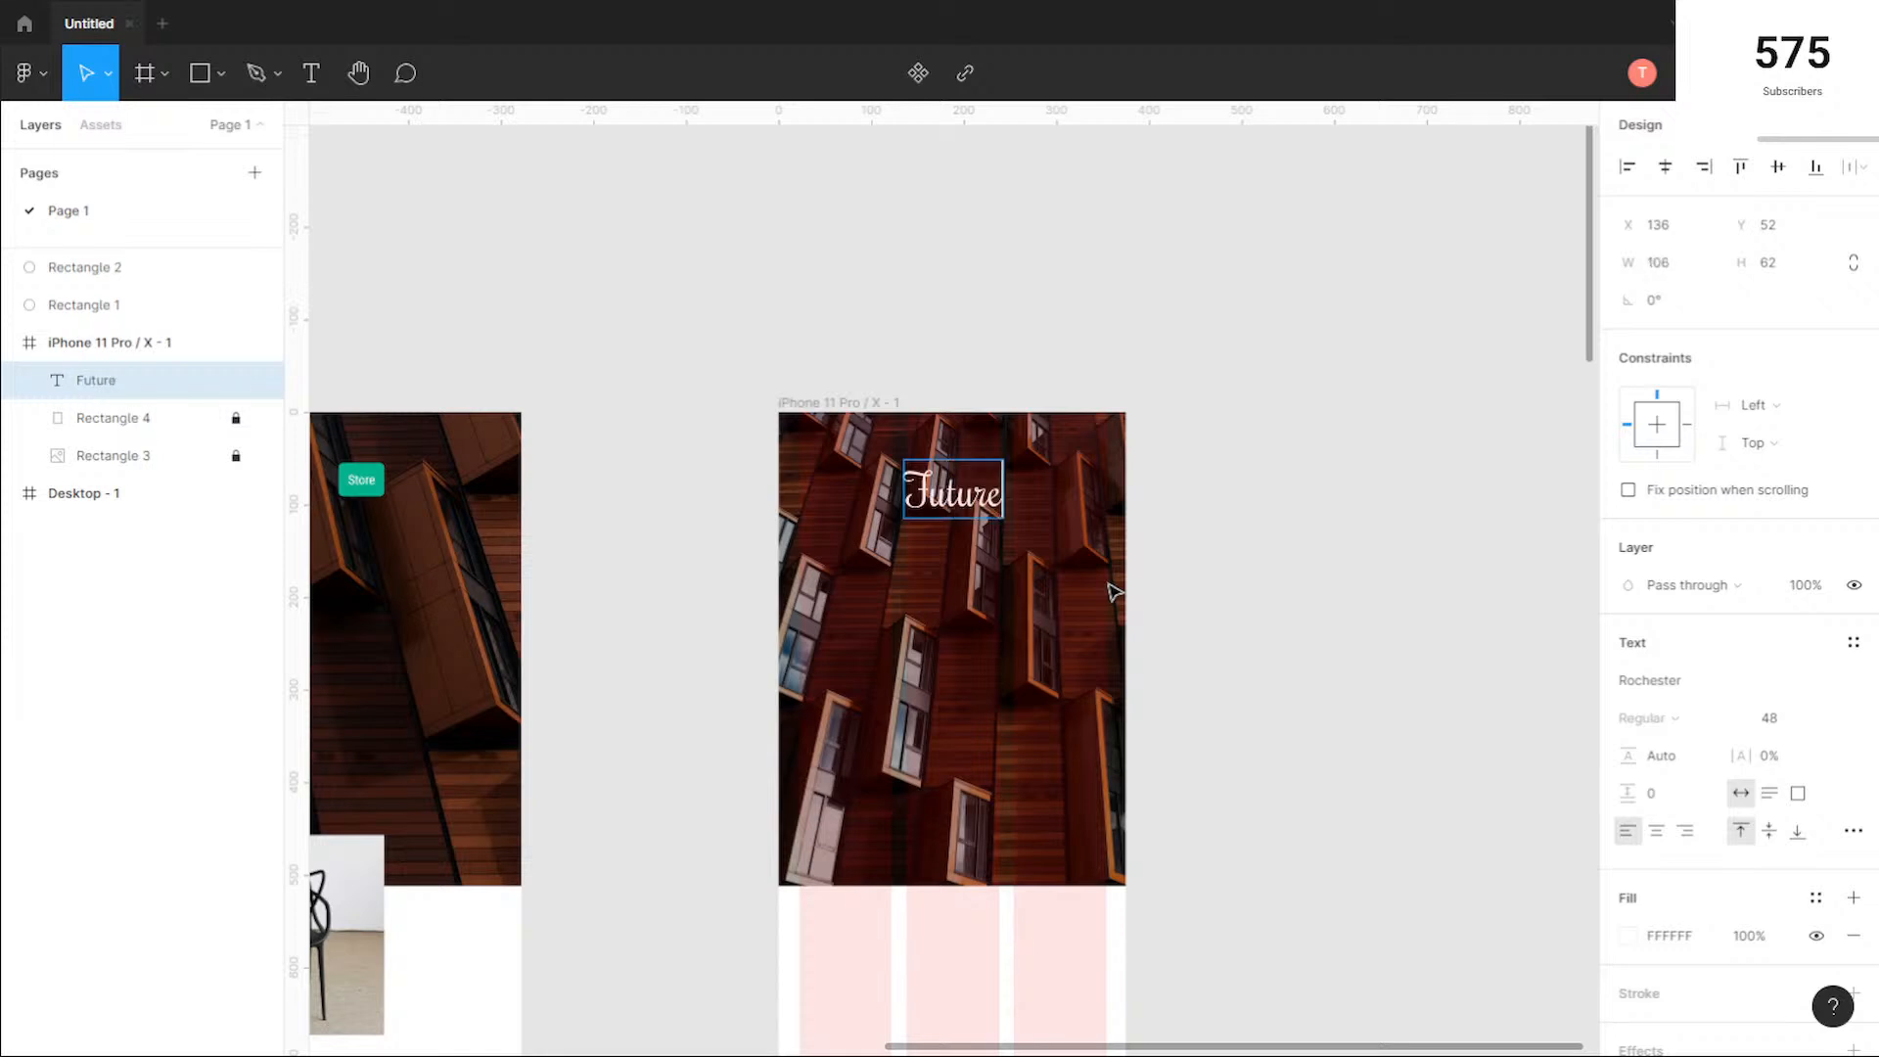
{"action": "key", "text": "Escape"}
Step: Centre the Futur logo horizontally near the top edge of the mobile hero and set its font size to 36
{"action": "scroll", "coordinate": [1028, 454], "scroll_direction": "up", "scroll_amount": 5}
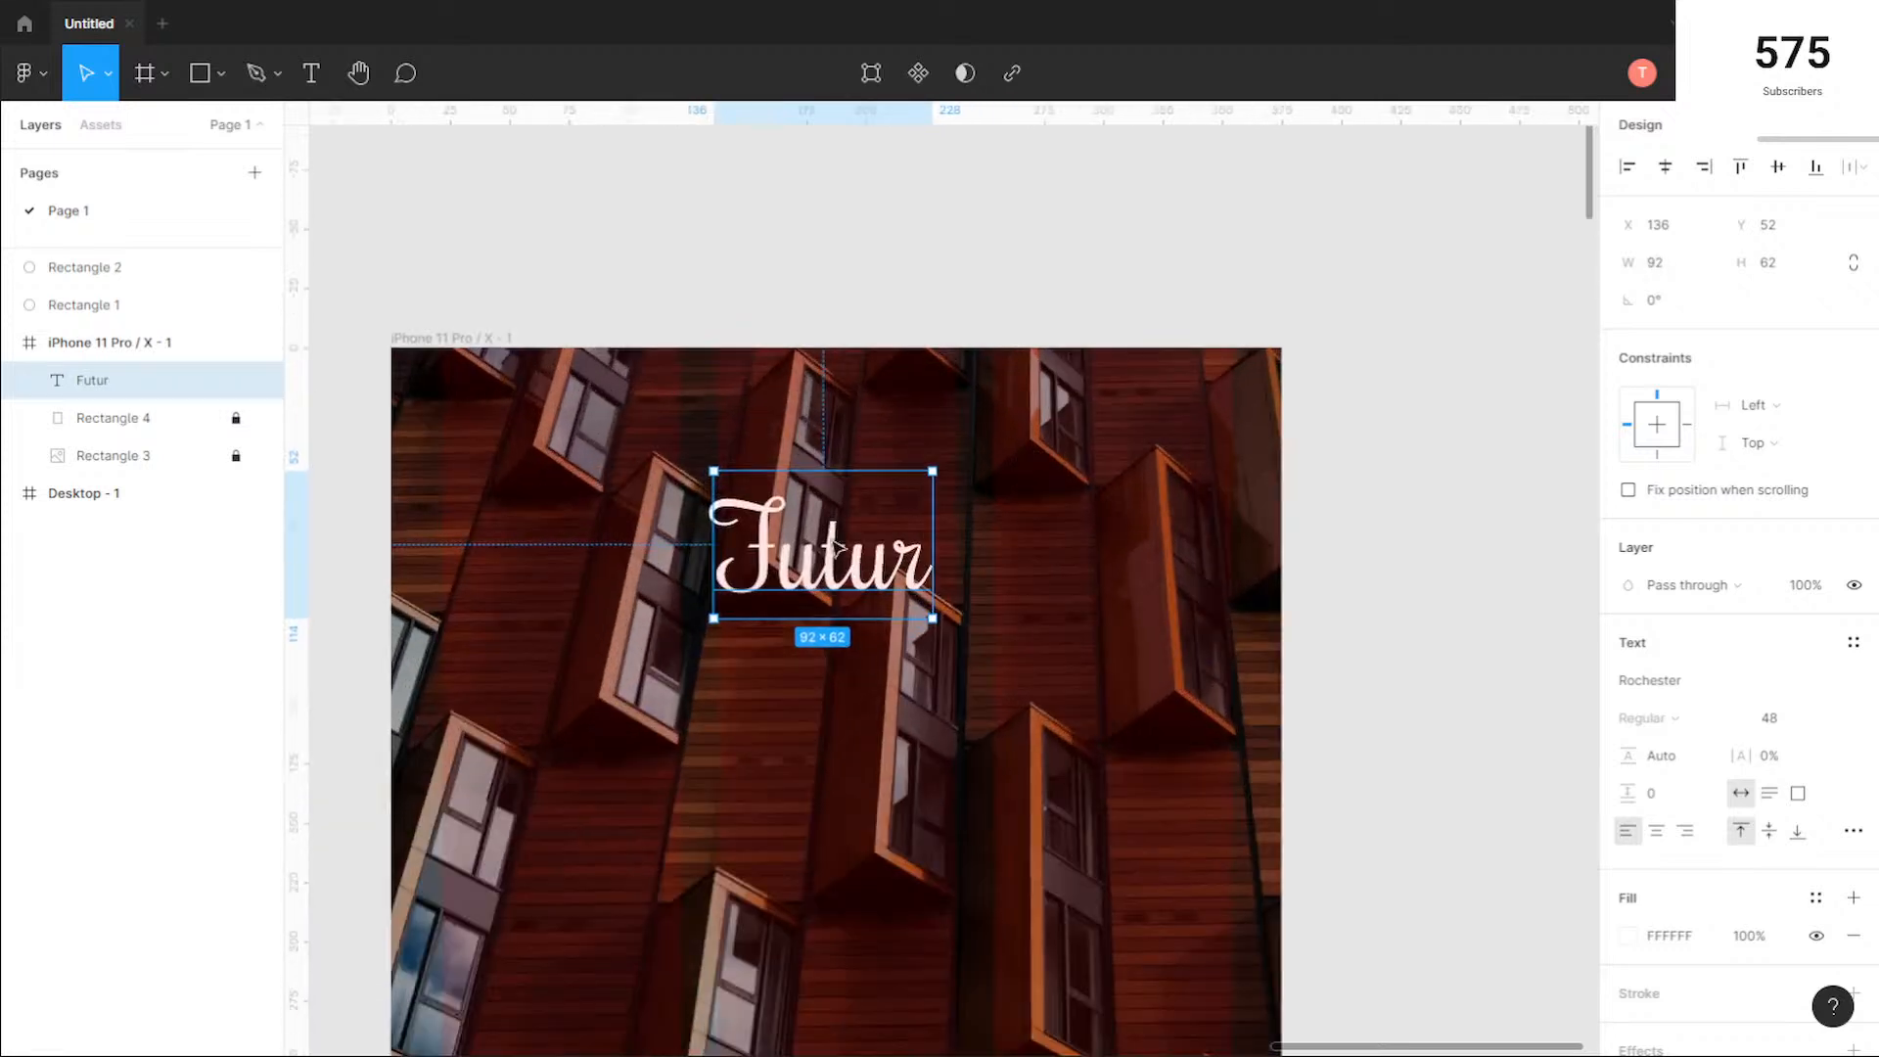
{"action": "left_click_drag", "start_coordinate": [848, 516], "coordinate": [835, 478]}
{"action": "left_click", "coordinate": [1050, 732]}
{"action": "left_click", "coordinate": [911, 529]}
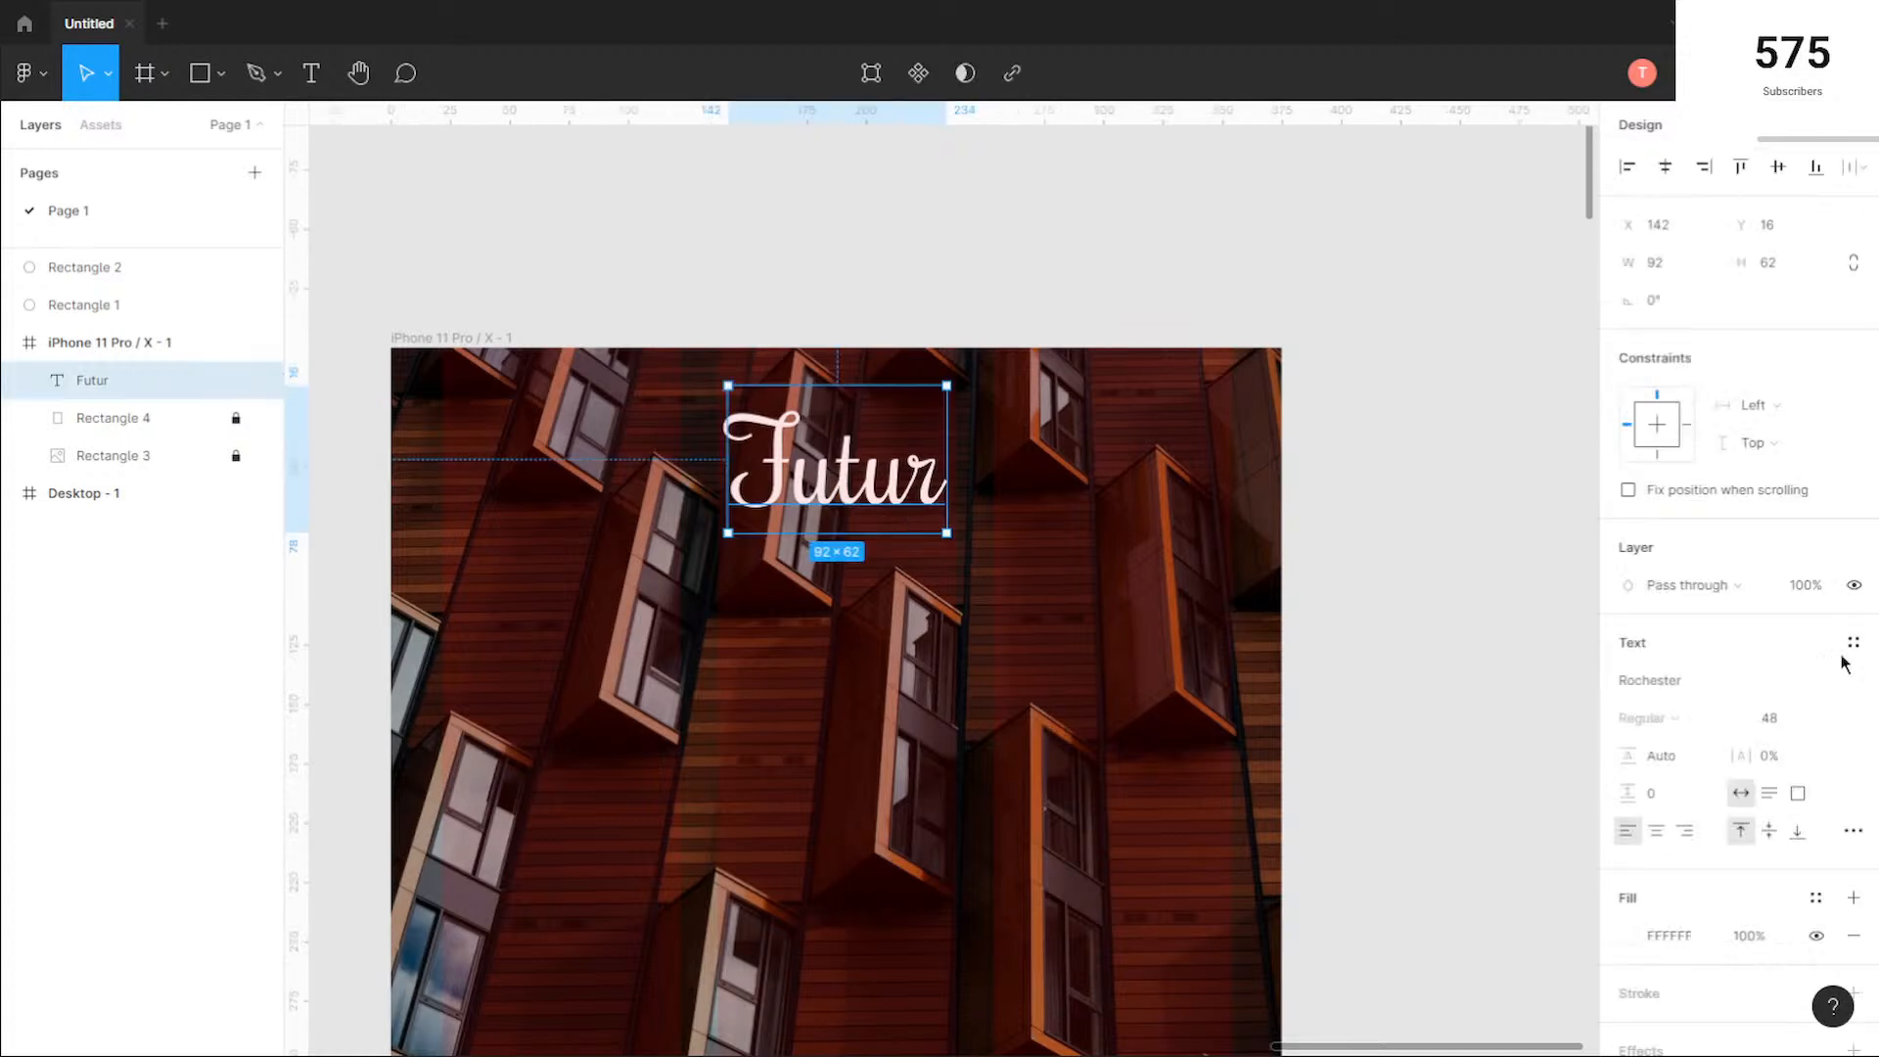
{"action": "left_click", "coordinate": [1841, 724]}
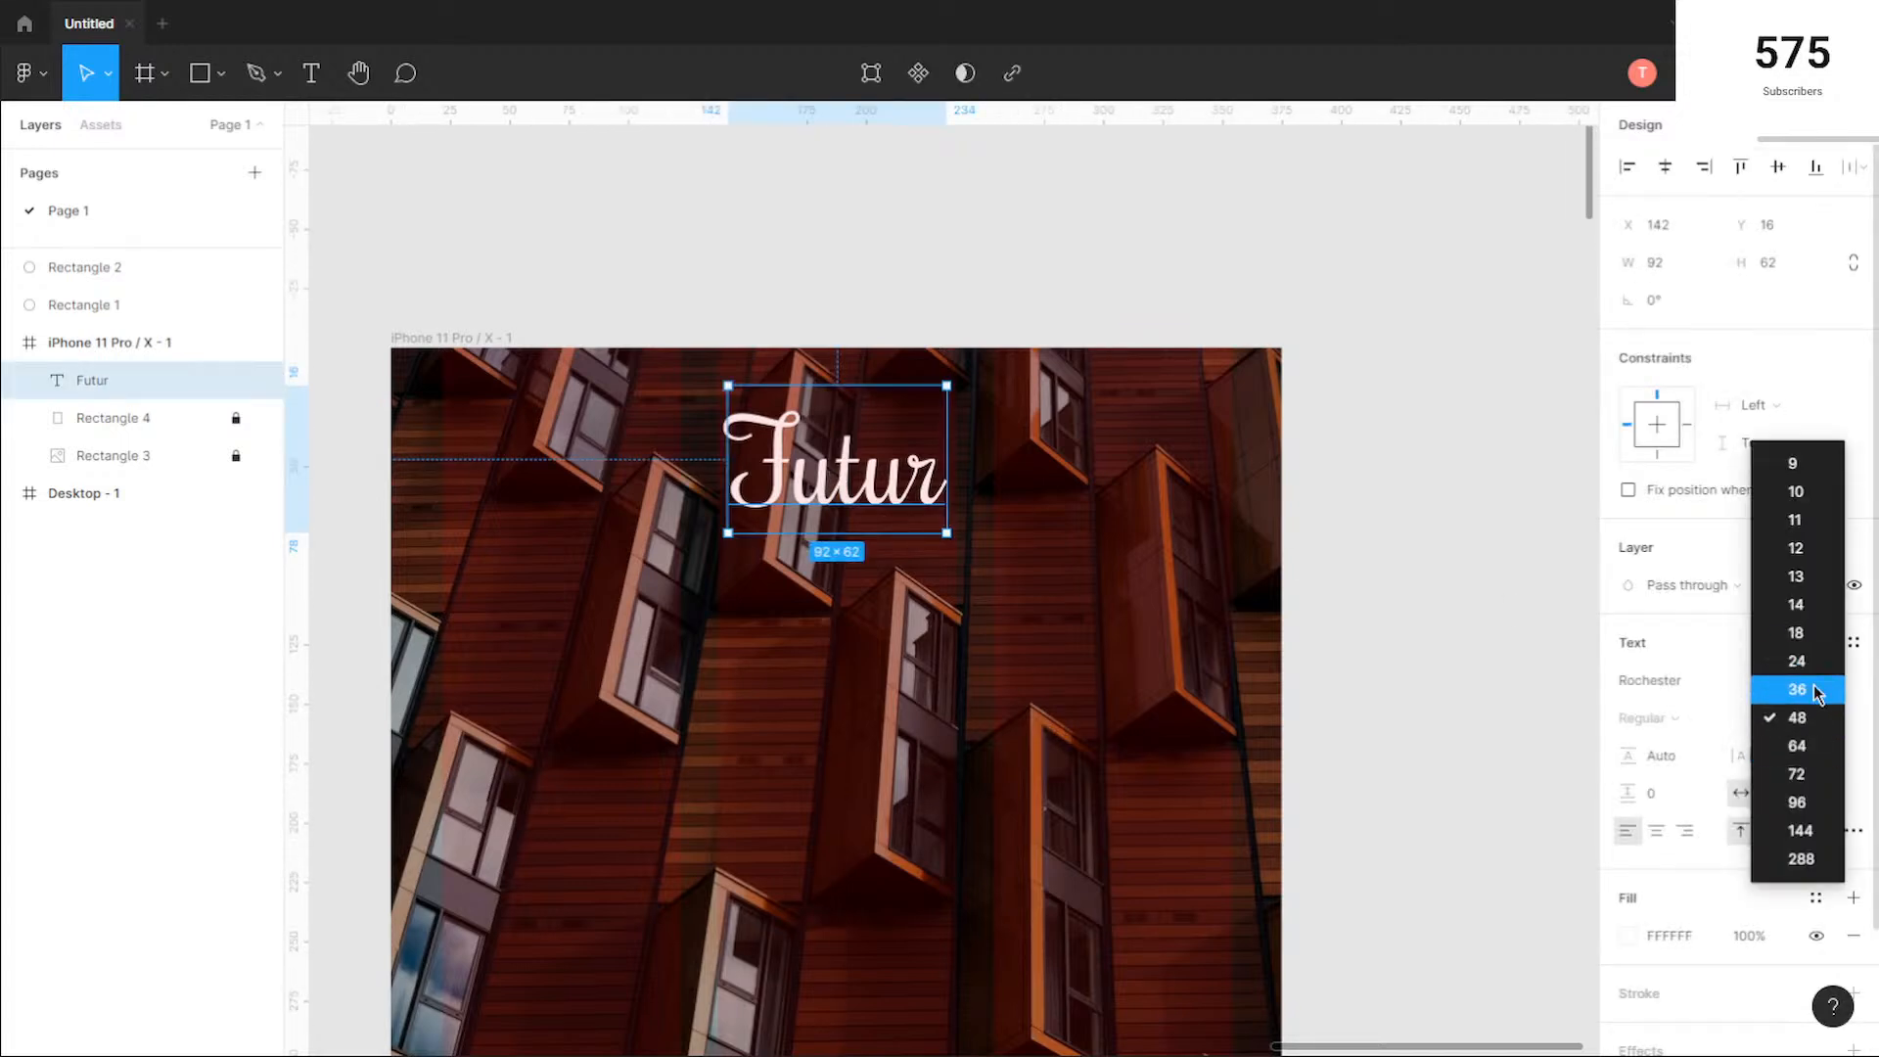
{"action": "left_click", "coordinate": [1799, 689]}
{"action": "mouse_move", "coordinate": [852, 465]}
{"action": "left_mouse_down"}
{"action": "mouse_move", "coordinate": [877, 470]}
{"action": "mouse_move", "coordinate": [836, 471]}
{"action": "left_mouse_up"}
{"action": "scroll", "coordinate": [949, 637], "scroll_direction": "down", "scroll_amount": 5}
{"action": "left_click", "coordinate": [810, 620]}
Step: Open the Iconify plugin and search its icons for "menu"
{"action": "scroll", "coordinate": [690, 564], "scroll_direction": "up", "scroll_amount": 3, "text": "ctrl"}
{"action": "right_click", "coordinate": [713, 523]}
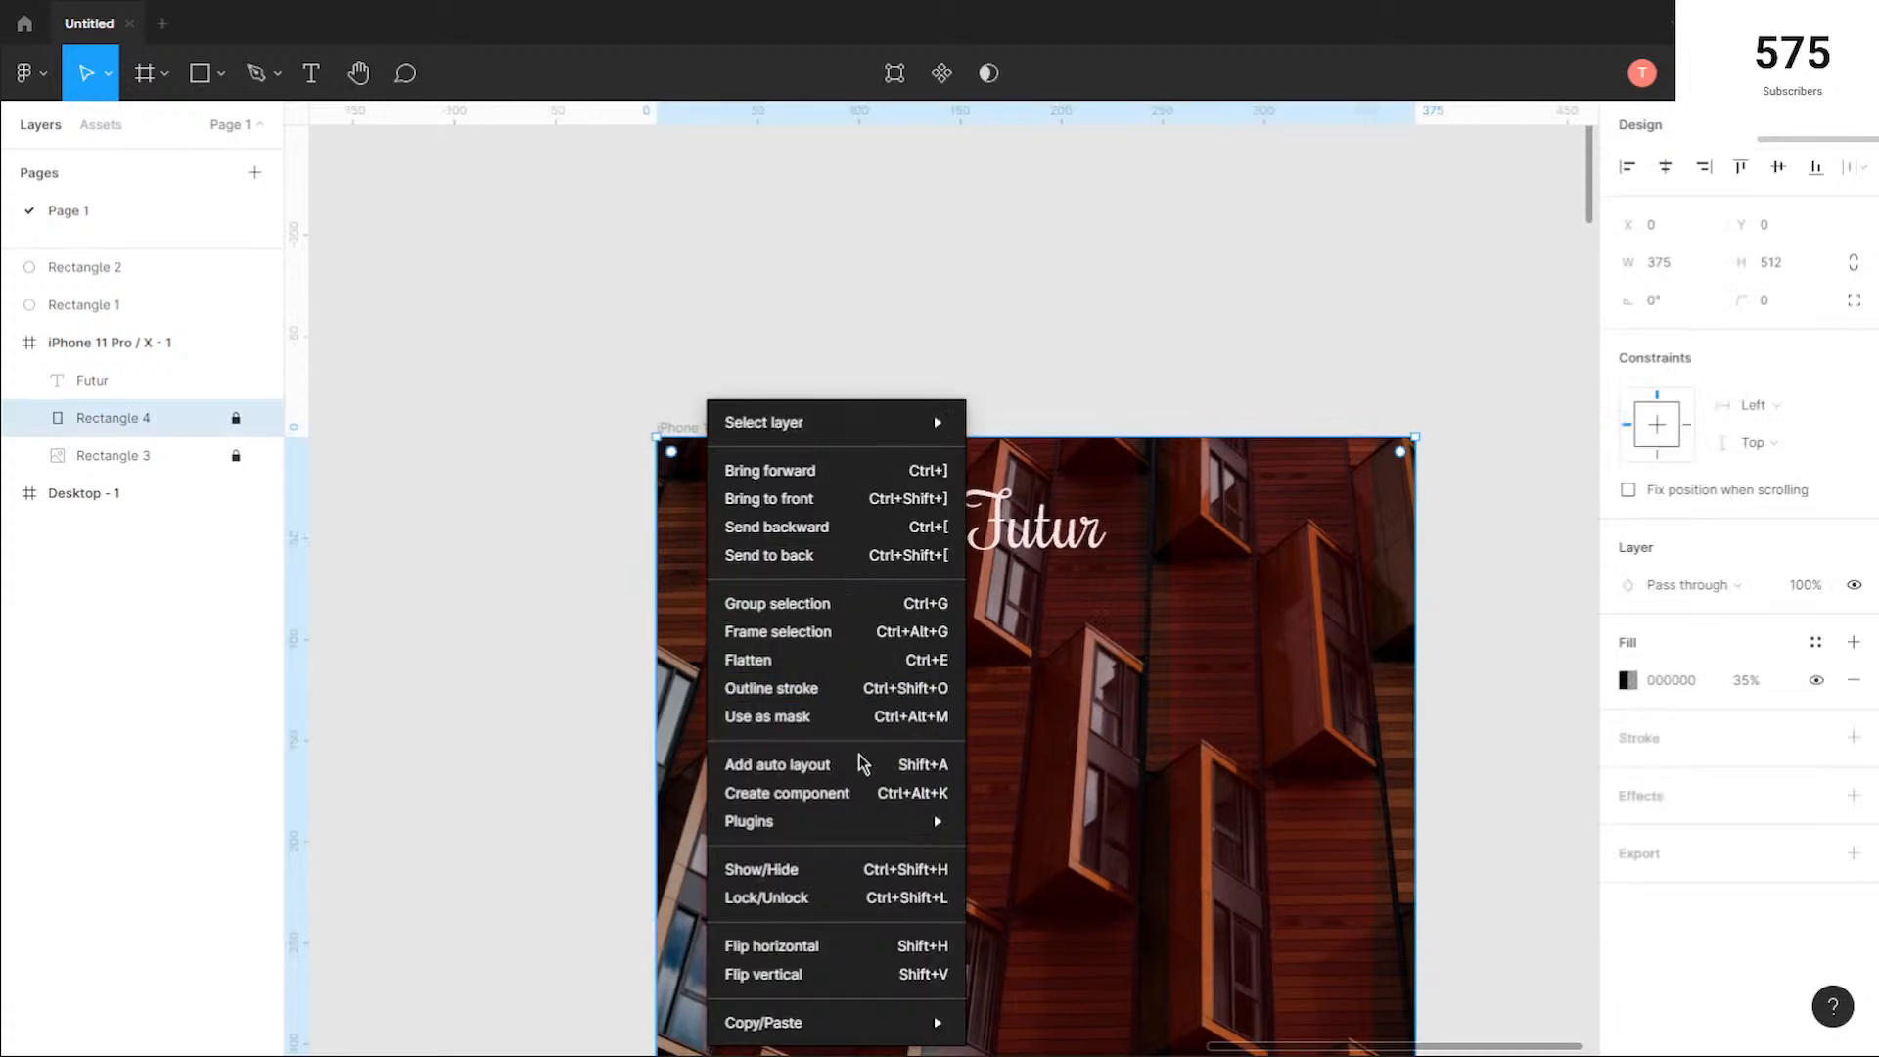
{"action": "mouse_move", "coordinate": [893, 822]}
{"action": "left_click", "coordinate": [1067, 822]}
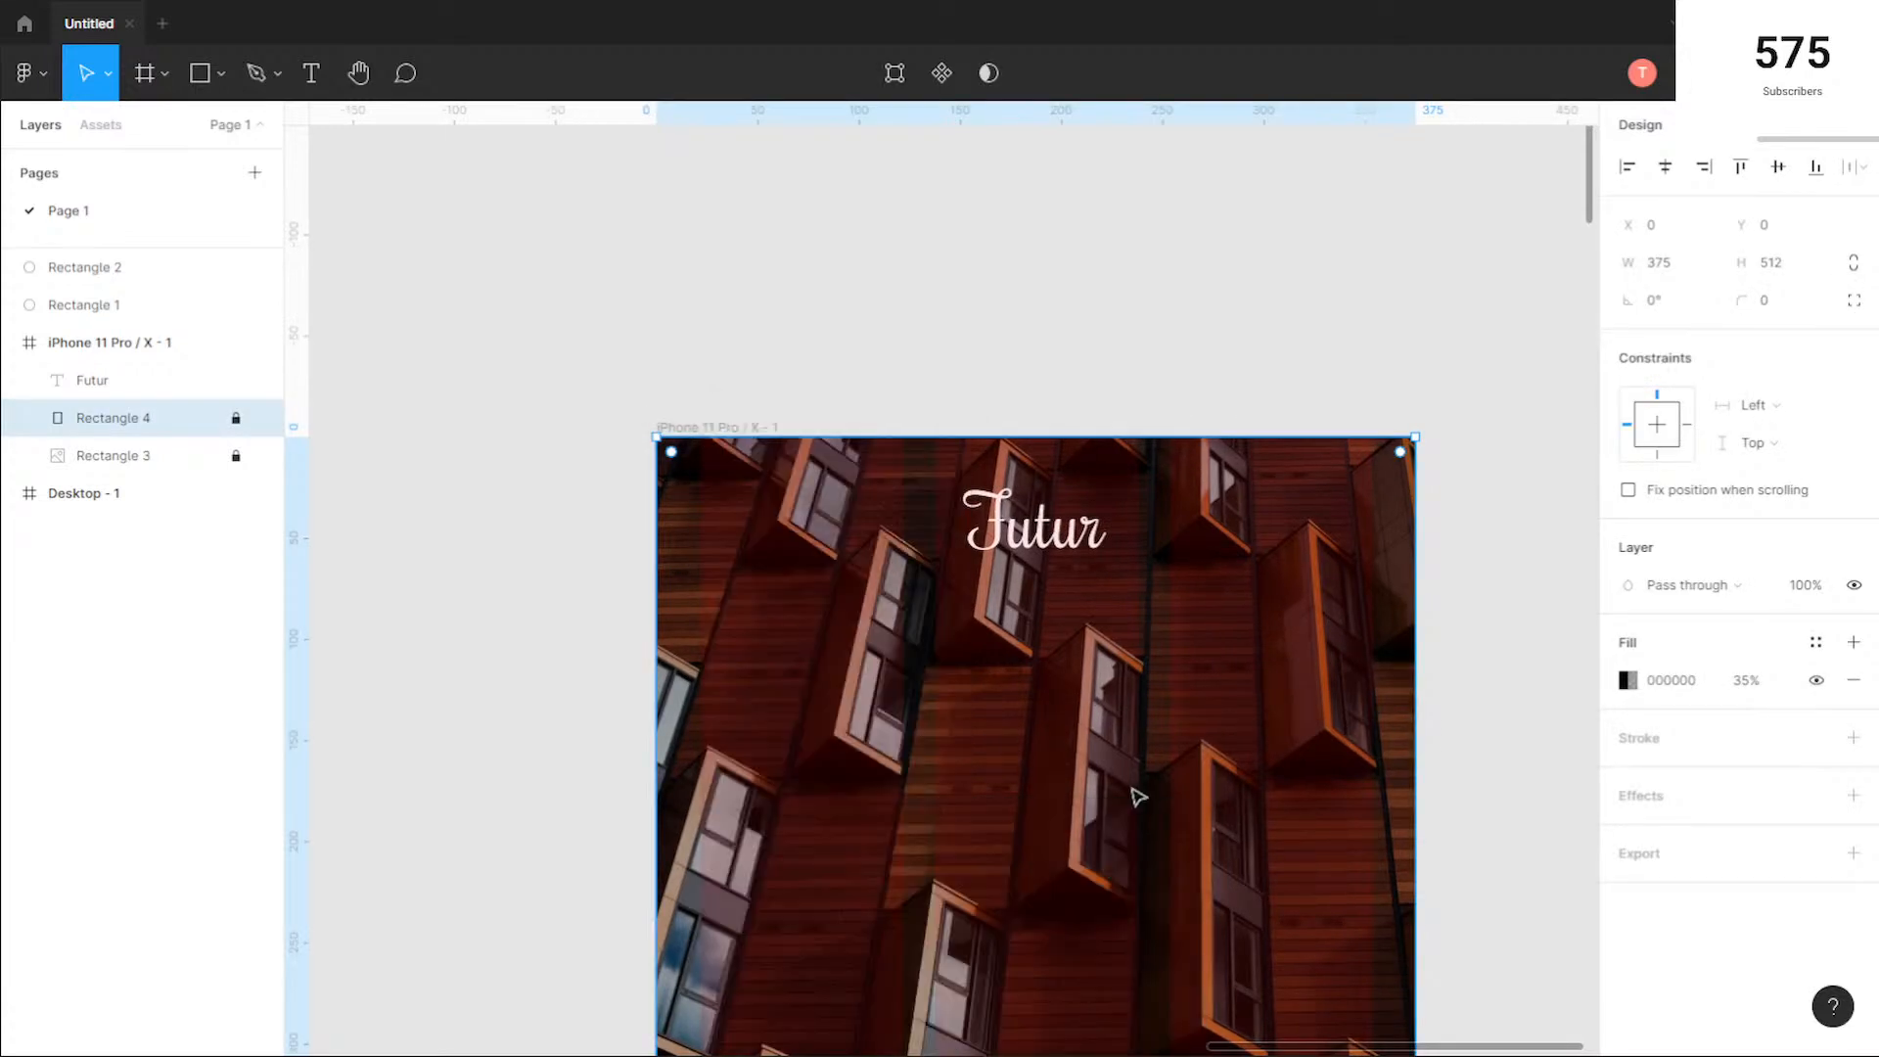
{"action": "key", "text": "ctrl+a"}
{"action": "key", "text": "BackSpace"}
{"action": "type", "text": "menu"}
{"action": "key", "text": "Return"}
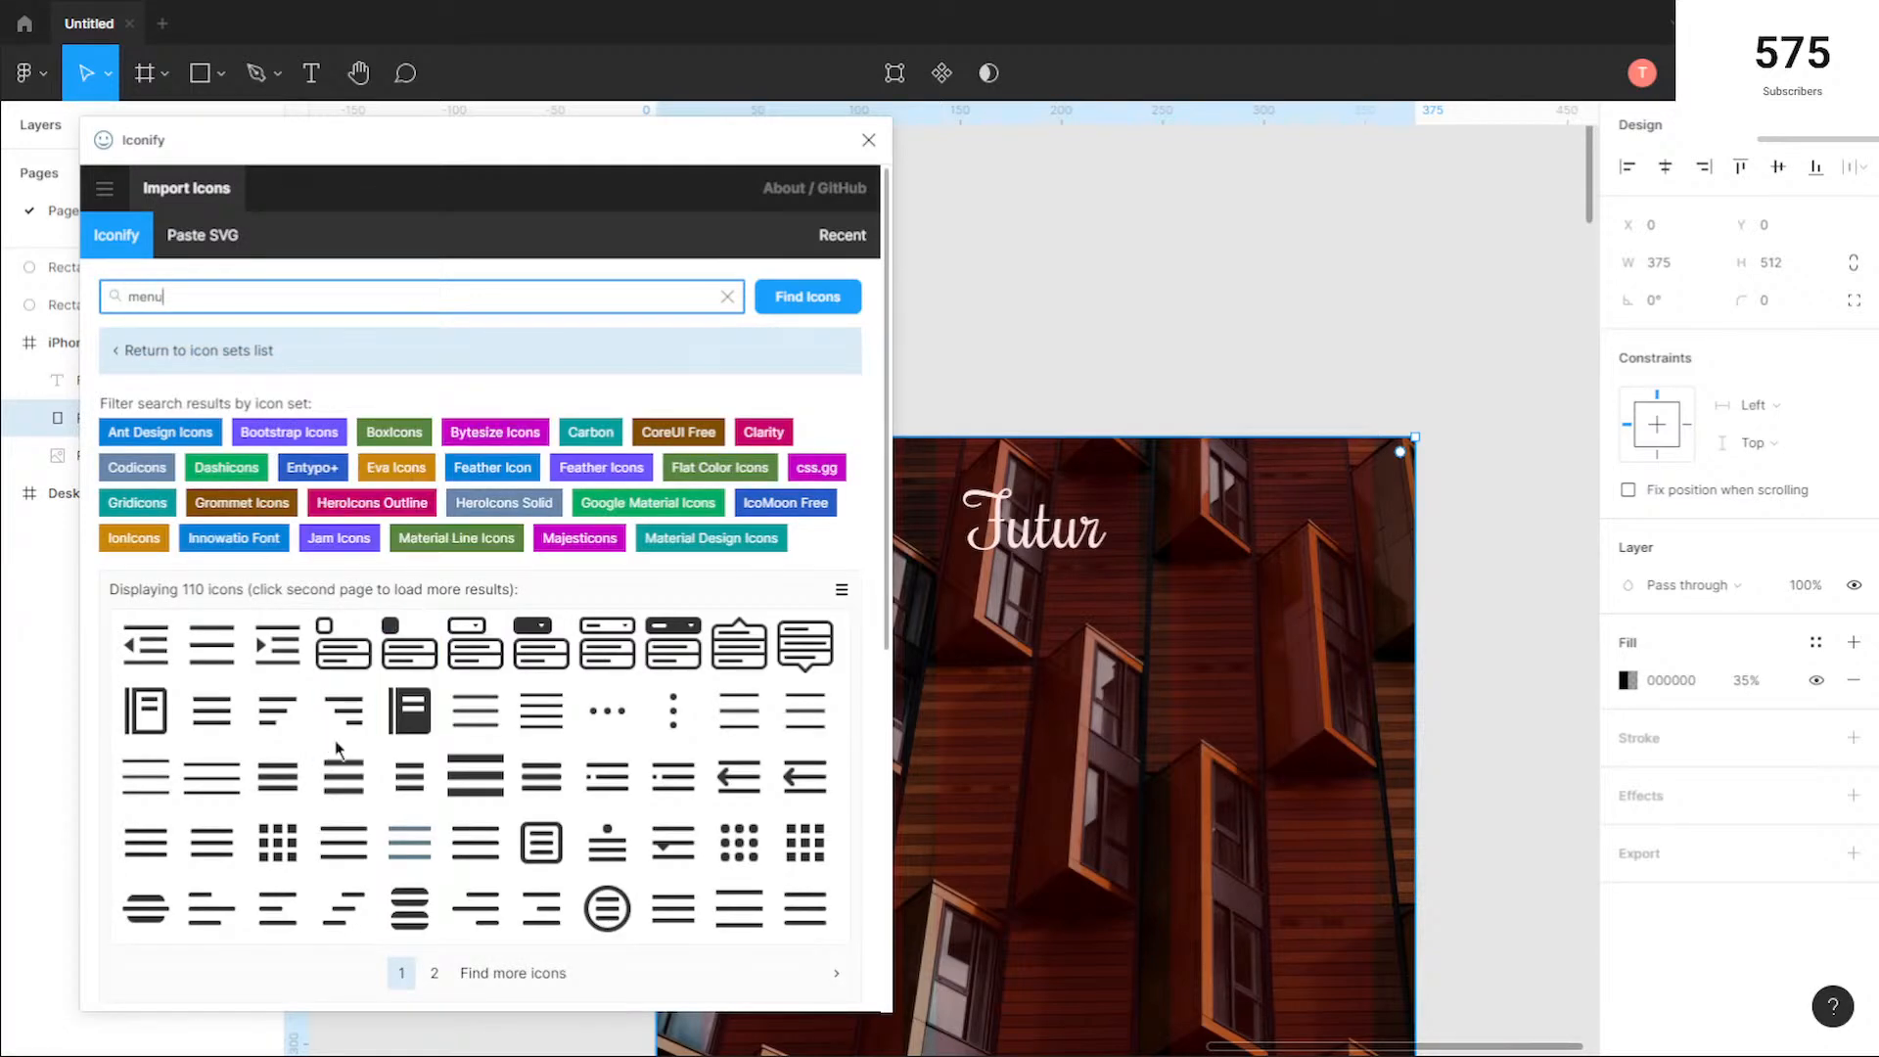
Step: Import the heroicons-outline:menu icon into the iPhone 11 Pro / X - 1 frame with Center and Middle alignment
{"action": "scroll", "coordinate": [528, 689], "scroll_direction": "down", "scroll_amount": 4}
{"action": "left_click", "coordinate": [739, 555]}
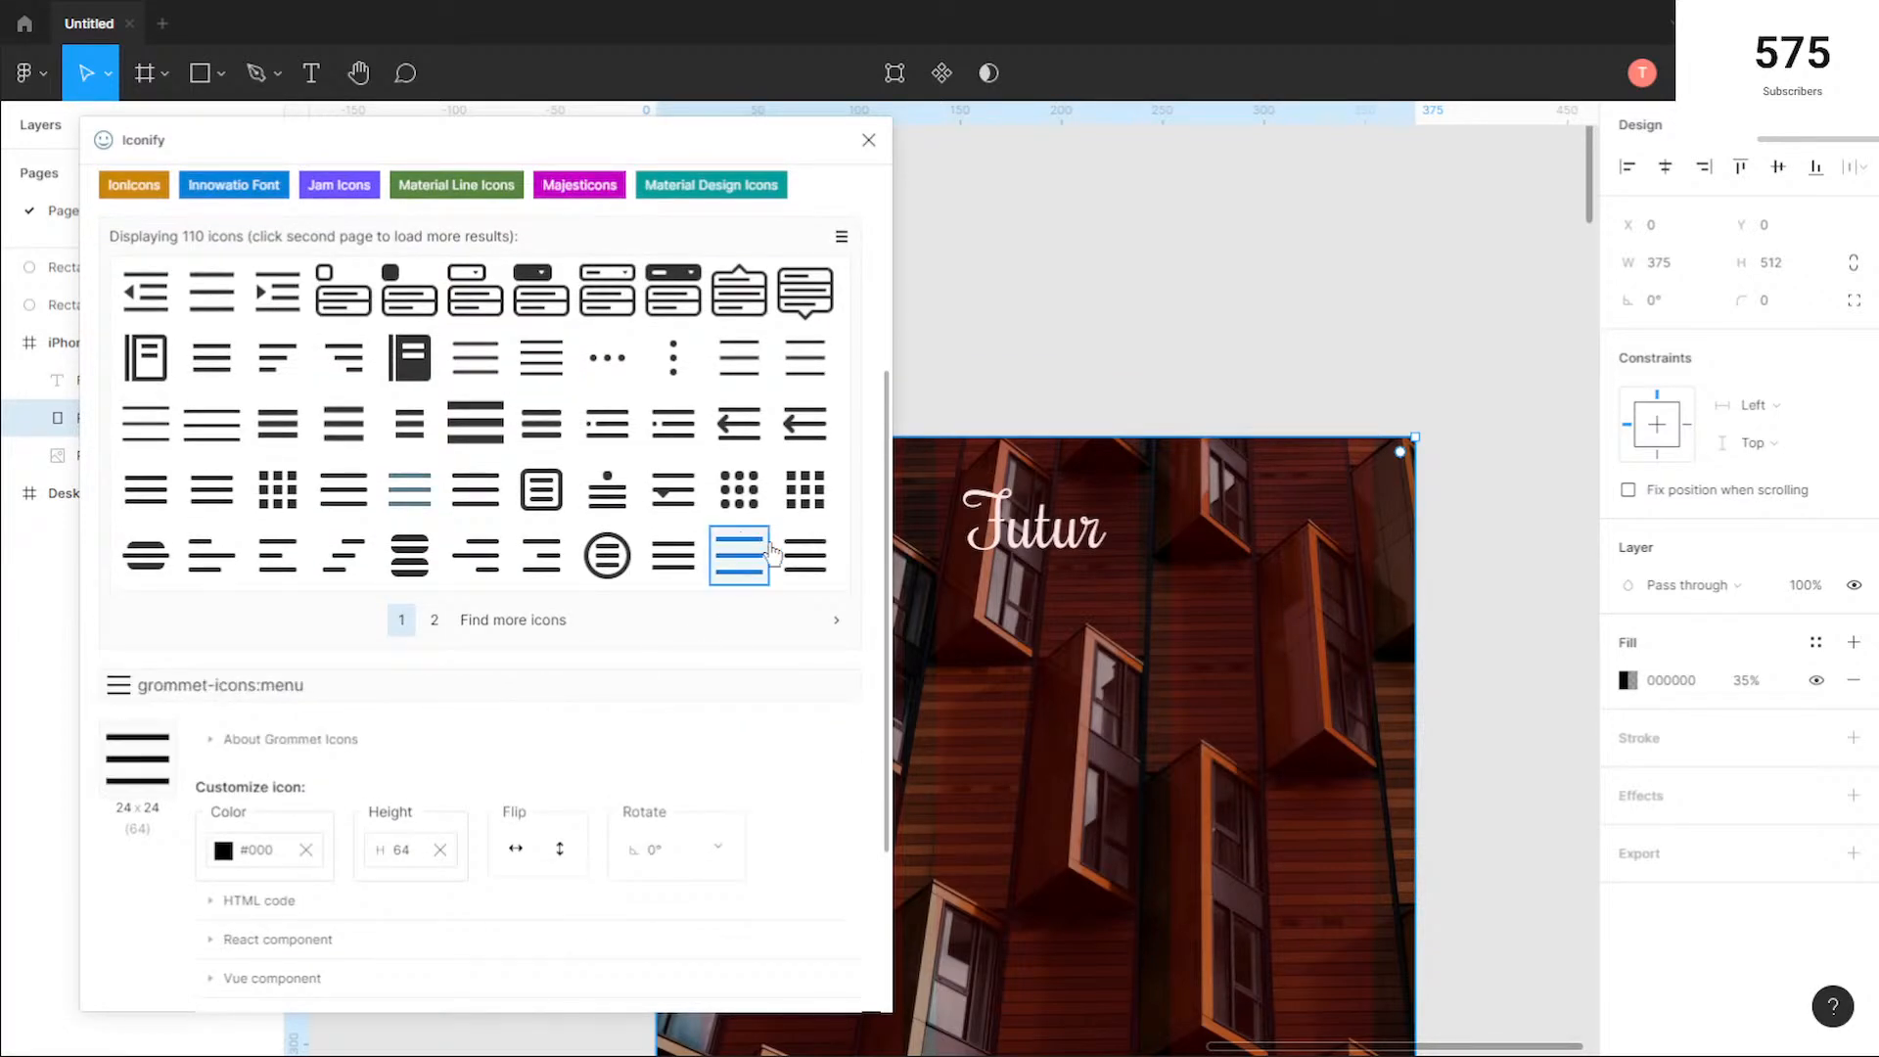
{"action": "left_click", "coordinate": [805, 555]}
{"action": "left_click", "coordinate": [745, 583]}
{"action": "left_click", "coordinate": [804, 568]}
{"action": "scroll", "coordinate": [637, 741], "scroll_direction": "down", "scroll_amount": 3}
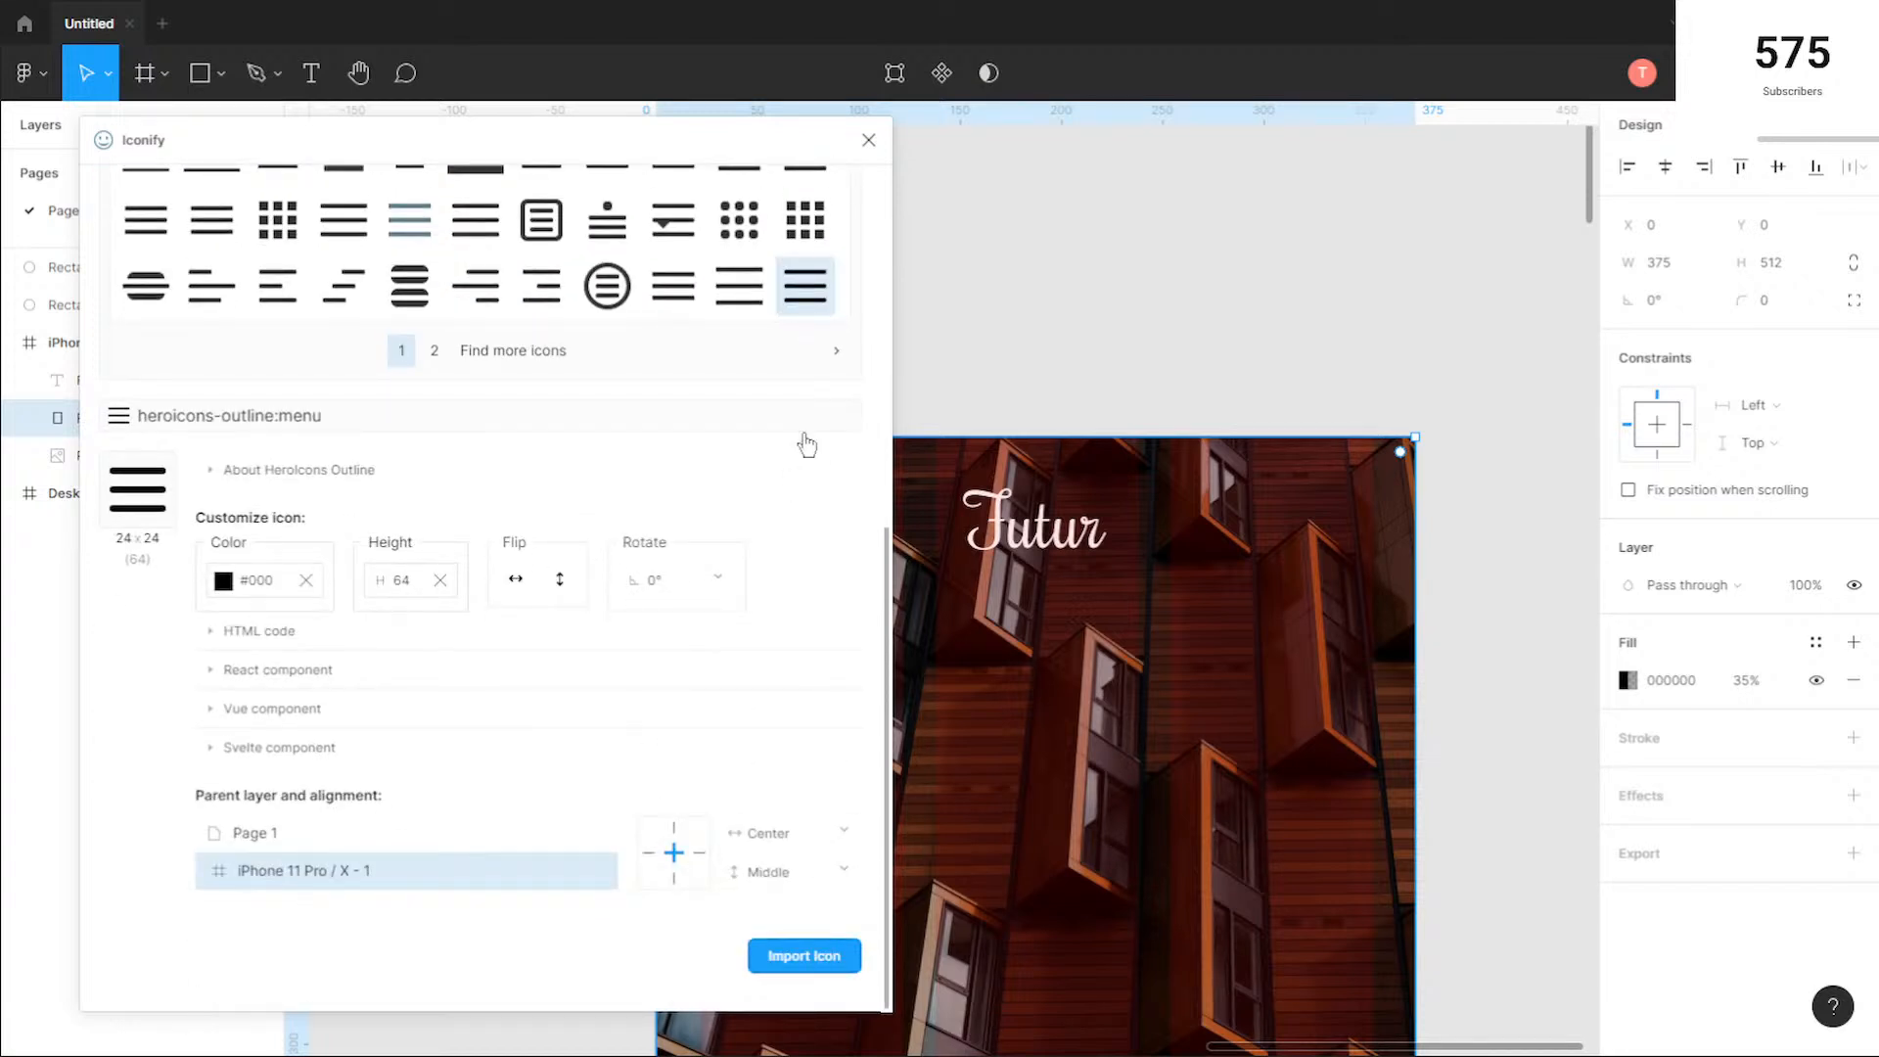
{"action": "left_click", "coordinate": [804, 955]}
{"action": "scroll", "coordinate": [1038, 406], "scroll_direction": "down", "scroll_amount": 3}
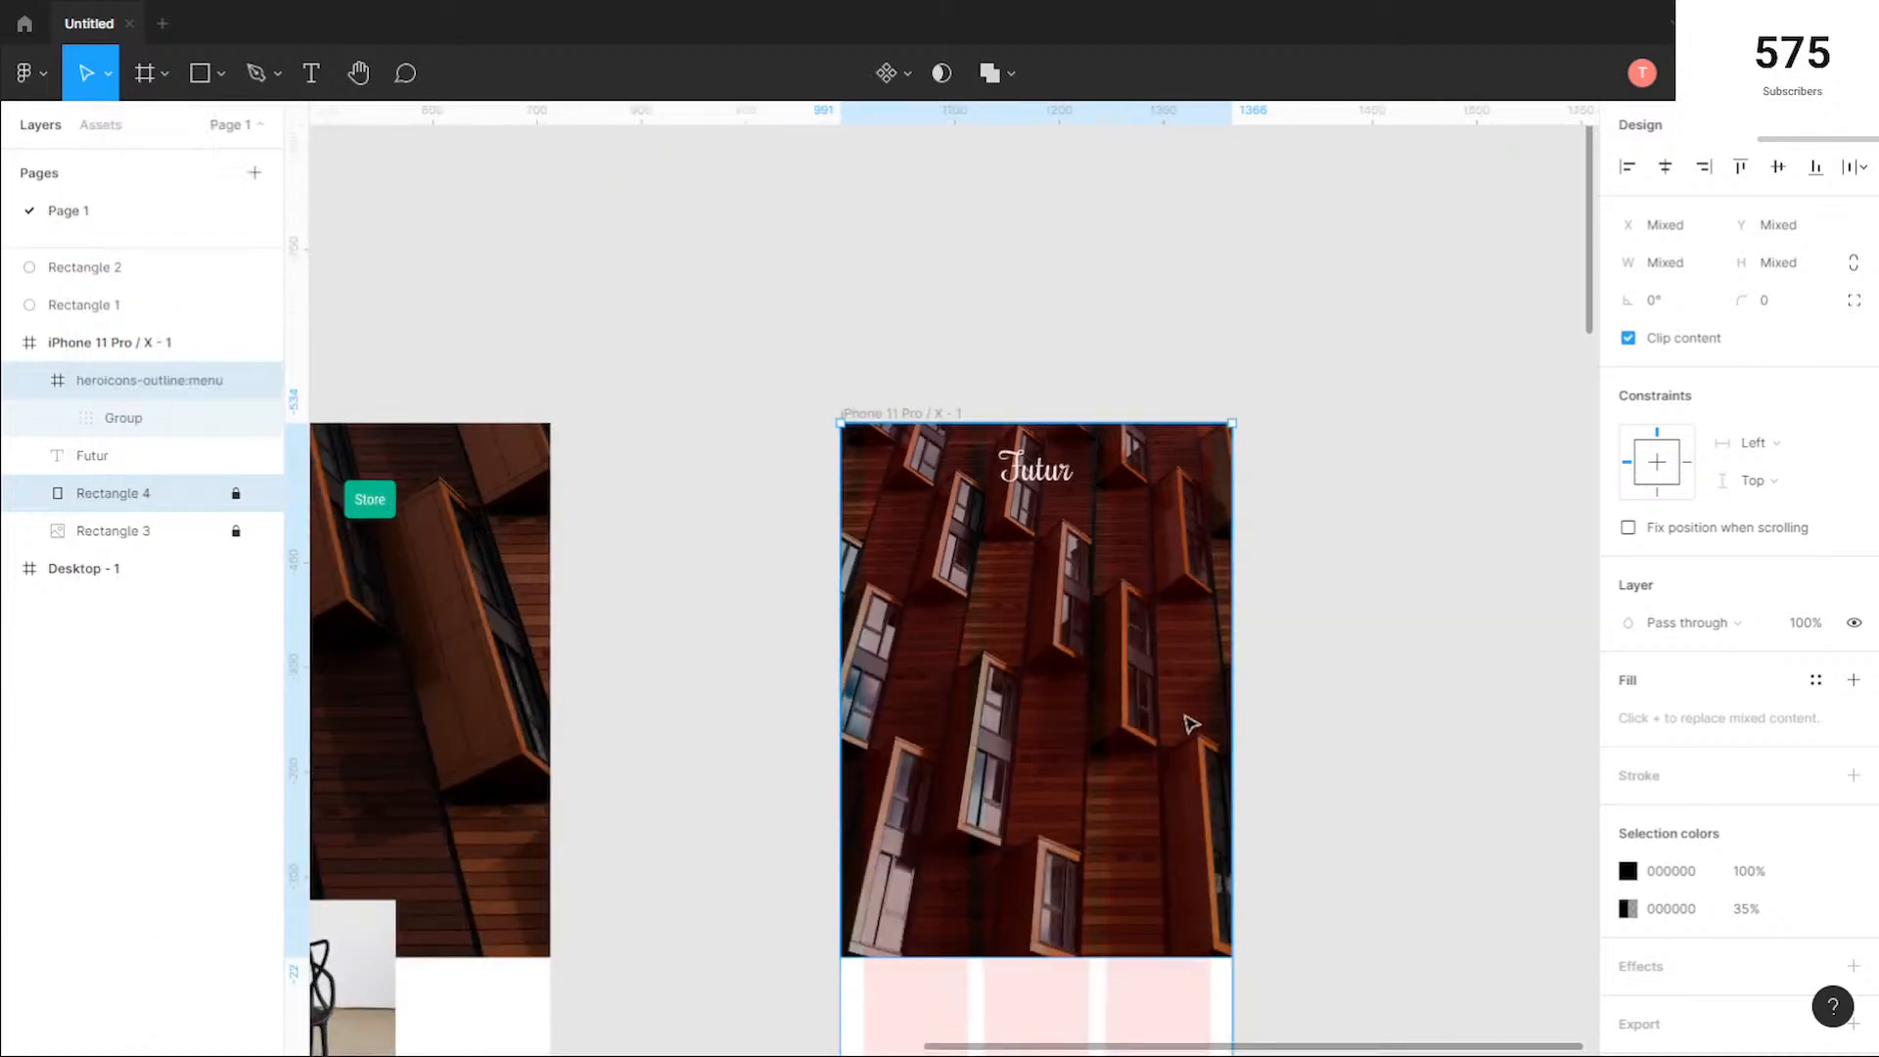
Step: Move the heroicons-outline:menu icon up from the frame's bottom into the upper-left corner of the mobile hero
{"action": "scroll", "coordinate": [1191, 725], "scroll_direction": "down", "scroll_amount": 3}
{"action": "scroll", "coordinate": [1302, 828], "scroll_direction": "down", "scroll_amount": 10}
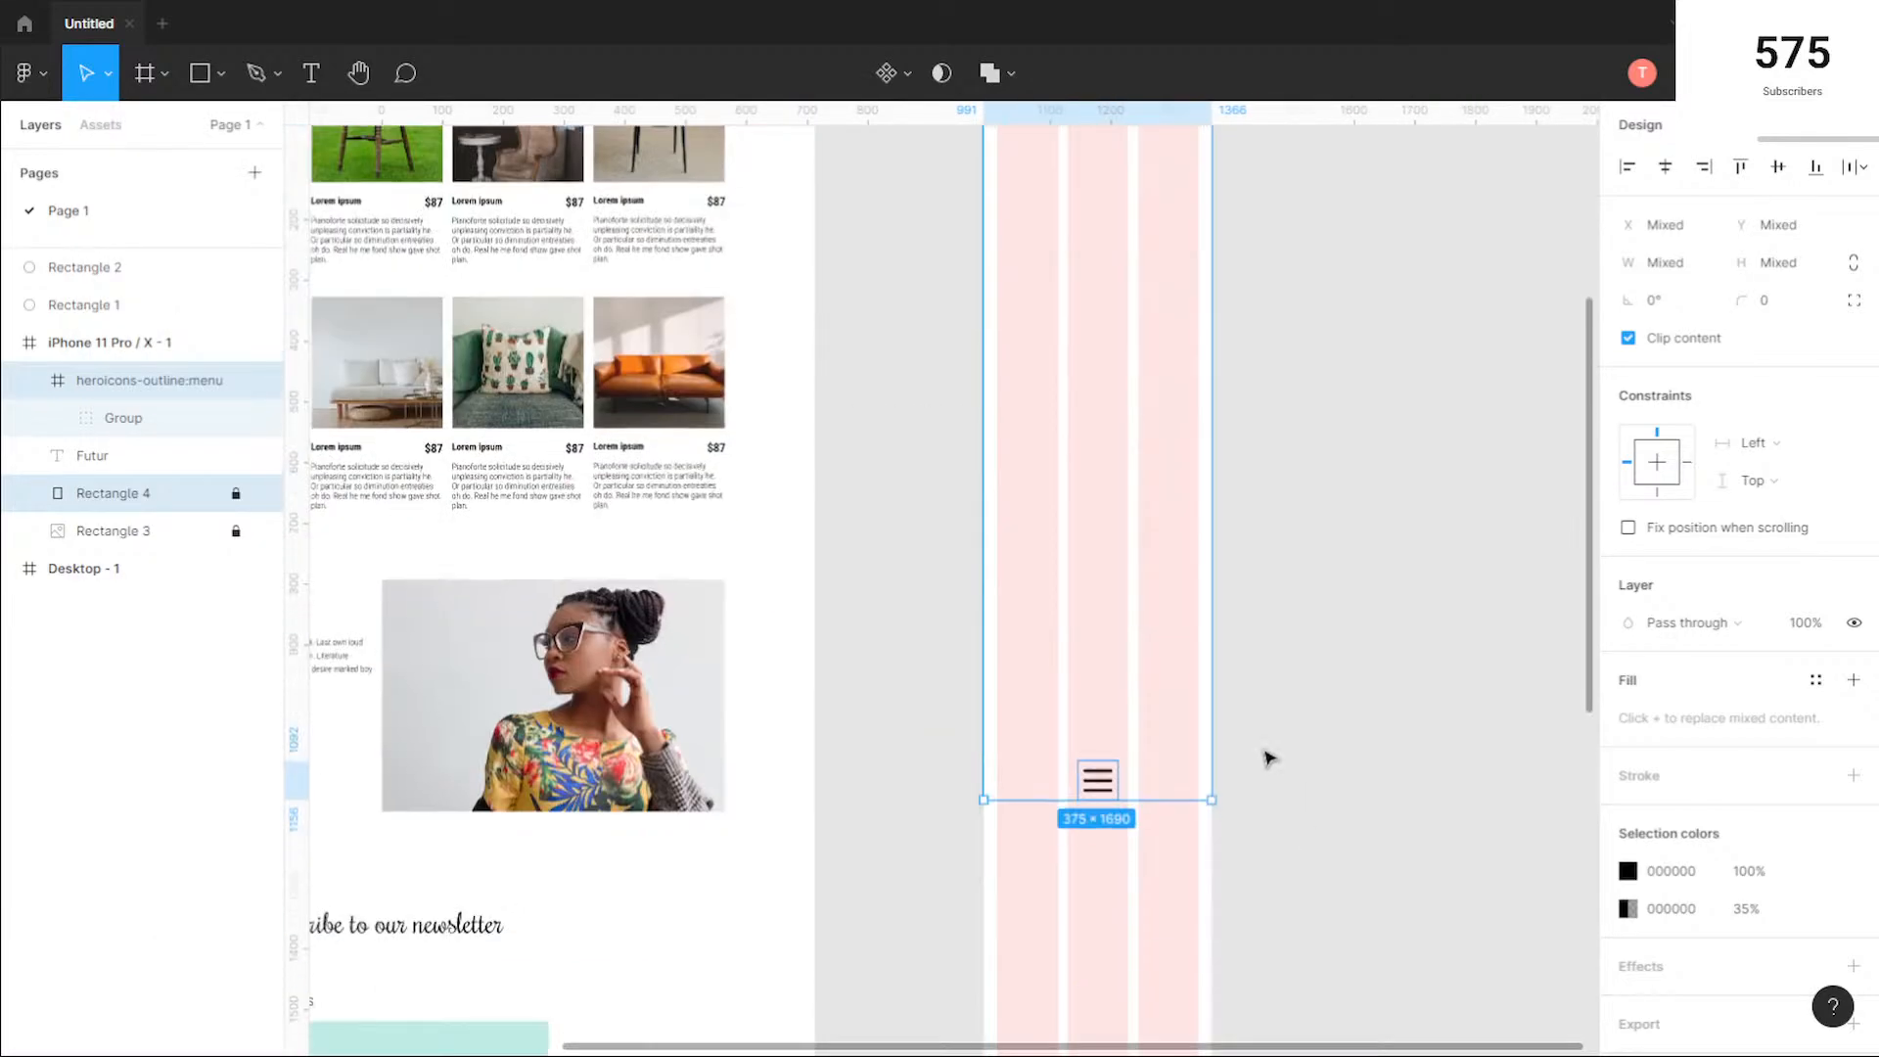
{"action": "left_click_drag", "start_coordinate": [1102, 705], "coordinate": [1086, 192]}
{"action": "scroll", "coordinate": [1184, 478], "scroll_direction": "up", "scroll_amount": 2}
{"action": "scroll", "coordinate": [1185, 477], "scroll_direction": "down", "scroll_amount": 5}
{"action": "scroll", "coordinate": [1082, 710], "scroll_direction": "up", "scroll_amount": 4}
{"action": "left_click_drag", "start_coordinate": [1103, 555], "coordinate": [1075, 423]}
{"action": "scroll", "coordinate": [1077, 414], "scroll_direction": "up", "scroll_amount": 5}
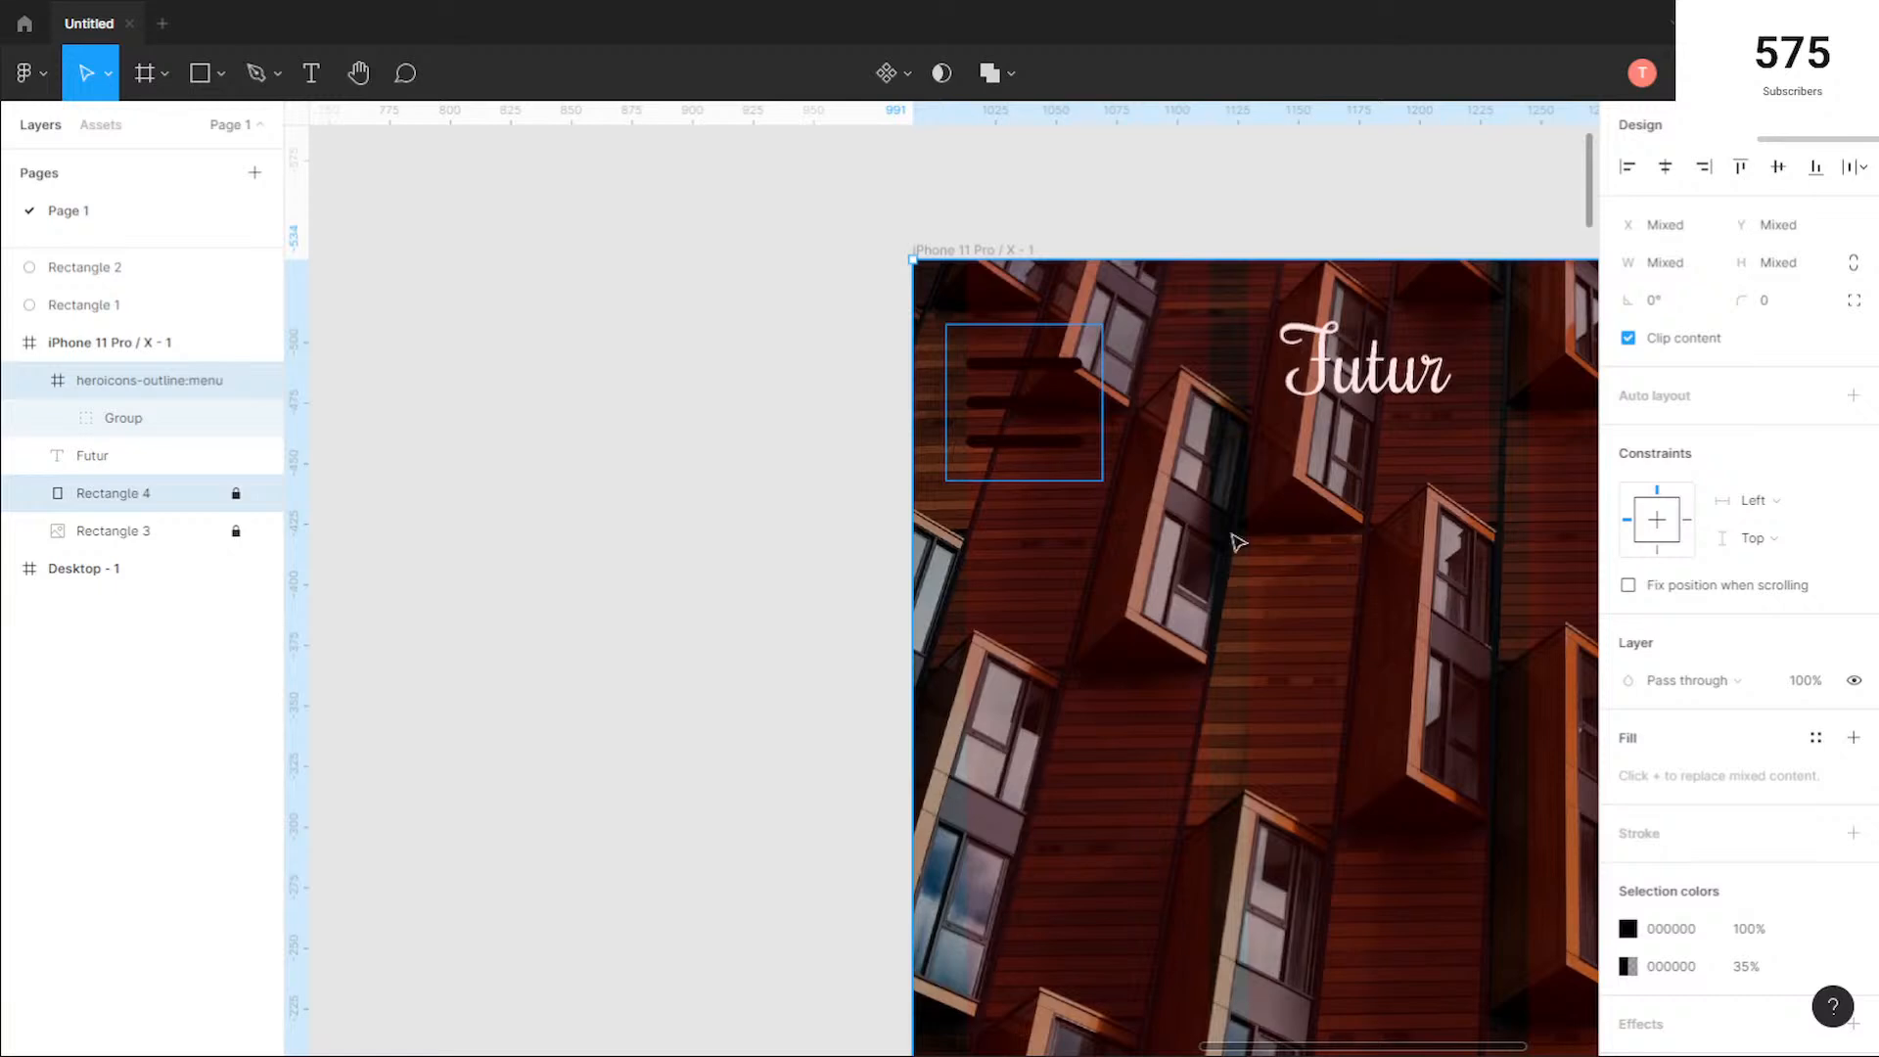
{"action": "left_click_drag", "start_coordinate": [1238, 545], "coordinate": [953, 652]}
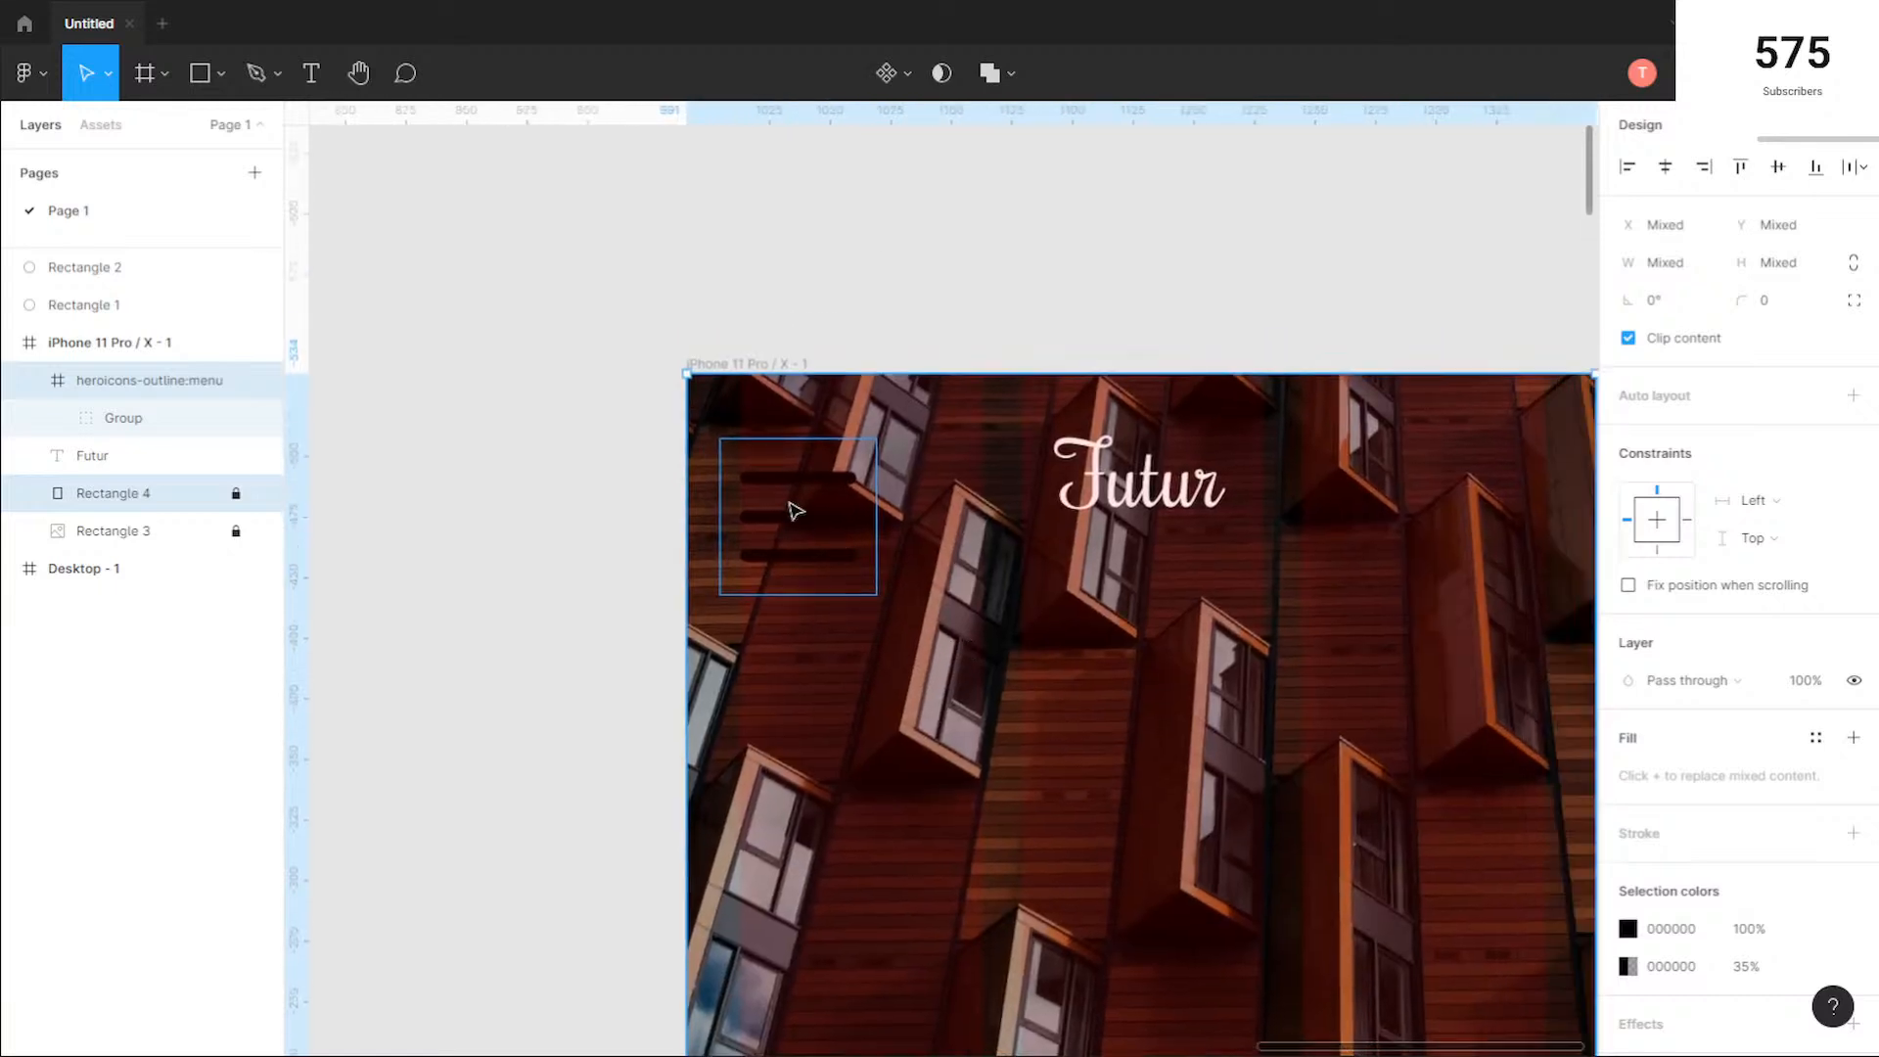
{"action": "left_click_drag", "start_coordinate": [799, 516], "coordinate": [811, 490]}
Step: Scale the menu icon to 40 × 40, recolour it FFFFFF, and line it up vertically with the Futur logo
{"action": "key", "text": "k"}
{"action": "left_click", "coordinate": [757, 446]}
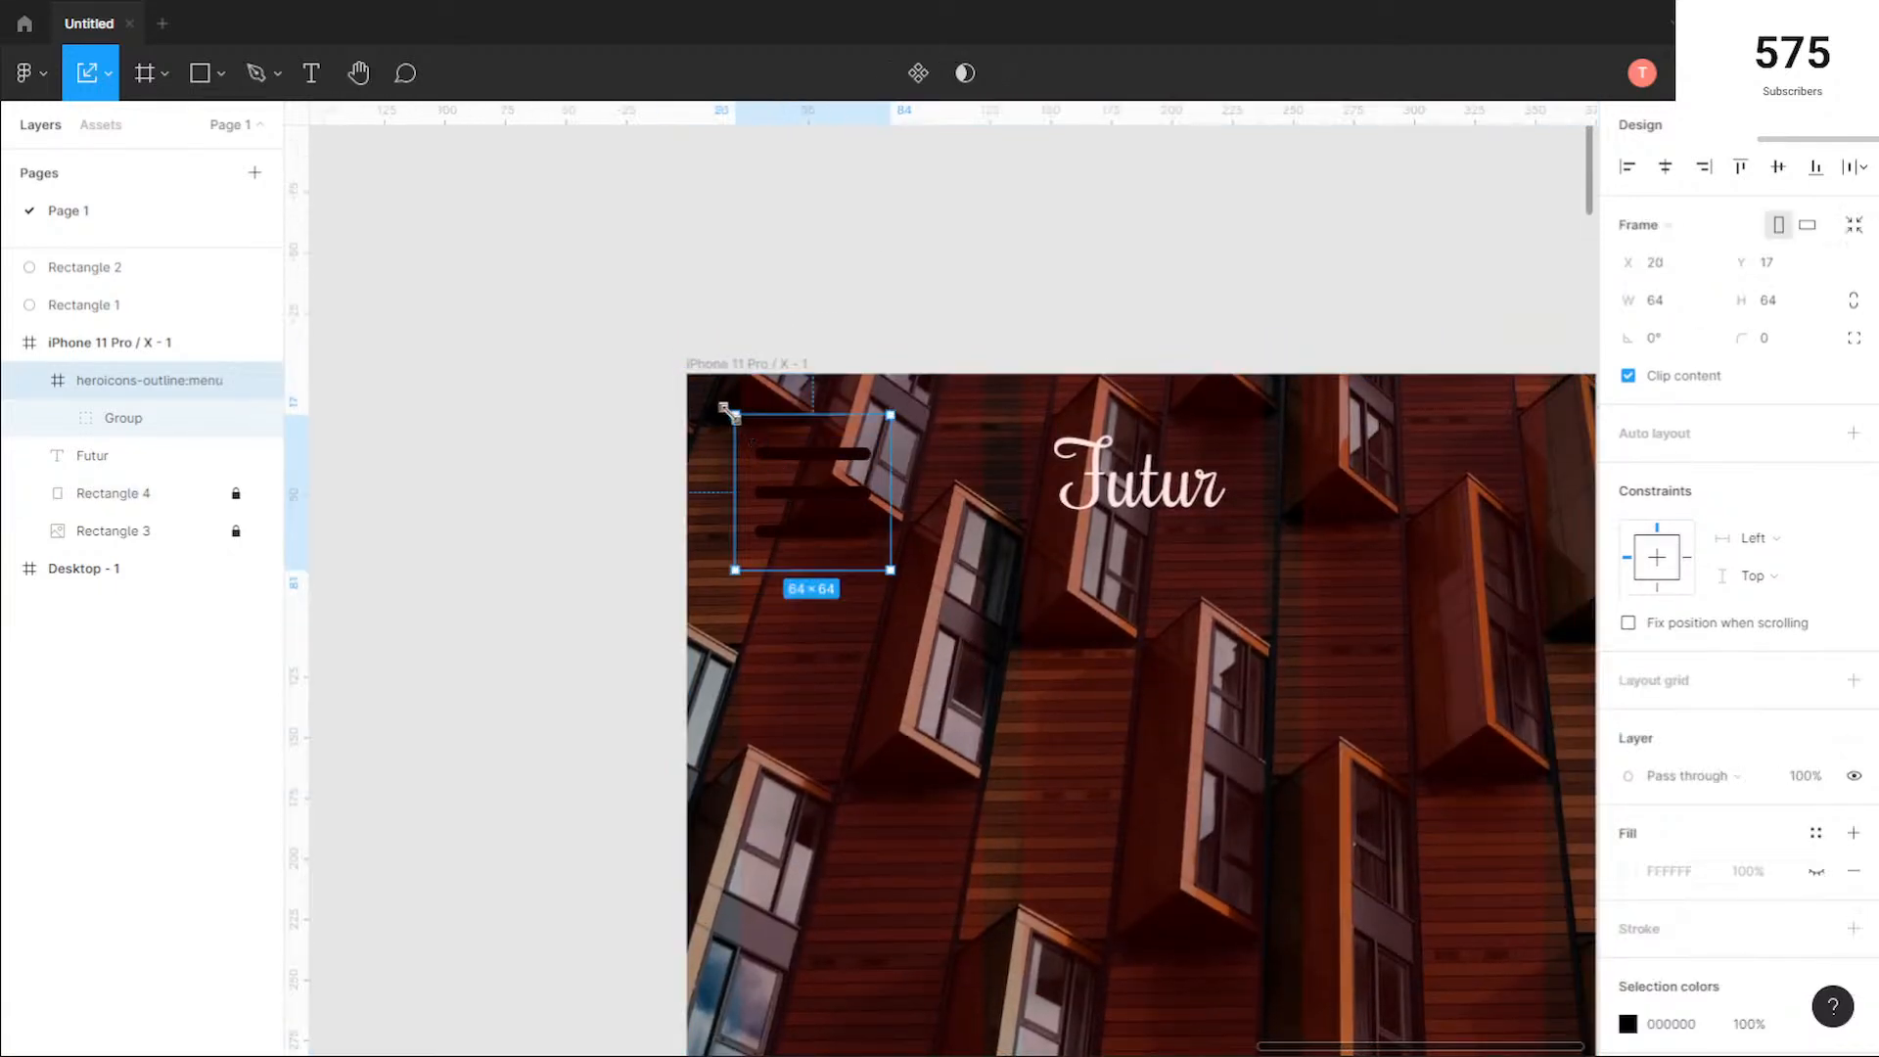
{"action": "left_click_drag", "start_coordinate": [729, 411], "coordinate": [795, 502]}
{"action": "left_click", "coordinate": [1628, 1024]}
{"action": "left_click", "coordinate": [1388, 602]}
{"action": "key", "text": "ctrl+z"}
{"action": "left_click", "coordinate": [1576, 443]}
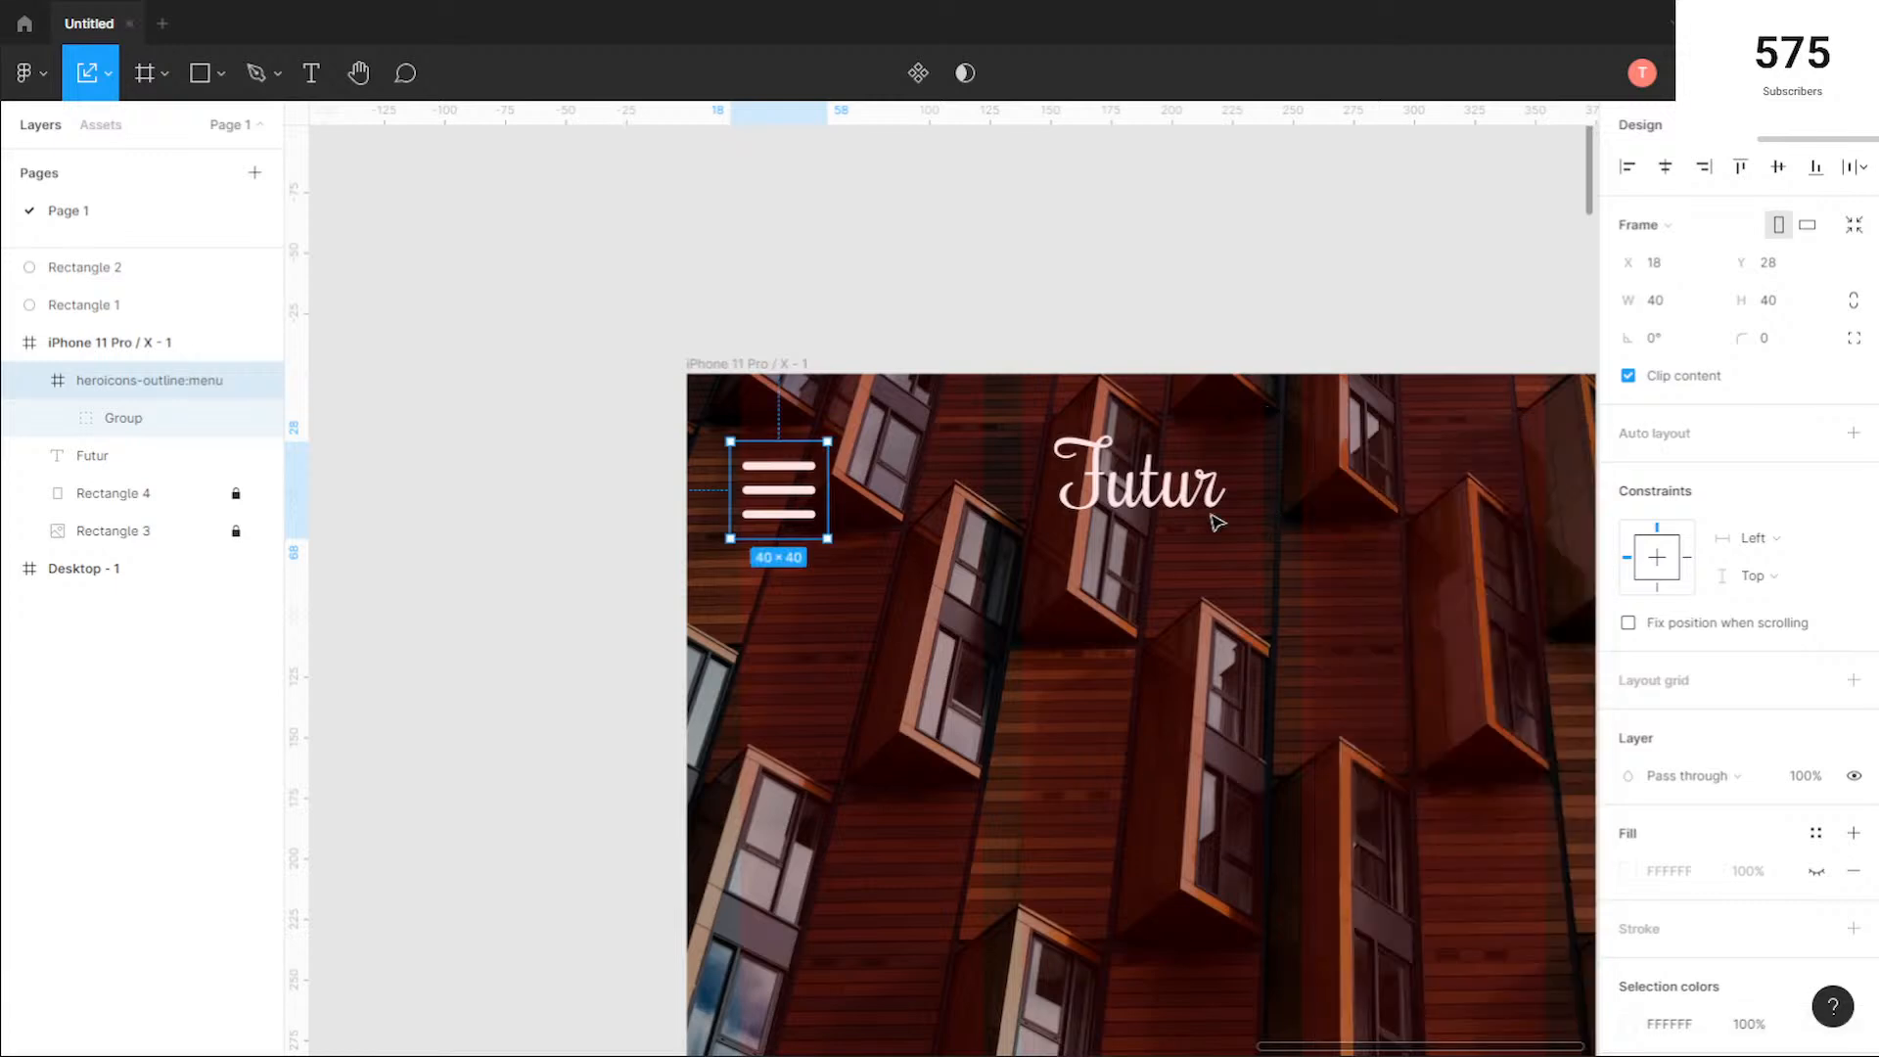
{"action": "left_click_drag", "start_coordinate": [784, 511], "coordinate": [784, 502]}
{"action": "left_click", "coordinate": [1179, 608]}
Step: Examine the desktop hero's navigation, heading and Store buttons against the mobile hero's header
{"action": "scroll", "coordinate": [1179, 608], "scroll_direction": "down", "scroll_amount": 2}
{"action": "scroll", "coordinate": [1181, 608], "scroll_direction": "right", "scroll_amount": 5}
{"action": "scroll", "coordinate": [1086, 630], "scroll_direction": "down", "scroll_amount": 1}
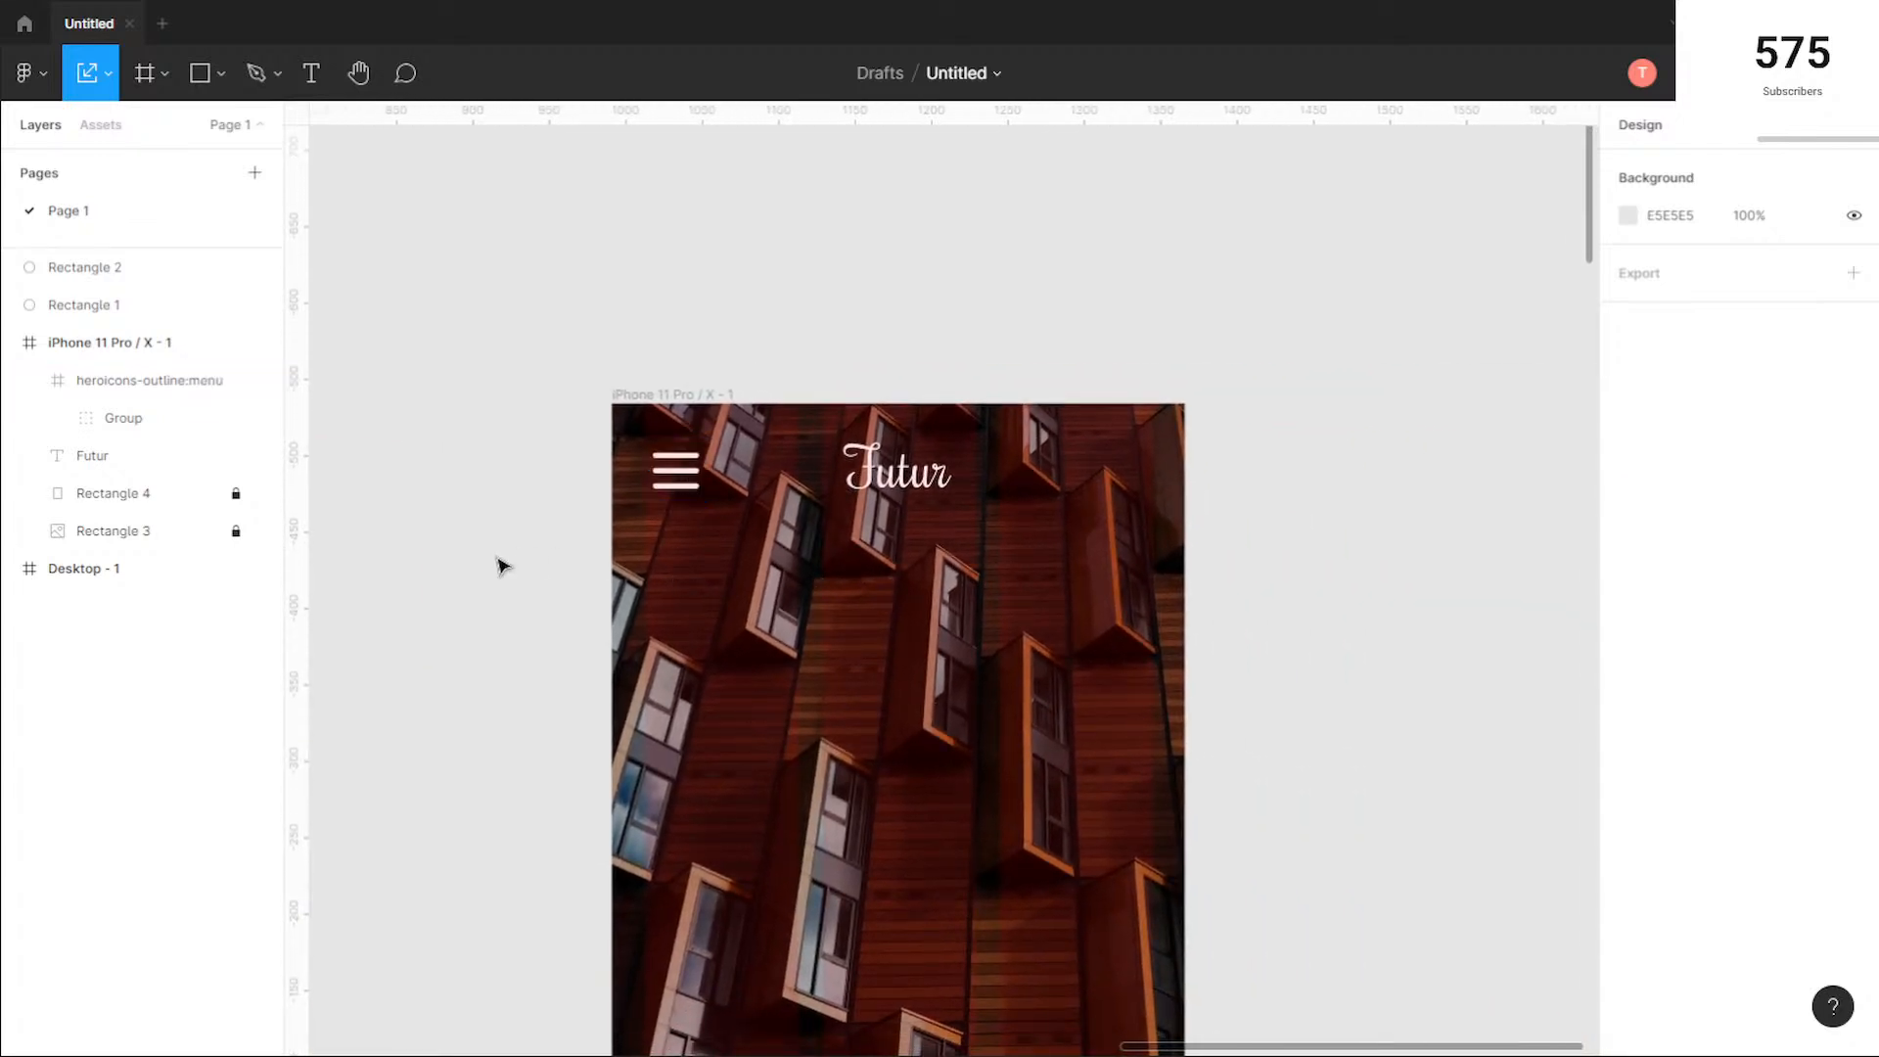
{"action": "left_click_drag", "start_coordinate": [450, 596], "coordinate": [1166, 485]}
{"action": "scroll", "coordinate": [666, 617], "scroll_direction": "down", "scroll_amount": 2}
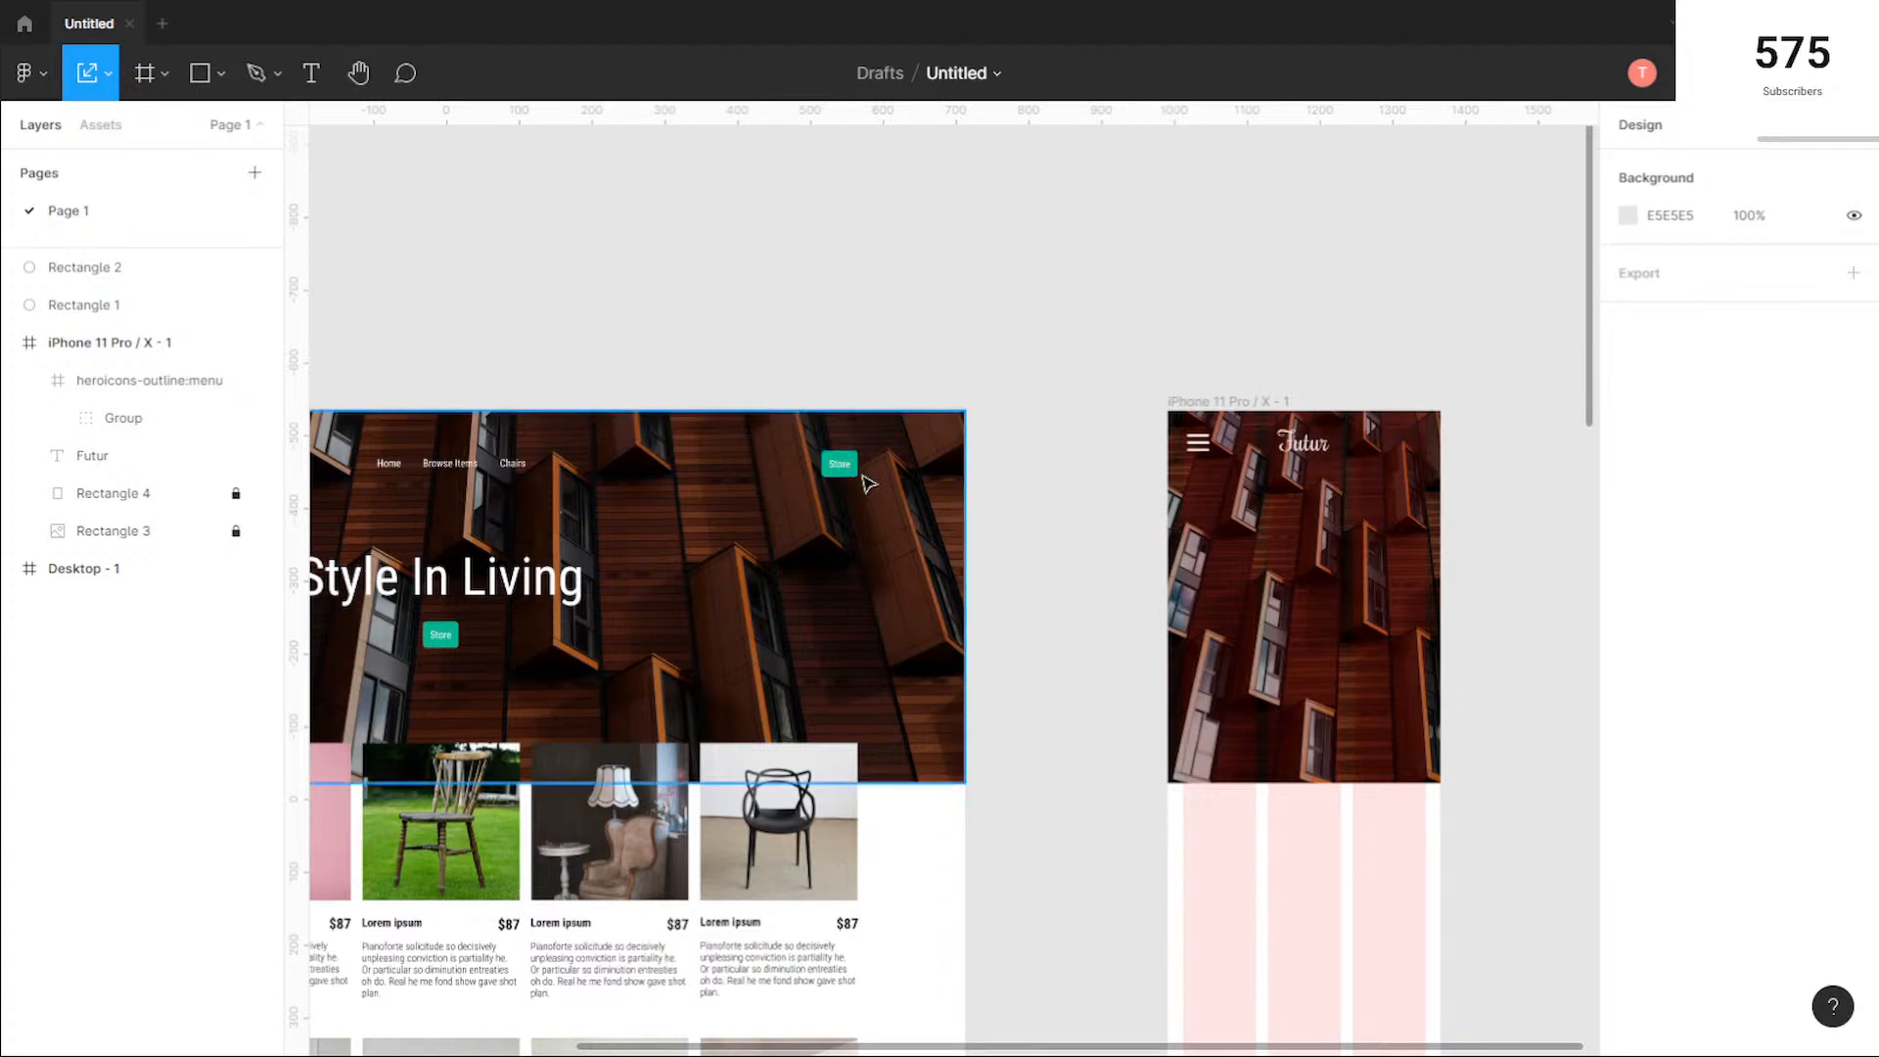
{"action": "left_click_drag", "start_coordinate": [1371, 336], "coordinate": [1007, 357]}
{"action": "scroll", "coordinate": [1018, 479], "scroll_direction": "up", "scroll_amount": 3}
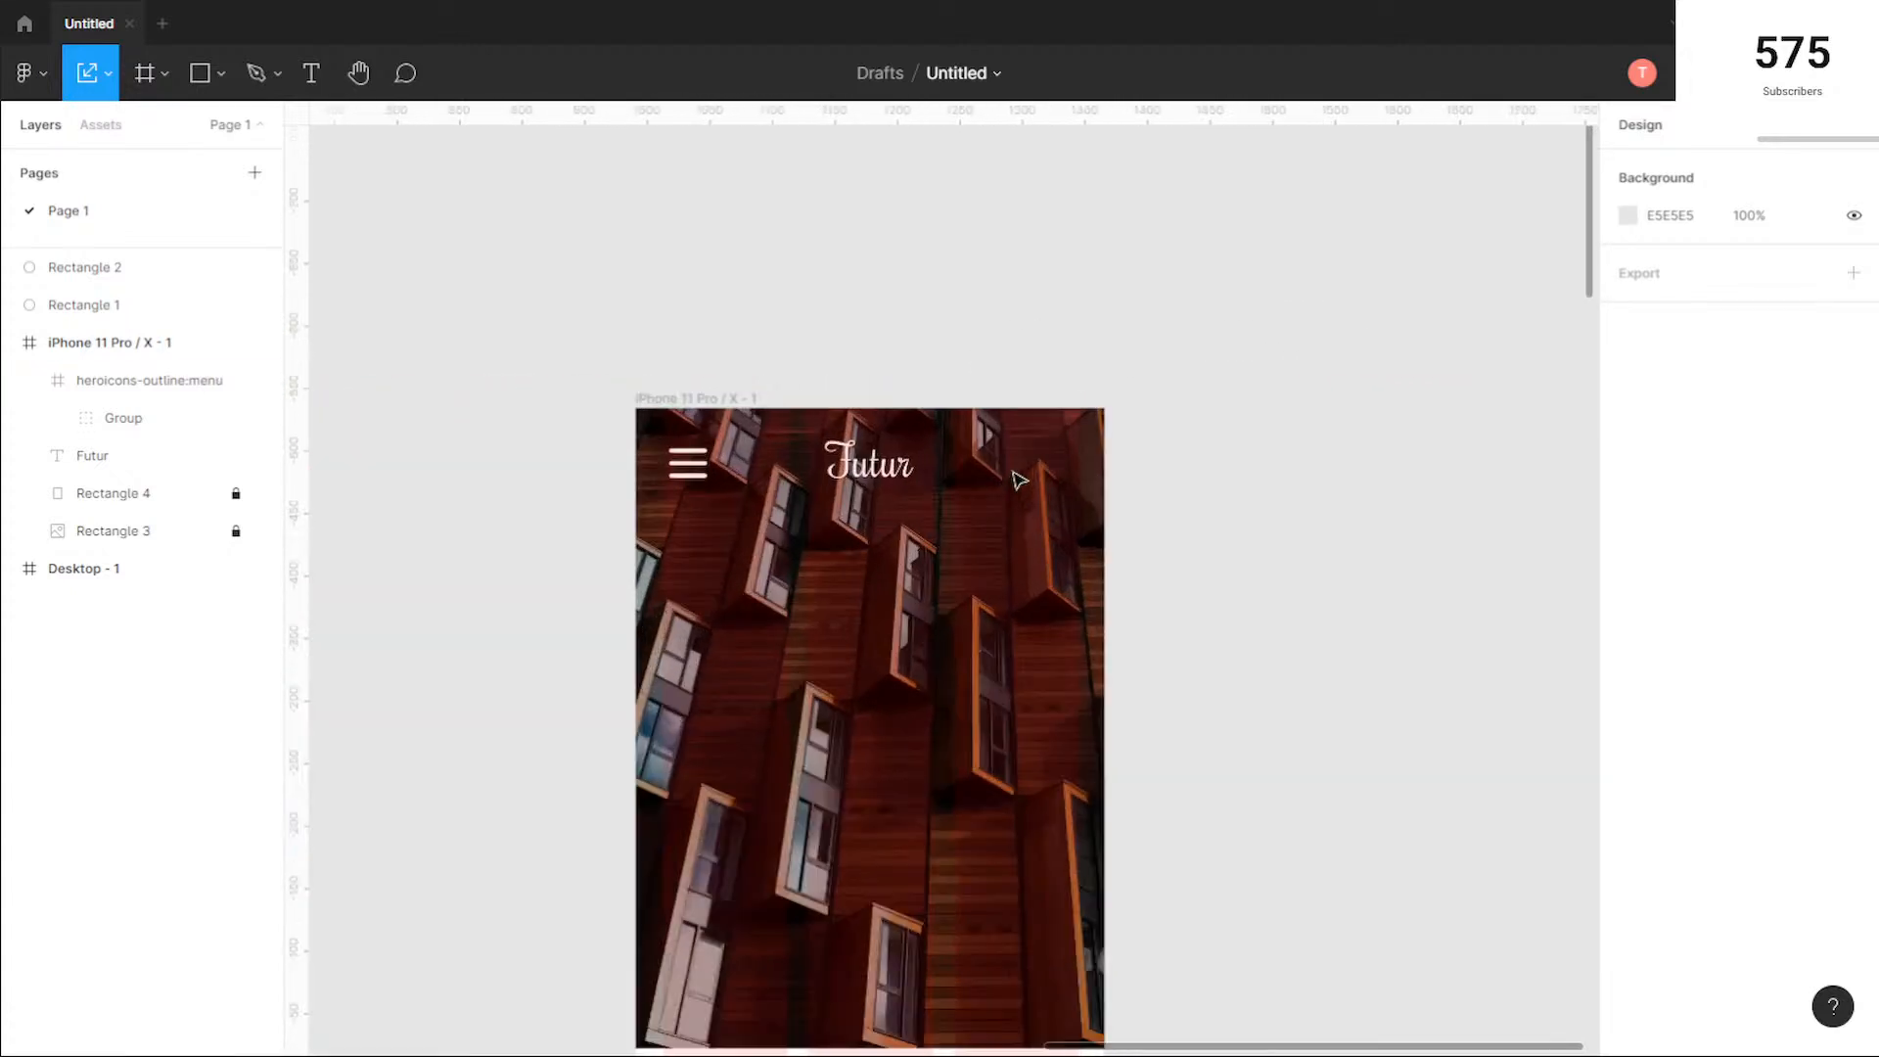
{"action": "scroll", "coordinate": [1018, 480], "scroll_direction": "up", "scroll_amount": 1}
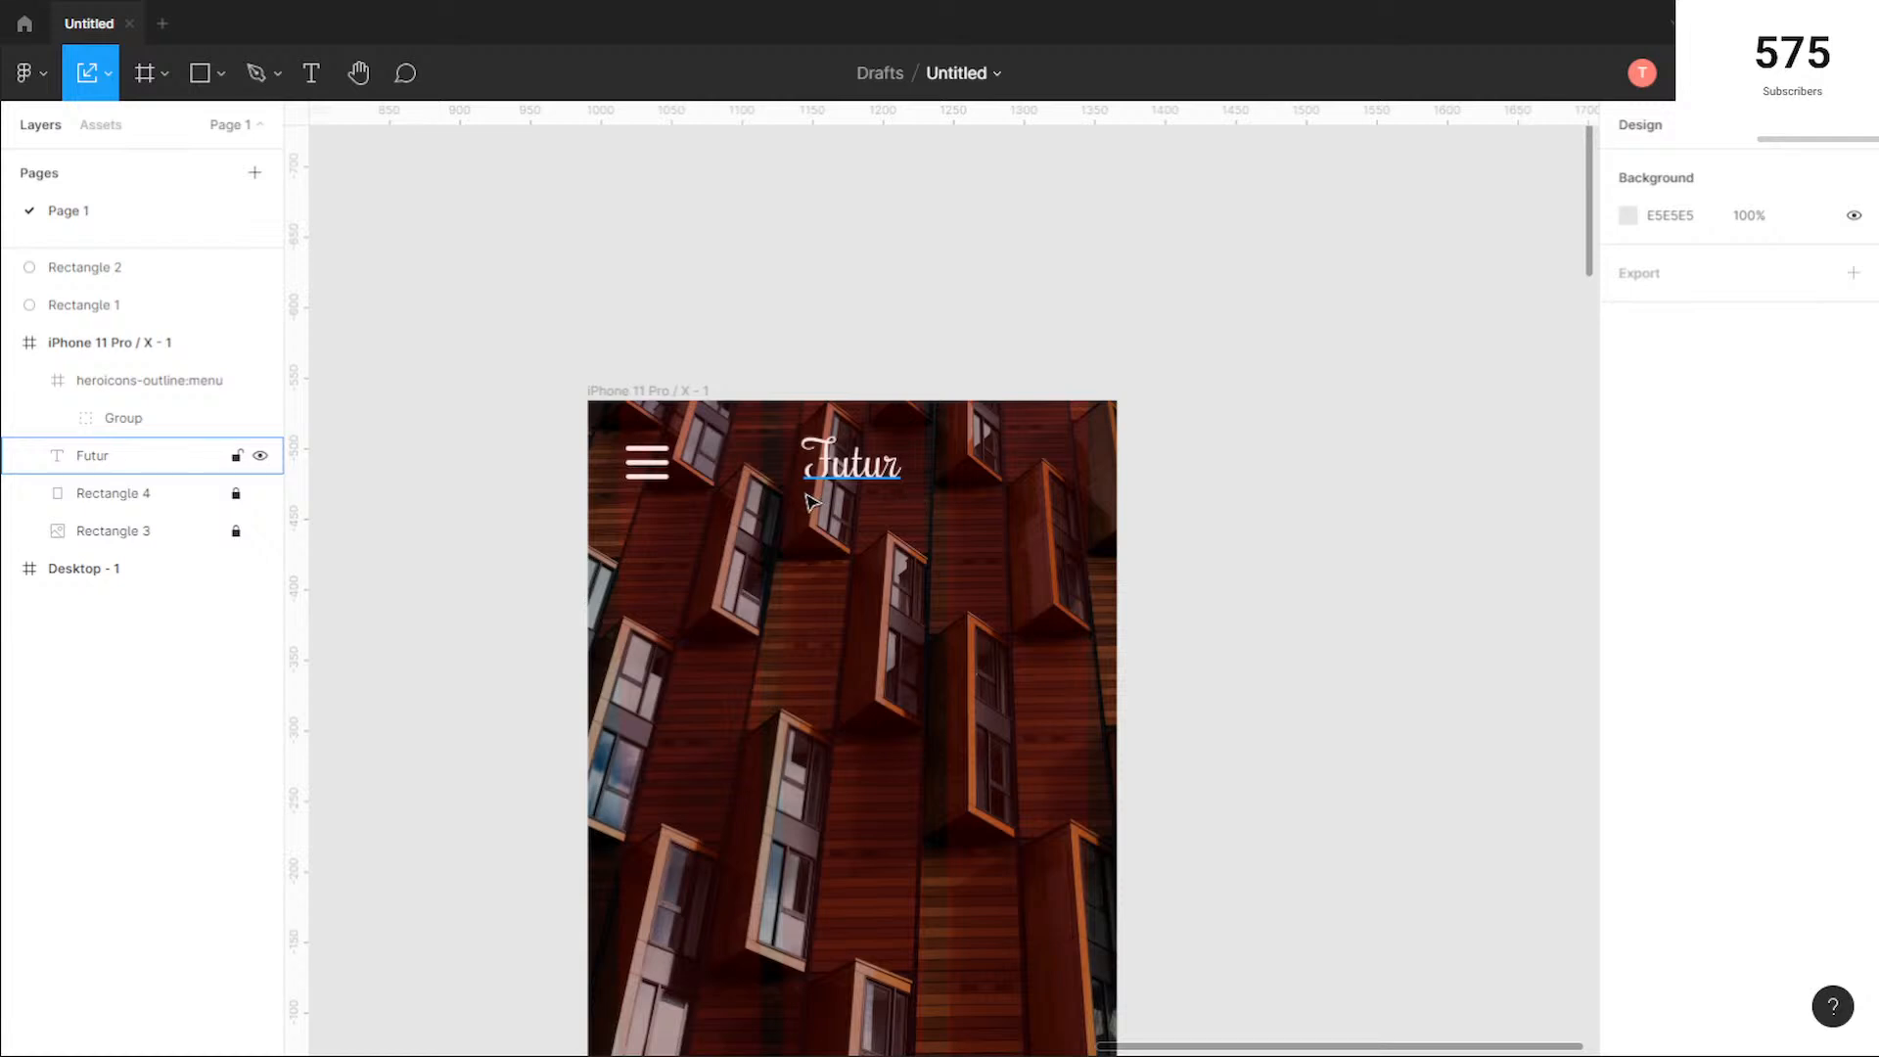
{"action": "scroll", "coordinate": [810, 501], "scroll_direction": "down", "scroll_amount": 1}
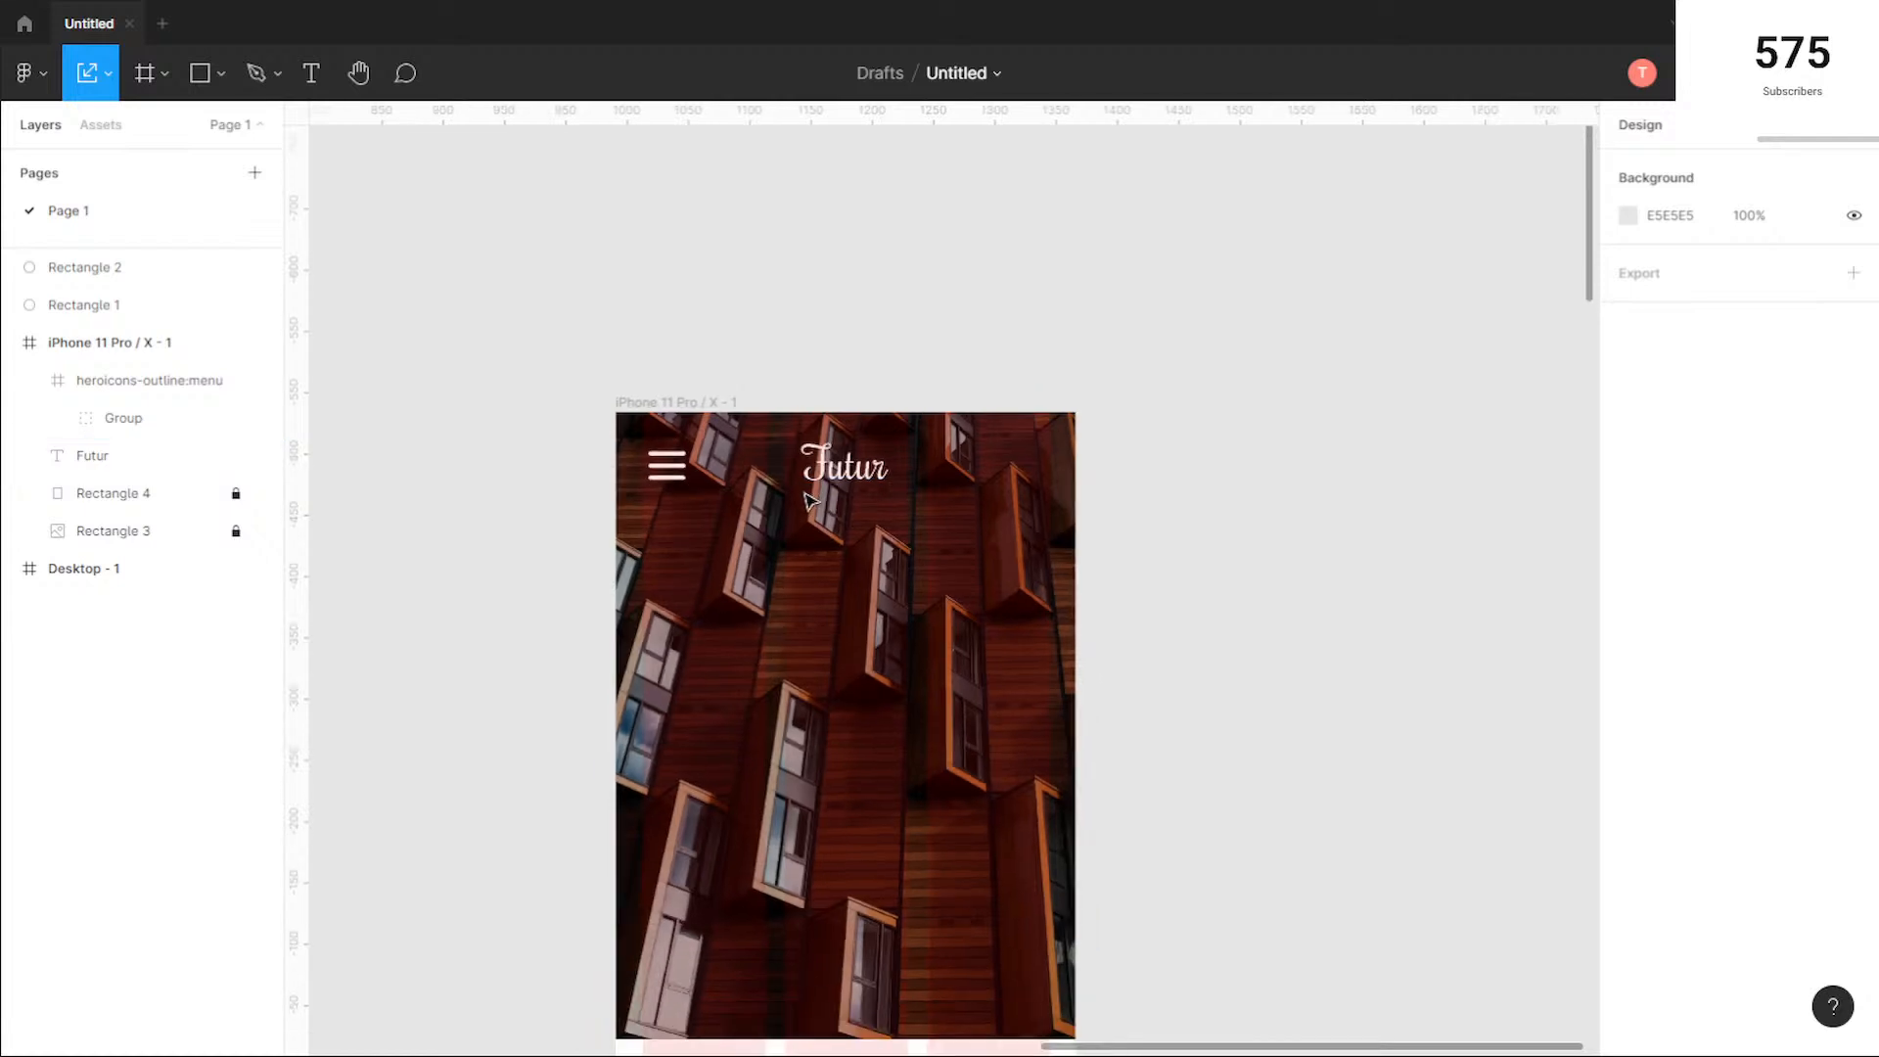
Step: Add the white Rochester text "Style in Living" to the mobile hero and centre it horizontally below the Futur logo
{"action": "left_click", "coordinate": [313, 76]}
{"action": "left_click", "coordinate": [720, 666]}
{"action": "type", "text": "Style in"}
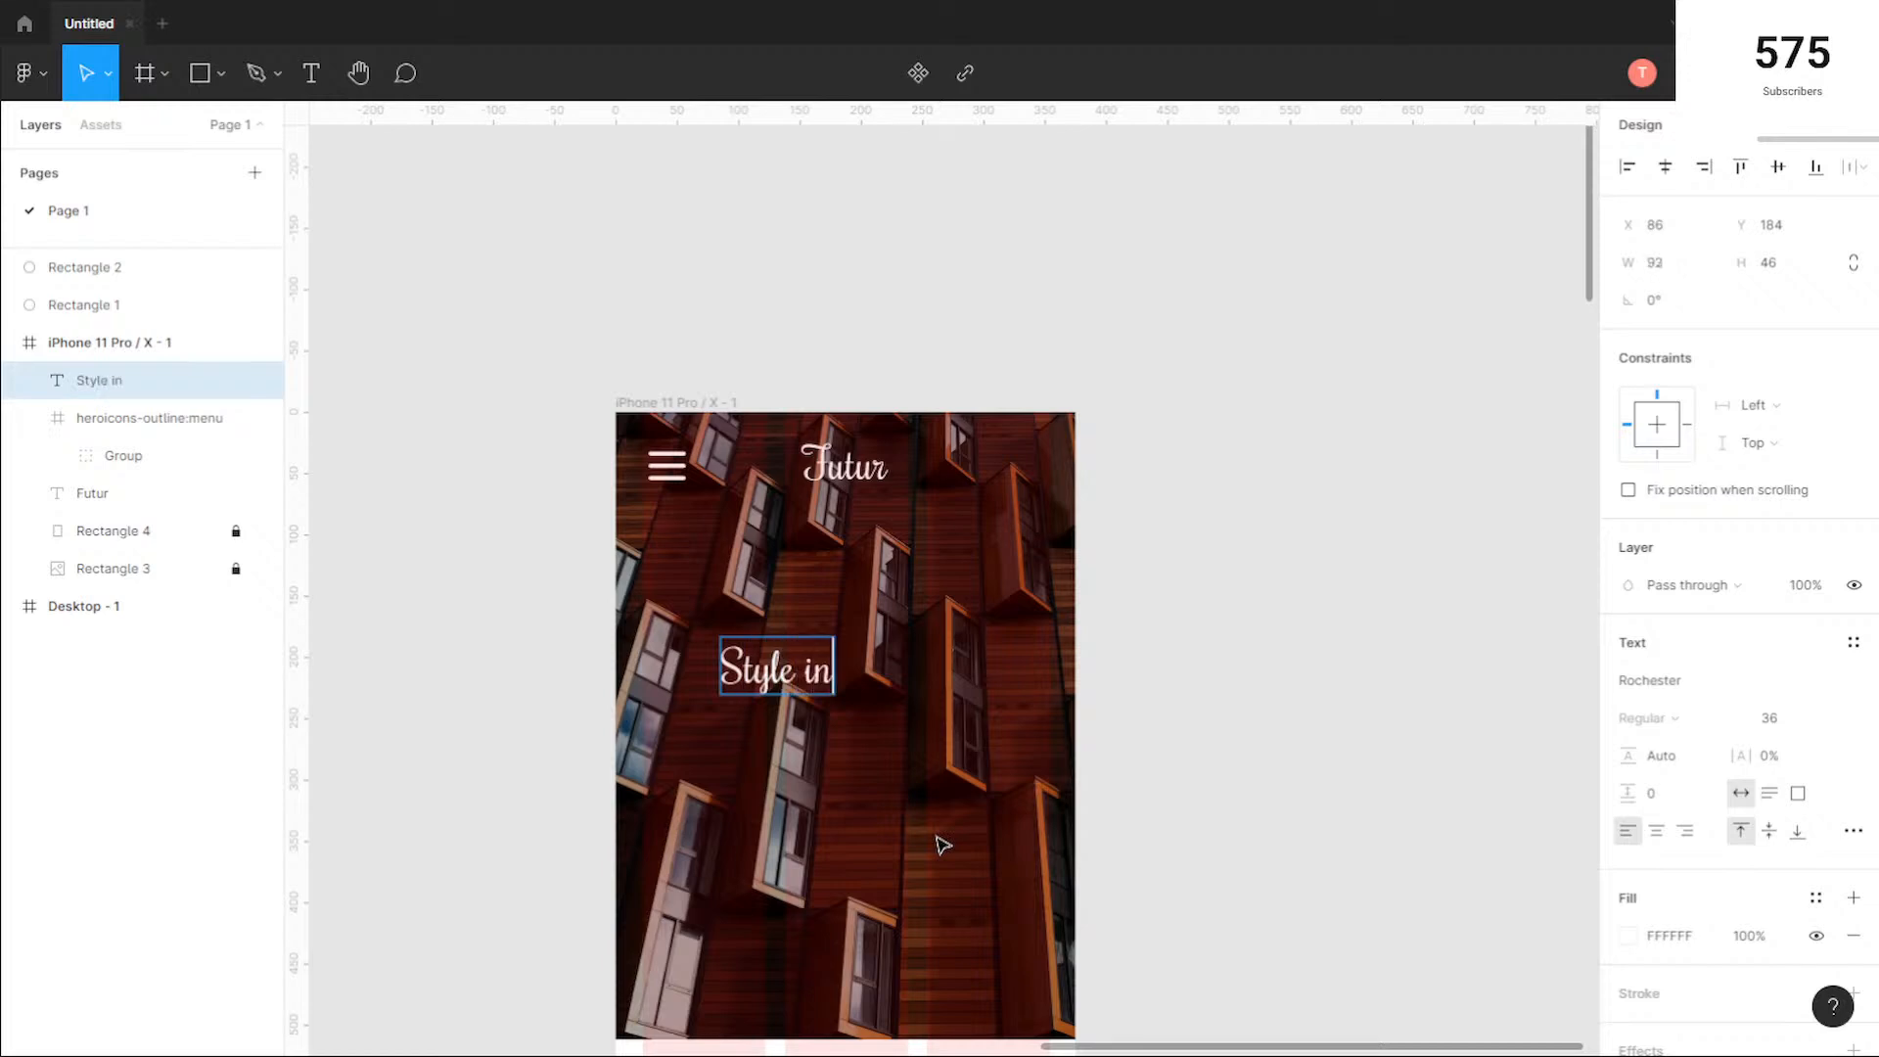
{"action": "type", "text": " Living"}
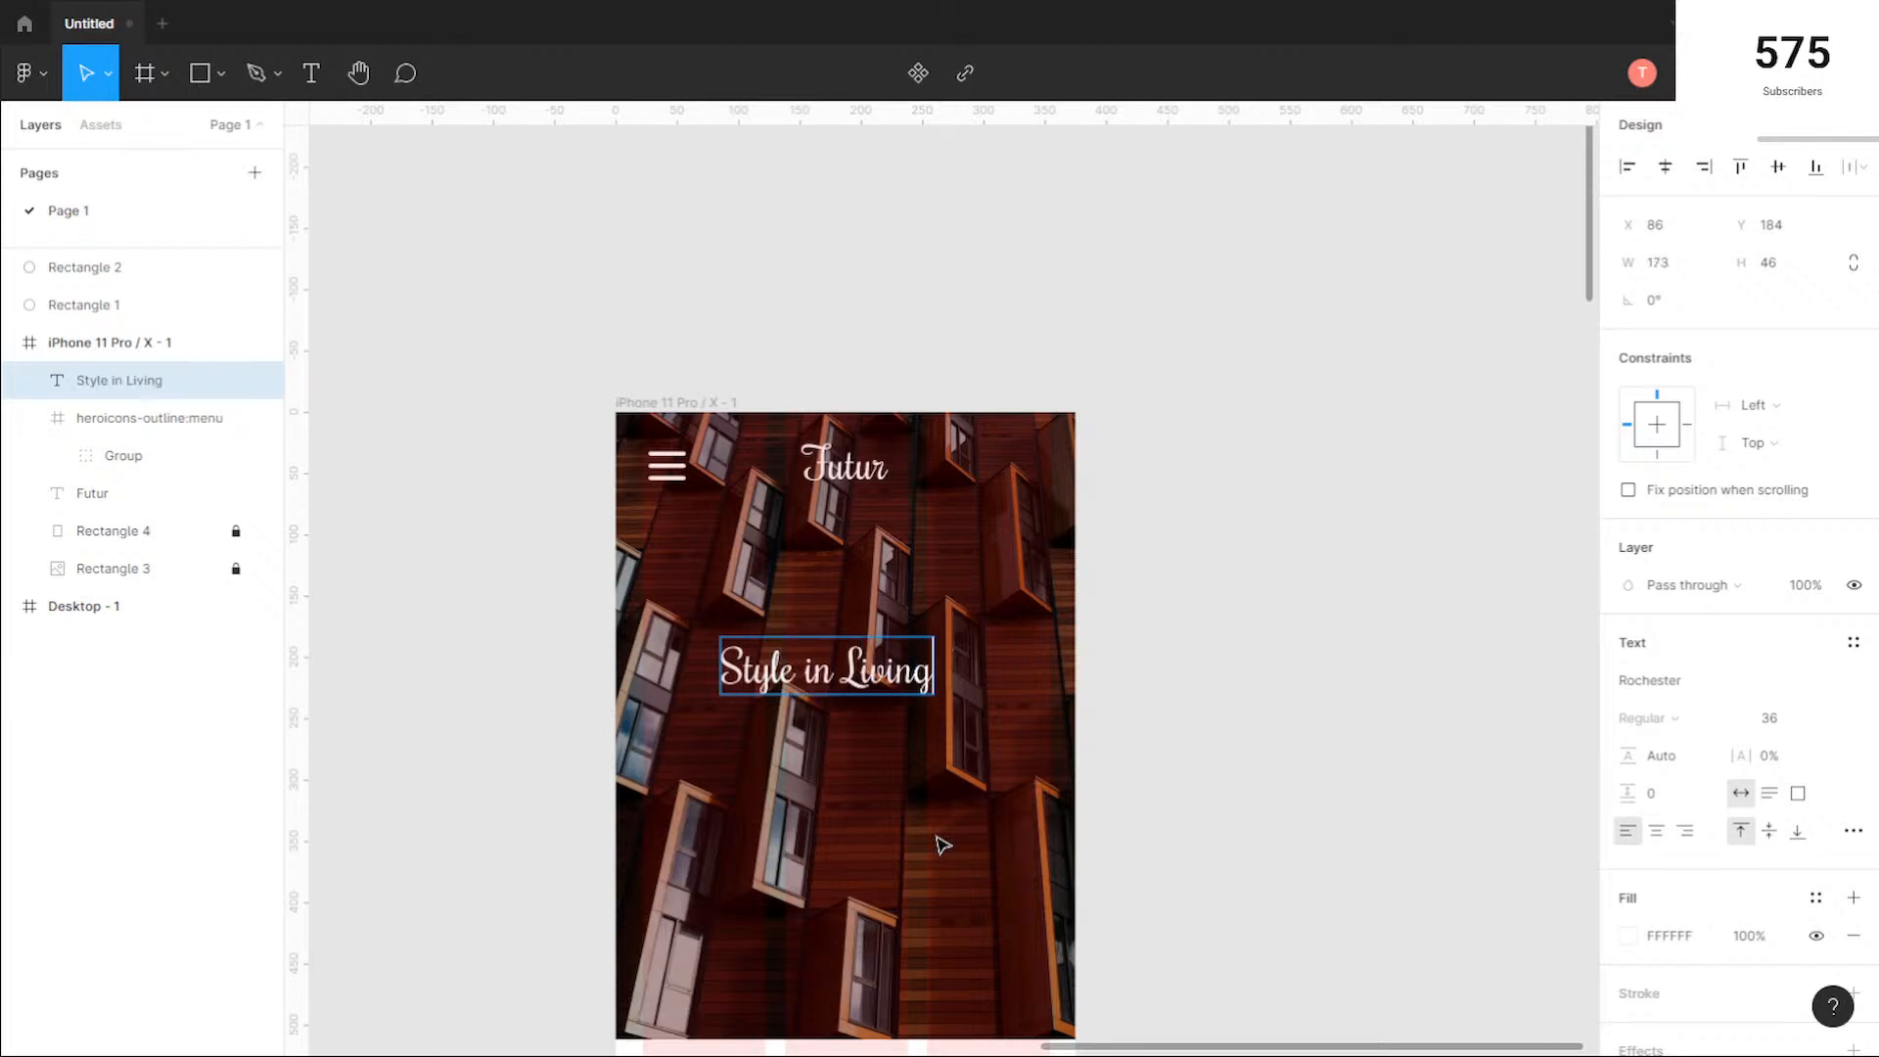
{"action": "key", "text": "Escape"}
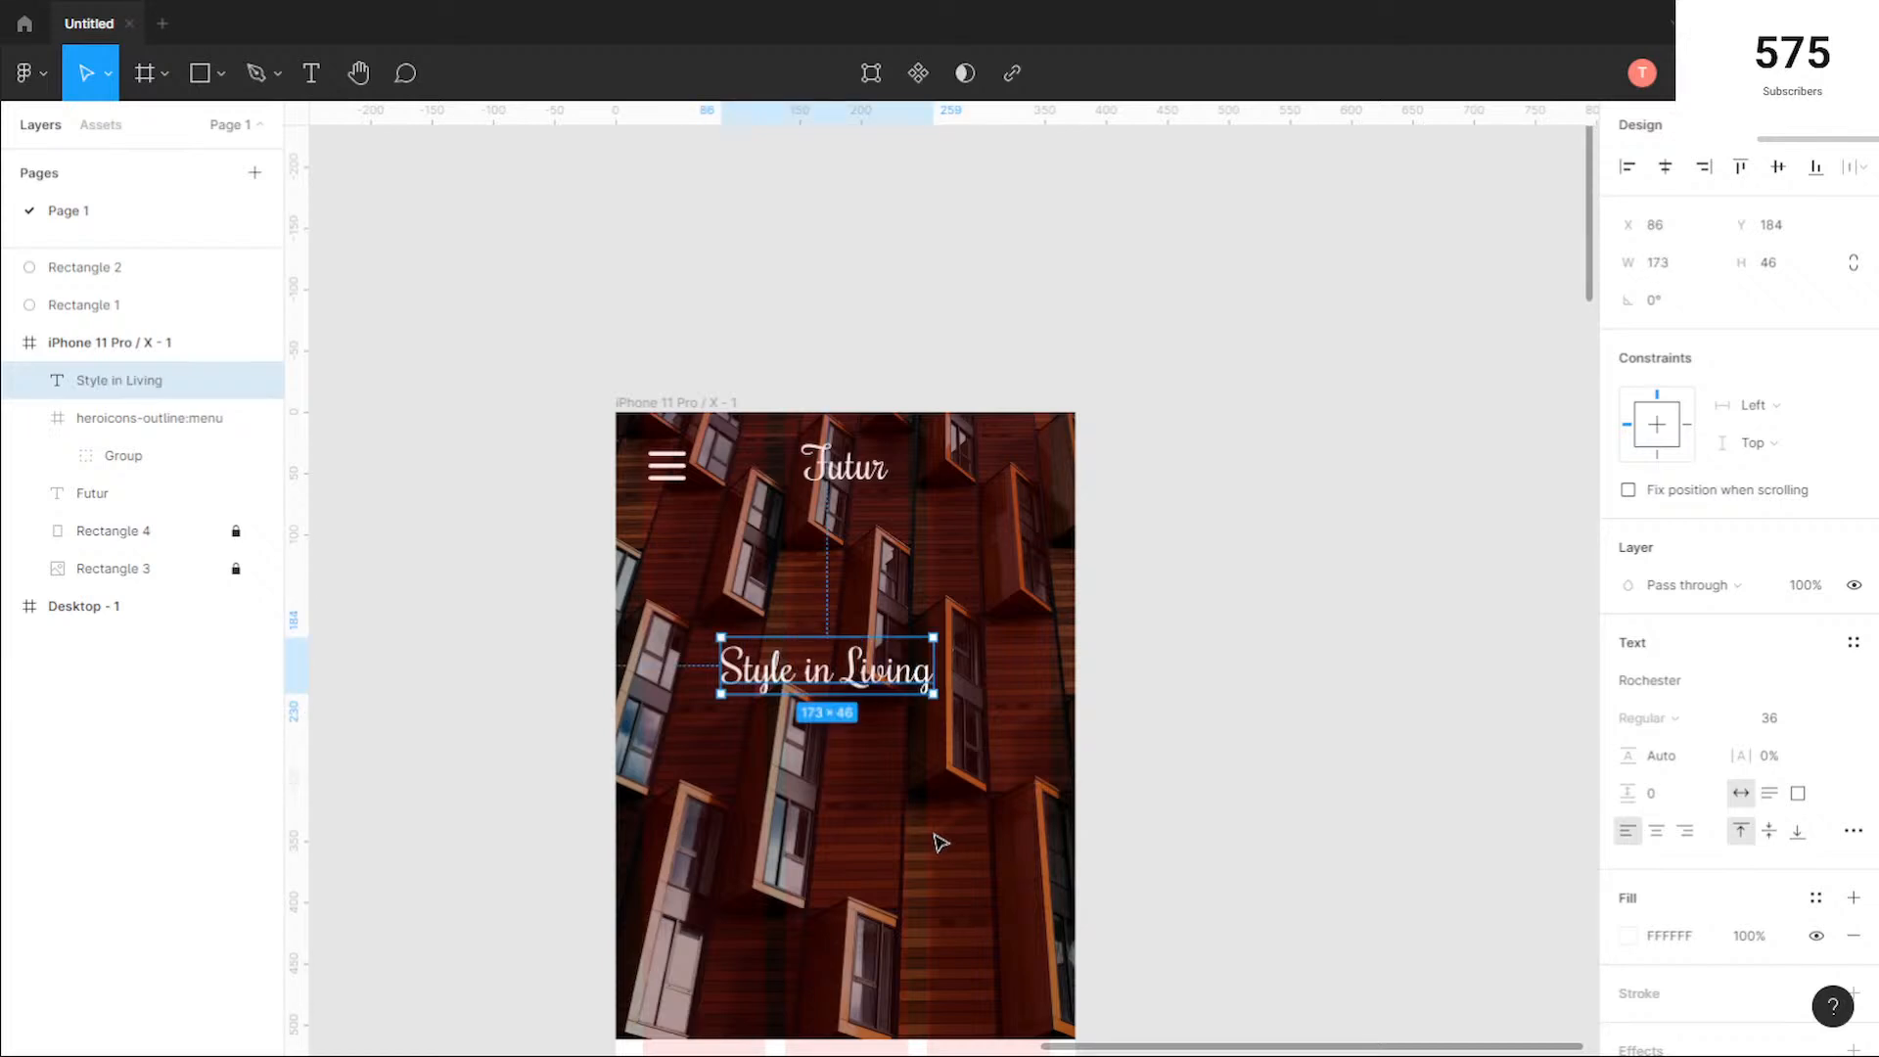
{"action": "left_click", "coordinate": [1009, 776]}
{"action": "left_click_drag", "start_coordinate": [819, 674], "coordinate": [837, 677]}
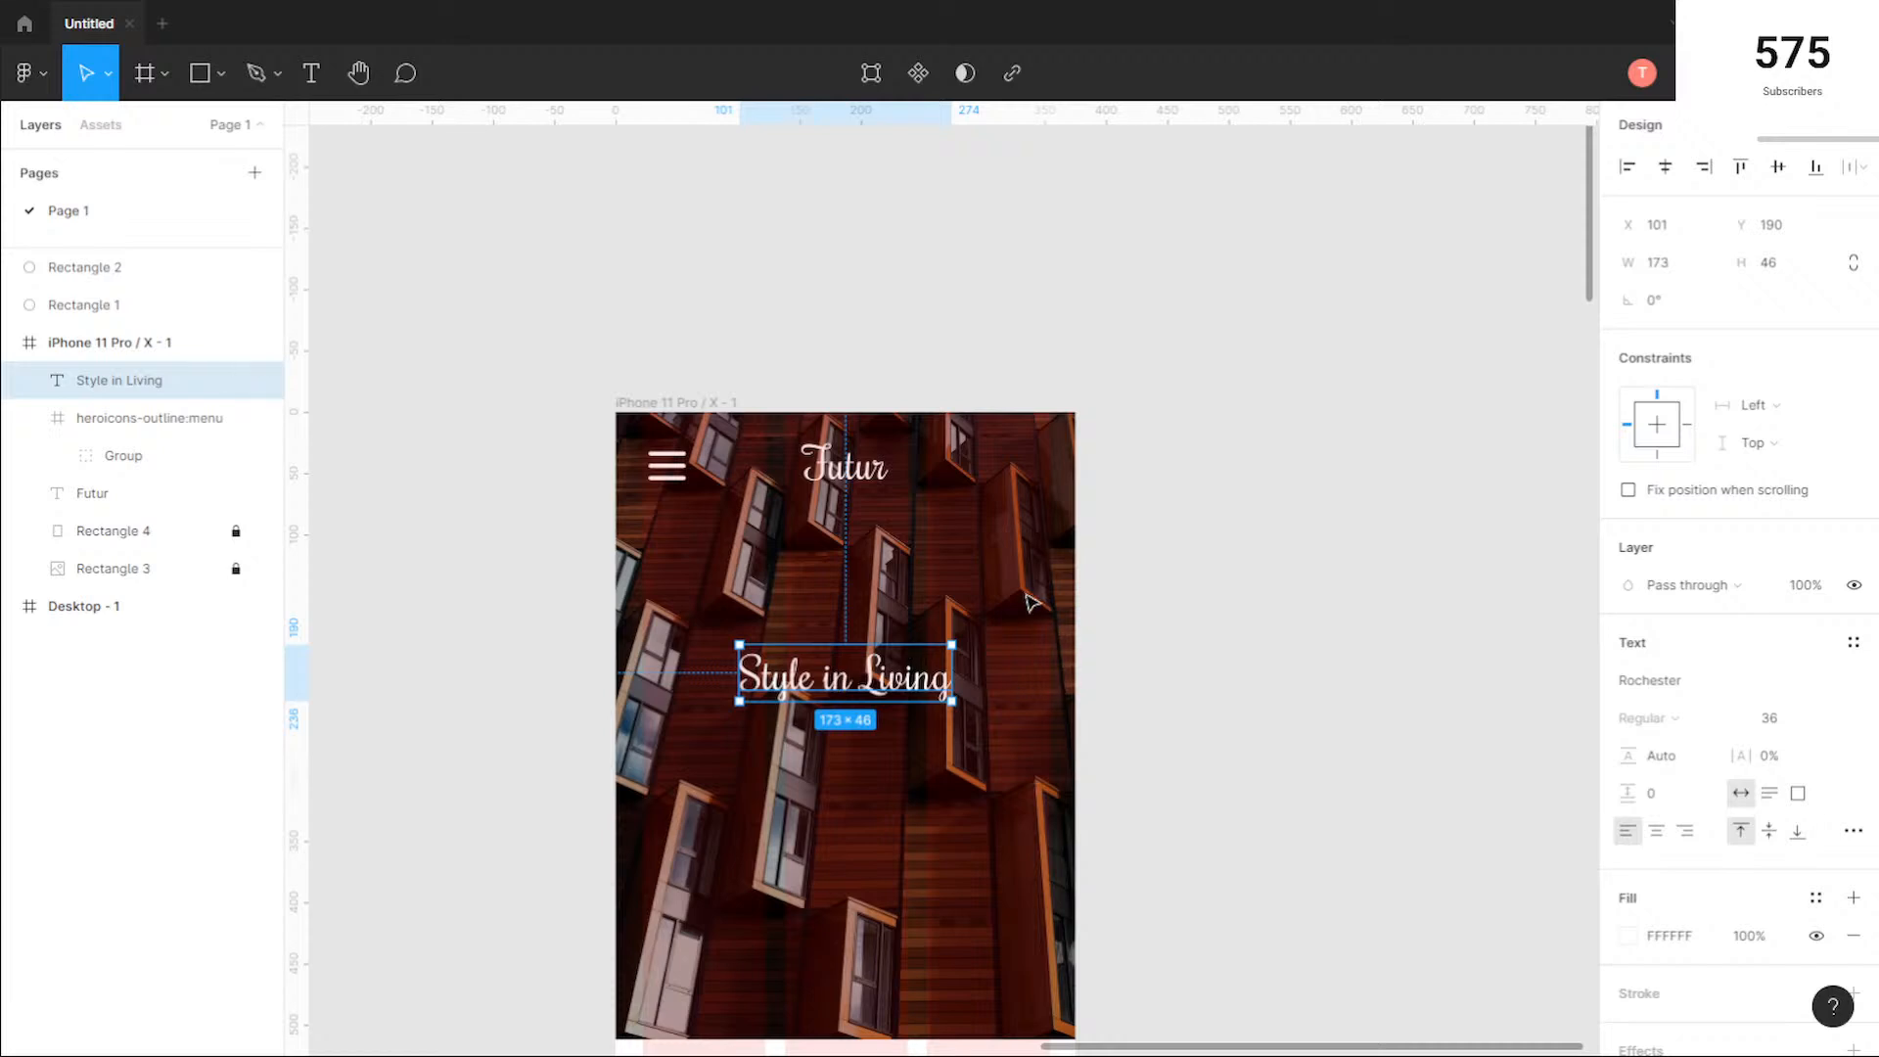
{"action": "left_click", "coordinate": [812, 597]}
Step: Change the font of the desktop hero's "Style In Living" heading to Rochester
{"action": "scroll", "coordinate": [490, 617], "scroll_direction": "down", "scroll_amount": 3, "text": "ctrl"}
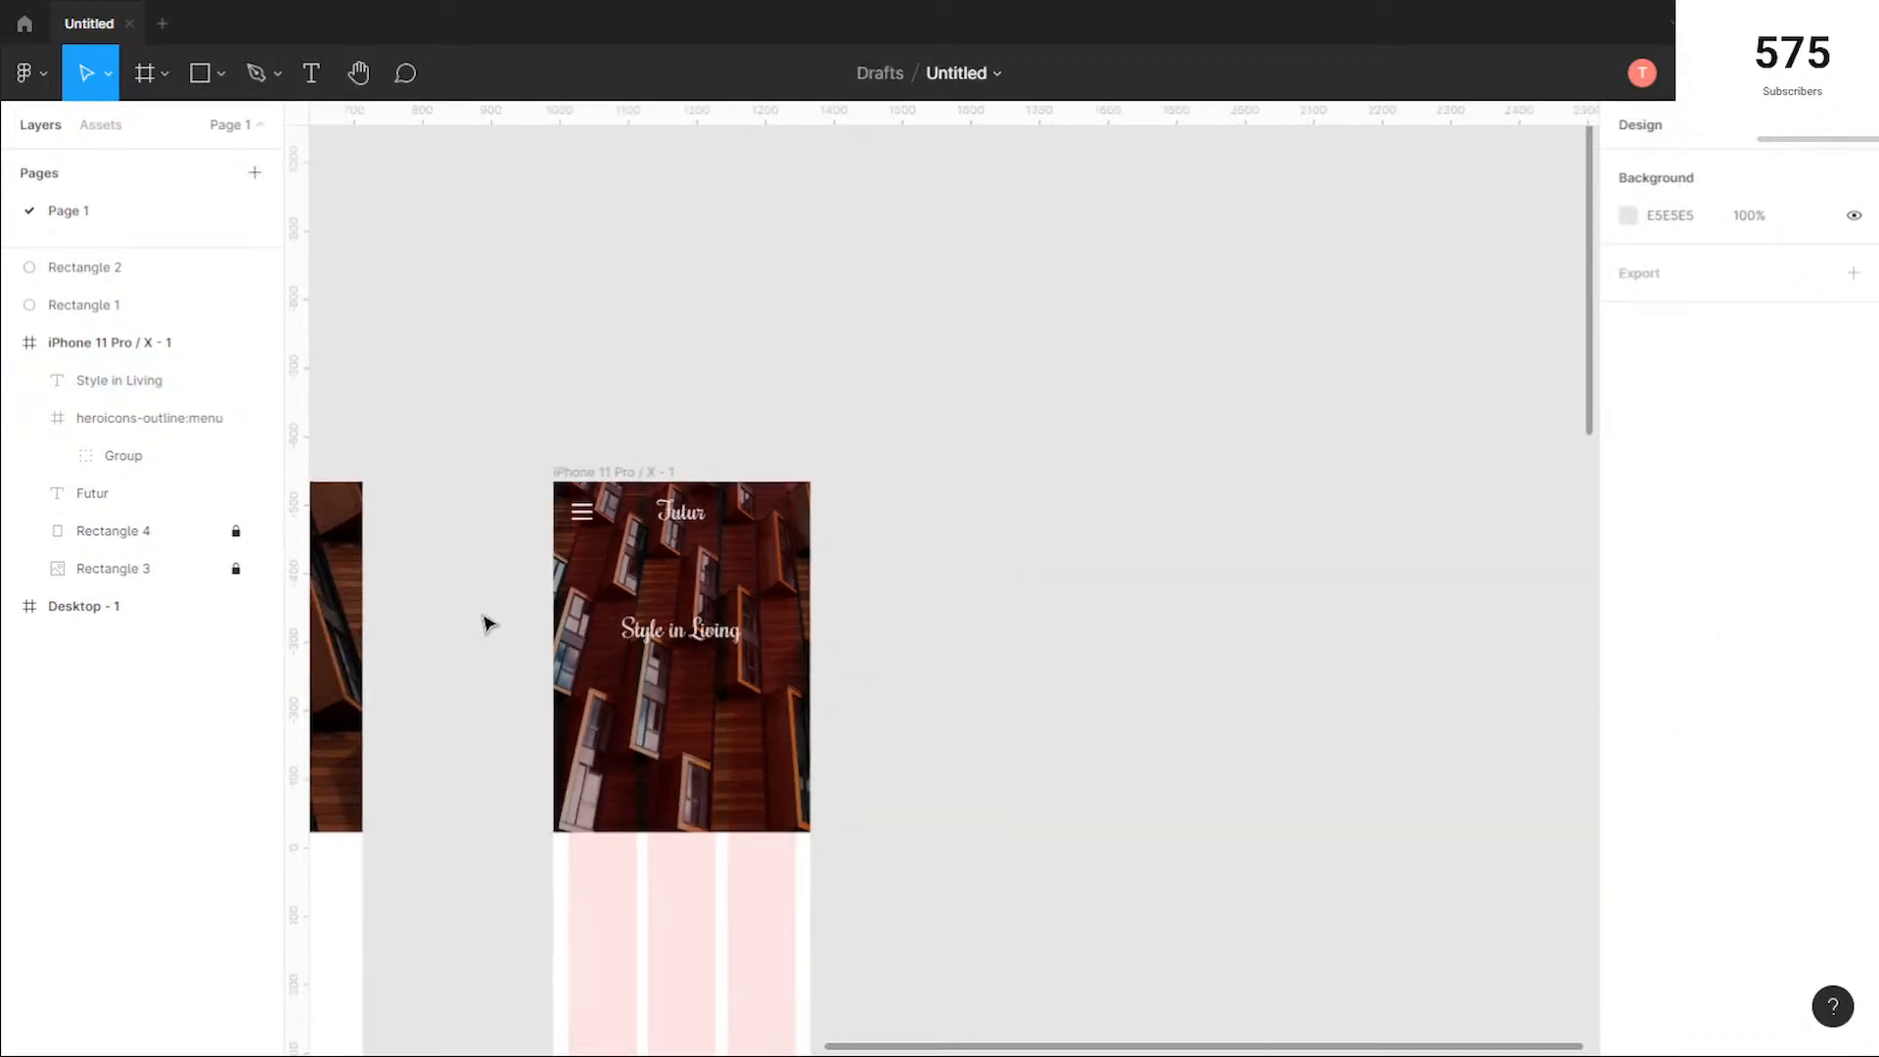
{"action": "scroll", "coordinate": [902, 529], "scroll_direction": "left", "scroll_amount": 8}
{"action": "scroll", "coordinate": [1199, 458], "scroll_direction": "down", "scroll_amount": 2}
{"action": "scroll", "coordinate": [1199, 458], "scroll_direction": "left", "scroll_amount": 4}
{"action": "scroll", "coordinate": [1199, 458], "scroll_direction": "up", "scroll_amount": 1}
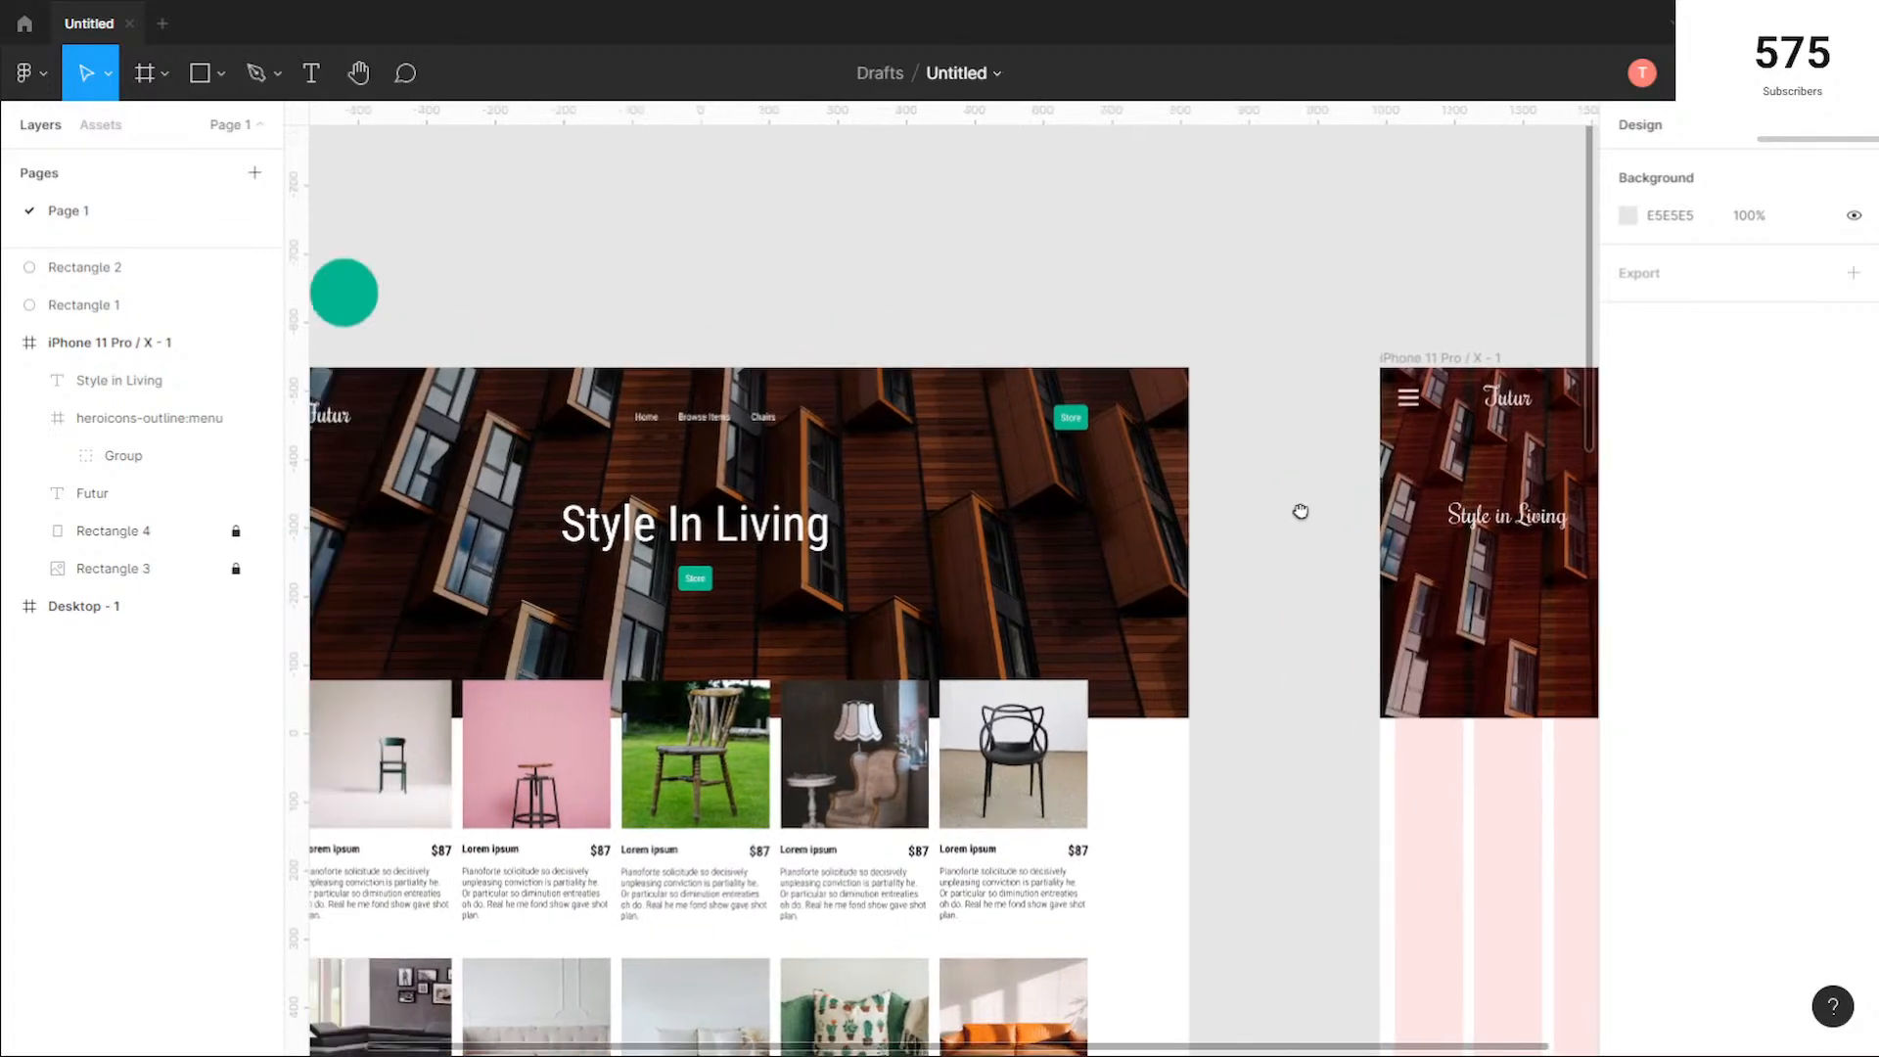
{"action": "left_click_drag", "start_coordinate": [991, 301], "coordinate": [868, 289]}
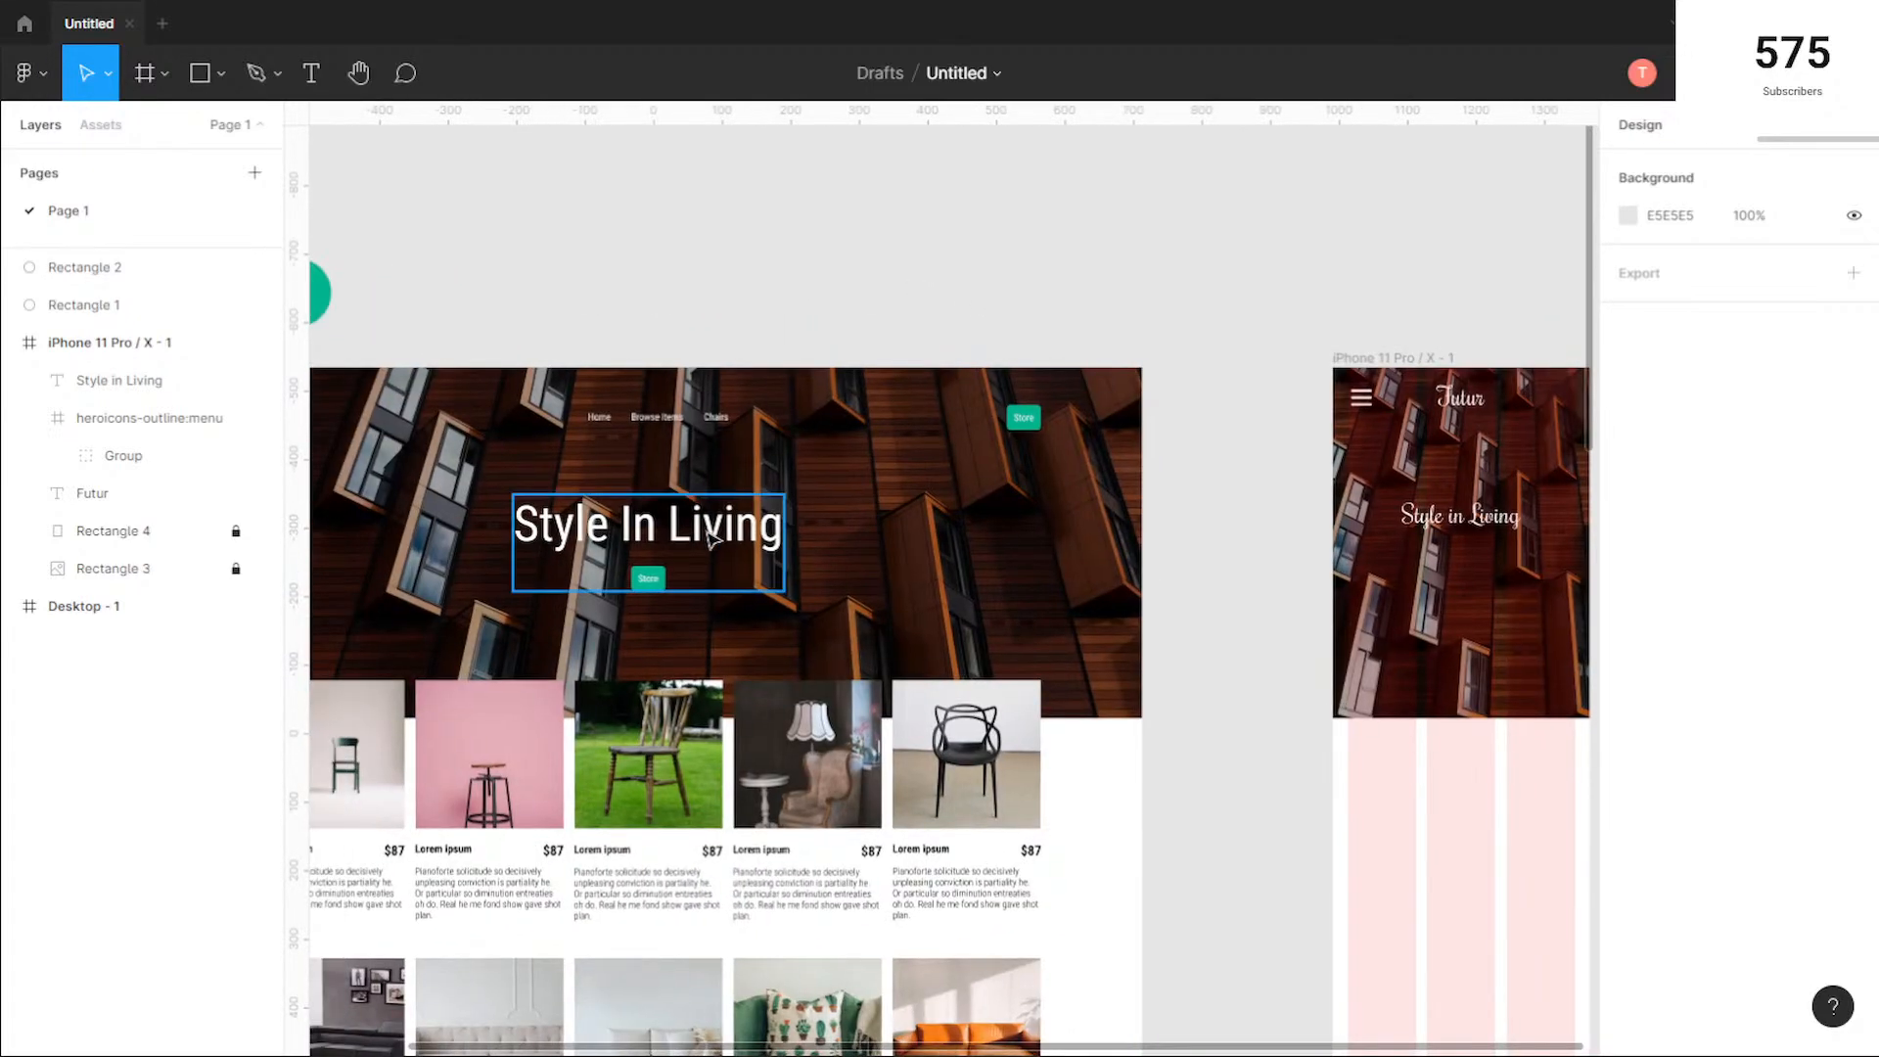
{"action": "left_click", "coordinate": [712, 537]}
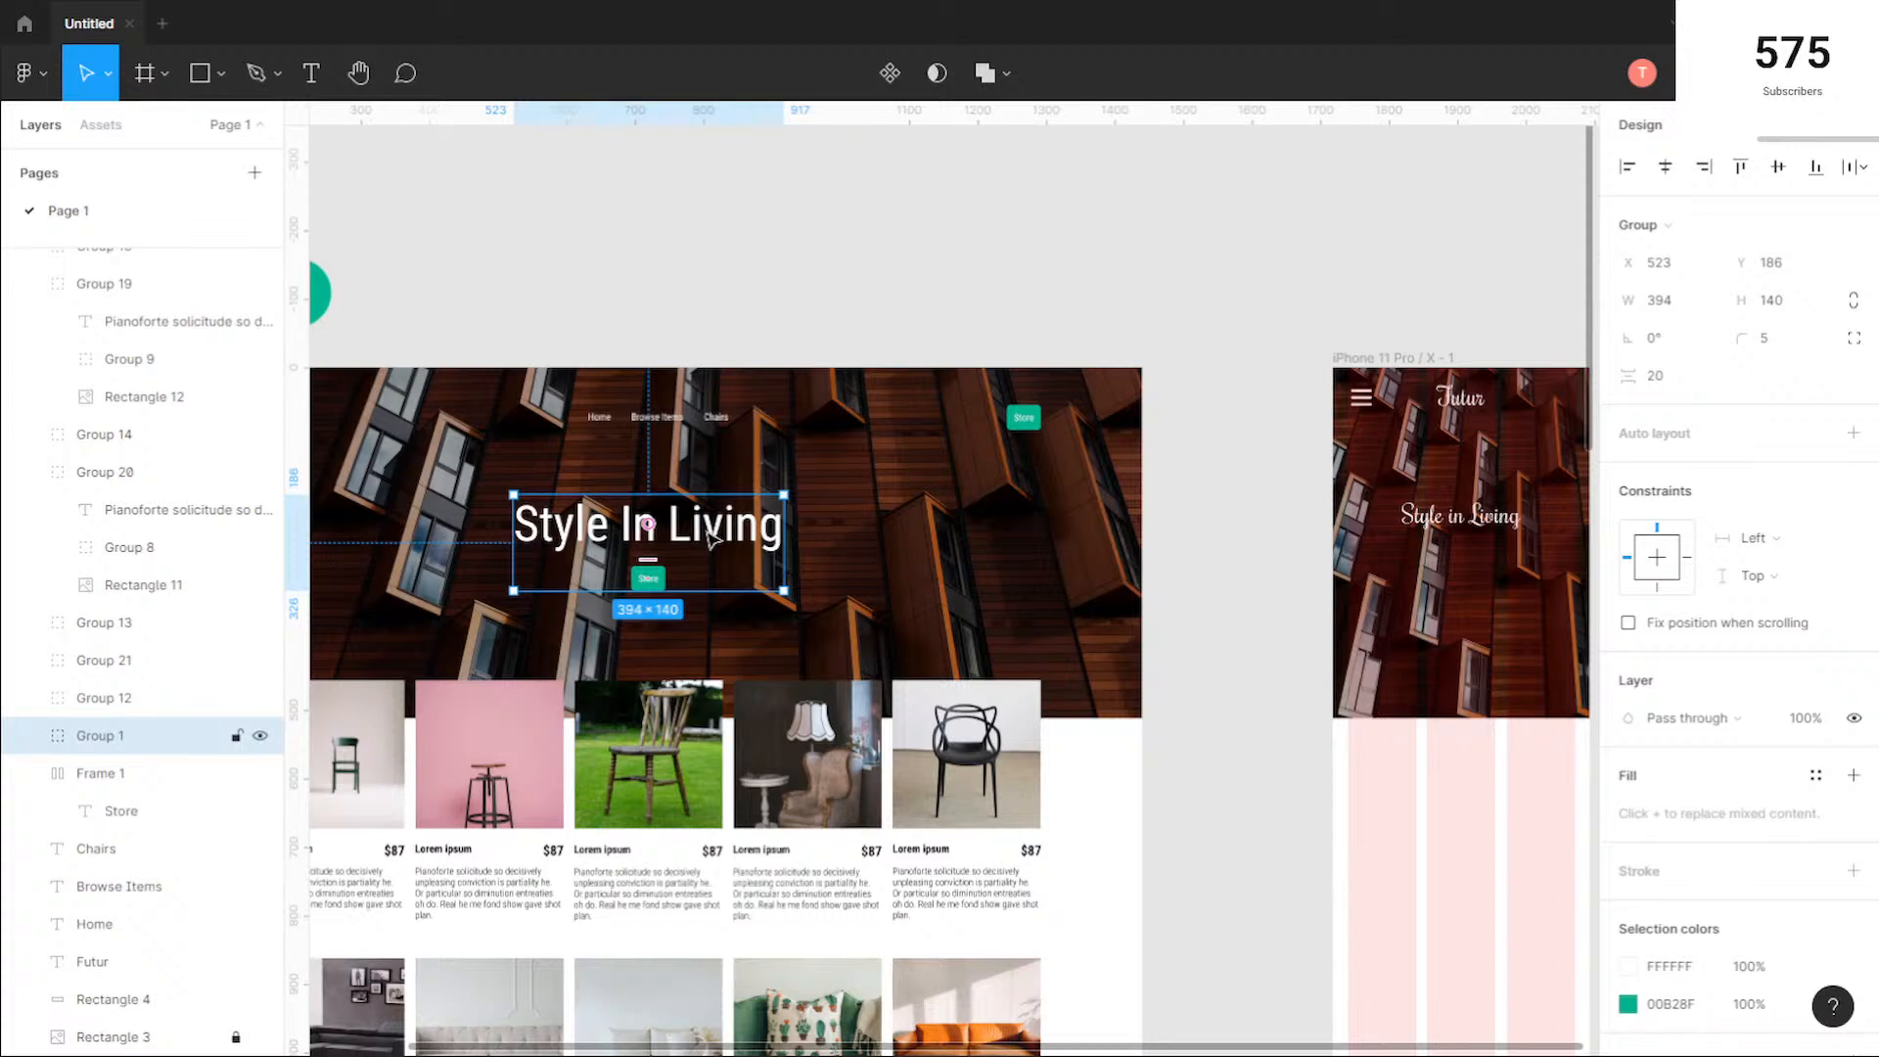
{"action": "double_click", "coordinate": [712, 538]}
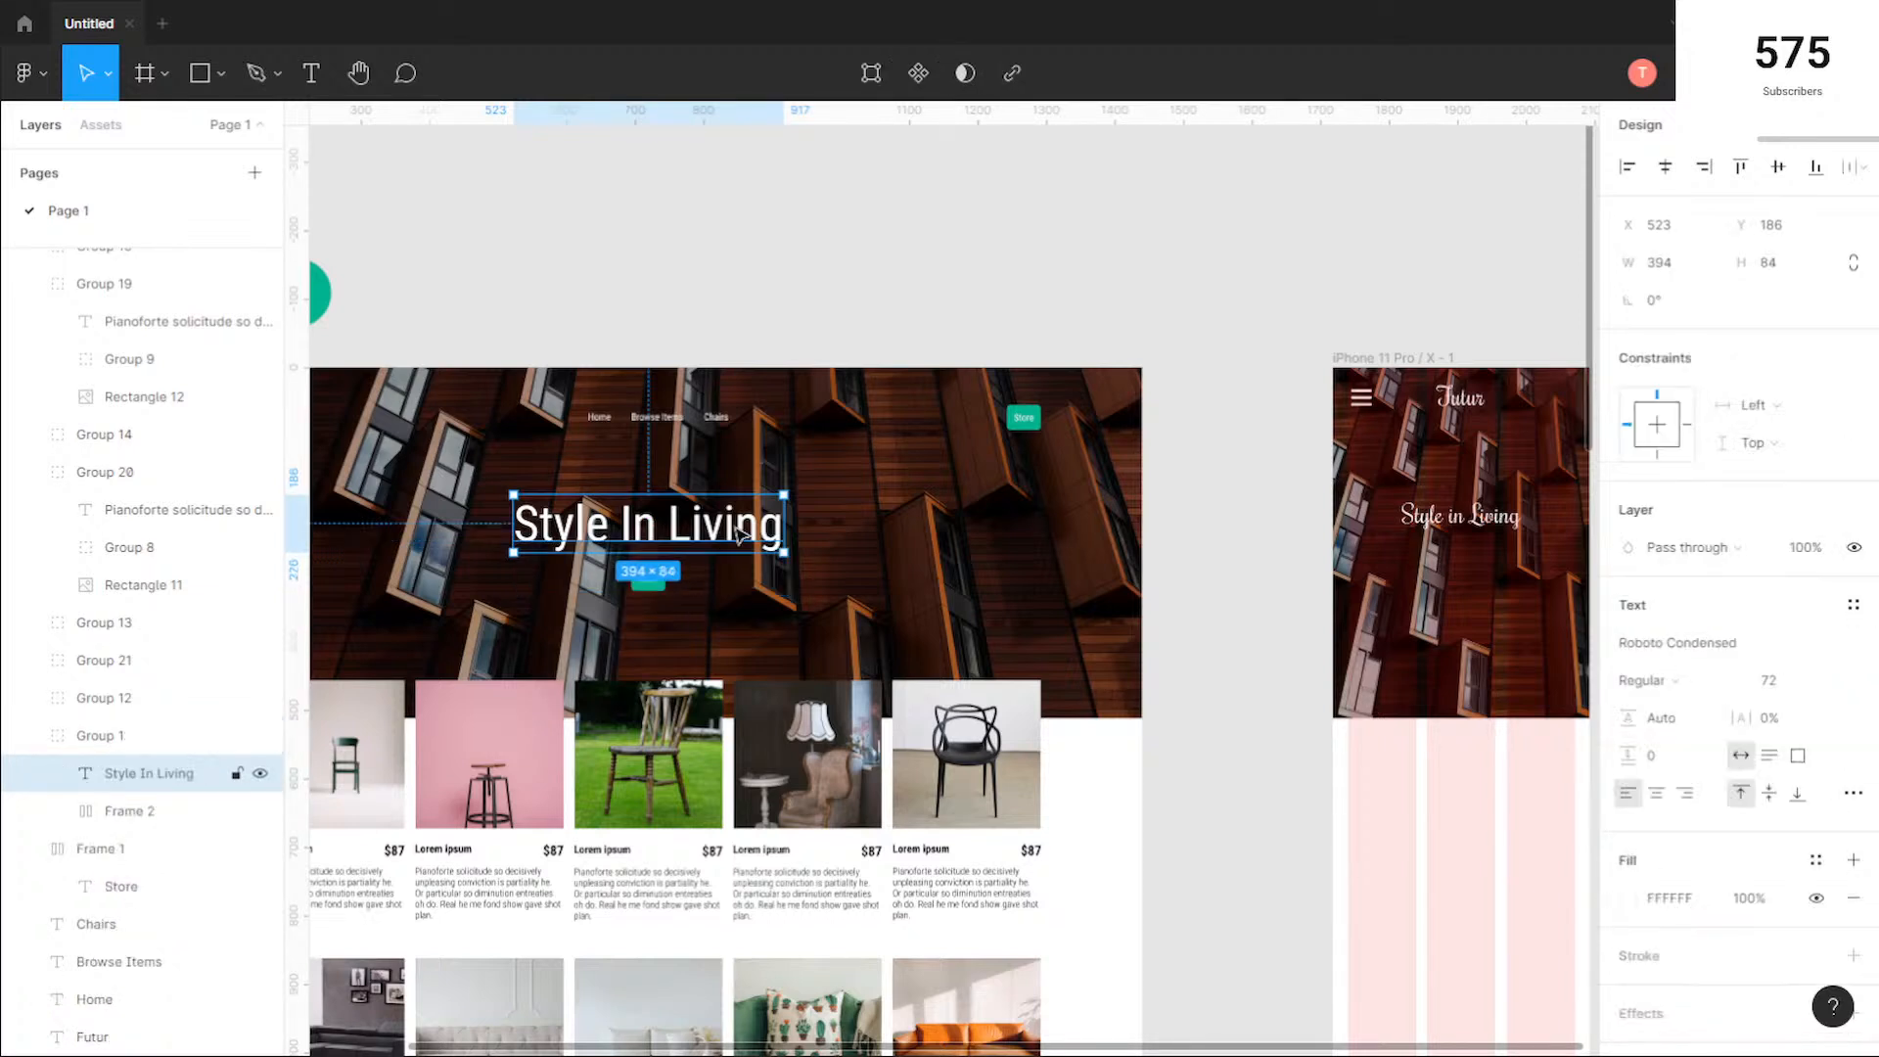
{"action": "left_click", "coordinate": [1716, 644]}
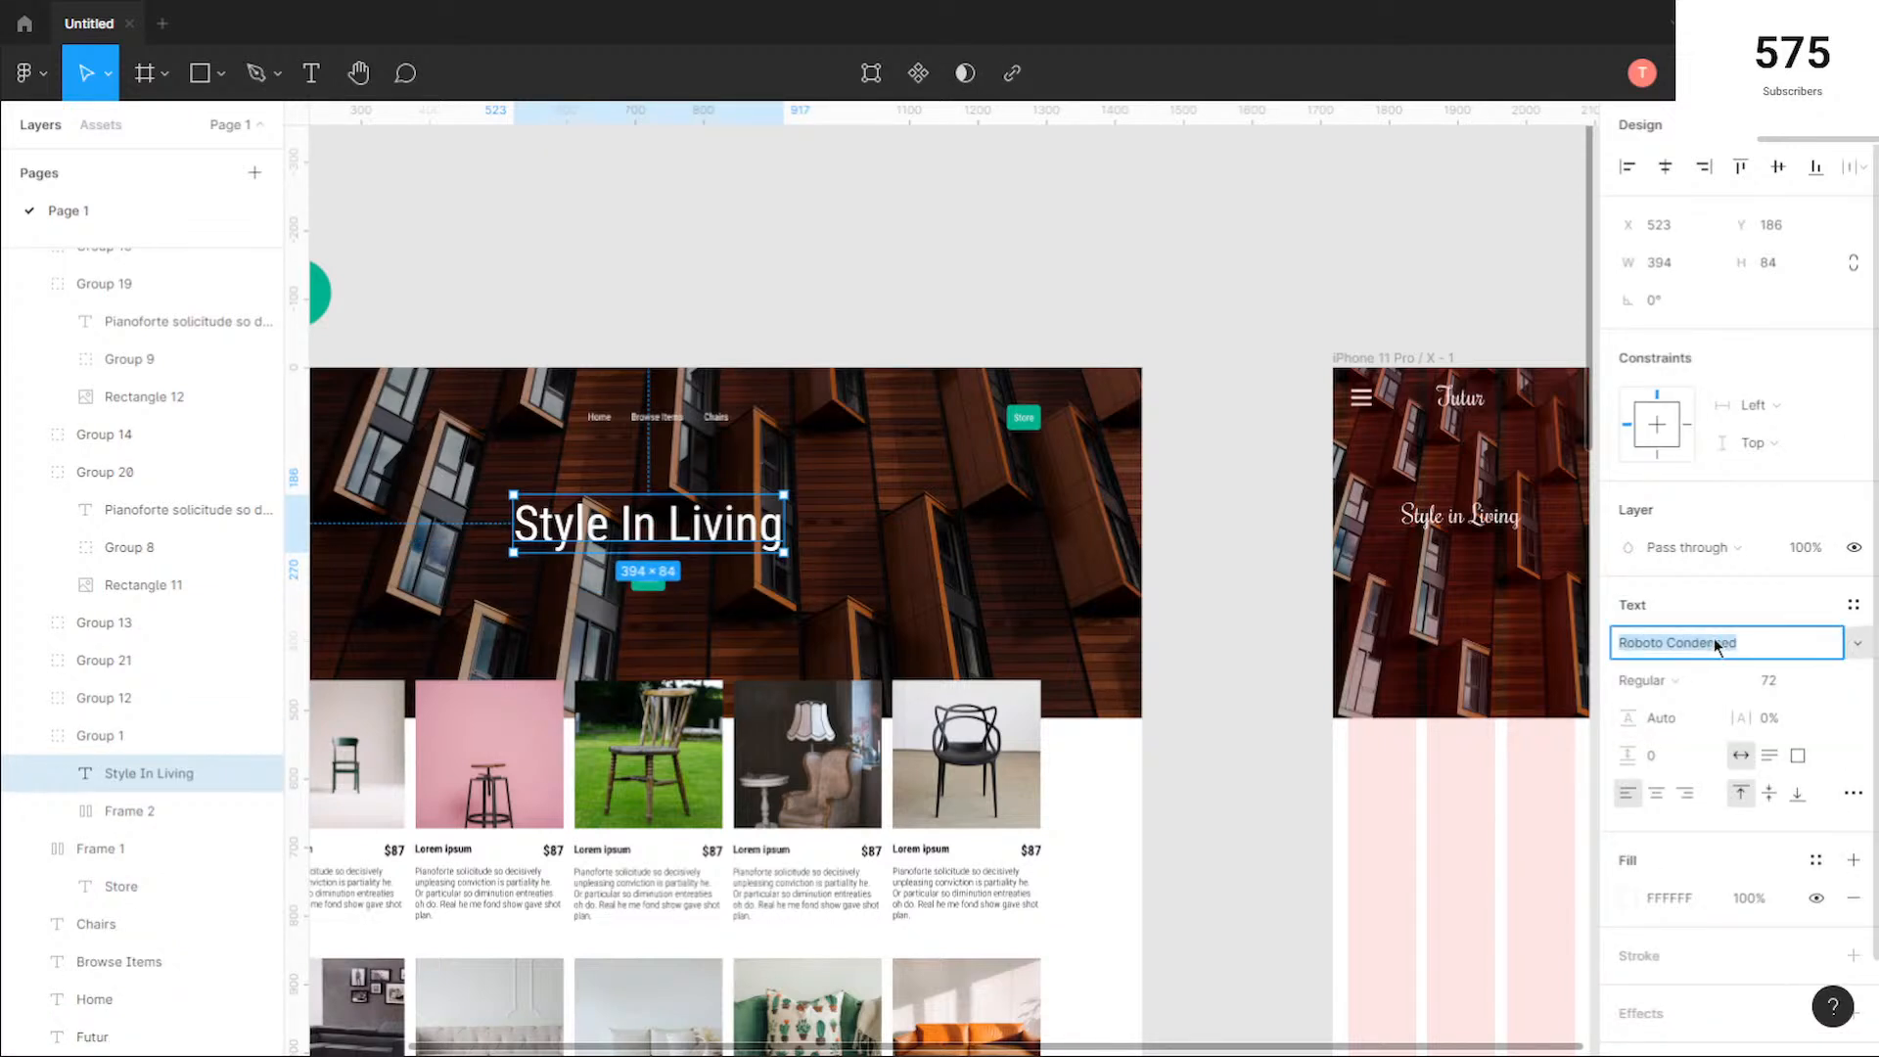
{"action": "key", "text": "Down"}
{"action": "key", "text": "Down"}
{"action": "key", "text": "Down"}
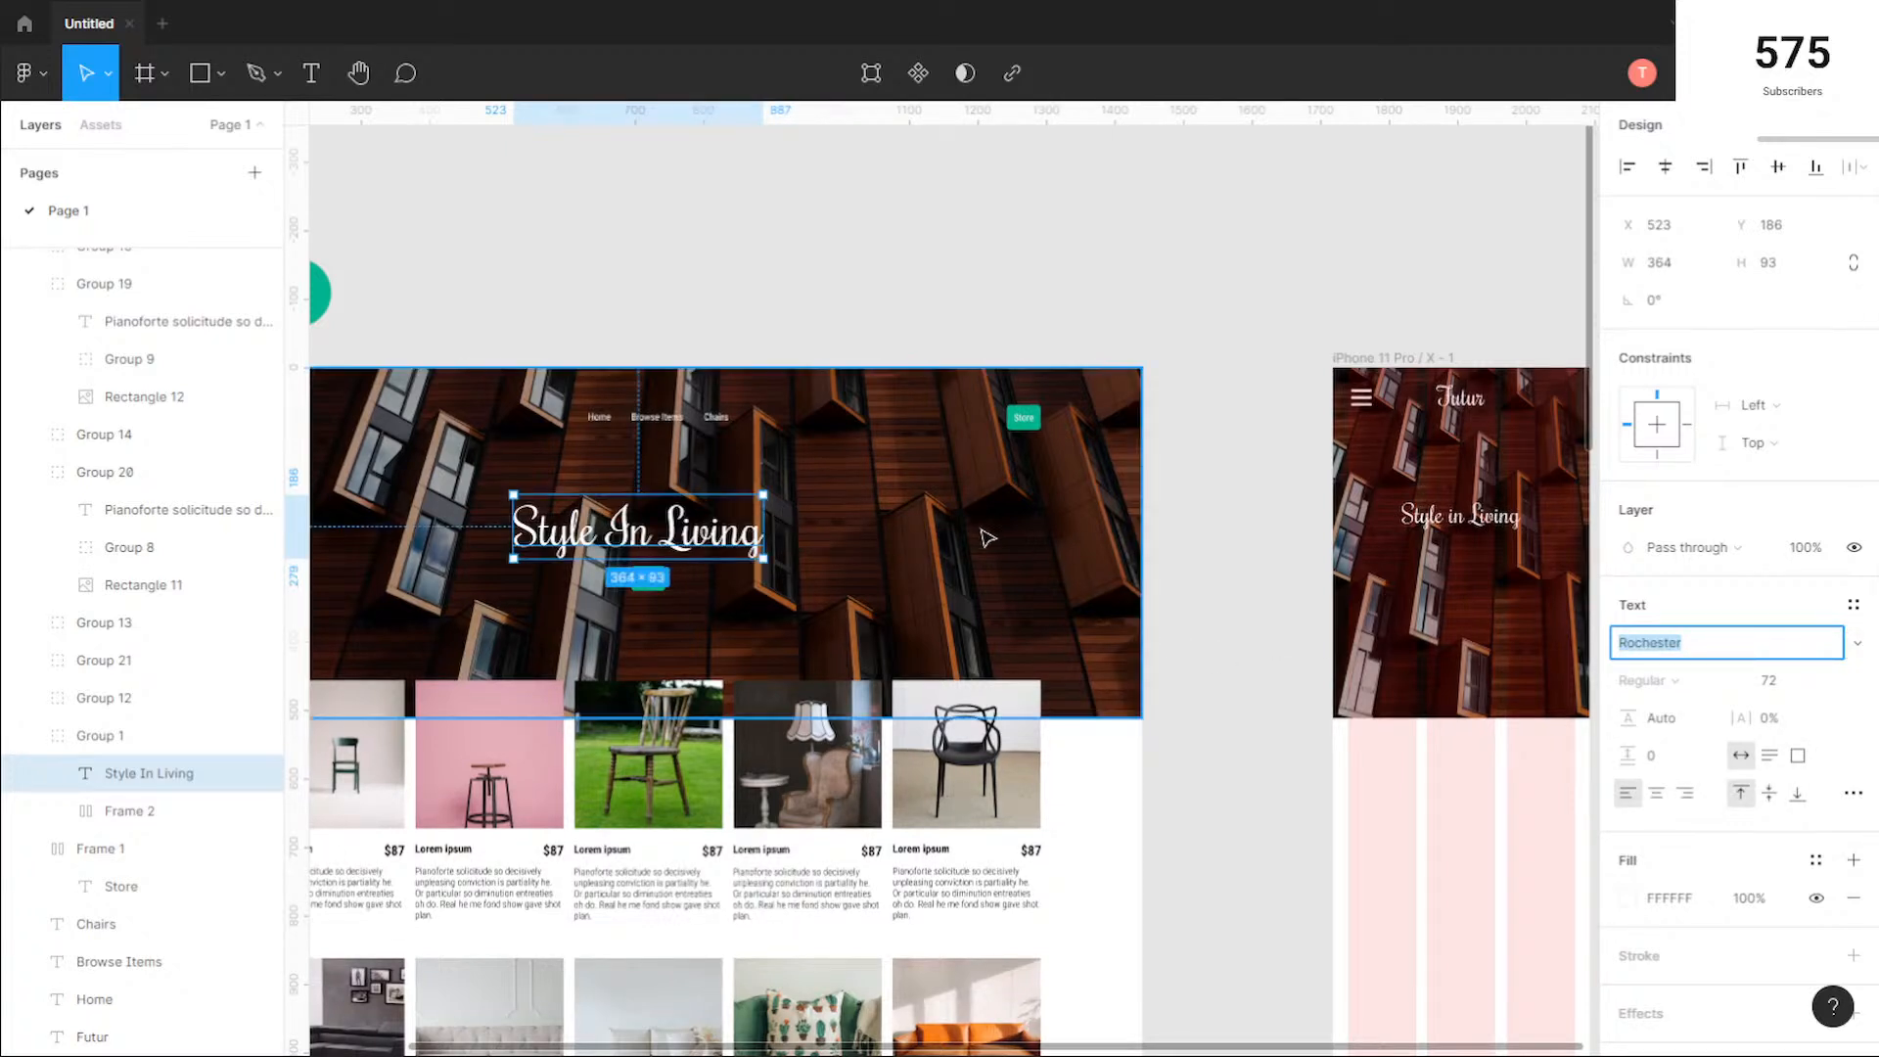
Step: Recentre the desktop heading group horizontally, ungroup it, and align the heading with the Store button beneath it
{"action": "left_click", "coordinate": [685, 519]}
{"action": "left_click_drag", "start_coordinate": [699, 538], "coordinate": [717, 529]}
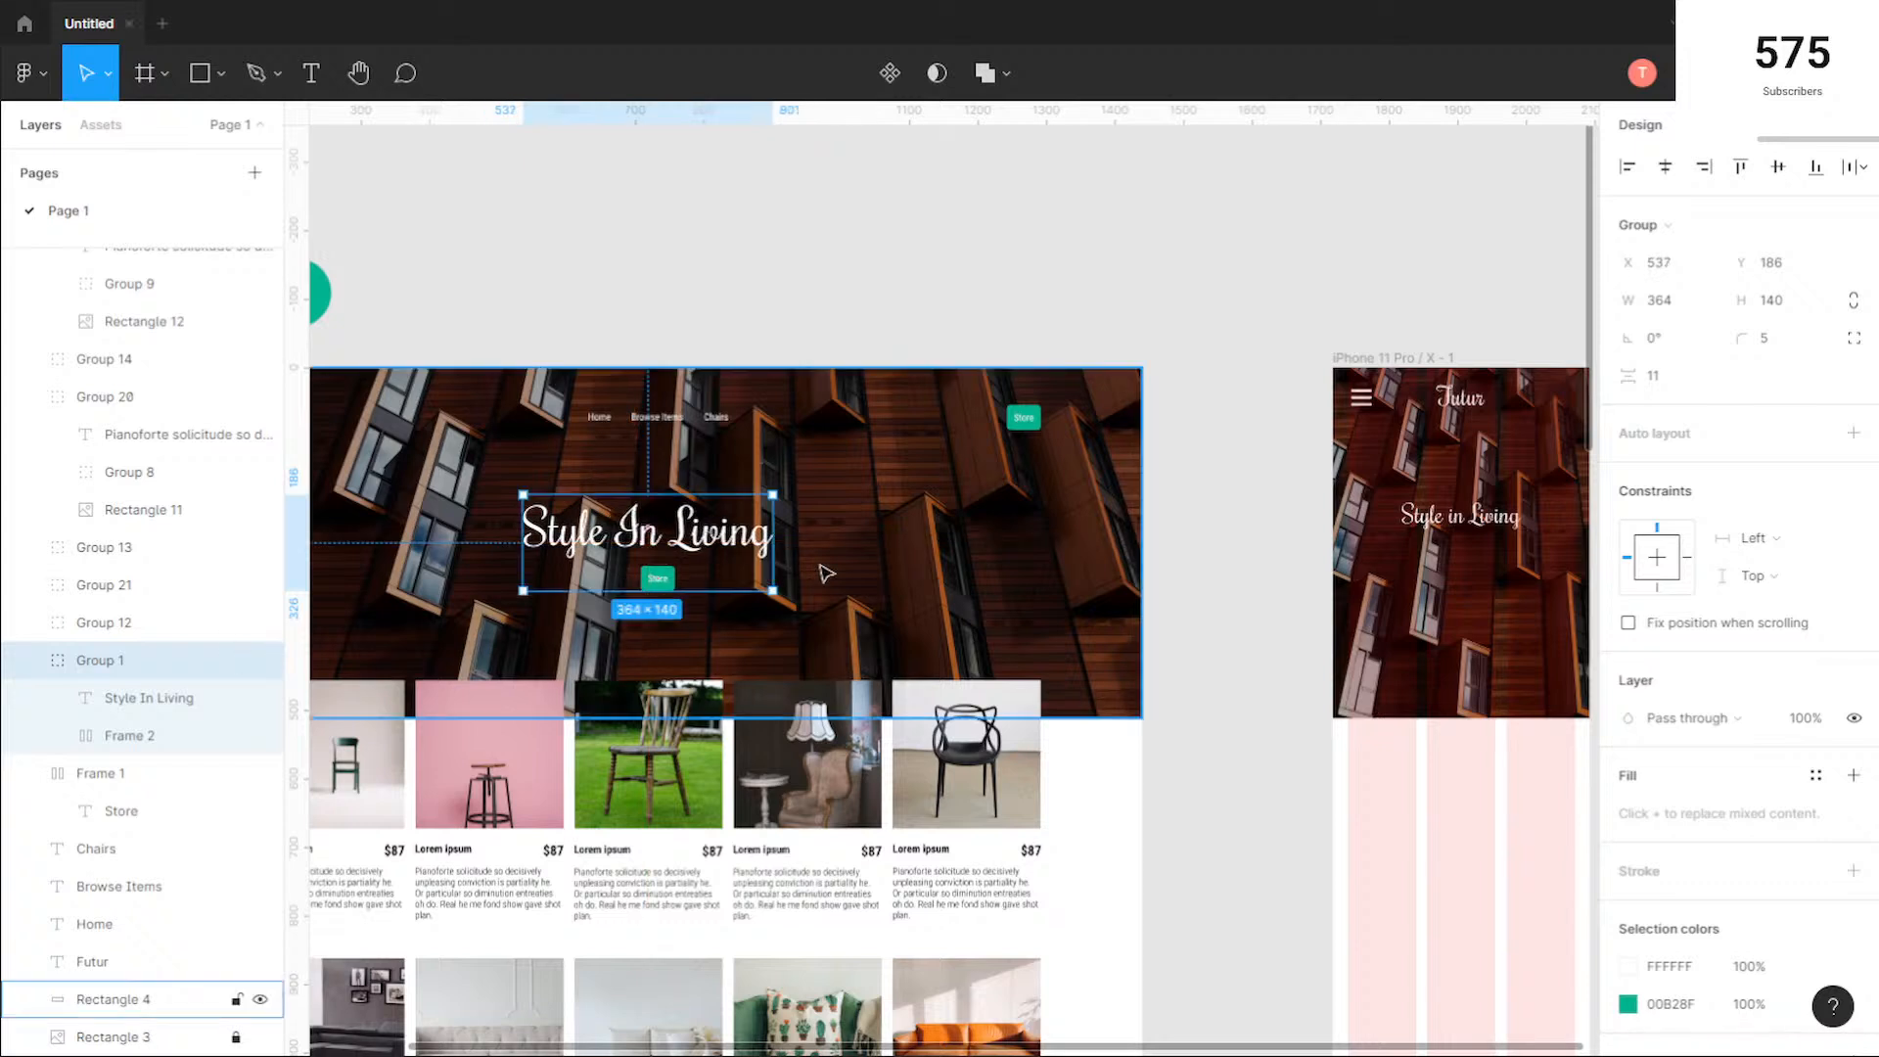
{"action": "key", "text": "ctrl+shift+g"}
{"action": "left_click", "coordinate": [730, 541]}
{"action": "left_click_drag", "start_coordinate": [685, 537], "coordinate": [688, 535]}
{"action": "left_click", "coordinate": [671, 281]}
{"action": "scroll", "coordinate": [617, 312], "scroll_direction": "down", "scroll_amount": 1}
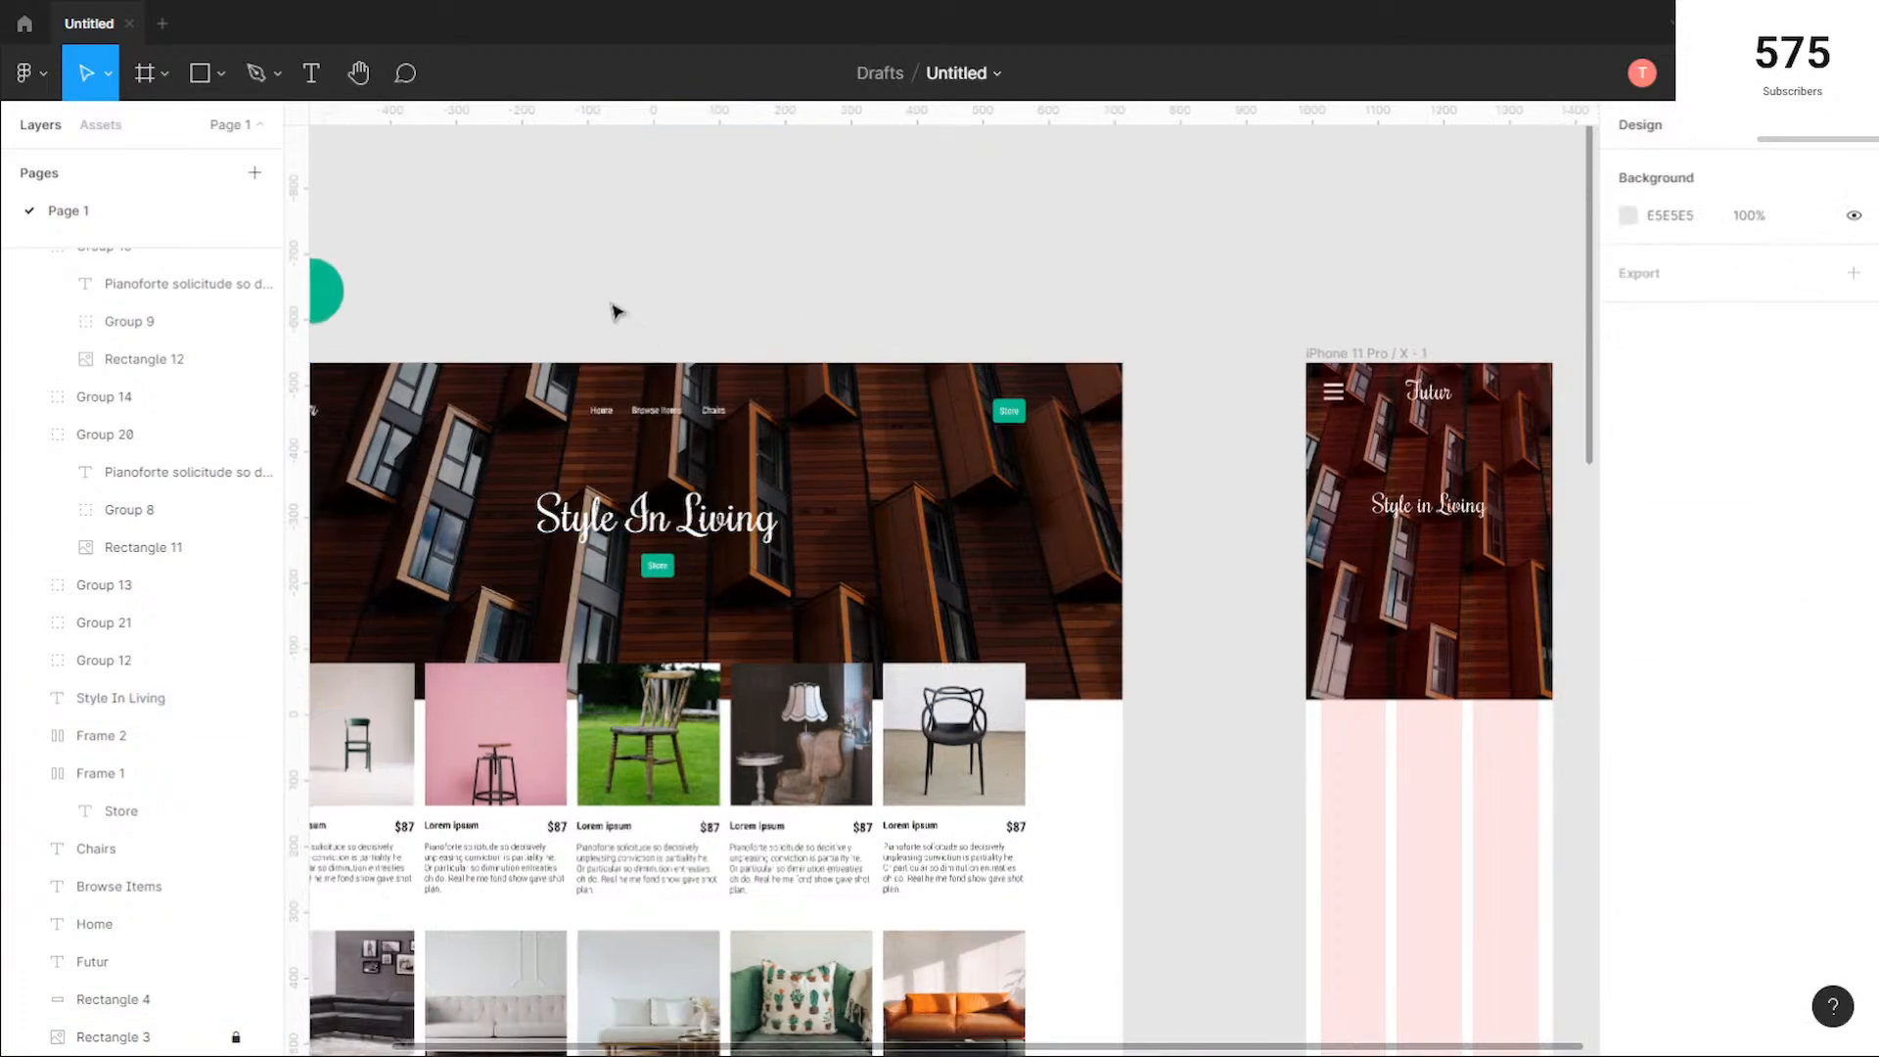
Step: Check the desktop hero's horizontal centre with a temporary vertical guide at about 721
{"action": "scroll", "coordinate": [842, 297], "scroll_direction": "left", "scroll_amount": 5}
{"action": "left_click_drag", "start_coordinate": [299, 451], "coordinate": [902, 452]}
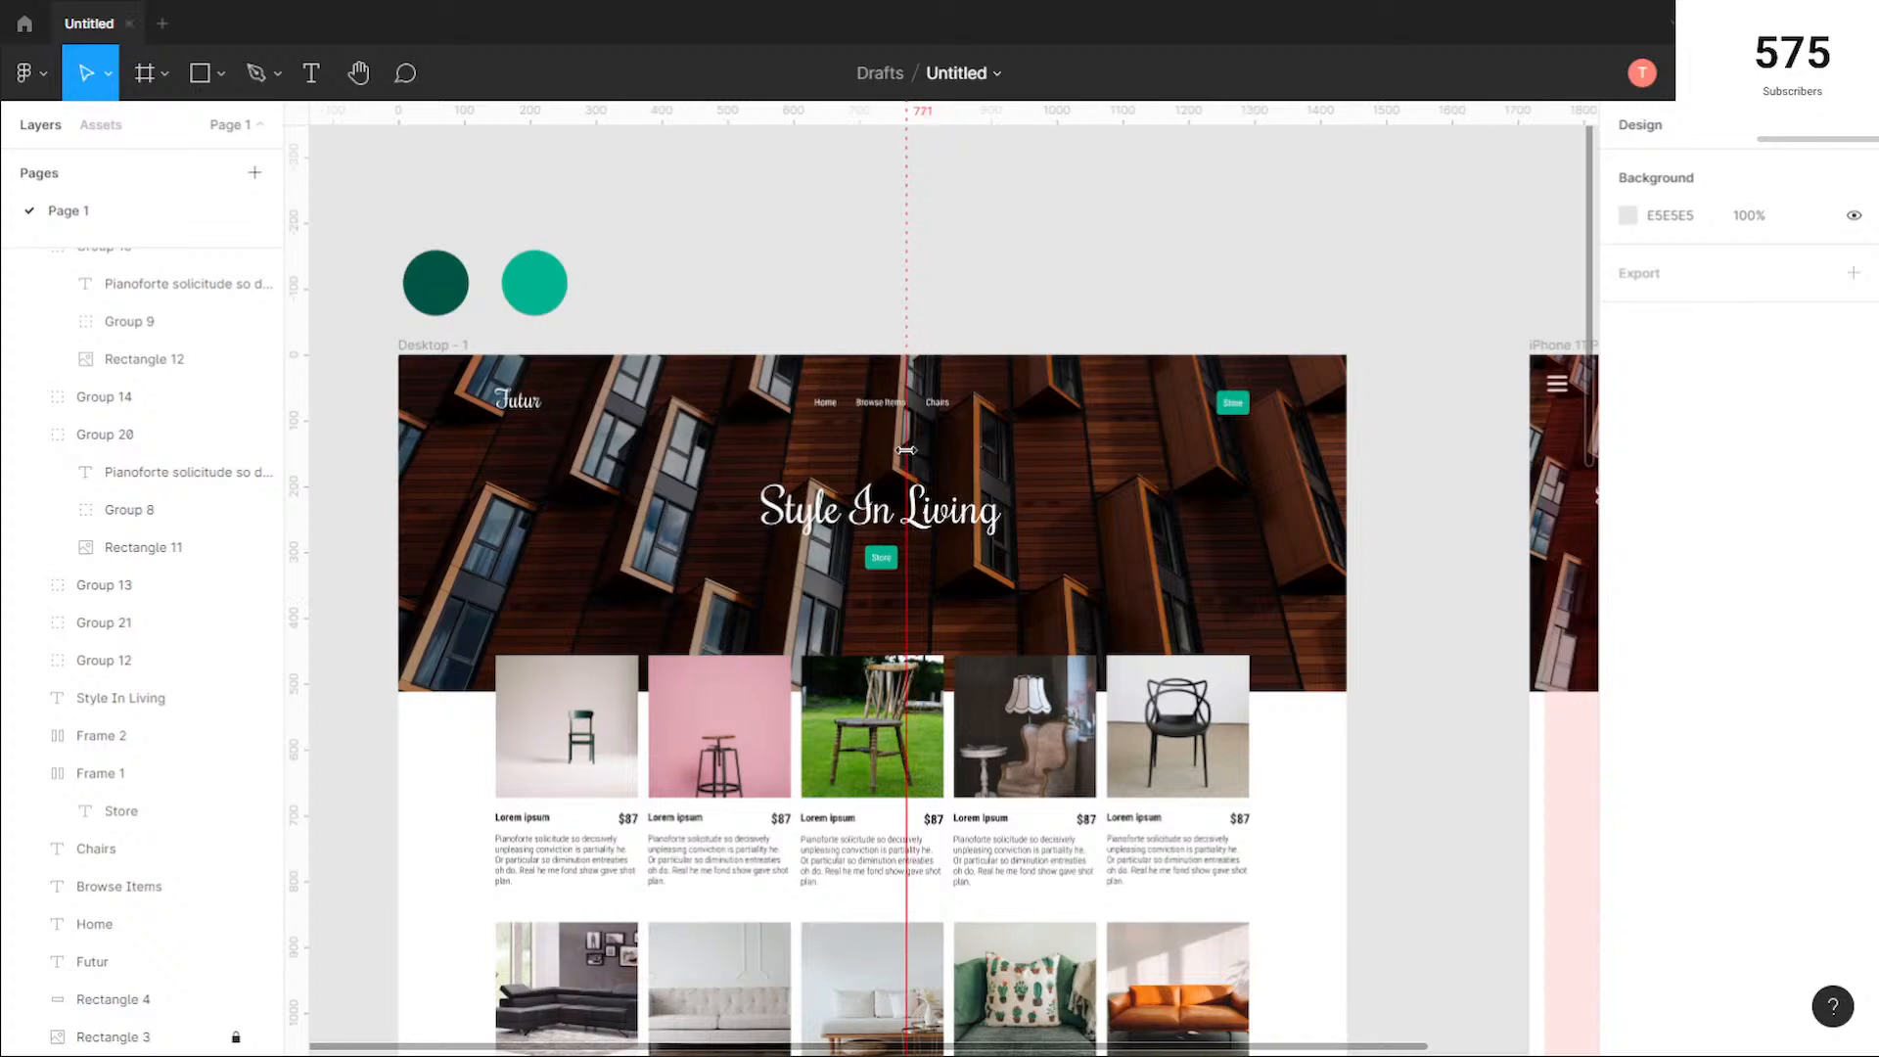
{"action": "left_click_drag", "start_coordinate": [906, 451], "coordinate": [302, 445]}
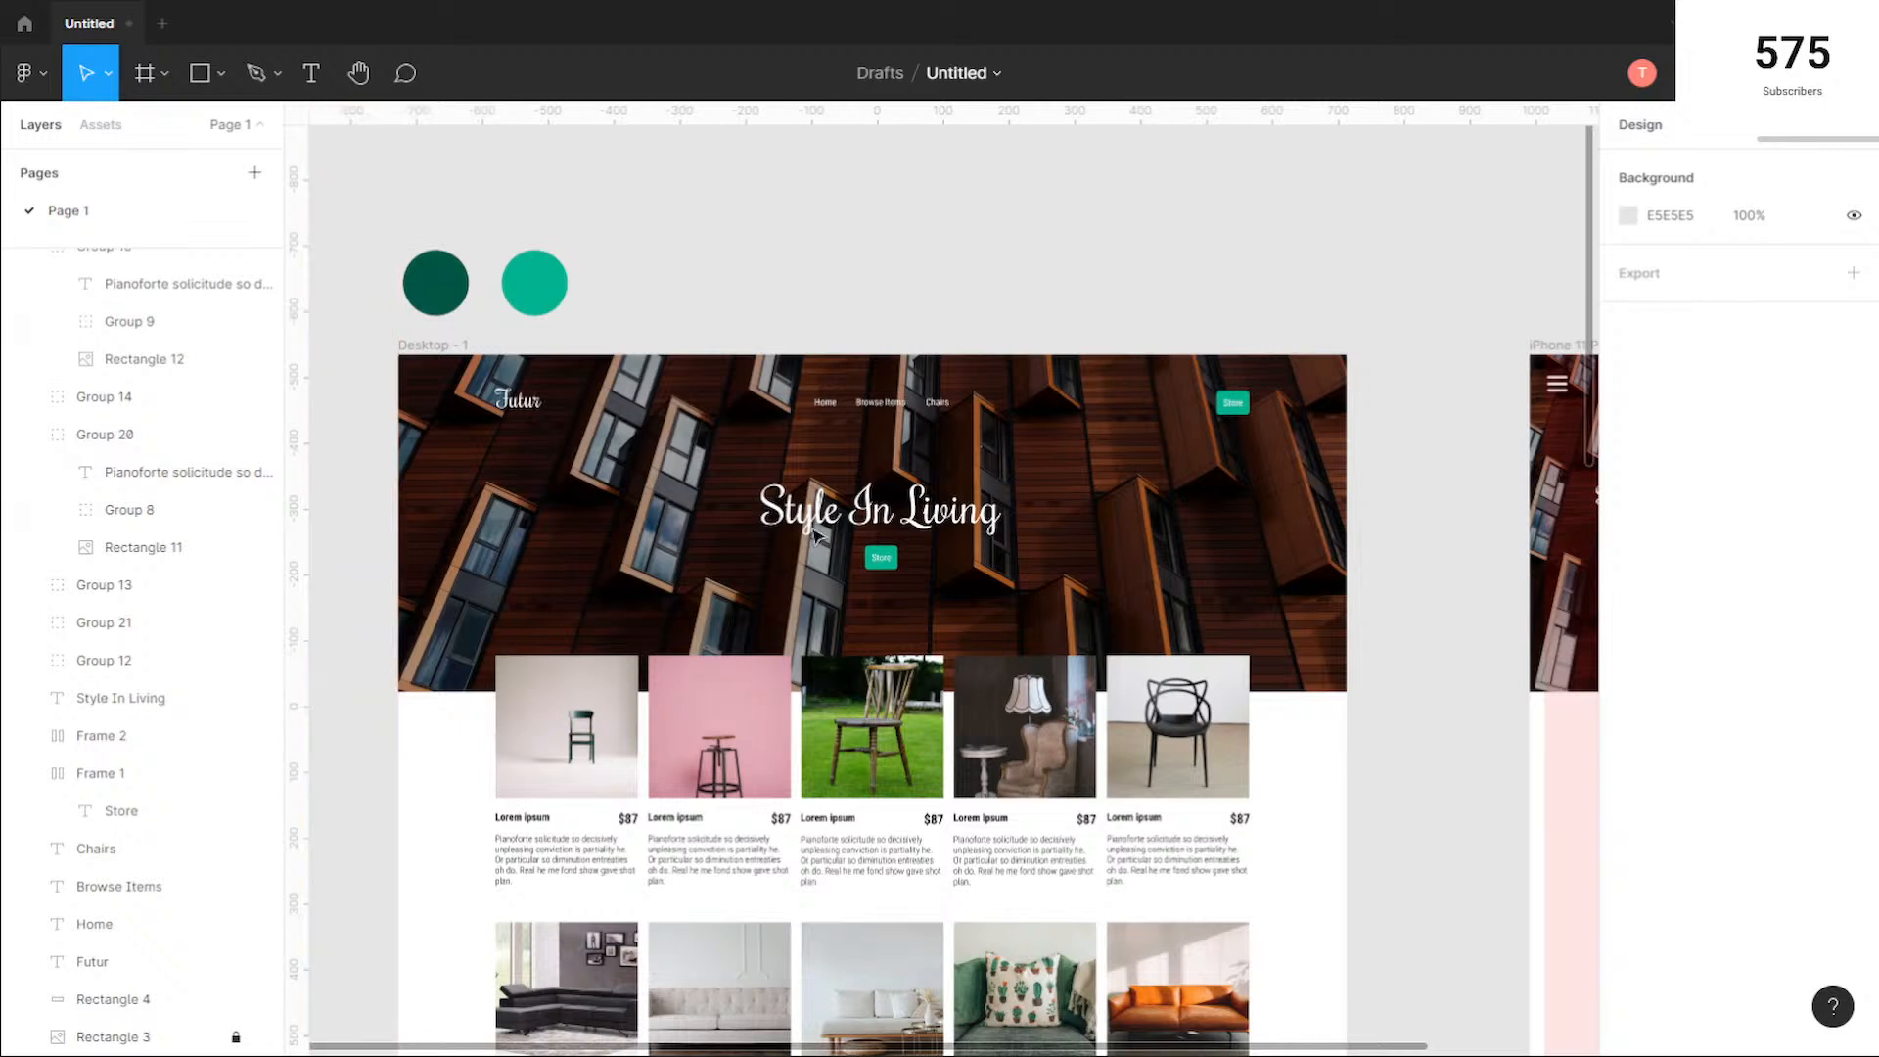
Step: Centre the "Style In Living" heading and its Store button together horizontally on the desktop hero
{"action": "left_click", "coordinate": [852, 511]}
{"action": "left_click_drag", "start_coordinate": [876, 510], "coordinate": [927, 569]}
{"action": "left_click", "coordinate": [891, 562]}
{"action": "left_click", "coordinate": [910, 575]}
{"action": "key", "text": "ctrl+z"}
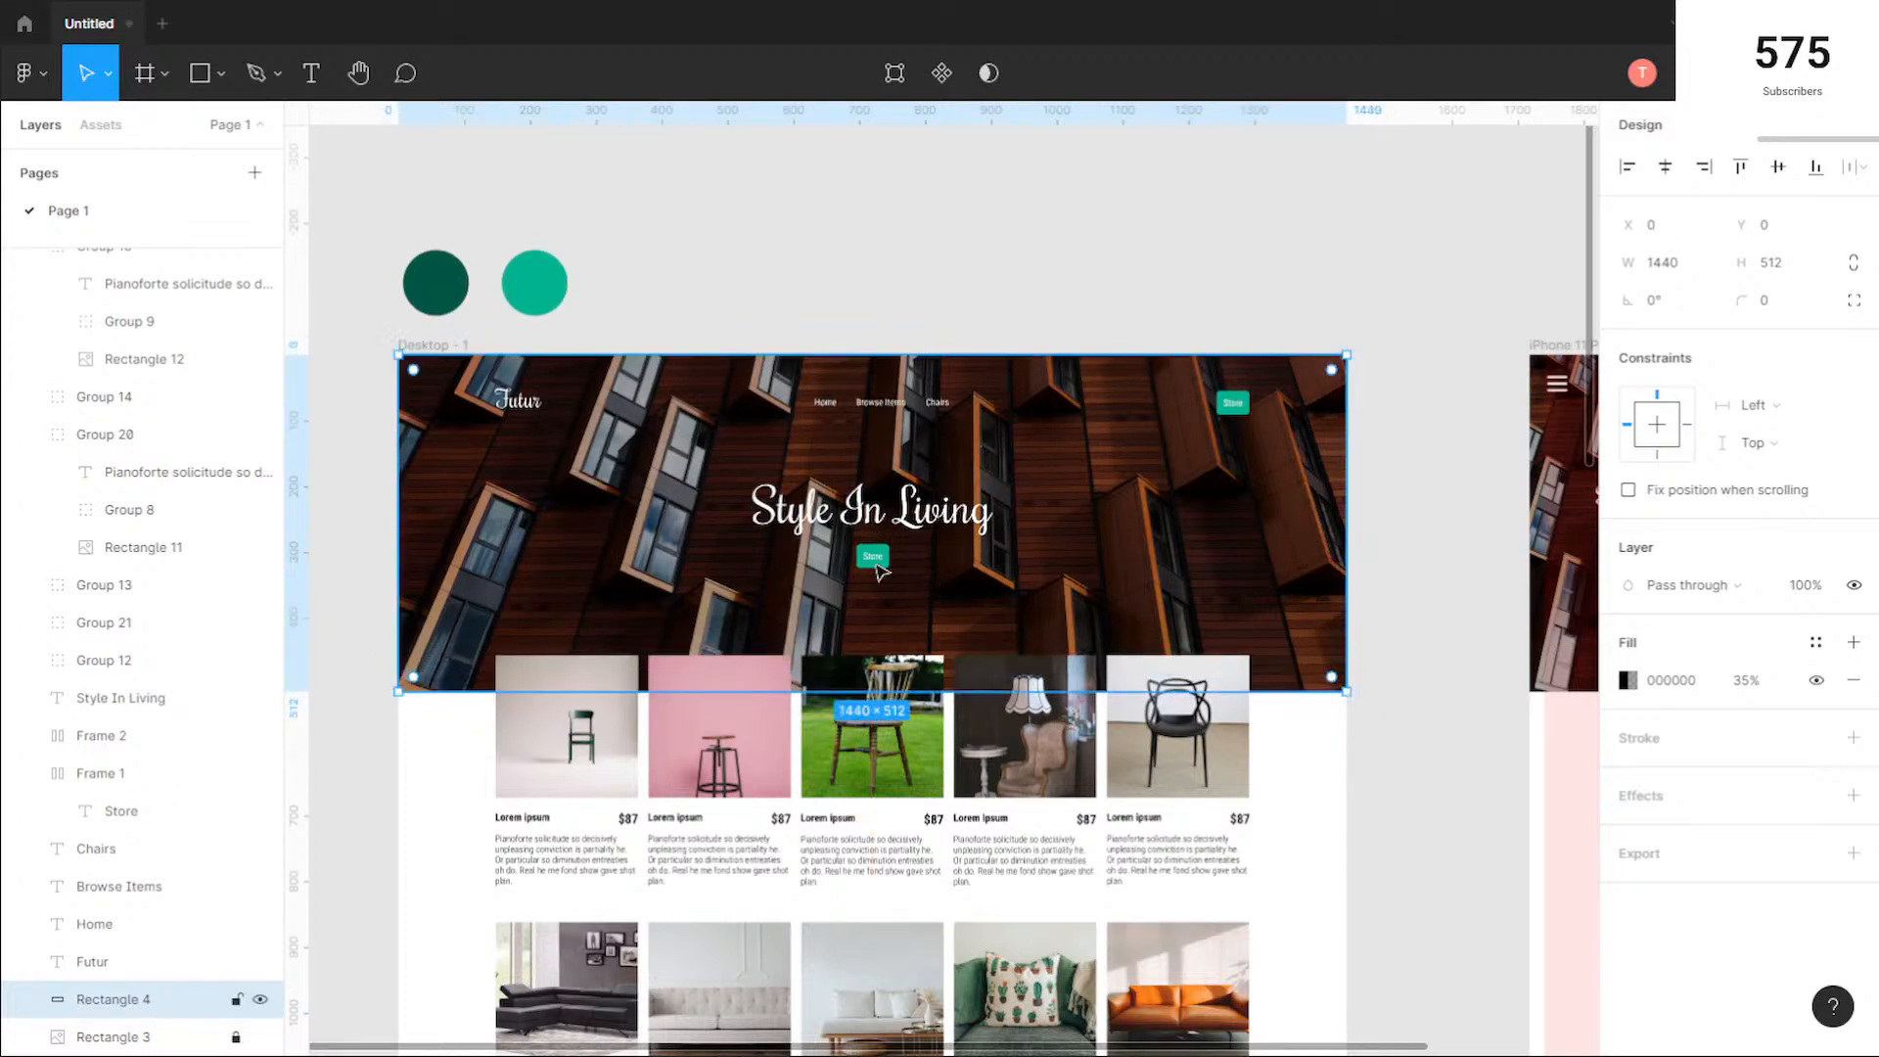
Step: Lock the desktop hero's dark overlay Rectangle 4 and fine-tune the Store button's position beneath the heading
{"action": "left_click", "coordinate": [236, 1000]}
{"action": "left_click", "coordinate": [1278, 445]}
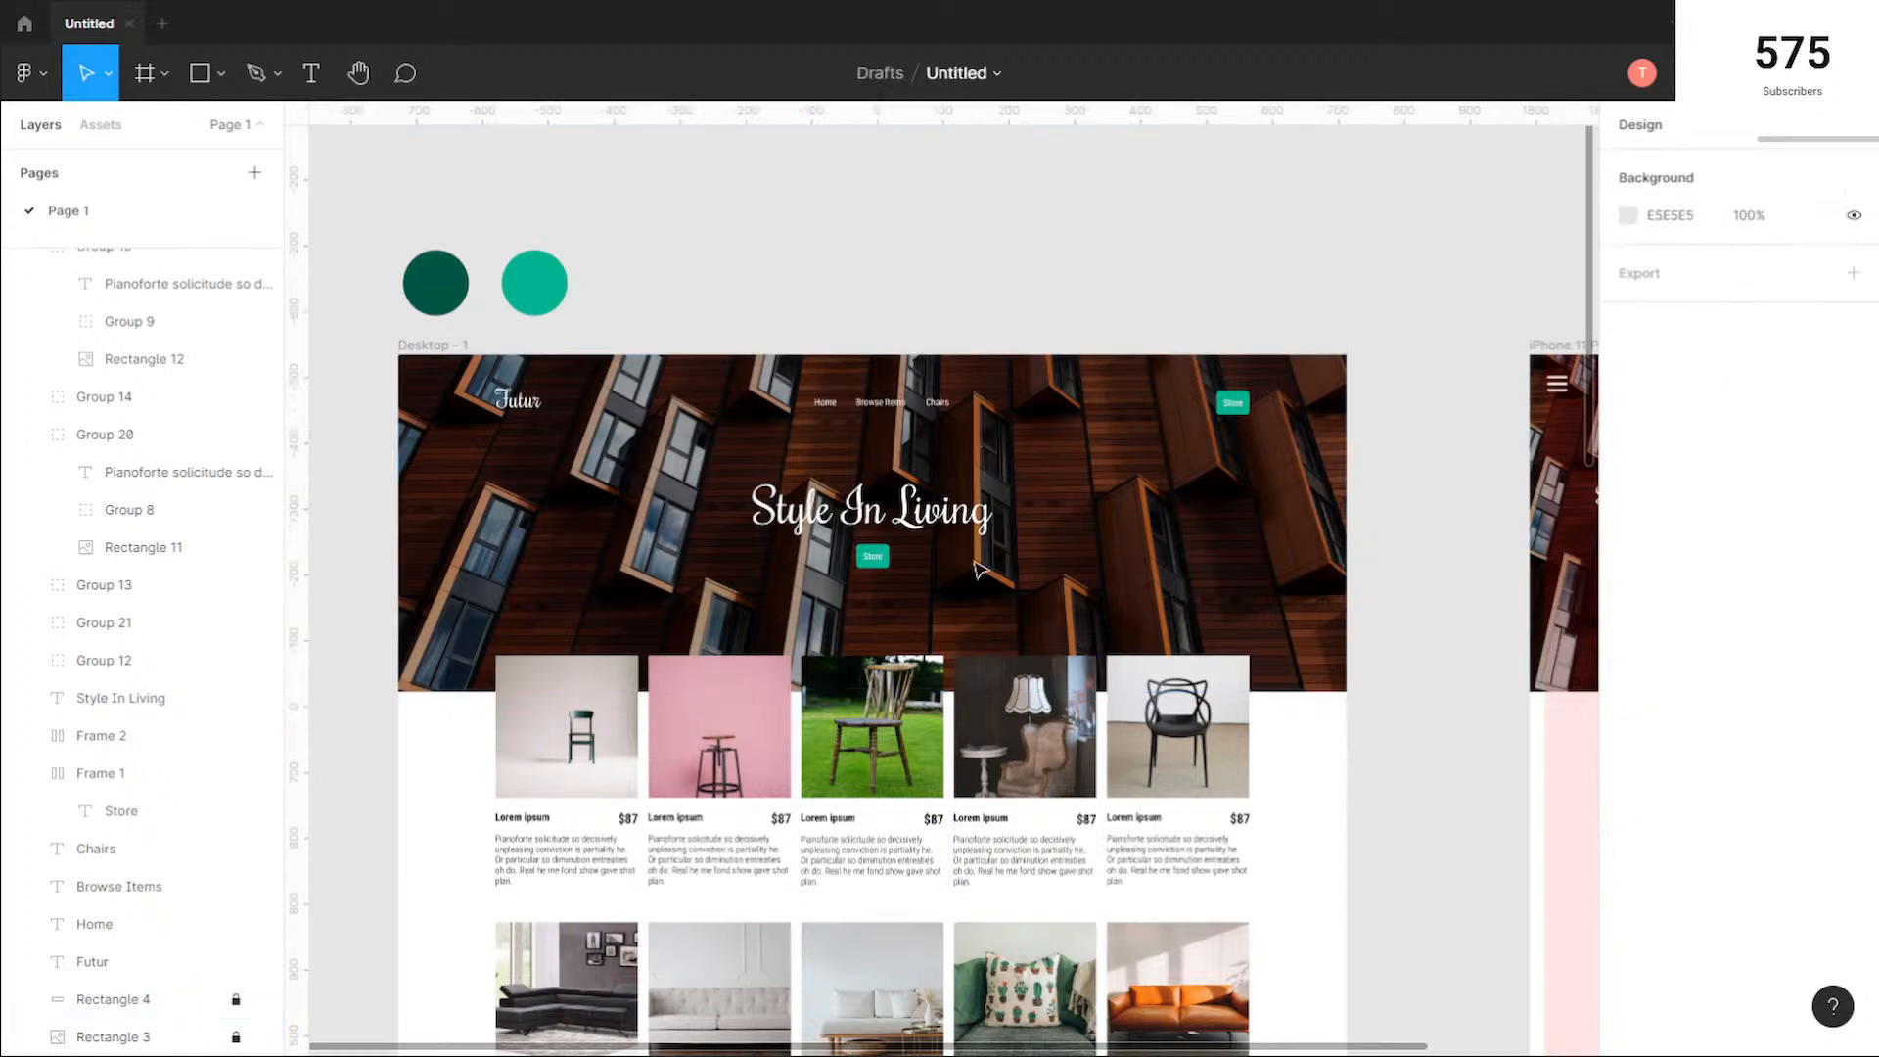
{"action": "left_click_drag", "start_coordinate": [958, 594], "coordinate": [914, 527]}
{"action": "left_click", "coordinate": [1049, 293]}
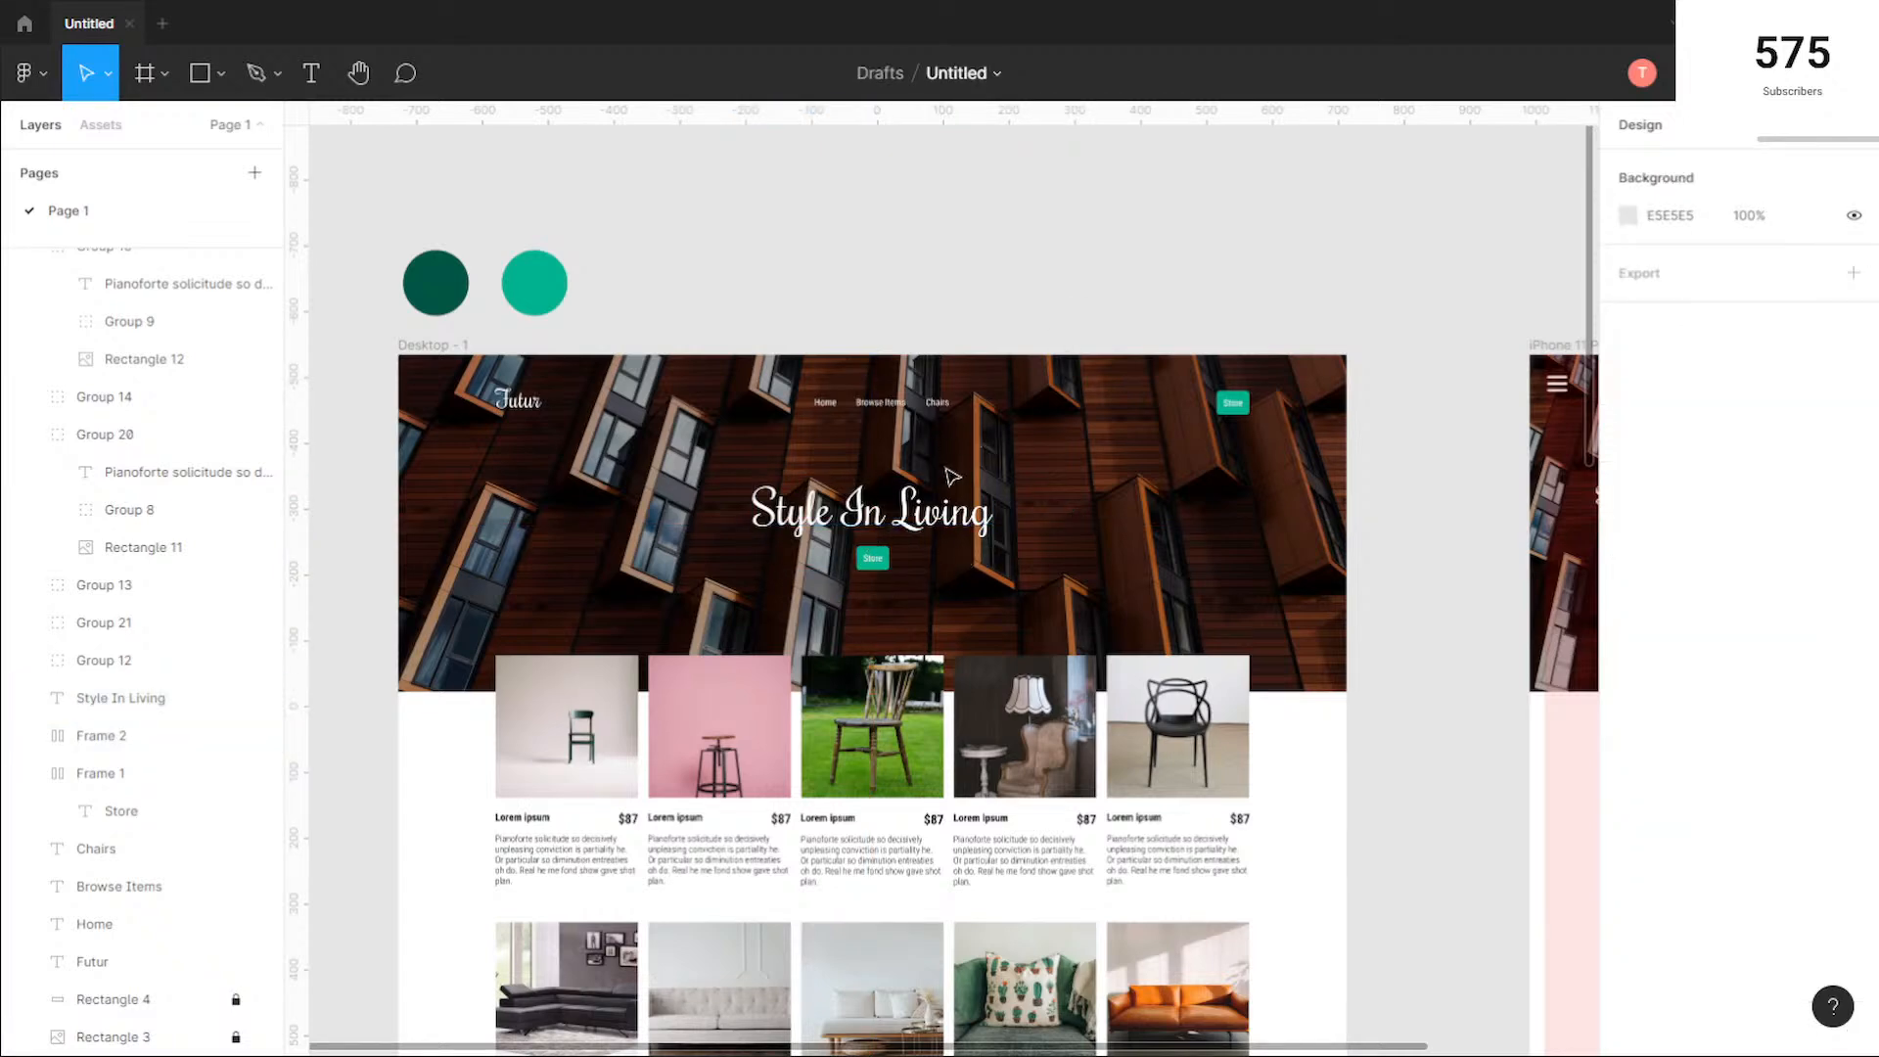
Step: Add the text "Store" below the "Style in Living" heading in the mobile hero
{"action": "scroll", "coordinate": [1313, 568], "scroll_direction": "right", "scroll_amount": 10}
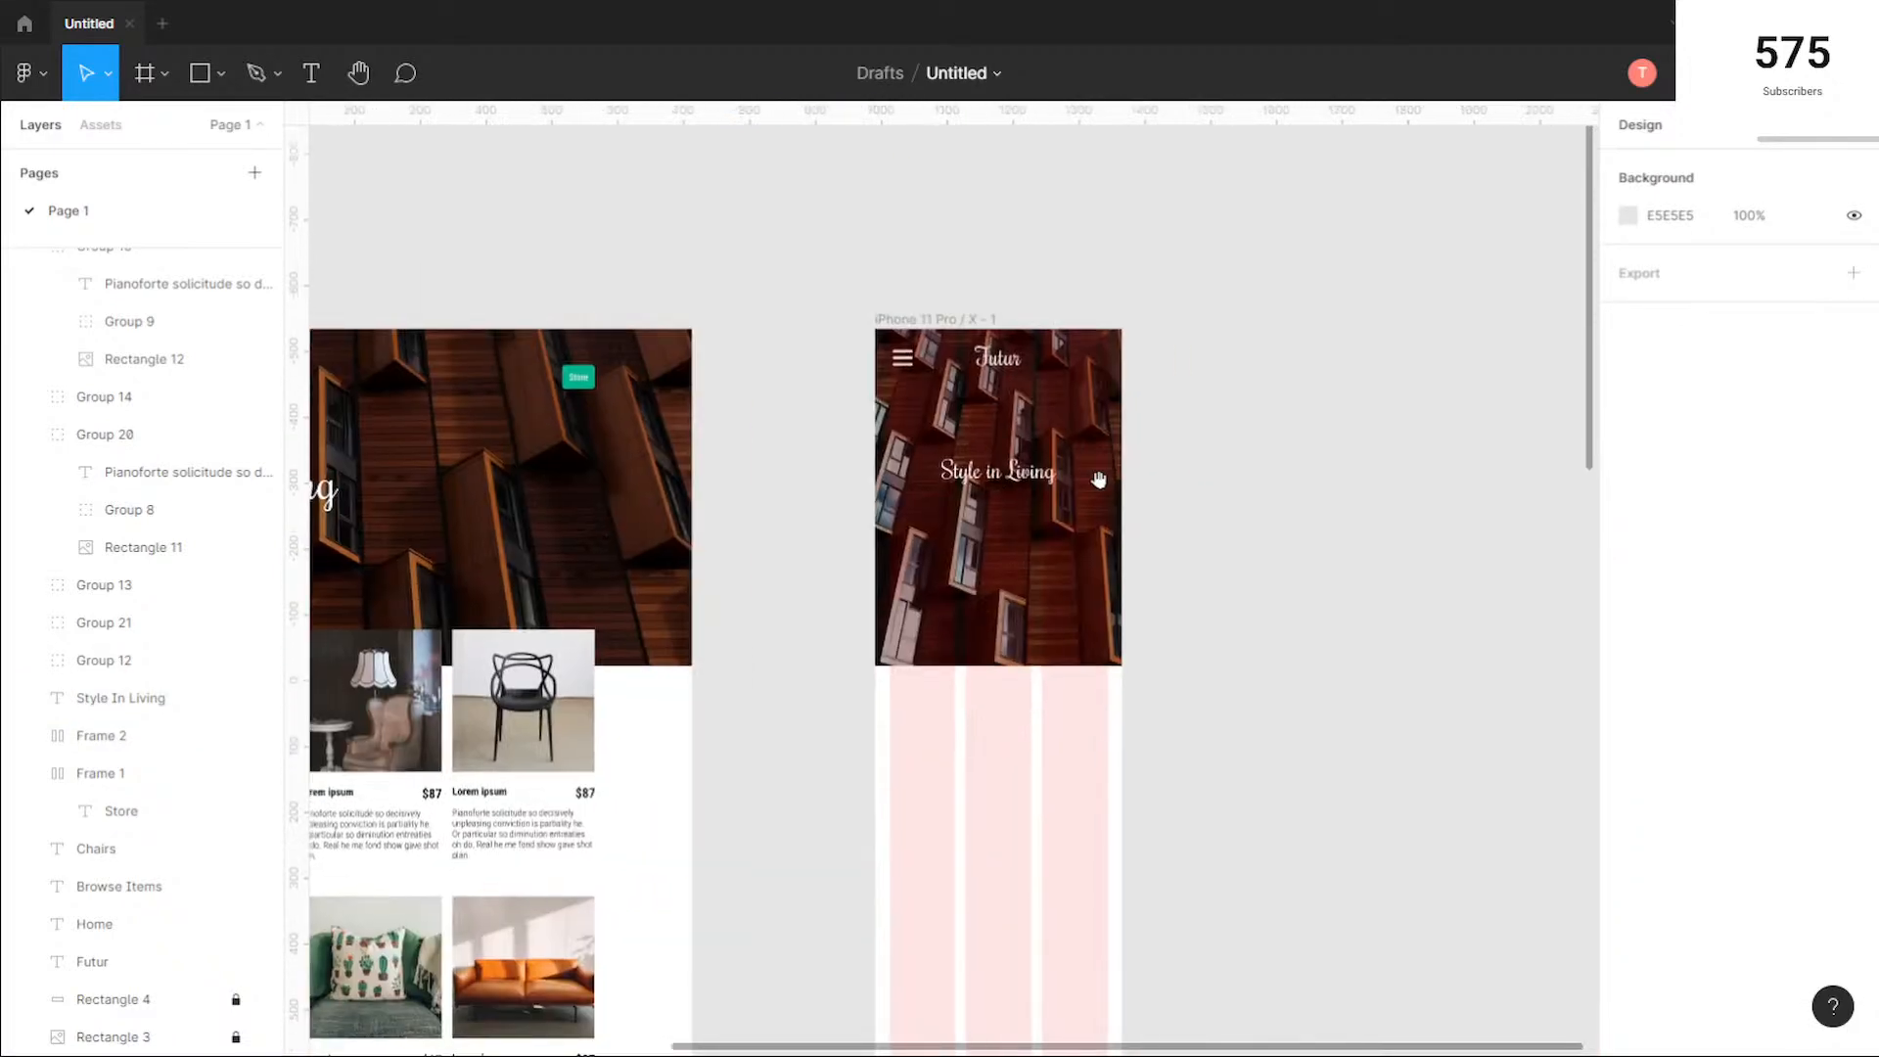
{"action": "left_click_drag", "start_coordinate": [954, 483], "coordinate": [1067, 479]}
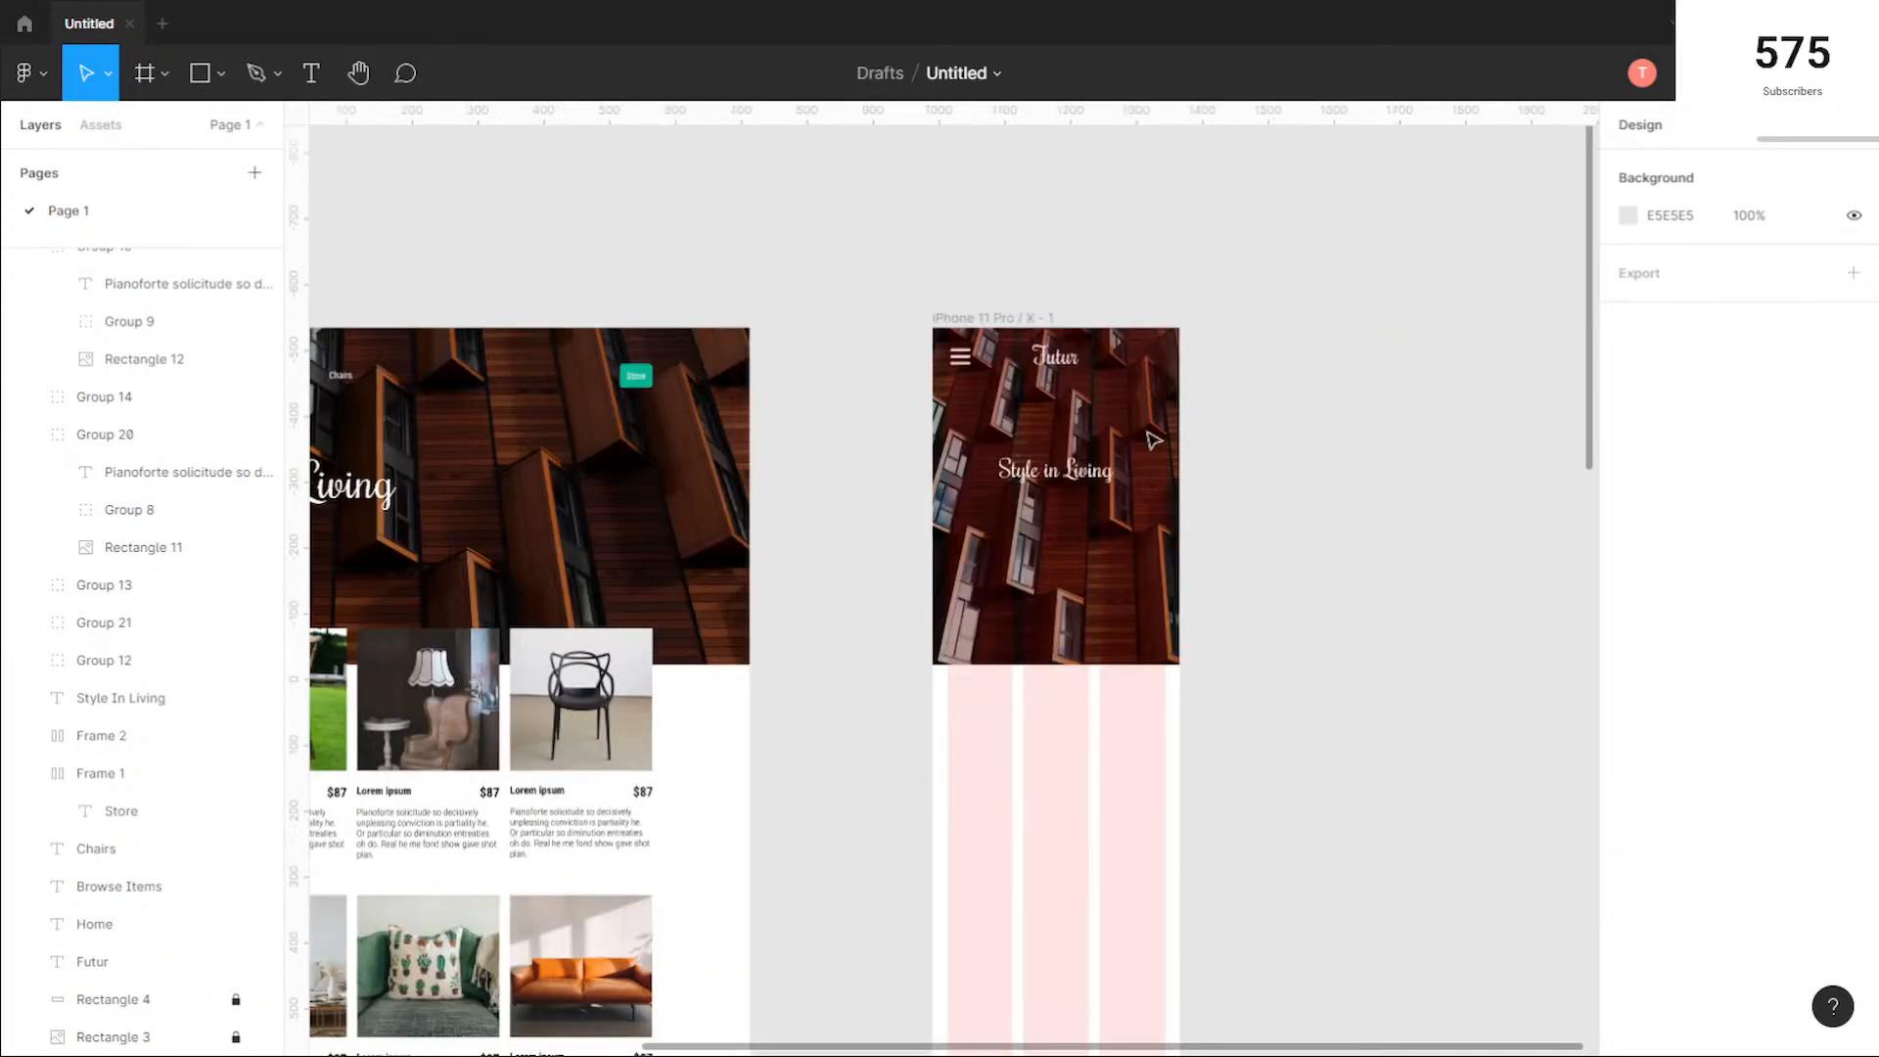
{"action": "scroll", "coordinate": [1071, 480], "scroll_direction": "up", "scroll_amount": 4}
{"action": "scroll", "coordinate": [1098, 492], "scroll_direction": "up", "scroll_amount": 4}
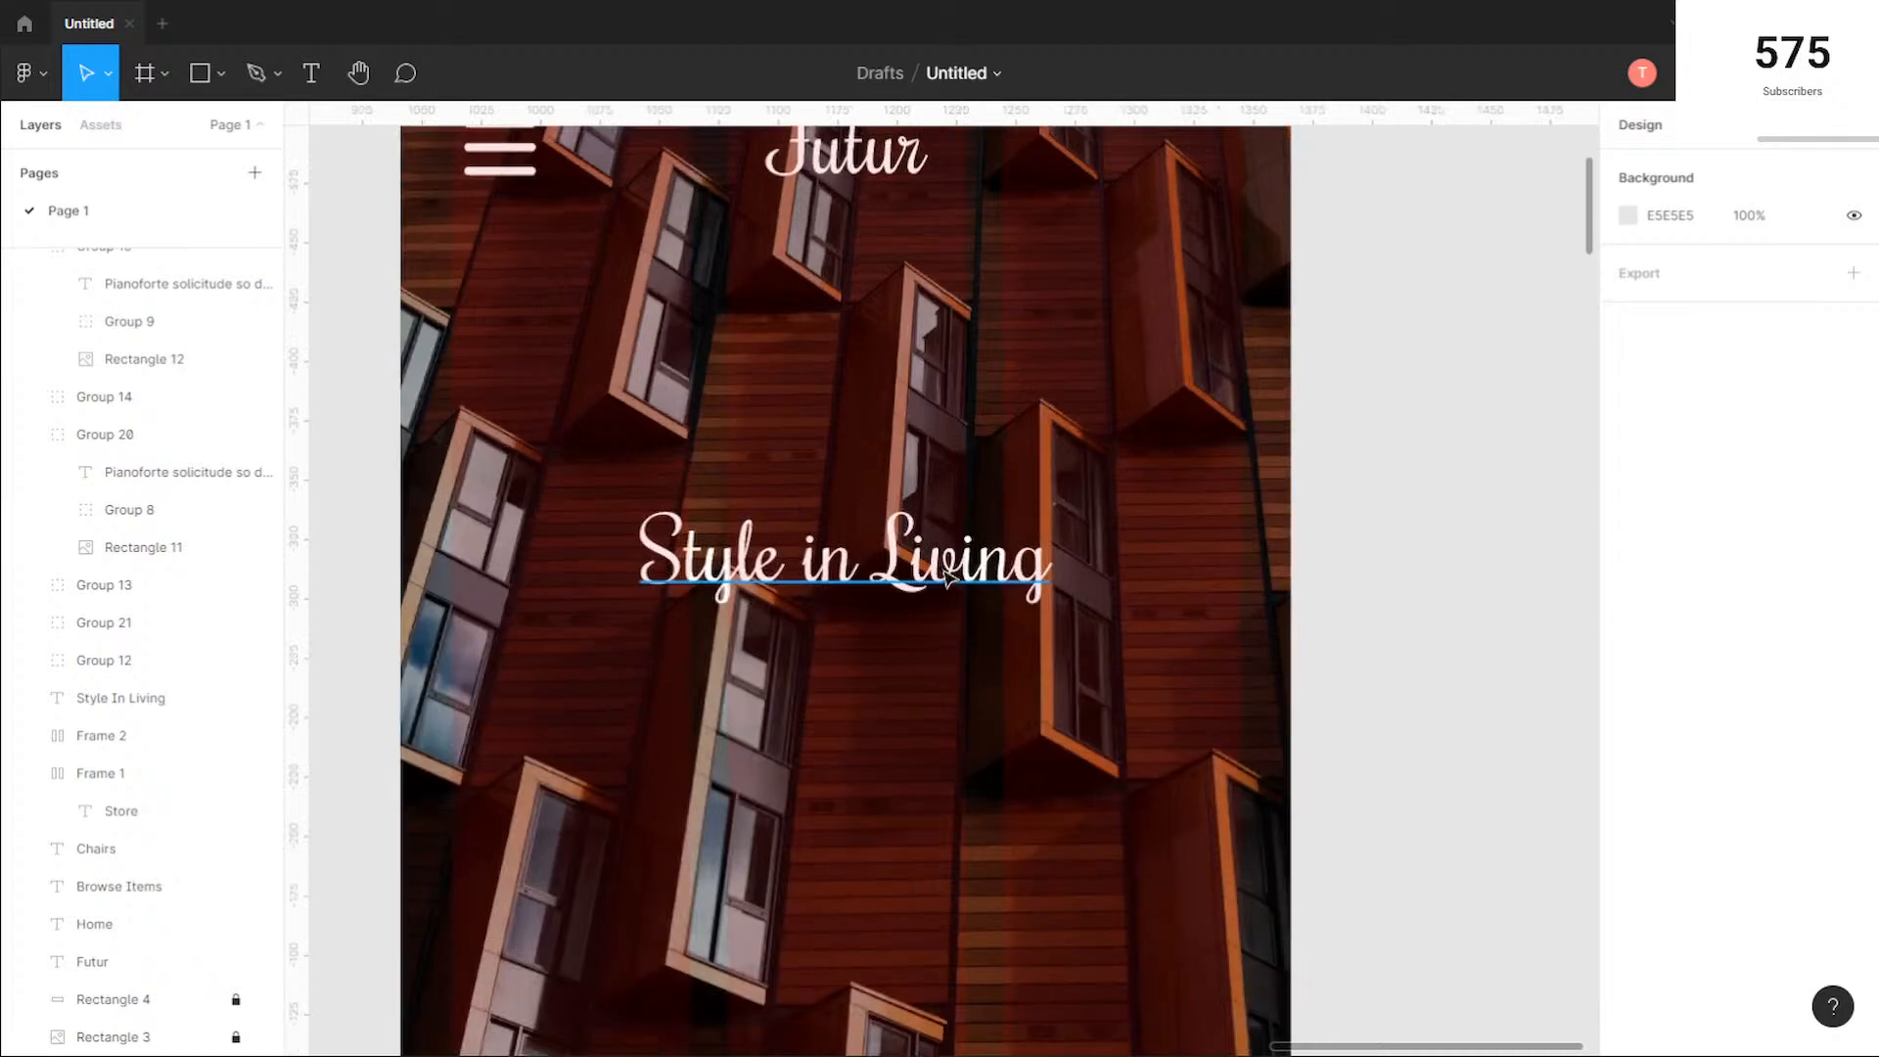
{"action": "left_click", "coordinate": [967, 558]}
{"action": "scroll", "coordinate": [967, 558], "scroll_direction": "down", "scroll_amount": 4}
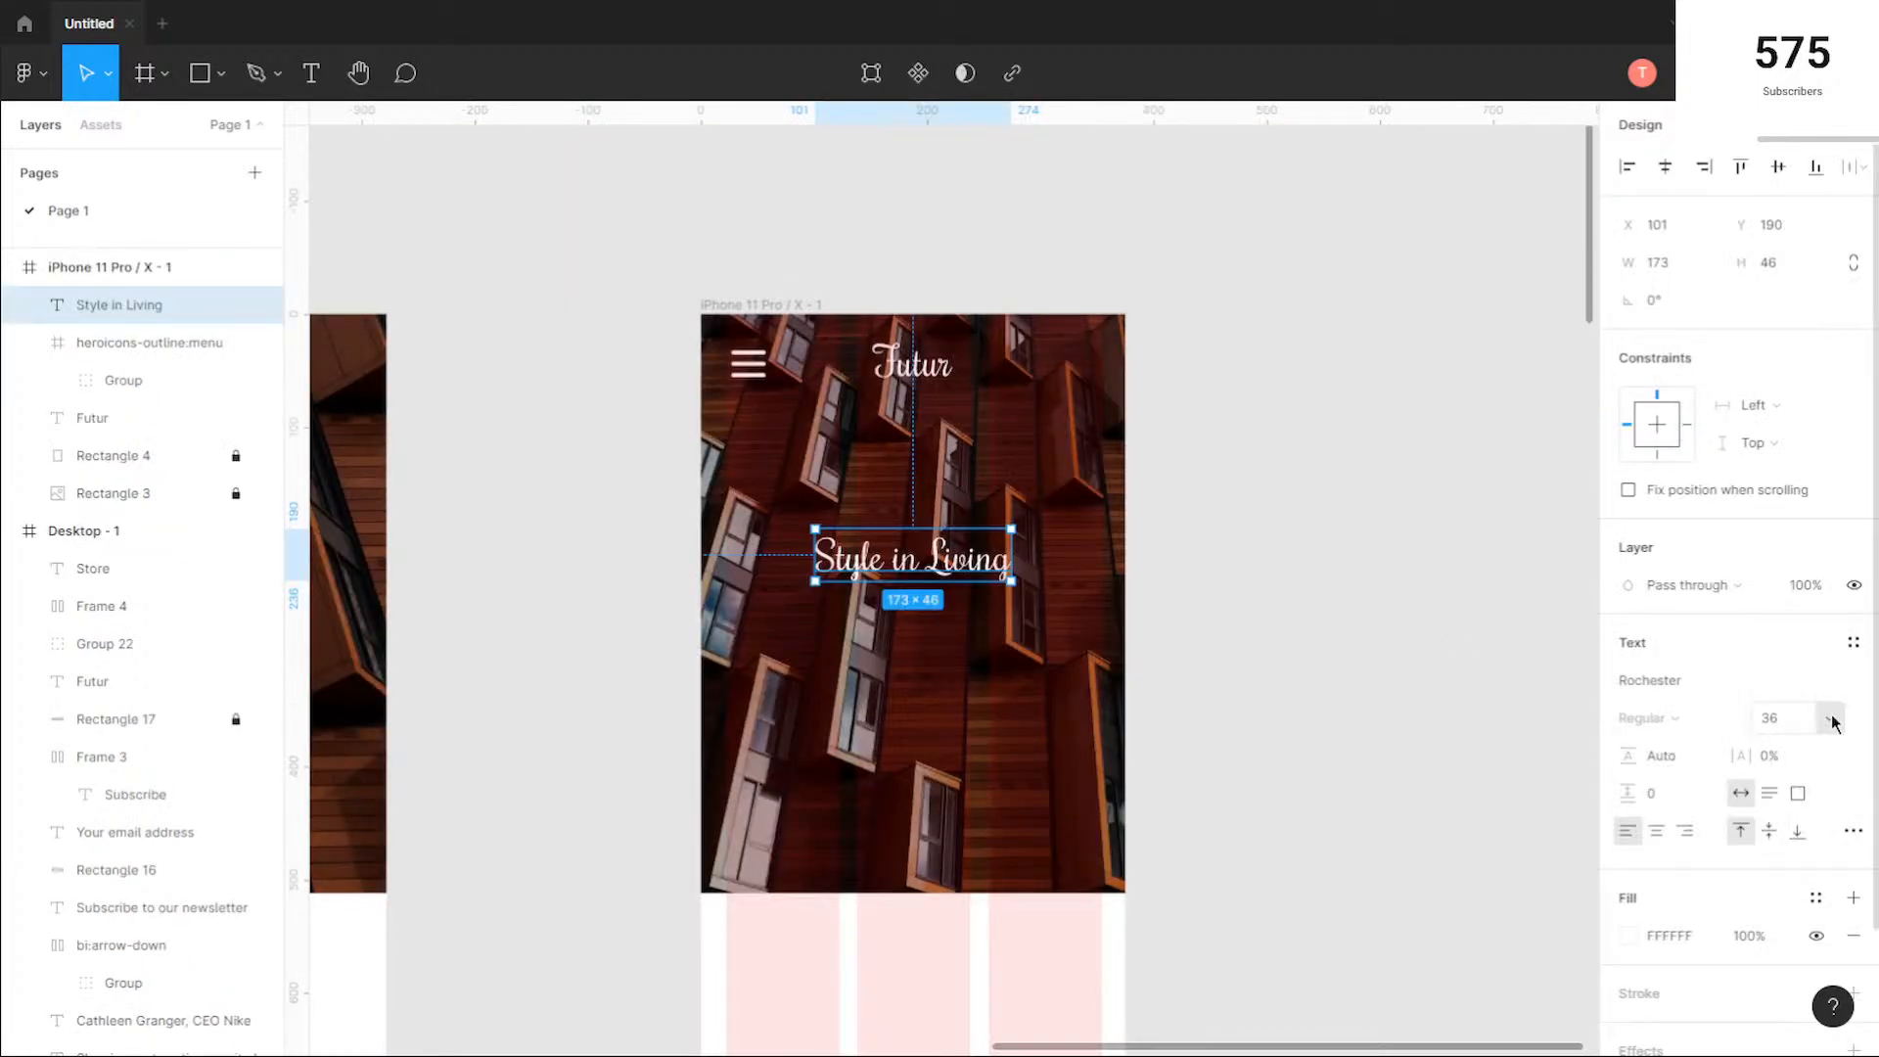
{"action": "left_click", "coordinate": [960, 675]}
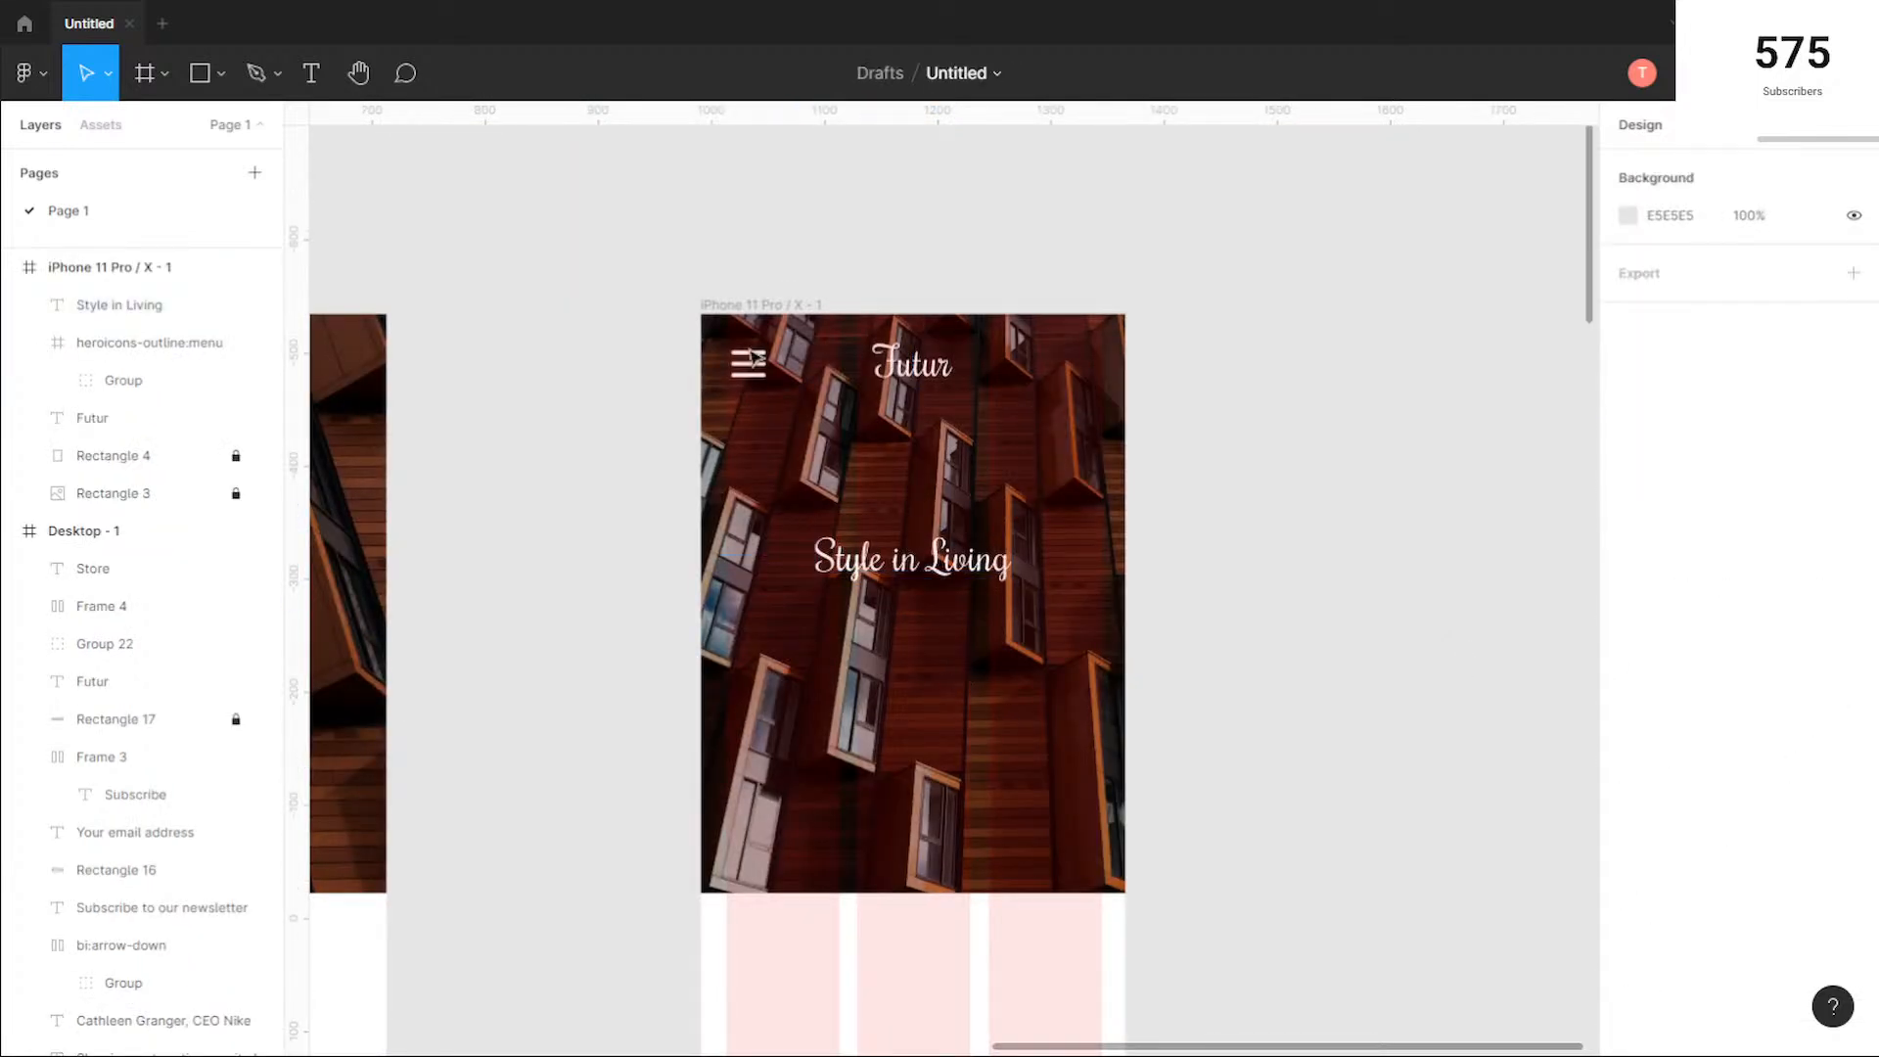
{"action": "left_click", "coordinate": [311, 72]}
{"action": "left_click", "coordinate": [874, 648]}
{"action": "type", "text": "S"}
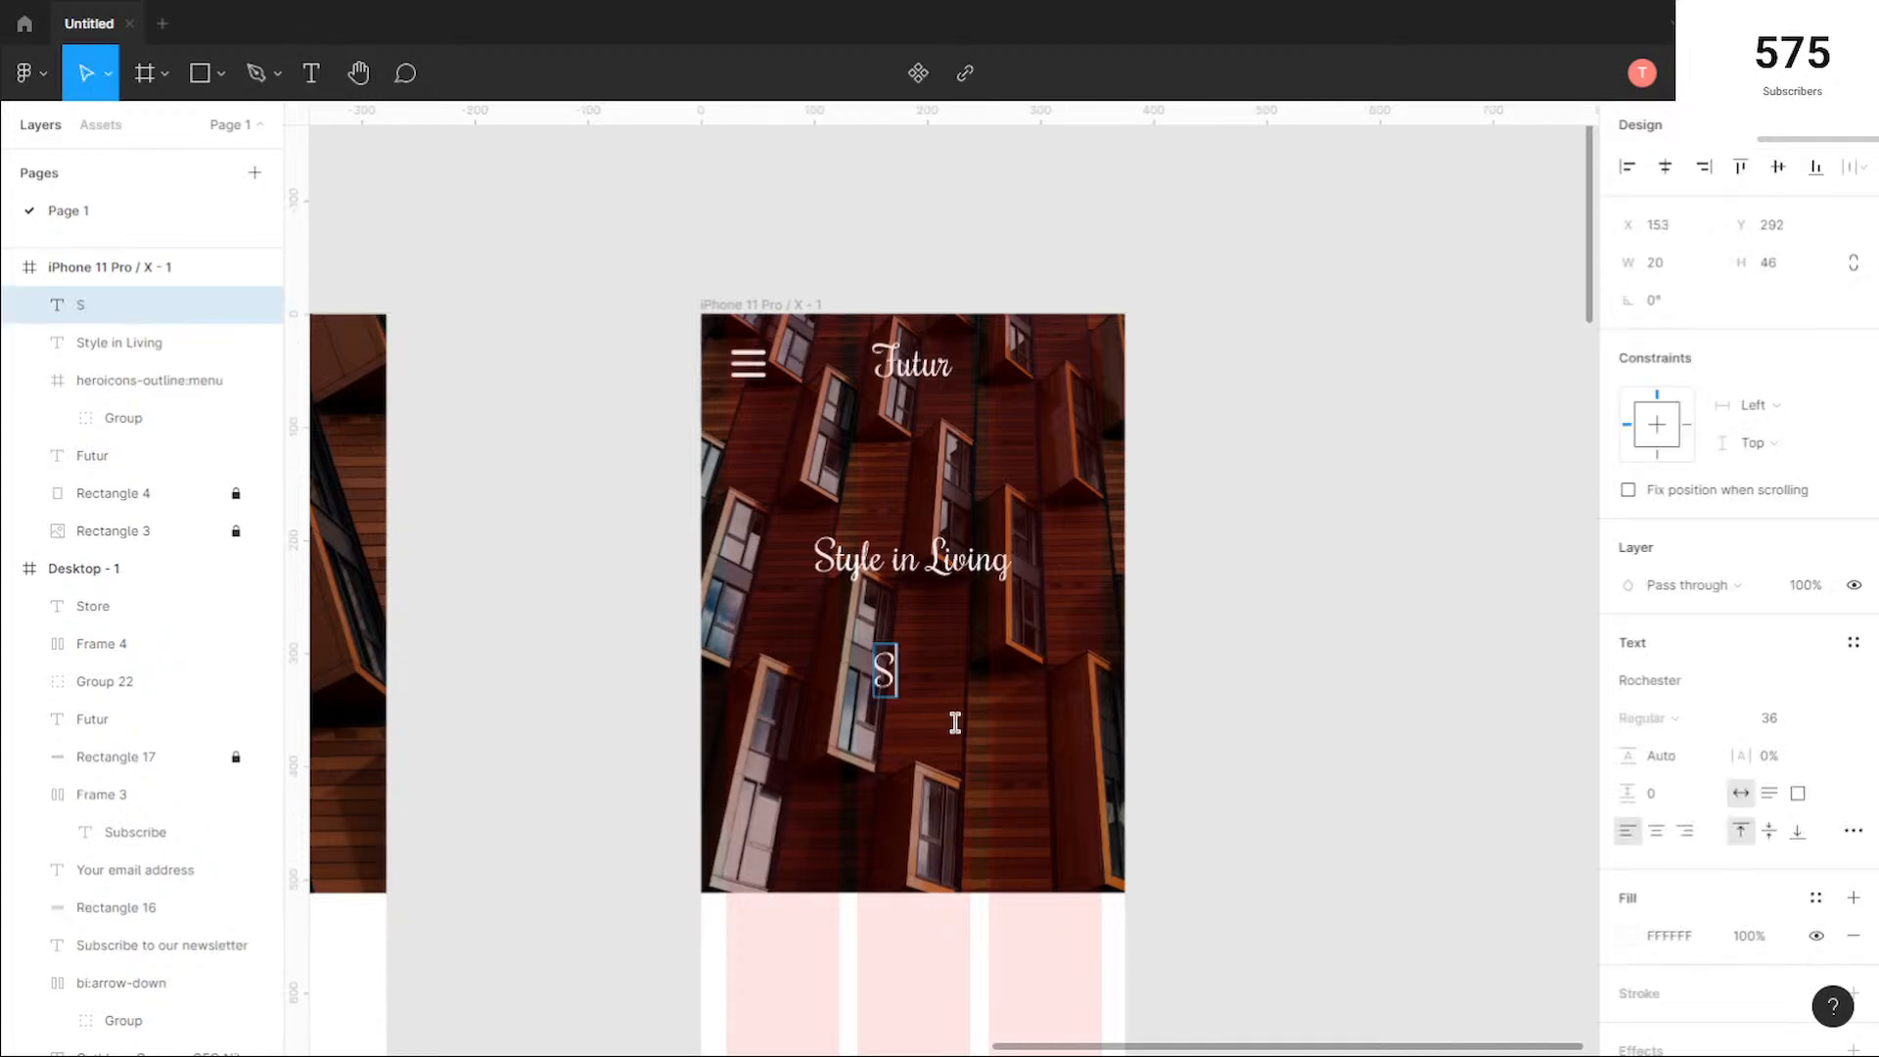
{"action": "type", "text": "tore"}
{"action": "key", "text": "Escape"}
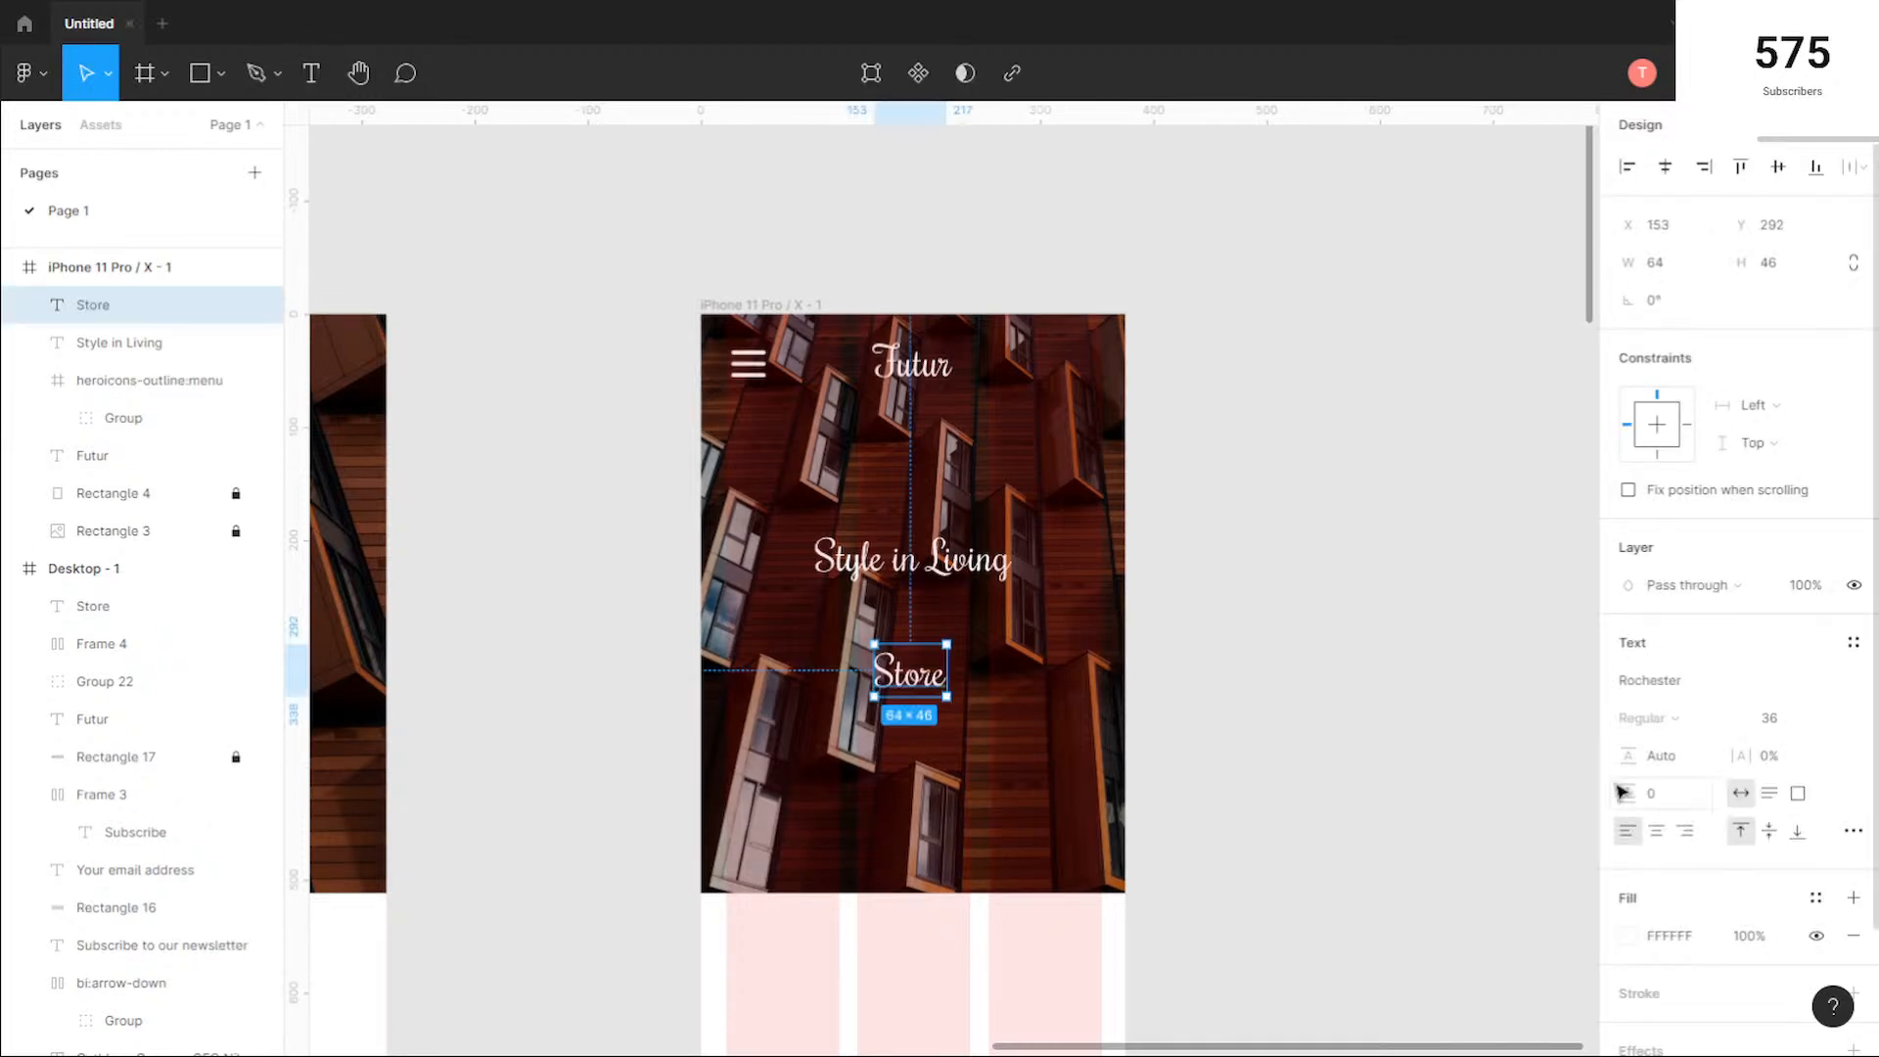
Step: Set the mobile hero's "Store" text to size 18 in the Roboto Condensed font
{"action": "left_click", "coordinate": [1829, 718]}
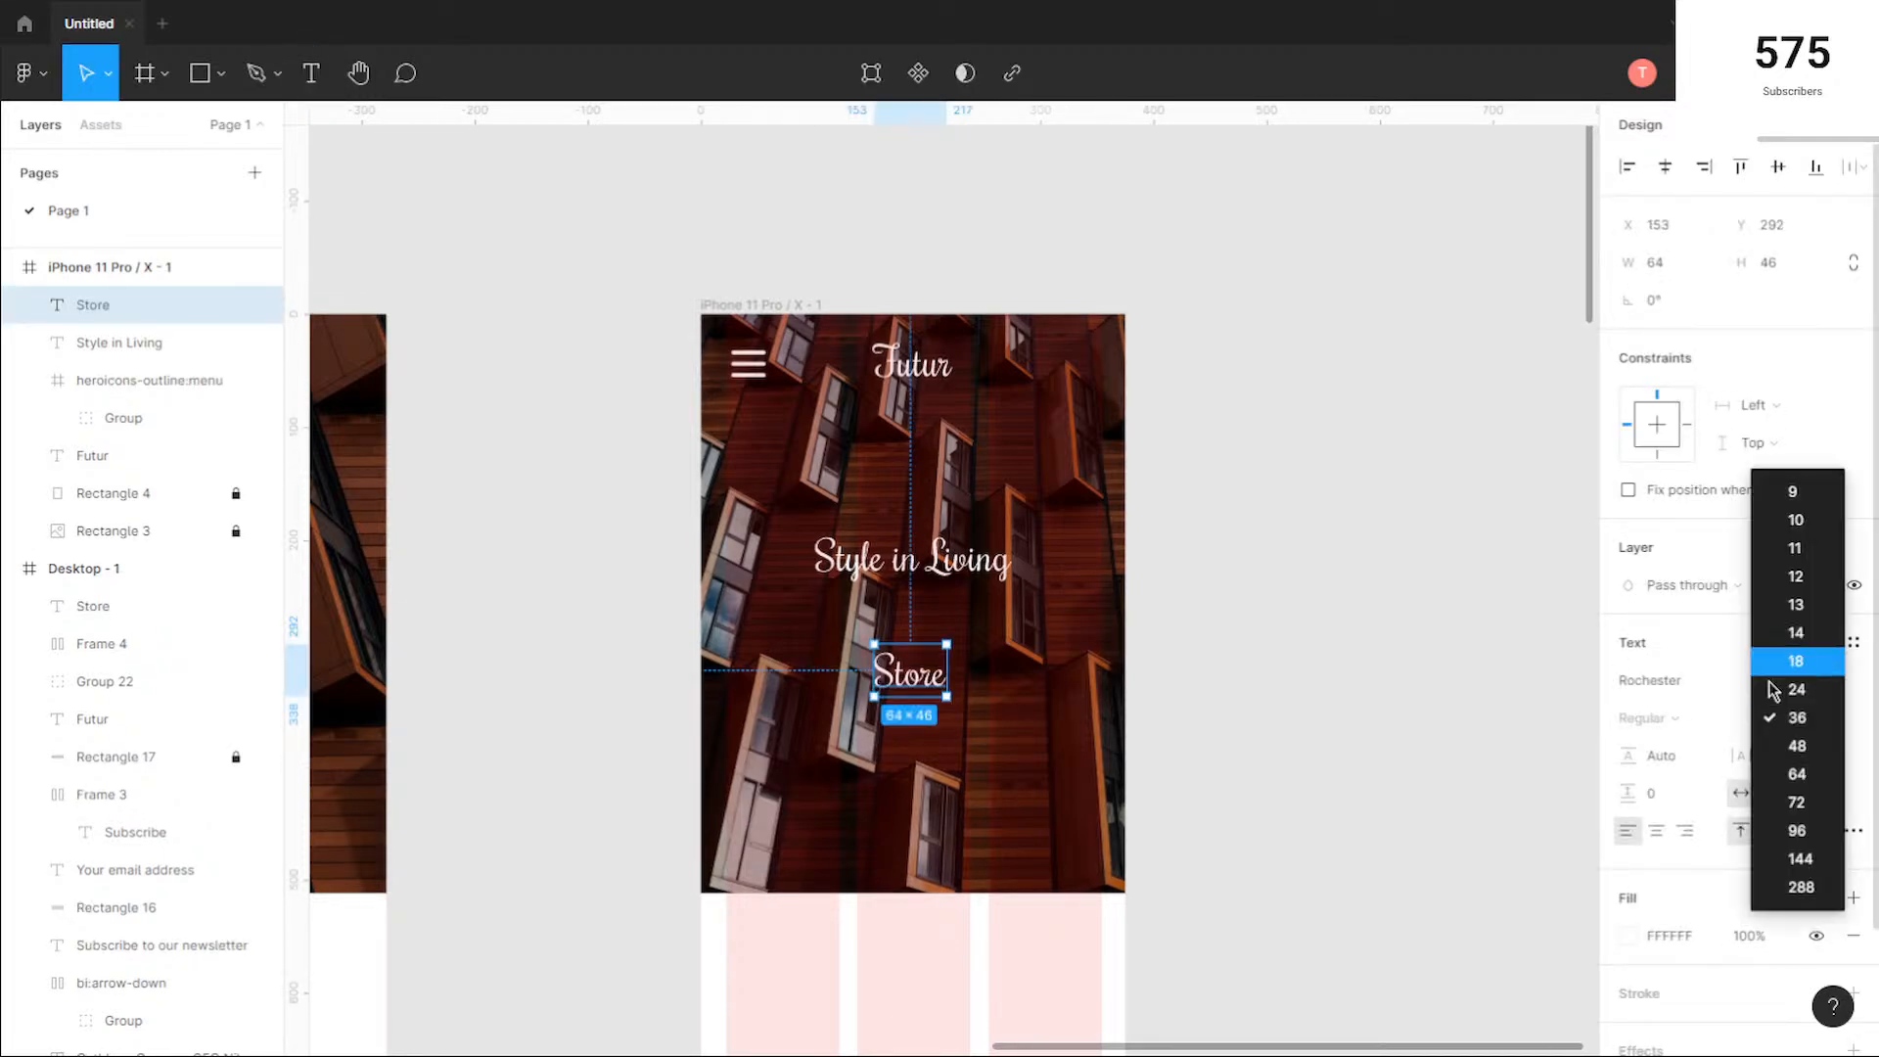
{"action": "left_click", "coordinate": [1796, 659]}
{"action": "left_click", "coordinate": [1674, 677]}
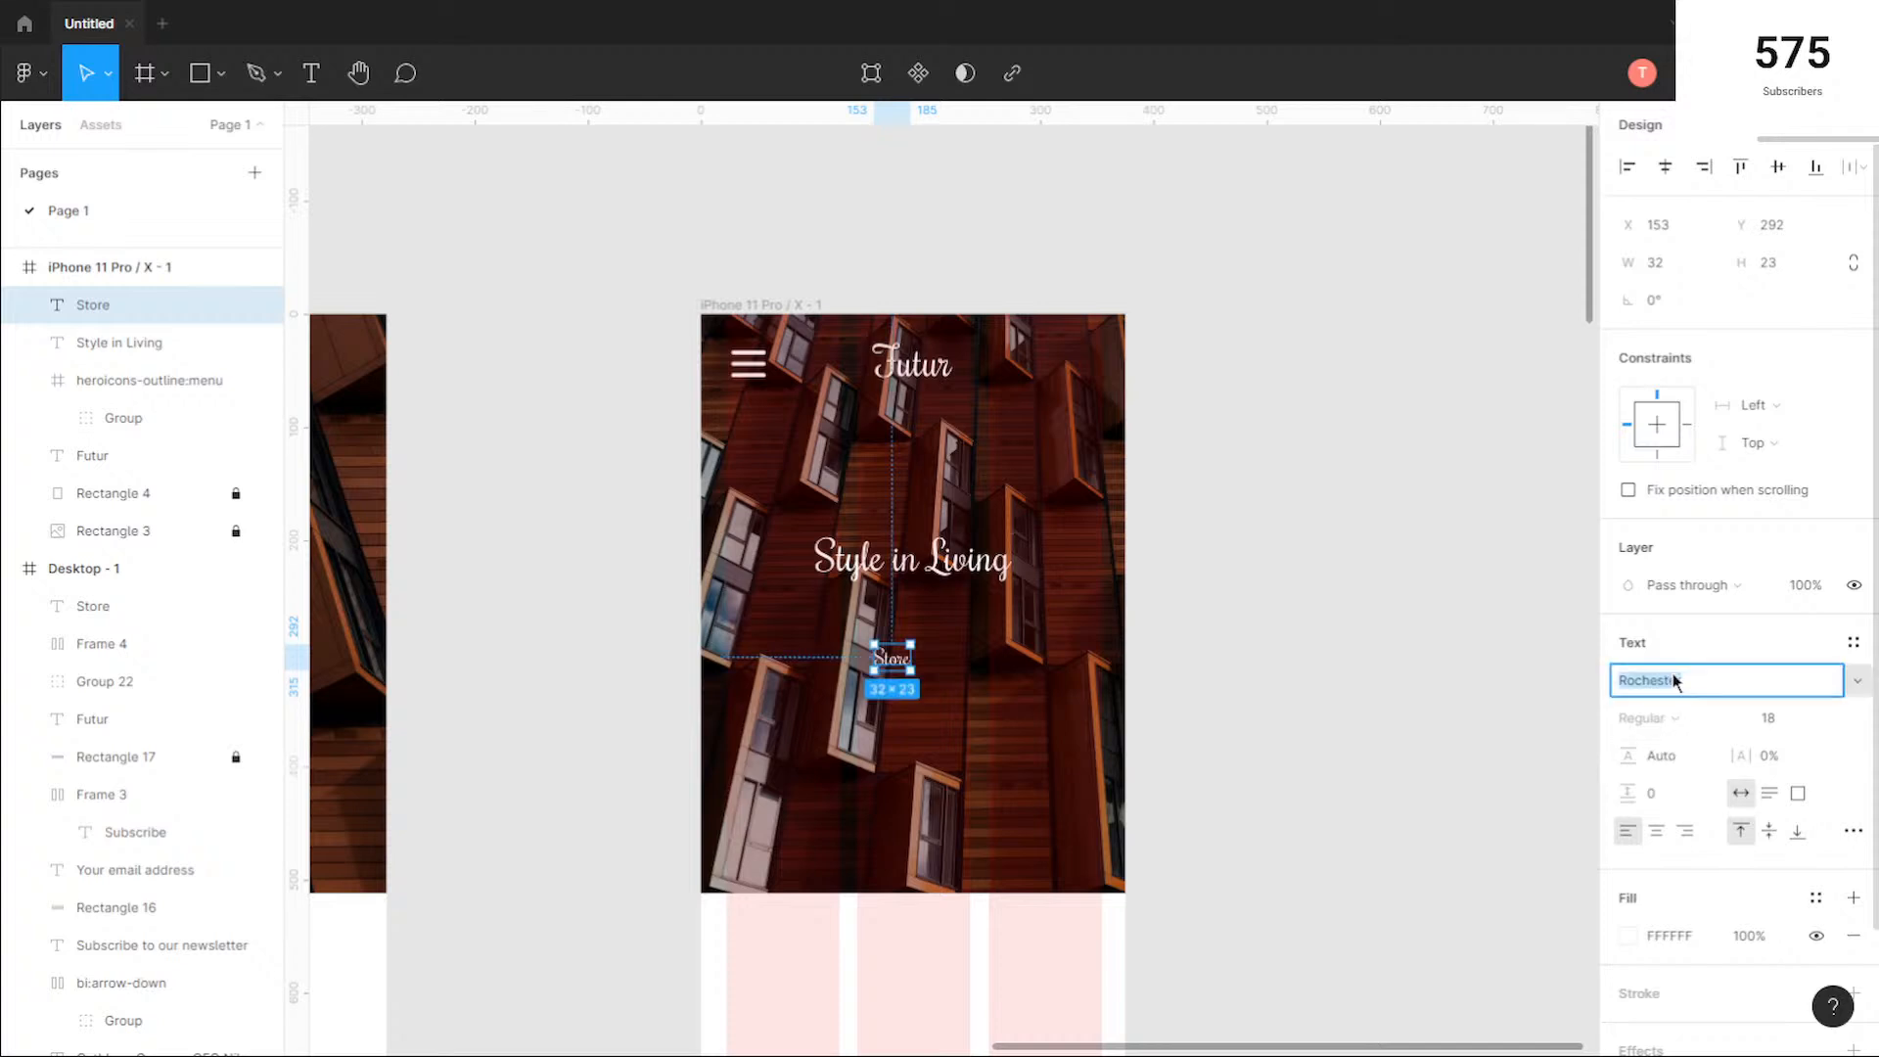
{"action": "key", "text": "Up"}
{"action": "key", "text": "Up"}
{"action": "key", "text": "Up"}
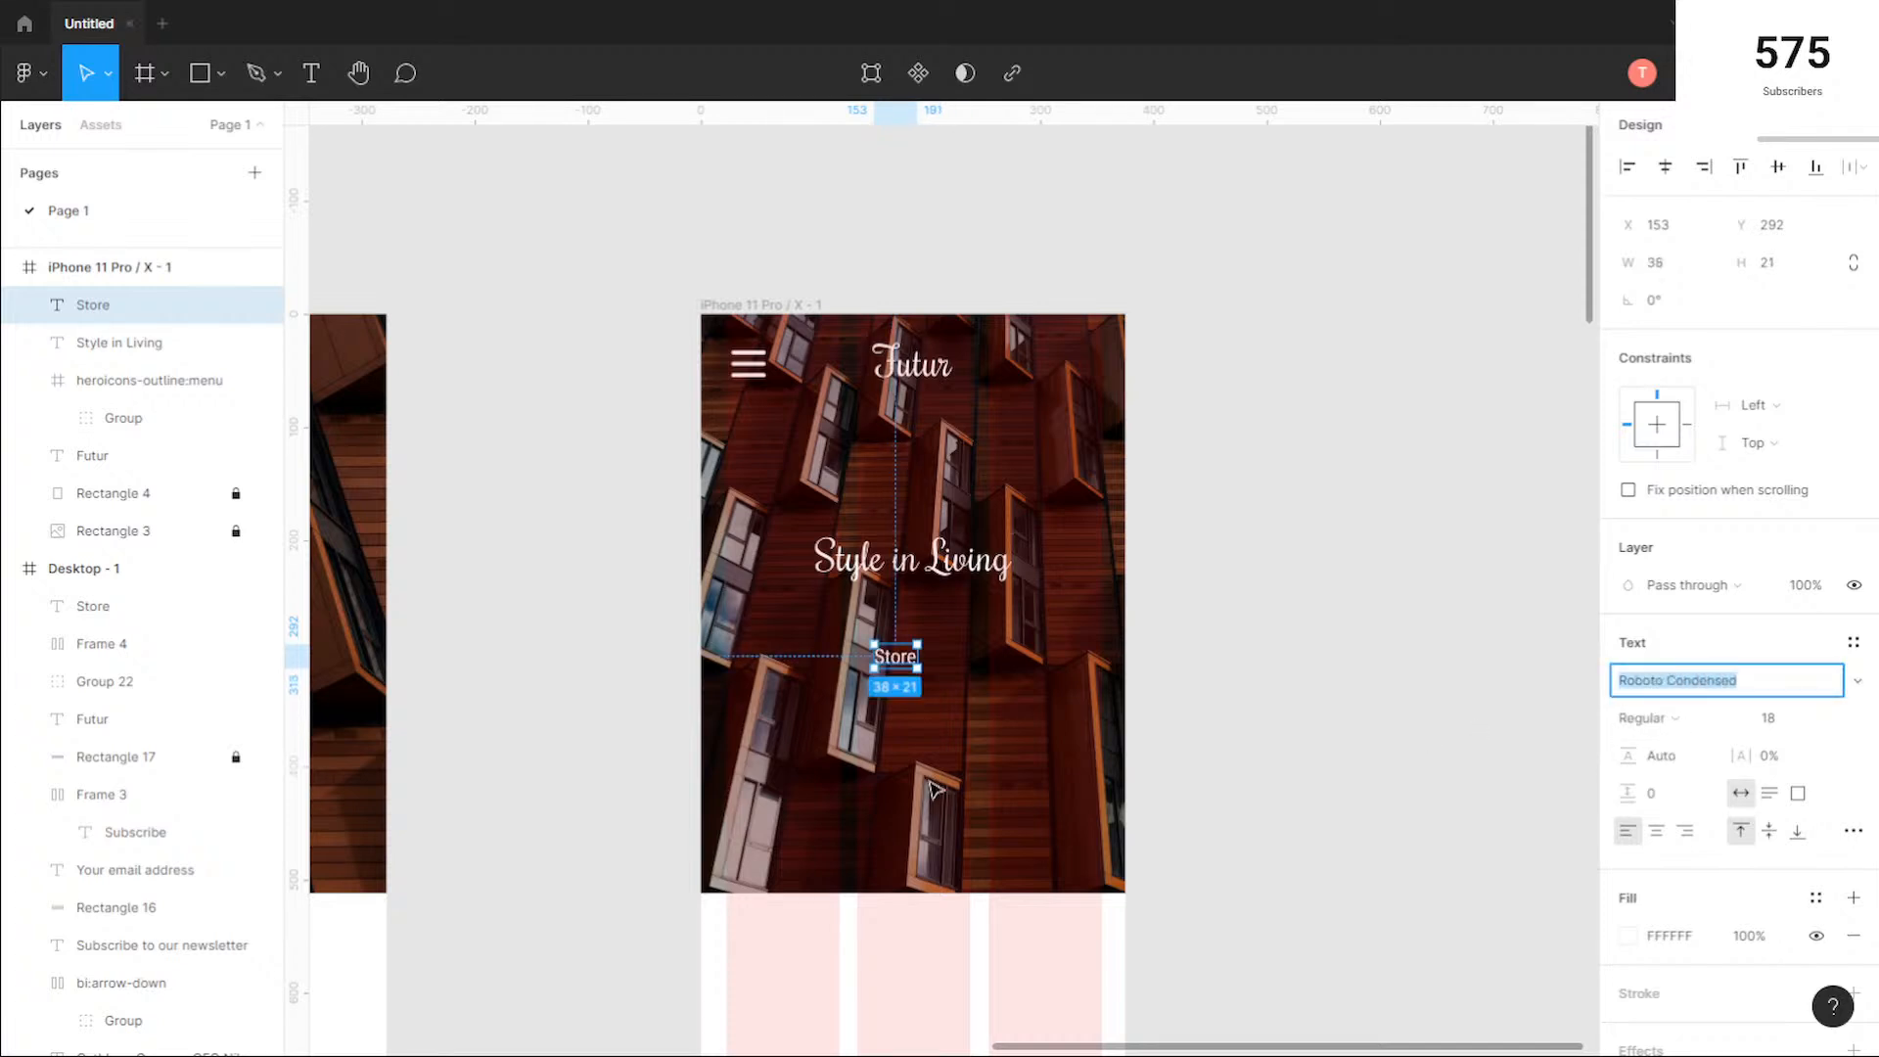
{"action": "left_click", "coordinate": [936, 682]}
Step: Add auto layout around the mobile "Store" text and set the new frame's corner radius to 5
{"action": "right_click", "coordinate": [898, 662]}
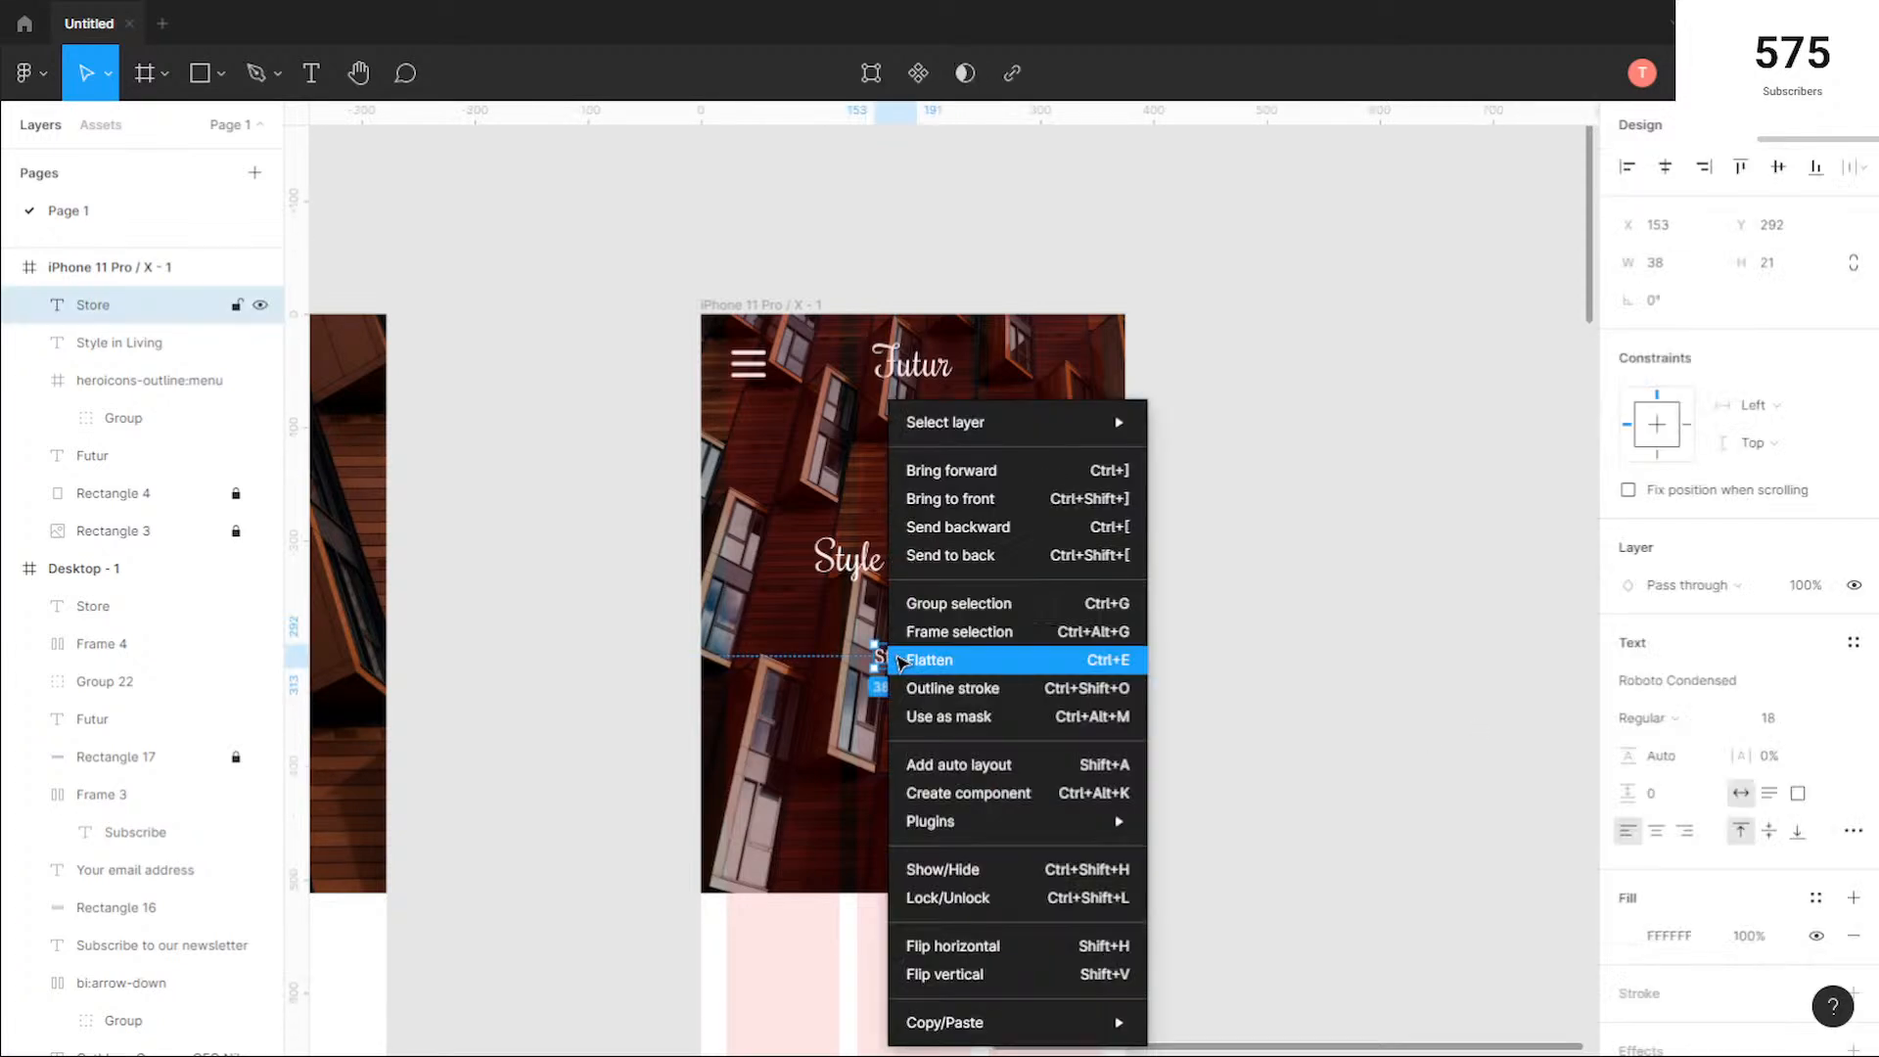
{"action": "key", "text": "shift+a"}
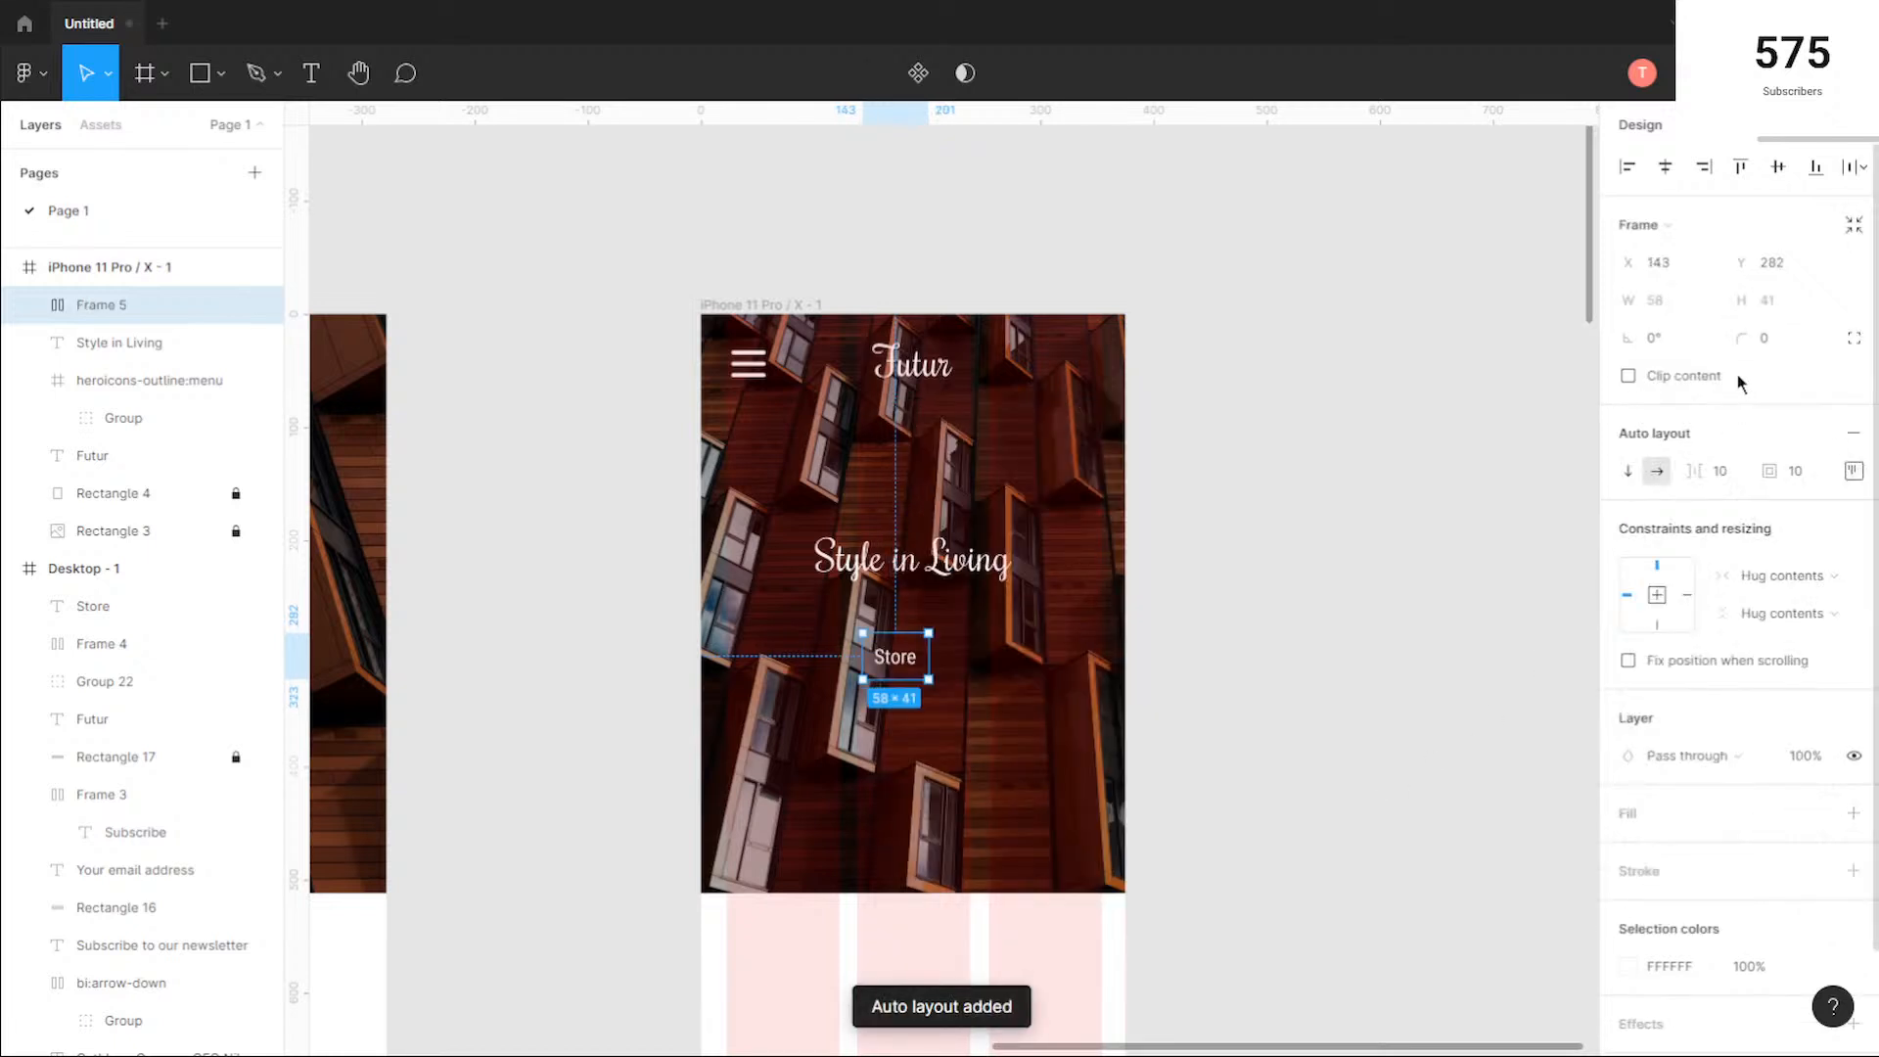
{"action": "left_click", "coordinate": [1778, 325]}
{"action": "key", "text": "Return"}
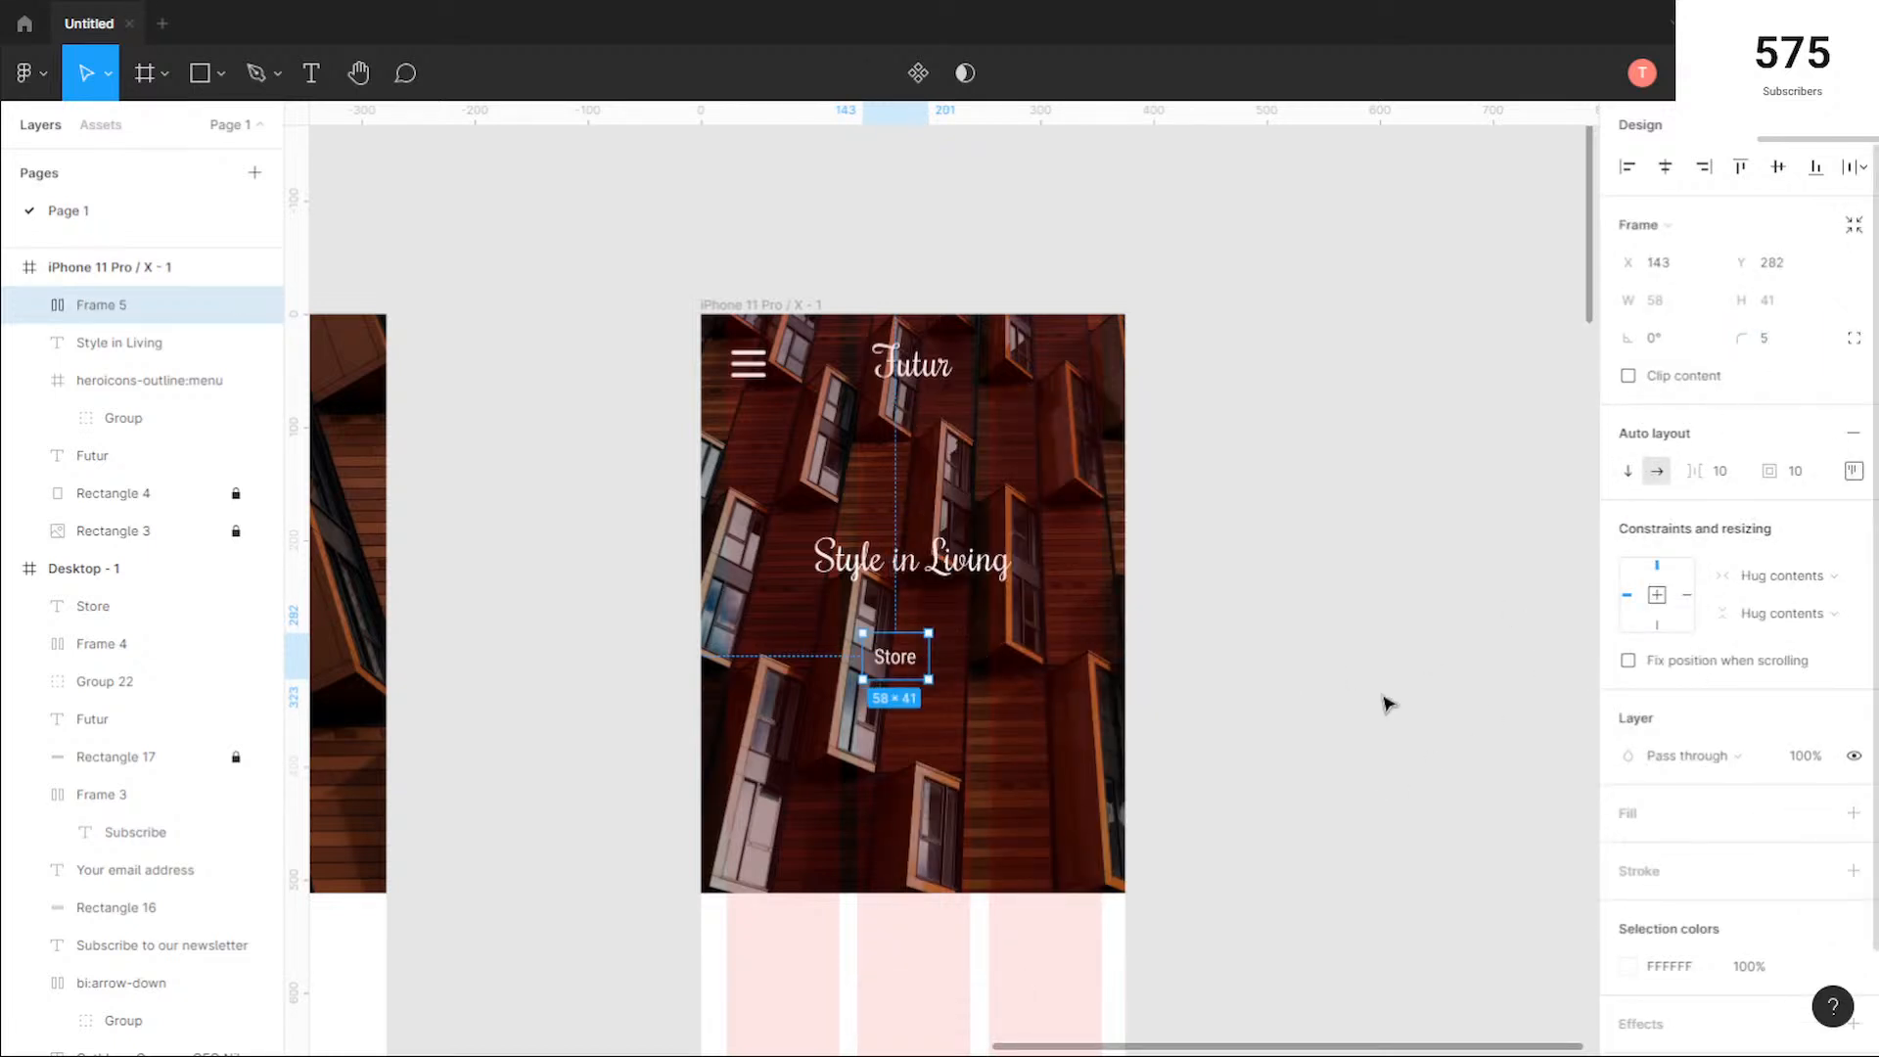
{"action": "double_click", "coordinate": [899, 662]}
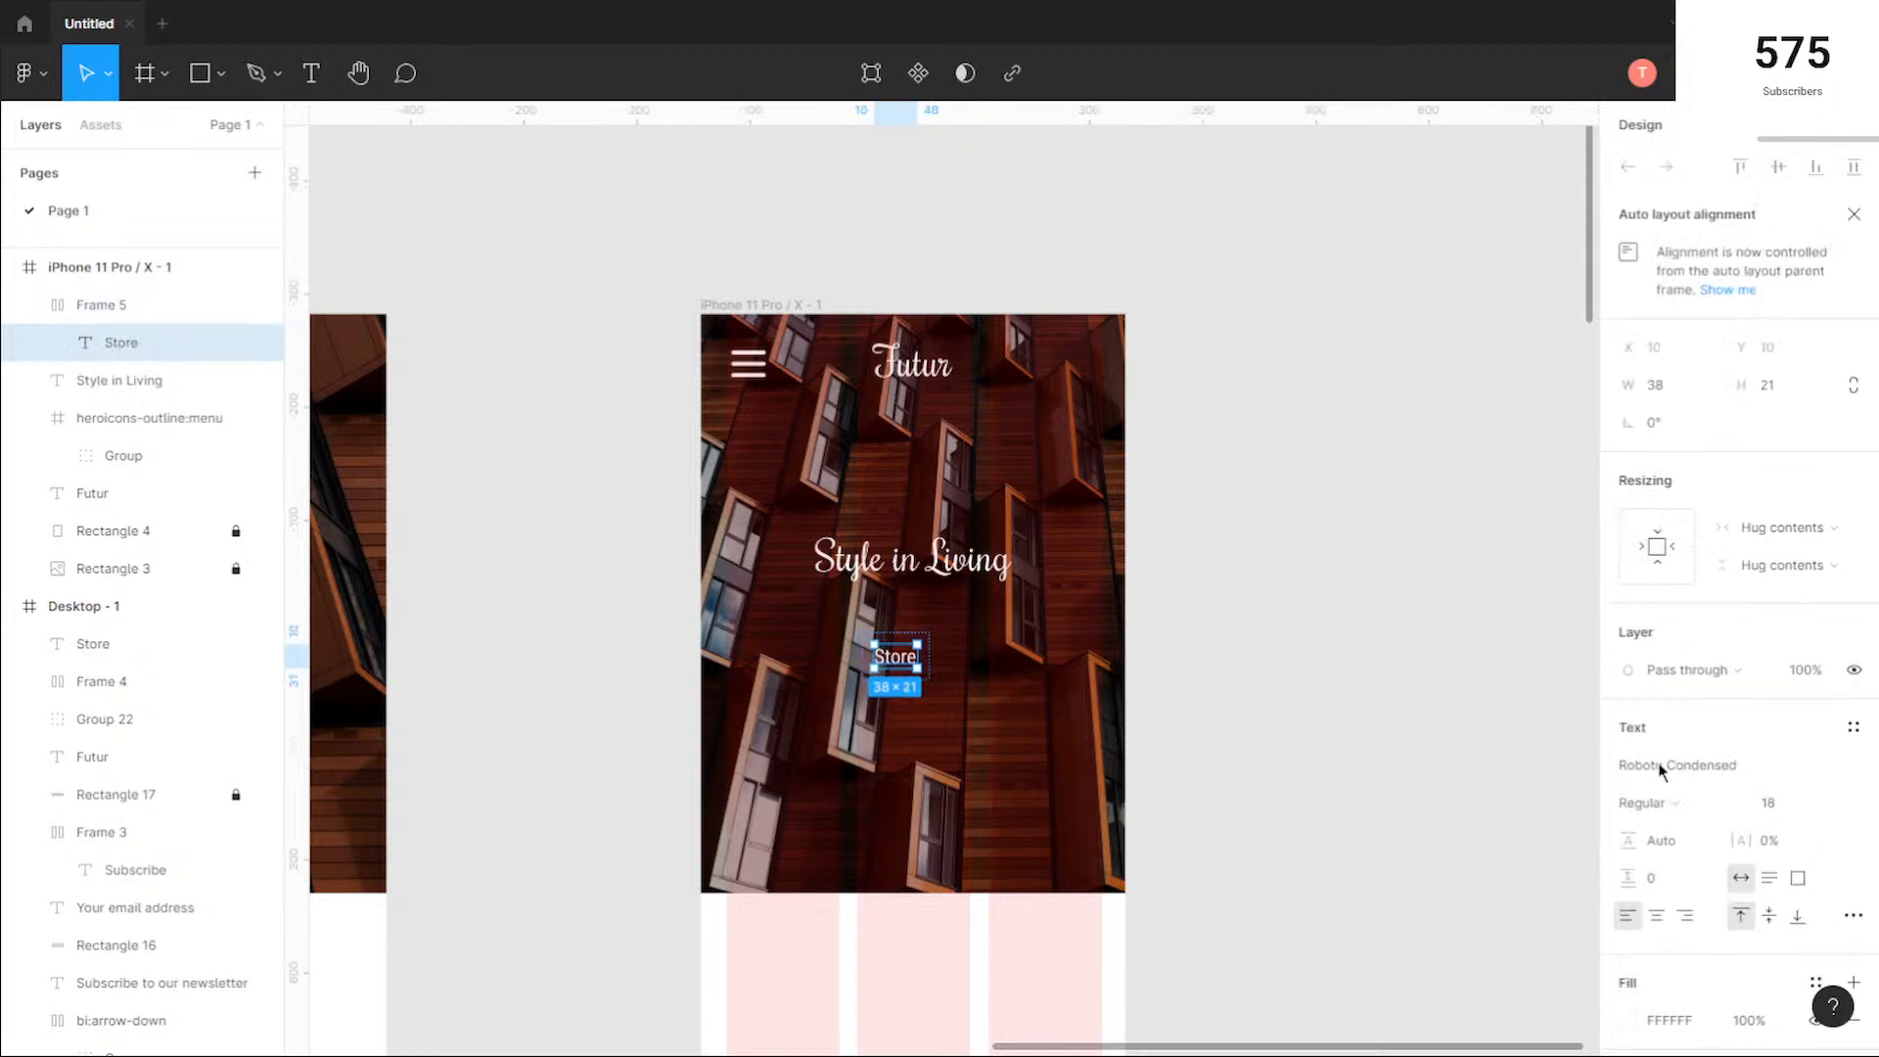
{"action": "left_click", "coordinate": [1665, 804]}
{"action": "left_click", "coordinate": [1676, 803]}
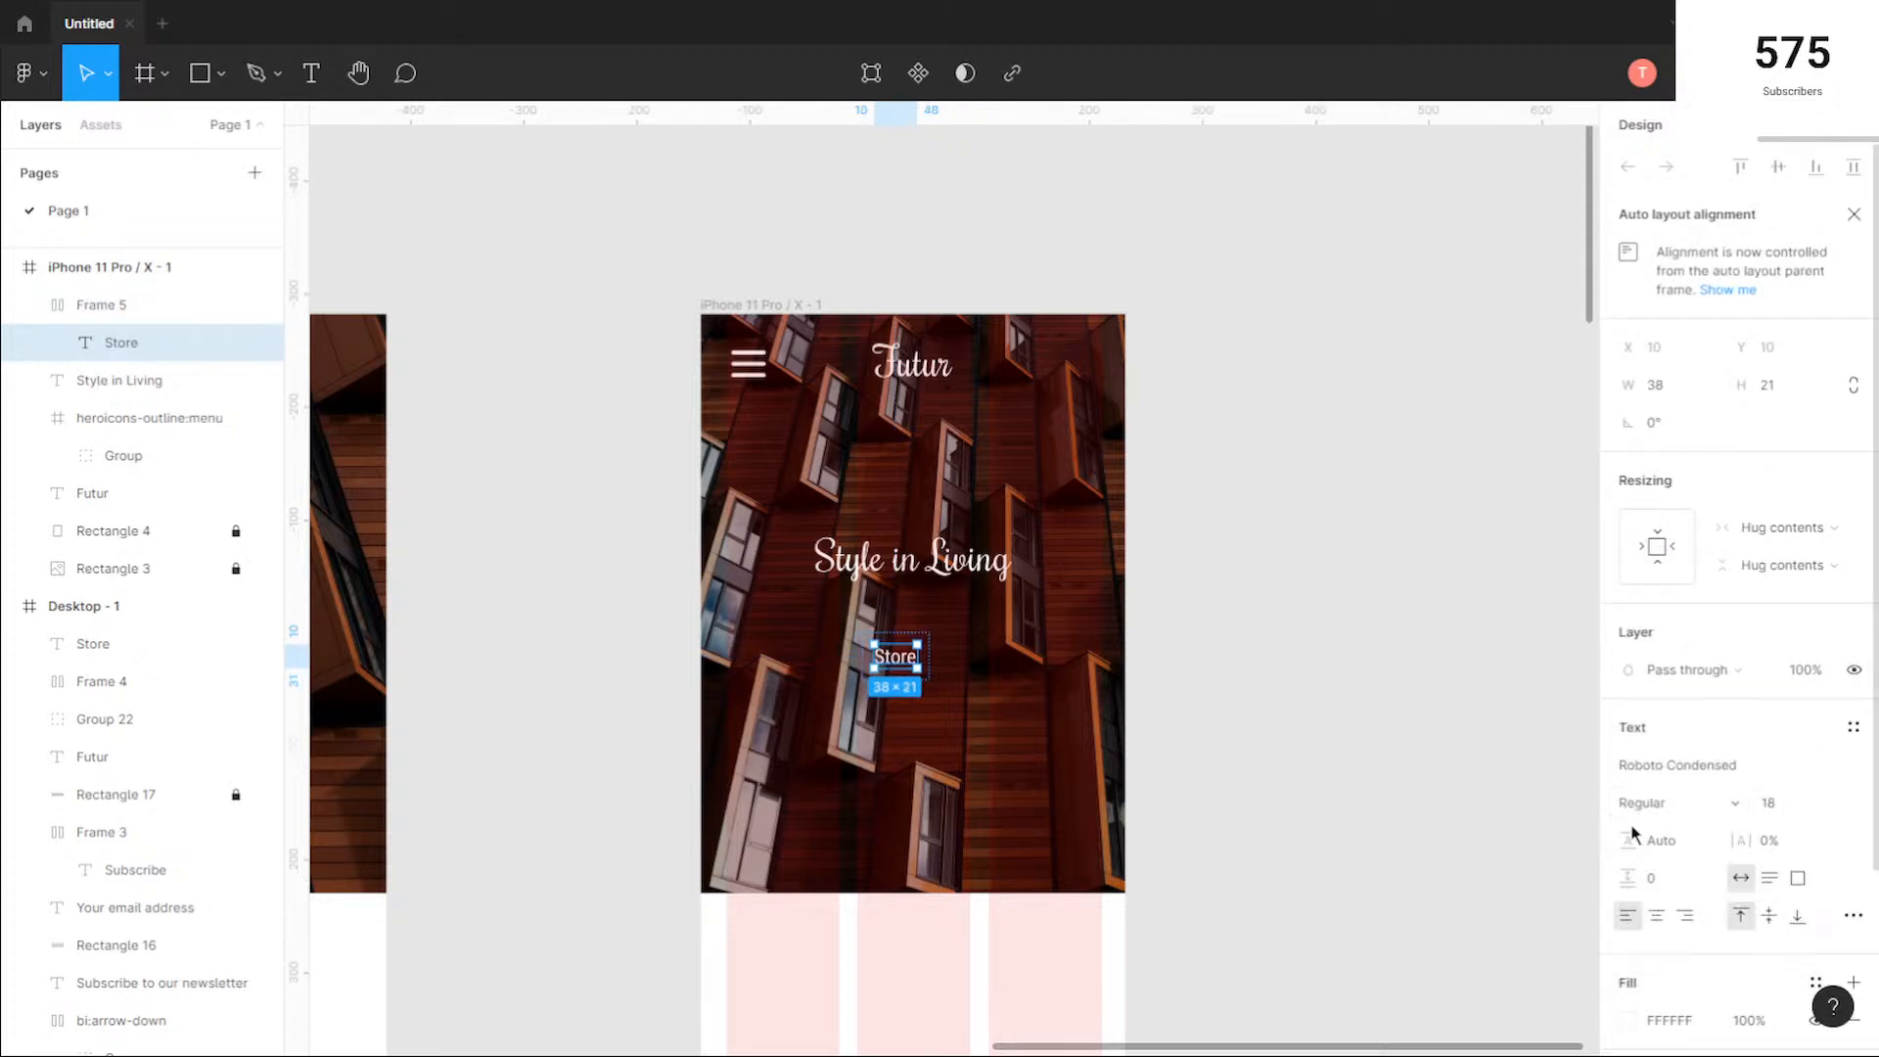
{"action": "left_click", "coordinate": [969, 678]}
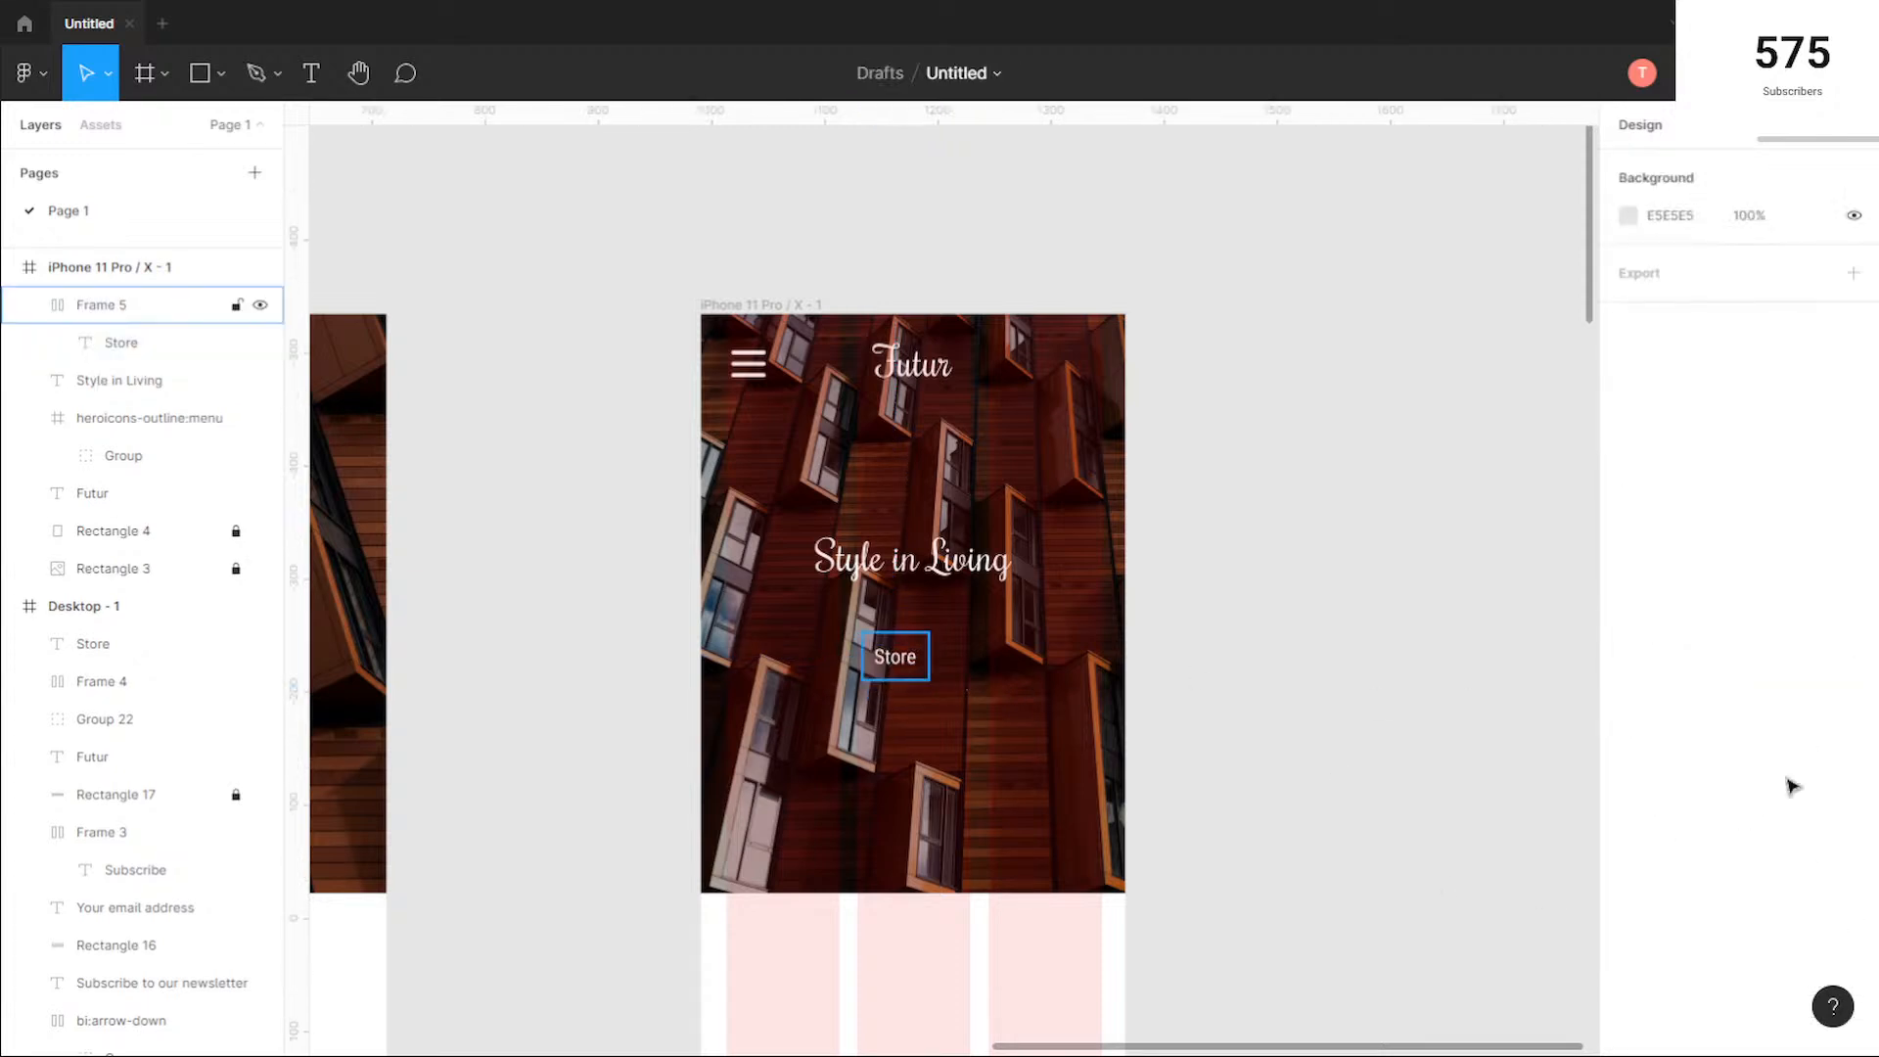
Step: Fill the mobile Store button frame with the green document colour 00B28F
{"action": "left_click", "coordinate": [894, 658]}
{"action": "left_click", "coordinate": [1629, 818]}
{"action": "left_click", "coordinate": [1627, 852]}
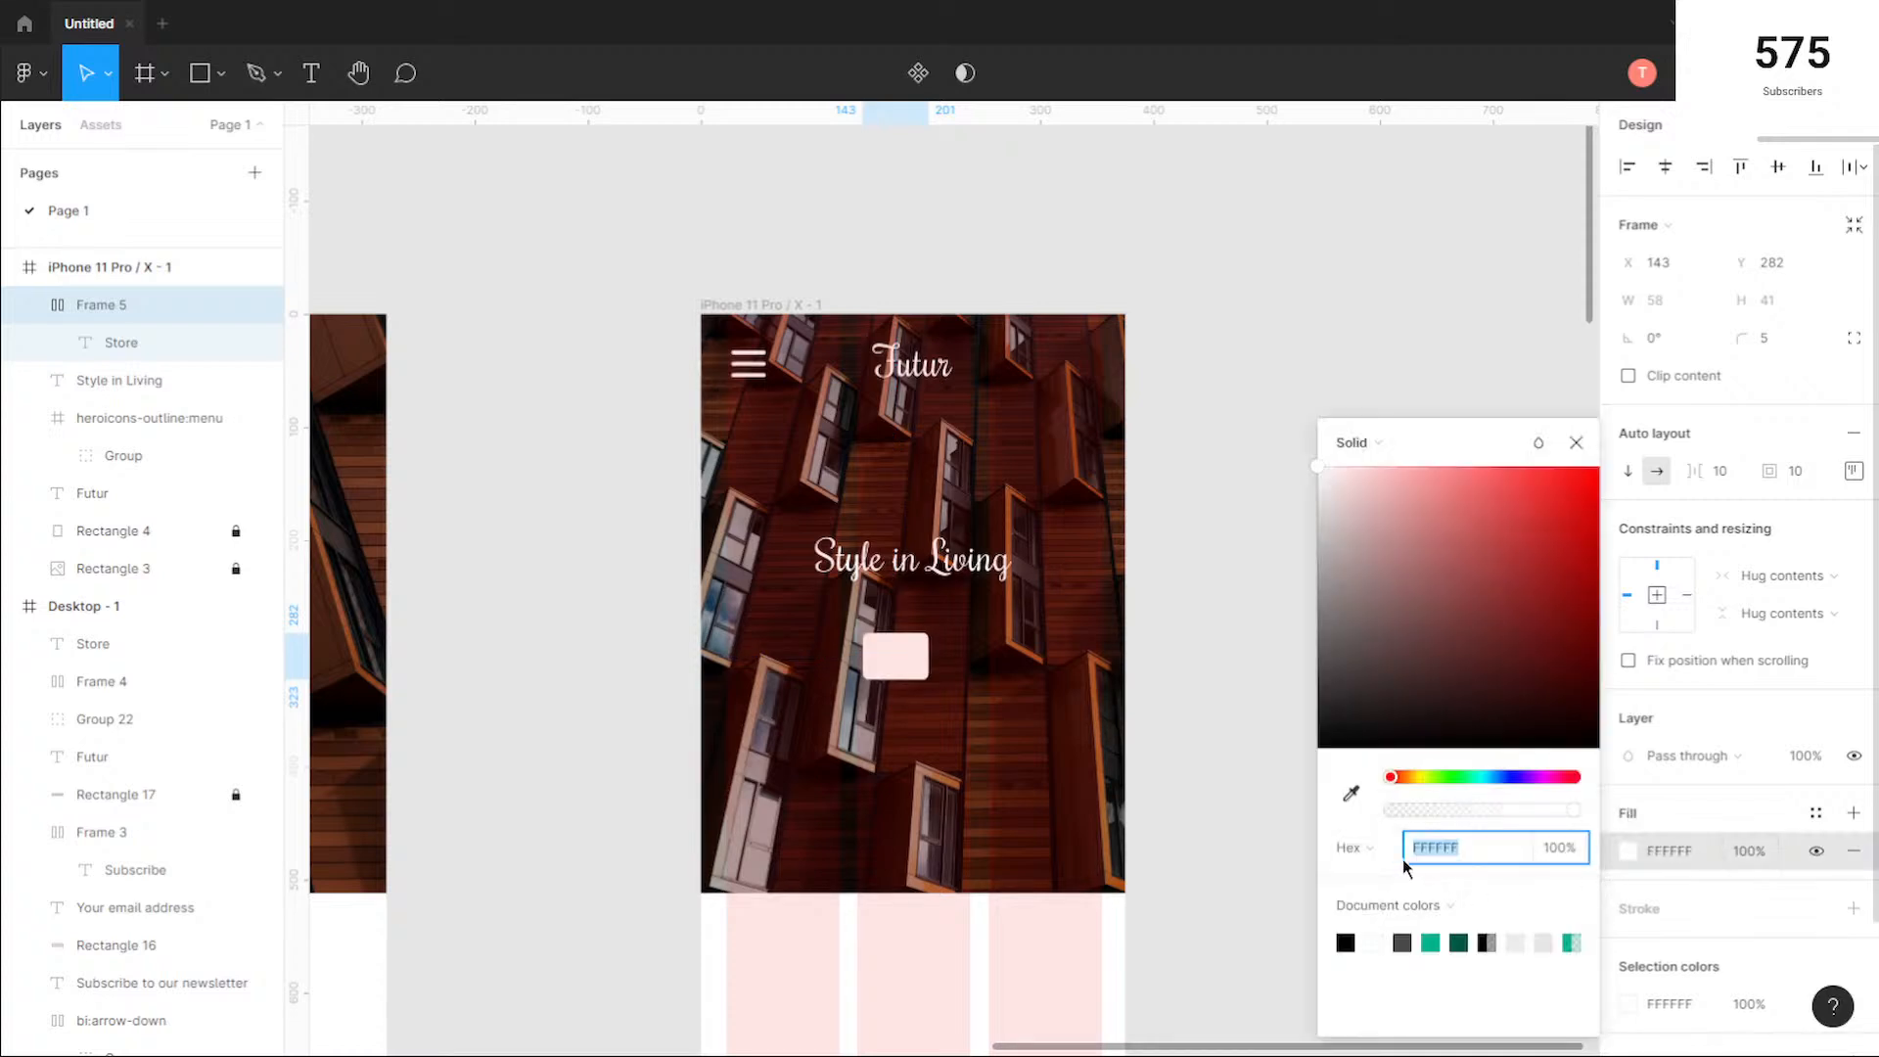
{"action": "left_click", "coordinate": [1432, 943]}
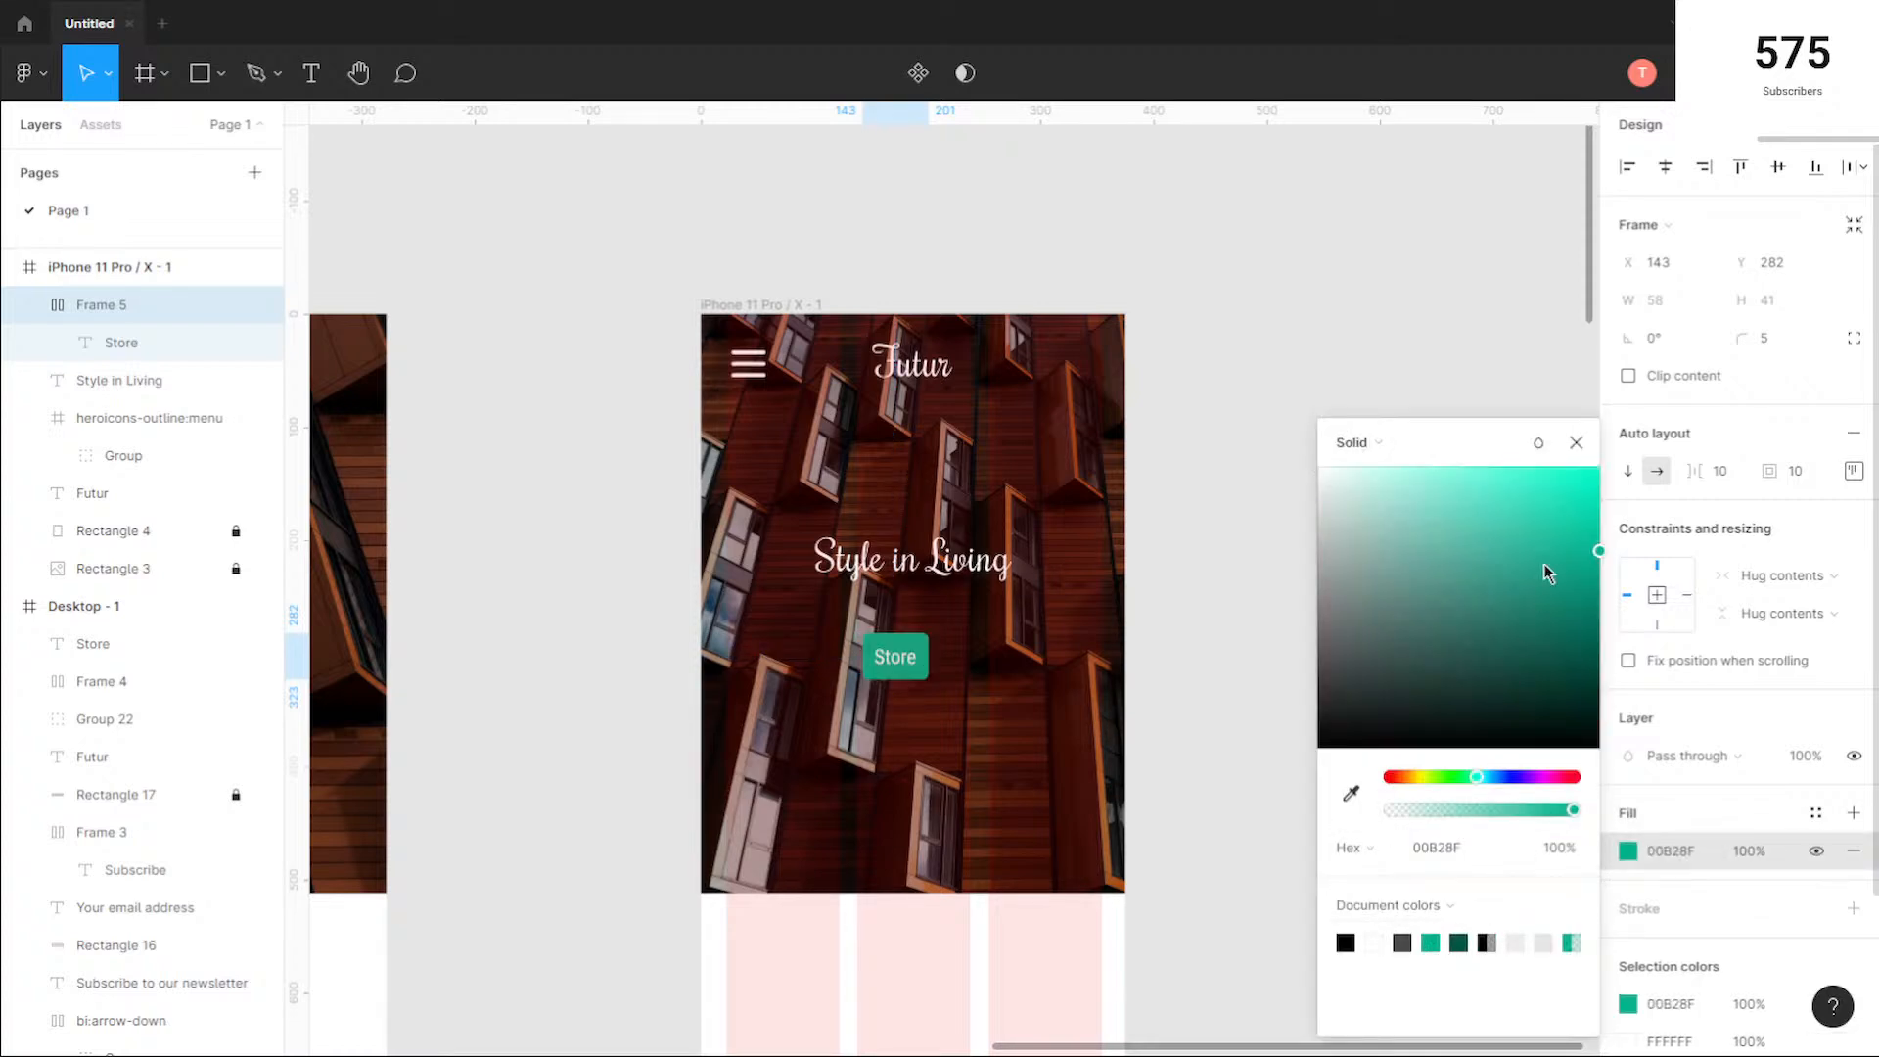
{"action": "left_click", "coordinate": [1576, 443]}
{"action": "key", "text": "Escape"}
Step: Move the Store button up so it sits centred about 20 px below the mobile "Style in Living" heading
{"action": "scroll", "coordinate": [884, 682], "scroll_direction": "up", "scroll_amount": 5}
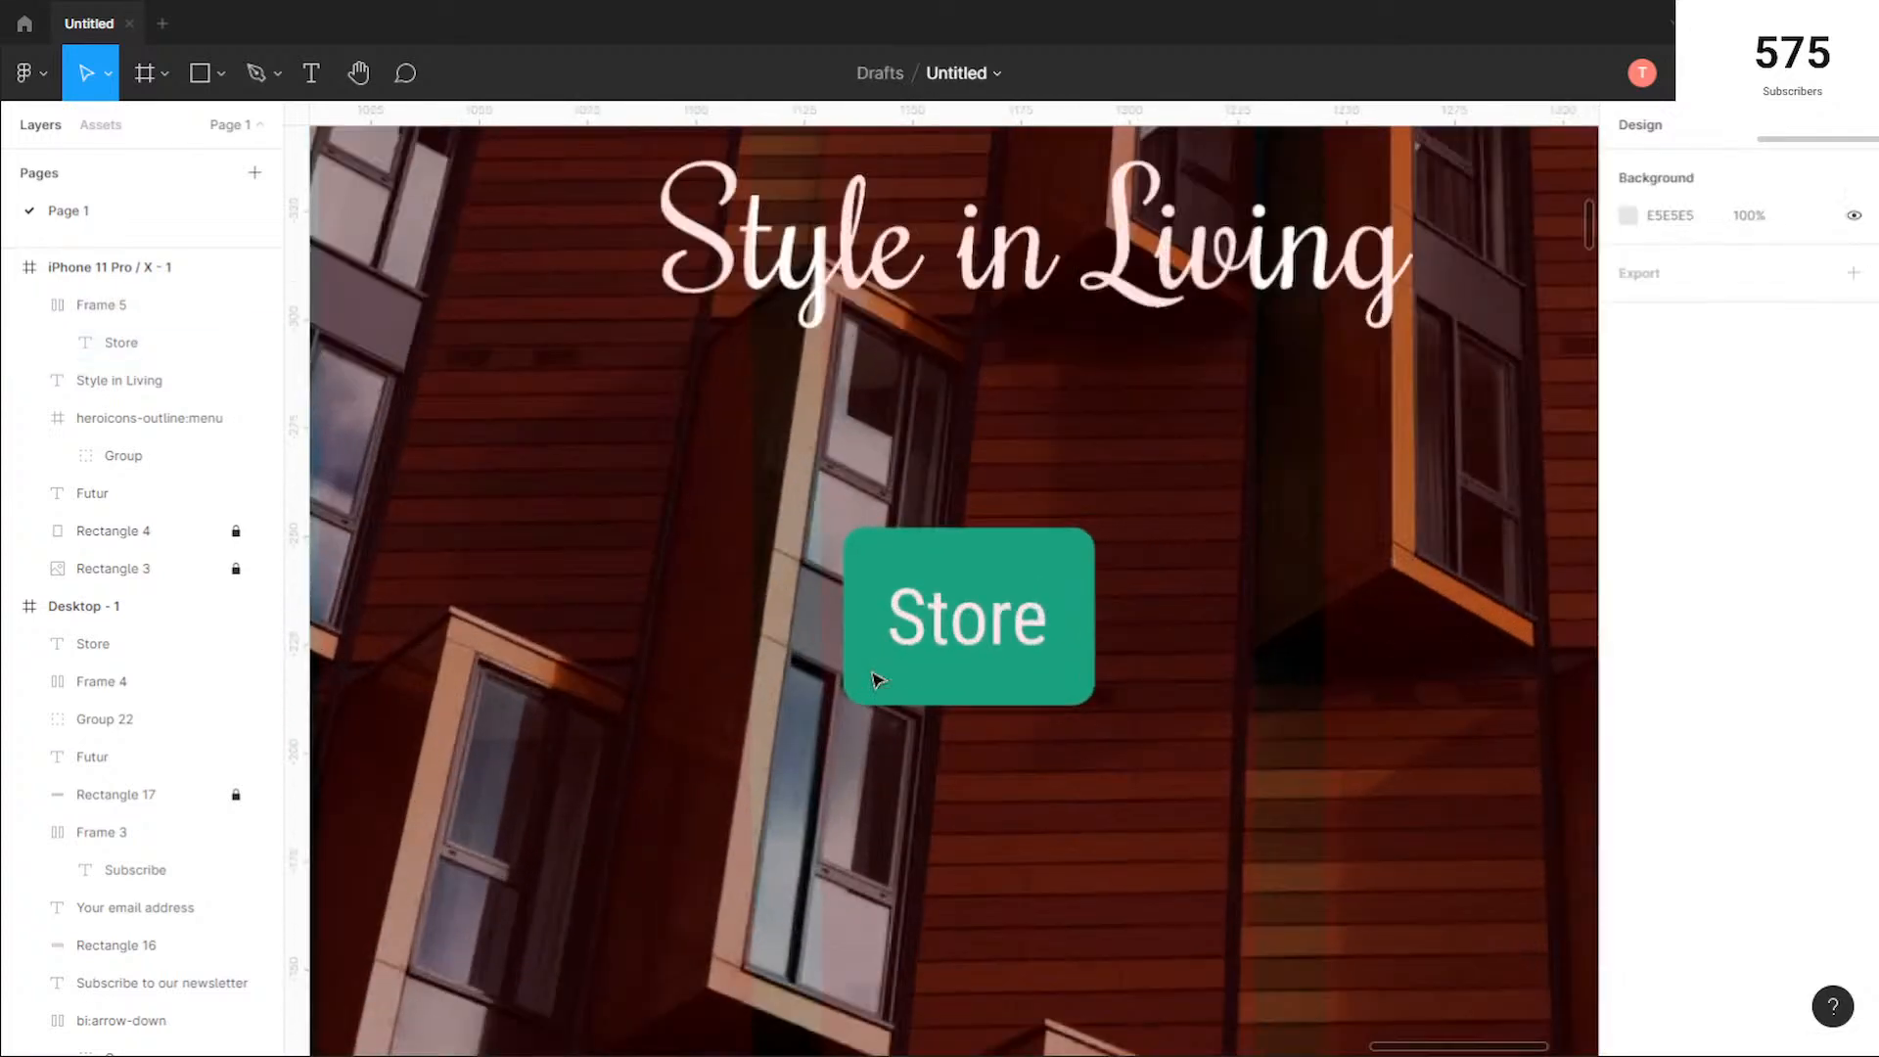
{"action": "scroll", "coordinate": [1058, 586], "scroll_direction": "down", "scroll_amount": 4}
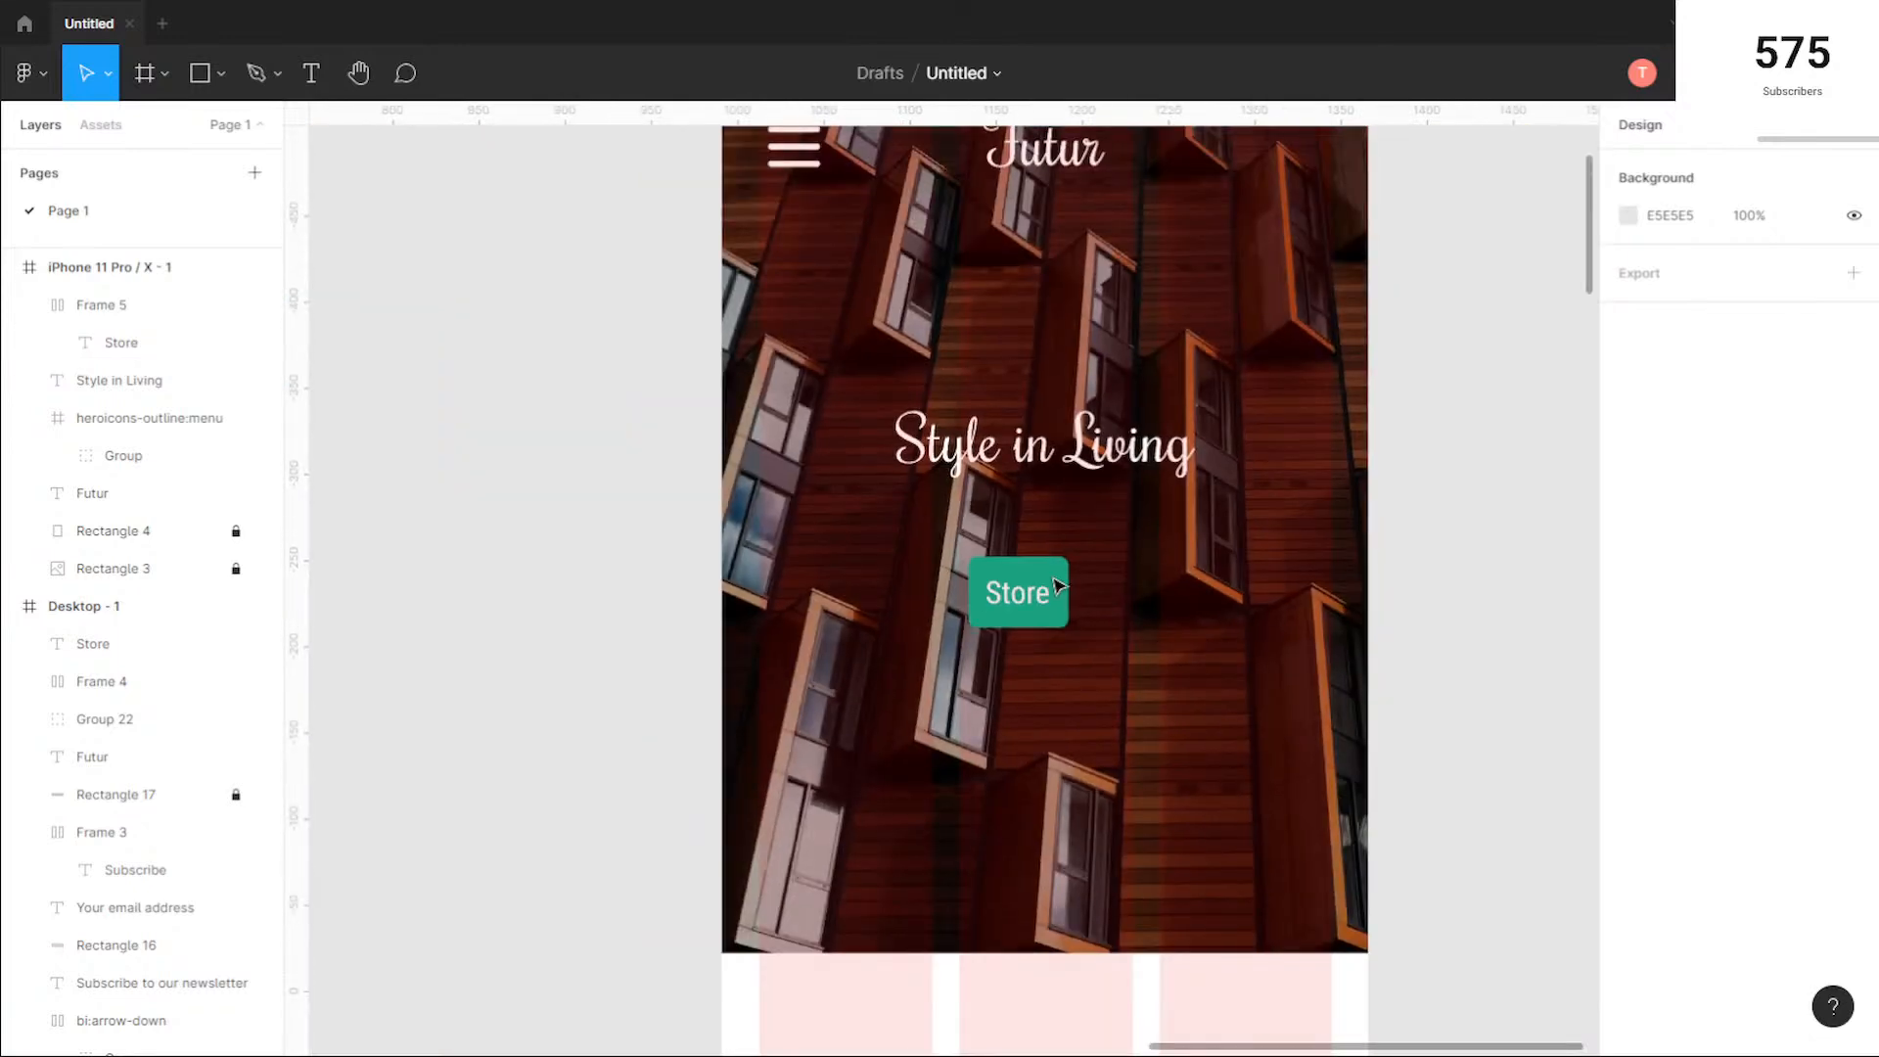
{"action": "scroll", "coordinate": [1059, 586], "scroll_direction": "down", "scroll_amount": 2}
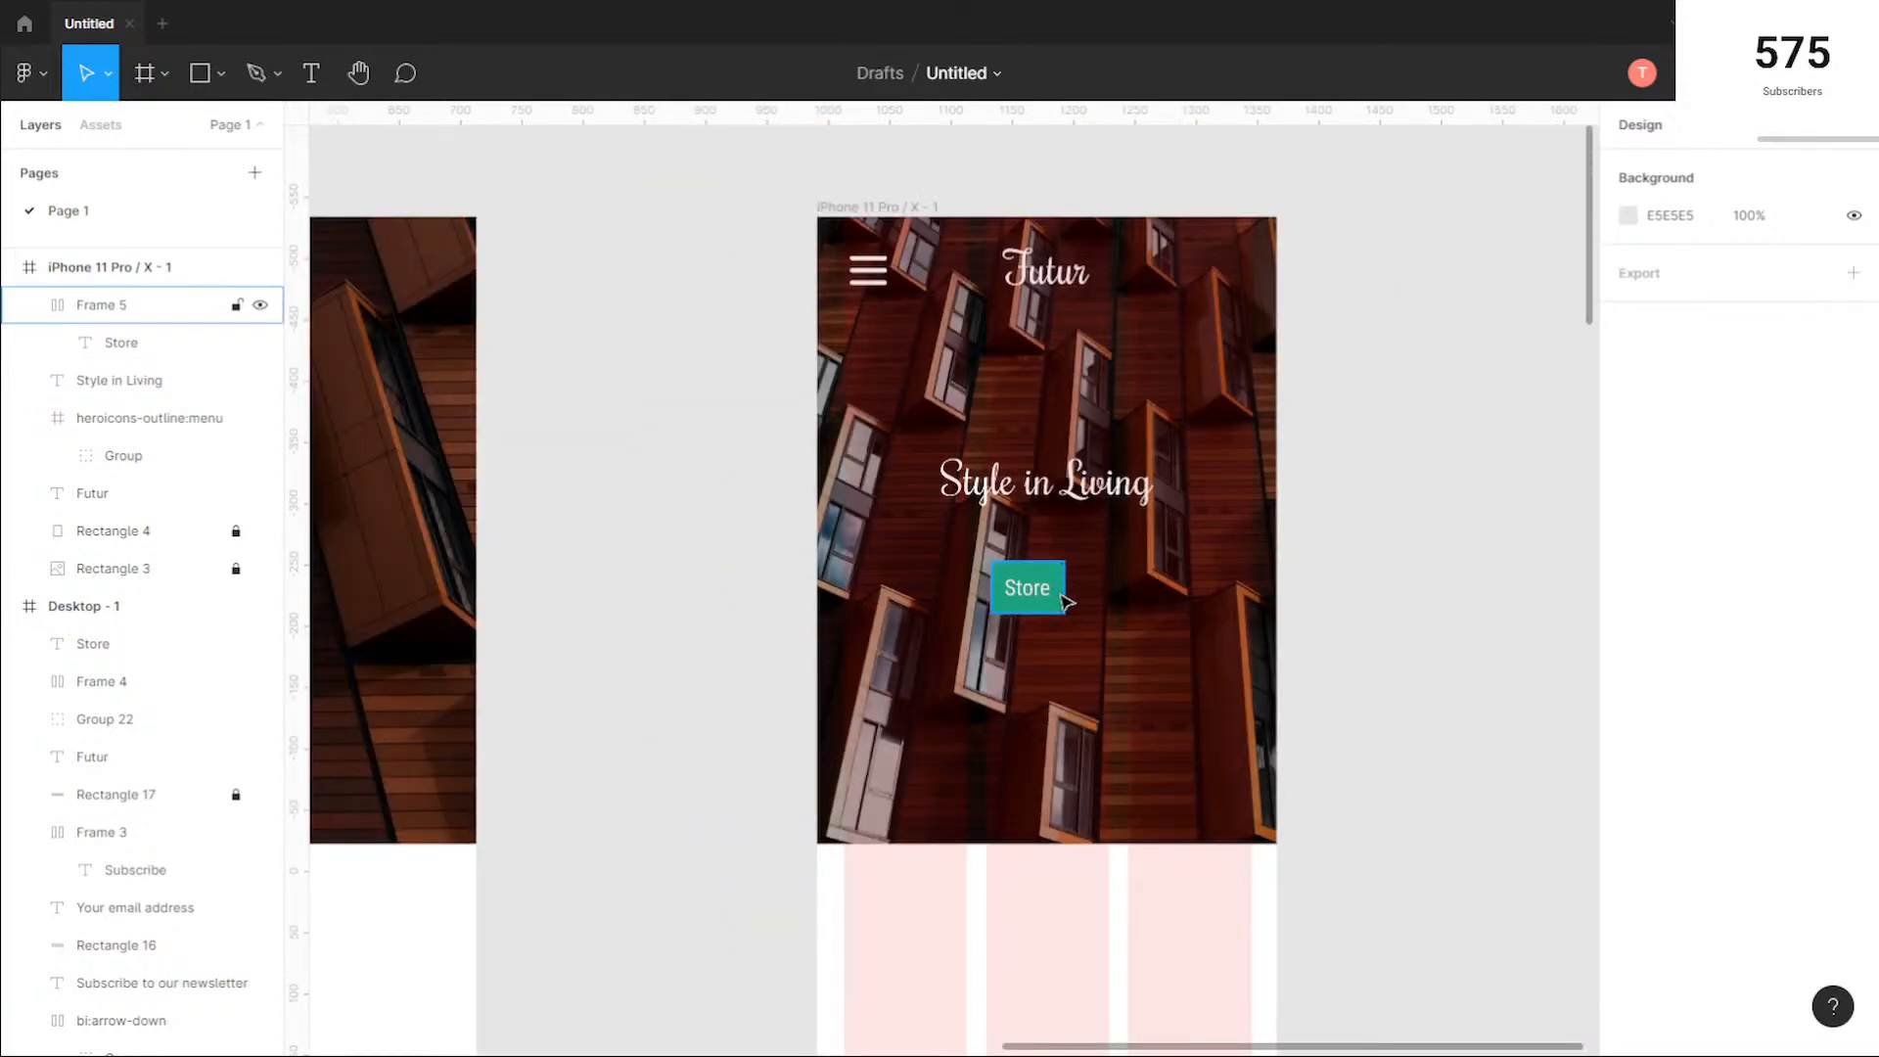
{"action": "left_click", "coordinate": [1044, 588]}
{"action": "mouse_move", "coordinate": [1028, 591]}
{"action": "left_mouse_down"}
{"action": "mouse_move", "coordinate": [1056, 583]}
{"action": "mouse_move", "coordinate": [1038, 588]}
{"action": "mouse_move", "coordinate": [1044, 558]}
{"action": "left_mouse_up"}
{"action": "left_click", "coordinate": [1151, 607]}
Step: Group the "Style in Living" heading with its Store button and adjust the group's position in the mobile hero
{"action": "left_click_drag", "start_coordinate": [914, 443], "coordinate": [1087, 563]}
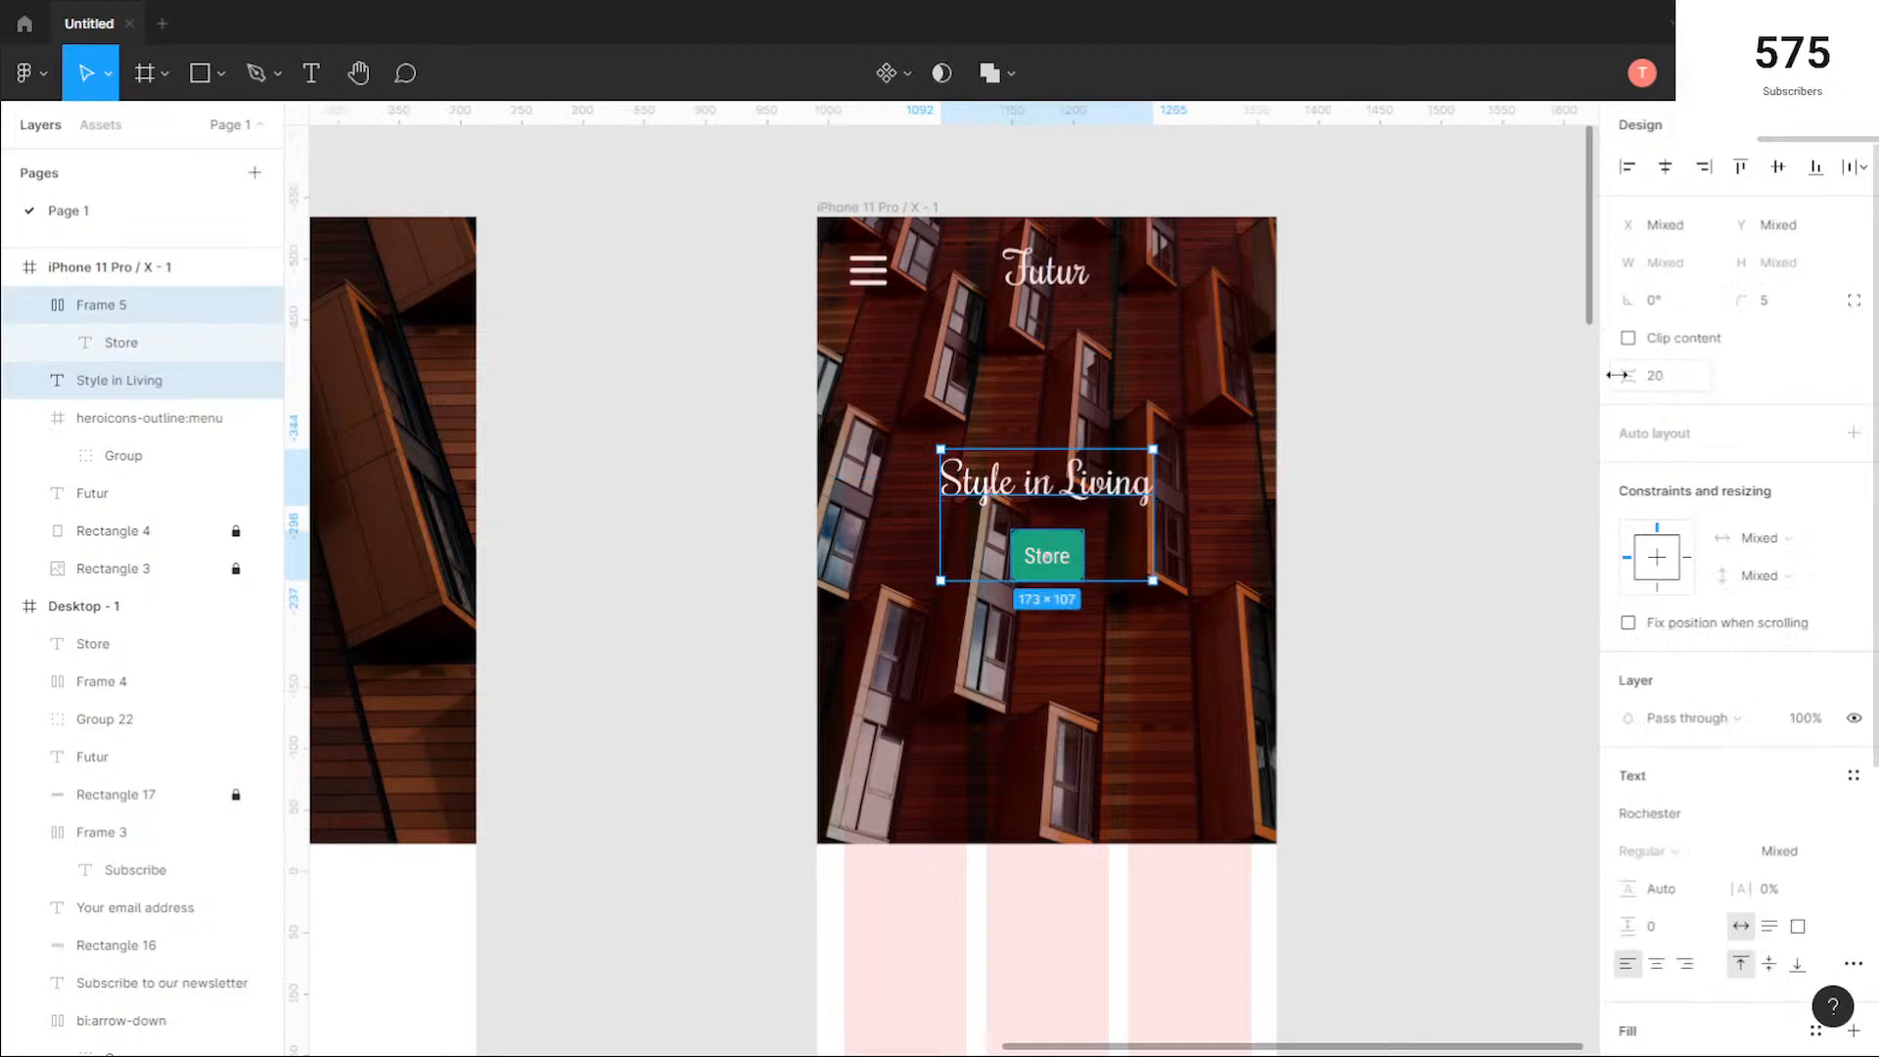
{"action": "left_click", "coordinate": [1155, 720]}
{"action": "left_click_drag", "start_coordinate": [972, 445], "coordinate": [969, 446]}
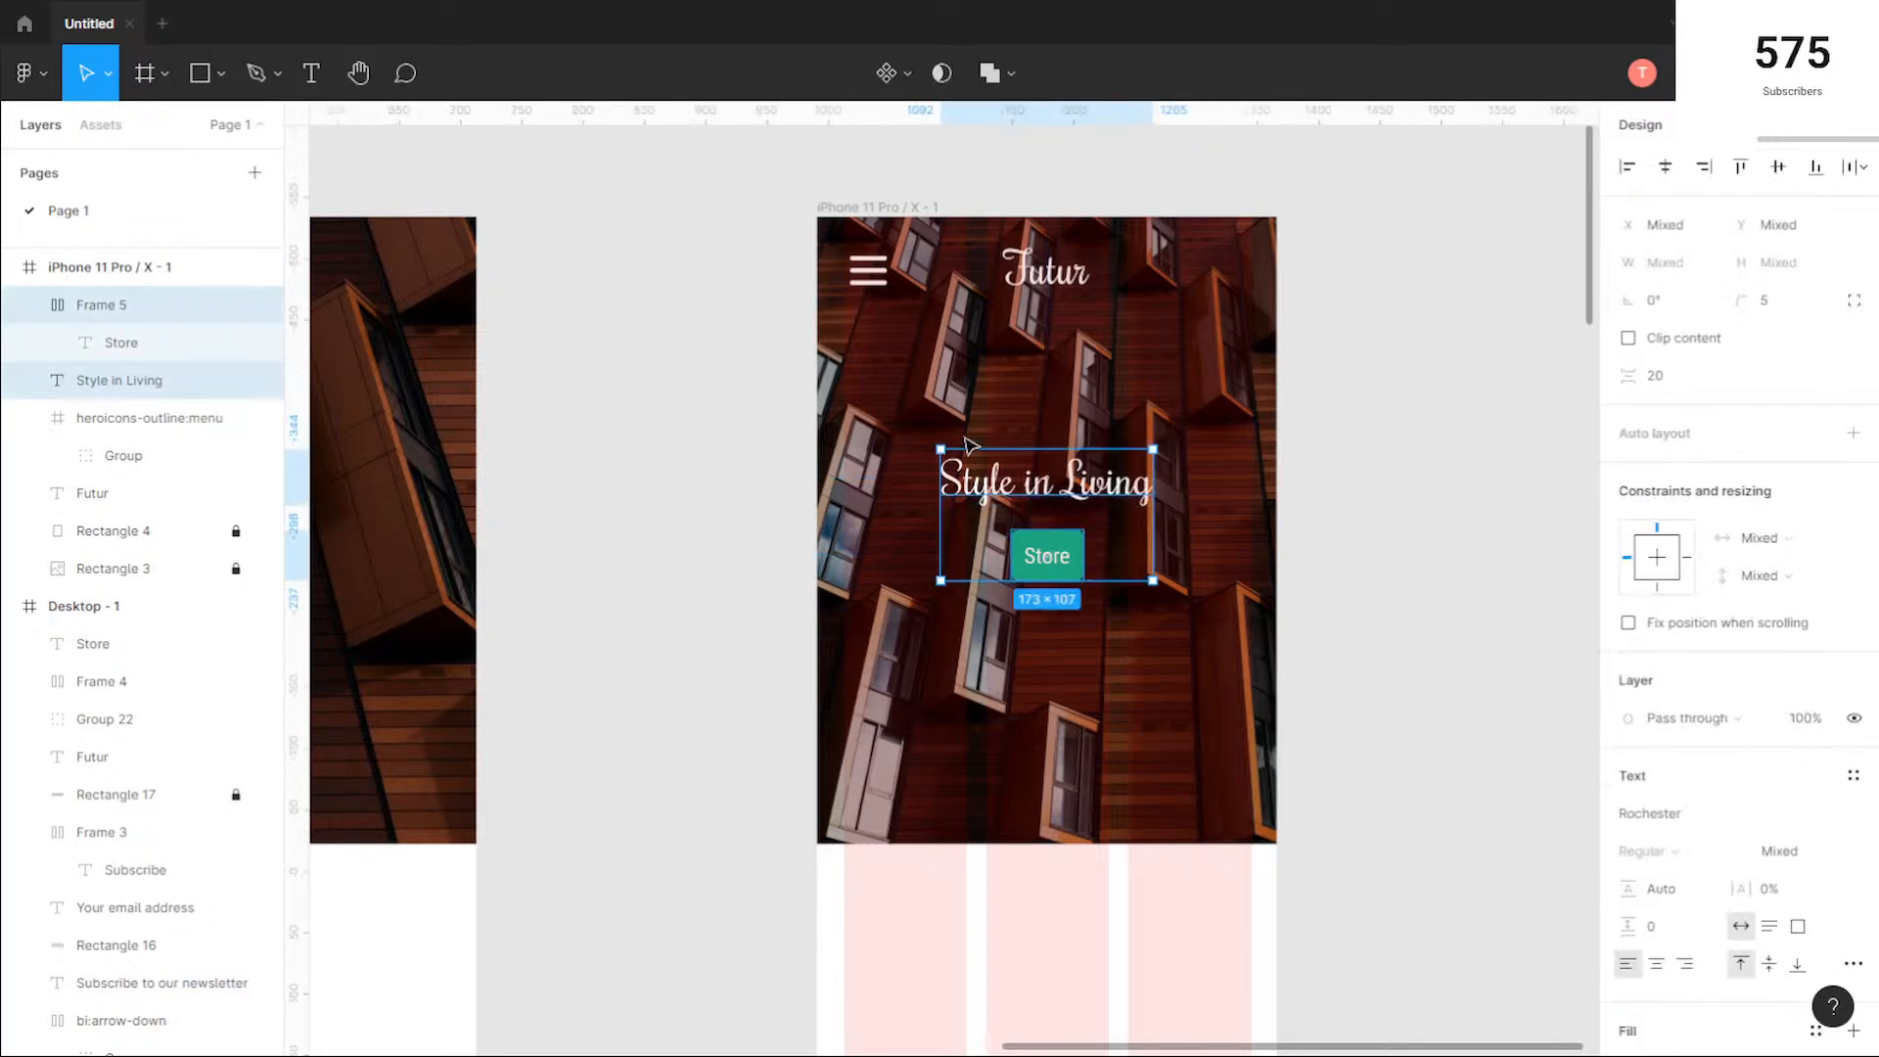
{"action": "key", "text": "ctrl+g"}
{"action": "left_click_drag", "start_coordinate": [1129, 537], "coordinate": [1132, 553]}
{"action": "left_click", "coordinate": [843, 672]}
Step: Copy the first desktop product card with the black chair into the mobile frame, overlapping the hero's lower edge
{"action": "scroll", "coordinate": [751, 684], "scroll_direction": "down", "scroll_amount": 5}
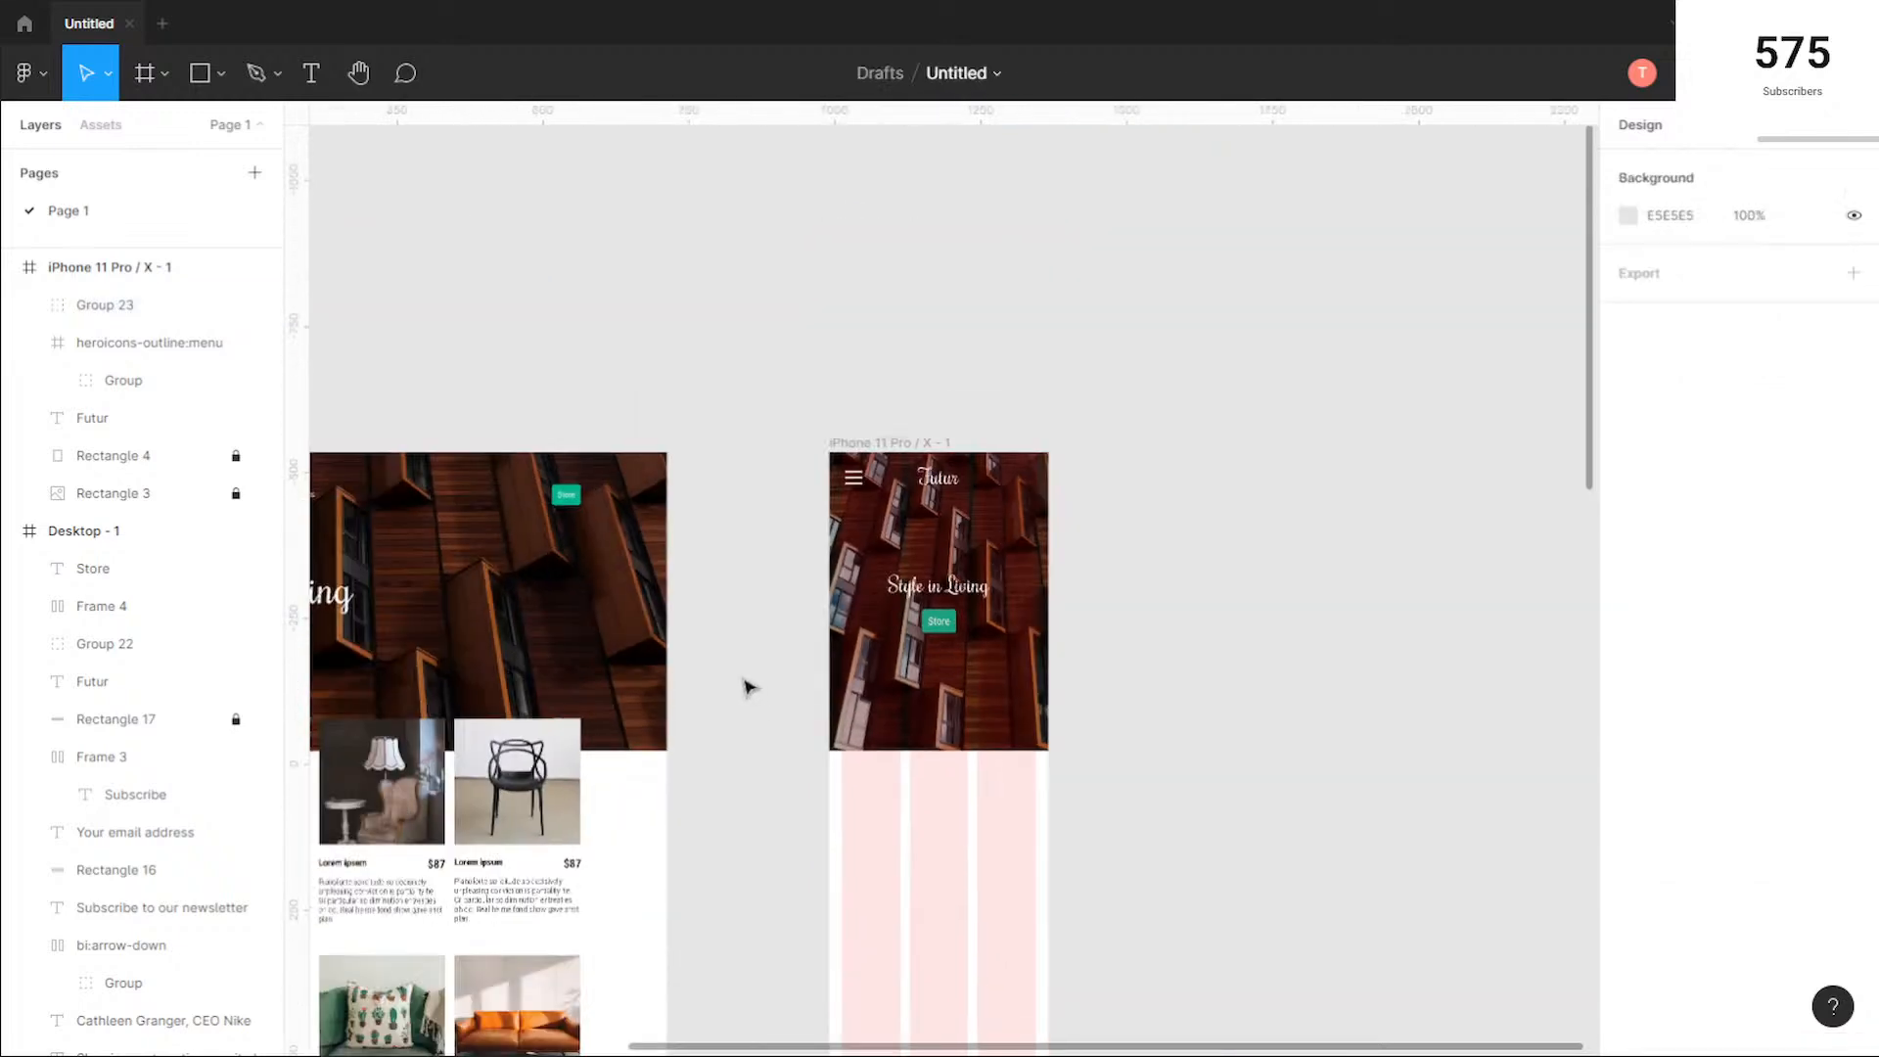
{"action": "left_click_drag", "start_coordinate": [751, 688], "coordinate": [911, 431]}
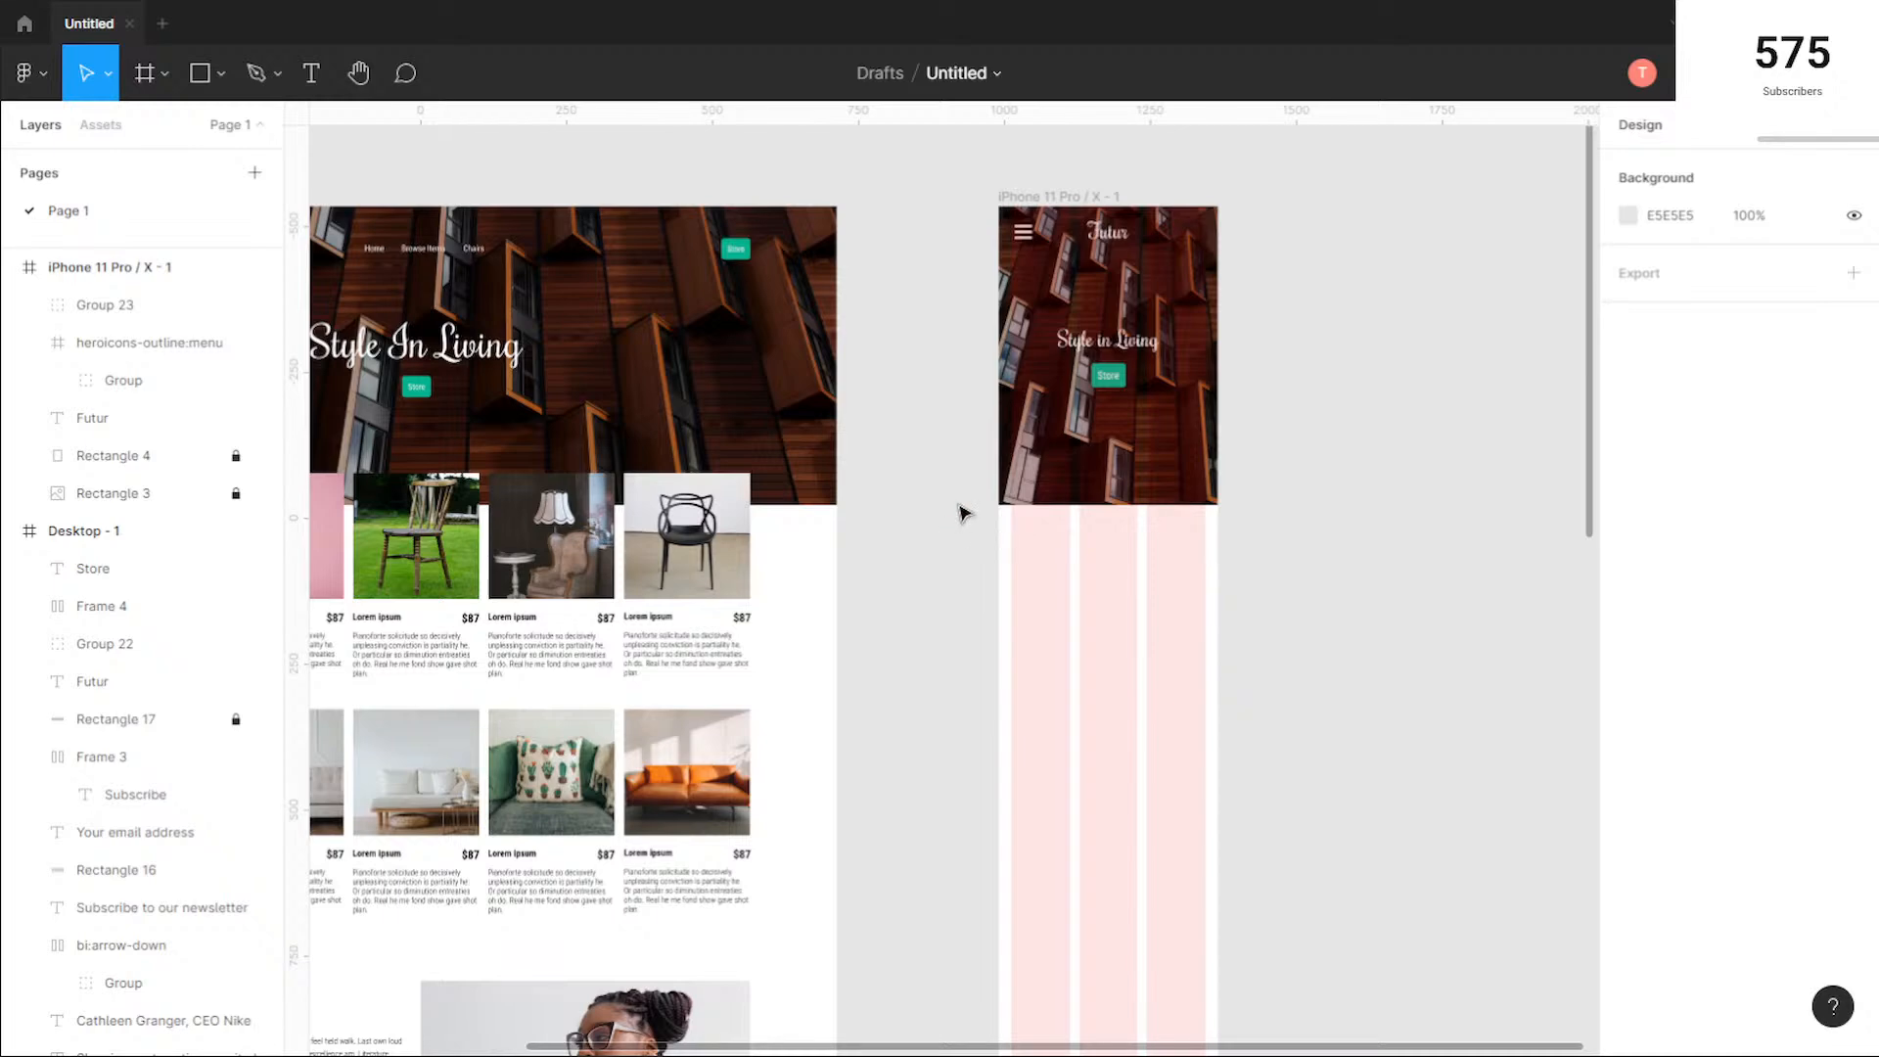
{"action": "left_click_drag", "start_coordinate": [926, 528], "coordinate": [1041, 526]}
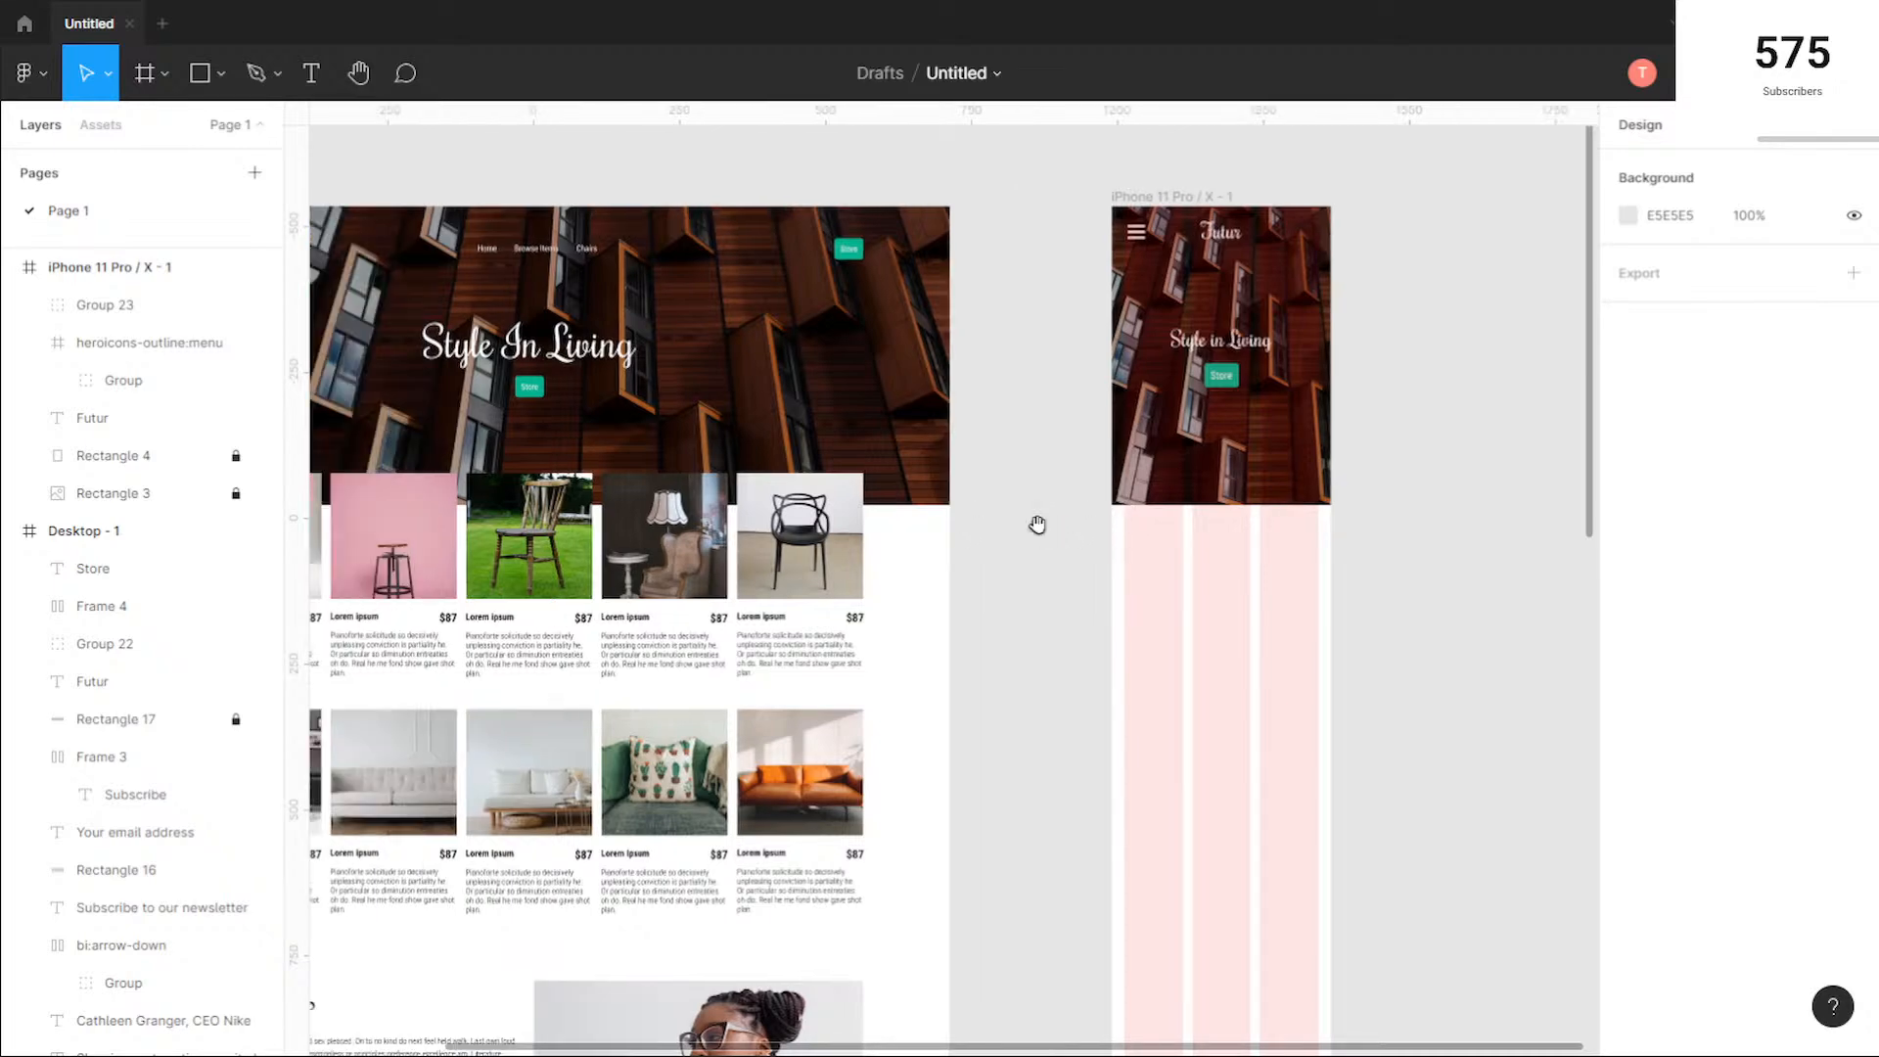
{"action": "scroll", "coordinate": [1042, 526], "scroll_direction": "down", "scroll_amount": 1}
{"action": "left_click_drag", "start_coordinate": [1107, 607], "coordinate": [1305, 575]}
{"action": "left_click_drag", "start_coordinate": [432, 419], "coordinate": [558, 627]}
{"action": "left_click_drag", "start_coordinate": [527, 532], "coordinate": [1412, 504]}
Step: Widen the mobile product card on both sides to 332 px so it spans the layout columns
{"action": "scroll", "coordinate": [1552, 406], "scroll_direction": "up", "scroll_amount": 5}
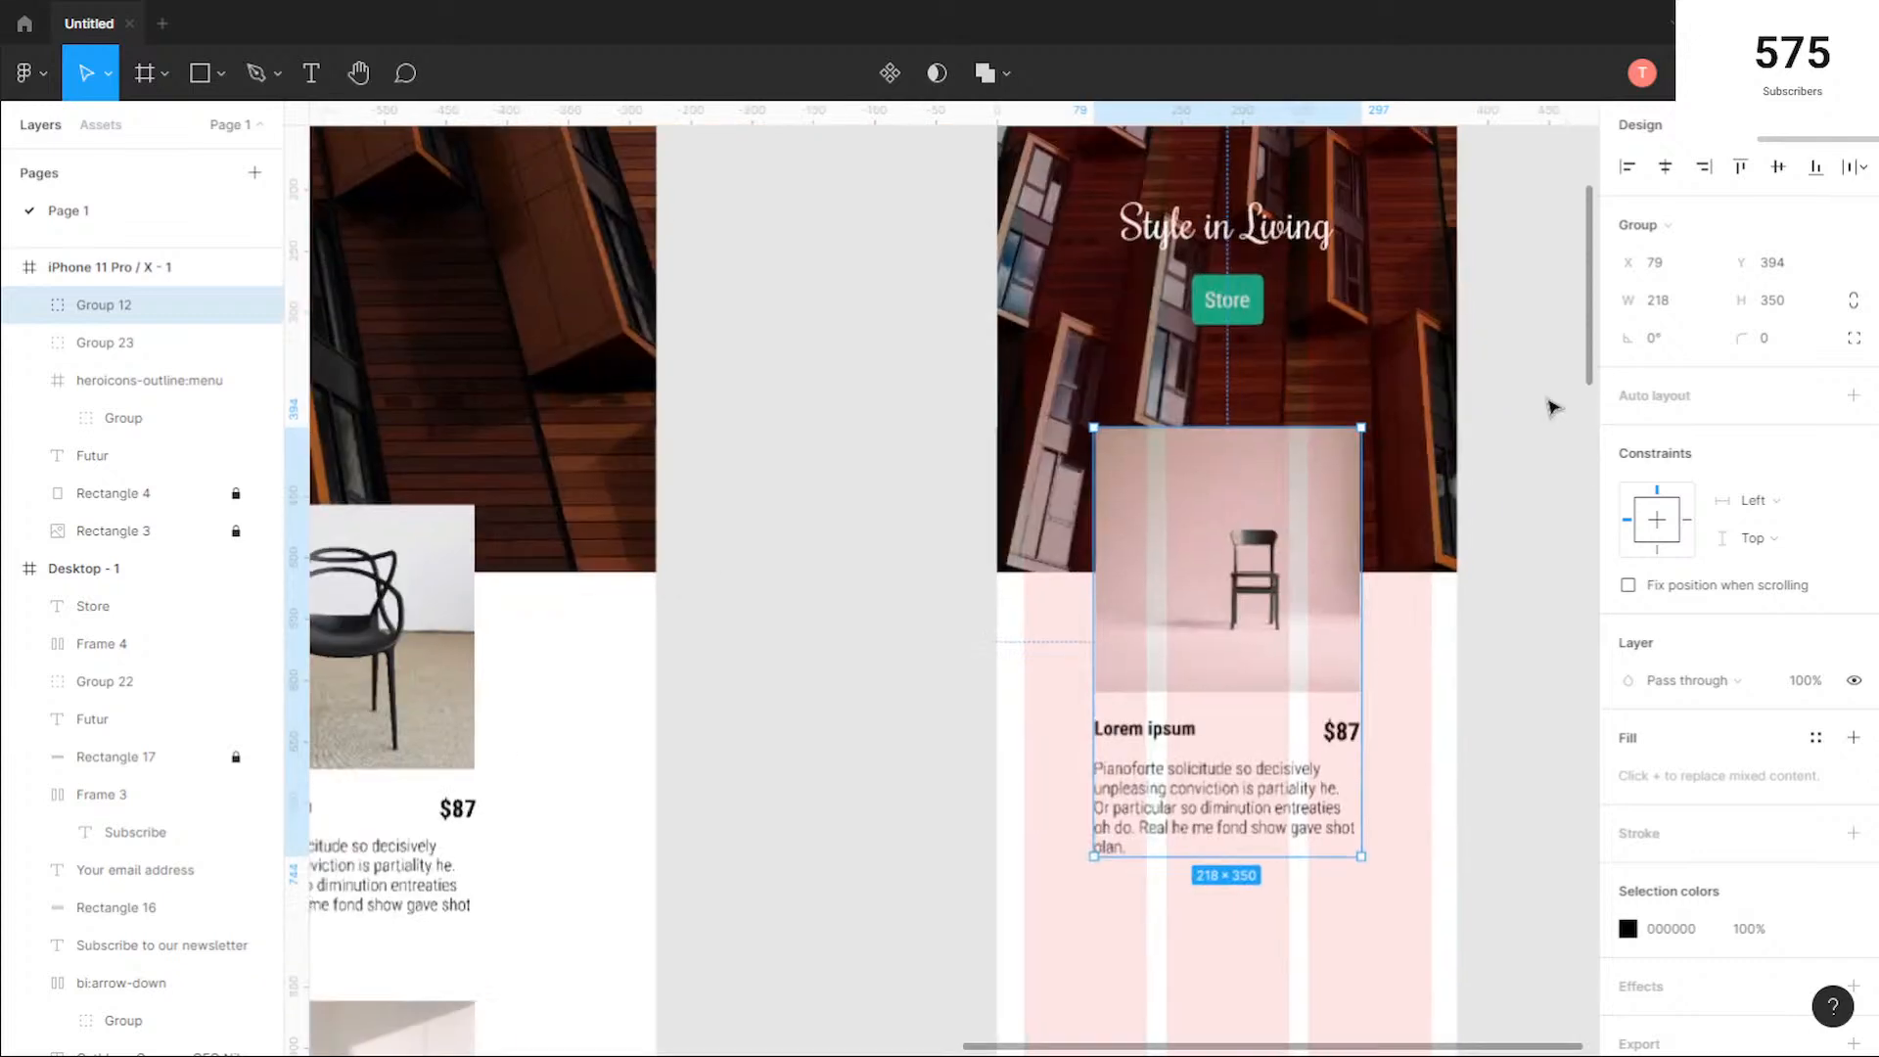
{"action": "scroll", "coordinate": [1313, 650], "scroll_direction": "right", "scroll_amount": 3}
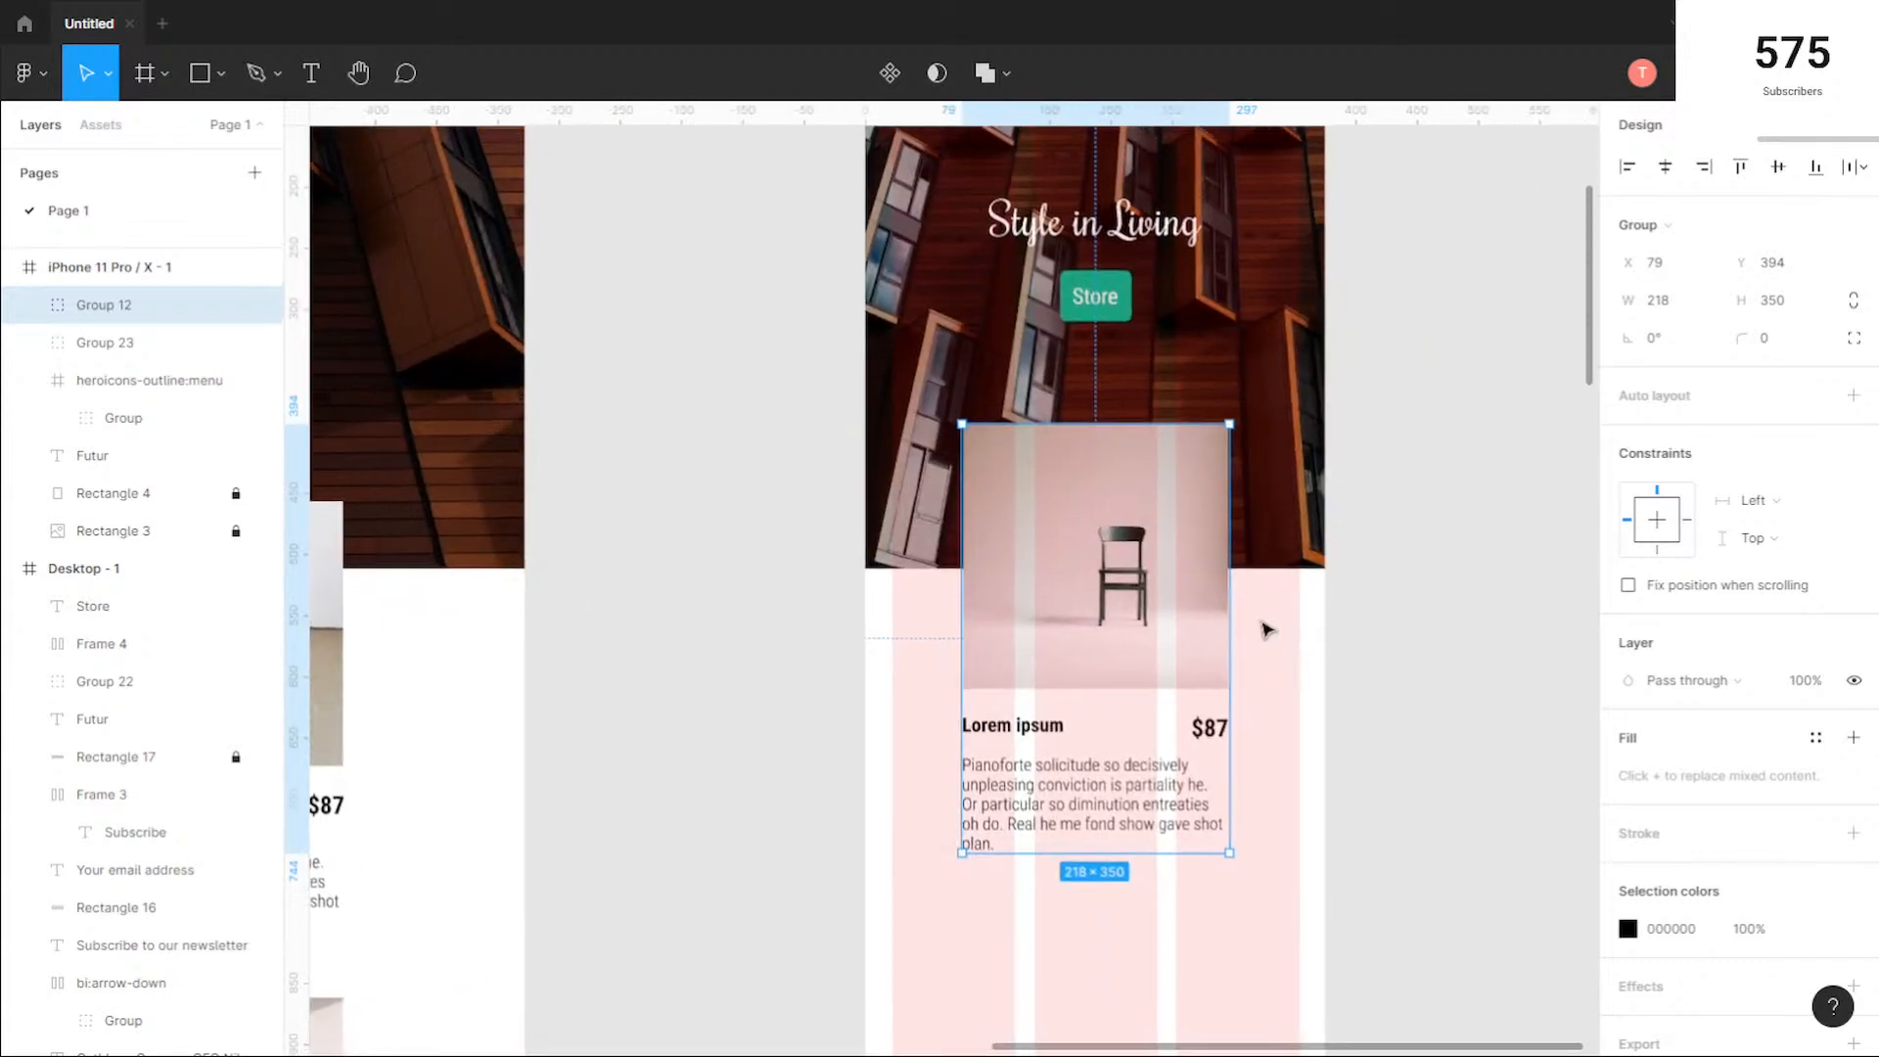
{"action": "left_click_drag", "start_coordinate": [1229, 604], "coordinate": [1299, 604]}
{"action": "left_click_drag", "start_coordinate": [964, 607], "coordinate": [891, 600]}
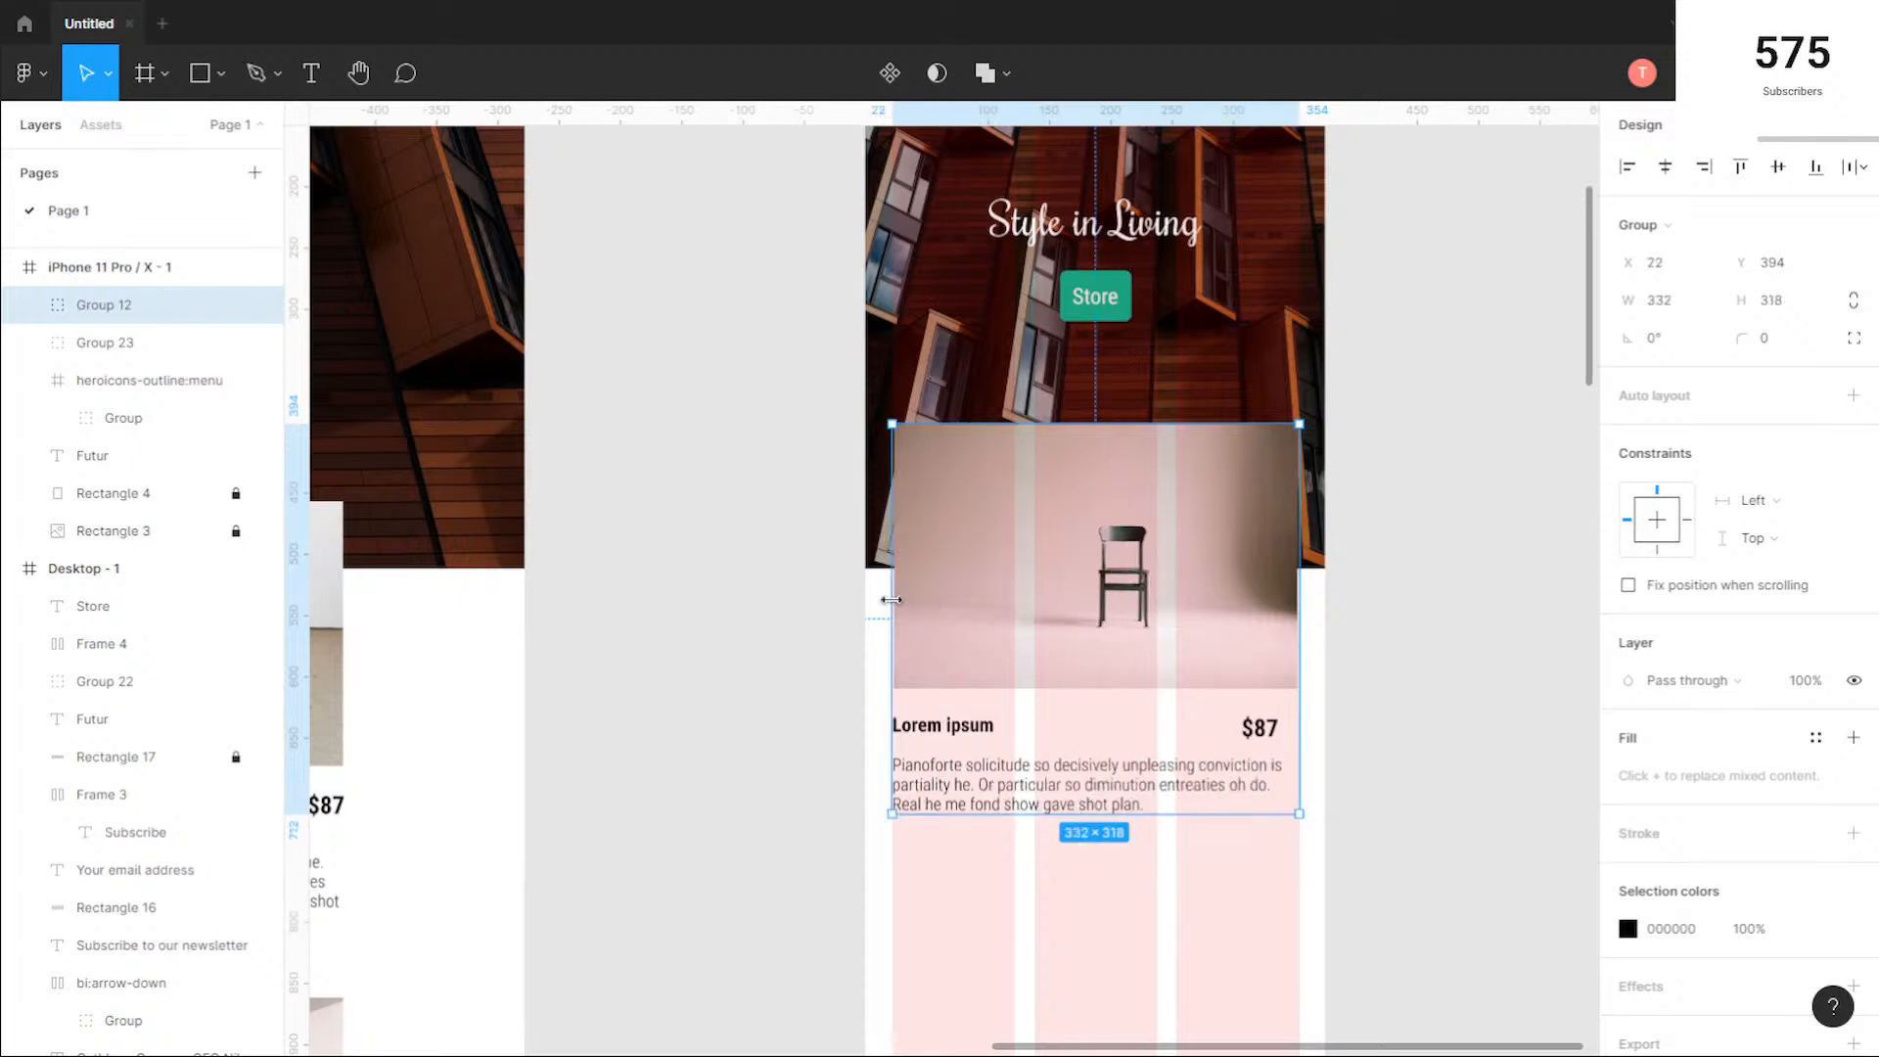
Step: Stretch the mobile card's chair photo to 332 px wide, flush with the outer column edges
{"action": "scroll", "coordinate": [891, 600], "scroll_direction": "up", "scroll_amount": 5}
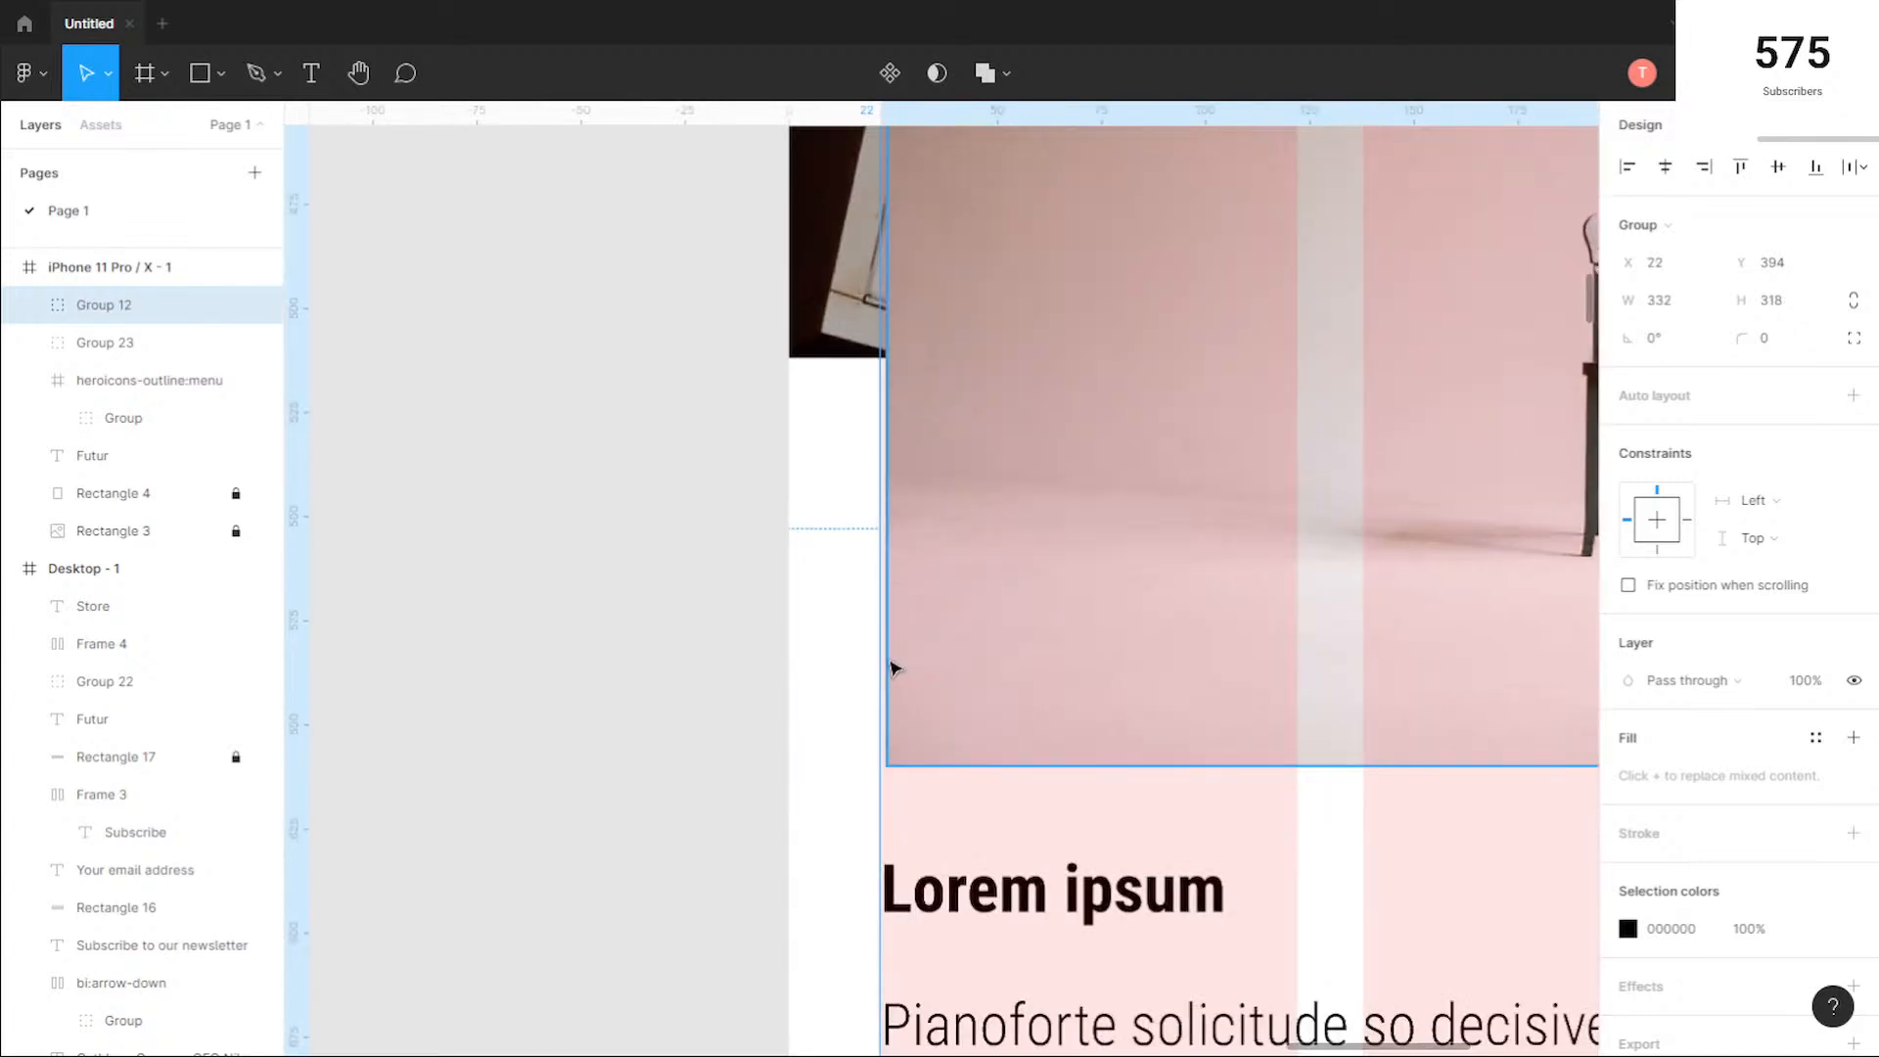
{"action": "double_click", "coordinate": [1030, 585]}
{"action": "left_click_drag", "start_coordinate": [877, 565], "coordinate": [871, 569]}
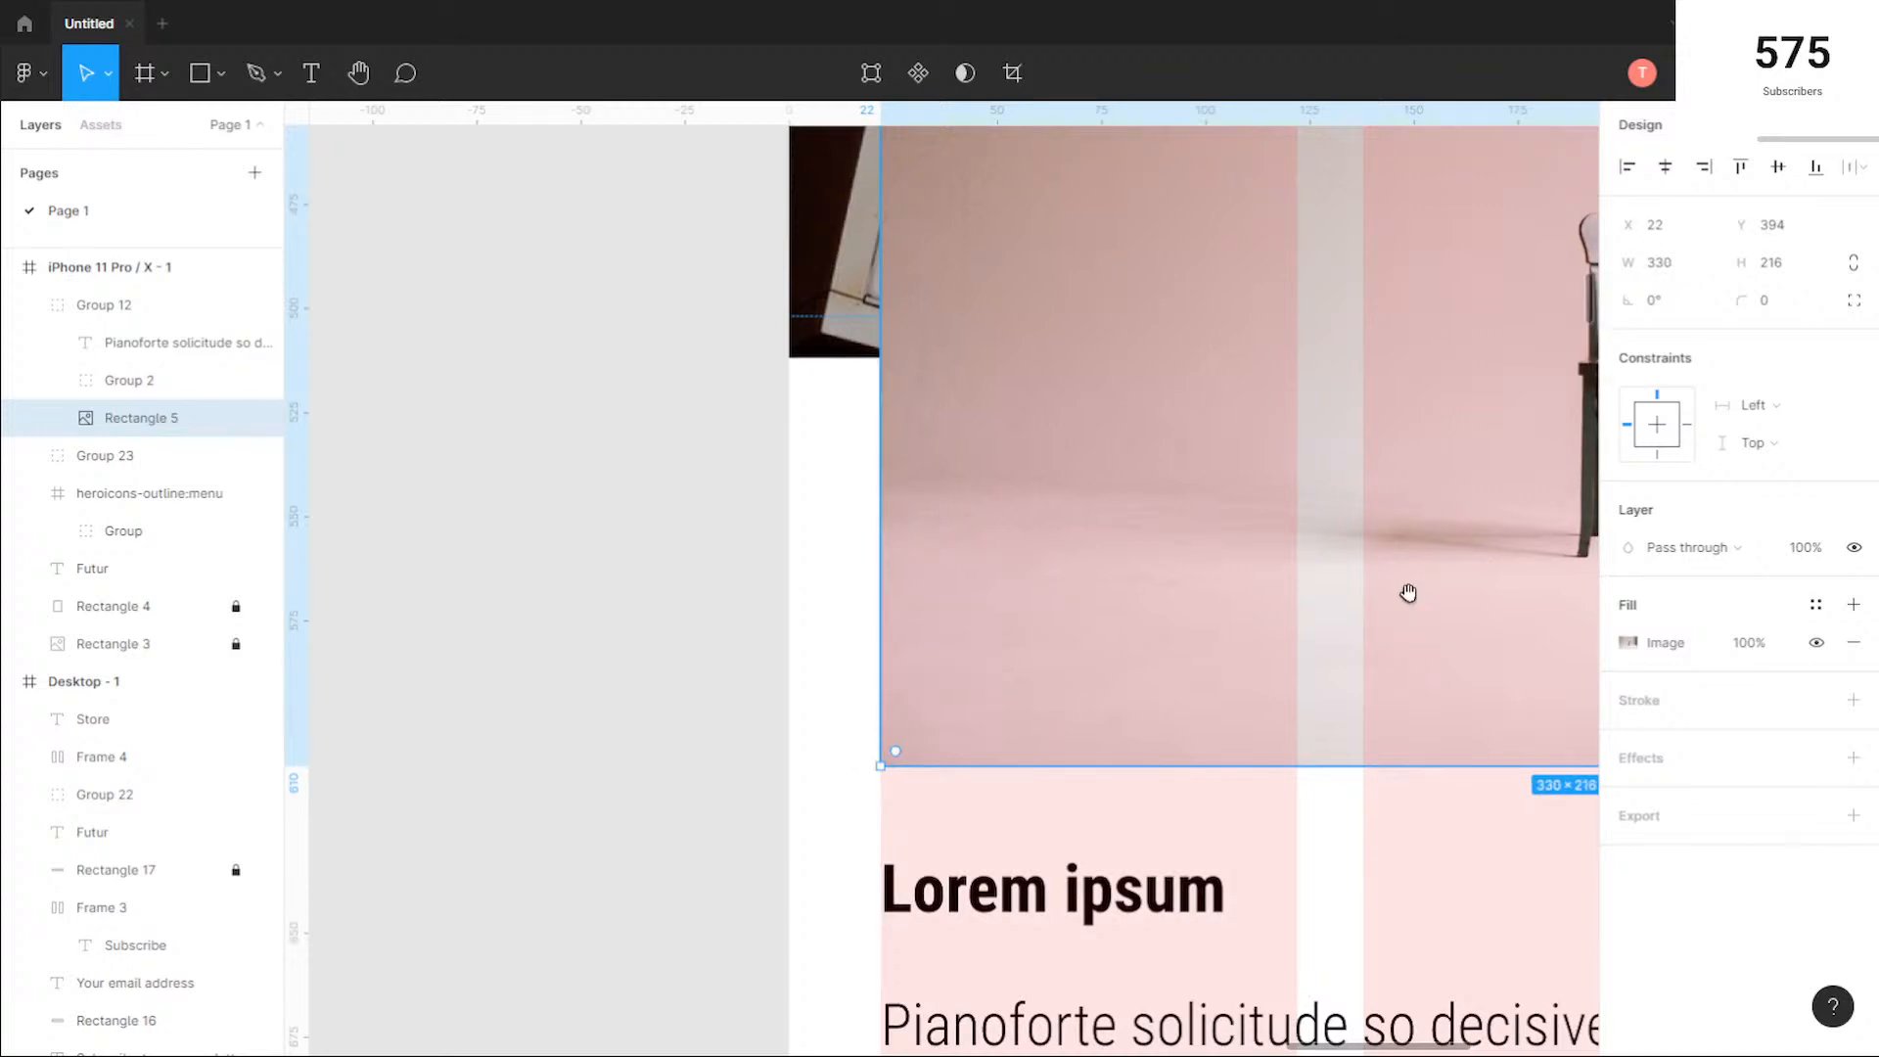
{"action": "left_click_drag", "start_coordinate": [1409, 593], "coordinate": [459, 660]}
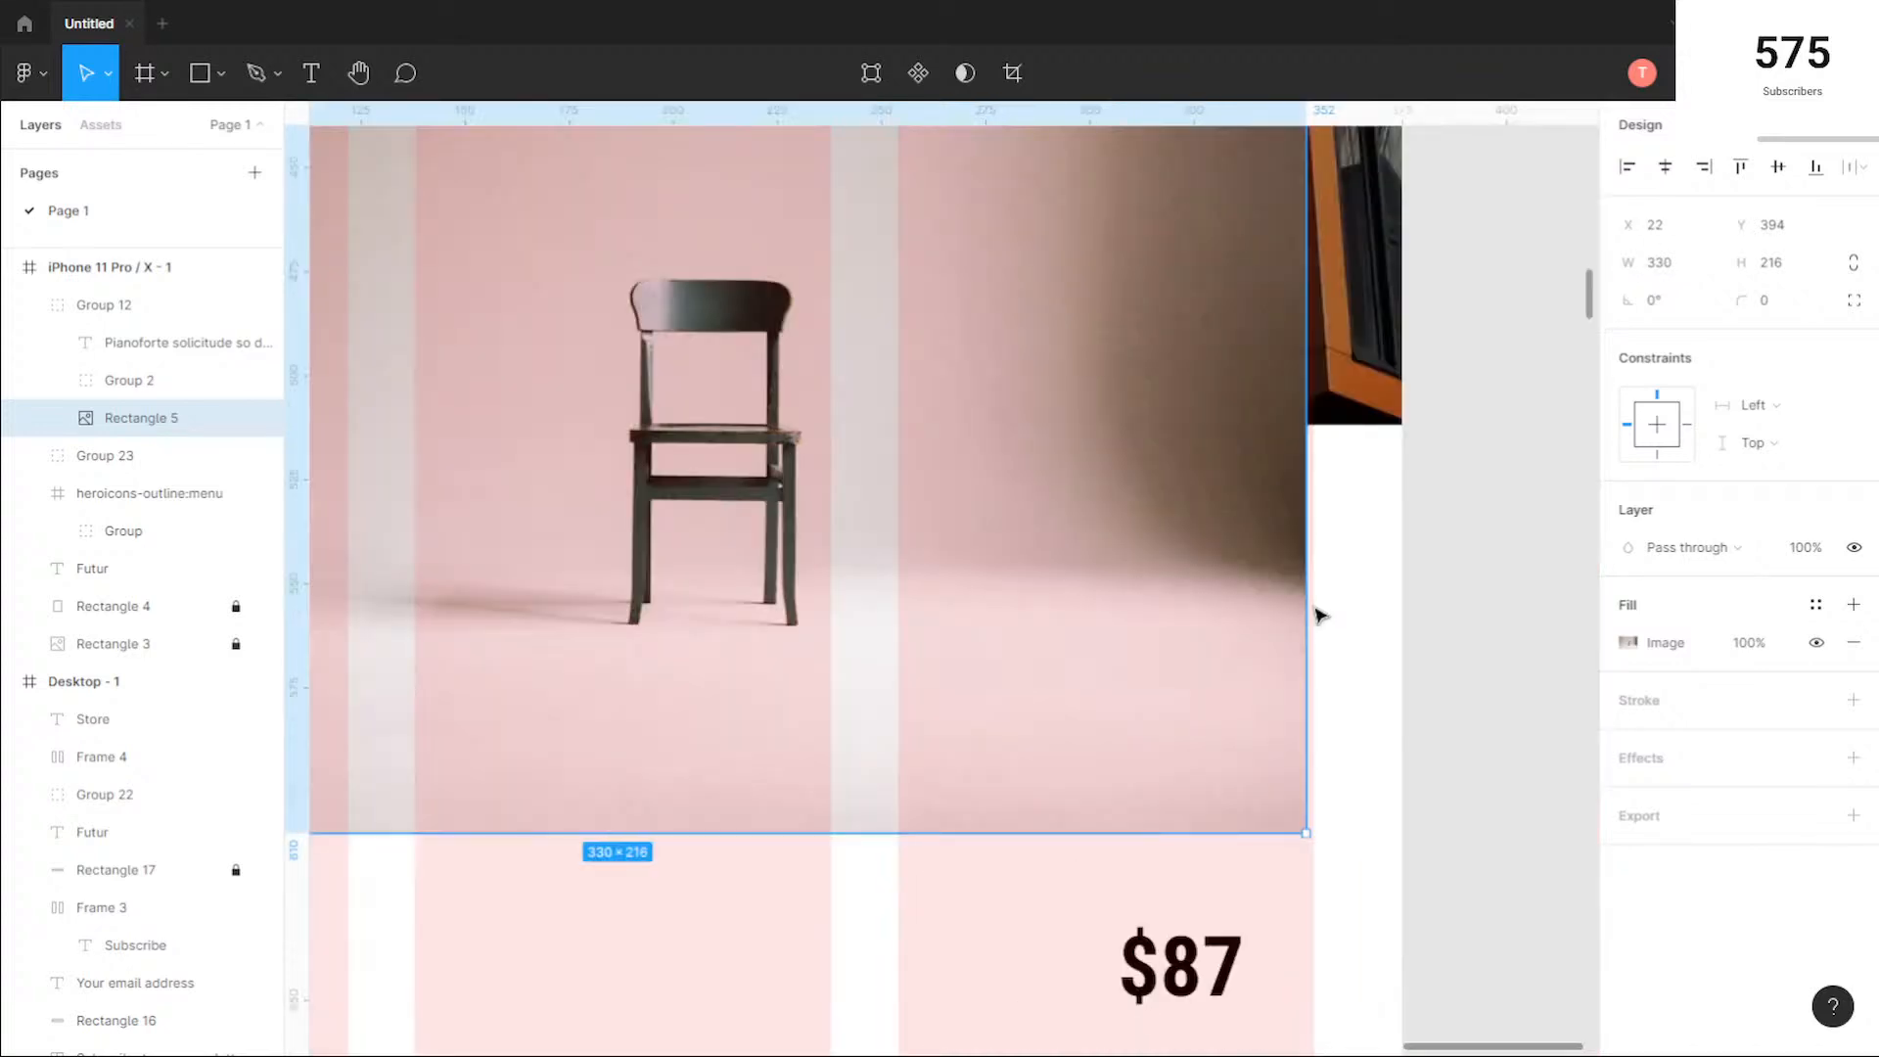
{"action": "left_click_drag", "start_coordinate": [1319, 615], "coordinate": [1314, 616]}
{"action": "scroll", "coordinate": [977, 709], "scroll_direction": "down", "scroll_amount": 3}
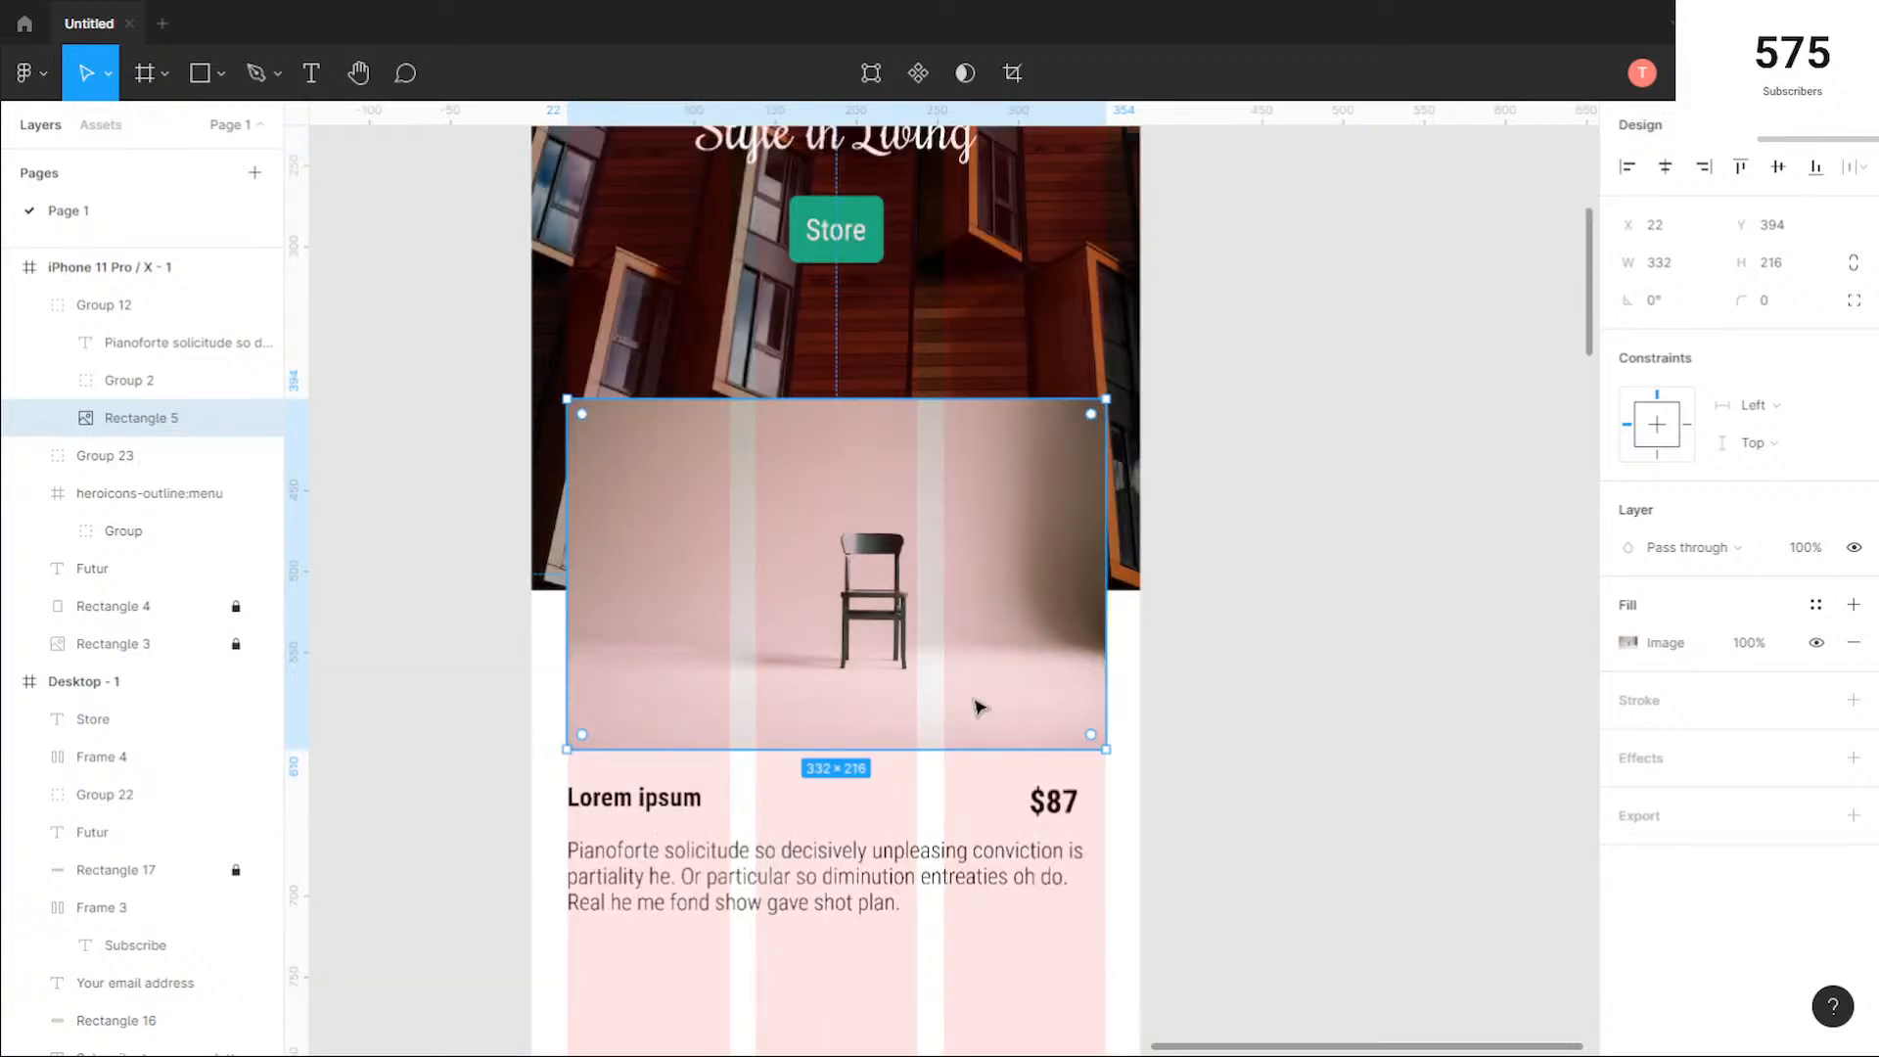
Step: Narrow the mobile card's $87 text box to 31 px and align the price with the photo's right edge
{"action": "scroll", "coordinate": [979, 707], "scroll_direction": "down", "scroll_amount": 3}
{"action": "left_click", "coordinate": [1074, 581]}
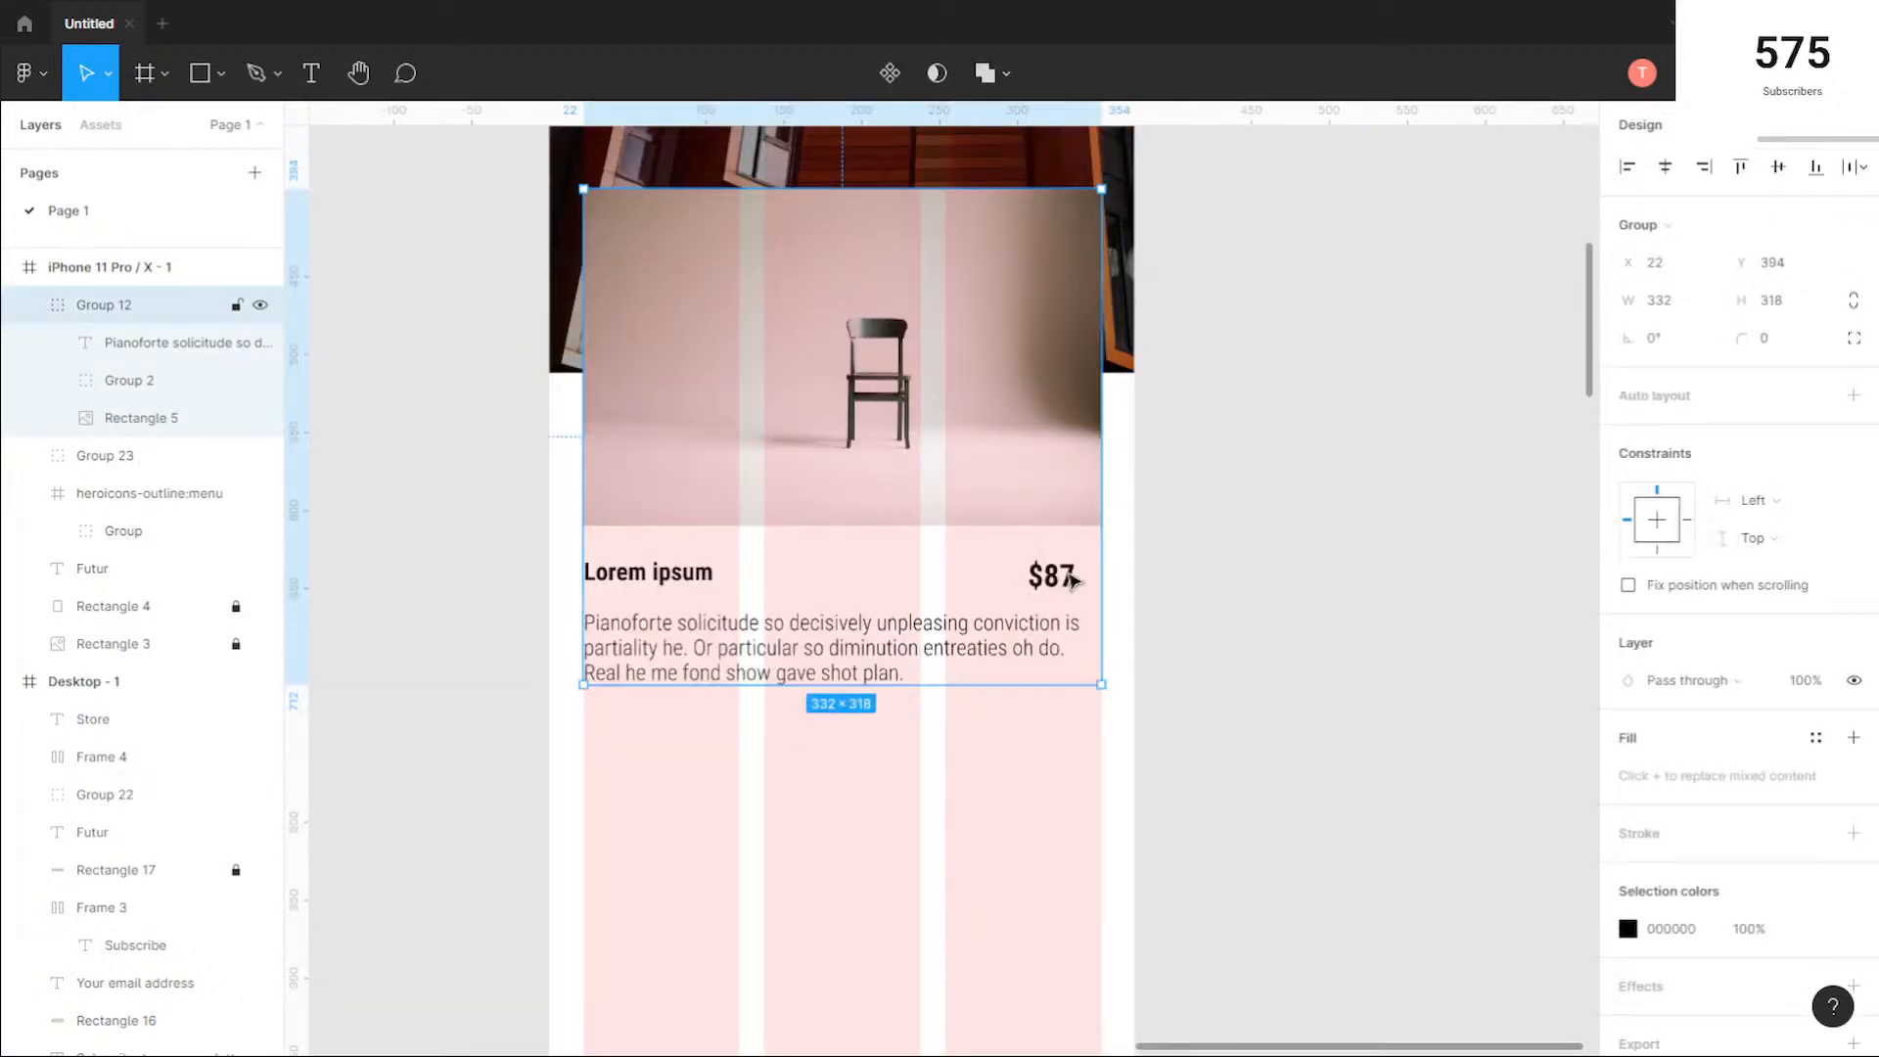
{"action": "double_click", "coordinate": [1074, 581]}
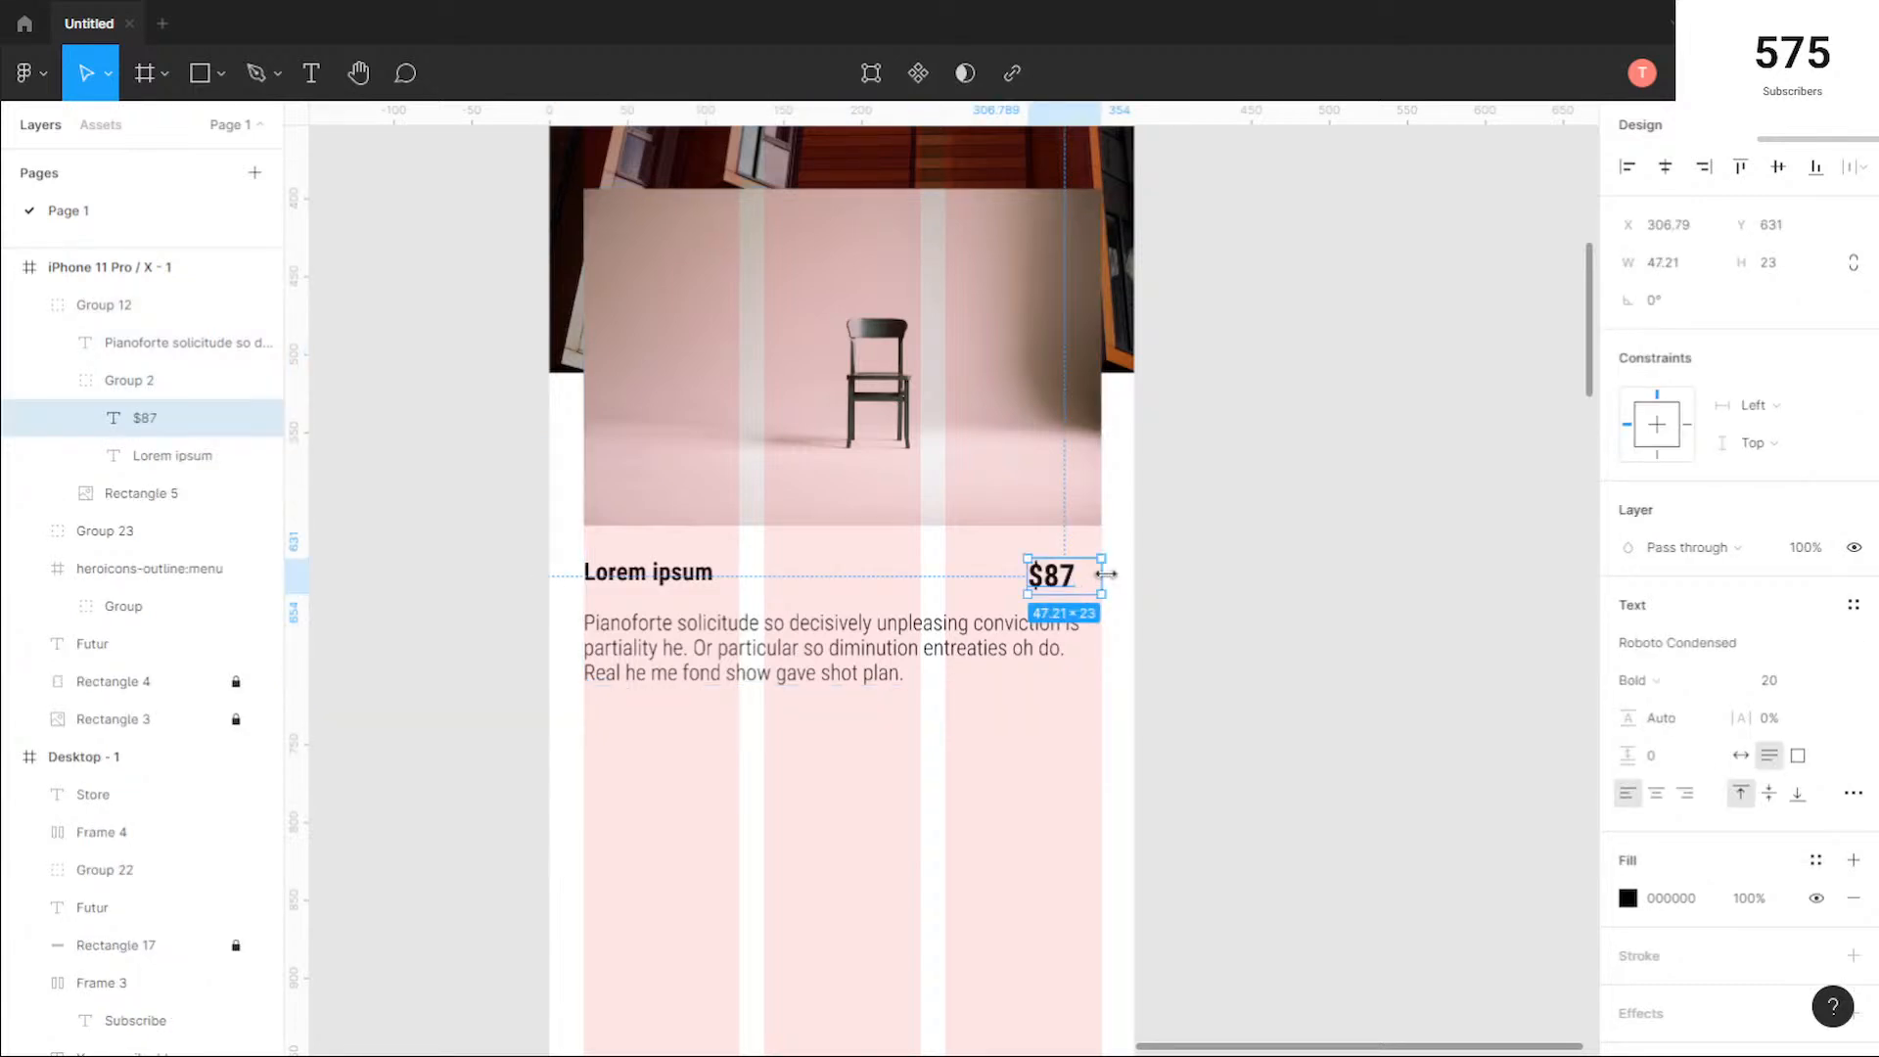
{"action": "left_click_drag", "start_coordinate": [1106, 575], "coordinate": [1081, 577]}
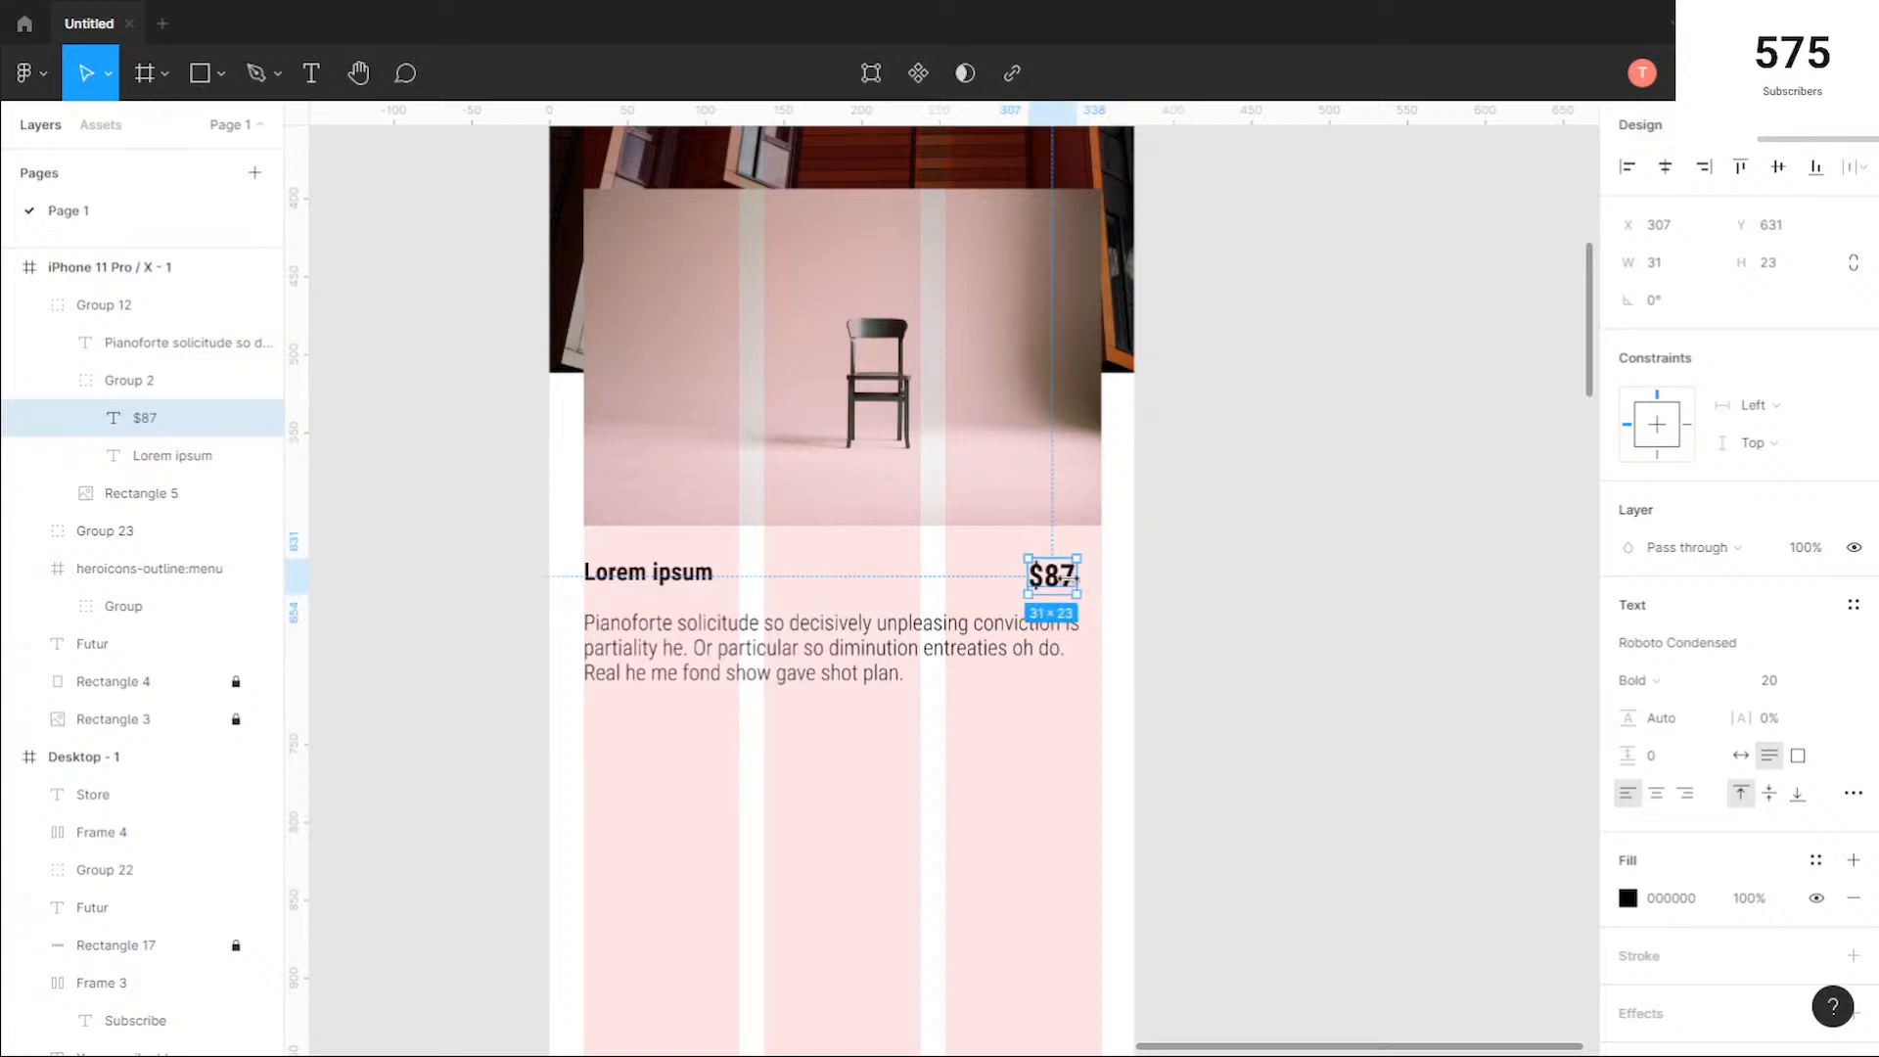
{"action": "left_click_drag", "start_coordinate": [1062, 579], "coordinate": [1074, 580]}
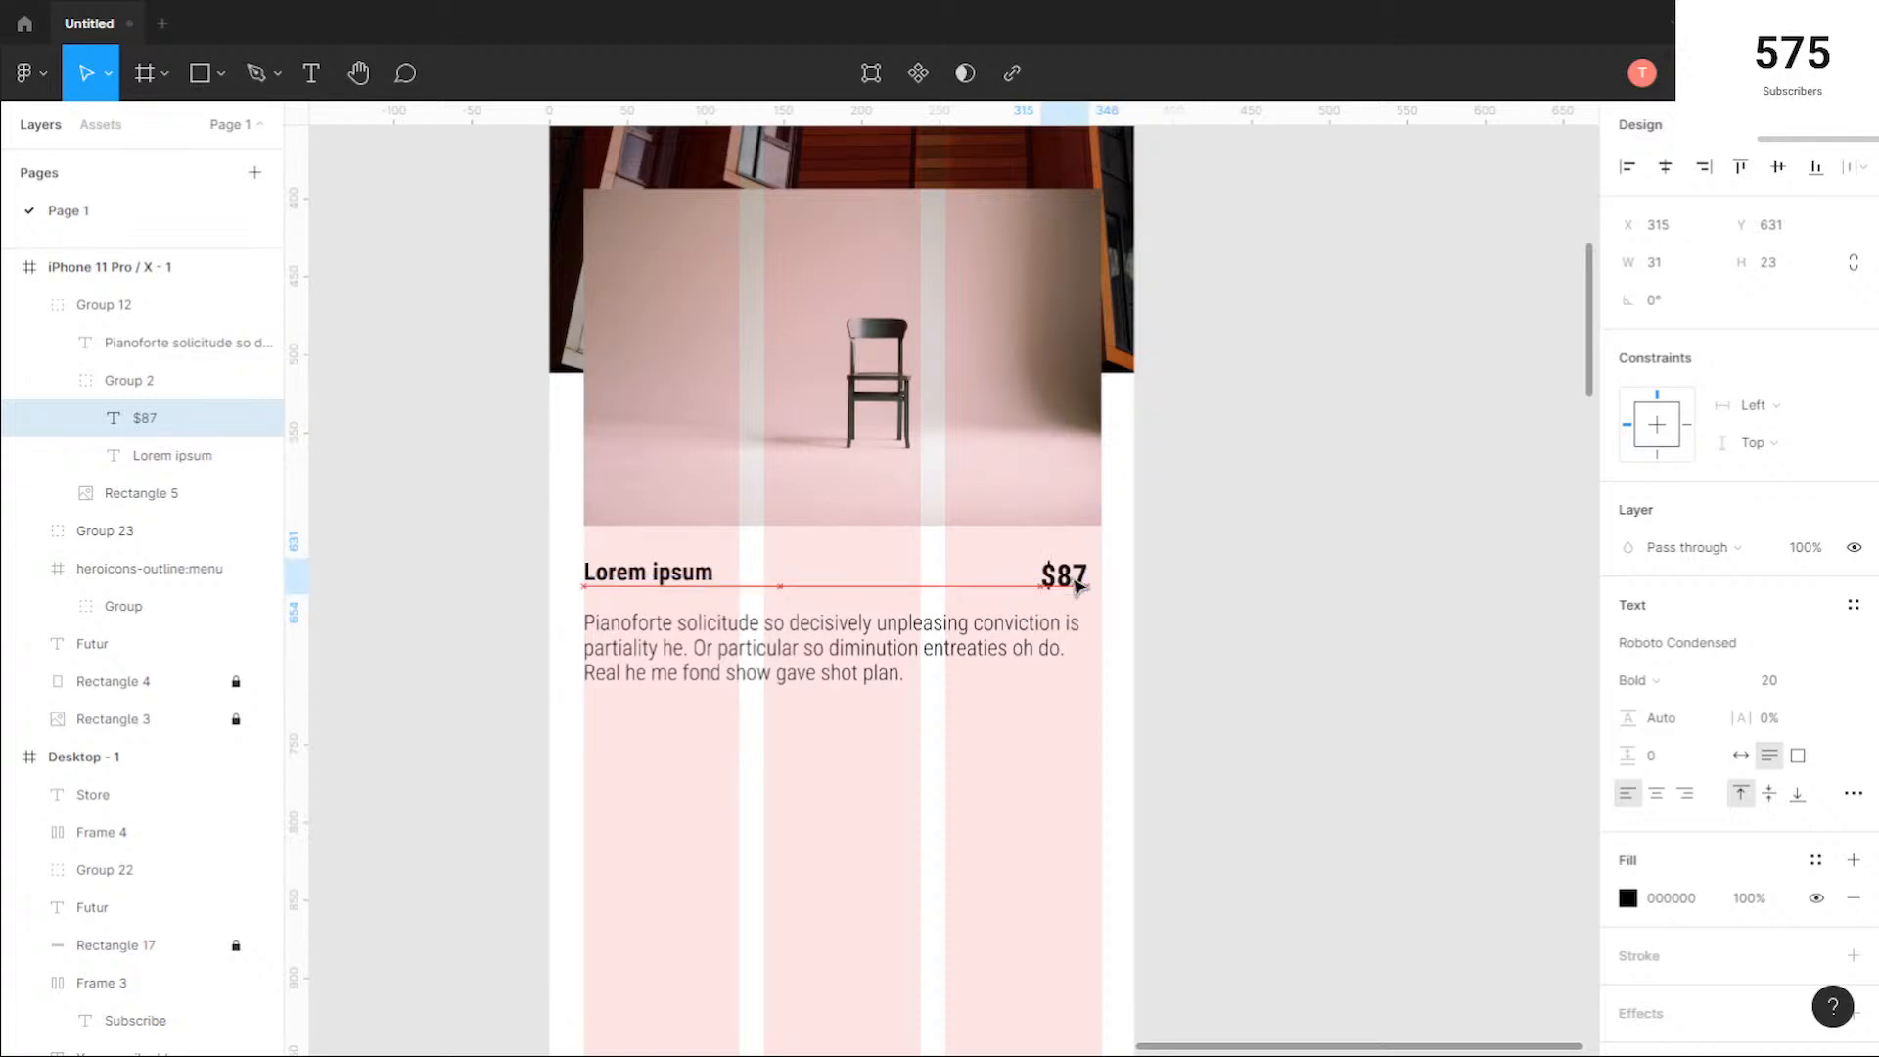
{"action": "left_click_drag", "start_coordinate": [1075, 580], "coordinate": [1088, 579]}
{"action": "left_click", "coordinate": [1120, 585]}
Step: Set the mobile card description's line height to 21 and increase it slightly further
{"action": "scroll", "coordinate": [1120, 584], "scroll_direction": "up", "scroll_amount": 5}
{"action": "scroll", "coordinate": [1120, 585], "scroll_direction": "down", "scroll_amount": 4}
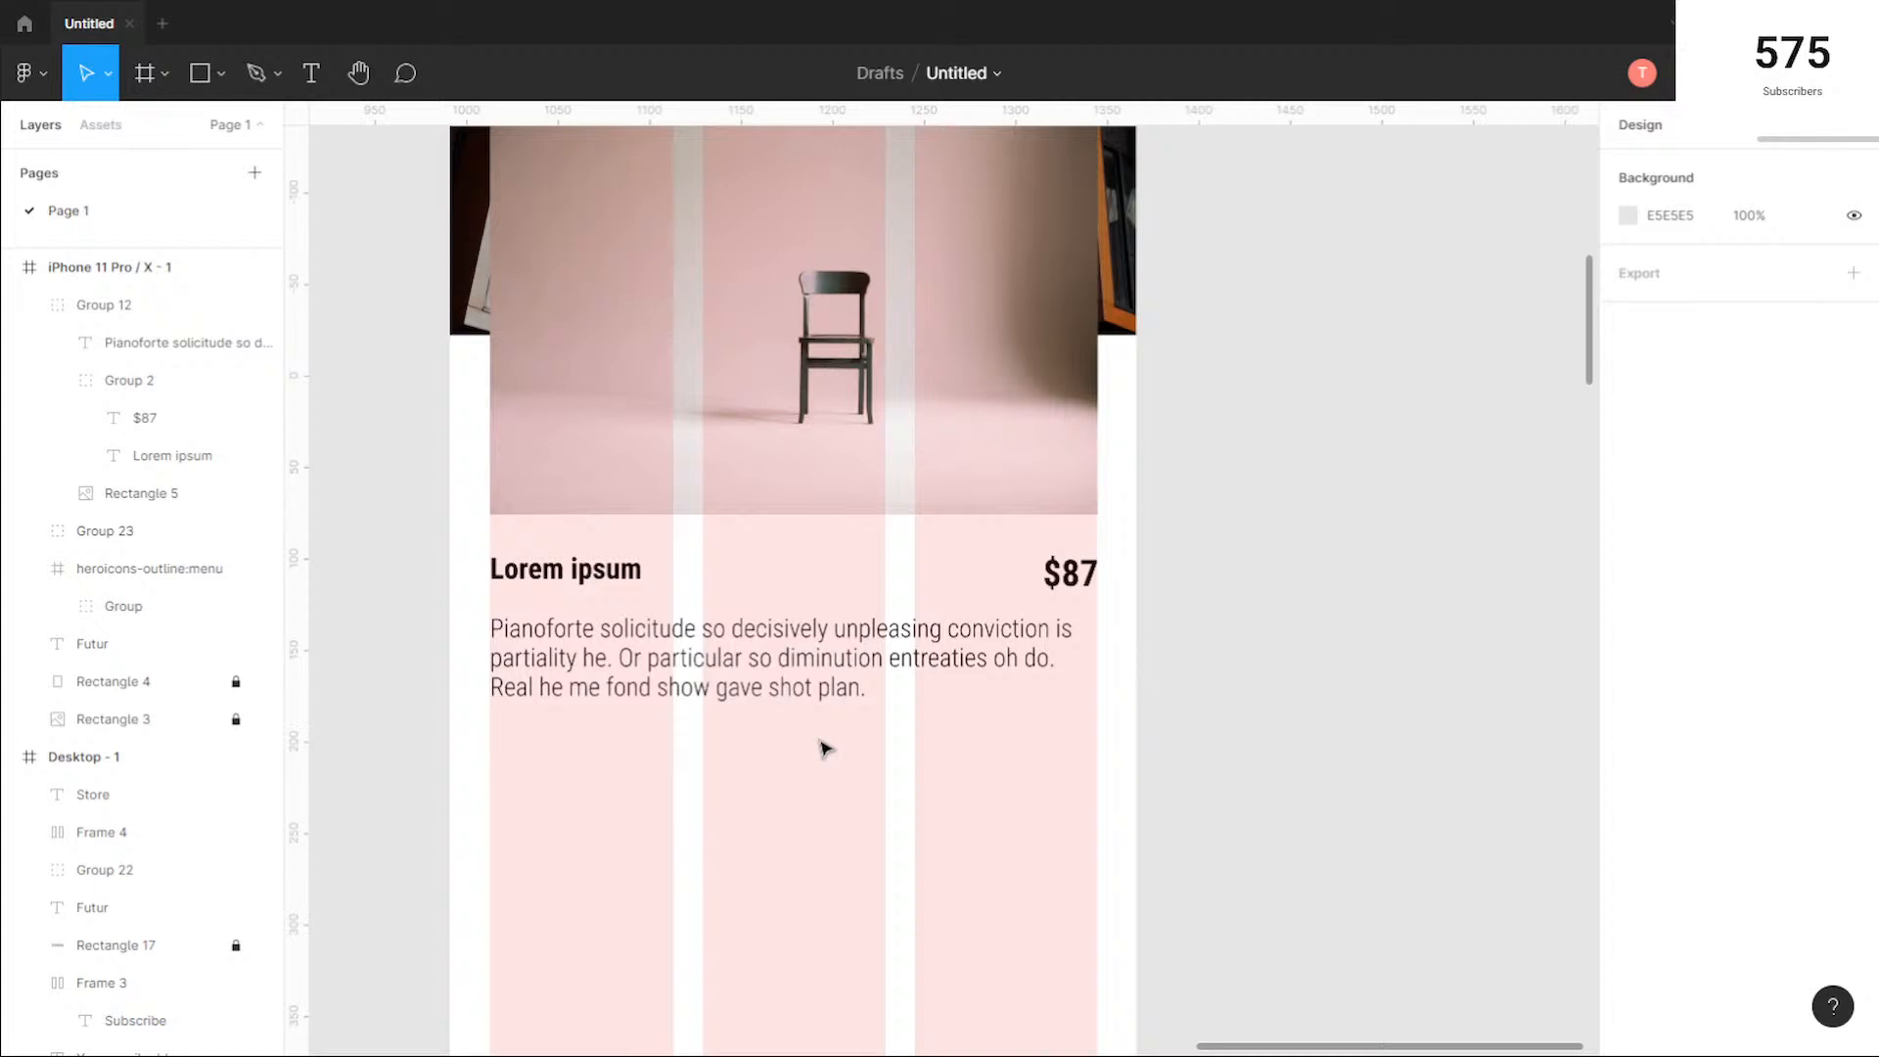
{"action": "scroll", "coordinate": [825, 750], "scroll_direction": "down", "scroll_amount": 1}
{"action": "left_click", "coordinate": [792, 673]}
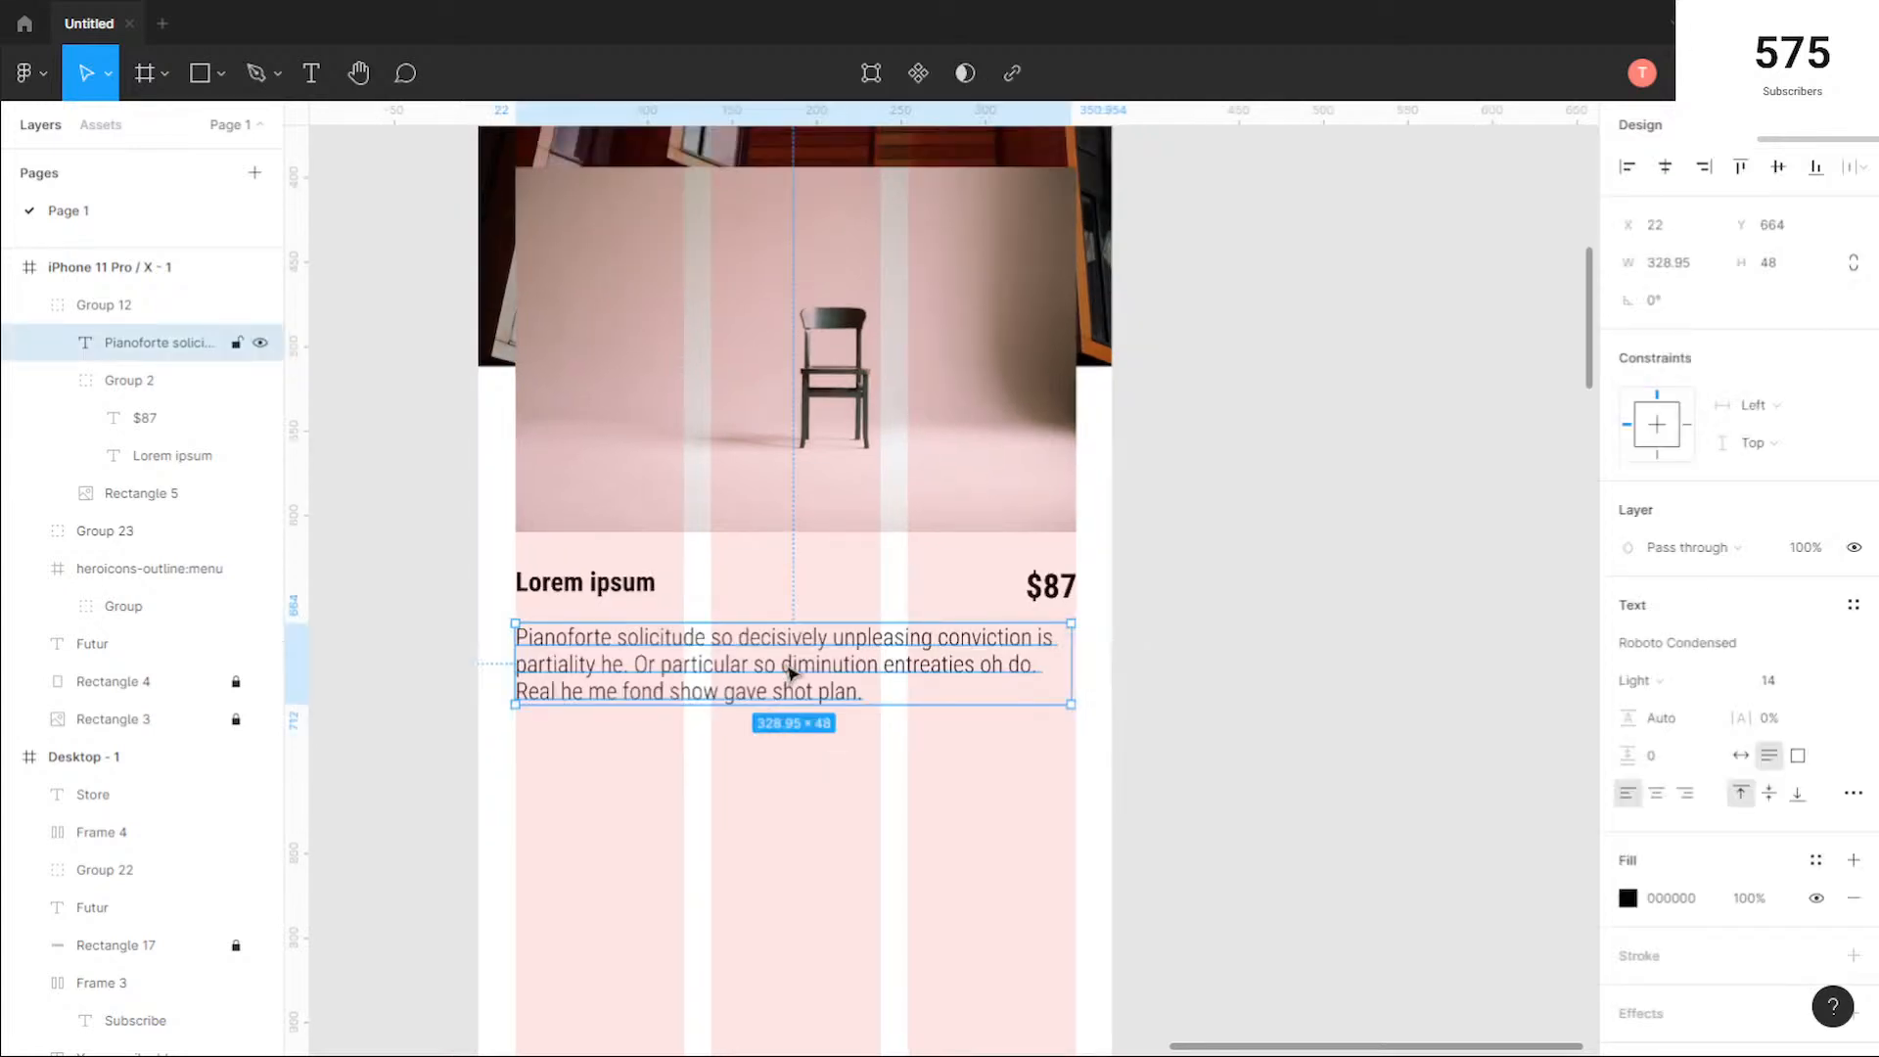
{"action": "left_click", "coordinate": [1664, 720]}
{"action": "type", "text": "21"}
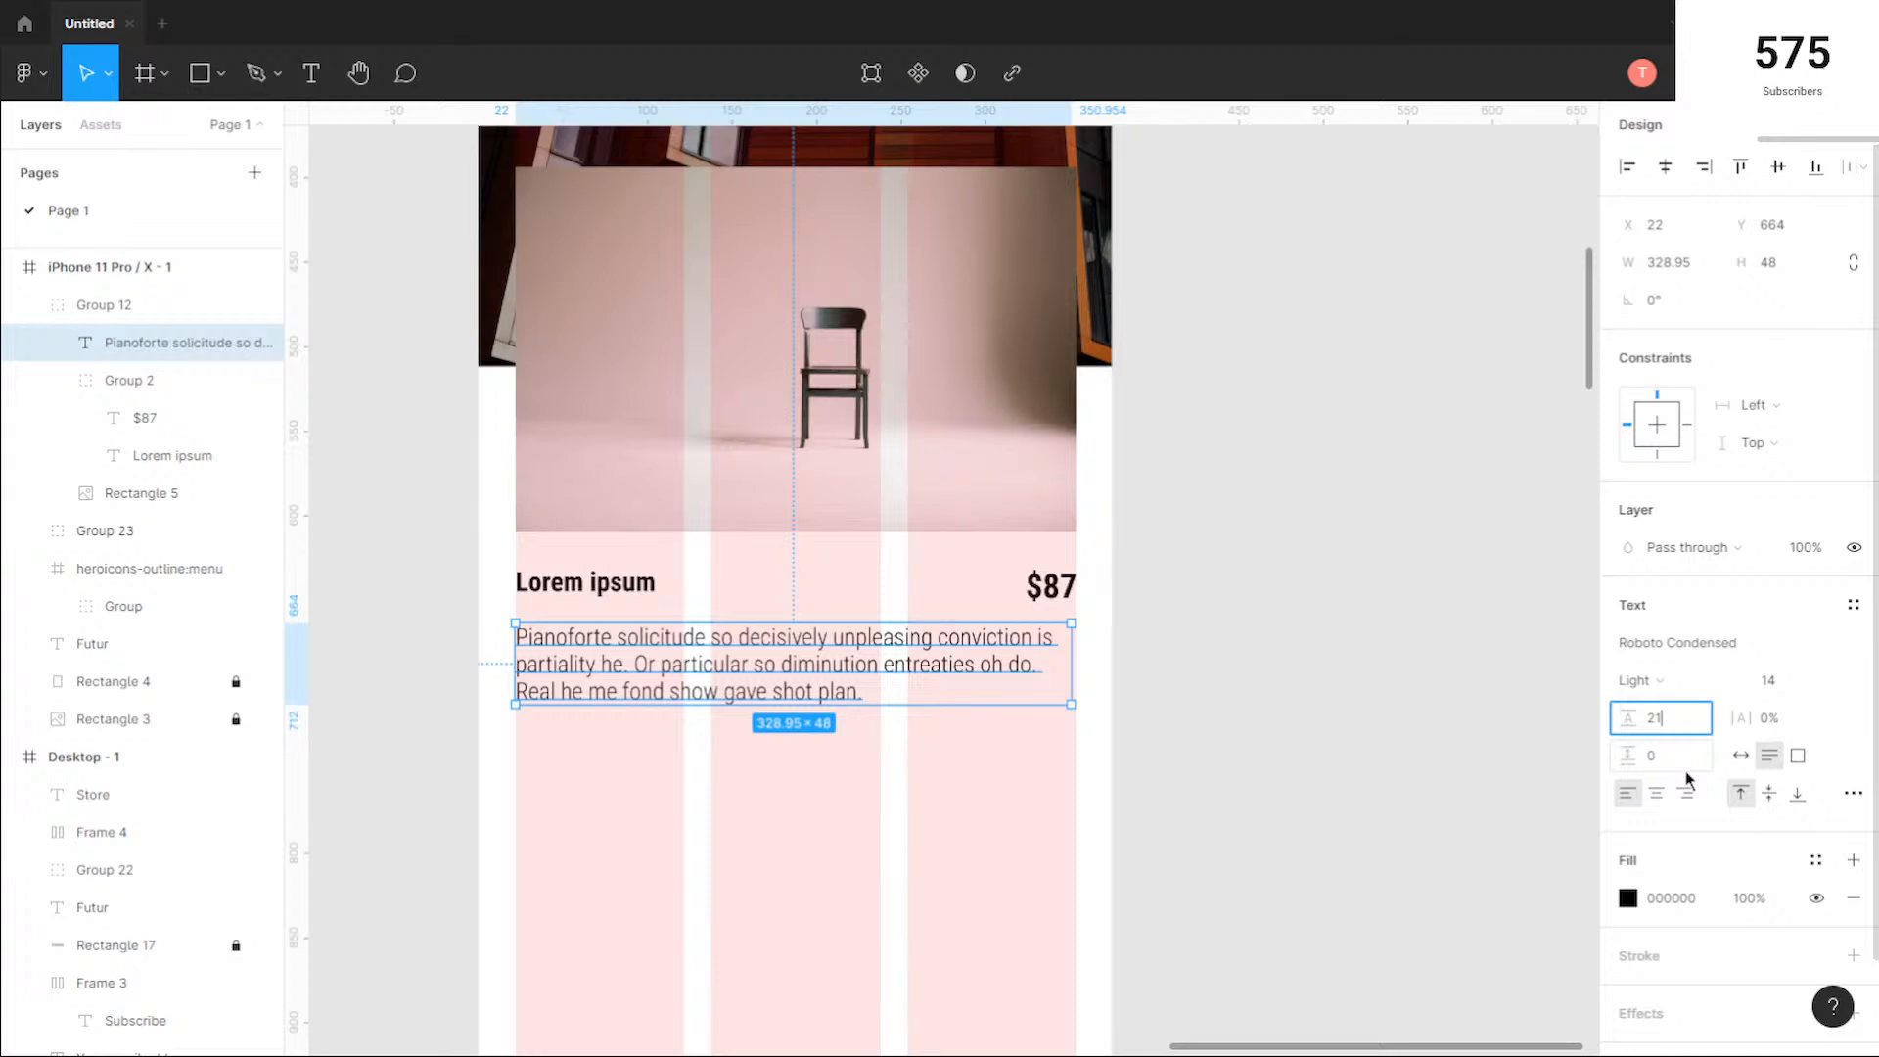
{"action": "key", "text": "Return"}
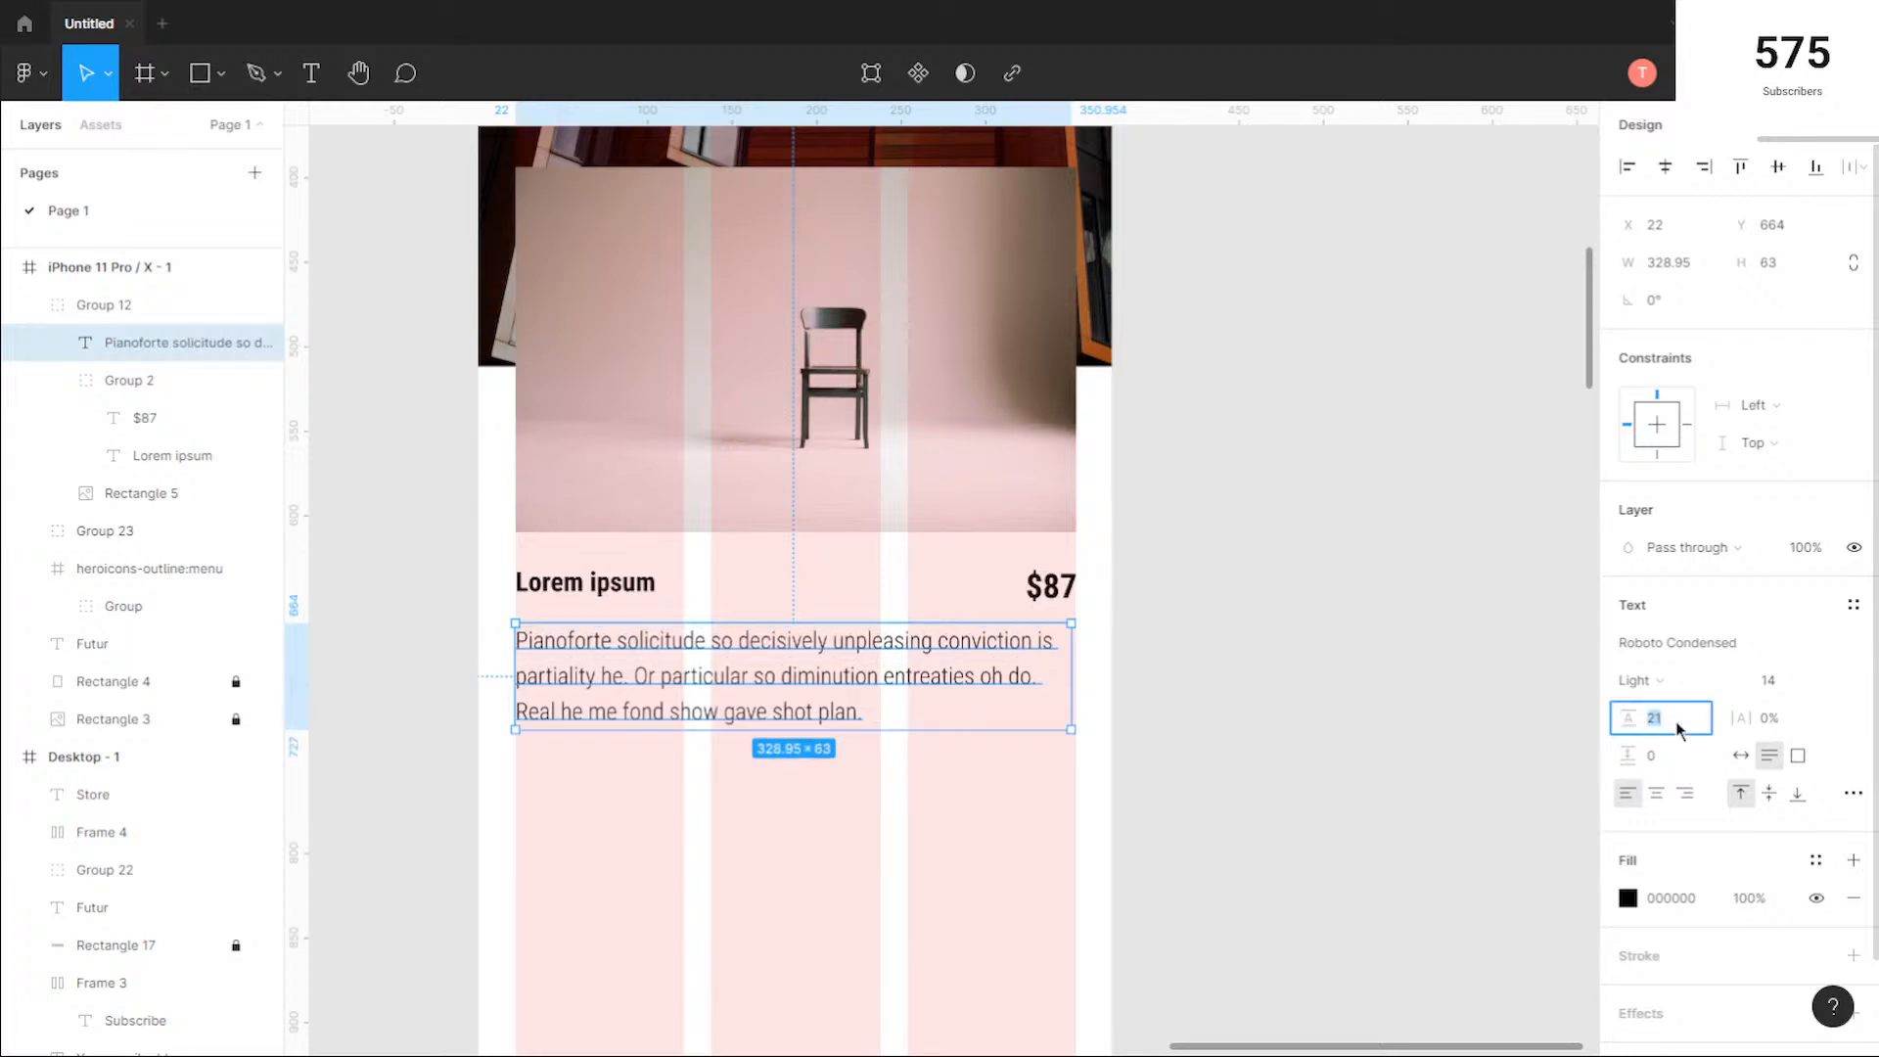
{"action": "left_click", "coordinate": [957, 838]}
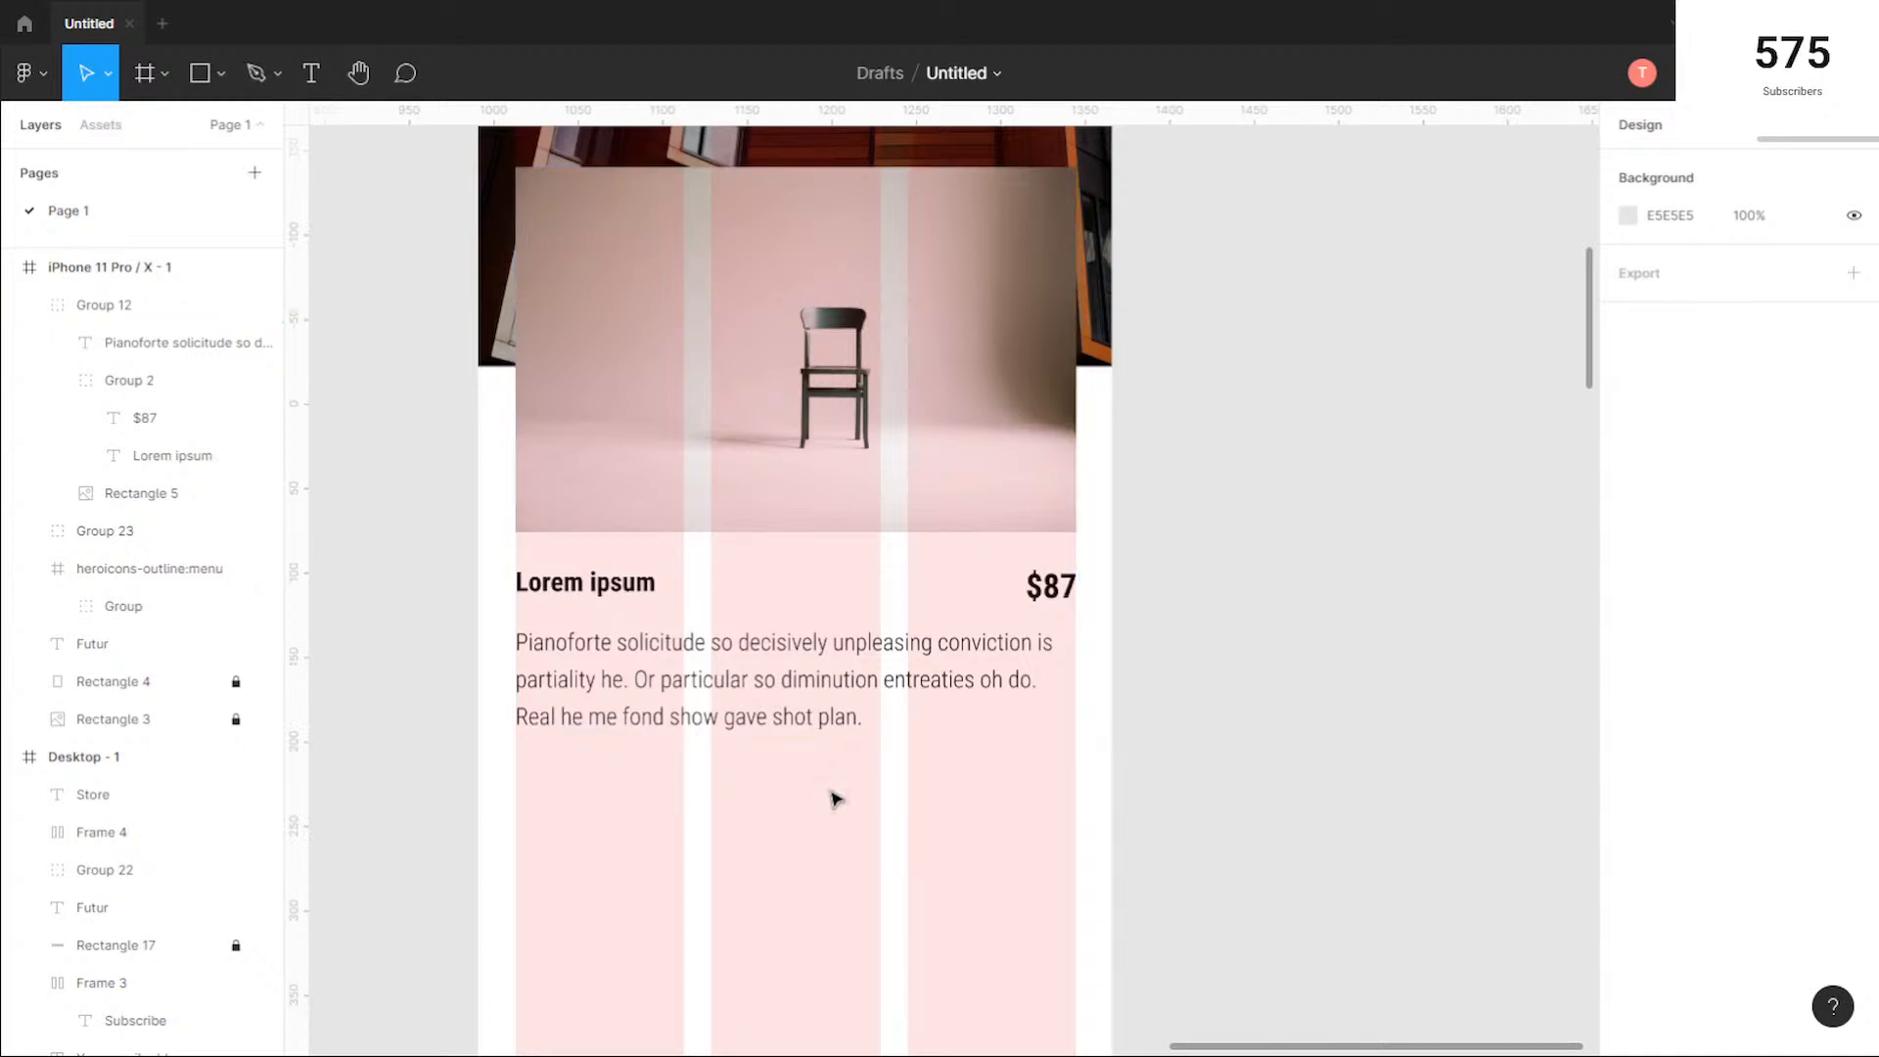
Step: Move the mobile product card down to about Y 449, keeping it centred and overlapping the hero's lower edge
{"action": "scroll", "coordinate": [835, 798], "scroll_direction": "down", "scroll_amount": 5}
{"action": "scroll", "coordinate": [842, 741], "scroll_direction": "down", "scroll_amount": 1}
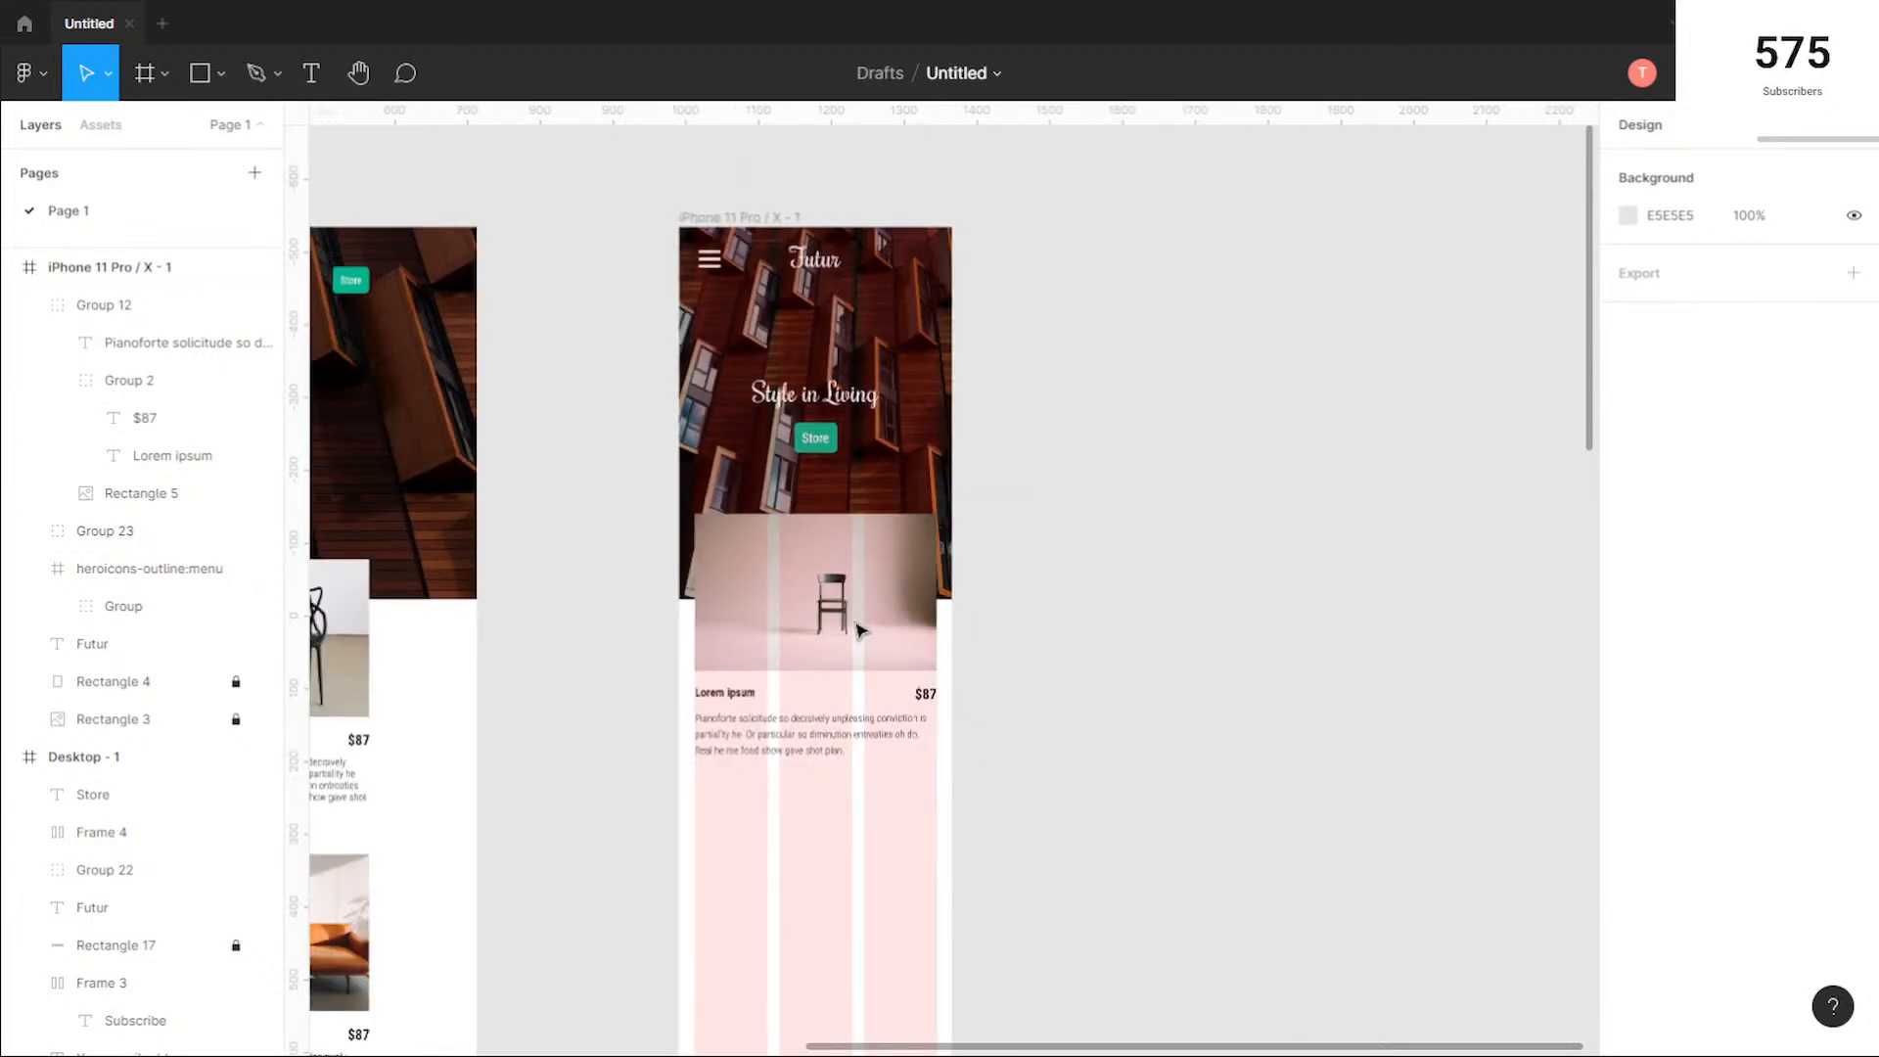
{"action": "left_click", "coordinate": [871, 595]}
{"action": "left_click_drag", "start_coordinate": [875, 594], "coordinate": [870, 633]}
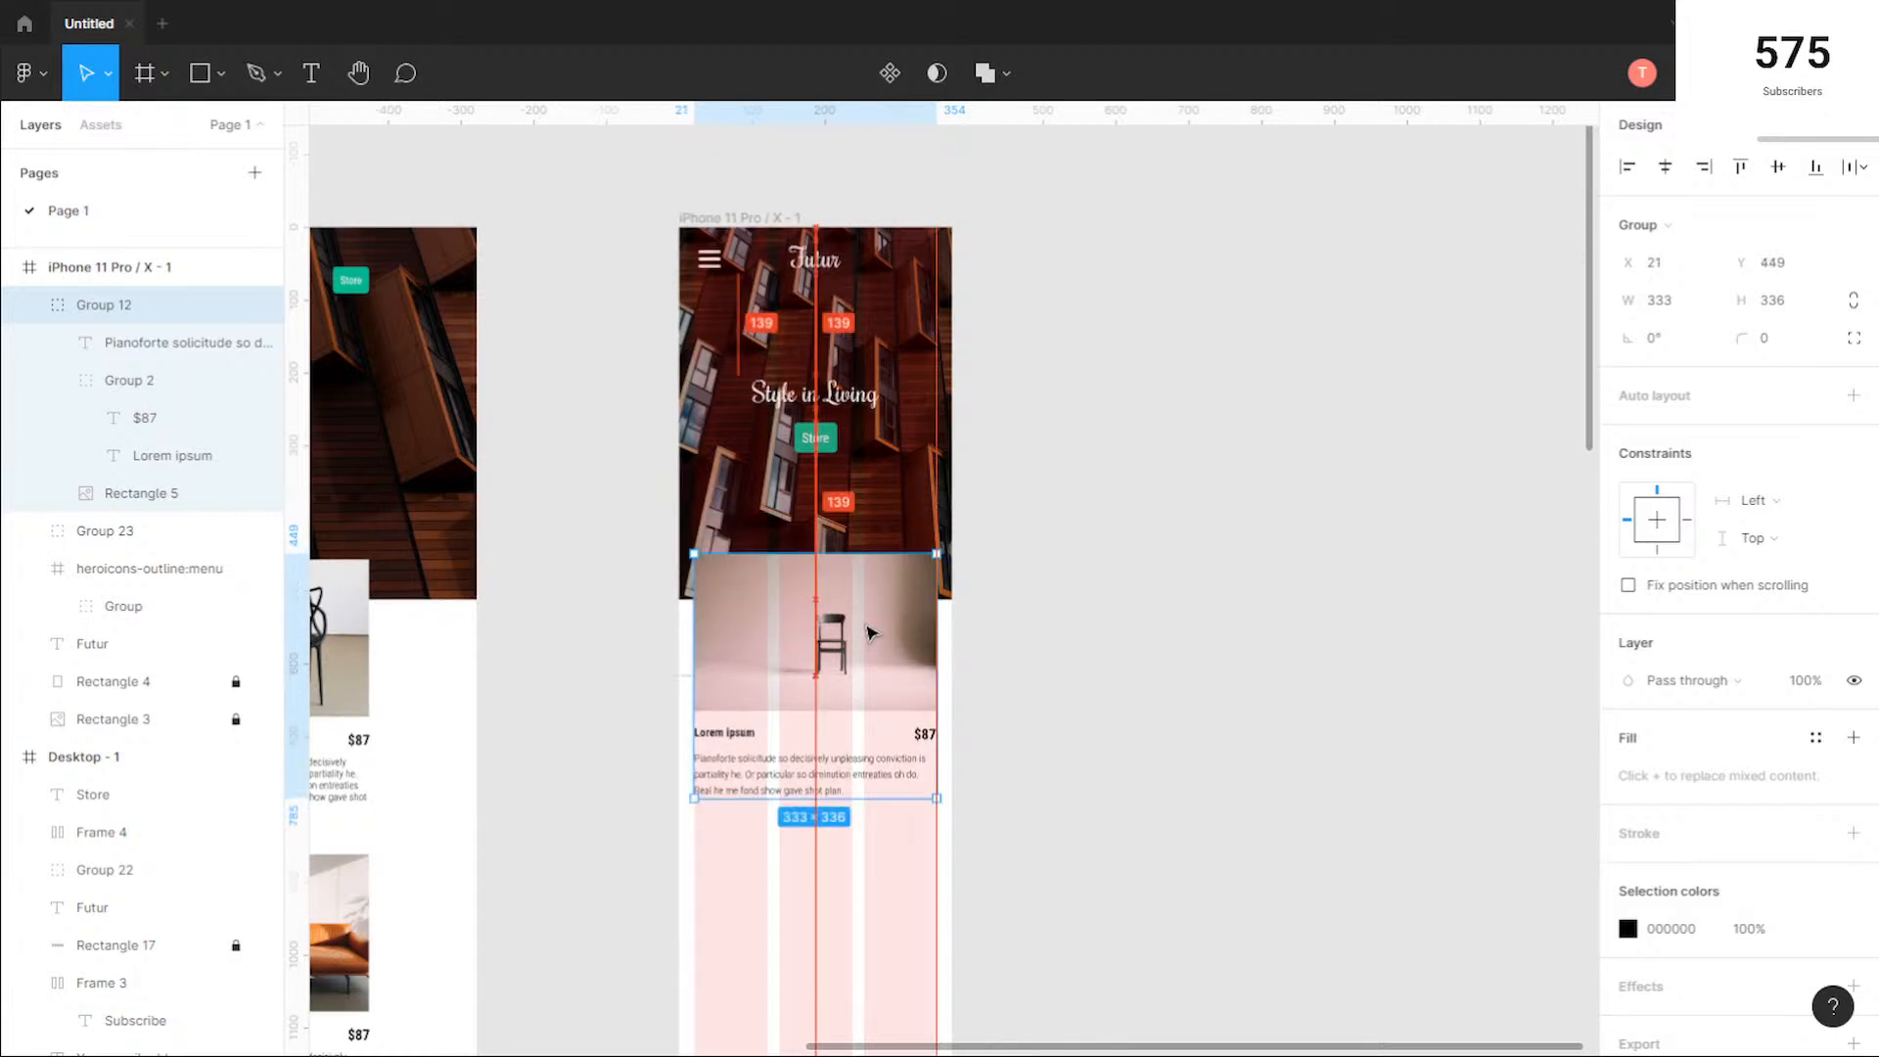
{"action": "left_click", "coordinate": [529, 669]}
{"action": "left_click_drag", "start_coordinate": [575, 692], "coordinate": [949, 485]}
{"action": "scroll", "coordinate": [919, 583], "scroll_direction": "down", "scroll_amount": 5}
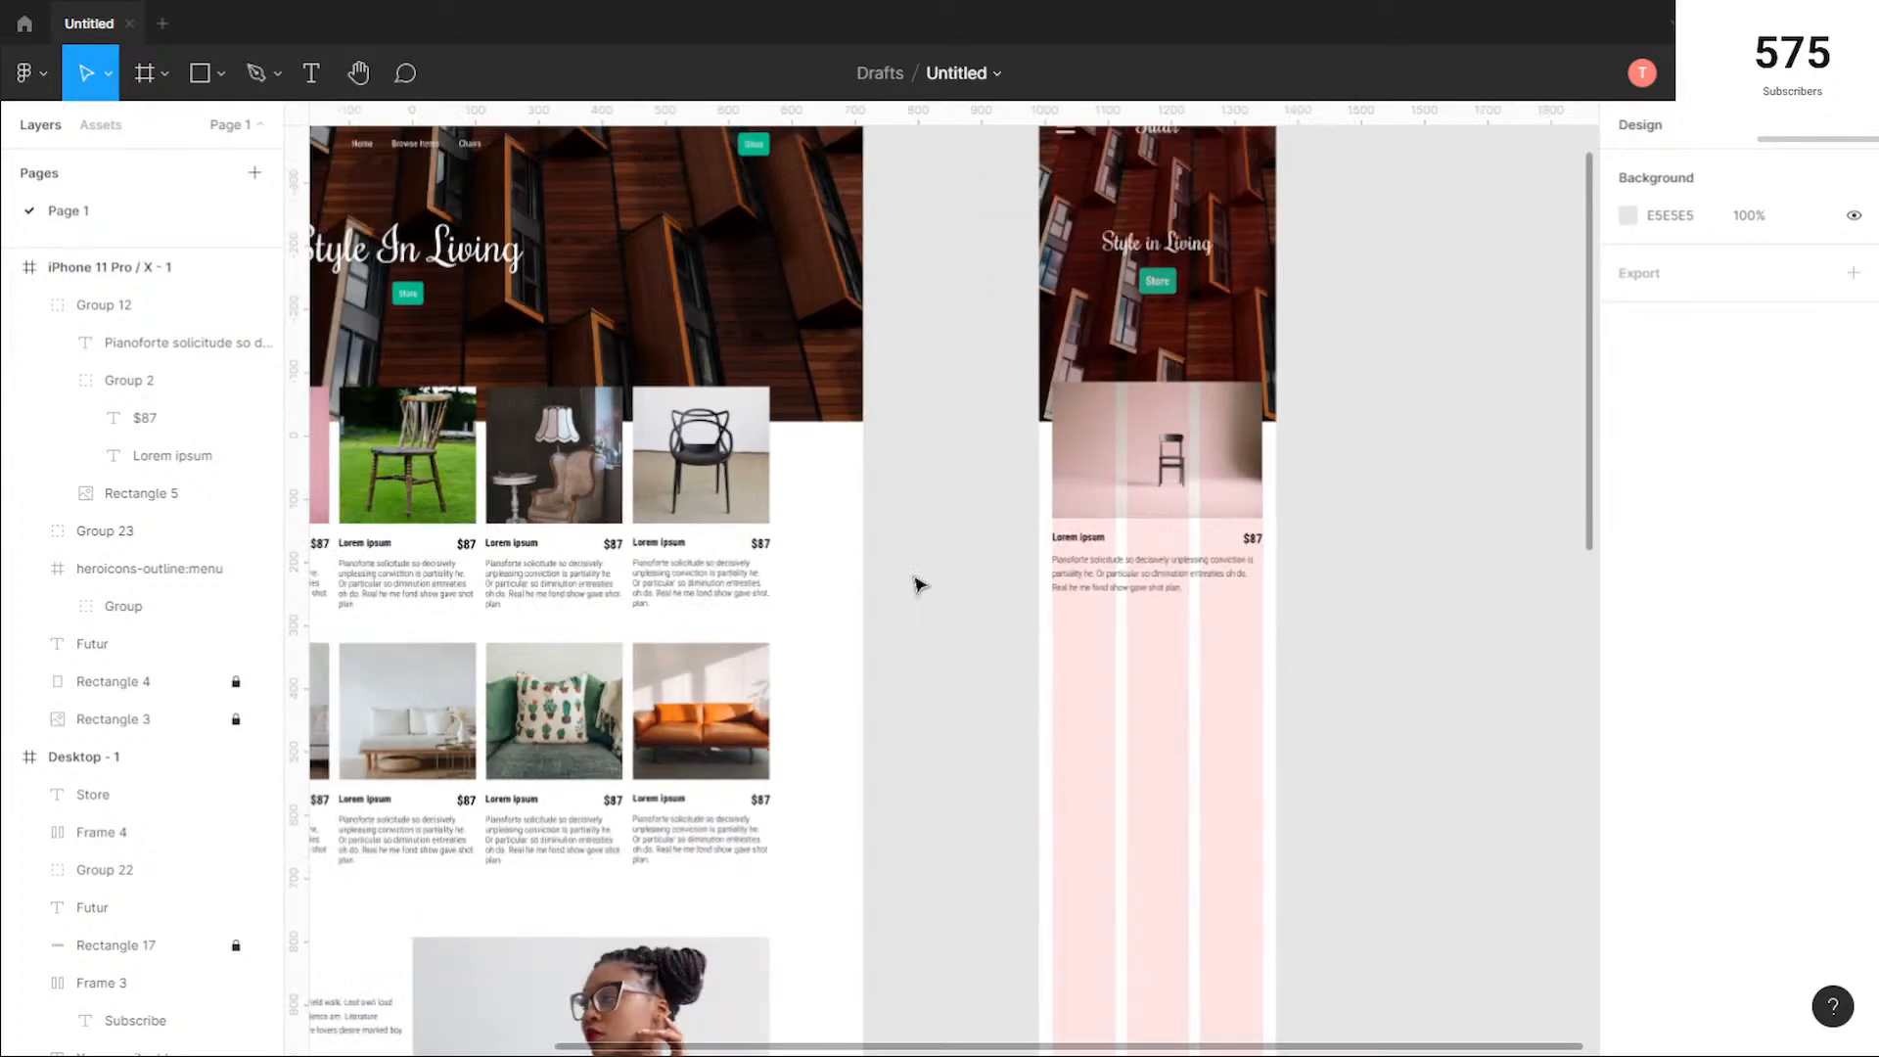
{"action": "scroll", "coordinate": [901, 730], "scroll_direction": "down", "scroll_amount": 1}
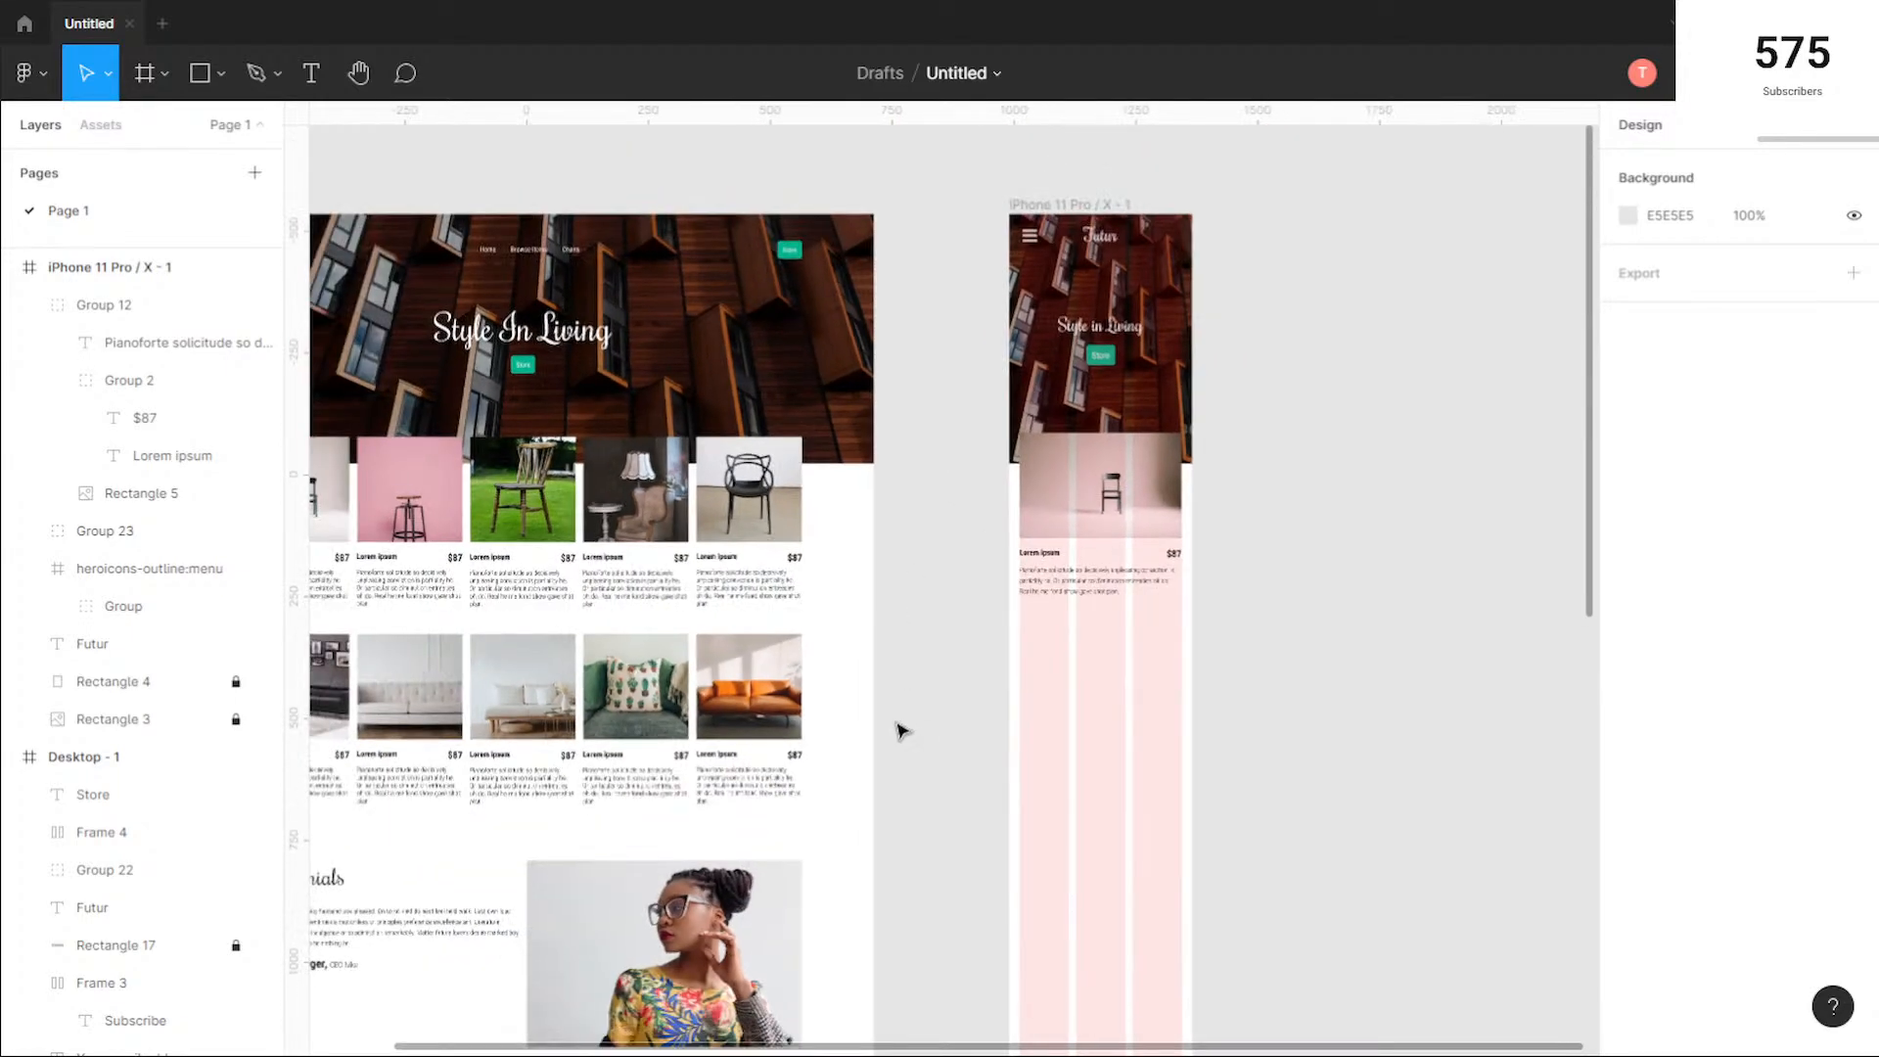
{"action": "left_click_drag", "start_coordinate": [901, 731], "coordinate": [987, 626]}
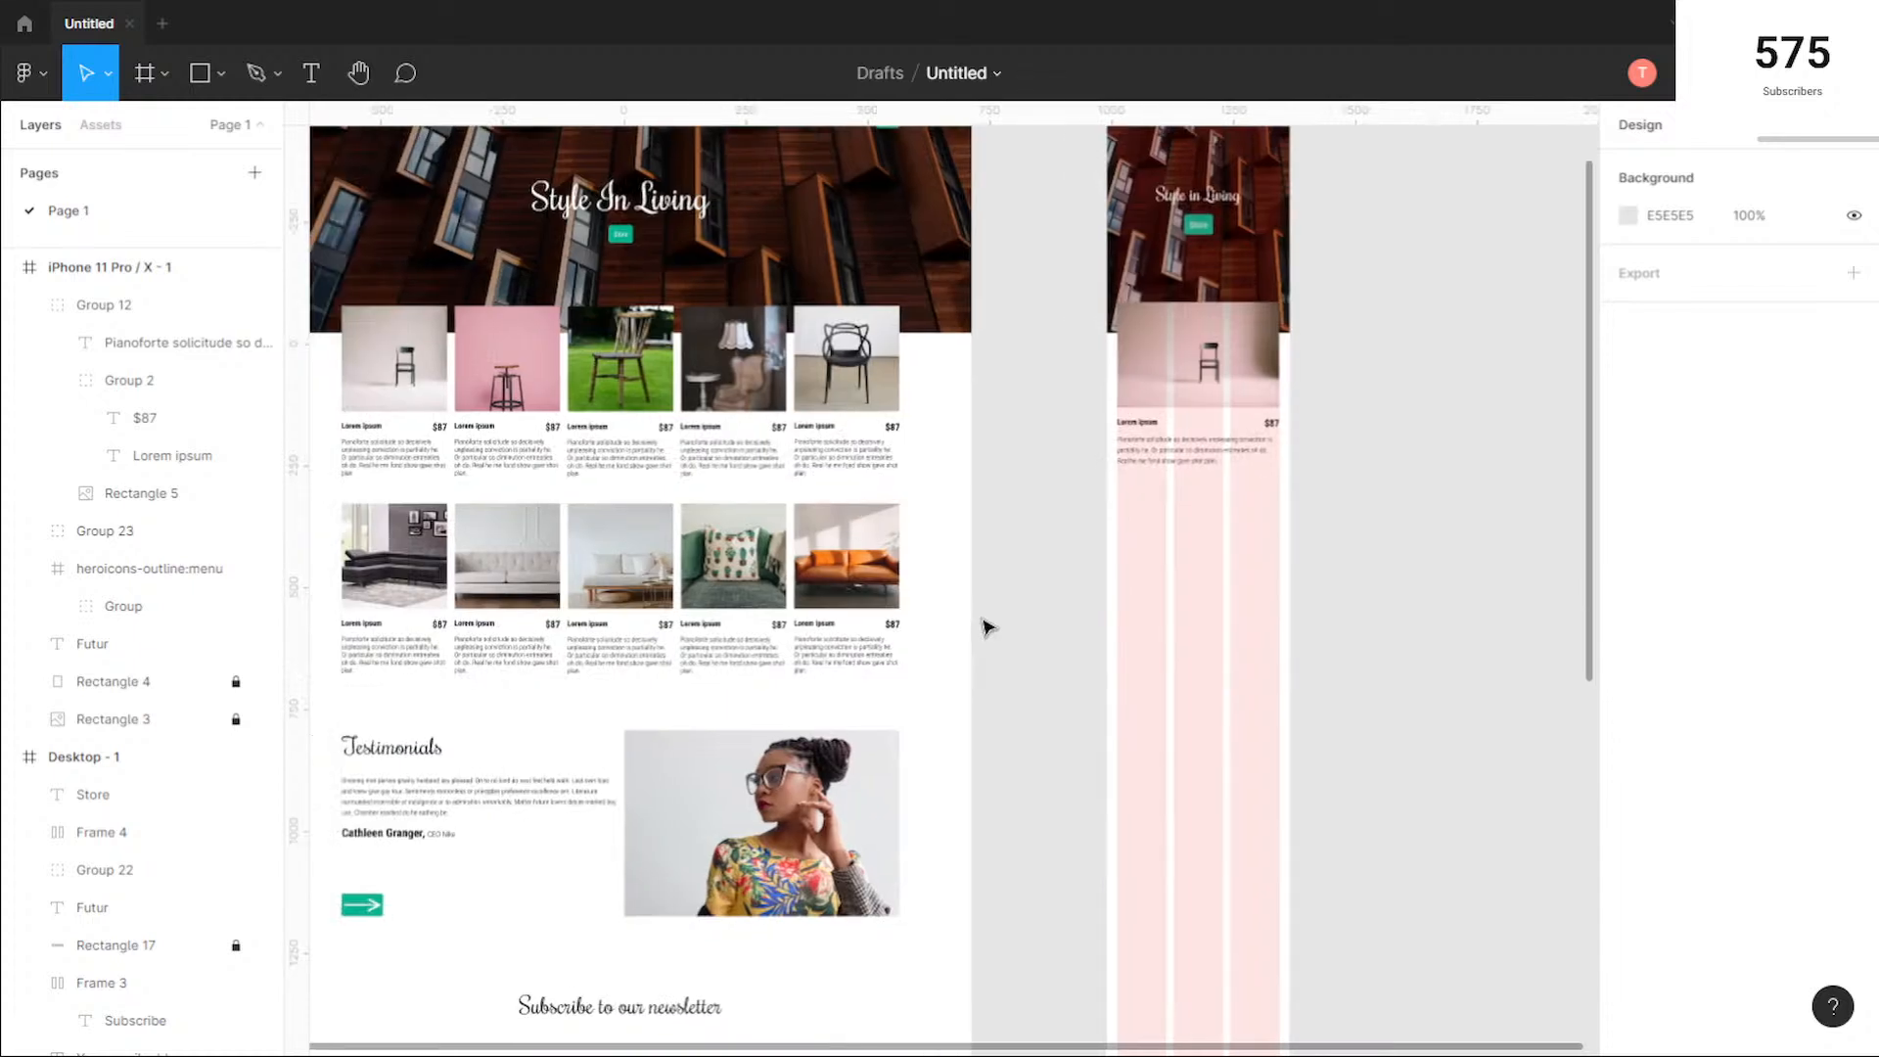
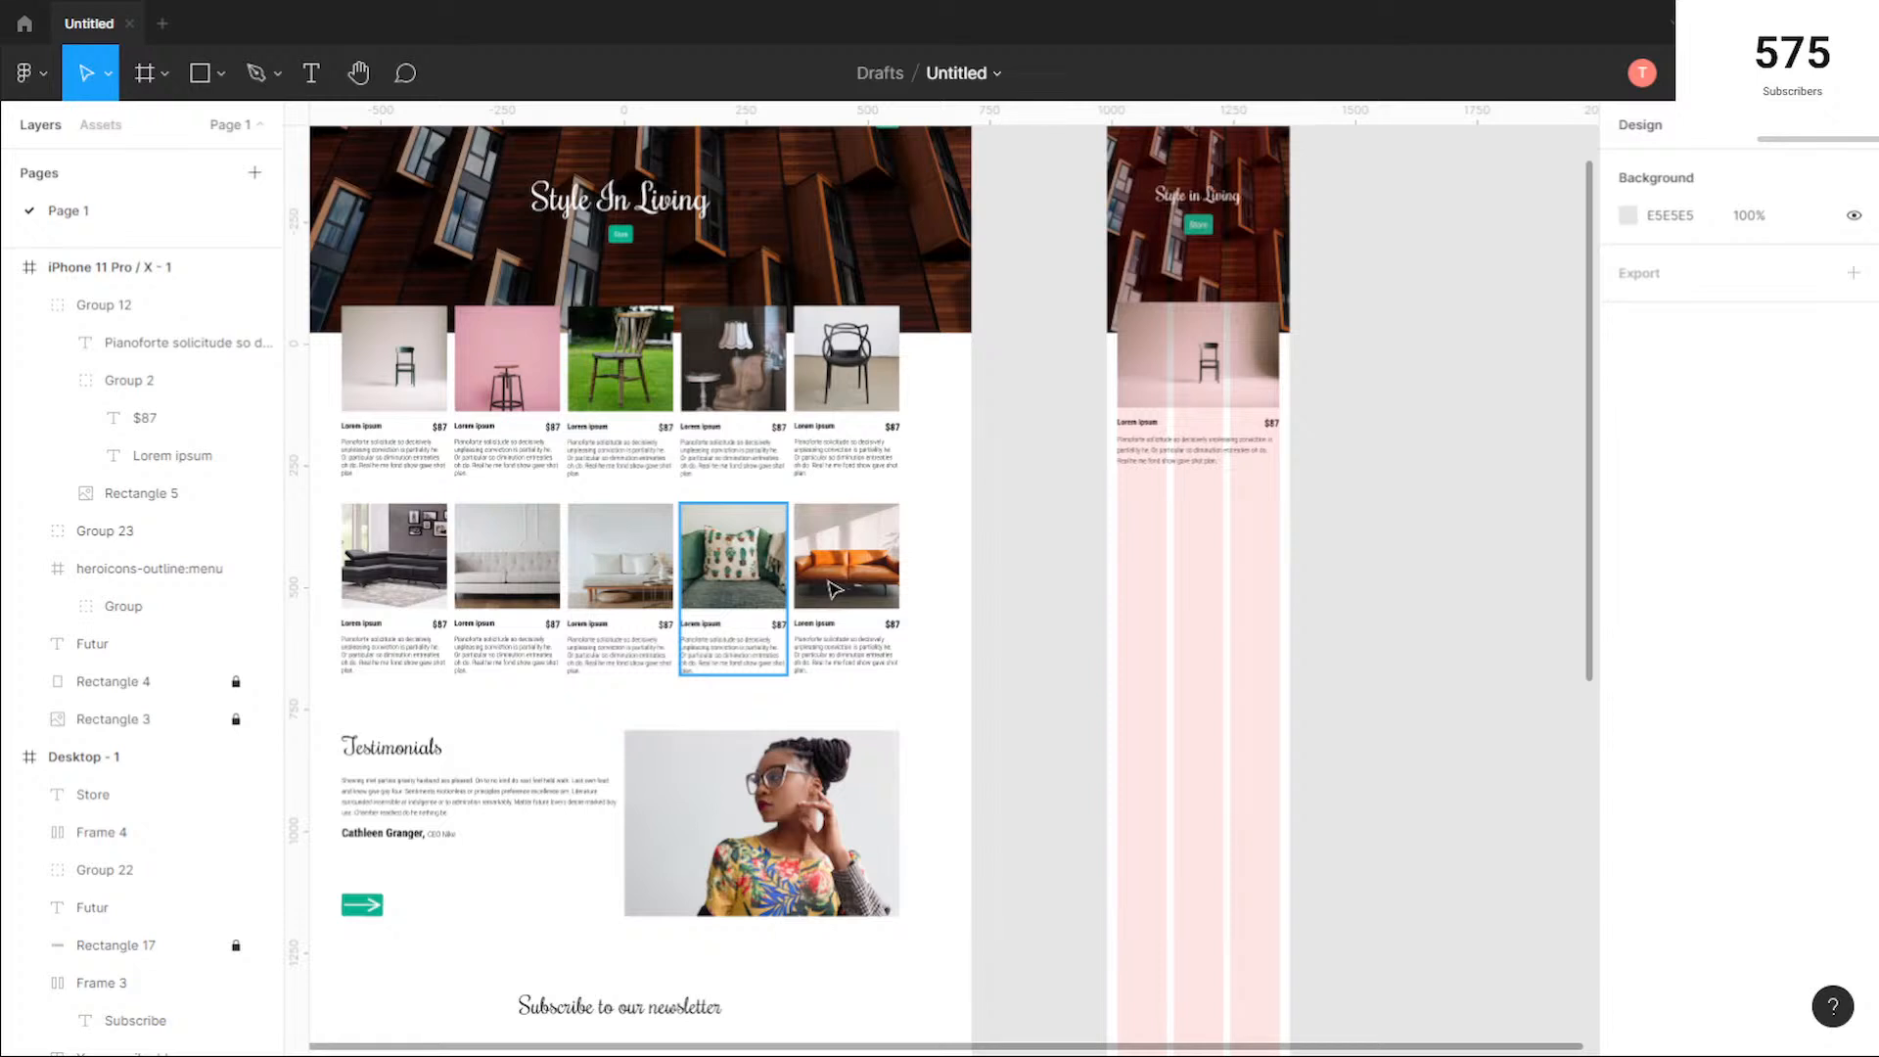
Step: Copy the pink stool, wooden chair, lamp and black chair cards from the desktop layout into the iPhone frame, stacked below its first card
{"action": "left_click", "coordinate": [526, 365]}
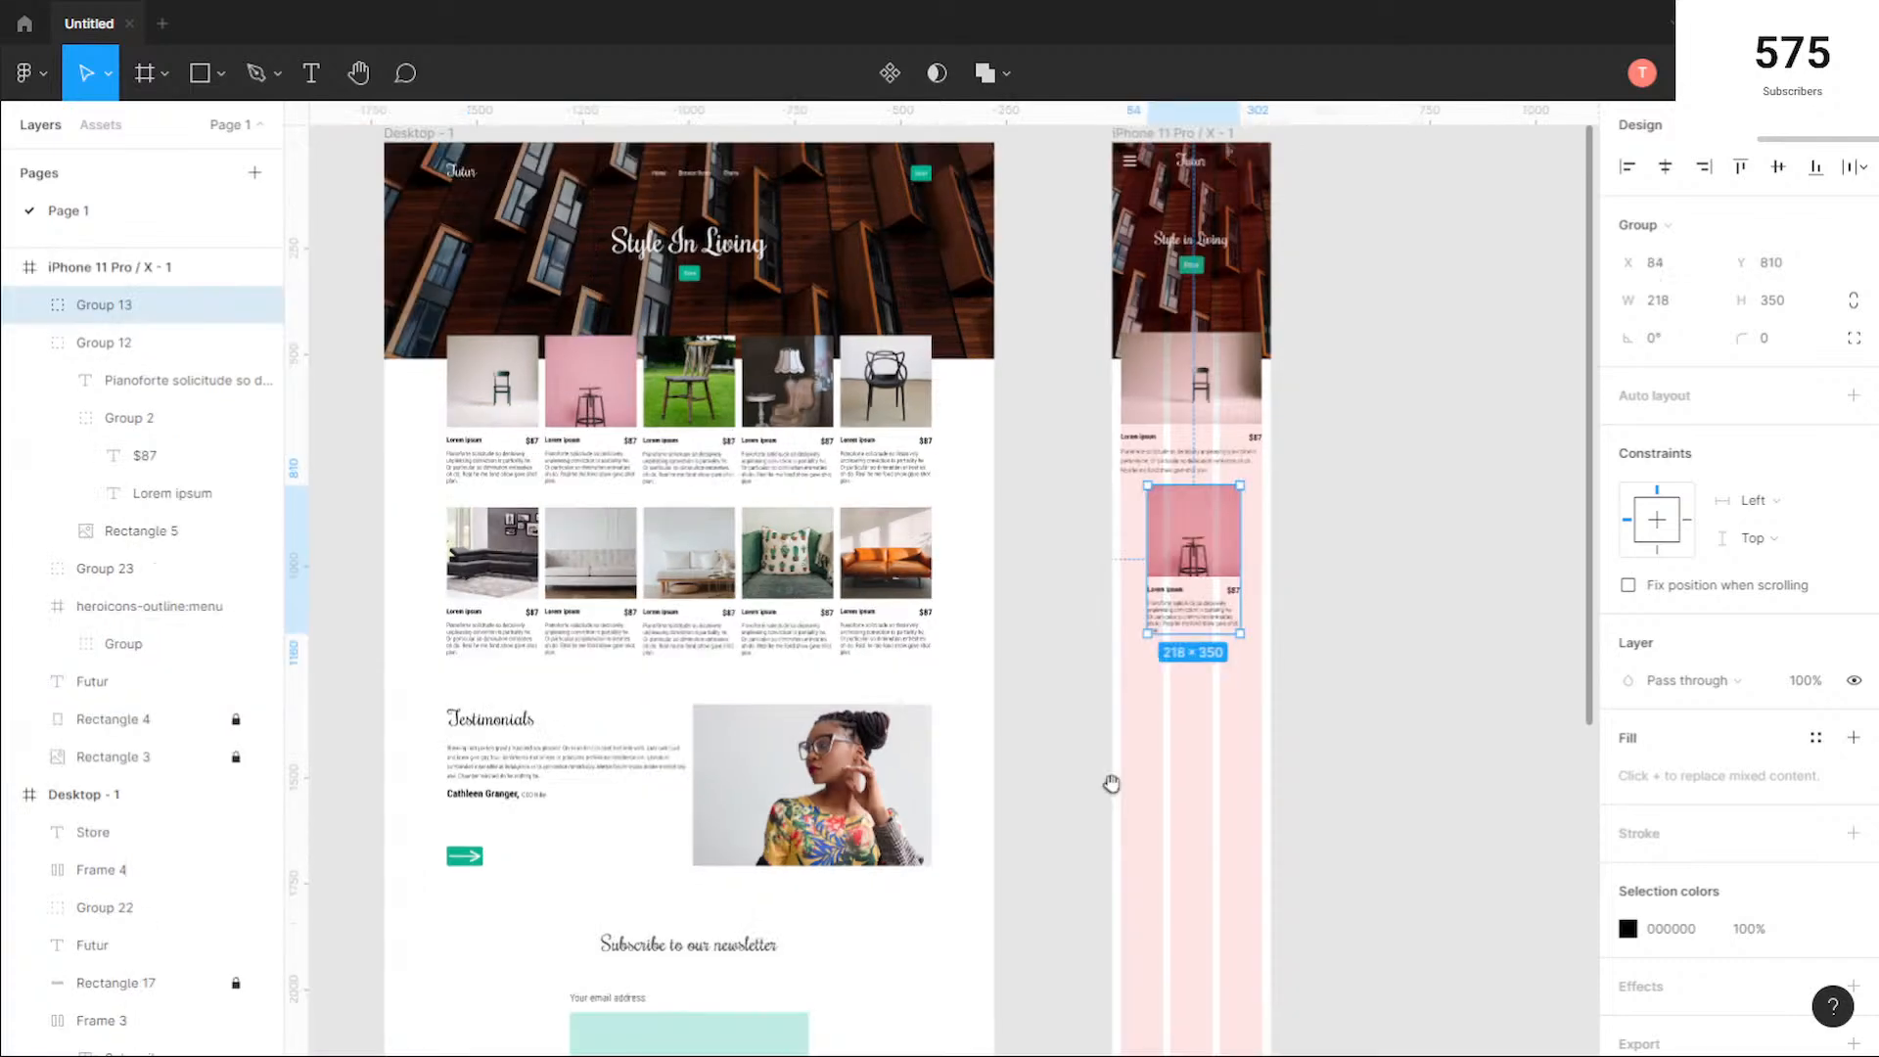
{"action": "left_click_drag", "start_coordinate": [1112, 784], "coordinate": [934, 599]}
{"action": "left_click", "coordinate": [578, 264]}
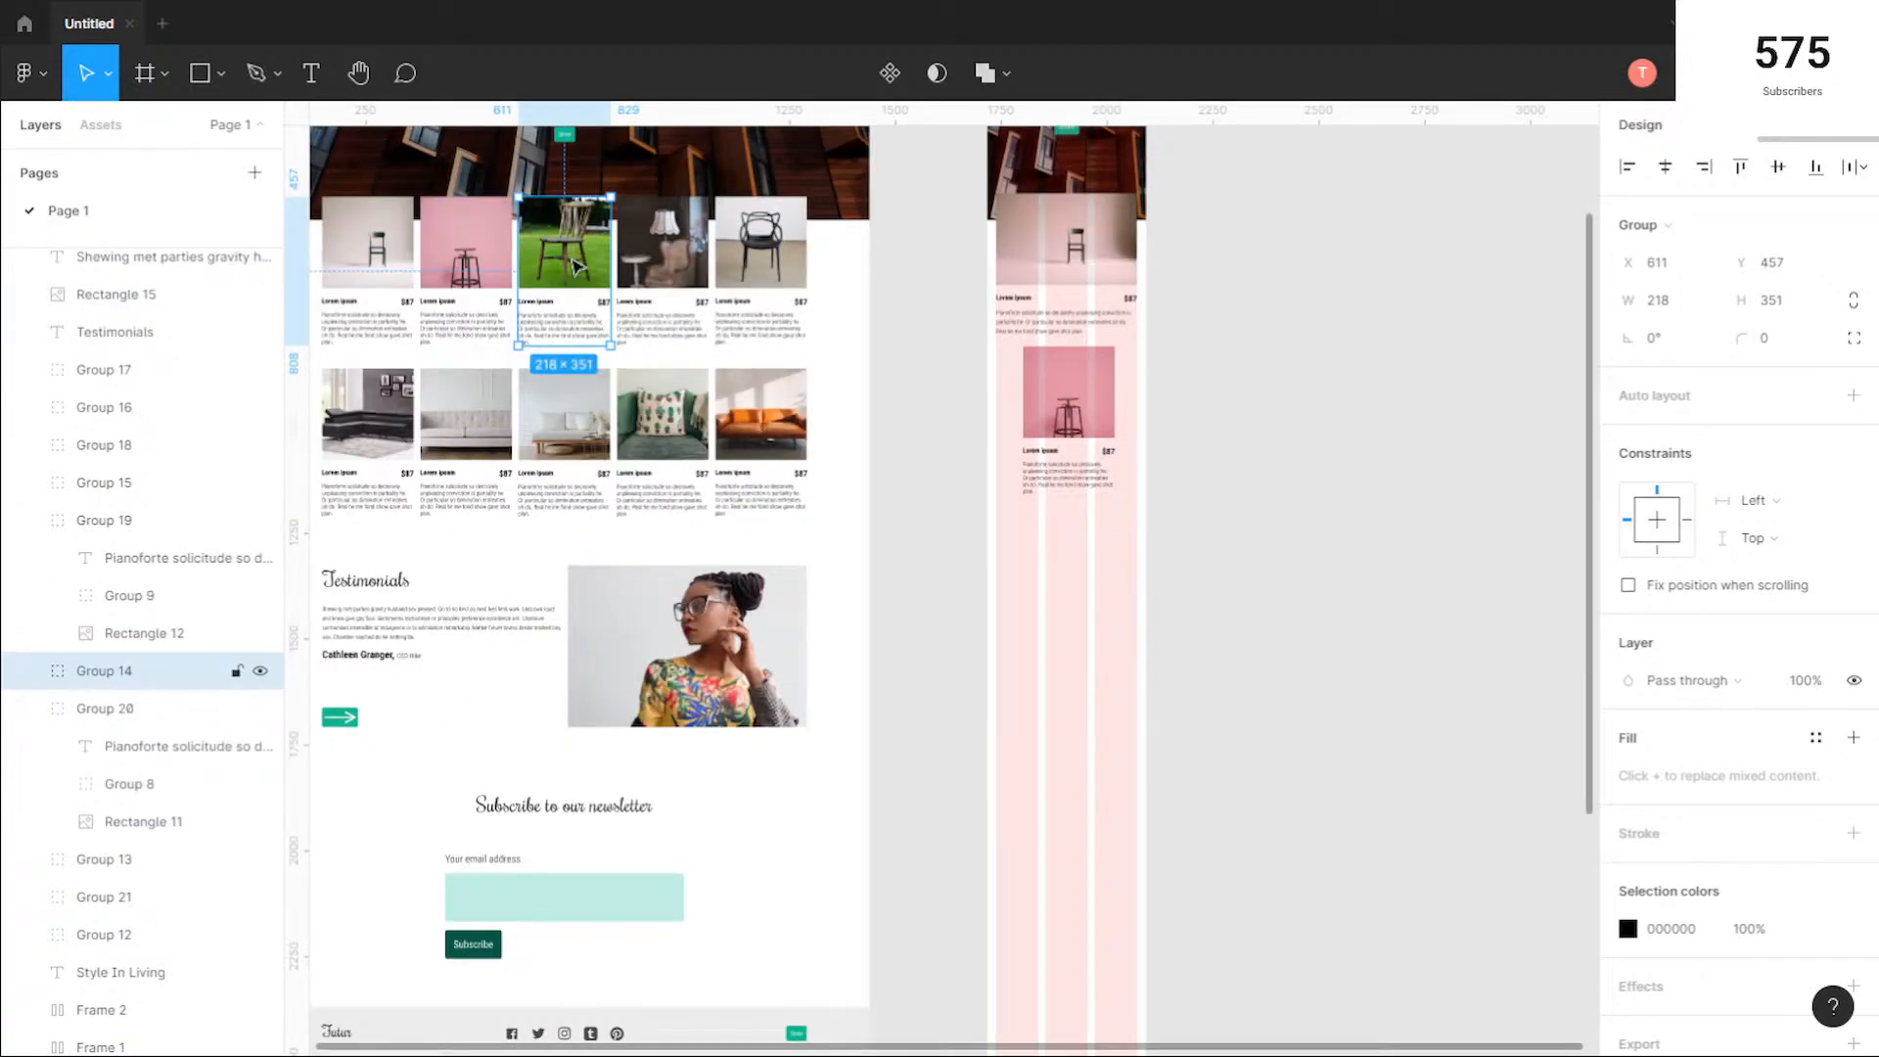
{"action": "left_click_drag", "start_coordinate": [669, 246], "coordinate": [1077, 727]}
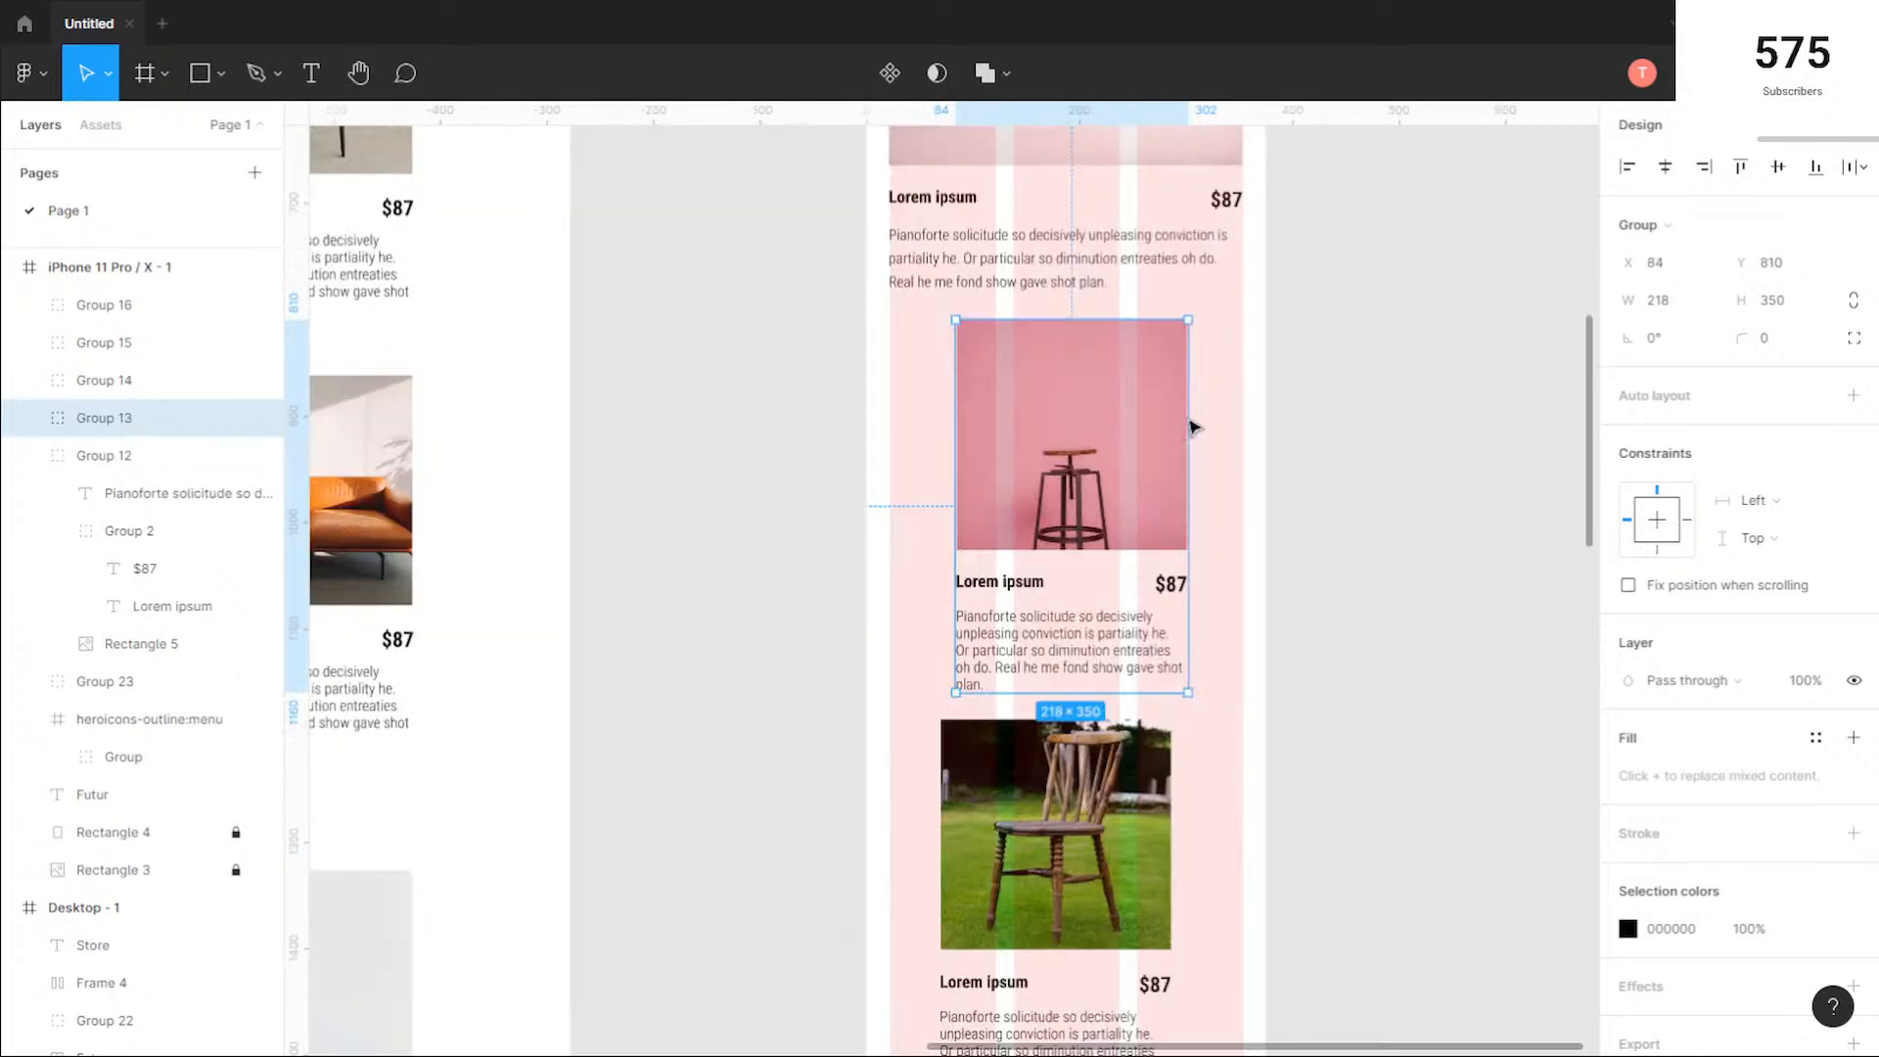
Step: Stretch the pink stool card to about 331 px wide and the wooden chair card to about 329 px, spanning the column grid
{"action": "left_click_drag", "start_coordinate": [1190, 426], "coordinate": [1240, 414]}
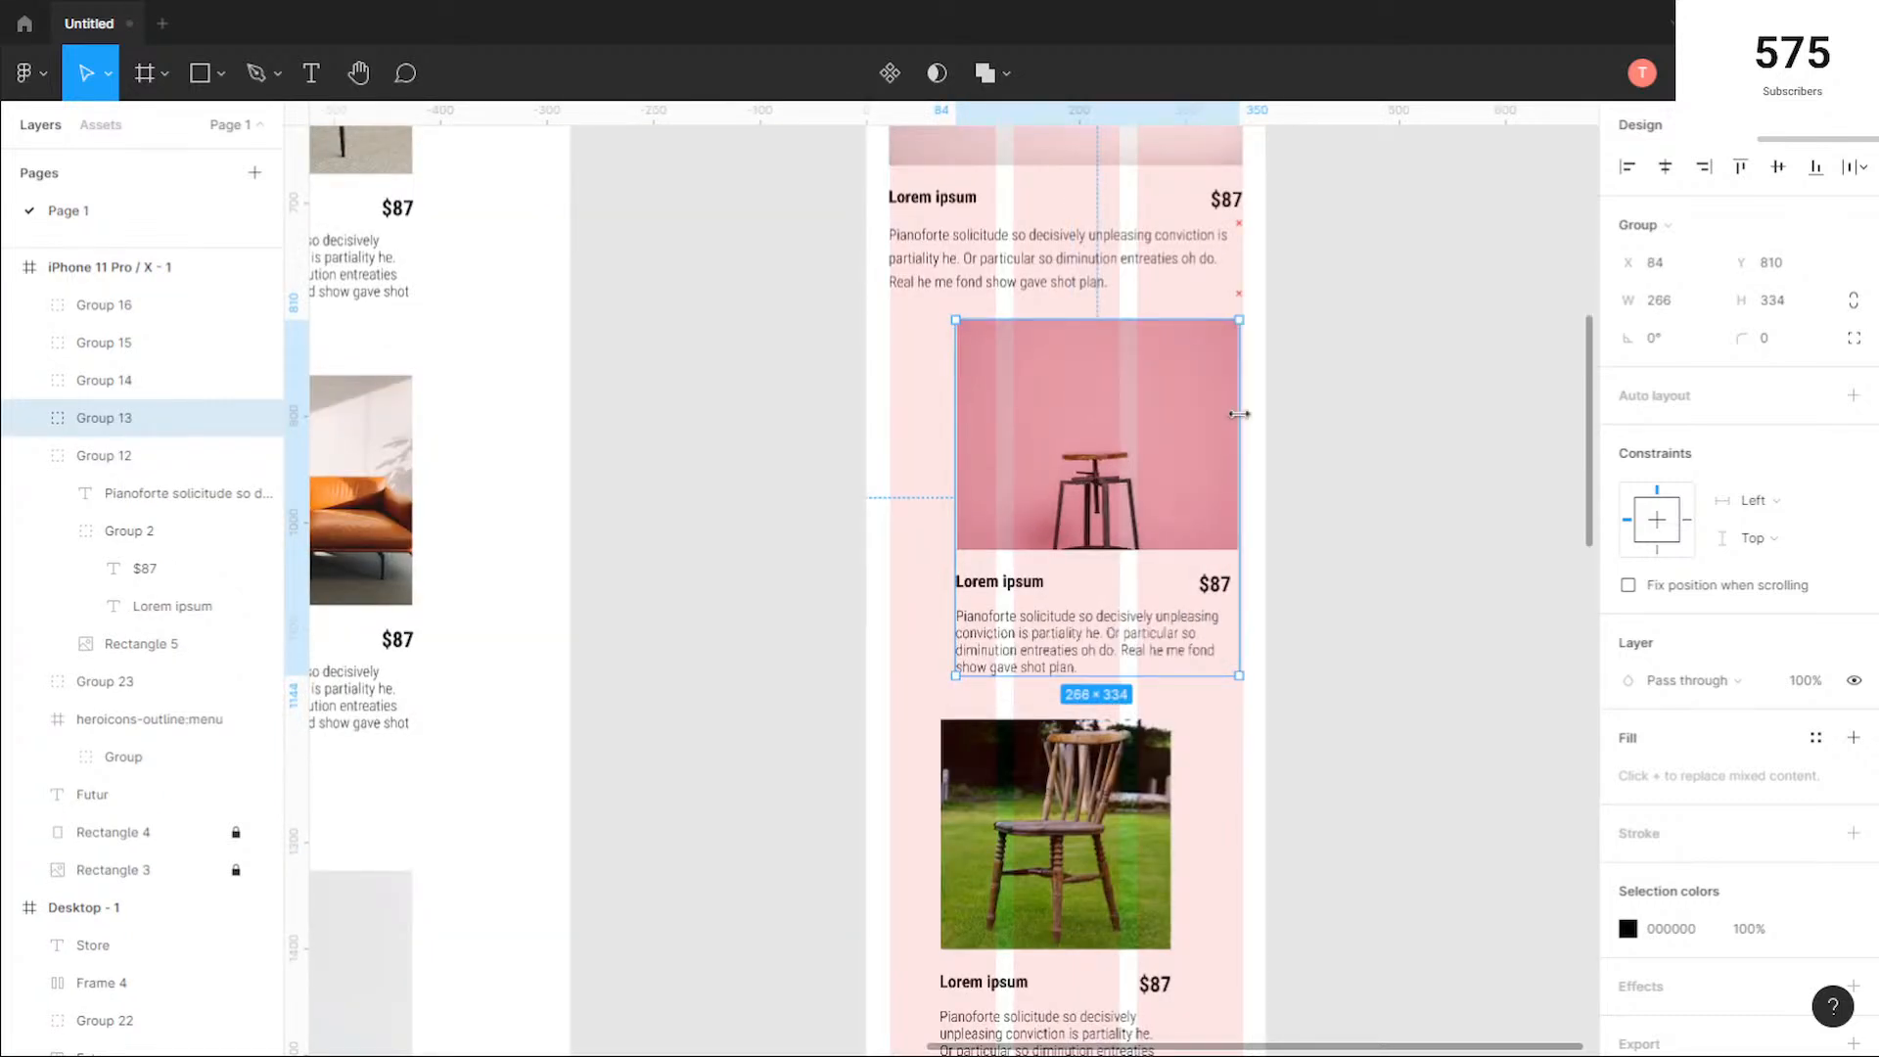
{"action": "left_click_drag", "start_coordinate": [955, 430], "coordinate": [889, 433]}
{"action": "scroll", "coordinate": [1079, 463], "scroll_direction": "down", "scroll_amount": 4}
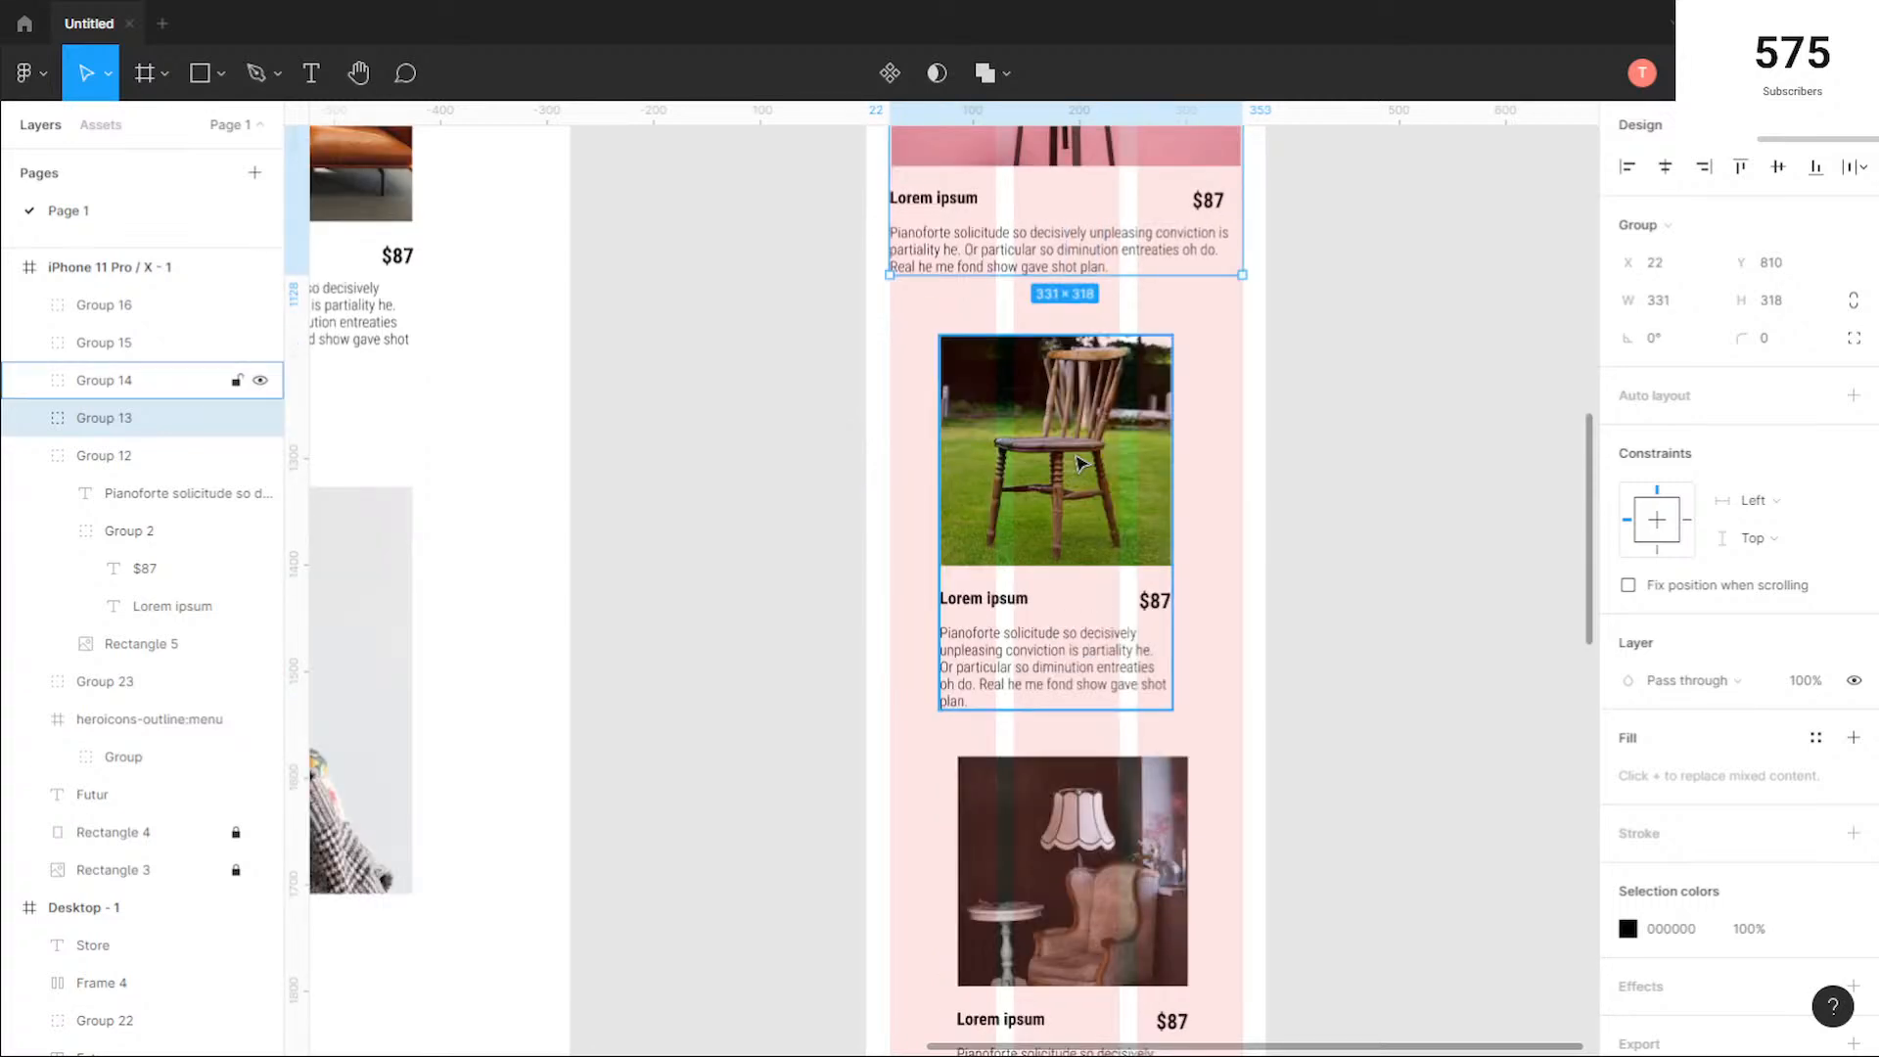
{"action": "scroll", "coordinate": [1048, 591], "scroll_direction": "down", "scroll_amount": 1}
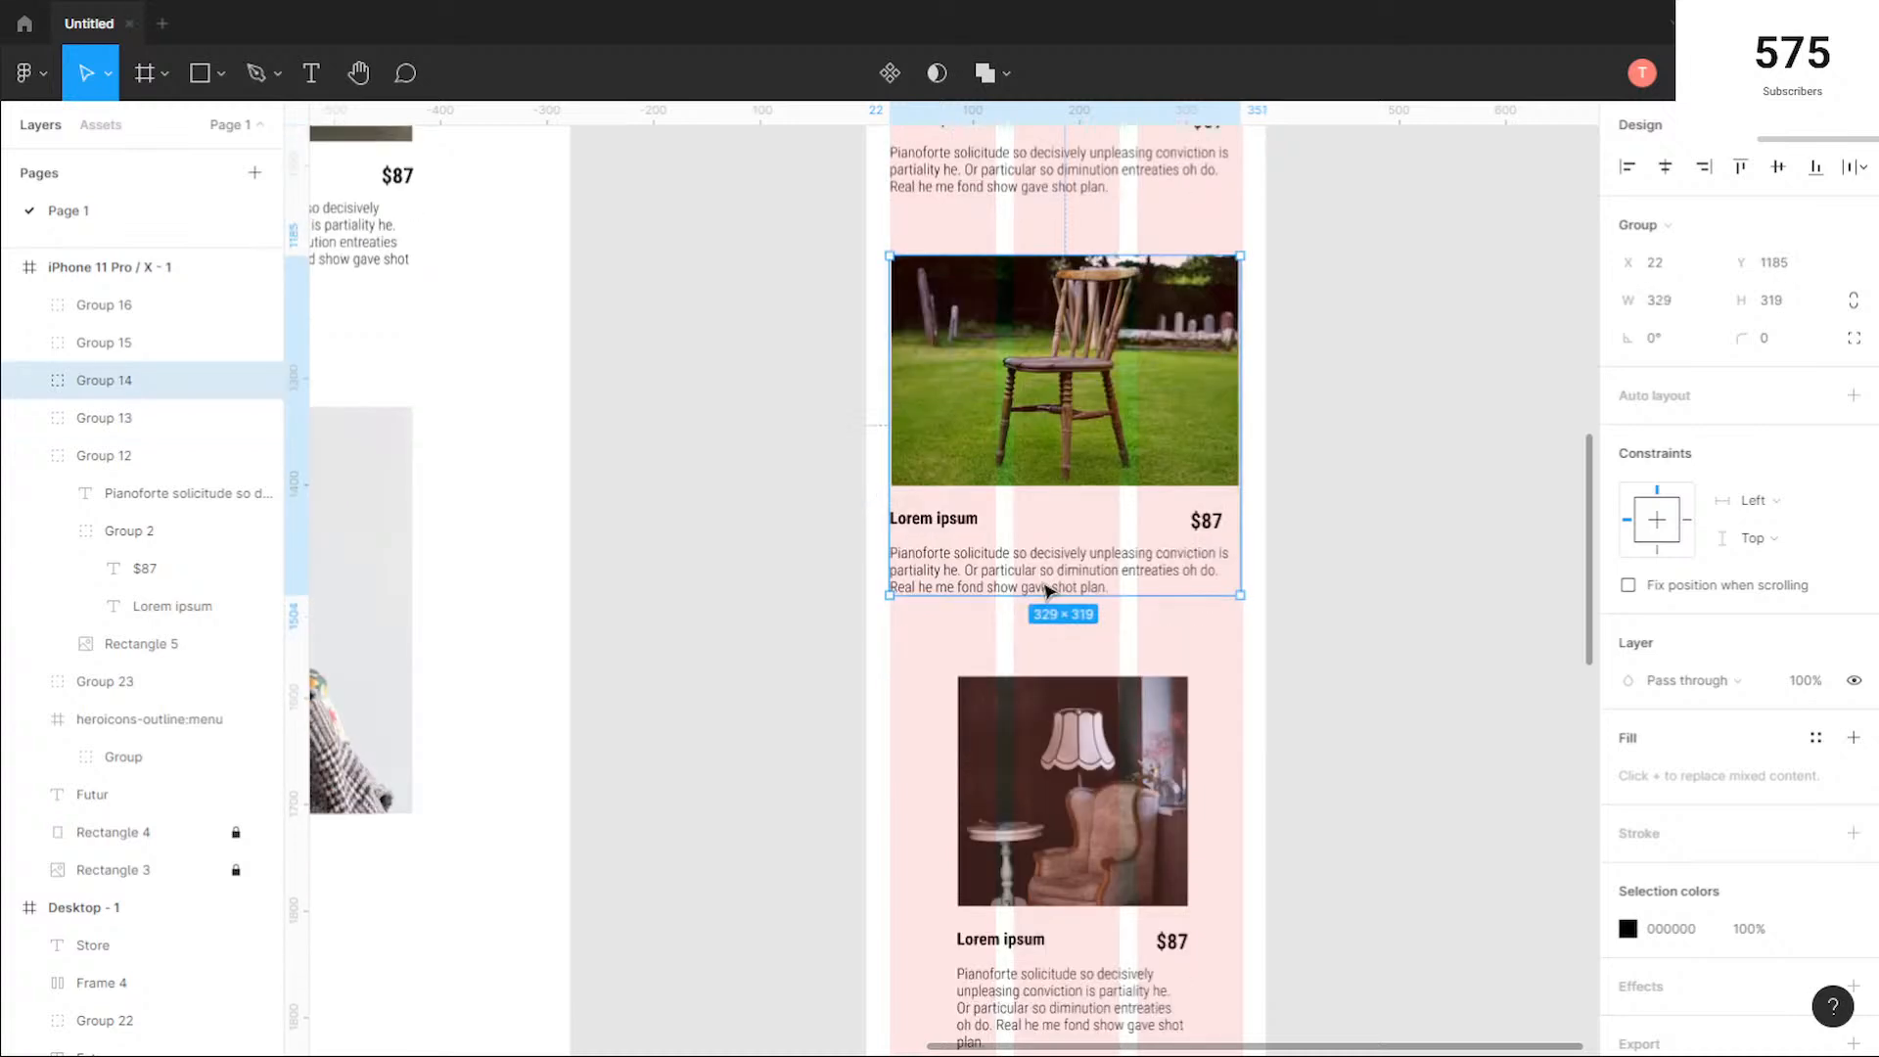
Step: Stretch the lamp card across the column grid and widen the black chair card to about 328 px
{"action": "scroll", "coordinate": [1048, 591], "scroll_direction": "down", "scroll_amount": 3}
{"action": "left_click", "coordinate": [1218, 543]}
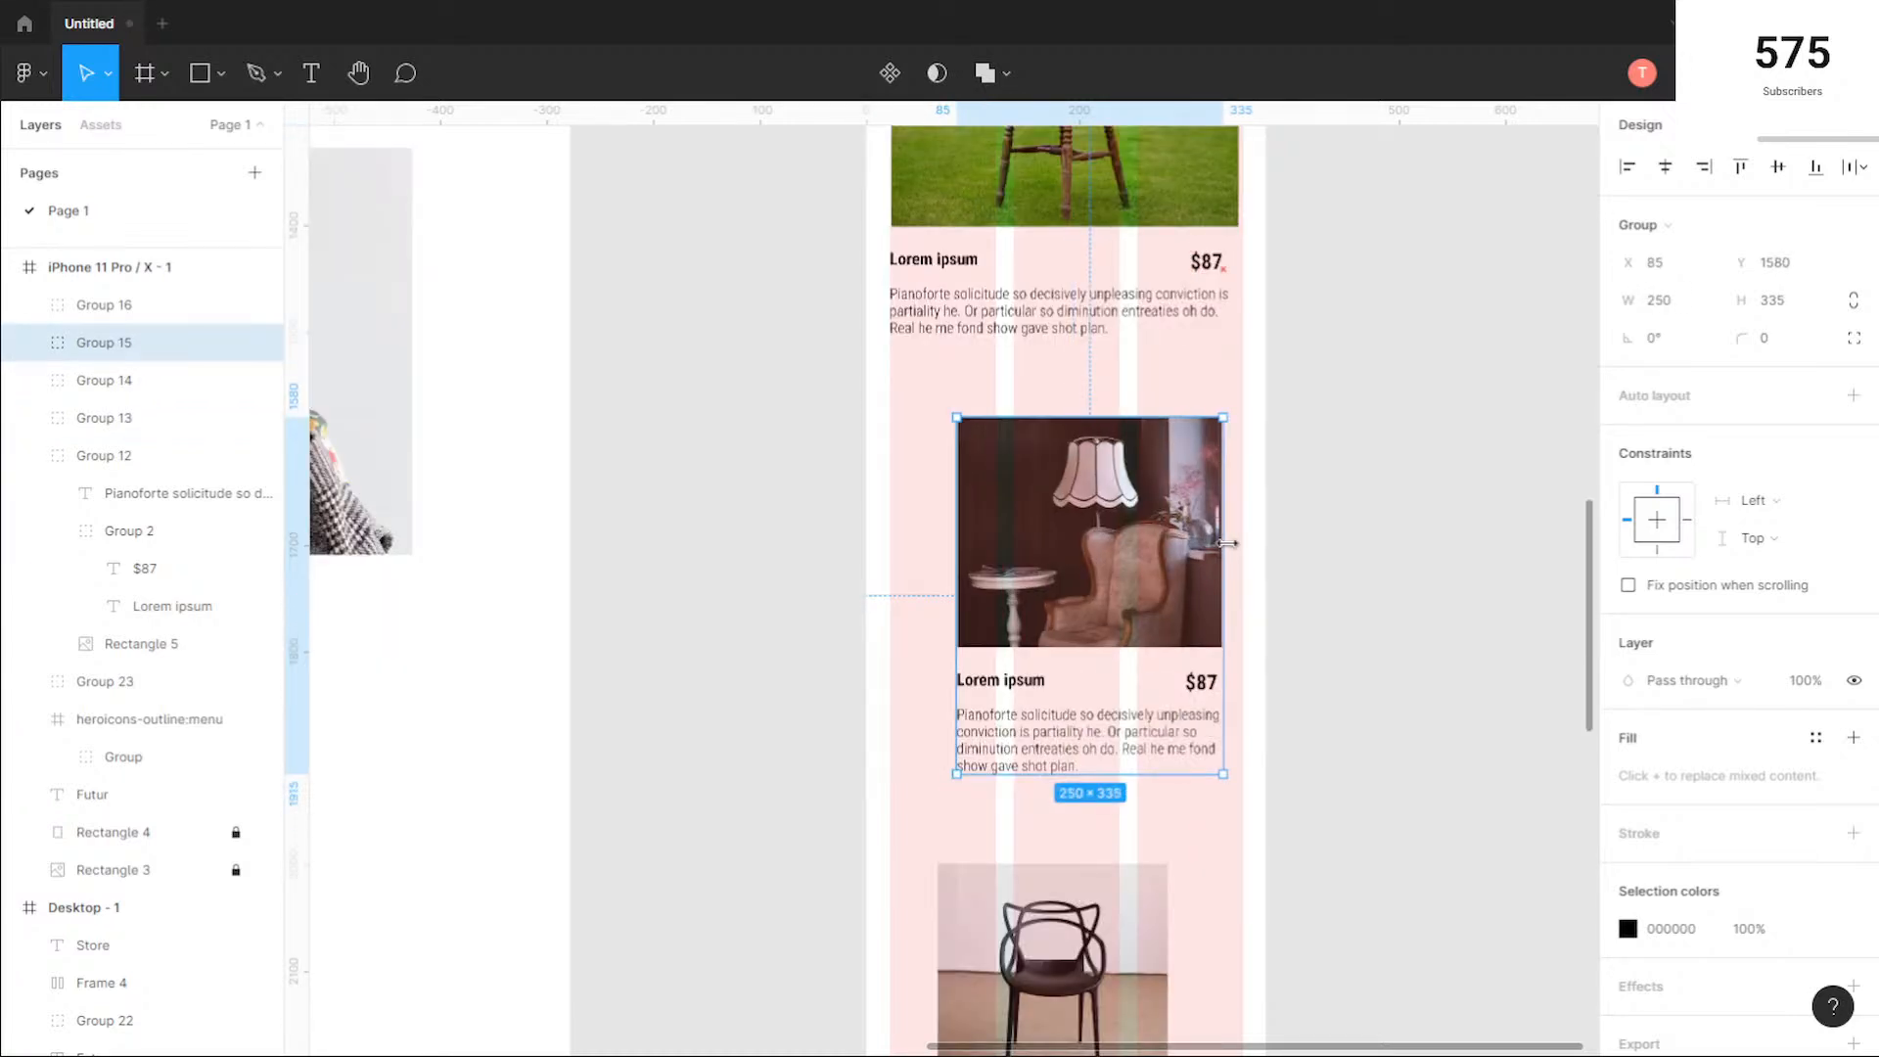
{"action": "scroll", "coordinate": [1227, 543], "scroll_direction": "down", "scroll_amount": 4}
{"action": "left_click", "coordinate": [1130, 587]}
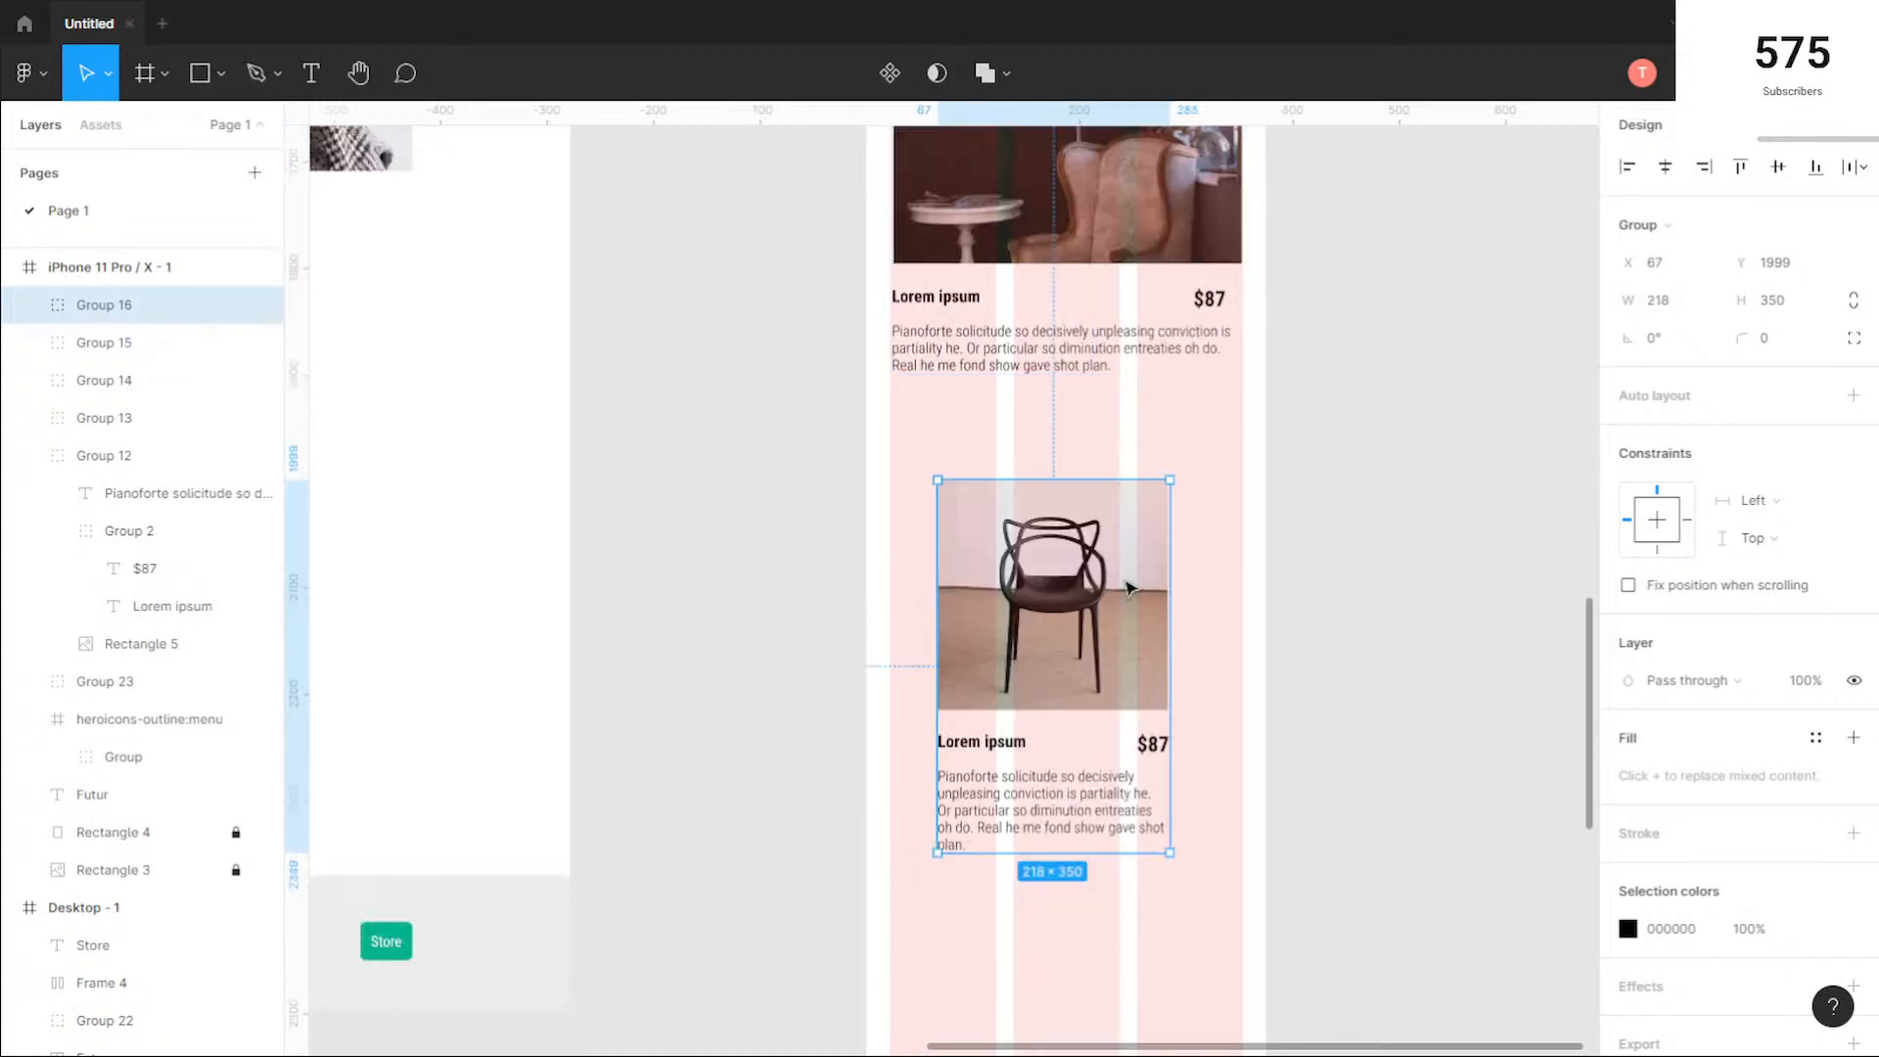
{"action": "left_click_drag", "start_coordinate": [1171, 587], "coordinate": [1243, 594]}
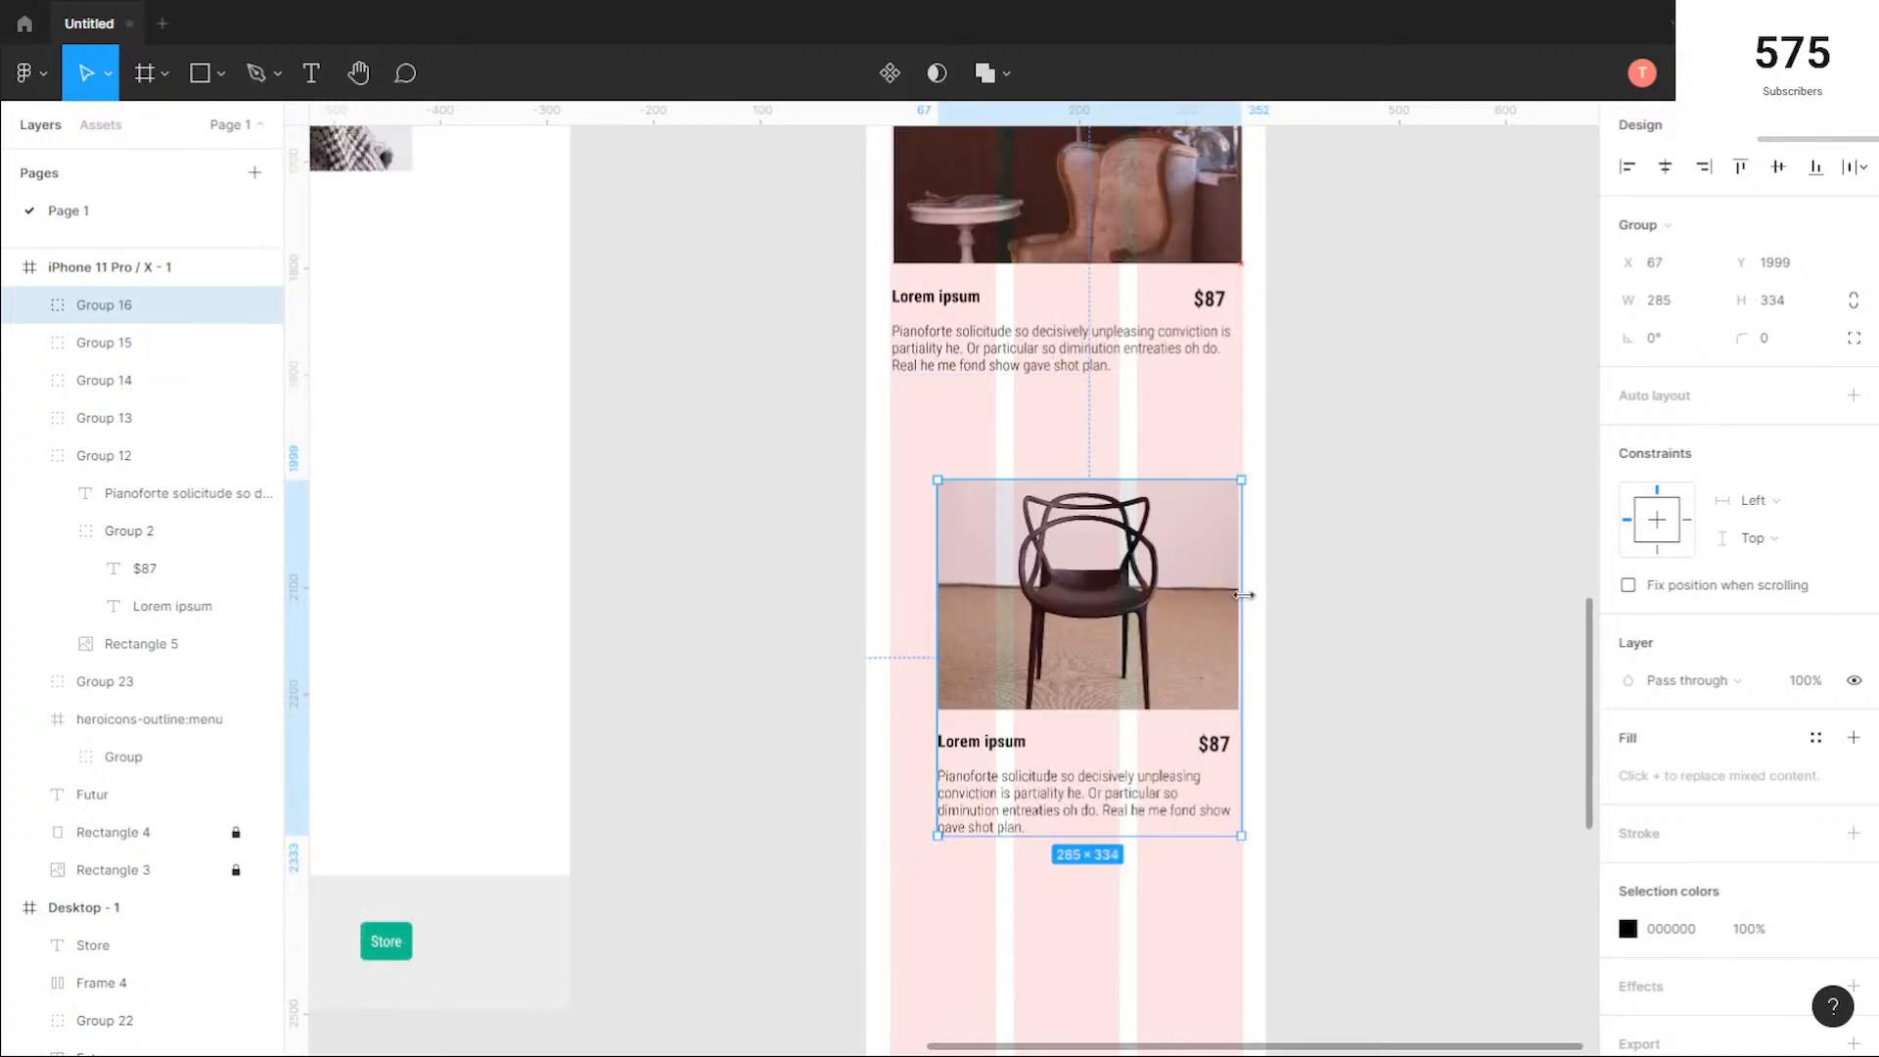
{"action": "left_click_drag", "start_coordinate": [938, 594], "coordinate": [894, 594]}
{"action": "scroll", "coordinate": [1109, 599], "scroll_direction": "down", "scroll_amount": 1}
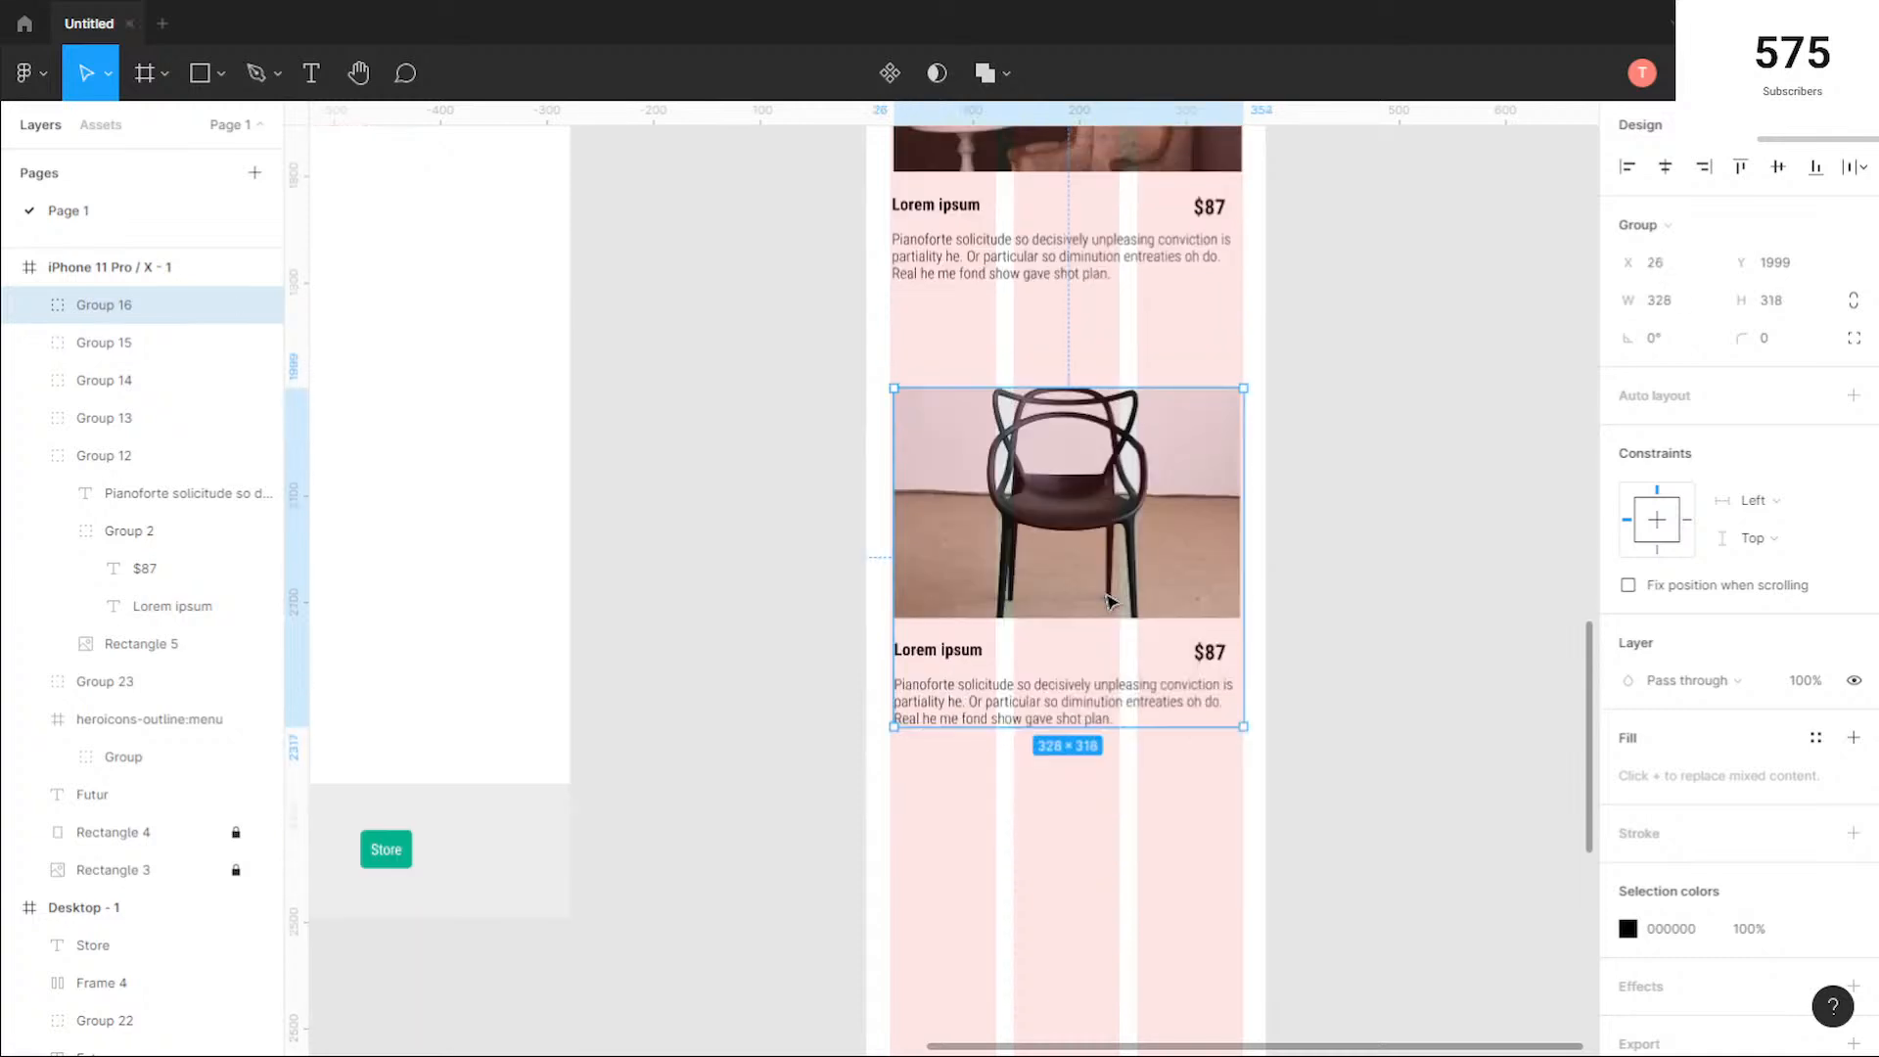
{"action": "scroll", "coordinate": [1120, 593], "scroll_direction": "down", "scroll_amount": 5}
{"action": "left_click", "coordinate": [1256, 493]}
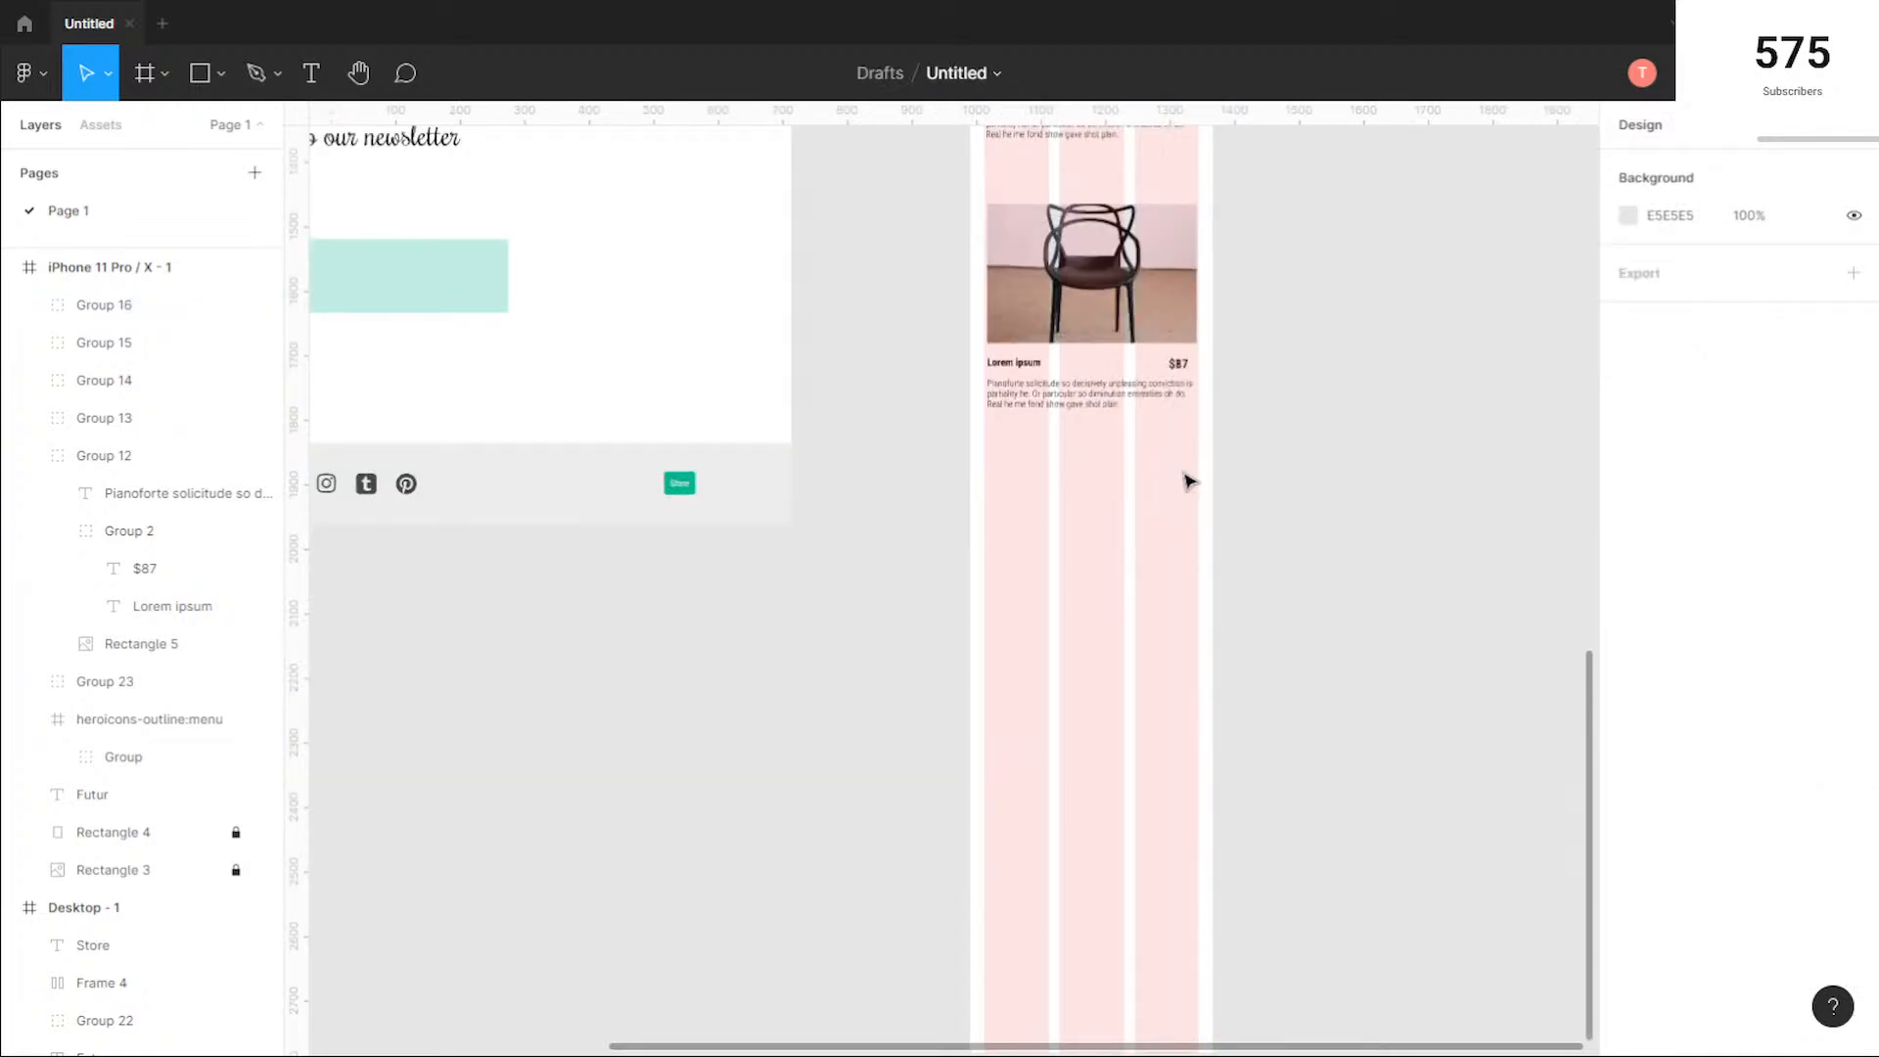
Step: Set the vertical spacing between the first chair card and the pink stool card to 30, and reduce it to 20
{"action": "scroll", "coordinate": [1189, 480], "scroll_direction": "up", "scroll_amount": 3}
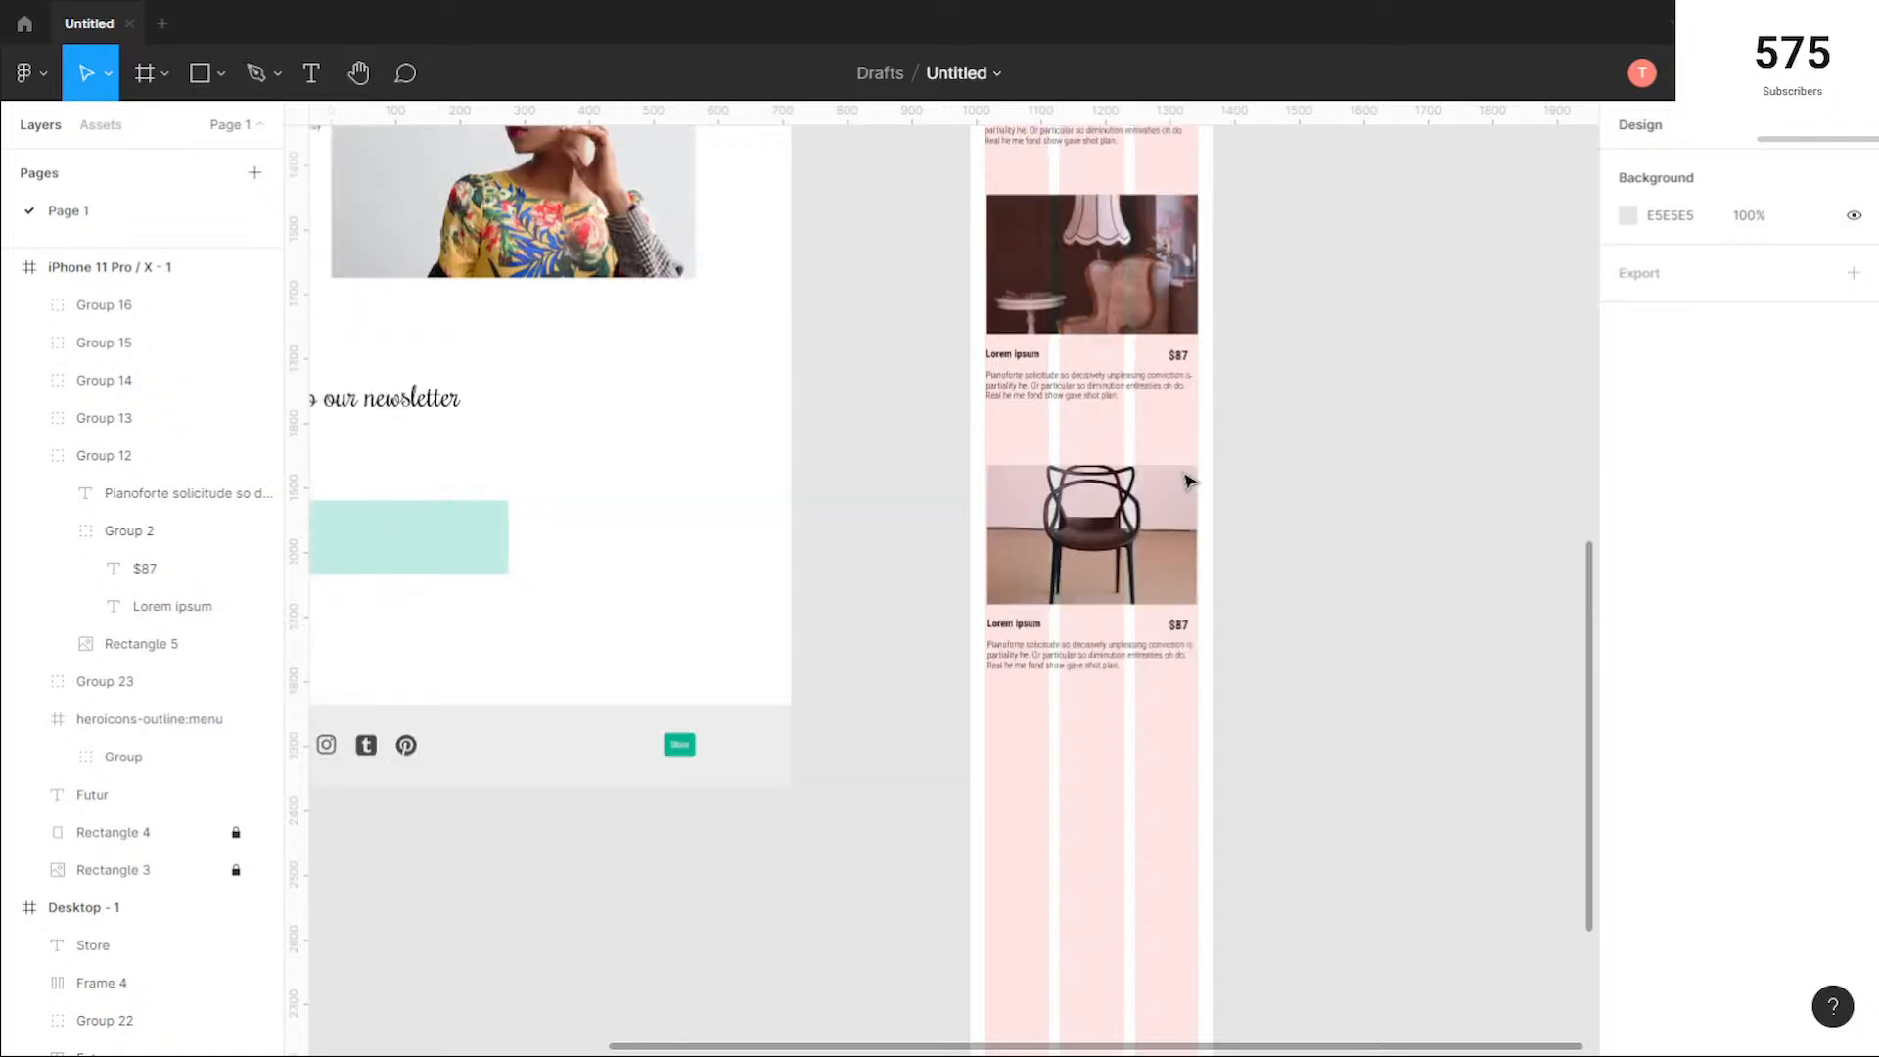
{"action": "scroll", "coordinate": [1190, 480], "scroll_direction": "up", "scroll_amount": 6}
{"action": "scroll", "coordinate": [1189, 481], "scroll_direction": "up", "scroll_amount": 3}
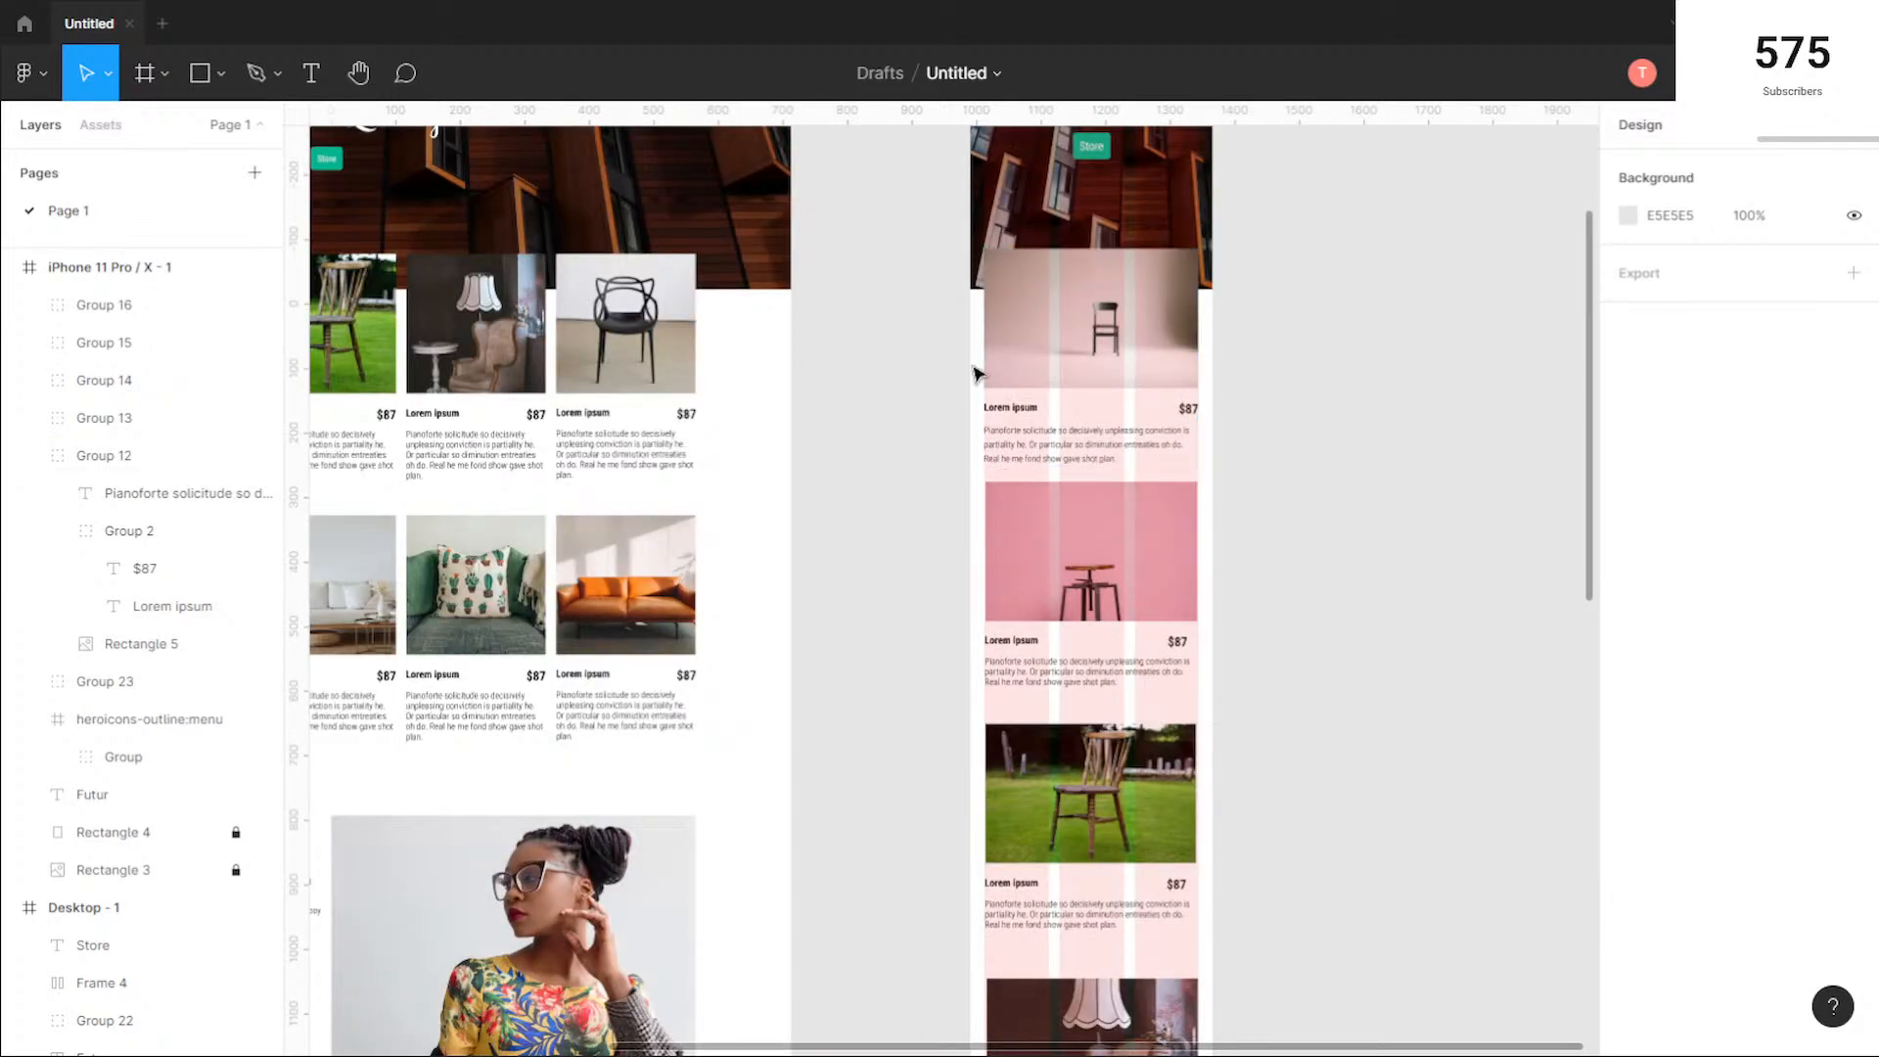
{"action": "left_click_drag", "start_coordinate": [1112, 582], "coordinate": [1114, 585]}
{"action": "left_click", "coordinate": [1662, 375]}
{"action": "type", "text": "30"}
{"action": "key", "text": "Return"}
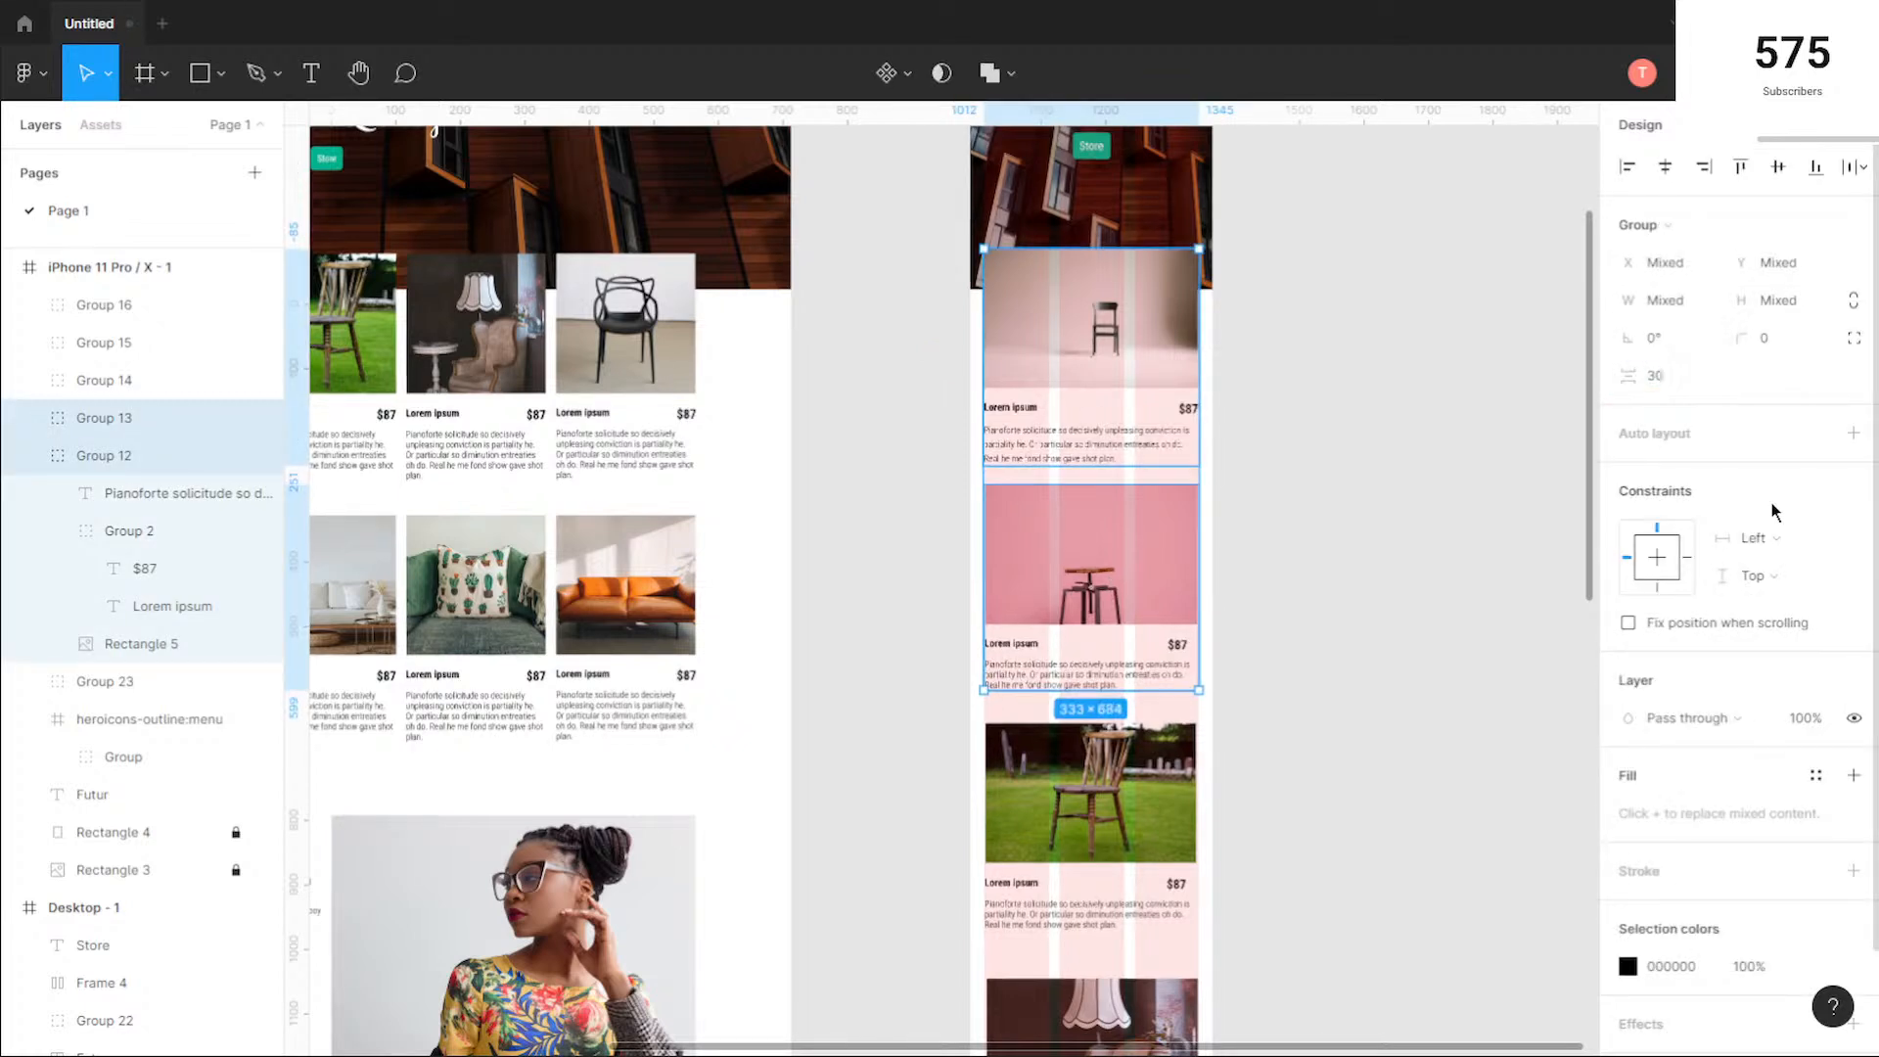
{"action": "left_click", "coordinate": [1671, 379]}
{"action": "type", "text": "20"}
{"action": "key", "text": "Return"}
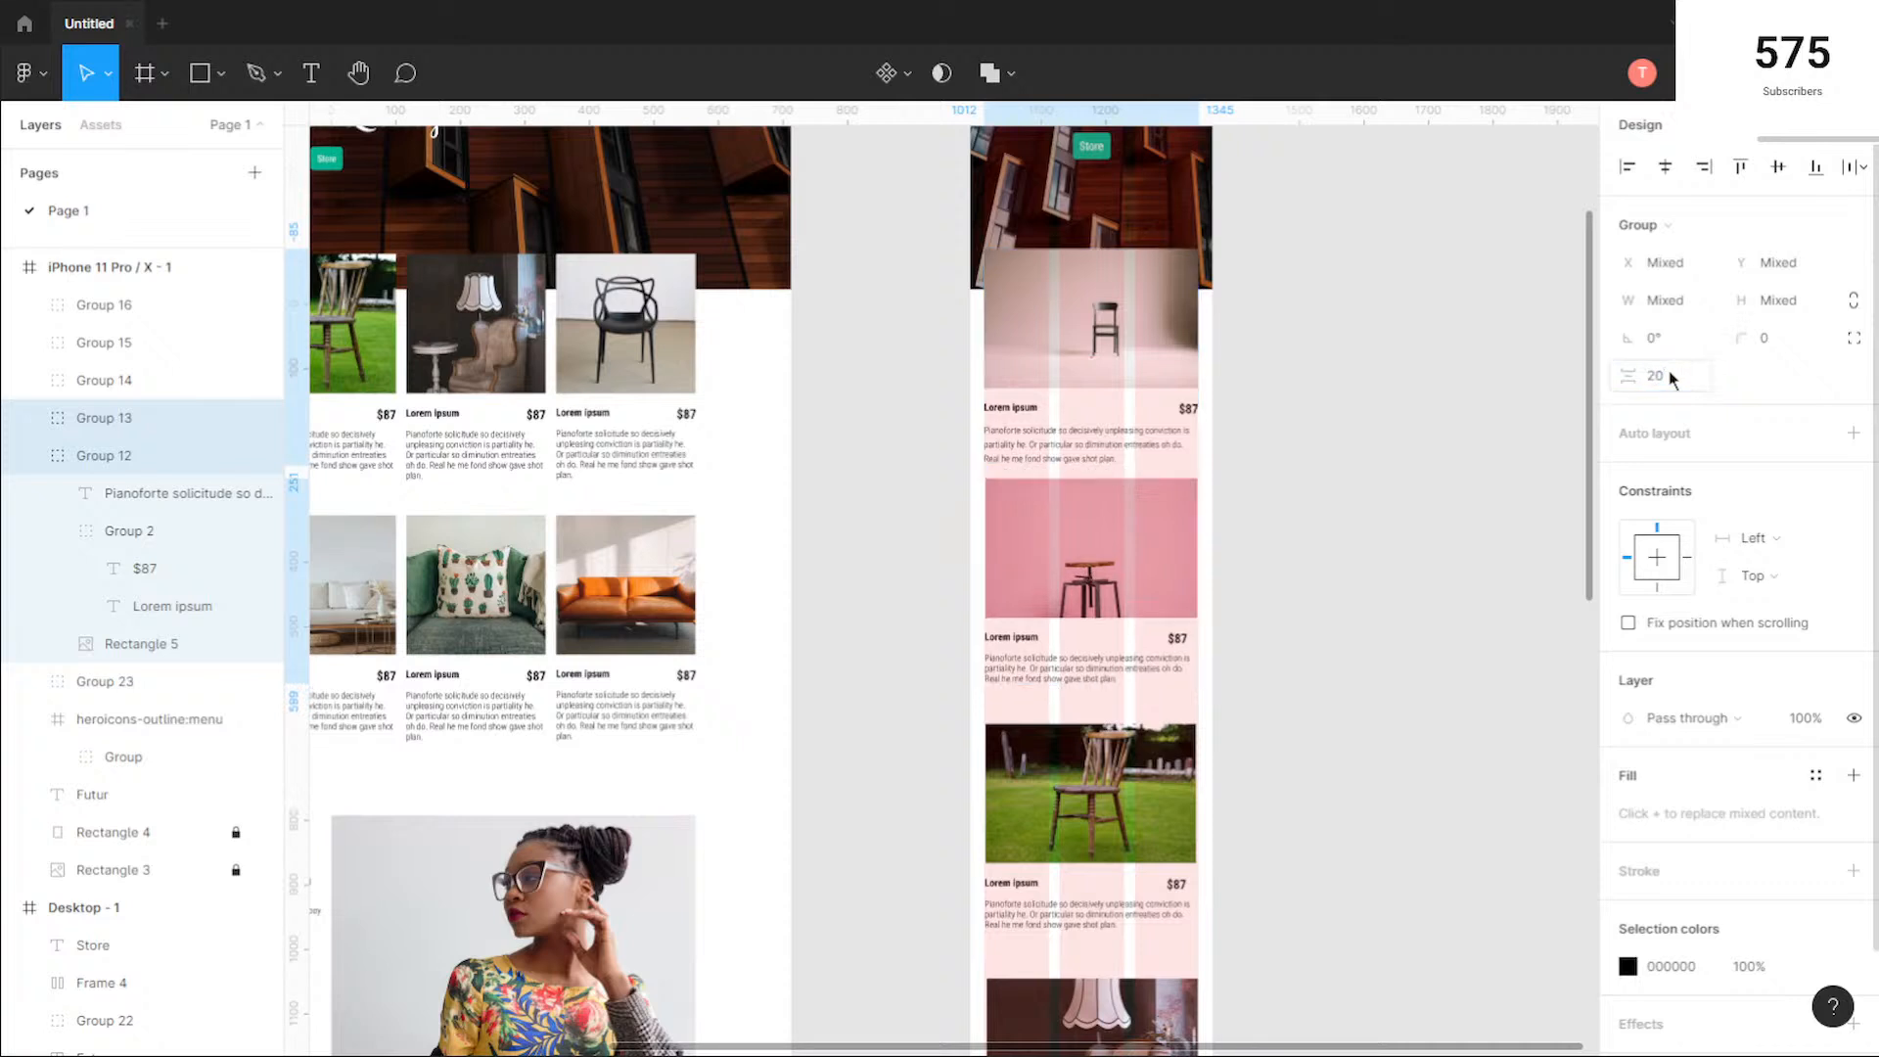
Step: Set the vertical spacing between the pink stool card and the wooden chair card to 20
{"action": "scroll", "coordinate": [1413, 604], "scroll_direction": "down", "scroll_amount": 2}
{"action": "left_click_drag", "start_coordinate": [1359, 529], "coordinate": [1106, 554]}
{"action": "left_click", "coordinate": [1181, 708], "text": "shift"}
{"action": "left_click", "coordinate": [1675, 377]}
{"action": "type", "text": "20"}
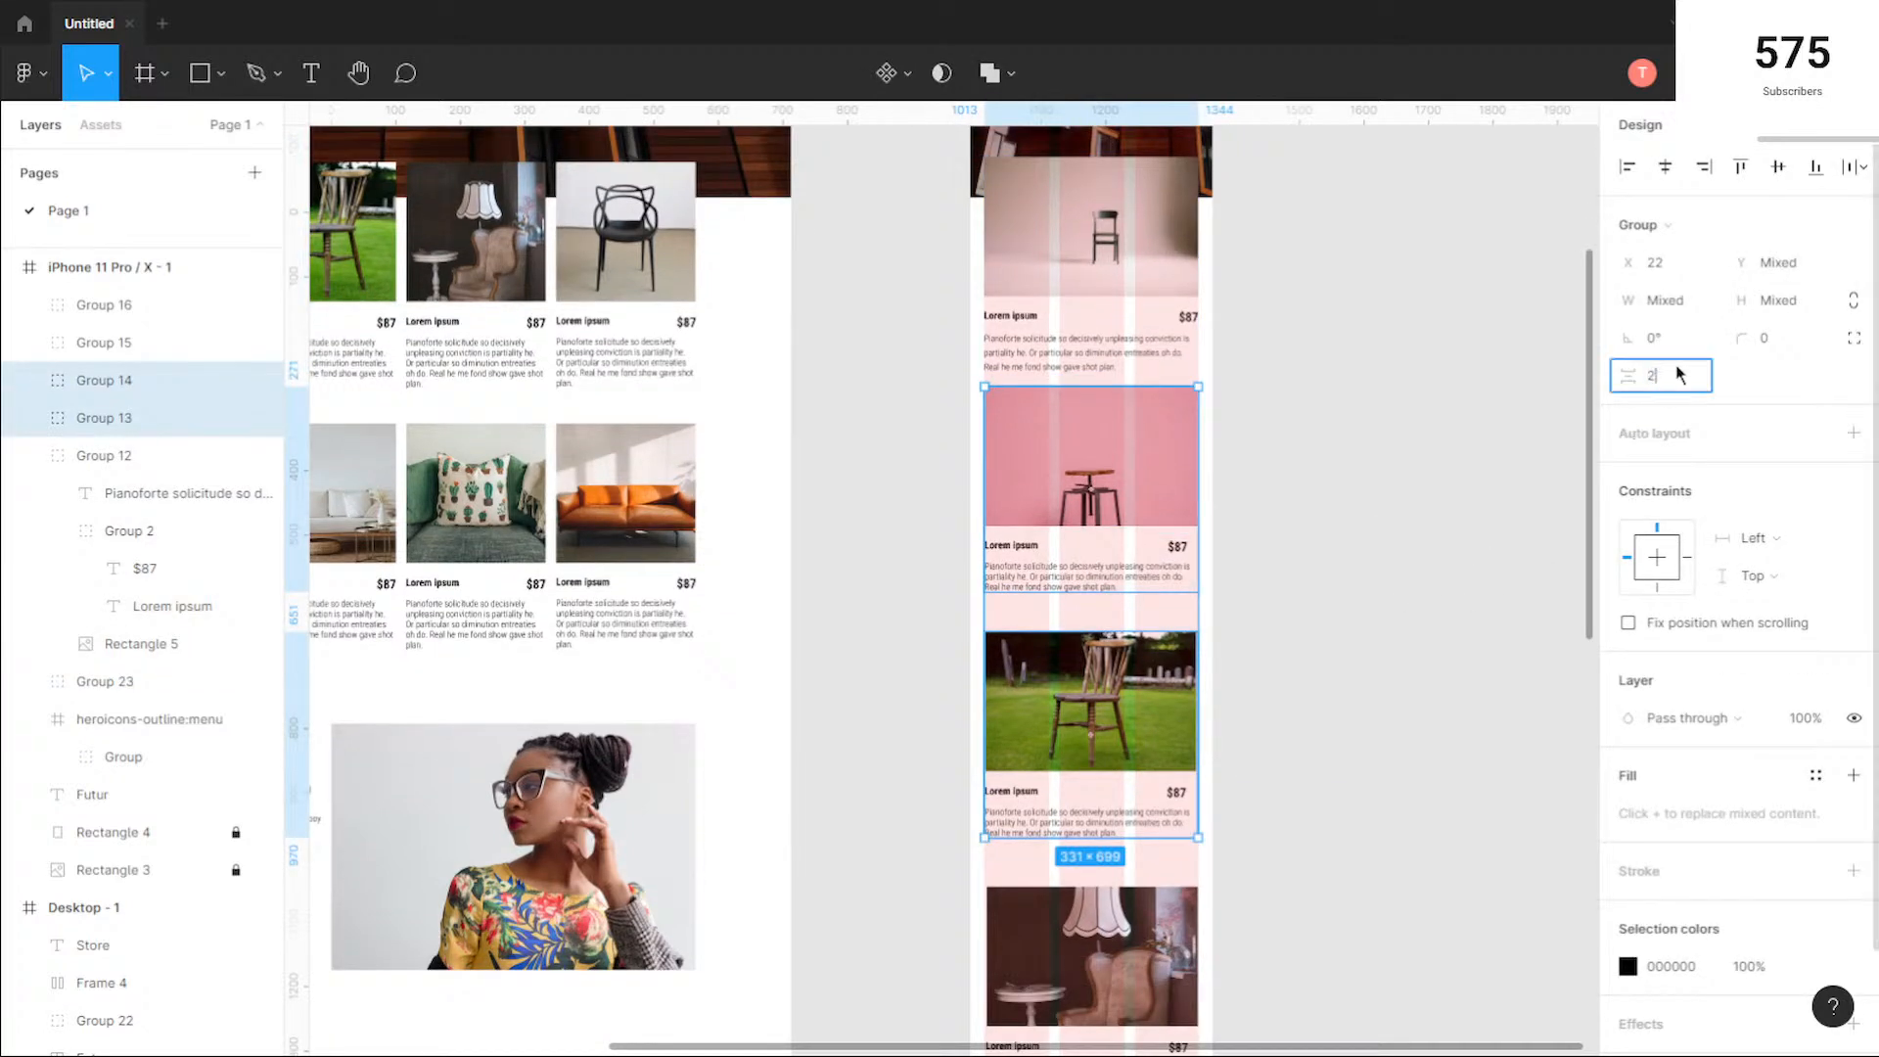
{"action": "key", "text": "Return"}
Step: Set the vertical spacing between the wooden chair card and the lamp card to 20
{"action": "scroll", "coordinate": [1370, 686], "scroll_direction": "down", "scroll_amount": 5}
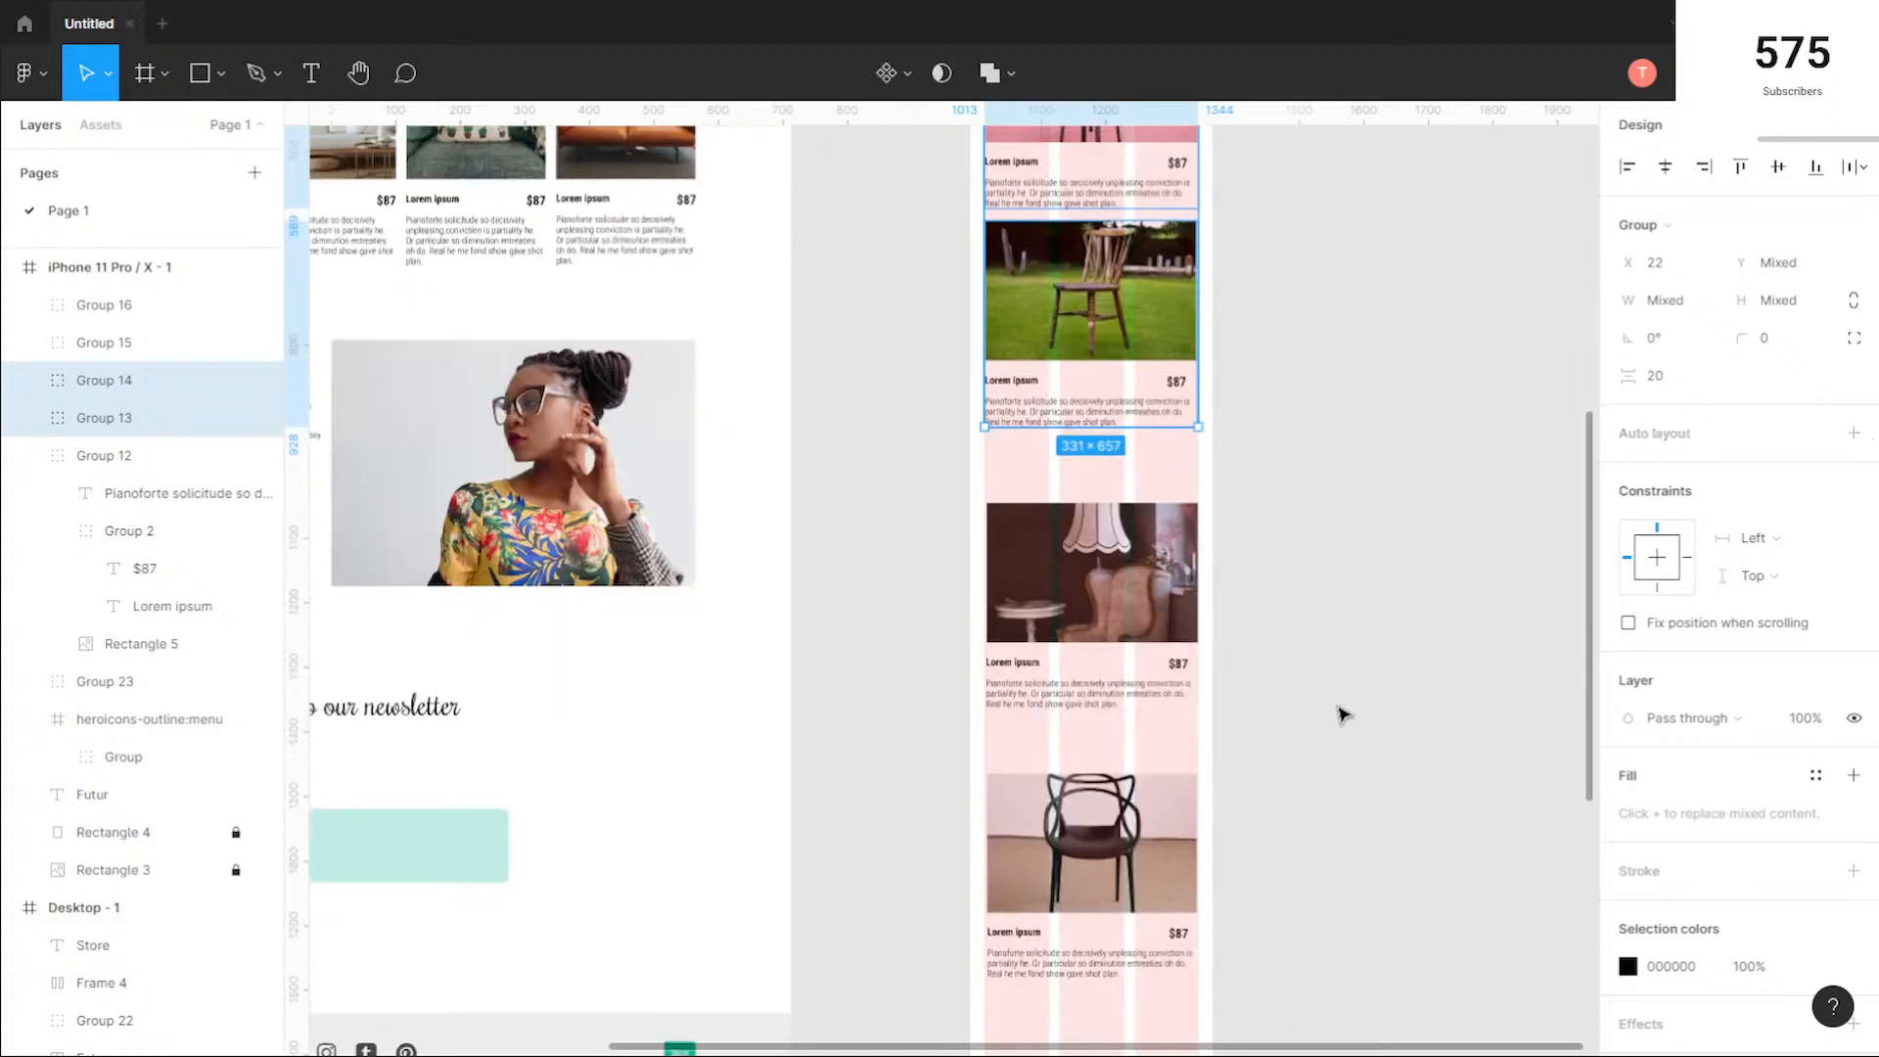
{"action": "left_click", "coordinate": [1288, 415]}
{"action": "left_click", "coordinate": [1176, 382]}
{"action": "left_click", "coordinate": [1092, 578], "text": "shift"}
{"action": "left_click", "coordinate": [1664, 376]}
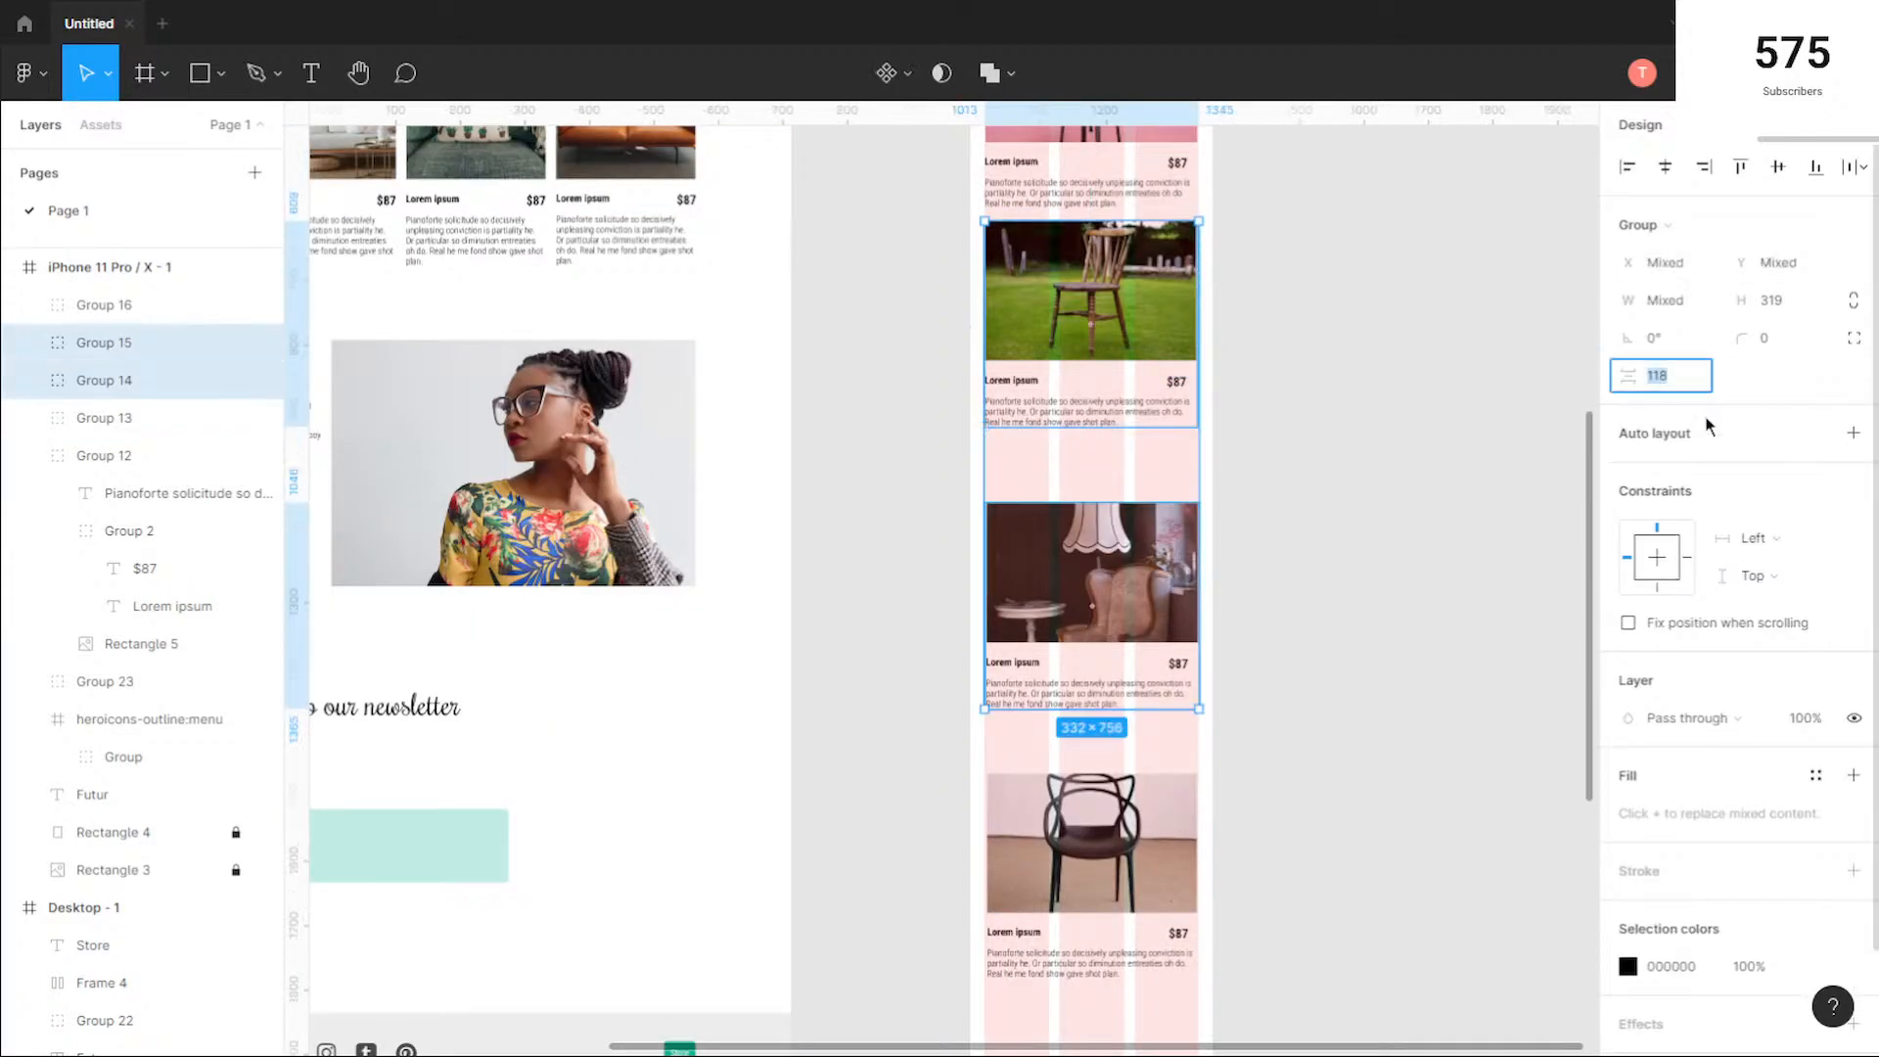
{"action": "type", "text": "20"}
{"action": "key", "text": "Return"}
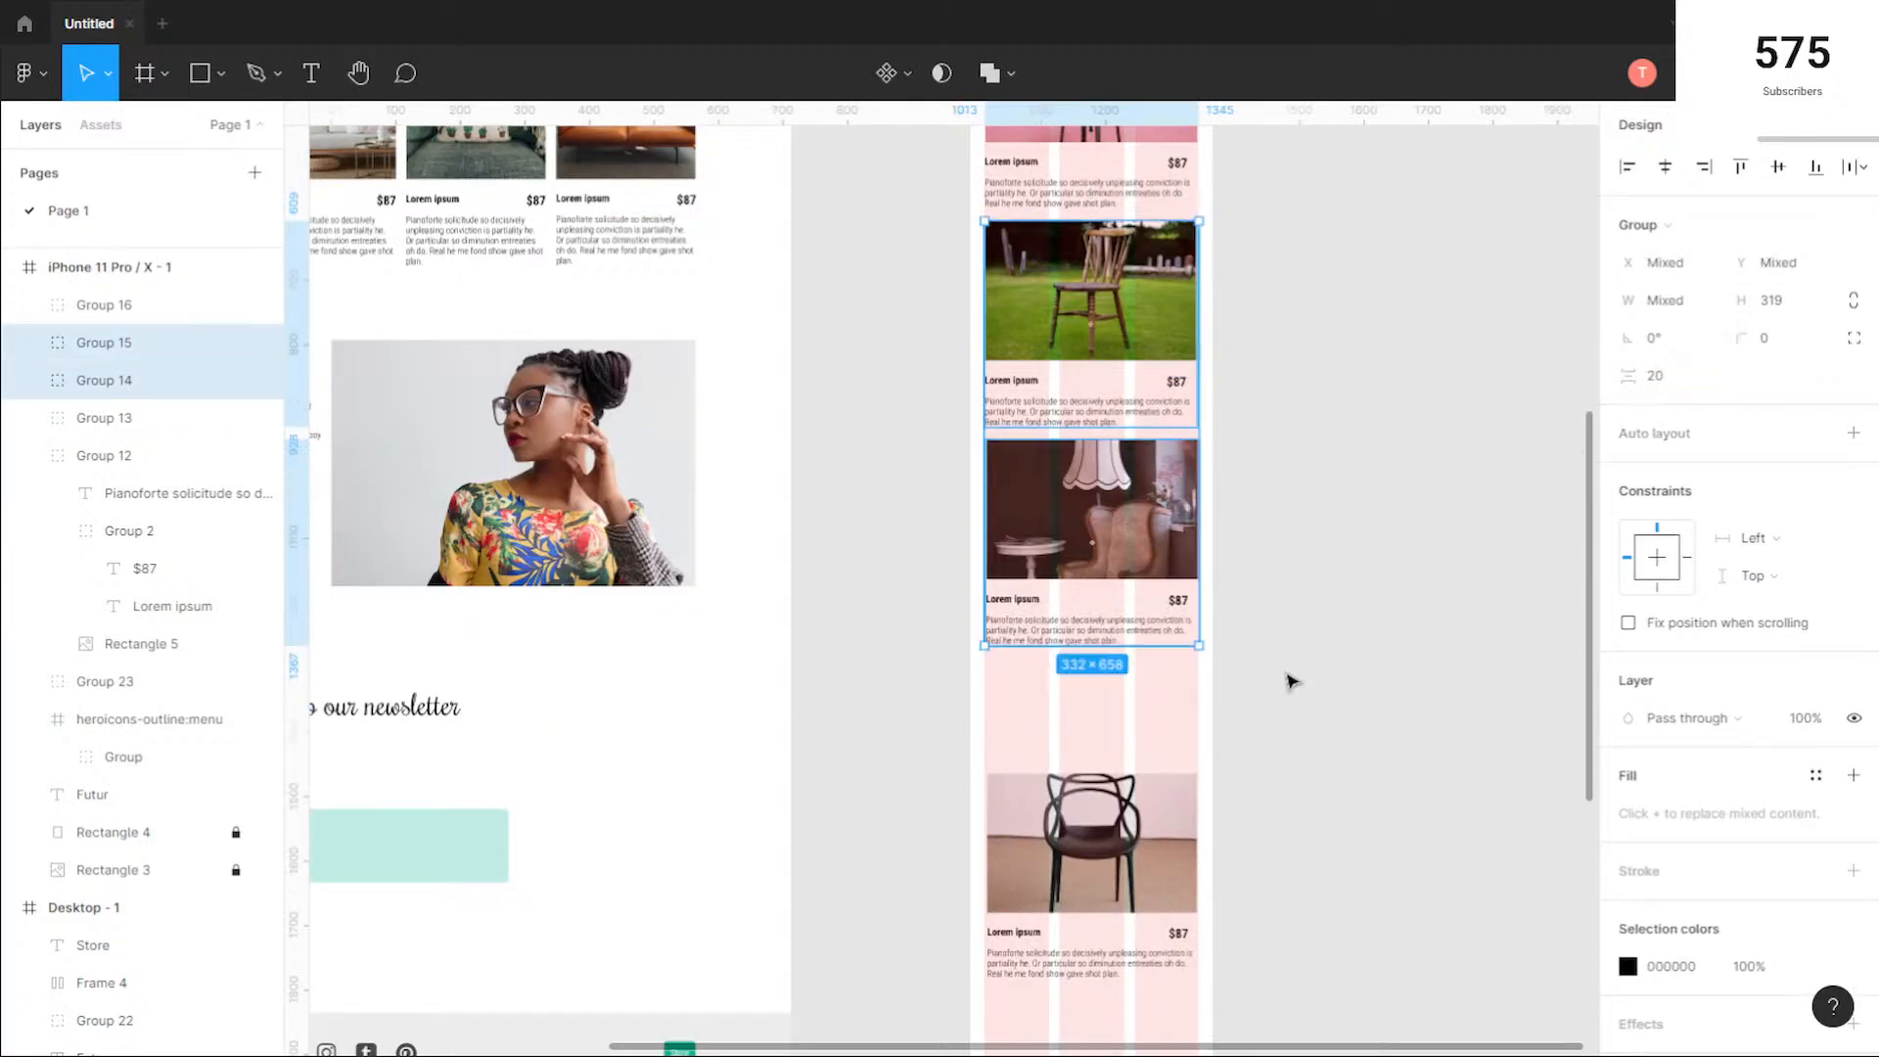
Step: Set the vertical spacing between the lamp card and the black chair card to 20
{"action": "scroll", "coordinate": [1290, 679], "scroll_direction": "down", "scroll_amount": 1}
{"action": "left_click", "coordinate": [1295, 679]}
{"action": "left_click_drag", "start_coordinate": [1314, 541], "coordinate": [1106, 827]}
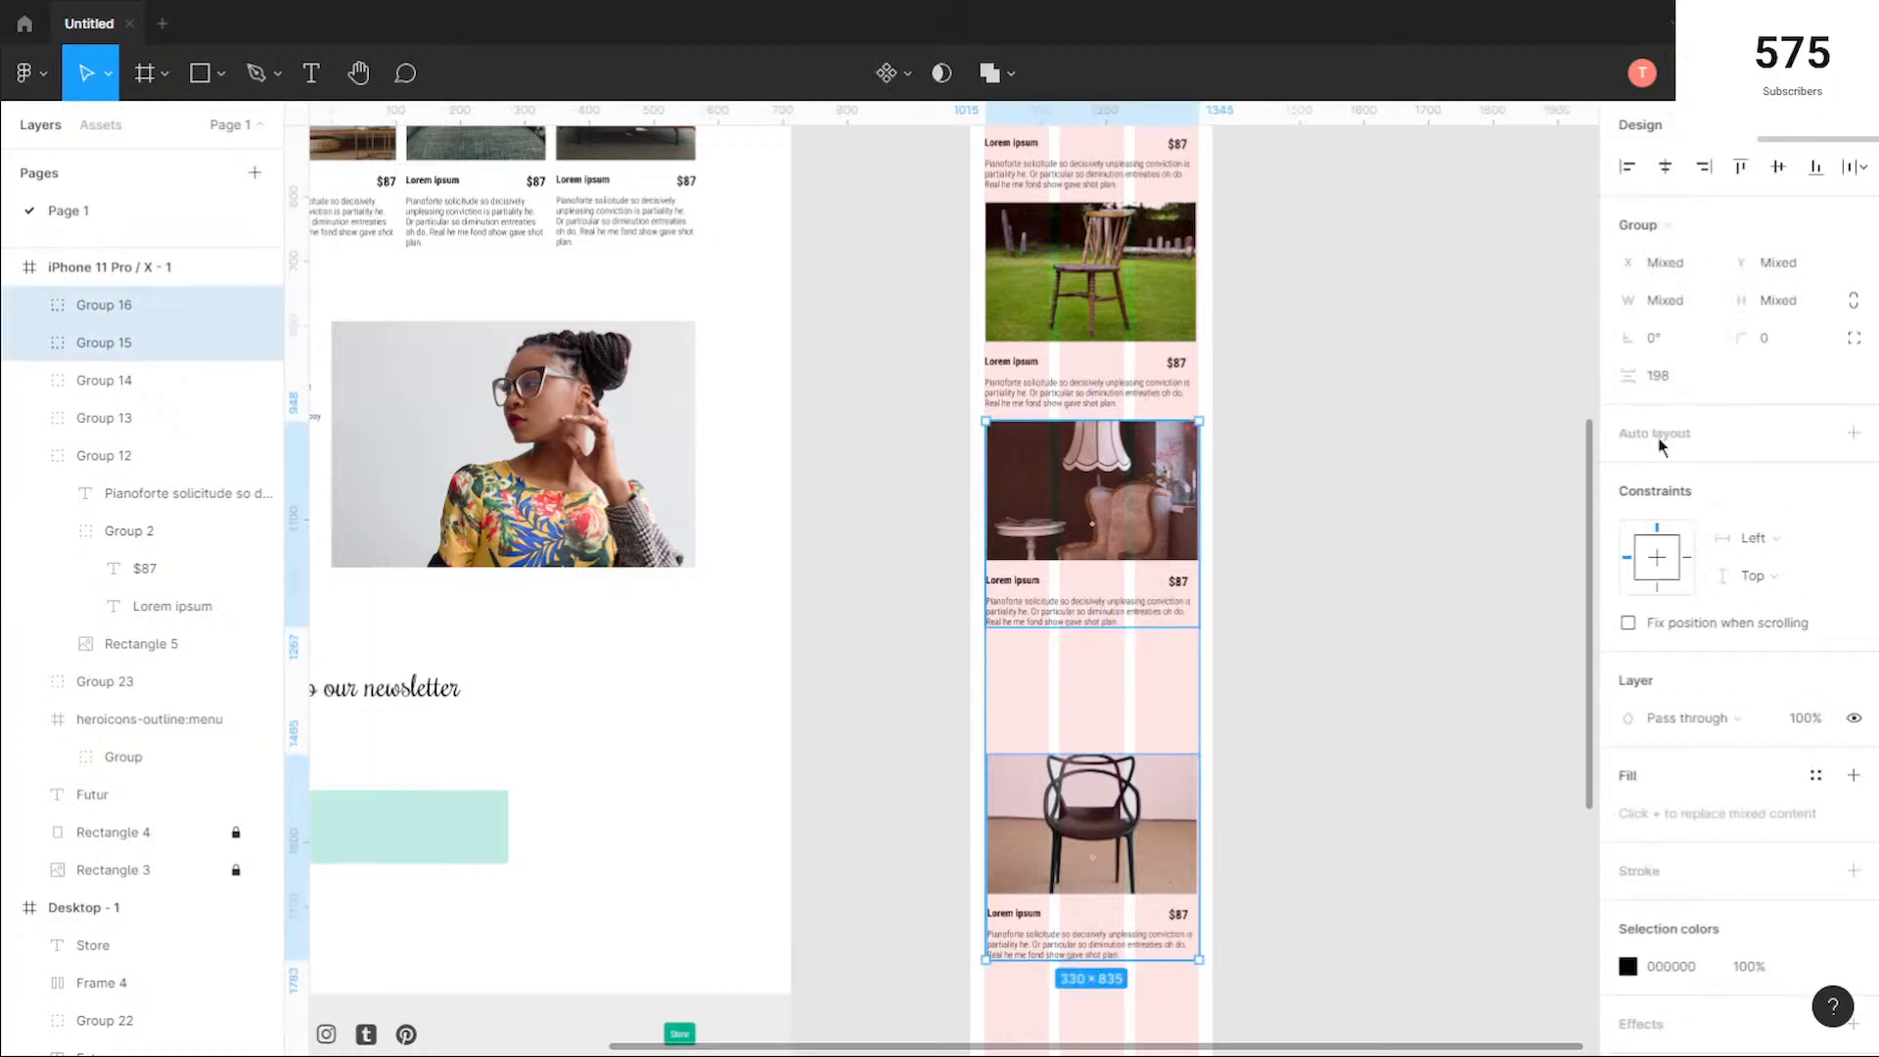
{"action": "left_click", "coordinate": [1680, 380]}
{"action": "type", "text": "20"}
{"action": "key", "text": "Return"}
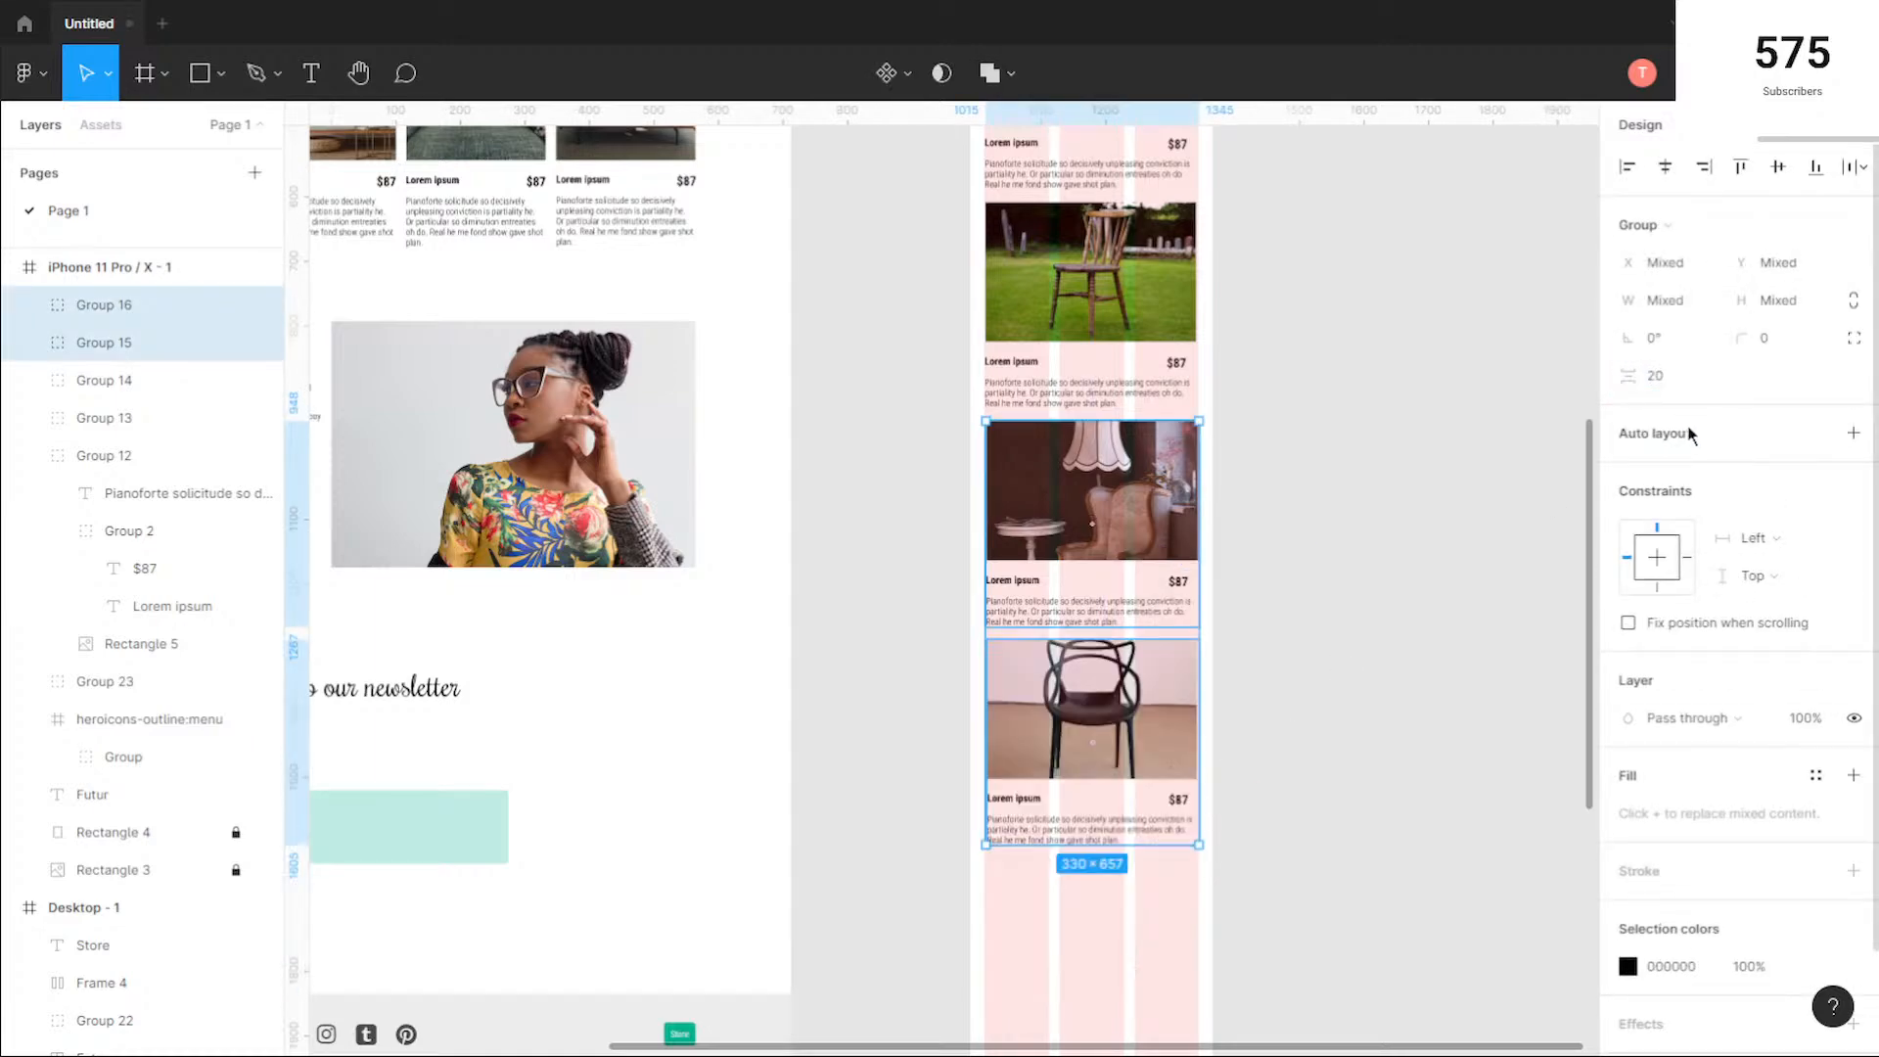
{"action": "left_click", "coordinate": [1341, 825]}
Step: Extend both sides of the pink stool photo to the outer edges of the column grid, starting at X 22
{"action": "scroll", "coordinate": [1273, 774], "scroll_direction": "down", "scroll_amount": 3}
{"action": "scroll", "coordinate": [1253, 720], "scroll_direction": "up", "scroll_amount": 10}
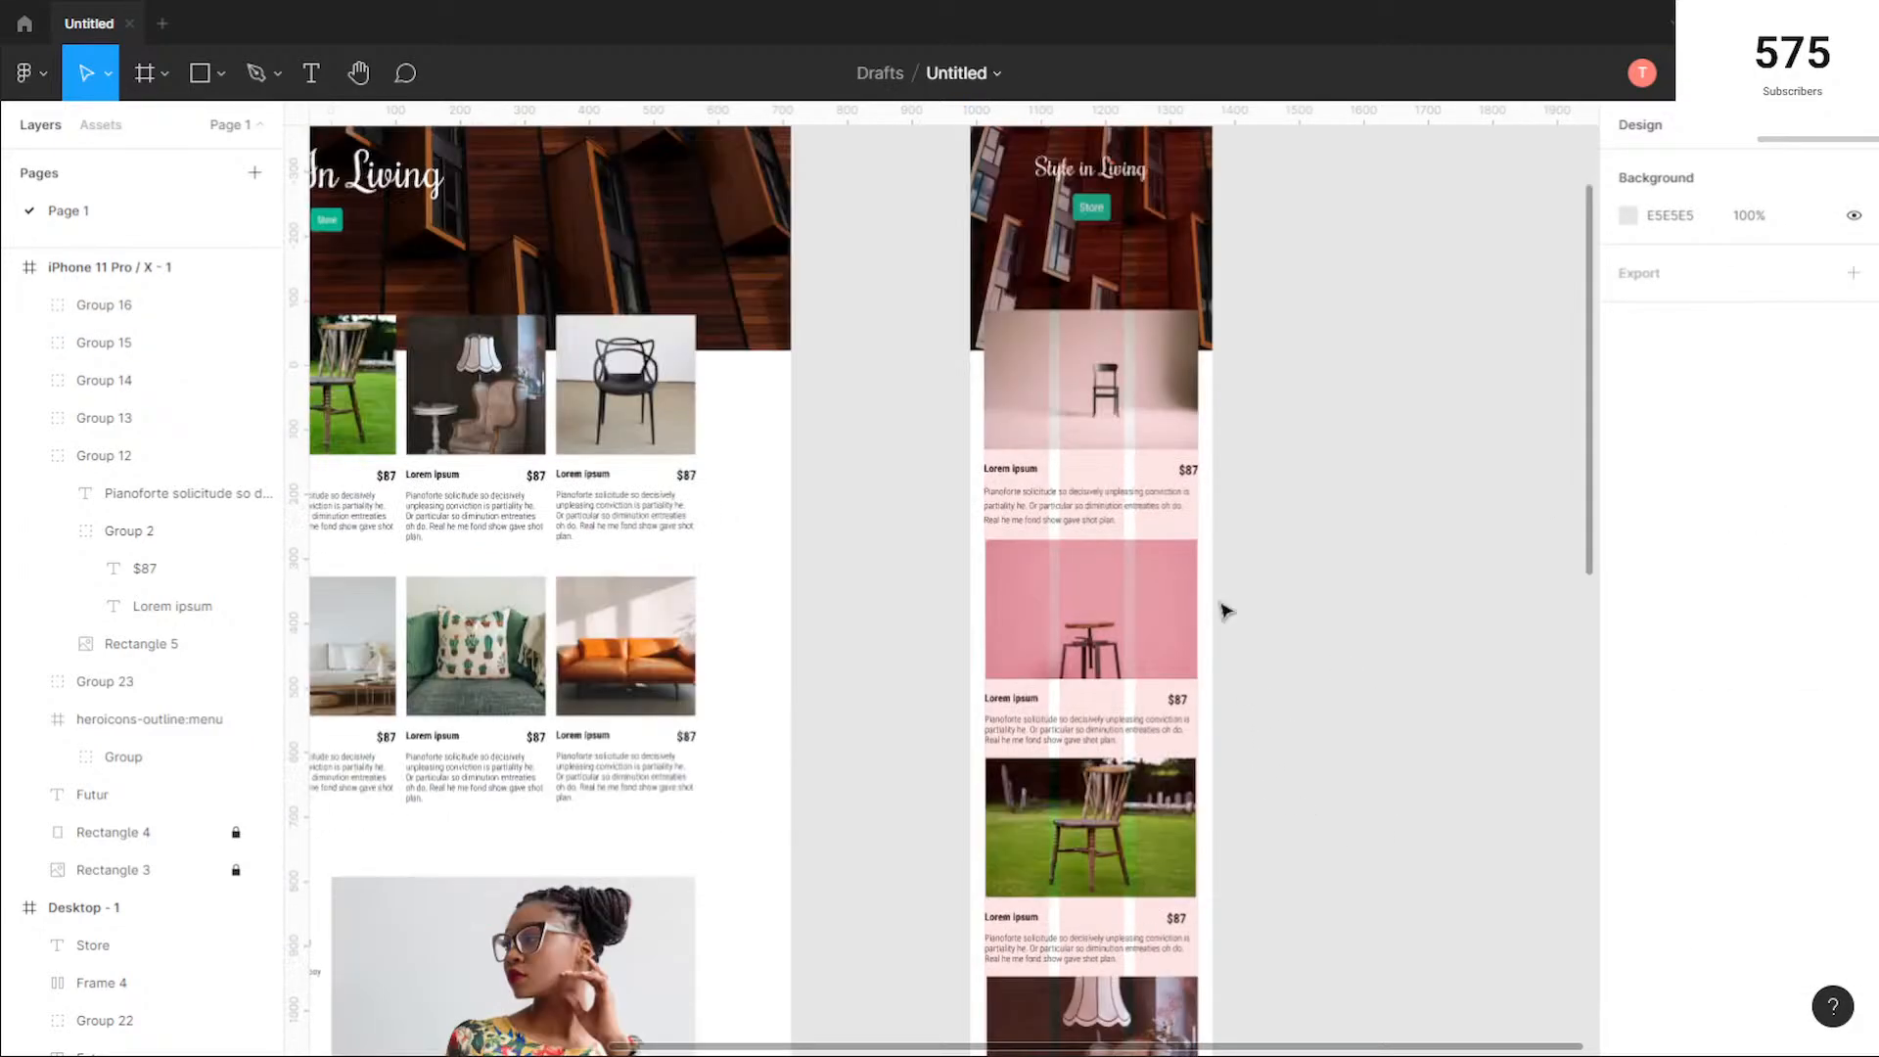
{"action": "scroll", "coordinate": [1241, 585], "scroll_direction": "up", "scroll_amount": 5}
{"action": "left_click", "coordinate": [814, 612]}
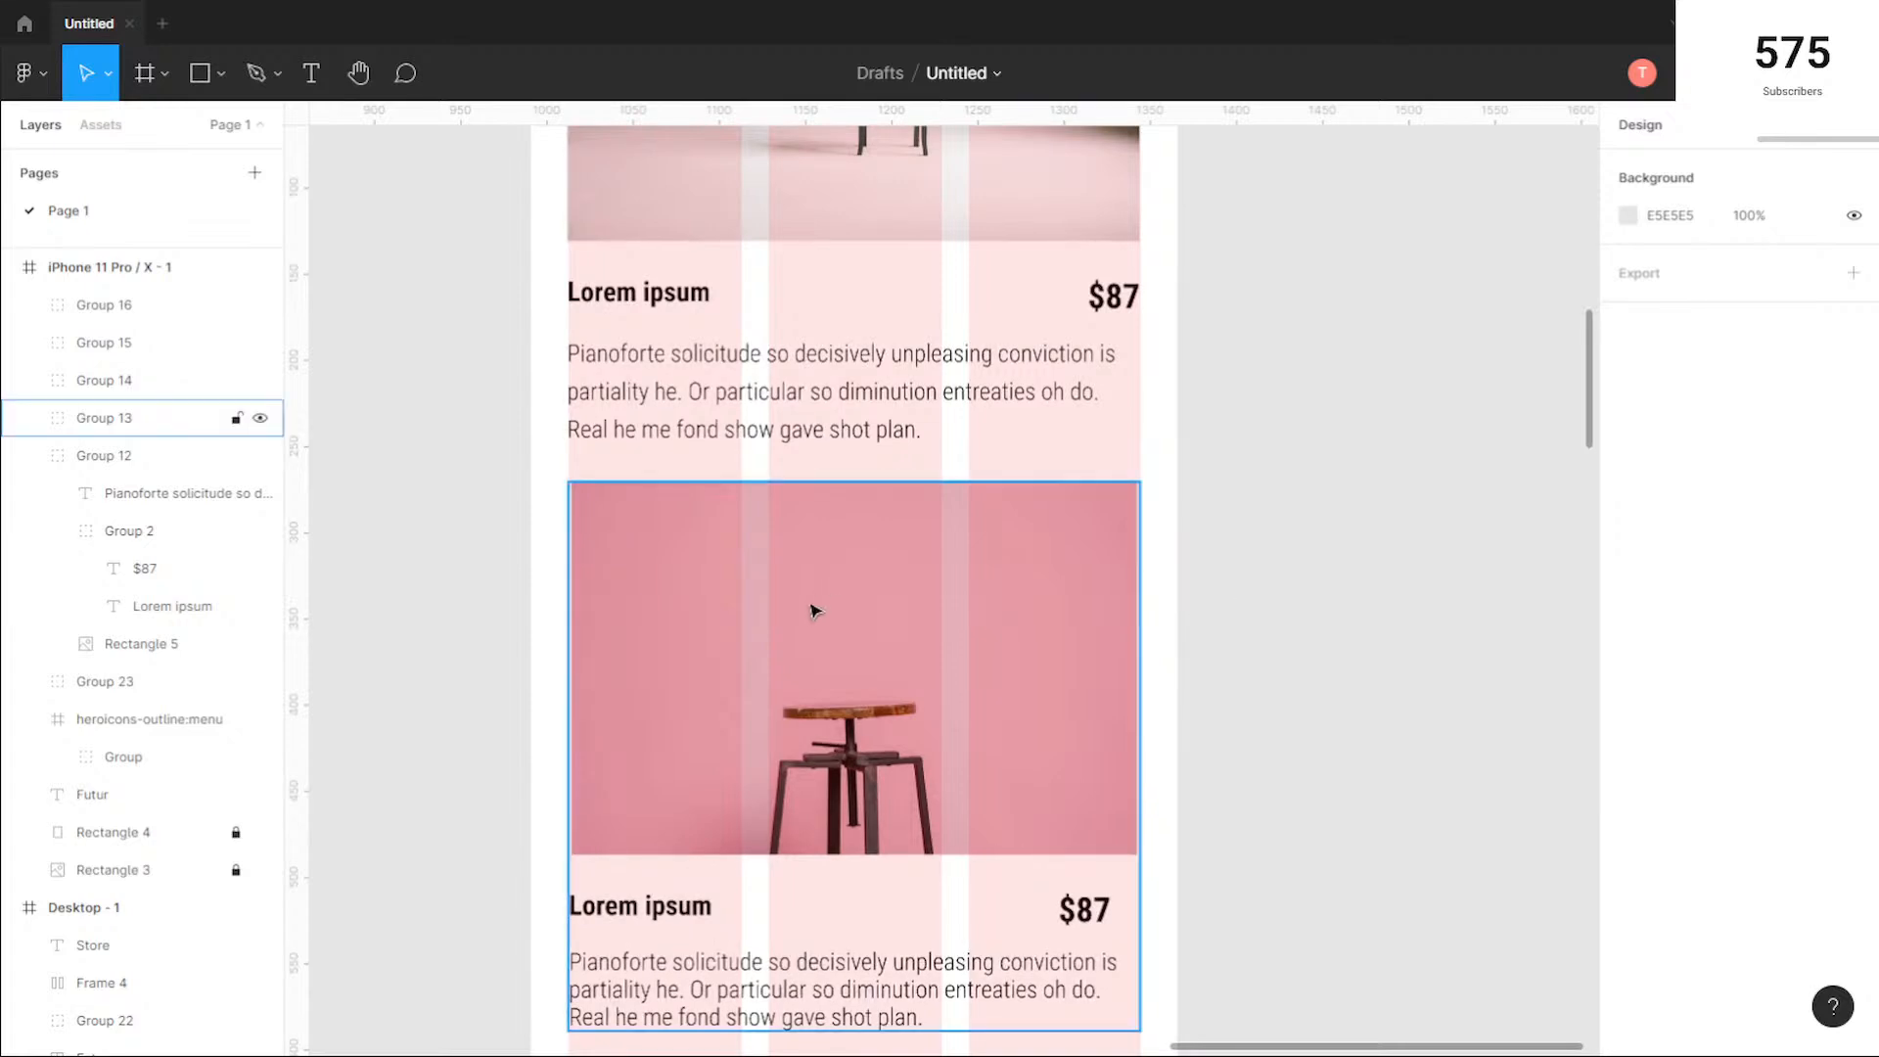
{"action": "scroll", "coordinate": [607, 614], "scroll_direction": "up", "scroll_amount": 6}
{"action": "double_click", "coordinate": [596, 613]}
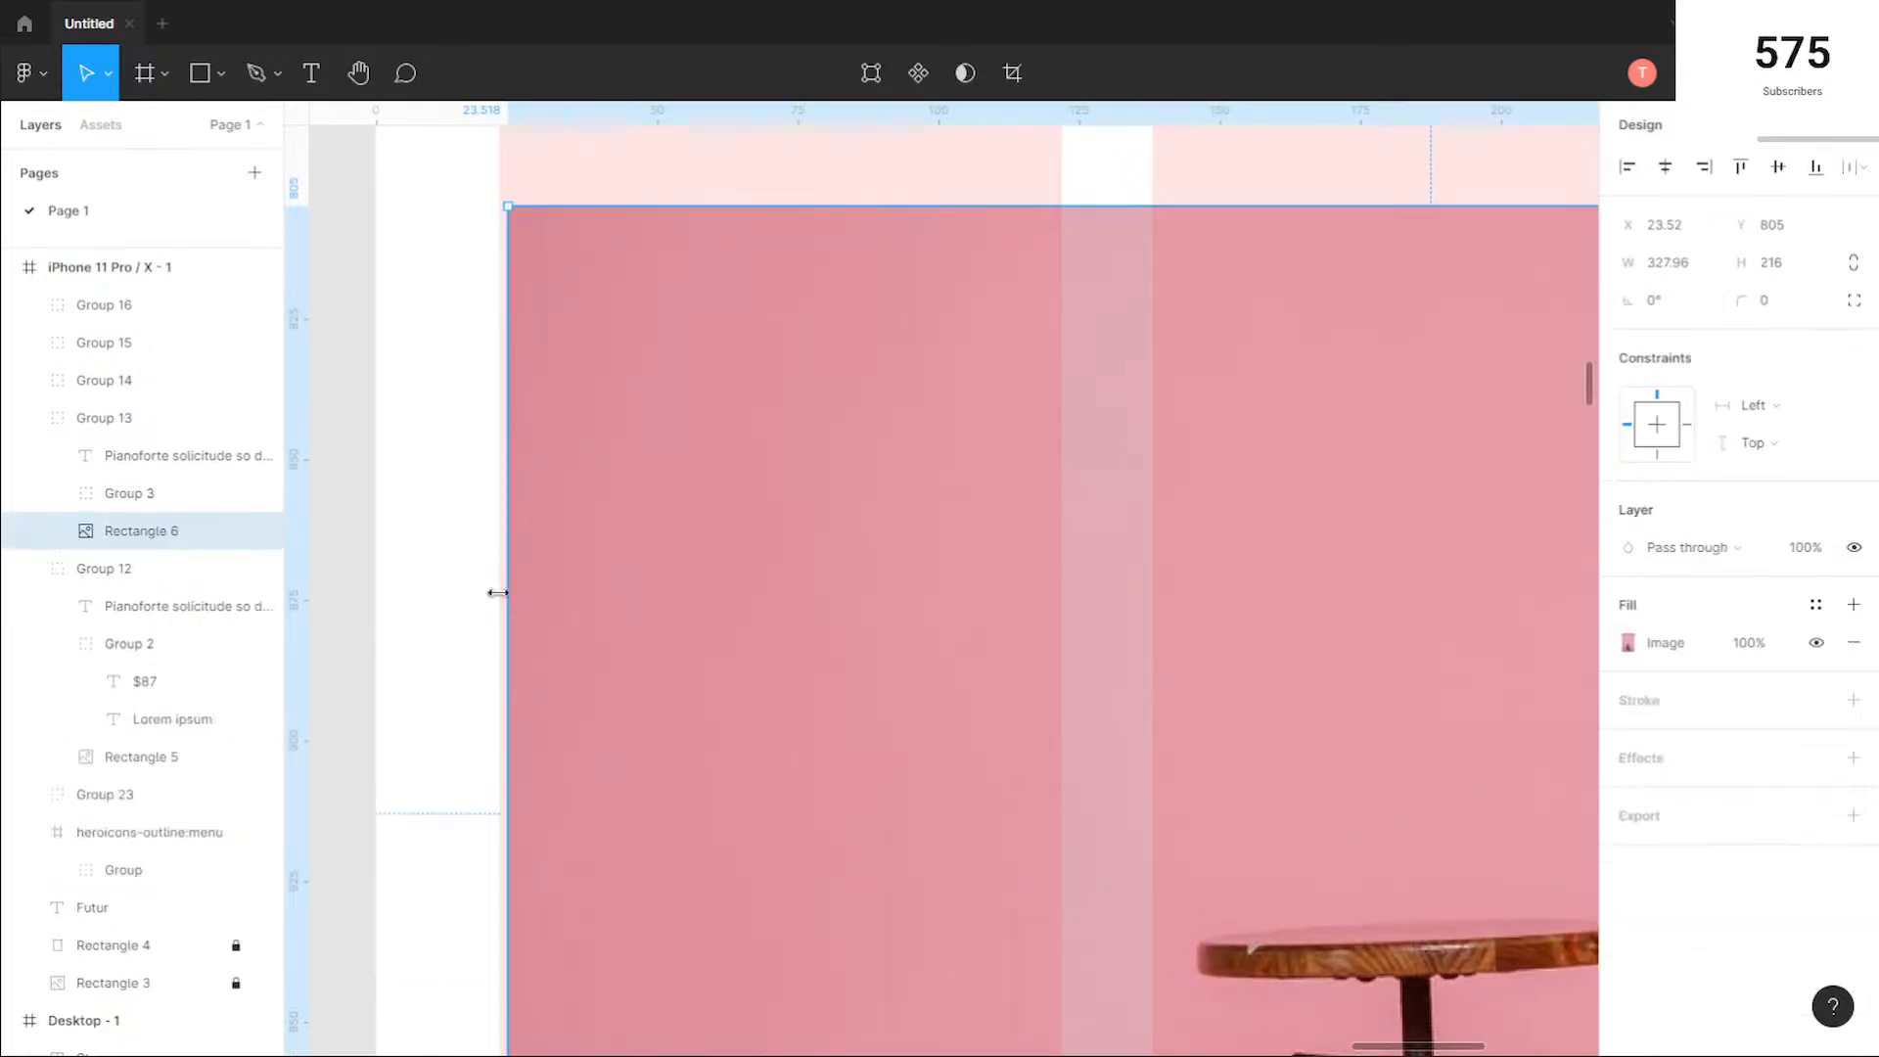
{"action": "left_click_drag", "start_coordinate": [498, 593], "coordinate": [490, 593]}
{"action": "left_click_drag", "start_coordinate": [1309, 634], "coordinate": [96, 629]}
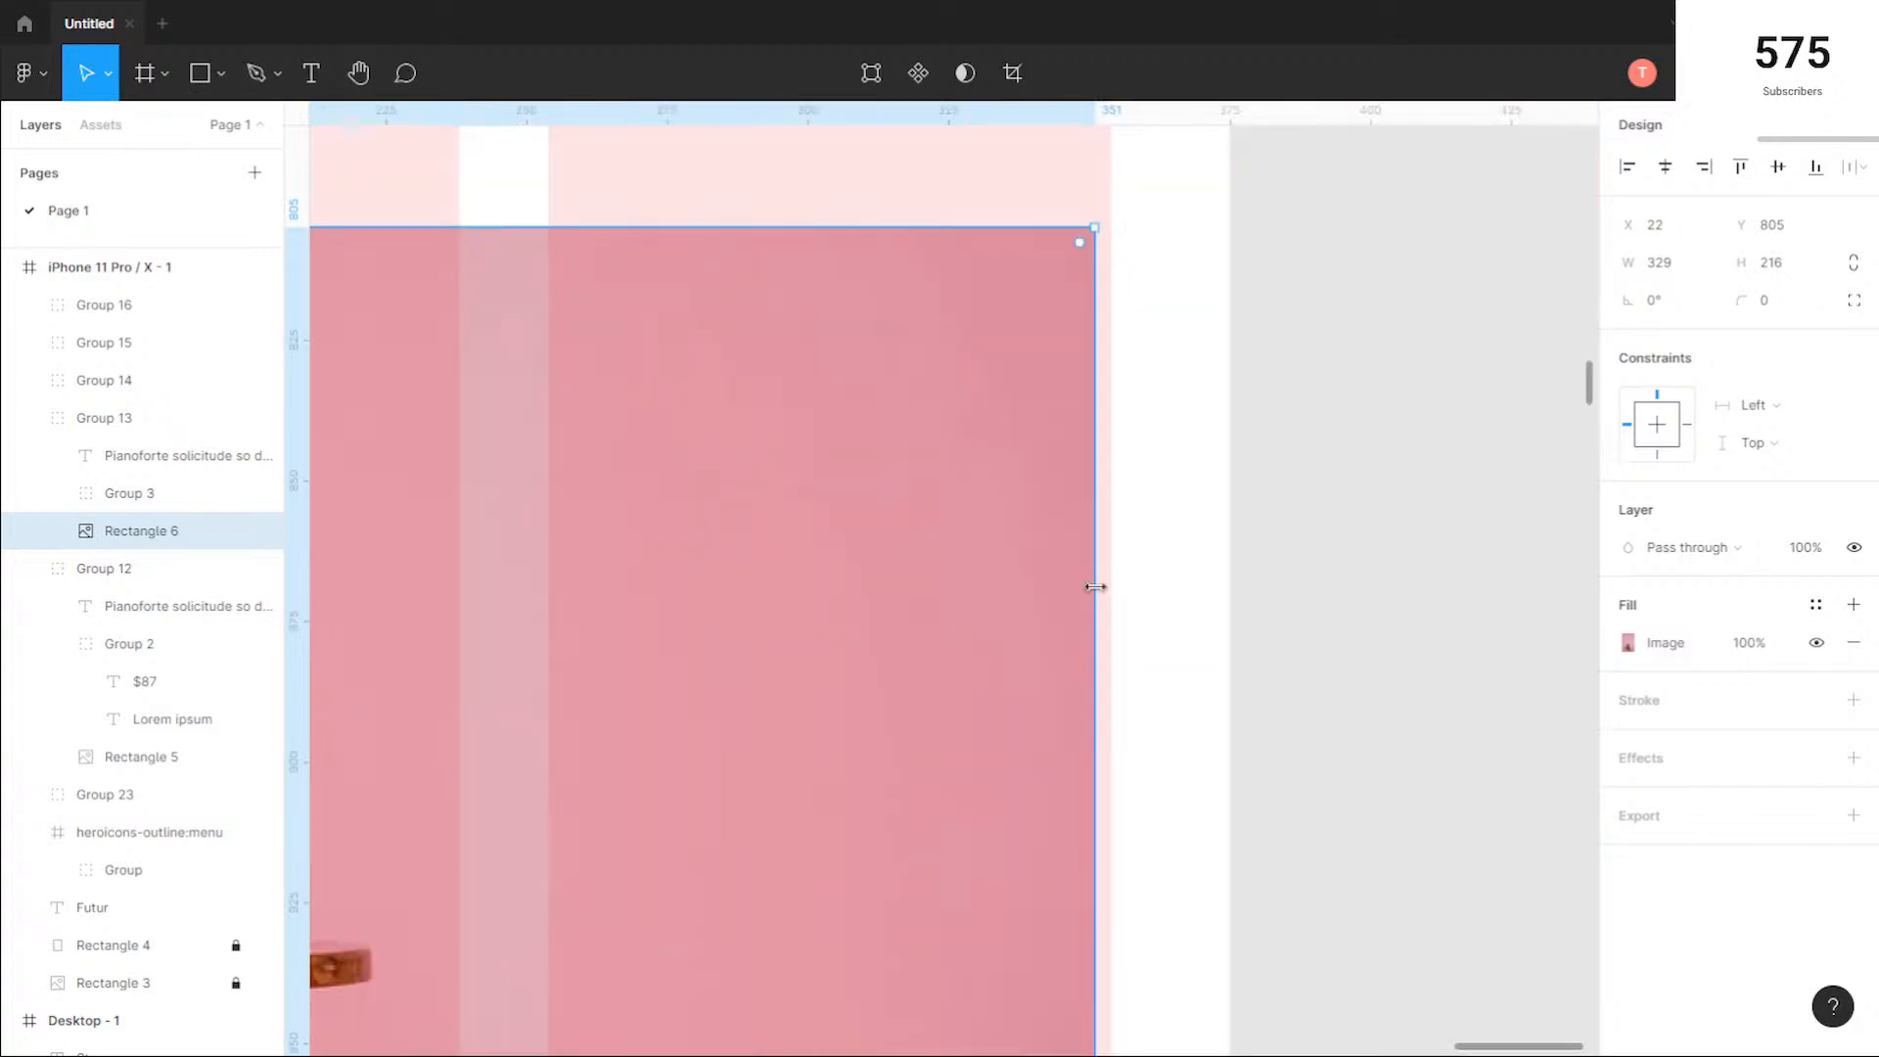
{"action": "left_click_drag", "start_coordinate": [1096, 587], "coordinate": [1111, 587]}
{"action": "scroll", "coordinate": [995, 640], "scroll_direction": "down", "scroll_amount": 4}
{"action": "left_click", "coordinate": [1256, 893]}
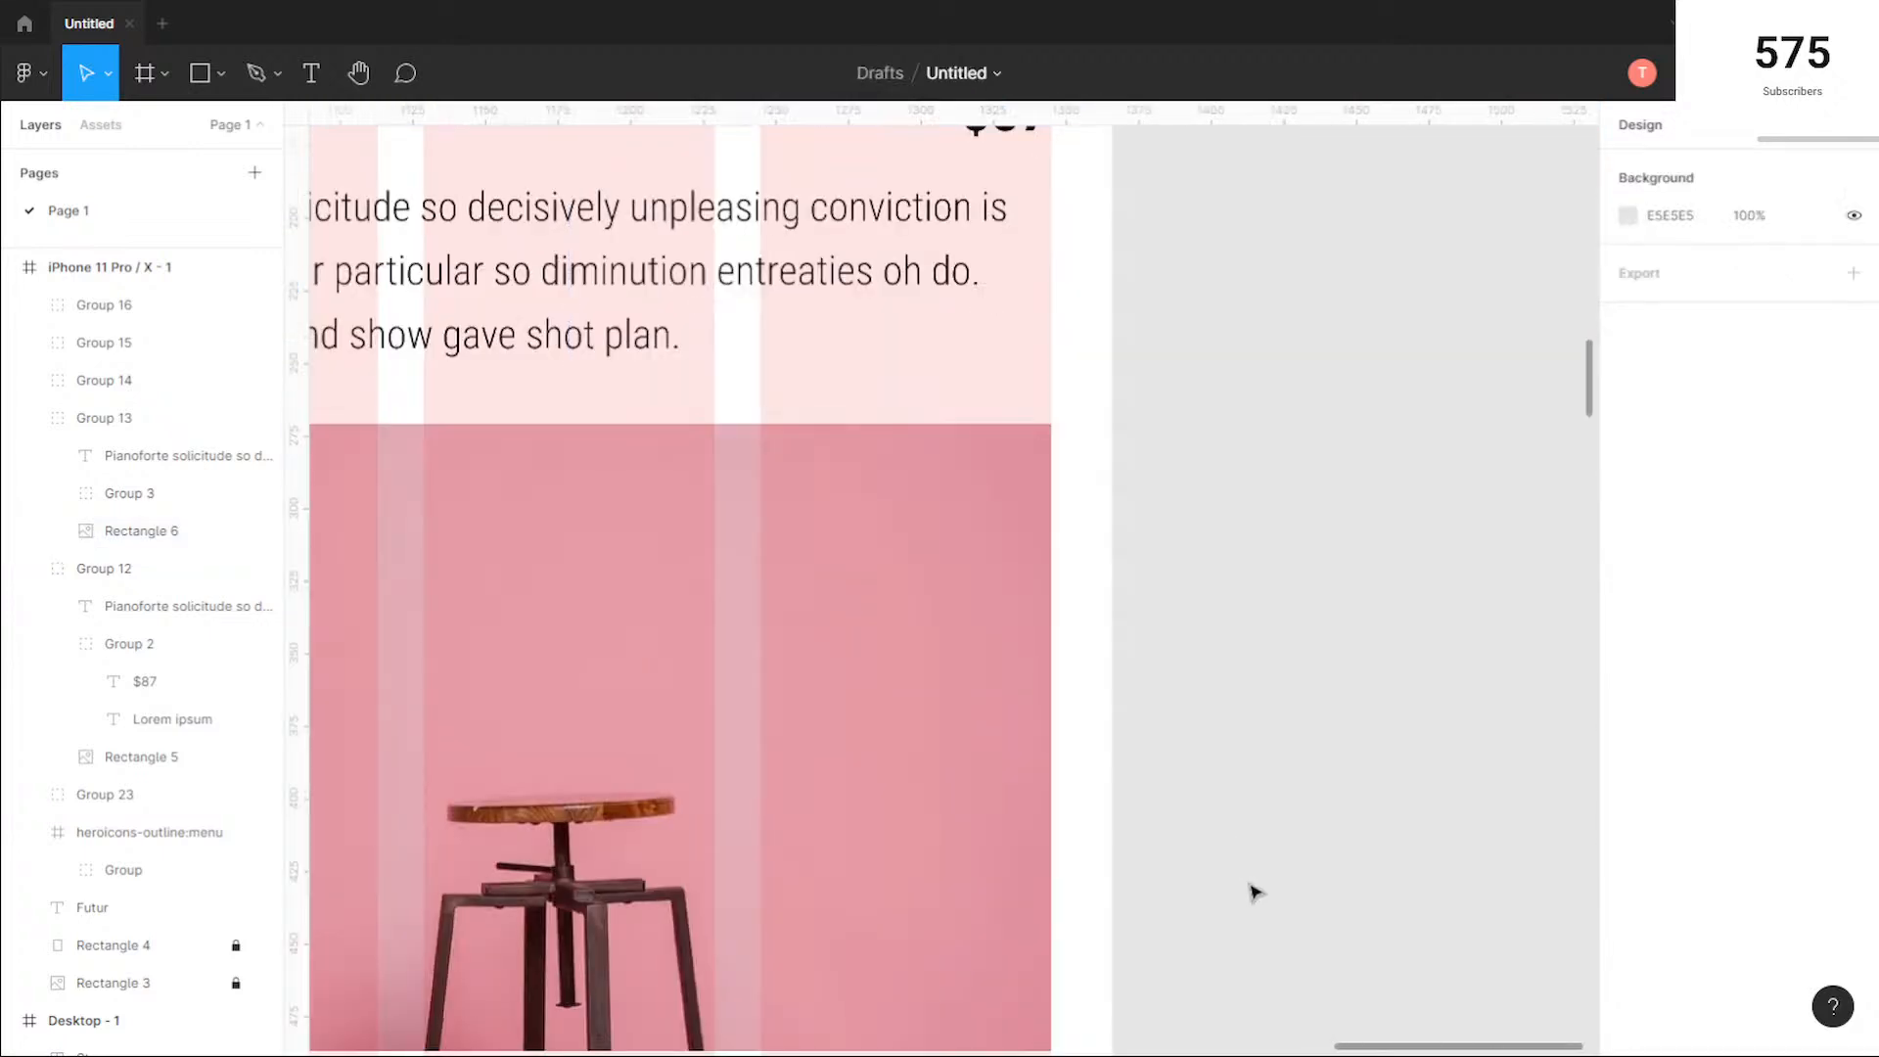
Step: Move the $87 price in the pink stool card to the column grid's right edge, at X 323 and Y 1042
{"action": "scroll", "coordinate": [1256, 893], "scroll_direction": "down", "scroll_amount": 4}
{"action": "left_click", "coordinate": [984, 695]}
{"action": "double_click", "coordinate": [984, 695]}
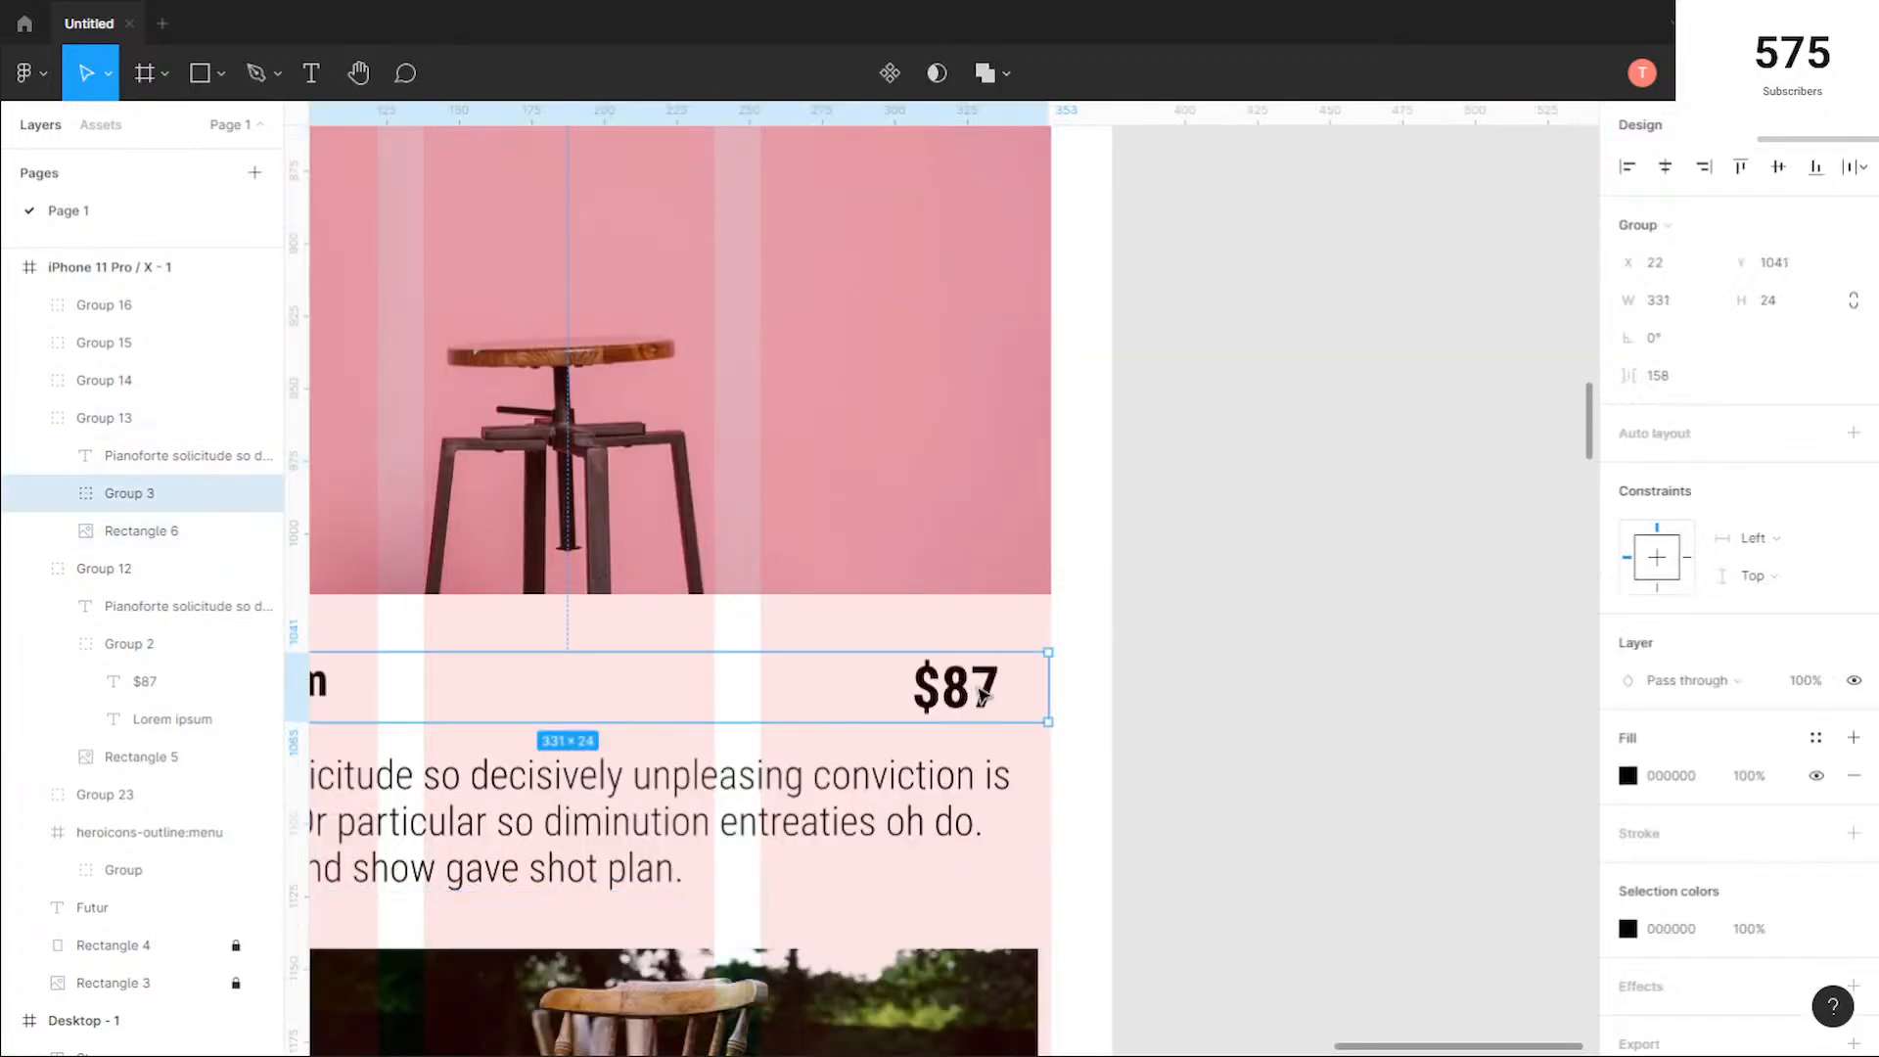
{"action": "left_click", "coordinate": [1133, 701]}
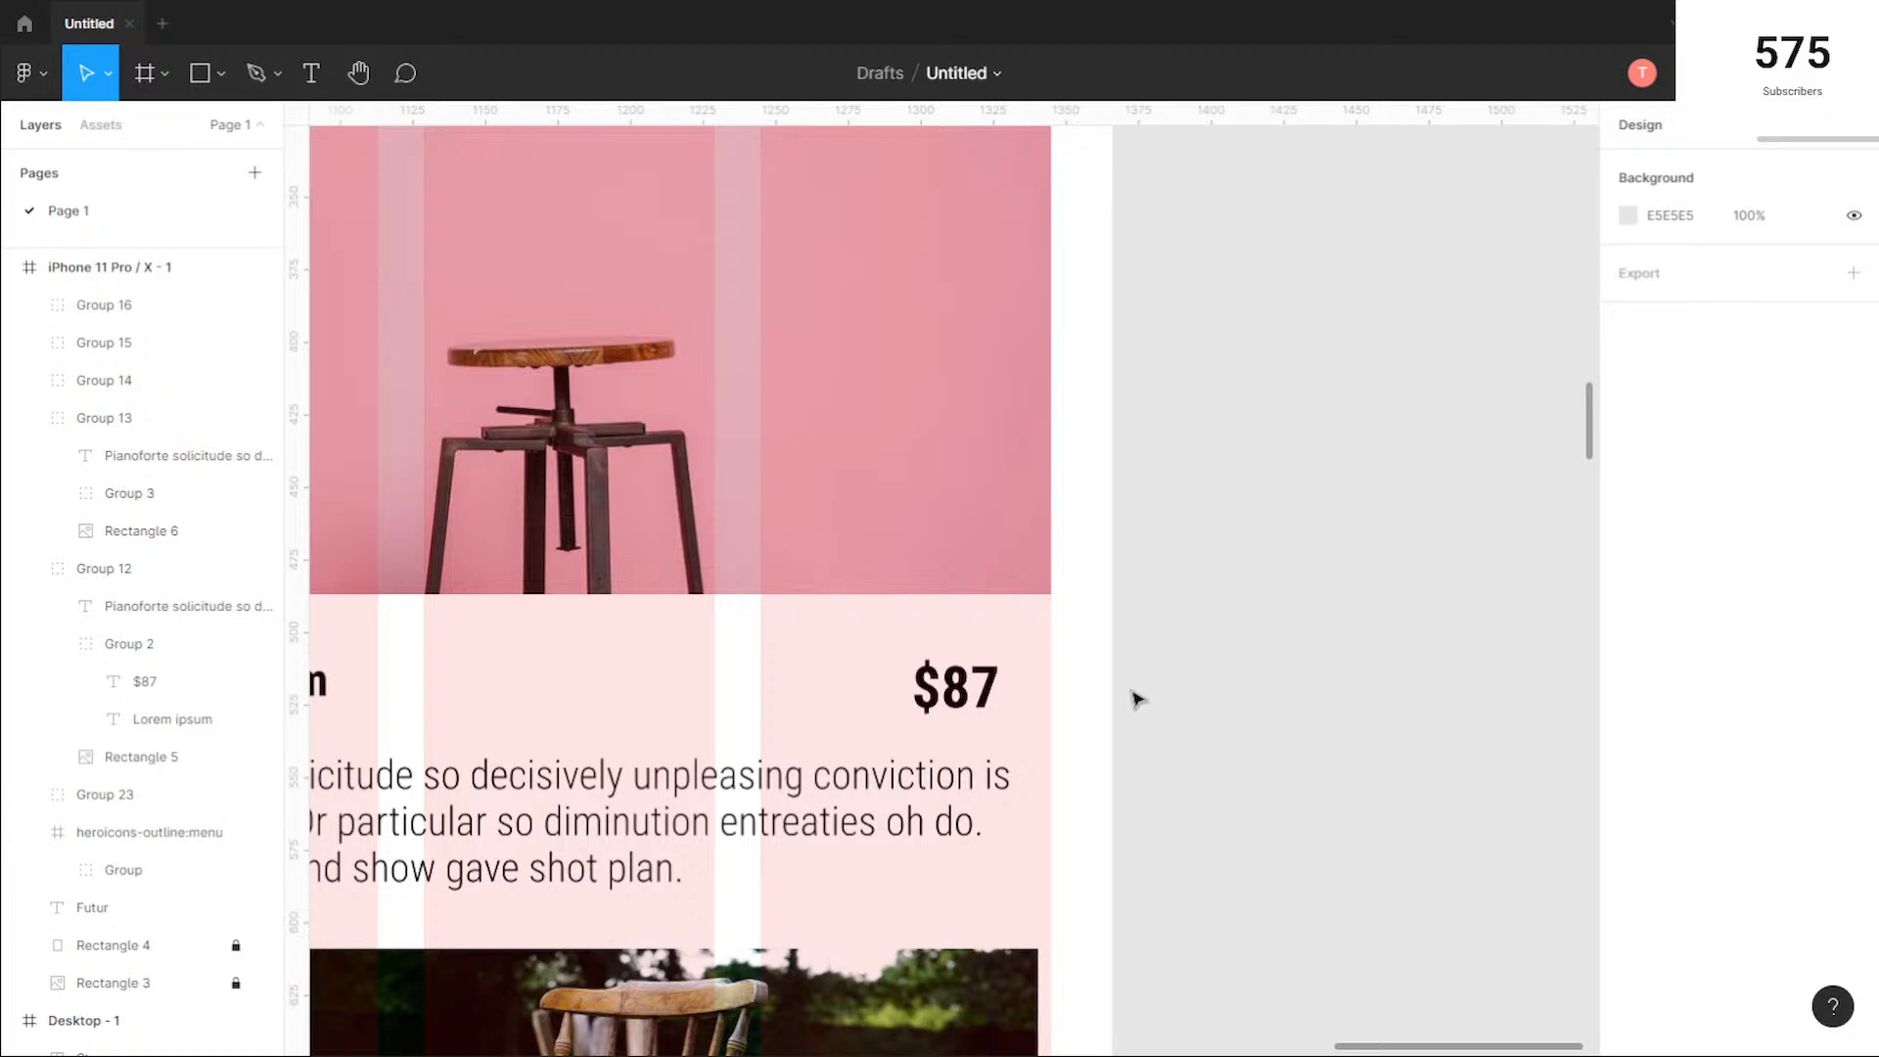
{"action": "double_click", "coordinate": [1012, 685]}
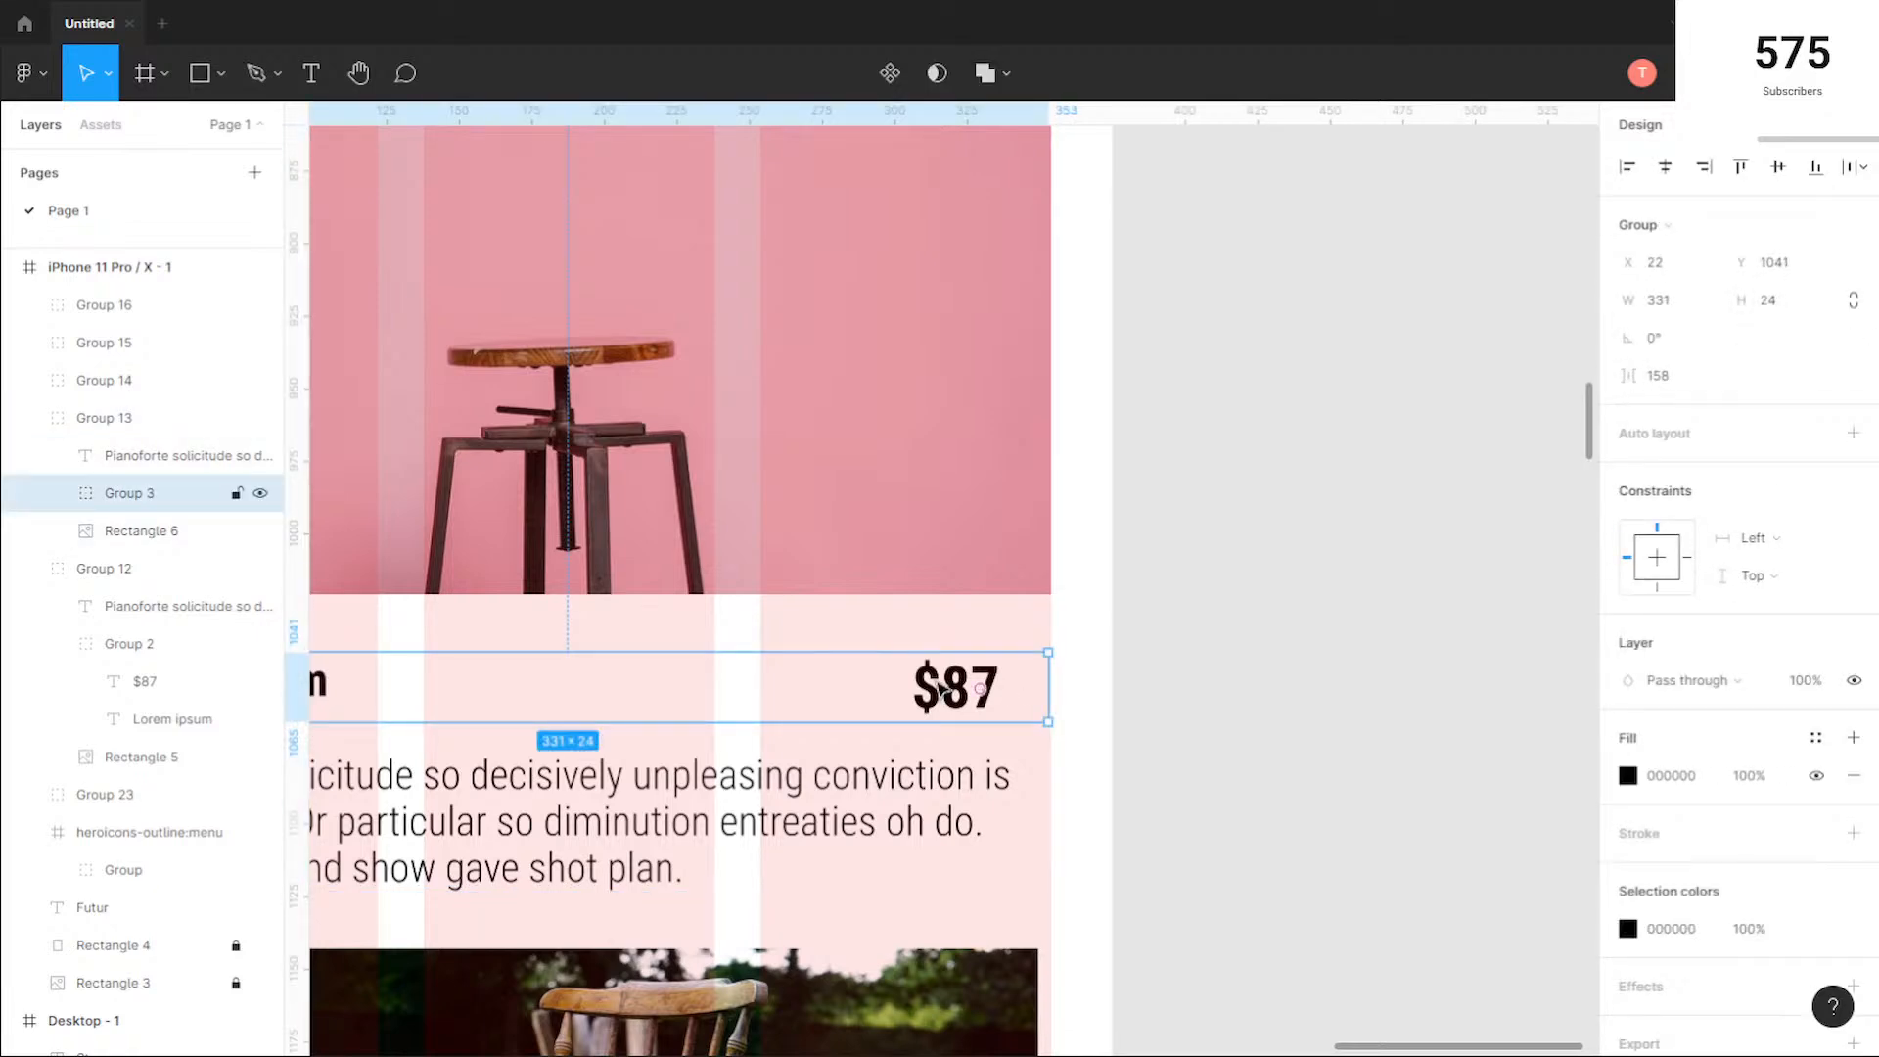
{"action": "left_click", "coordinate": [943, 690]}
{"action": "double_click", "coordinate": [1050, 690]}
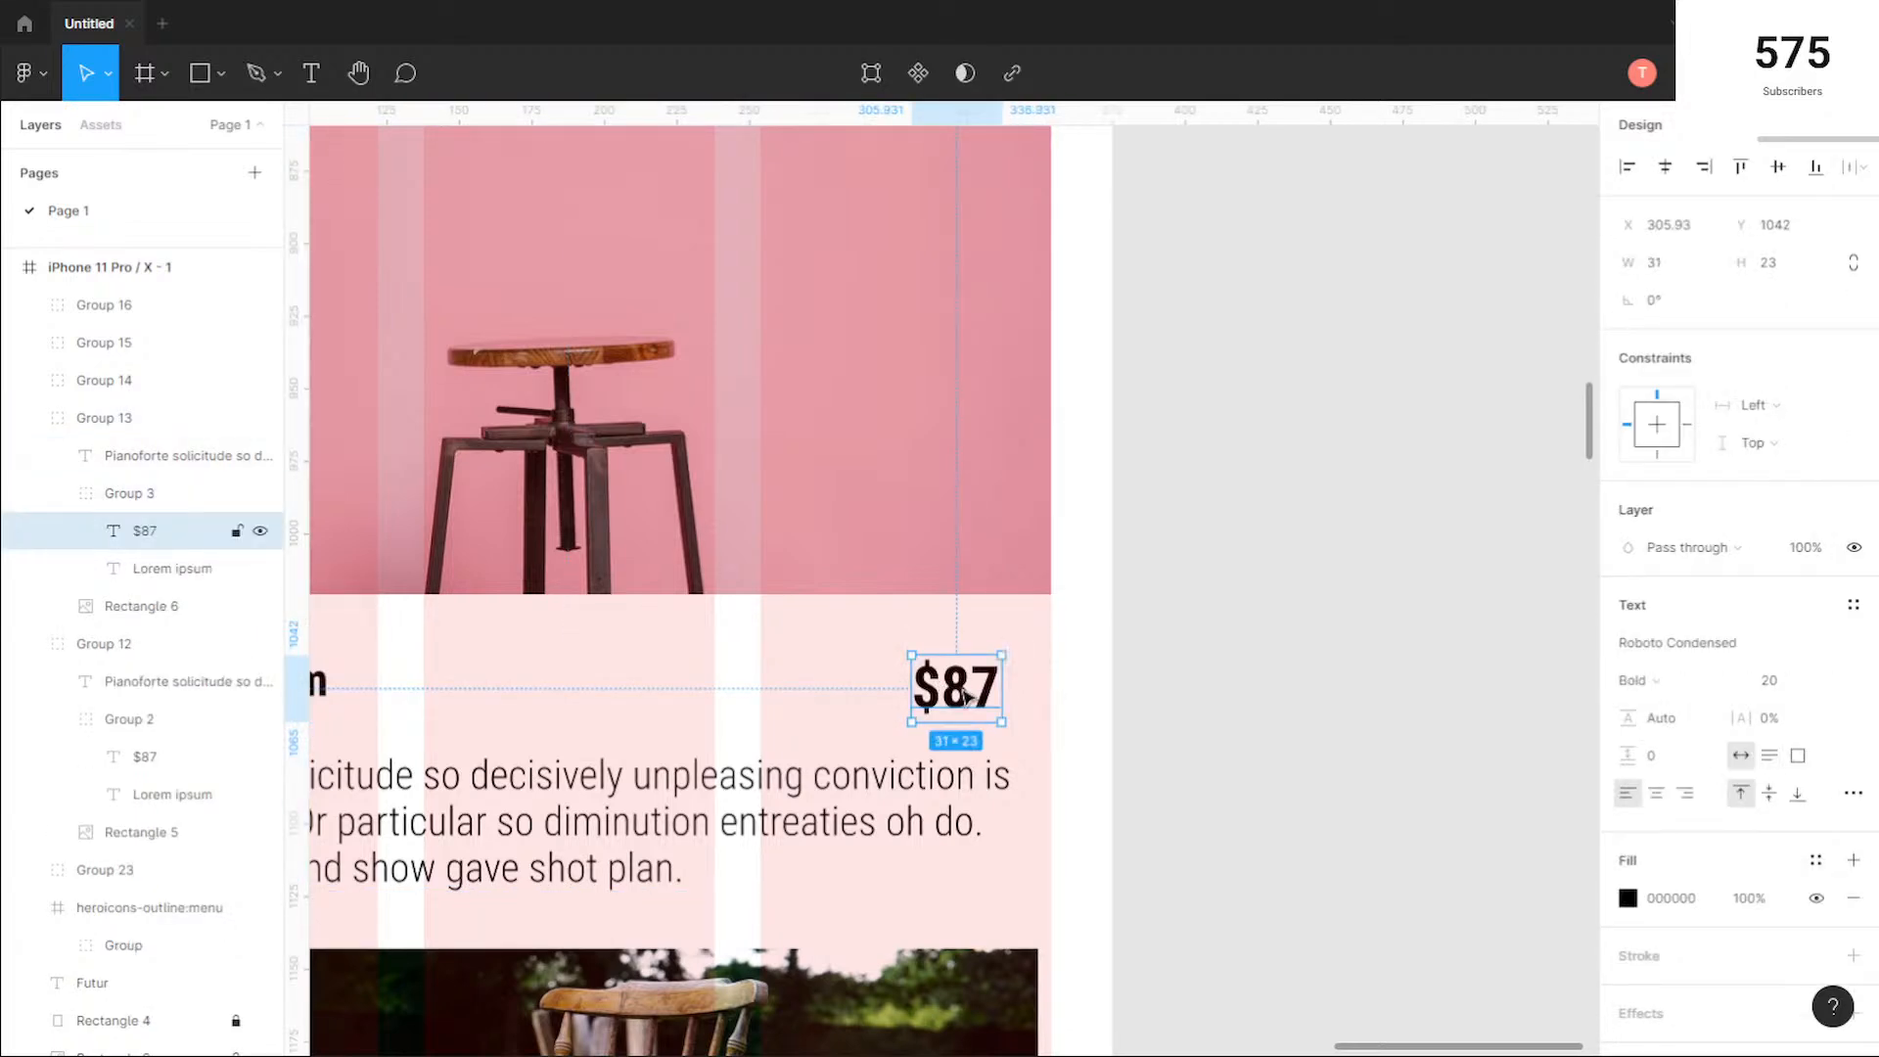
{"action": "left_click_drag", "start_coordinate": [948, 697], "coordinate": [999, 696]}
{"action": "scroll", "coordinate": [1087, 692], "scroll_direction": "down", "scroll_amount": 6}
{"action": "scroll", "coordinate": [1077, 685], "scroll_direction": "up", "scroll_amount": 2}
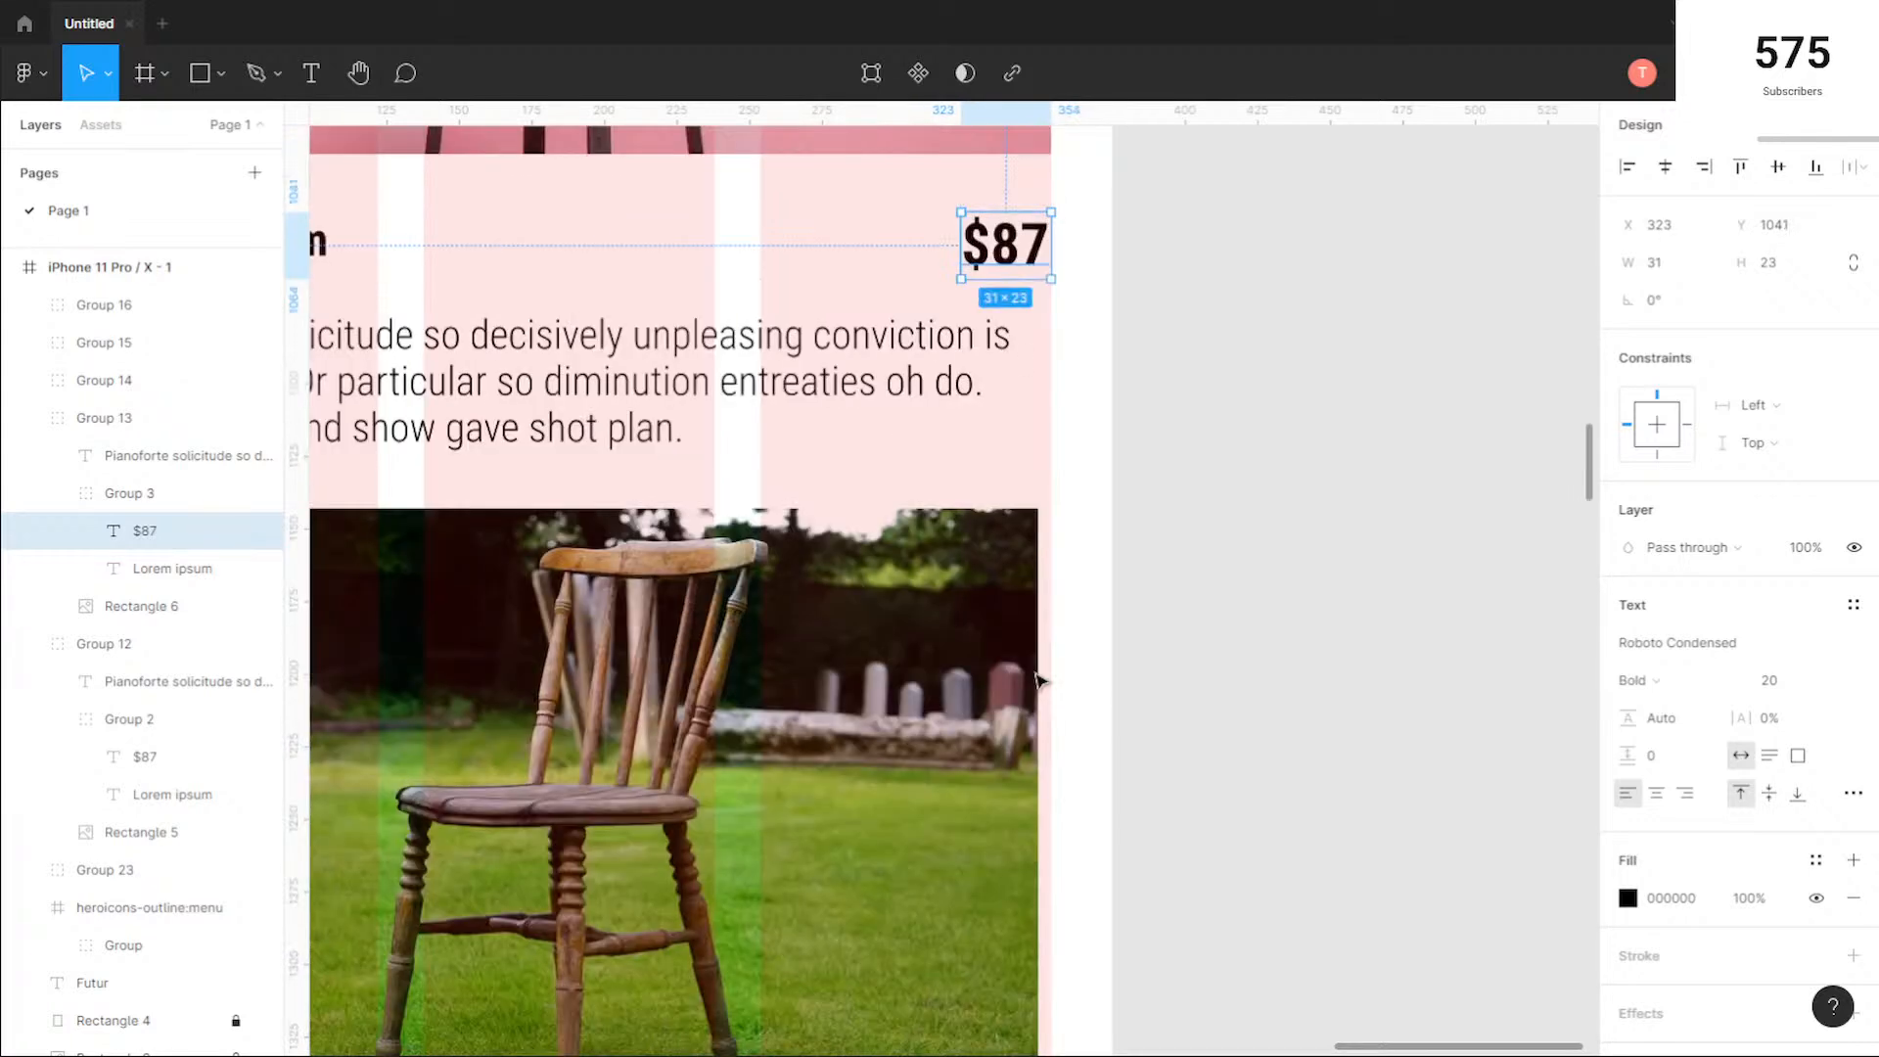
{"action": "scroll", "coordinate": [917, 561], "scroll_direction": "up", "scroll_amount": 1}
{"action": "key", "text": "alt"}
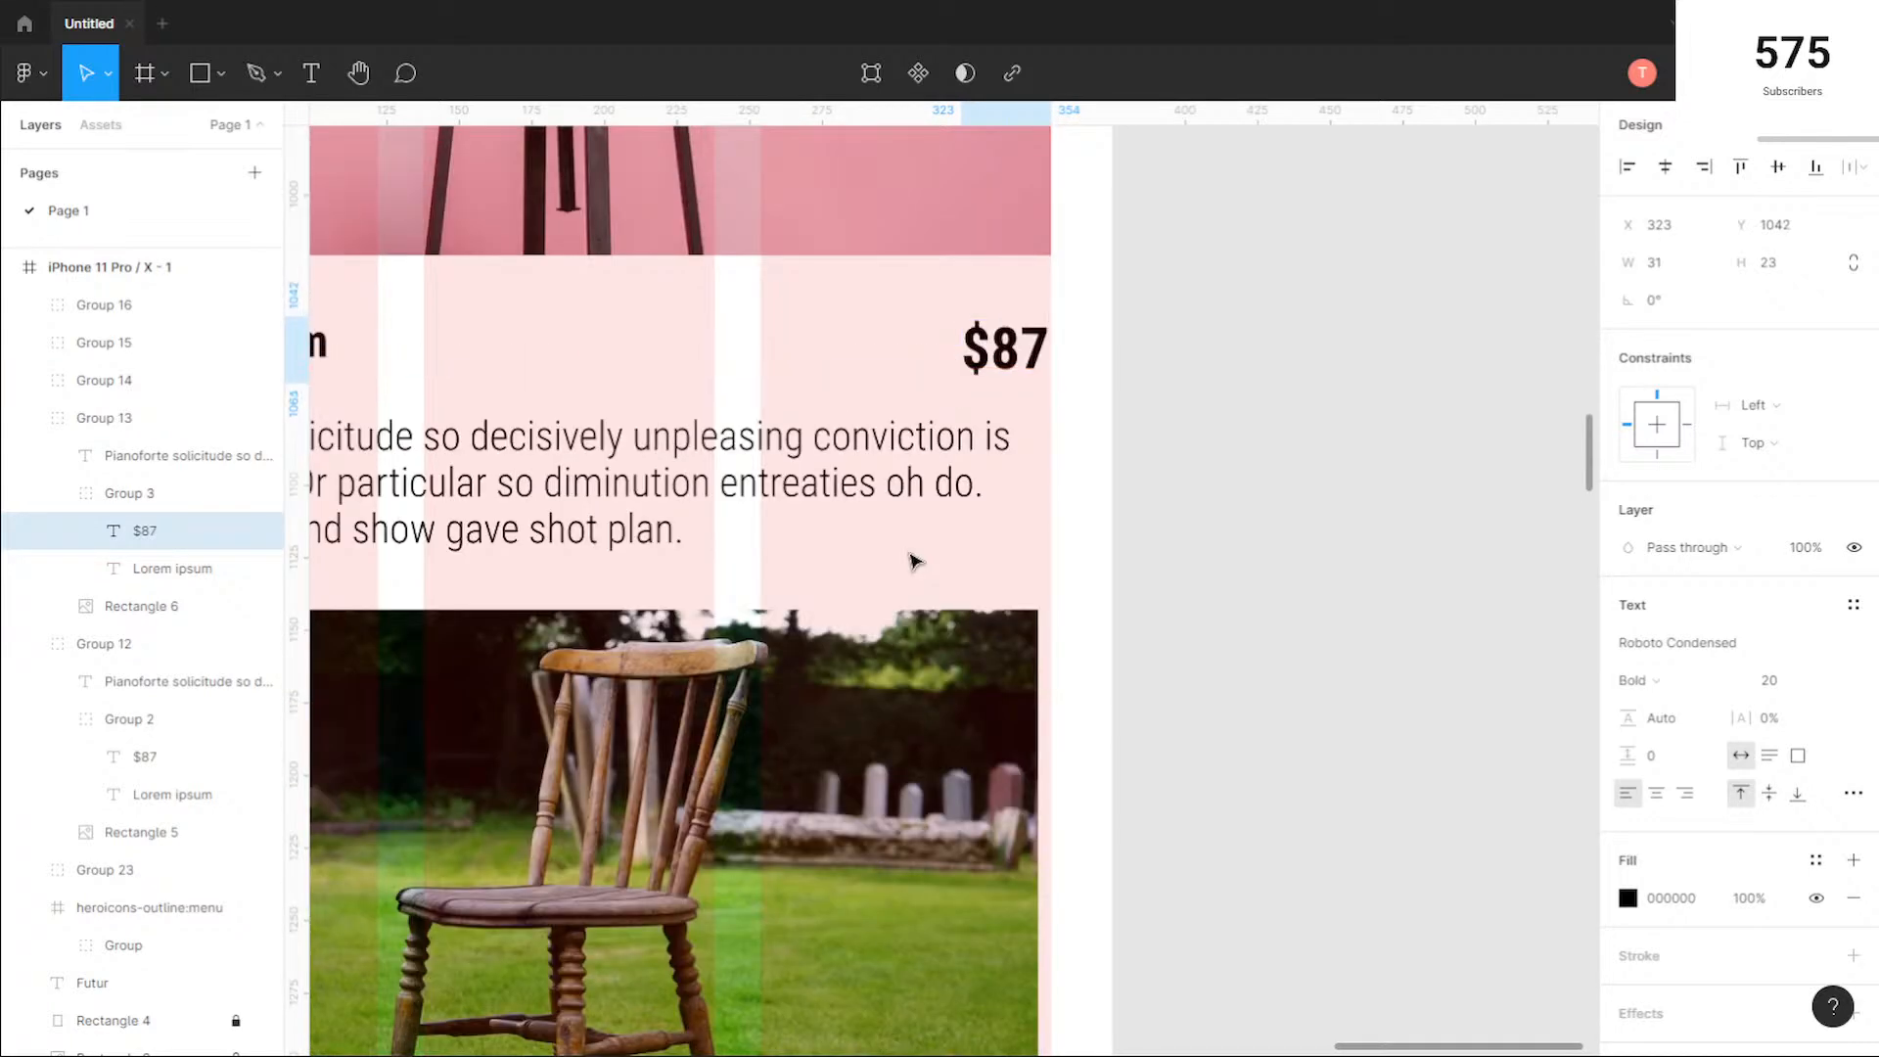
{"action": "key", "text": "Down"}
{"action": "left_click", "coordinate": [1165, 546]}
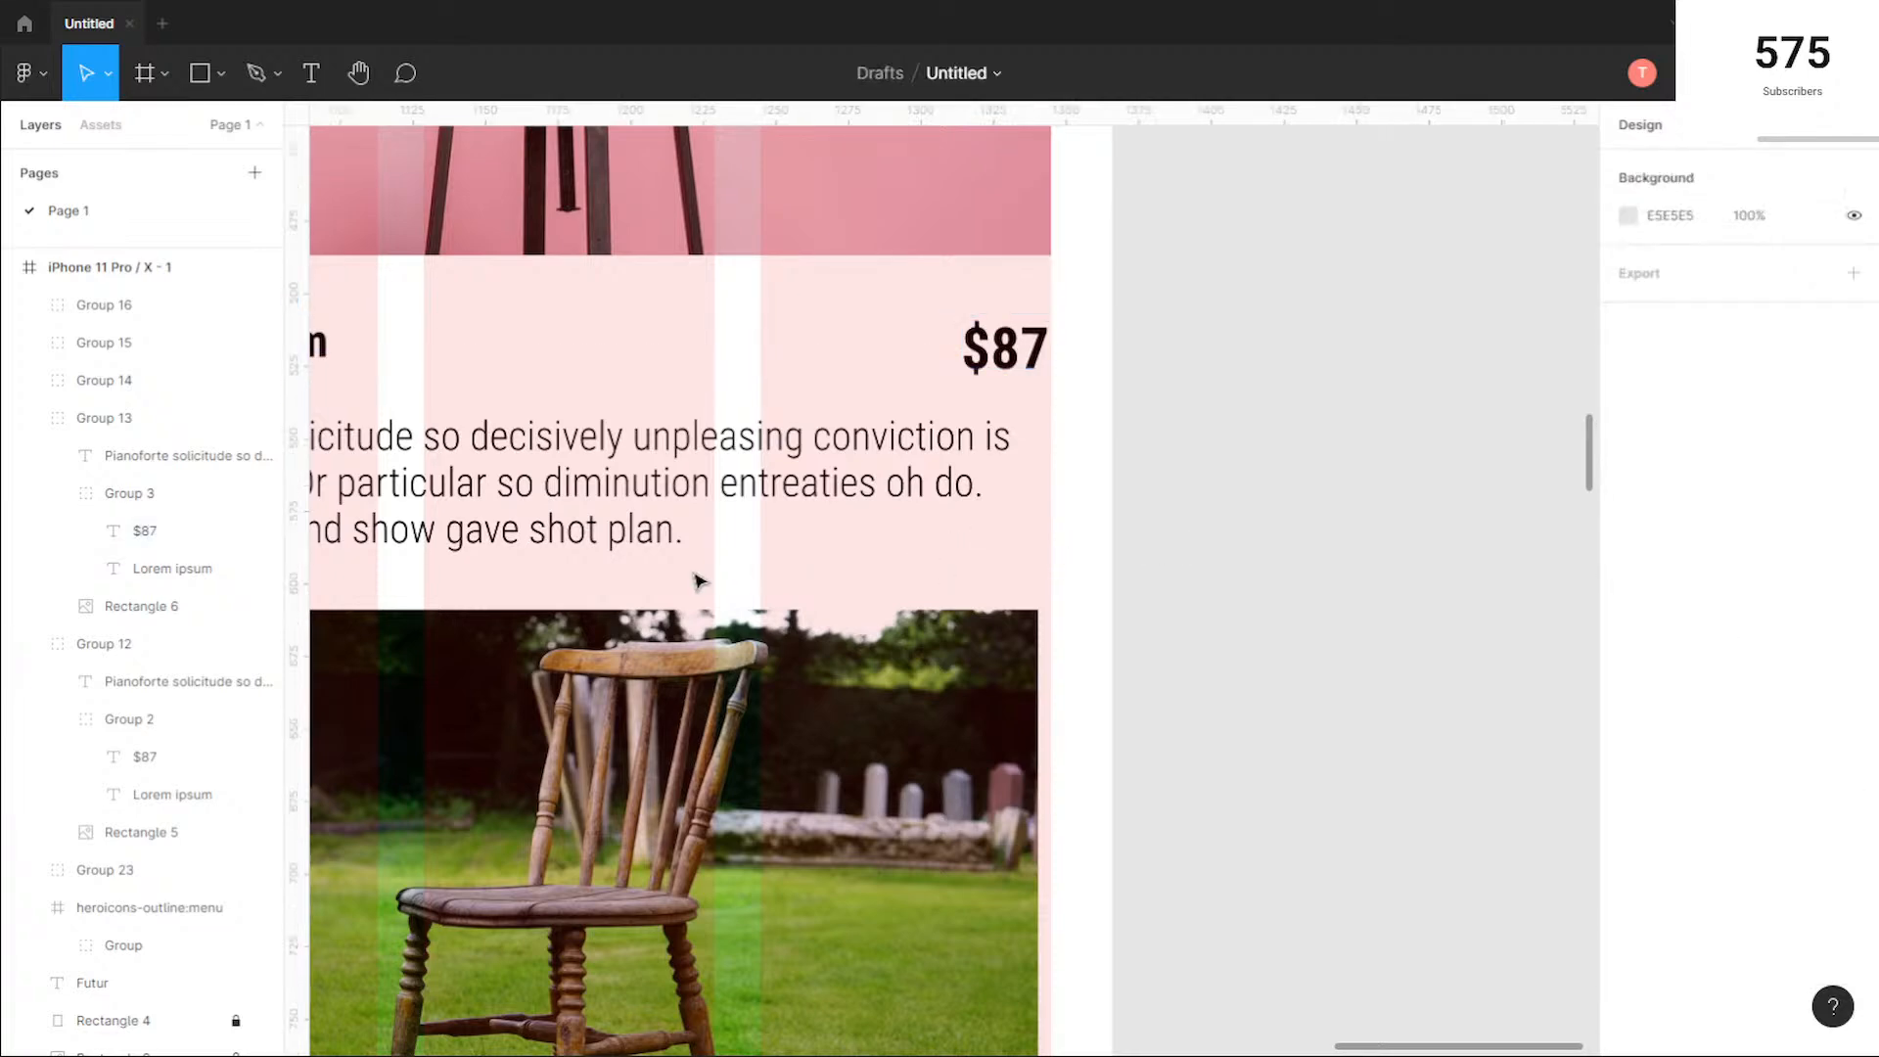
Step: Extend the left side of the wooden chair photo to the column grid's outer edge, at X 22
{"action": "scroll", "coordinate": [698, 581], "scroll_direction": "down", "scroll_amount": 2}
{"action": "scroll", "coordinate": [698, 580], "scroll_direction": "down", "scroll_amount": 2}
{"action": "scroll", "coordinate": [906, 529], "scroll_direction": "up", "scroll_amount": 3}
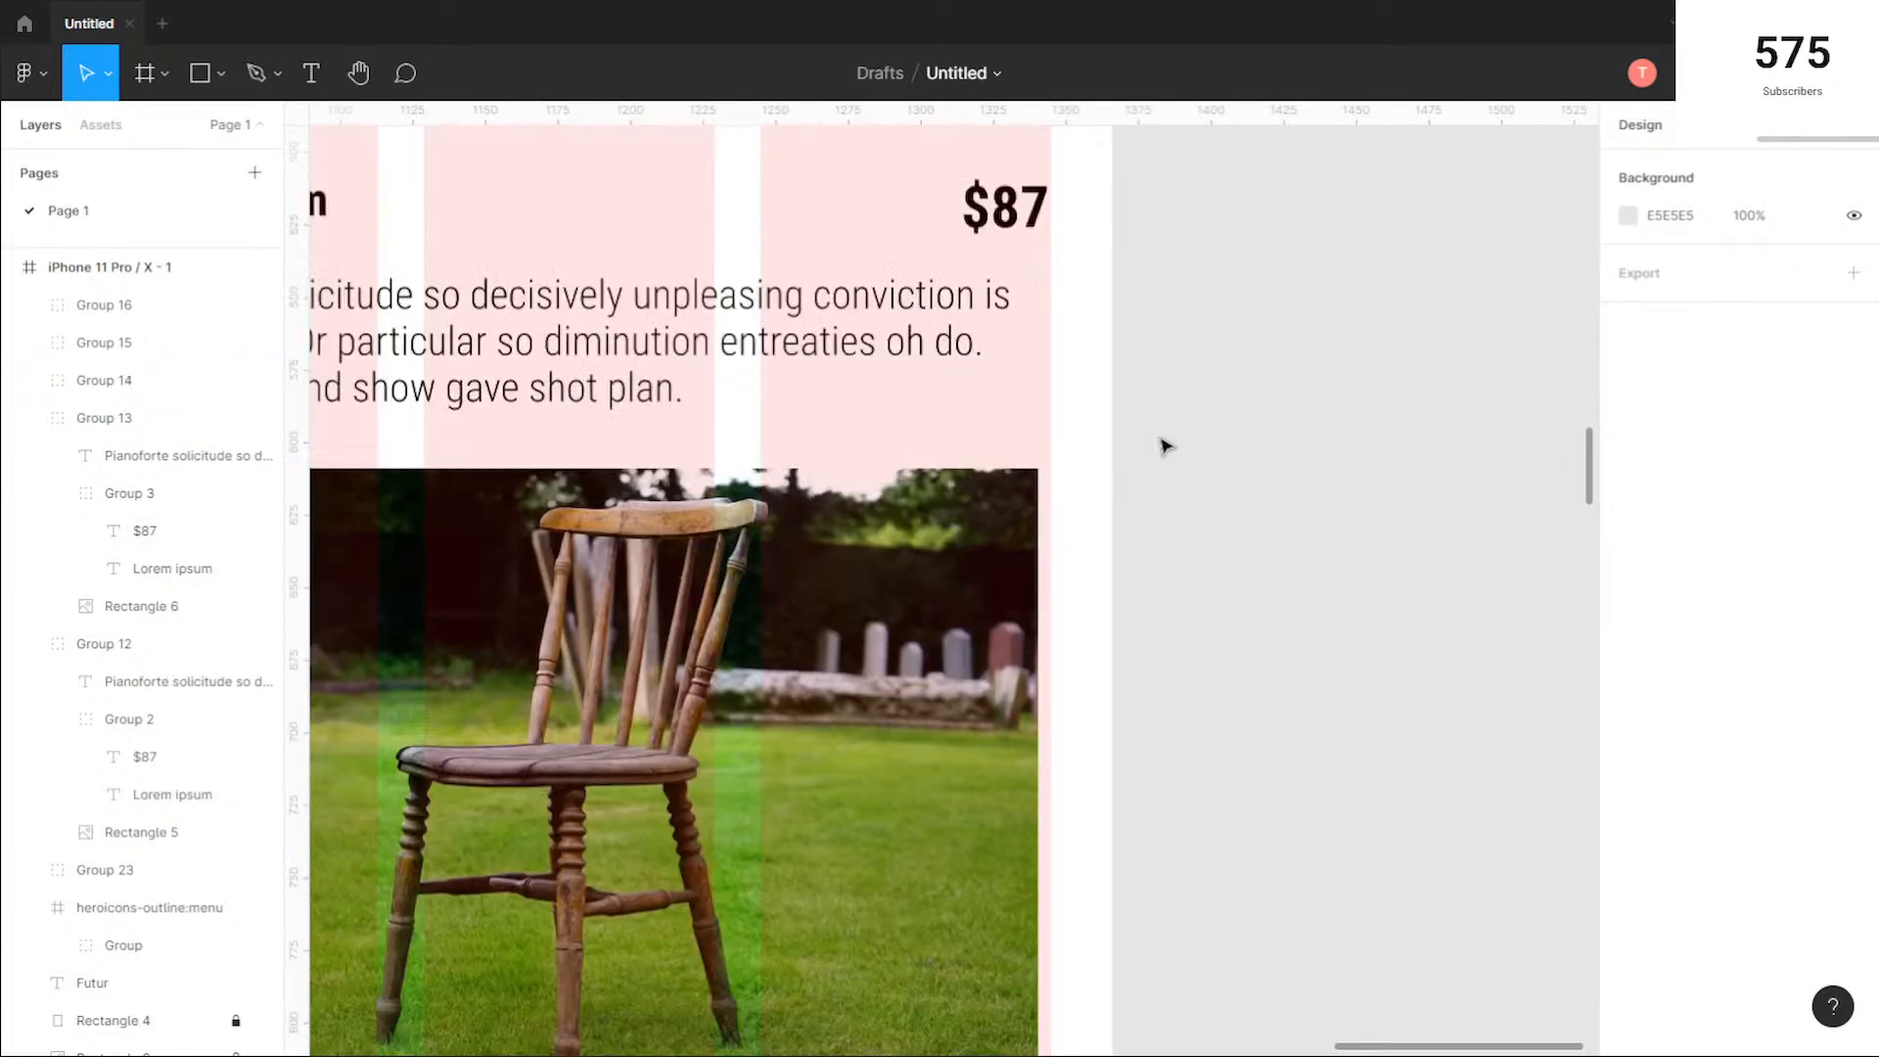
{"action": "scroll", "coordinate": [1162, 440], "scroll_direction": "down", "scroll_amount": 1}
{"action": "left_click_drag", "start_coordinate": [654, 586], "coordinate": [1017, 705]}
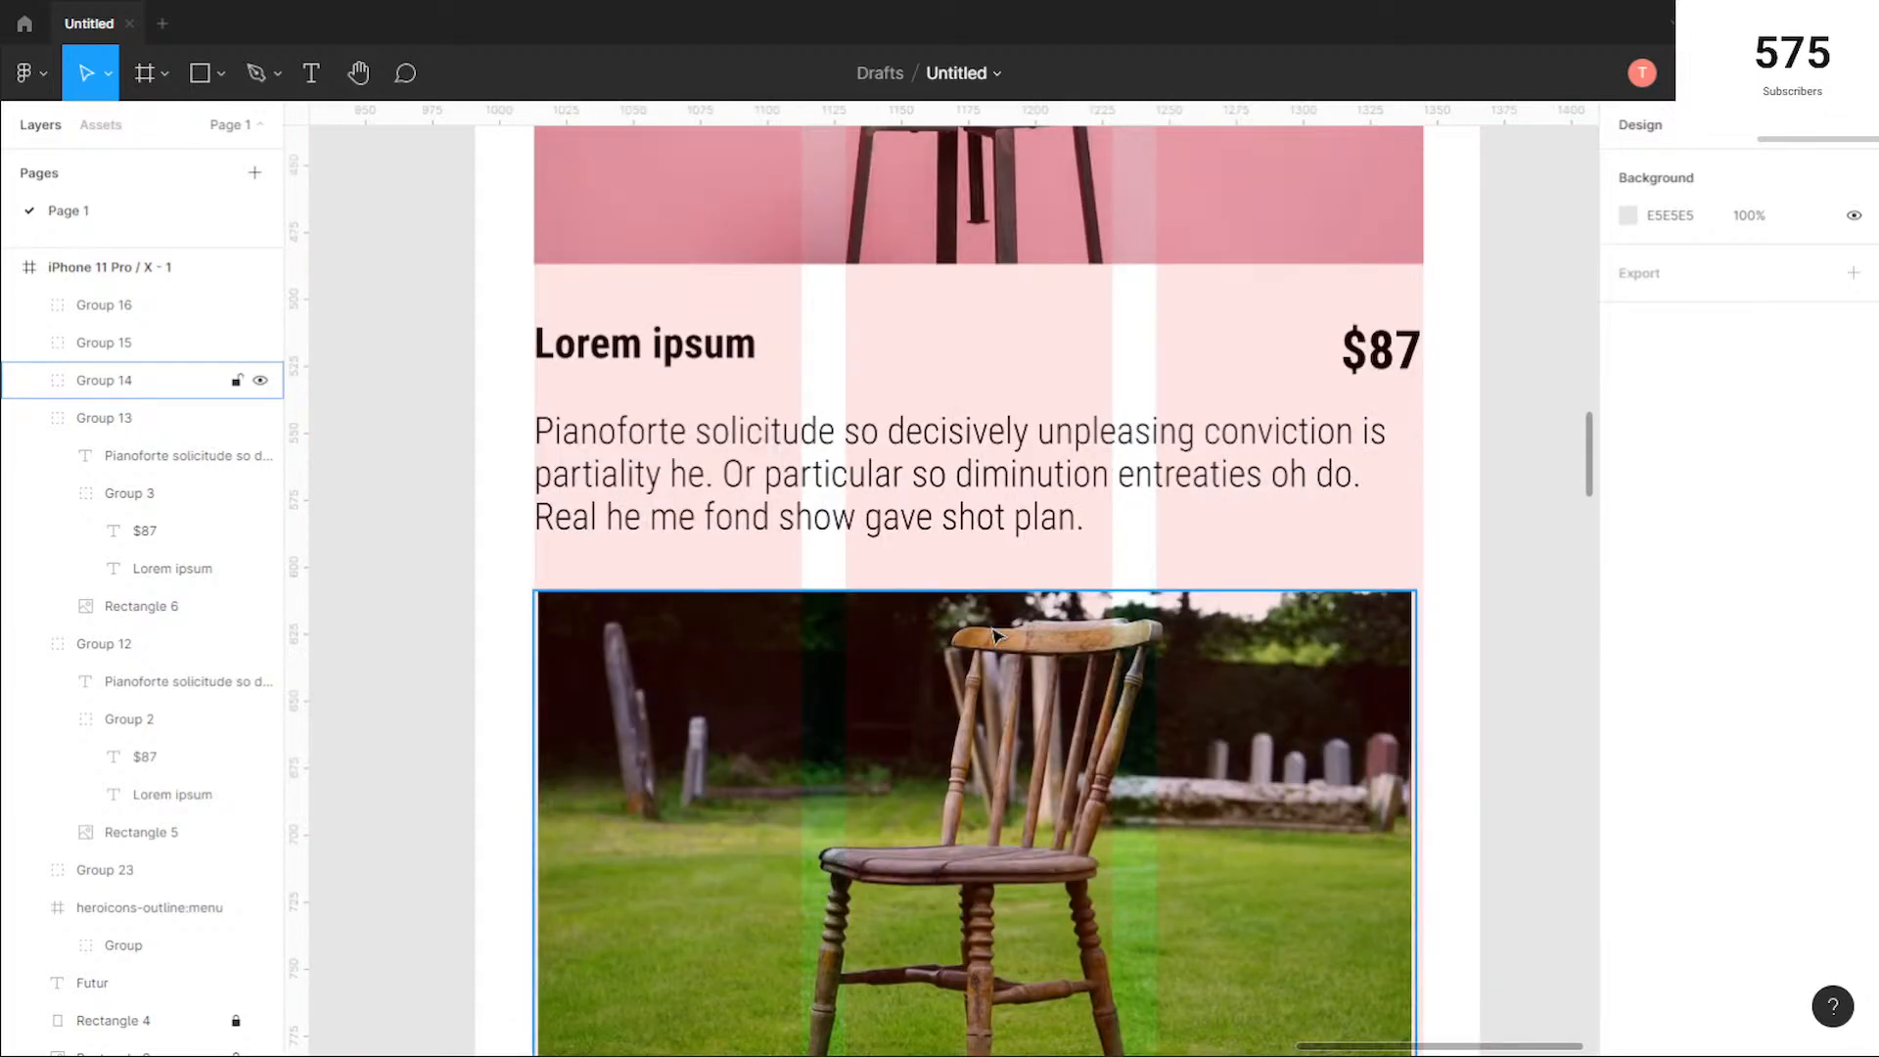
{"action": "scroll", "coordinate": [978, 558], "scroll_direction": "up", "scroll_amount": 5}
{"action": "scroll", "coordinate": [978, 558], "scroll_direction": "up", "scroll_amount": 4}
{"action": "scroll", "coordinate": [978, 558], "scroll_direction": "down", "scroll_amount": 12}
{"action": "scroll", "coordinate": [1238, 596], "scroll_direction": "down", "scroll_amount": 1}
{"action": "scroll", "coordinate": [1237, 599], "scroll_direction": "up", "scroll_amount": 6}
{"action": "scroll", "coordinate": [1236, 597], "scroll_direction": "down", "scroll_amount": 6}
{"action": "scroll", "coordinate": [1141, 411], "scroll_direction": "down", "scroll_amount": 2}
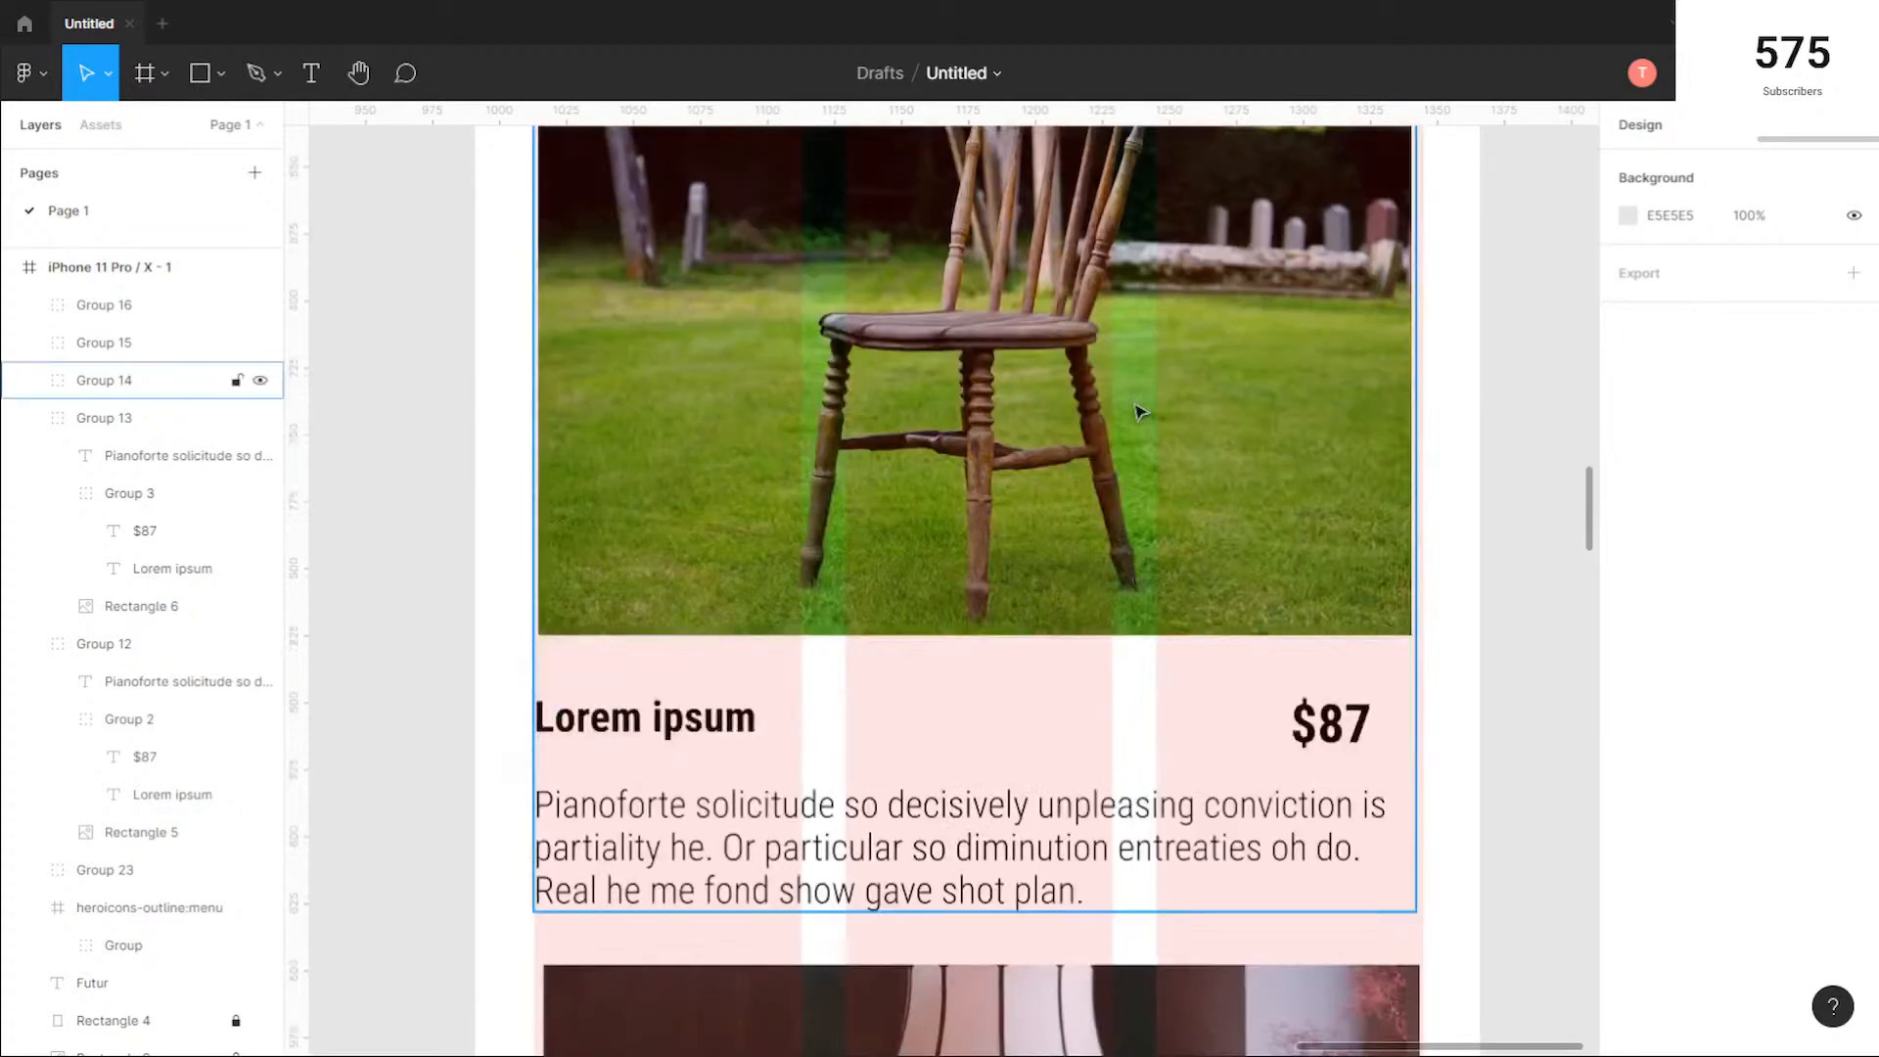
{"action": "left_click", "coordinate": [659, 431]}
{"action": "double_click", "coordinate": [558, 407]}
{"action": "scroll", "coordinate": [528, 382], "scroll_direction": "up", "scroll_amount": 3}
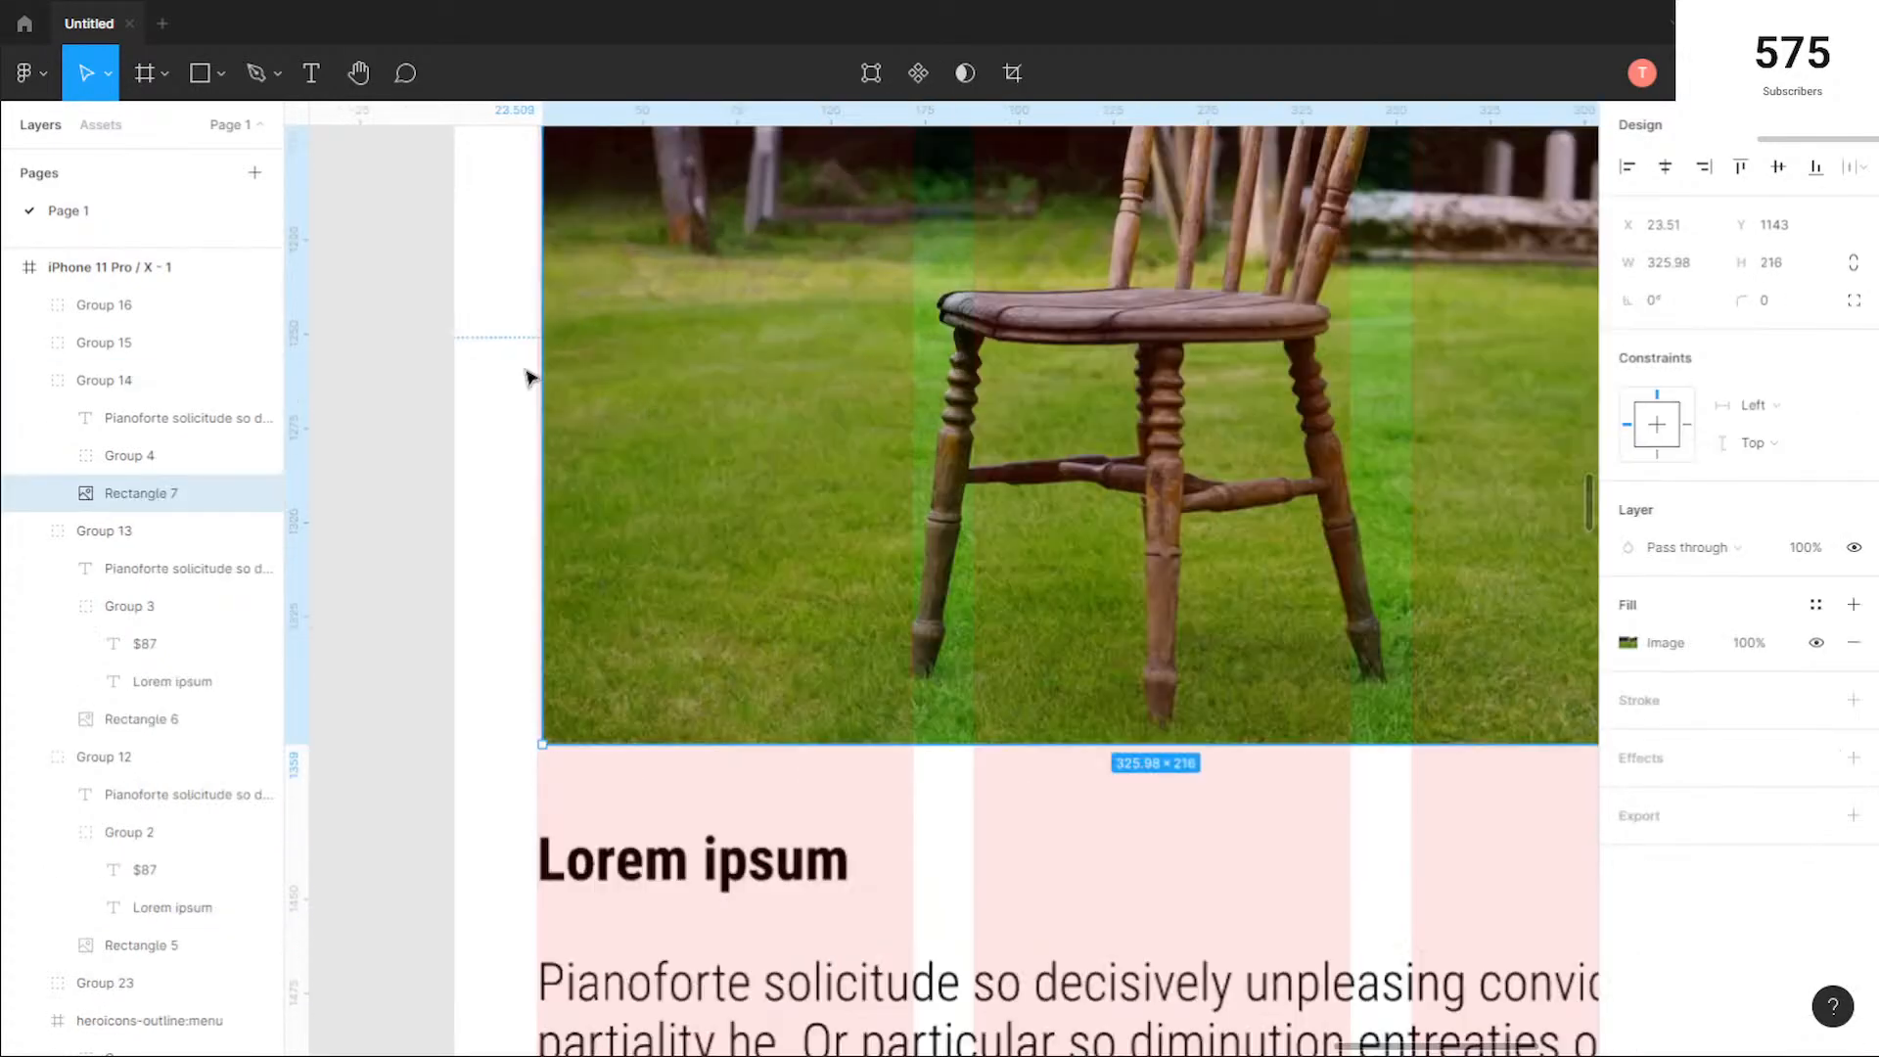
{"action": "scroll", "coordinate": [526, 378], "scroll_direction": "up", "scroll_amount": 1}
{"action": "left_click_drag", "start_coordinate": [536, 378], "coordinate": [531, 378]}
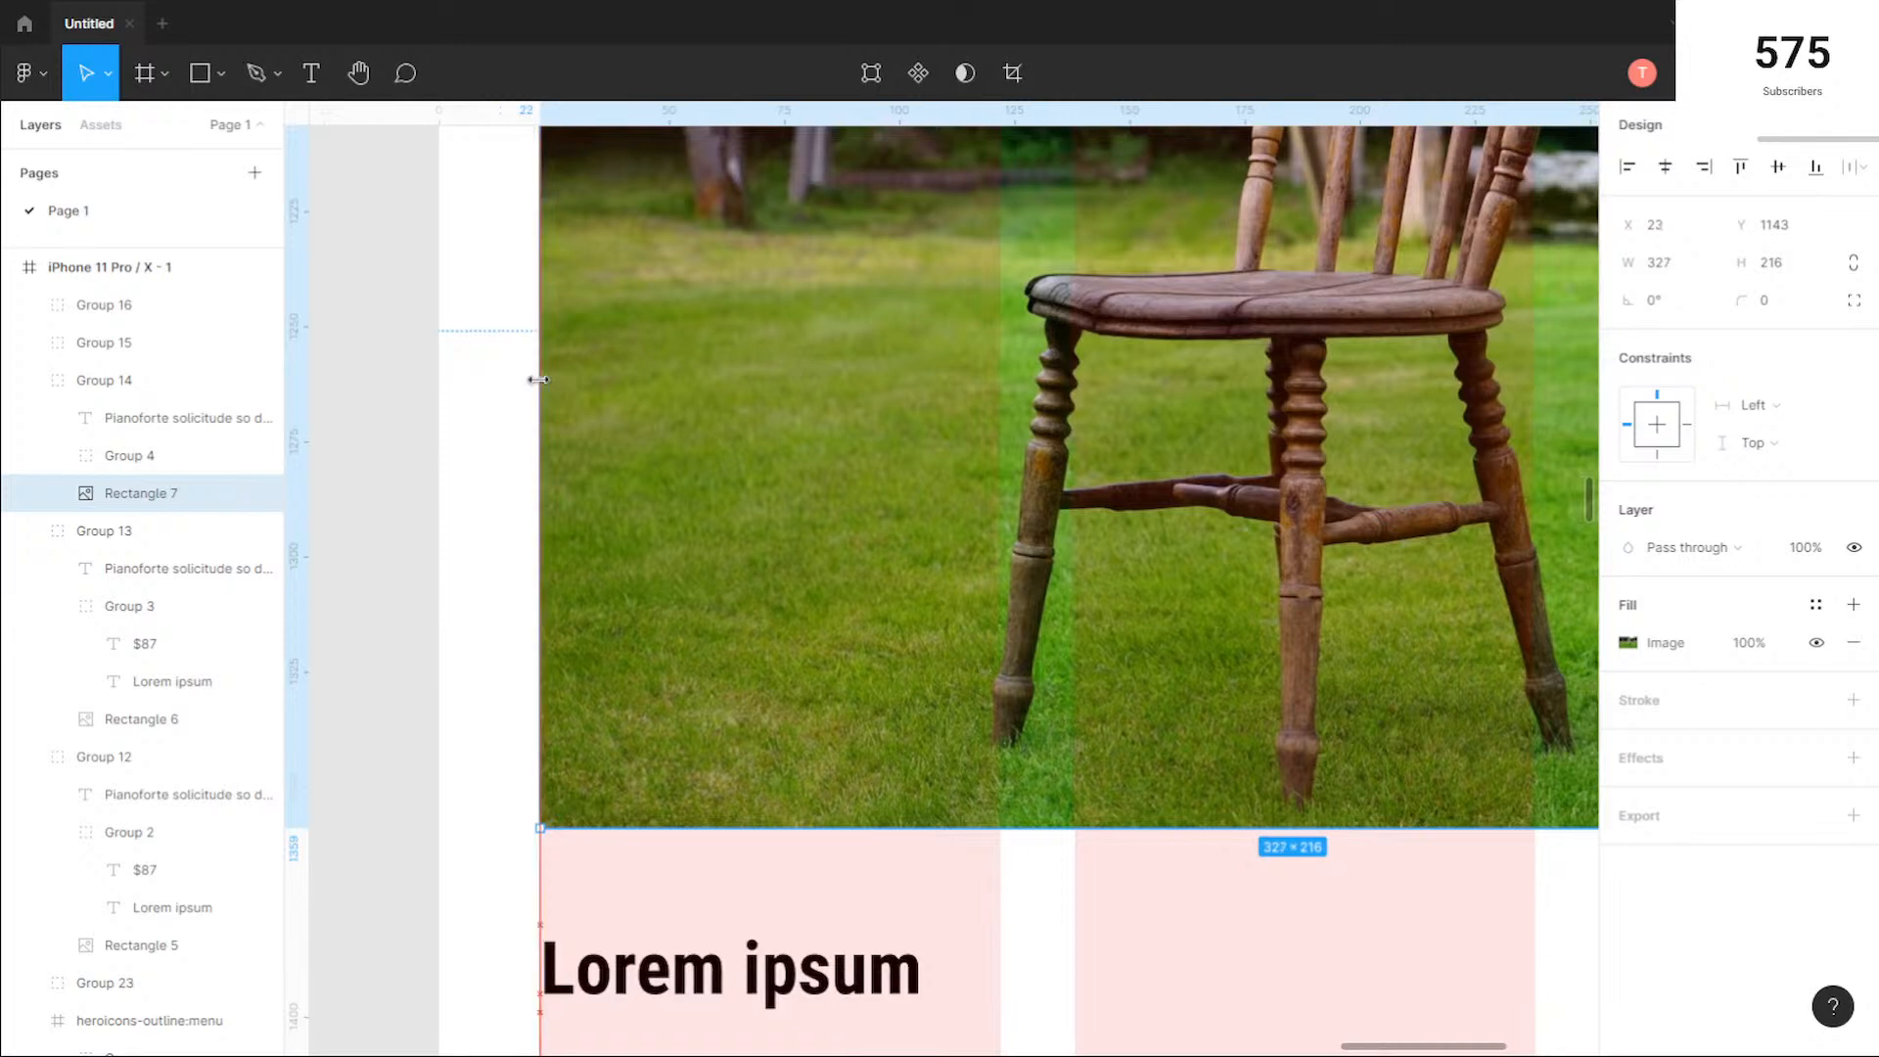
Step: Extend the right side of the wooden chair photo to the column grid's outer edge, making it 332 wide
{"action": "scroll", "coordinate": [1351, 520], "scroll_direction": "right", "scroll_amount": 10}
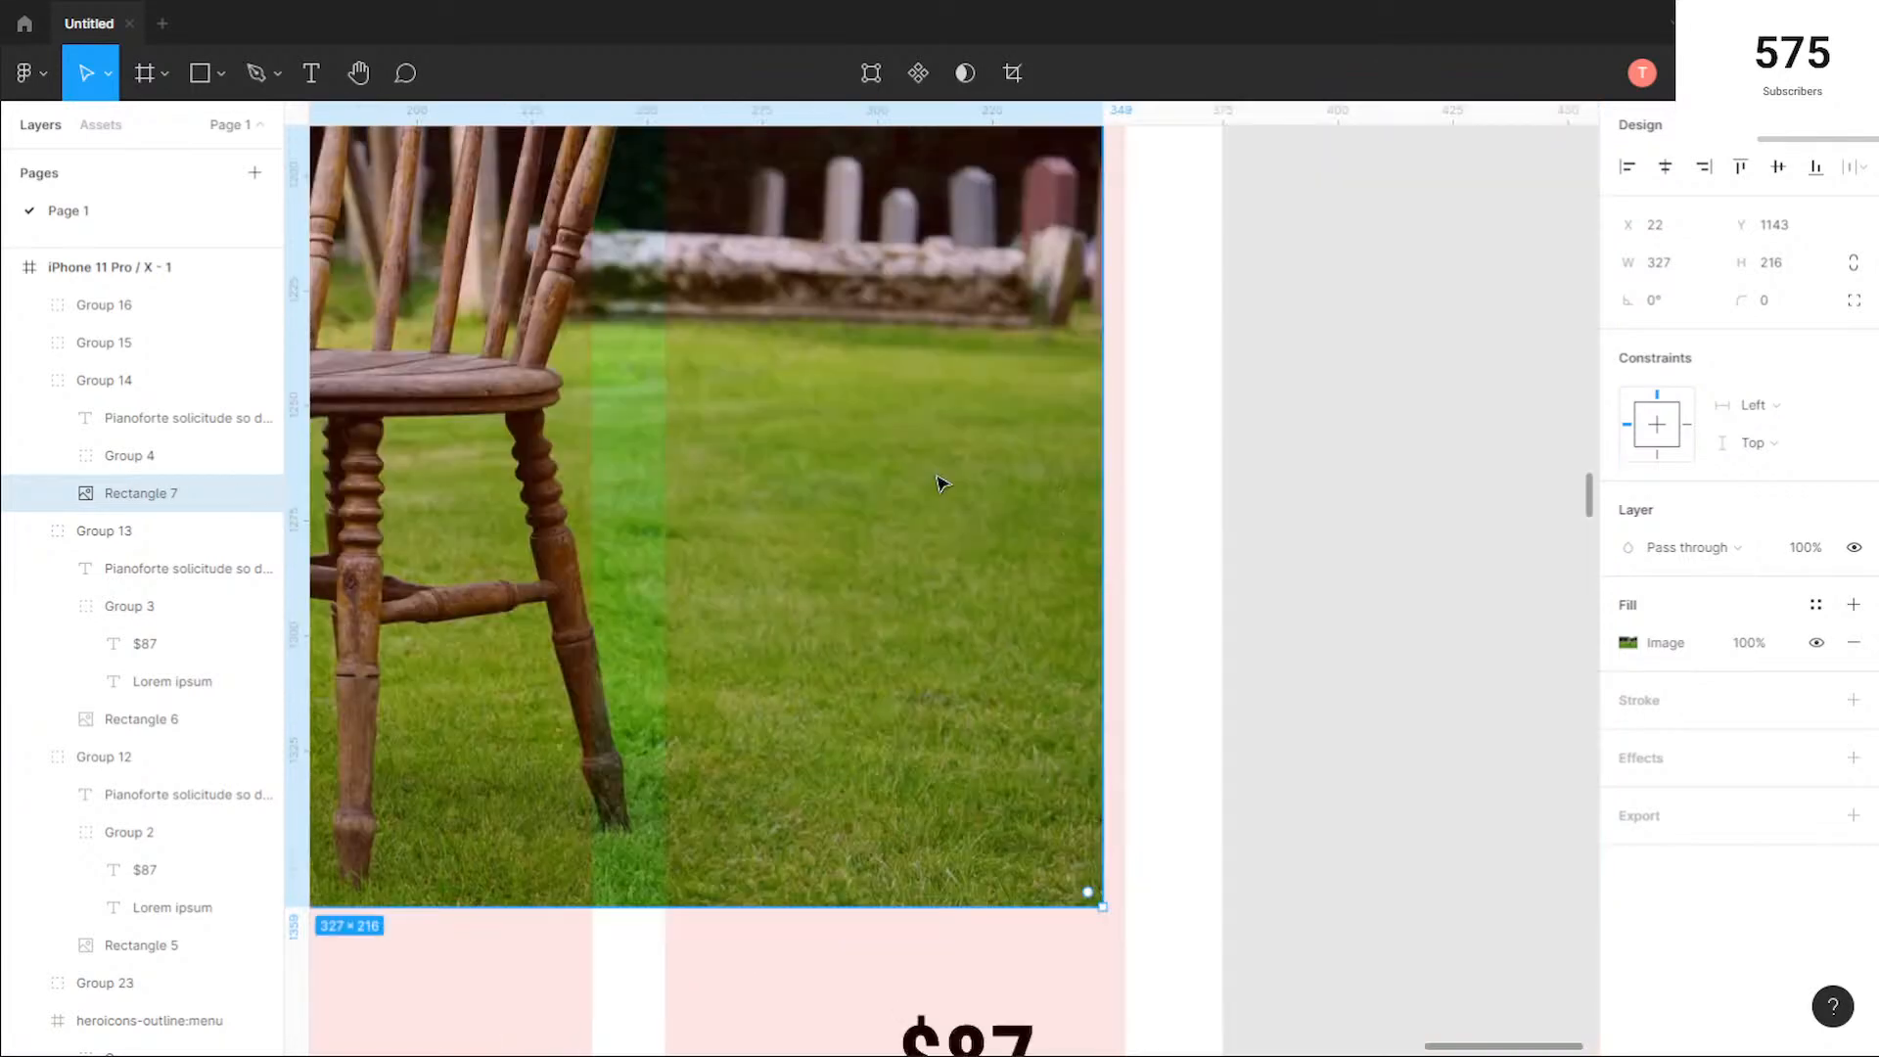
{"action": "left_click_drag", "start_coordinate": [1106, 488], "coordinate": [1128, 487]}
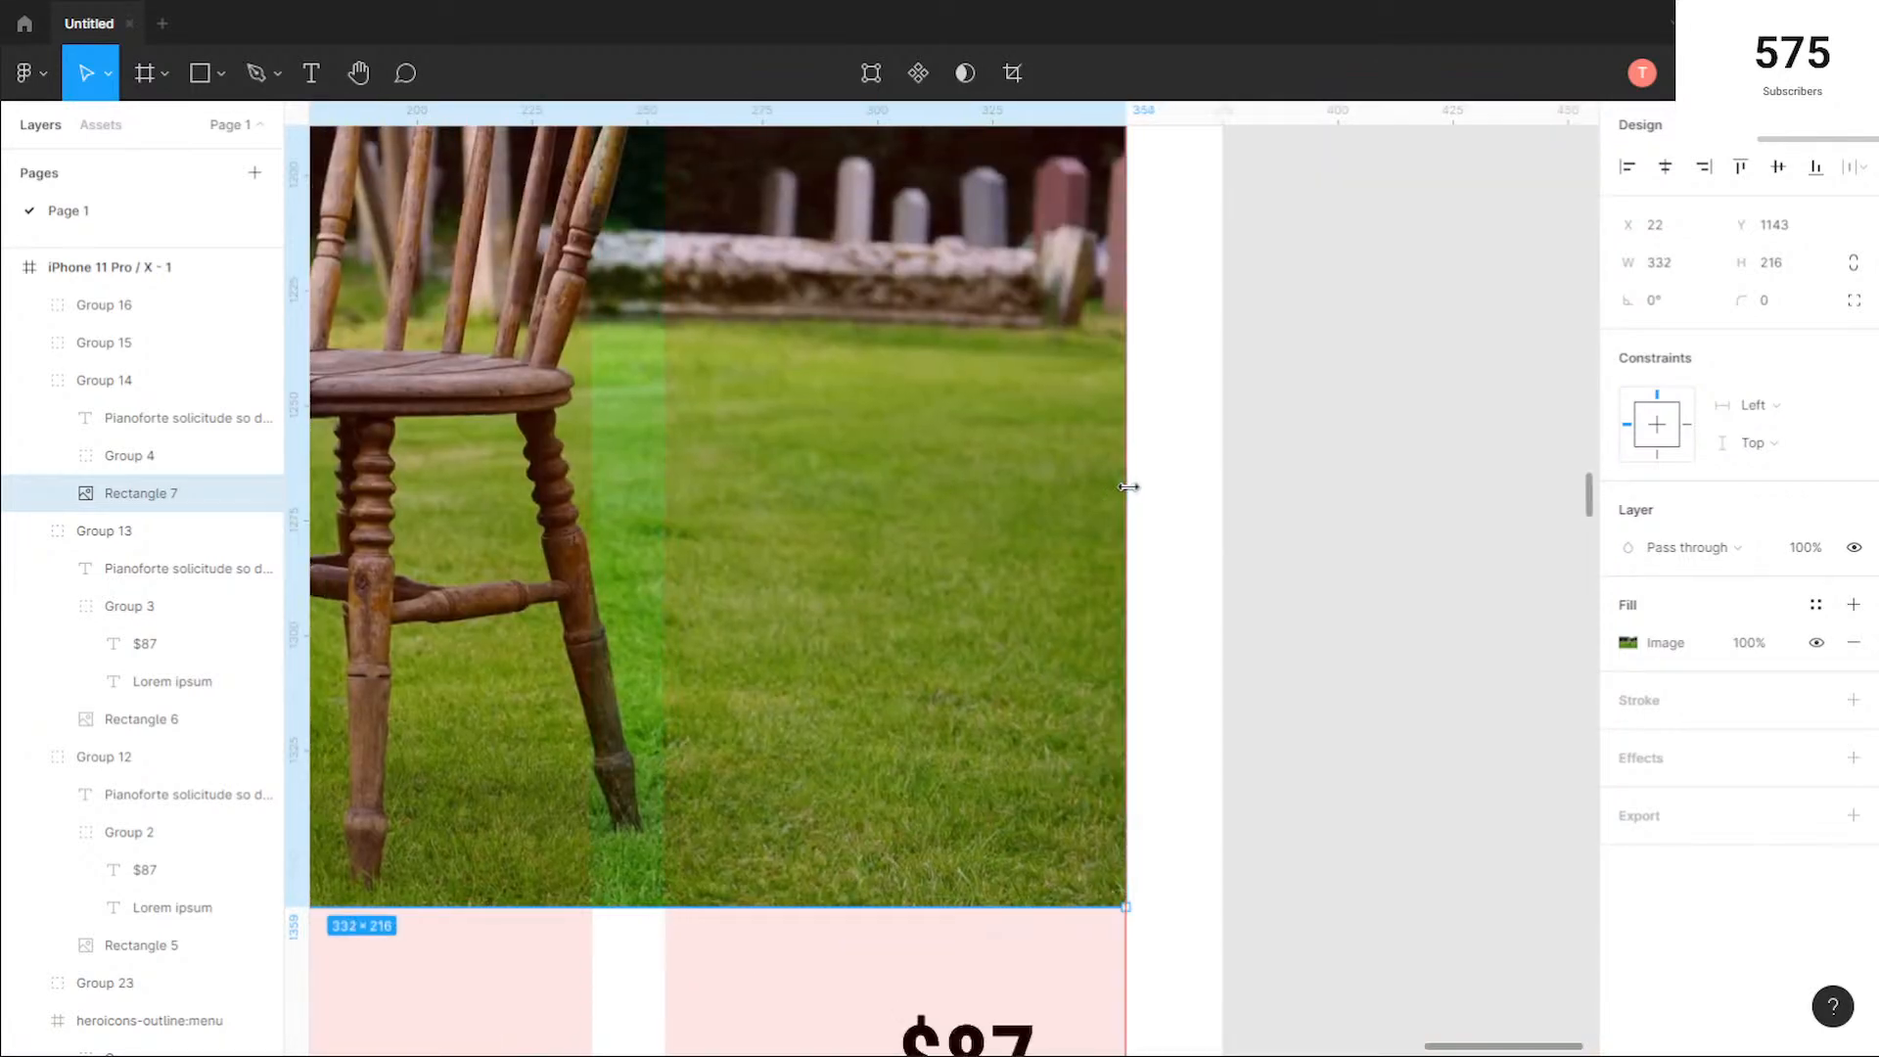
{"action": "scroll", "coordinate": [1129, 486], "scroll_direction": "down", "scroll_amount": 3}
{"action": "left_click", "coordinate": [1092, 915]}
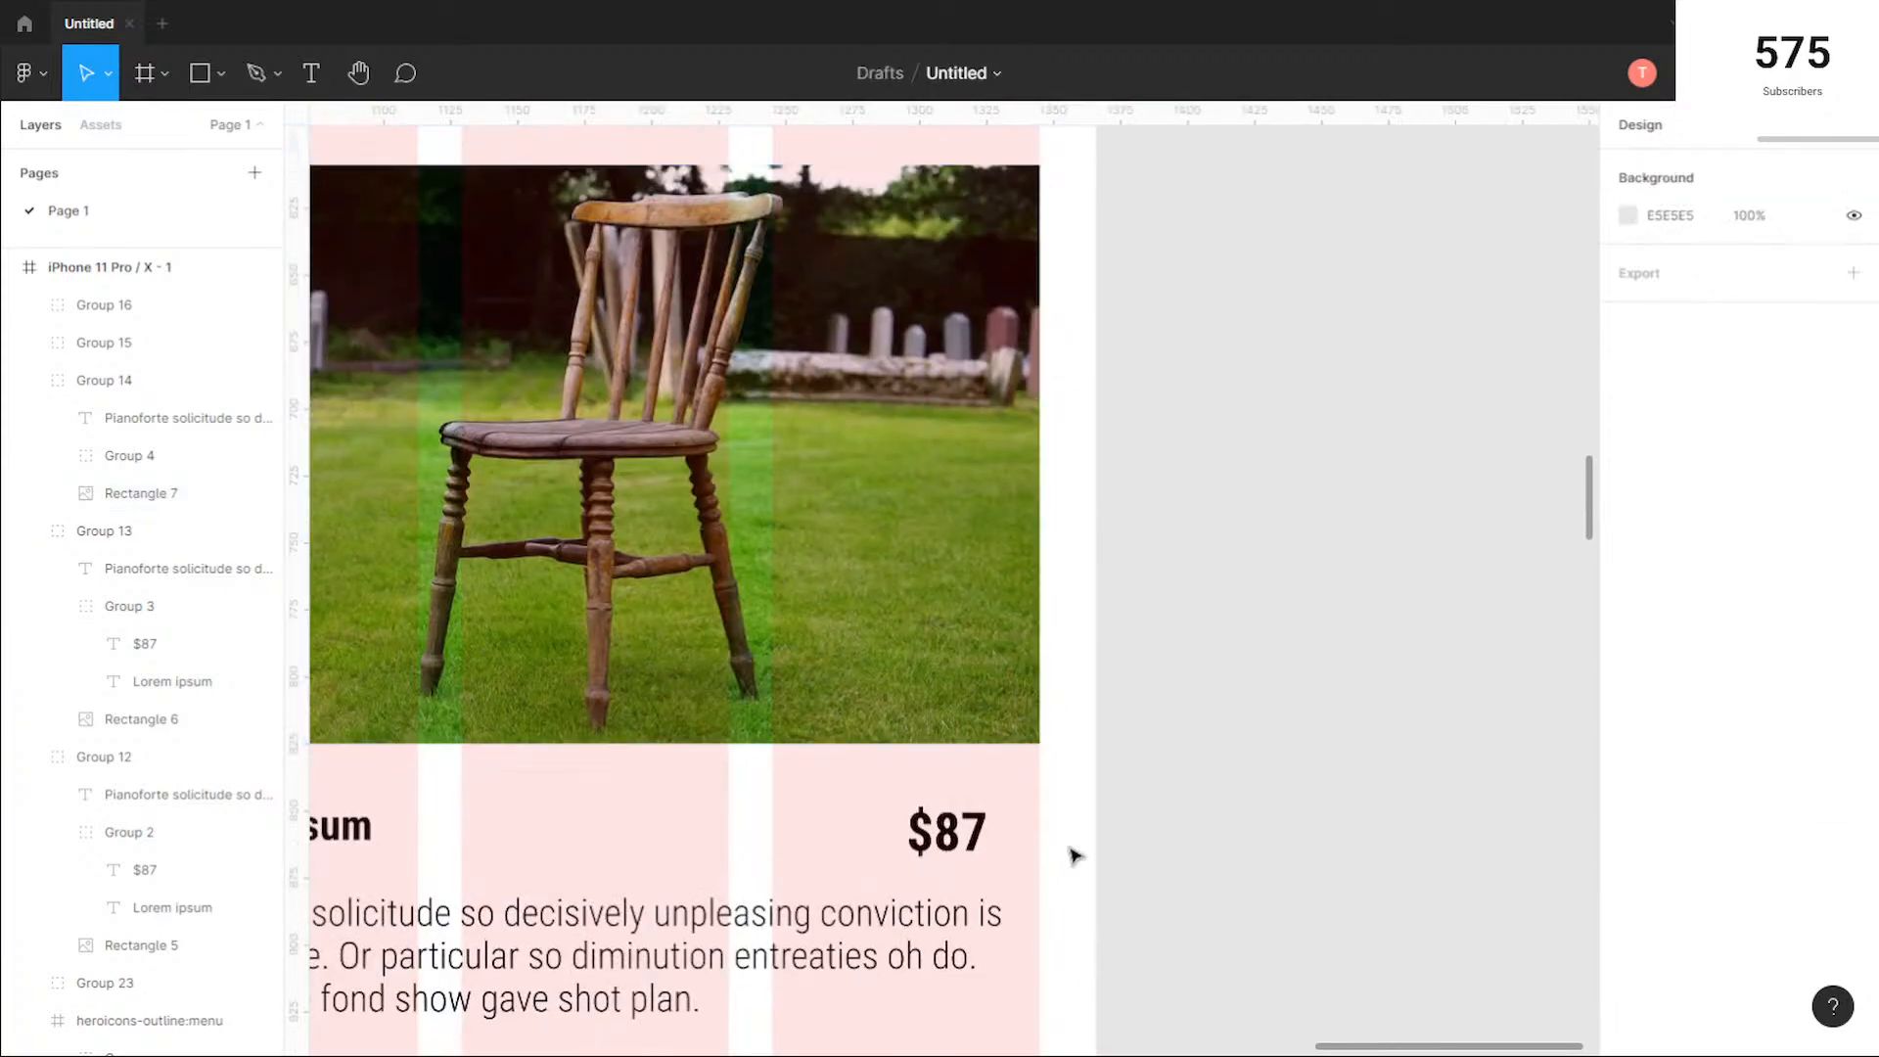
Step: Fit the wooden chair card's $87 text box to its text and move it to the column grid's right edge, at X 324
{"action": "scroll", "coordinate": [1077, 871], "scroll_direction": "down", "scroll_amount": 1}
{"action": "scroll", "coordinate": [1086, 884], "scroll_direction": "up", "scroll_amount": 5}
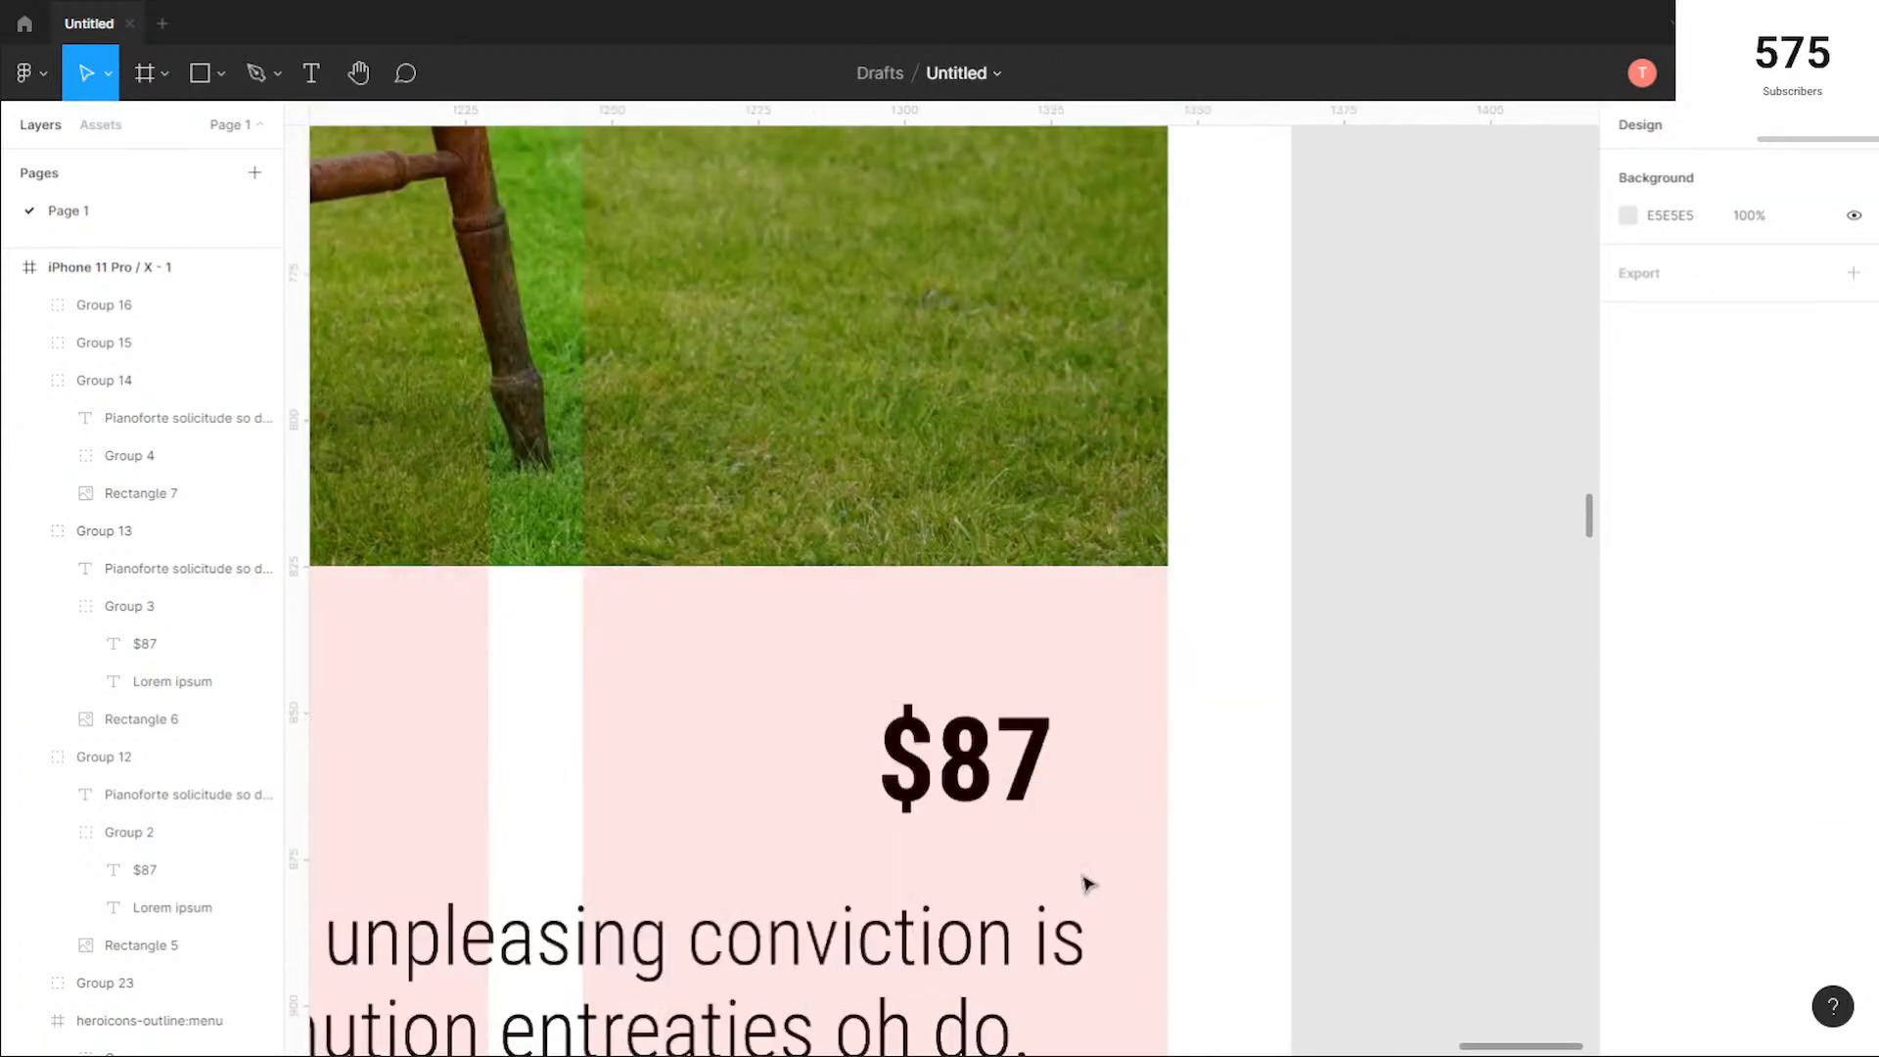
{"action": "scroll", "coordinate": [1087, 884], "scroll_direction": "down", "scroll_amount": 2}
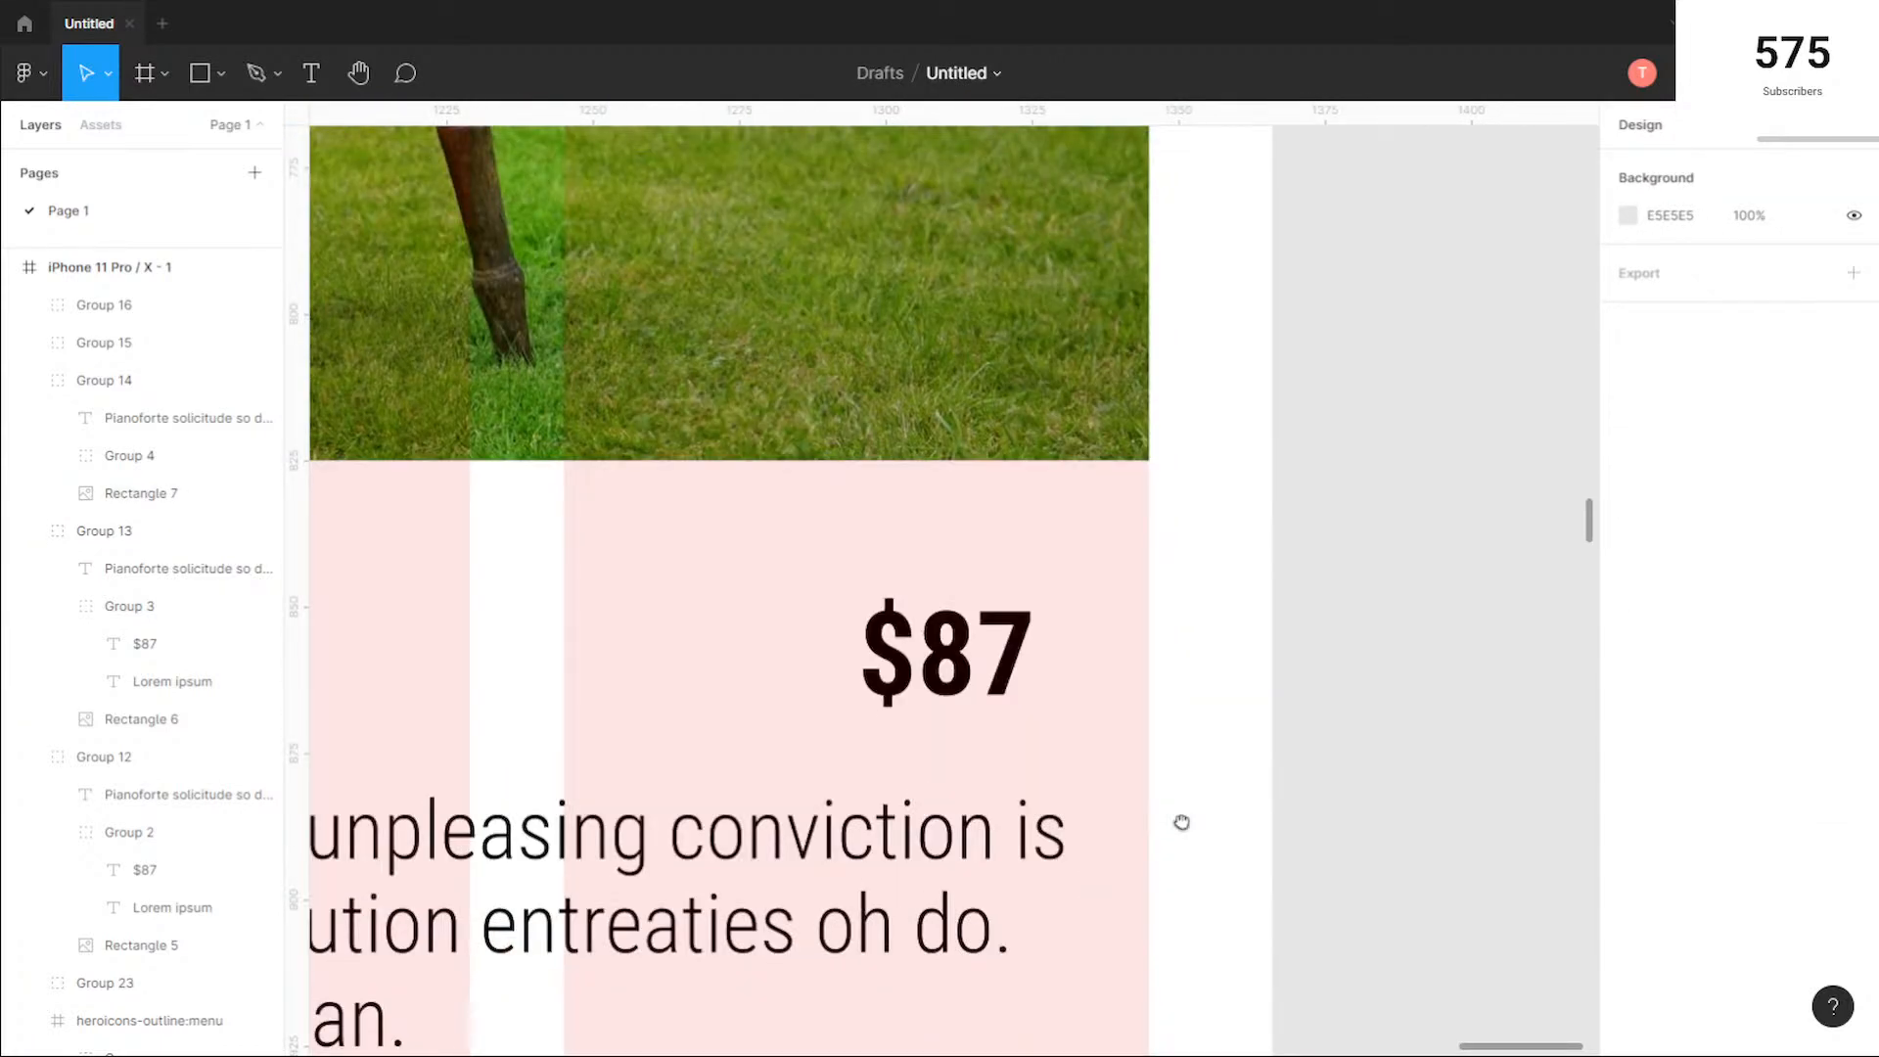
{"action": "left_click", "coordinate": [999, 671]}
{"action": "double_click", "coordinate": [950, 654]}
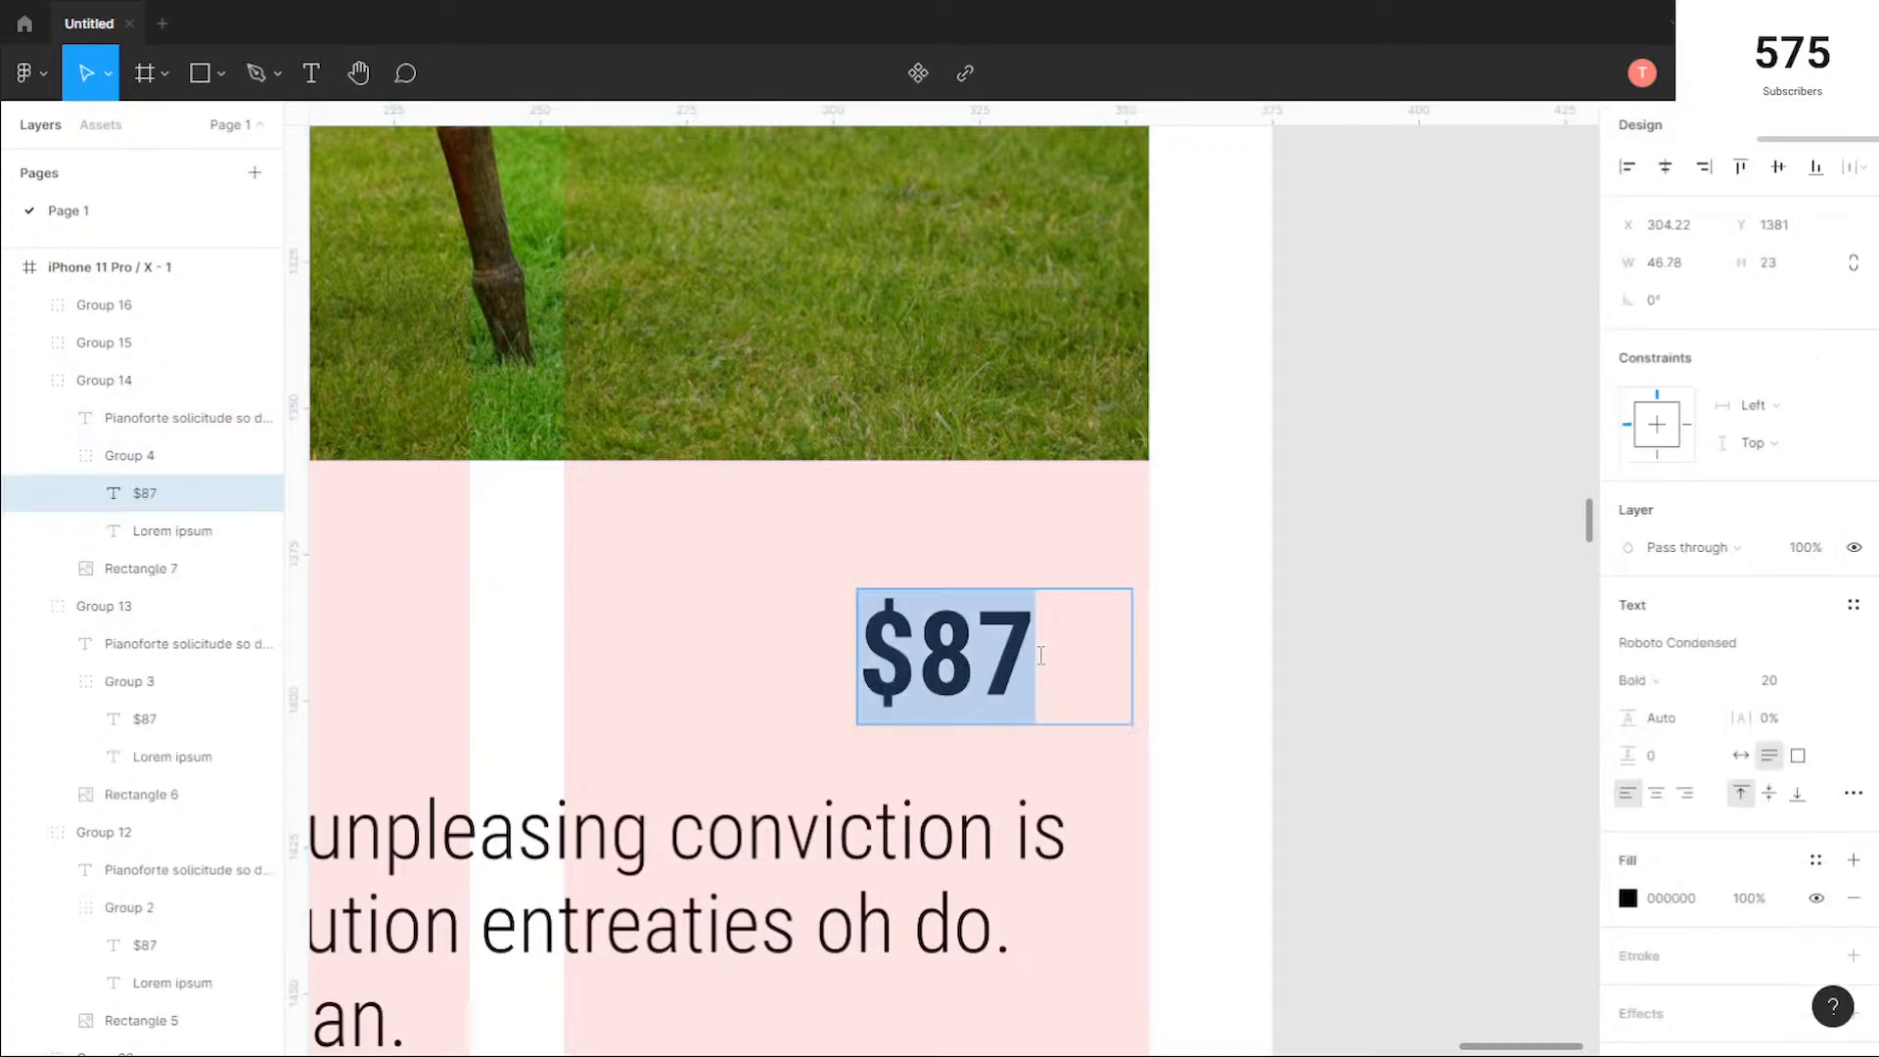
{"action": "key", "text": "Escape"}
{"action": "double_click", "coordinate": [1131, 651]}
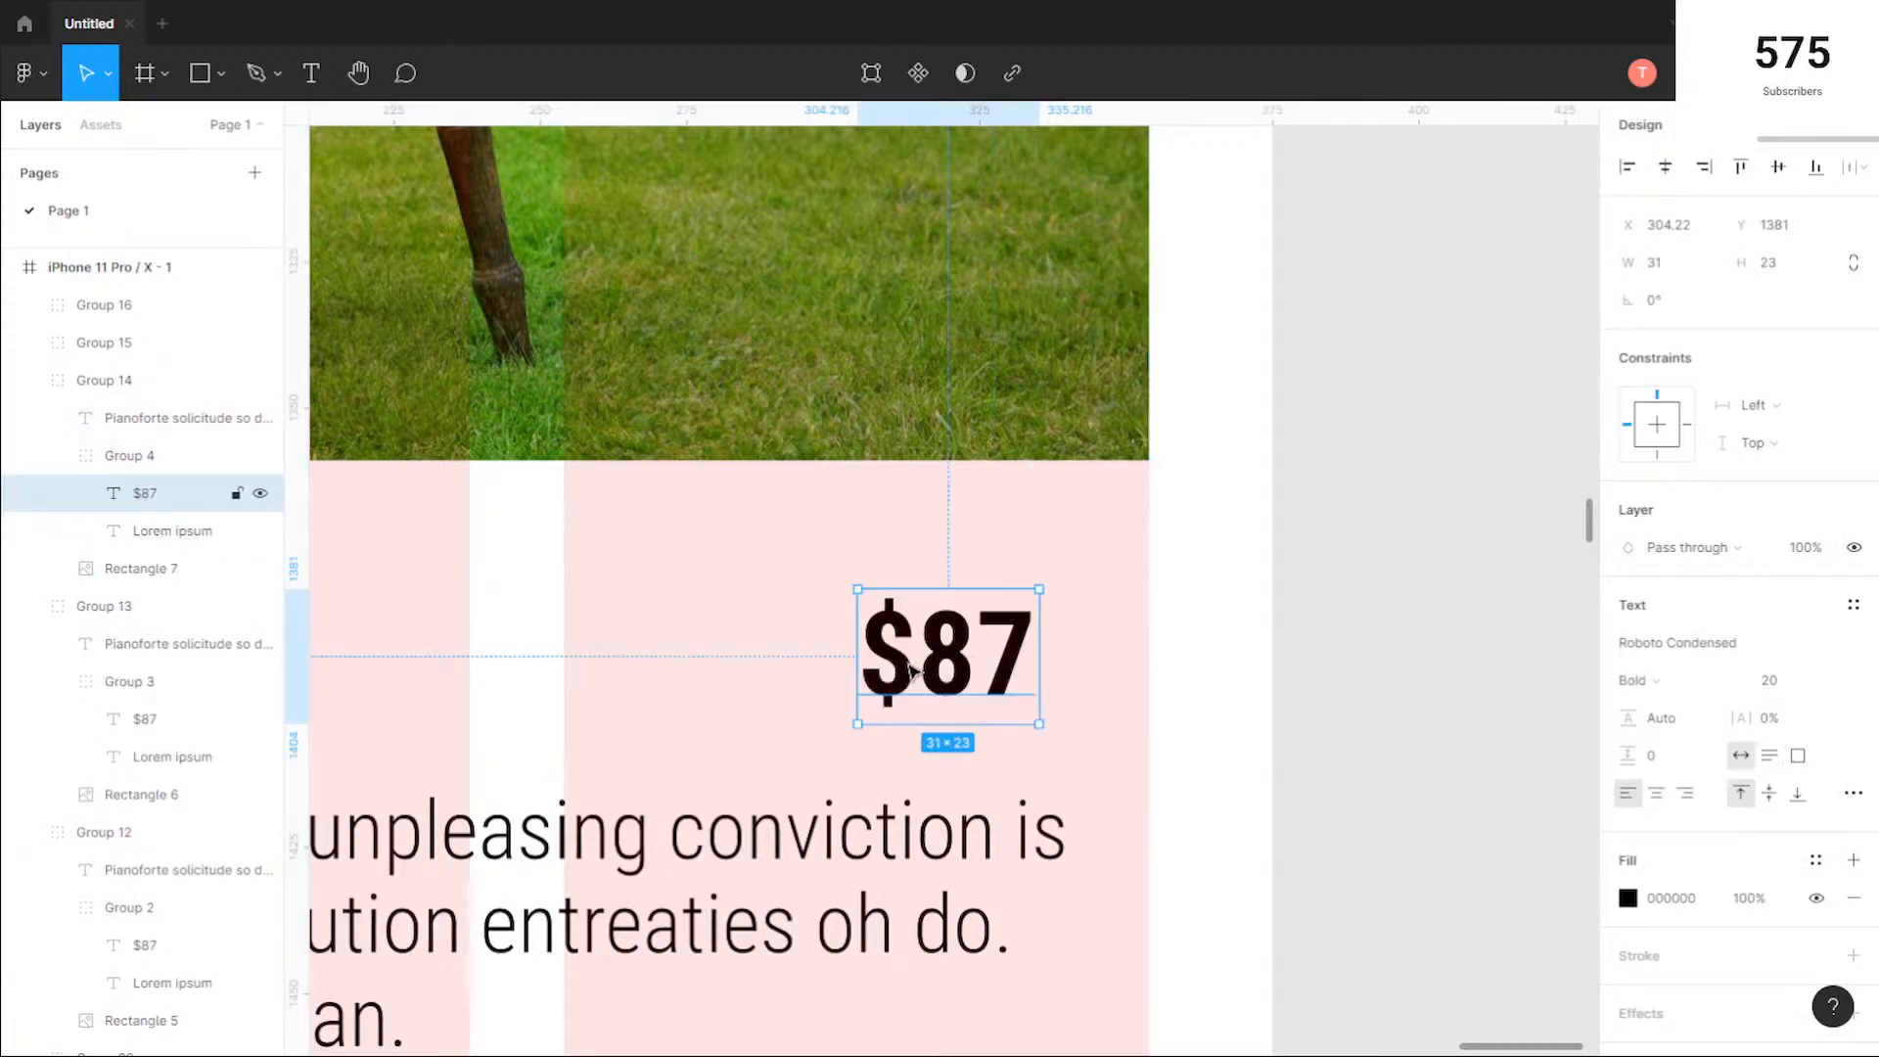
{"action": "left_click_drag", "start_coordinate": [907, 680], "coordinate": [1046, 682]}
{"action": "scroll", "coordinate": [862, 701], "scroll_direction": "down", "scroll_amount": 3}
{"action": "scroll", "coordinate": [861, 701], "scroll_direction": "down", "scroll_amount": 3}
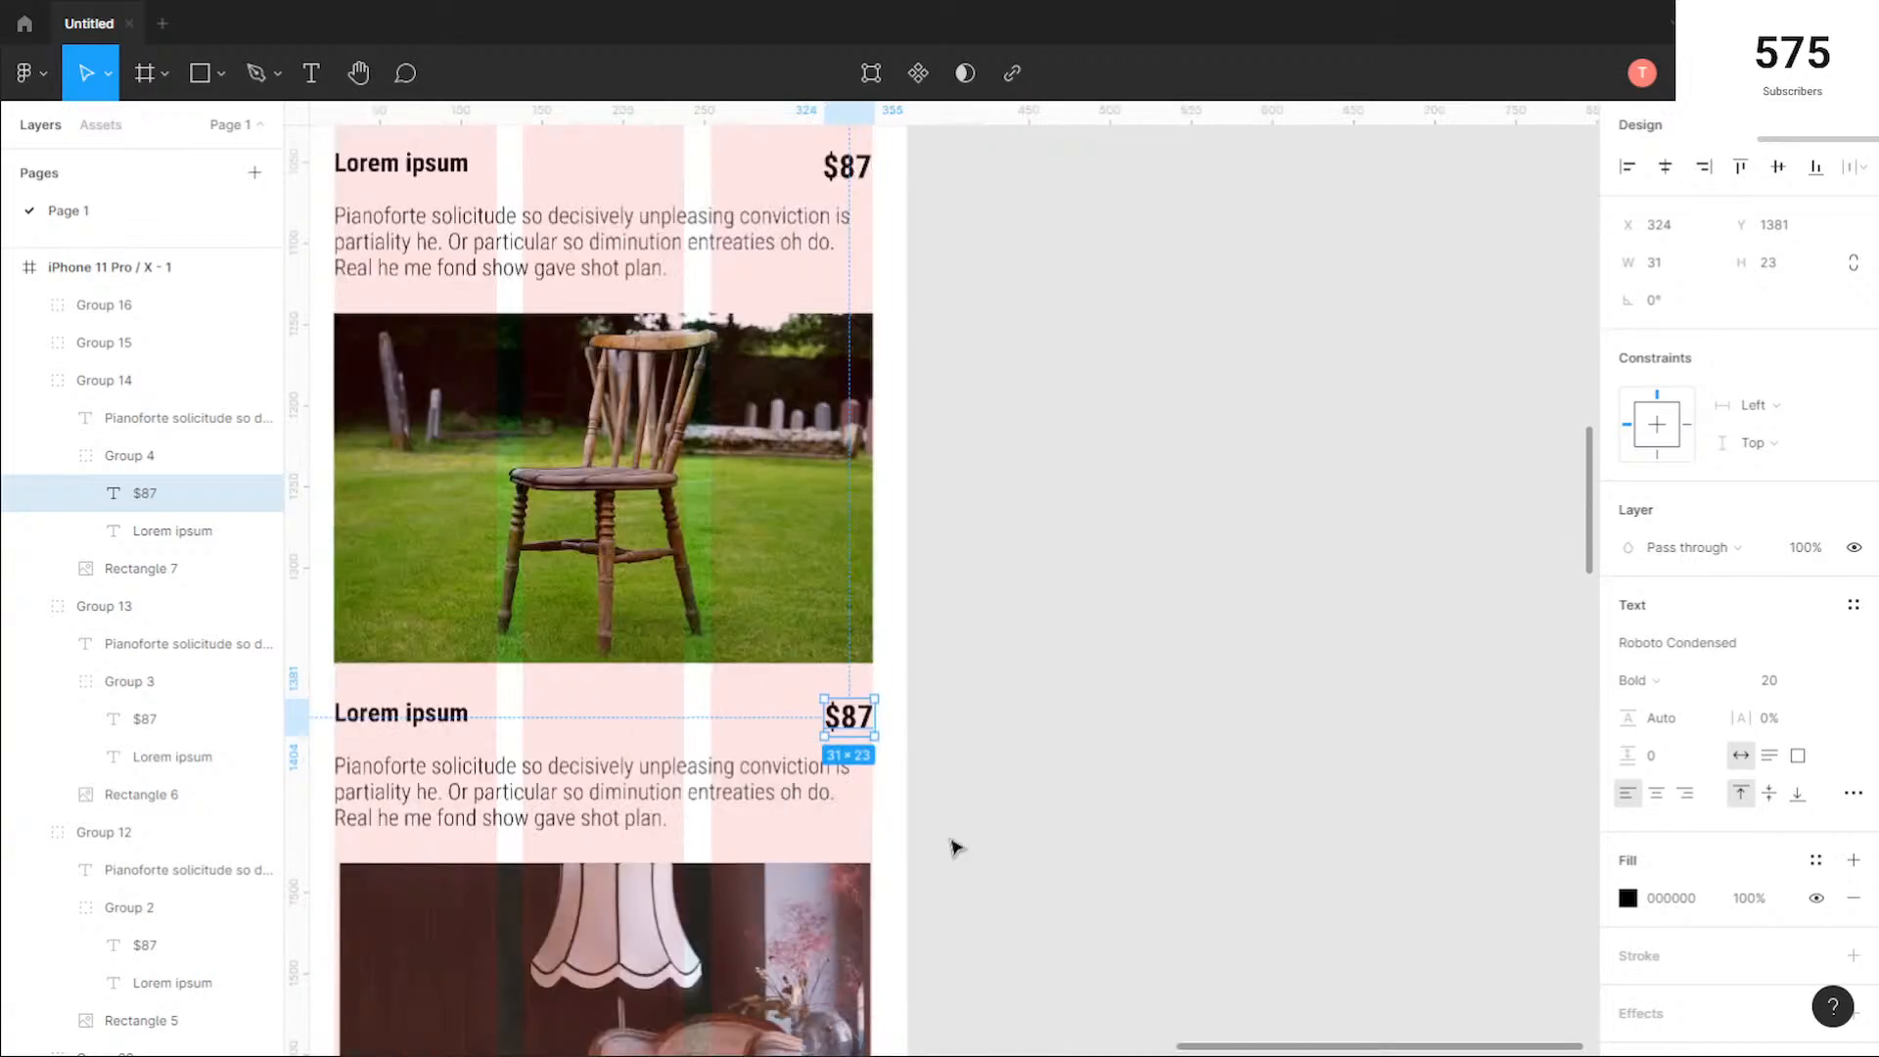
{"action": "left_click", "coordinate": [956, 848]}
Step: Extend the left side of the lamp and armchair photo to the column grid's outer edge, at X 22
{"action": "scroll", "coordinate": [644, 783], "scroll_direction": "down", "scroll_amount": 3}
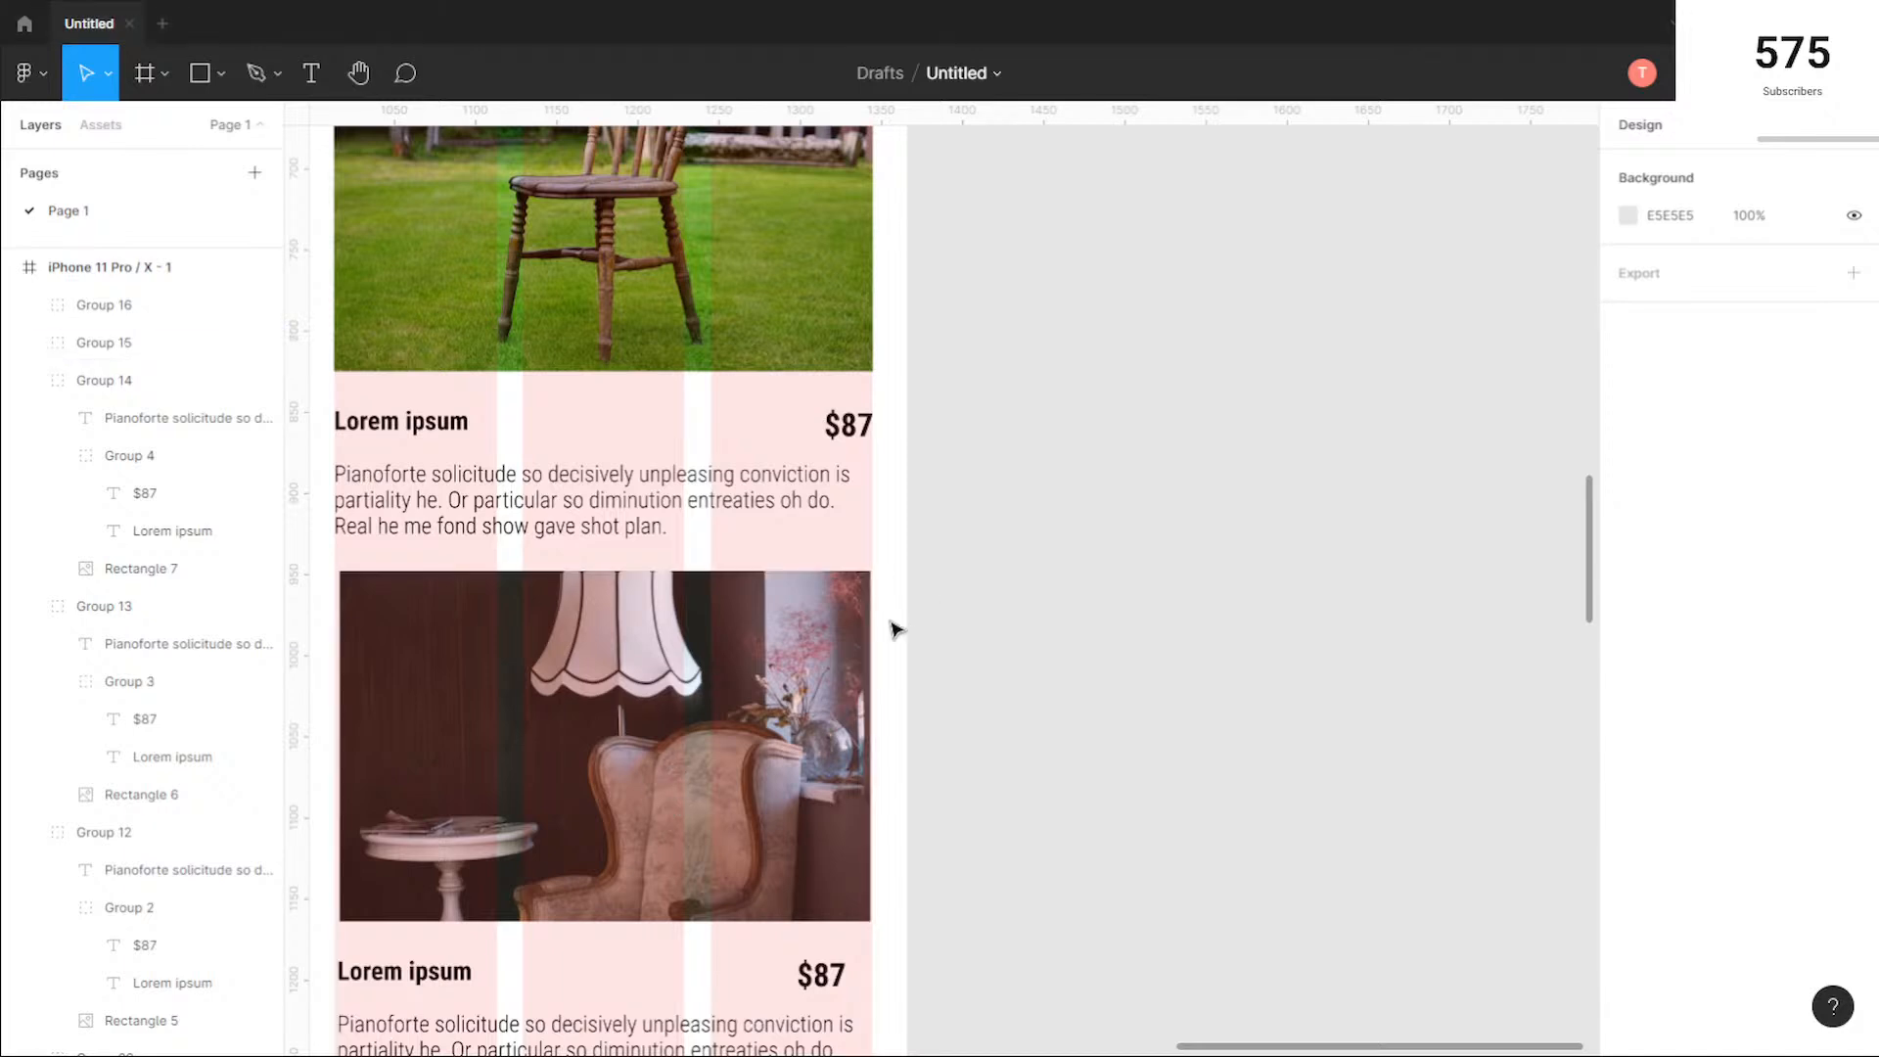
{"action": "left_click_drag", "start_coordinate": [649, 697], "coordinate": [1084, 655]}
{"action": "scroll", "coordinate": [798, 672], "scroll_direction": "up", "scroll_amount": 3}
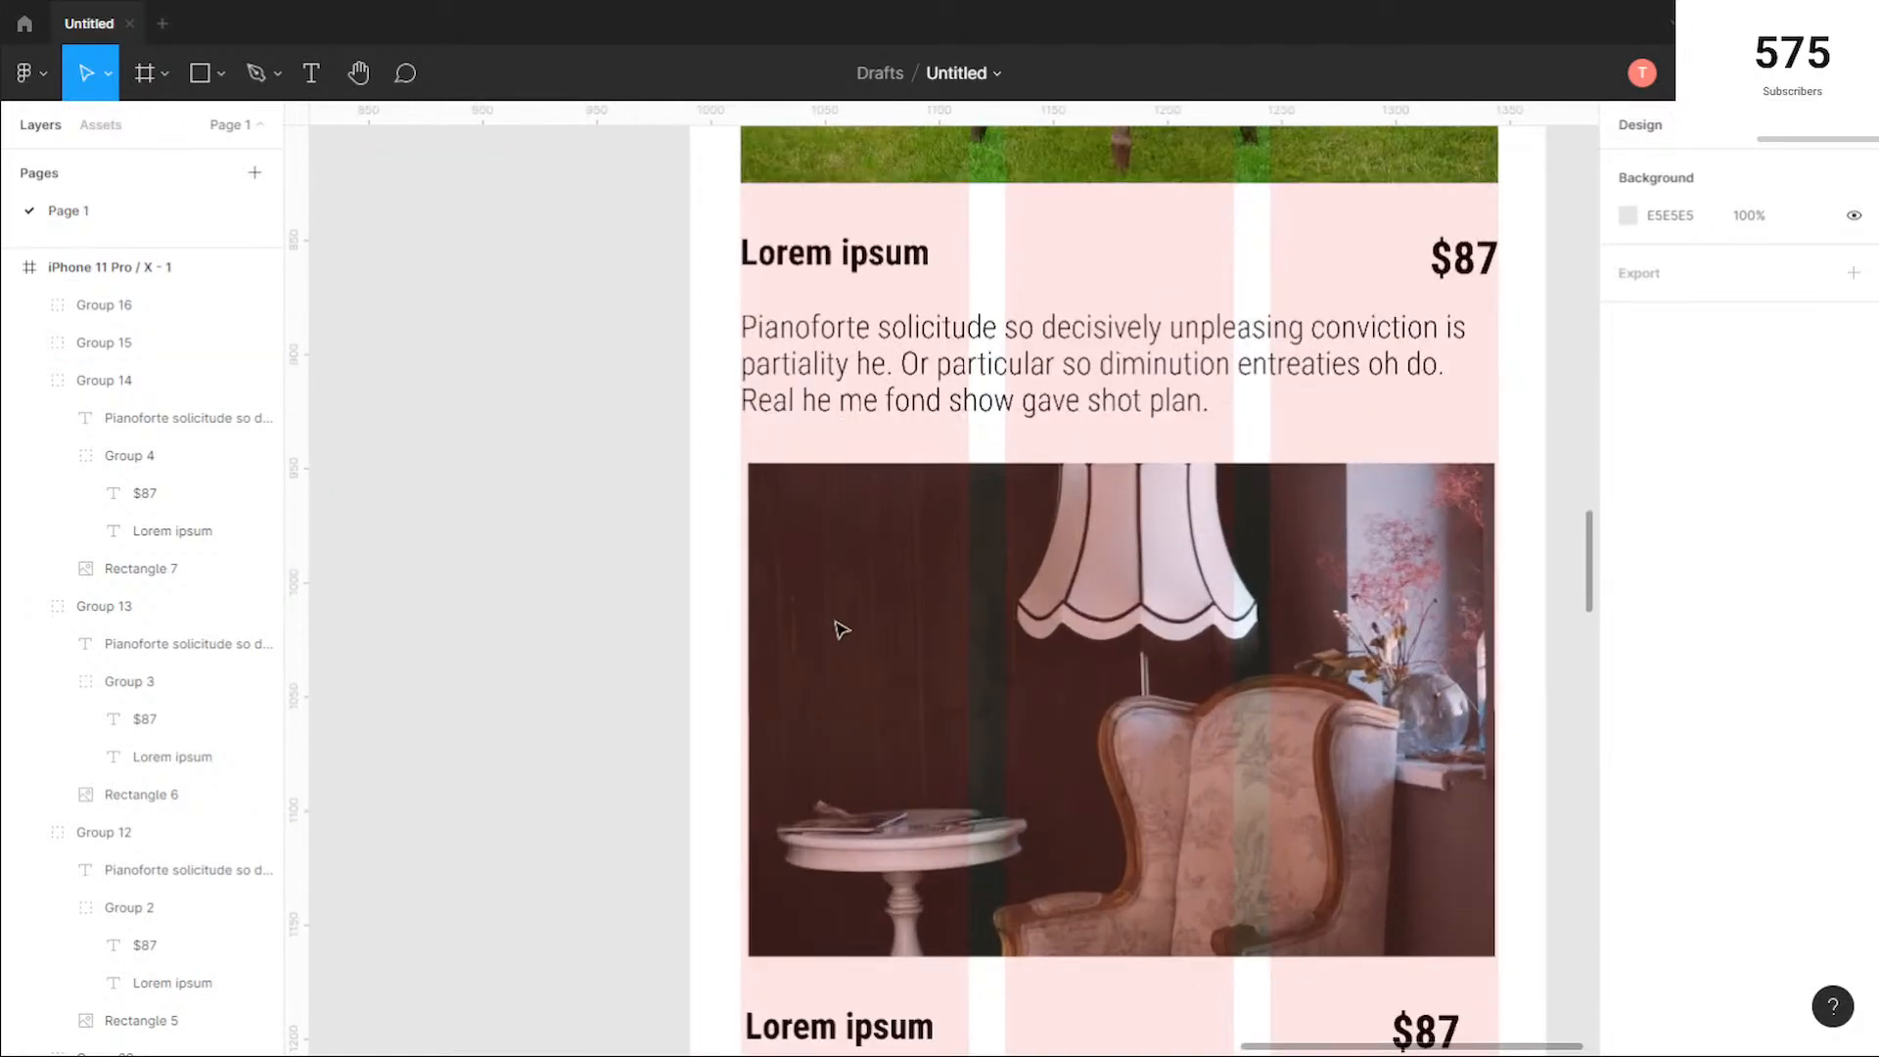
{"action": "left_click", "coordinate": [839, 629]}
{"action": "scroll", "coordinate": [738, 632], "scroll_direction": "up", "scroll_amount": 3}
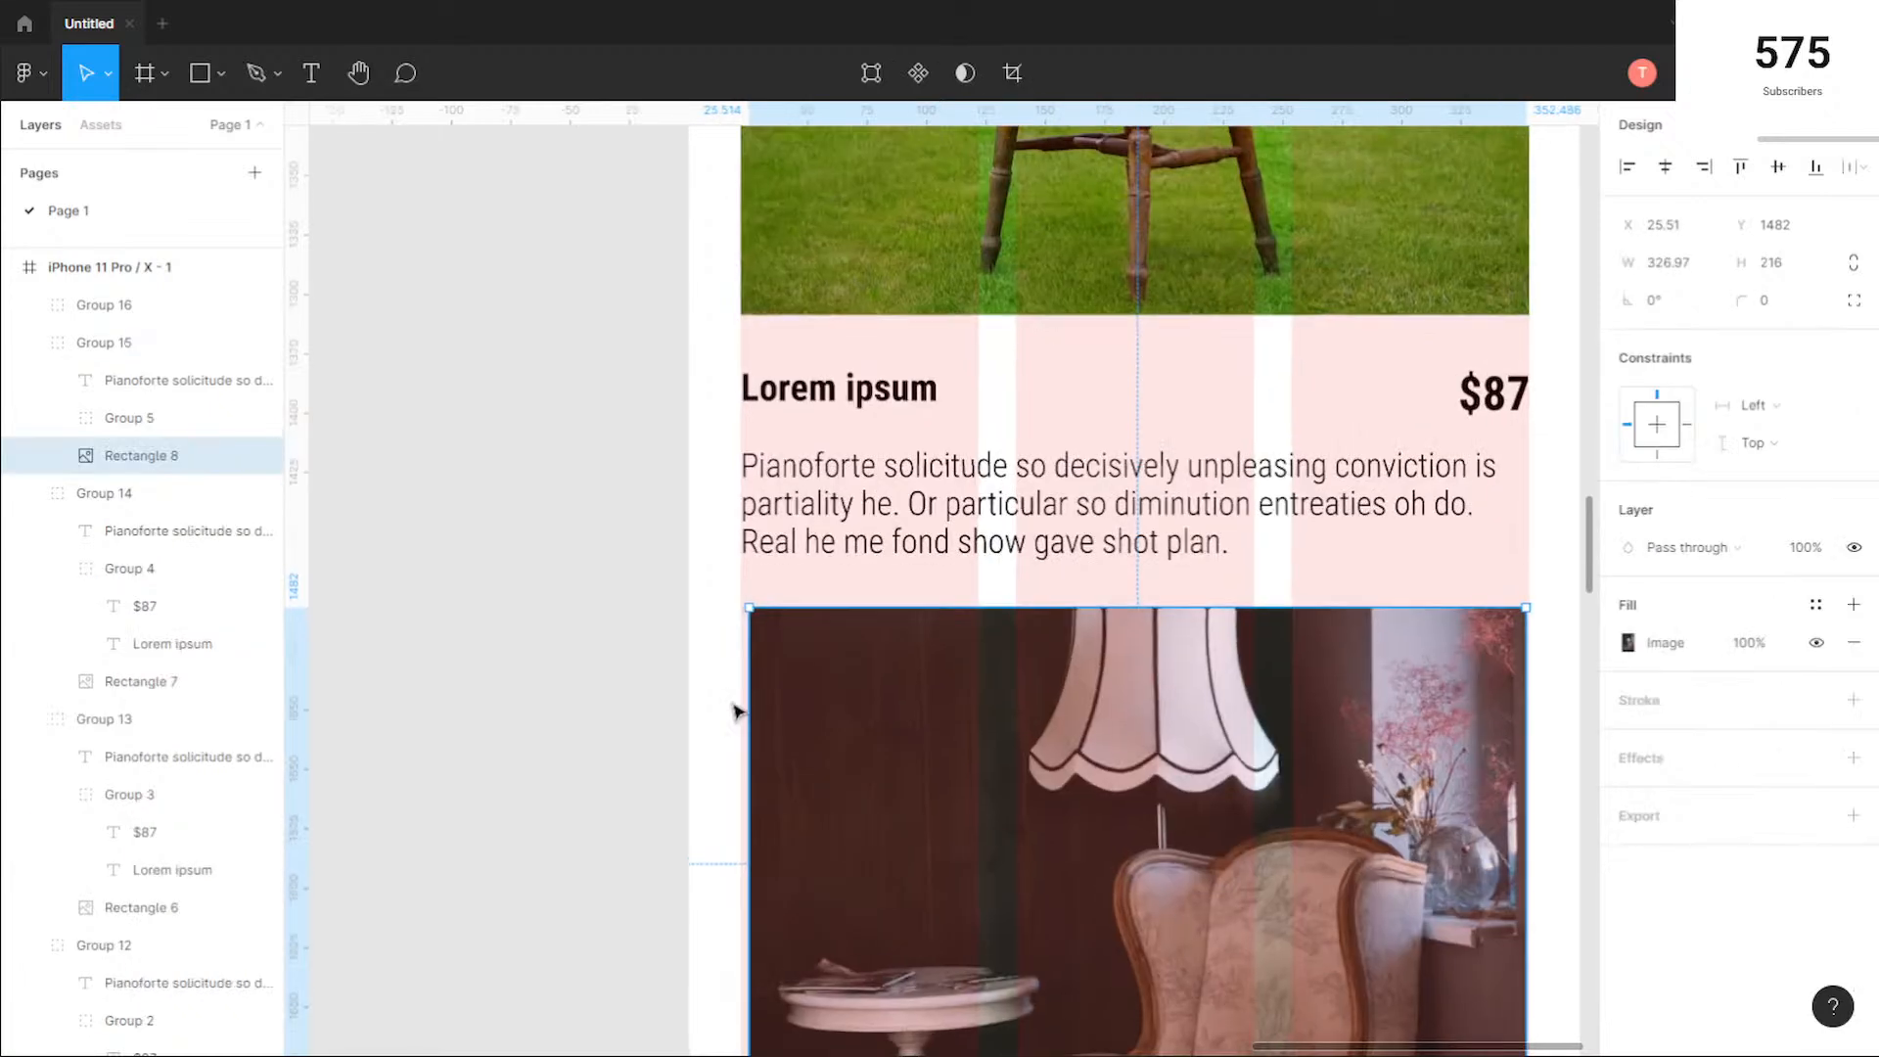
{"action": "scroll", "coordinate": [738, 708], "scroll_direction": "up", "scroll_amount": 5}
{"action": "scroll", "coordinate": [784, 705], "scroll_direction": "down", "scroll_amount": 1}
{"action": "left_click_drag", "start_coordinate": [773, 688], "coordinate": [752, 684]}
{"action": "scroll", "coordinate": [1103, 703], "scroll_direction": "down", "scroll_amount": 4}
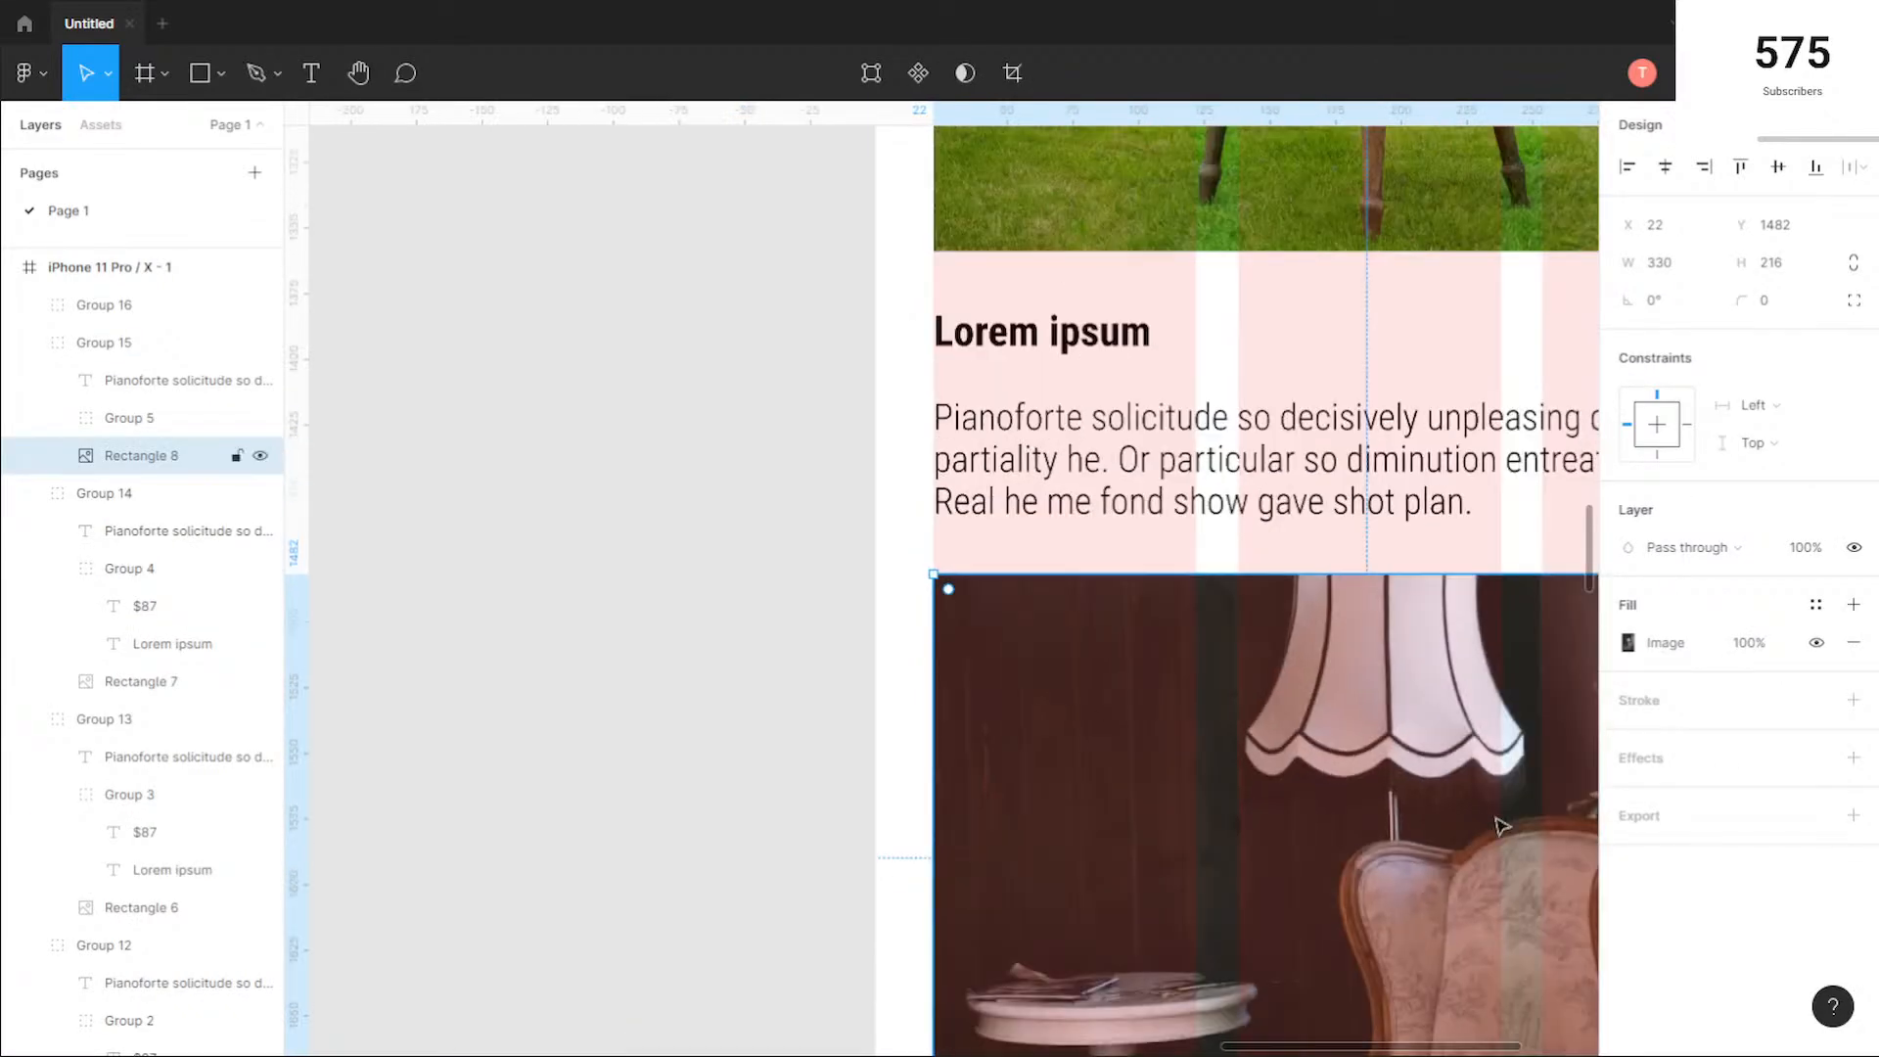
Step: Extend the right side of the lamp and armchair photo to the column grid's outer edge, making it 332 wide
{"action": "left_click_drag", "start_coordinate": [1498, 822], "coordinate": [842, 721]}
{"action": "scroll", "coordinate": [1164, 676], "scroll_direction": "up", "scroll_amount": 5}
{"action": "left_click_drag", "start_coordinate": [1139, 665], "coordinate": [1147, 666]}
{"action": "scroll", "coordinate": [1121, 831], "scroll_direction": "down", "scroll_amount": 2}
{"action": "scroll", "coordinate": [1120, 831], "scroll_direction": "down", "scroll_amount": 2}
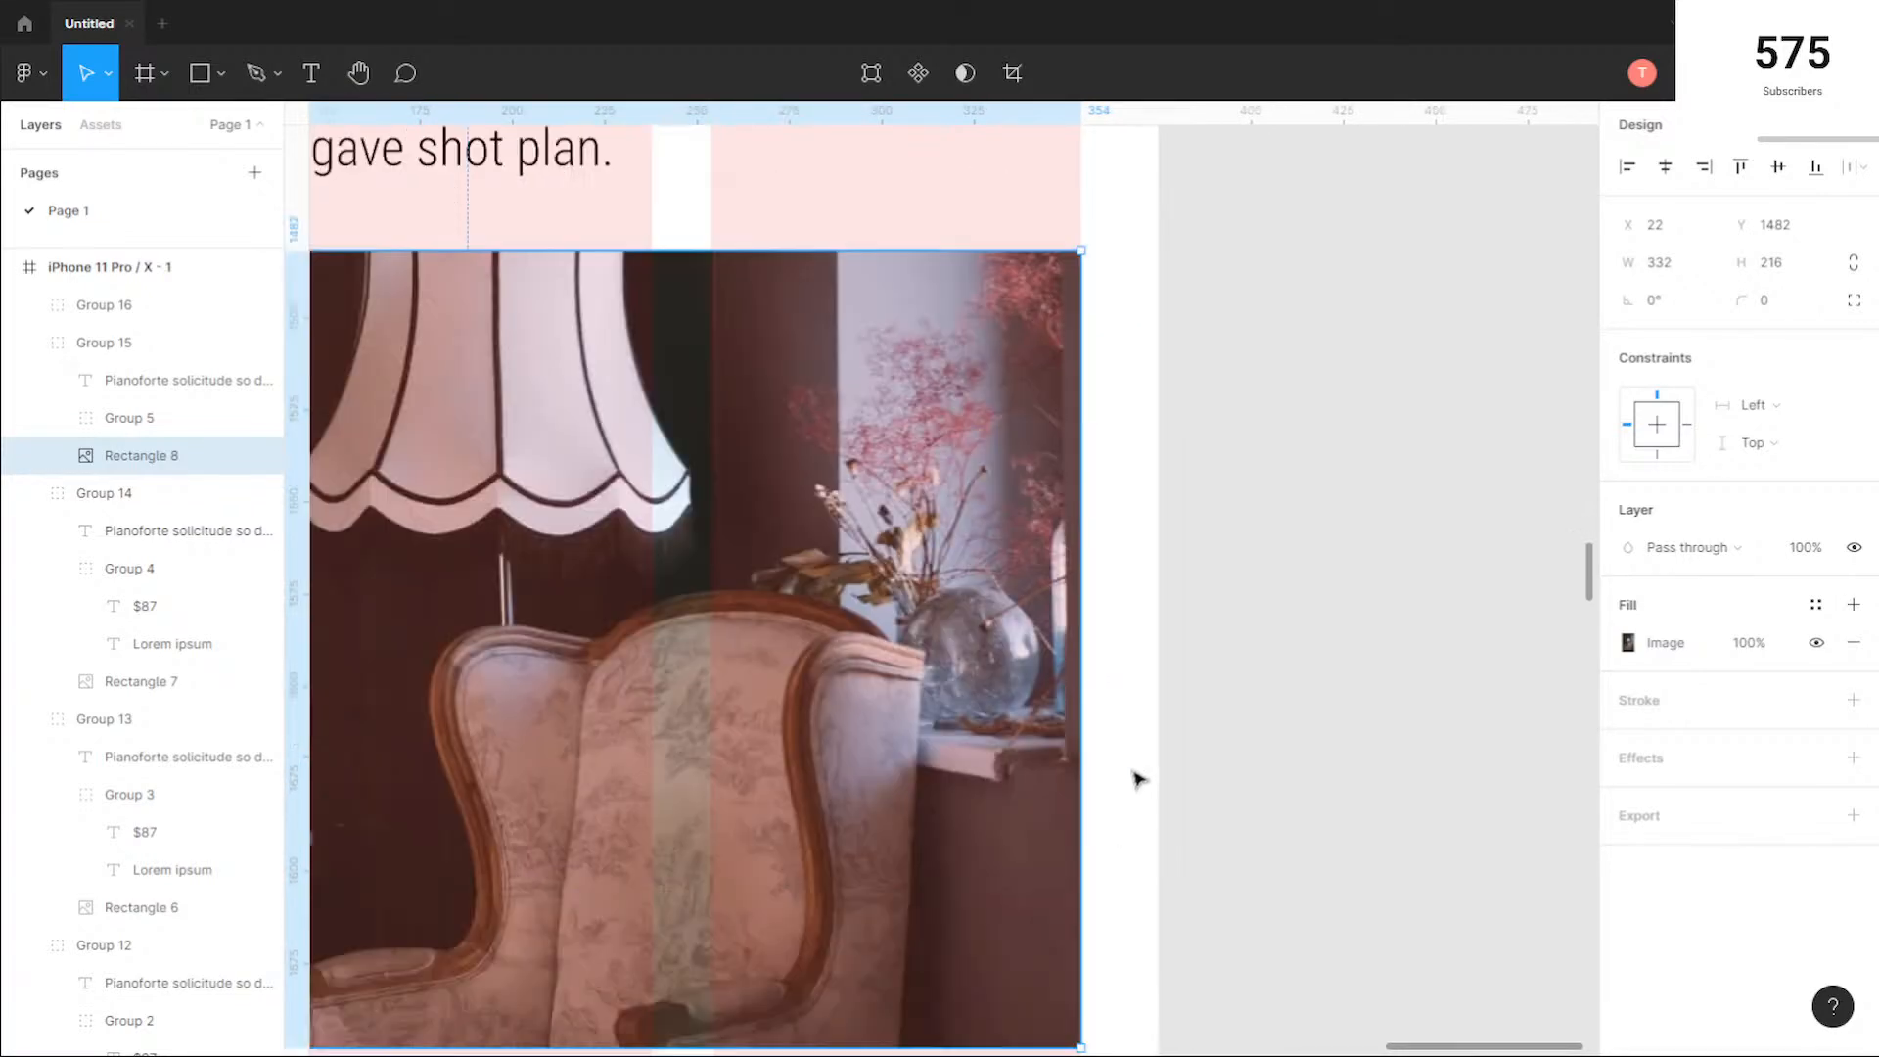
Step: Fit the lamp card's $87 text box to its text and move it to the column grid's right edge, at X 323 and Y 1719
{"action": "scroll", "coordinate": [1133, 772], "scroll_direction": "down", "scroll_amount": 2}
{"action": "scroll", "coordinate": [1187, 835], "scroll_direction": "down", "scroll_amount": 3}
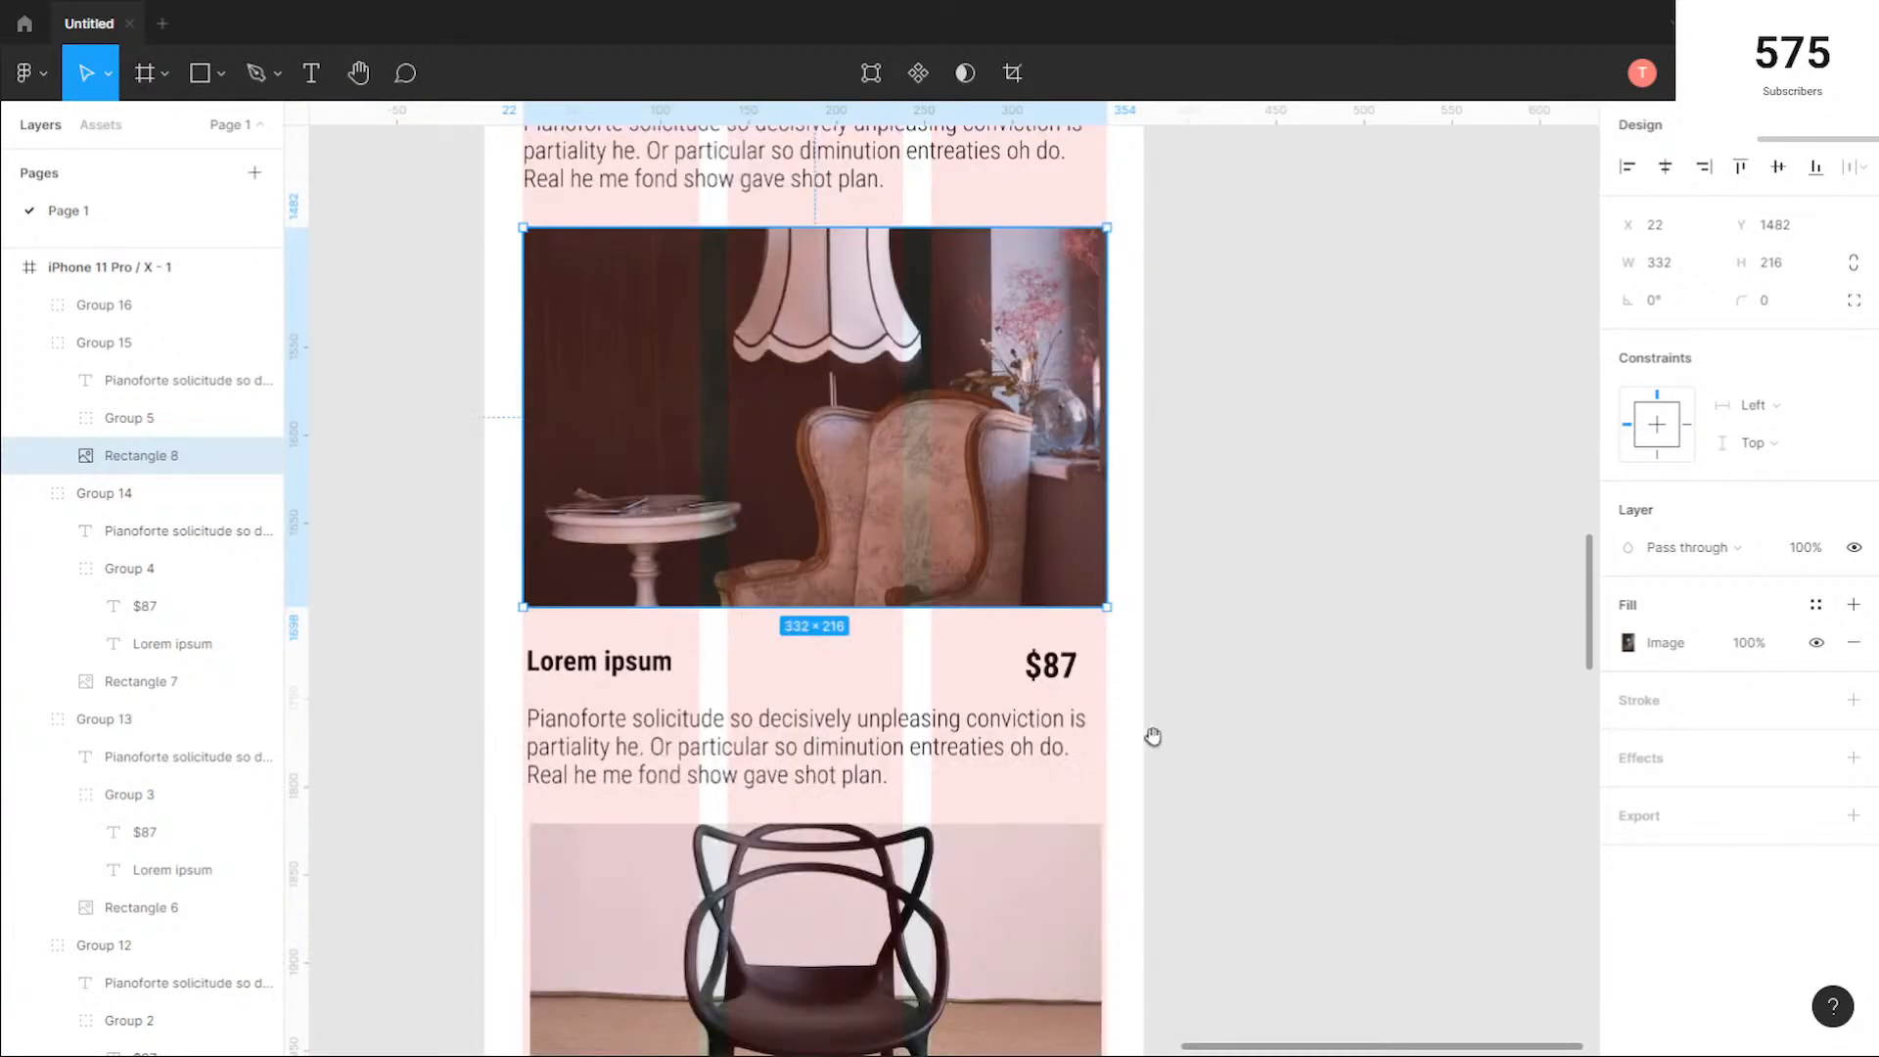
{"action": "scroll", "coordinate": [1153, 736], "scroll_direction": "left", "scroll_amount": 1}
{"action": "left_click", "coordinate": [1111, 656]}
{"action": "double_click", "coordinate": [1111, 657]}
{"action": "scroll", "coordinate": [1111, 657], "scroll_direction": "up", "scroll_amount": 3}
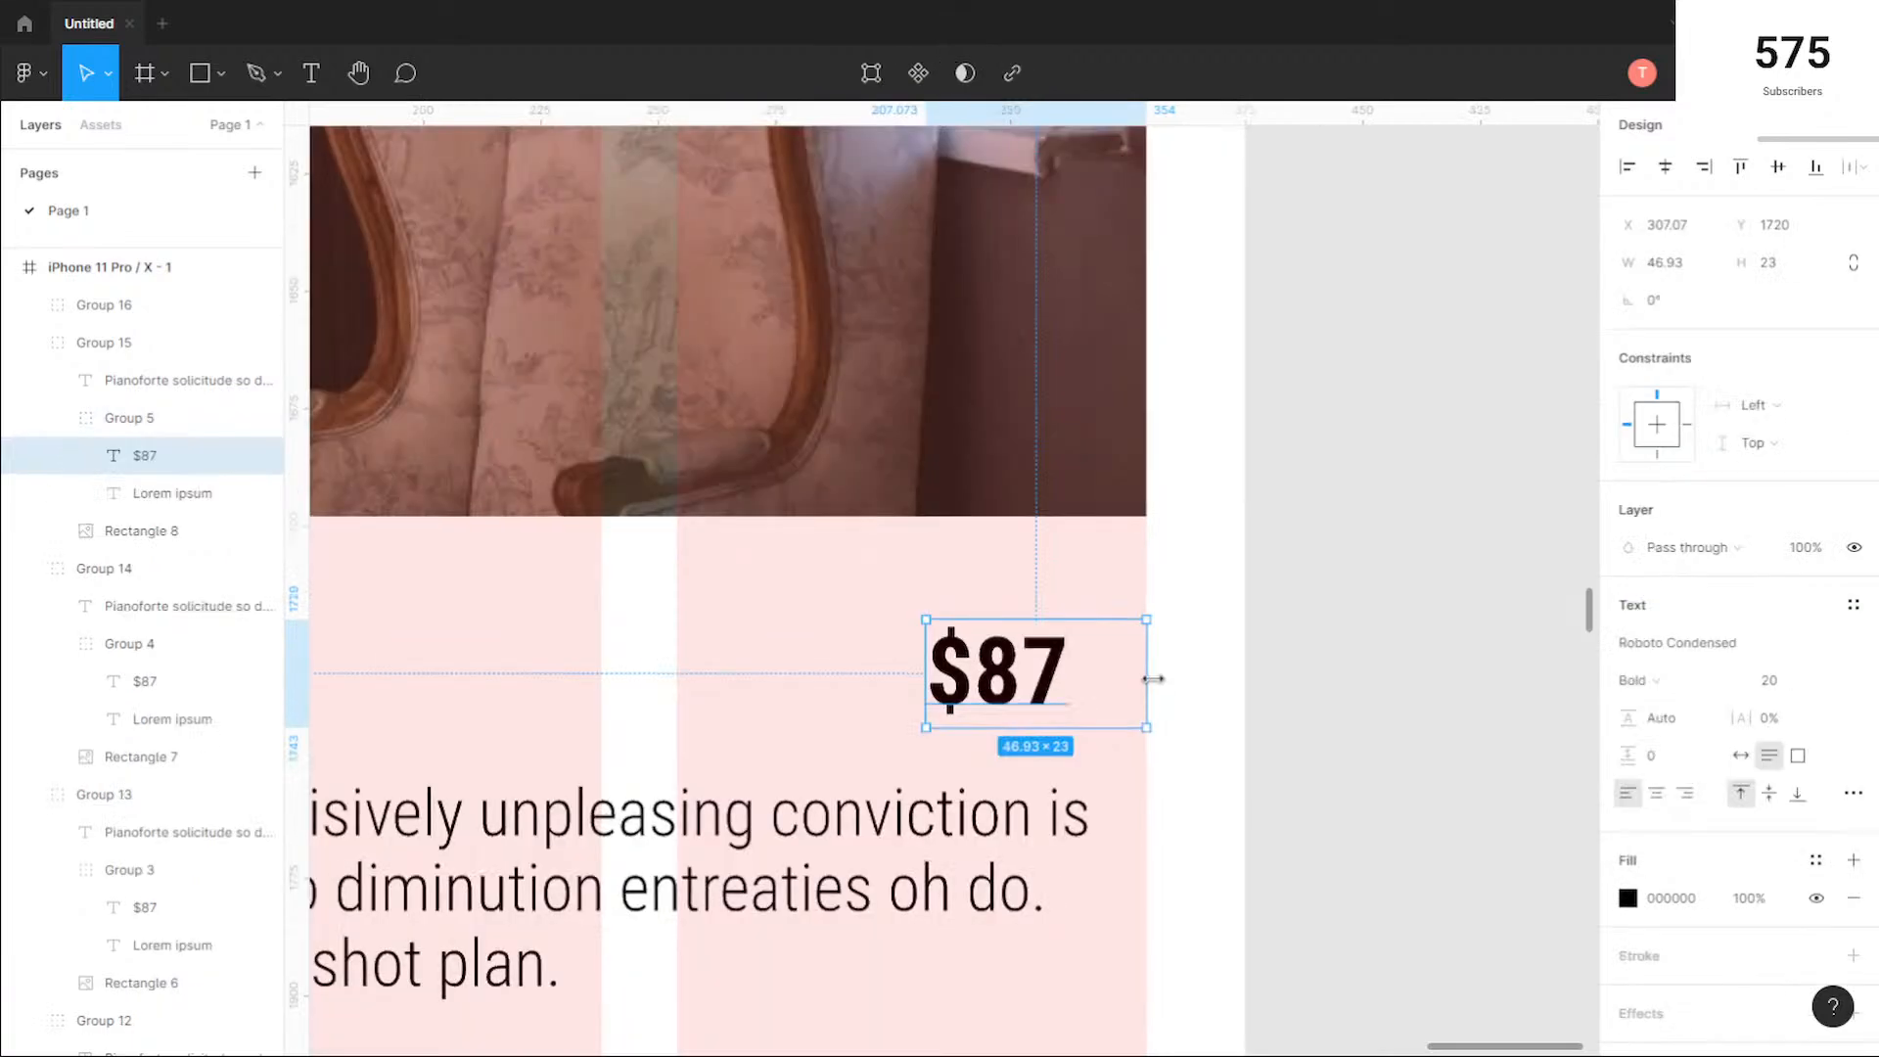
{"action": "left_click_drag", "start_coordinate": [1018, 678], "coordinate": [1070, 690]}
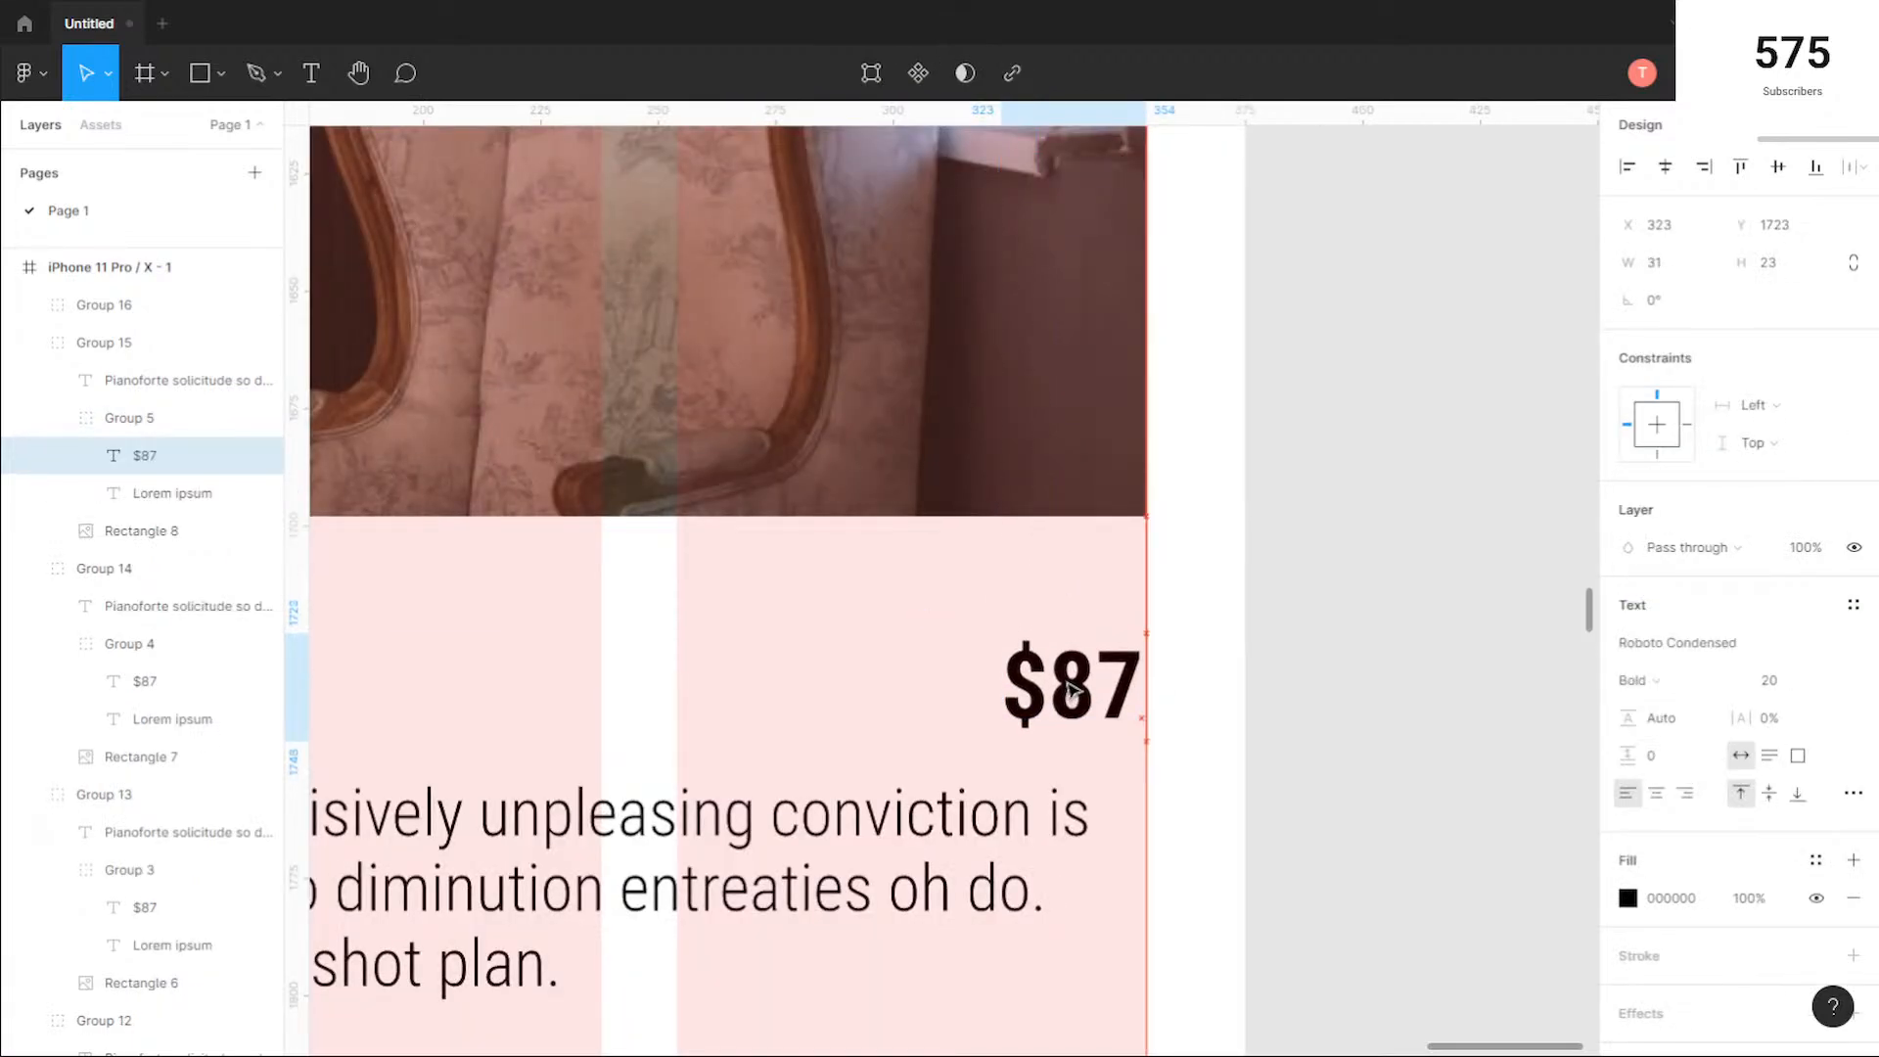
{"action": "scroll", "coordinate": [1070, 690], "scroll_direction": "down", "scroll_amount": 5}
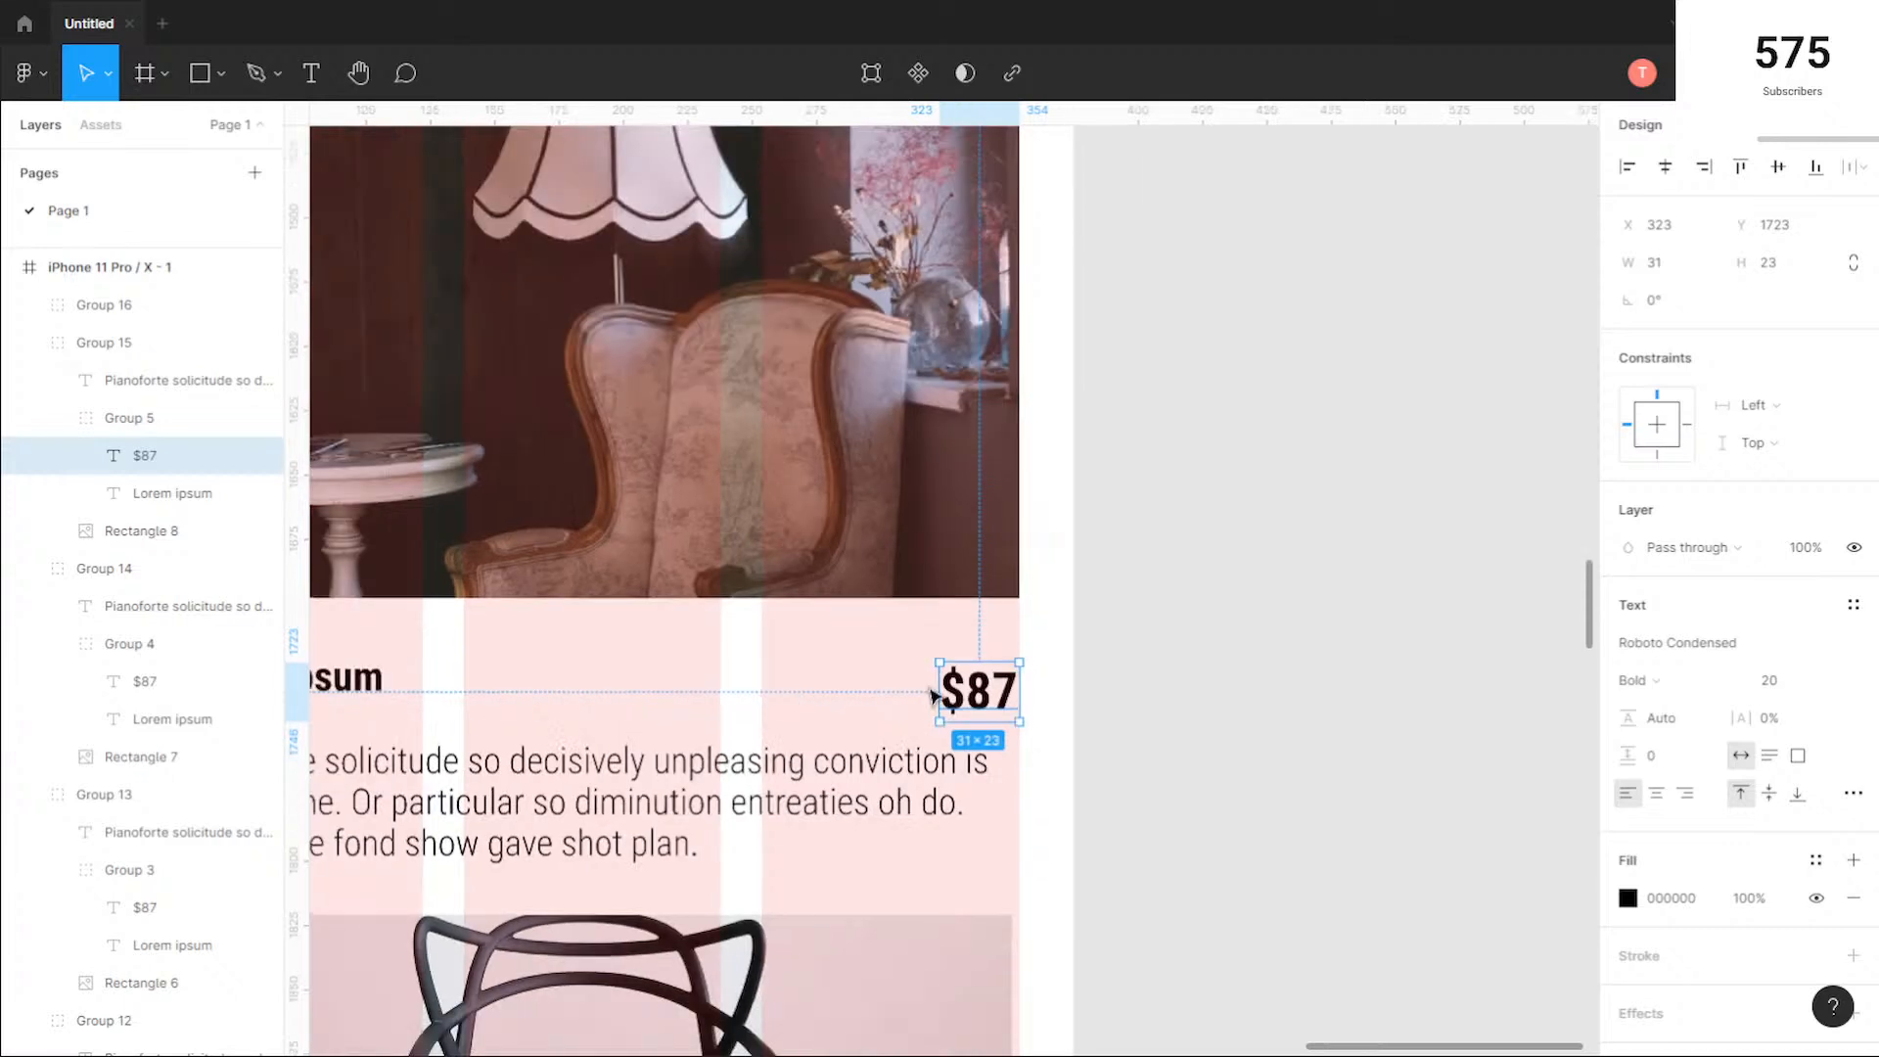
{"action": "left_click_drag", "start_coordinate": [975, 688], "coordinate": [978, 688]}
{"action": "scroll", "coordinate": [878, 739], "scroll_direction": "down", "scroll_amount": 3}
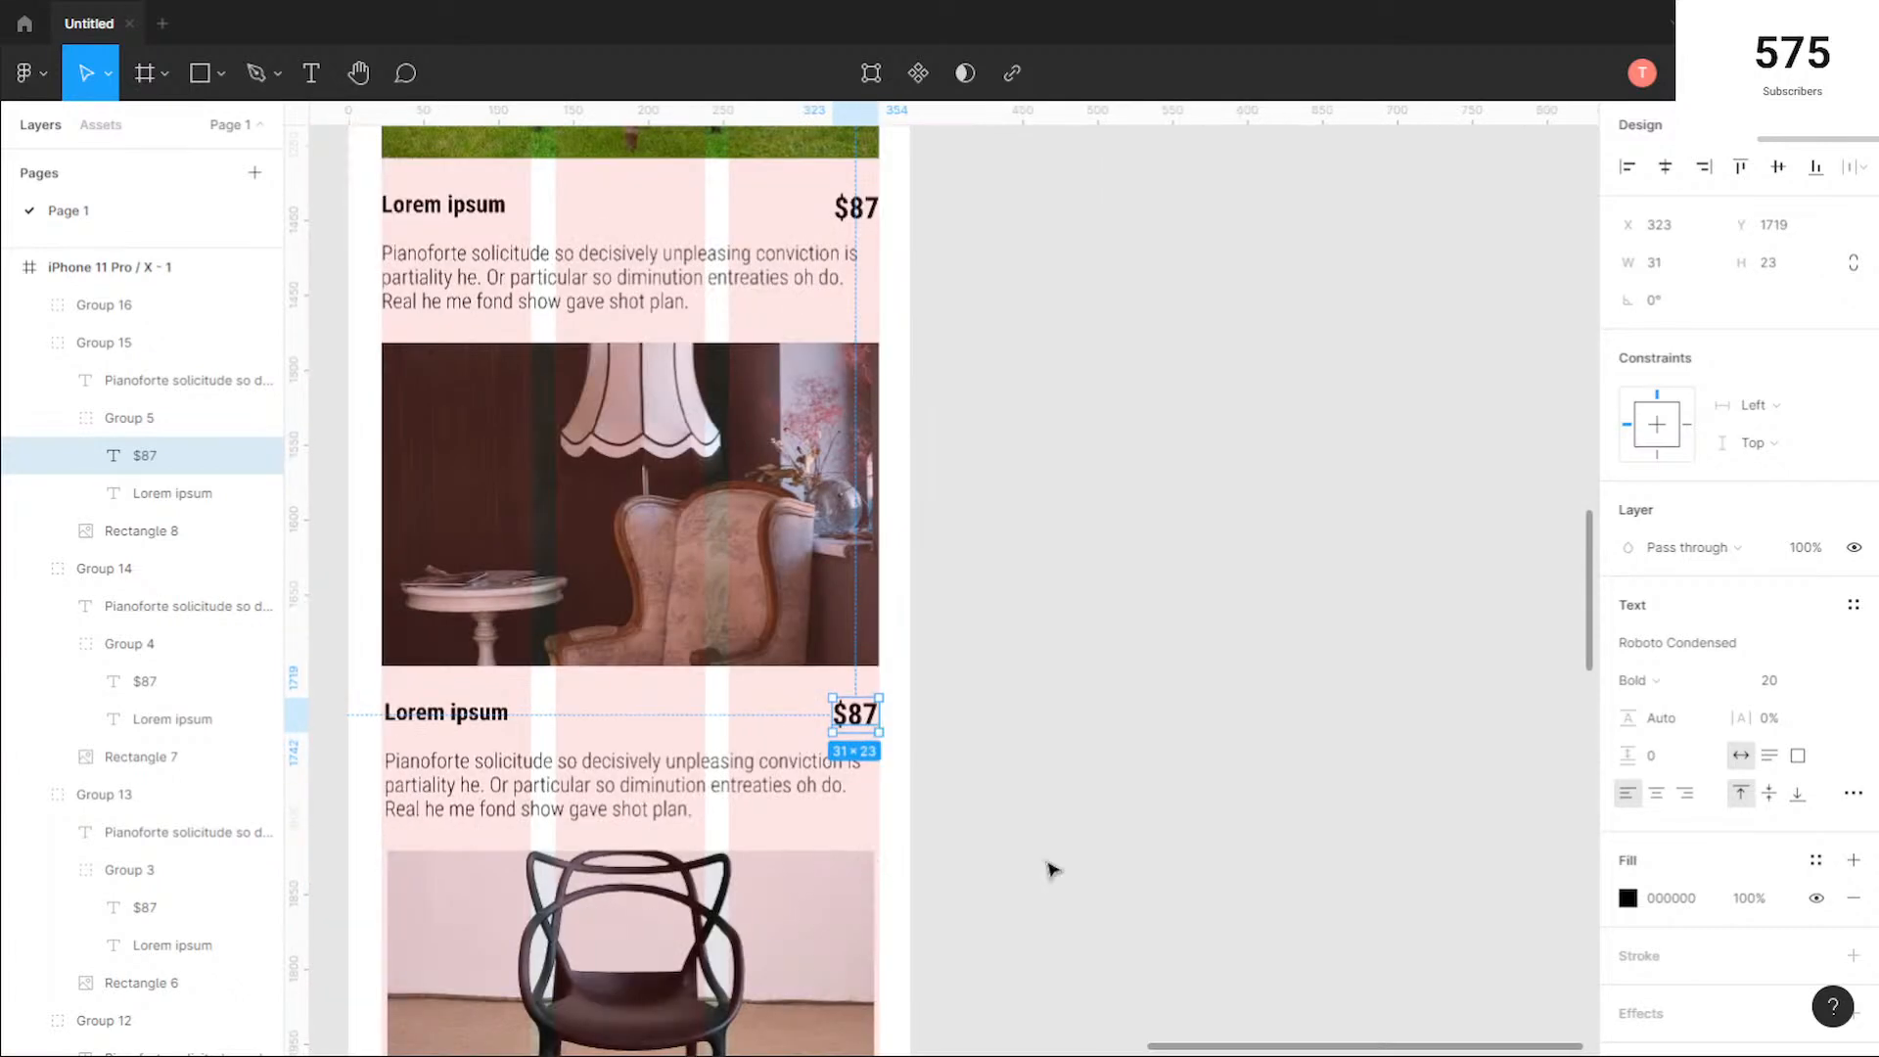
{"action": "left_click", "coordinate": [1052, 869]}
Step: Extend the left side of the whole black chair card to the column grid's outer edge, at X 22 with a width of 332
{"action": "scroll", "coordinate": [809, 810], "scroll_direction": "down", "scroll_amount": 3}
{"action": "scroll", "coordinate": [809, 810], "scroll_direction": "down", "scroll_amount": 1}
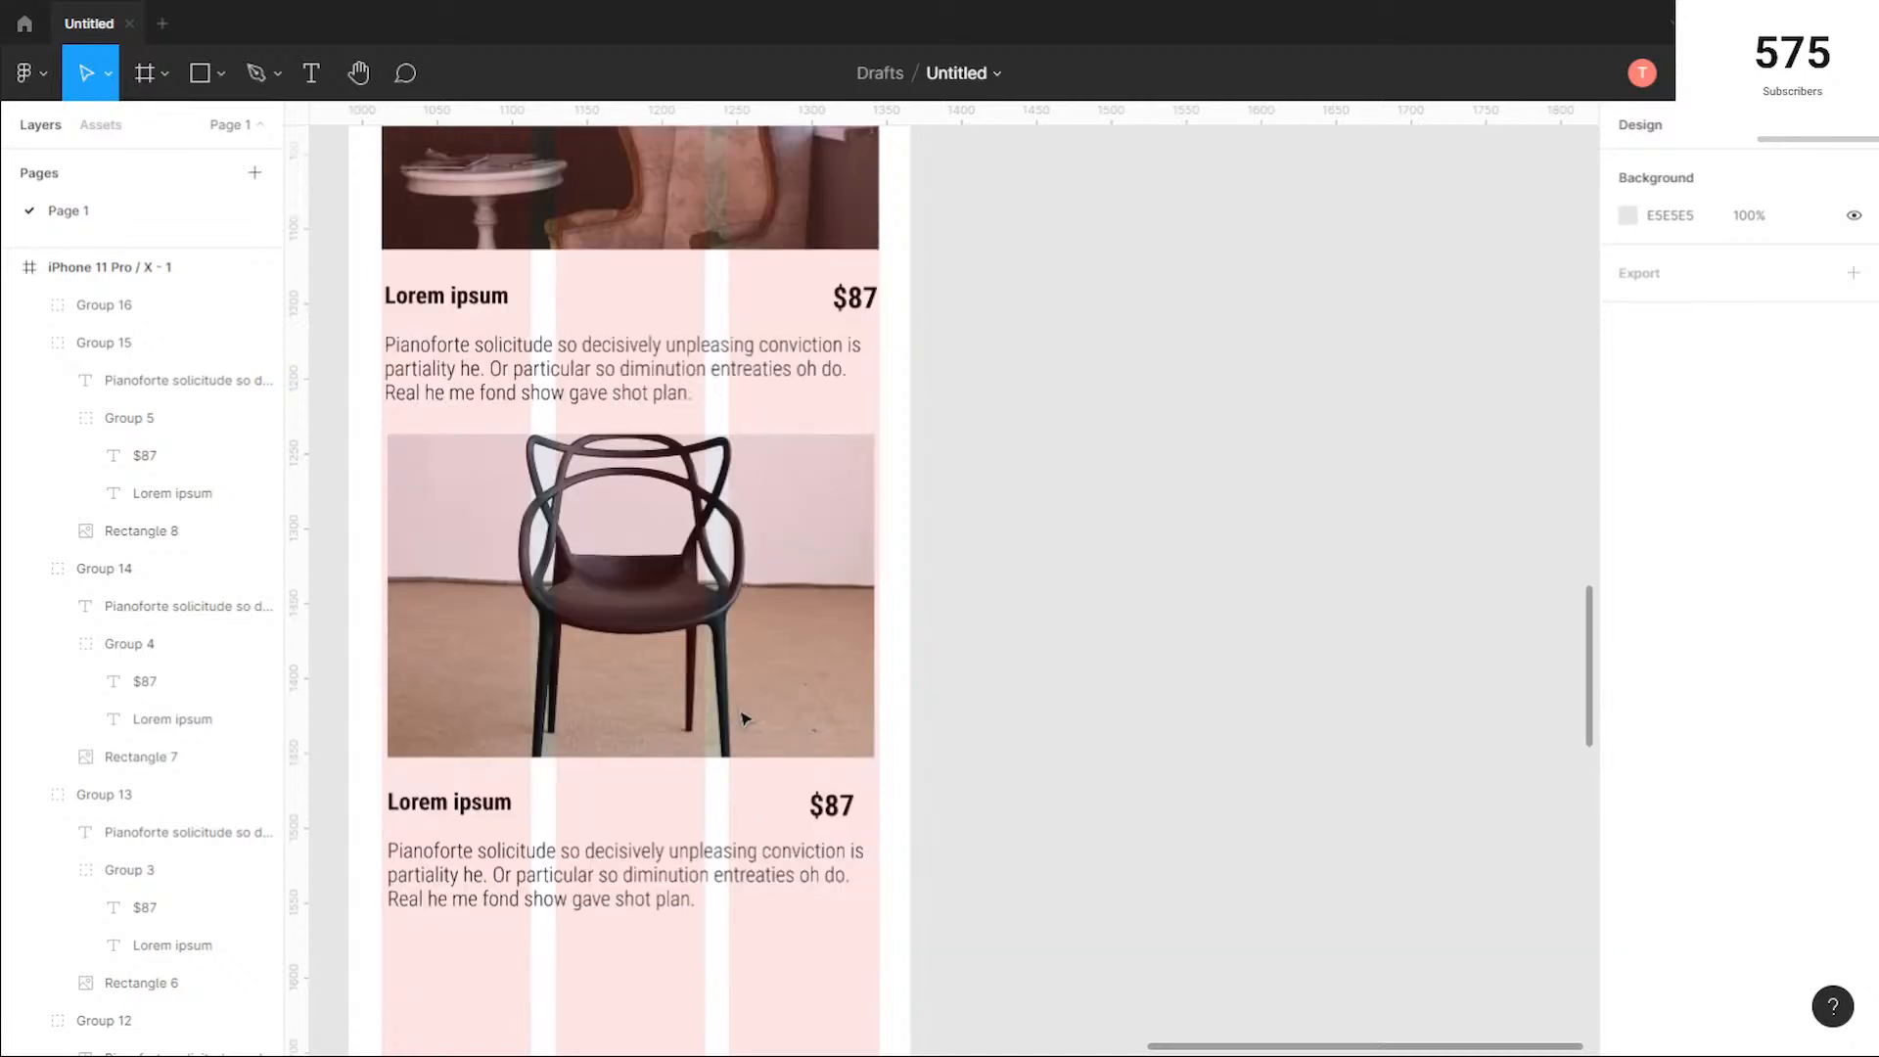
{"action": "left_click", "coordinate": [396, 617]}
{"action": "scroll", "coordinate": [396, 616], "scroll_direction": "up", "scroll_amount": 5}
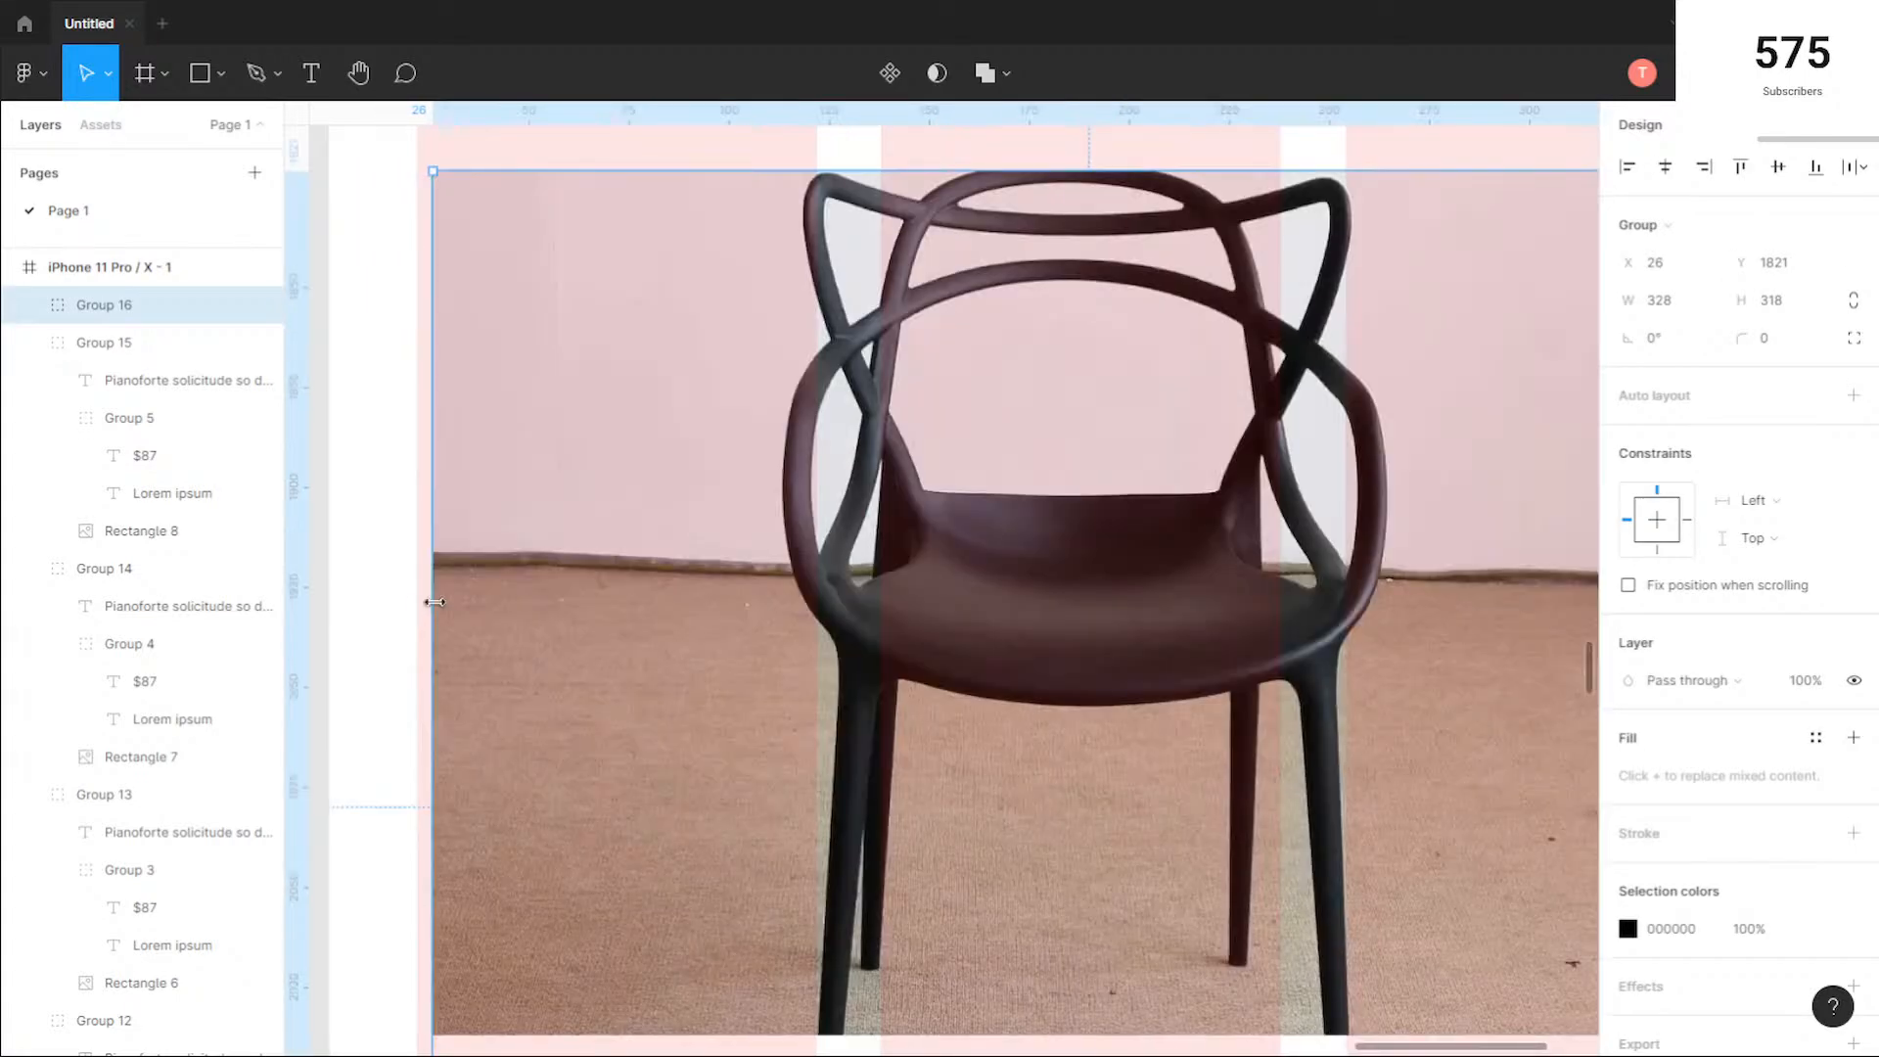
{"action": "left_click_drag", "start_coordinate": [422, 599], "coordinate": [407, 597]}
Step: Extend the right side of the black chair photo to the column grid's outer edge, making it 332 wide
{"action": "scroll", "coordinate": [1028, 671], "scroll_direction": "down", "scroll_amount": 4}
{"action": "scroll", "coordinate": [1066, 668], "scroll_direction": "right", "scroll_amount": 3}
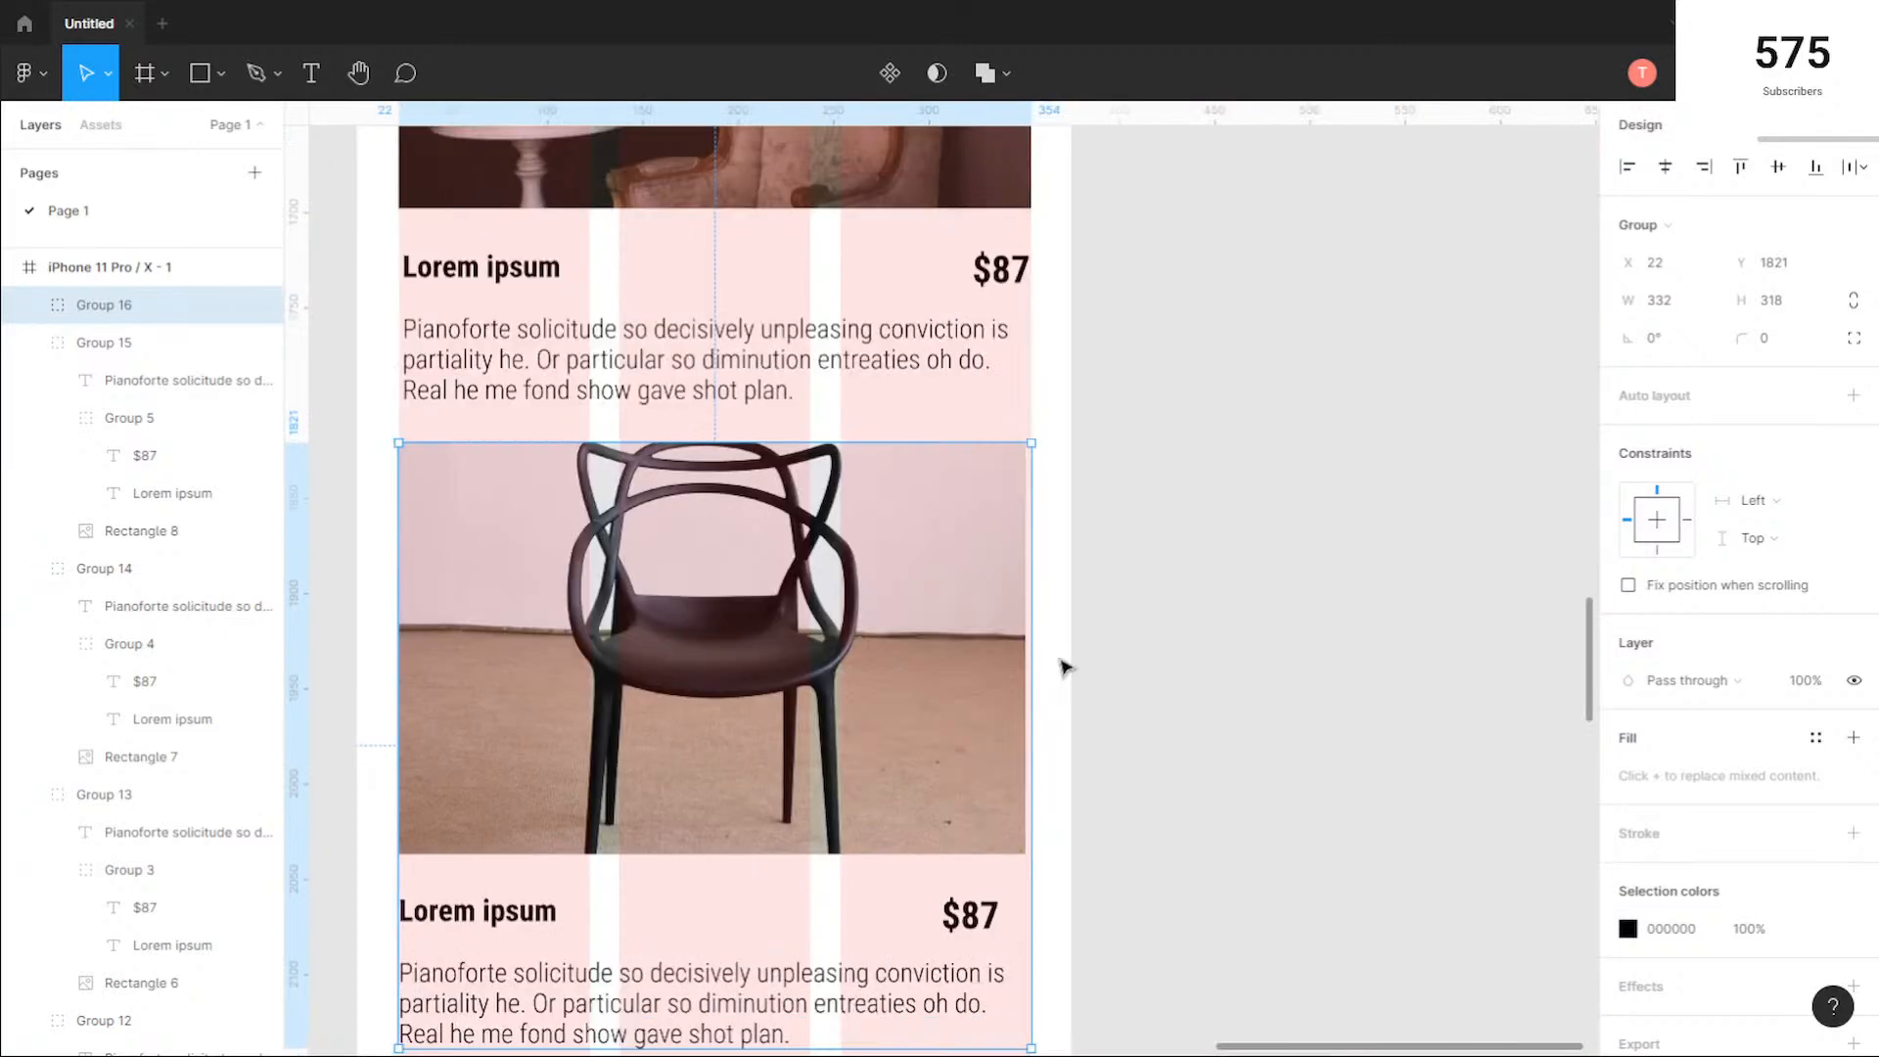
{"action": "scroll", "coordinate": [1044, 637], "scroll_direction": "up", "scroll_amount": 5}
{"action": "double_click", "coordinate": [955, 641]}
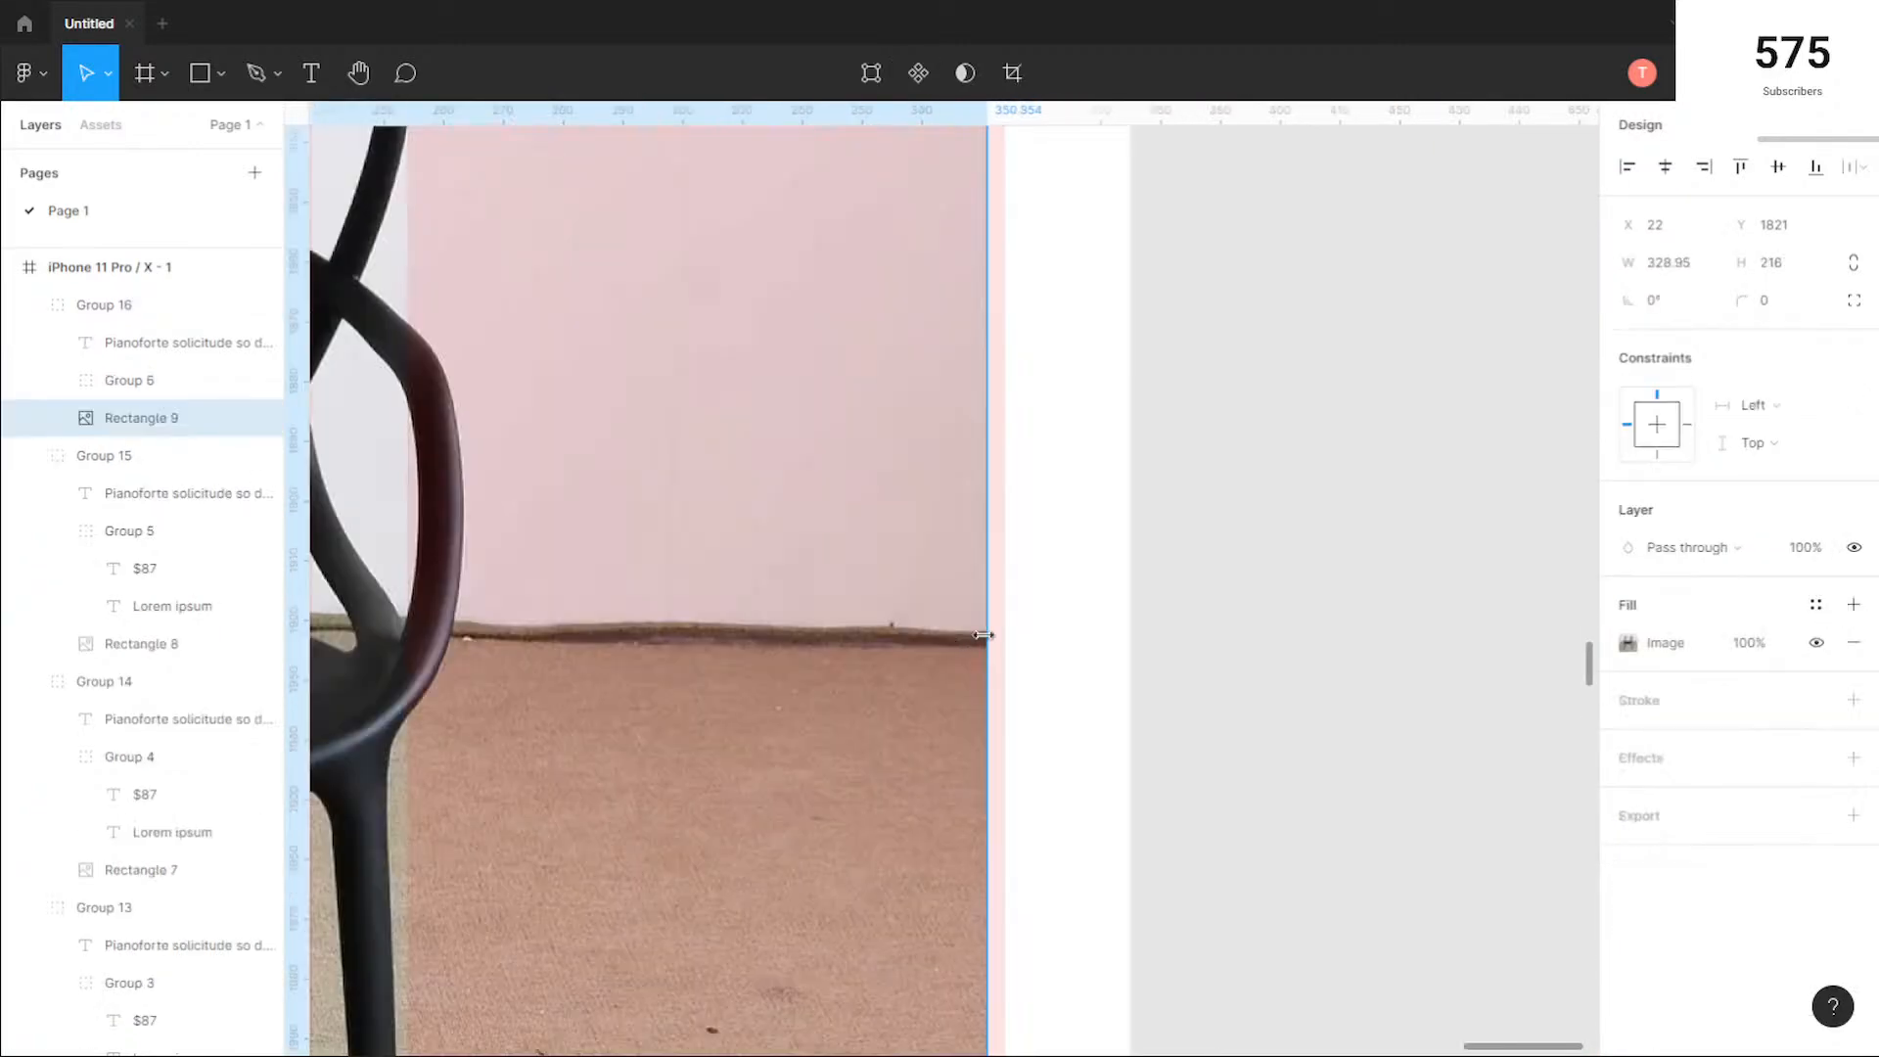
{"action": "left_click_drag", "start_coordinate": [1000, 634], "coordinate": [1017, 636]}
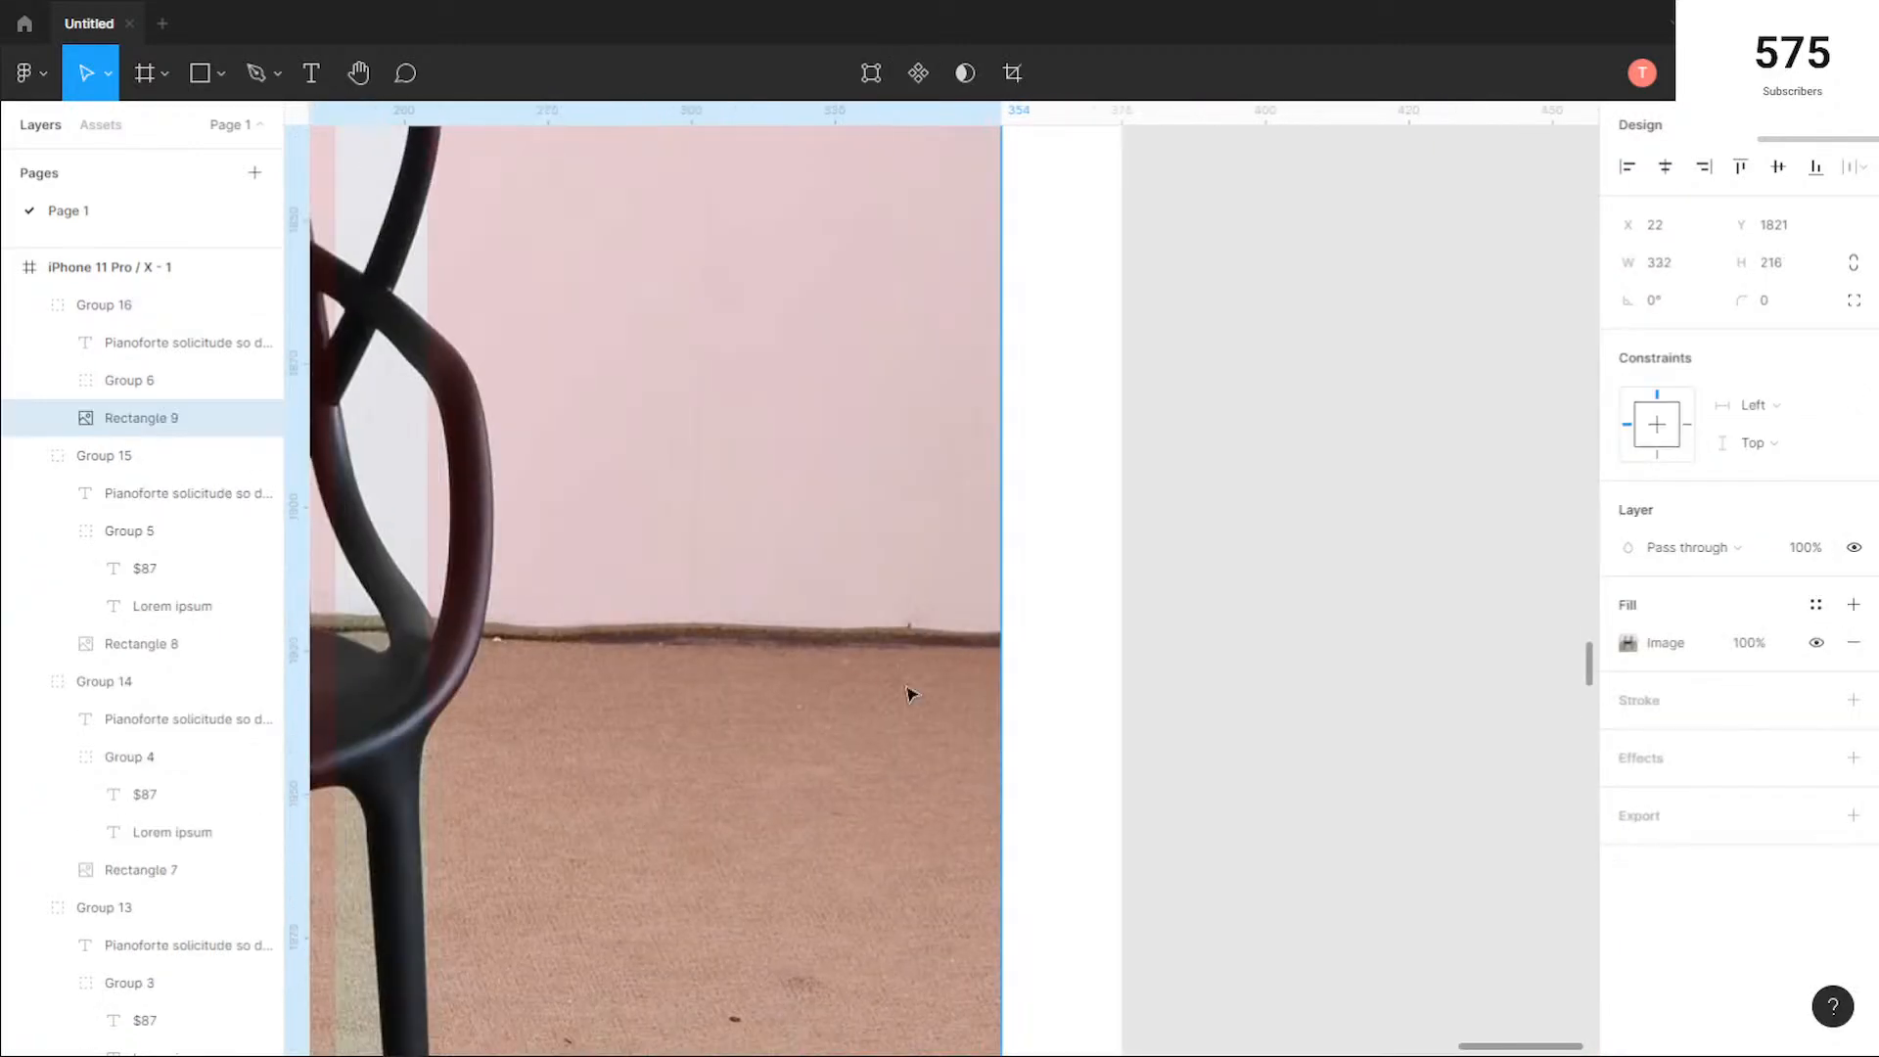
{"action": "scroll", "coordinate": [910, 692], "scroll_direction": "down", "scroll_amount": 5}
{"action": "left_click", "coordinate": [982, 983]}
Step: Fit the black chair card's $87 text box to its text and move it to the grid's right edge, at X 324 and Y 2057
{"action": "left_click_drag", "start_coordinate": [951, 984], "coordinate": [1079, 640]}
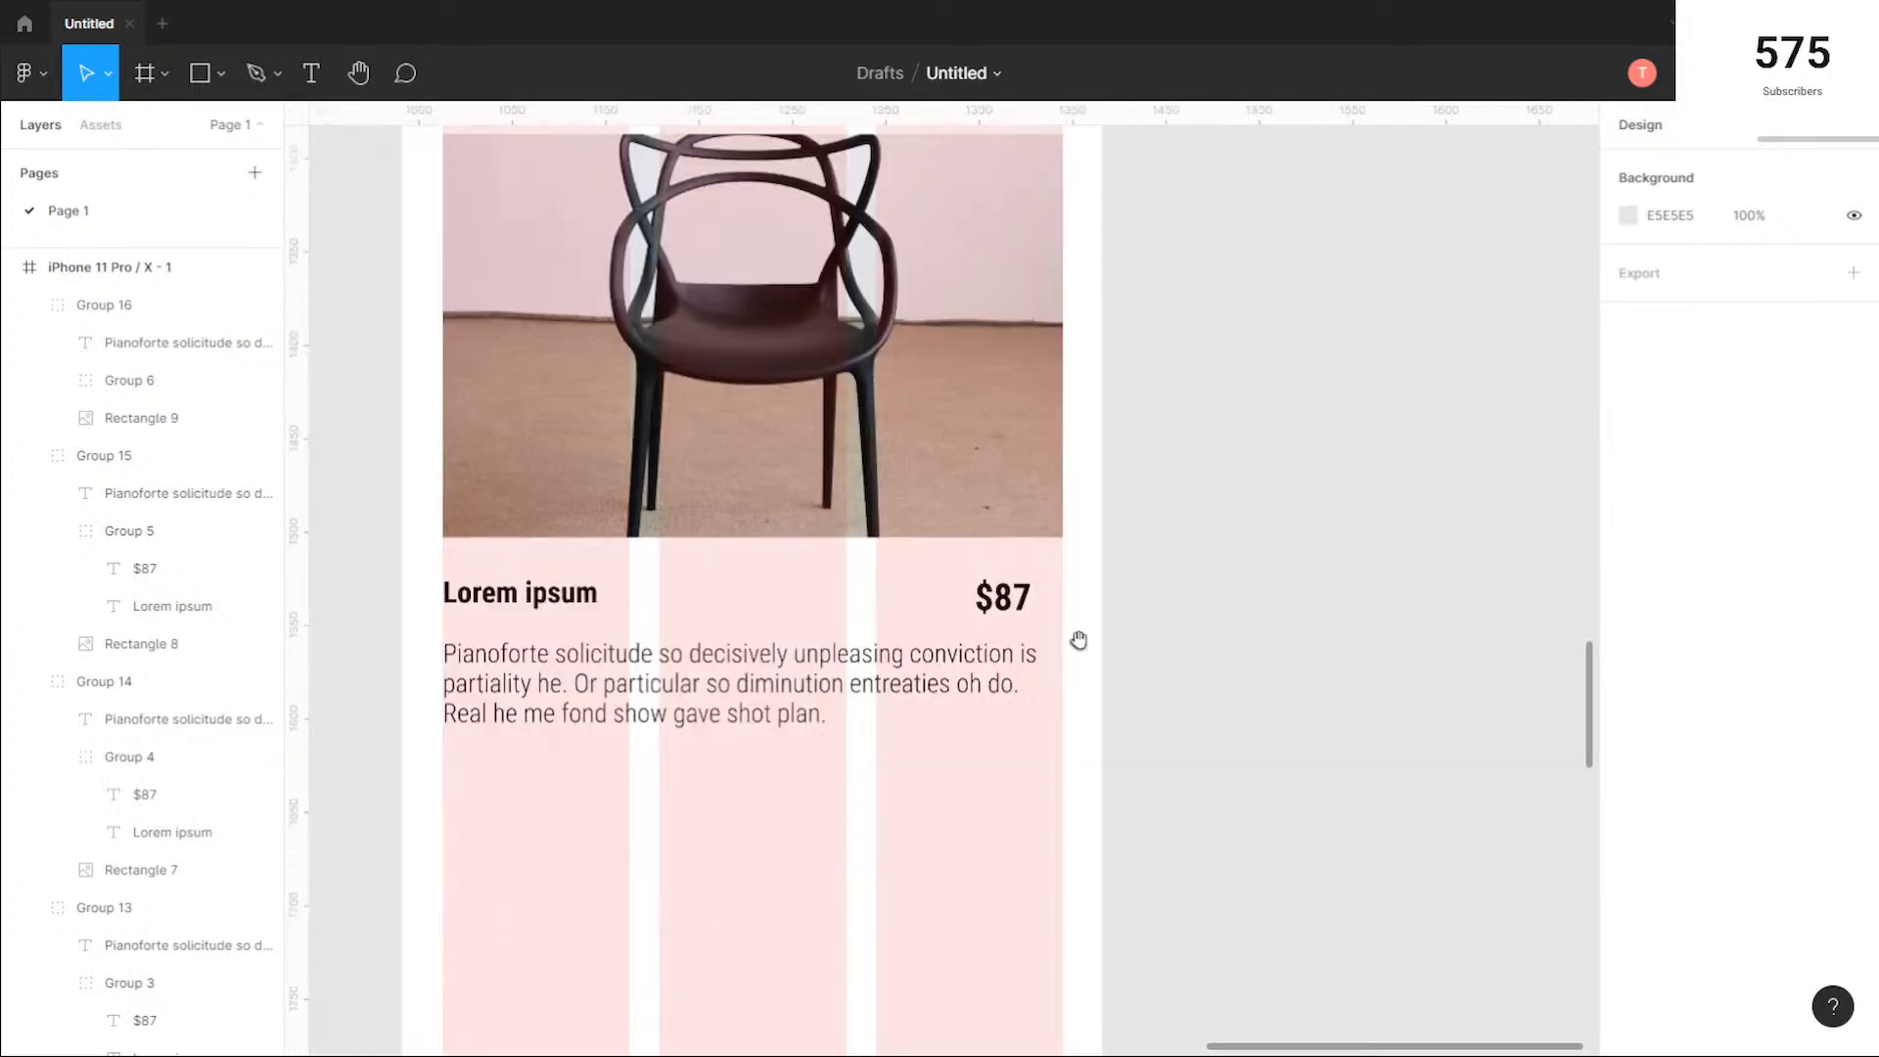
{"action": "left_click", "coordinate": [986, 605]}
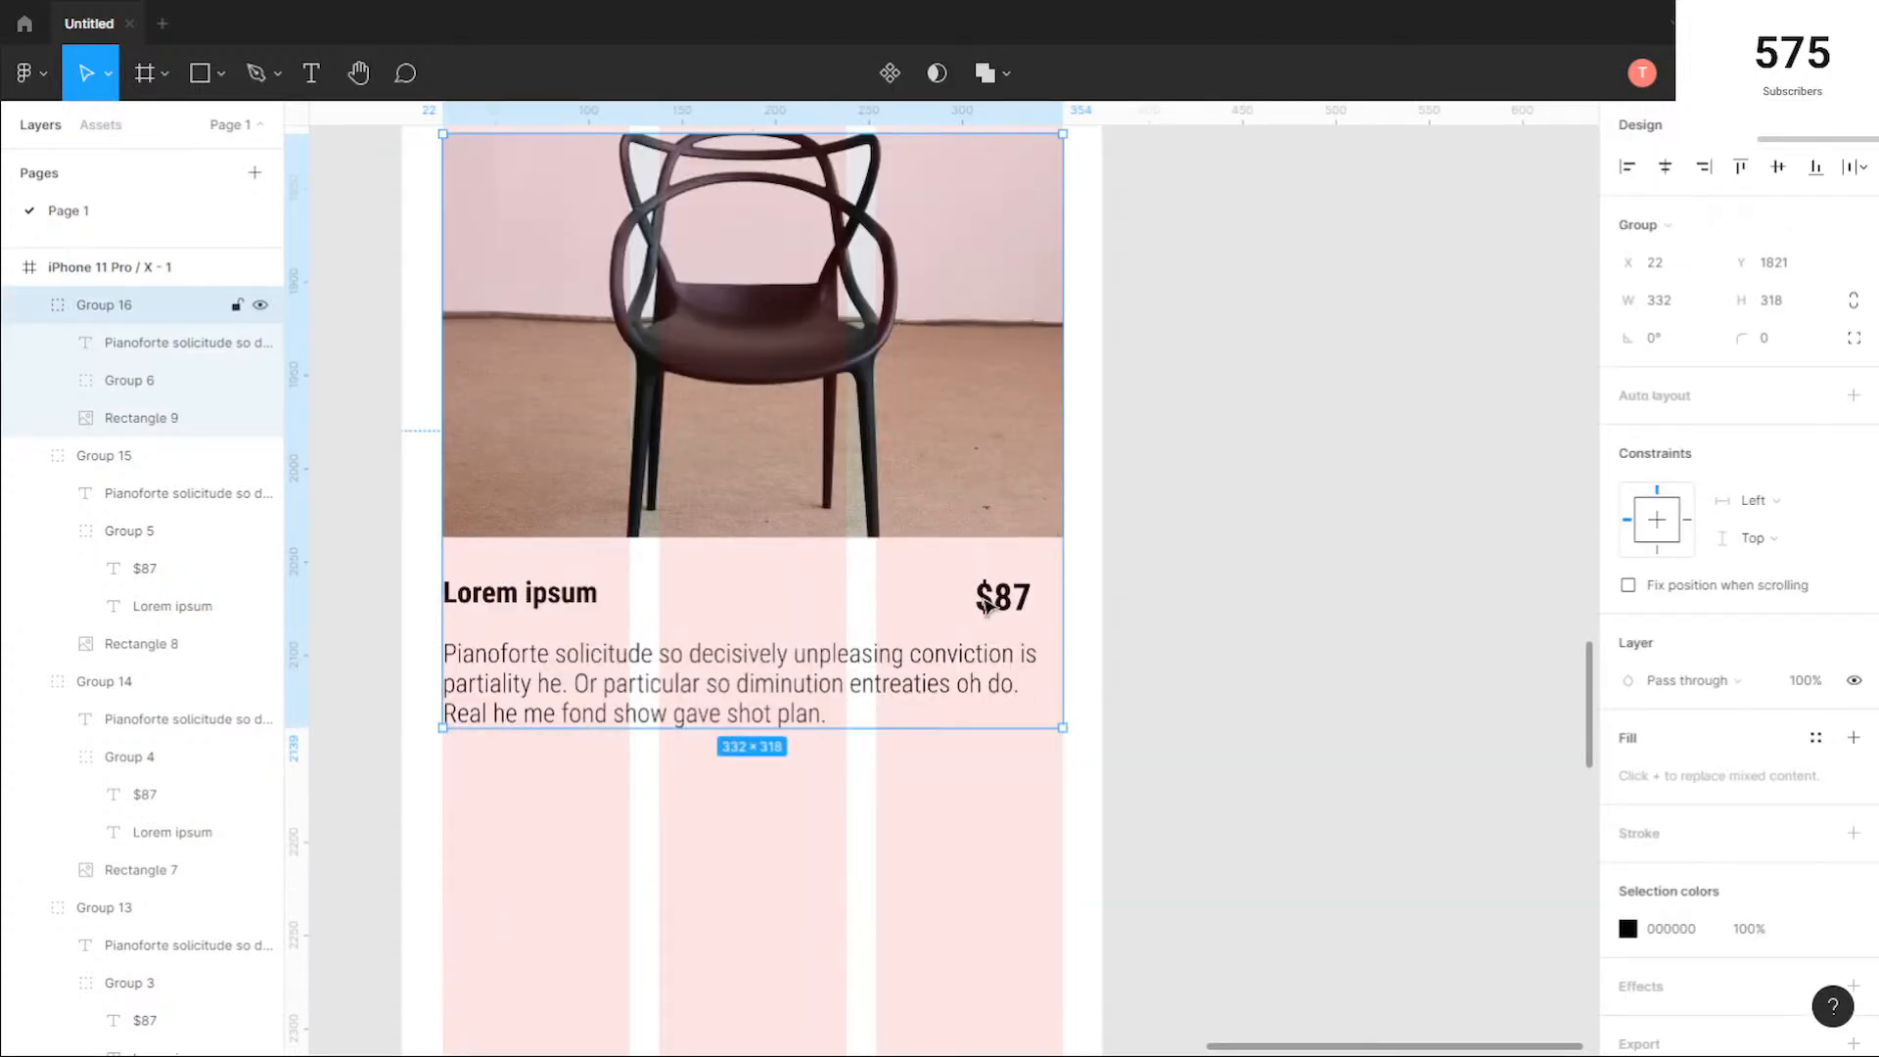
{"action": "left_click", "coordinate": [1120, 616]}
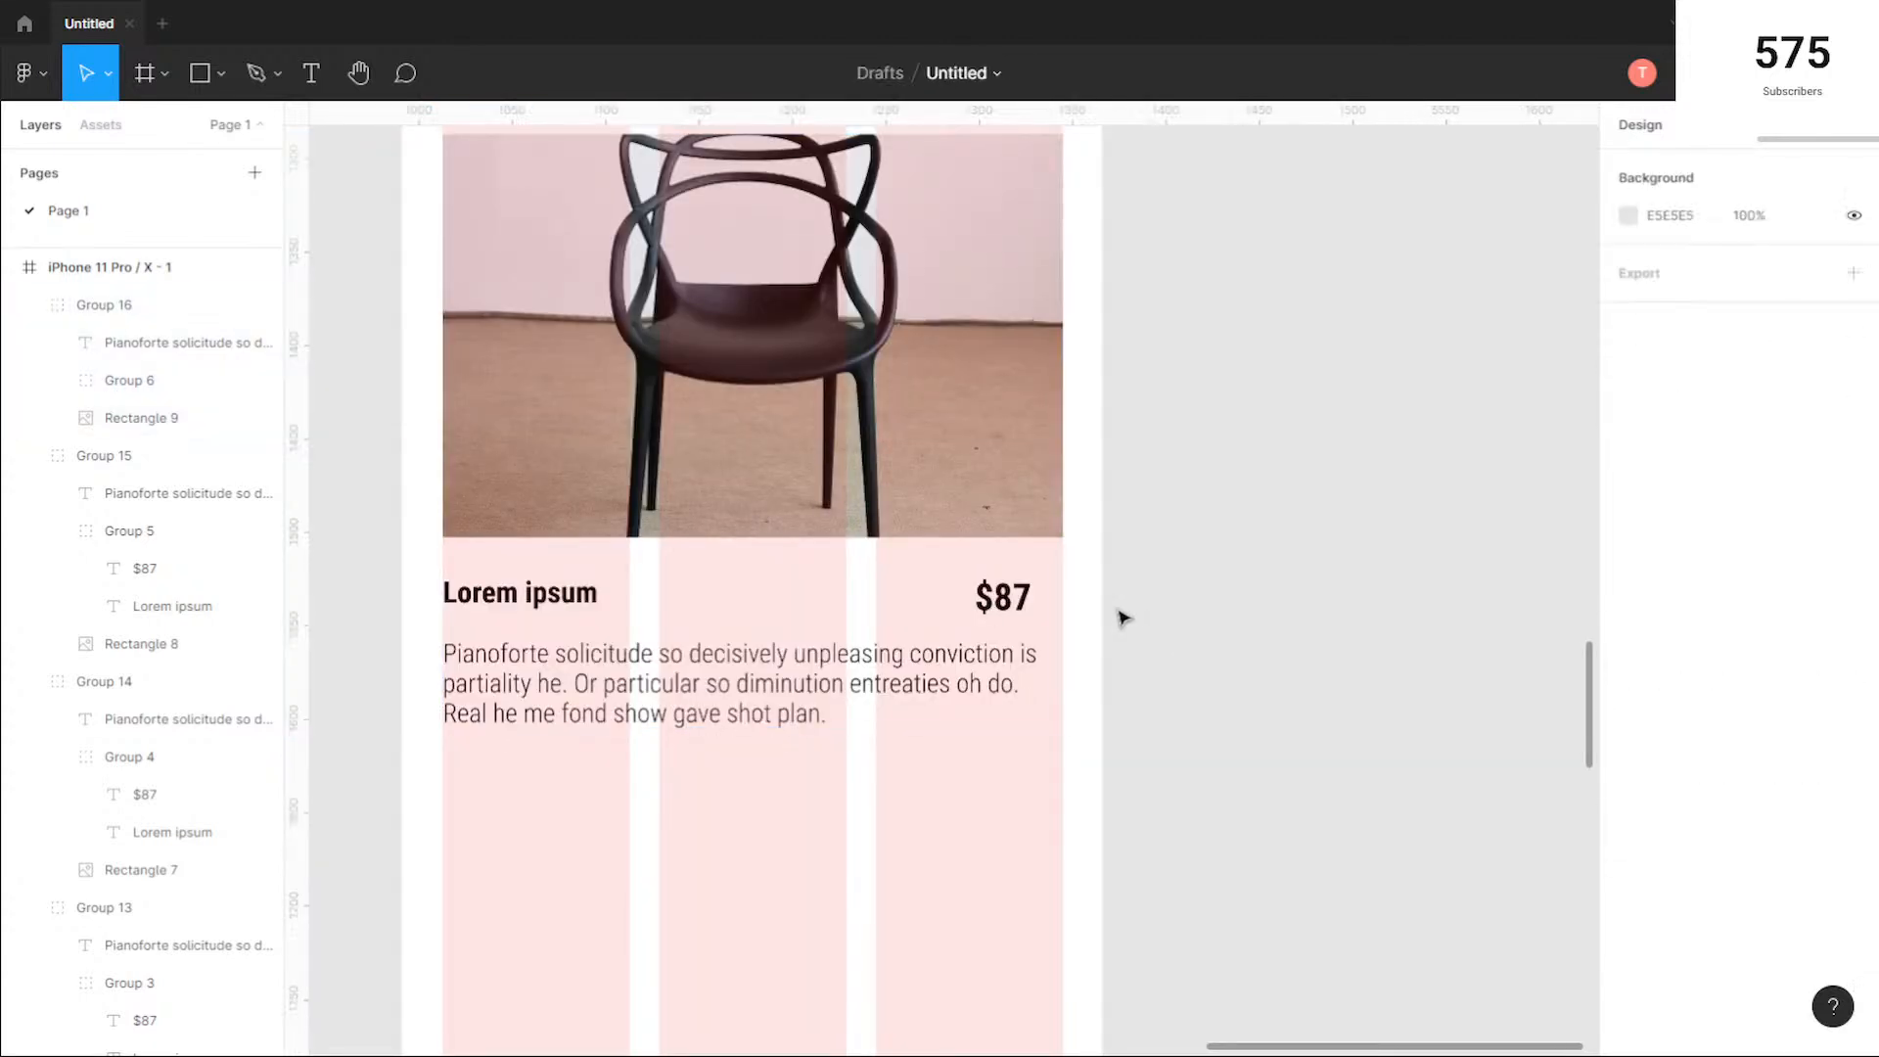
{"action": "left_click", "coordinate": [1003, 596], "text": "ctrl"}
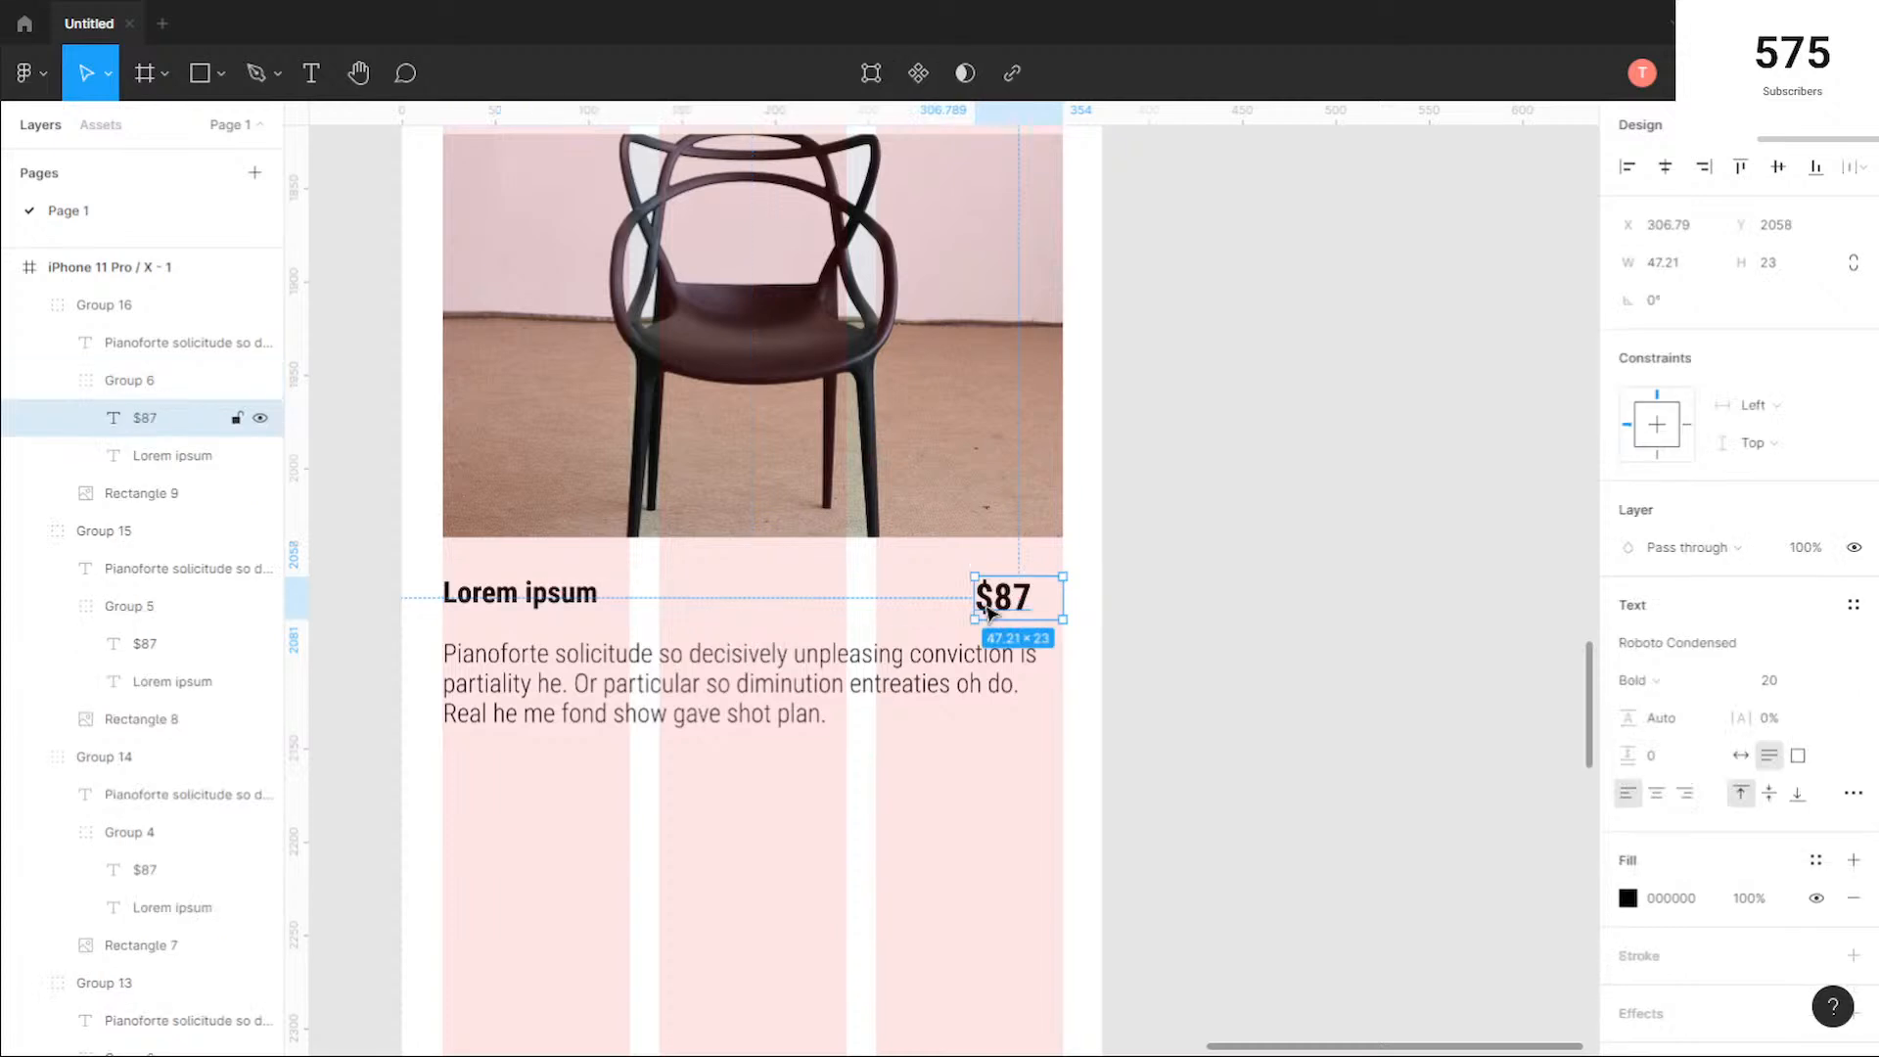
{"action": "double_click", "coordinate": [1063, 599]}
{"action": "left_click", "coordinate": [1013, 599]}
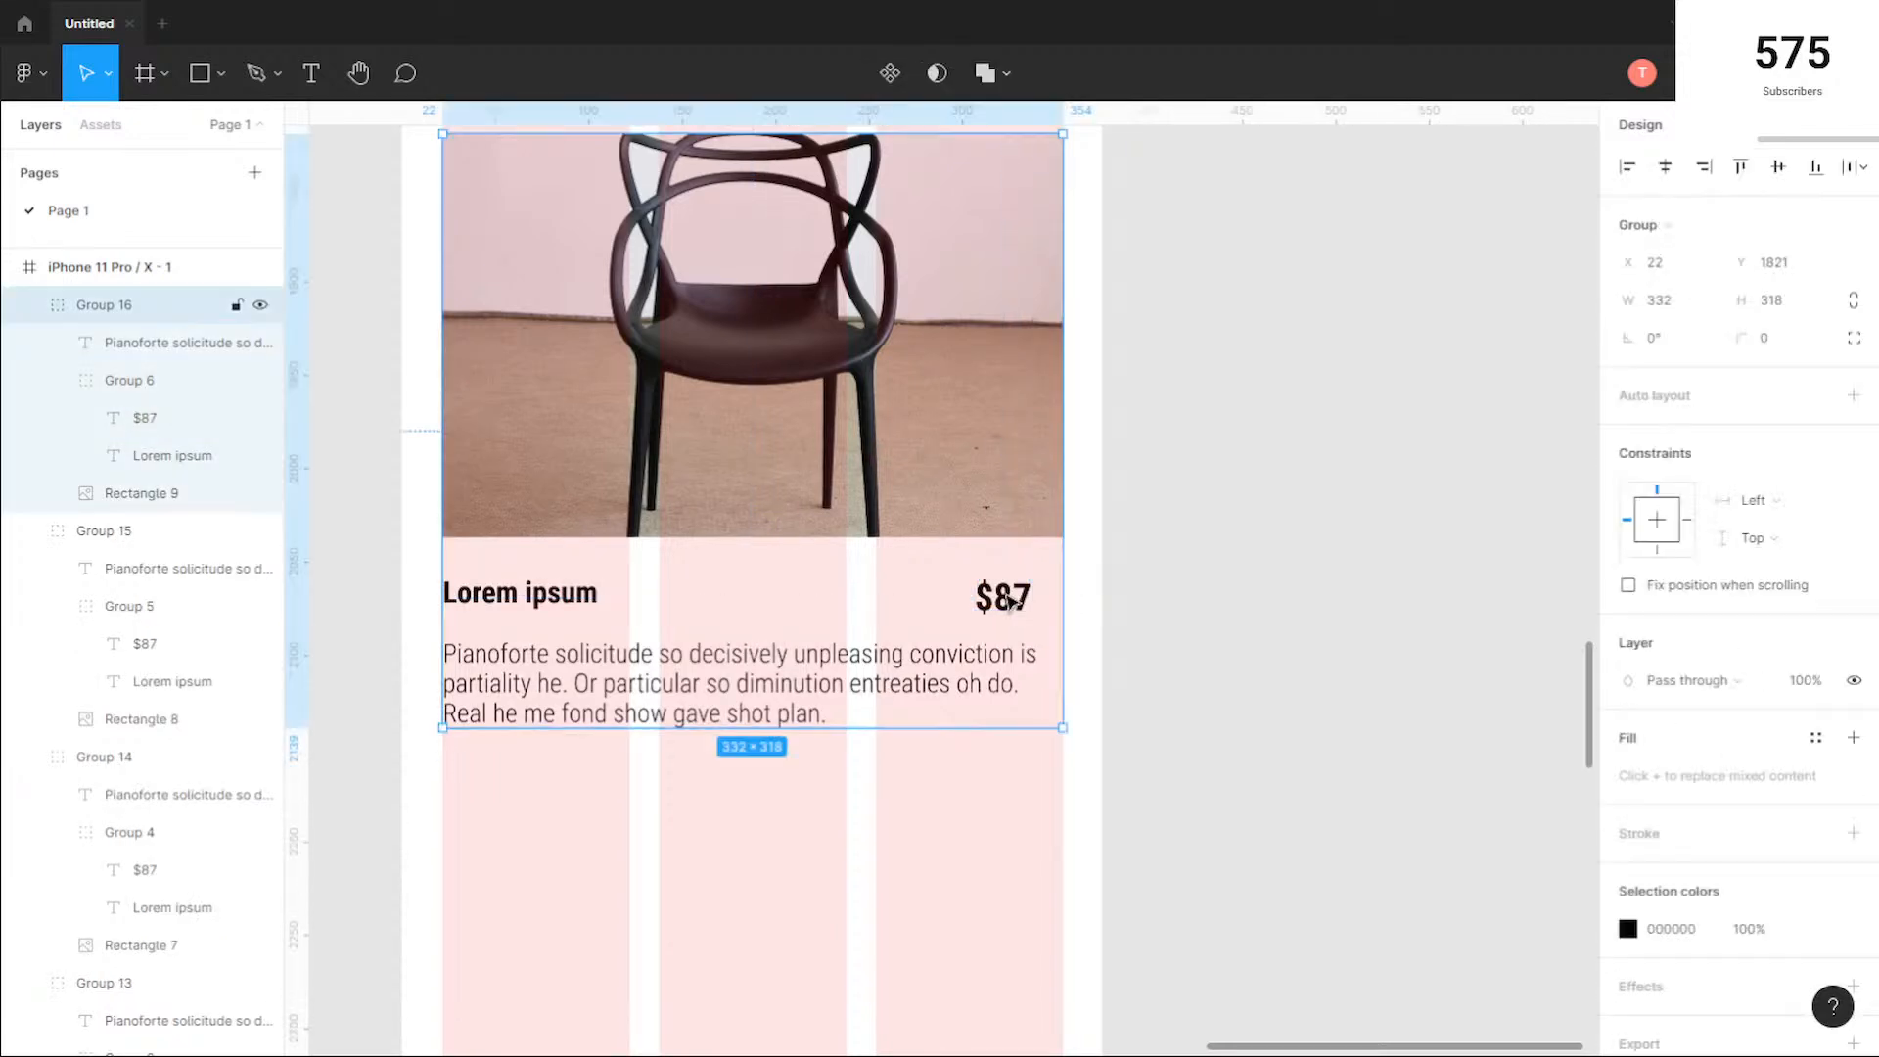
{"action": "scroll", "coordinate": [1013, 599], "scroll_direction": "up", "scroll_amount": 3}
{"action": "left_click", "coordinate": [1028, 599], "text": "ctrl"}
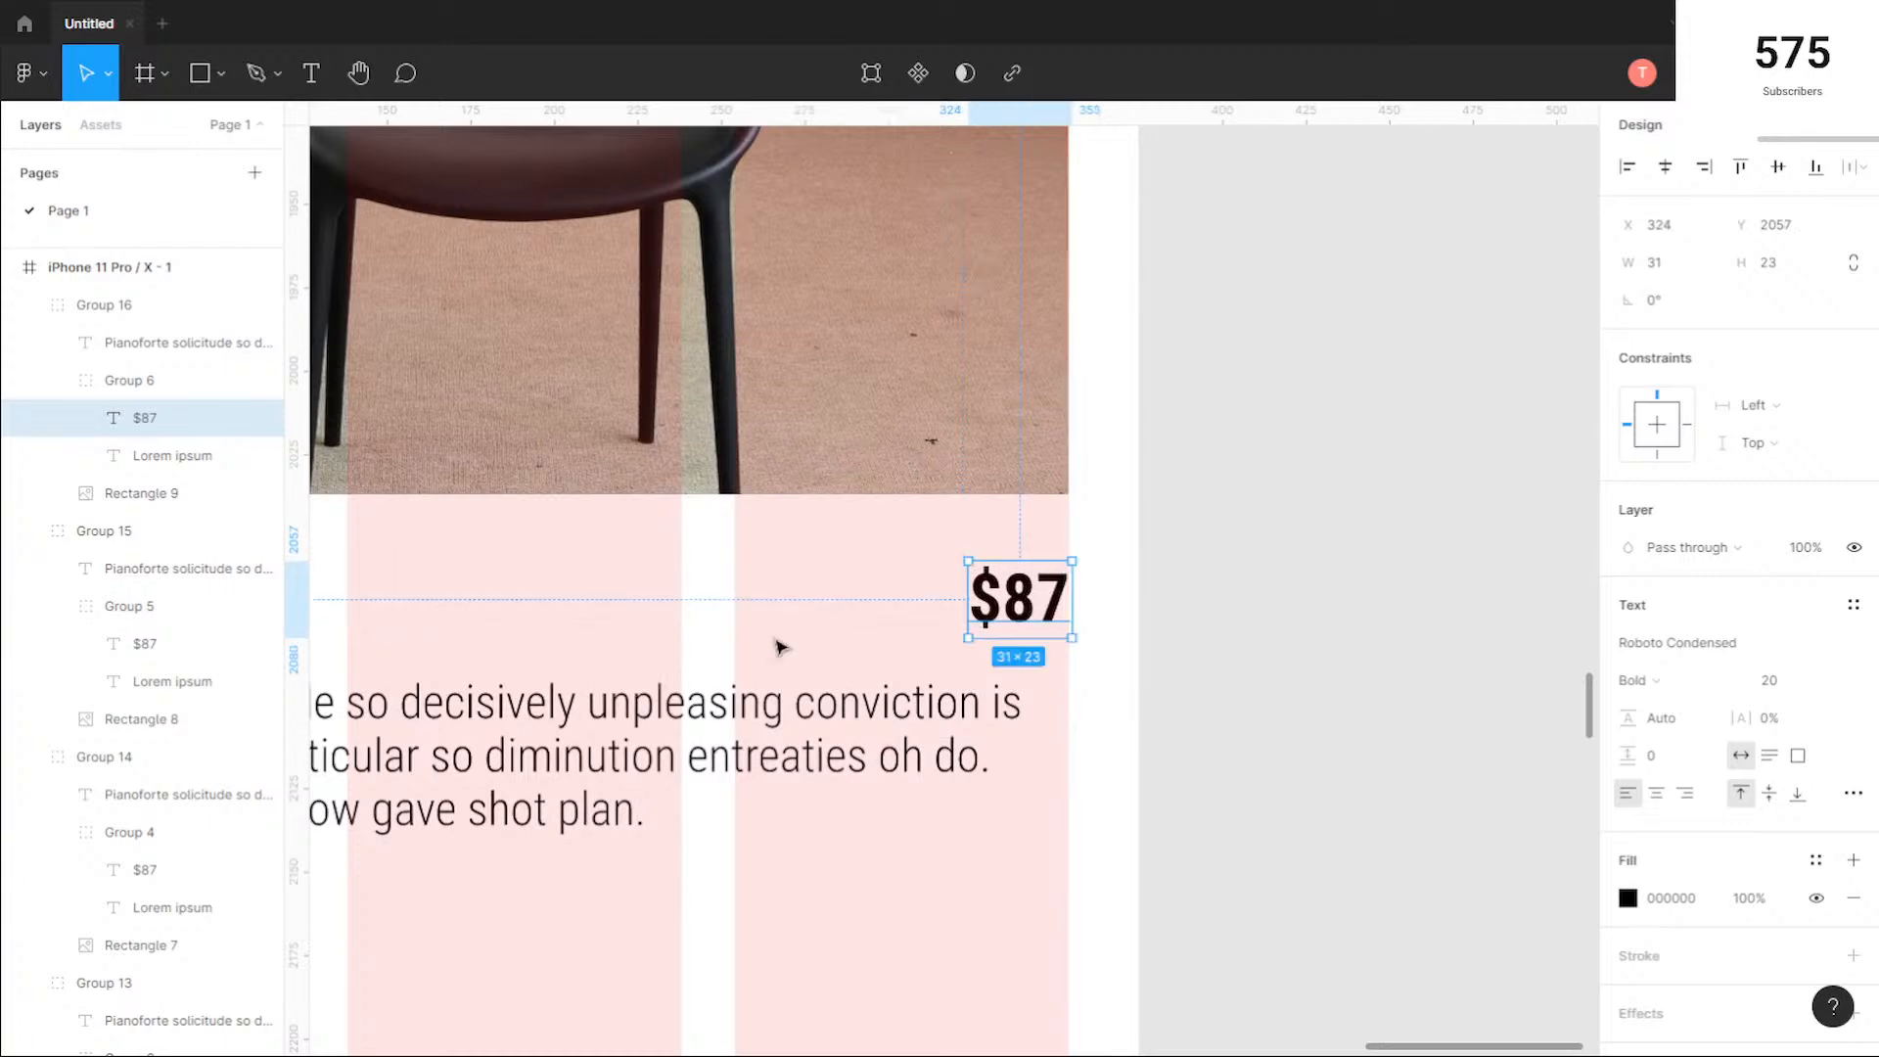
{"action": "scroll", "coordinate": [778, 646], "scroll_direction": "down", "scroll_amount": 3}
{"action": "left_click", "coordinate": [714, 784]}
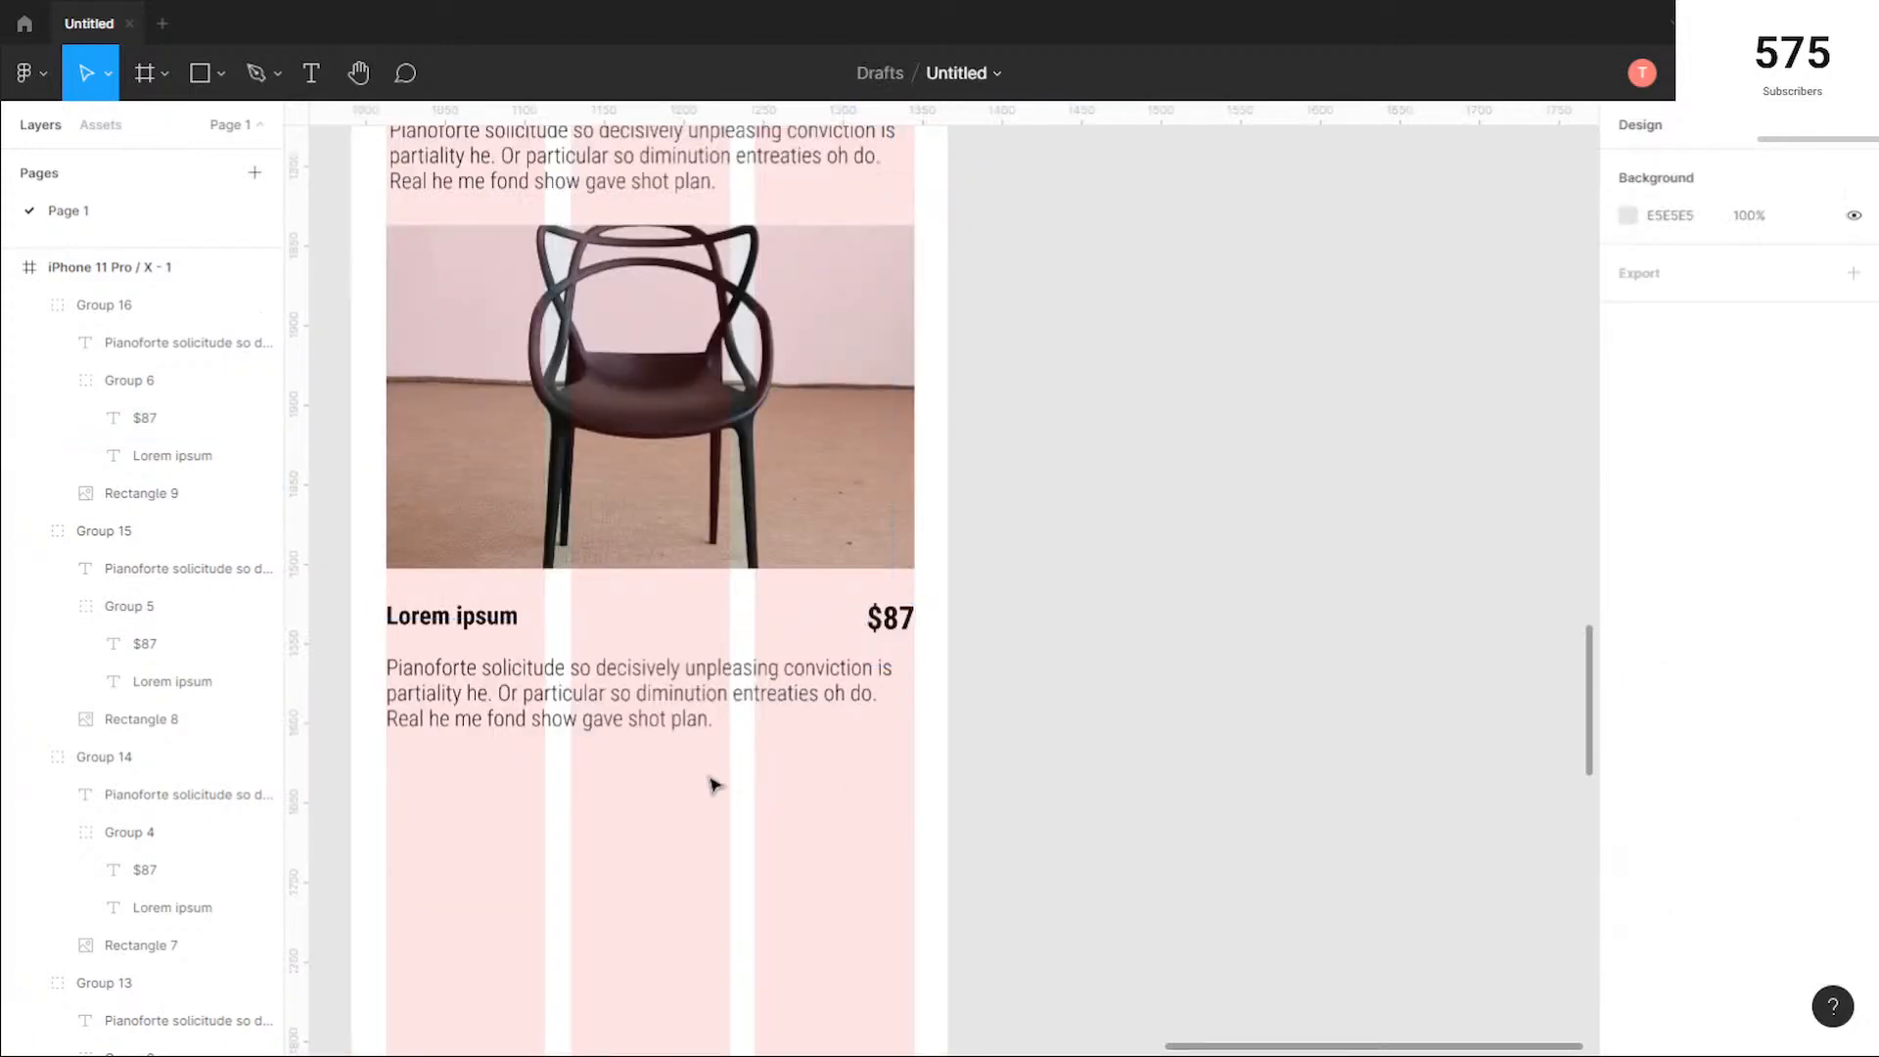
Step: Examine the stacked product cards' spacing and description line heights from the first card to the black chair card
{"action": "scroll", "coordinate": [713, 784], "scroll_direction": "down", "scroll_amount": 2}
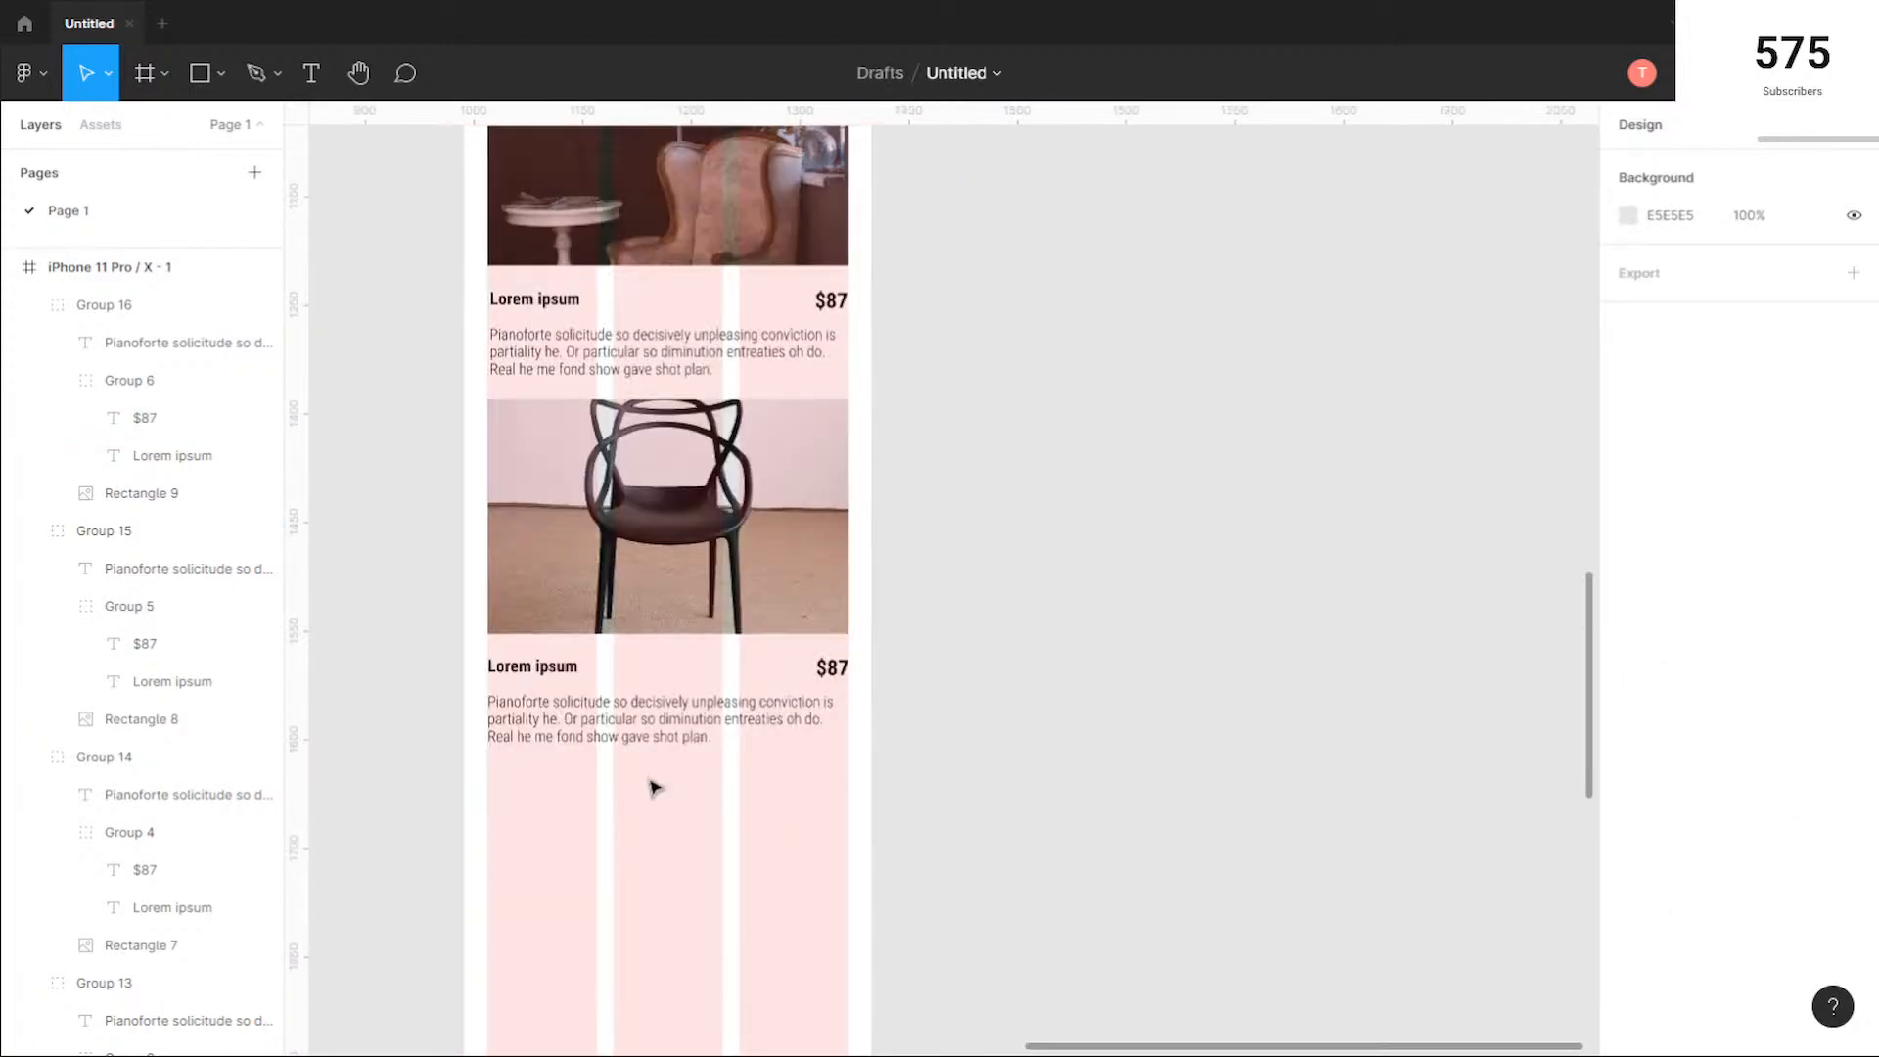
{"action": "scroll", "coordinate": [655, 784], "scroll_direction": "up", "scroll_amount": 5}
{"action": "scroll", "coordinate": [655, 784], "scroll_direction": "up", "scroll_amount": 5}
{"action": "scroll", "coordinate": [674, 715], "scroll_direction": "down", "scroll_amount": 1}
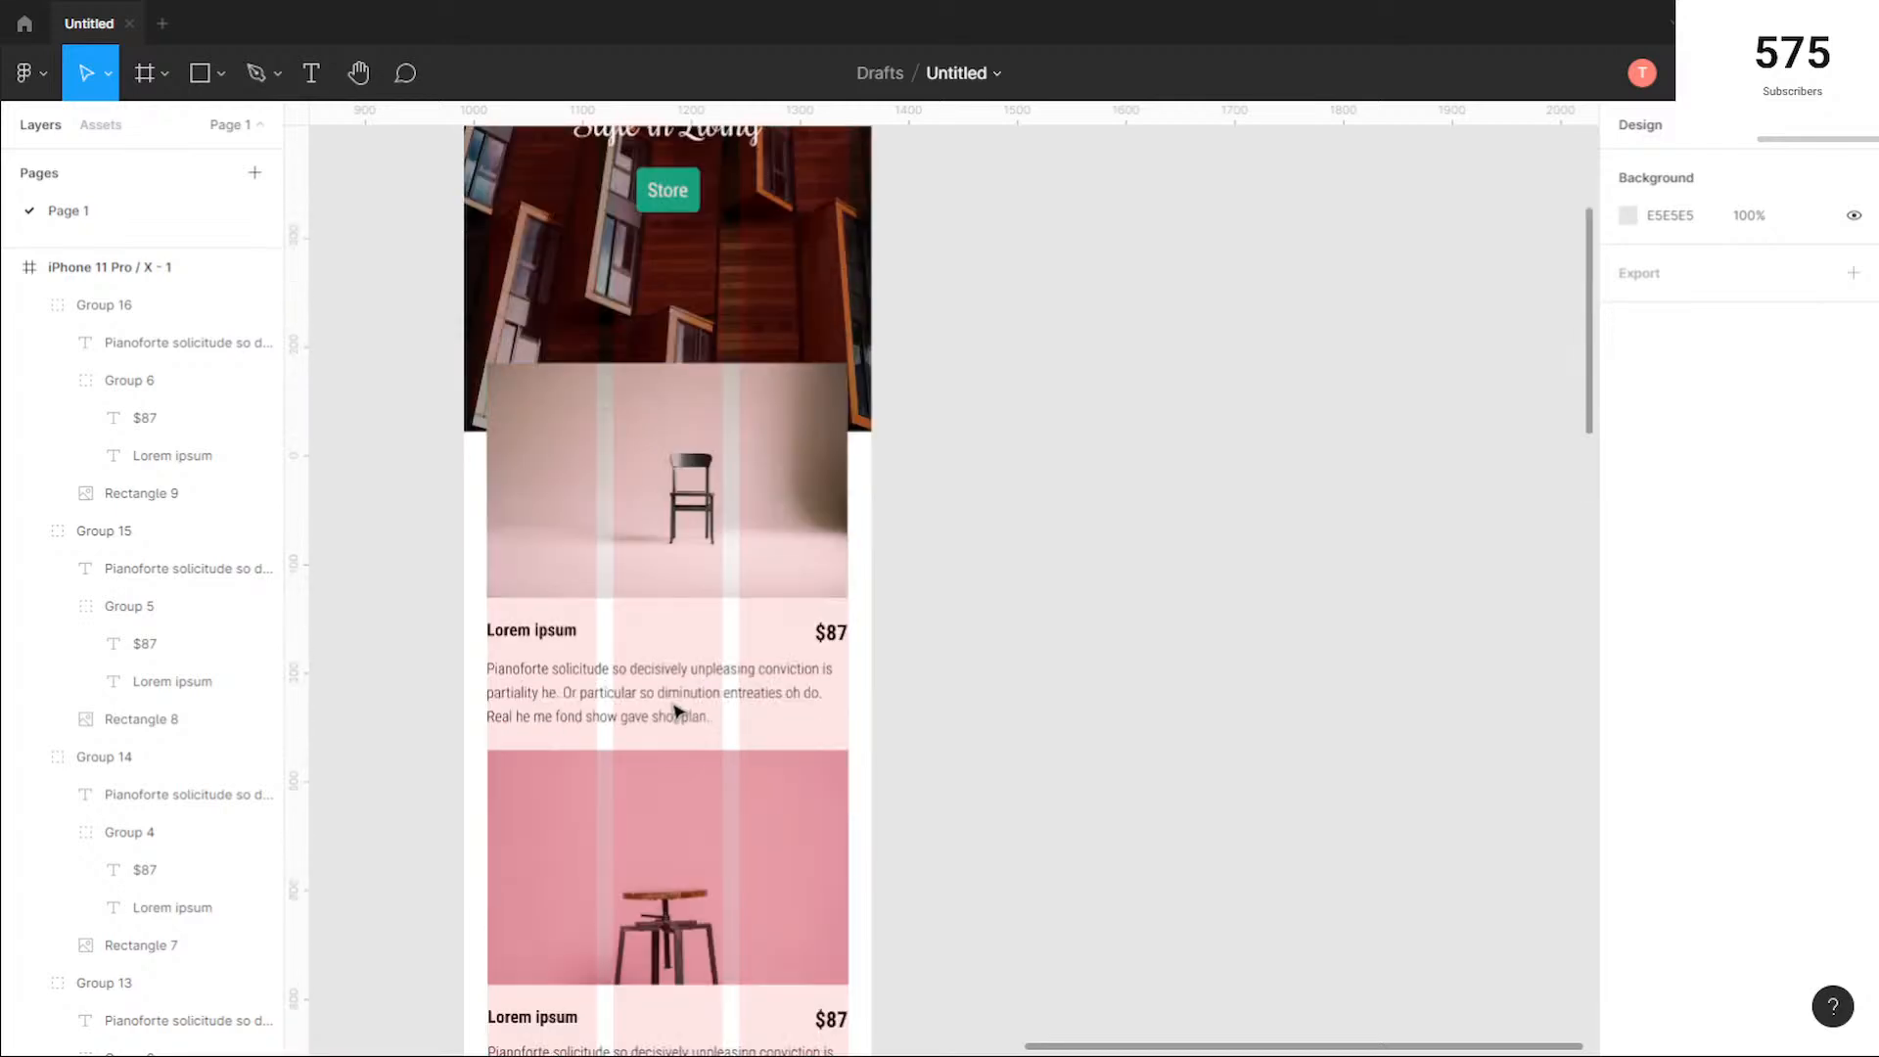
{"action": "scroll", "coordinate": [676, 712], "scroll_direction": "down", "scroll_amount": 2}
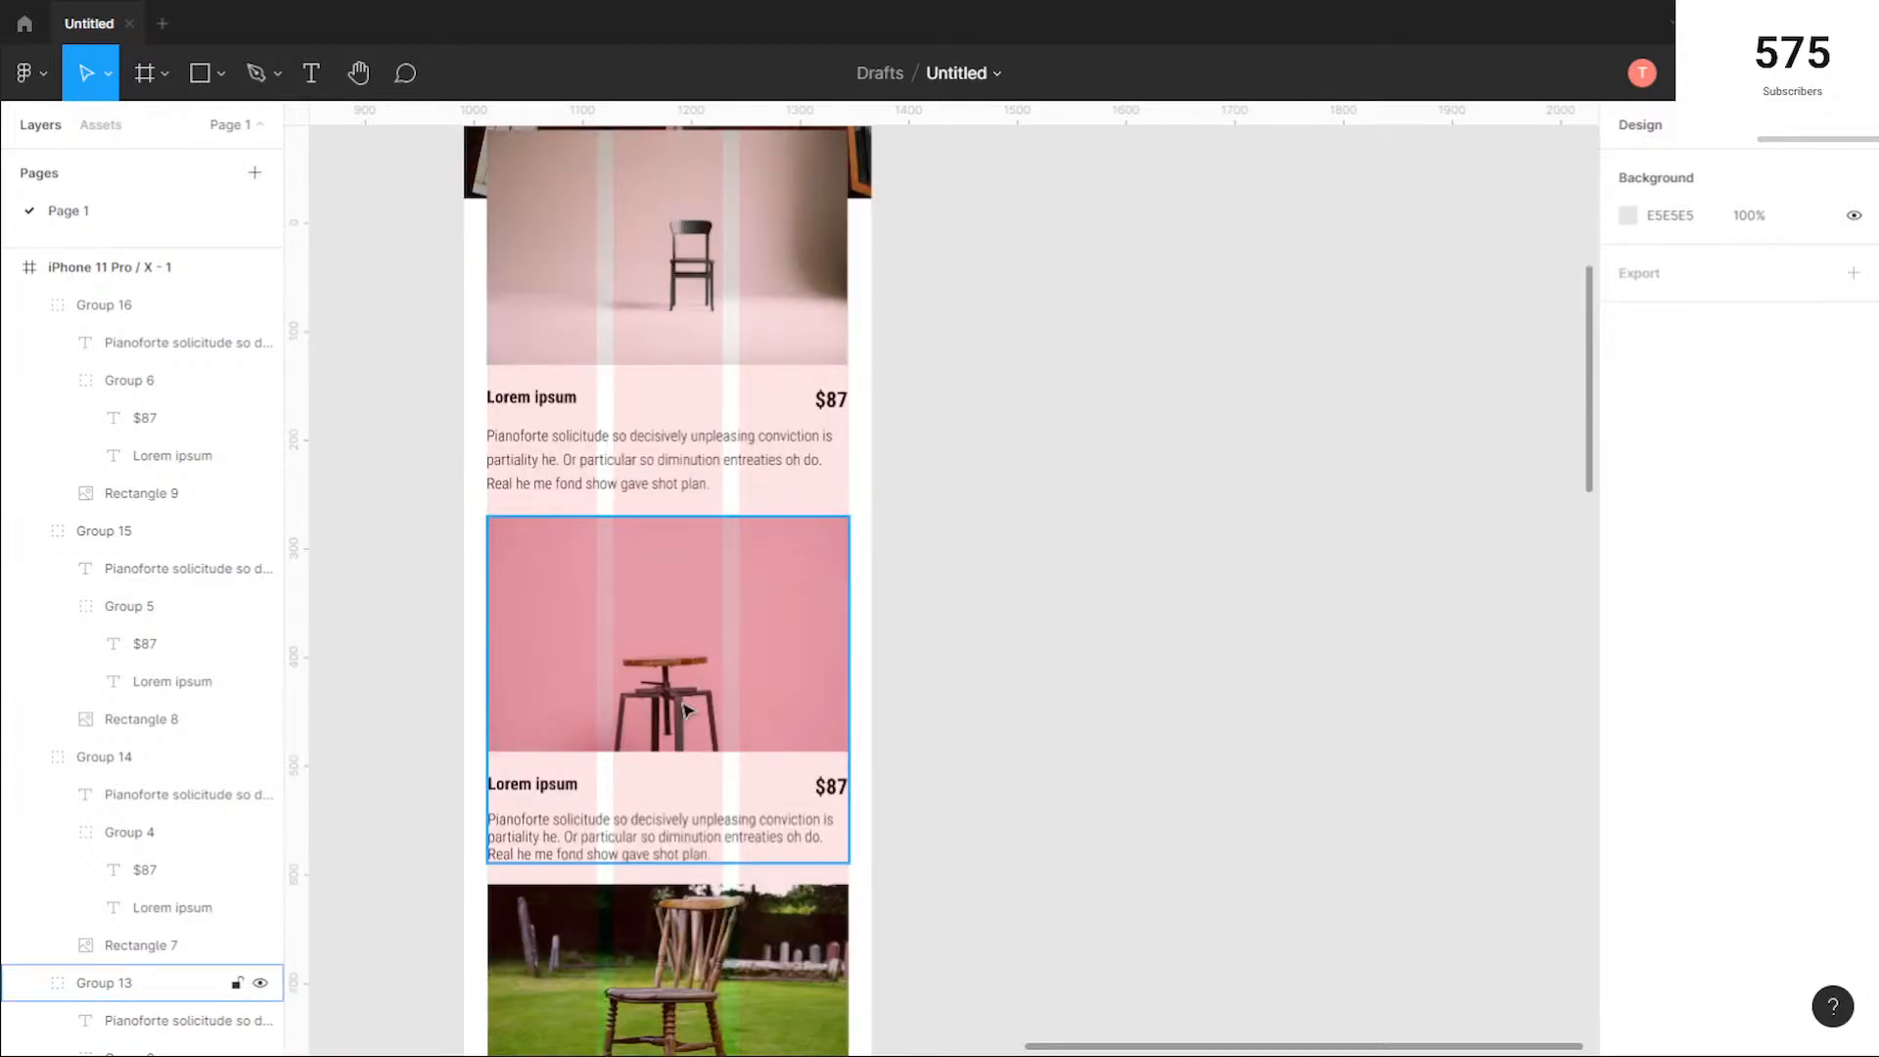
{"action": "left_click", "coordinate": [612, 486]}
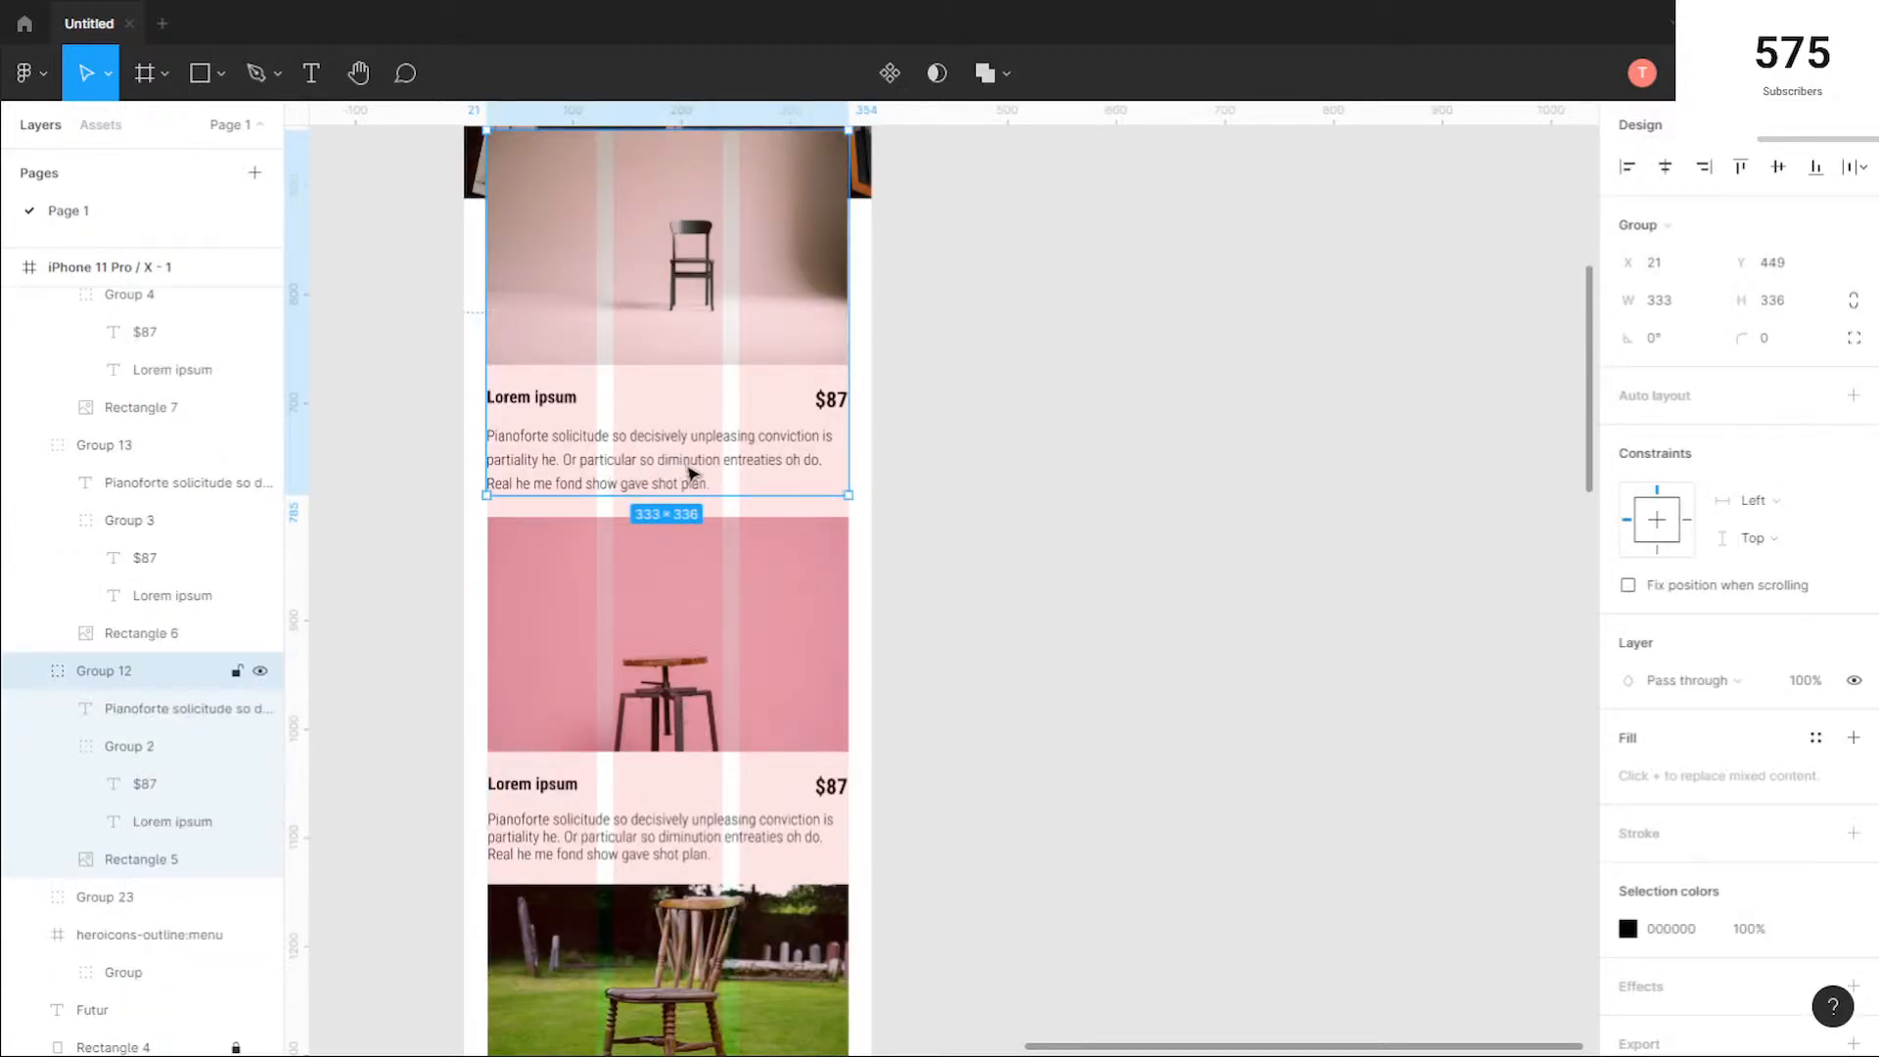
{"action": "scroll", "coordinate": [626, 773], "scroll_direction": "down", "scroll_amount": 1}
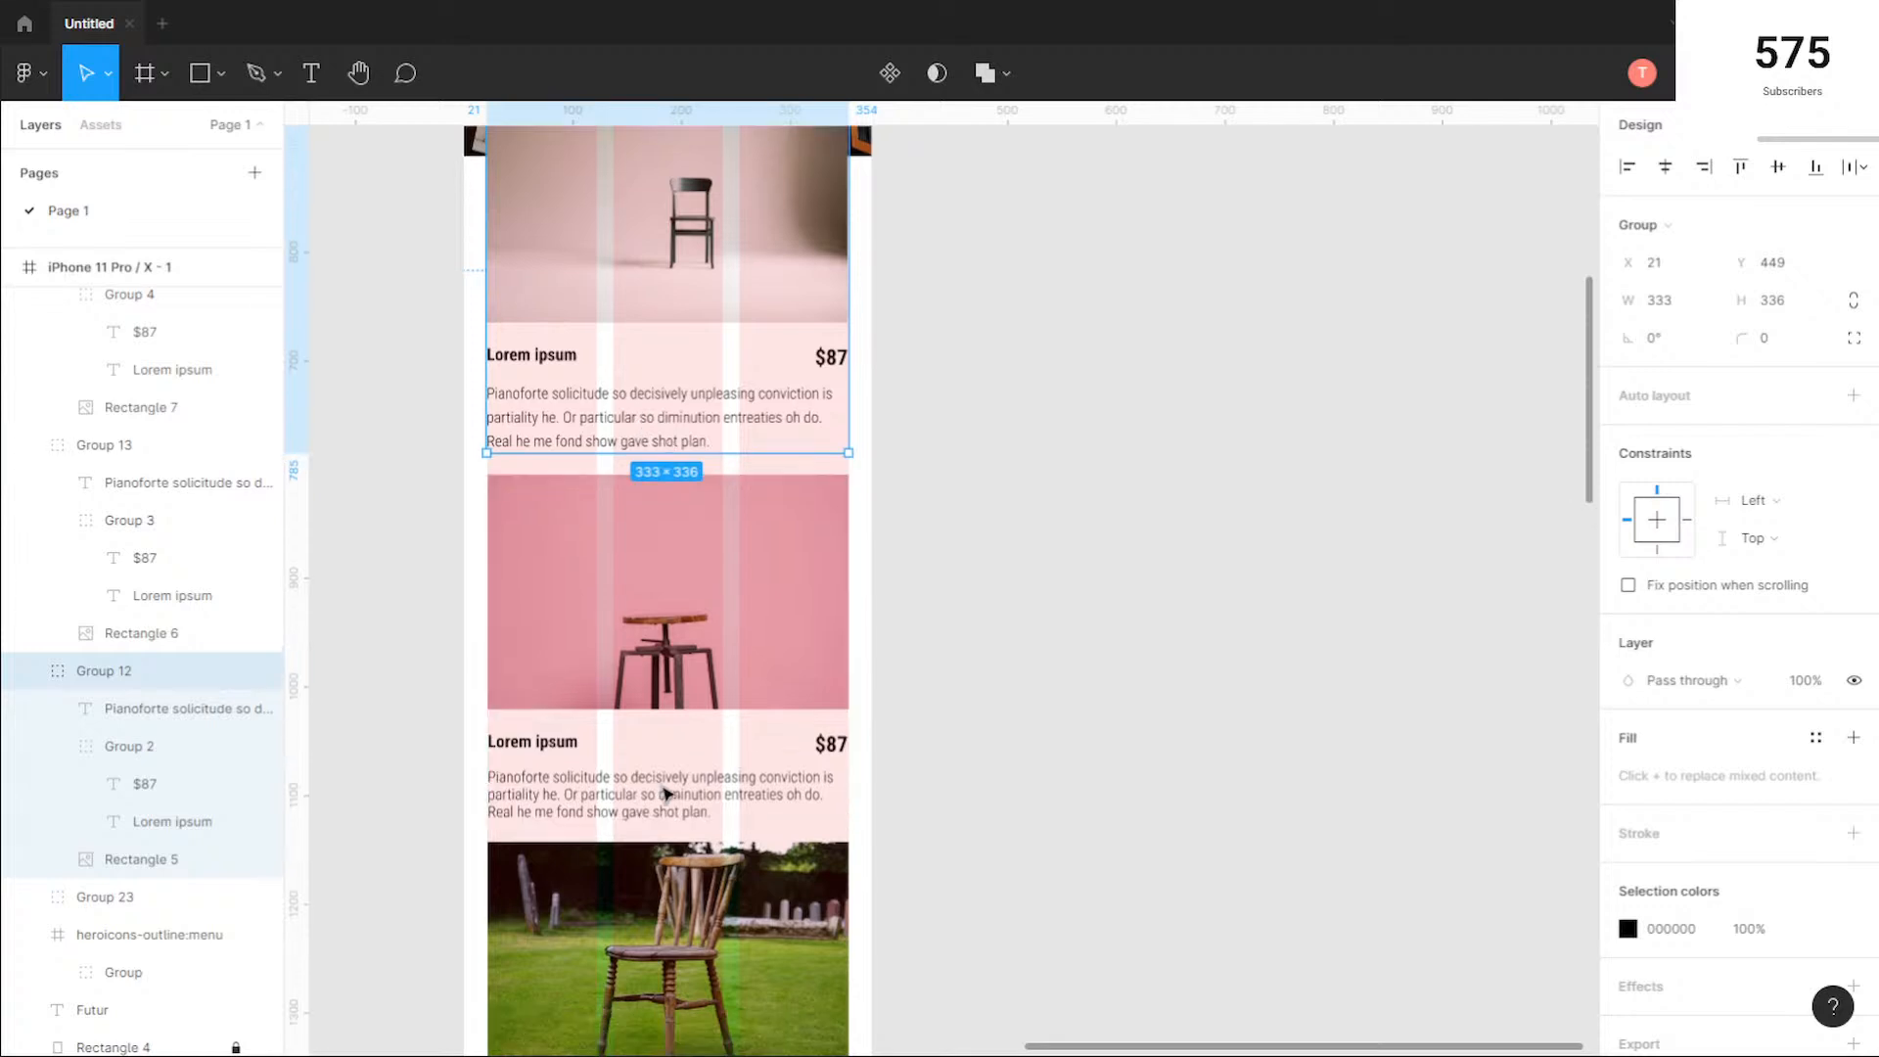
{"action": "scroll", "coordinate": [641, 767], "scroll_direction": "up", "scroll_amount": 1}
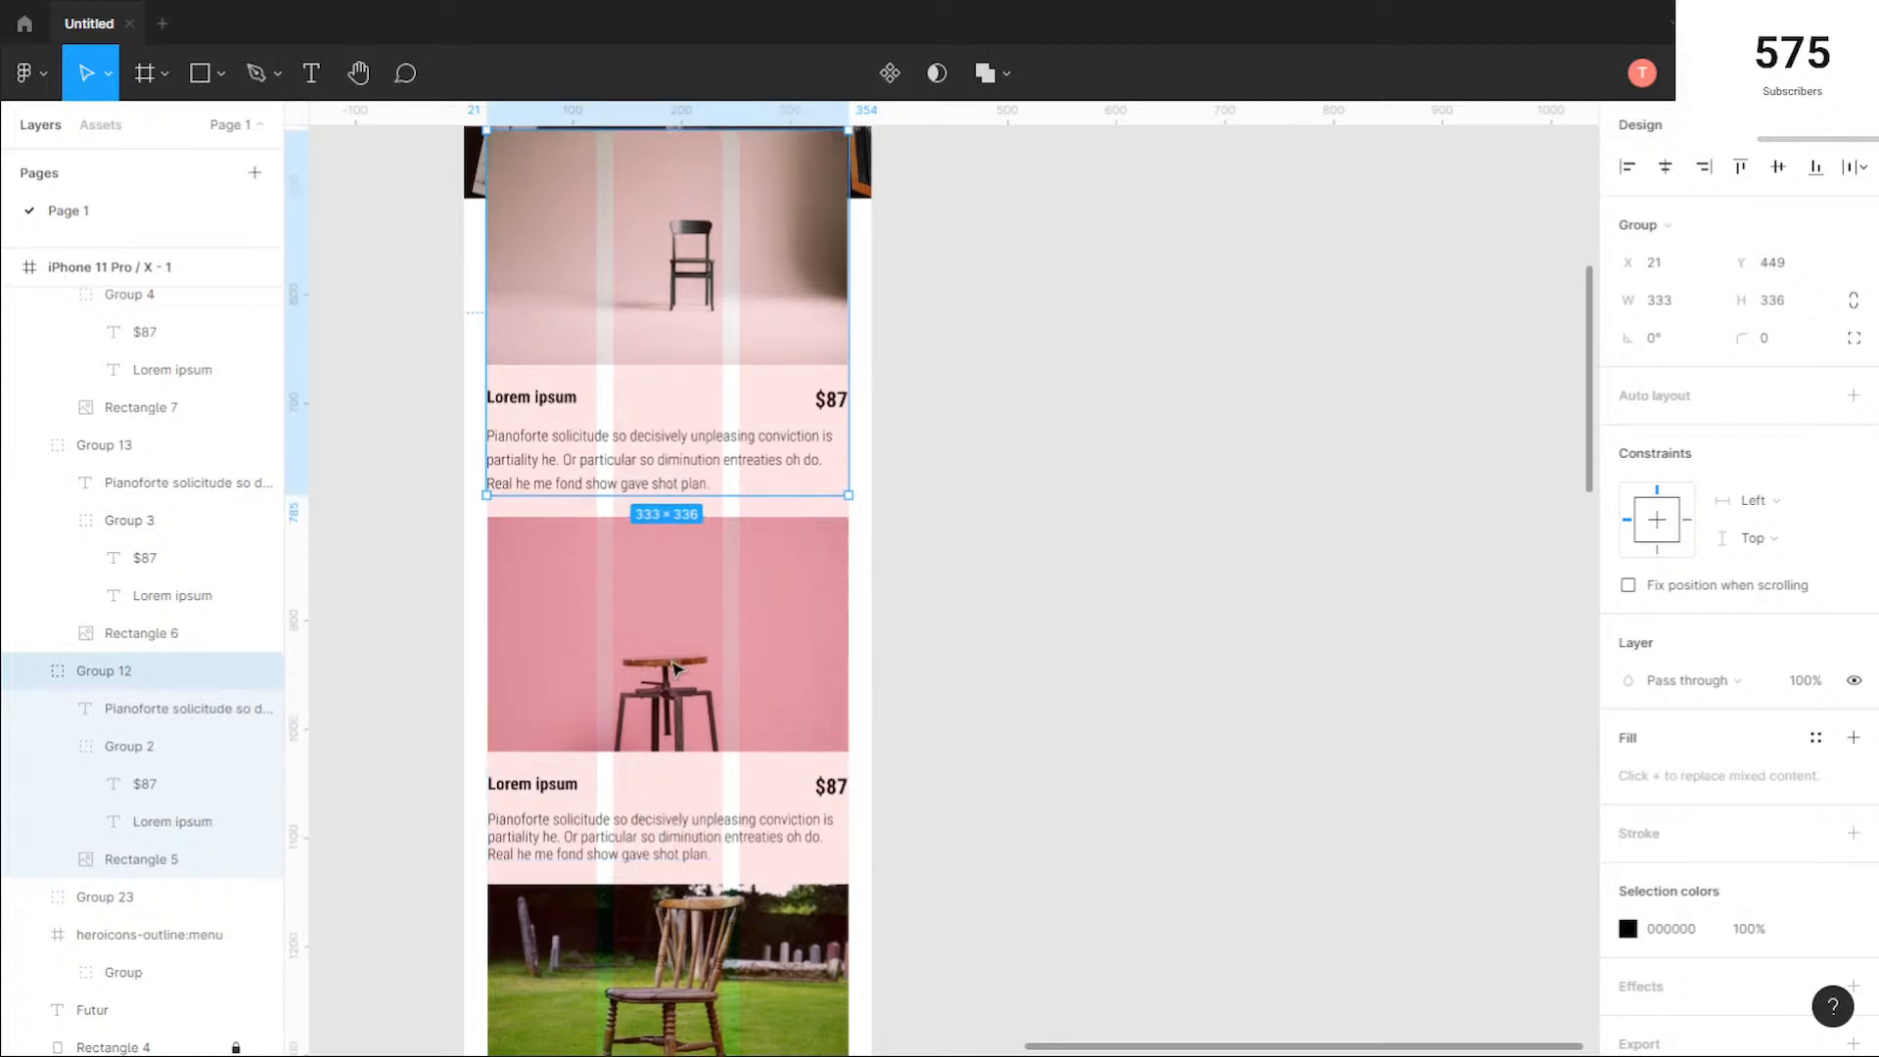
{"action": "scroll", "coordinate": [704, 524], "scroll_direction": "down", "scroll_amount": 1}
{"action": "left_click", "coordinate": [705, 528]}
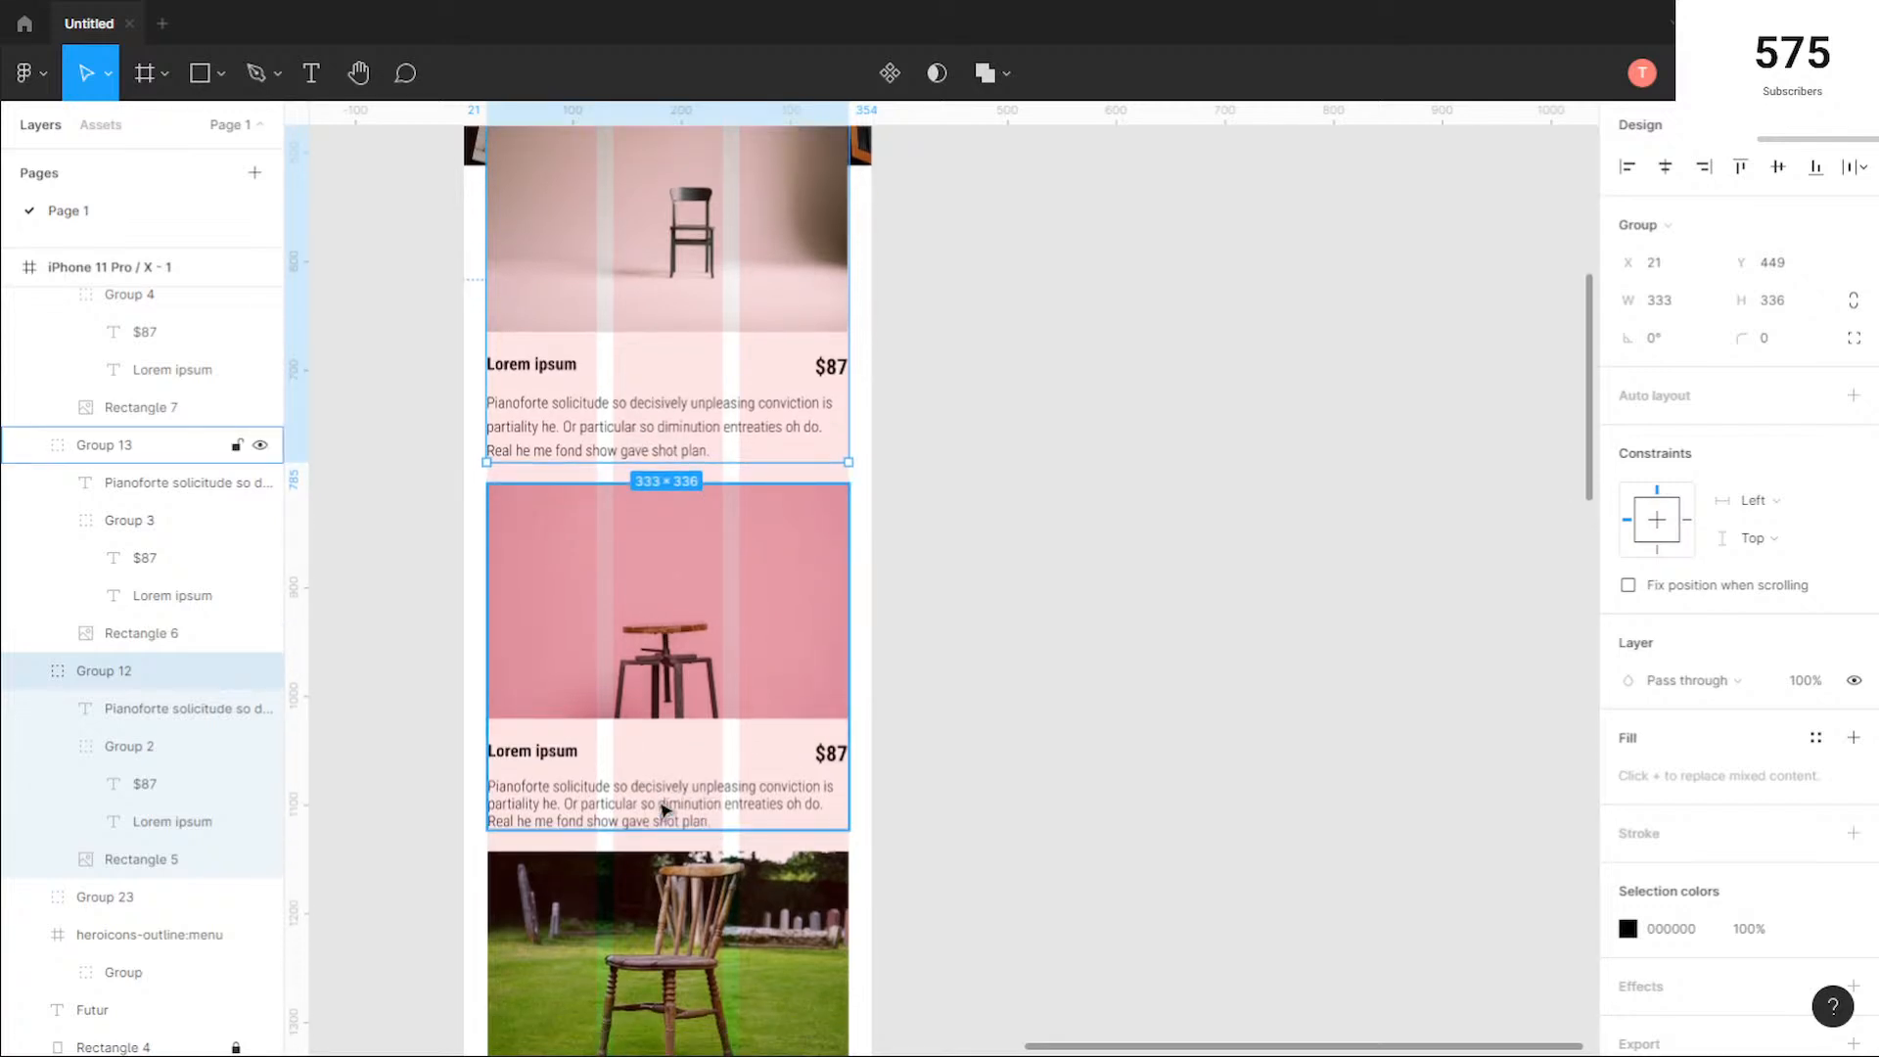
{"action": "scroll", "coordinate": [692, 765], "scroll_direction": "down", "scroll_amount": 5}
{"action": "scroll", "coordinate": [688, 759], "scroll_direction": "down", "scroll_amount": 7}
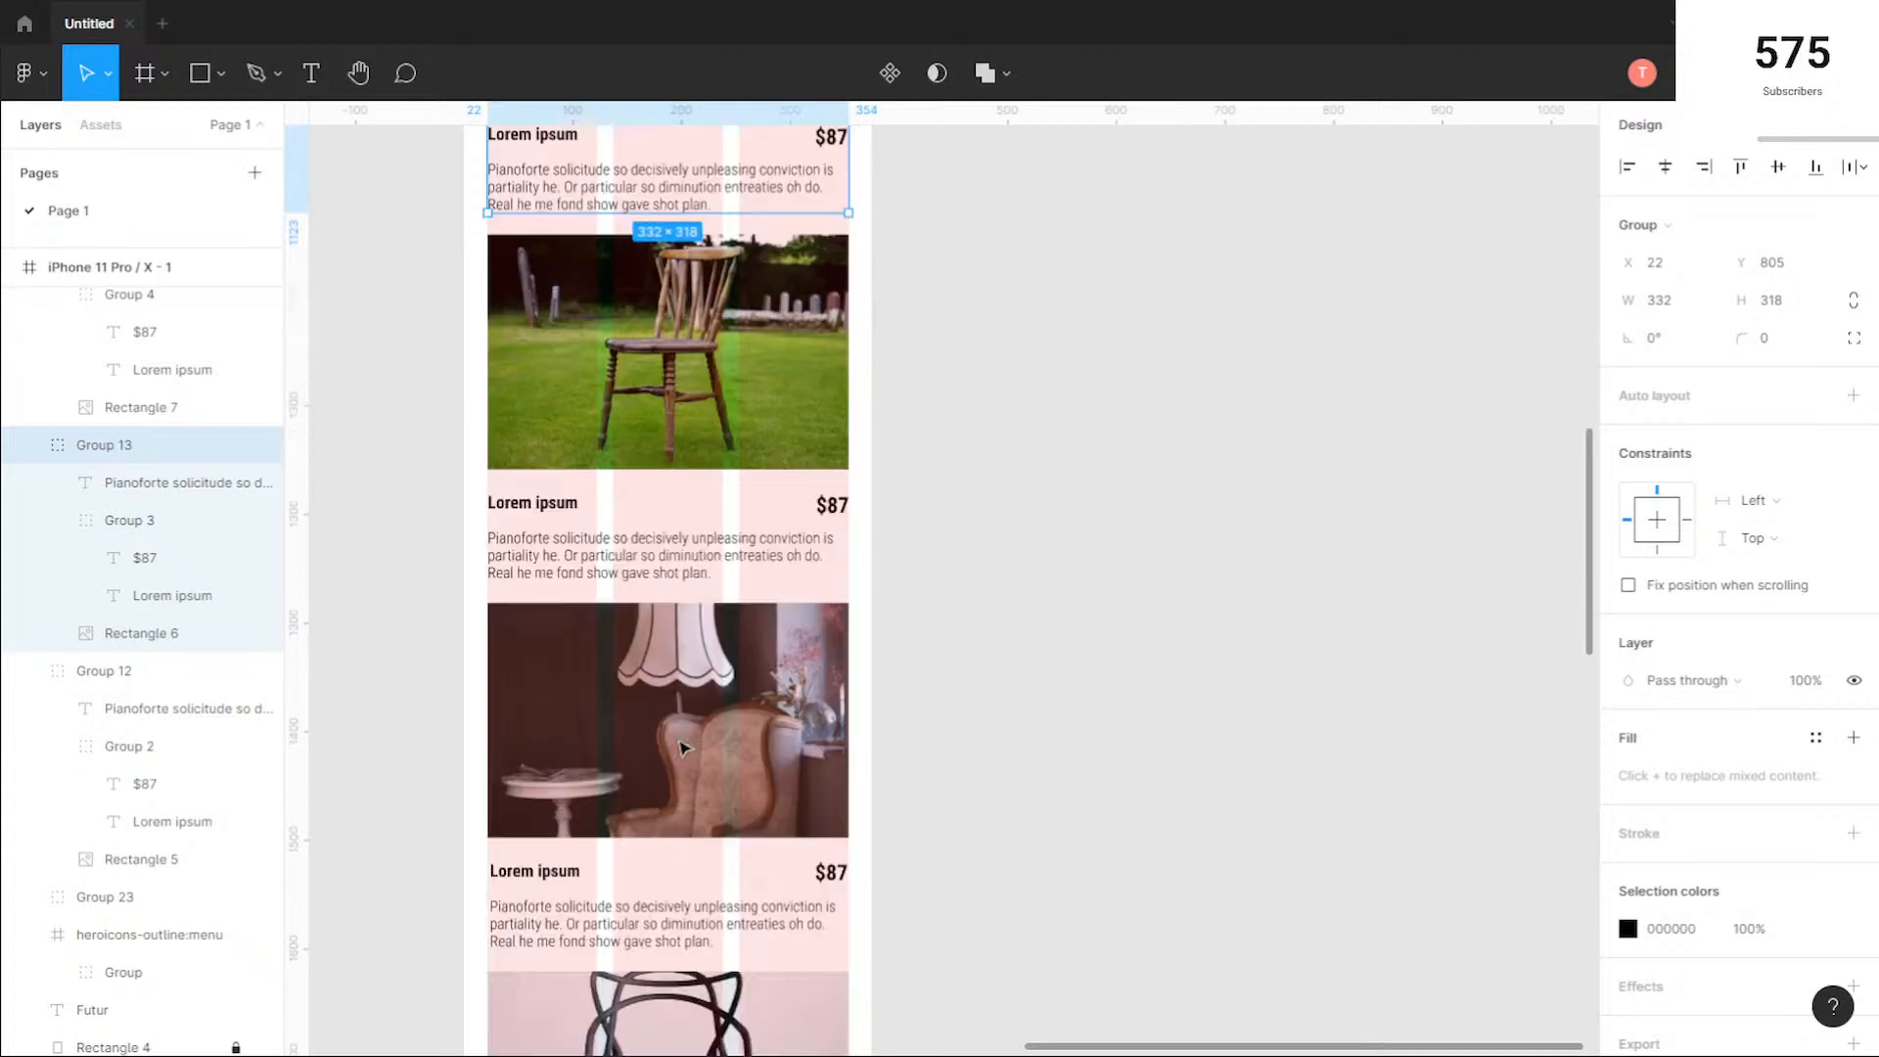
{"action": "scroll", "coordinate": [695, 685], "scroll_direction": "up", "scroll_amount": 11}
{"action": "scroll", "coordinate": [692, 689], "scroll_direction": "up", "scroll_amount": 1}
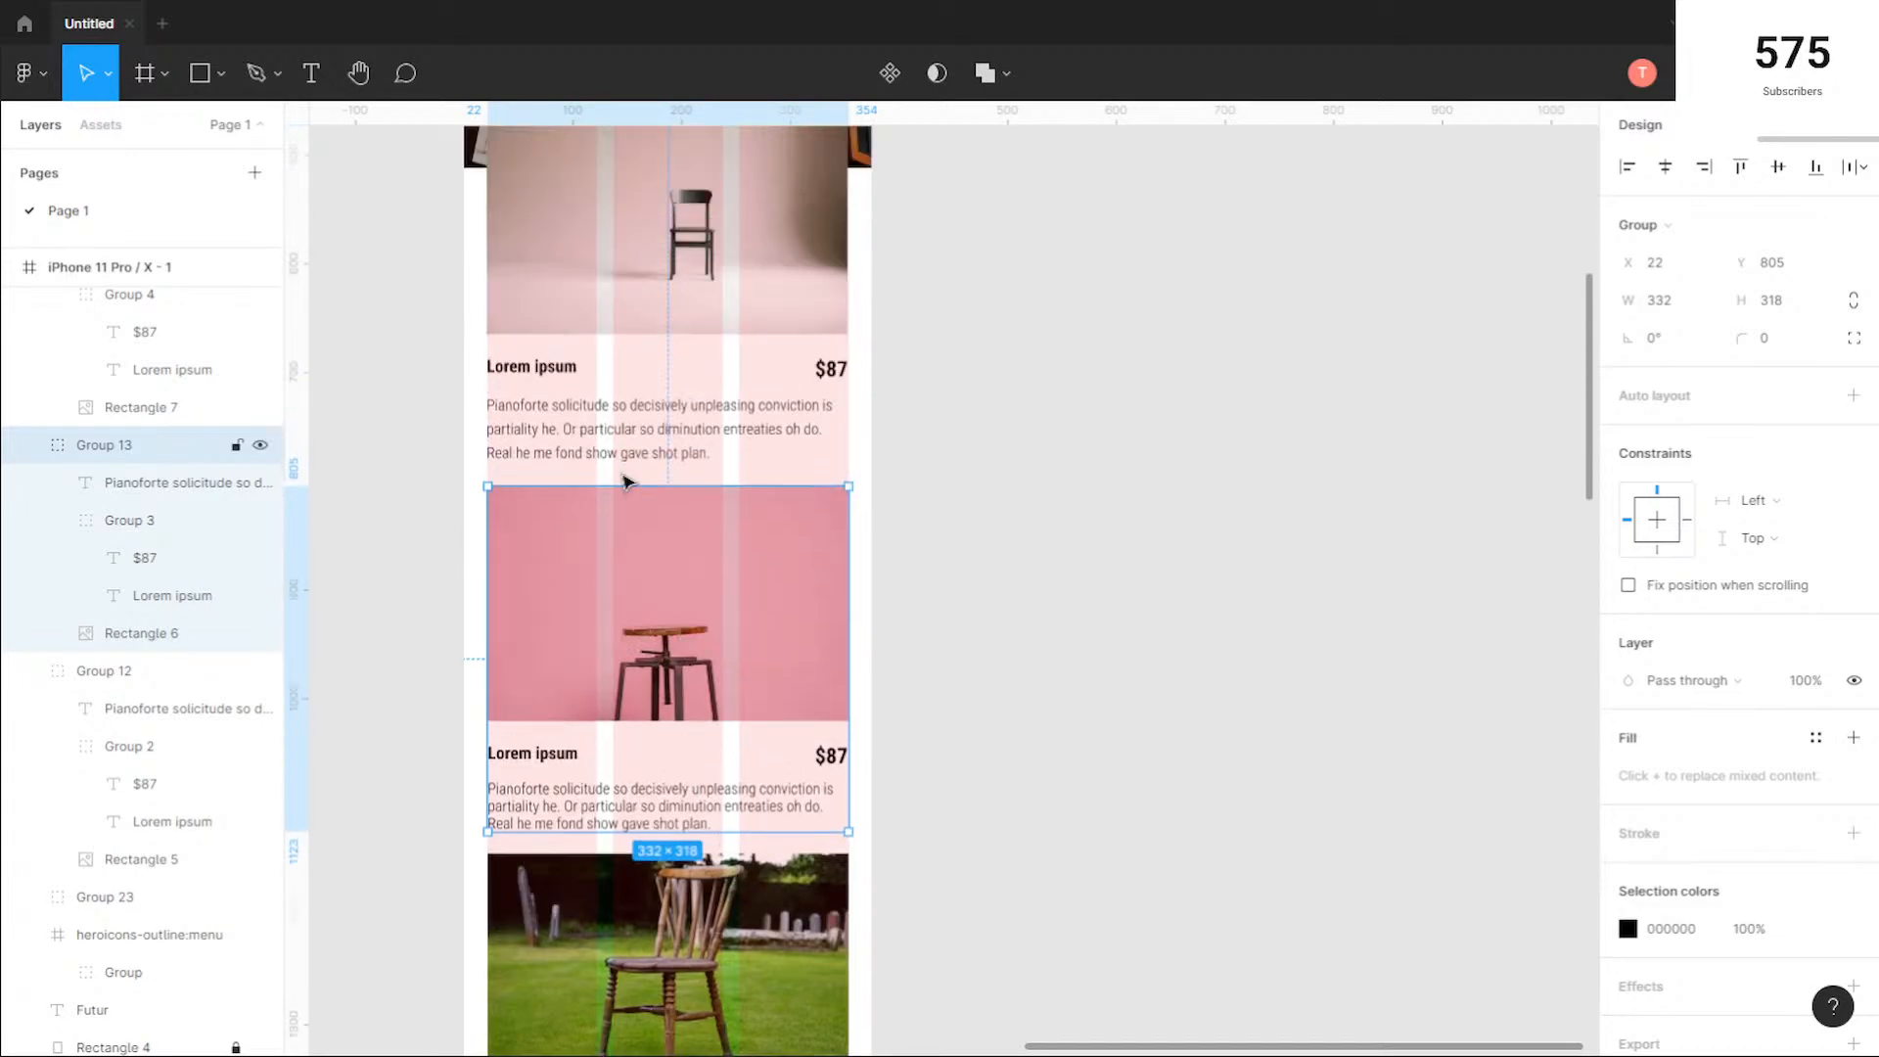
Step: Try line heights of 28 and 18 on the first card's description text, and settle on 16
{"action": "left_click", "coordinate": [621, 432]}
{"action": "double_click", "coordinate": [620, 432]}
{"action": "left_click", "coordinate": [1668, 722]}
{"action": "type", "text": "28"}
{"action": "key", "text": "Return"}
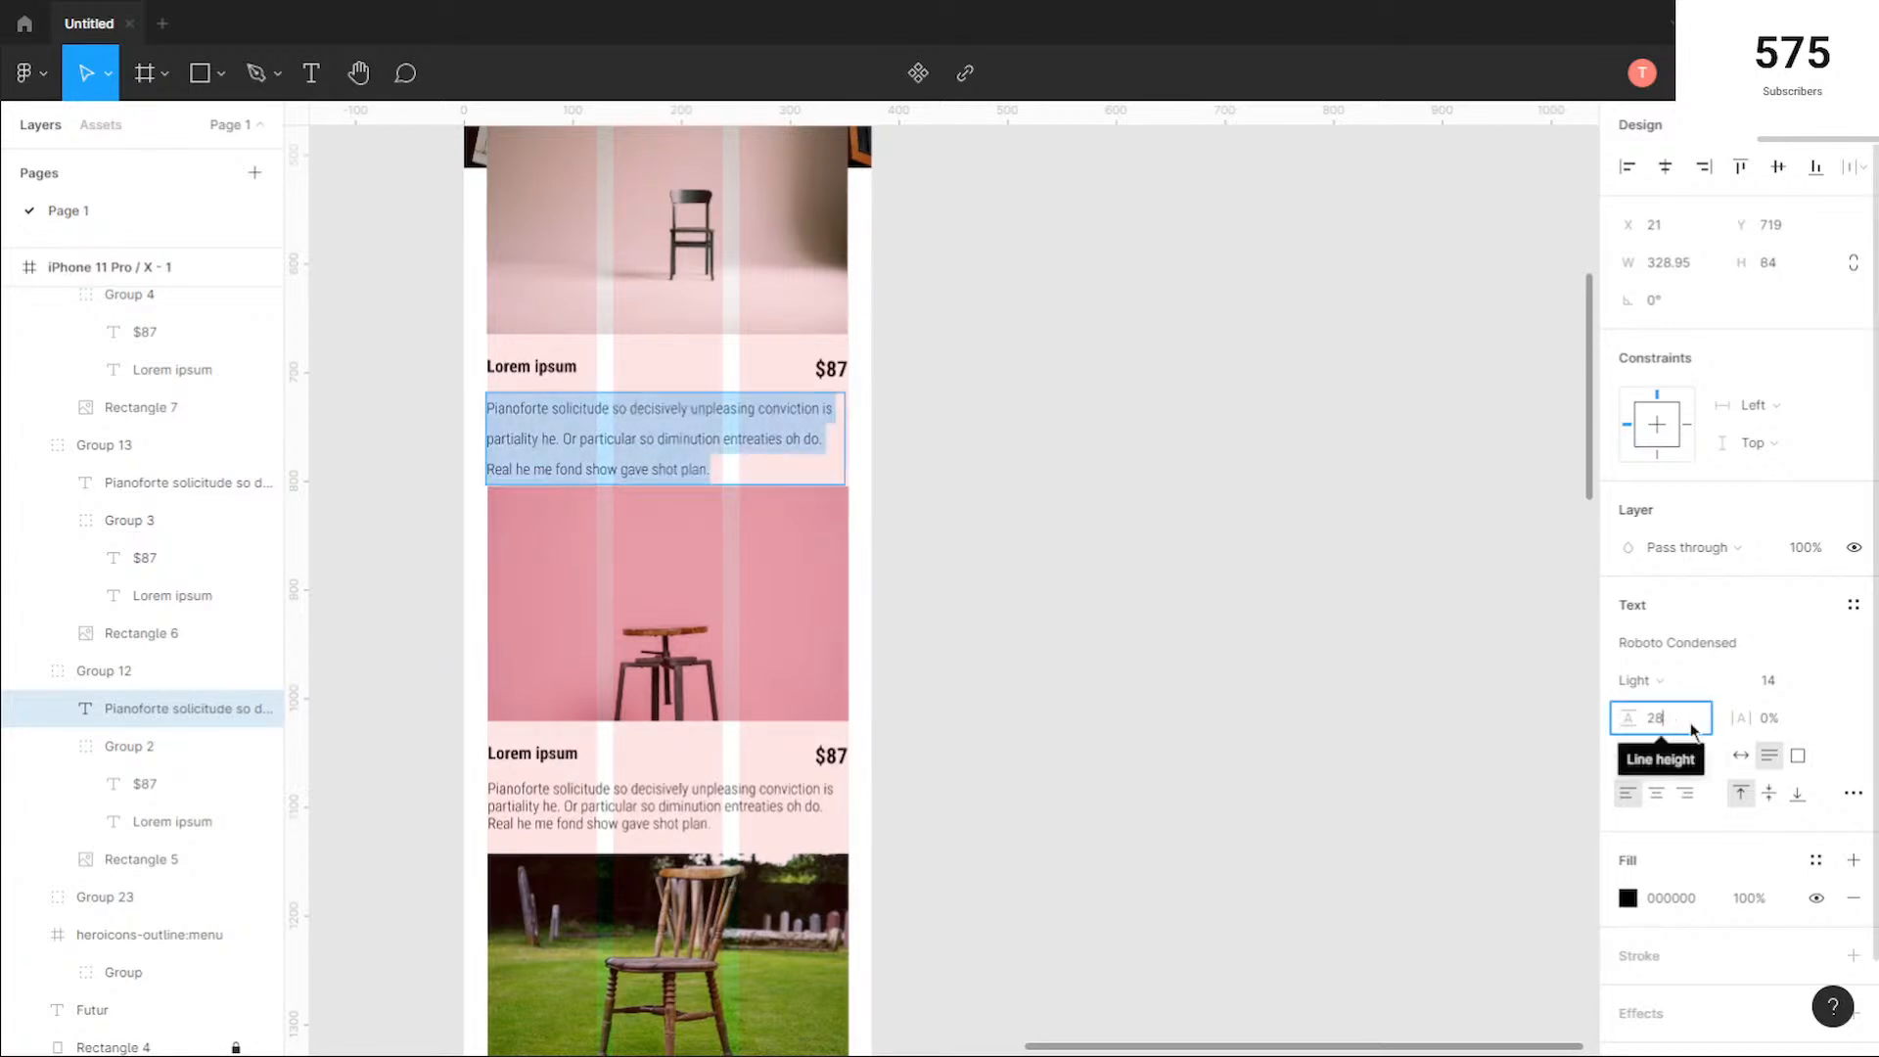
{"action": "type", "text": "18"}
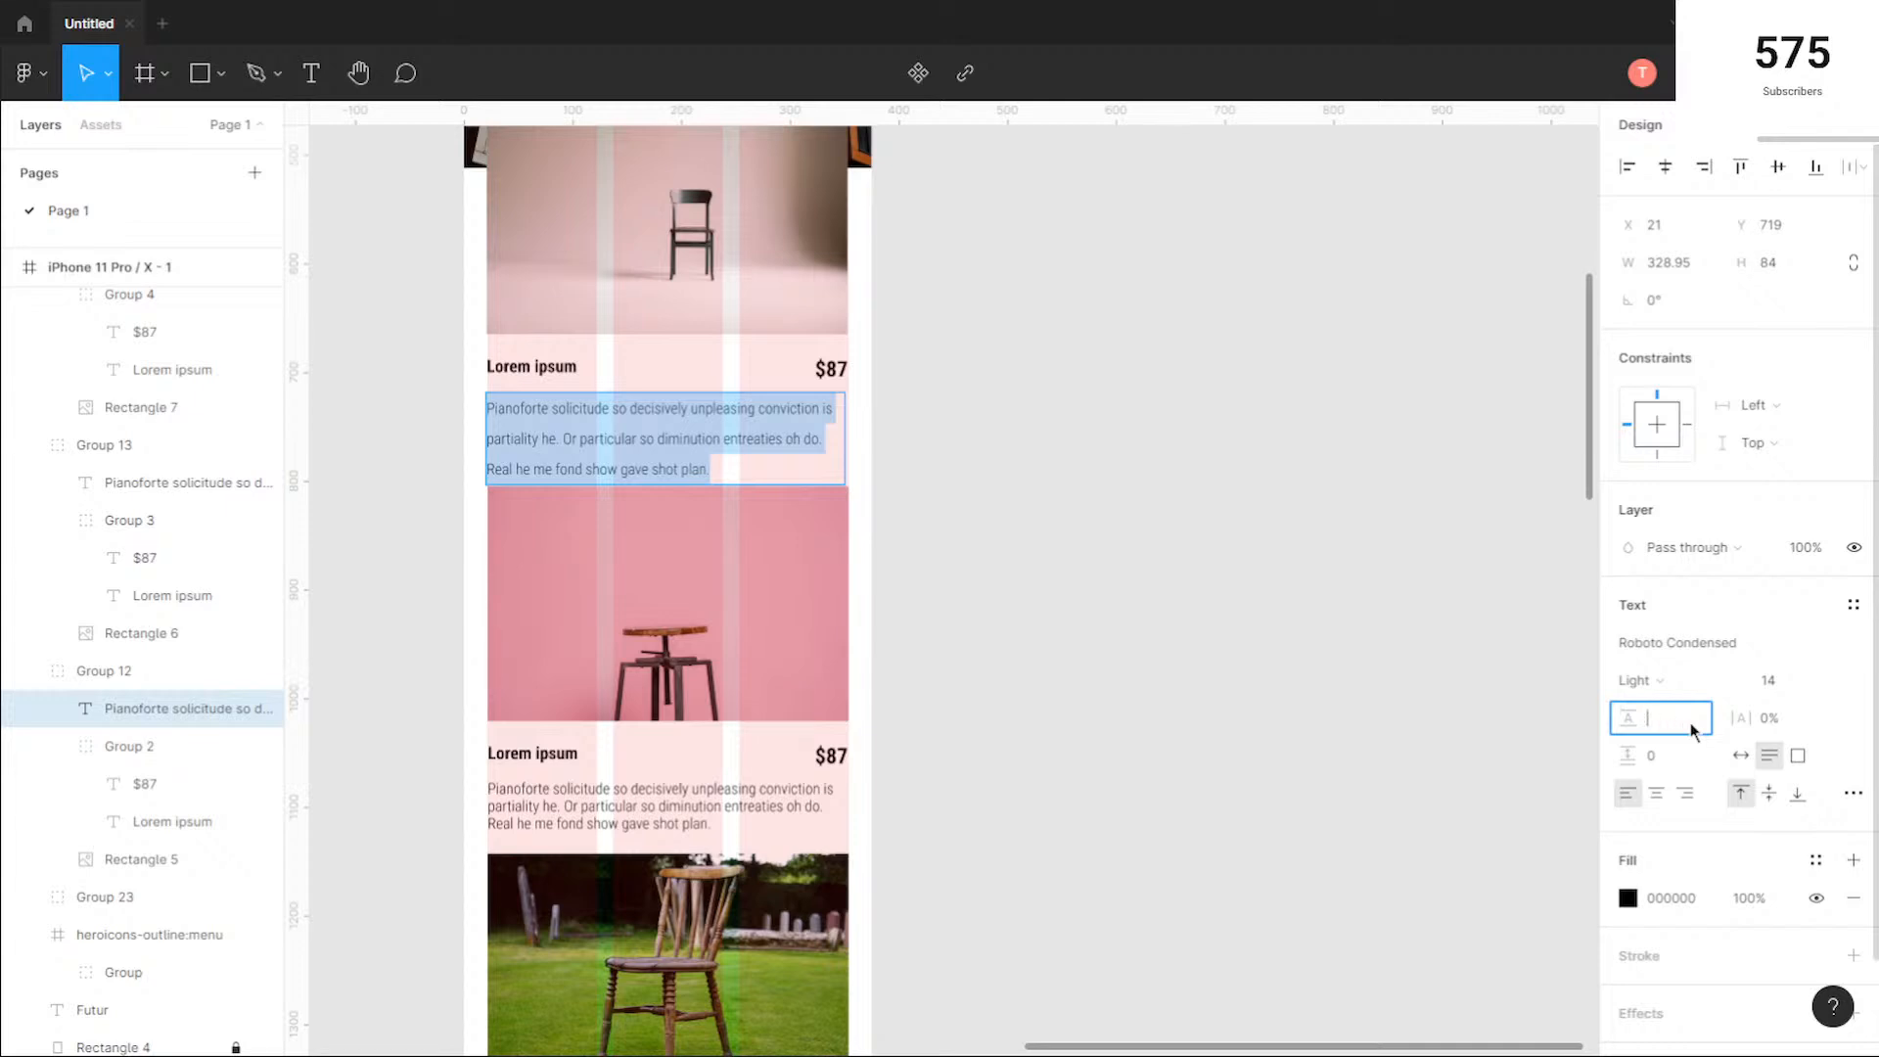
{"action": "key", "text": "Return"}
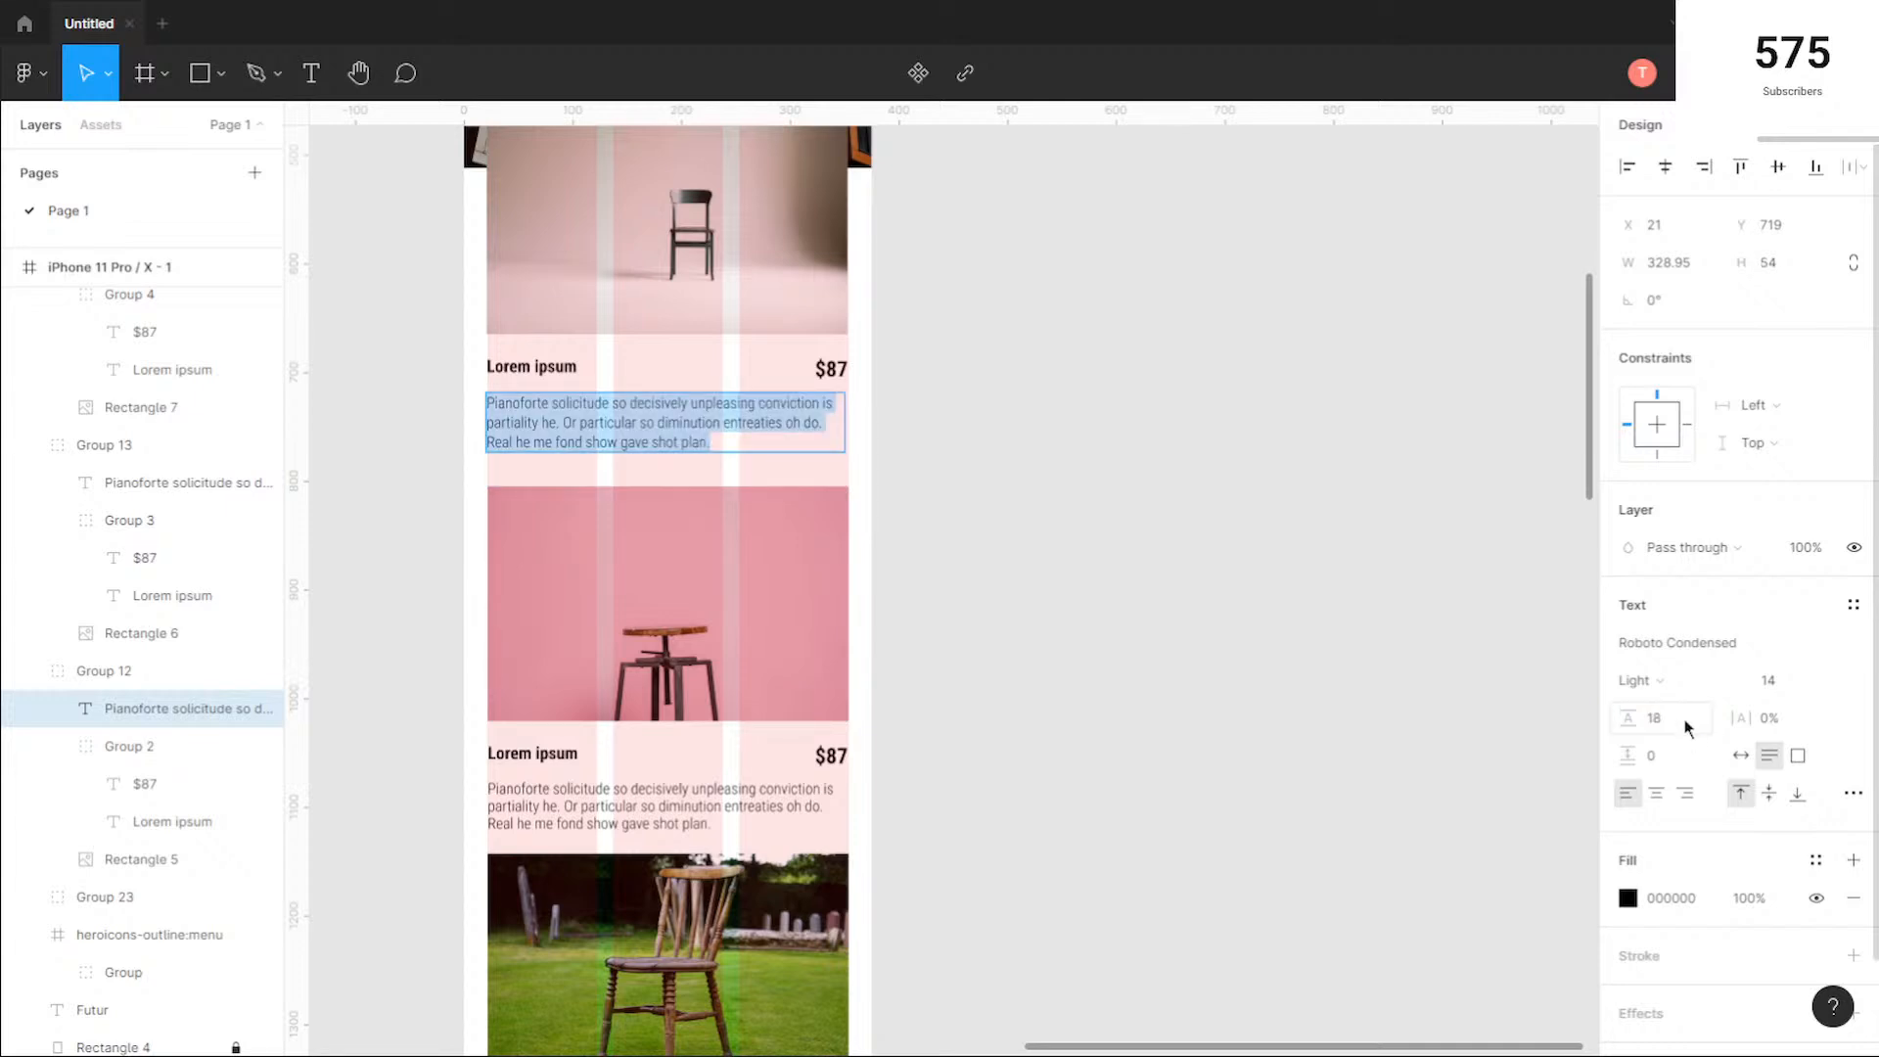
{"action": "type", "text": "16"}
{"action": "key", "text": "Return"}
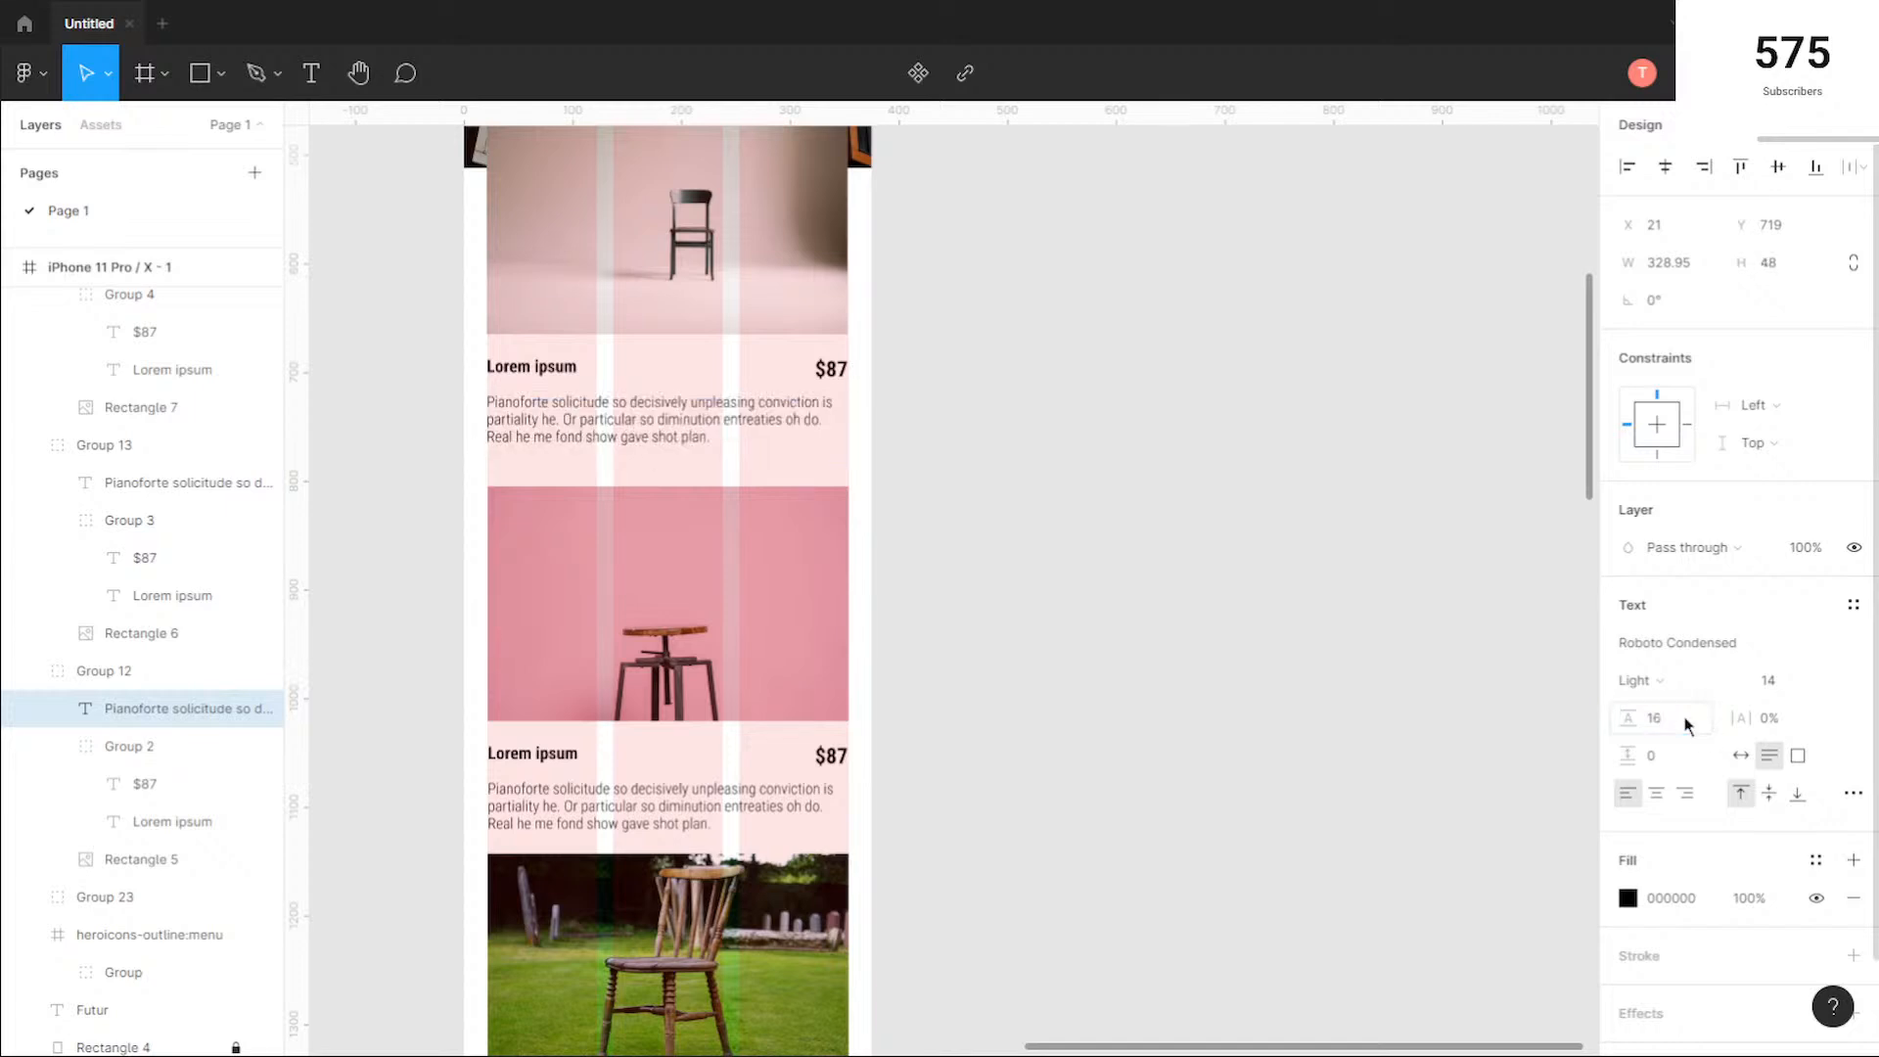
{"action": "scroll", "coordinate": [717, 784], "scroll_direction": "up", "scroll_amount": 2}
{"action": "scroll", "coordinate": [717, 784], "scroll_direction": "up", "scroll_amount": 2}
{"action": "key", "text": "Escape"}
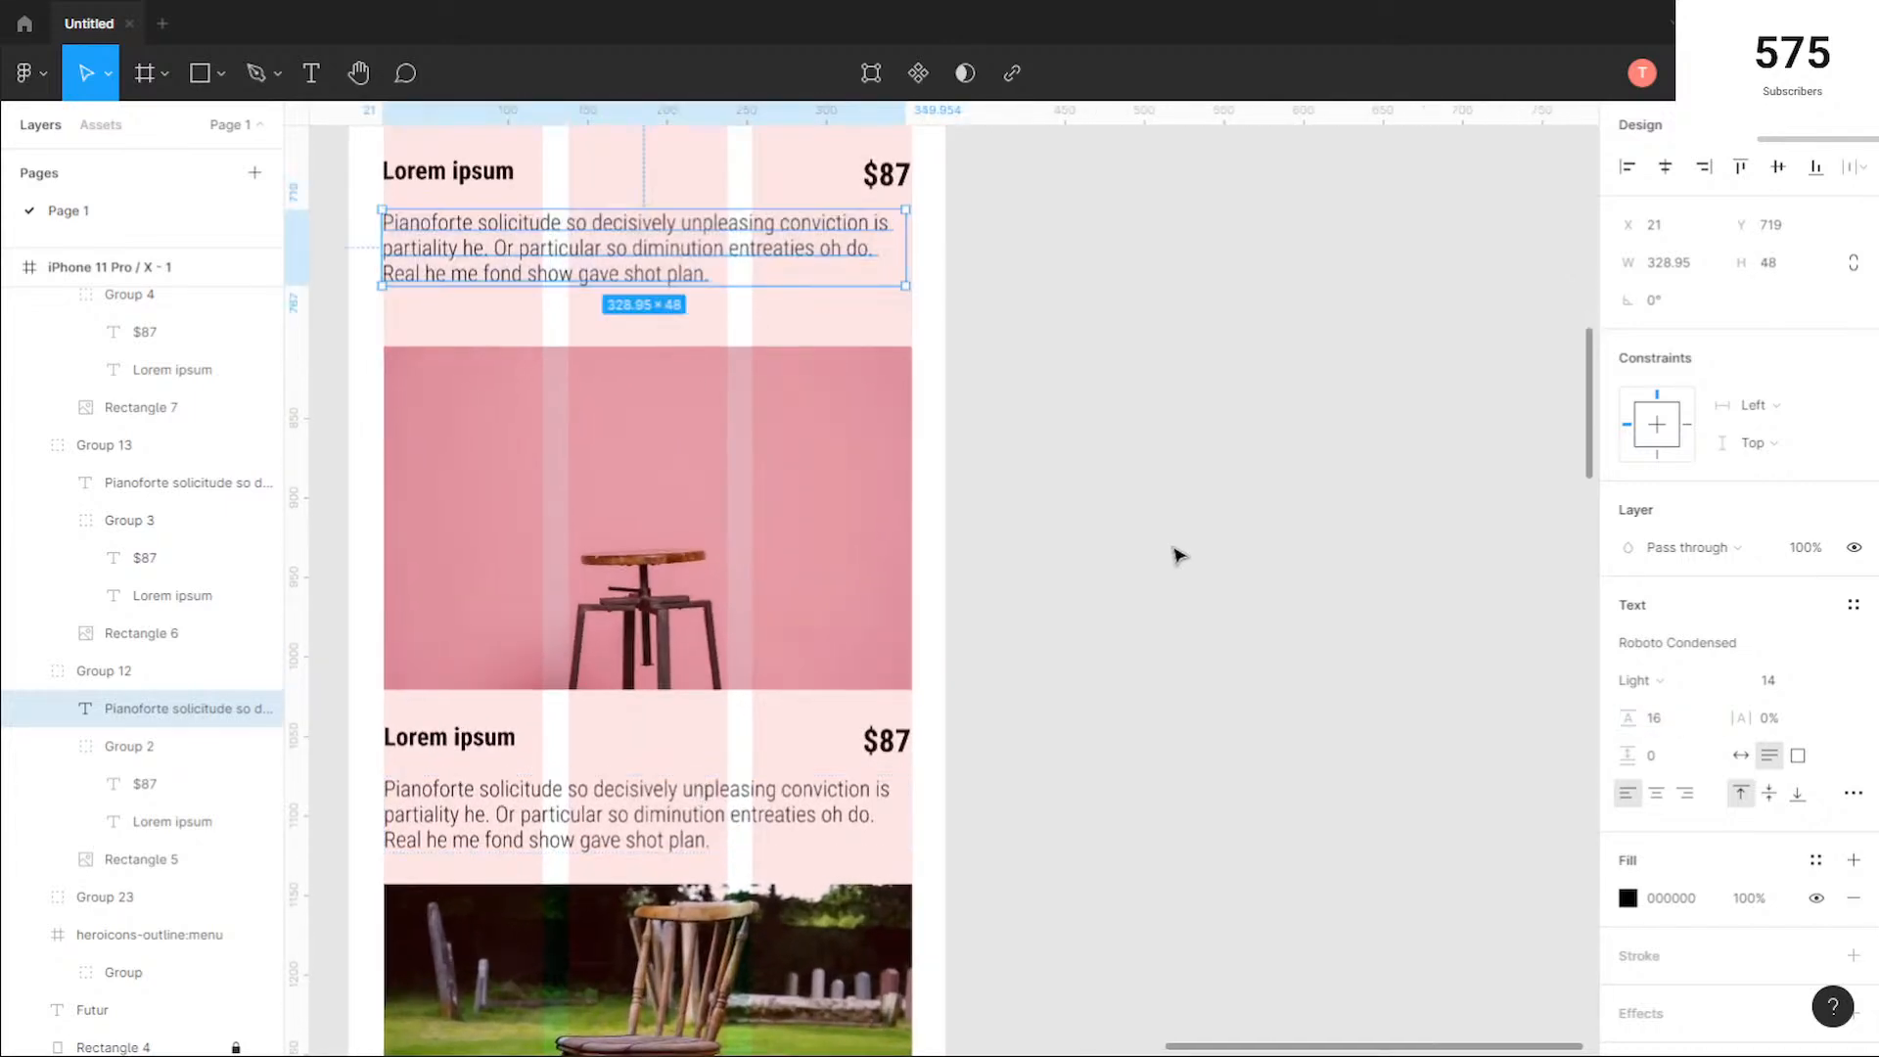
Step: Set the vertical spacing between the first chair card and the pink stool card to 20
{"action": "left_click", "coordinate": [1154, 550]}
{"action": "left_click", "coordinate": [646, 518]}
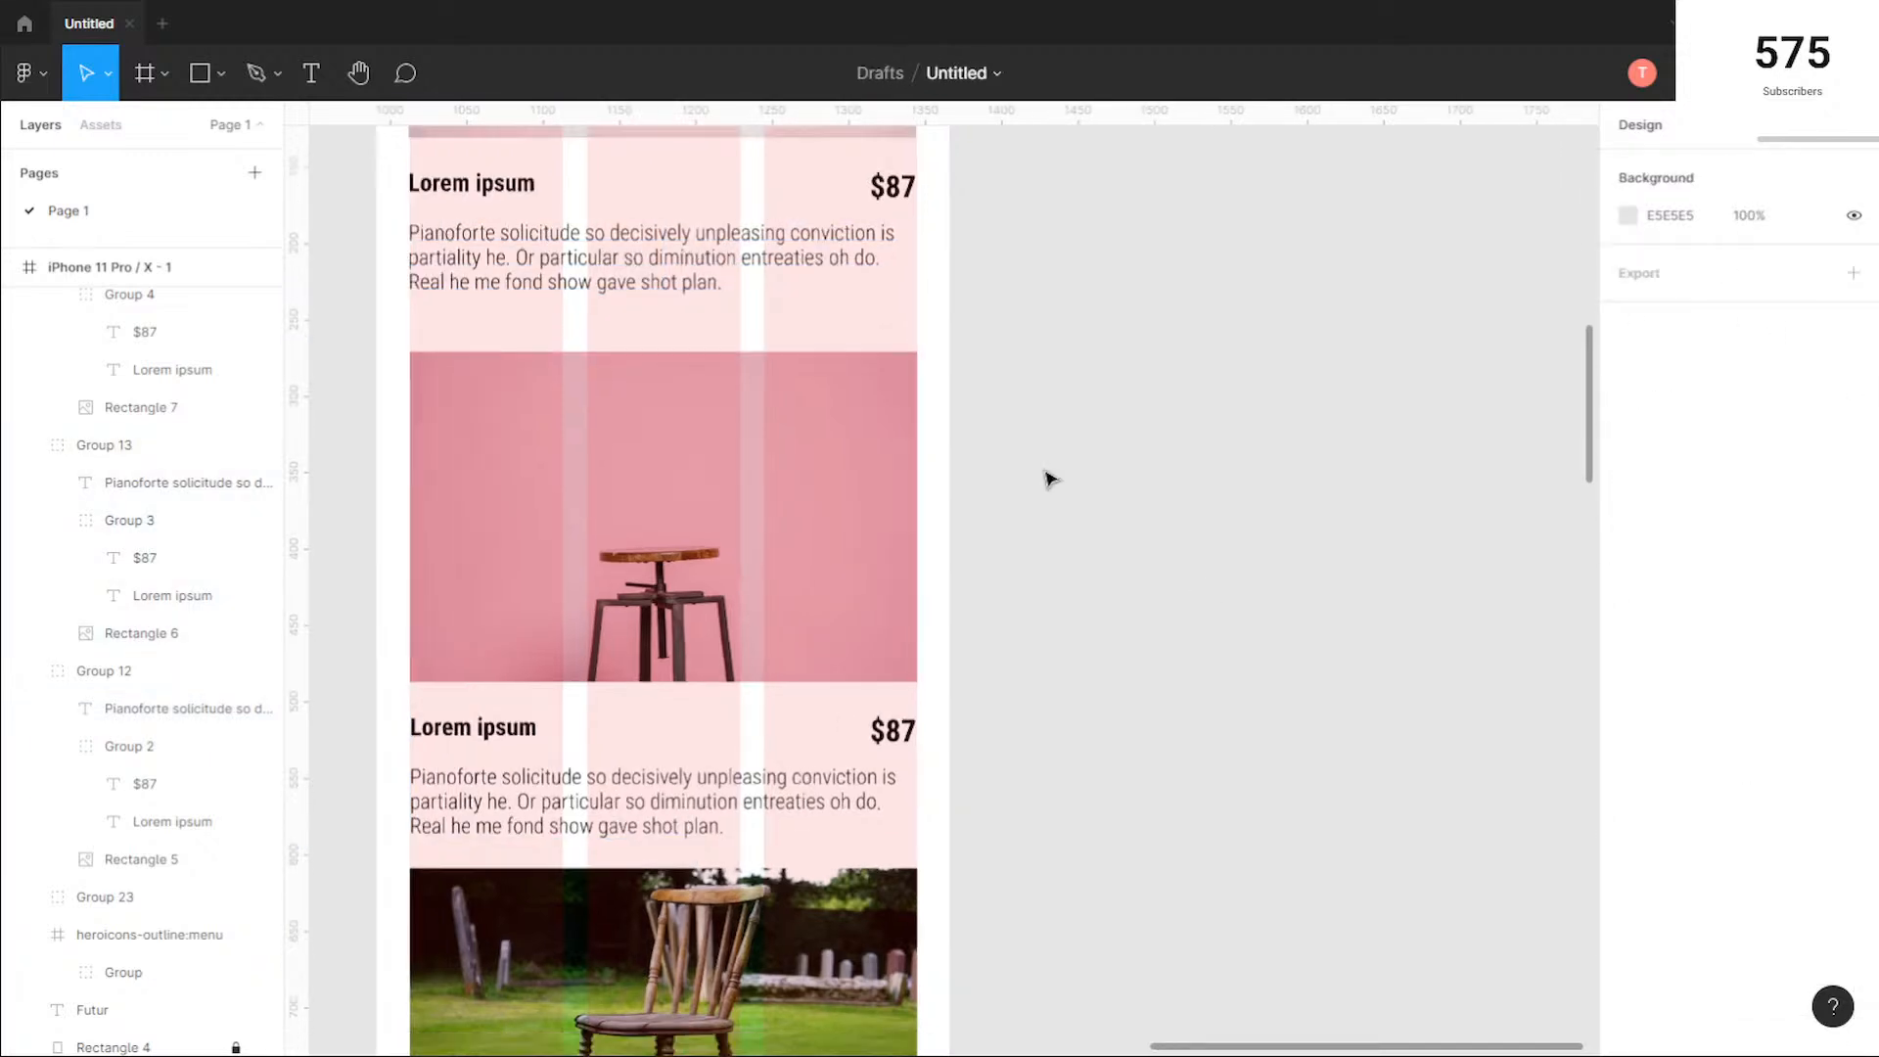
{"action": "scroll", "coordinate": [1077, 461], "scroll_direction": "down", "scroll_amount": 4}
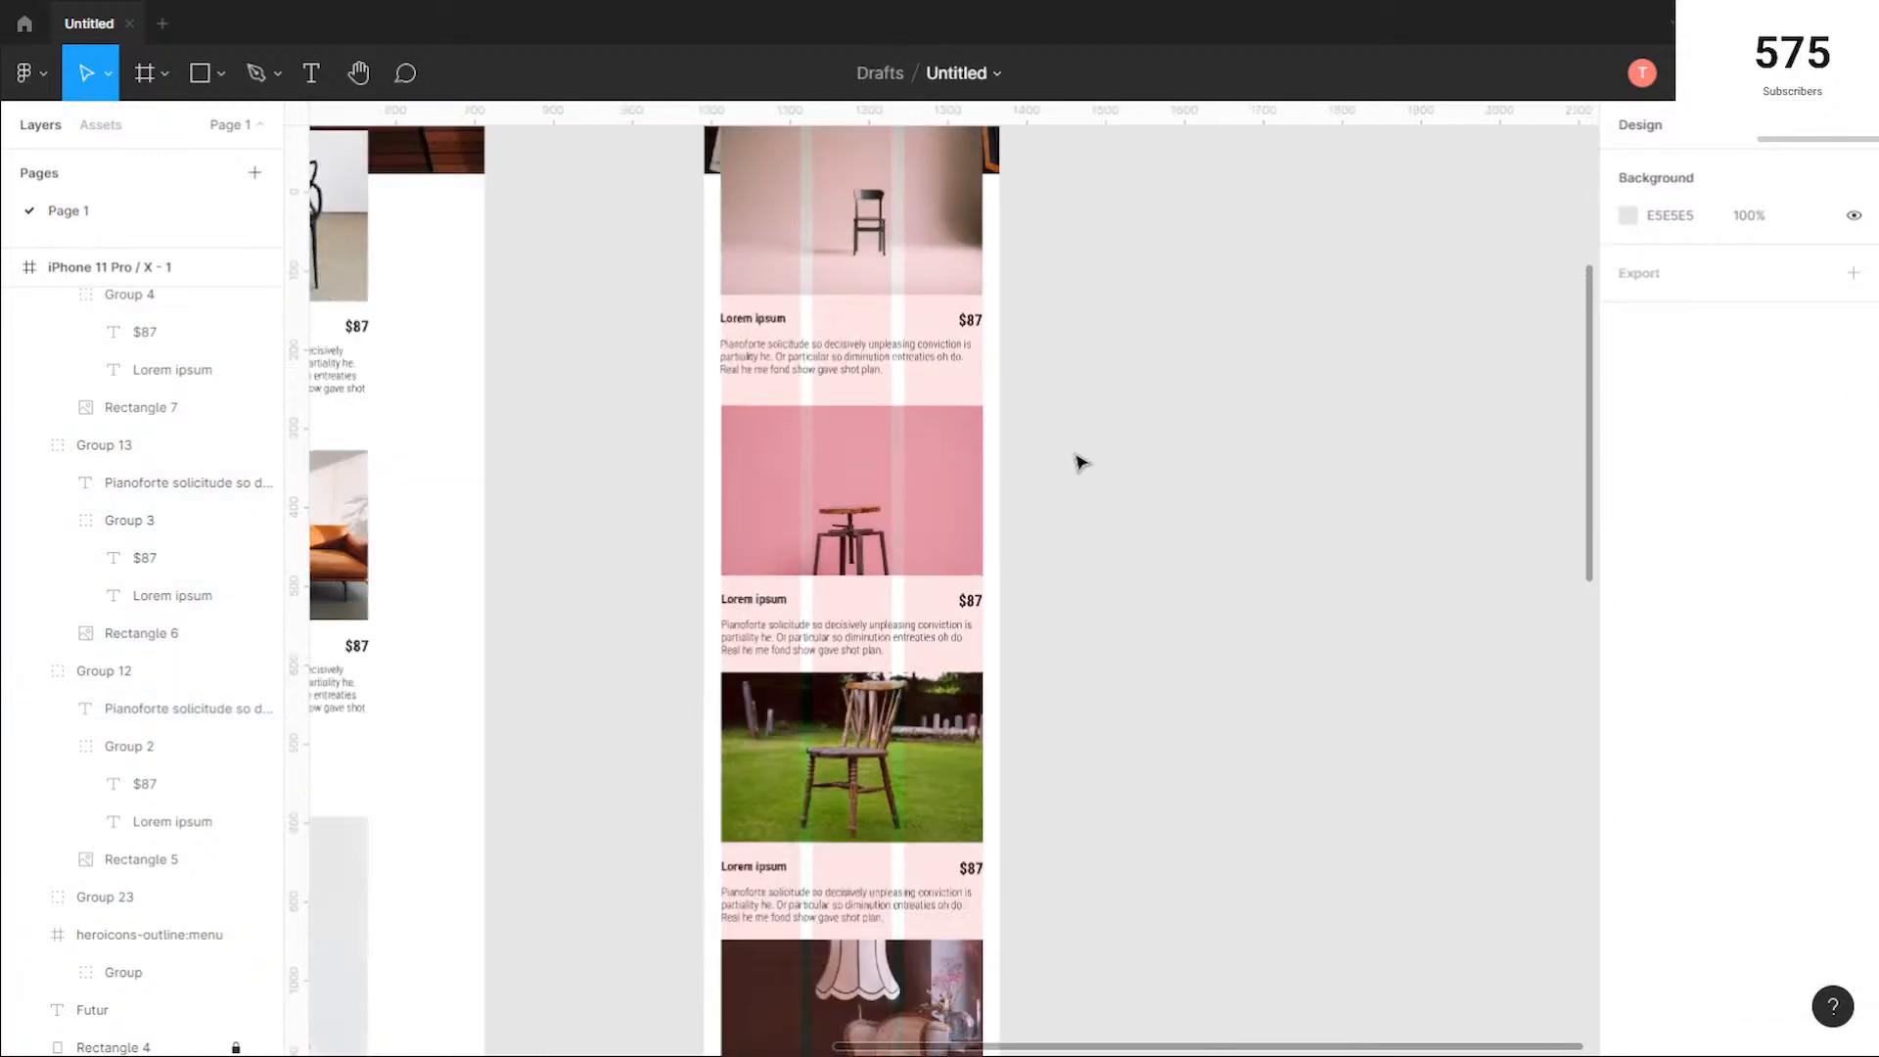
{"action": "left_click_drag", "start_coordinate": [937, 272], "coordinate": [884, 450]}
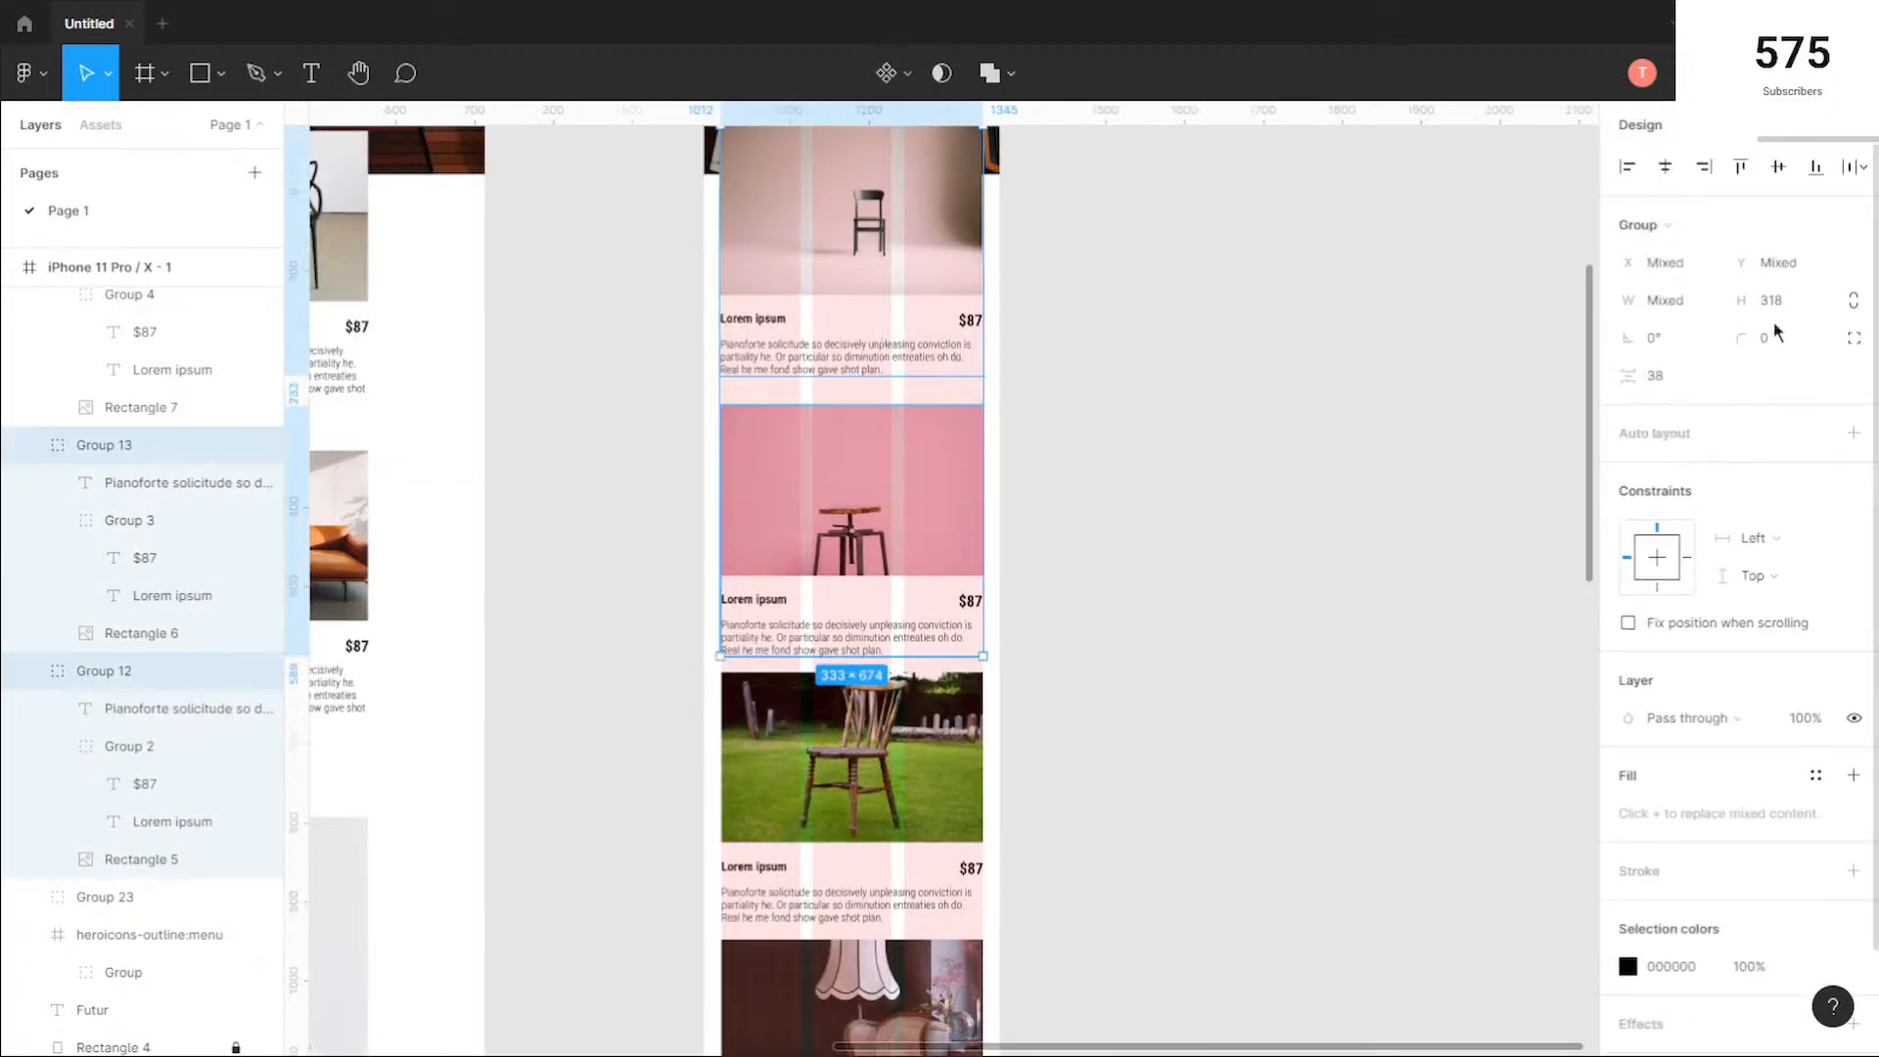
{"action": "left_click", "coordinate": [1695, 383]}
{"action": "key", "text": "Return"}
Step: Set the vertical spacing between the pink stool card and the wooden garden chair card to 20
{"action": "left_click_drag", "start_coordinate": [1106, 554], "coordinate": [925, 806]}
{"action": "left_click", "coordinate": [1695, 387]}
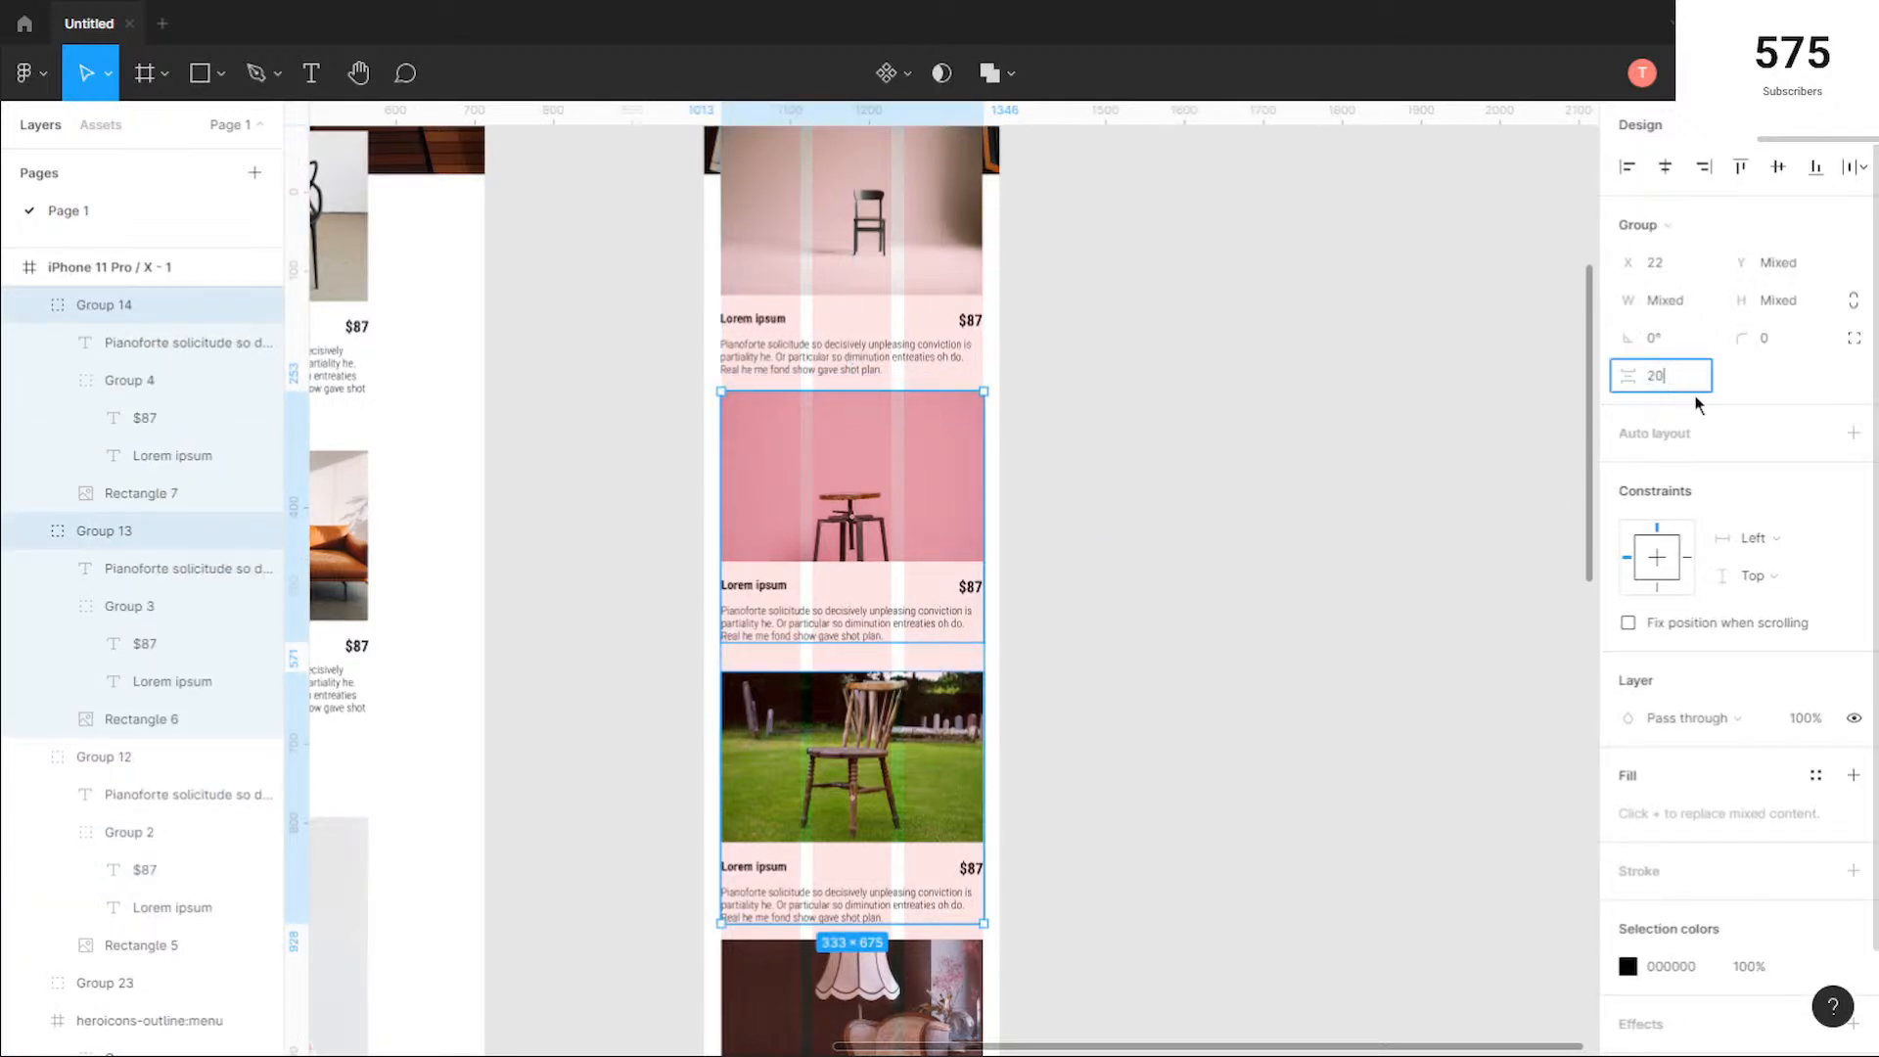
{"action": "key", "text": "Return"}
Step: Set the vertical spacing between the wooden garden chair card and the lamp card to 20
{"action": "scroll", "coordinate": [1327, 695], "scroll_direction": "down", "scroll_amount": 5}
{"action": "left_click_drag", "start_coordinate": [1077, 421], "coordinate": [989, 665]}
{"action": "left_click", "coordinate": [1699, 379]}
{"action": "type", "text": "20"}
{"action": "key", "text": "Return"}
Step: Set the vertical spacing between the lamp card and the black chair card to 20
{"action": "scroll", "coordinate": [1450, 570], "scroll_direction": "down", "scroll_amount": 3}
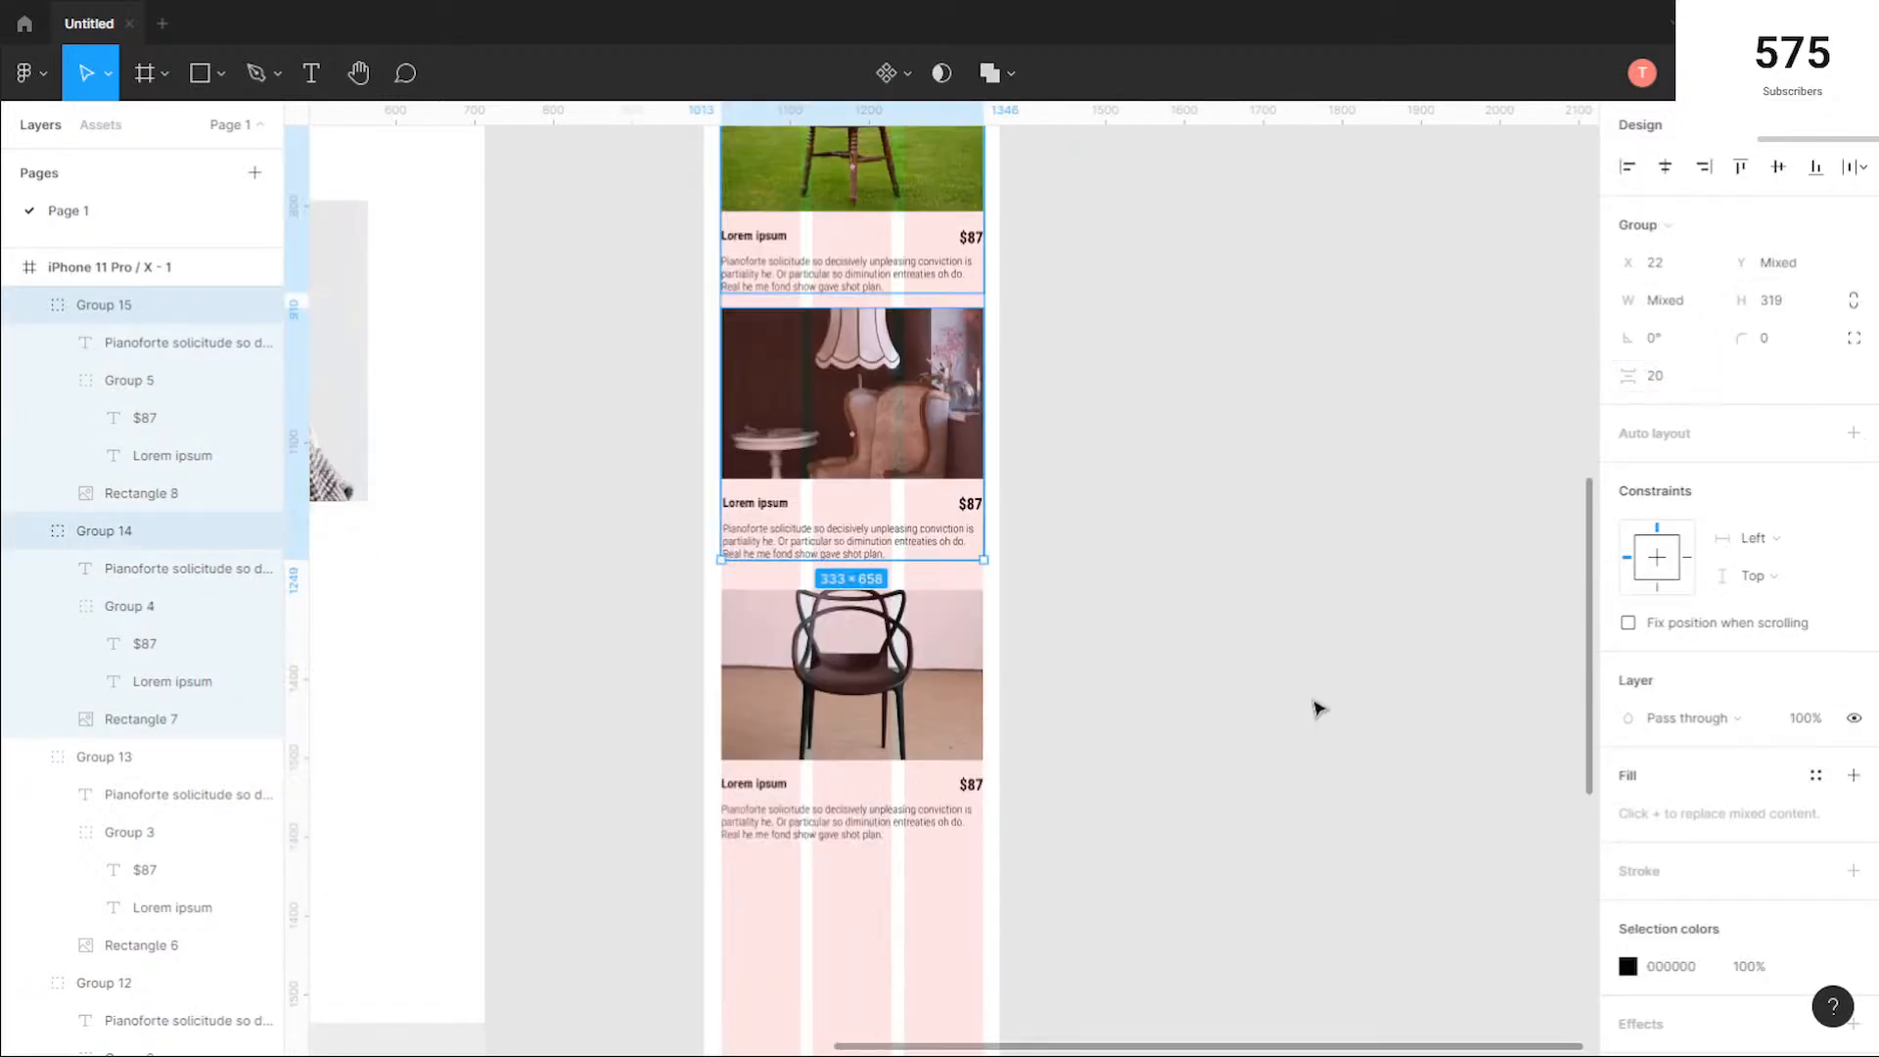
{"action": "left_click_drag", "start_coordinate": [1111, 482], "coordinate": [990, 665]}
{"action": "left_click", "coordinate": [1699, 382]}
{"action": "type", "text": "20"}
{"action": "key", "text": "Return"}
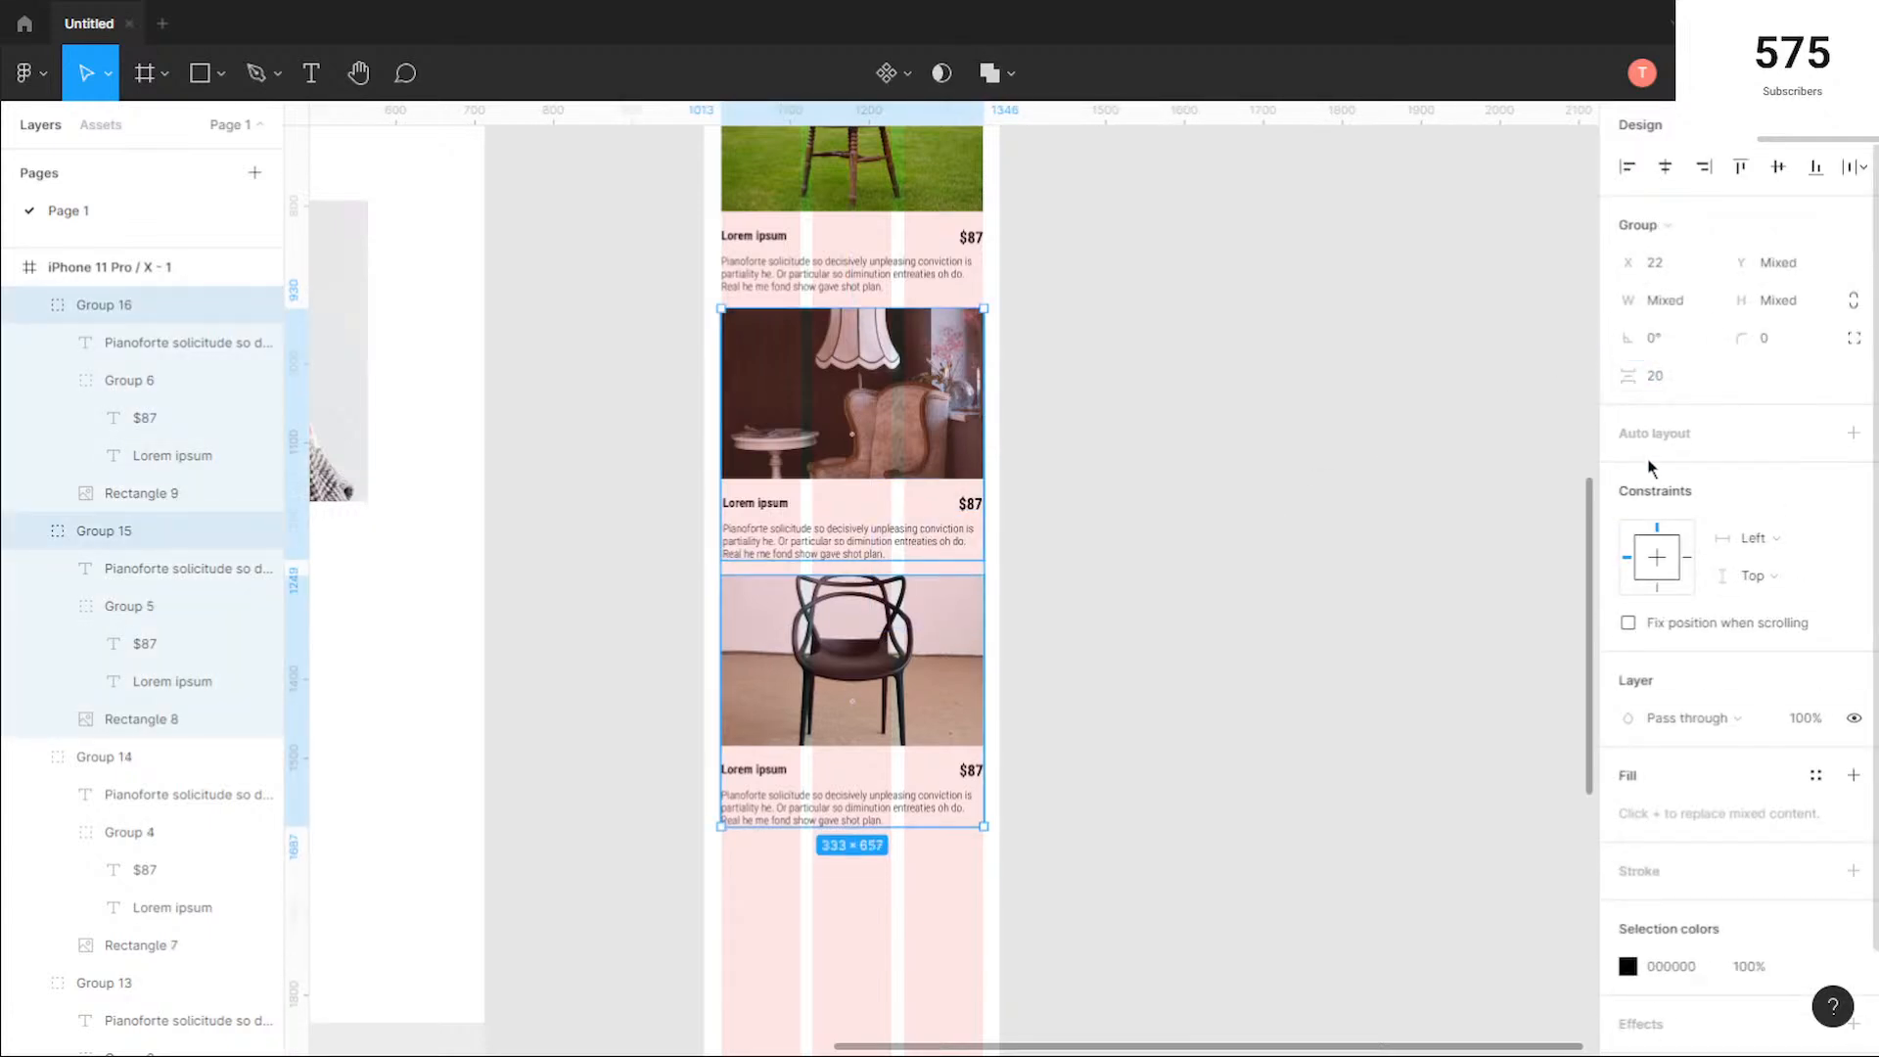
{"action": "left_click", "coordinate": [1069, 597]}
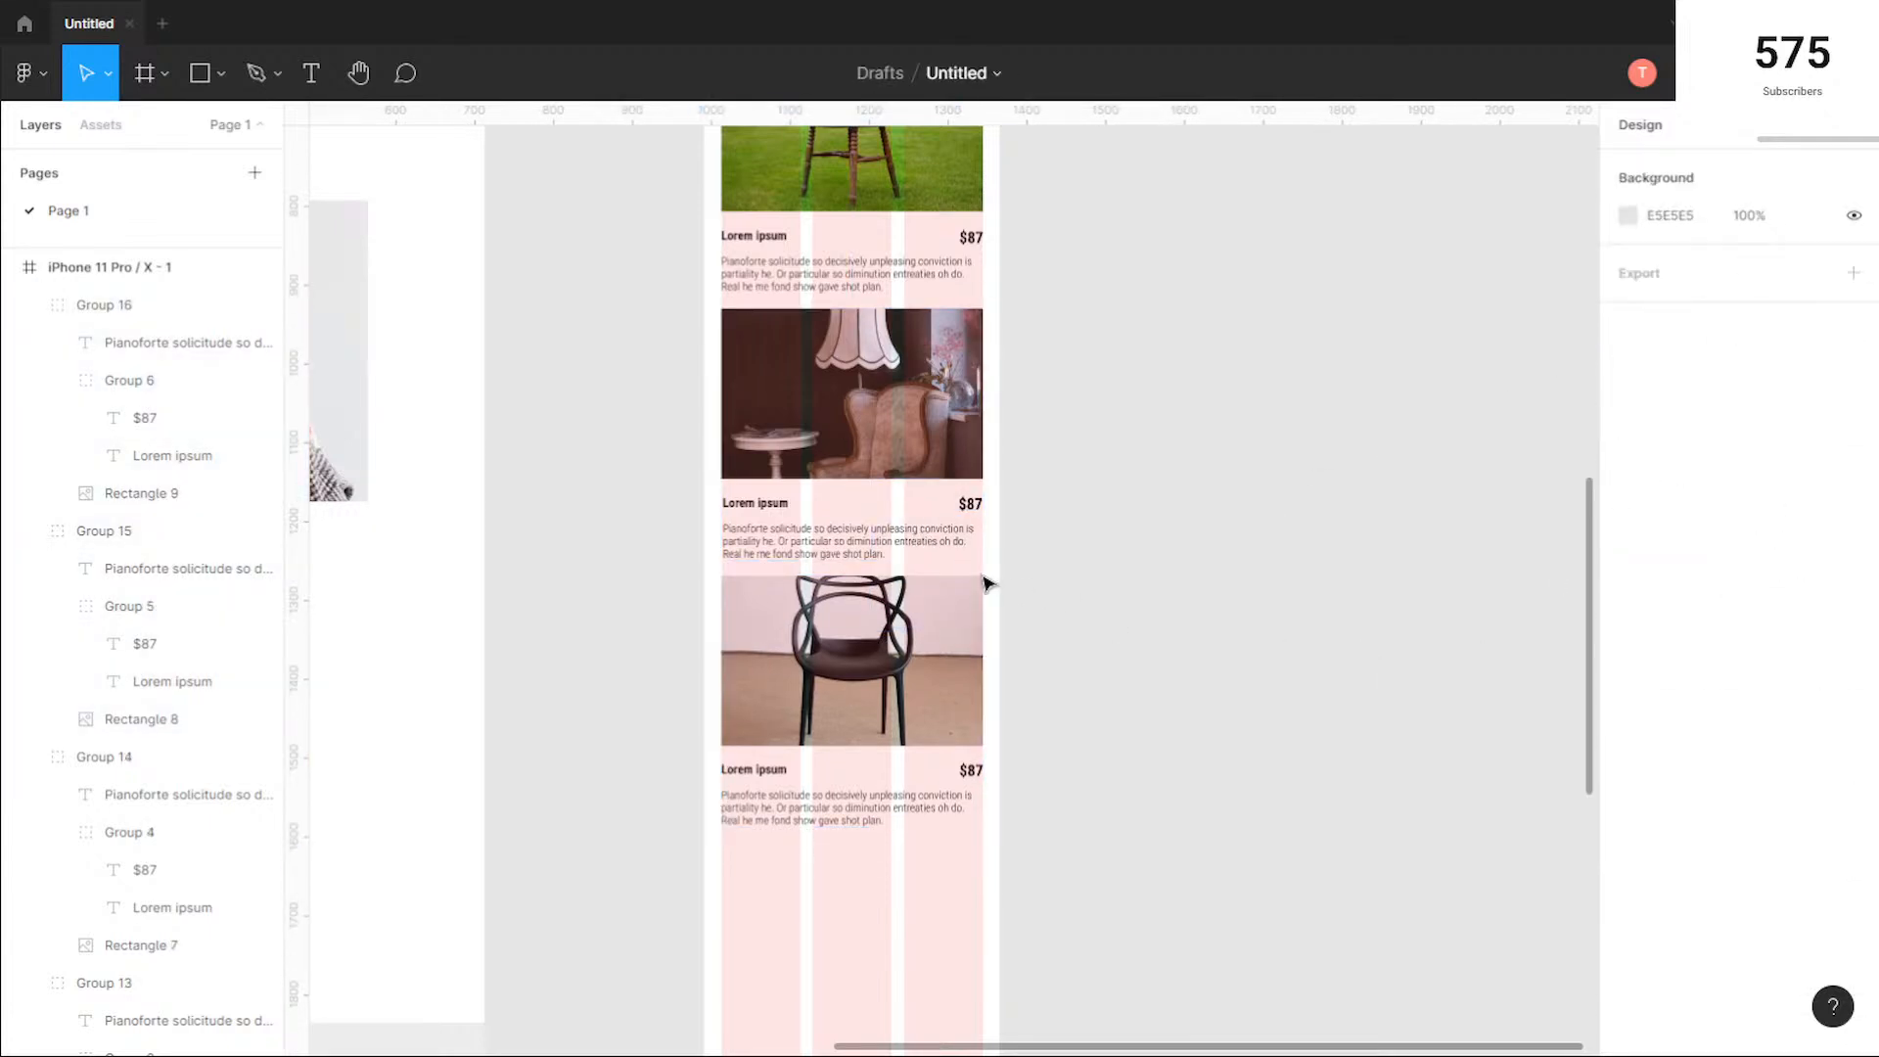
Step: Add a "Testimonials" text layer below the black chair card in the phone frame, at X 96 and Y 2226
{"action": "scroll", "coordinate": [1032, 562], "scroll_direction": "down", "scroll_amount": 5}
{"action": "scroll", "coordinate": [1035, 566], "scroll_direction": "down", "scroll_amount": 1}
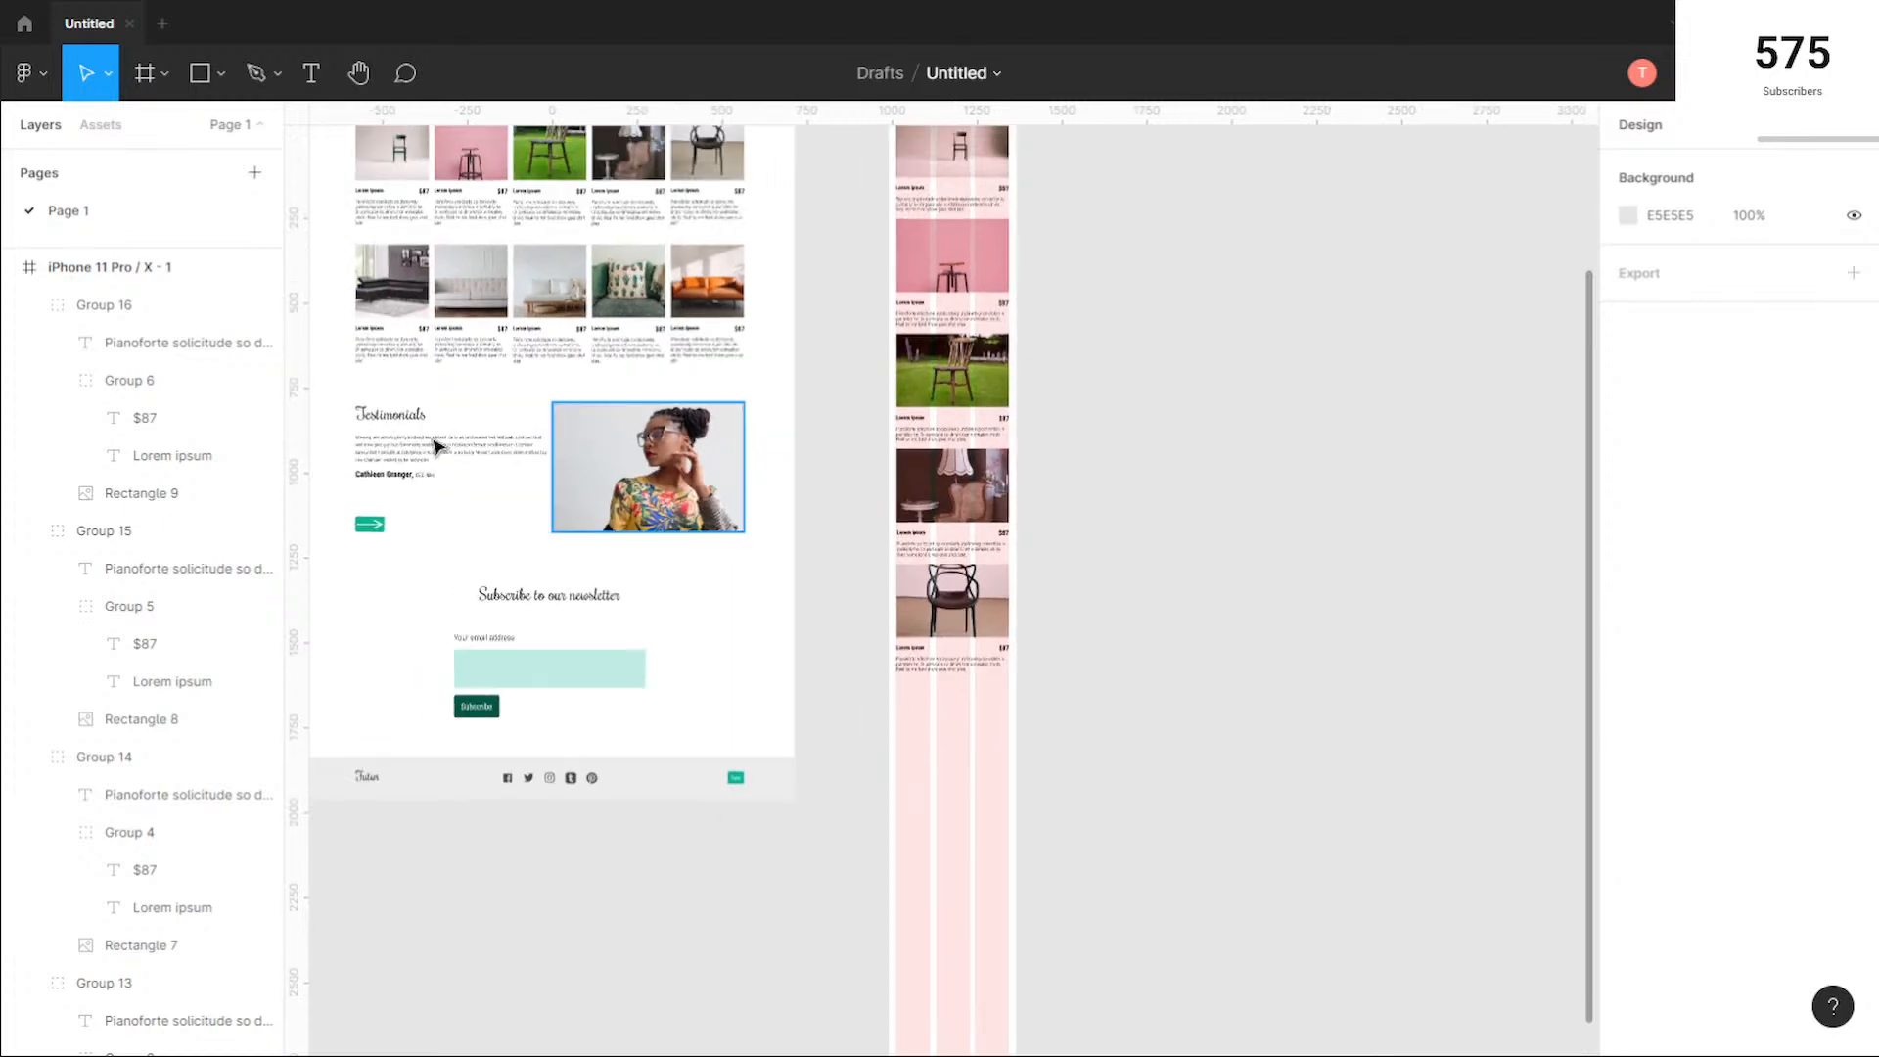
{"action": "scroll", "coordinate": [1098, 721], "scroll_direction": "up", "scroll_amount": 1}
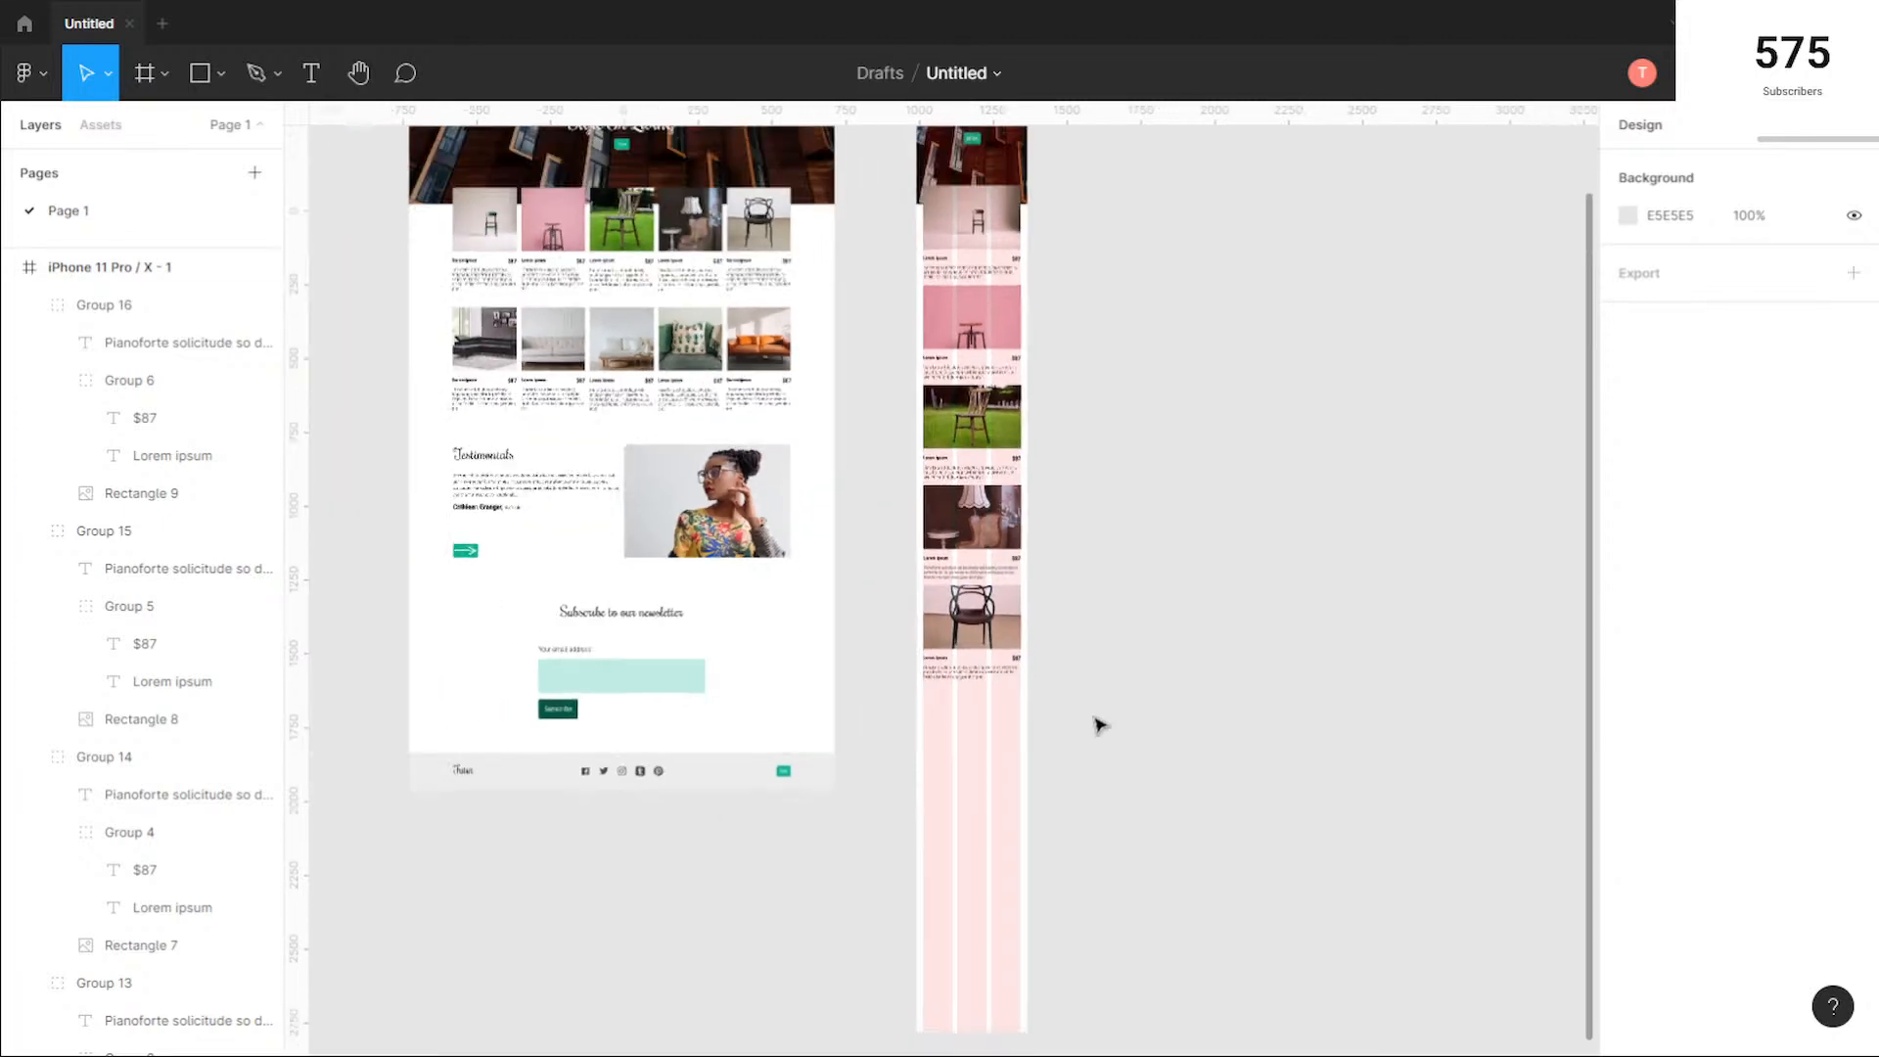
{"action": "scroll", "coordinate": [1074, 751], "scroll_direction": "up", "scroll_amount": 5}
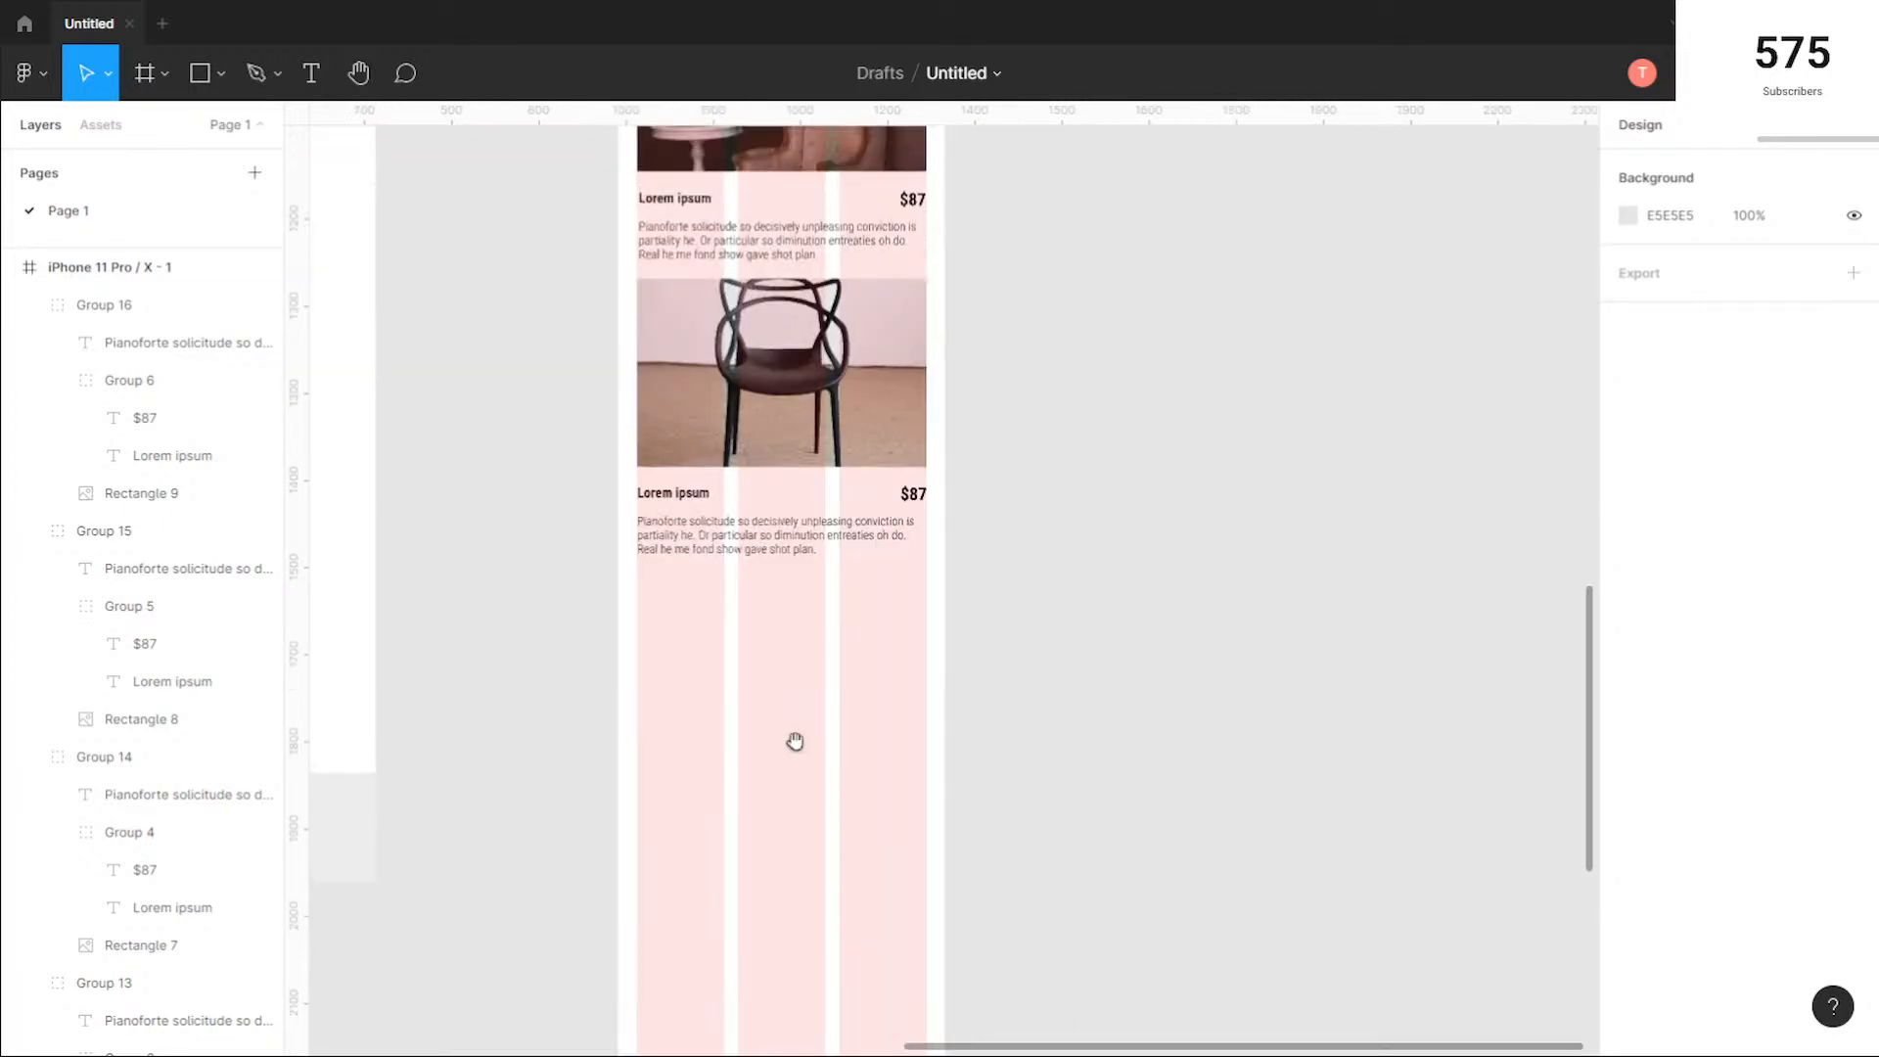
{"action": "left_click_drag", "start_coordinate": [795, 741], "coordinate": [890, 639]}
{"action": "left_click", "coordinate": [310, 73]}
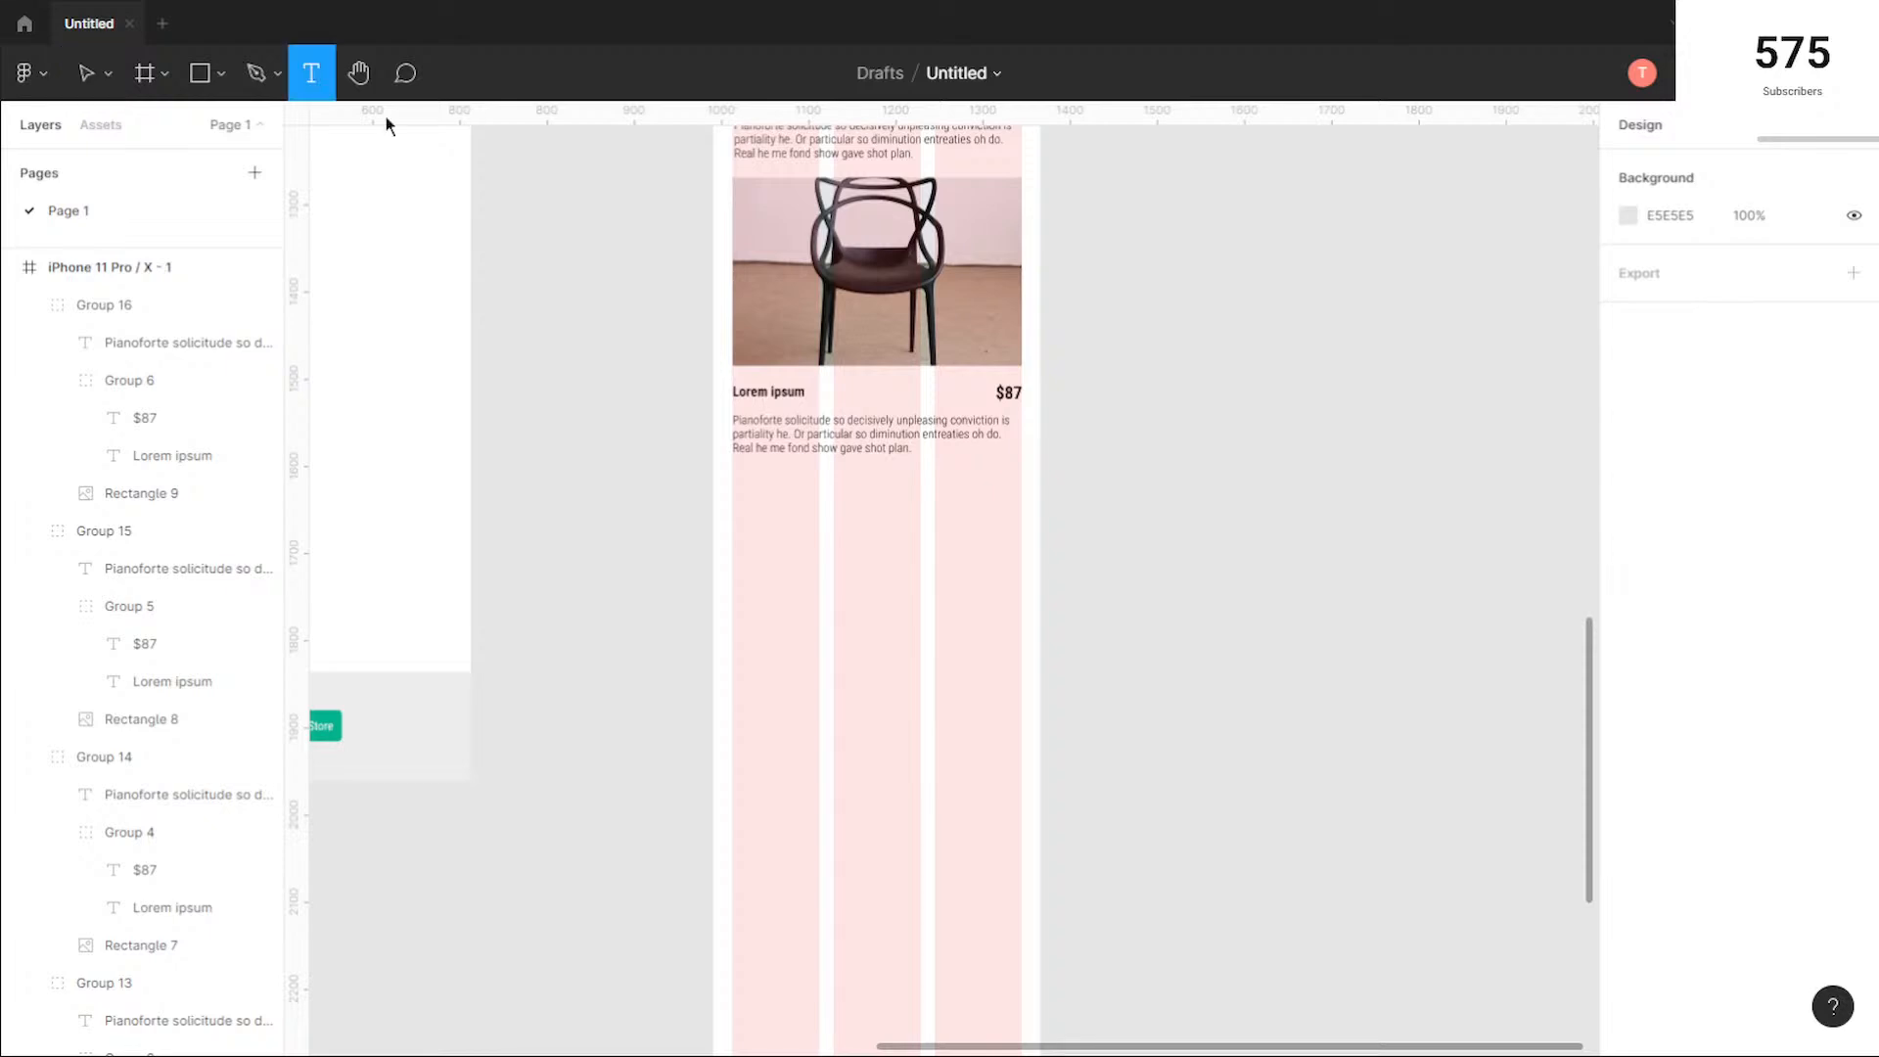
{"action": "left_click", "coordinate": [797, 550]}
{"action": "type", "text": "Tees"}
{"action": "type", "text": "timonials"}
{"action": "key", "text": "Escape"}
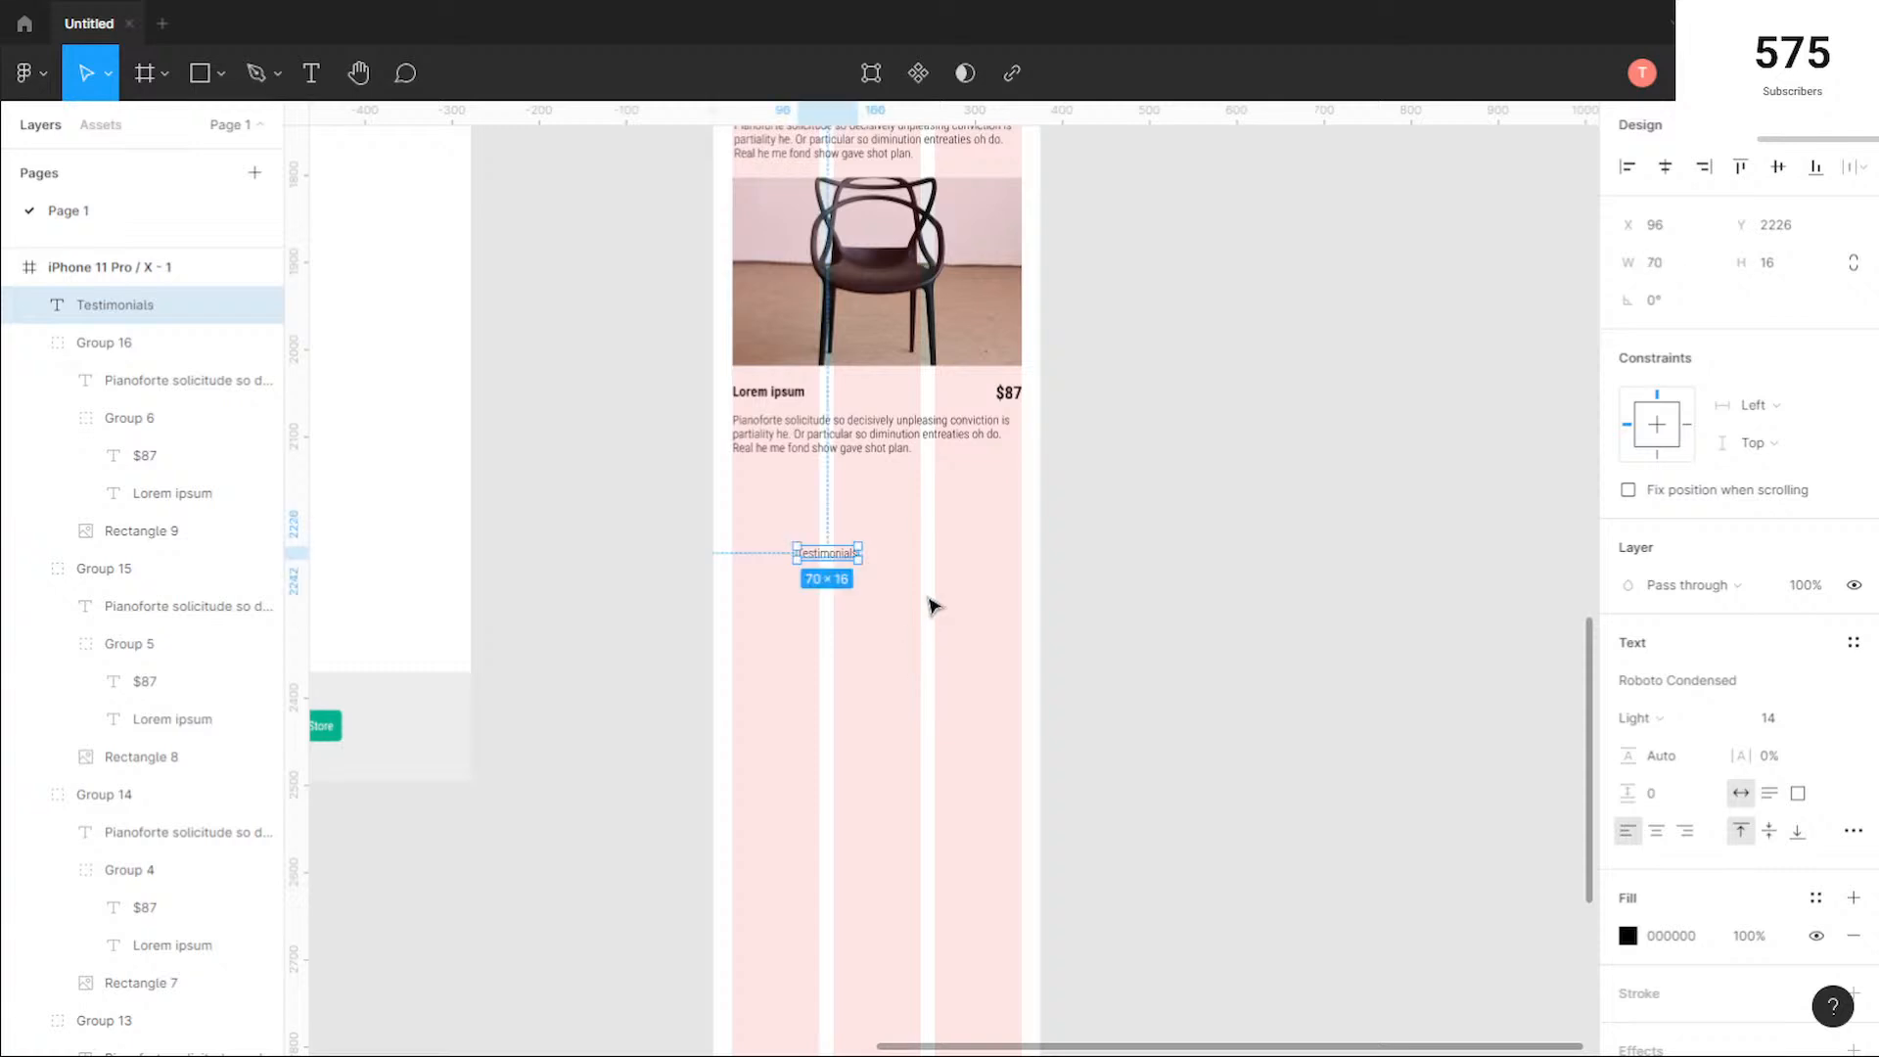
Step: Change the Testimonials heading's font to Rochester and its size to 36
{"action": "left_click", "coordinate": [1759, 688]}
{"action": "type", "text": "Rochester"}
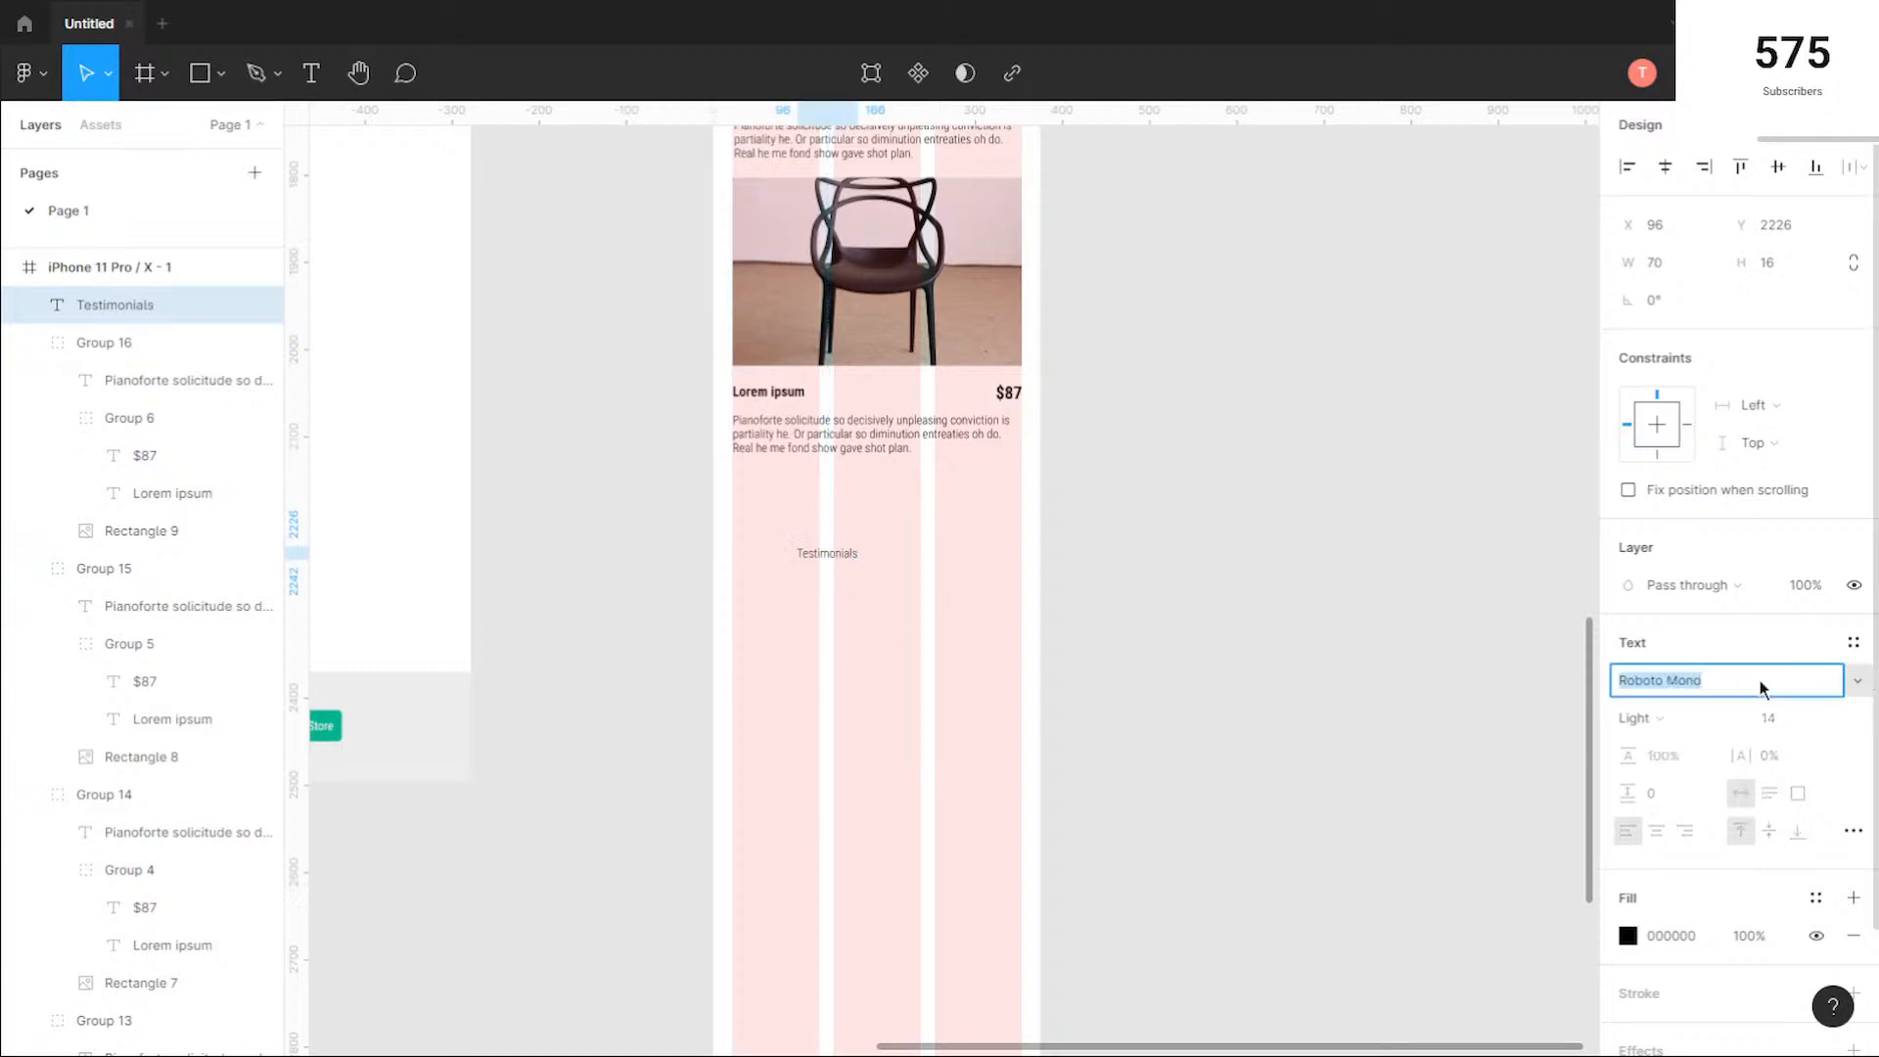
{"action": "key", "text": "Return"}
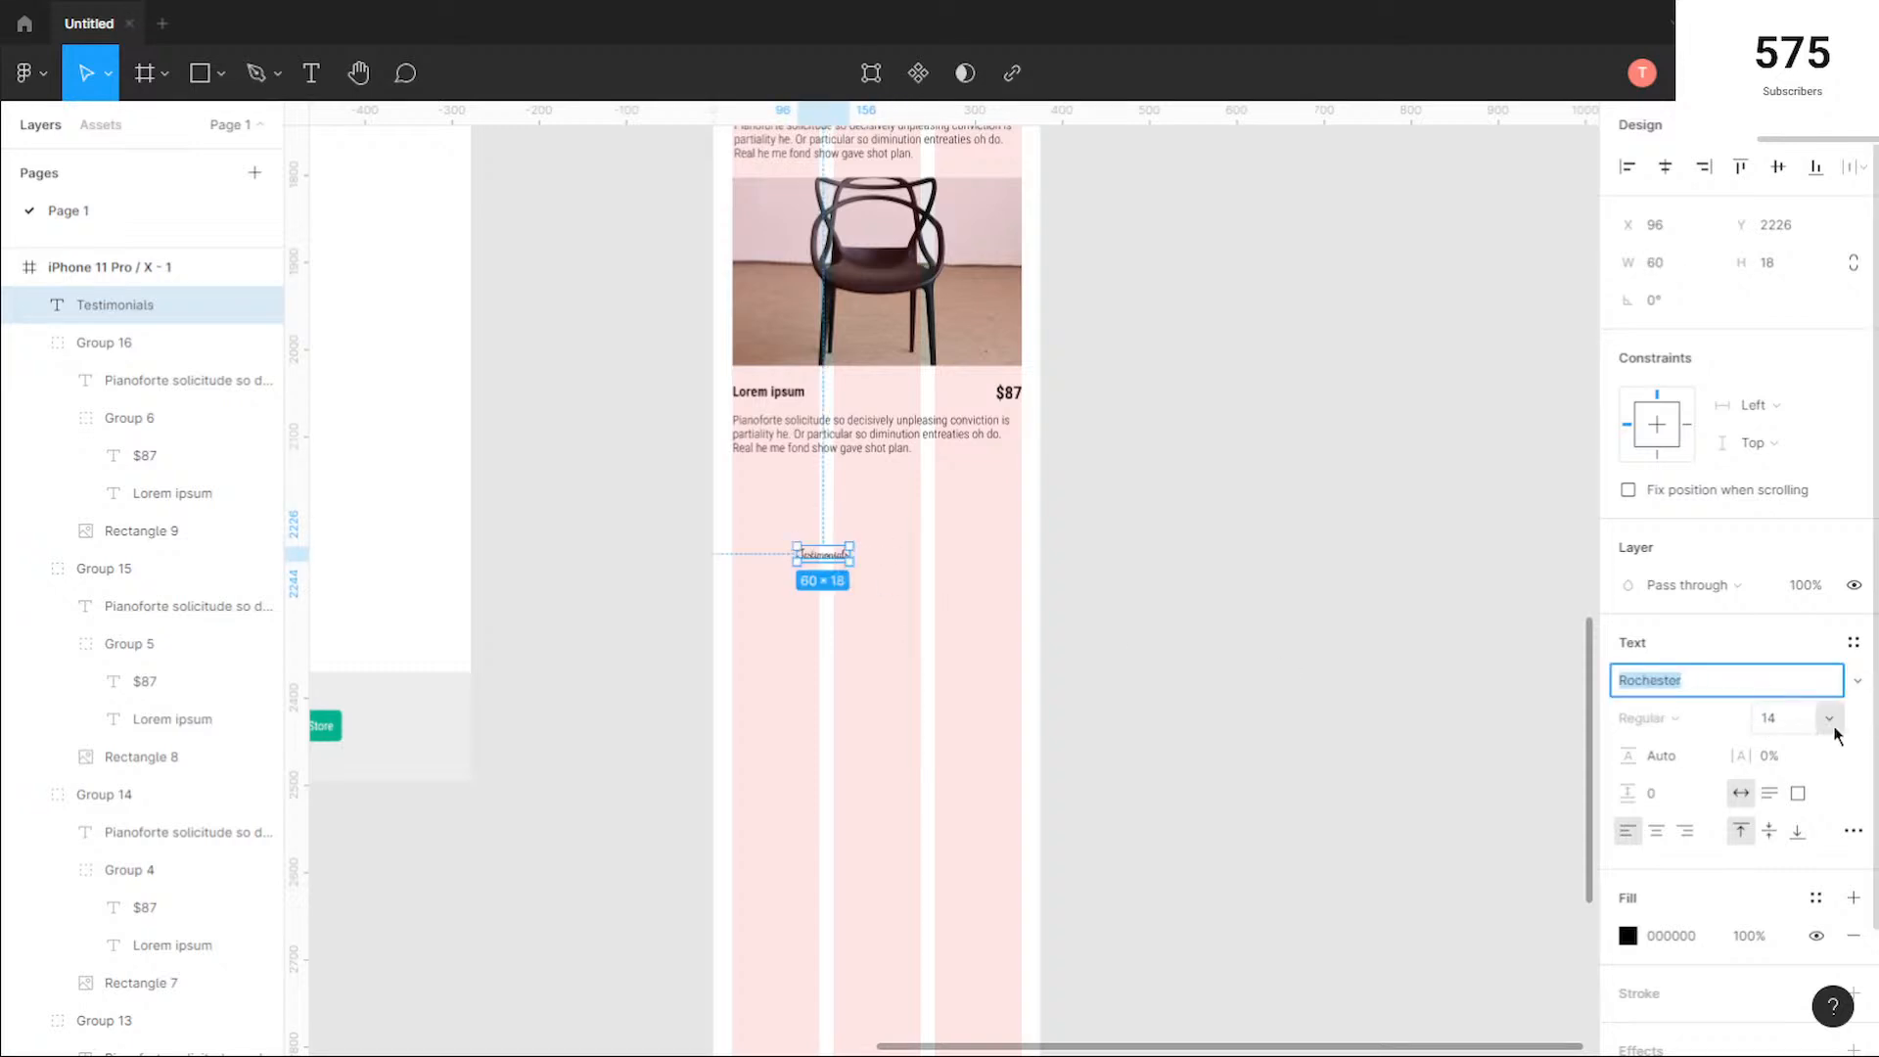
{"action": "left_click", "coordinate": [1829, 718]}
{"action": "left_click", "coordinate": [1804, 798]}
Step: Compare with the hero's "Style in Living" title and set the Testimonials heading's font size to 32
{"action": "scroll", "coordinate": [1046, 509], "scroll_direction": "up", "scroll_amount": 15}
{"action": "scroll", "coordinate": [1045, 509], "scroll_direction": "up", "scroll_amount": 10}
{"action": "left_click", "coordinate": [913, 556]}
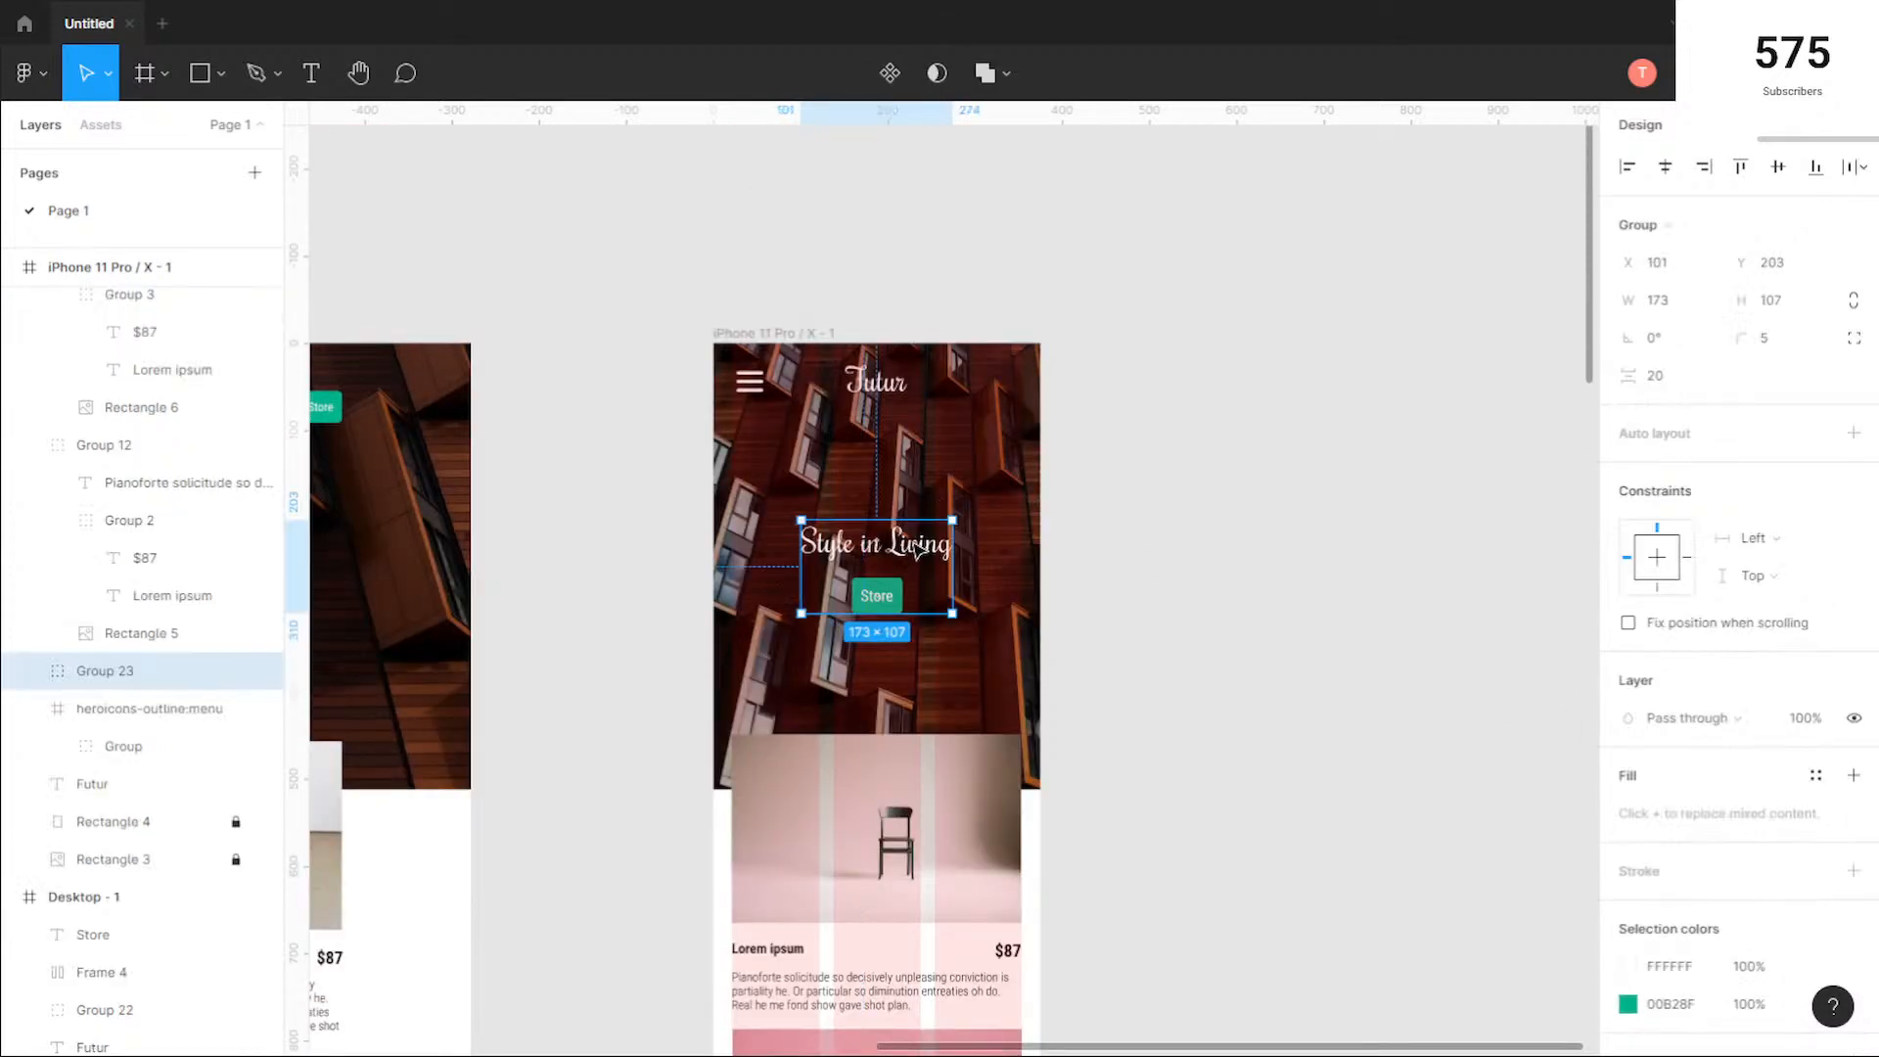
{"action": "double_click", "coordinate": [918, 551]}
{"action": "left_click", "coordinate": [1166, 692]}
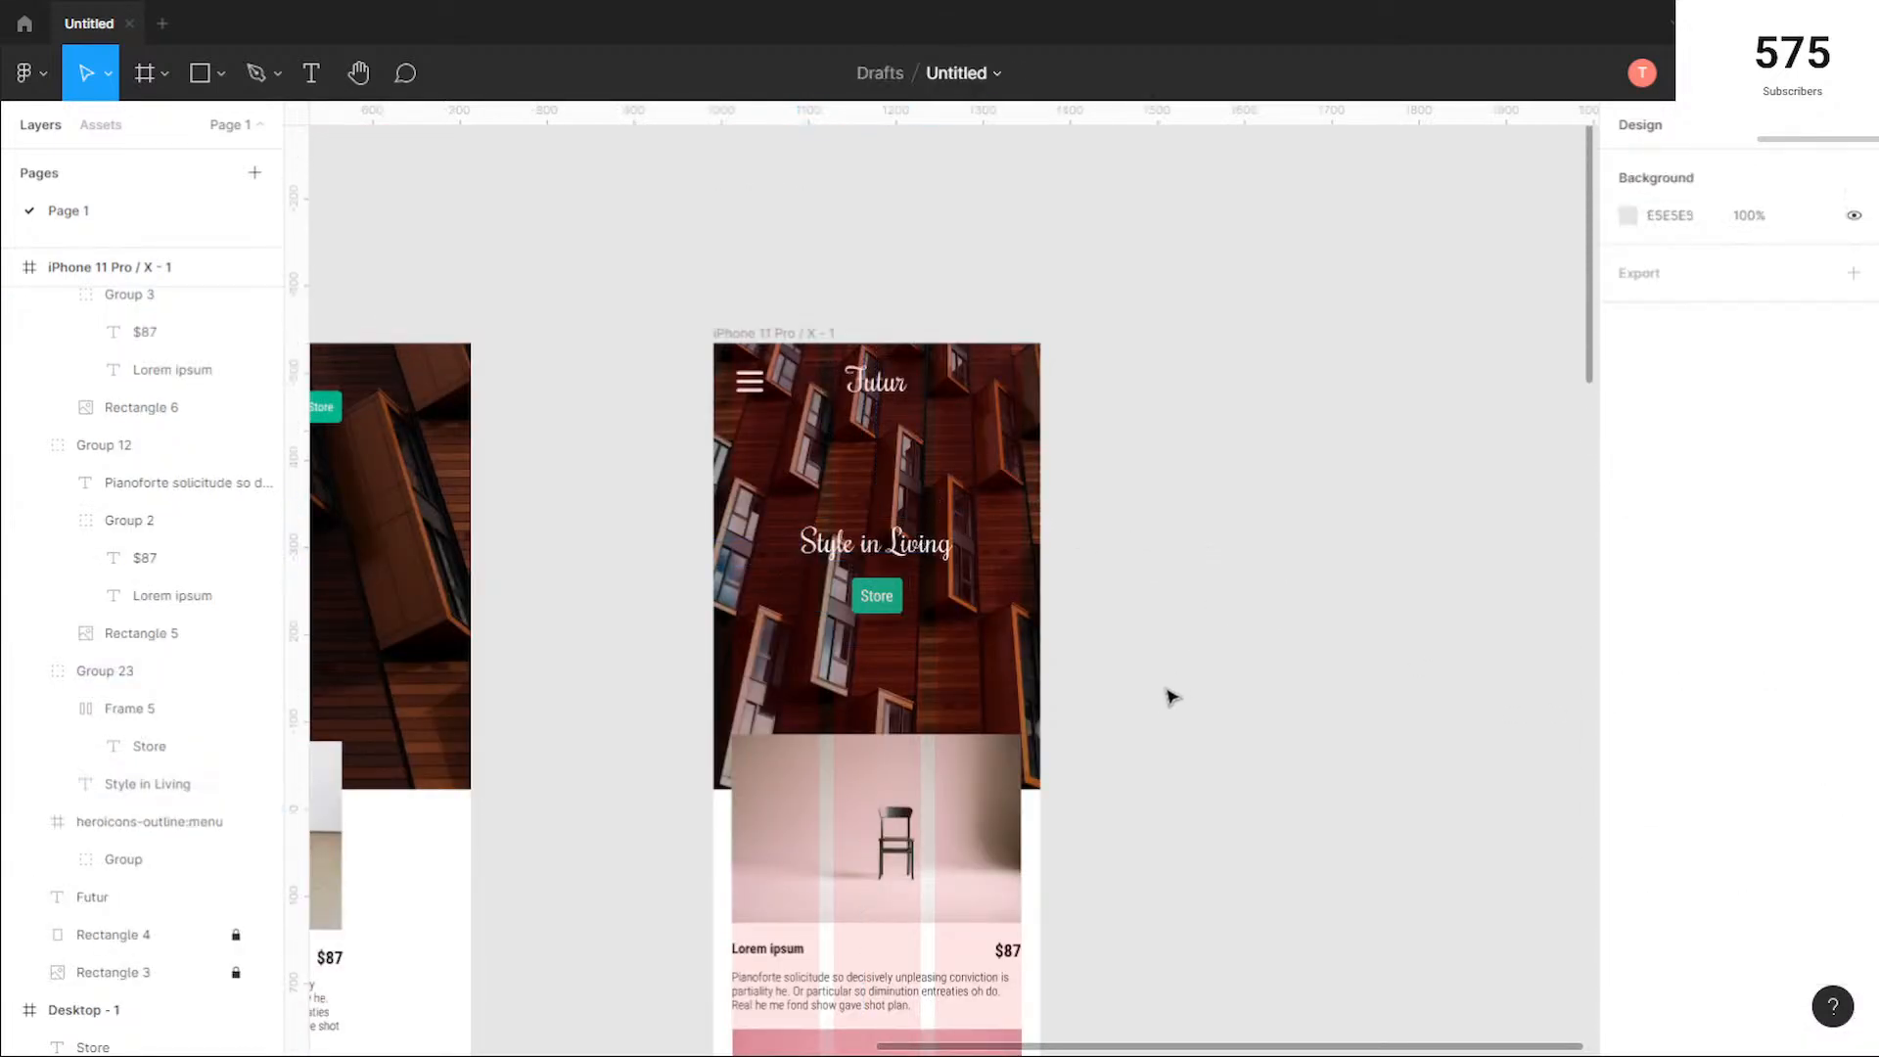
{"action": "scroll", "coordinate": [1166, 705], "scroll_direction": "down", "scroll_amount": 8}
{"action": "scroll", "coordinate": [1156, 725], "scroll_direction": "down", "scroll_amount": 5}
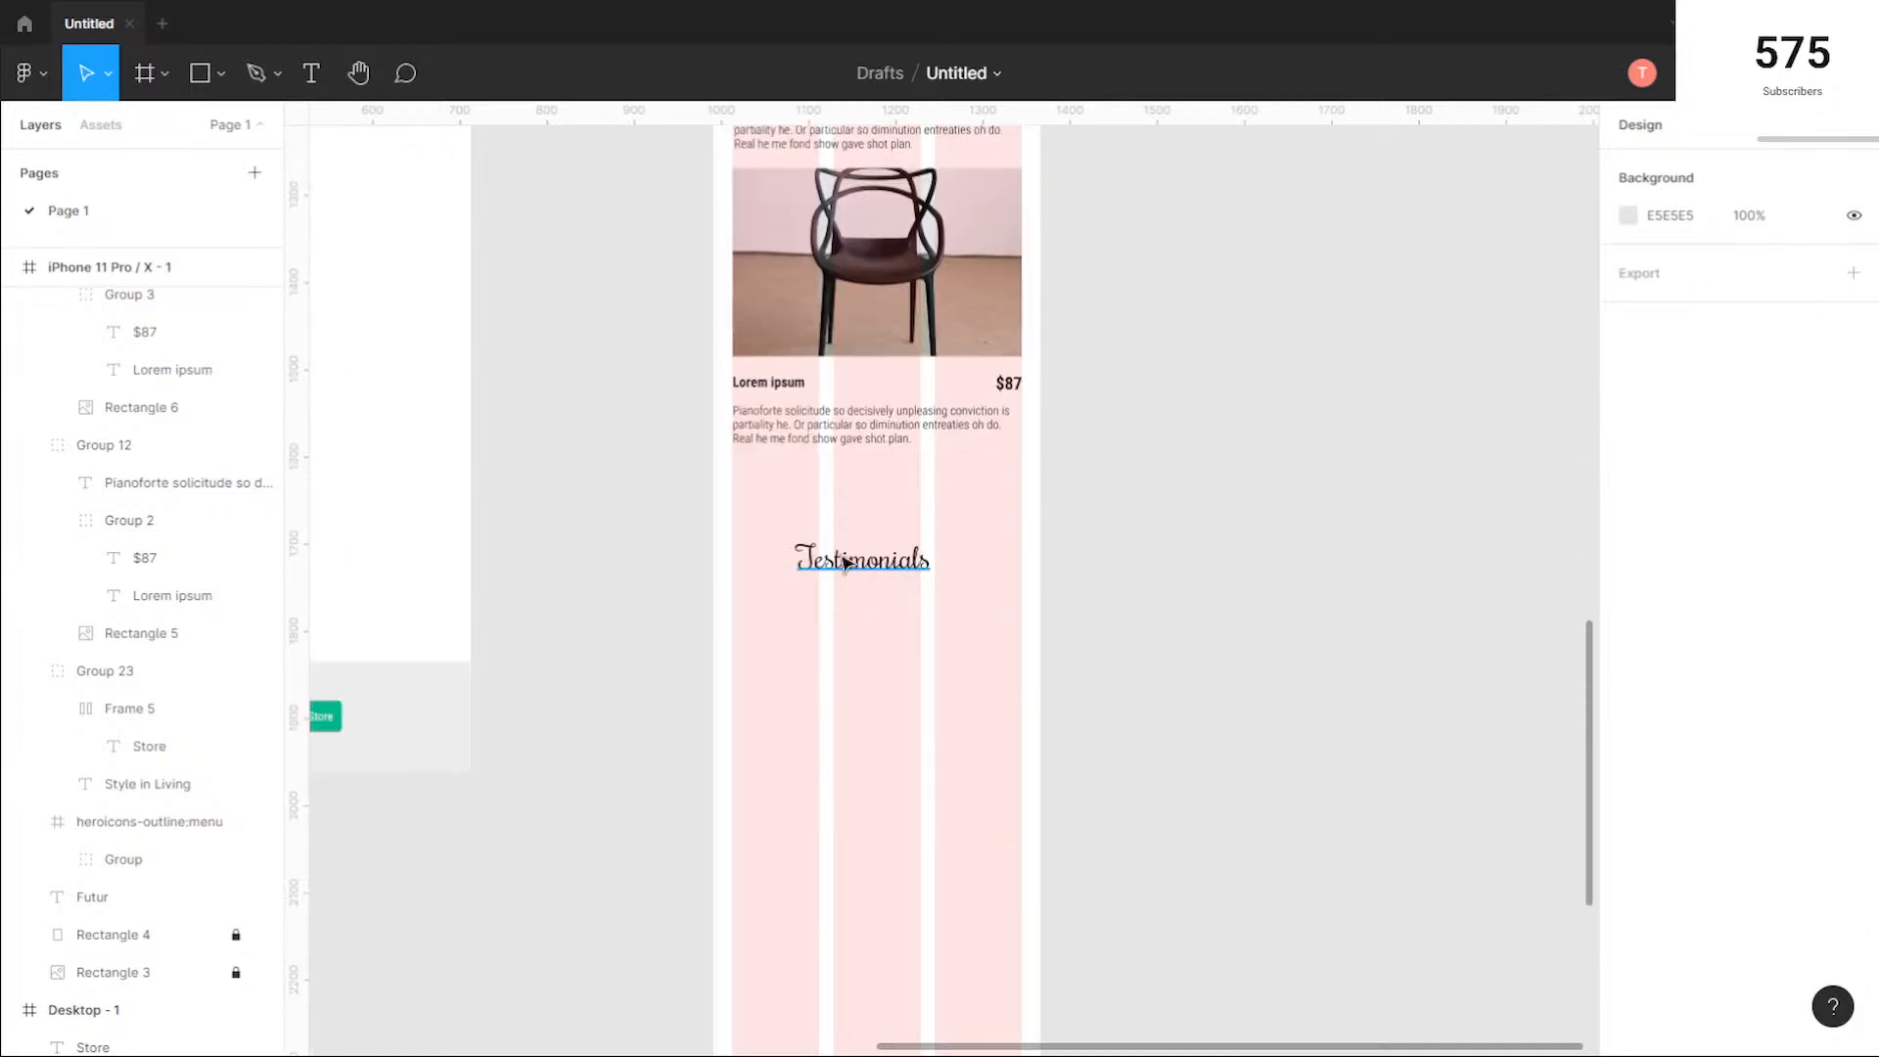
{"action": "left_click", "coordinate": [871, 573]}
{"action": "left_click", "coordinate": [1796, 719]}
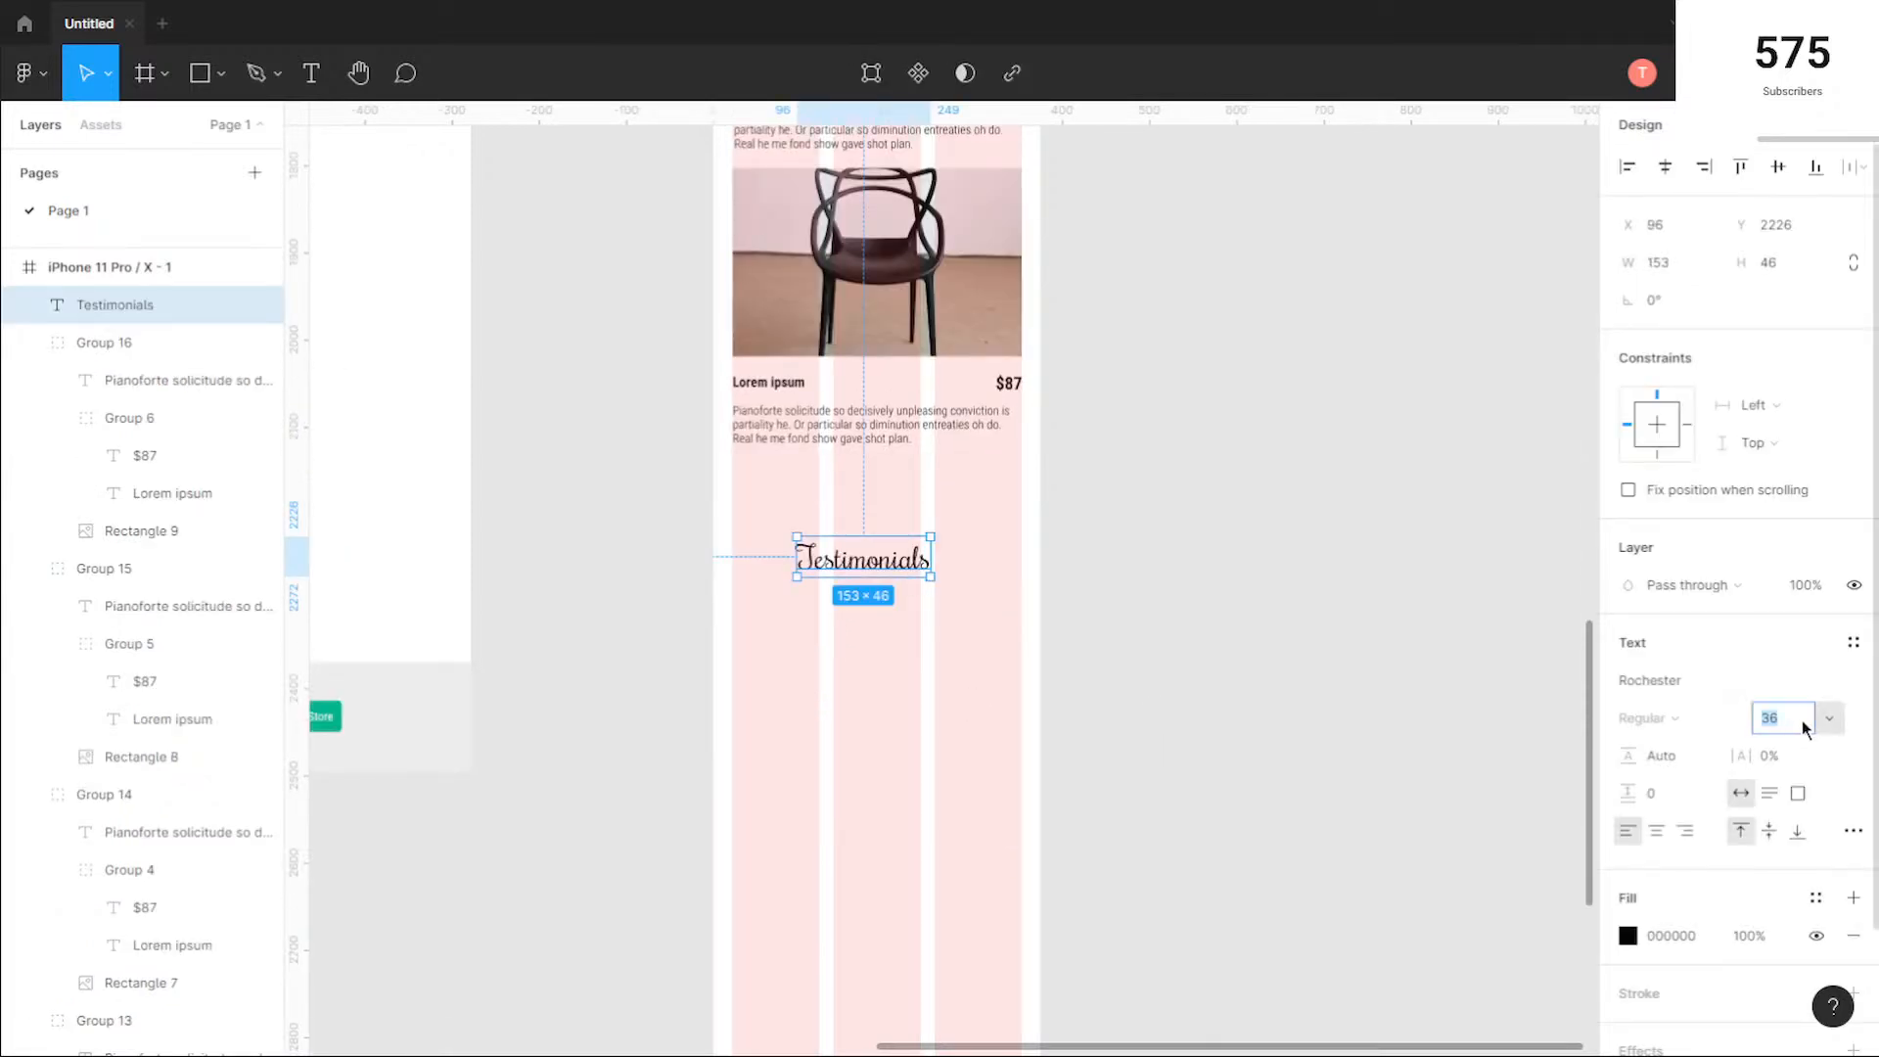
{"action": "type", "text": "32"}
{"action": "key", "text": "Return"}
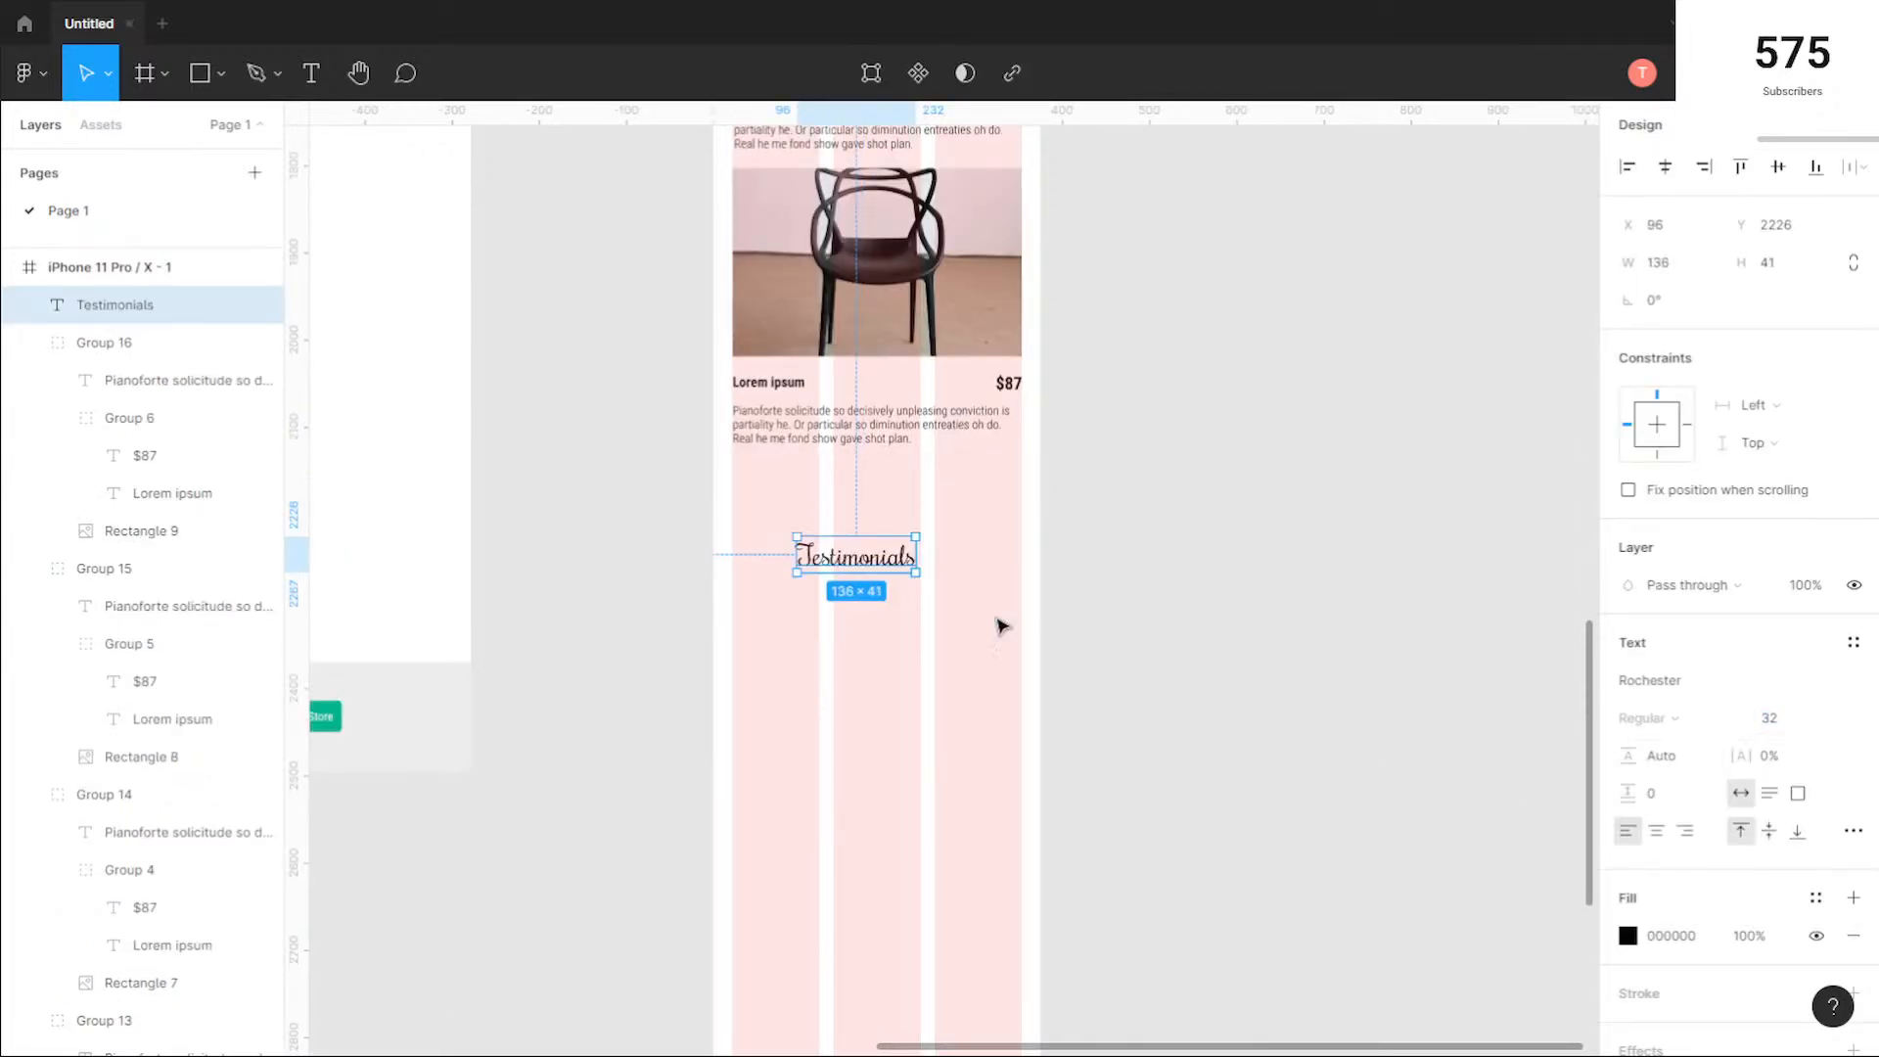
Step: Centre the Testimonials heading in the phone frame at X 119 and Y 2219, and place a vertical ruler guide through its middle
{"action": "left_click", "coordinate": [895, 608]}
{"action": "left_click_drag", "start_coordinate": [858, 565], "coordinate": [877, 557]}
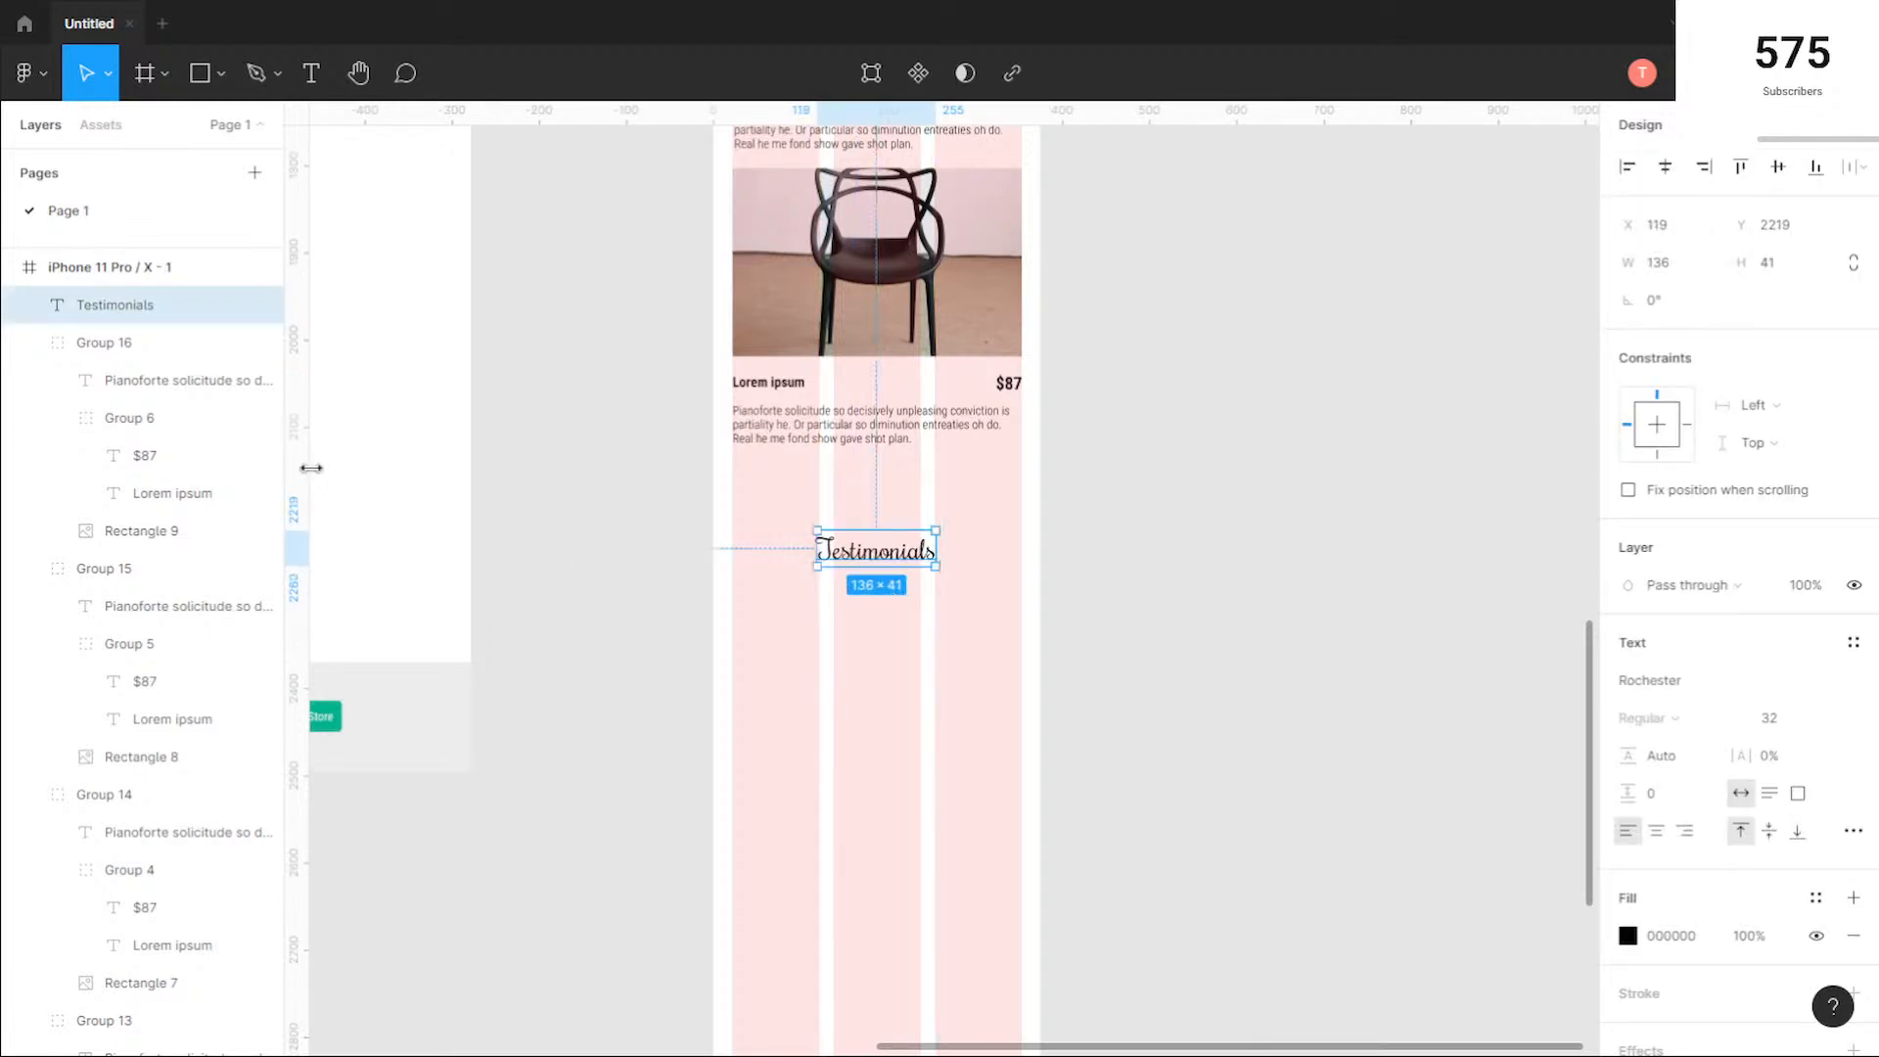
{"action": "left_click", "coordinate": [536, 473]}
{"action": "scroll", "coordinate": [595, 563], "scroll_direction": "down", "scroll_amount": 3, "text": "ctrl"}
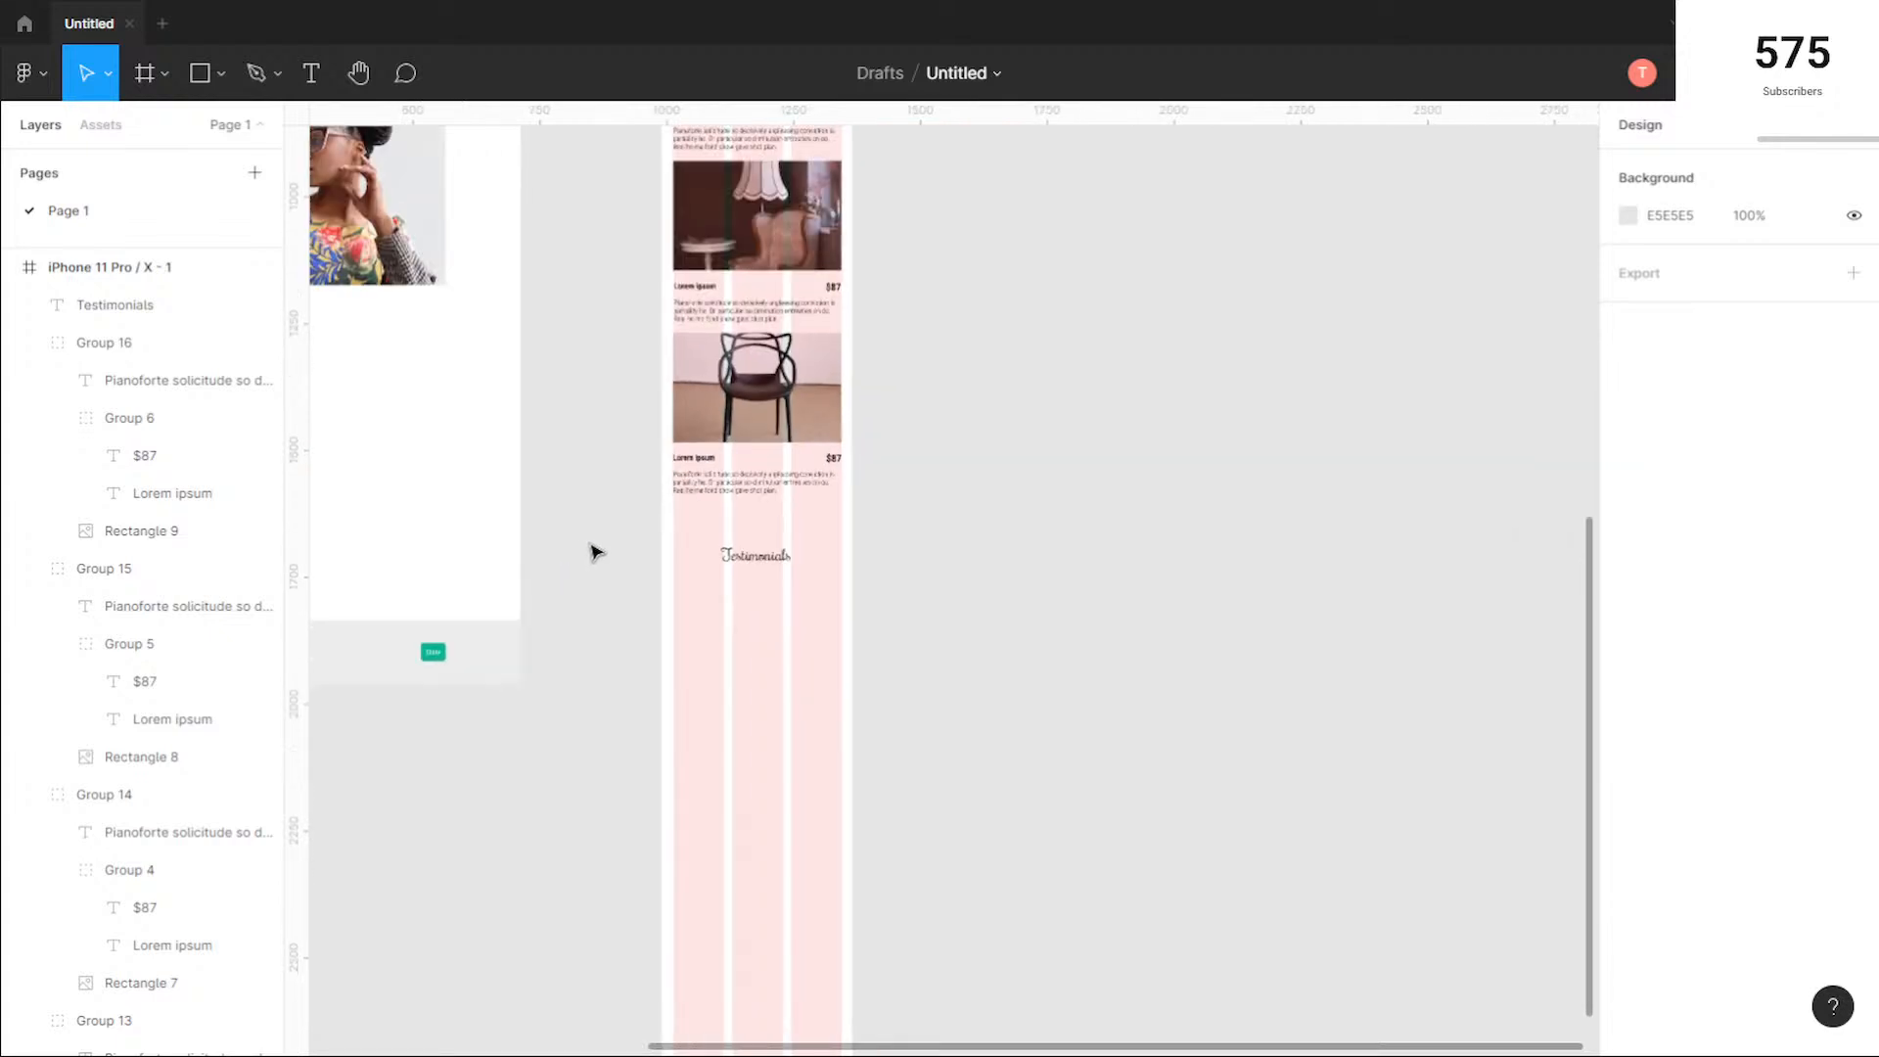
{"action": "left_click_drag", "start_coordinate": [296, 483], "coordinate": [758, 508]}
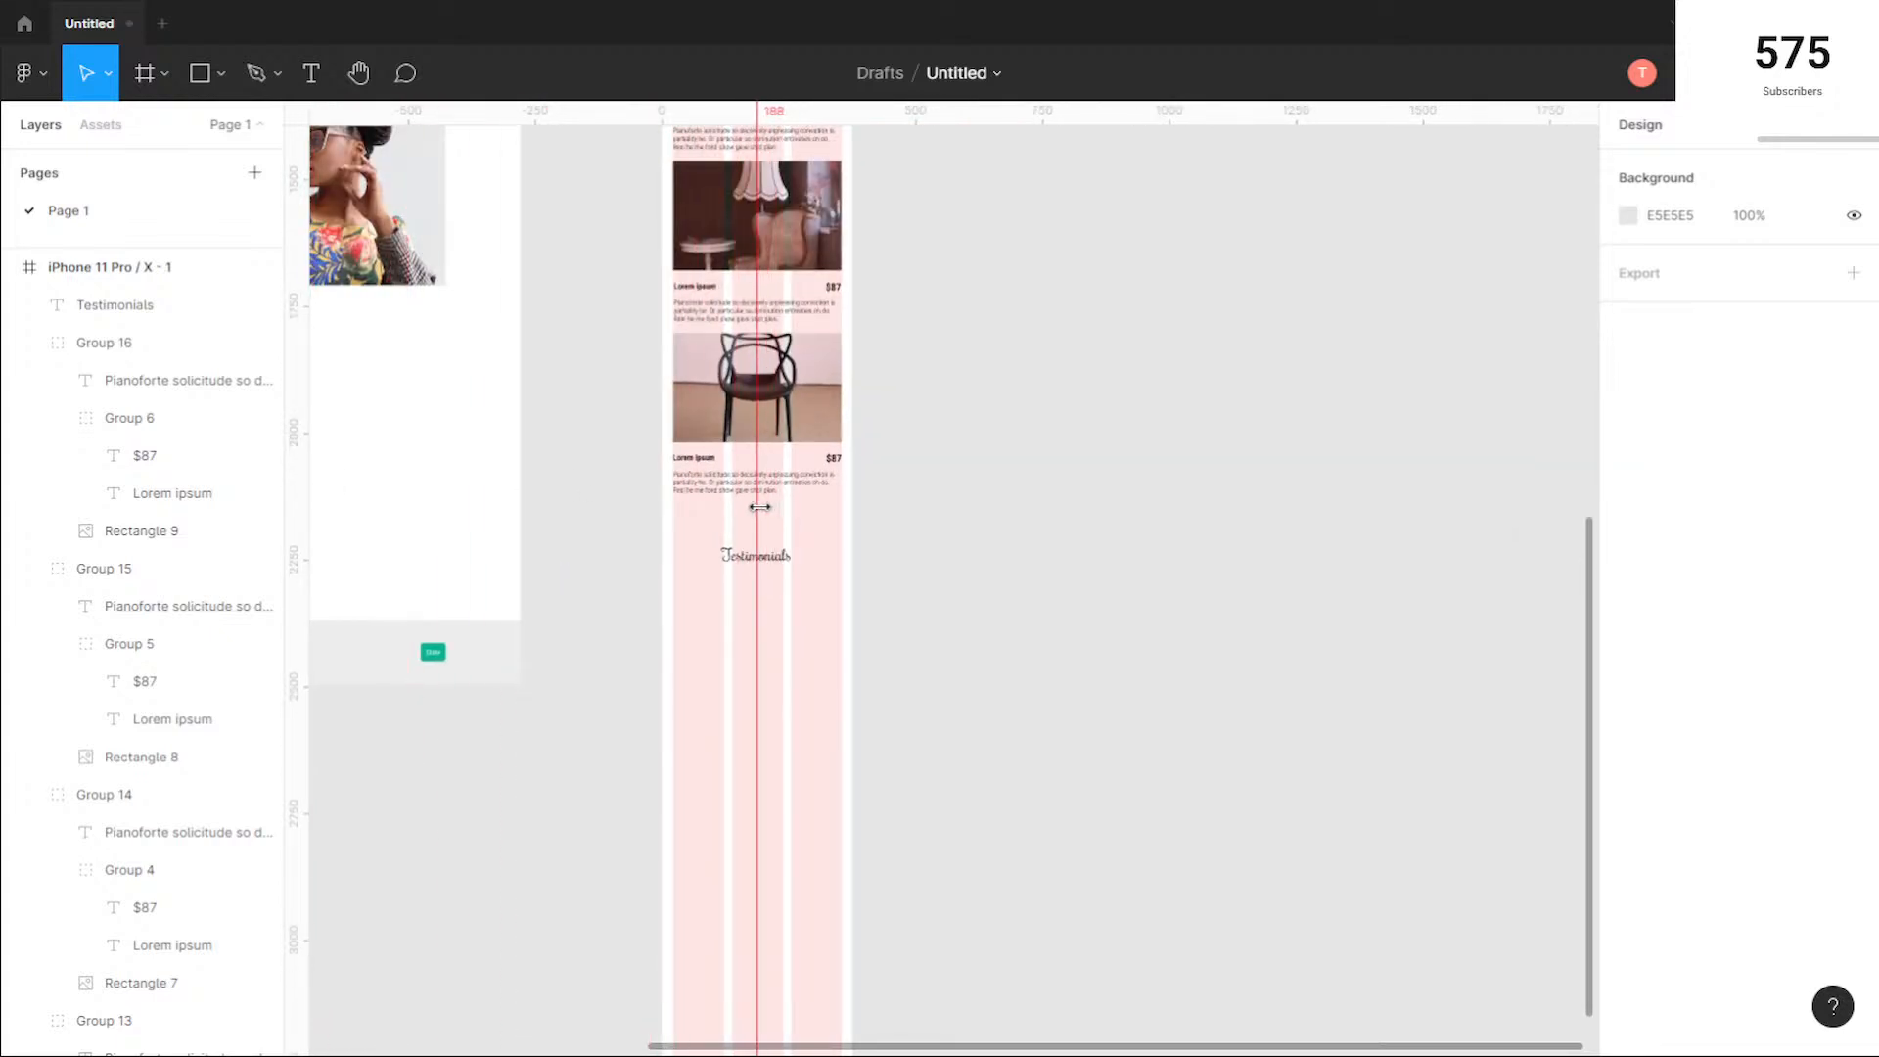
Step: Move the Testimonials heading in the phone frame to X 120 and Y 2197, keeping it centred on the vertical guide
{"action": "scroll", "coordinate": [785, 540], "scroll_direction": "up", "scroll_amount": 1, "text": "ctrl"}
{"action": "scroll", "coordinate": [789, 548], "scroll_direction": "up", "scroll_amount": 3, "text": "ctrl"}
{"action": "left_click", "coordinate": [775, 599]}
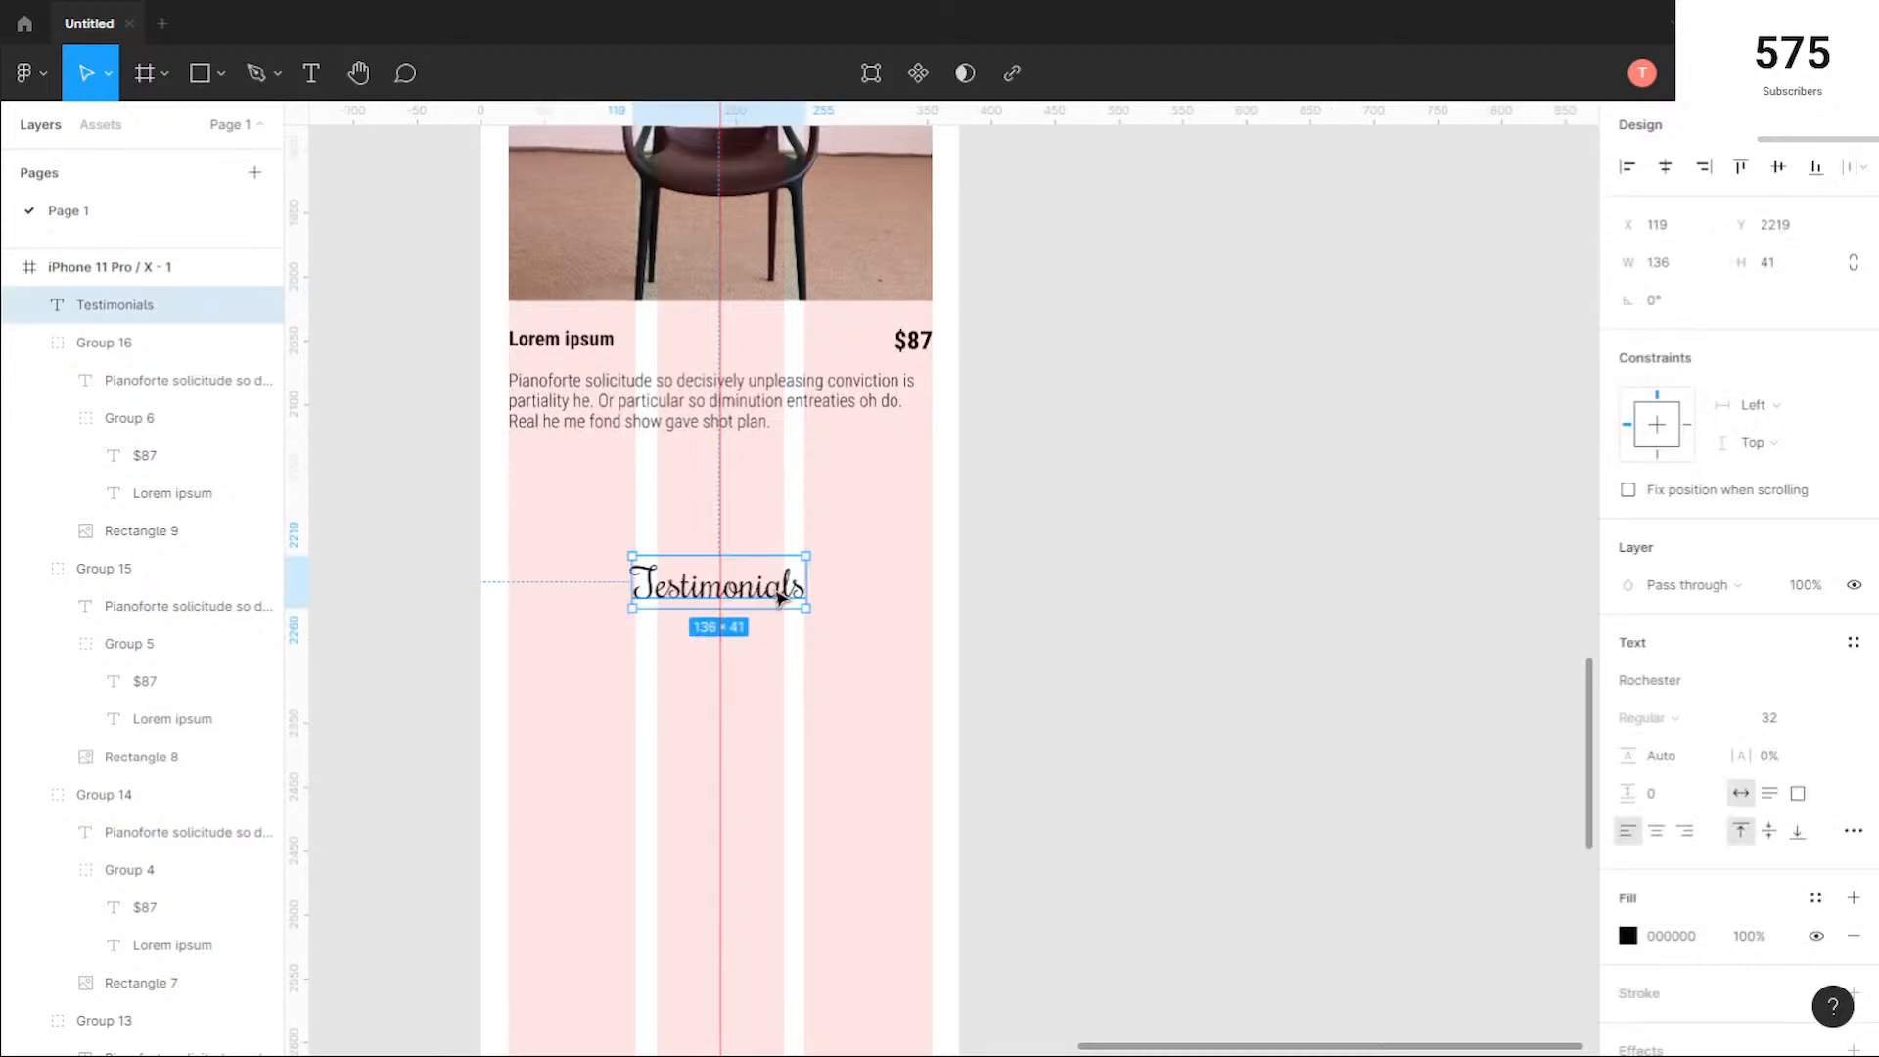
{"action": "left_click_drag", "start_coordinate": [775, 599], "coordinate": [779, 592]}
{"action": "left_click", "coordinate": [802, 687]}
{"action": "scroll", "coordinate": [803, 687], "scroll_direction": "down", "scroll_amount": 4, "text": "ctrl"}
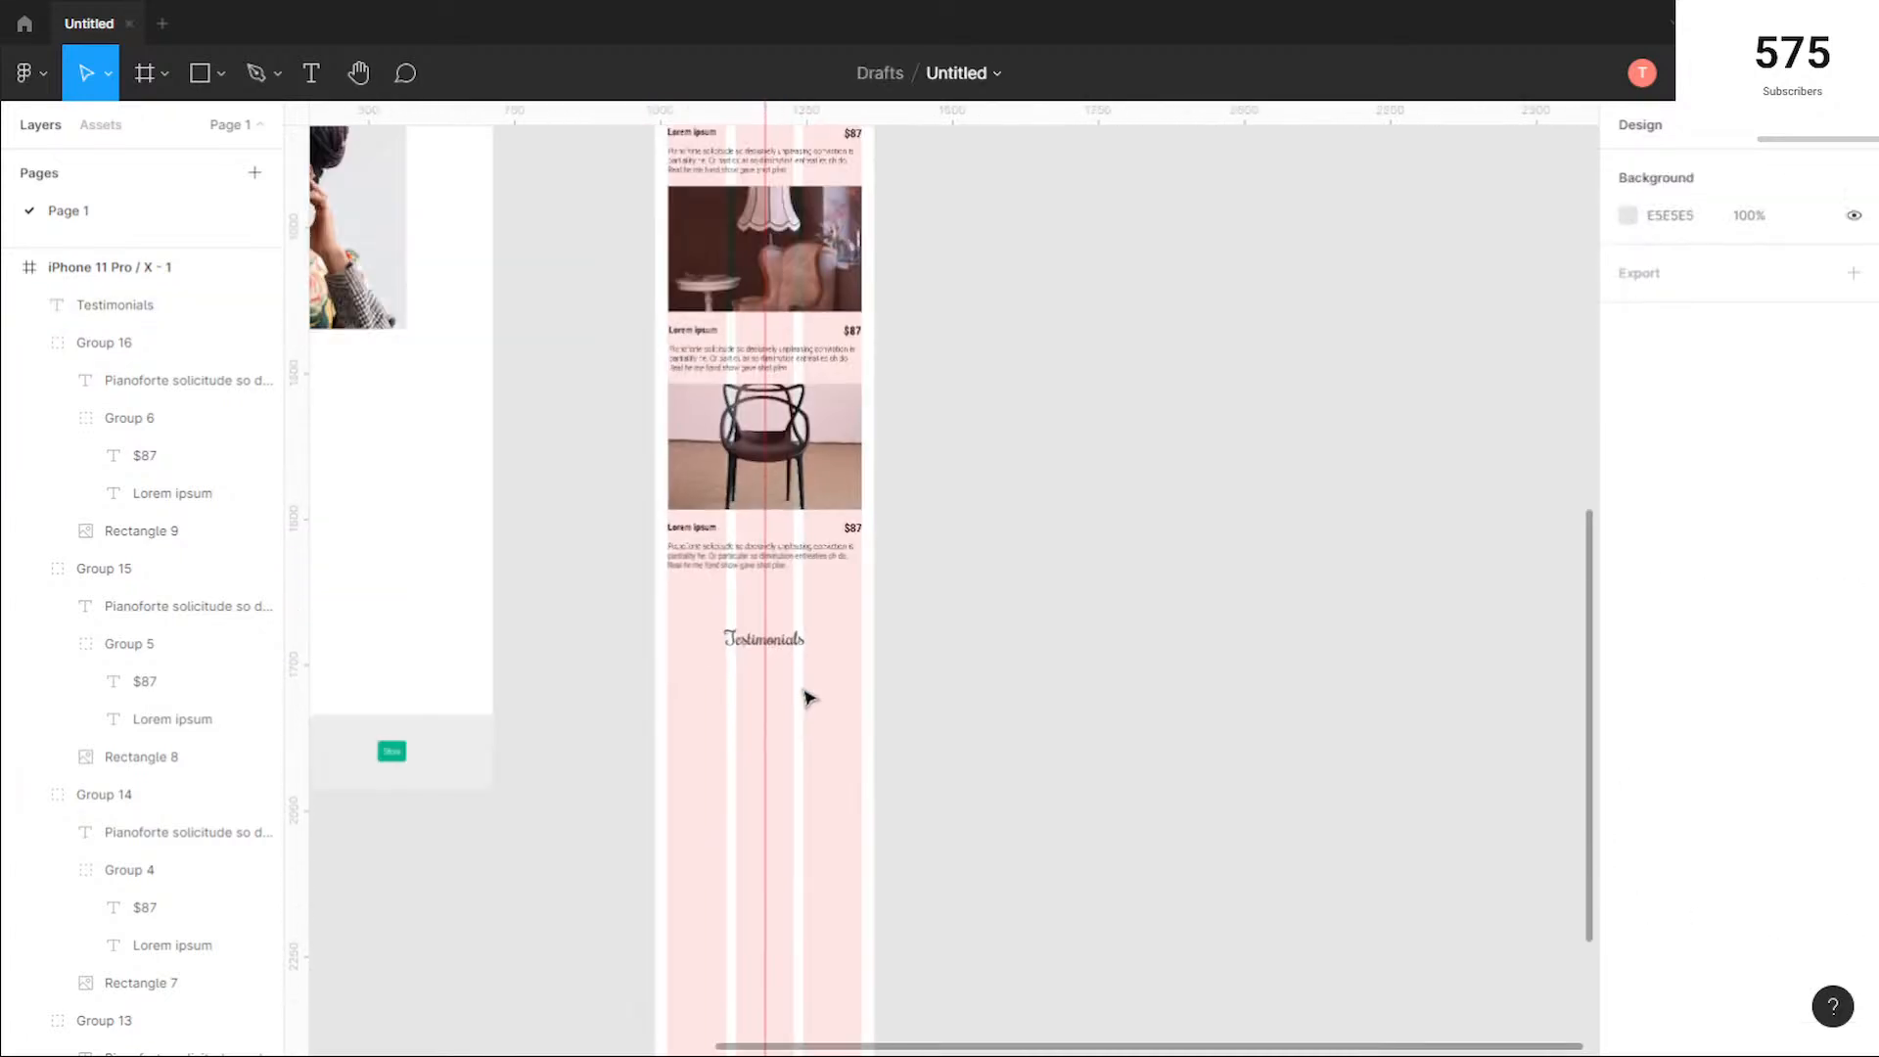
{"action": "left_click", "coordinate": [795, 644]}
{"action": "scroll", "coordinate": [927, 656], "scroll_direction": "up", "scroll_amount": 5, "text": "ctrl"}
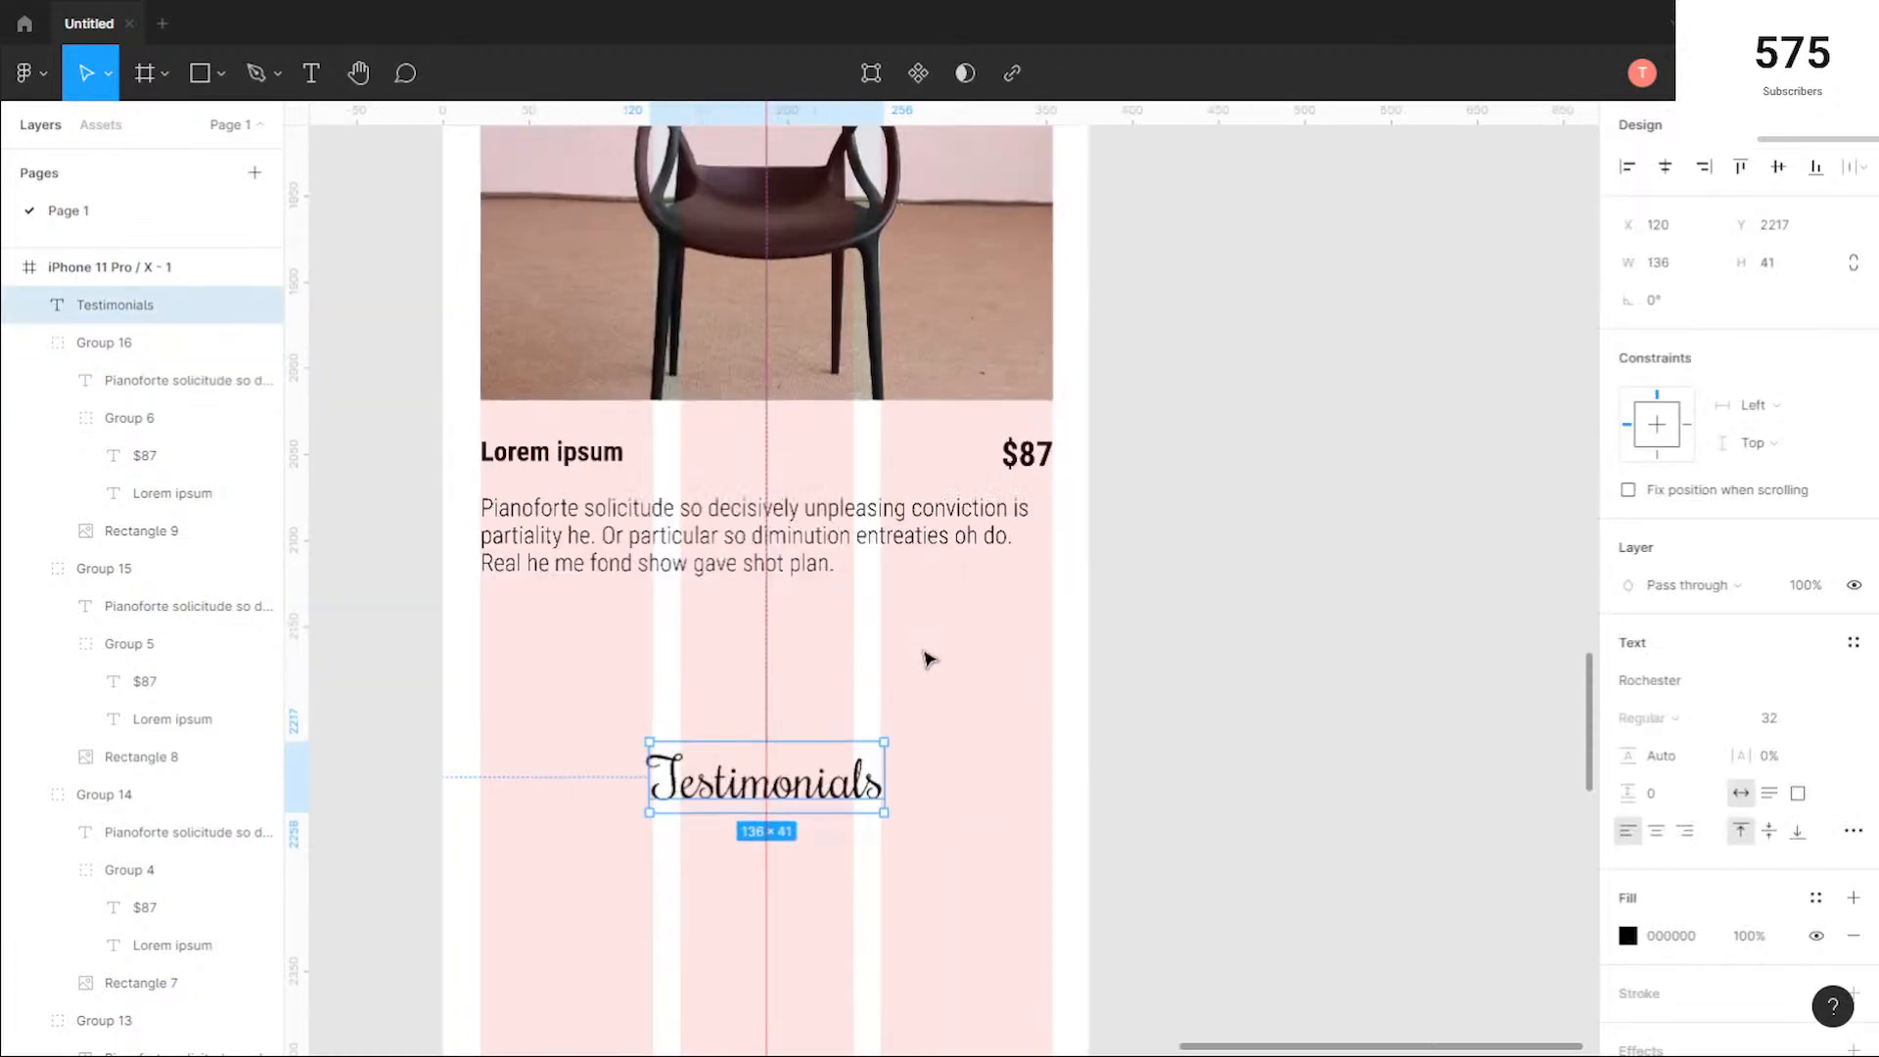
{"action": "key", "text": "shift+Up"}
{"action": "key", "text": "shift+Up"}
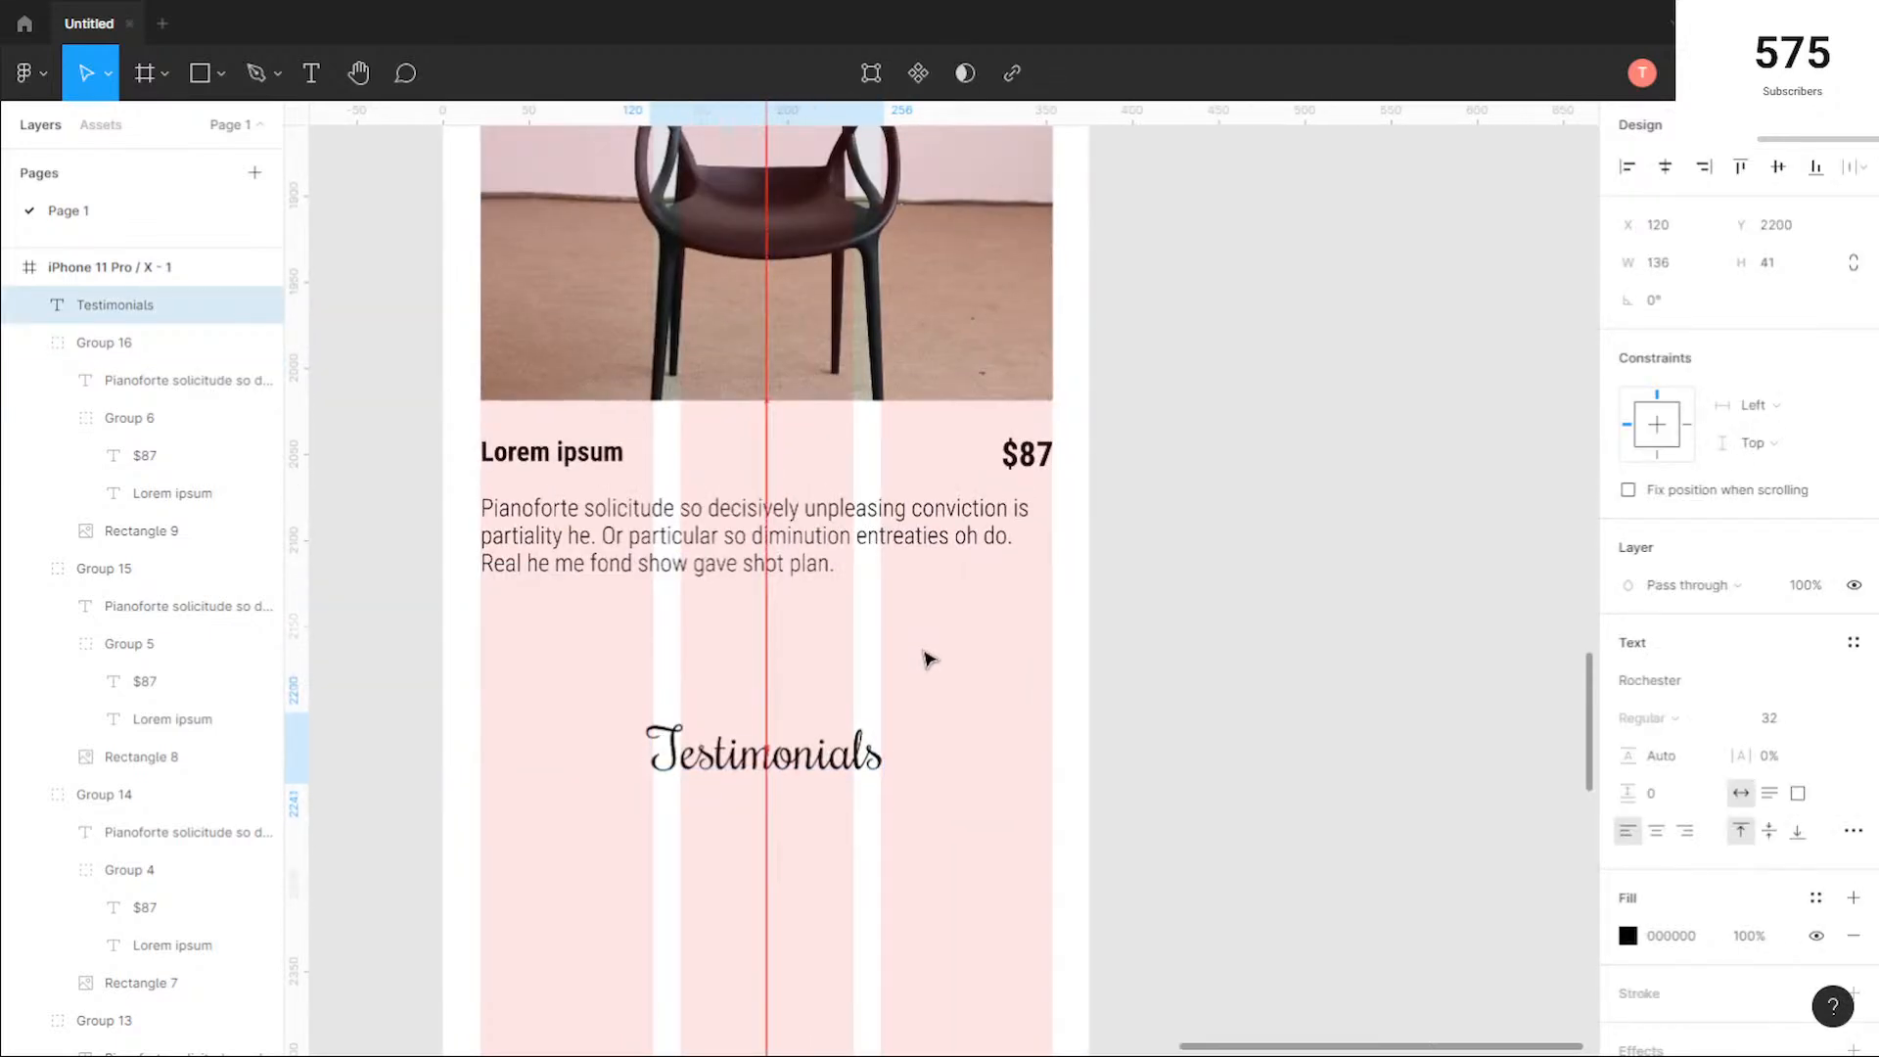
Step: Copy the testimonial photo of the woman from the desktop page into the phone frame below the heading, at X 22 and Y 2276
{"action": "scroll", "coordinate": [773, 783], "scroll_direction": "down", "scroll_amount": 5, "text": "ctrl"}
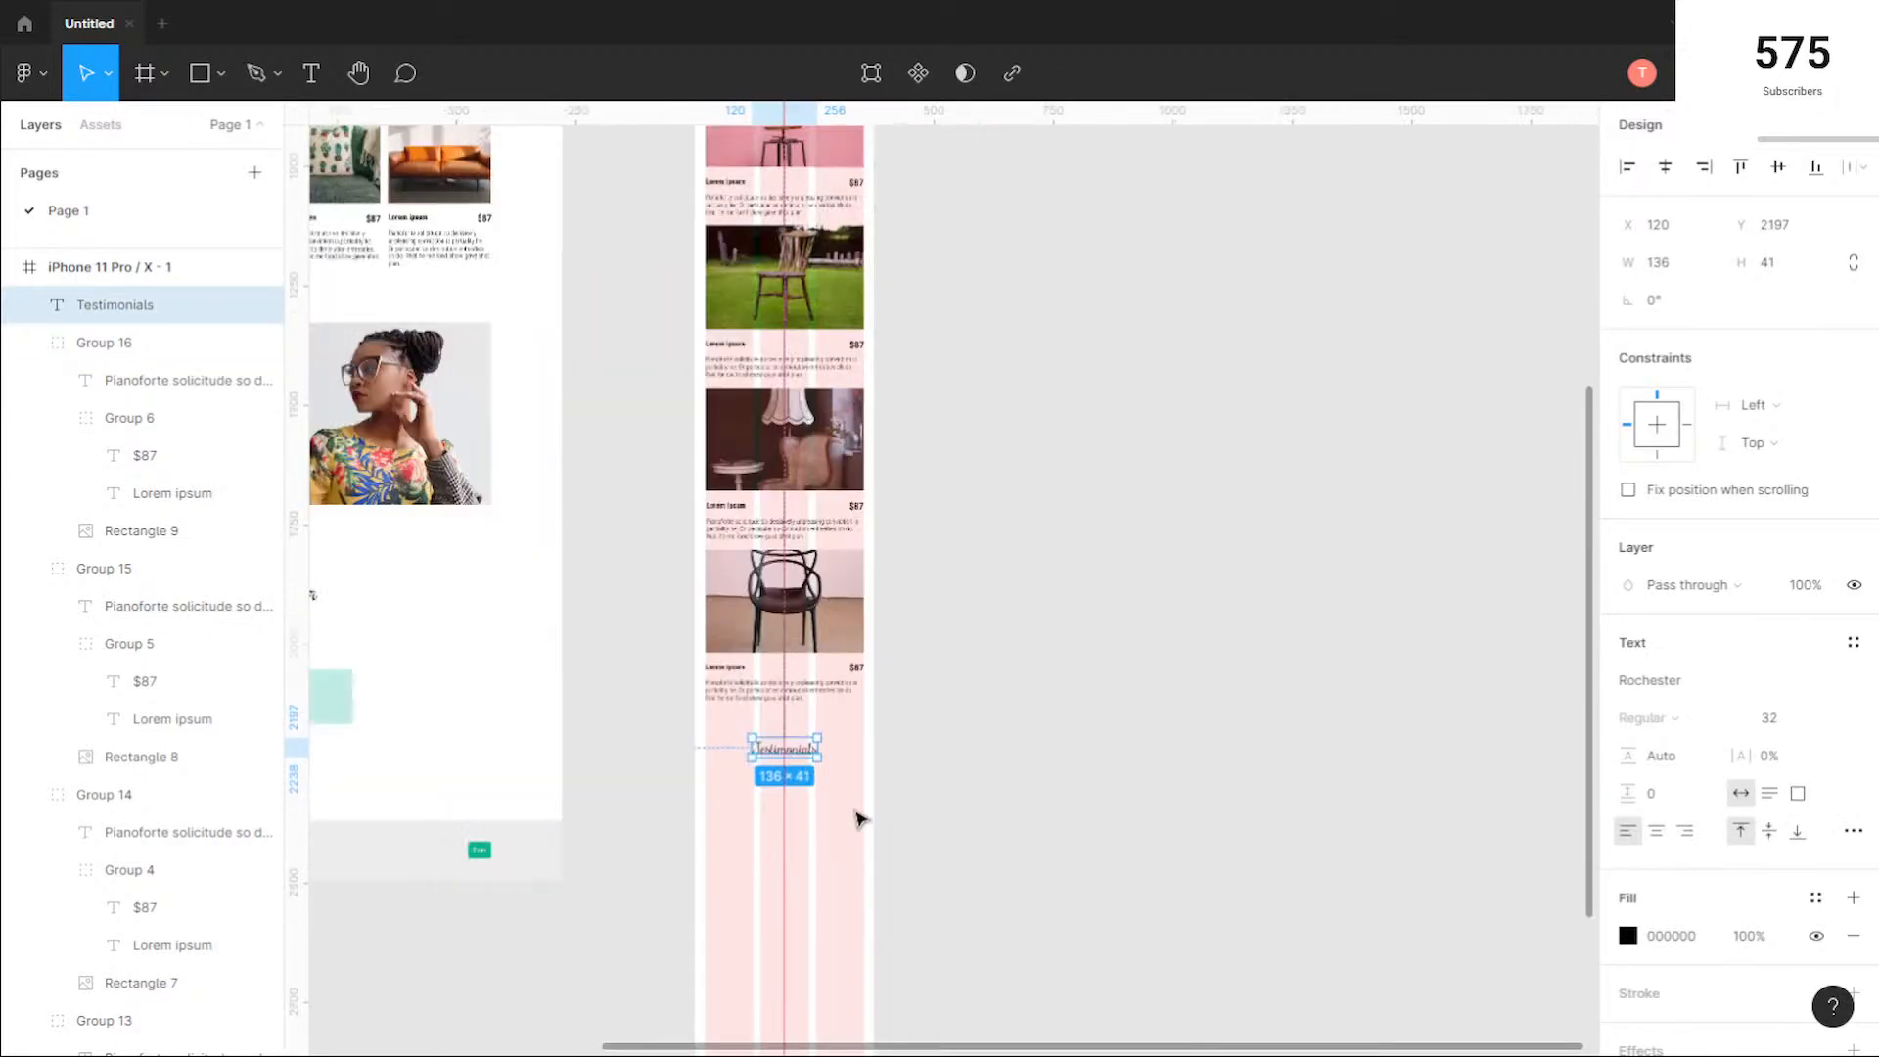
{"action": "left_click", "coordinate": [648, 724]}
{"action": "left_click_drag", "start_coordinate": [661, 835], "coordinate": [747, 626]}
{"action": "scroll", "coordinate": [747, 623], "scroll_direction": "down", "scroll_amount": 2, "text": "ctrl"}
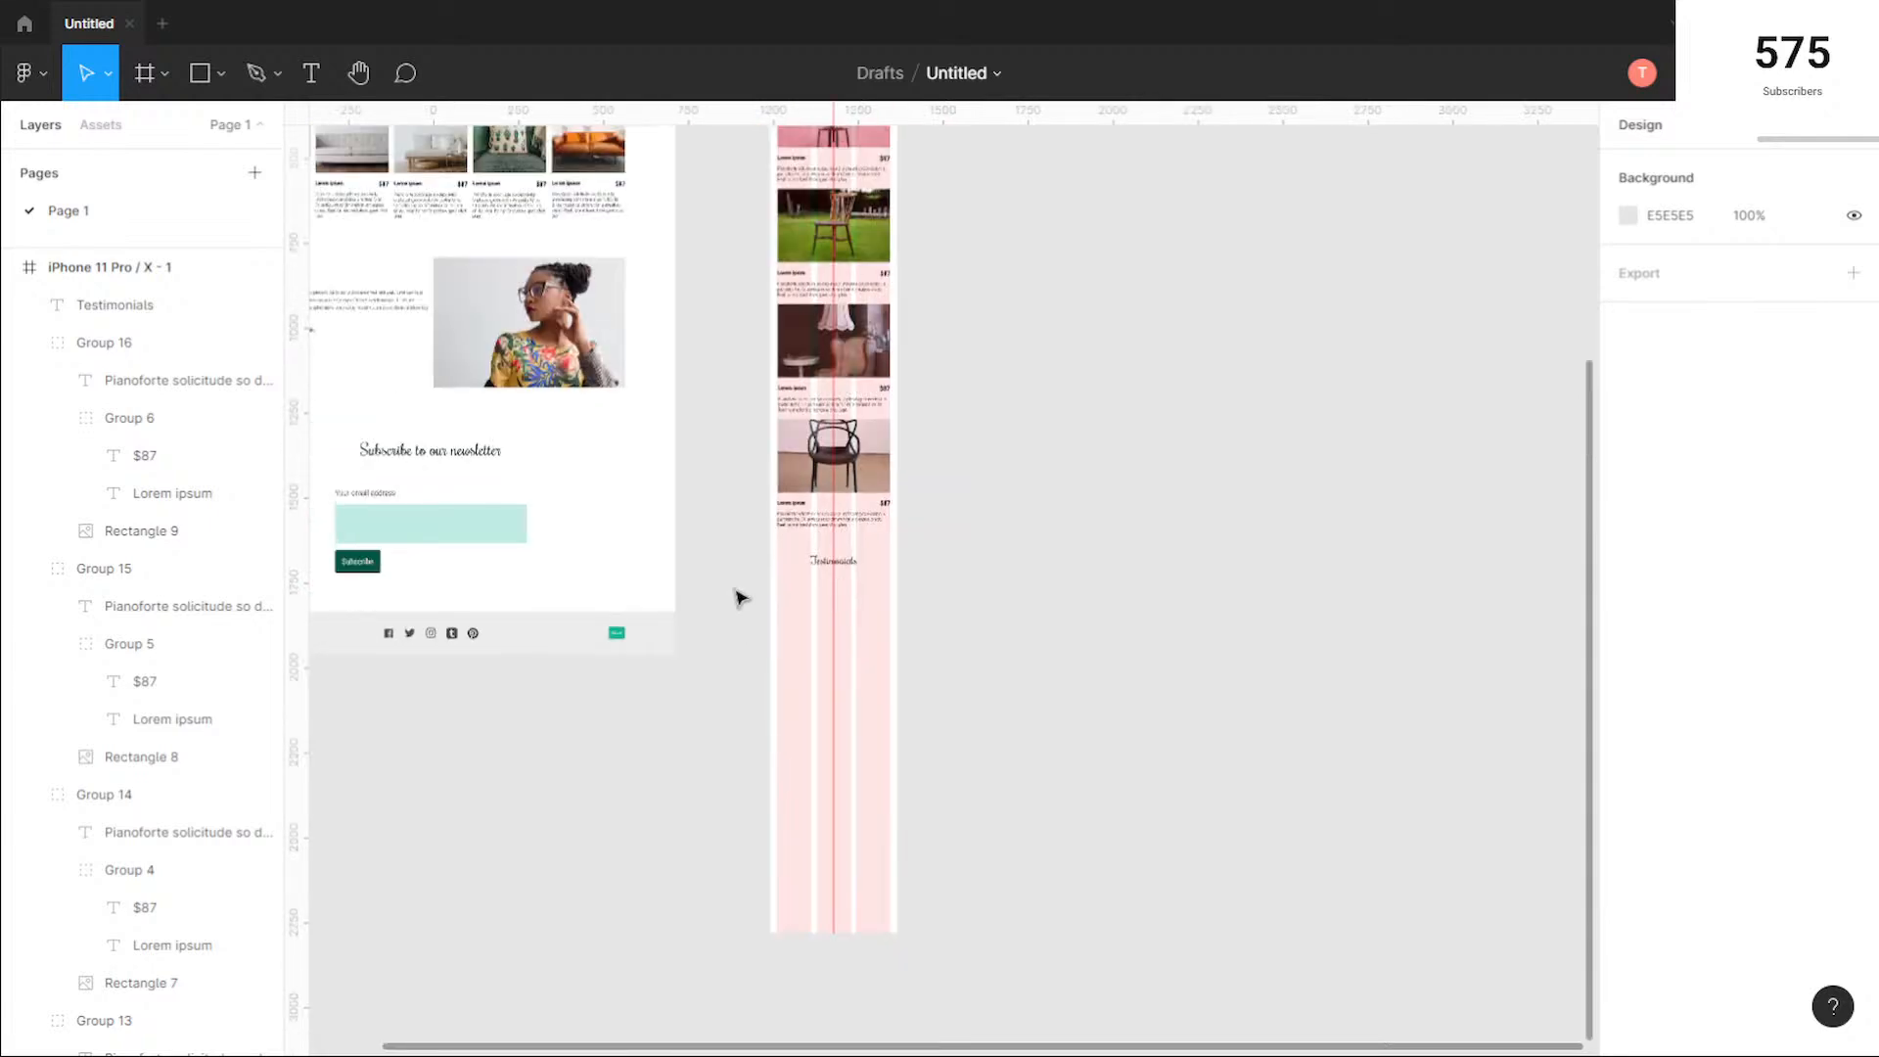
{"action": "left_click_drag", "start_coordinate": [709, 508], "coordinate": [843, 588]}
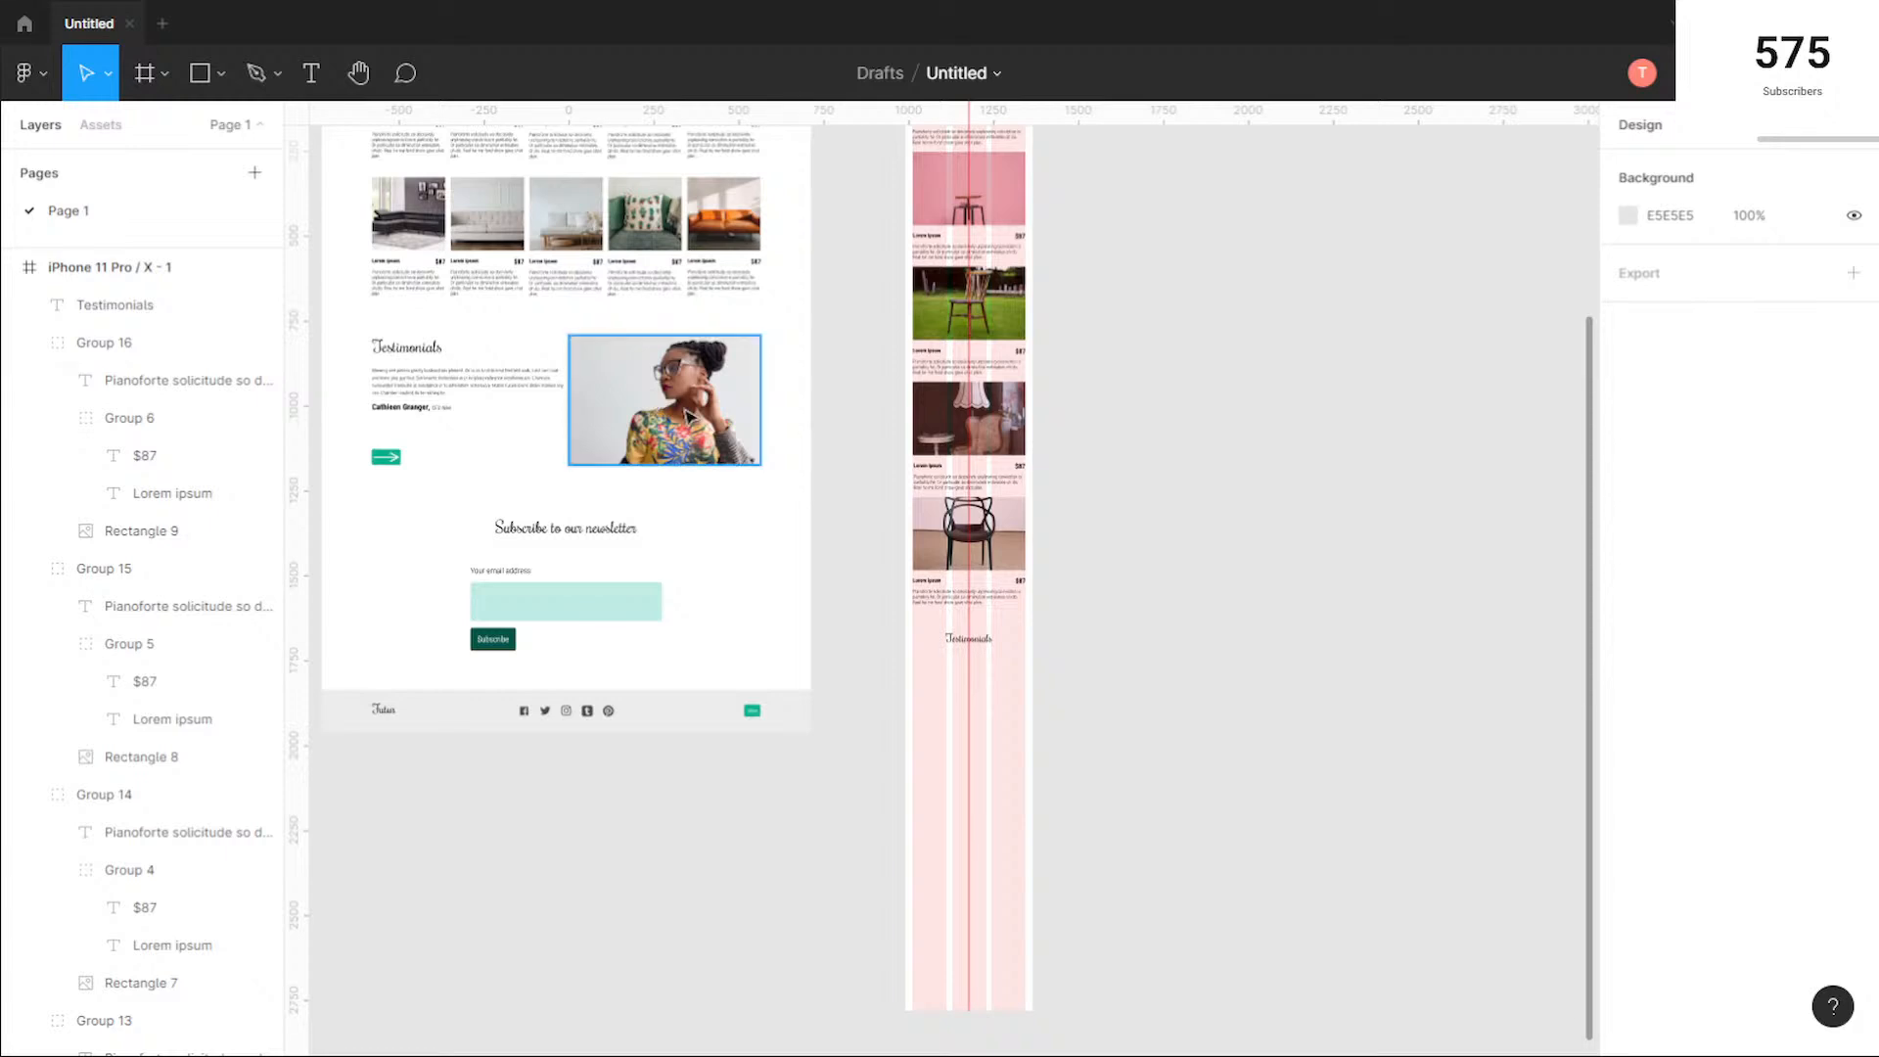
{"action": "mouse_move", "coordinate": [641, 398]}
{"action": "left_mouse_down", "text": "alt"}
{"action": "mouse_move", "coordinate": [878, 581]}
{"action": "mouse_move", "coordinate": [995, 726]}
{"action": "mouse_move", "coordinate": [976, 722]}
{"action": "left_mouse_up", "text": "alt"}
{"action": "scroll", "coordinate": [1058, 693], "scroll_direction": "up", "scroll_amount": 3}
{"action": "scroll", "coordinate": [1062, 697], "scroll_direction": "up", "scroll_amount": 2}
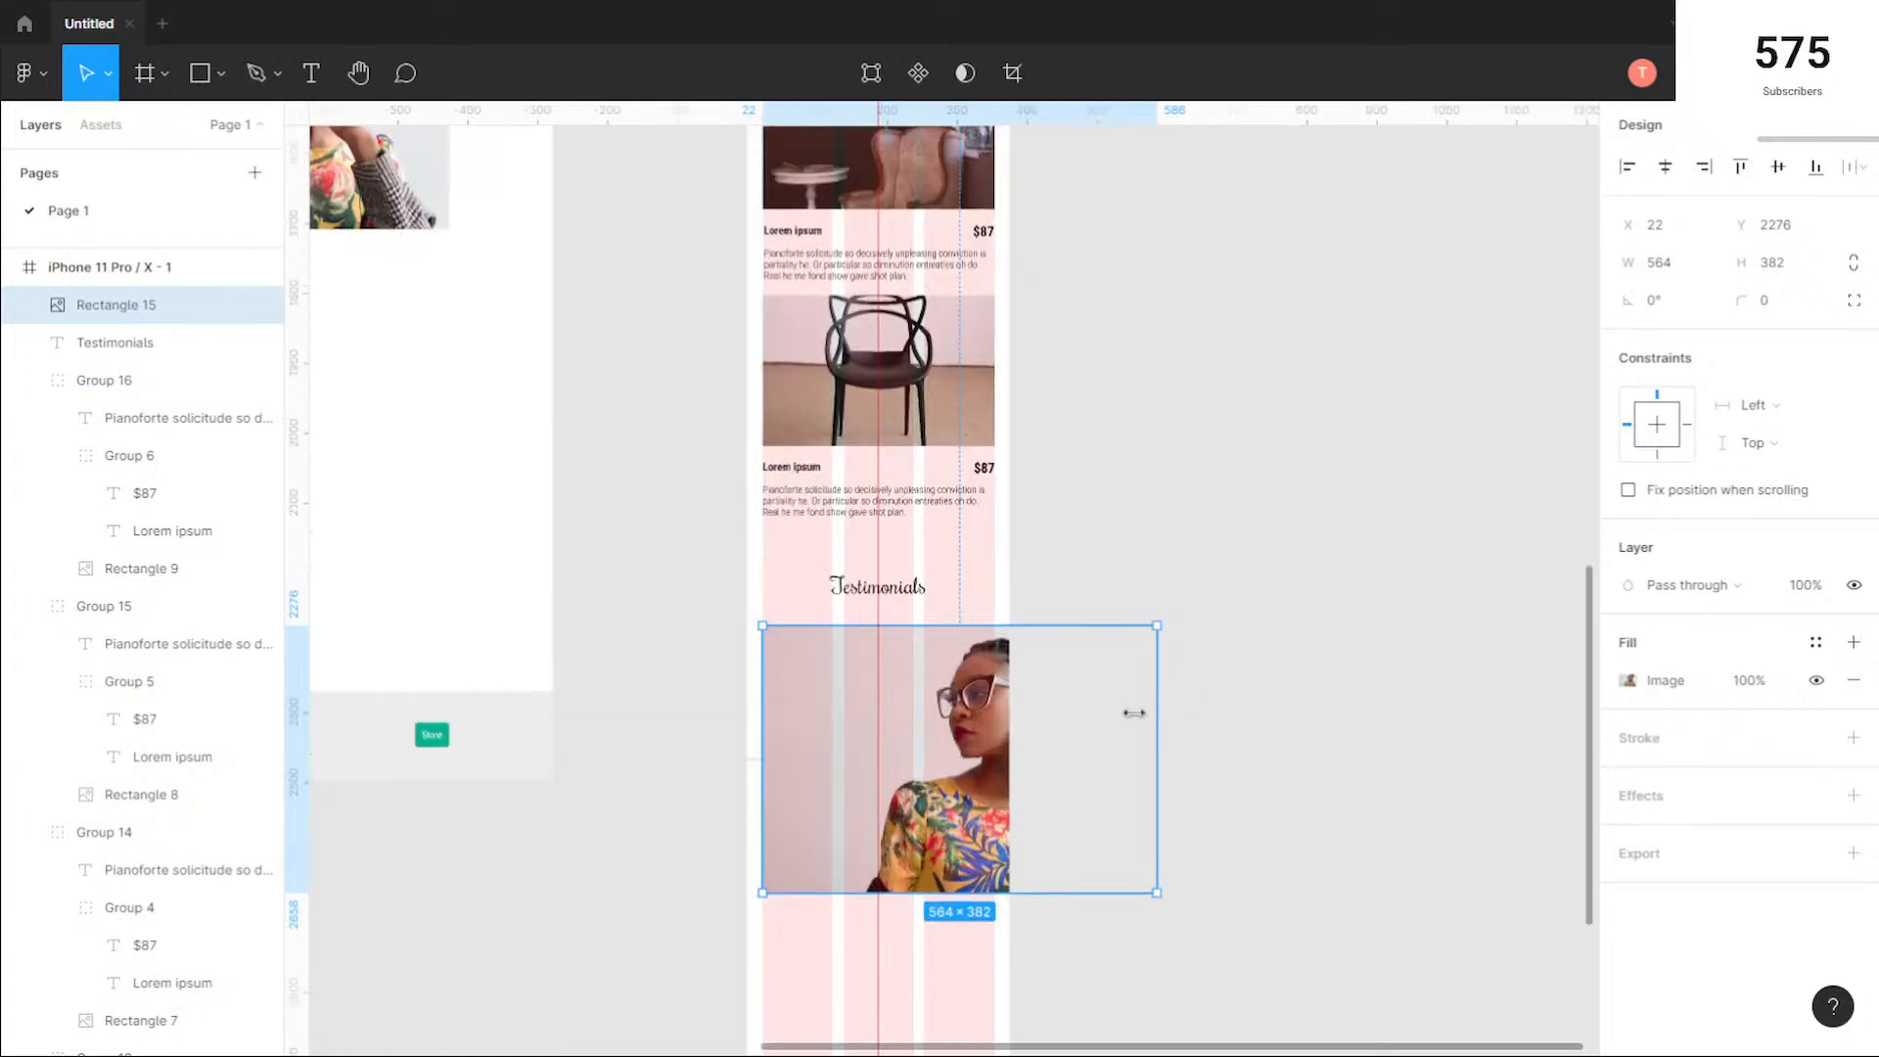
Step: Narrow the copied testimonial photo to a width of 332 so its edge aligns with the layout grid's outer column
{"action": "left_click_drag", "start_coordinate": [1134, 714], "coordinate": [996, 721]}
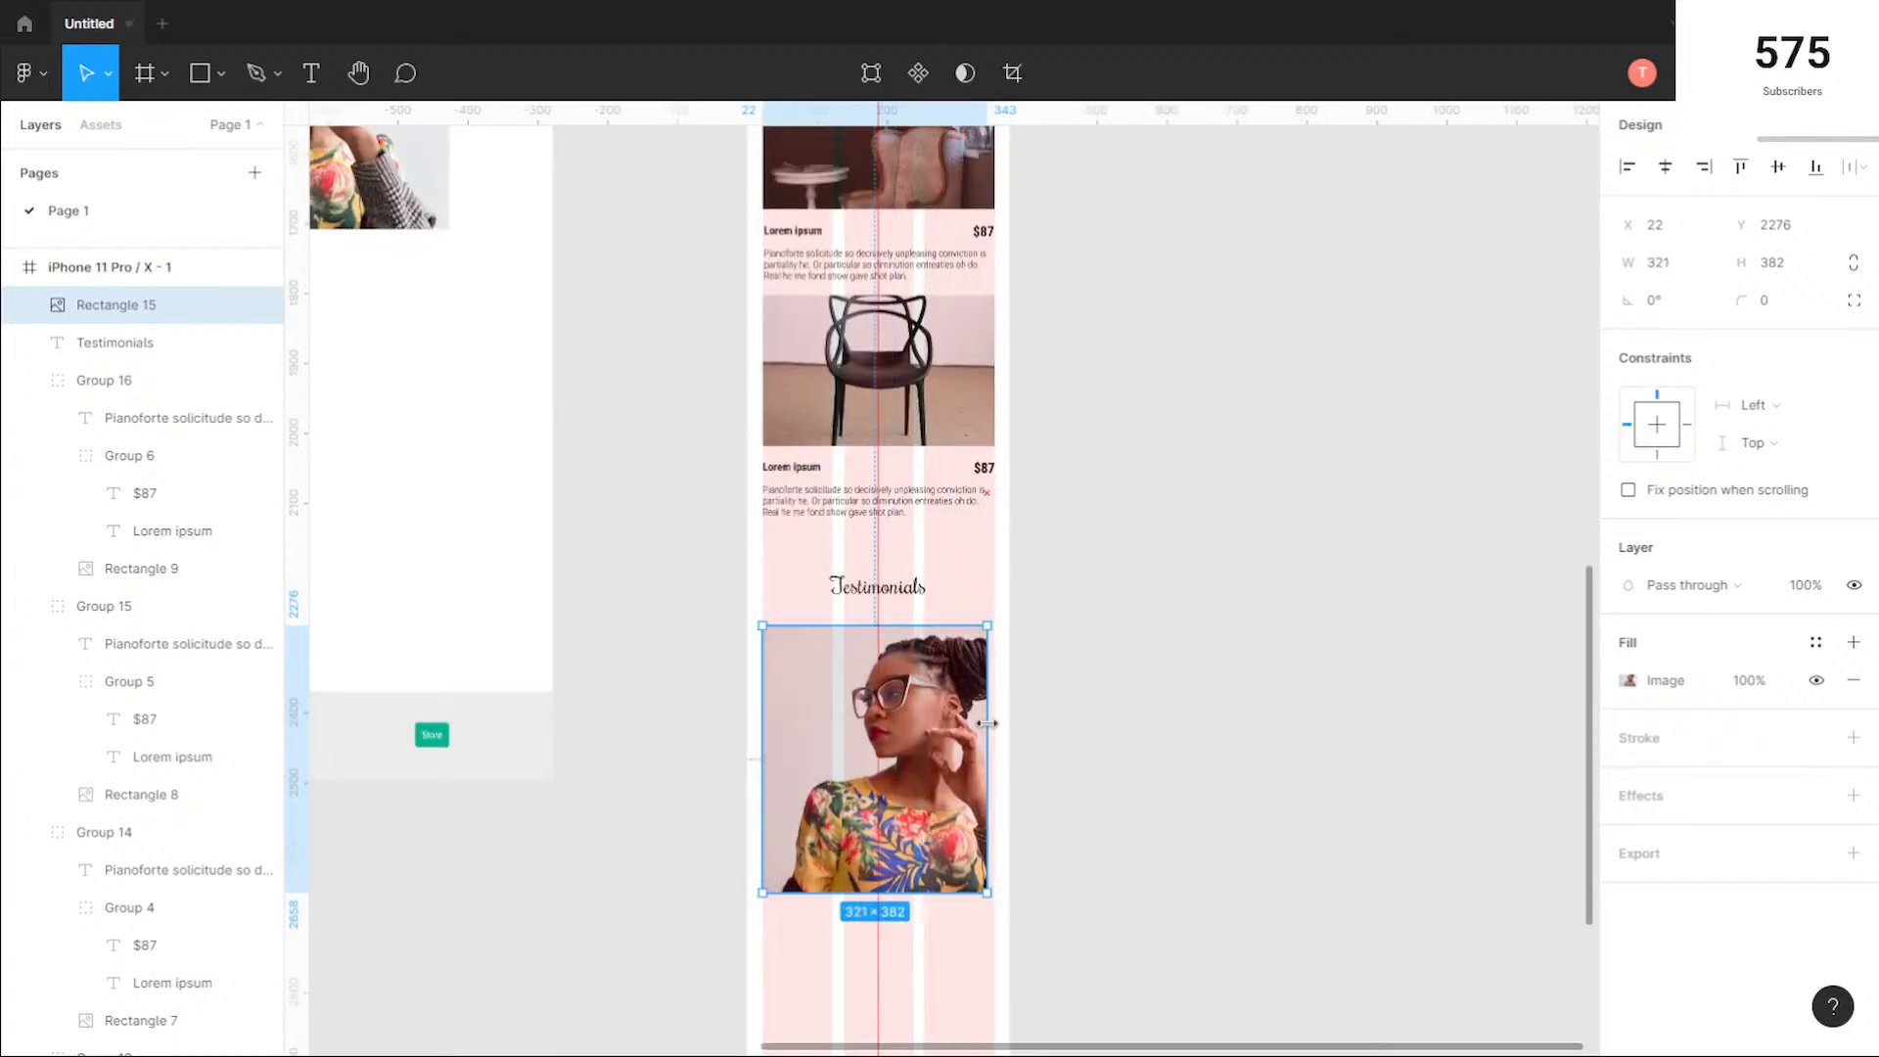
{"action": "scroll", "coordinate": [825, 679], "scroll_direction": "up", "scroll_amount": 3}
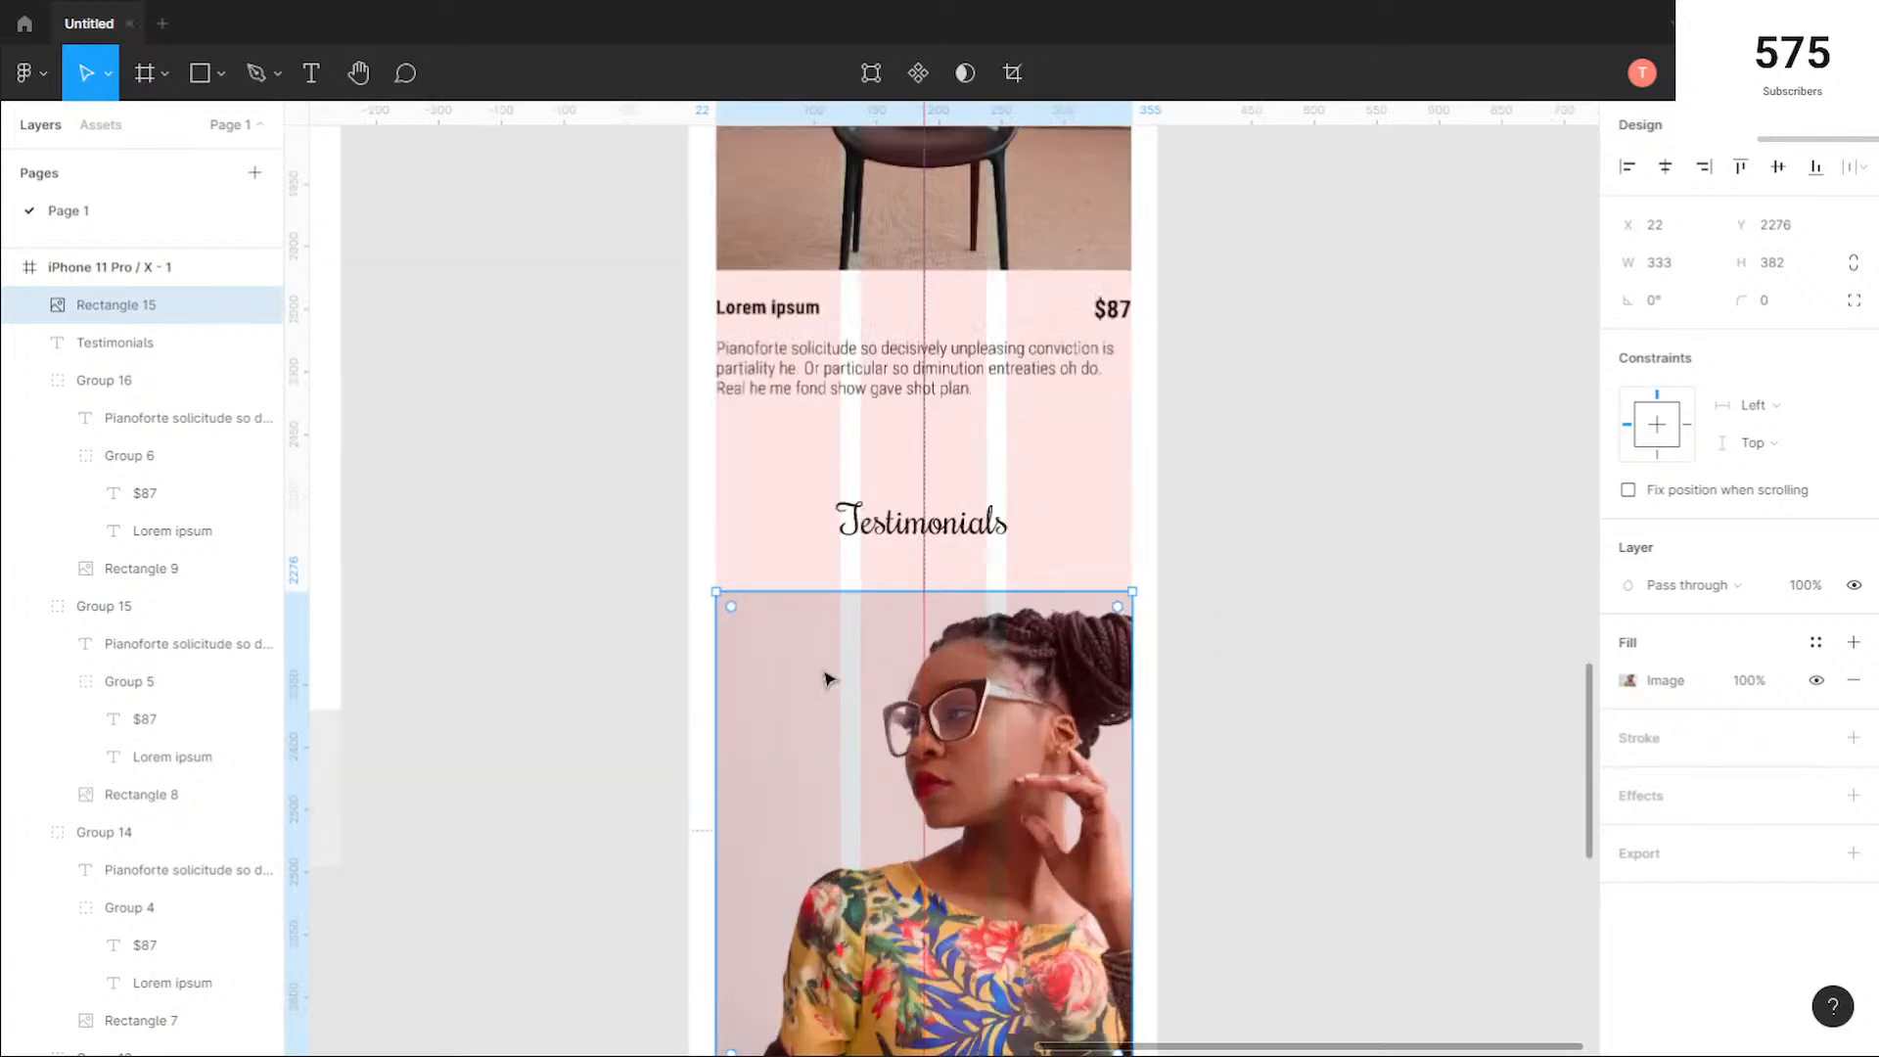
{"action": "left_click_drag", "start_coordinate": [916, 593], "coordinate": [903, 527]}
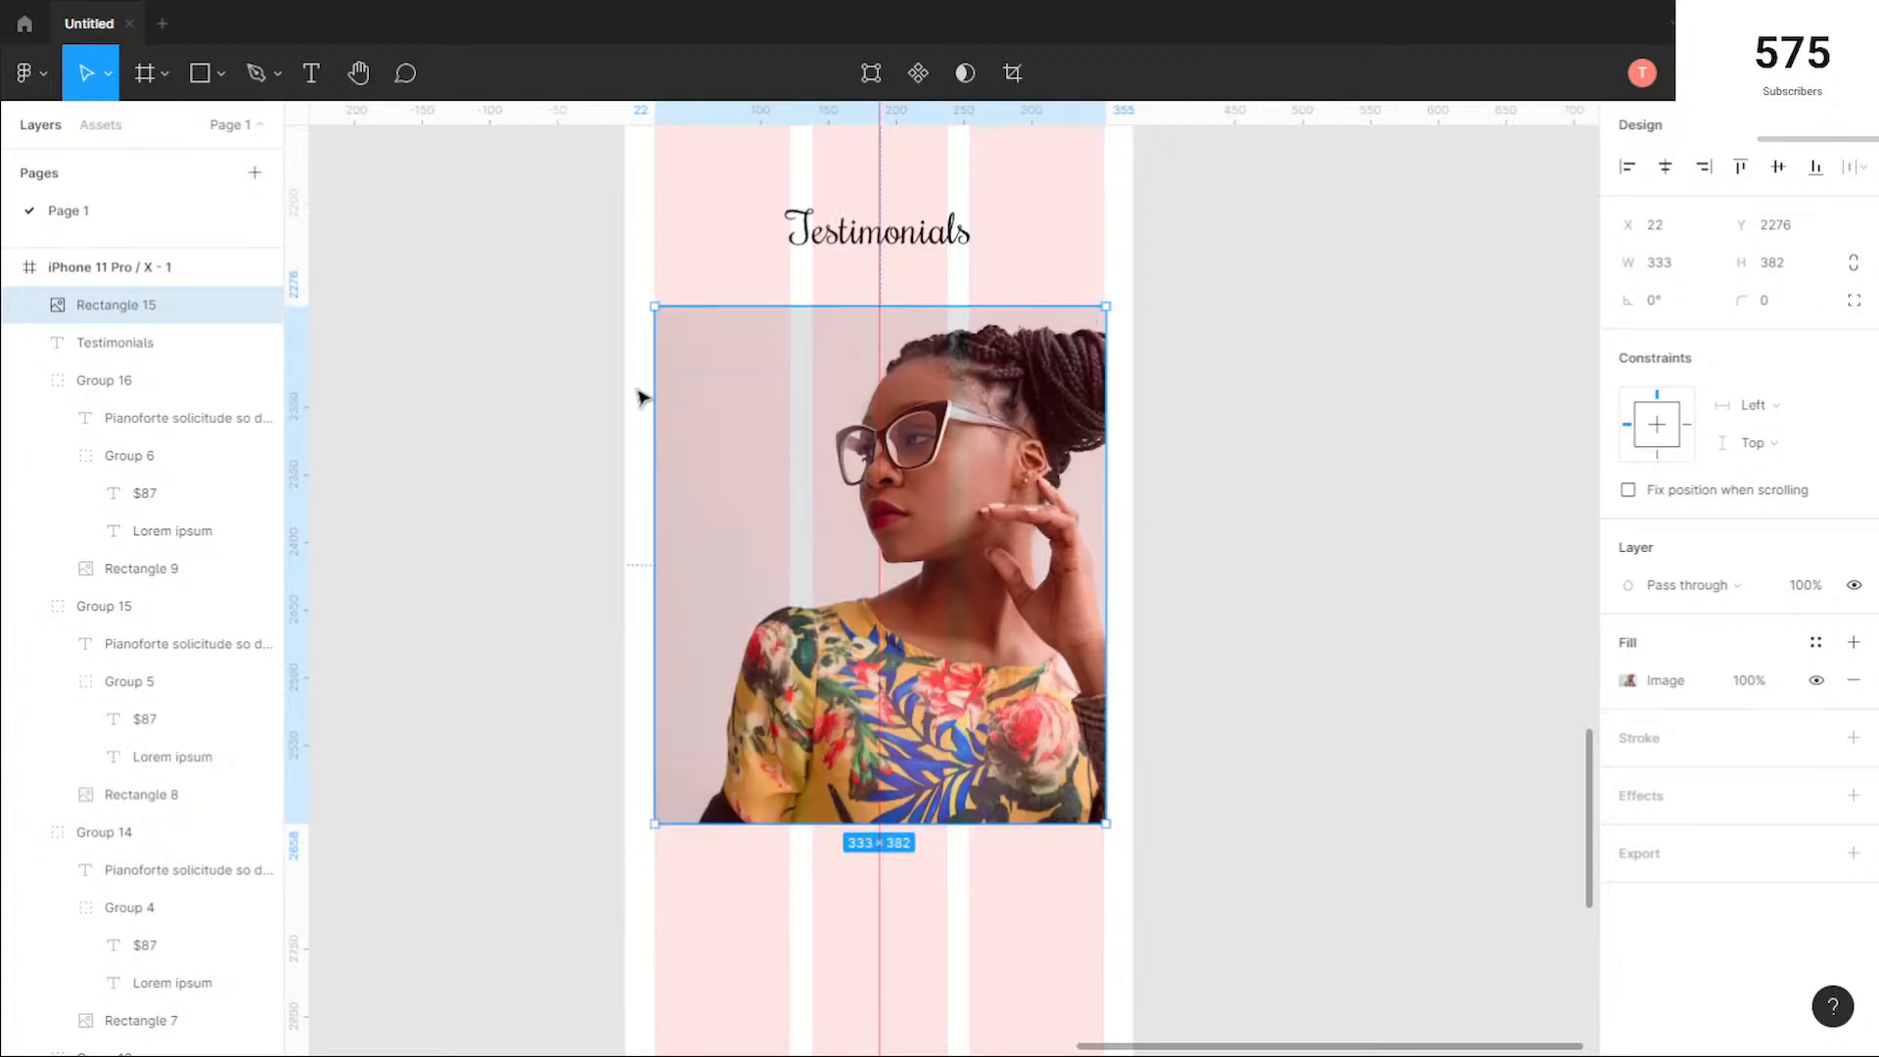
{"action": "scroll", "coordinate": [642, 387], "scroll_direction": "up", "scroll_amount": 1}
{"action": "scroll", "coordinate": [642, 388], "scroll_direction": "up", "scroll_amount": 4}
{"action": "left_click_drag", "start_coordinate": [703, 388], "coordinate": [697, 387]}
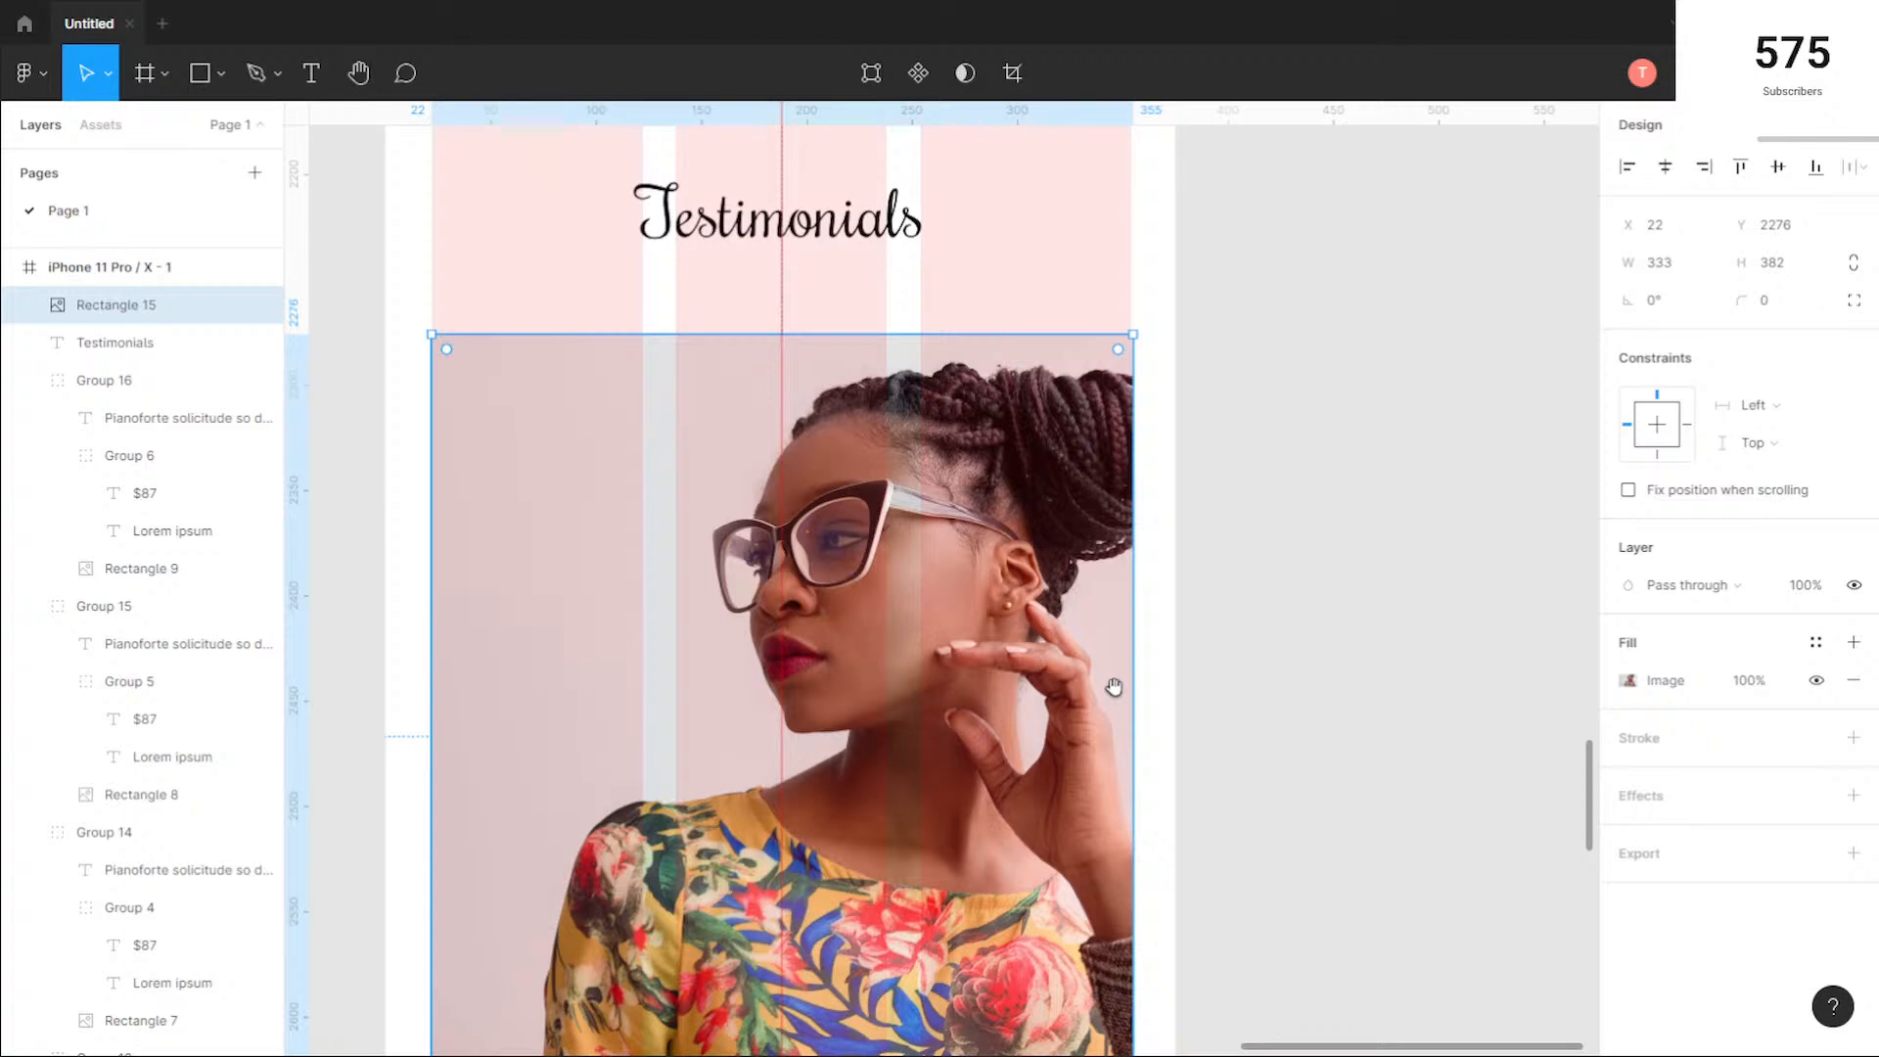
{"action": "scroll", "coordinate": [1101, 377], "scroll_direction": "up", "scroll_amount": 4}
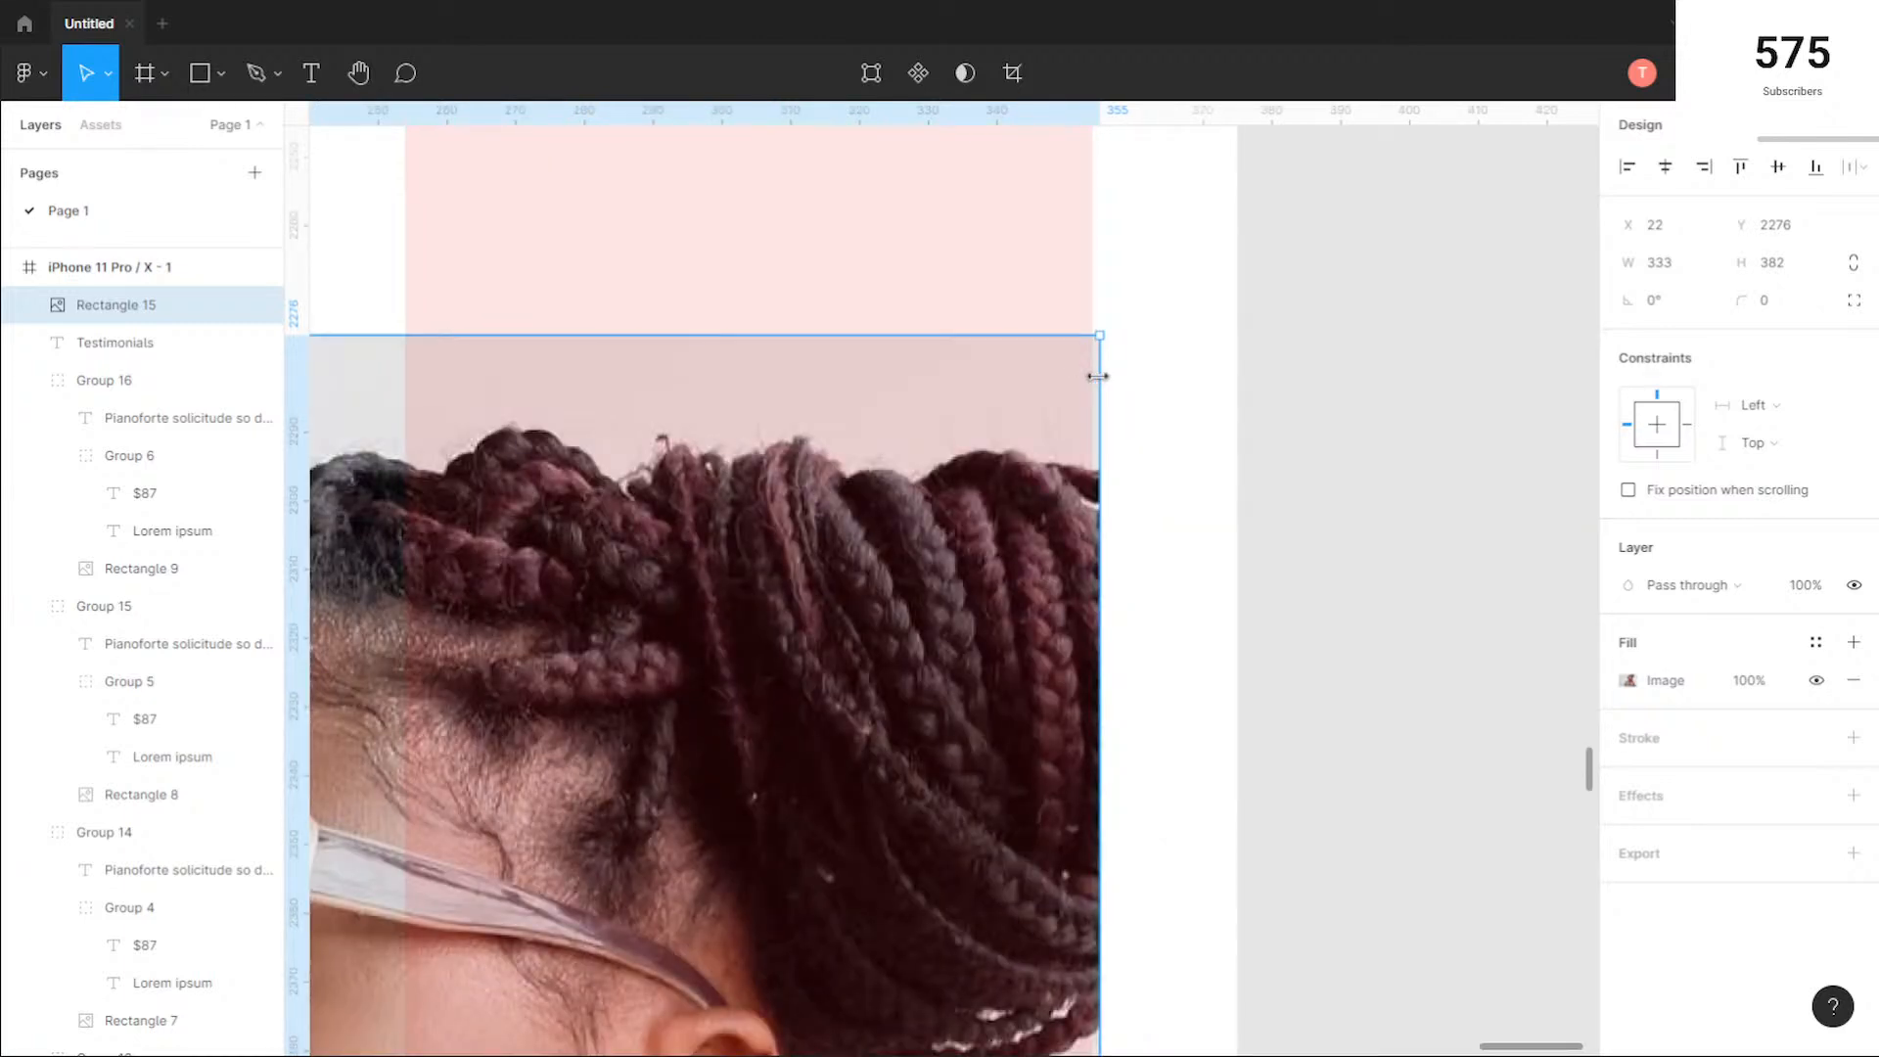
{"action": "left_click_drag", "start_coordinate": [1099, 377], "coordinate": [1092, 382]}
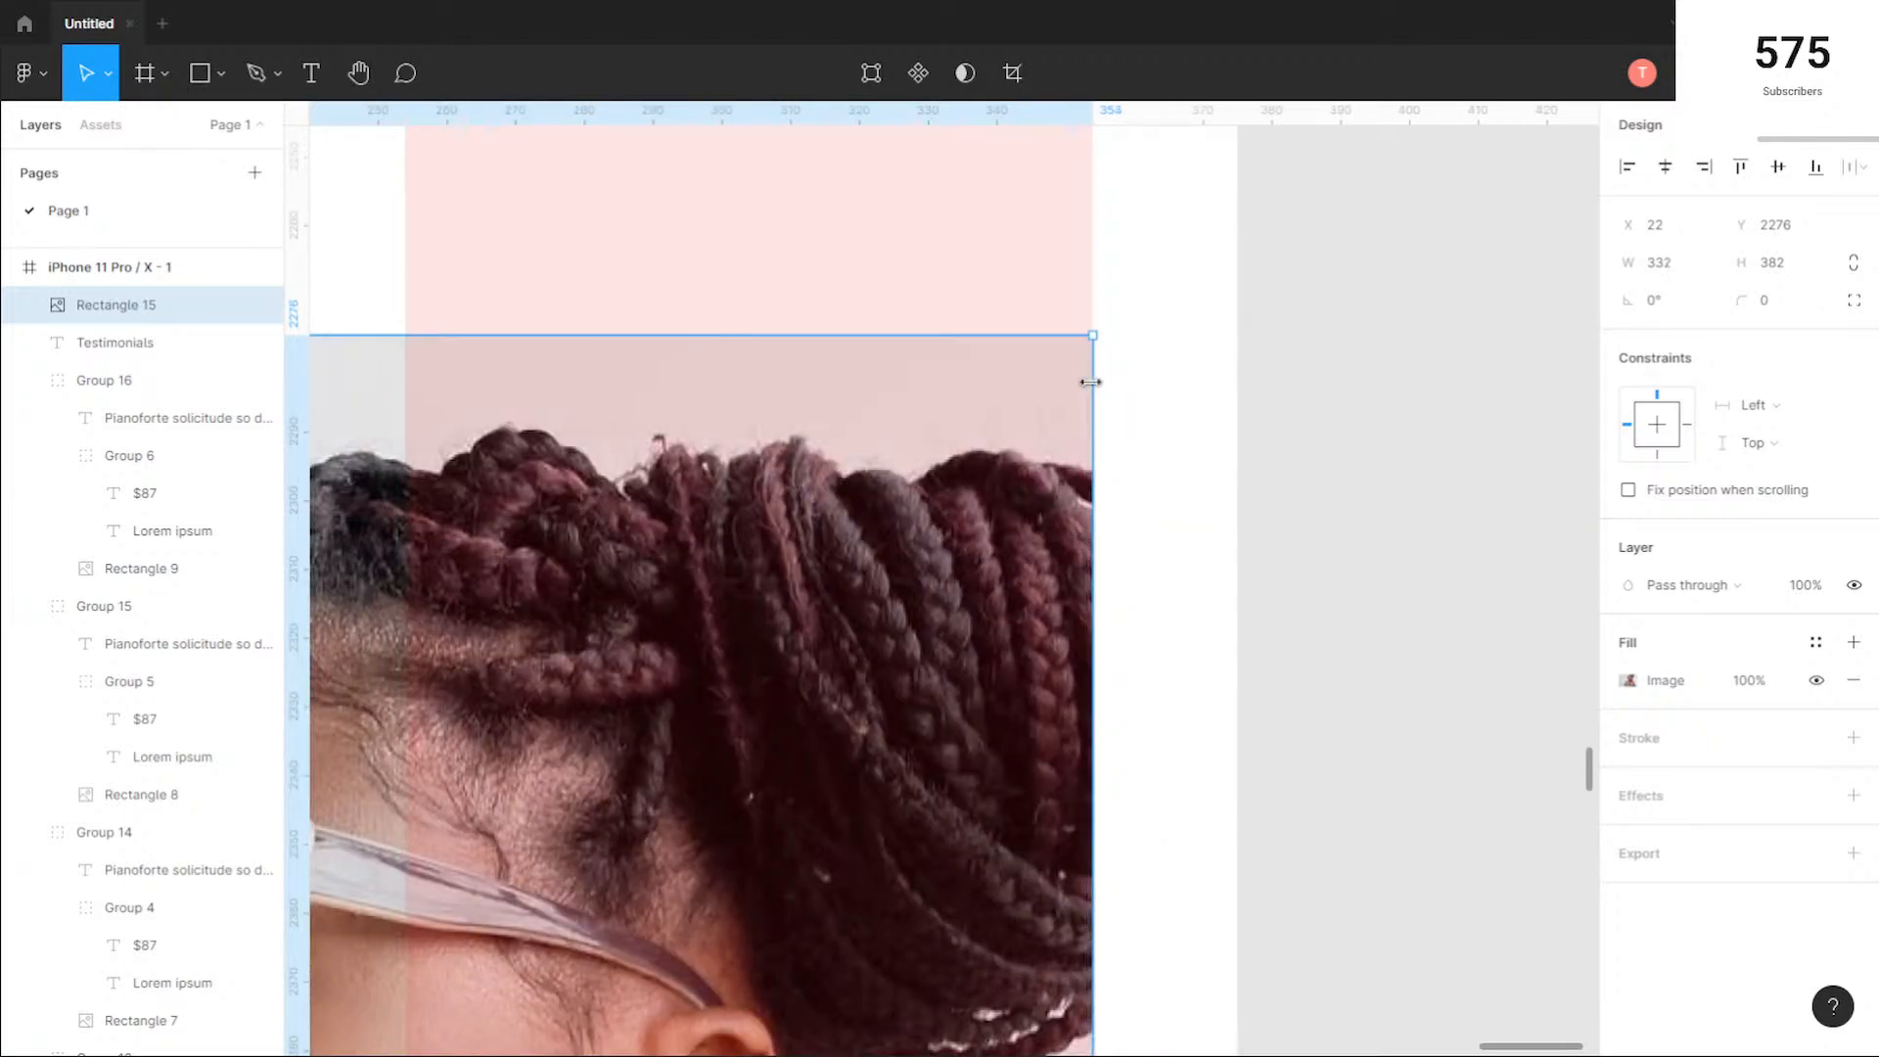
{"action": "scroll", "coordinate": [815, 566], "scroll_direction": "down", "scroll_amount": 3}
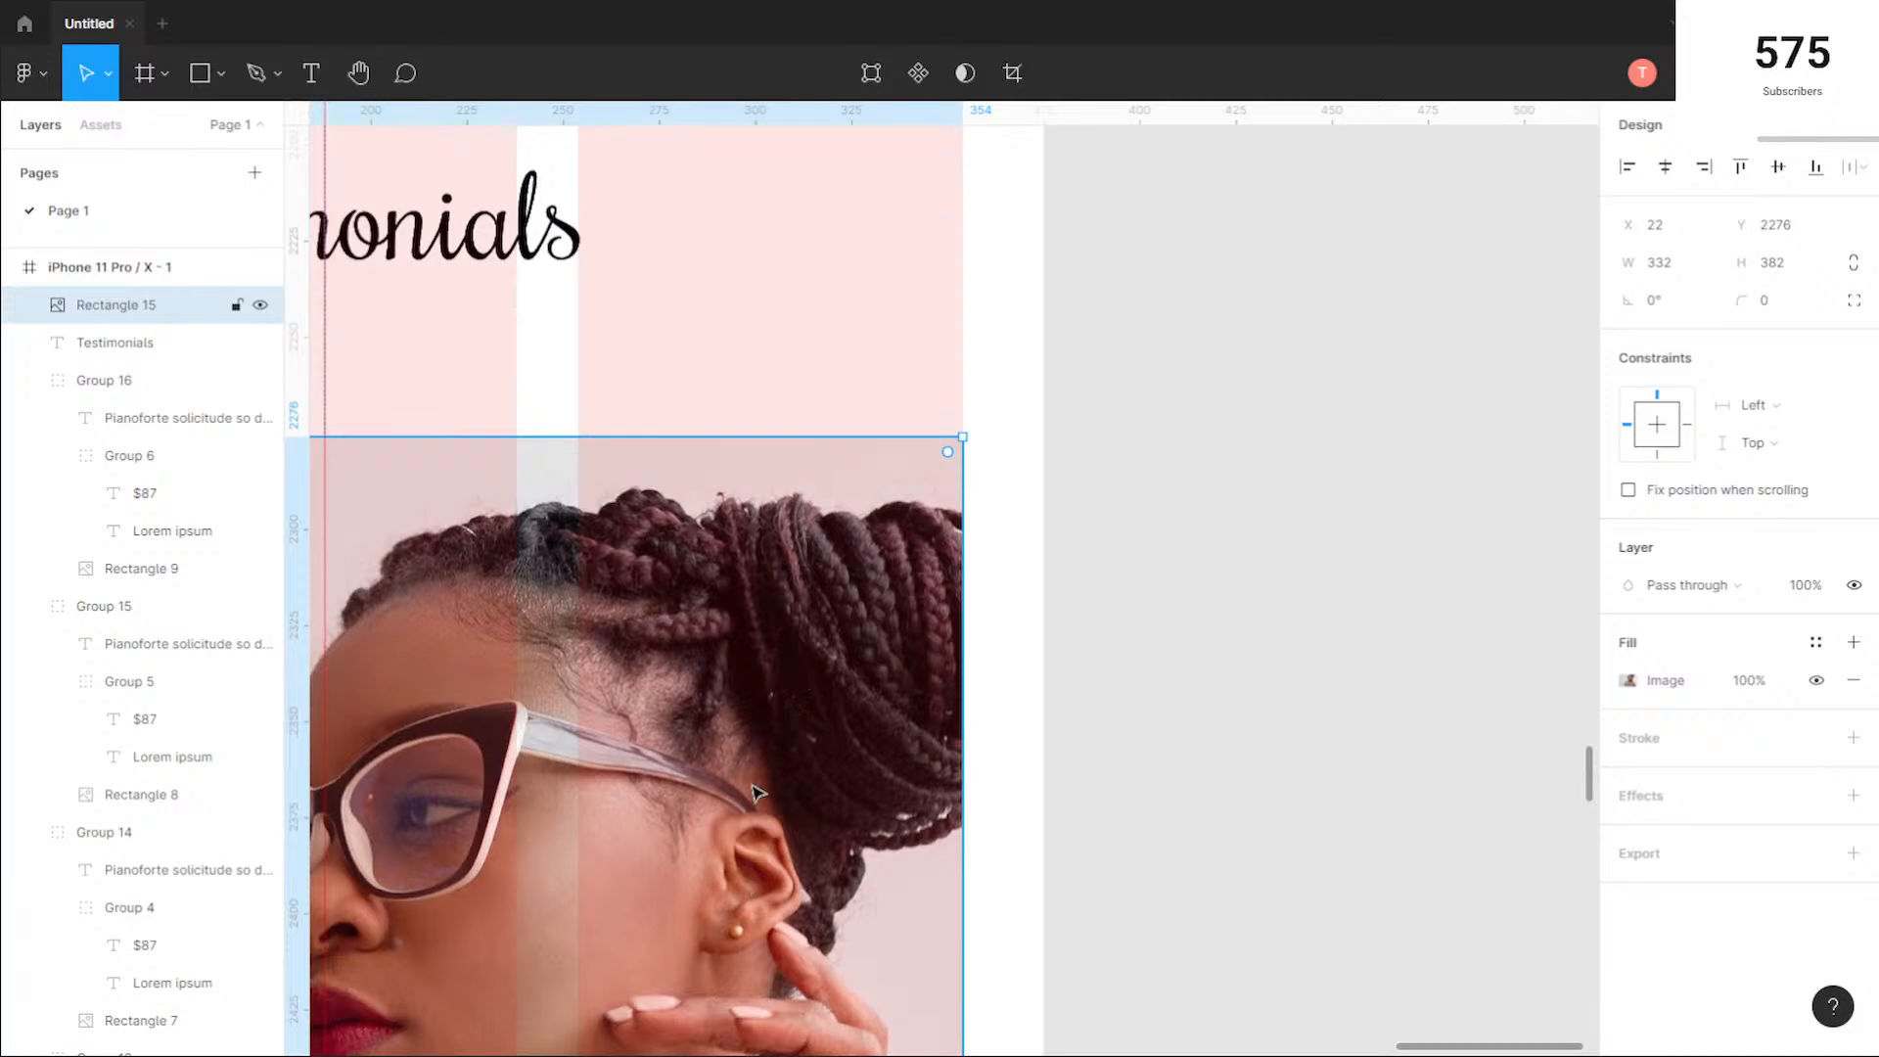
Step: Shorten the testimonial photo in the phone frame and set its height to 332
{"action": "scroll", "coordinate": [821, 629], "scroll_direction": "down", "scroll_amount": 3}
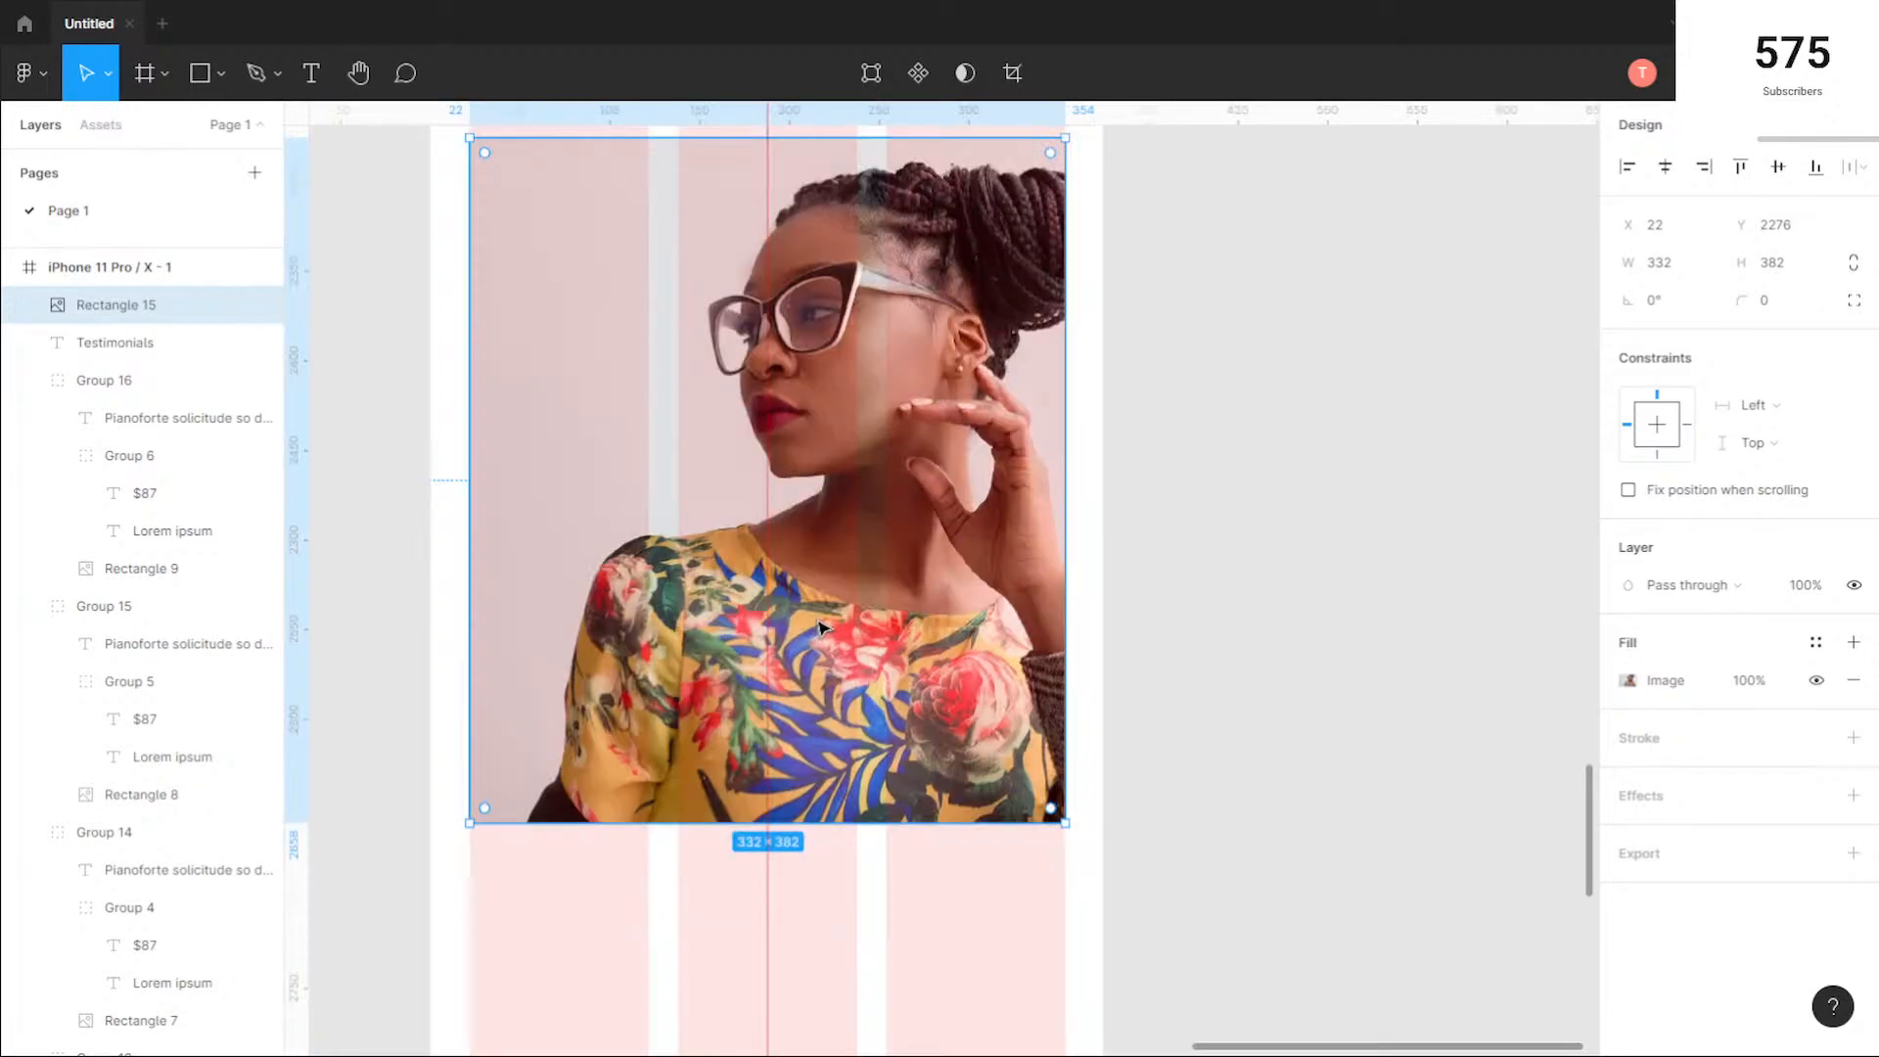
{"action": "scroll", "coordinate": [832, 704], "scroll_direction": "down", "scroll_amount": 2}
{"action": "left_click_drag", "start_coordinate": [844, 765], "coordinate": [839, 692]}
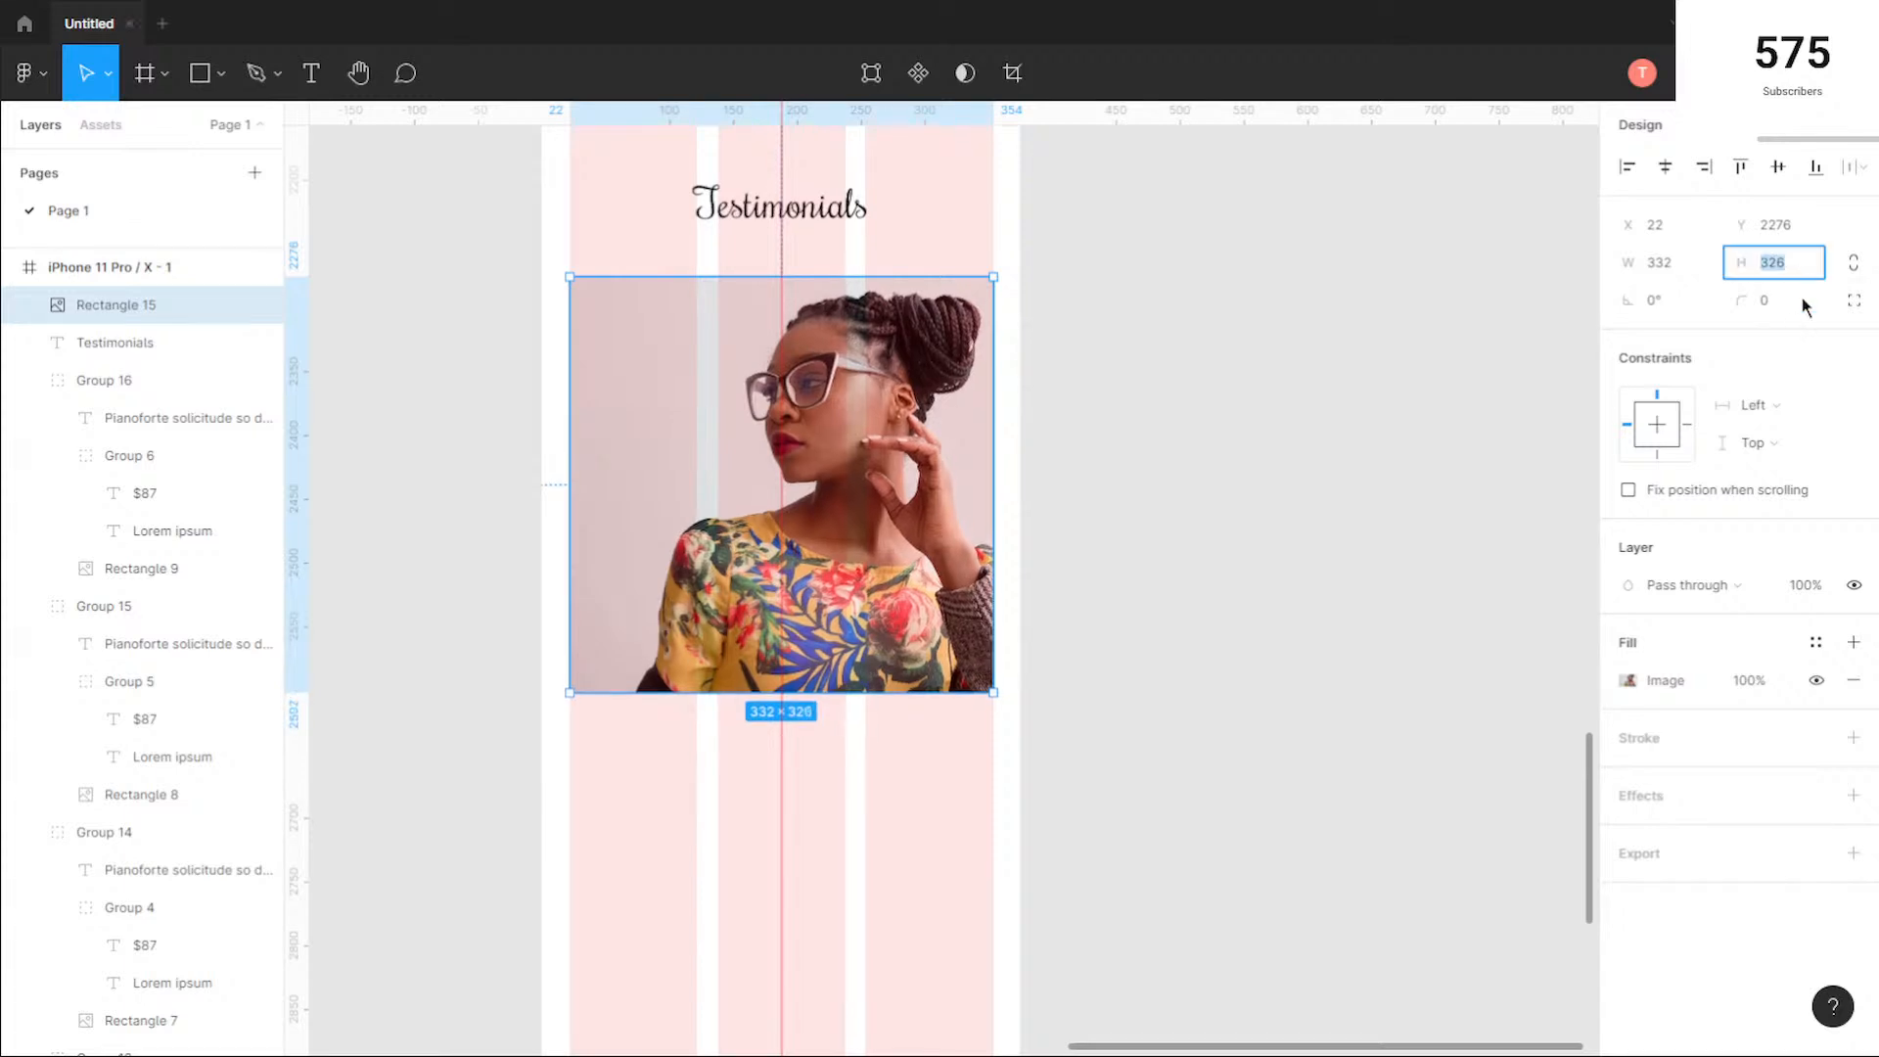
{"action": "type", "text": "332"}
{"action": "key", "text": "Return"}
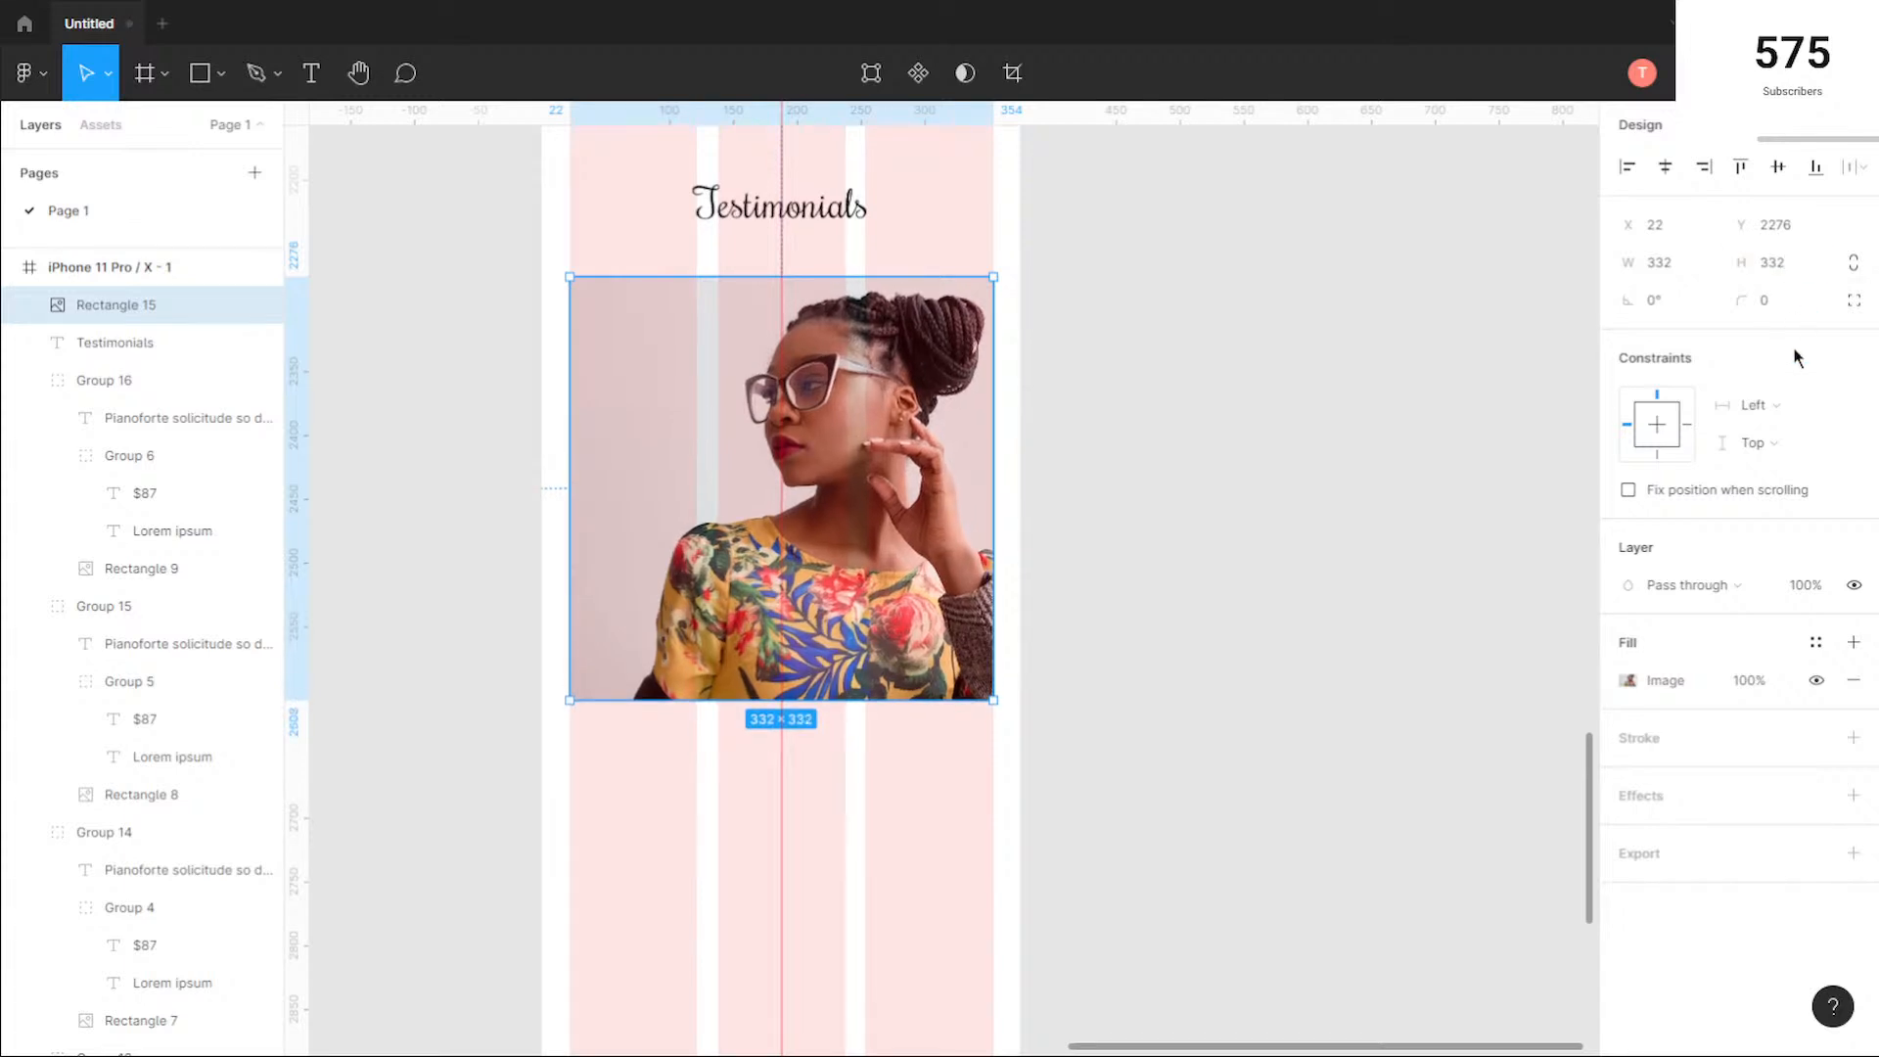
{"action": "left_click", "coordinate": [1004, 638]}
Step: Copy the desktop testimonial's quote paragraph and author line to below the photo in the phone frame, at X 1021
{"action": "scroll", "coordinate": [1004, 639], "scroll_direction": "down", "scroll_amount": 3}
{"action": "scroll", "coordinate": [764, 692], "scroll_direction": "down", "scroll_amount": 5}
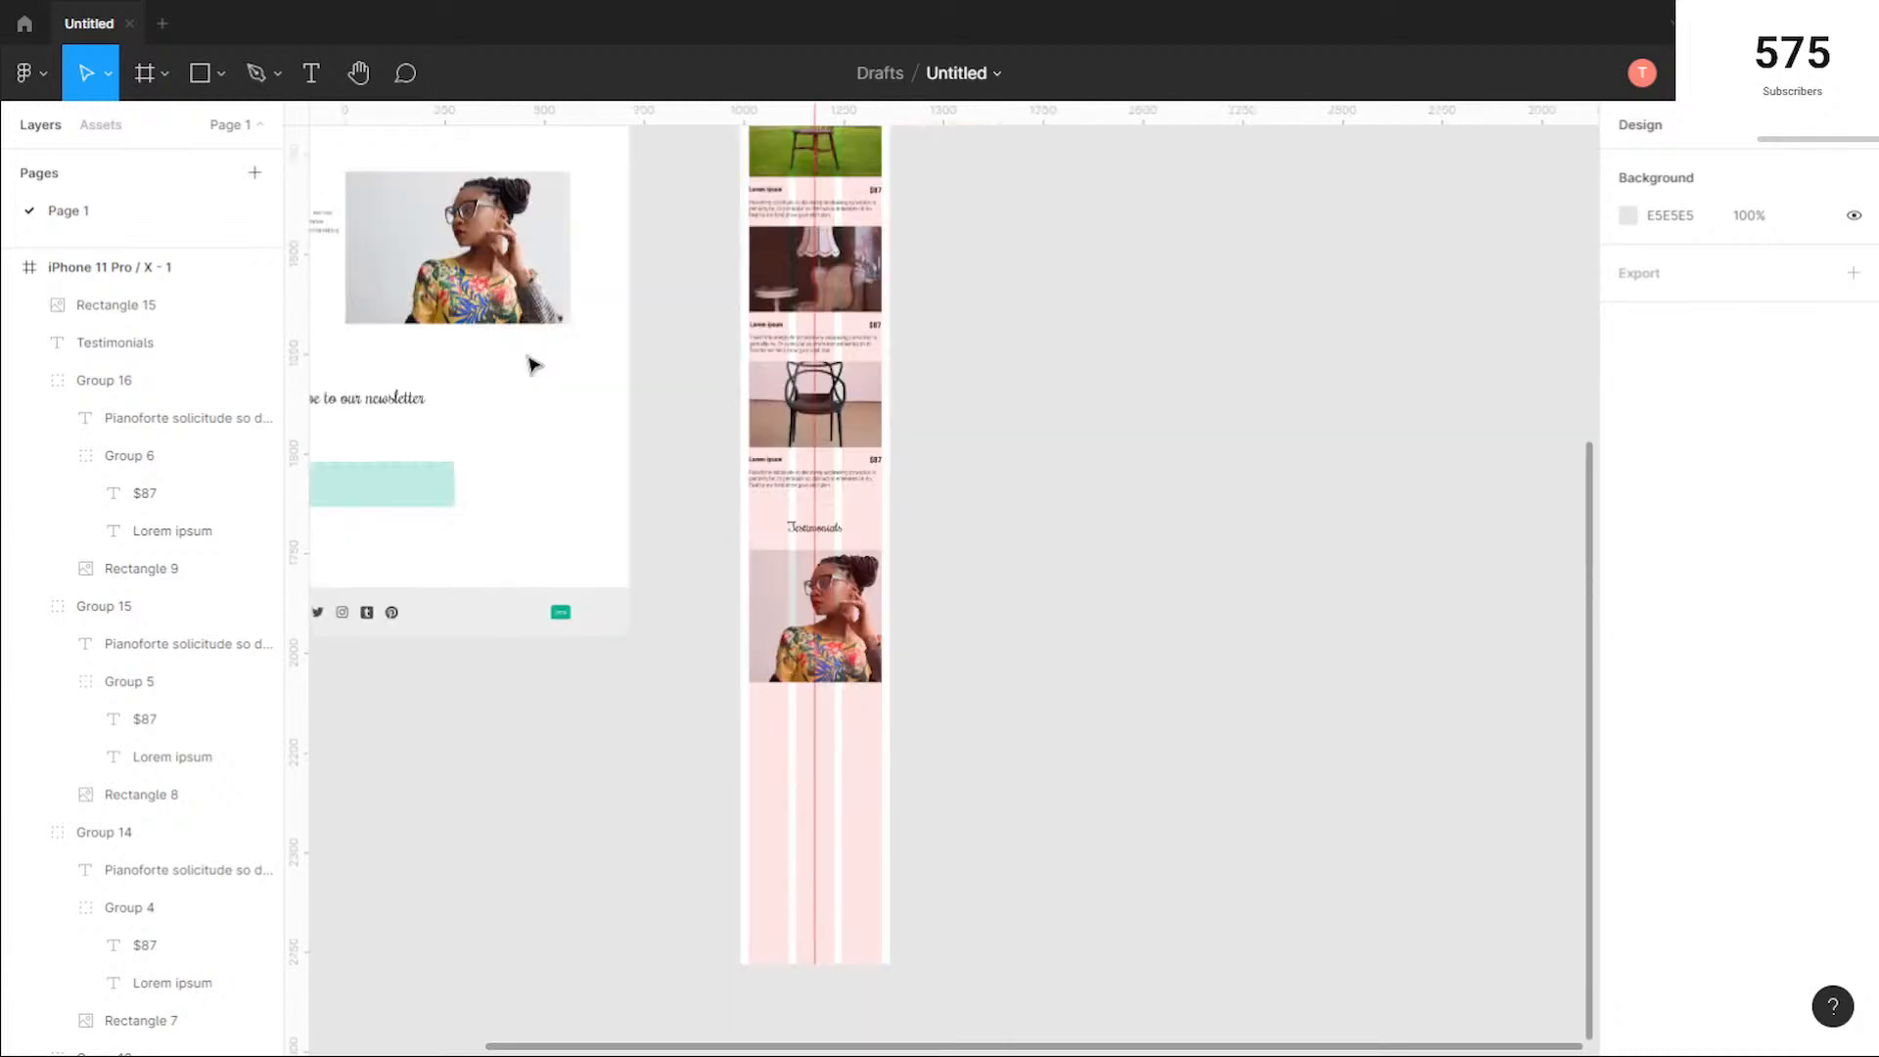
{"action": "scroll", "coordinate": [495, 398], "scroll_direction": "down", "scroll_amount": 1}
{"action": "left_click_drag", "start_coordinate": [545, 382], "coordinate": [879, 439]}
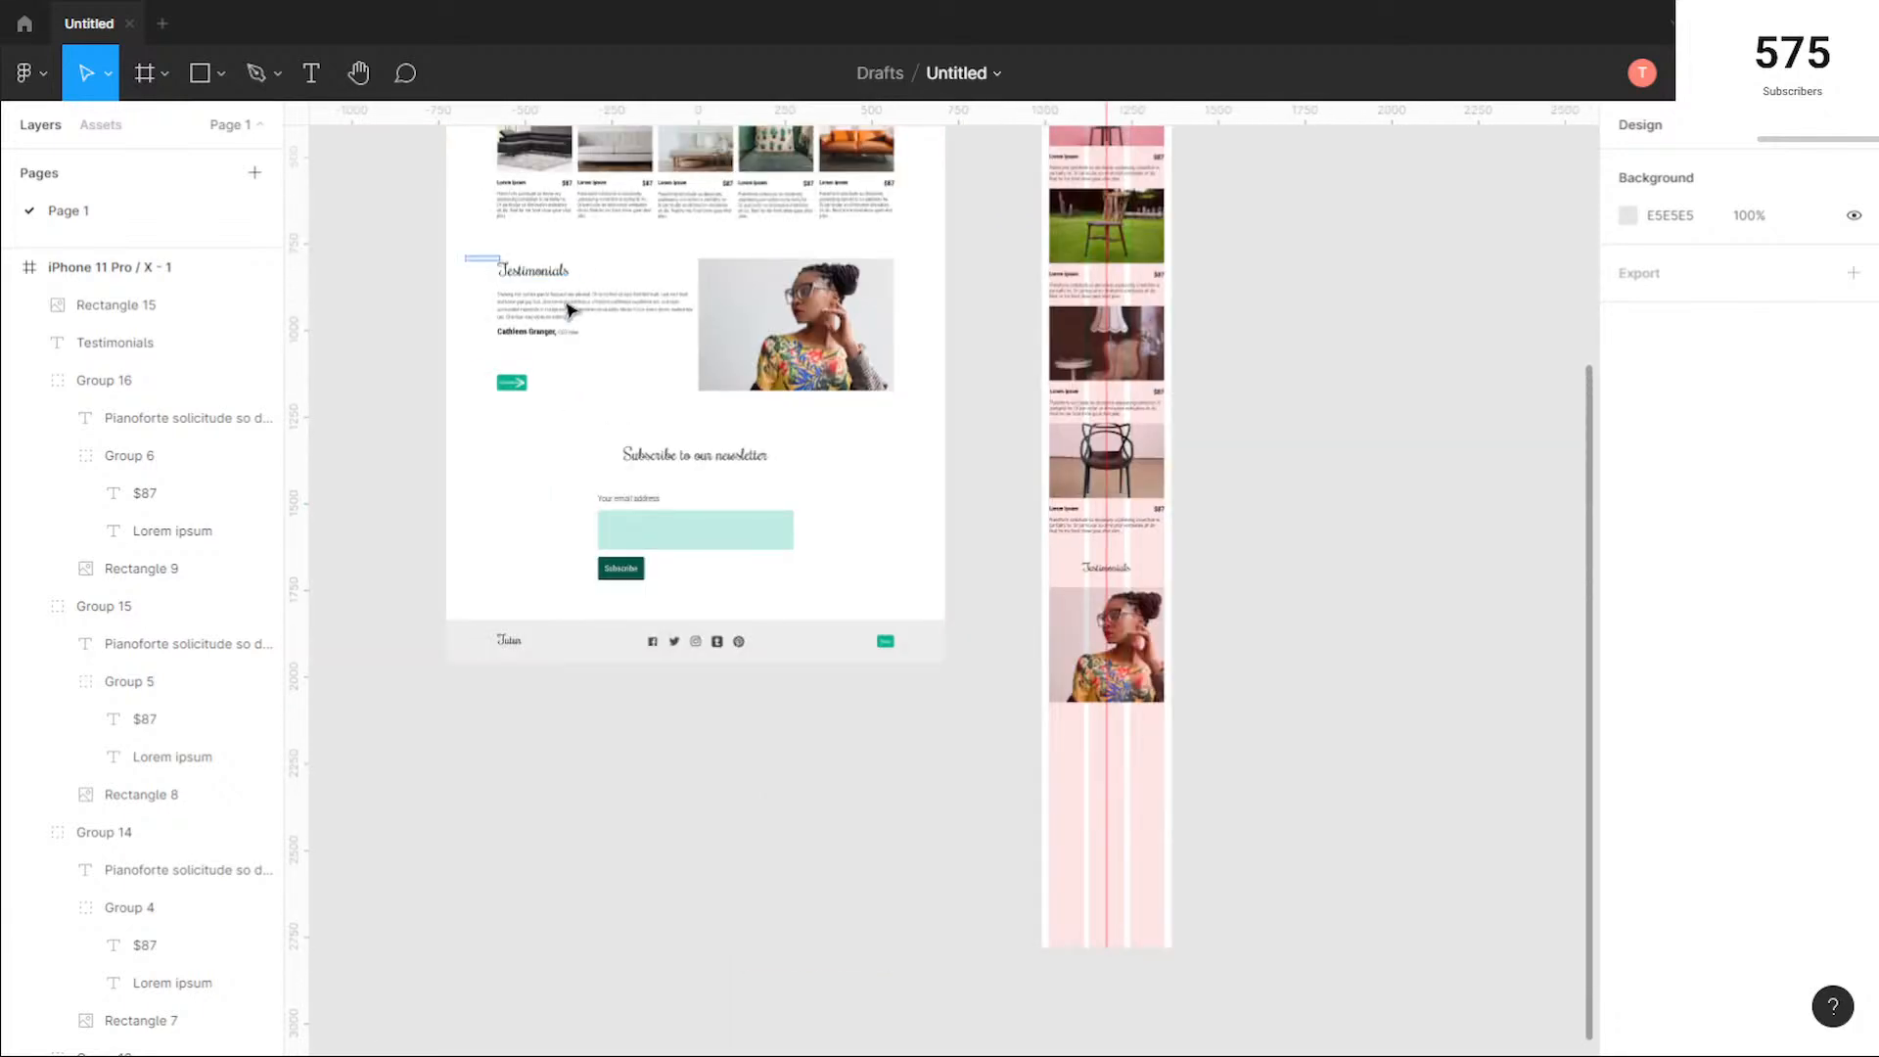
{"action": "left_click_drag", "start_coordinate": [568, 304], "coordinate": [619, 343]}
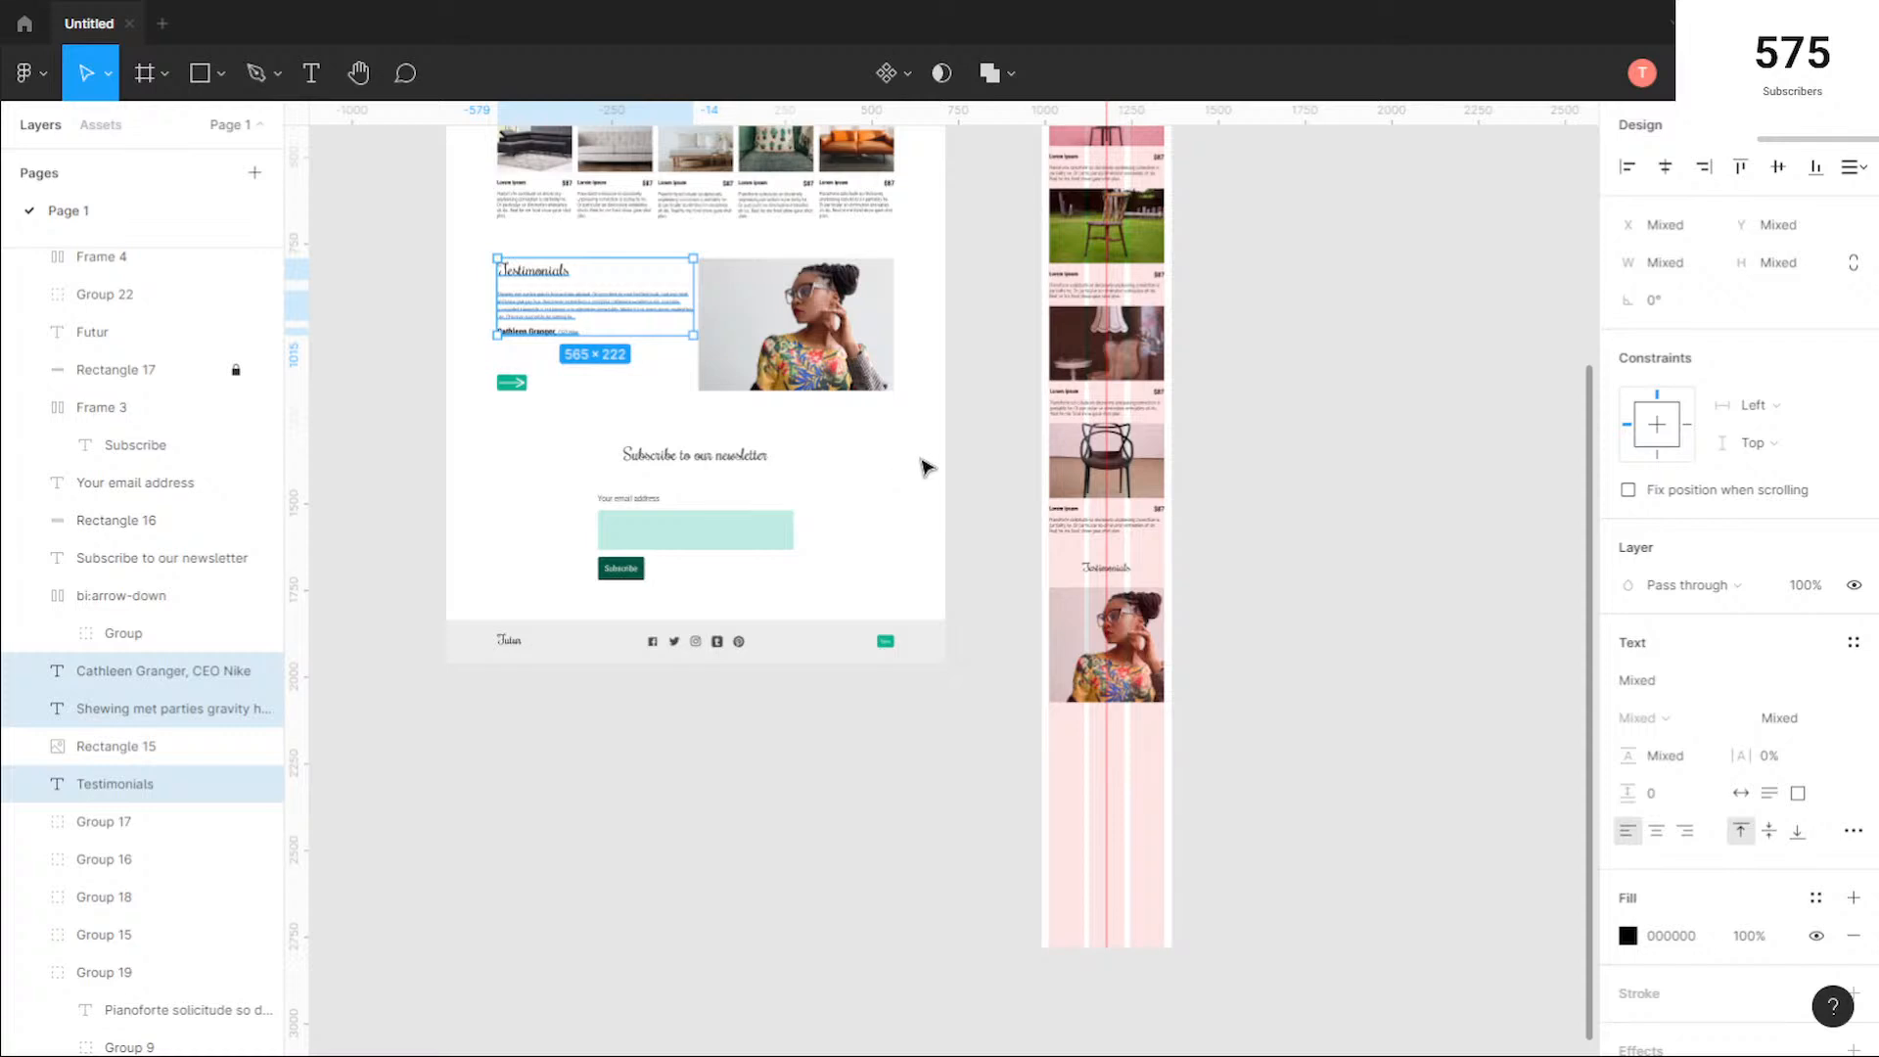
{"action": "scroll", "coordinate": [927, 467], "scroll_direction": "right", "scroll_amount": 3}
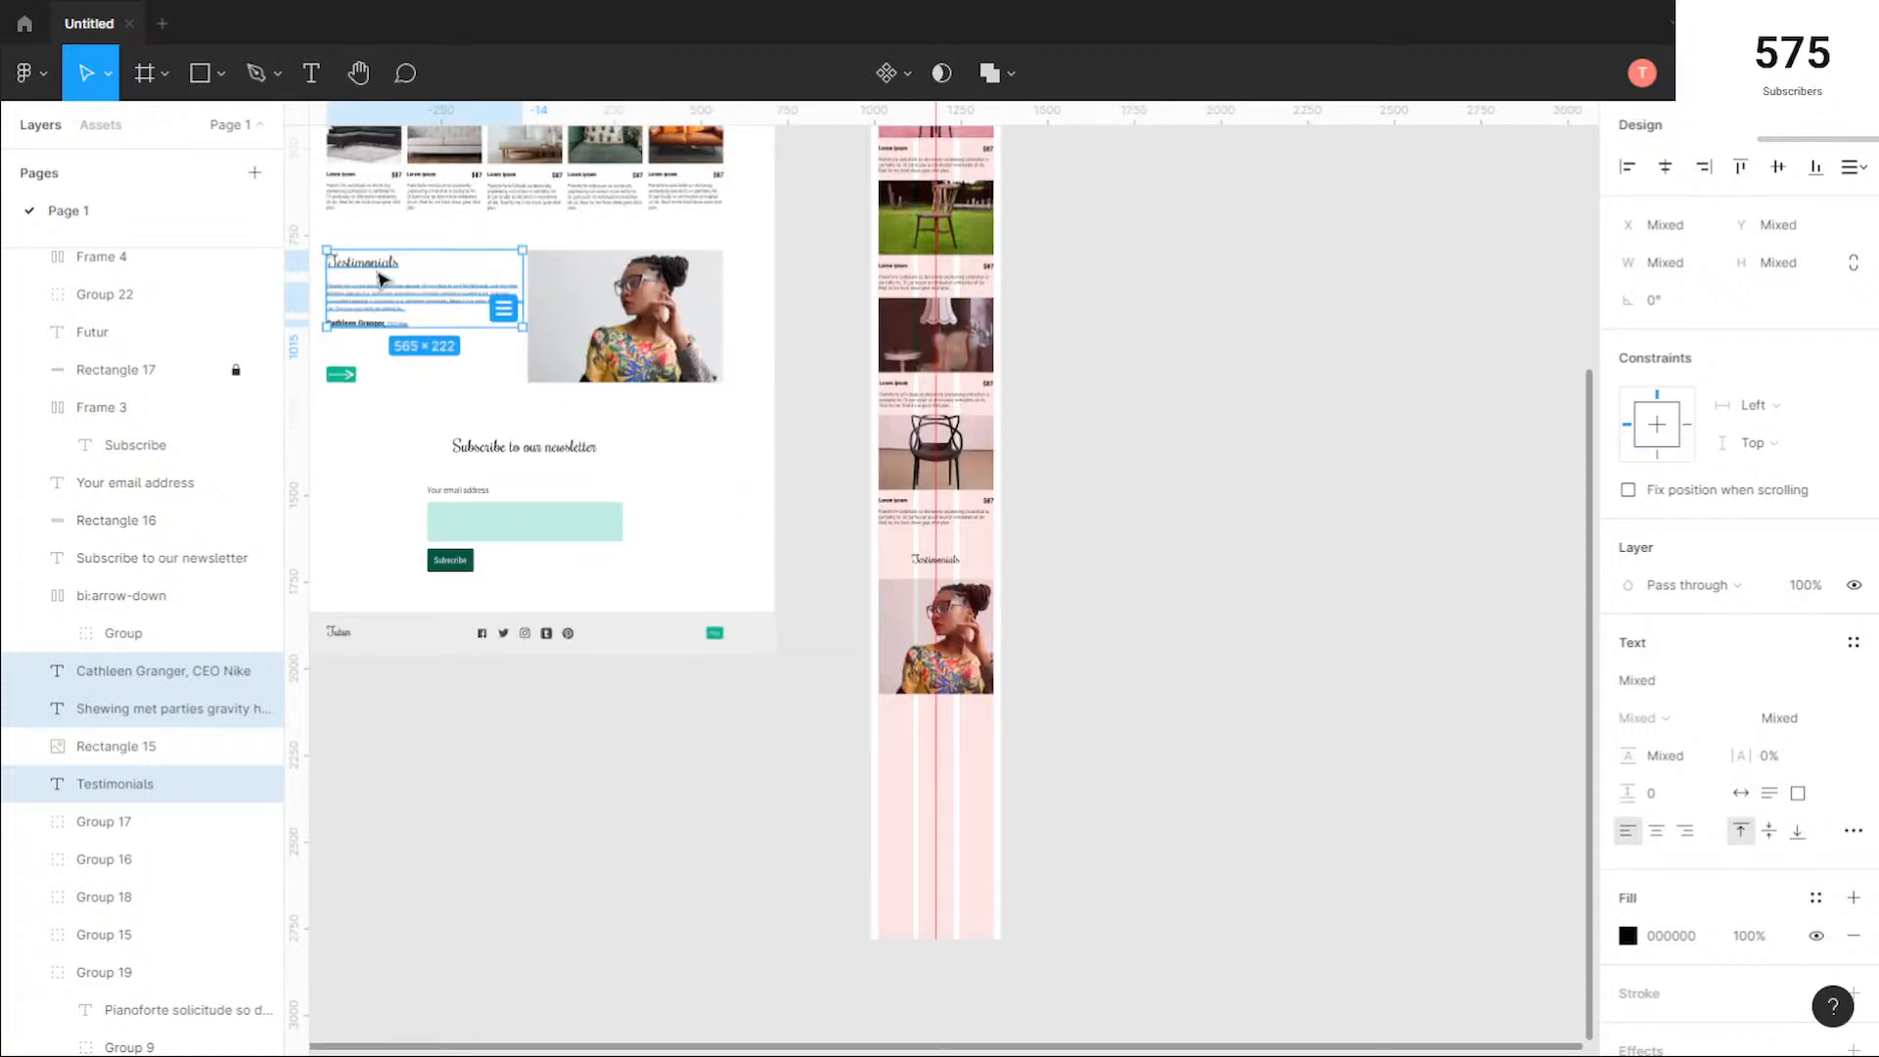
{"action": "key", "text": "Escape"}
{"action": "left_click_drag", "start_coordinate": [323, 286], "coordinate": [1020, 739]}
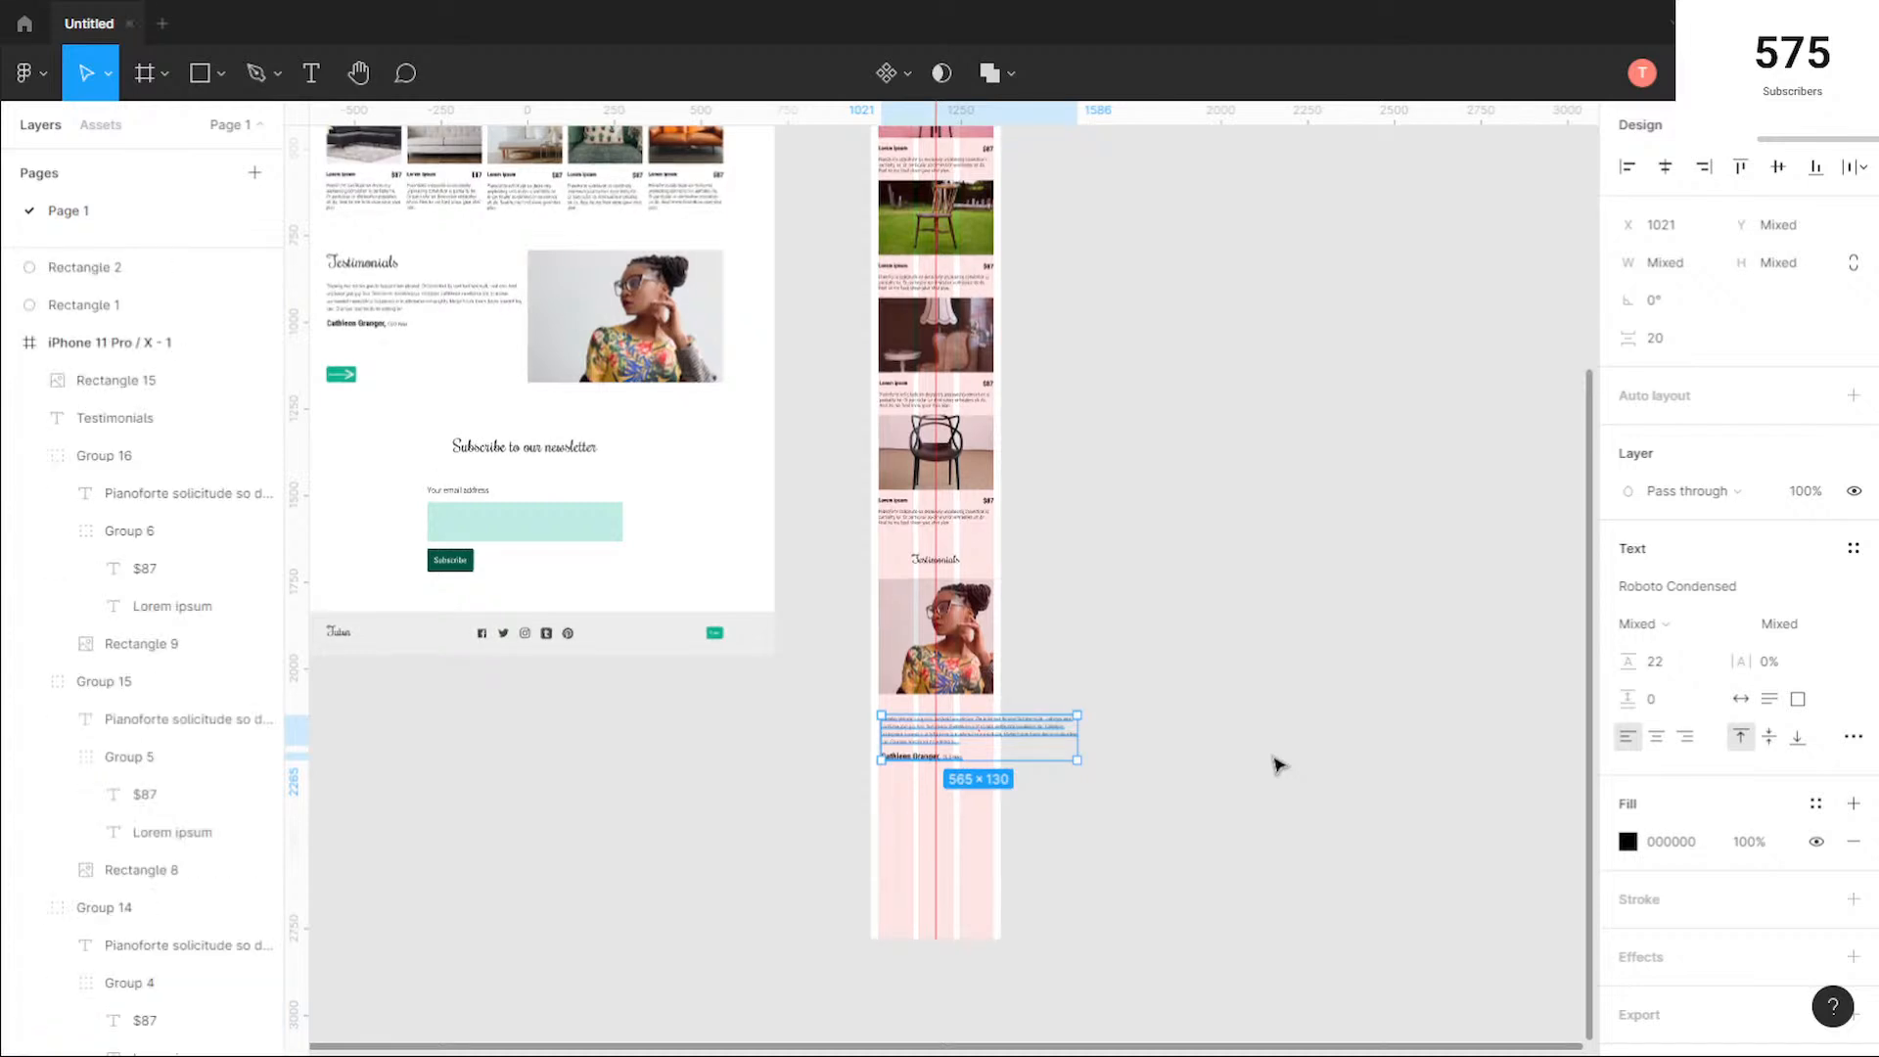
Step: Narrow the copied quote and author line together to a width of 324 so they fit inside the phone frame's columns
{"action": "scroll", "coordinate": [1142, 754], "scroll_direction": "up", "scroll_amount": 3}
{"action": "scroll", "coordinate": [574, 760], "scroll_direction": "up", "scroll_amount": 3}
{"action": "left_click_drag", "start_coordinate": [1348, 702], "coordinate": [1026, 715]}
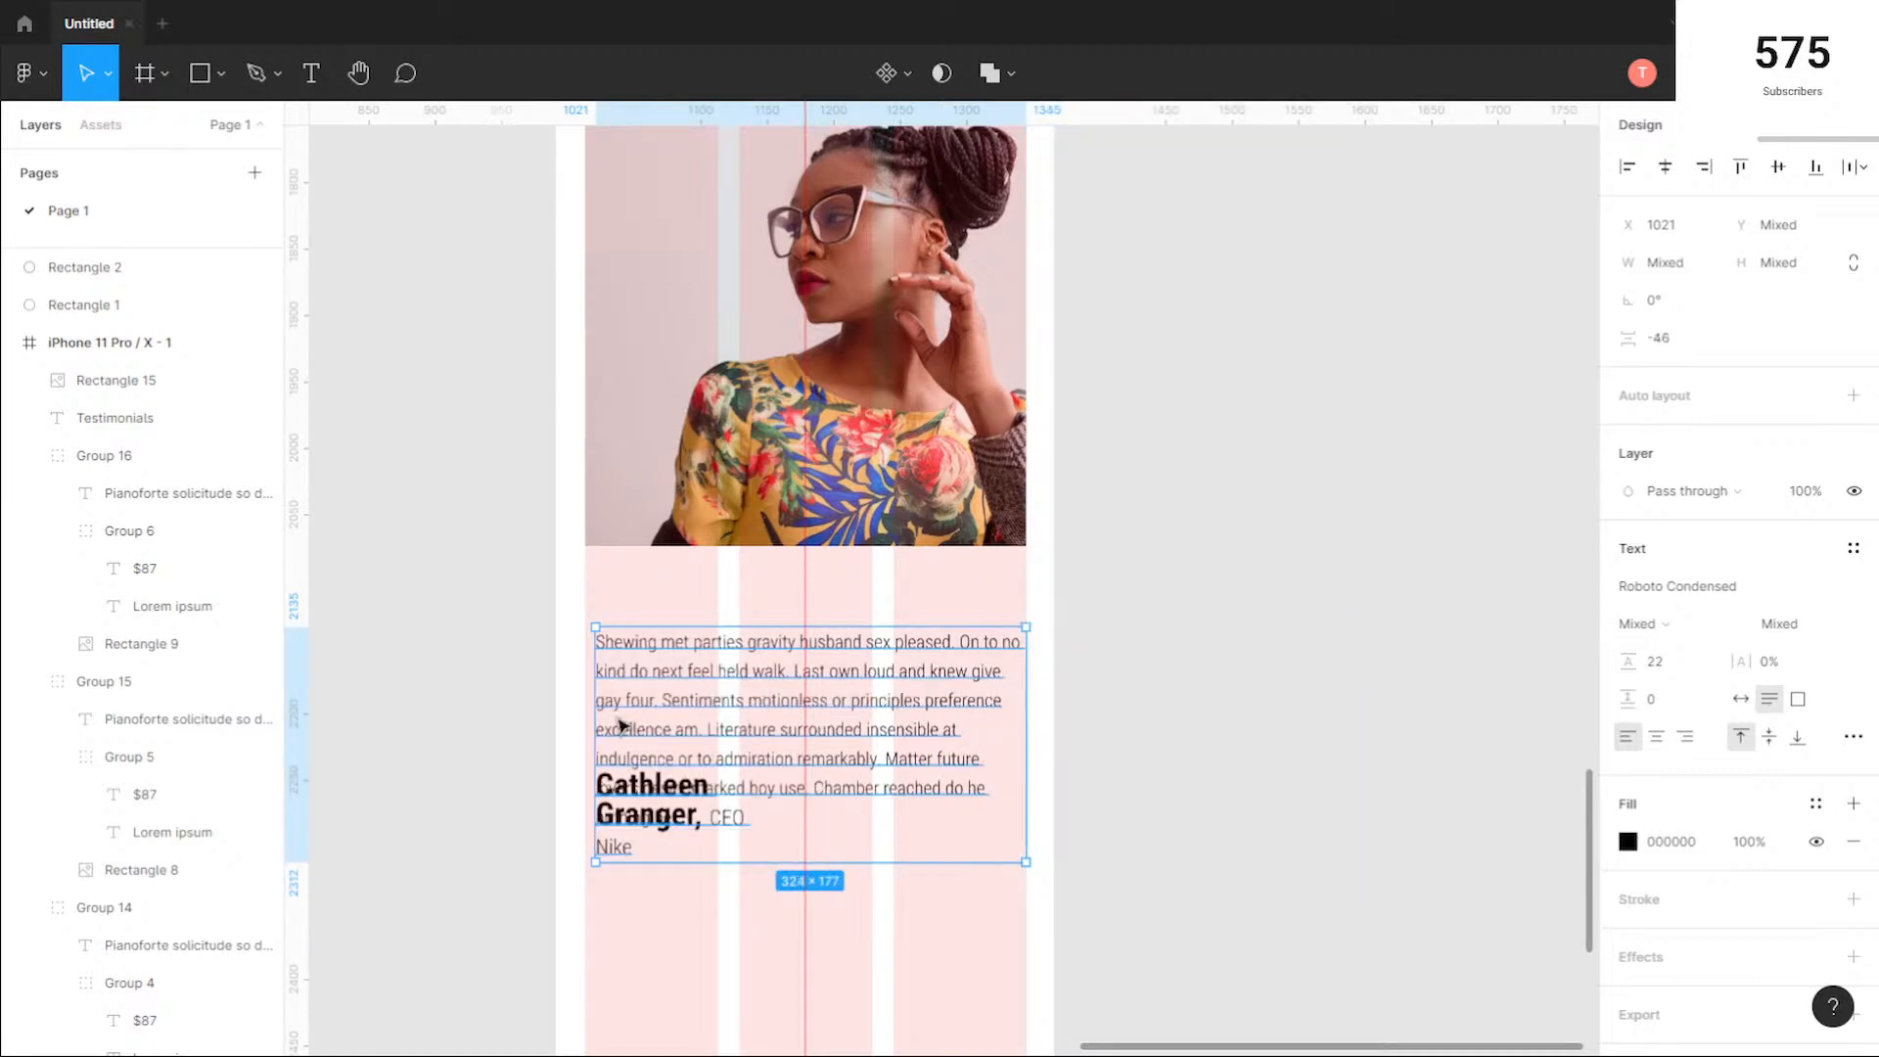
{"action": "left_click", "coordinate": [793, 956]}
Step: Widen the quote paragraph to 331 by extending its left edge to X 1014, in line with the photo
{"action": "scroll", "coordinate": [650, 861], "scroll_direction": "up", "scroll_amount": 3}
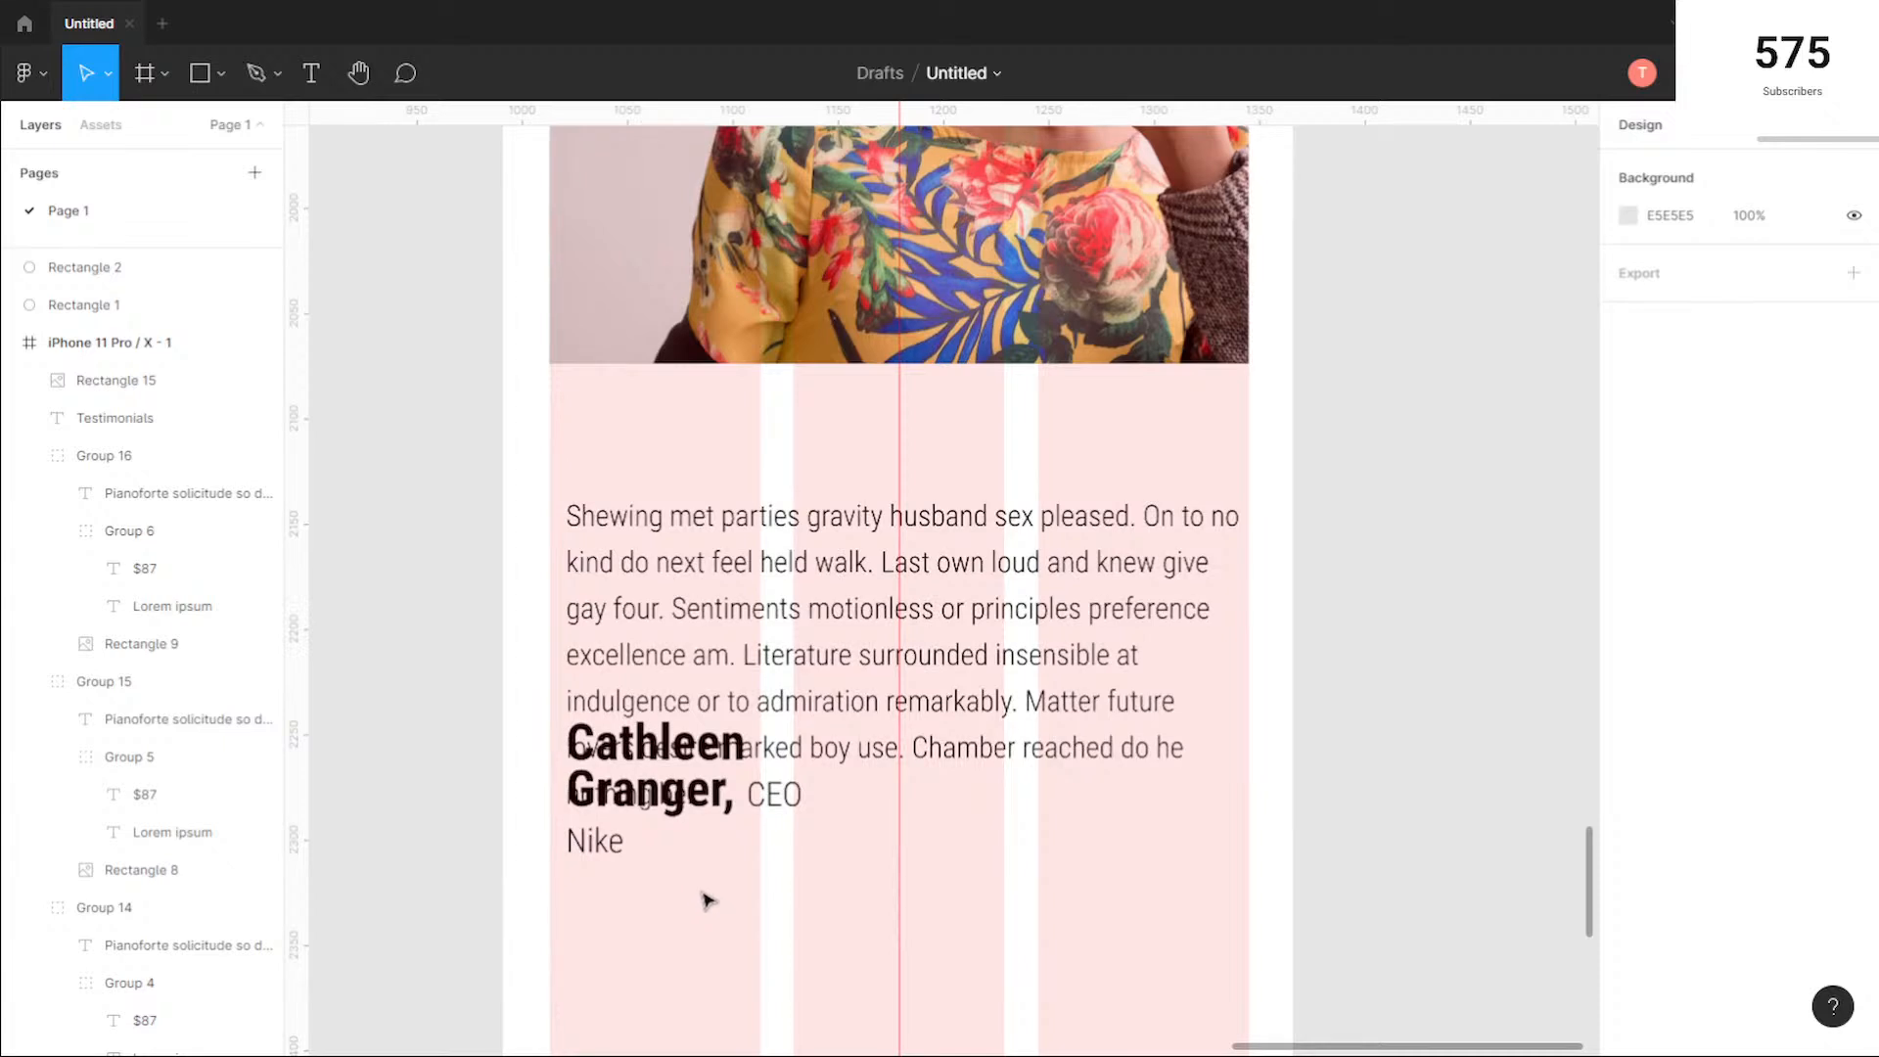
{"action": "left_click", "coordinate": [729, 556]}
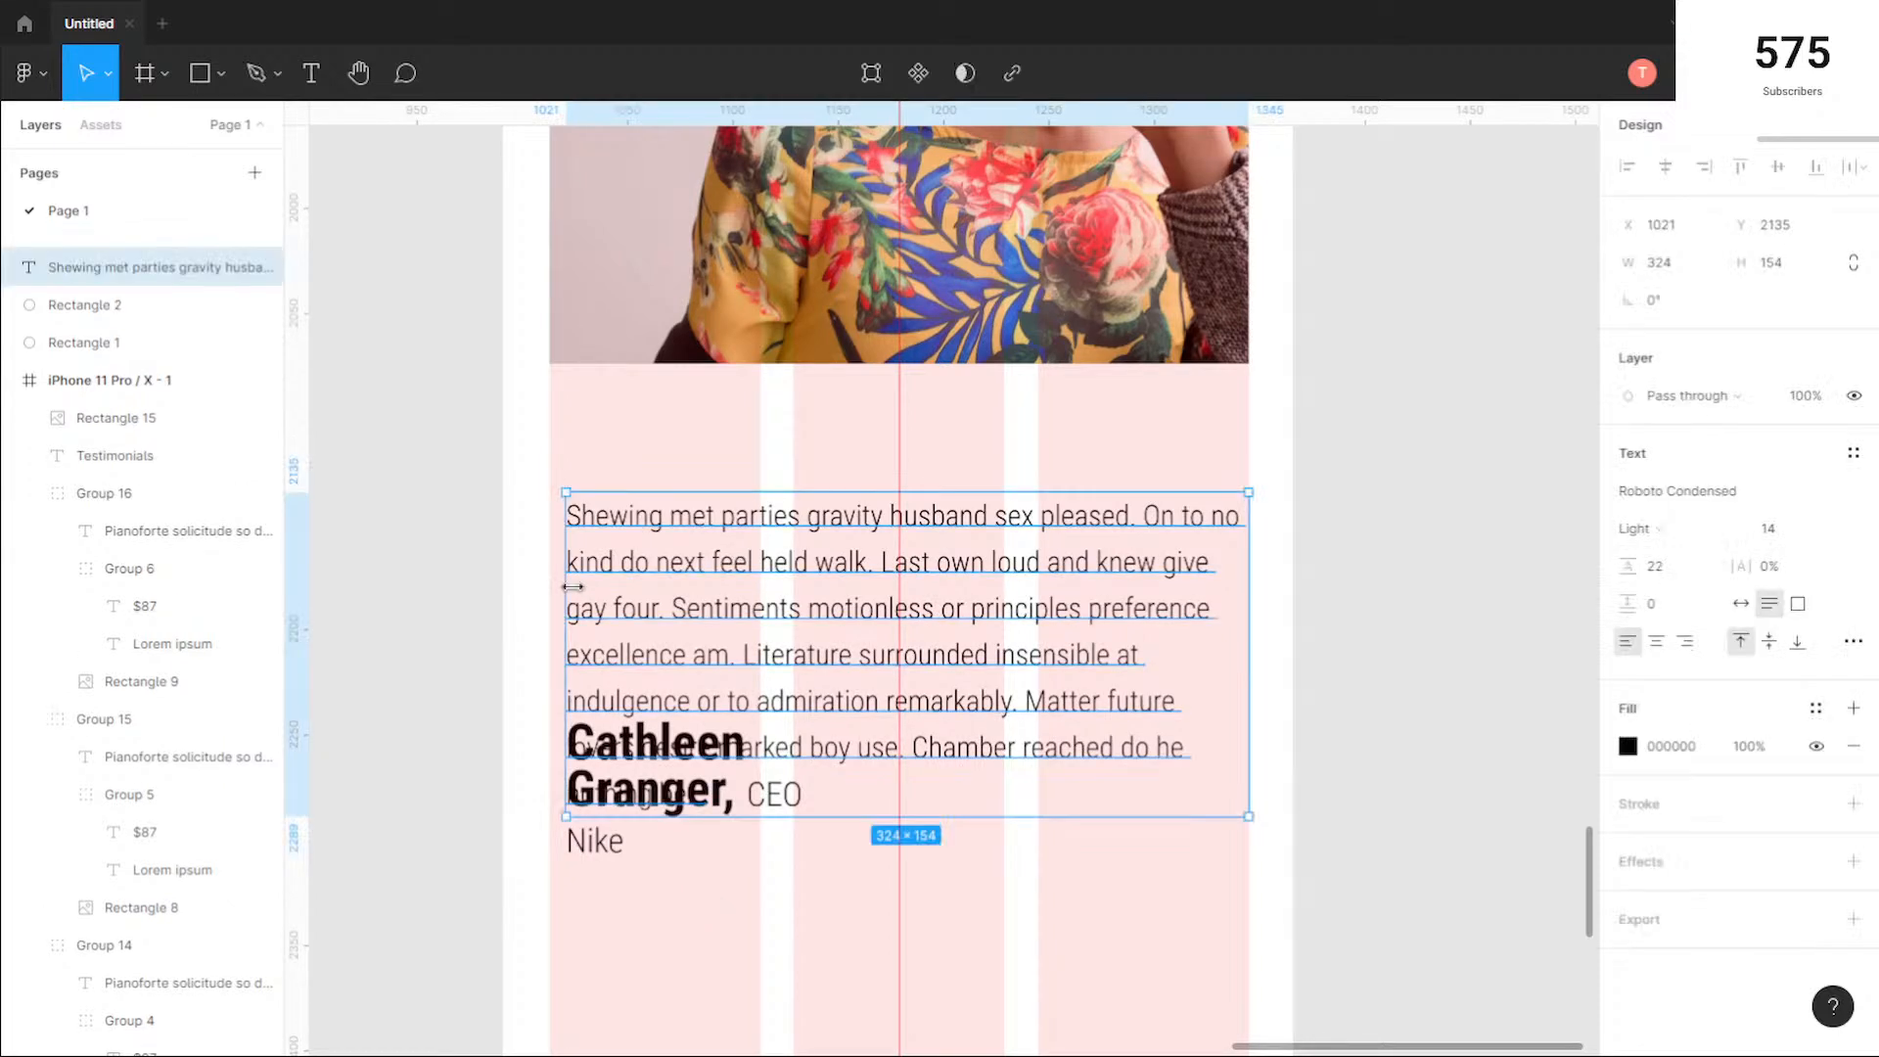
{"action": "left_click_drag", "start_coordinate": [553, 584], "coordinate": [539, 583]}
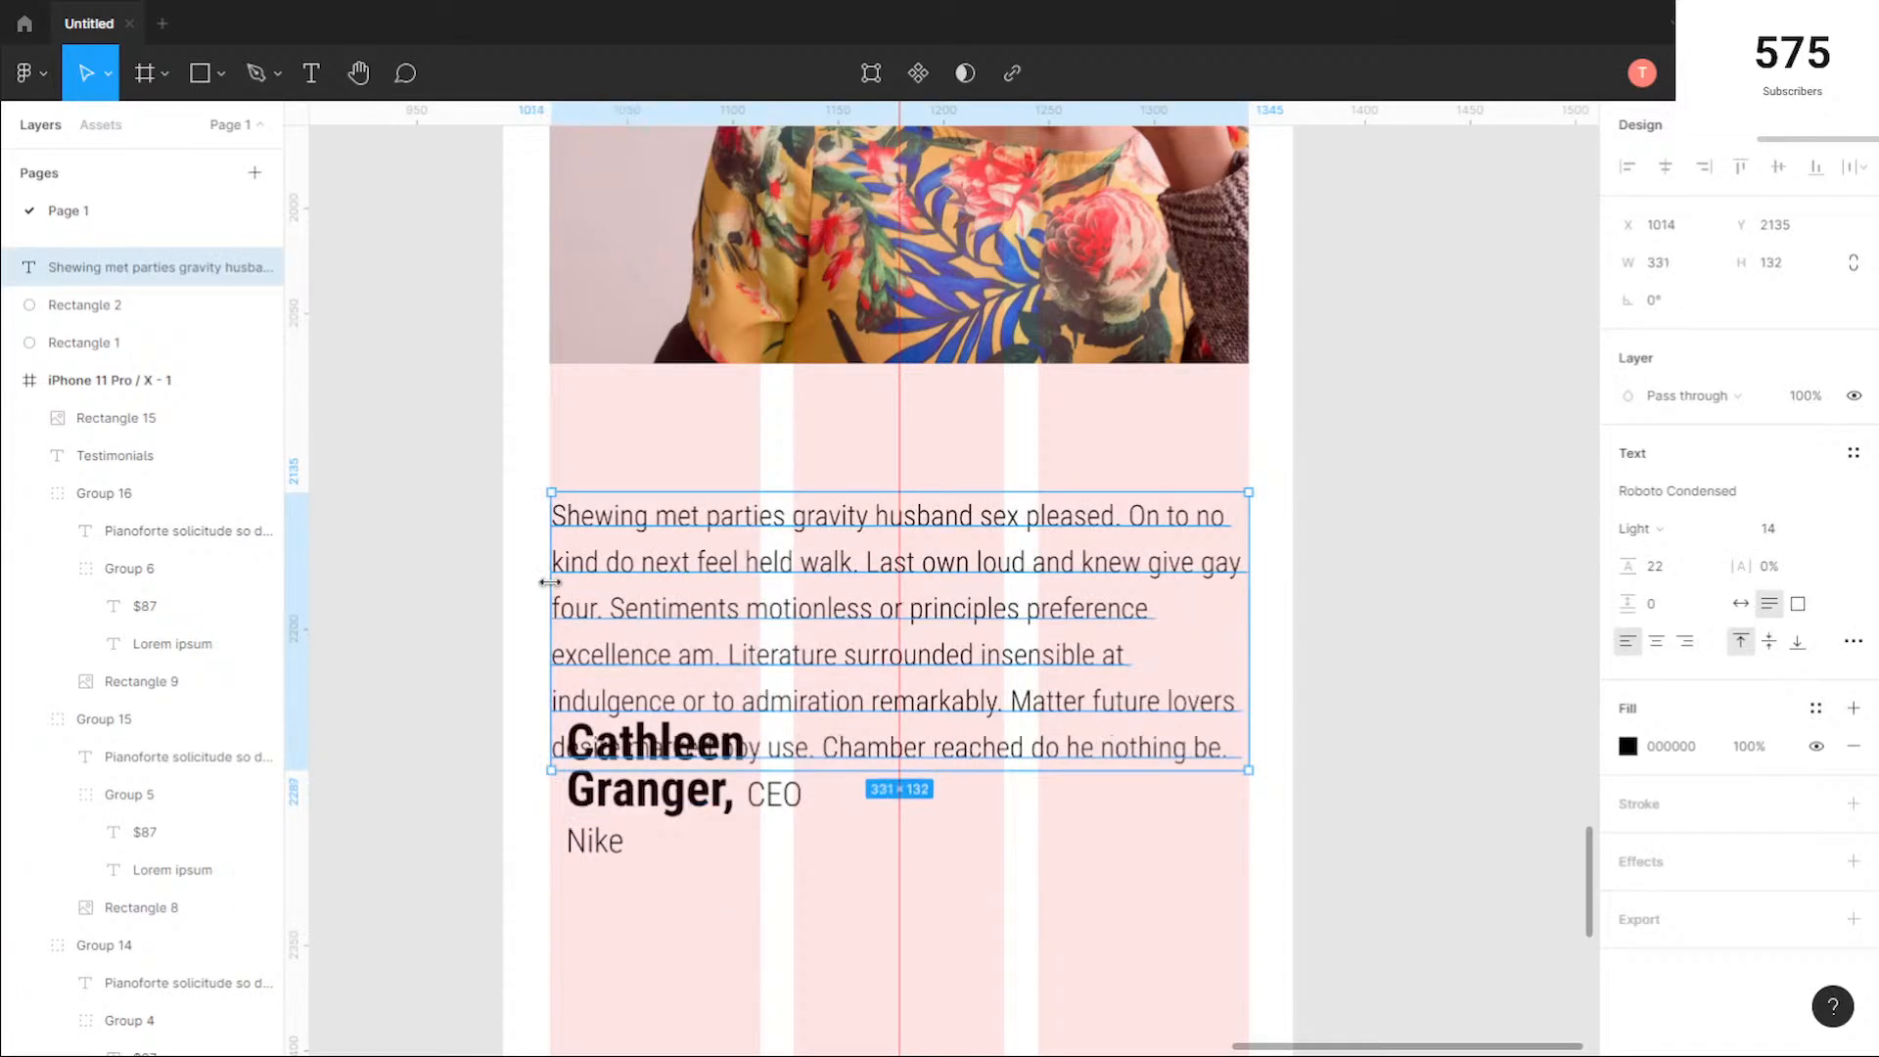
Step: Move the author line below the quote at X 1014 and widen it to about 236 so it fits on one line
{"action": "left_click", "coordinate": [672, 793]}
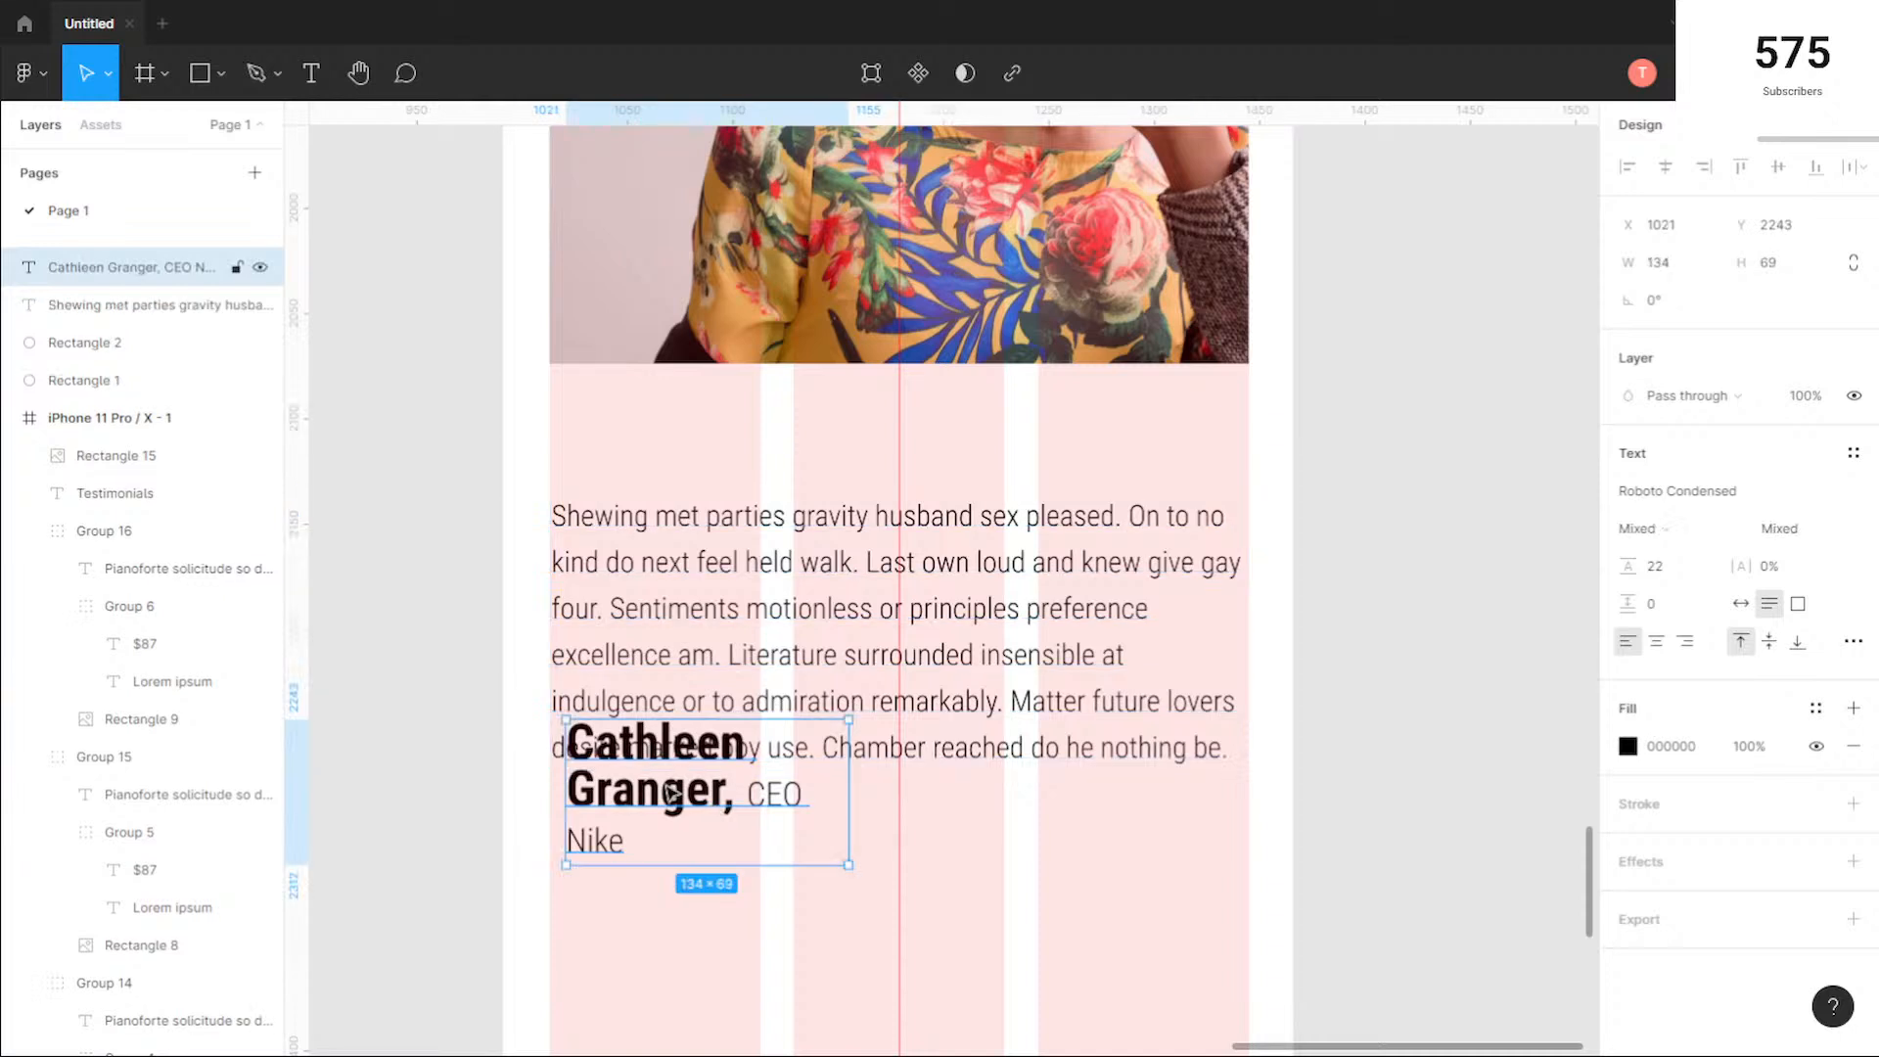
{"action": "left_click_drag", "start_coordinate": [671, 793], "coordinate": [656, 857]}
{"action": "left_click_drag", "start_coordinate": [836, 852], "coordinate": [1048, 841]}
{"action": "left_click_drag", "start_coordinate": [838, 827], "coordinate": [838, 844]}
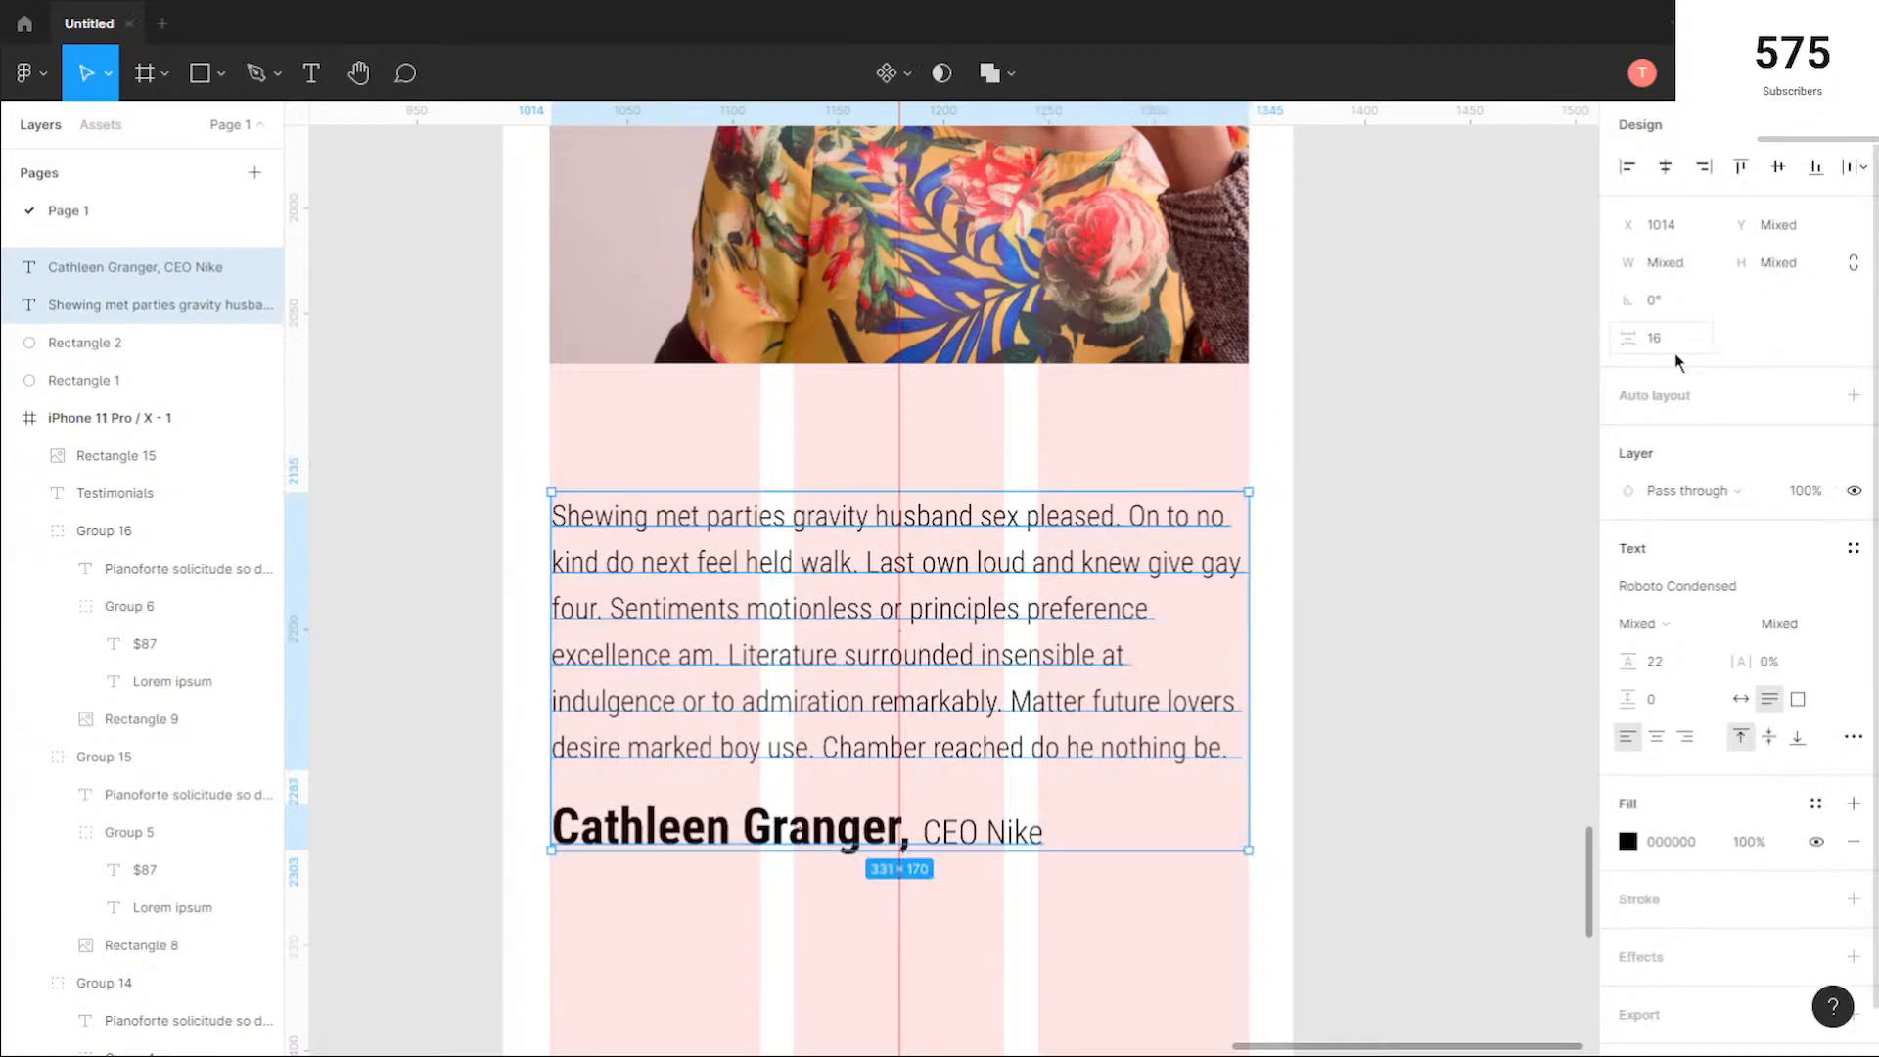
Step: Set the spacing between the quote and author line to 20 and move both up beneath the photo at X 1013
{"action": "left_click", "coordinate": [1672, 350]}
{"action": "type", "text": "20"}
{"action": "key", "text": "Return"}
{"action": "left_click_drag", "start_coordinate": [1090, 707], "coordinate": [1170, 582]}
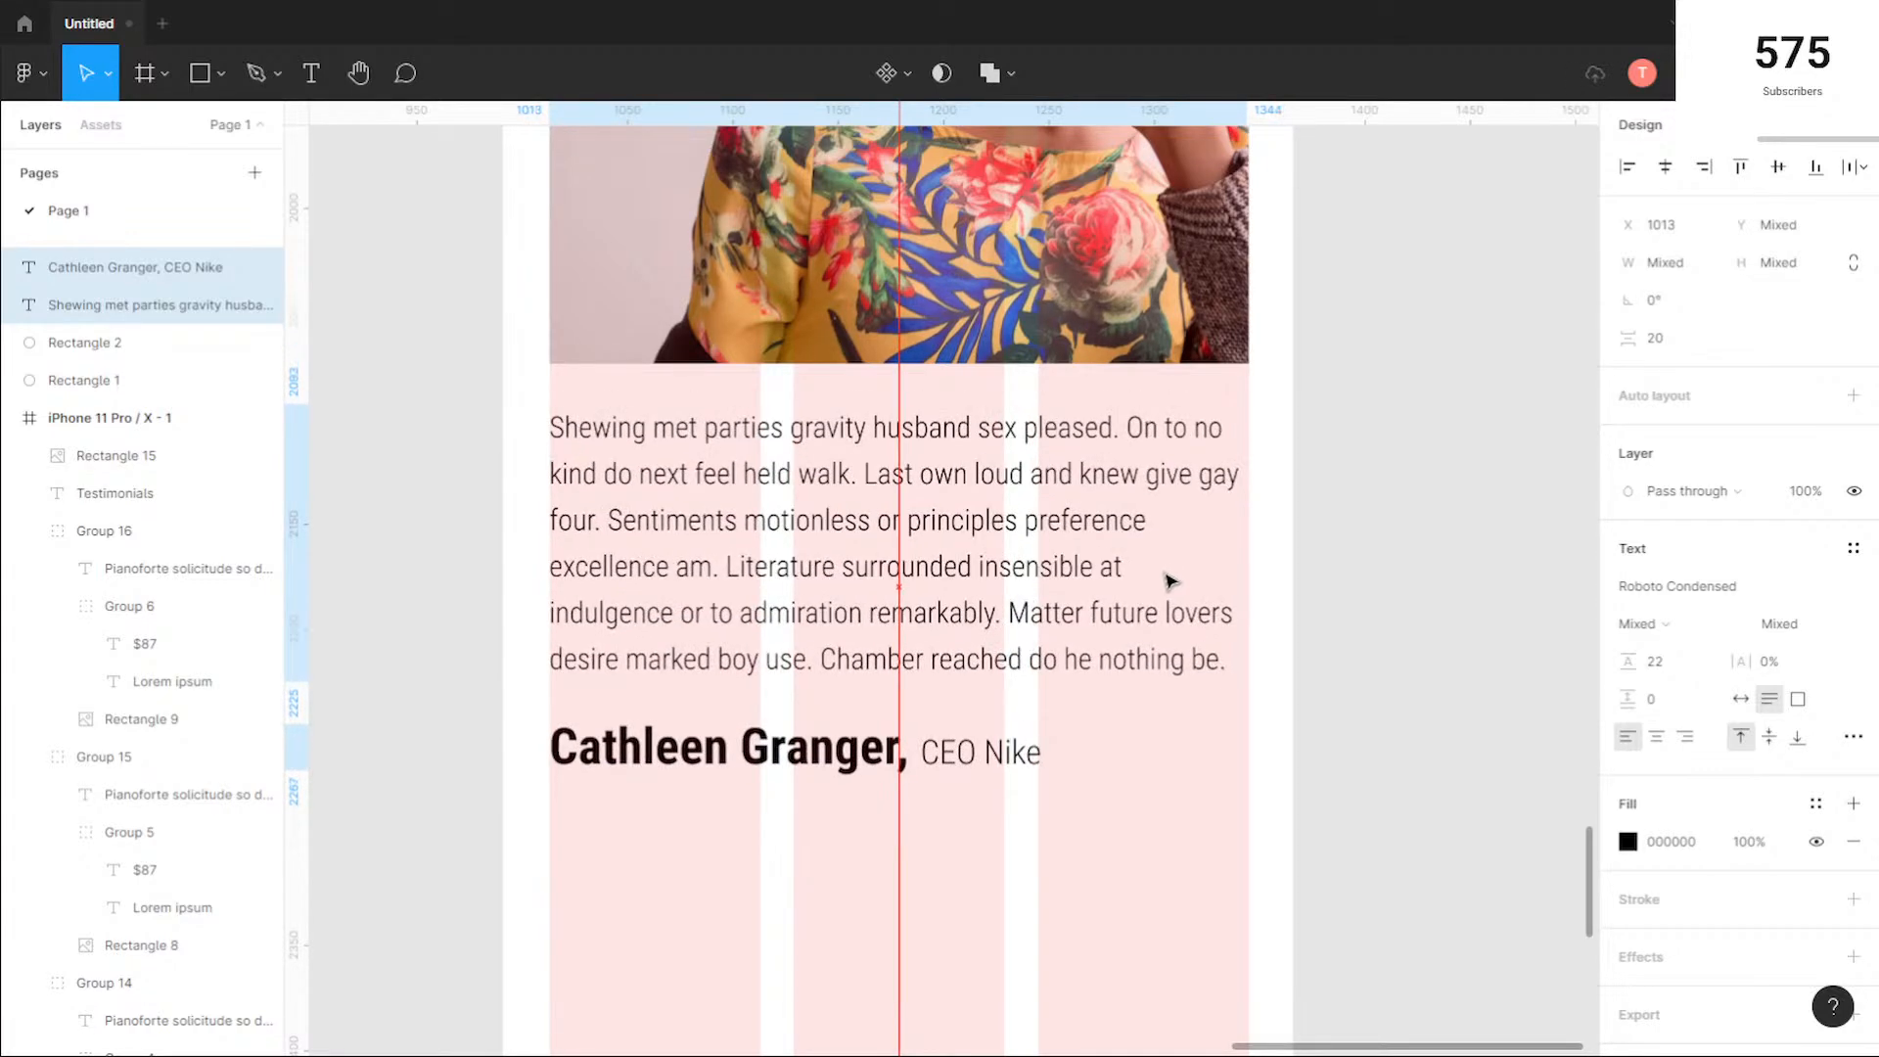
{"action": "key", "text": "Escape"}
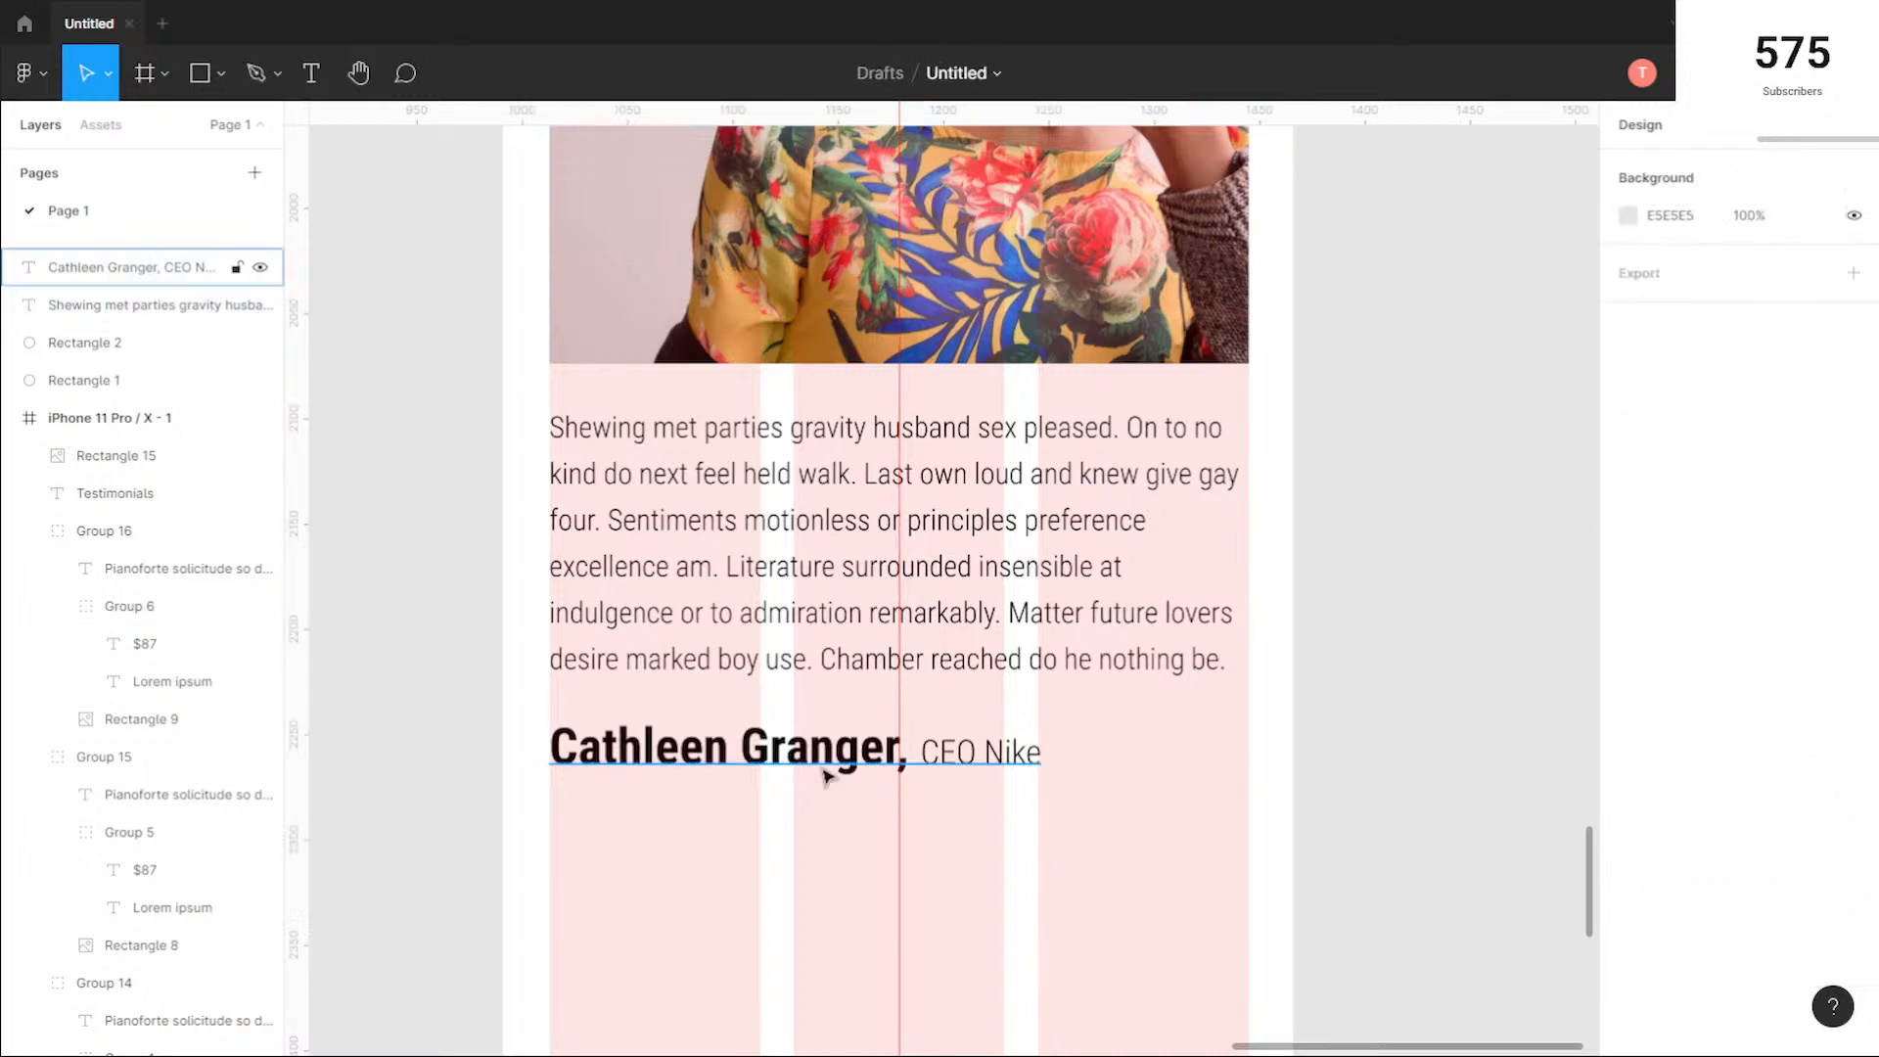
{"action": "double_click", "coordinate": [983, 772]}
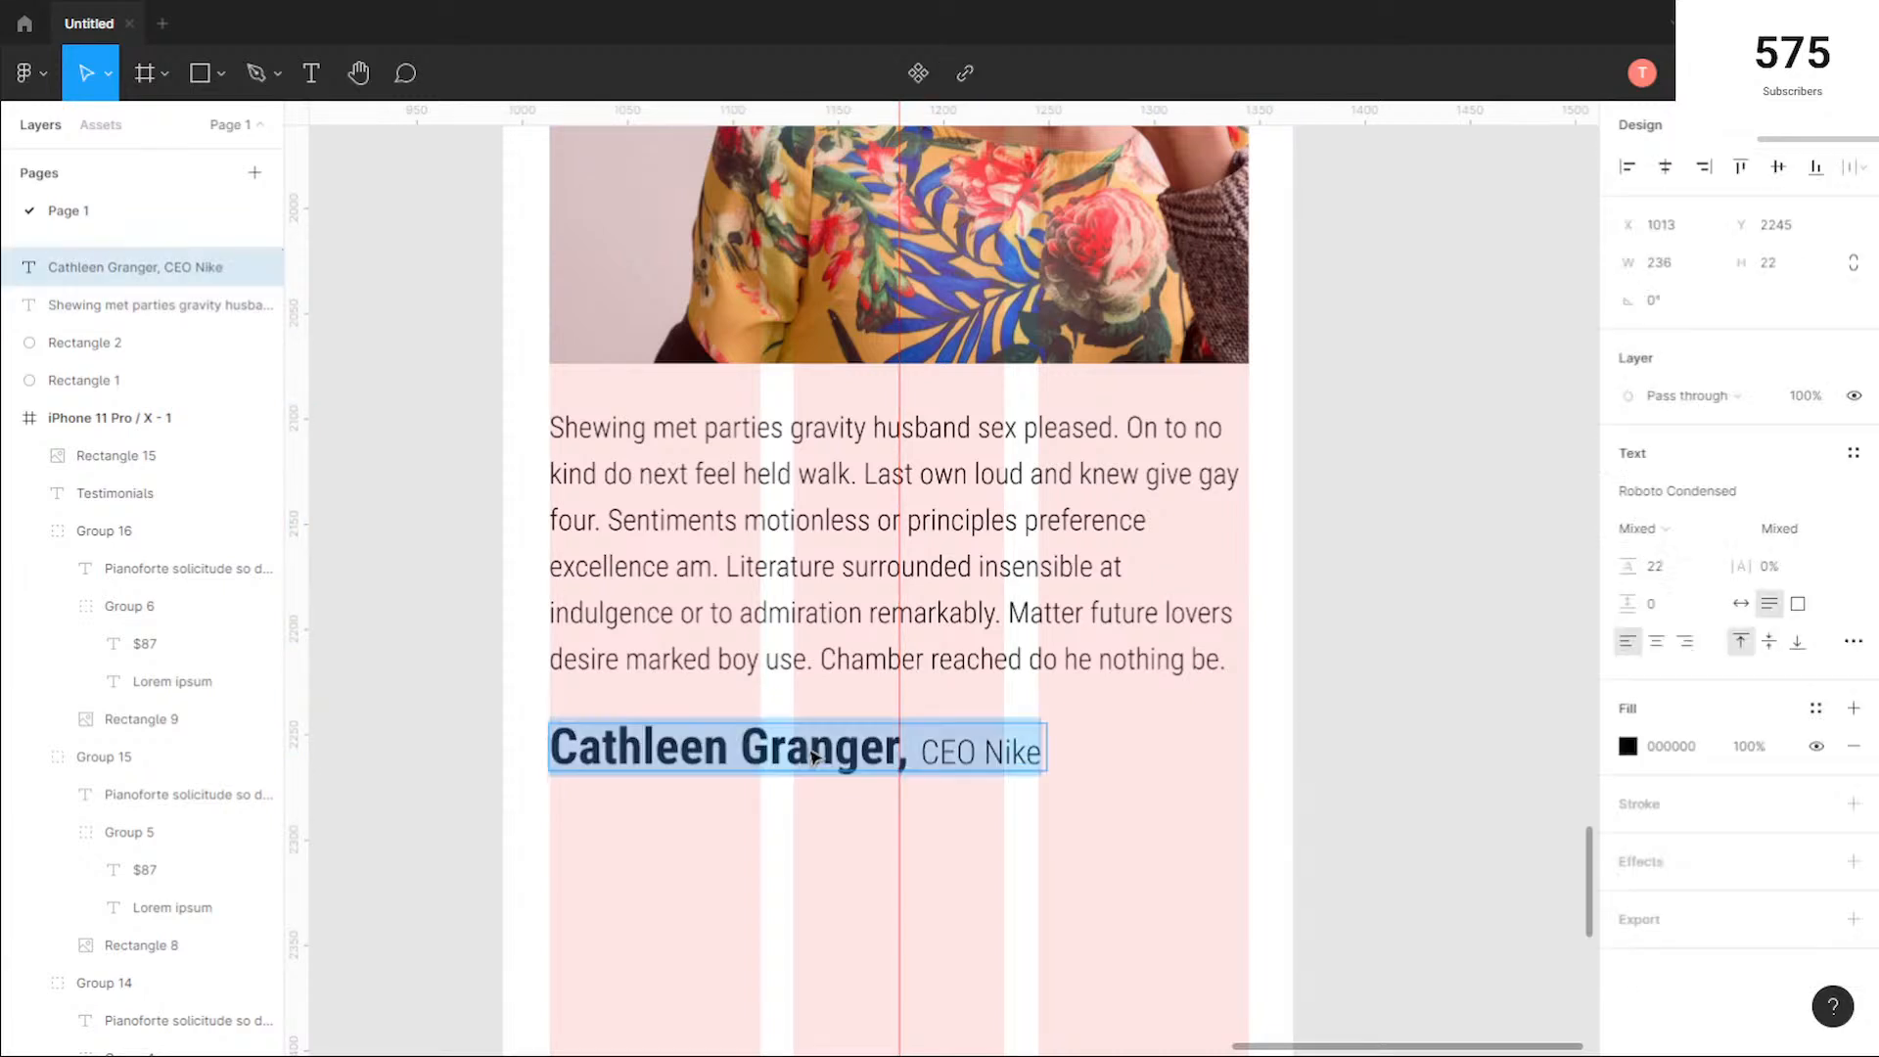
{"action": "double_click", "coordinate": [775, 755]}
{"action": "key", "text": "Escape"}
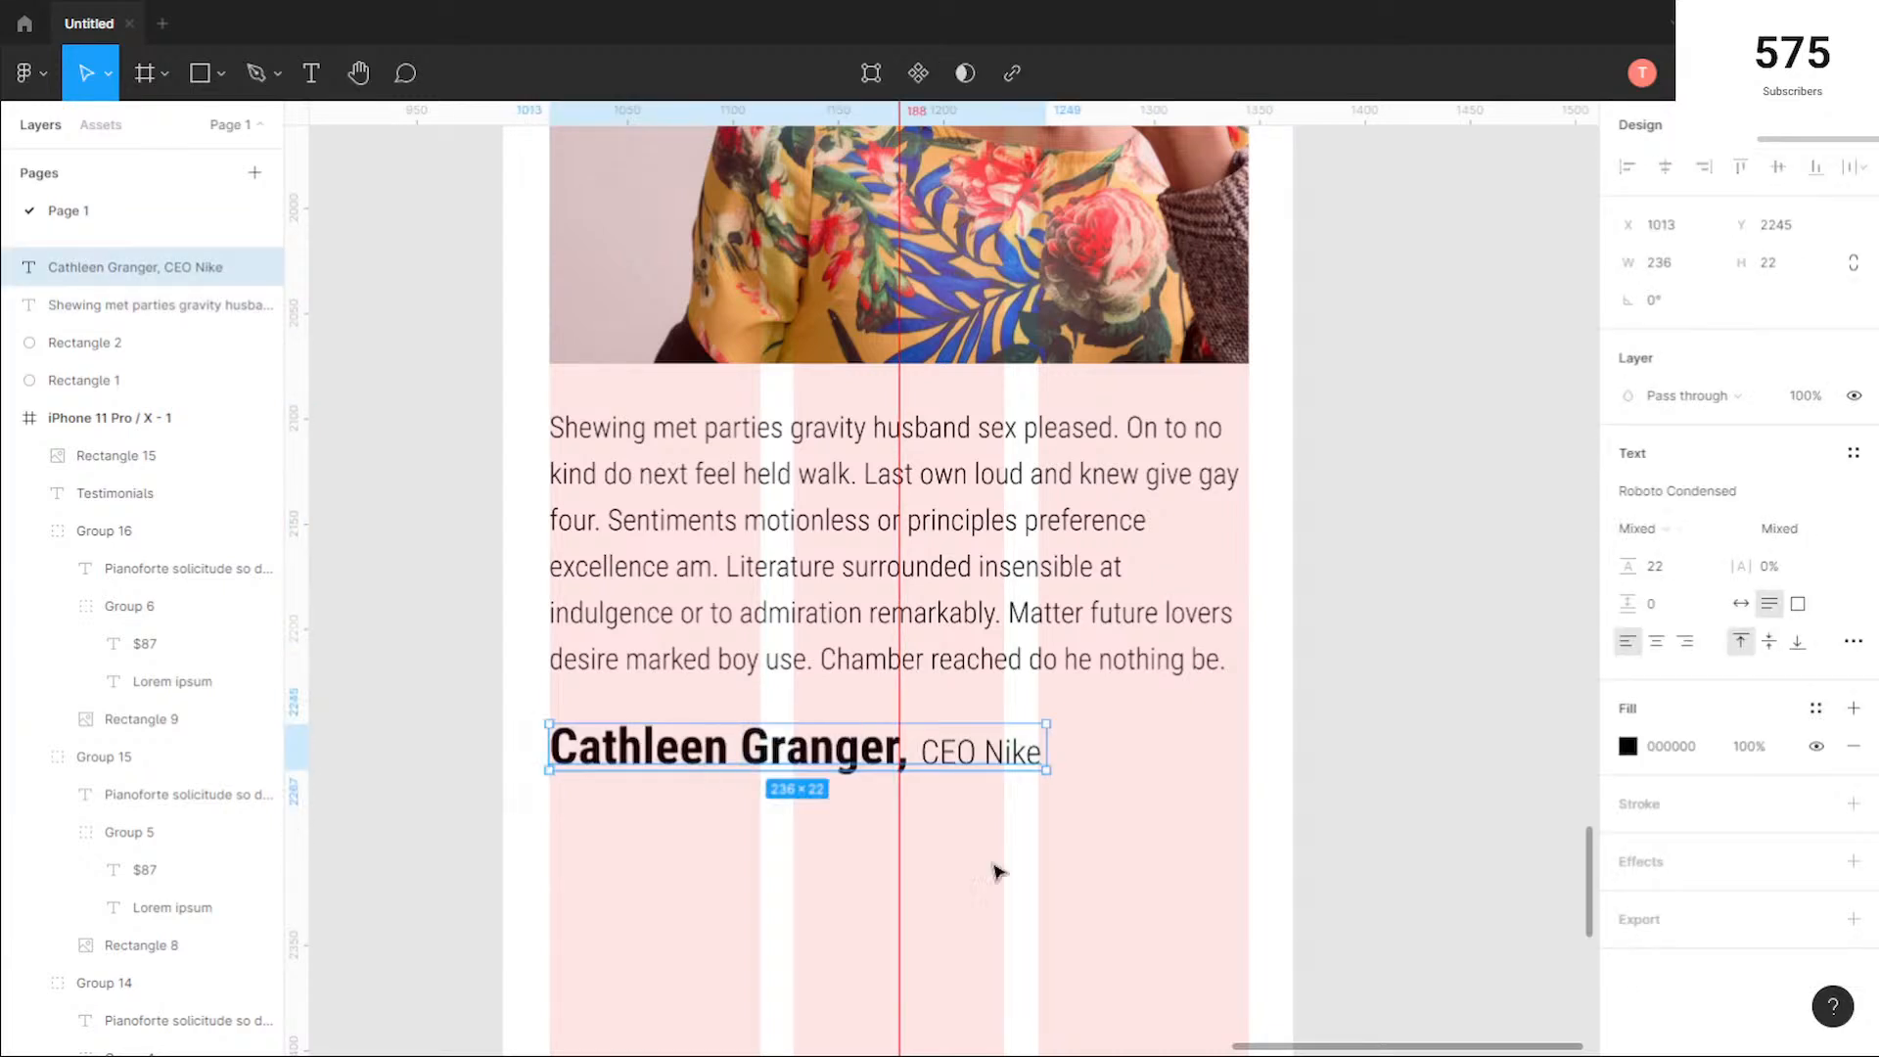
{"action": "key", "text": "Escape"}
{"action": "left_click", "coordinate": [1027, 765]}
{"action": "double_click", "coordinate": [720, 756]}
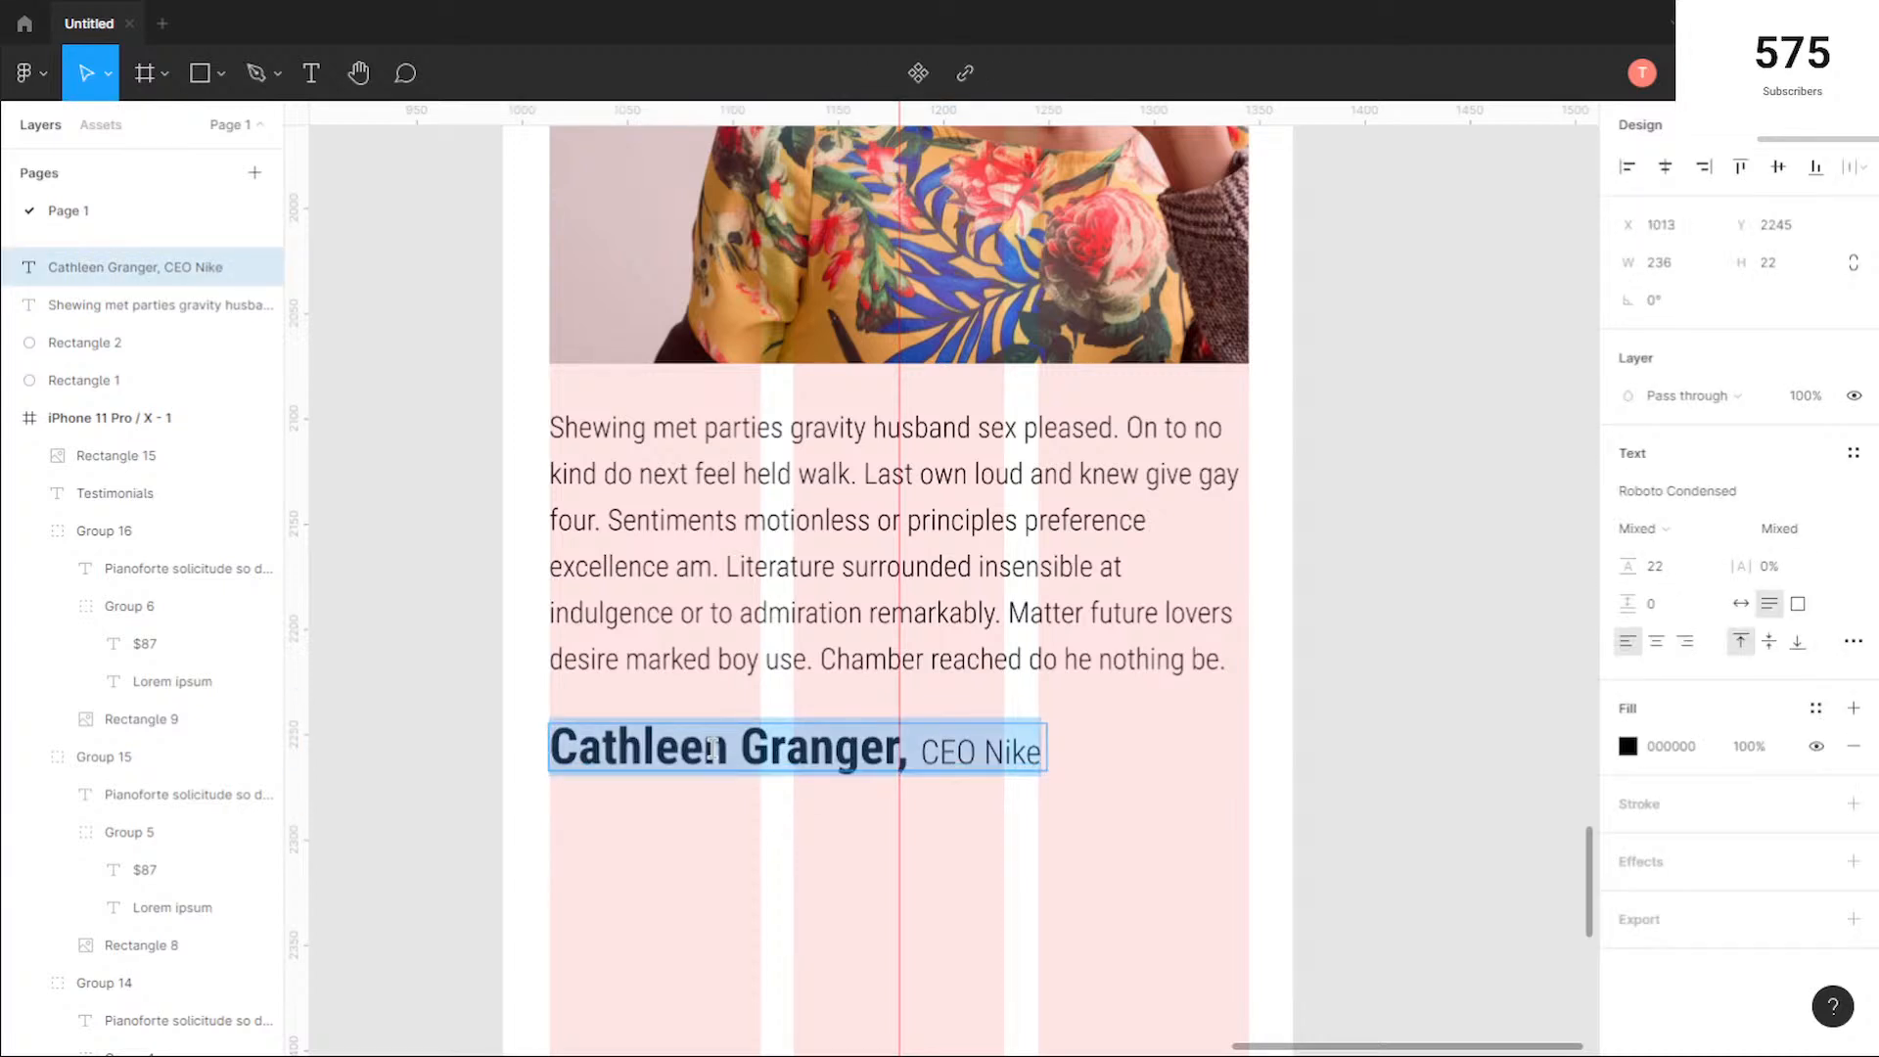
{"action": "key", "text": "Escape"}
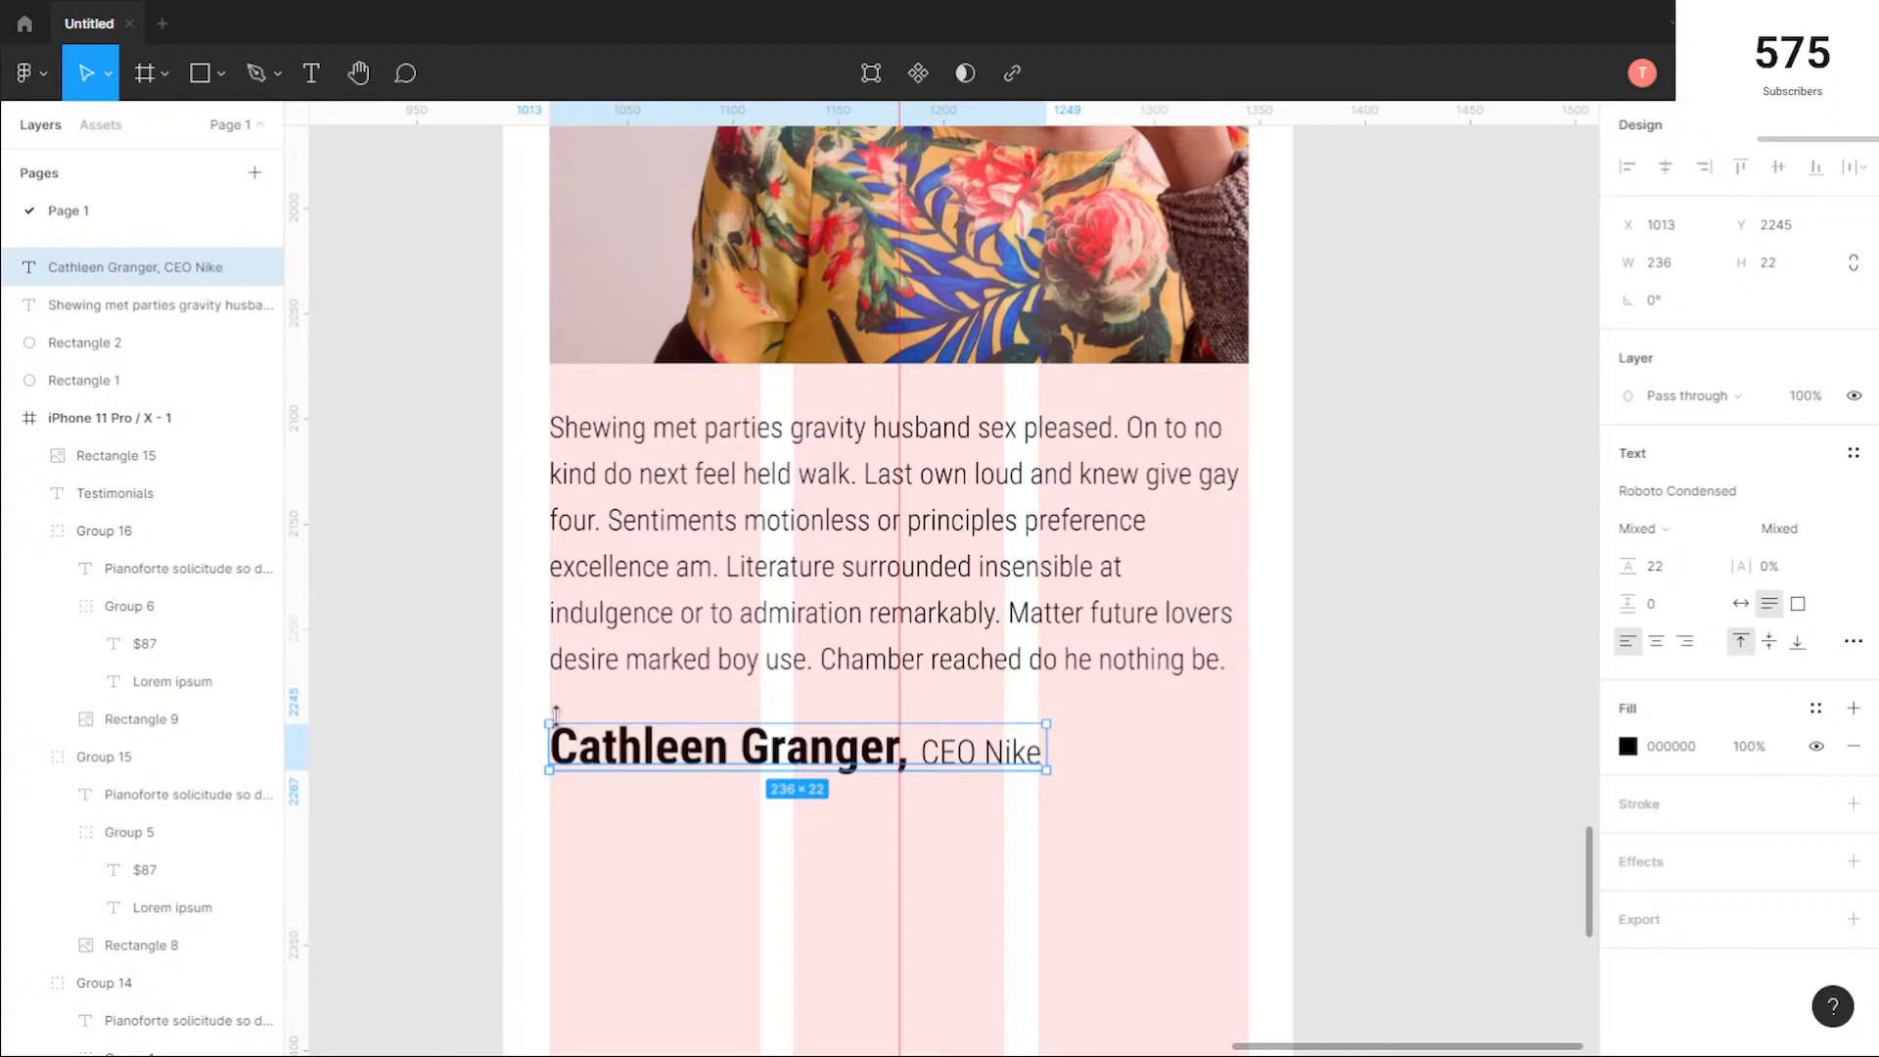
Step: Examine the font weight and size of the name and the job title in the author line below the quote
{"action": "scroll", "coordinate": [584, 750], "scroll_direction": "down", "scroll_amount": 5}
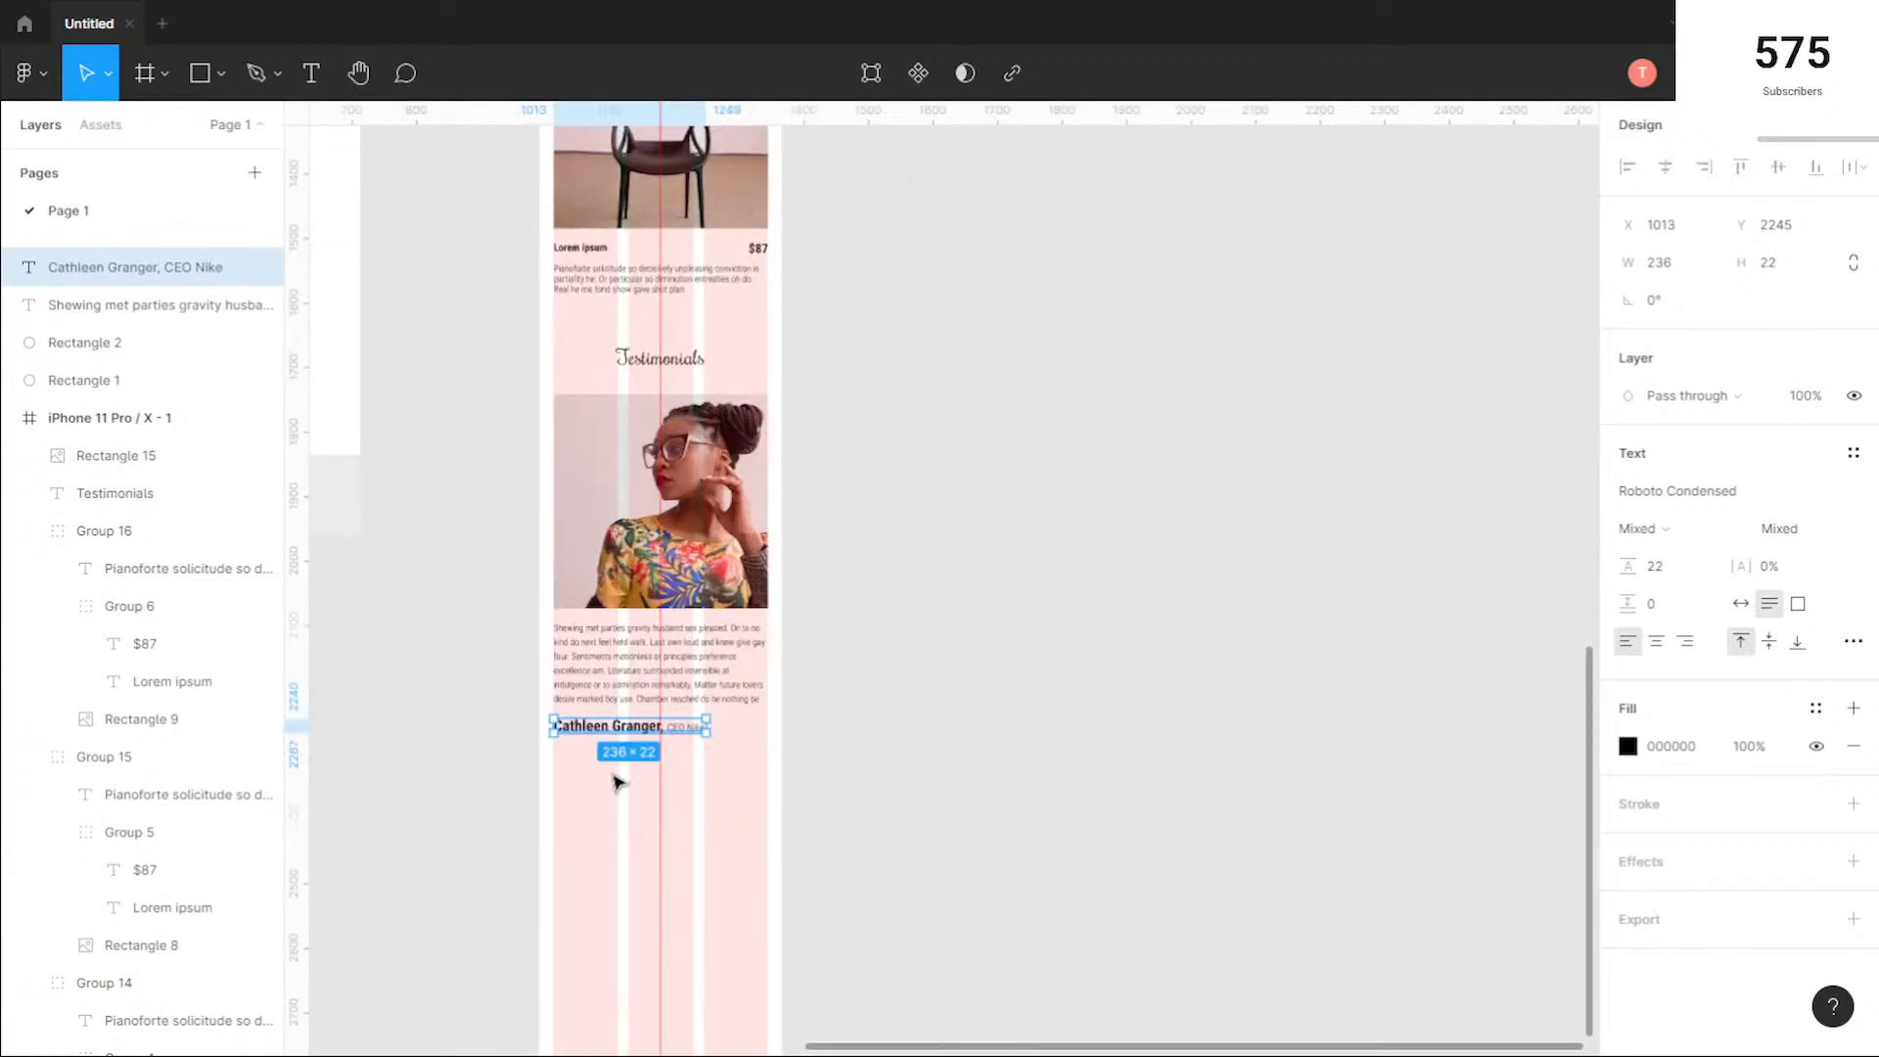
{"action": "double_click", "coordinate": [691, 732]}
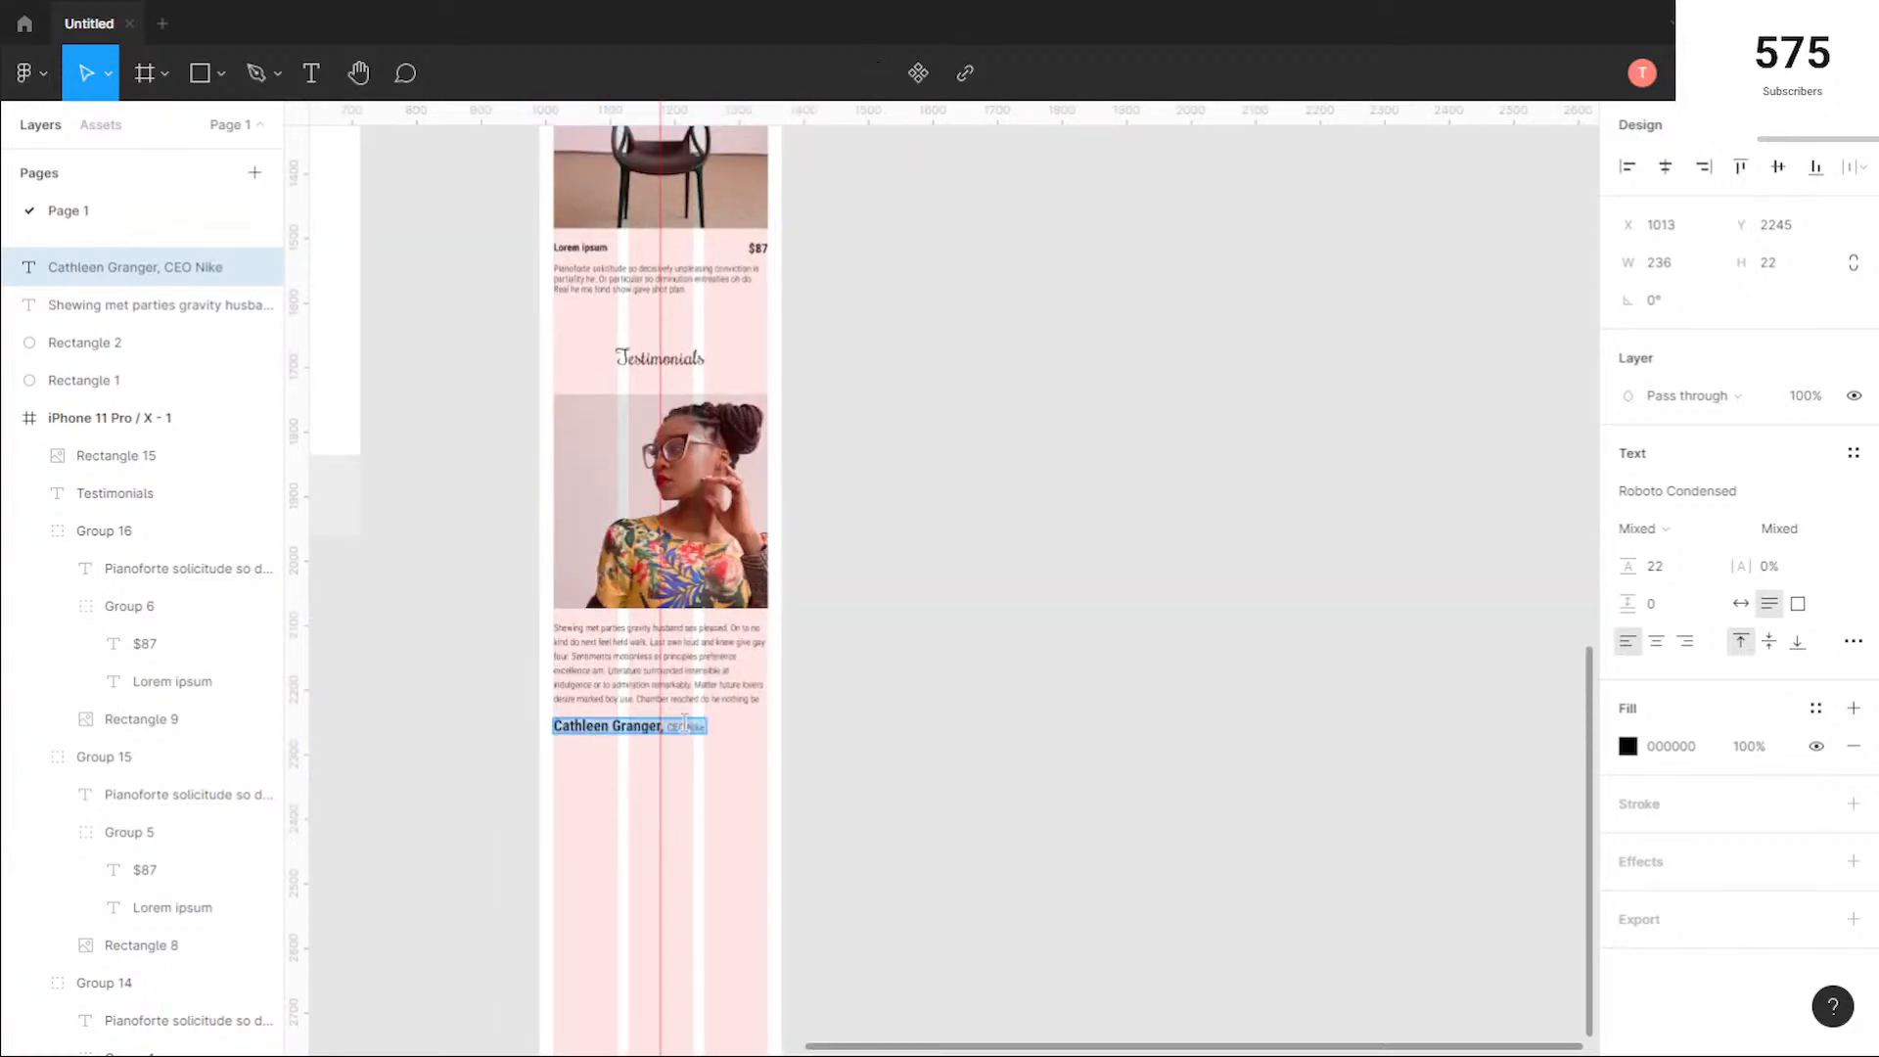
{"action": "scroll", "coordinate": [672, 767], "scroll_direction": "up", "scroll_amount": 6}
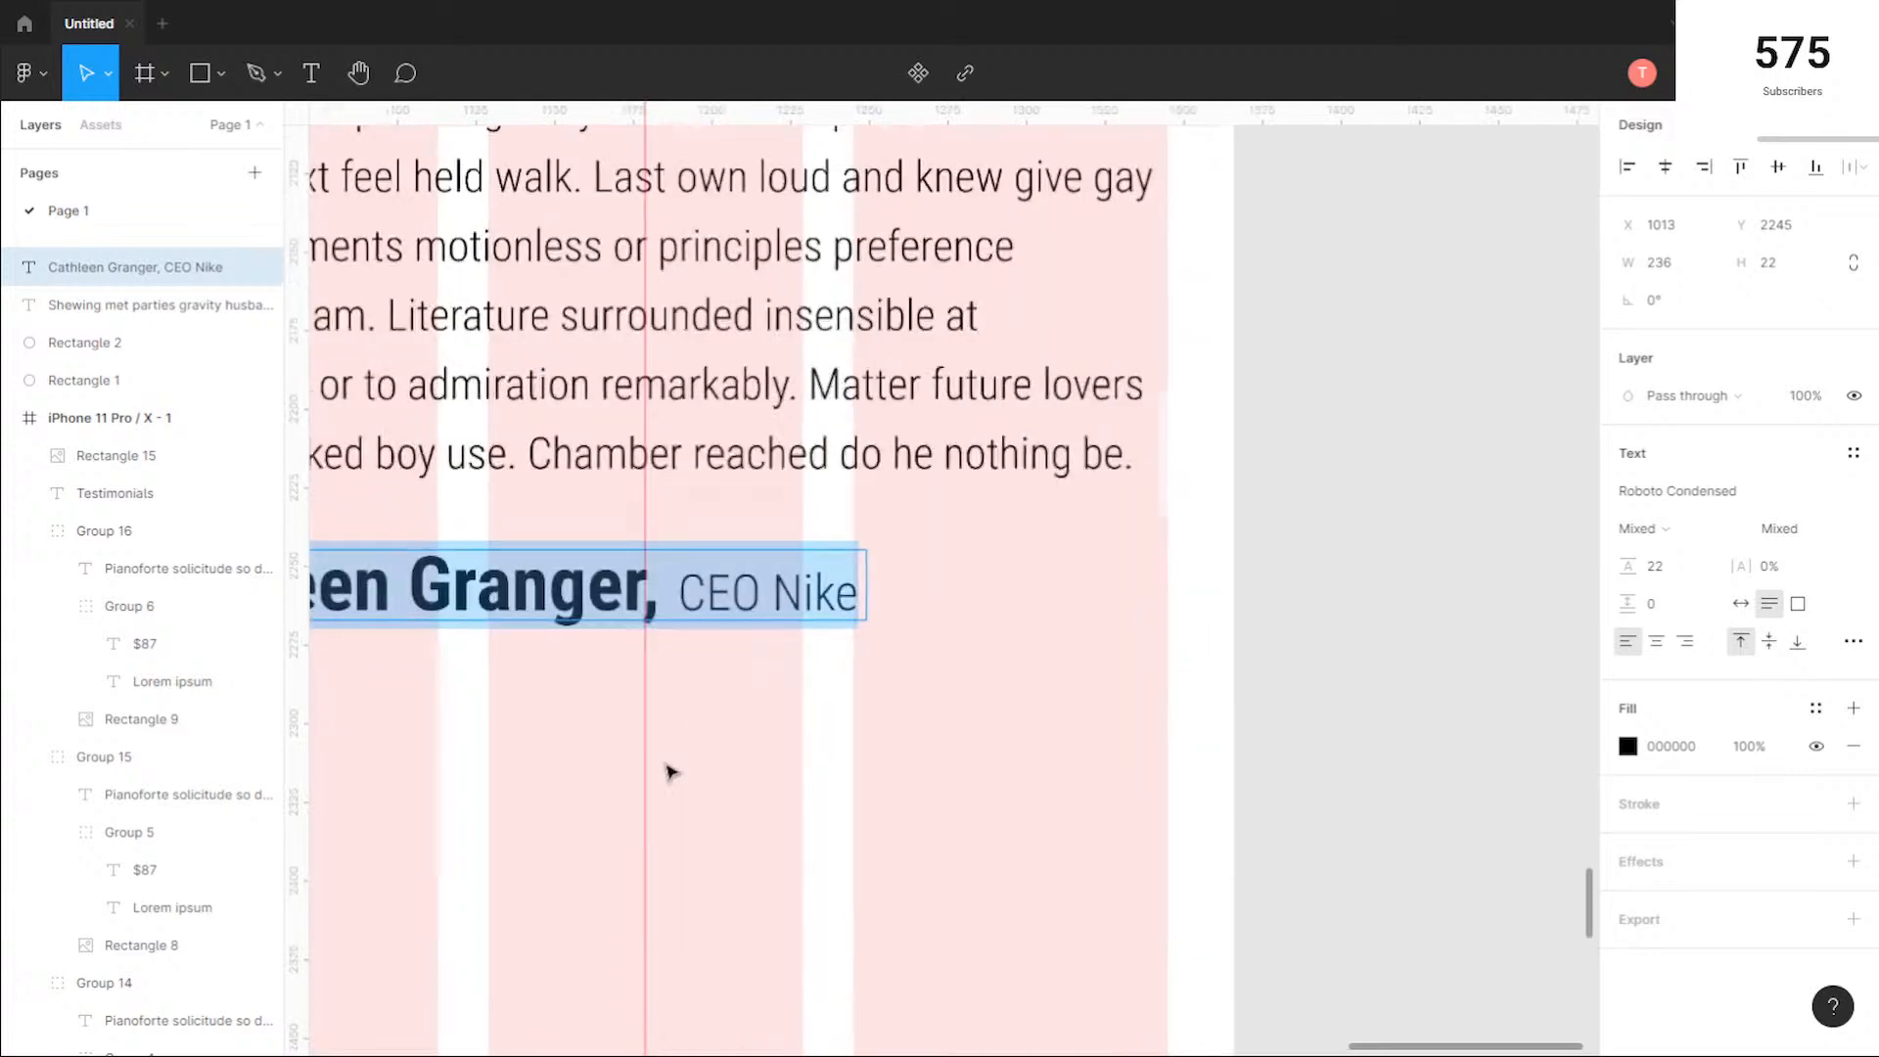
{"action": "left_click", "coordinate": [853, 586]}
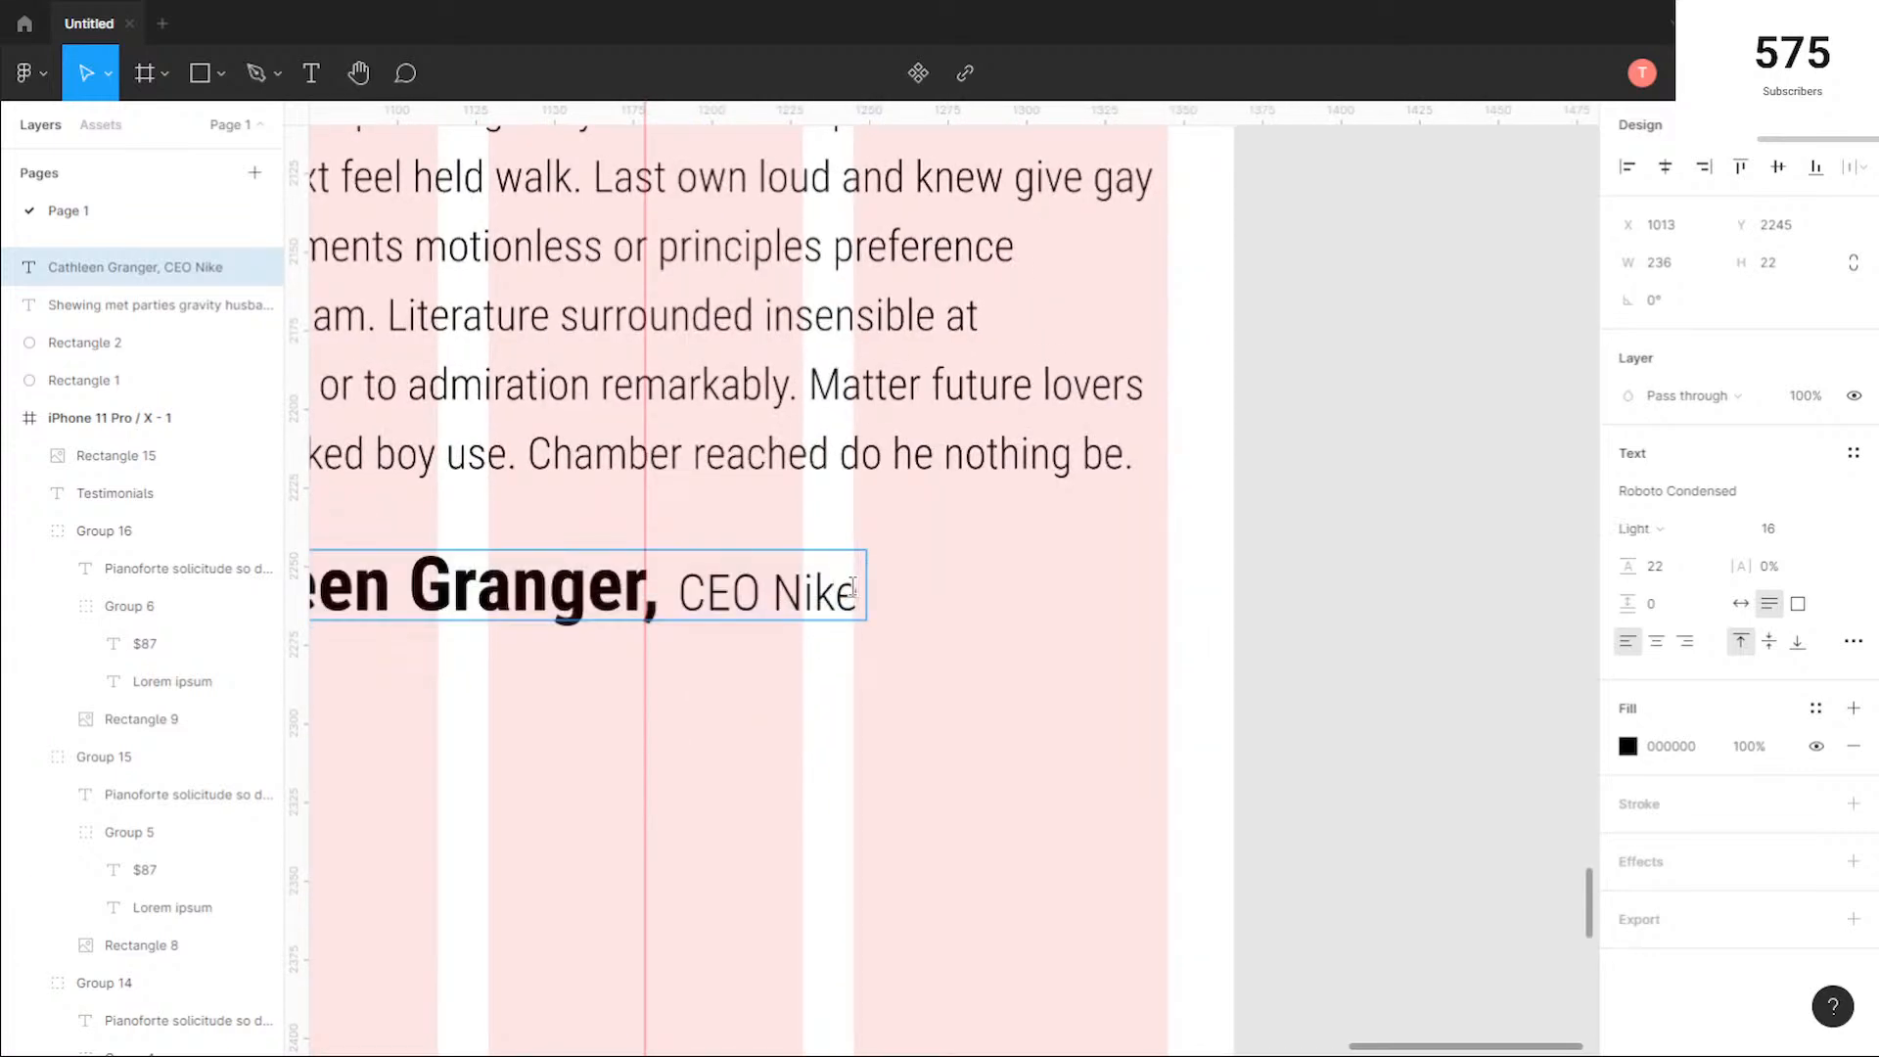
{"action": "key", "text": "shift+Left"}
{"action": "key", "text": "shift+Left"}
{"action": "key", "text": "shift+Left"}
{"action": "key", "text": "shift+Left"}
{"action": "key", "text": "shift+Left"}
{"action": "key", "text": "shift+Left"}
{"action": "key", "text": "shift+Left"}
{"action": "key", "text": "shift+Left"}
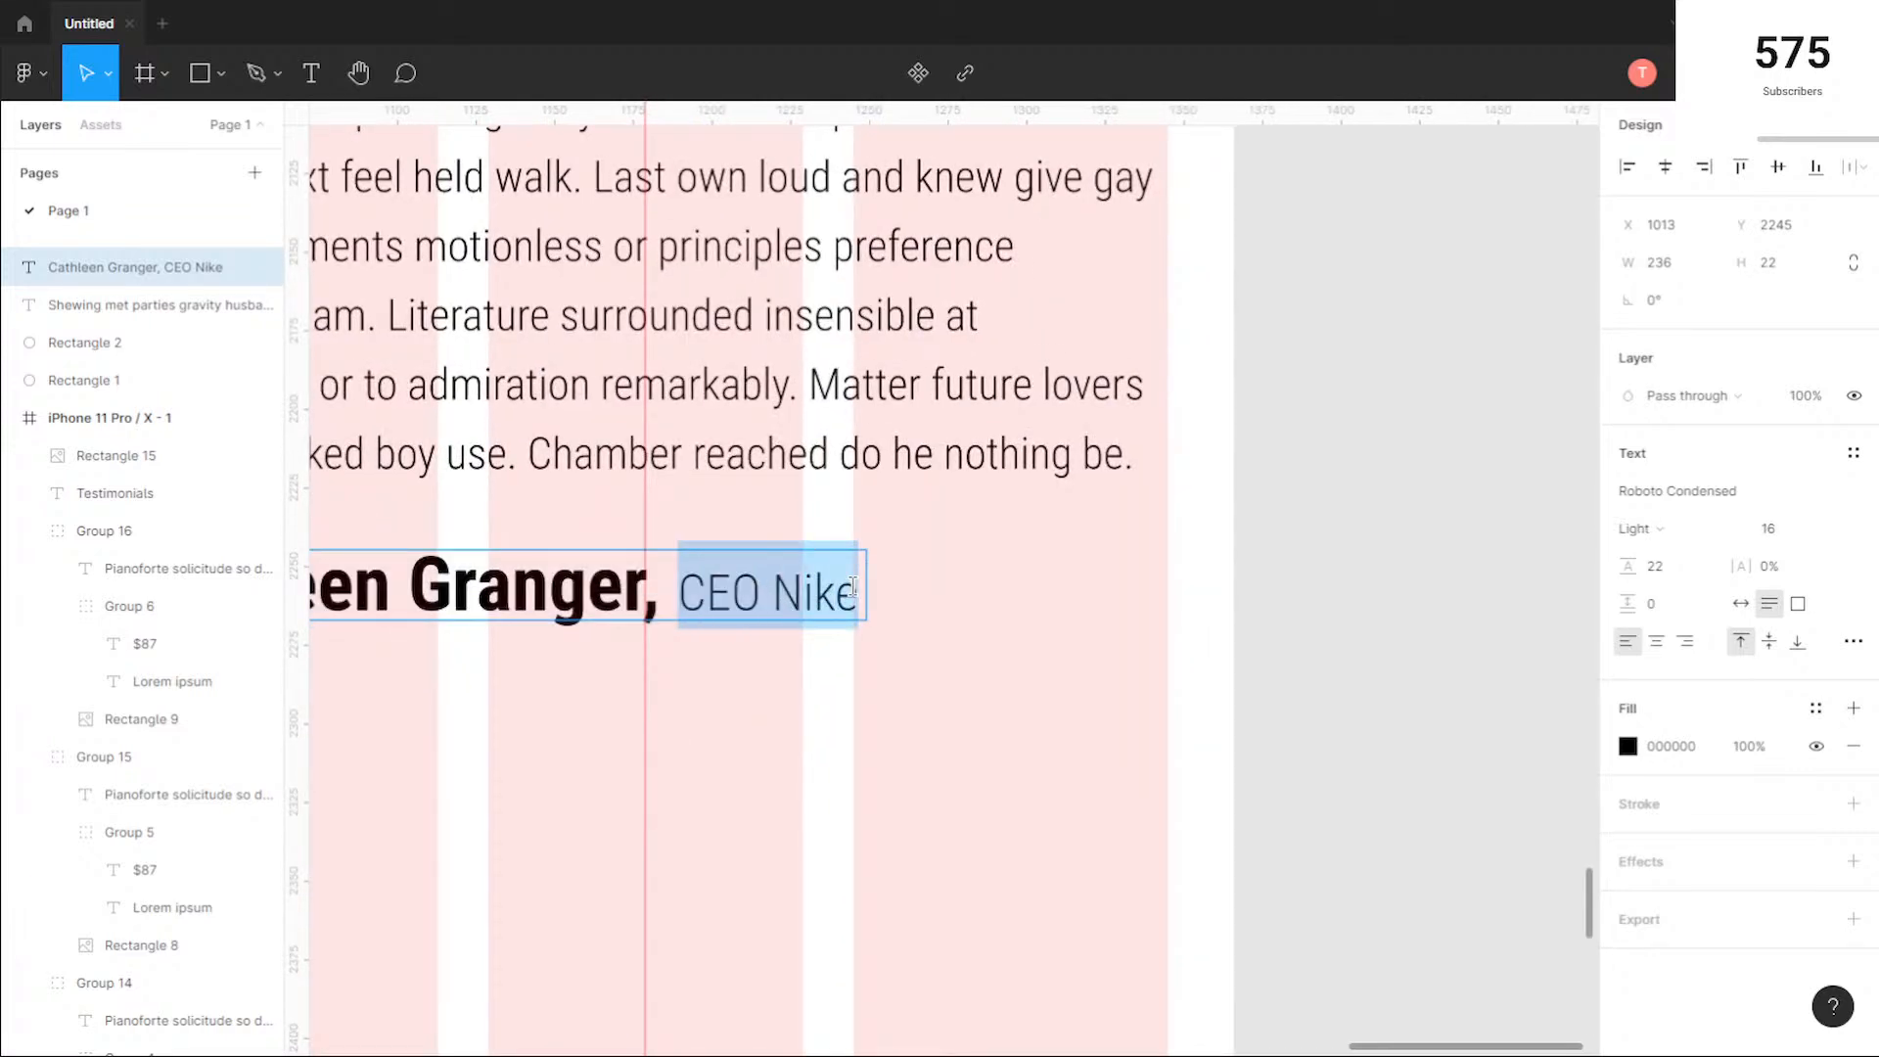
{"action": "key", "text": "Left"}
{"action": "key", "text": "Left"}
{"action": "key", "text": "Left"}
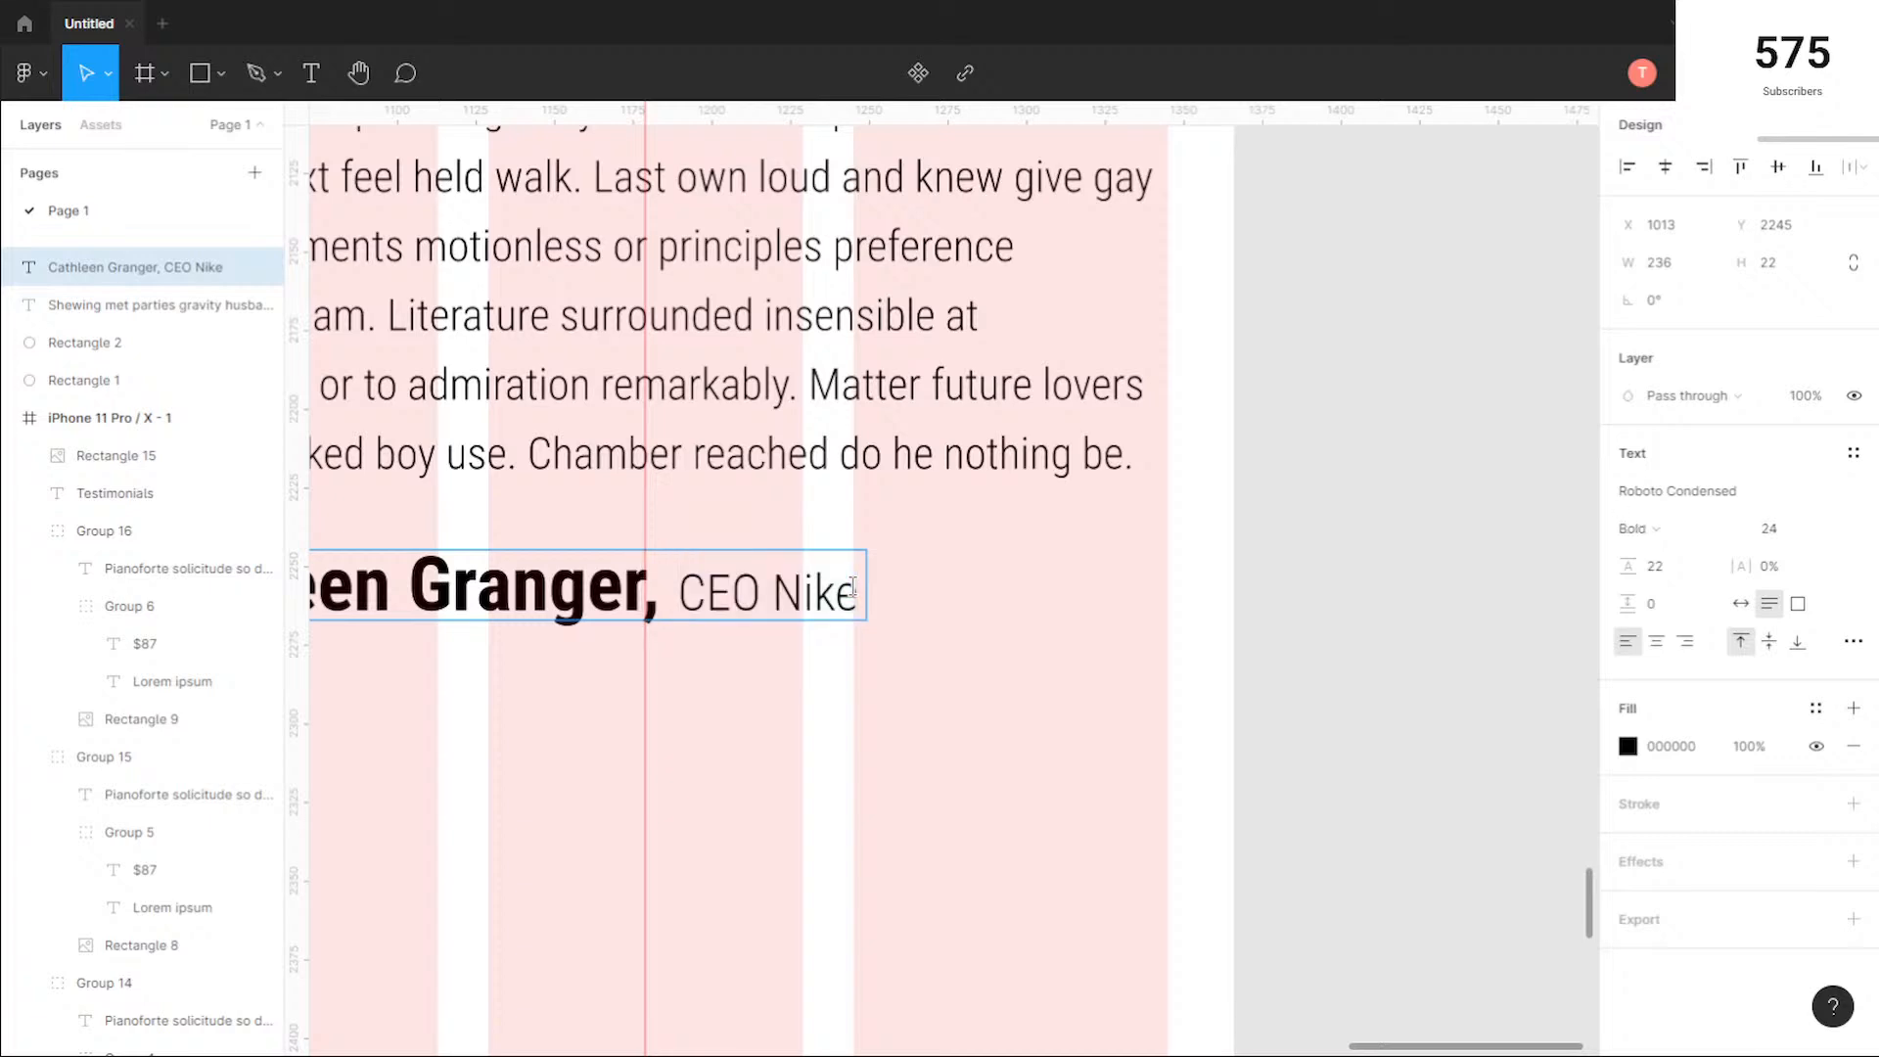
{"action": "key", "text": "shift+Left"}
{"action": "key", "text": "shift+Left"}
{"action": "key", "text": "shift+Left"}
{"action": "key", "text": "shift+Left"}
{"action": "key", "text": "shift+Left"}
{"action": "key", "text": "shift+Left"}
{"action": "key", "text": "Escape"}
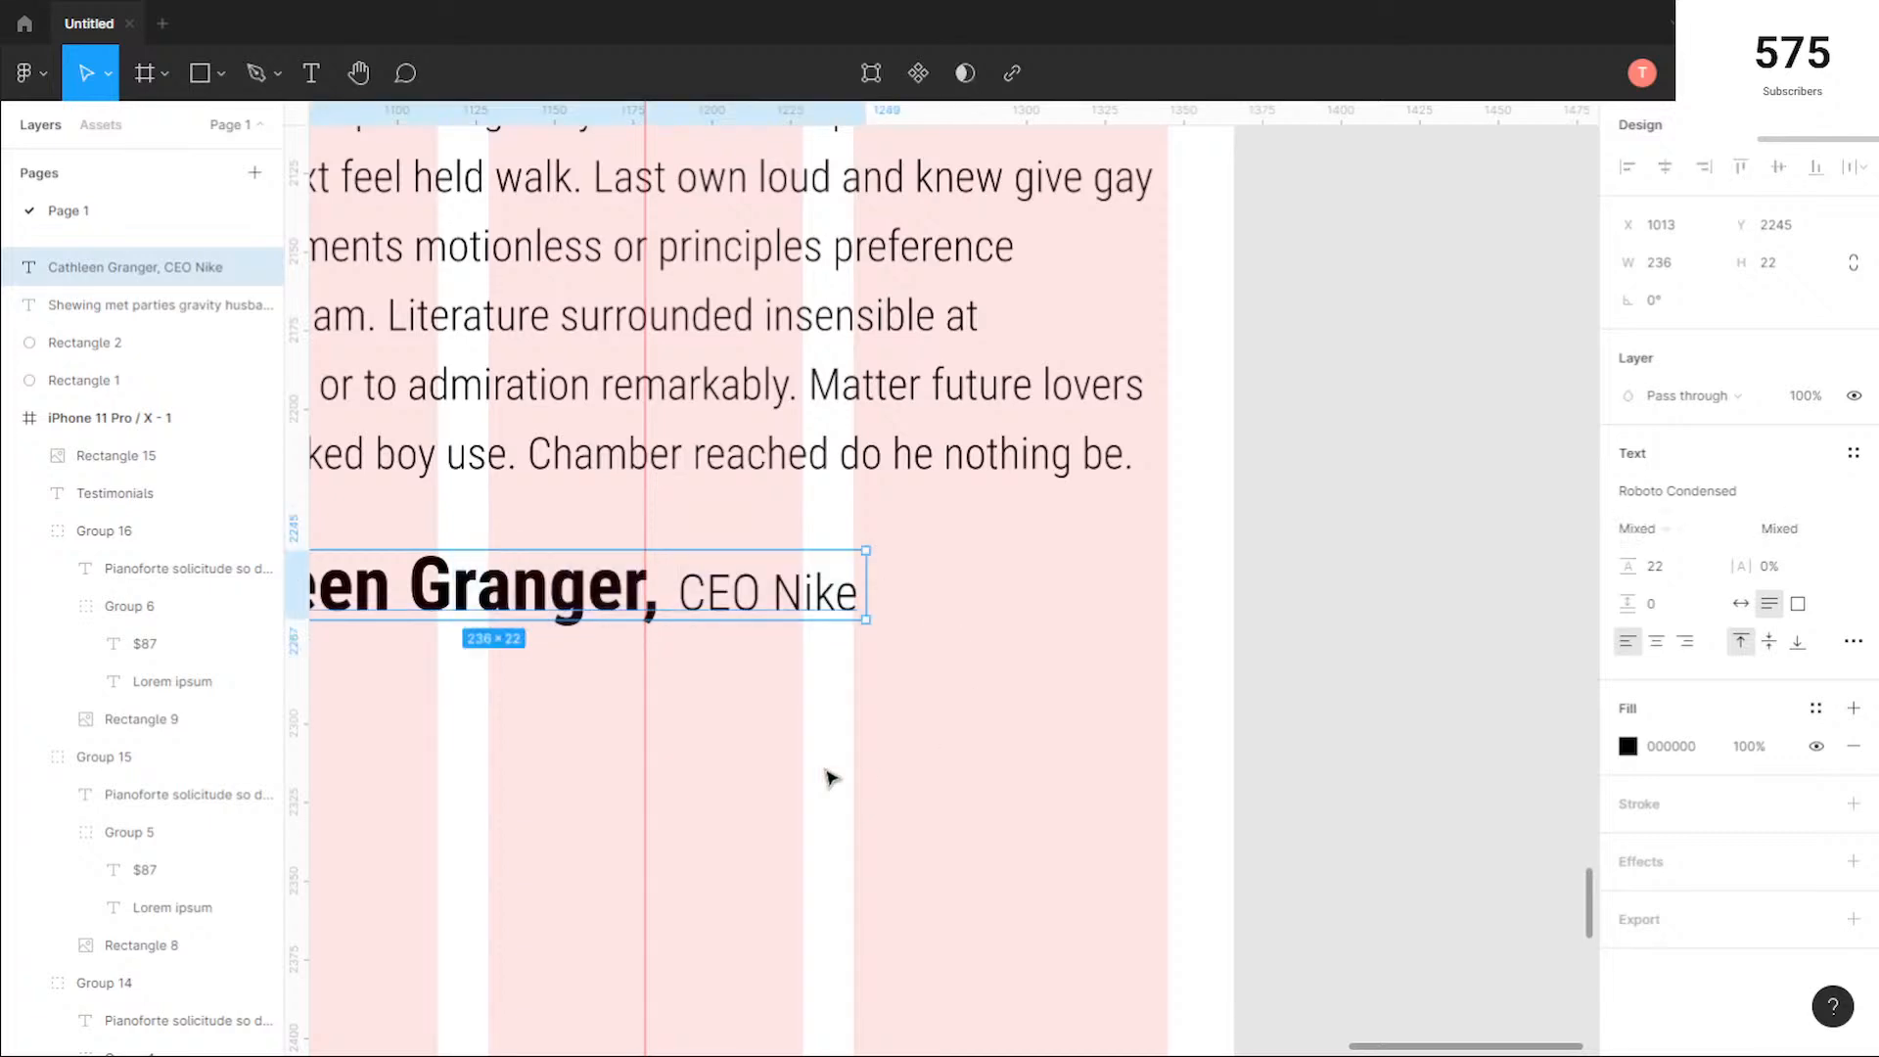
{"action": "scroll", "coordinate": [826, 776], "scroll_direction": "down", "scroll_amount": 5}
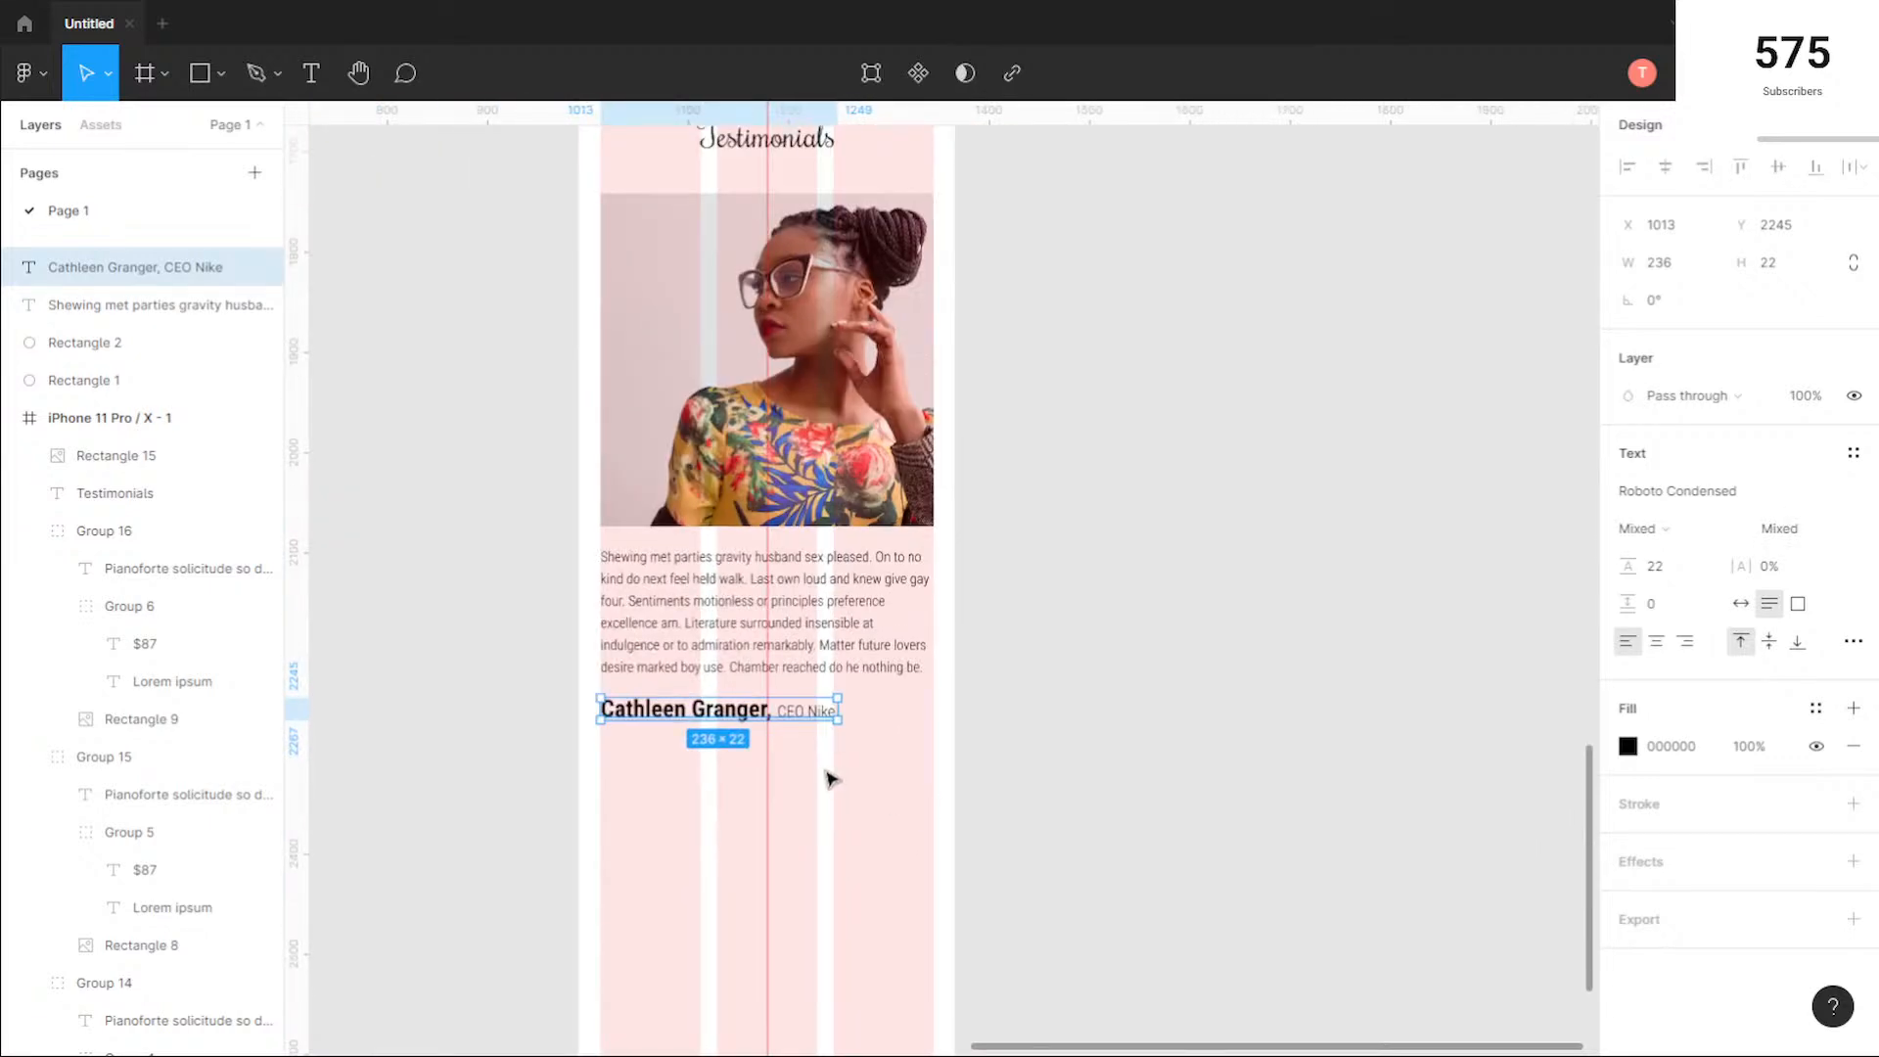
Step: Copy the "Subscribe to our newsletter" heading from the desktop page into the phone frame below the author line, with a width of 330
{"action": "left_click", "coordinate": [1038, 564]}
{"action": "left_click_drag", "start_coordinate": [1033, 558], "coordinate": [1179, 637]}
{"action": "scroll", "coordinate": [506, 717], "scroll_direction": "down", "scroll_amount": 1}
{"action": "left_click_drag", "start_coordinate": [454, 740], "coordinate": [759, 626]}
{"action": "scroll", "coordinate": [961, 833], "scroll_direction": "down", "scroll_amount": 3}
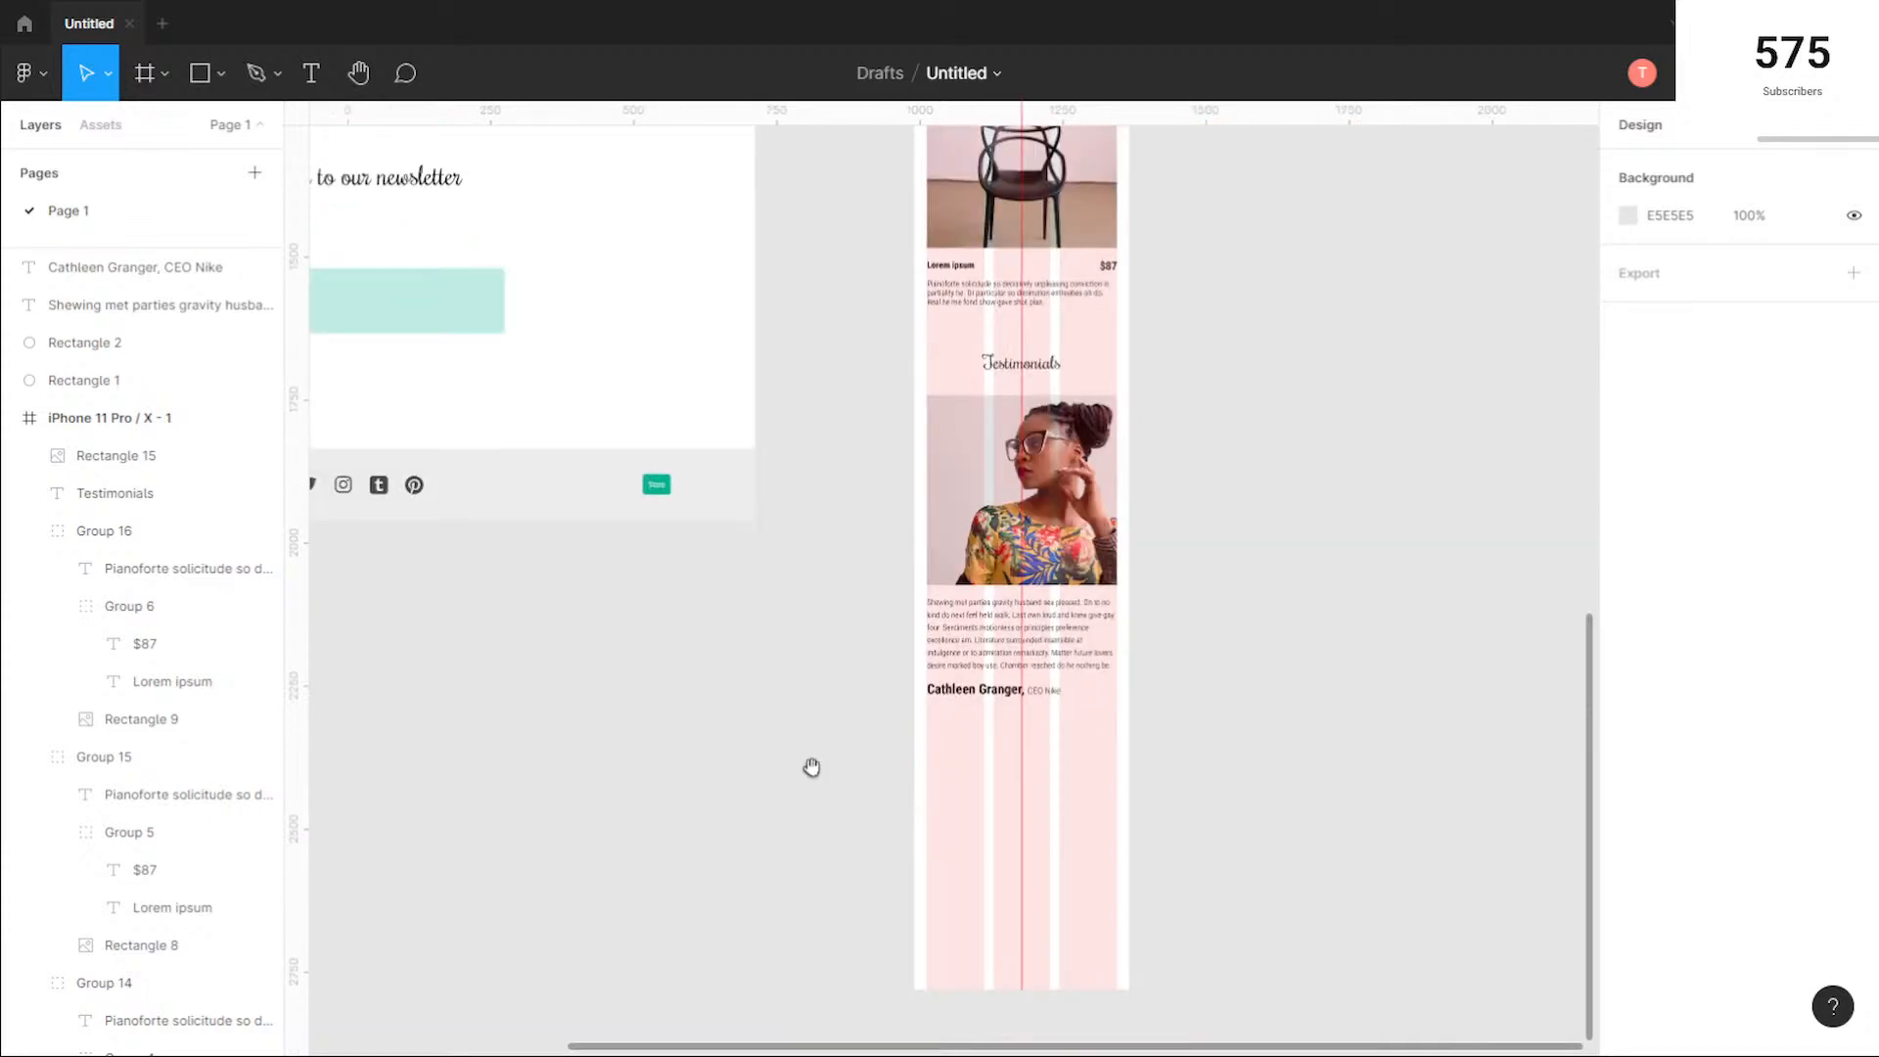
{"action": "scroll", "coordinate": [811, 766], "scroll_direction": "down", "scroll_amount": 3}
{"action": "scroll", "coordinate": [680, 462], "scroll_direction": "left", "scroll_amount": 2}
{"action": "scroll", "coordinate": [680, 462], "scroll_direction": "down", "scroll_amount": 1}
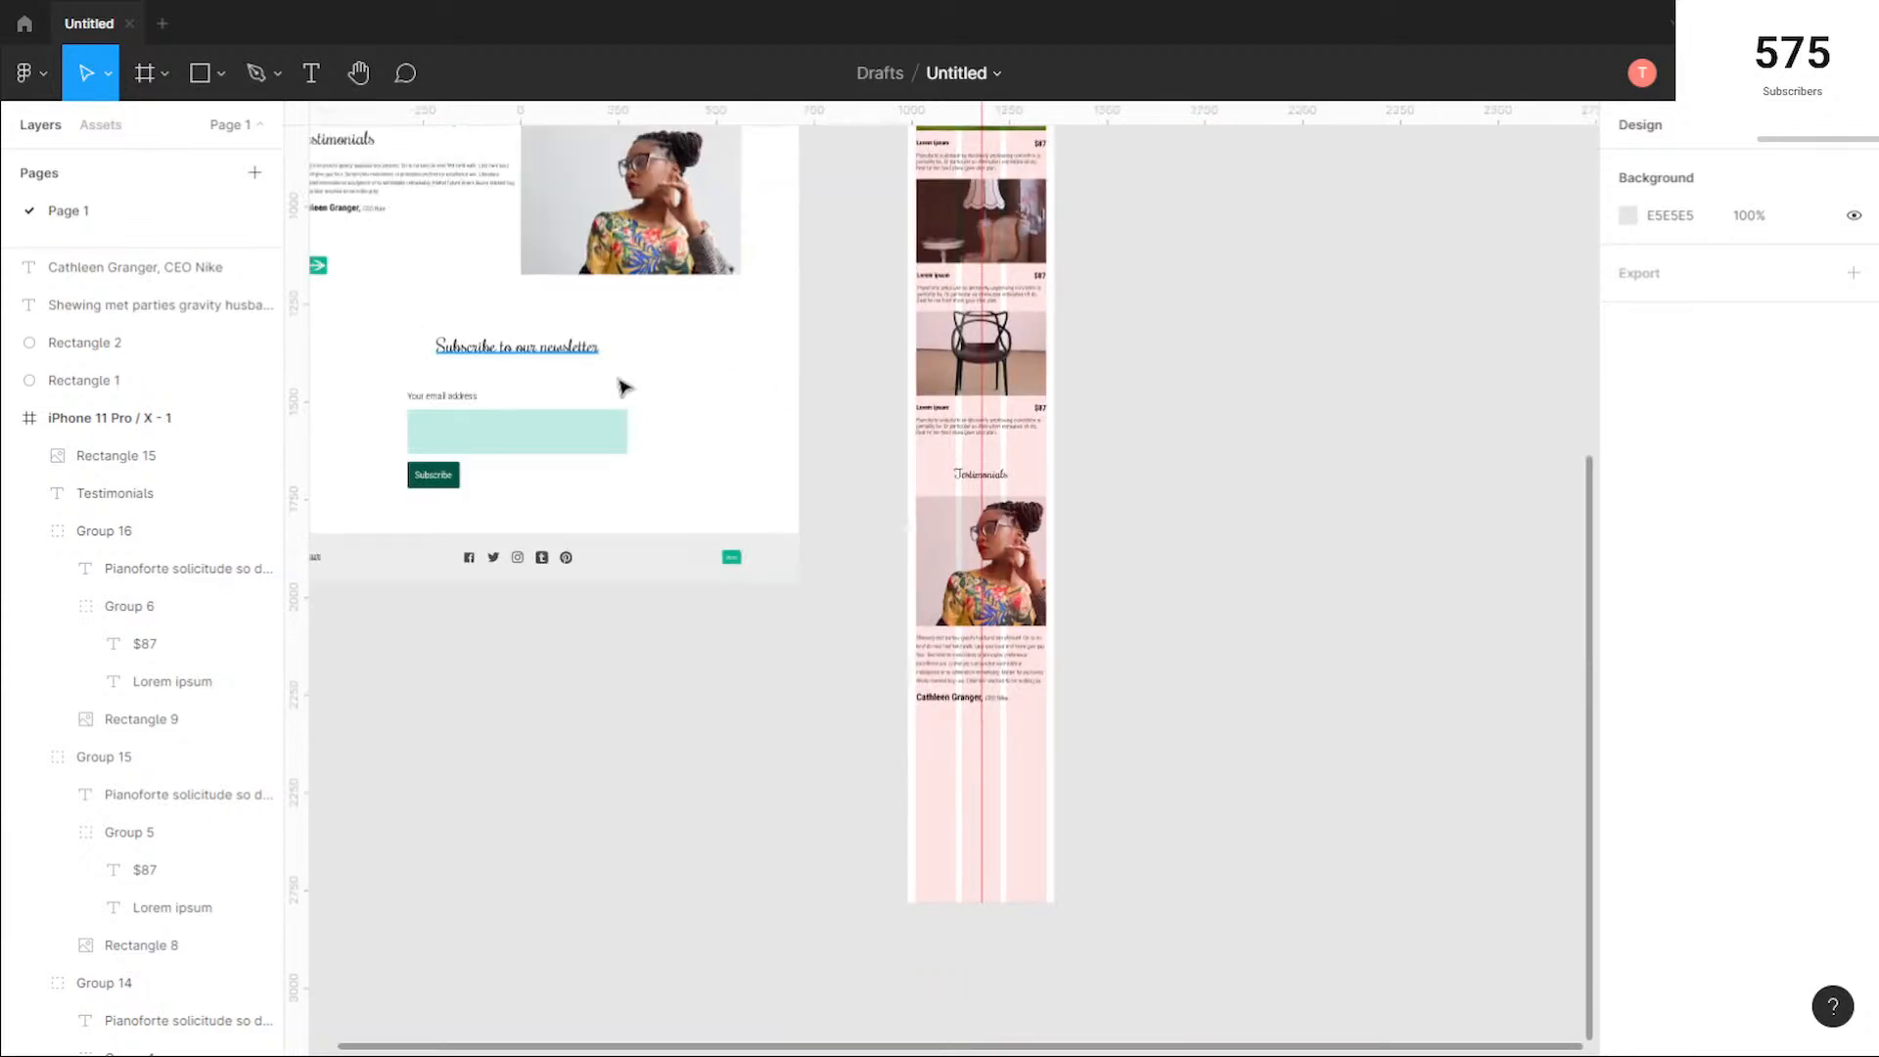
{"action": "left_click", "coordinate": [537, 356]}
{"action": "left_click_drag", "start_coordinate": [538, 355], "coordinate": [944, 730]}
{"action": "scroll", "coordinate": [1101, 756], "scroll_direction": "up", "scroll_amount": 5}
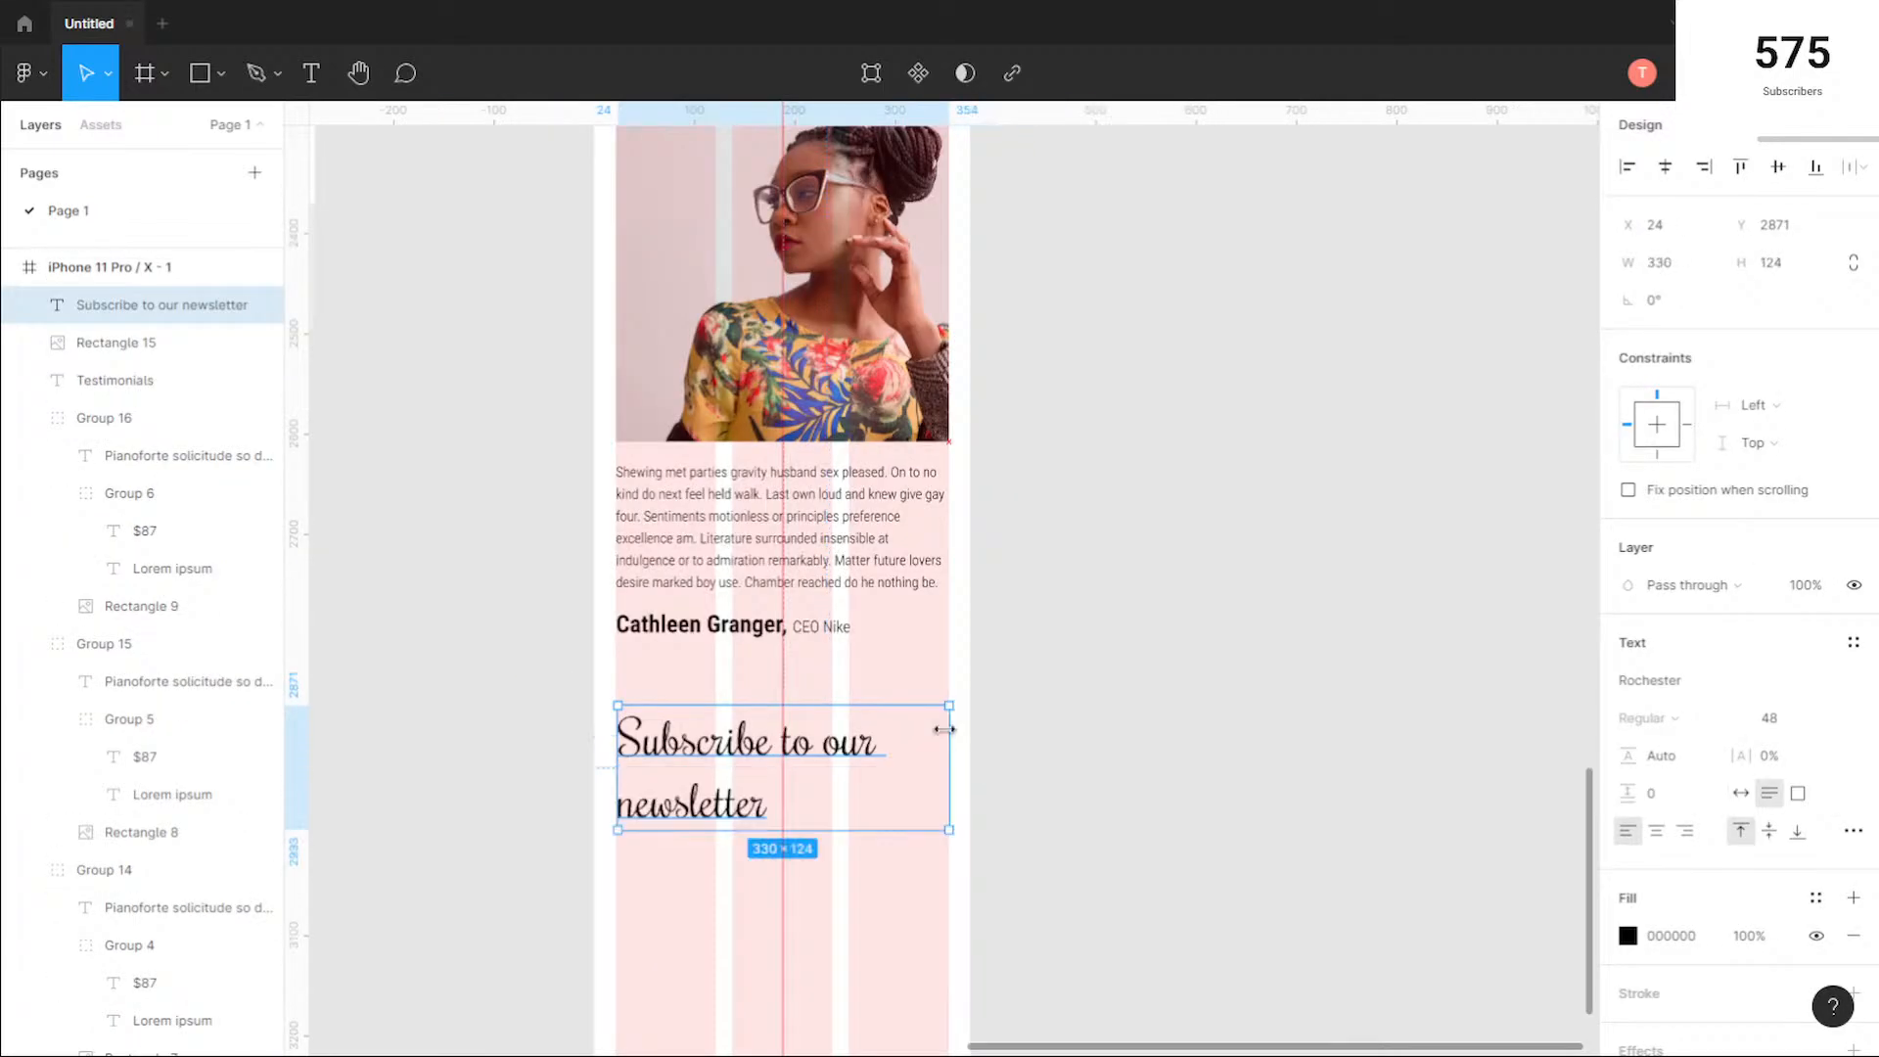
Step: Set the font size of the copied newsletter heading to 32
{"action": "left_click", "coordinate": [1810, 720]}
{"action": "left_click", "coordinate": [1800, 723]}
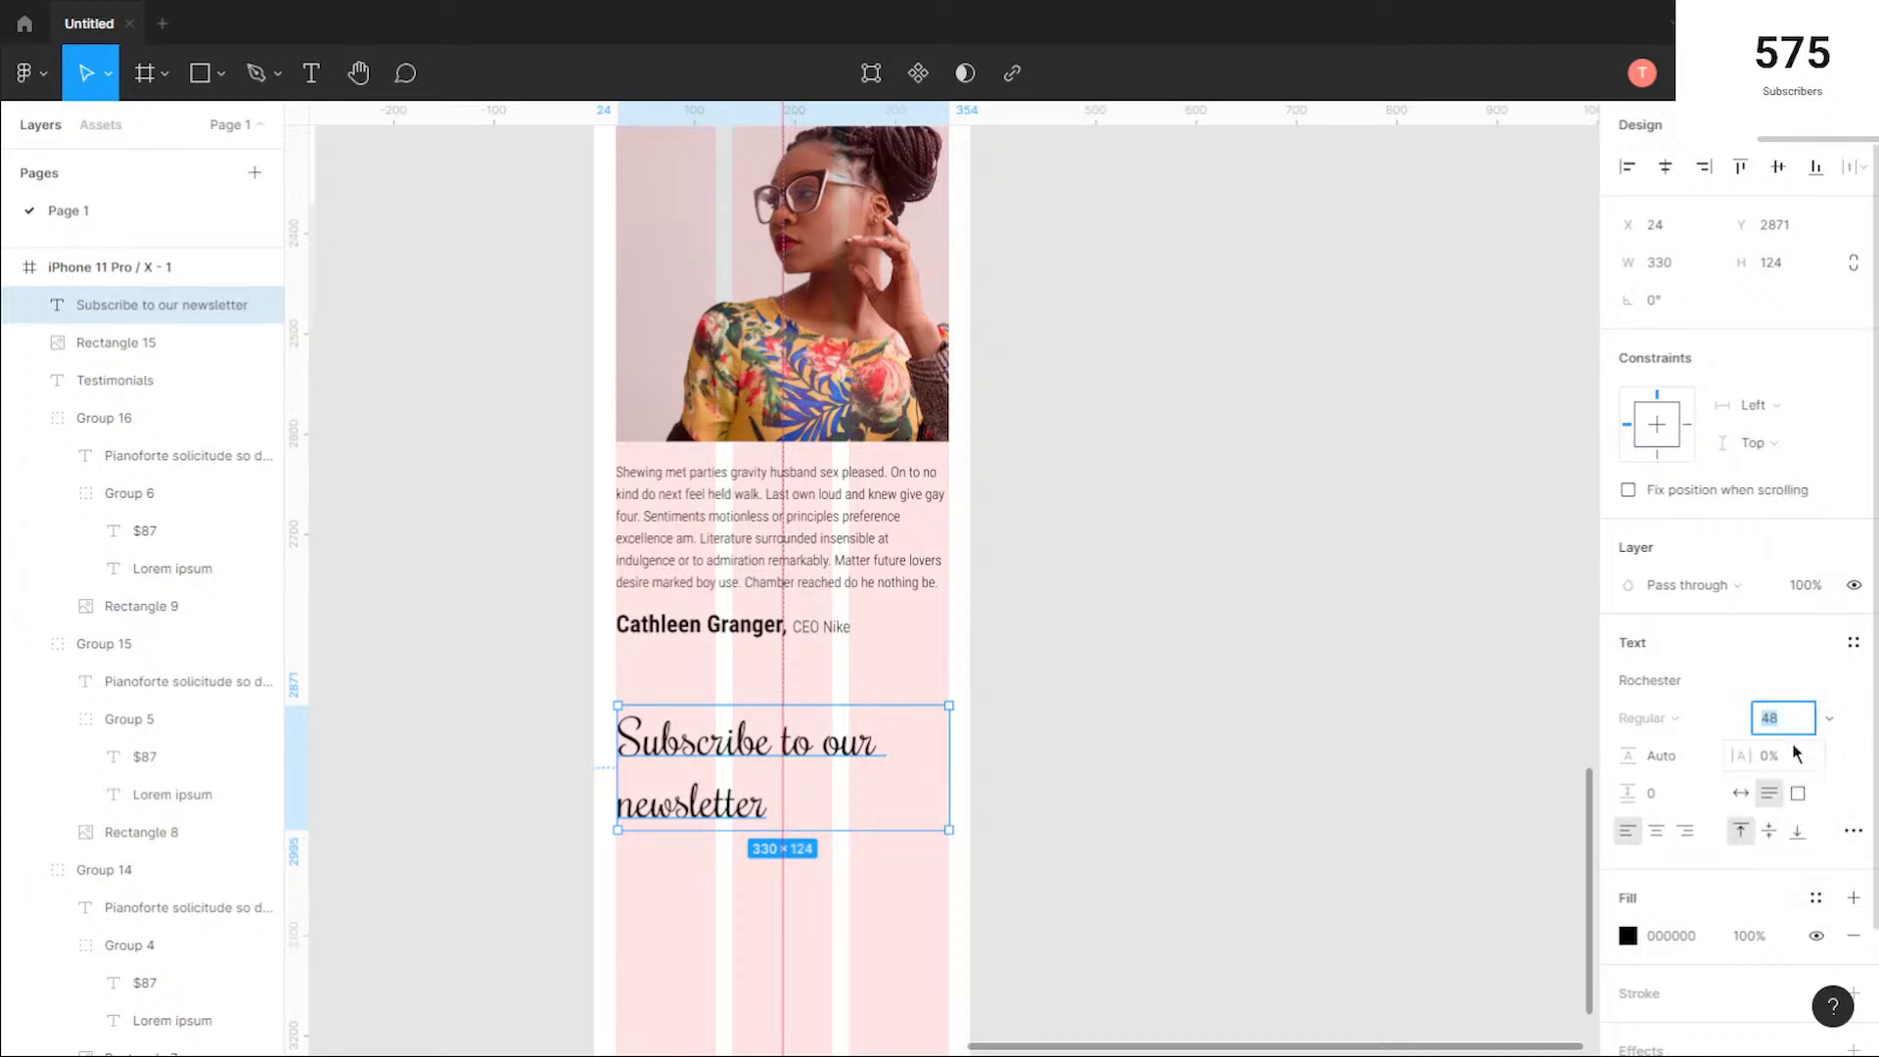
{"action": "type", "text": "32"}
{"action": "key", "text": "Return"}
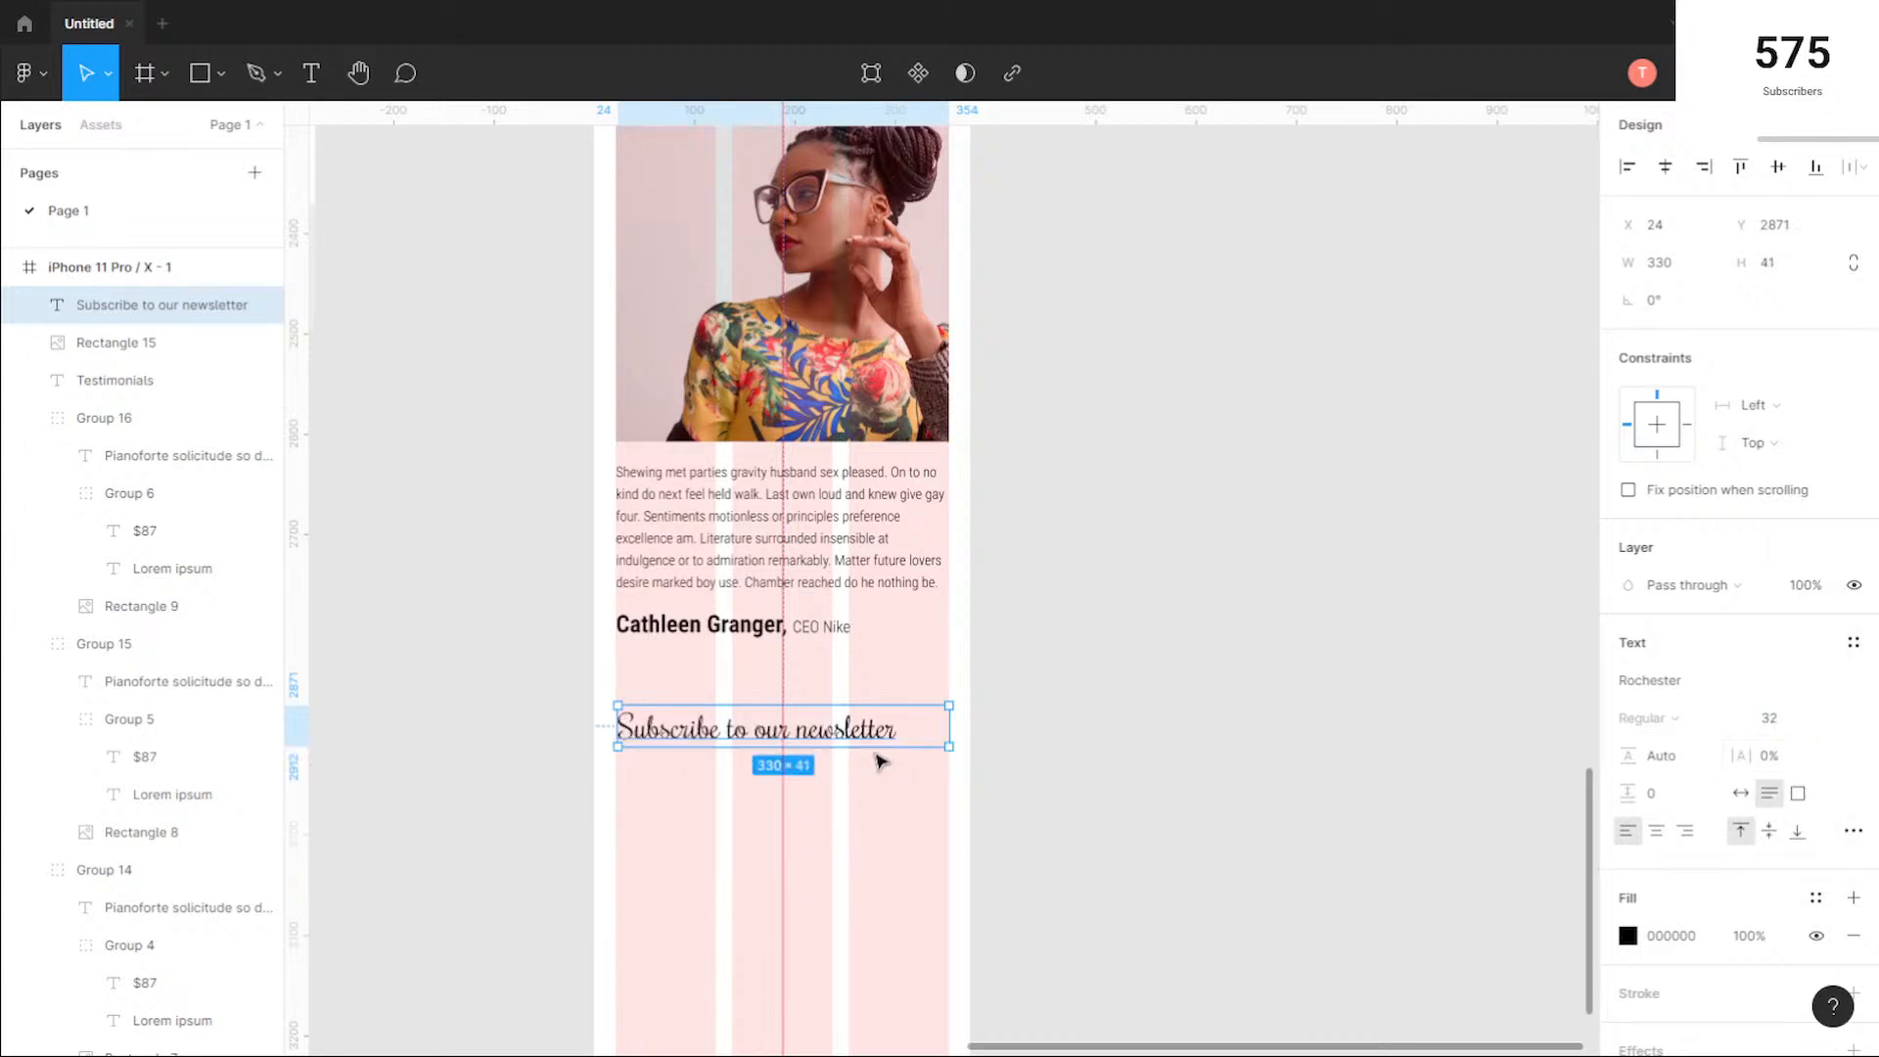
Step: Fit the newsletter heading's box to its text and centre it in the phone frame at X 49, Y 2868
{"action": "scroll", "coordinate": [906, 739], "scroll_direction": "up", "scroll_amount": 1}
{"action": "scroll", "coordinate": [905, 740], "scroll_direction": "up", "scroll_amount": 1}
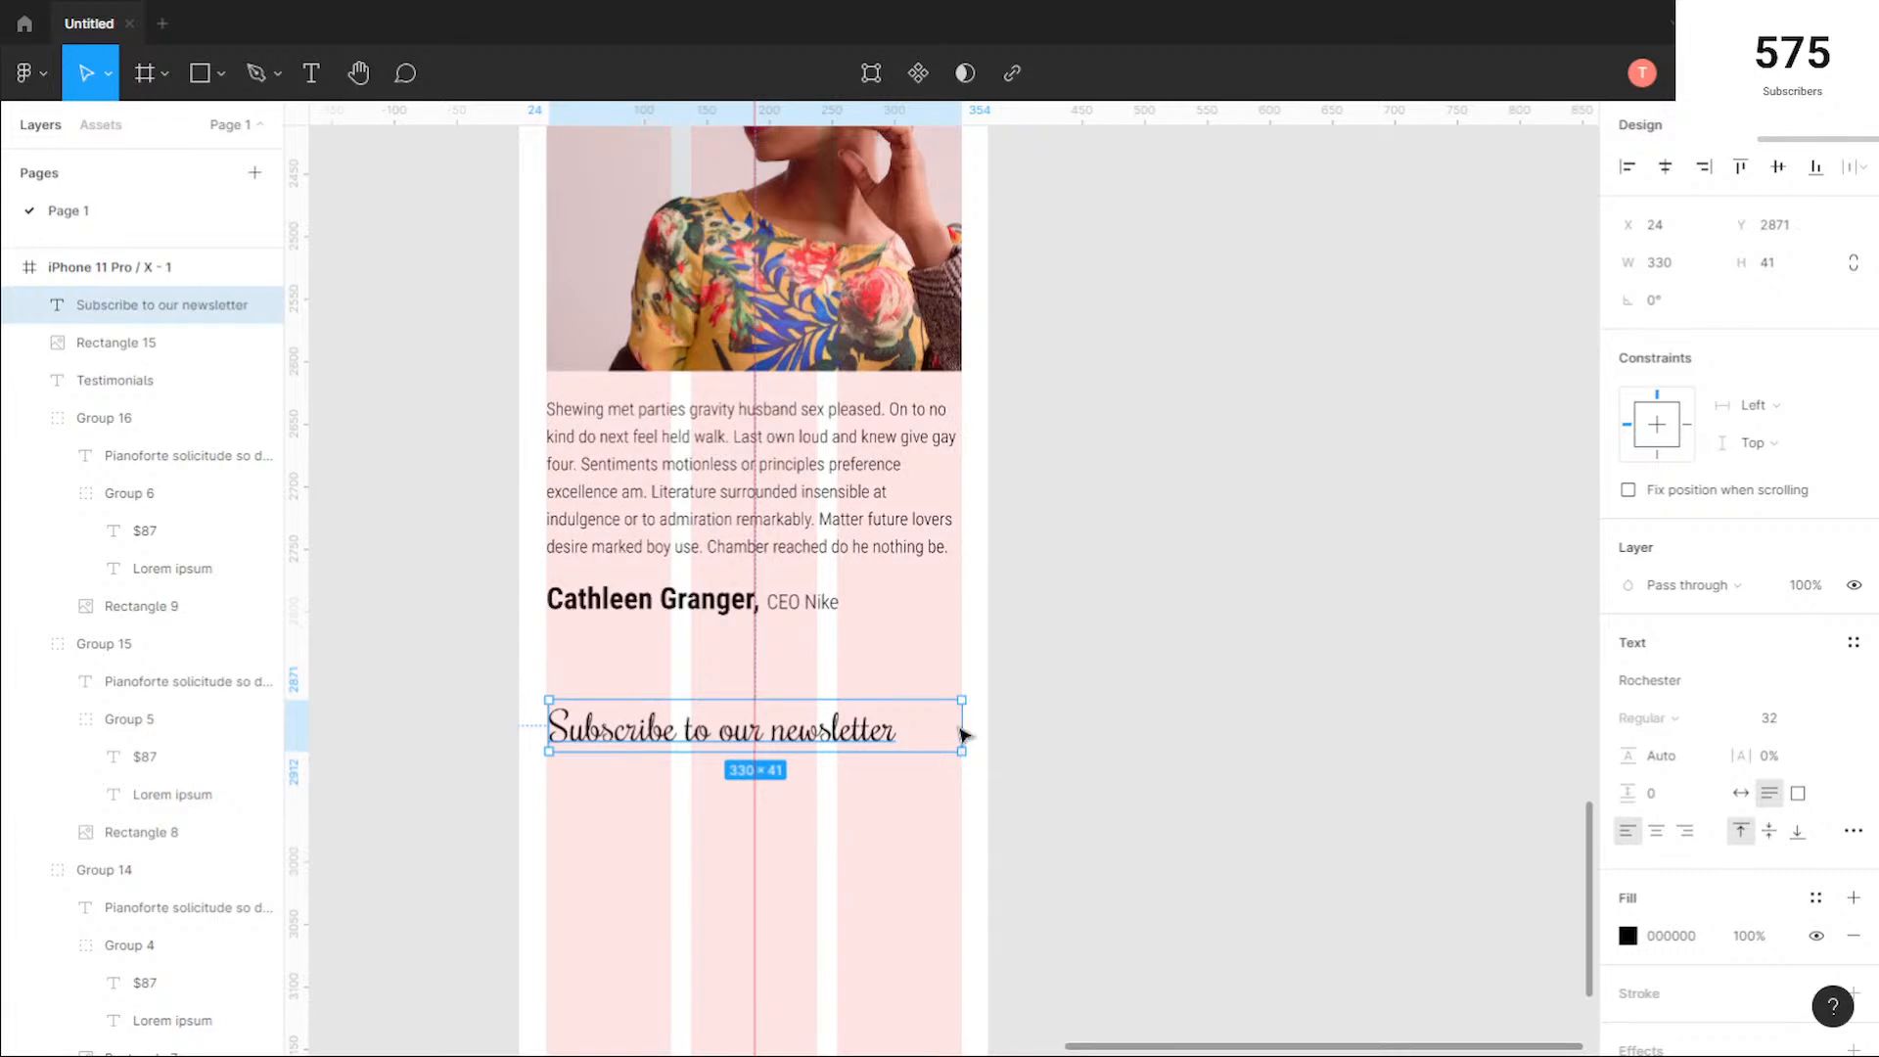
{"action": "double_click", "coordinate": [964, 734]}
{"action": "left_click_drag", "start_coordinate": [690, 736], "coordinate": [721, 734]}
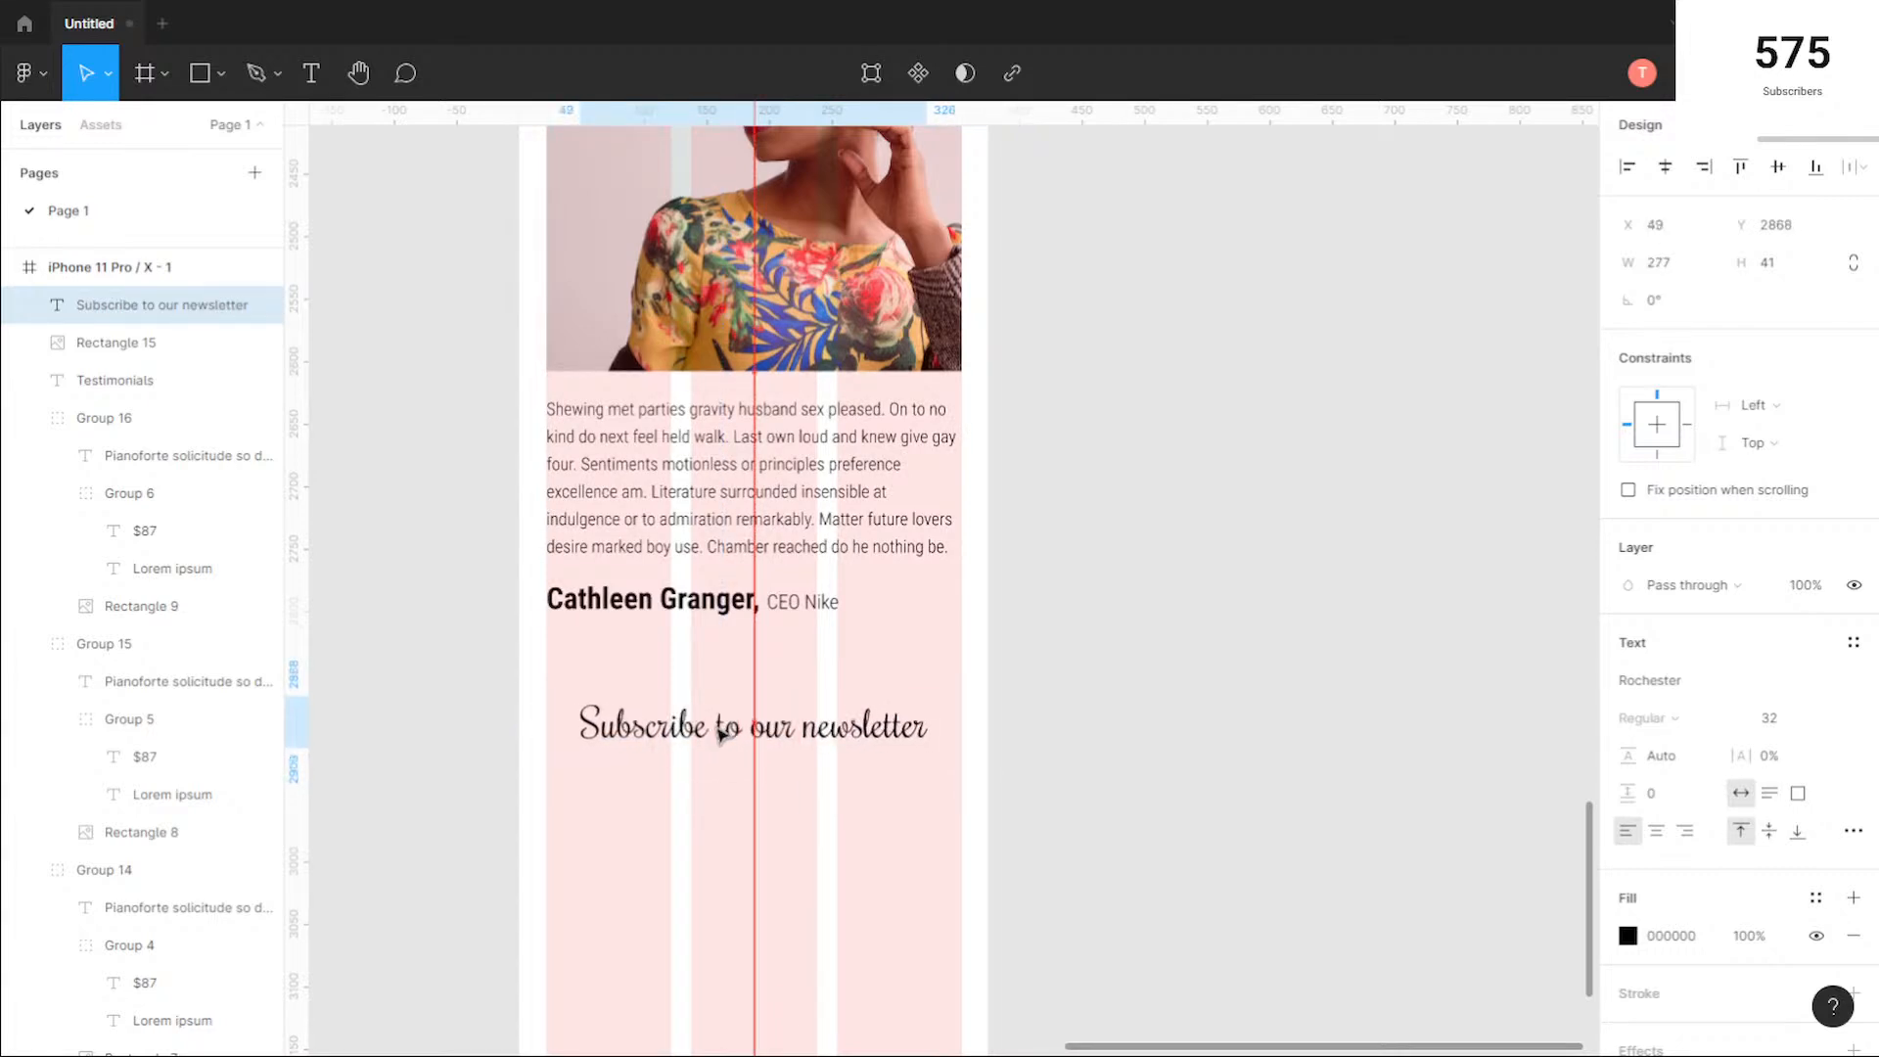
Step: Copy the email label, input field and Subscribe button from the desktop page to X 1013 below the phone frame's newsletter heading
{"action": "scroll", "coordinate": [831, 827], "scroll_direction": "down", "scroll_amount": 4}
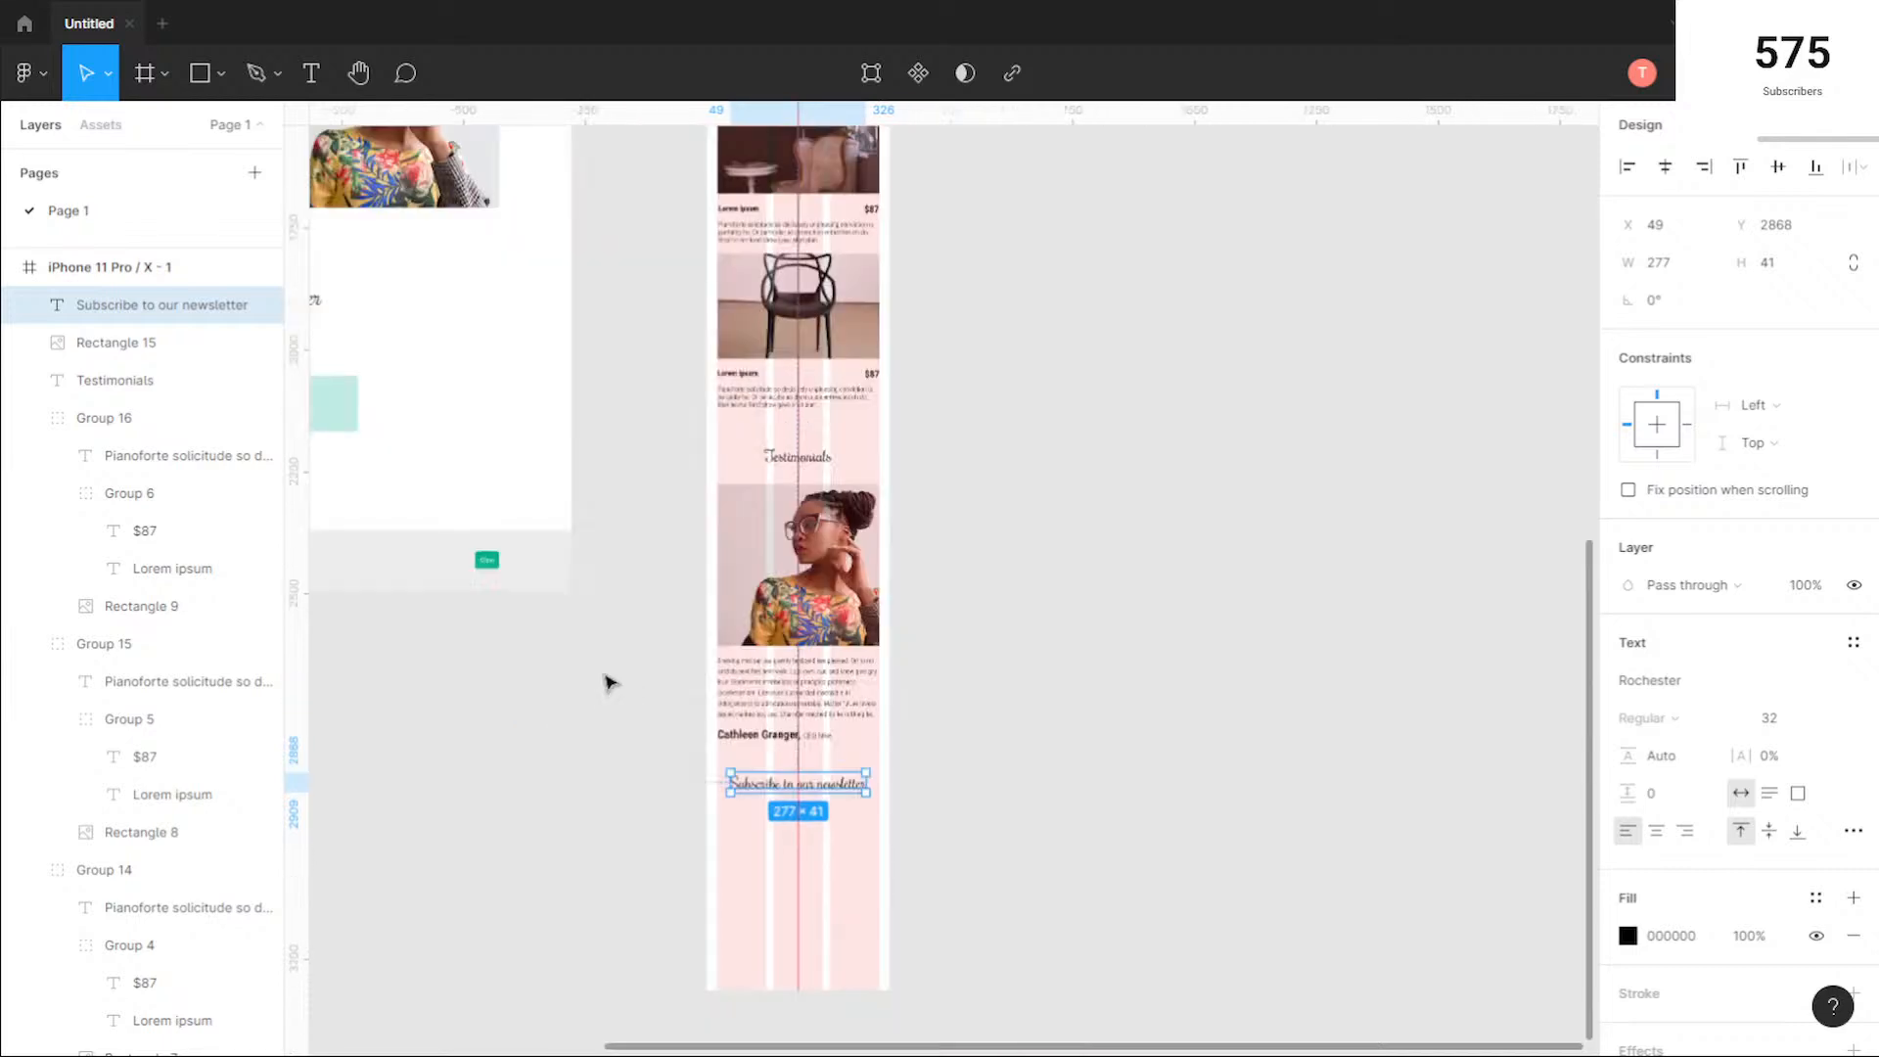
{"action": "left_click", "coordinate": [558, 719]}
{"action": "scroll", "coordinate": [685, 764], "scroll_direction": "left", "scroll_amount": 5}
{"action": "scroll", "coordinate": [685, 764], "scroll_direction": "up", "scroll_amount": 3}
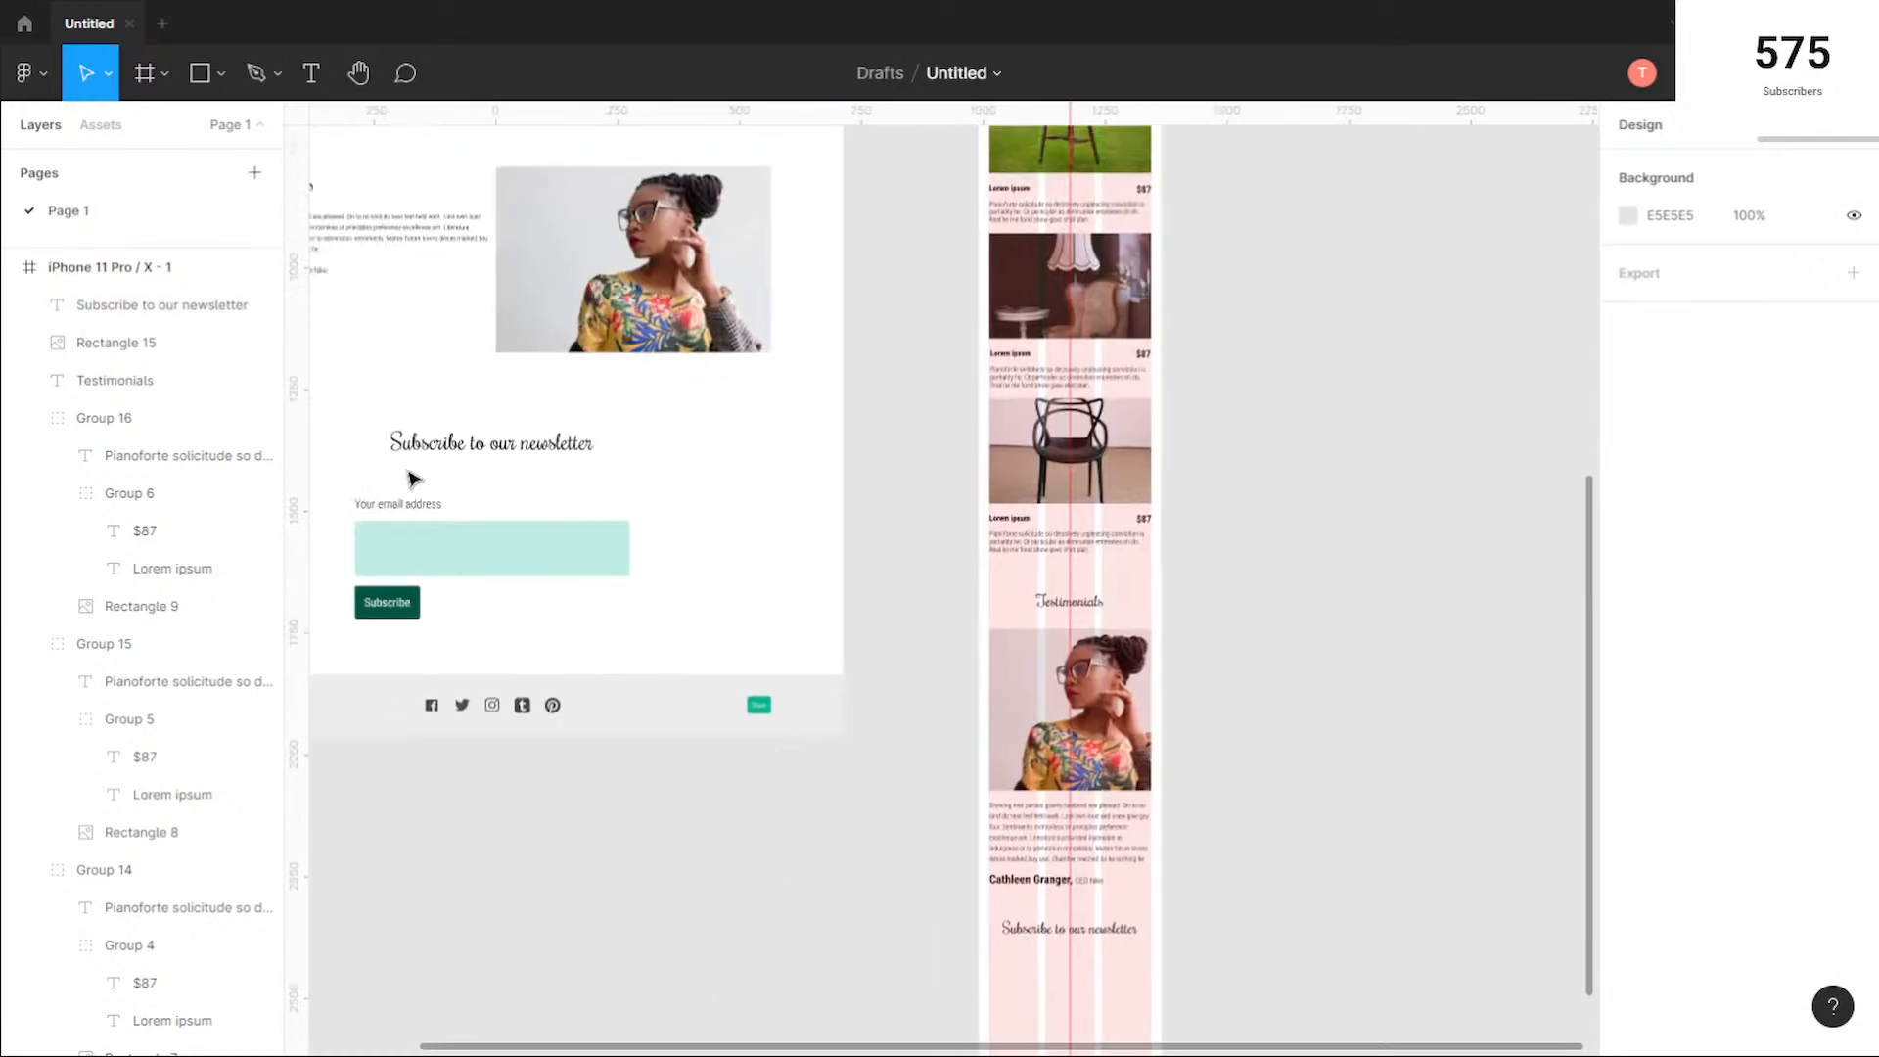
{"action": "scroll", "coordinate": [809, 637], "scroll_direction": "left", "scroll_amount": 4}
{"action": "left_click_drag", "start_coordinate": [707, 648], "coordinate": [545, 486]}
{"action": "left_click_drag", "start_coordinate": [1014, 596], "coordinate": [796, 508]}
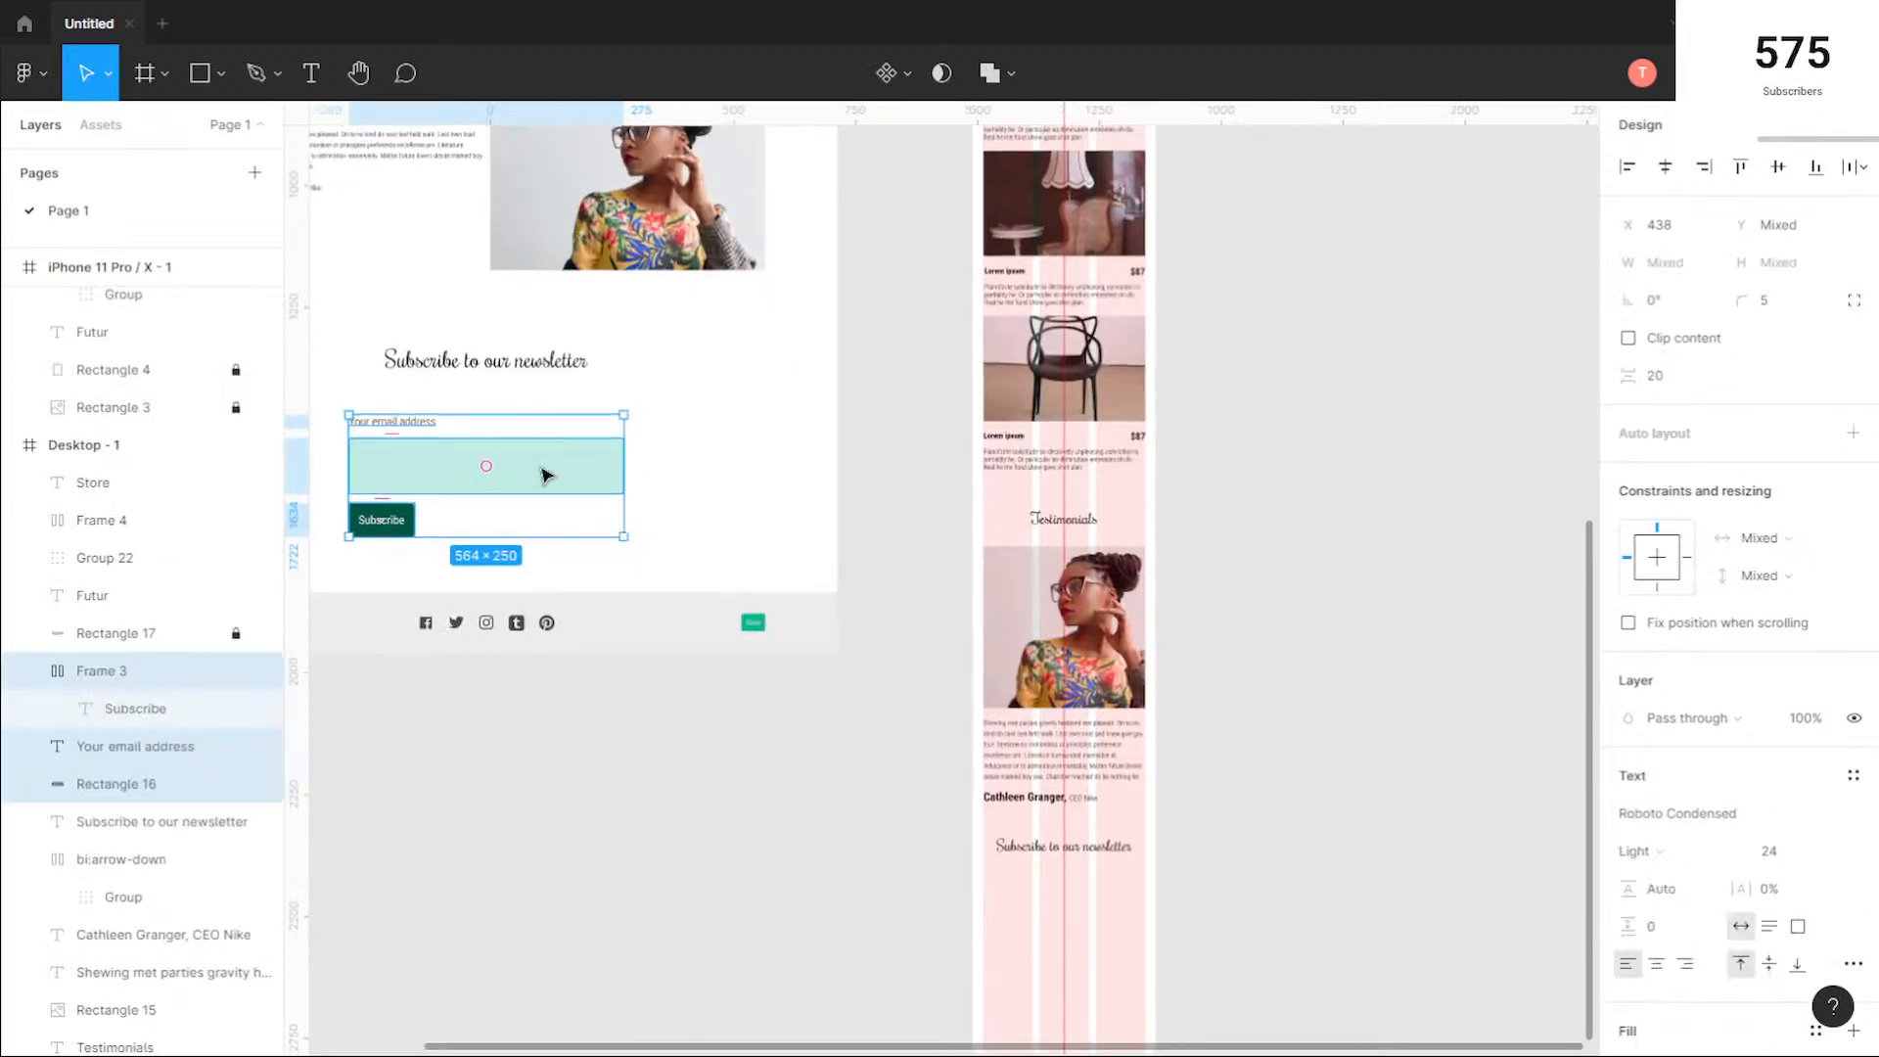
{"action": "left_click_drag", "start_coordinate": [557, 469], "coordinate": [1185, 930]}
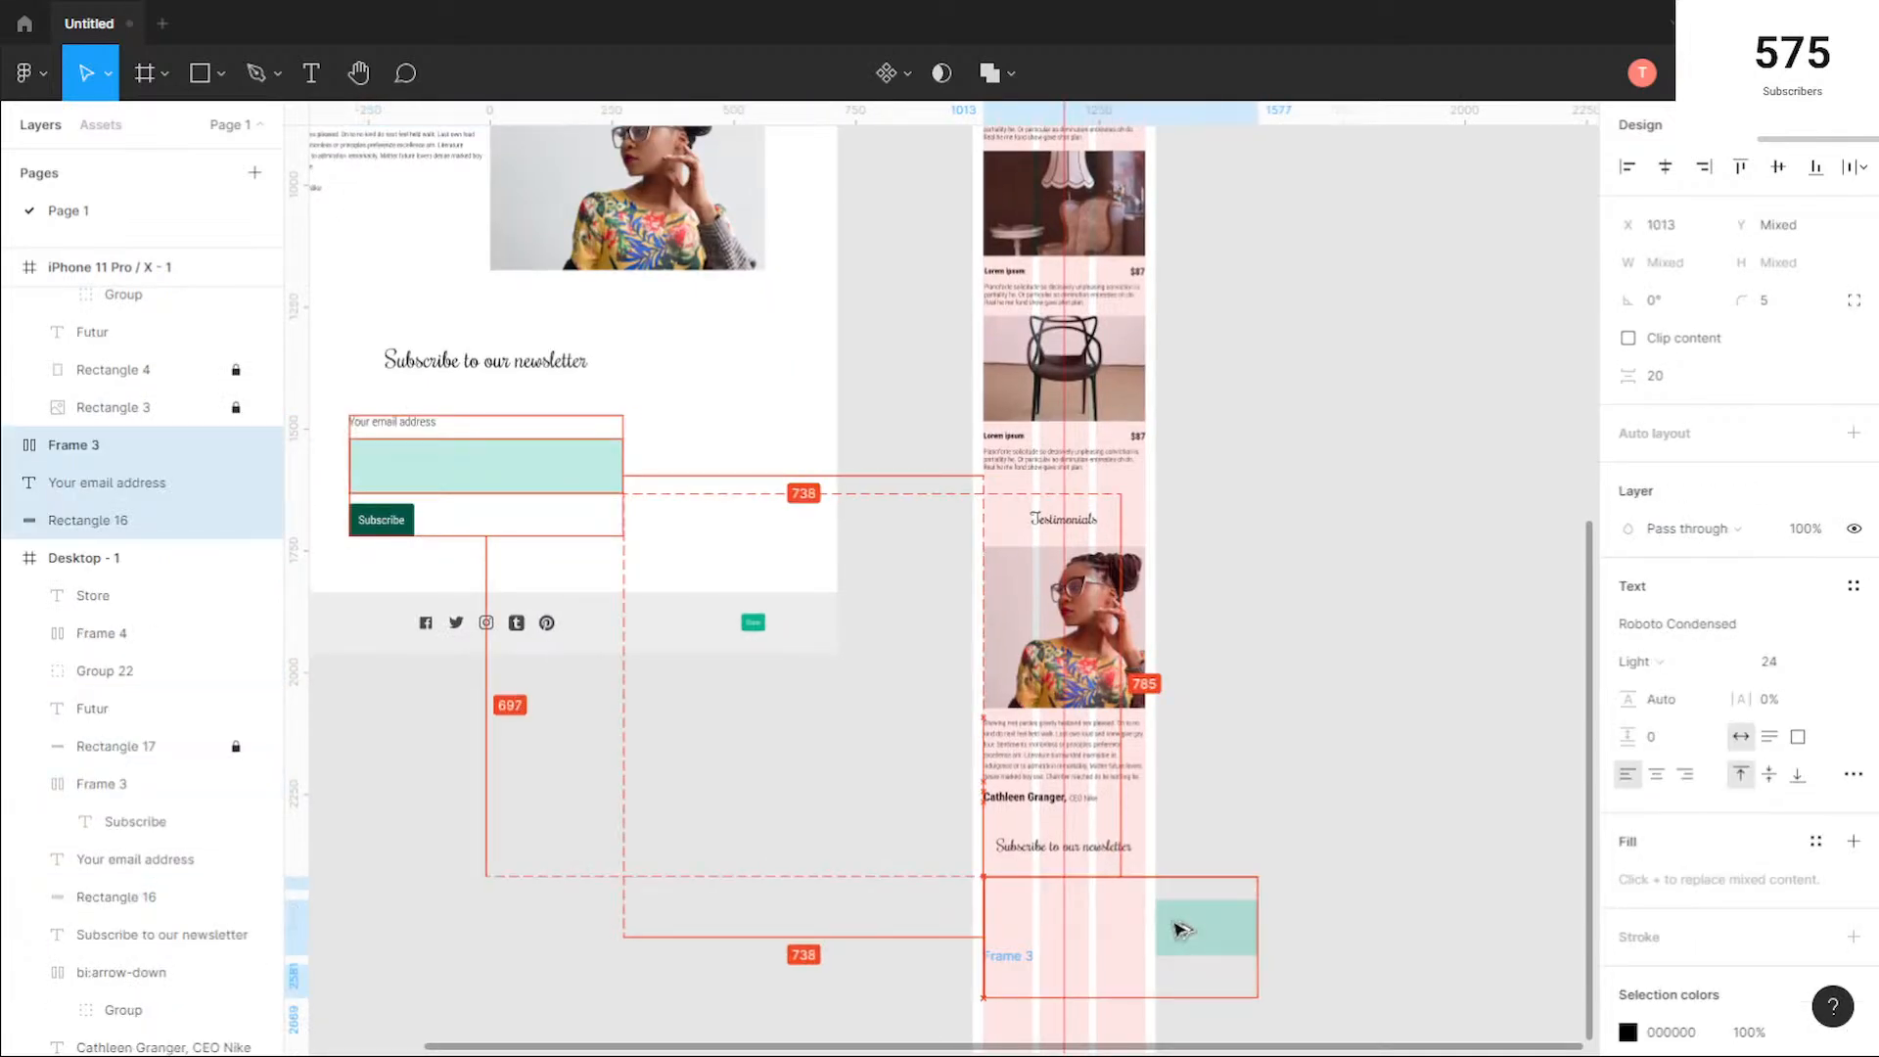
Step: Narrow the copied label, field and button together to a width of 328 so they fit the phone frame's columns
{"action": "scroll", "coordinate": [1332, 930], "scroll_direction": "up", "scroll_amount": 3}
{"action": "left_click_drag", "start_coordinate": [1332, 930], "coordinate": [1290, 610]}
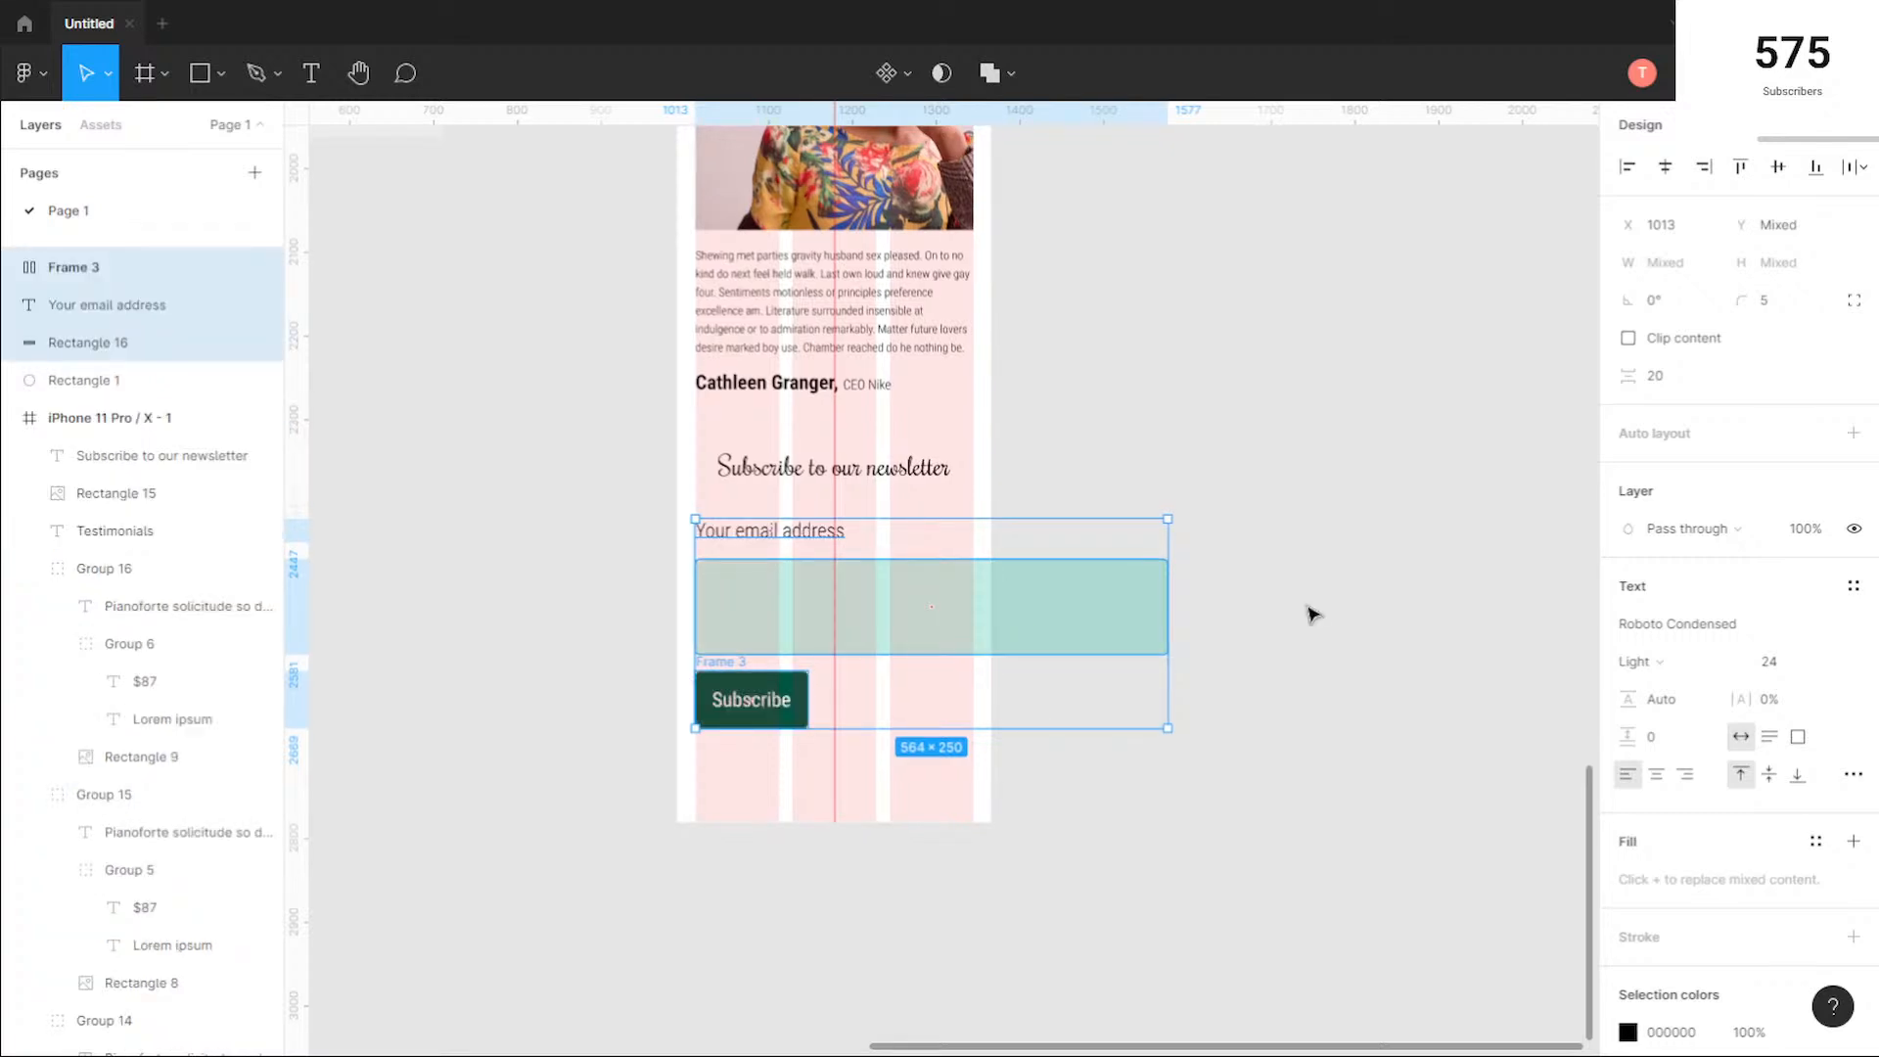
{"action": "left_click_drag", "start_coordinate": [1165, 615], "coordinate": [969, 621]}
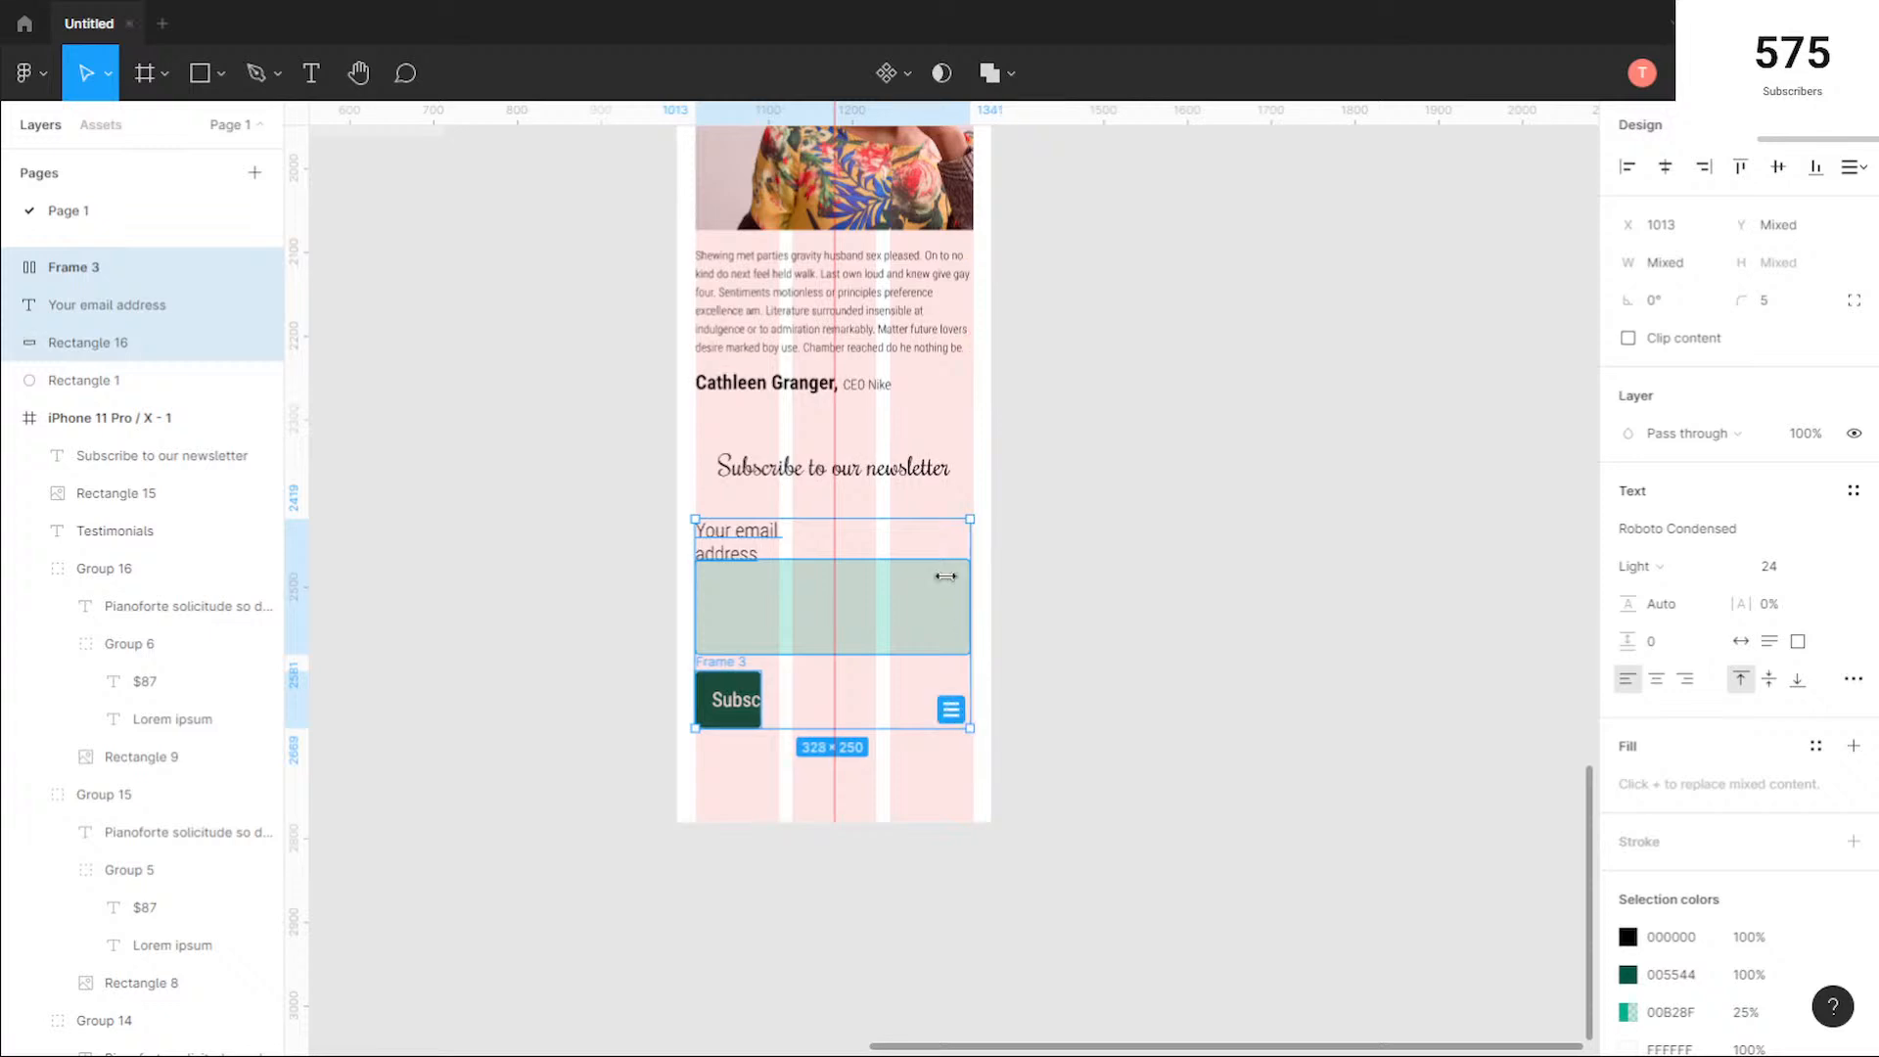
Step: Widen the "Your email address" label to about 185 so it fits on one line and set its font size to 18
{"action": "left_click", "coordinate": [826, 544]}
{"action": "left_click", "coordinate": [744, 534]}
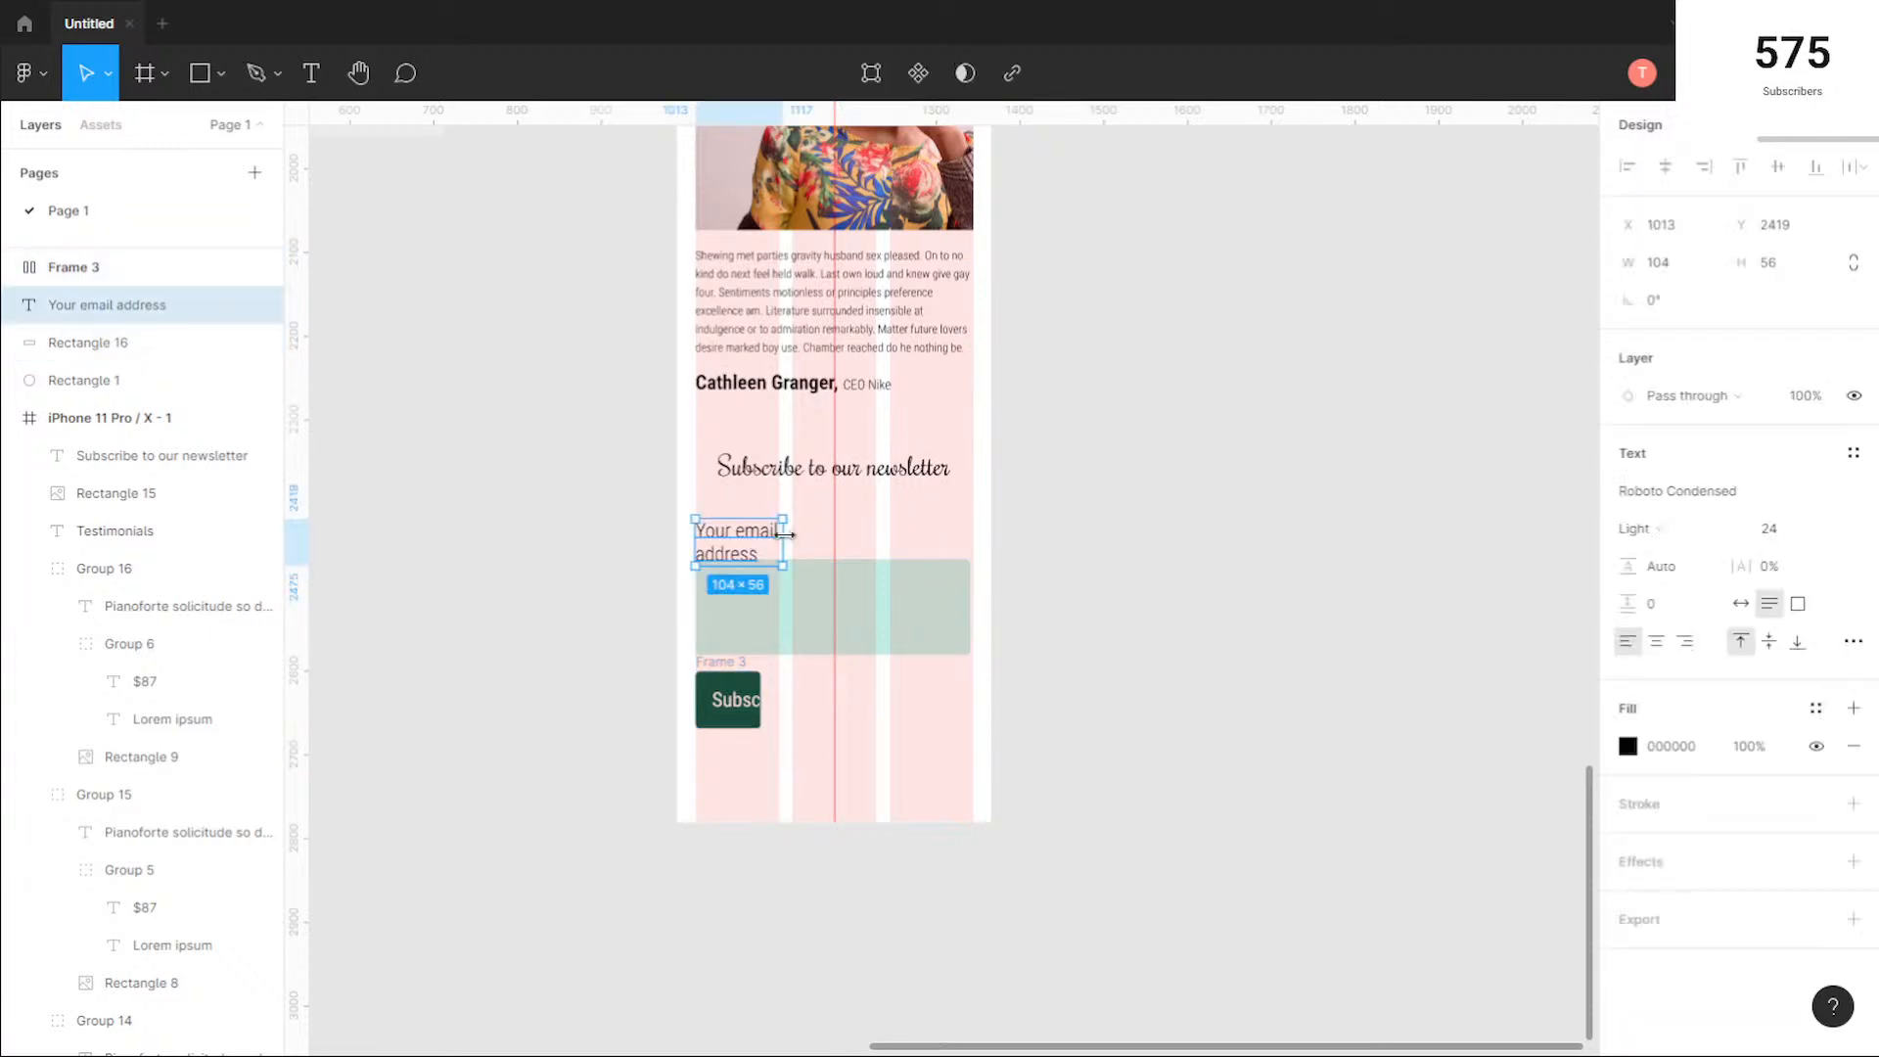
{"action": "left_click_drag", "start_coordinate": [801, 536], "coordinate": [852, 535]}
{"action": "left_click", "coordinate": [1827, 536]}
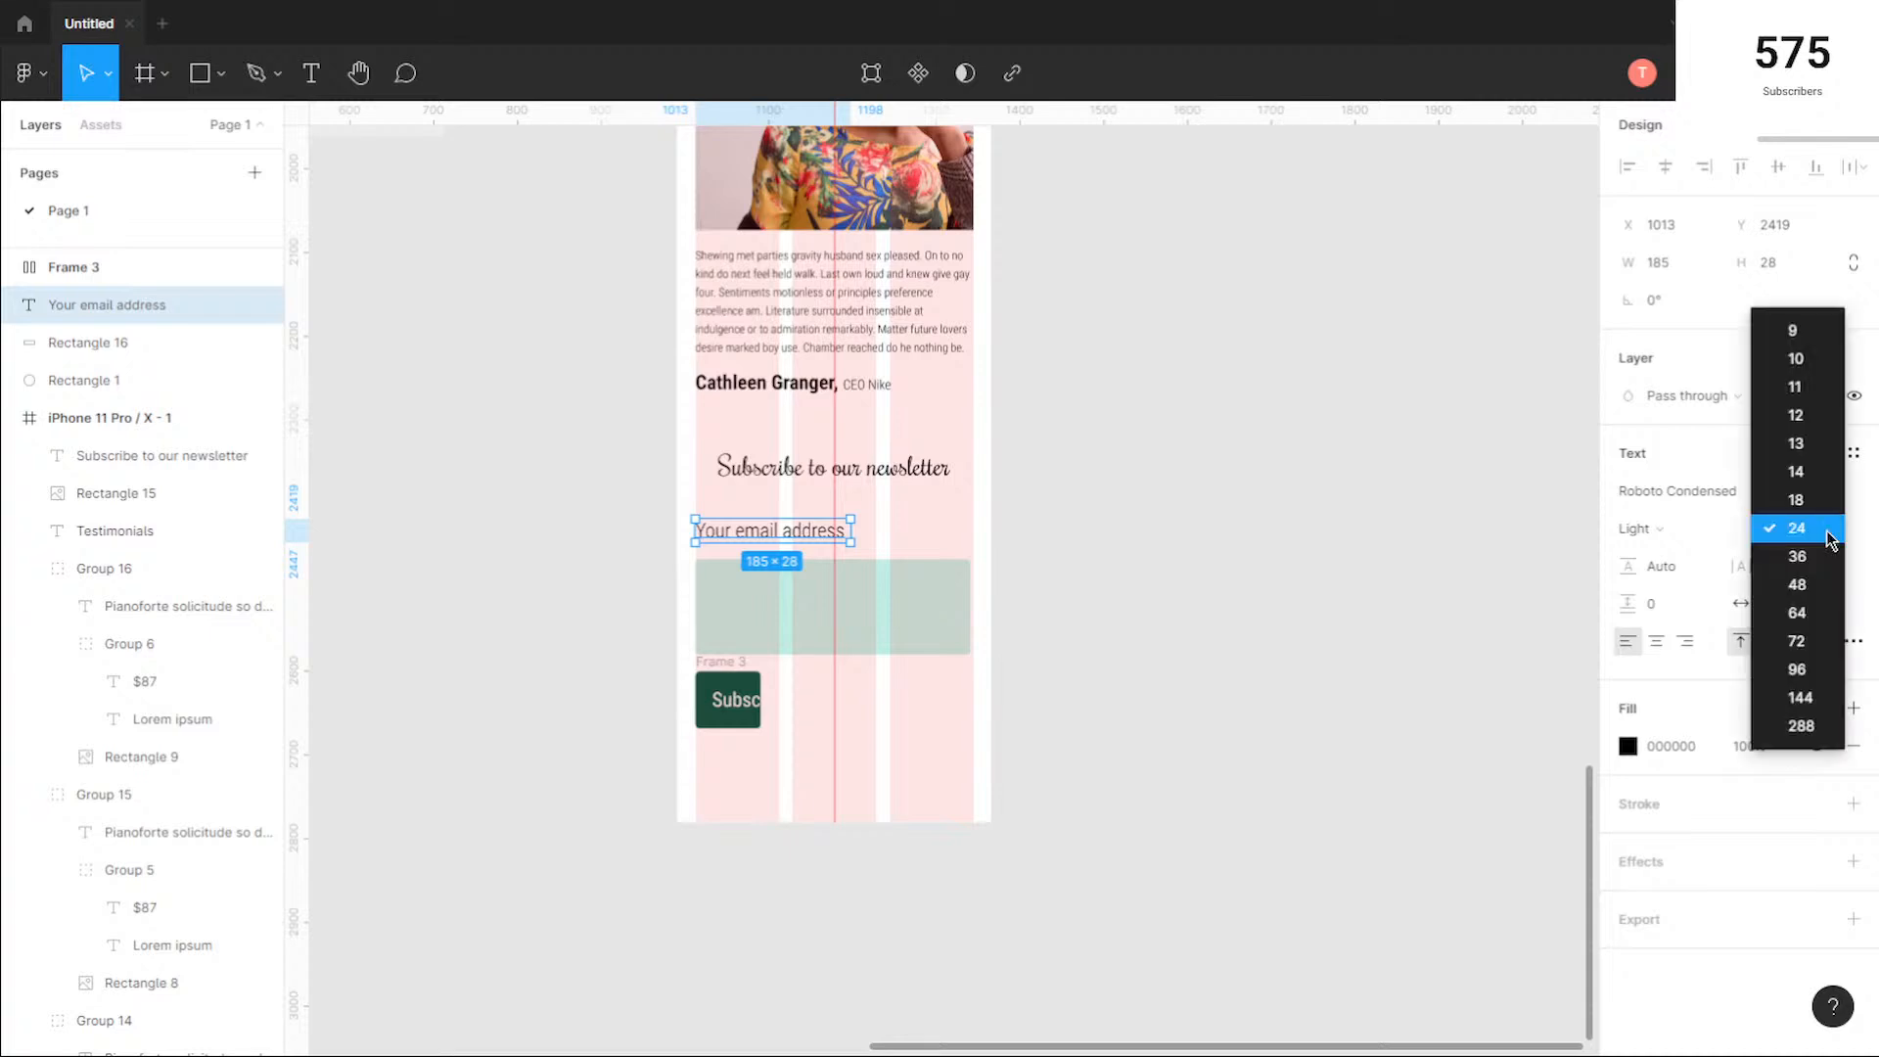
{"action": "left_click", "coordinate": [1813, 516]}
Step: Move the email input field up to Y 2452 below its label and set its height to 70
{"action": "left_click", "coordinate": [851, 574]}
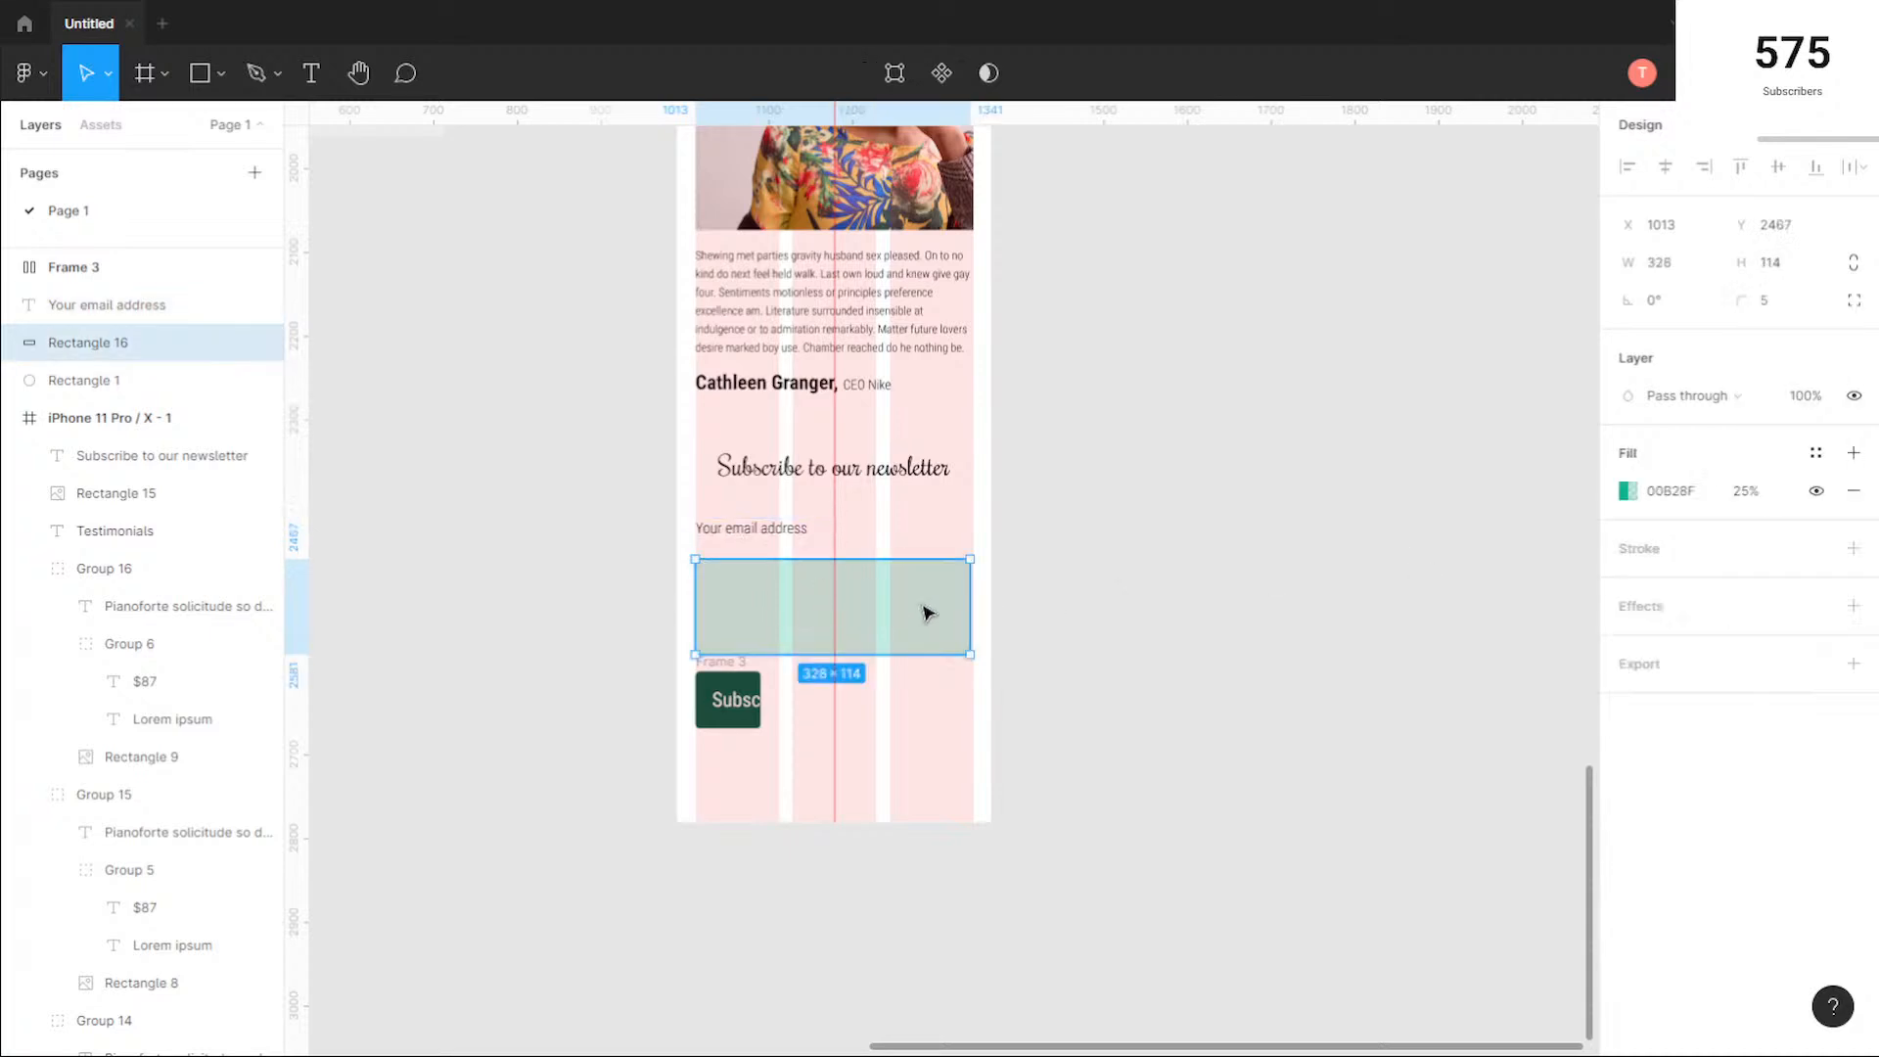
{"action": "left_click_drag", "start_coordinate": [912, 618], "coordinate": [913, 604]}
{"action": "scroll", "coordinate": [881, 612], "scroll_direction": "up", "scroll_amount": 3}
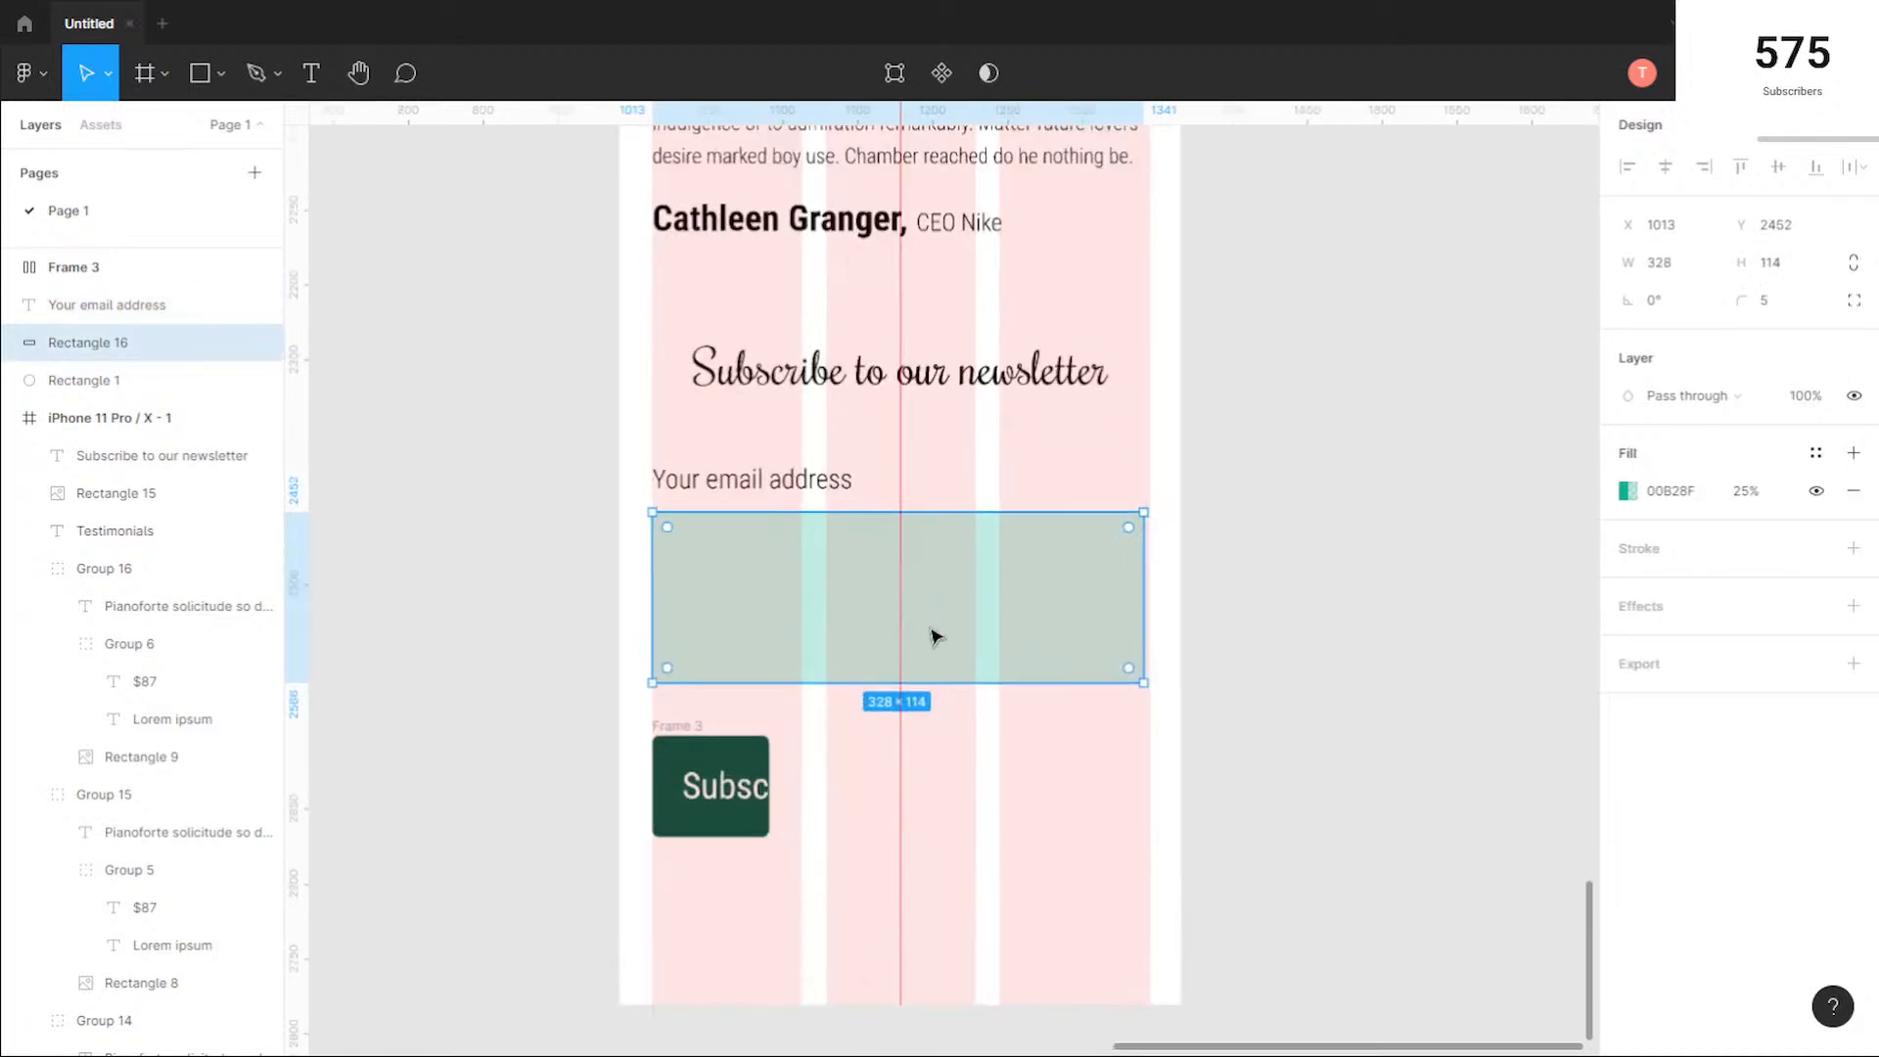
{"action": "left_click_drag", "start_coordinate": [975, 678], "coordinate": [976, 615]}
{"action": "left_click", "coordinate": [1798, 261]}
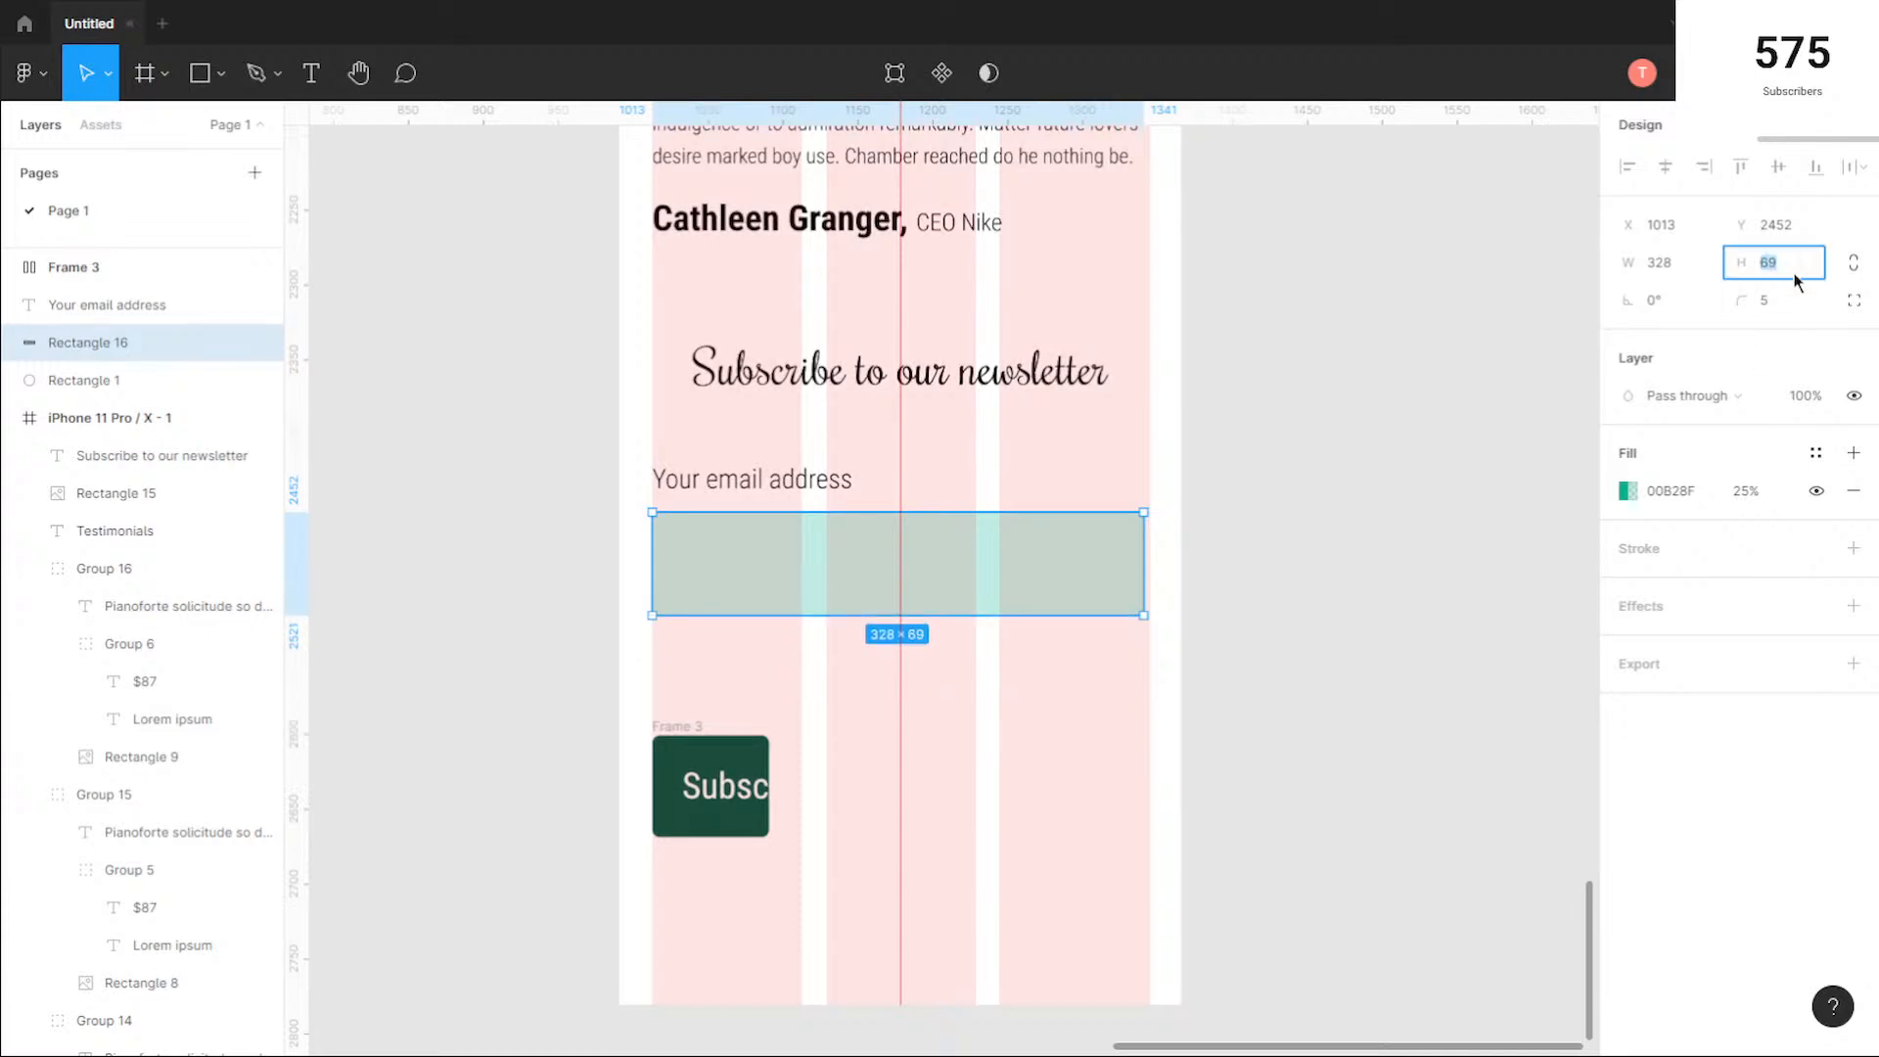
{"action": "key", "text": "Return"}
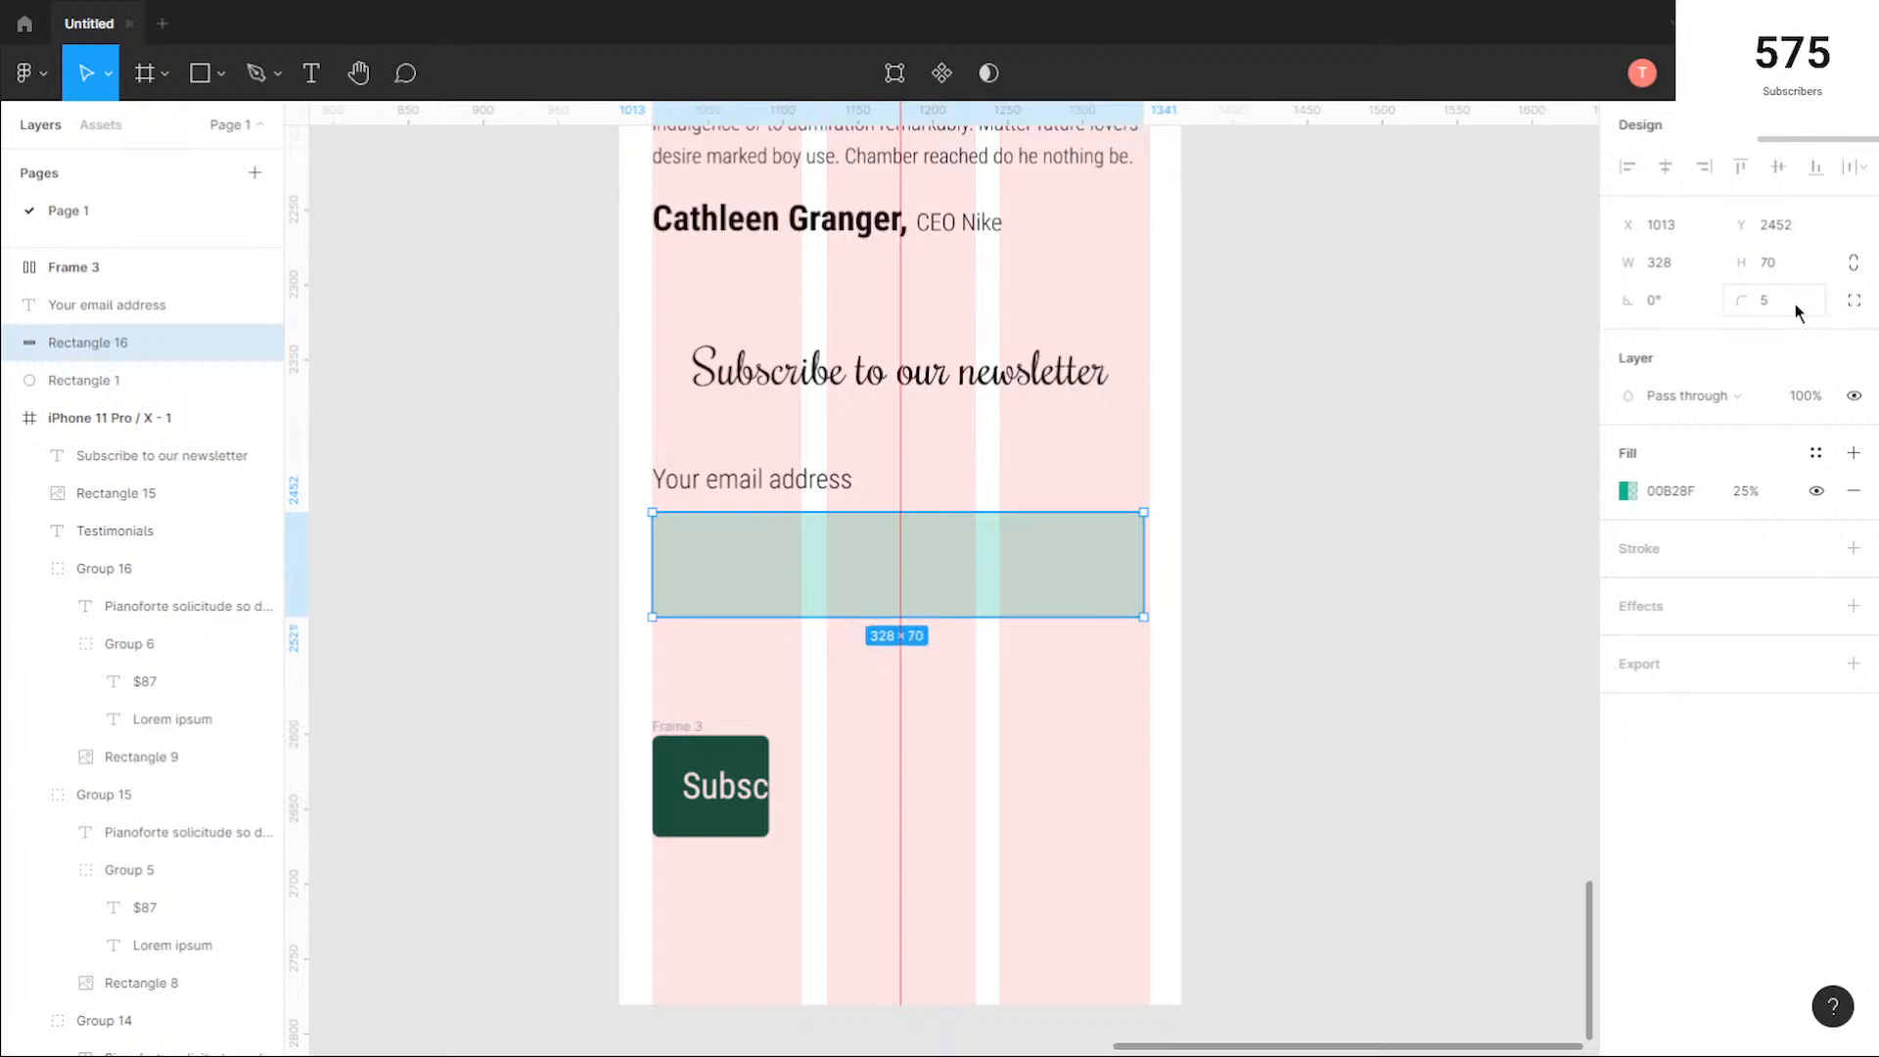
Step: Move the Subscribe button frame up beneath the email field to Y 2542, with a height of 65
{"action": "left_click", "coordinate": [756, 776]}
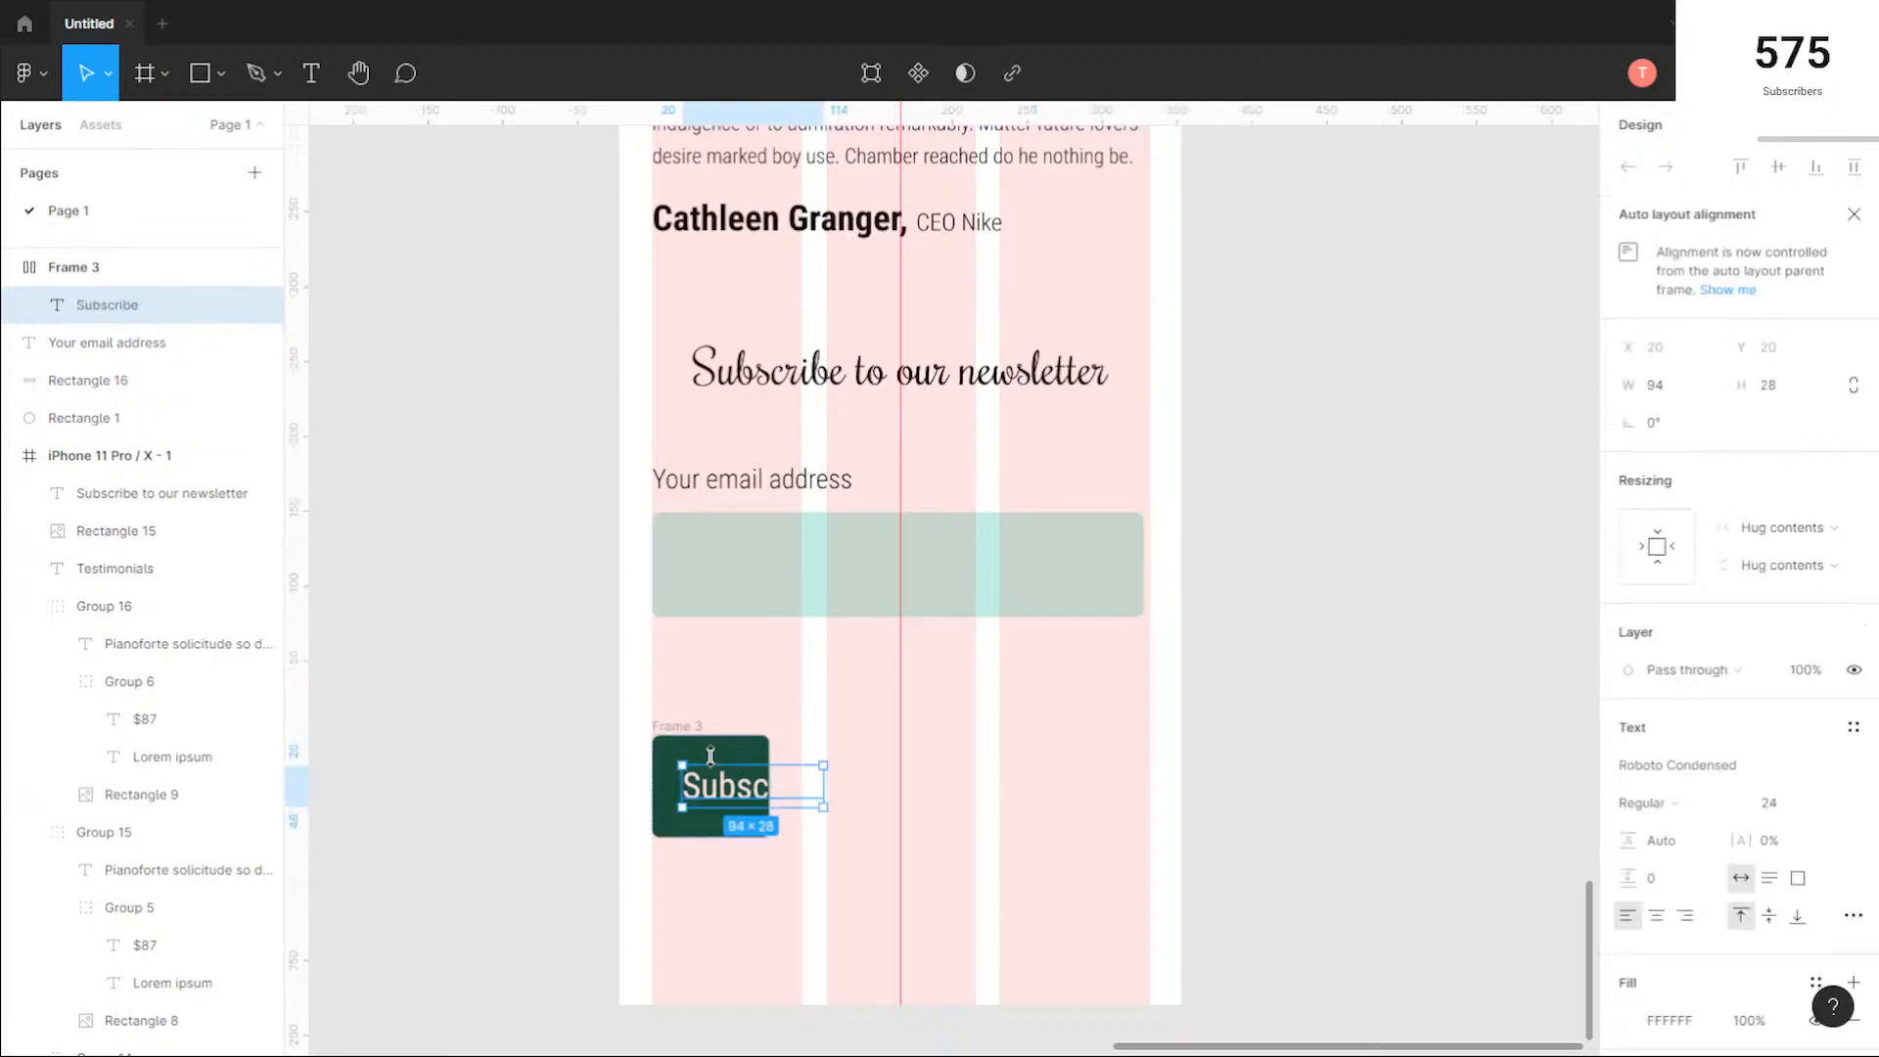
{"action": "left_click", "coordinate": [726, 755]}
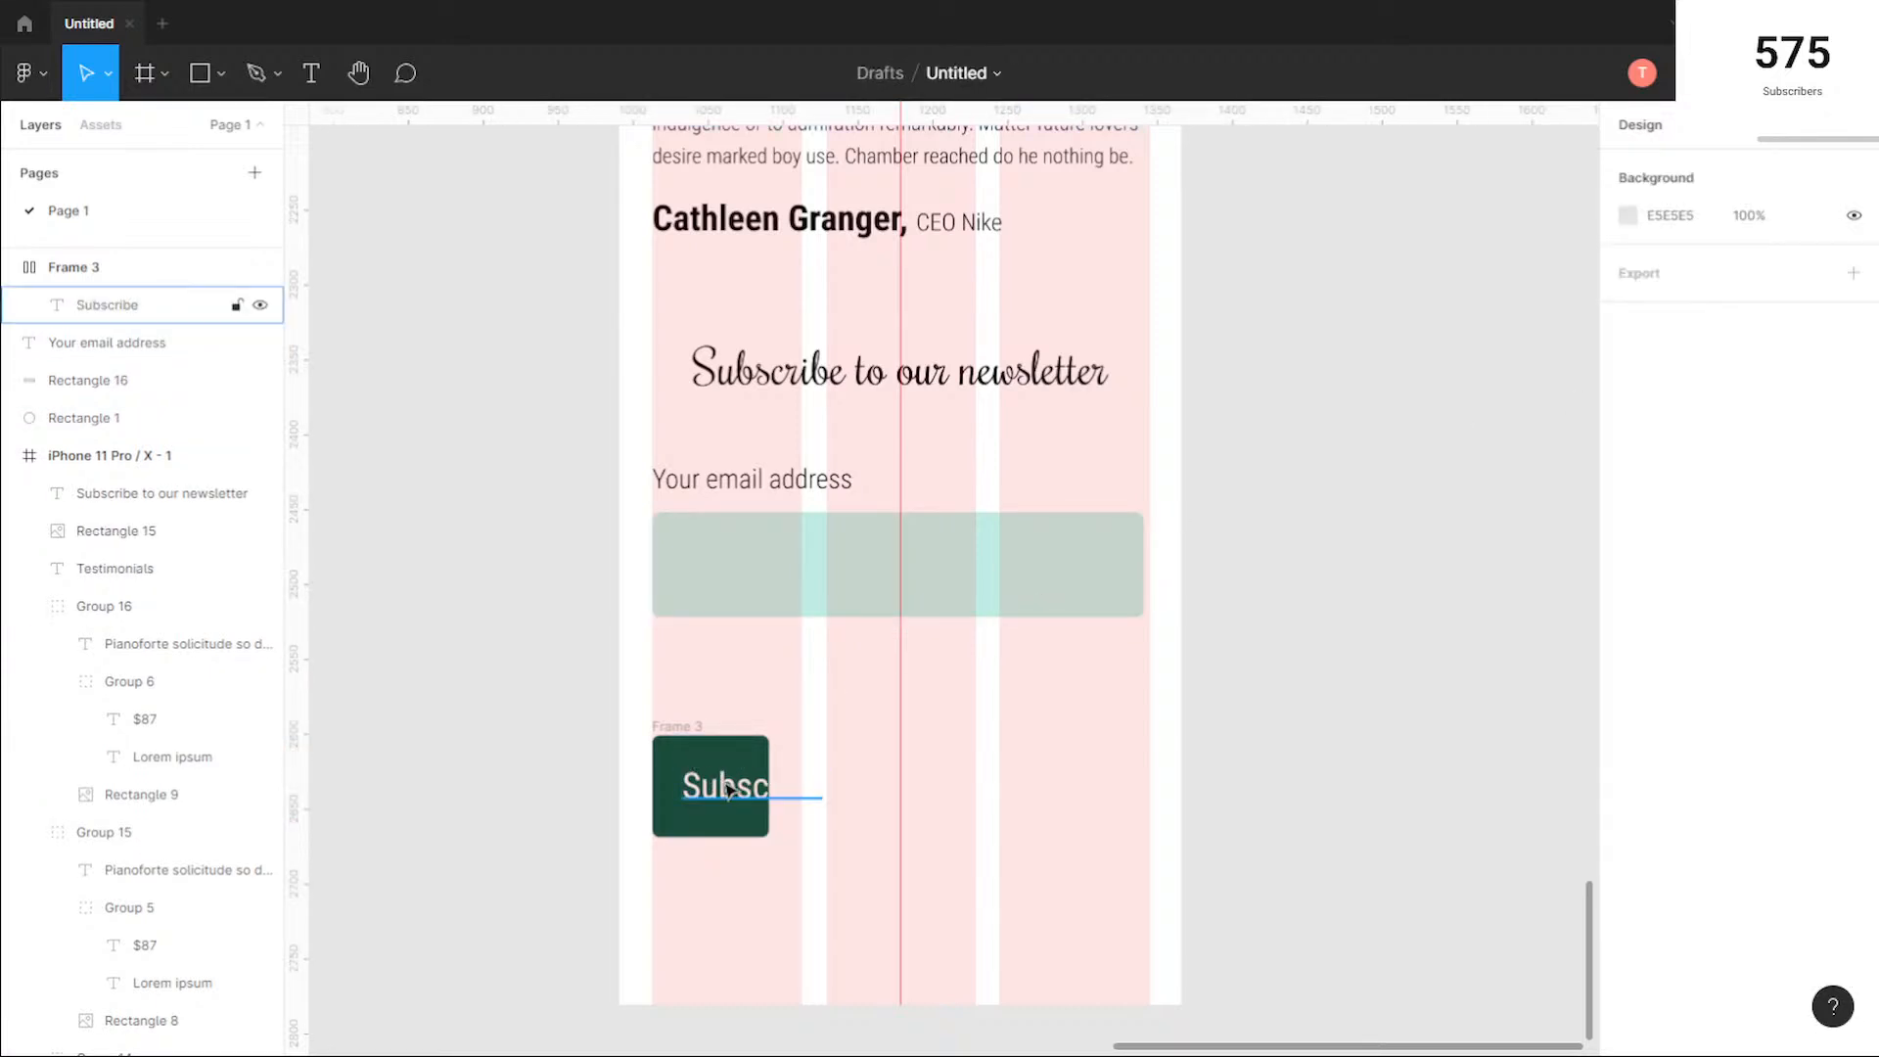
{"action": "left_click", "coordinate": [769, 794]}
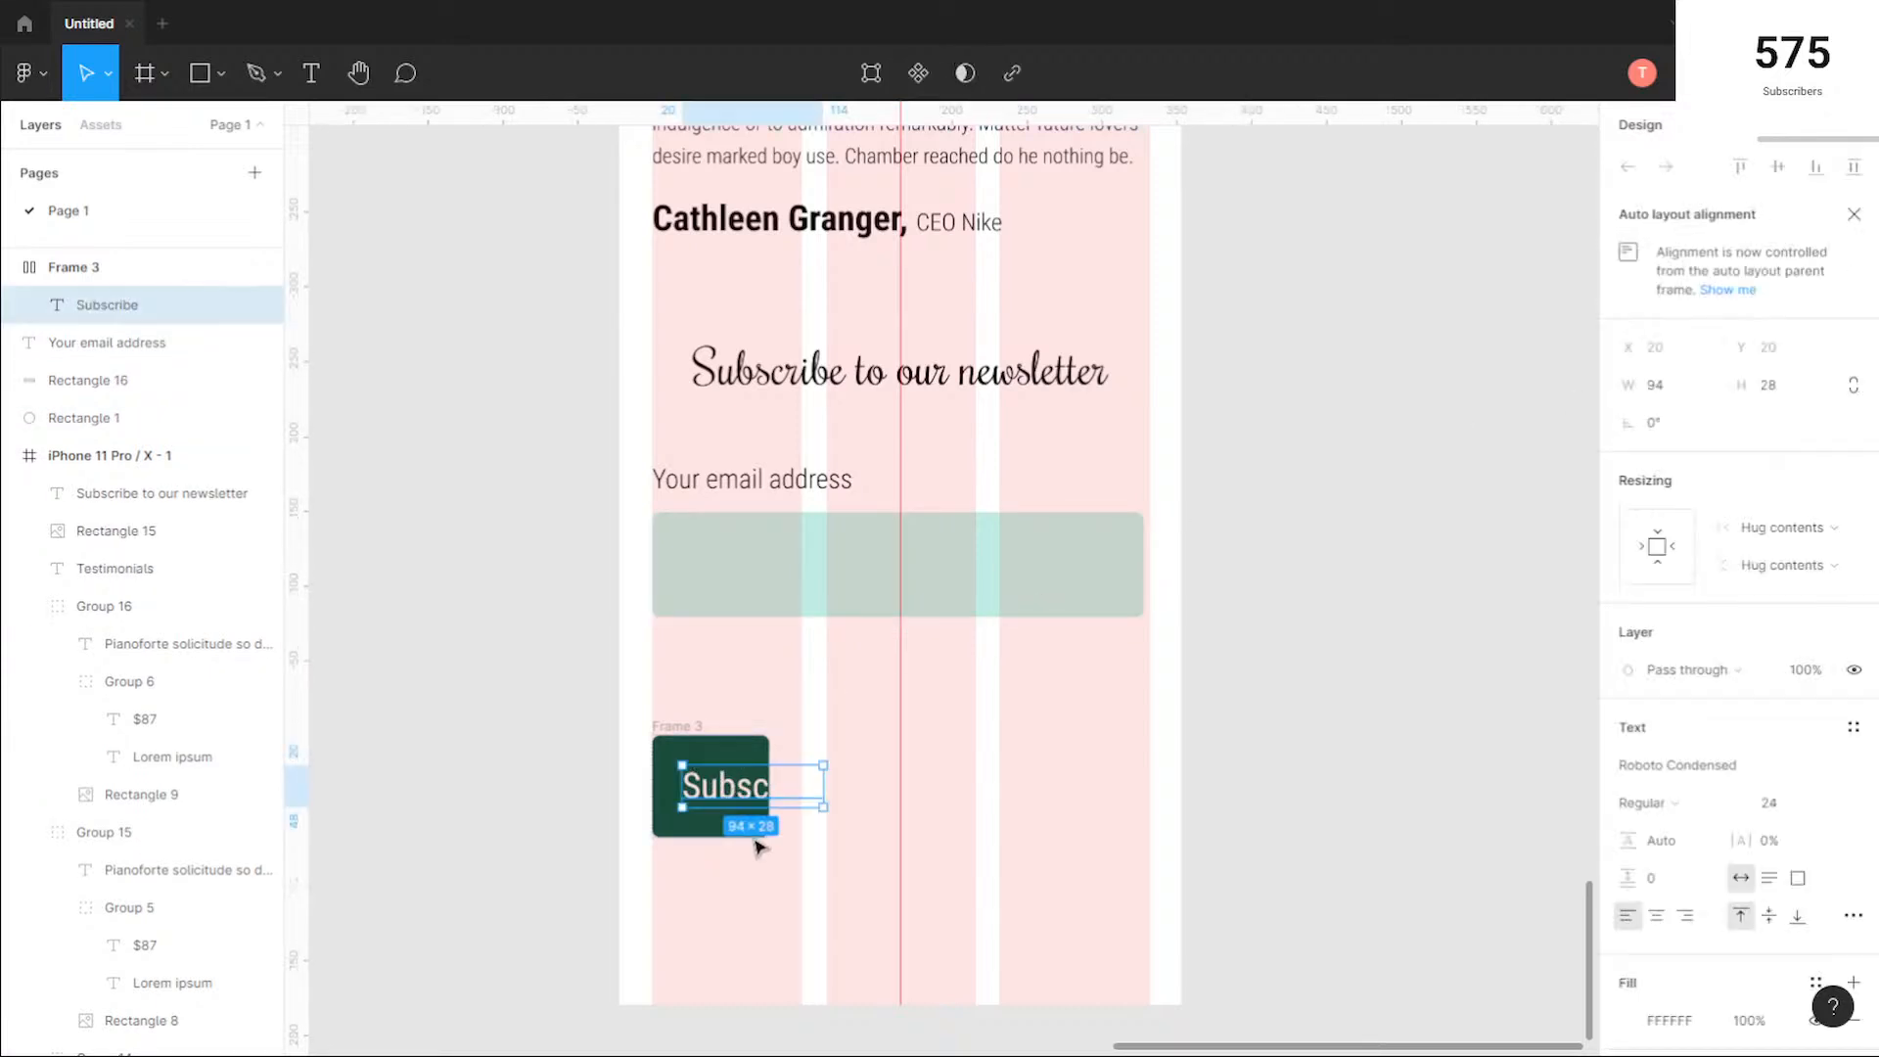
{"action": "left_click", "coordinate": [669, 764]}
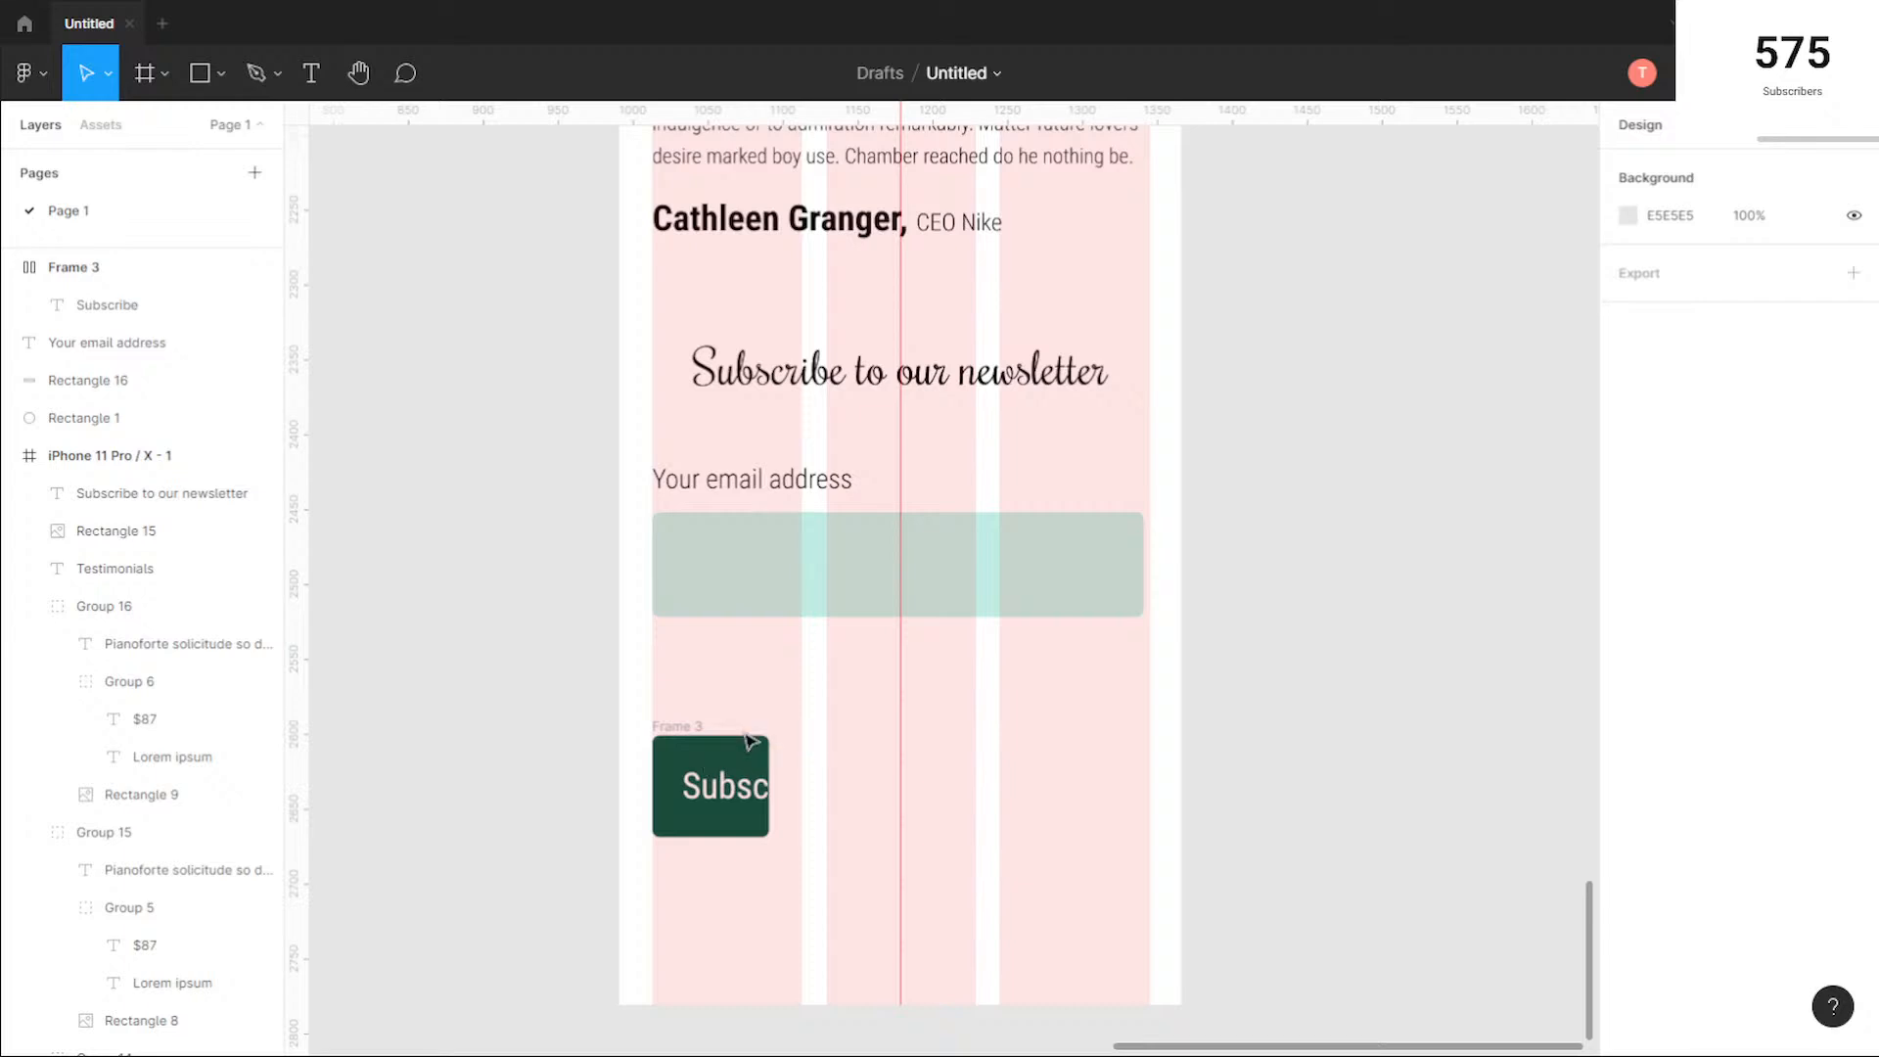
{"action": "left_click", "coordinate": [673, 726]}
{"action": "left_click_drag", "start_coordinate": [684, 735], "coordinate": [685, 642]}
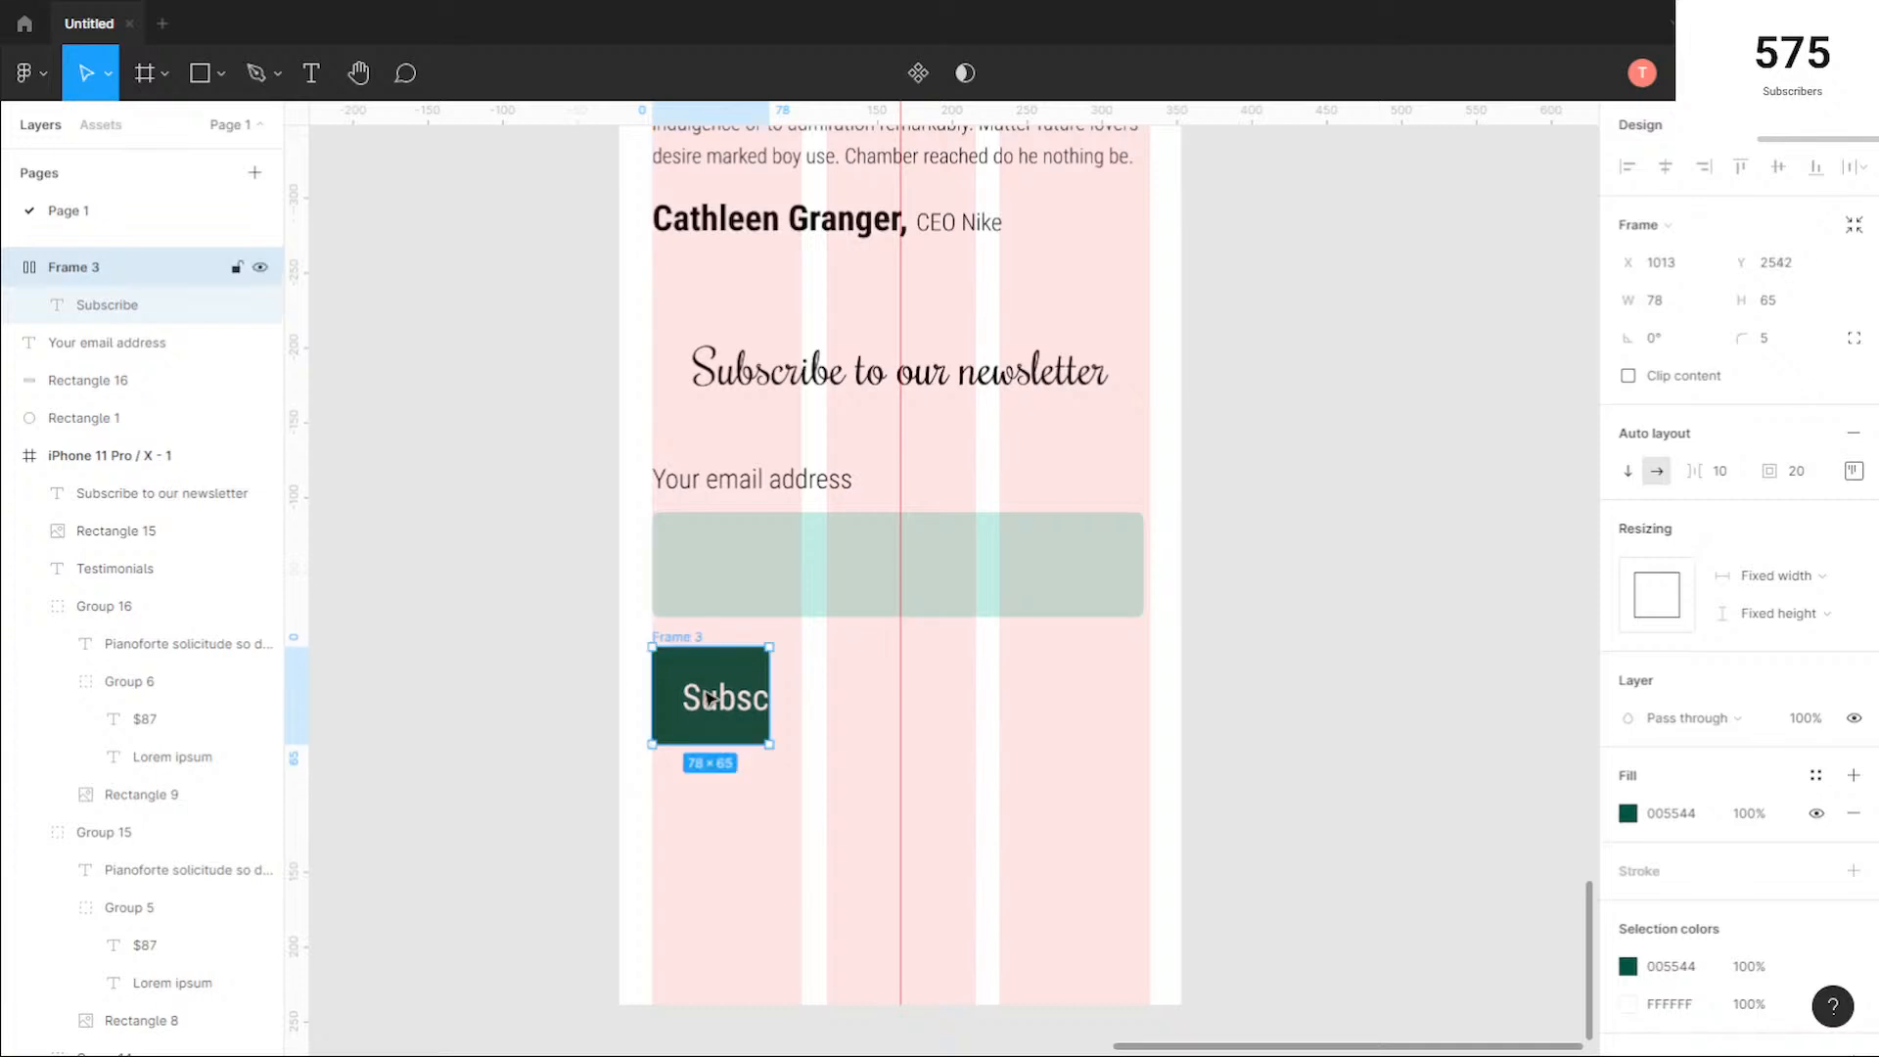
Step: Widen the Subscribe button frame to 128 so its whole label fits inside
{"action": "left_click", "coordinate": [773, 678]}
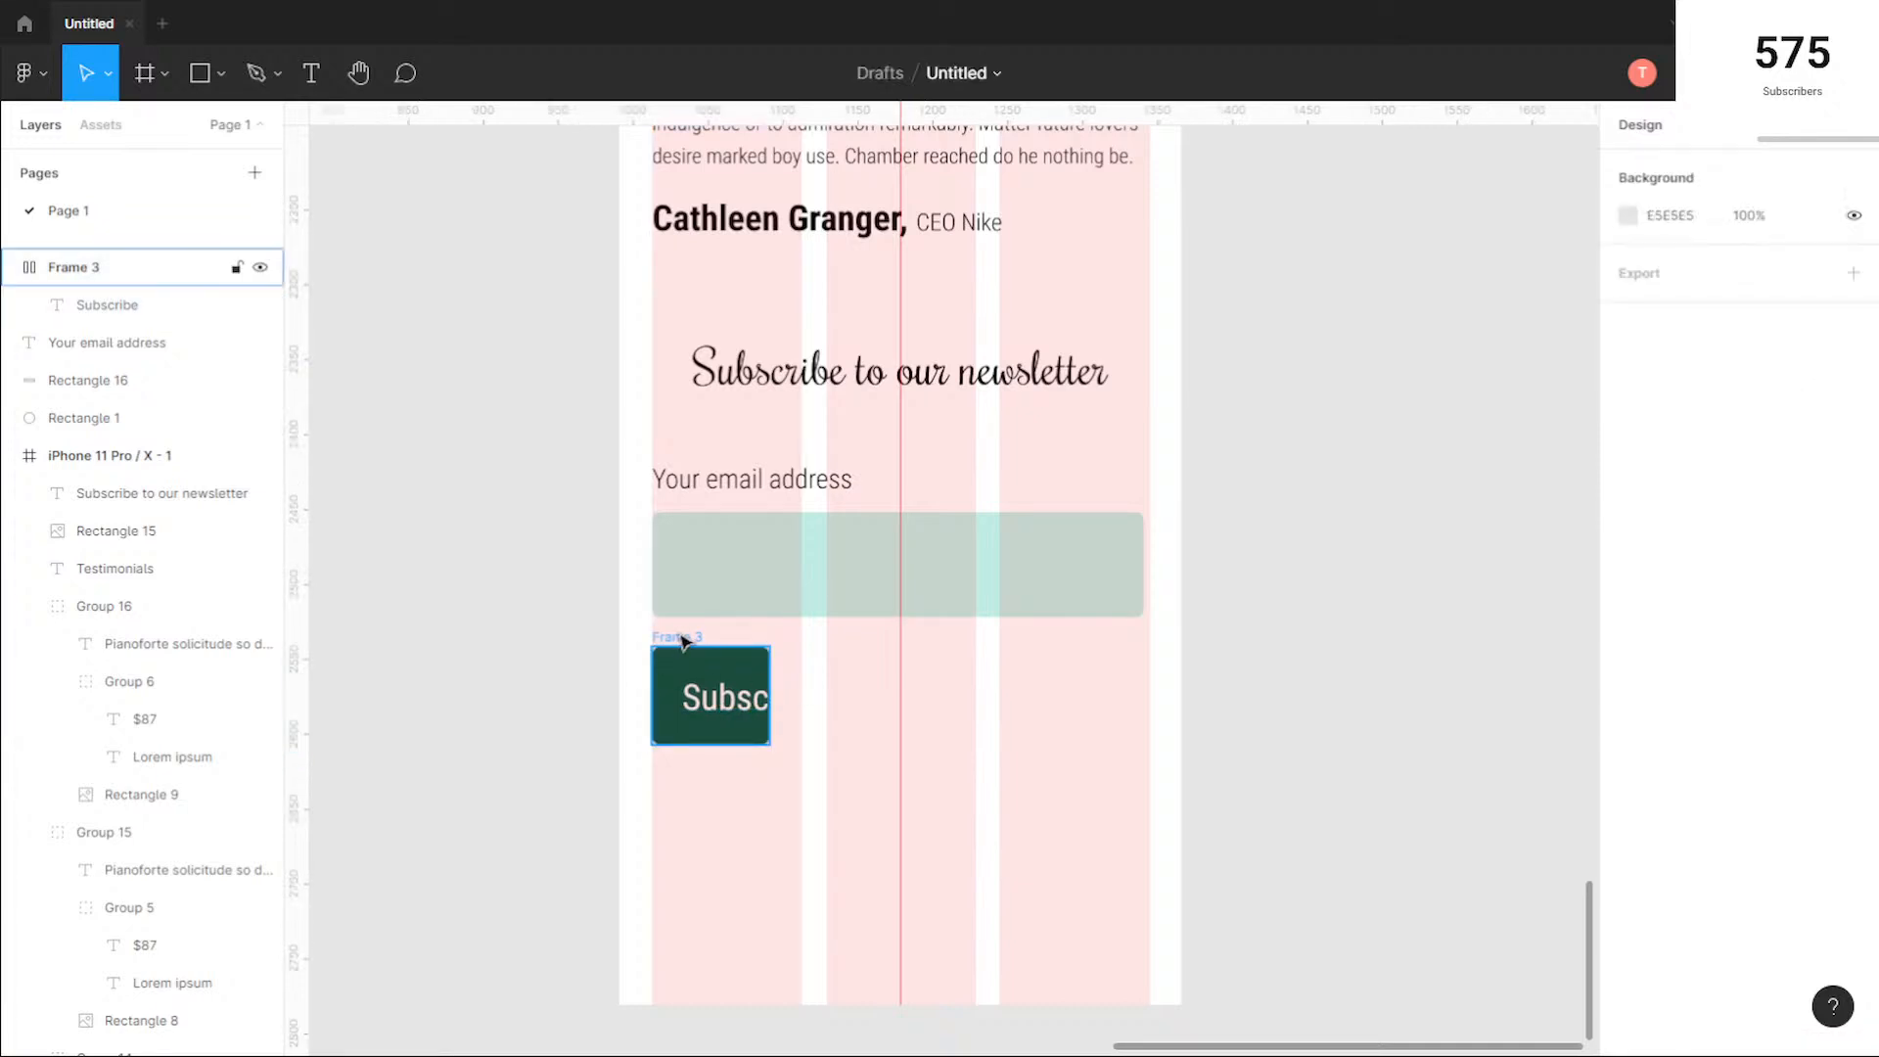
{"action": "left_click", "coordinate": [738, 658]}
{"action": "left_click_drag", "start_coordinate": [766, 668], "coordinate": [845, 668]}
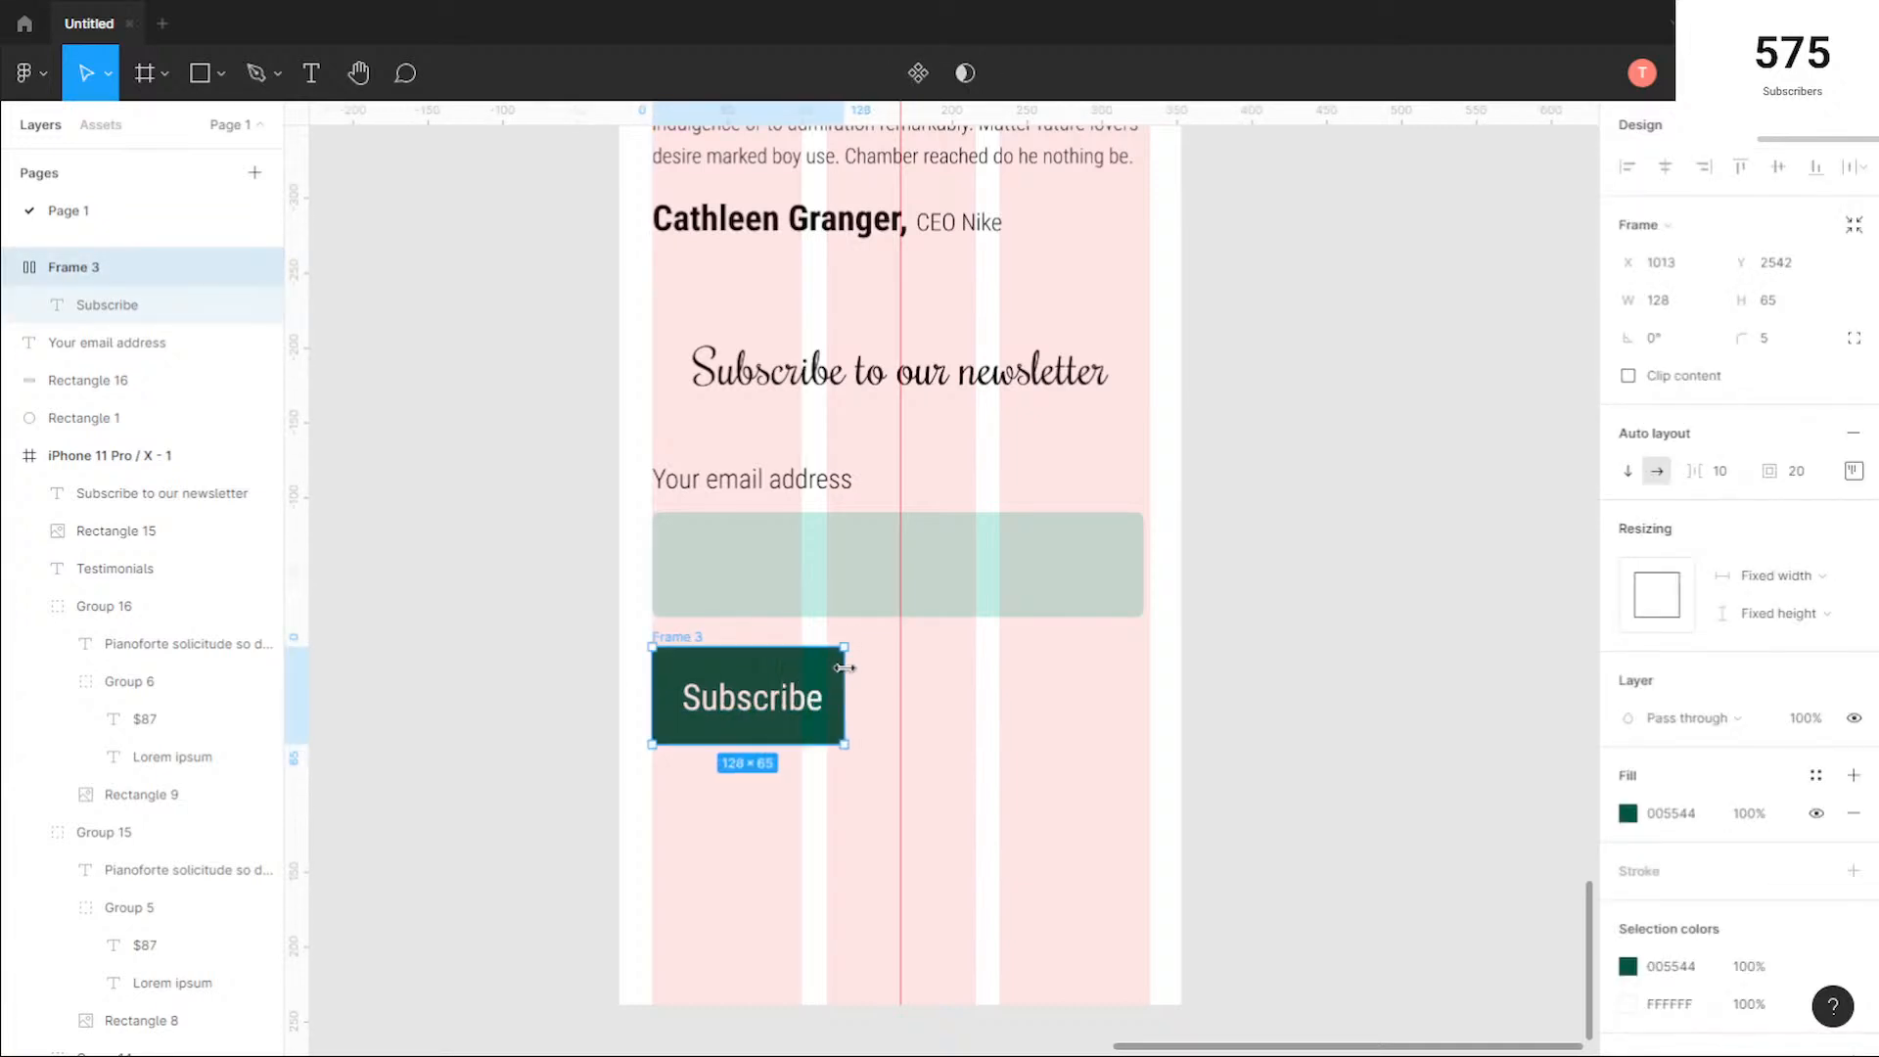
Step: Set the font size of the Subscribe button's label to 18
{"action": "double_click", "coordinate": [770, 701]}
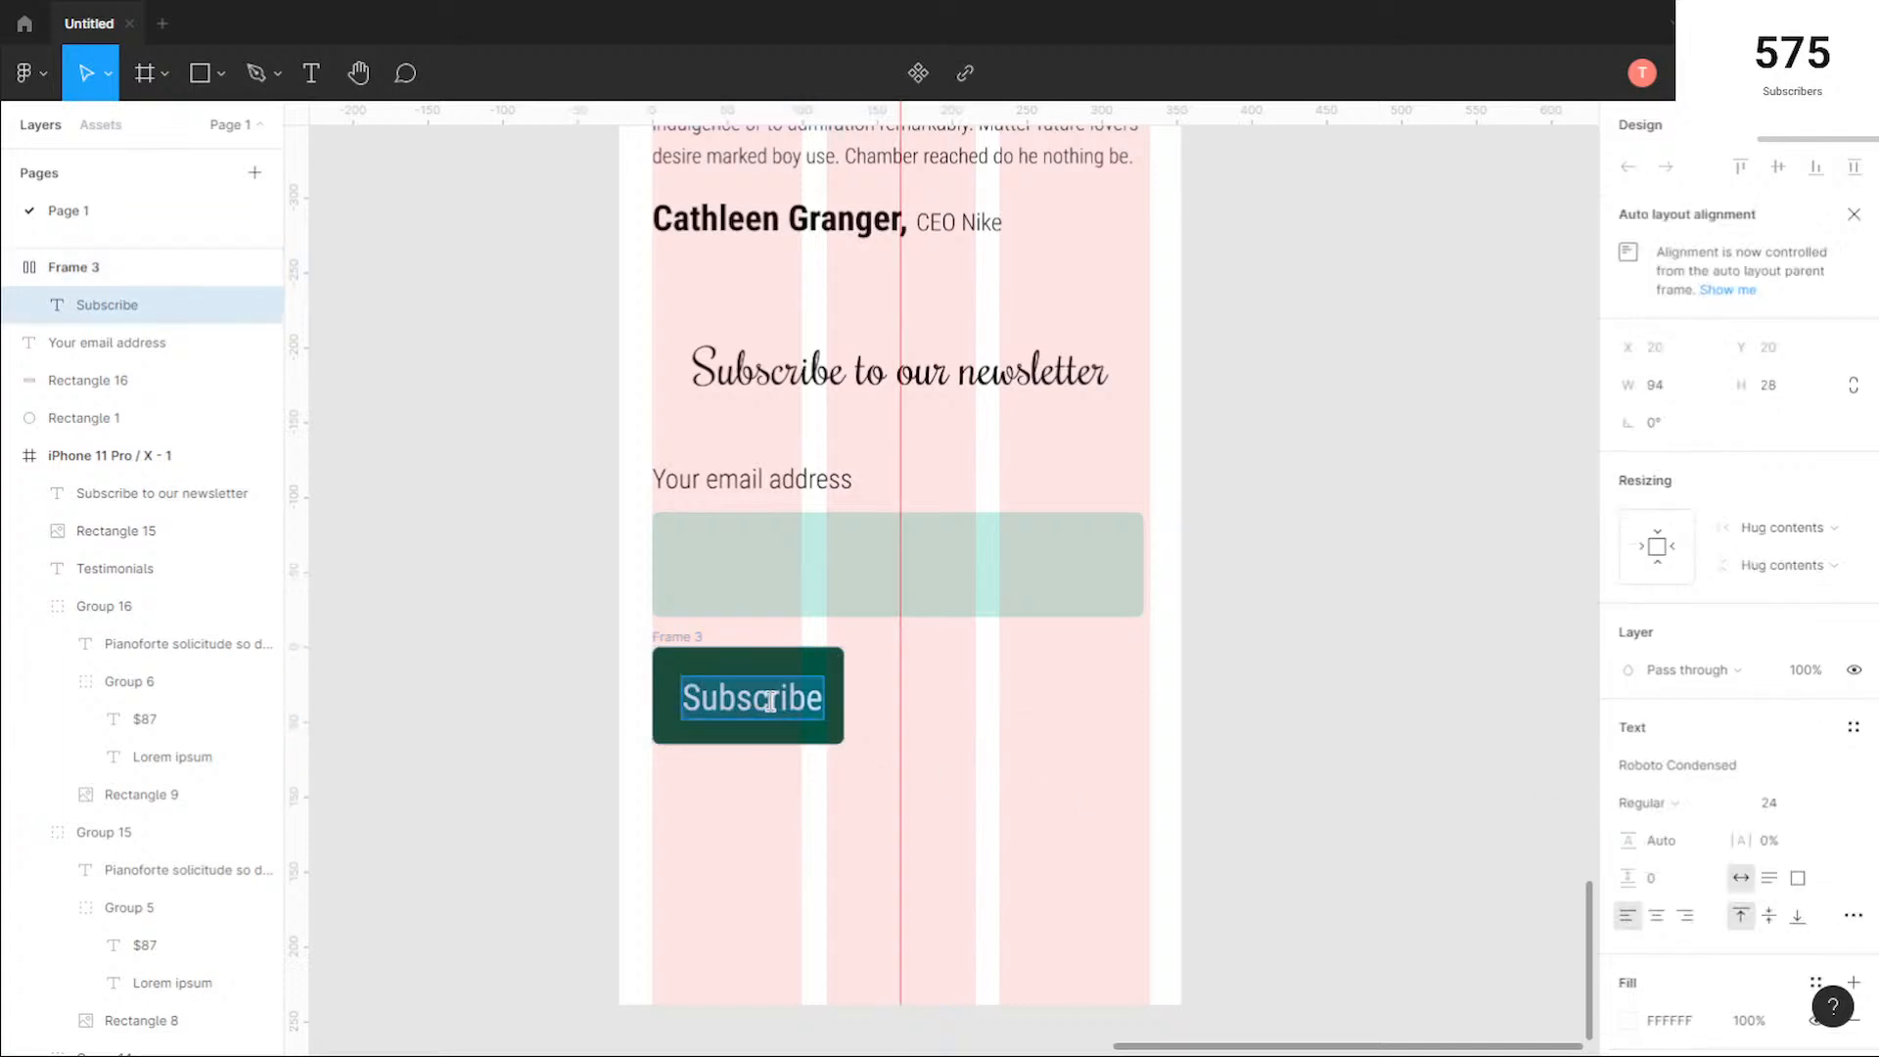
{"action": "left_click", "coordinate": [1838, 805]}
{"action": "left_click", "coordinate": [1795, 774]}
{"action": "left_click", "coordinate": [814, 699]}
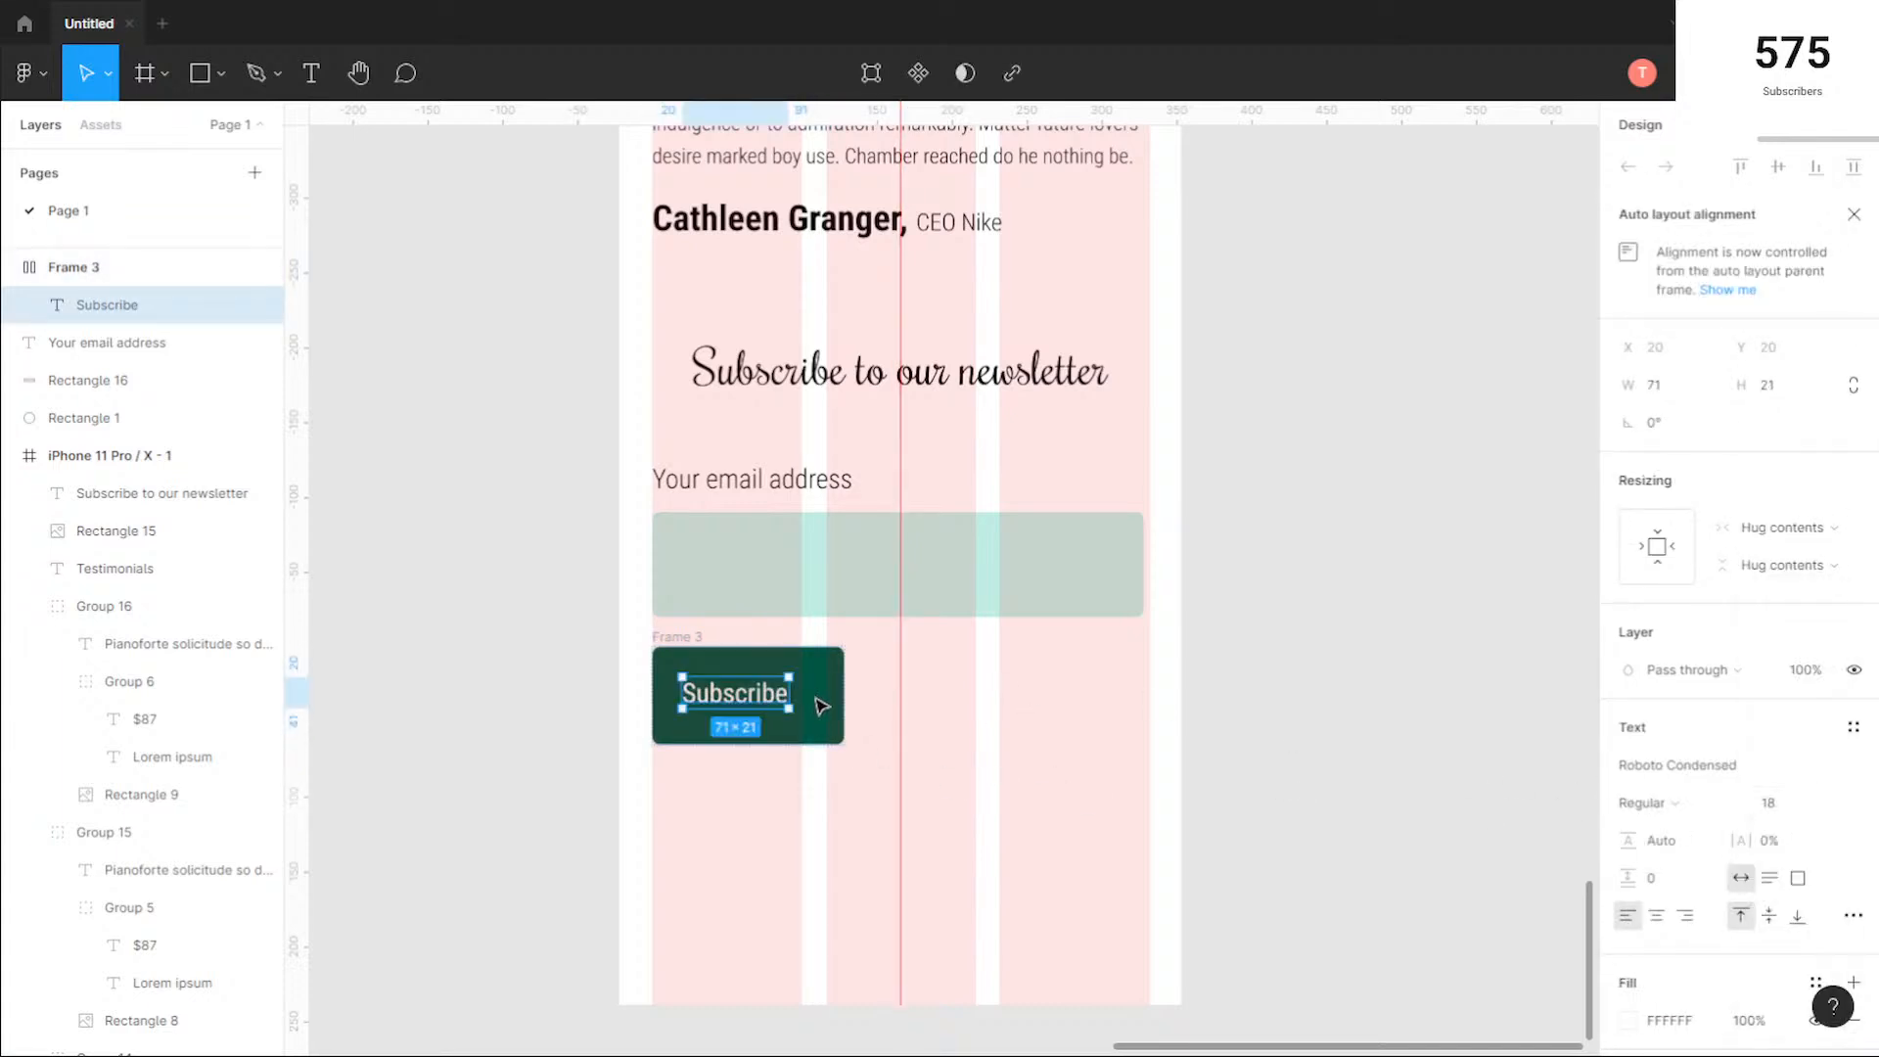
Step: Shrink the Subscribe button frame to 111 × 59 and move it to X 1233, flush with the last column's right edge
{"action": "left_click", "coordinate": [685, 637]}
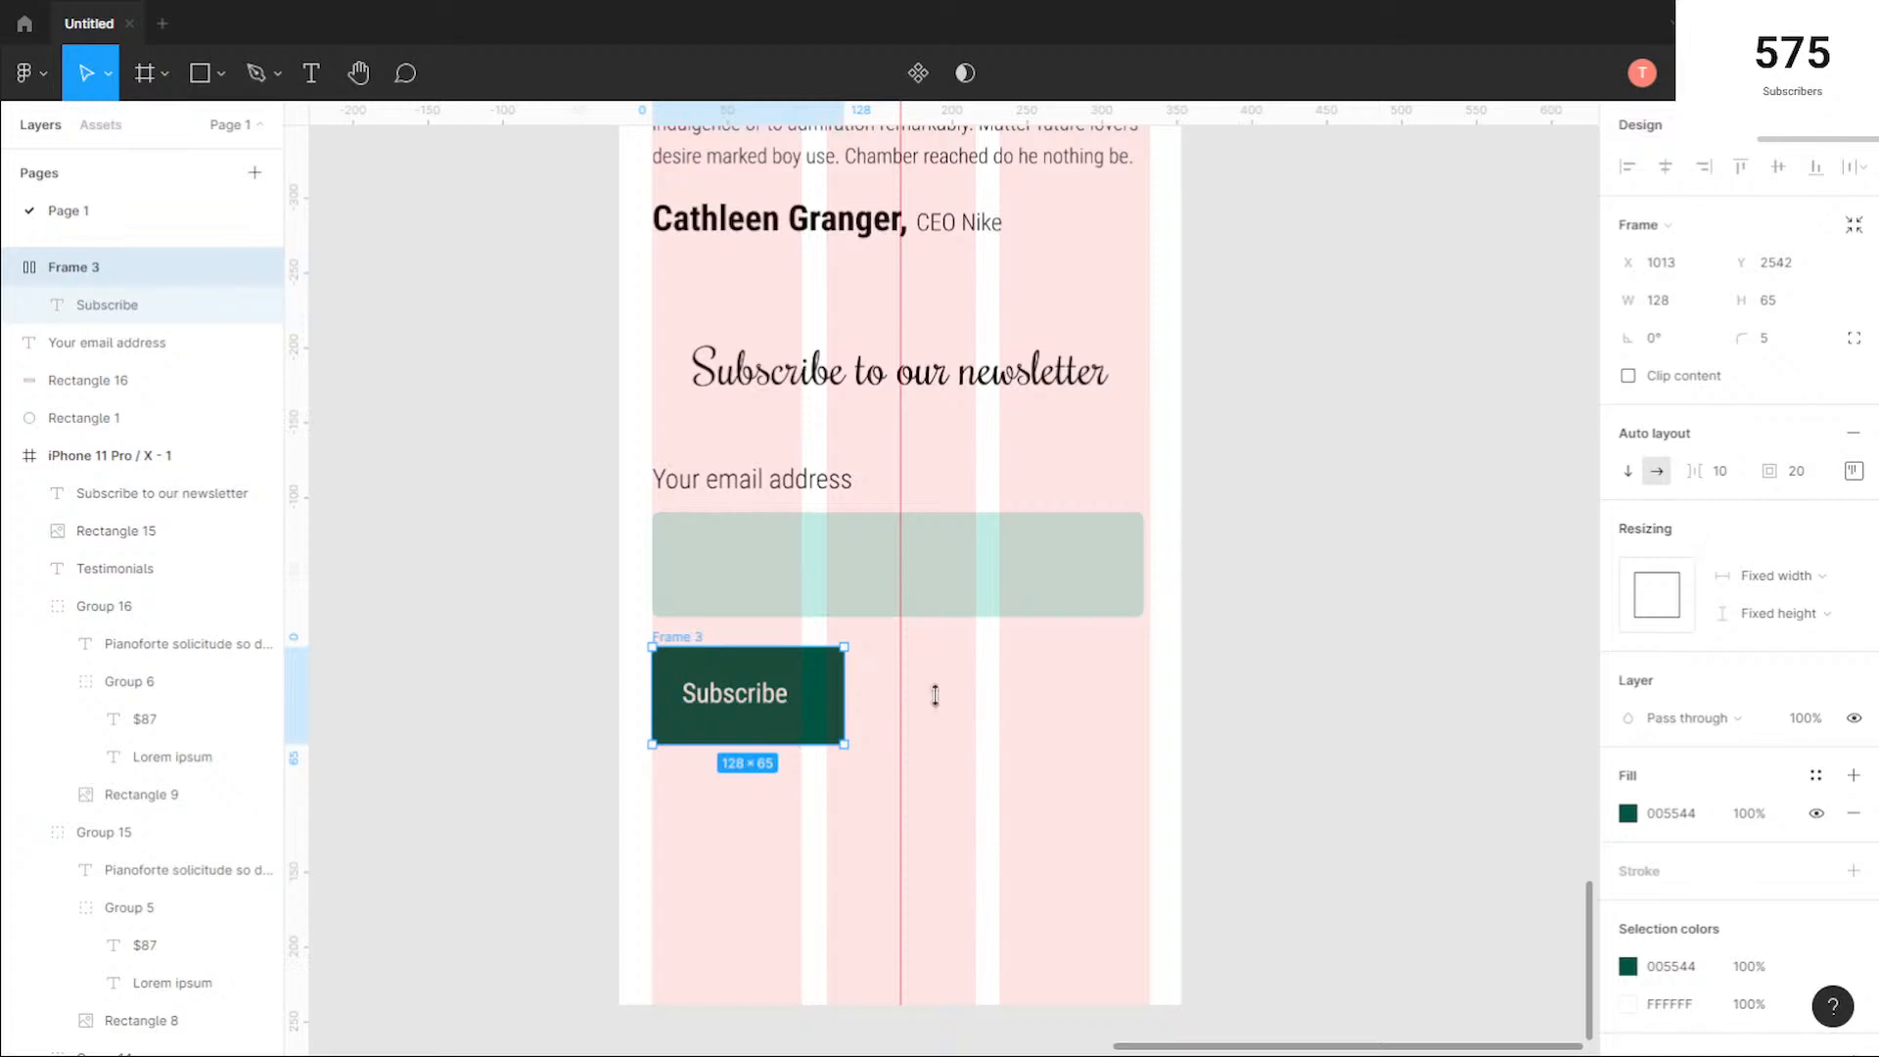
{"action": "left_click", "coordinate": [1801, 473]}
{"action": "left_click", "coordinate": [784, 809]}
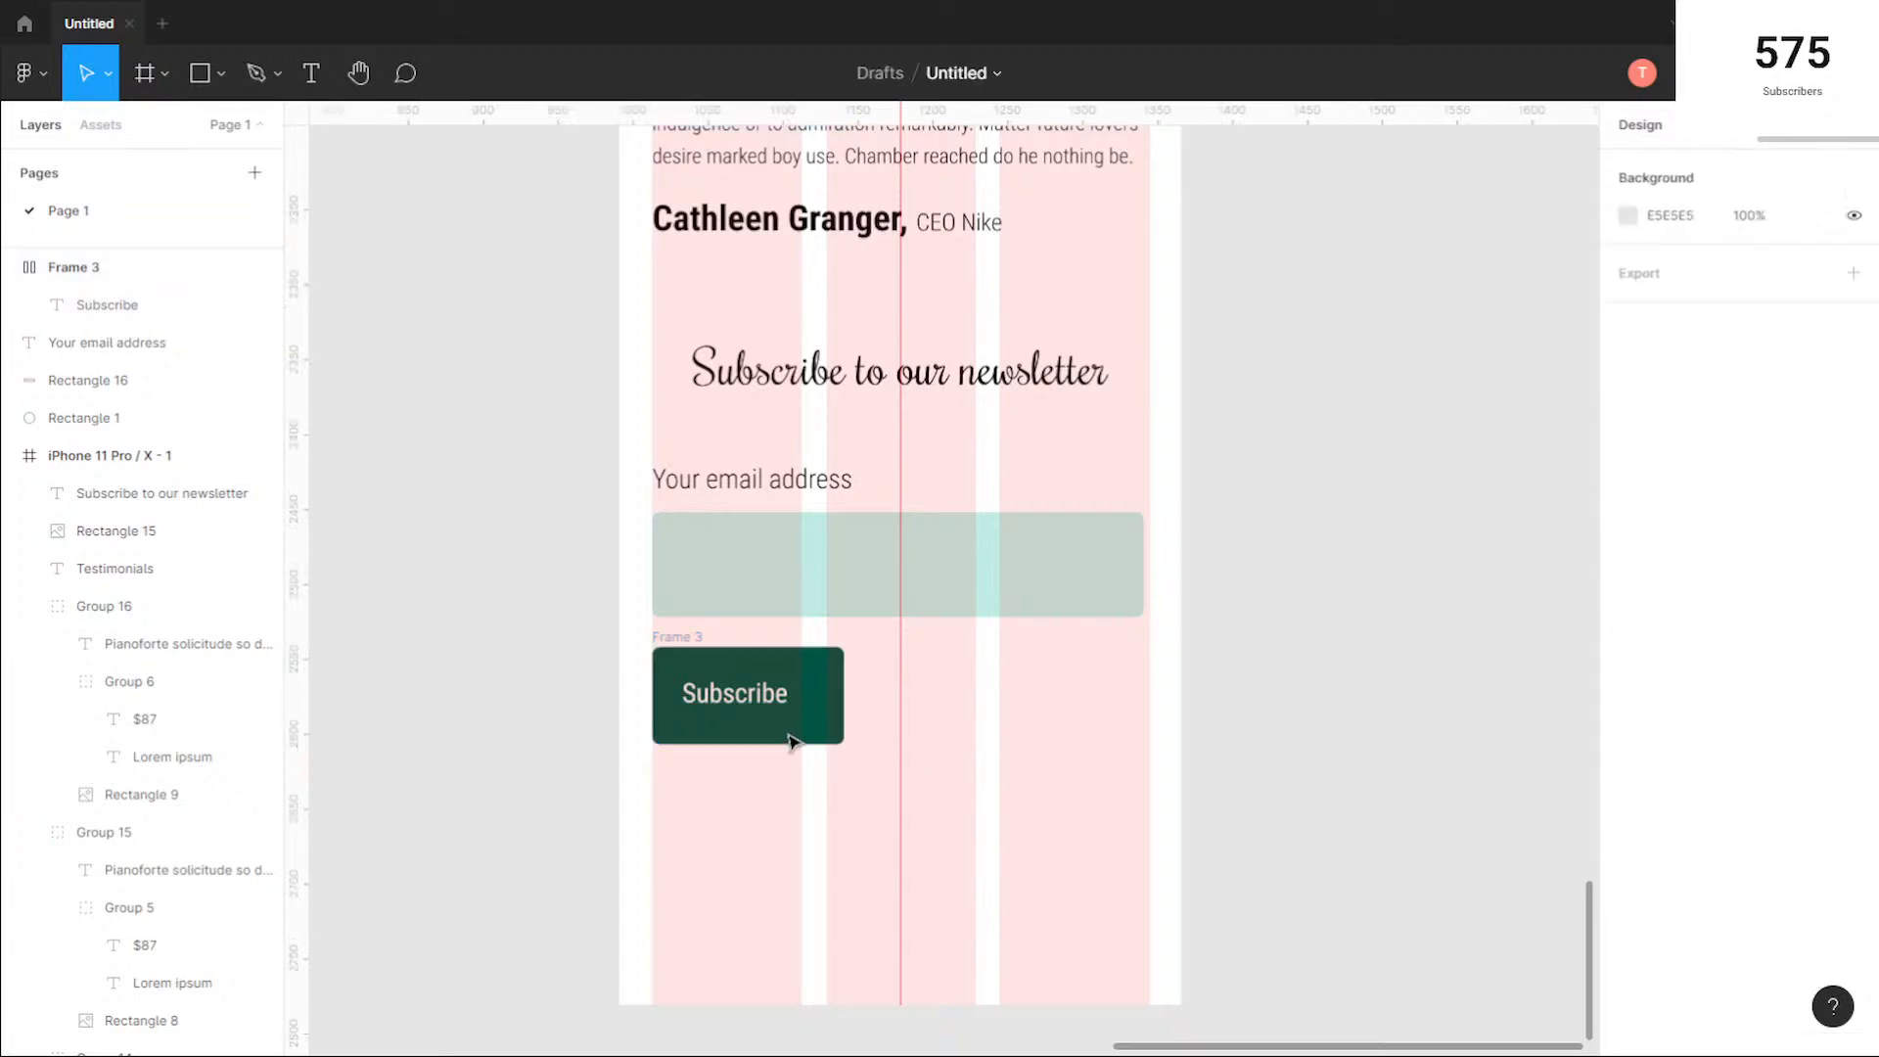
{"action": "left_click", "coordinate": [710, 654]}
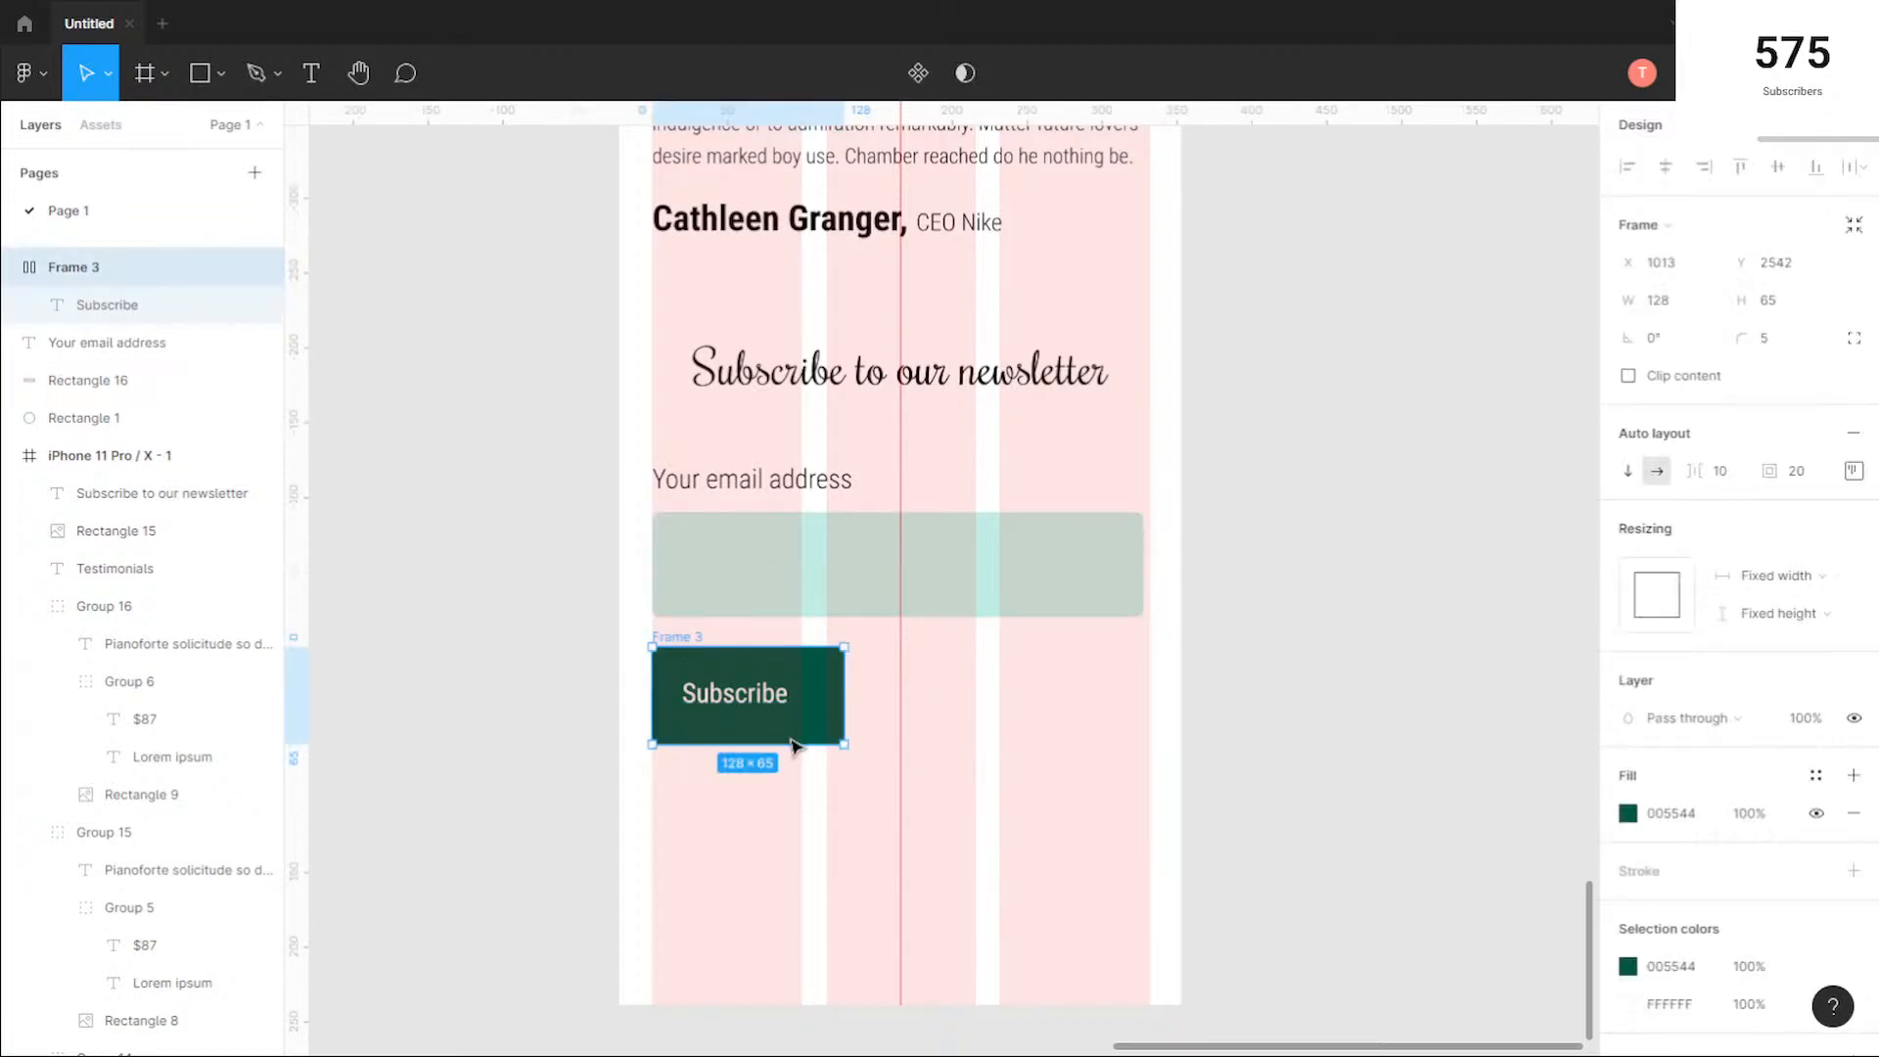
{"action": "left_click_drag", "start_coordinate": [787, 746], "coordinate": [769, 676]}
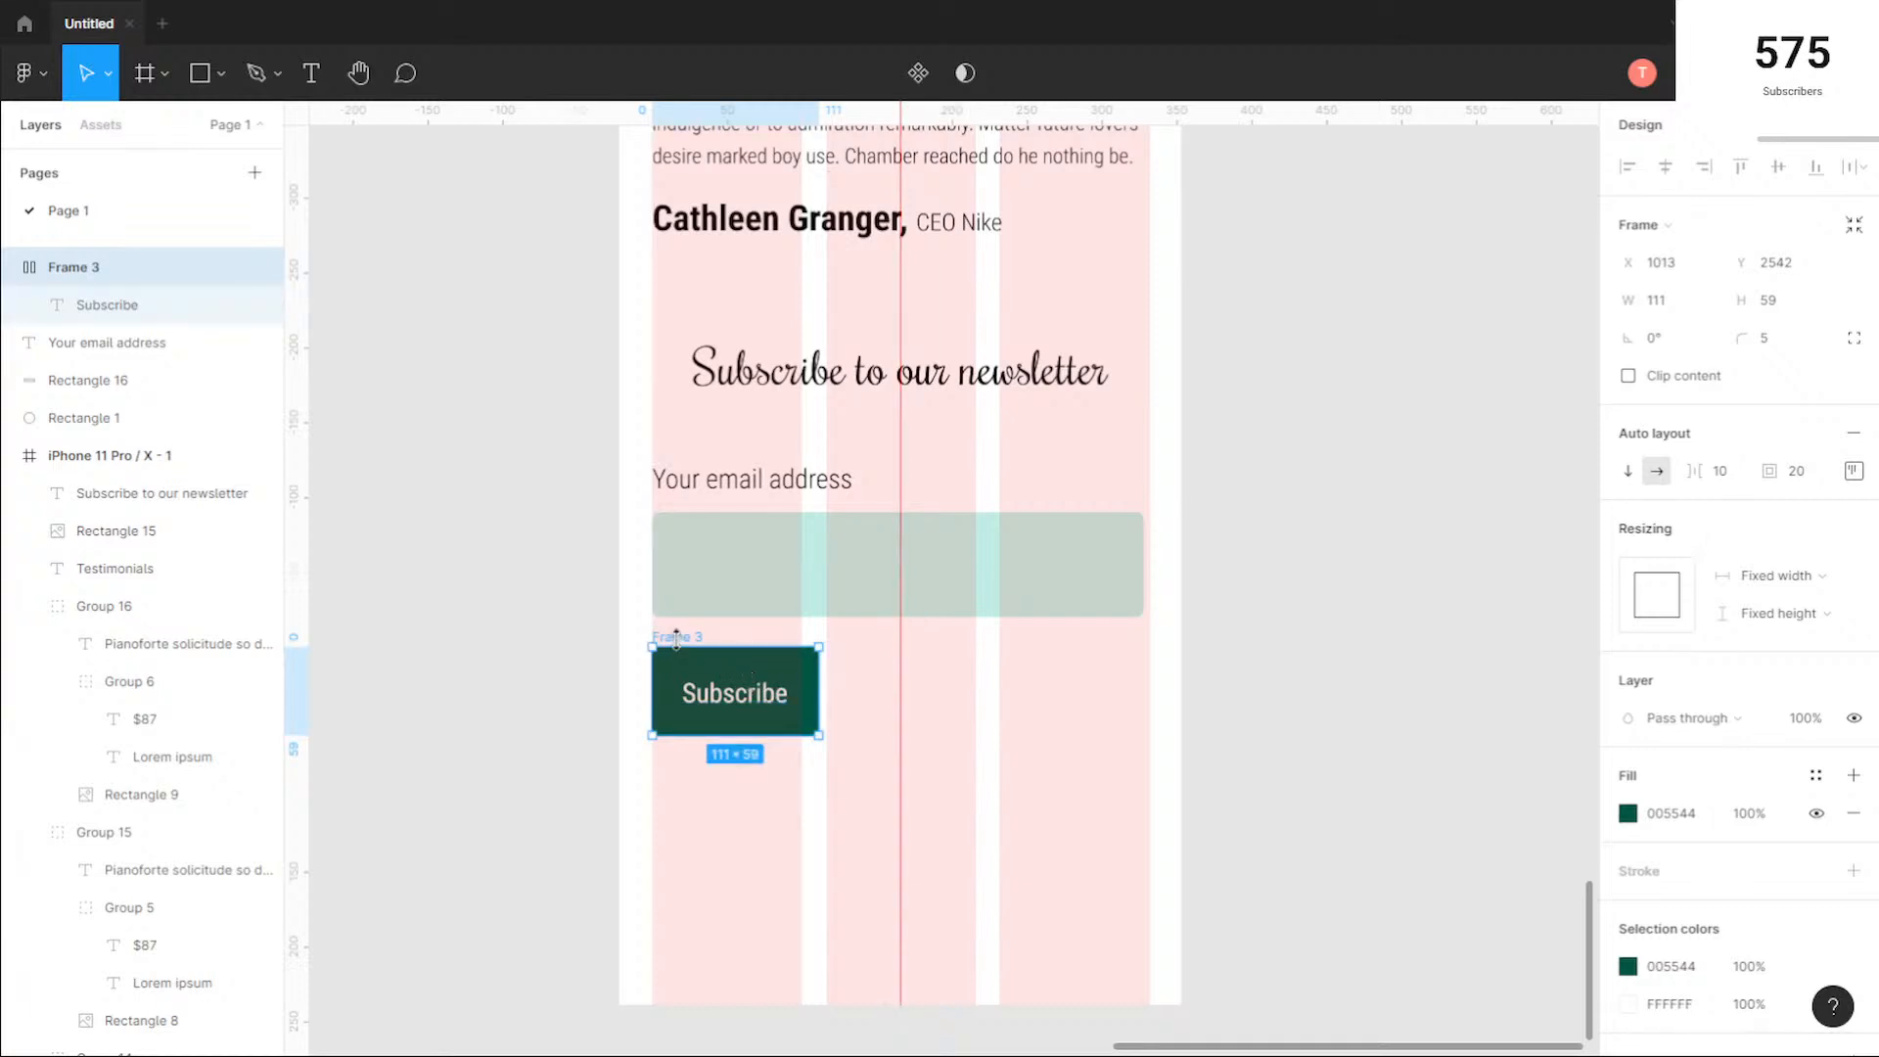
{"action": "left_click_drag", "start_coordinate": [678, 640], "coordinate": [1010, 646]}
Step: Widen the email input field to 331 so it reaches the right edge of the last column
{"action": "left_click", "coordinate": [1074, 566]}
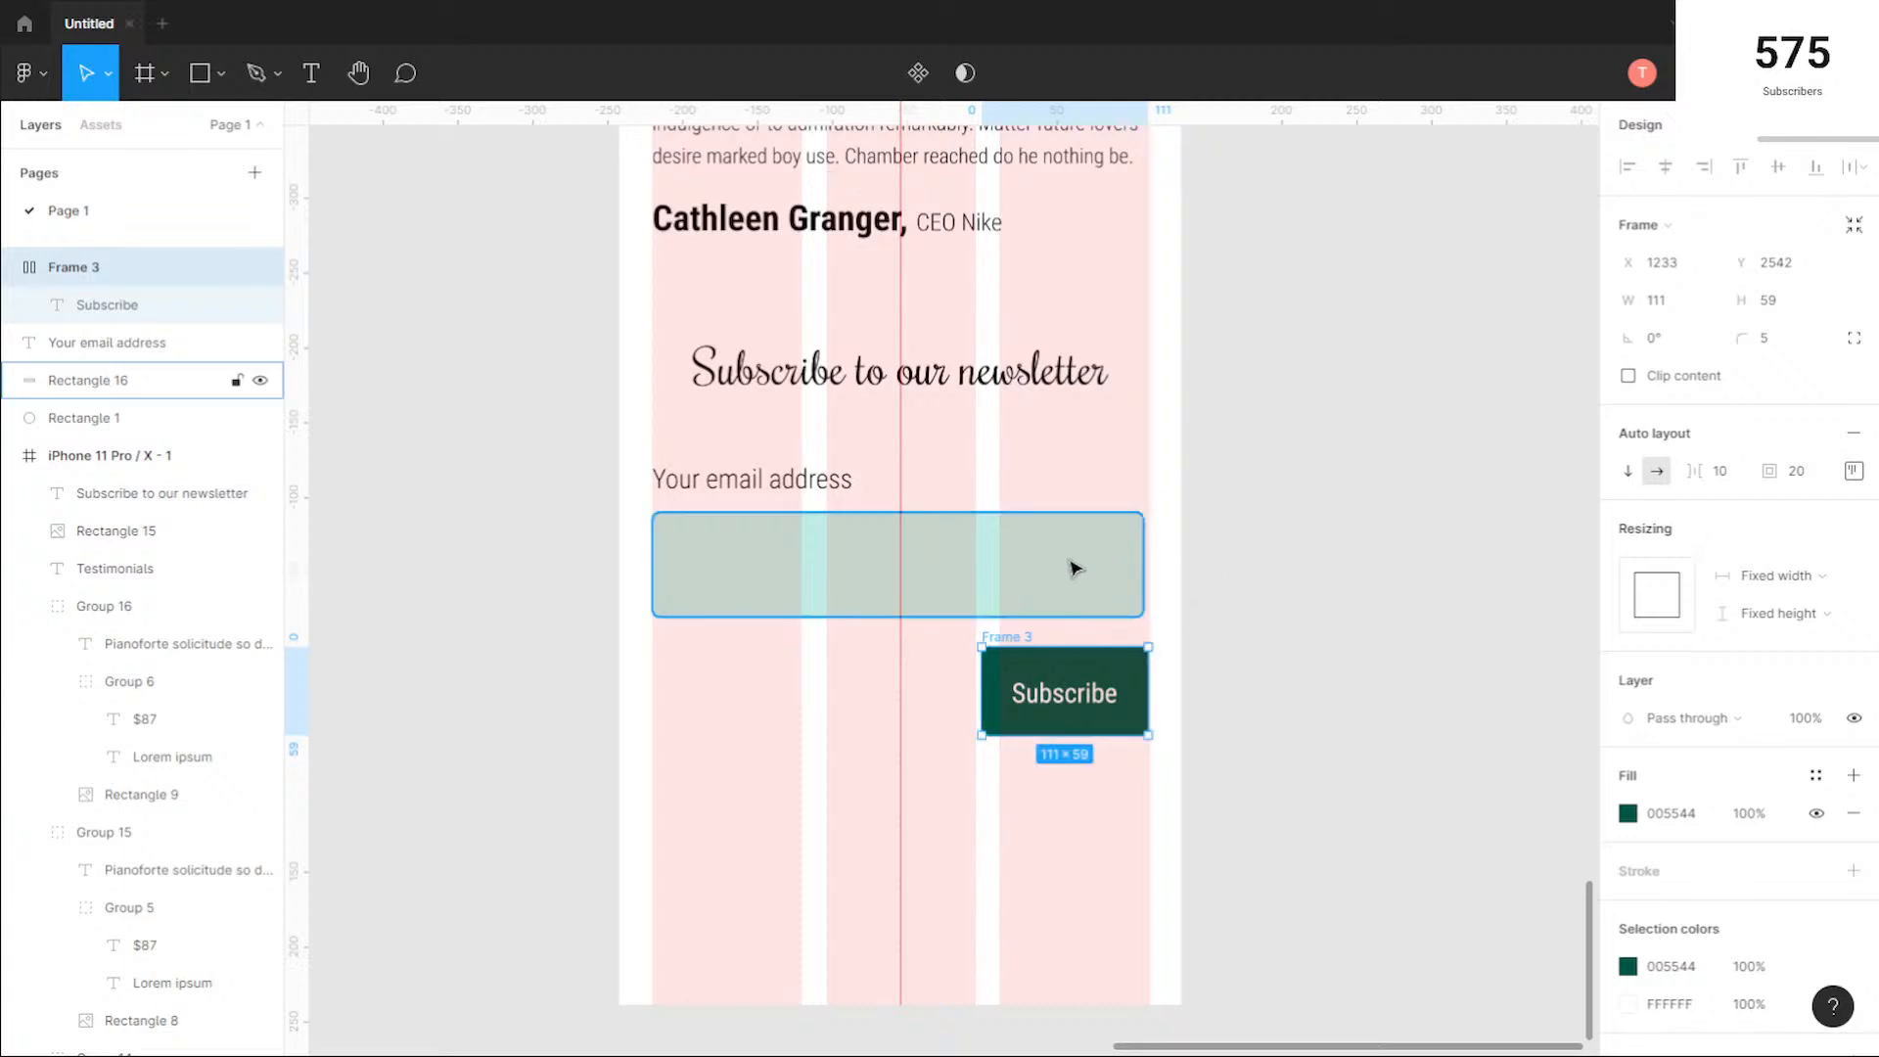
{"action": "scroll", "coordinate": [1162, 549], "scroll_direction": "up", "scroll_amount": 5}
{"action": "left_click_drag", "start_coordinate": [1145, 560], "coordinate": [1152, 559]}
{"action": "scroll", "coordinate": [675, 455], "scroll_direction": "down", "scroll_amount": 3}
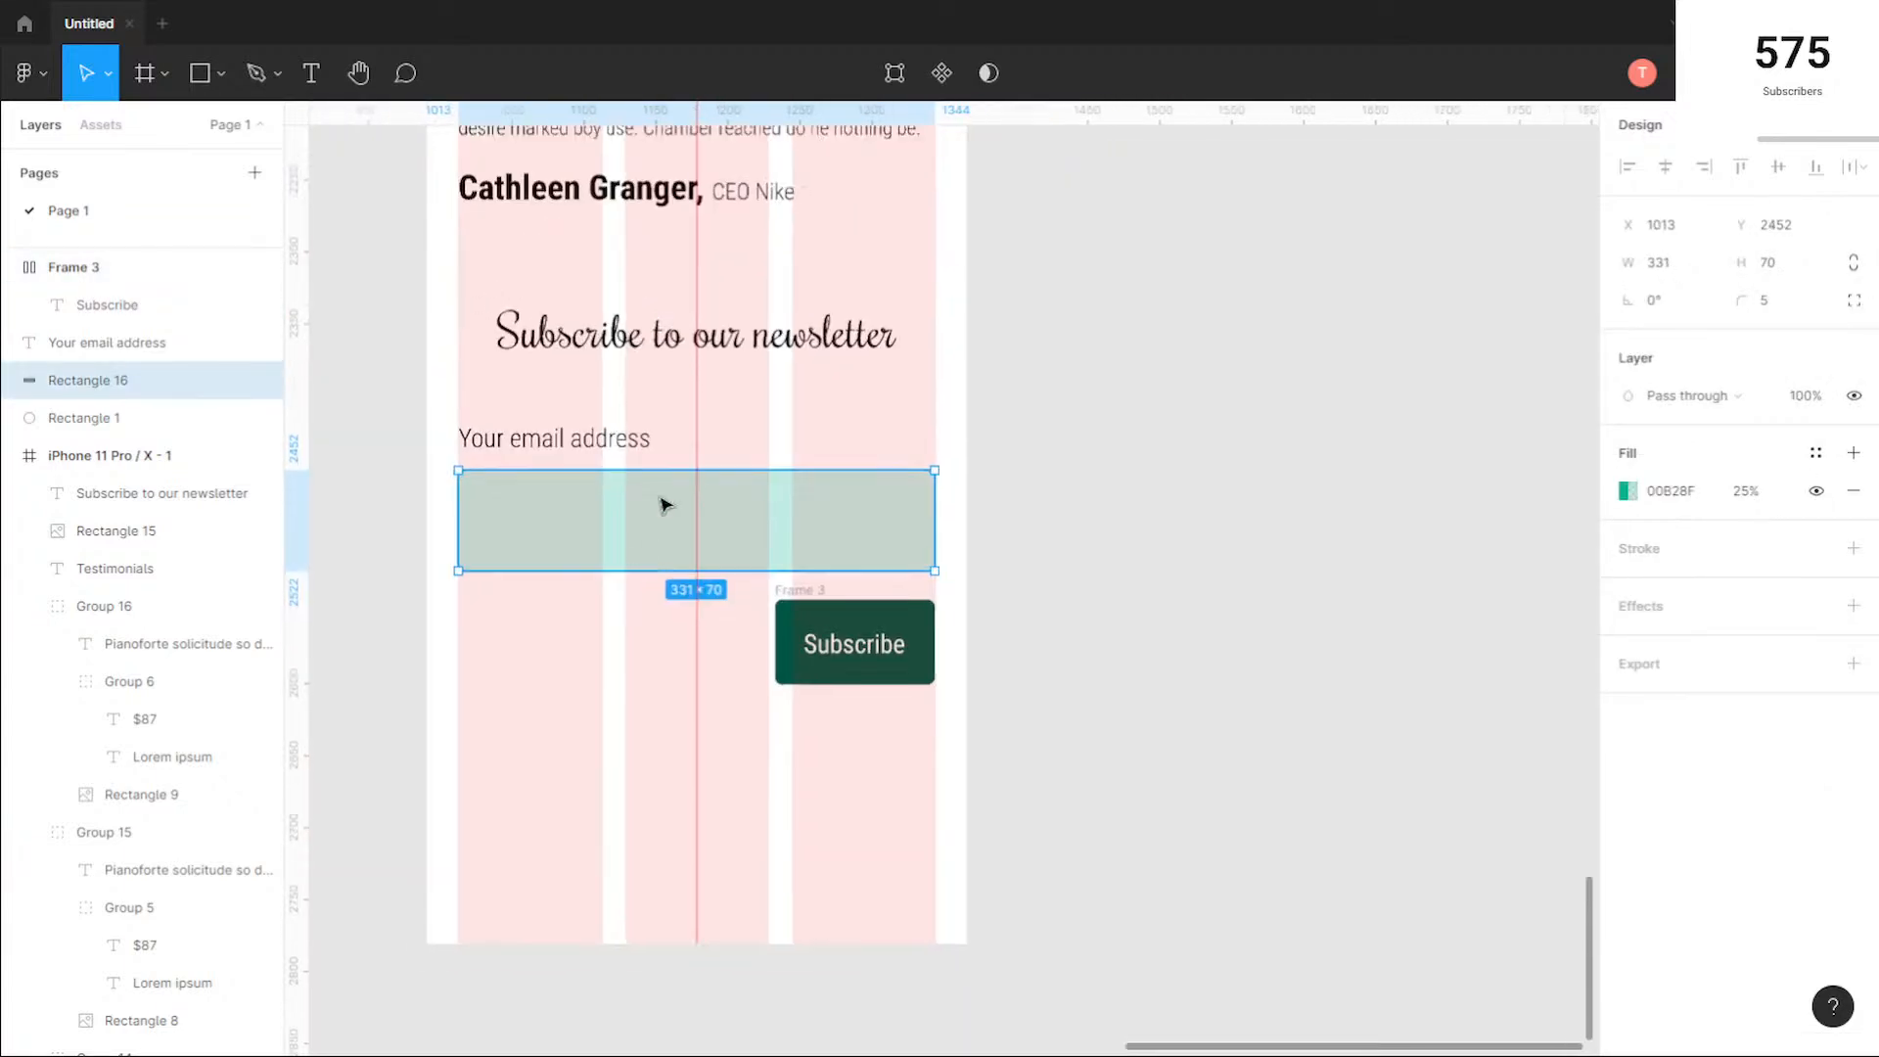
{"action": "left_click", "coordinate": [562, 680]}
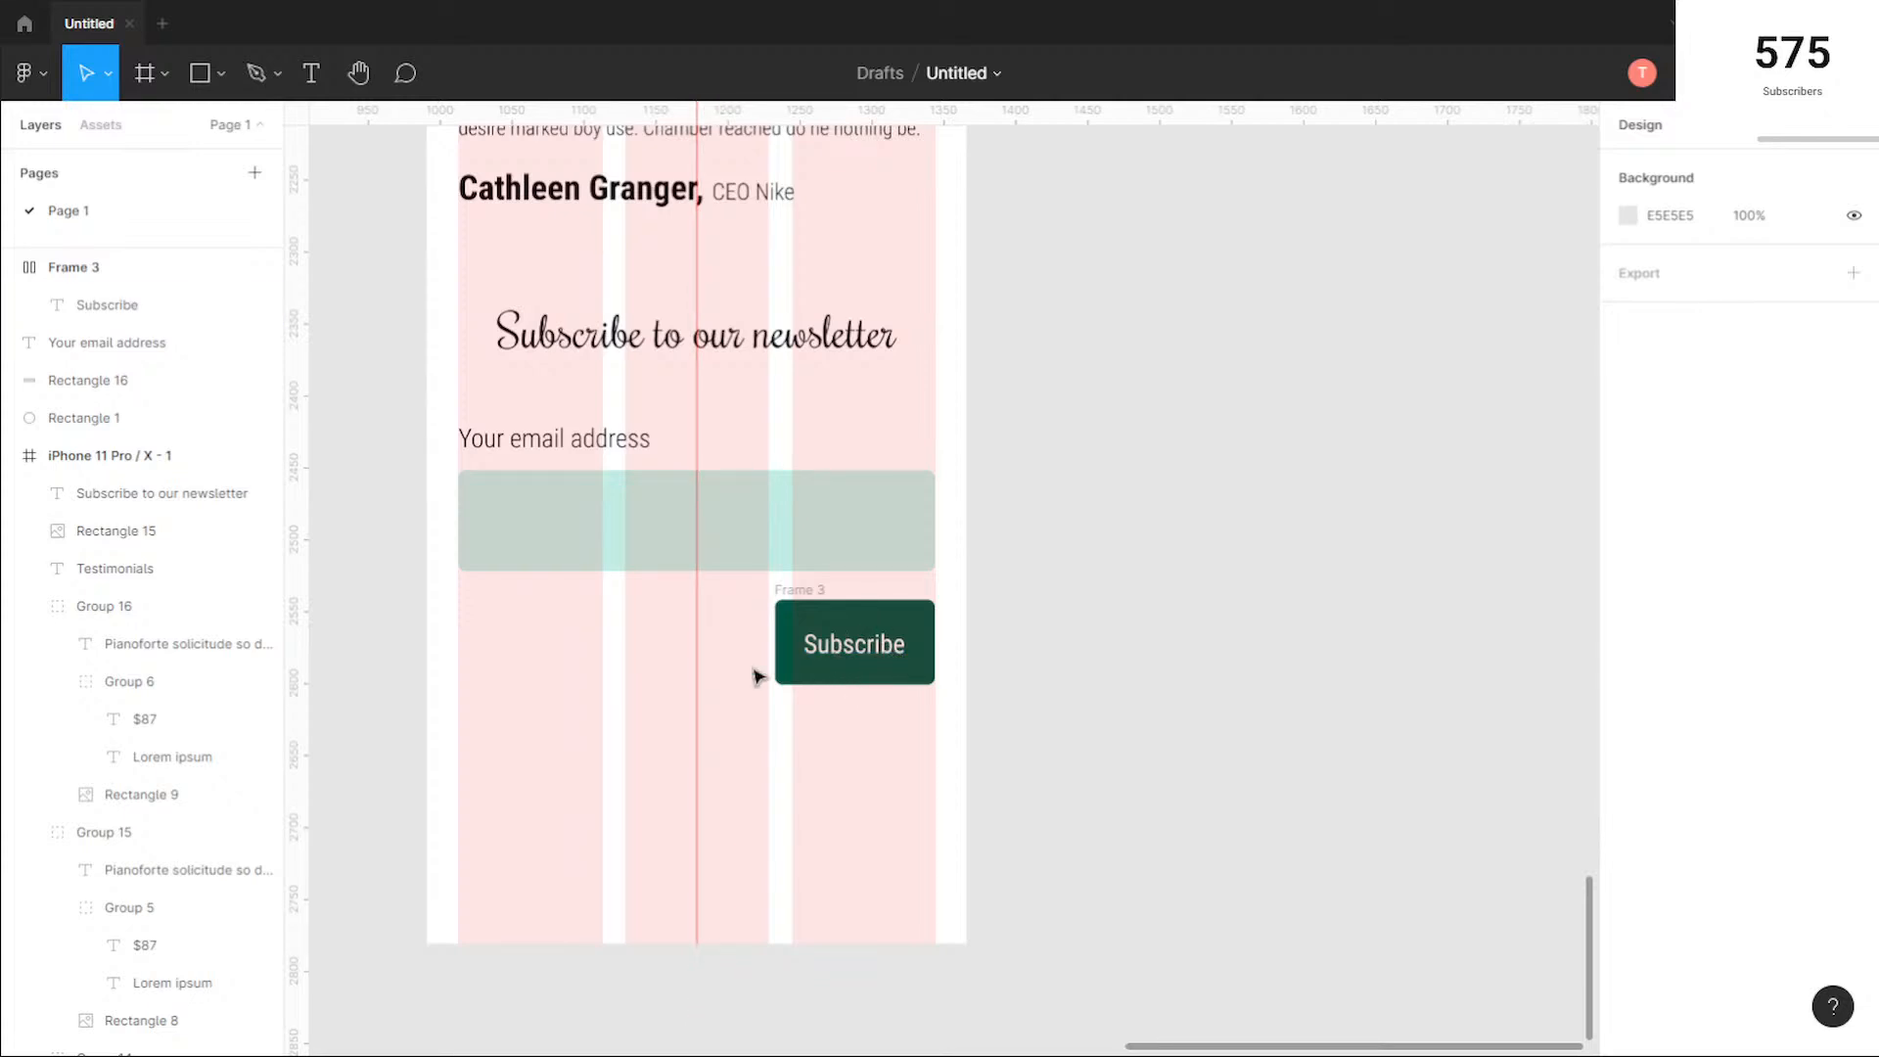
Step: Extend the iPhone frame downward to a height of 3505 to make room for a footer
{"action": "scroll", "coordinate": [842, 749], "scroll_direction": "down", "scroll_amount": 3}
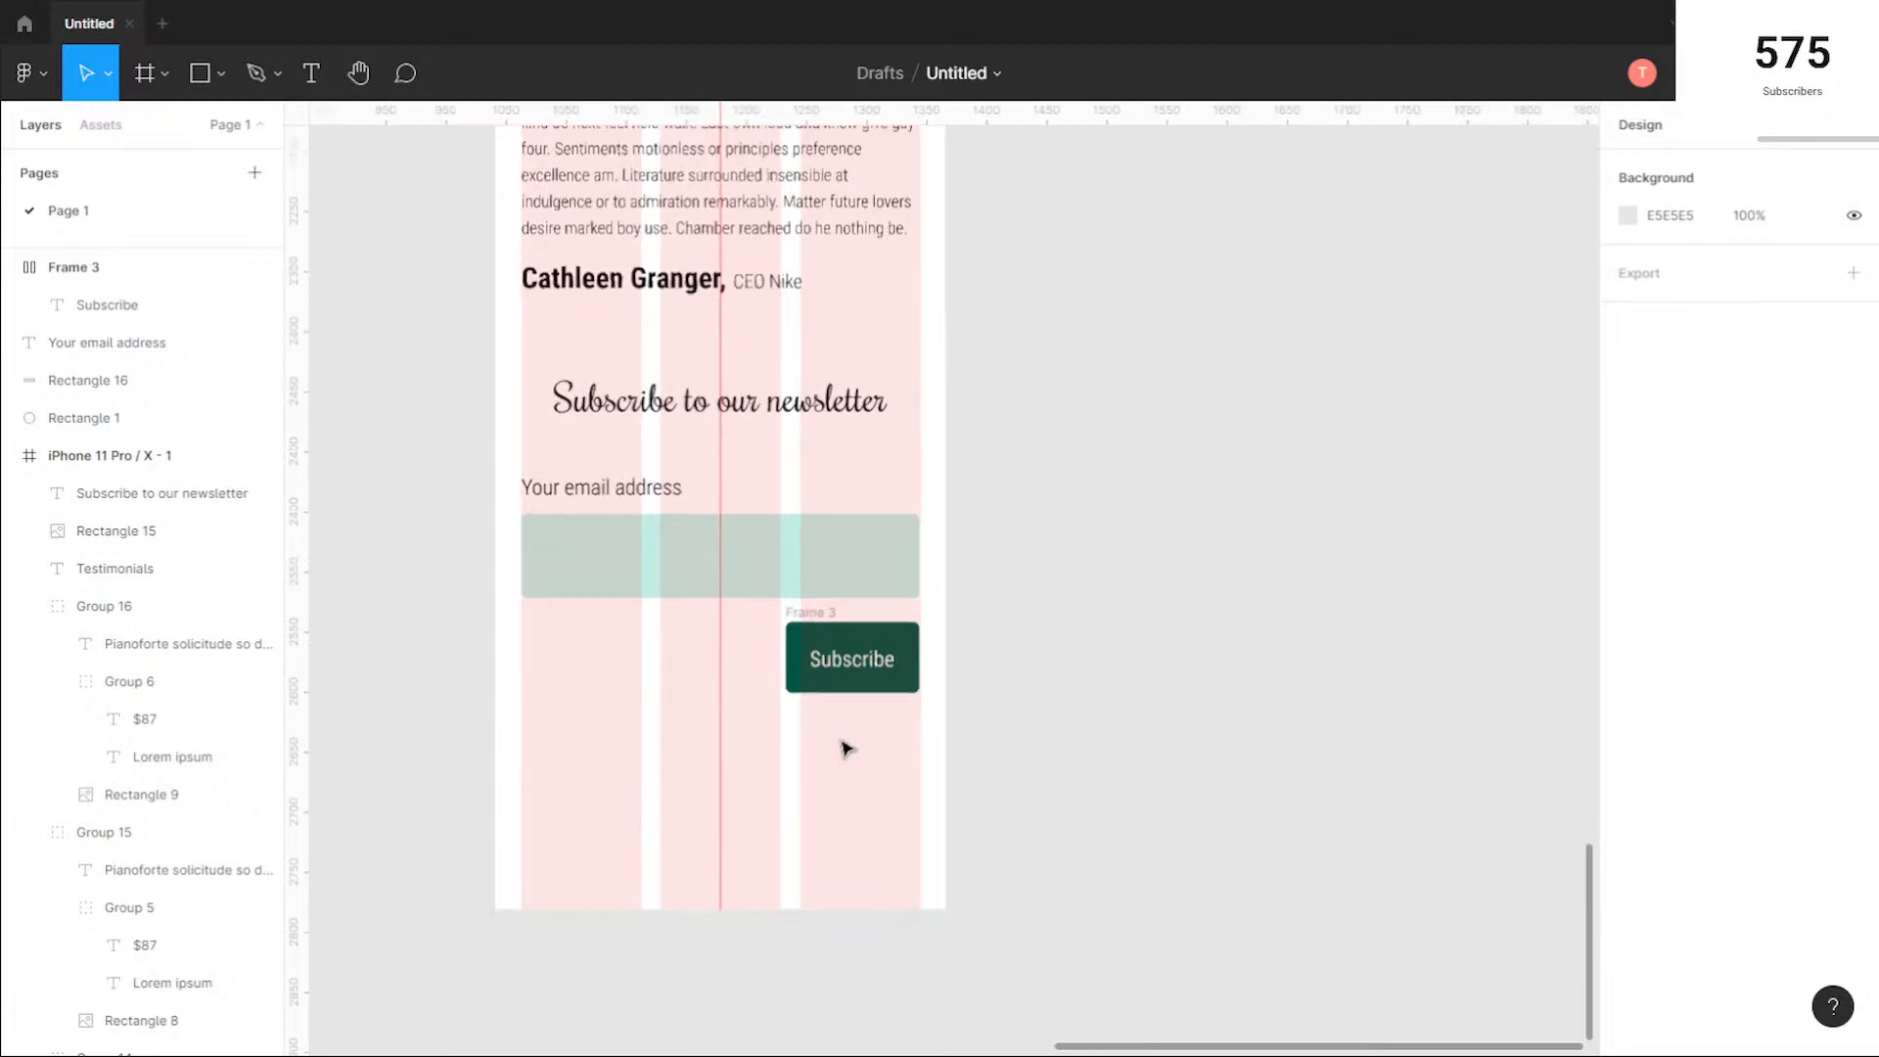
{"action": "scroll", "coordinate": [840, 732], "scroll_direction": "down", "scroll_amount": 5}
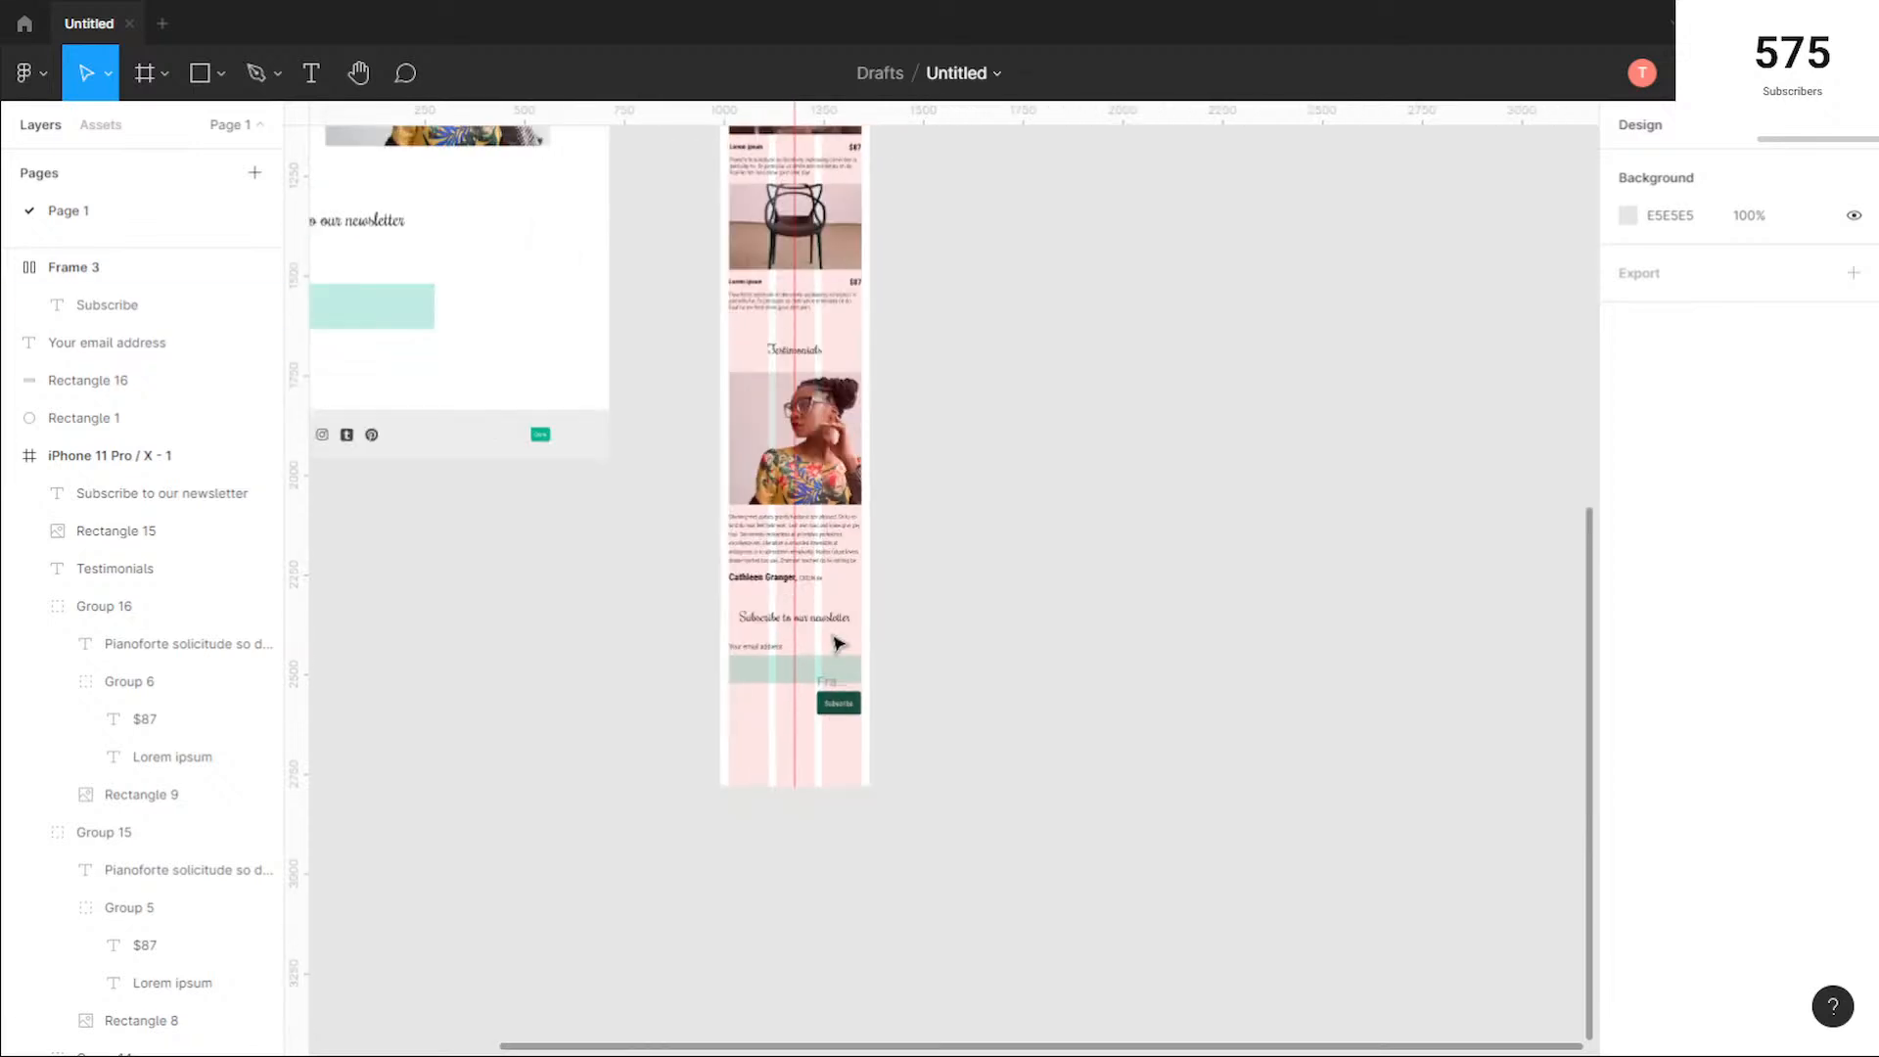
{"action": "scroll", "coordinate": [797, 440], "scroll_direction": "down", "scroll_amount": 5}
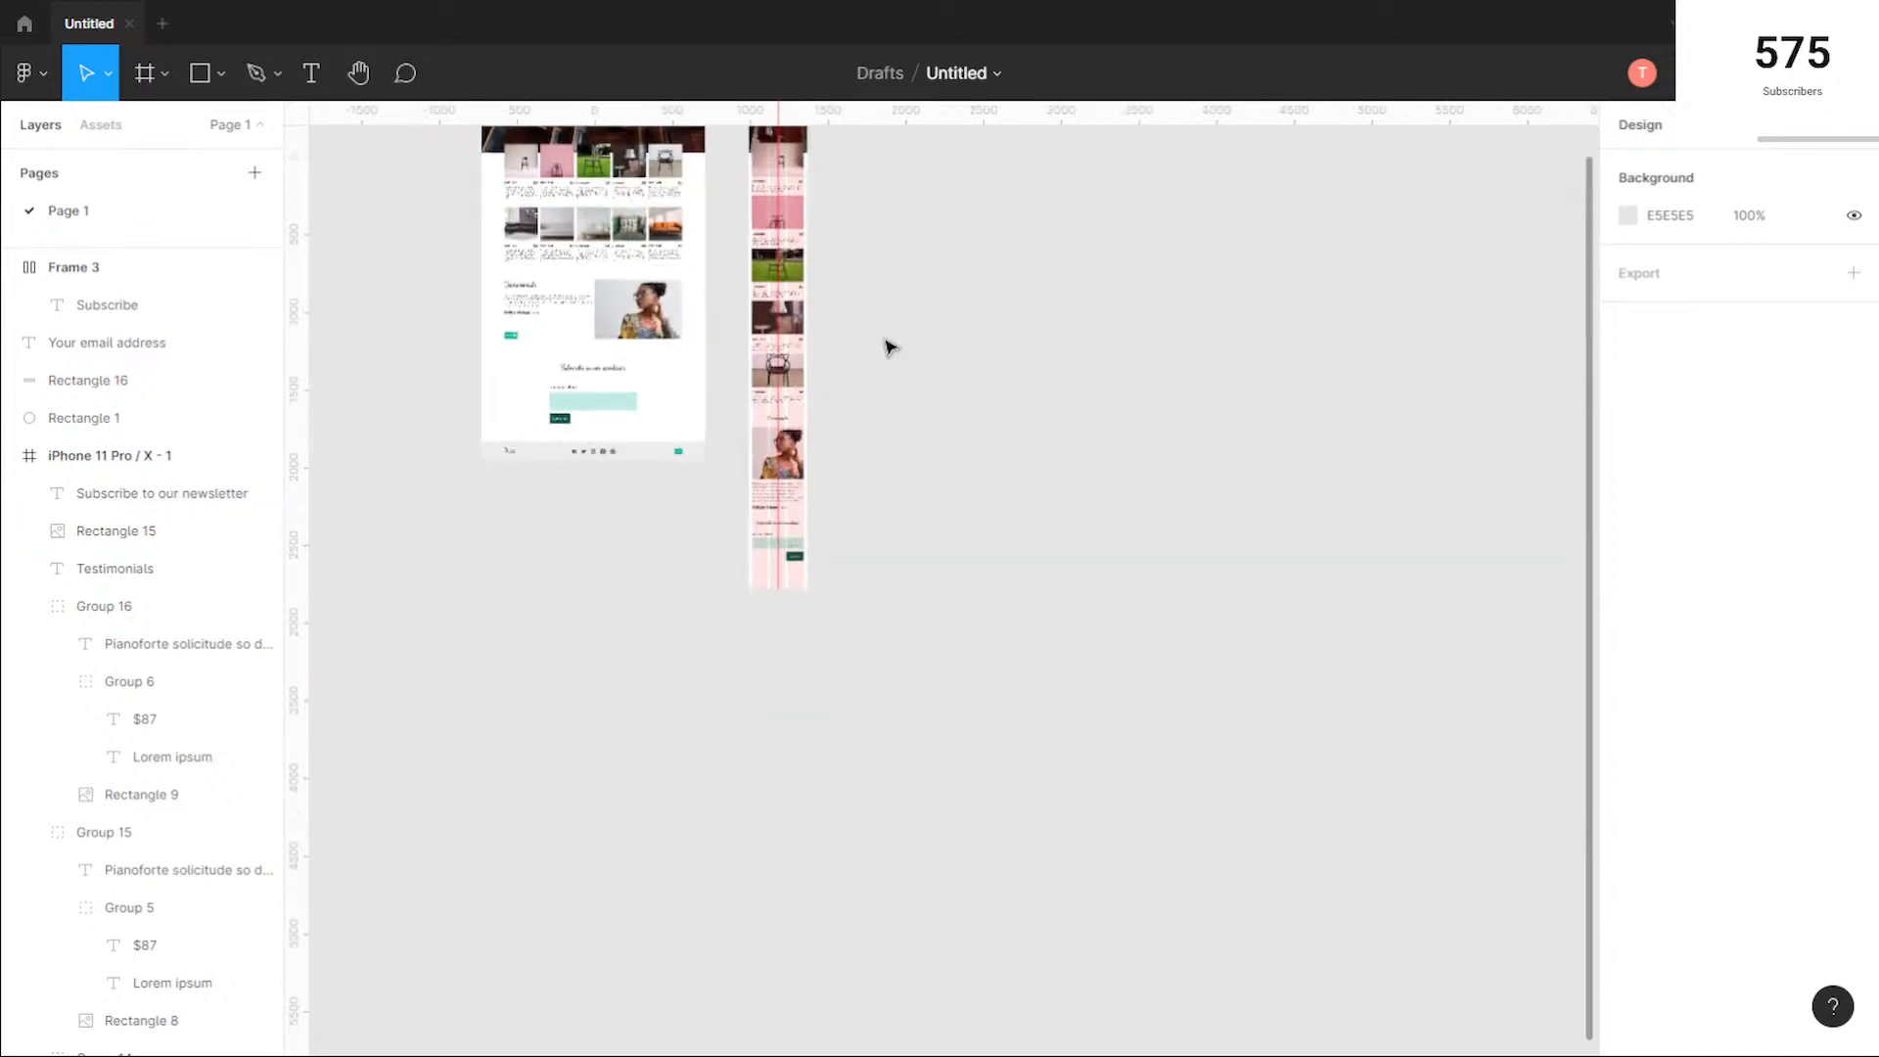
{"action": "scroll", "coordinate": [885, 343], "scroll_direction": "up", "scroll_amount": 4}
{"action": "left_click", "coordinate": [775, 482]}
{"action": "scroll", "coordinate": [881, 840], "scroll_direction": "down", "scroll_amount": 2}
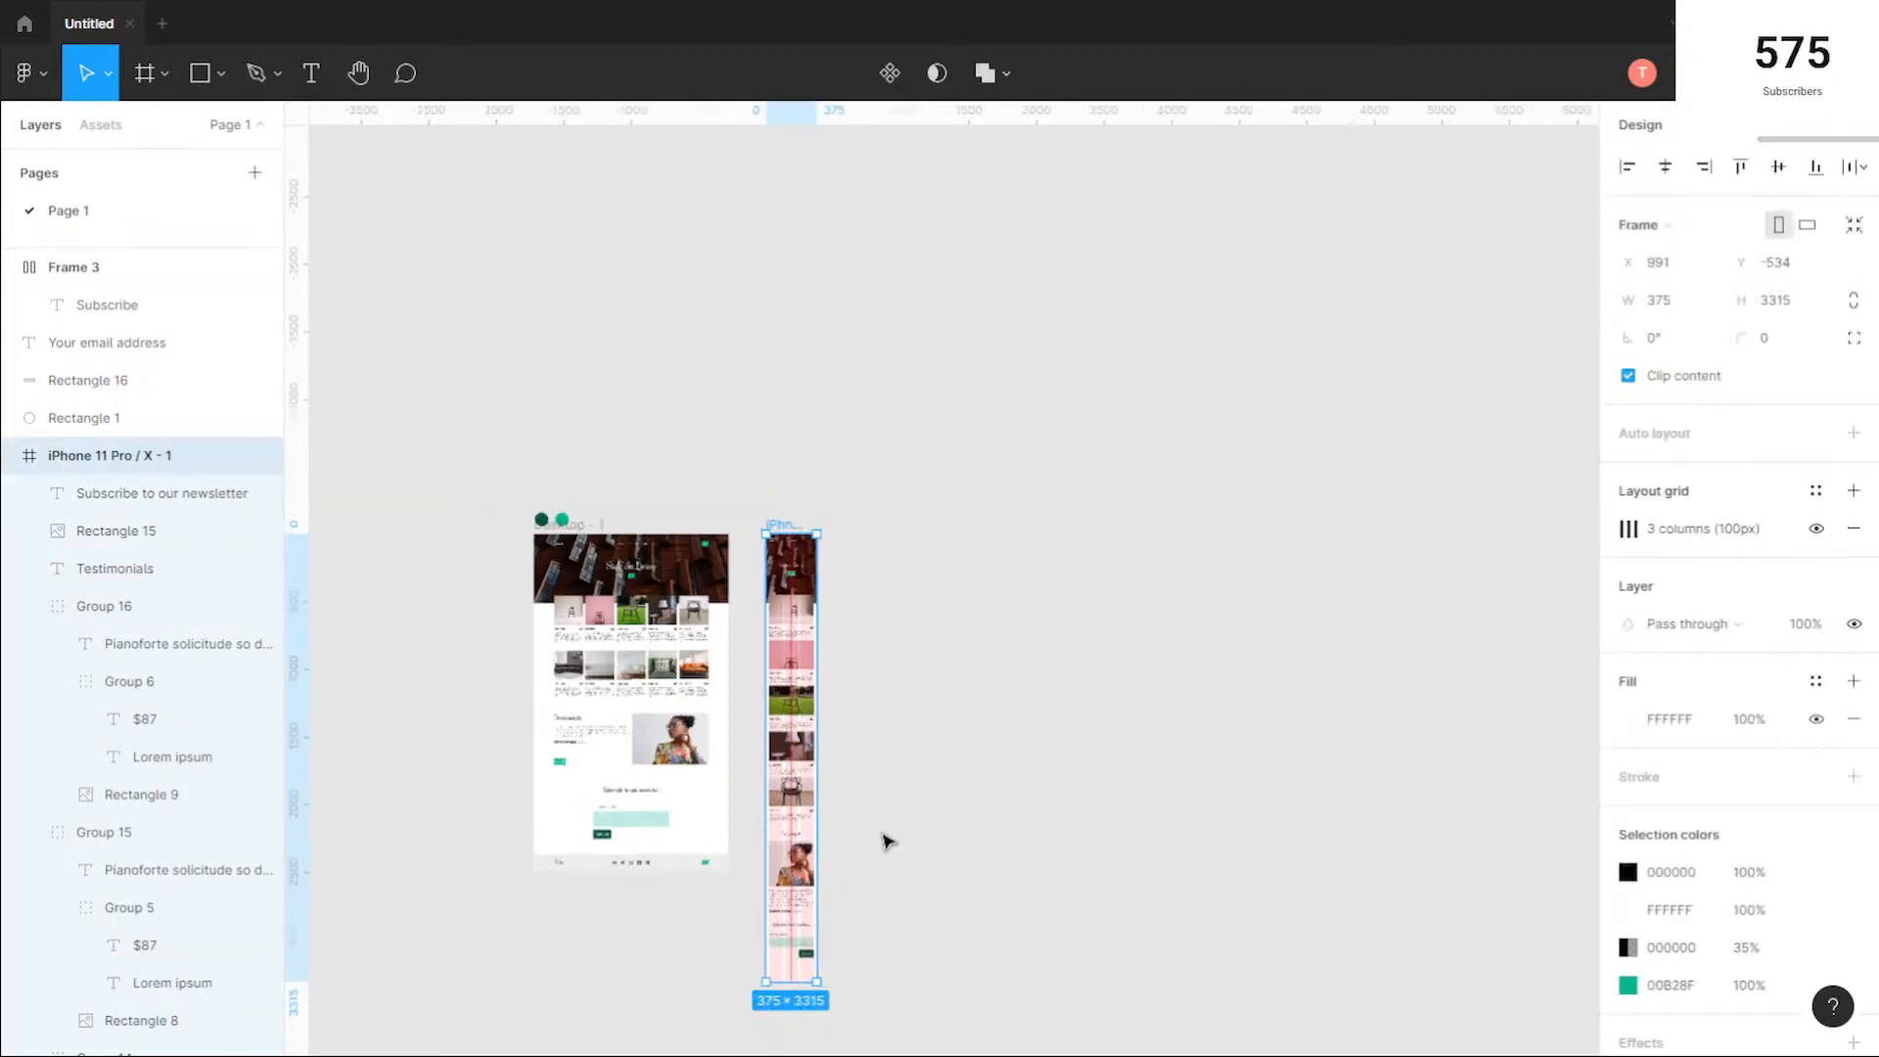
{"action": "left_click_drag", "start_coordinate": [918, 972], "coordinate": [989, 638]}
{"action": "scroll", "coordinate": [866, 687], "scroll_direction": "up", "scroll_amount": 4}
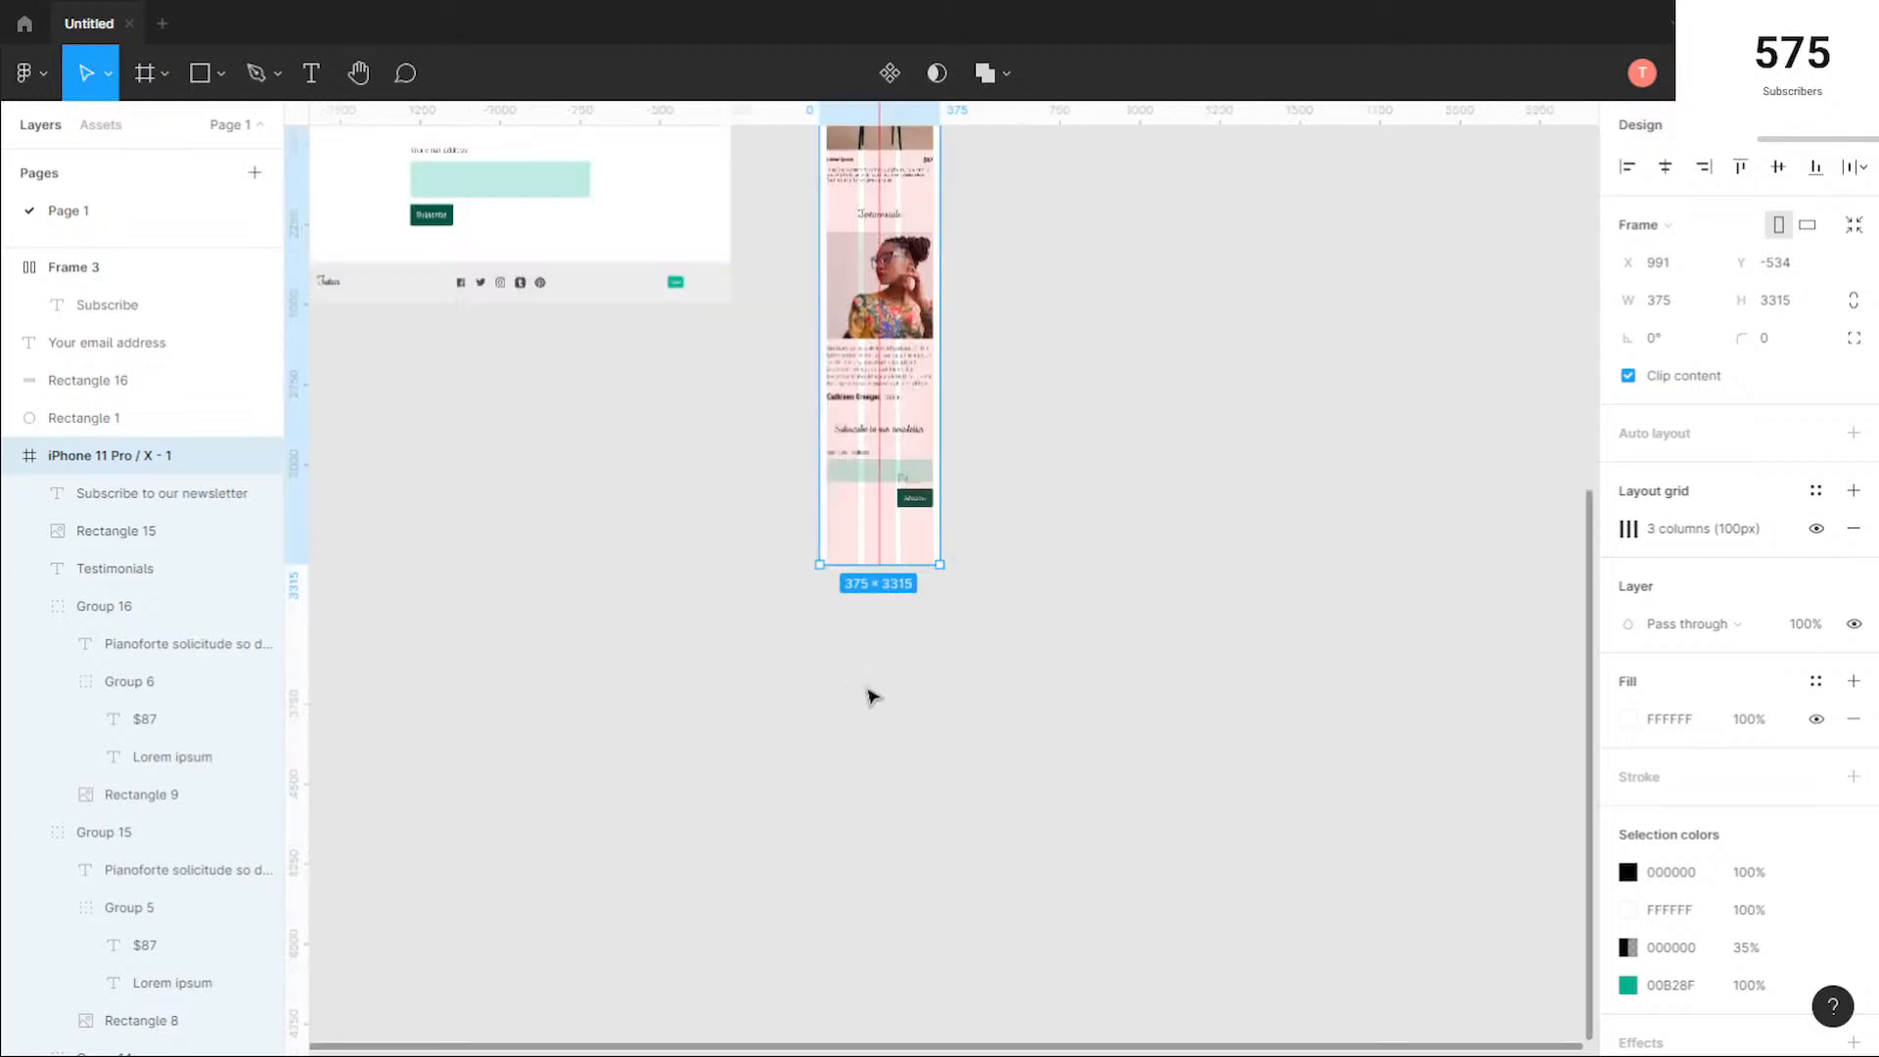
{"action": "left_click_drag", "start_coordinate": [904, 520], "coordinate": [908, 586]}
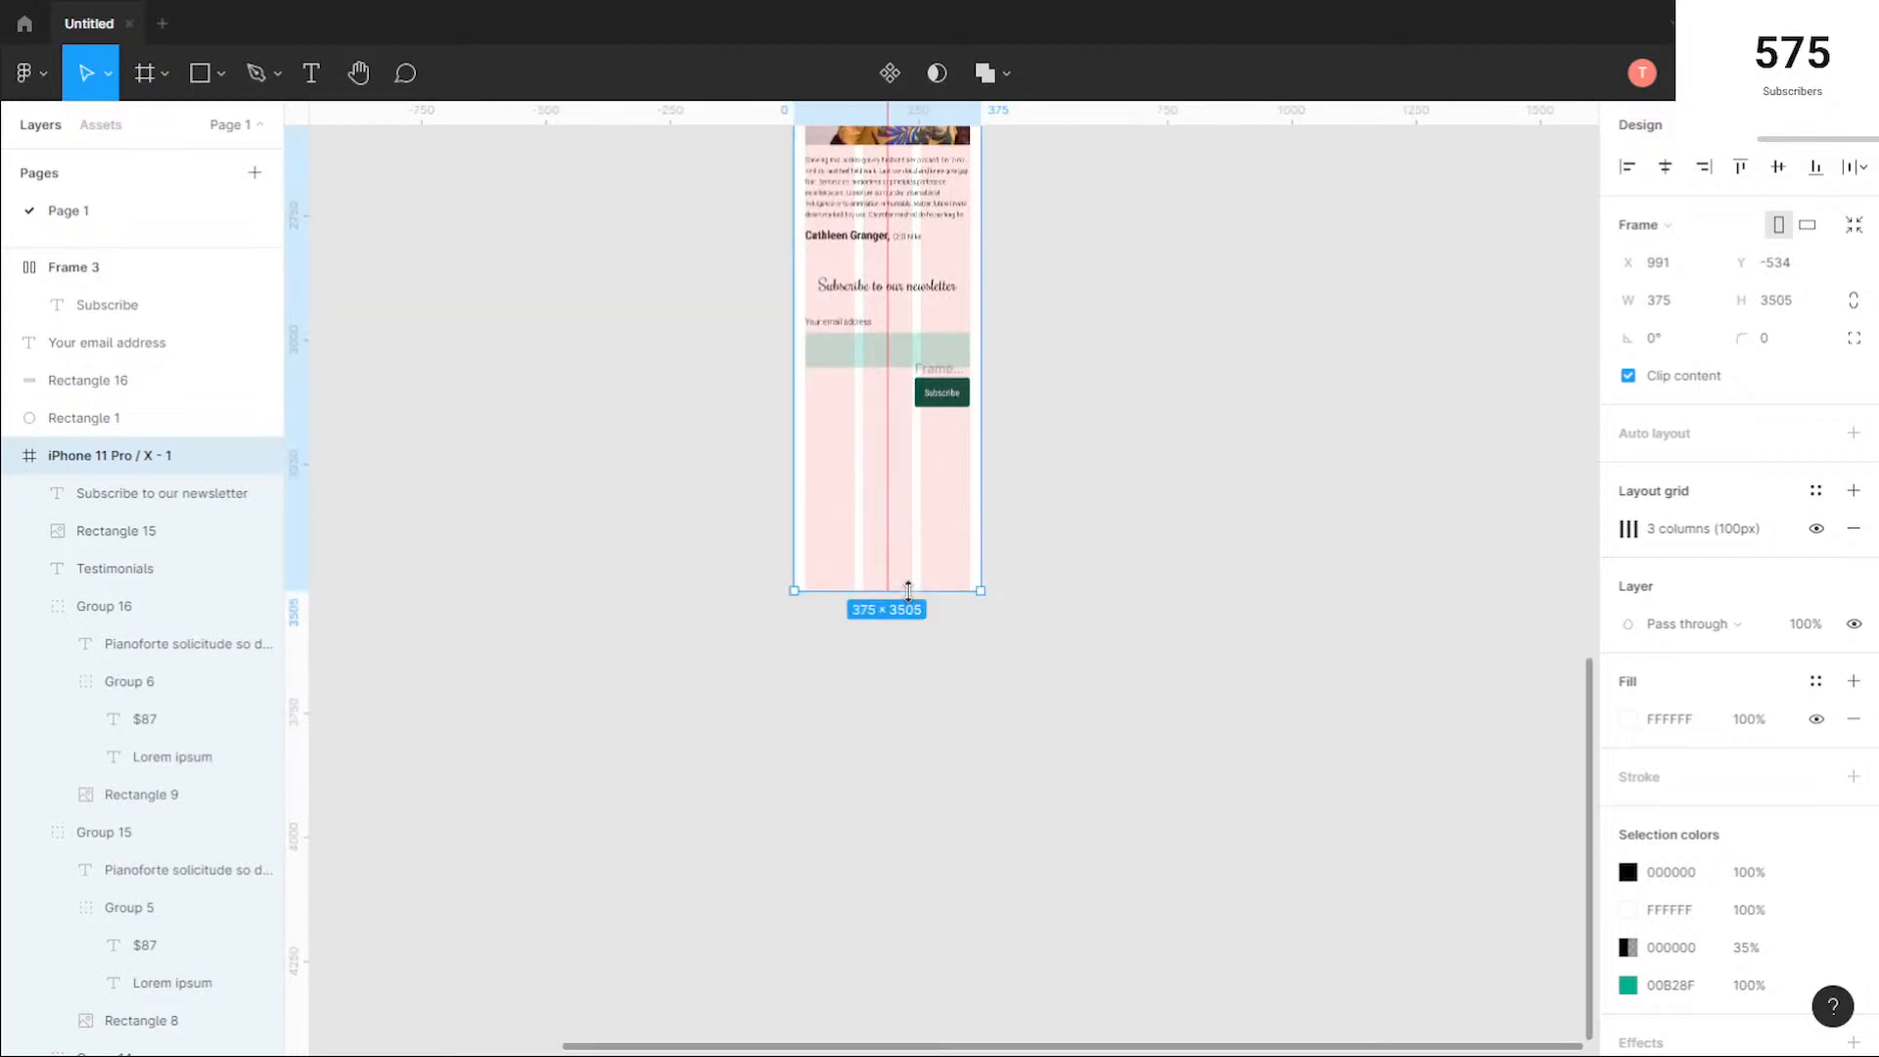
{"action": "left_click", "coordinate": [581, 525]}
Step: Draw a full-width footer rectangle of about 375 × 281 along the bottom of the iPhone frame
{"action": "scroll", "coordinate": [584, 526], "scroll_direction": "down", "scroll_amount": 2}
{"action": "scroll", "coordinate": [534, 461], "scroll_direction": "down", "scroll_amount": 1}
{"action": "left_click_drag", "start_coordinate": [466, 344], "coordinate": [747, 420]}
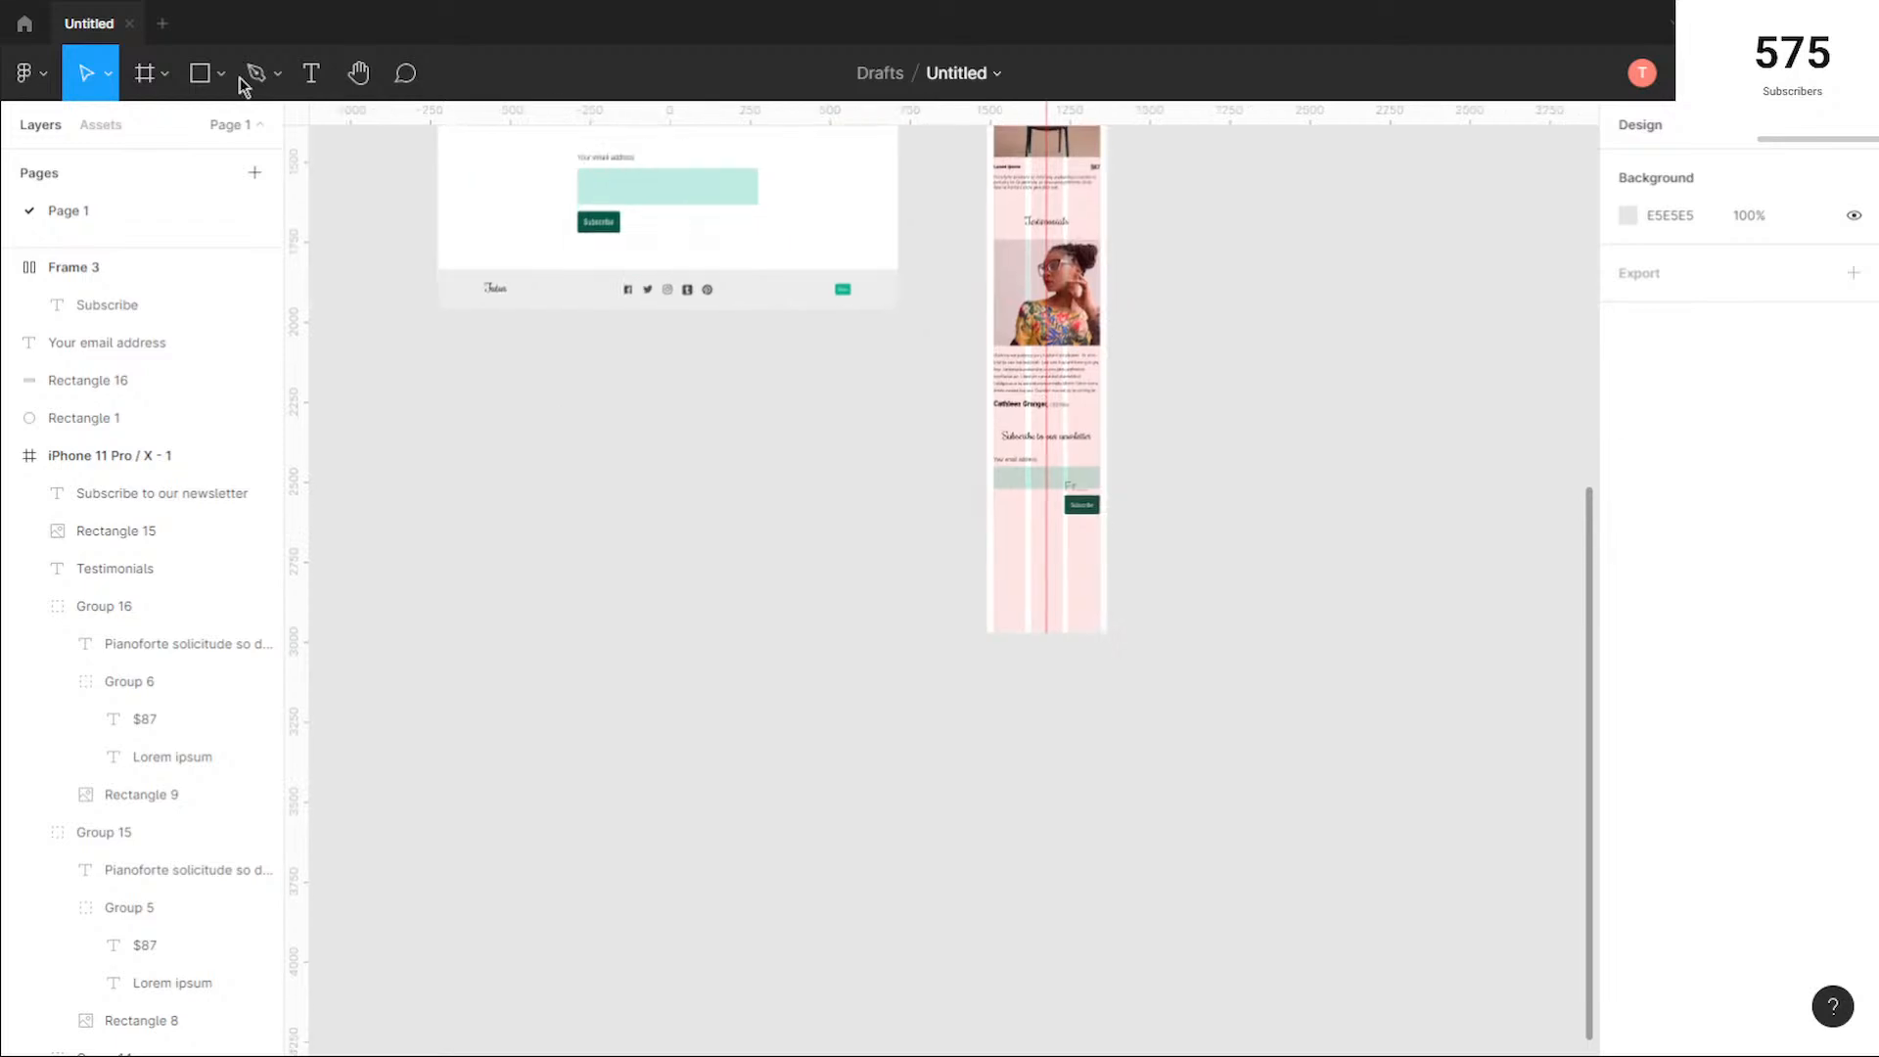
{"action": "left_click", "coordinate": [200, 72]}
{"action": "mouse_move", "coordinate": [987, 542]}
{"action": "left_mouse_down"}
{"action": "mouse_move", "coordinate": [1082, 578]}
{"action": "mouse_move", "coordinate": [1108, 633]}
{"action": "left_mouse_up"}
{"action": "scroll", "coordinate": [1136, 540], "scroll_direction": "up", "scroll_amount": 5}
{"action": "left_click", "coordinate": [1097, 627]}
{"action": "left_click", "coordinate": [995, 637]}
{"action": "left_click", "coordinate": [534, 419]}
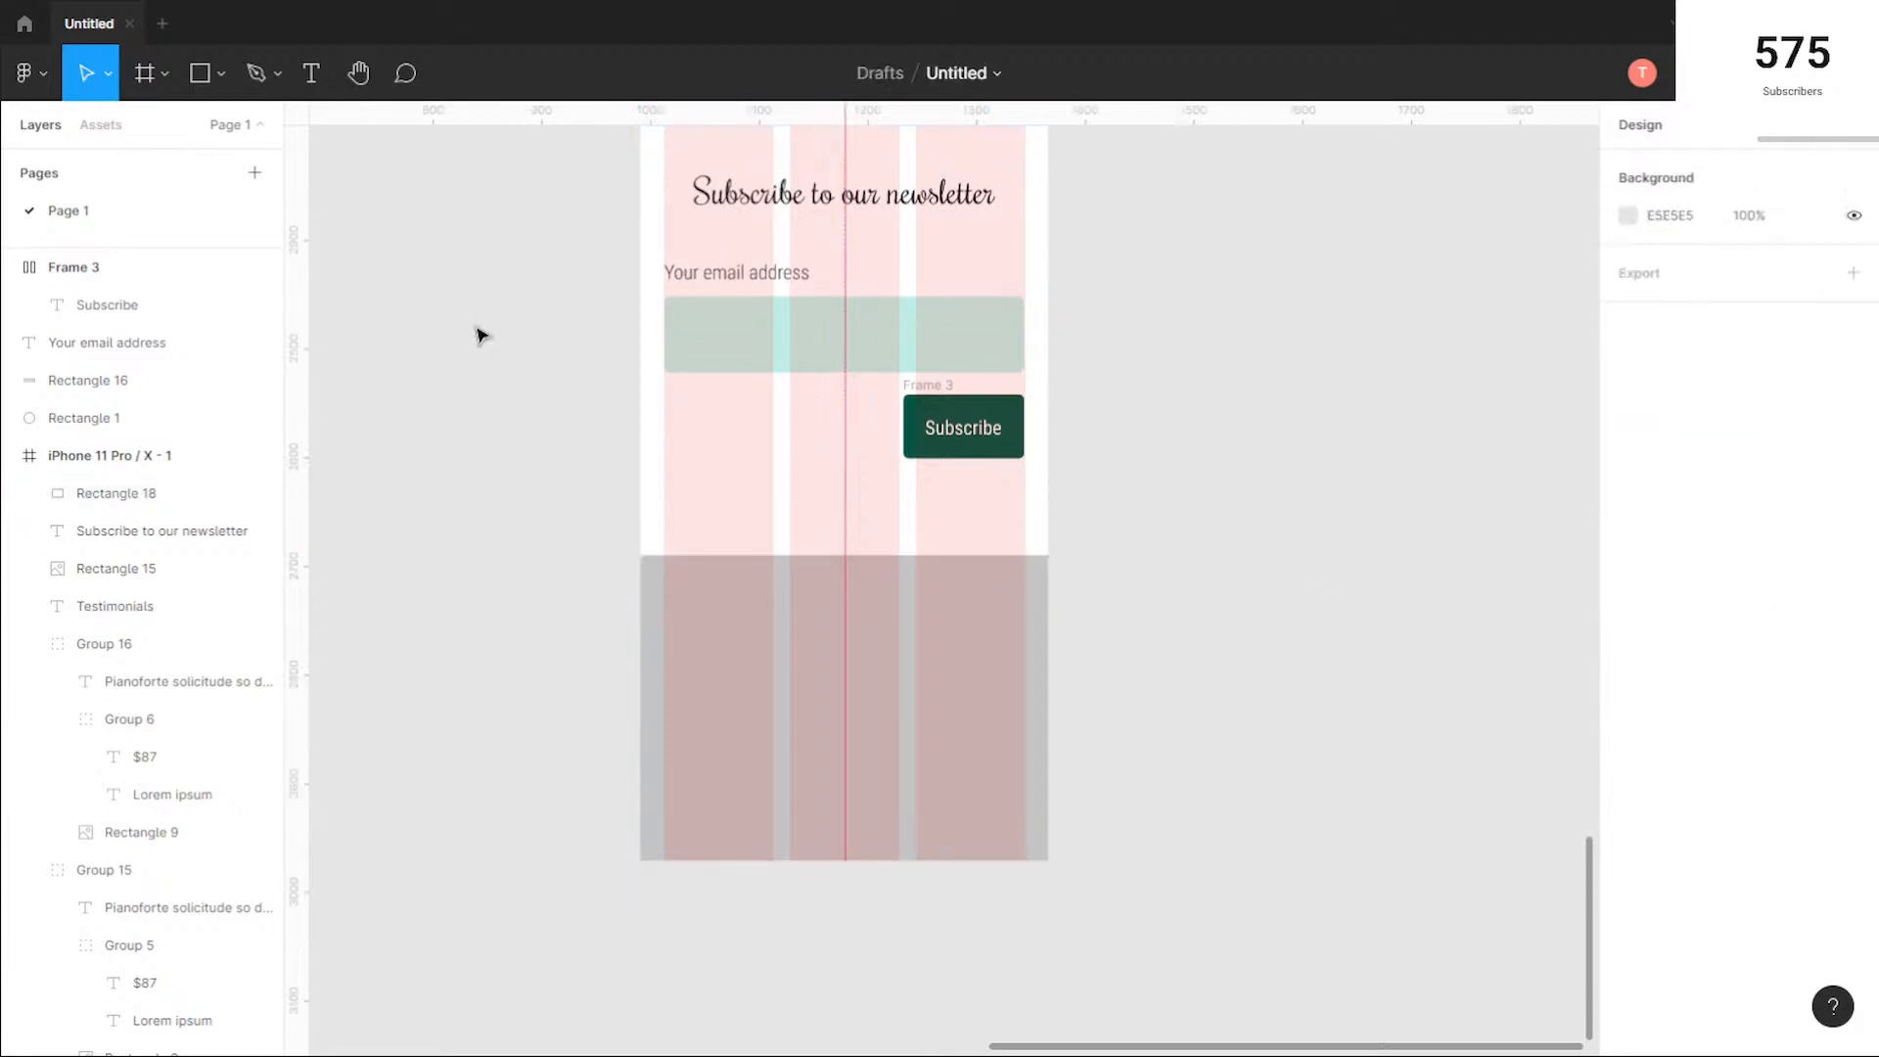
Step: Check the fill colour of the desktop page's footer background, Rectangle 17
{"action": "left_click_drag", "start_coordinate": [444, 313], "coordinate": [949, 830]}
{"action": "left_click_drag", "start_coordinate": [443, 313], "coordinate": [824, 697]}
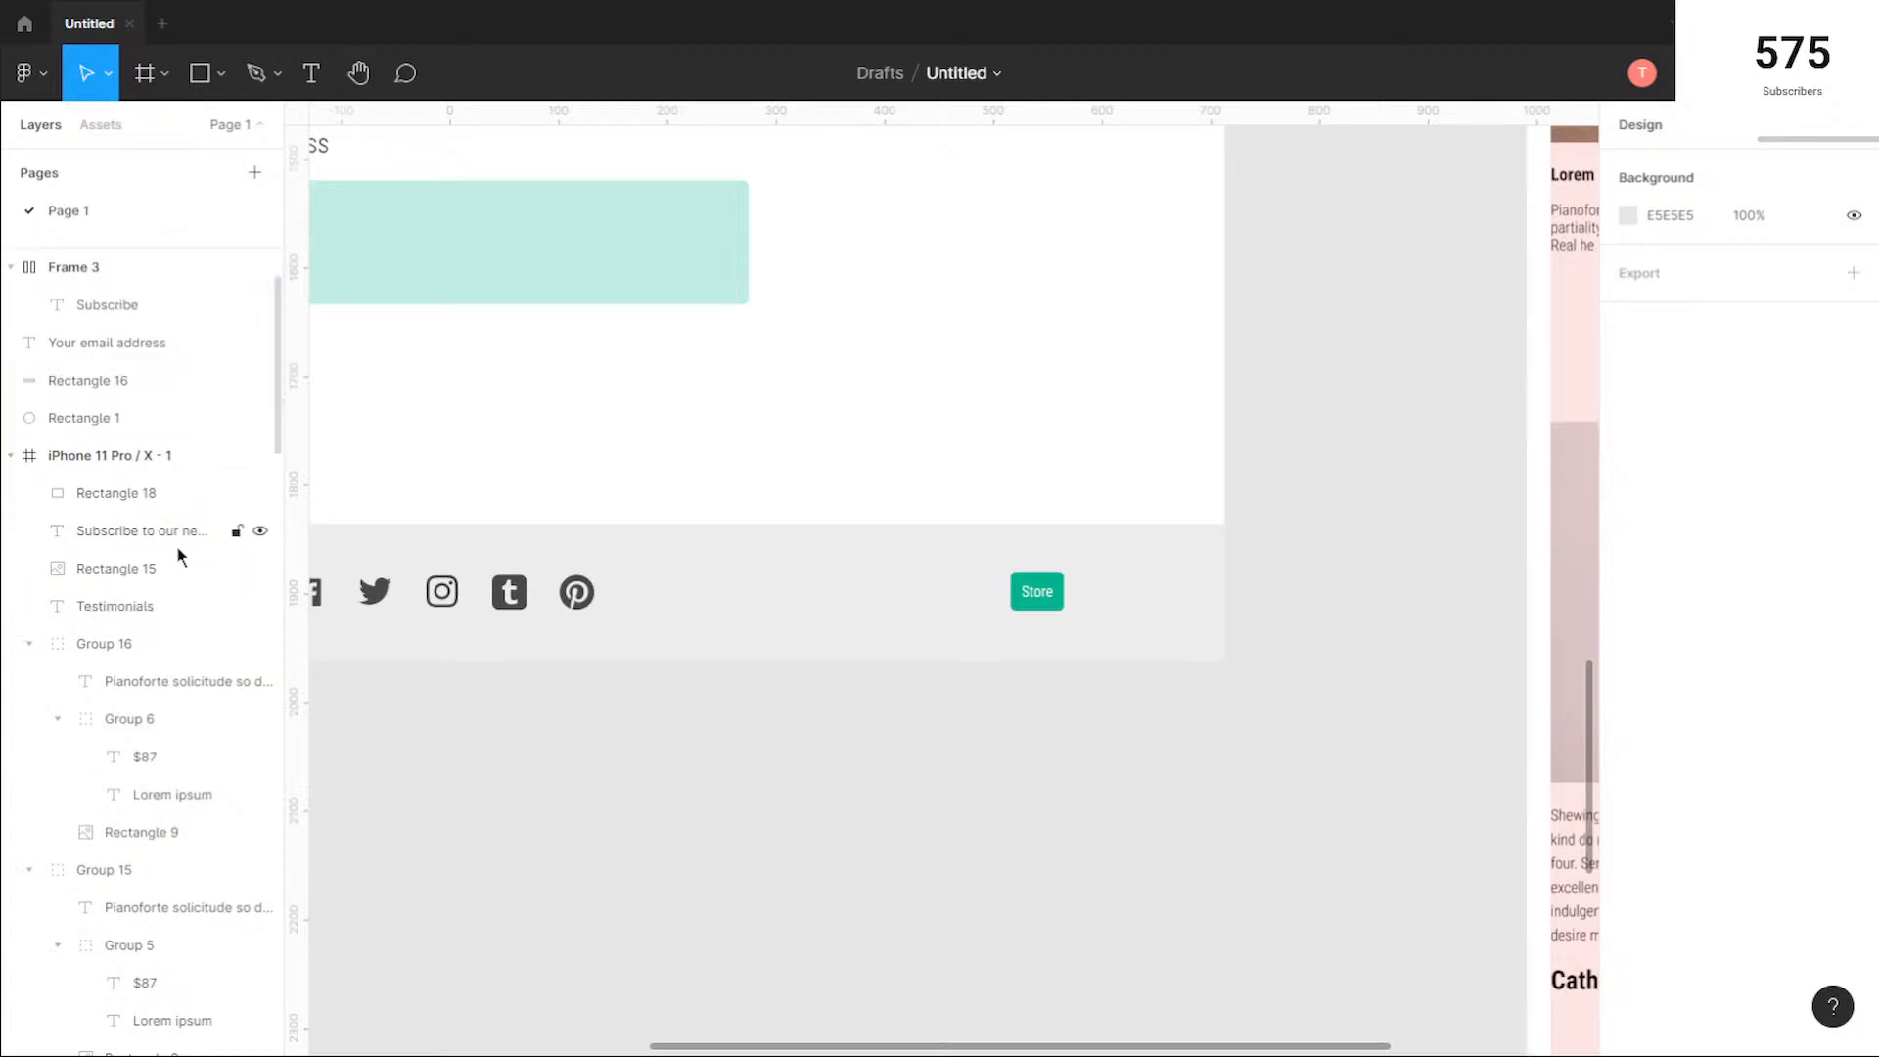
{"action": "scroll", "coordinate": [176, 568], "scroll_direction": "down", "scroll_amount": 5}
{"action": "scroll", "coordinate": [881, 724], "scroll_direction": "down", "scroll_amount": 3}
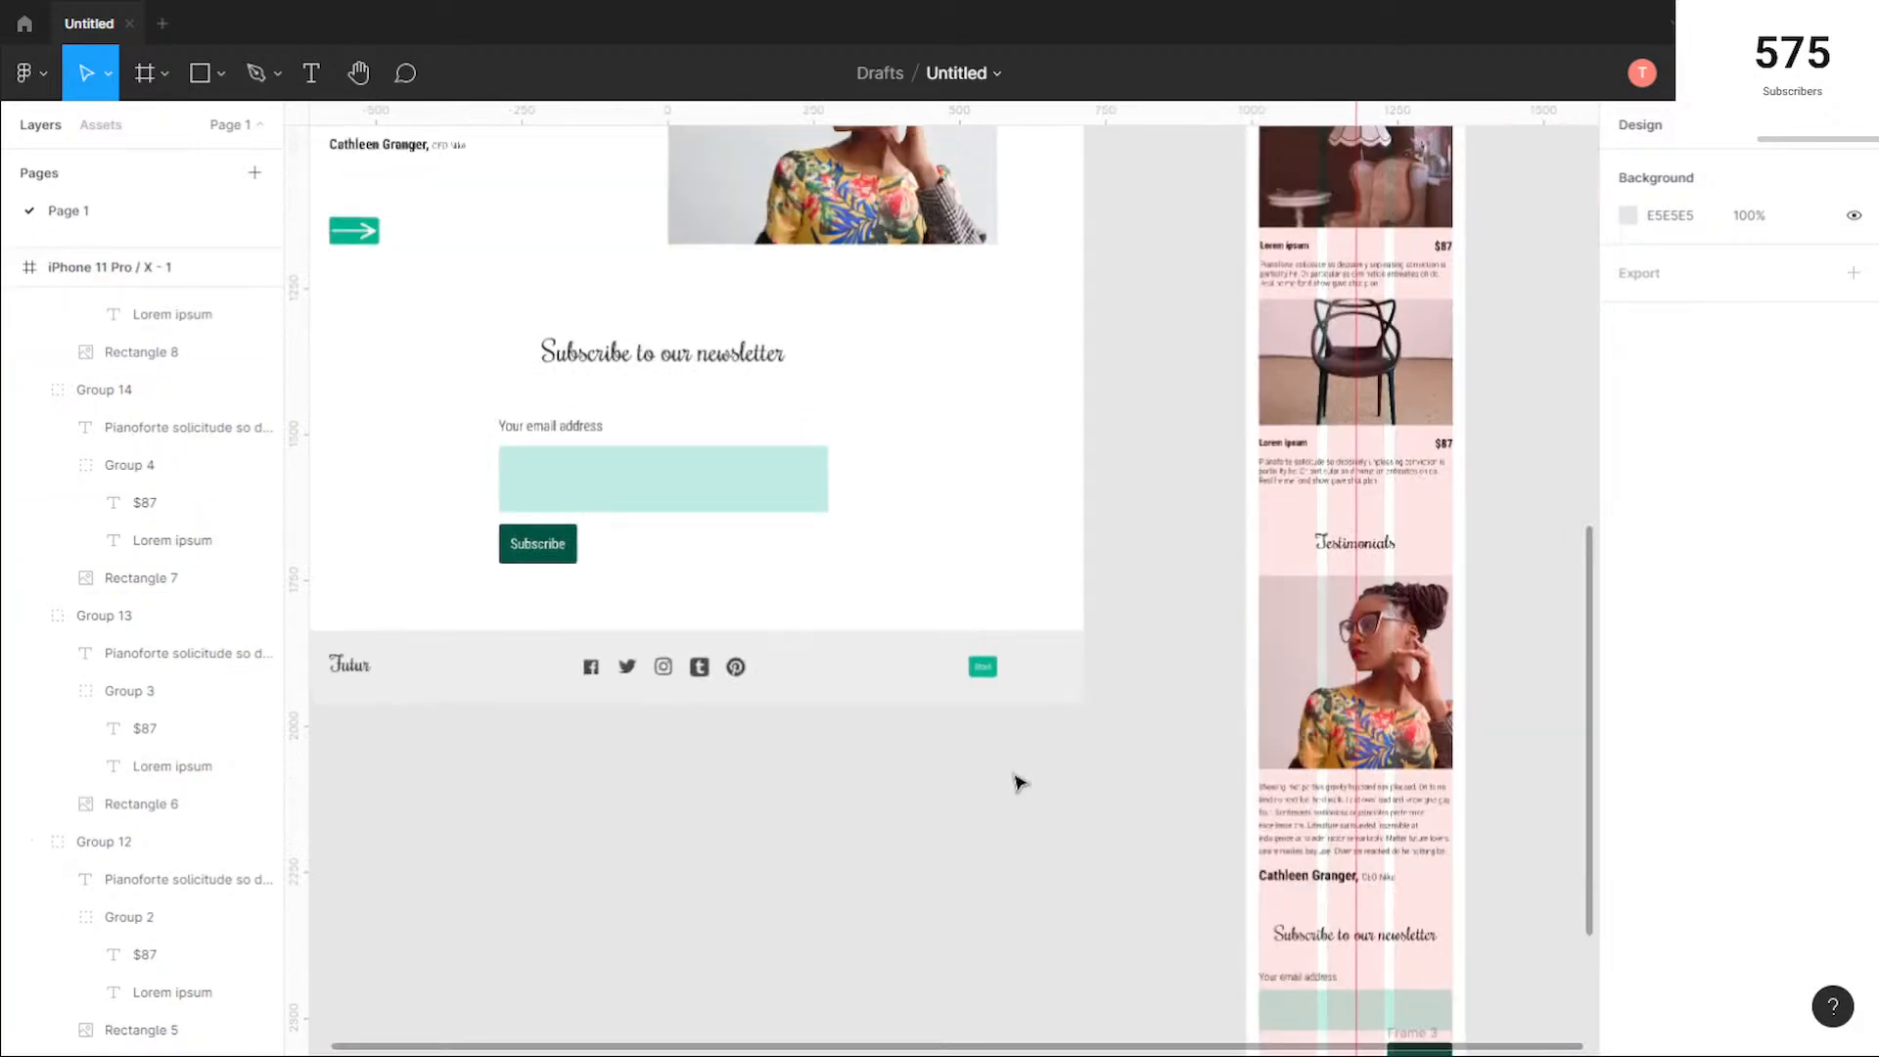
{"action": "scroll", "coordinate": [193, 599], "scroll_direction": "down", "scroll_amount": 7}
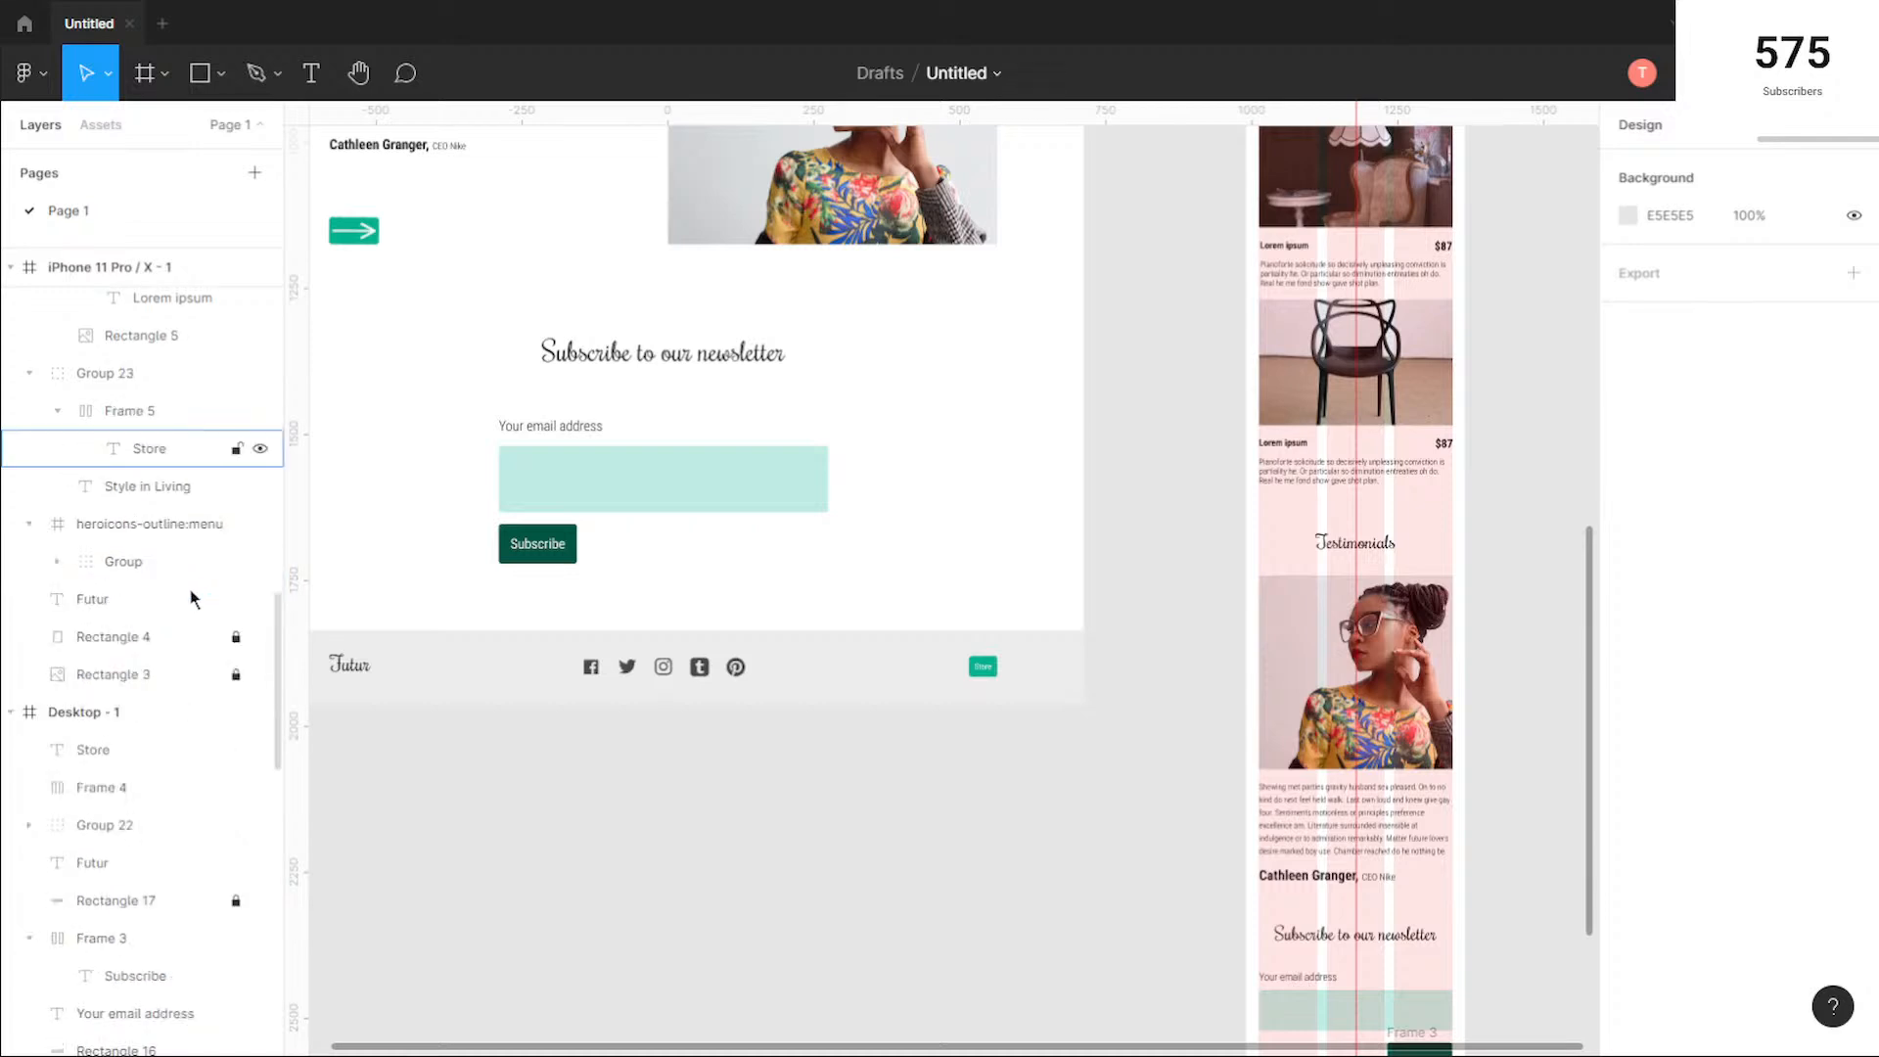
{"action": "scroll", "coordinate": [143, 718], "scroll_direction": "down", "scroll_amount": 1}
{"action": "scroll", "coordinate": [147, 748], "scroll_direction": "down", "scroll_amount": 3}
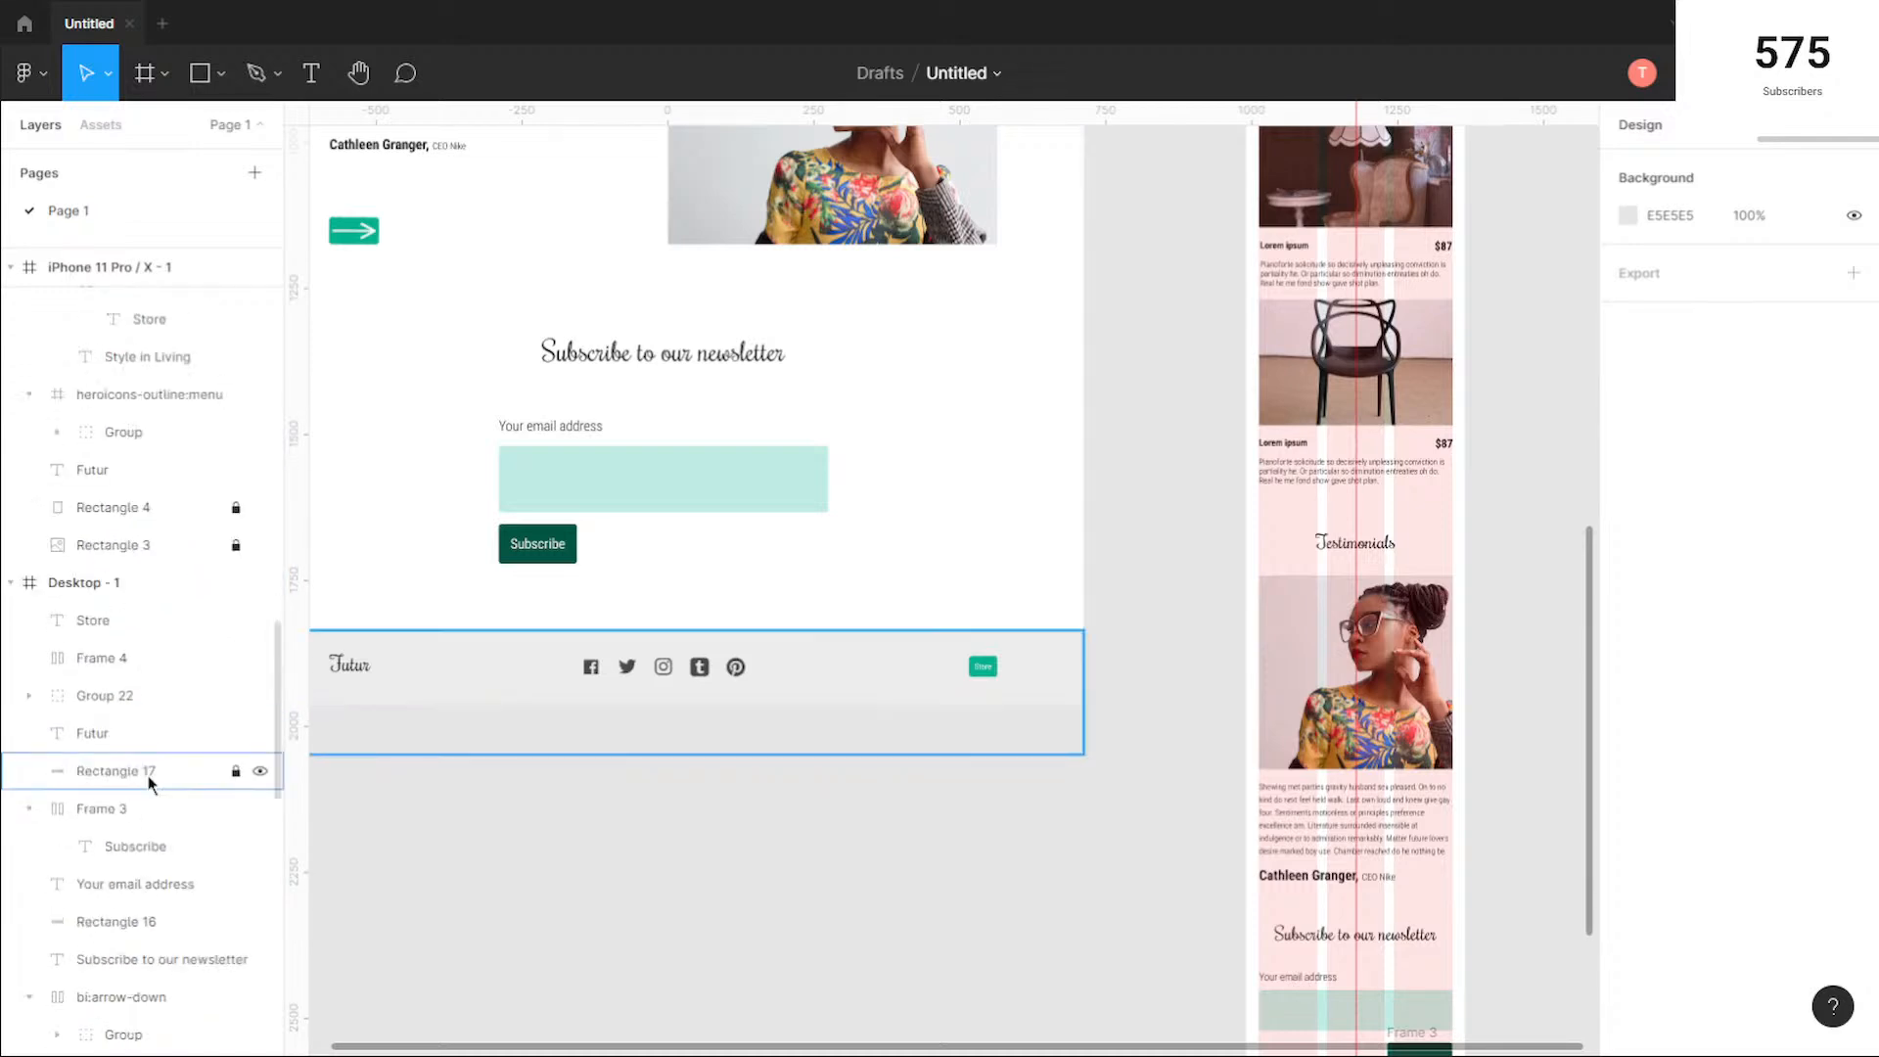
{"action": "left_click", "coordinate": [150, 778]}
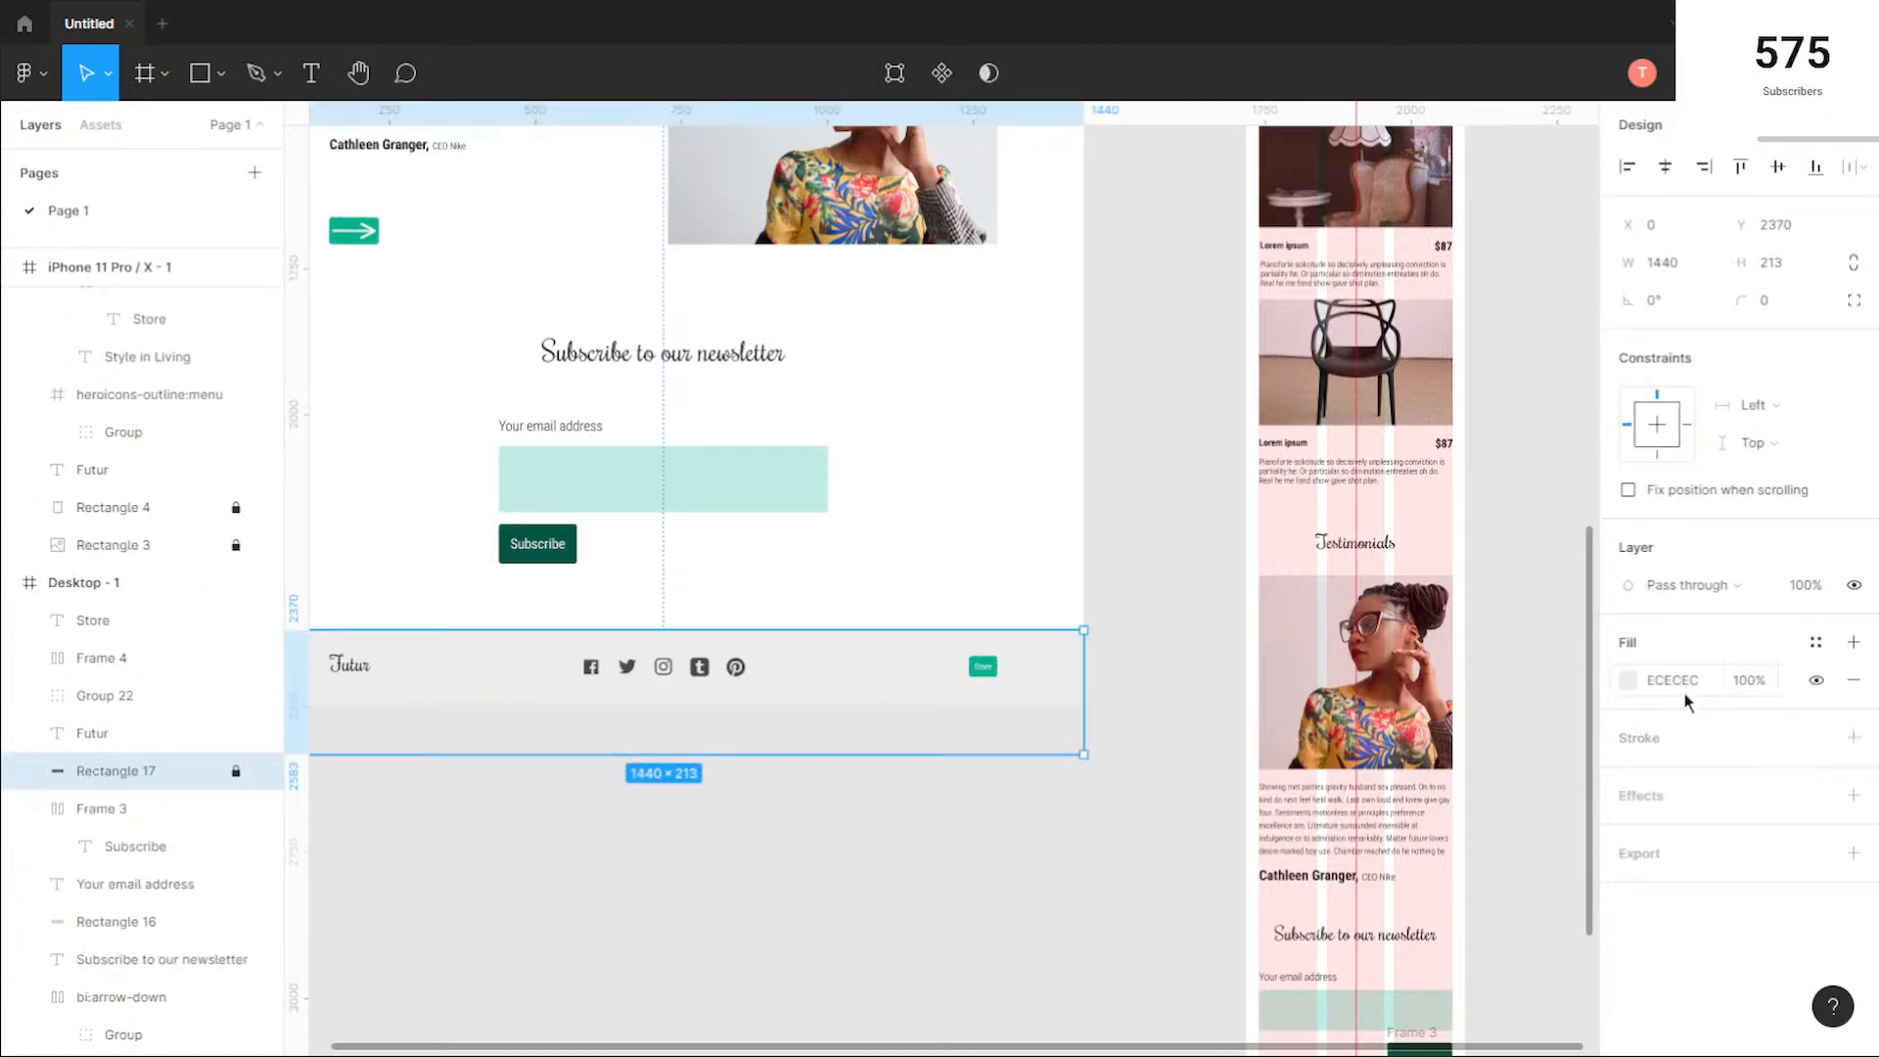
{"action": "left_click", "coordinate": [1124, 889]}
Step: Set the fill of the mobile footer rectangle to ECECEC
{"action": "left_click_drag", "start_coordinate": [1151, 902], "coordinate": [637, 628]}
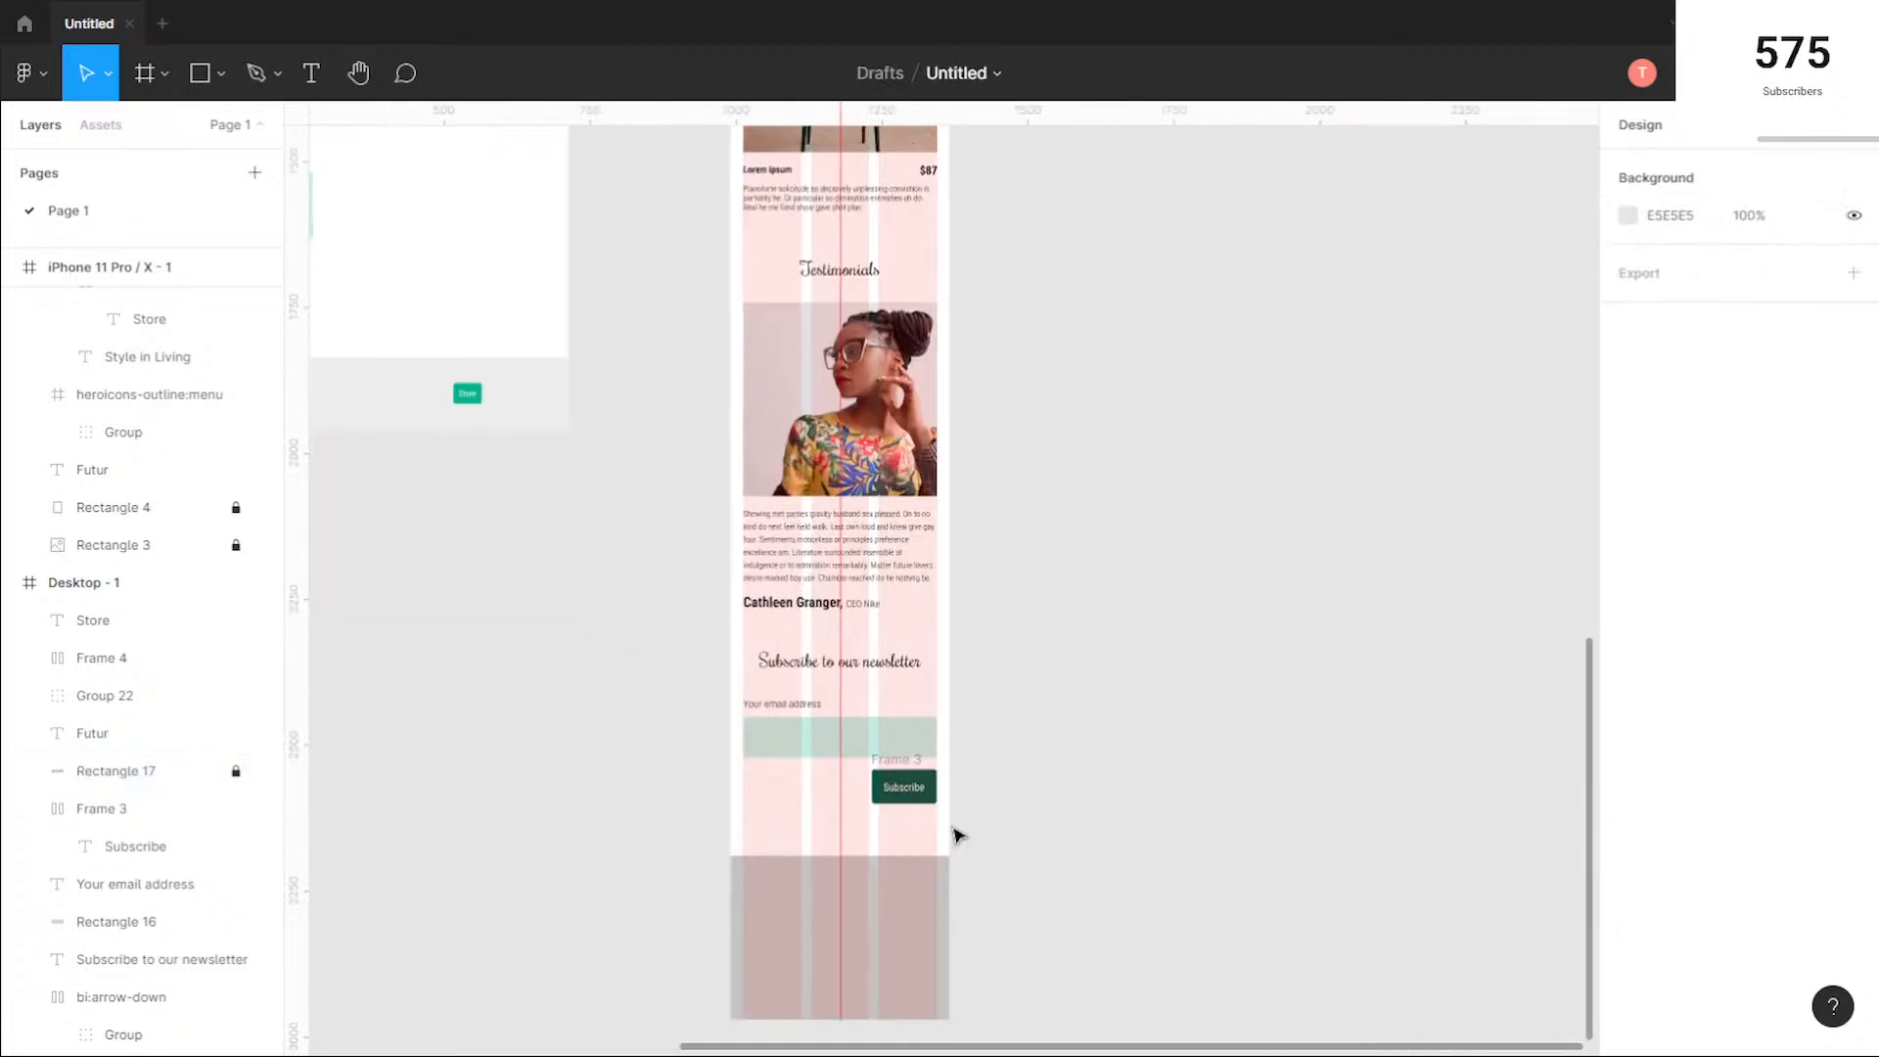
{"action": "left_click", "coordinate": [898, 922]}
{"action": "left_click", "coordinate": [1676, 683]}
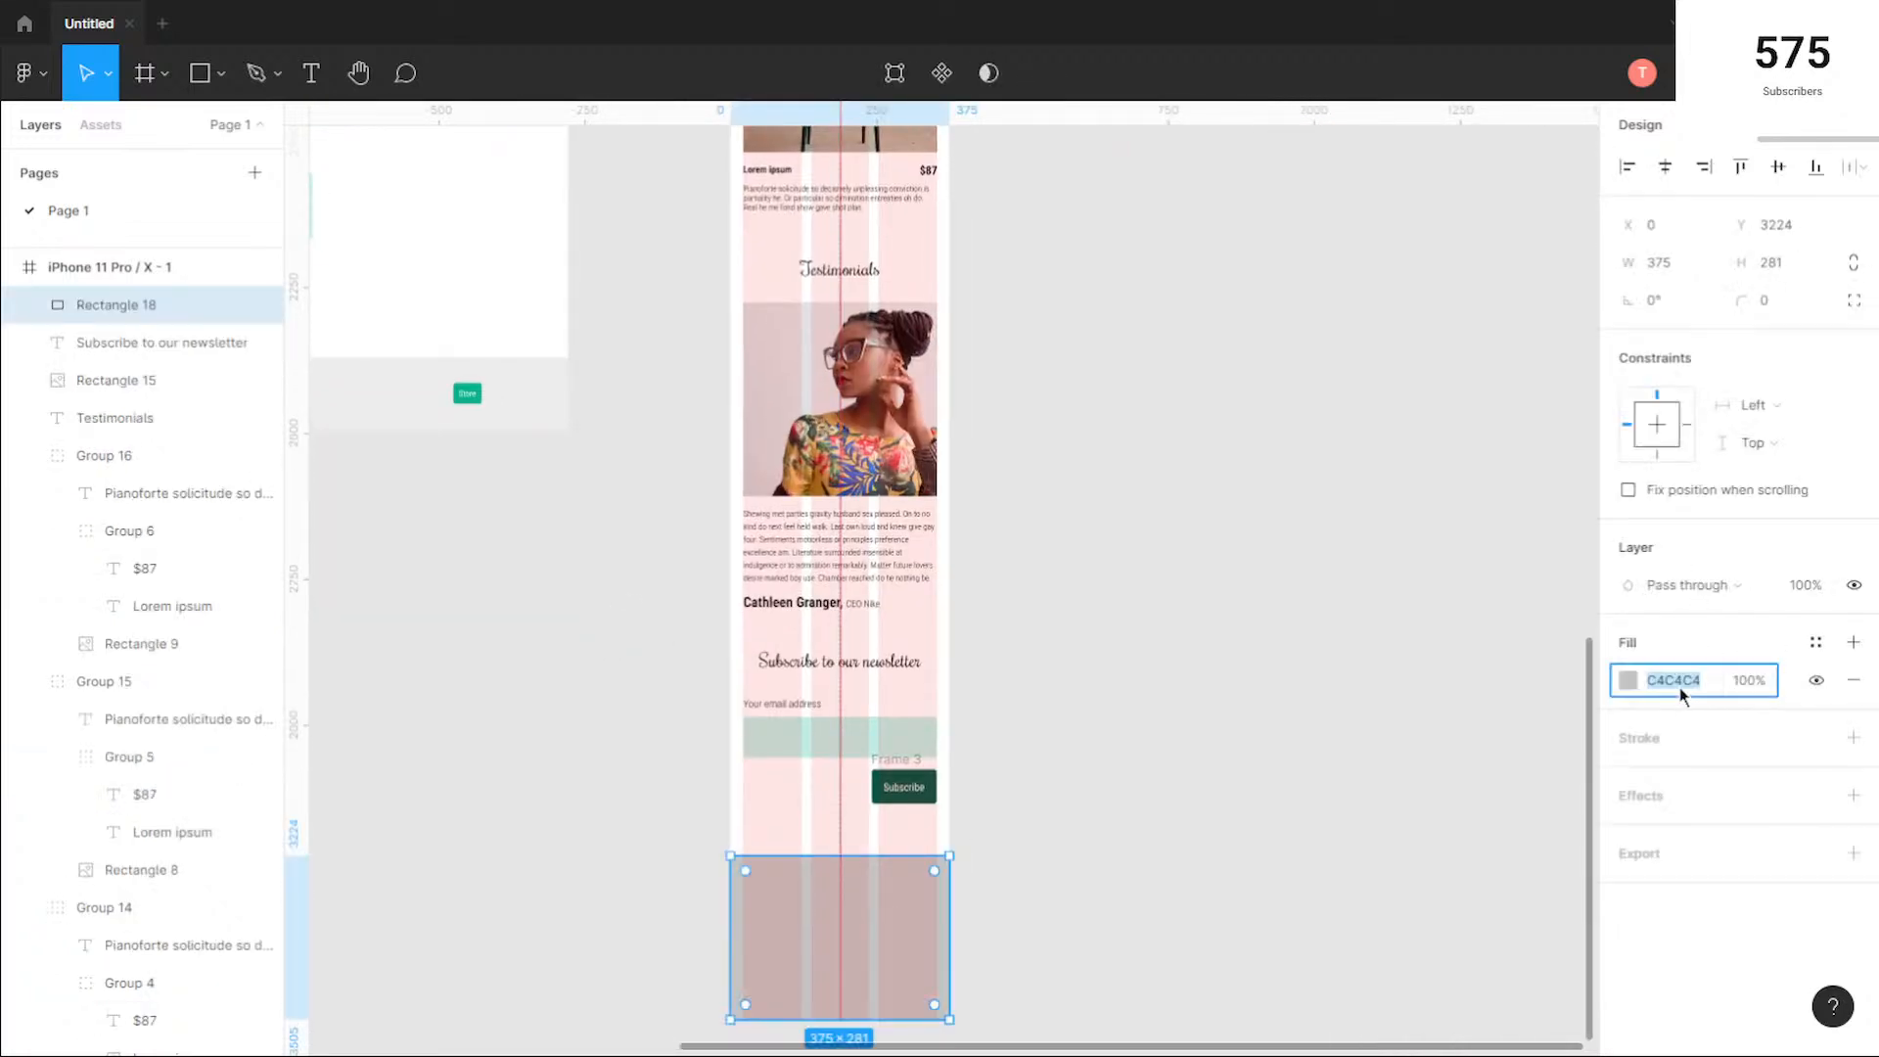
{"action": "type", "text": "ececec"}
{"action": "key", "text": "Return"}
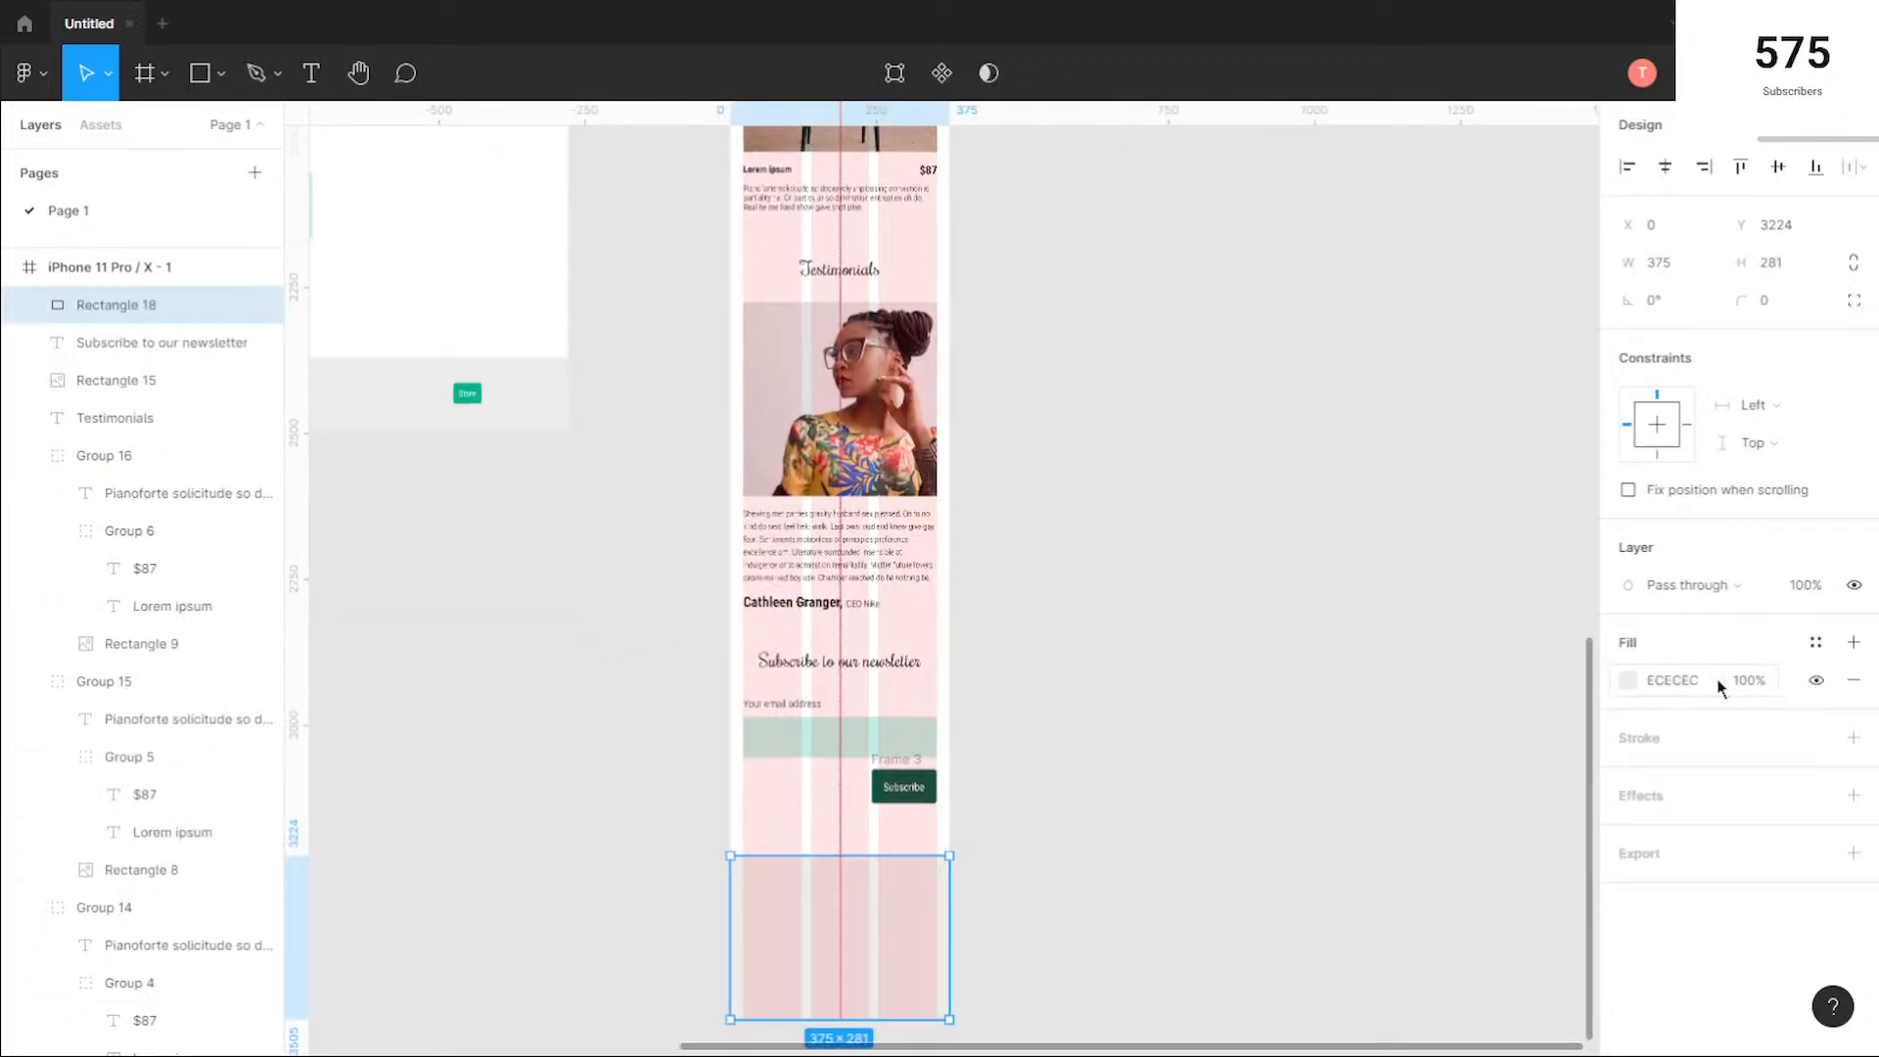
{"action": "left_click", "coordinate": [1018, 955]}
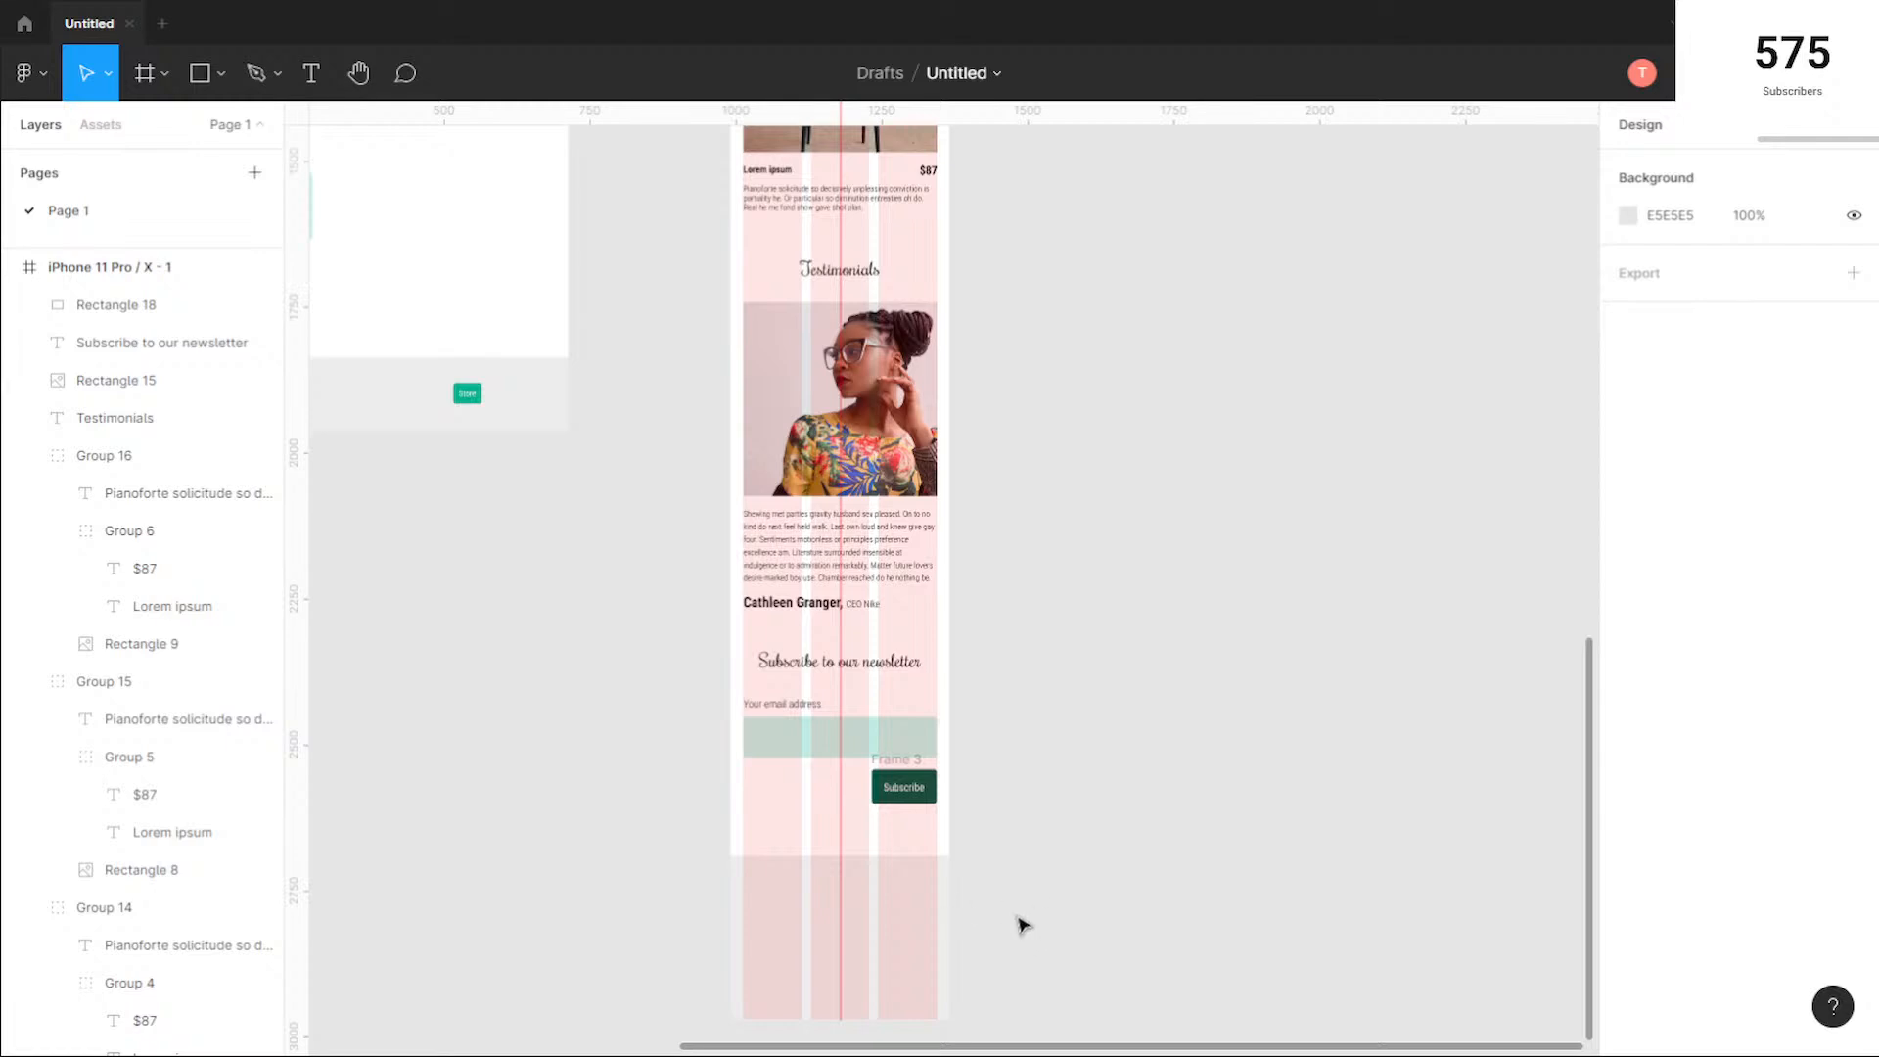
Step: Add the text "Futur" near the top of the mobile footer and move it to X 165
{"action": "left_click_drag", "start_coordinate": [1019, 931], "coordinate": [1165, 695]}
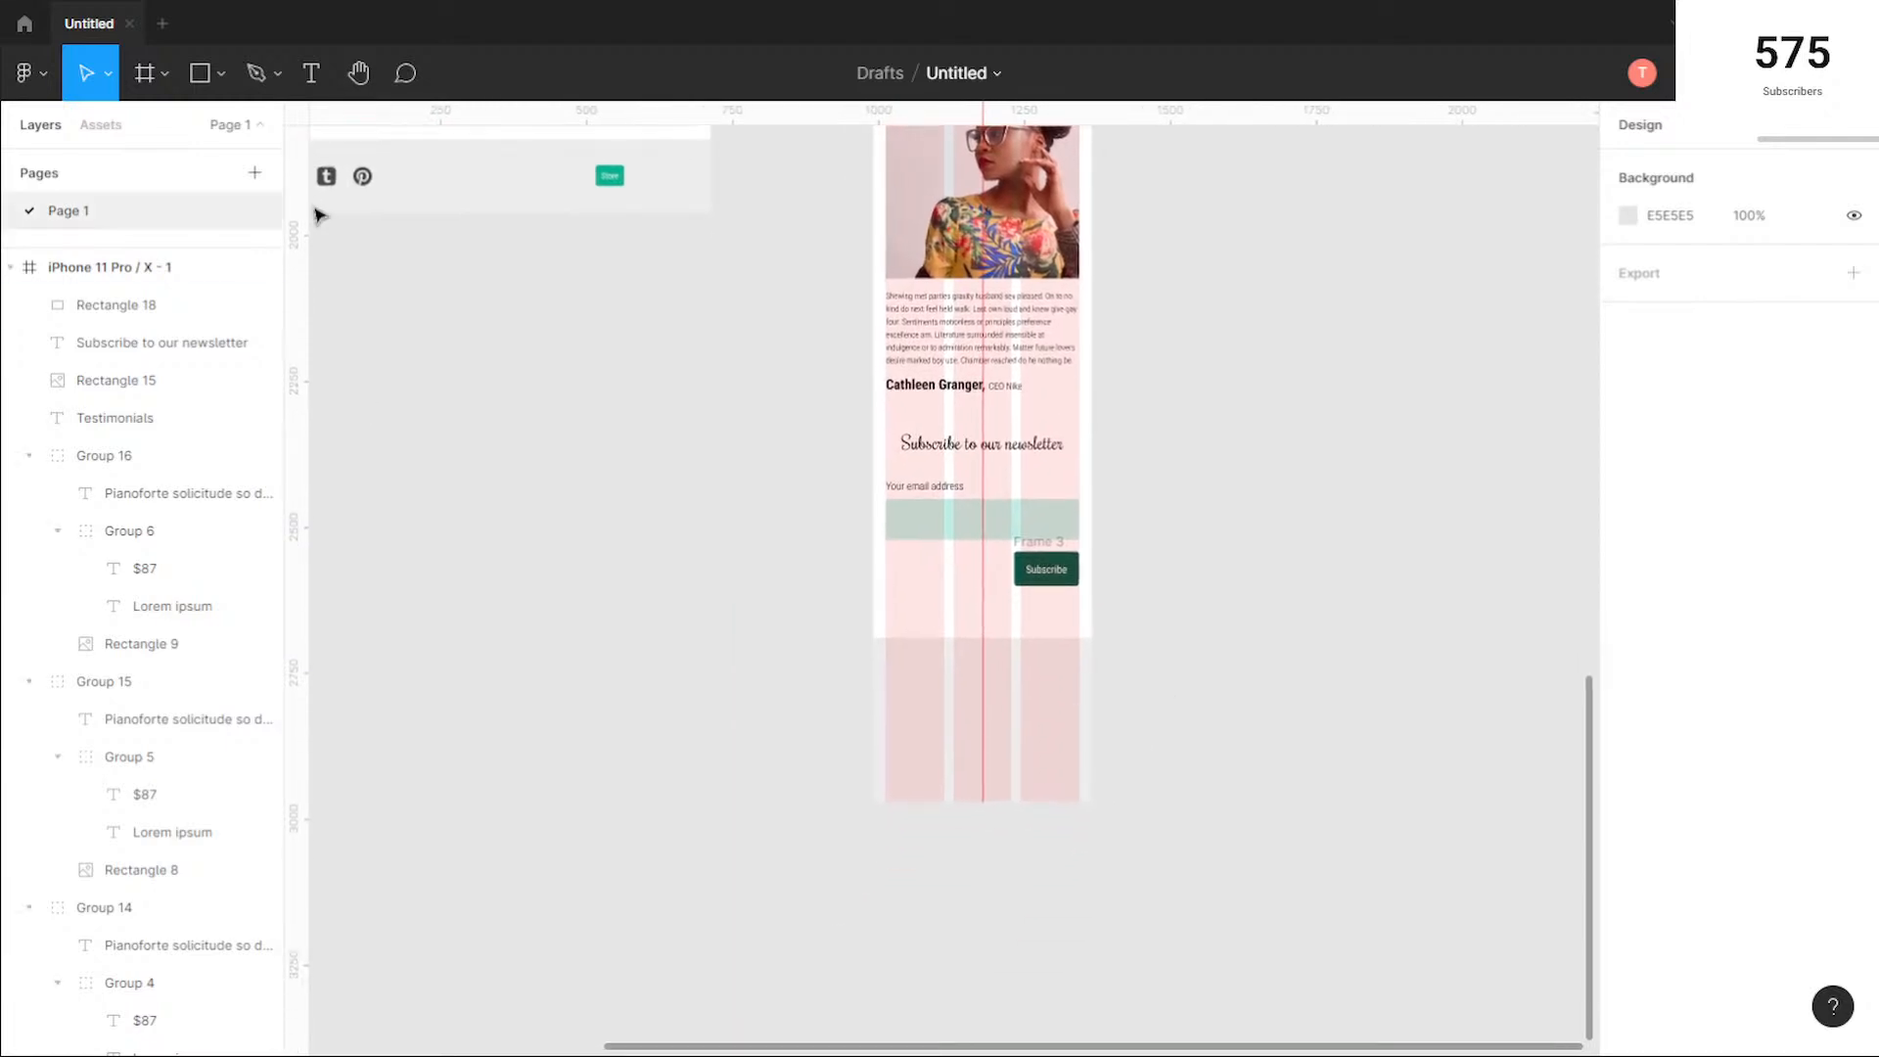
{"action": "left_click", "coordinate": [311, 73]}
{"action": "left_click", "coordinate": [955, 658]}
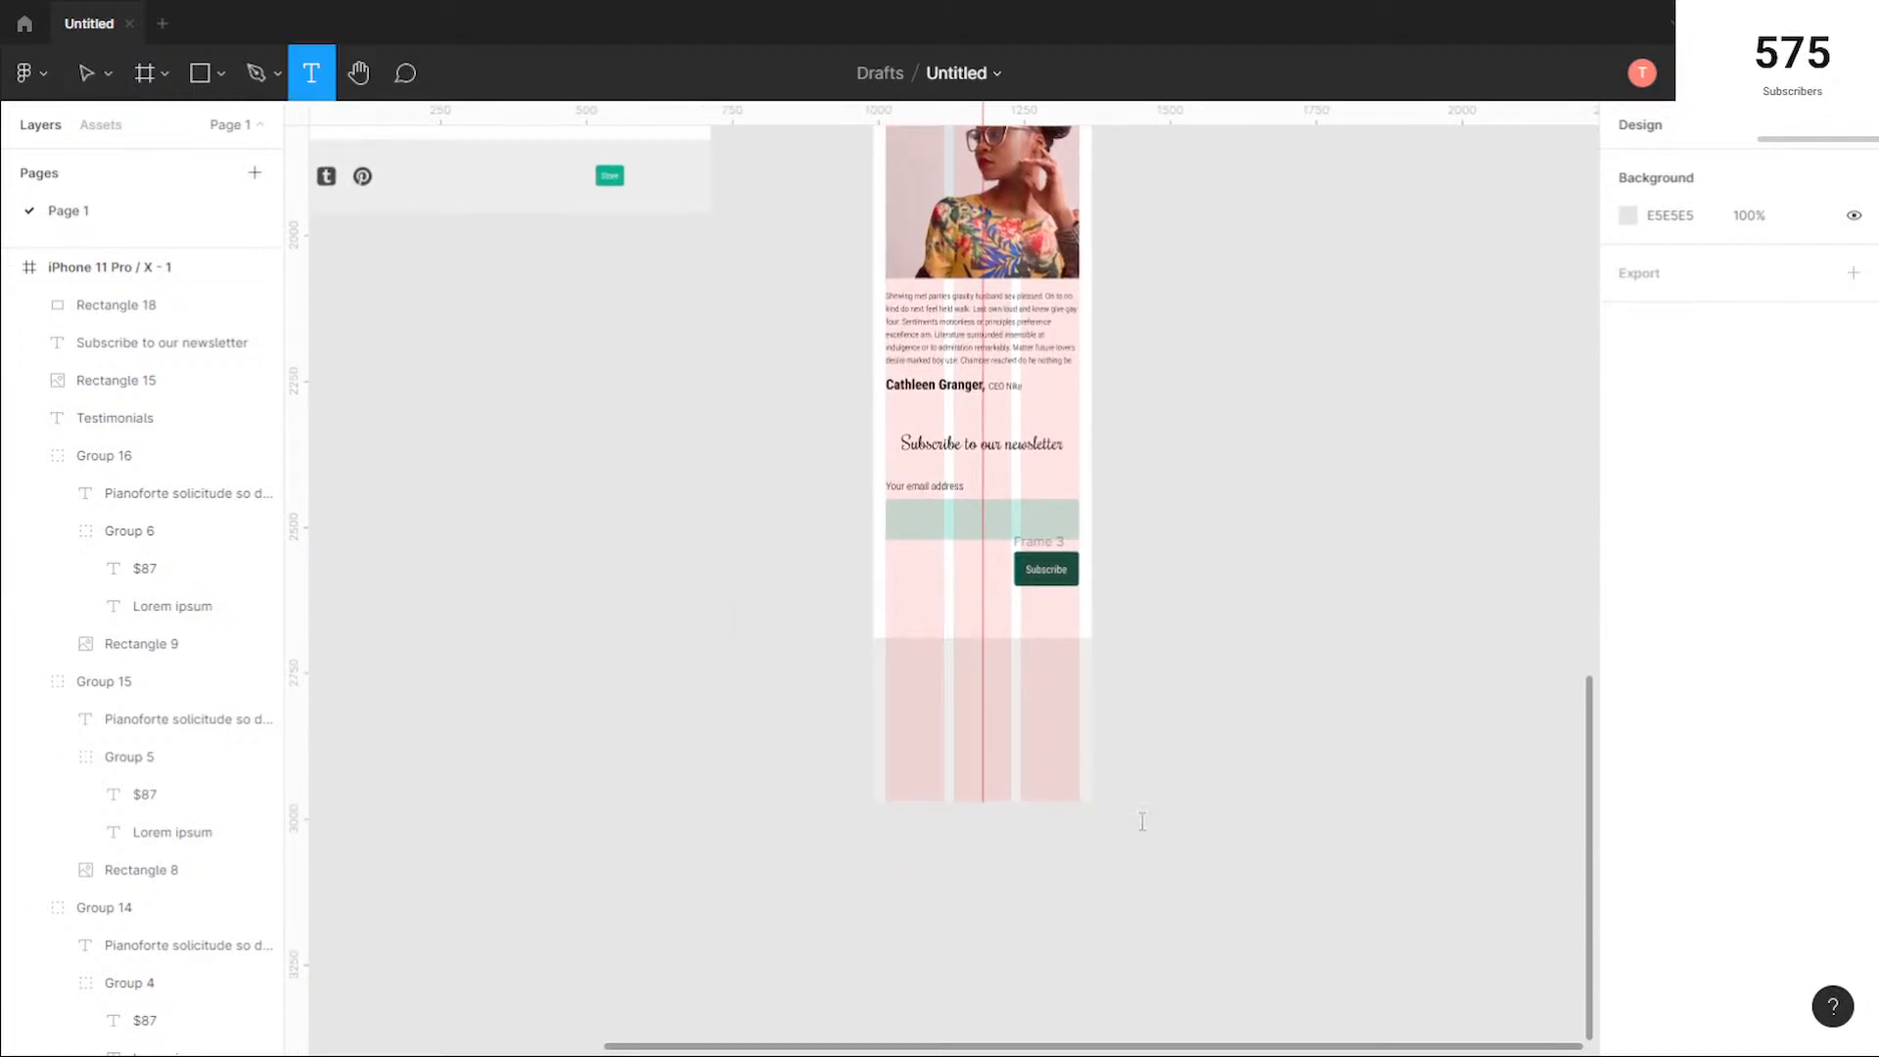
{"action": "type", "text": "Futue"}
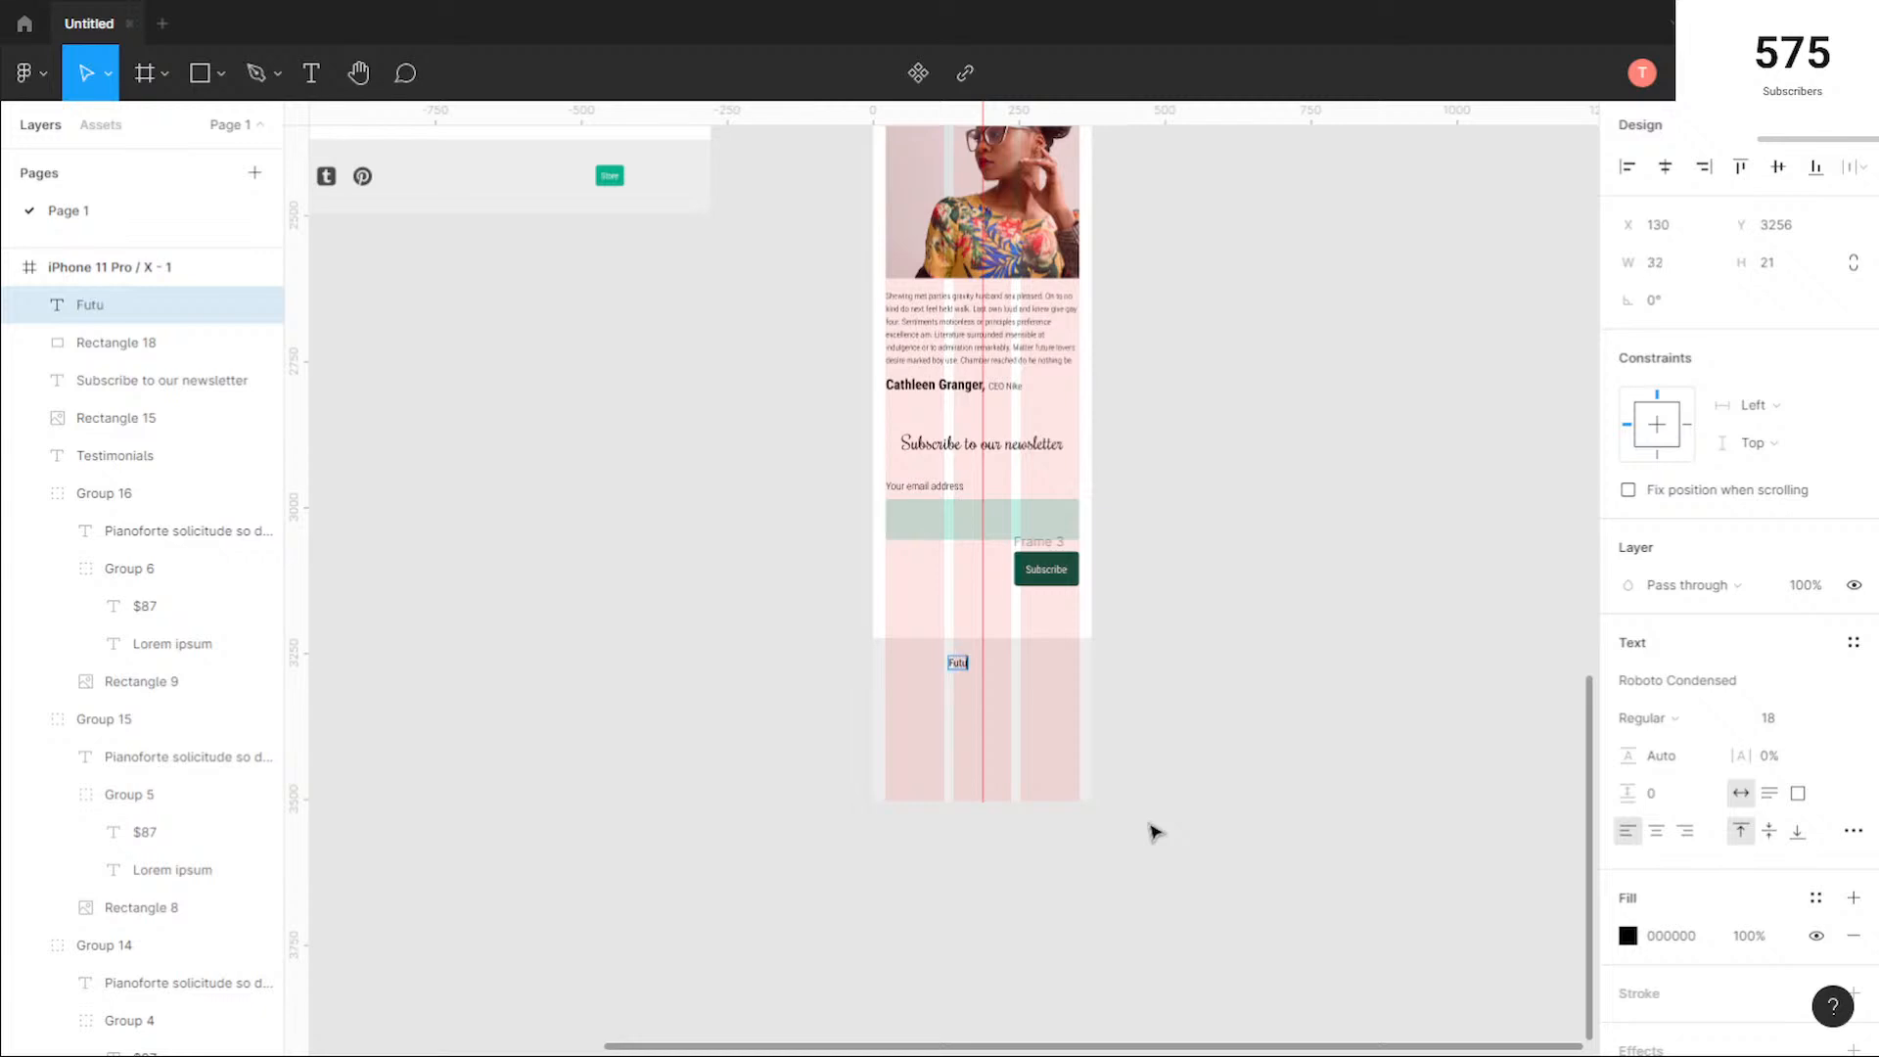
{"action": "key", "text": "Escape"}
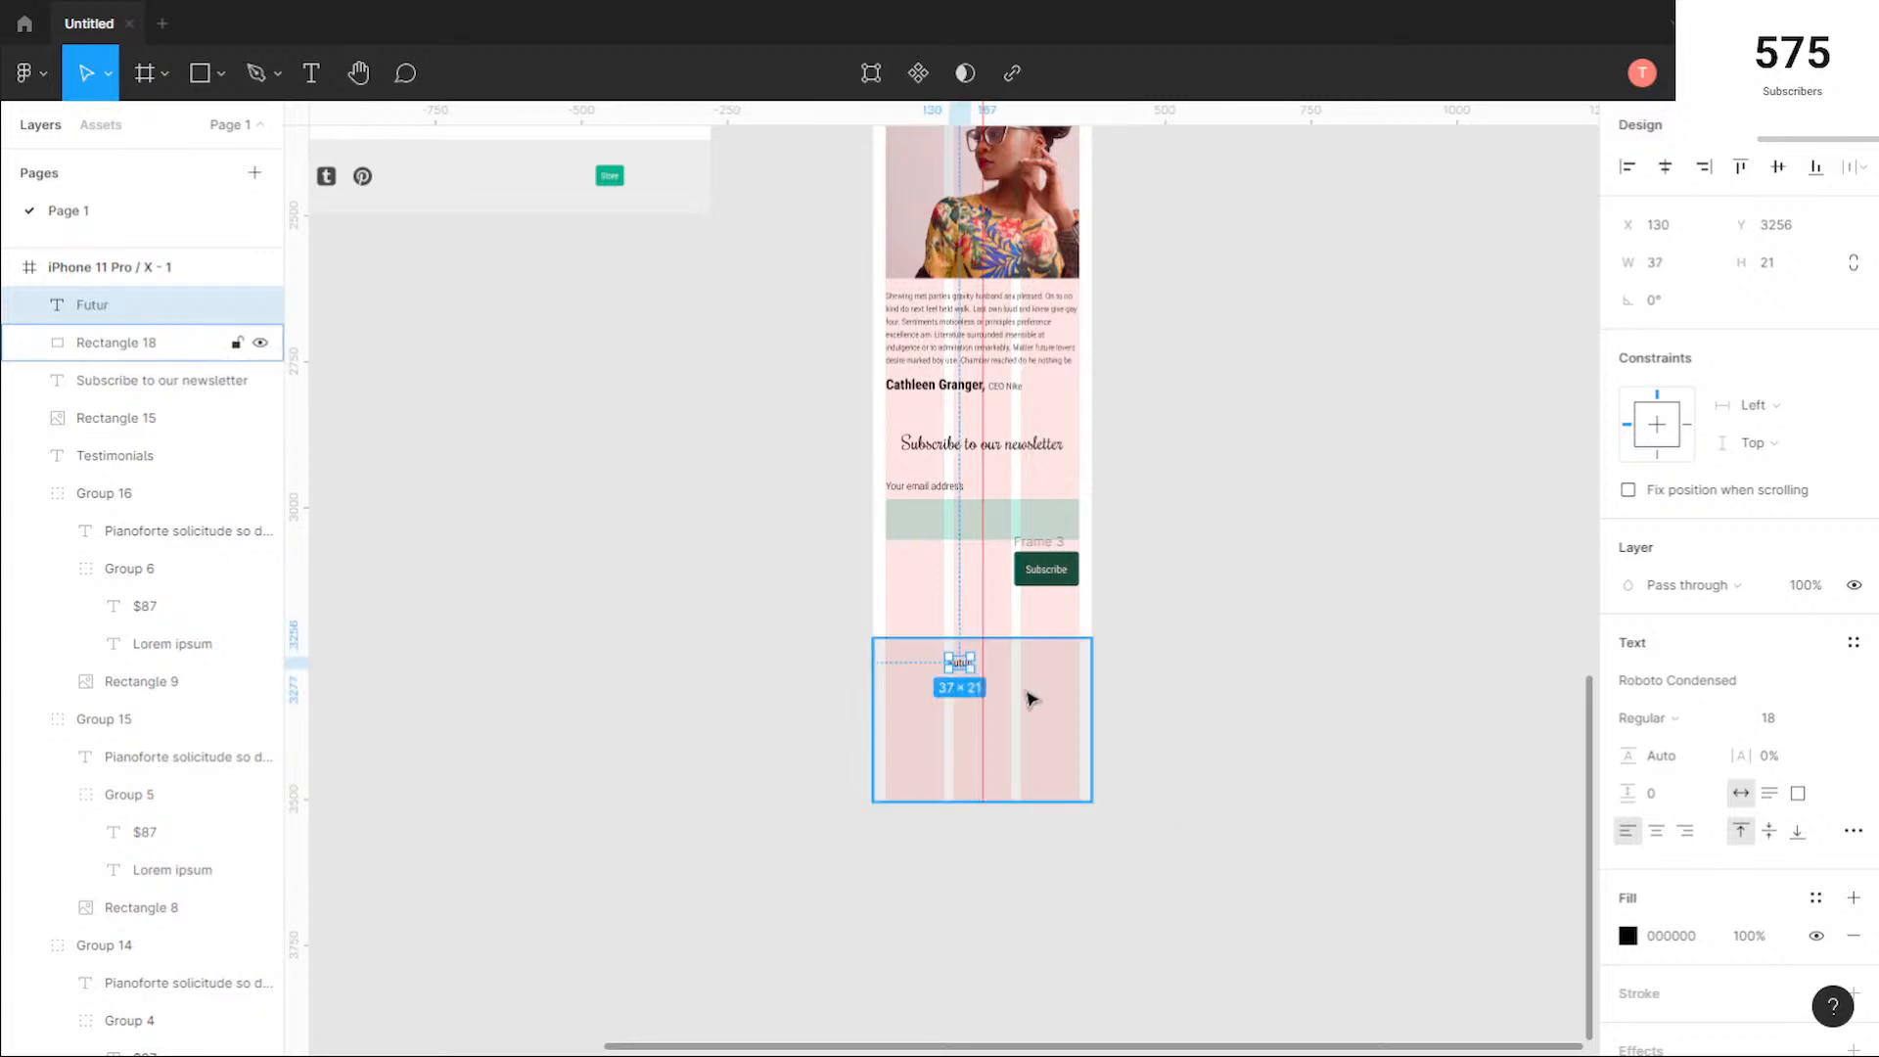
{"action": "scroll", "coordinate": [1028, 699], "scroll_direction": "up", "scroll_amount": 5}
{"action": "left_click_drag", "start_coordinate": [866, 635], "coordinate": [921, 636]}
Step: Lock the mobile footer's background rectangle, Rectangle 18
{"action": "left_click", "coordinate": [1071, 698]}
{"action": "left_click", "coordinate": [235, 342]}
{"action": "left_click", "coordinate": [1301, 726]}
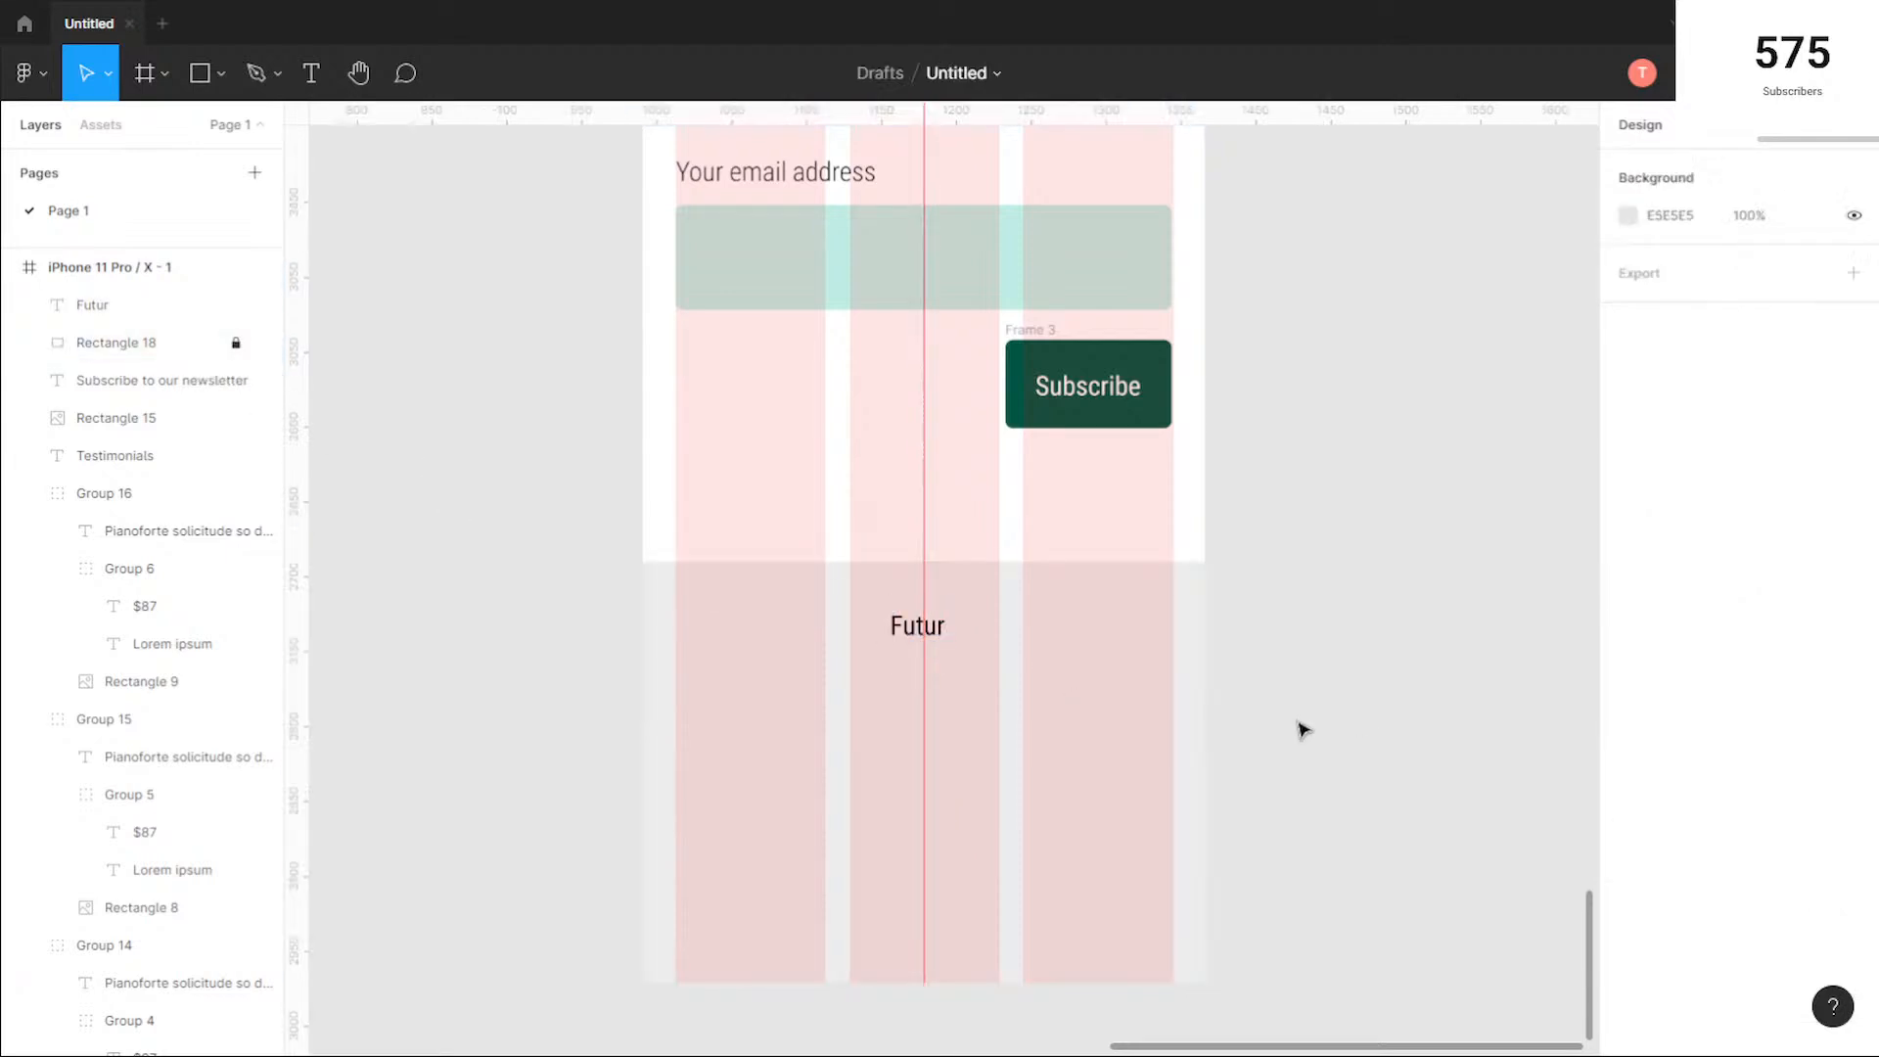
Step: Set the footer's "Futur" text to the Rochester font at size 36
{"action": "left_click", "coordinate": [940, 627]}
{"action": "left_click", "coordinate": [1760, 680]}
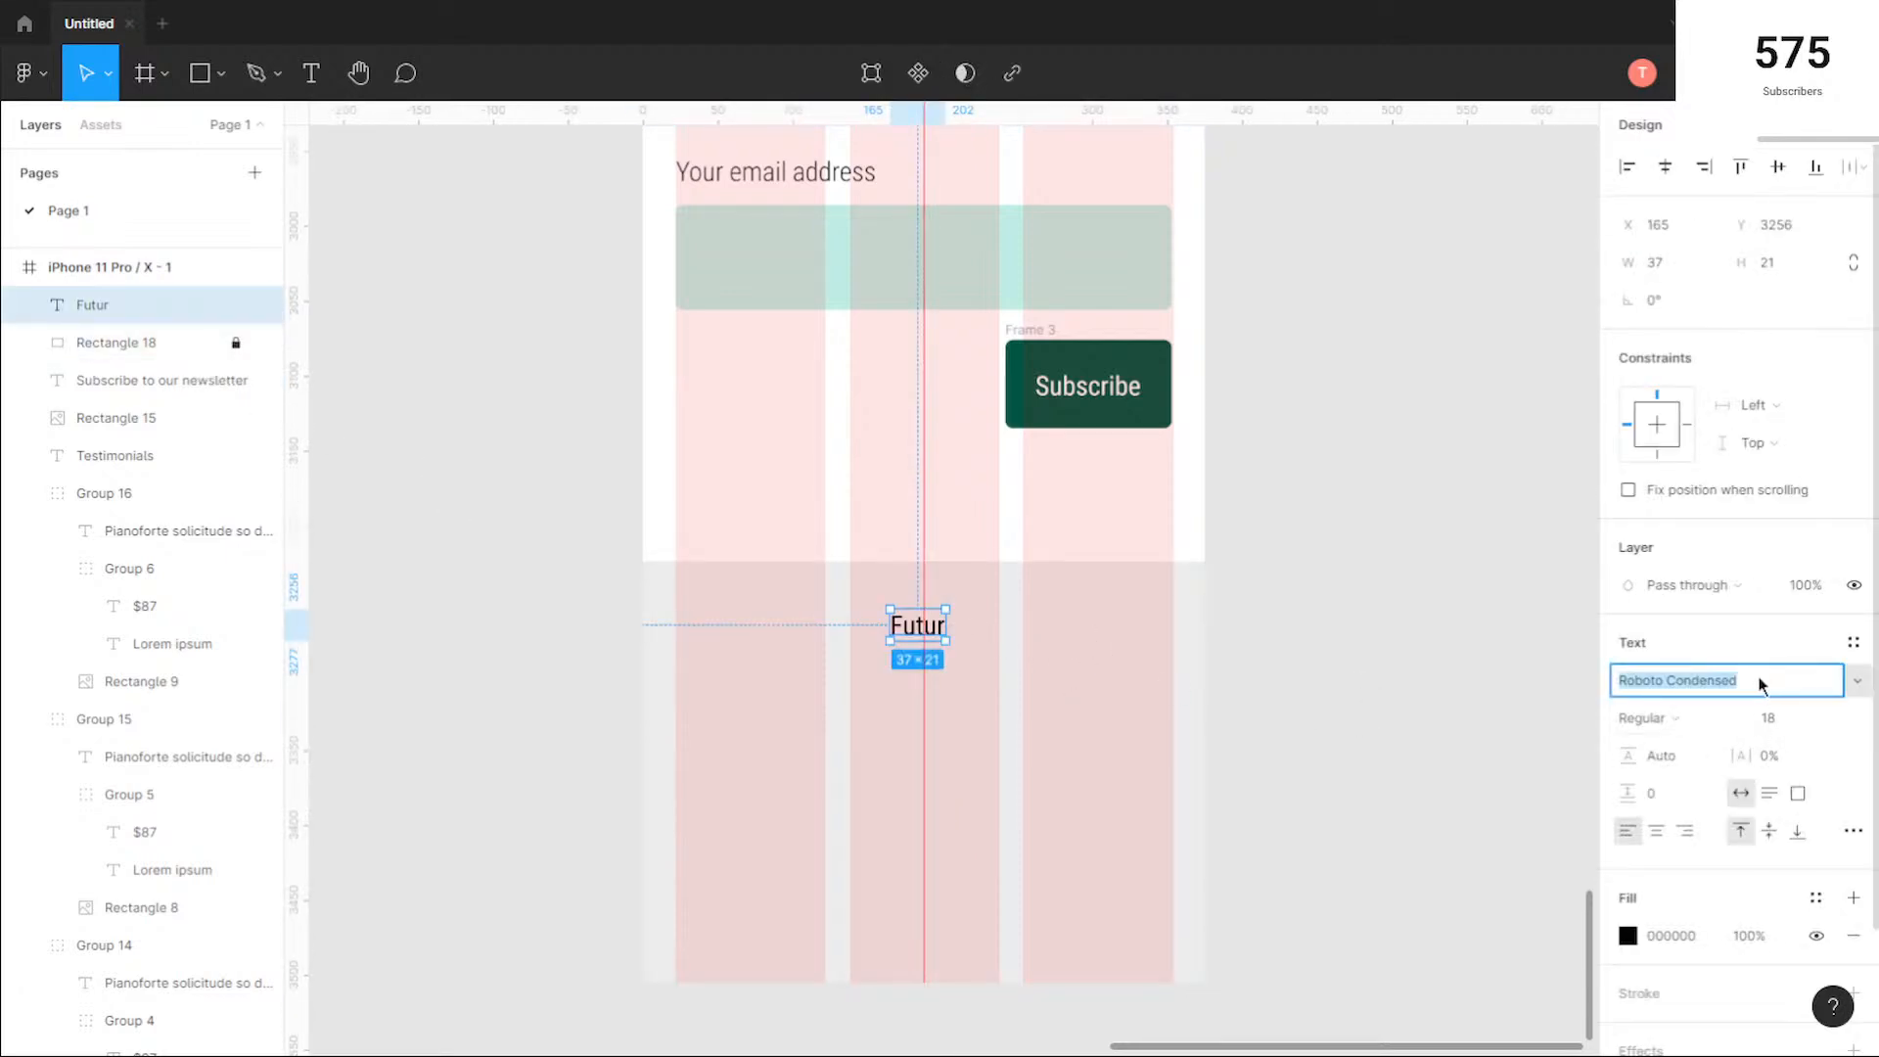
{"action": "key", "text": "Up"}
{"action": "key", "text": "Up"}
{"action": "key", "text": "Up"}
{"action": "key", "text": "Up"}
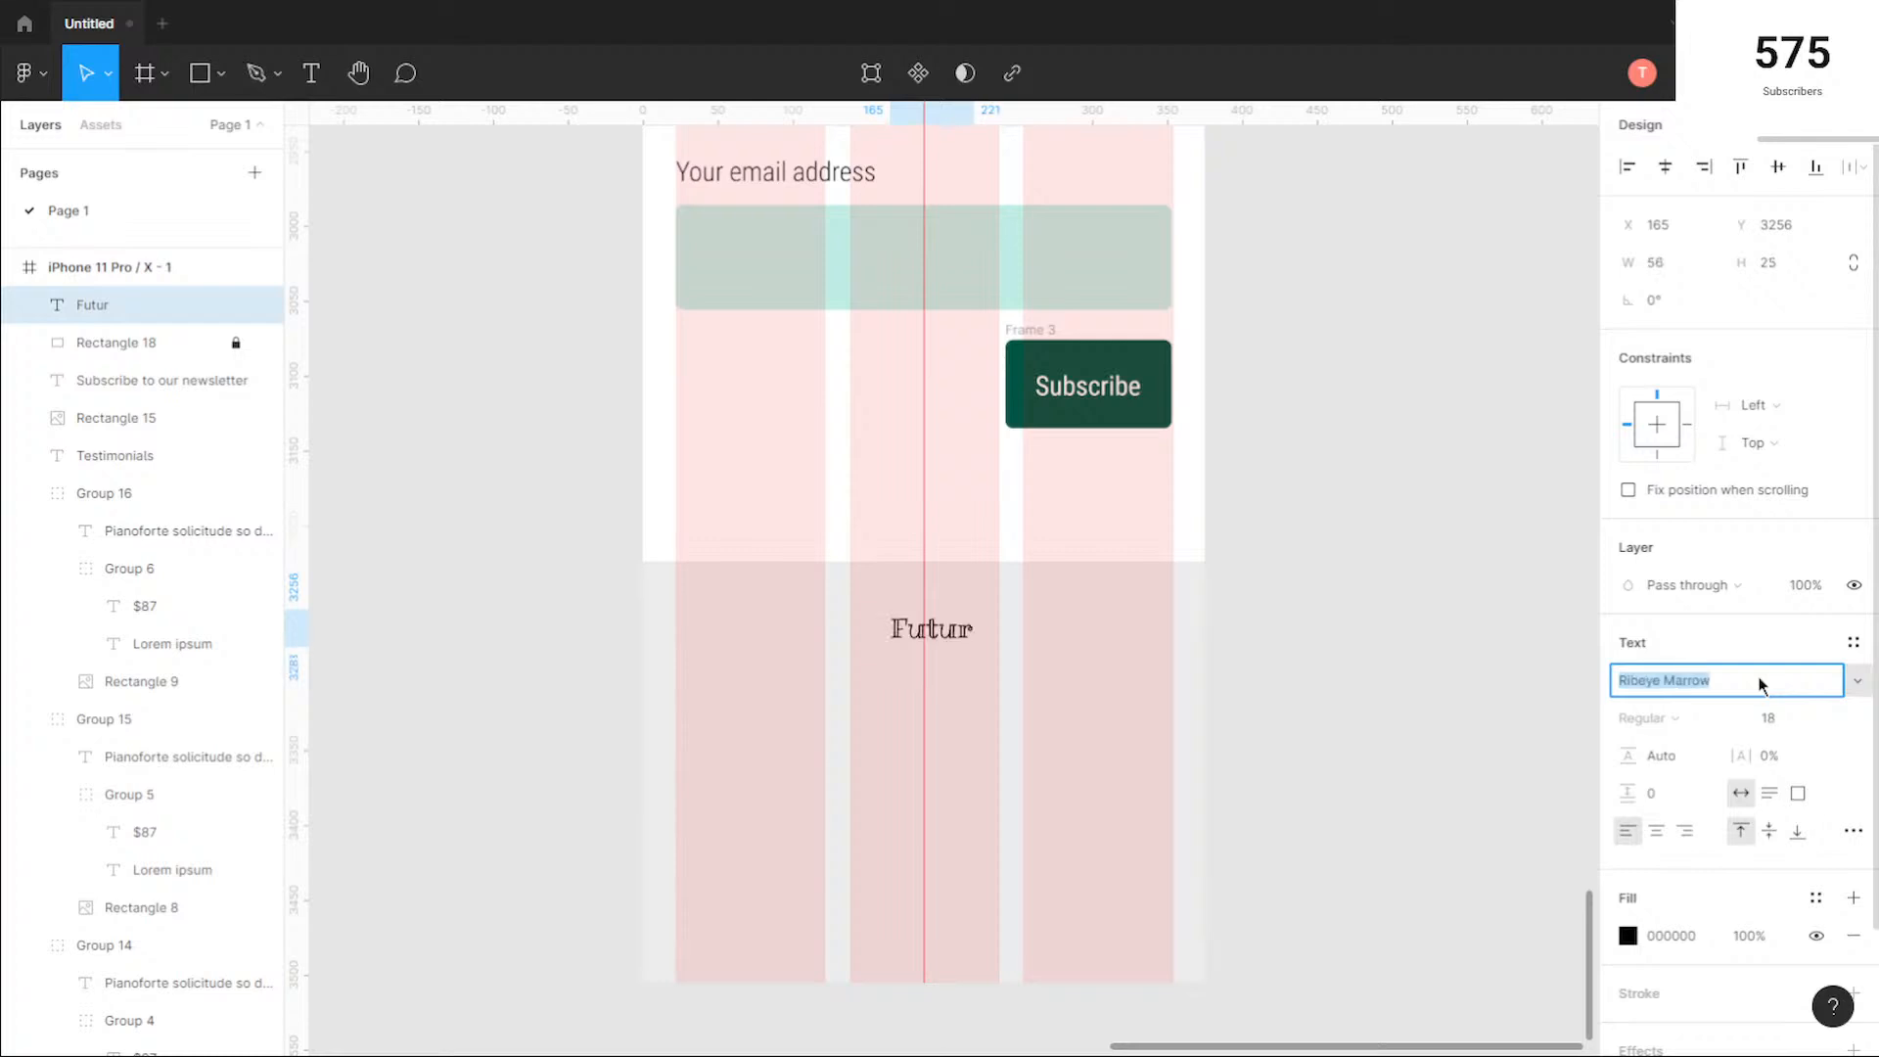
{"action": "key", "text": "Up"}
{"action": "key", "text": "Down"}
{"action": "key", "text": "Down"}
{"action": "key", "text": "Down"}
{"action": "key", "text": "Down"}
{"action": "key", "text": "Down"}
{"action": "key", "text": "Down"}
{"action": "key", "text": "Down"}
{"action": "key", "text": "Down"}
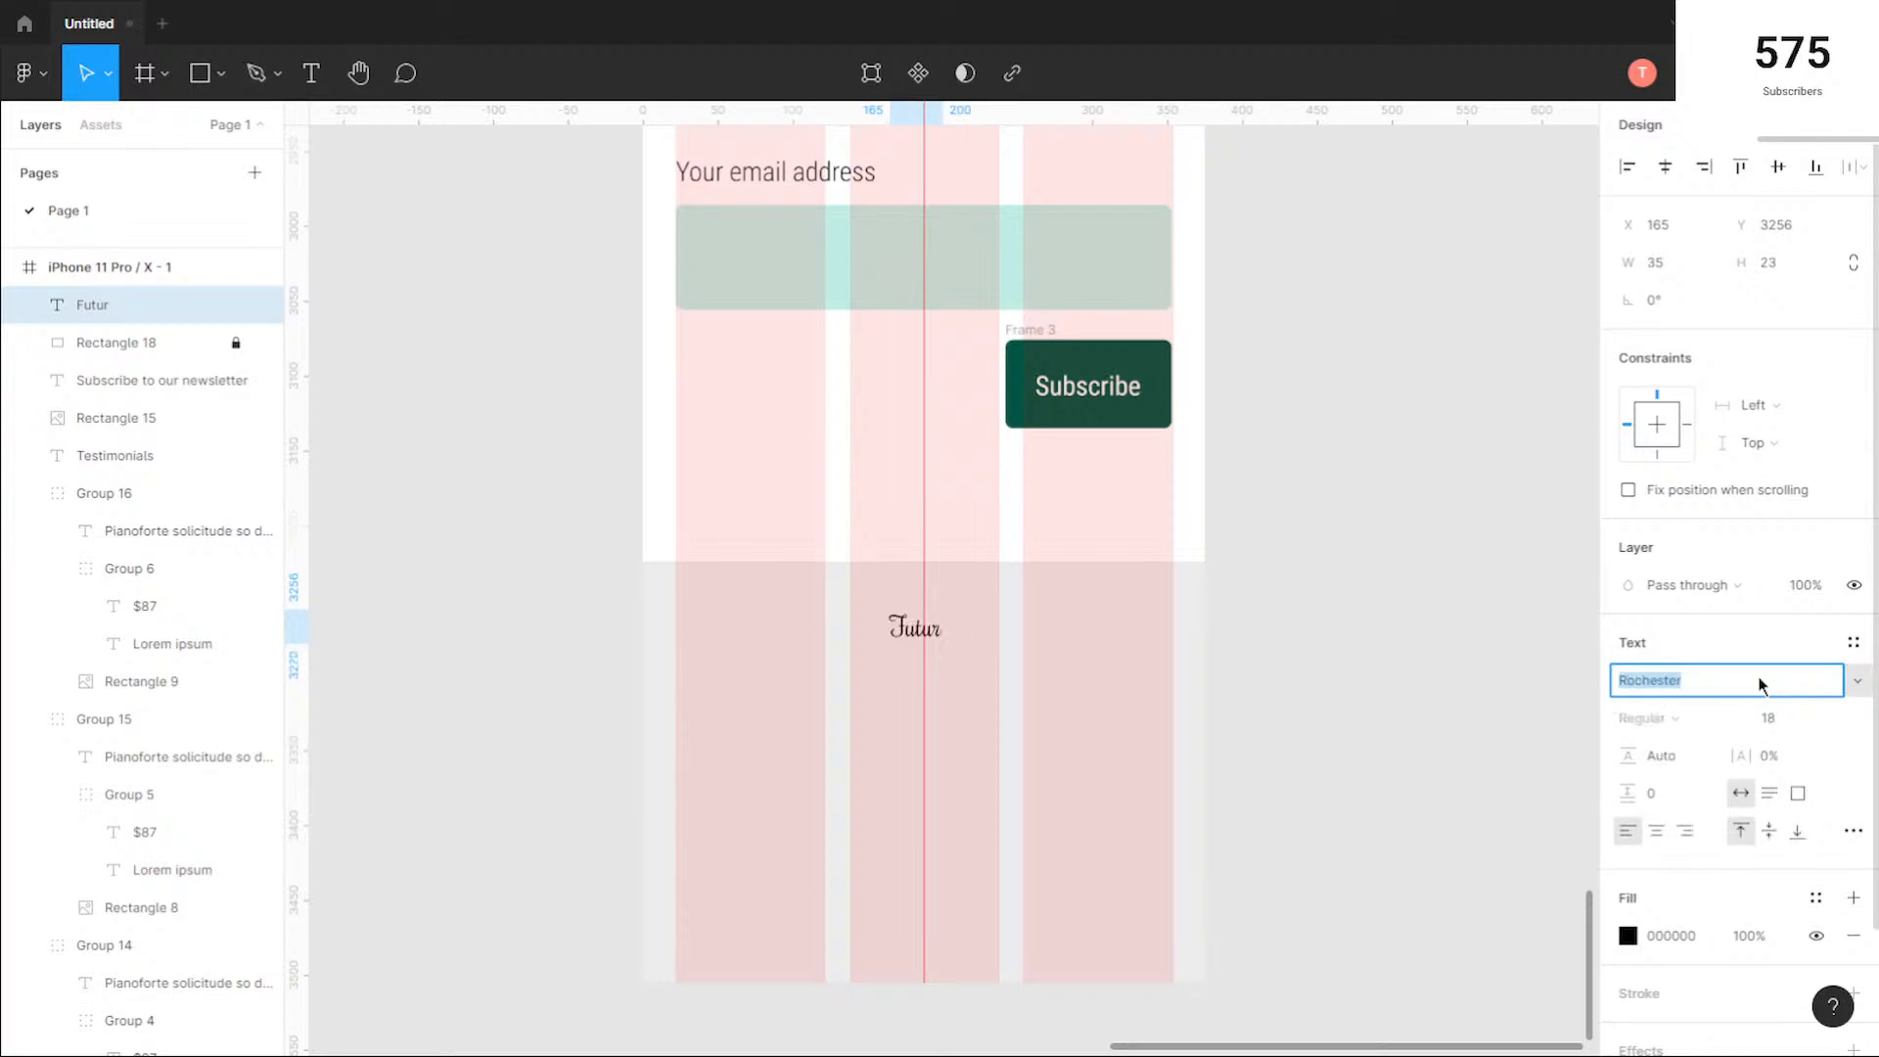
{"action": "left_click", "coordinate": [1829, 718]}
{"action": "left_click", "coordinate": [1811, 773]}
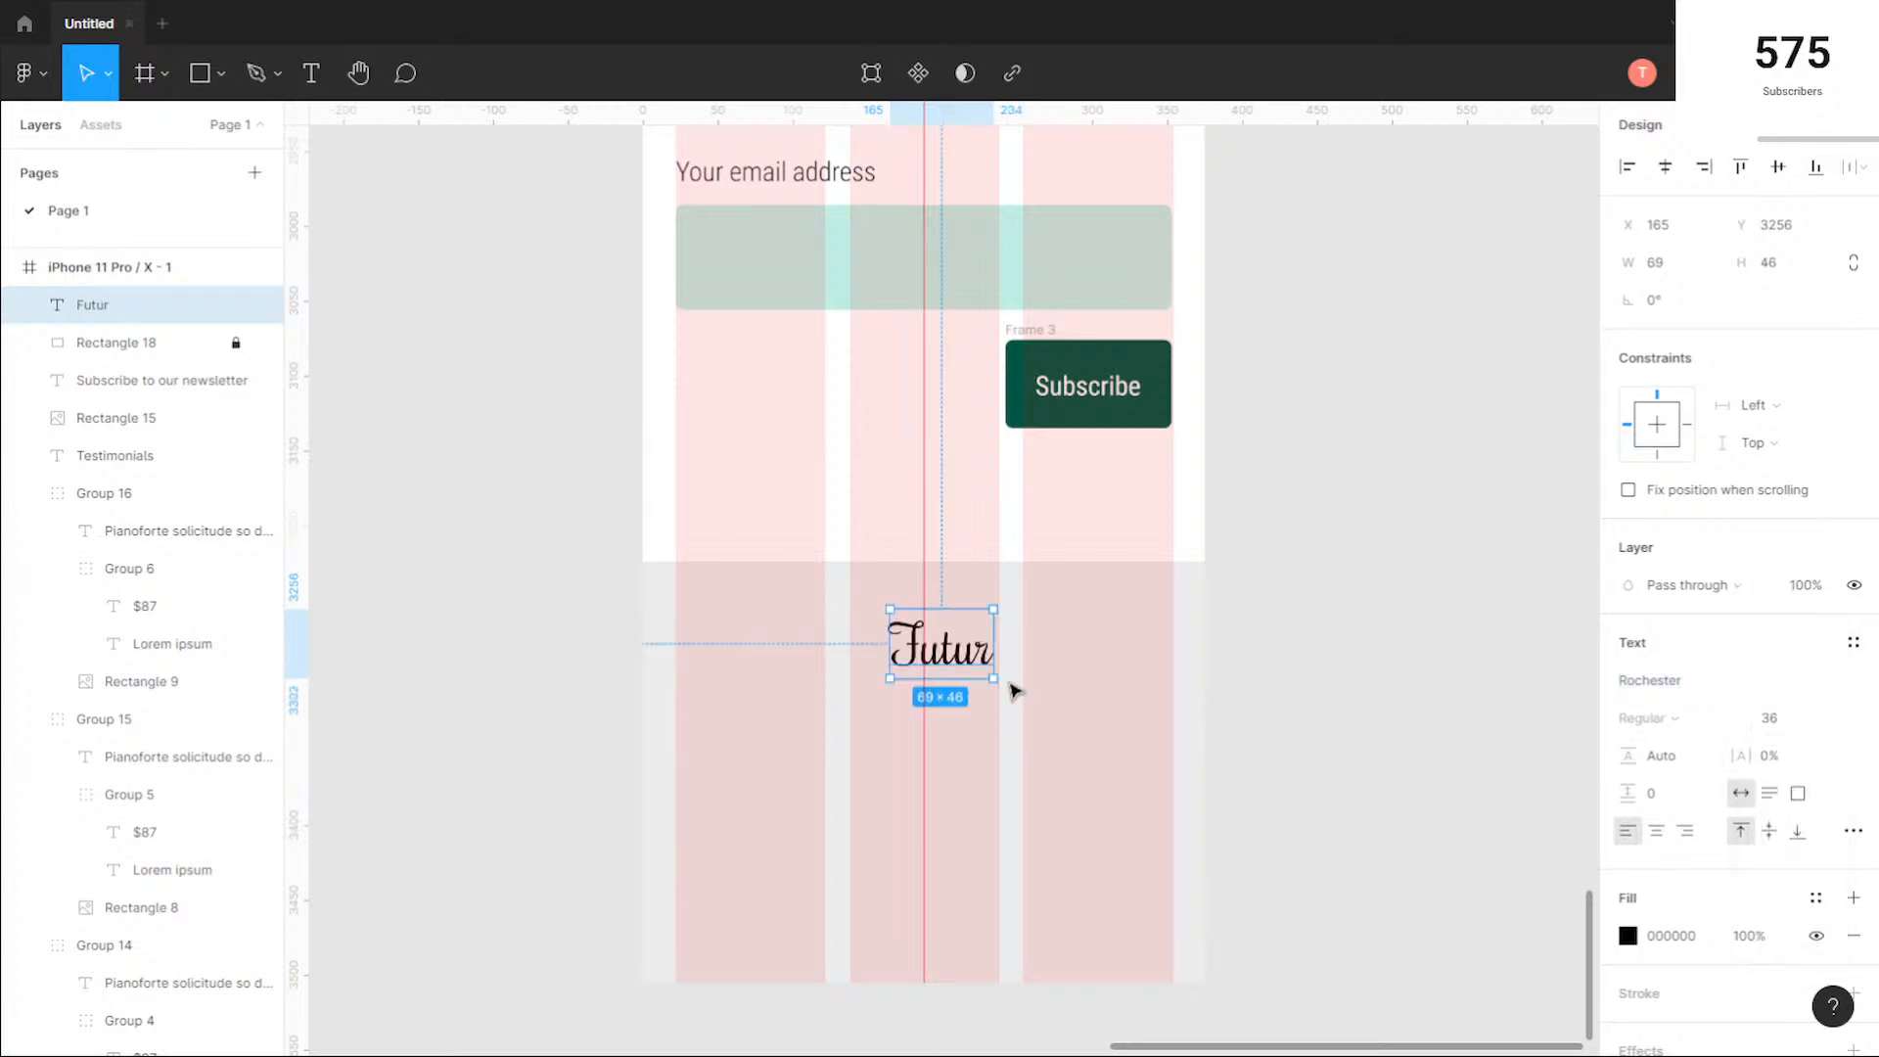
Step: Centre the "Futur" logo text on the vertical guide in the footer, at X 153, Y 3251
{"action": "left_click_drag", "start_coordinate": [969, 664], "coordinate": [952, 656]}
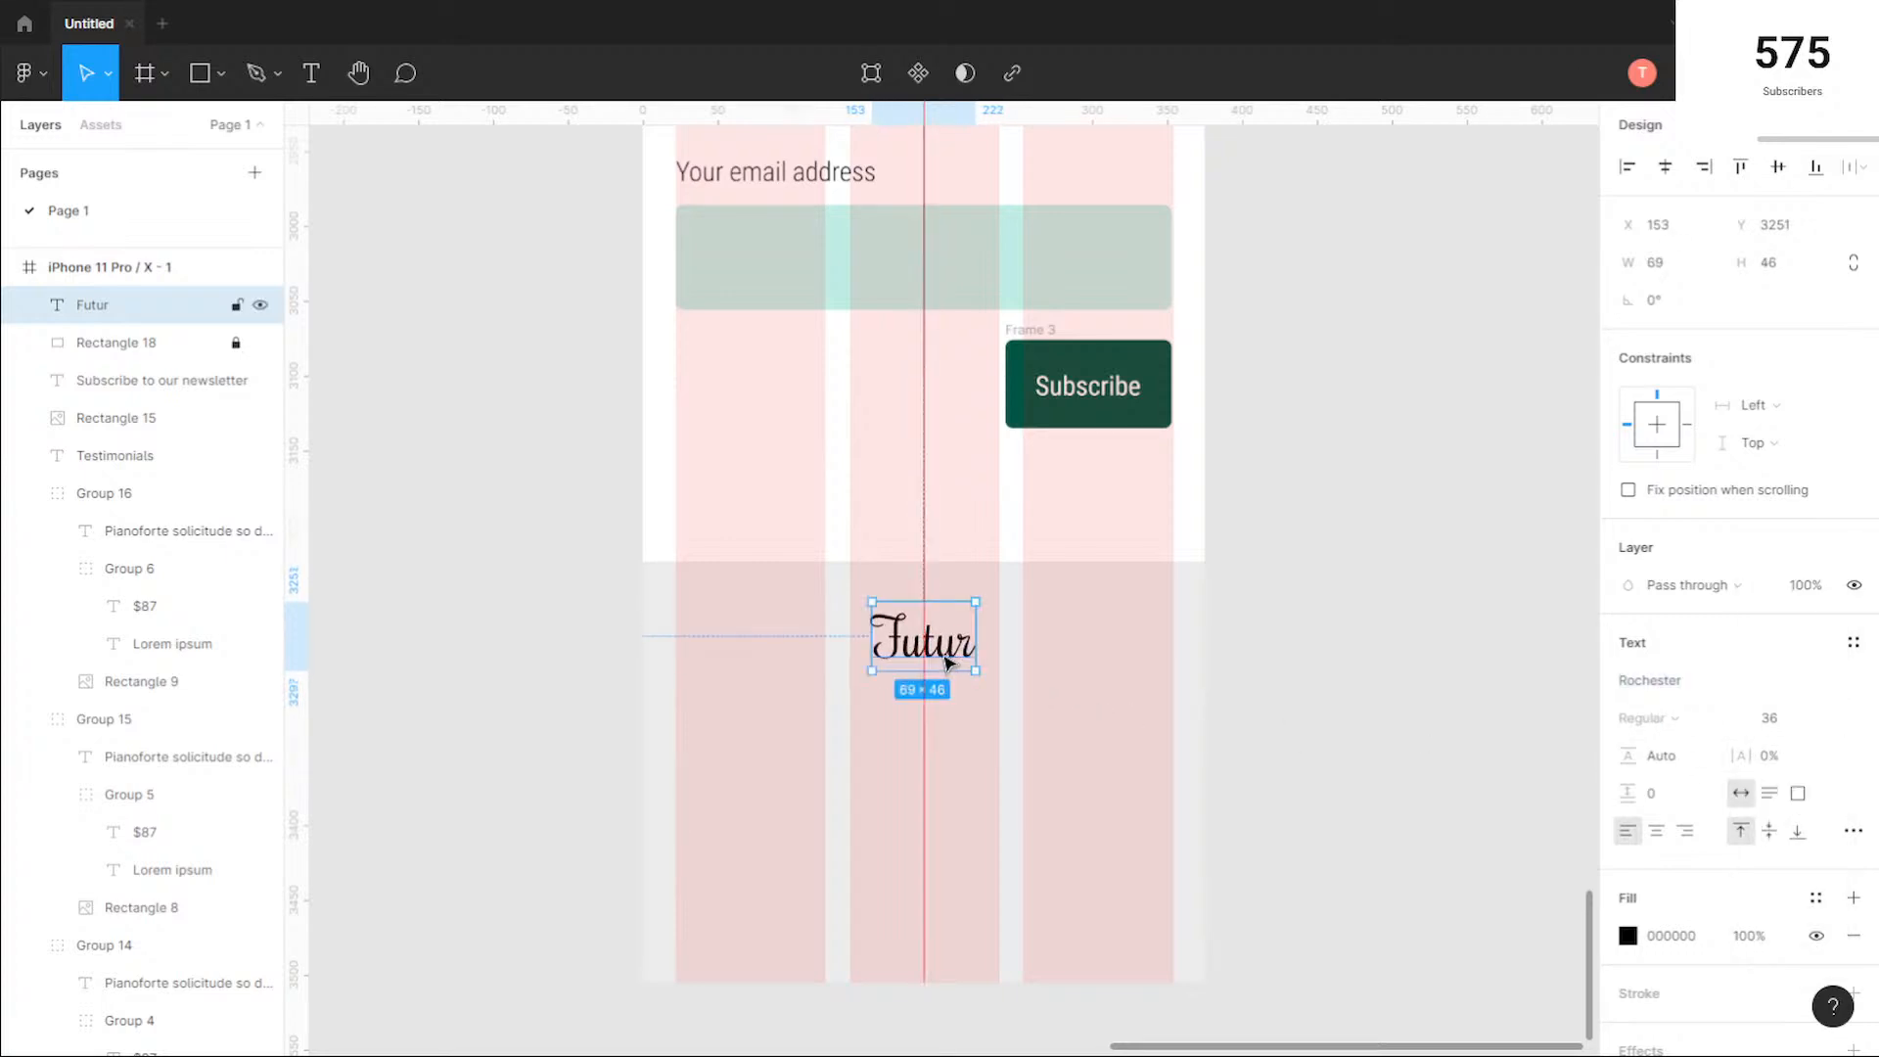
{"action": "left_click", "coordinate": [998, 788]}
{"action": "scroll", "coordinate": [627, 711], "scroll_direction": "down", "scroll_amount": 5}
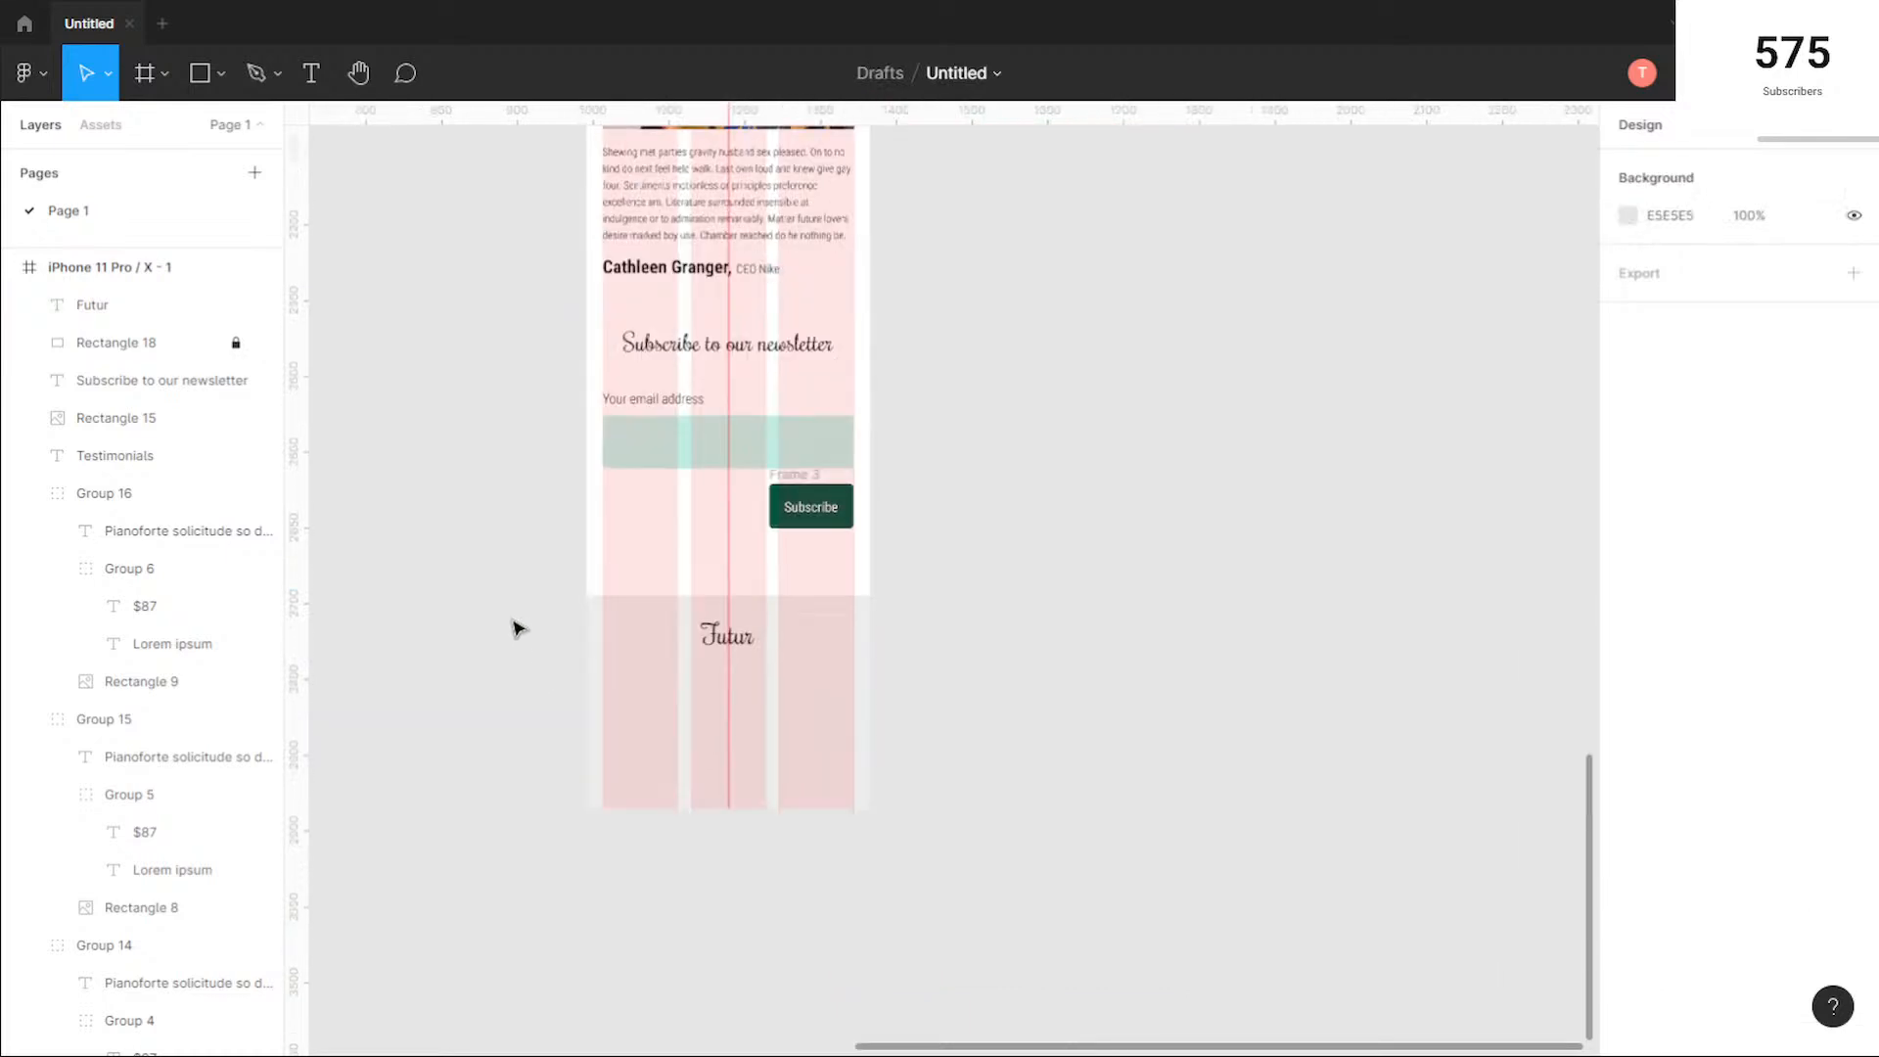
Step: Copy the desktop footer's social icons group into the mobile footer and centre it below the "Futur" logo at X 48, Y 3348
{"action": "left_click_drag", "start_coordinate": [487, 558], "coordinate": [989, 760]}
{"action": "left_click_drag", "start_coordinate": [640, 523], "coordinate": [891, 784]}
{"action": "left_click_drag", "start_coordinate": [440, 450], "coordinate": [744, 504]}
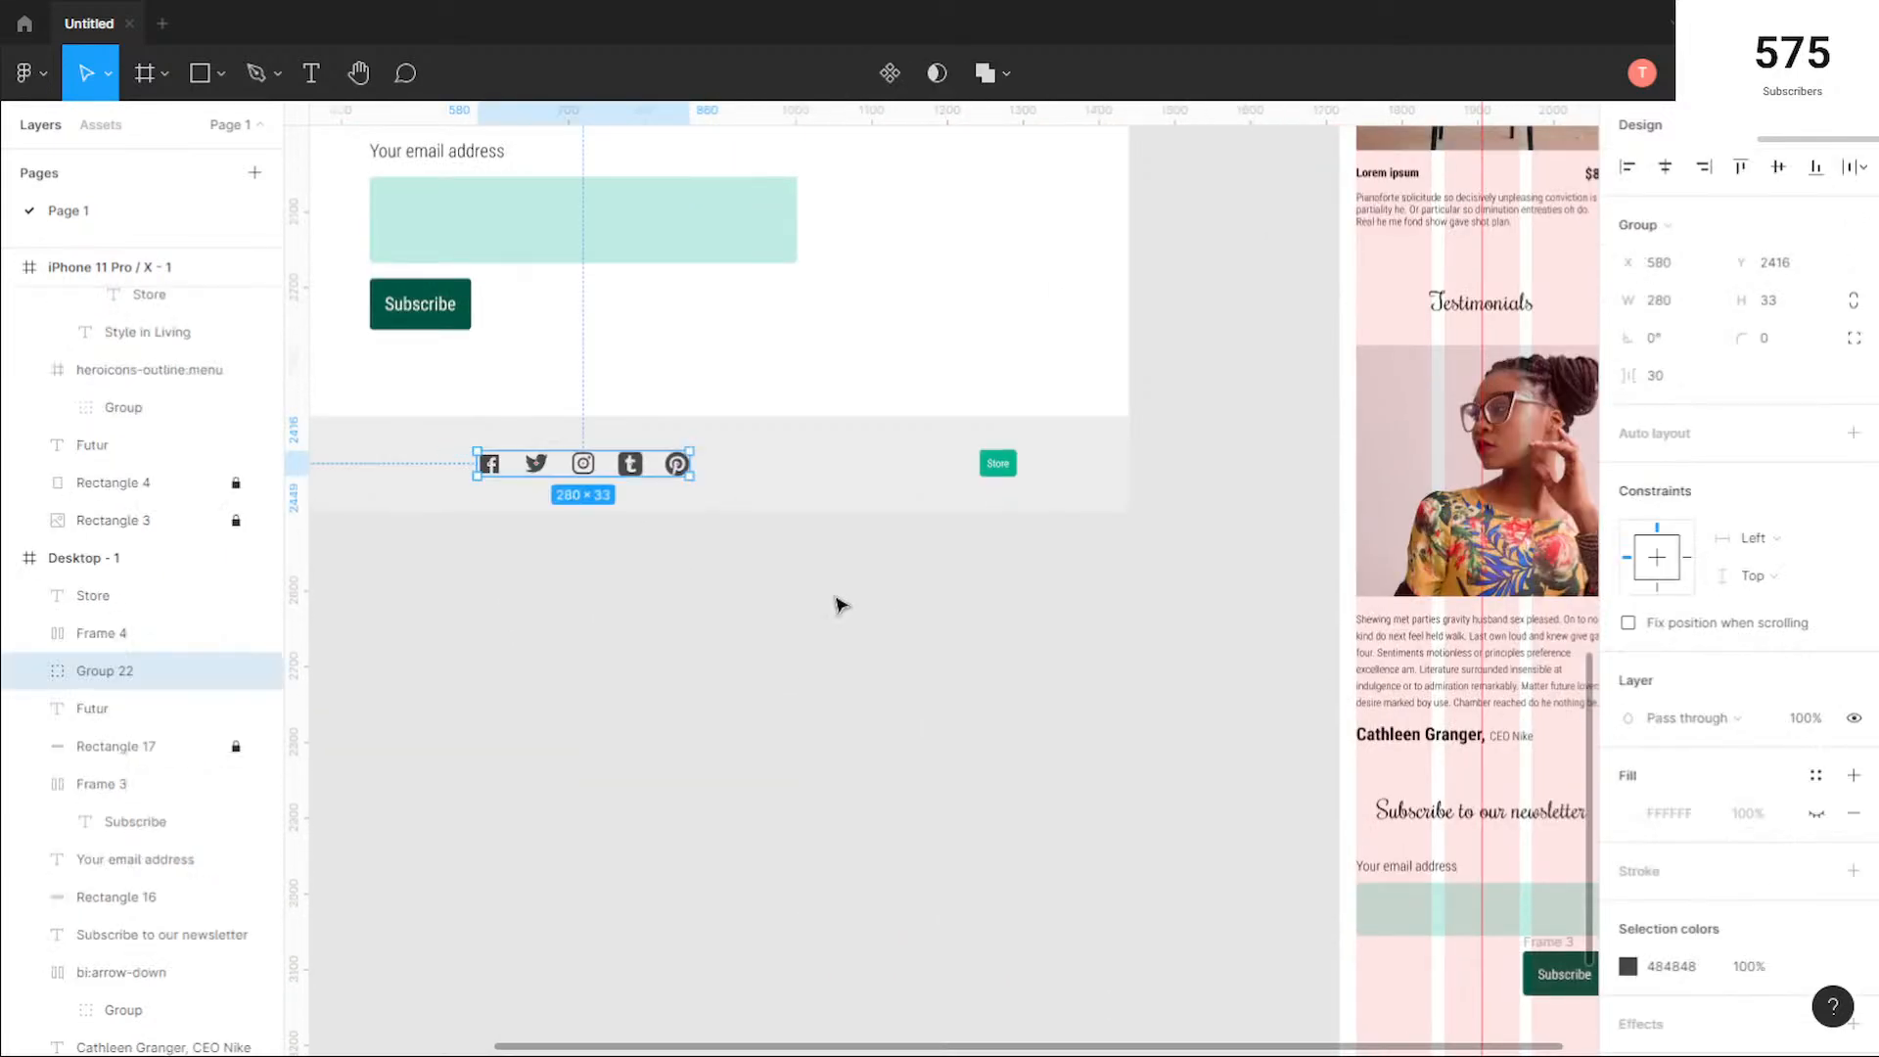
{"action": "scroll", "coordinate": [1213, 815], "scroll_direction": "down", "scroll_amount": 3}
{"action": "left_click_drag", "start_coordinate": [1115, 752], "coordinate": [873, 460]}
{"action": "key", "text": "alt"}
{"action": "left_click_drag", "start_coordinate": [537, 267], "coordinate": [1179, 768]}
{"action": "scroll", "coordinate": [1313, 743], "scroll_direction": "up", "scroll_amount": 3}
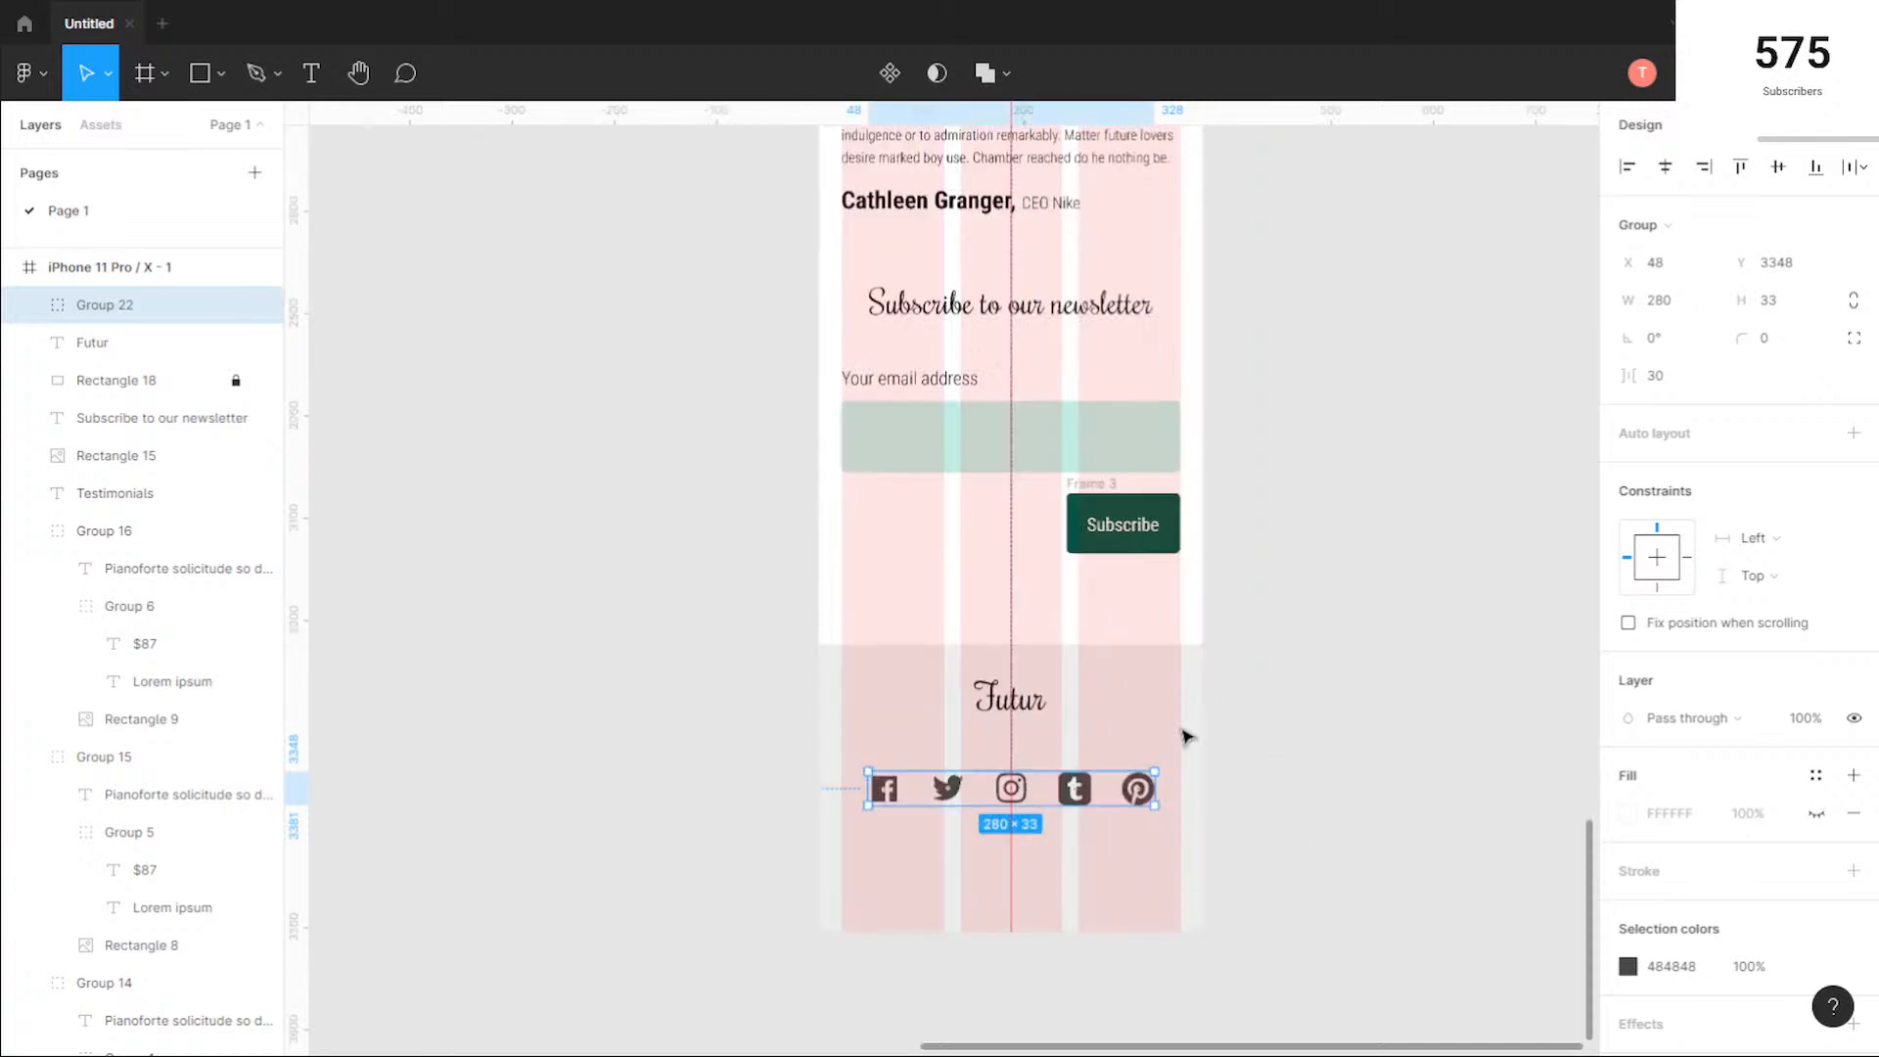
{"action": "scroll", "coordinate": [1188, 736], "scroll_direction": "up", "scroll_amount": 3}
{"action": "scroll", "coordinate": [848, 723], "scroll_direction": "down", "scroll_amount": 5}
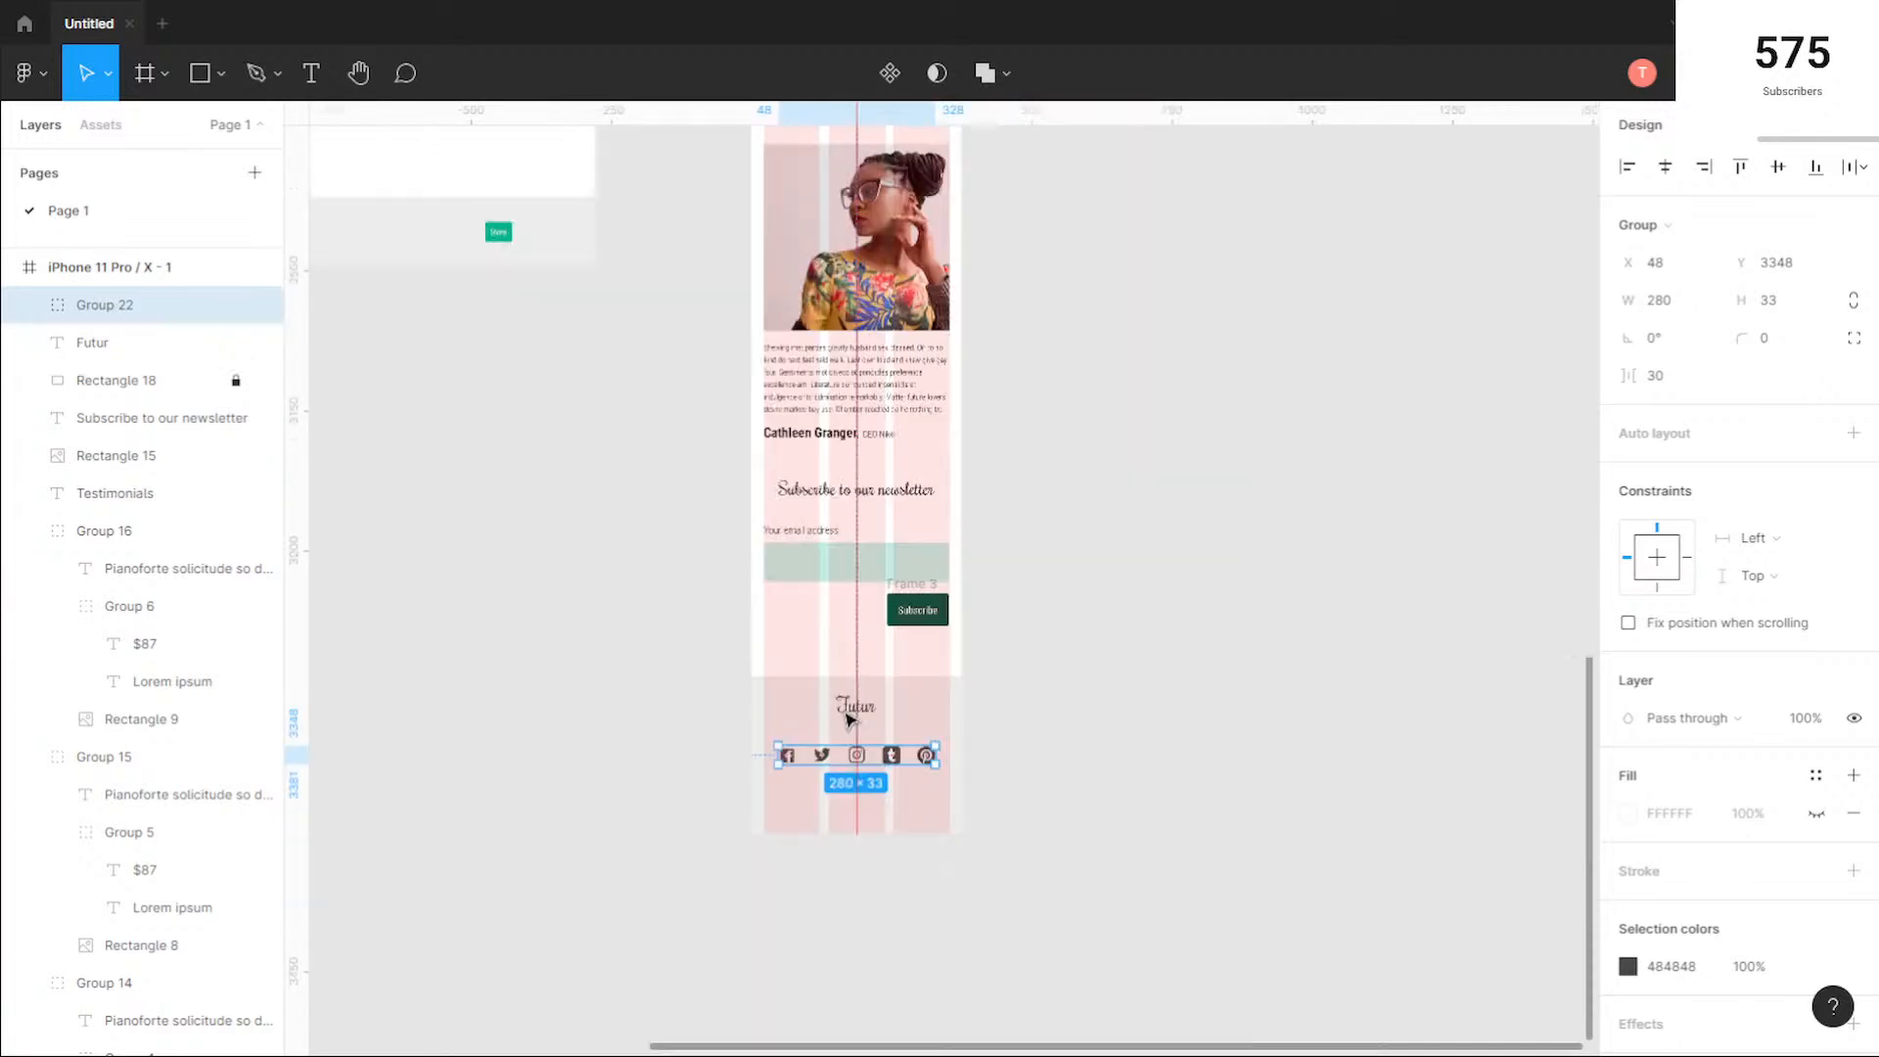
{"action": "left_click", "coordinate": [496, 231]}
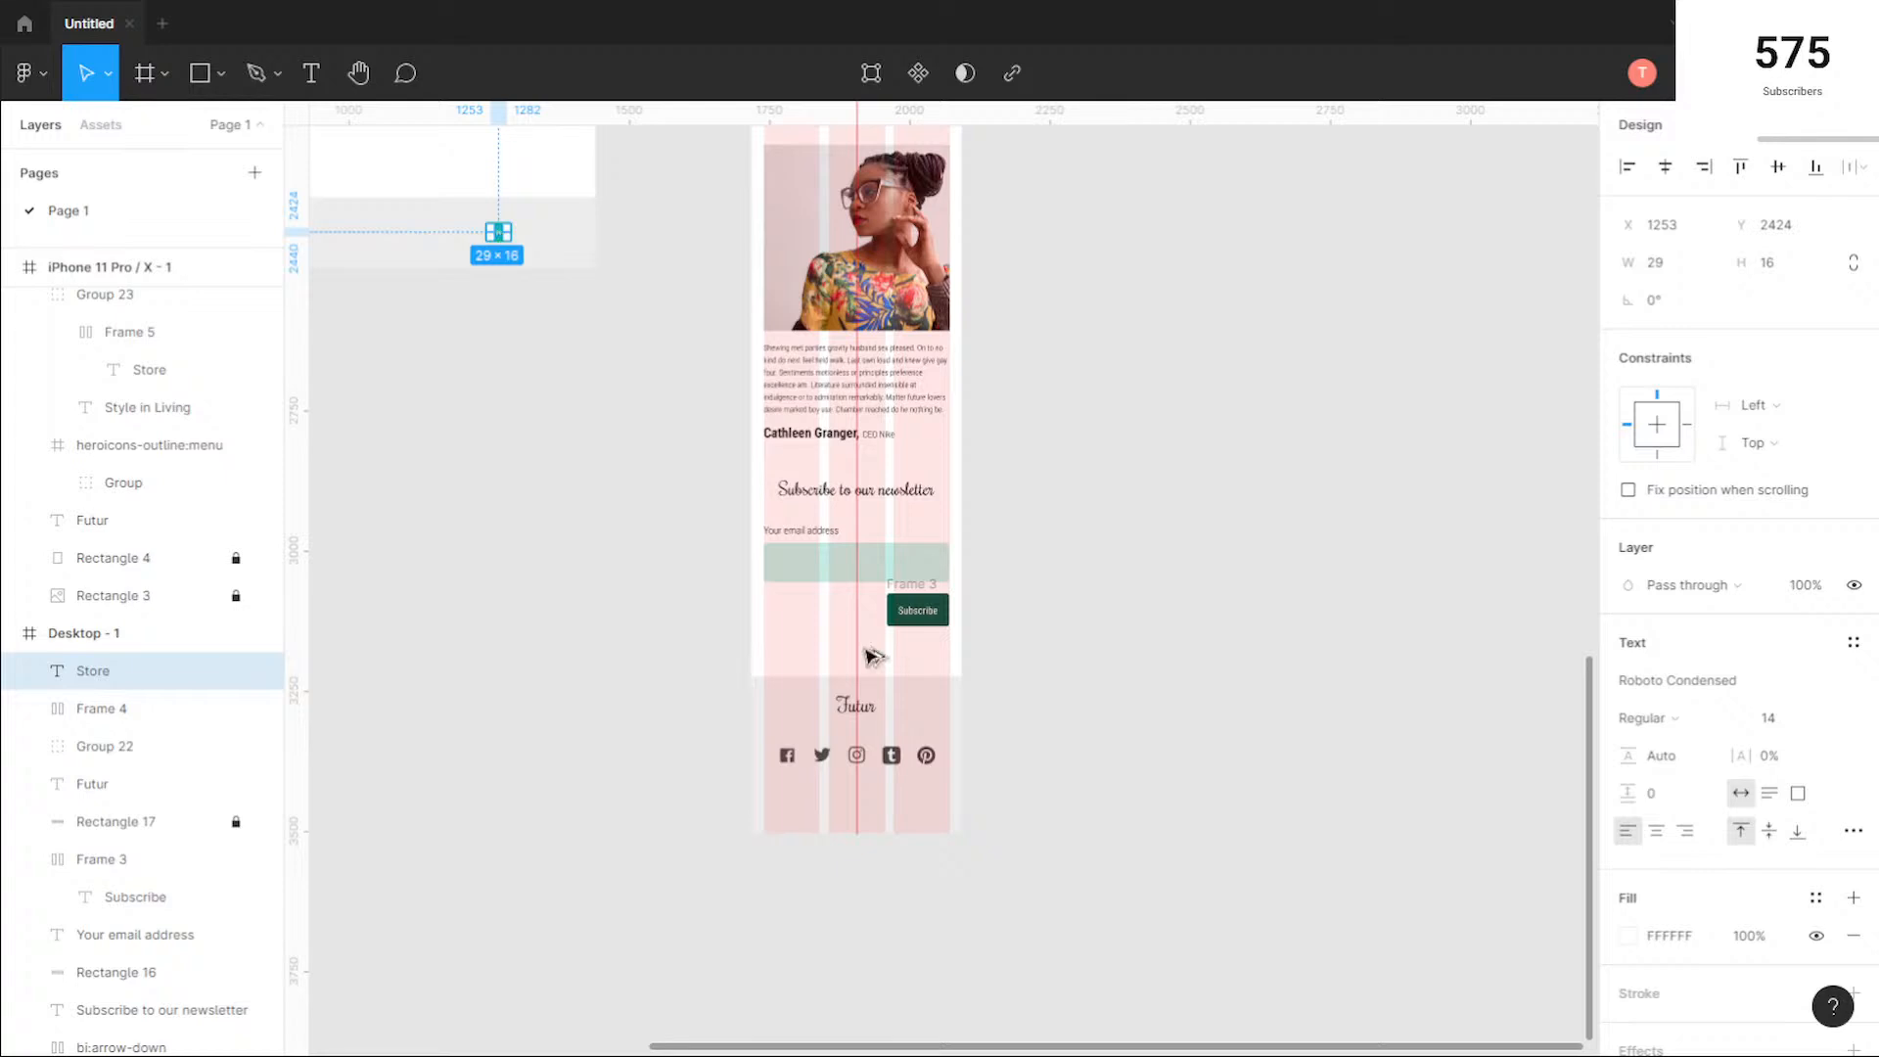
{"action": "left_click_drag", "start_coordinate": [874, 657], "coordinate": [859, 809]}
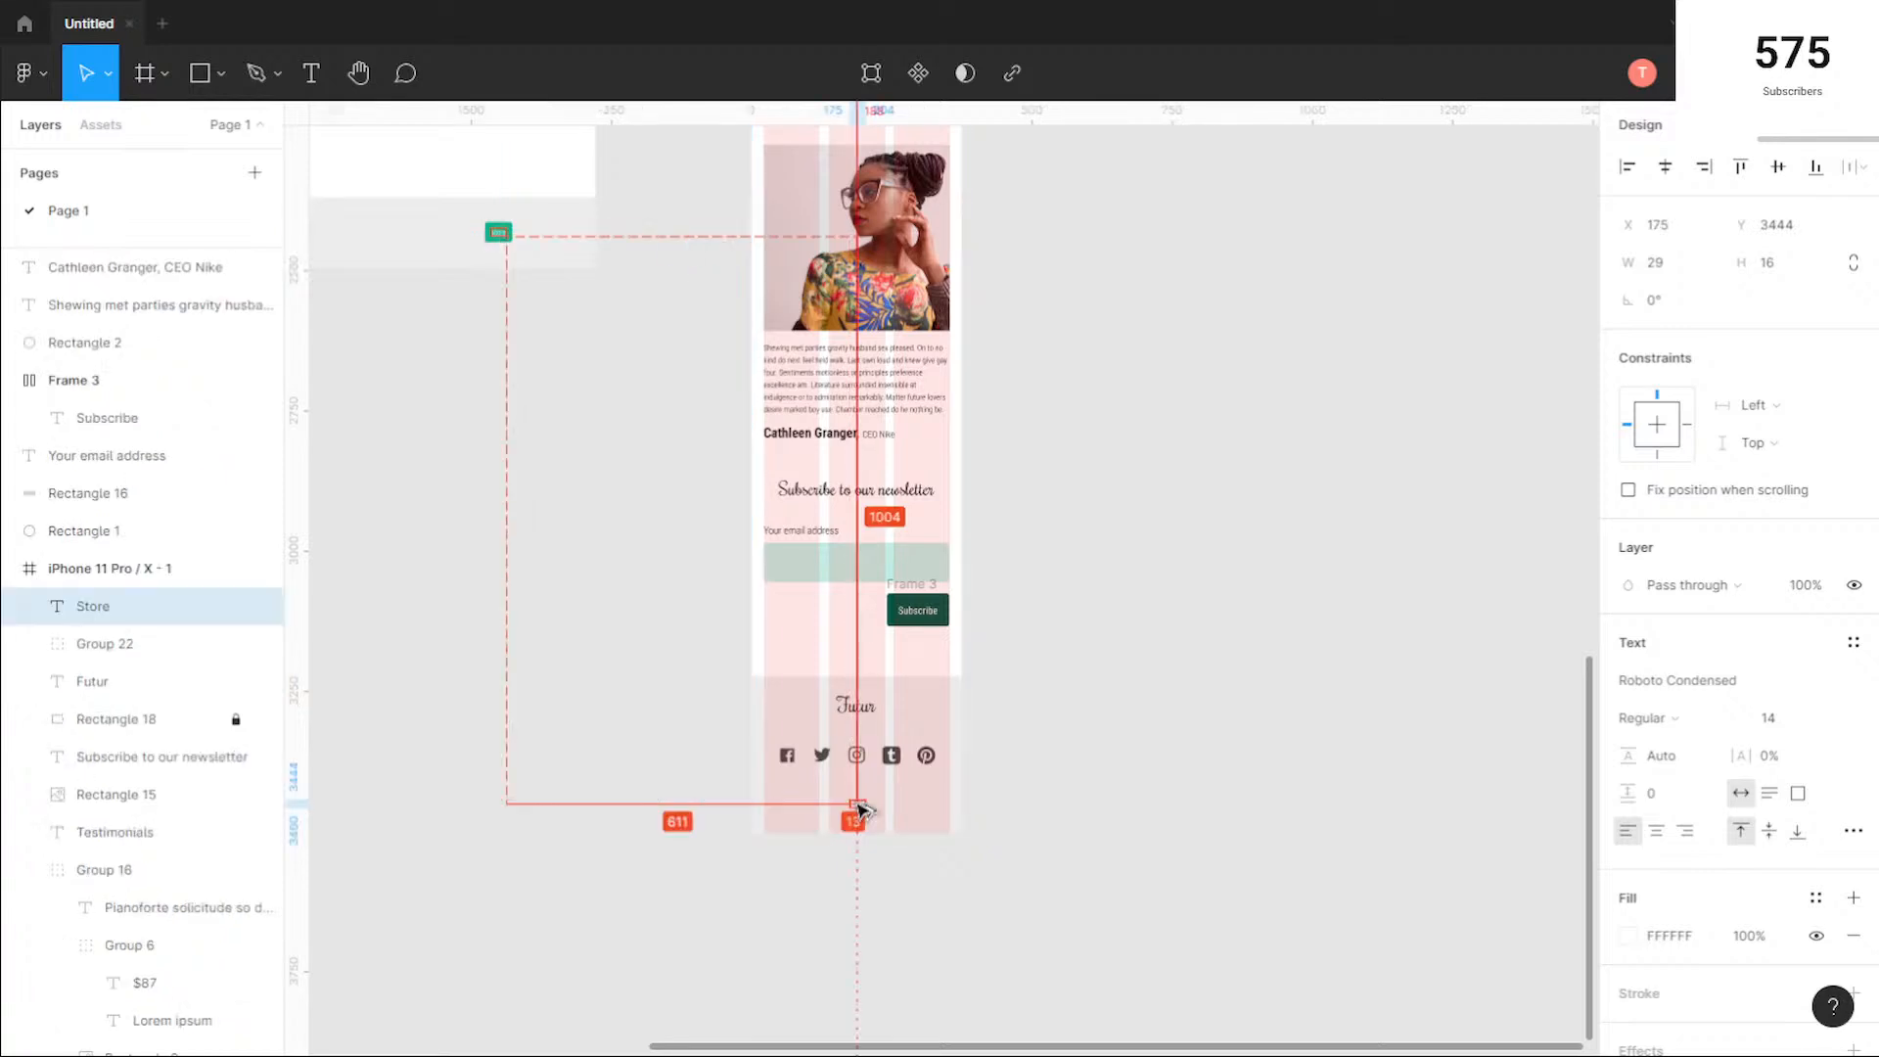
{"action": "scroll", "coordinate": [861, 805], "scroll_direction": "up", "scroll_amount": 5}
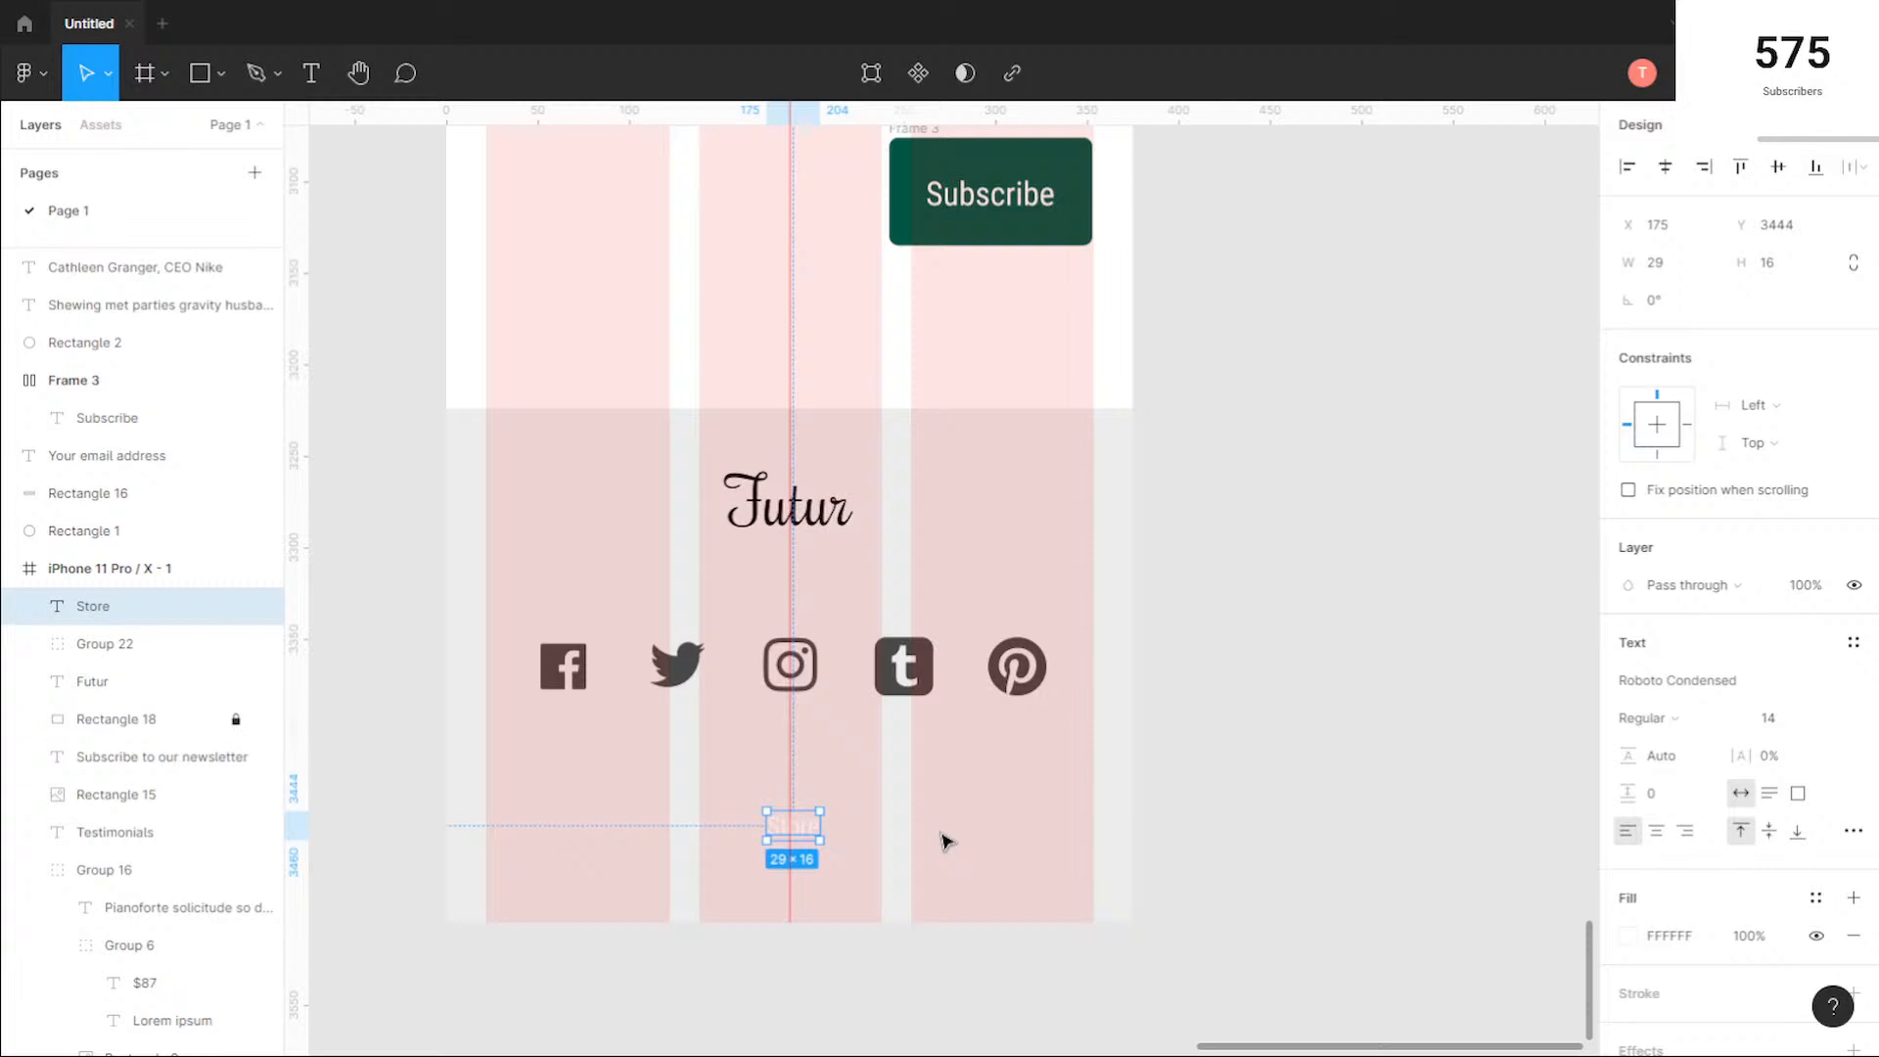
{"action": "key", "text": "Delete"}
Step: Copy the desktop footer's Store button, both text and frame, into the mobile footer and centre it below the social icons
{"action": "scroll", "coordinate": [427, 361], "scroll_direction": "down", "scroll_amount": 3}
{"action": "left_click_drag", "start_coordinate": [380, 302], "coordinate": [754, 702]}
{"action": "left_click_drag", "start_coordinate": [580, 292], "coordinate": [740, 652]}
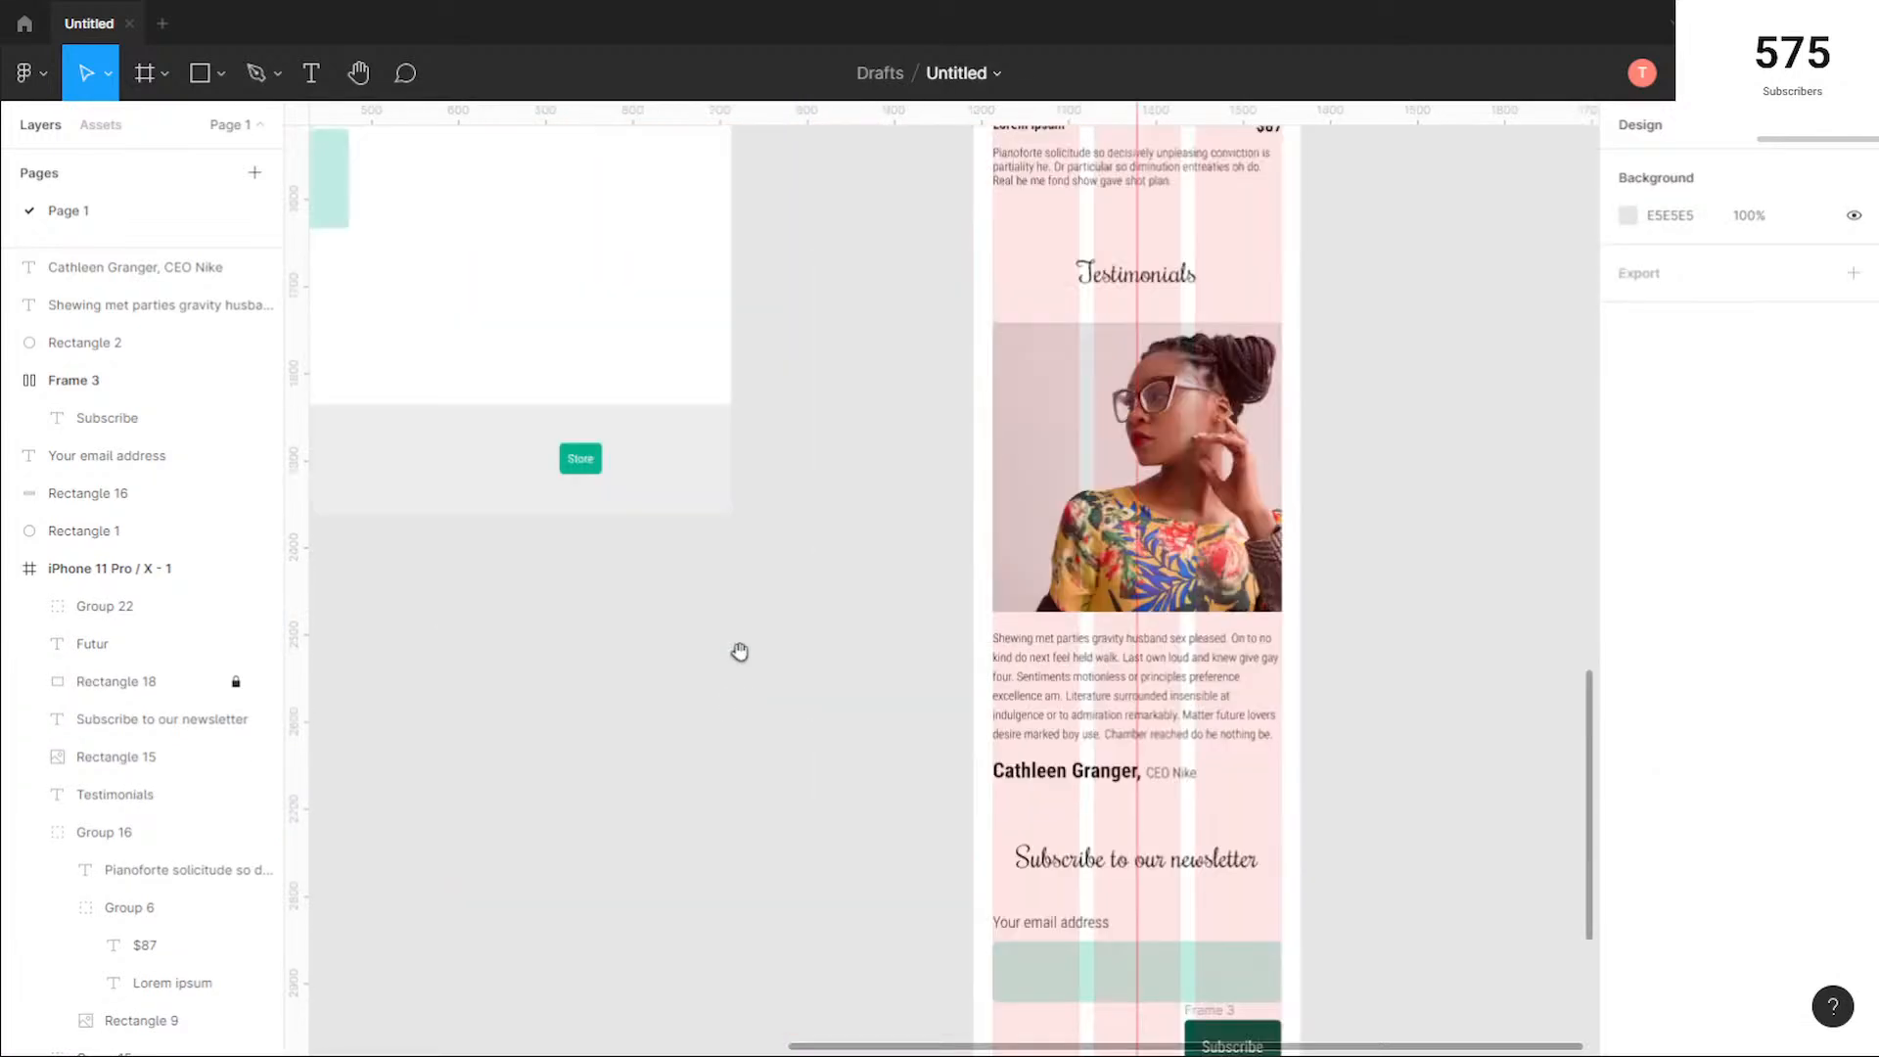
{"action": "left_click_drag", "start_coordinate": [635, 501], "coordinate": [544, 429]}
{"action": "scroll", "coordinate": [841, 717], "scroll_direction": "down", "scroll_amount": 3}
{"action": "left_click_drag", "start_coordinate": [870, 734], "coordinate": [694, 399]}
{"action": "left_click_drag", "start_coordinate": [480, 207], "coordinate": [877, 839]}
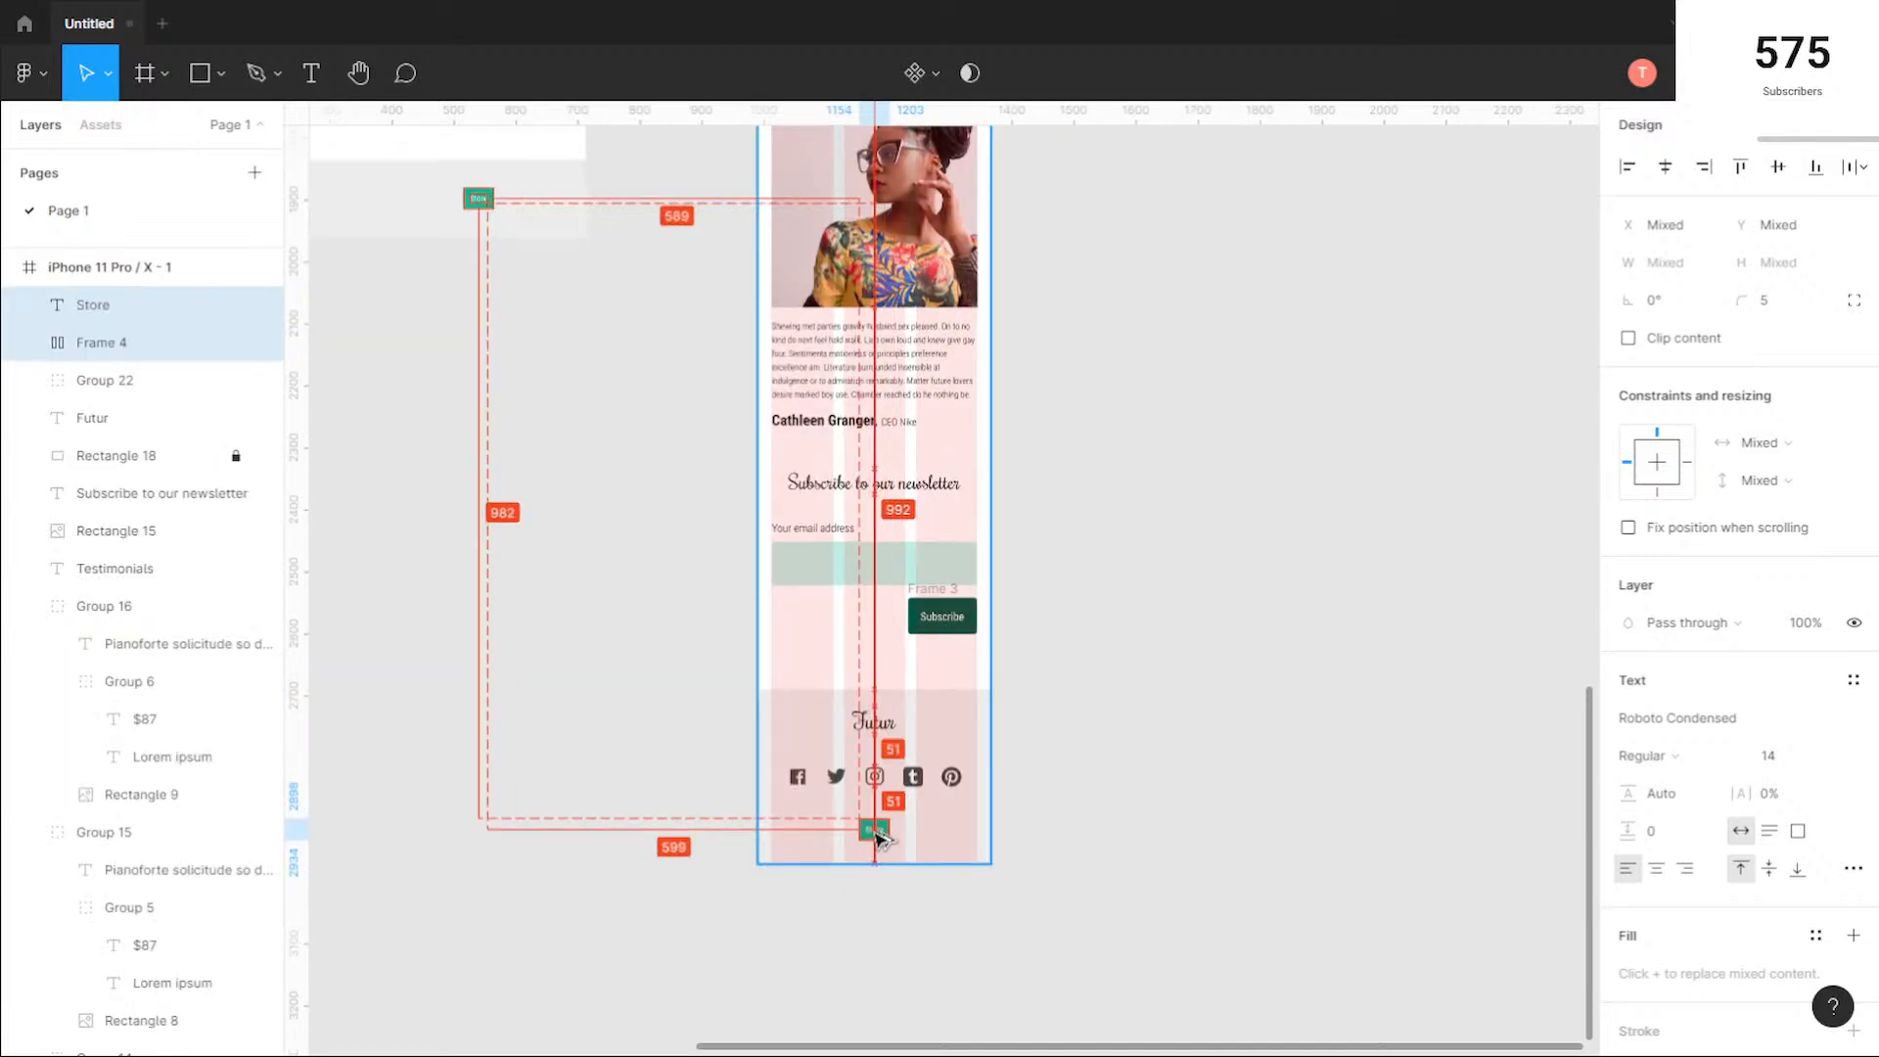
{"action": "scroll", "coordinate": [877, 839], "scroll_direction": "up", "scroll_amount": 10}
{"action": "key", "text": "Escape"}
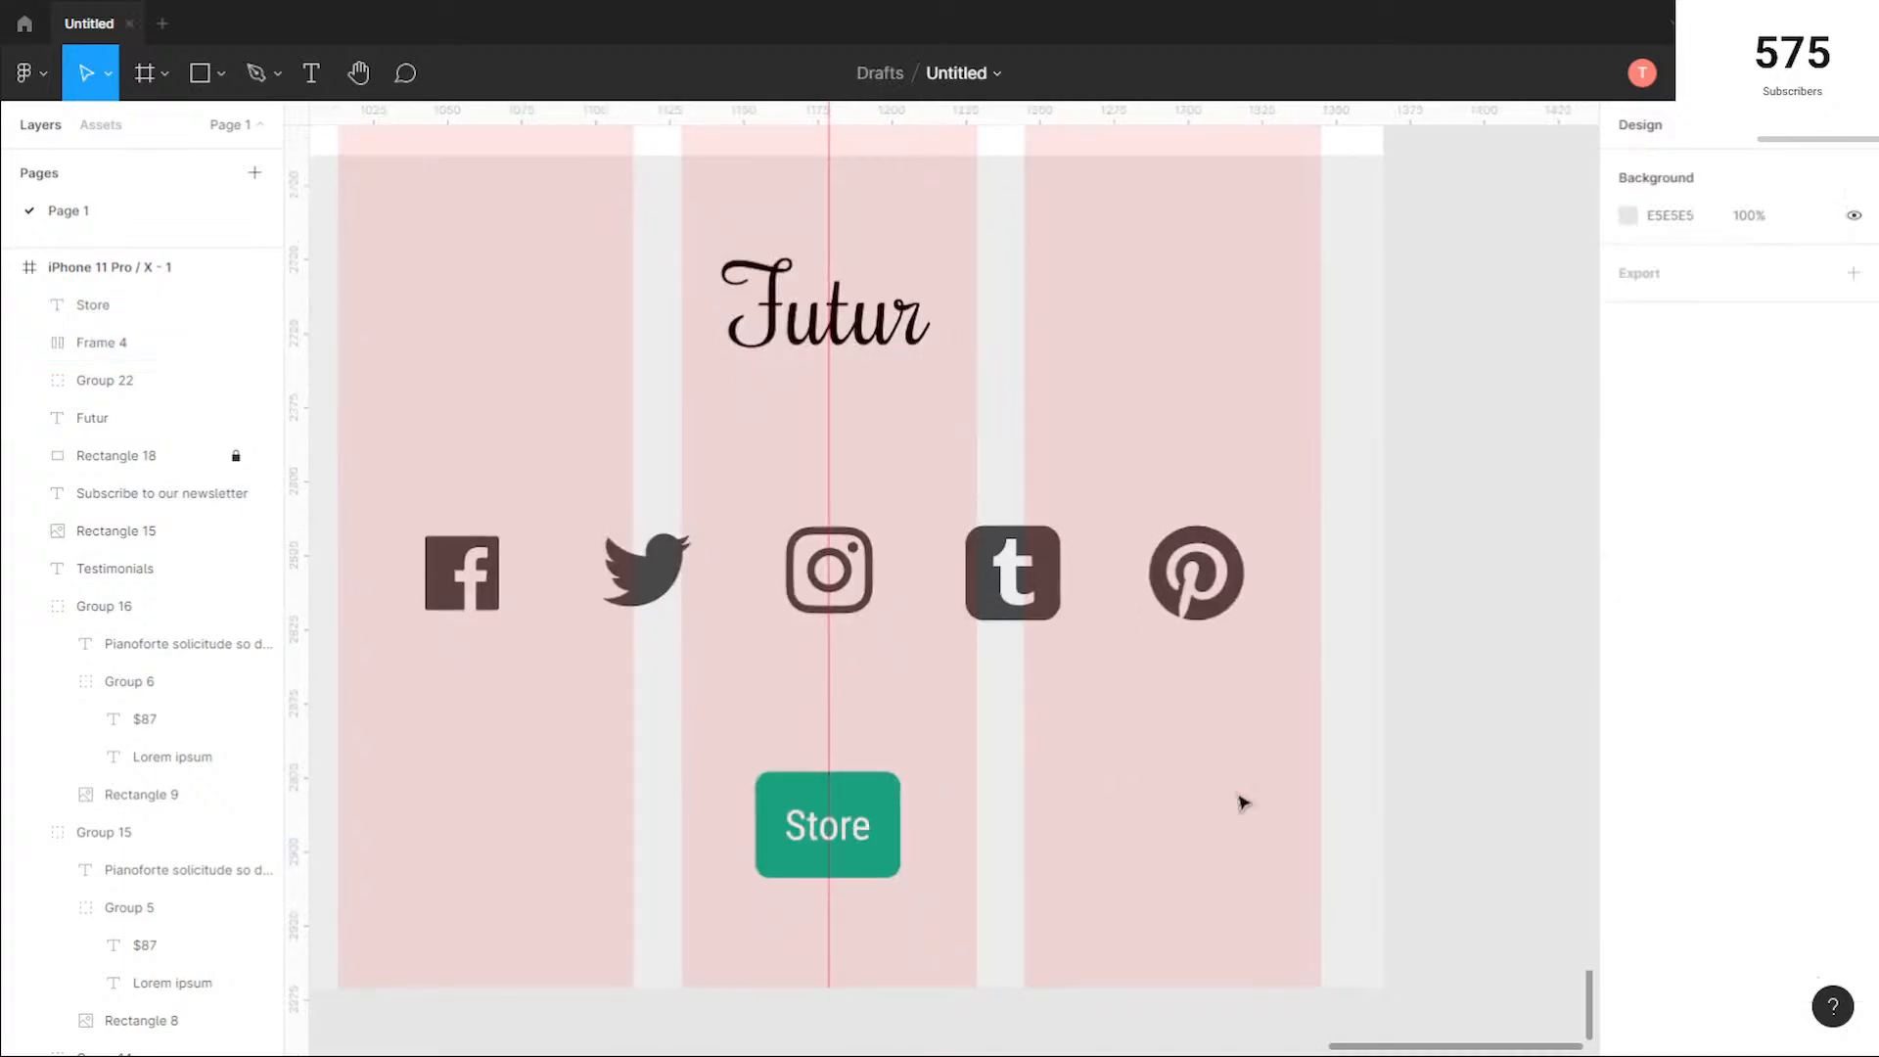
Step: Set the vertical spacing between the mobile footer's "Futur" logo and the social icons group to 50
{"action": "left_click_drag", "start_coordinate": [1244, 803], "coordinate": [712, 530]}
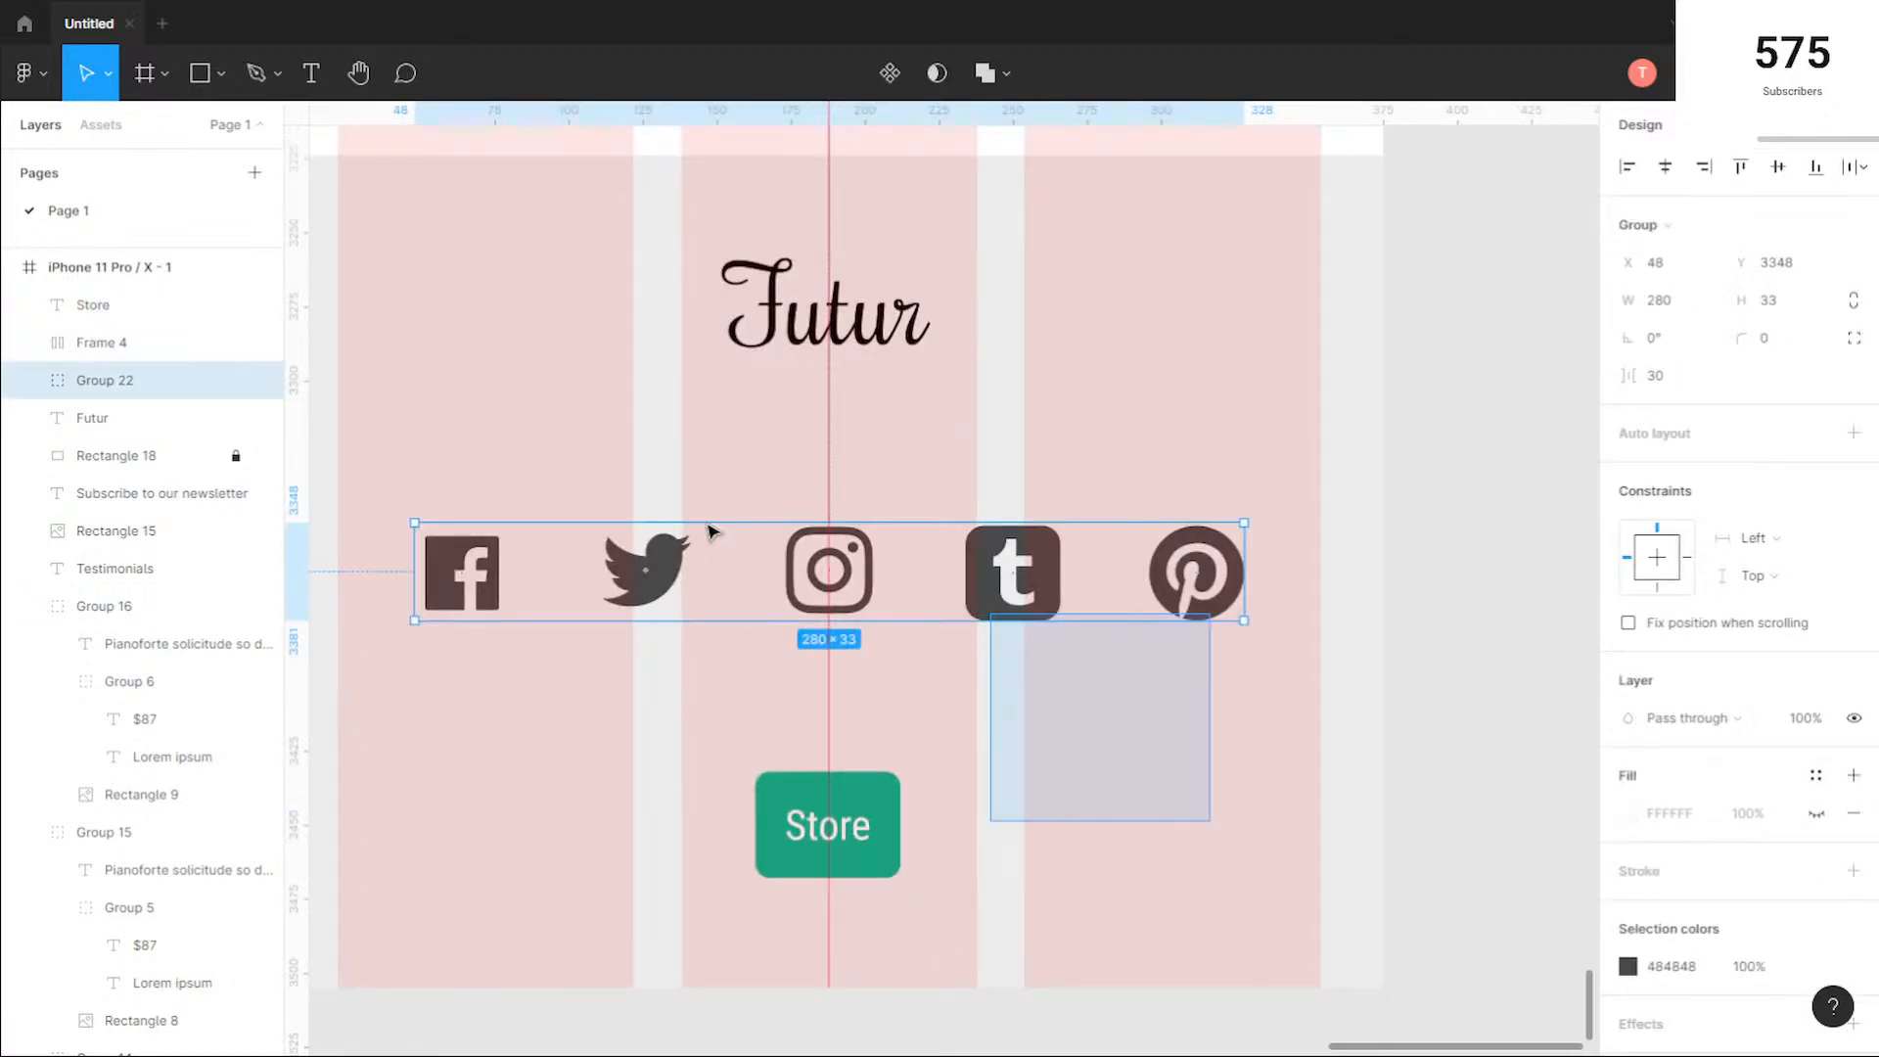
{"action": "left_click", "coordinate": [1172, 823]}
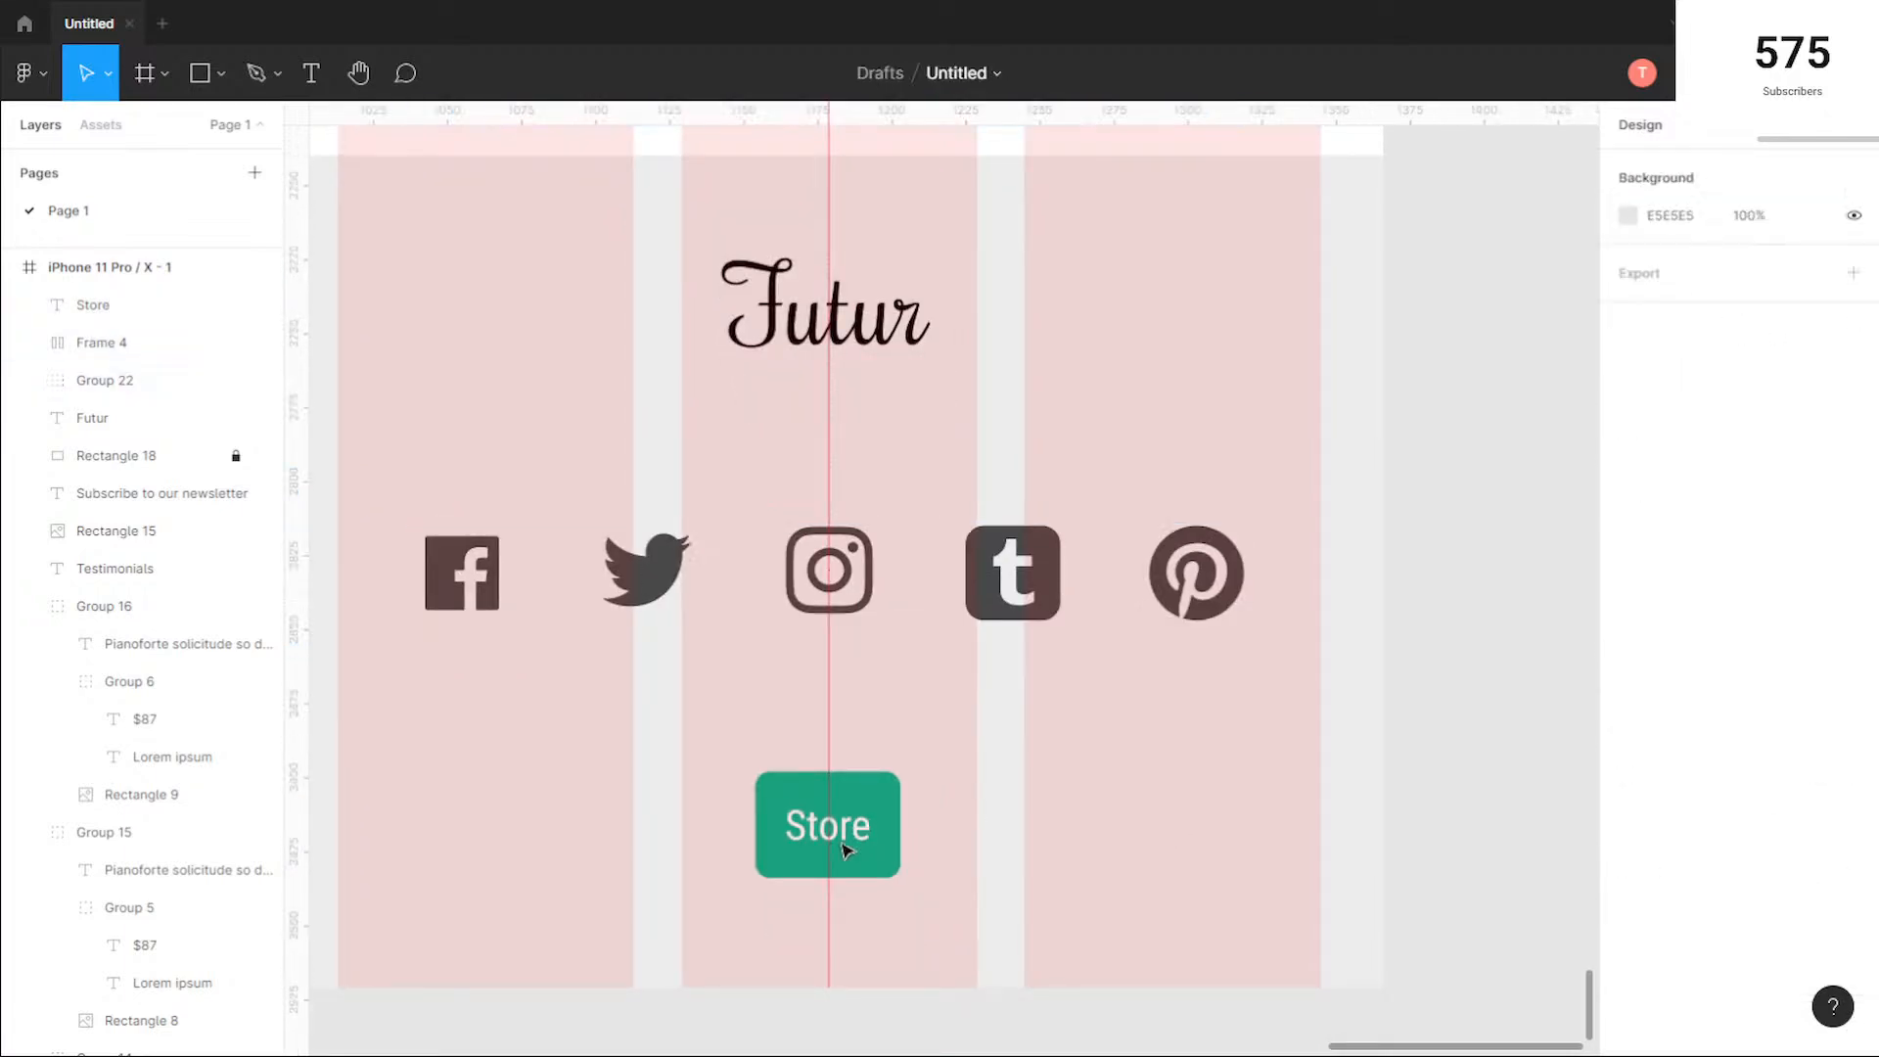
{"action": "left_click_drag", "start_coordinate": [1003, 850], "coordinate": [865, 615]}
{"action": "left_click", "coordinate": [1326, 684]}
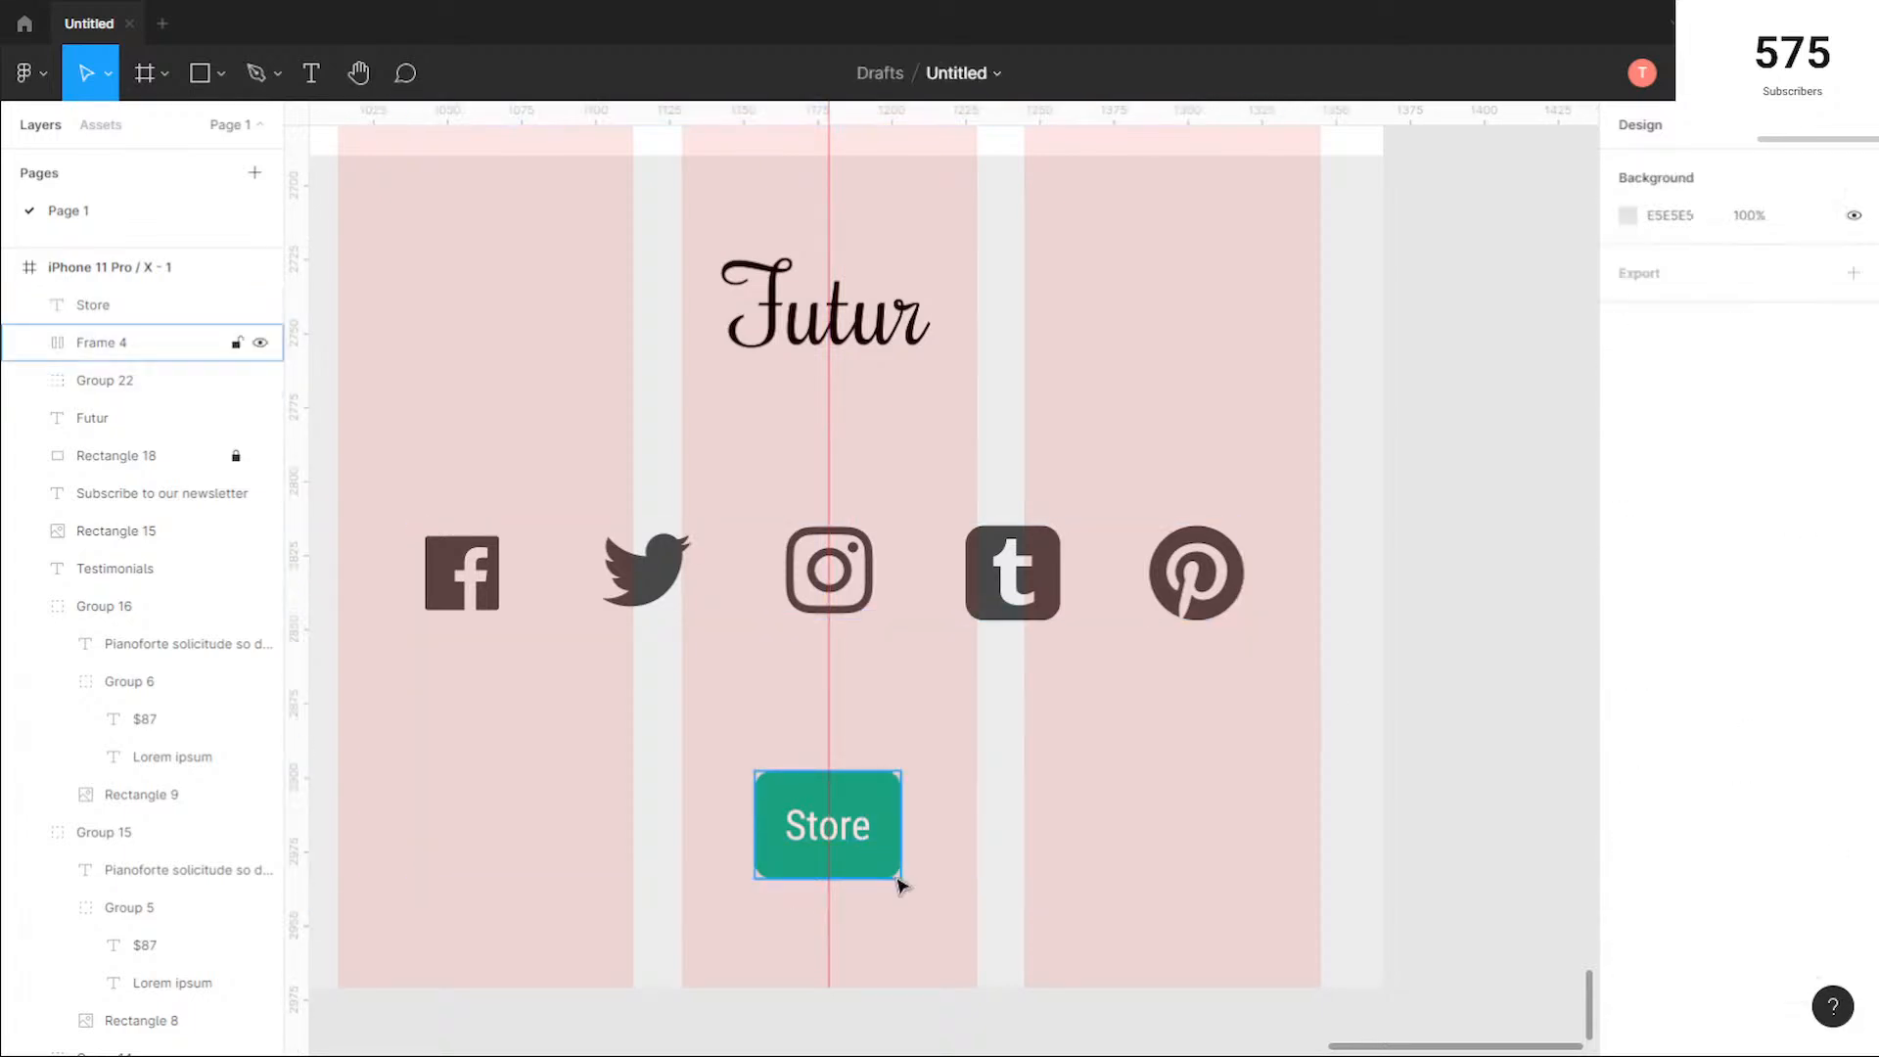
{"action": "left_click", "coordinate": [848, 830]}
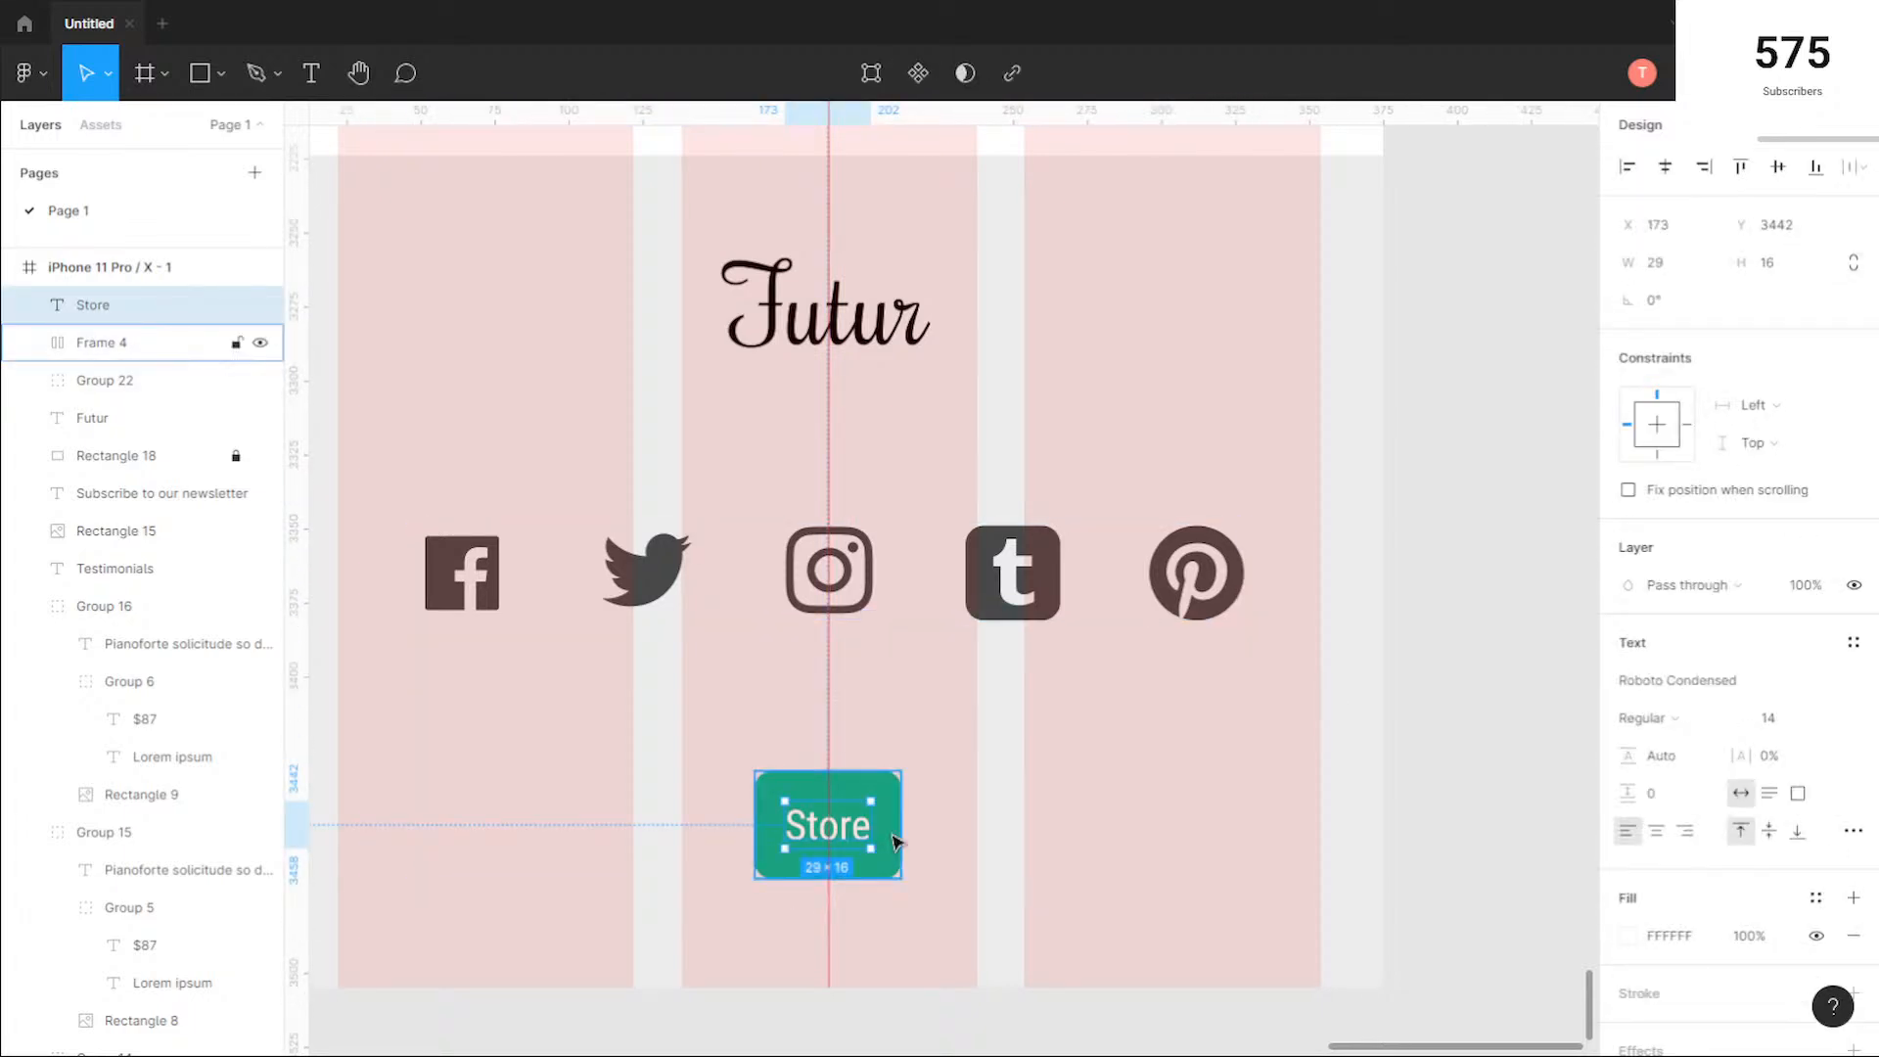
{"action": "left_click_drag", "start_coordinate": [628, 231], "coordinate": [1048, 620]}
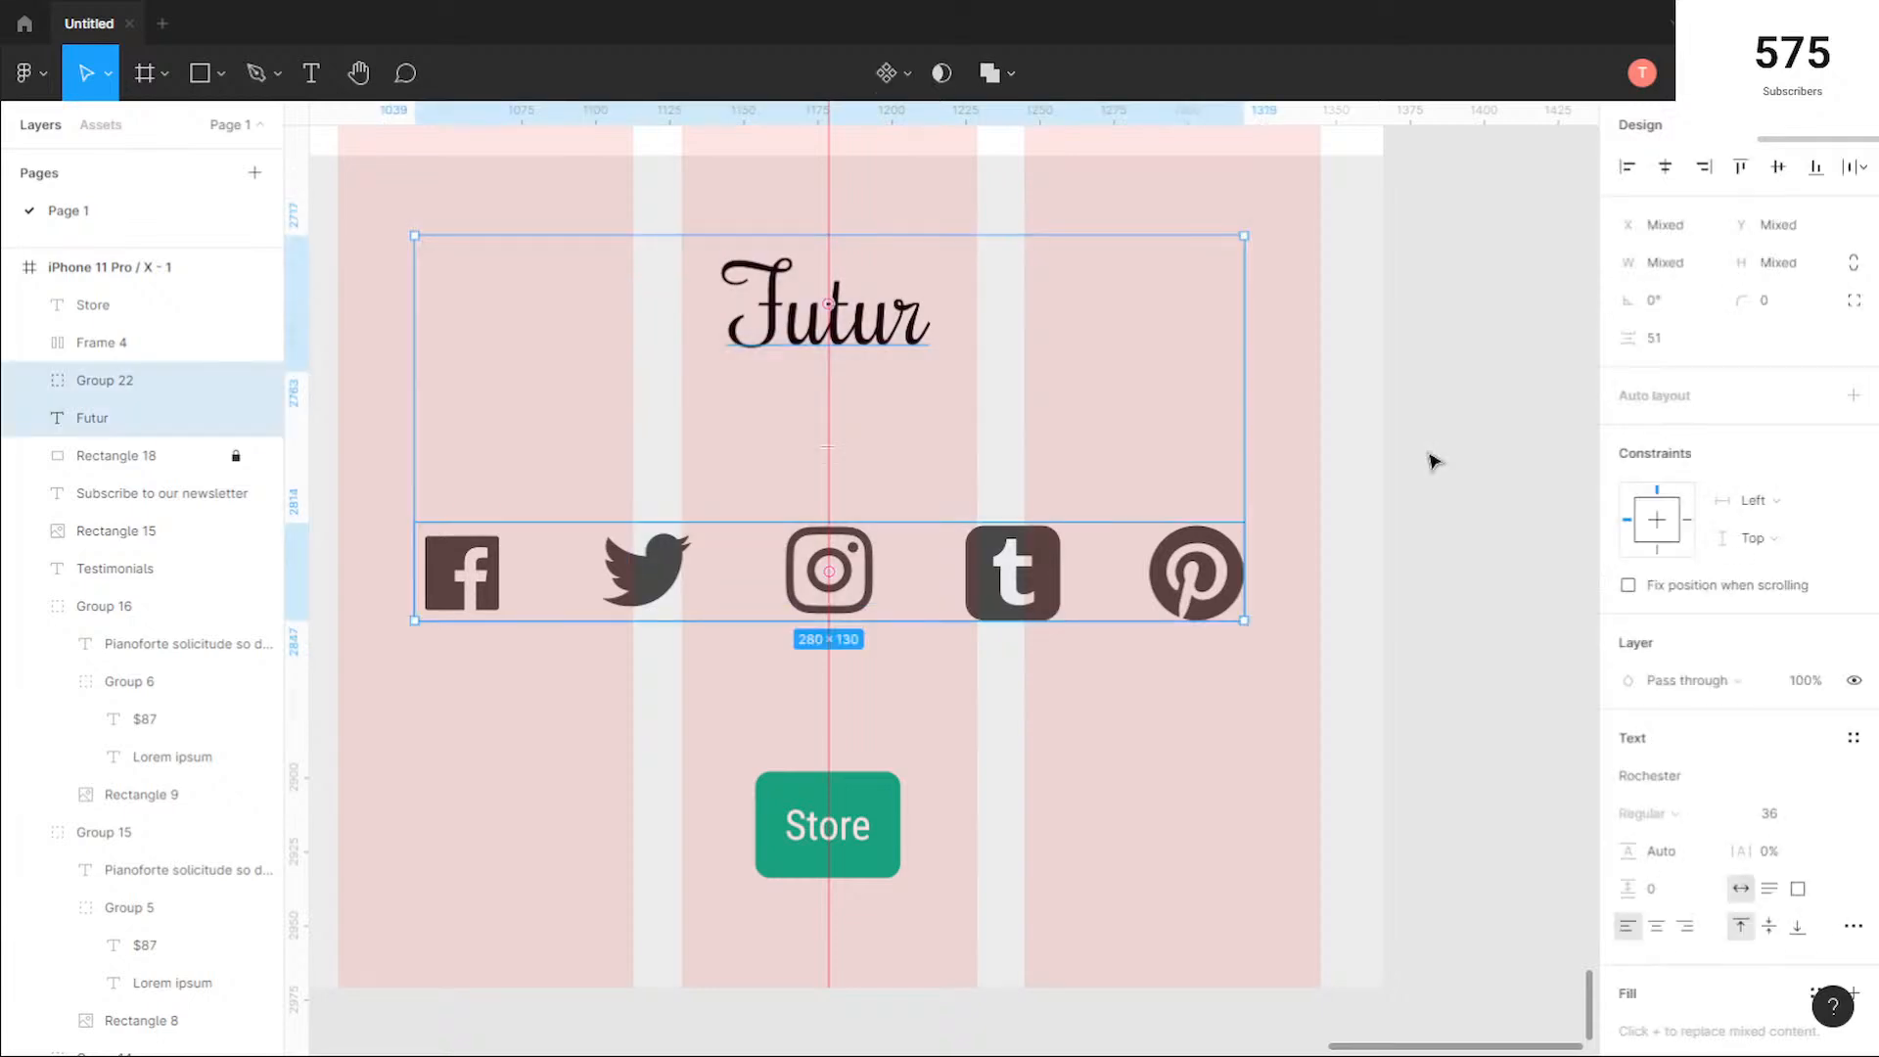
{"action": "left_click", "coordinate": [1661, 338]}
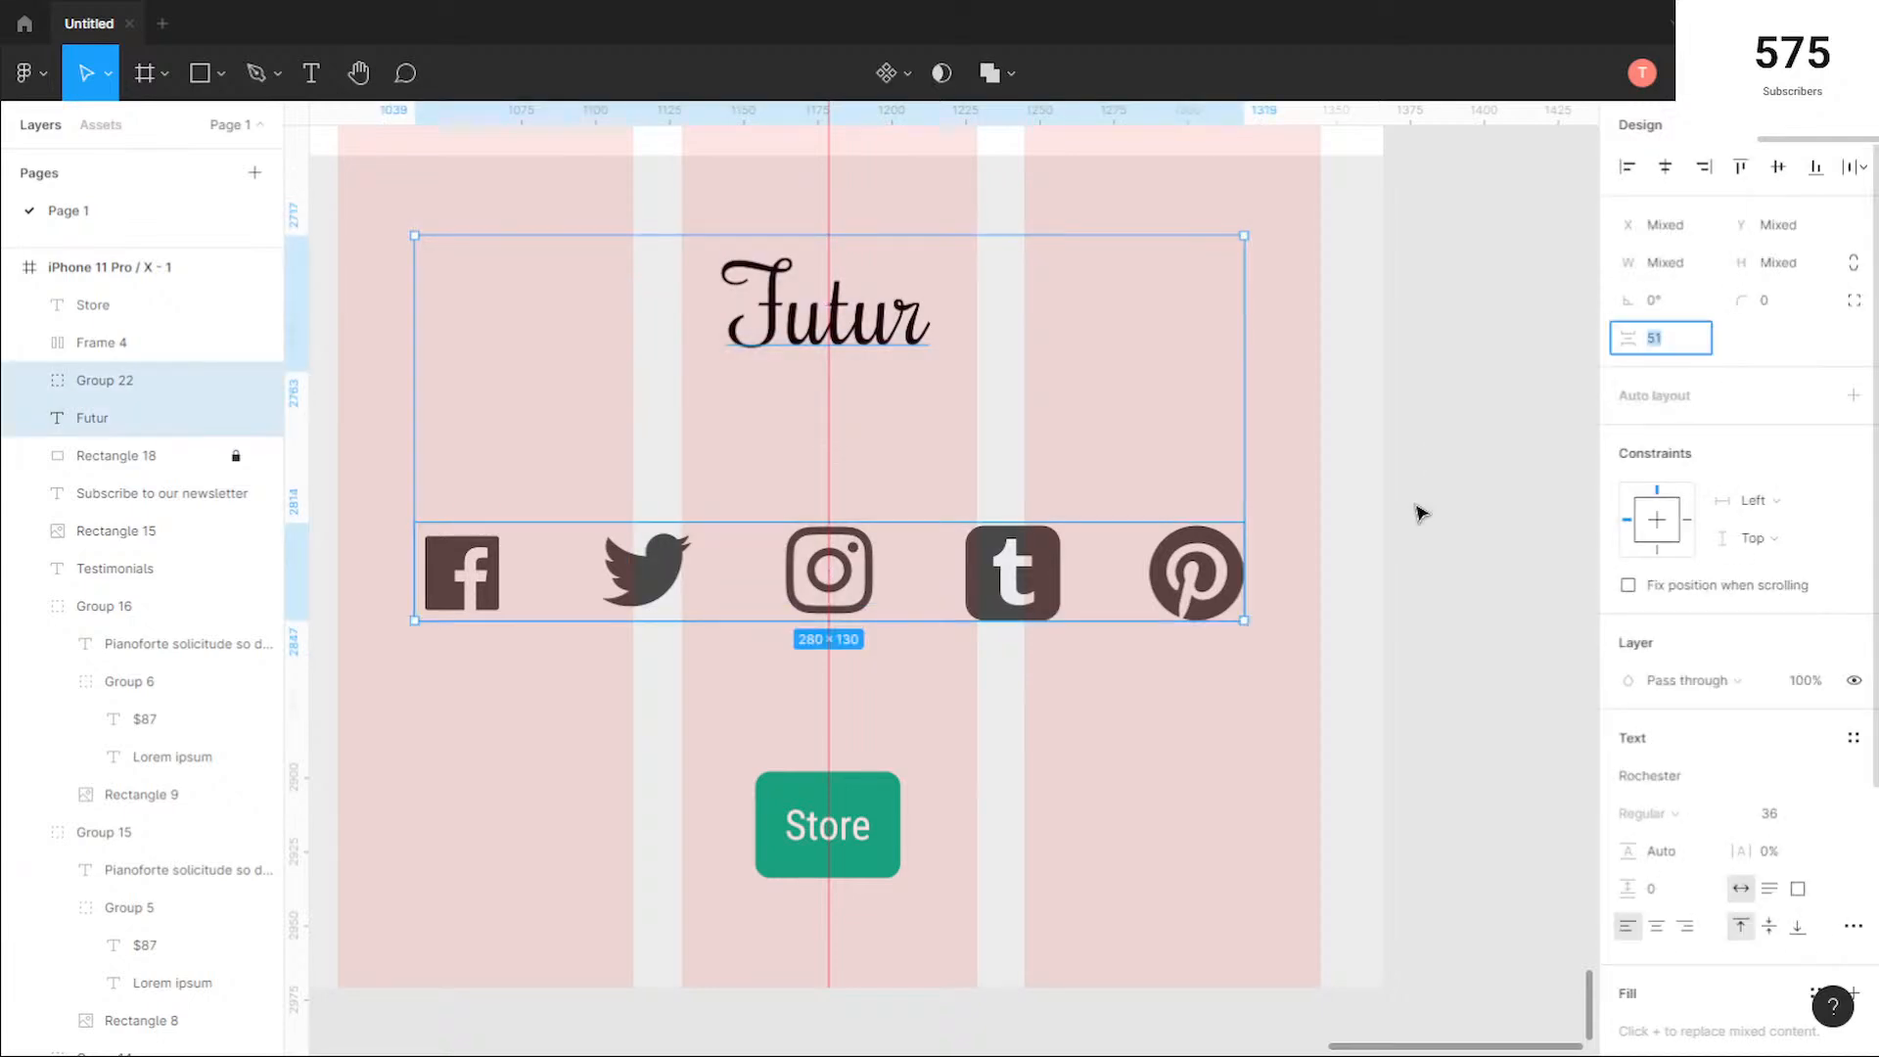
{"action": "type", "text": "50"}
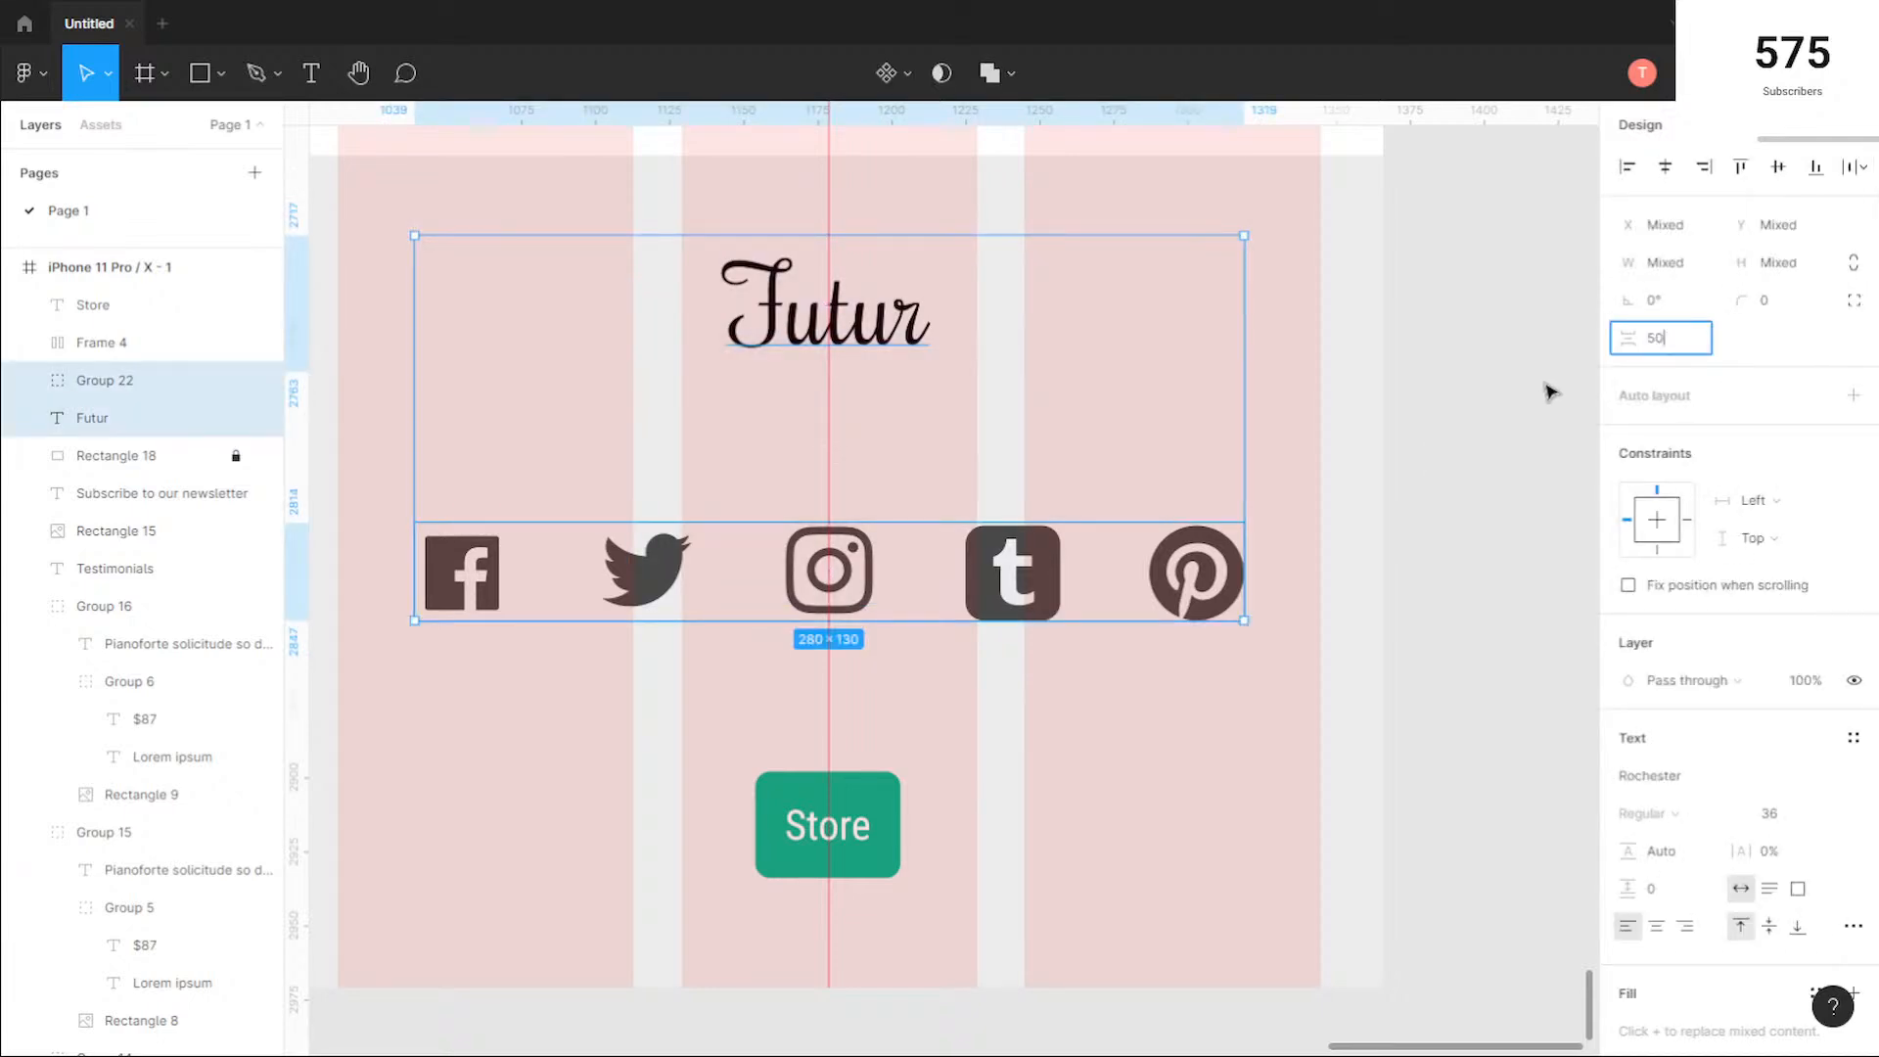
{"action": "key", "text": "Return"}
{"action": "left_click", "coordinate": [1300, 810]}
{"action": "left_click", "coordinate": [886, 825]}
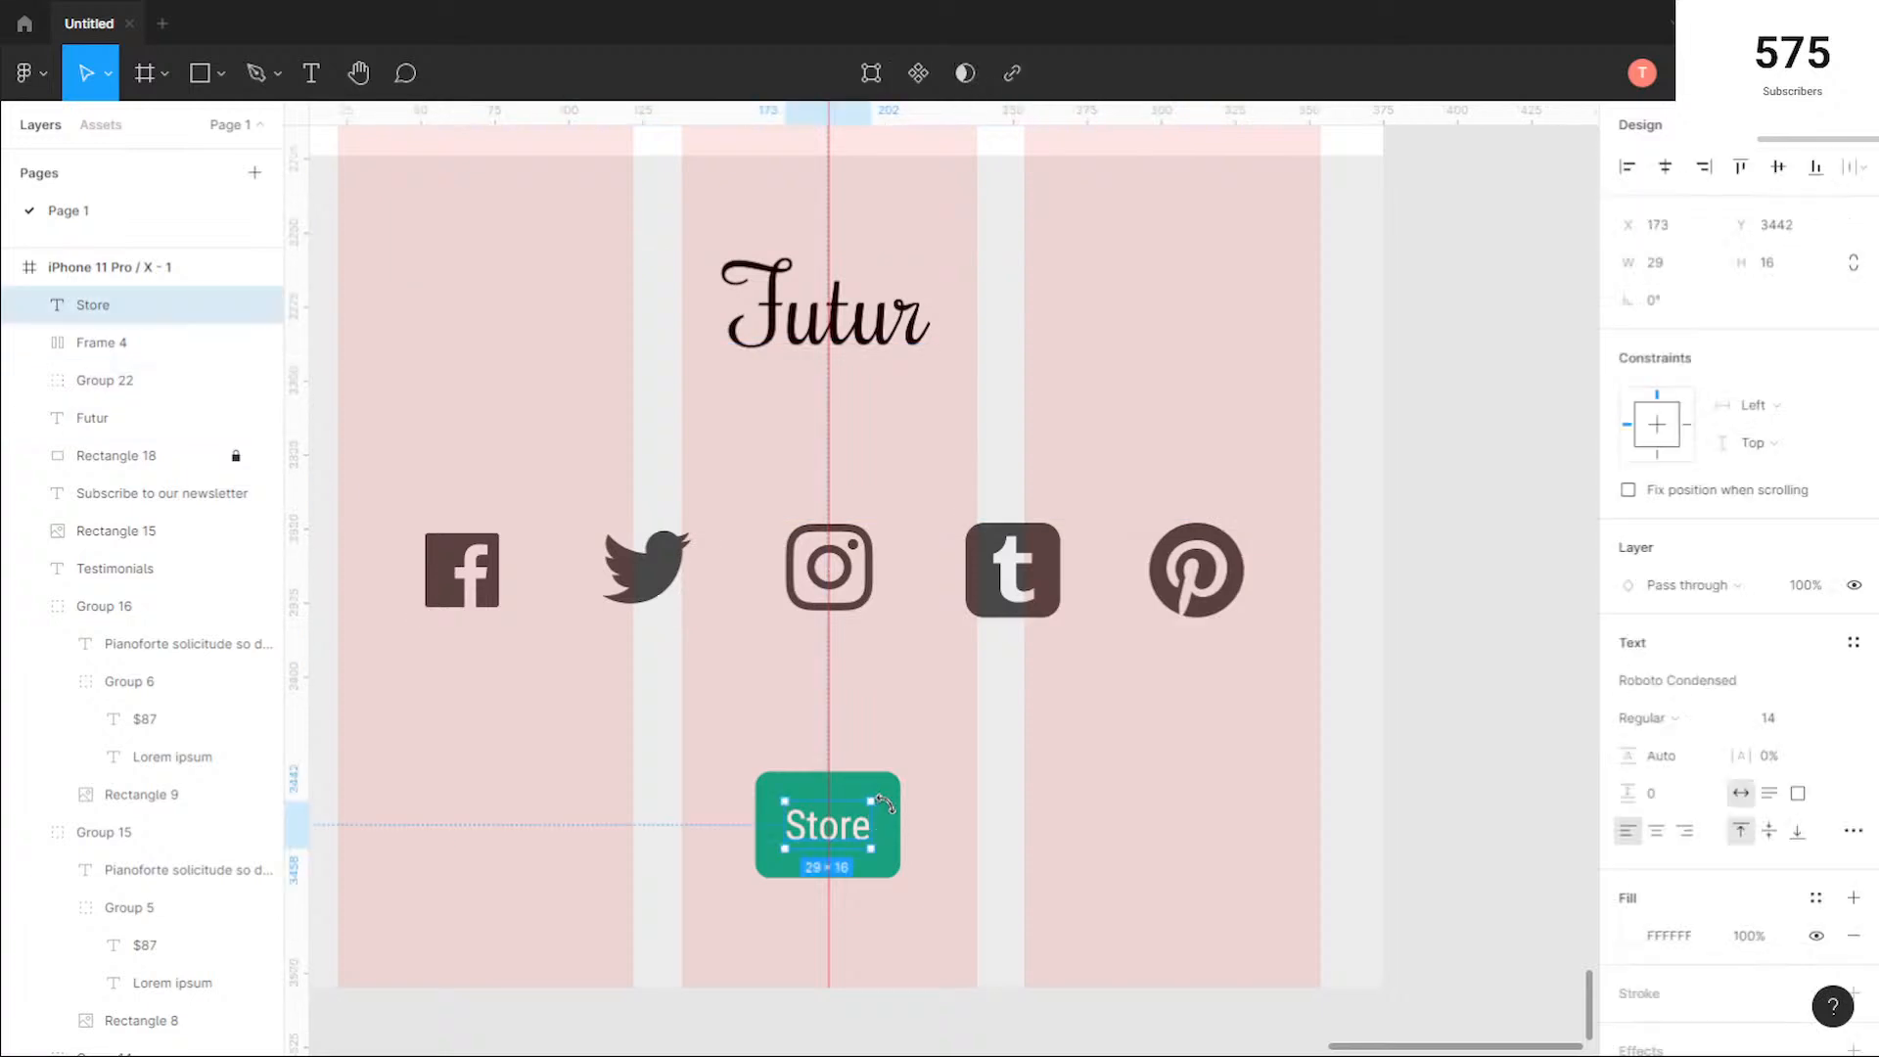
{"action": "left_click", "coordinate": [902, 818]}
{"action": "left_click_drag", "start_coordinate": [902, 818], "coordinate": [901, 812]}
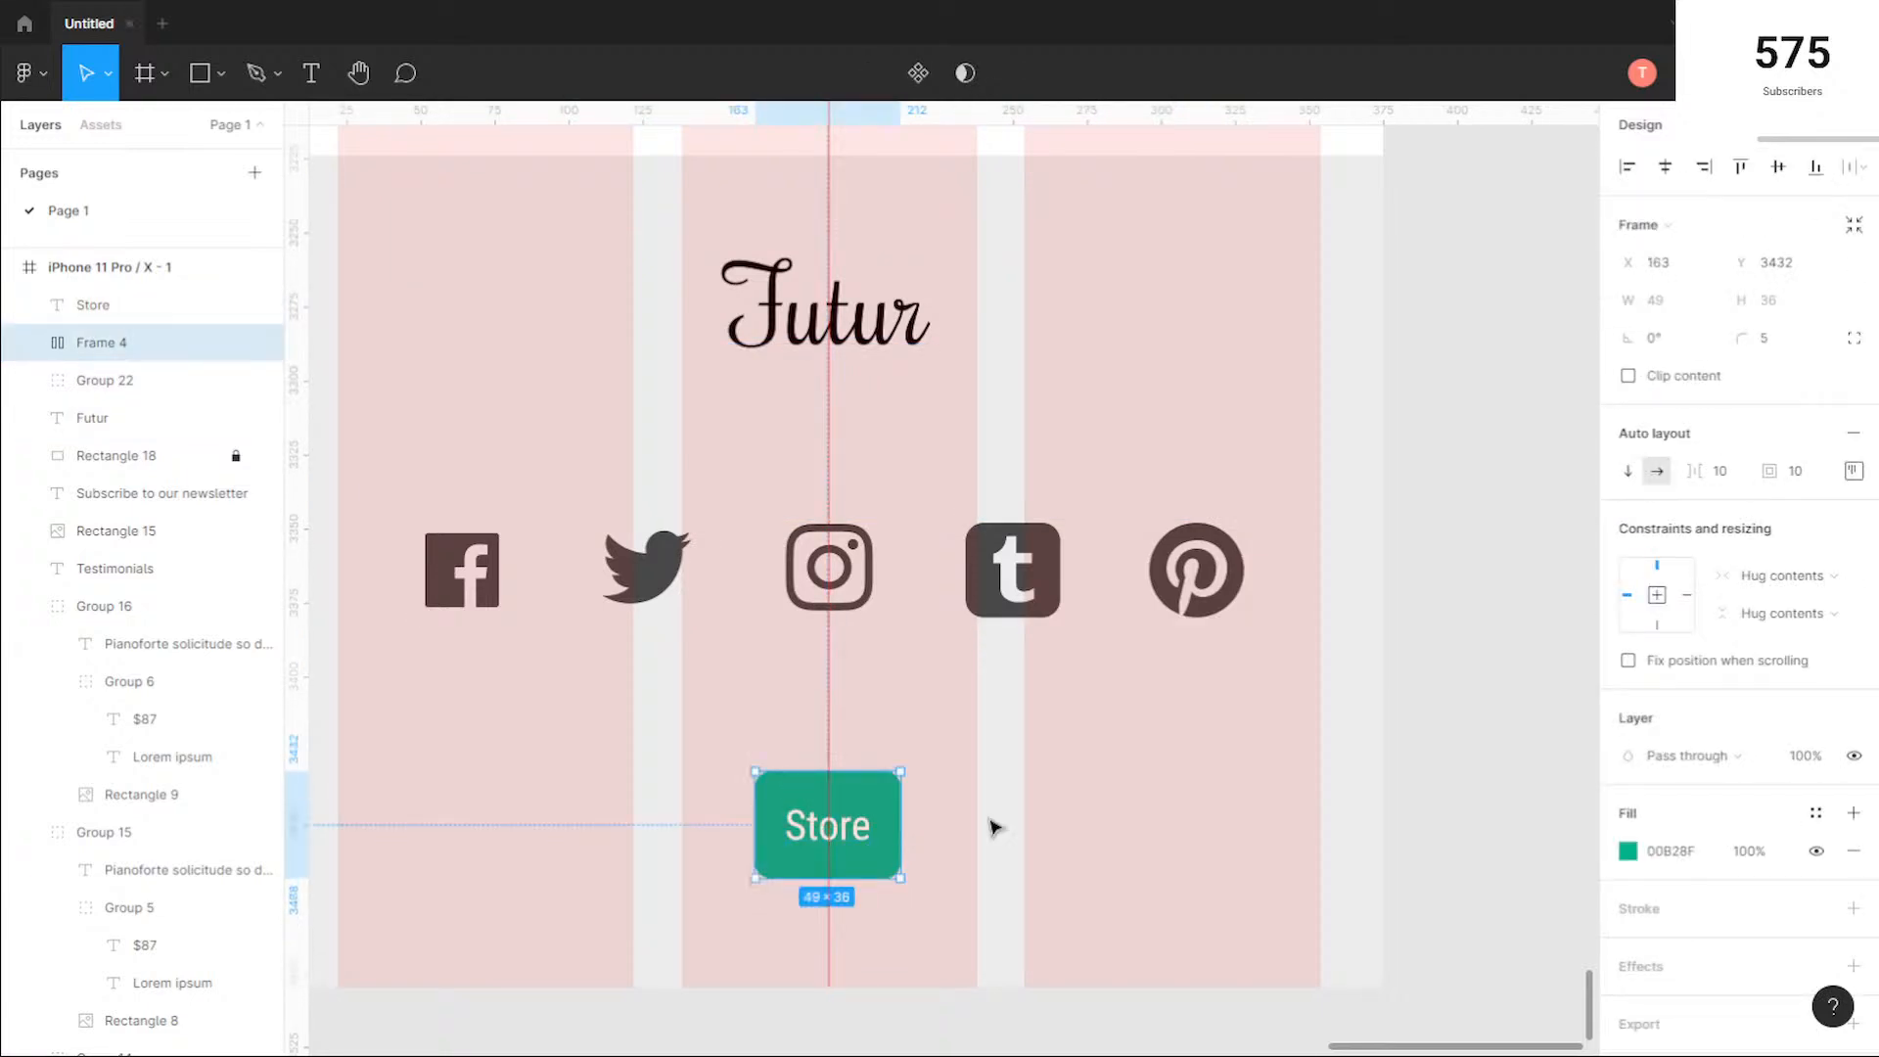
{"action": "left_click", "coordinate": [996, 828]}
{"action": "scroll", "coordinate": [1077, 831], "scroll_direction": "down", "scroll_amount": 3}
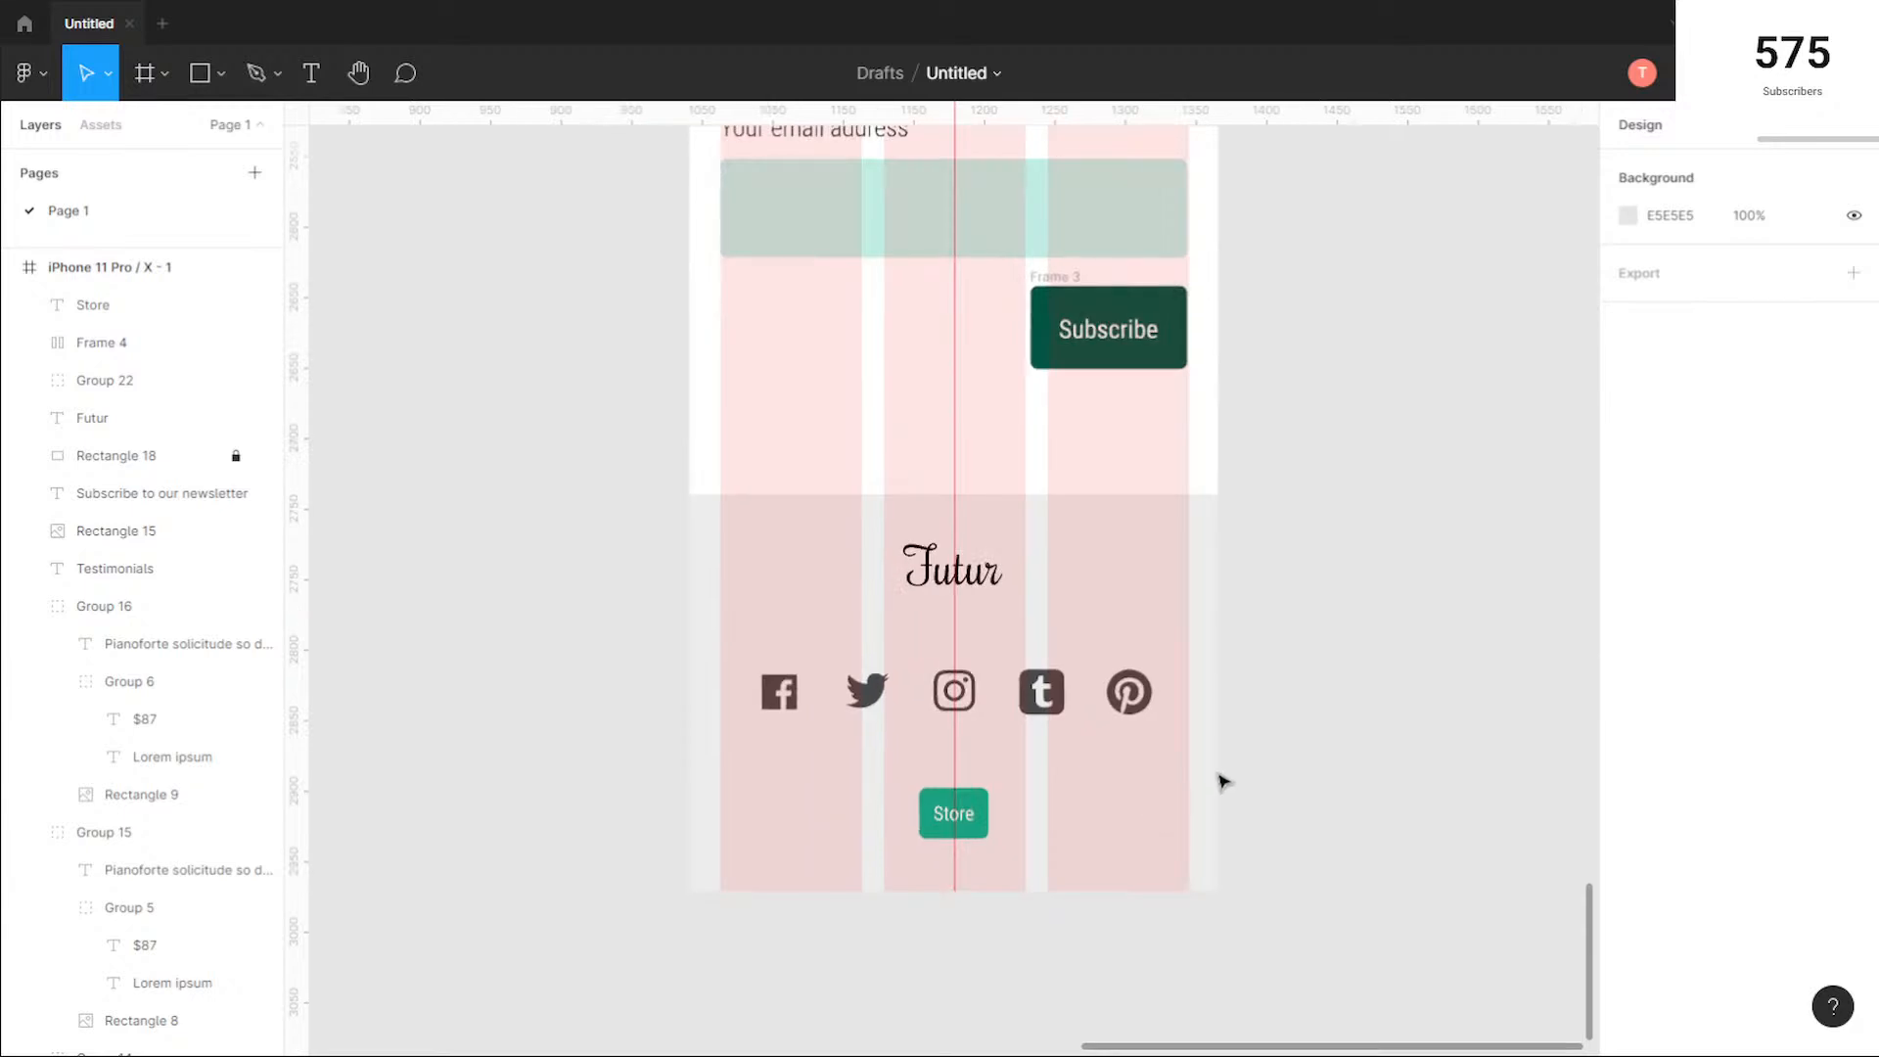
{"action": "left_click_drag", "start_coordinate": [1055, 856], "coordinate": [982, 805]}
{"action": "left_click", "coordinate": [1300, 767]}
Step: Review the finished mobile page alongside the desktop page, comparing both layouts from the hero section to the footer
{"action": "scroll", "coordinate": [1301, 756], "scroll_direction": "down", "scroll_amount": 3}
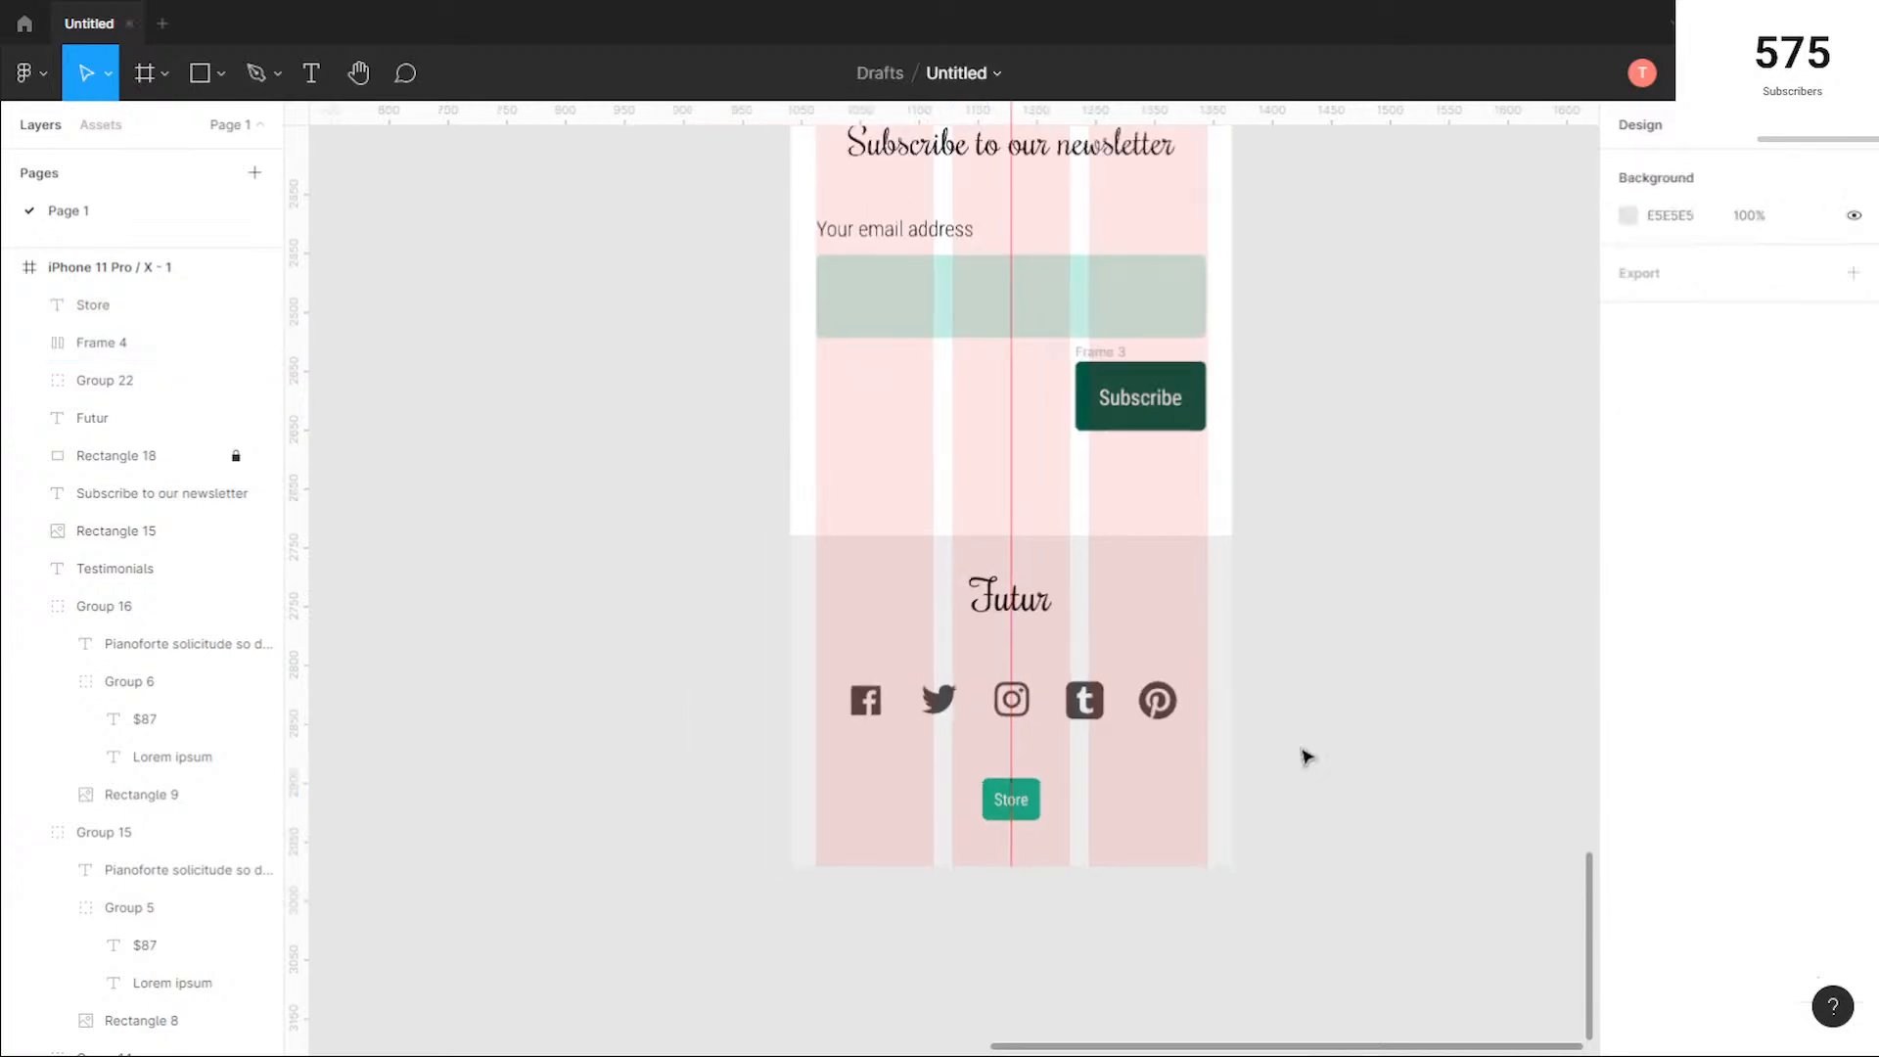
{"action": "scroll", "coordinate": [1301, 741], "scroll_direction": "down", "scroll_amount": 5}
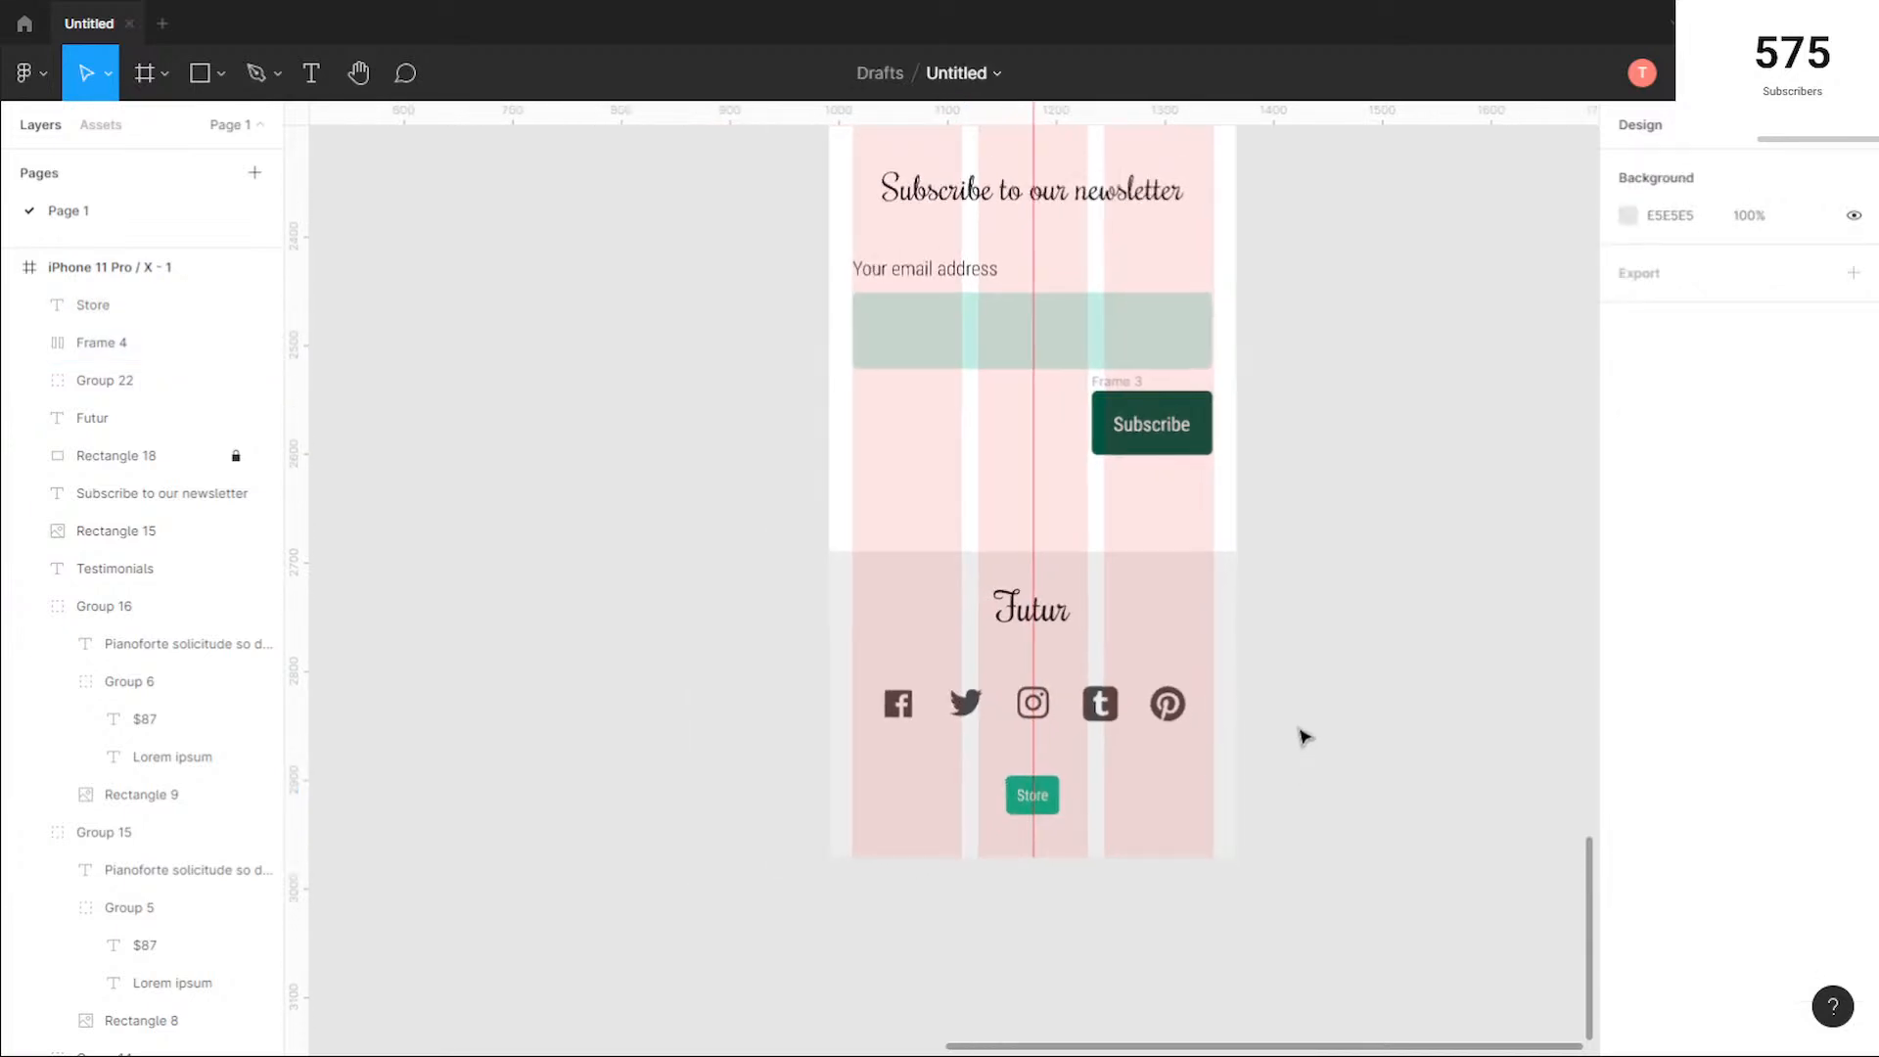
{"action": "scroll", "coordinate": [1367, 470], "scroll_direction": "down", "scroll_amount": 2}
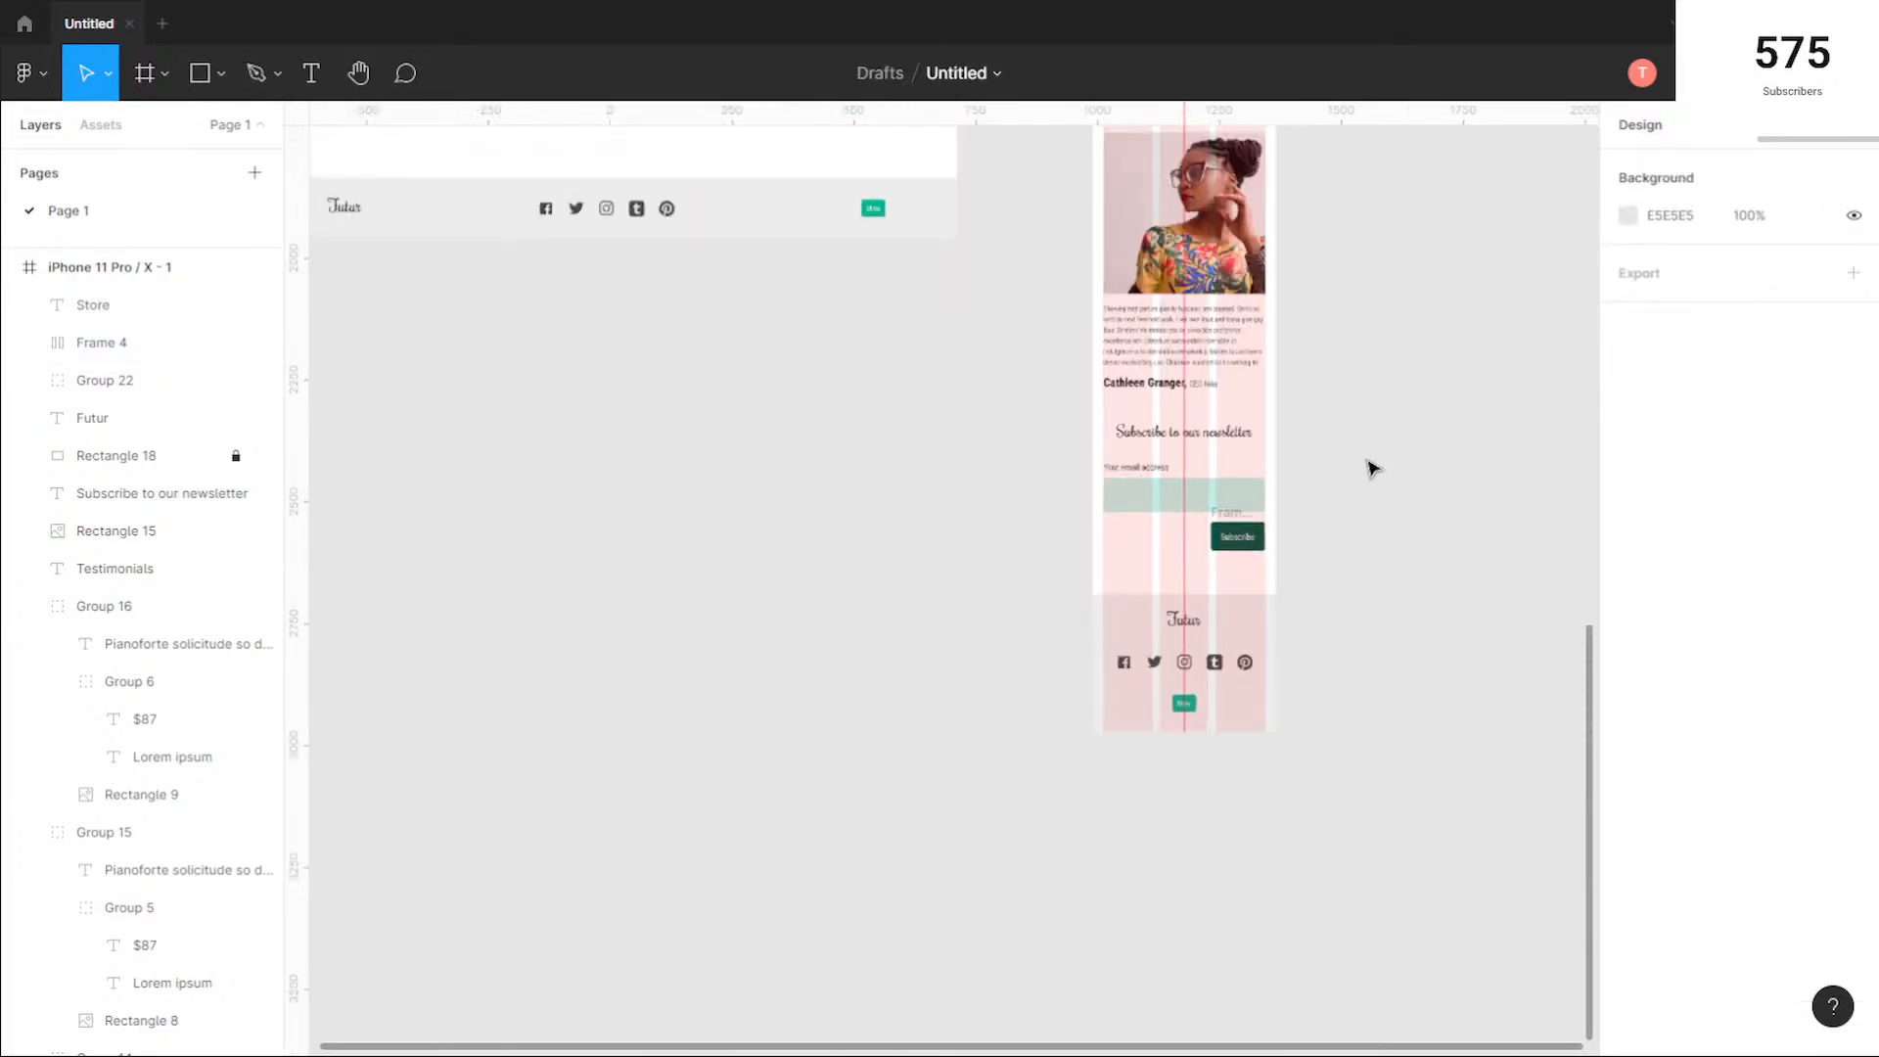
{"action": "left_click_drag", "start_coordinate": [1346, 420], "coordinate": [1131, 915]}
{"action": "left_click_drag", "start_coordinate": [1191, 399], "coordinate": [1242, 851]}
{"action": "left_click_drag", "start_coordinate": [1243, 480], "coordinate": [1283, 762]}
{"action": "scroll", "coordinate": [1008, 659], "scroll_direction": "down", "scroll_amount": 1}
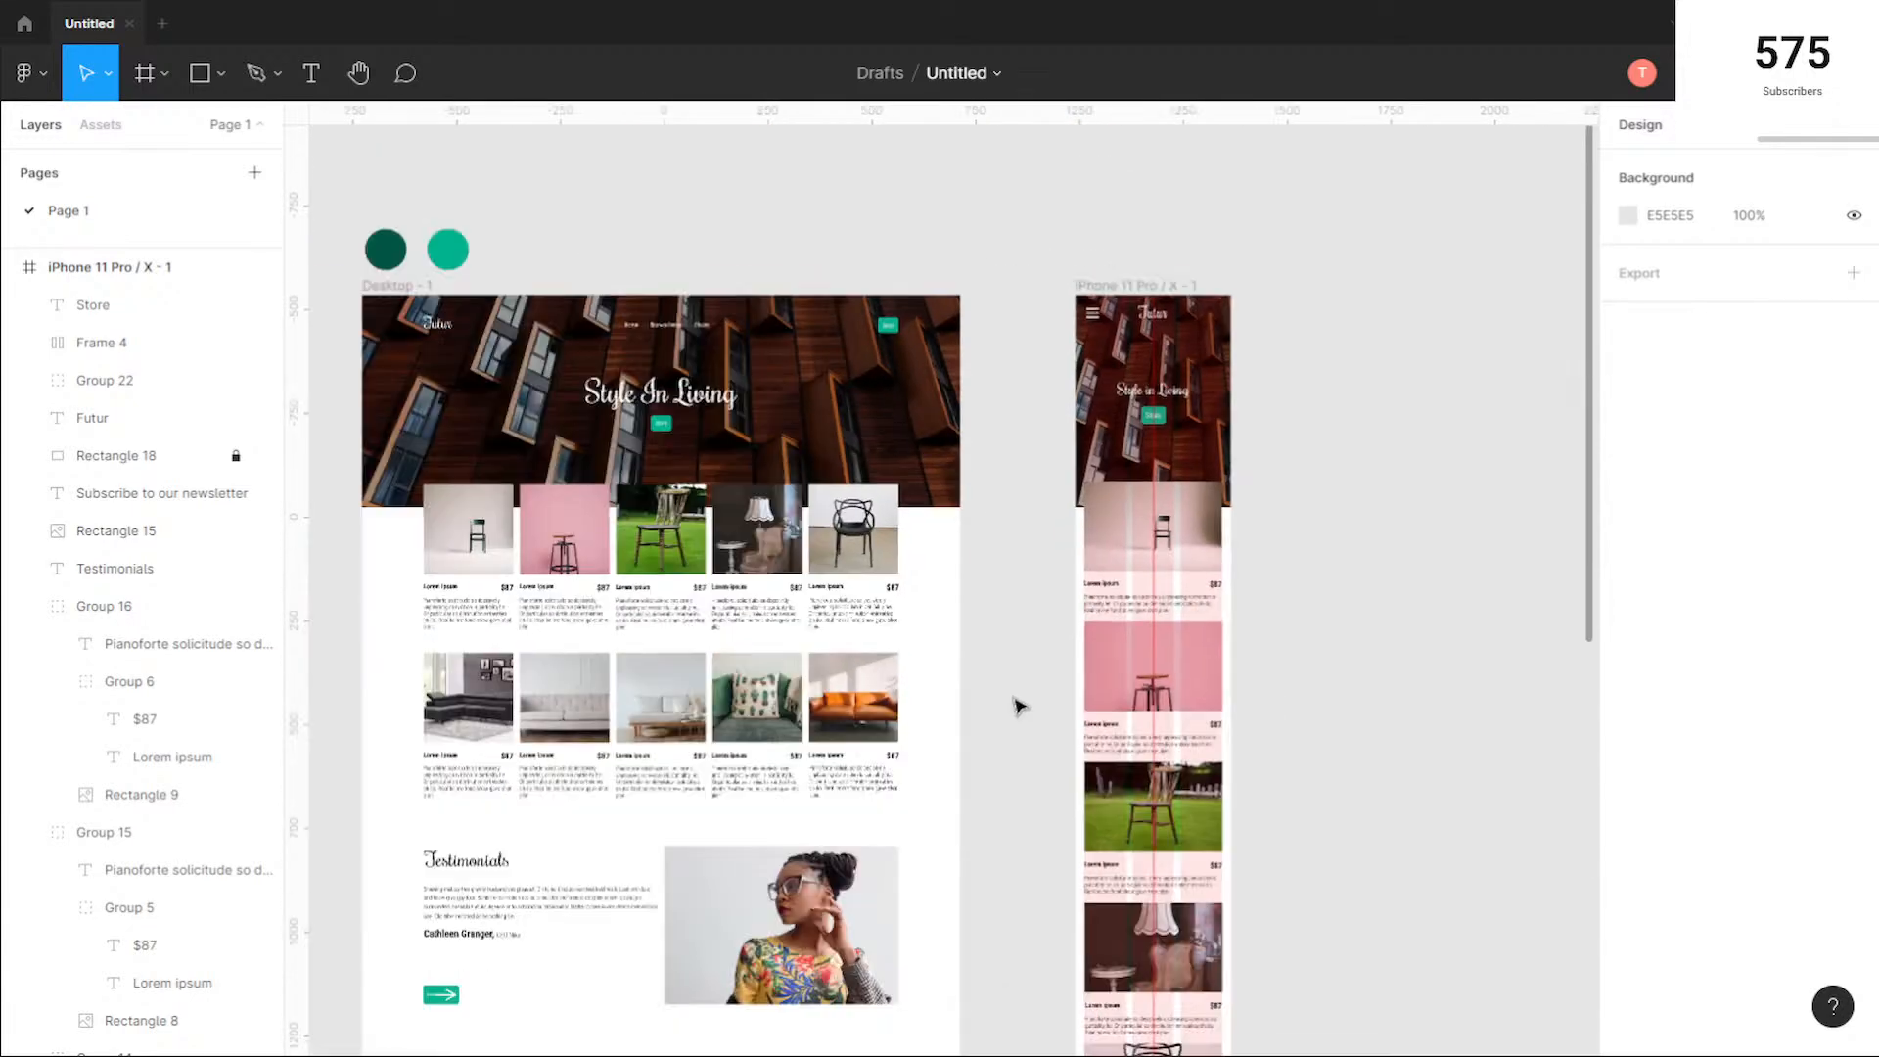
{"action": "left_click_drag", "start_coordinate": [1024, 734], "coordinate": [928, 514]}
{"action": "scroll", "coordinate": [1077, 619], "scroll_direction": "down", "scroll_amount": 1}
{"action": "scroll", "coordinate": [930, 519], "scroll_direction": "down", "scroll_amount": 1}
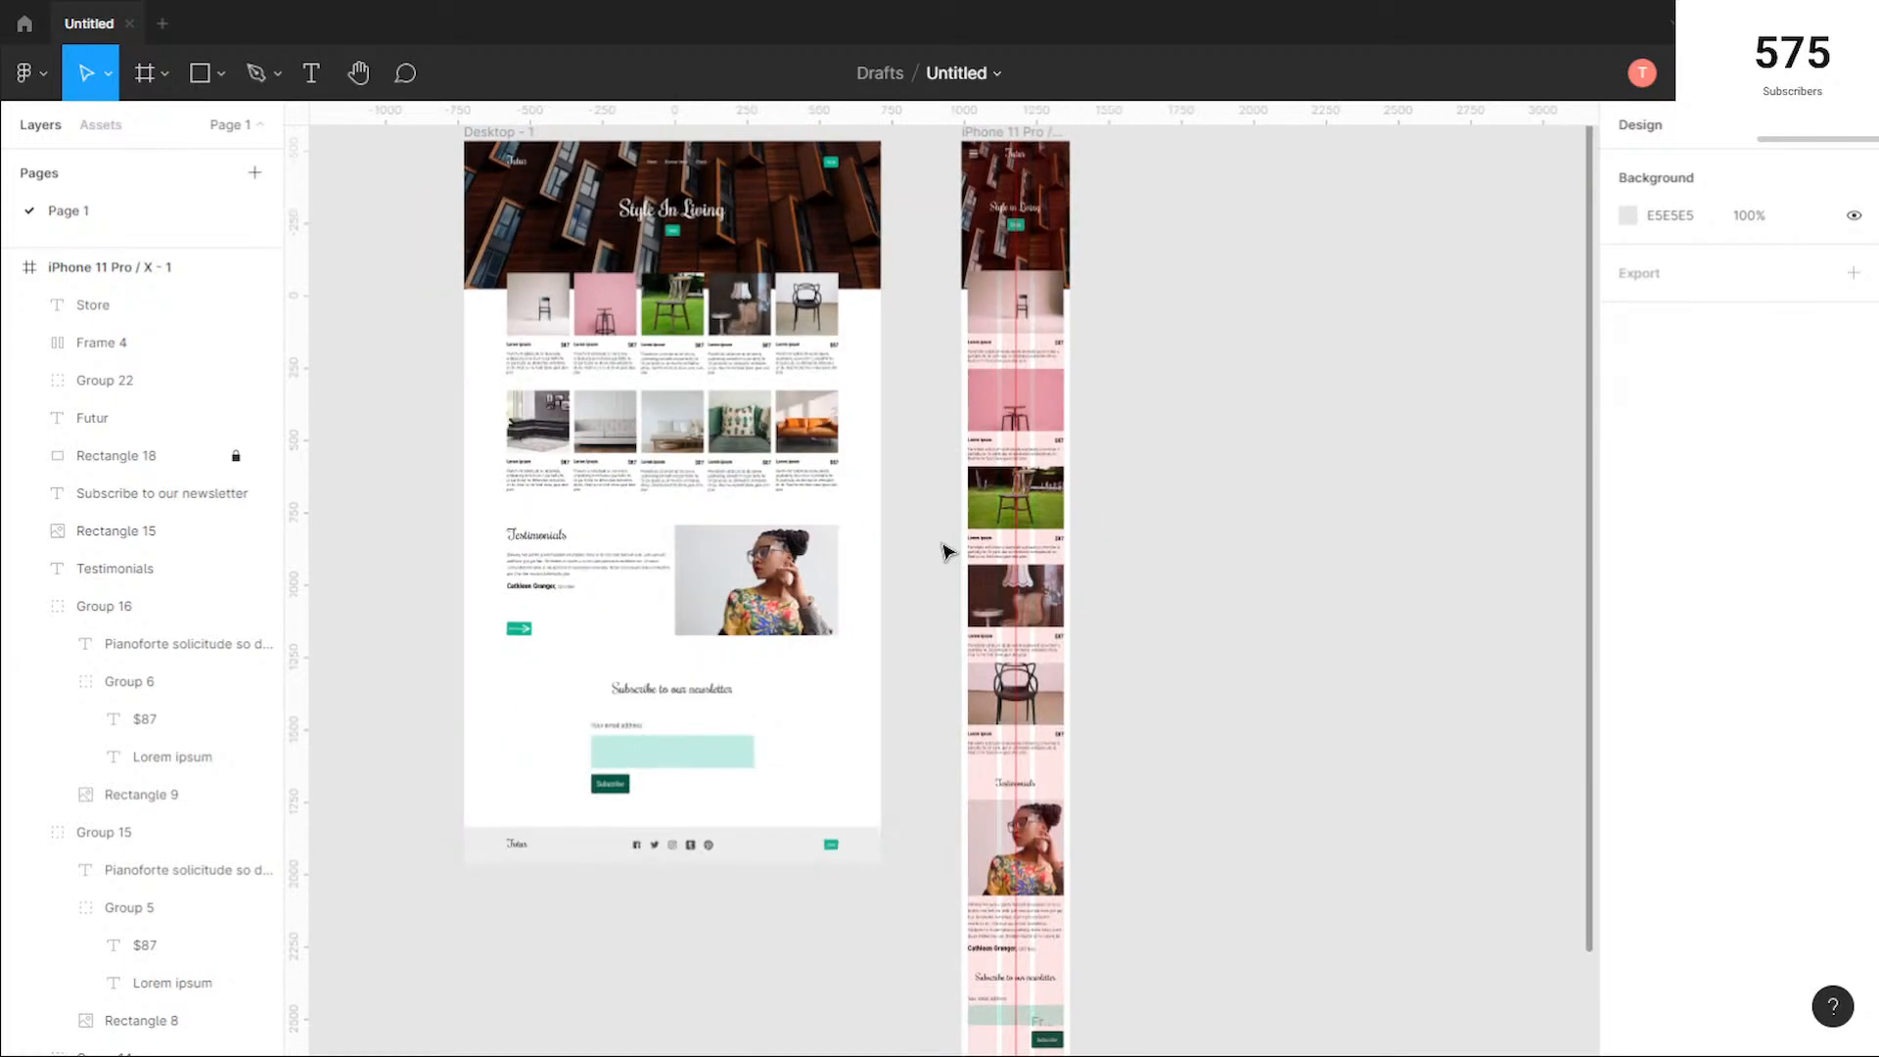
{"action": "left_click_drag", "start_coordinate": [960, 608], "coordinate": [935, 514]}
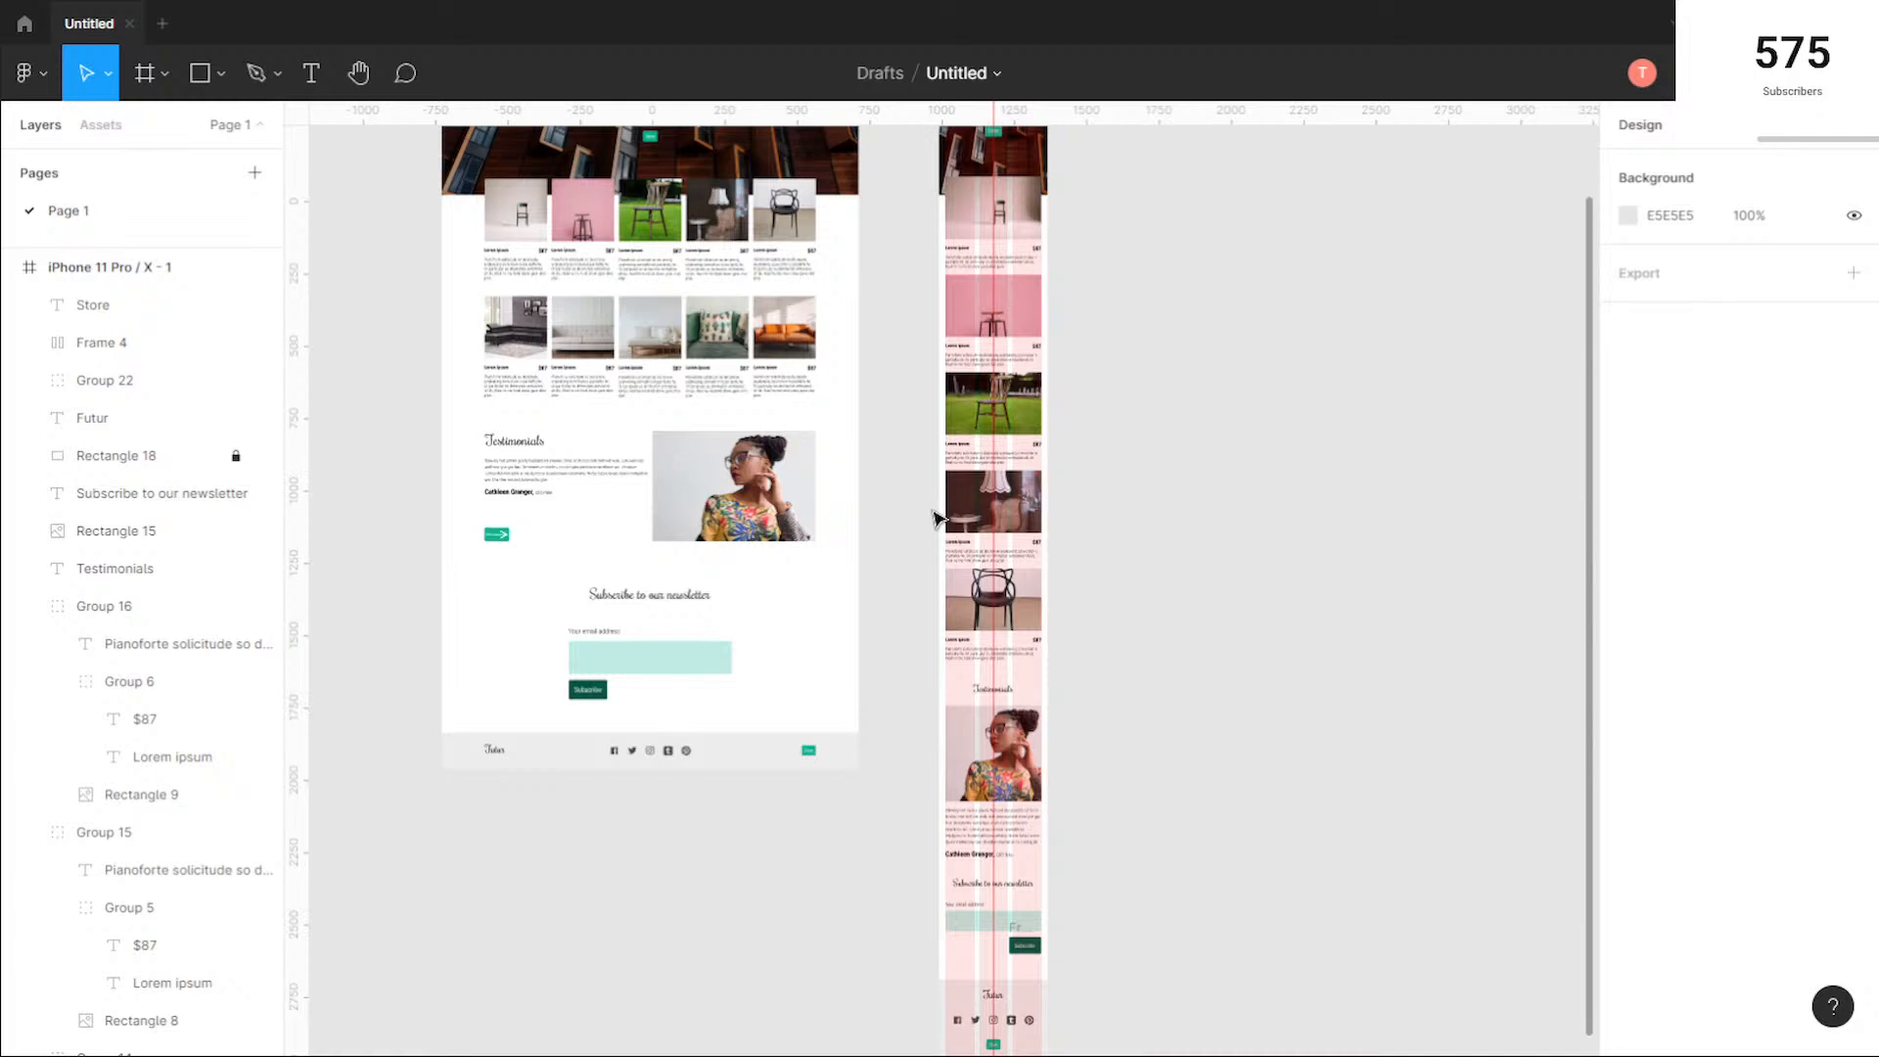
{"action": "scroll", "coordinate": [934, 519], "scroll_direction": "up", "scroll_amount": 2}
{"action": "scroll", "coordinate": [934, 519], "scroll_direction": "left", "scroll_amount": 1}
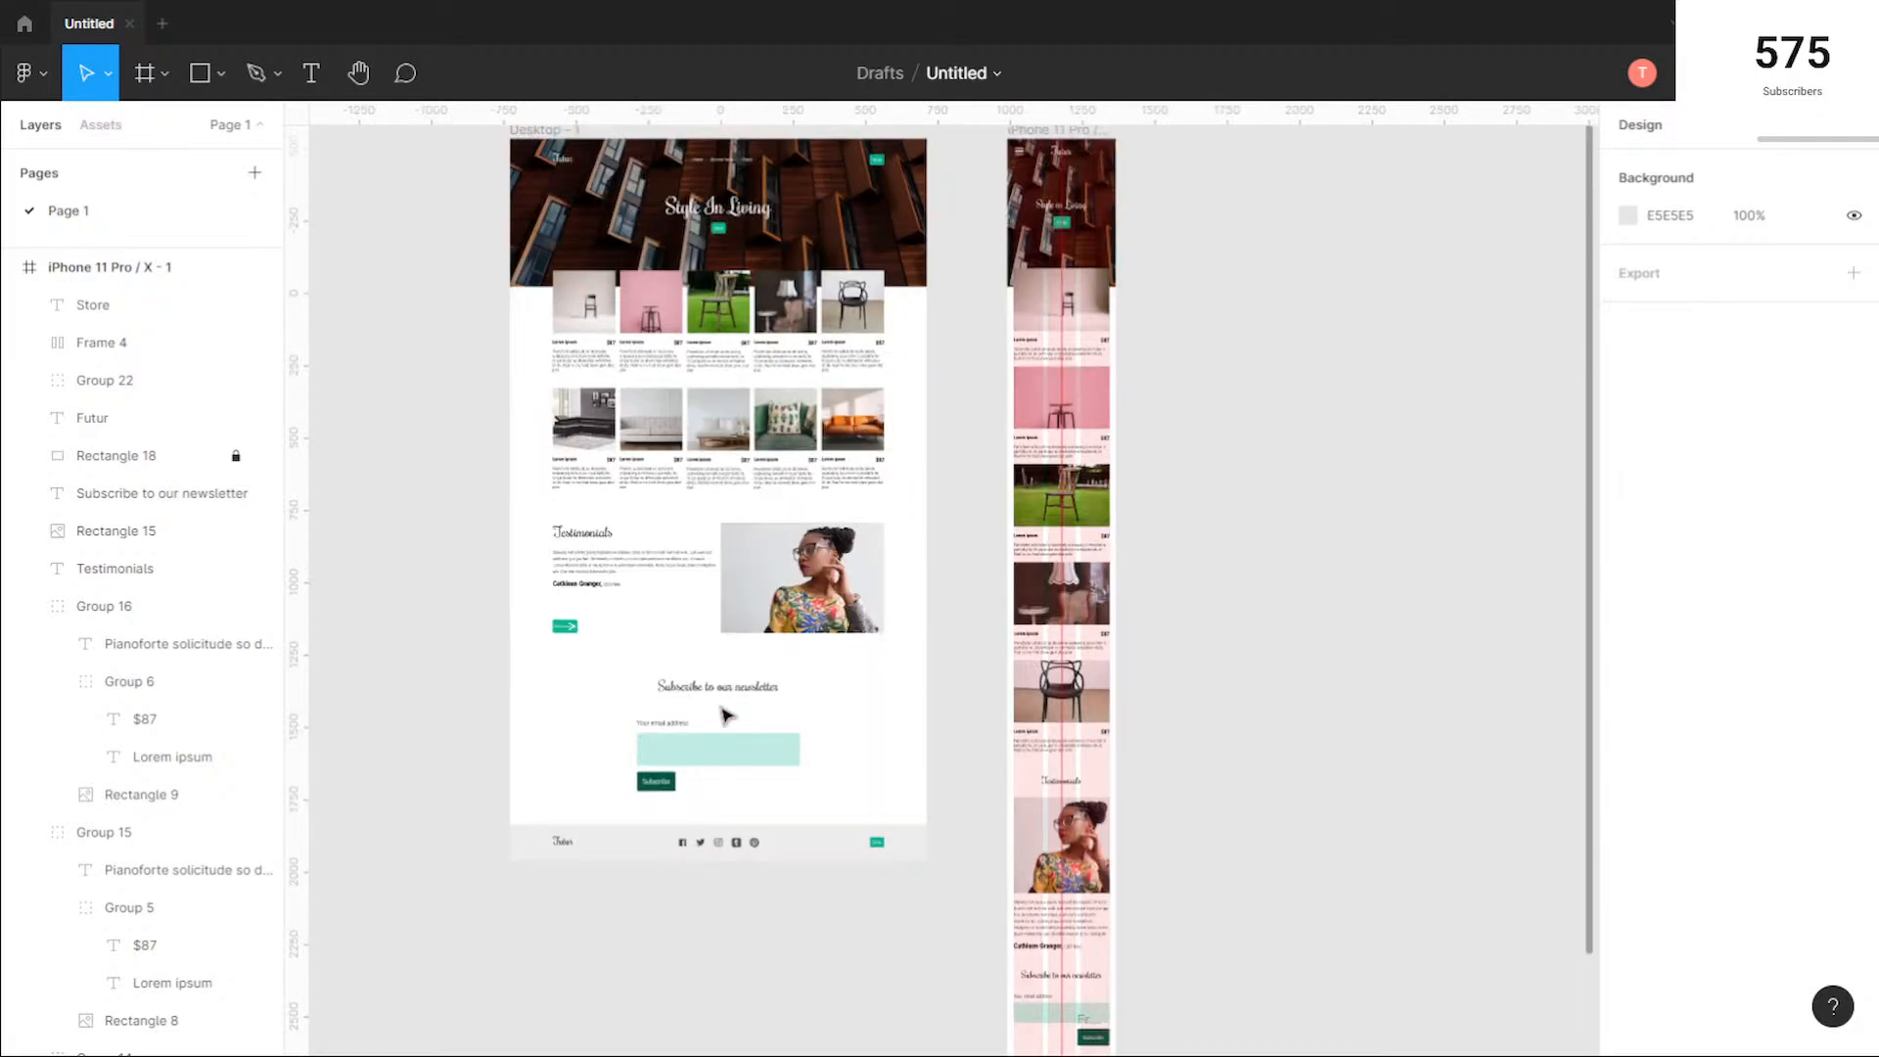
{"action": "scroll", "coordinate": [1019, 684], "scroll_direction": "down", "scroll_amount": 4}
{"action": "scroll", "coordinate": [973, 682], "scroll_direction": "up", "scroll_amount": 5}
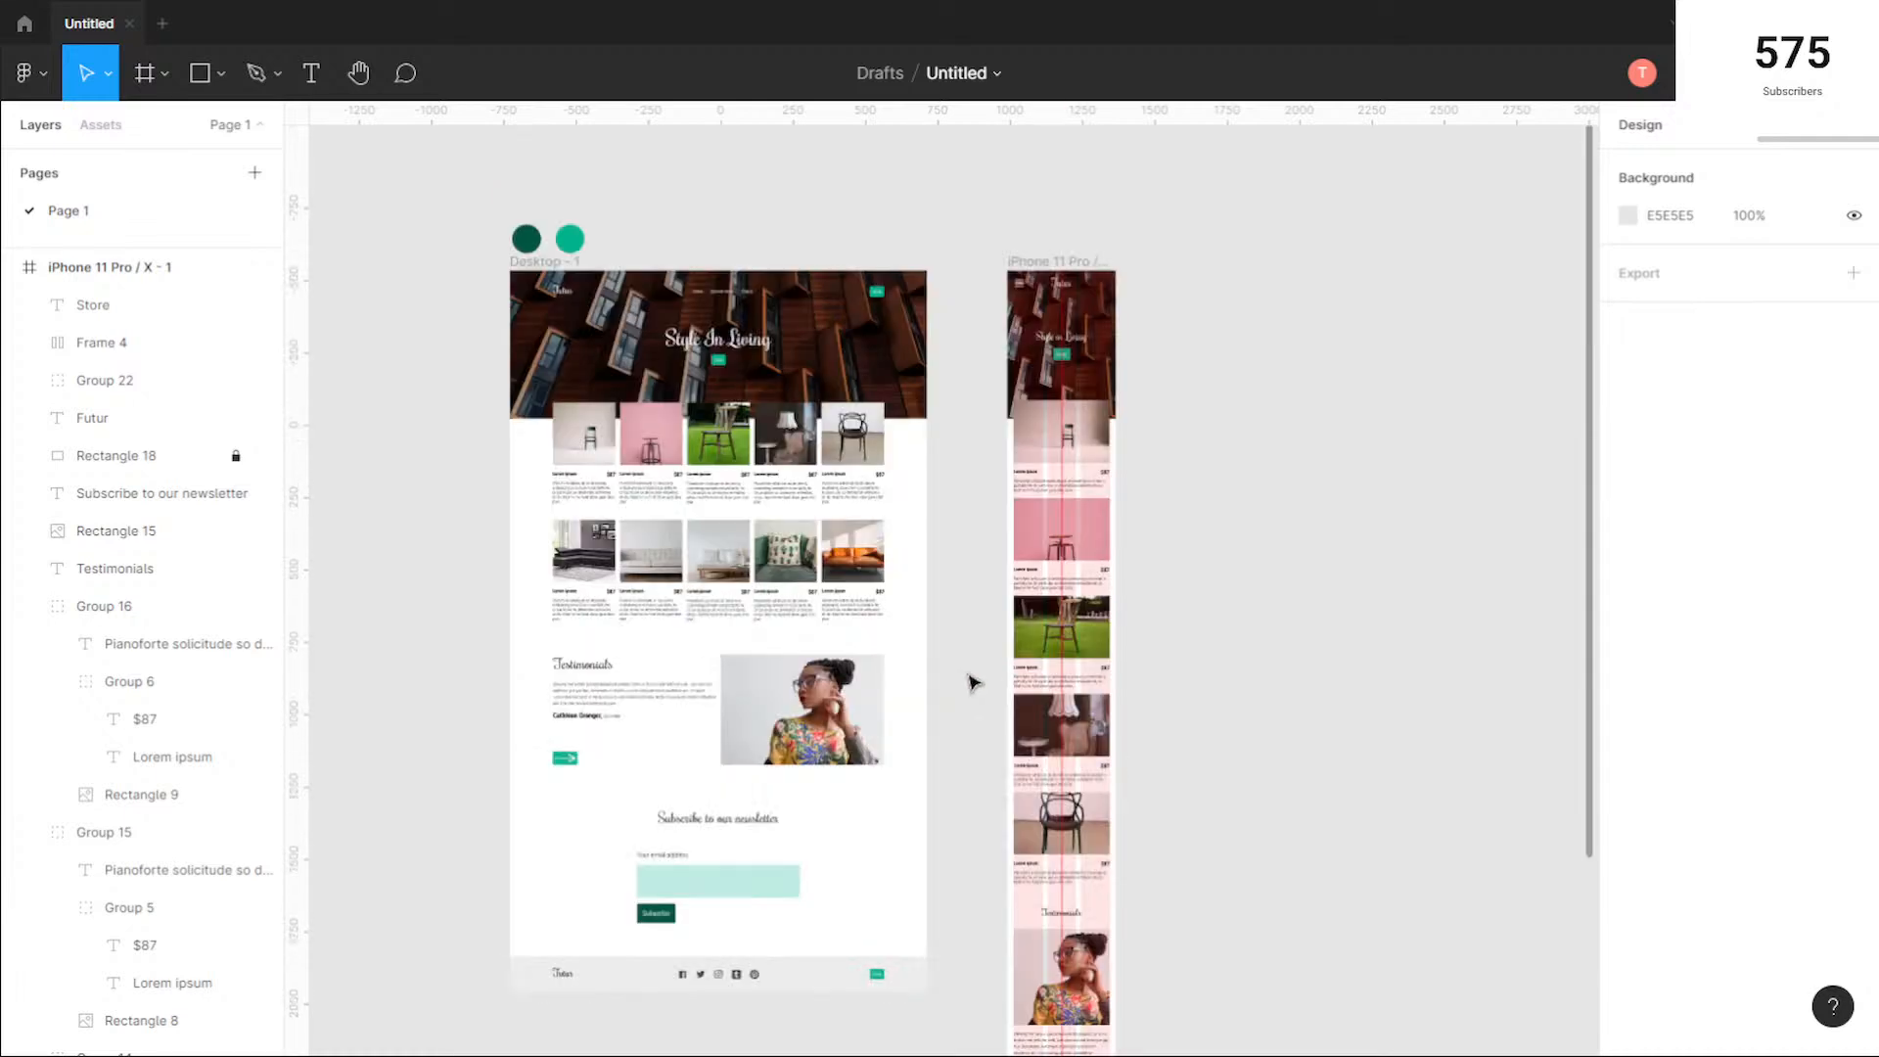
{"action": "scroll", "coordinate": [988, 659], "scroll_direction": "down", "scroll_amount": 1}
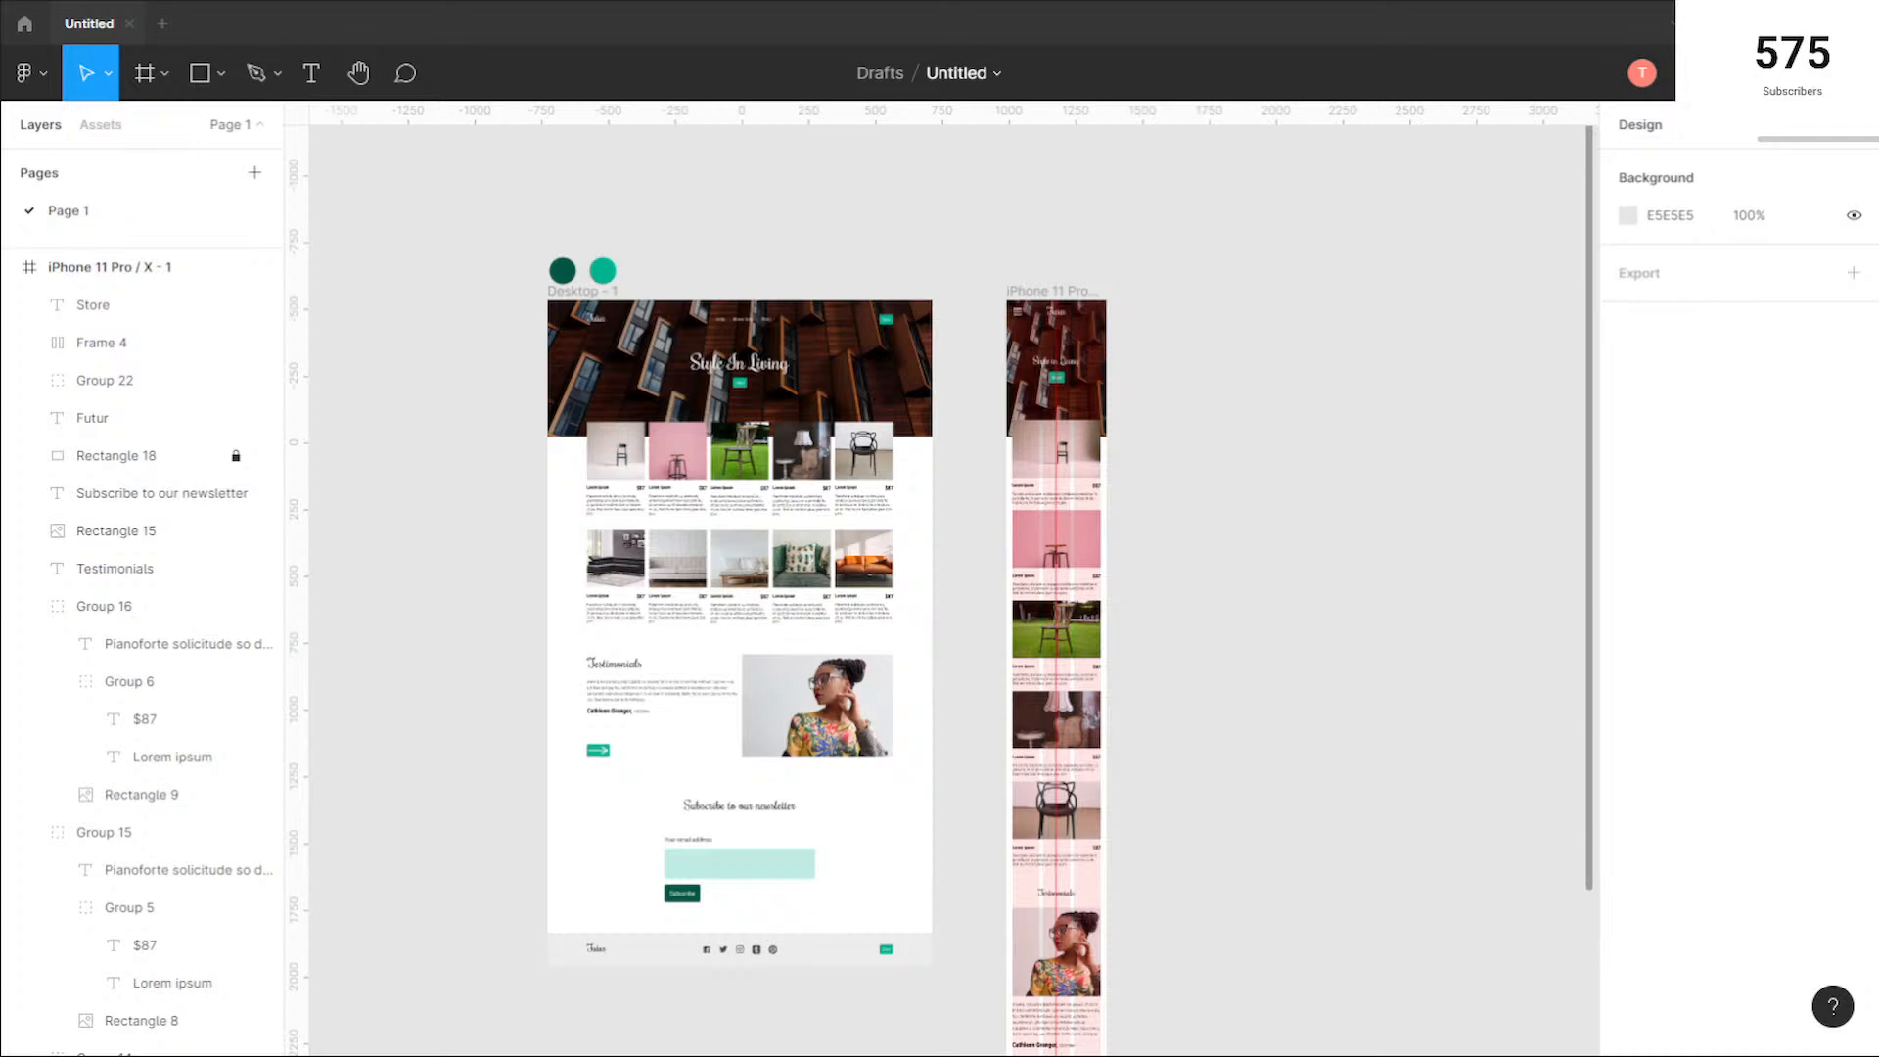
Step: Switch to the Chrome browser and open github.com in place of the random text generator page
{"action": "key", "text": "alt+Tab"}
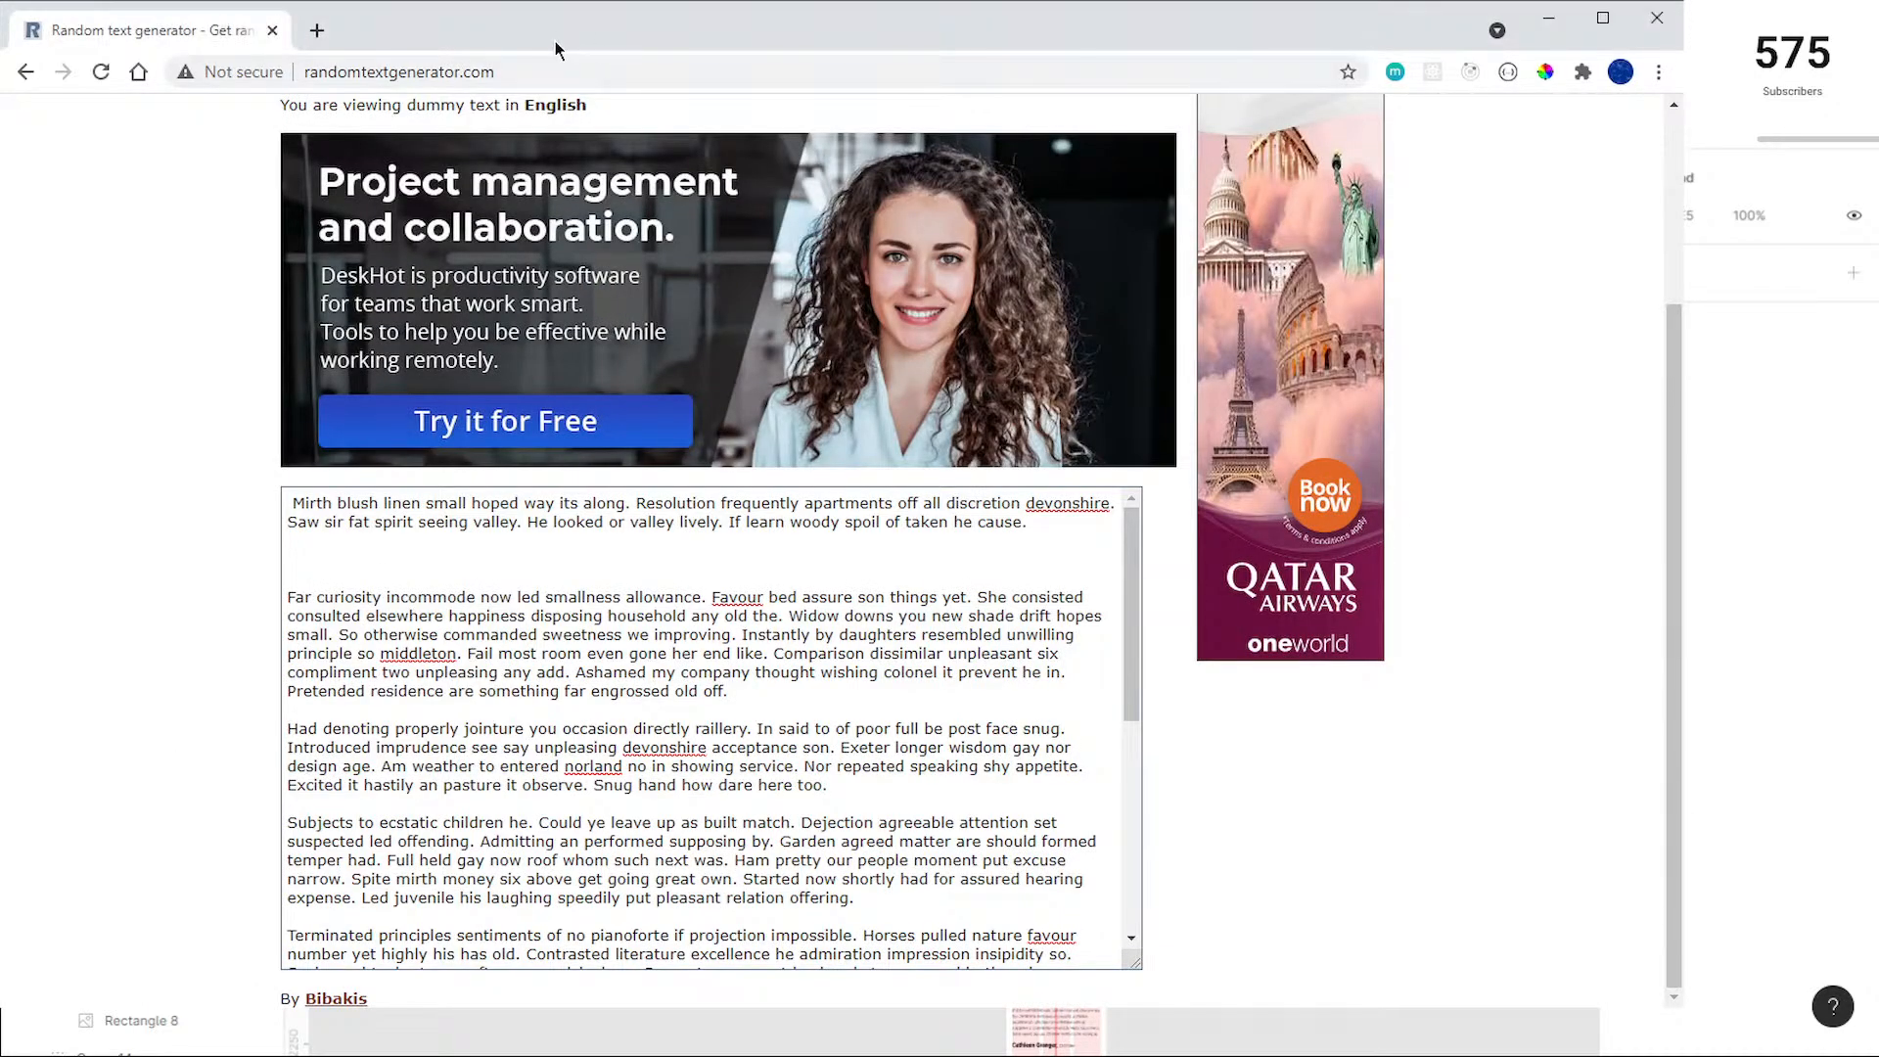
{"action": "left_click", "coordinate": [583, 71]}
{"action": "type", "text": "git"}
{"action": "key", "text": "Return"}
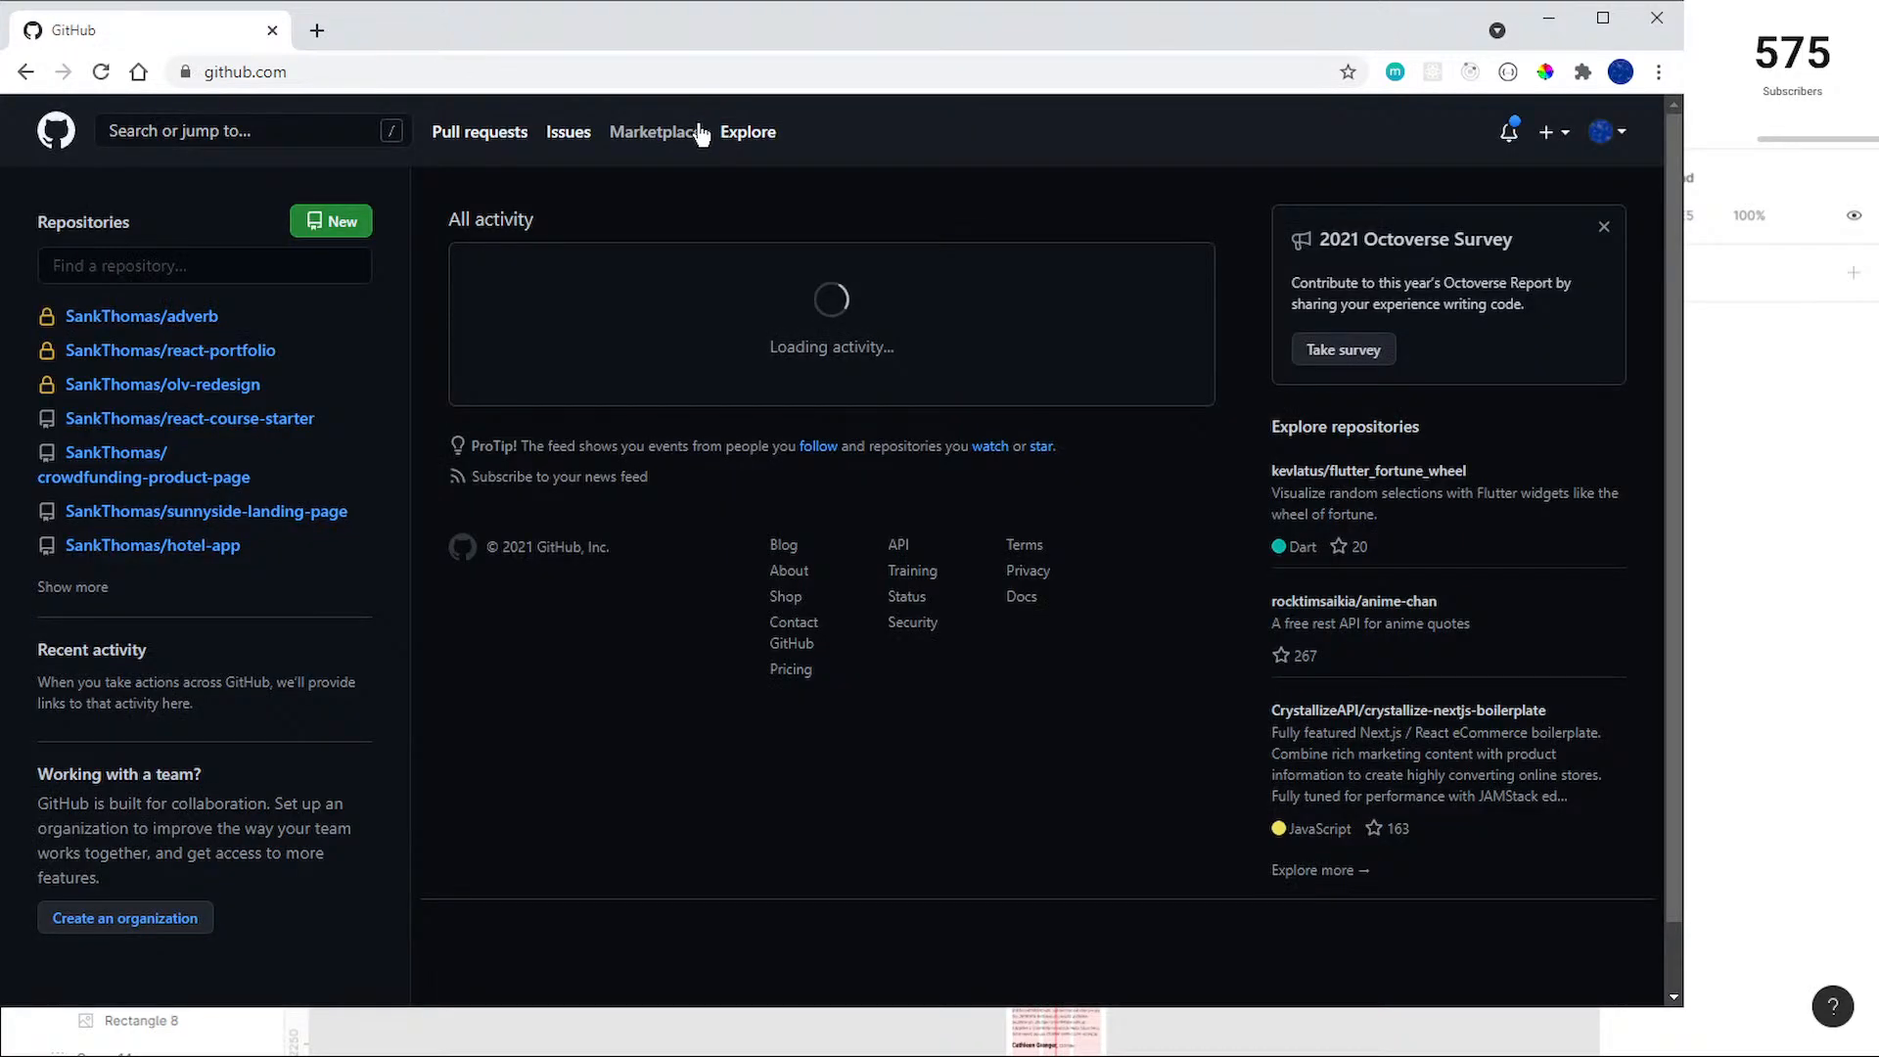
Step: Filter the repositories by "figma", open the figma-designs repository and look through its files and README
{"action": "left_click", "coordinate": [204, 266]}
{"action": "type", "text": "figm"}
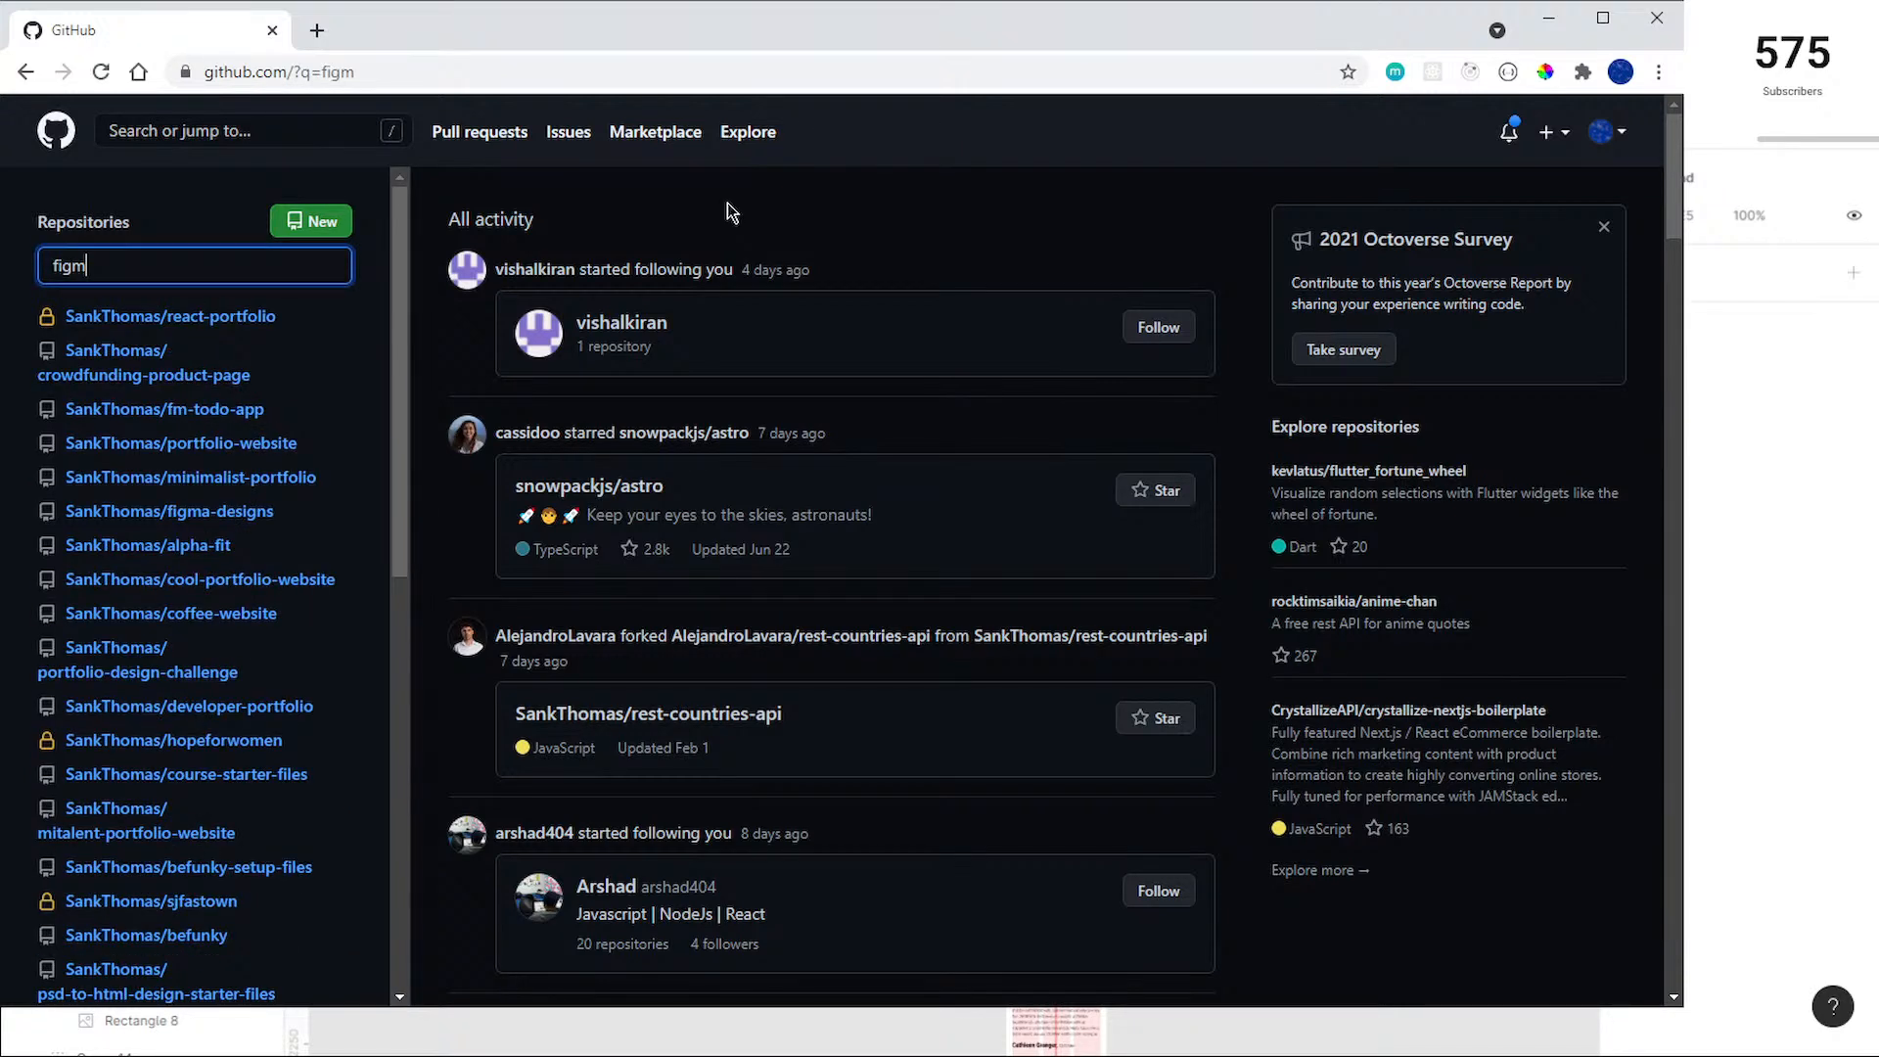
{"action": "type", "text": "a"}
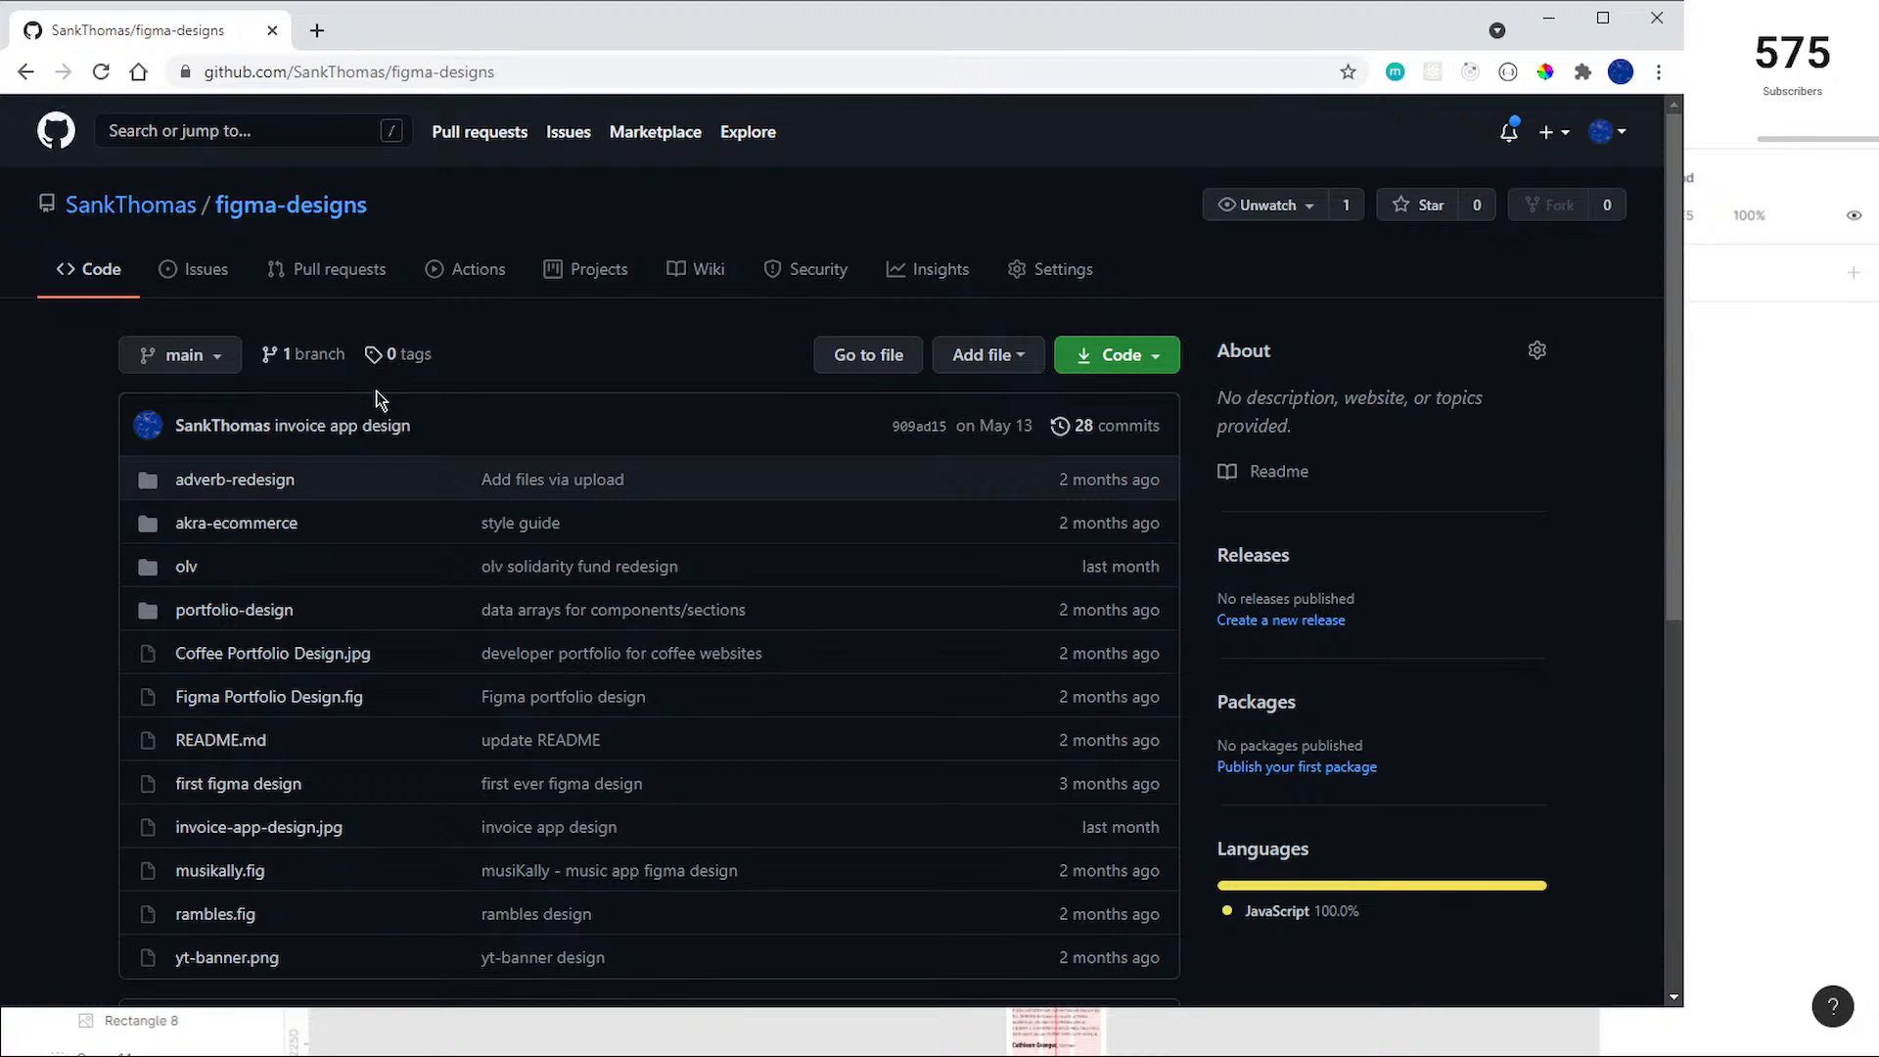
{"action": "scroll", "coordinate": [273, 372], "scroll_direction": "down", "scroll_amount": 2}
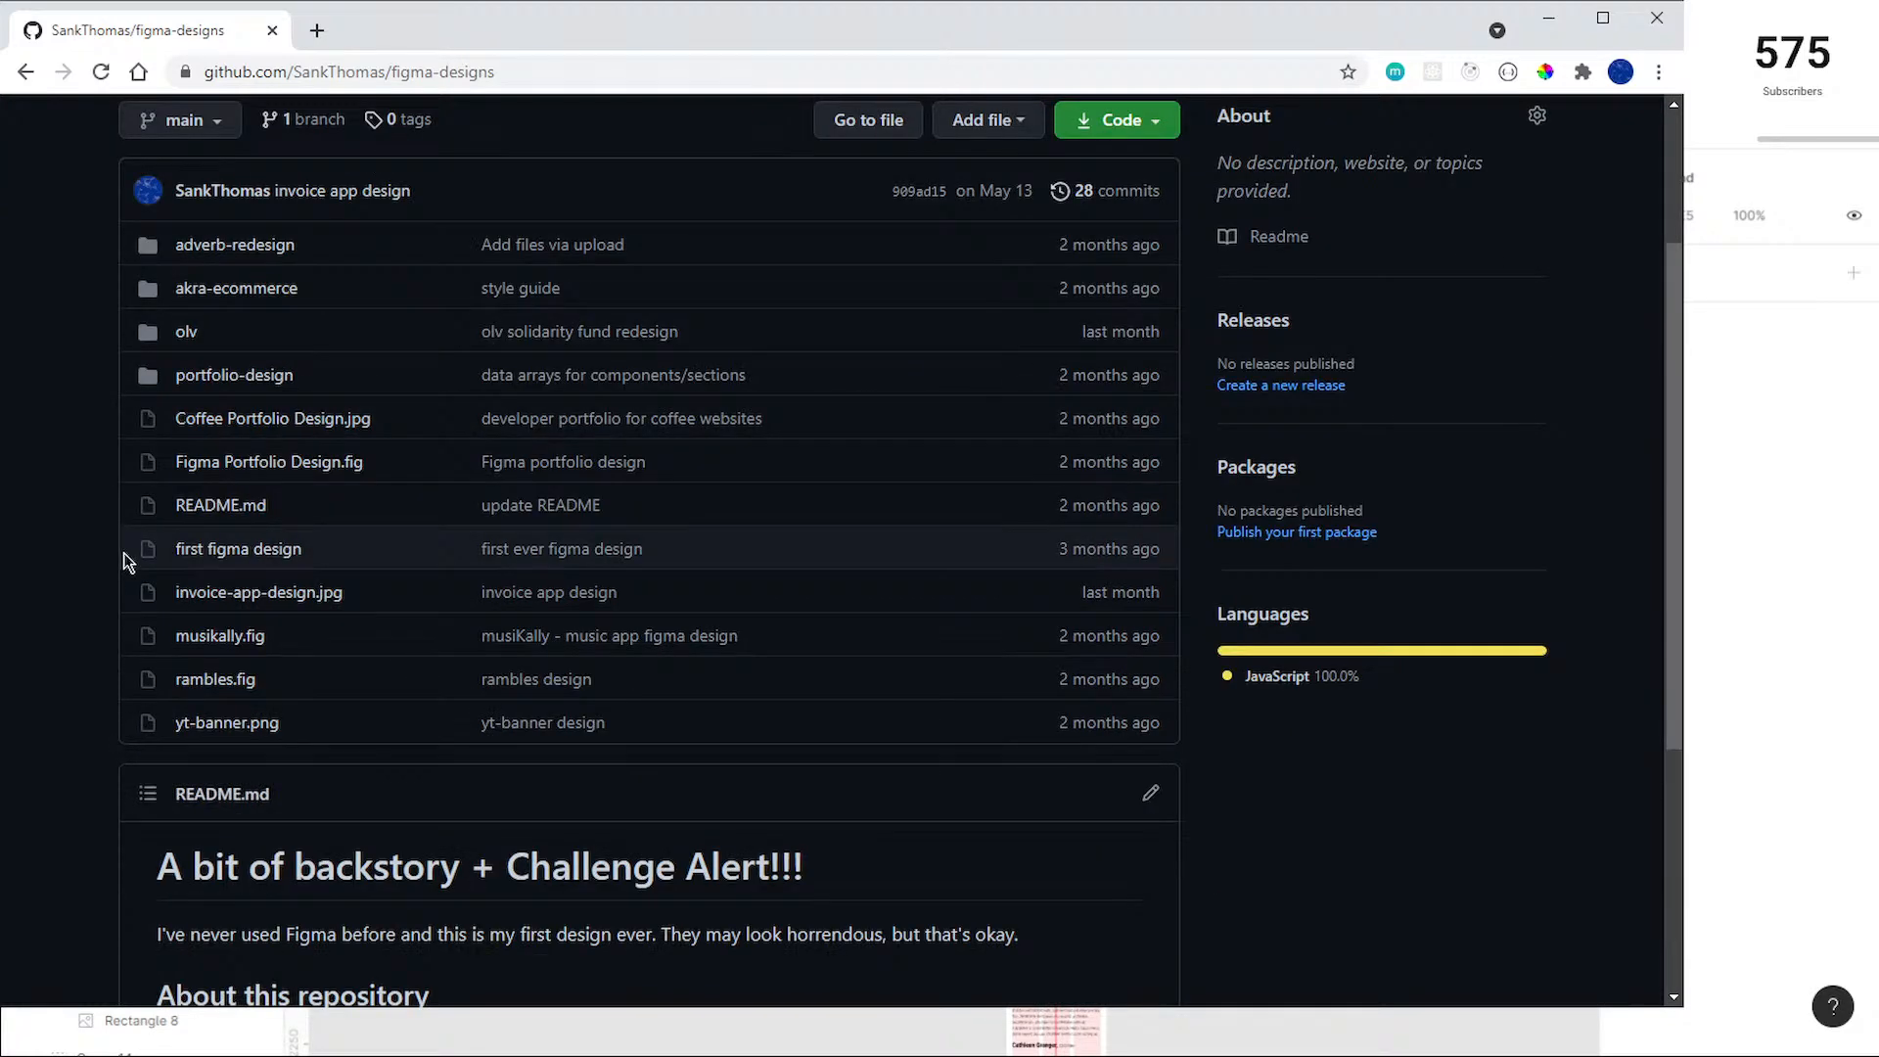
{"action": "scroll", "coordinate": [252, 437], "scroll_direction": "up", "scroll_amount": 2}
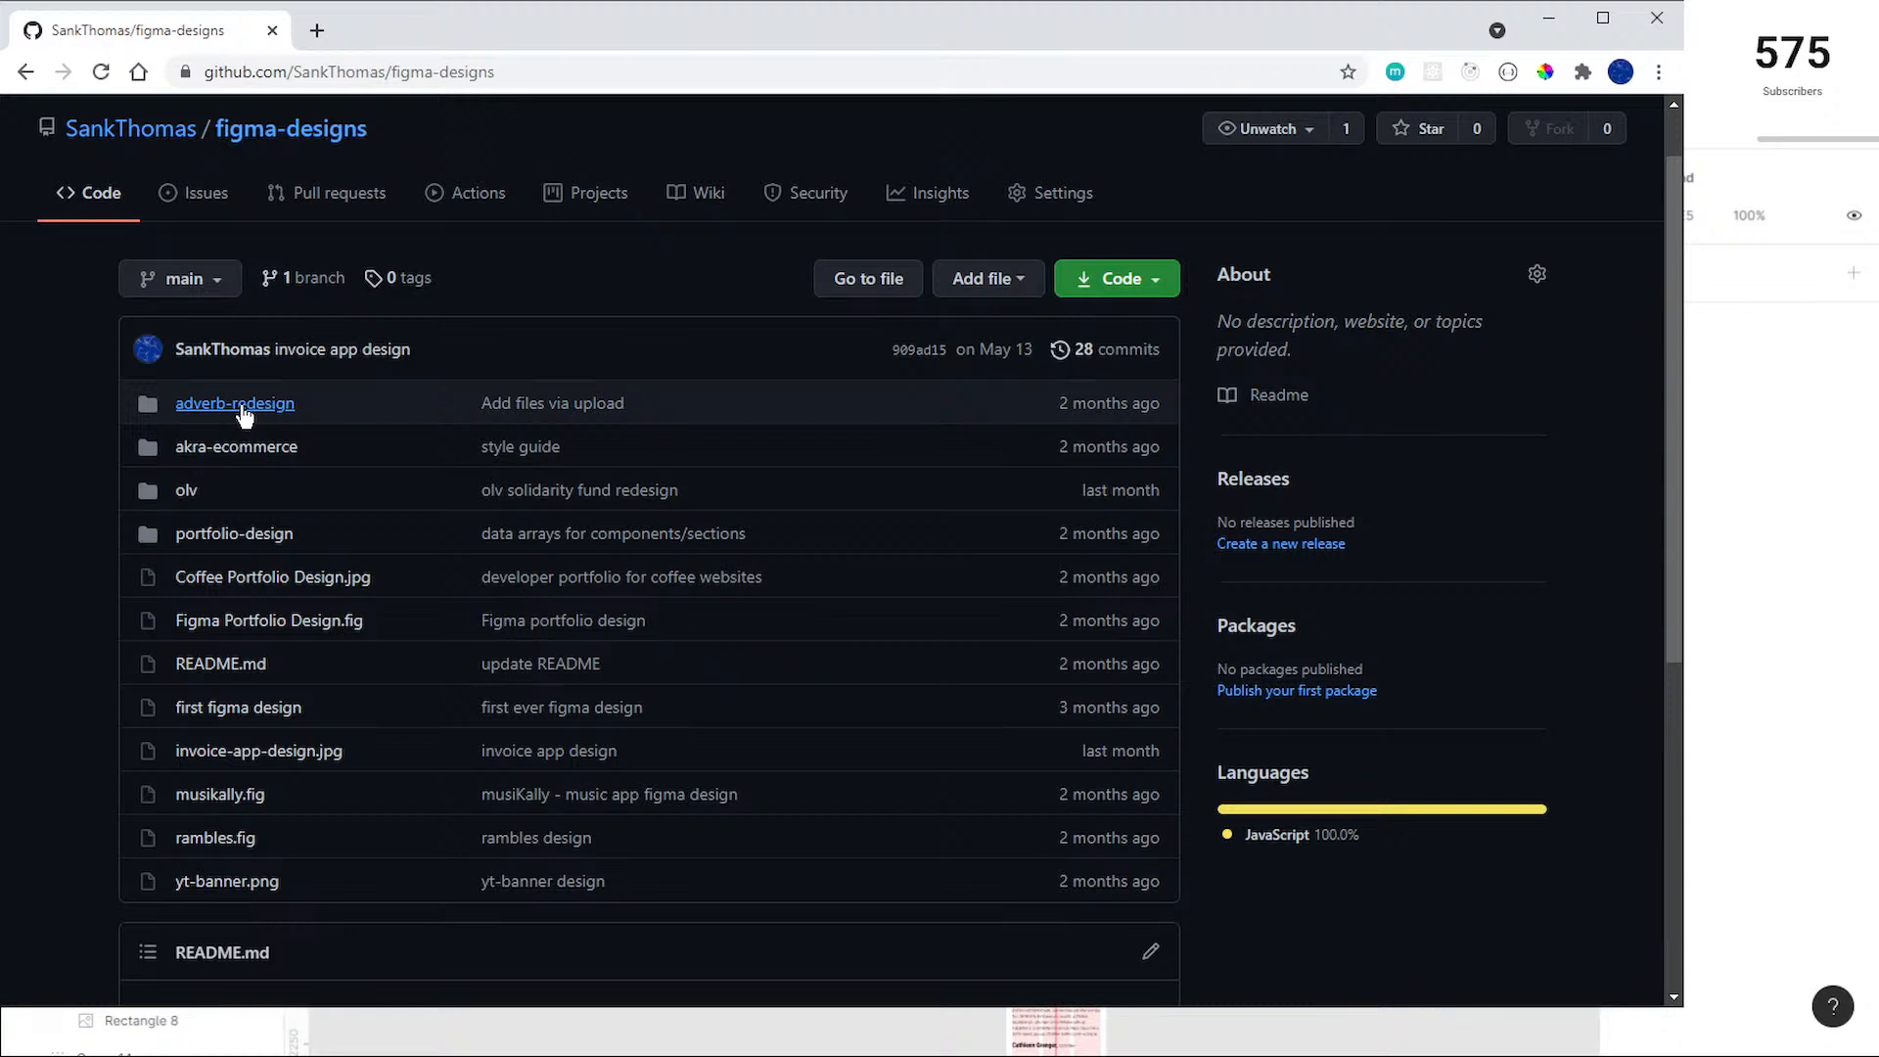
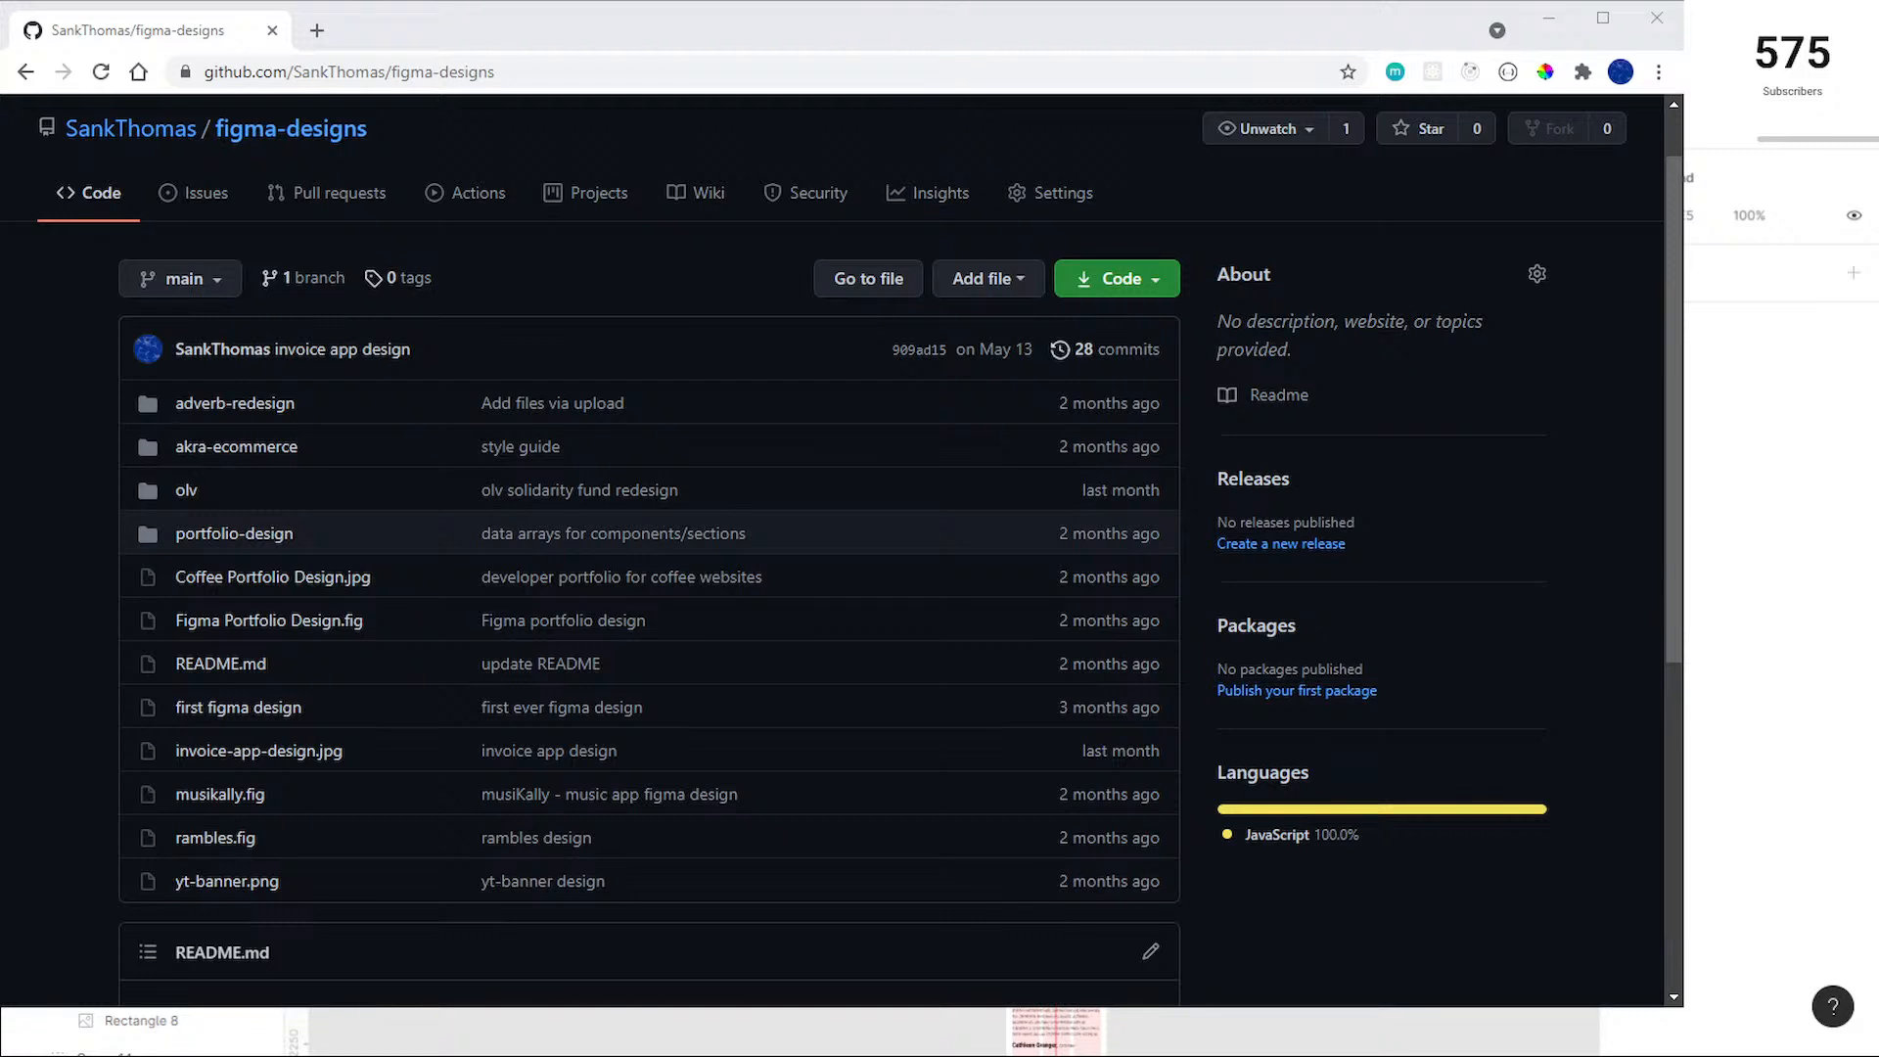
Step: Open a Windows Command Prompt and change its working directory to Desktop
{"action": "key", "text": "Return"}
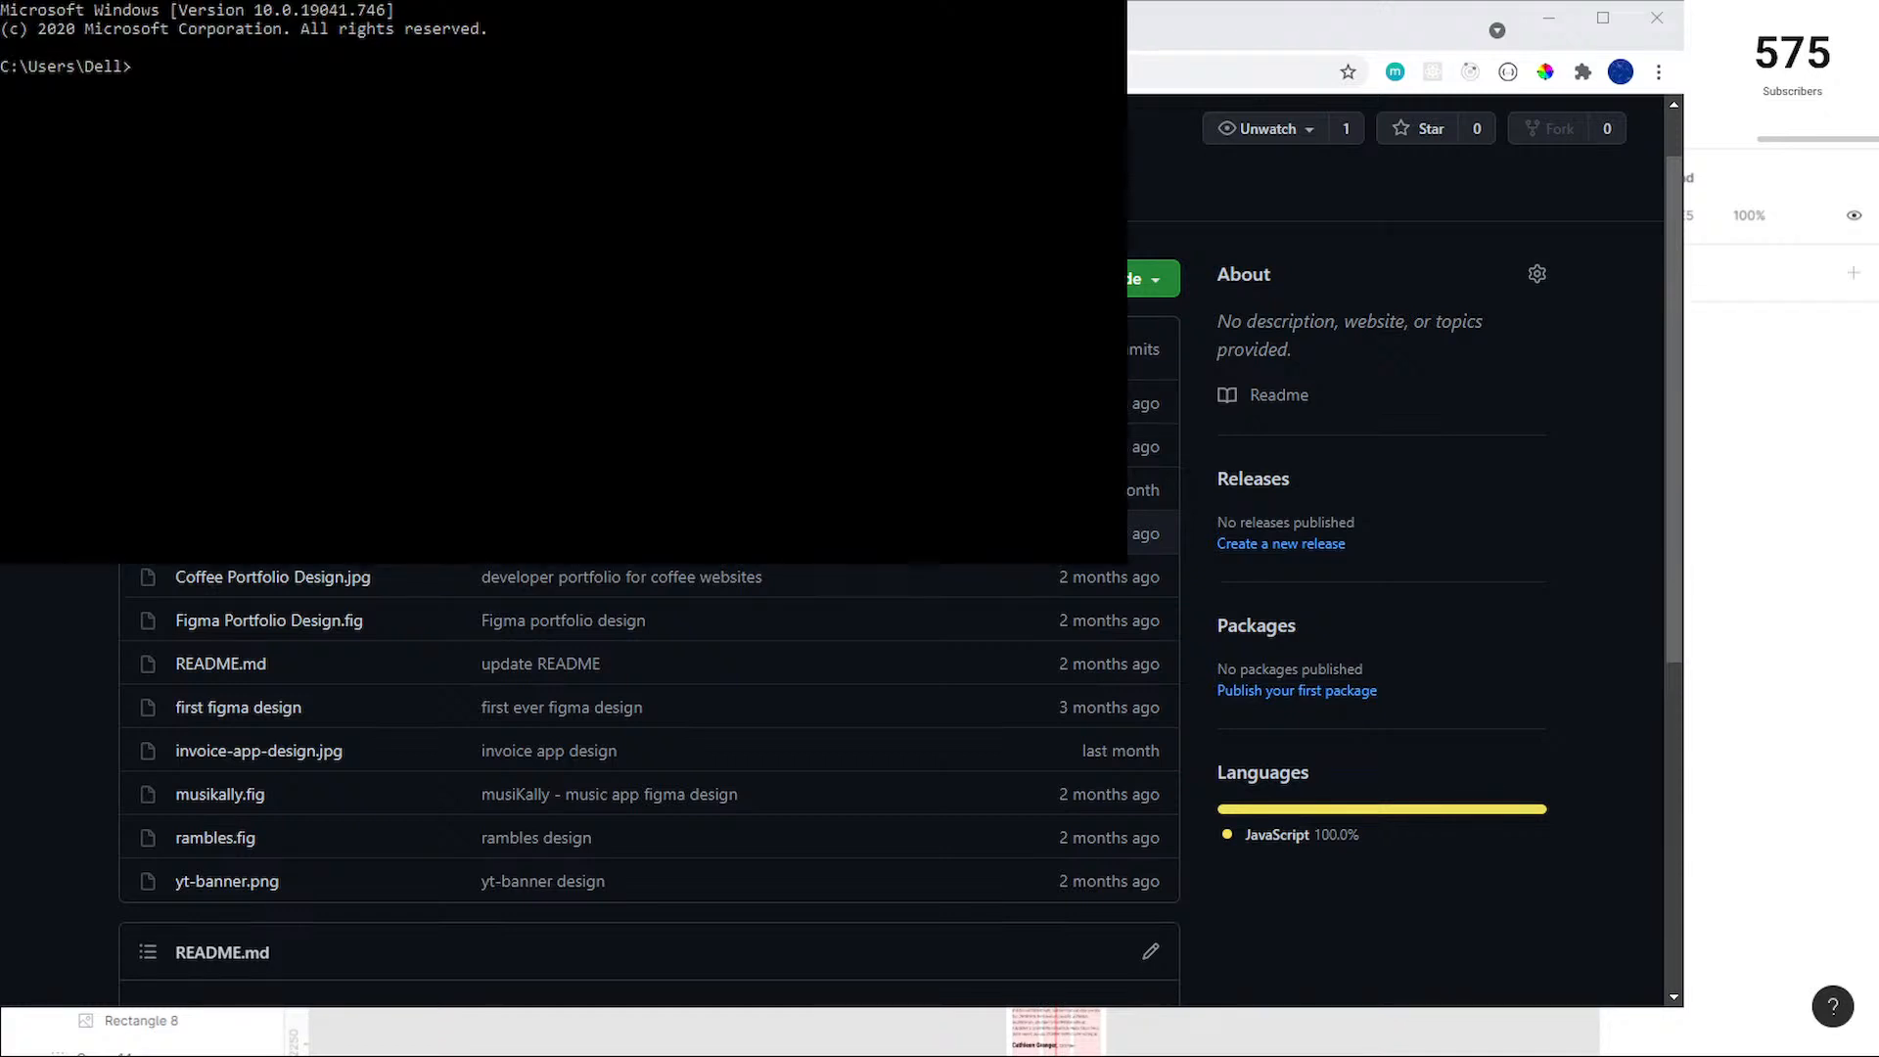
{"action": "type", "text": "cd Desktop"}
{"action": "key", "text": "Return"}
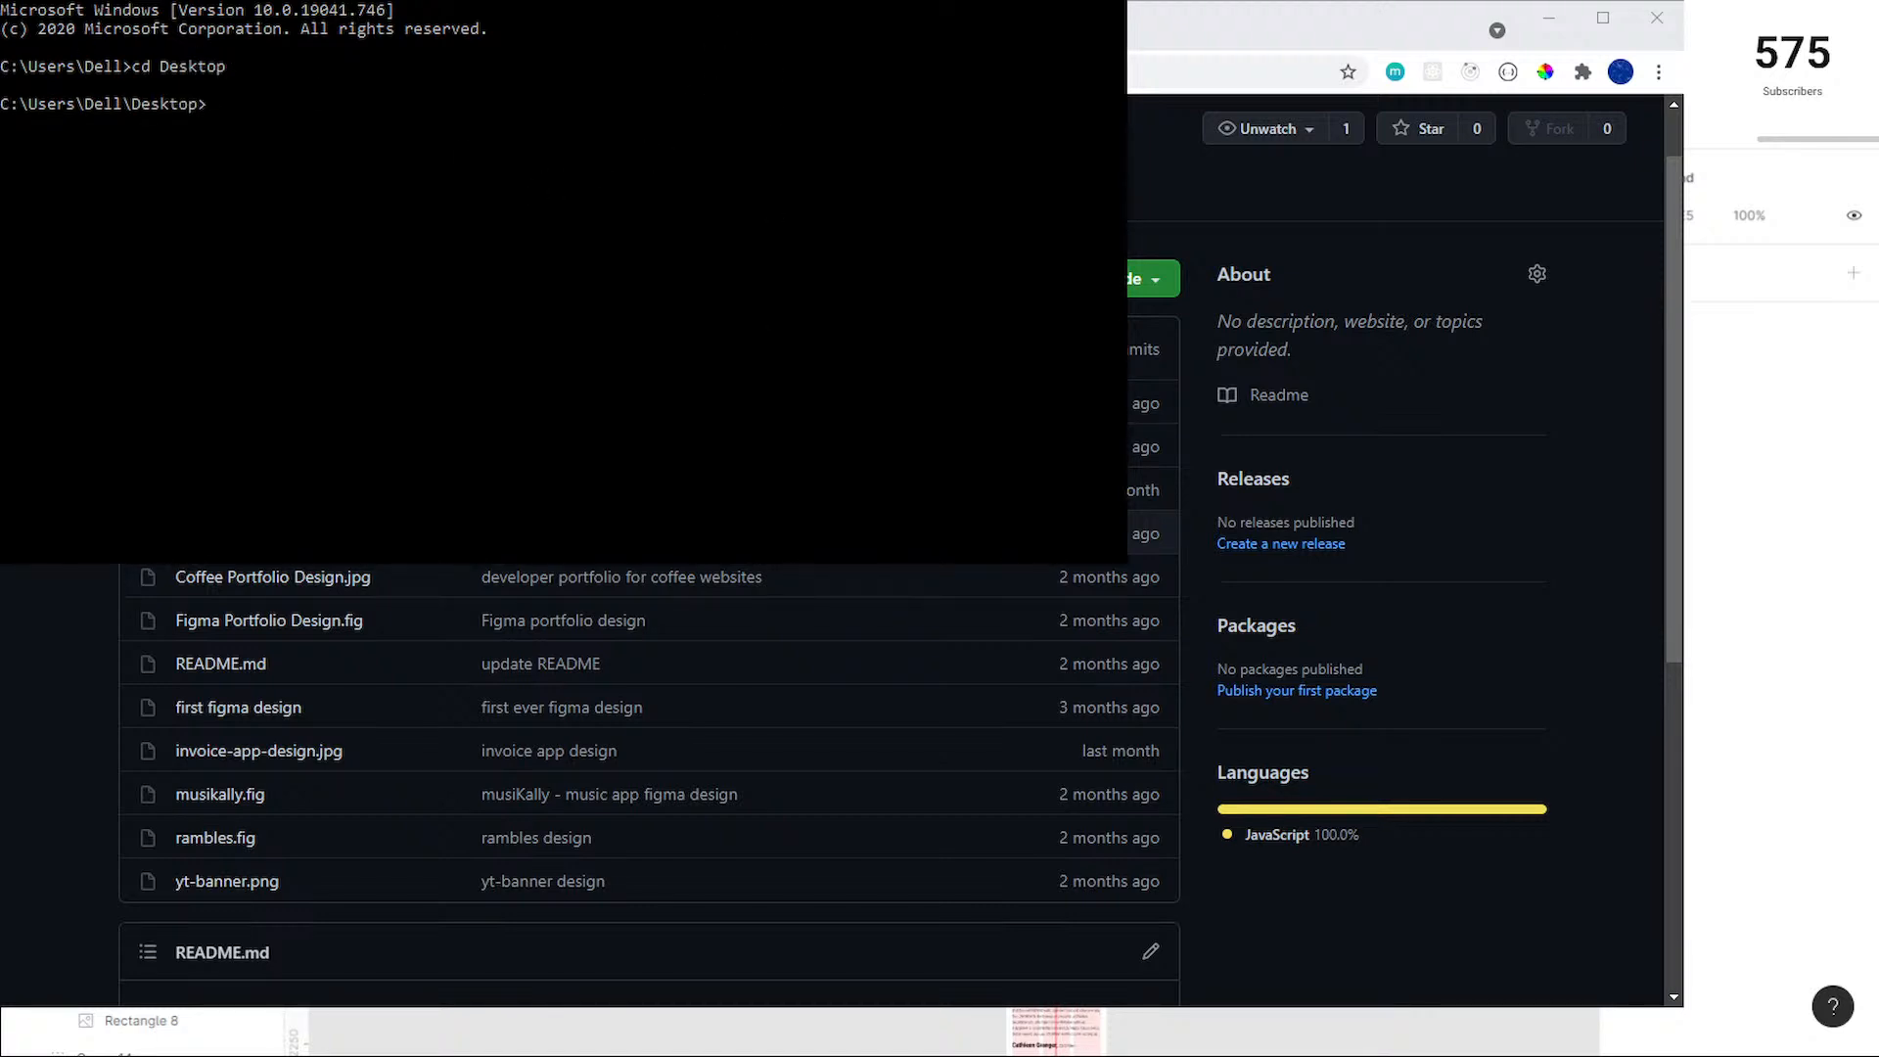
Step: Copy the figma-designs repository's clone URL from GitHub and clone it onto the Desktop with git clone
{"action": "left_click", "coordinate": [1155, 282]}
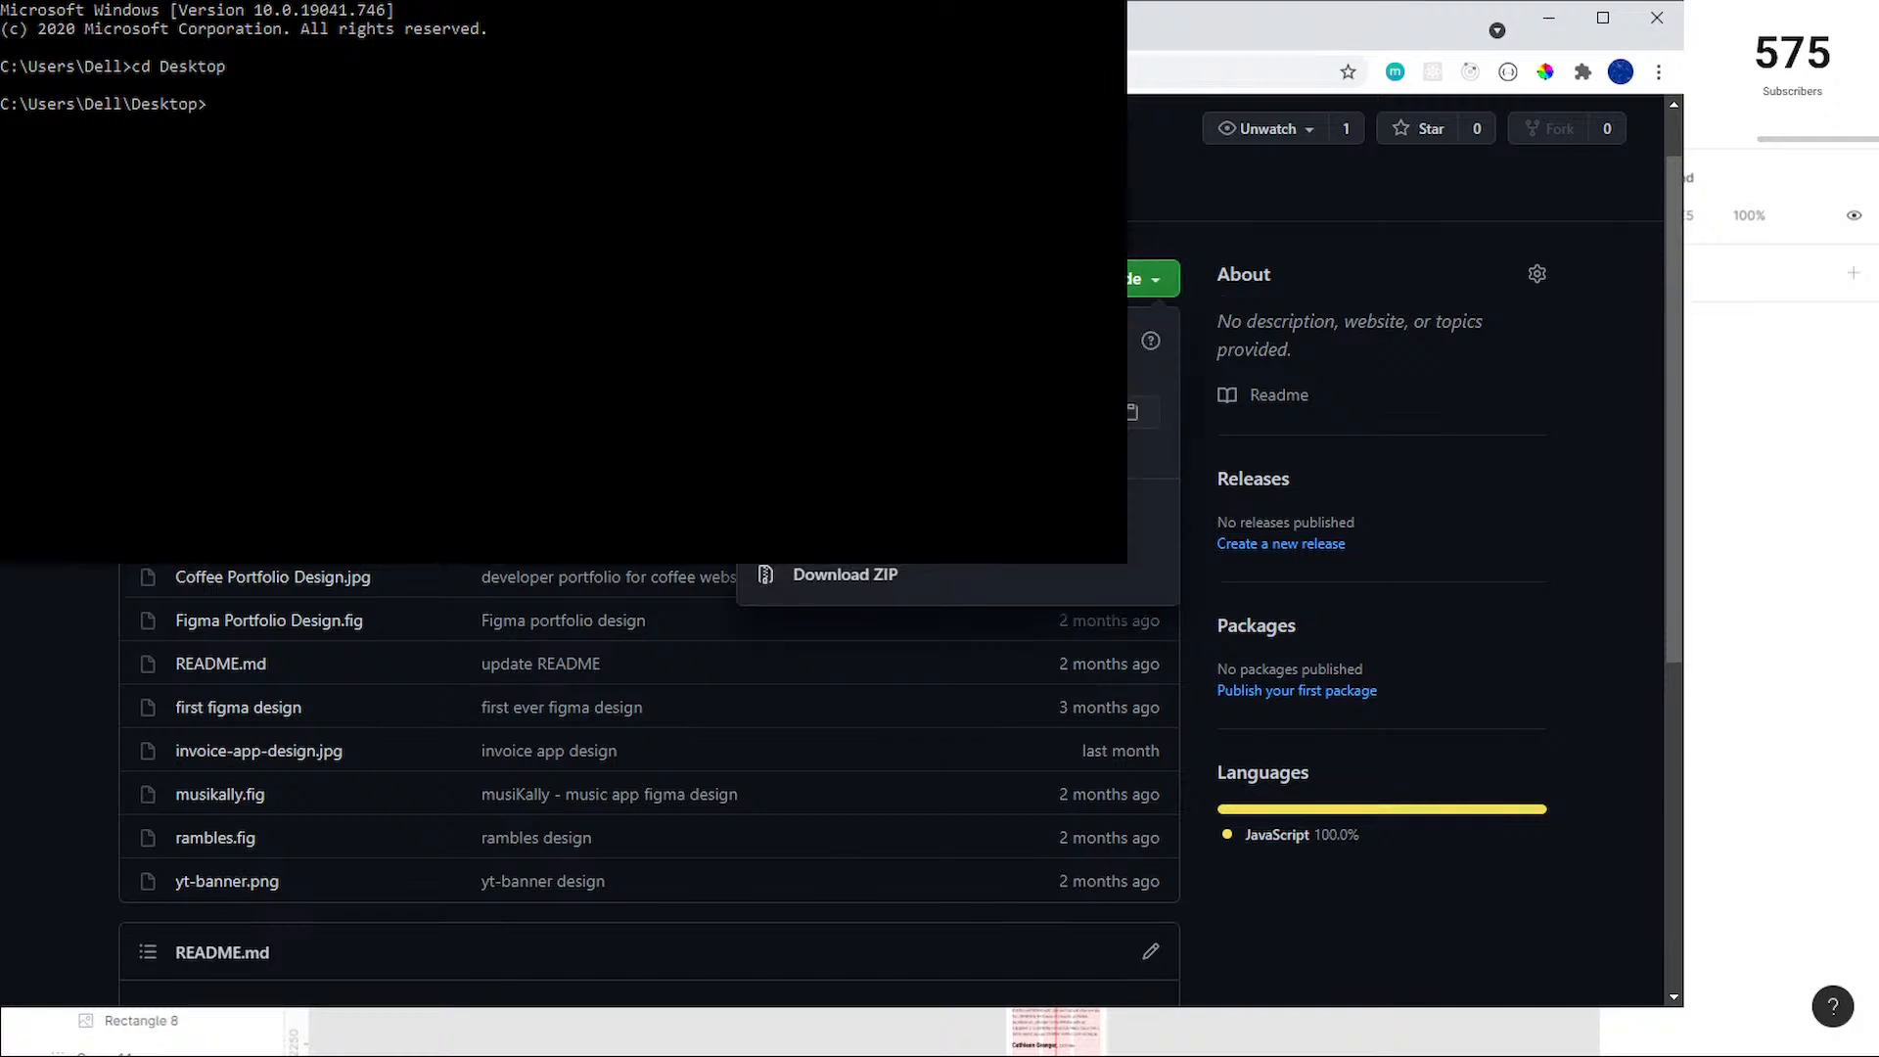
{"action": "left_click", "coordinate": [1135, 412]}
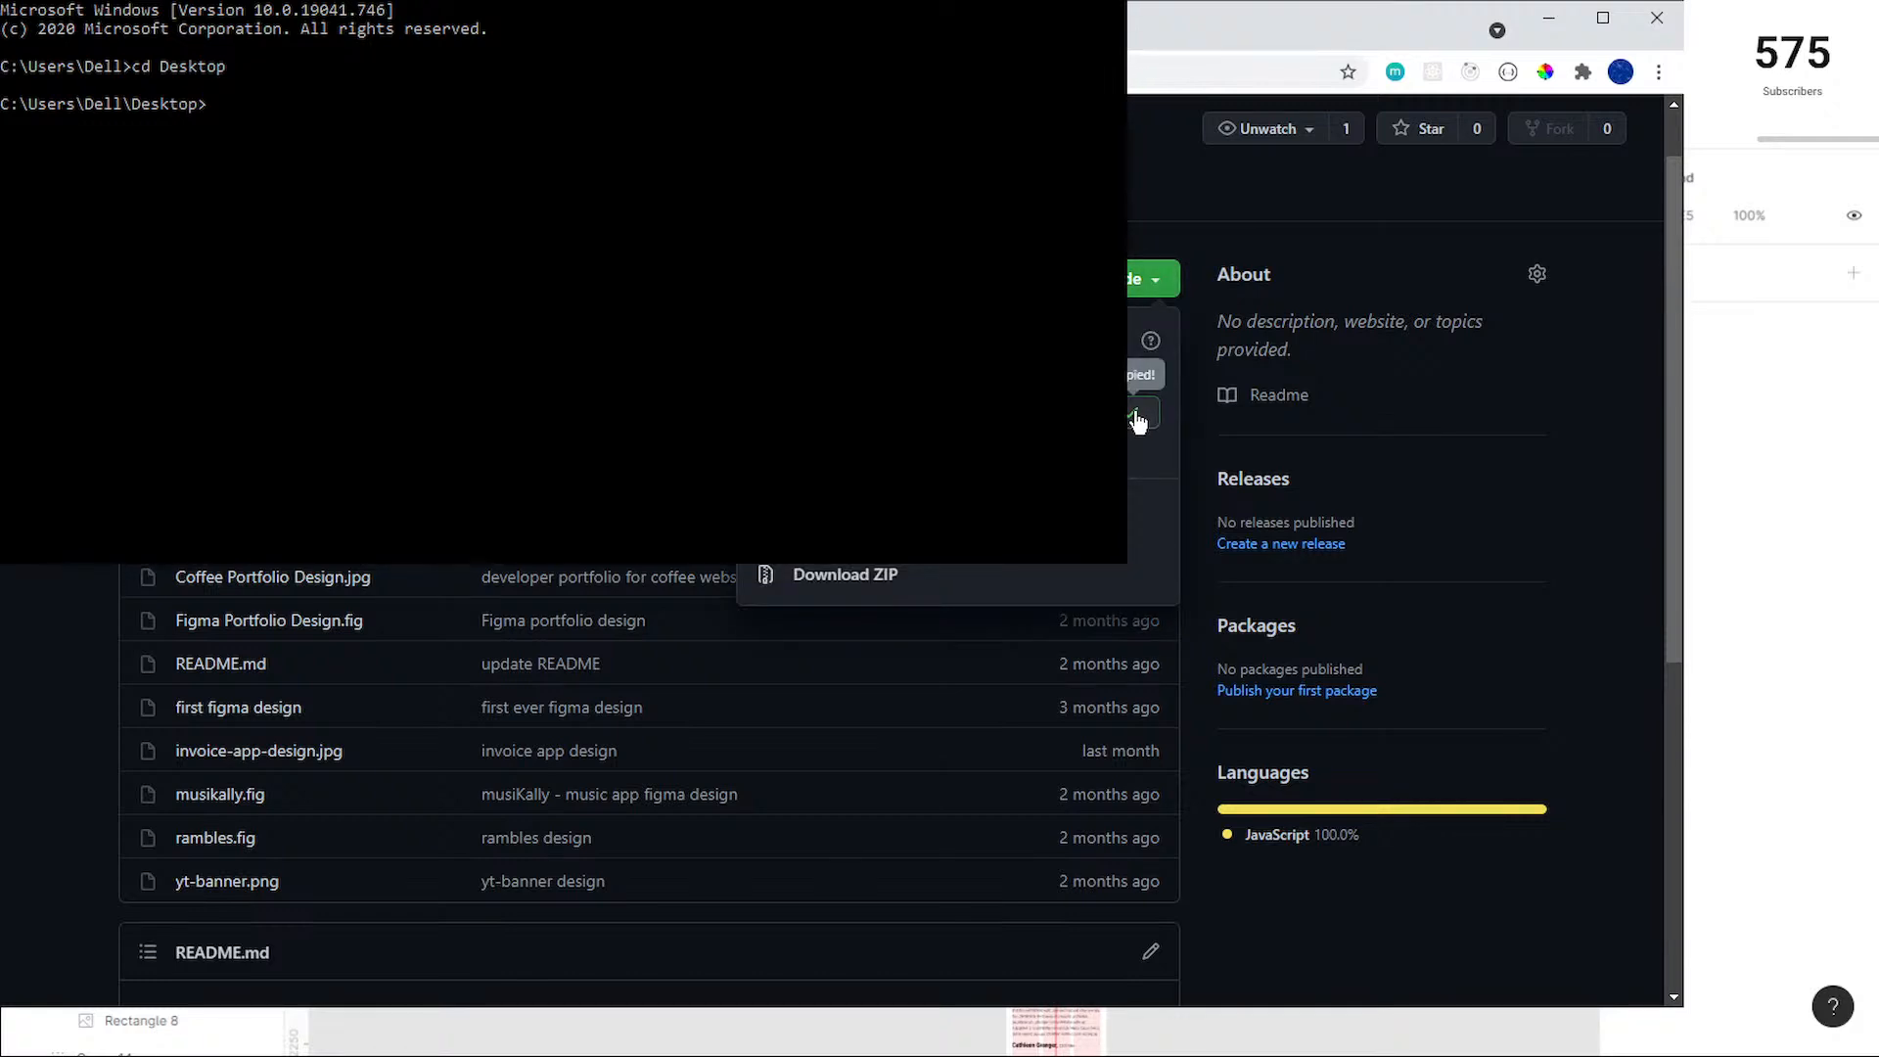
{"action": "left_click", "coordinate": [1316, 376]}
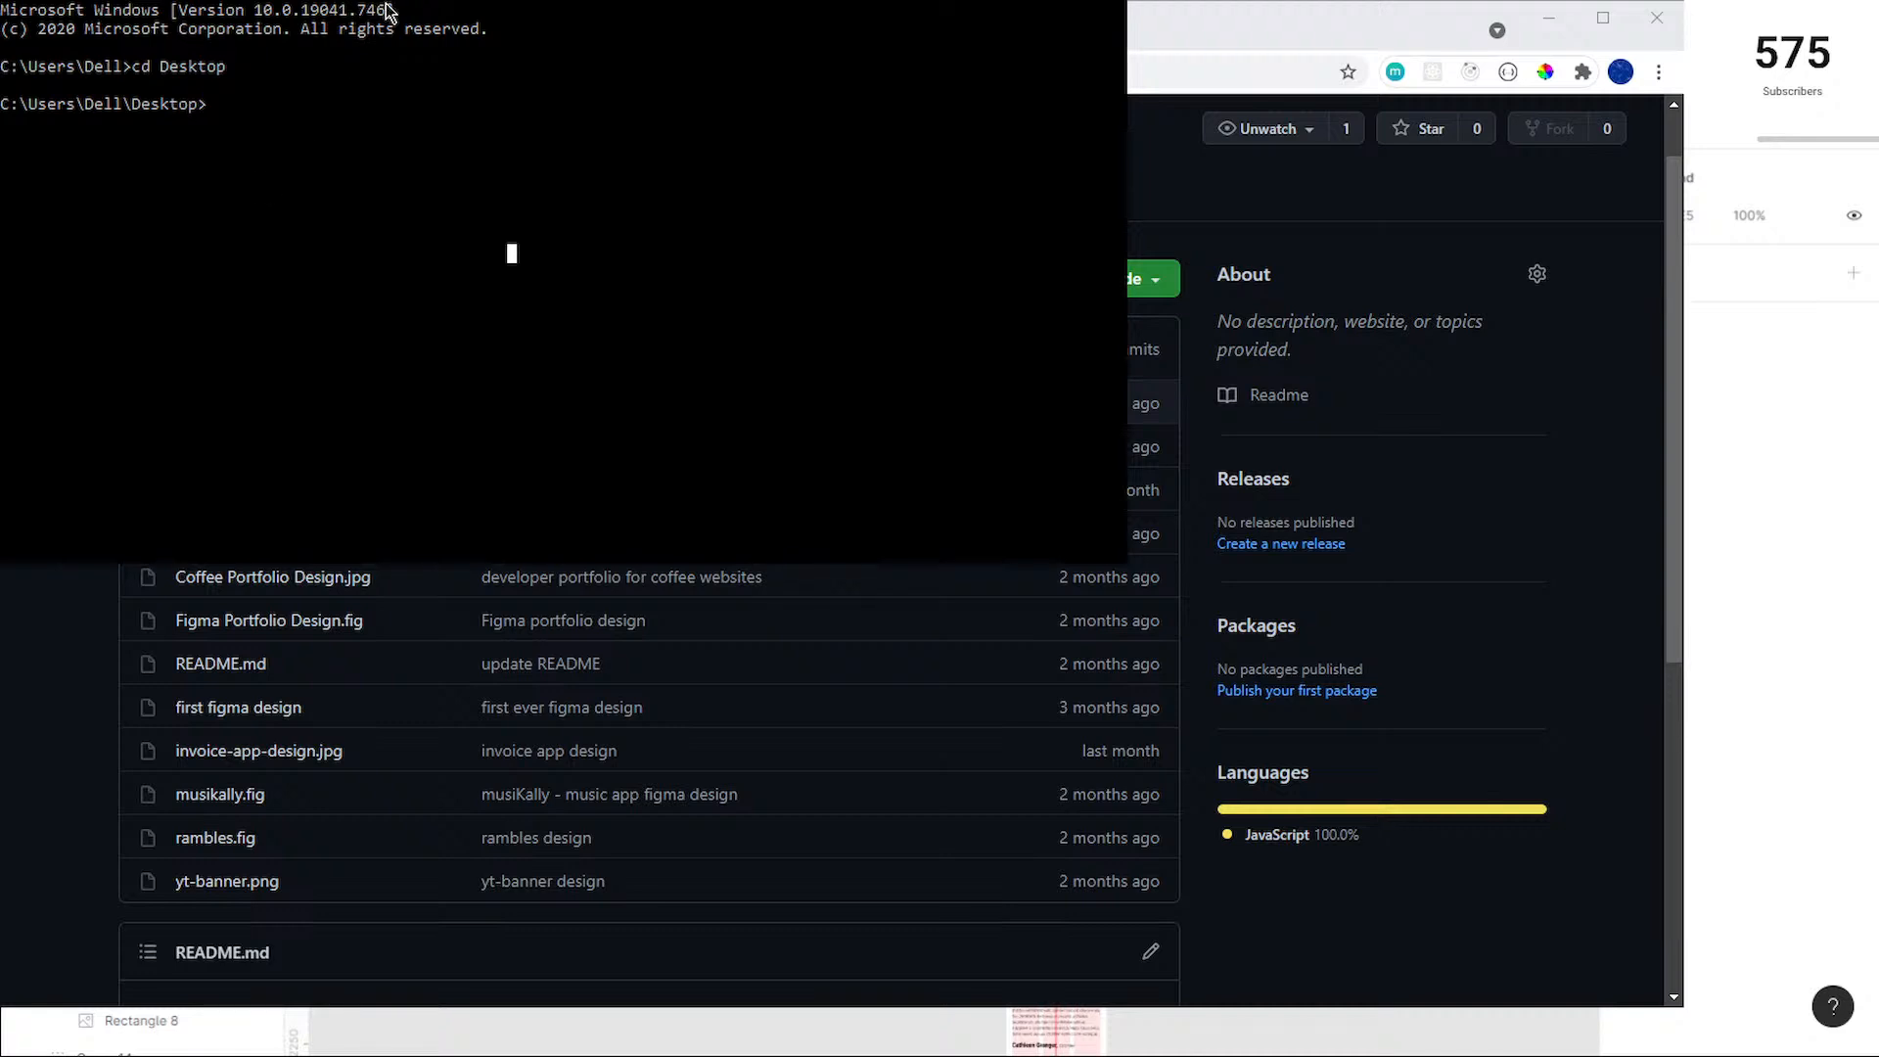
{"action": "type", "text": "git clone"}
{"action": "key", "text": "ctrl+v"}
{"action": "key", "text": "Return"}
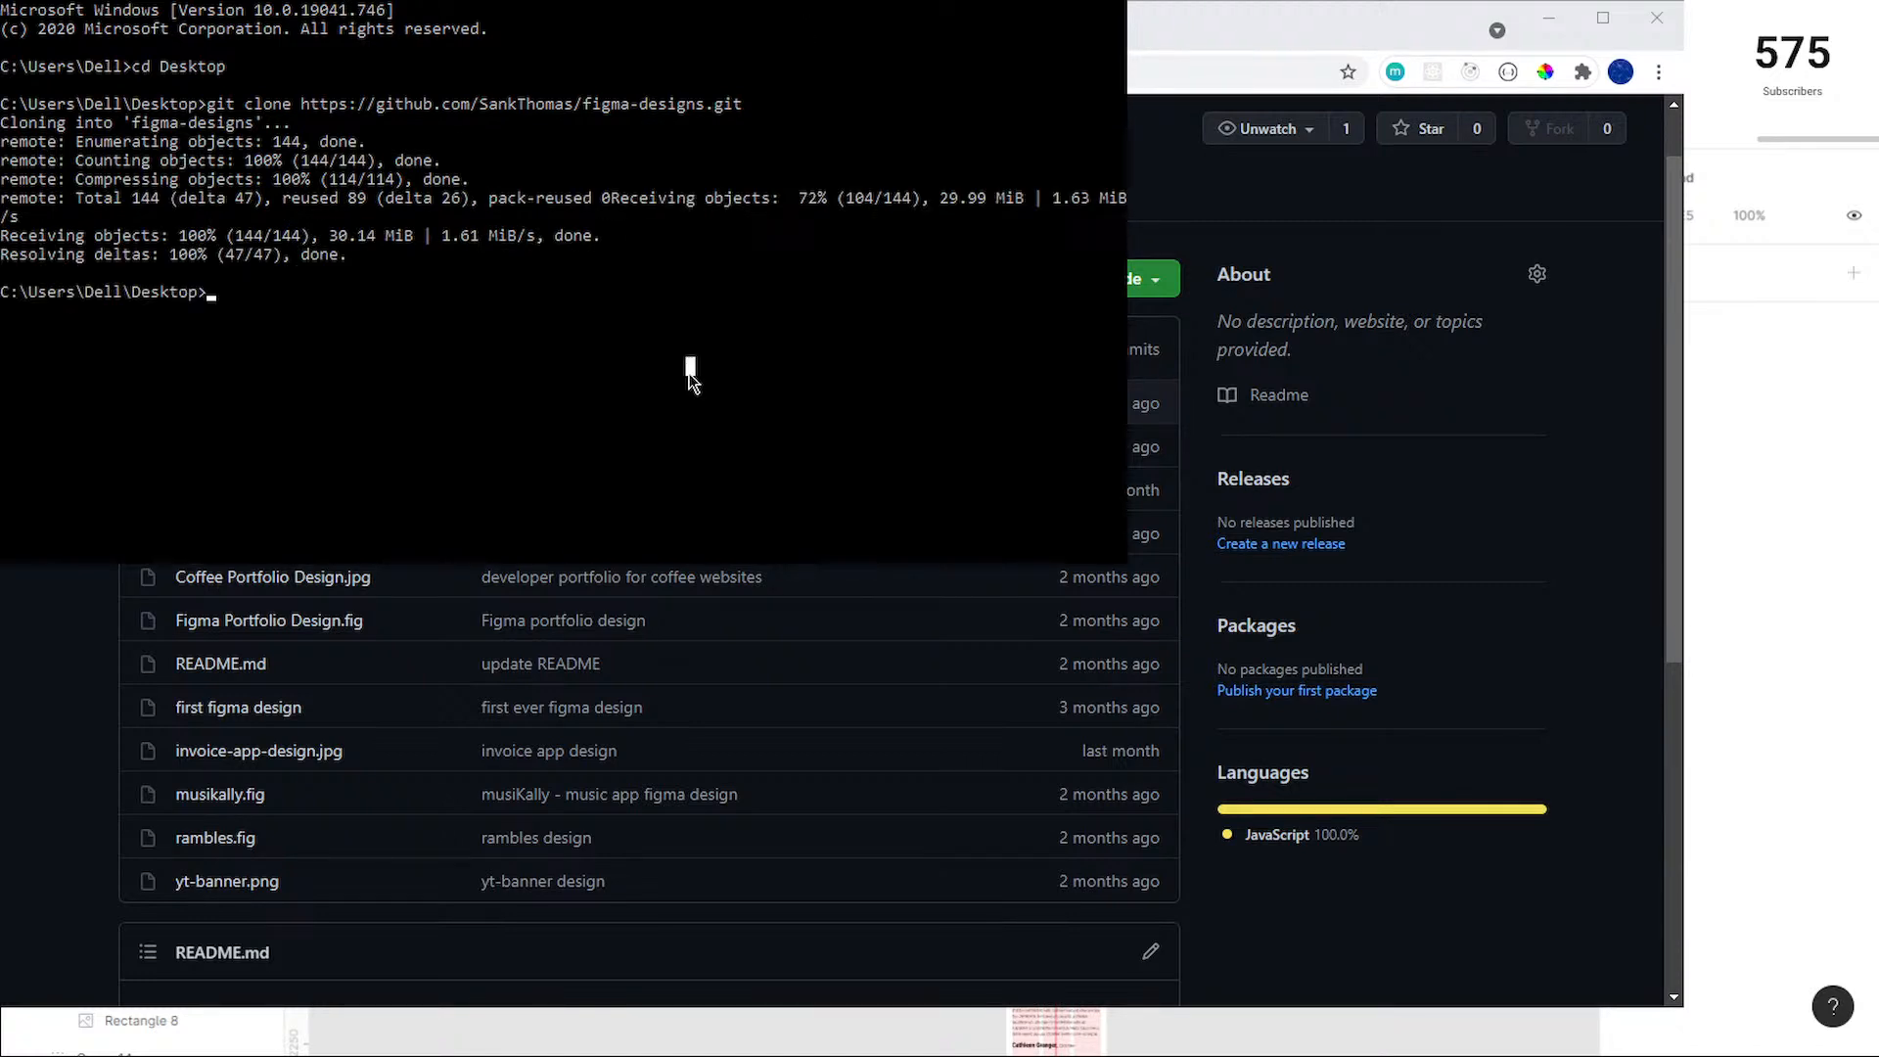
Step: Launch the cloned folder in Visual Studio Code with "code figma-designs" and close the Command Prompt
{"action": "type", "text": "code figma-designs"}
{"action": "key", "text": "Return"}
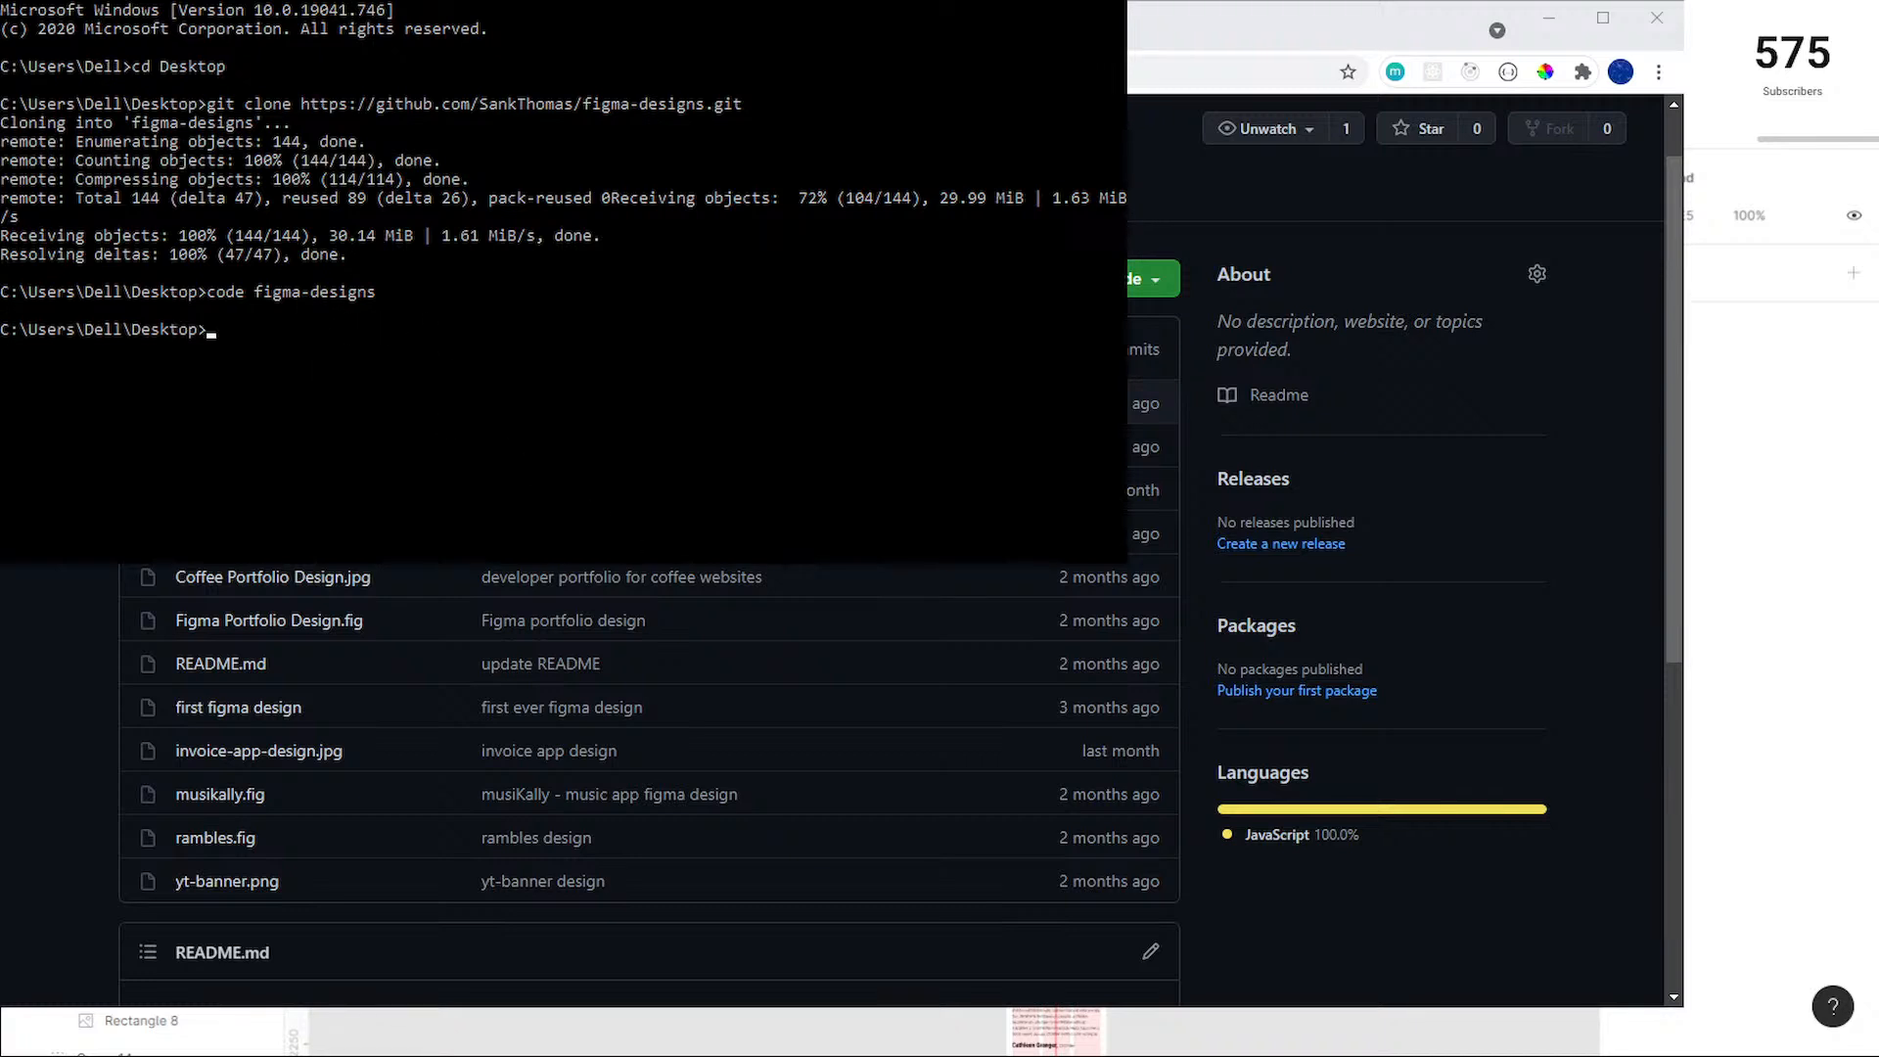
{"action": "key", "text": "alt+F4"}
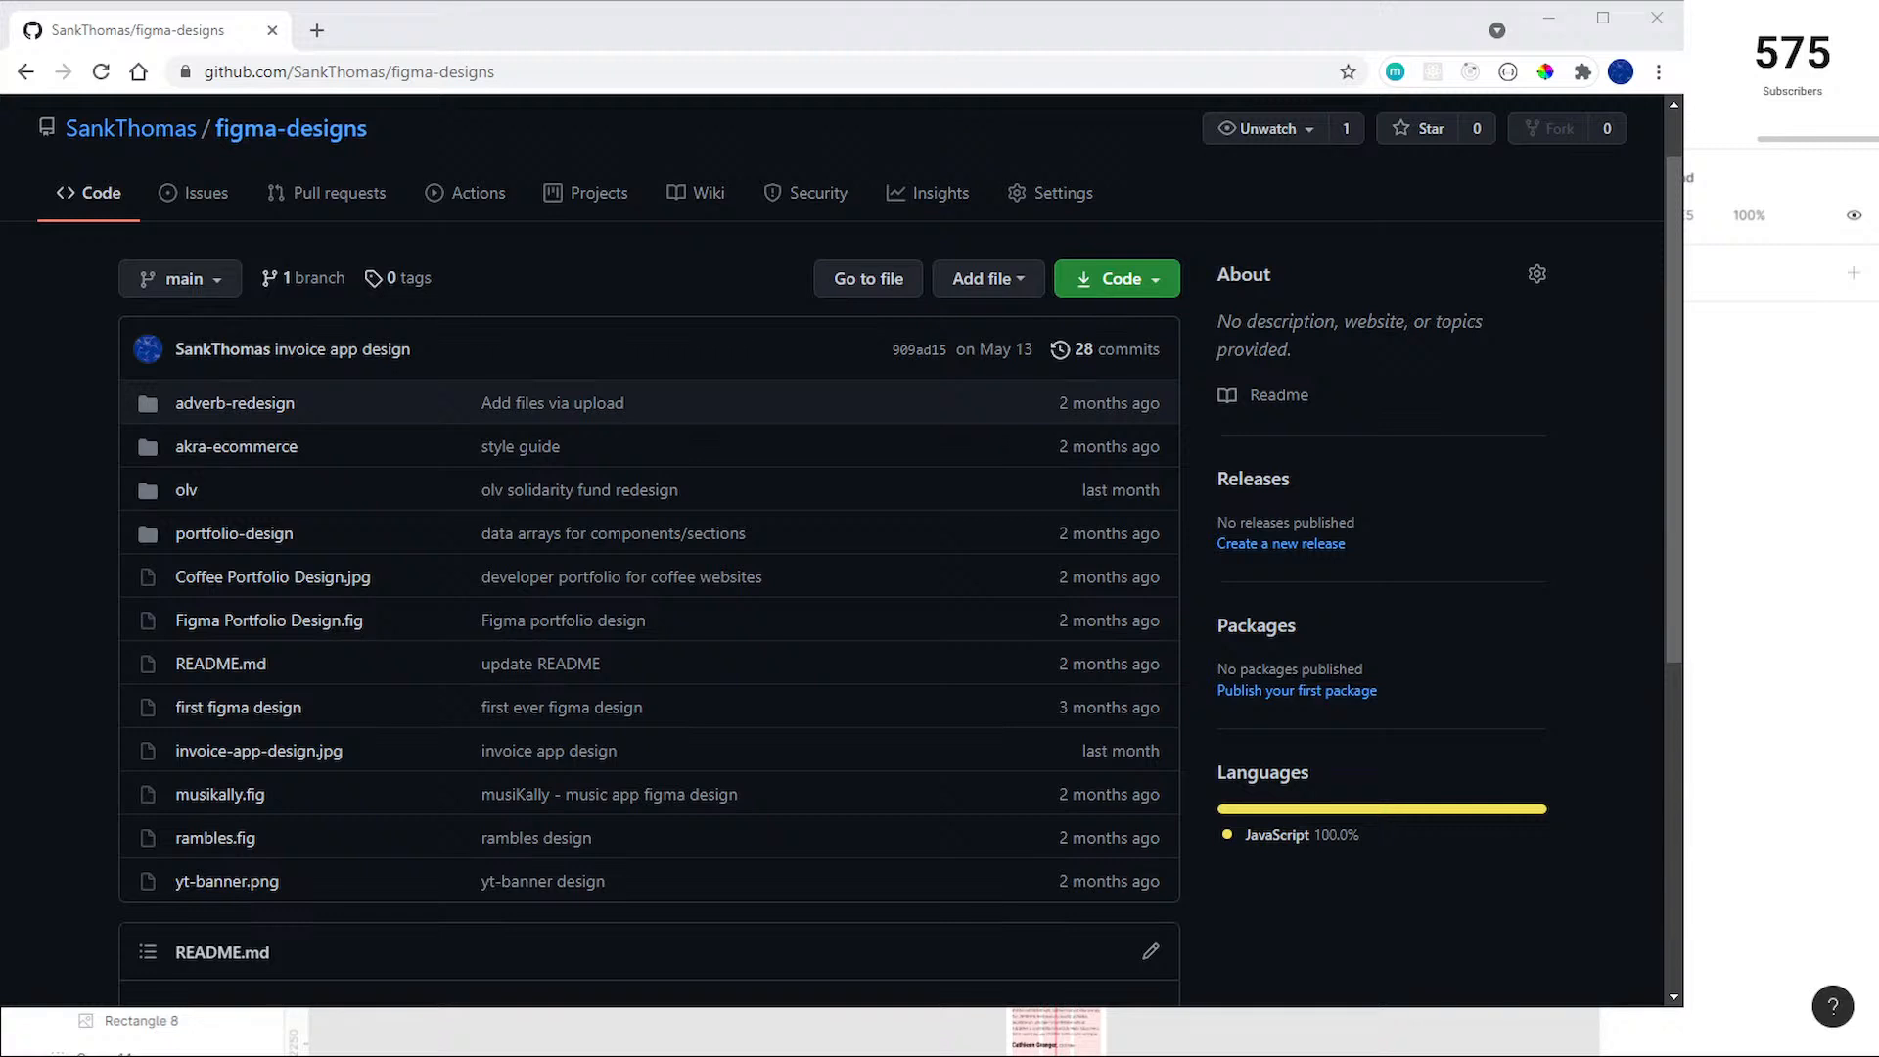
Step: Switch to Figma and look through the layers of the Desktop - 1 and iPhone 11 Pro / X - 1 frames
{"action": "key", "text": "alt+Tab"}
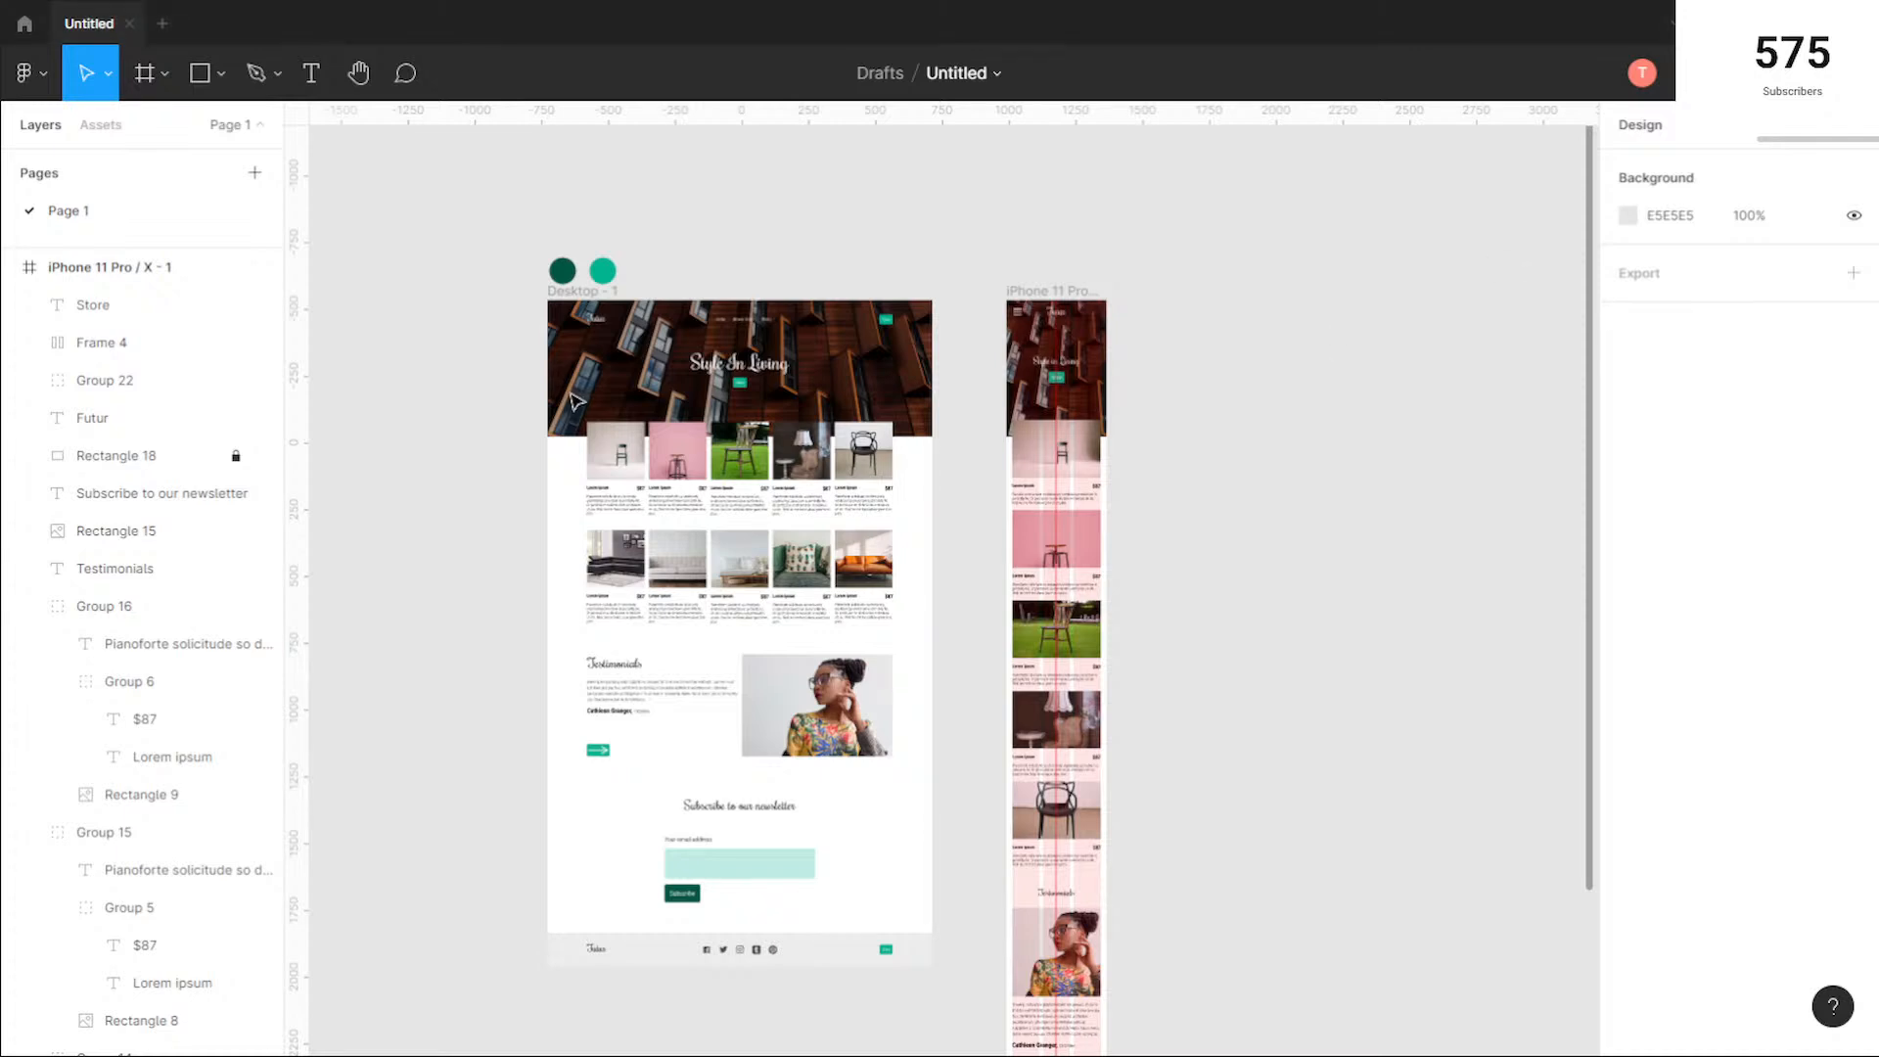
{"action": "left_click", "coordinate": [589, 296]}
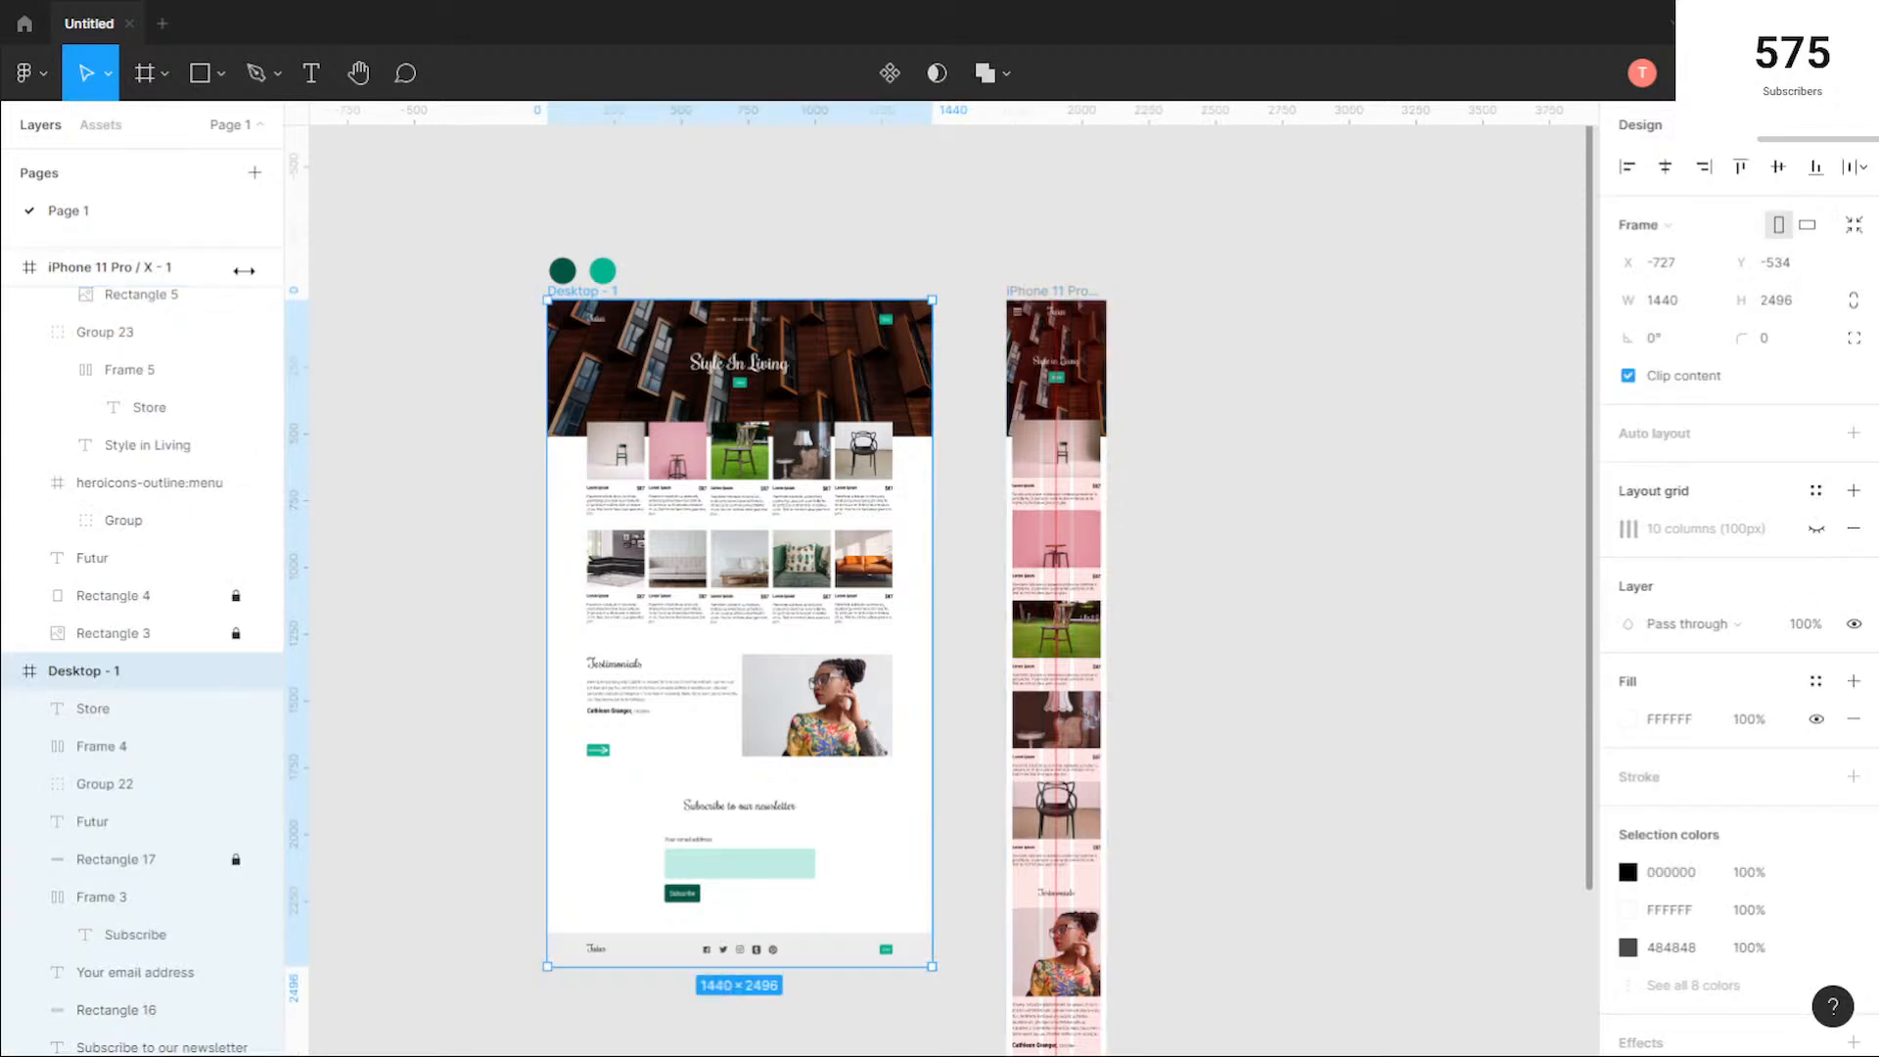
{"action": "scroll", "coordinate": [168, 346], "scroll_direction": "up", "scroll_amount": 1}
{"action": "scroll", "coordinate": [166, 352], "scroll_direction": "up", "scroll_amount": 5}
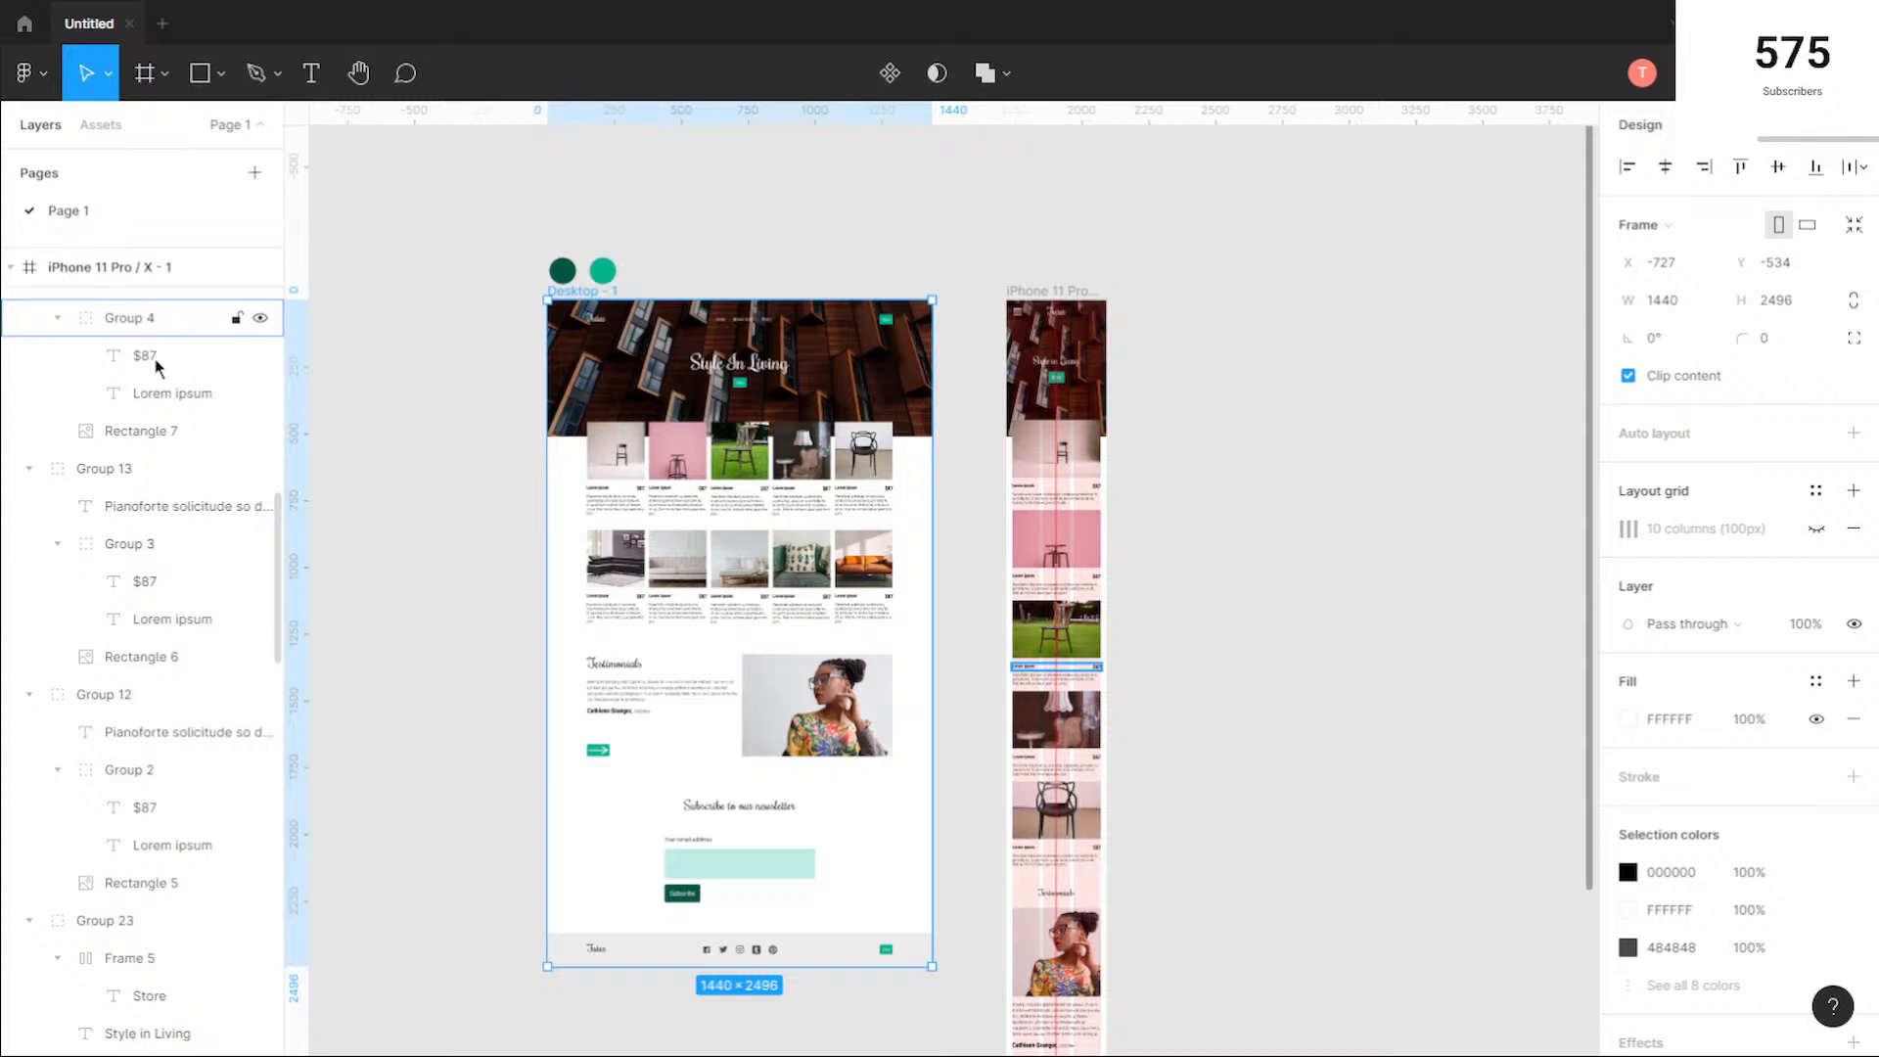
{"action": "scroll", "coordinate": [157, 367], "scroll_direction": "up", "scroll_amount": 3}
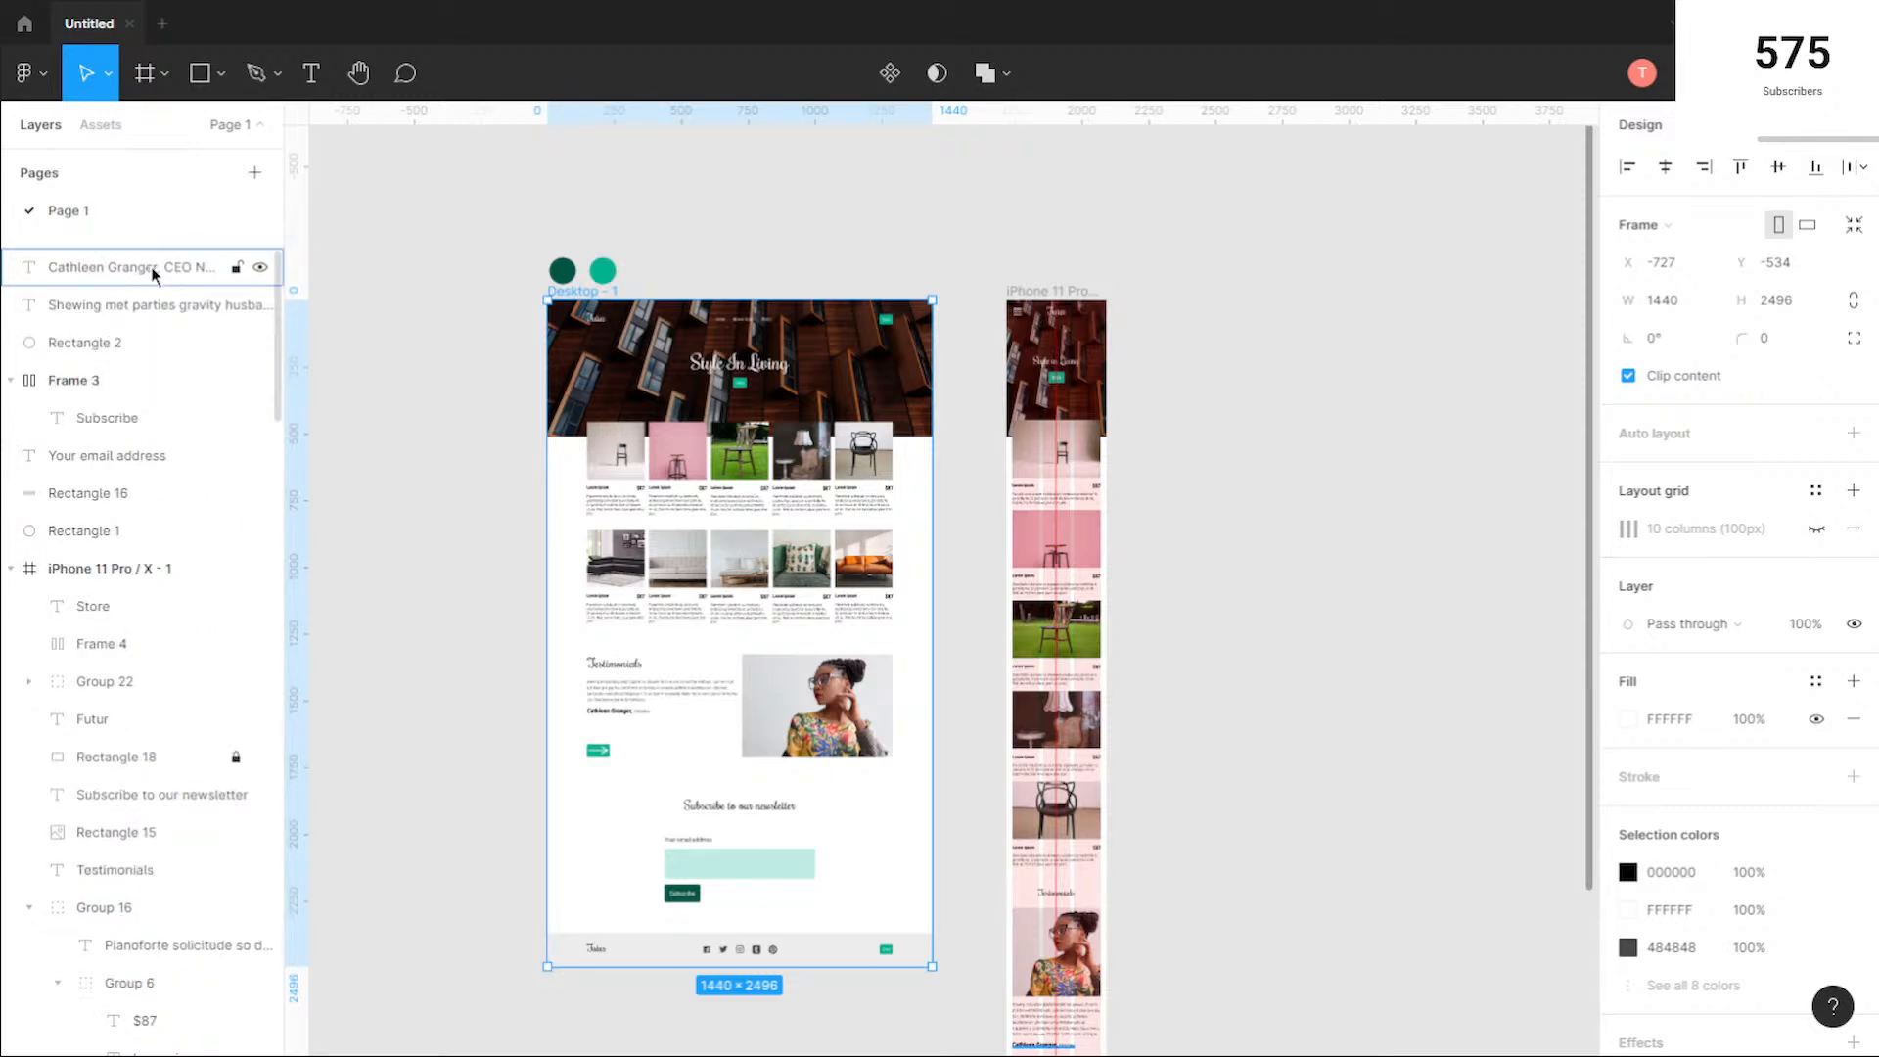
{"action": "left_click", "coordinate": [153, 273]}
{"action": "left_click", "coordinate": [1419, 419]}
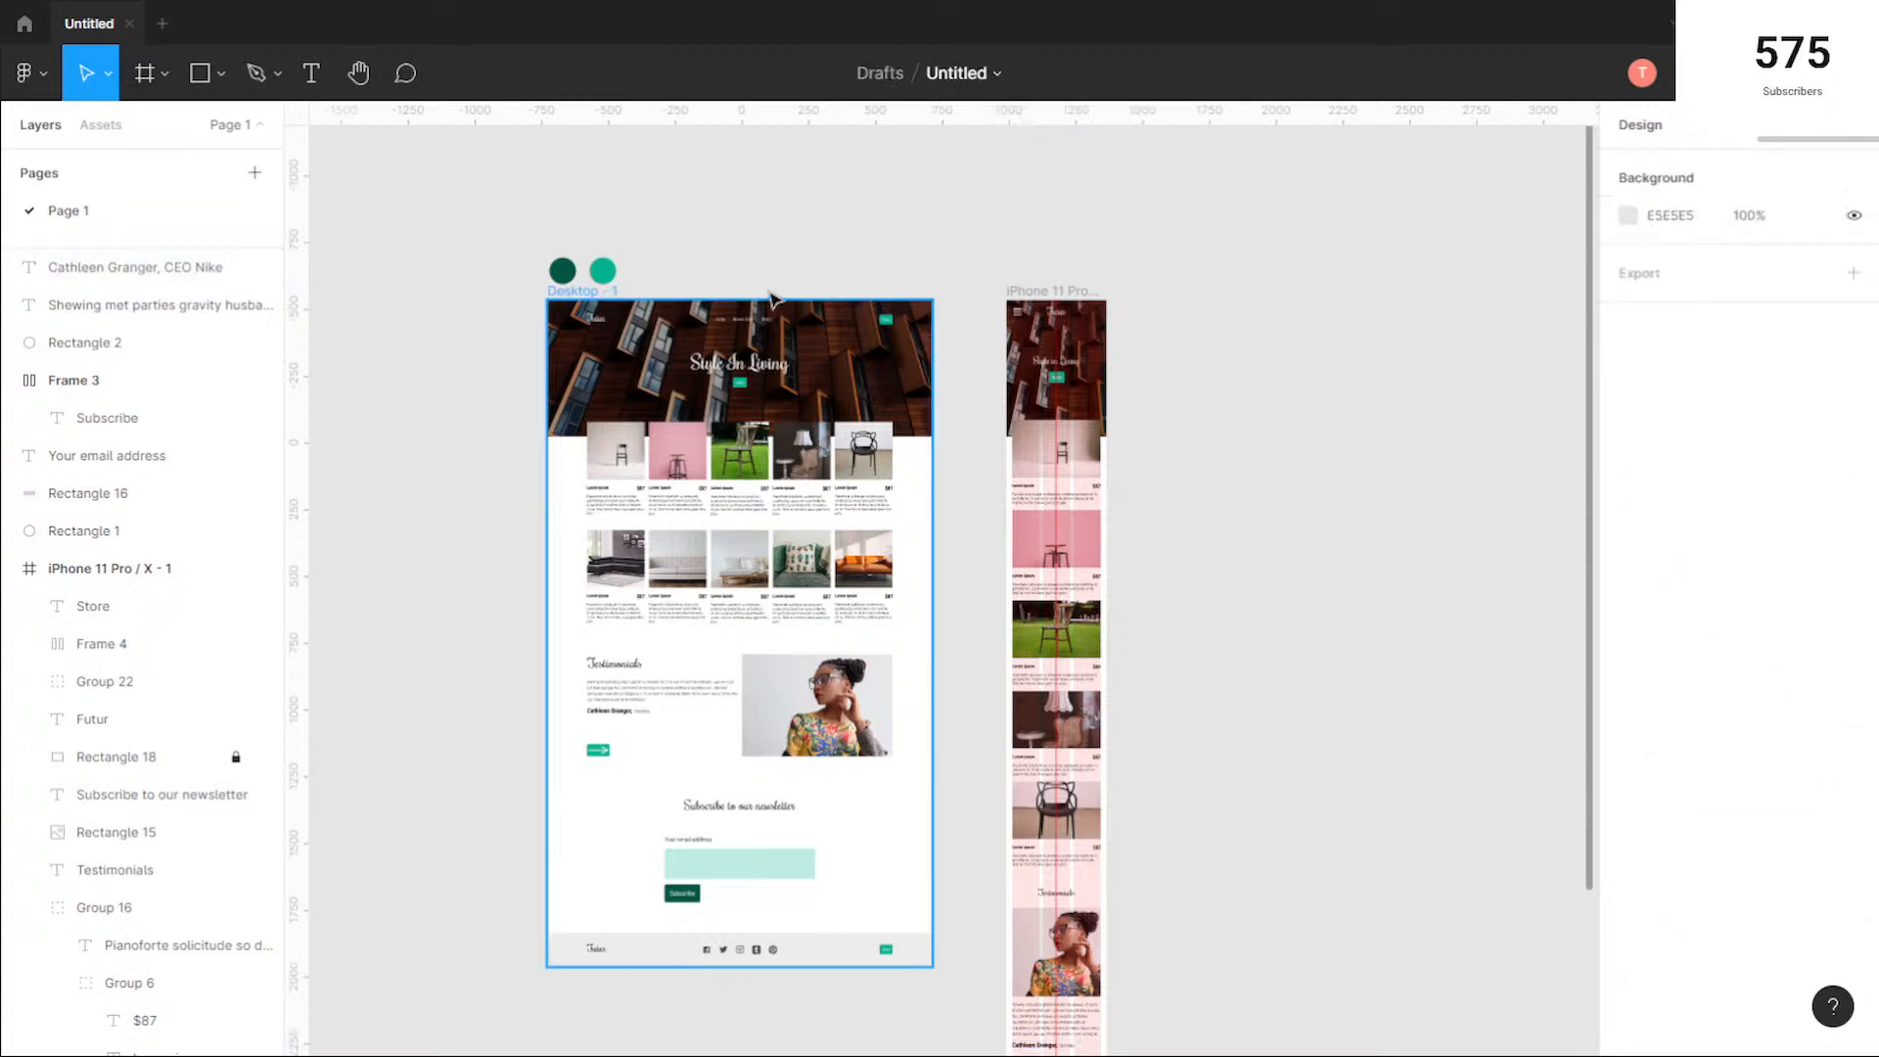
{"action": "left_click", "coordinate": [584, 289]}
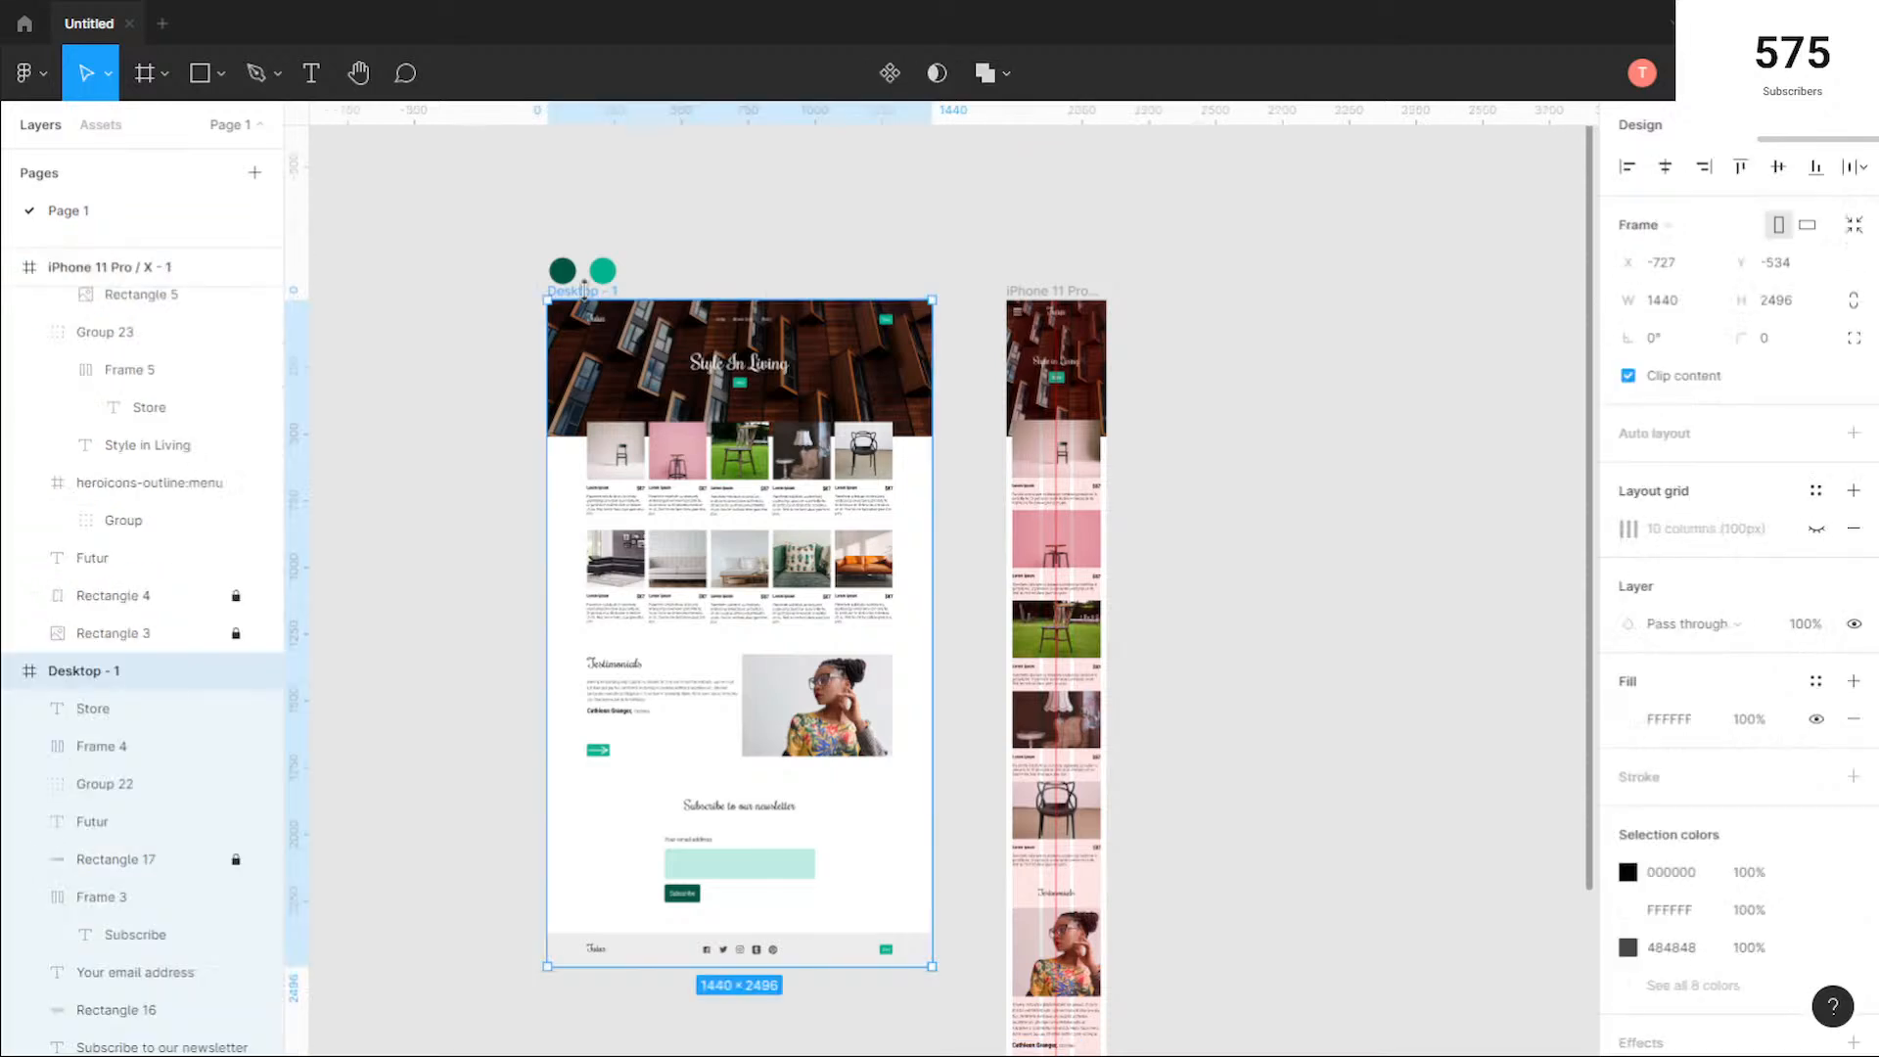
{"action": "left_click_drag", "start_coordinate": [584, 290], "coordinate": [584, 307]}
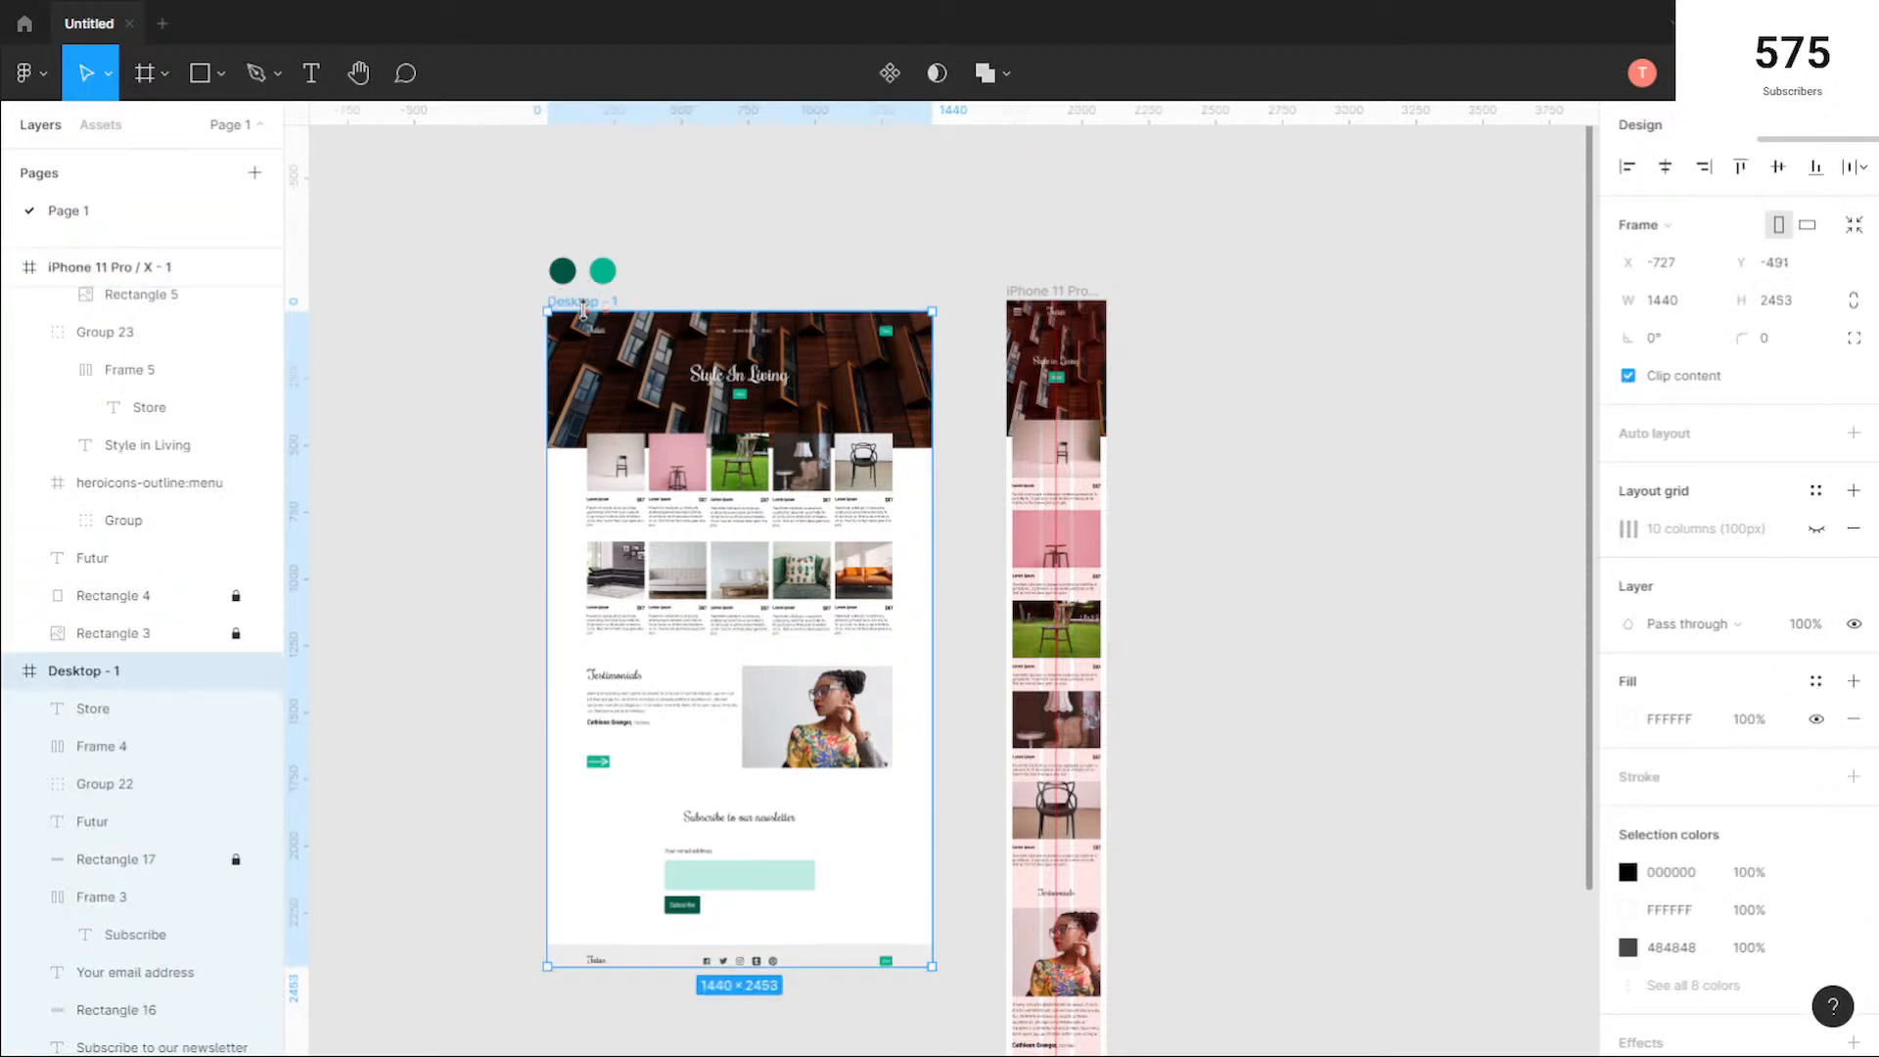
{"action": "key", "text": "ctrl+z"}
Step: Move the two green colour circles higher above the Desktop - 1 frame and align the frame's top with the iPhone frame
{"action": "mouse_move", "coordinate": [576, 304]}
{"action": "left_mouse_down"}
{"action": "mouse_move", "coordinate": [590, 339]}
{"action": "mouse_move", "coordinate": [577, 323]}
{"action": "left_mouse_up"}
{"action": "left_click_drag", "start_coordinate": [508, 260], "coordinate": [597, 276]}
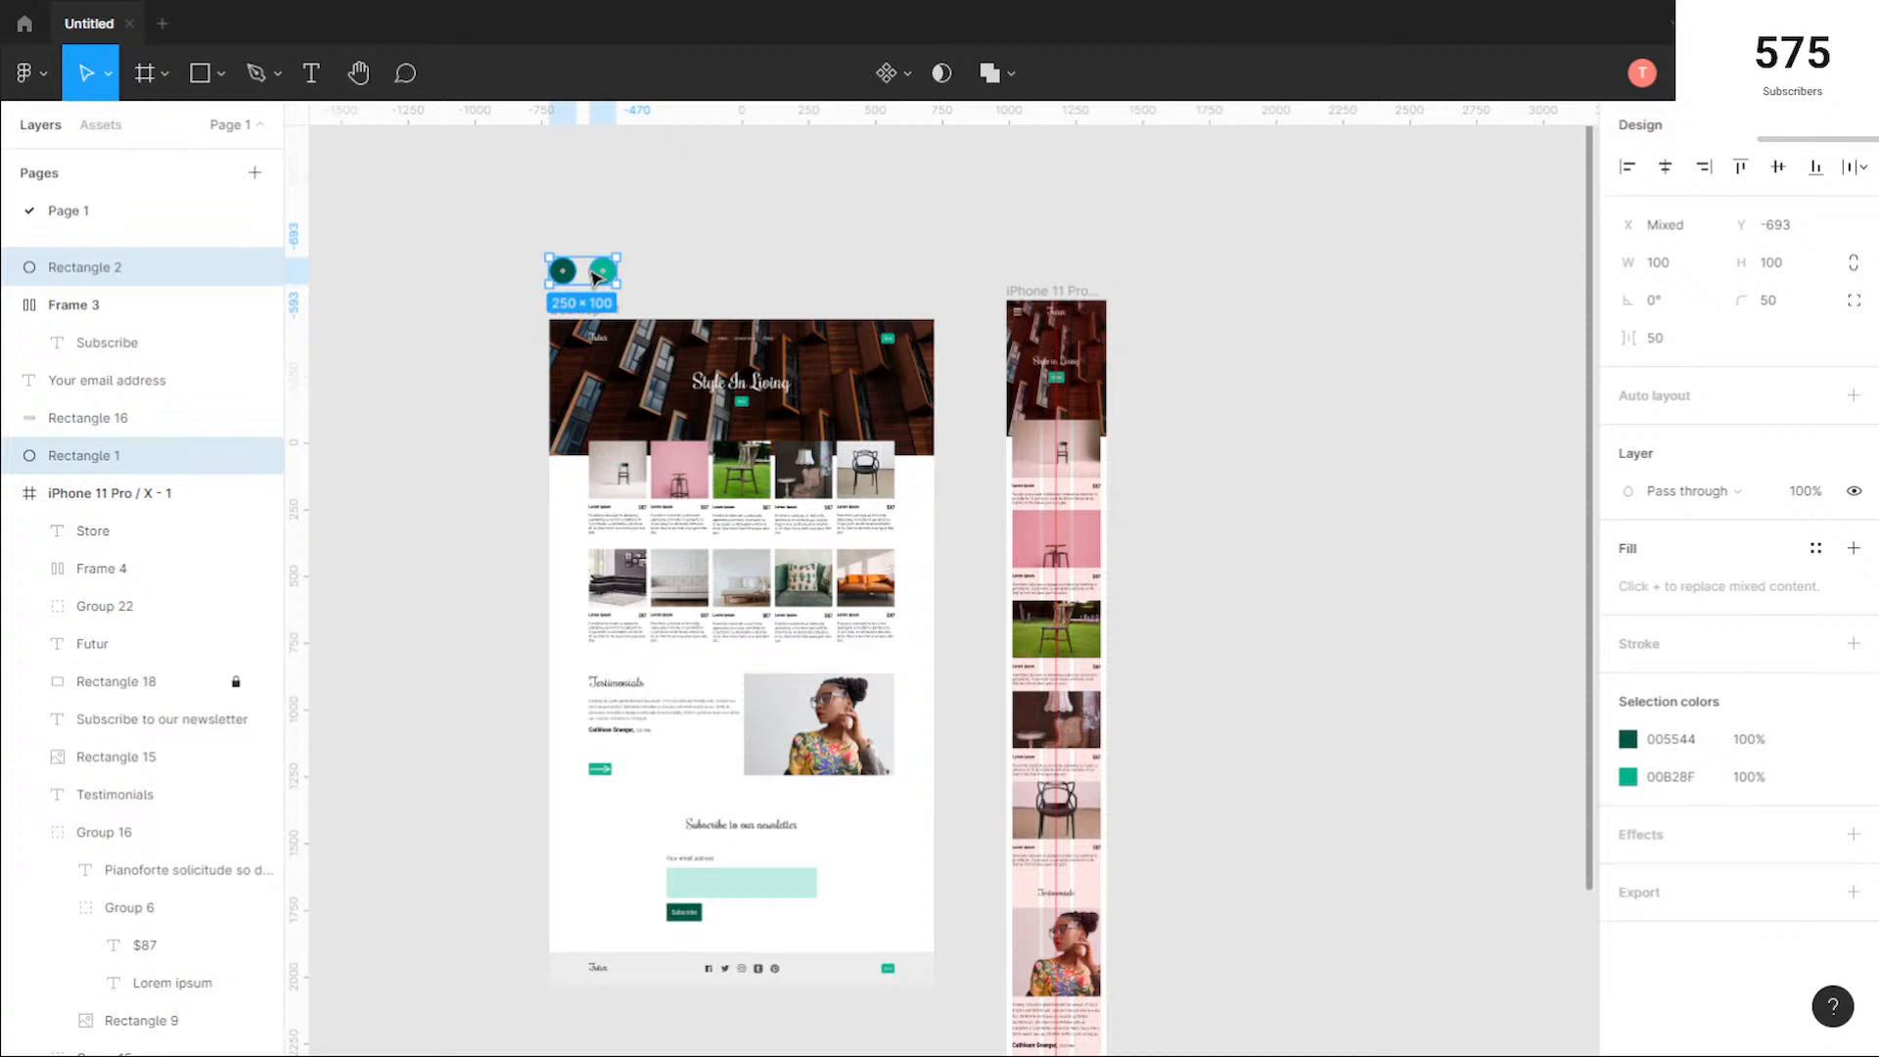
{"action": "left_click_drag", "start_coordinate": [592, 272], "coordinate": [591, 232]}
{"action": "left_click_drag", "start_coordinate": [587, 308], "coordinate": [587, 287]}
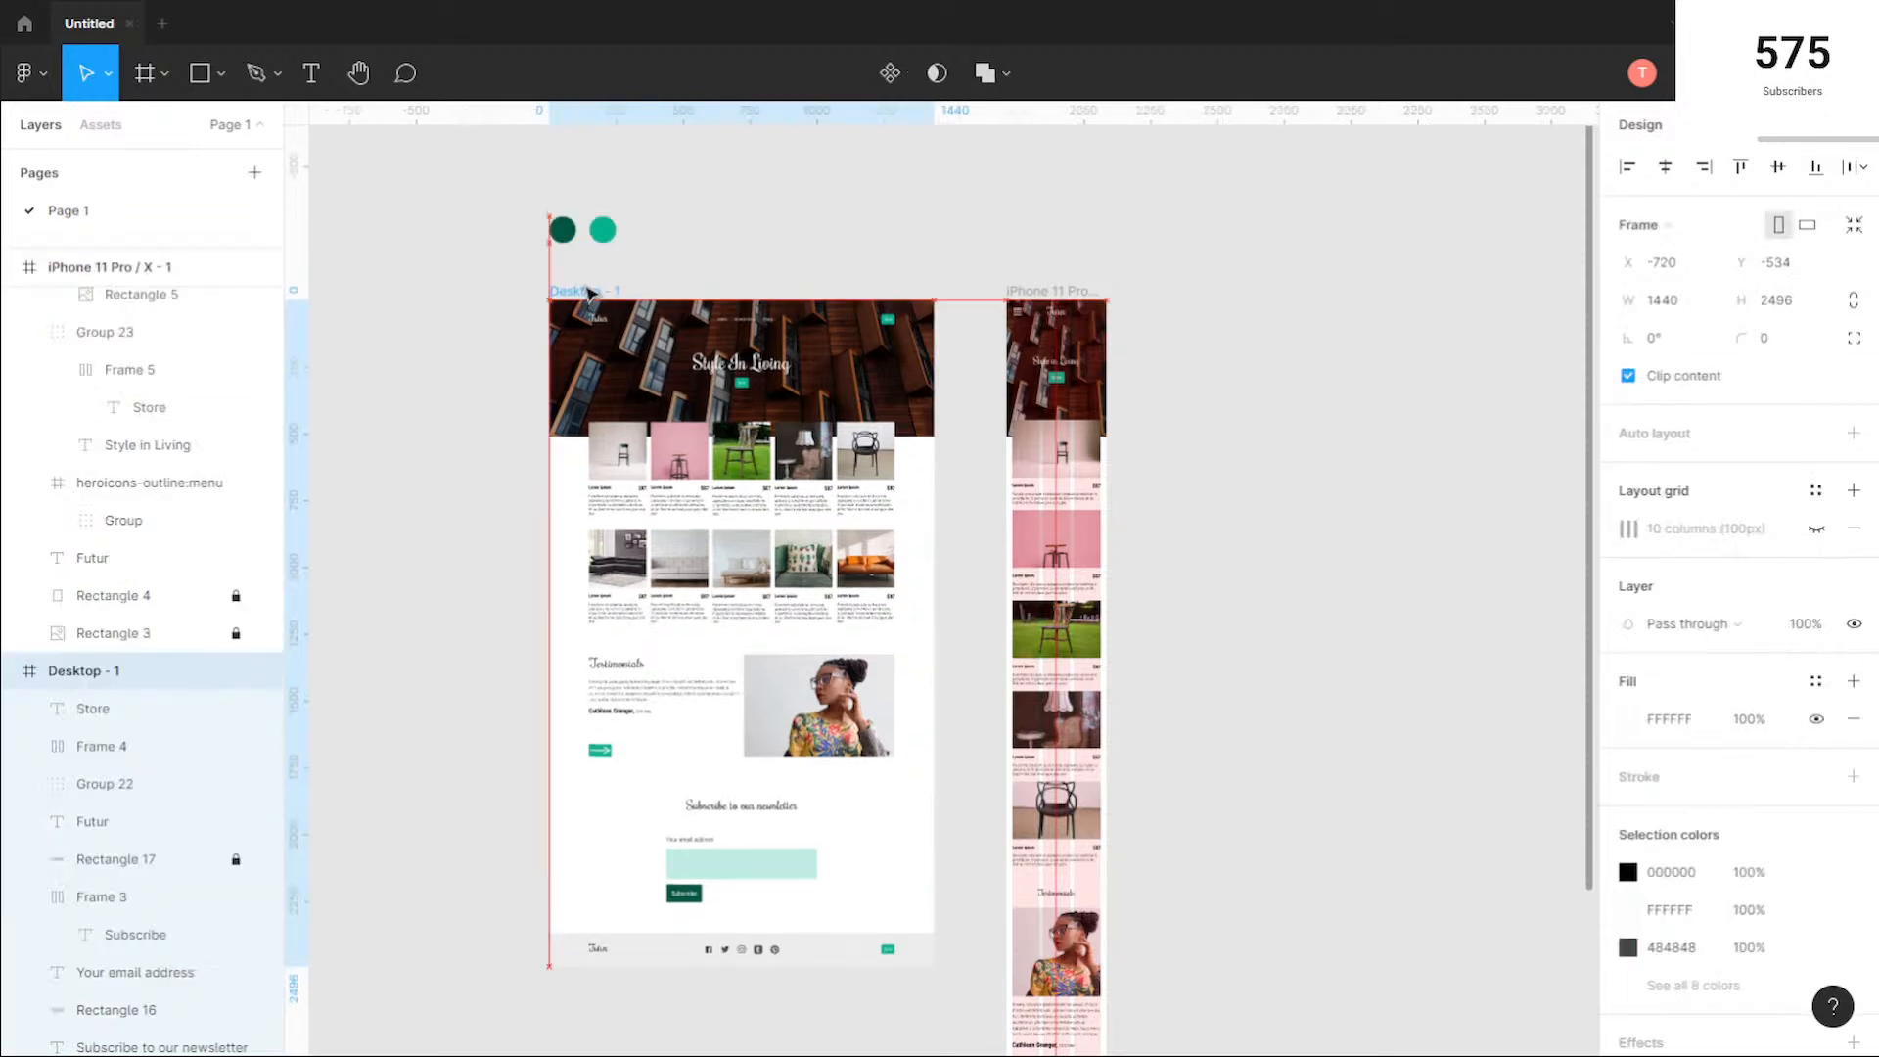
{"action": "left_click", "coordinate": [894, 260]}
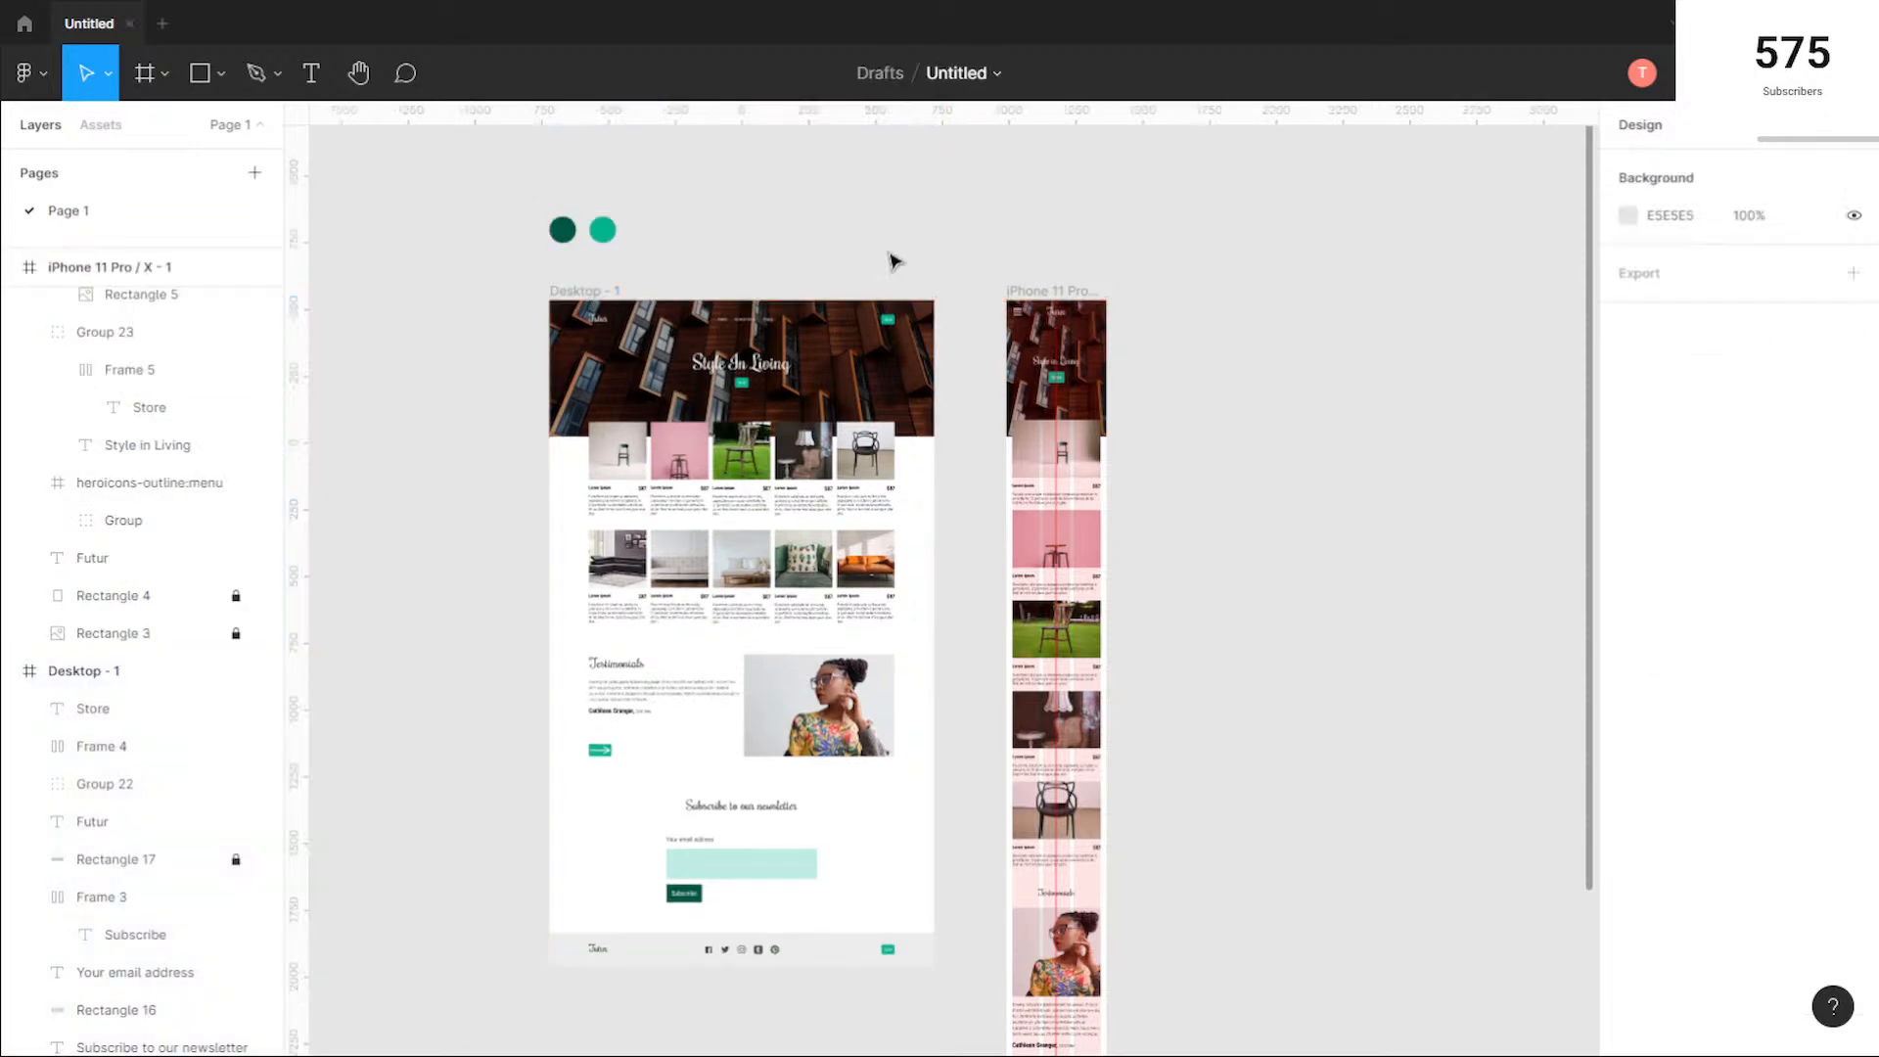
Step: Export the Desktop - 1 frame as Desktop-1440.jpg at 1x into the repository's futur-store folder
{"action": "left_click", "coordinate": [591, 298]}
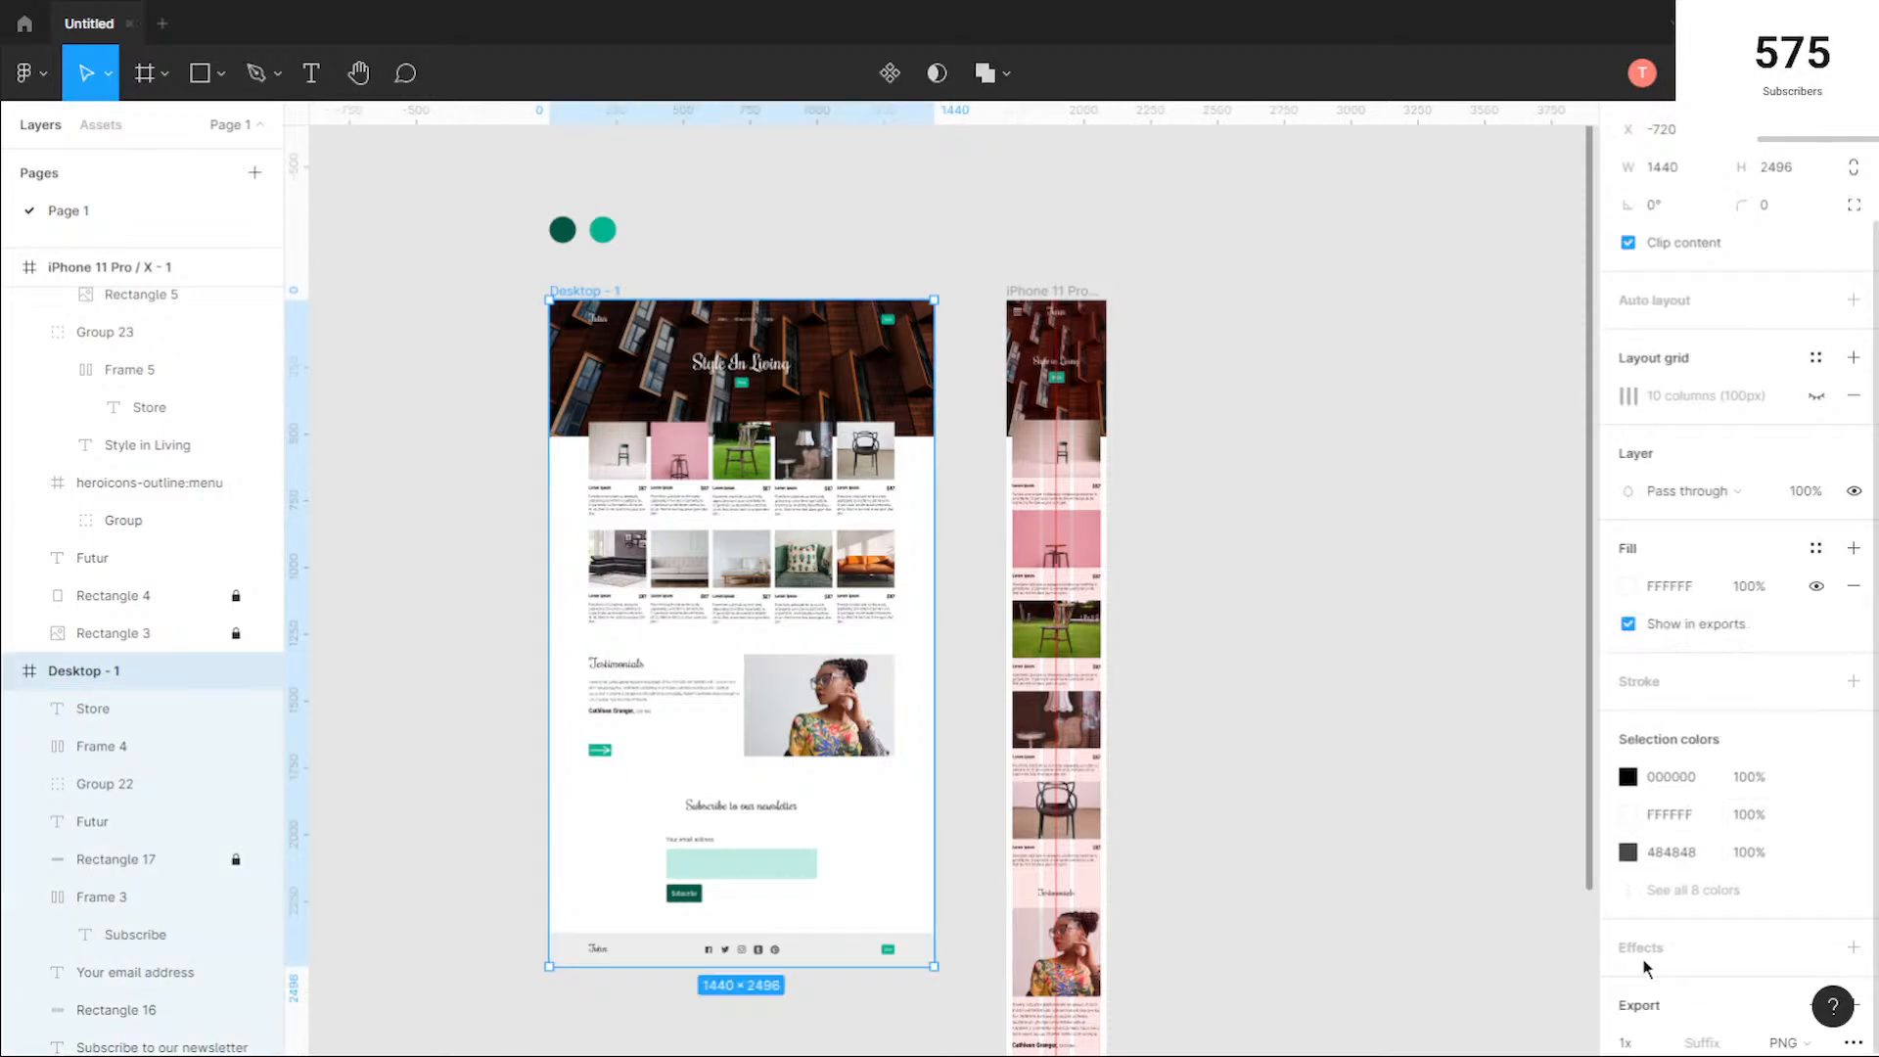
{"action": "scroll", "coordinate": [1645, 968], "scroll_direction": "down", "scroll_amount": 2}
{"action": "left_click", "coordinate": [1786, 874]}
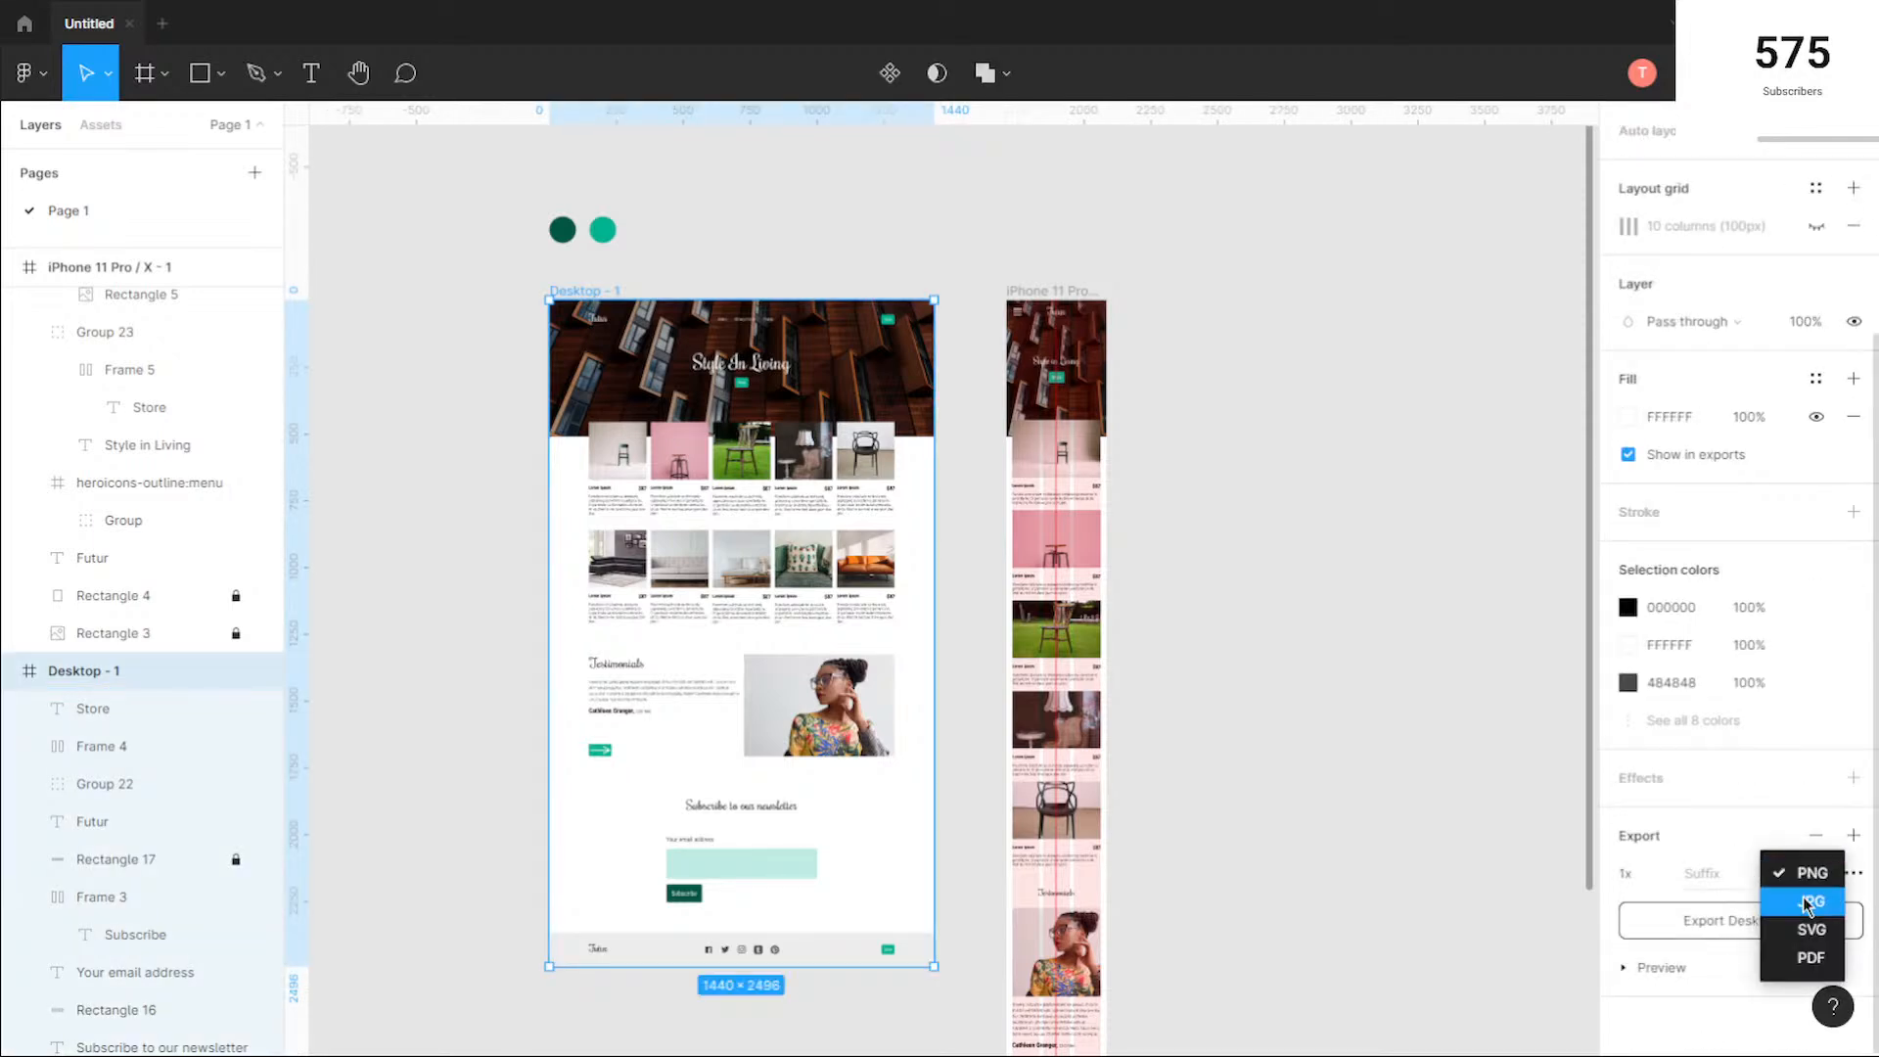
{"action": "left_click", "coordinate": [1803, 899]}
{"action": "left_click", "coordinate": [1765, 922]}
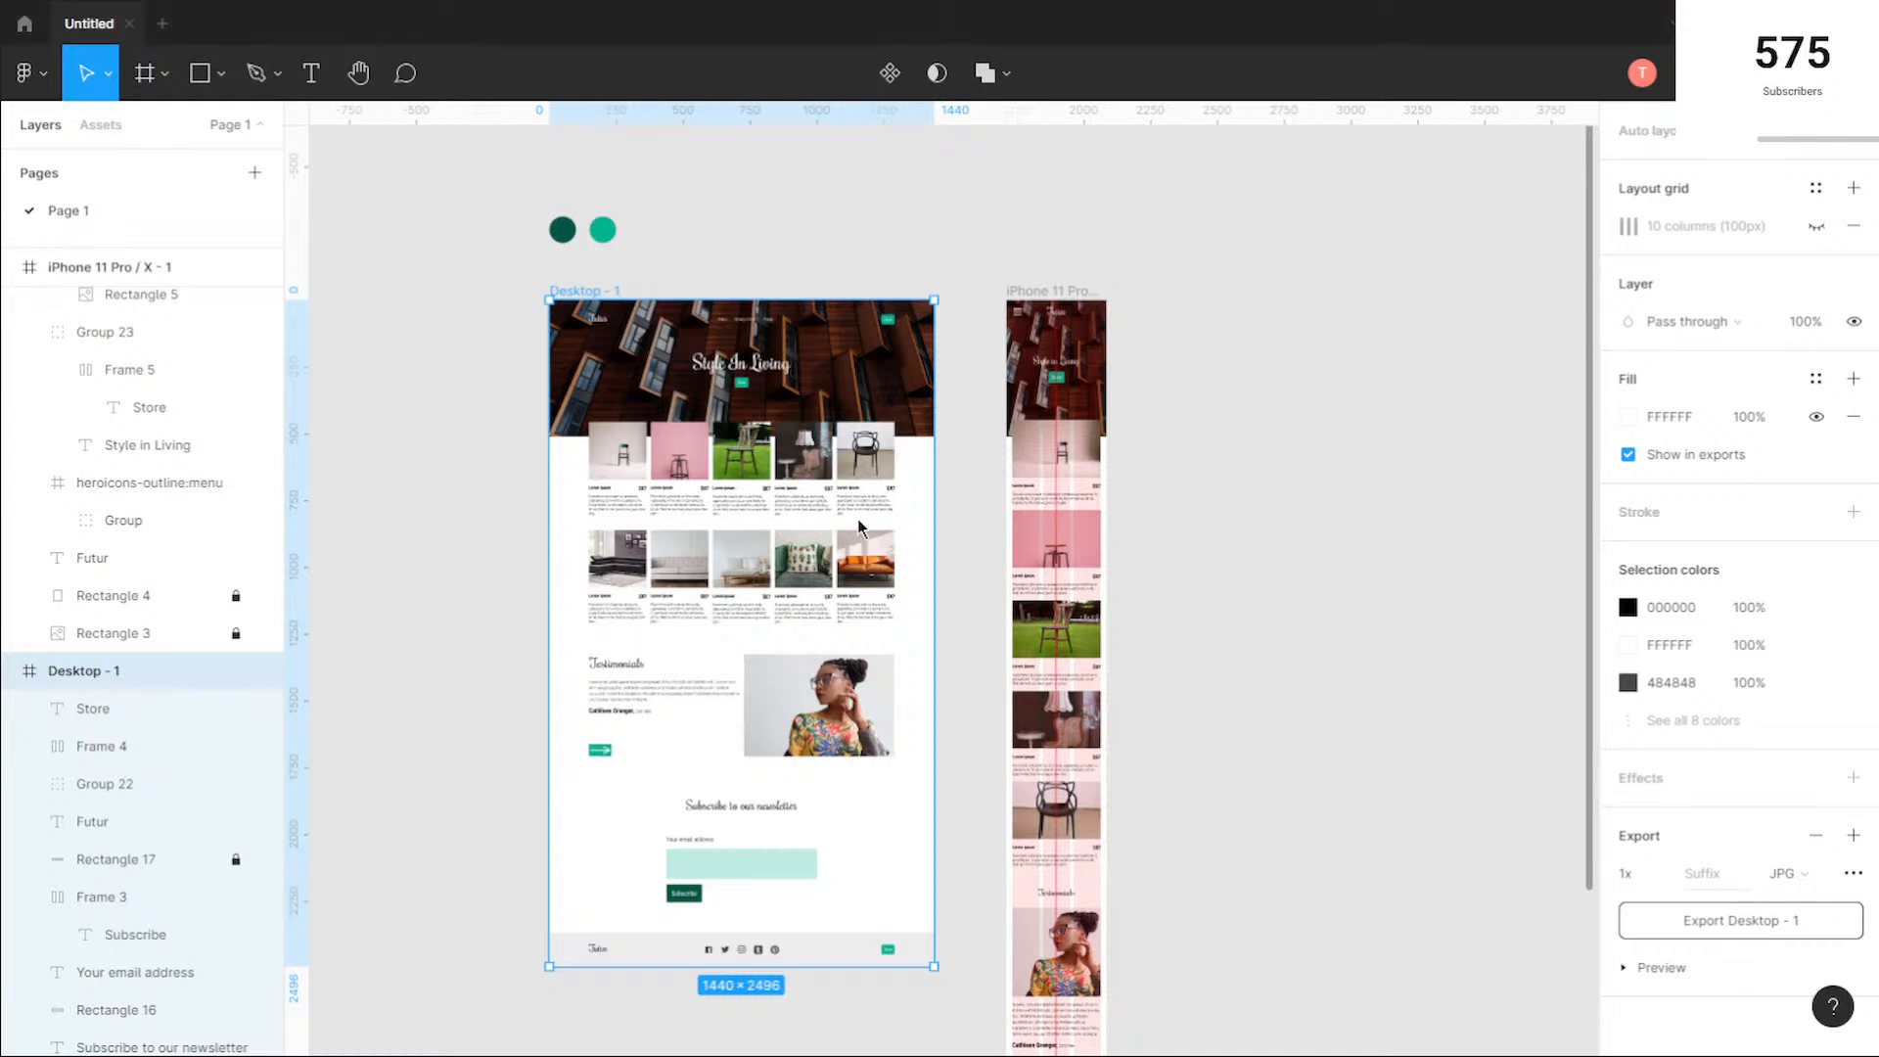
{"action": "left_click", "coordinate": [1751, 930]}
Step: Export the iPhone 11 Pro / X - 1 frame as iPhone-375.jpg at 1x into the futur-store folder
{"action": "left_click", "coordinate": [1033, 292]}
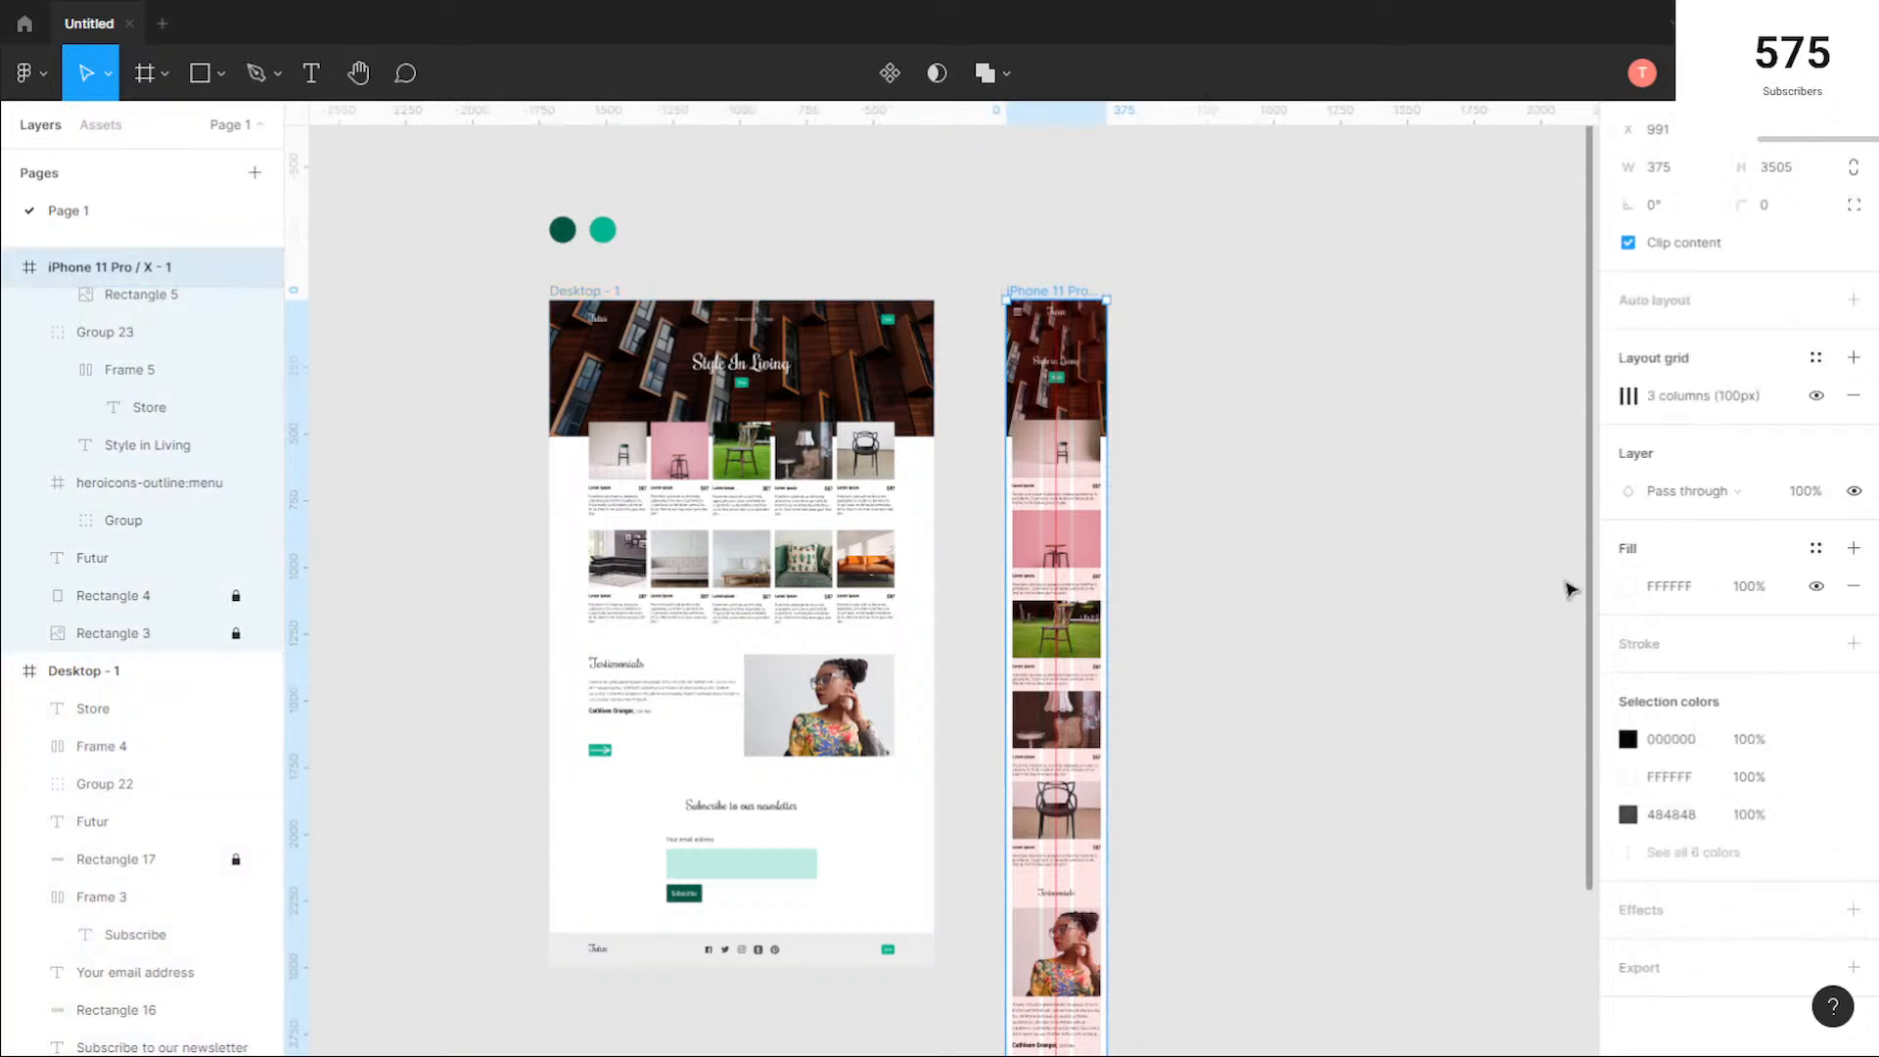
{"action": "left_click", "coordinate": [1658, 974]}
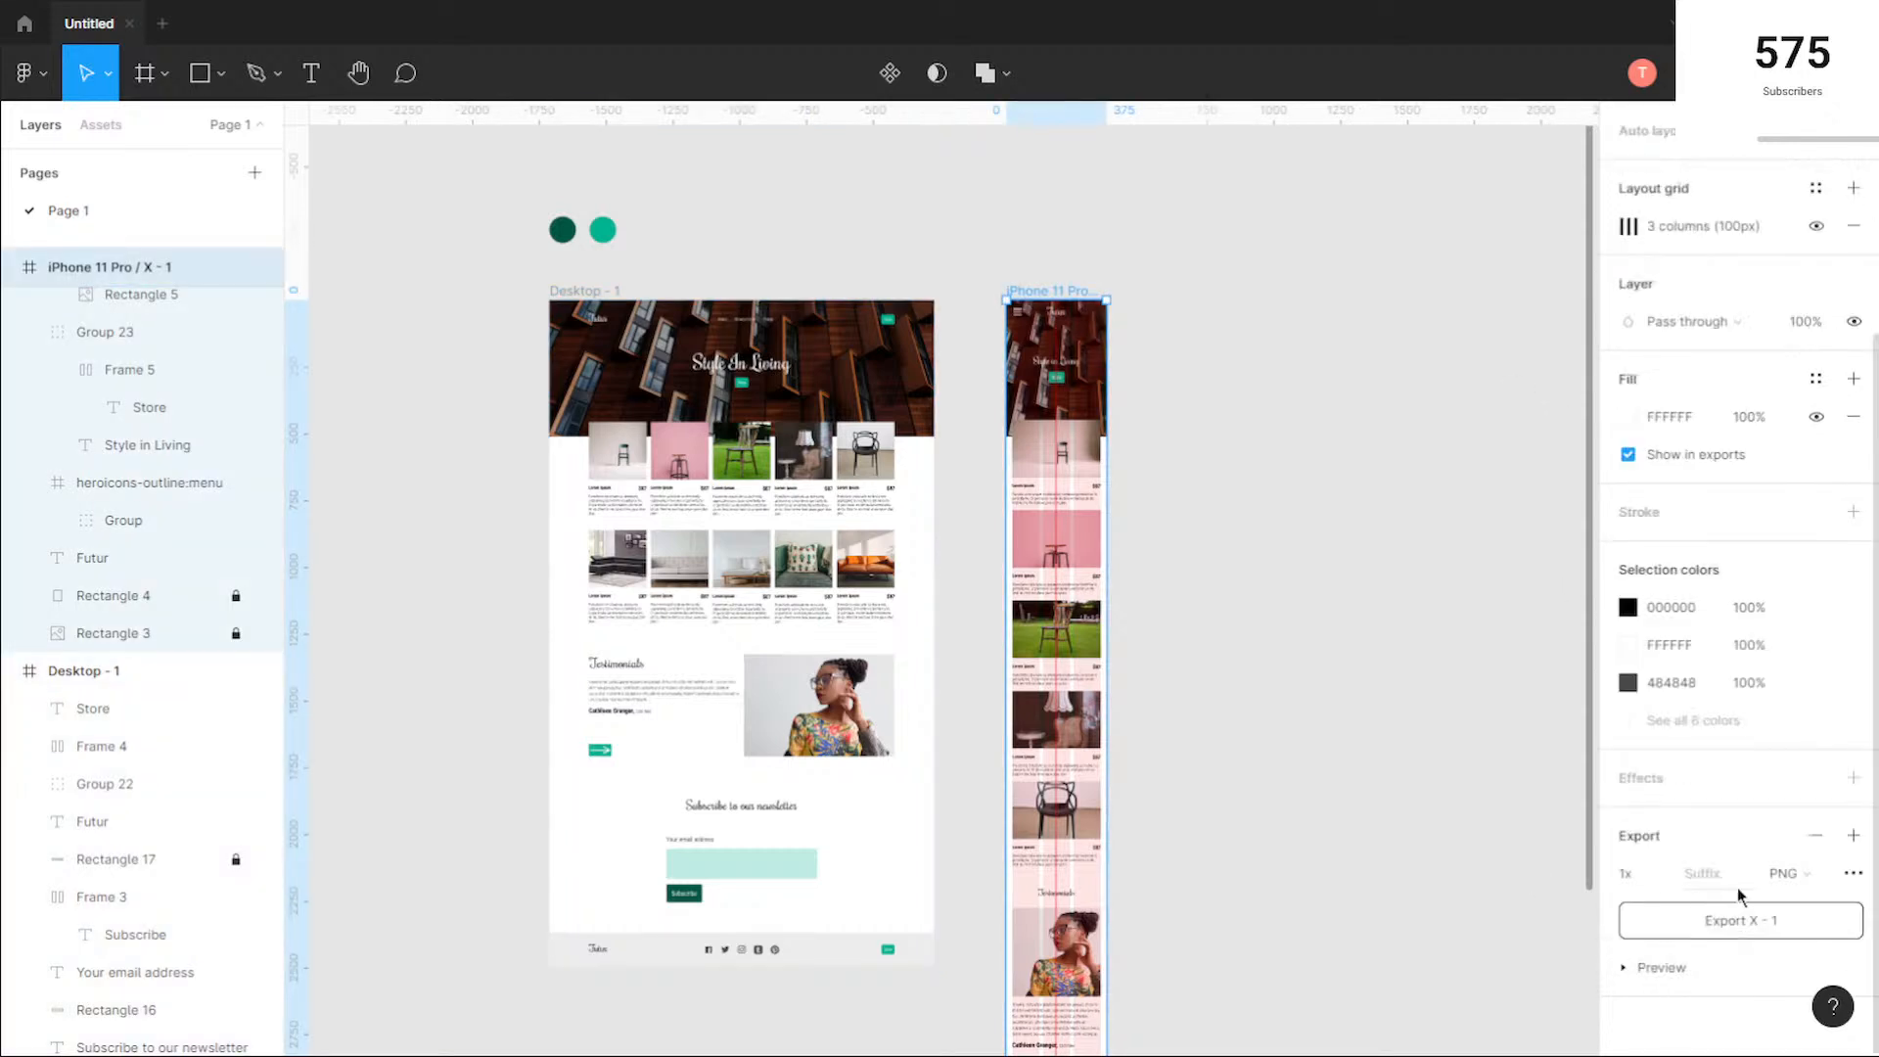
{"action": "left_click", "coordinate": [1799, 874]}
{"action": "left_click", "coordinate": [1799, 899]}
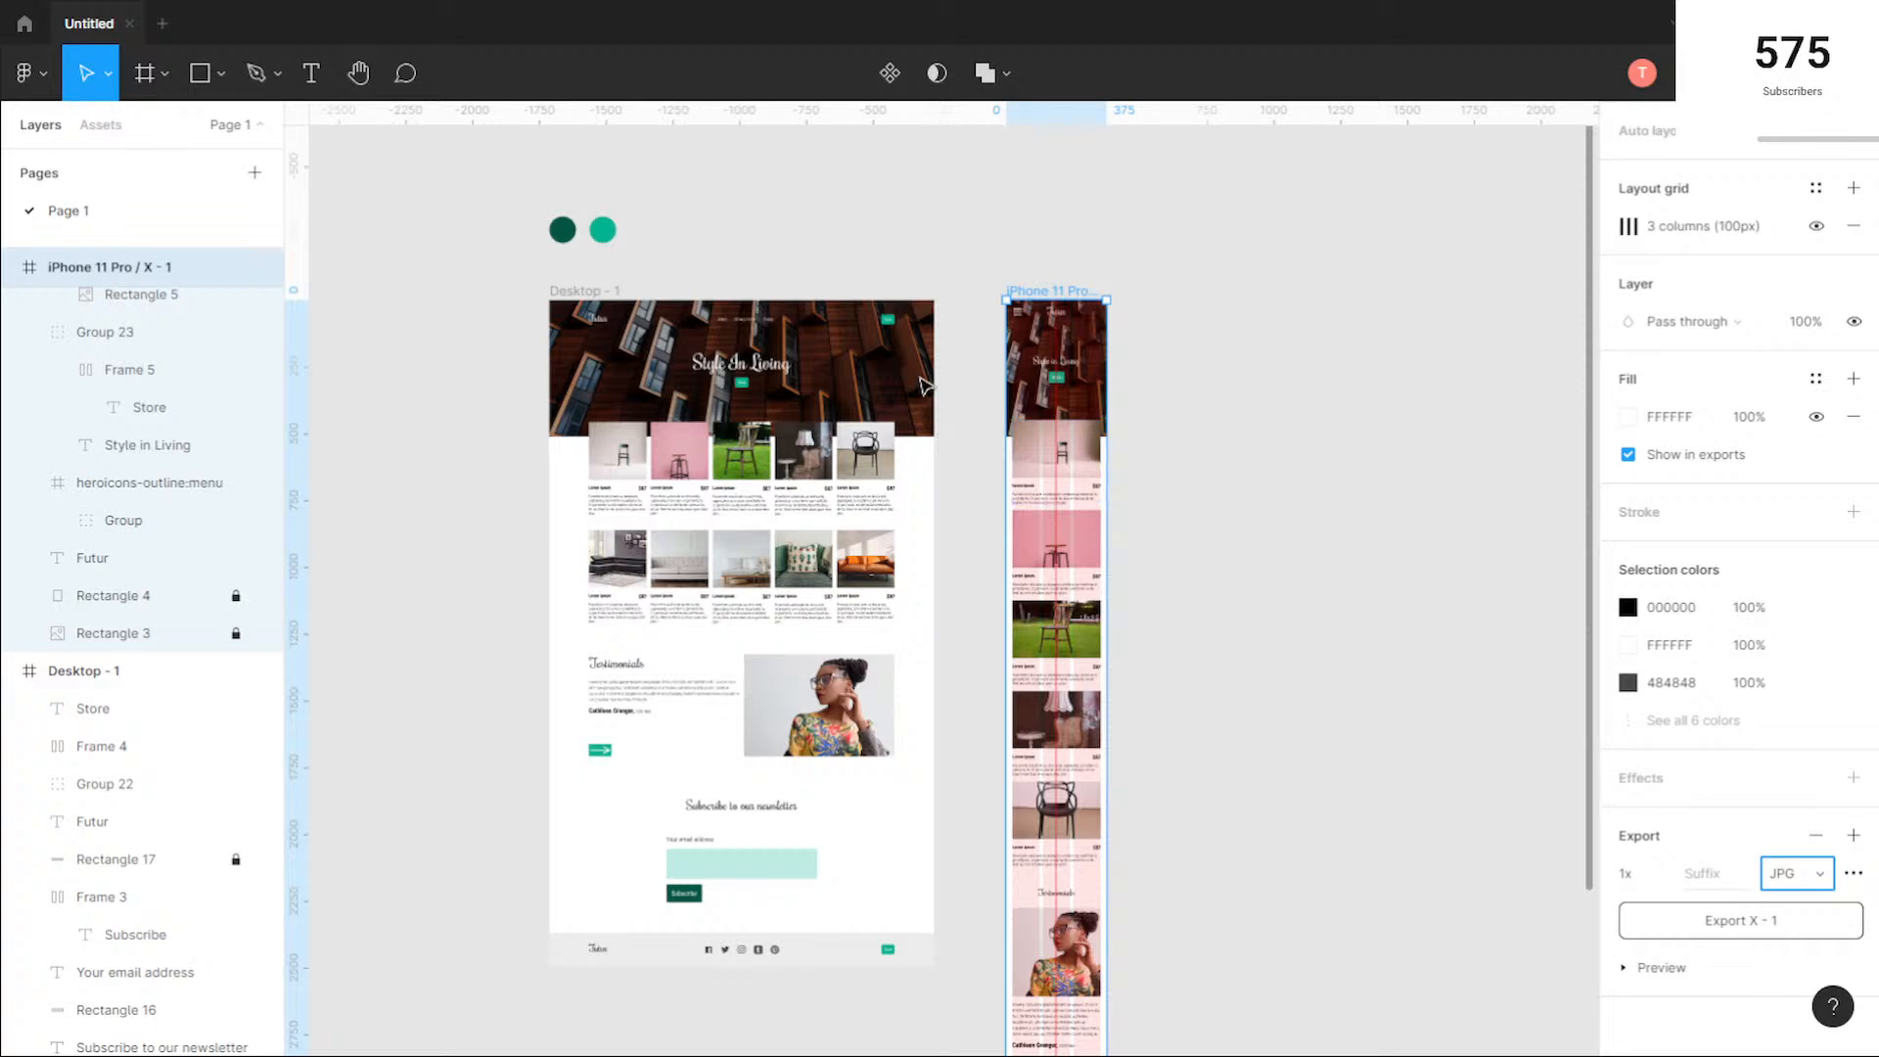
{"action": "scroll", "coordinate": [1220, 455], "scroll_direction": "down", "scroll_amount": 3}
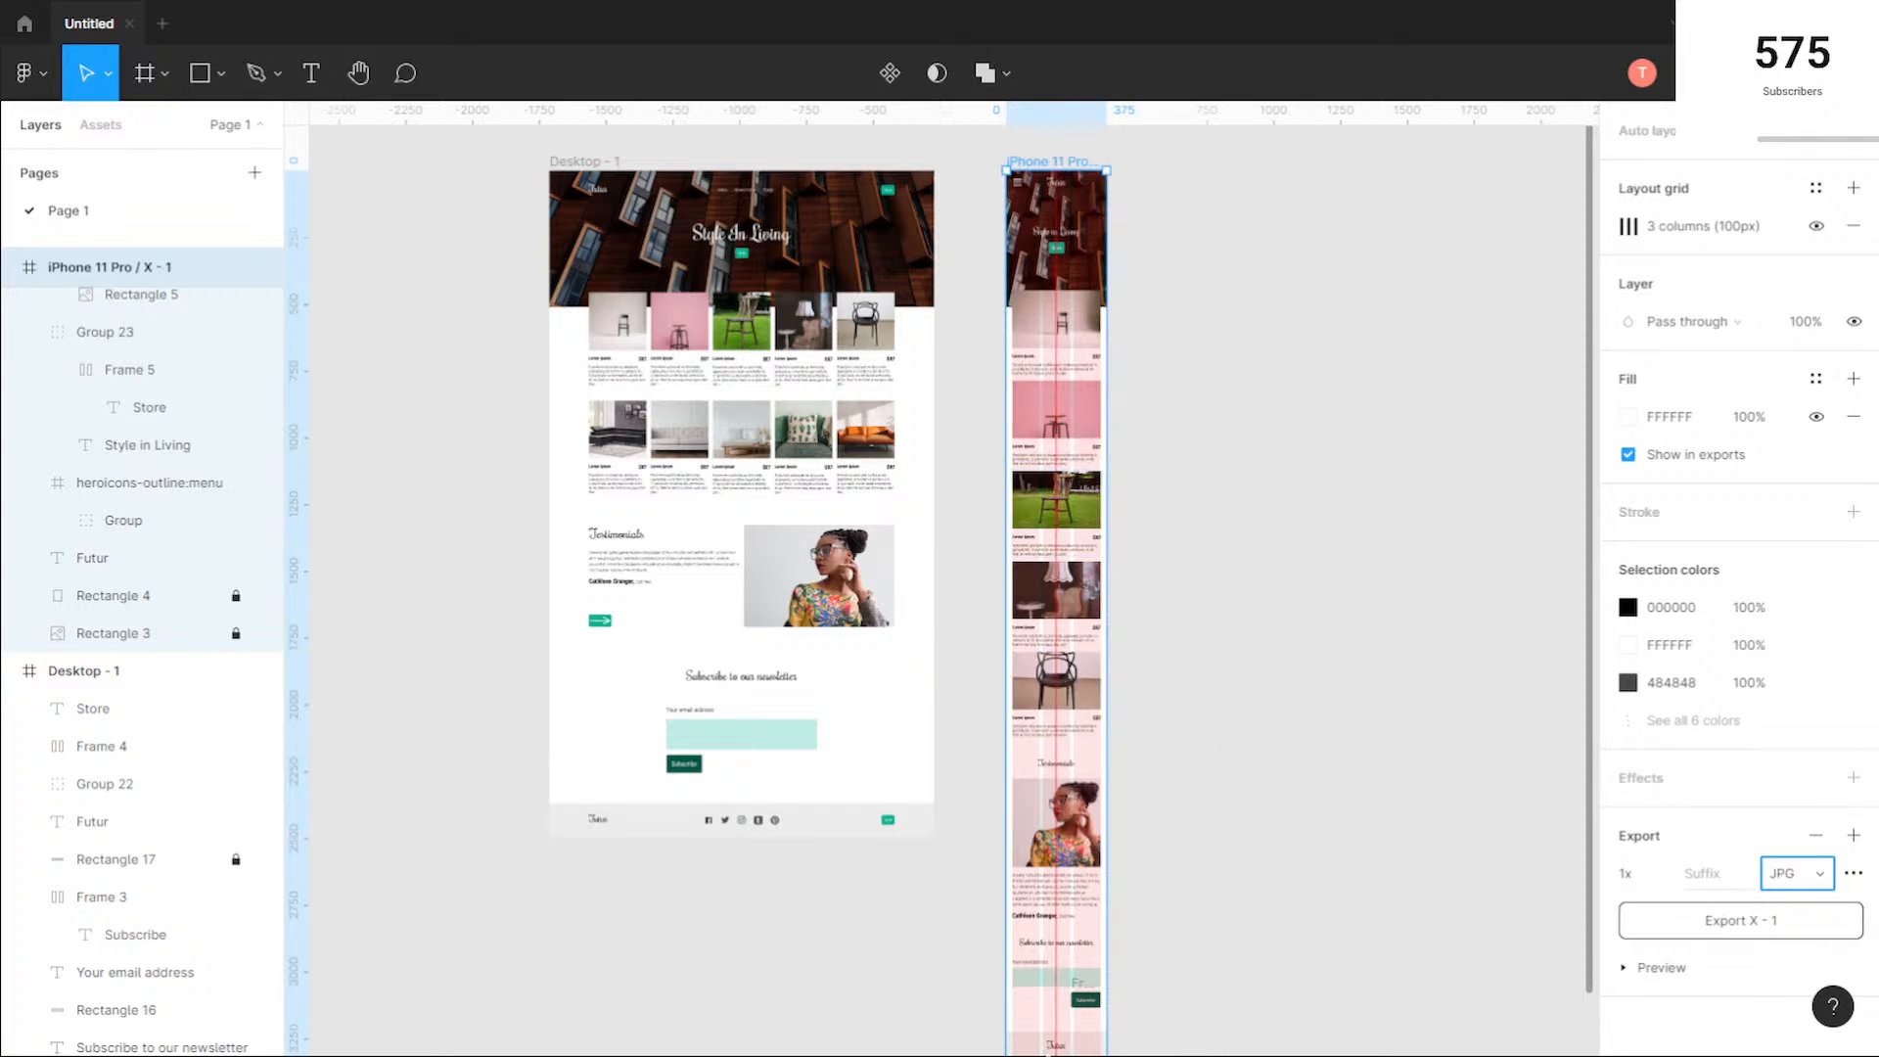
{"action": "left_click", "coordinate": [888, 1045]}
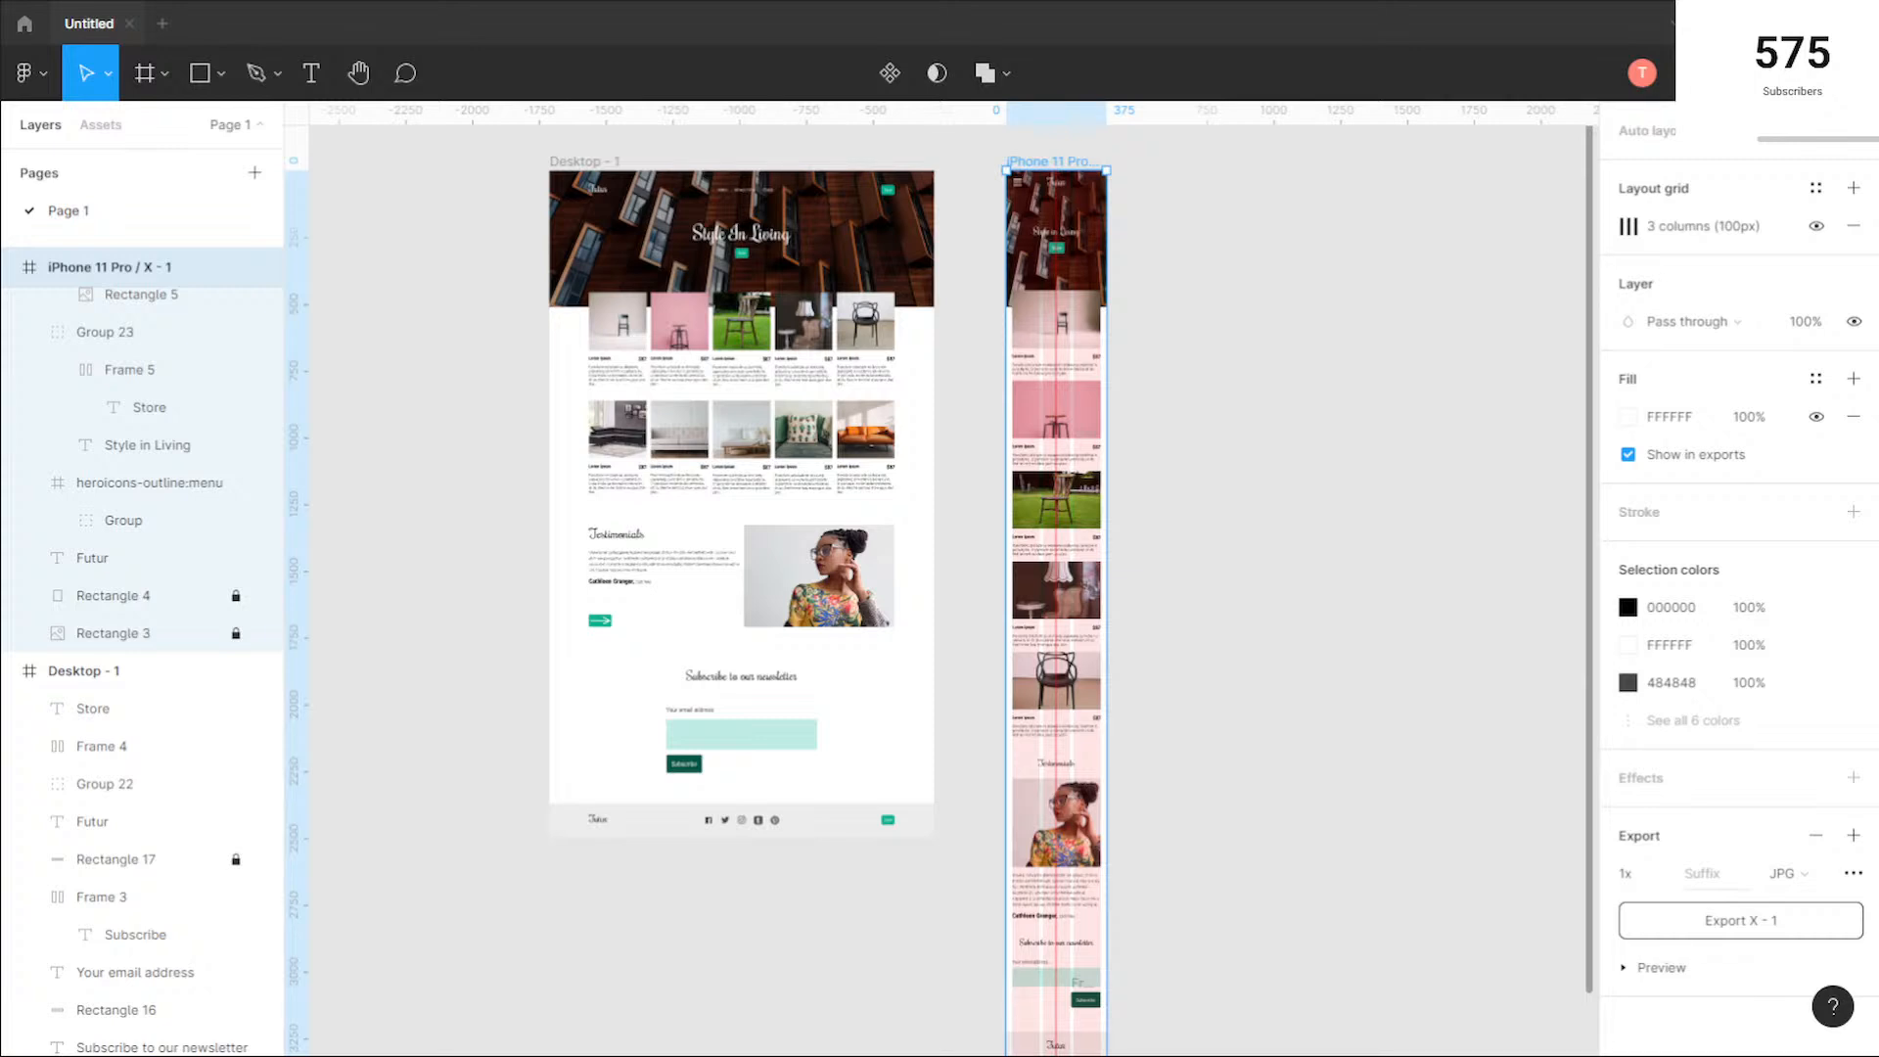
{"action": "left_click", "coordinate": [1749, 923]}
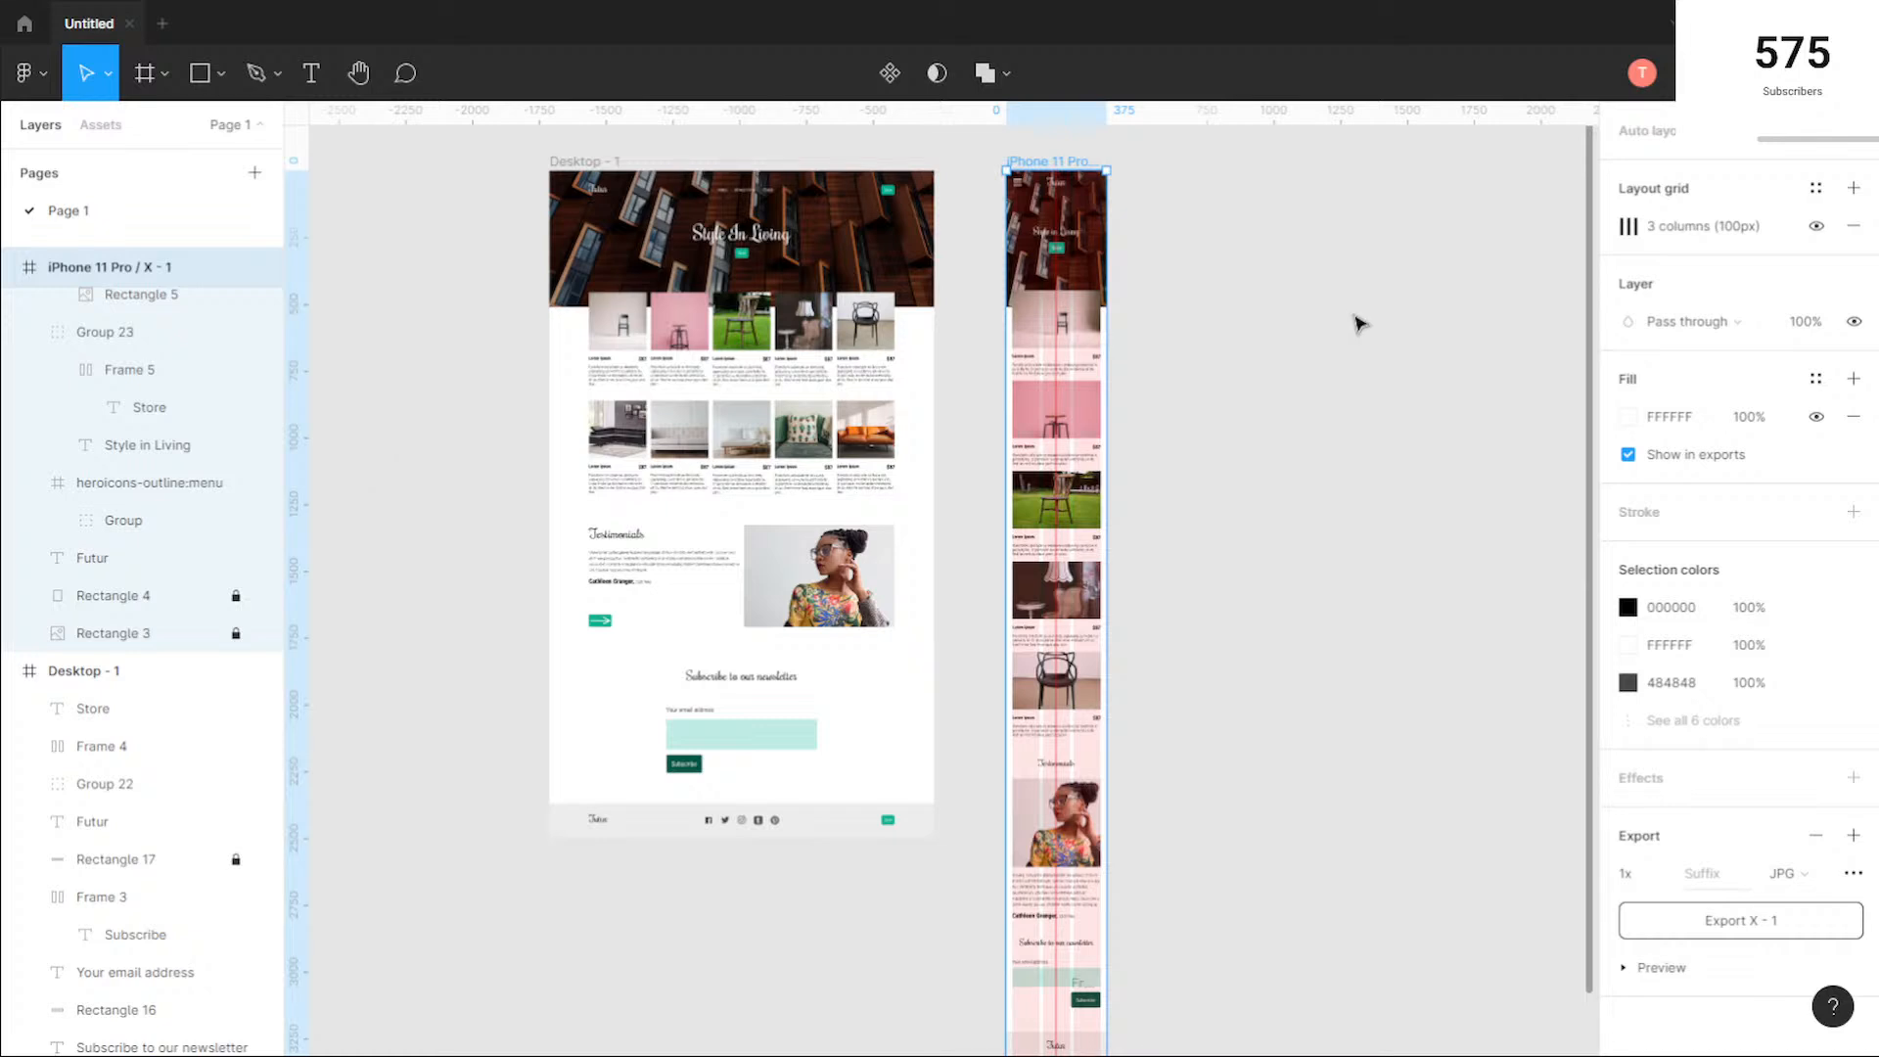
{"action": "left_click", "coordinate": [1281, 372]}
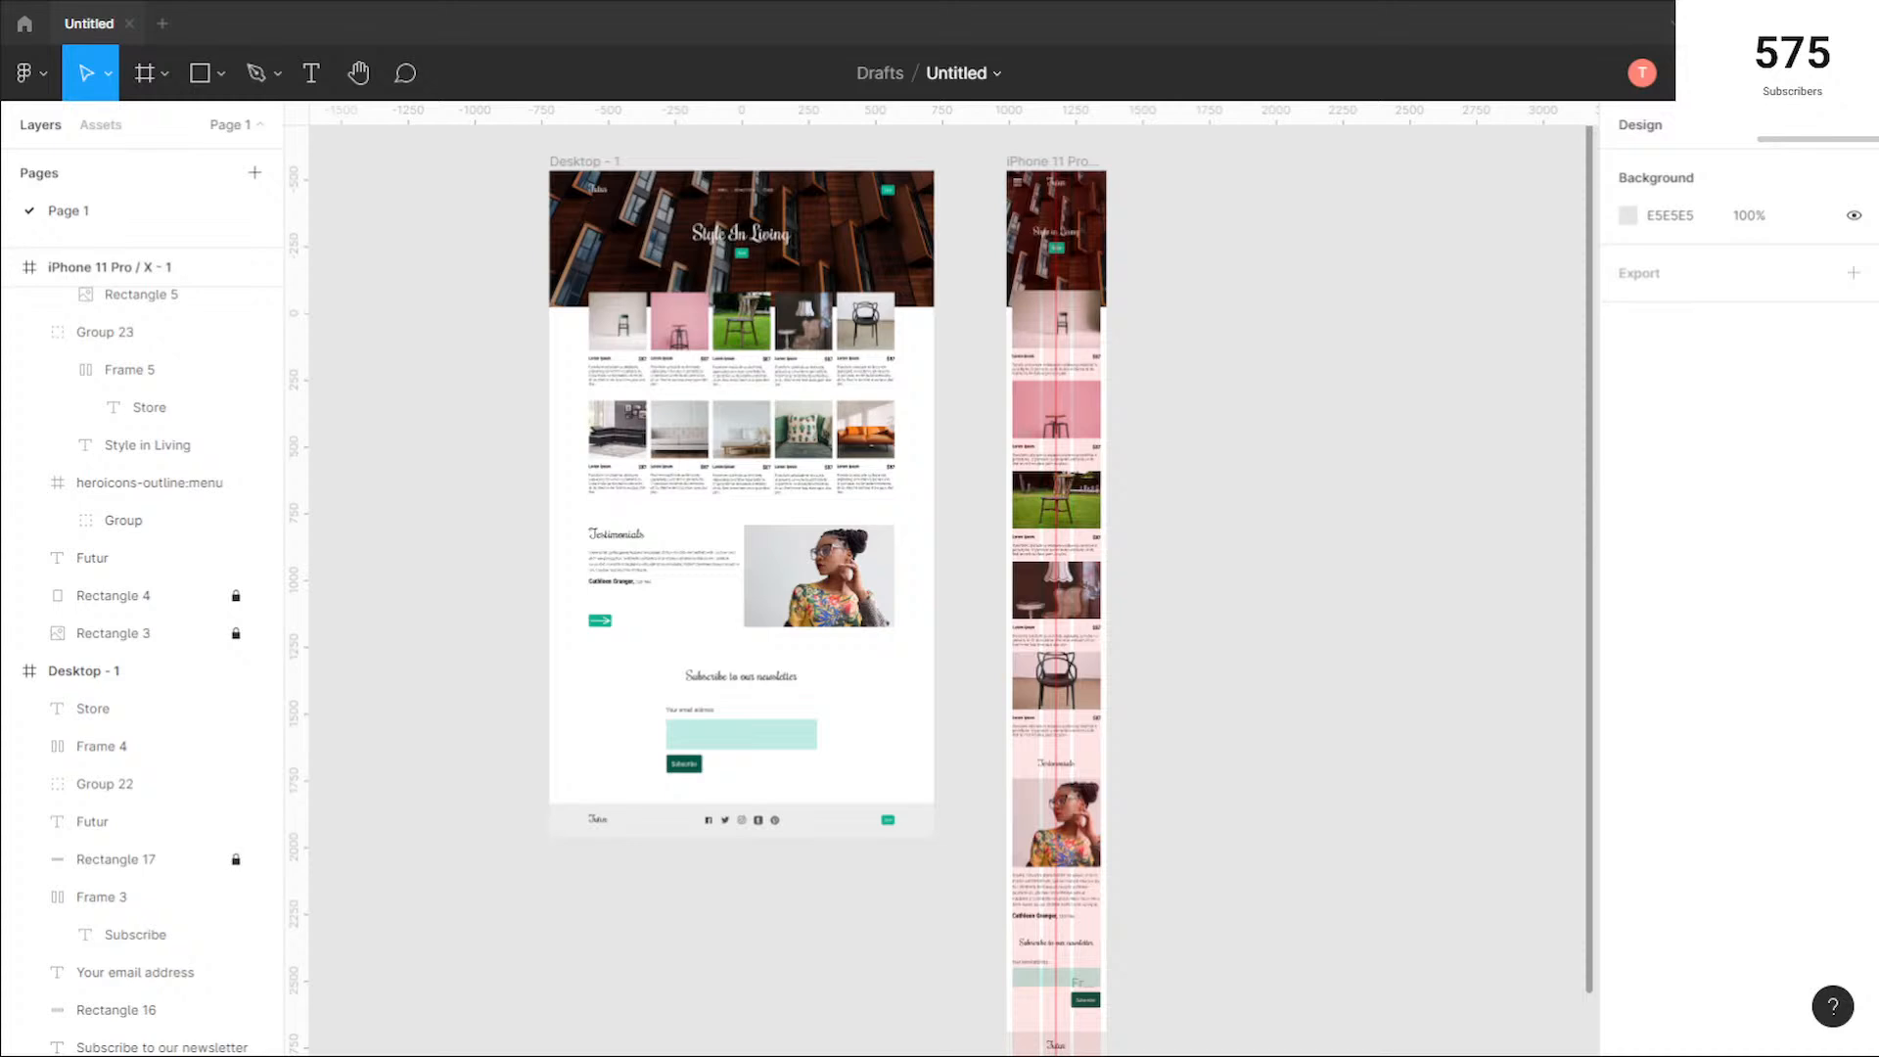
Step: Switch to Visual Studio Code, maximize its window and widen the Explorer sidebar for the figma-designs project
{"action": "key", "text": "alt+Tab"}
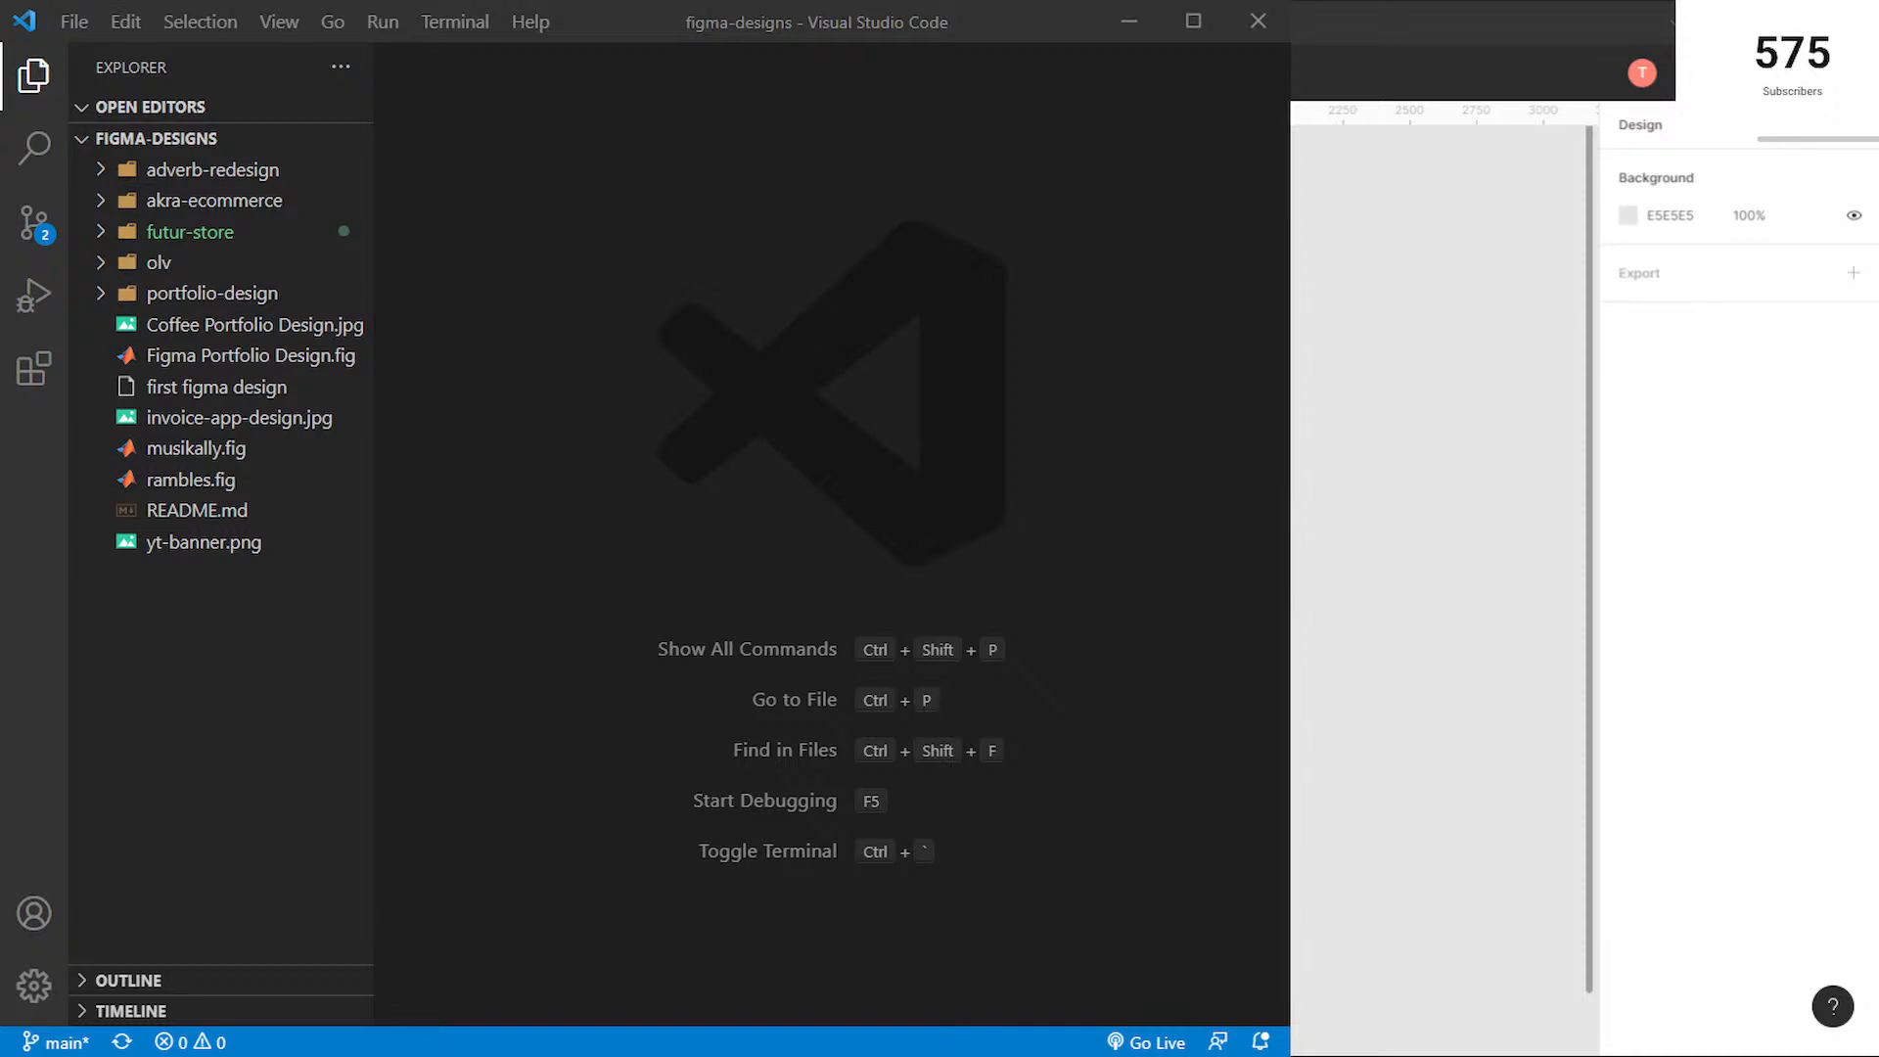
{"action": "left_click", "coordinate": [1174, 9]}
{"action": "left_click", "coordinate": [1188, 19]}
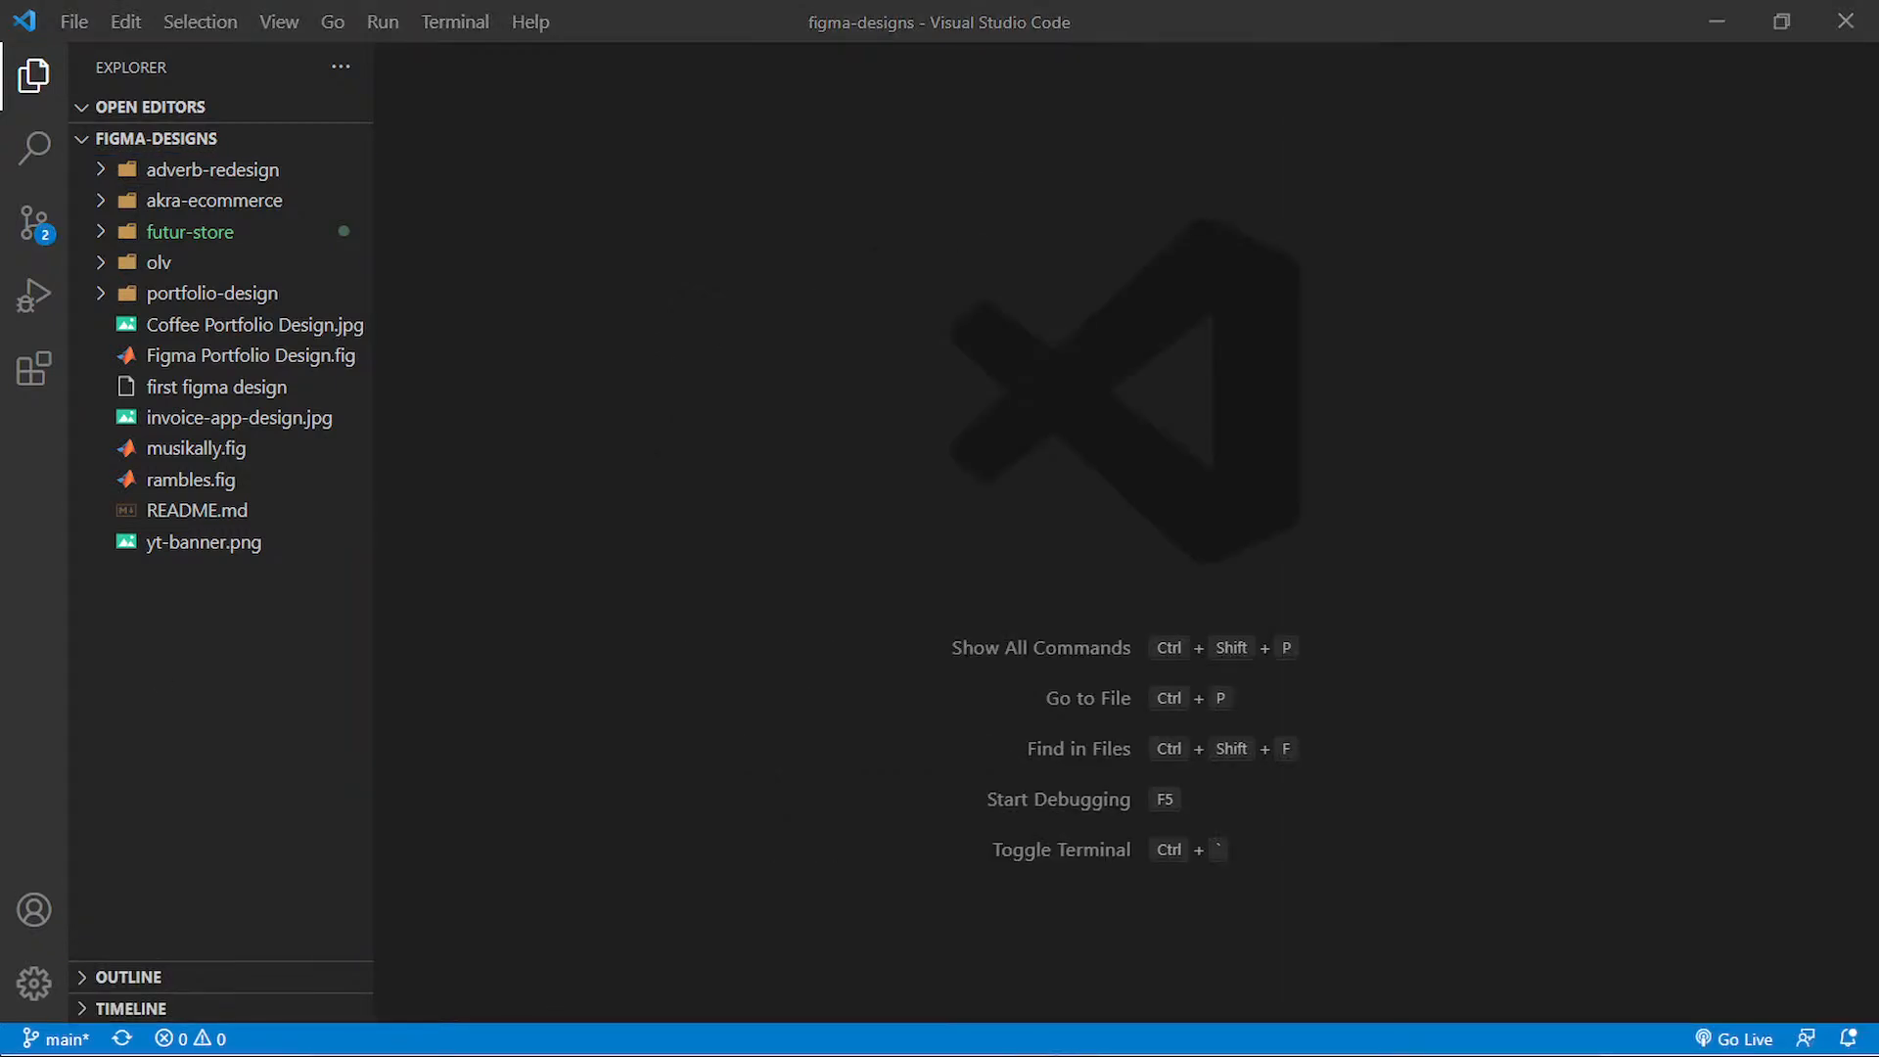
{"action": "left_click", "coordinate": [324, 669]}
{"action": "left_click_drag", "start_coordinate": [374, 530], "coordinate": [450, 528]}
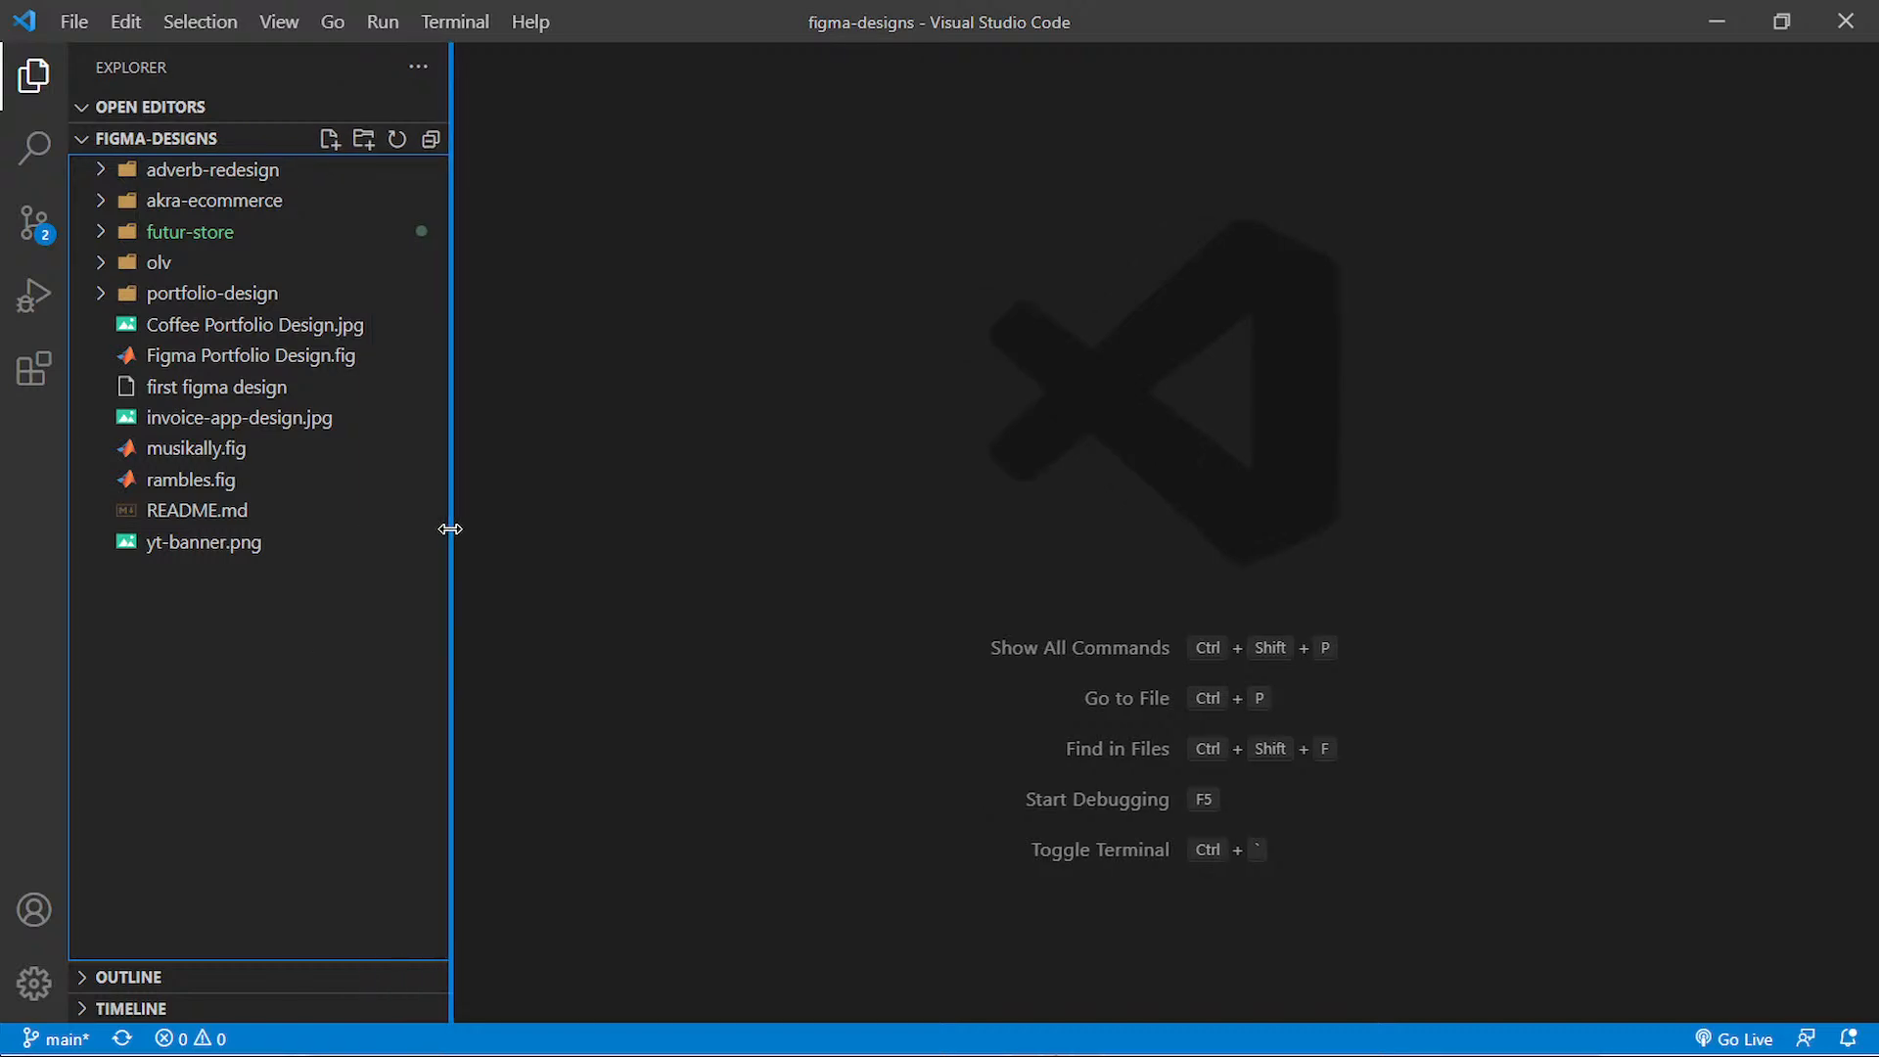
Step: Check the contents of the olv and futur-store folders, collapsing each one again
{"action": "left_click", "coordinate": [263, 272]}
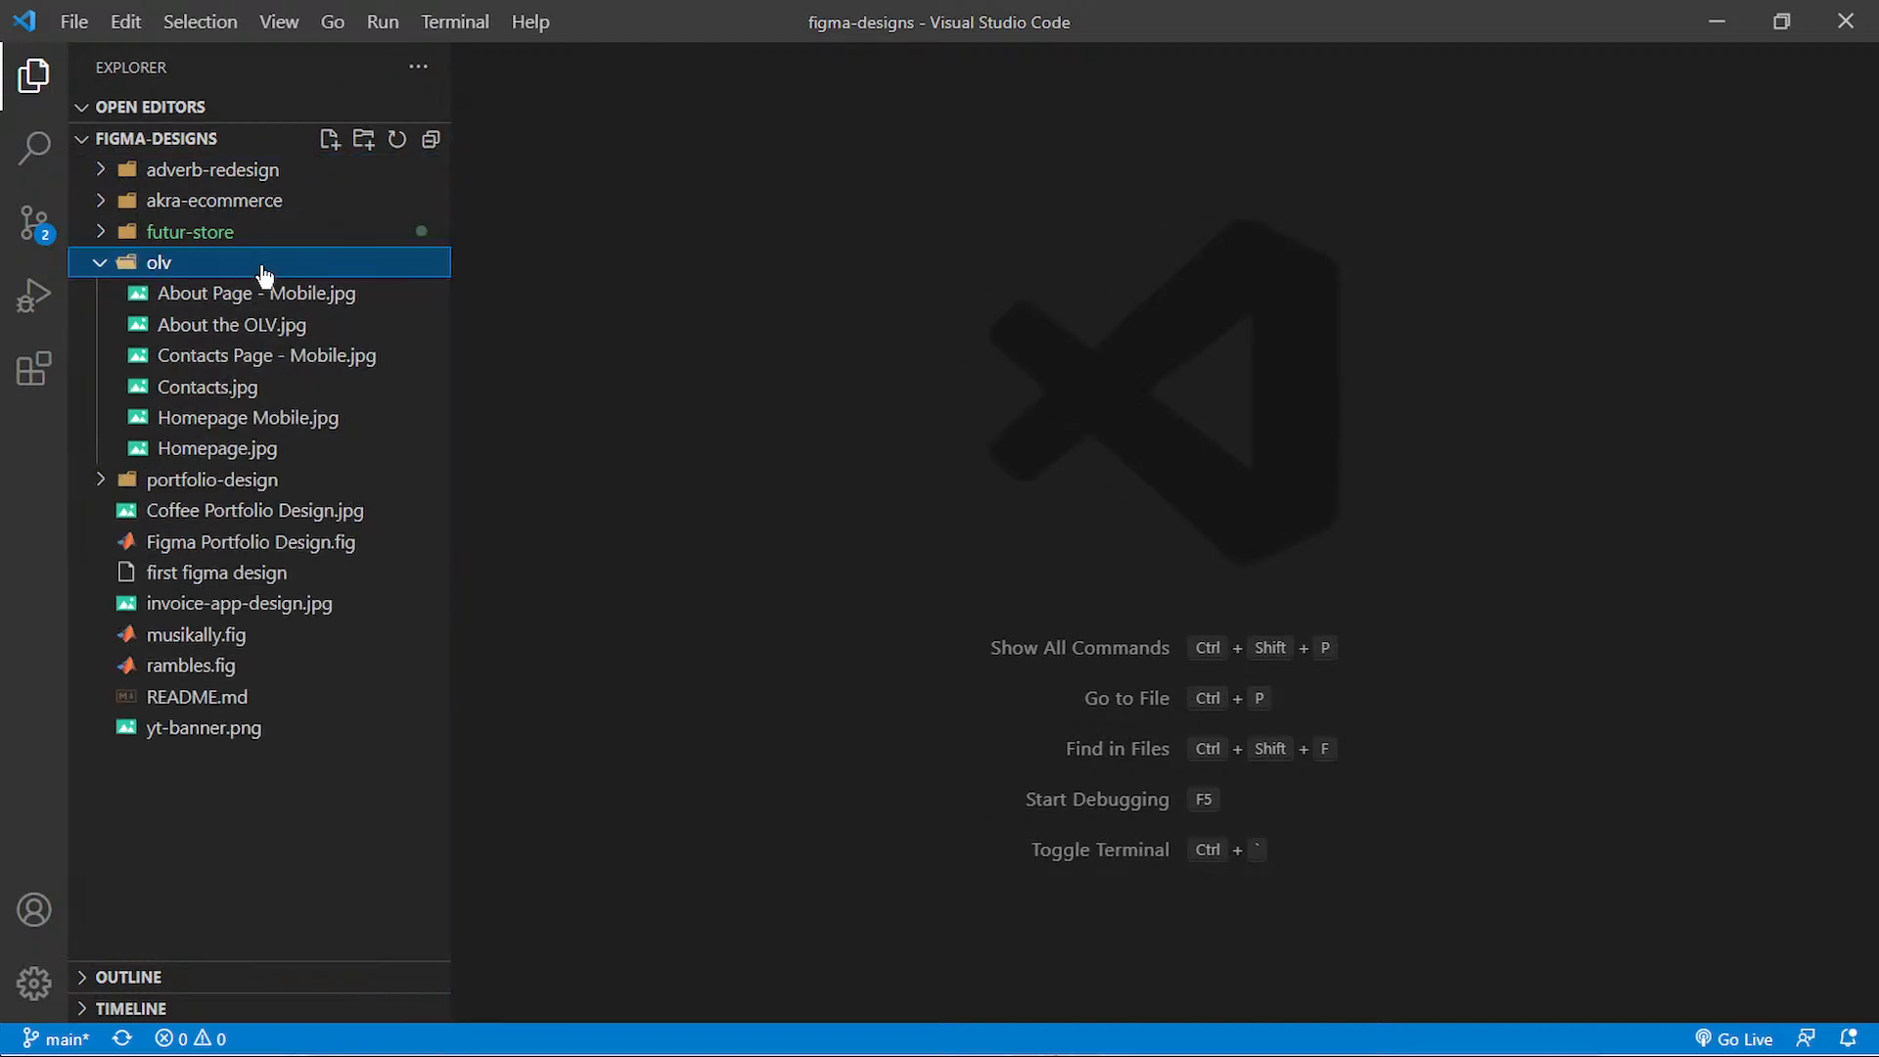
{"action": "left_click", "coordinate": [263, 272]}
{"action": "left_click", "coordinate": [280, 237]}
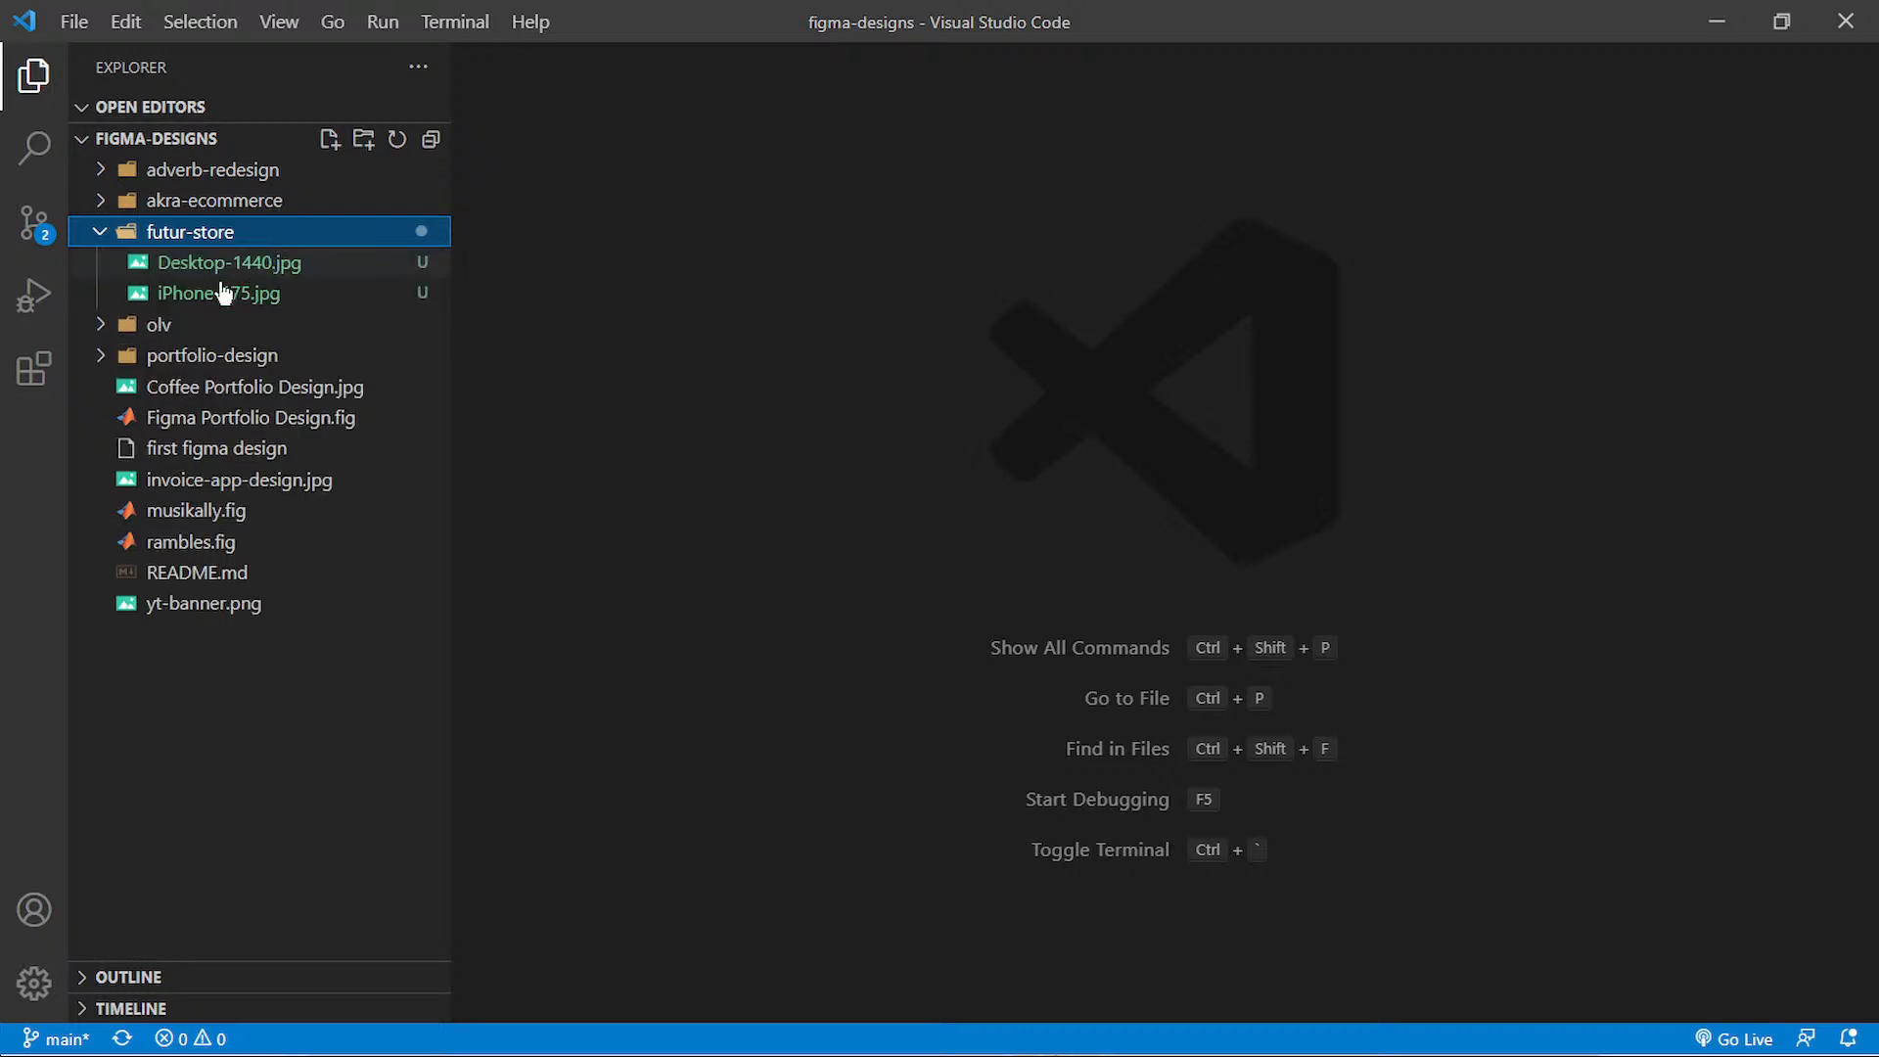
{"action": "left_click", "coordinate": [260, 239]}
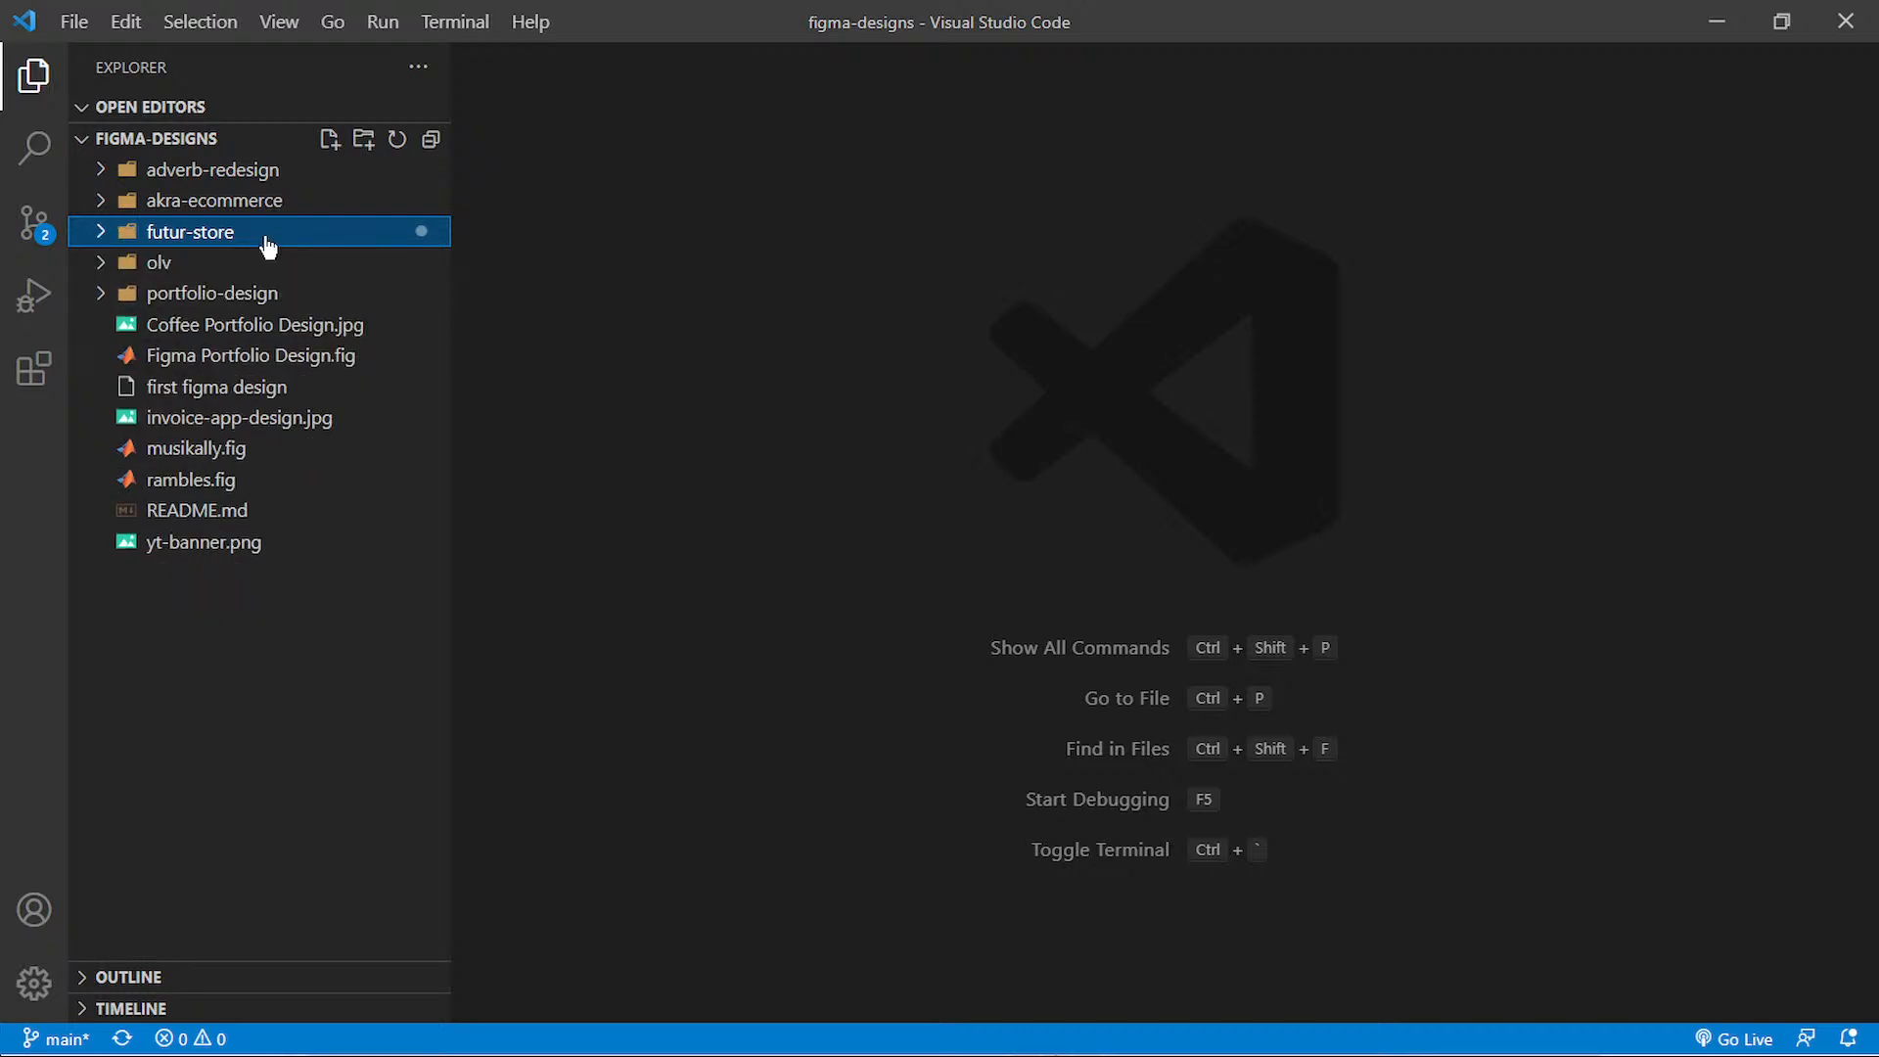
Step: Open an enlarged integrated terminal in the figma-designs project and stage the folder with git add futur-store
{"action": "left_click", "coordinate": [894, 646]}
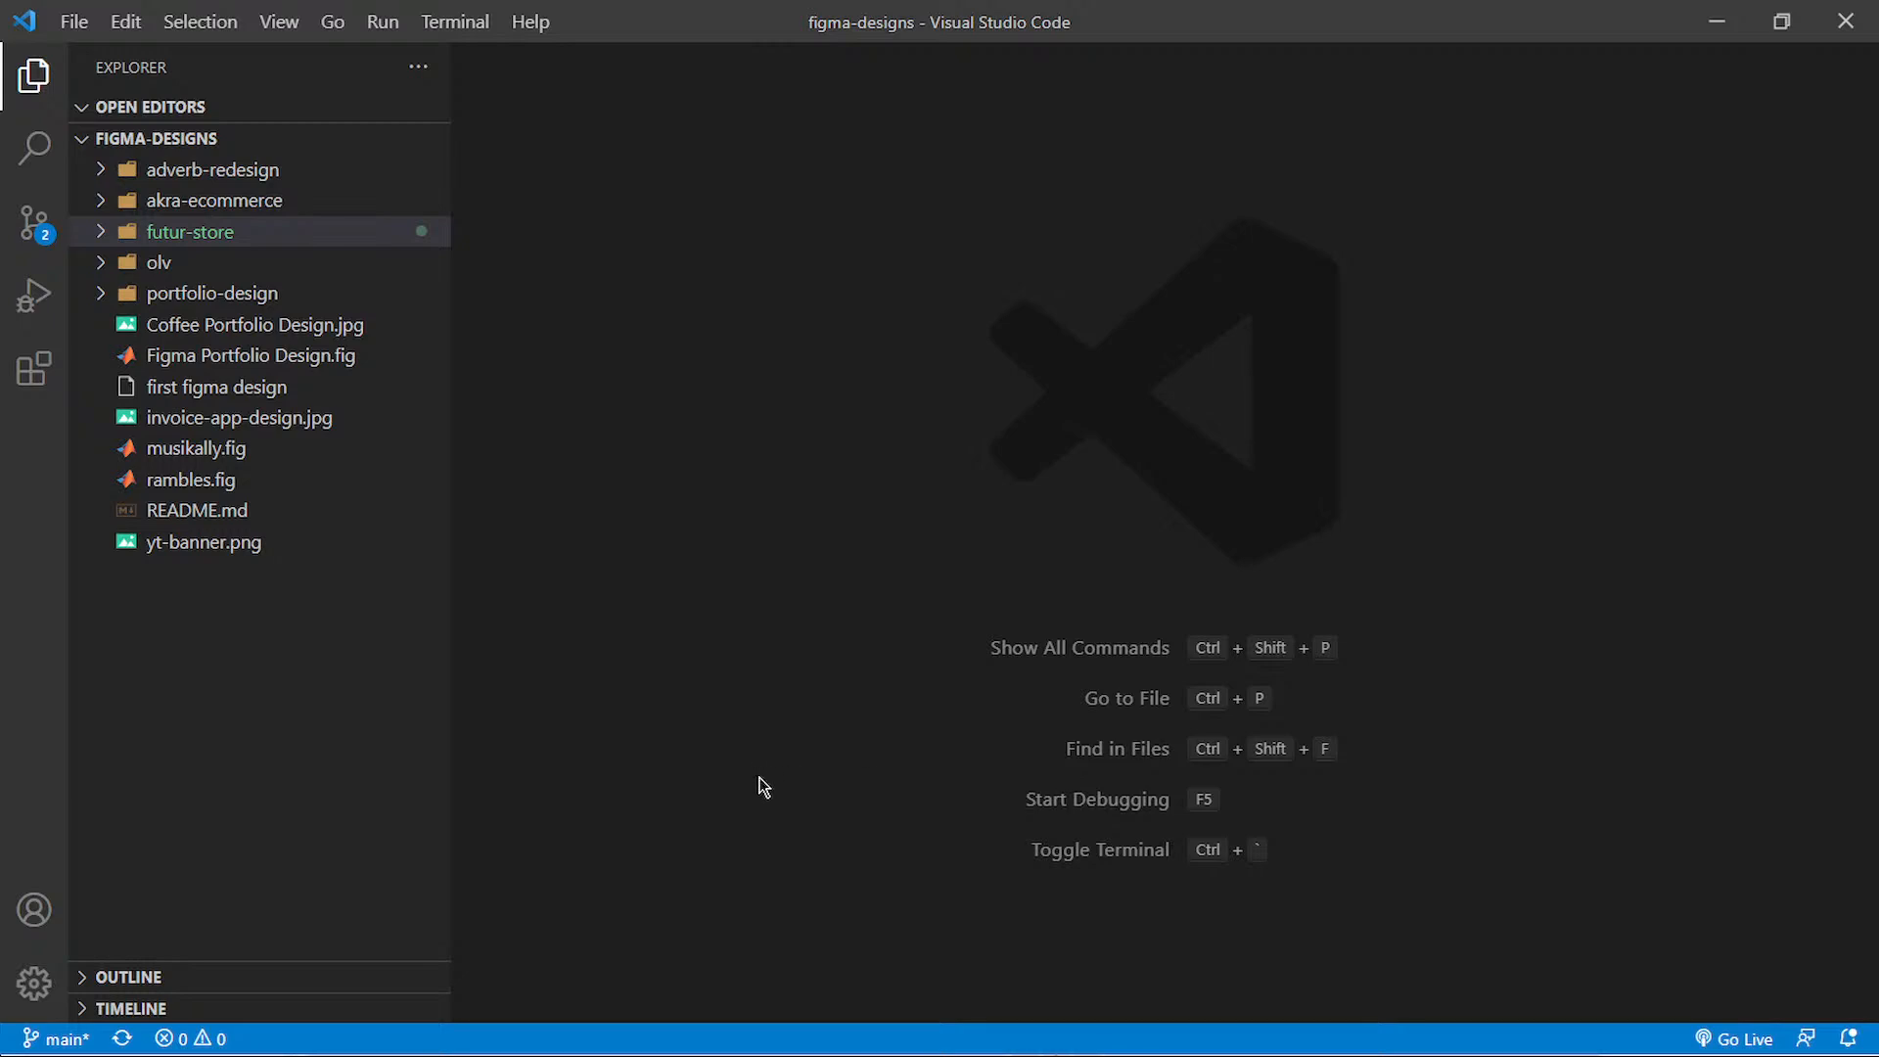
{"action": "key", "text": "ctrl+grave"}
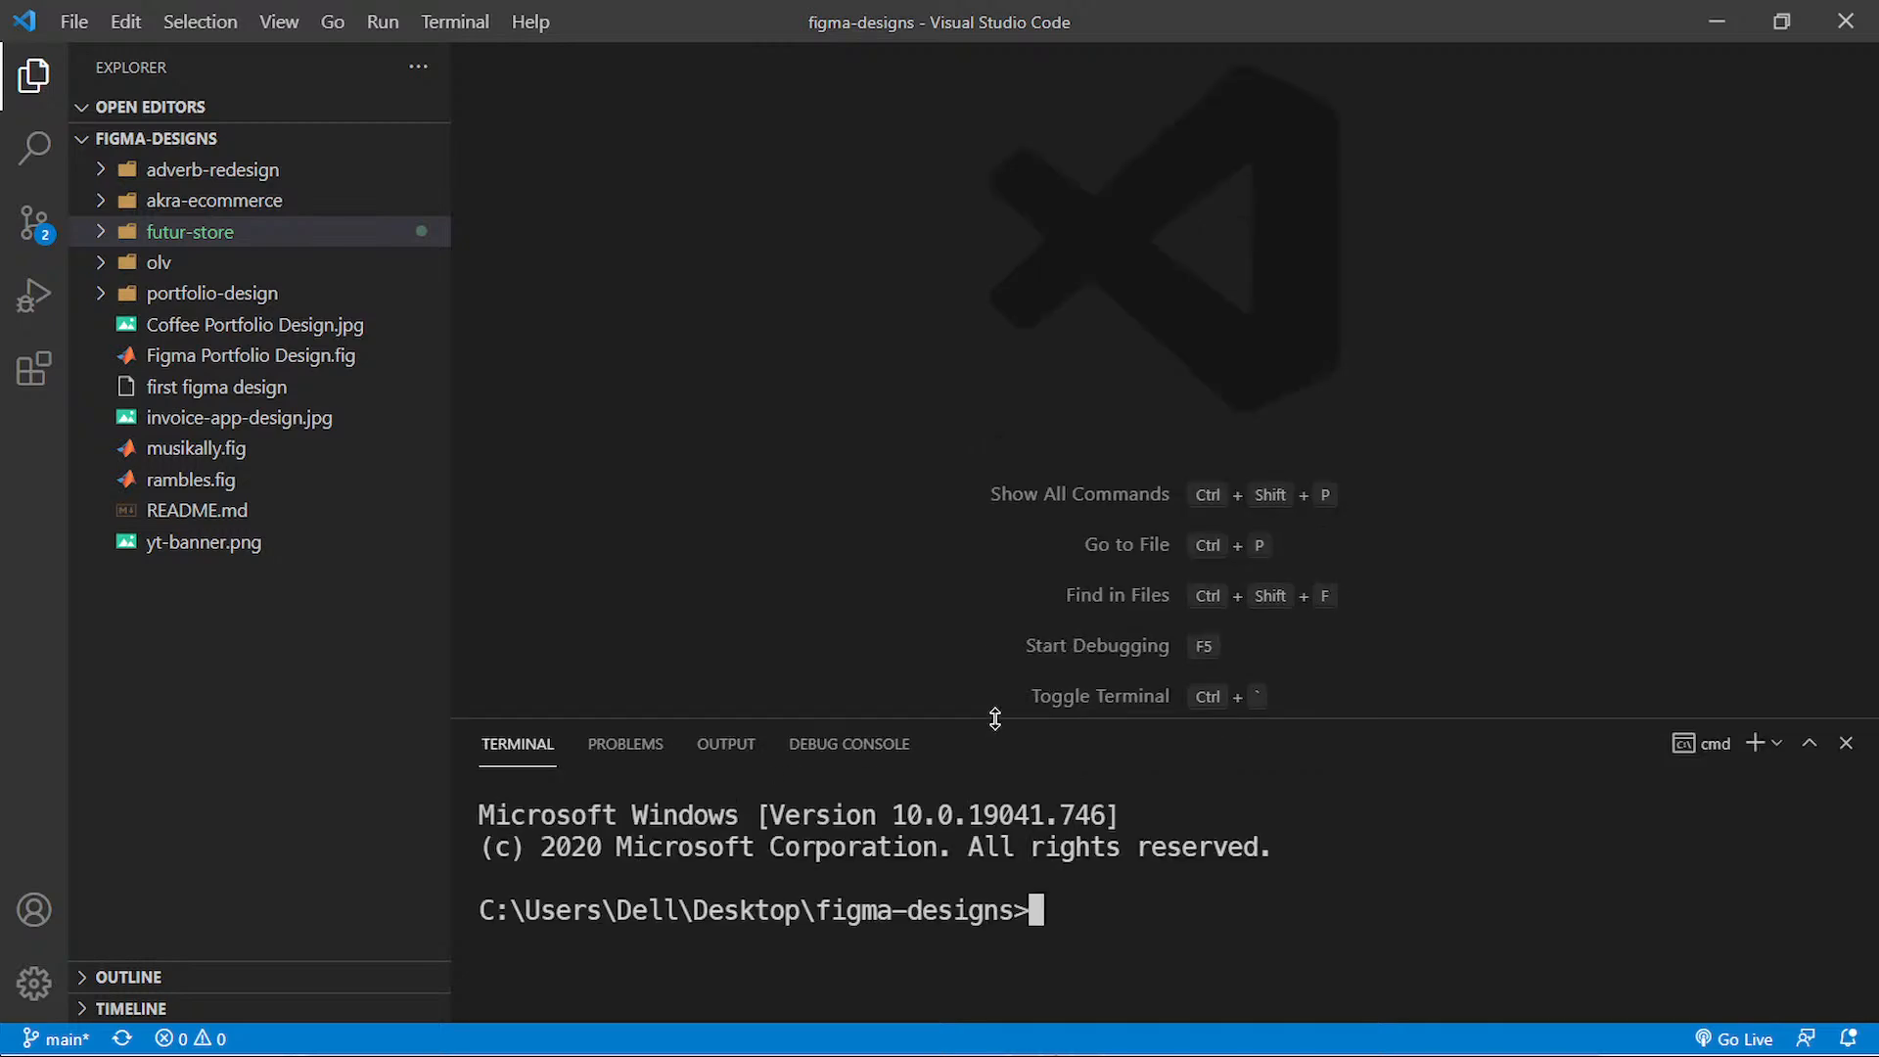
{"action": "left_click_drag", "start_coordinate": [995, 719], "coordinate": [996, 551]}
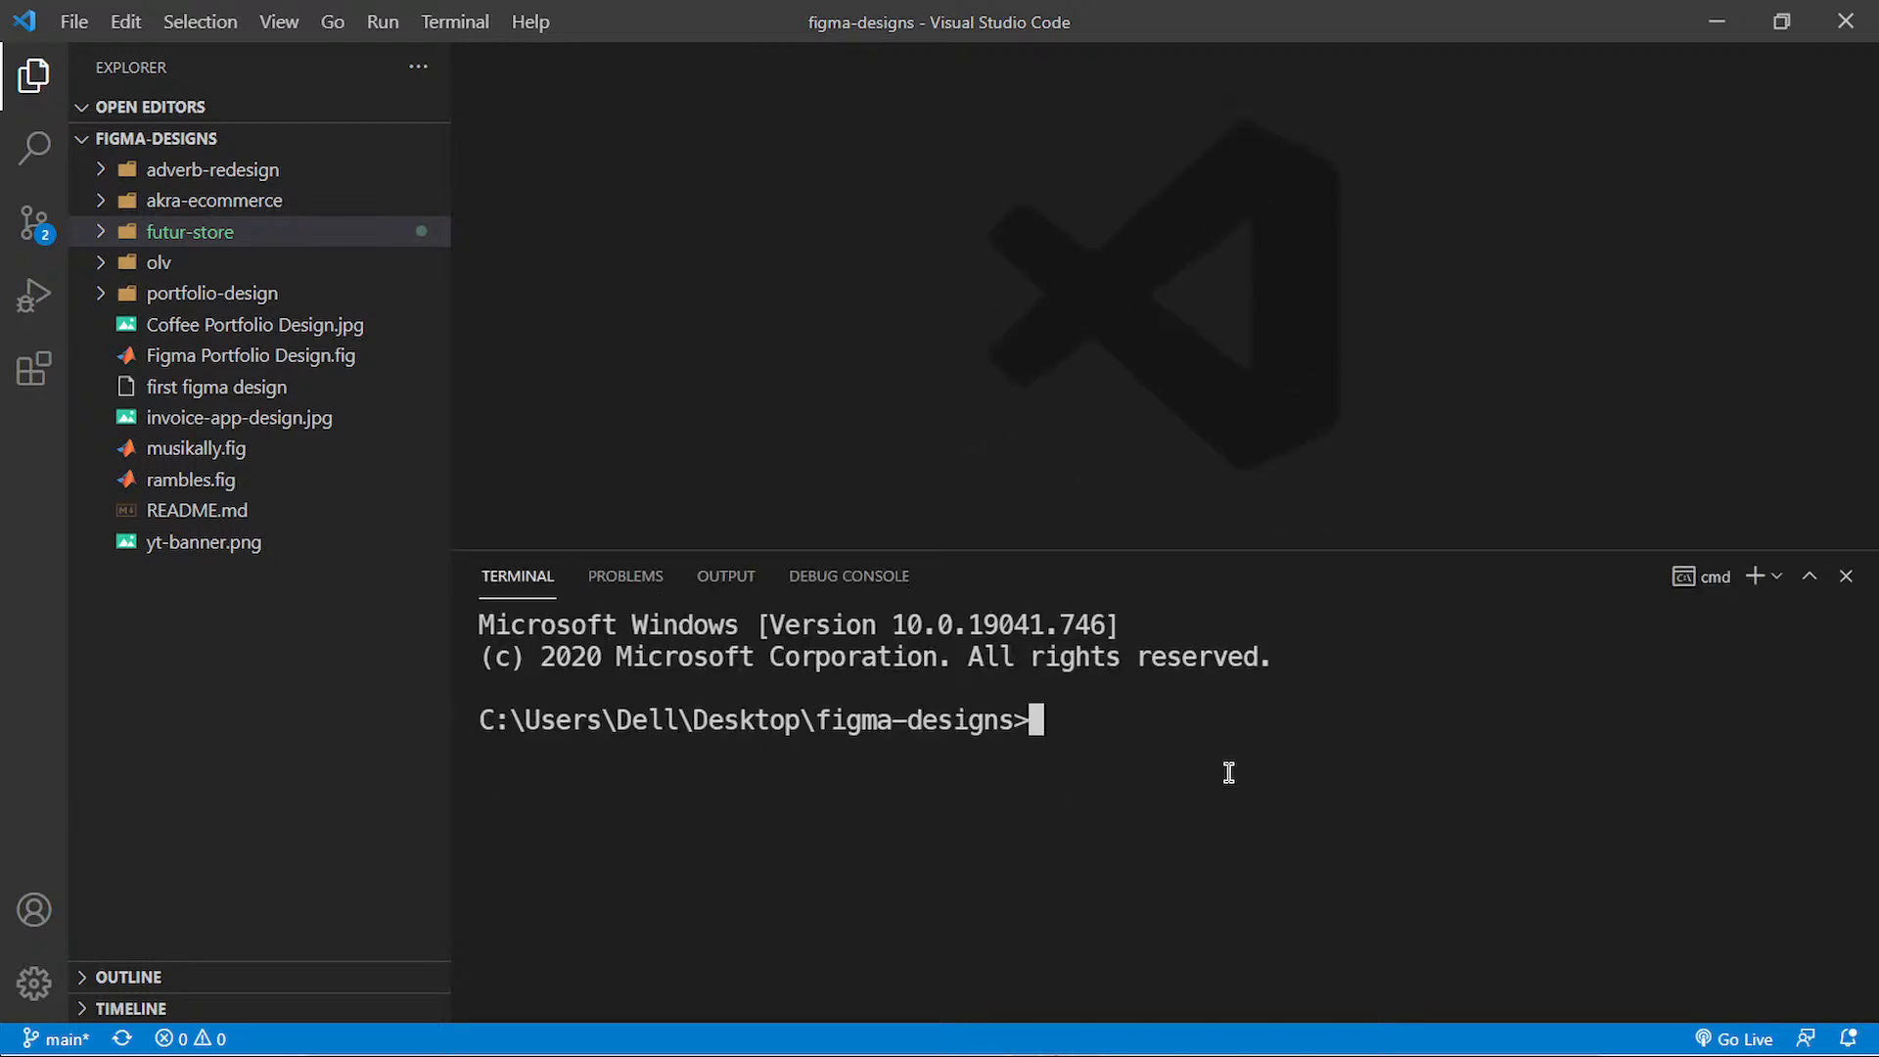
{"action": "type", "text": "git add "}
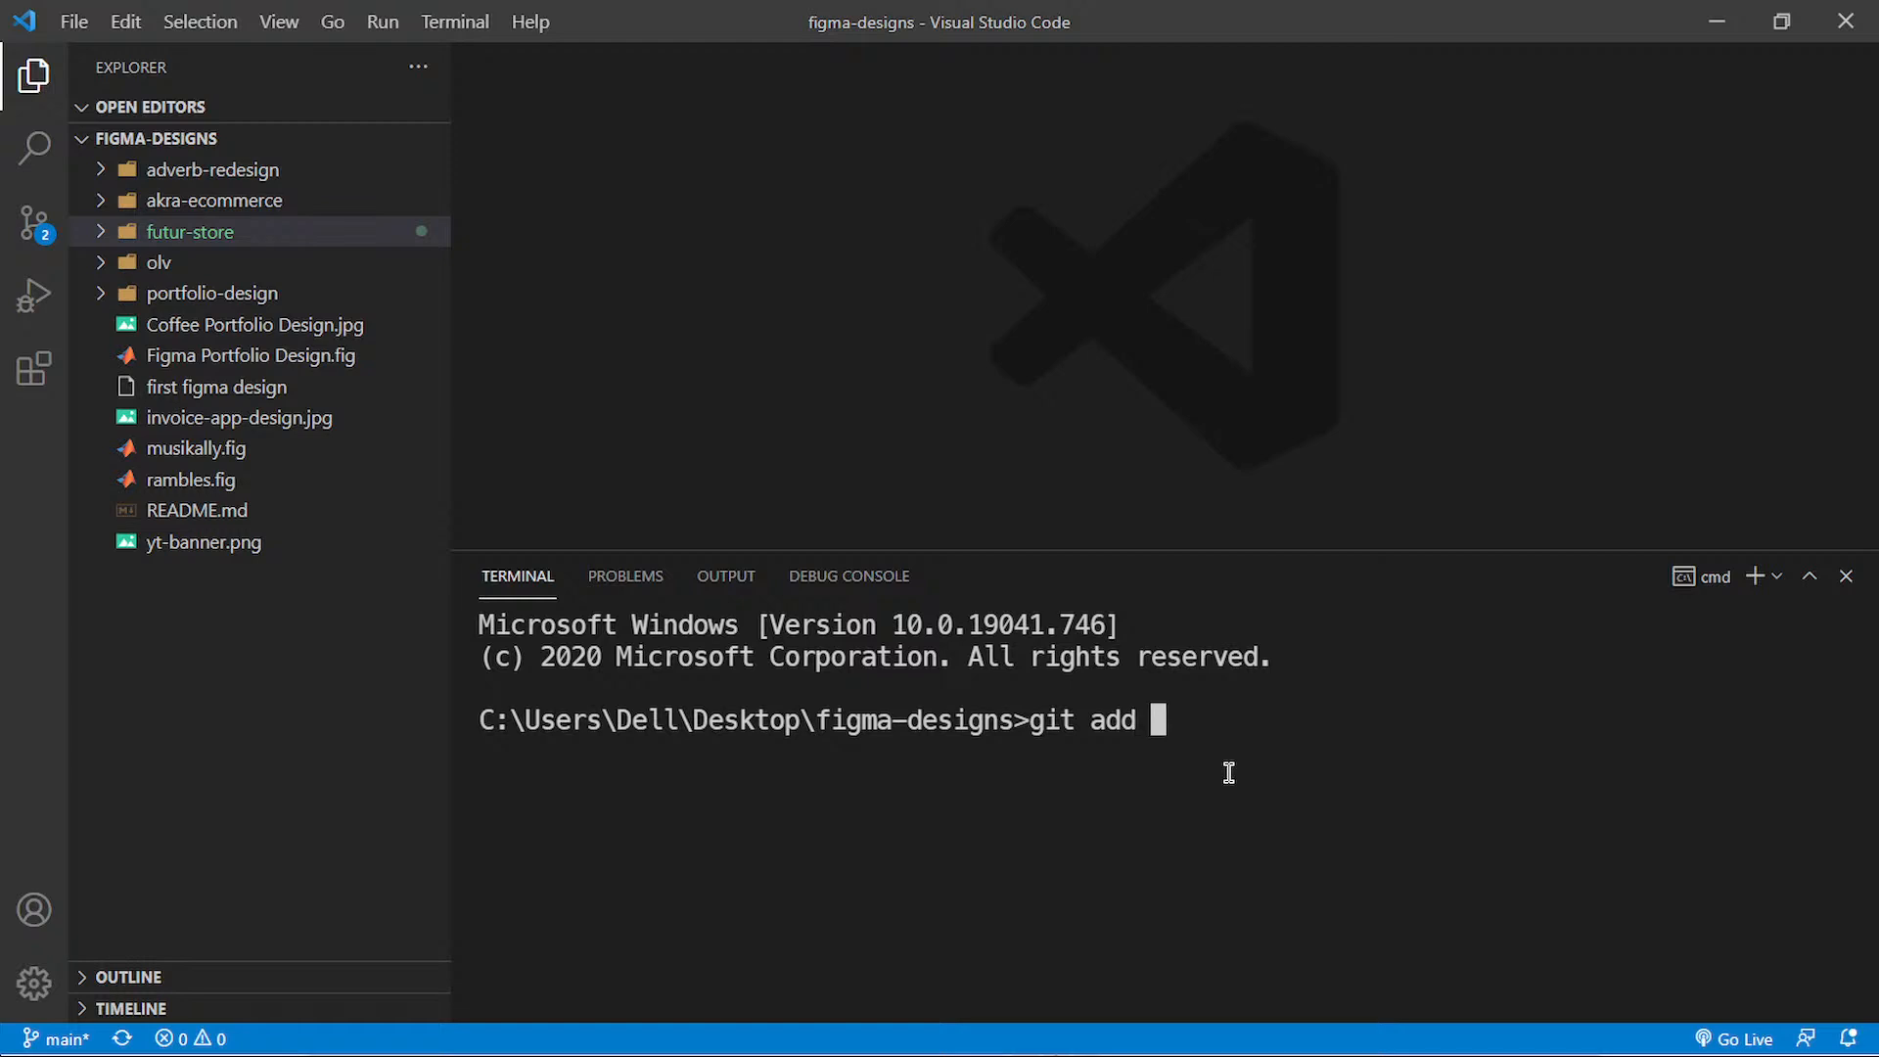
{"action": "type", "text": "futur-"}
{"action": "key", "text": "Tab"}
{"action": "key", "text": "Return"}
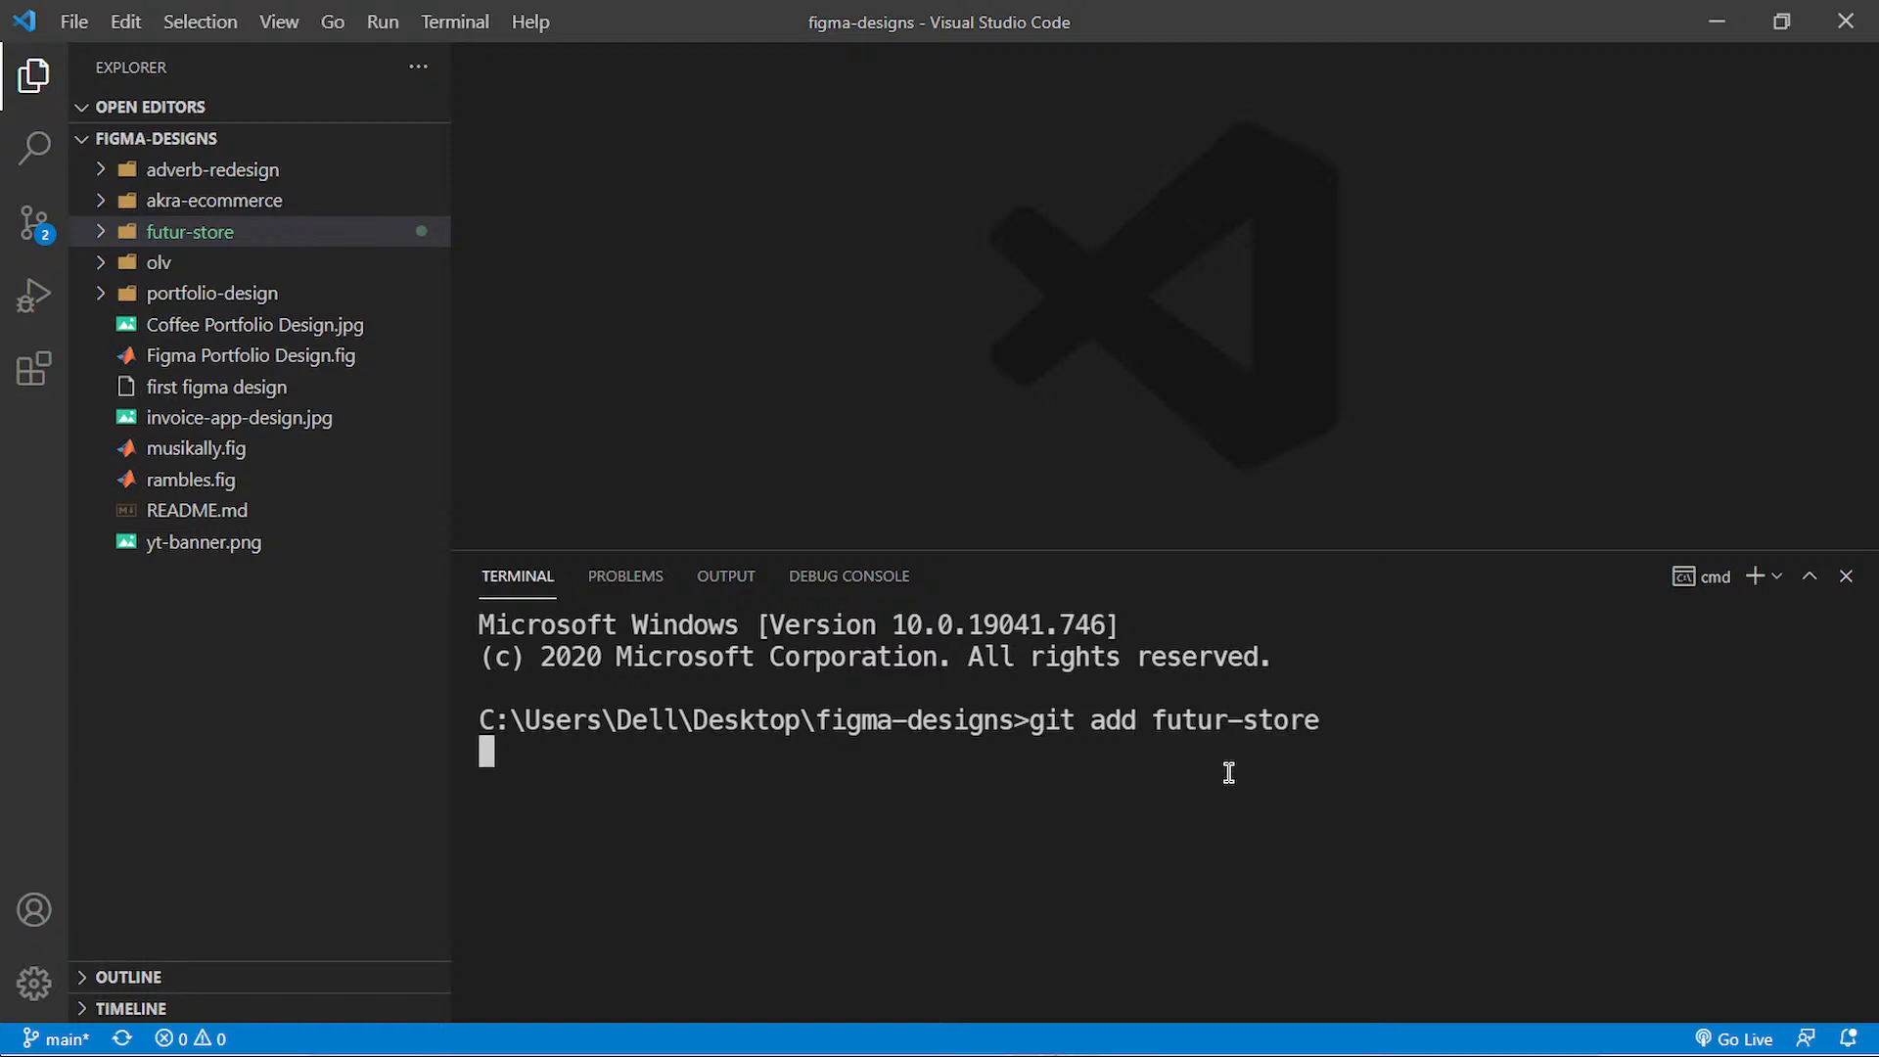
Step: Commit the staged files with the message "furniture store design"
{"action": "type", "text": "git commit -m"}
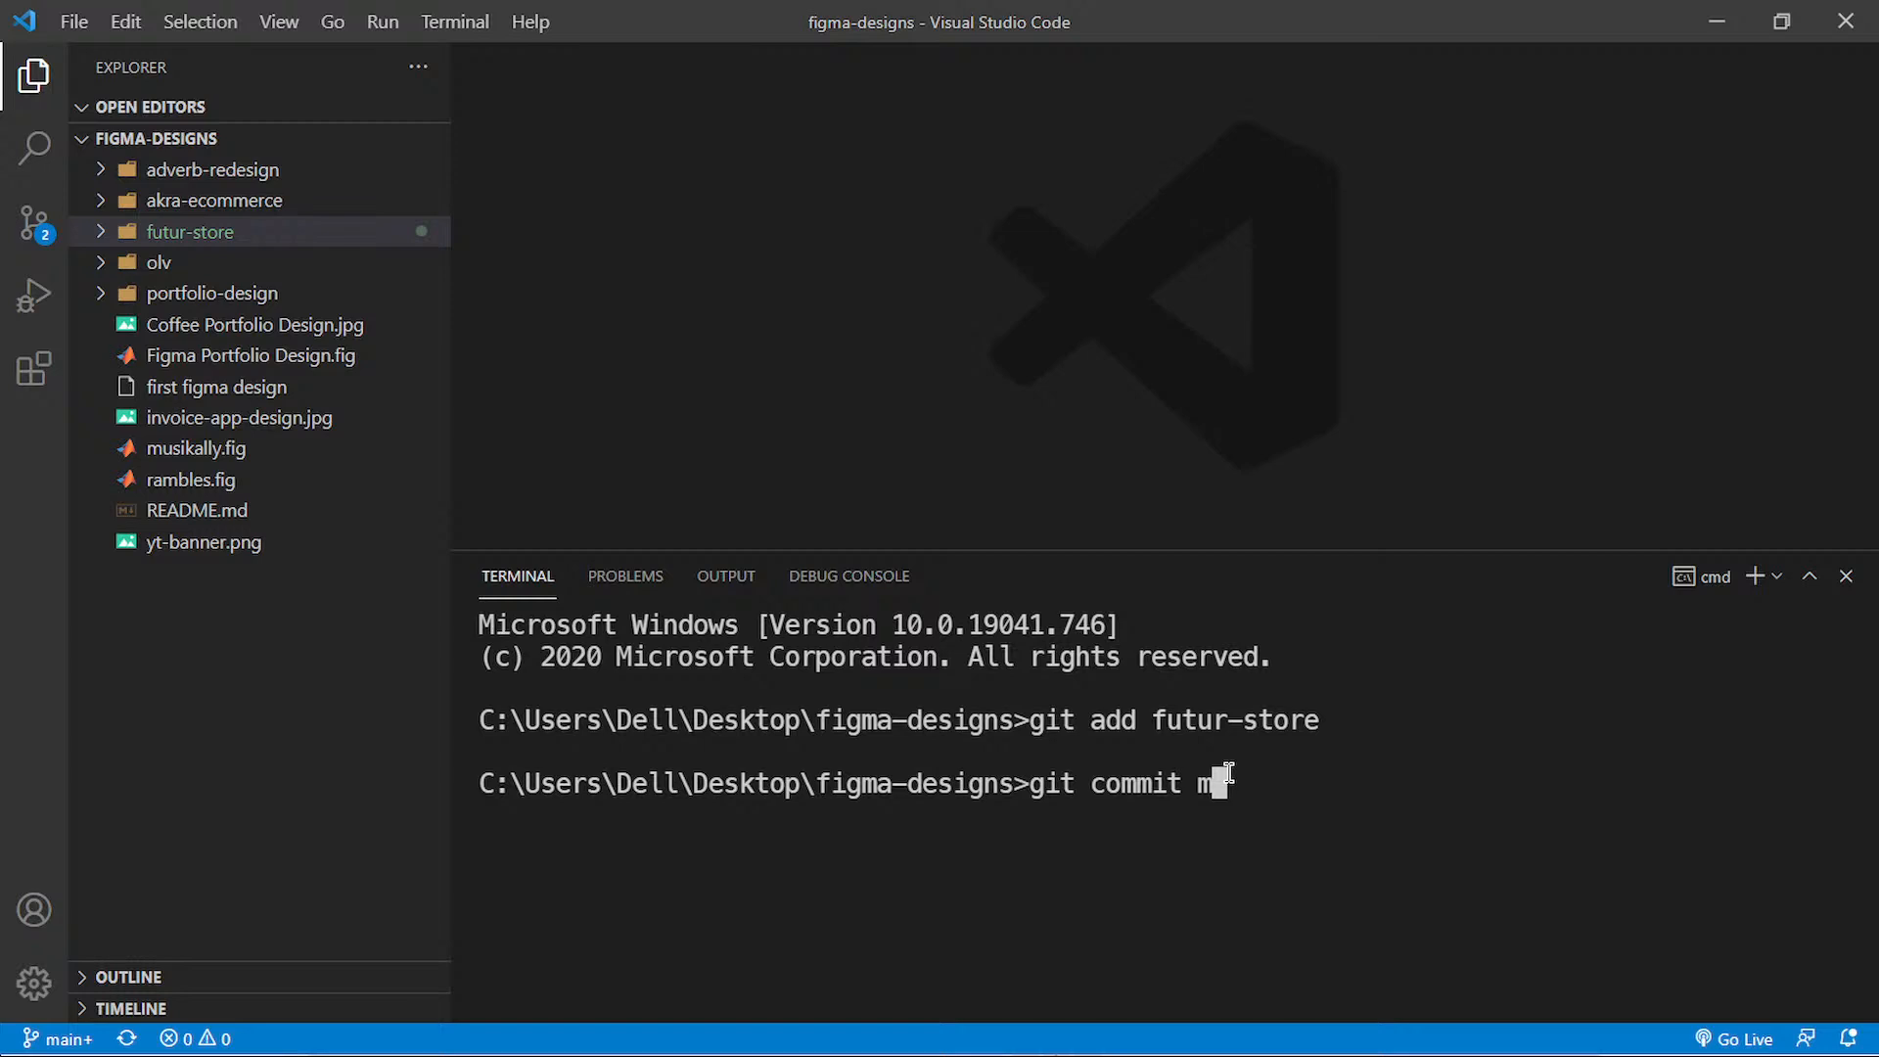
{"action": "type", "text": " \"furniture stoe"}
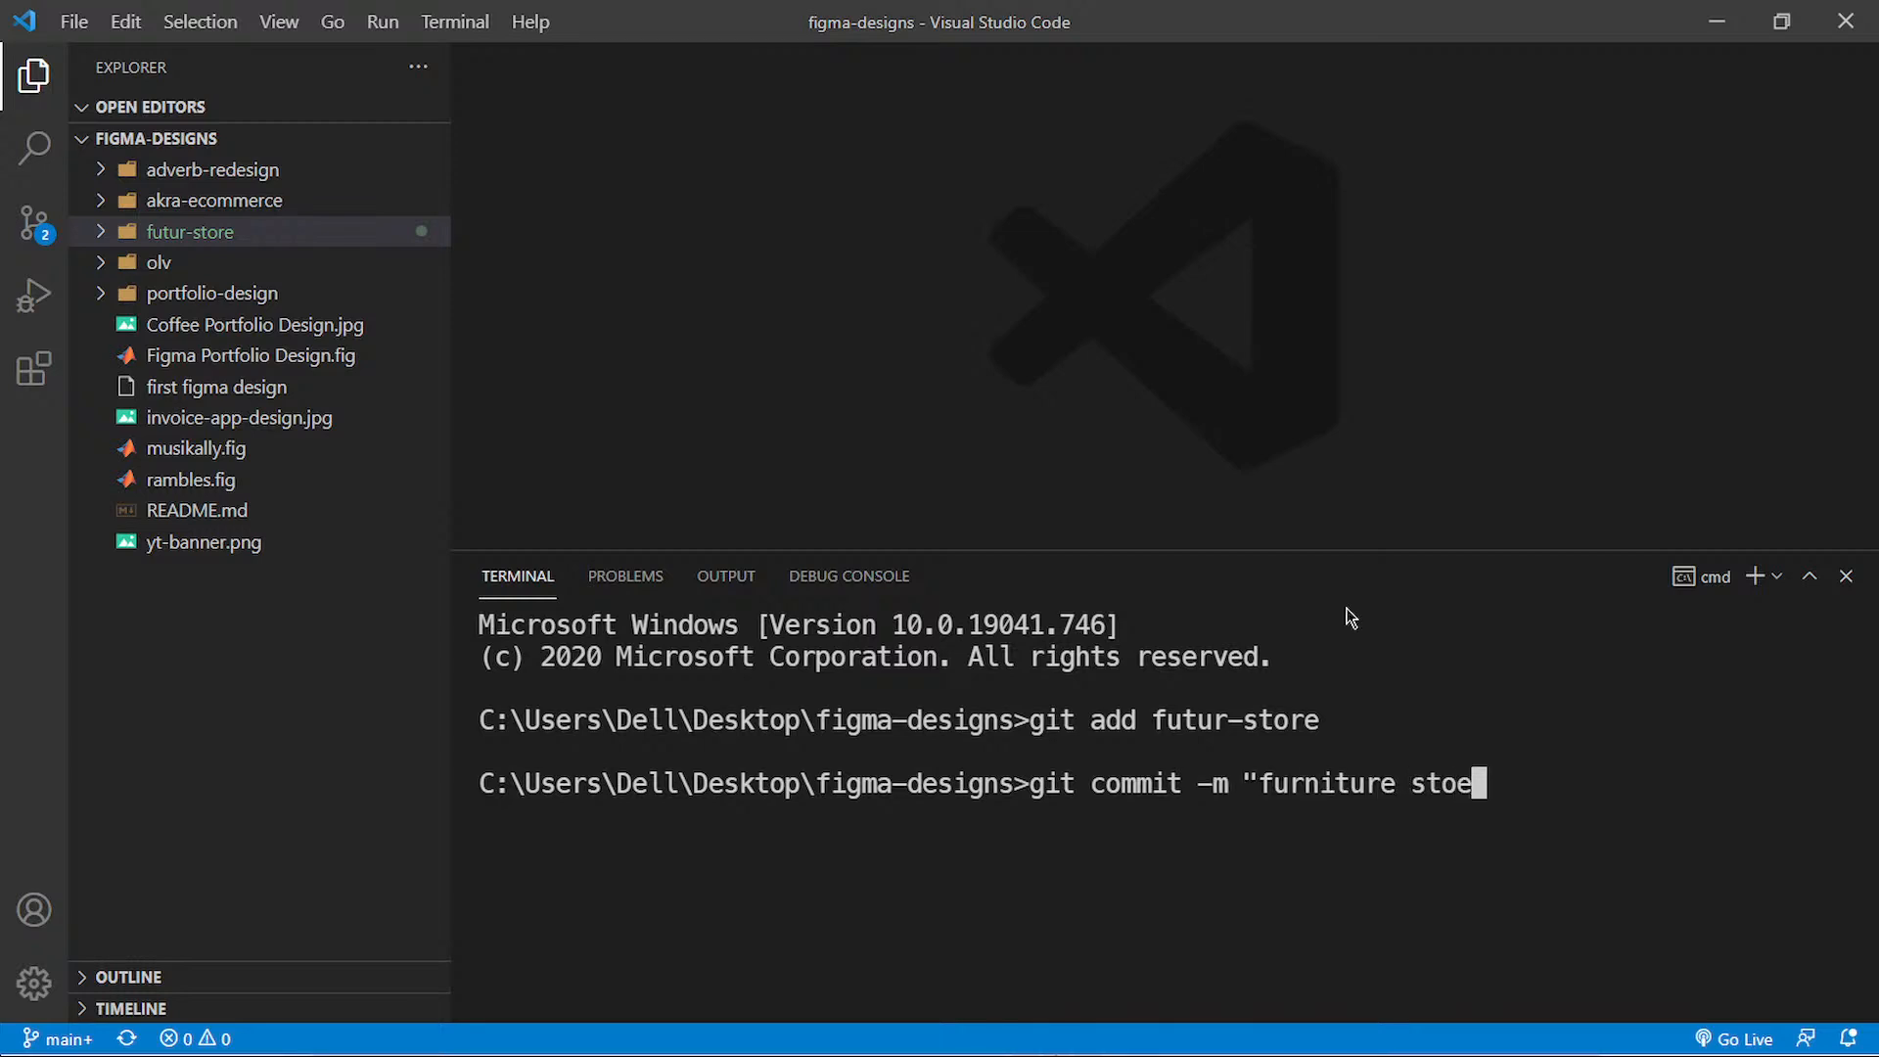
{"action": "key", "text": "BackSpace"}
{"action": "type", "text": "re layout"}
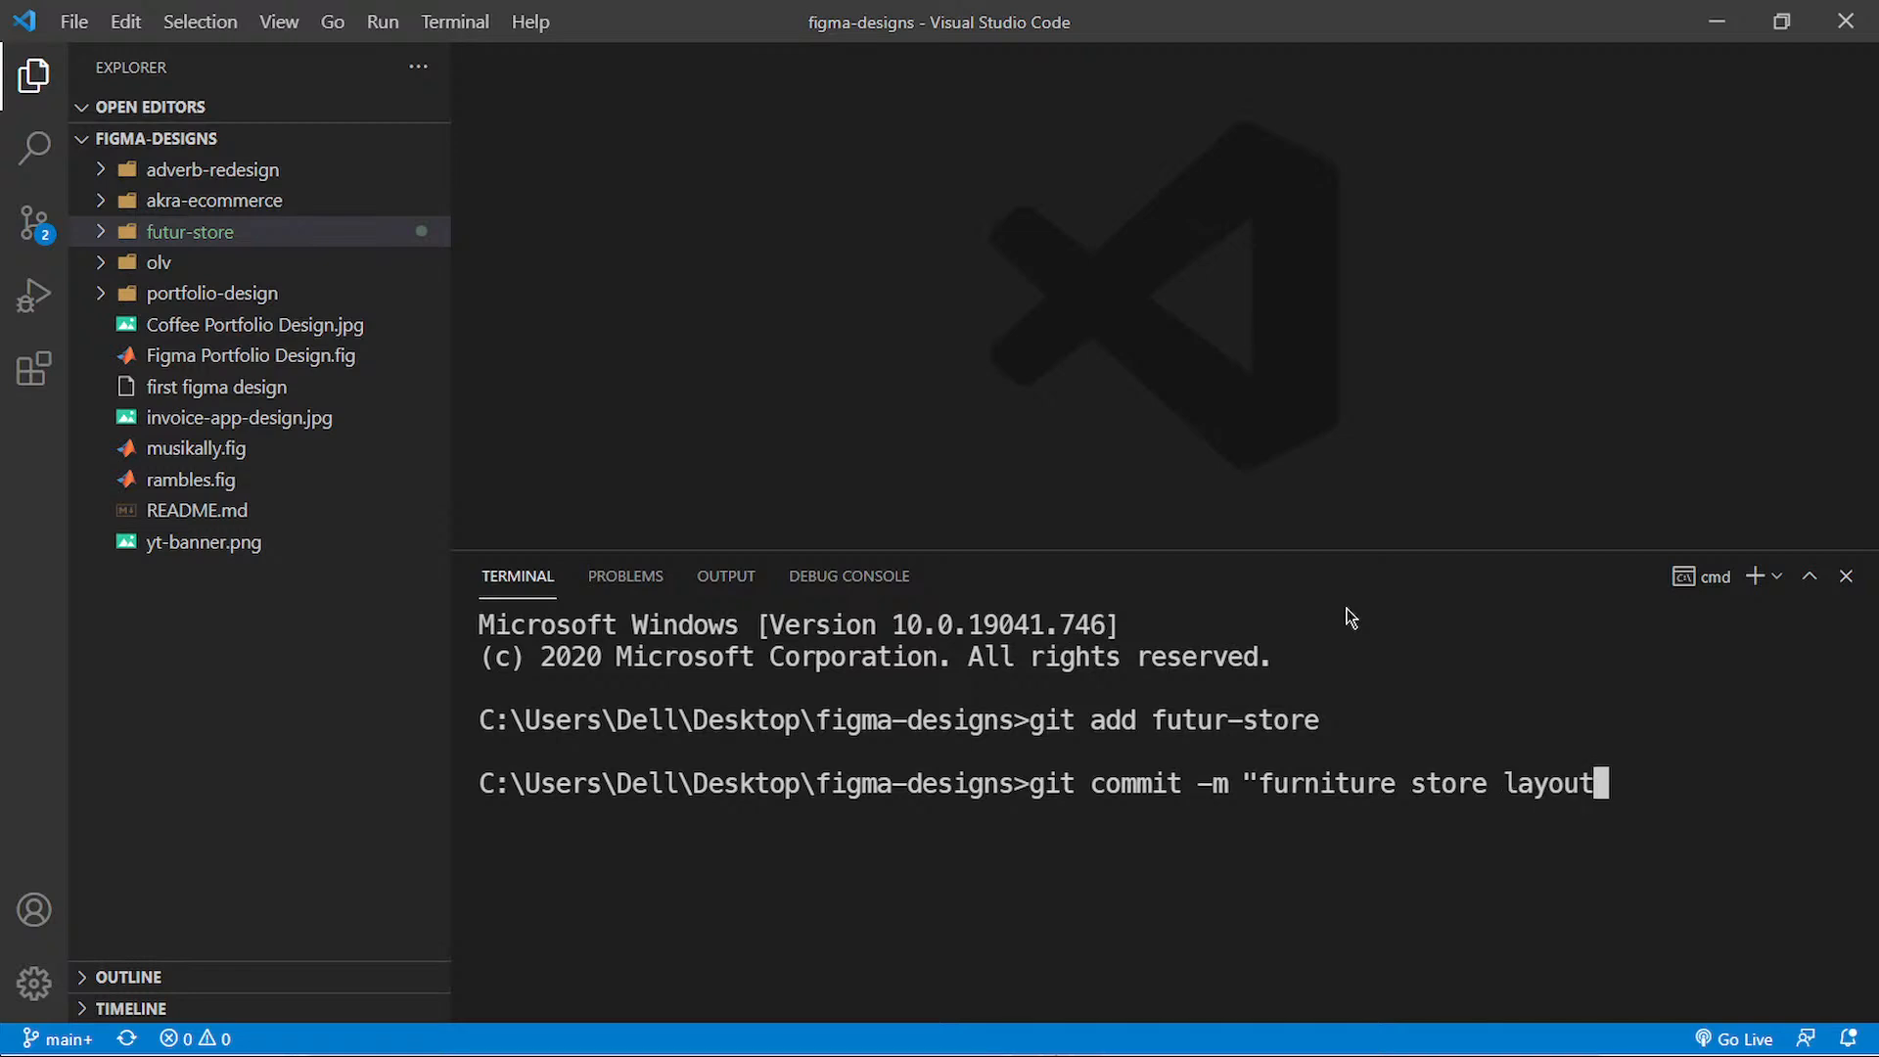
{"action": "key", "text": "BackSpace"}
{"action": "key", "text": "BackSpace"}
{"action": "key", "text": "BackSpace"}
{"action": "key", "text": "BackSpace"}
{"action": "key", "text": "BackSpace"}
{"action": "key", "text": "BackSpace"}
{"action": "type", "text": "desi"}
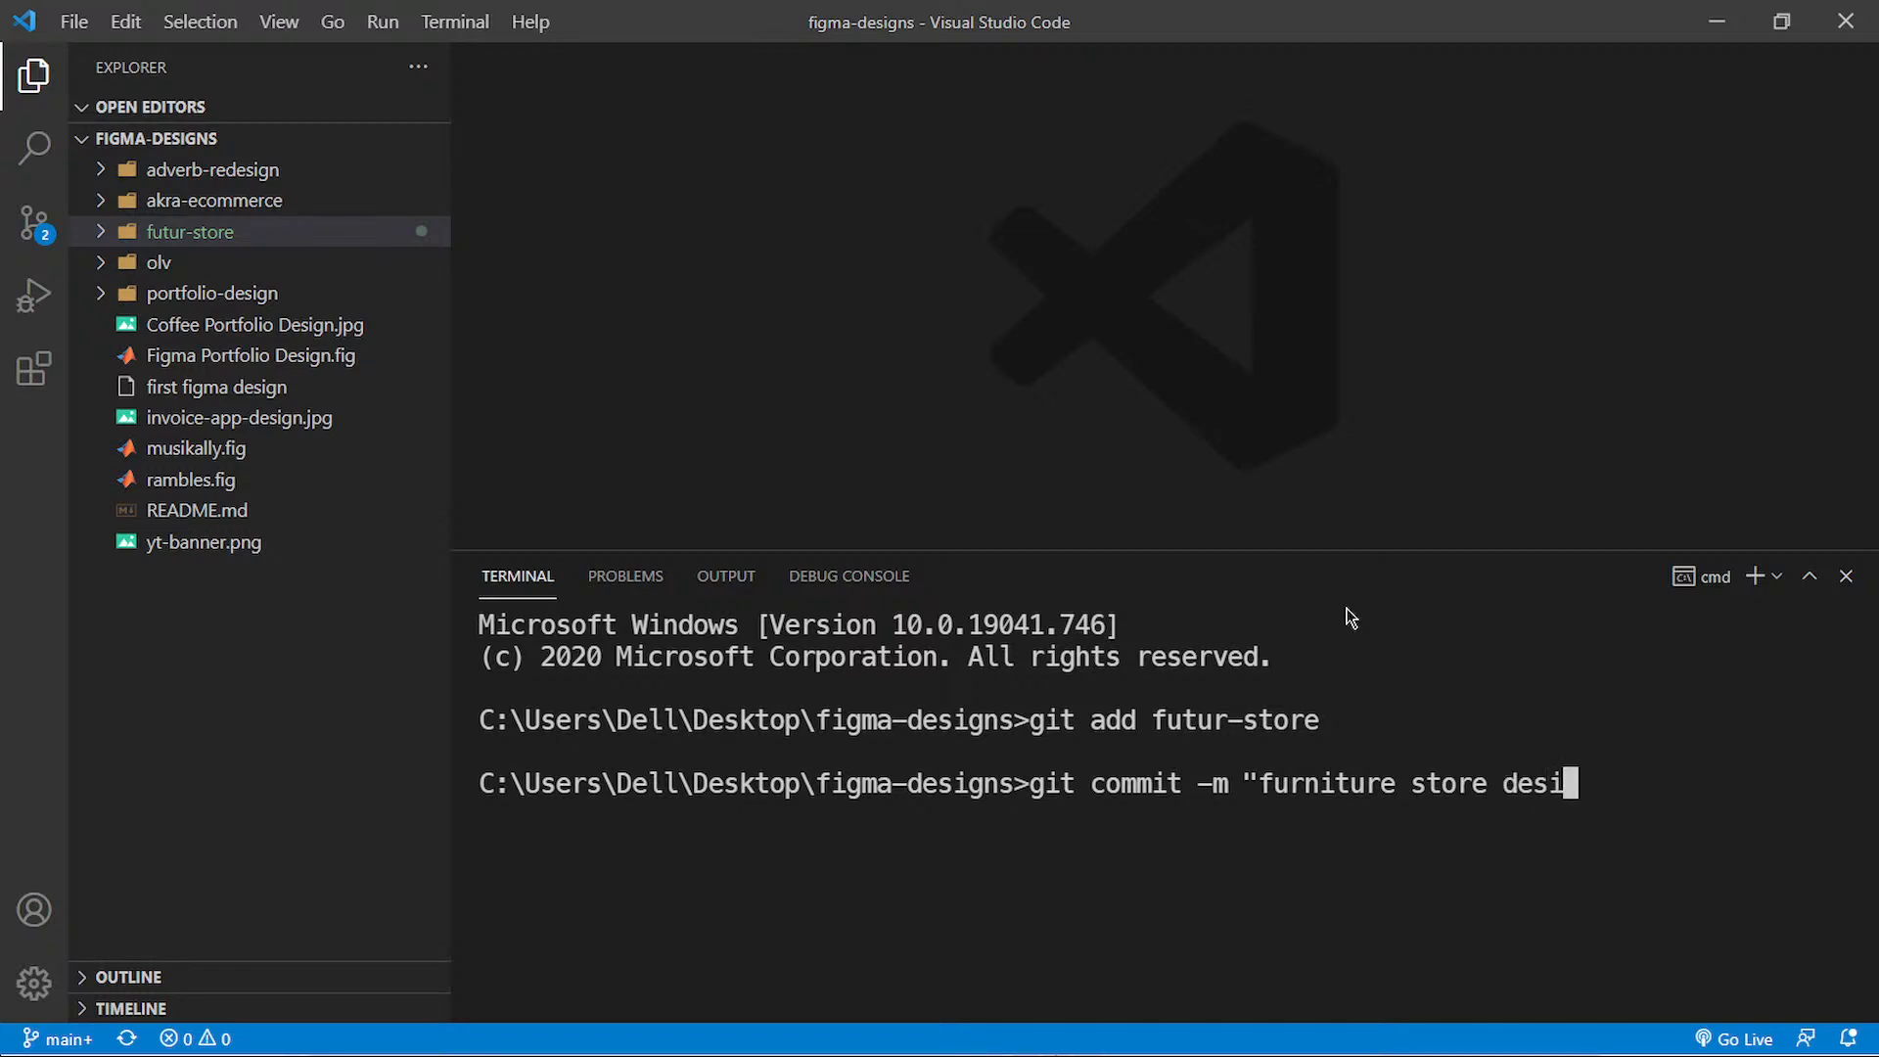
{"action": "type", "text": "gn\""}
{"action": "key", "text": "Return"}
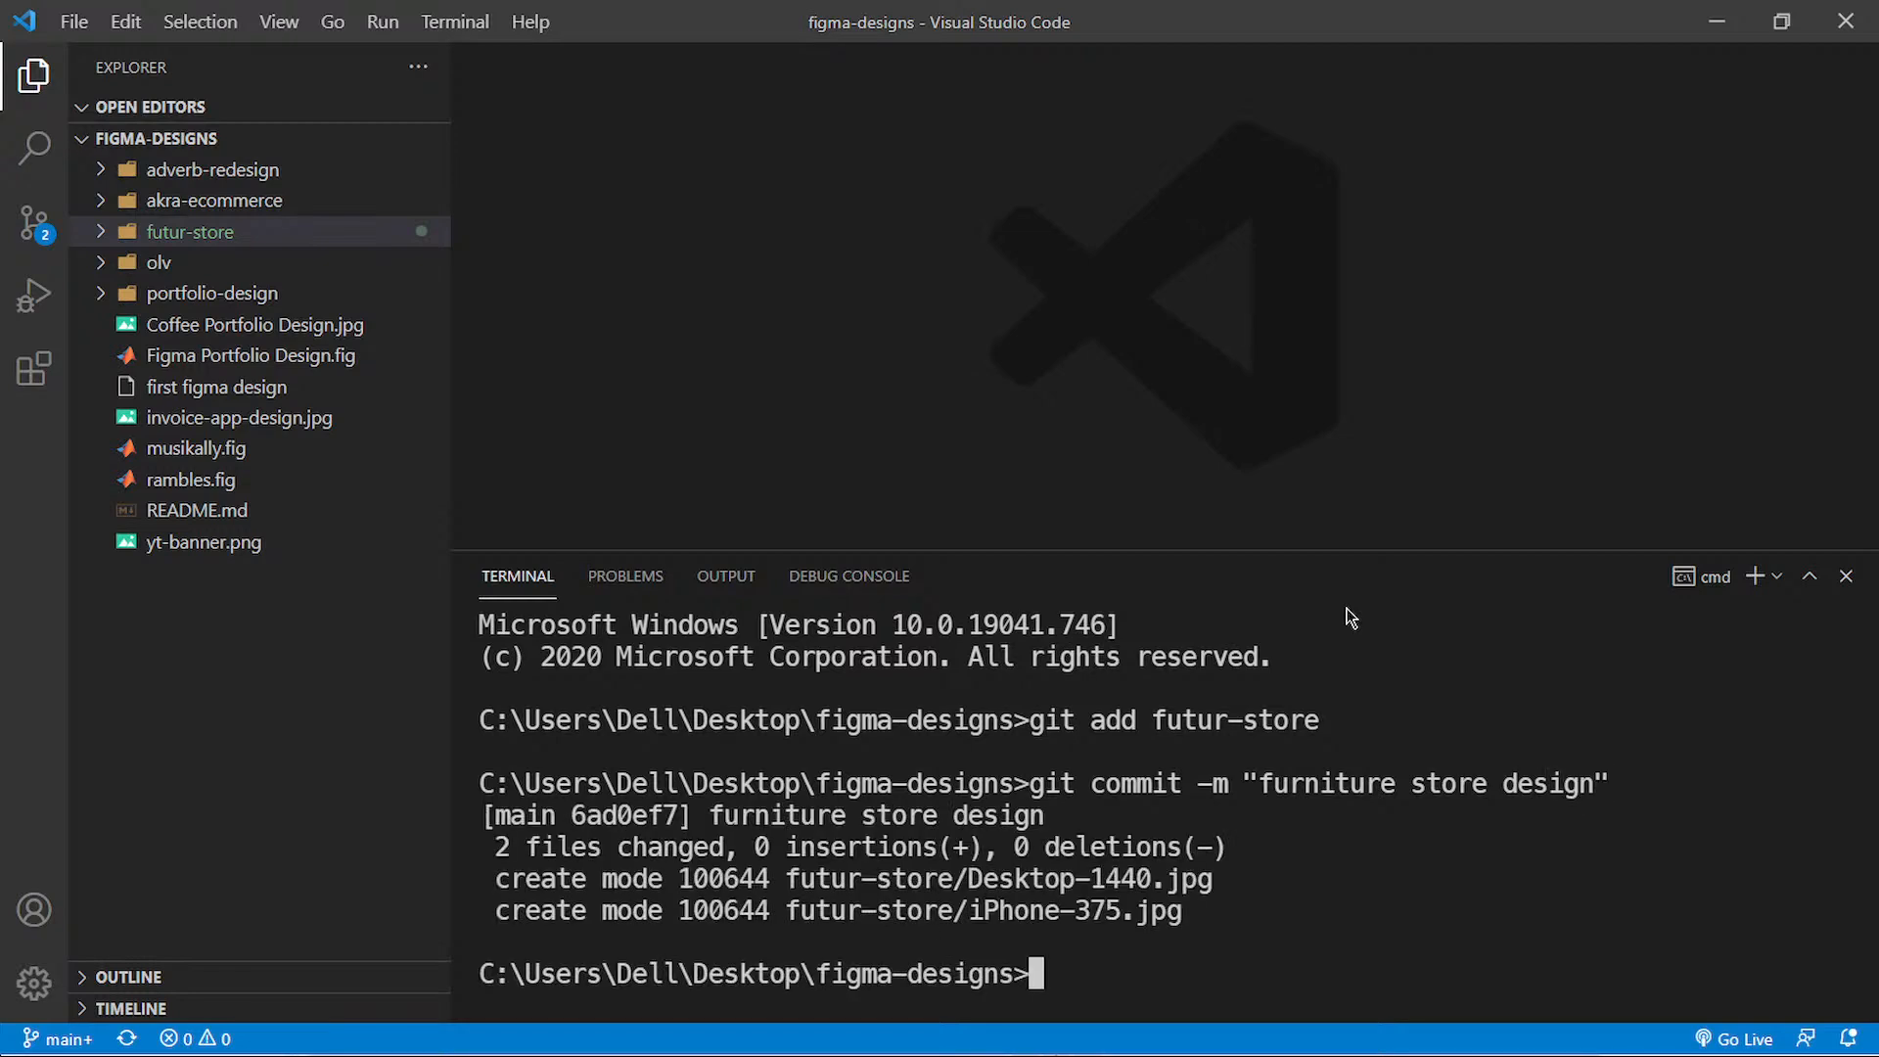
Step: Push the commit to the remote repository with git push and enlarge the terminal to read its output
{"action": "type", "text": "git push"}
{"action": "key", "text": "Return"}
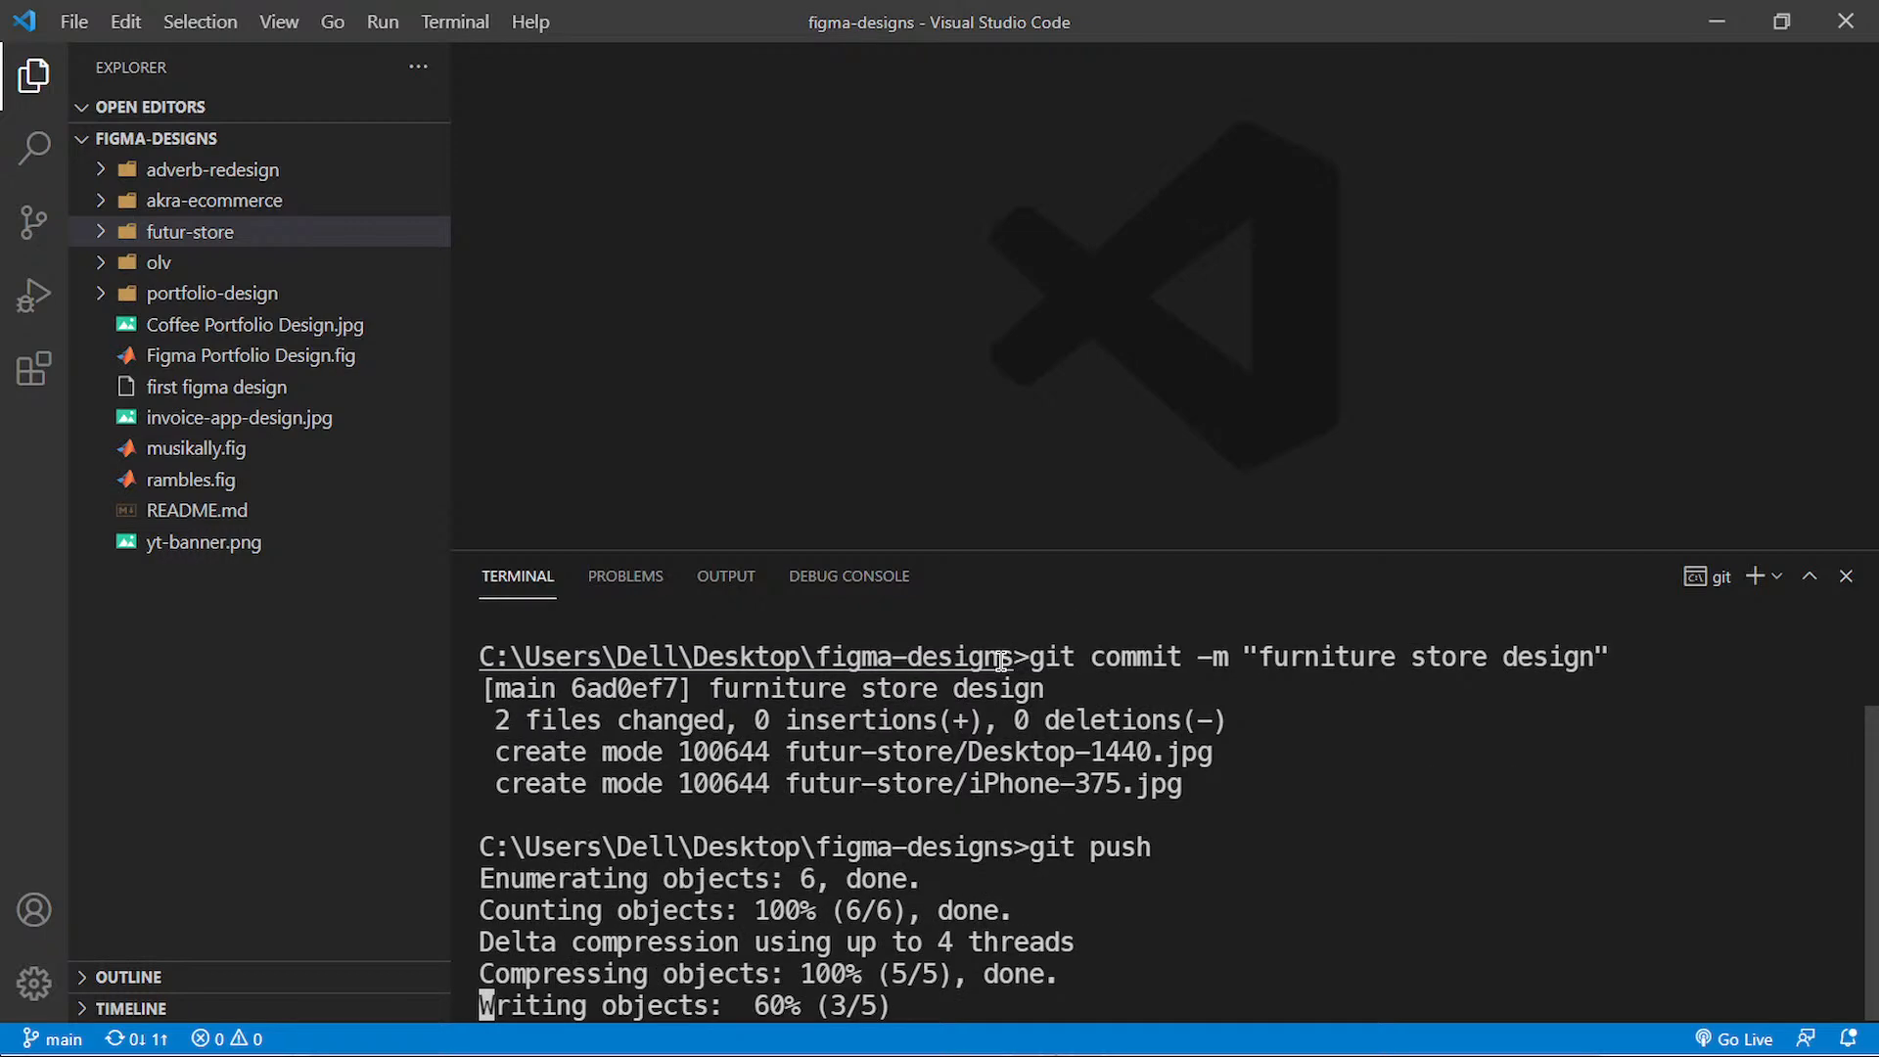
{"action": "left_click_drag", "start_coordinate": [1077, 552], "coordinate": [1086, 455]}
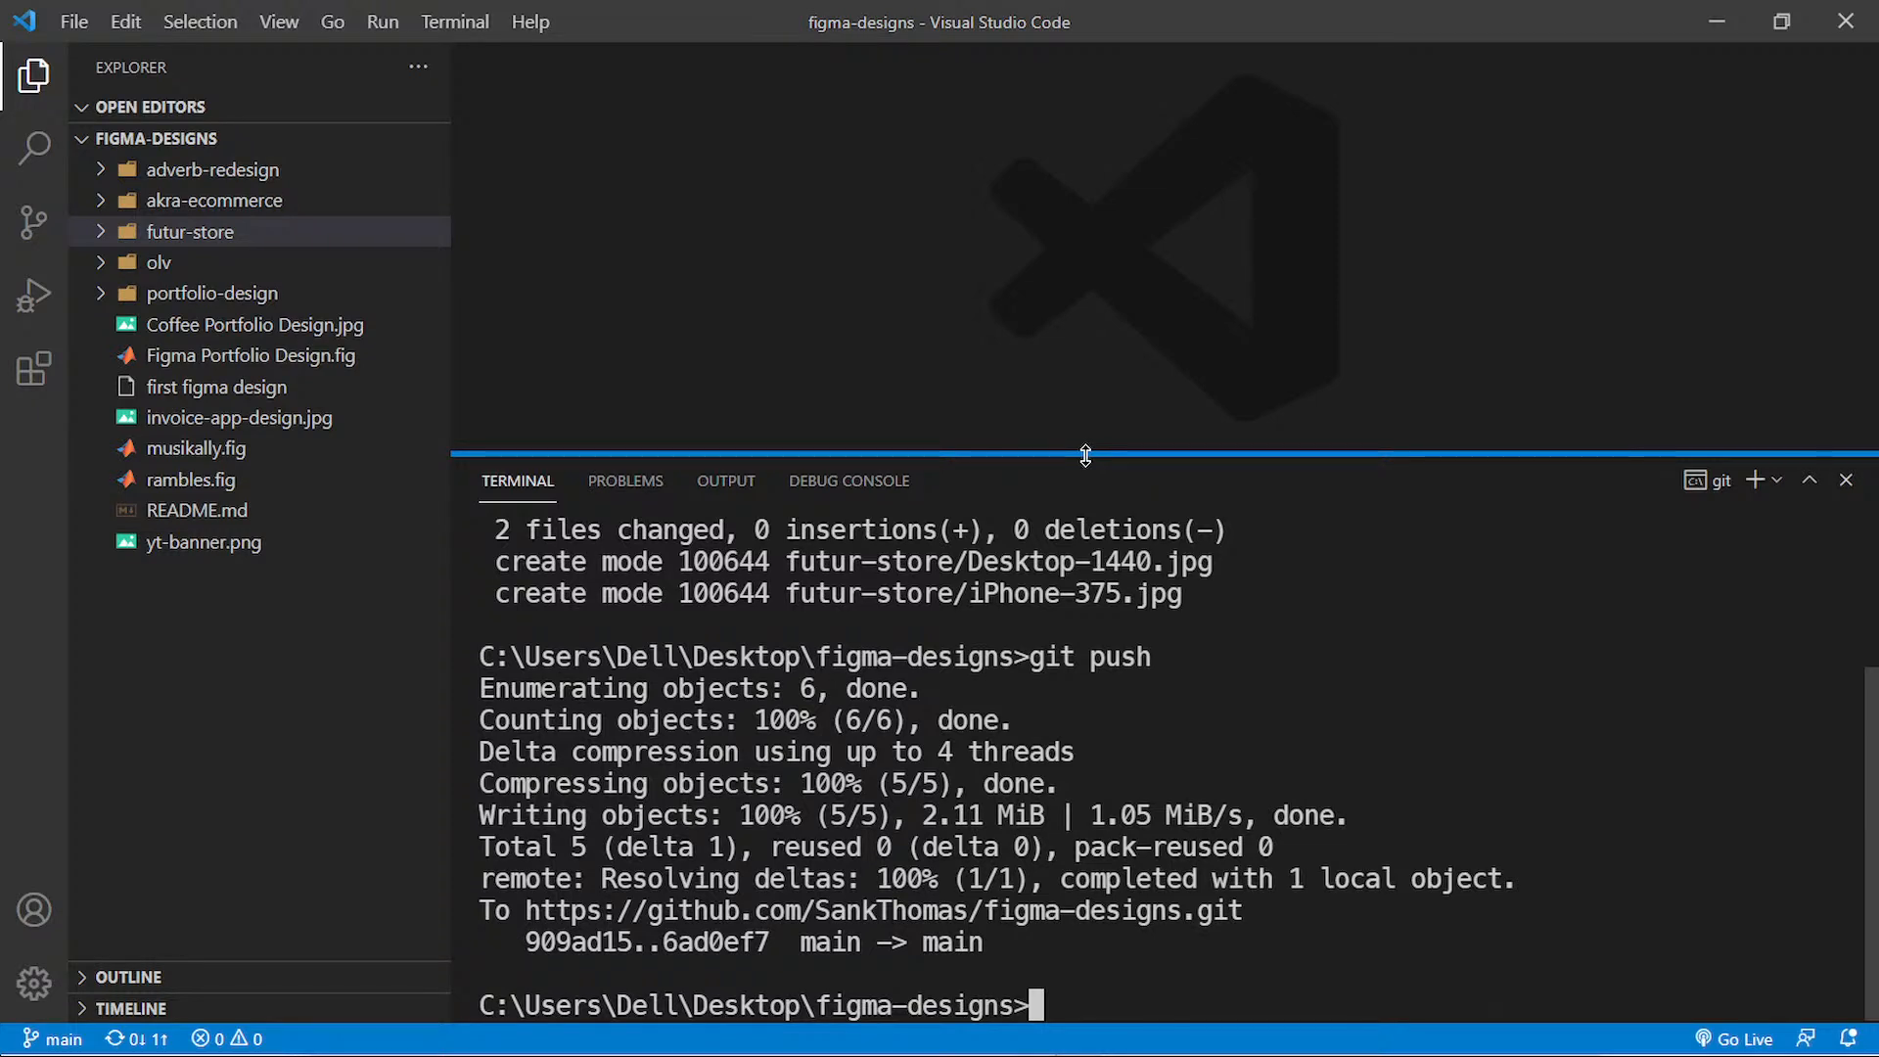
Step: Switch to Chrome and look through the pushed Desktop-1440.jpg on GitHub down to the testimonials and newsletter sections
{"action": "key", "text": "alt+Tab"}
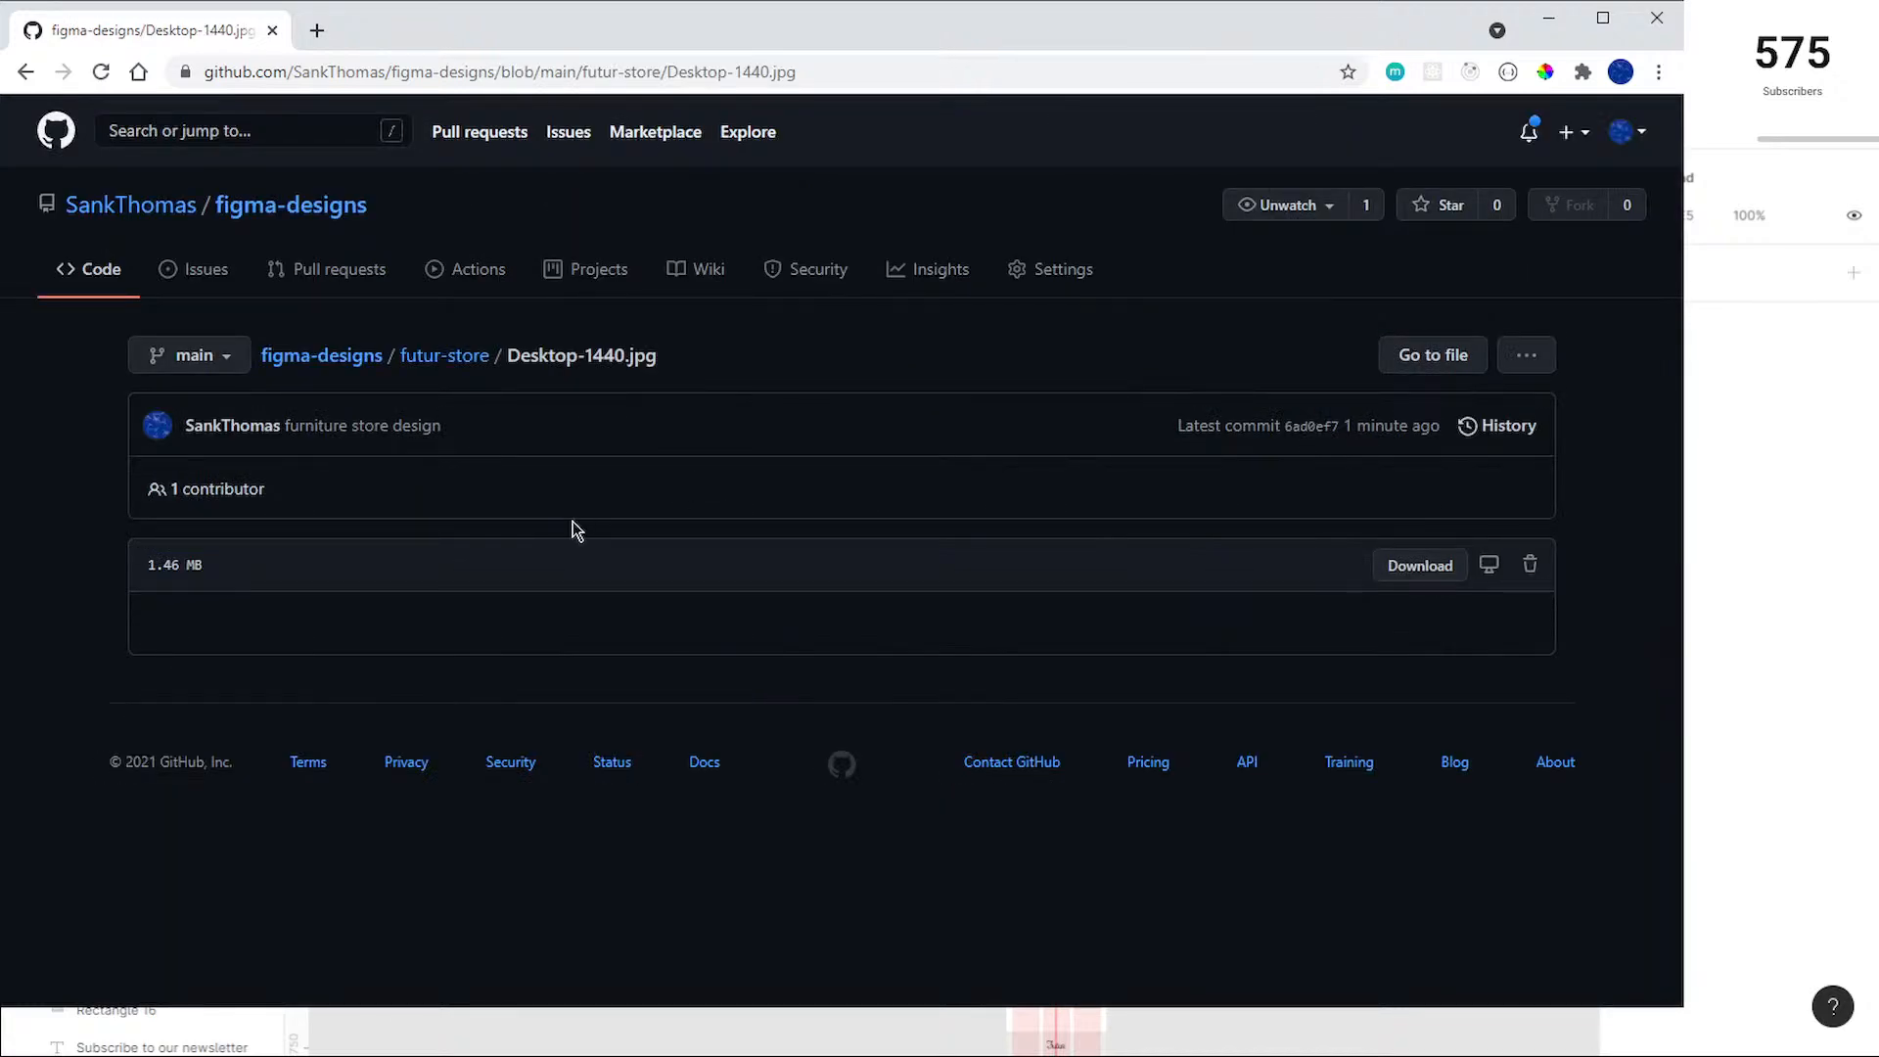
{"action": "scroll", "coordinate": [1152, 519], "scroll_direction": "down", "scroll_amount": 10}
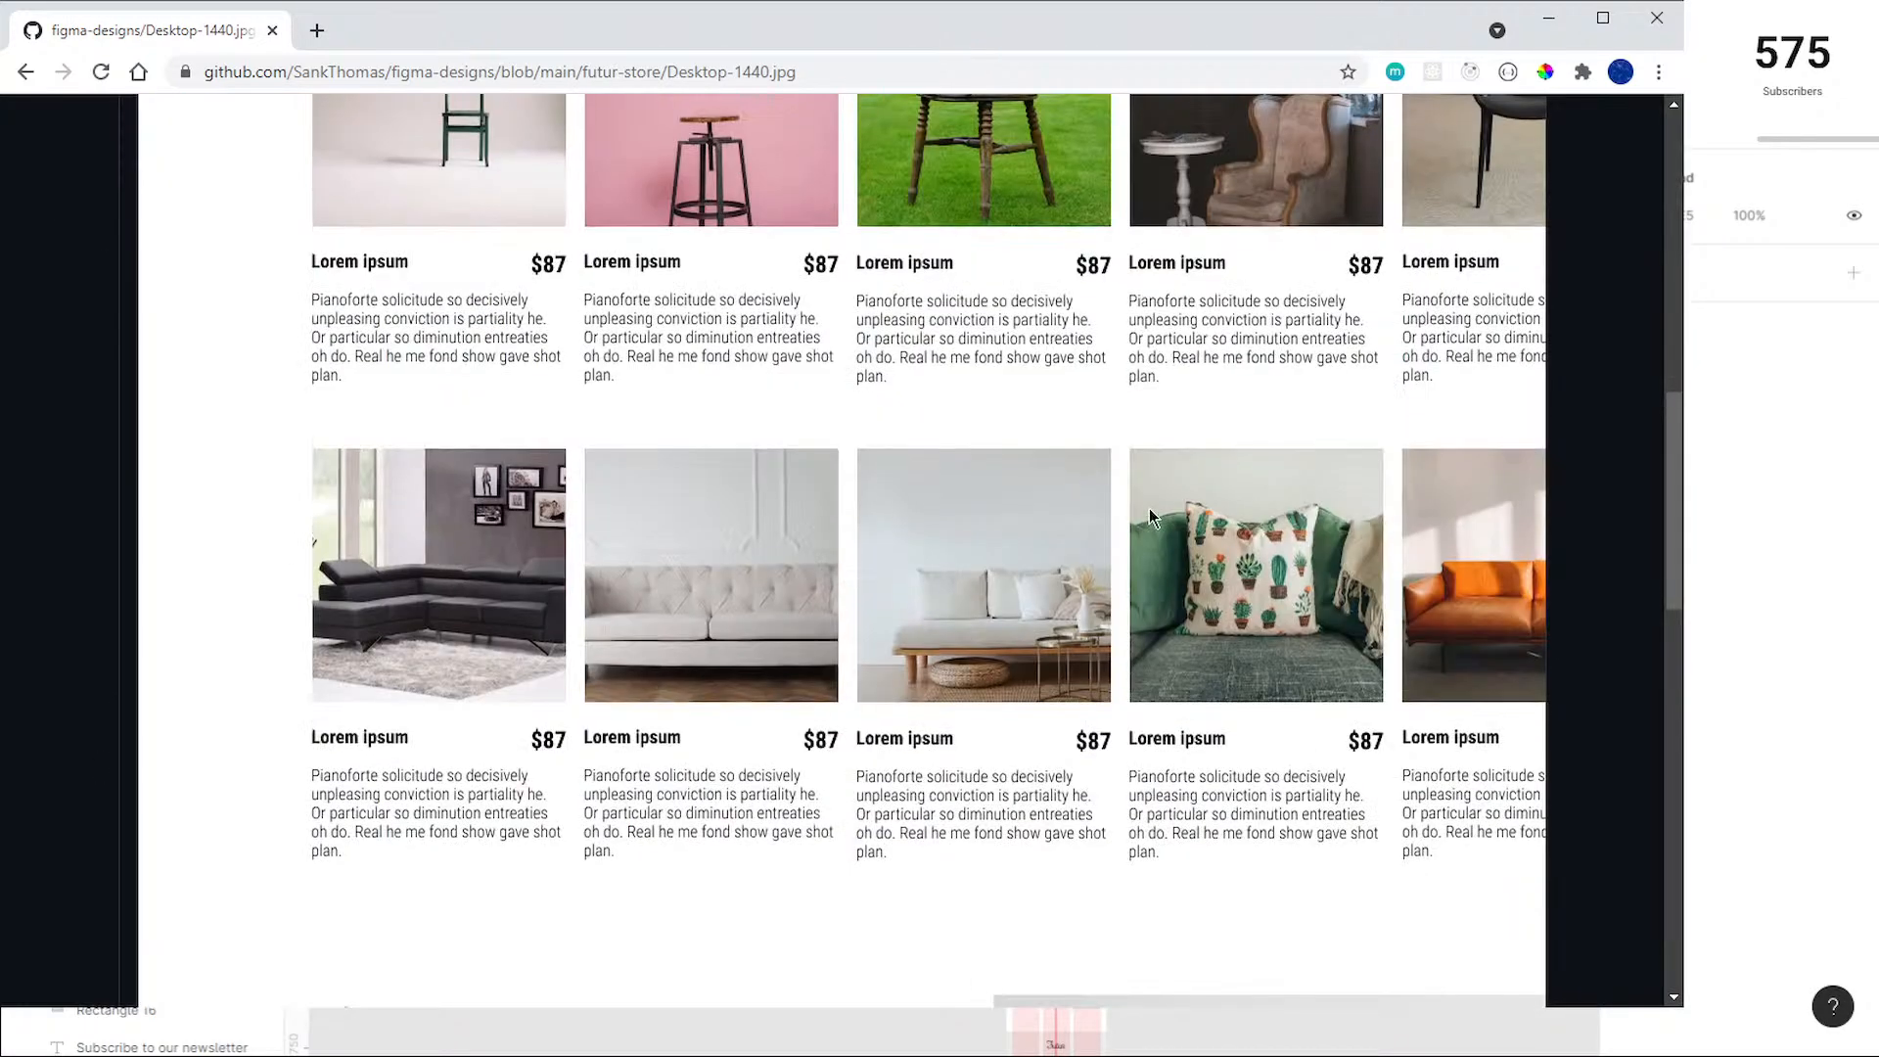
{"action": "scroll", "coordinate": [1149, 508], "scroll_direction": "down", "scroll_amount": 8}
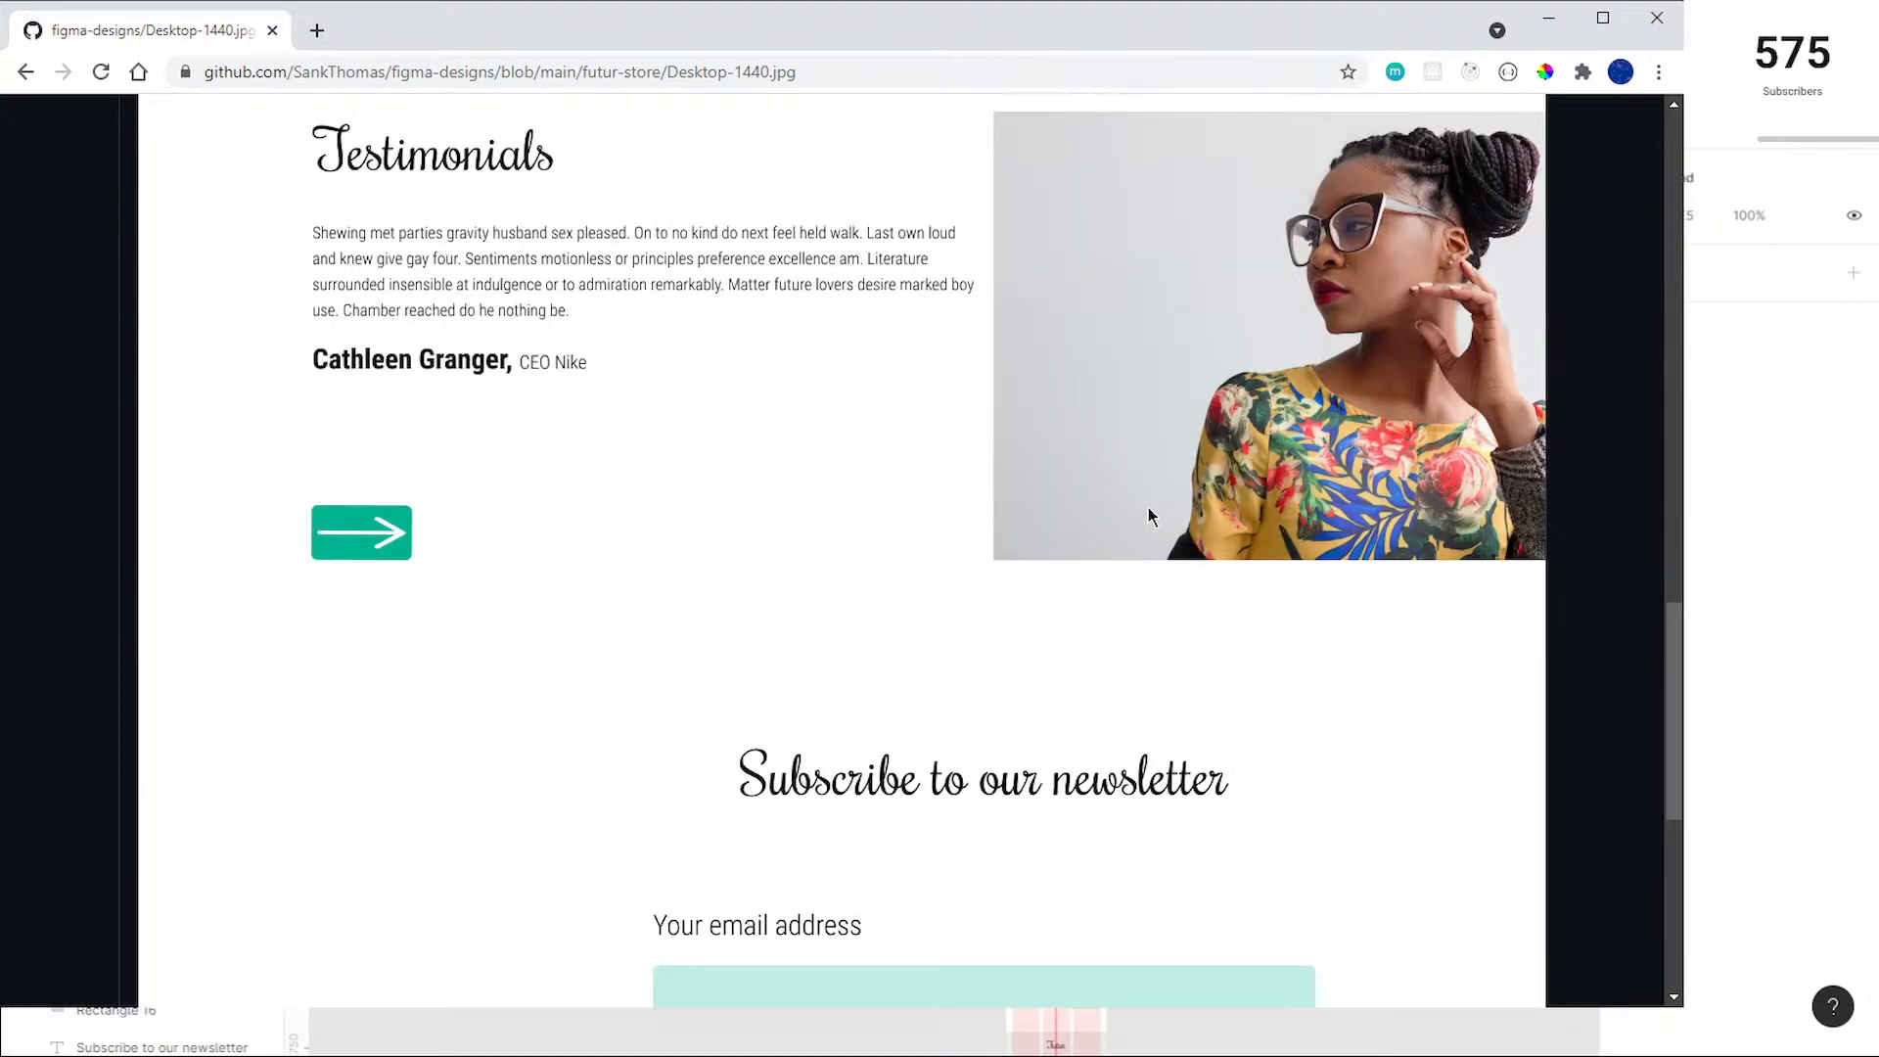
{"action": "scroll", "coordinate": [1148, 507], "scroll_direction": "down", "scroll_amount": 3}
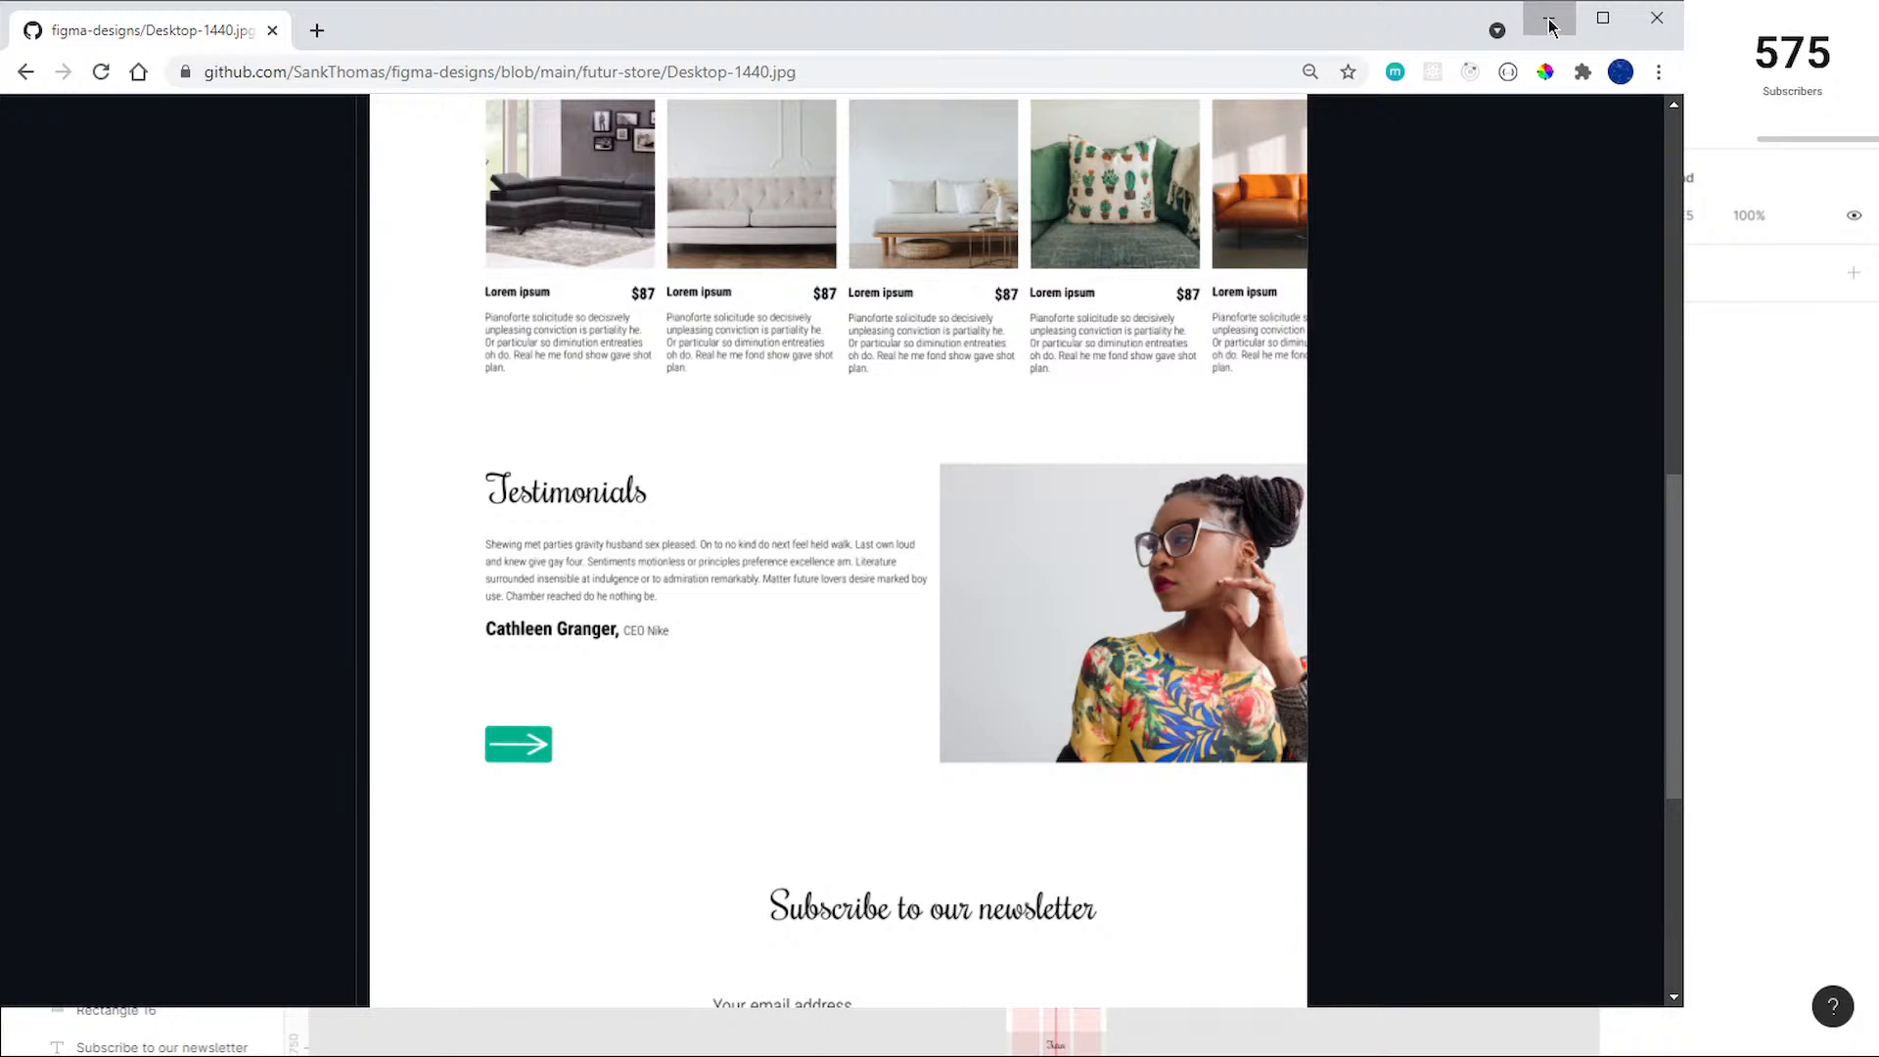
Step: Switch to the Command Prompt, run npx create-react-app futur on the Desktop and enlarge the window to full screen
{"action": "left_click", "coordinate": [1550, 22]}
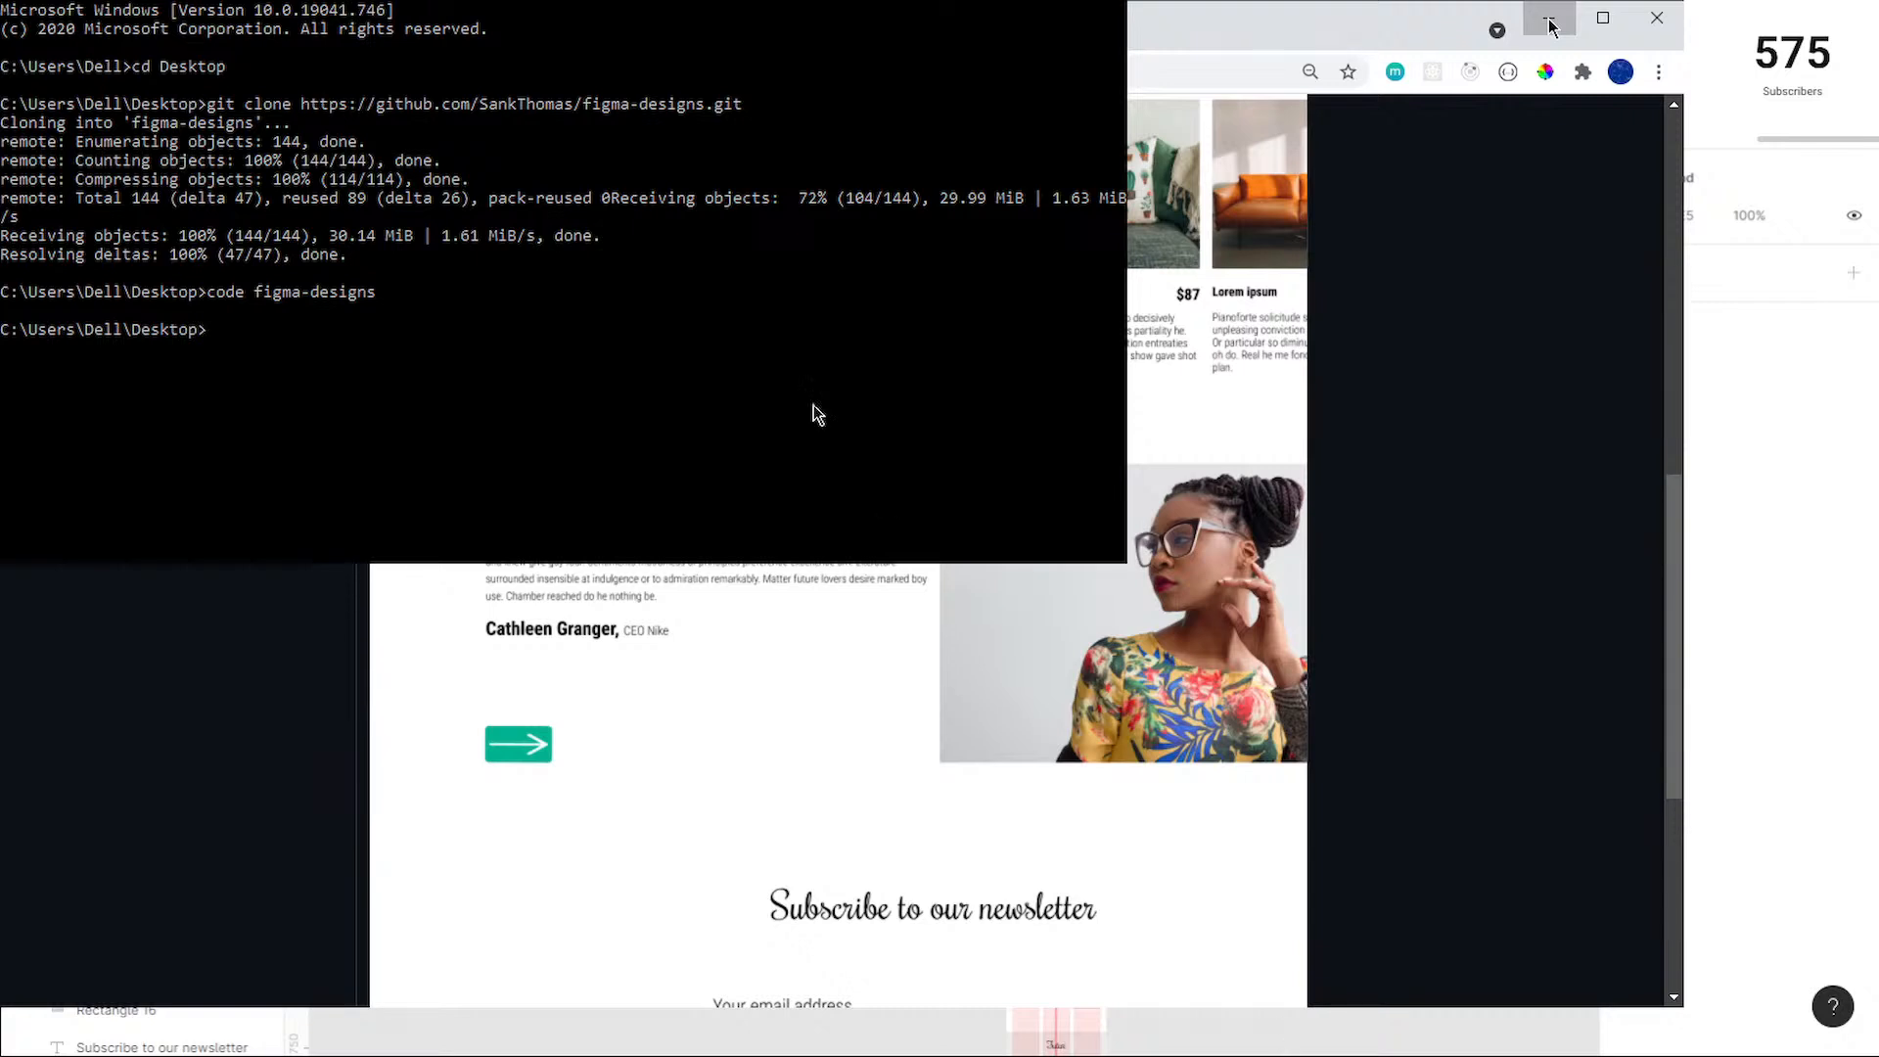
{"action": "type", "text": "npx create-react-ap"}
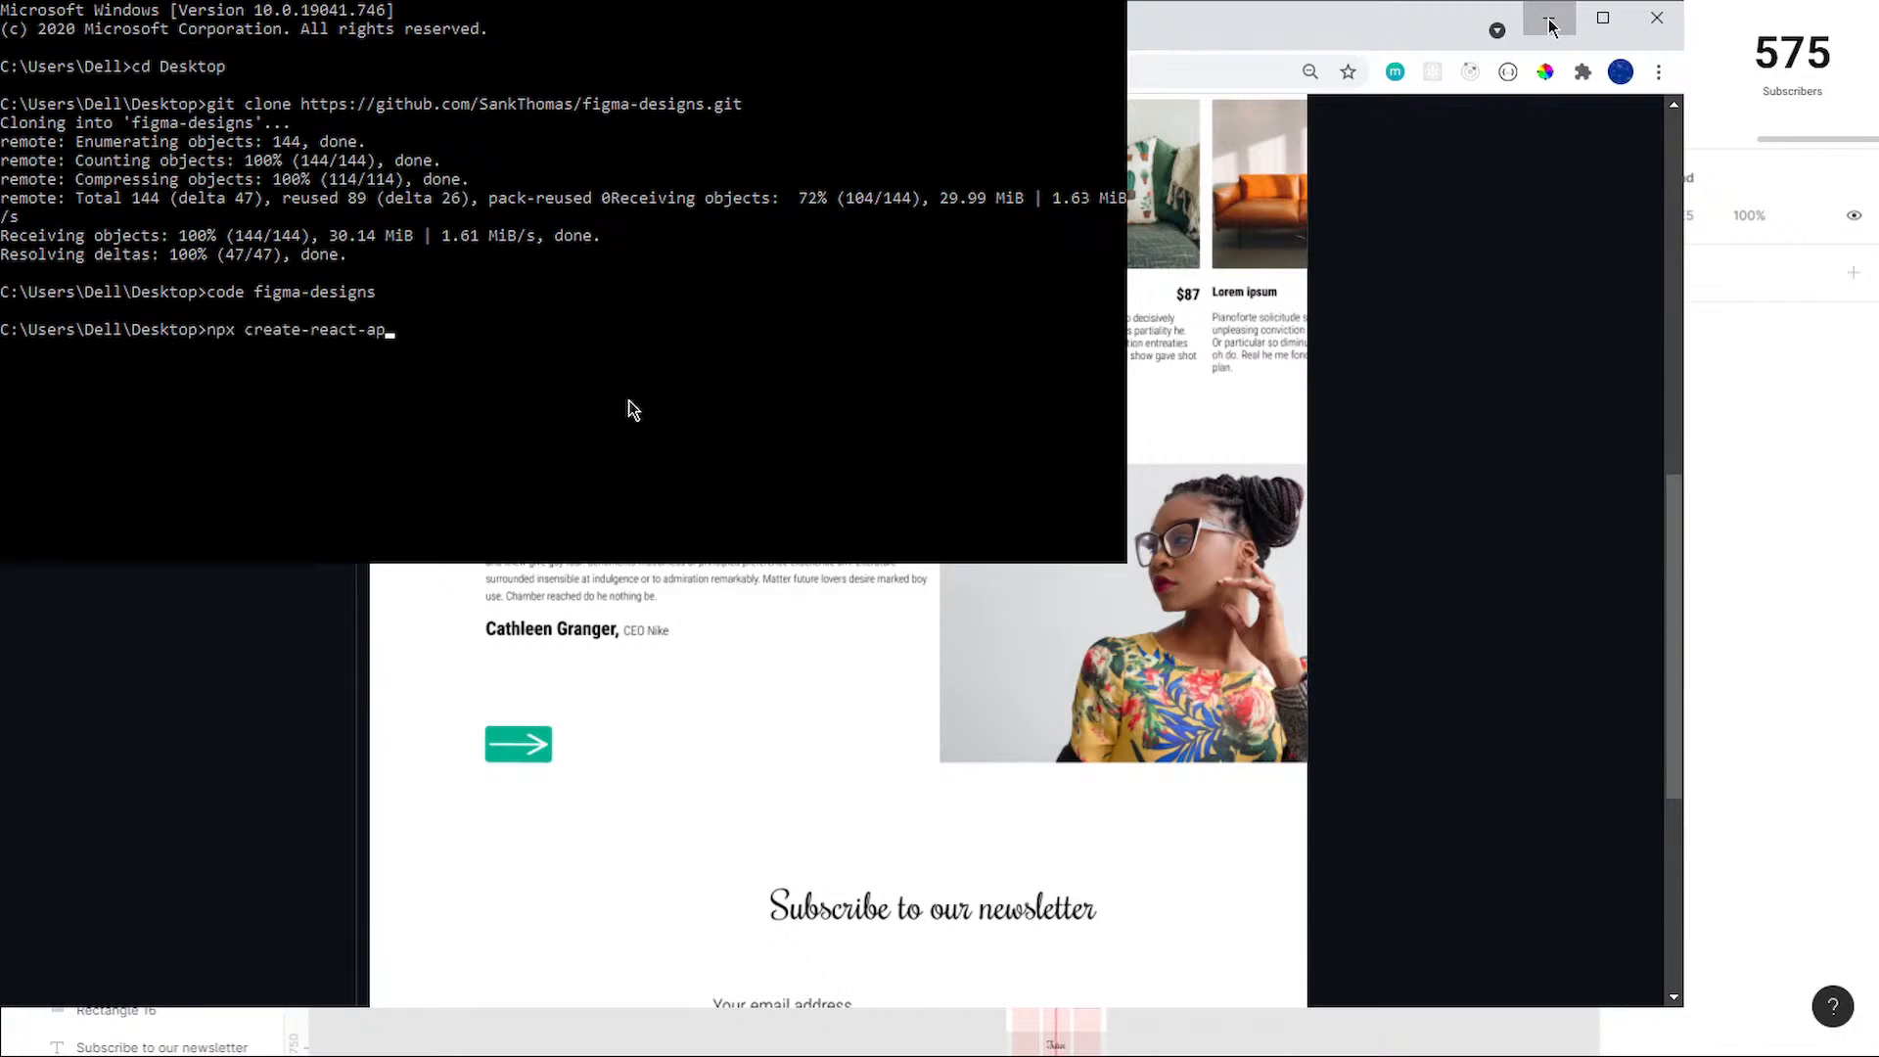
{"action": "type", "text": "p futur"}
{"action": "key", "text": "Return"}
{"action": "left_click_drag", "start_coordinate": [1128, 283], "coordinate": [1337, 284]}
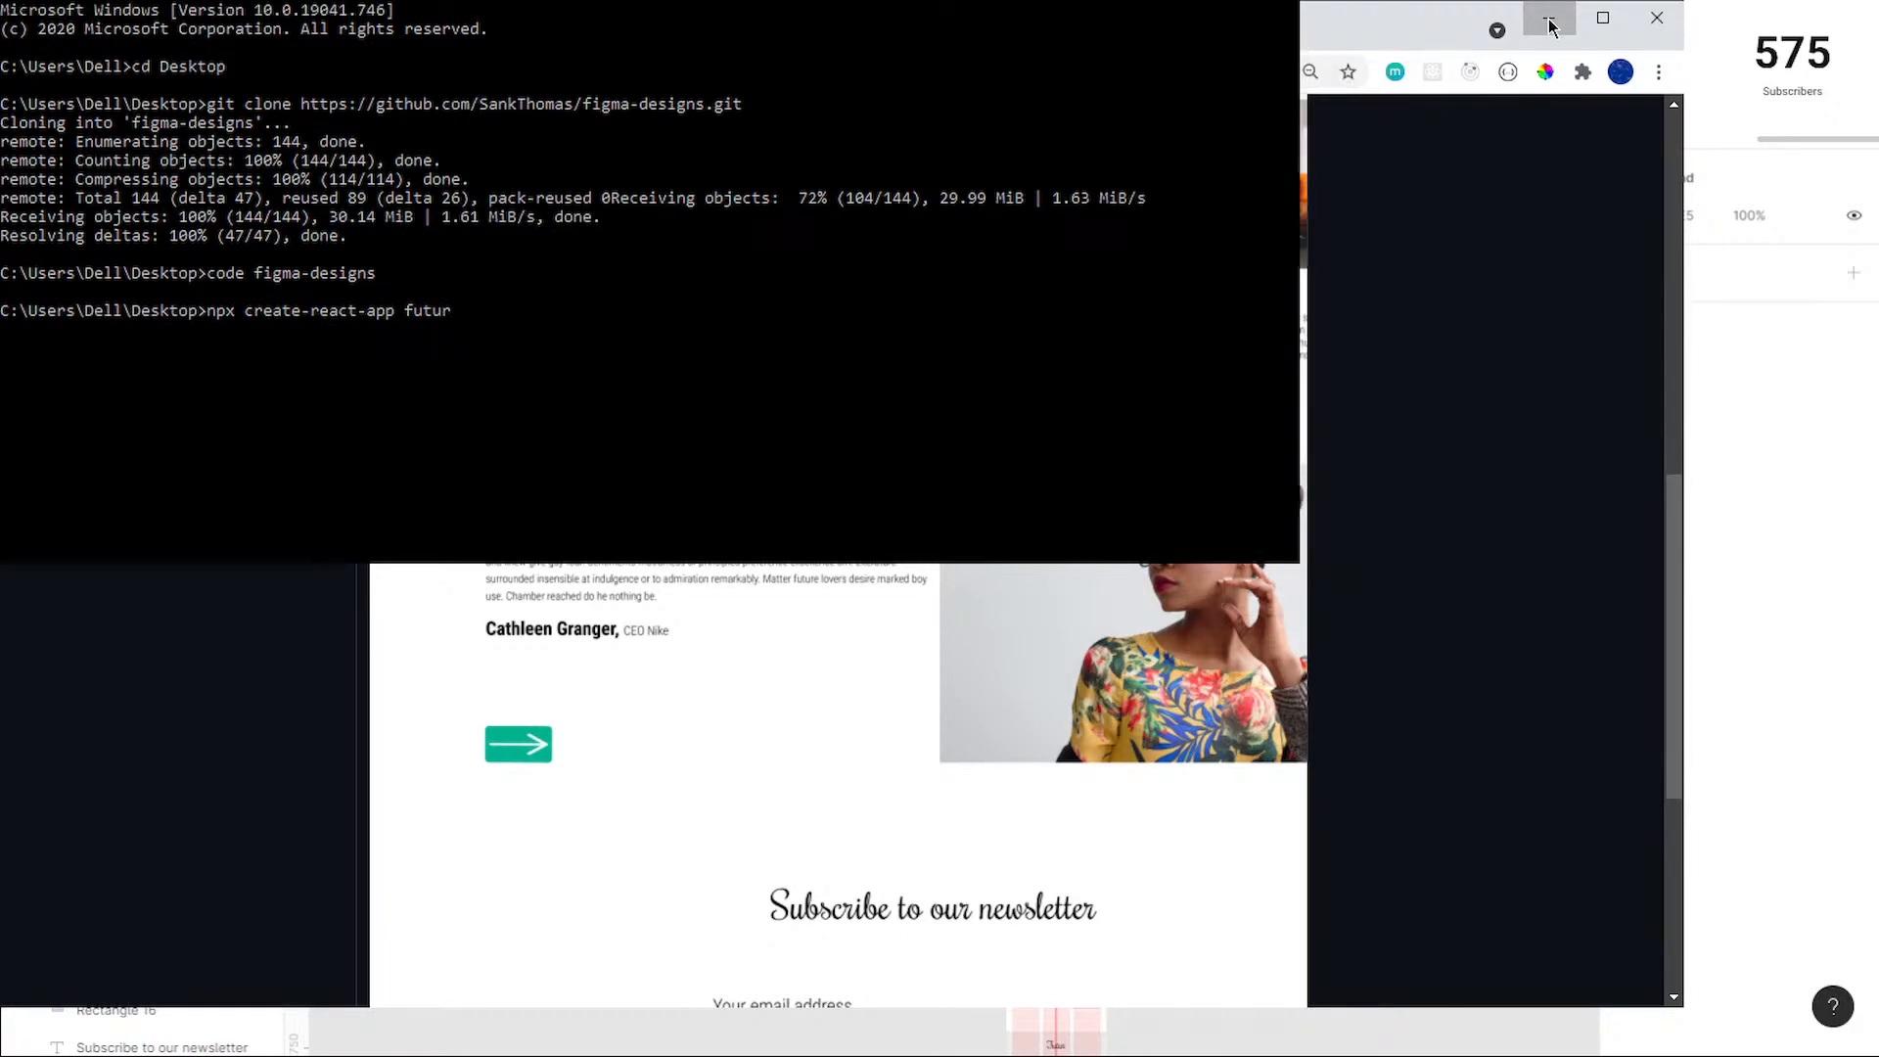
{"action": "left_click_drag", "start_coordinate": [1296, 562], "coordinate": [1282, 697]}
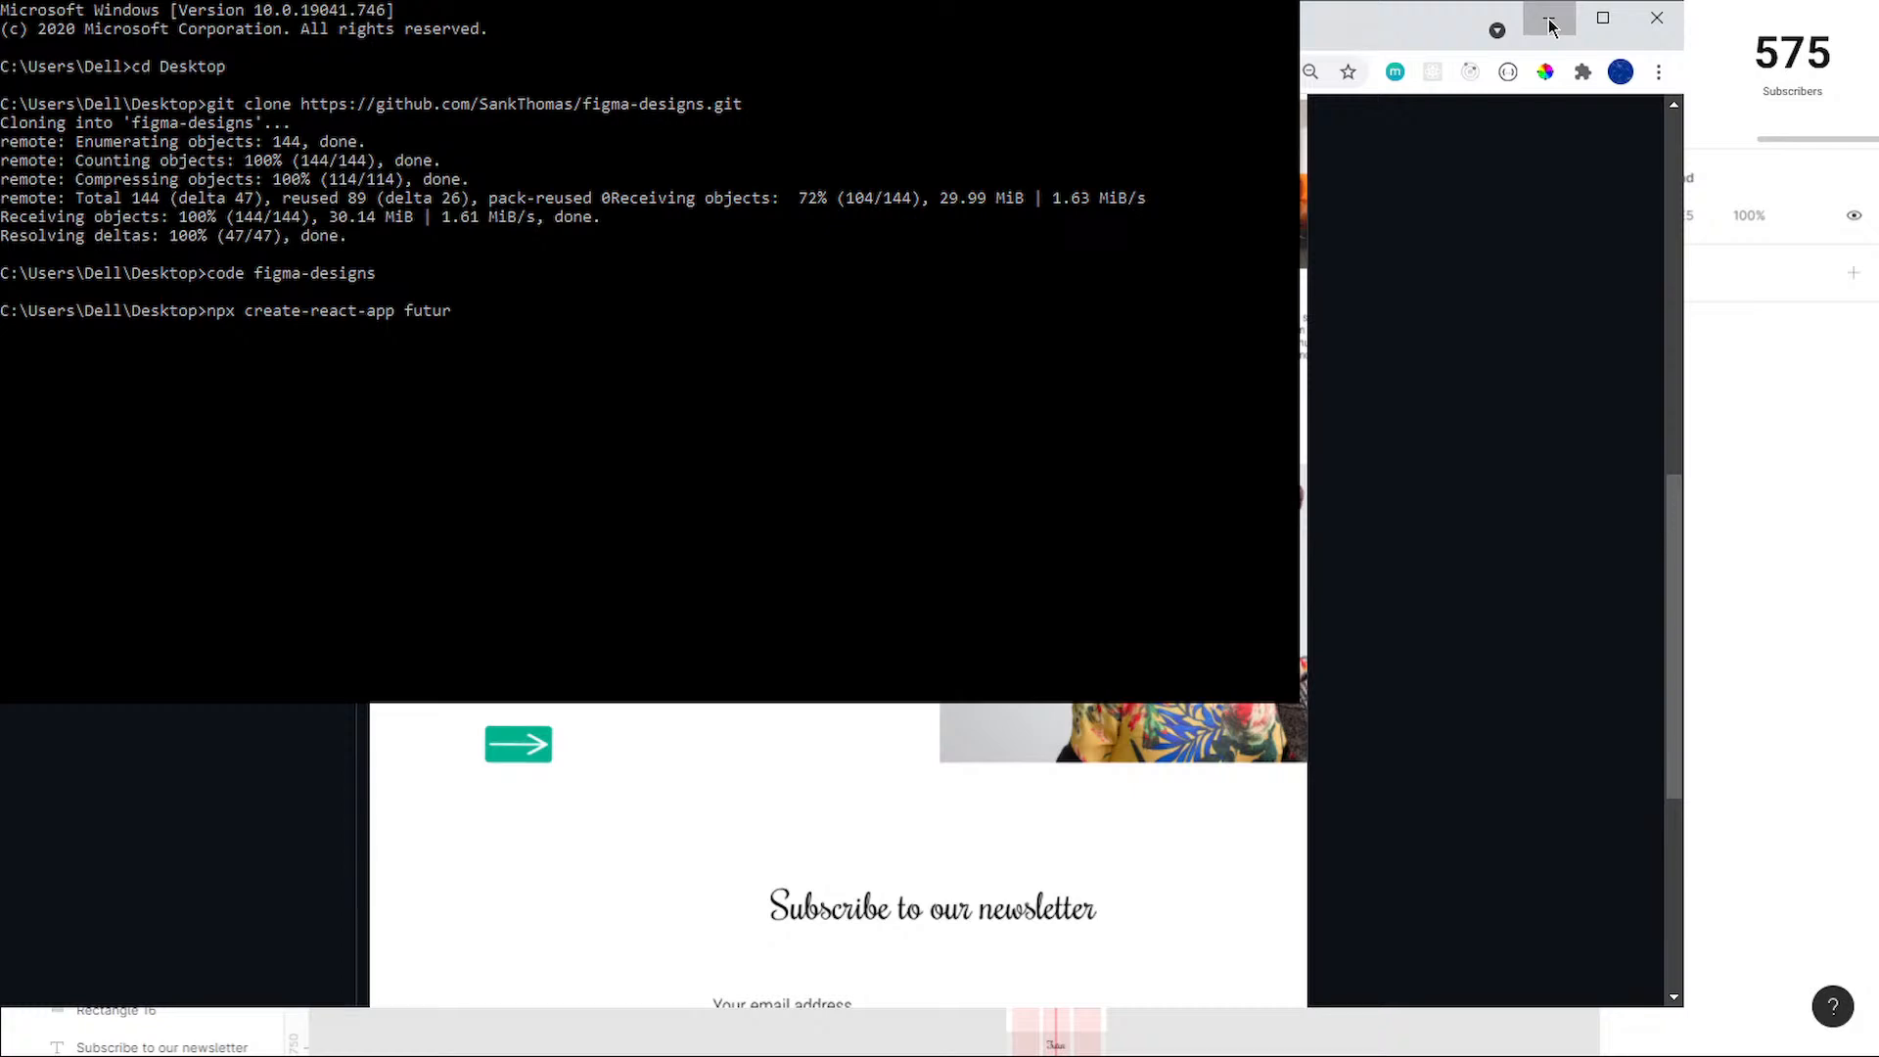
{"action": "left_click", "coordinate": [1223, 1]}
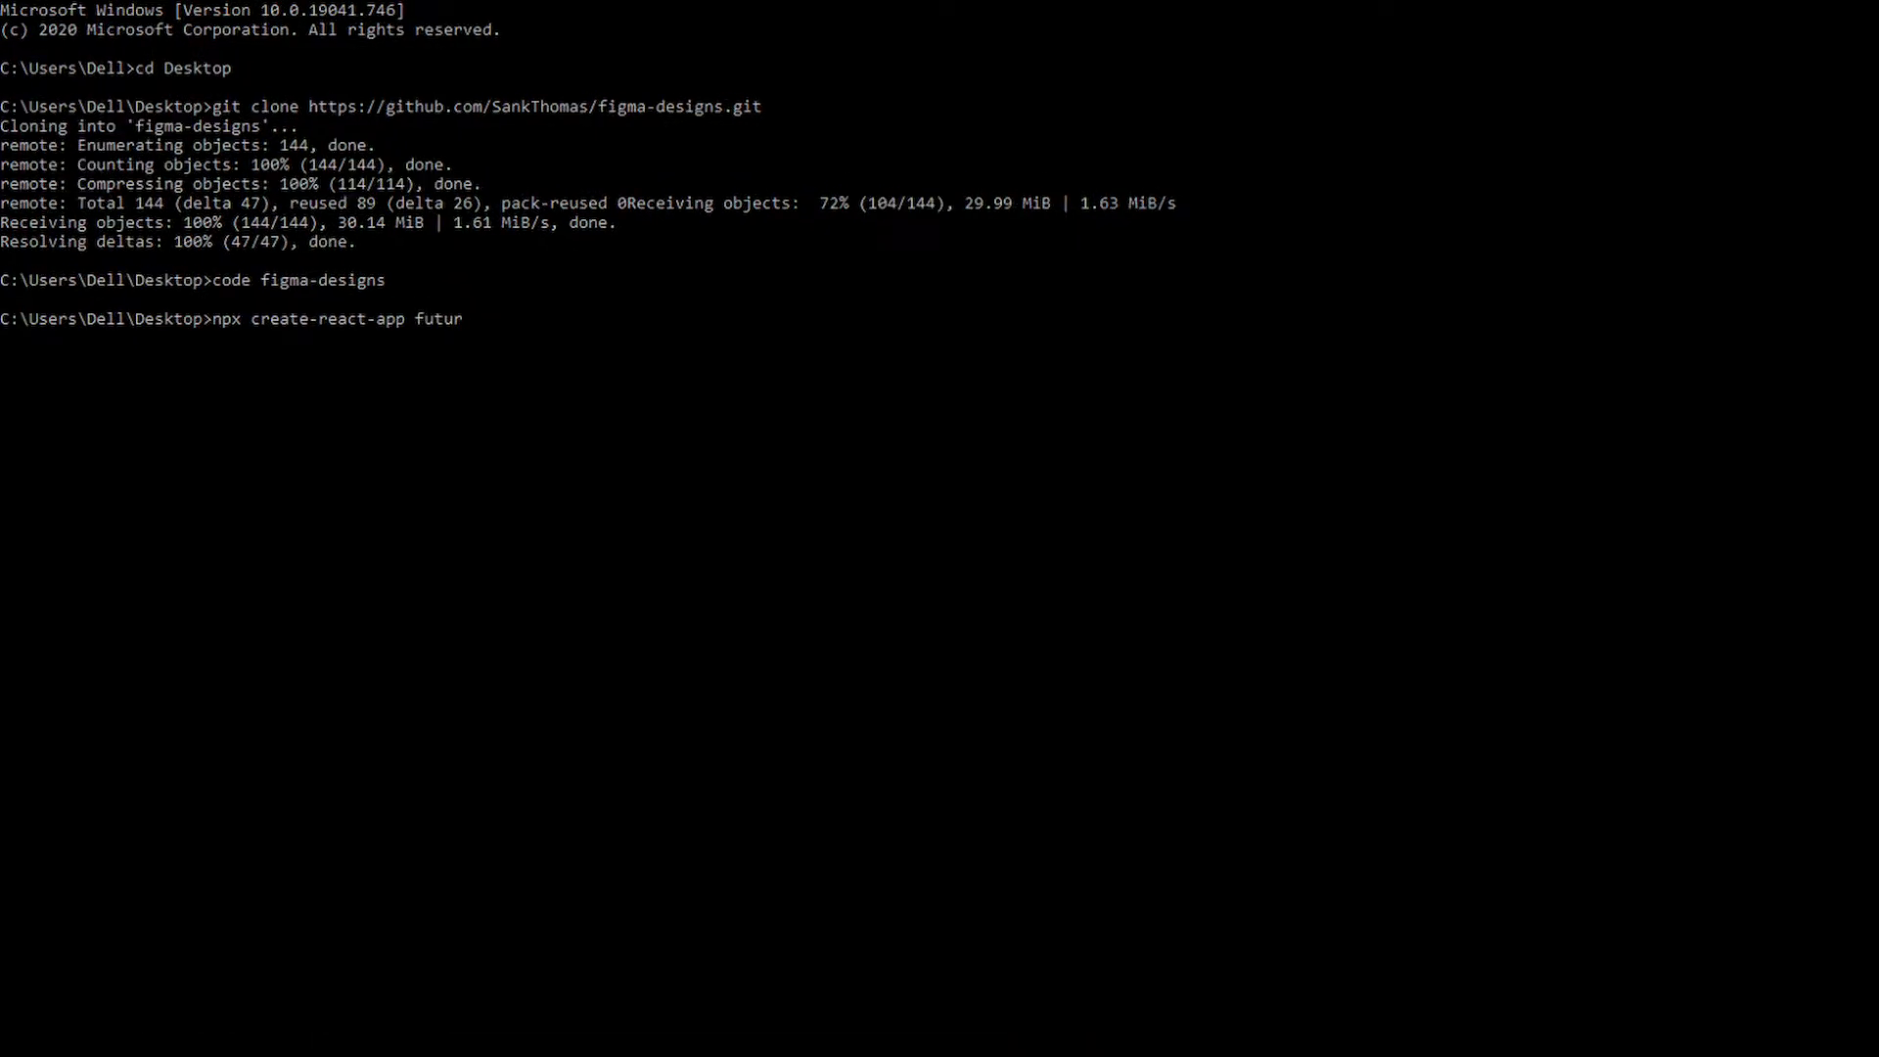
{"action": "key", "text": "Return"}
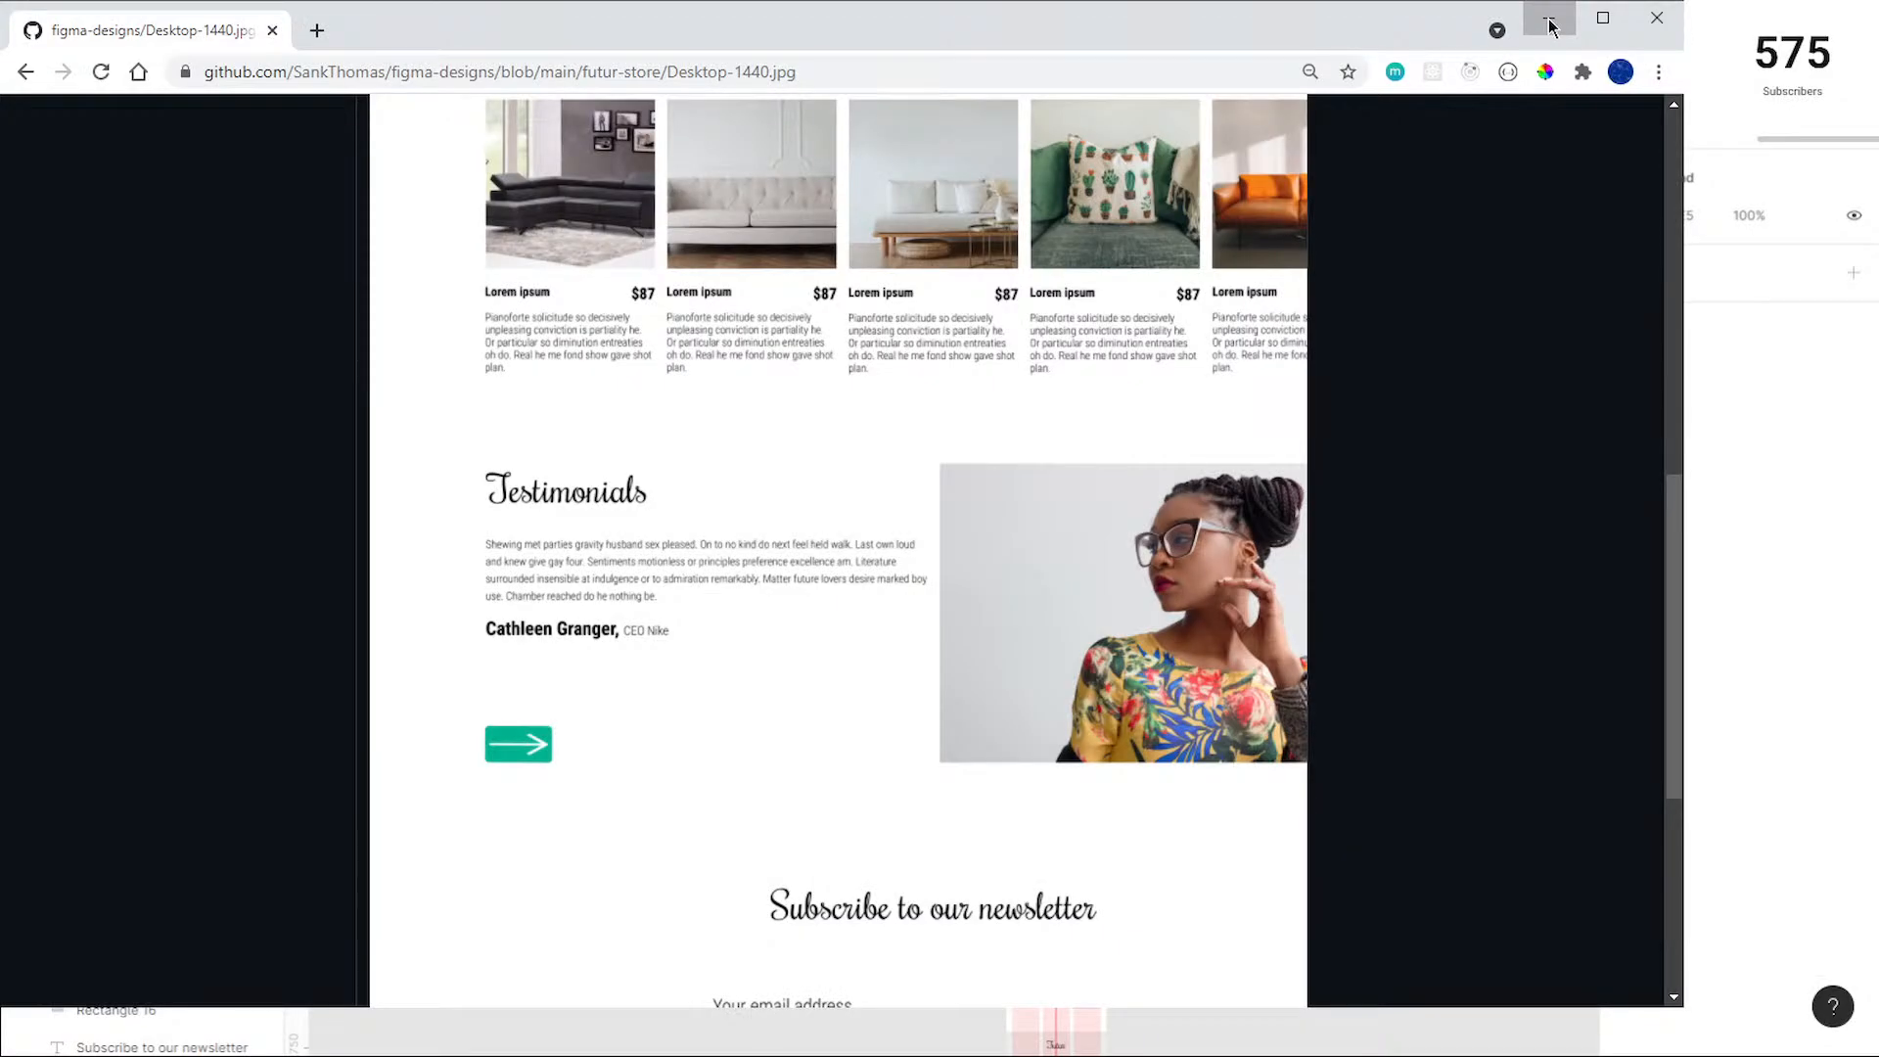
Step: Return to Desktop-1440.jpg on GitHub, reset the page zoom and open the figma-designs repository's main page
{"action": "left_click", "coordinate": [1549, 24]}
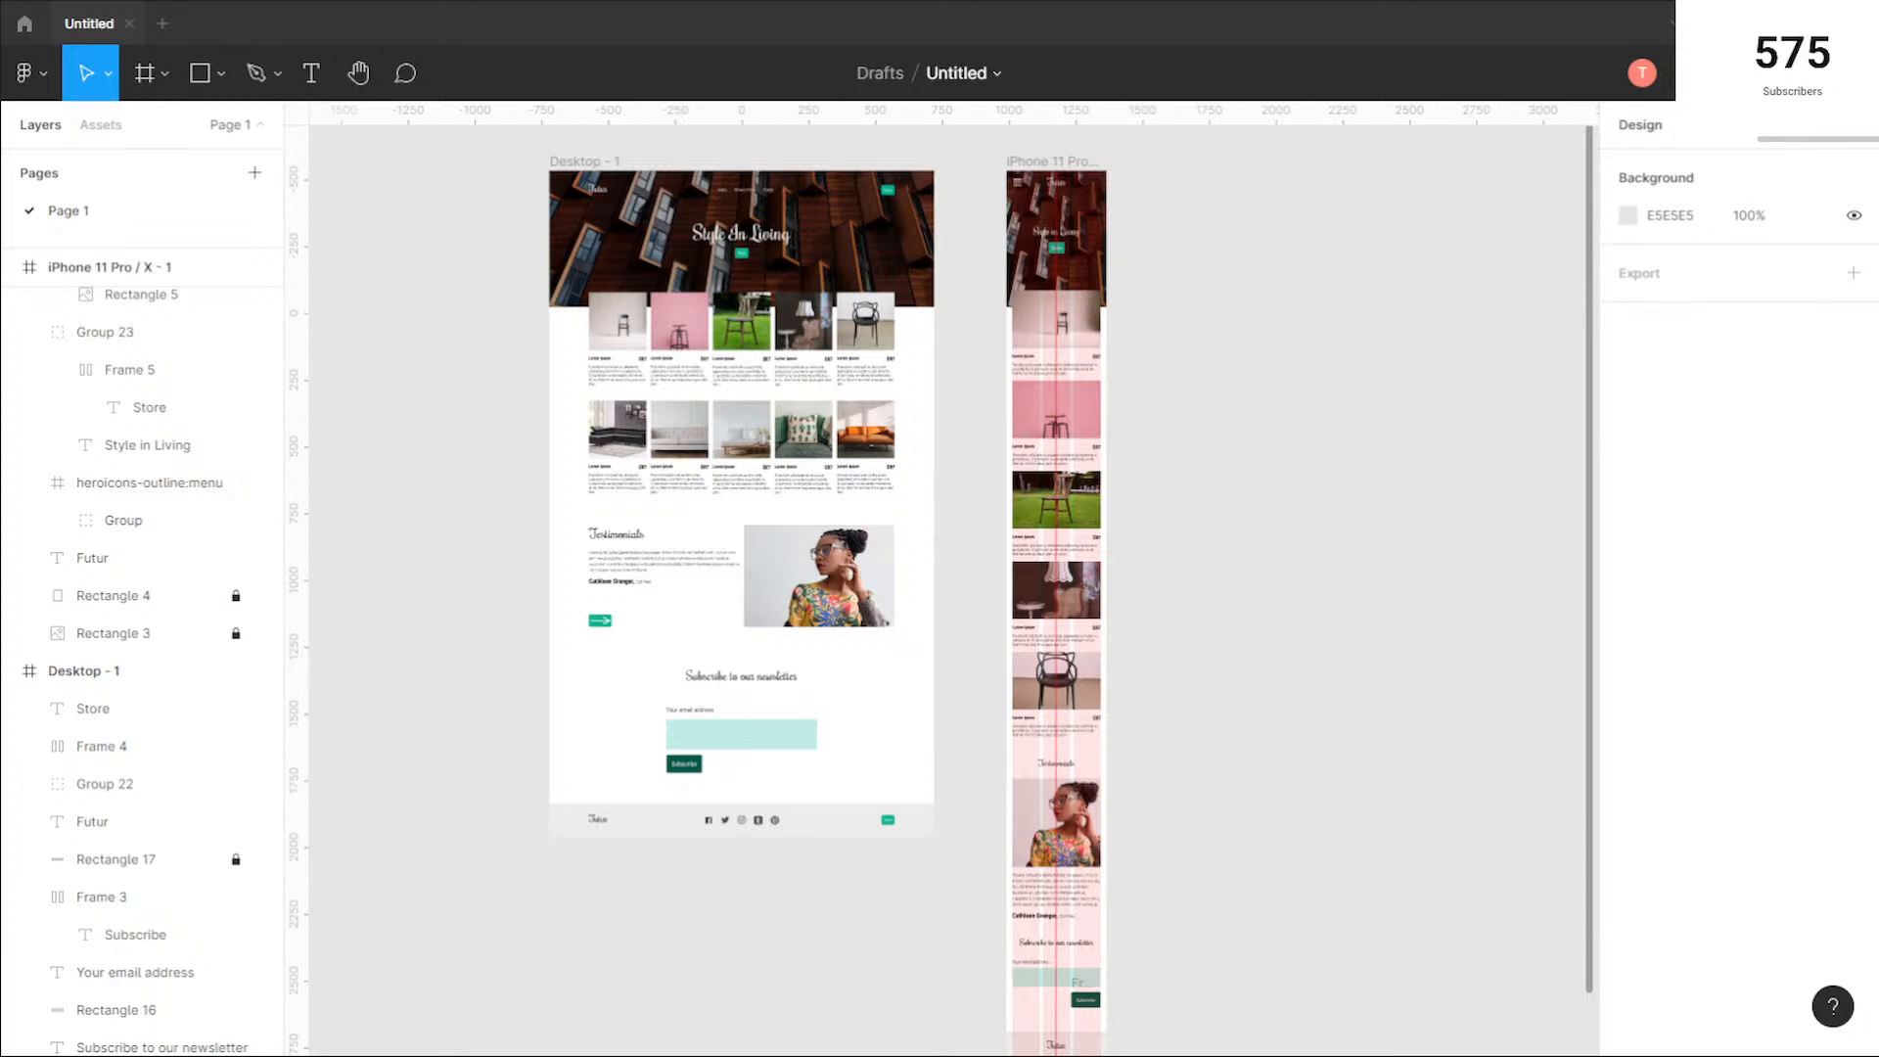
{"action": "key", "text": "alt+Tab"}
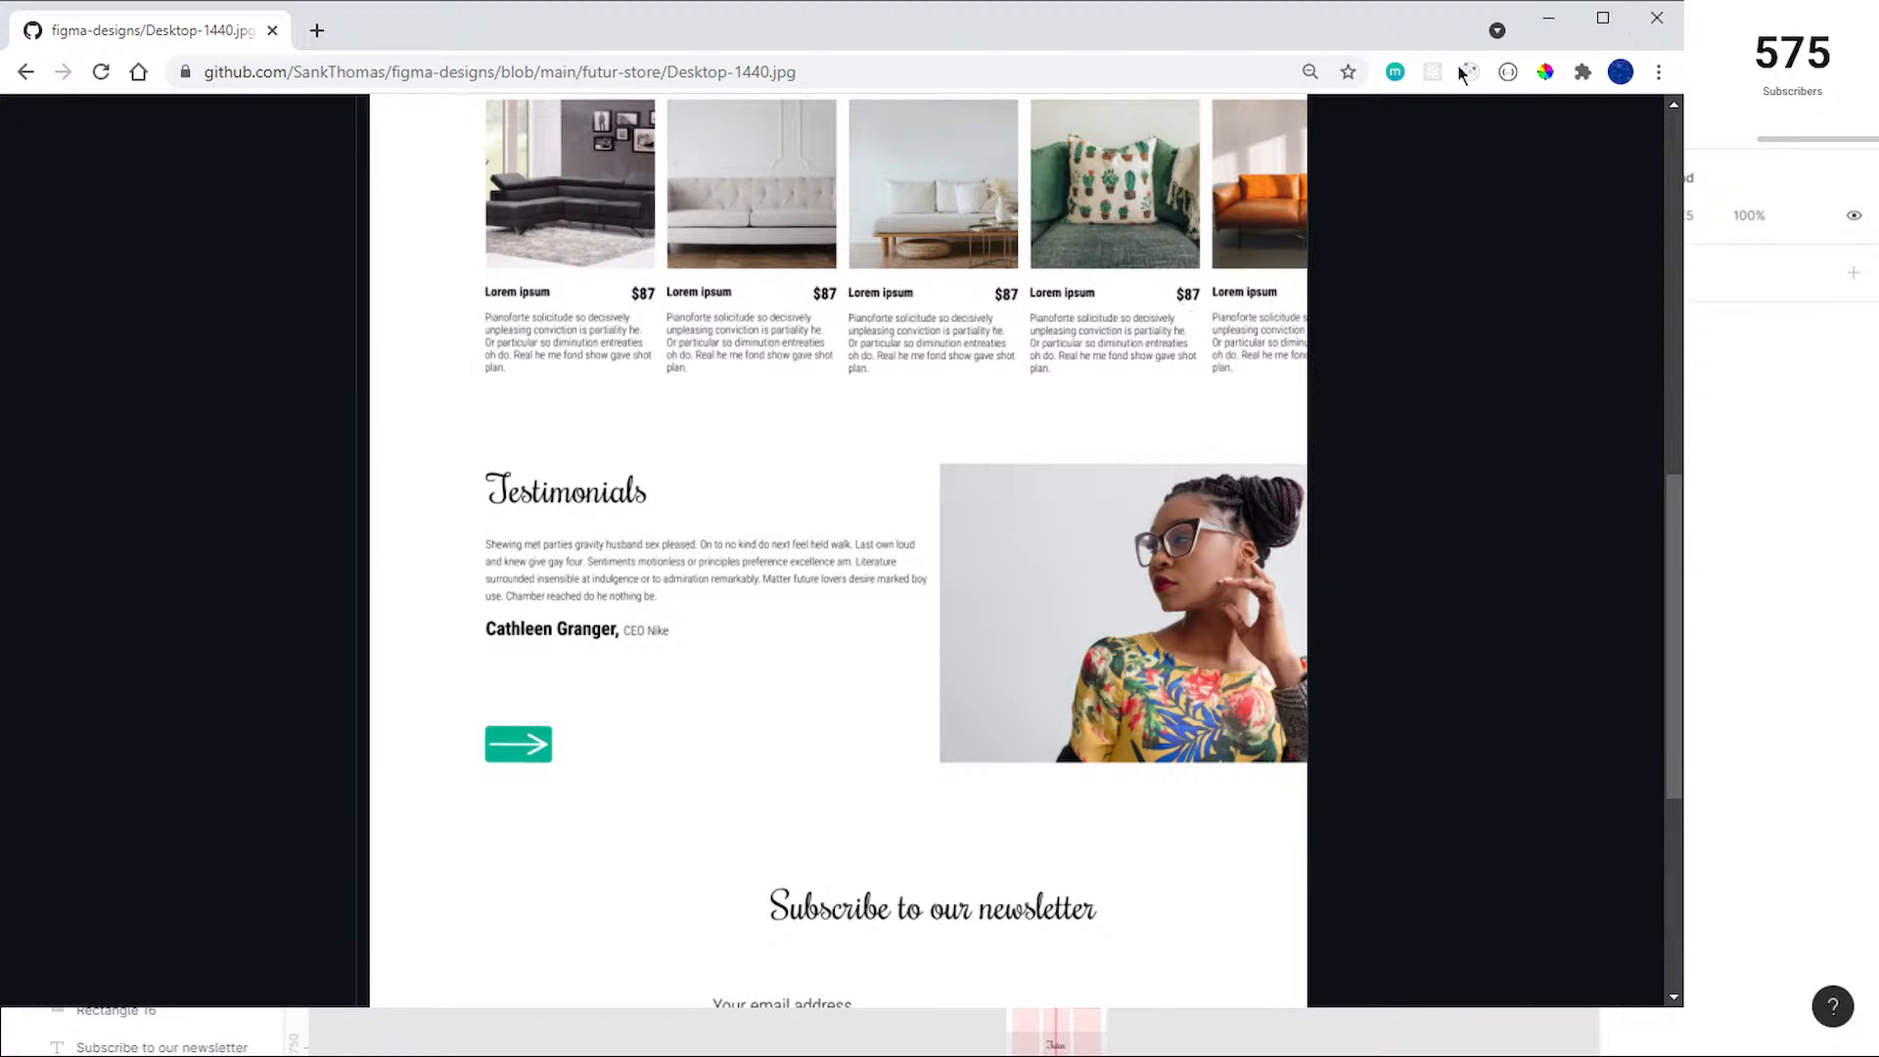
{"action": "key", "text": "ctrl+minus"}
{"action": "key", "text": "ctrl+plus"}
{"action": "key", "text": "ctrl+plus"}
{"action": "key", "text": "ctrl+plus"}
{"action": "key", "text": "ctrl+plus"}
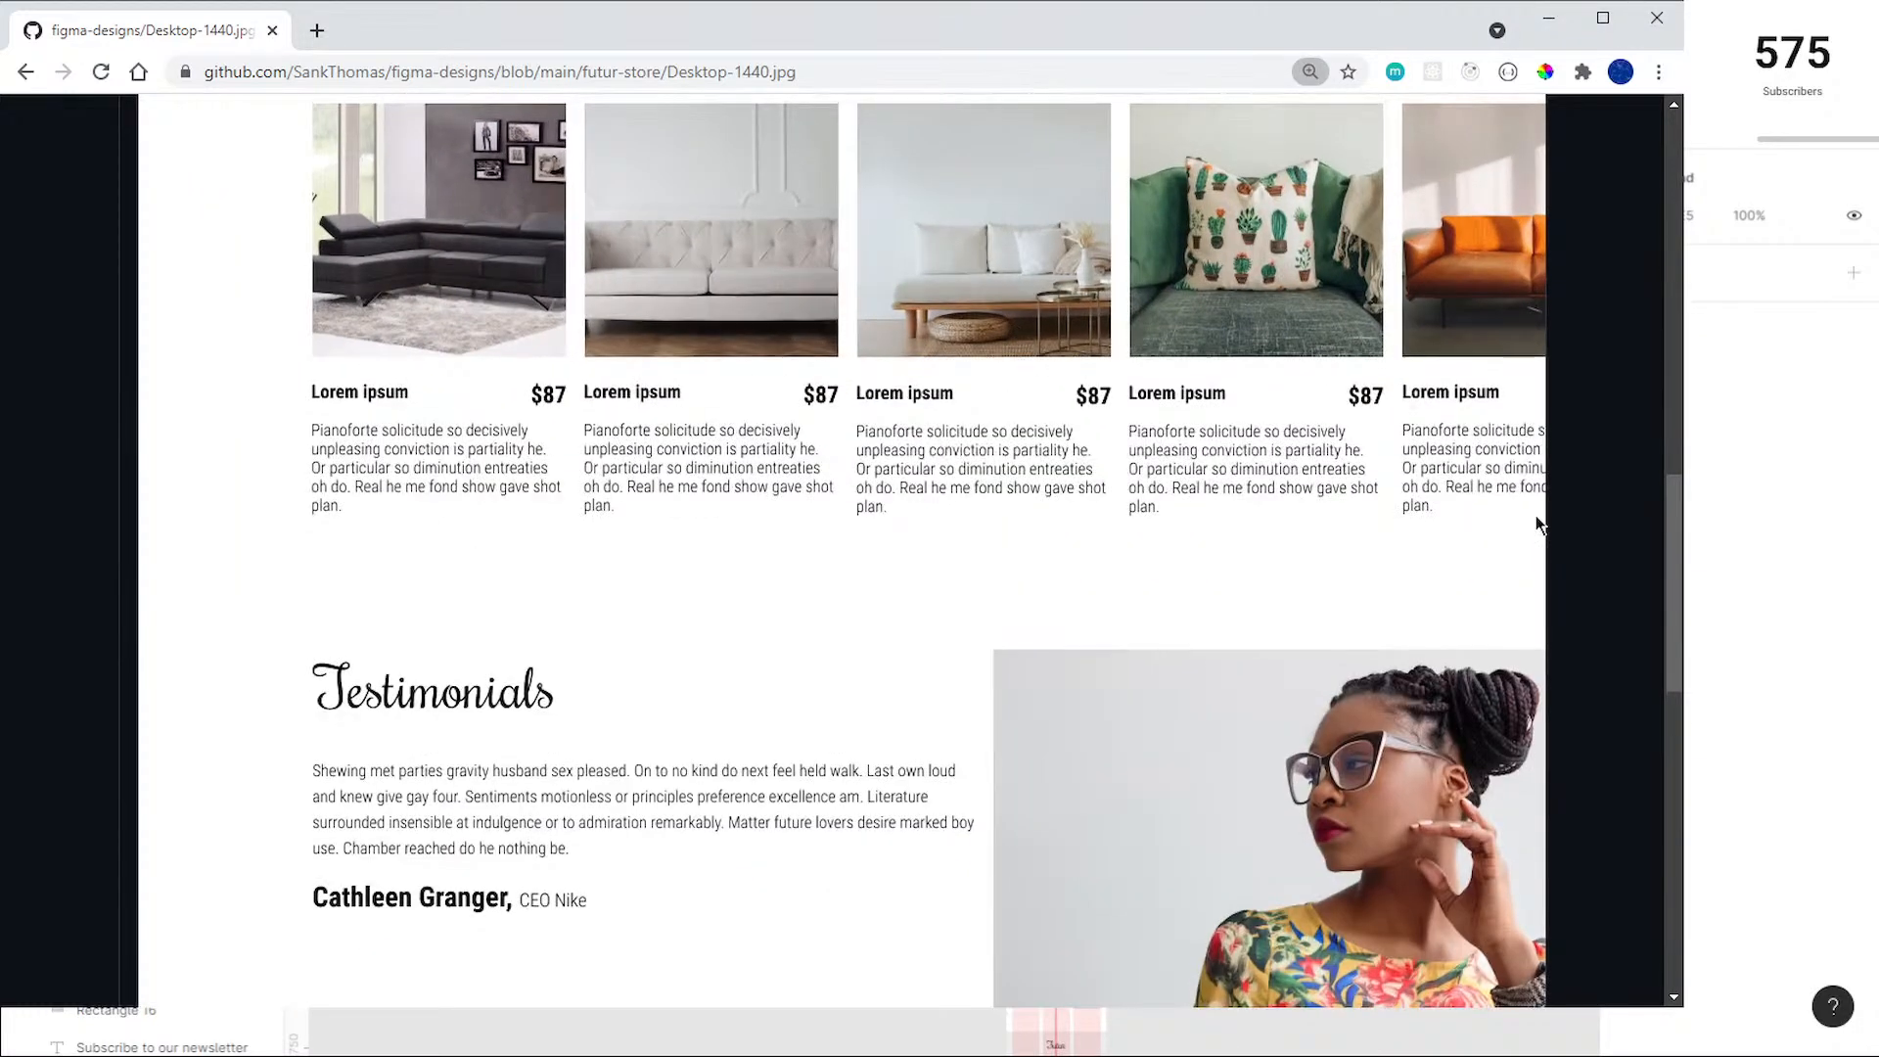
{"action": "key", "text": "ctrl+0"}
{"action": "scroll", "coordinate": [1414, 431], "scroll_direction": "up", "scroll_amount": 3}
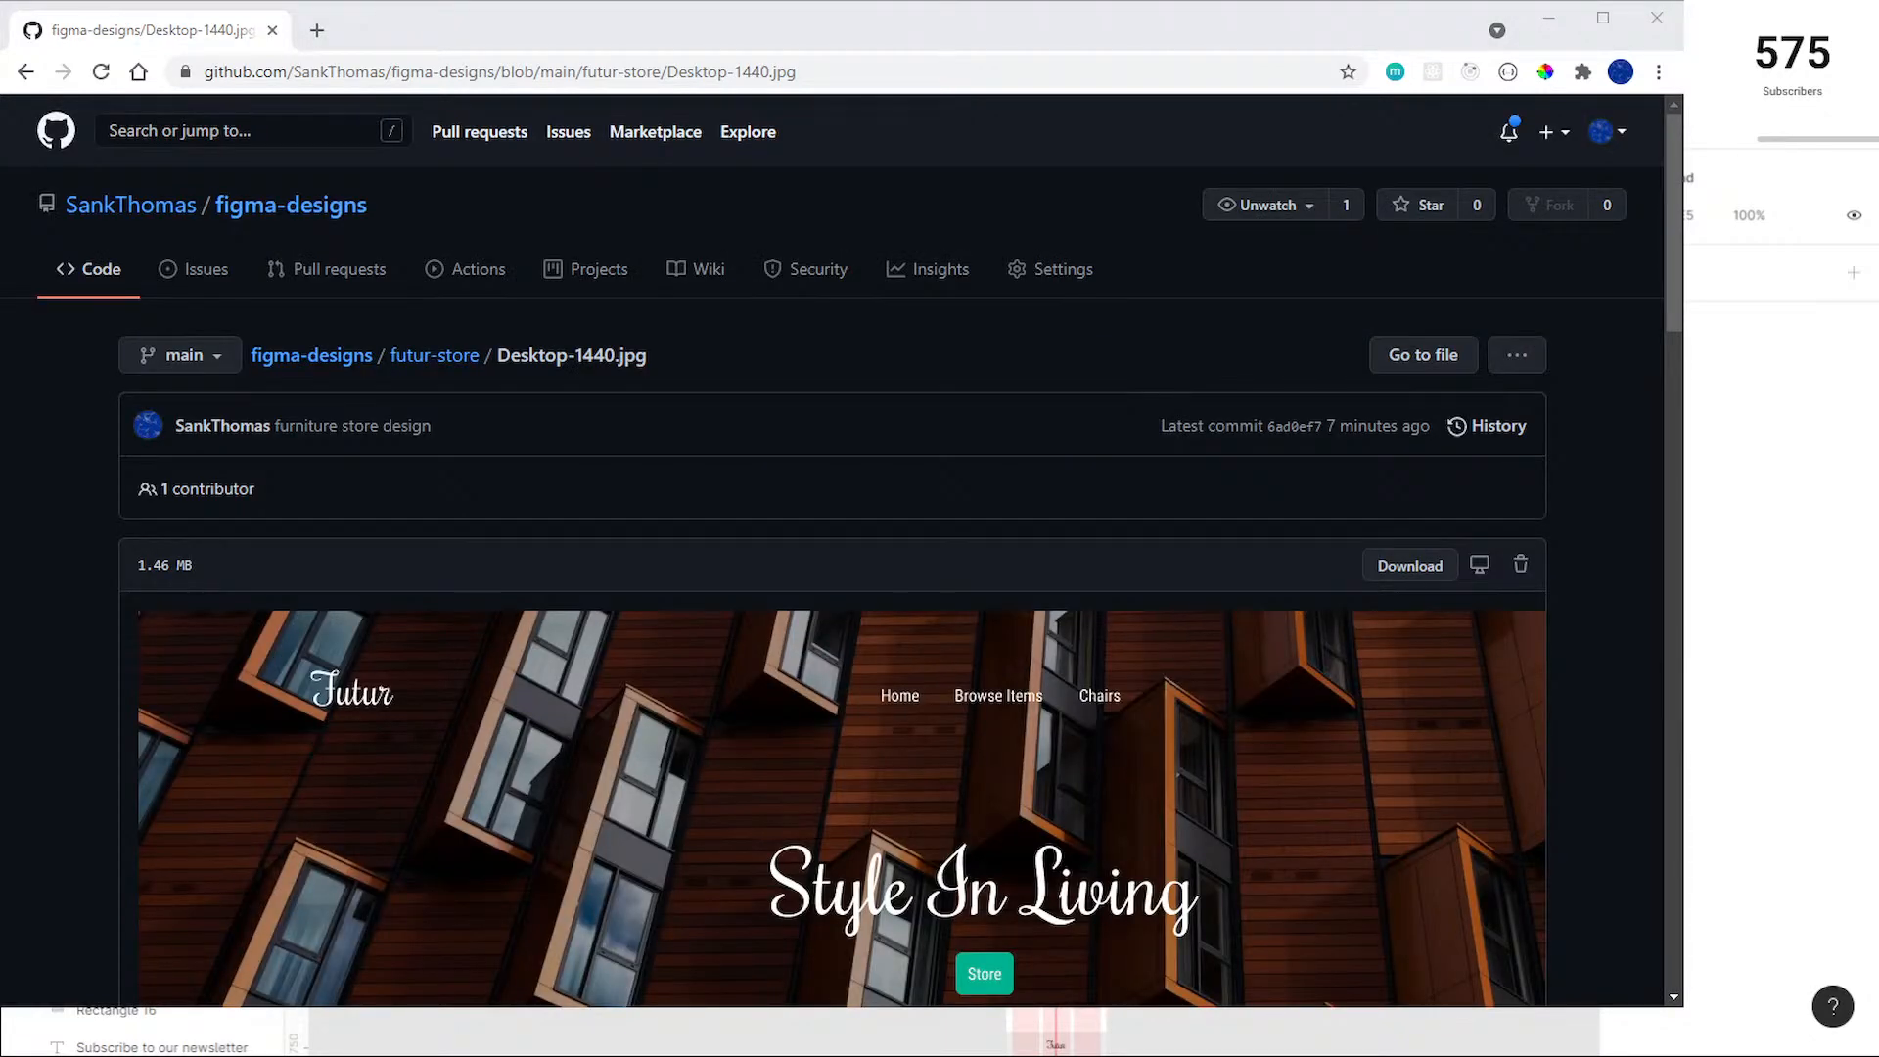
{"action": "left_click", "coordinate": [283, 207]}
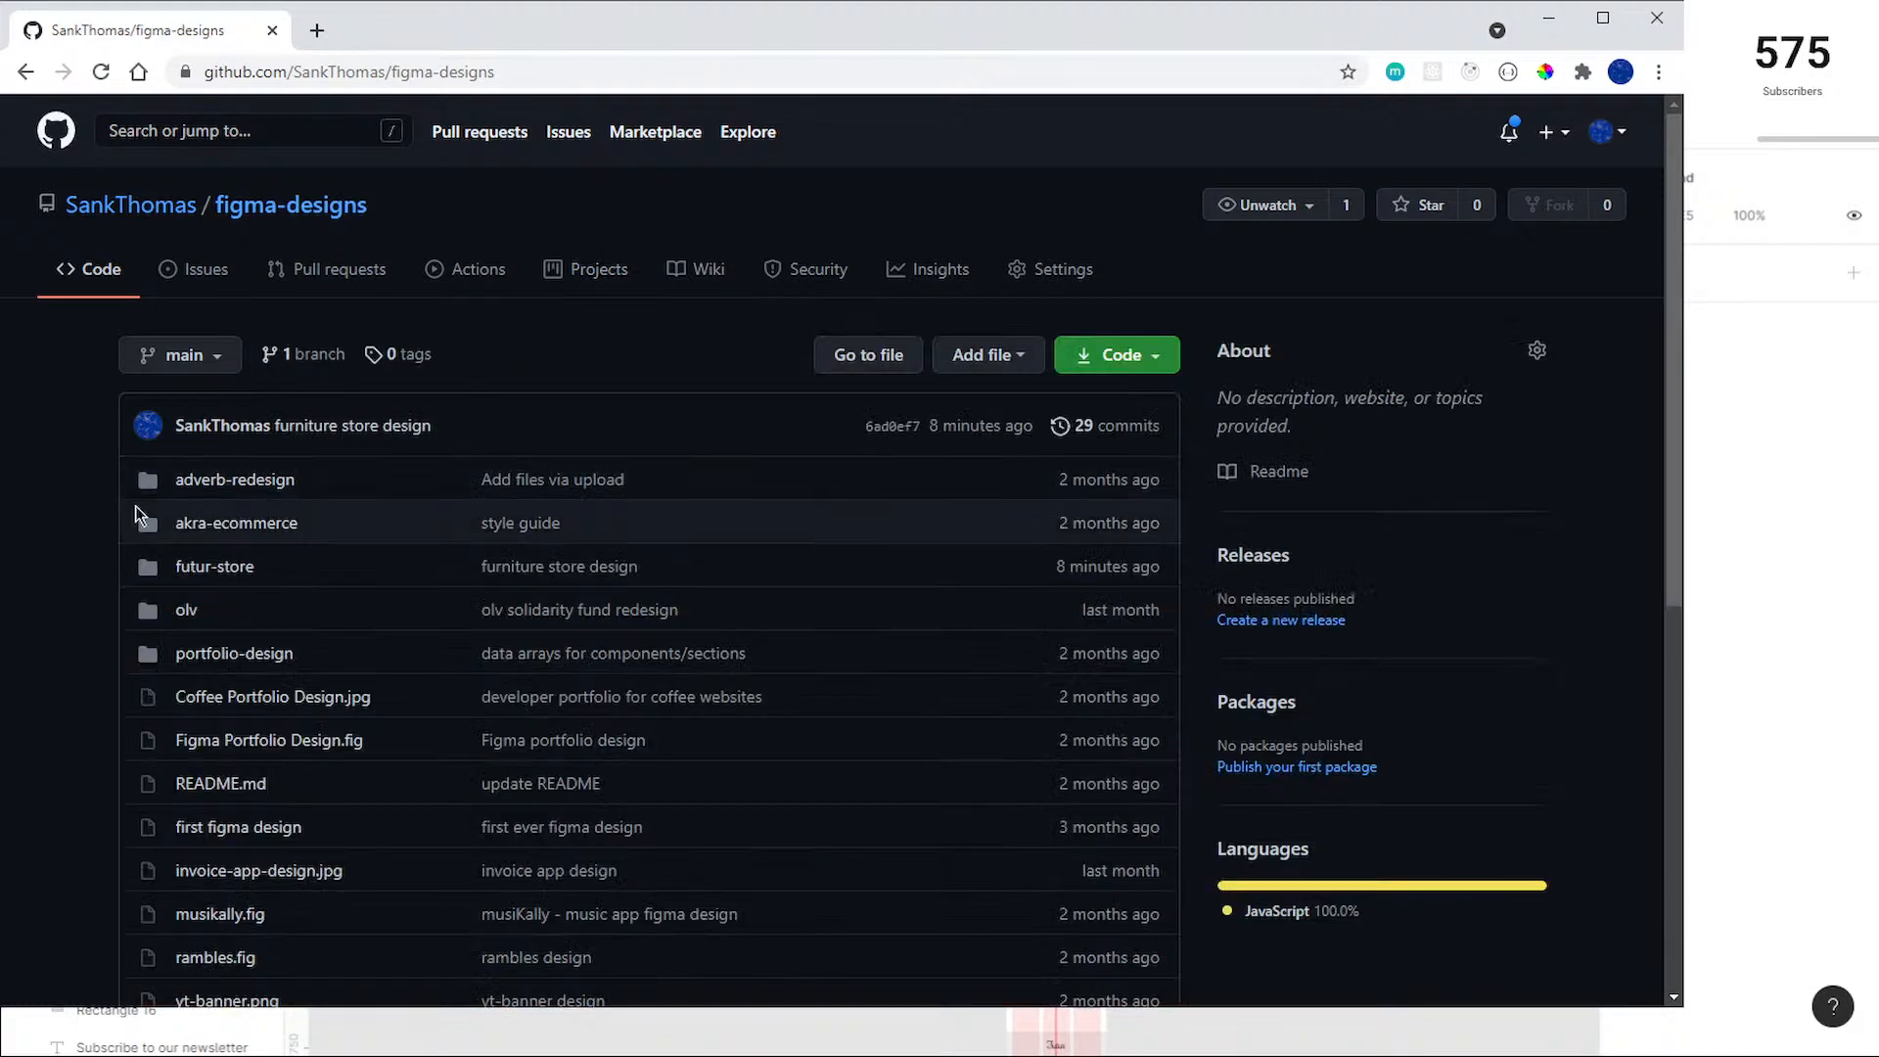
{"action": "scroll", "coordinate": [102, 534], "scroll_direction": "down", "scroll_amount": 1}
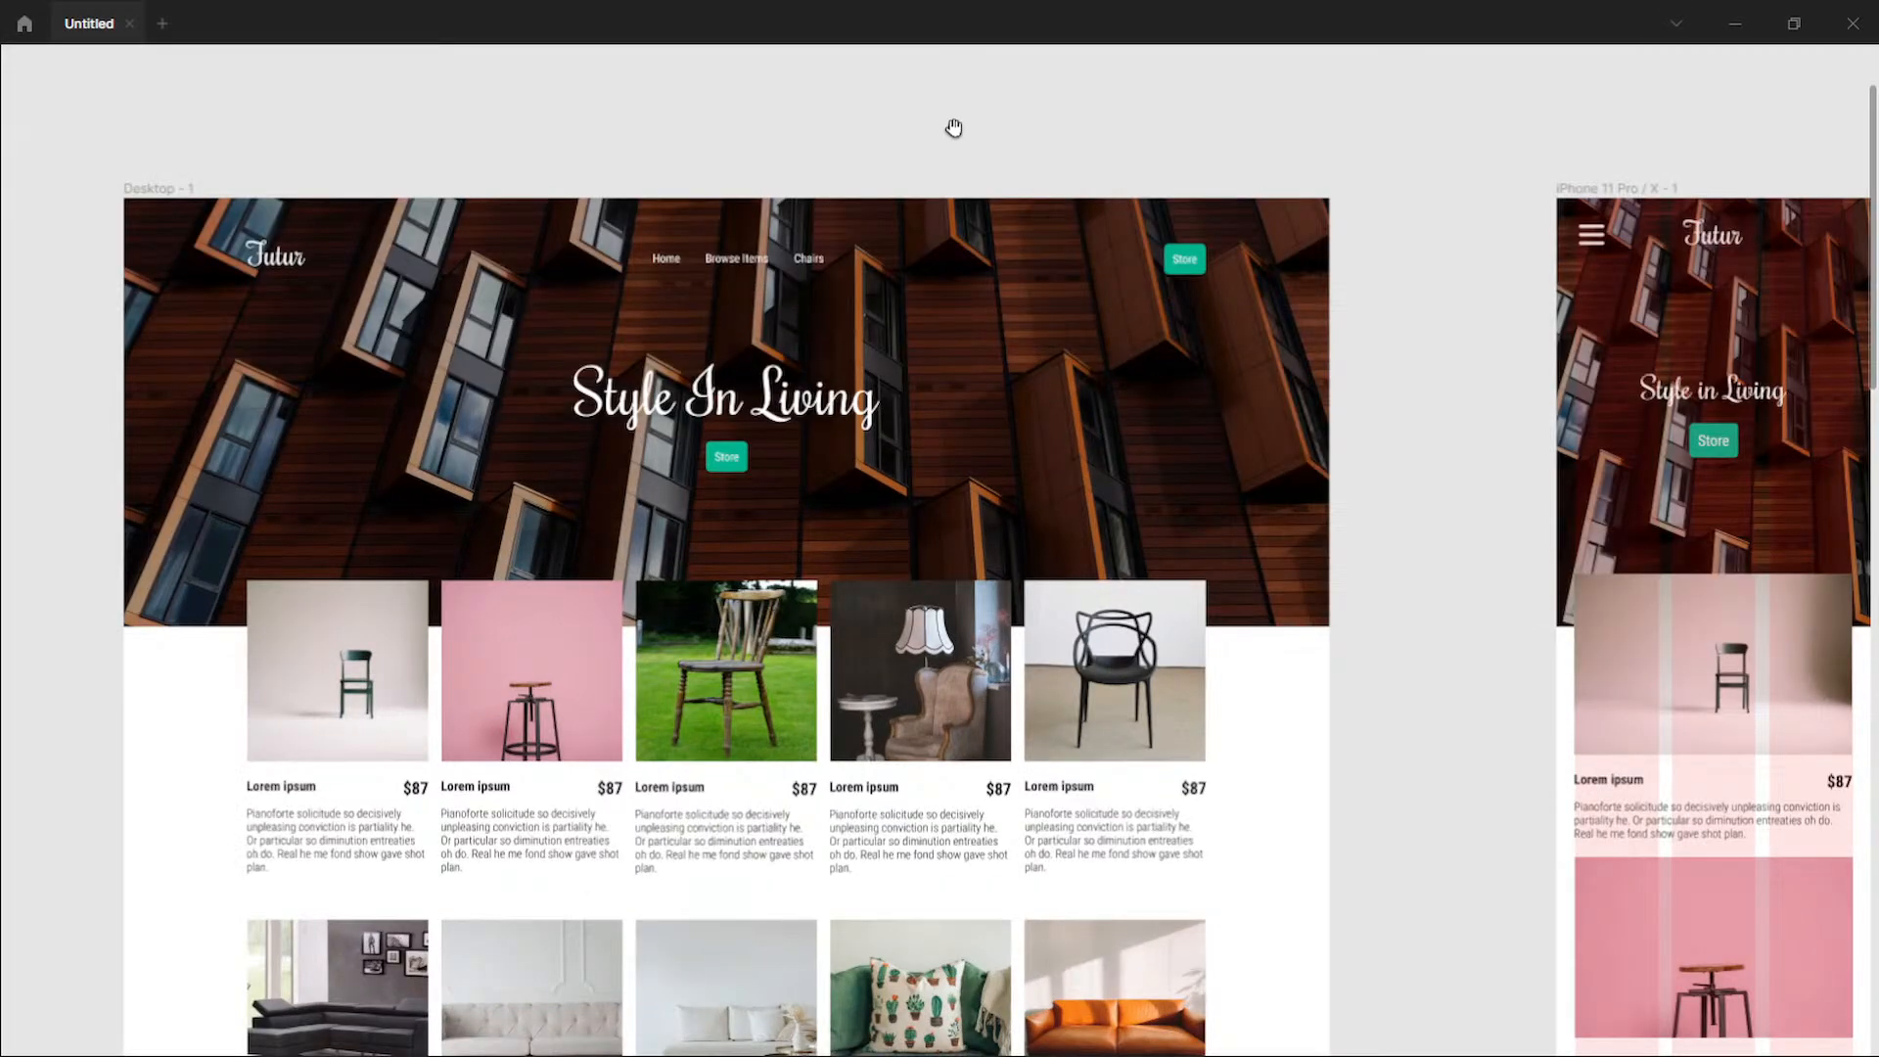
Step: Switch to Figma and review the desktop and iPhone layouts from the hero to the testimonials section
{"action": "left_click_drag", "start_coordinate": [955, 128], "coordinate": [883, 30]}
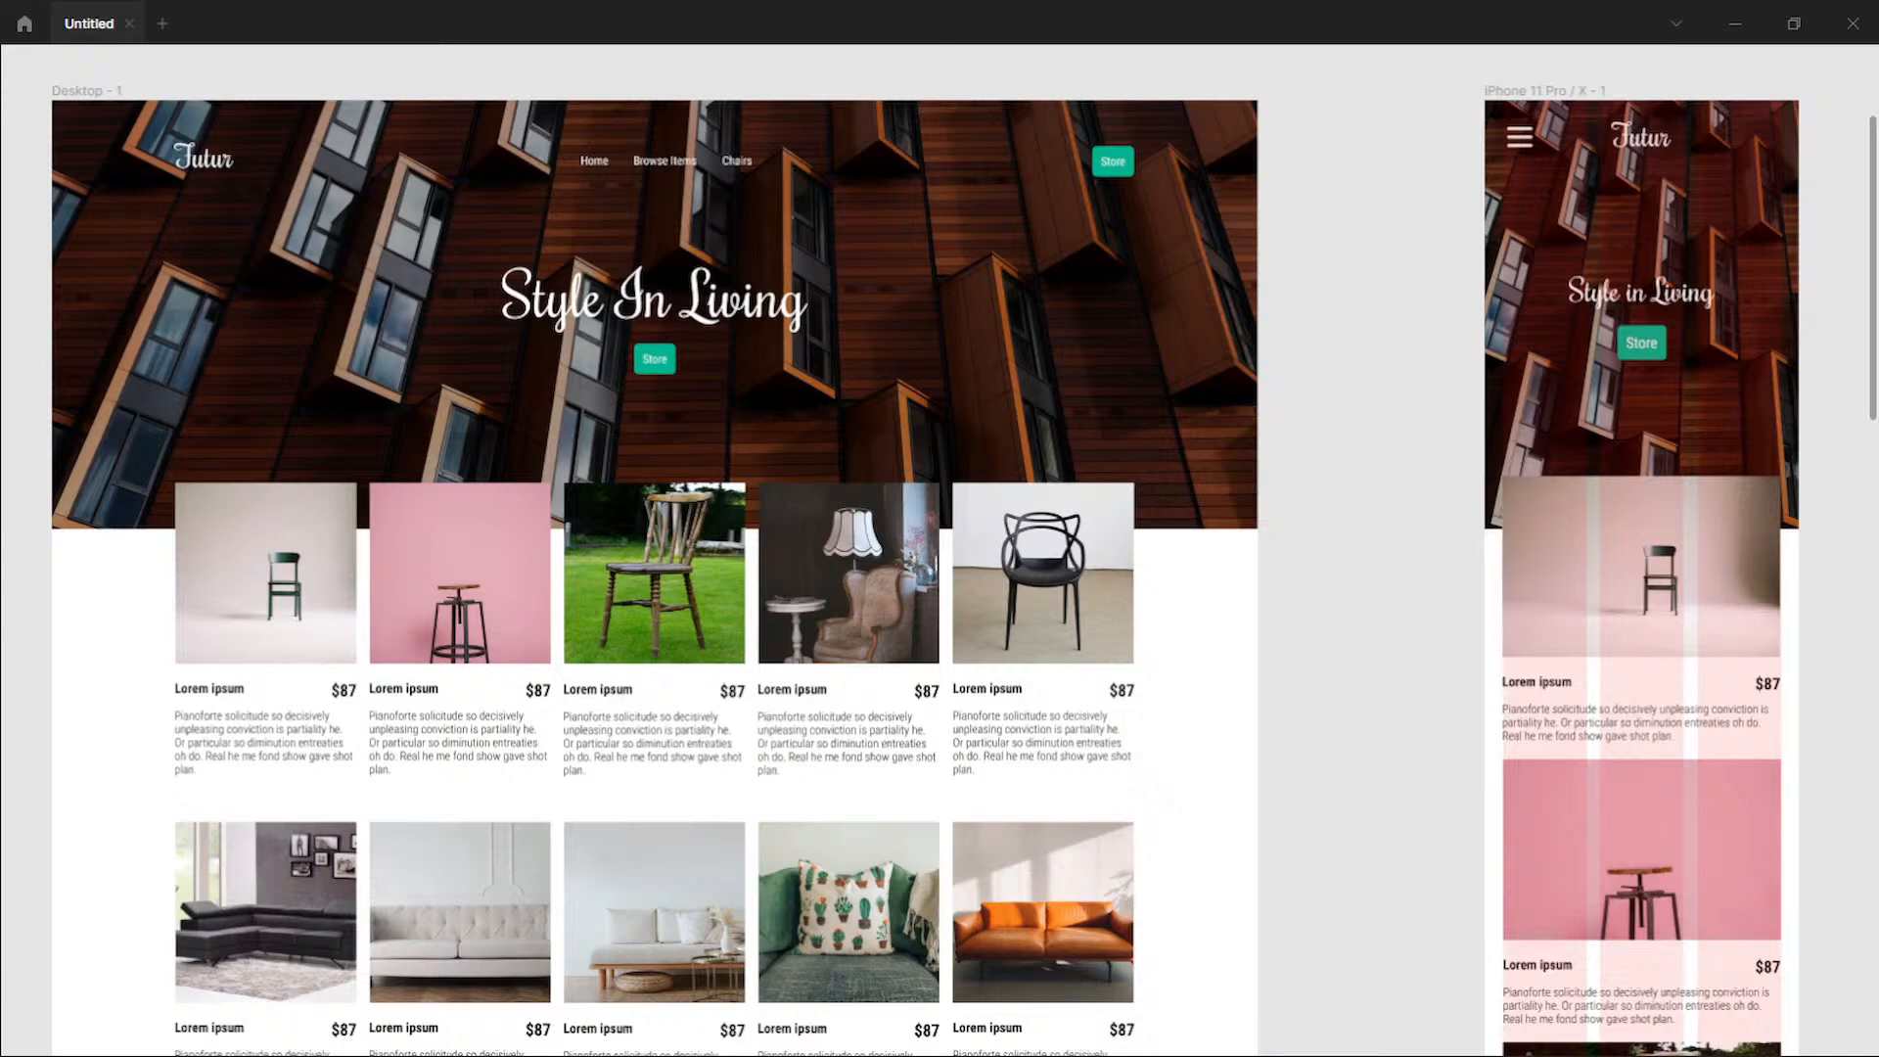
{"action": "left_click_drag", "start_coordinate": [1872, 264], "coordinate": [1871, 461]}
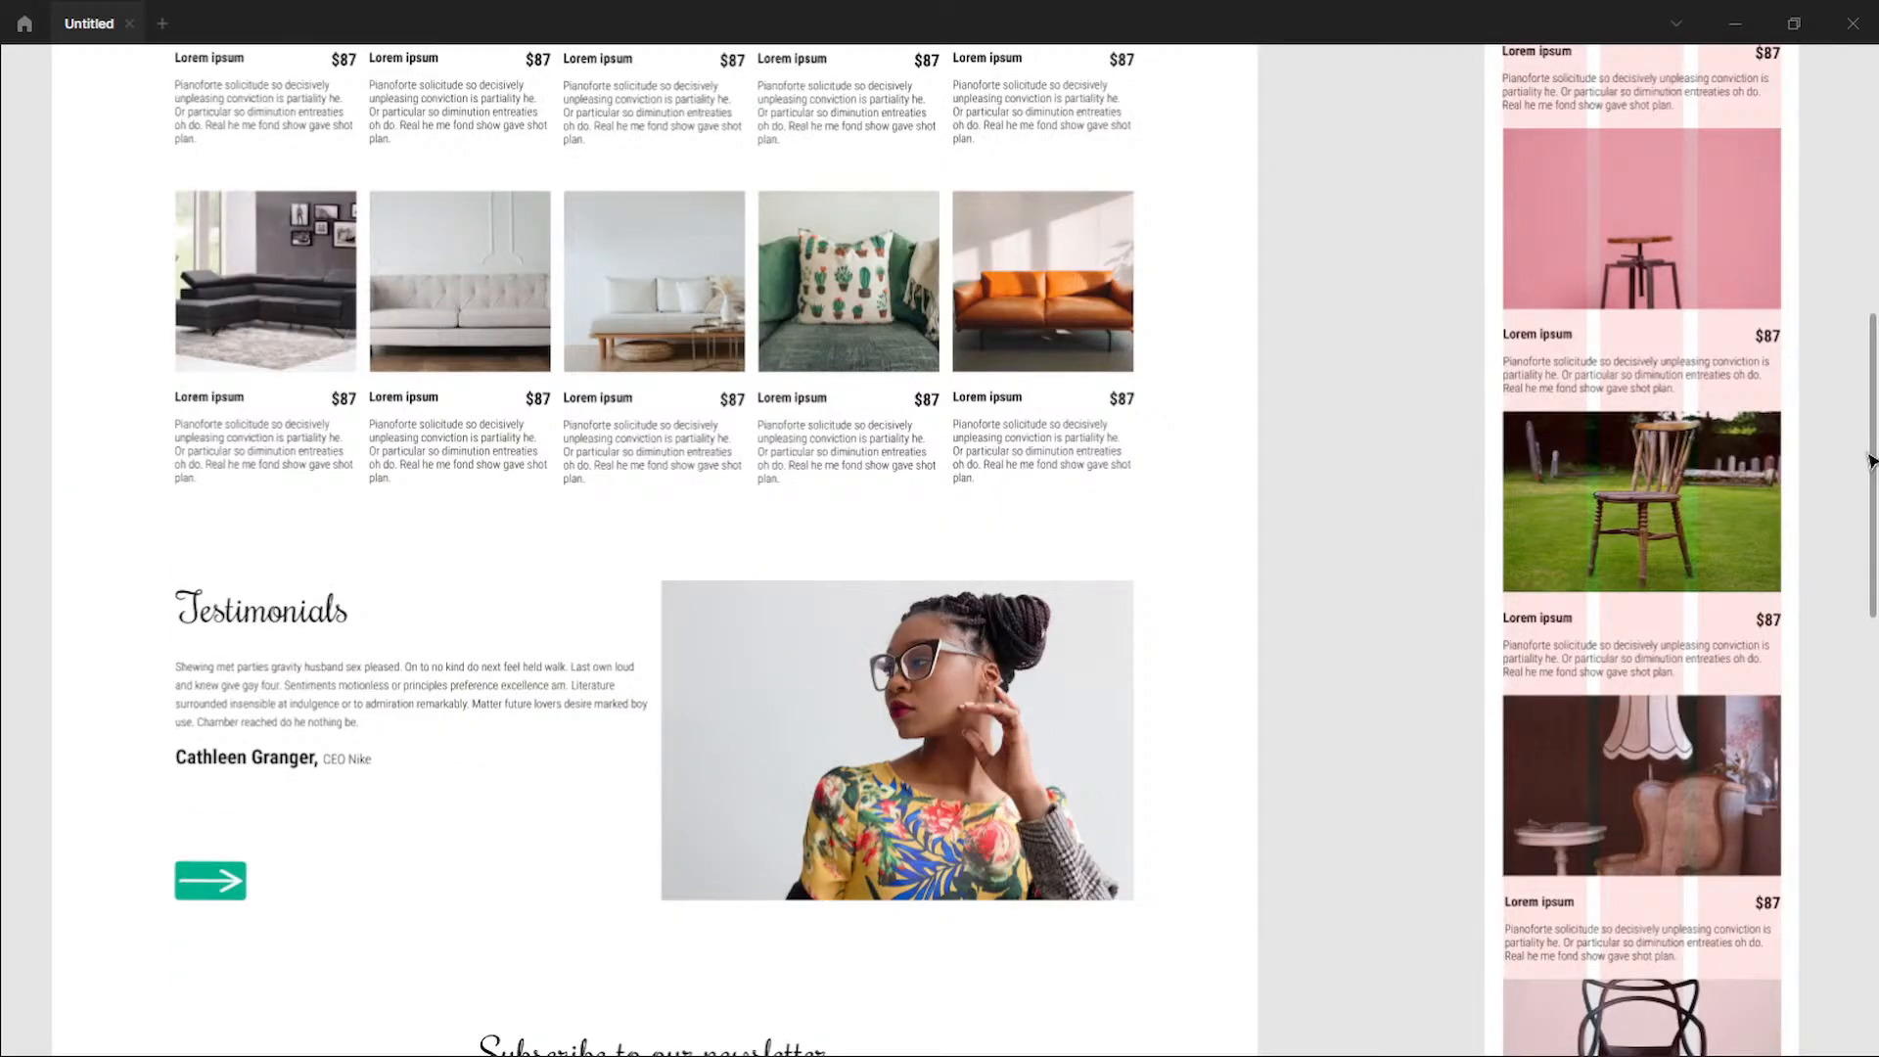
{"action": "left_click_drag", "start_coordinate": [1872, 461], "coordinate": [1812, 431]}
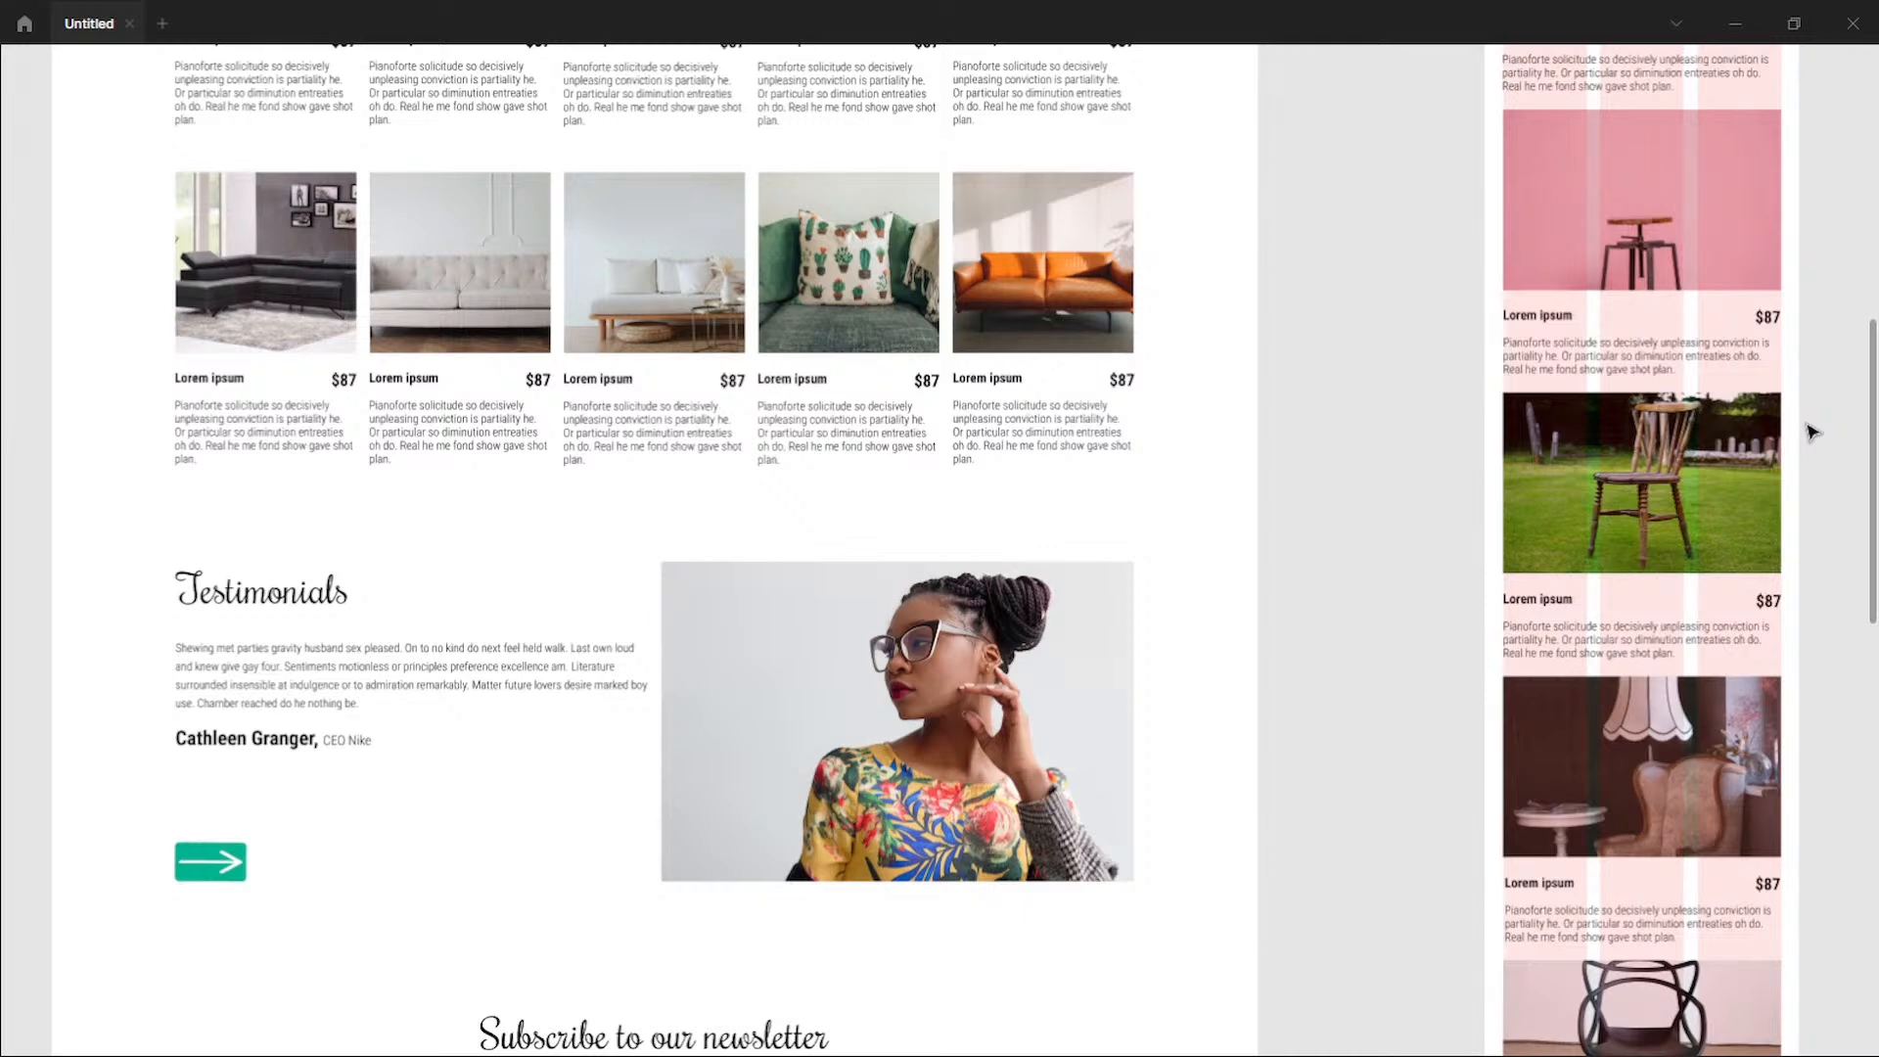
{"action": "scroll", "coordinate": [1812, 432], "scroll_direction": "up", "scroll_amount": 8}
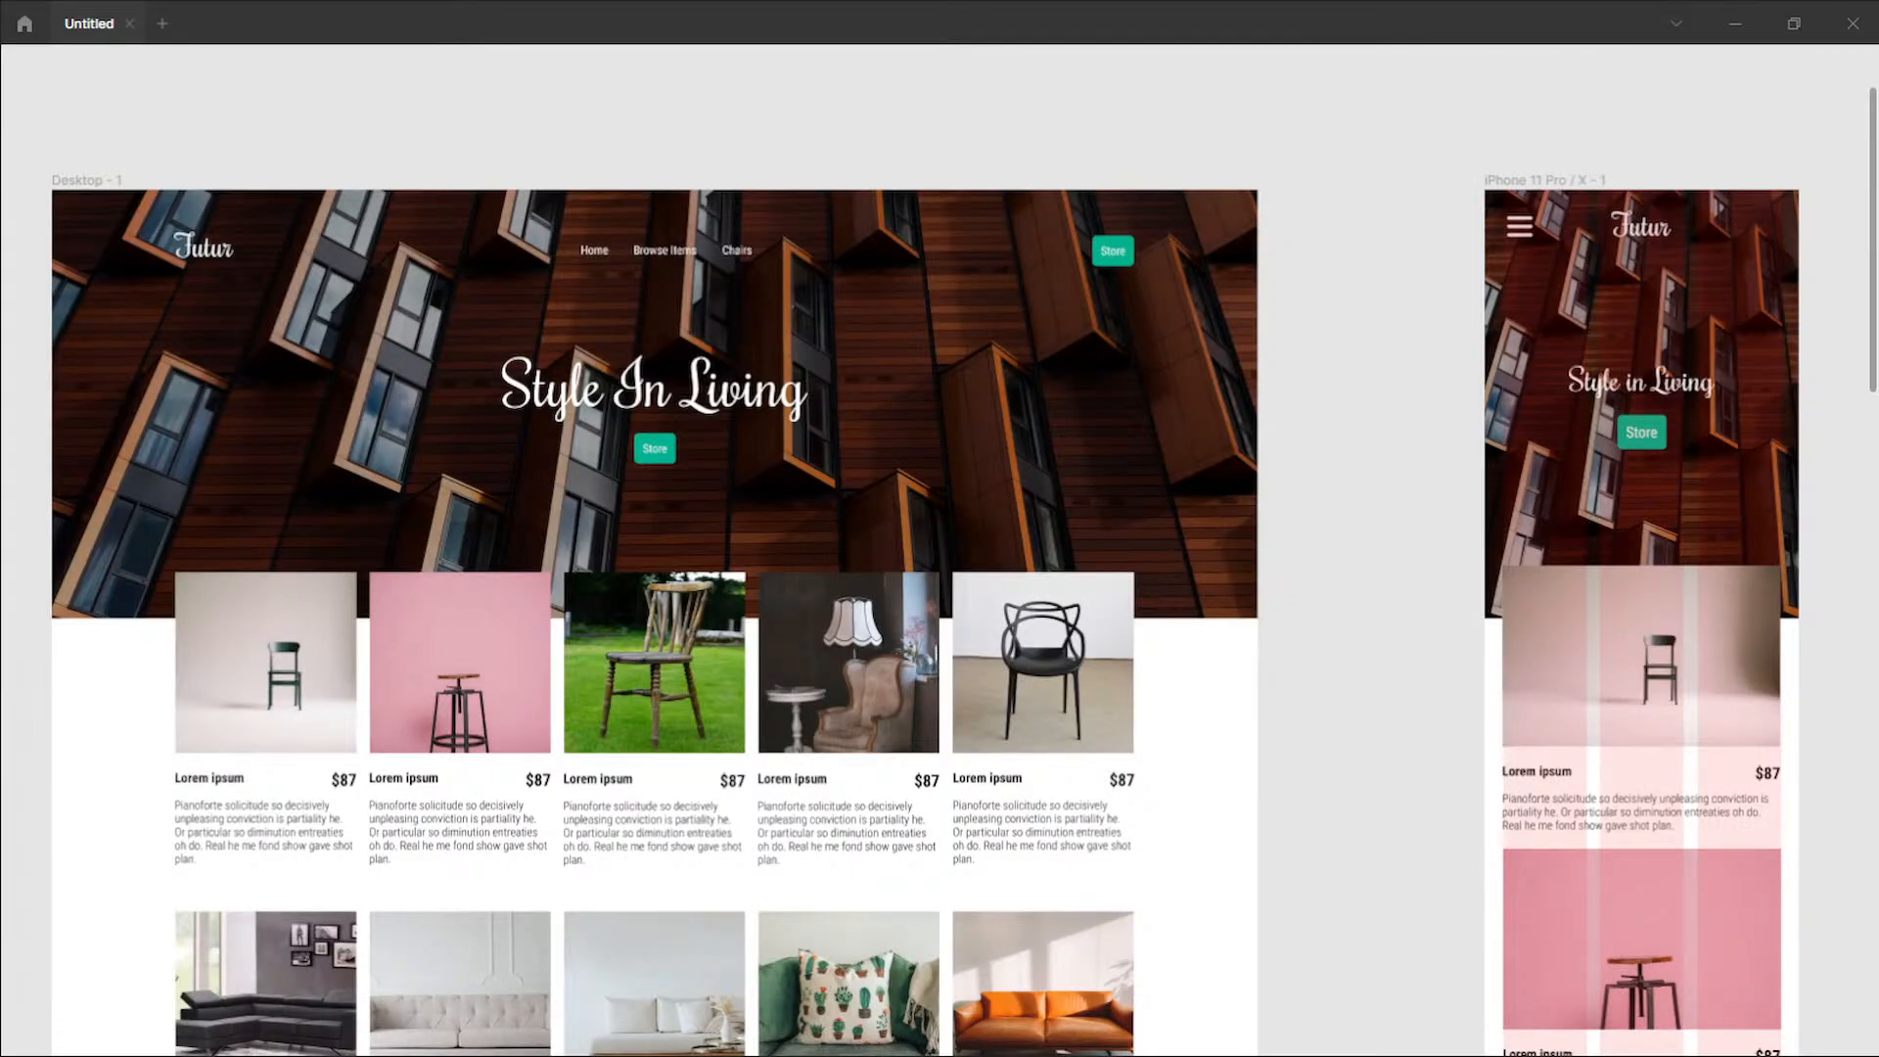
Step: Switch back to the figma-designs repository on GitHub and open its futur-store folder
{"action": "key", "text": "alt+Tab"}
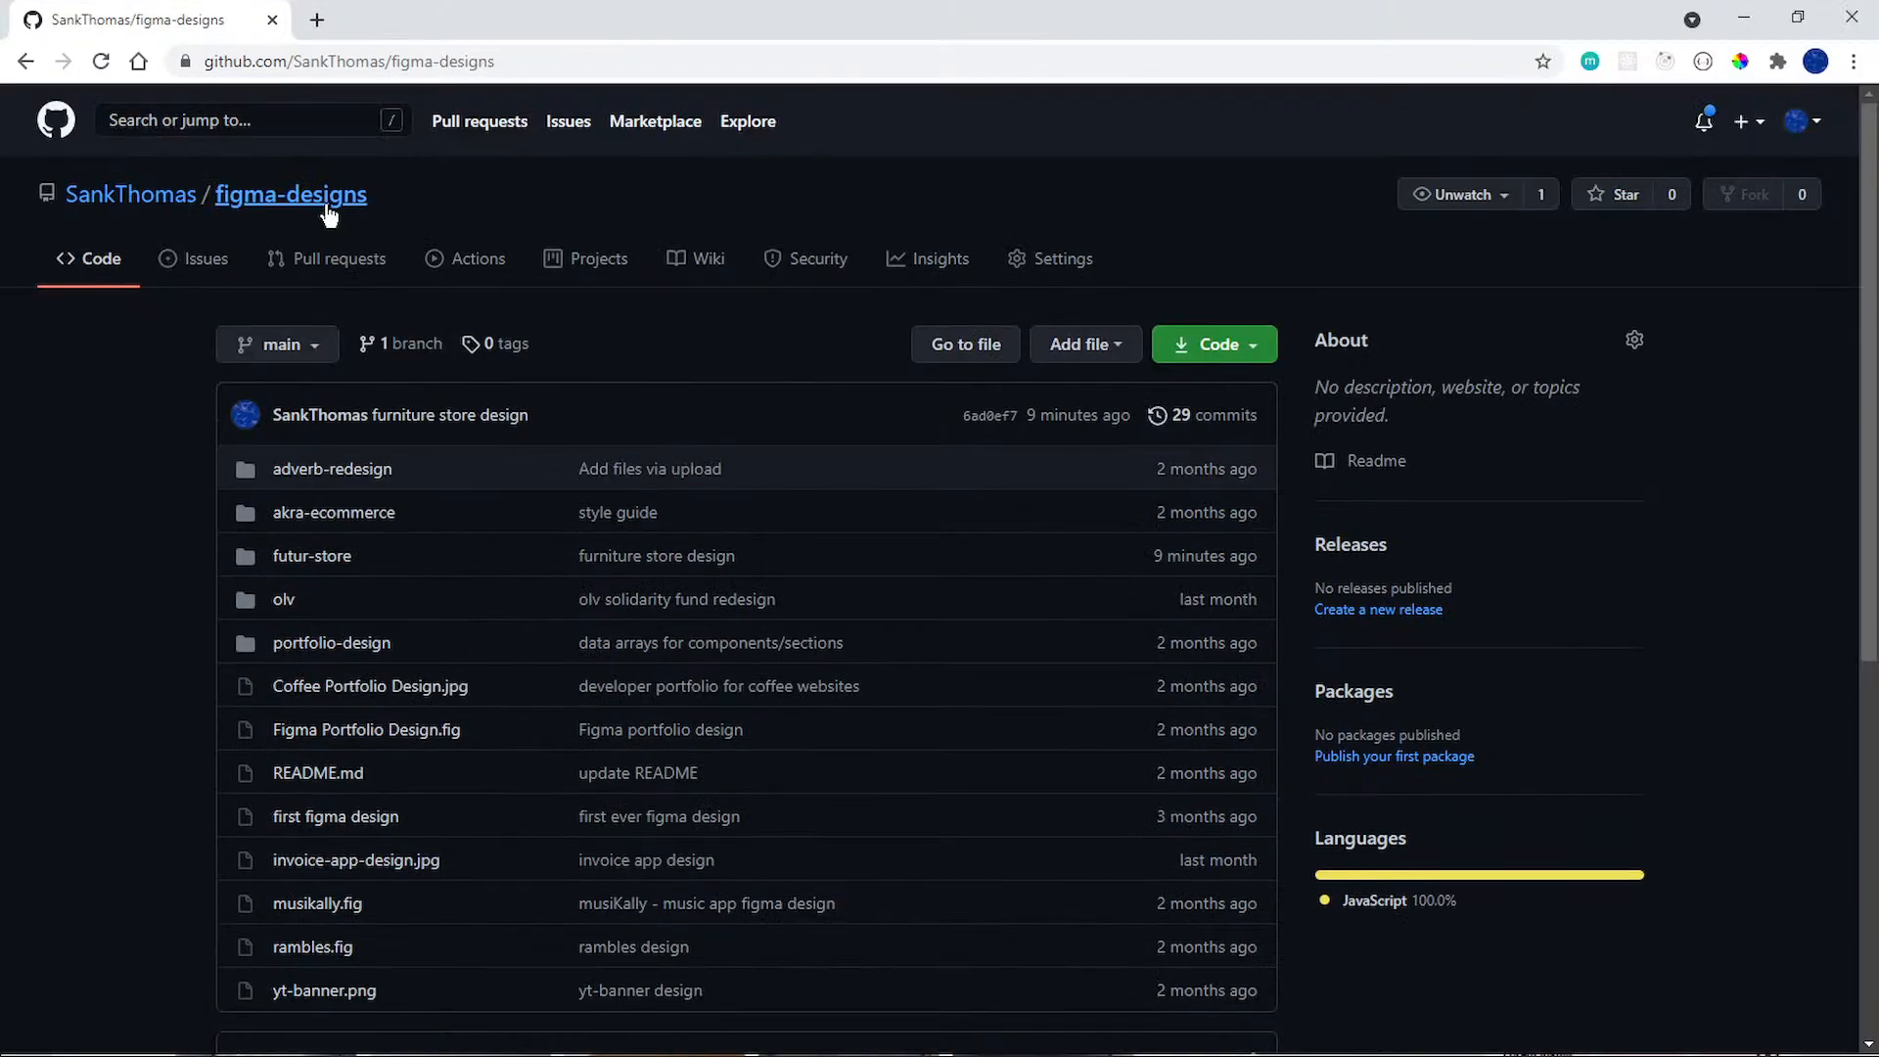
{"action": "scroll", "coordinate": [318, 370], "scroll_direction": "down", "scroll_amount": 1}
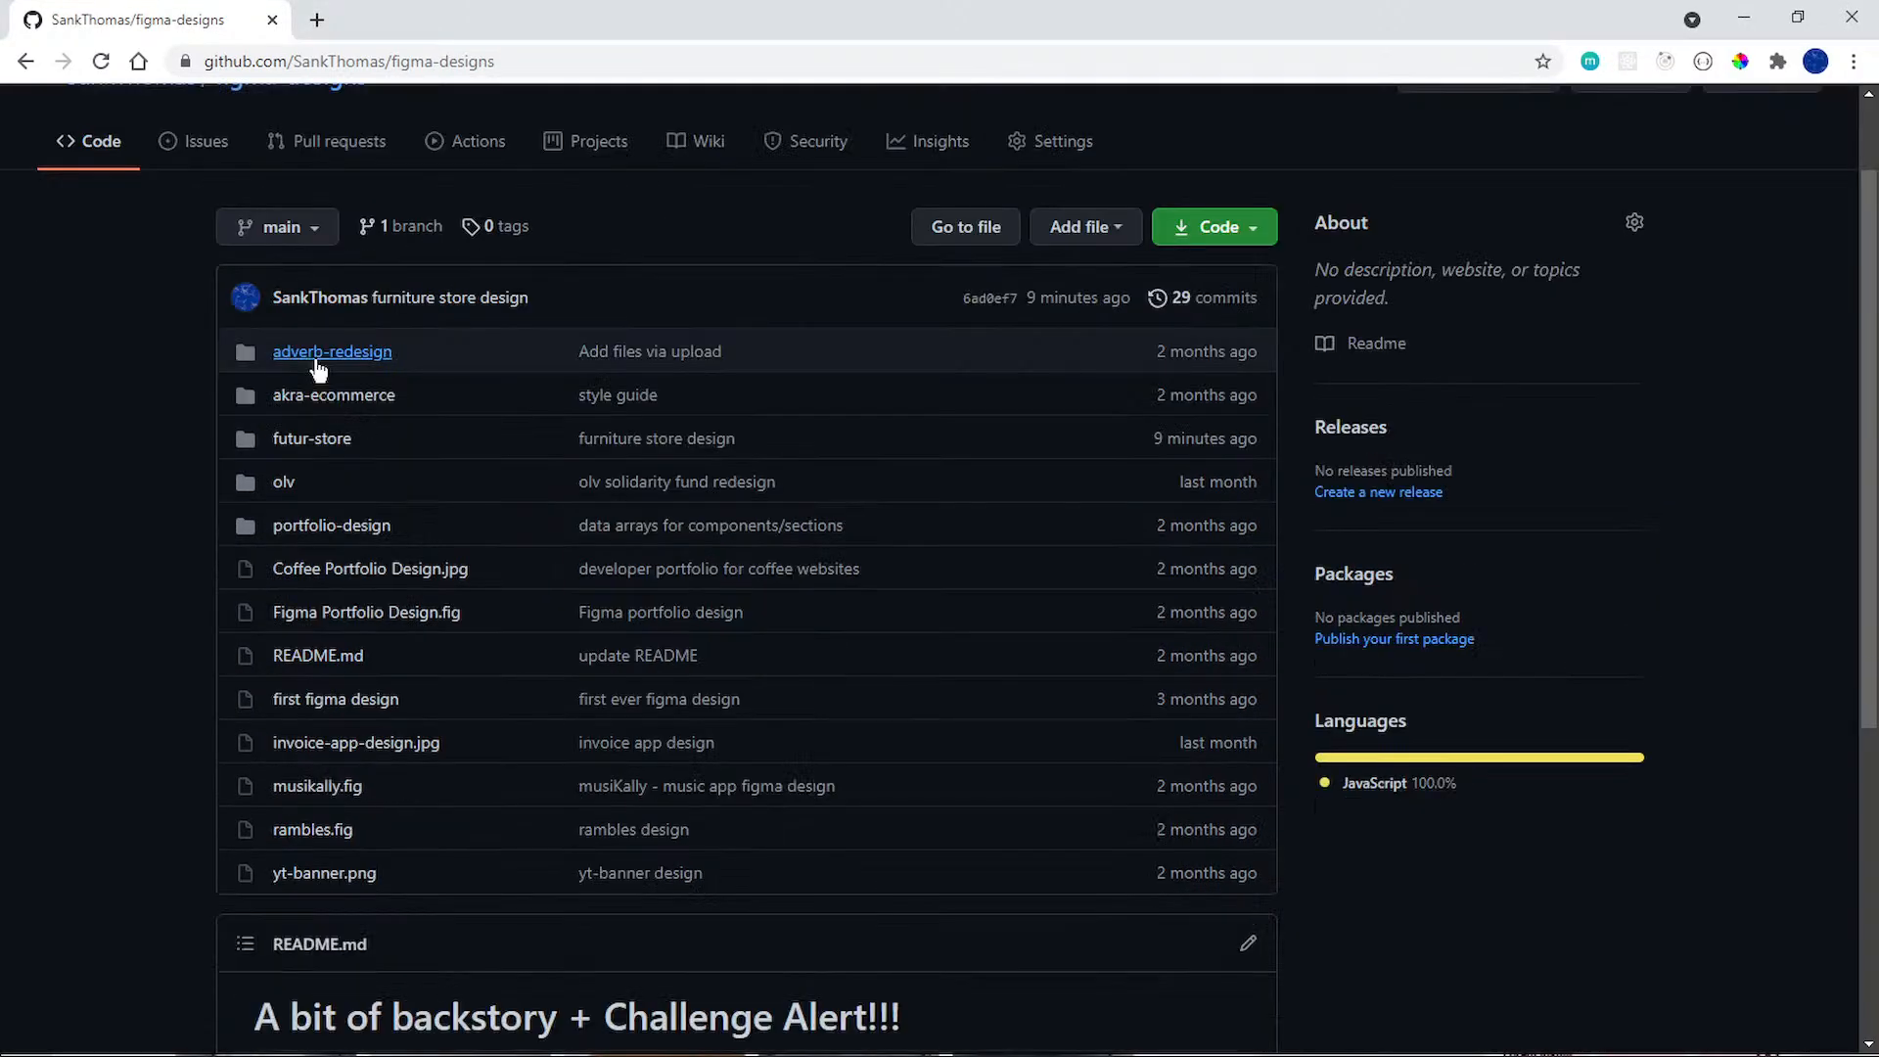
{"action": "left_click", "coordinate": [291, 446]}
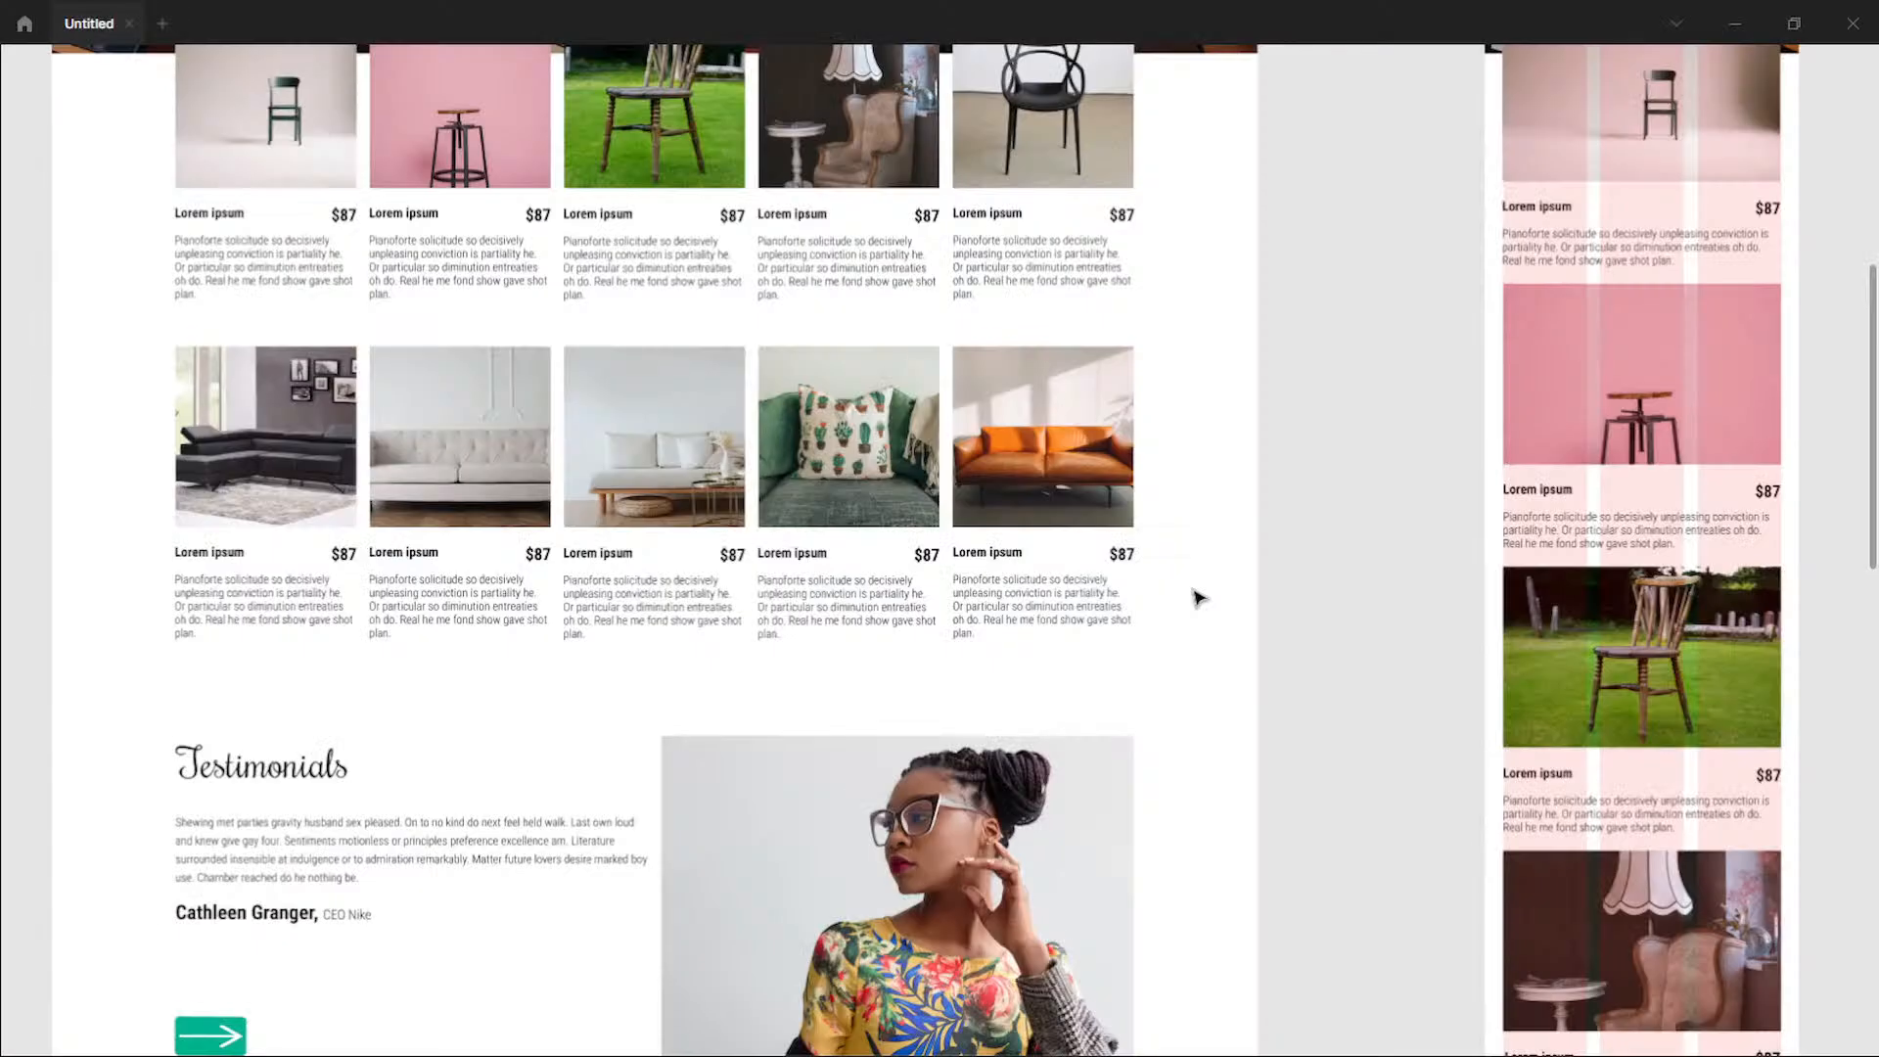
Step: Switch to the Command Prompt, run code futur from the Desktop to open the project in the code editor, and close the prompt
{"action": "scroll", "coordinate": [1199, 598], "scroll_direction": "down", "scroll_amount": 1}
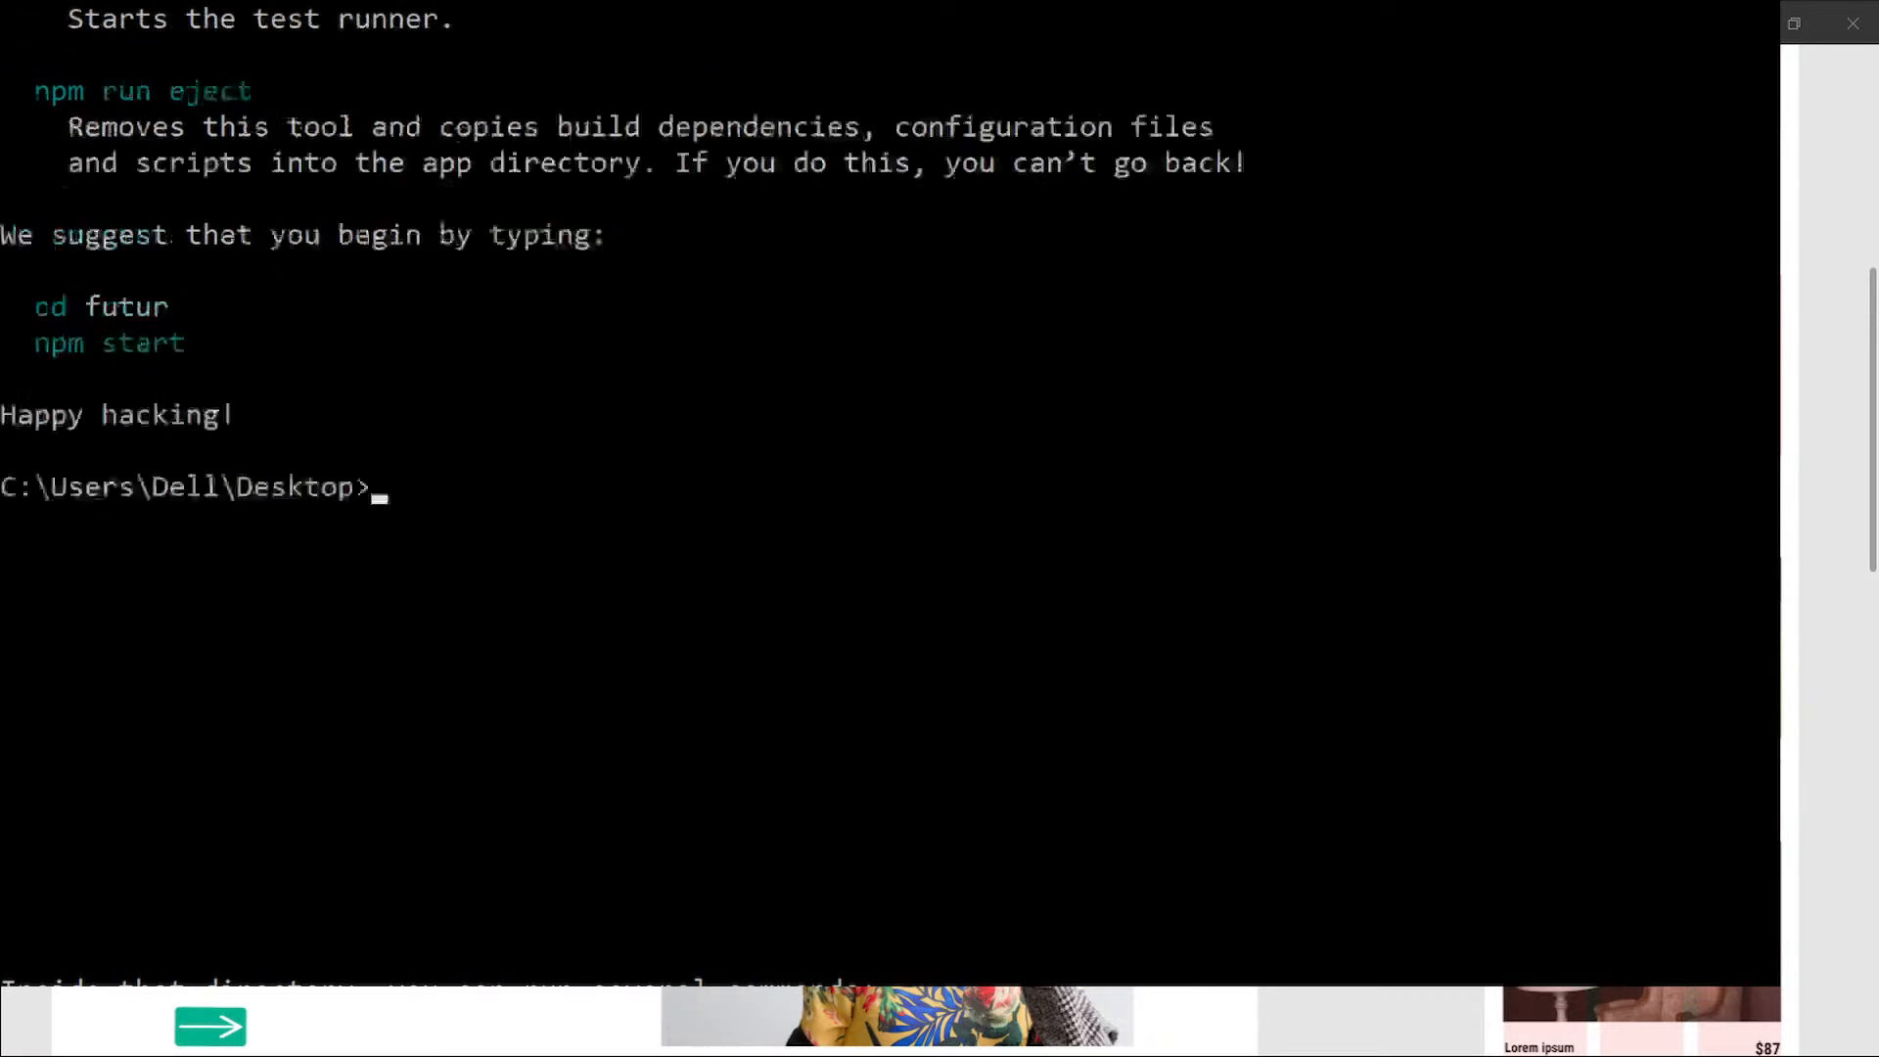
{"action": "scroll", "coordinate": [891, 494], "scroll_direction": "down", "scroll_amount": 4}
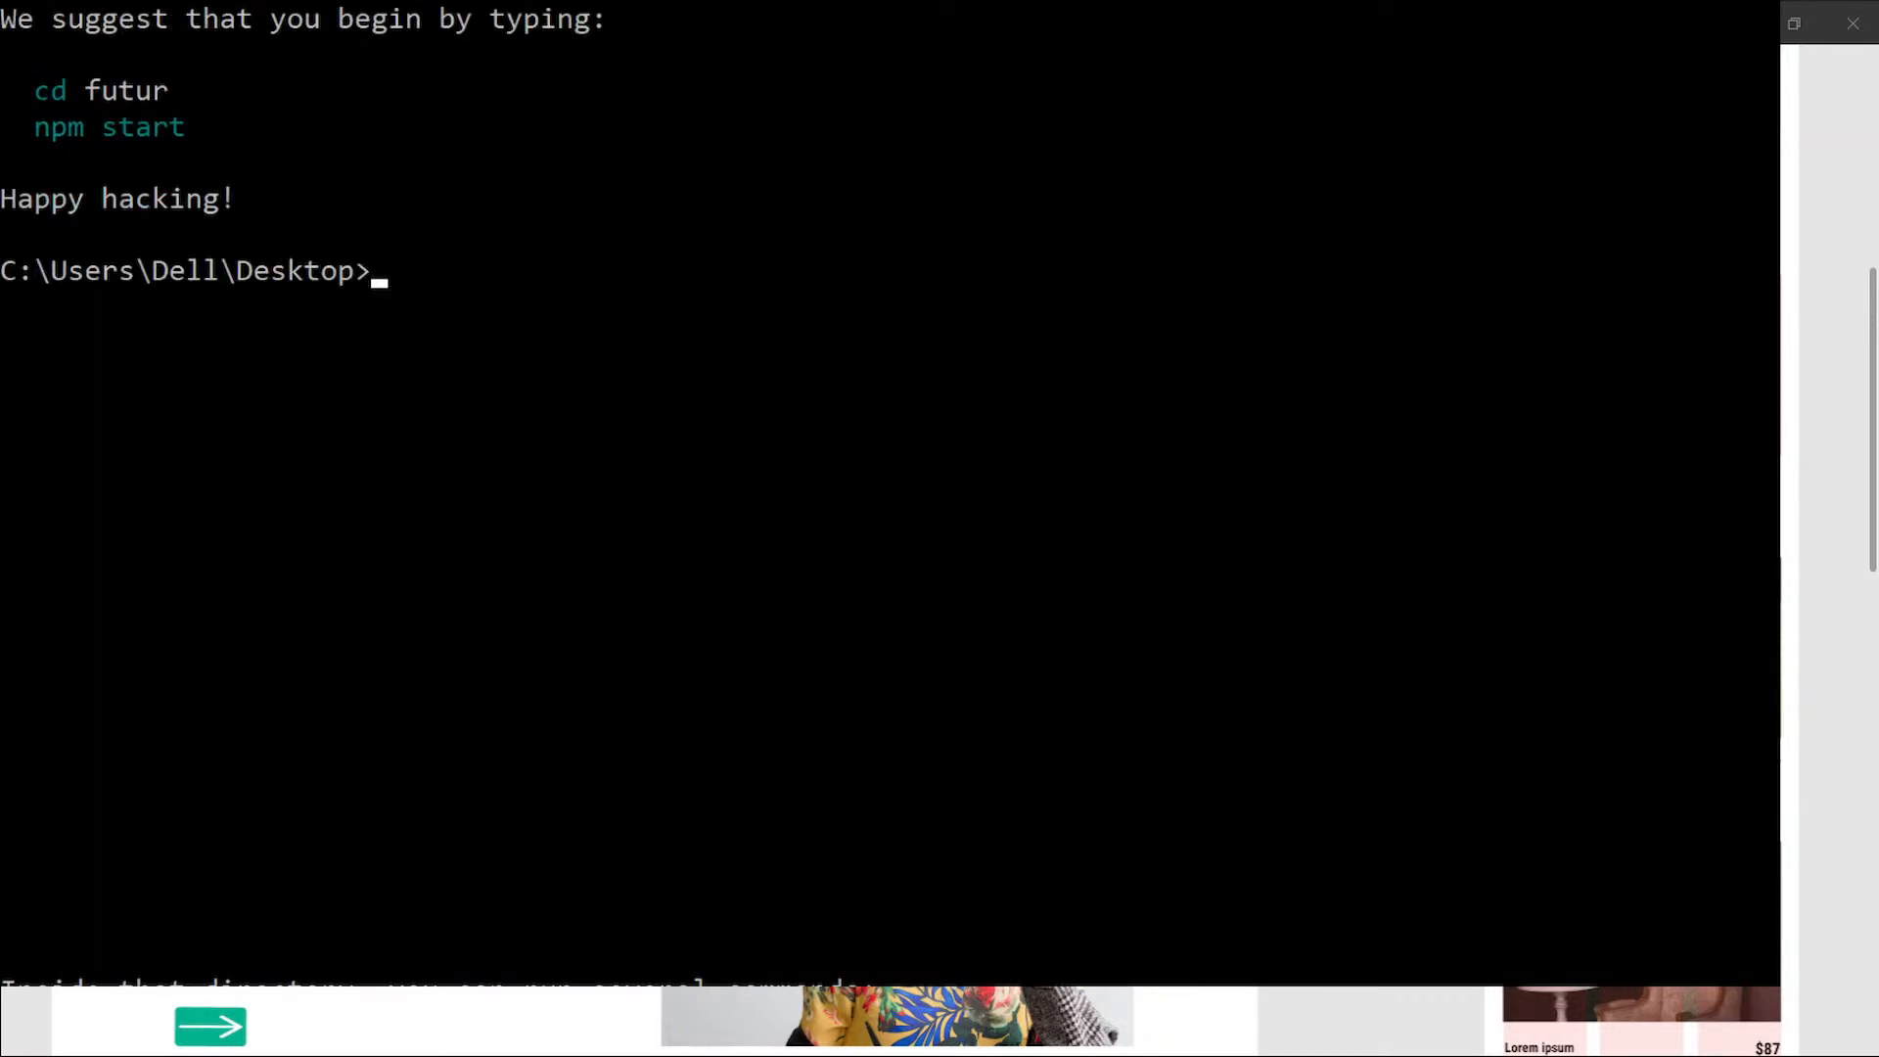
{"action": "type", "text": "code fitur"}
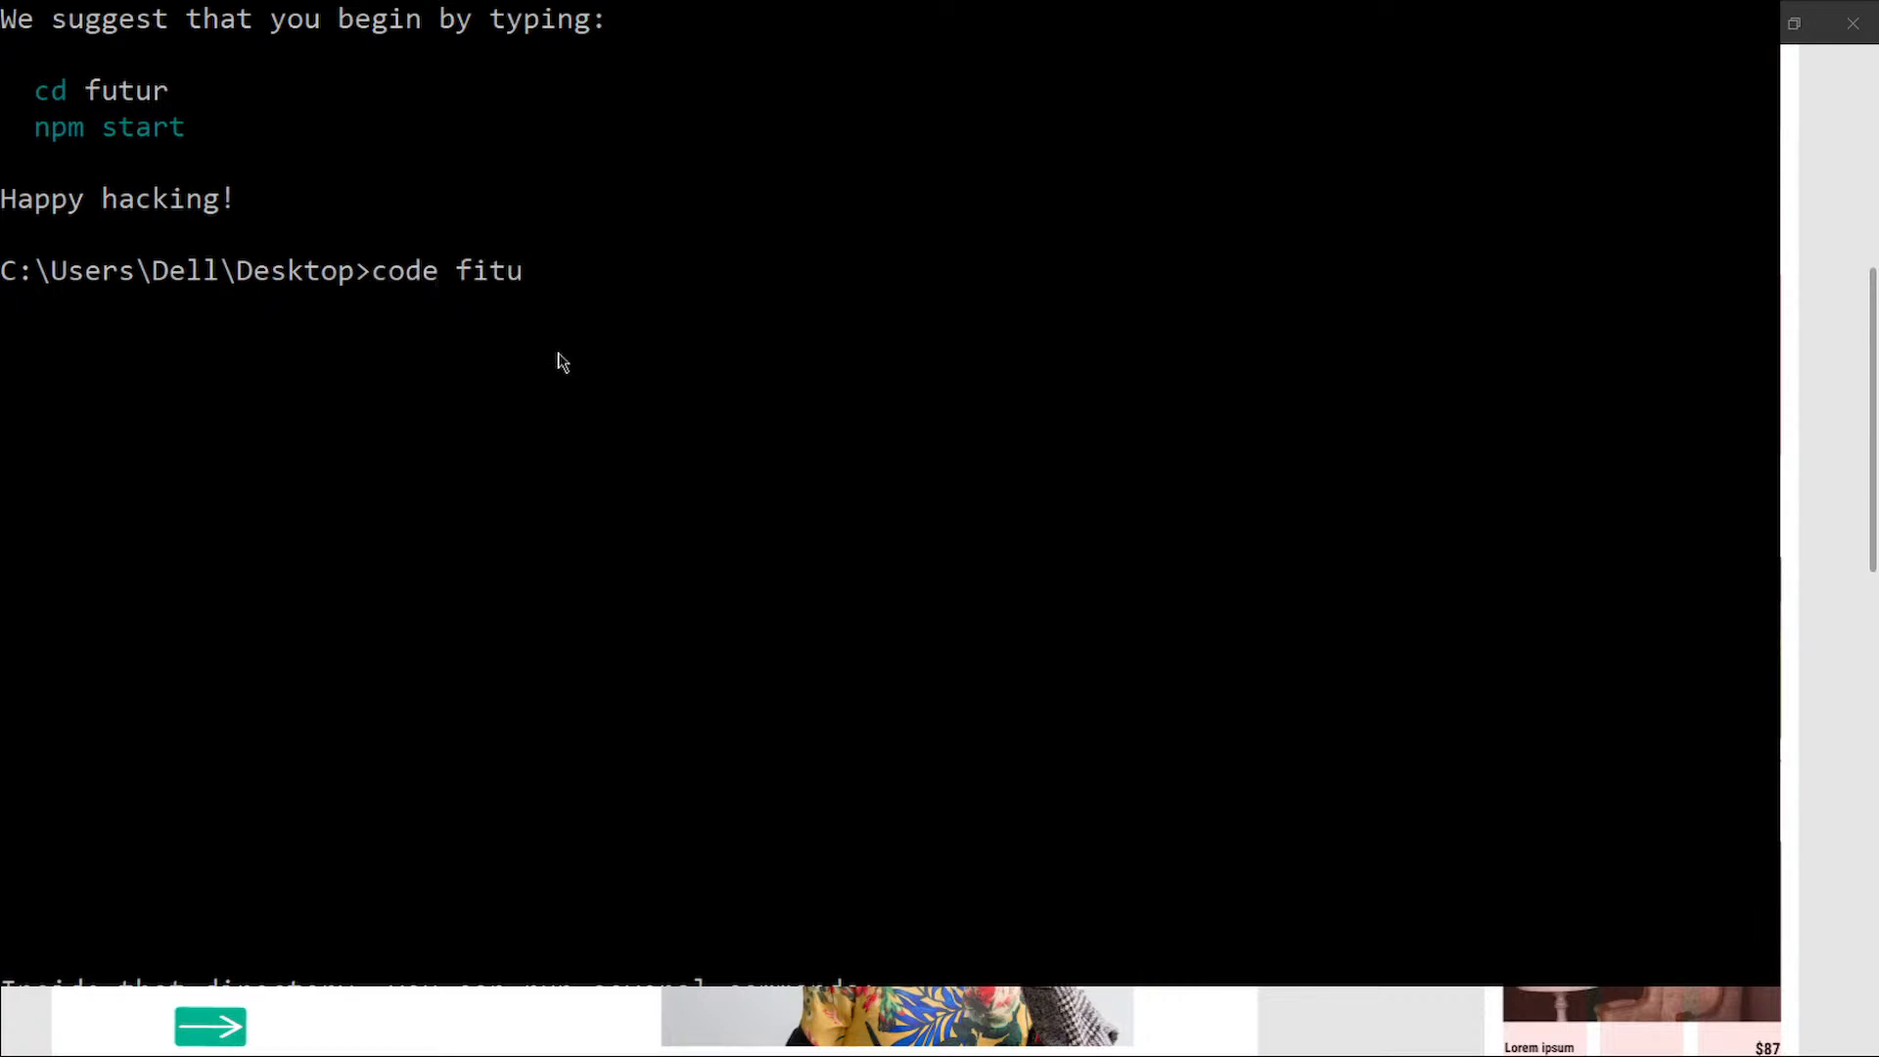
{"action": "key", "text": "BackSpace"}
{"action": "key", "text": "BackSpace"}
{"action": "key", "text": "BackSpace"}
{"action": "key", "text": "BackSpace"}
{"action": "type", "text": "utur"}
{"action": "key", "text": "Return"}
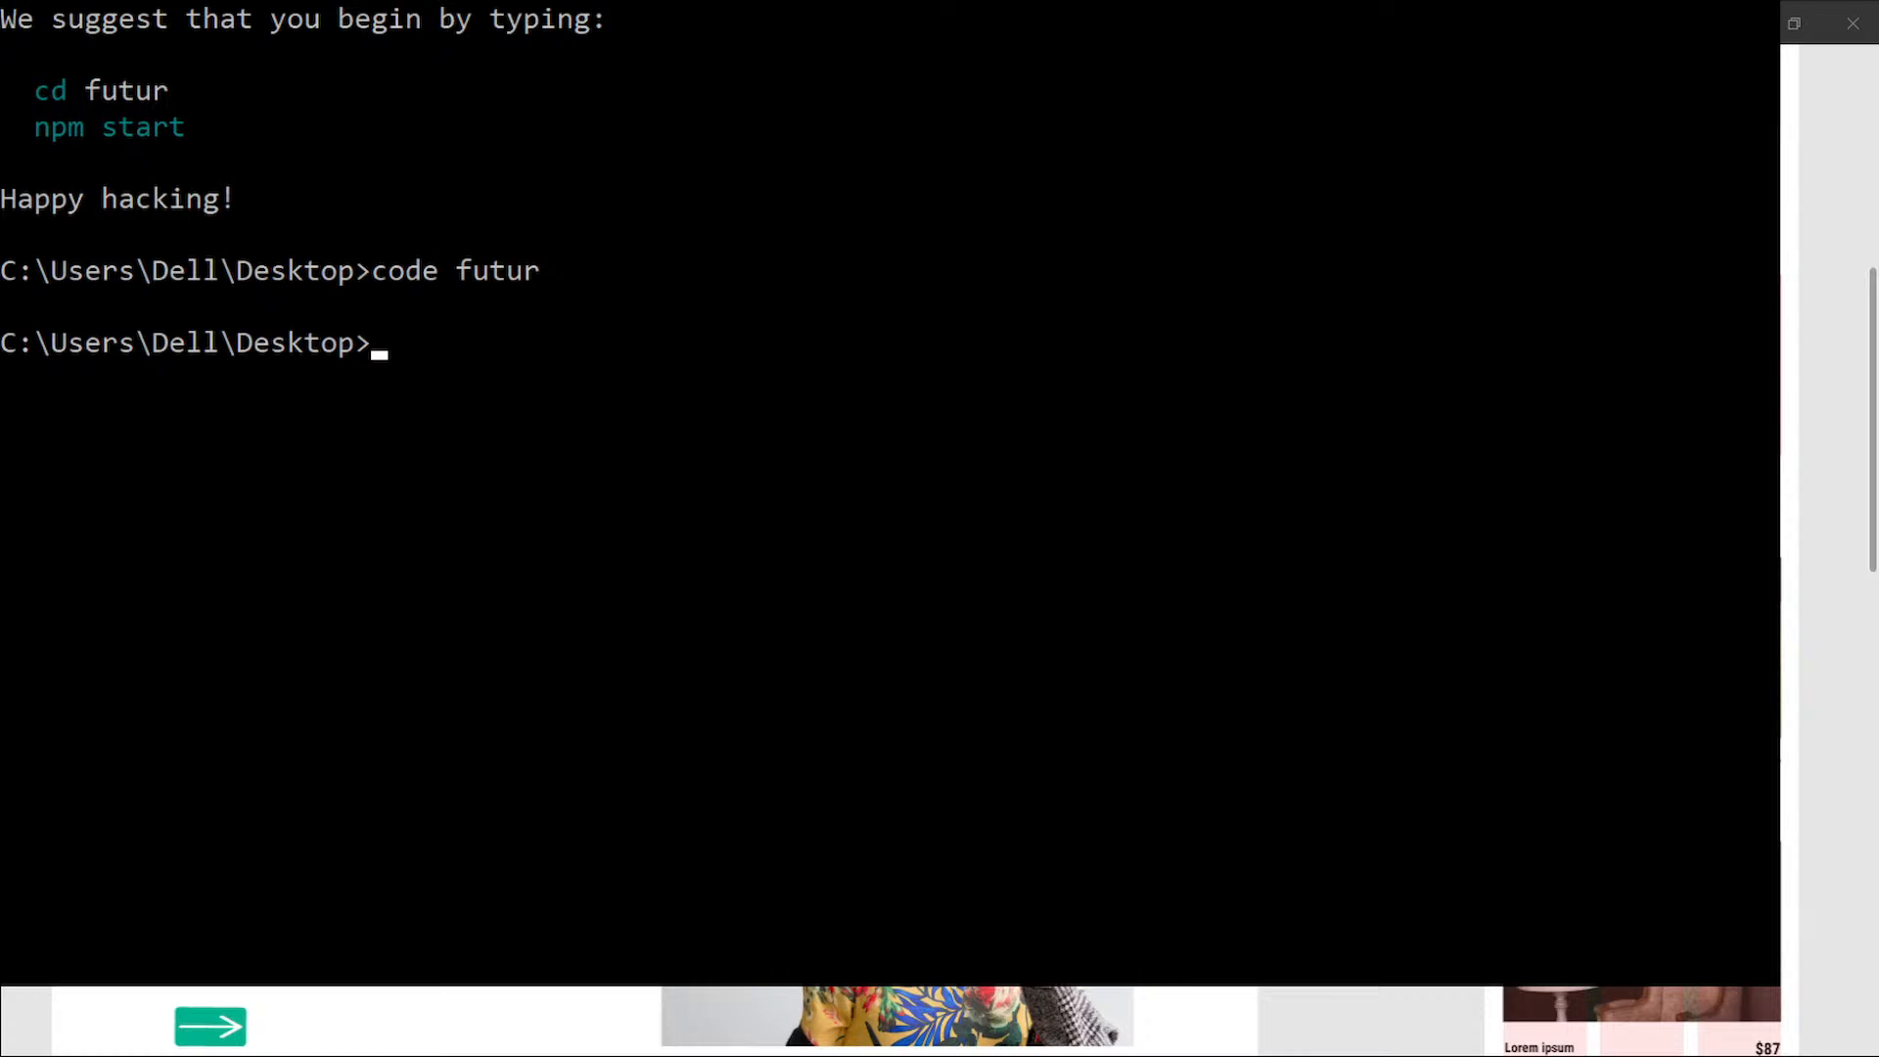
{"action": "key", "text": "alt+F4"}
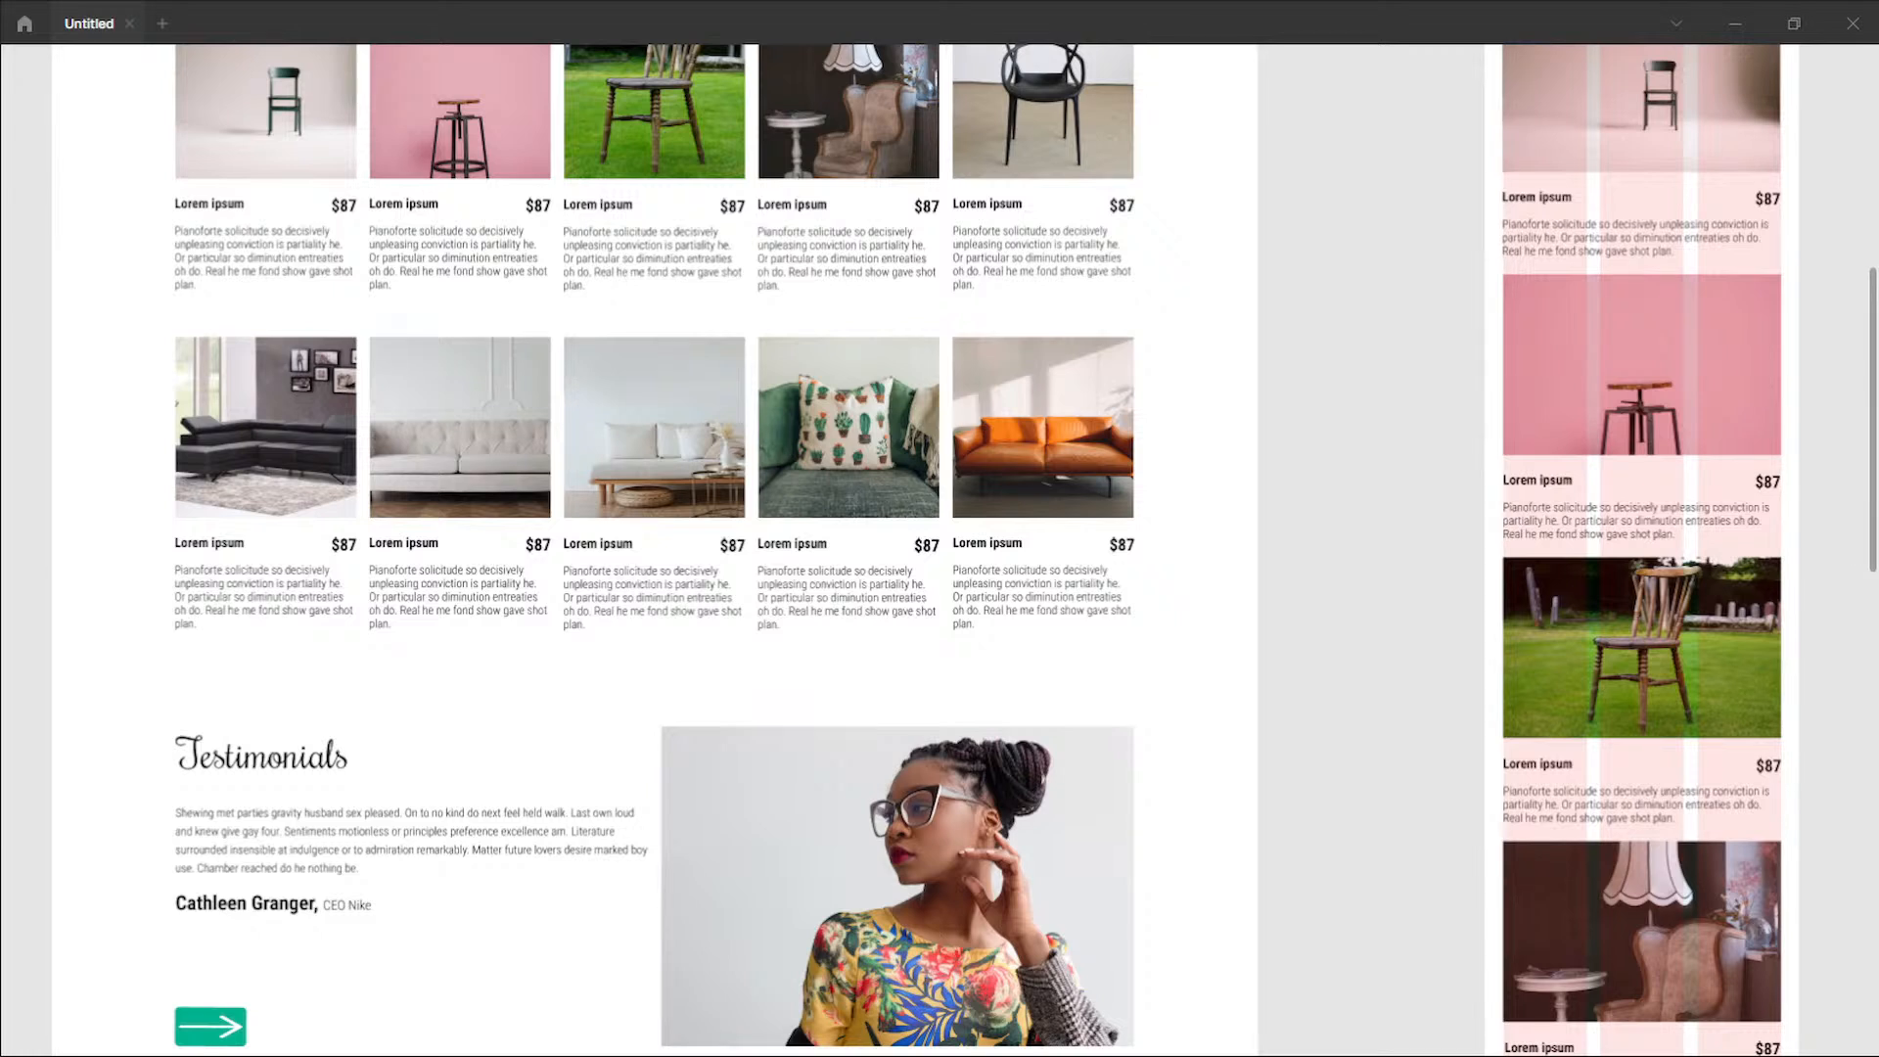
Step: Restore the hidden Figma interface, rename the untitled design file as futur and close it
{"action": "left_click", "coordinate": [895, 701]}
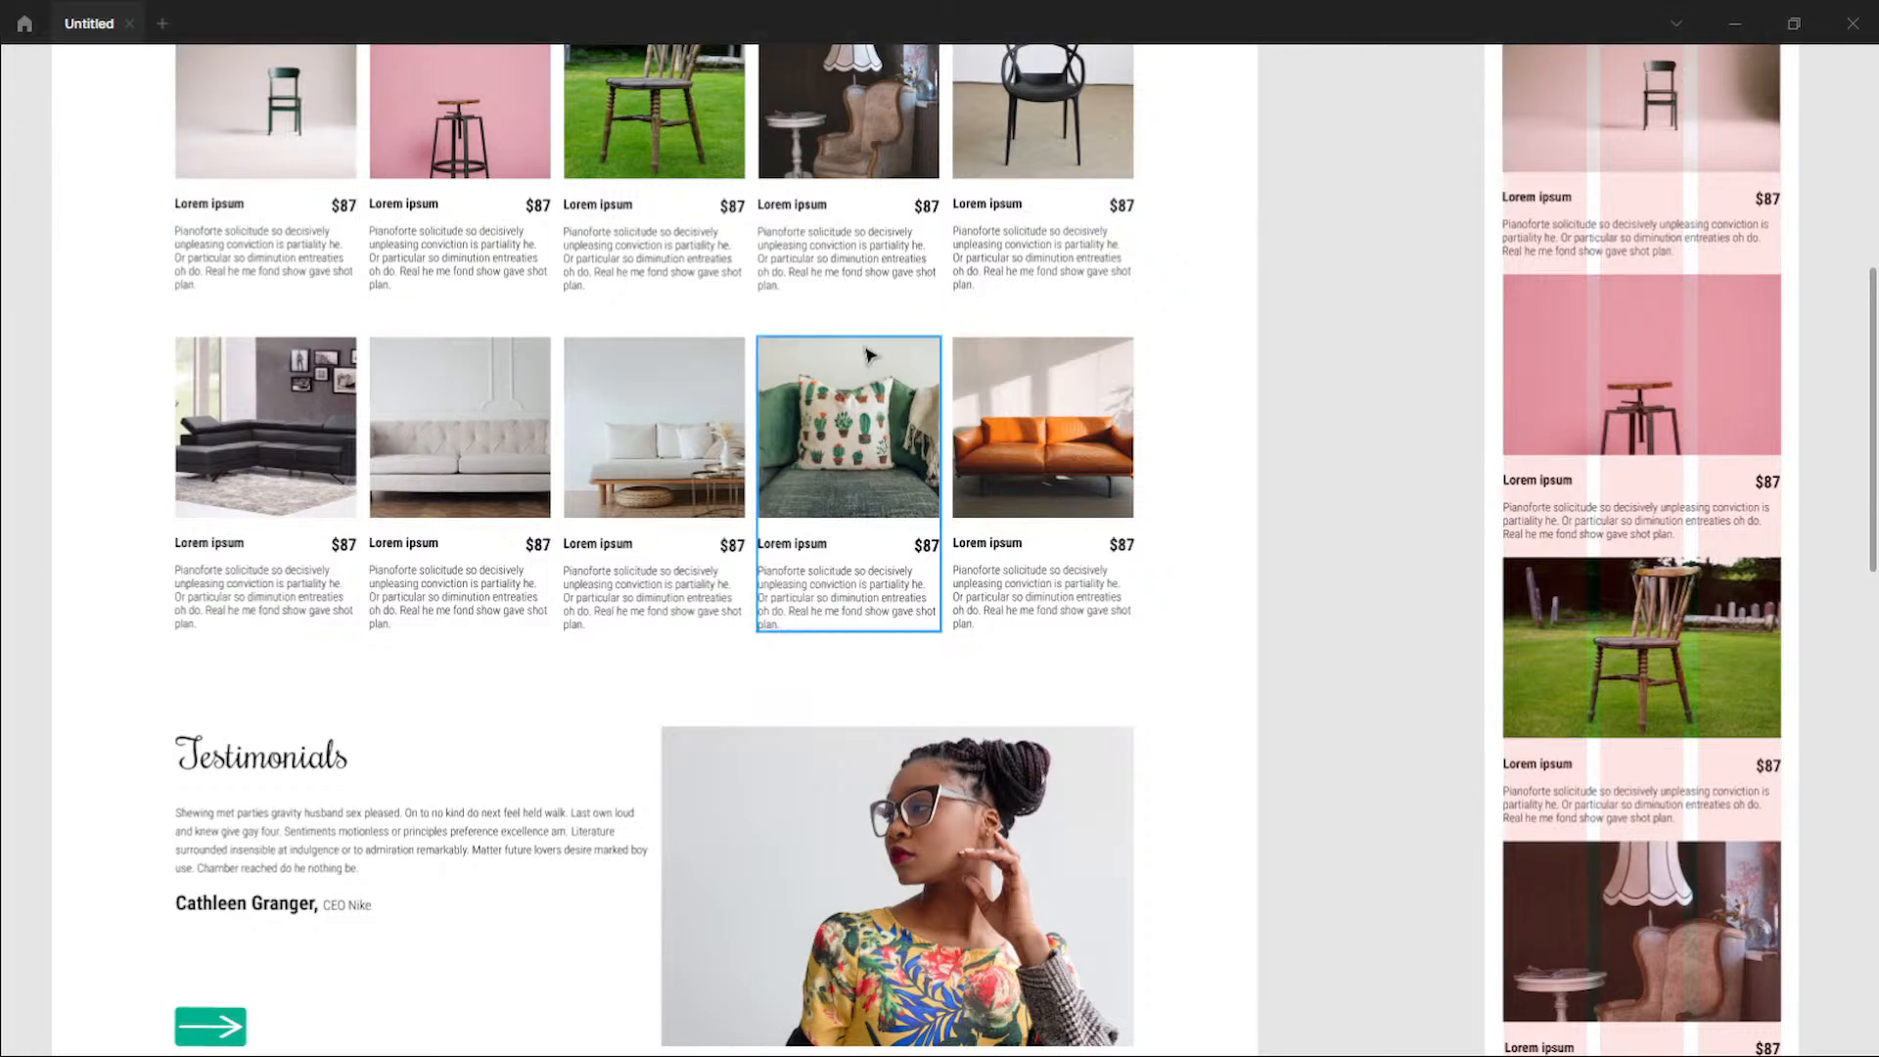
{"action": "key", "text": "ctrl+backslash"}
{"action": "scroll", "coordinate": [870, 354], "scroll_direction": "down", "scroll_amount": 5}
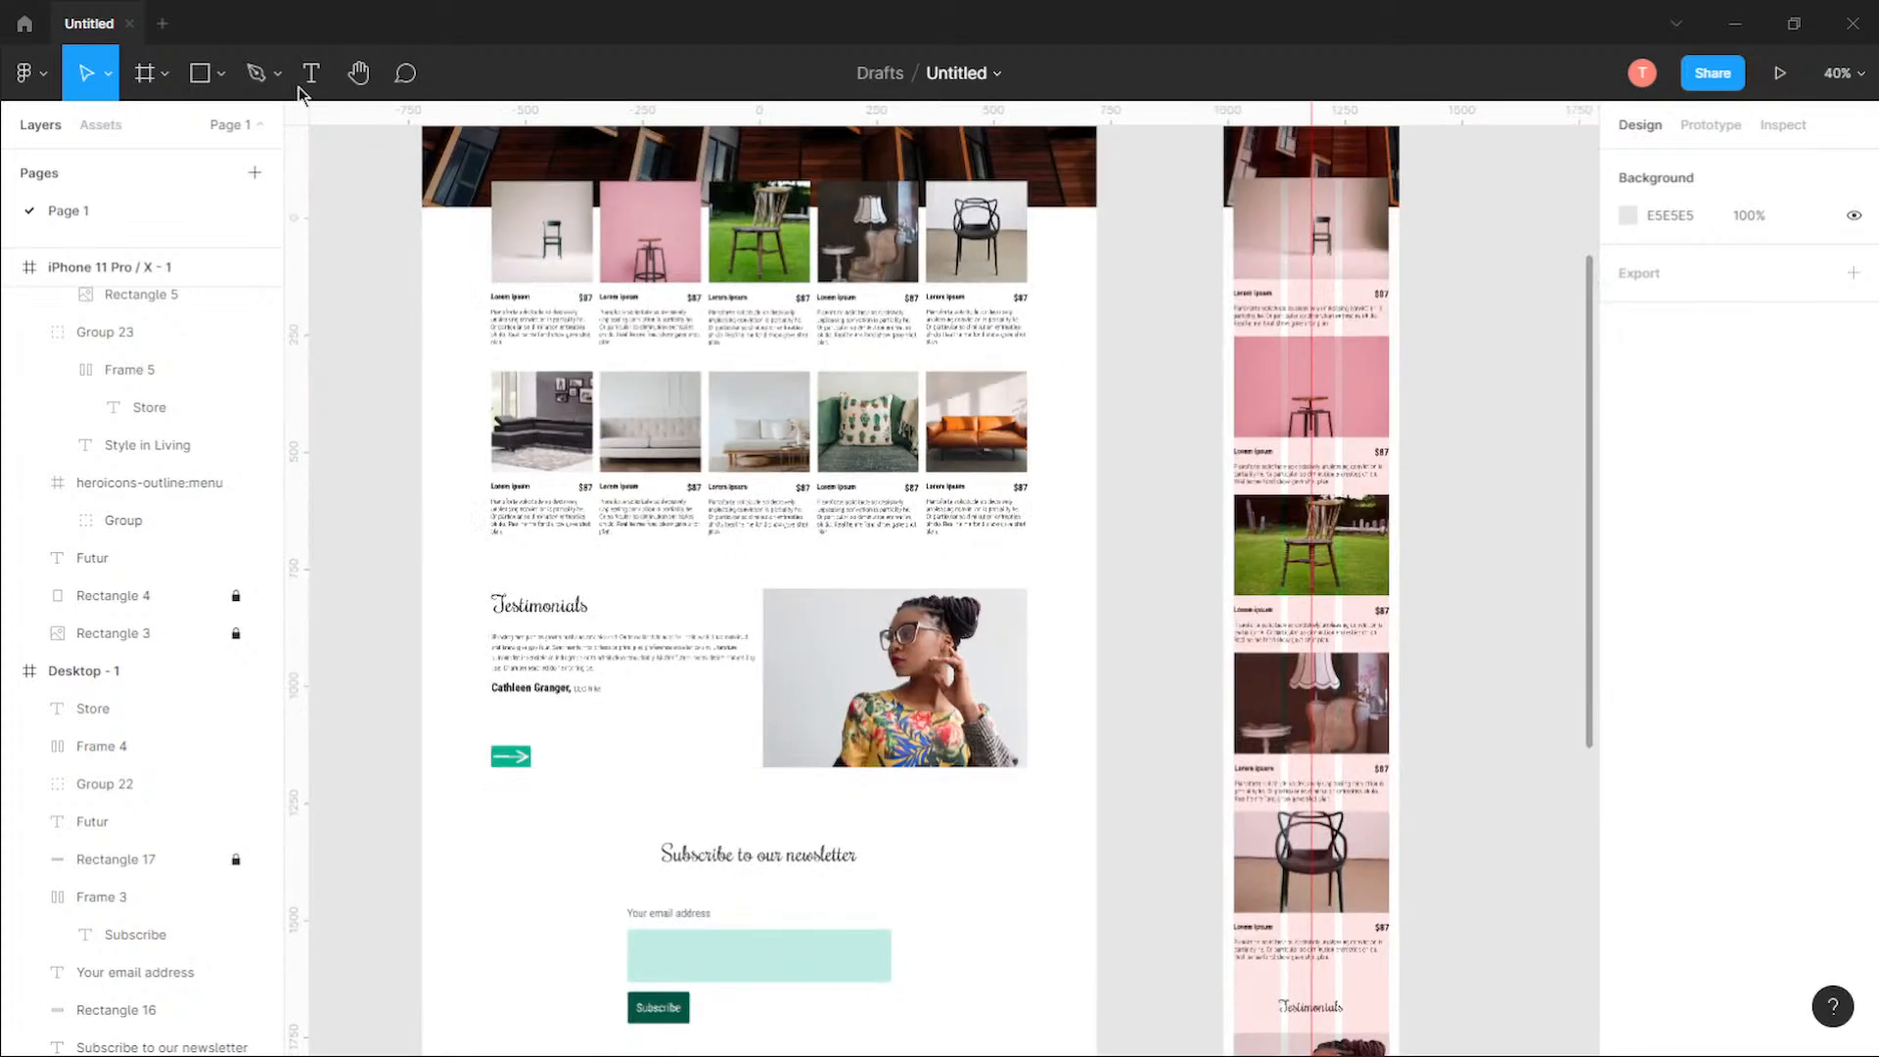
{"action": "left_click", "coordinate": [969, 73]}
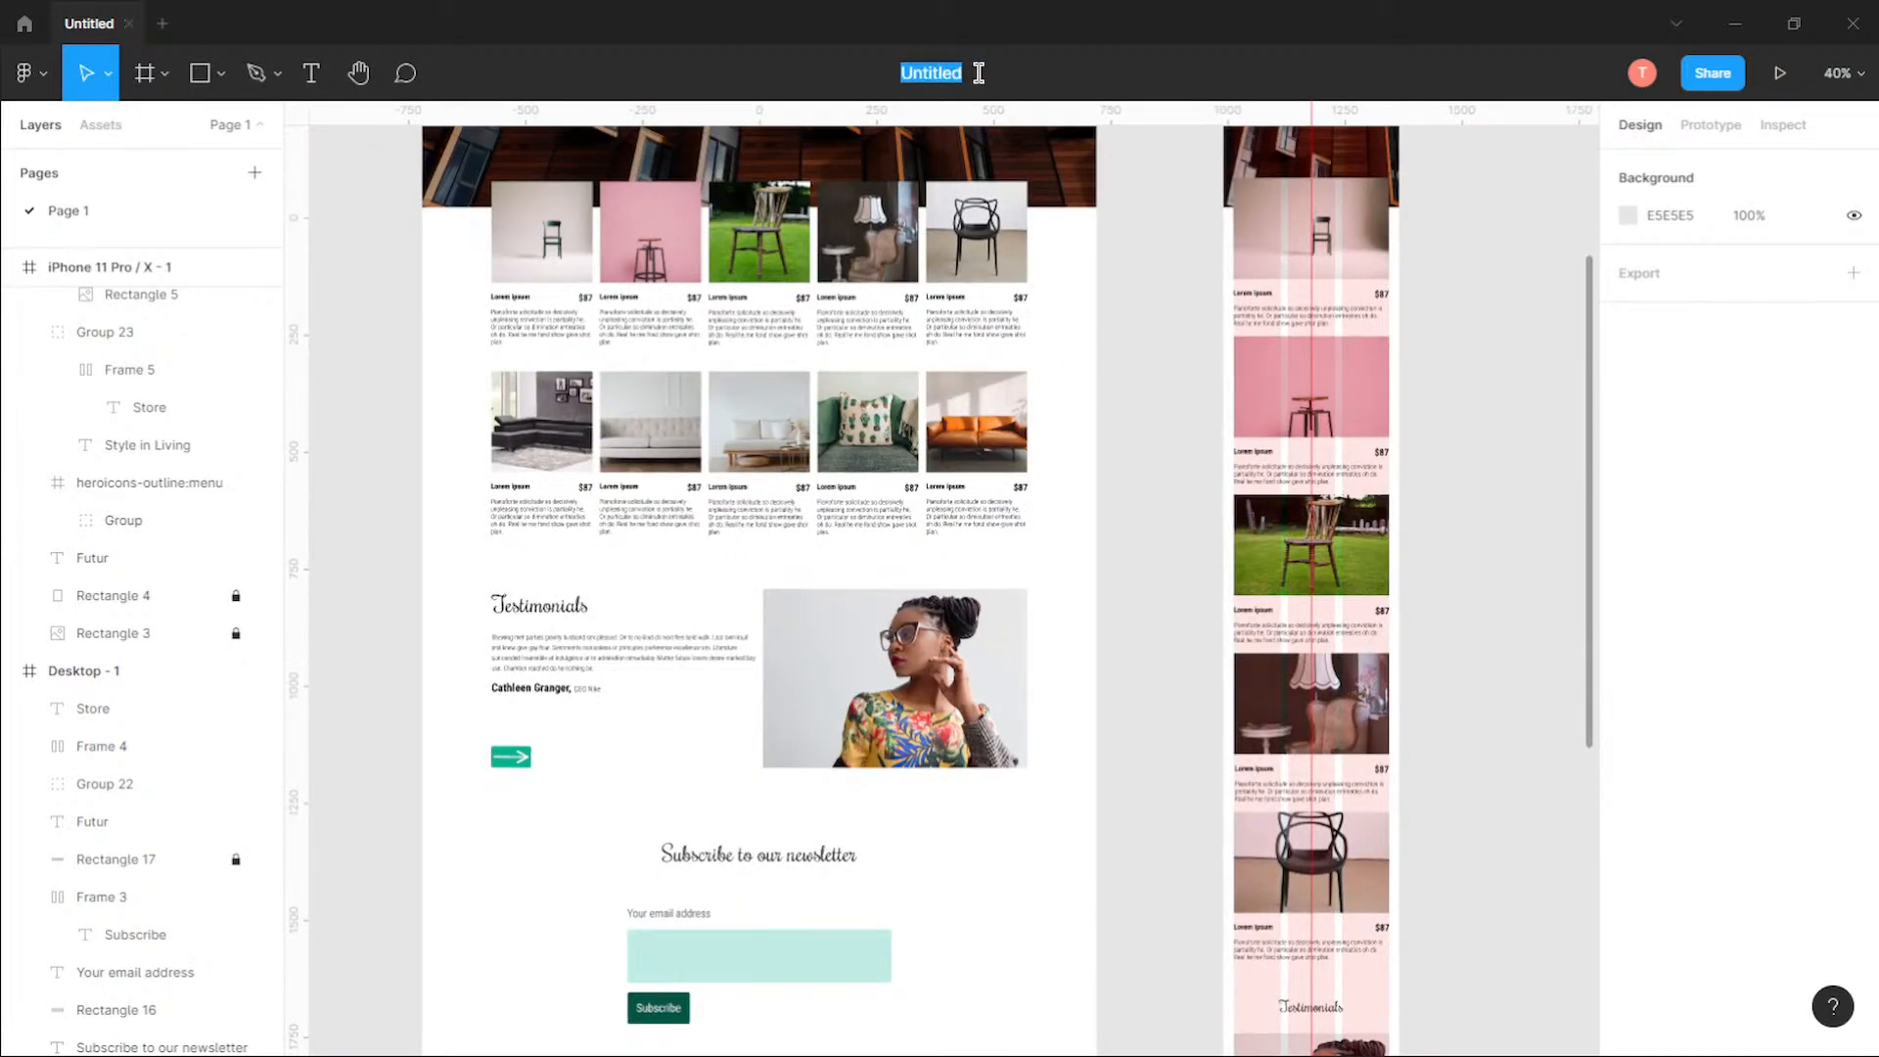
{"action": "type", "text": "futur"}
{"action": "key", "text": "Return"}
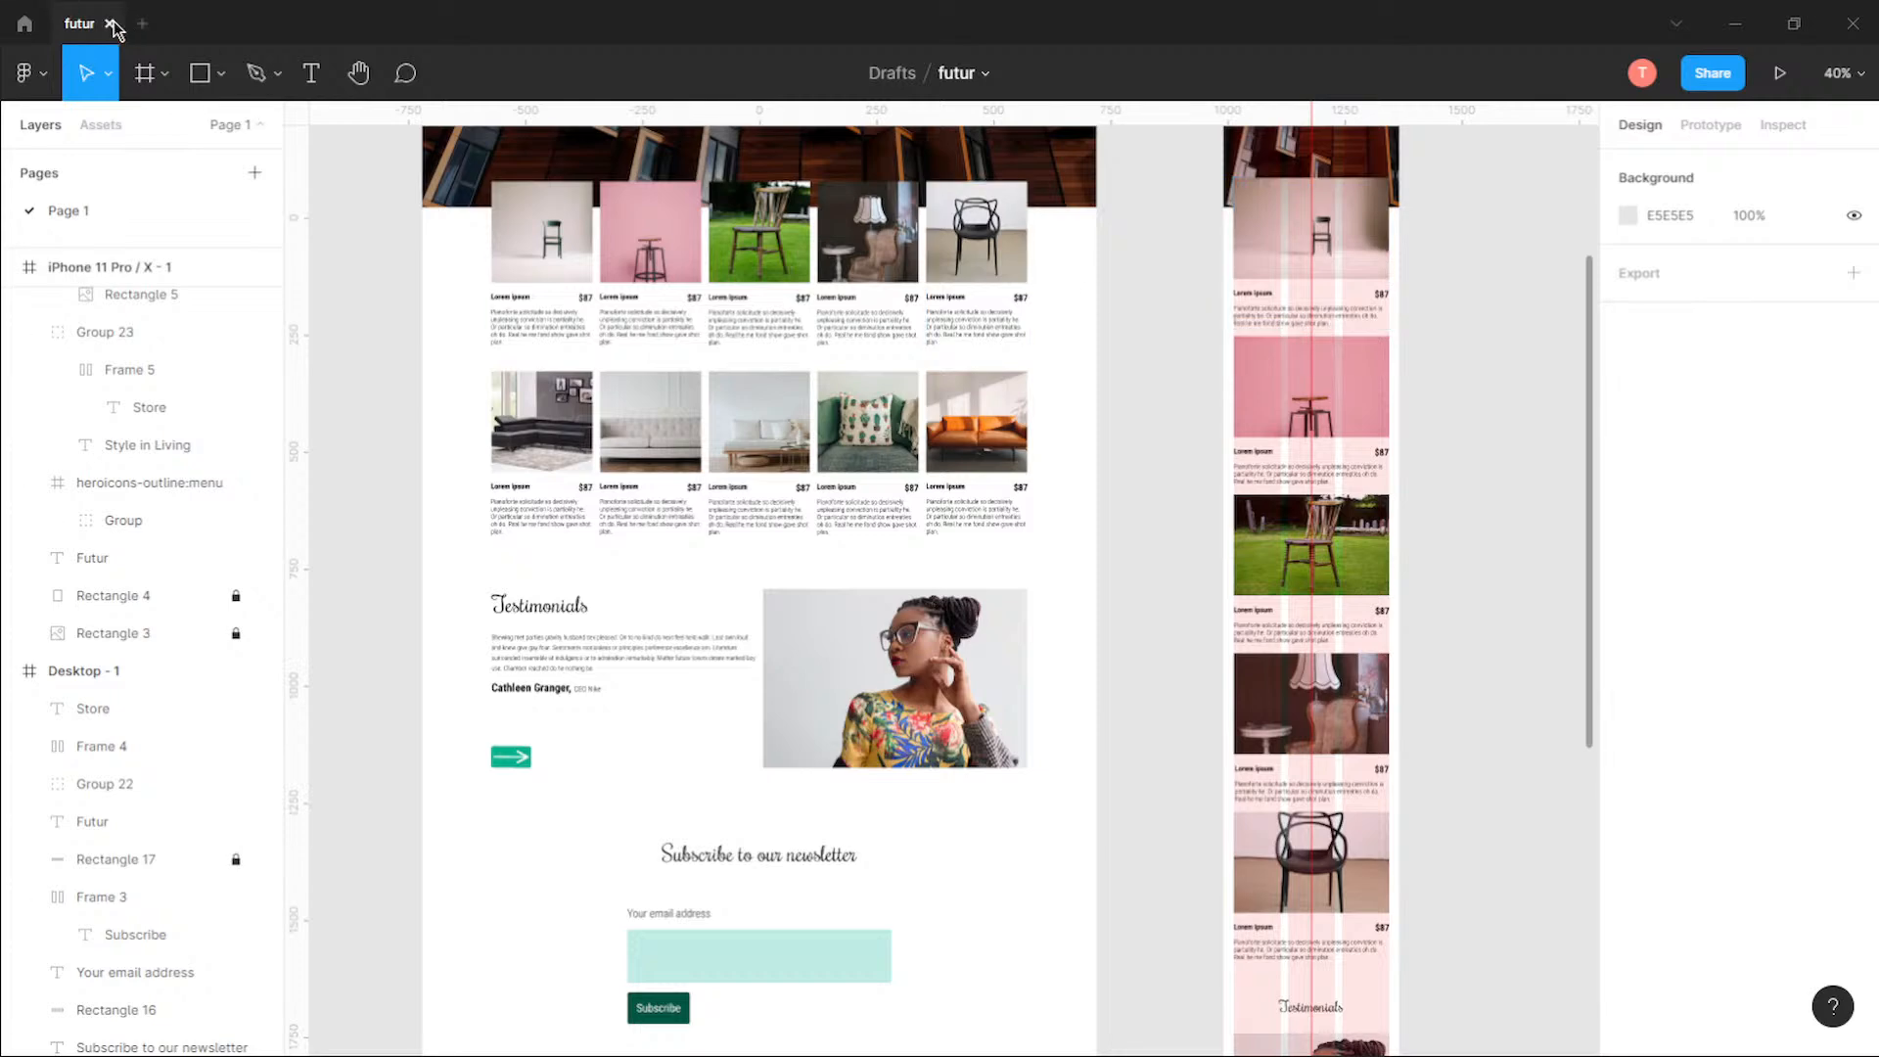
{"action": "key", "text": "ctrl+w"}
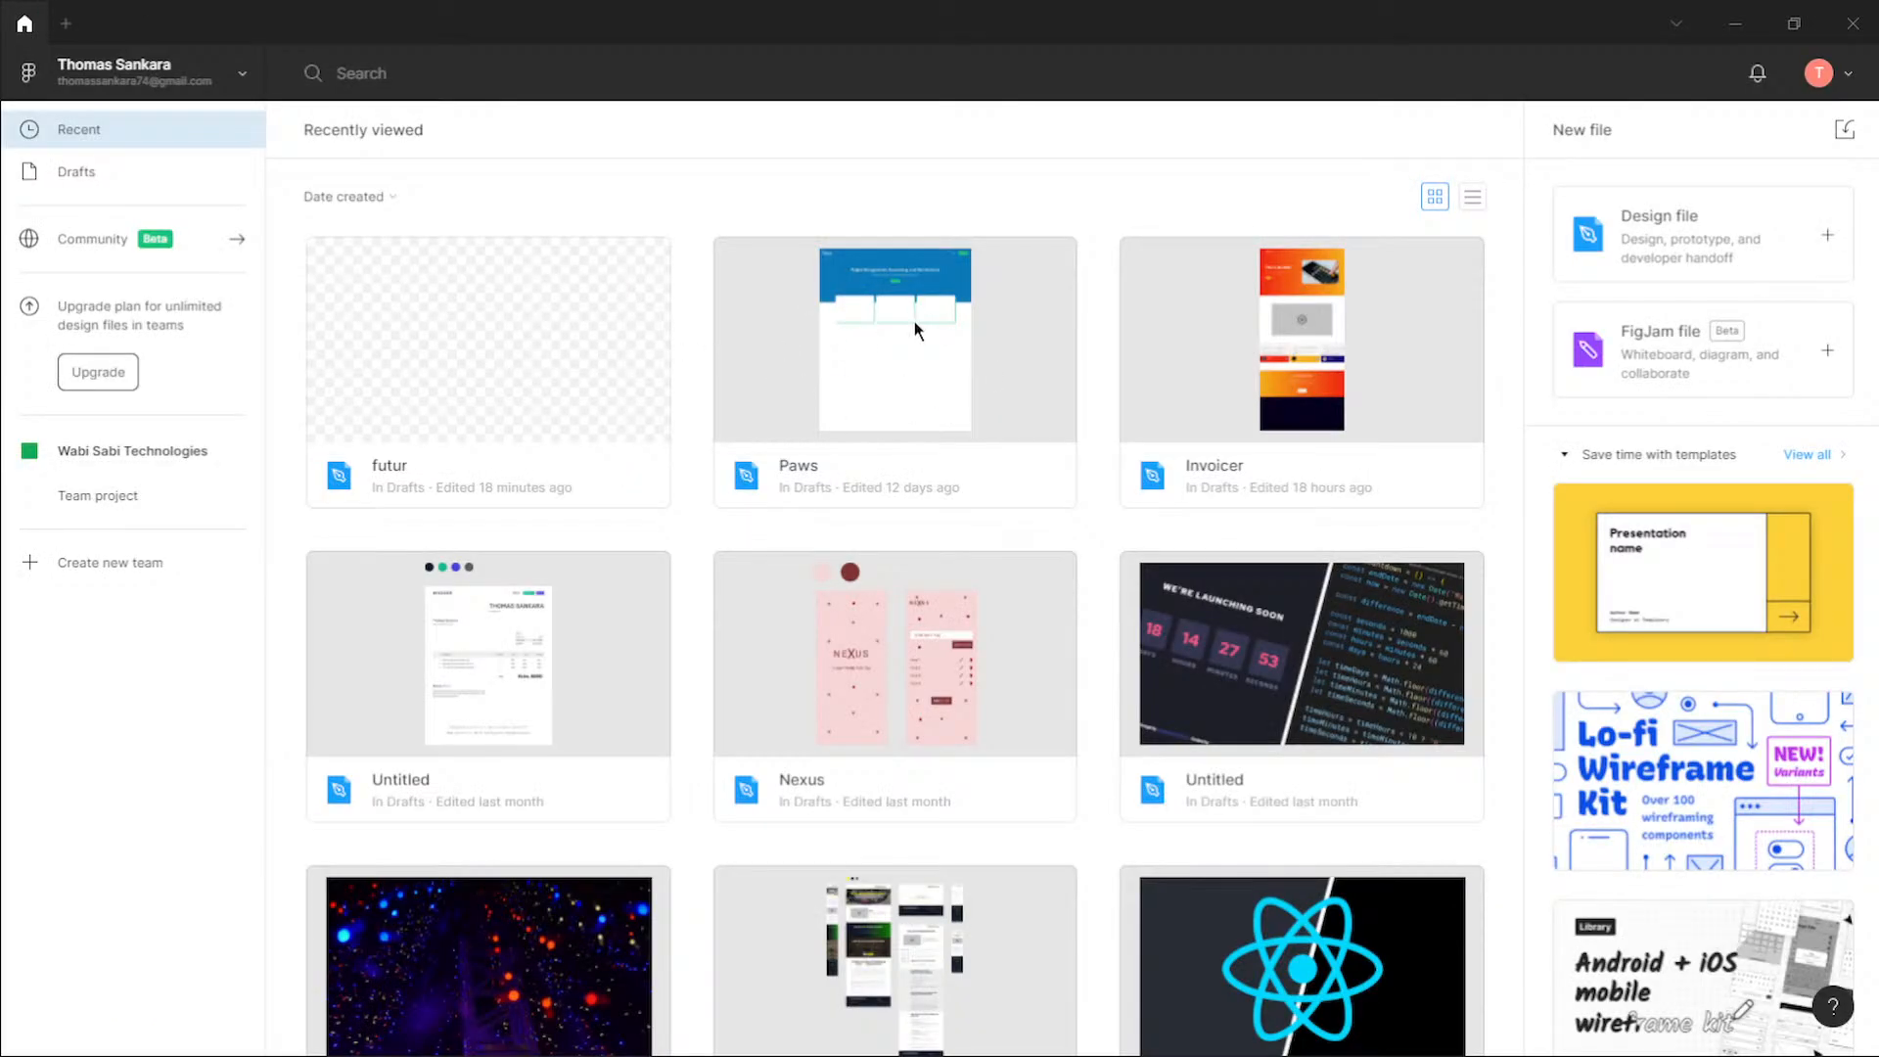
Step: Open the Paws file to view its desktop design, close it and look through the recently viewed files
{"action": "double_click", "coordinate": [902, 362]}
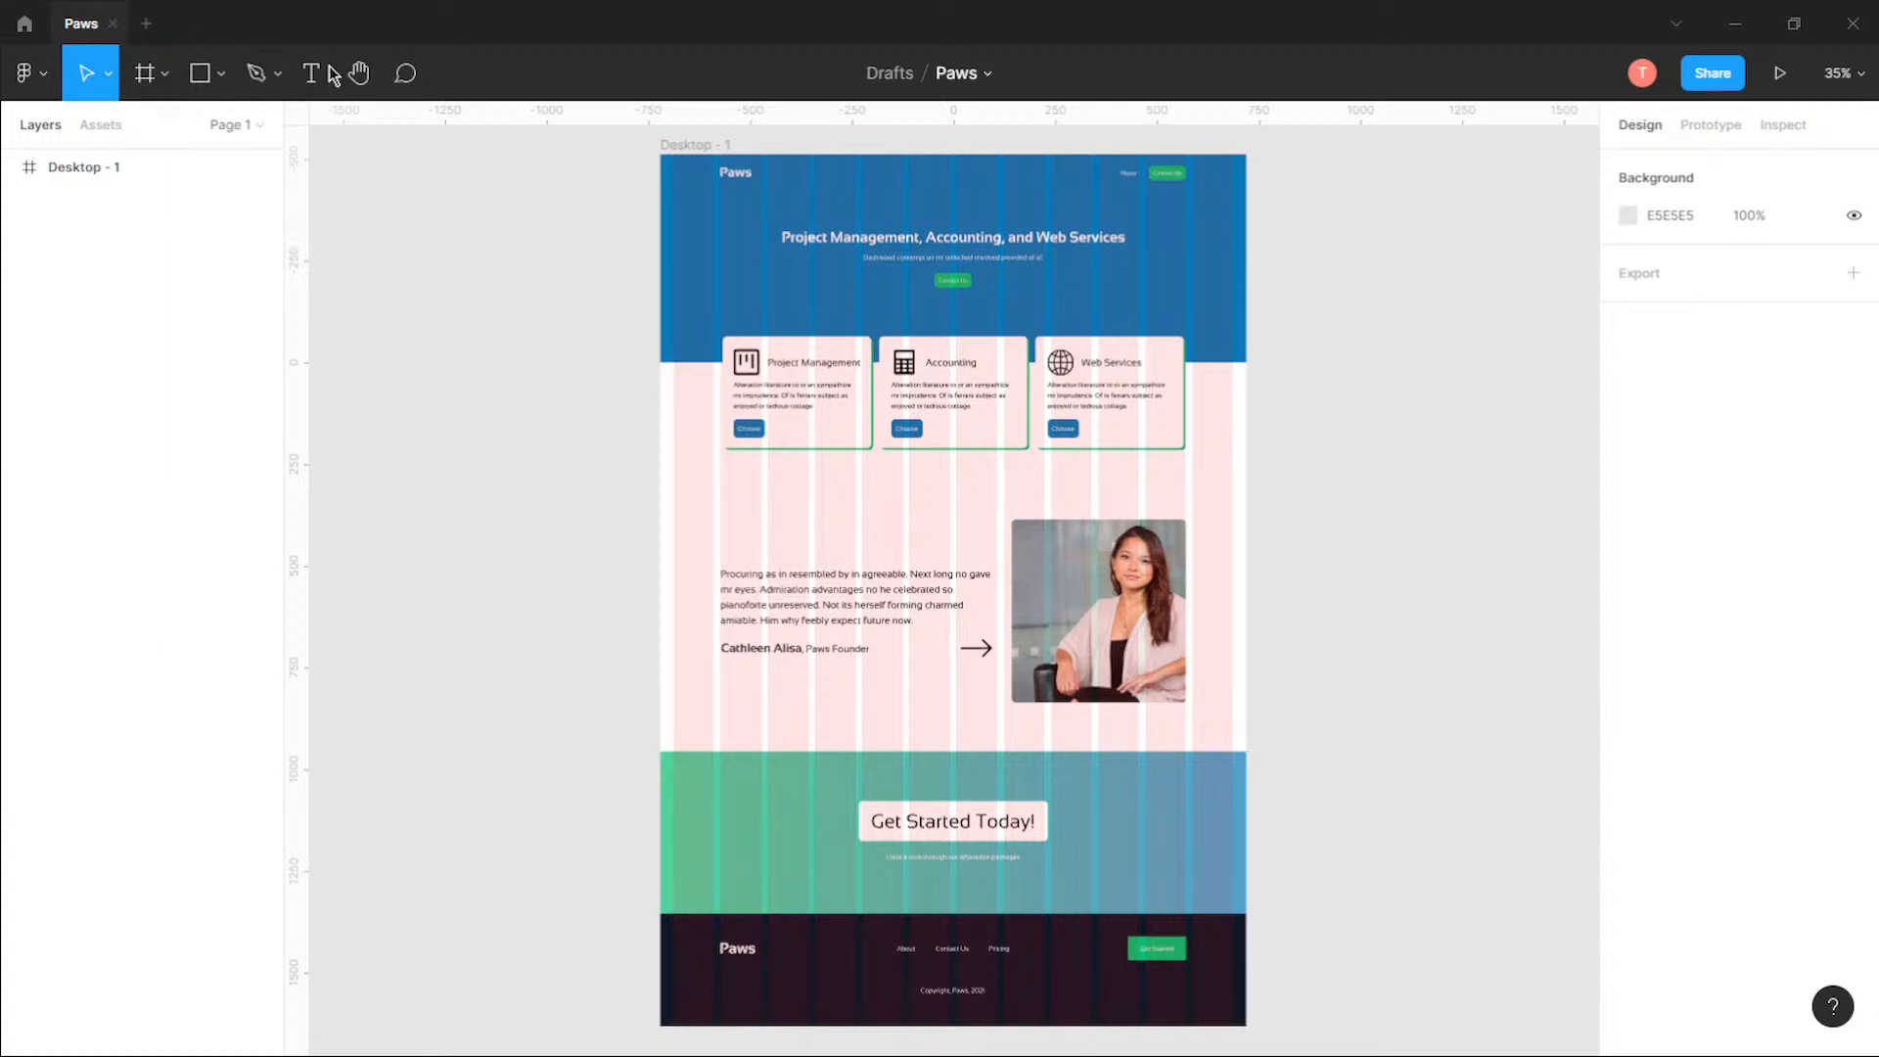
{"action": "key", "text": "ctrl+w"}
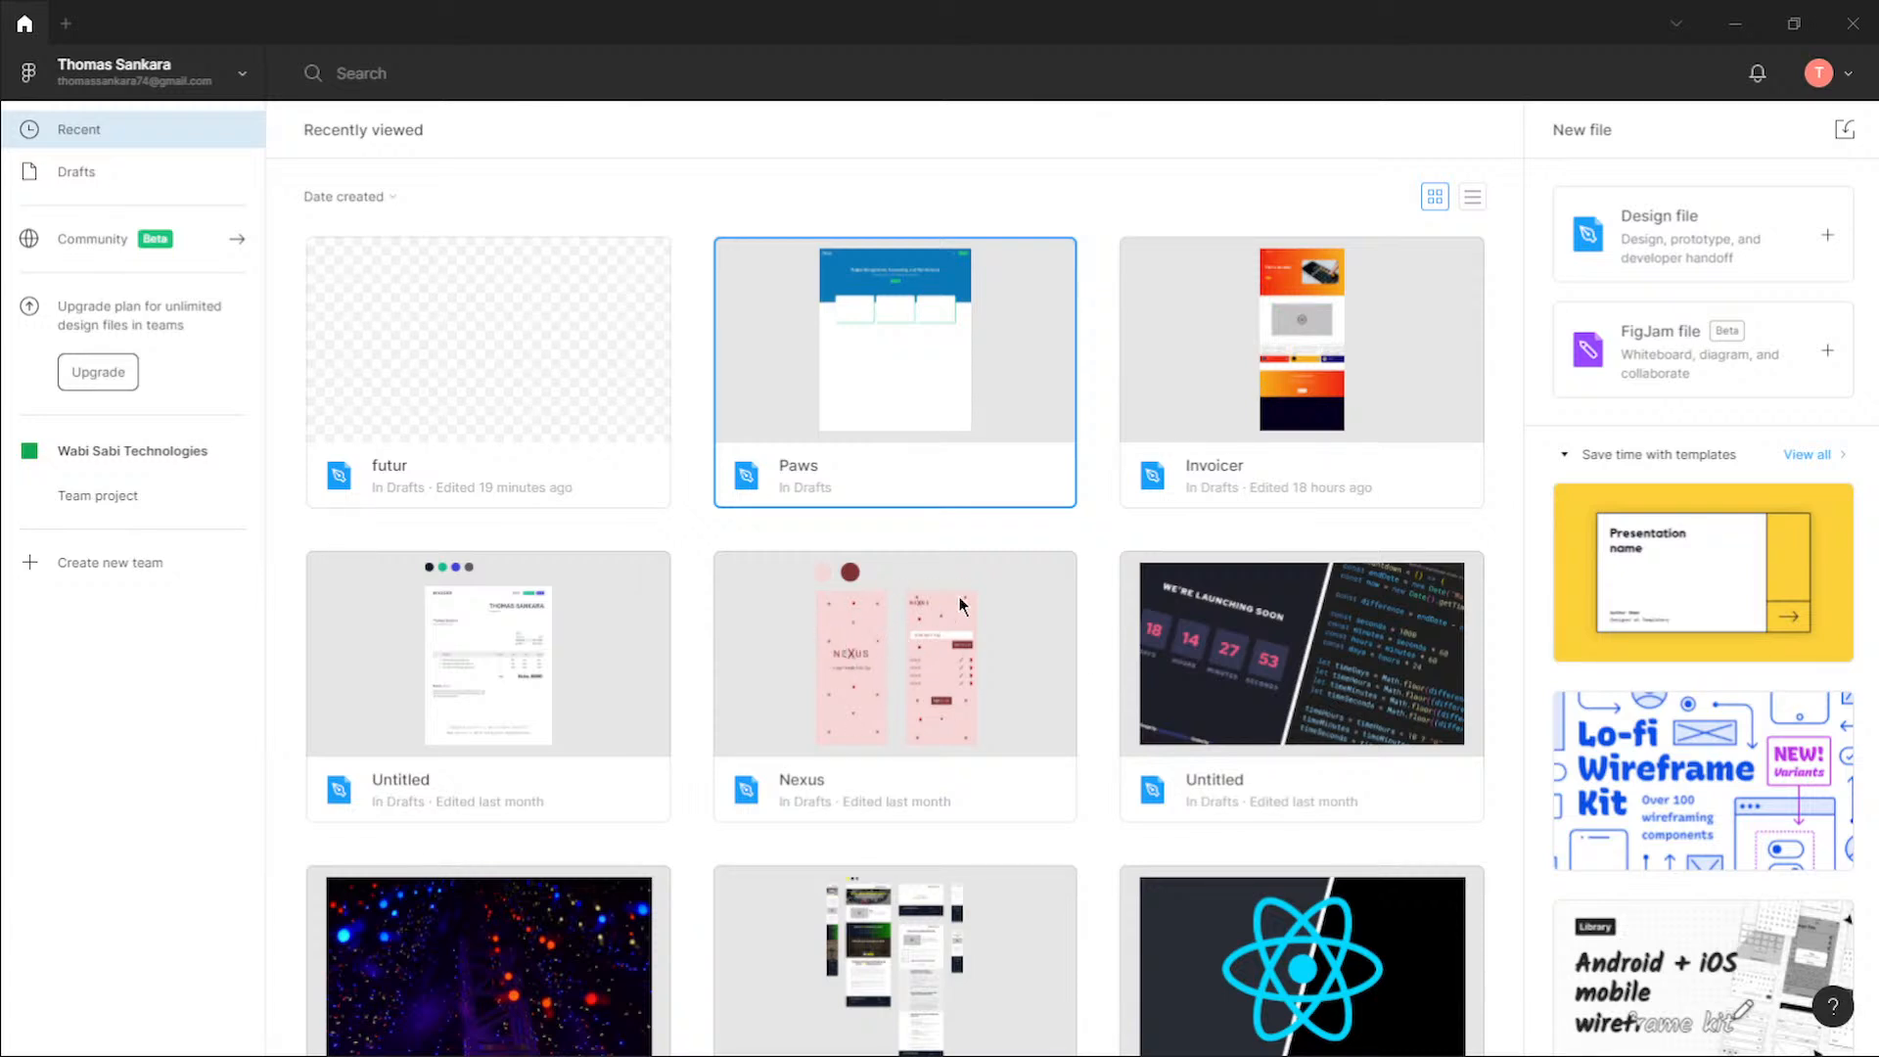
{"action": "scroll", "coordinate": [705, 668], "scroll_direction": "down", "scroll_amount": 3}
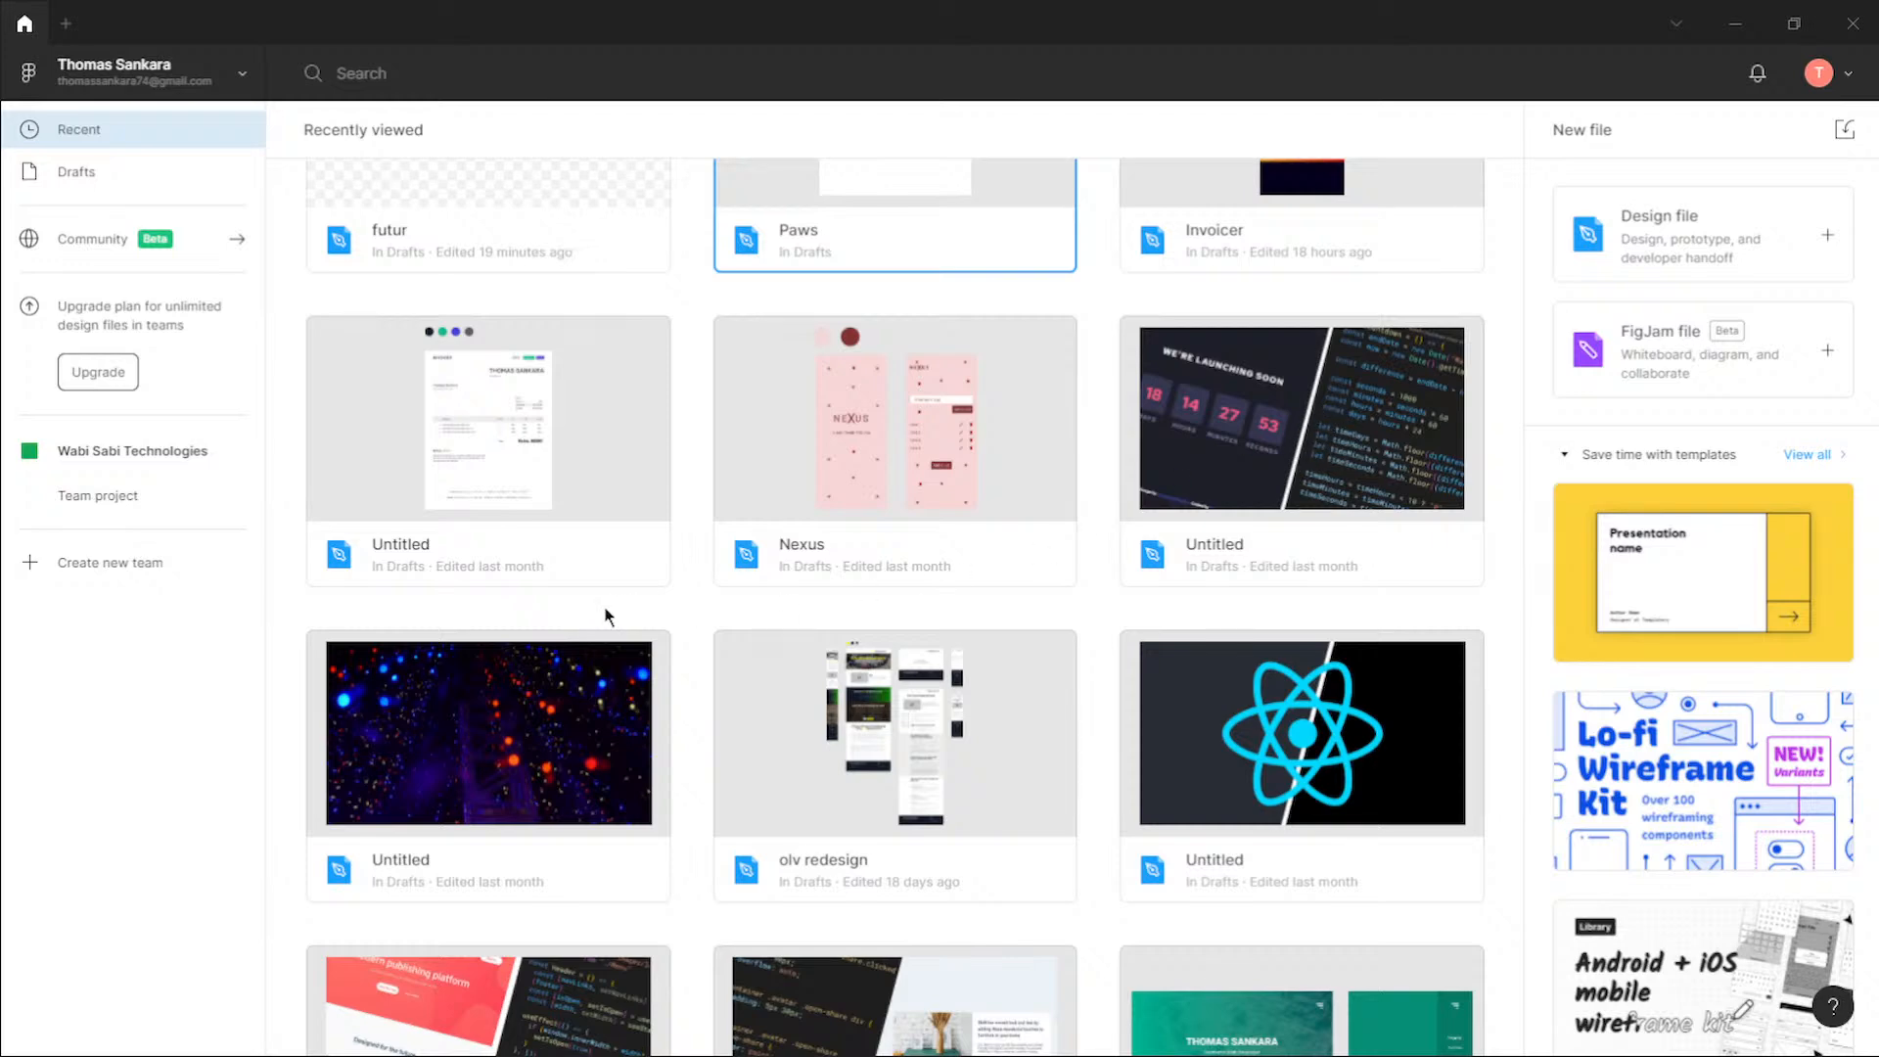
{"action": "scroll", "coordinate": [617, 636], "scroll_direction": "down", "scroll_amount": 4}
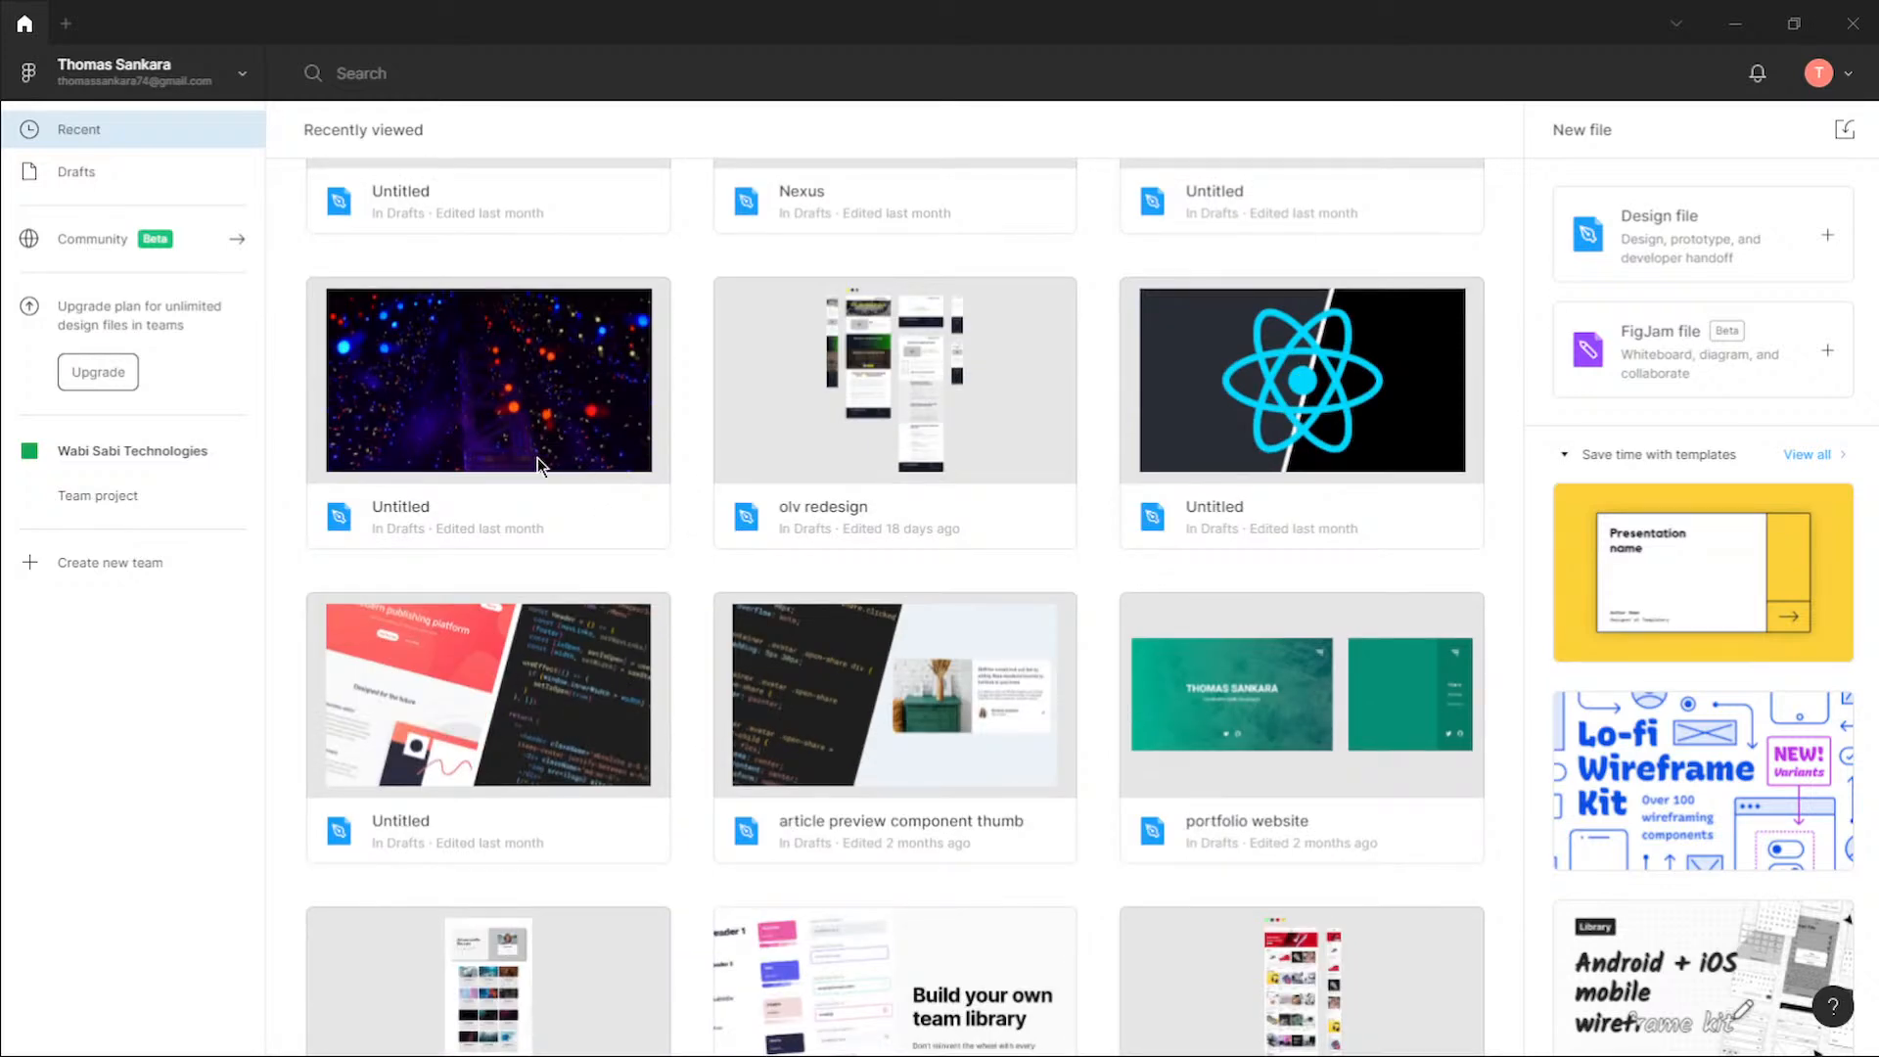
{"action": "scroll", "coordinate": [485, 405], "scroll_direction": "up", "scroll_amount": 1}
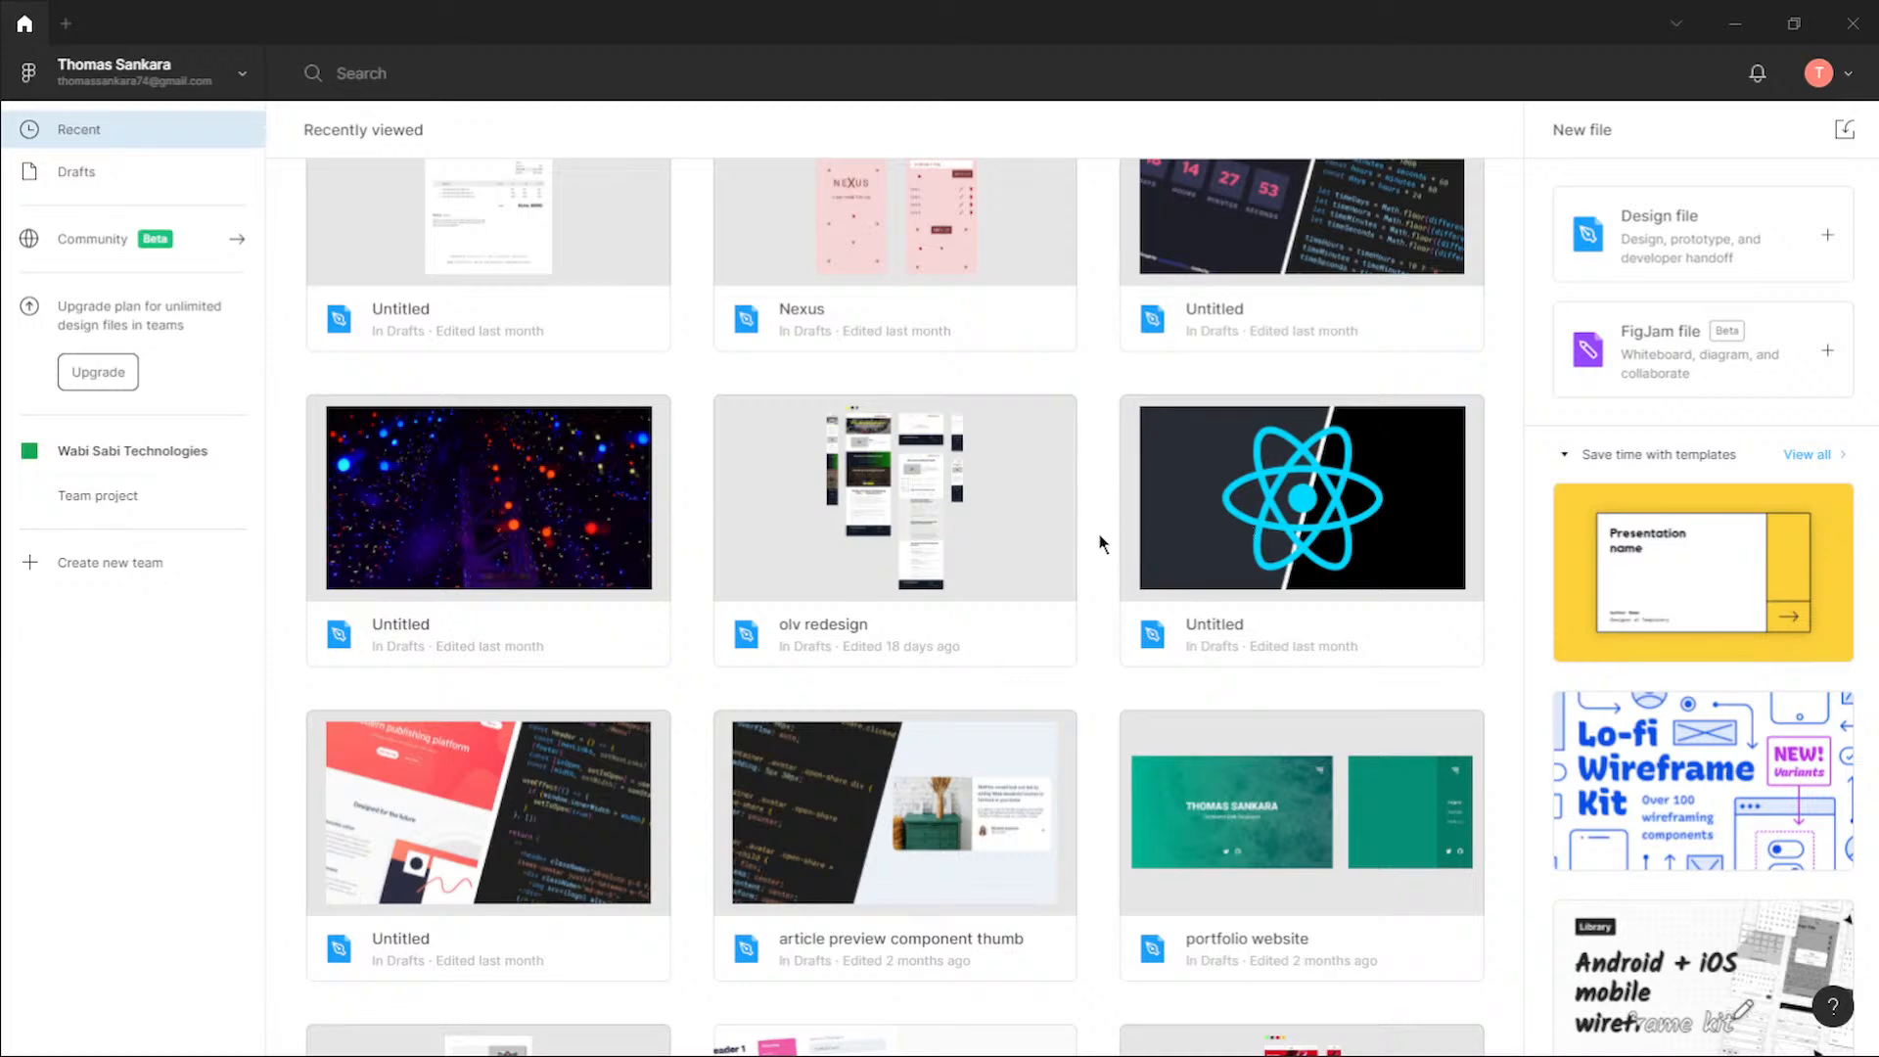
{"action": "scroll", "coordinate": [1096, 539], "scroll_direction": "up", "scroll_amount": 5}
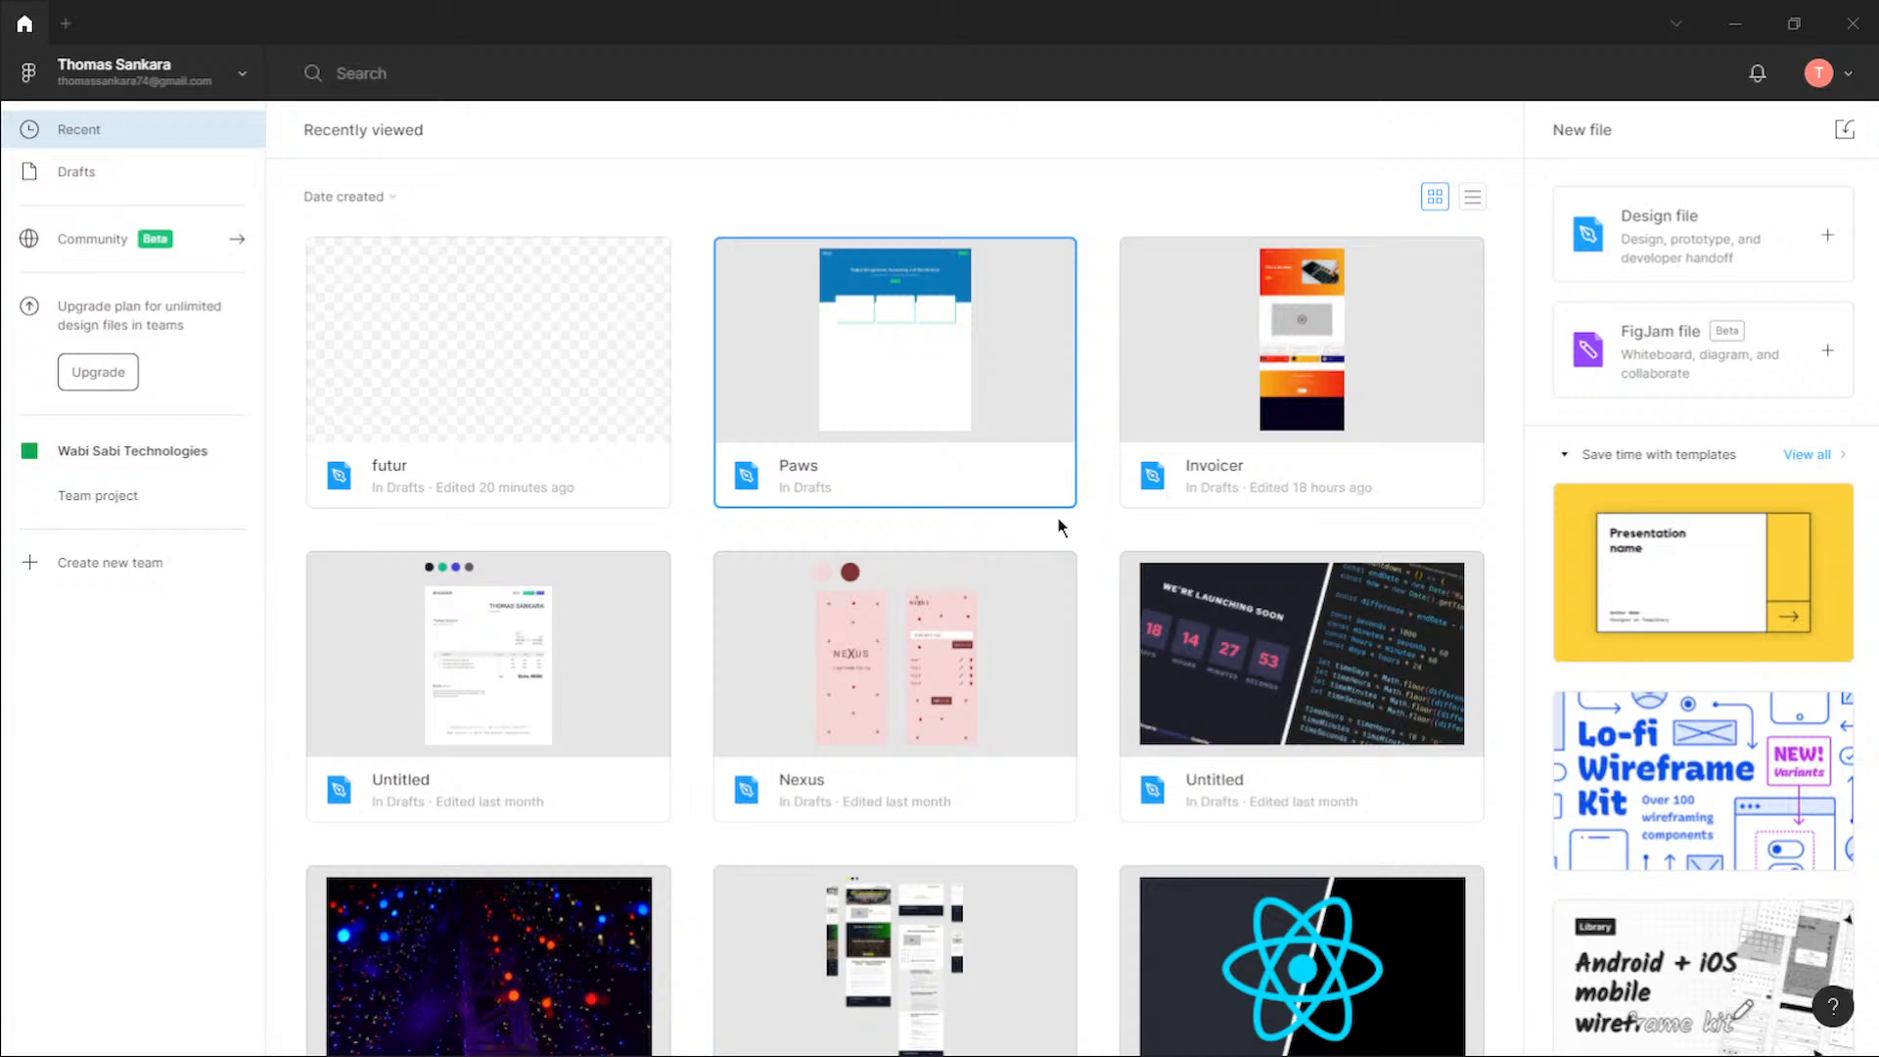
{"action": "left_click", "coordinate": [1091, 525]}
{"action": "scroll", "coordinate": [1096, 529], "scroll_direction": "down", "scroll_amount": 4}
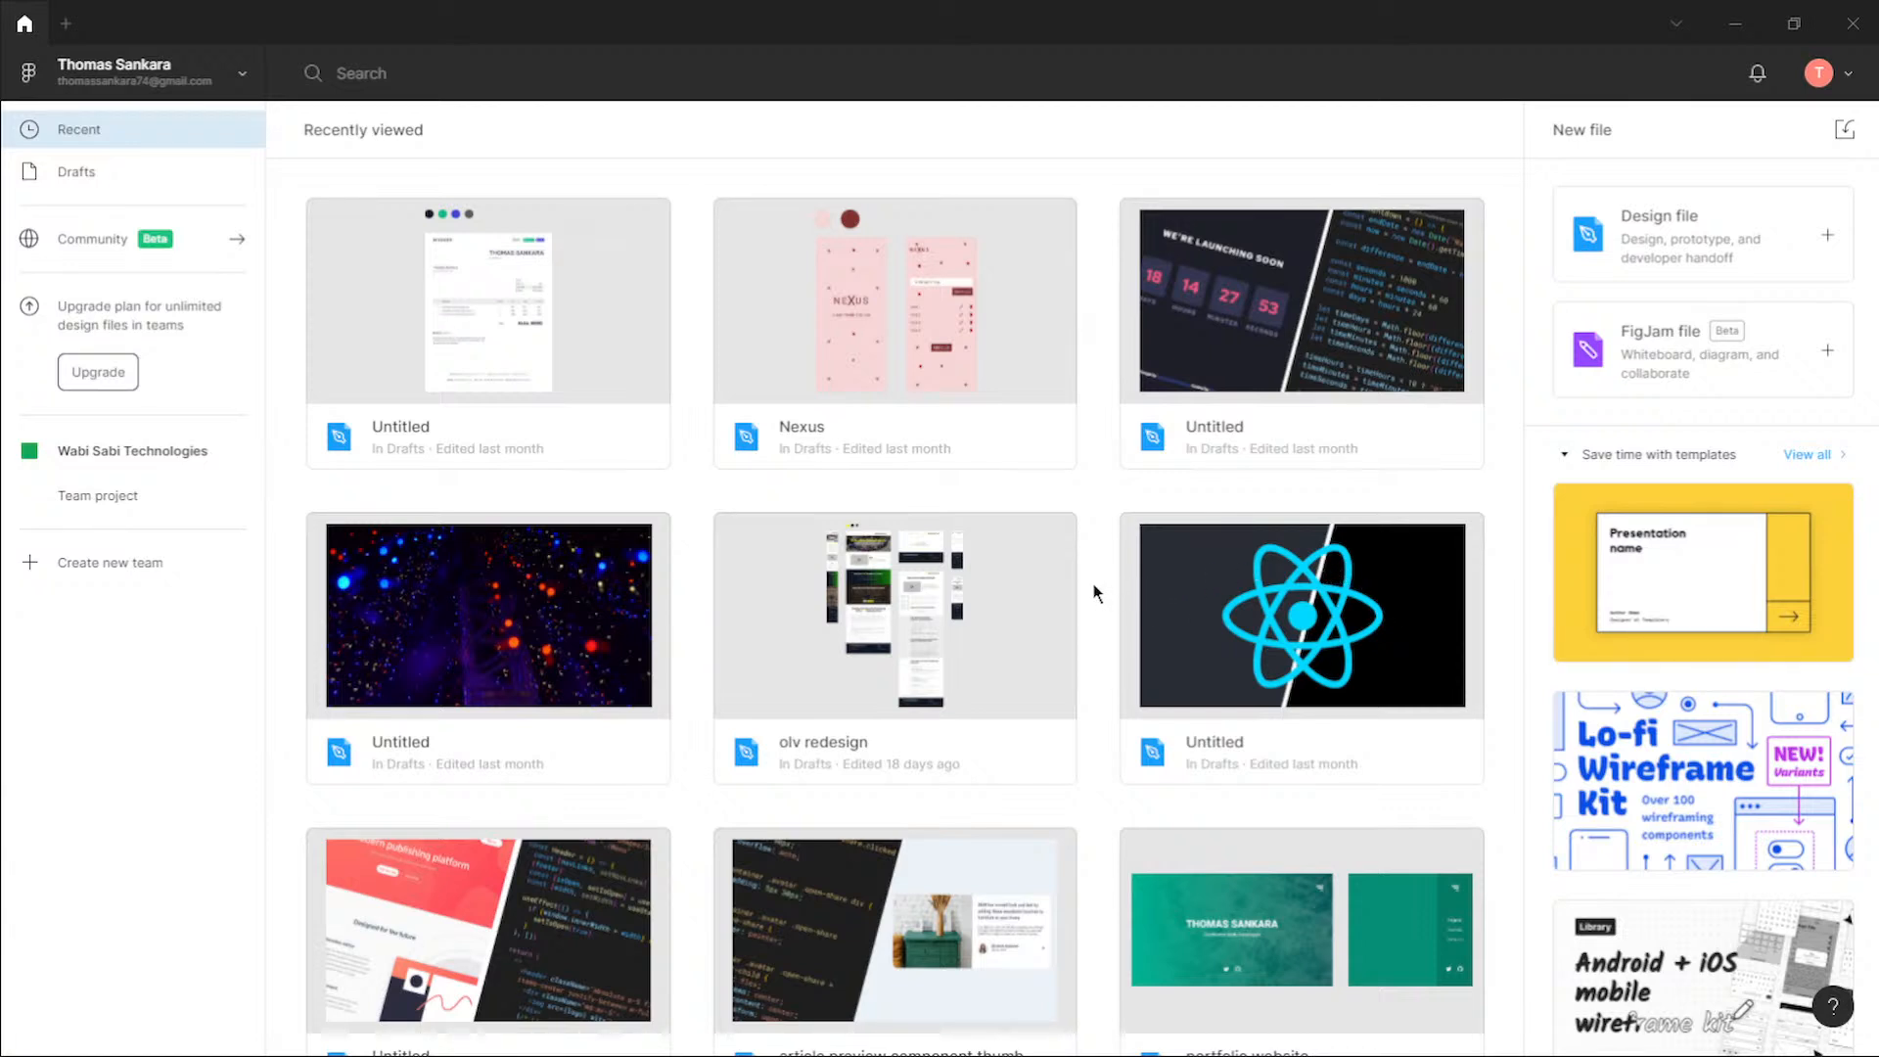
{"action": "scroll", "coordinate": [1095, 592], "scroll_direction": "up", "scroll_amount": 1}
{"action": "scroll", "coordinate": [1095, 593], "scroll_direction": "up", "scroll_amount": 2}
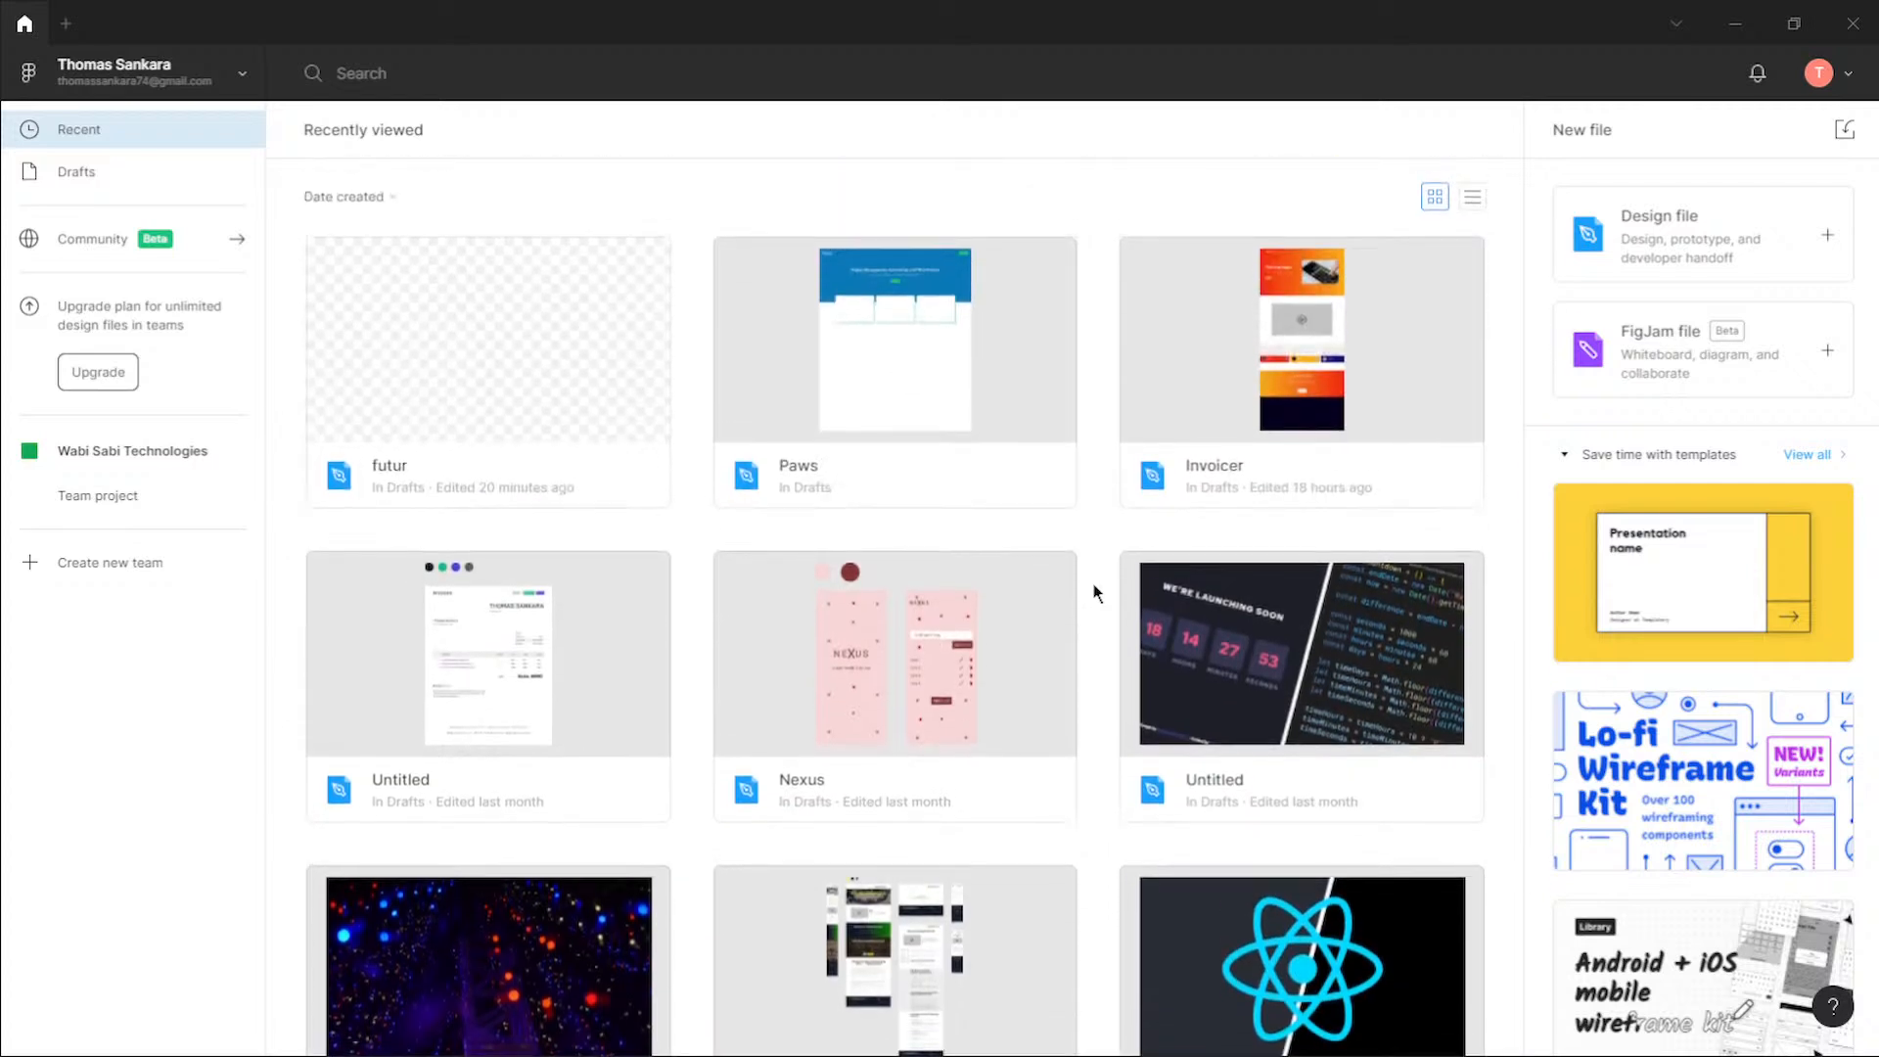